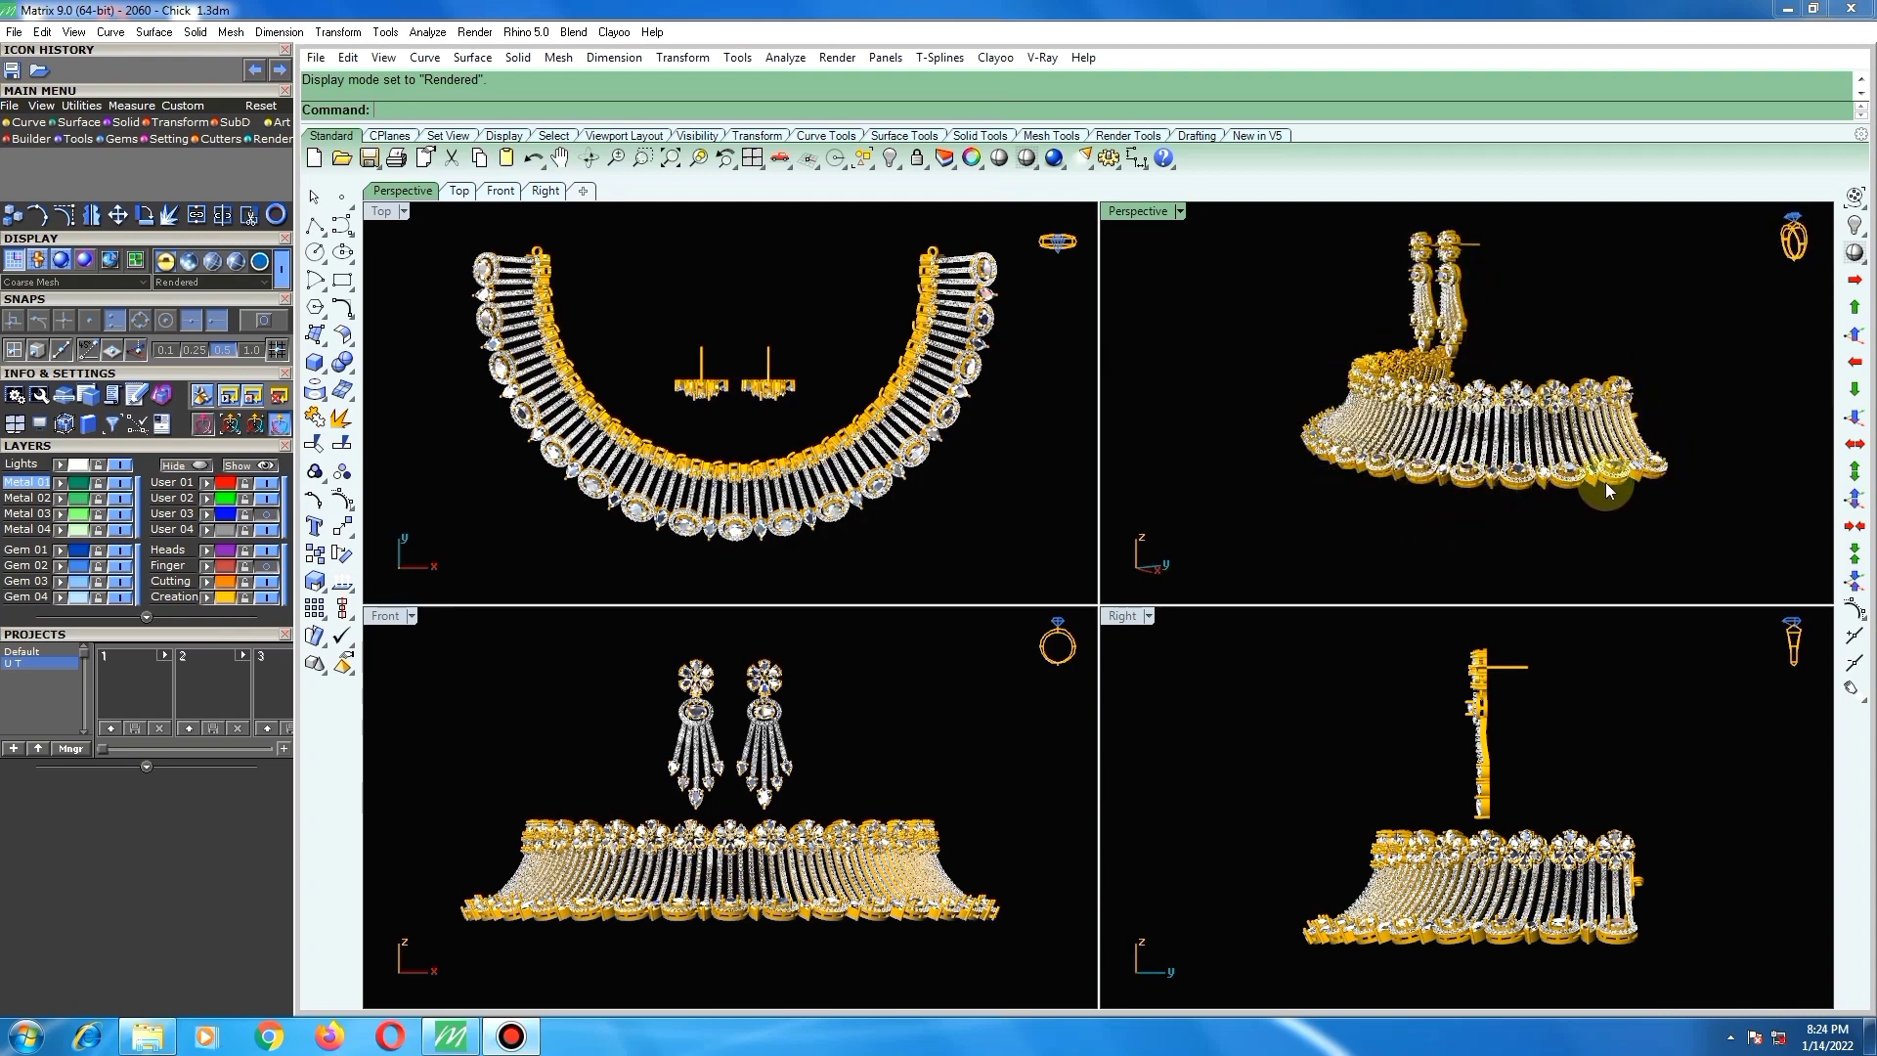
right_drag(1590, 496, 1418, 445)
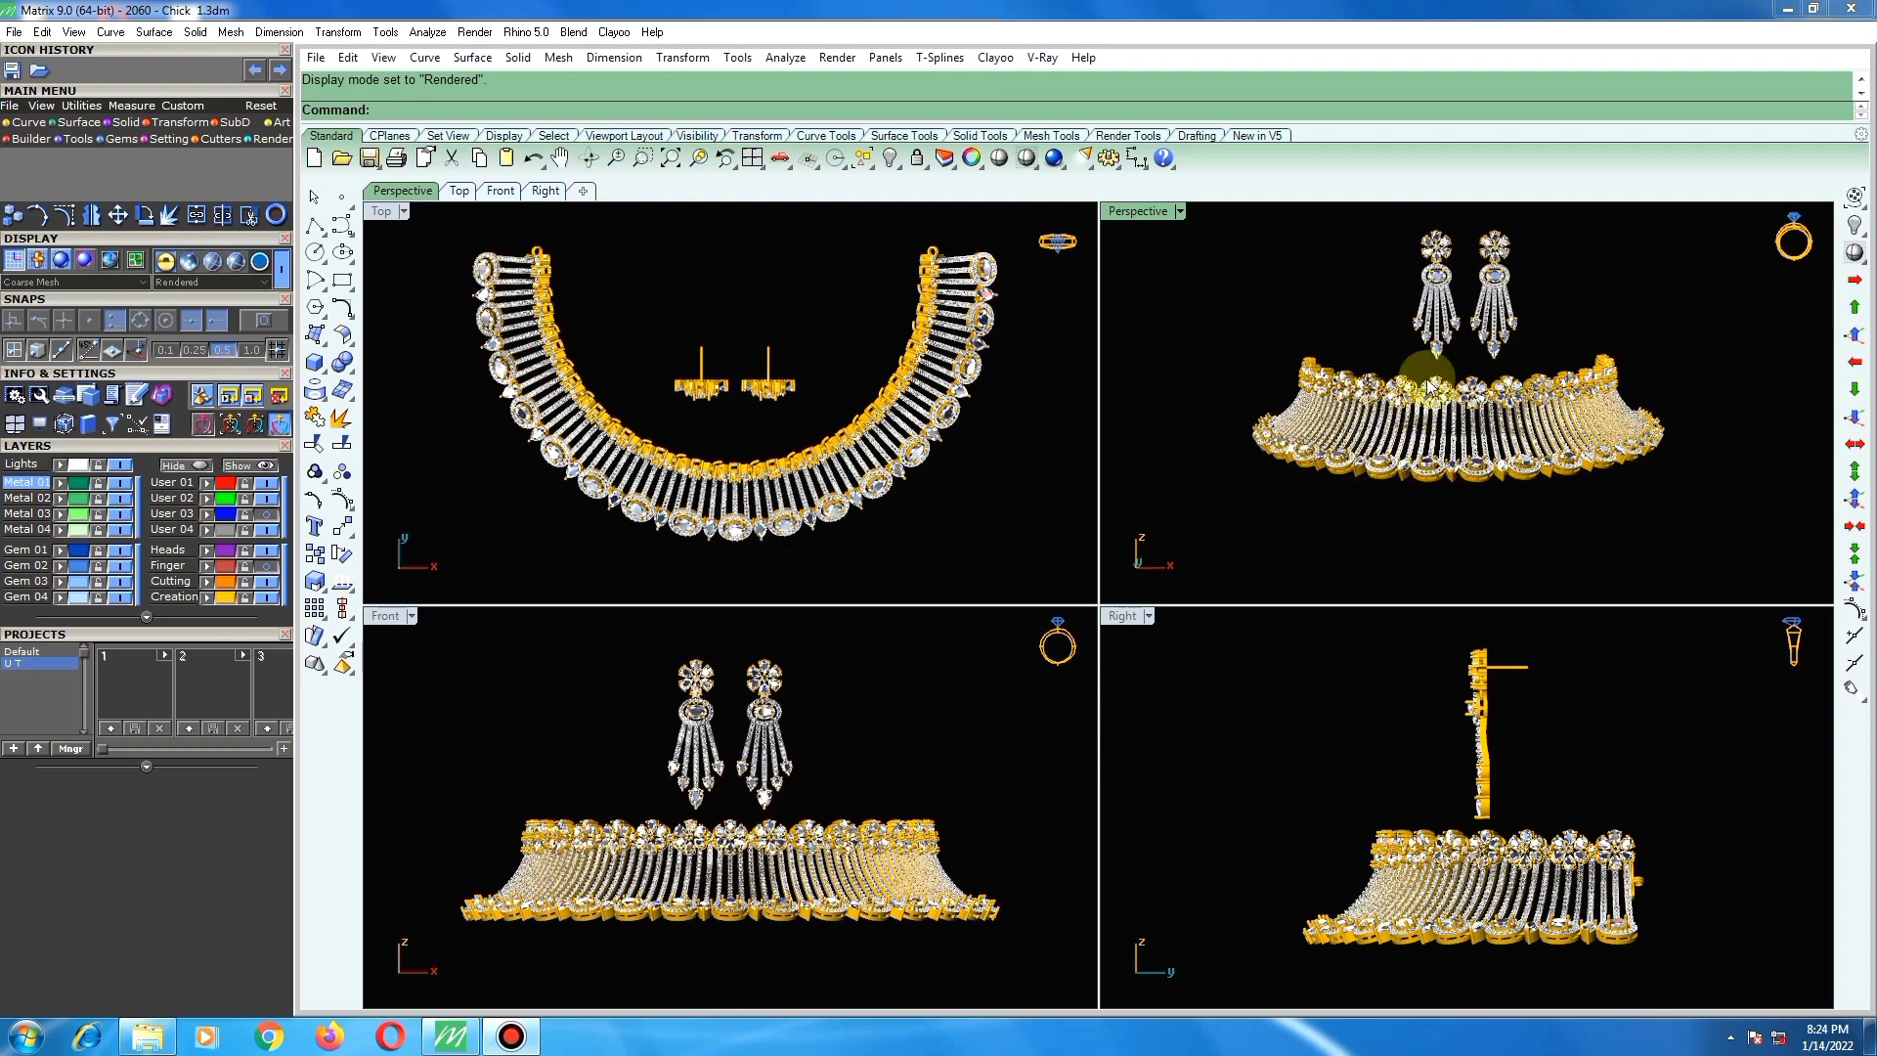
click(1483, 257)
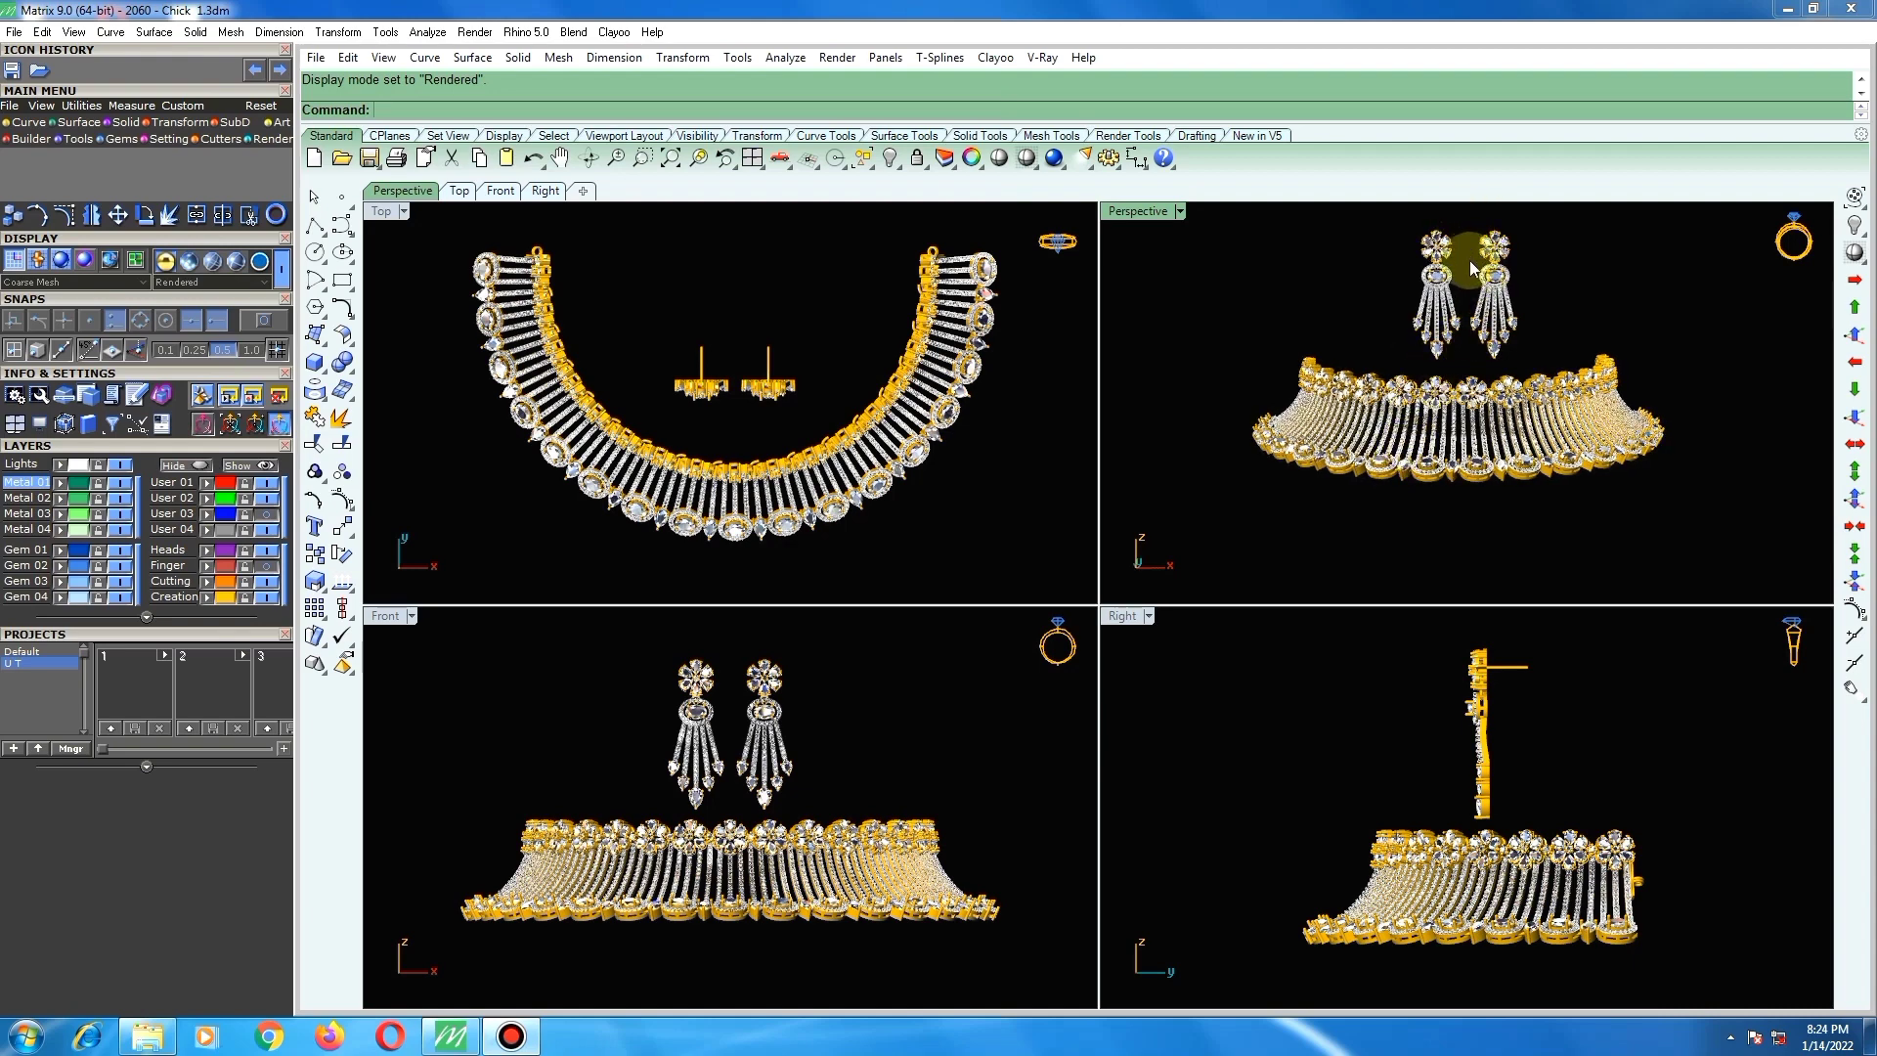
scroll(1474, 261, up, 2)
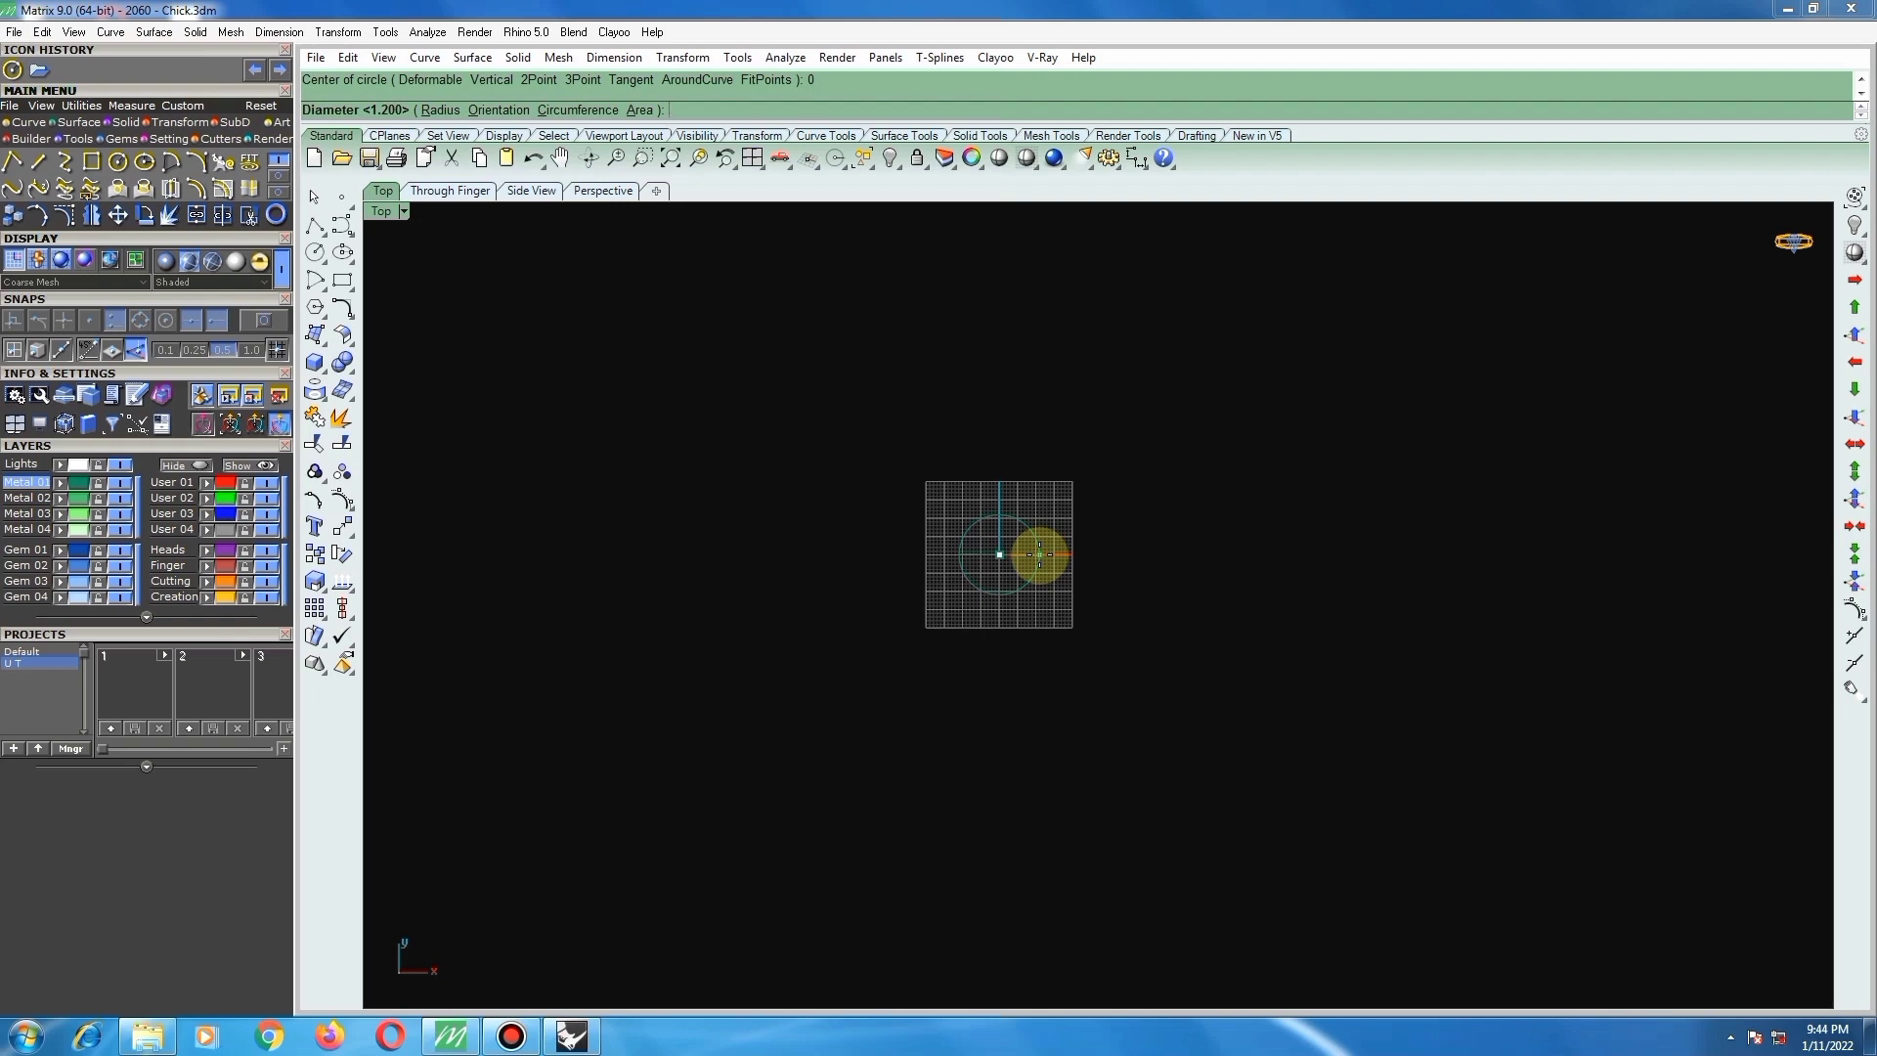
Step: Draw a circle with a 115 mm diameter centred on the origin in the top view
text(1)
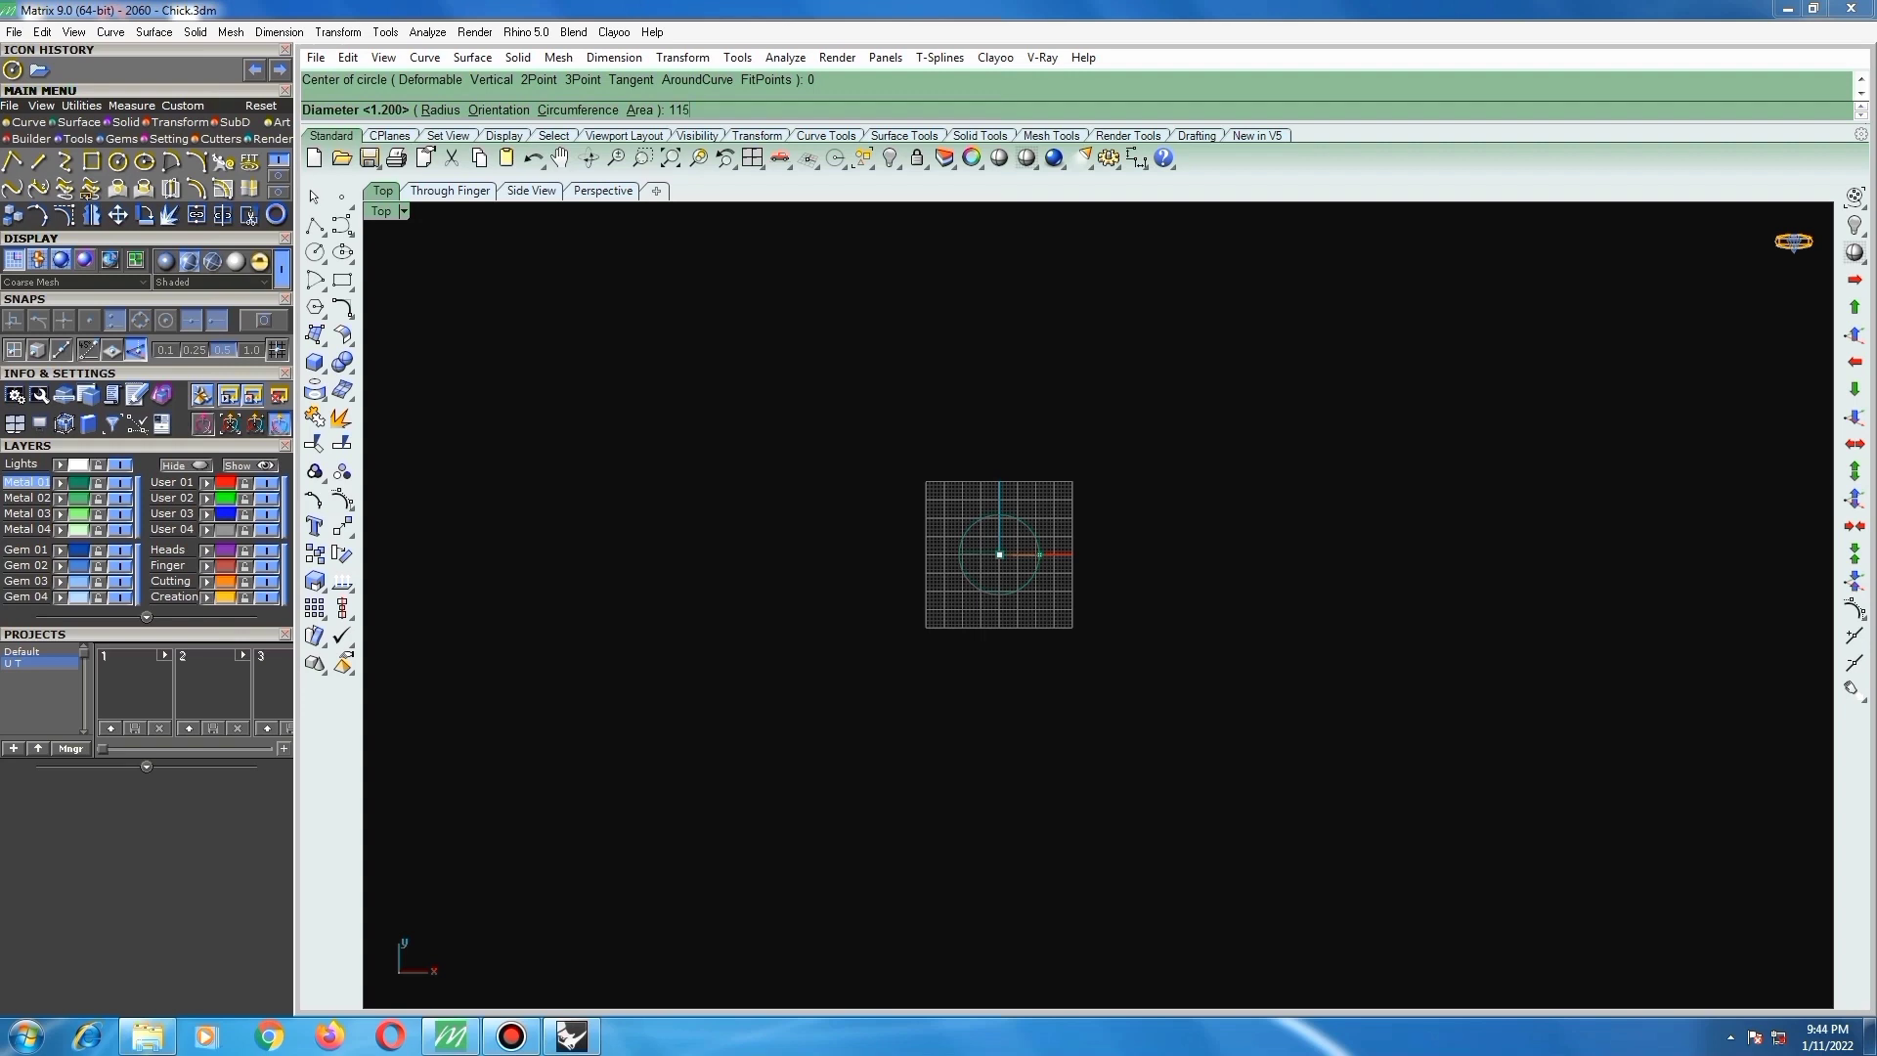
text(15)
key(Return)
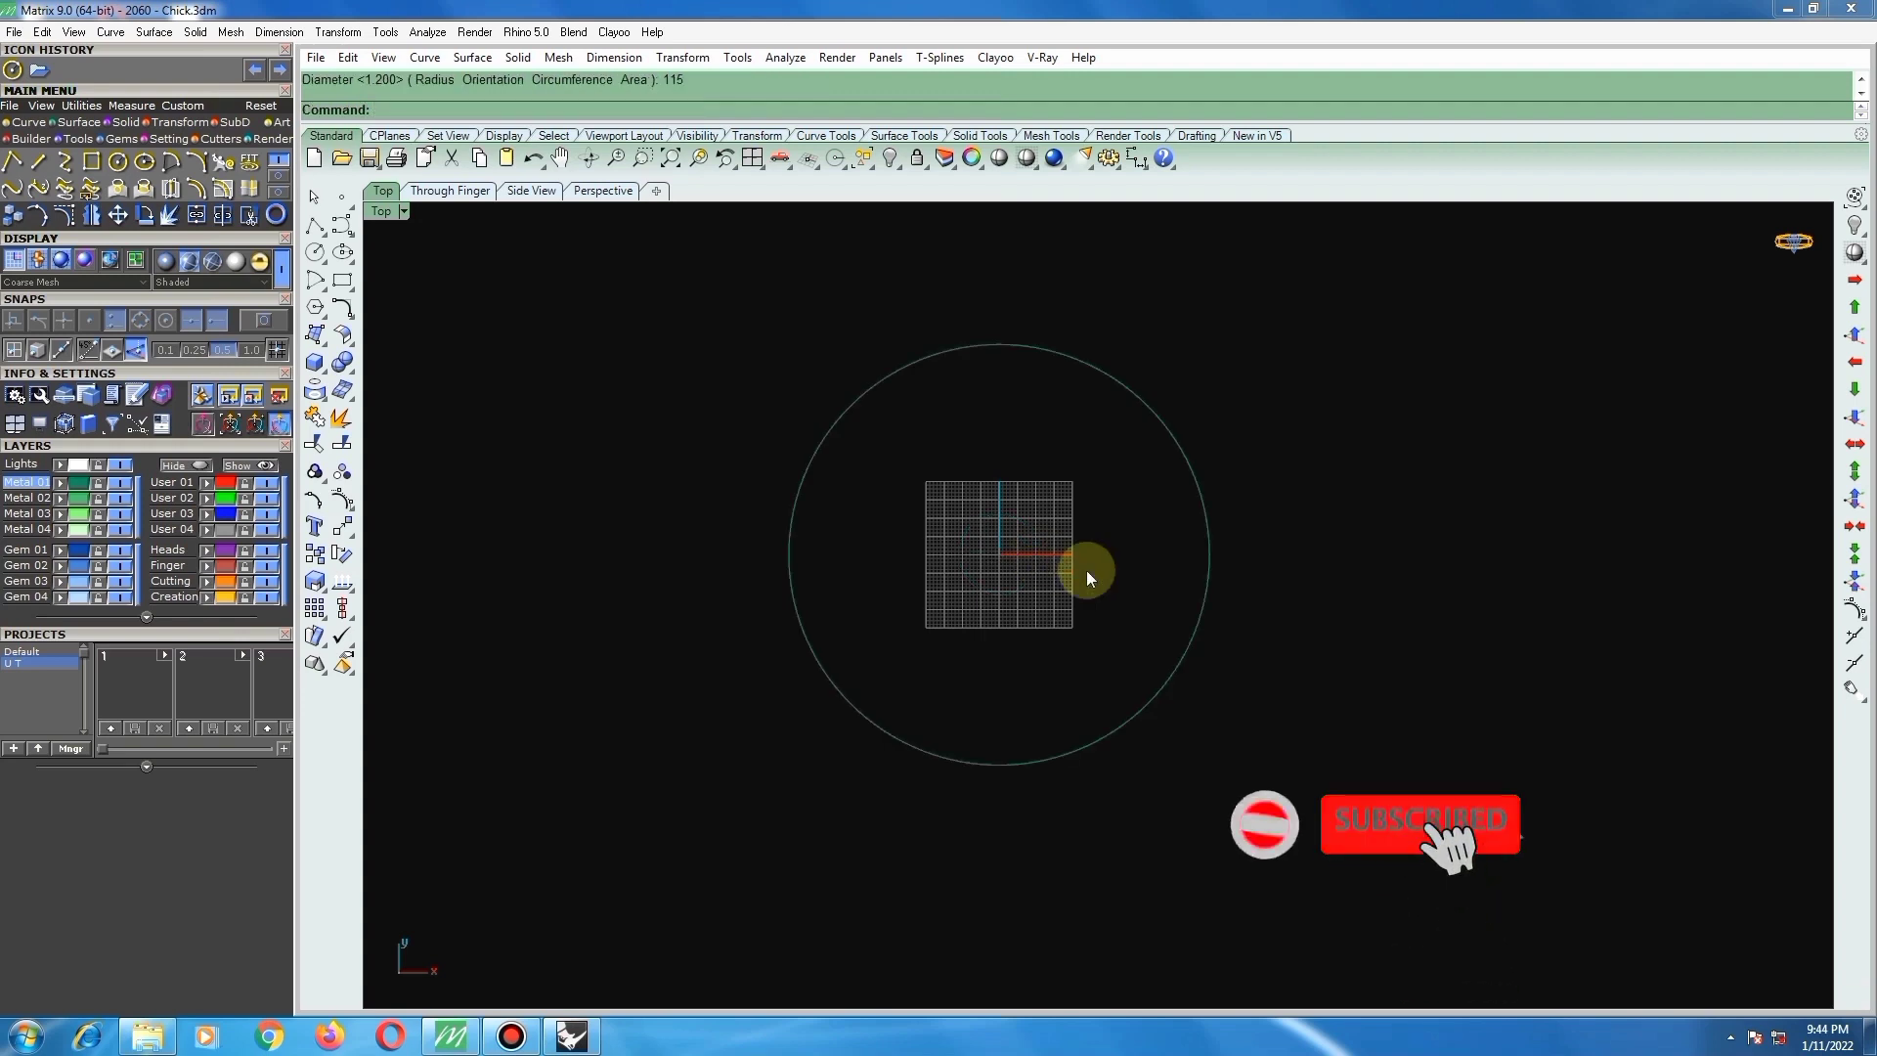
Step: Offset the circle 30 mm outward to create a larger concentric circle
click(1186, 456)
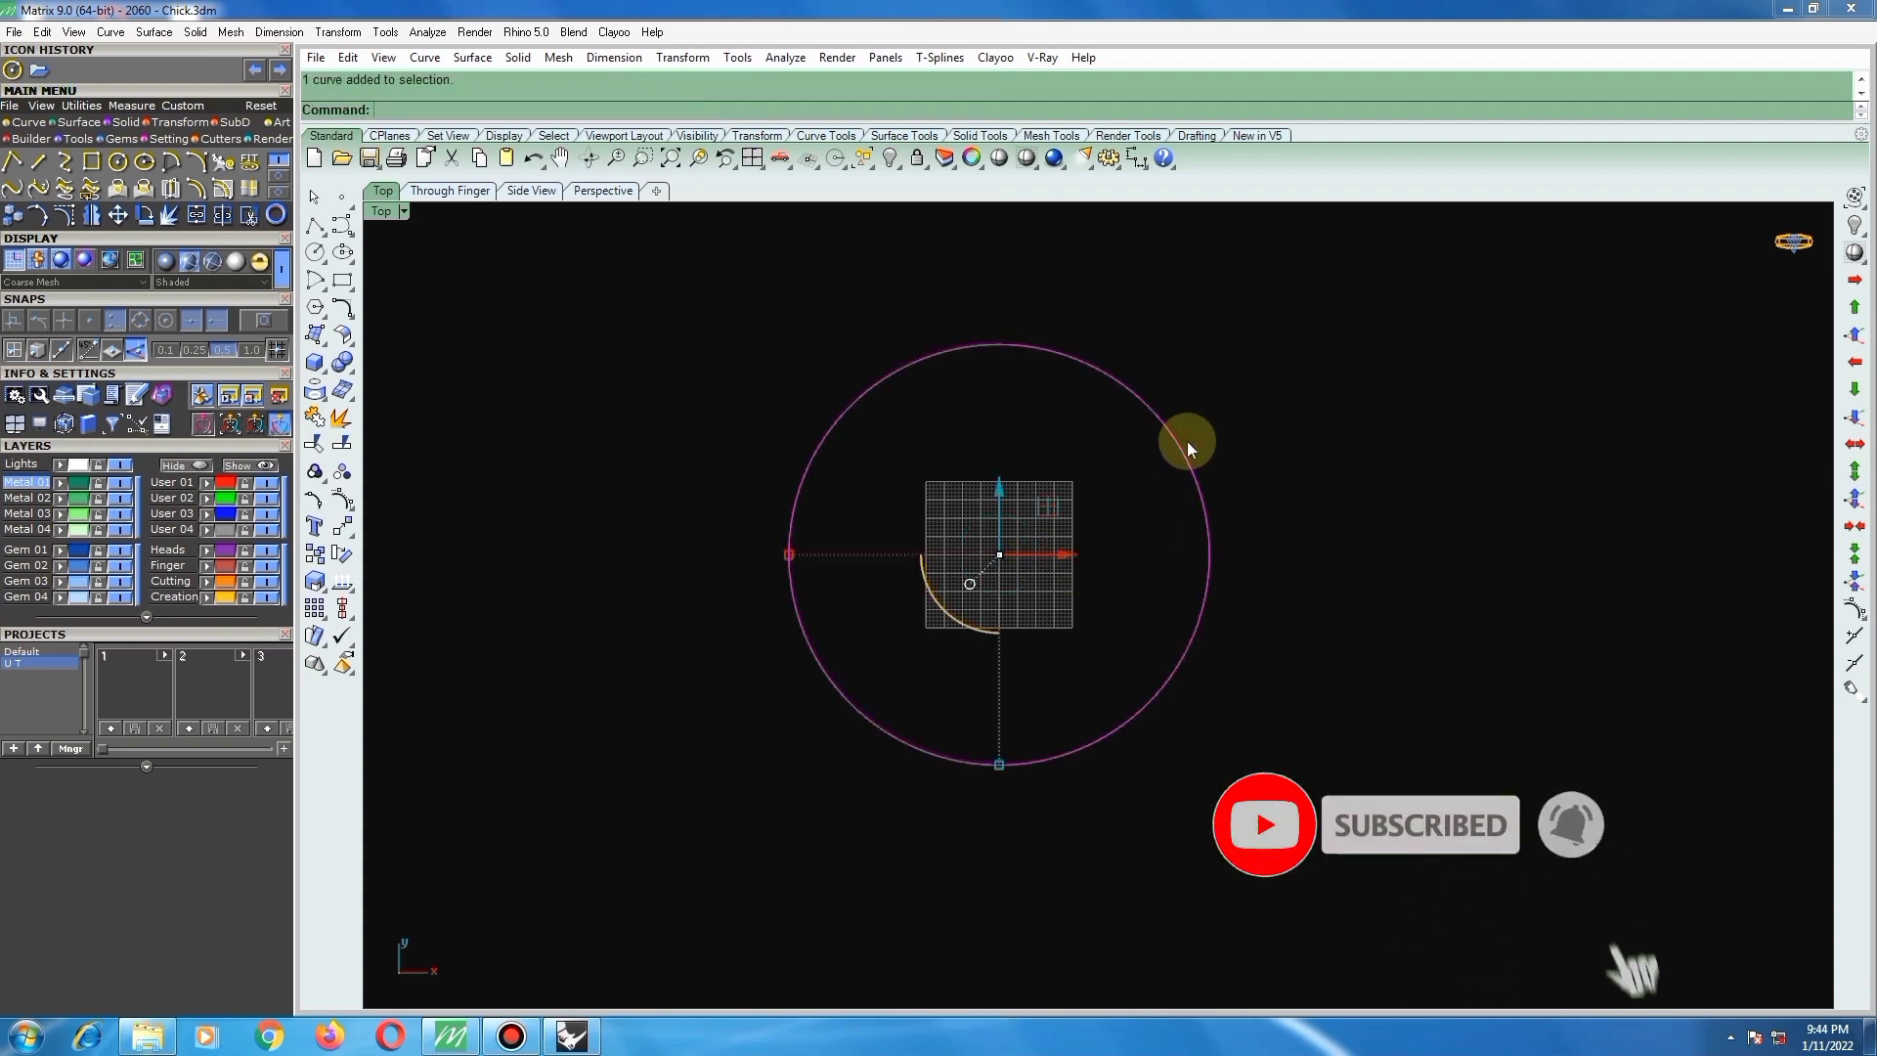
text(o)
key(Return)
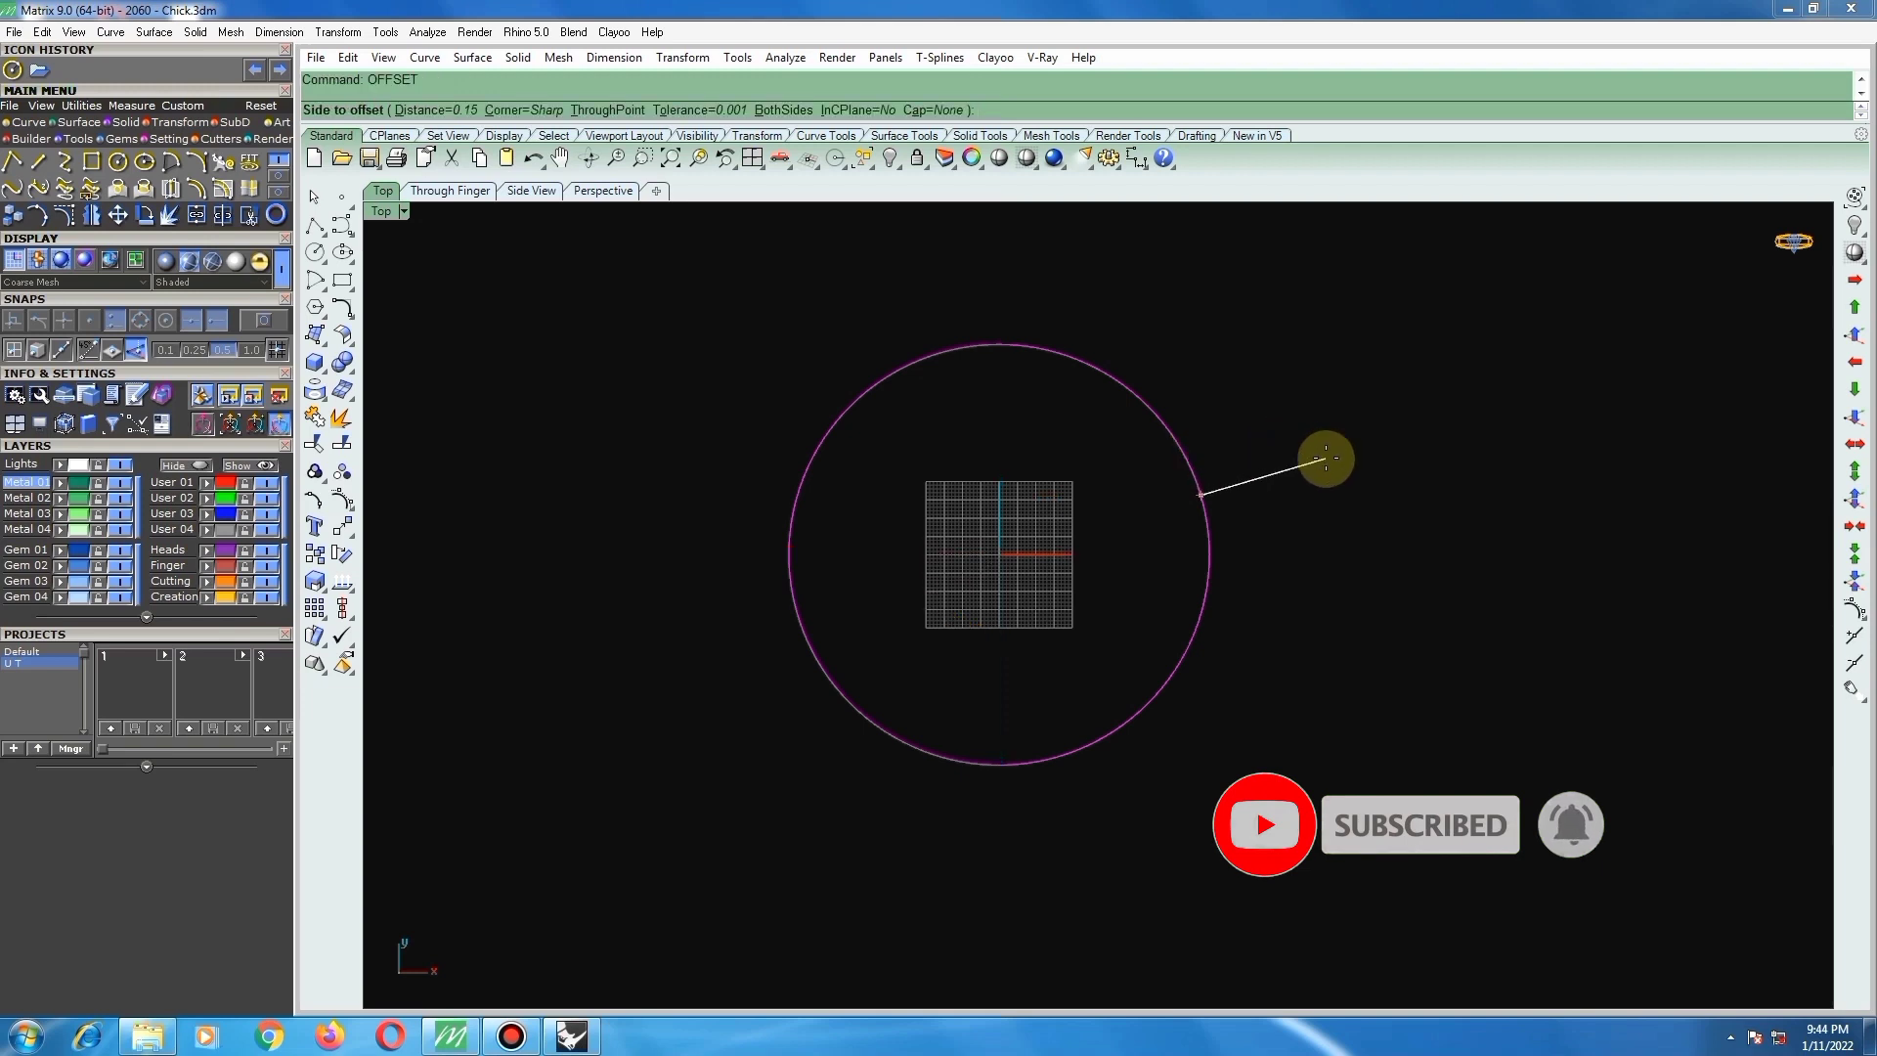
text(30)
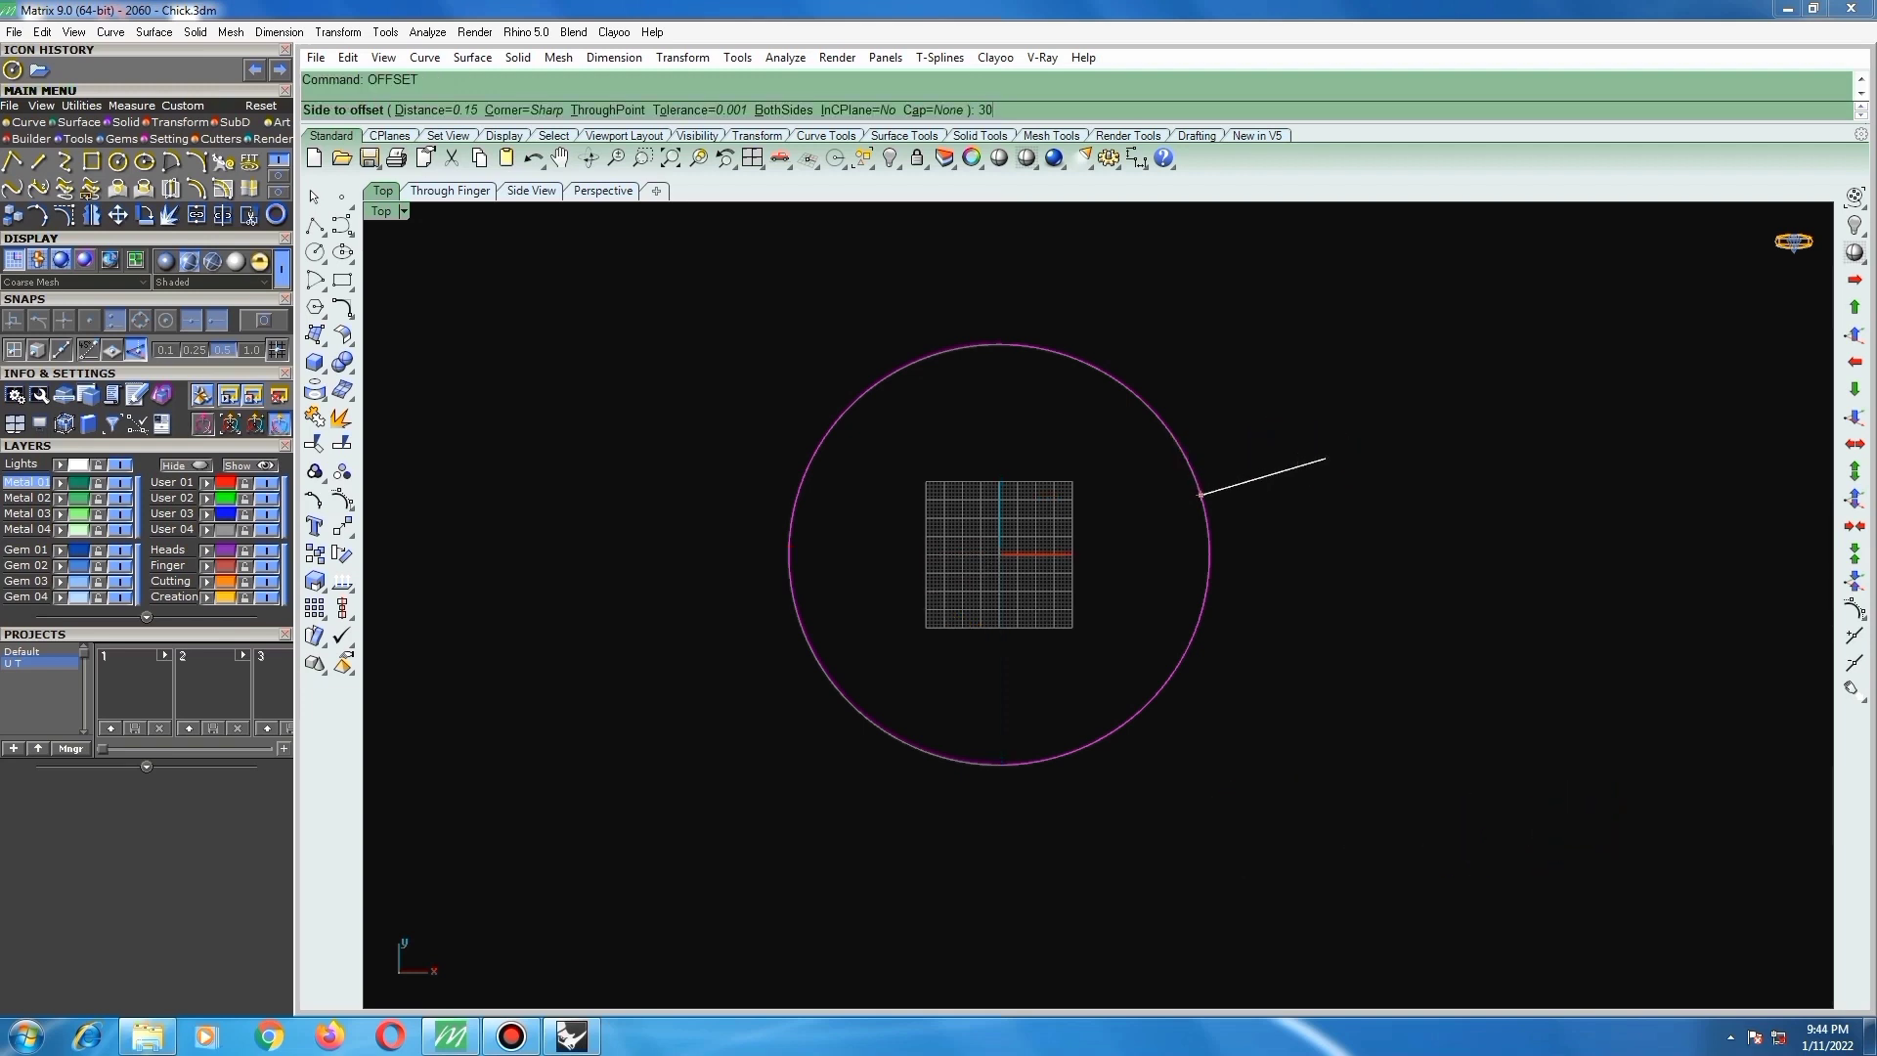
key(Return)
click(1326, 458)
scroll(1325, 562, down, 4)
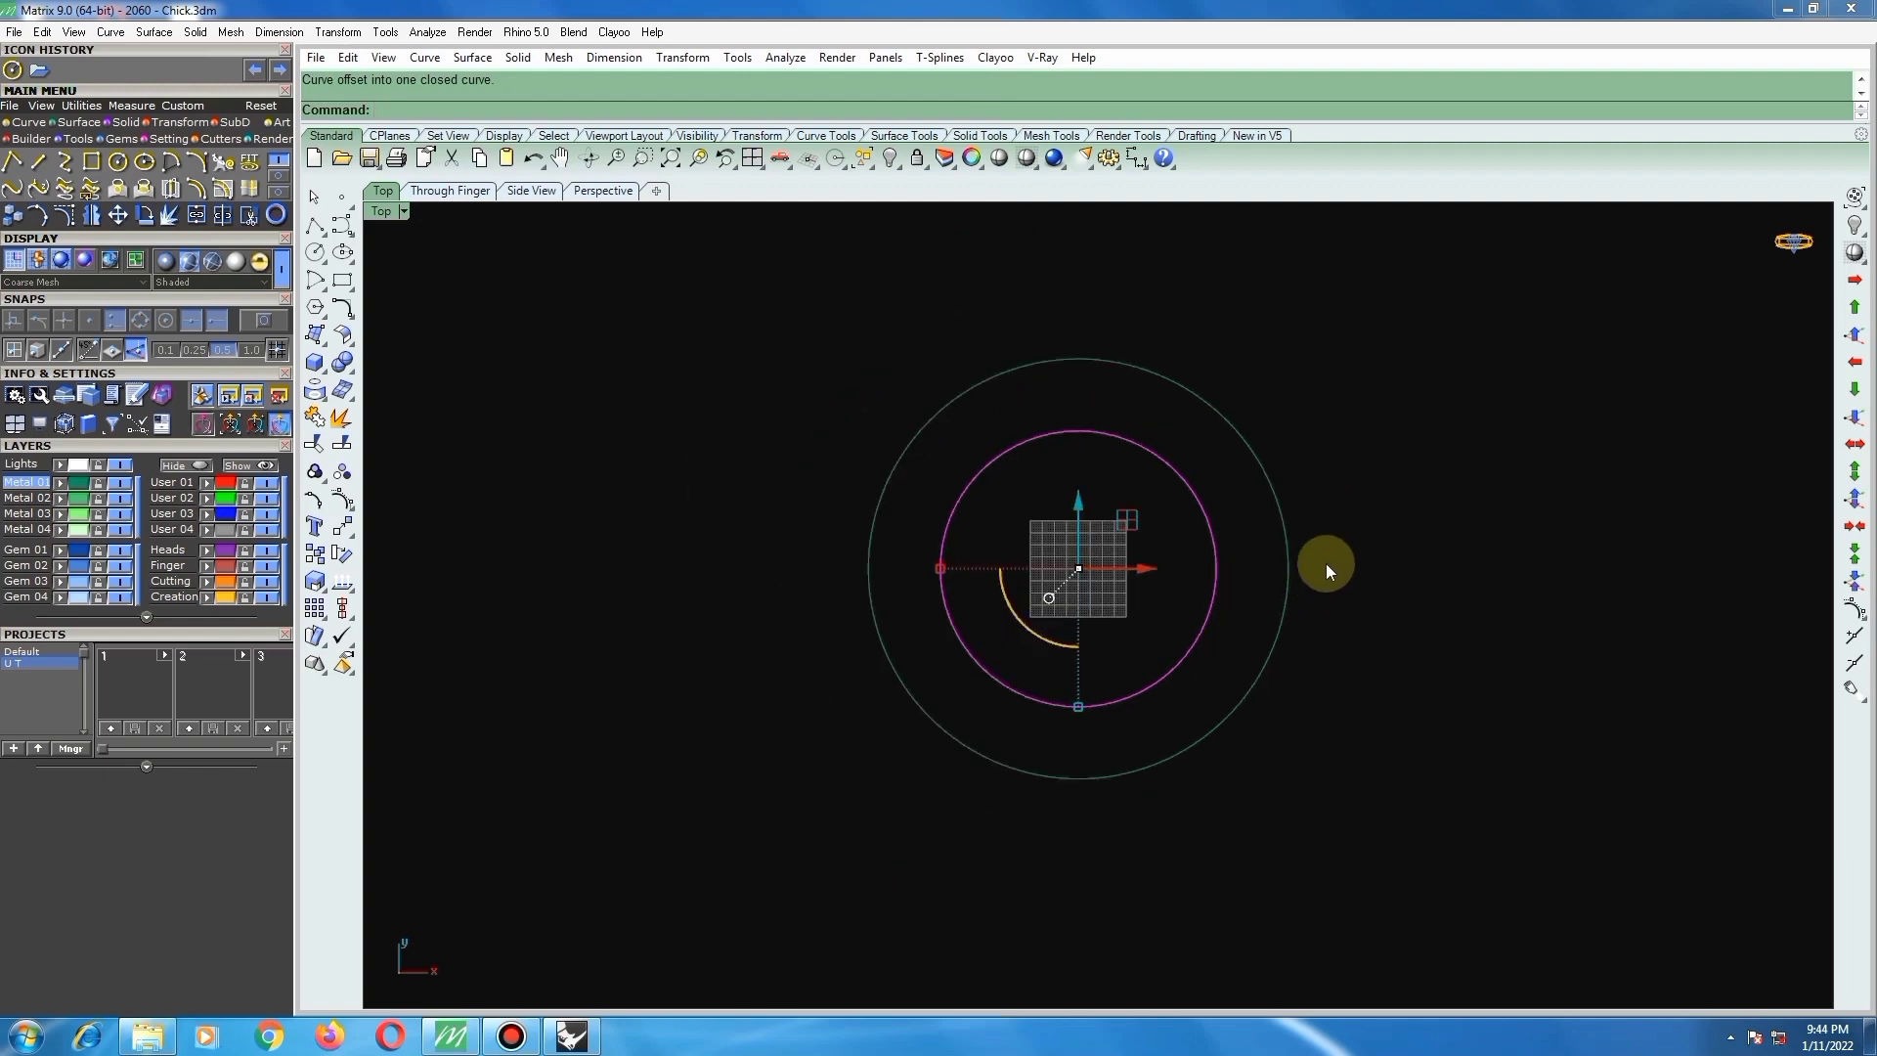
scroll(1274, 596, up, 2)
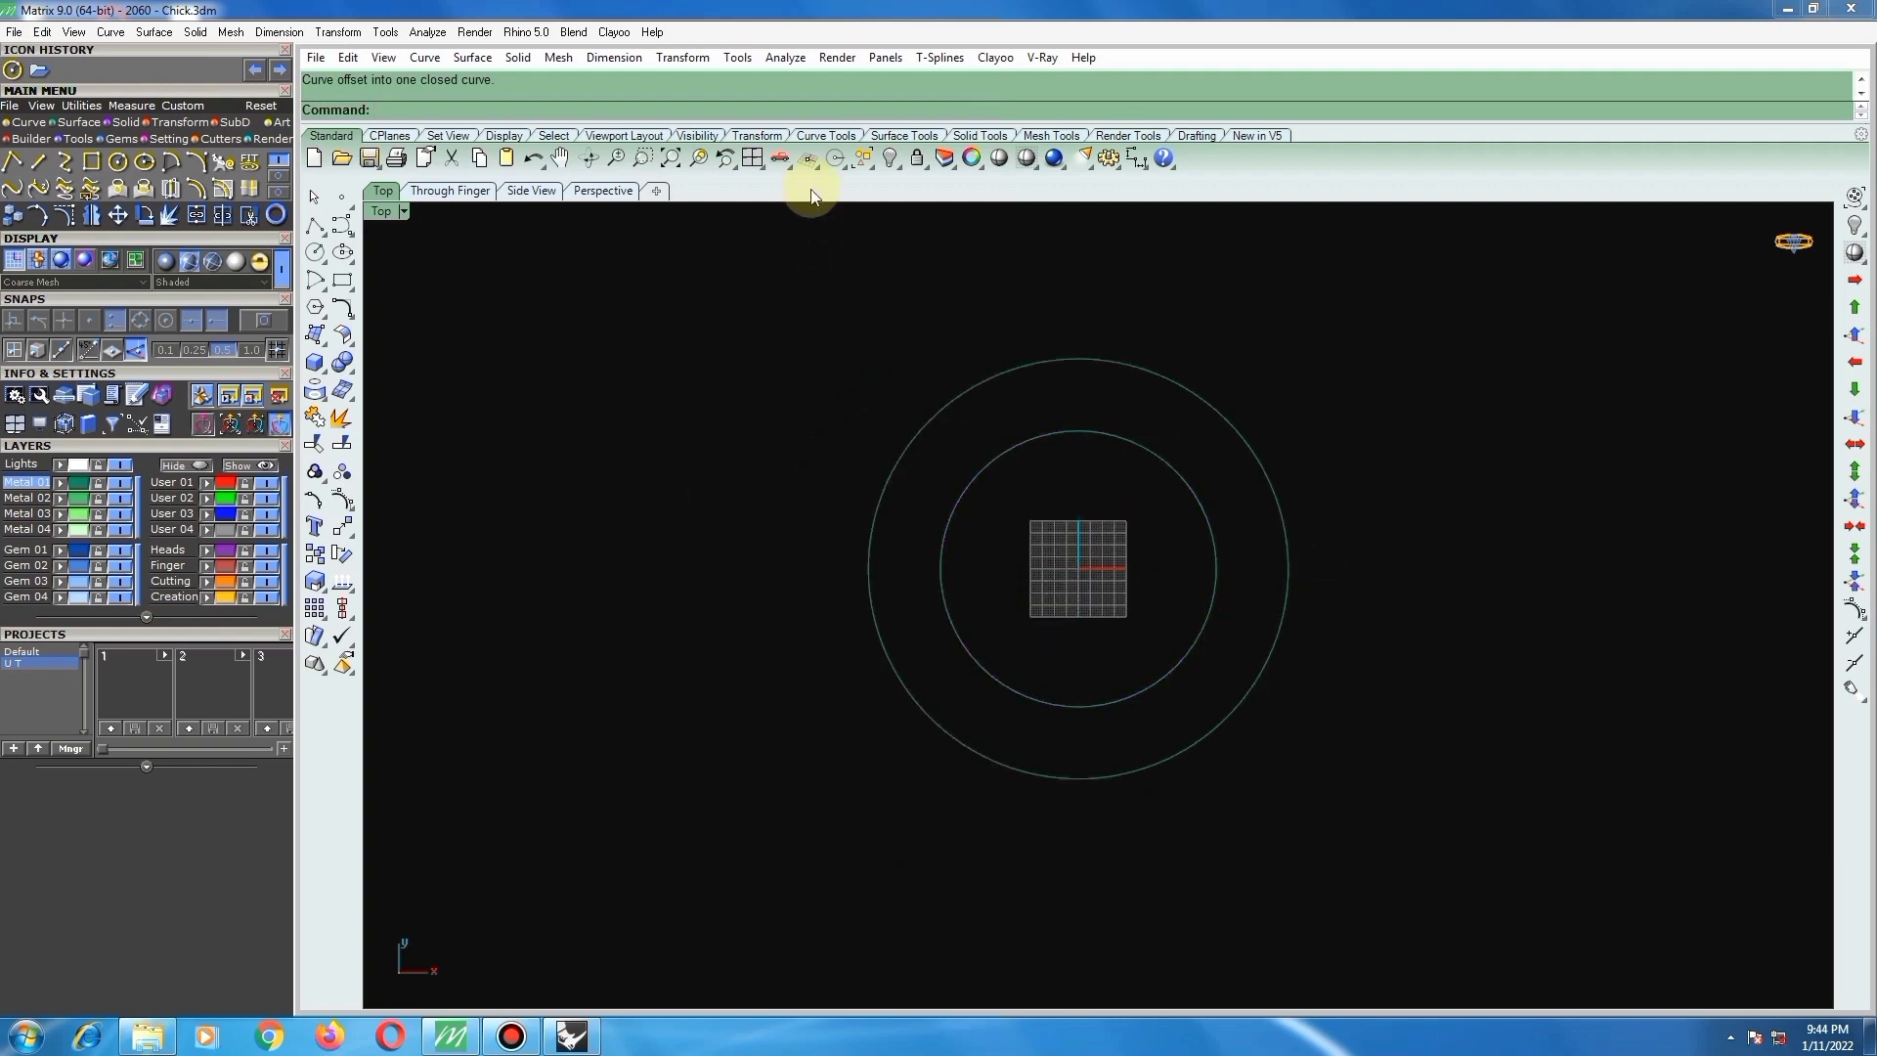
Step: Show all four viewports, copy the inner circle 25 mm straight up in the front view, and delete the original inner circle
click(750, 159)
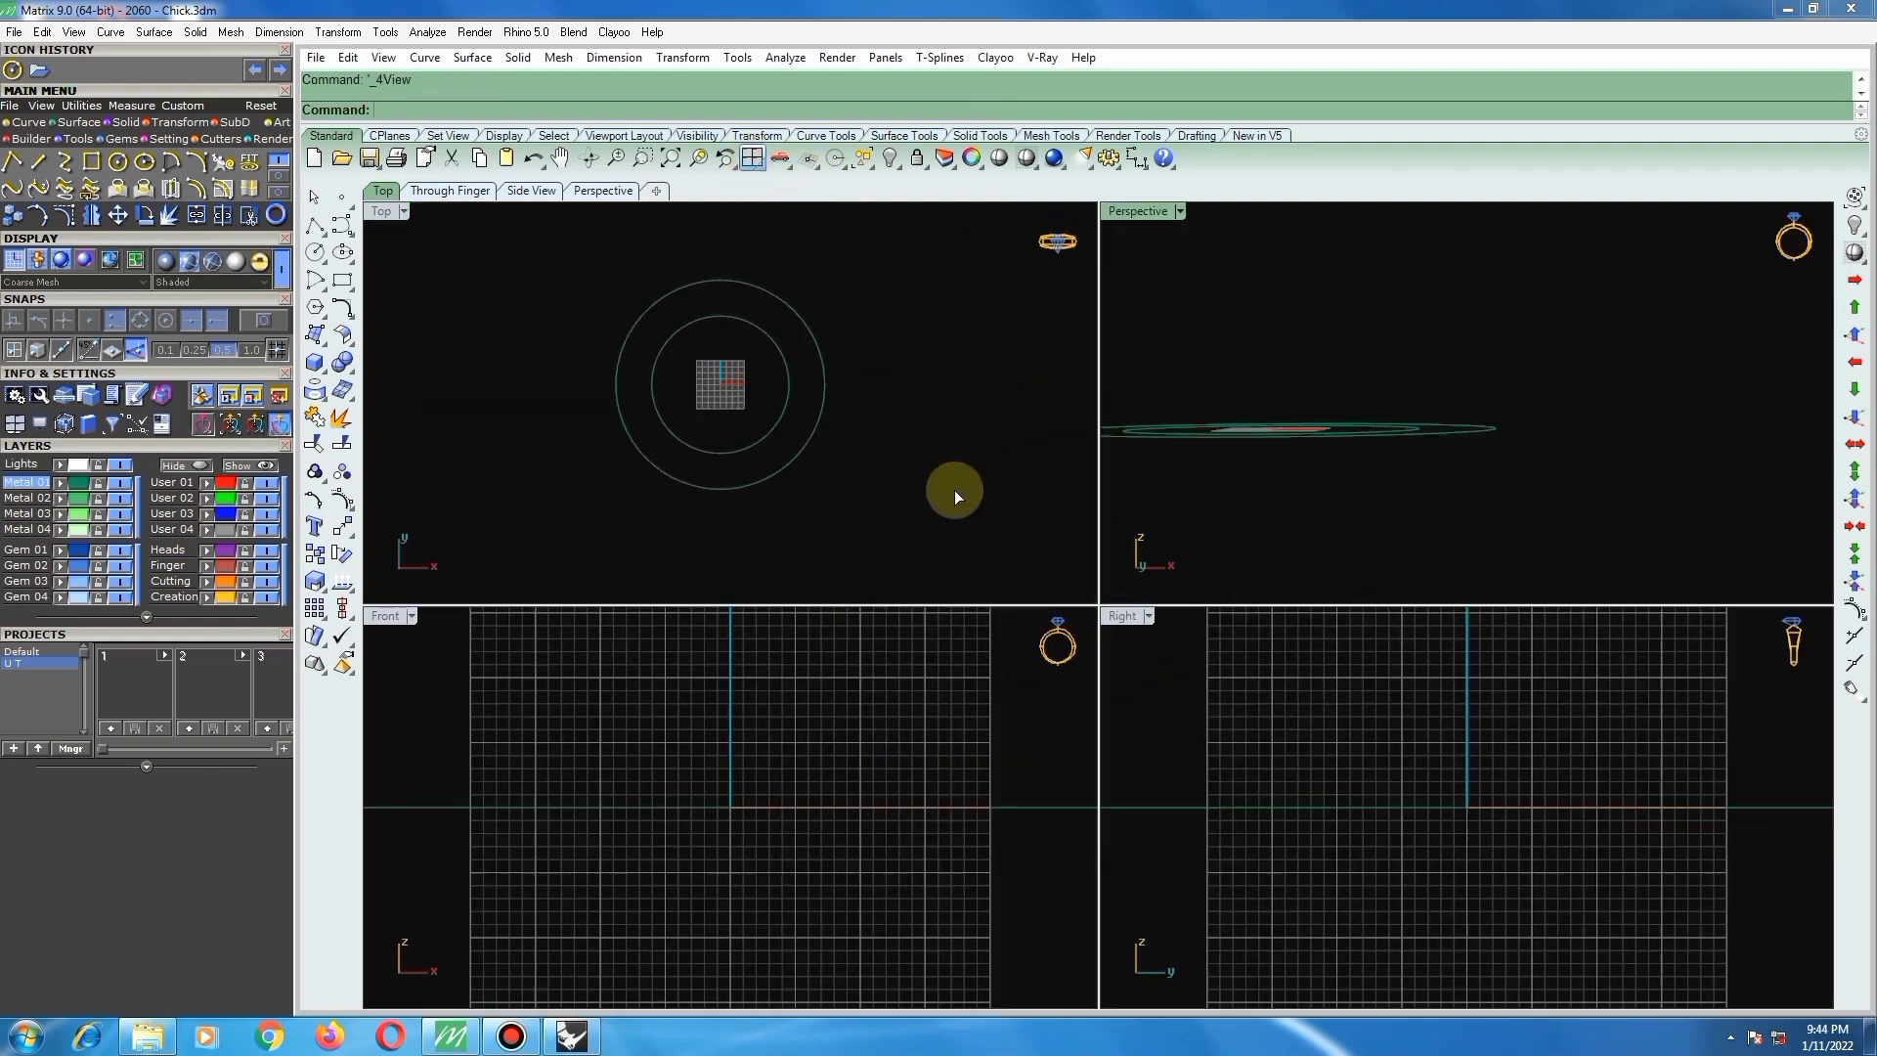
scroll(784, 366, down, 5)
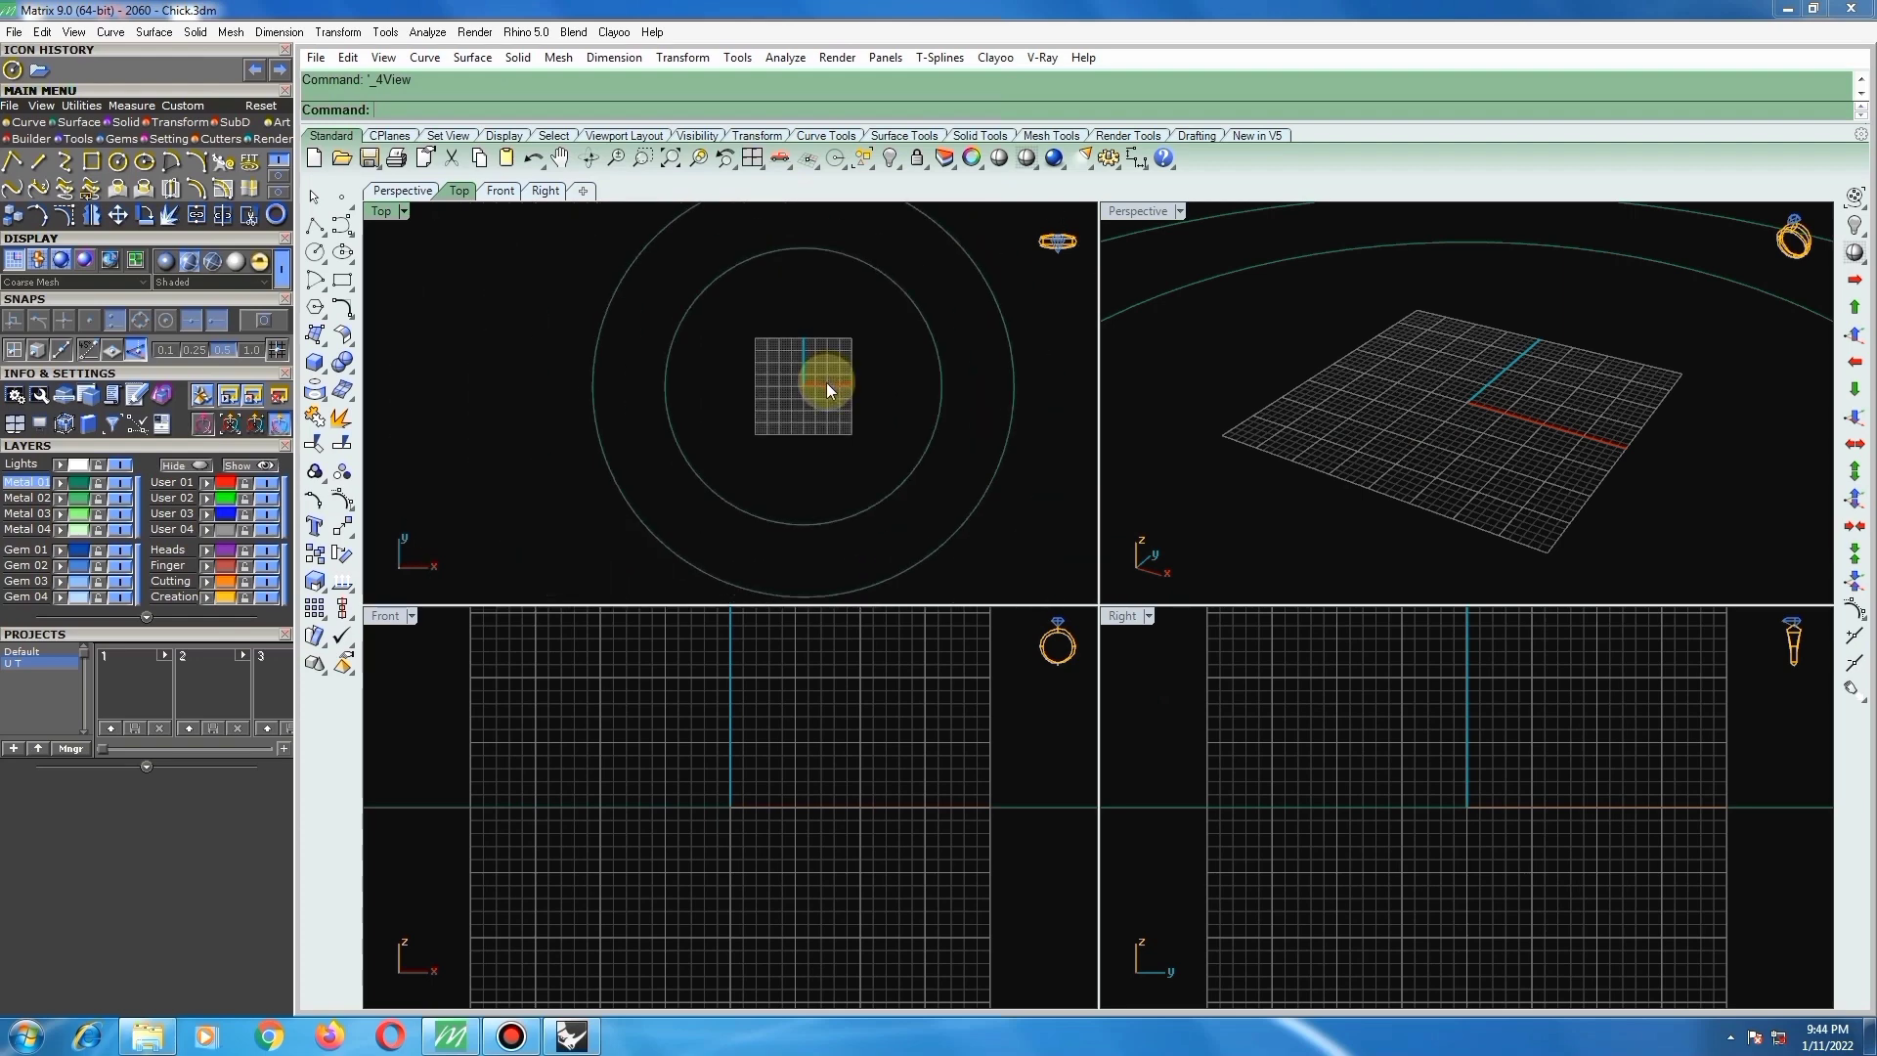
scroll(936, 383, up, 2)
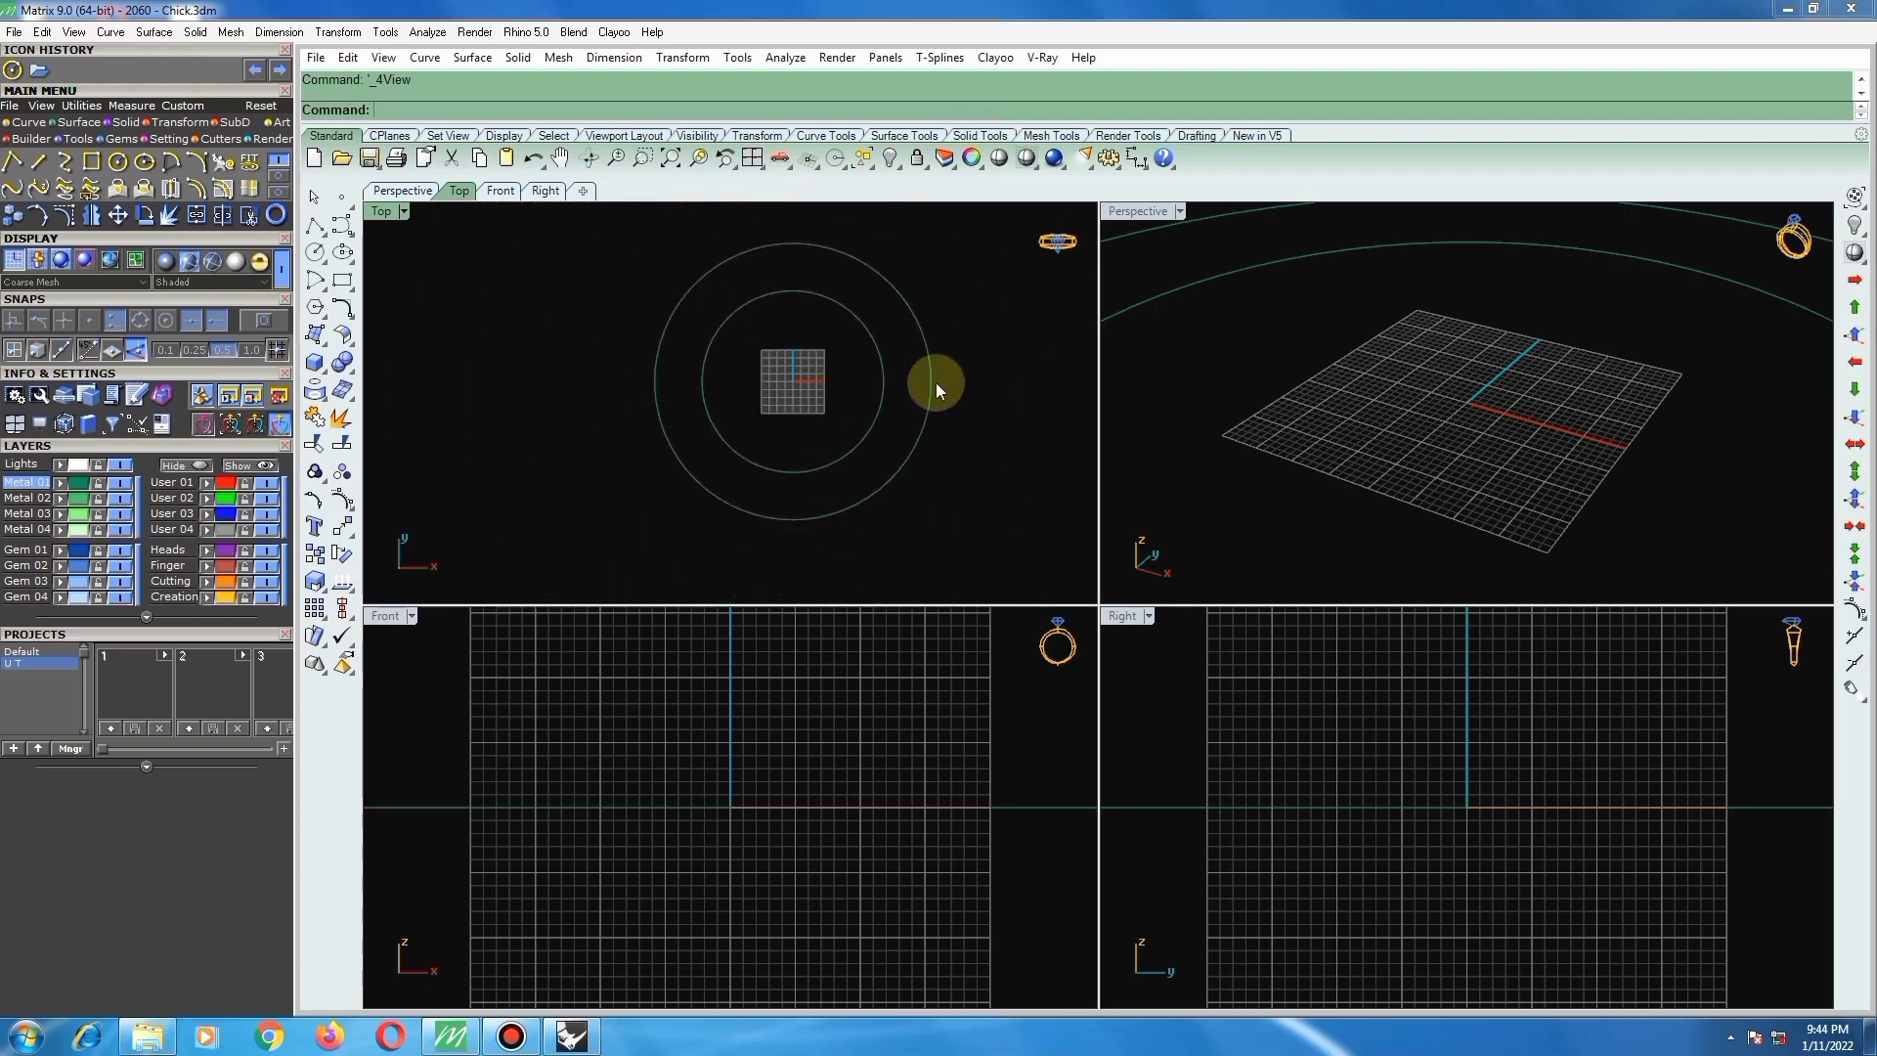
click(853, 445)
scroll(814, 771, down, 3)
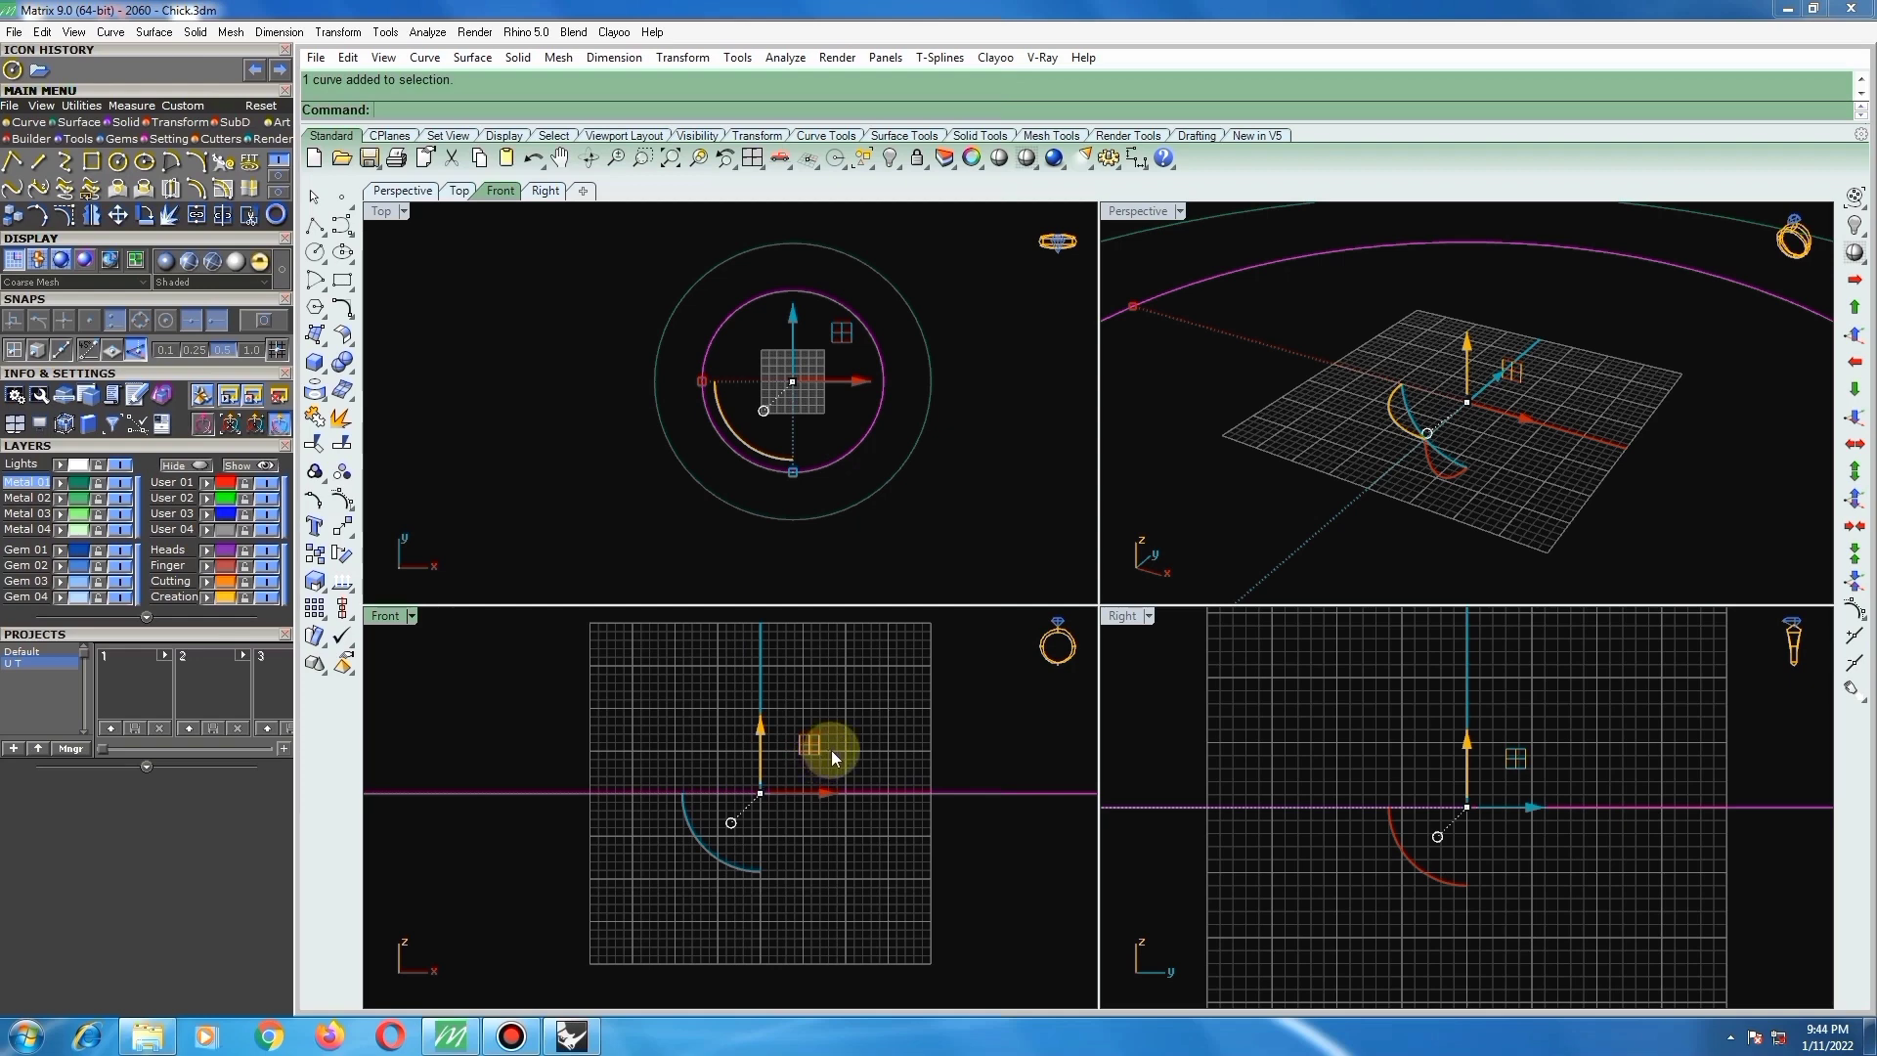
key(ctrl+c)
click(839, 760)
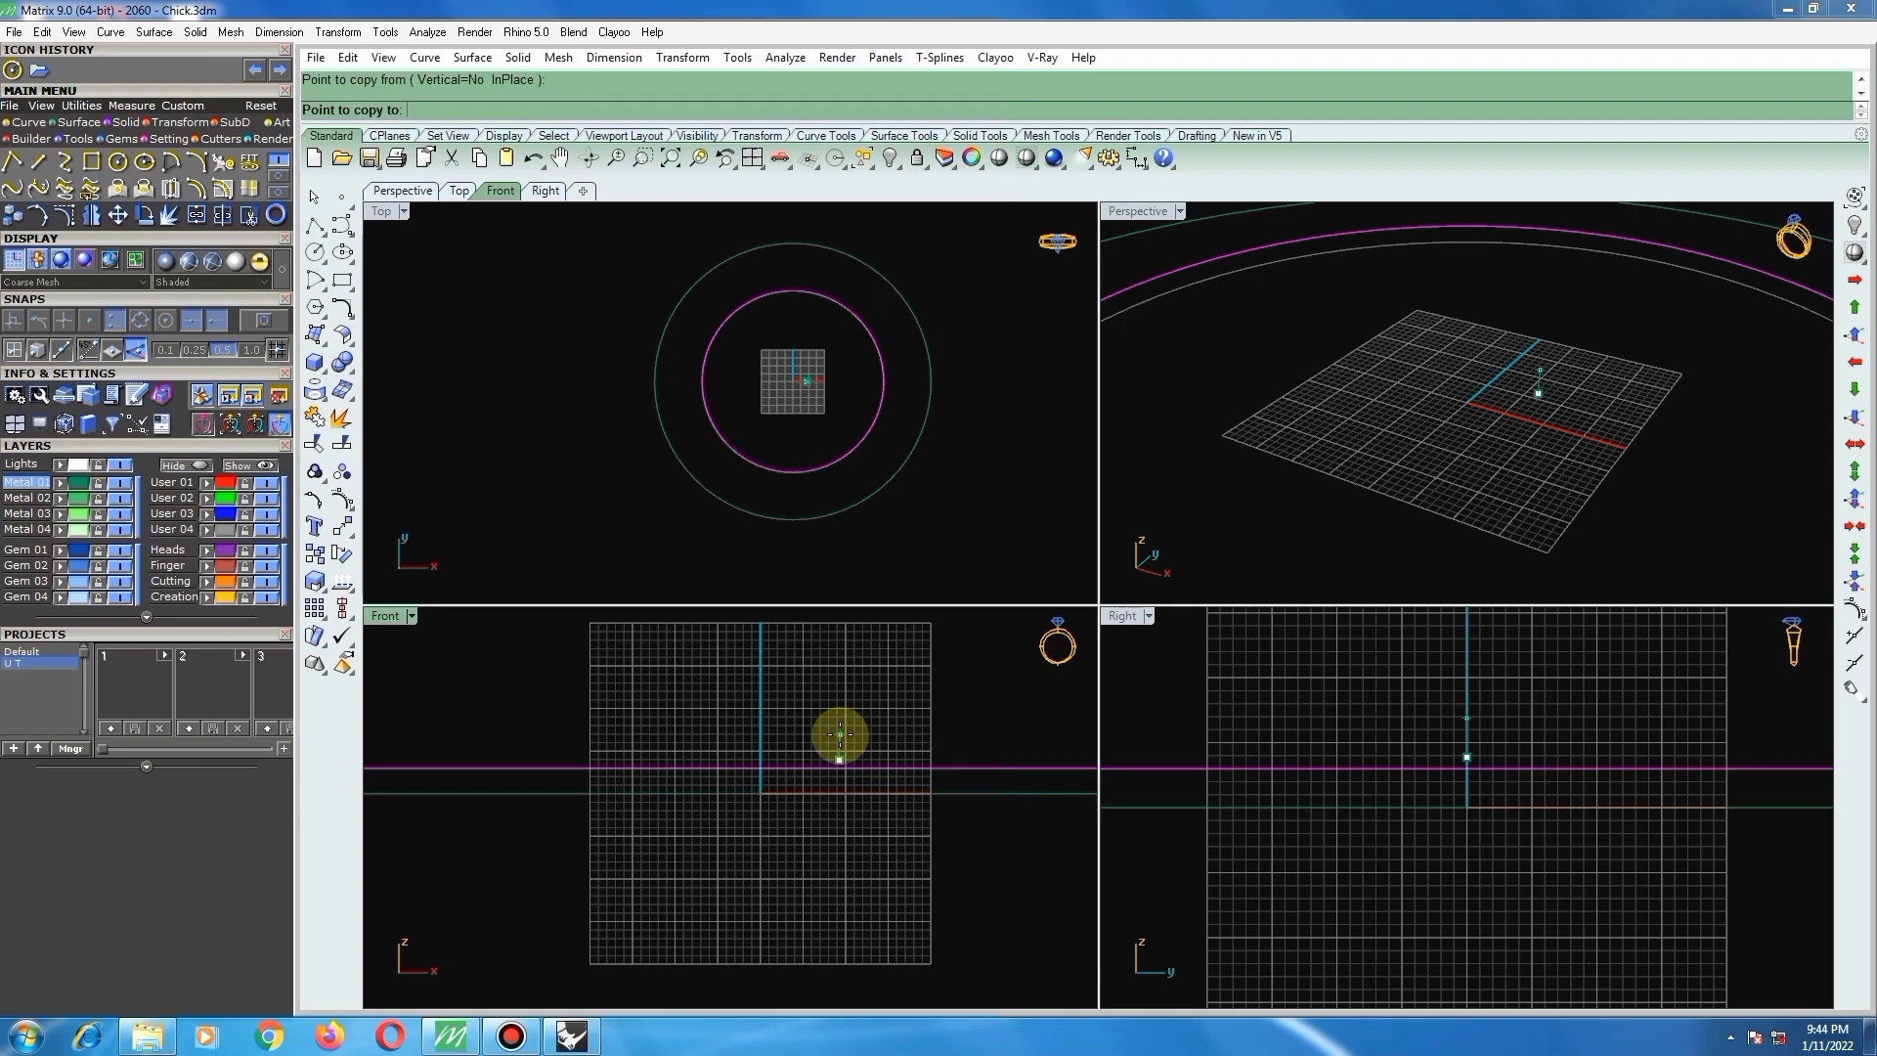
text(25)
key(Return)
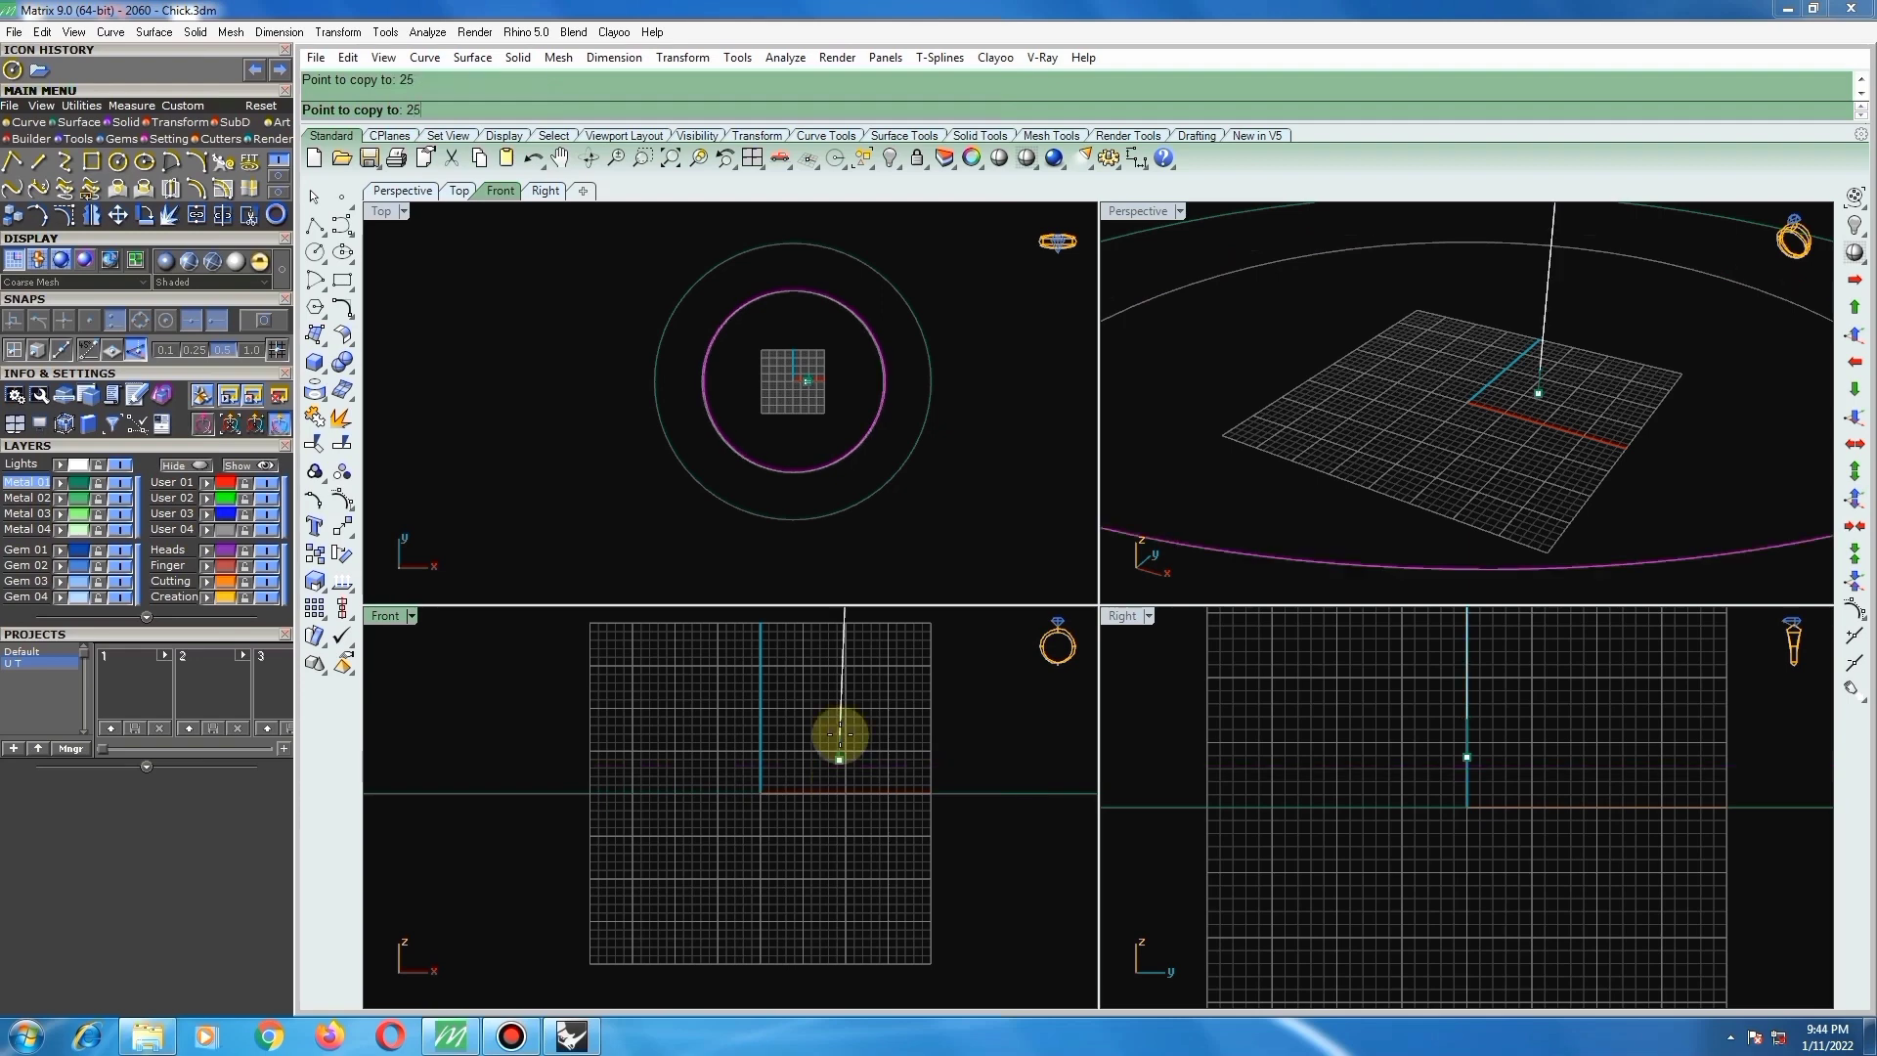
scroll(838, 733, down, 4)
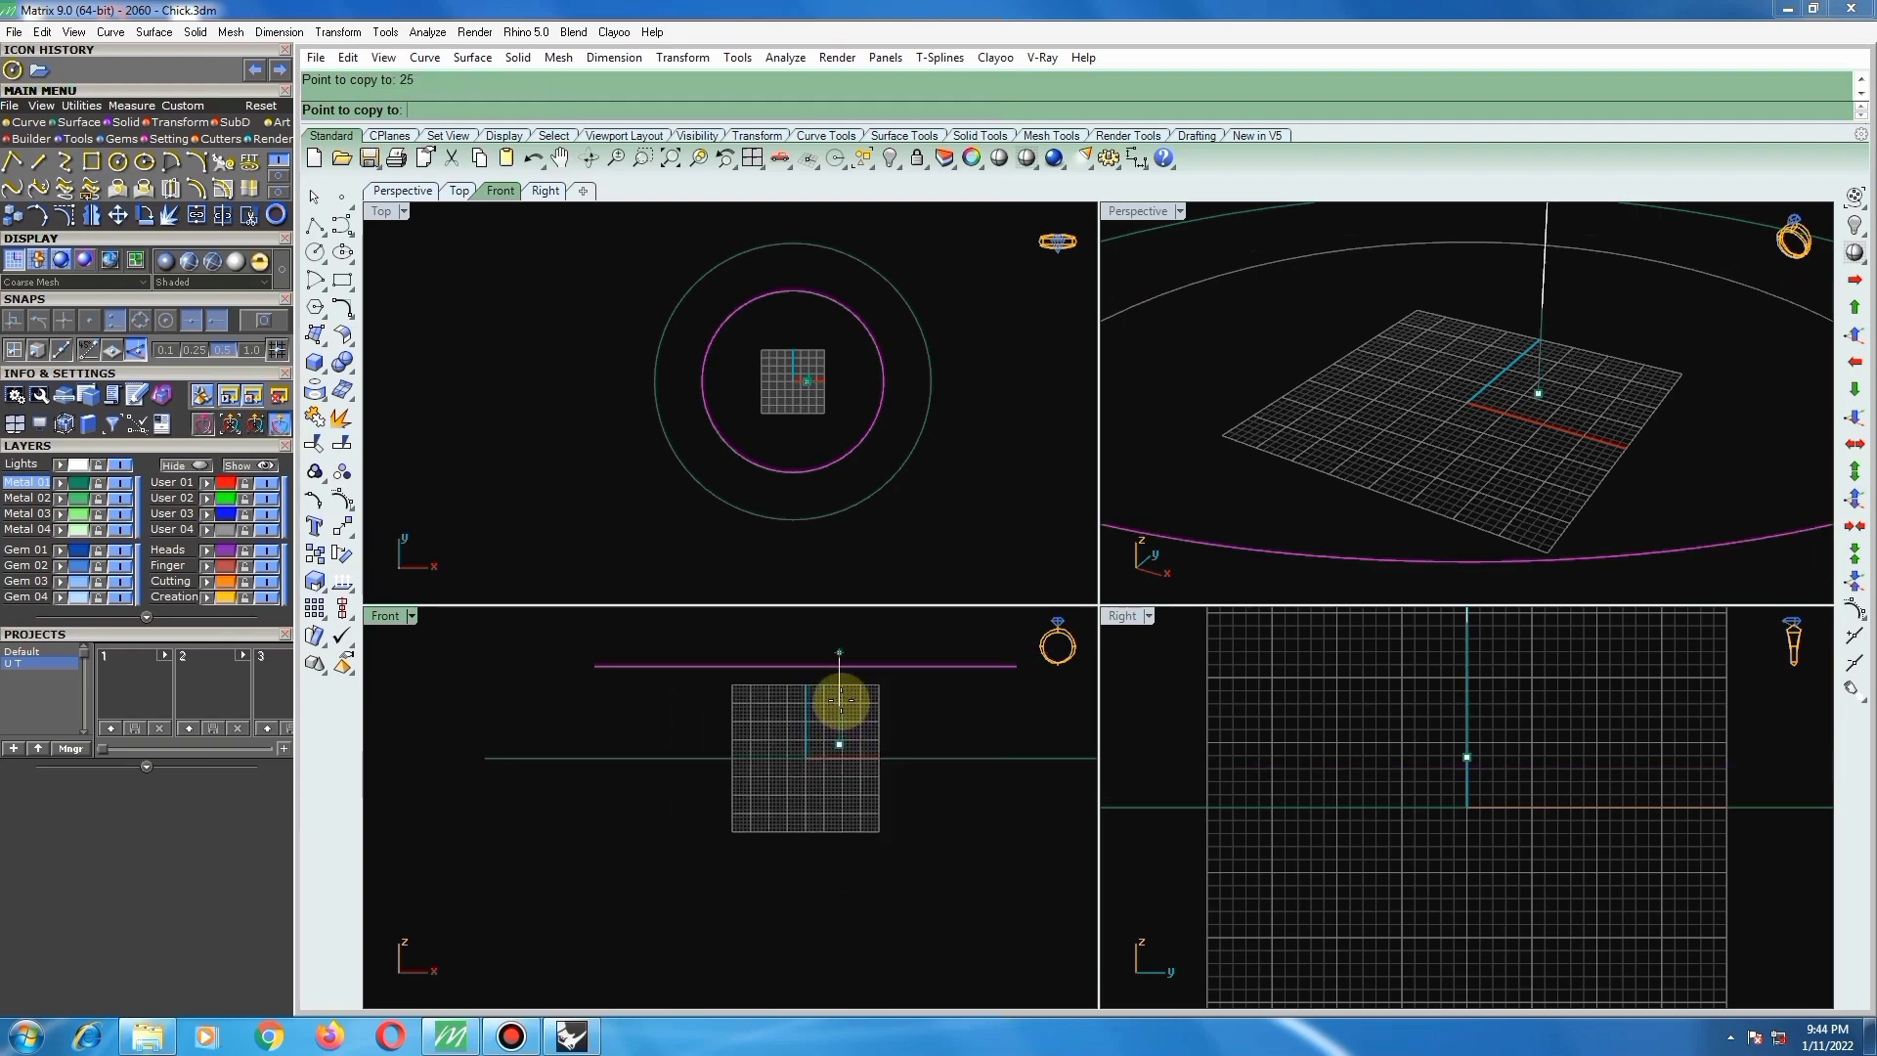
click(838, 685)
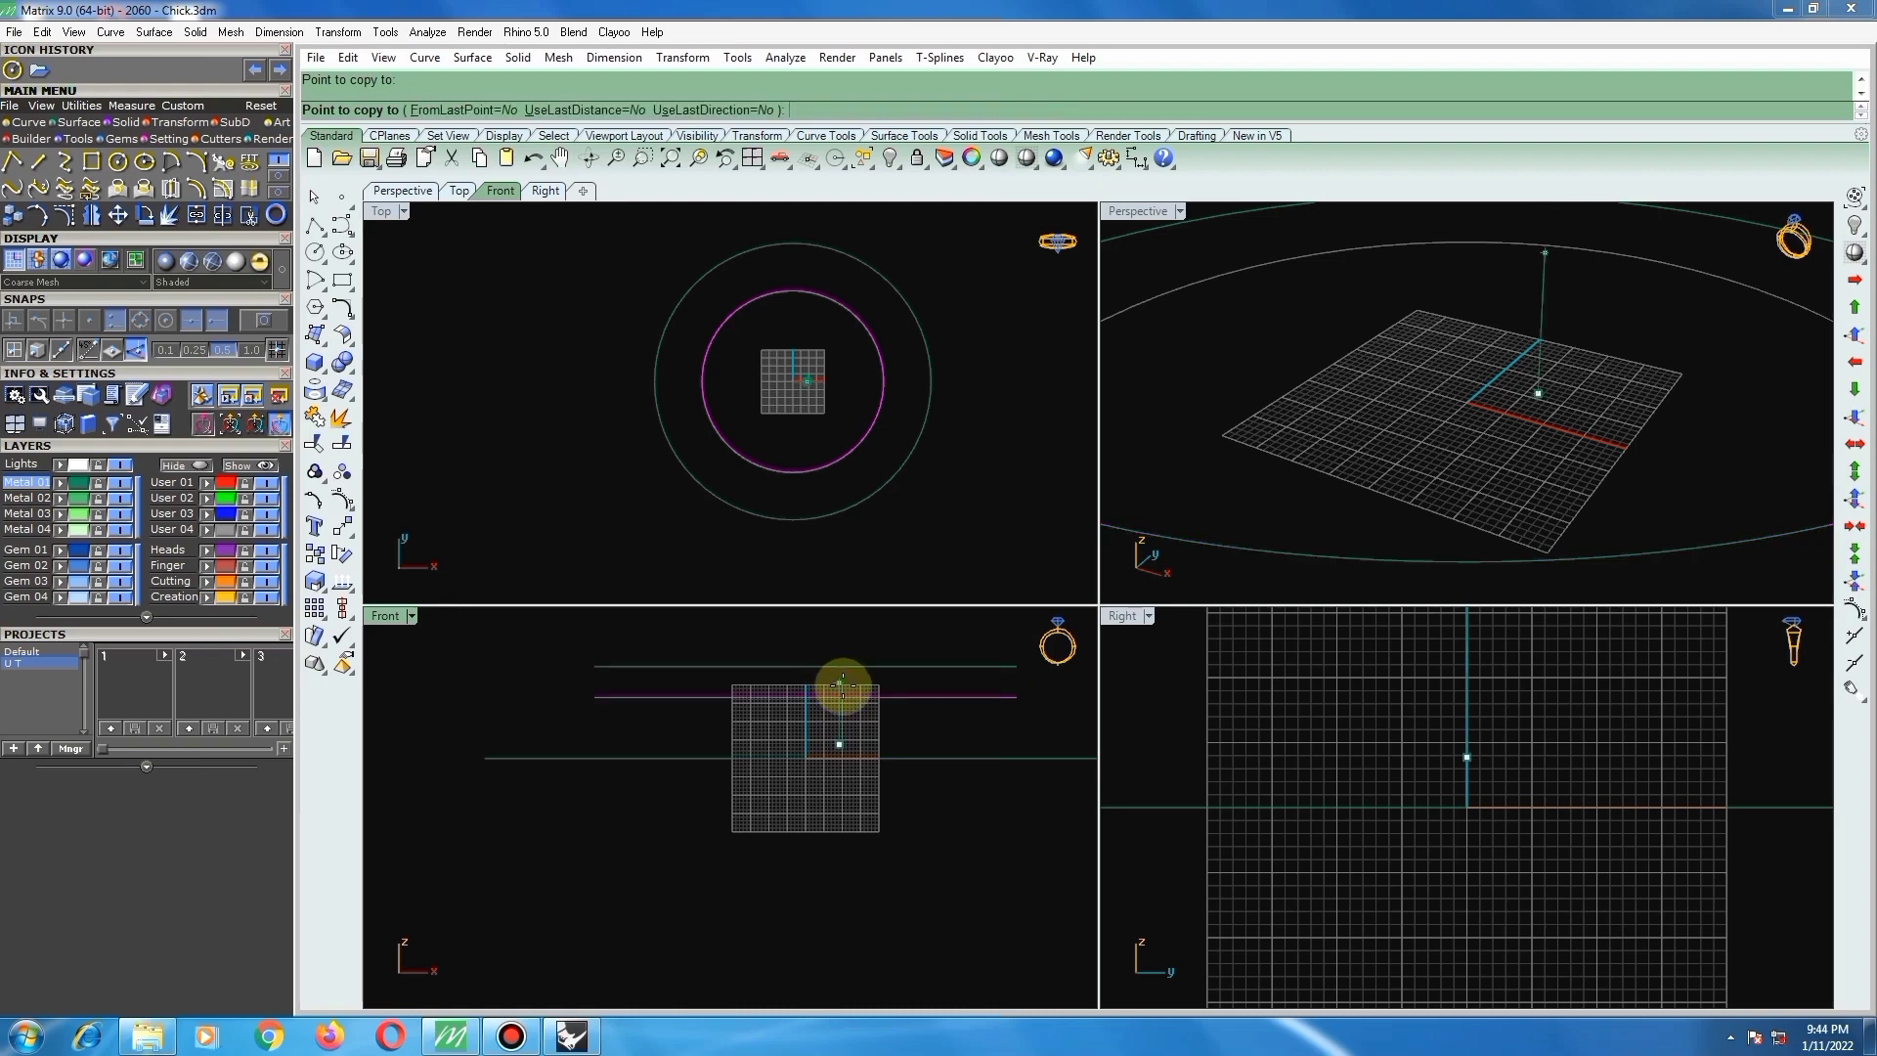
key(Return)
key(Delete)
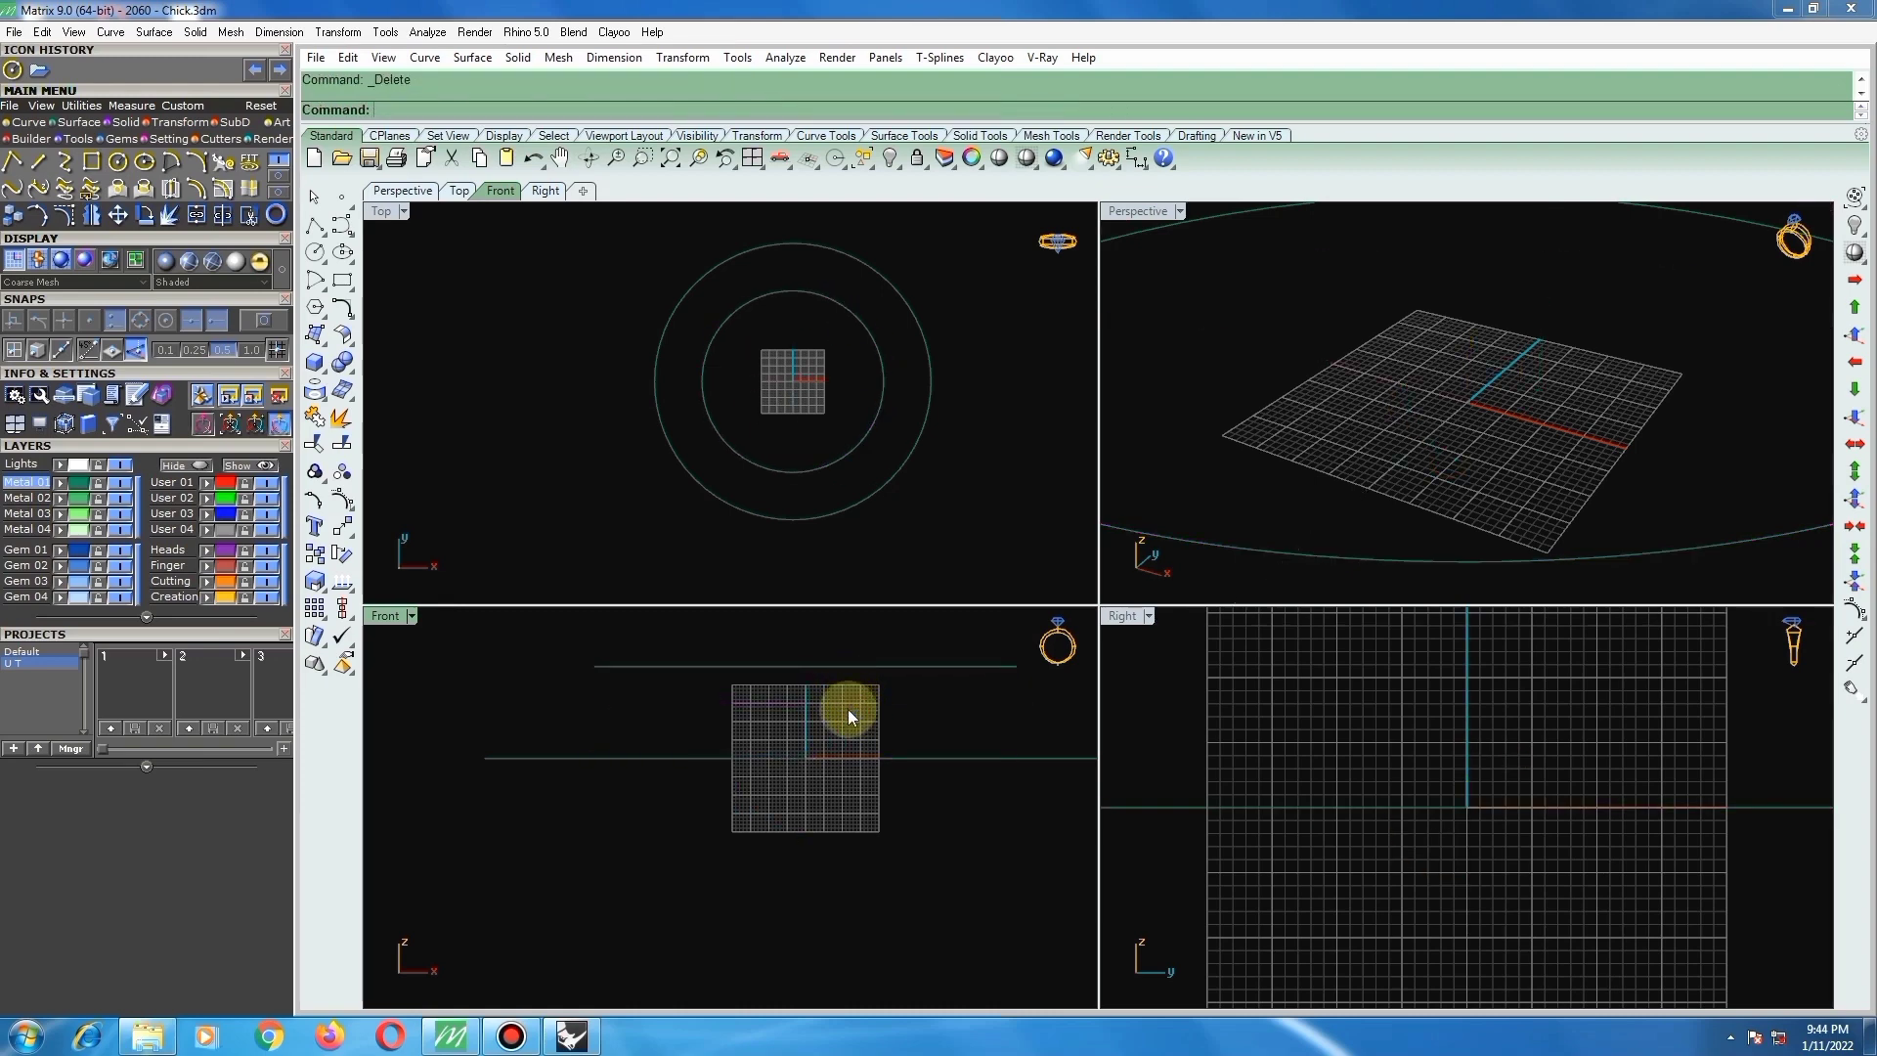
Step: Turn off the Project snap and draw an interpolated curve from the raised inner circle's +X end to the outer circle's +X end
click(965, 354)
click(956, 384)
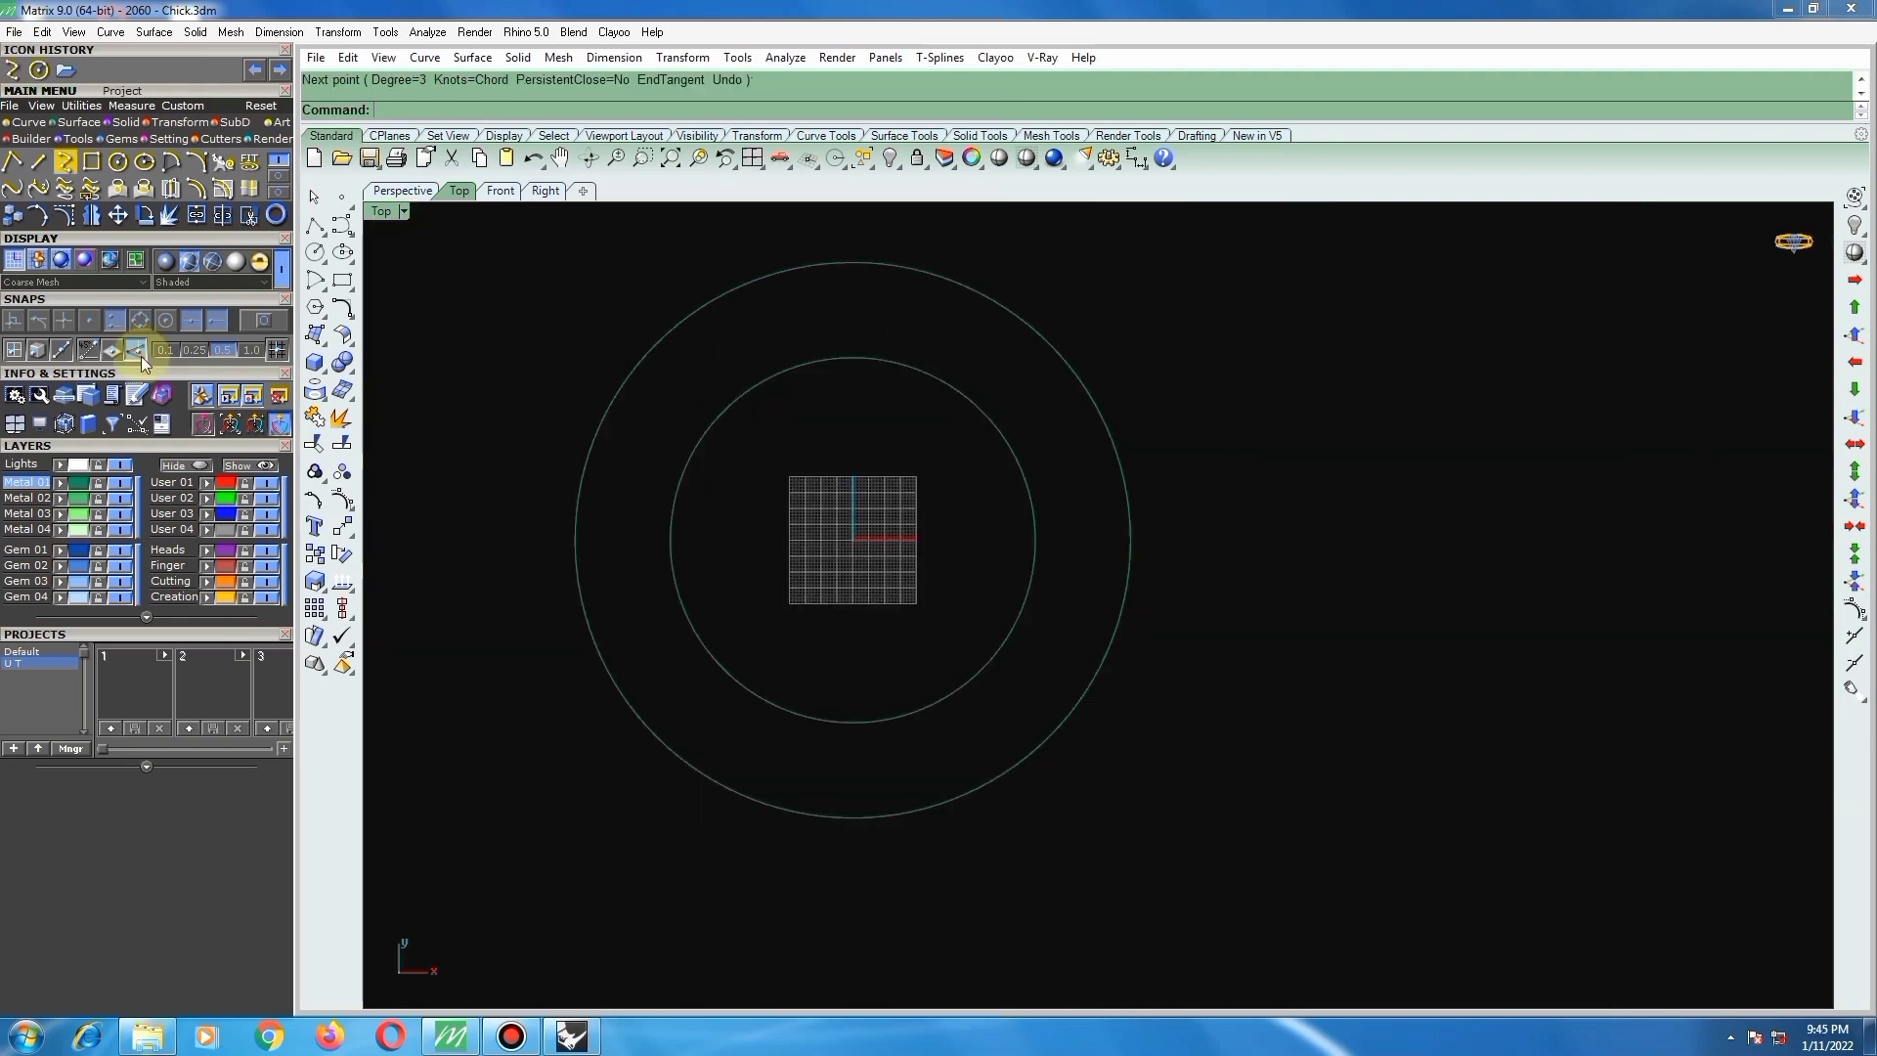
click(141, 358)
right_click(1051, 558)
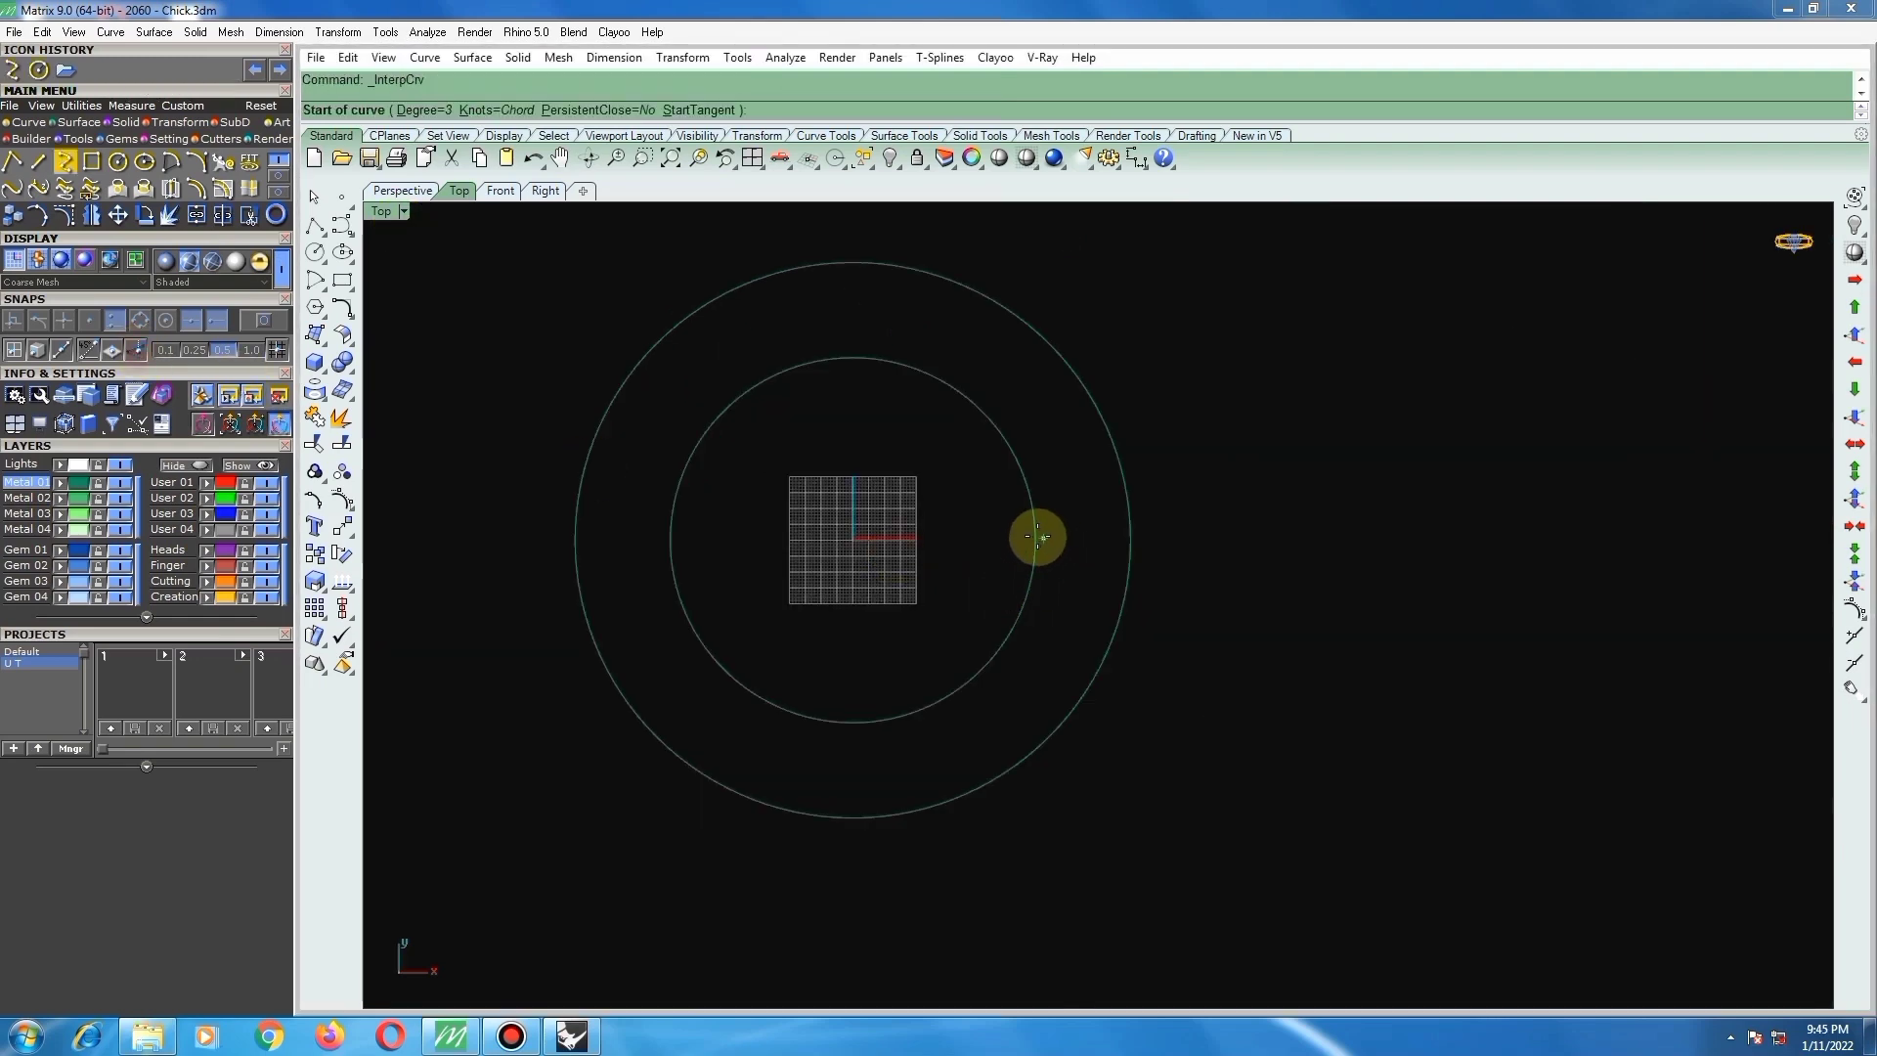
click(1035, 537)
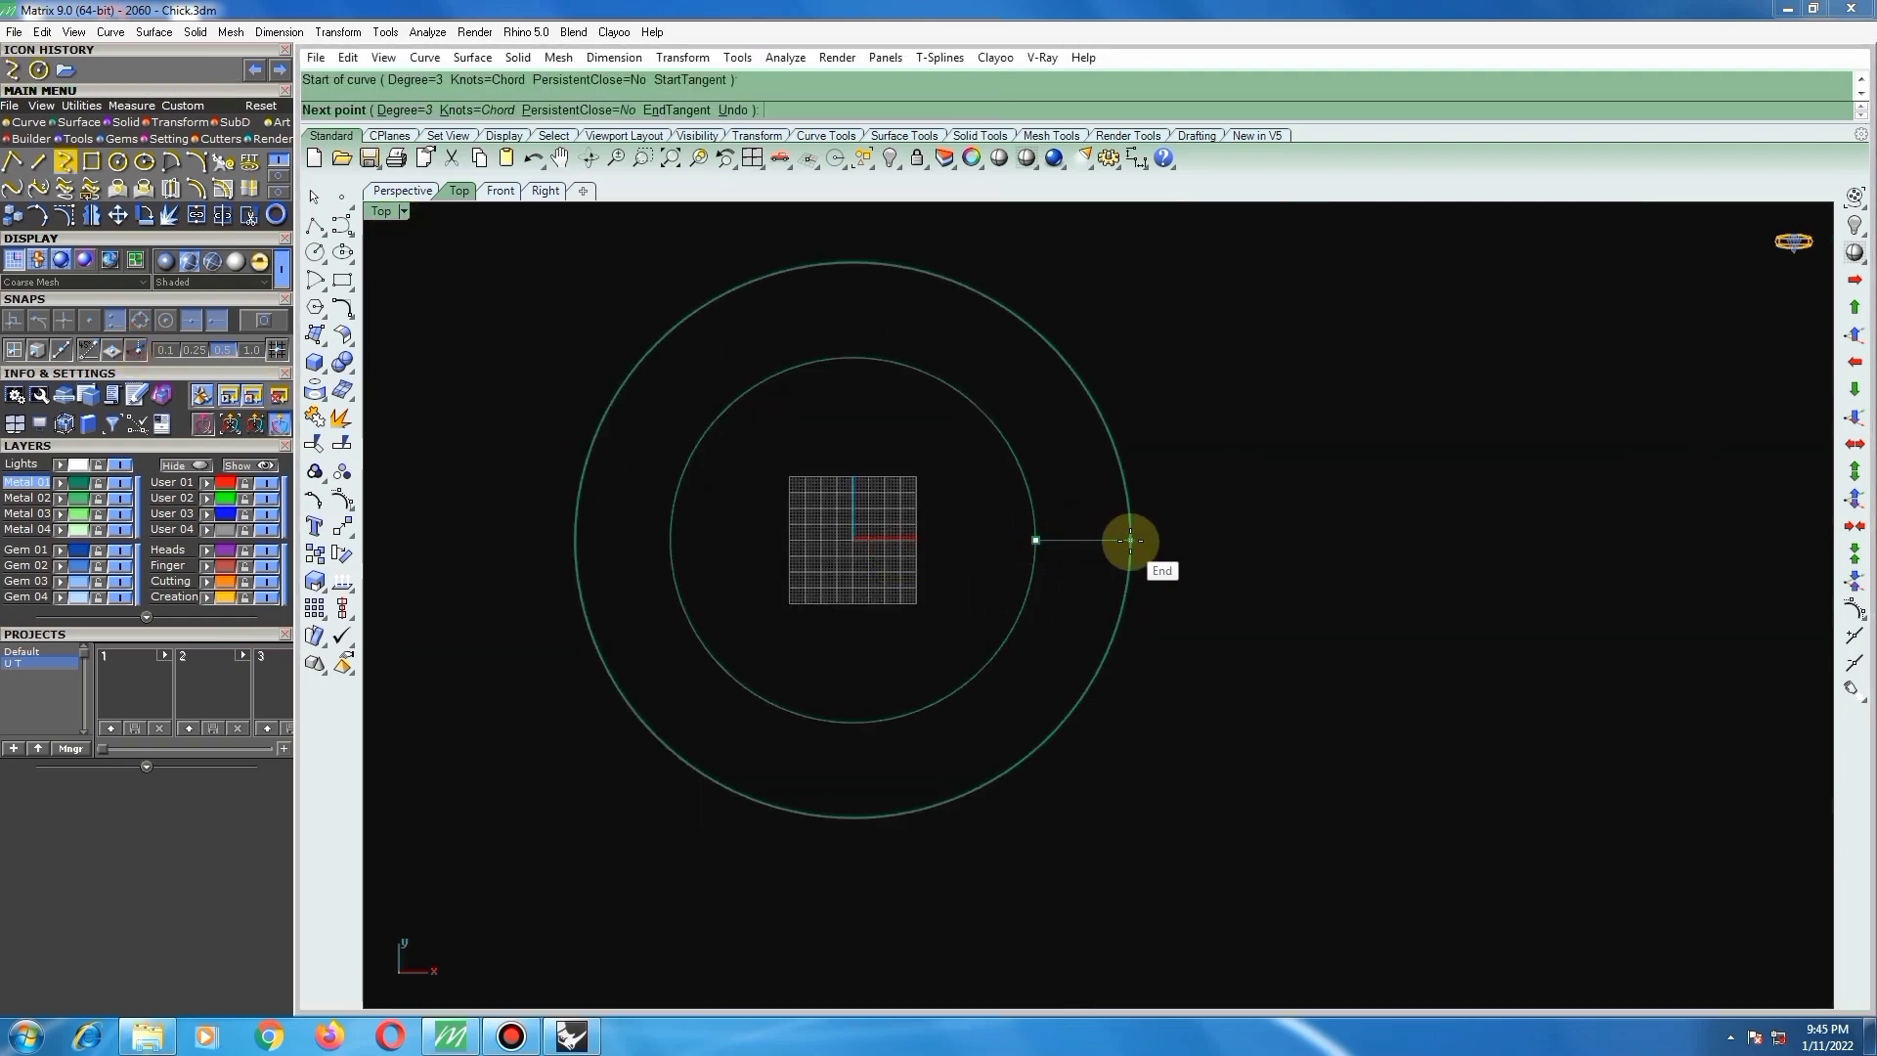
click(1131, 540)
right_click(1103, 554)
Step: Turn on the connecting curve's control points in the front view and move both middle points down and inward to make it concave
click(1079, 541)
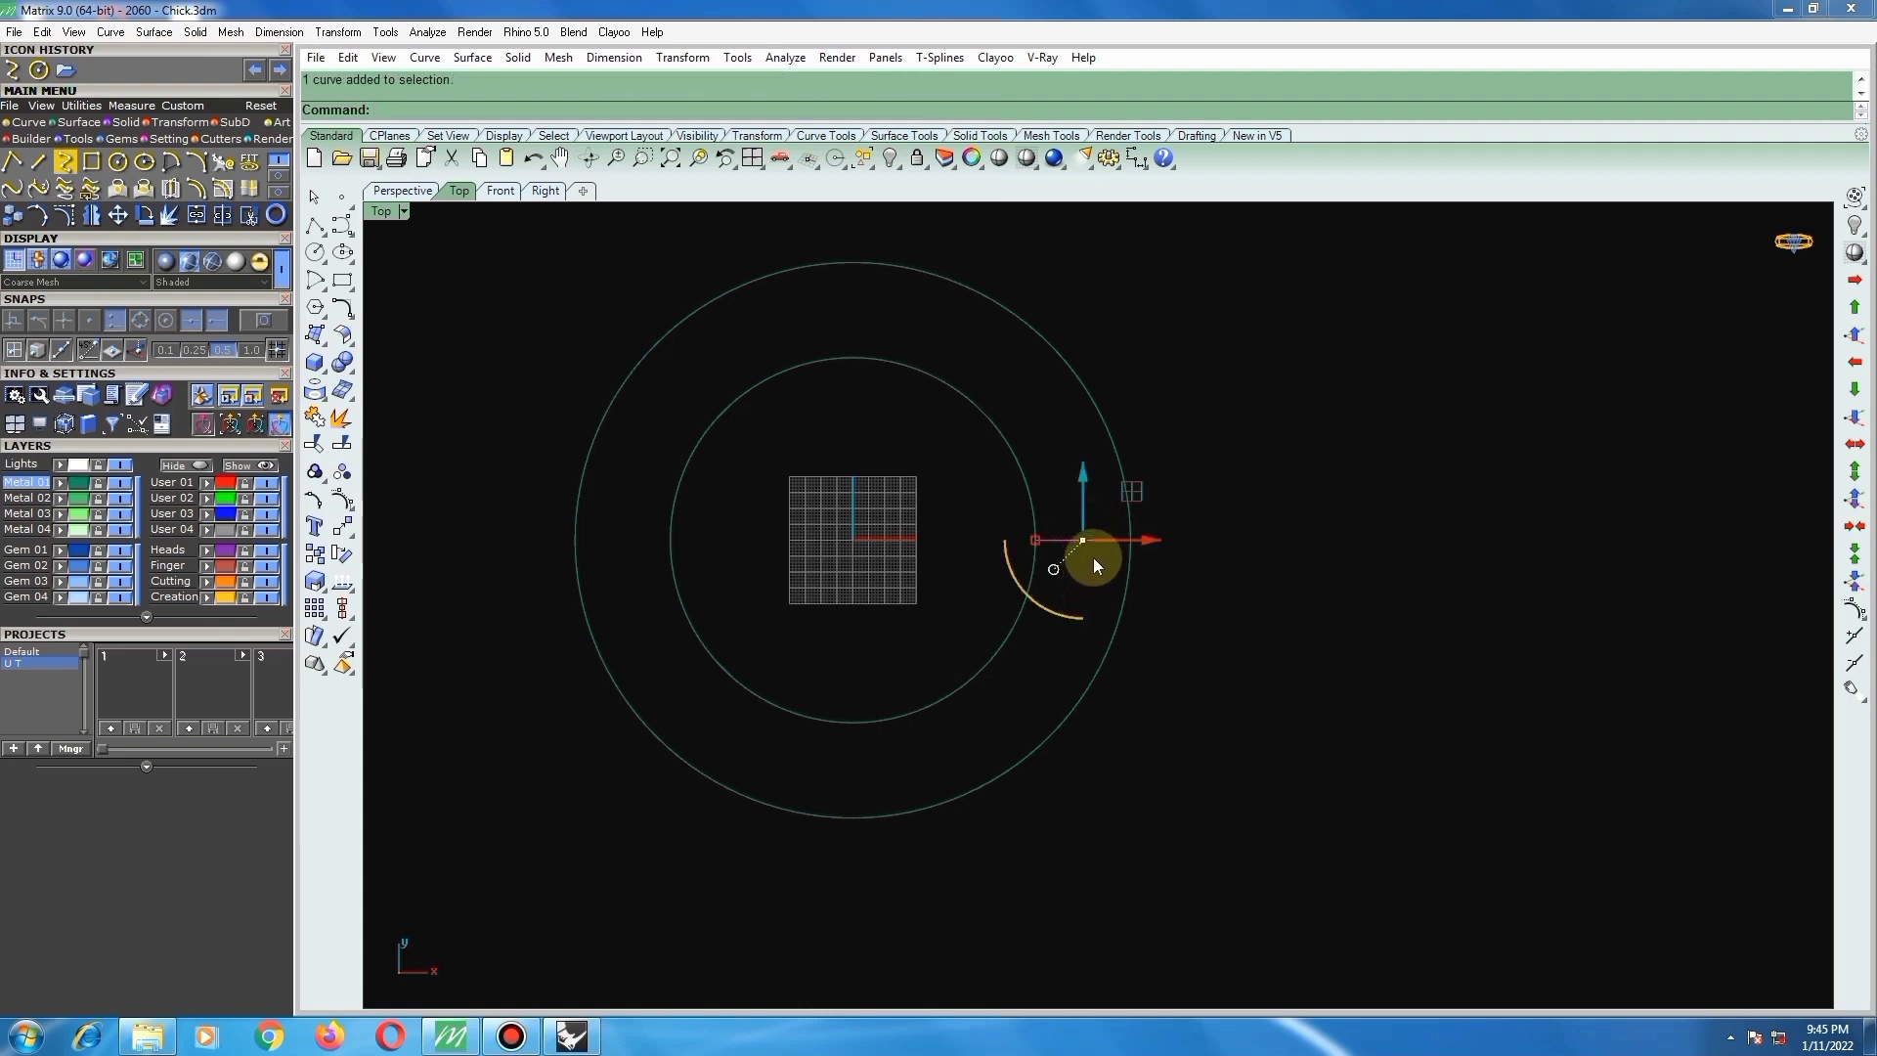
key(F2)
scroll(1093, 614, up, 8)
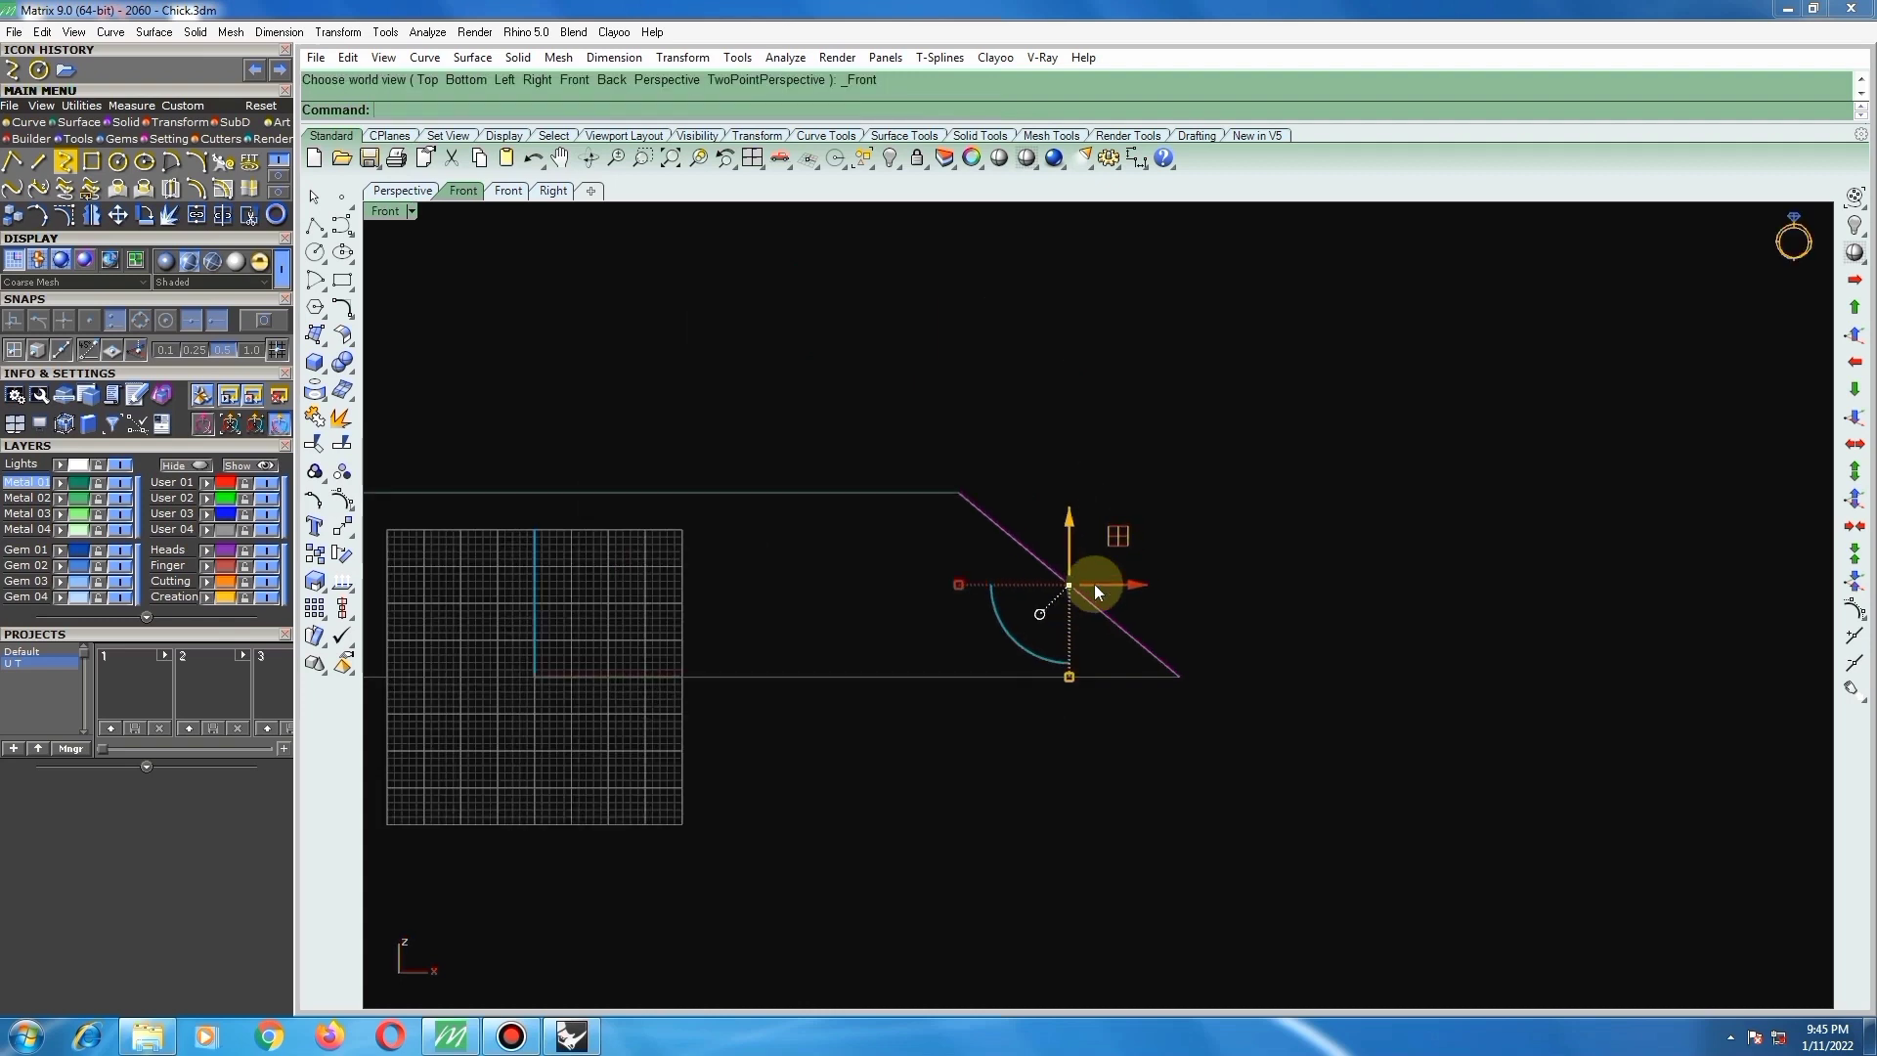
key(F10)
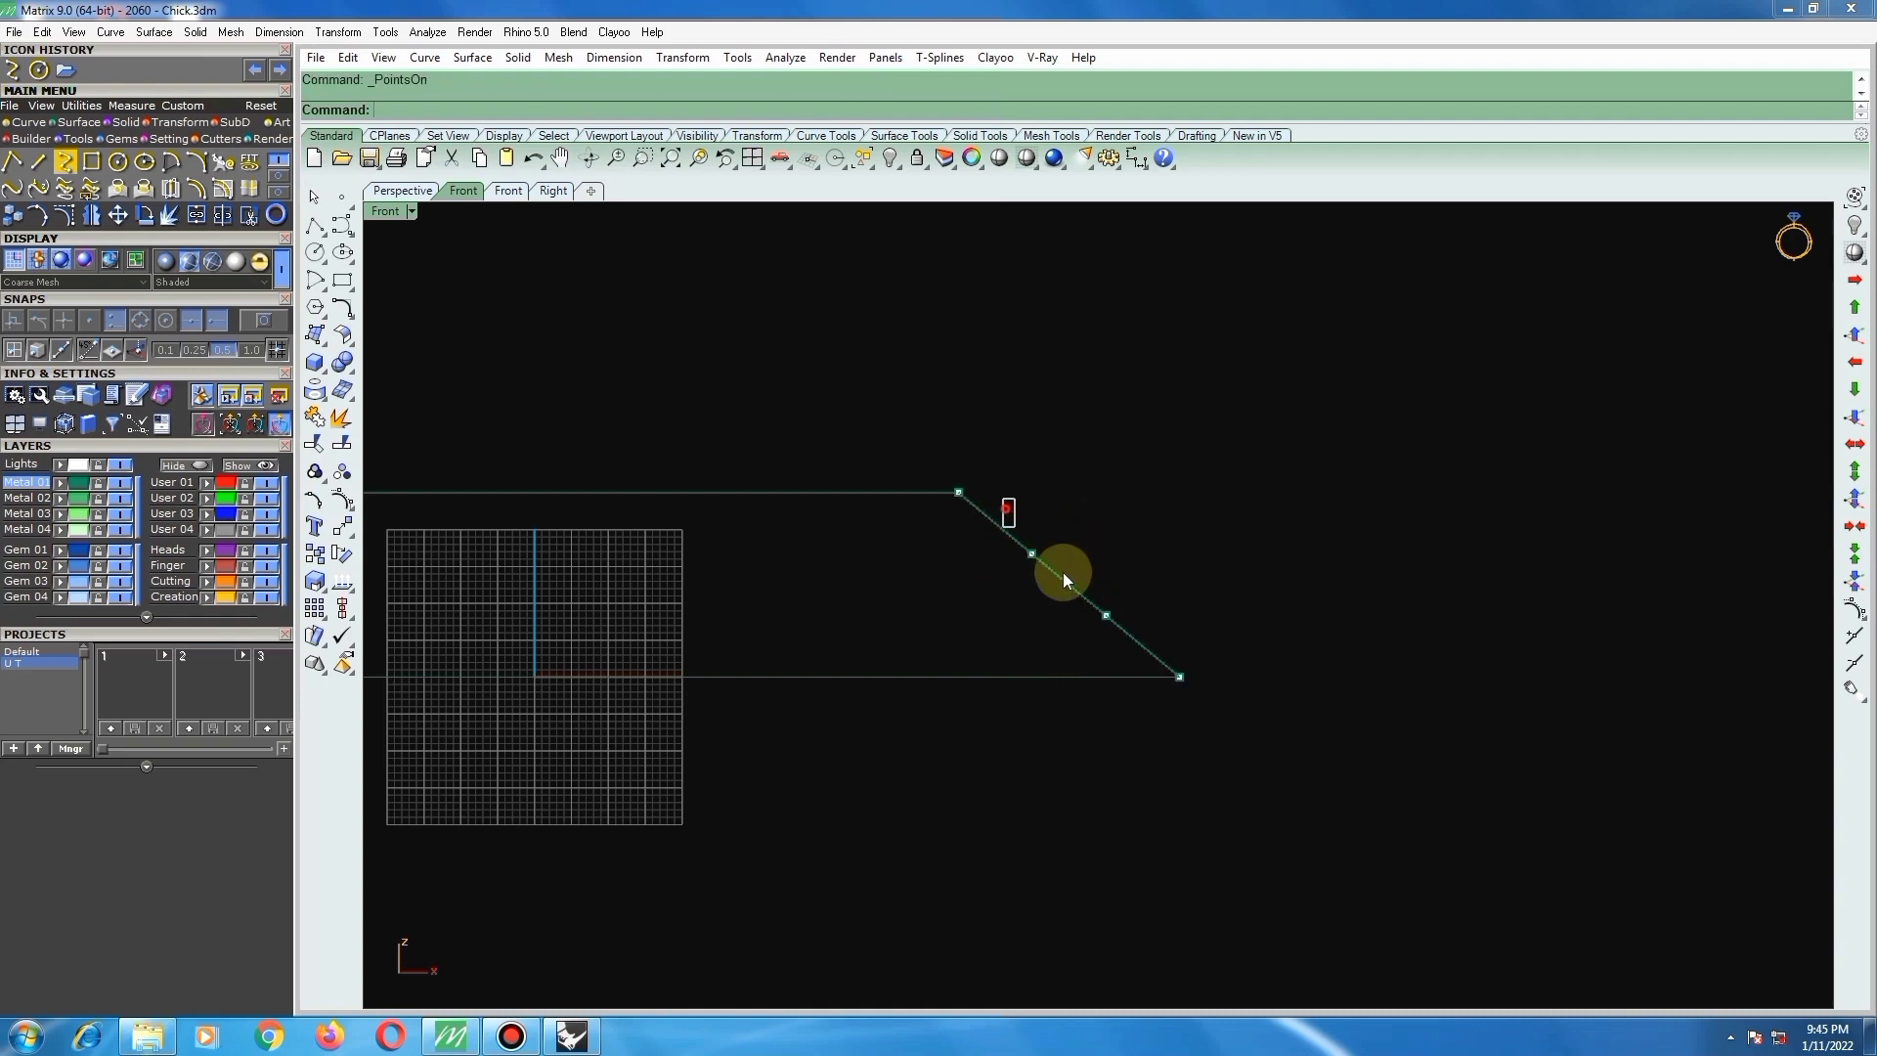
drag(1064, 572, 1117, 621)
drag(1112, 545, 1083, 568)
click(1154, 522)
scroll(1009, 549, down, 2)
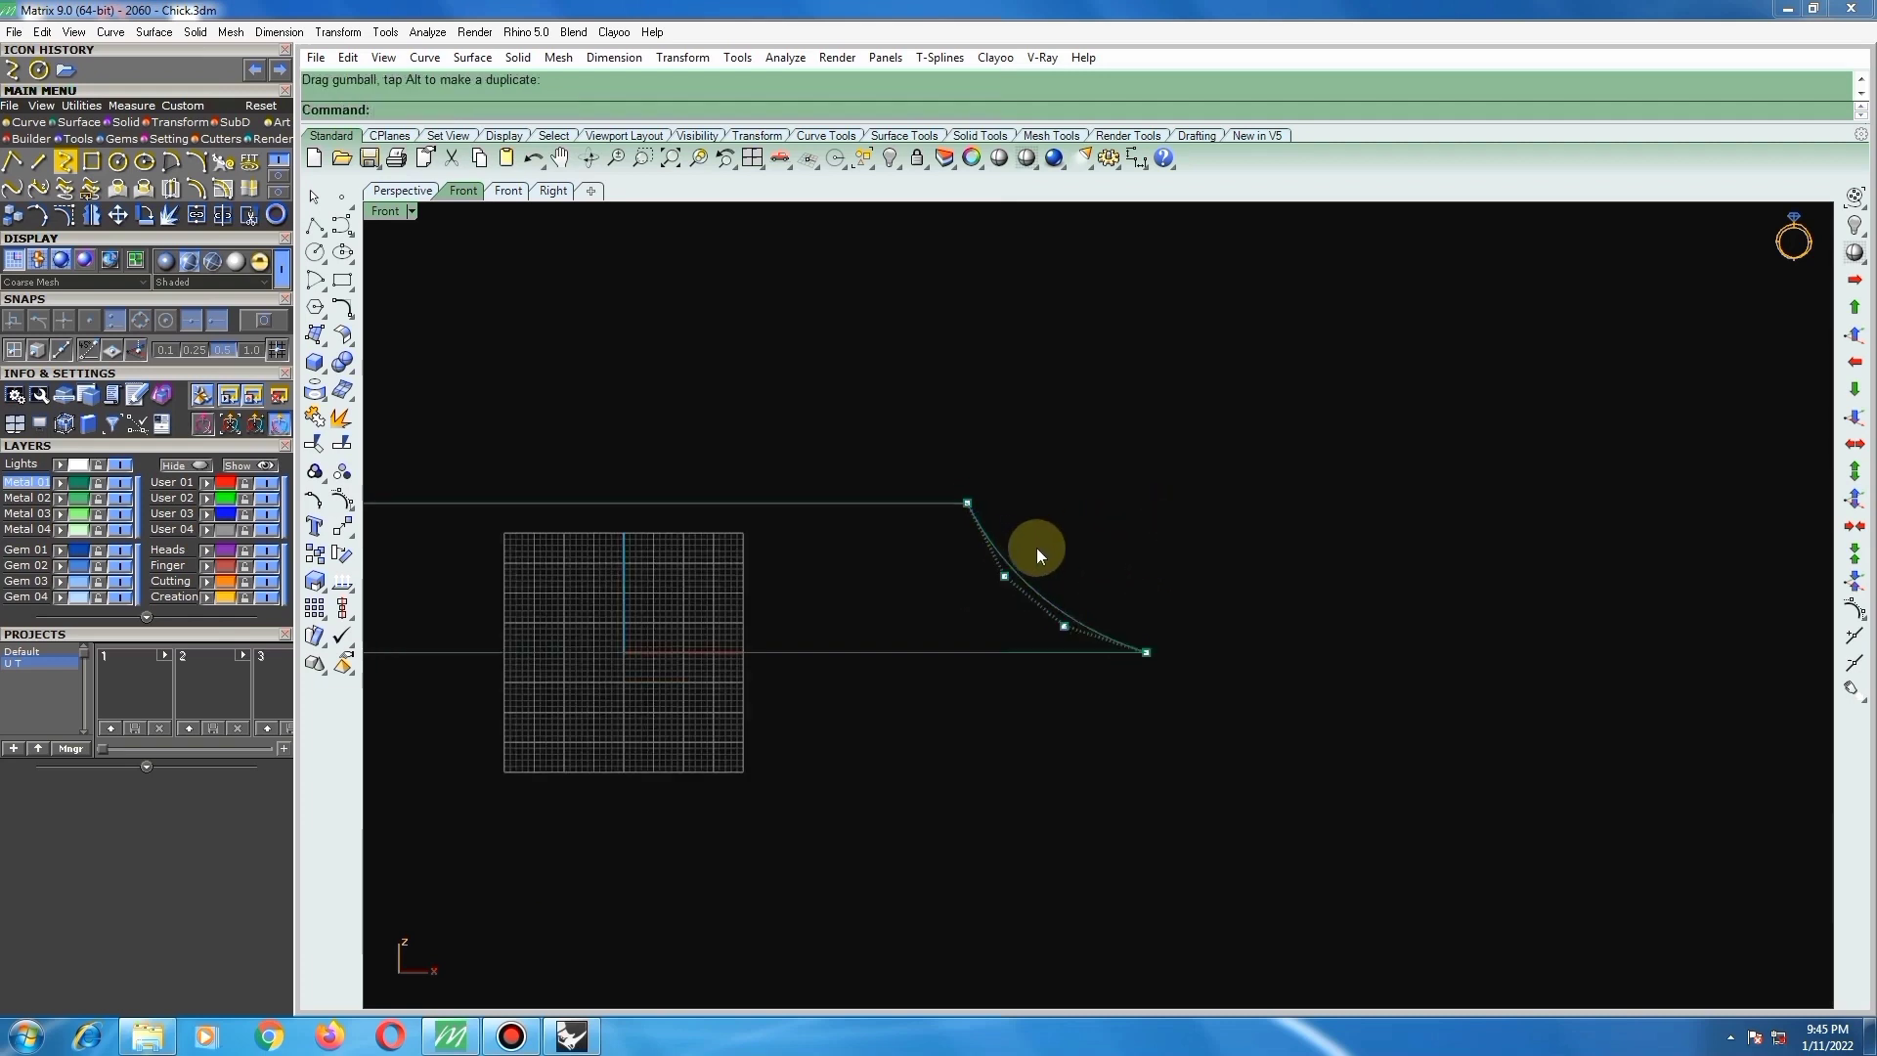
Step: Lower both middle control points a little and shift the upper middle one inward so the curve starts more steeply
scroll(1037, 548, up, 6)
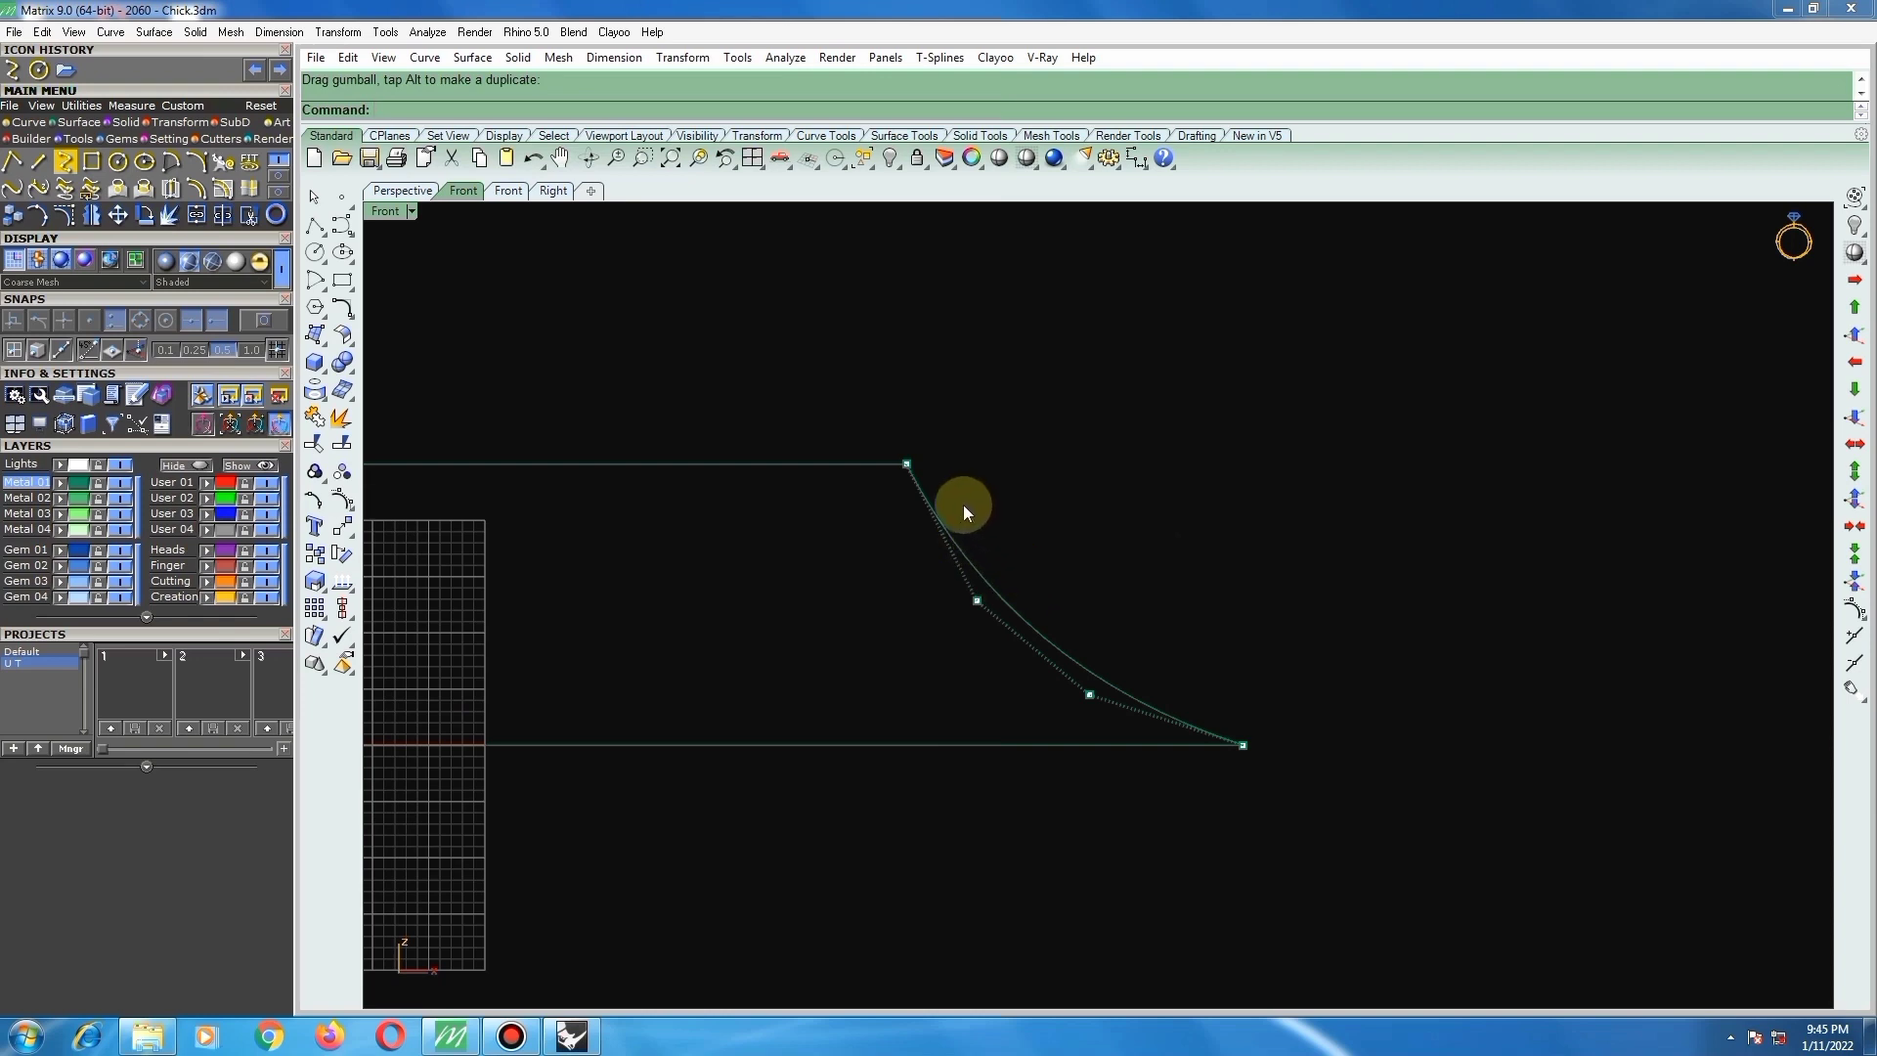
drag(964, 504, 1131, 702)
drag(1032, 582, 984, 625)
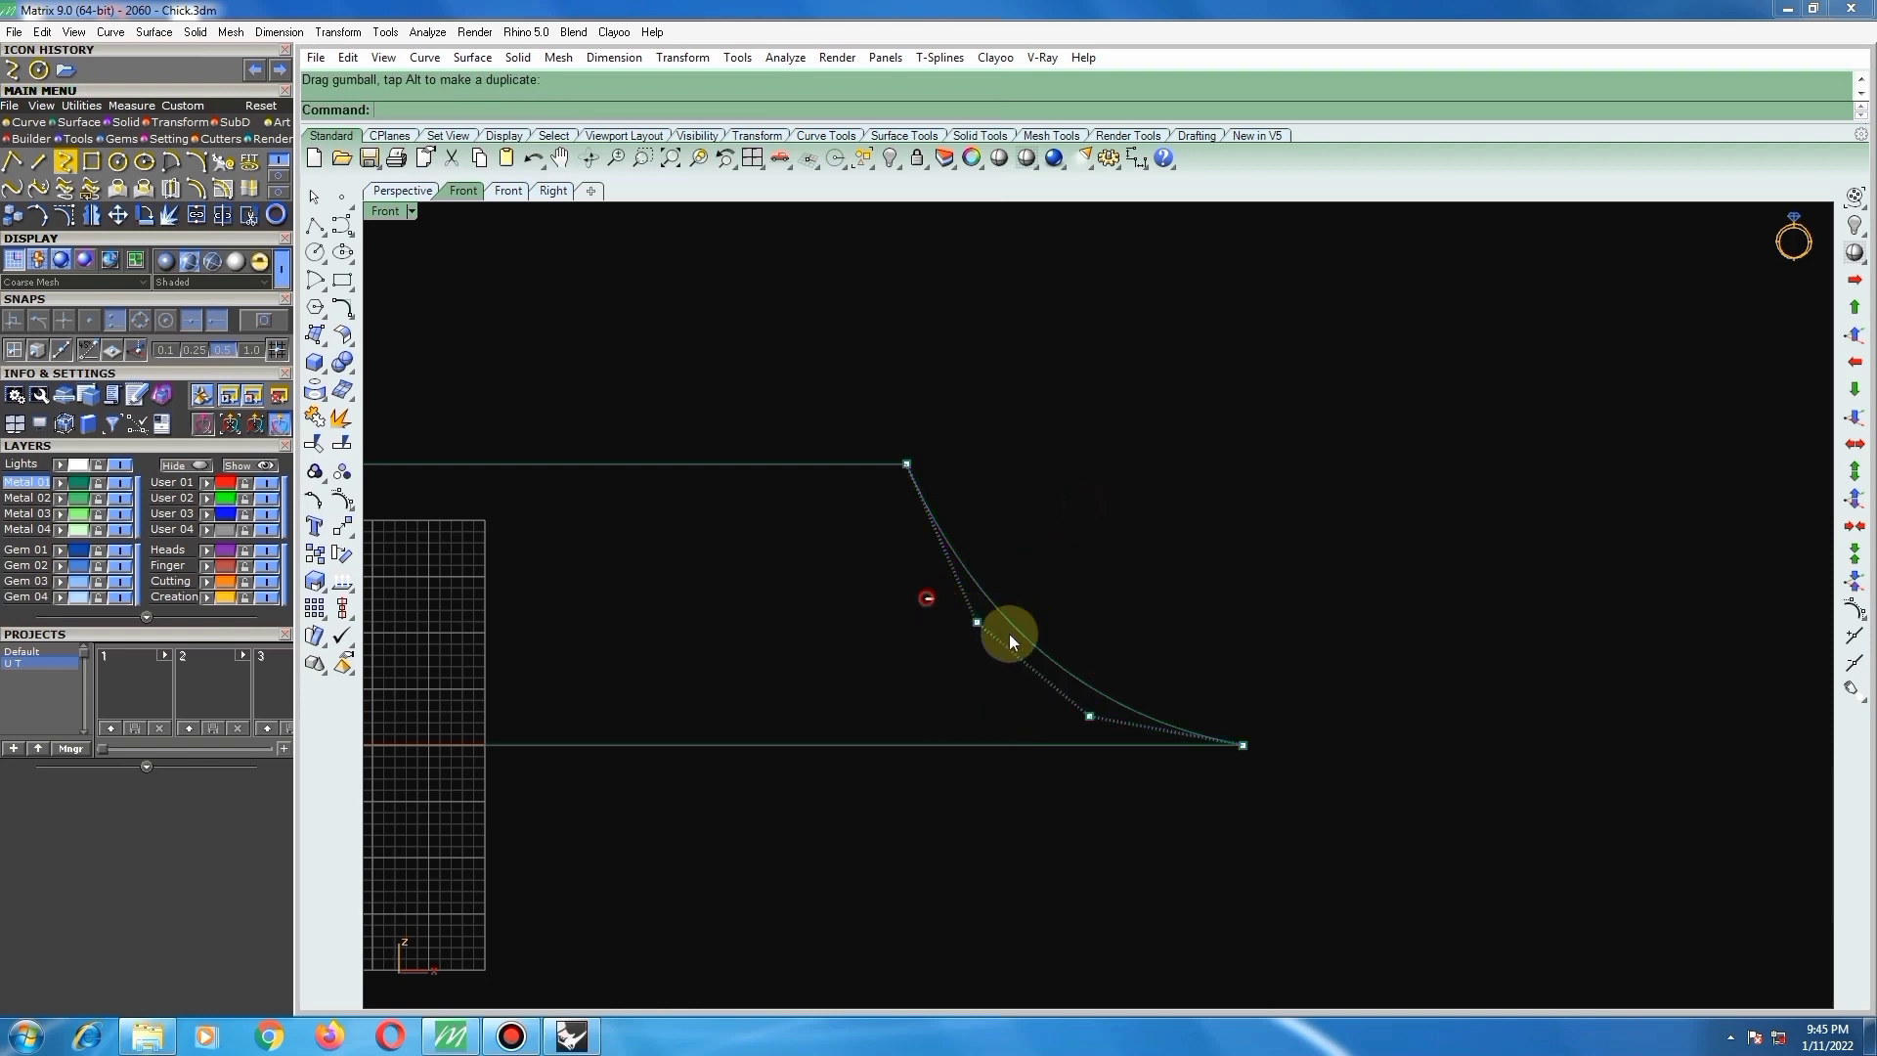
click(977, 621)
scroll(1033, 598, up, 1)
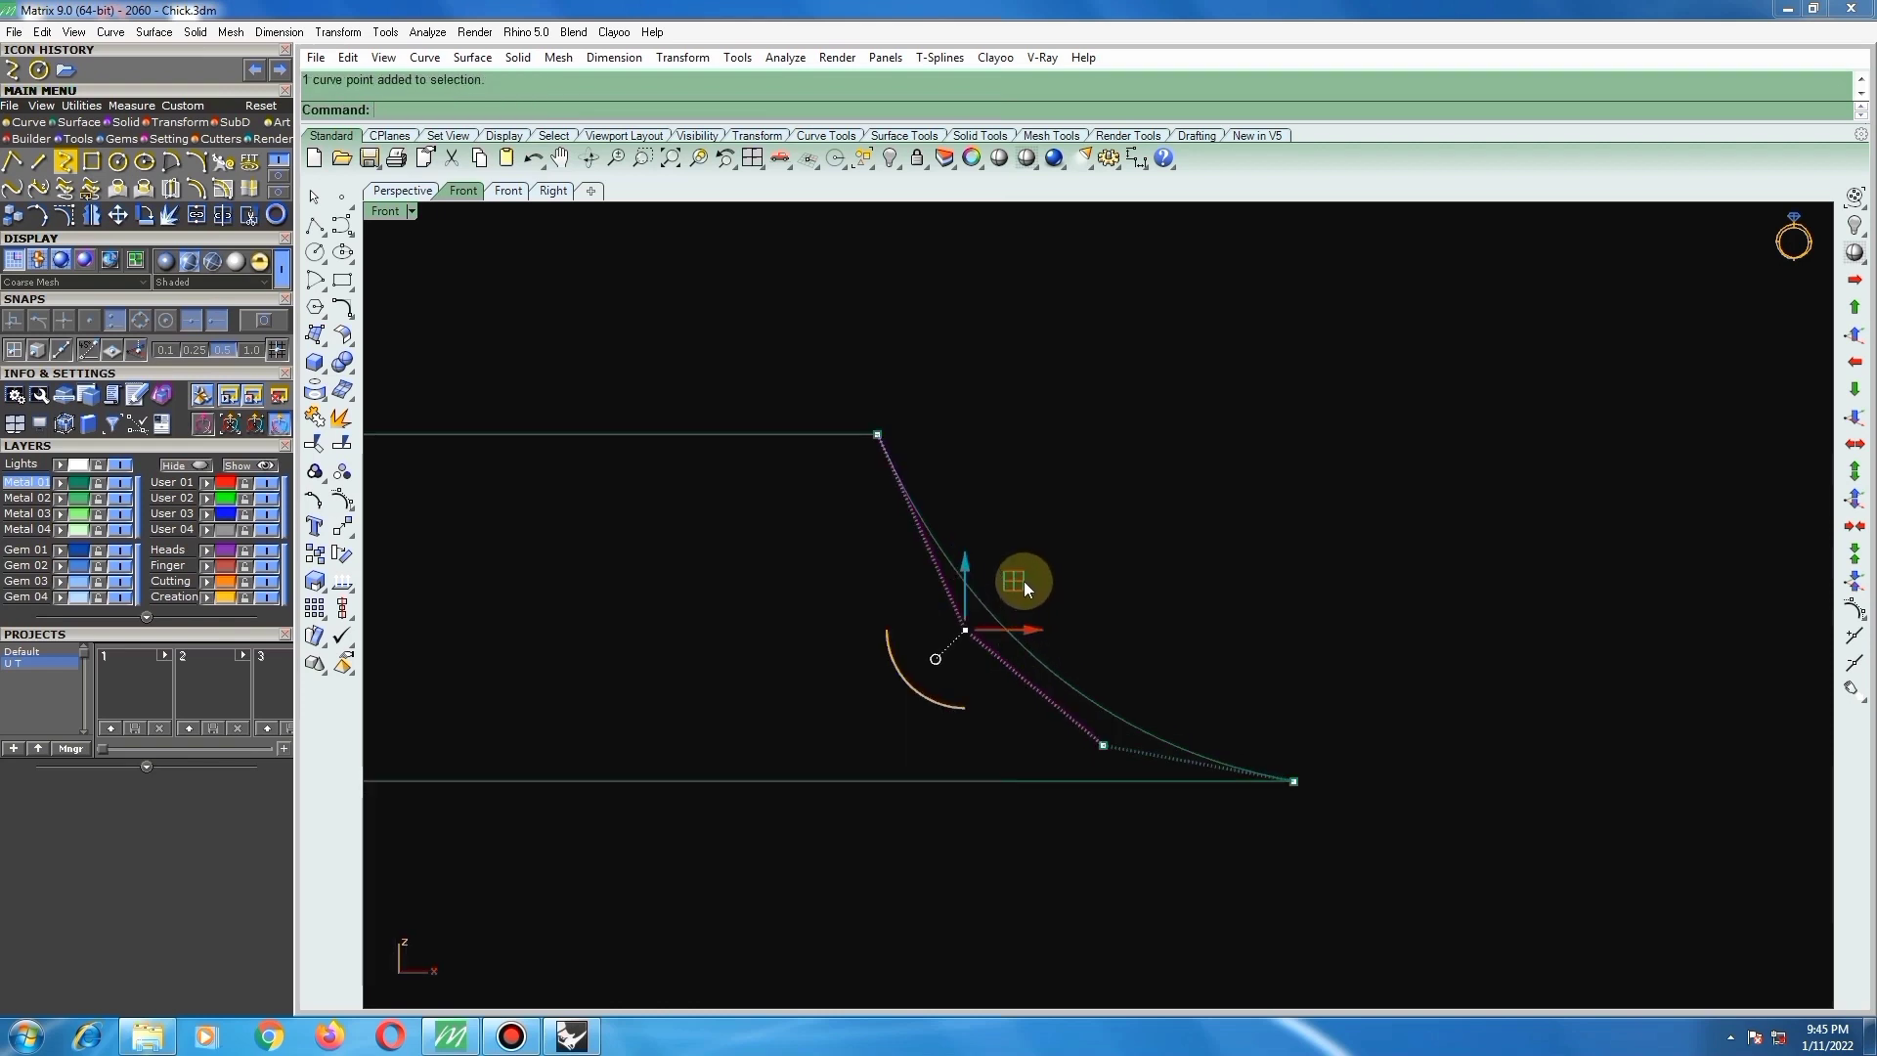
drag(1023, 580, 975, 579)
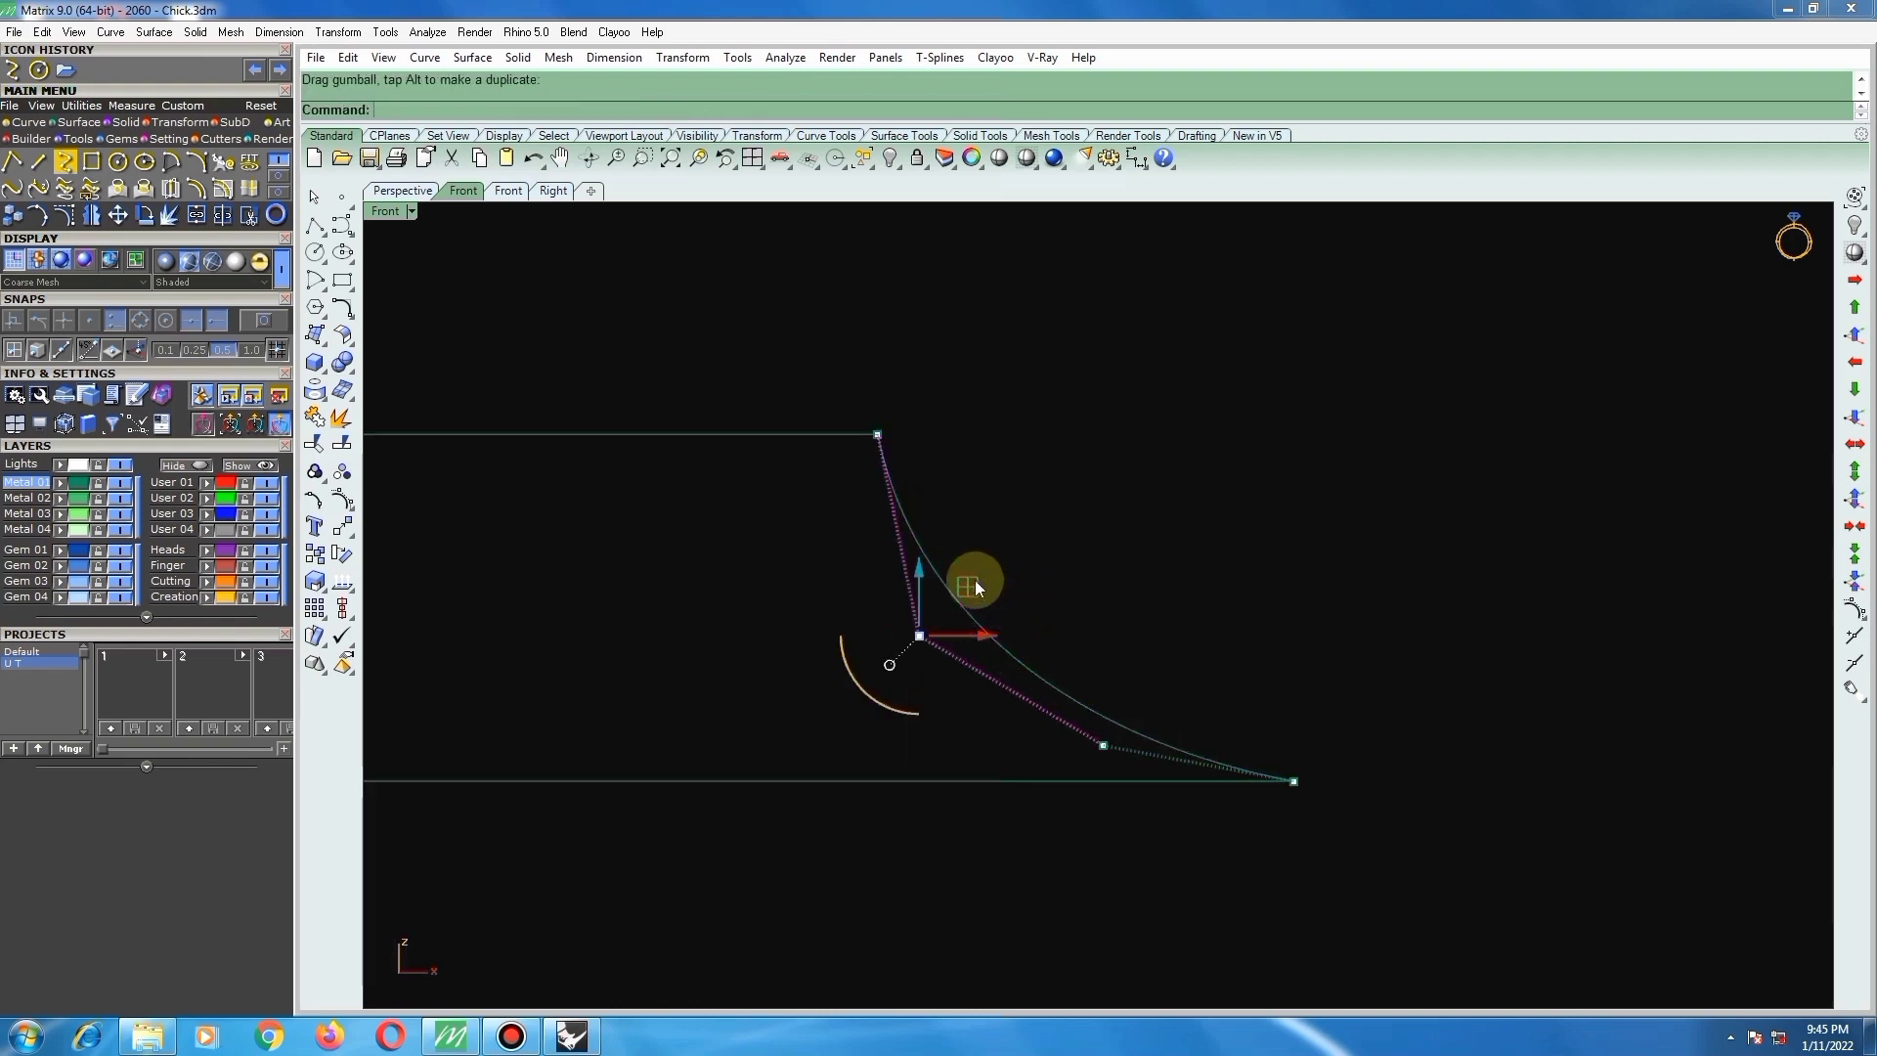
click(1140, 486)
scroll(1060, 537, down, 2)
scroll(1055, 573, up, 1)
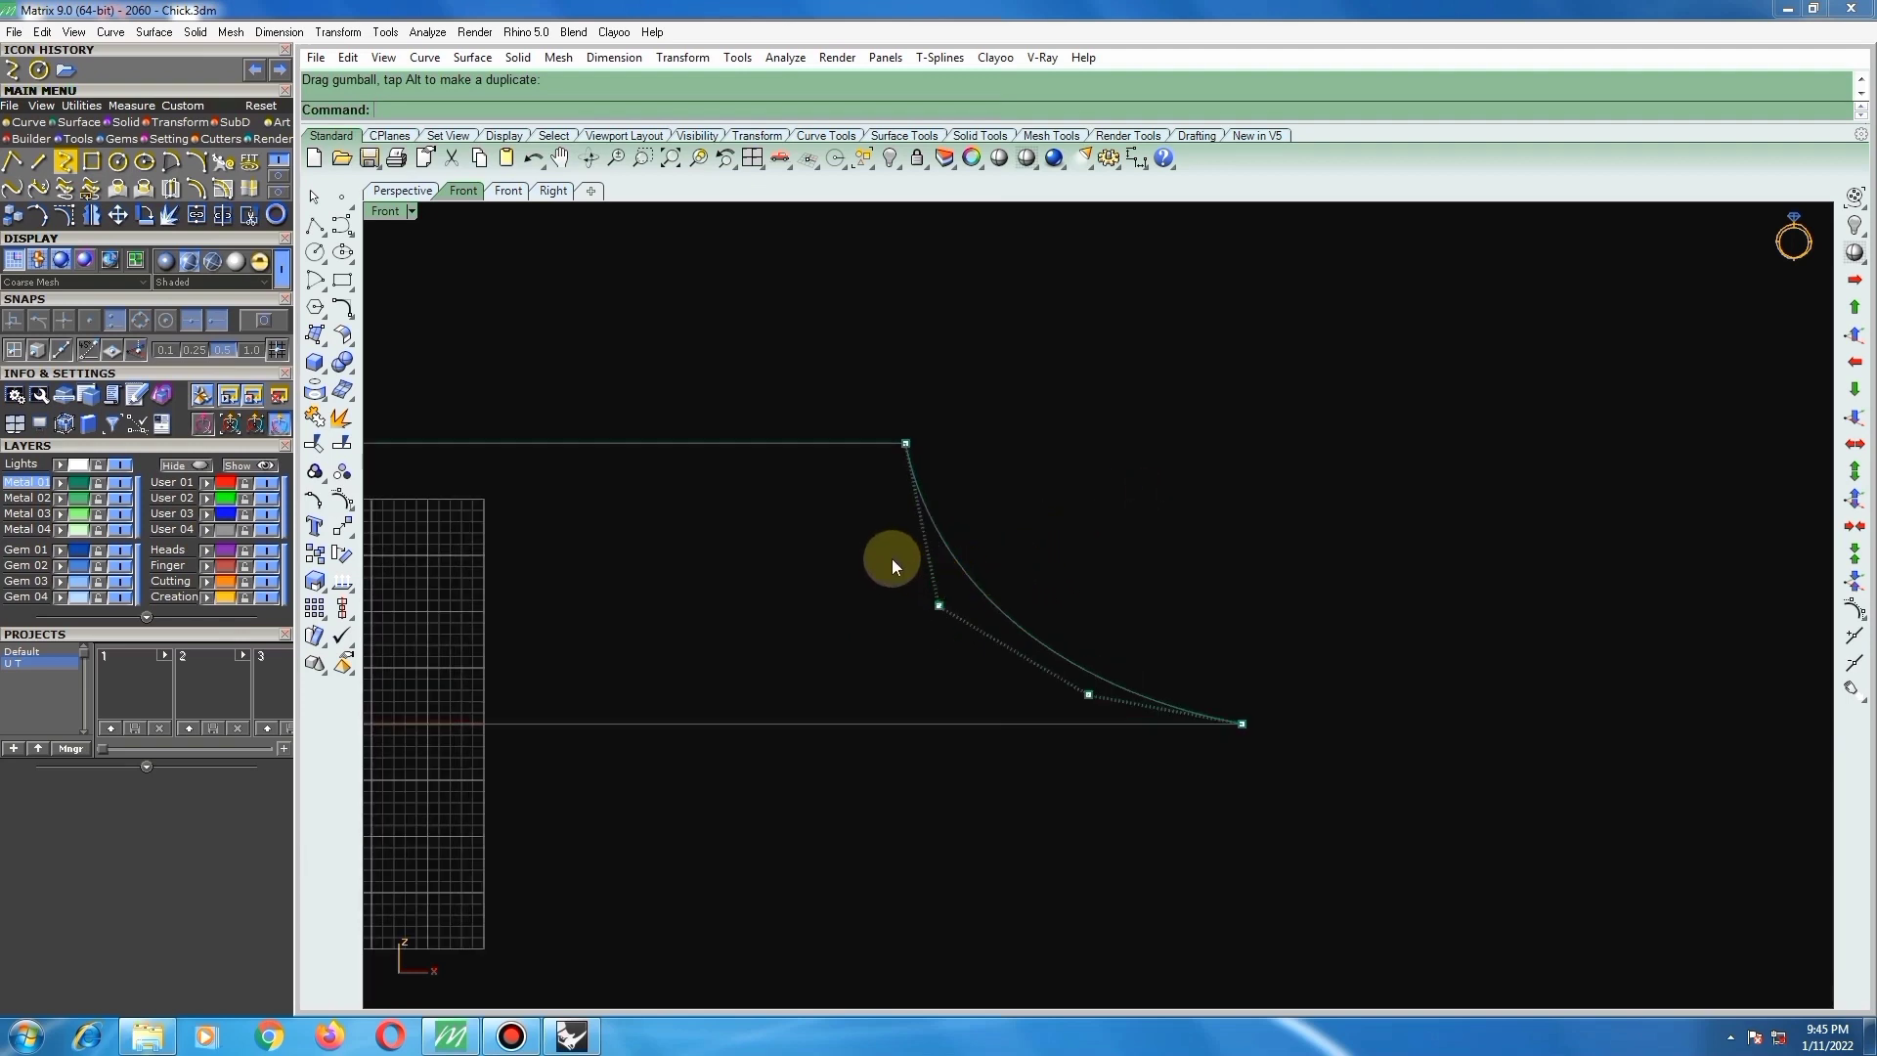
Step: Lower the lower middle control point almost to the outer circle's level to flatten the curve's outer end
drag(891, 559, 1131, 725)
drag(1087, 623, 1087, 648)
click(1094, 608)
scroll(1093, 608, down, 2)
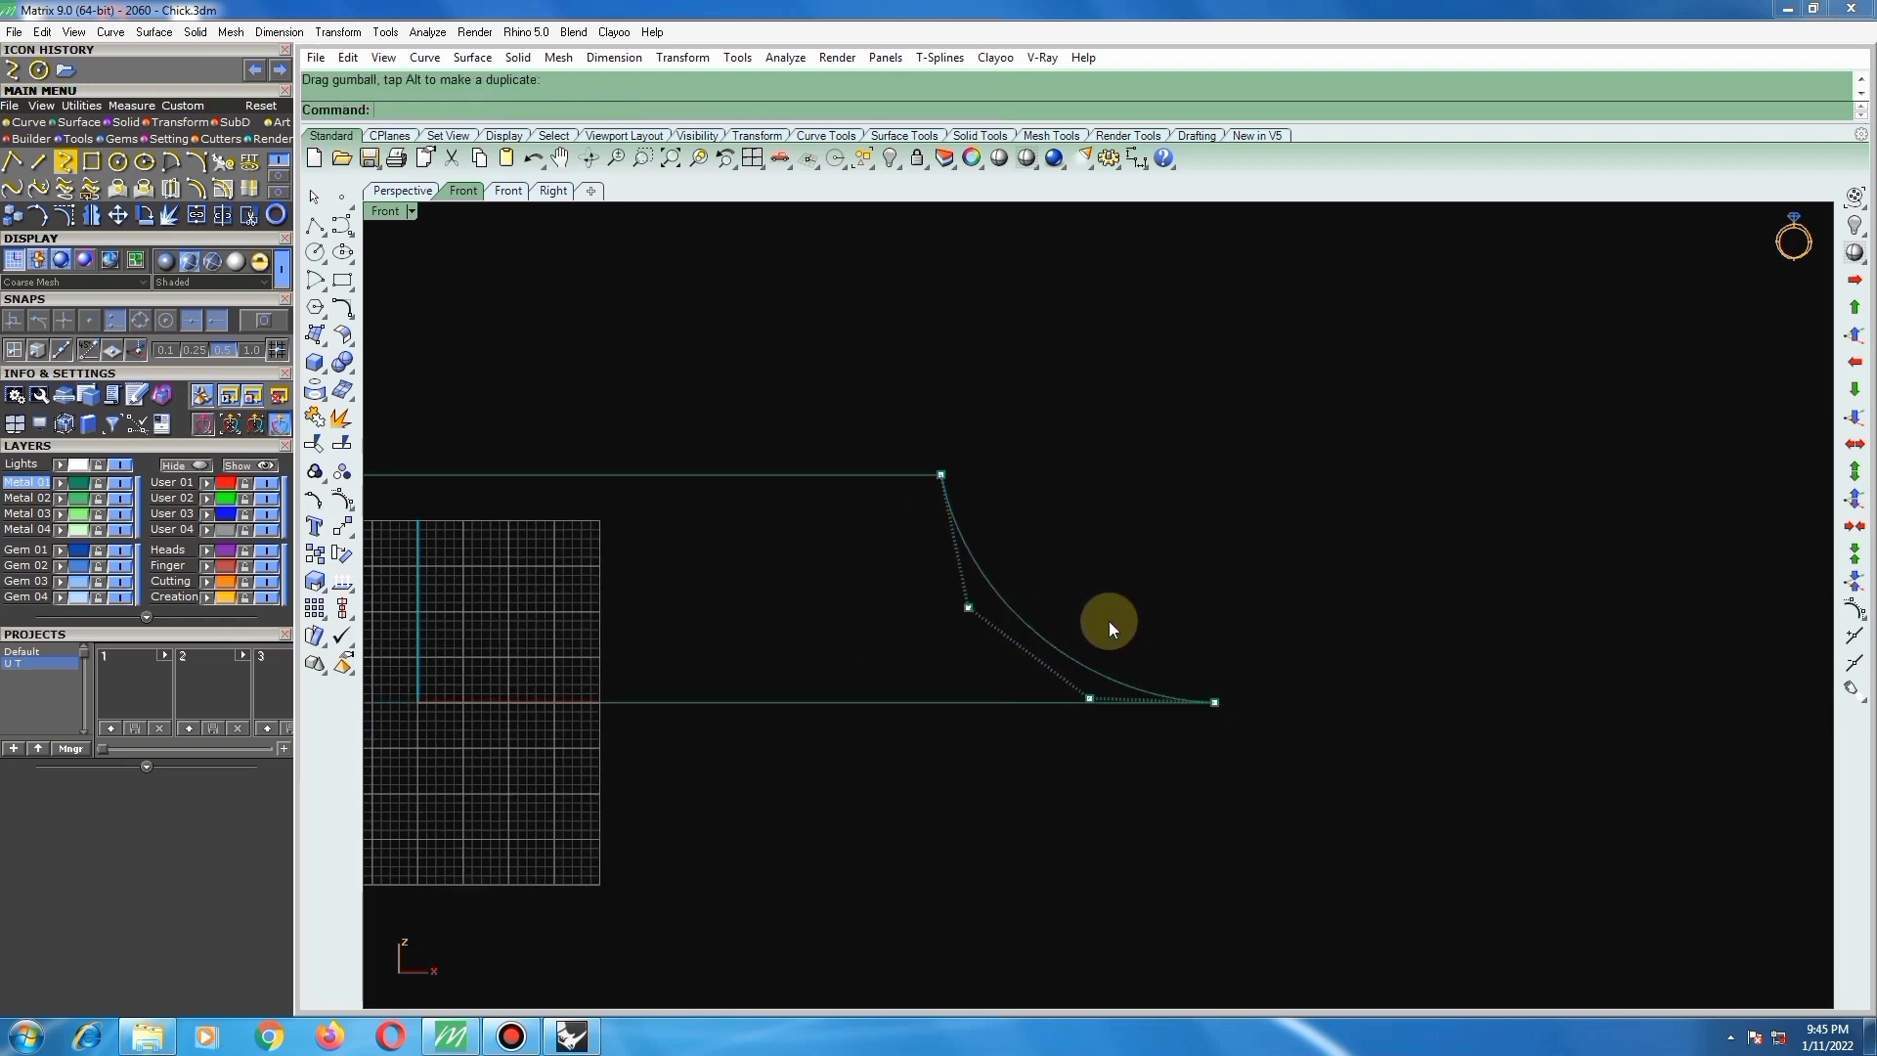
Step: Raise the lower middle control point slightly above the outer circle's level to fine-tune the curve's outer end
scroll(1138, 662, up, 2)
drag(1046, 599, 1085, 719)
scroll(1071, 653, up, 2)
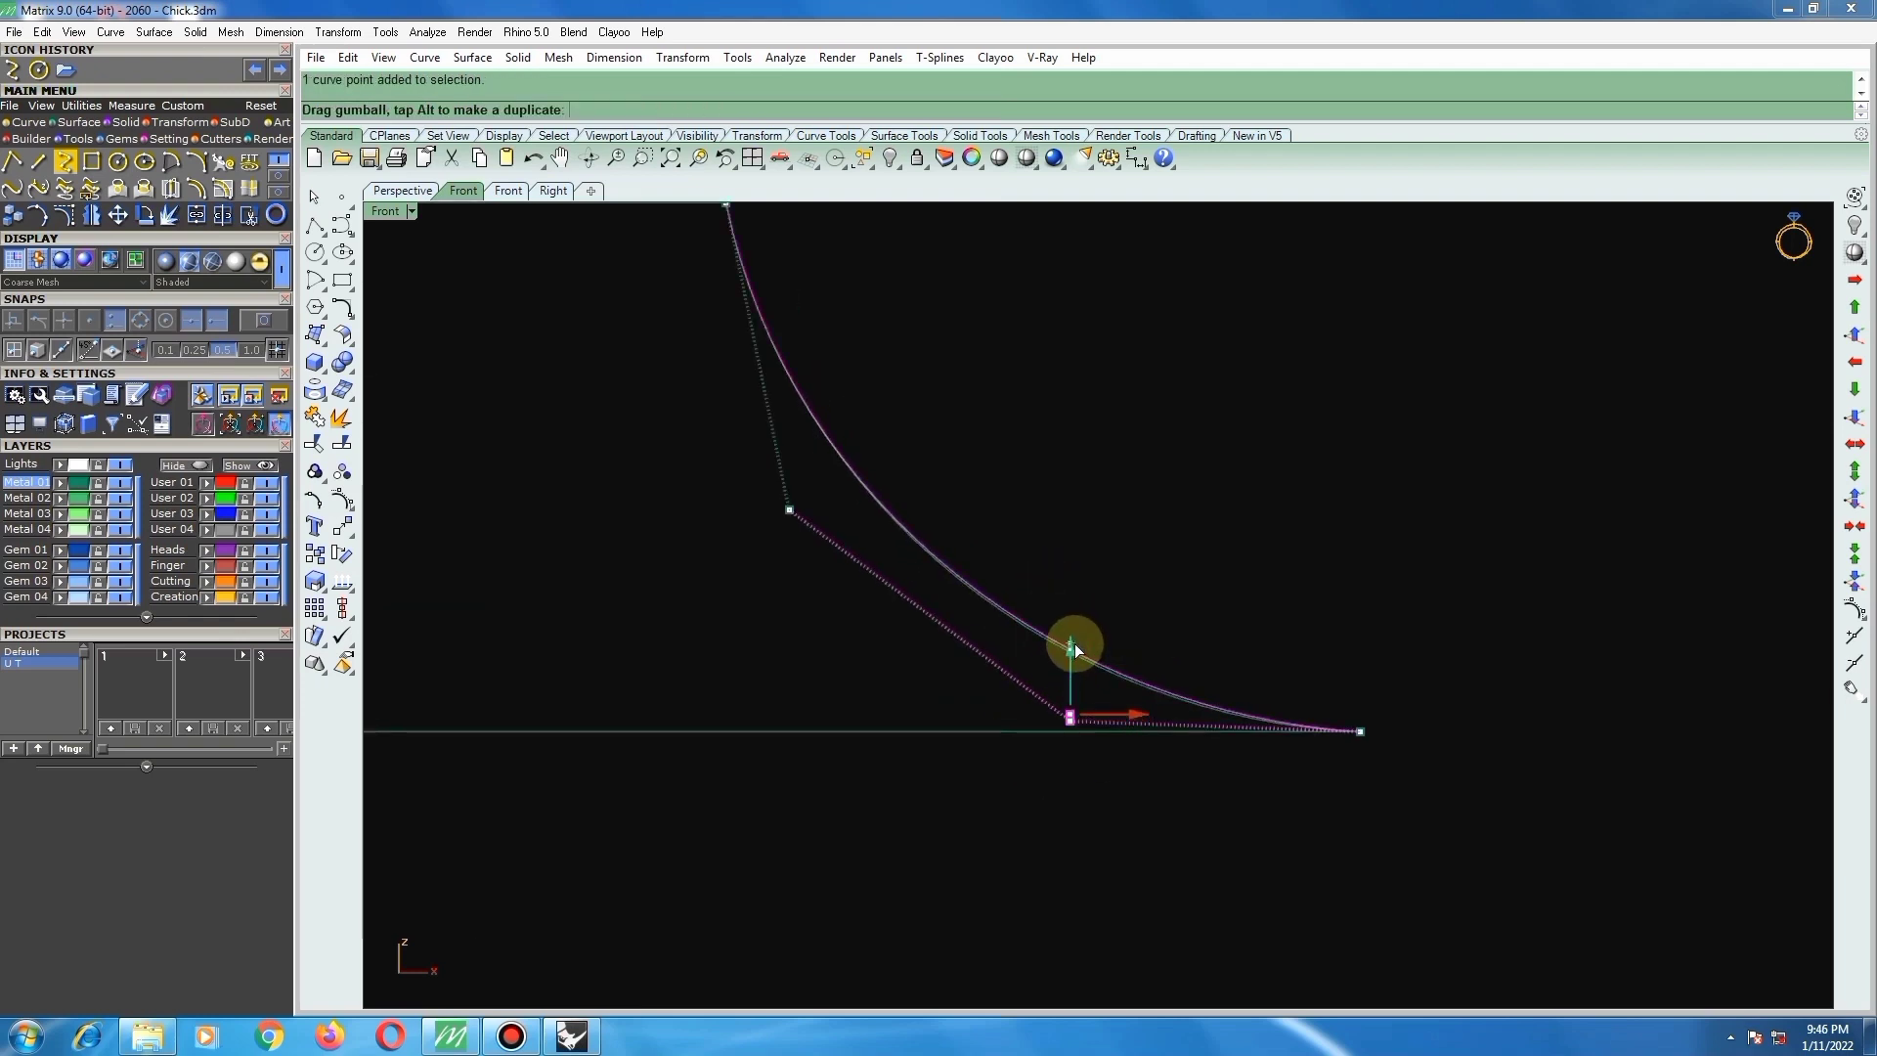
click(1193, 569)
scroll(1320, 713, up, 4)
scroll(1293, 714, down, 3)
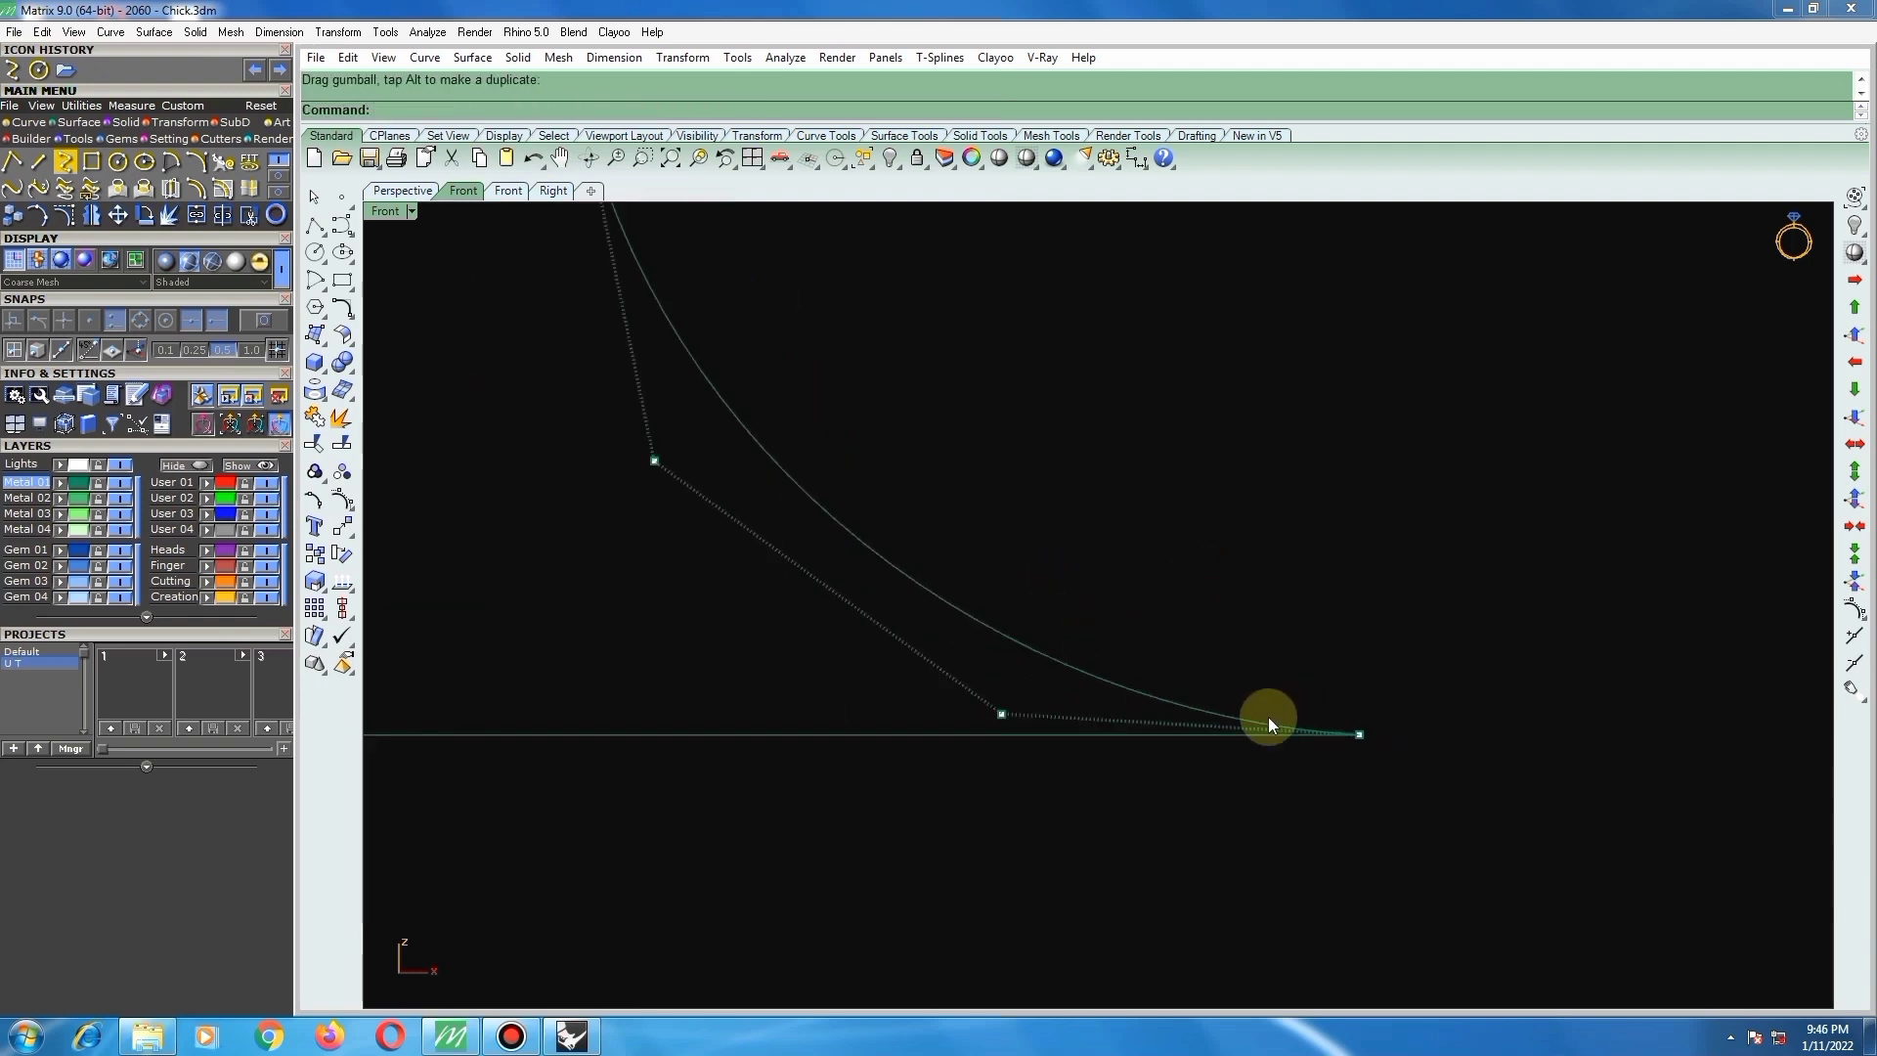
scroll(1182, 704, down, 4)
scroll(1005, 608, up, 3)
scroll(978, 586, down, 3)
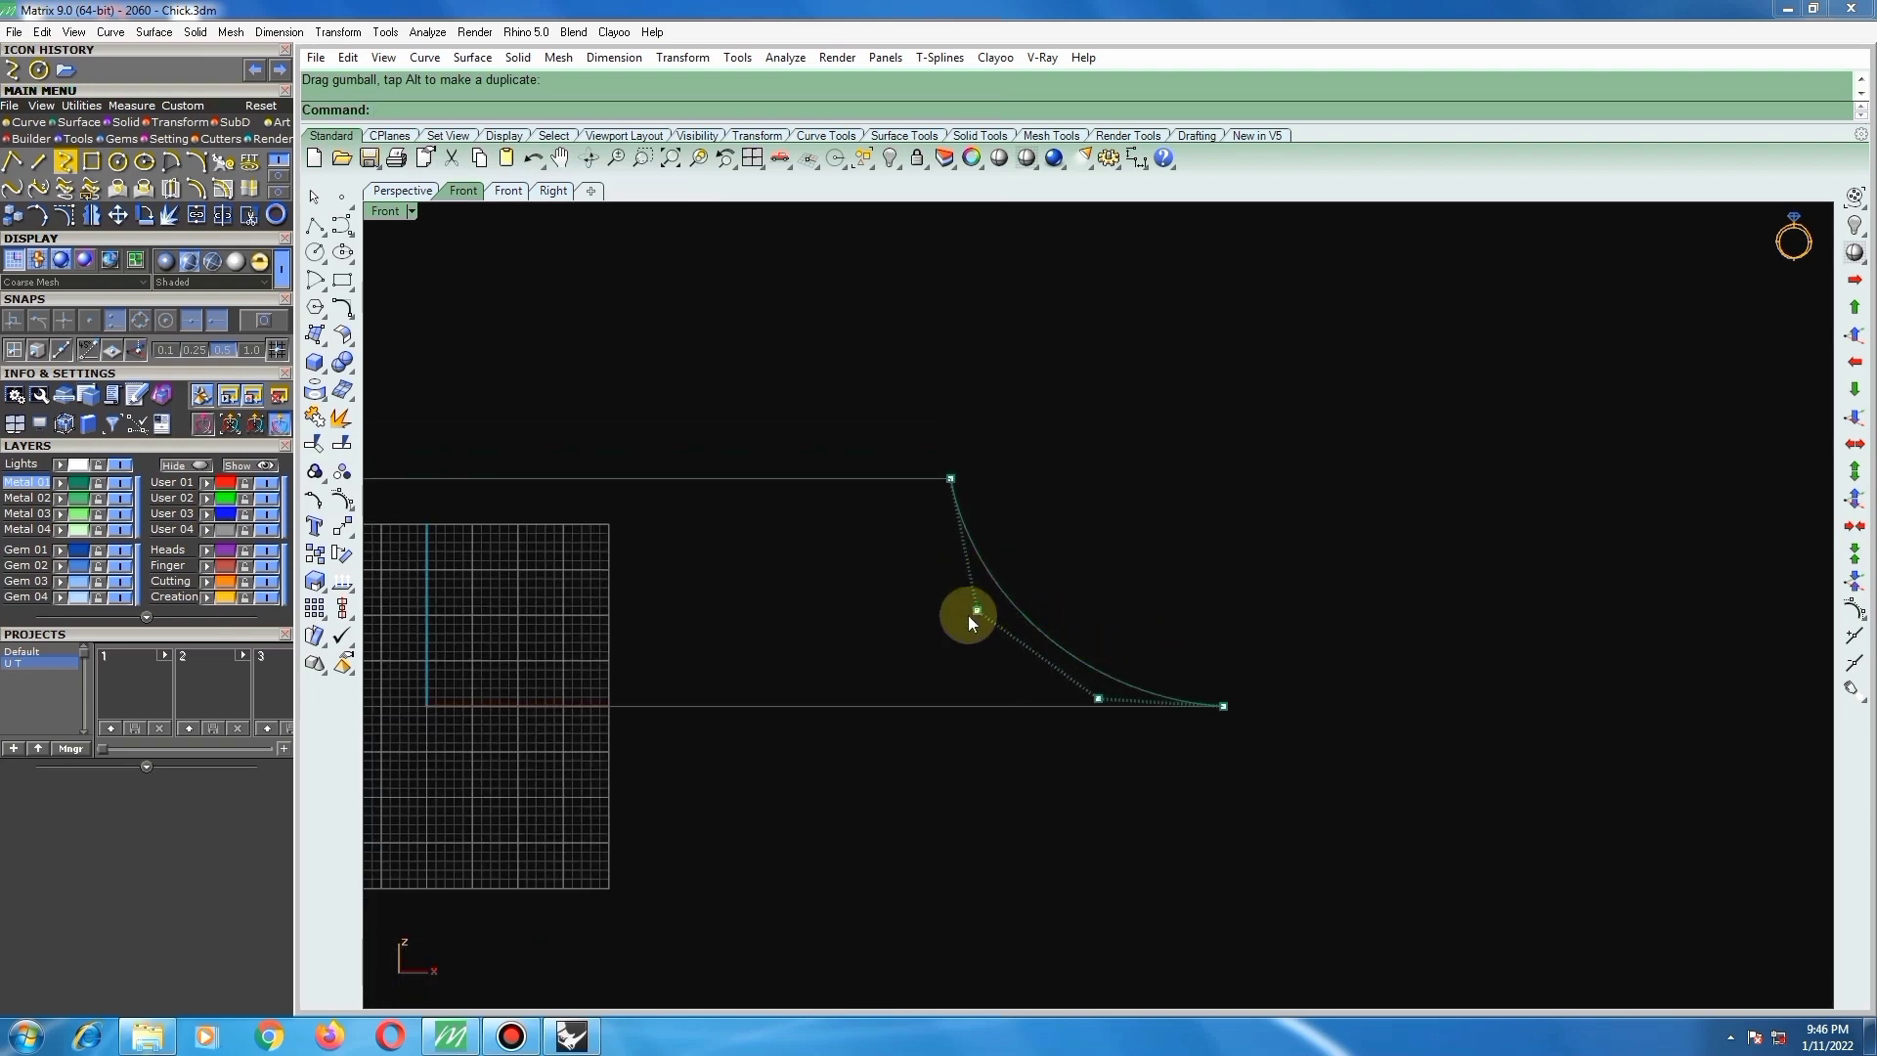
Step: Sweep the concave profile curve along the outer and inner circles as a closed two-rail surface without simplifying it
scroll(968, 613, up, 2)
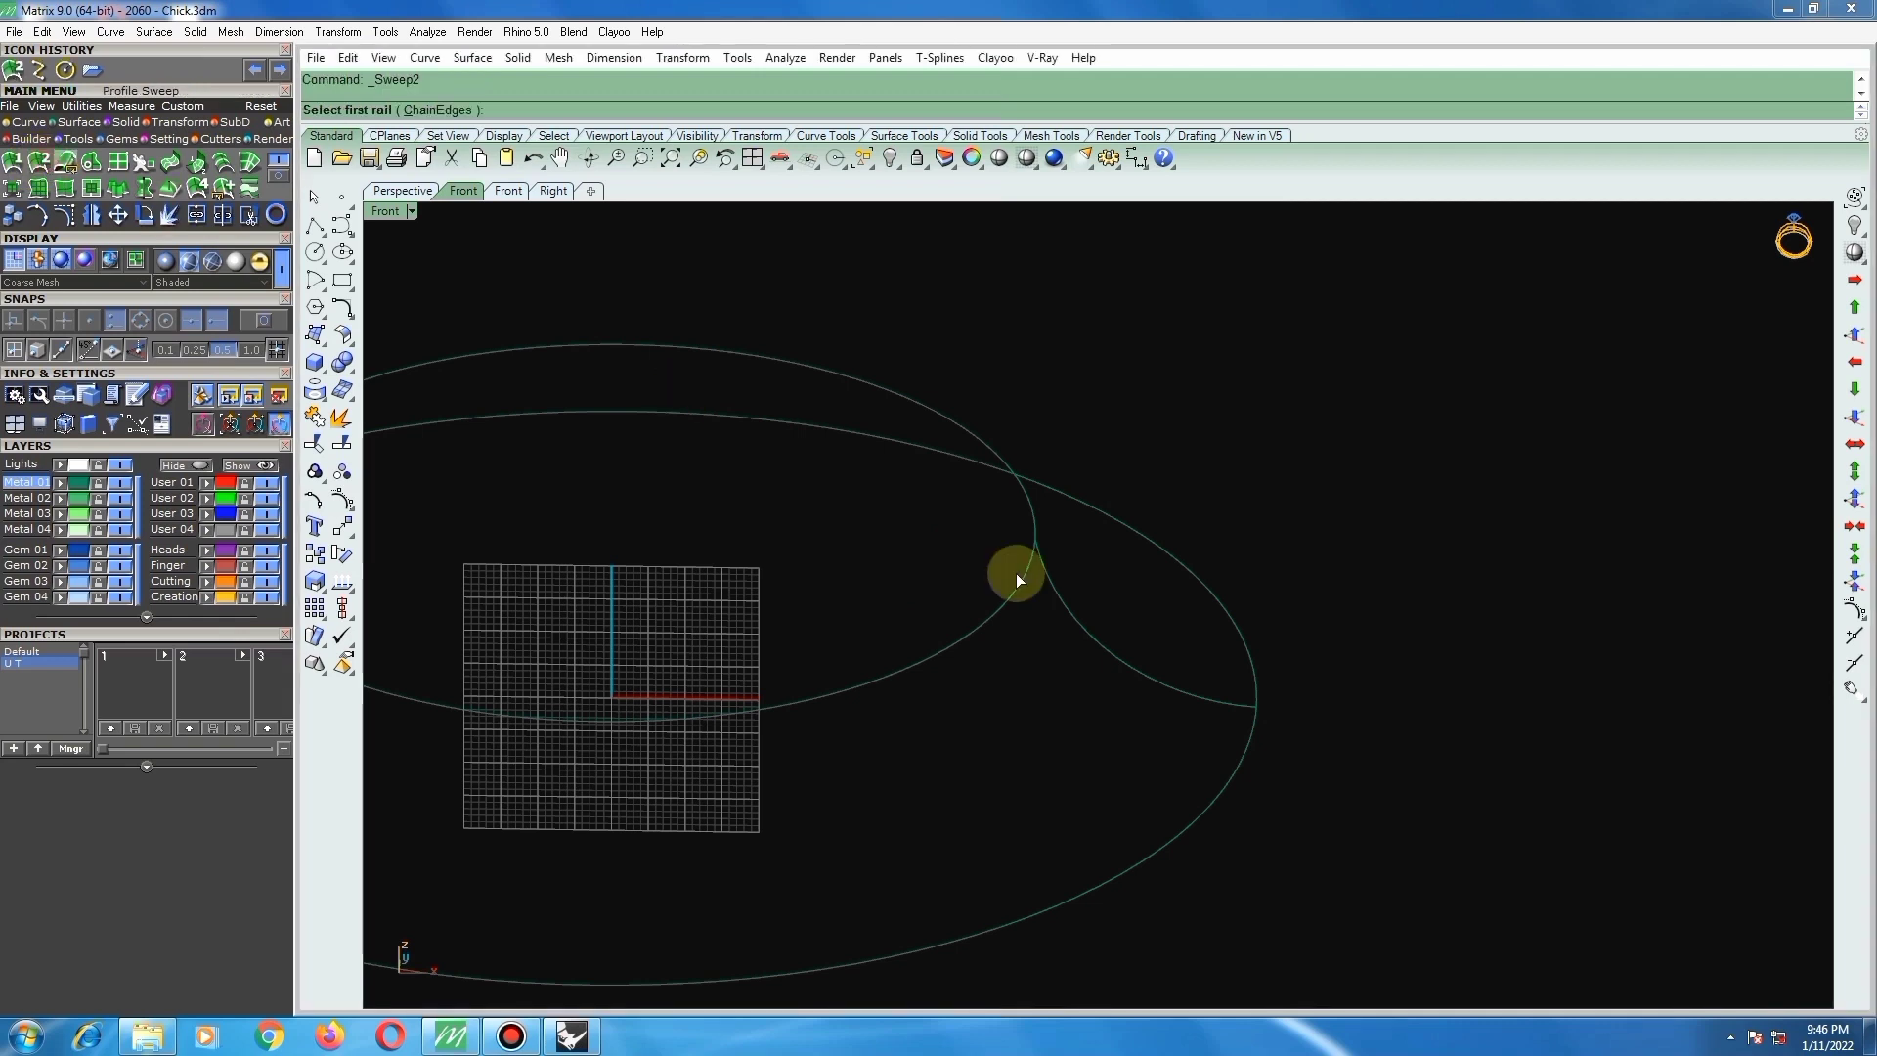
click(1176, 823)
click(968, 628)
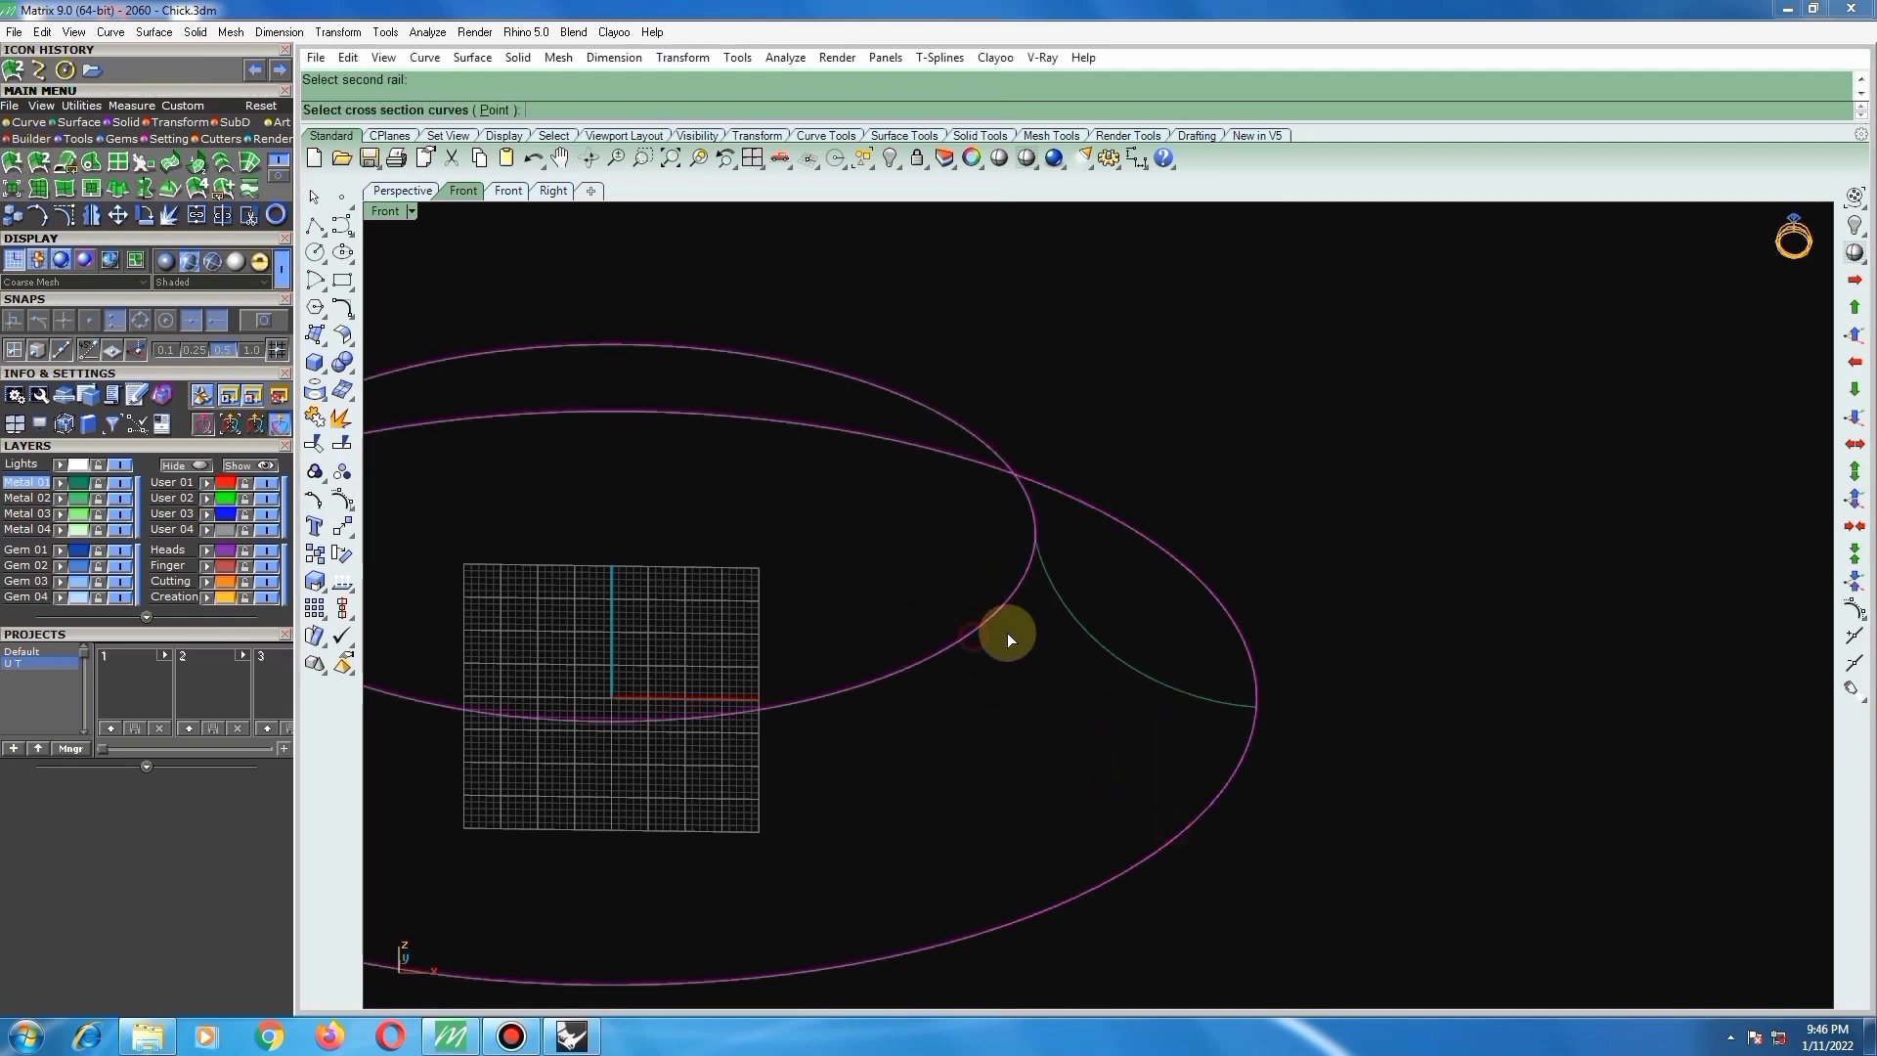
click(1056, 602)
key(Return)
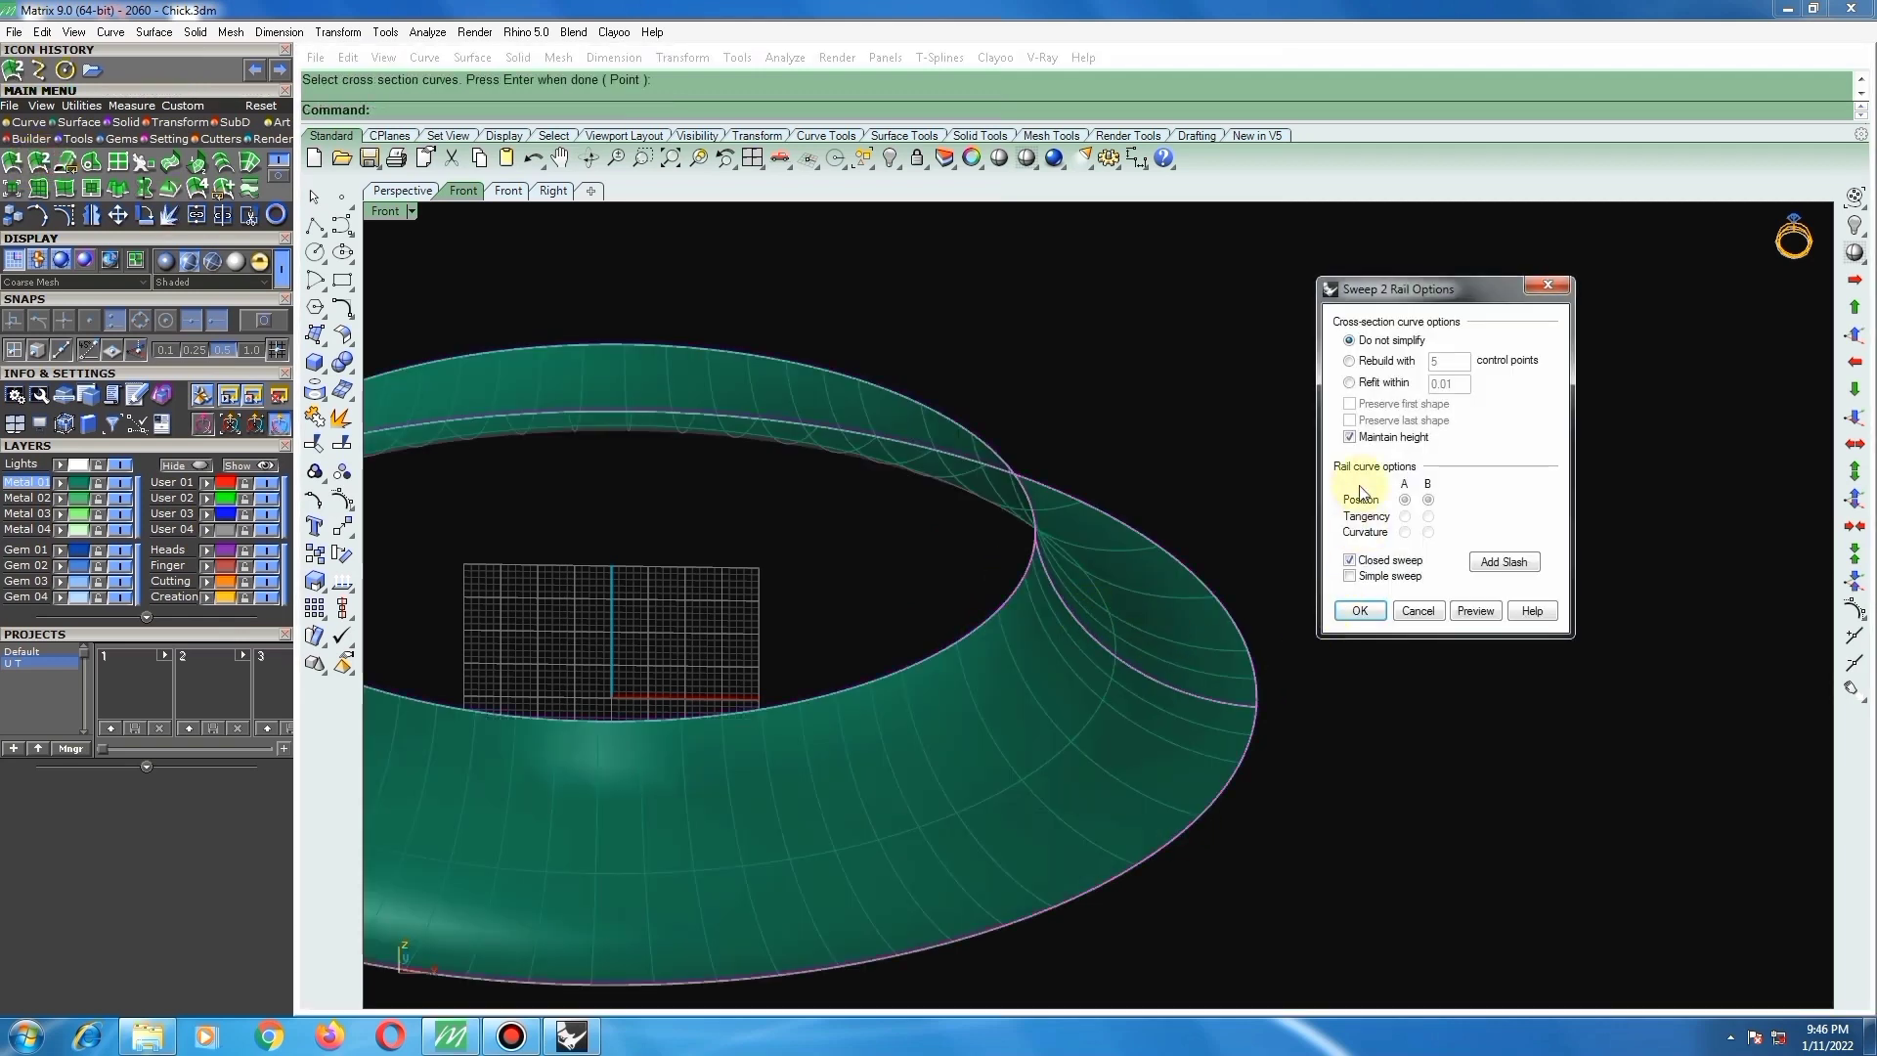
click(1364, 615)
Step: Examine the flared ring surface's side profile from an angle and in the right view
scroll(1061, 642, down, 6)
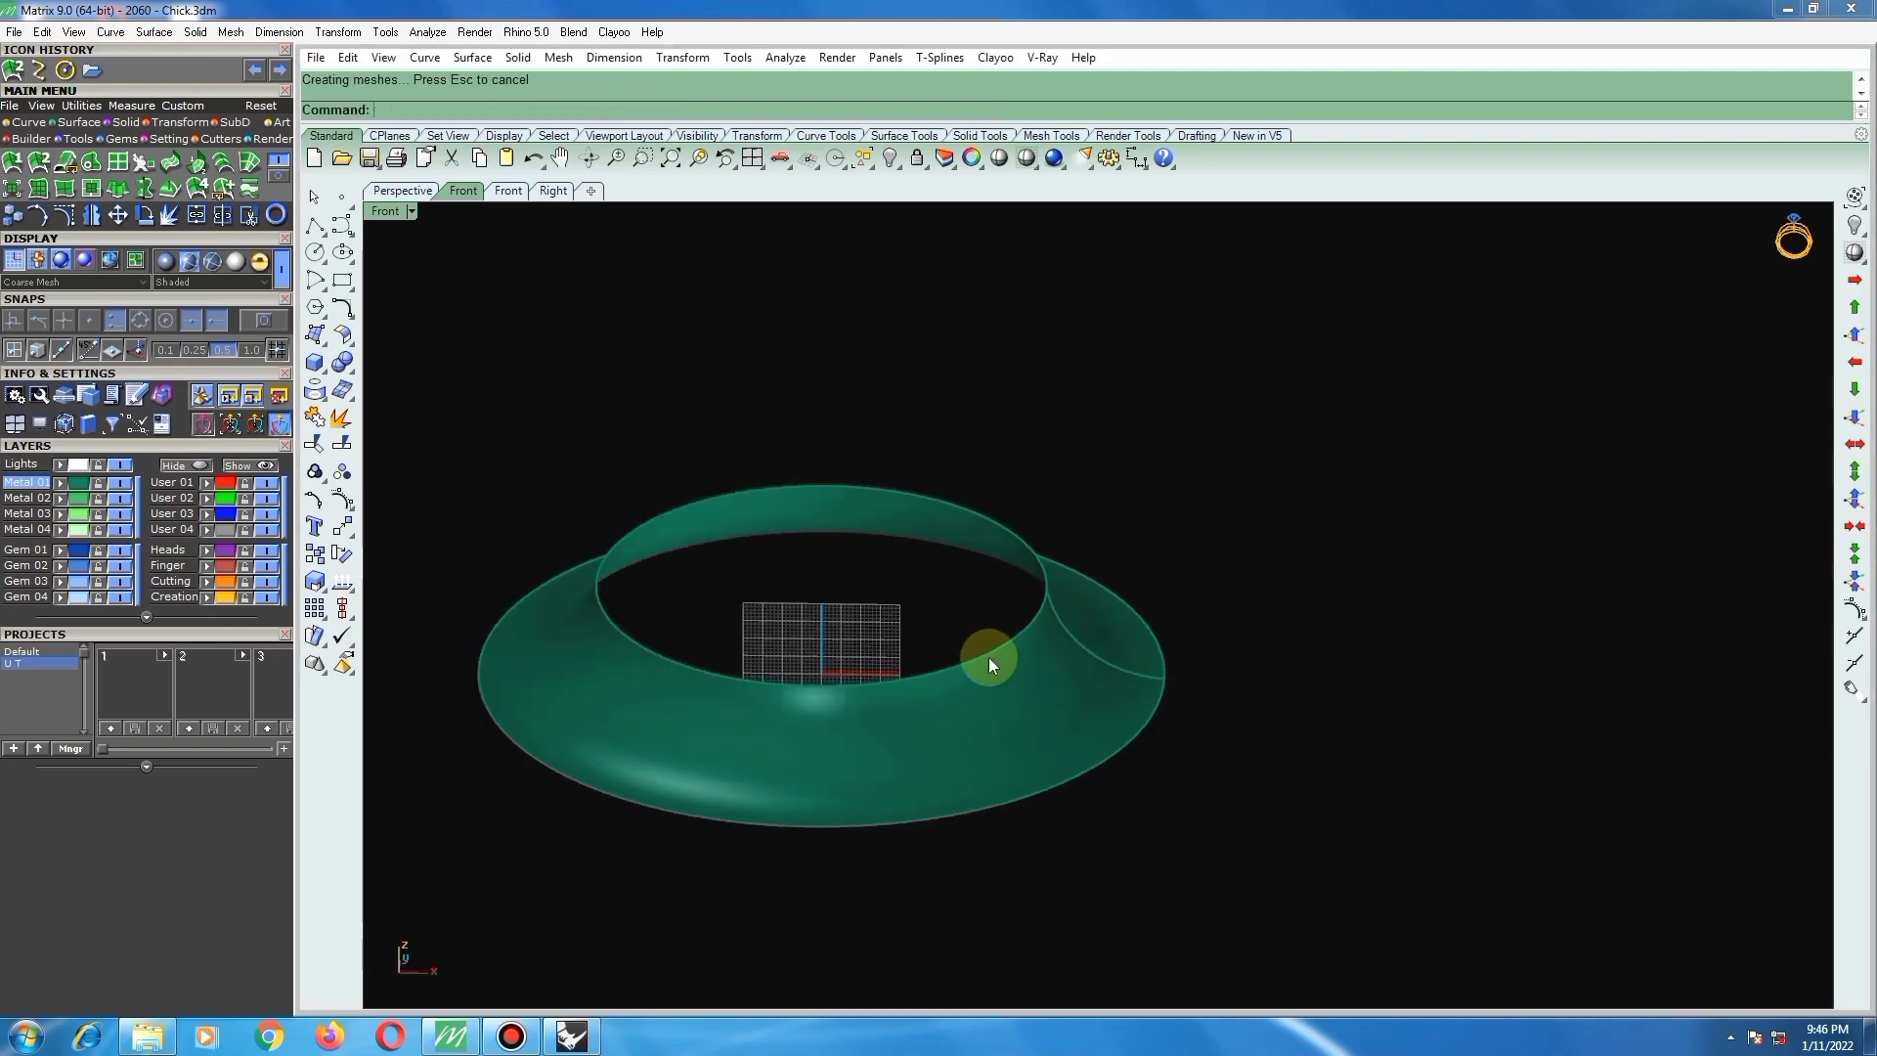
right_drag(989, 657, 1009, 588)
key(F4)
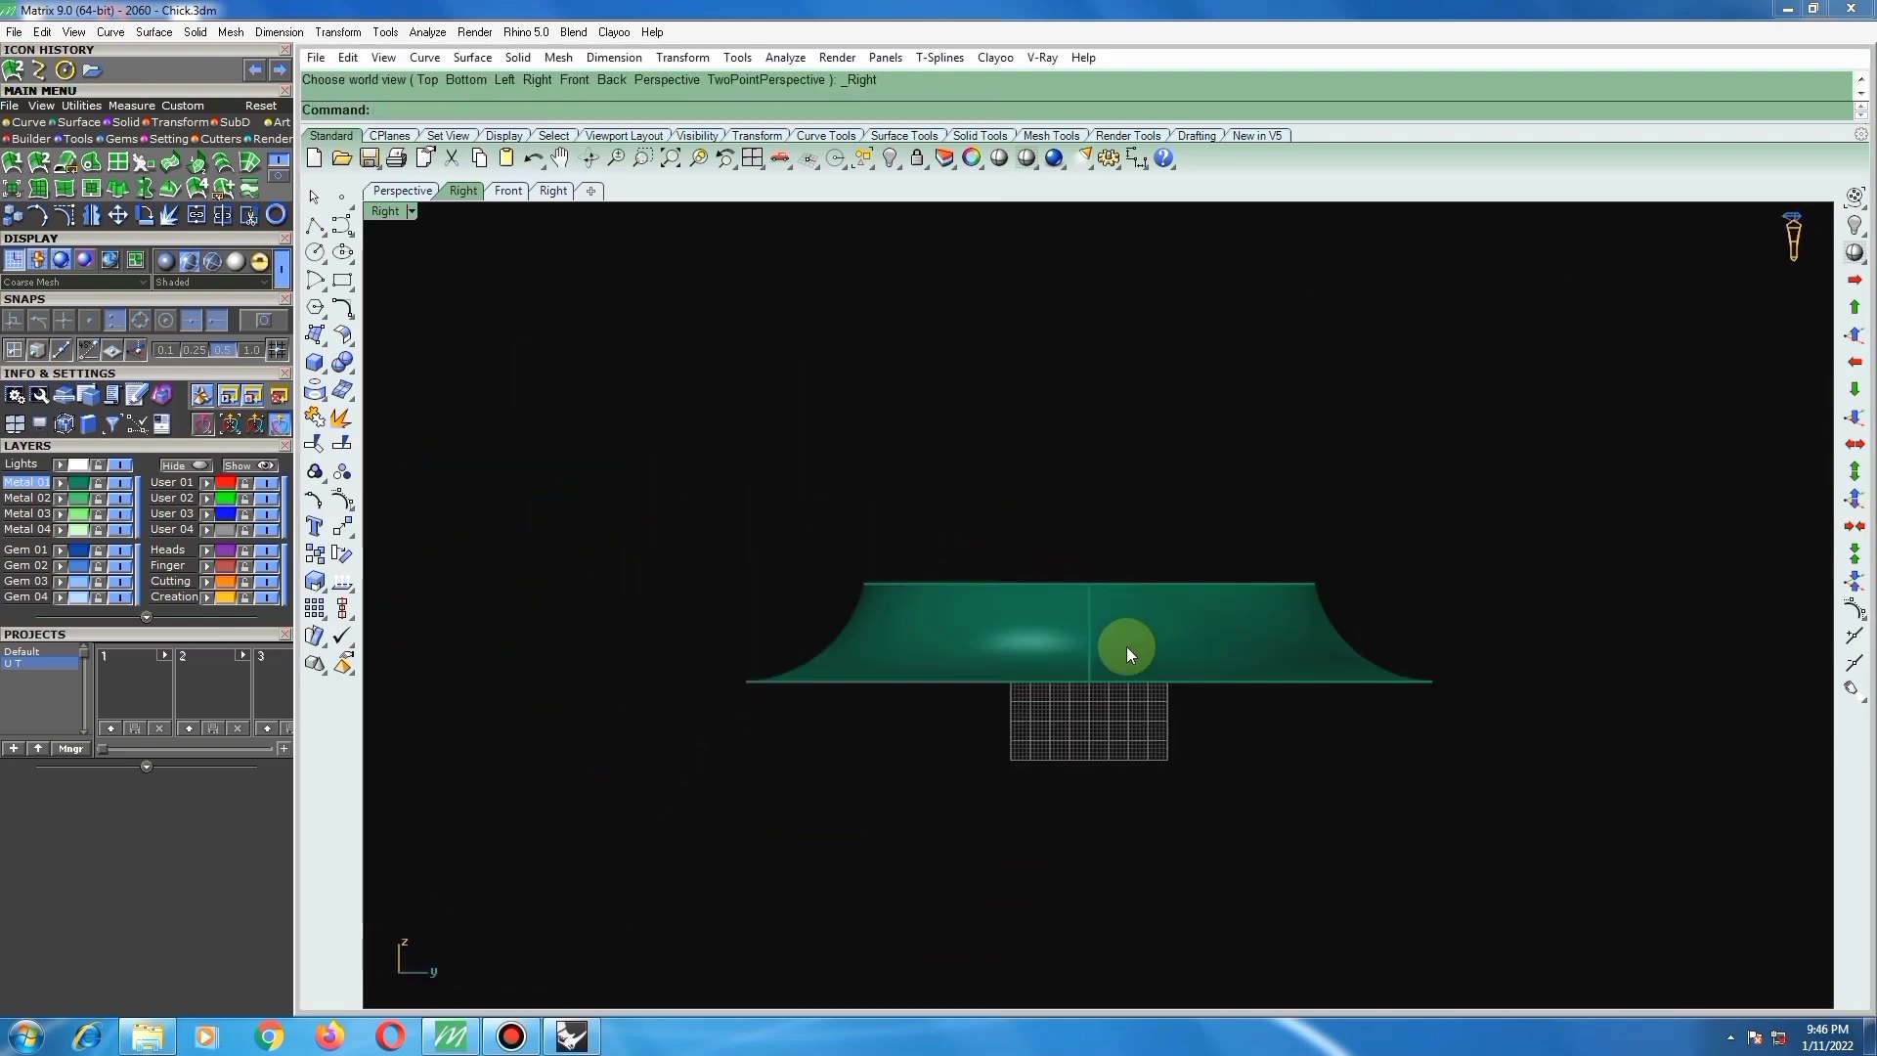
scroll(1066, 641, down, 2)
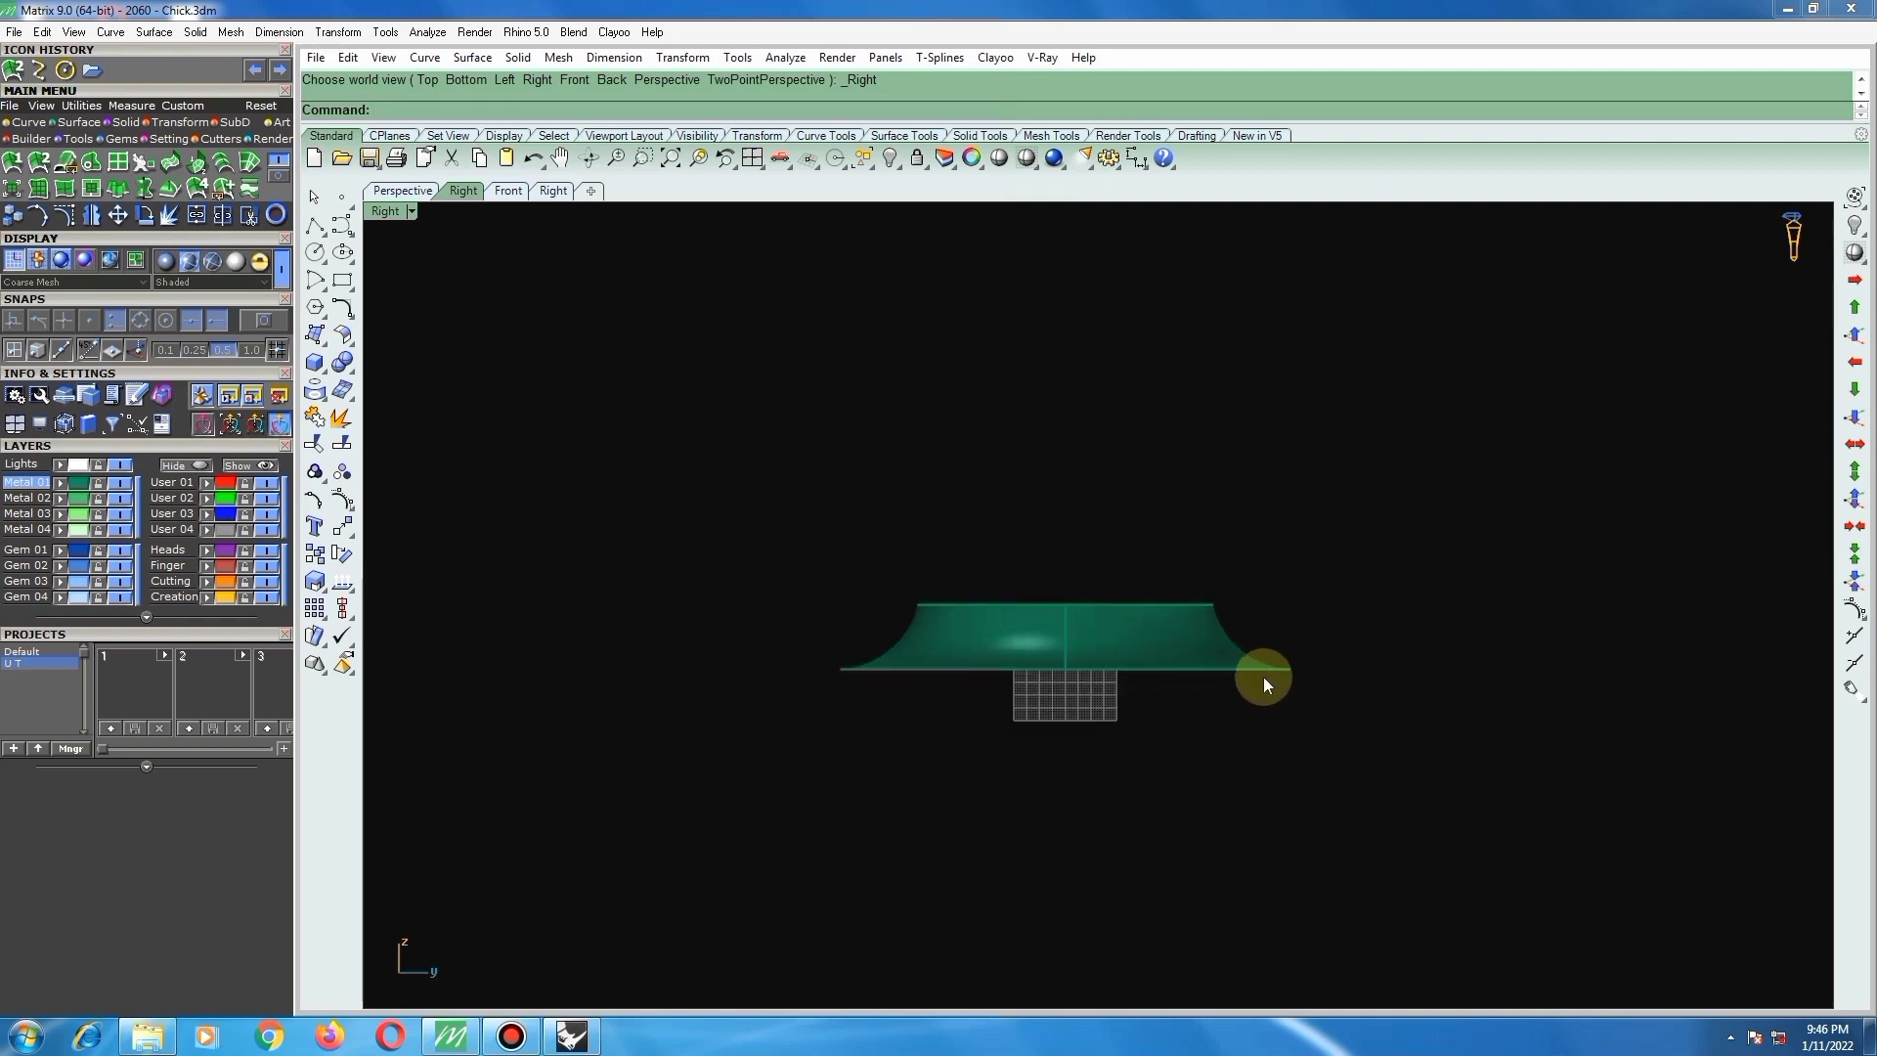
scroll(1258, 656, up, 2)
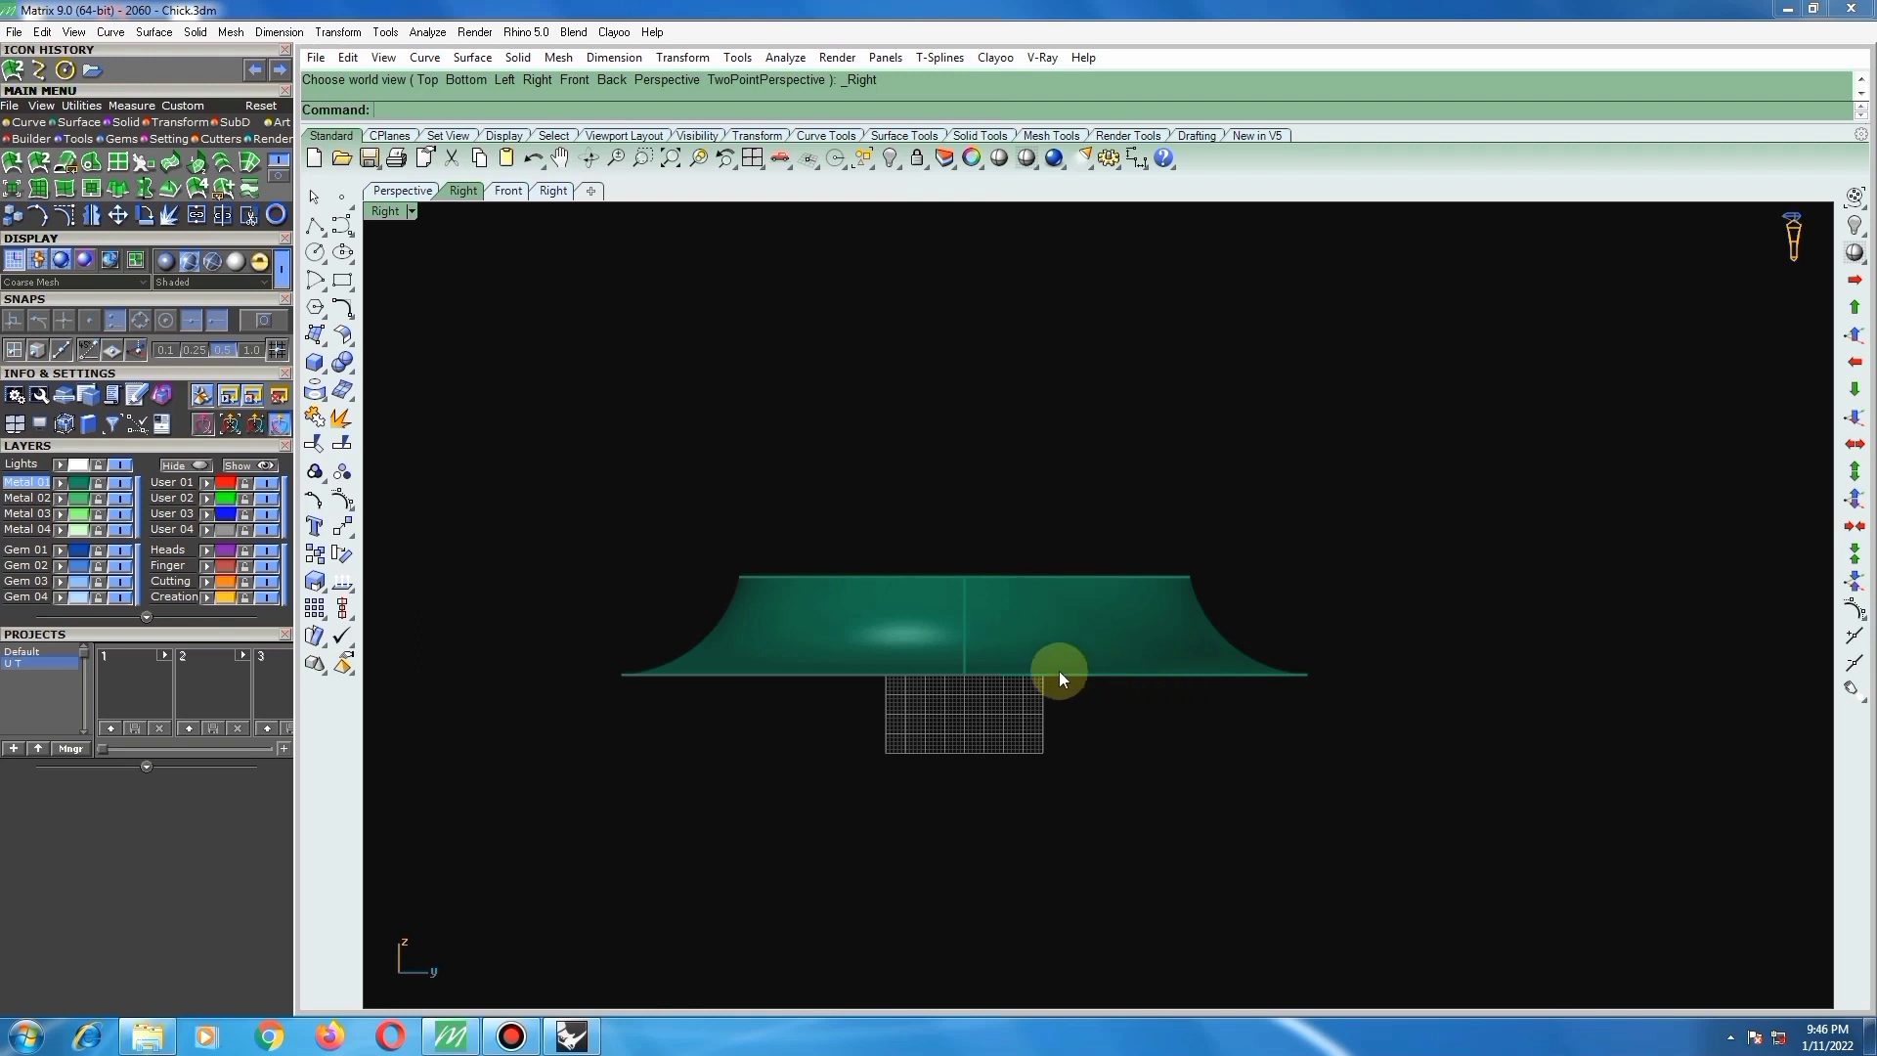
scroll(1060, 671, down, 2)
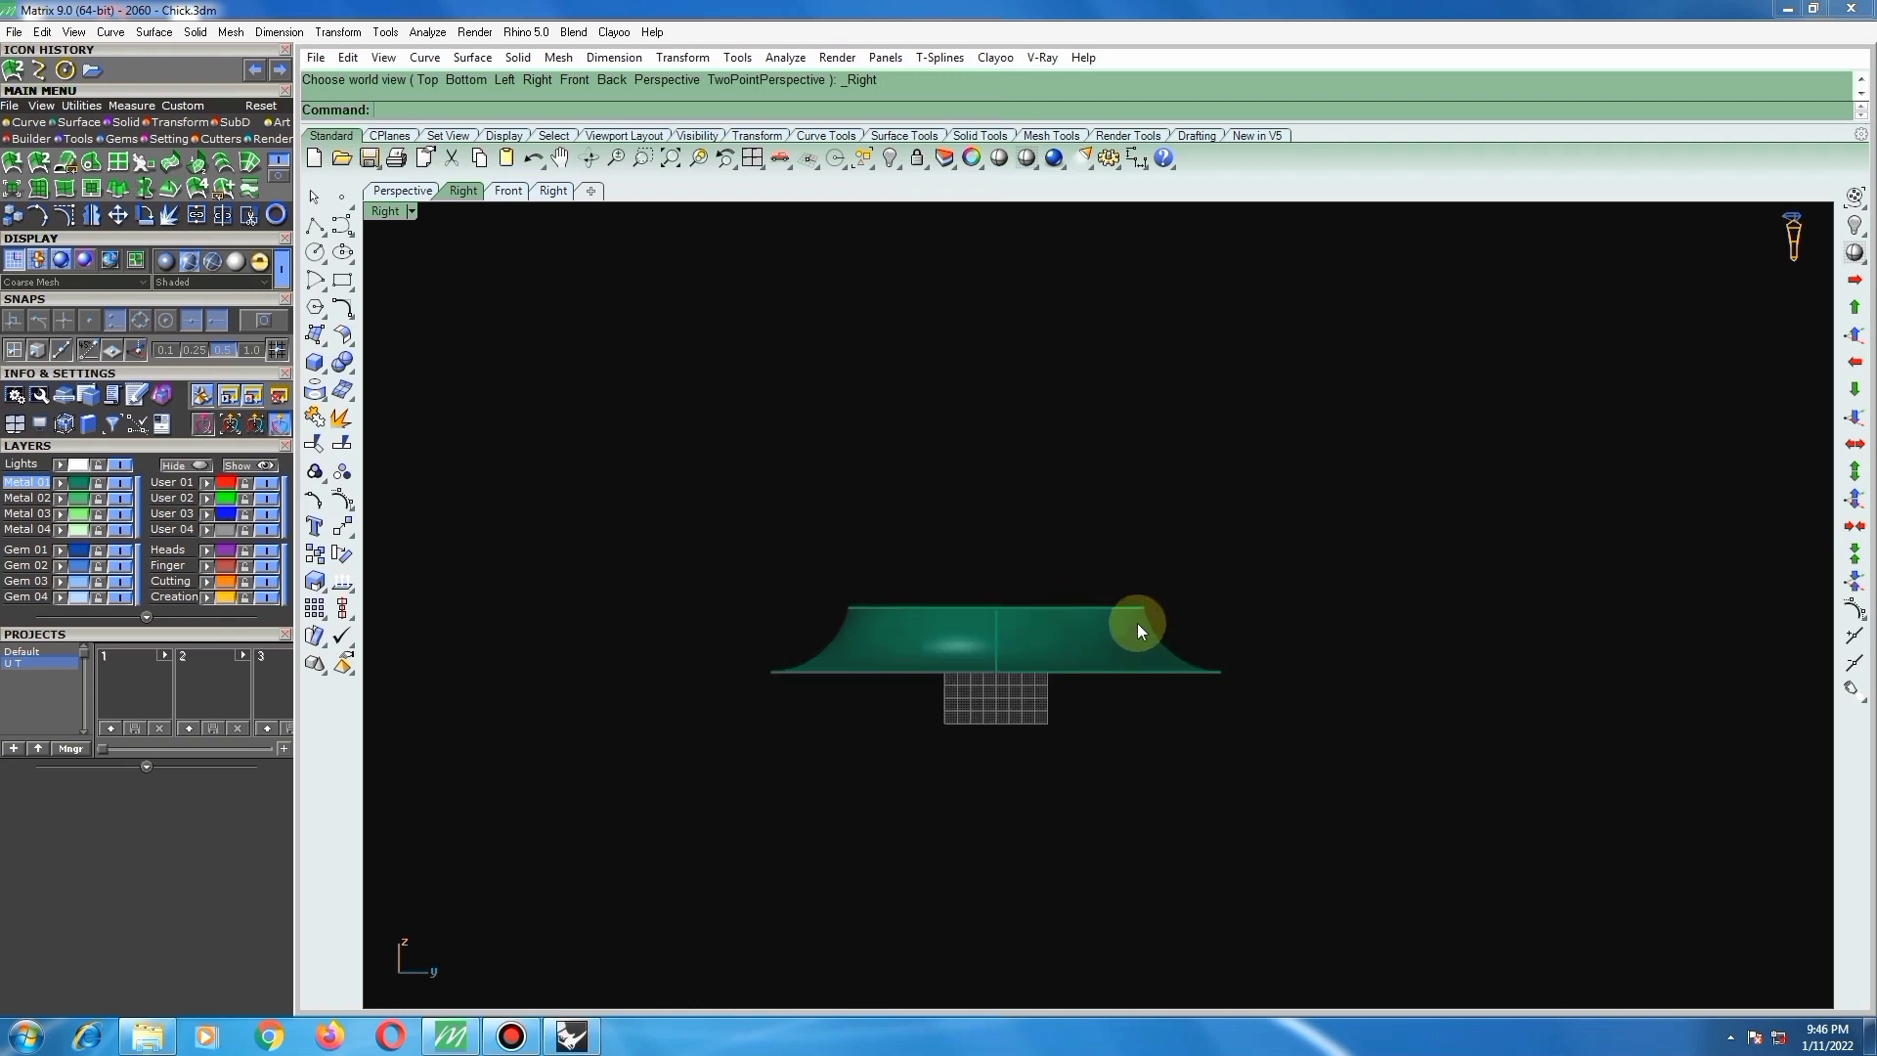
scroll(1223, 660, up, 2)
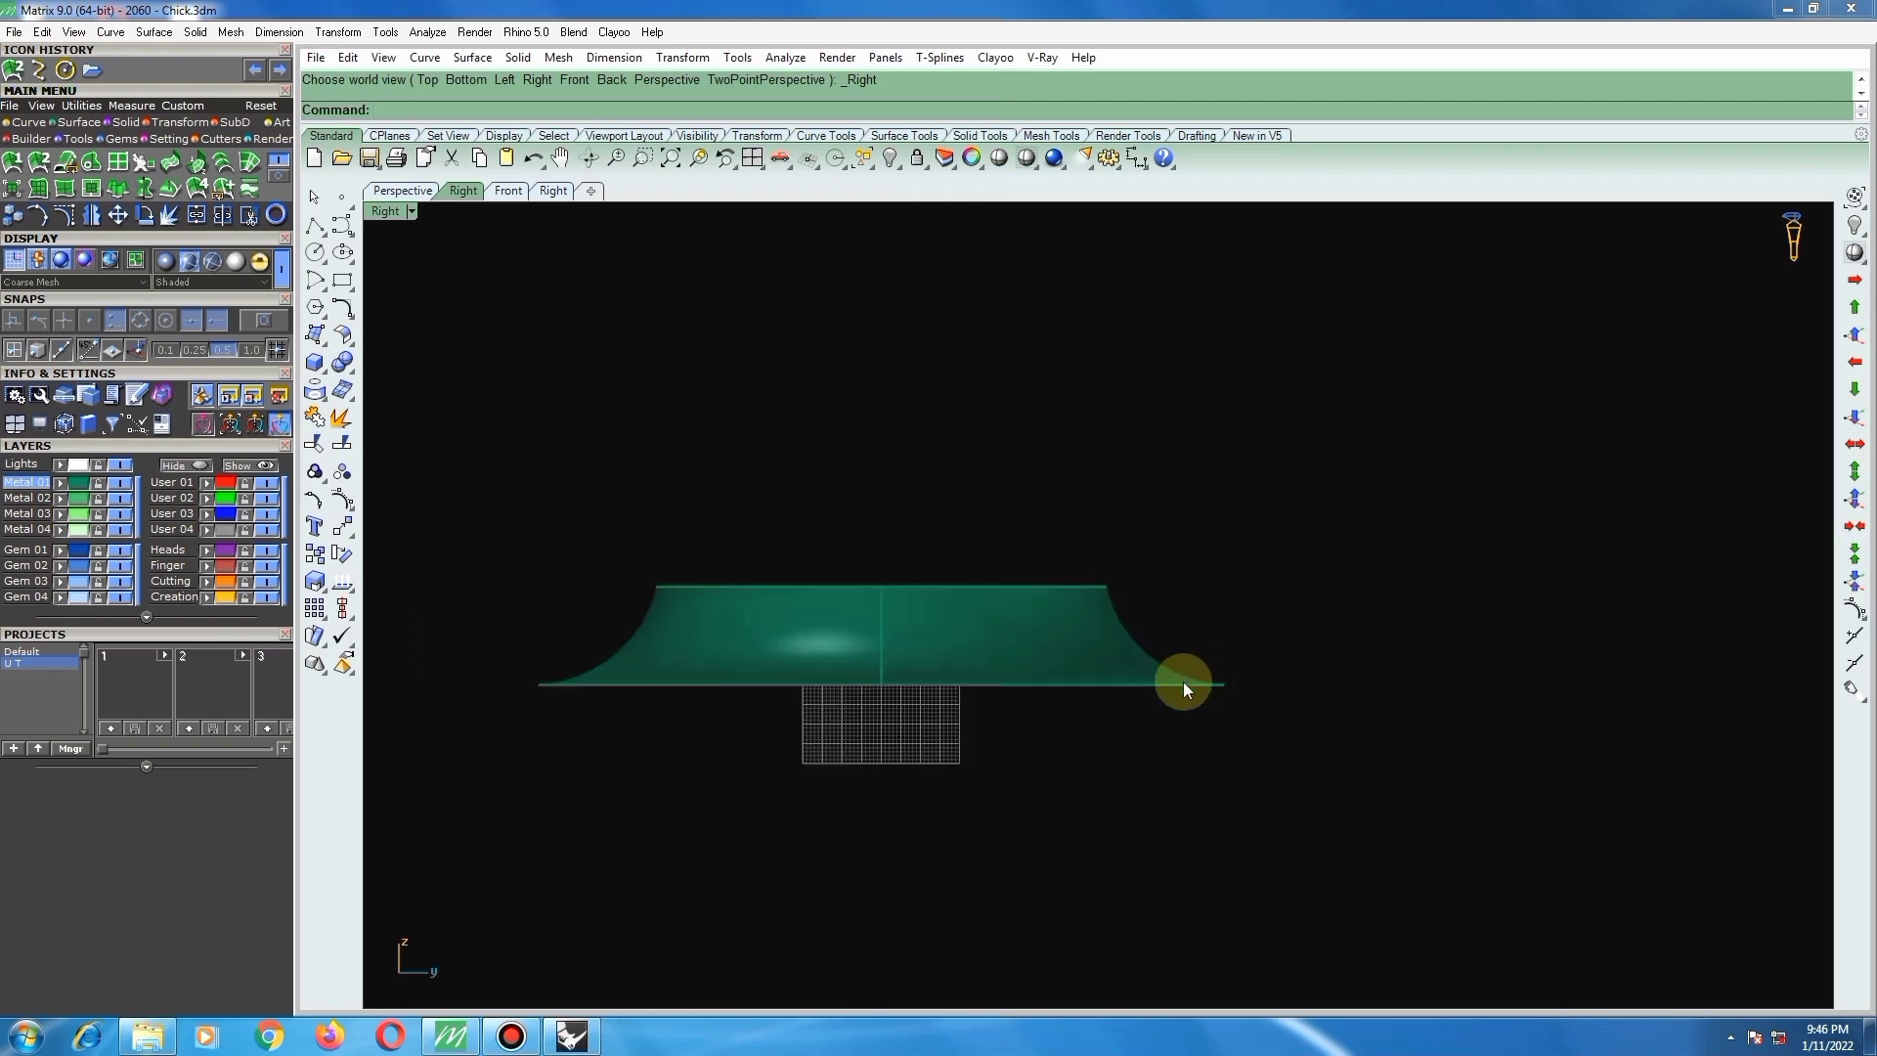
scroll(1217, 660, up, 2)
scroll(1229, 649, down, 2)
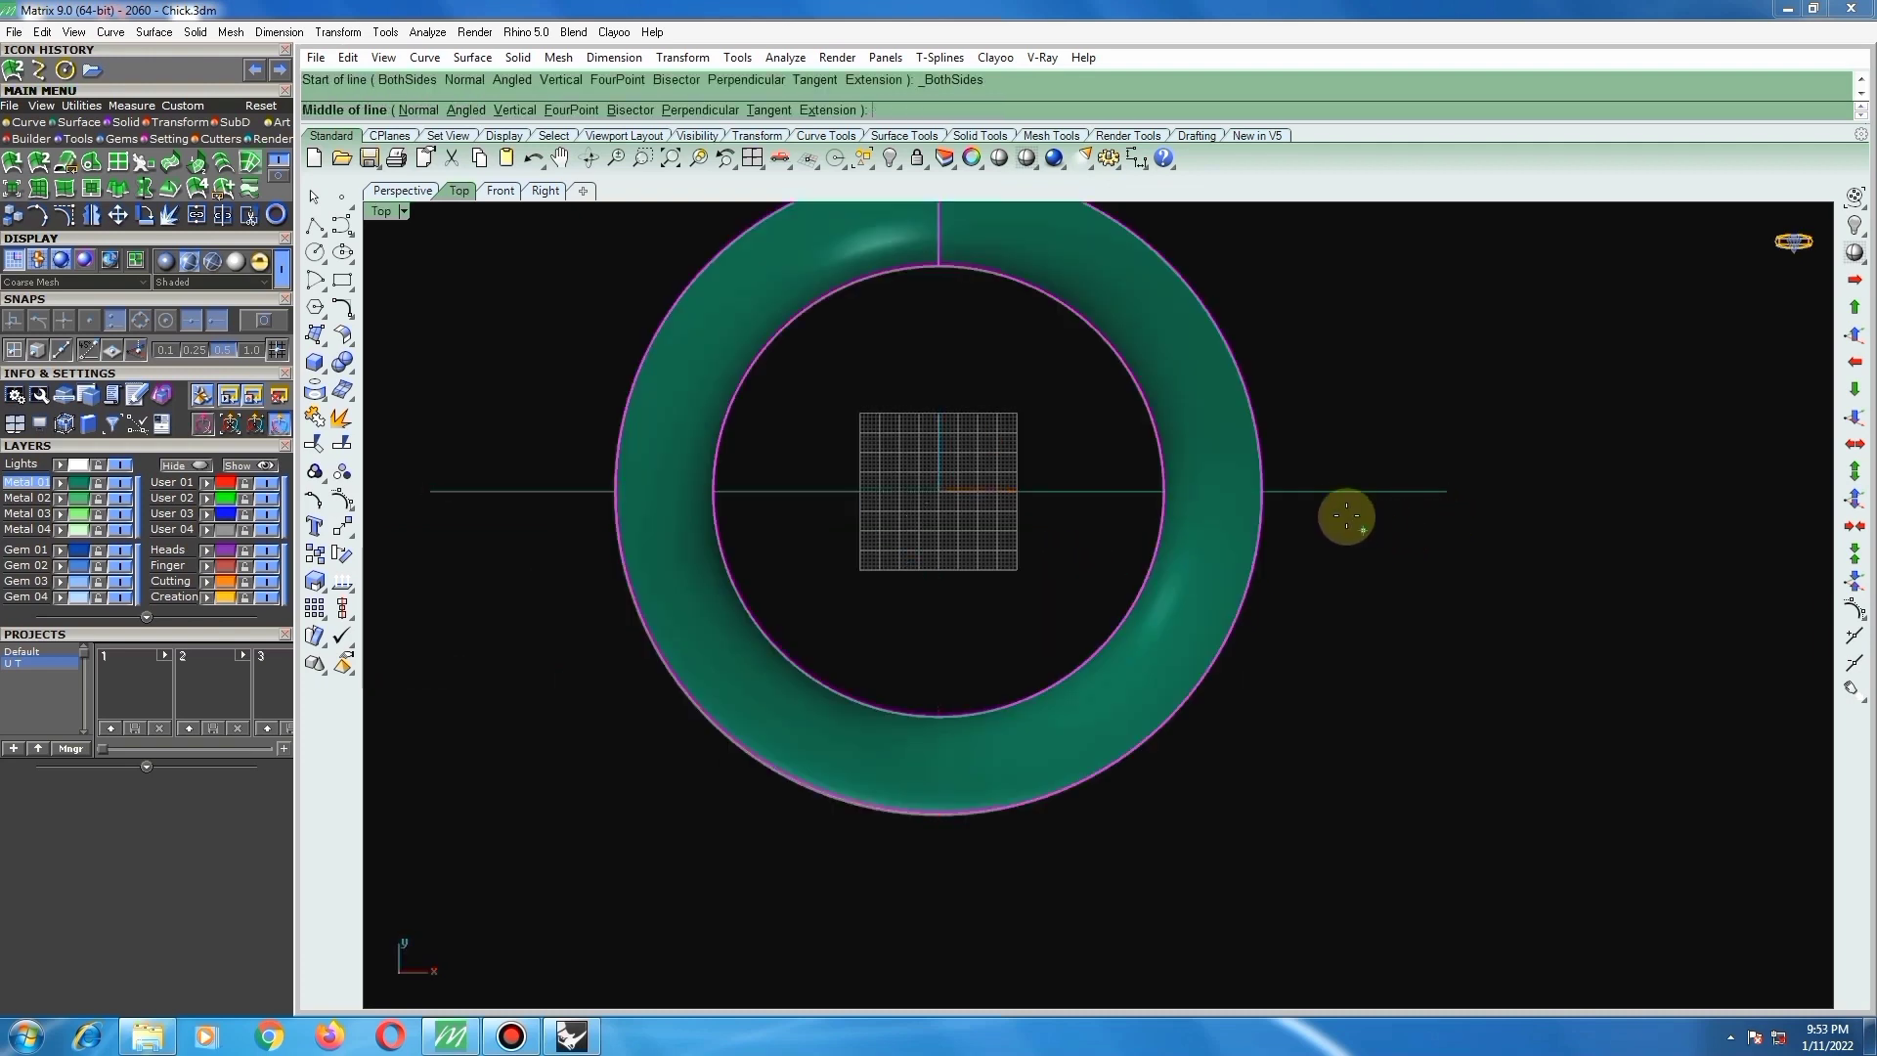
Step: Draw a horizontal line through the ring's centre in the top view and split the swept surface with it
click(1352, 489)
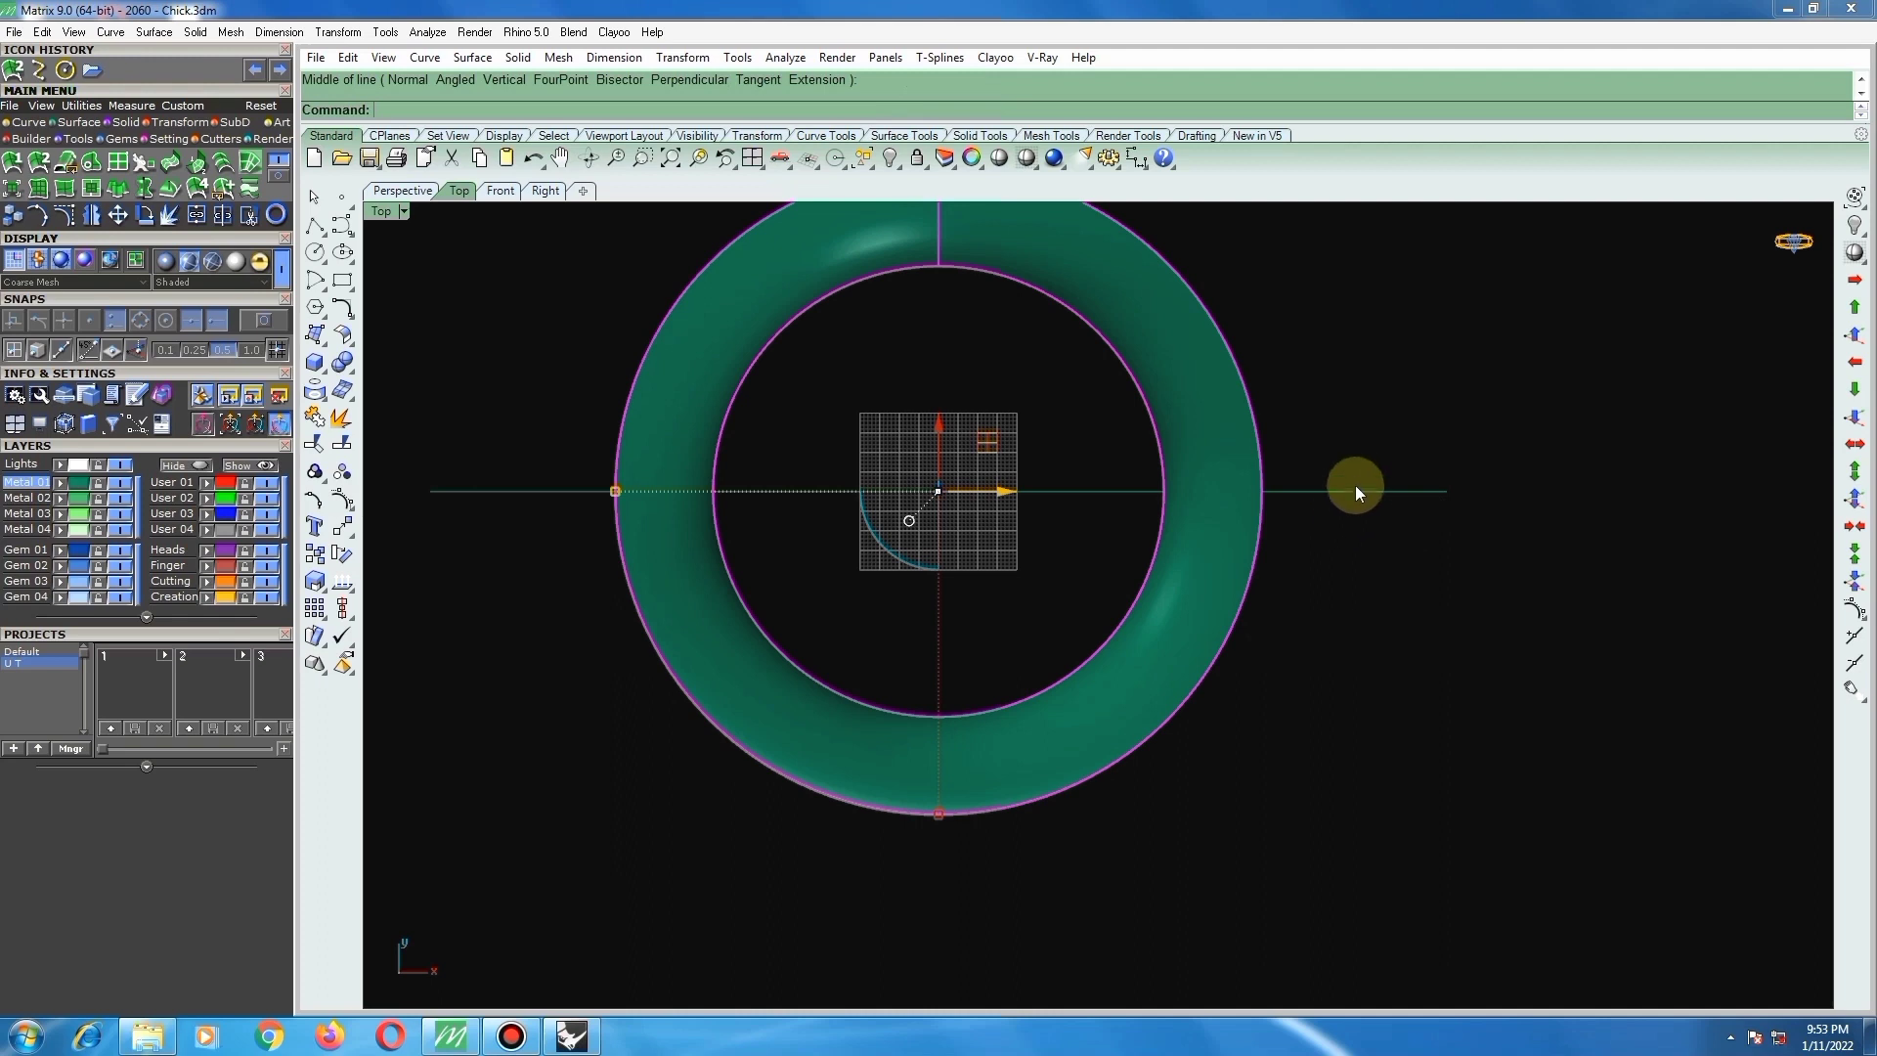
click(341, 417)
click(749, 515)
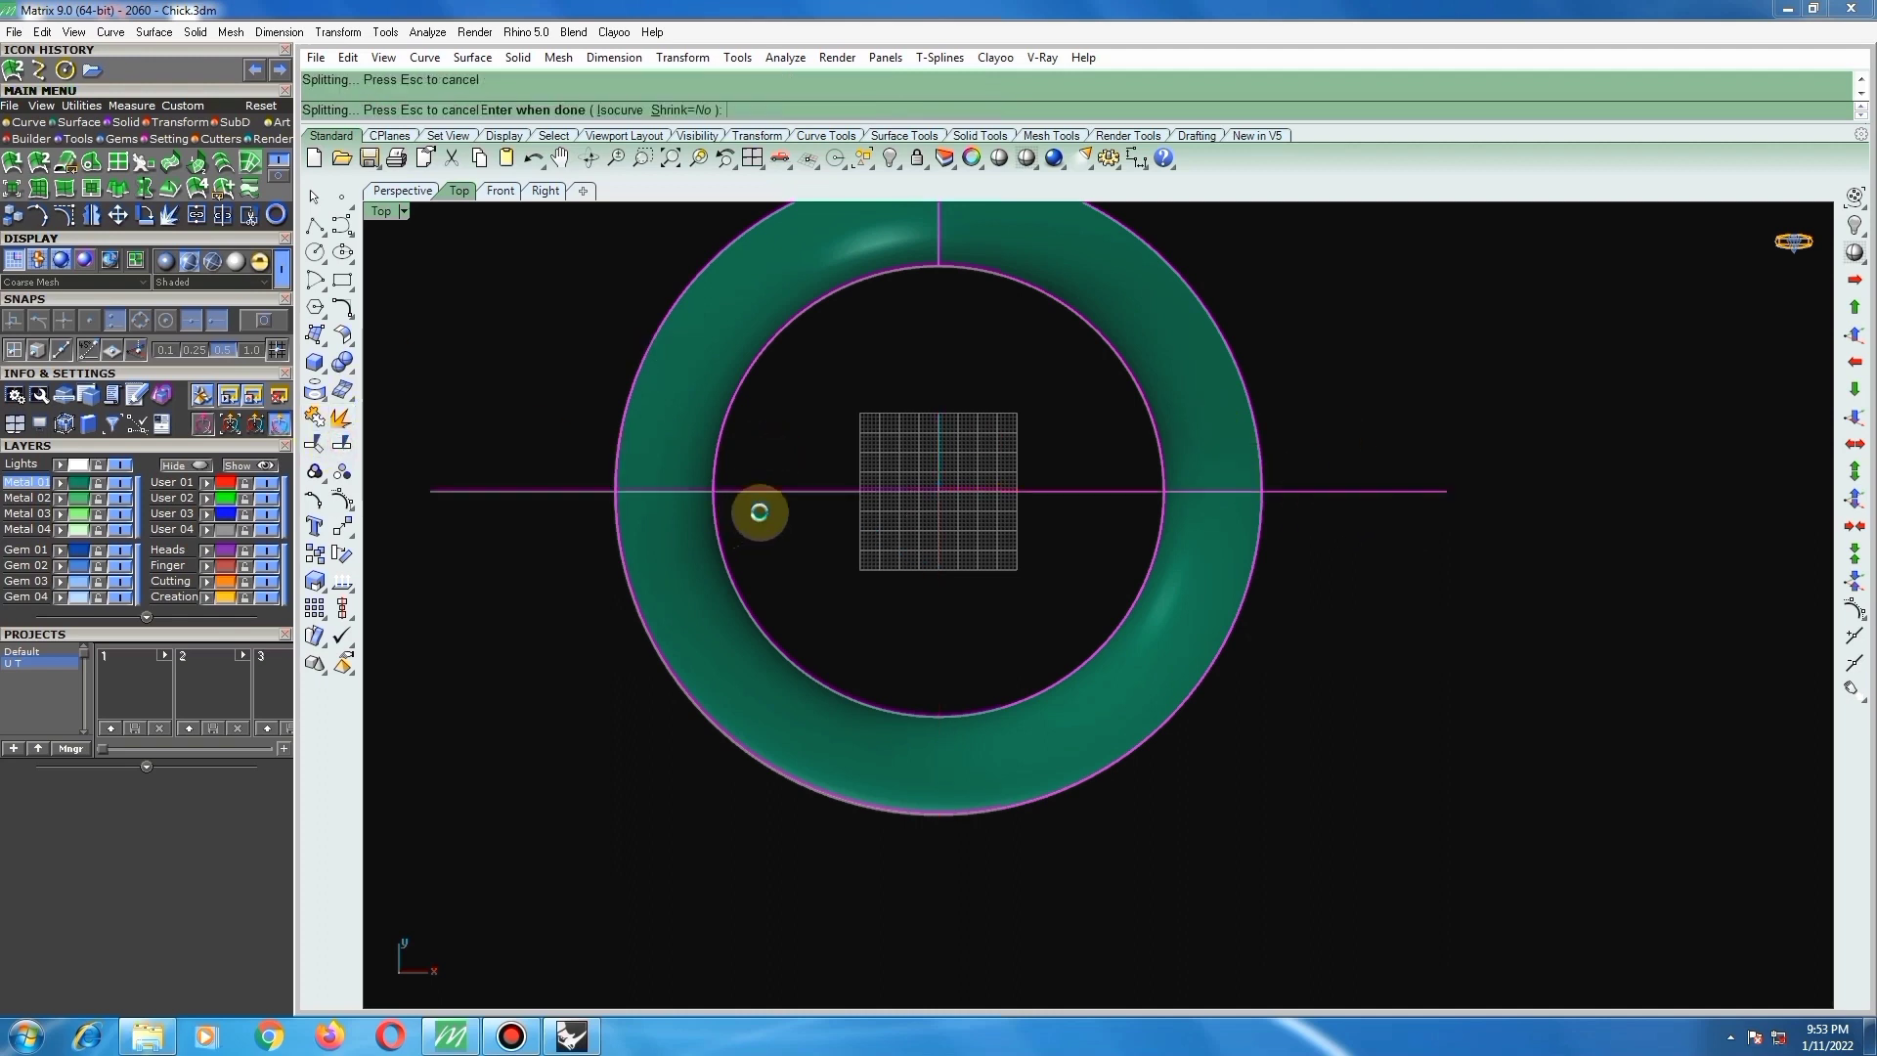
key(Return)
Step: Delete the upper half of the split ring along with the circles and the cutting line, keeping the lower half surface
ctrl+click(696, 606)
key(Delete)
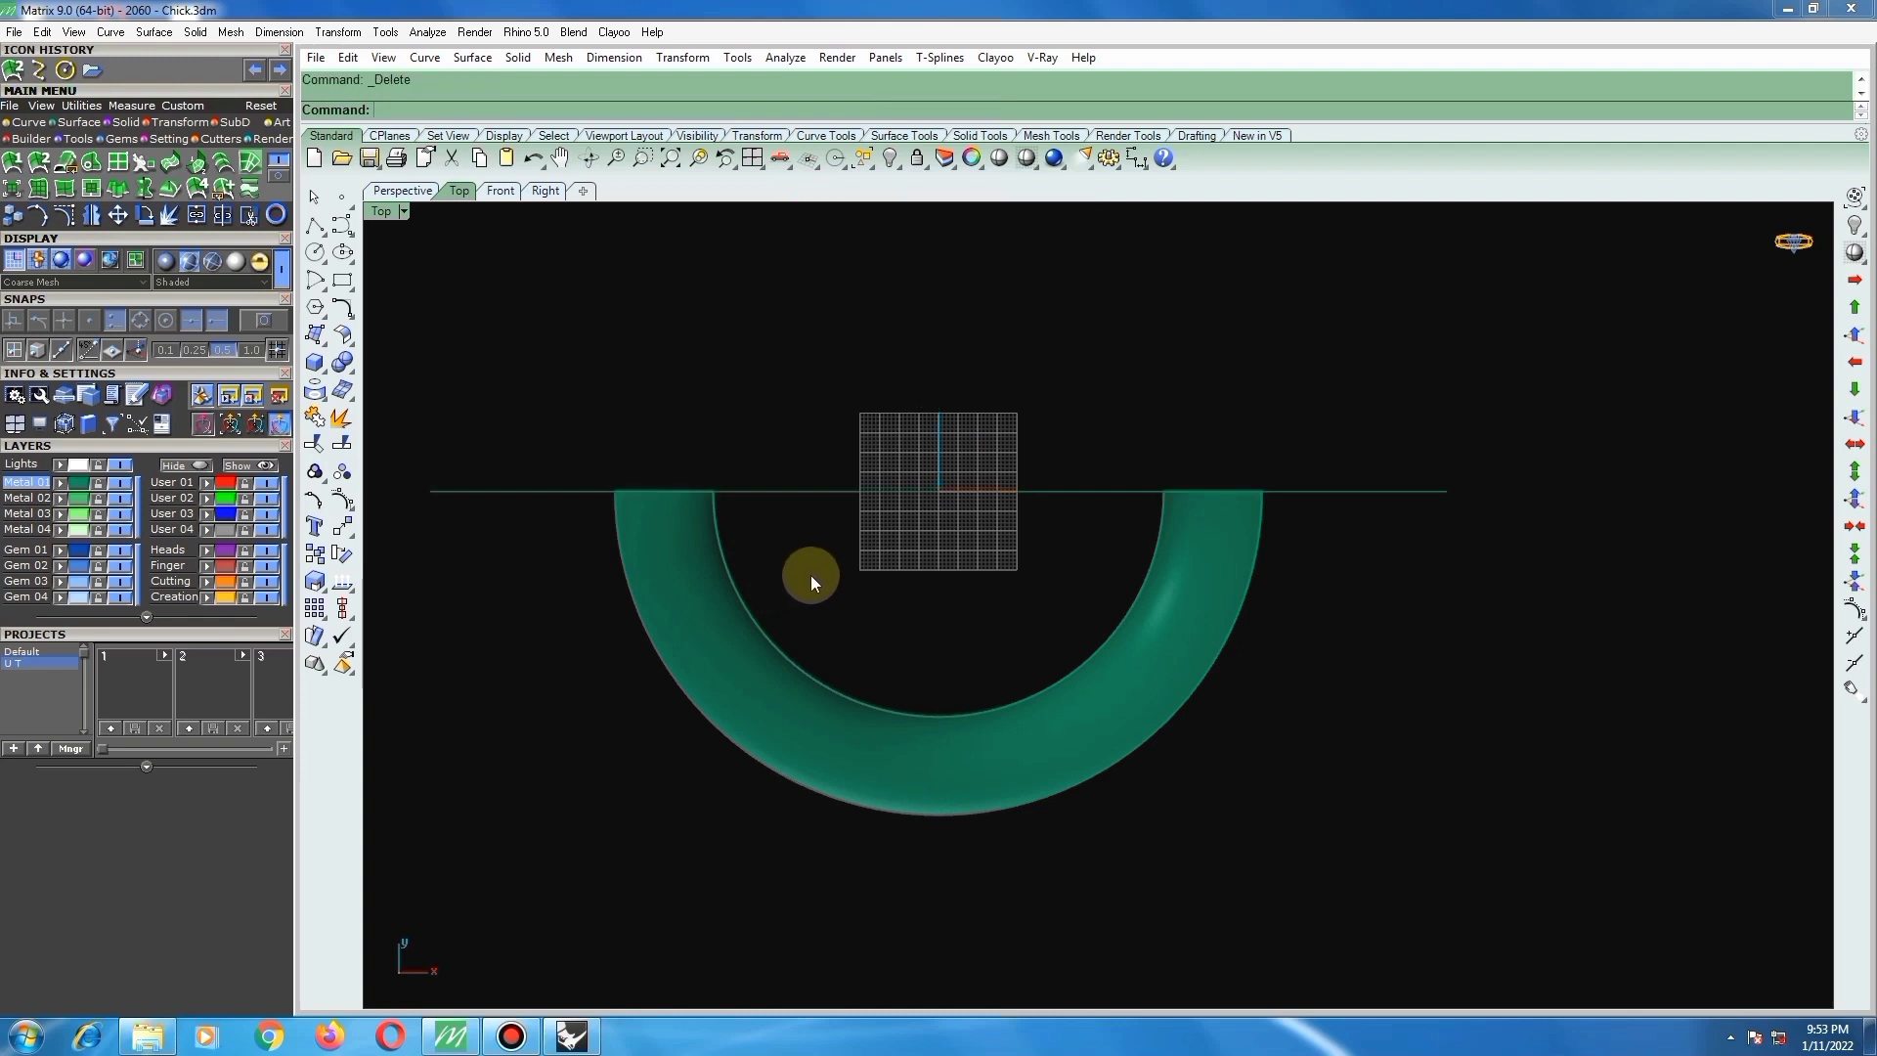
scroll(831, 565, down, 6)
scroll(960, 577, up, 2)
drag(911, 496, 886, 570)
key(Delete)
scroll(935, 591, down, 6)
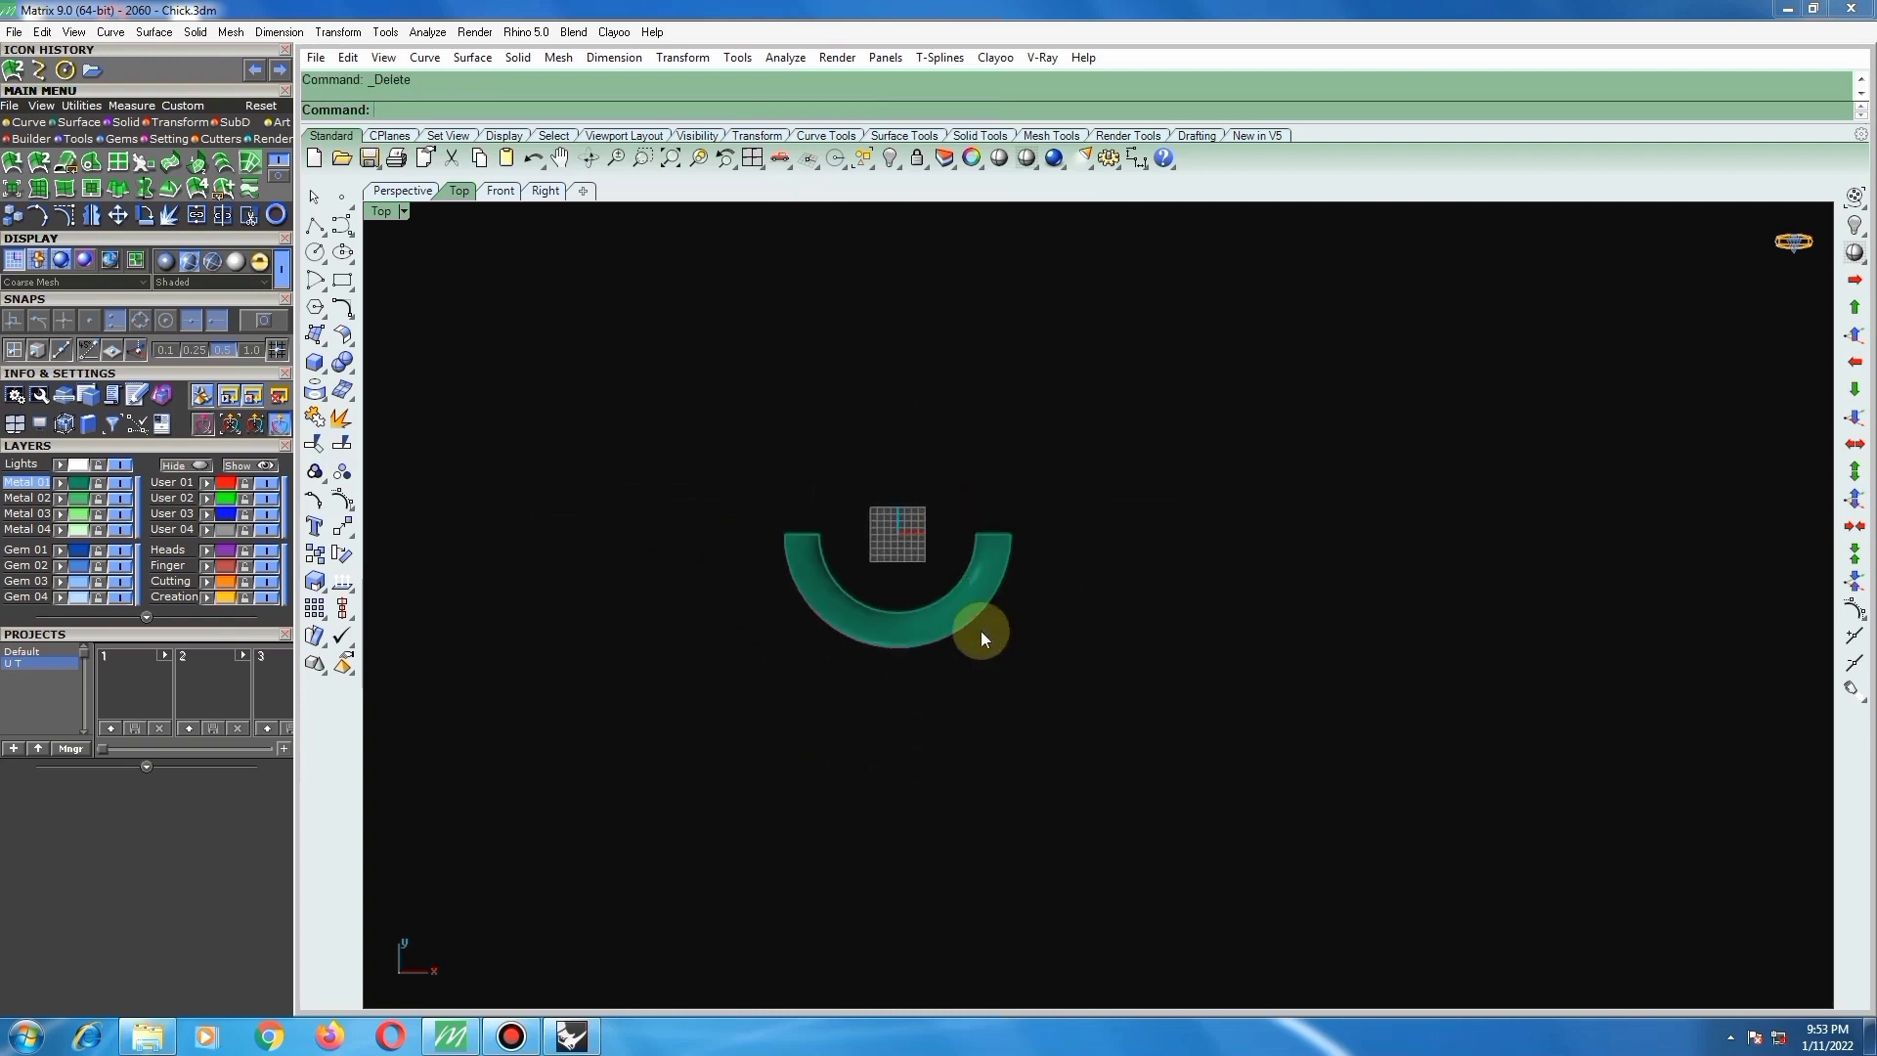
scroll(939, 645, up, 6)
ctrl+shift+right_drag(909, 643, 864, 523)
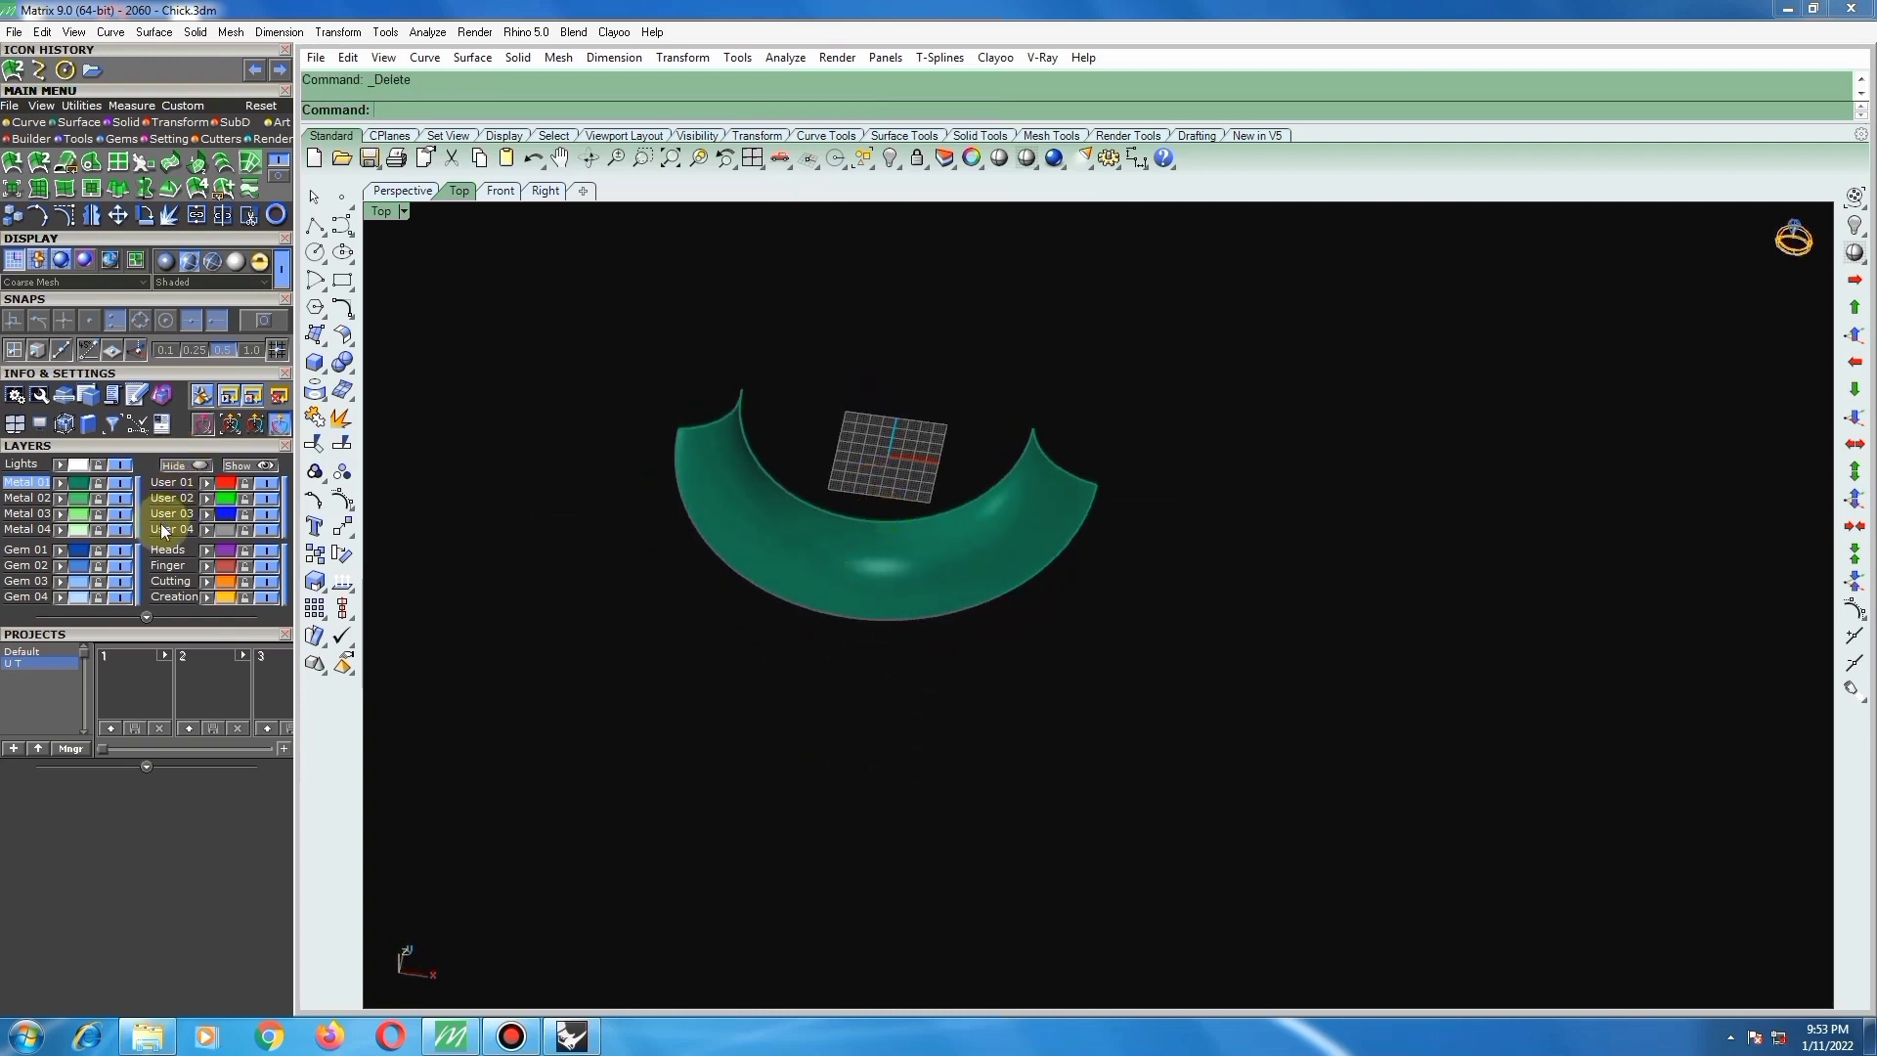
Step: Make Metal 02 the current layer and draw a vertical polyline from origin 0 down past the half ring's lower edge in the top view
click(39, 502)
key(Home)
text(pl)
key(Return)
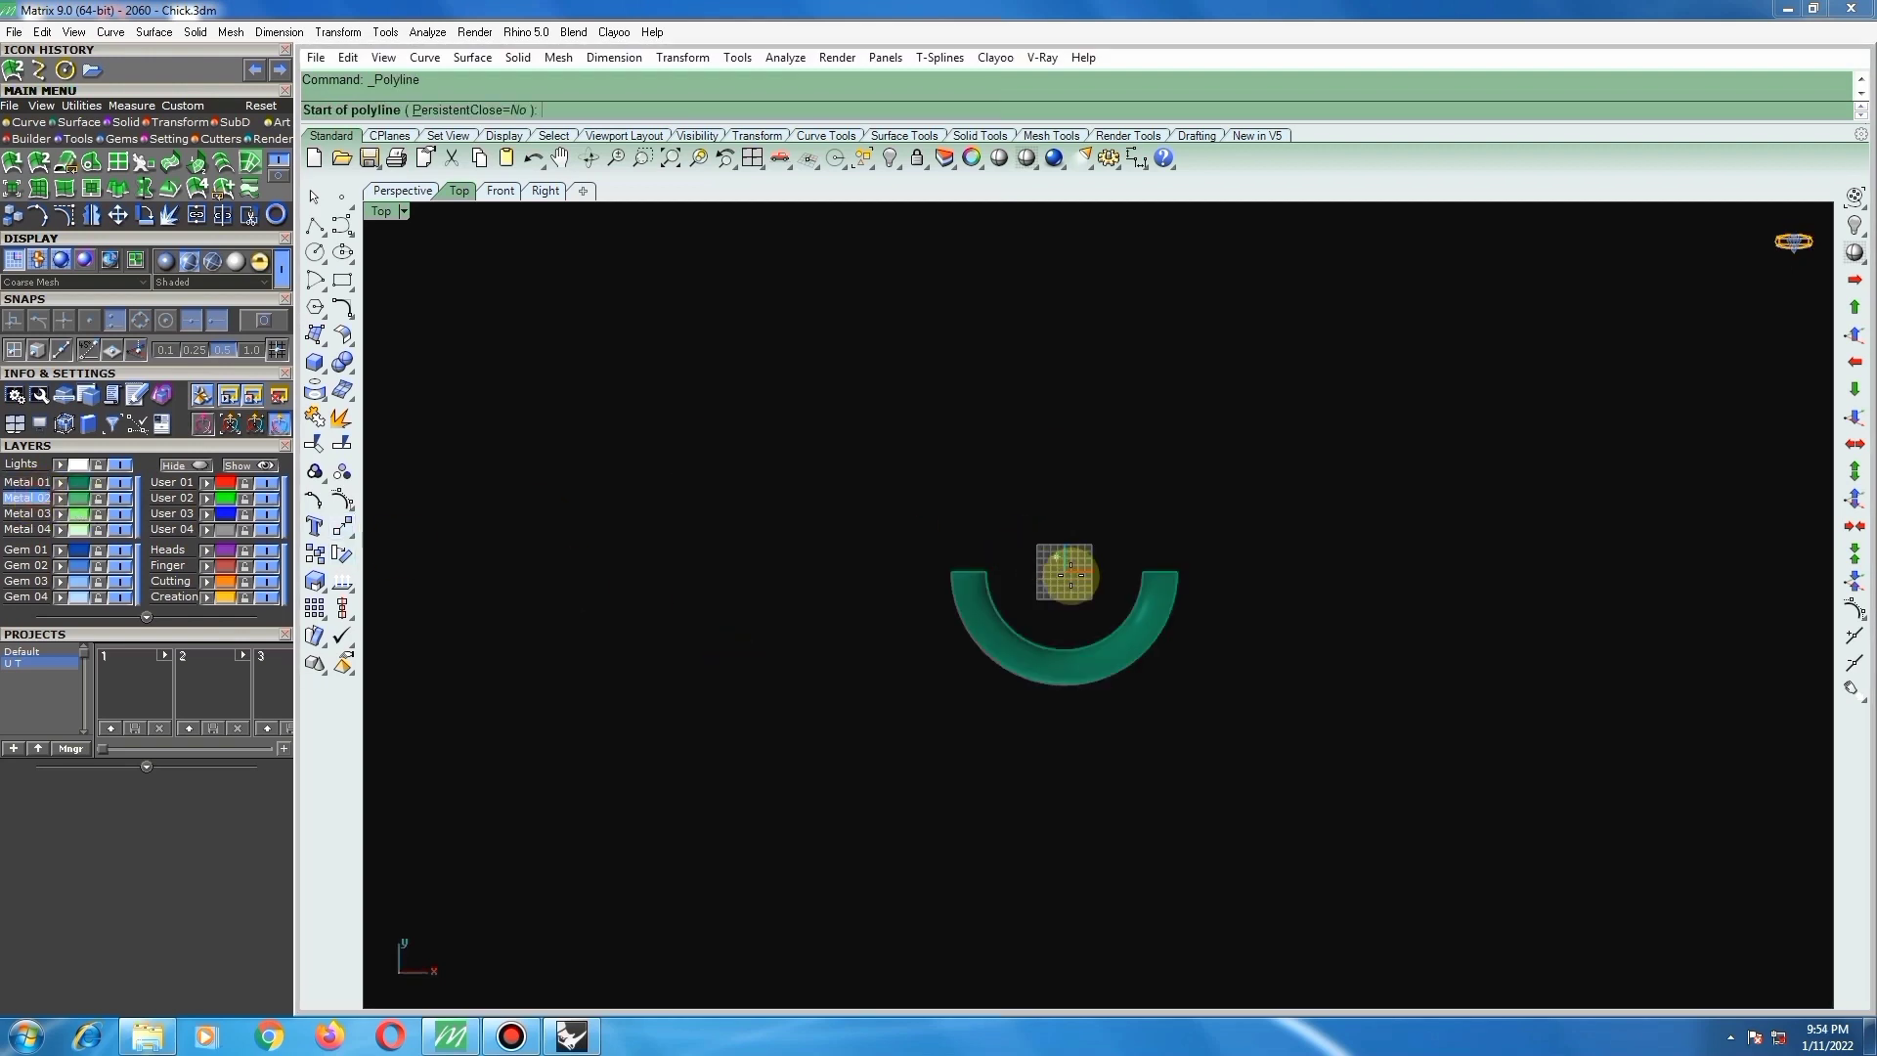
scroll(948, 536, up, 1)
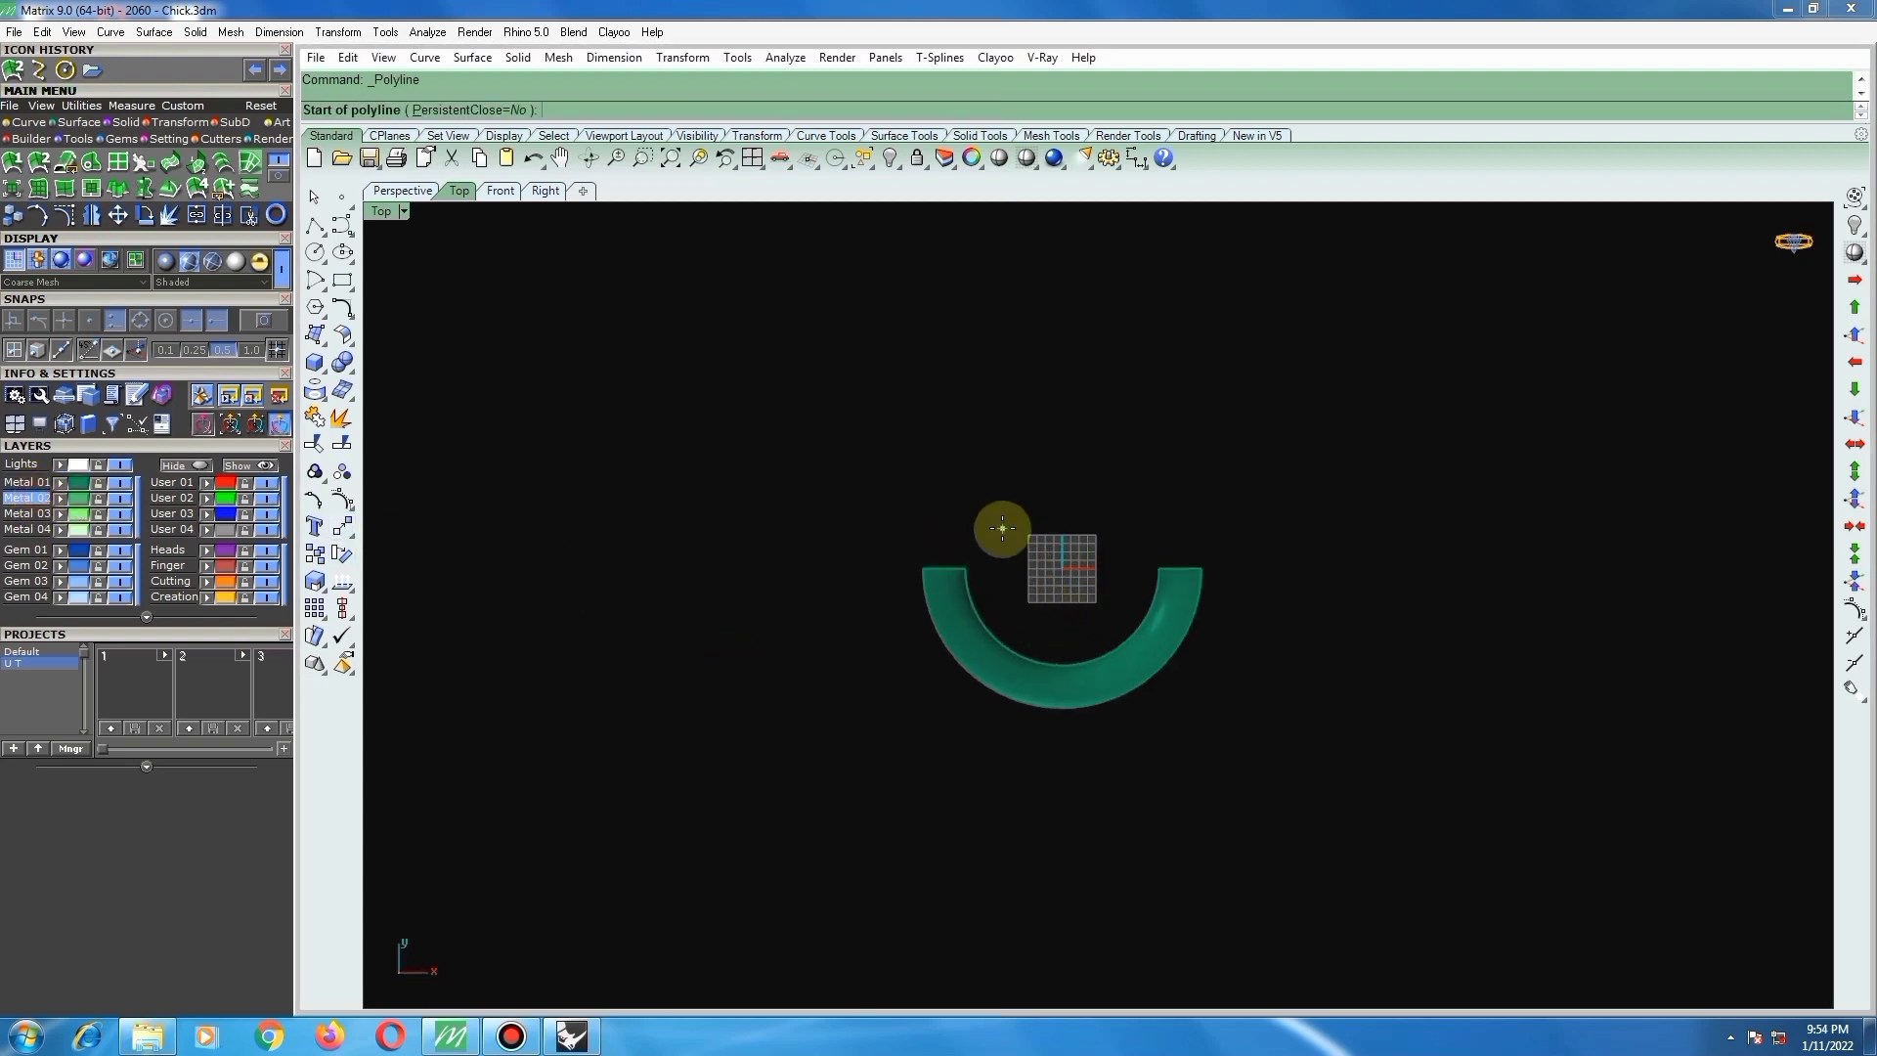
text(0)
key(Return)
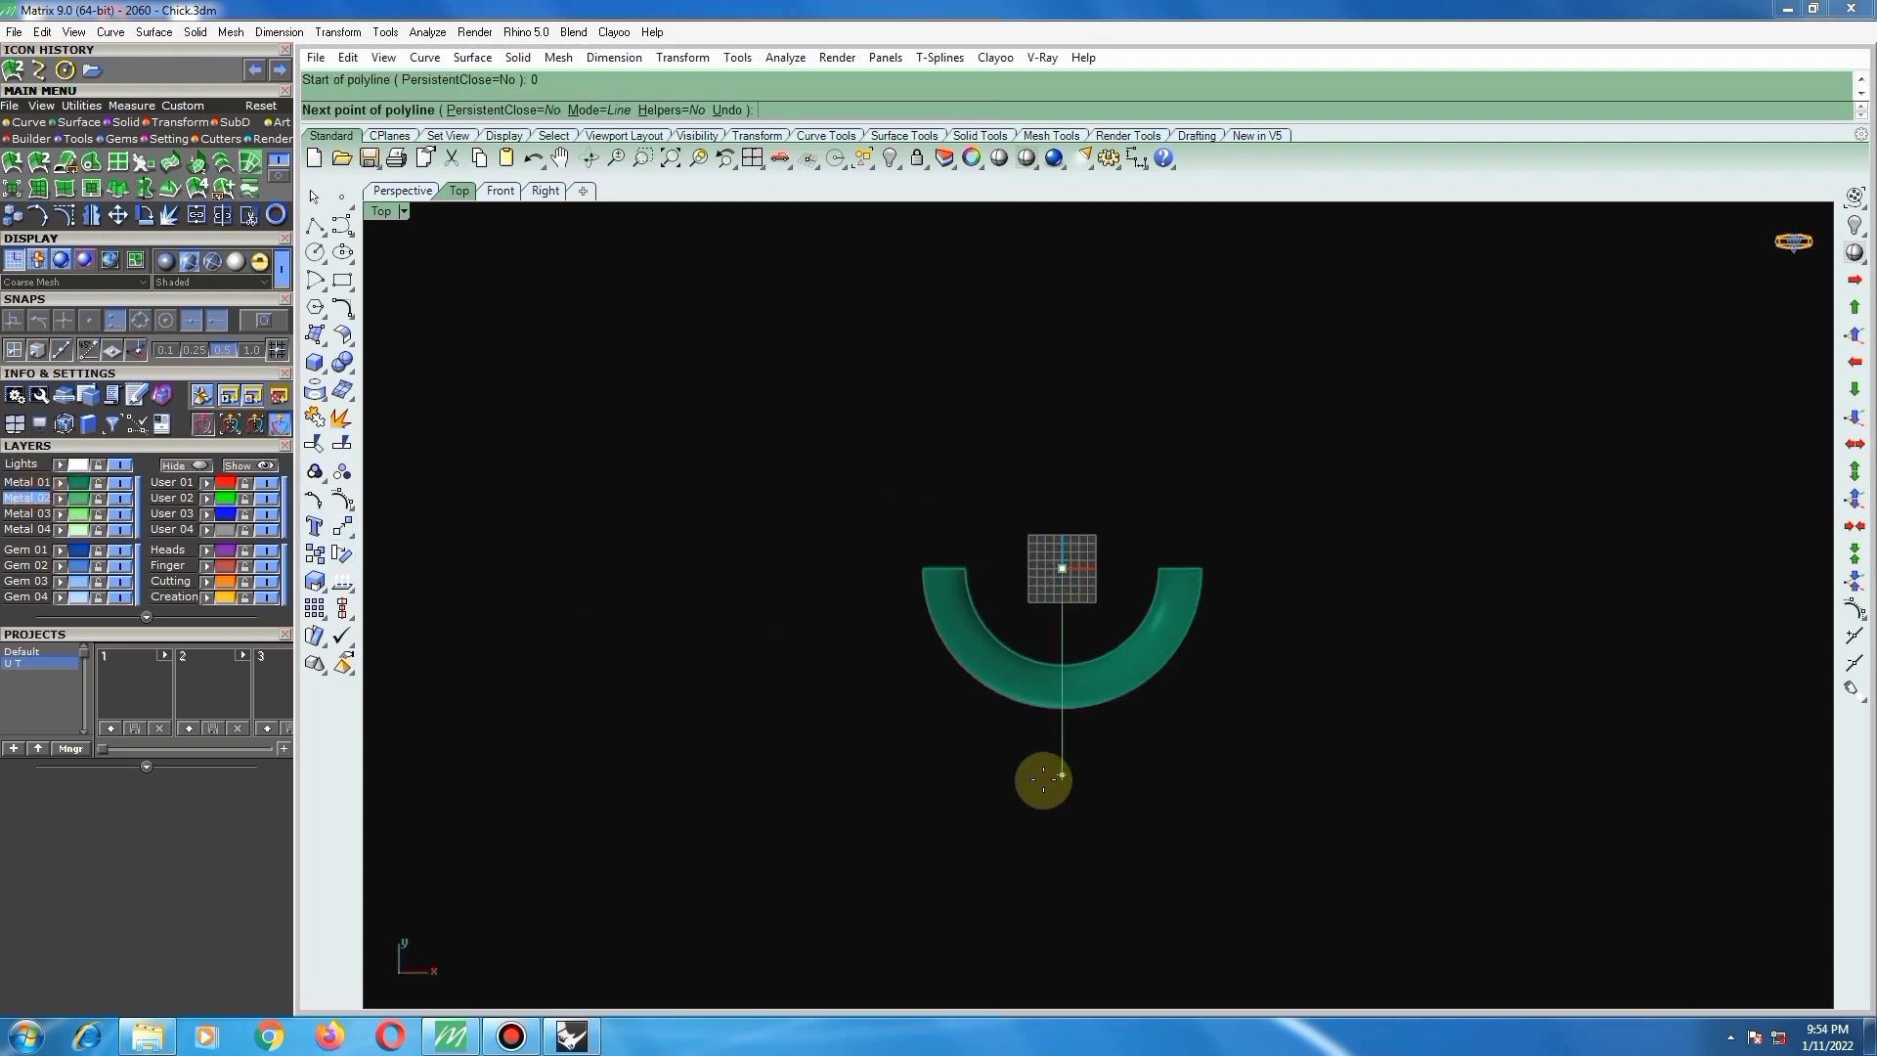
click(1041, 777)
right_click(1065, 758)
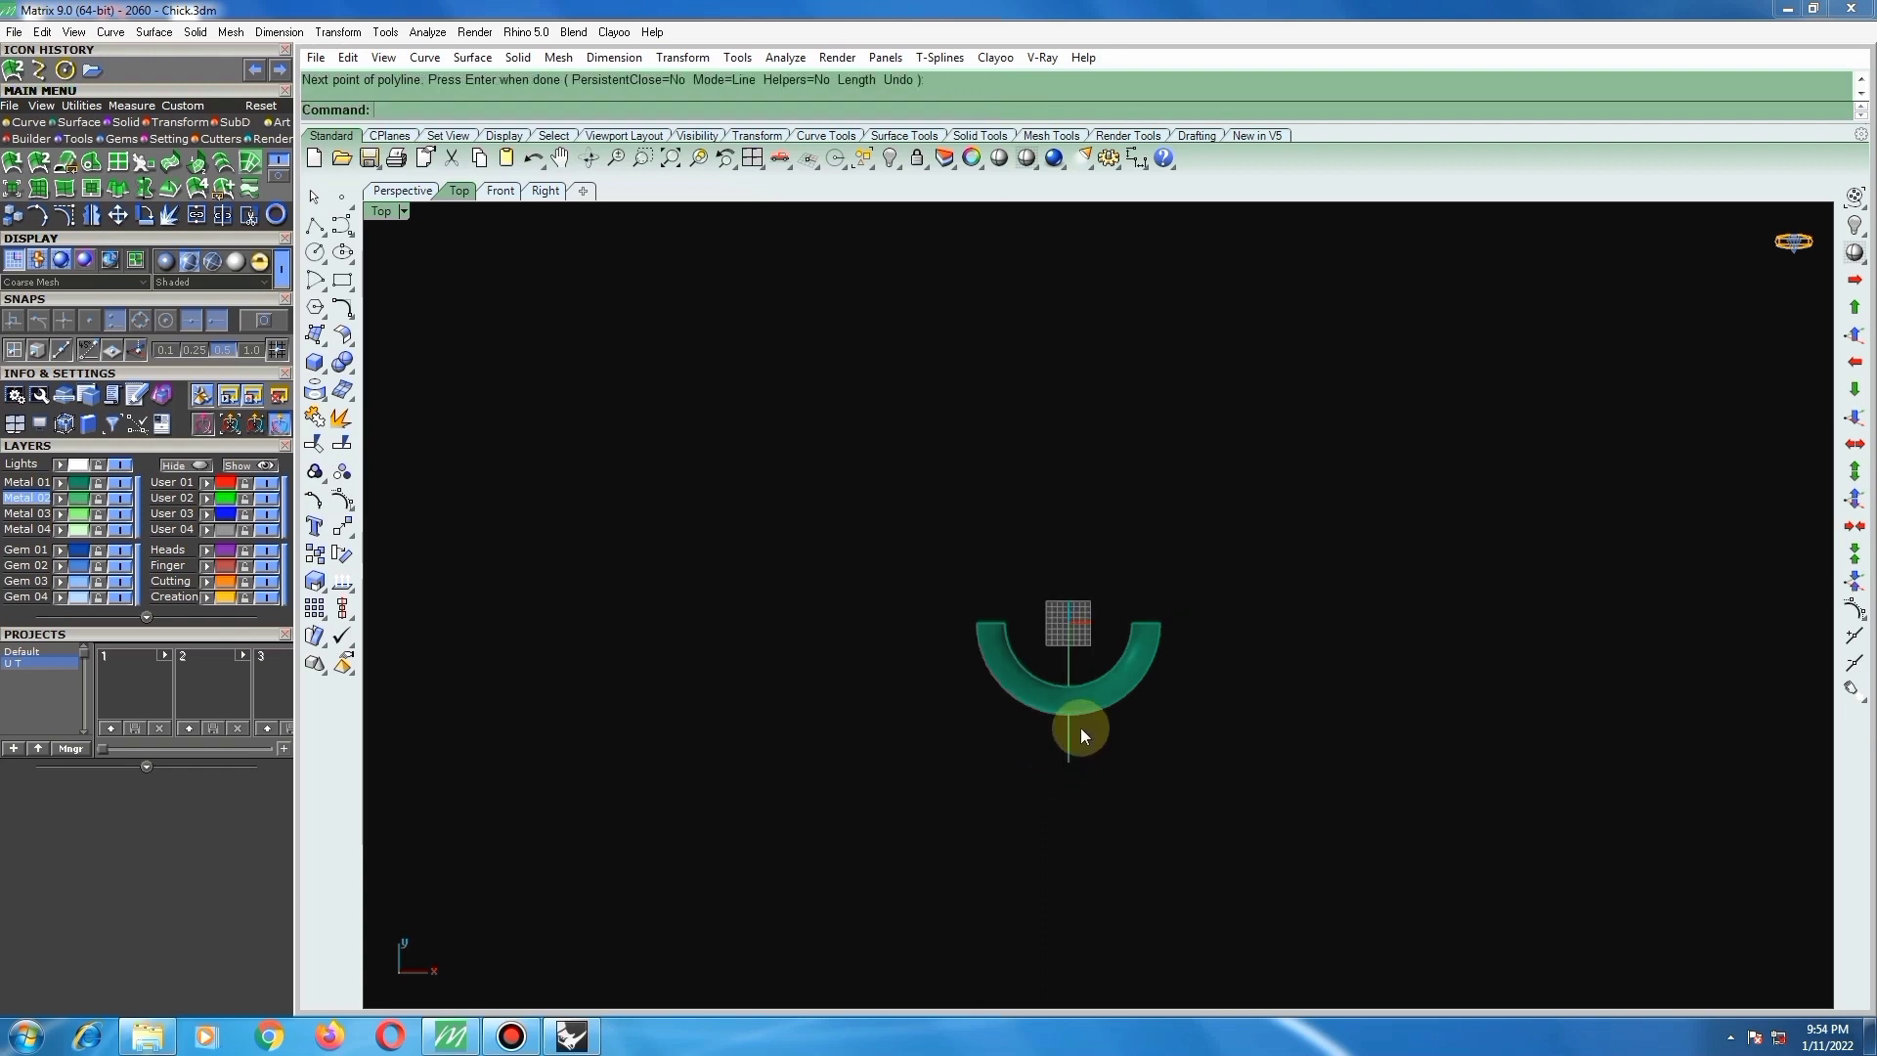
Step: Project the vertical centre line onto the half-ring surface from the top view
scroll(1081, 727, up, 3)
click(1039, 740)
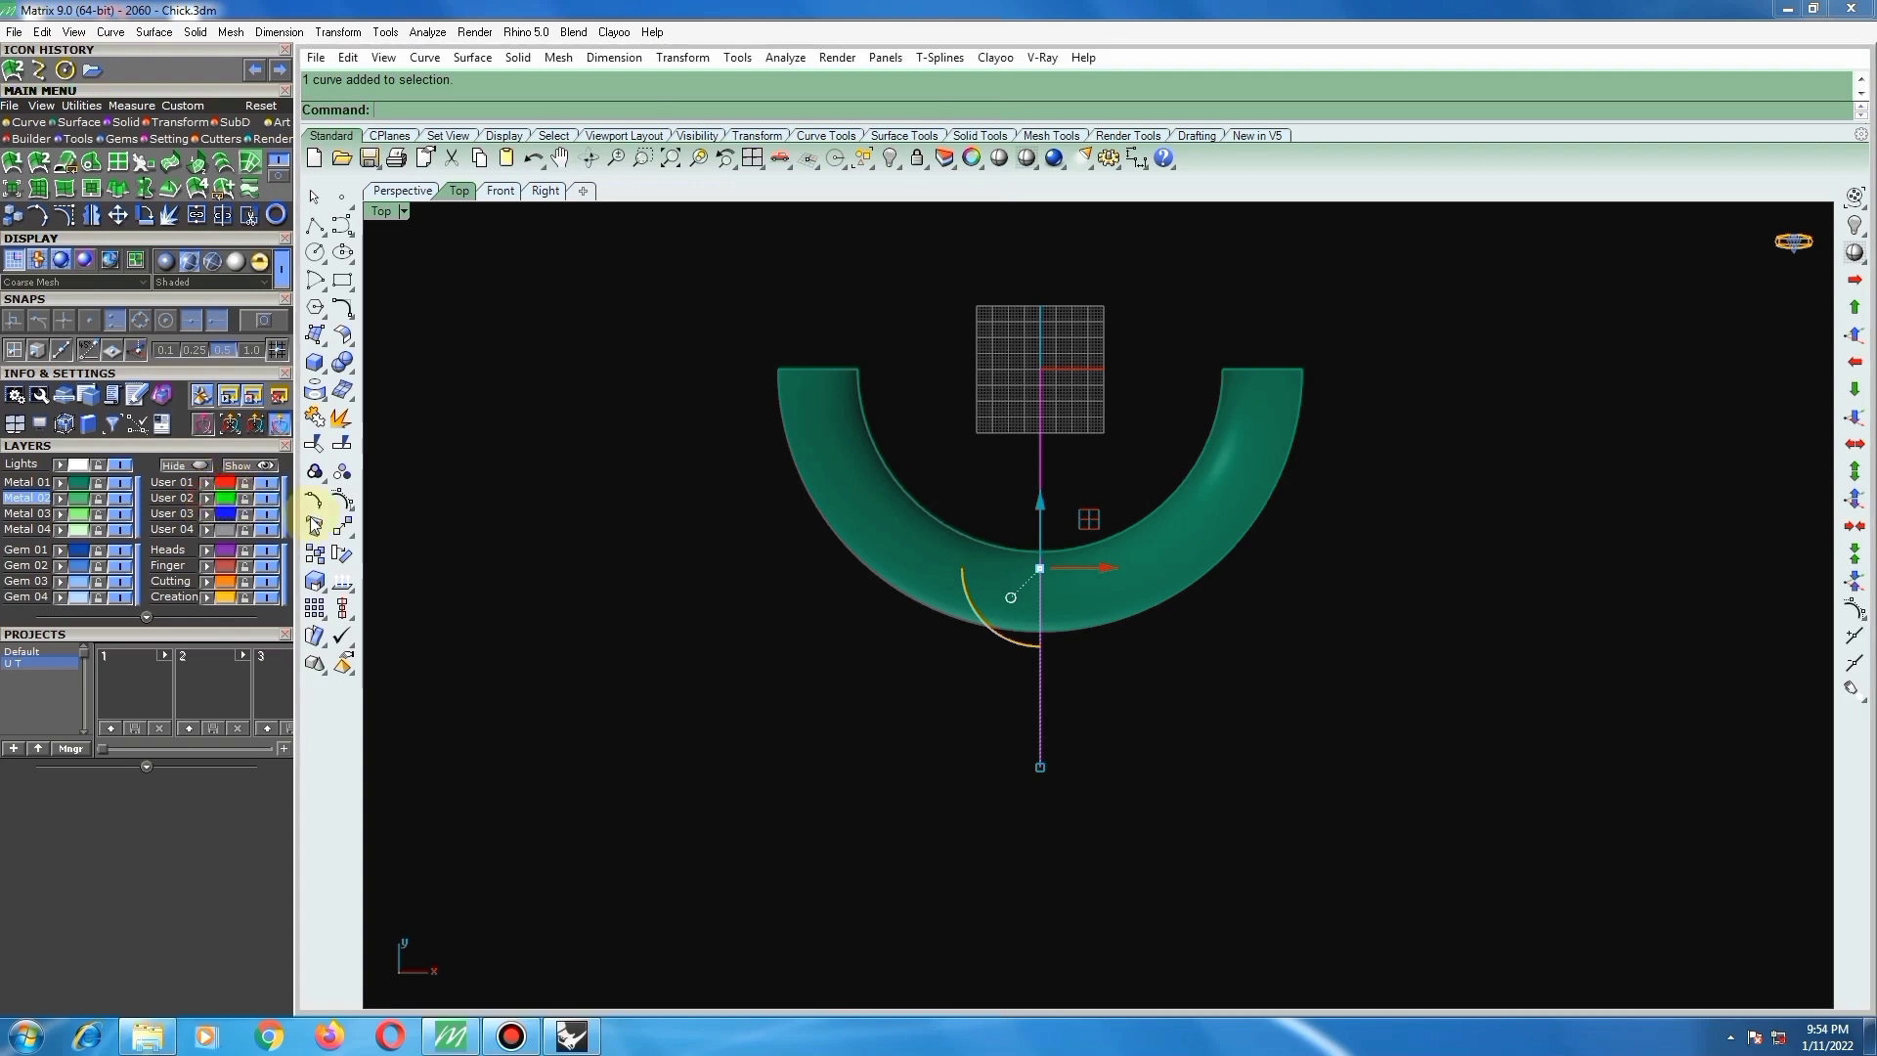
click(315, 389)
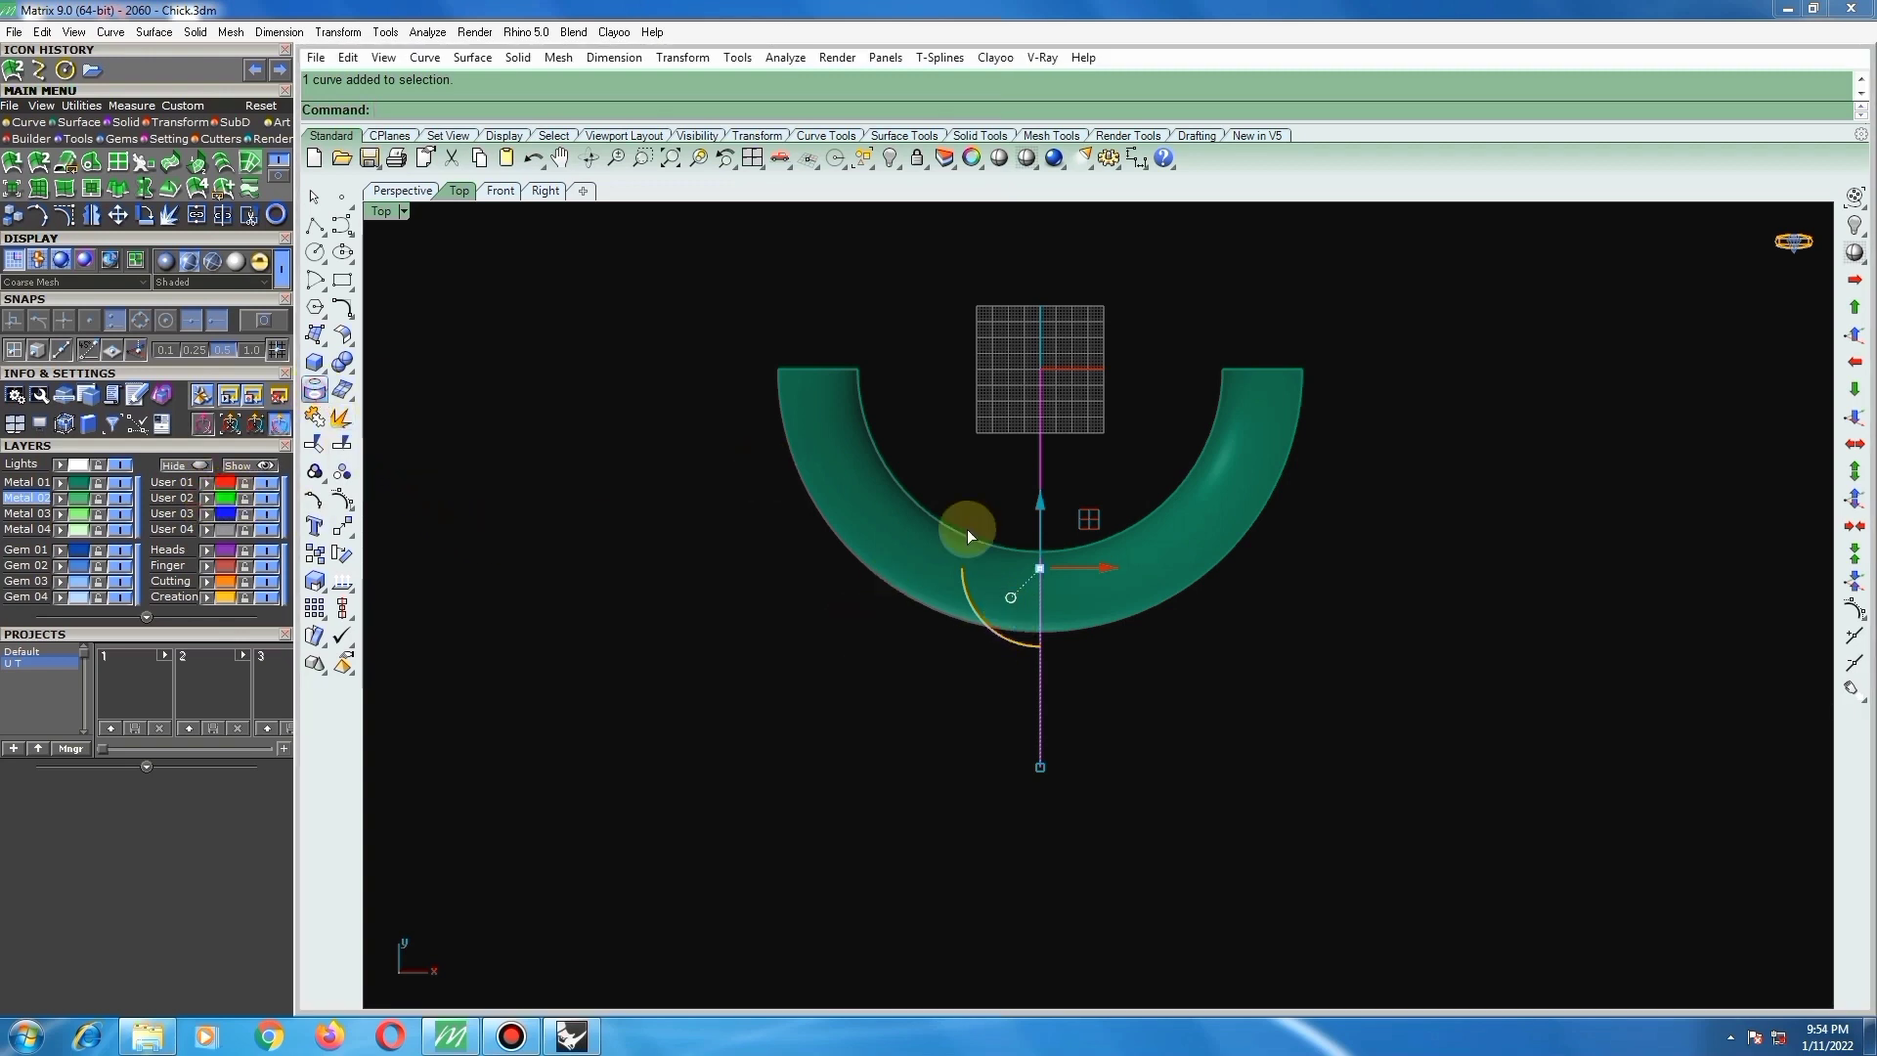
click(961, 577)
right_click(1103, 628)
click(1173, 683)
scroll(1026, 597, up, 2)
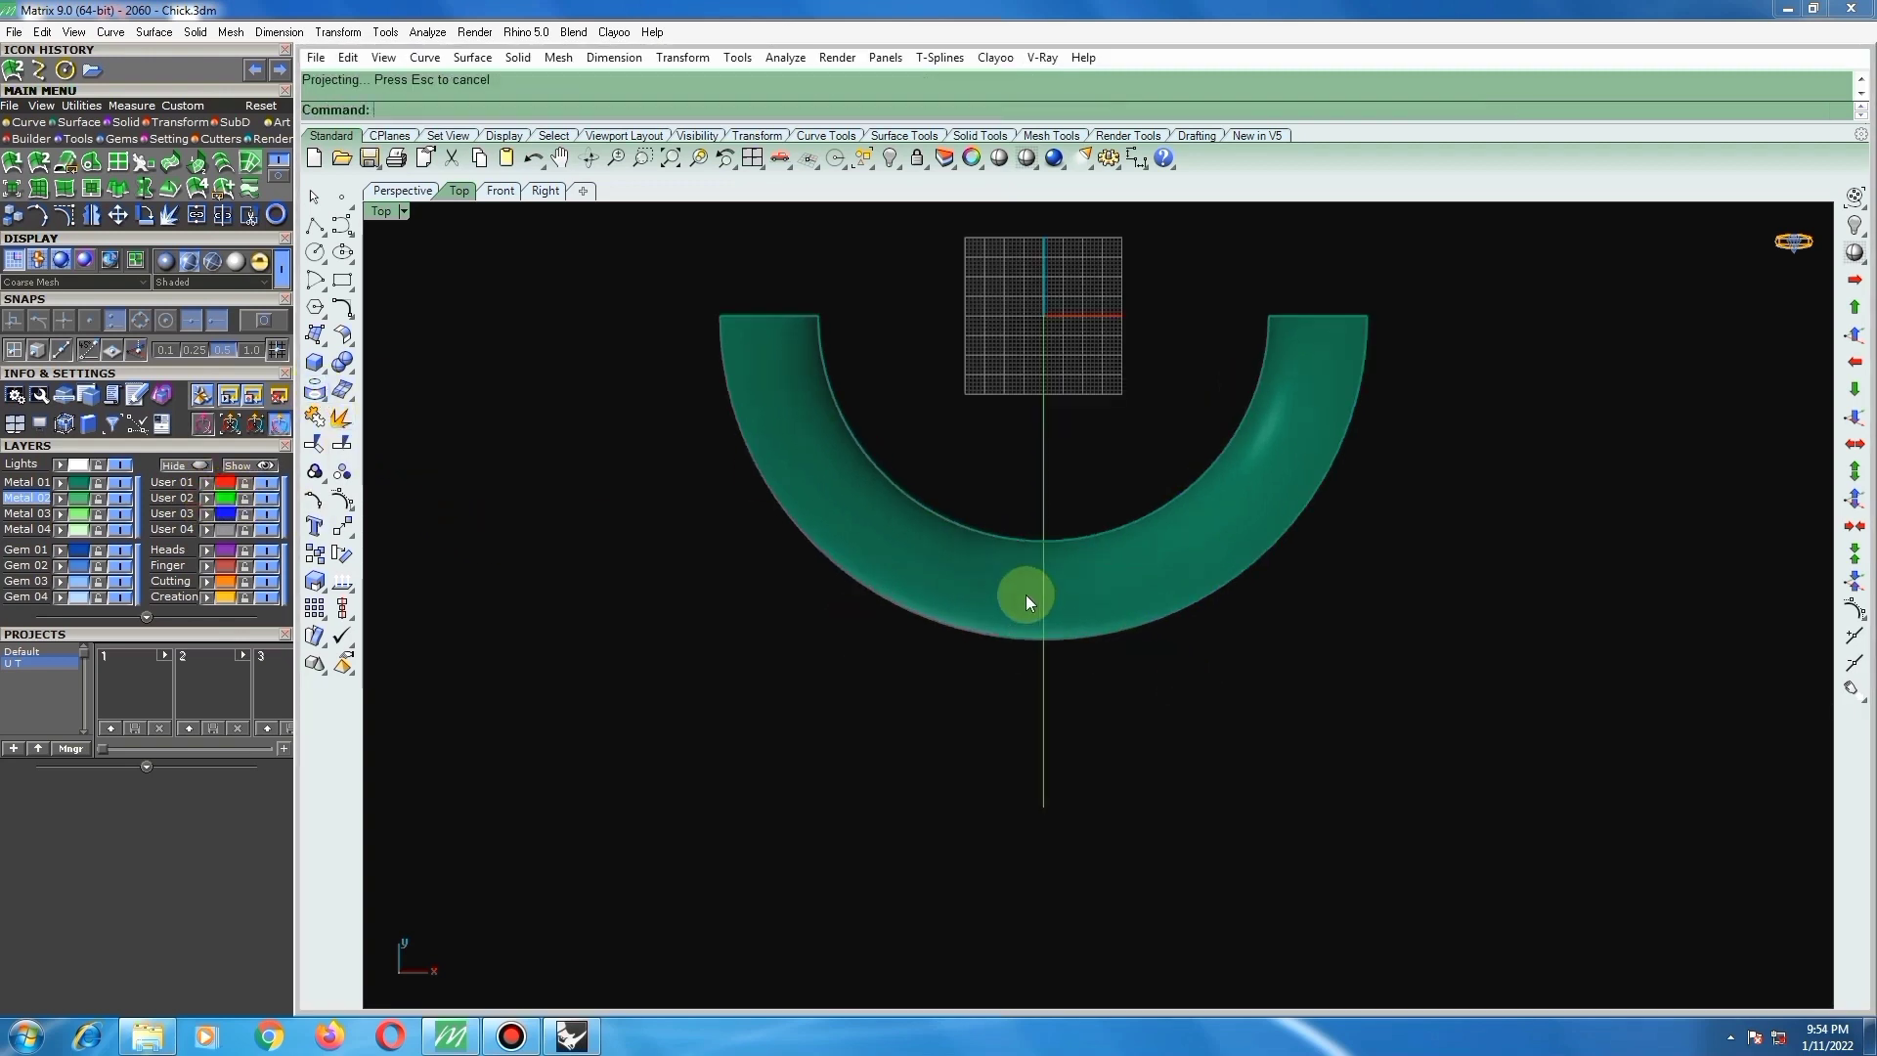
ctrl+shift+right_drag(1092, 634, 1141, 696)
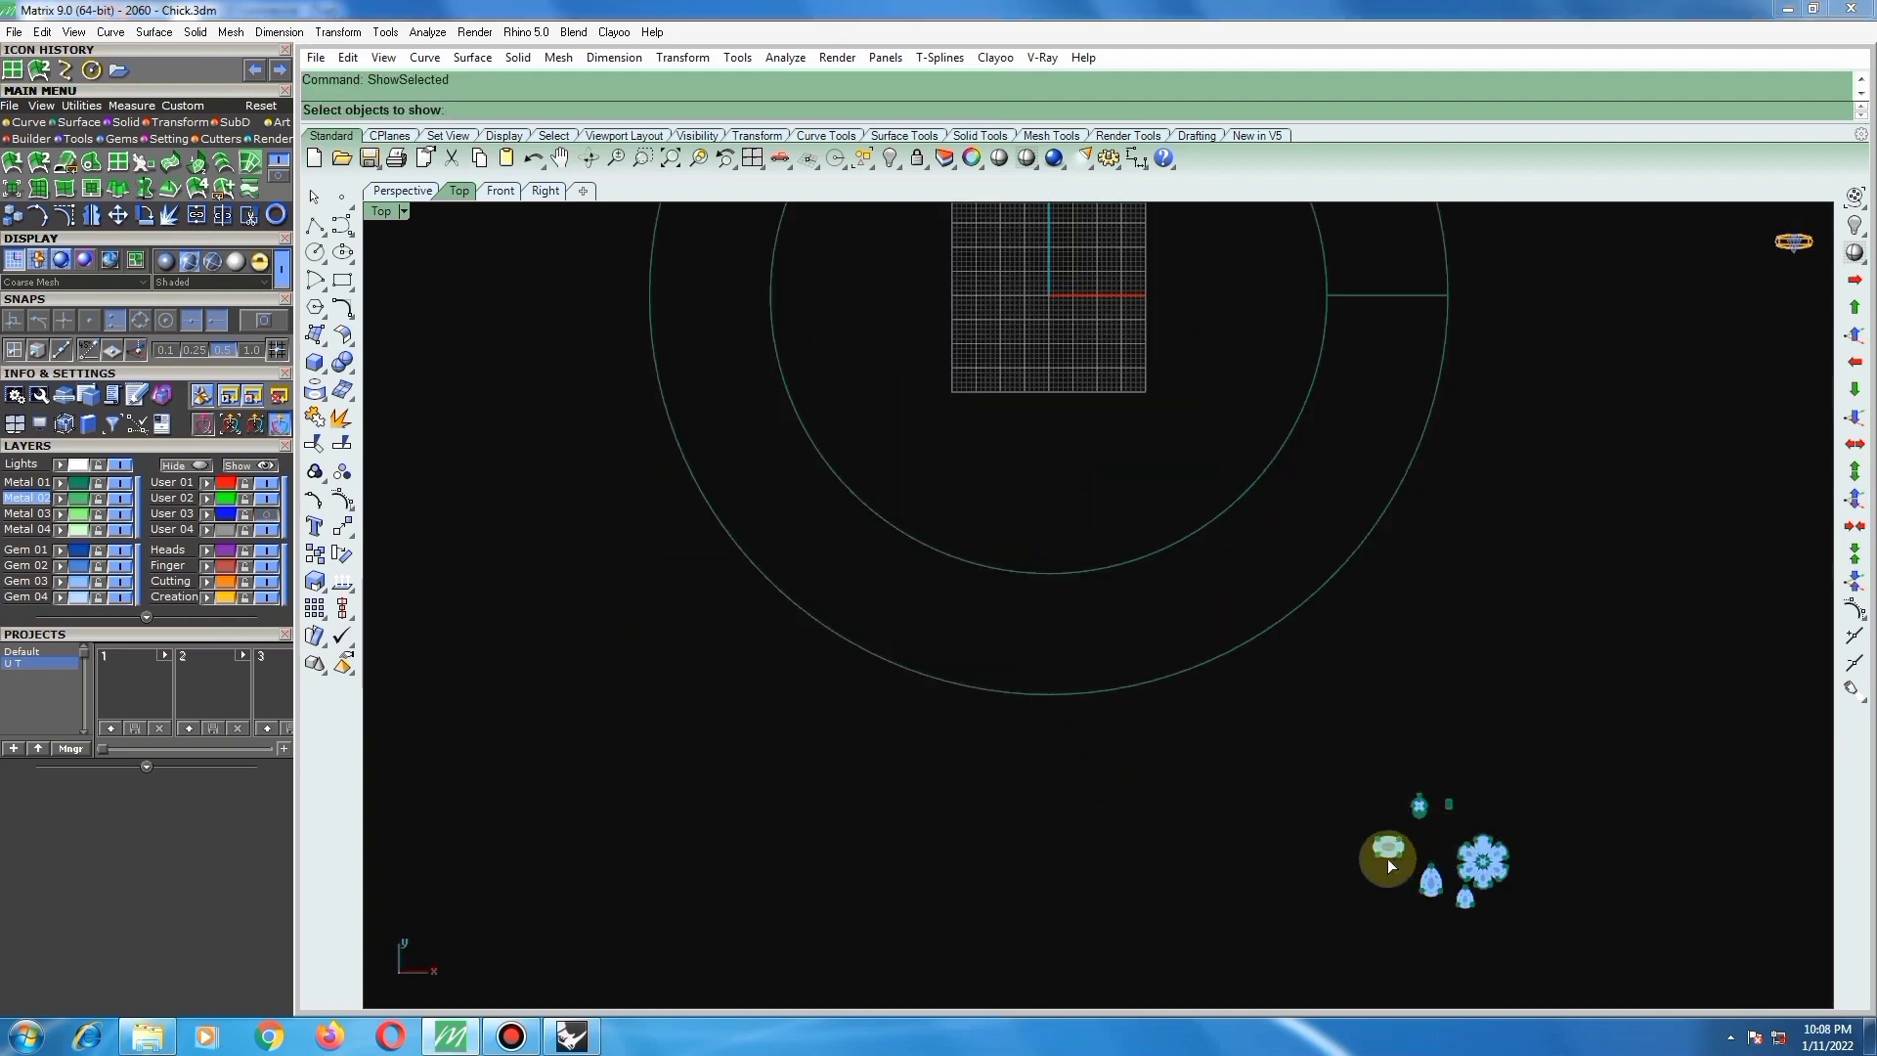
Step: Show only the oval stone with its prongs and the flower cluster from the hidden objects
scroll(1390, 865, up, 1)
click(1388, 848)
click(1498, 857)
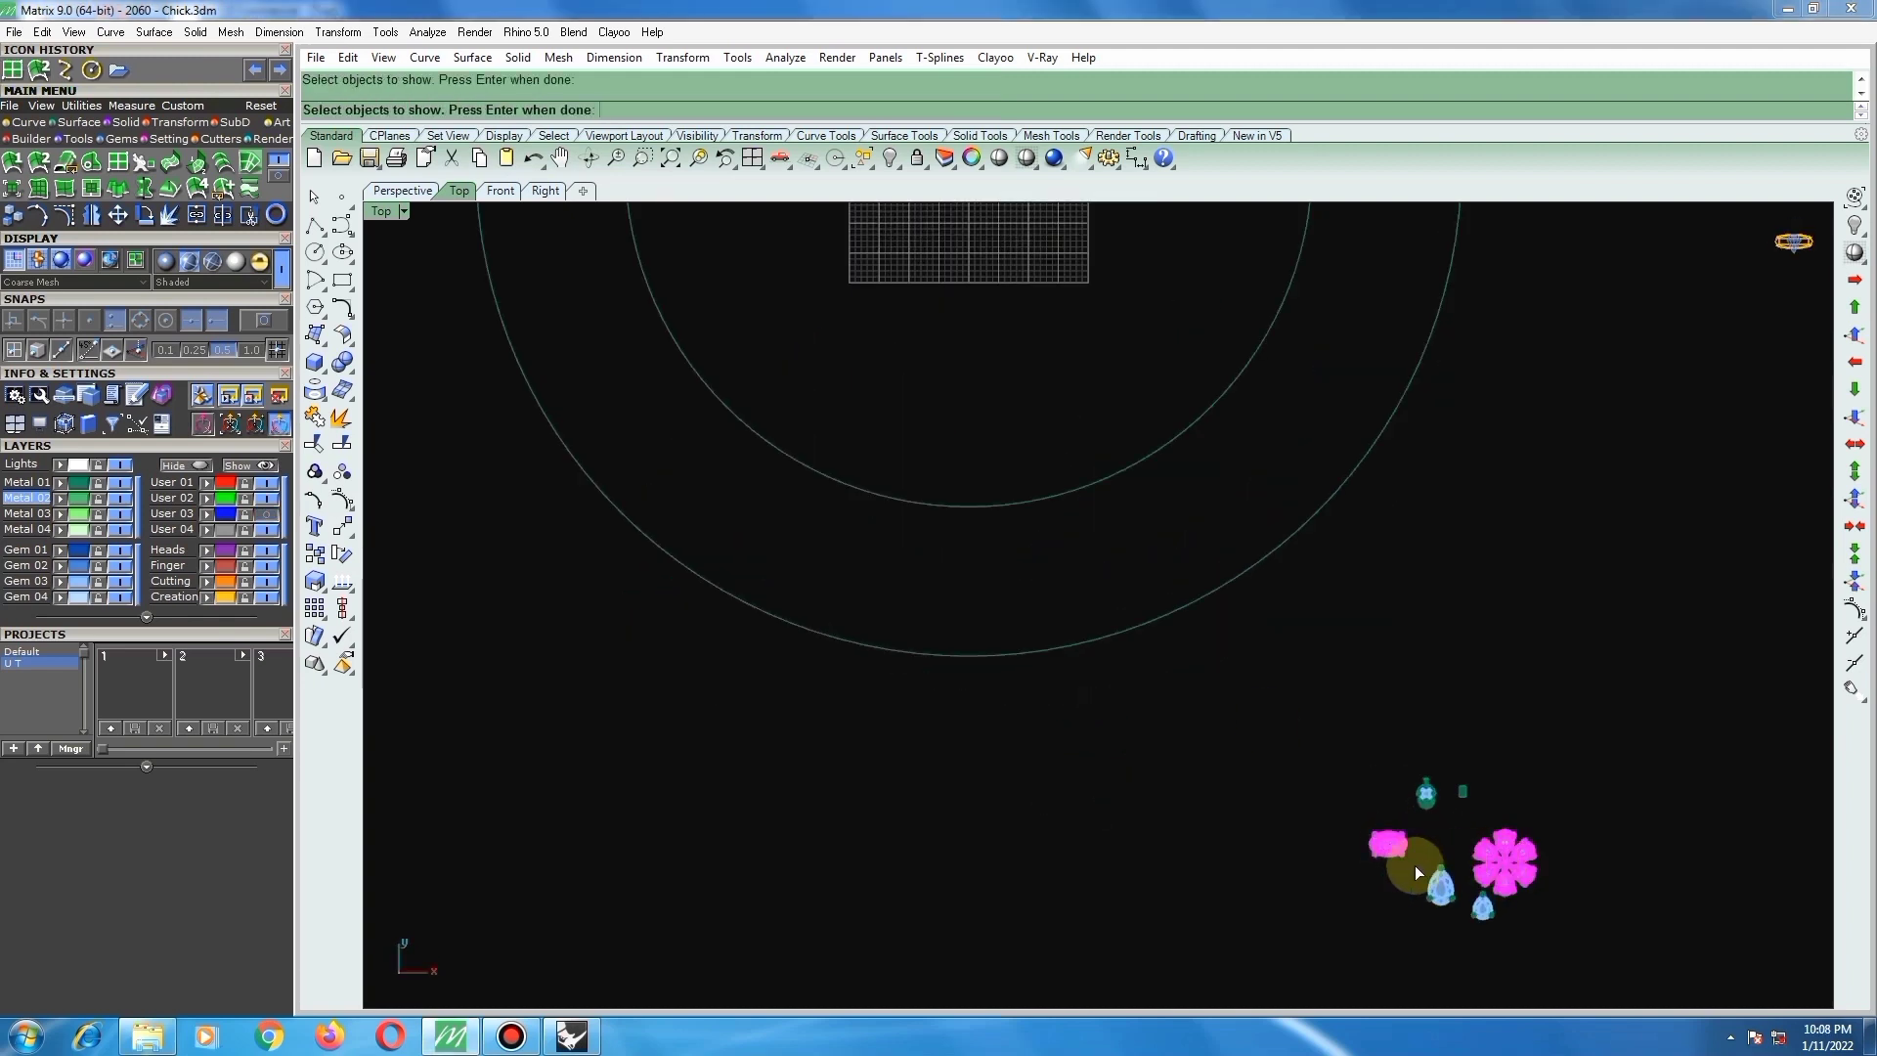
right_click(1287, 808)
Step: Move the flower cluster and the oval stone with its prongs inward, placing the oval stone just below the half ring's centre
drag(1525, 846, 1012, 765)
click(1380, 848)
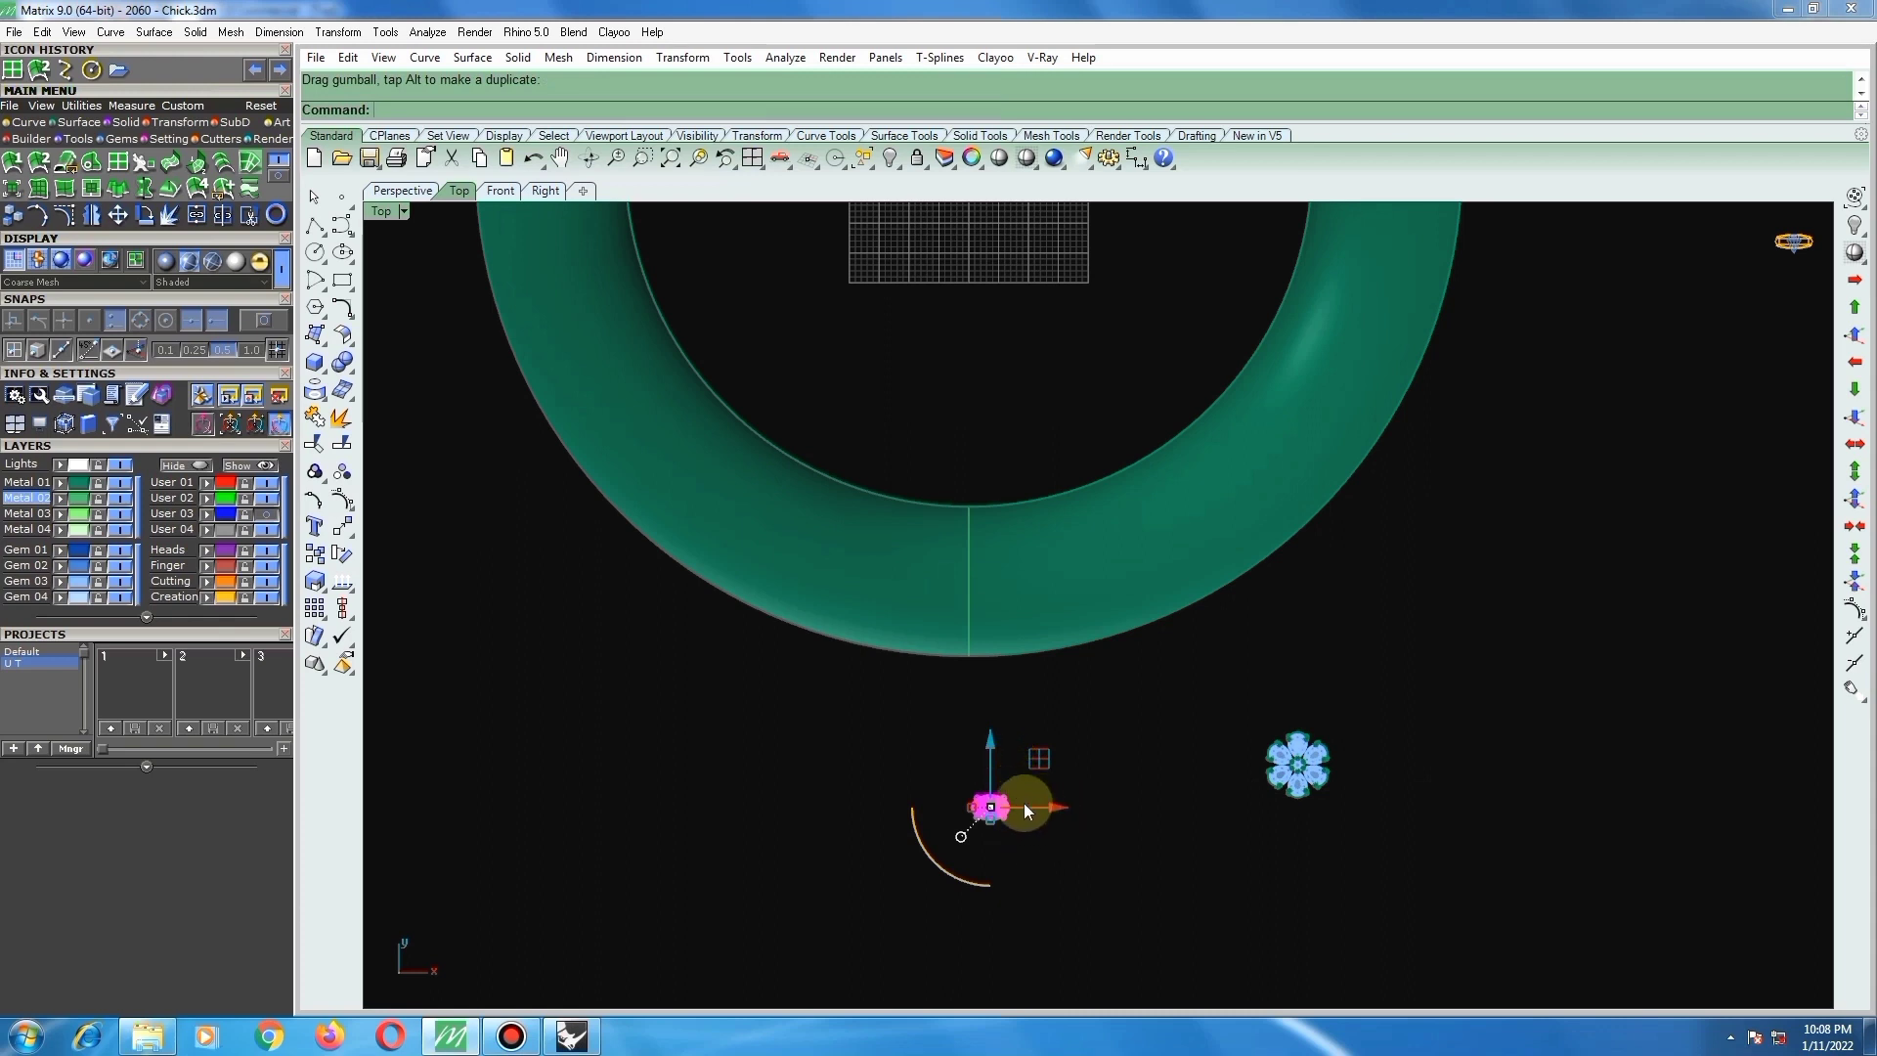
scroll(1008, 806, up, 8)
click(1053, 744)
scroll(1010, 848, up, 4)
click(1071, 770)
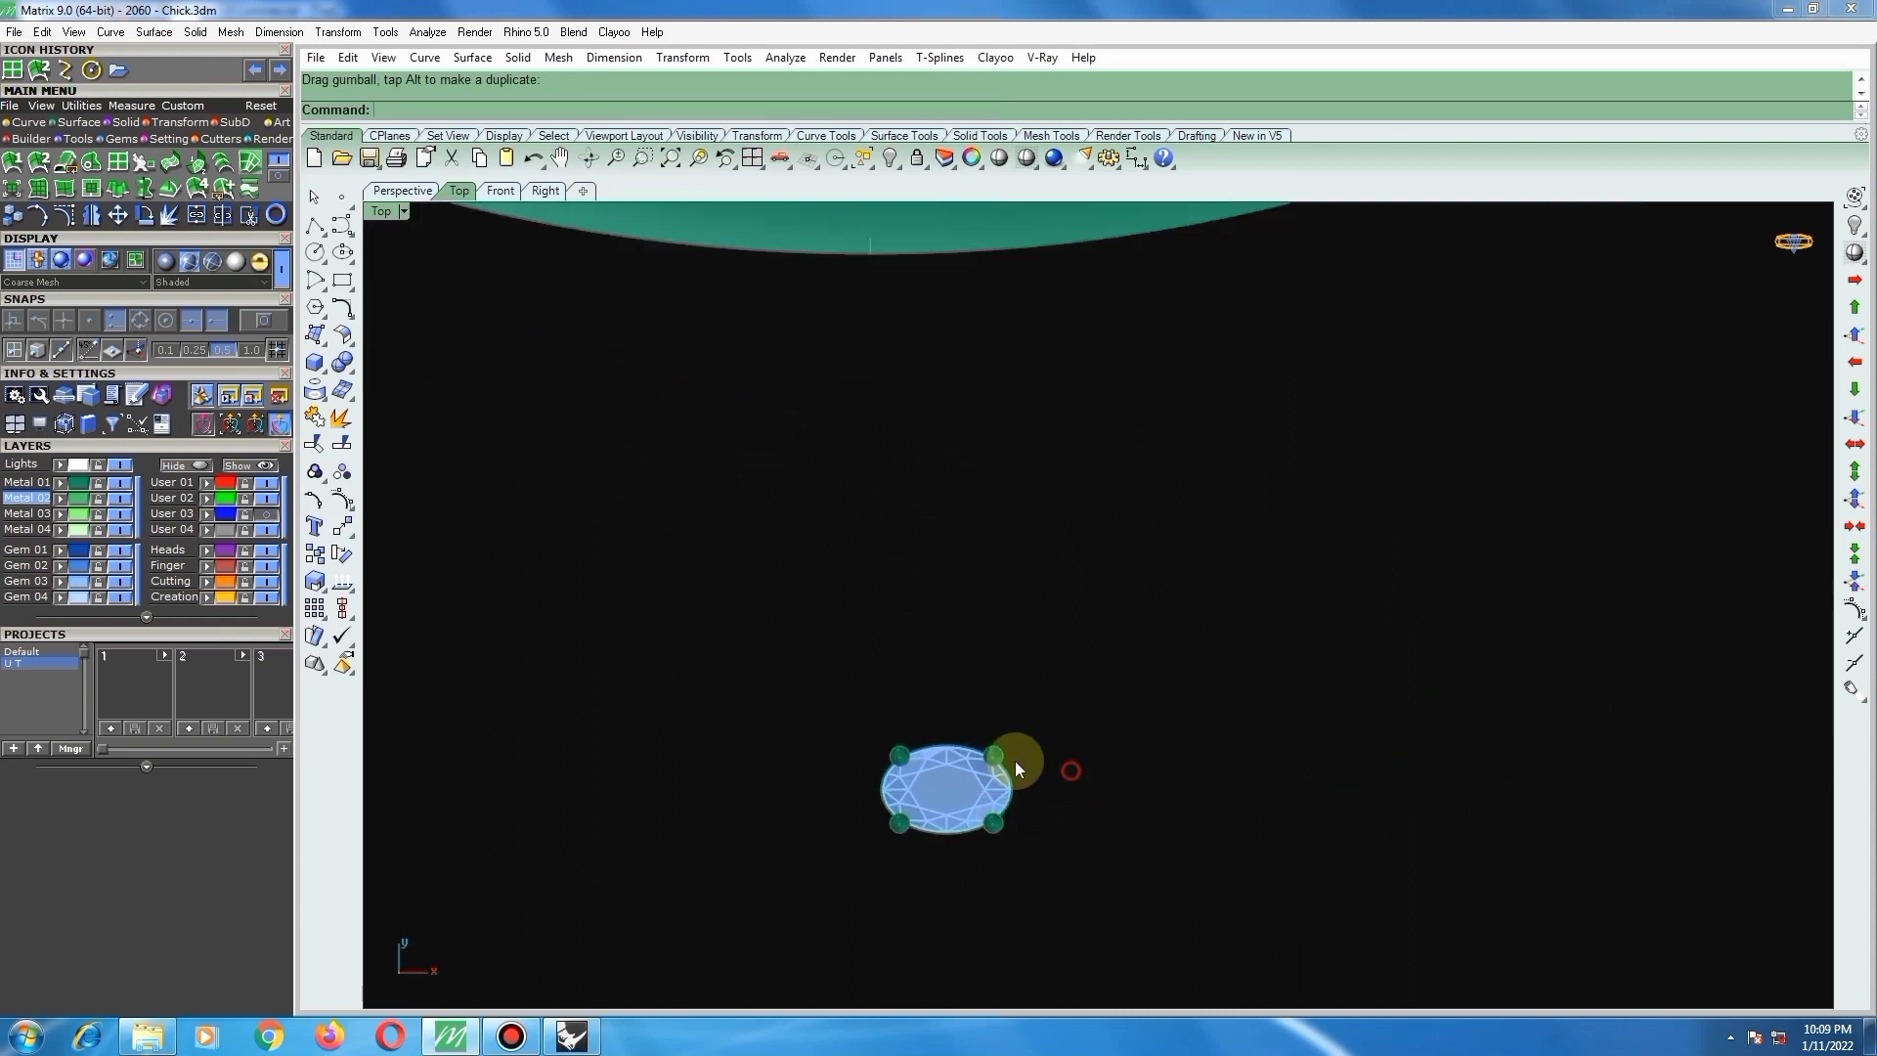
Step: Offset the oval stone's outline outward by 0.65
scroll(923, 772, down, 3)
scroll(948, 782, up, 5)
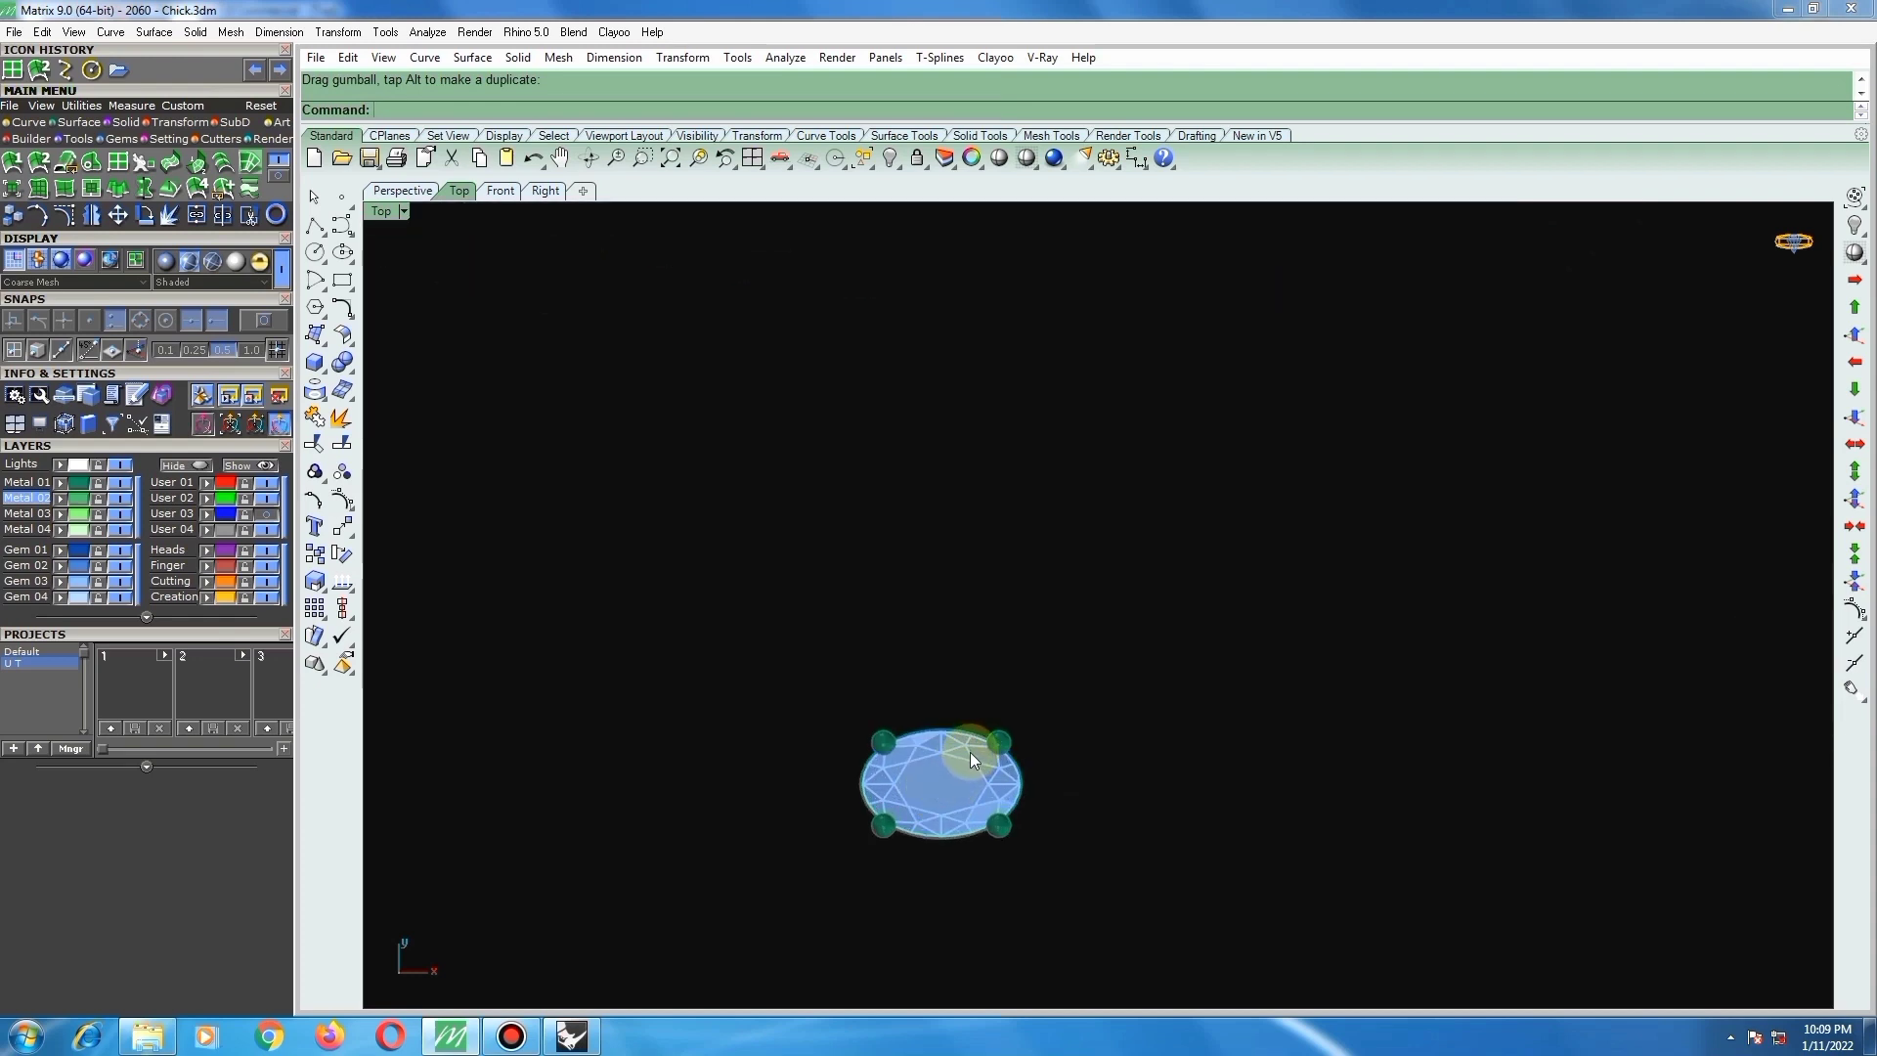
right_click(961, 731)
scroll(959, 730, up, 4)
click(956, 731)
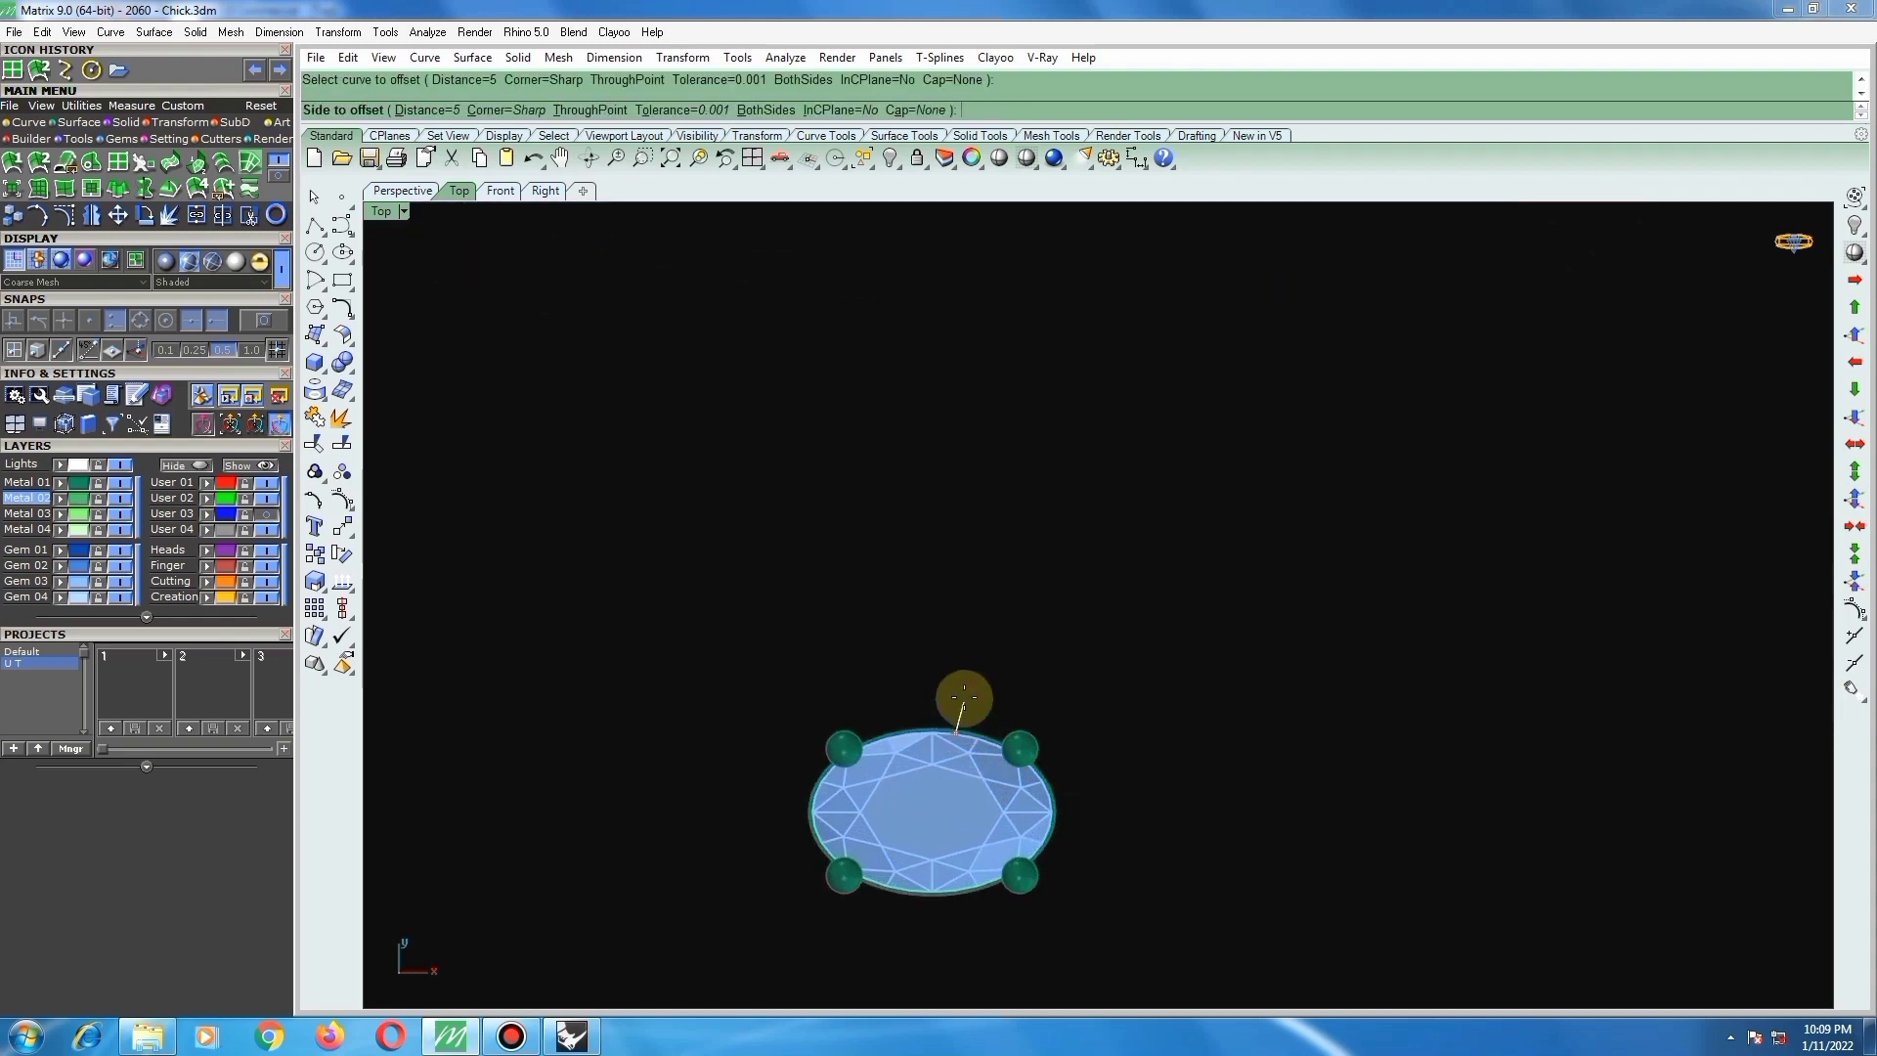
scroll(963, 697, up, 6)
scroll(964, 697, up, 8)
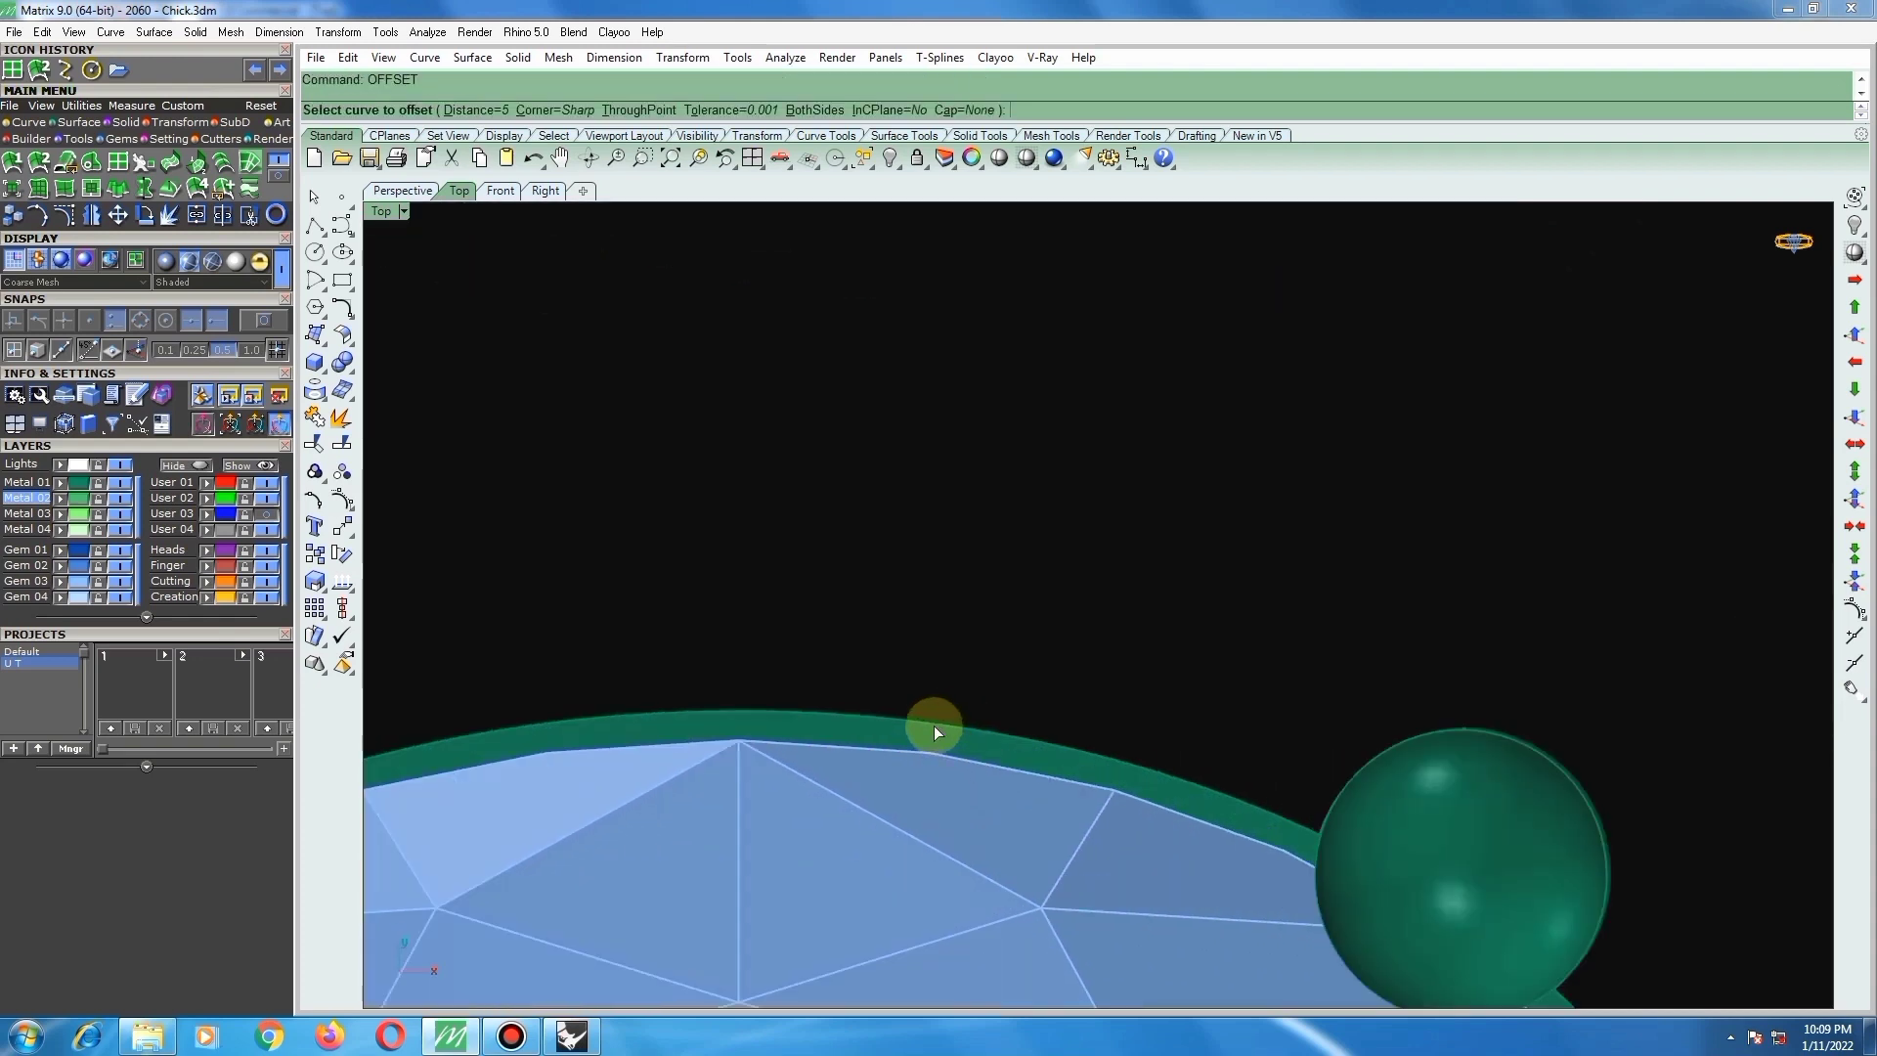
scroll(948, 697, down, 6)
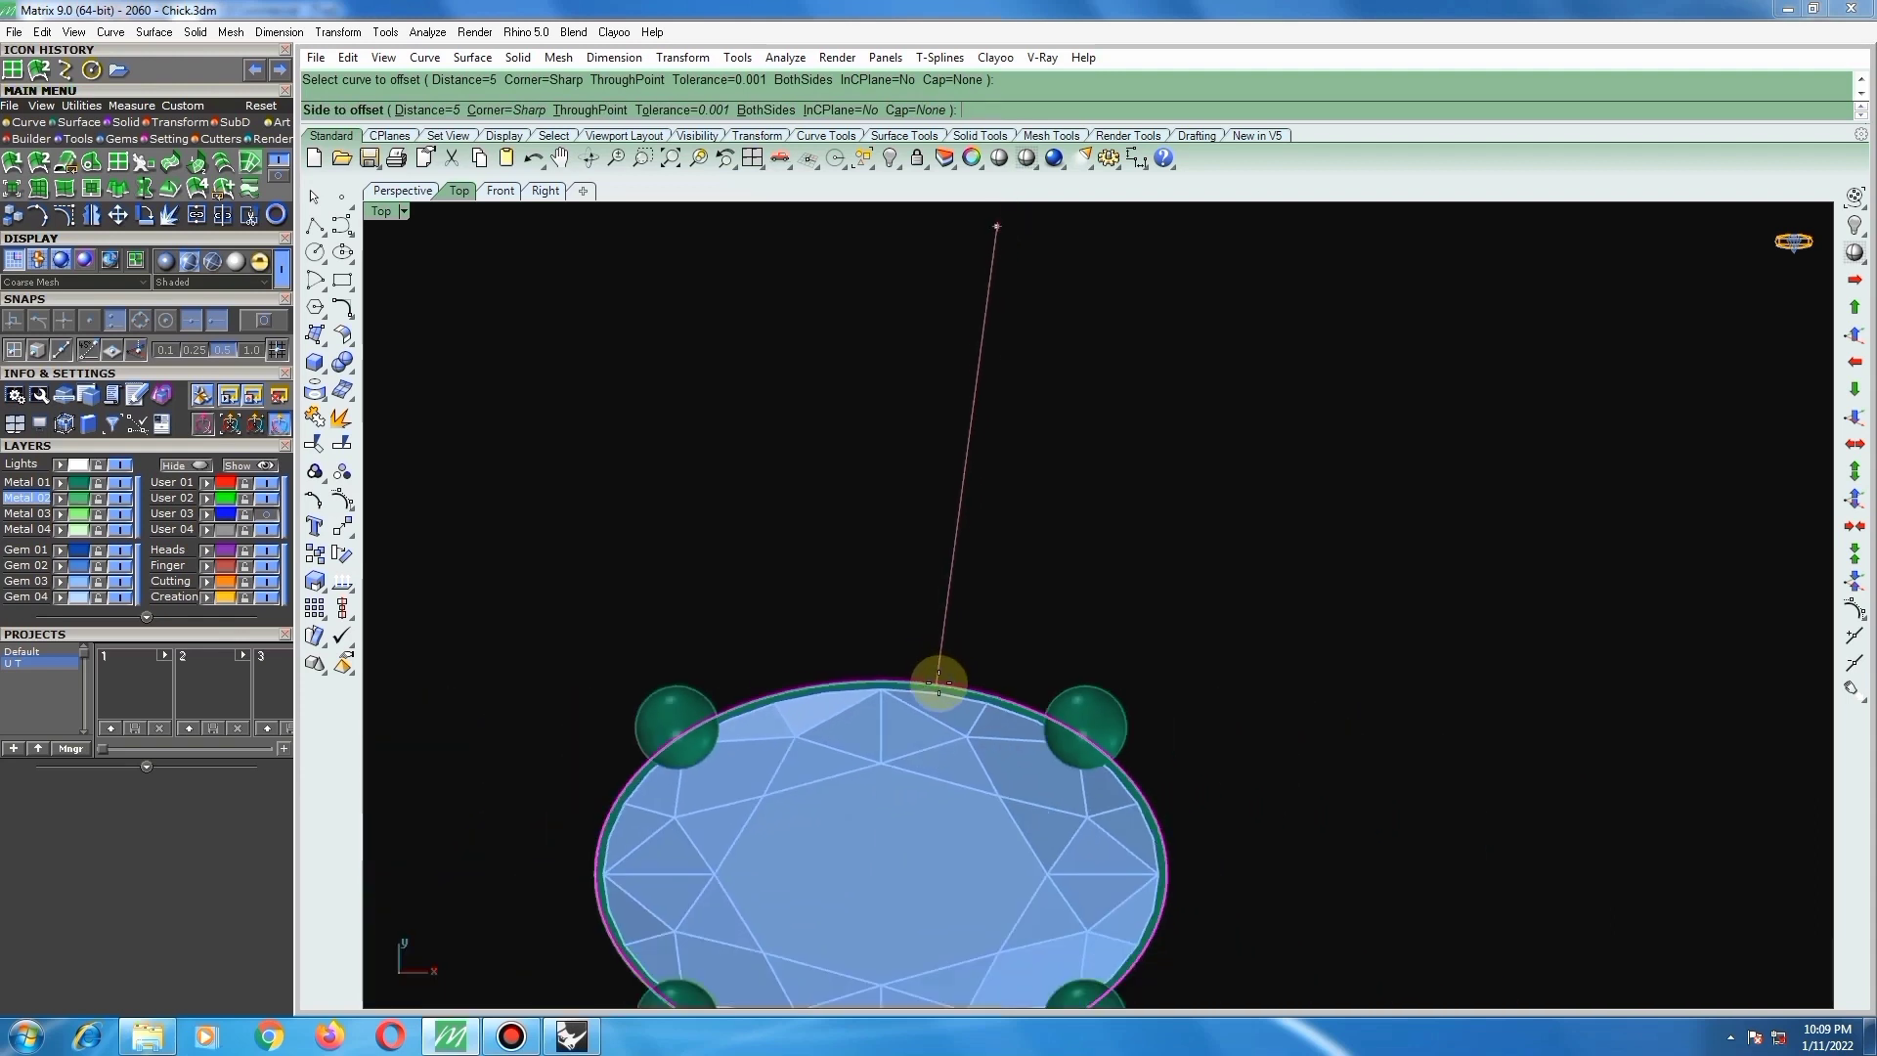
click(948, 636)
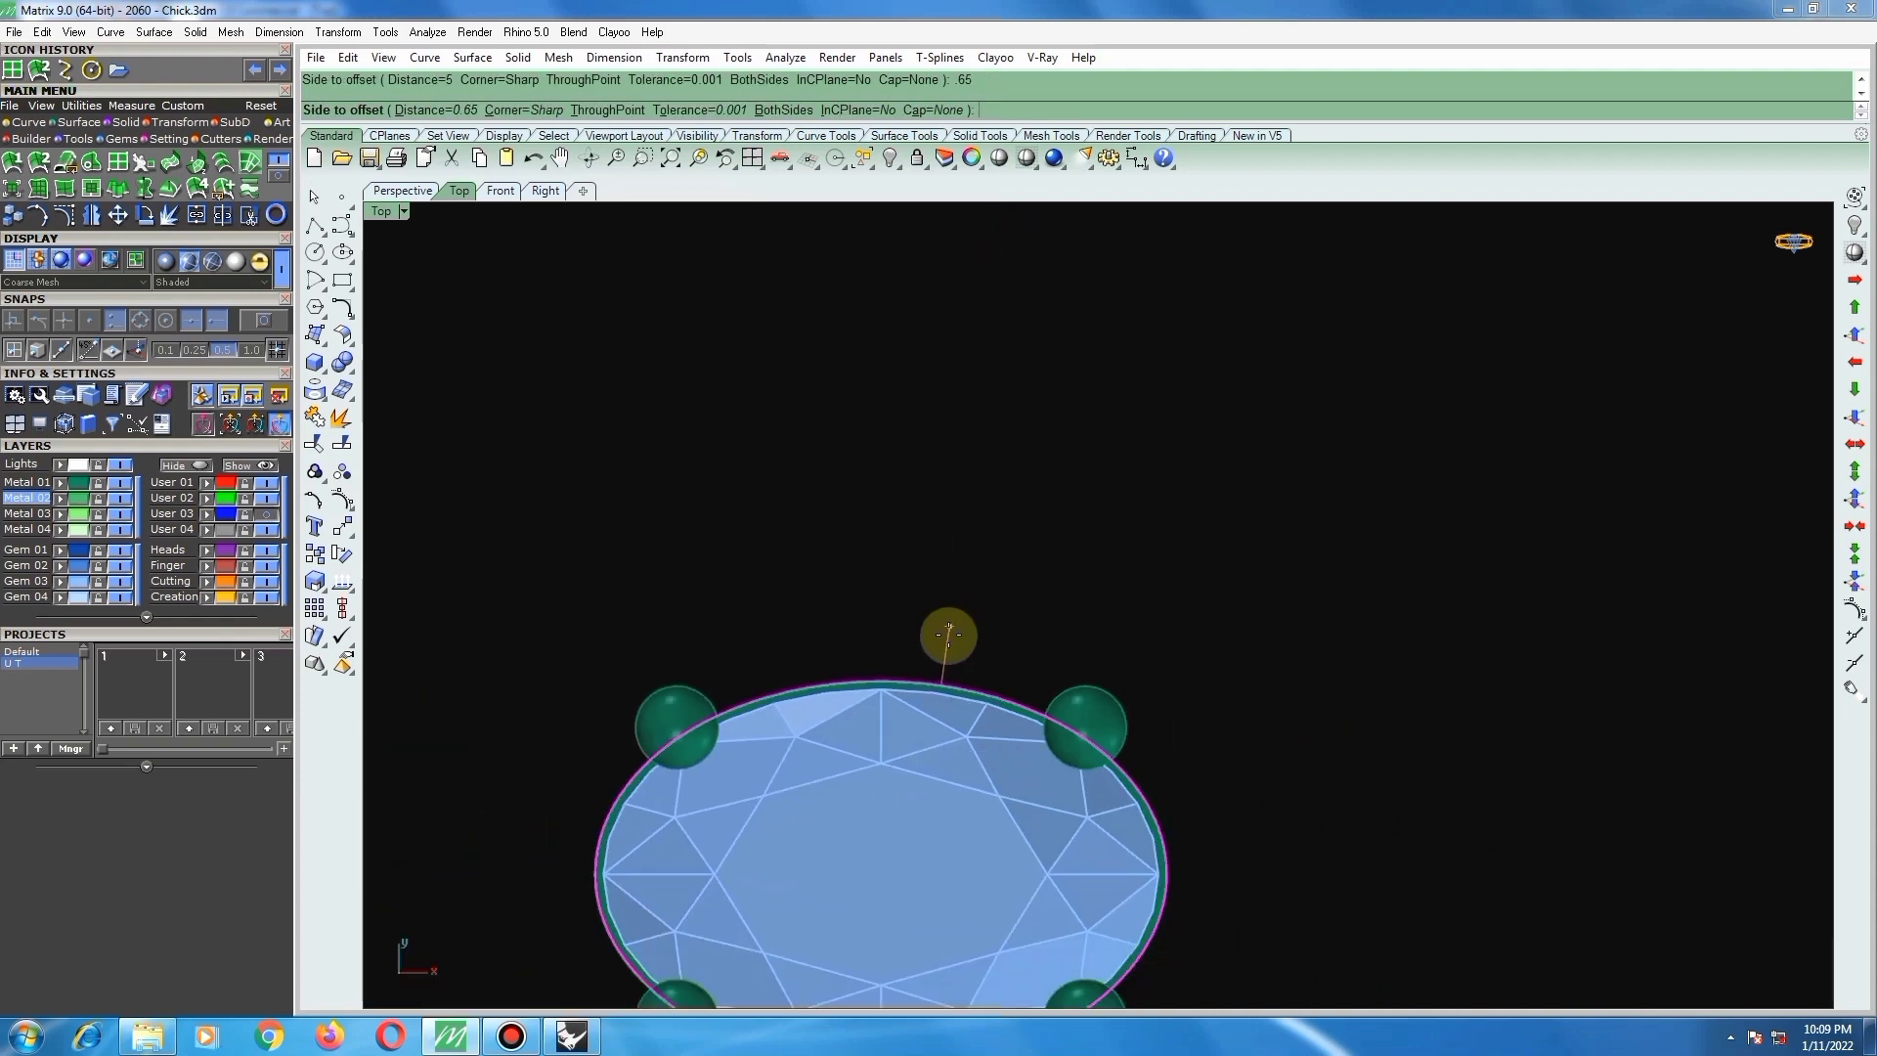
scroll(953, 626, down, 6)
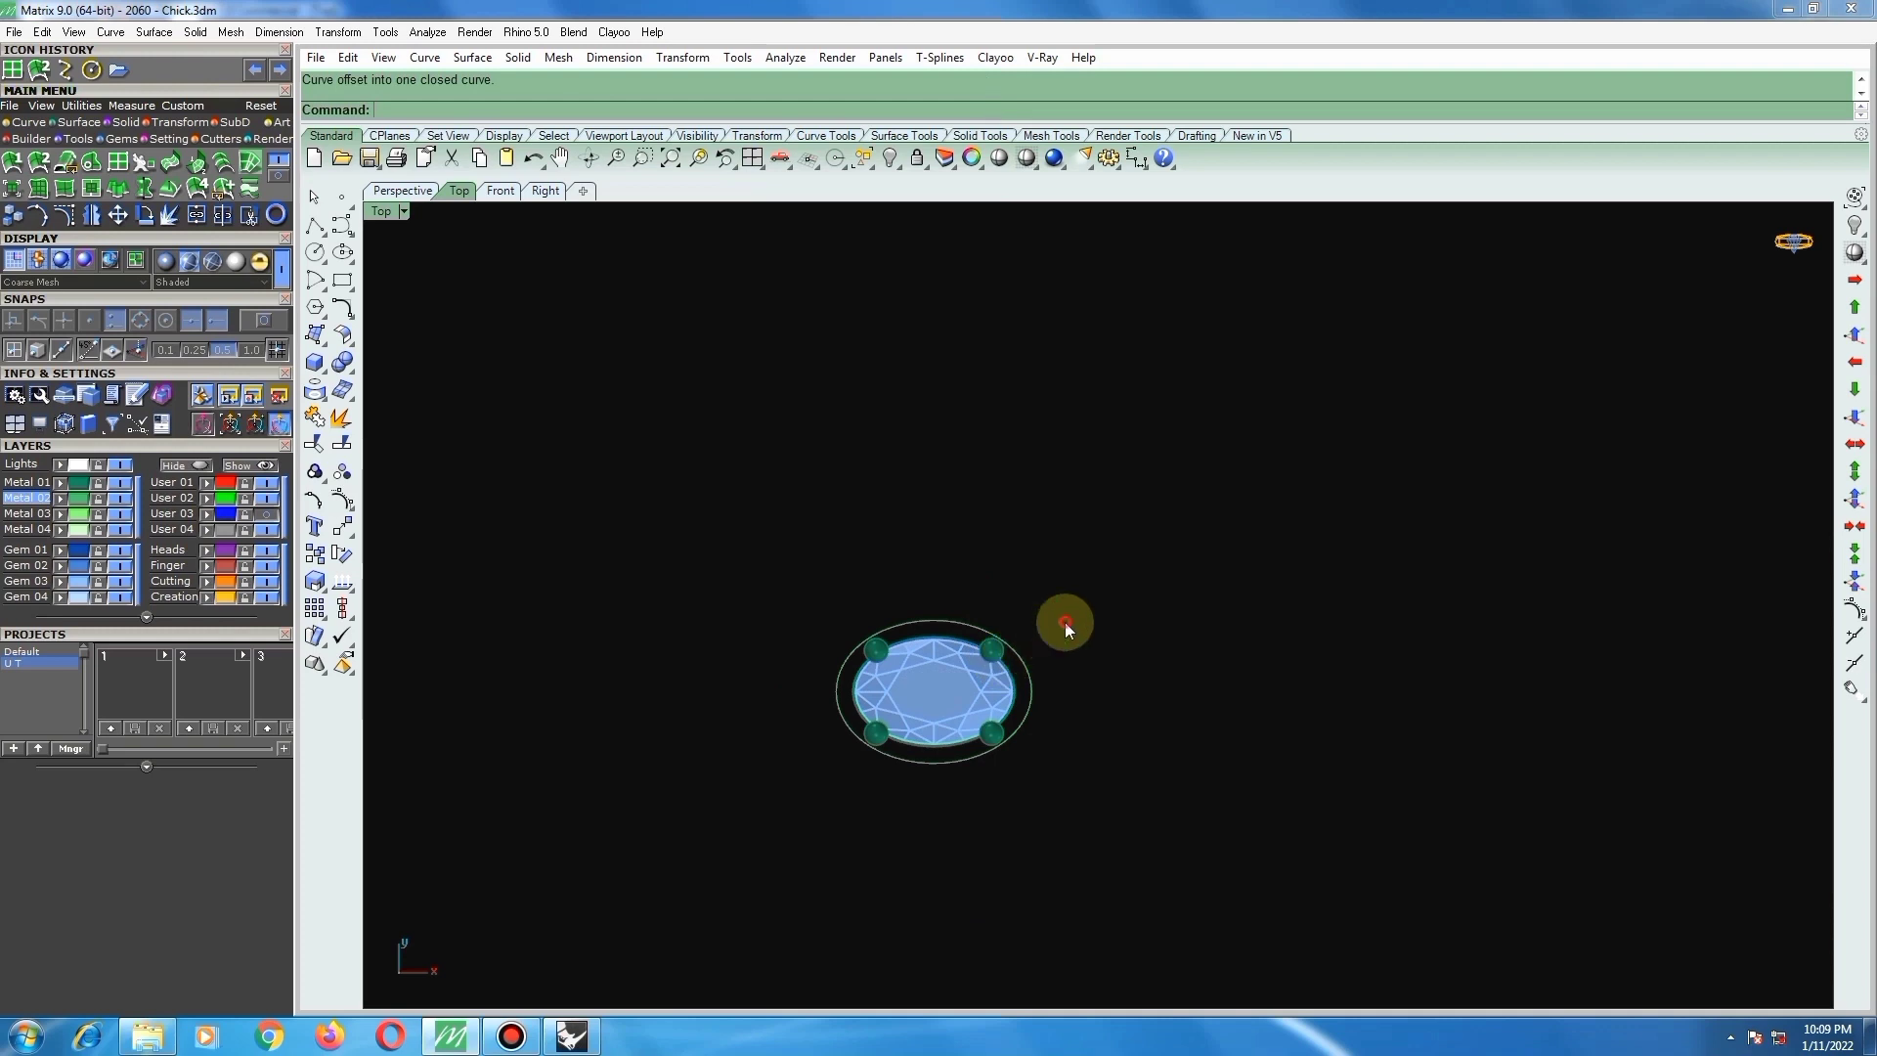
Step: Offset the oval outline around the stone outward by 1.5
scroll(959, 660, up, 3)
click(983, 580)
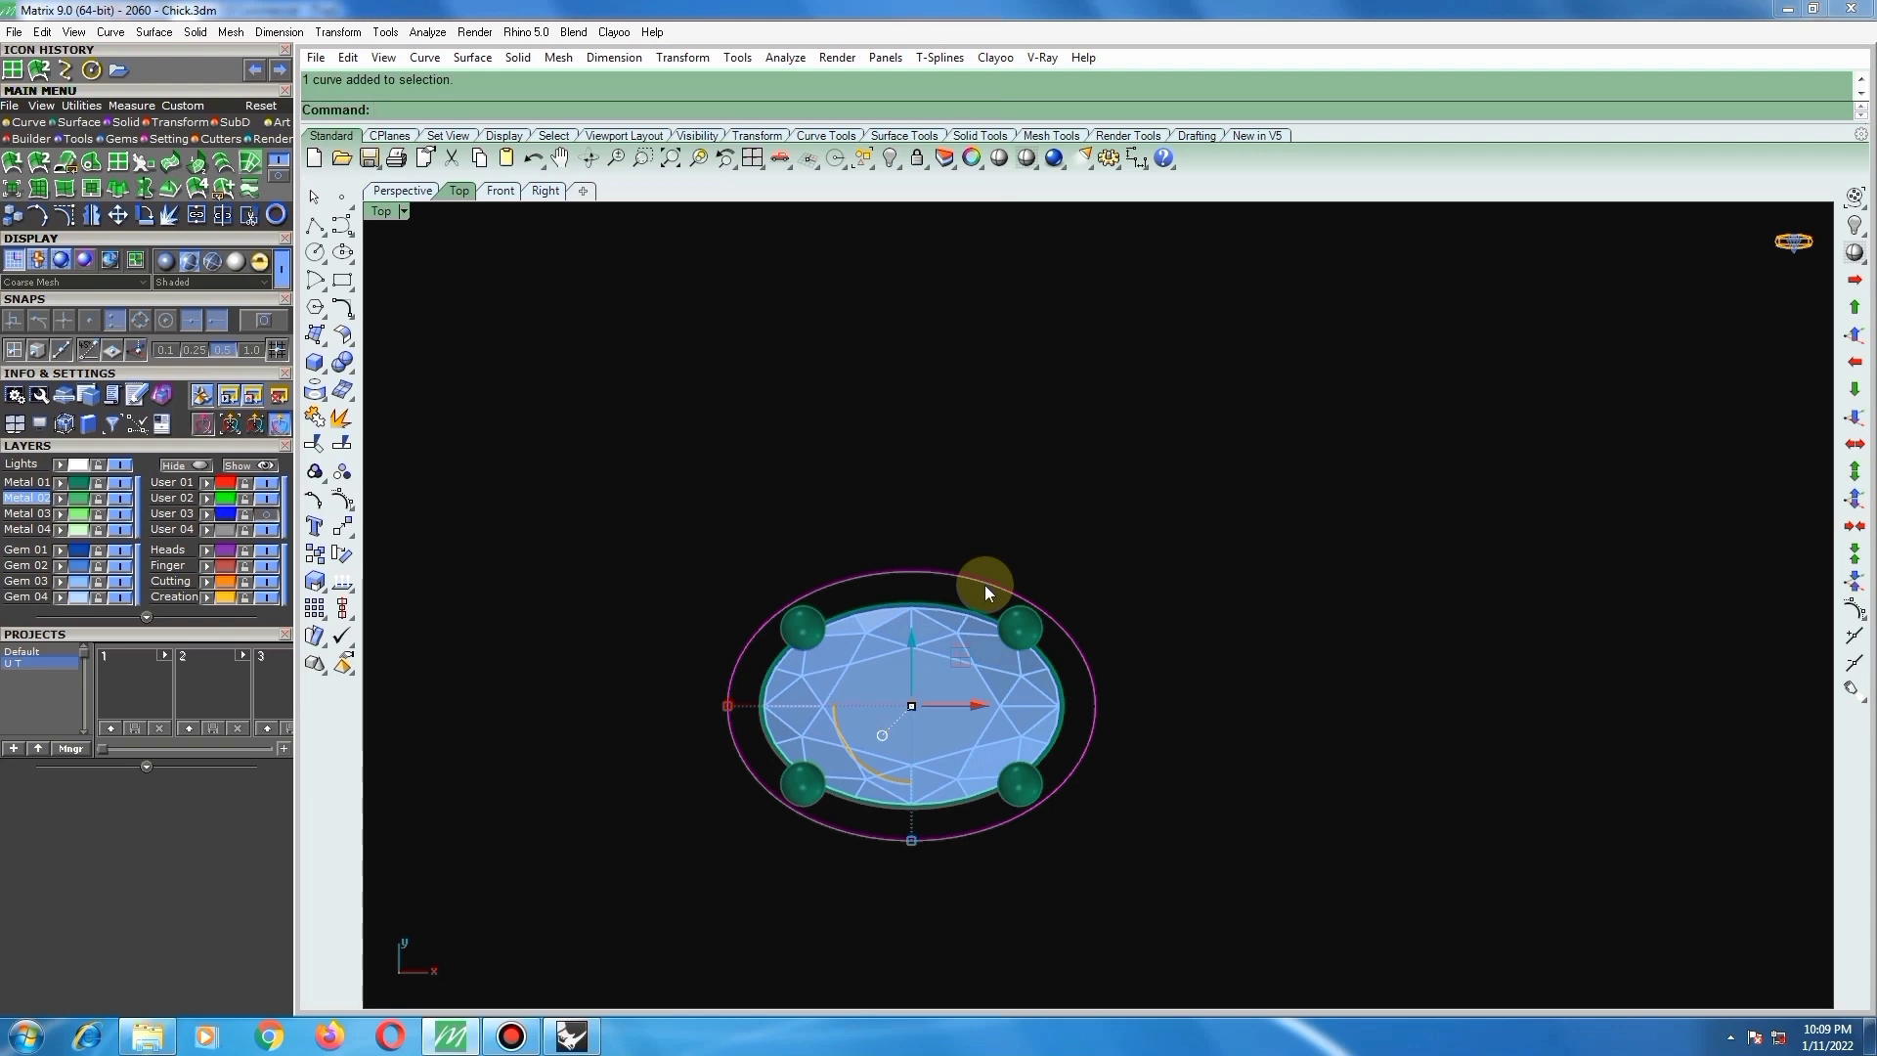
right_click(964, 525)
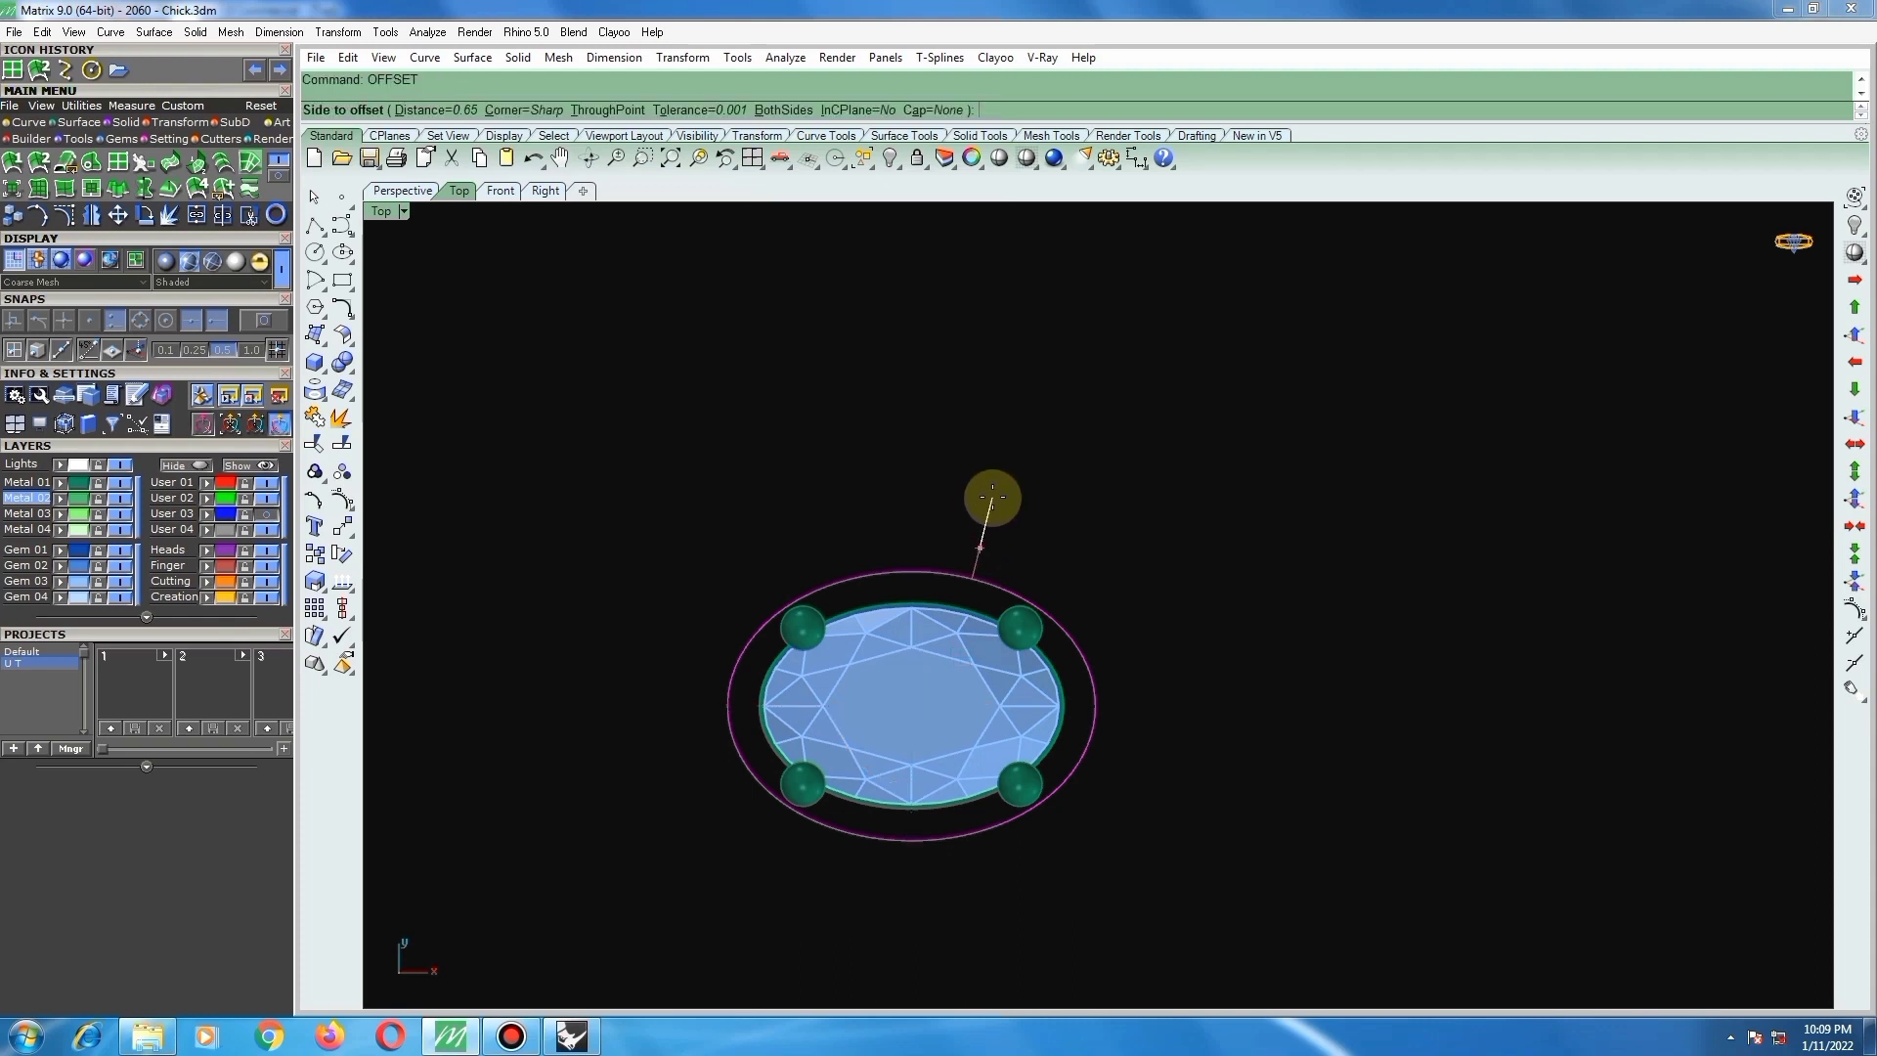
text(1.5)
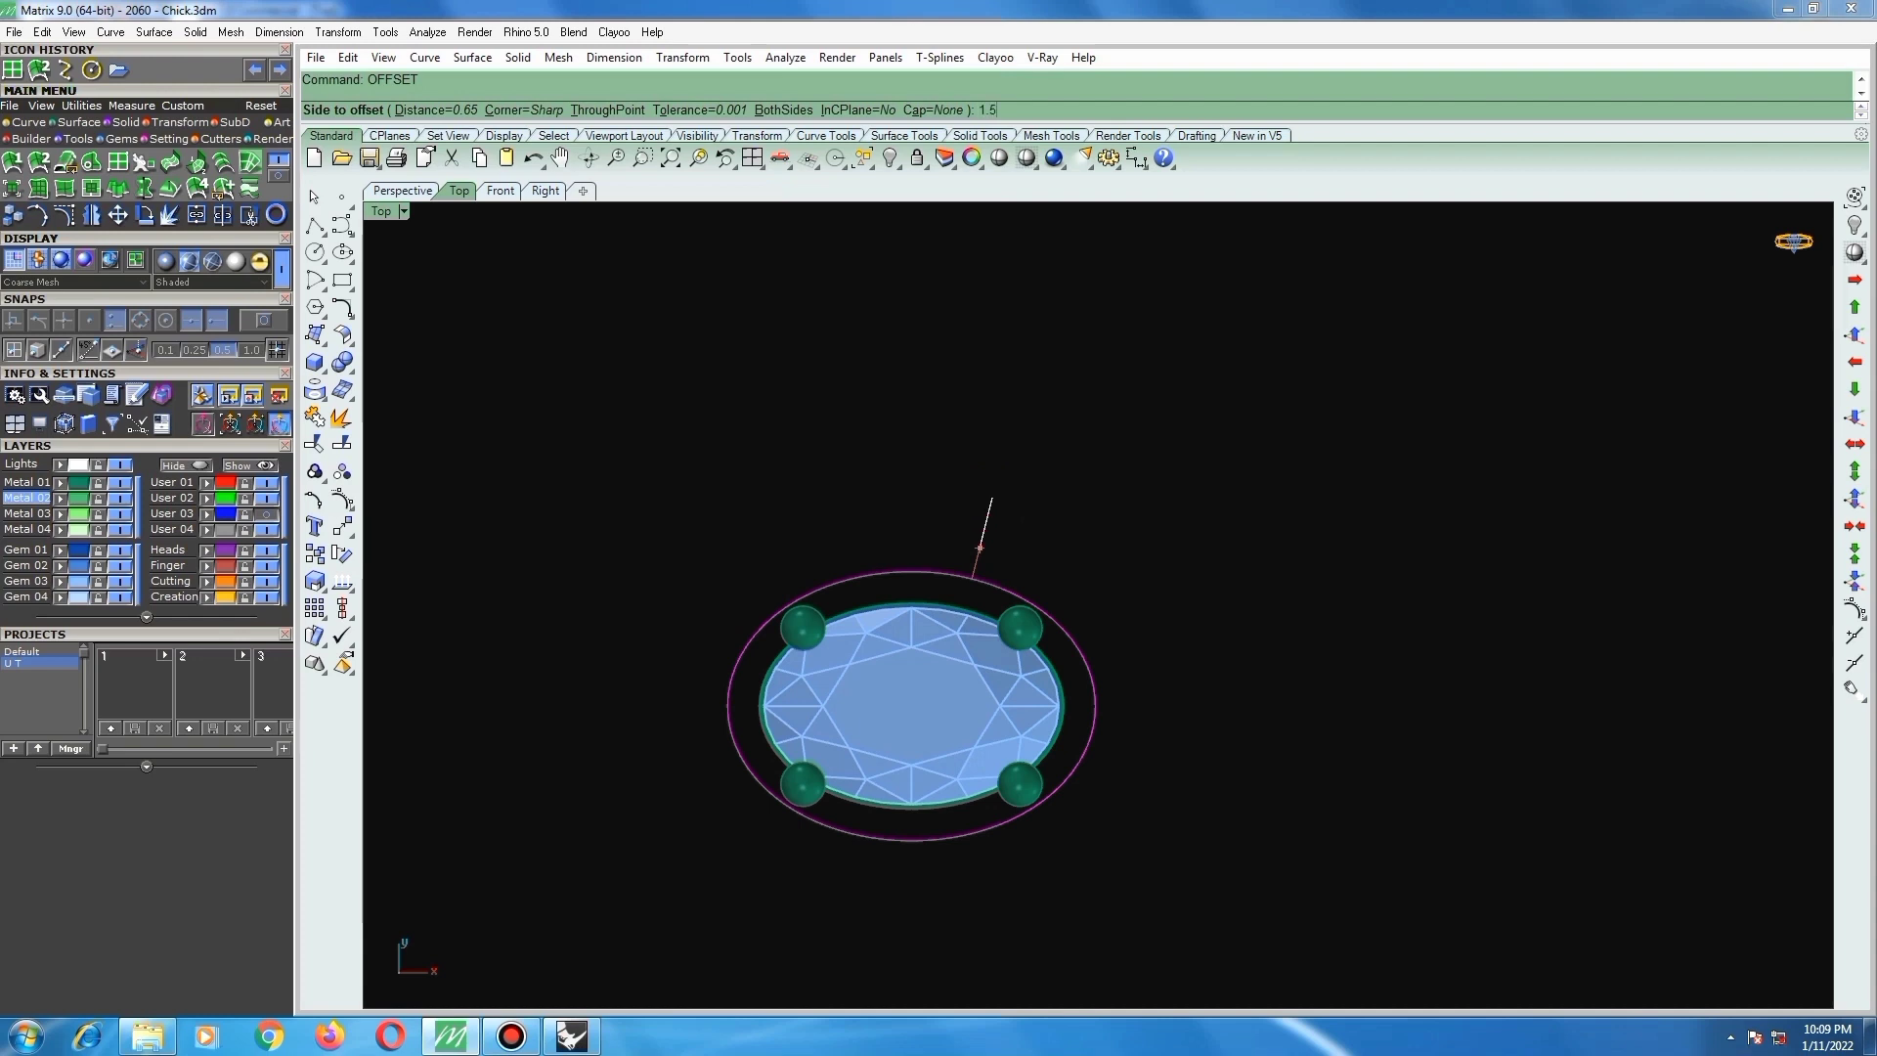
key(Return)
click(991, 497)
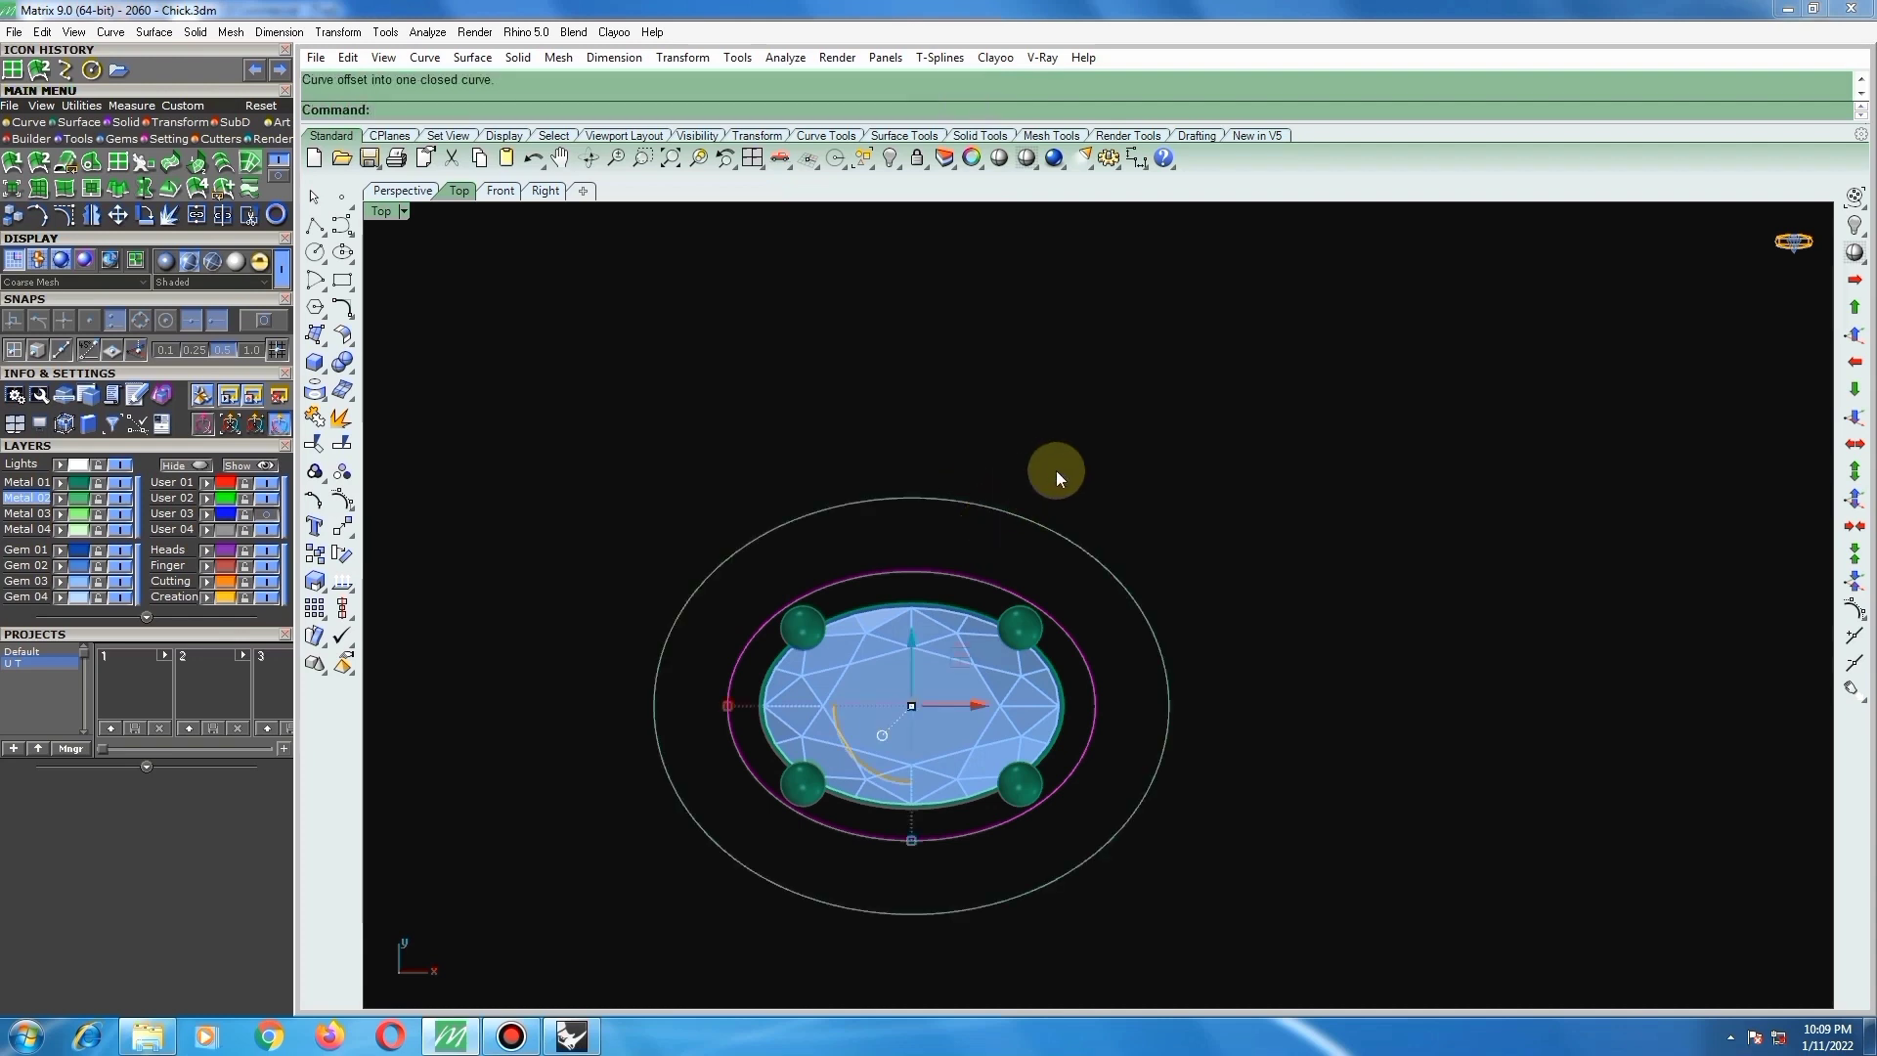
scroll(890, 495, down, 3)
scroll(936, 530, up, 2)
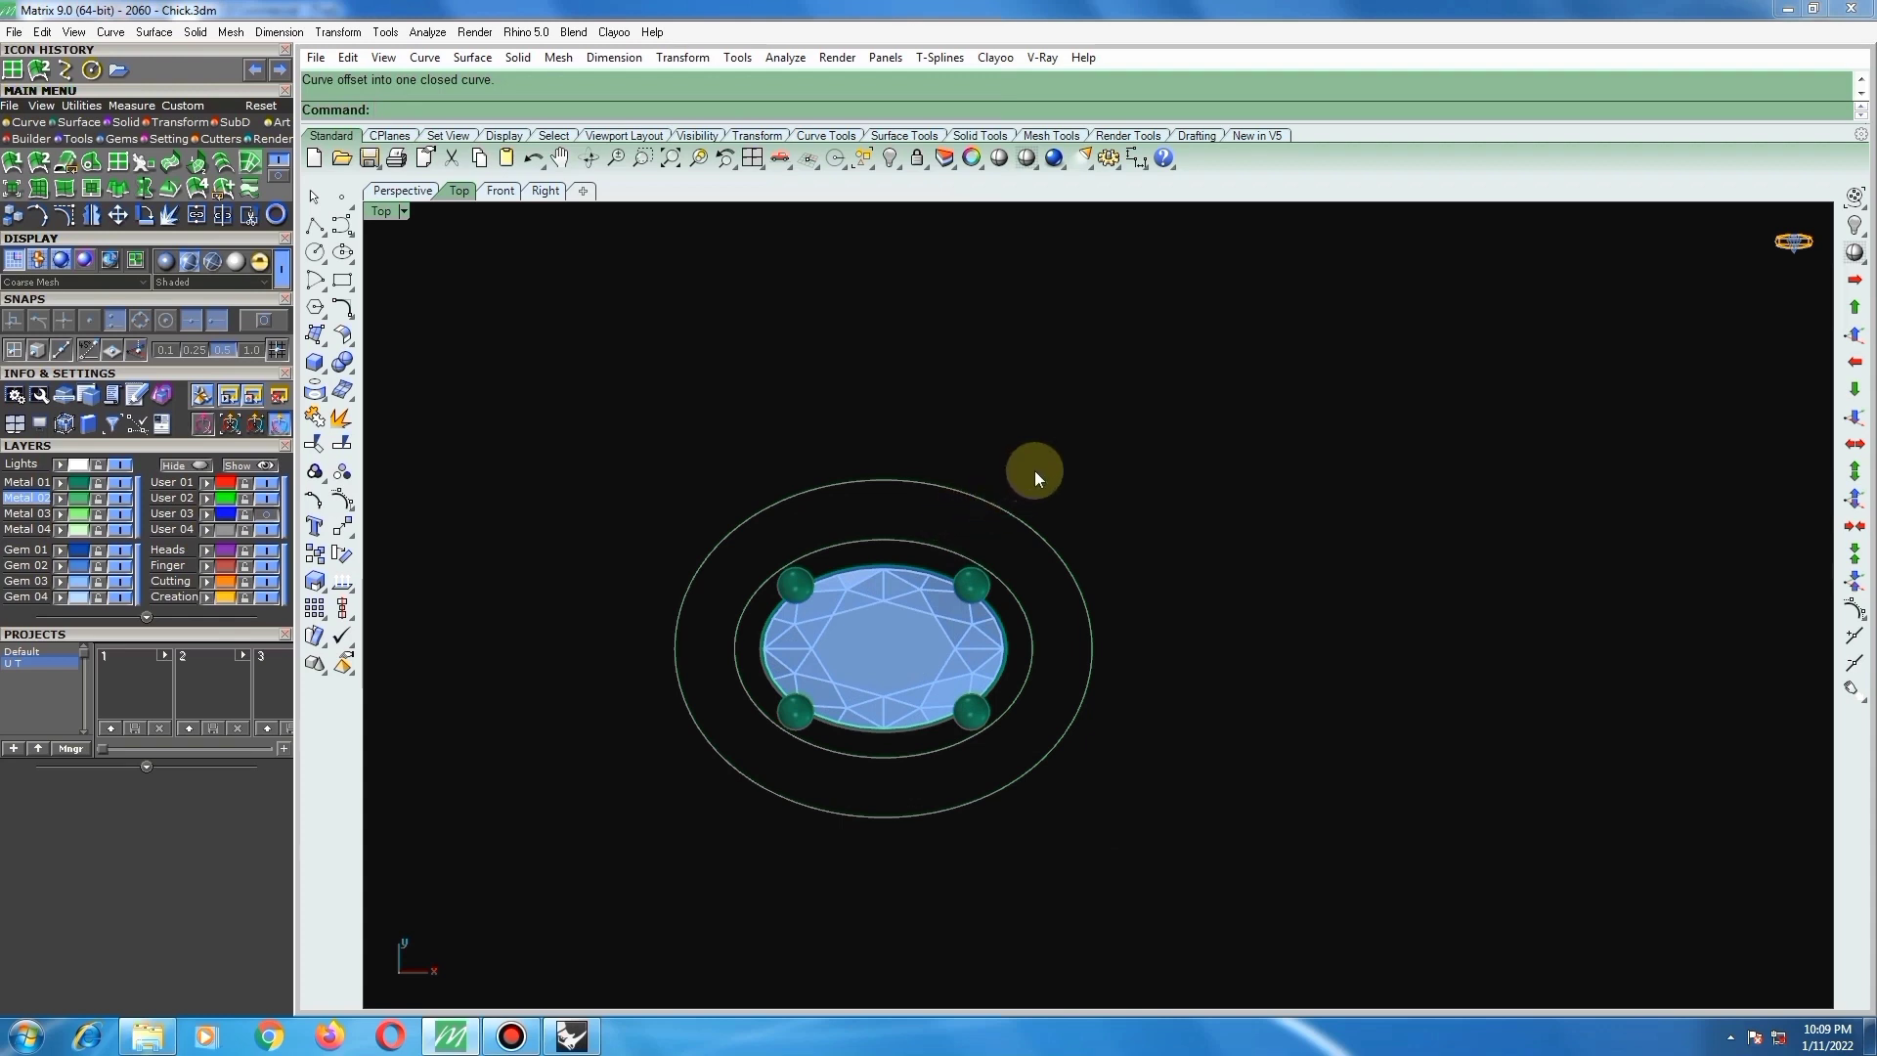
scroll(941, 534, up, 2)
scroll(958, 547, down, 4)
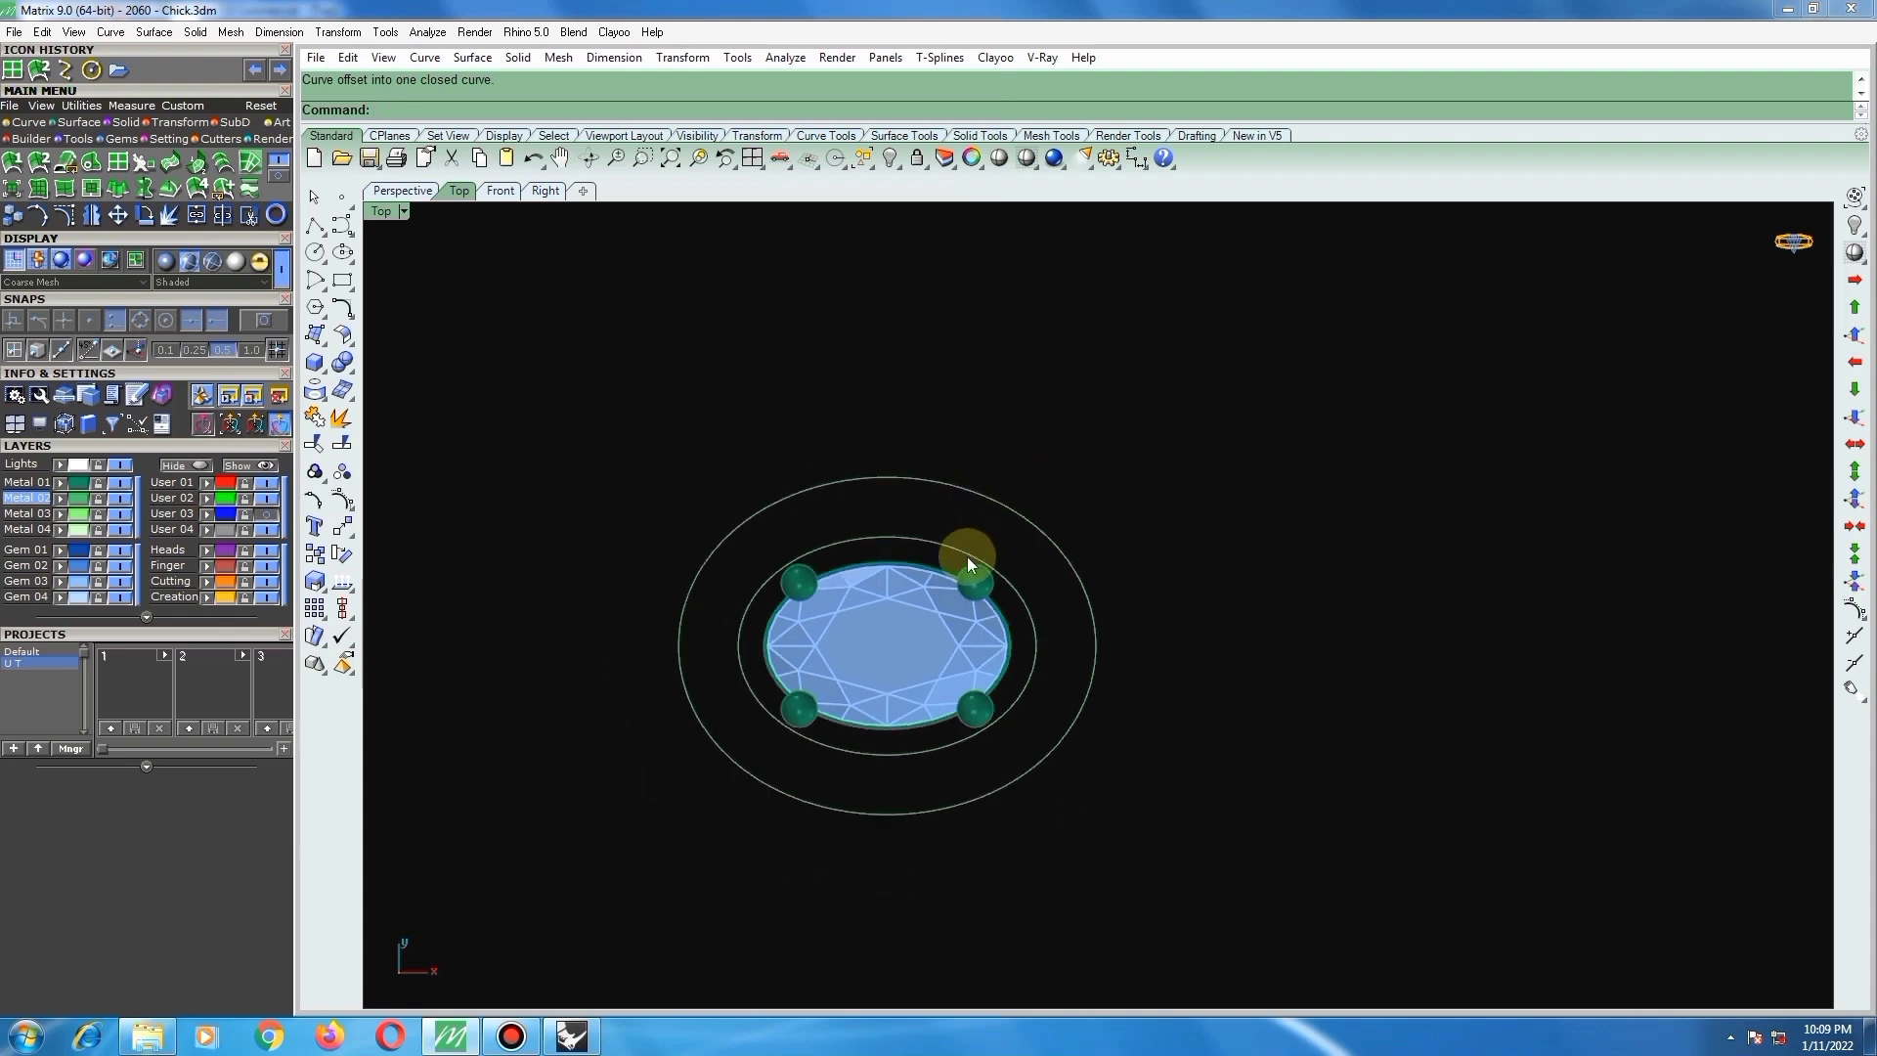
Step: Move the half-ring surface to the Finger layer and hide it, and hide the projected centre line as well
ctrl+shift+right_drag(1030, 632, 1094, 573)
click(964, 373)
scroll(912, 550, down, 5)
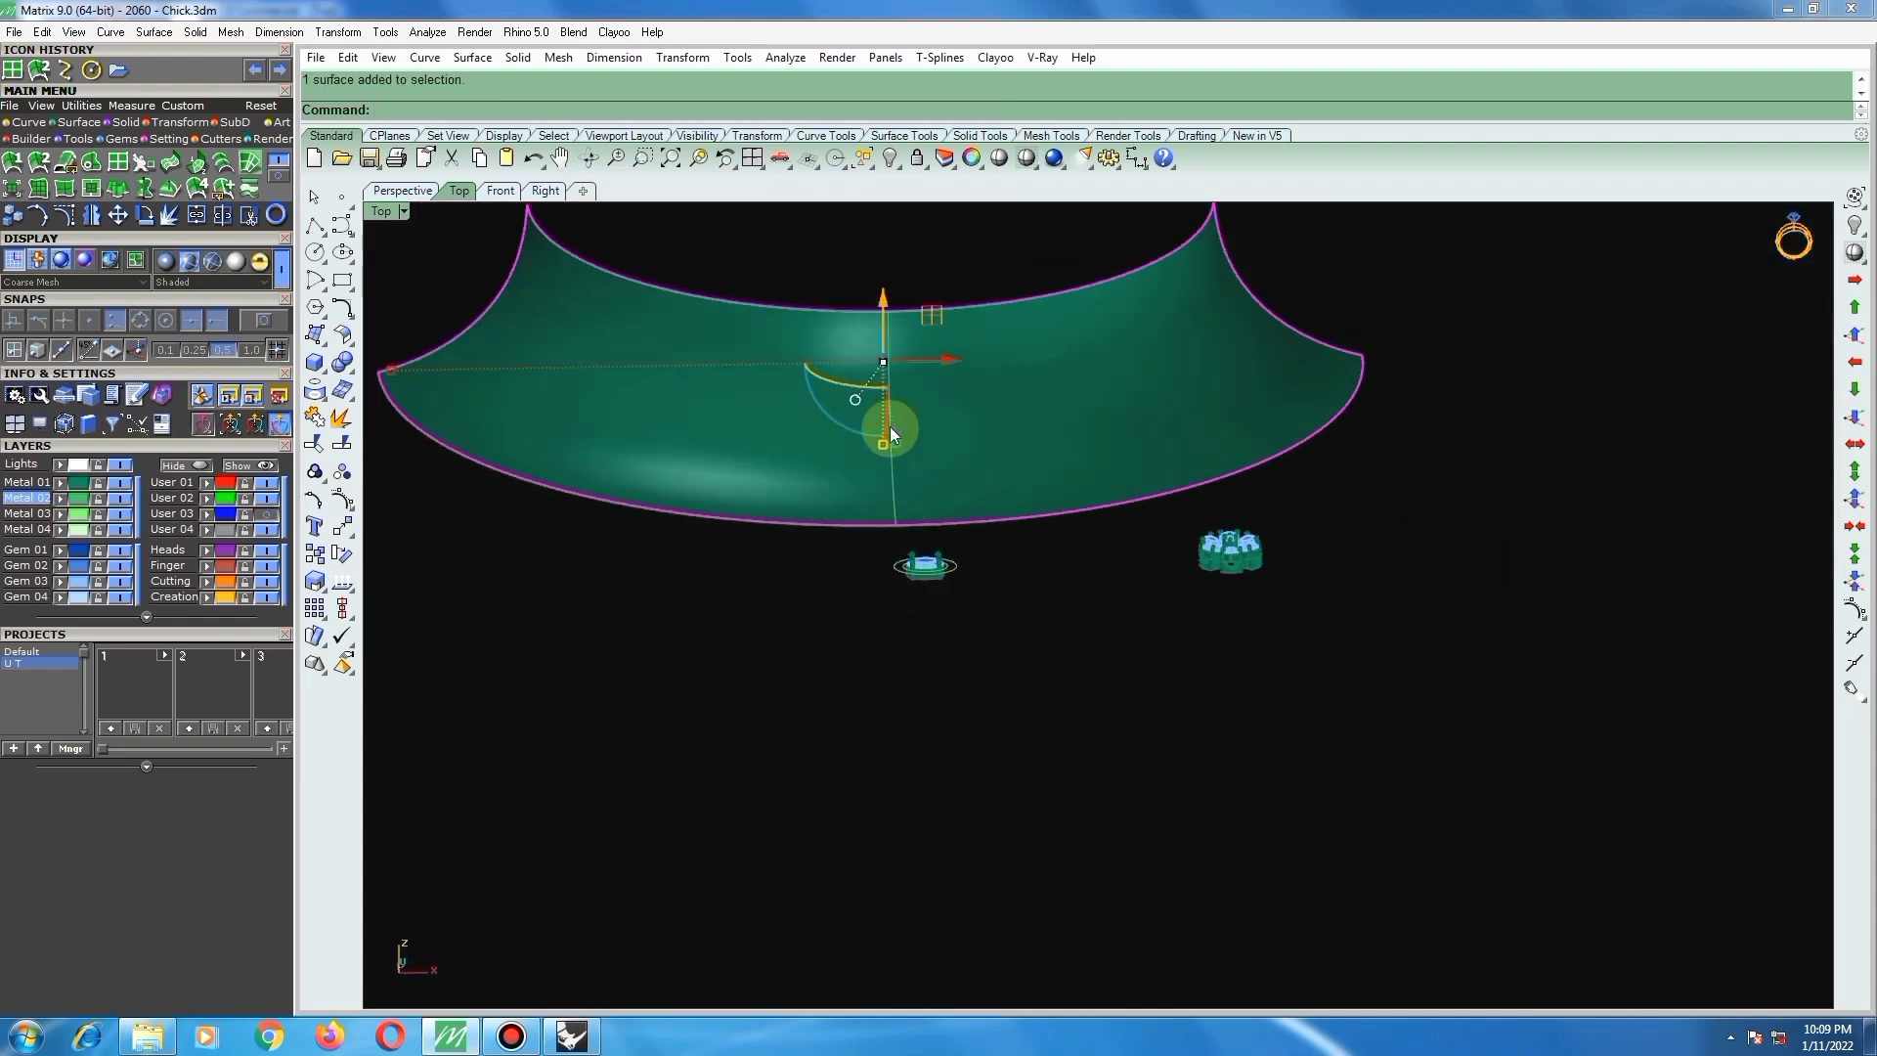
click(208, 566)
click(266, 566)
scroll(925, 576, up, 4)
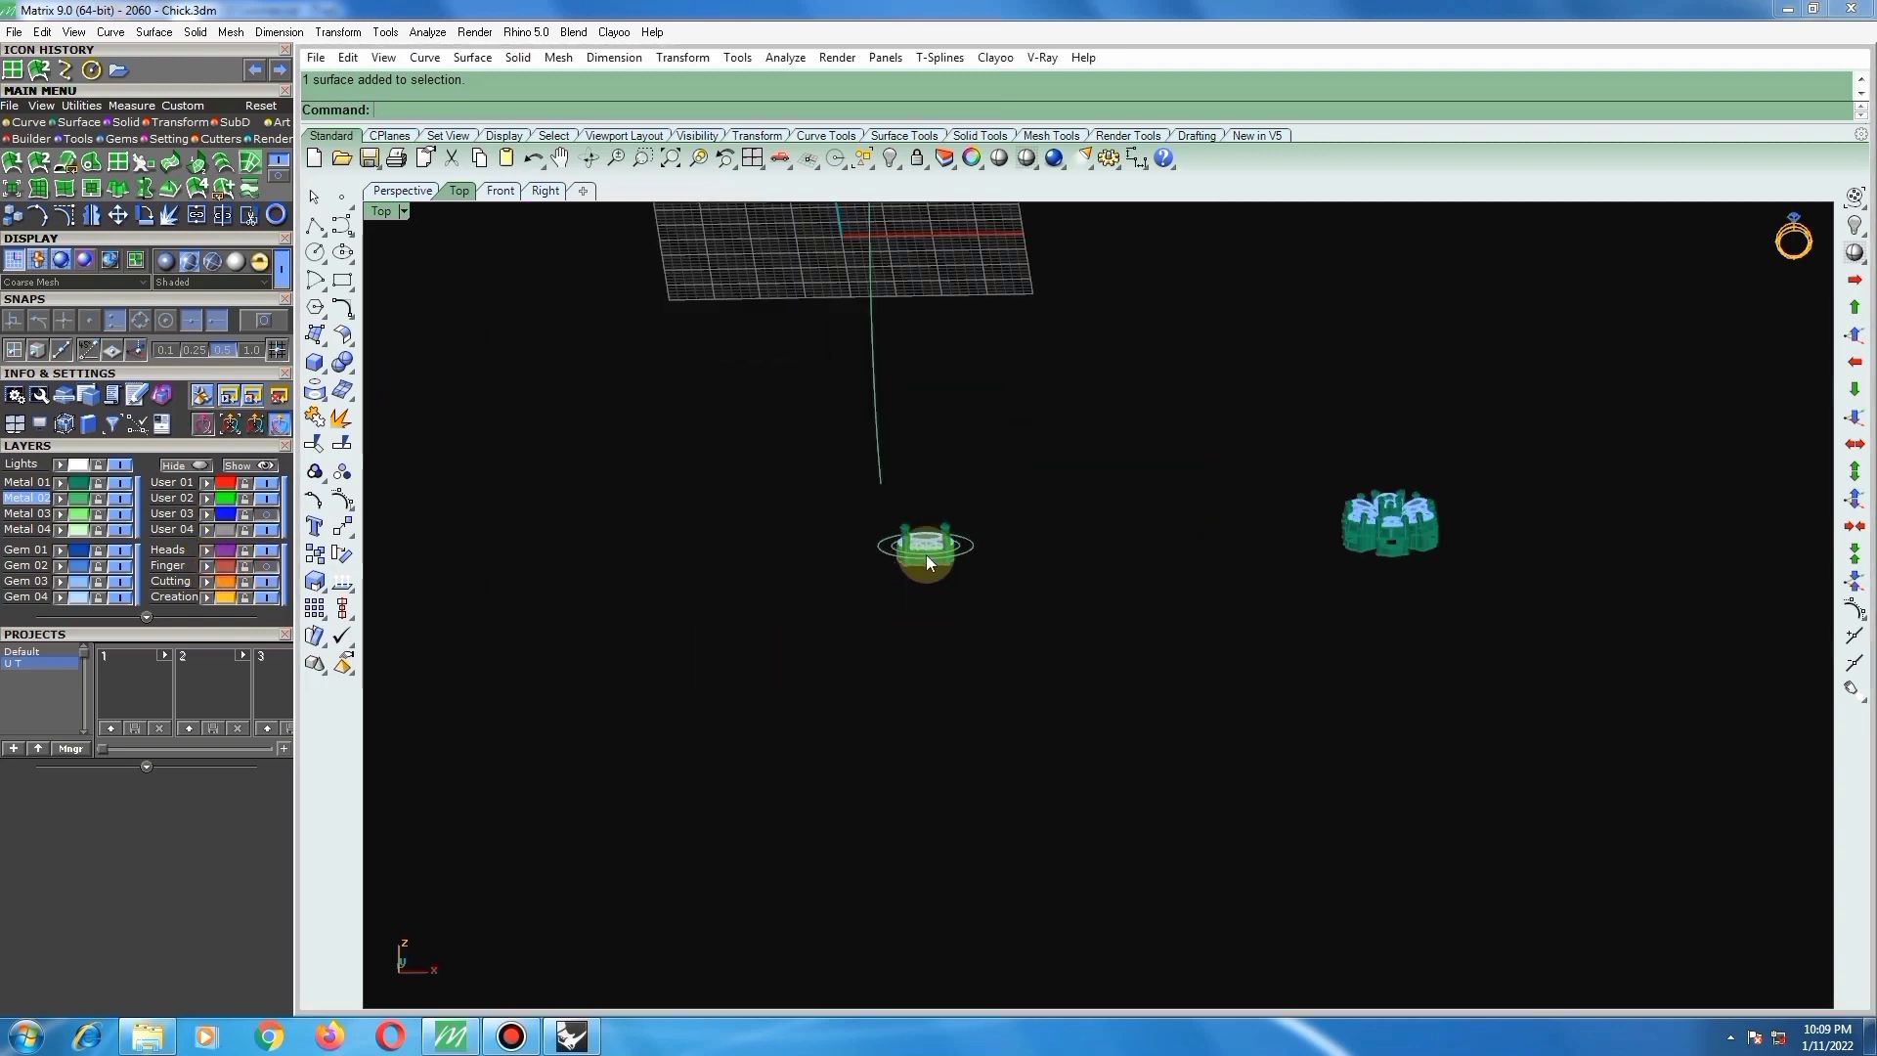
scroll(925, 554, up, 2)
scroll(913, 502, down, 2)
click(877, 399)
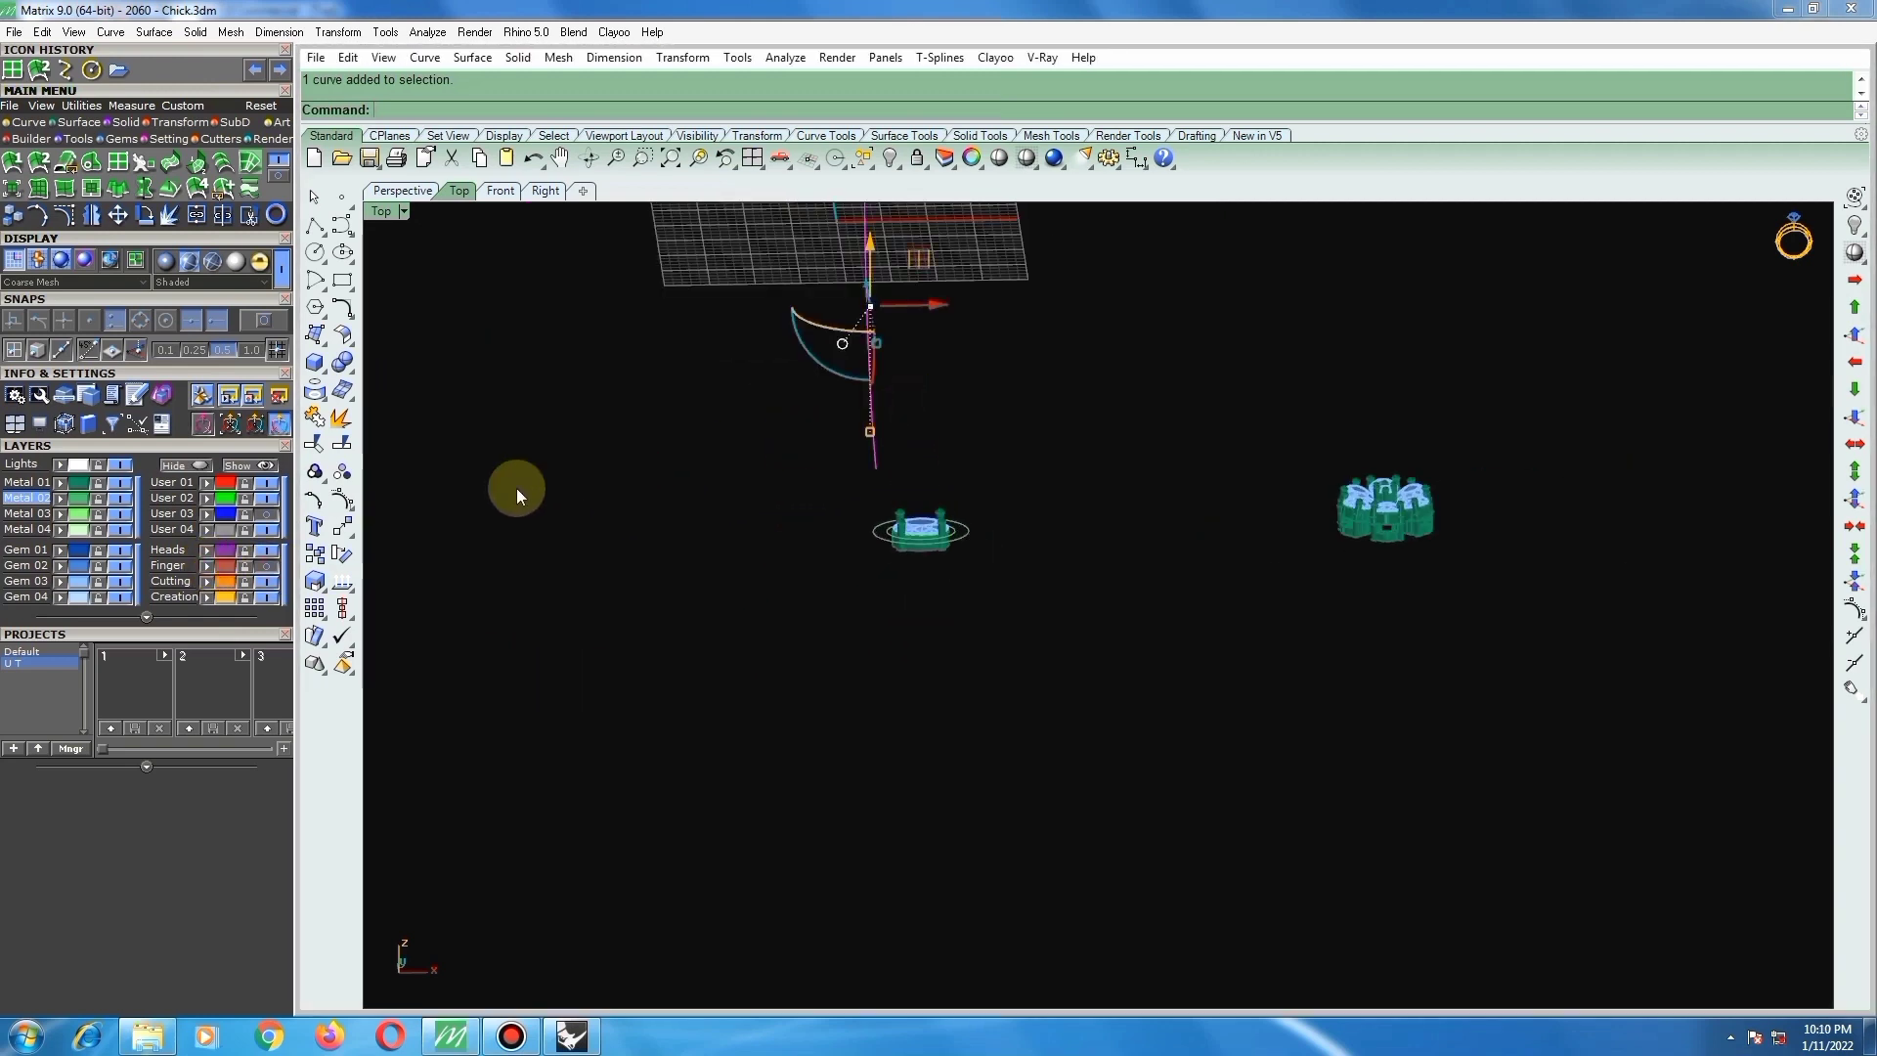
click(266, 499)
Step: Try to raise the oval stone with its prongs slightly in the front view
scroll(938, 528, up, 8)
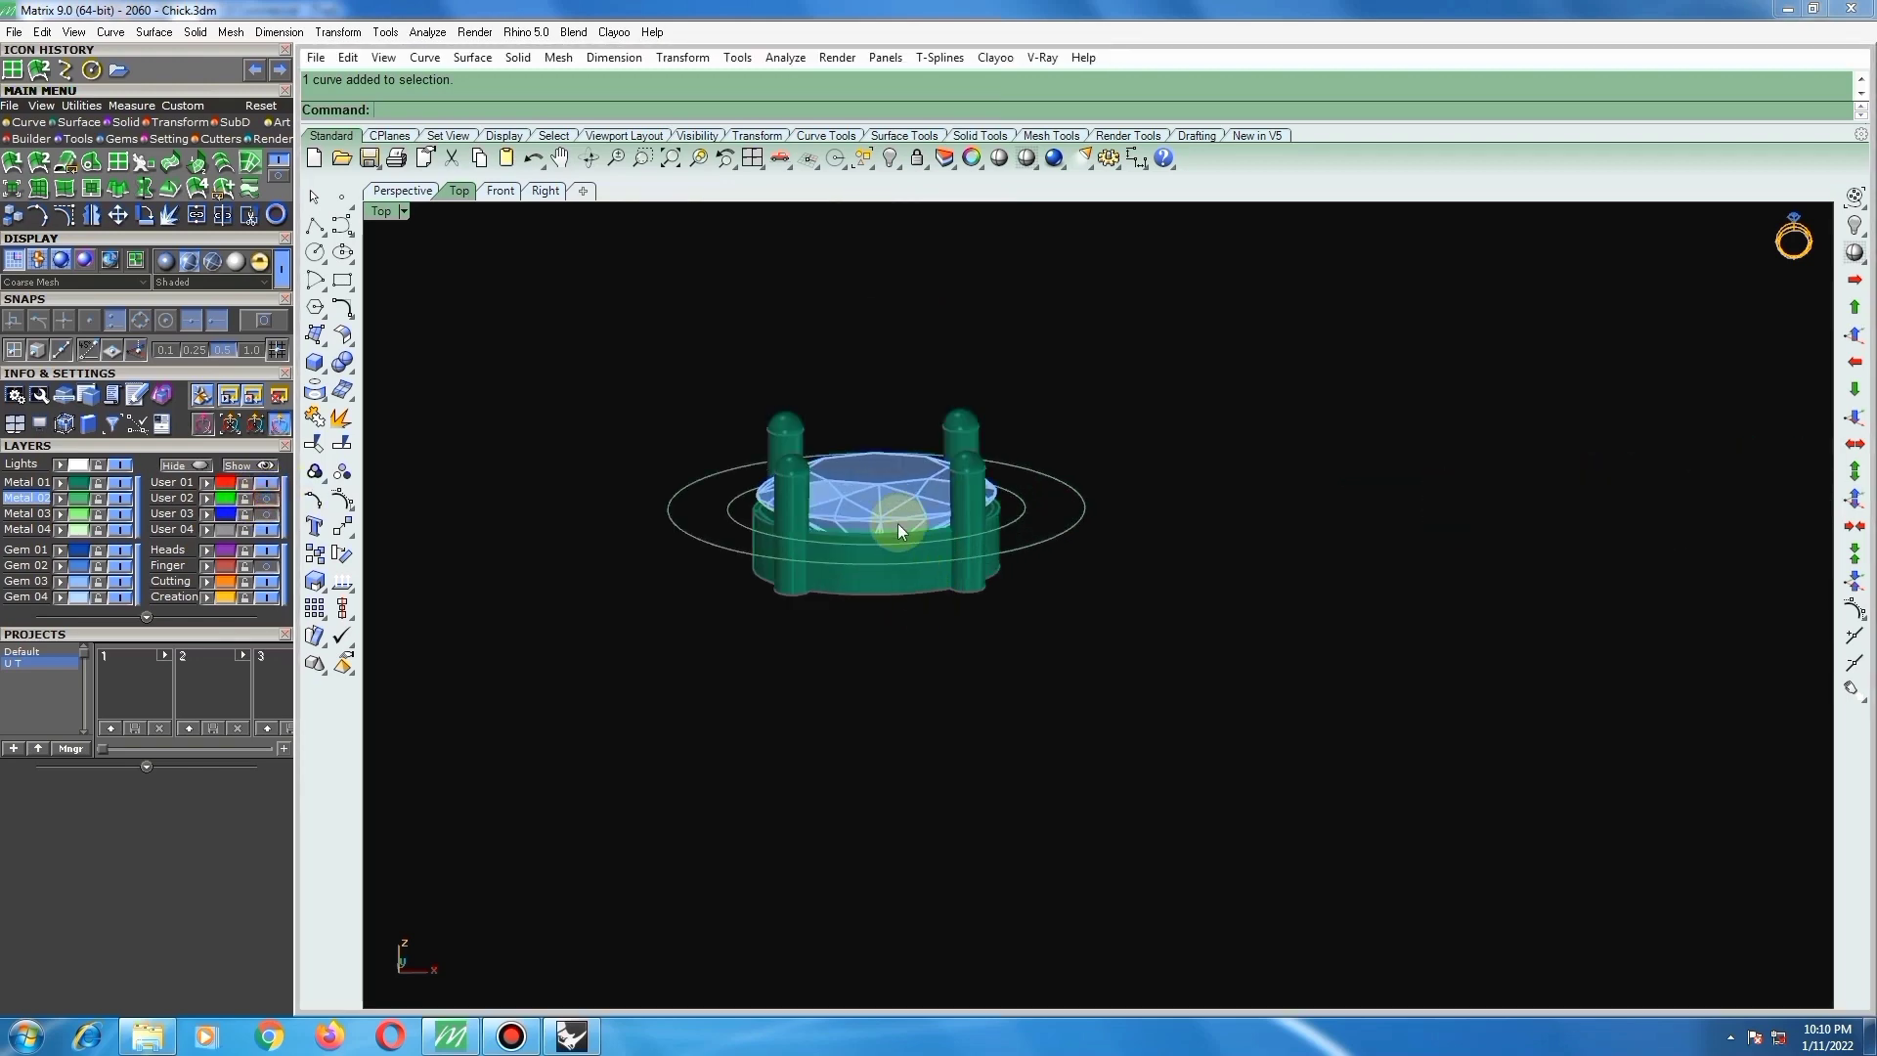
scroll(898, 524, up, 1)
click(887, 501)
key(F2)
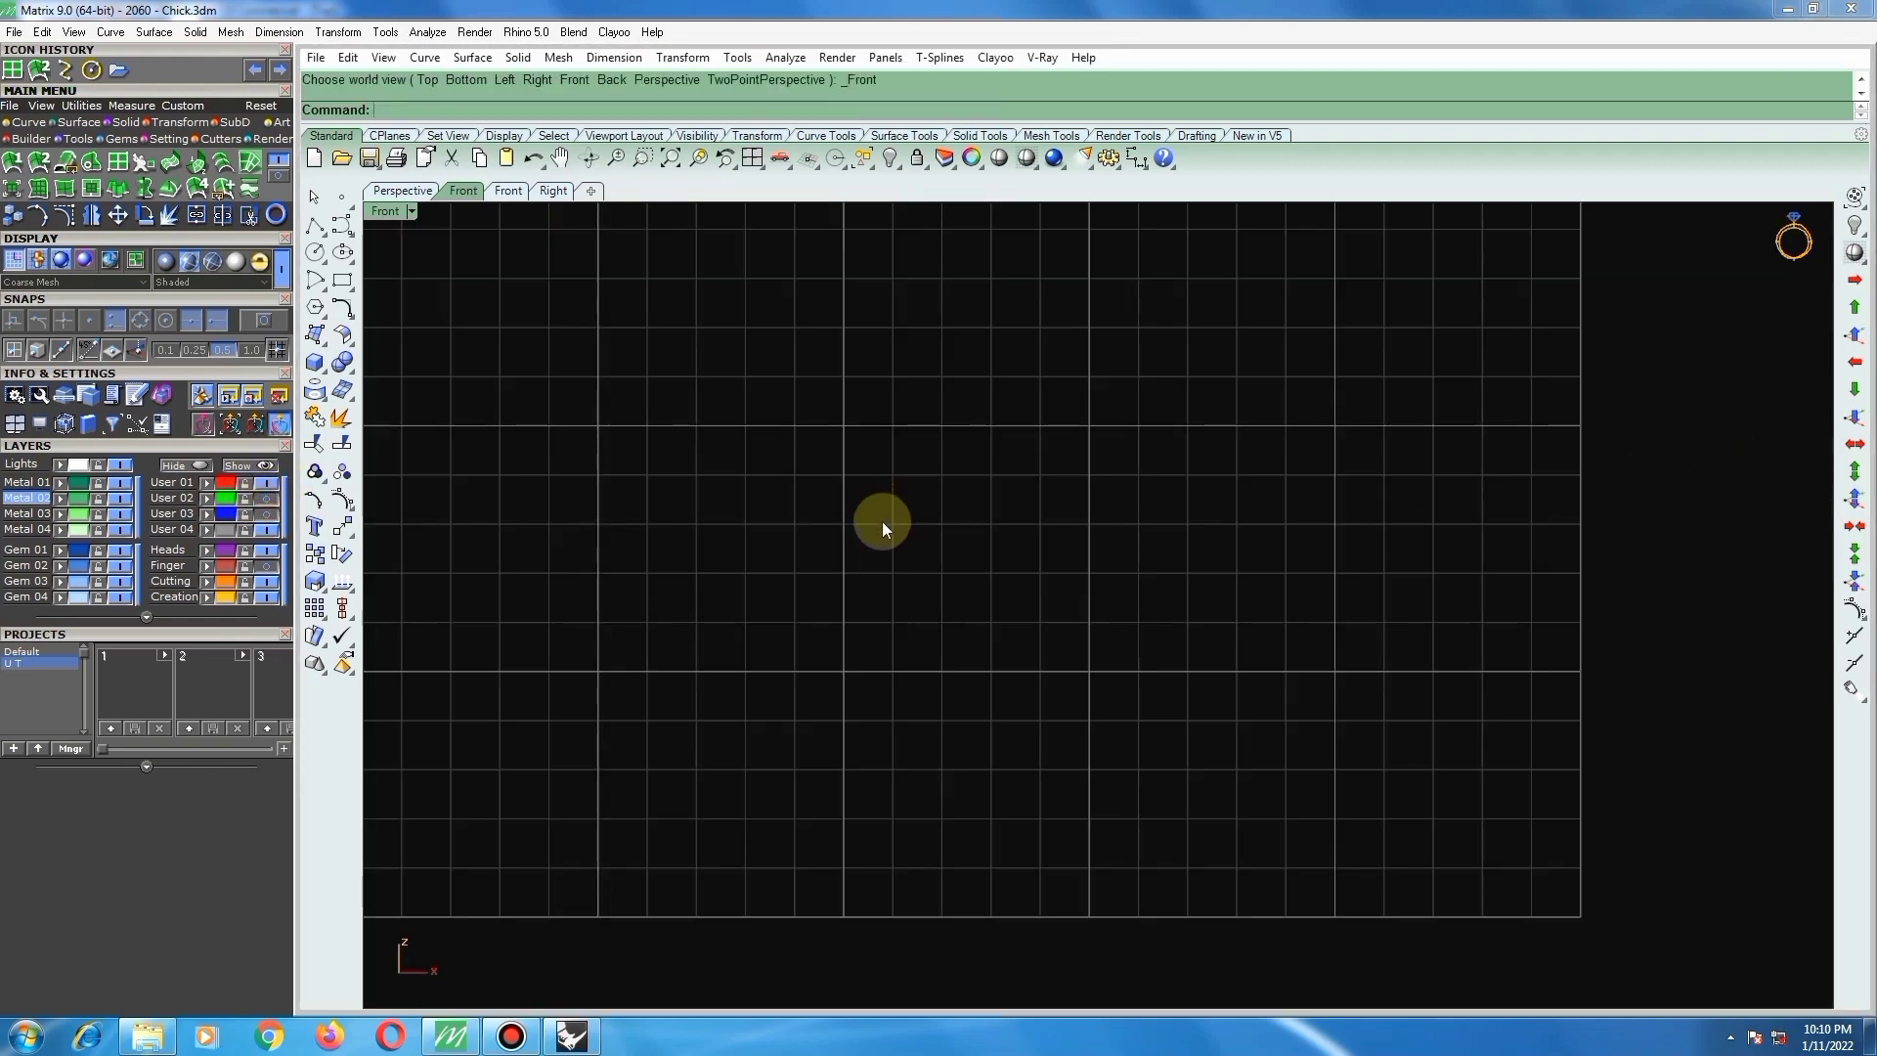
scroll(869, 548, down, 12)
scroll(817, 272, up, 6)
scroll(817, 272, up, 4)
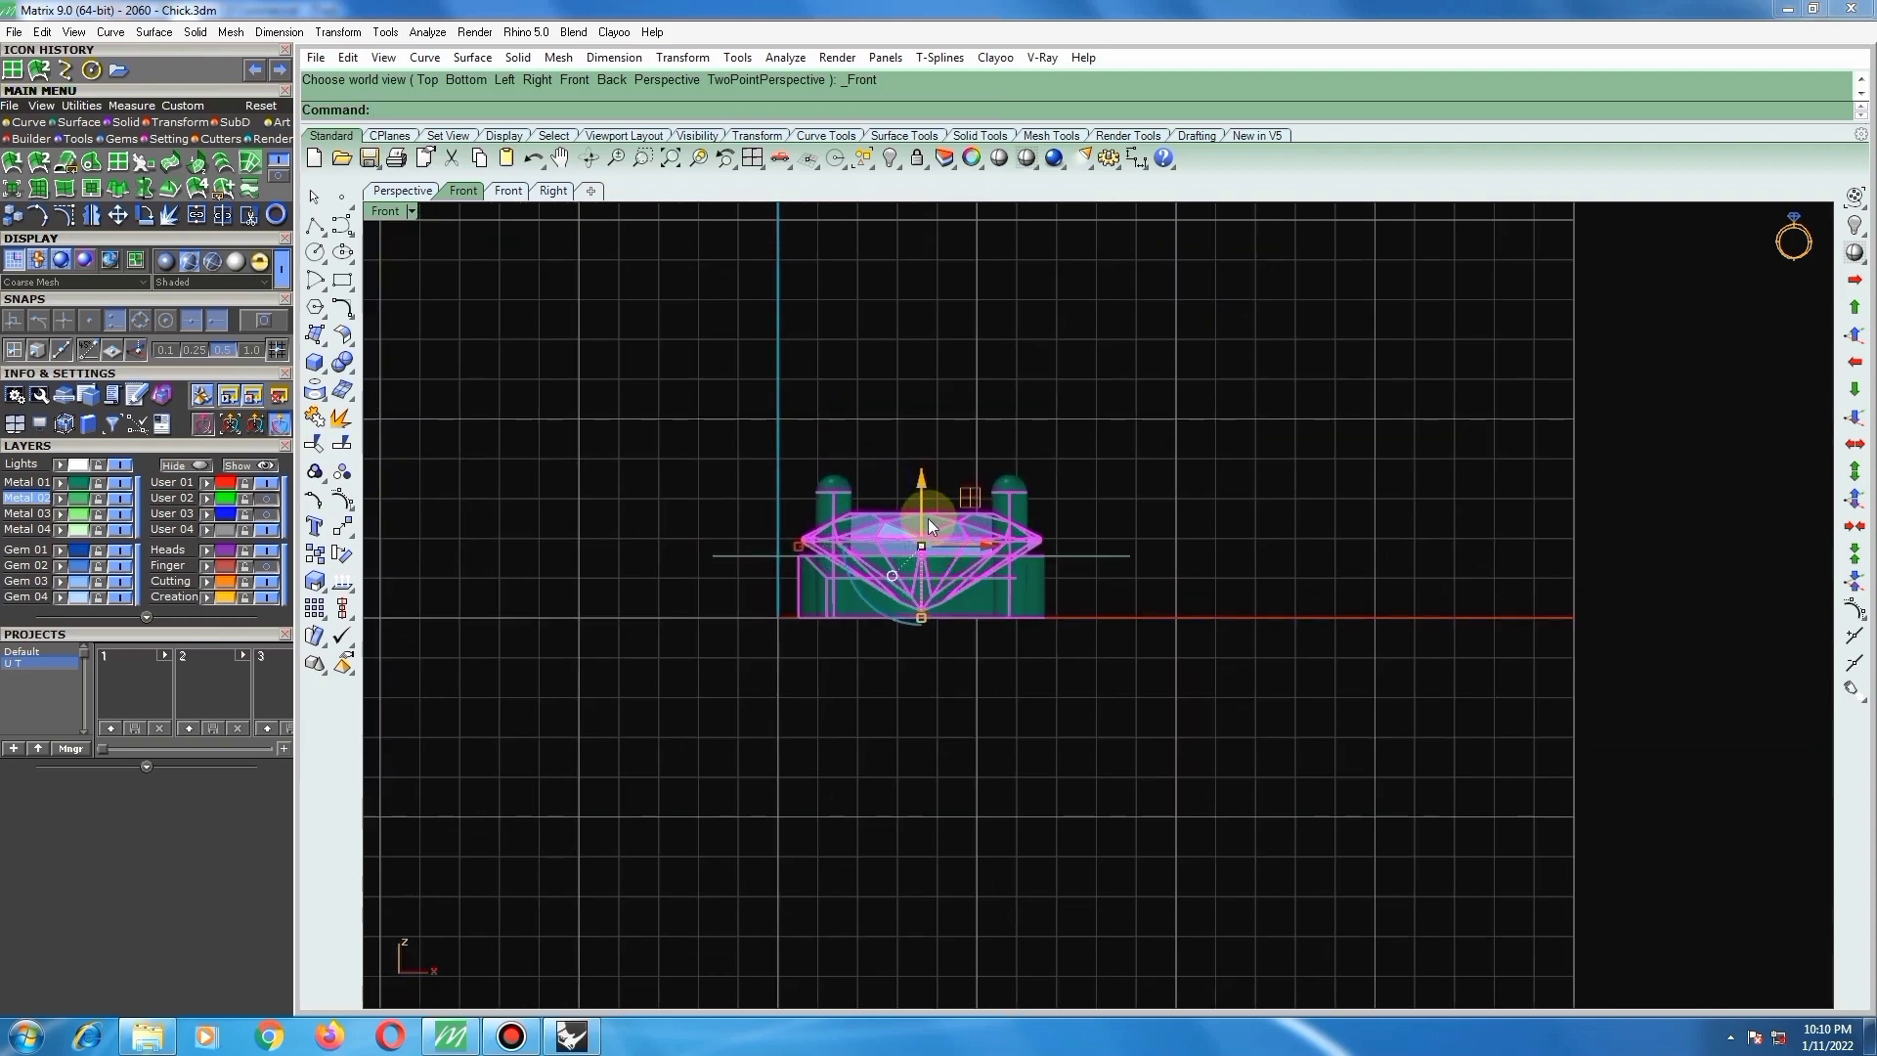
drag(917, 481, 923, 431)
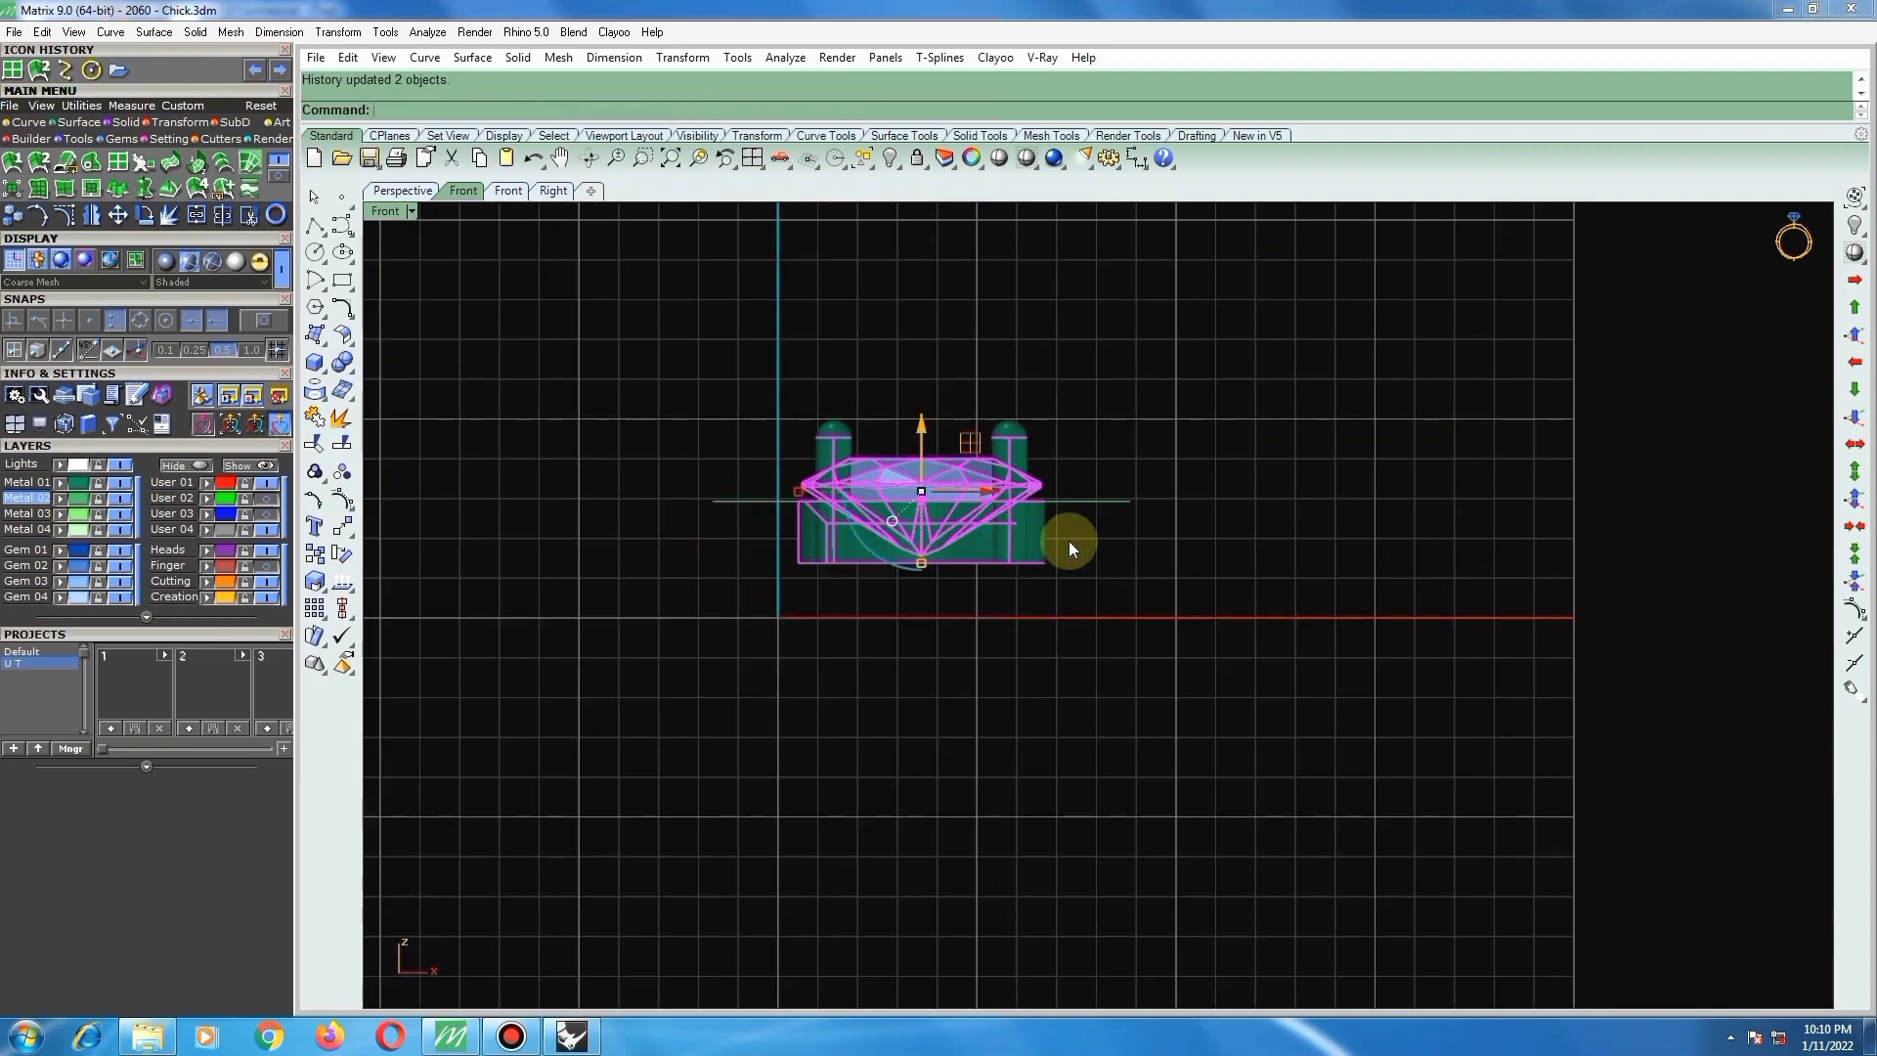
key(ctrl+z)
Step: Create a patch surface from the two offset oval curves, with 10 U spans and 10 V spans
scroll(1102, 557, up, 3)
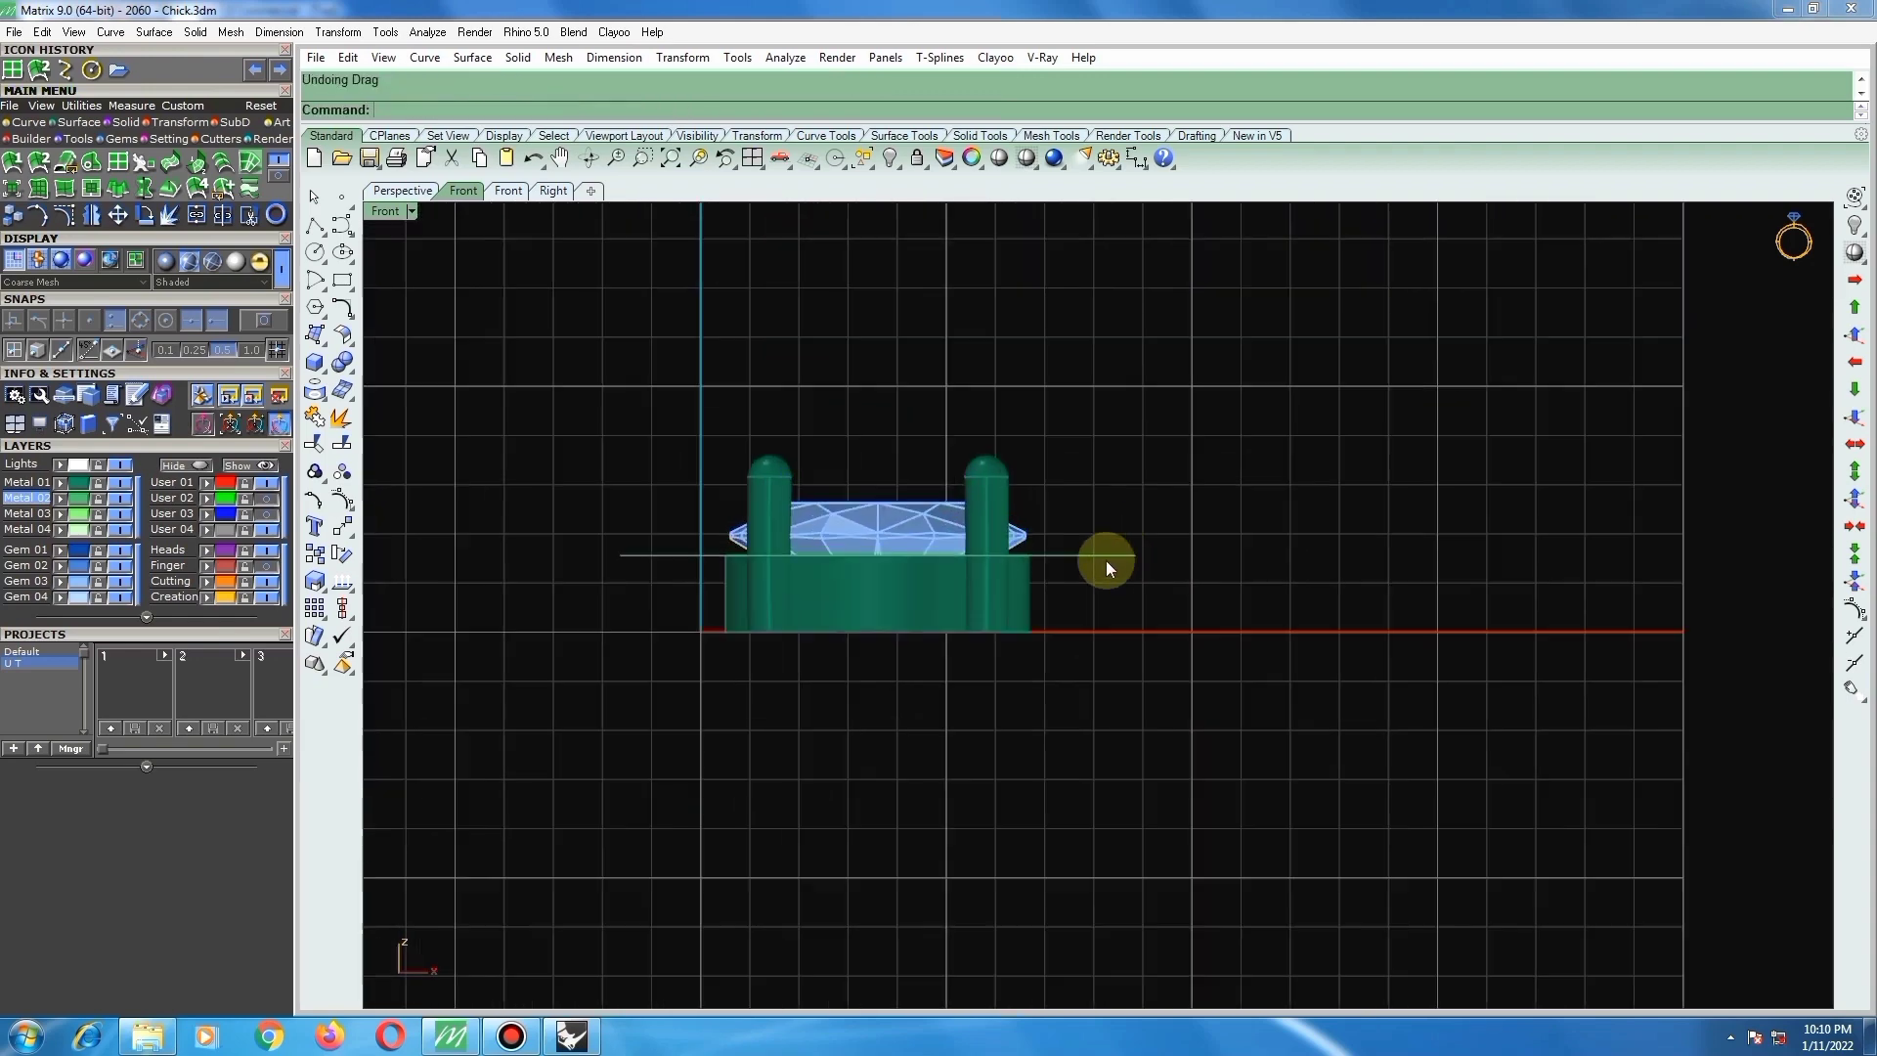
drag(1038, 582, 1035, 590)
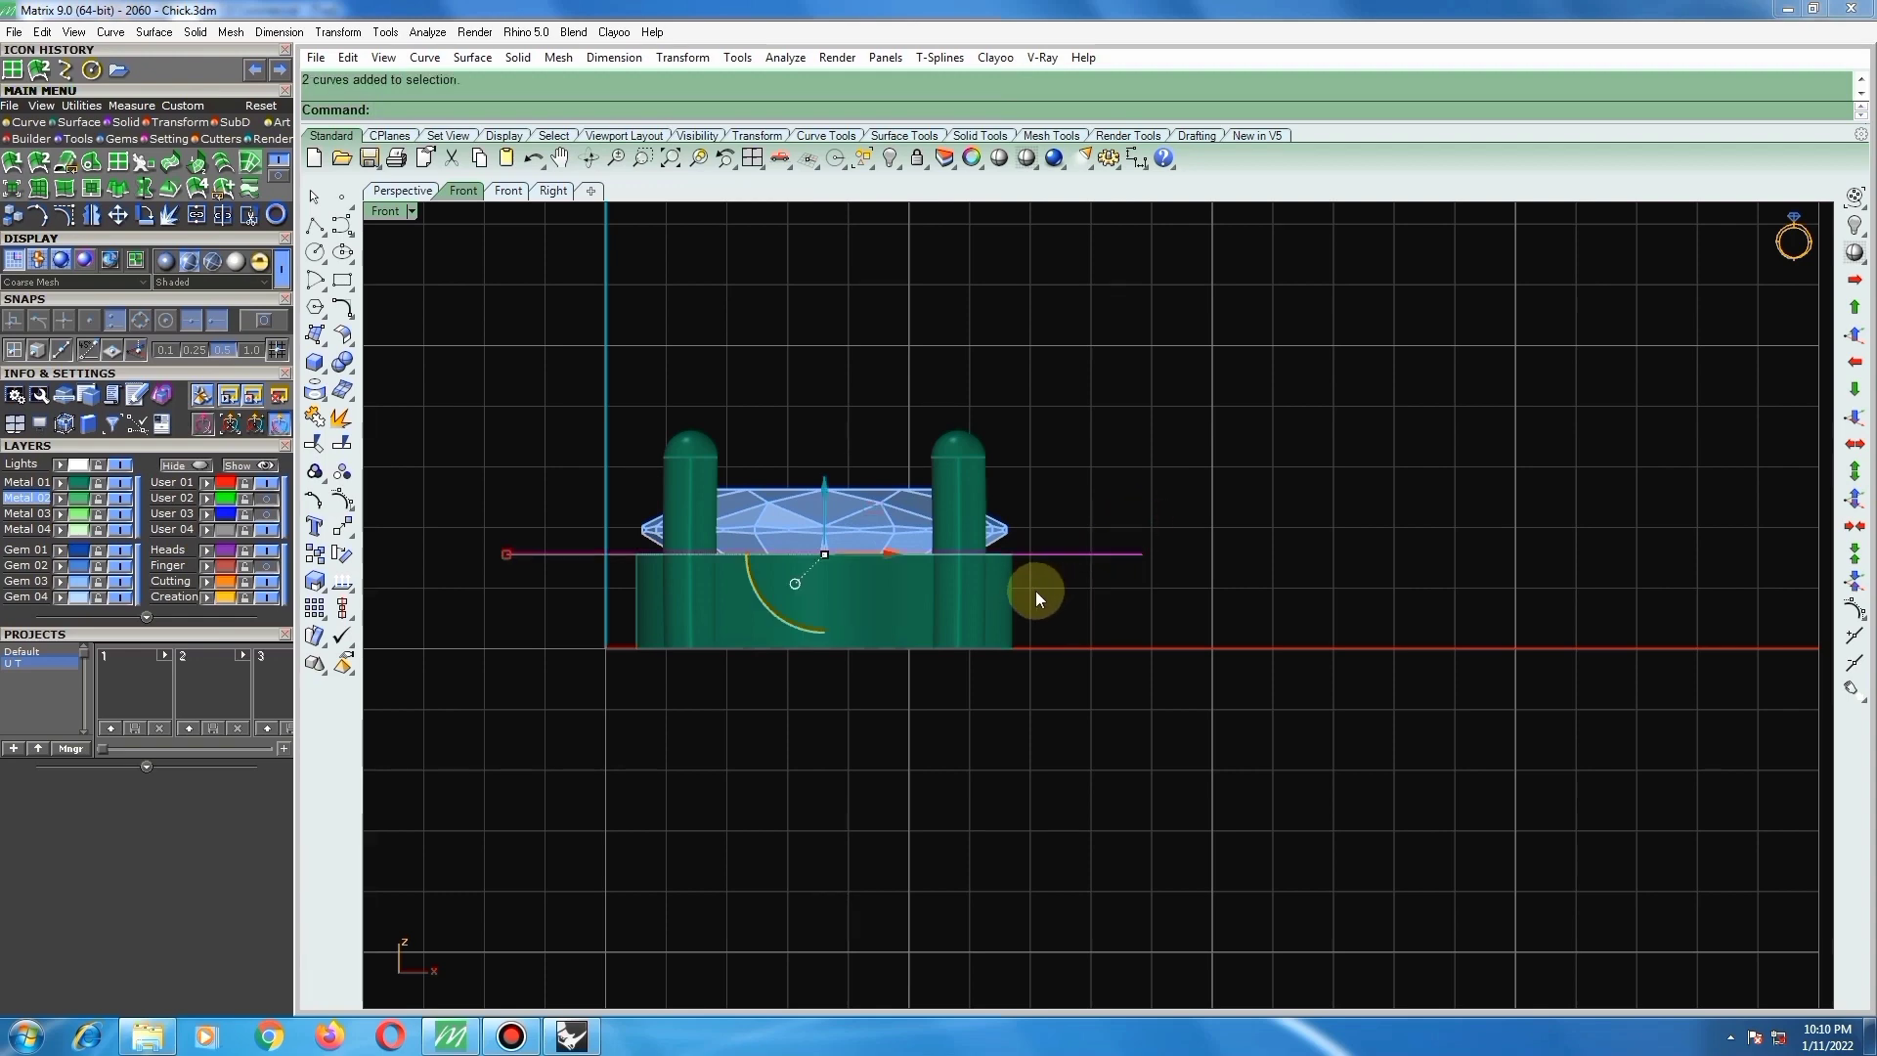
mouse_move(1035, 590)
ctrl+shift+right_down()
mouse_move(1047, 628)
mouse_move(1063, 620)
mouse_move(1014, 589)
ctrl+shift+right_up()
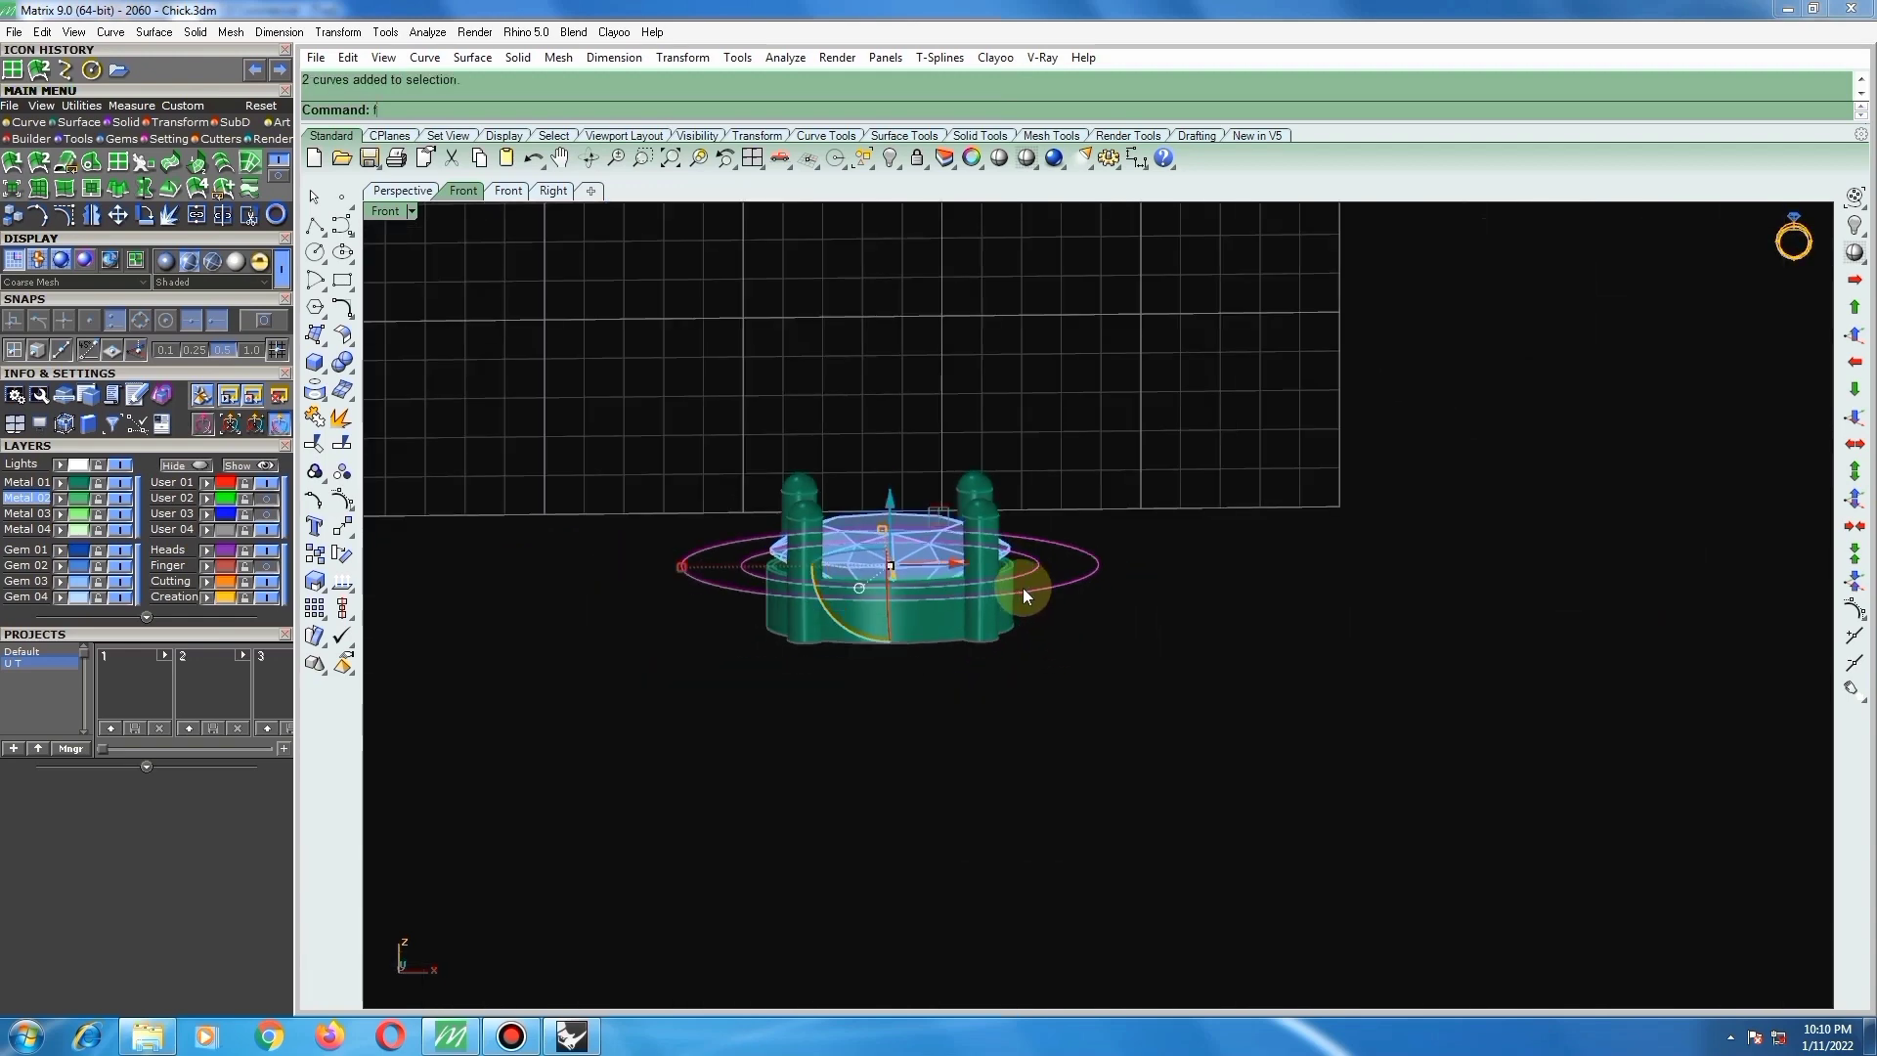
key(F1)
click(44, 190)
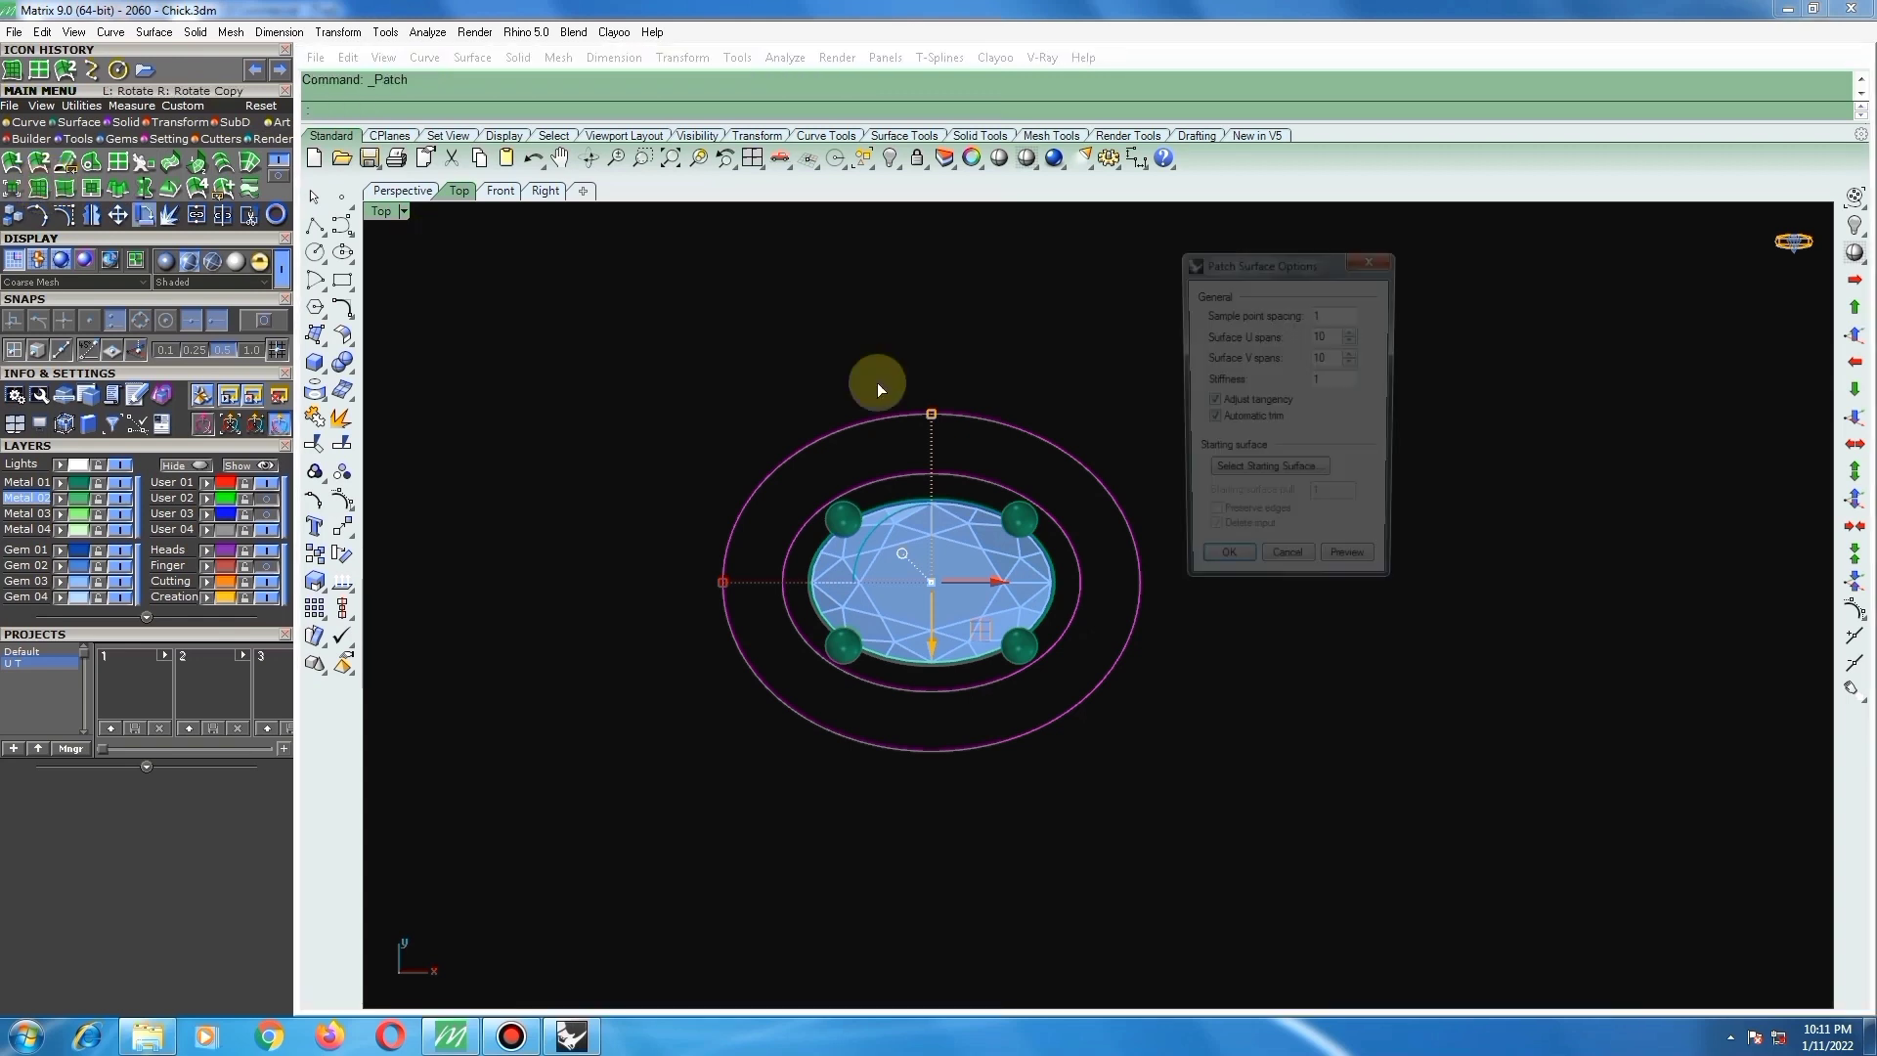
click(1221, 570)
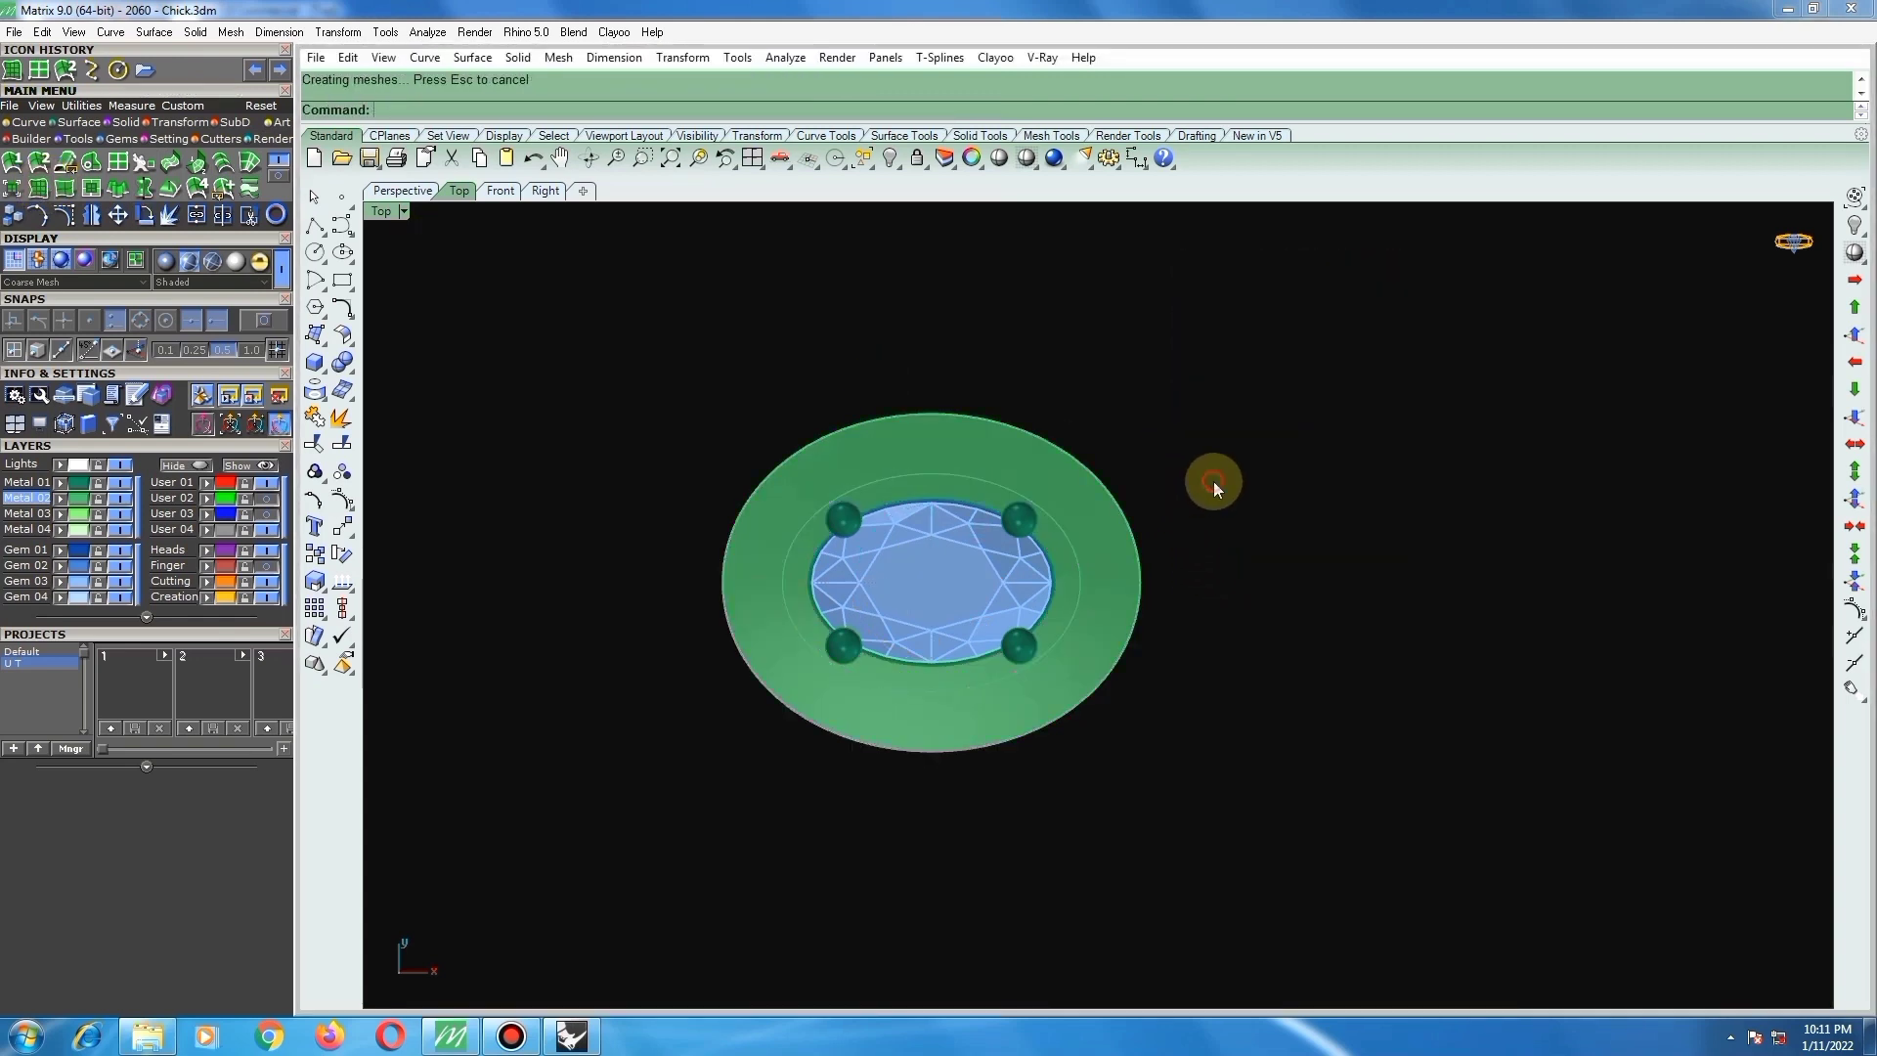
Step: Split the oval patch surface with the inner oval curve and delete the inner piece, leaving an open oval ring
click(1071, 501)
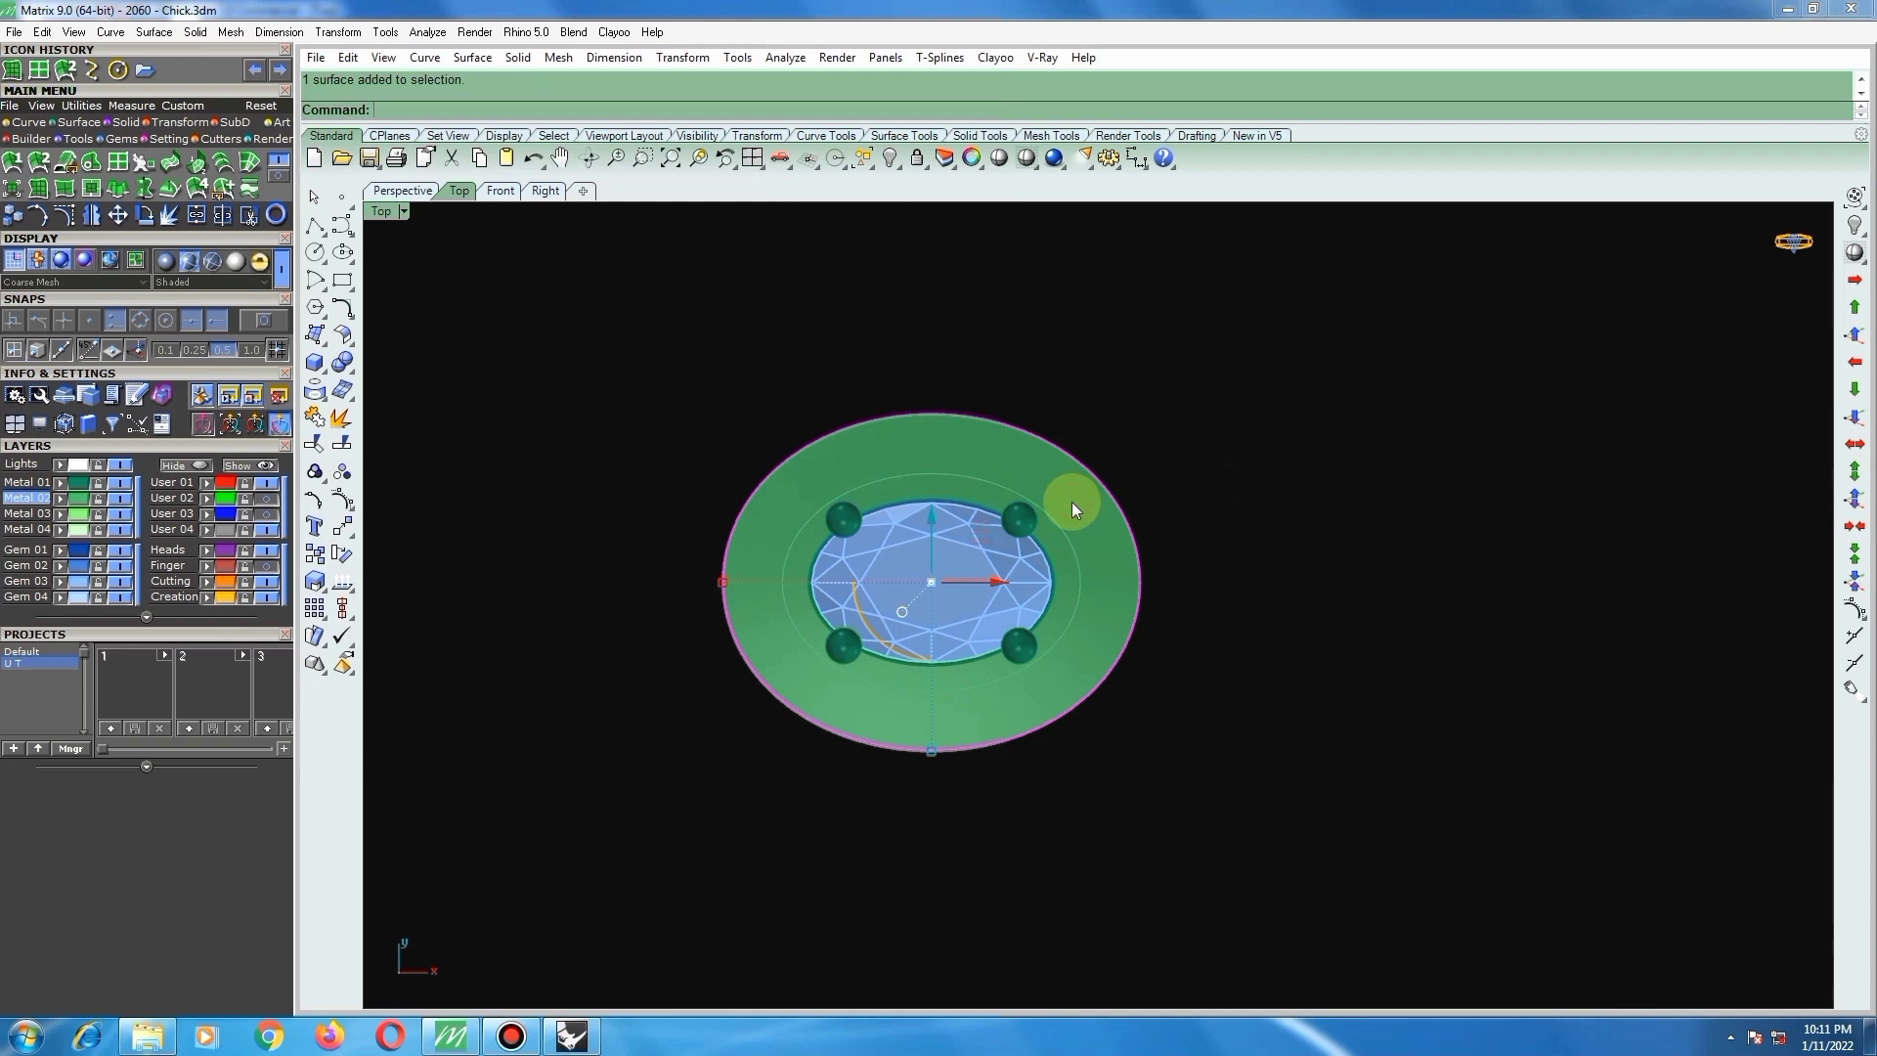
click(342, 441)
click(934, 472)
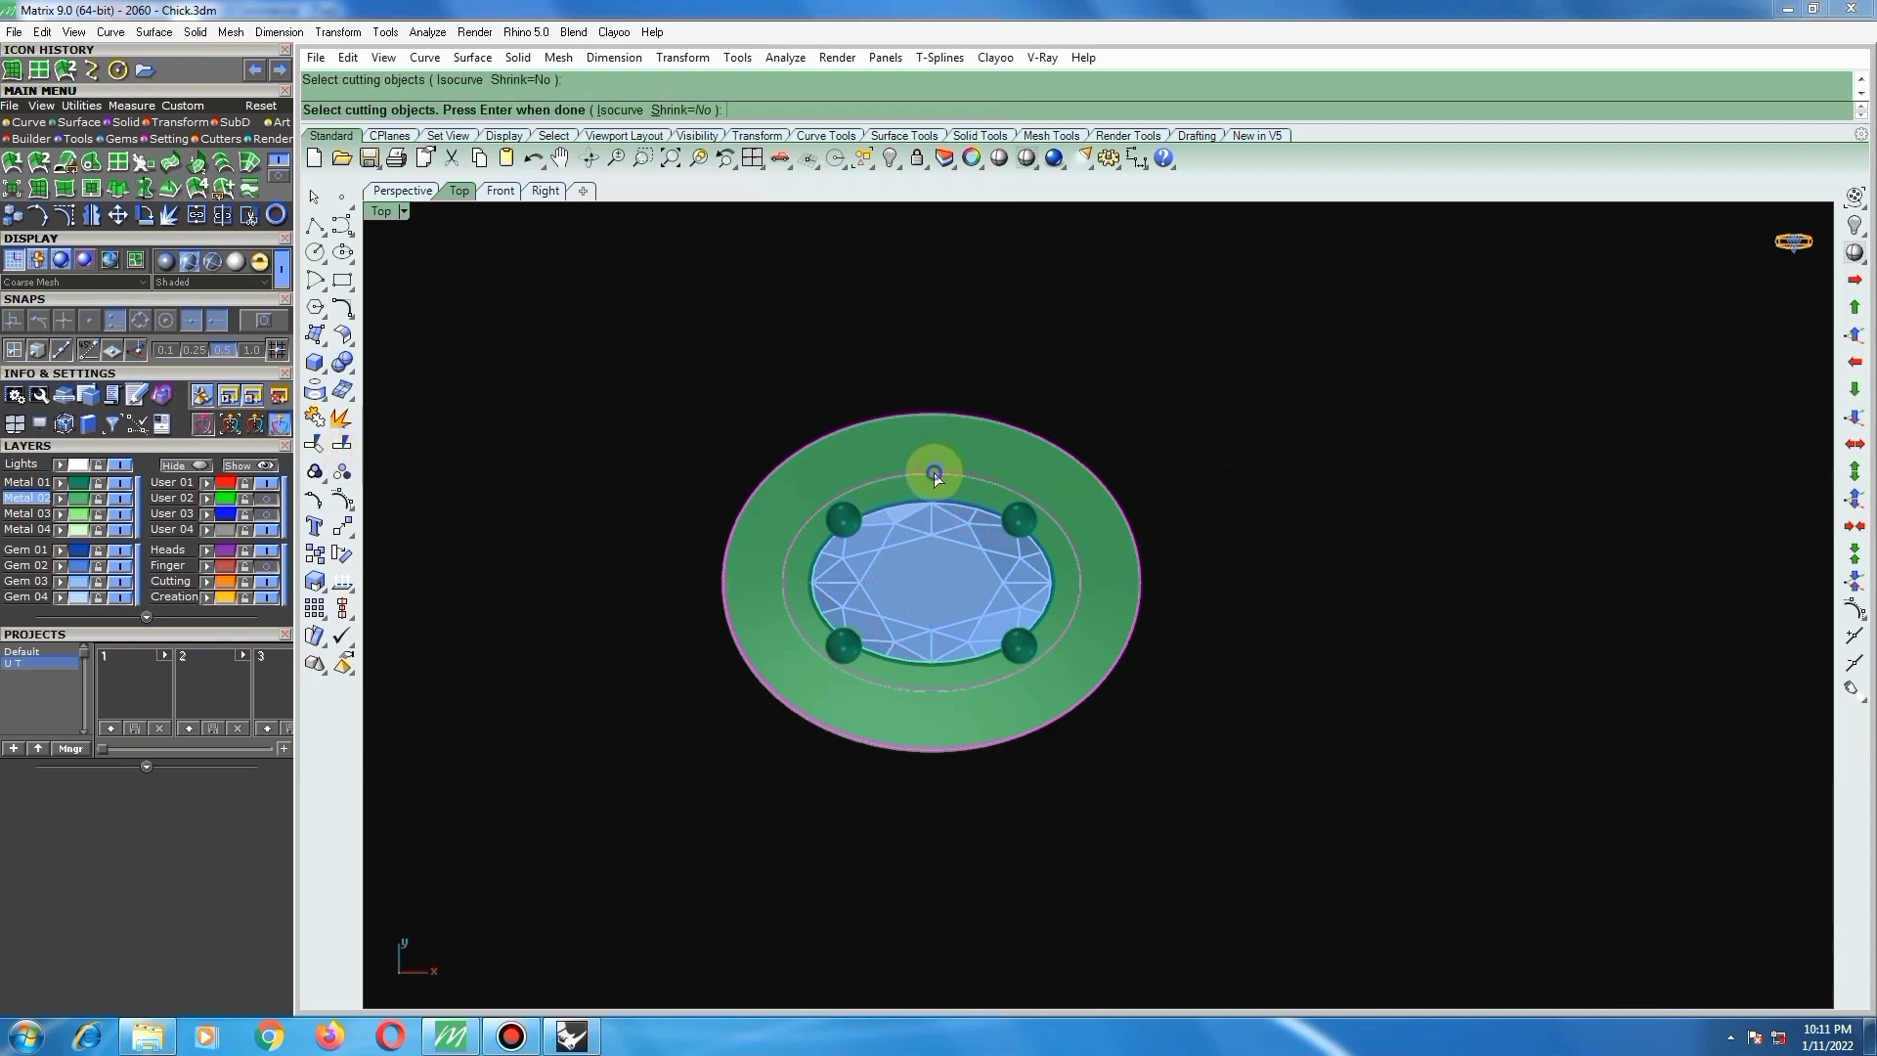
key(Return)
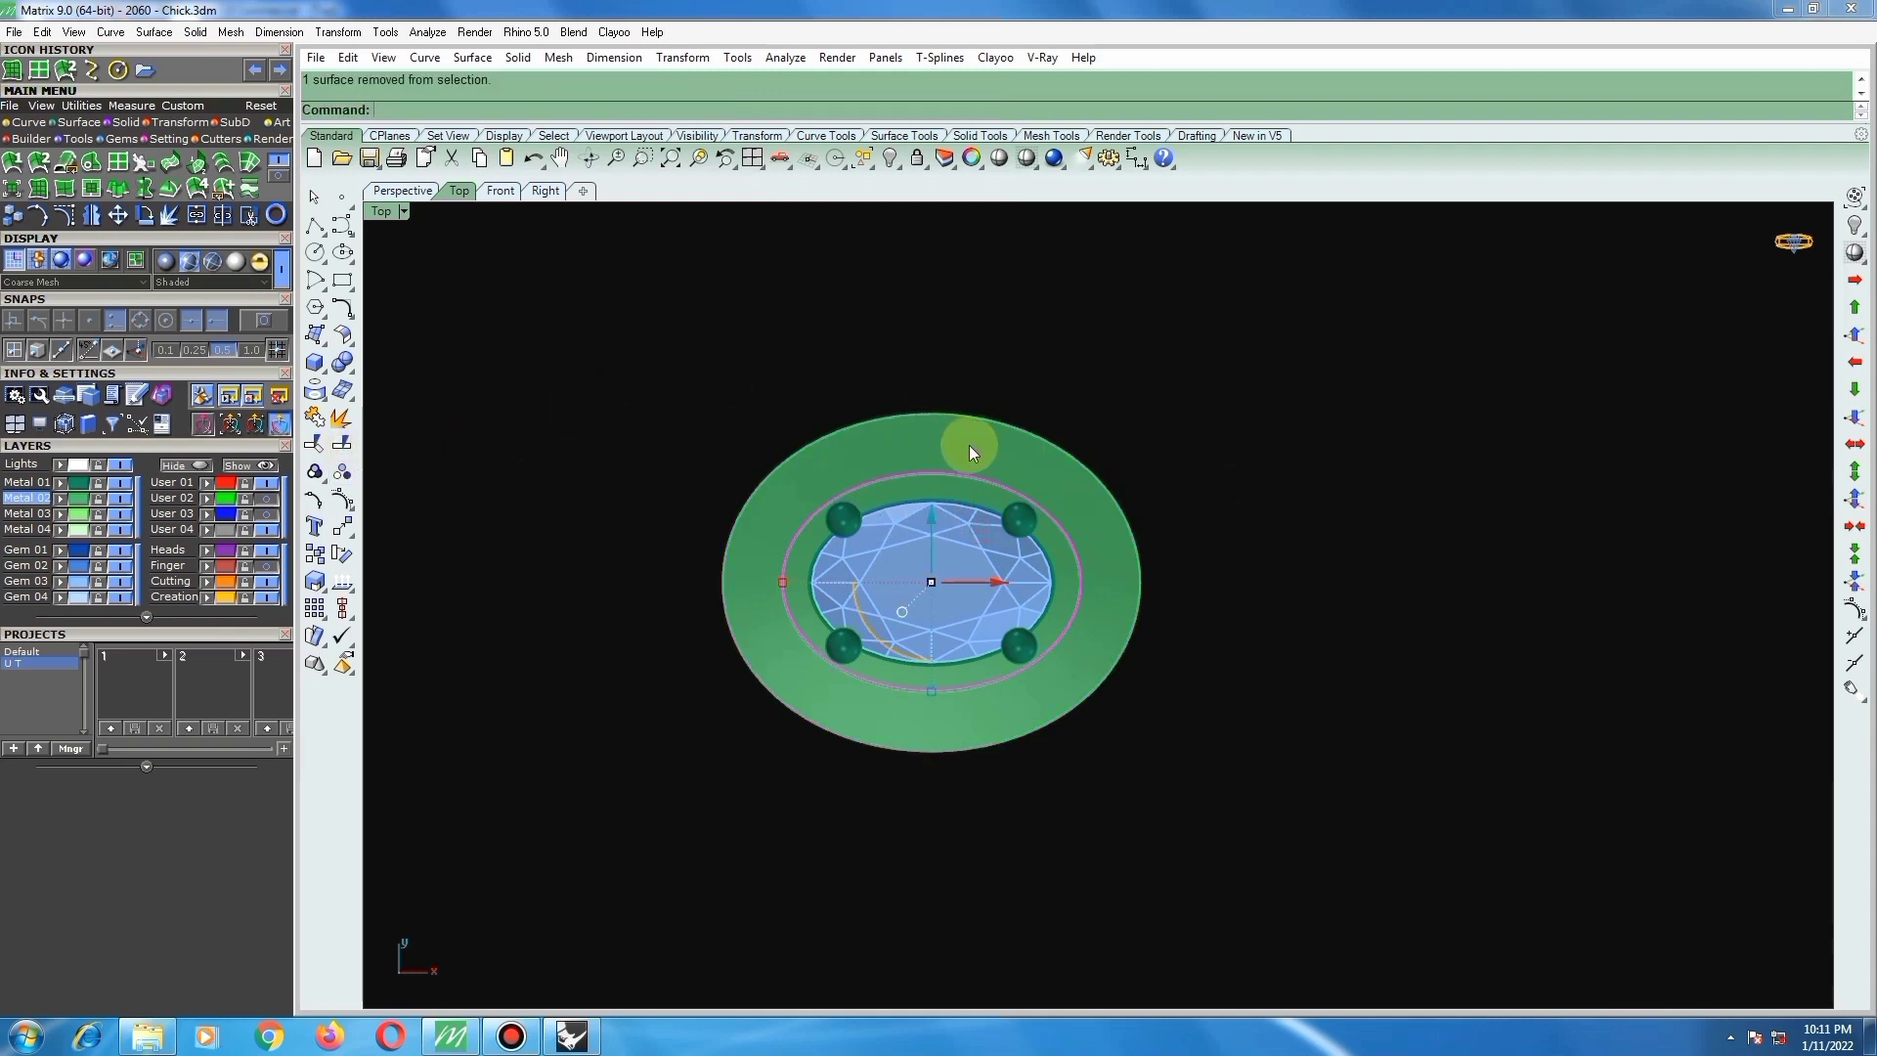
key(Delete)
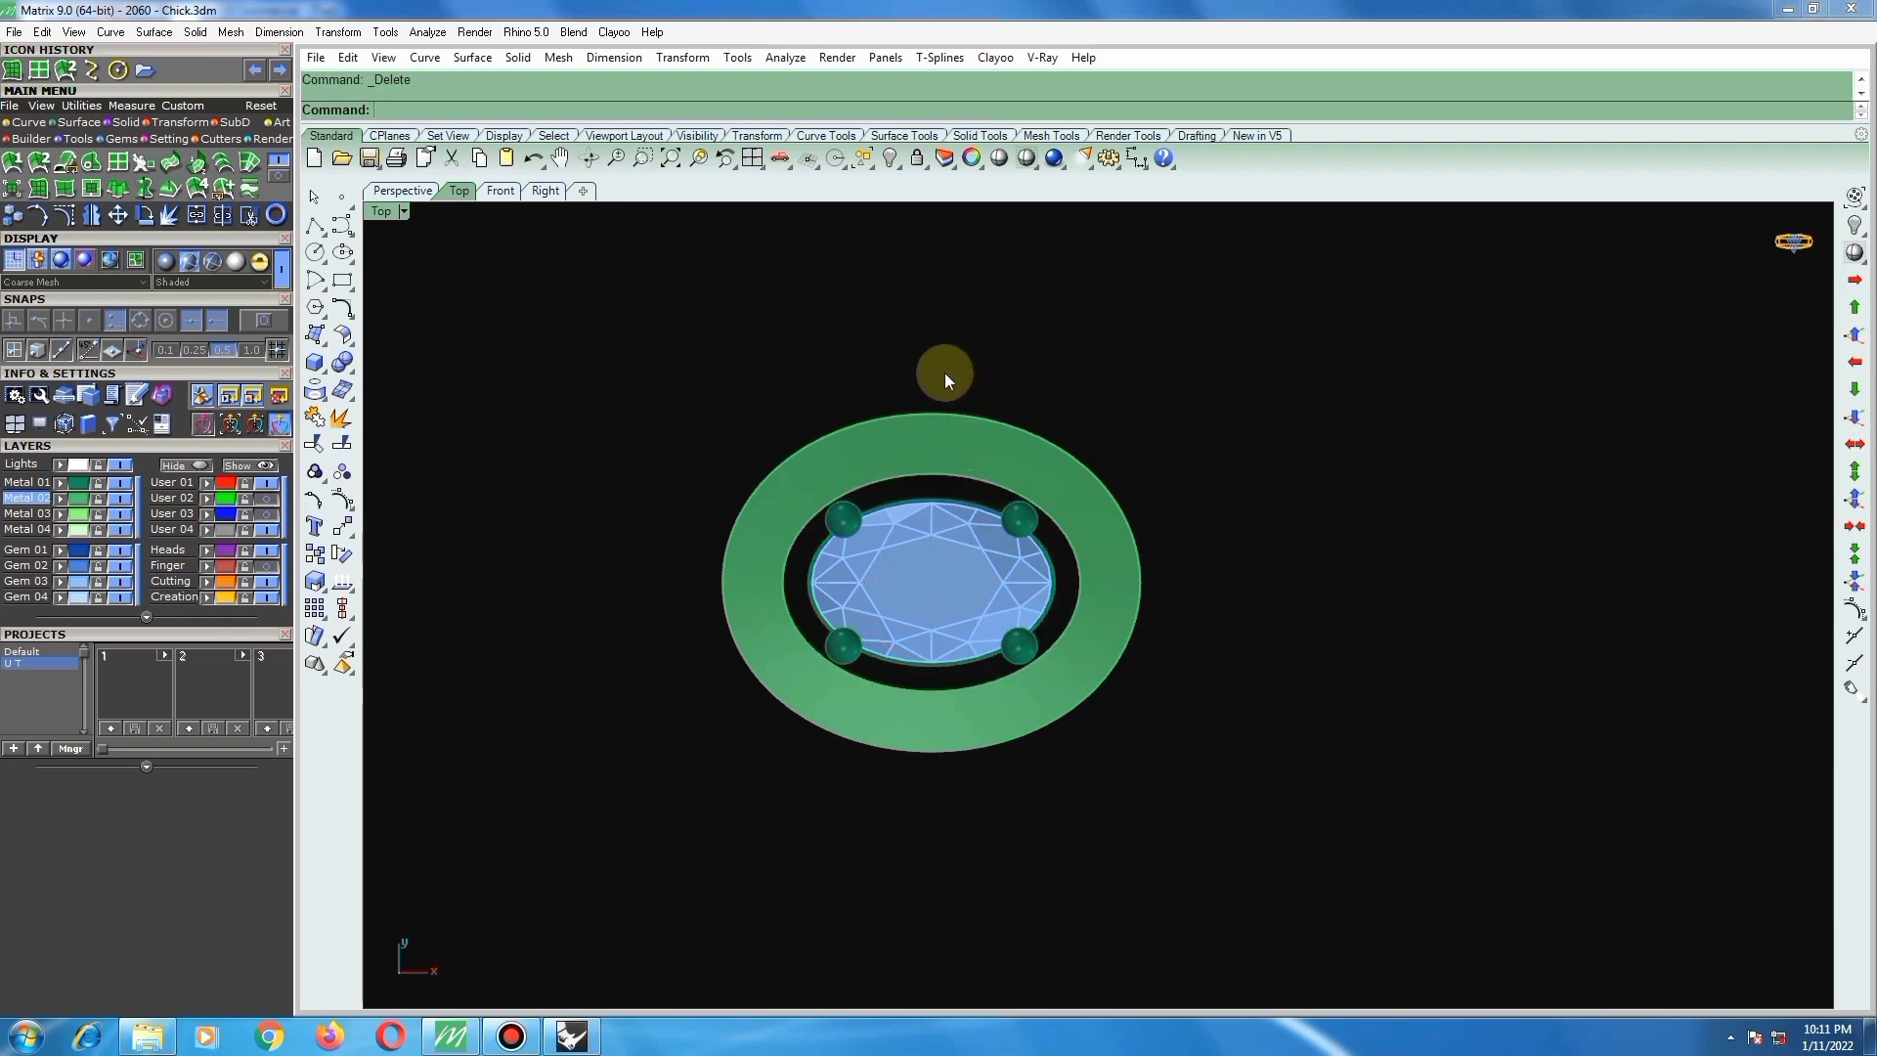
Step: Hide the outer oval curve, keeping the oval ring surface shown
drag(944, 373, 906, 480)
ctrl+click(925, 451)
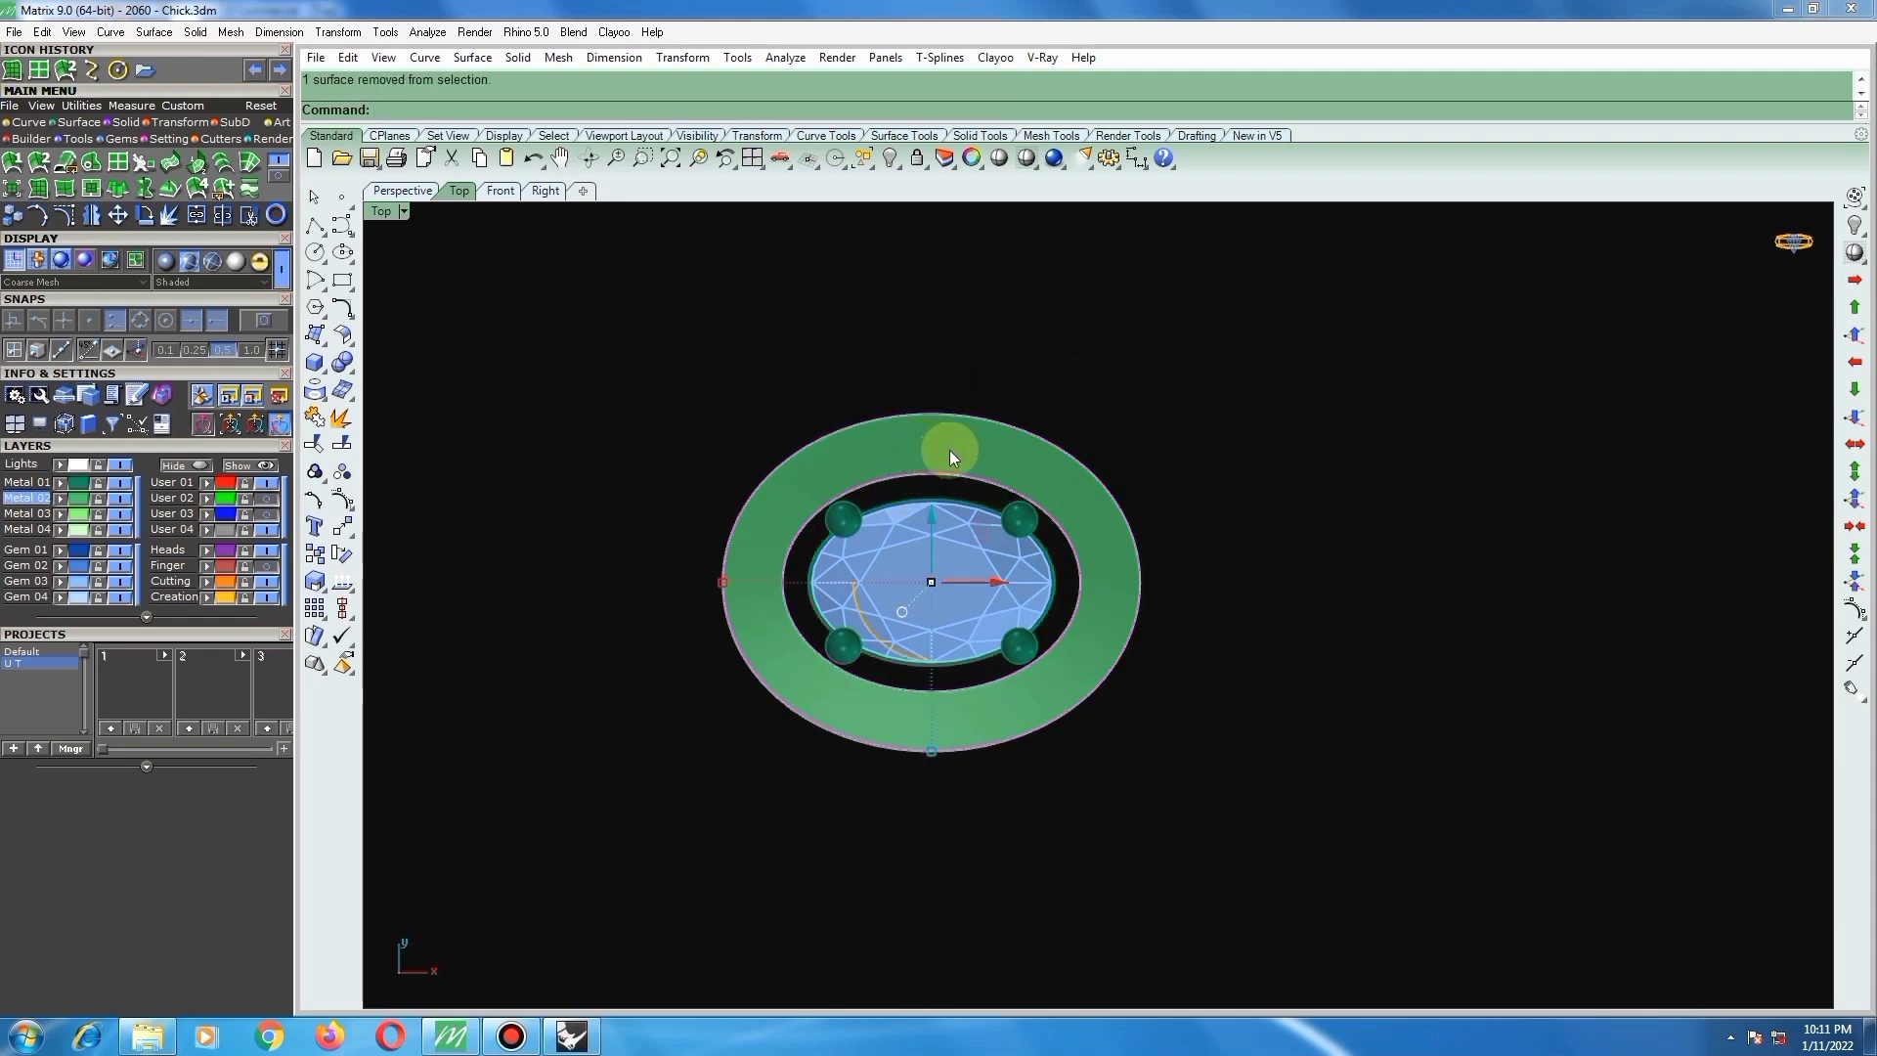
key(Delete)
key(ctrl+z)
key(Delete)
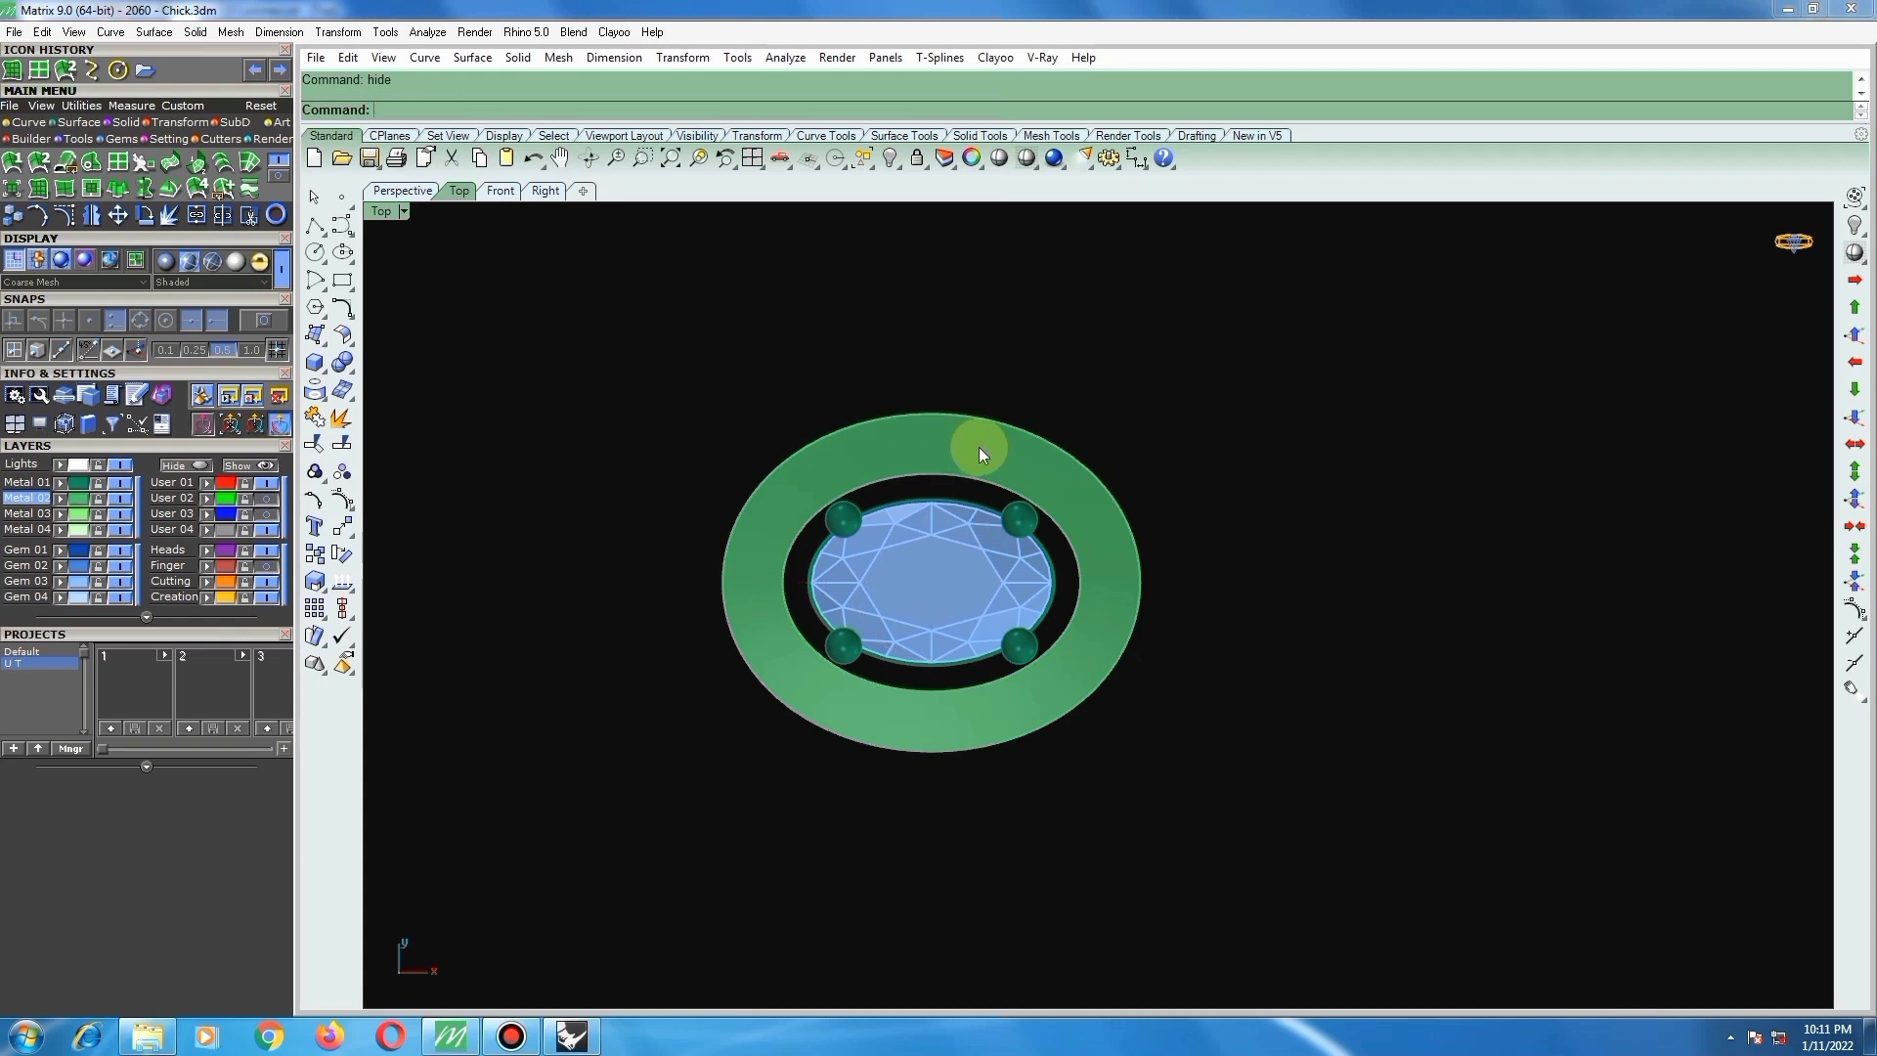
Step: Offset the oval ring surface downward by 1 to form a solid band around the stone
click(979, 447)
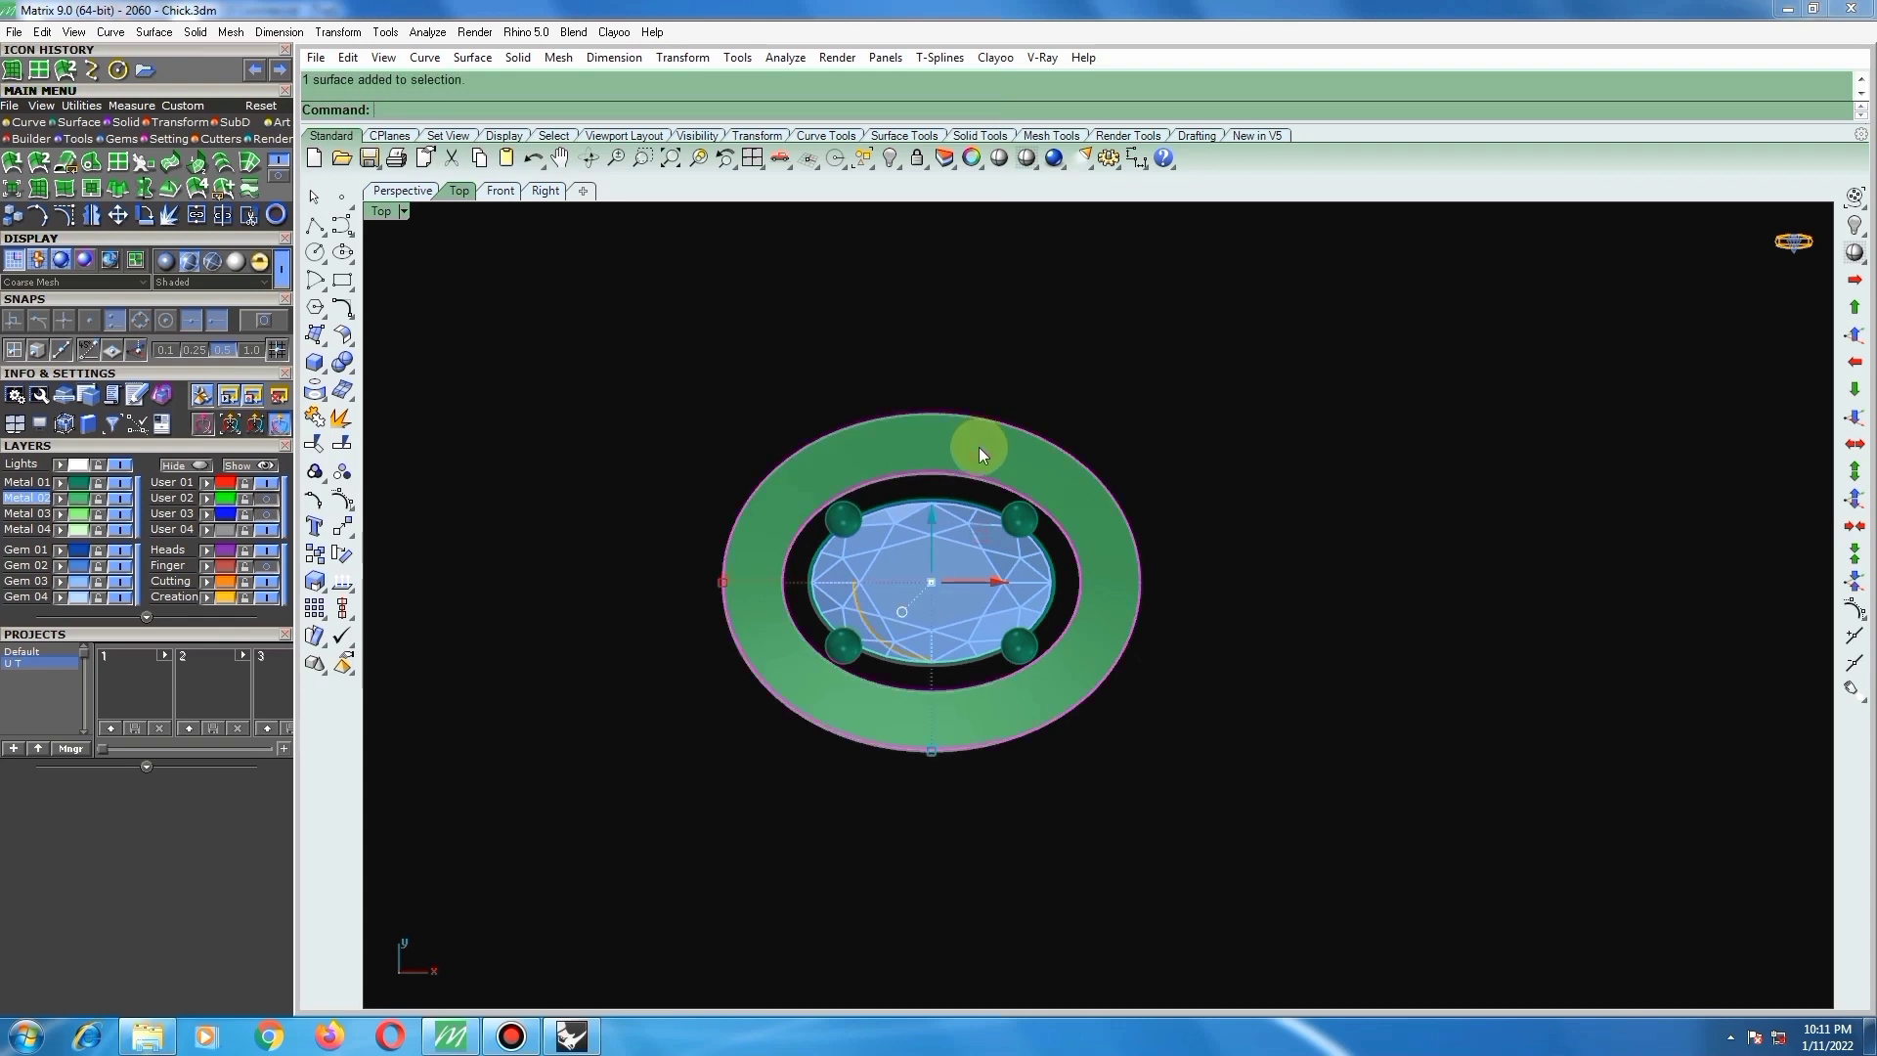
click(342, 334)
click(417, 374)
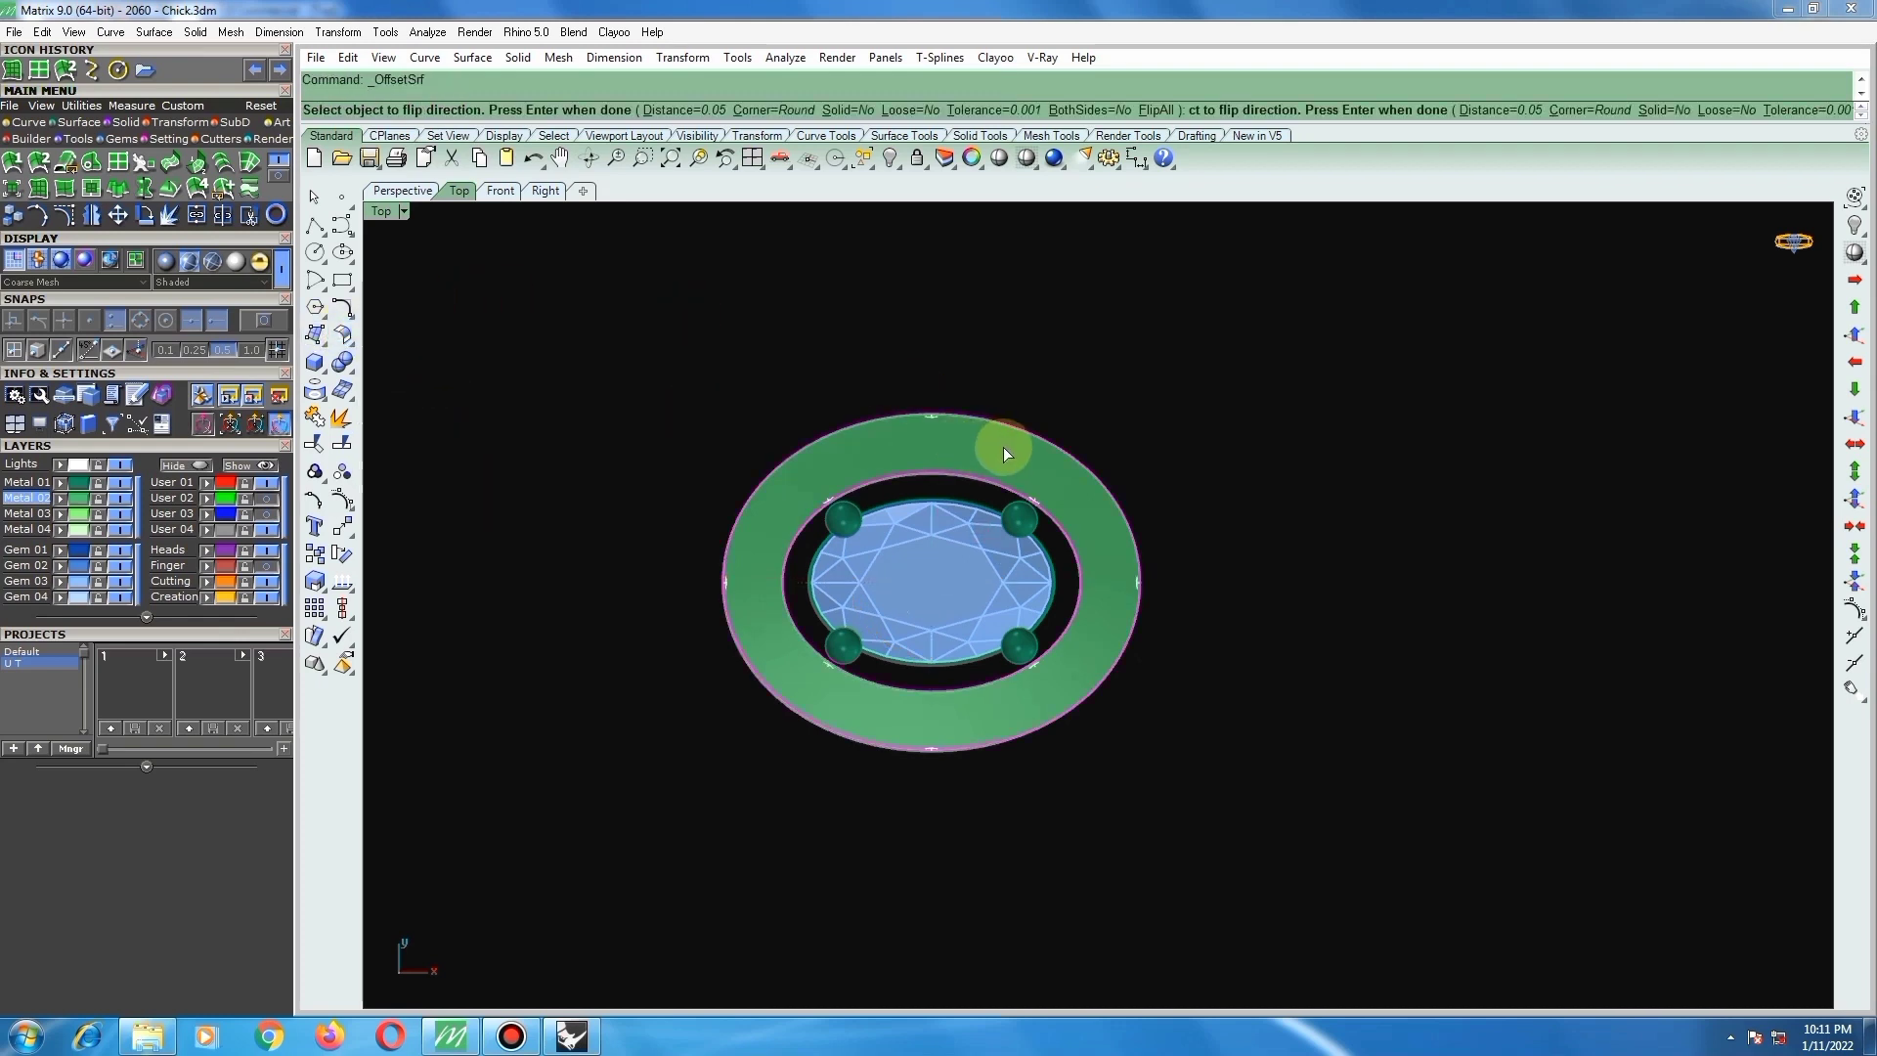
right_drag(1107, 565, 1116, 428)
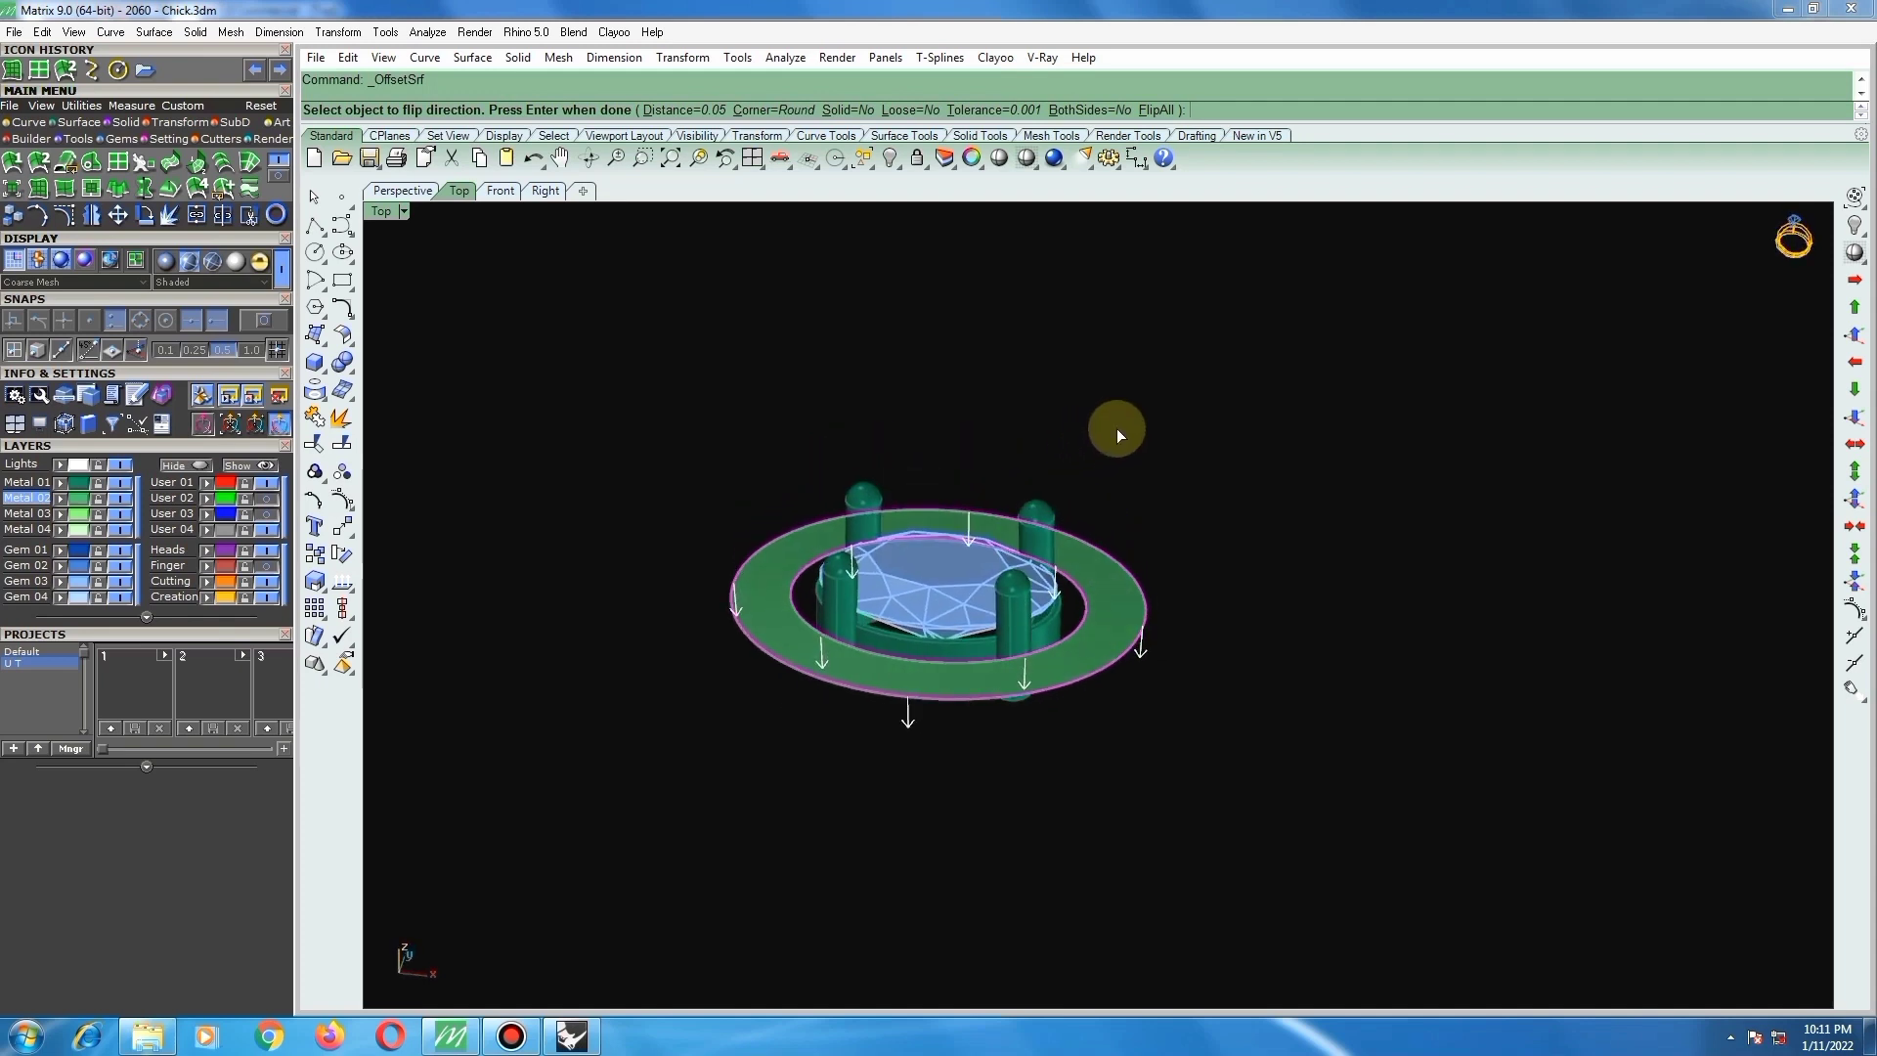
text(1)
key(Return)
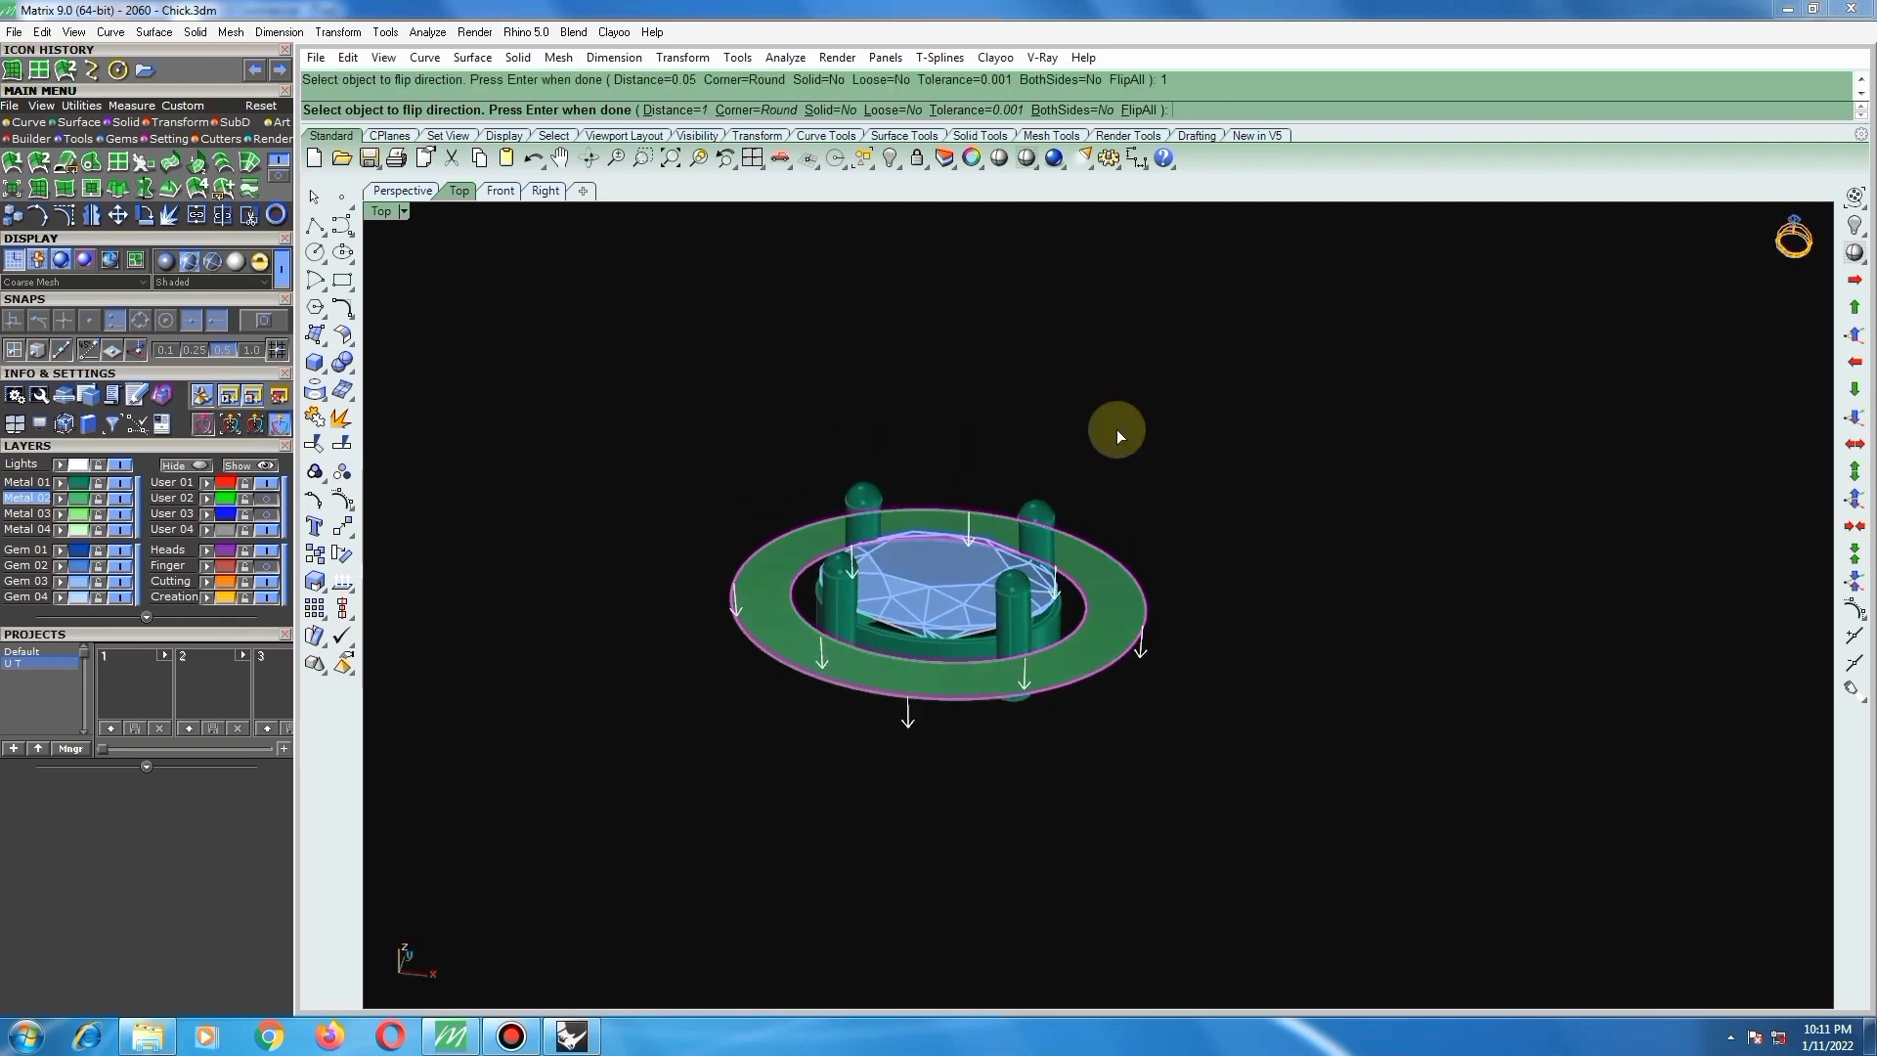
key(Return)
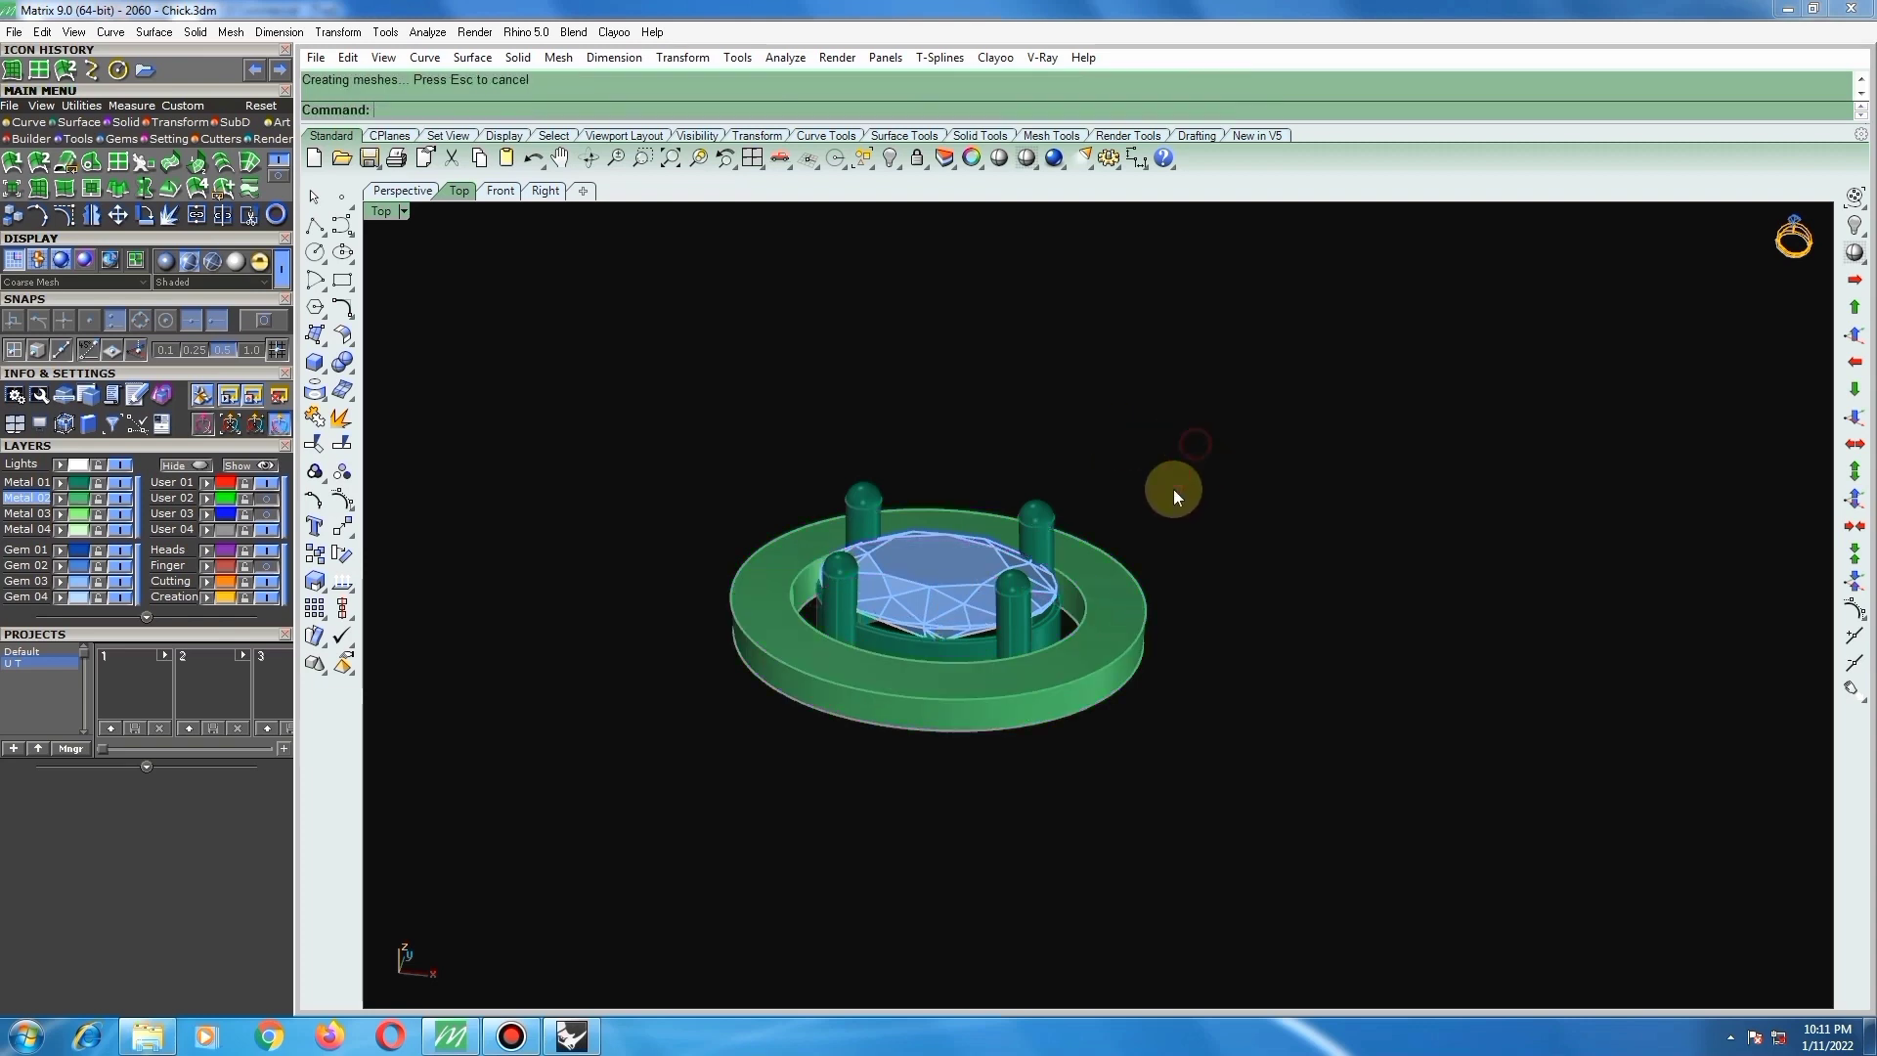
Step: Rebuild the outer oval curve below the band with 30 points at degree 3, deleting the input
right_drag(1172, 489, 1202, 754)
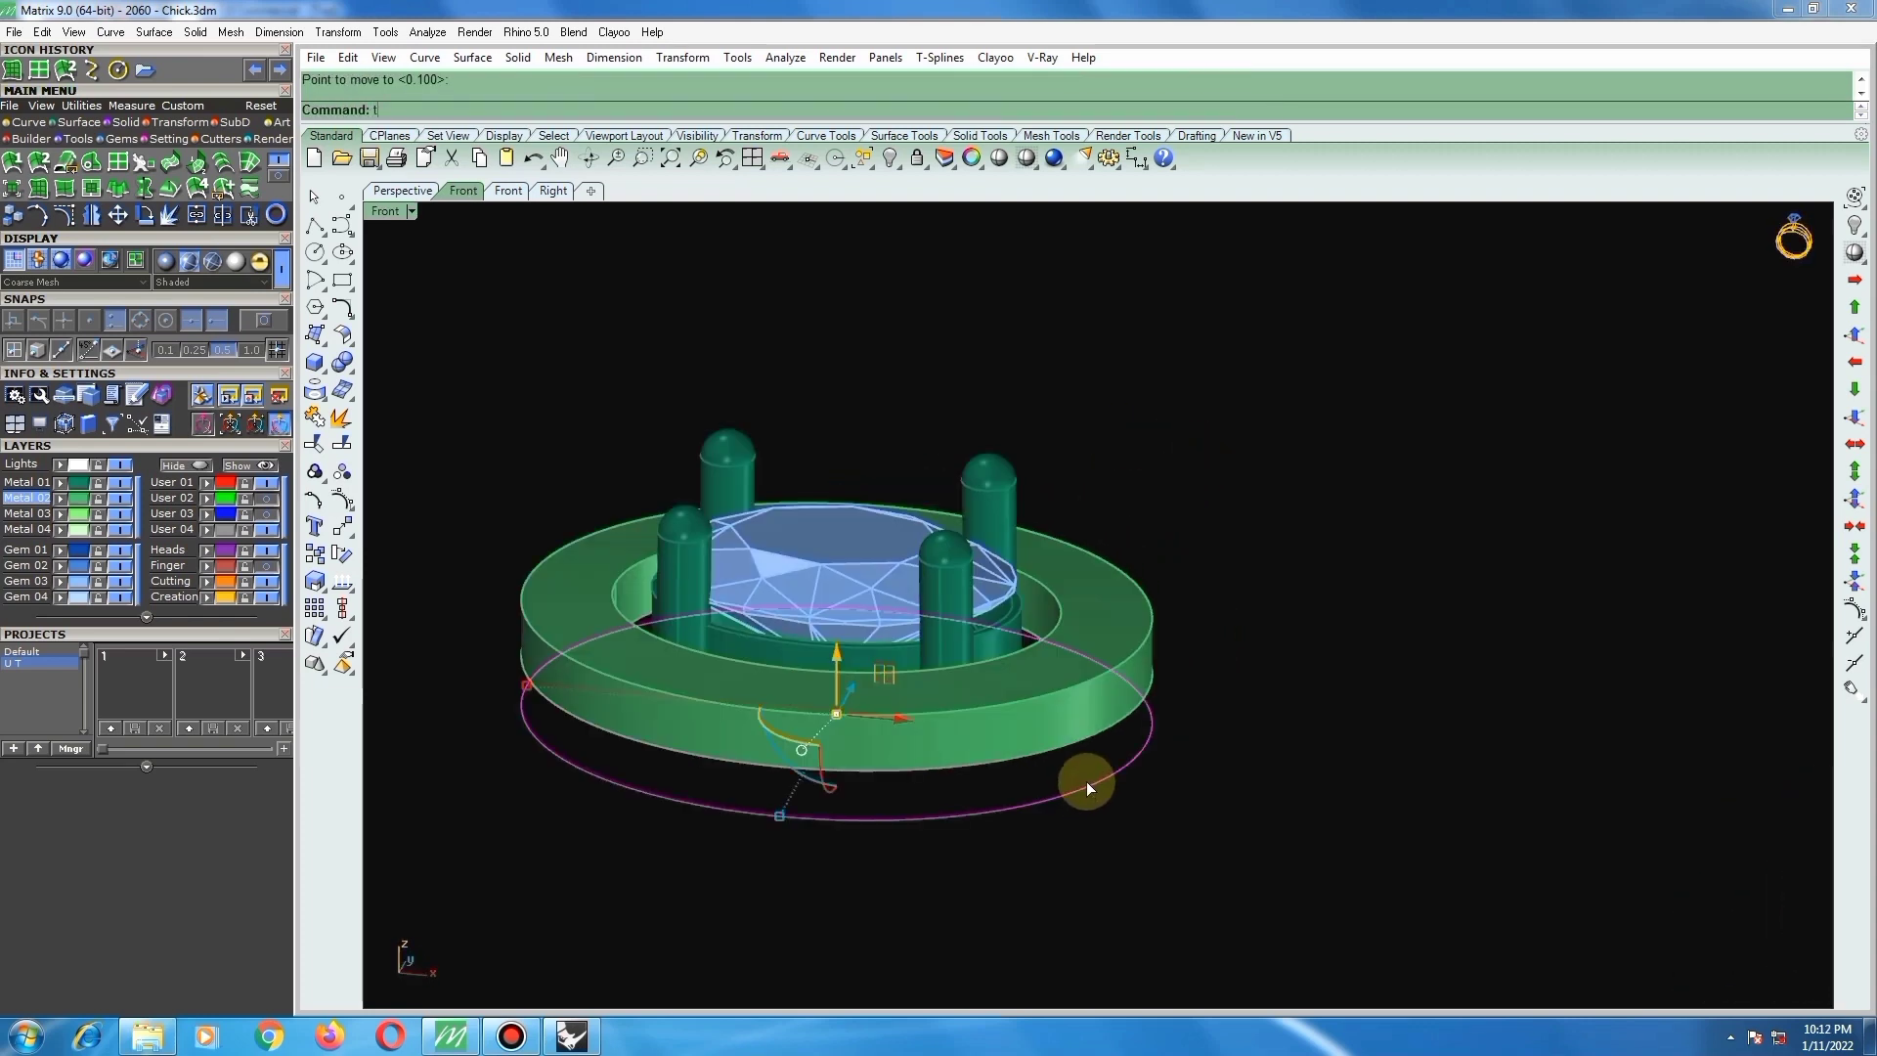
key(F1)
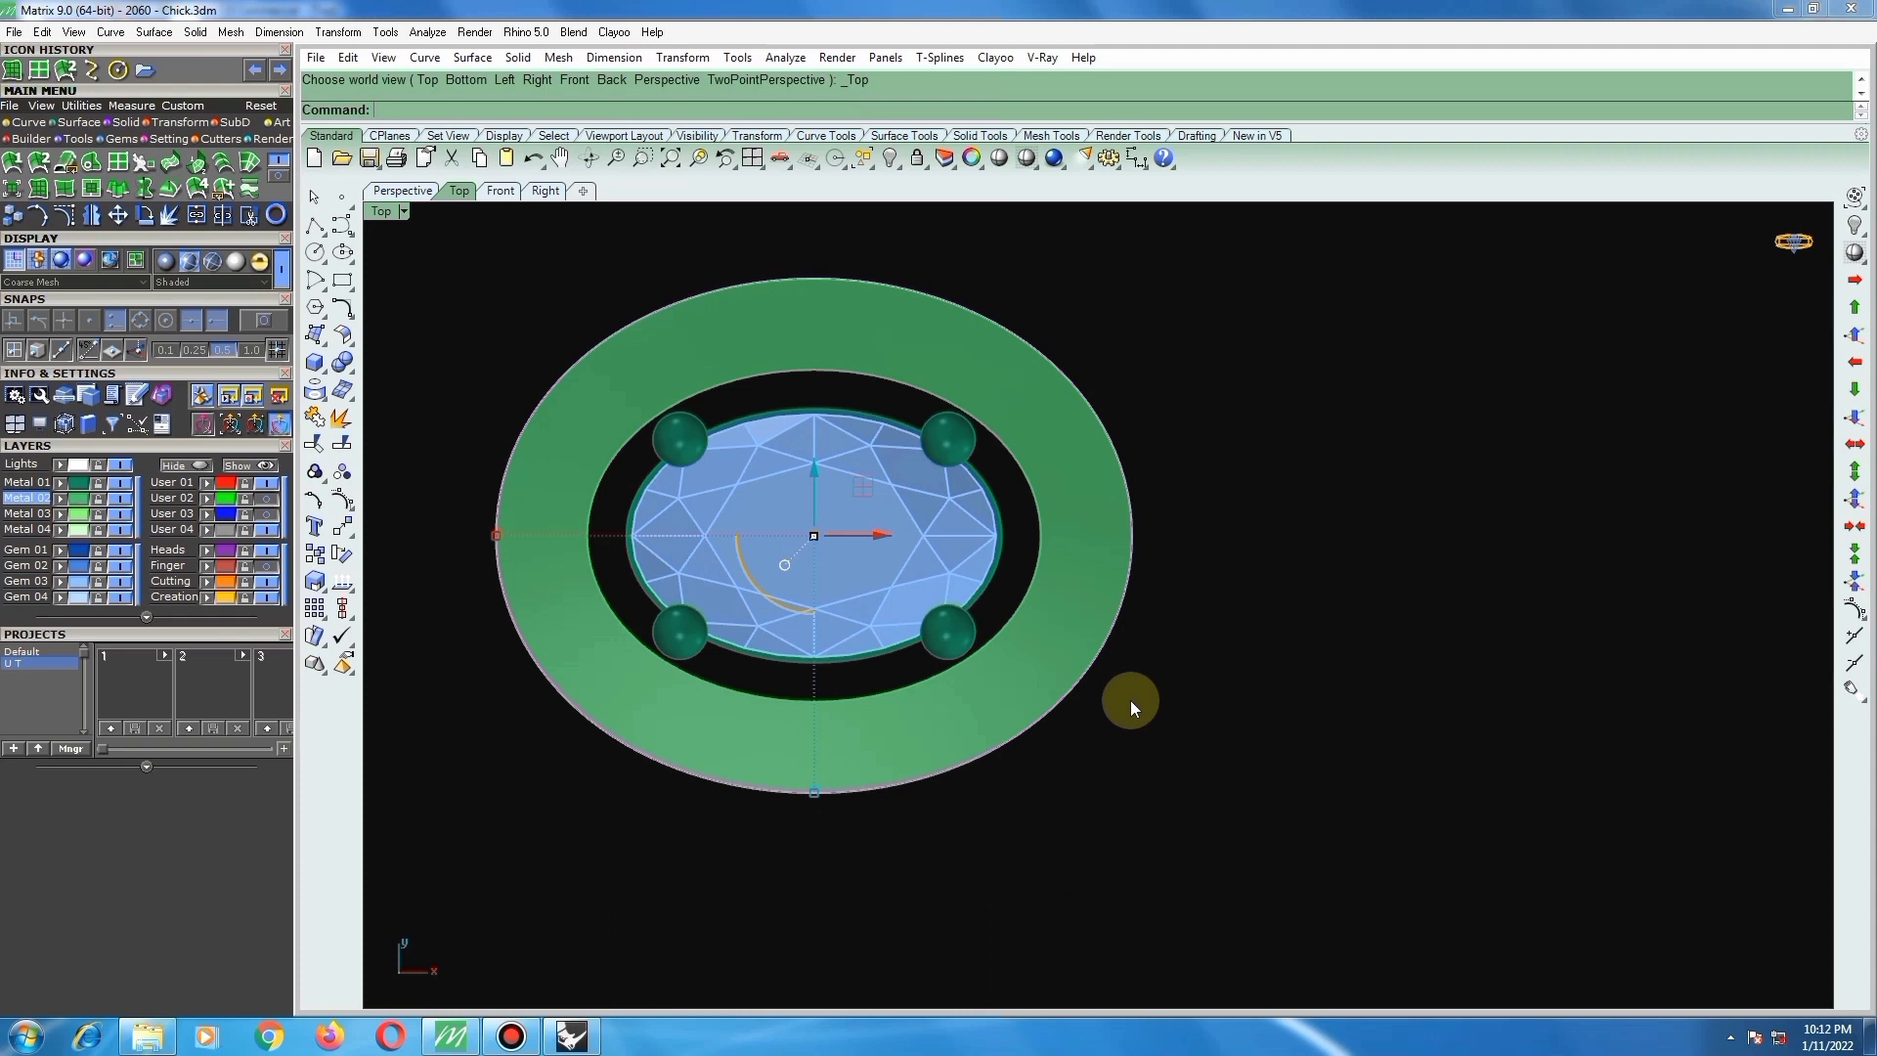
text(r)
key(Return)
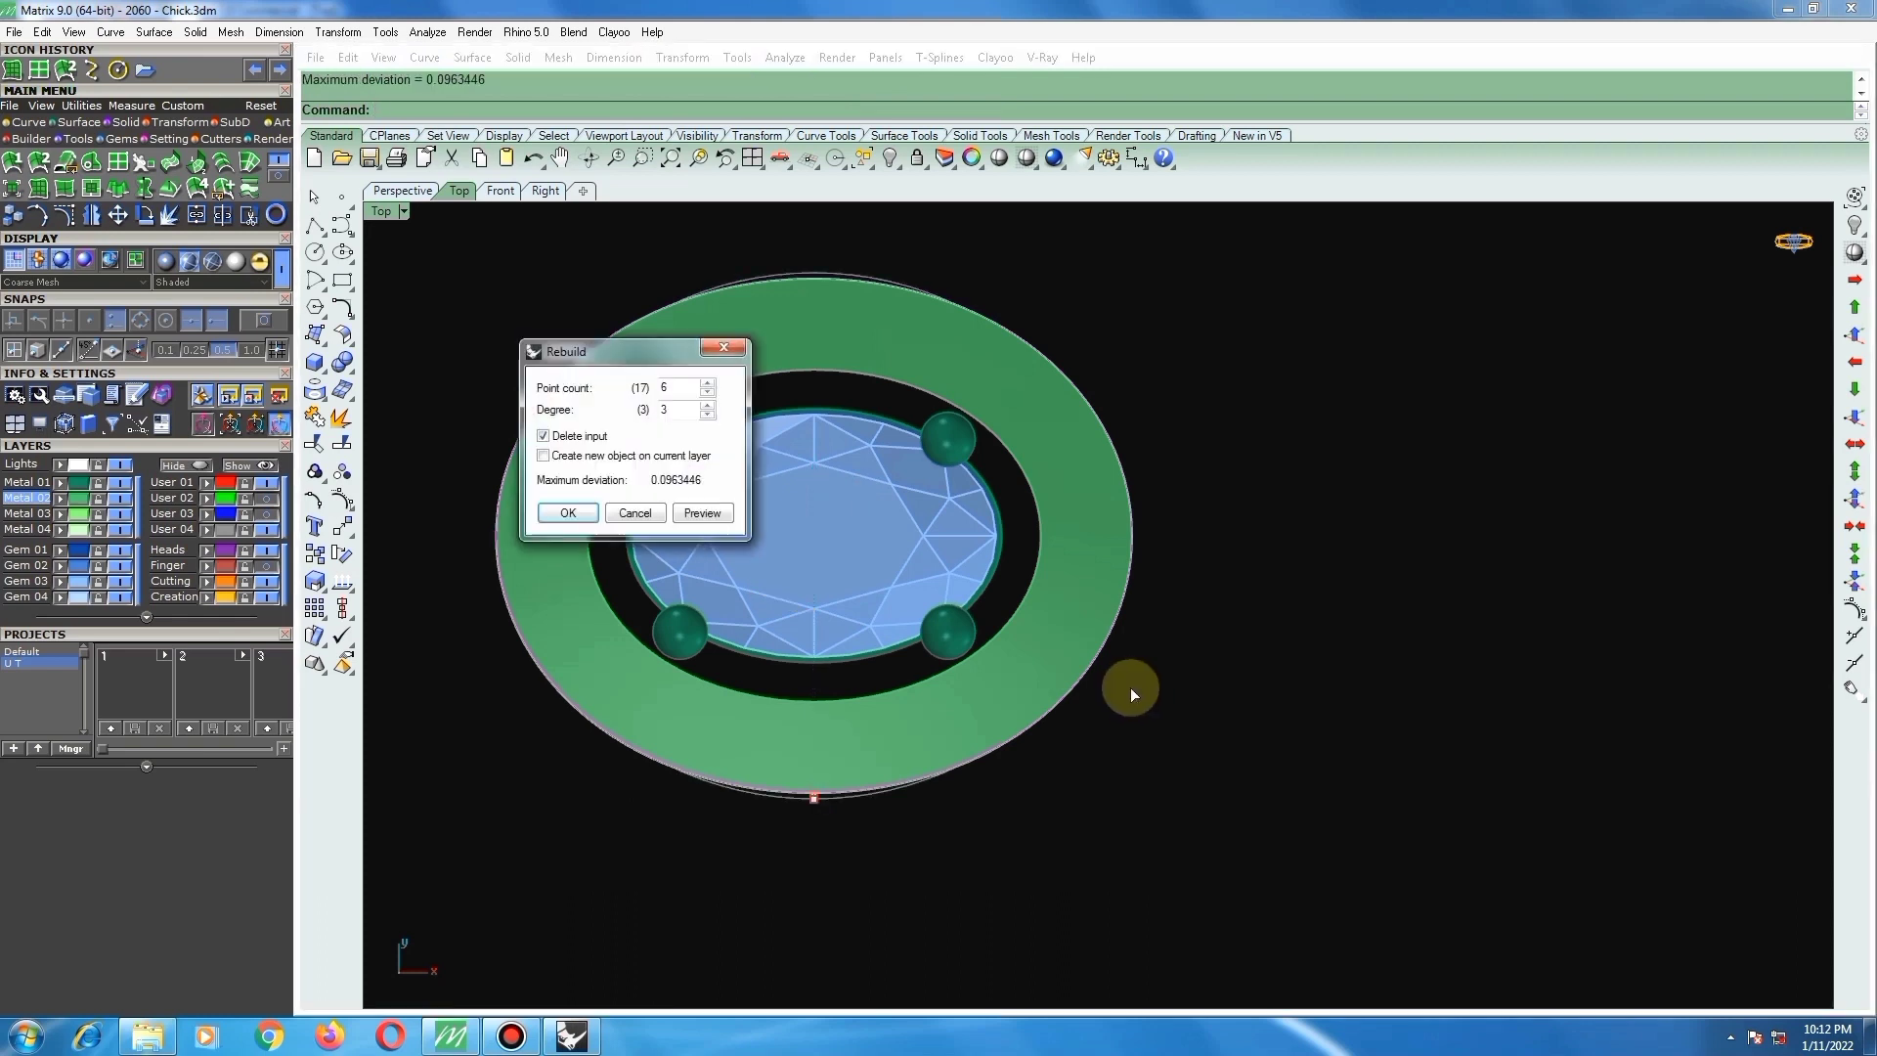
double_click(685, 388)
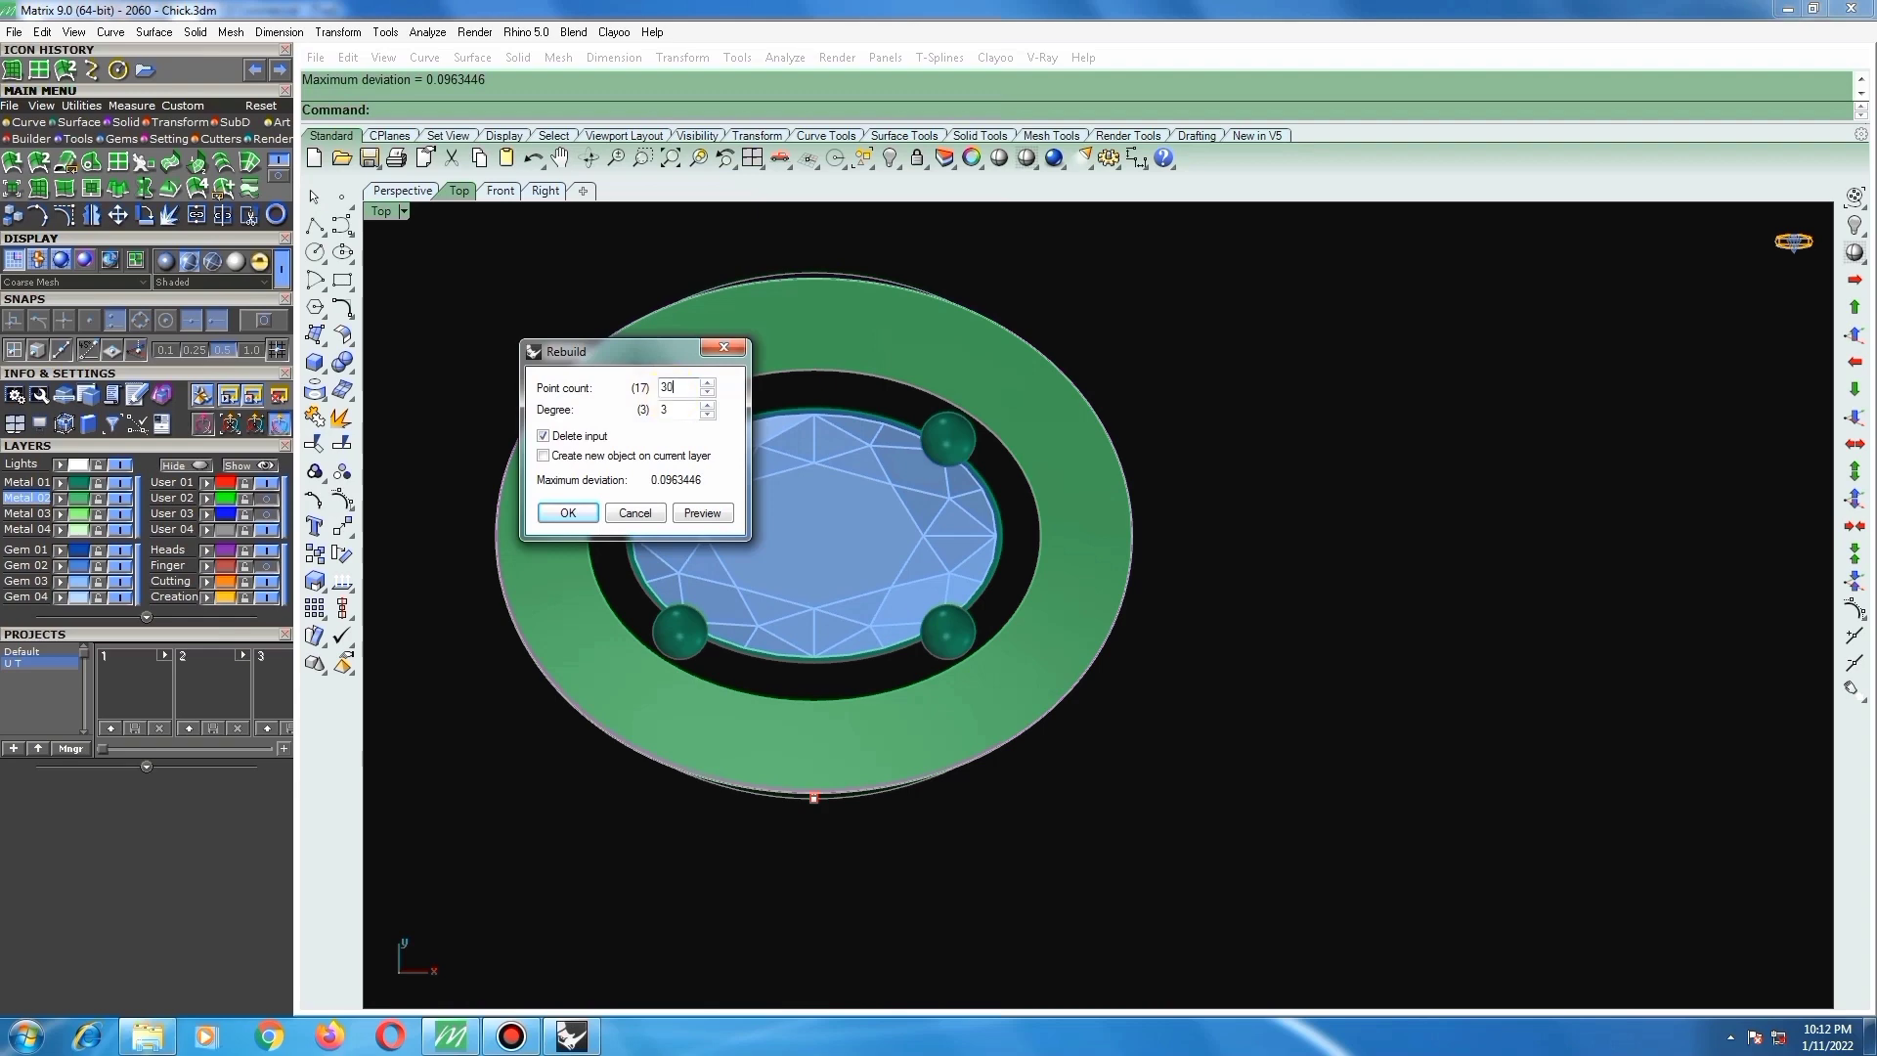
key(Return)
Step: Offset the outer oval curve below the halo band inward by 0.8
scroll(1124, 553, down, 4)
scroll(1101, 606, up, 4)
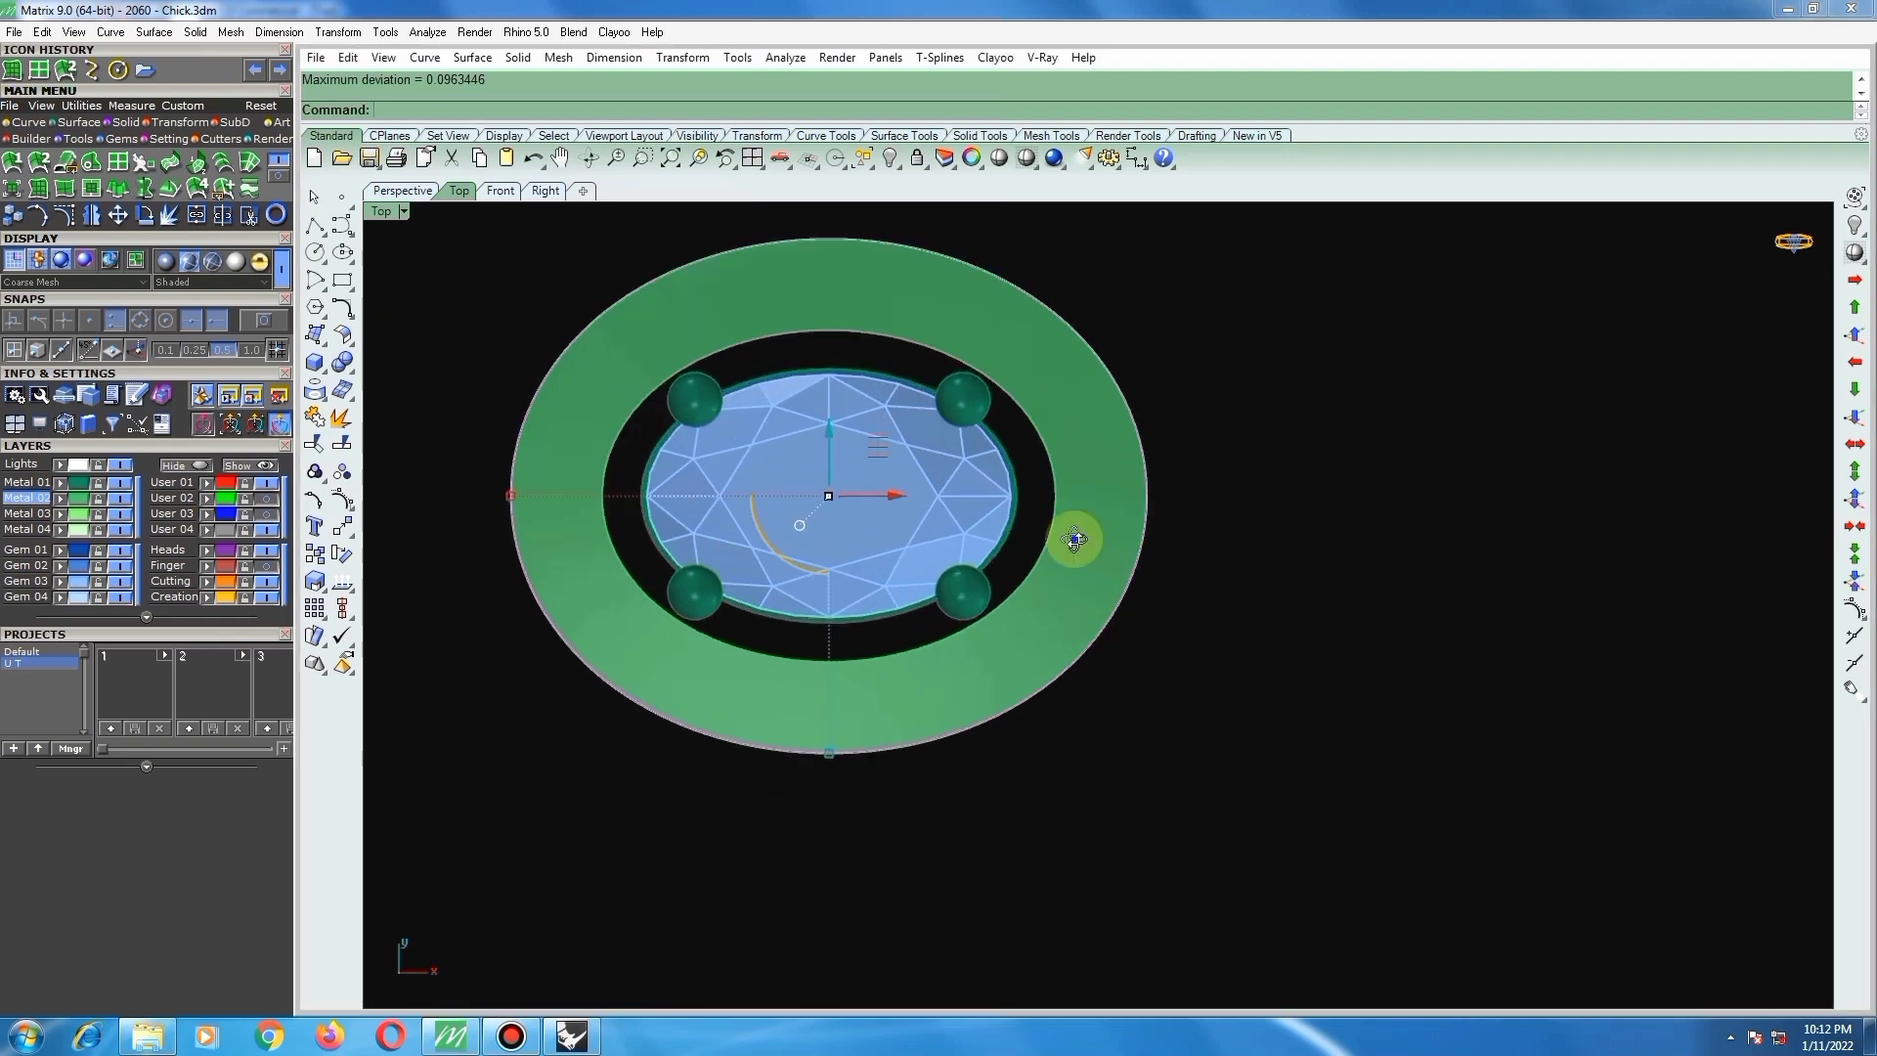
ctrl+shift+right_drag(1073, 544, 1023, 621)
scroll(1032, 733, up, 4)
text(o)
key(Return)
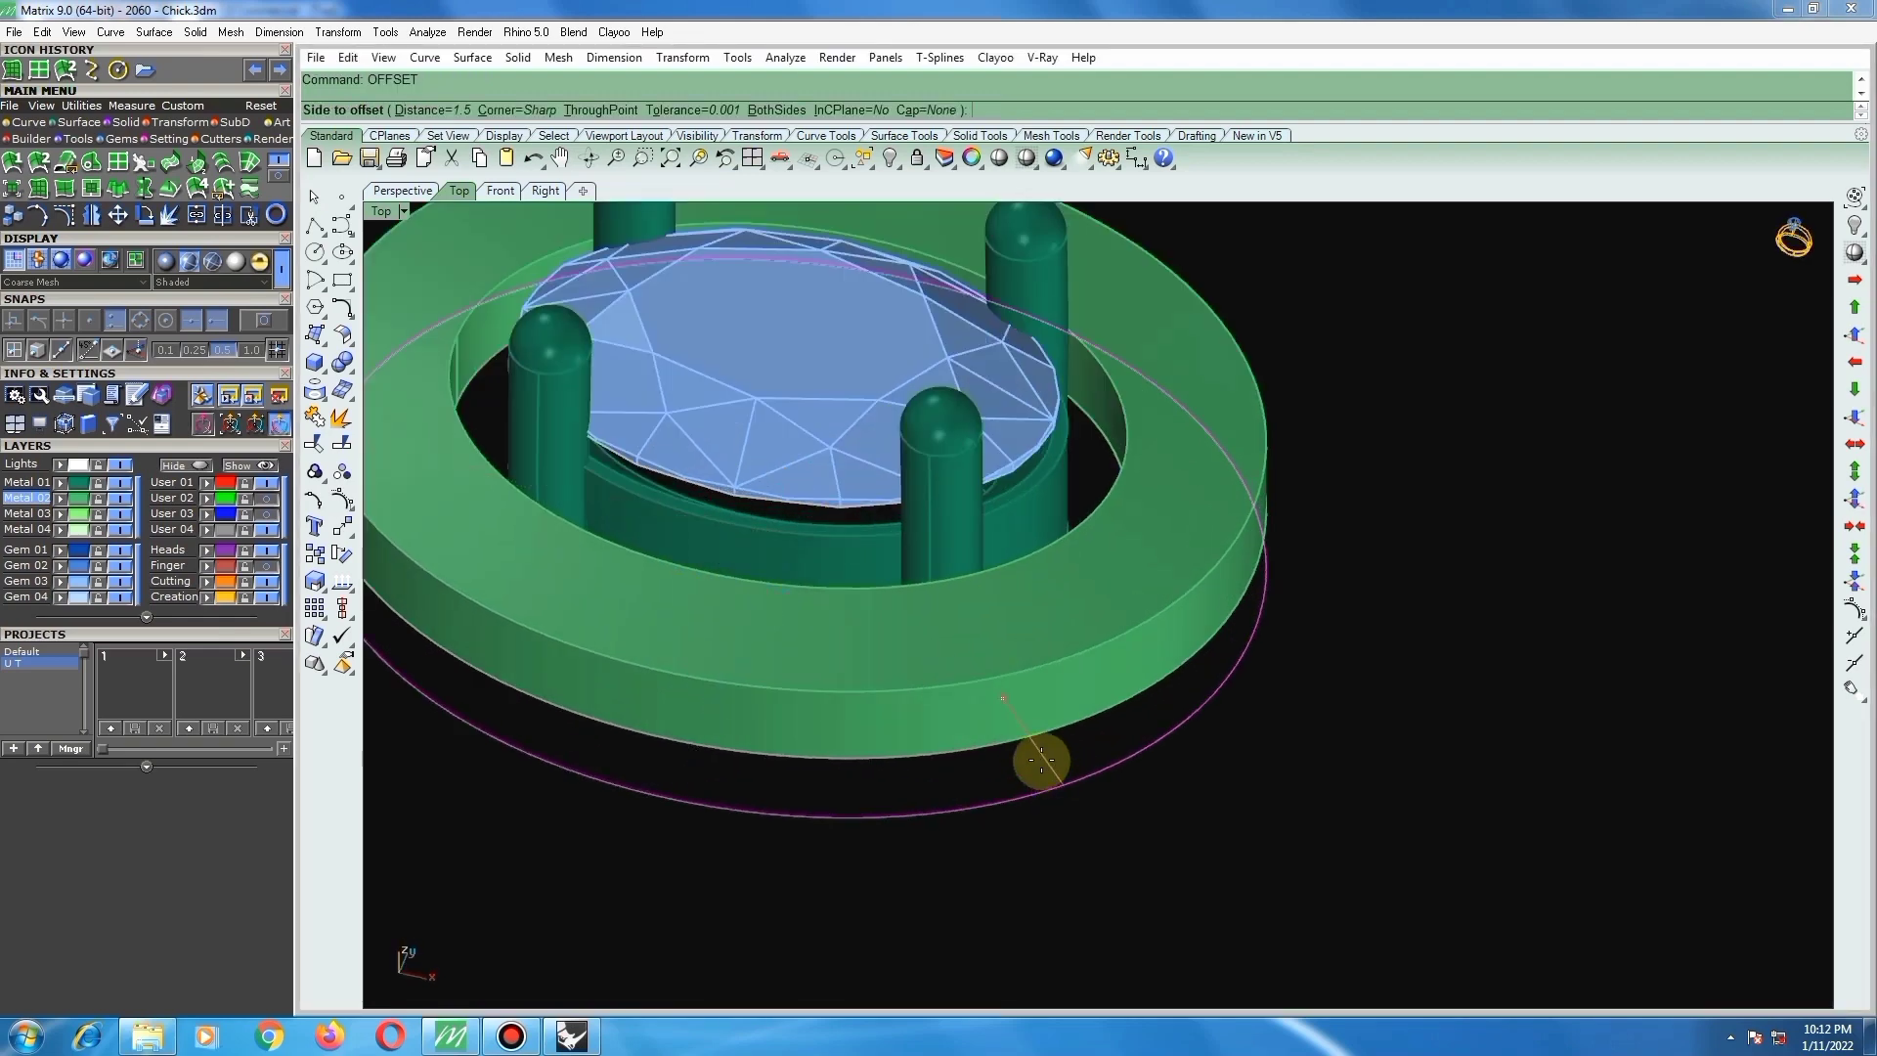
click(1028, 749)
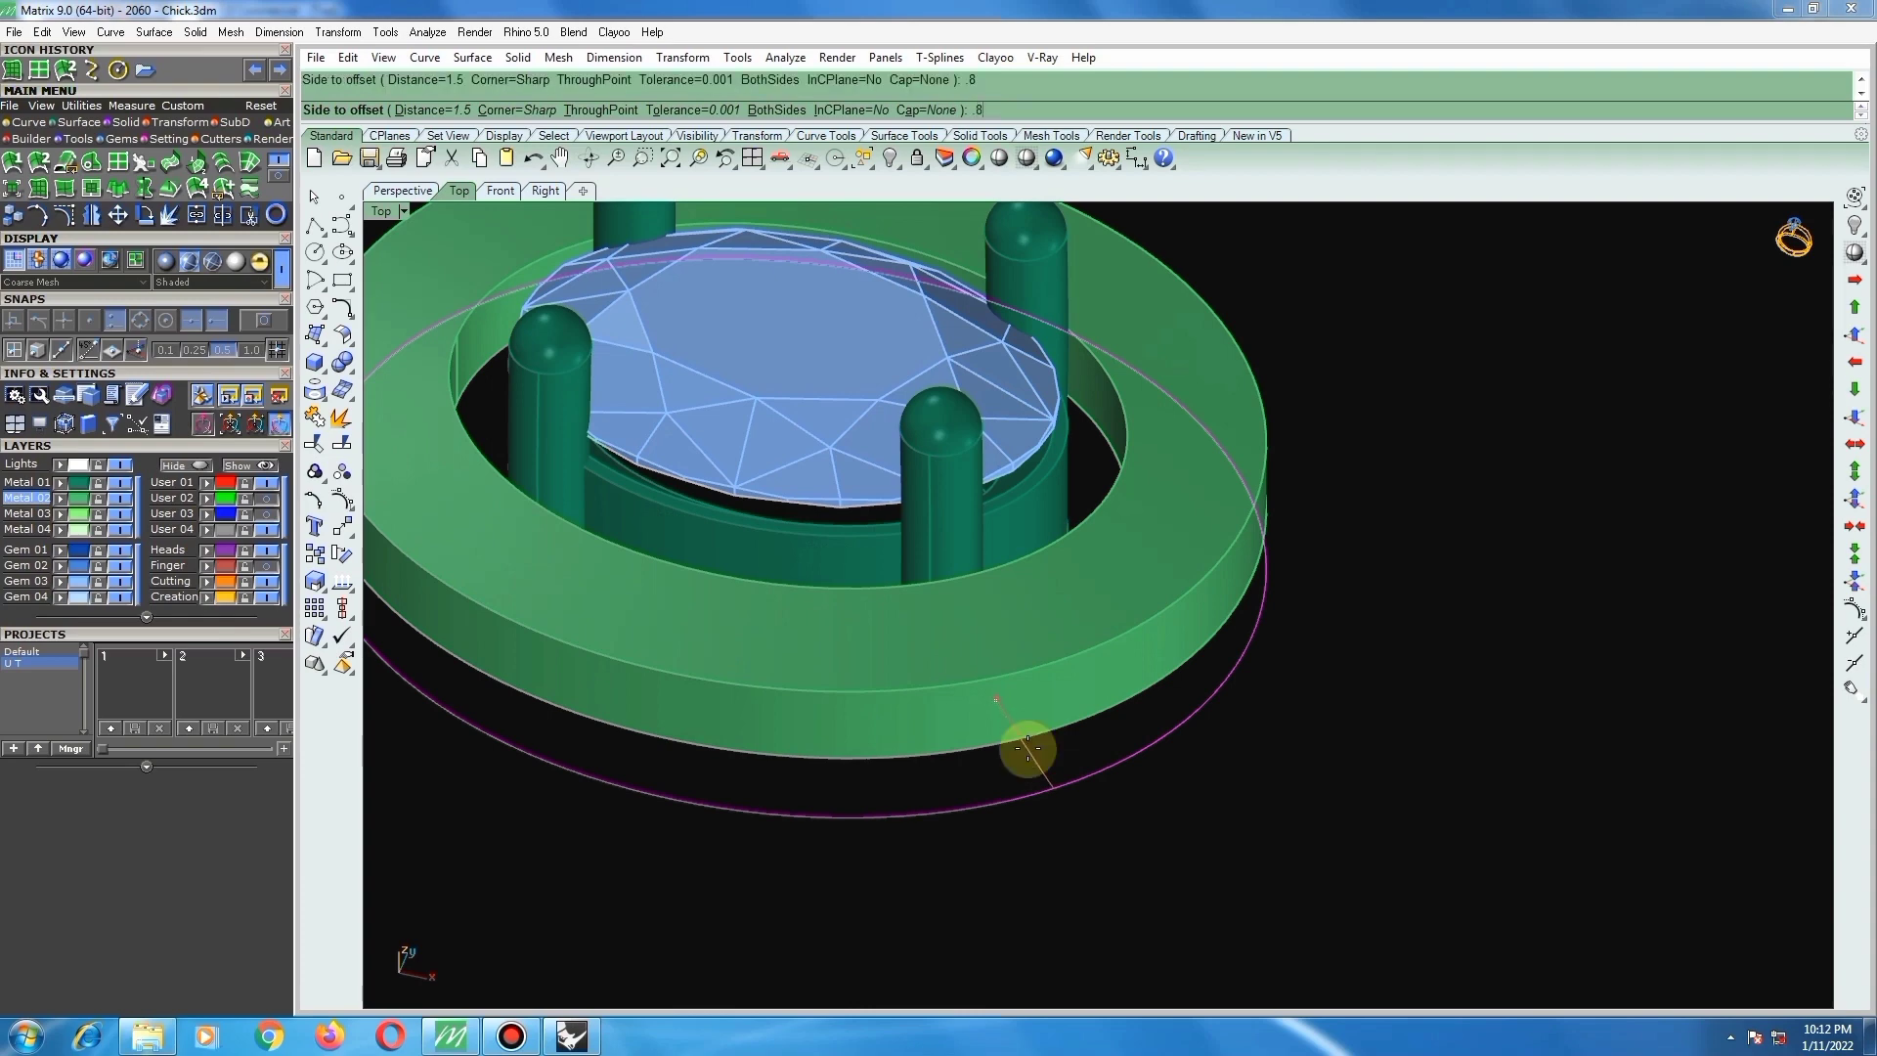
ctrl+shift+right_drag(1053, 735, 1081, 678)
scroll(1087, 776, up, 4)
Step: Rebuild both lower oval curves with 30 points at degree 3, deleting the input
drag(1087, 776, 940, 854)
scroll(941, 854, down, 5)
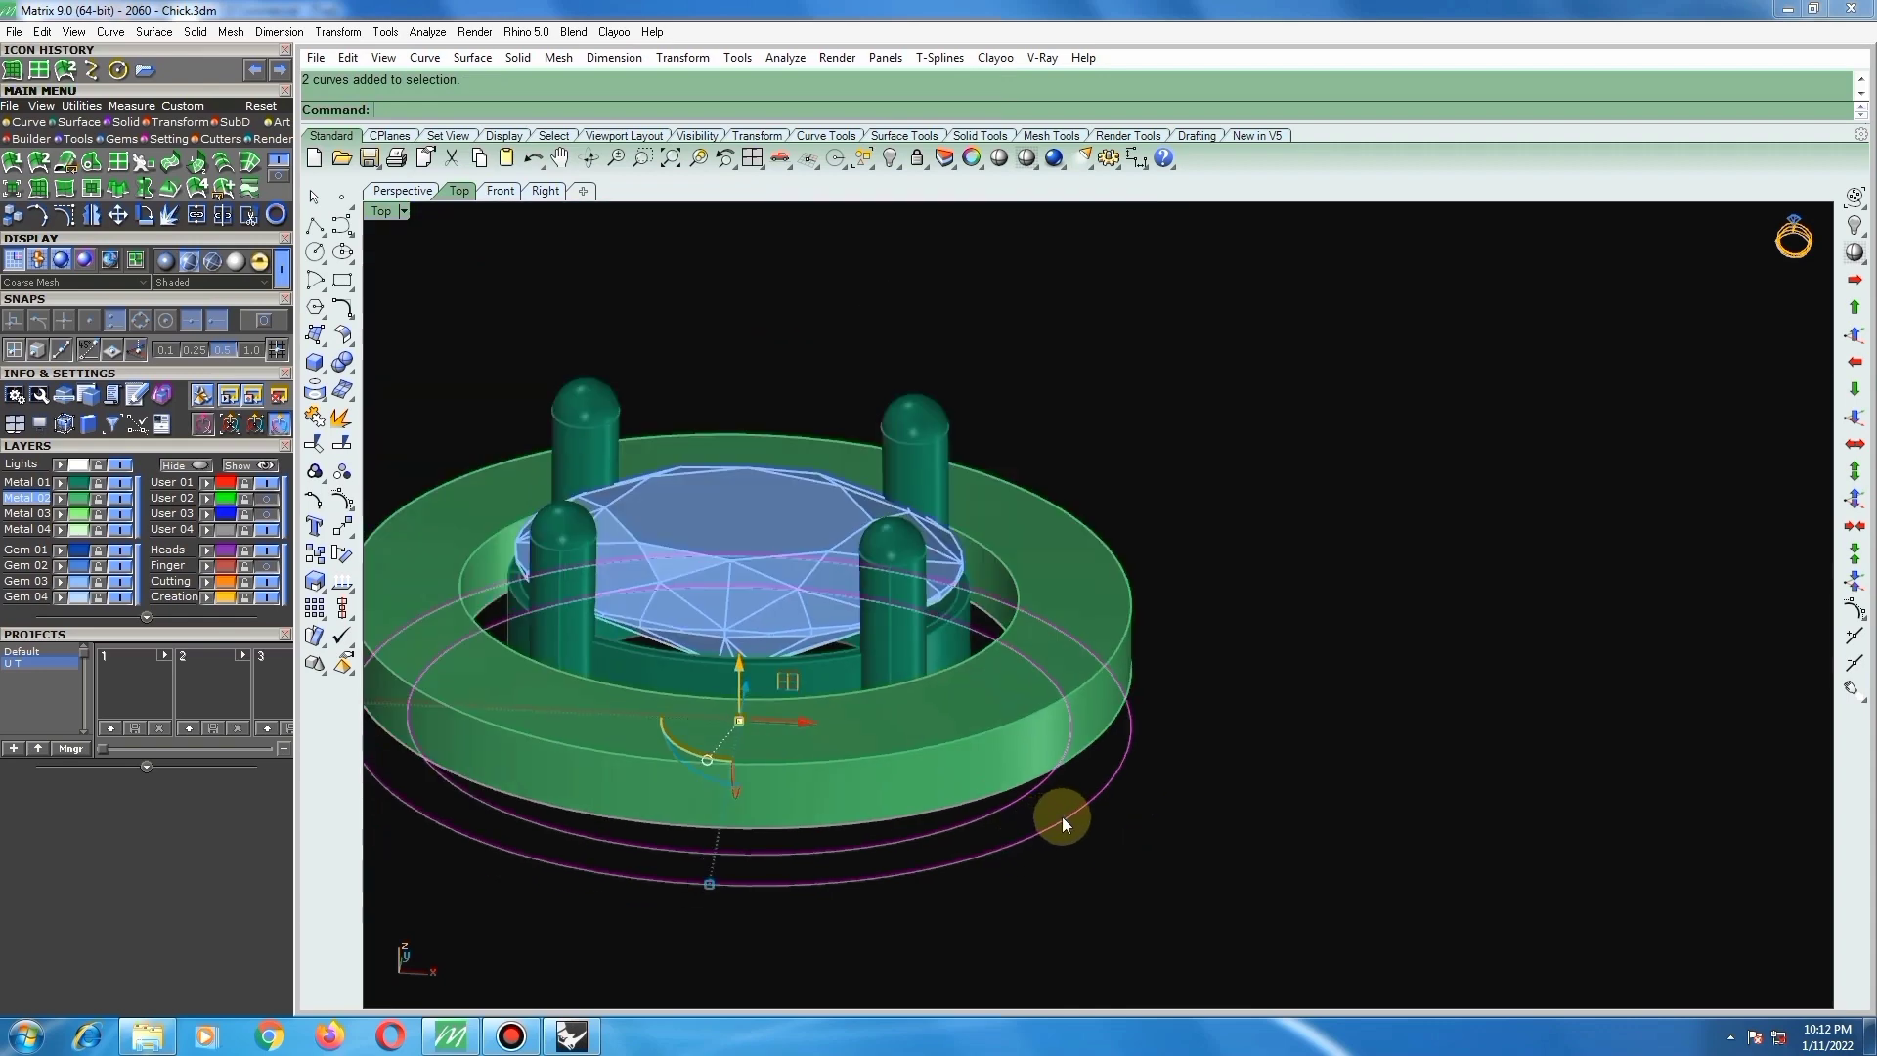
text(rebuild)
key(Return)
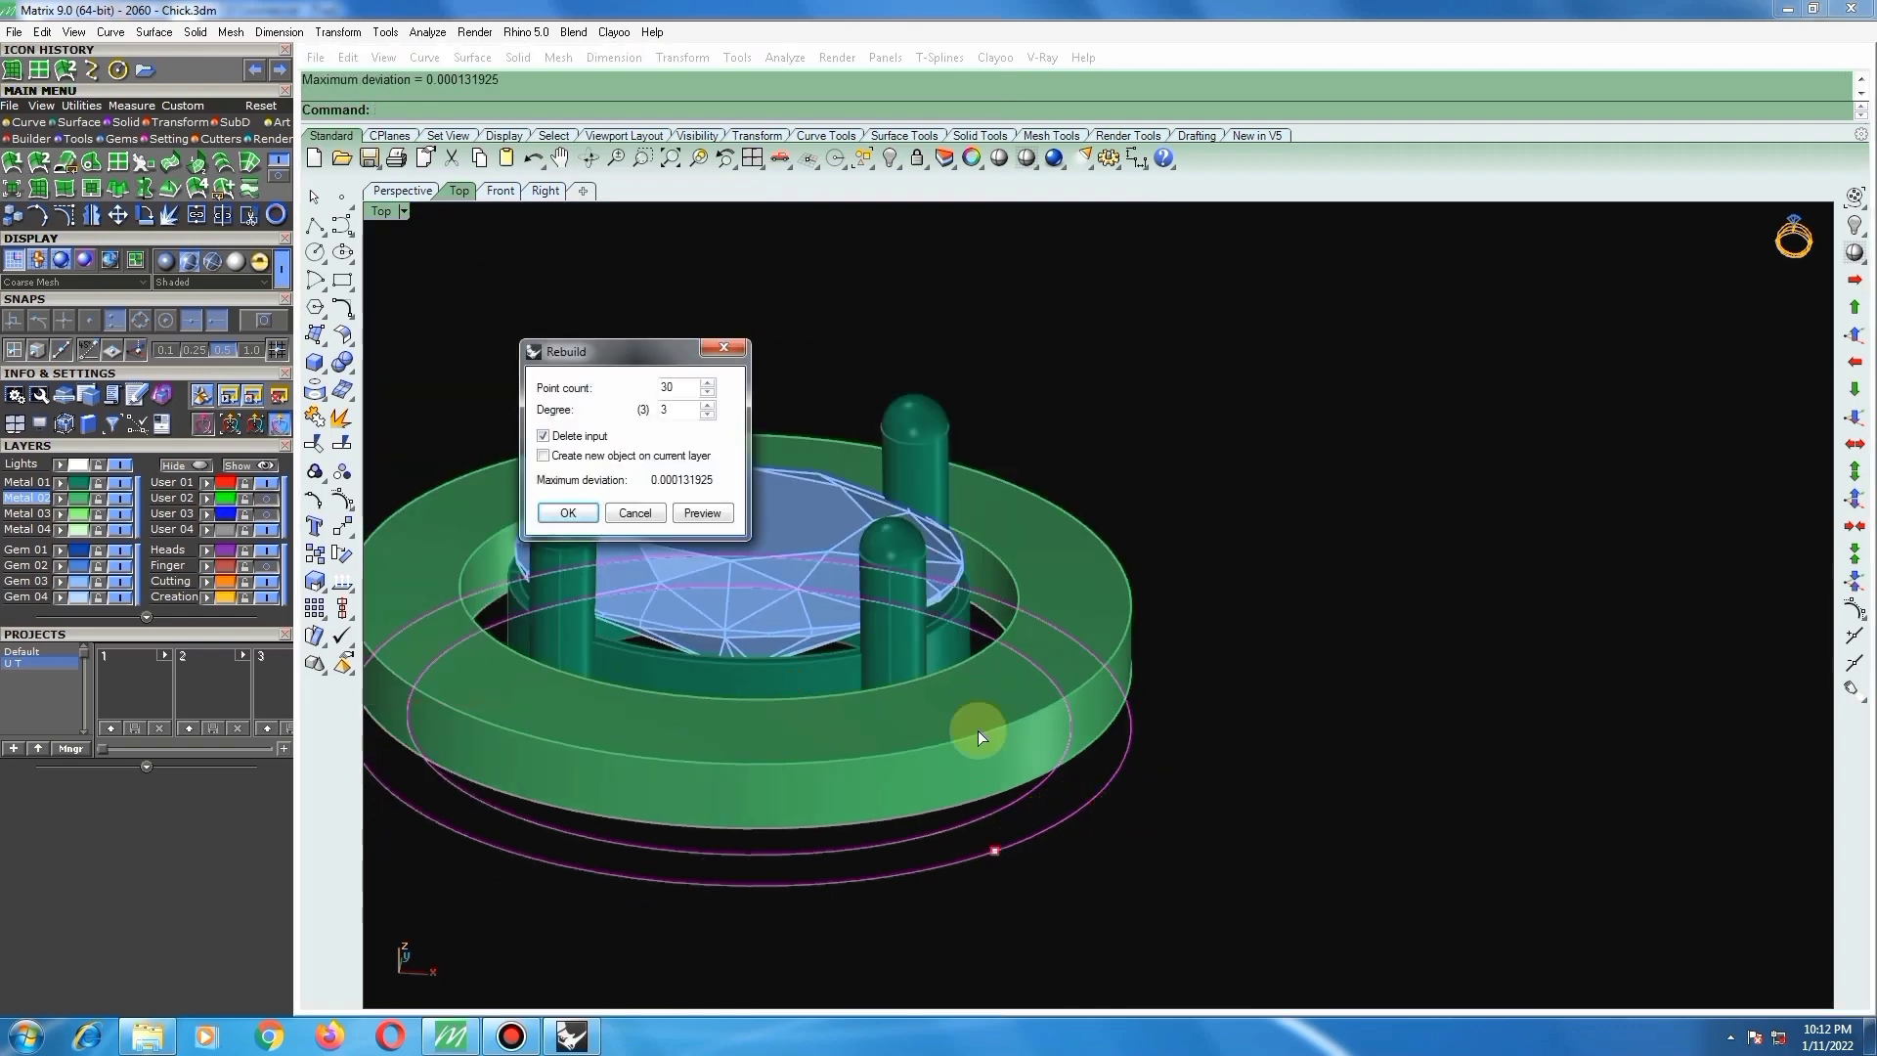
click(563, 513)
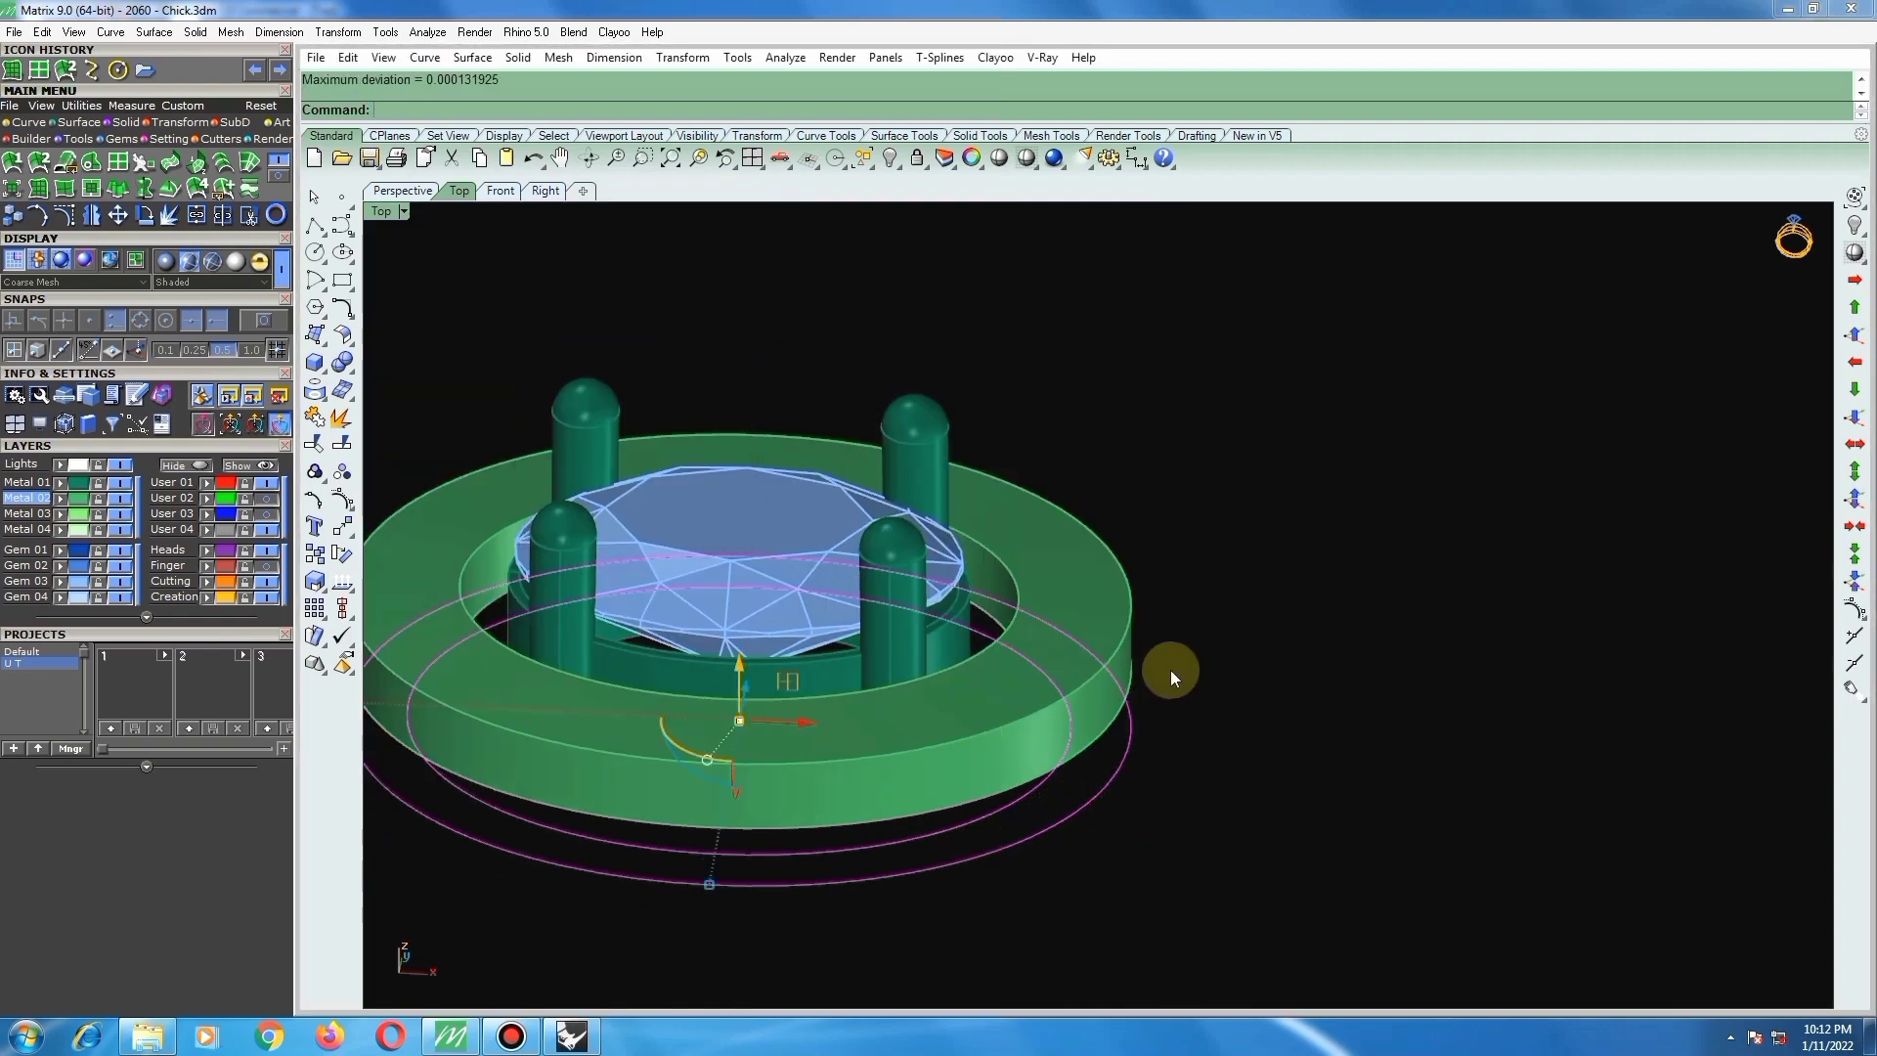
Step: Extrude the two lower oval curves by -0.8 into a solid band and delete the source curves
text(e)
key(Return)
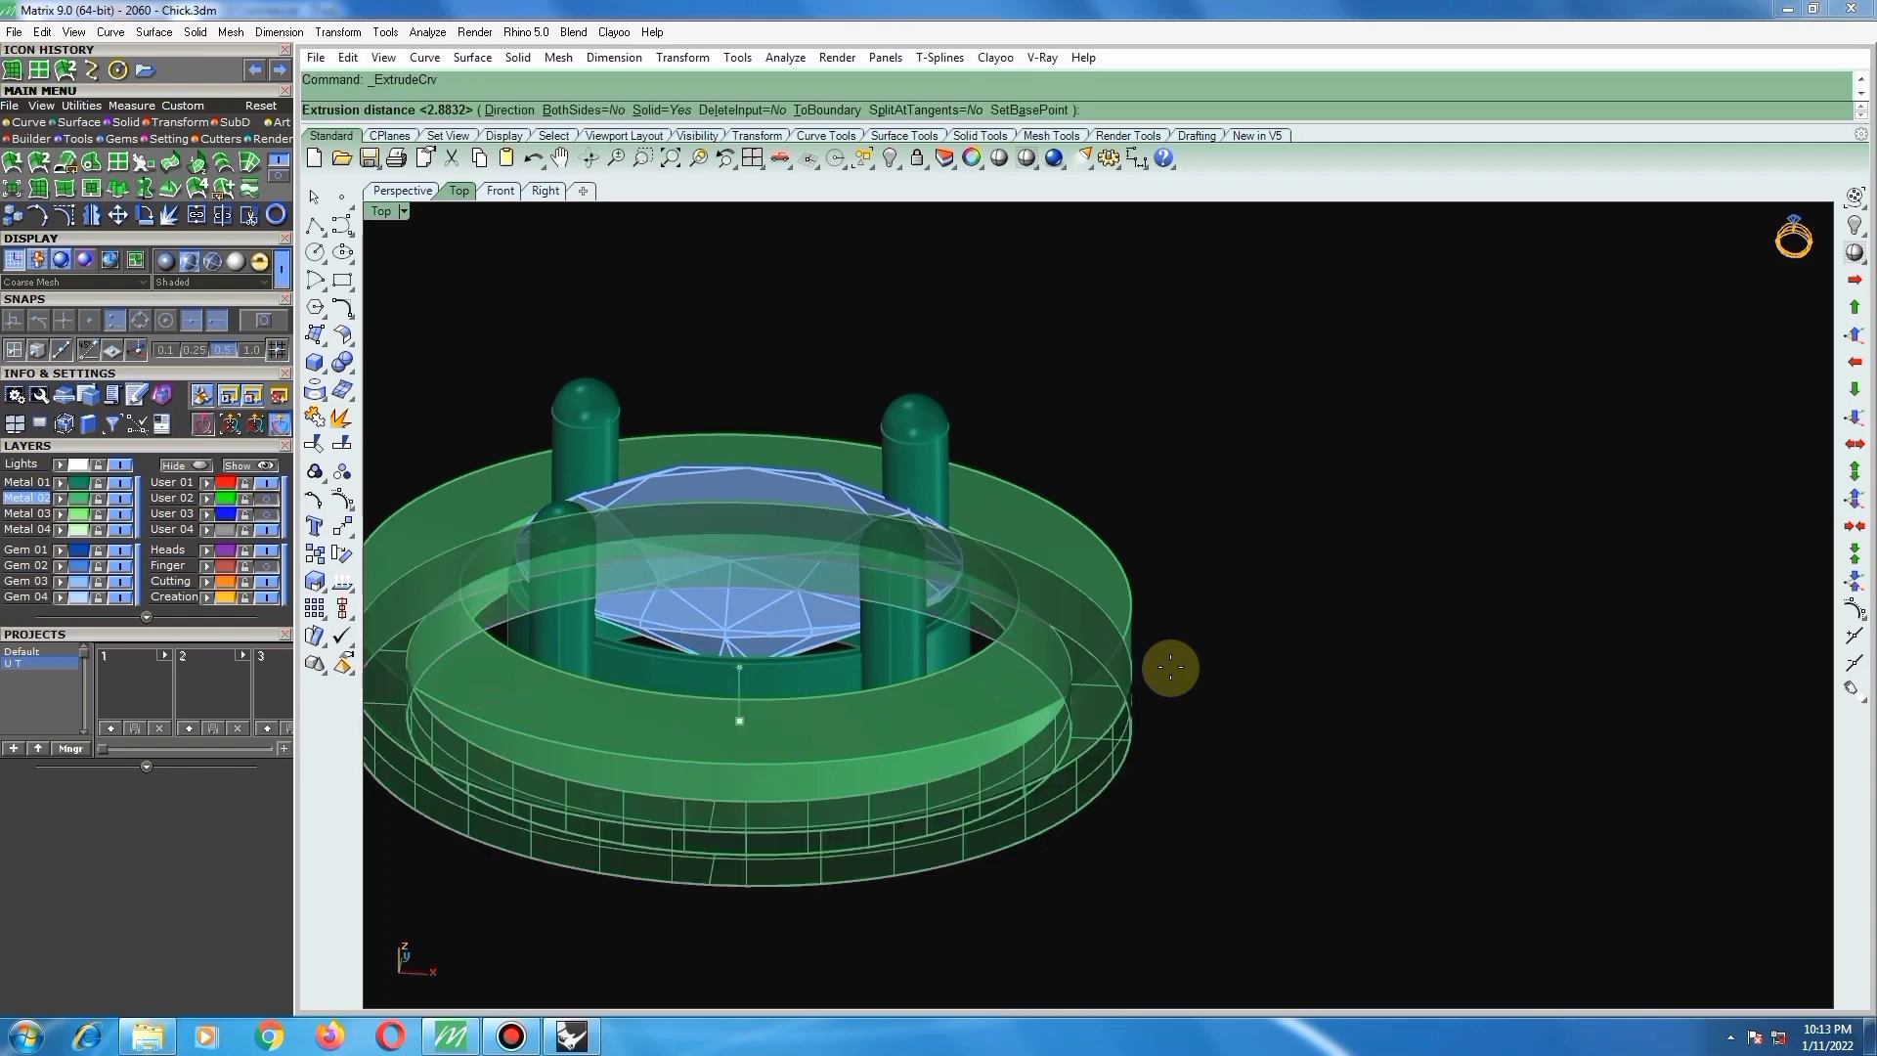
text(-.8)
key(Return)
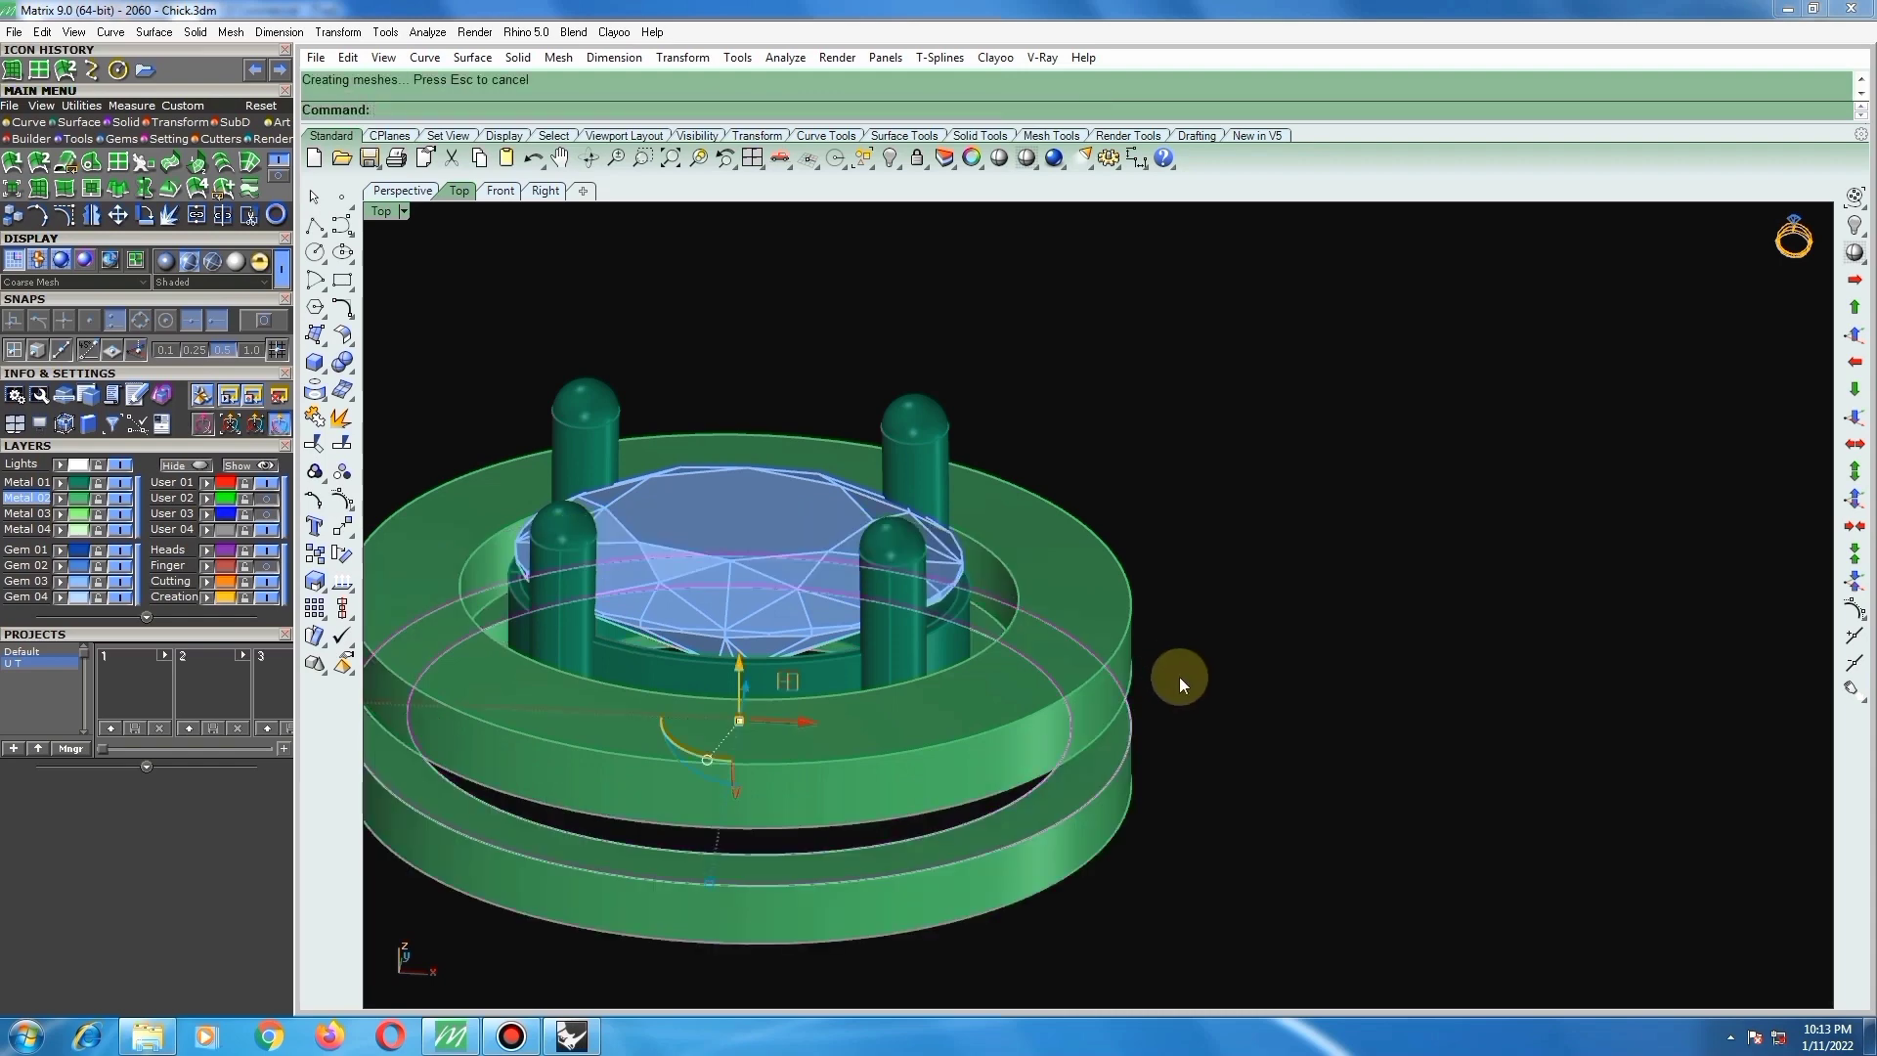
key(Delete)
Step: Raise the oval stone with its prongs and bezel slightly relative to the two oval bands
scroll(1133, 712, down, 6)
right_drag(1022, 824, 919, 653)
click(915, 654)
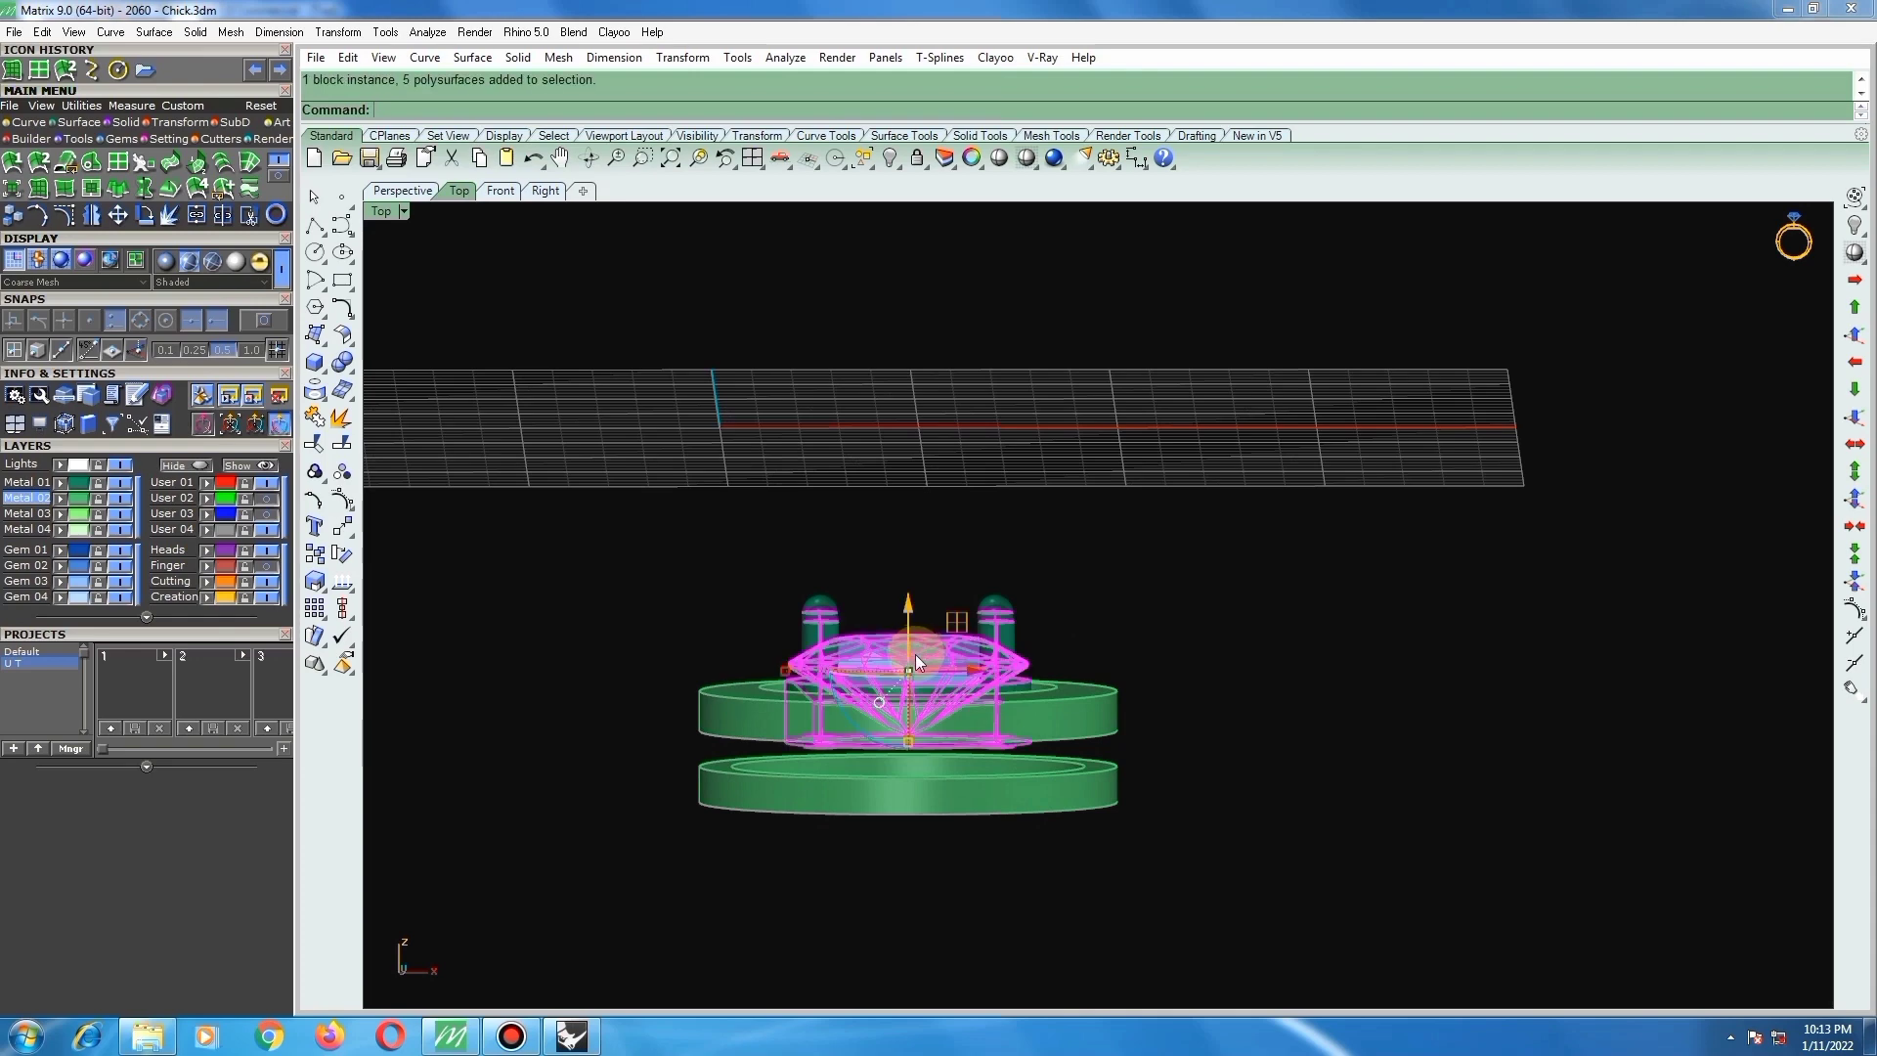
scroll(901, 622, up, 3)
drag(903, 625, 911, 571)
click(1162, 520)
scroll(1011, 607, down, 6)
right_drag(1103, 713, 1051, 702)
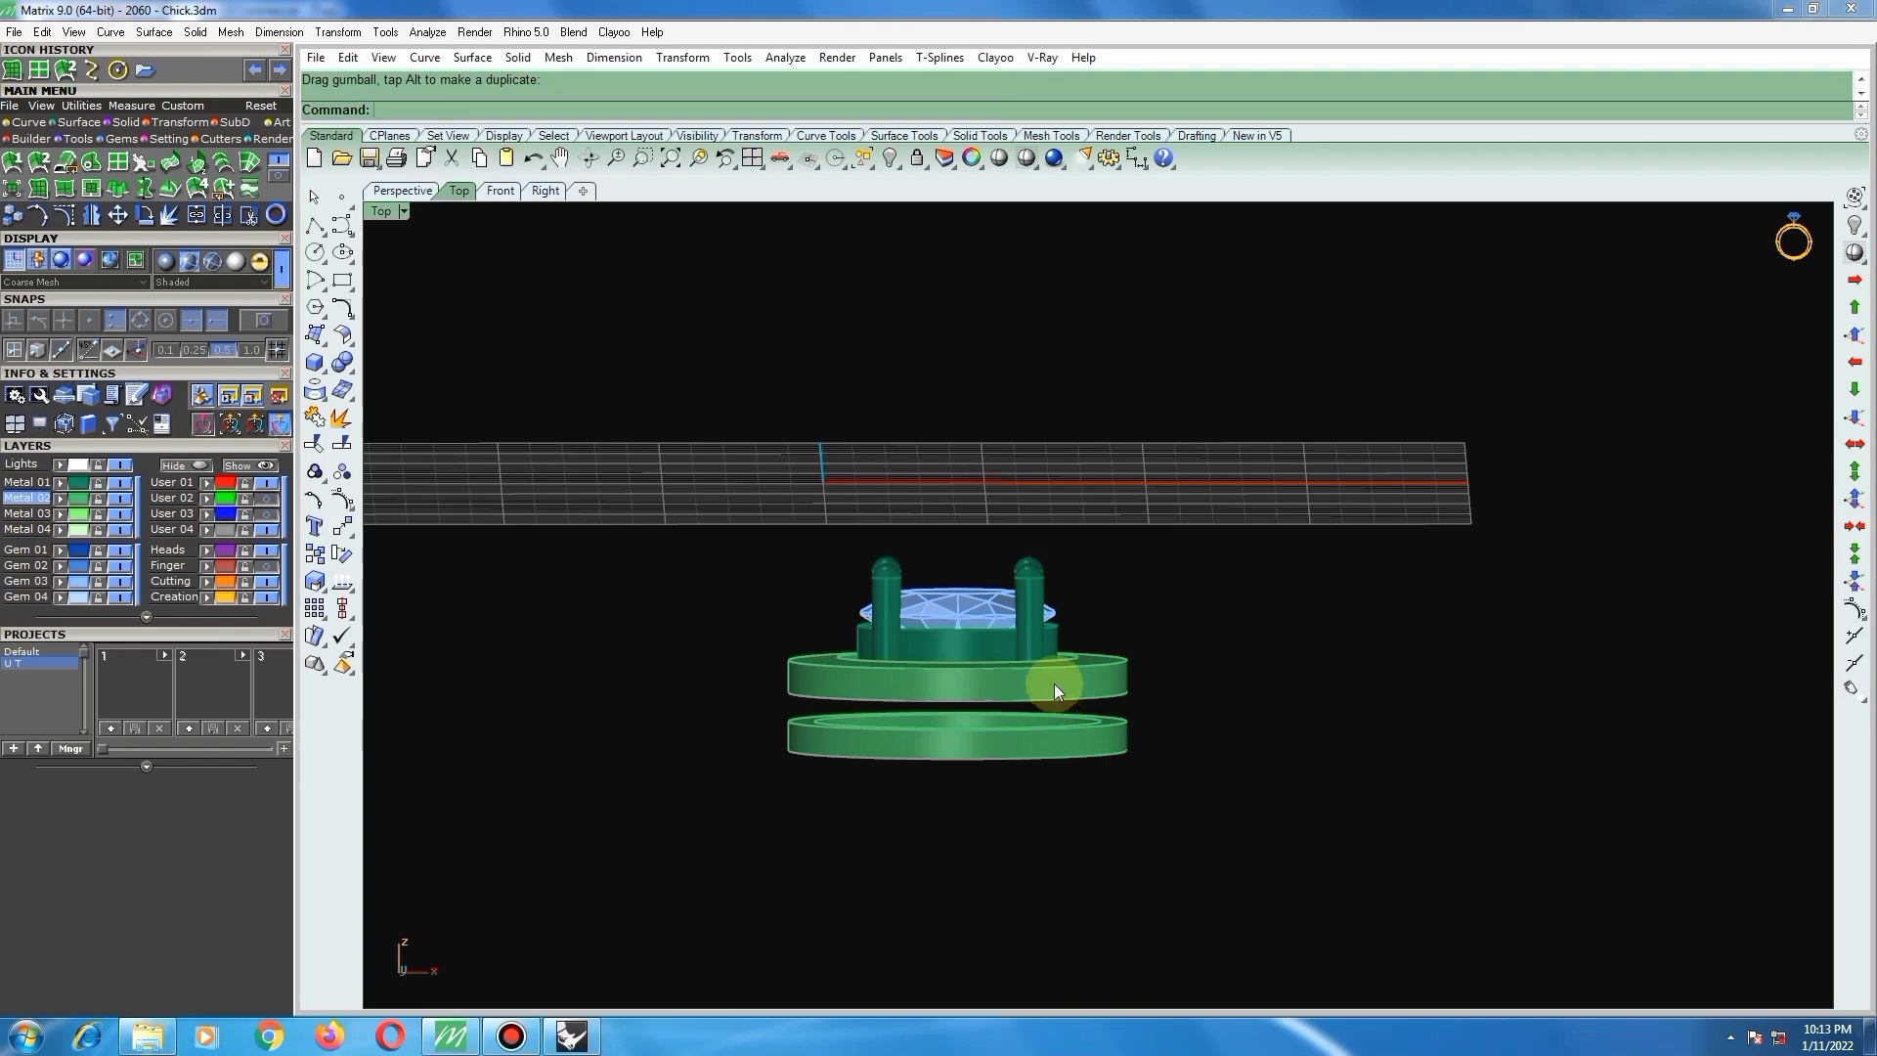
Step: Show the top view in wireframe and lock the stone, its setting and the upper halo band, leaving the lower band selectable
key(ctrl+F1)
right_click(1024, 155)
scroll(1114, 655, up, 10)
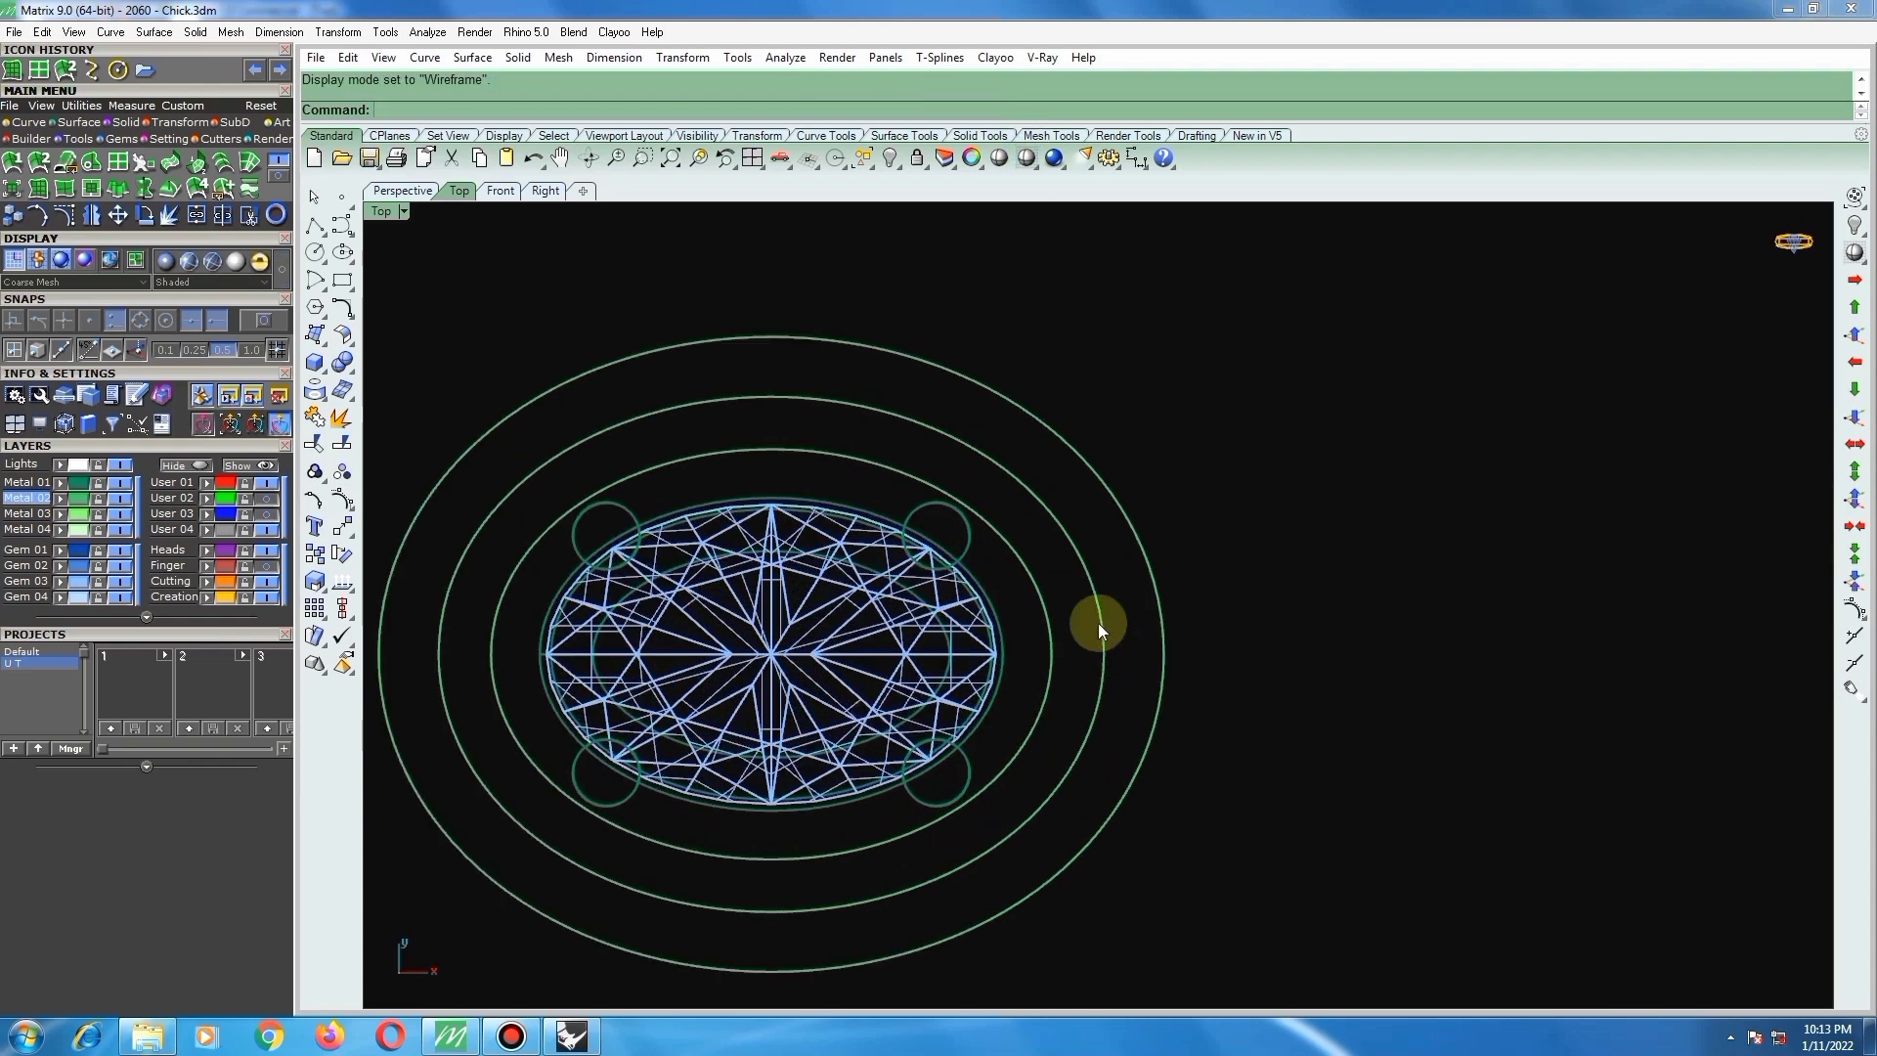
drag(1059, 606, 997, 633)
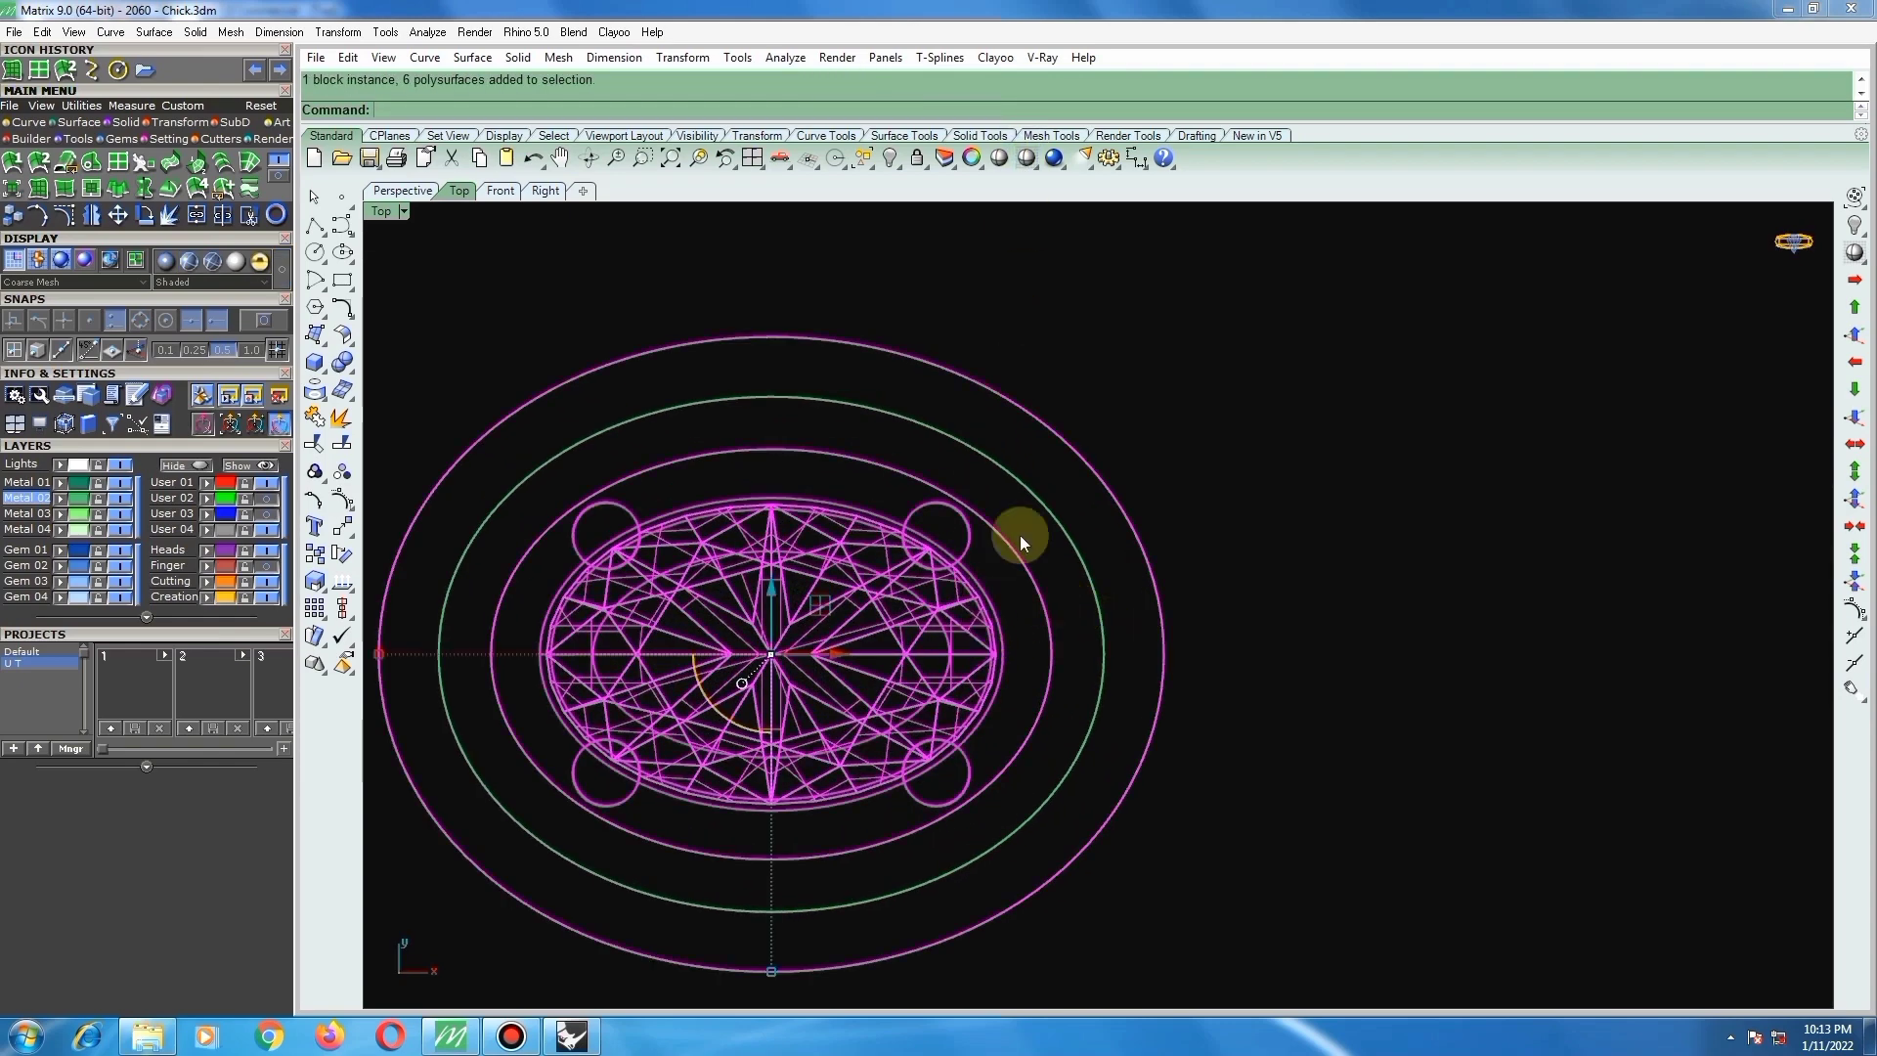
click(917, 157)
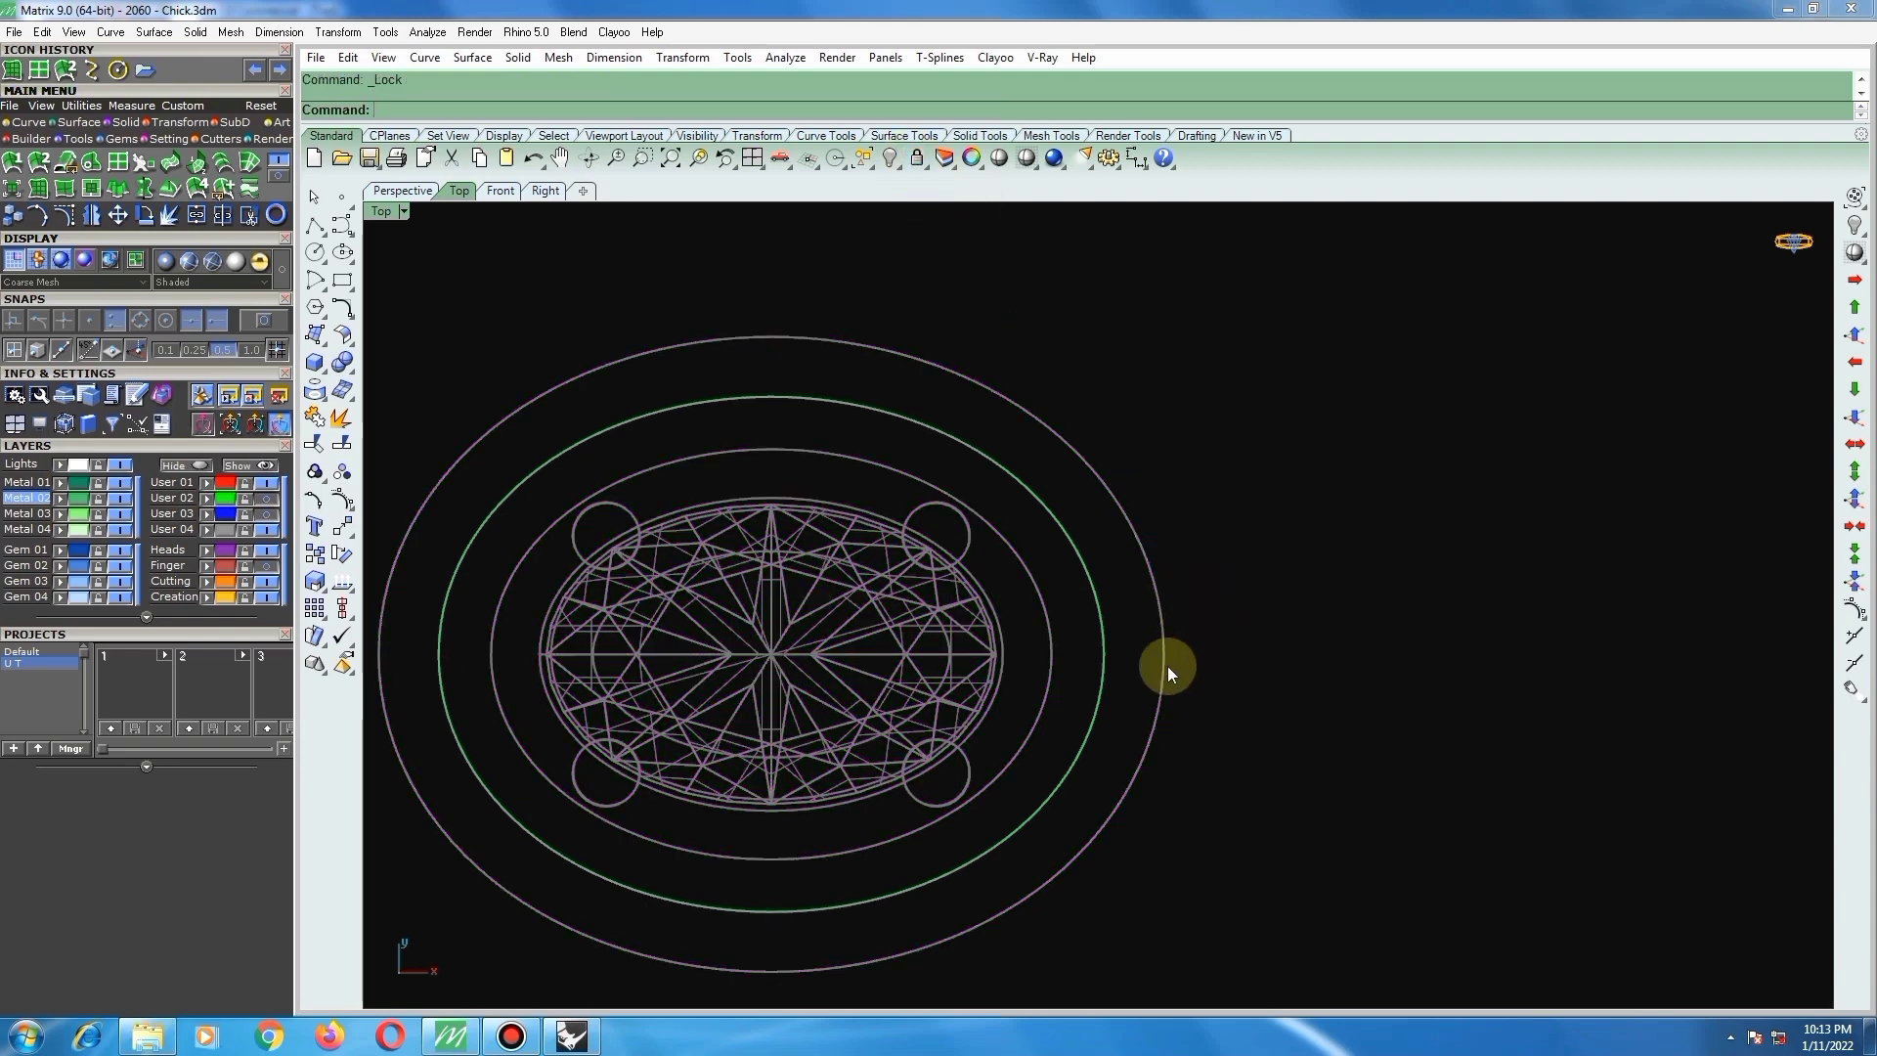
Step: Draw one horizontal and one vertical guide line from the stone's centre outward past the outer oval
click(315, 225)
click(766, 653)
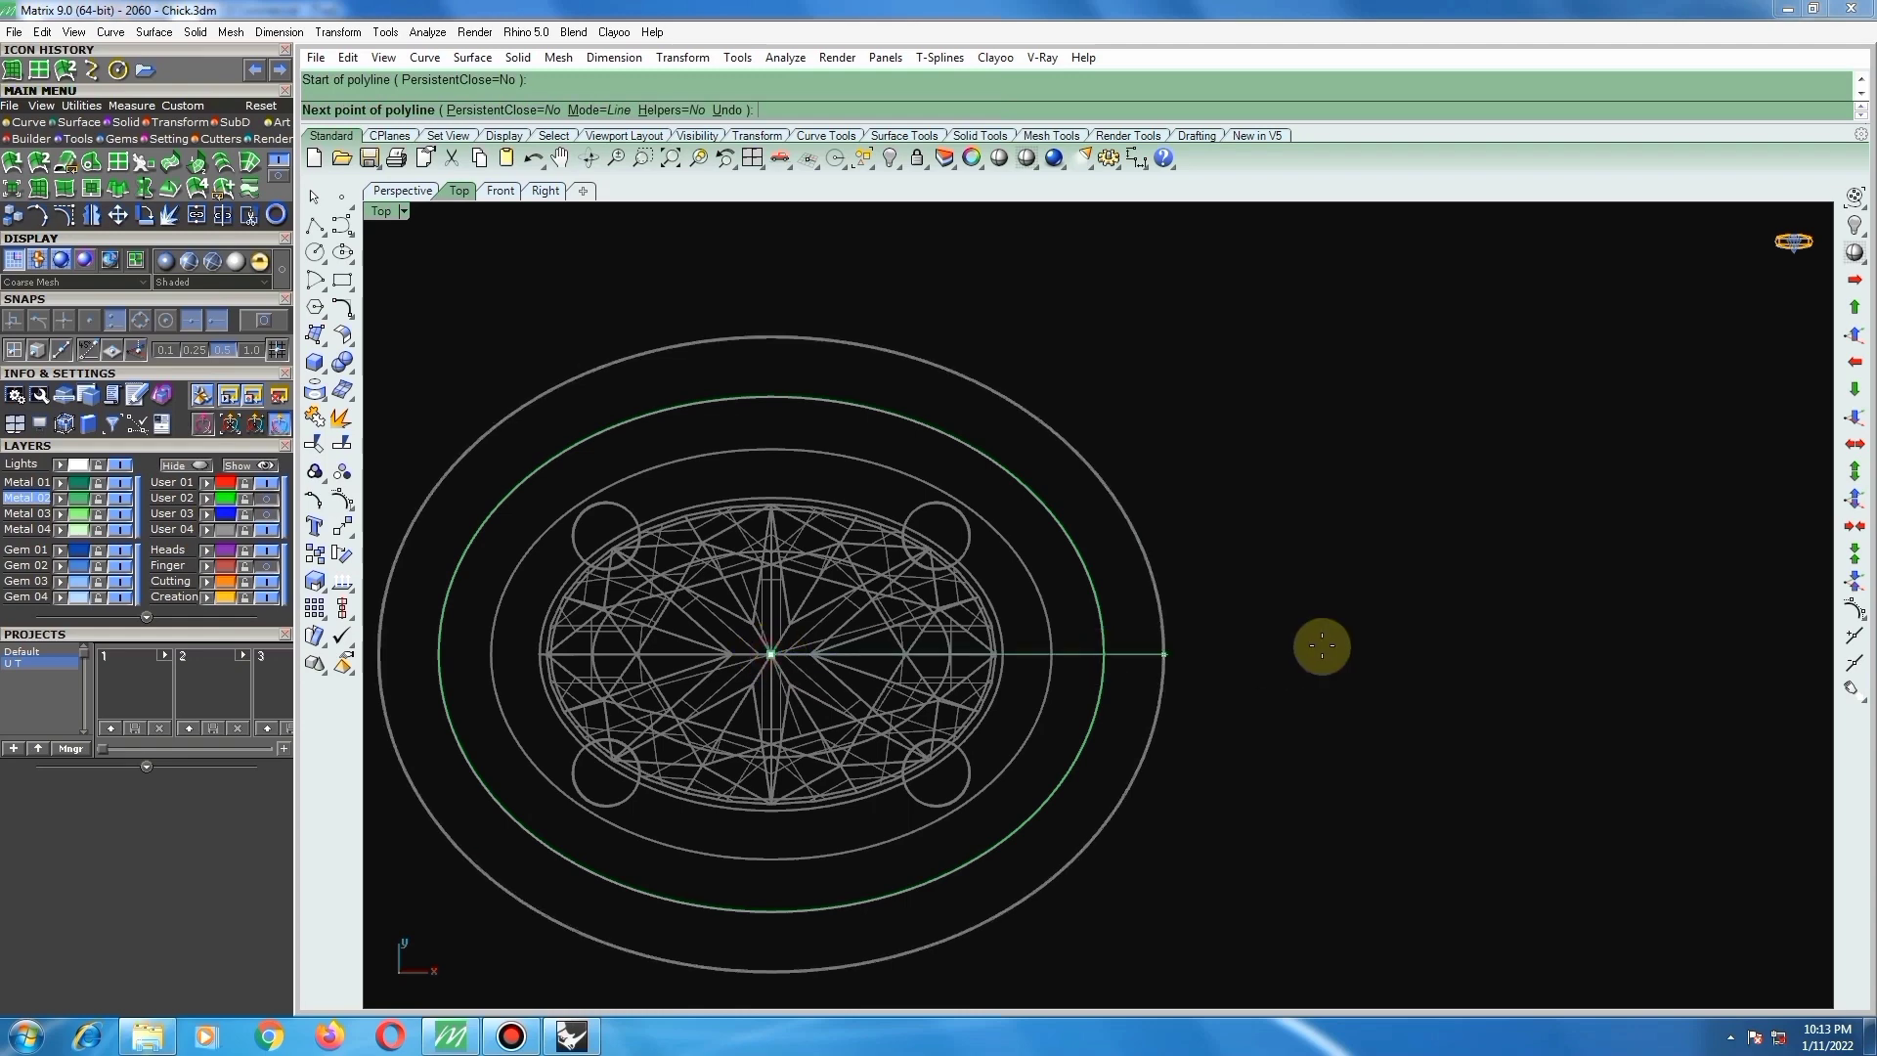
click(1318, 647)
right_click(1305, 645)
scroll(1163, 617, down, 4)
right_click(1099, 569)
scroll(905, 606, up, 2)
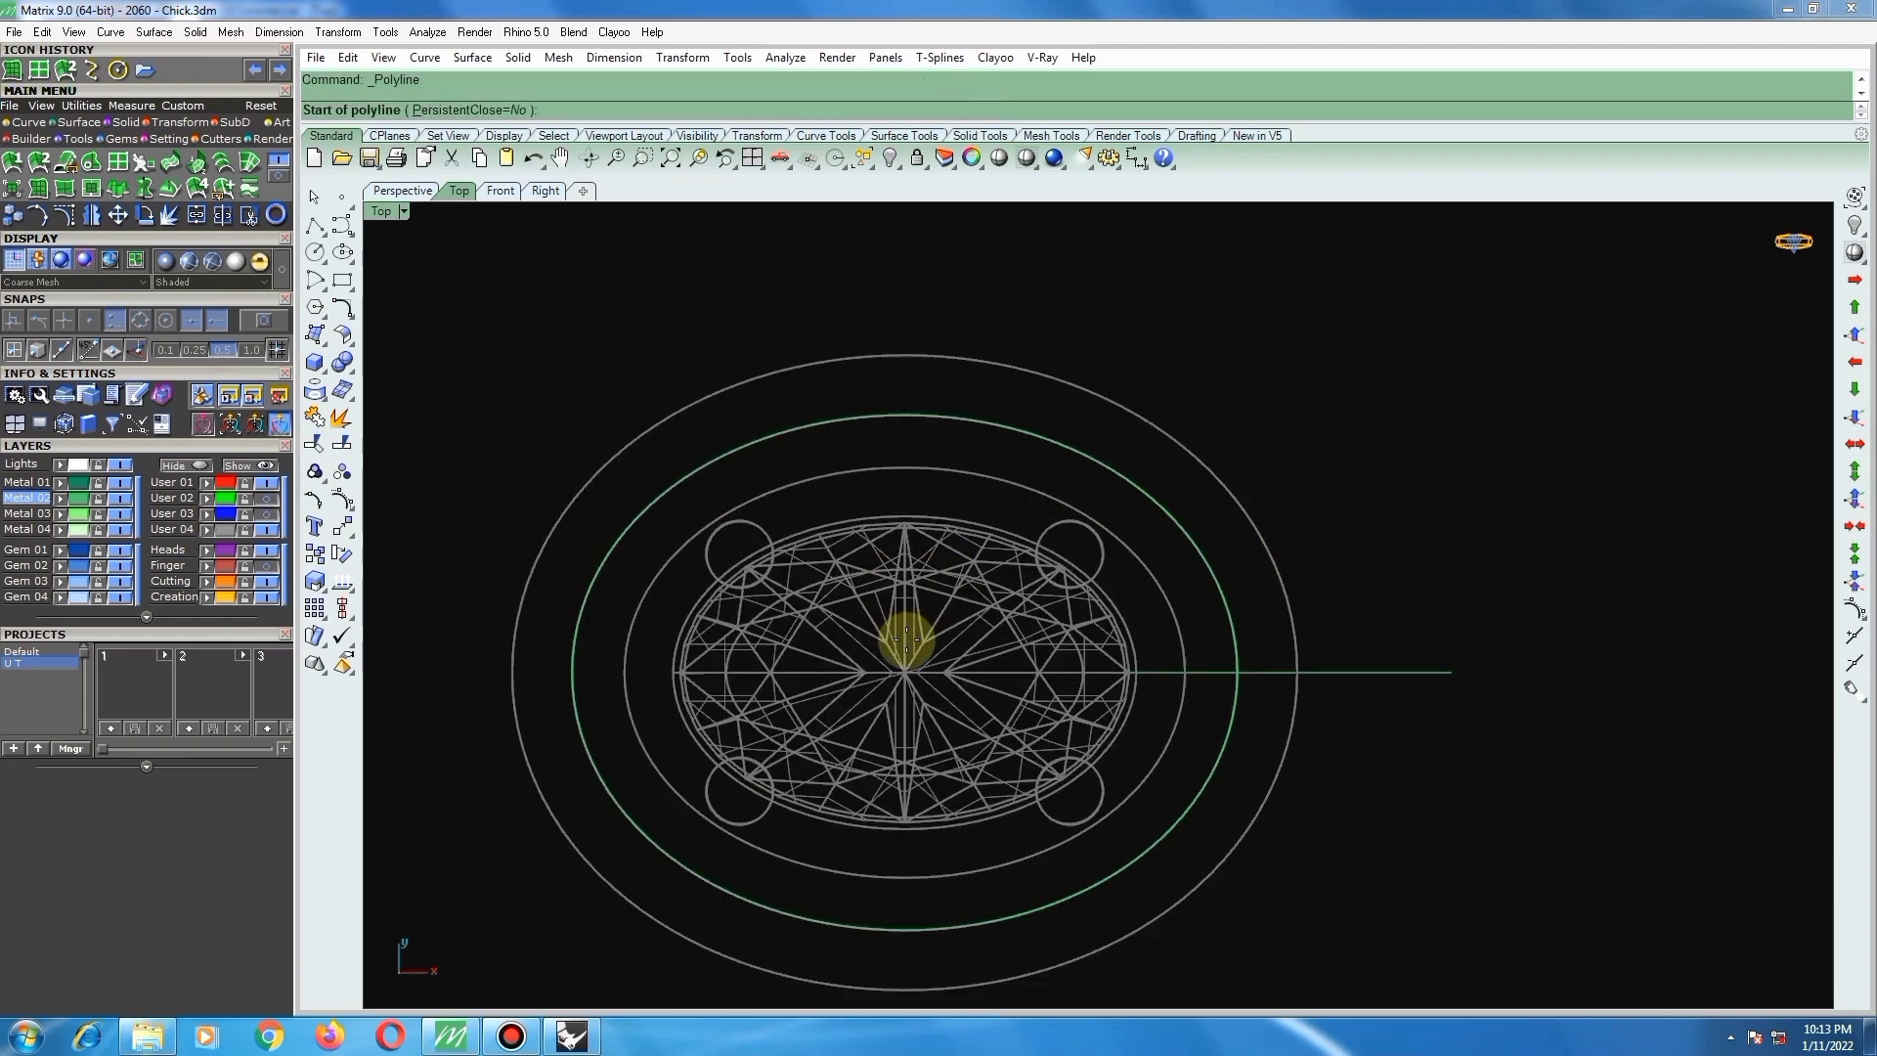
click(904, 671)
click(904, 302)
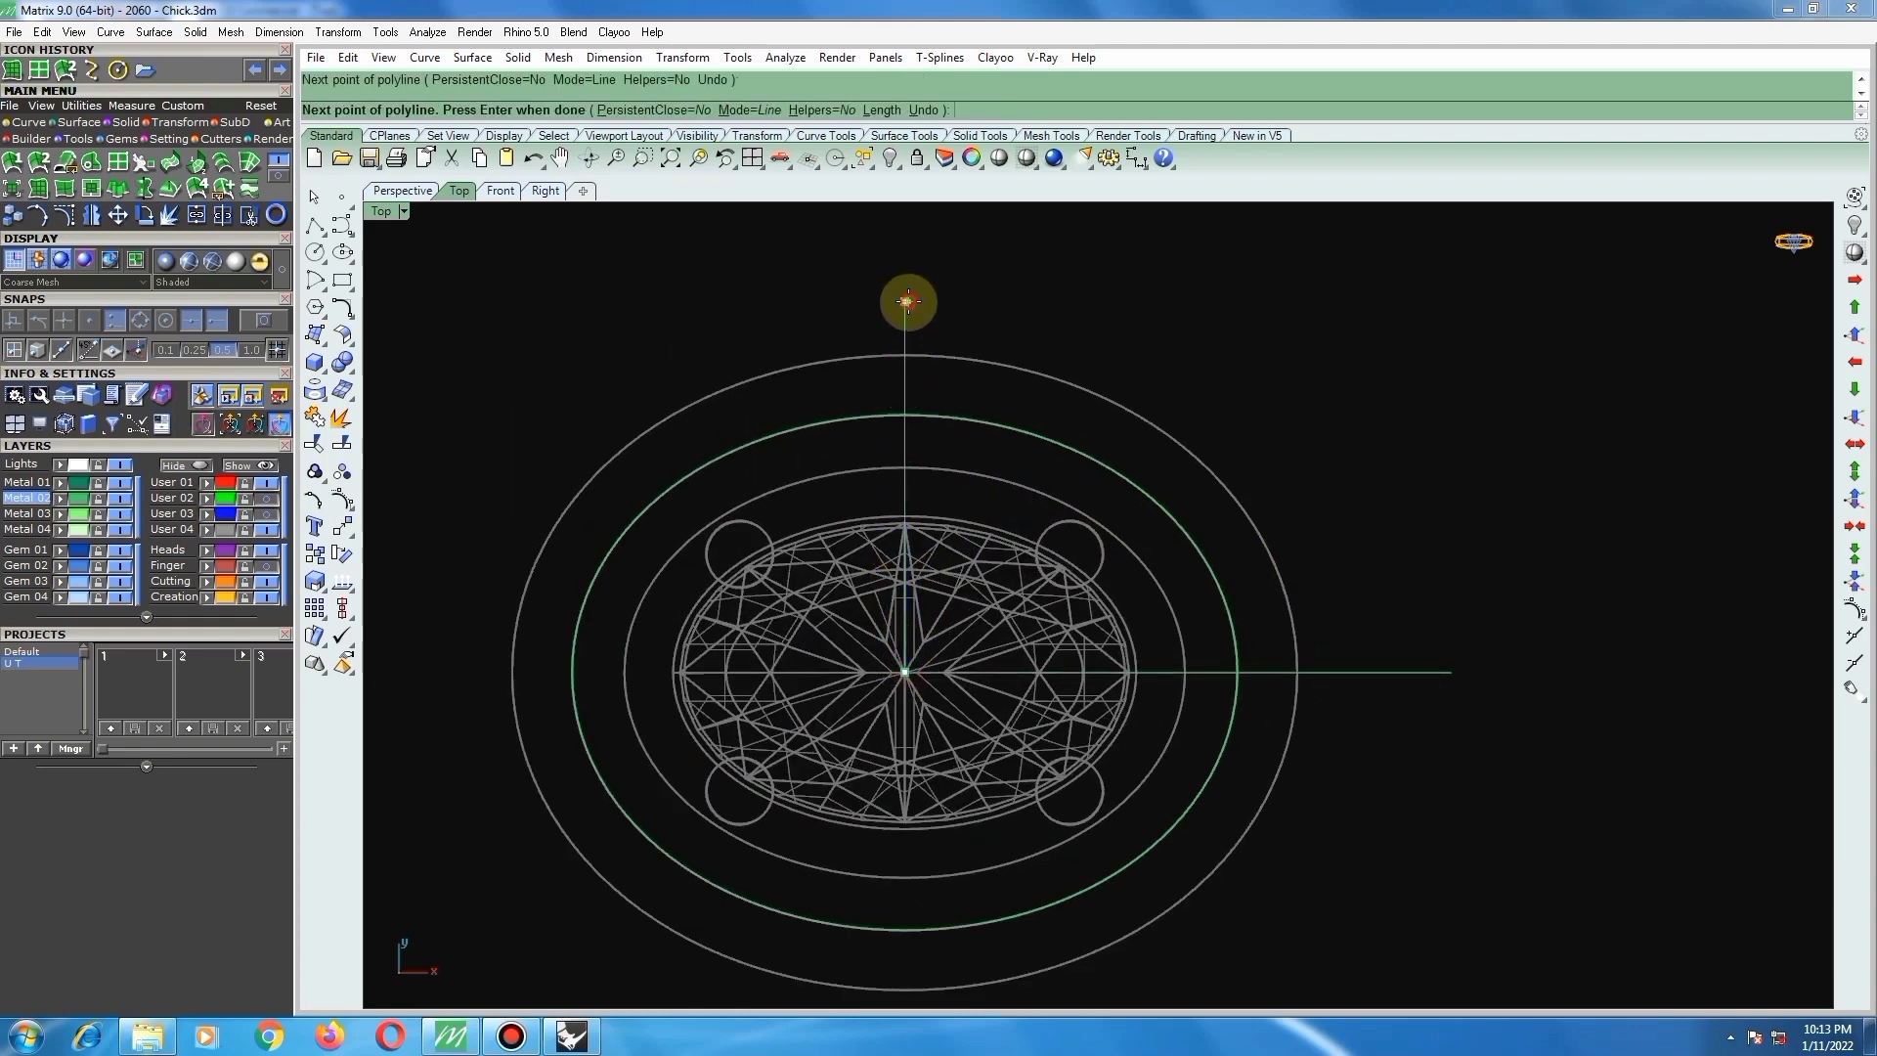
right_click(907, 302)
Step: Shorten the two guide lines to span just the oval band and offset each by 0.43 to both sides
drag(941, 290, 861, 334)
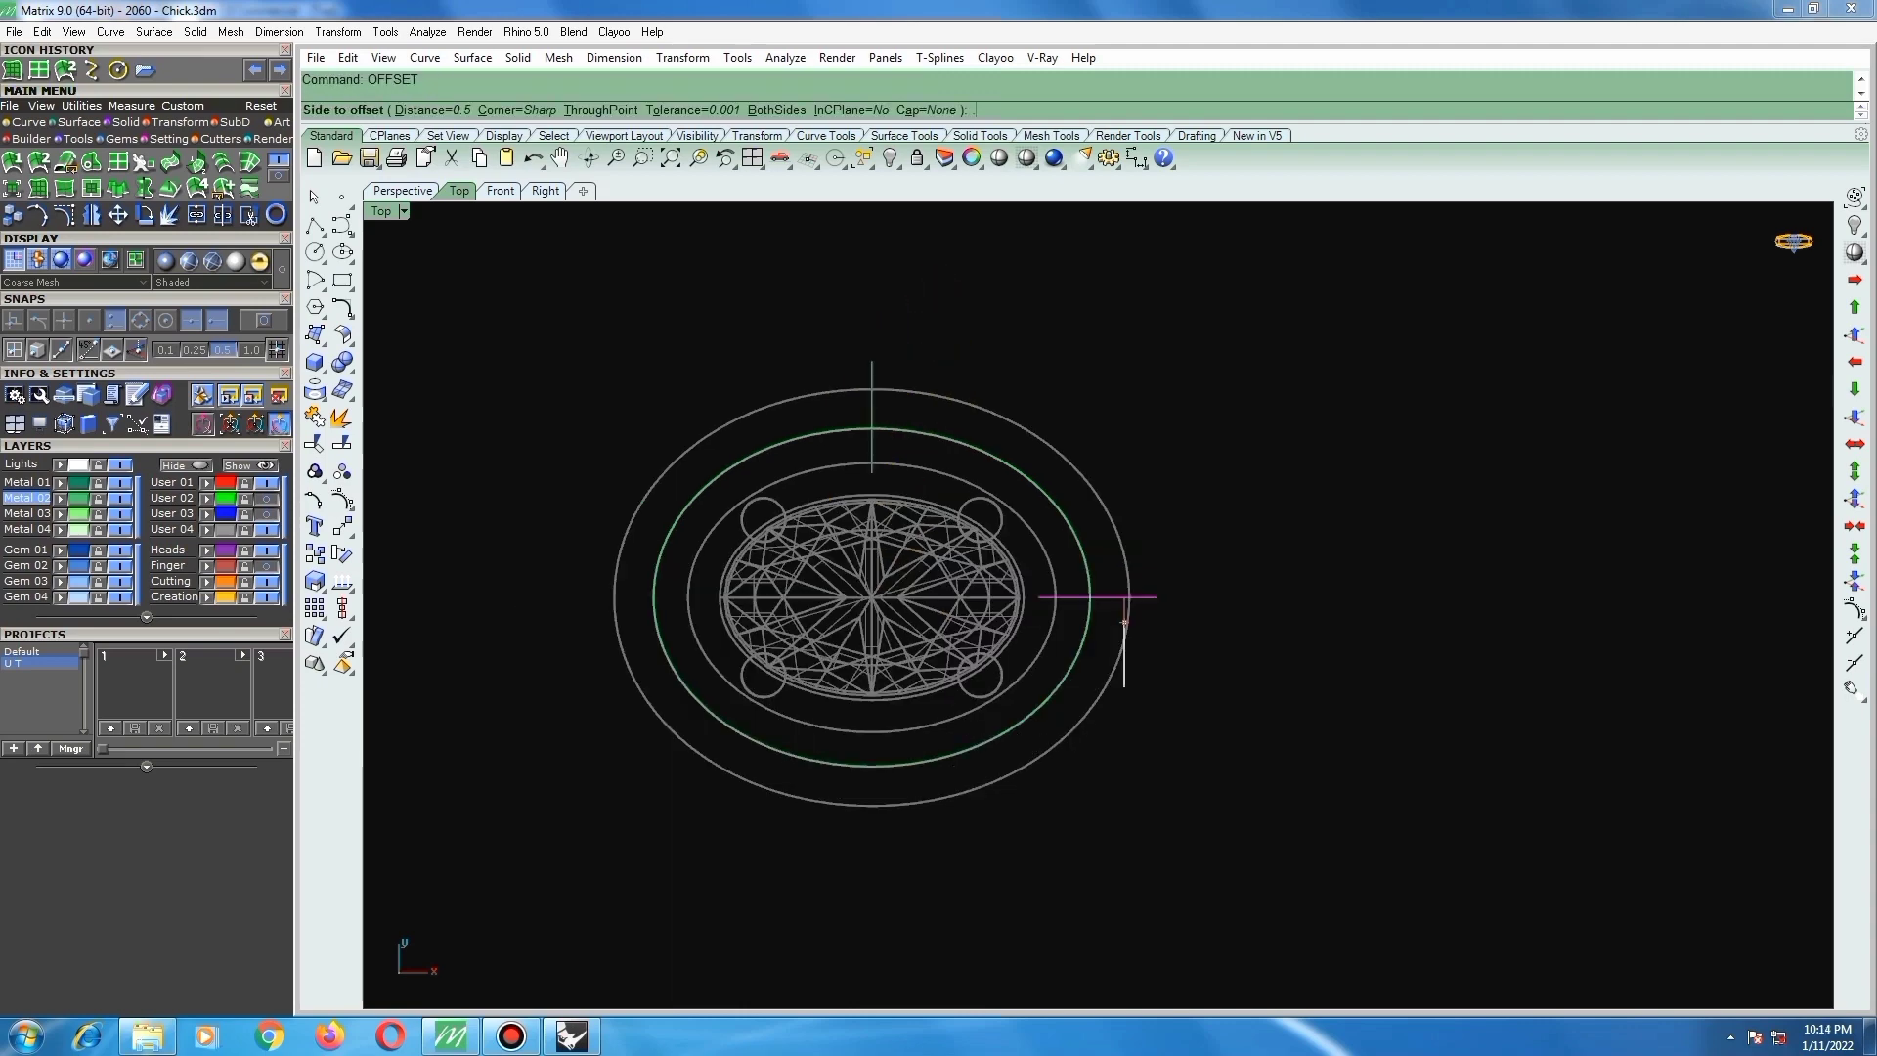
text(3)
key(Return)
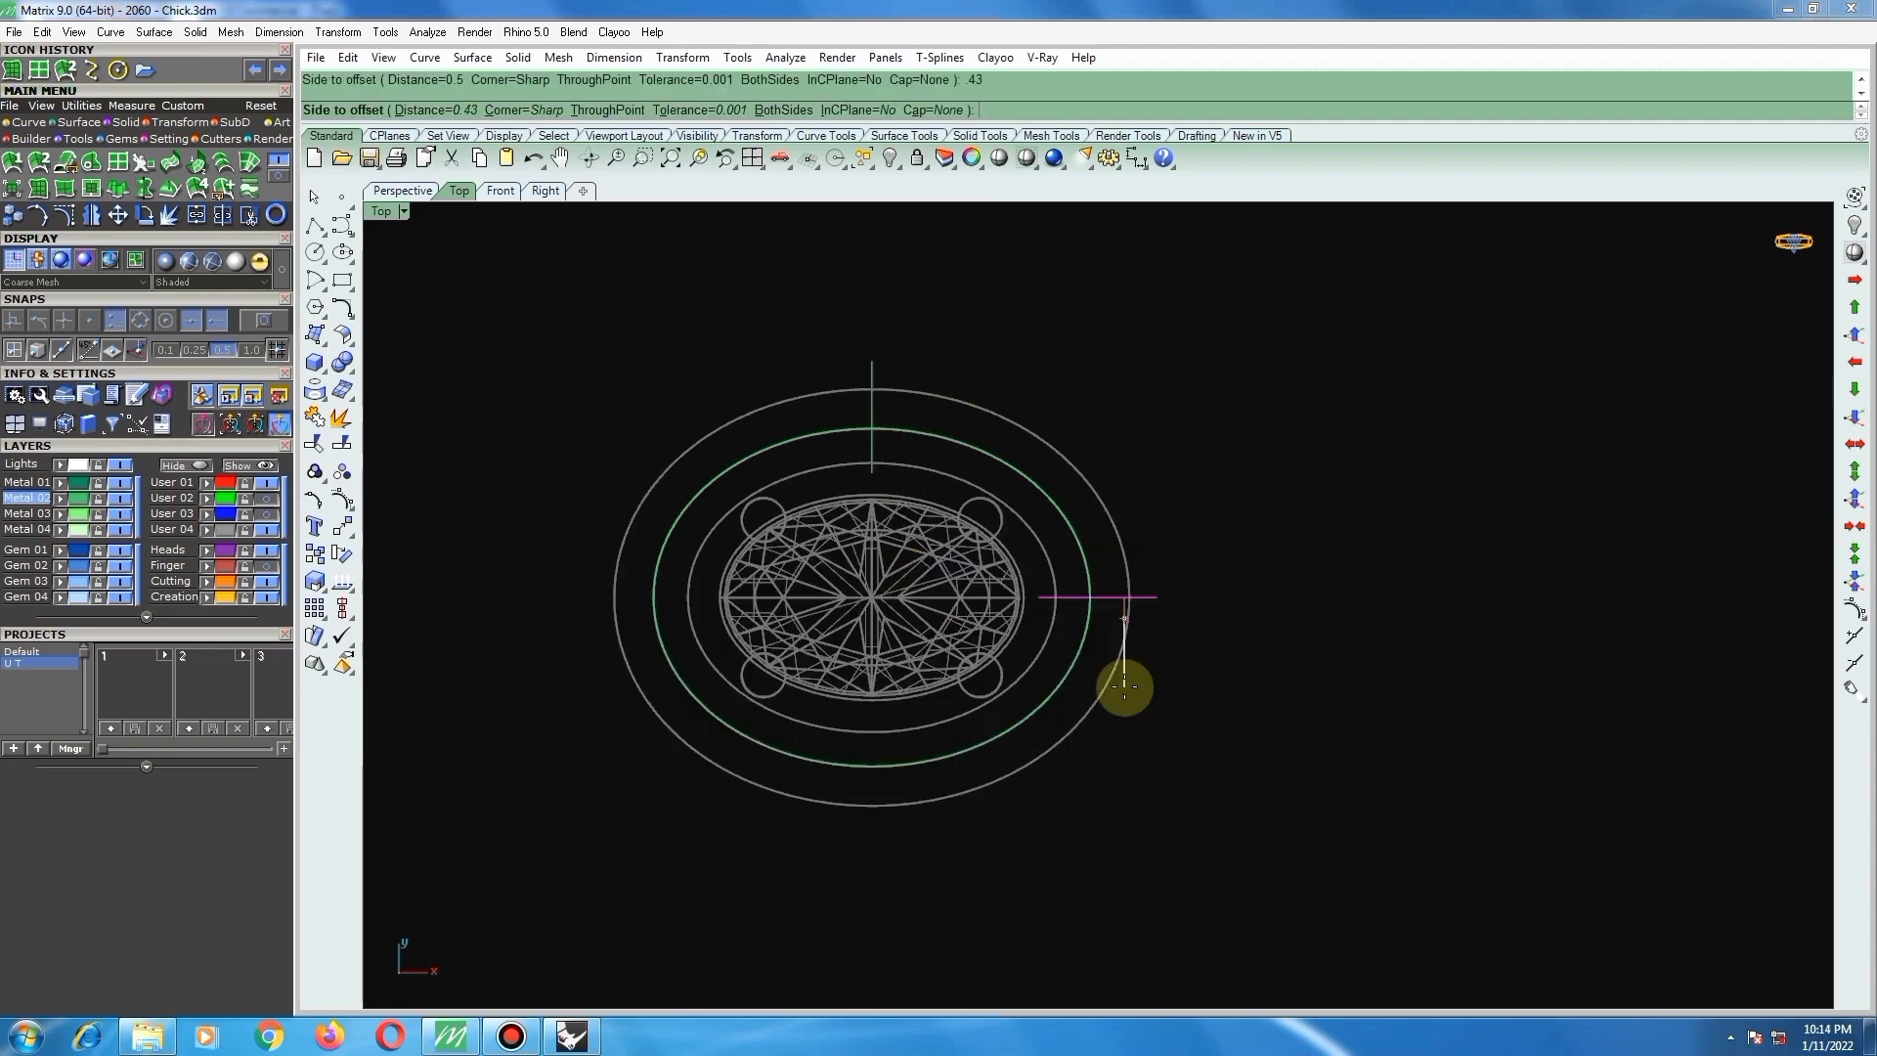
click(1129, 489)
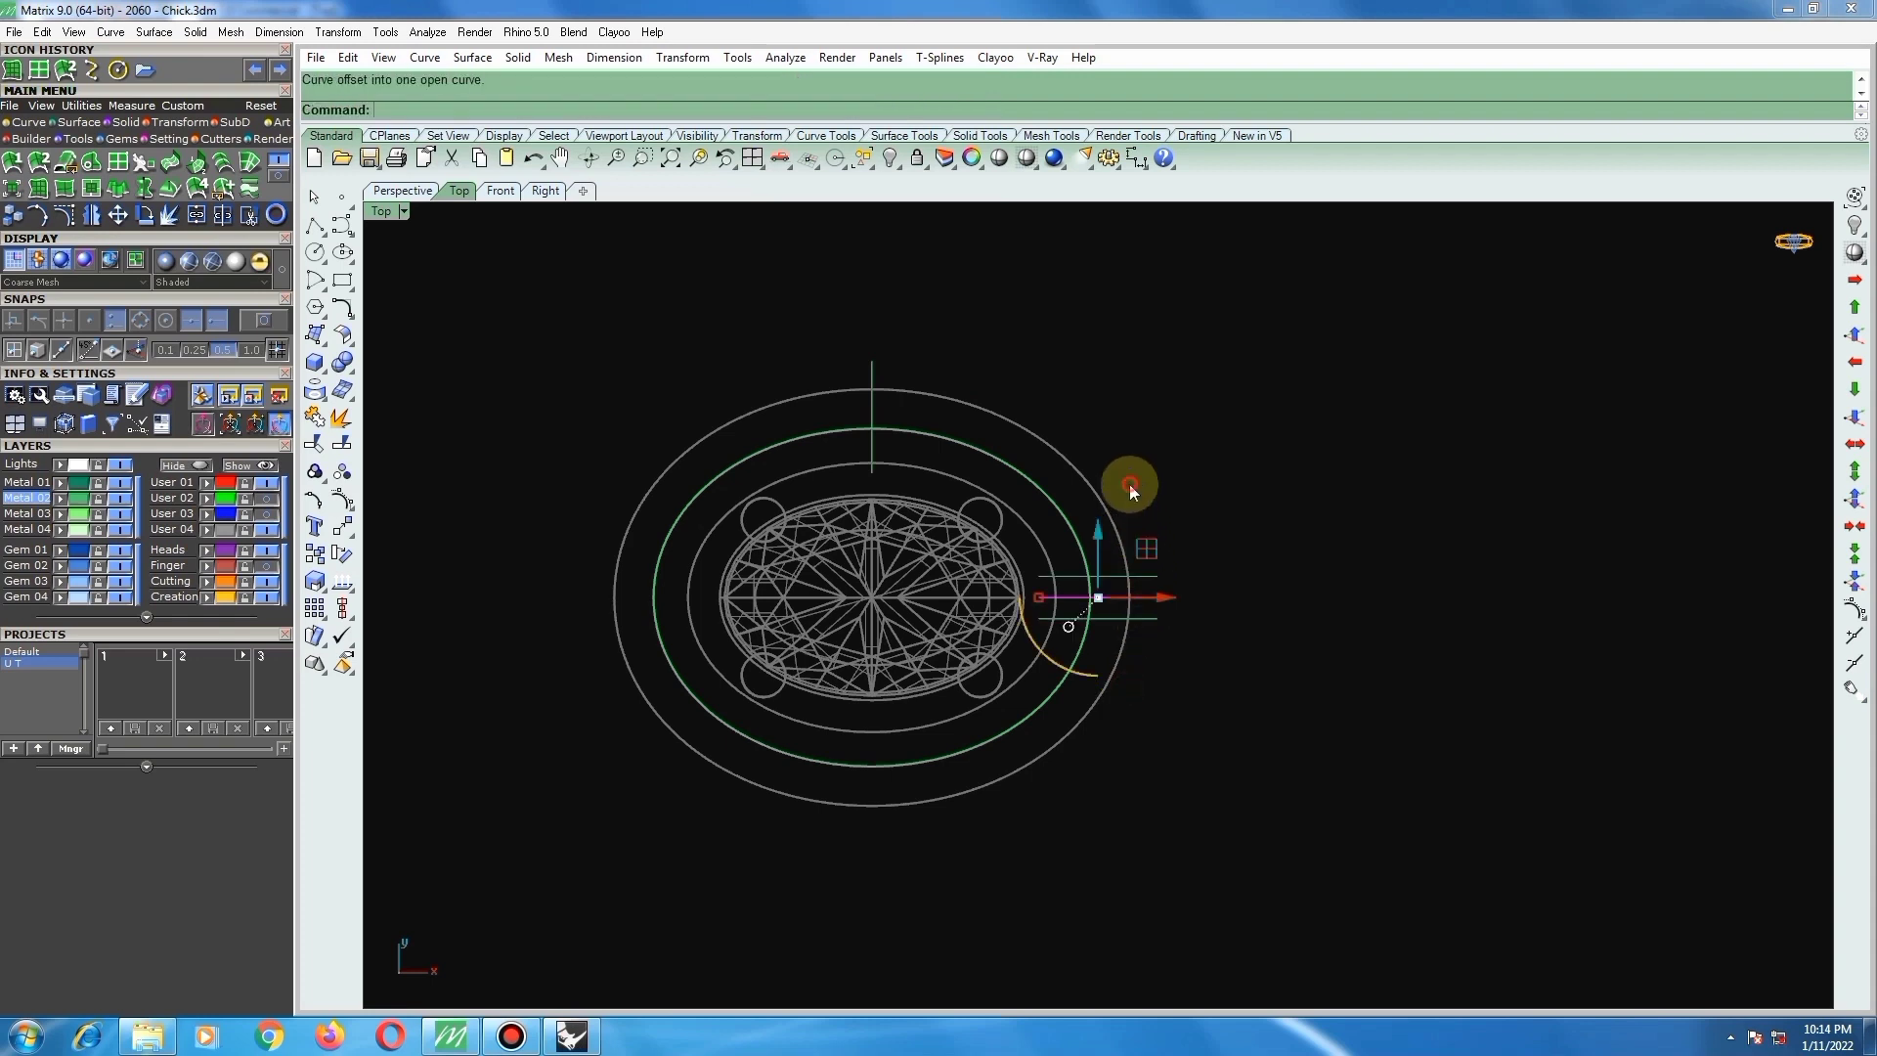
click(870, 403)
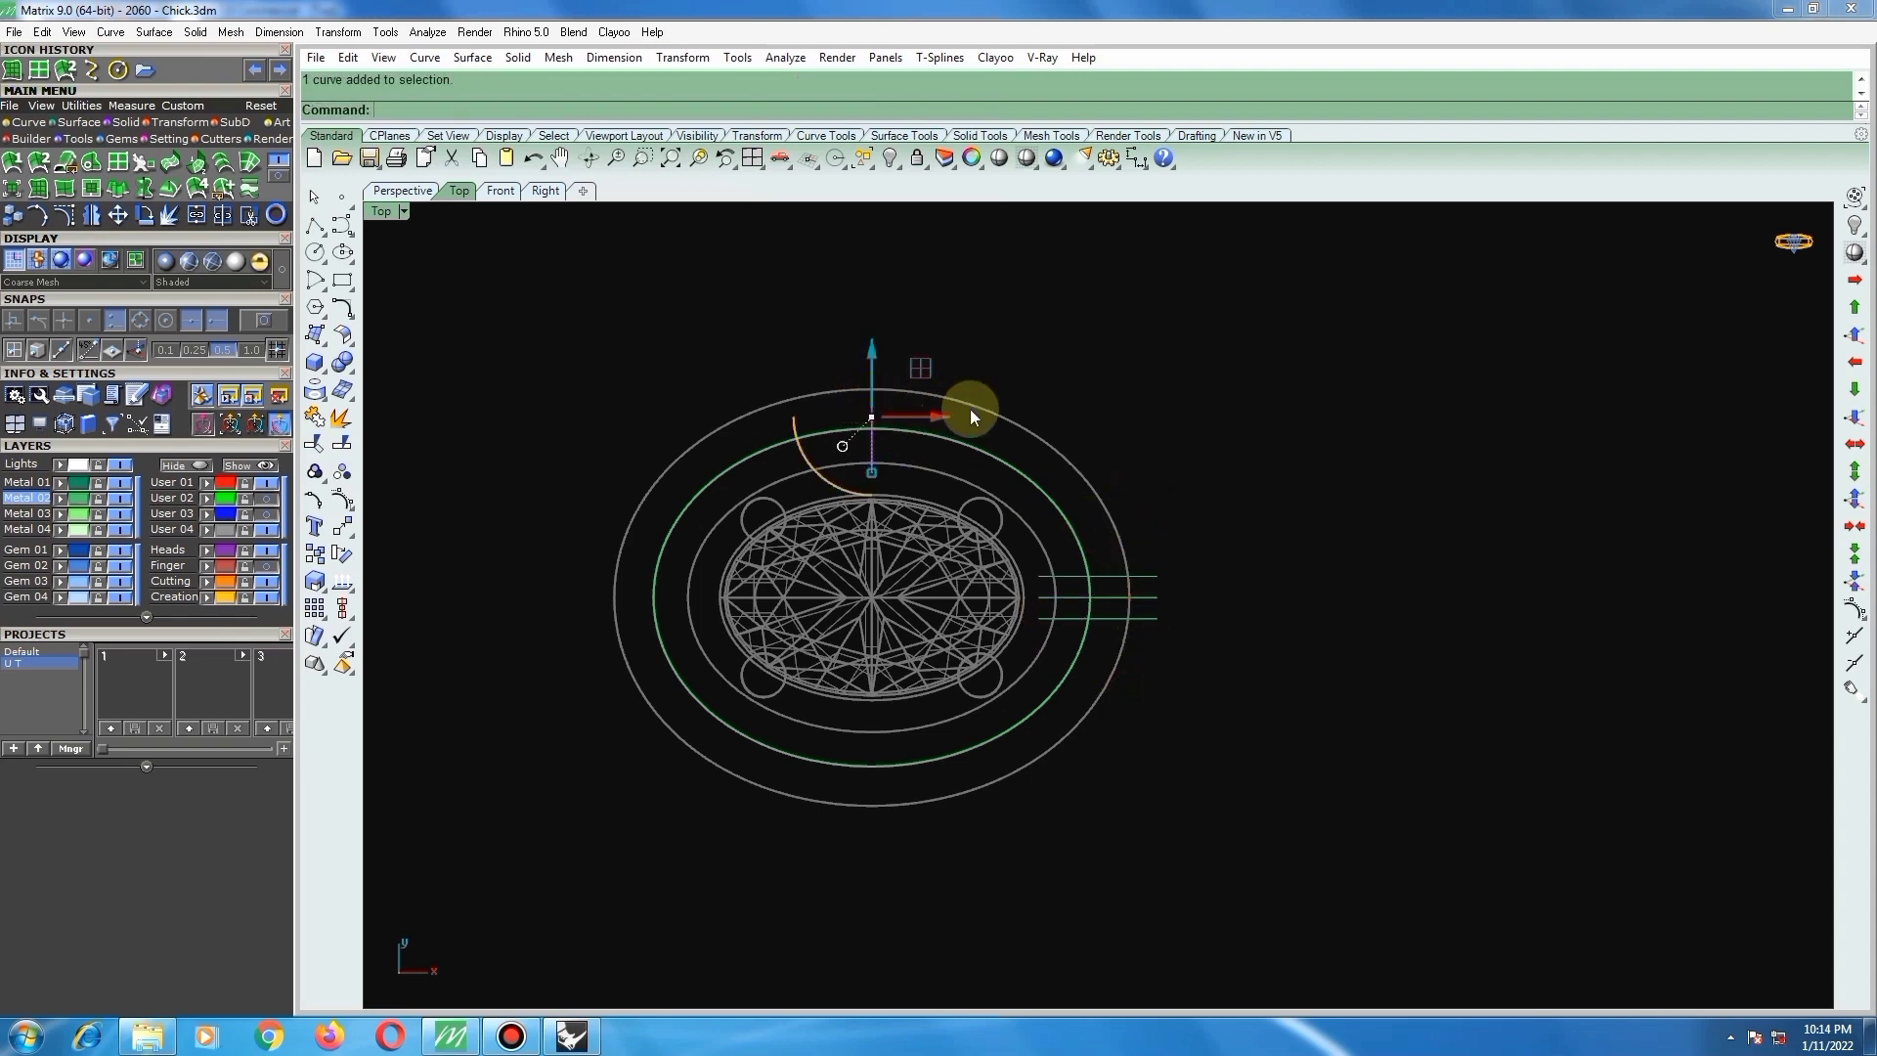
shift+click(891, 383)
click(819, 332)
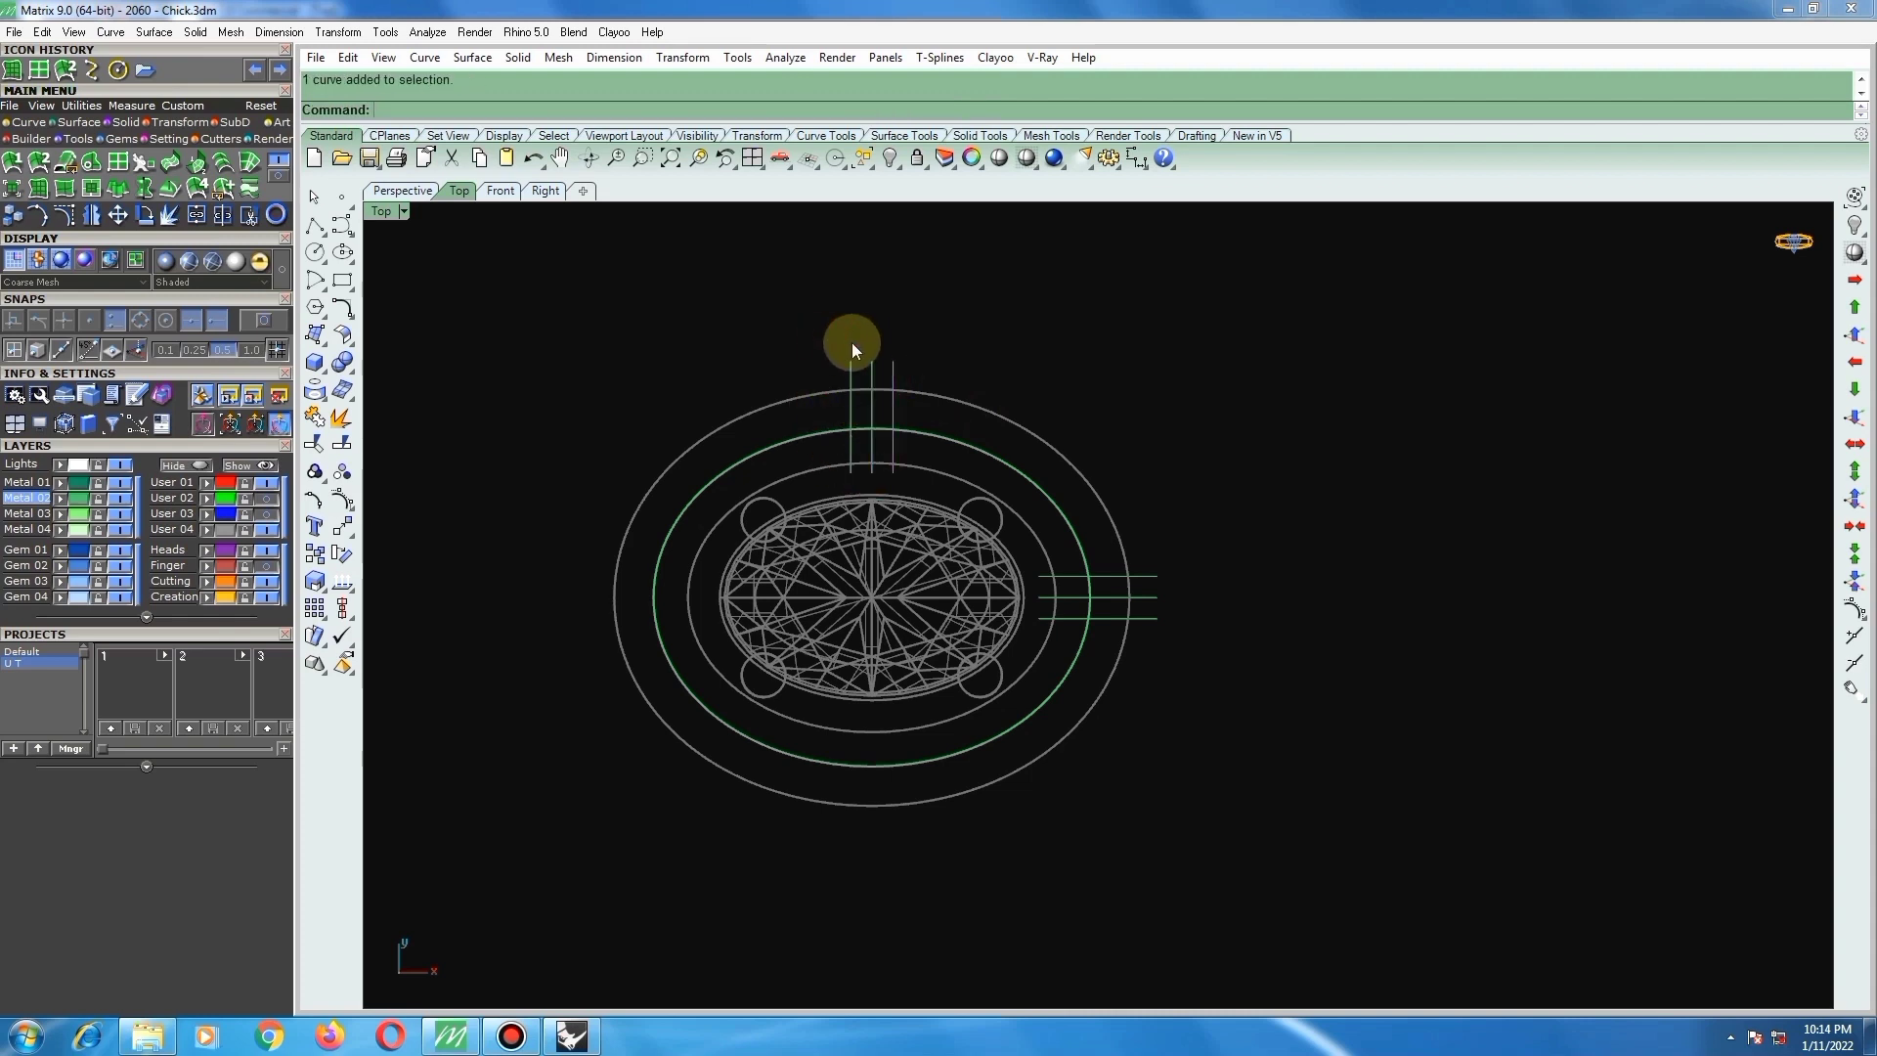
Step: Copy the pair of vertical offset lines onto the oval band near the upper-right prong and group the copied pair
click(849, 364)
shift+click(891, 399)
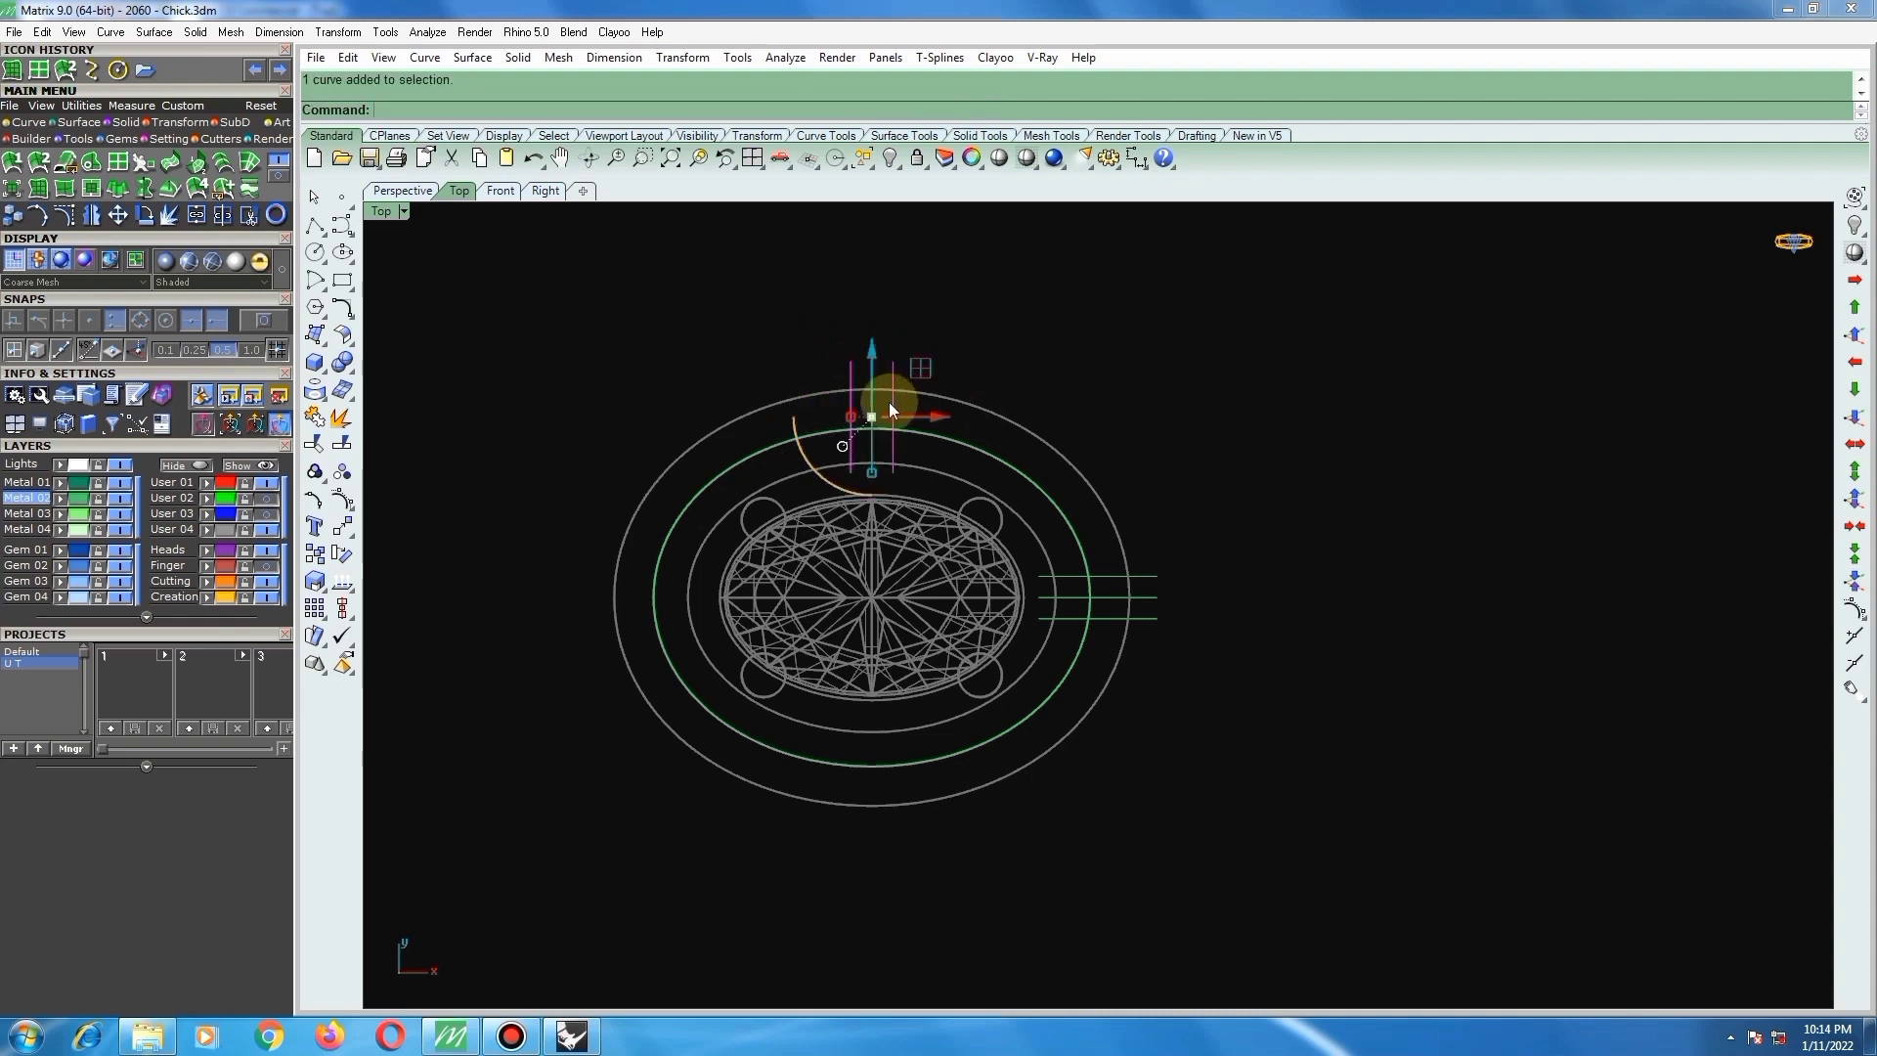
right_click(913, 436)
click(894, 419)
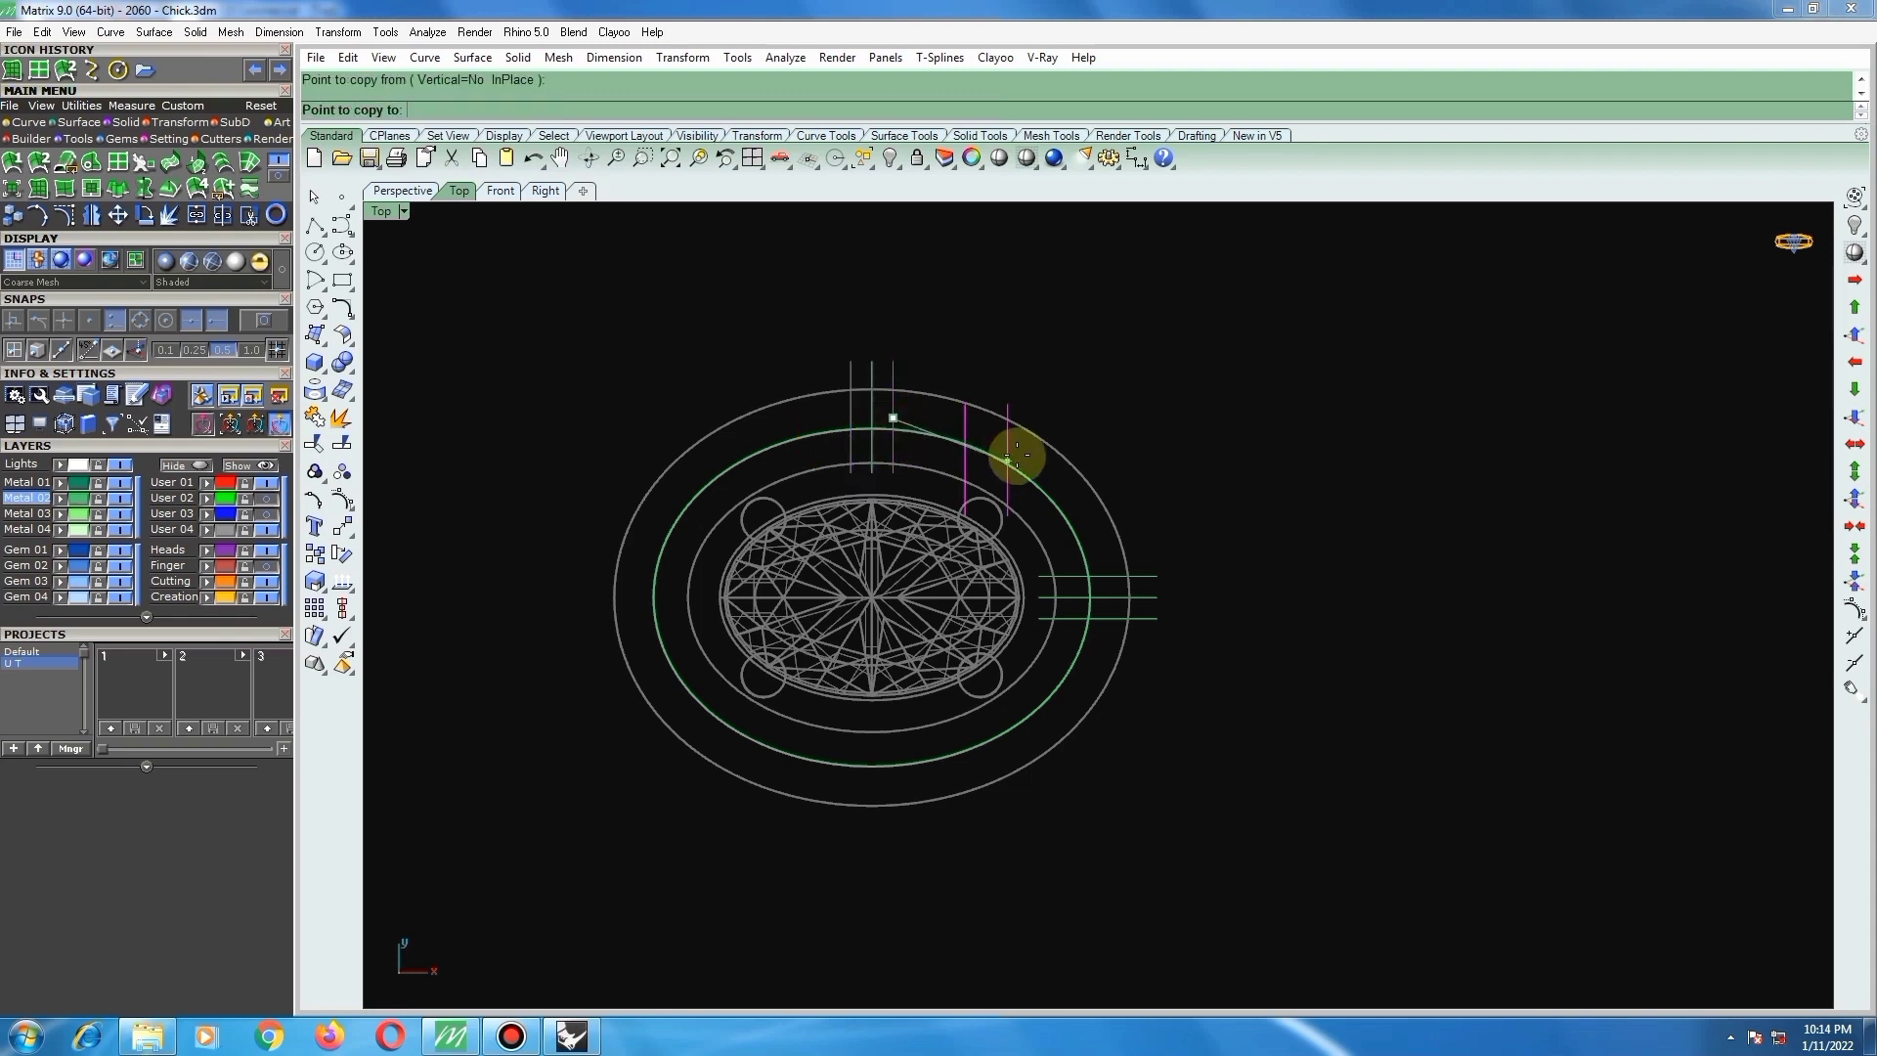
click(1033, 445)
key(Return)
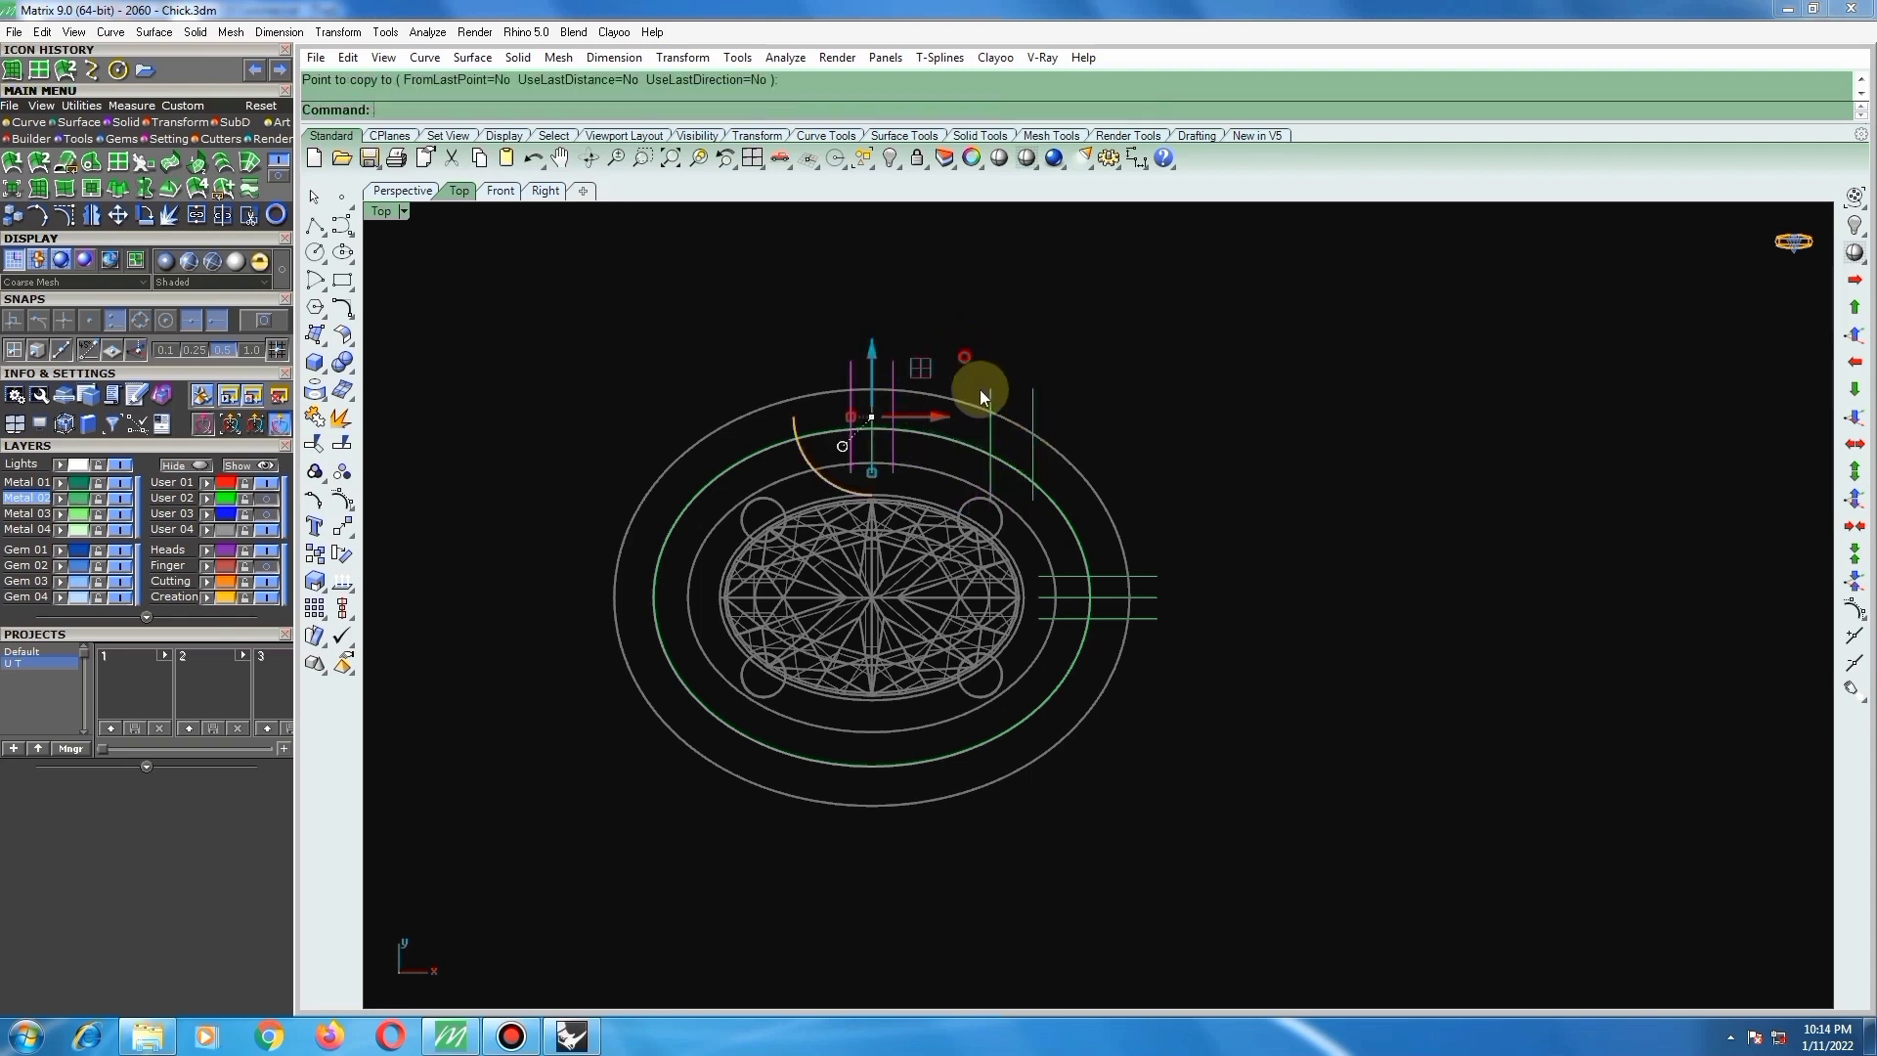
key(ctrl+g)
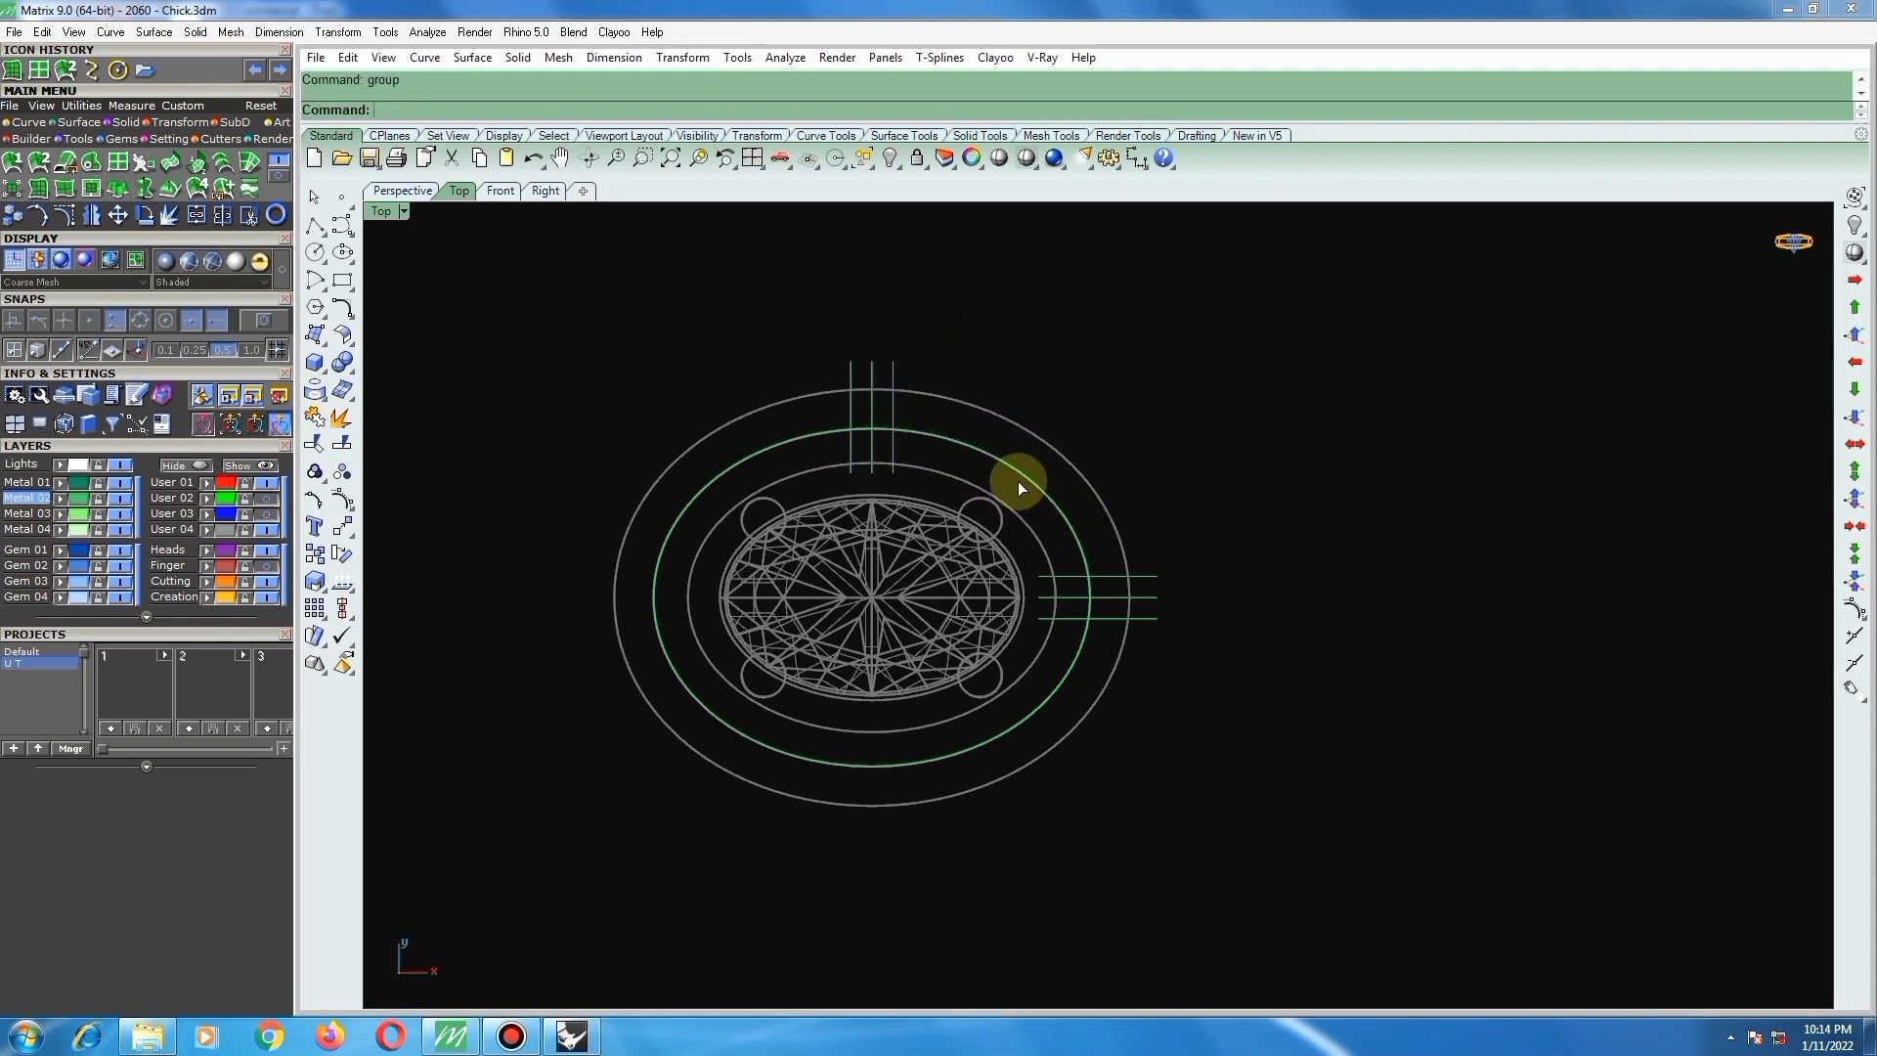
Step: Rotate the copied line pair clockwise so it crosses the oval band squarely, and nudge it into position
scroll(1017, 480, up, 4)
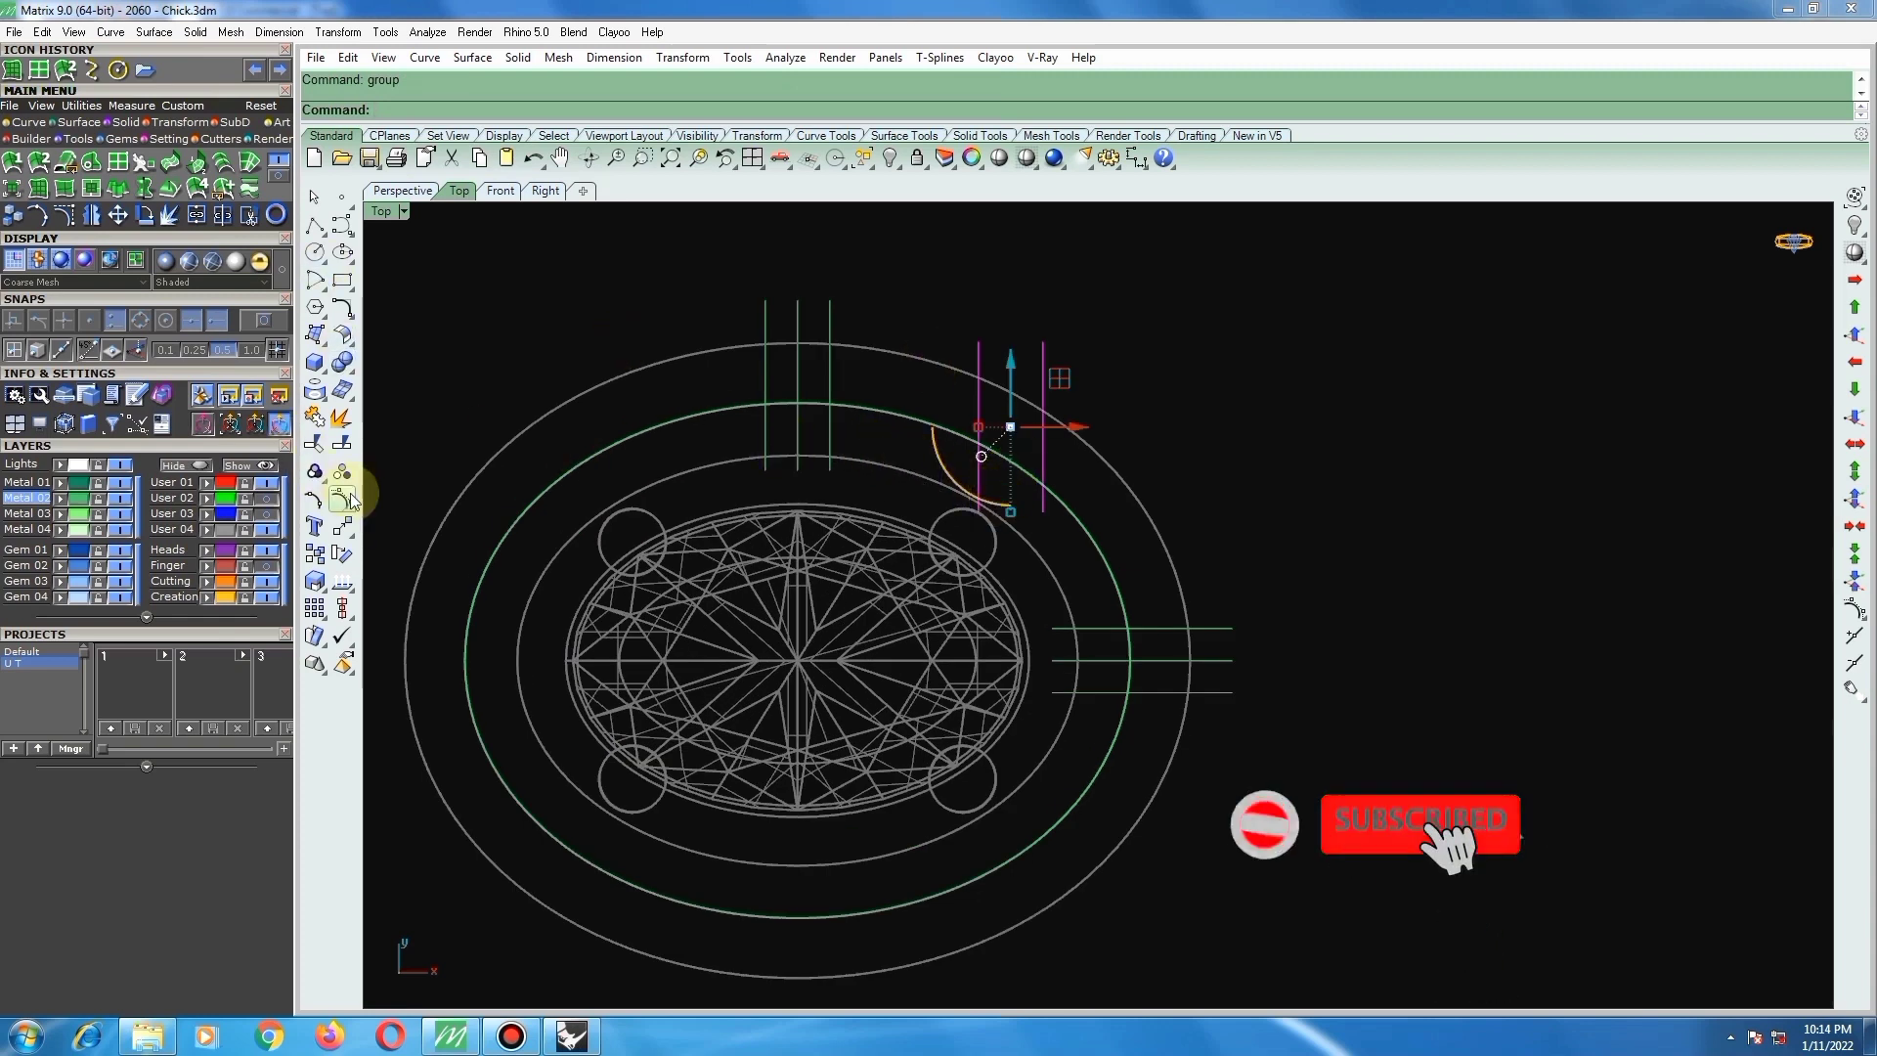
click(342, 554)
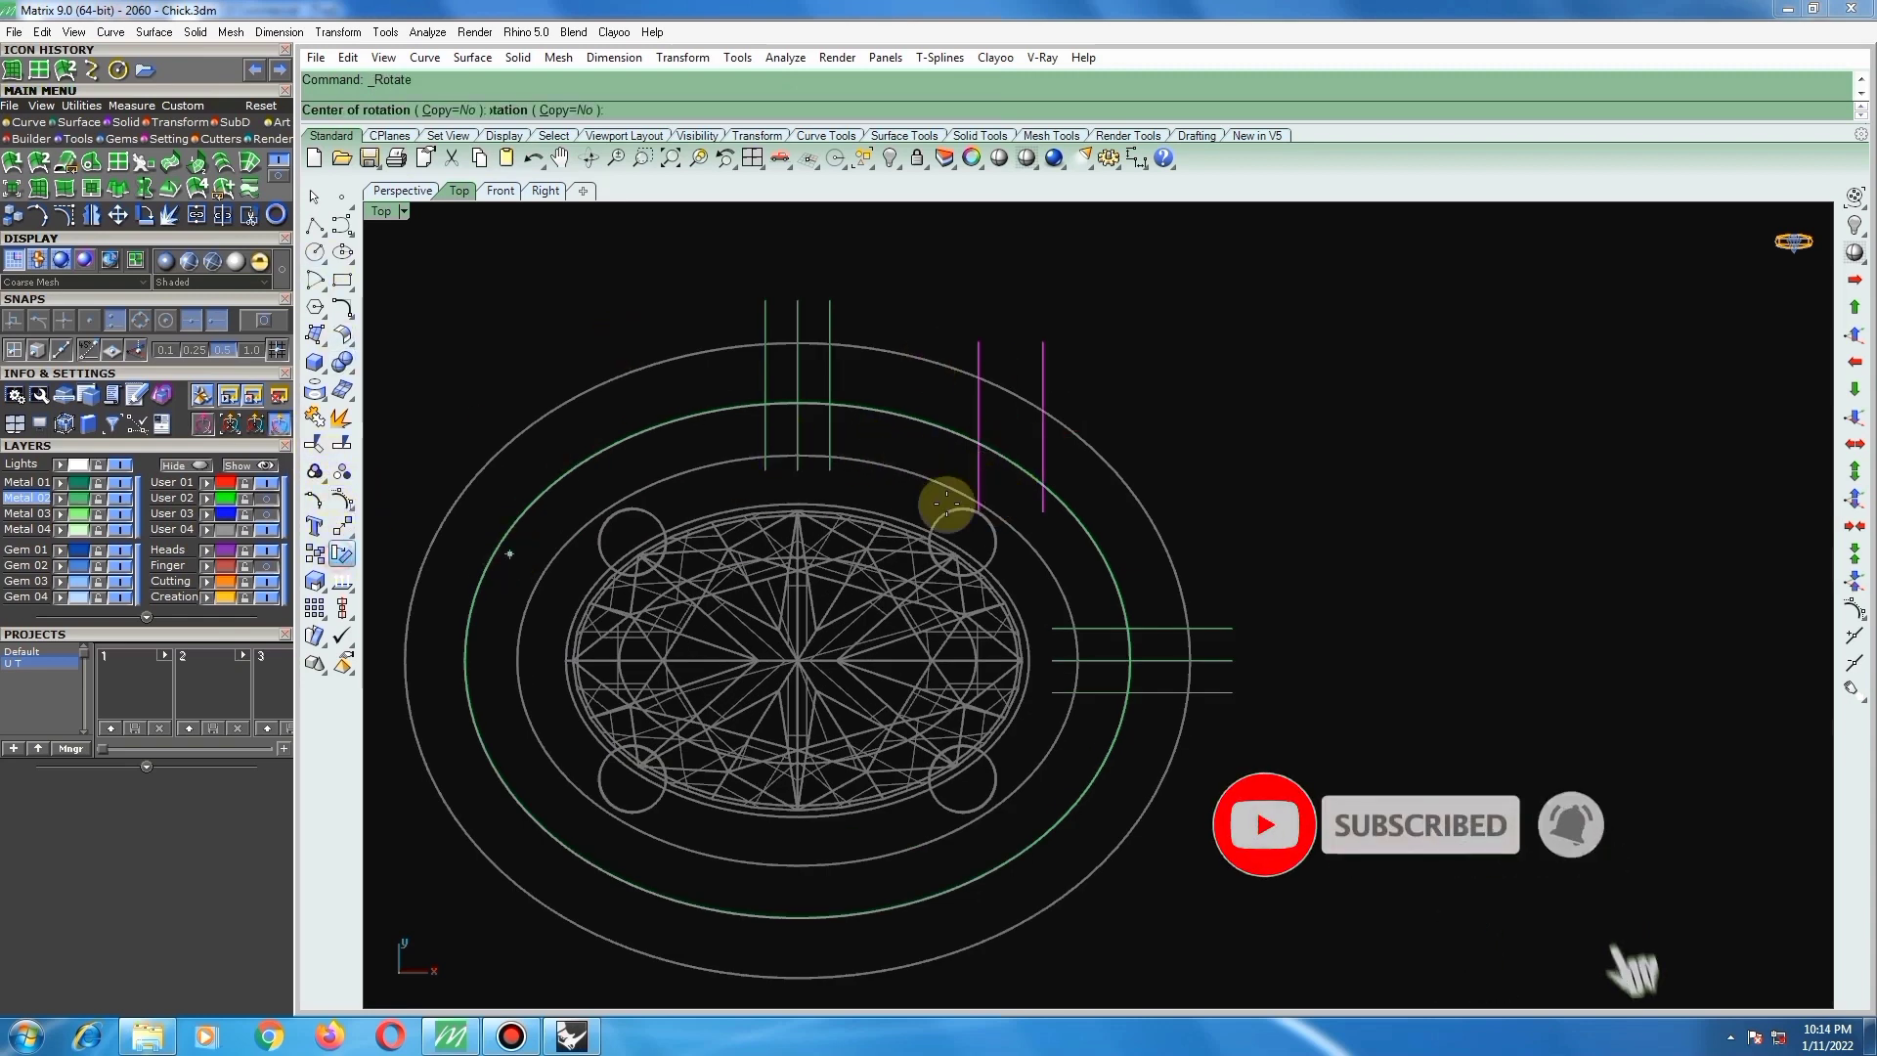
click(1009, 482)
click(1256, 491)
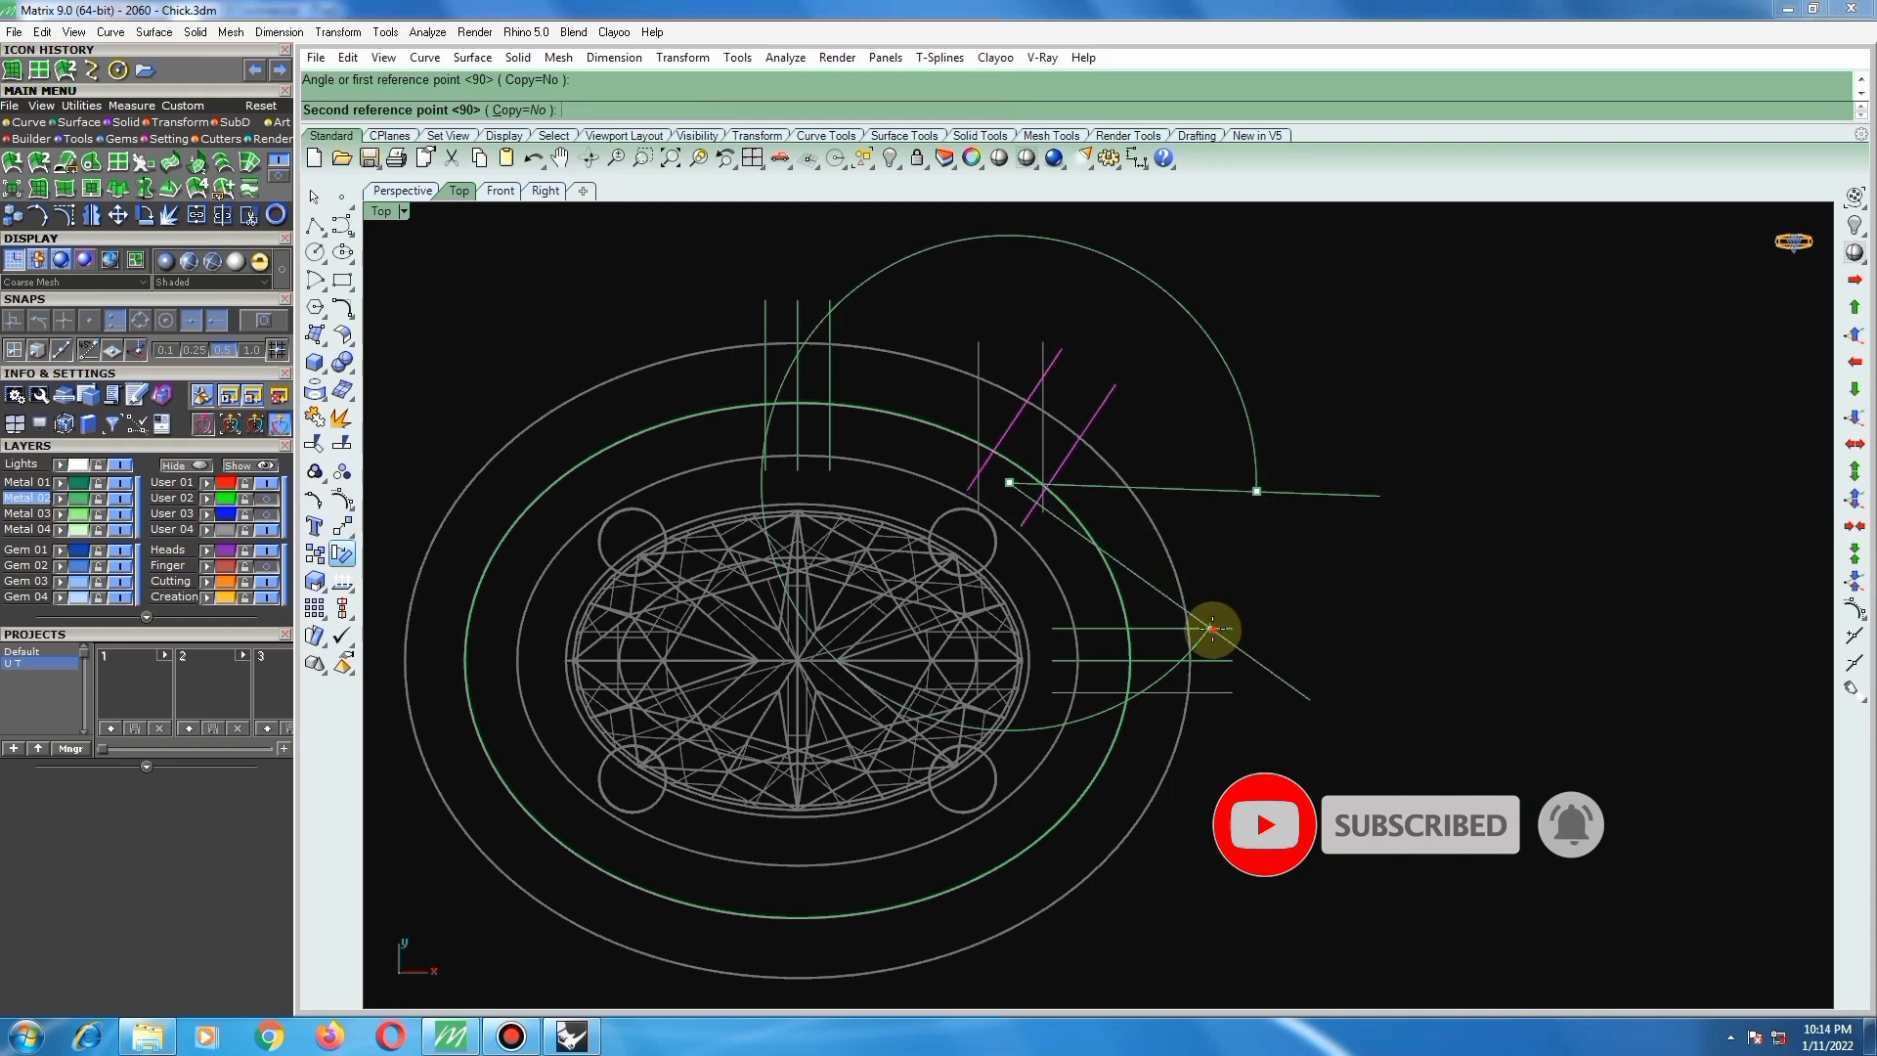
click(1215, 623)
scroll(1041, 440, up, 2)
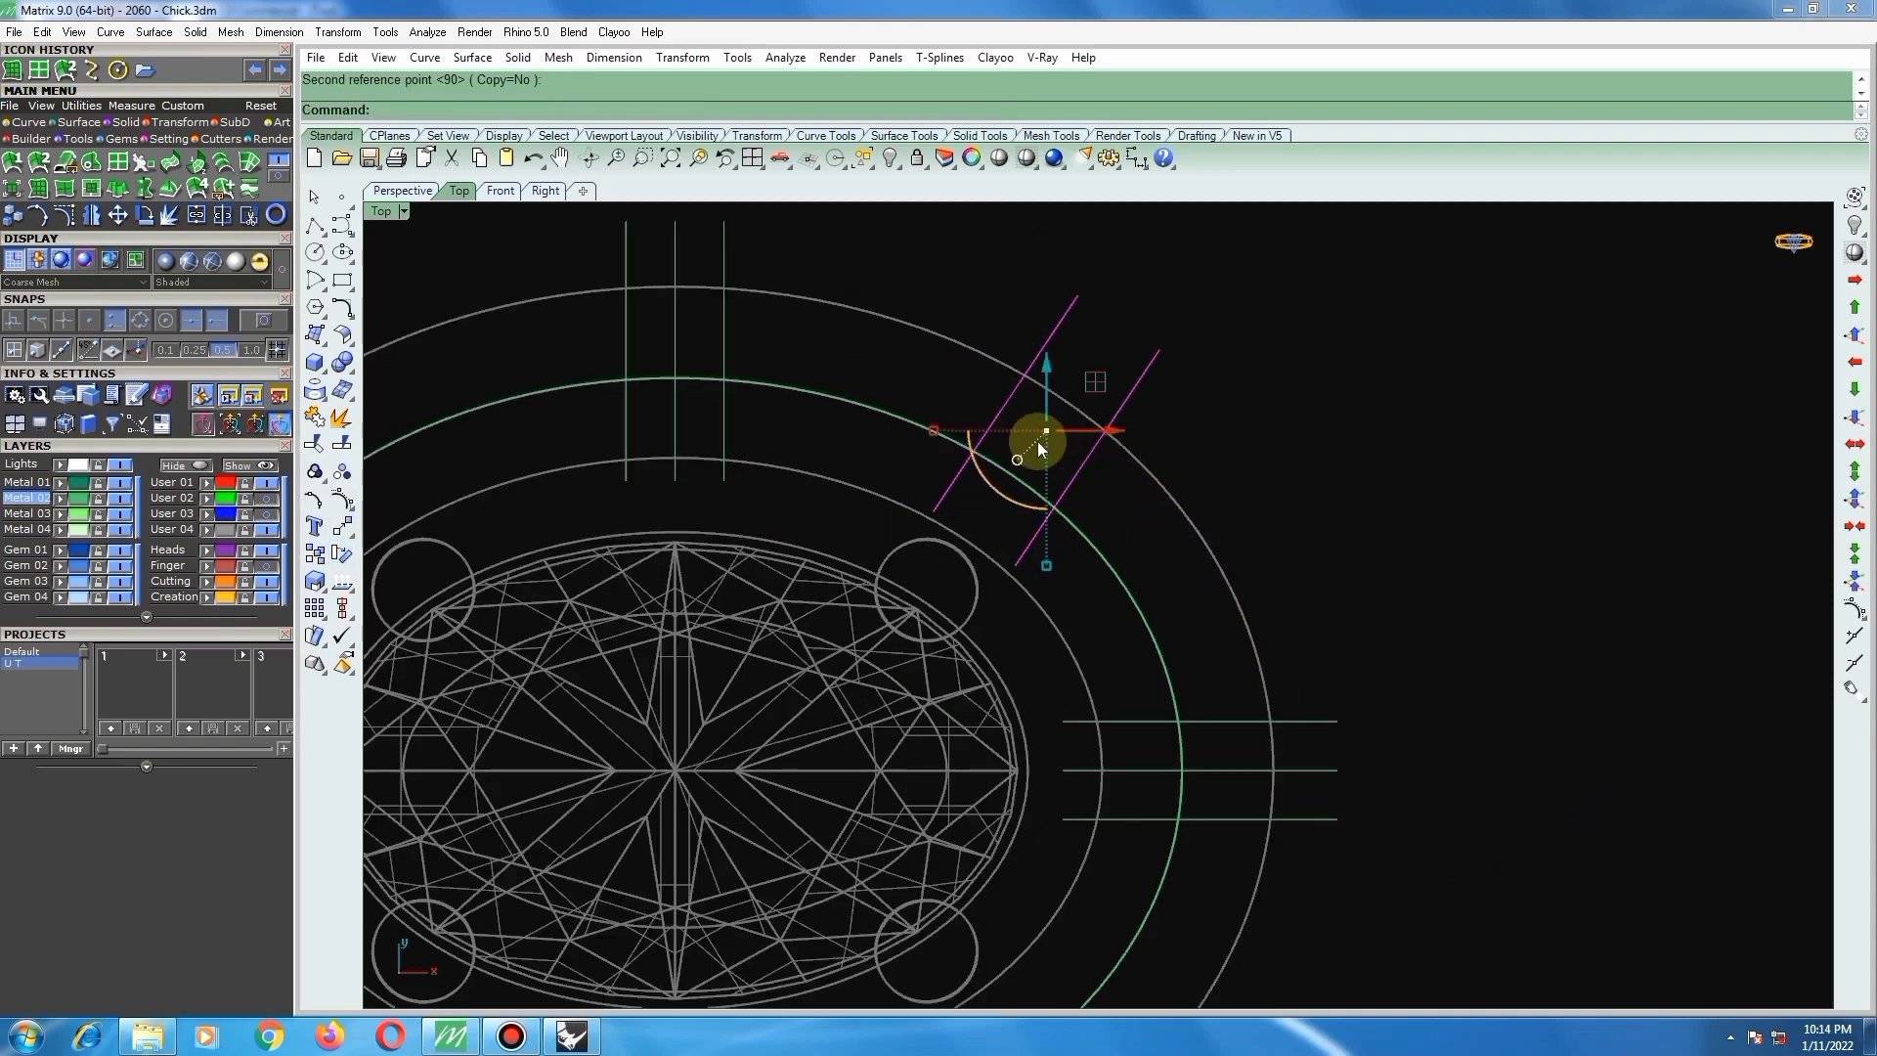
drag(1091, 390, 1094, 399)
scroll(1075, 429, down, 4)
click(1282, 514)
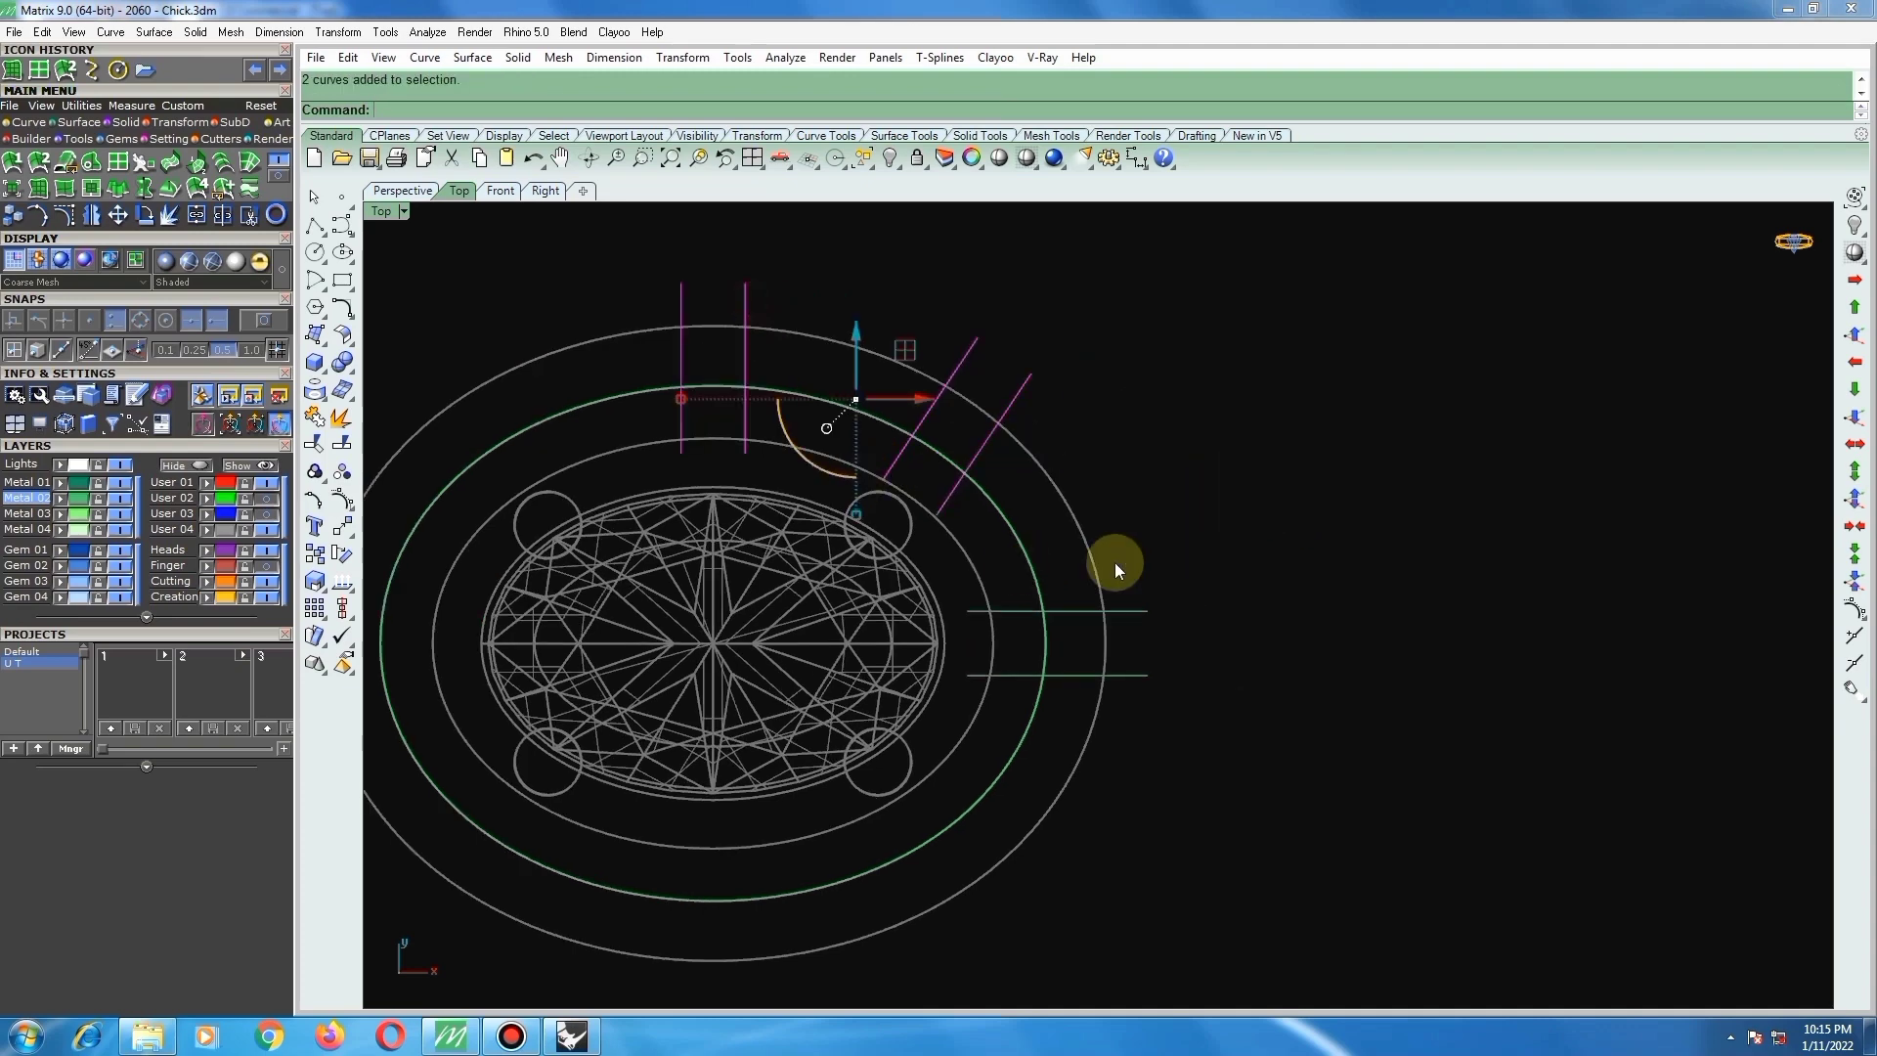
Step: Mirror the vertical and angled line pairs across the stone's horizontal centre axis
text(irror)
key(Return)
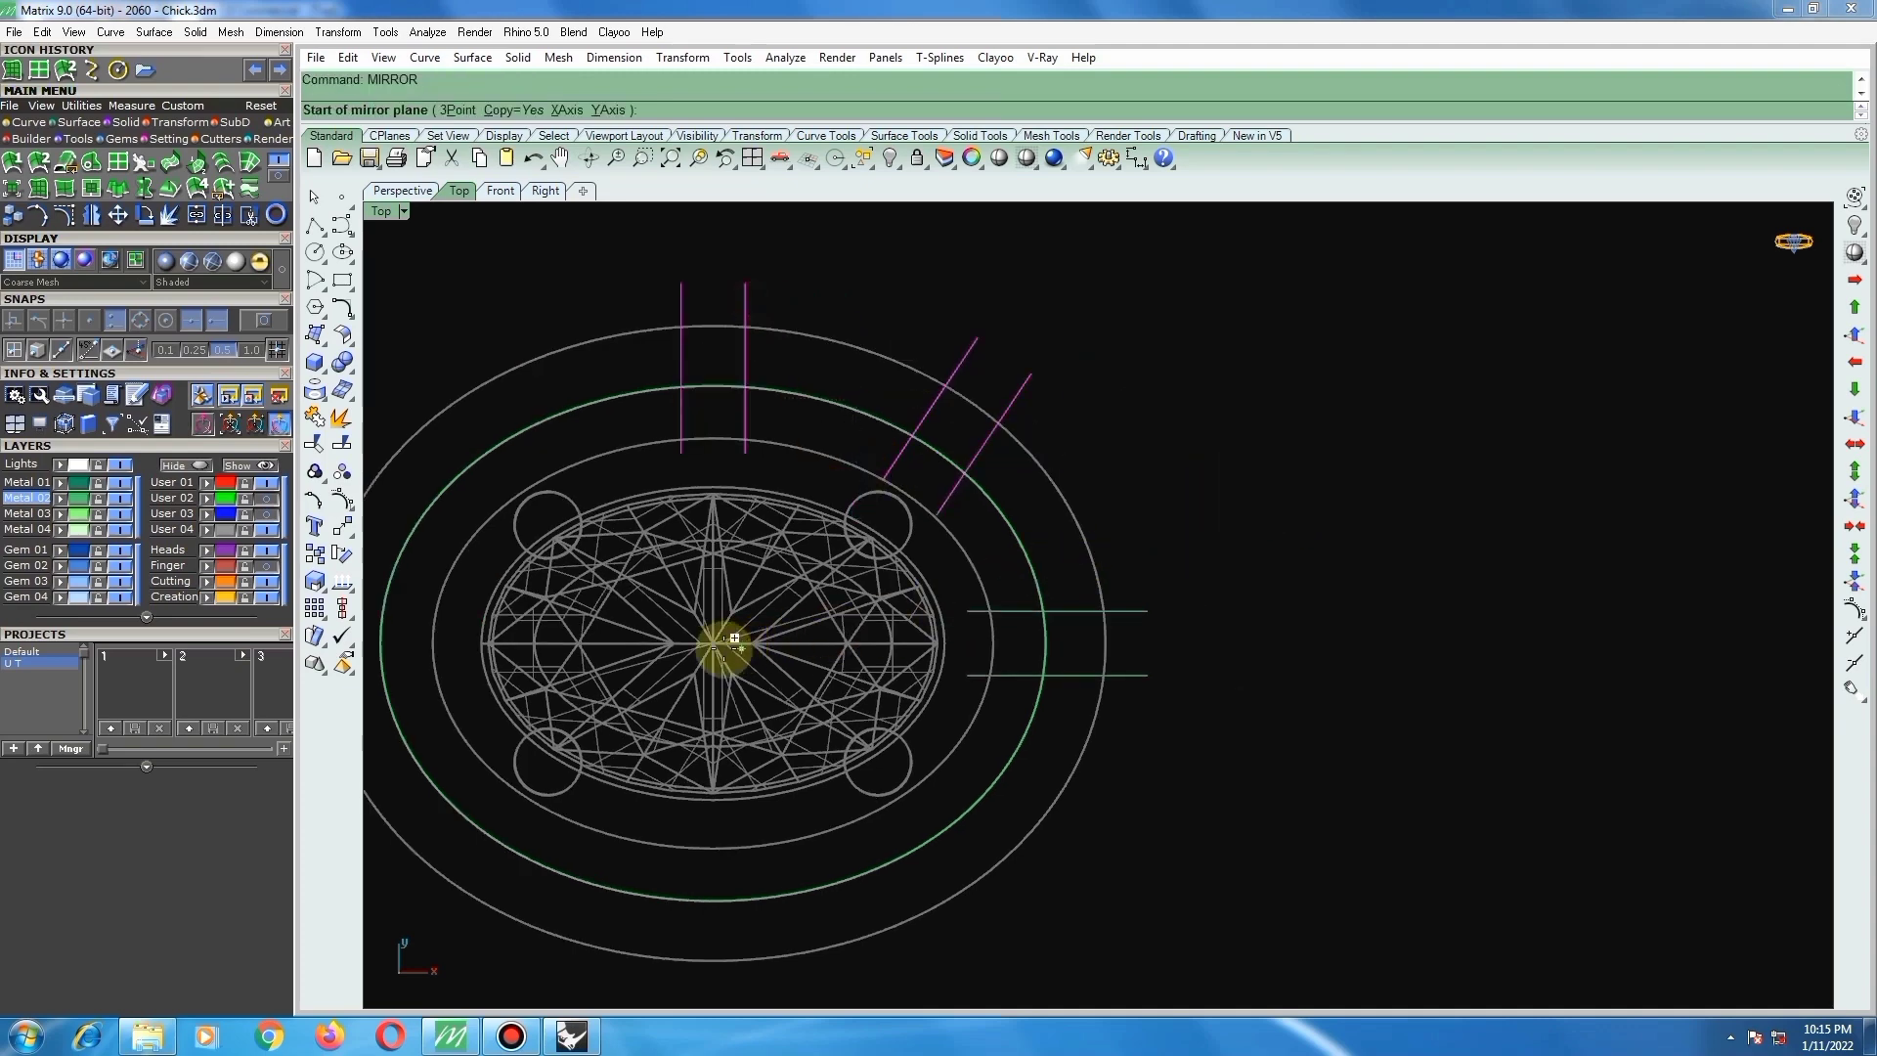
click(719, 630)
click(1132, 690)
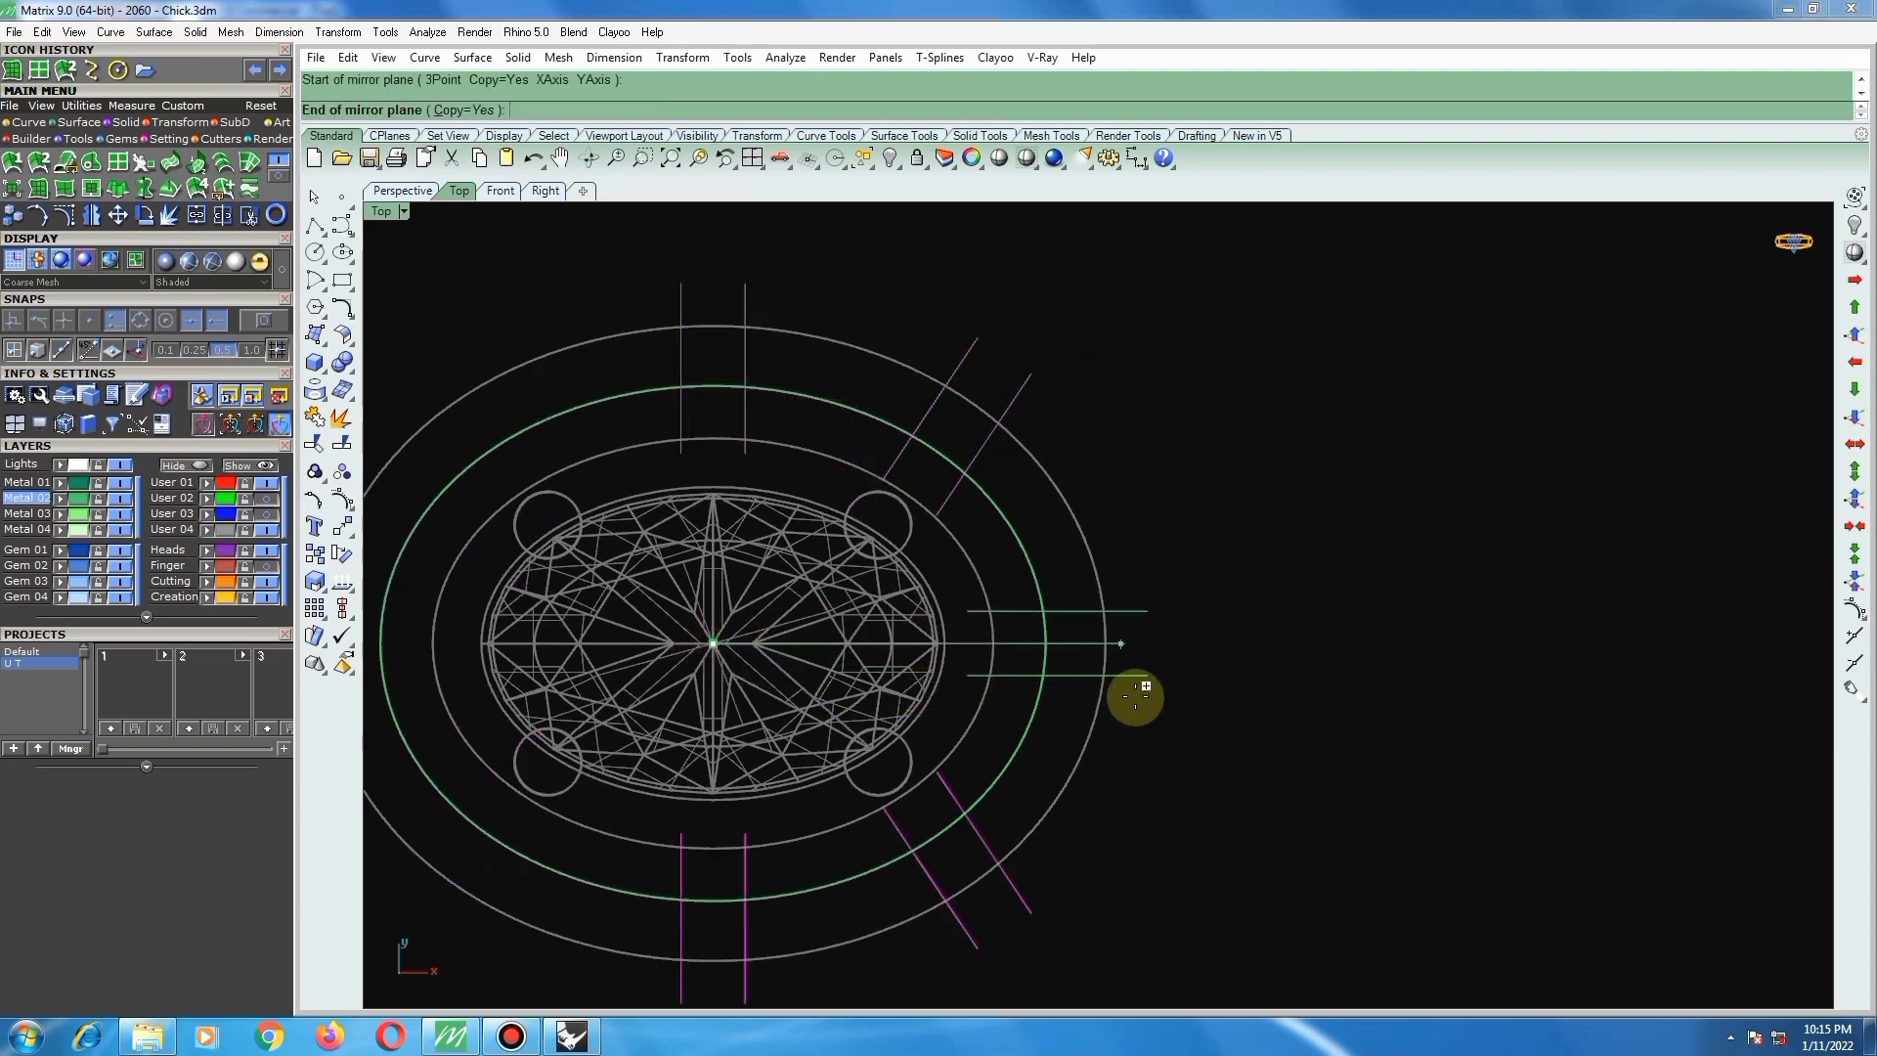
Step: Mirror the angled and horizontal line pairs from one side across the stone's vertical centre axis
drag(826, 256, 1259, 935)
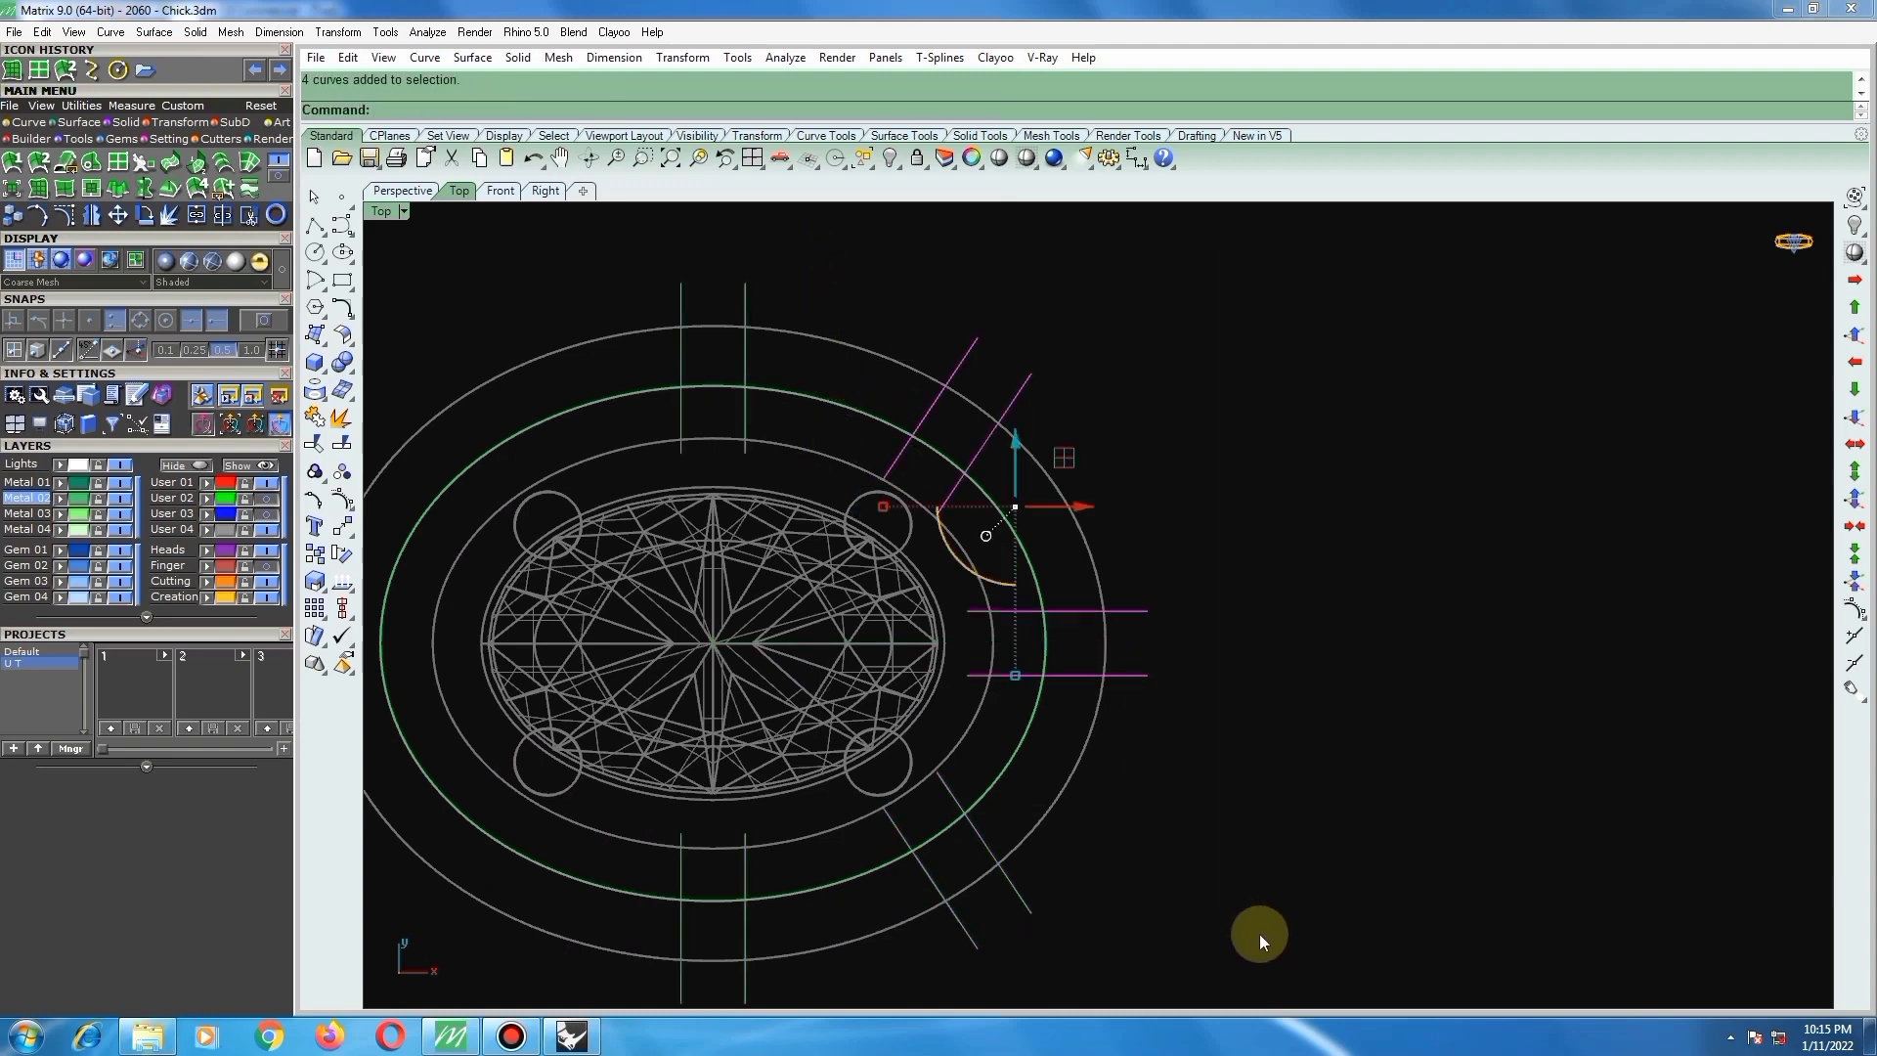
scroll(1114, 813, down, 2)
drag(926, 436, 1188, 948)
key(Return)
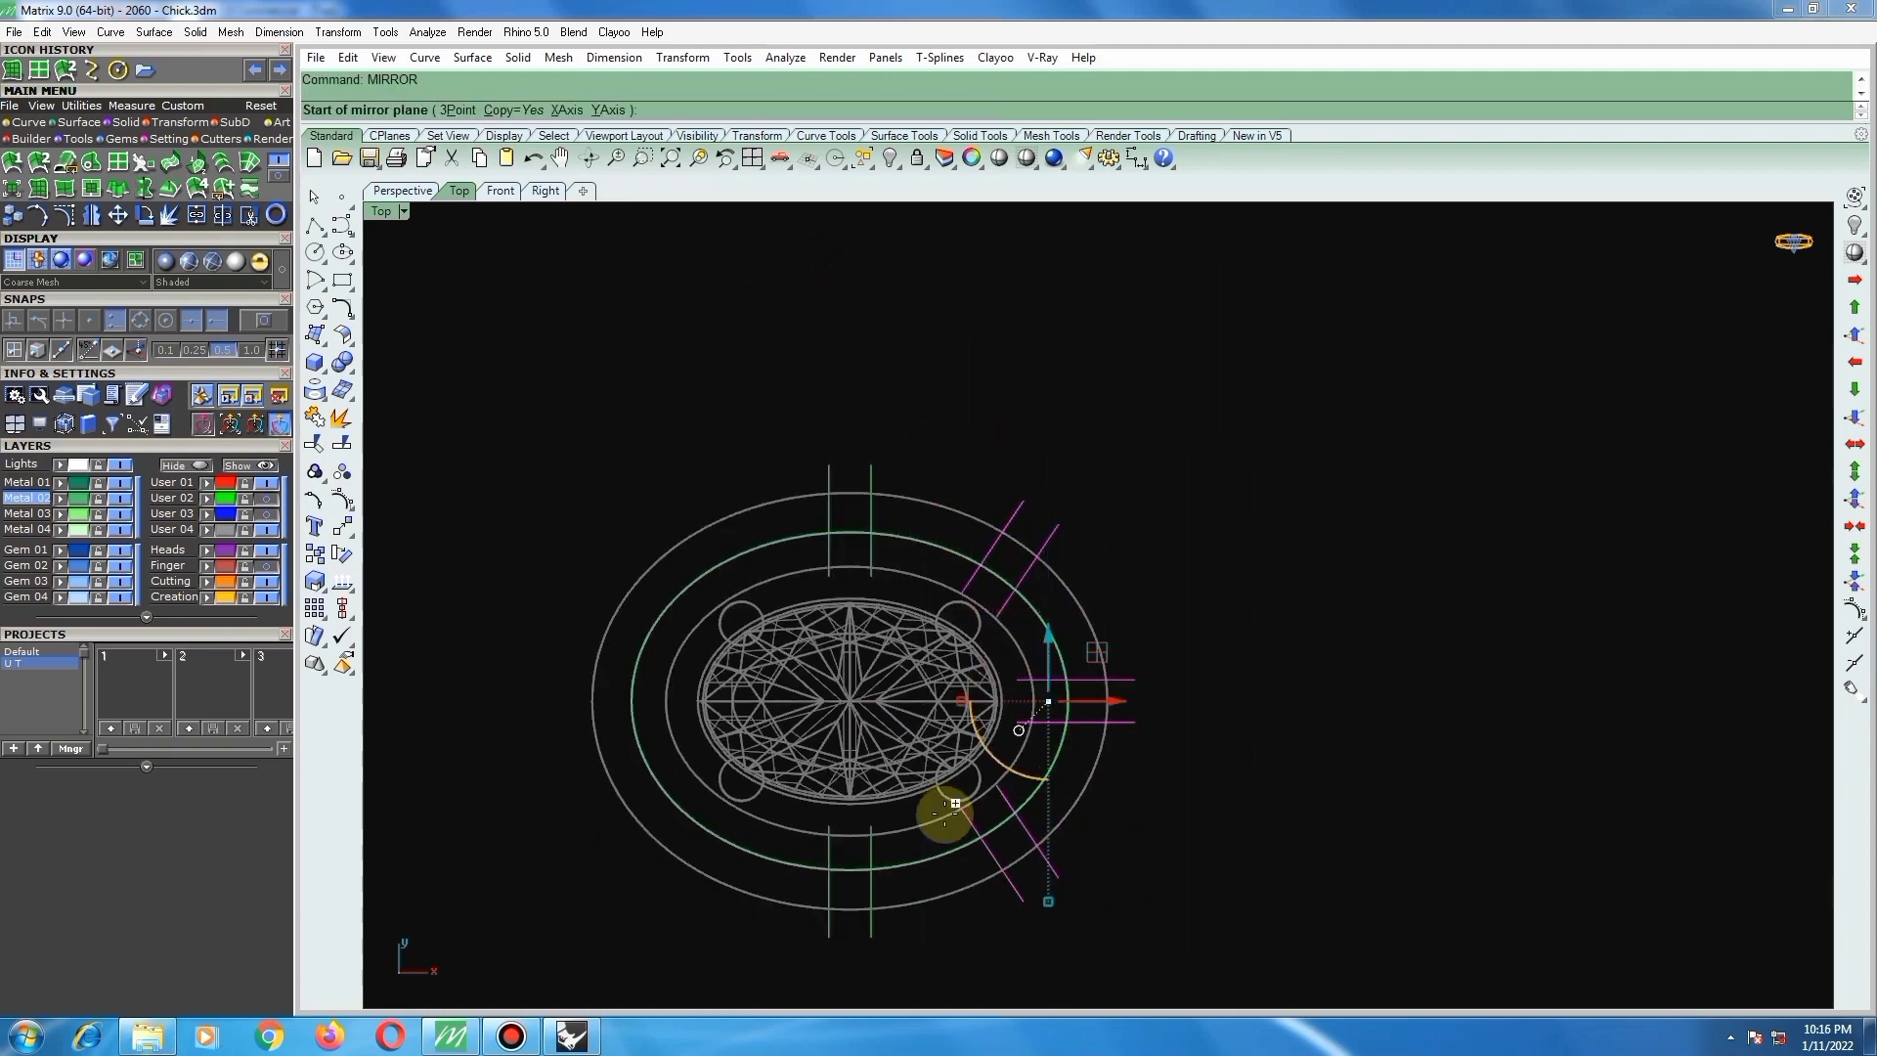
scroll(858, 705, up, 4)
click(864, 689)
scroll(855, 684, down, 2)
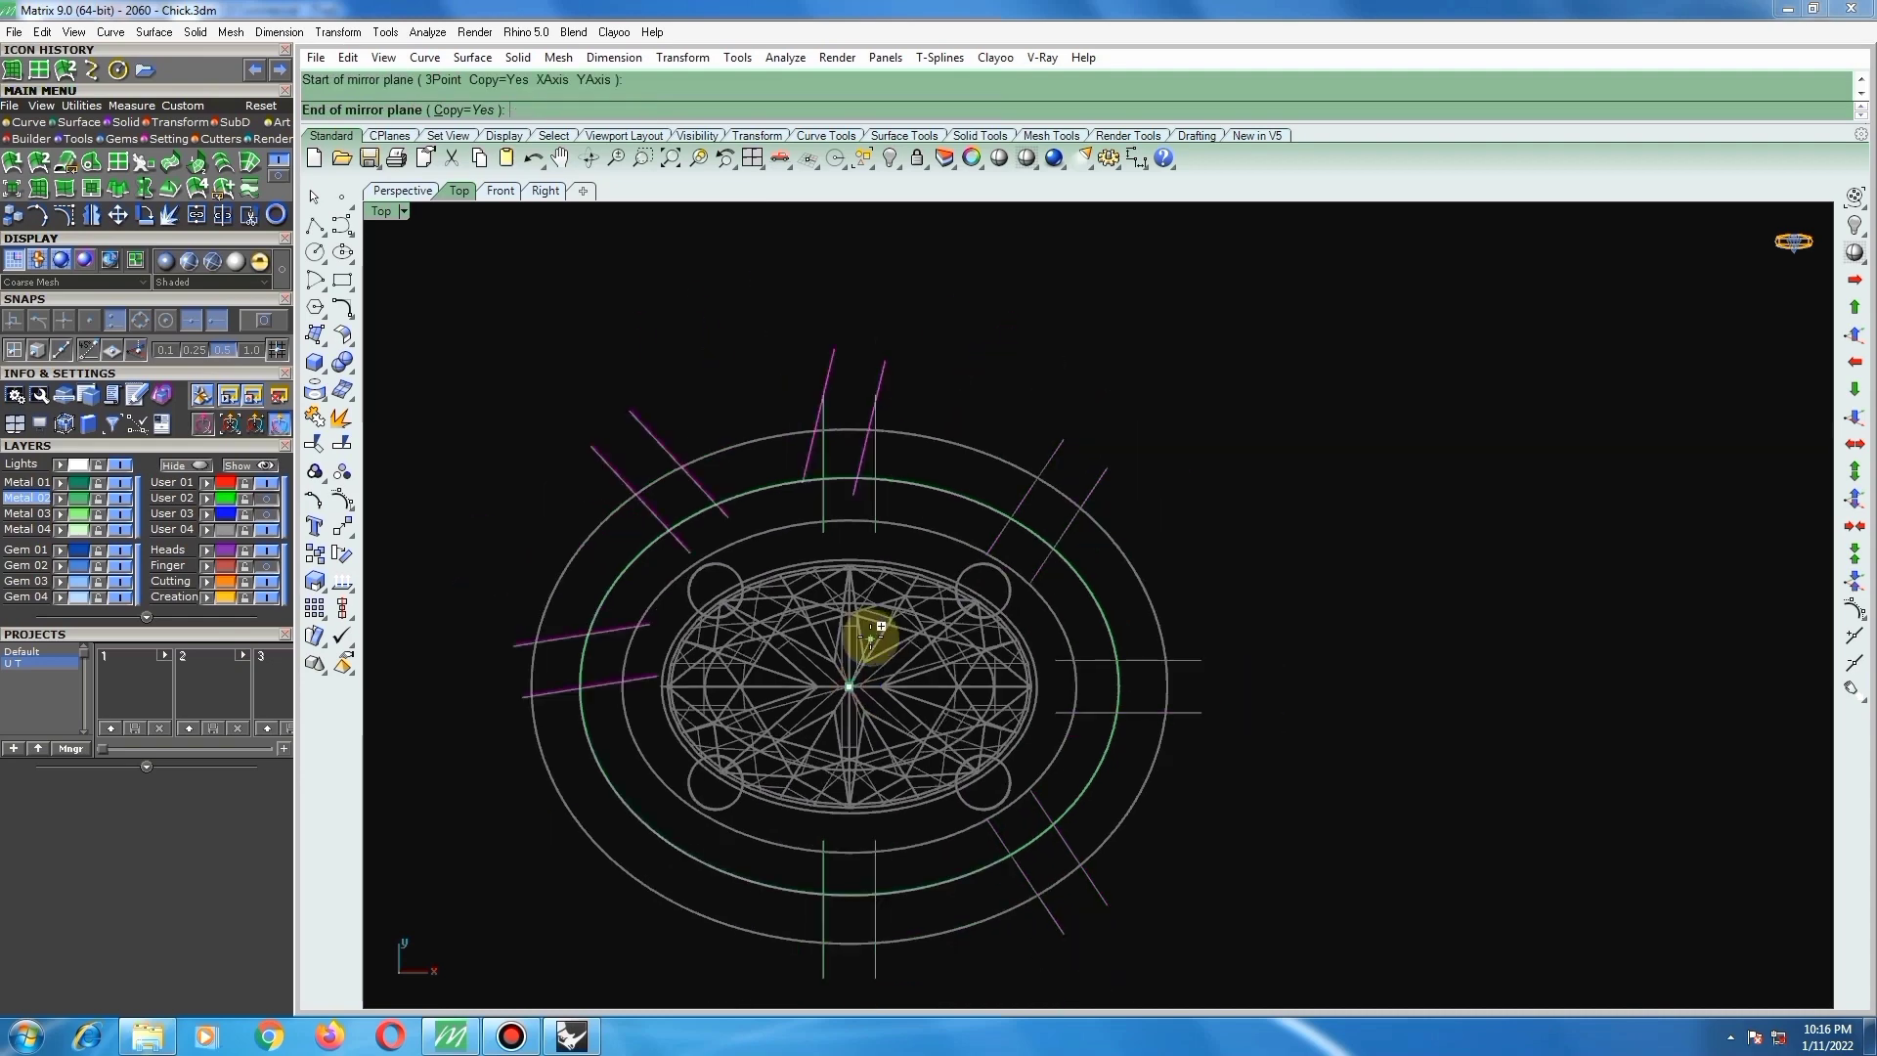
click(843, 550)
scroll(1053, 463, down, 2)
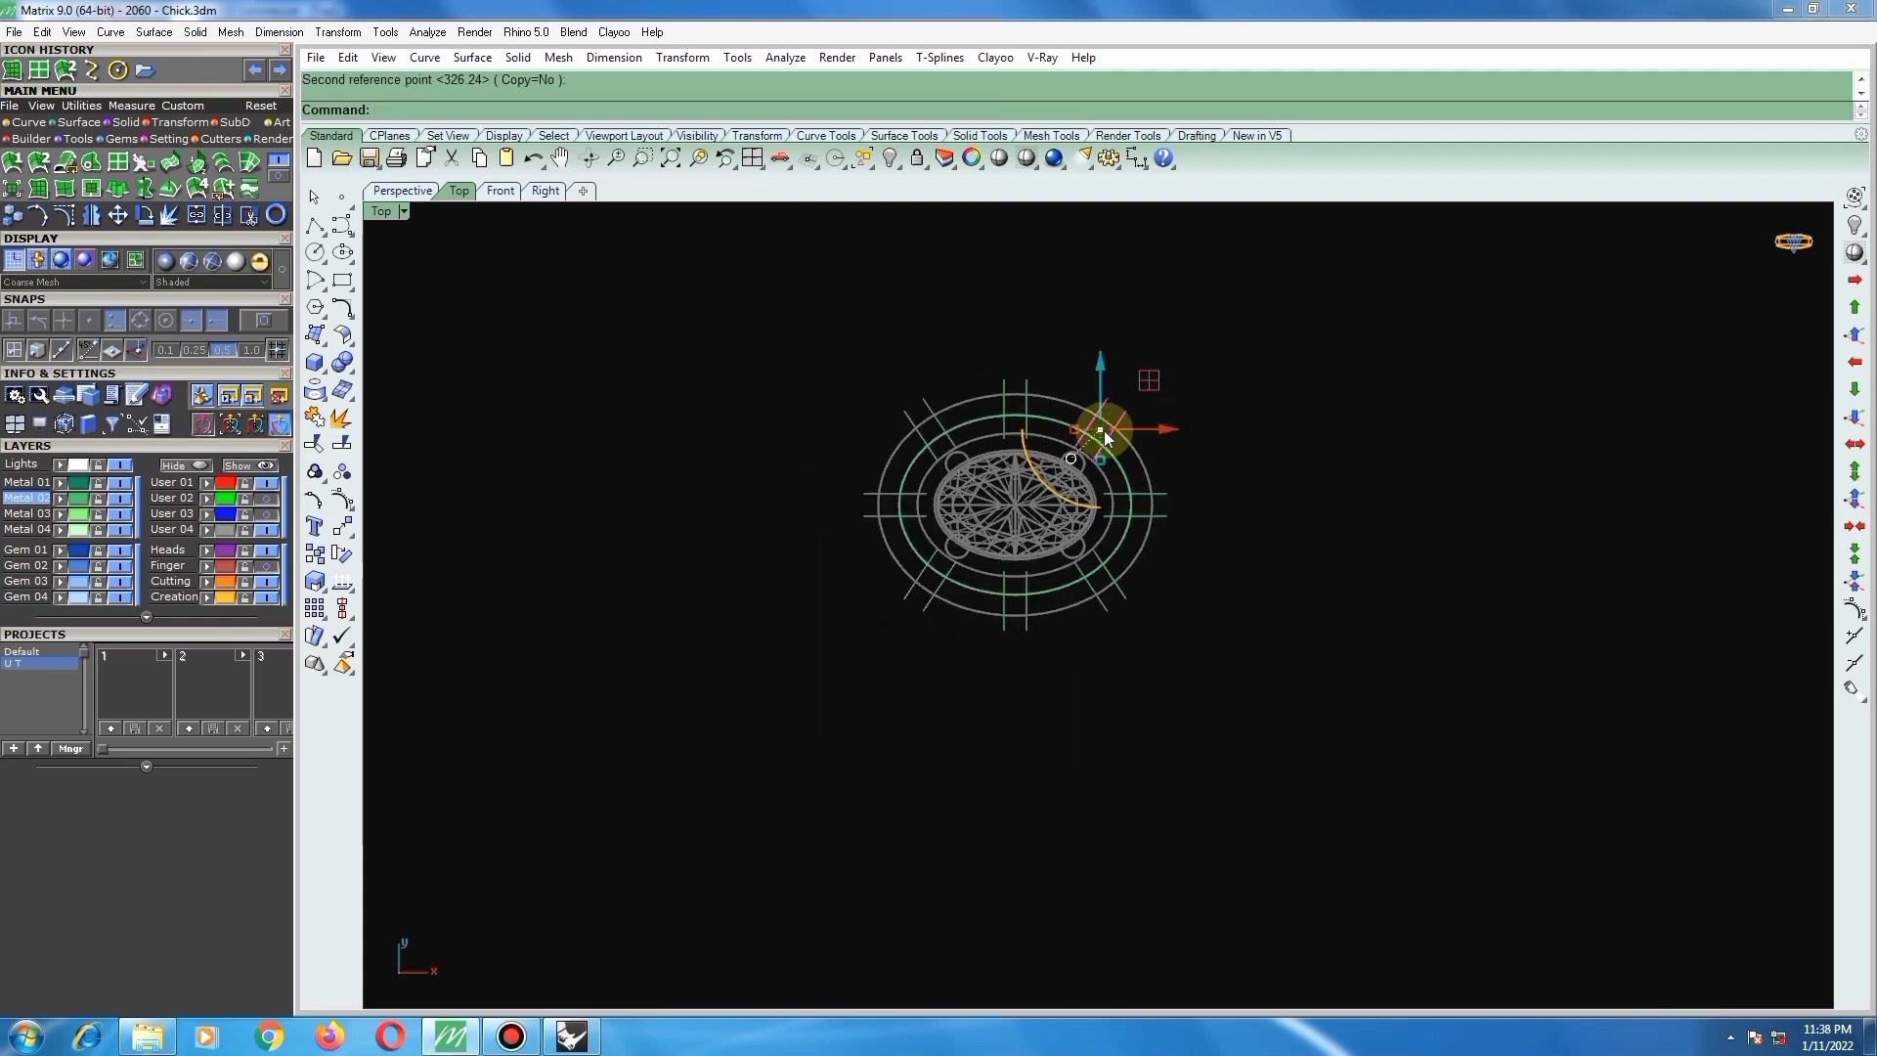
Step: Show the model shaded, then select all the connector line pairs around the oval band and group them
click(1025, 158)
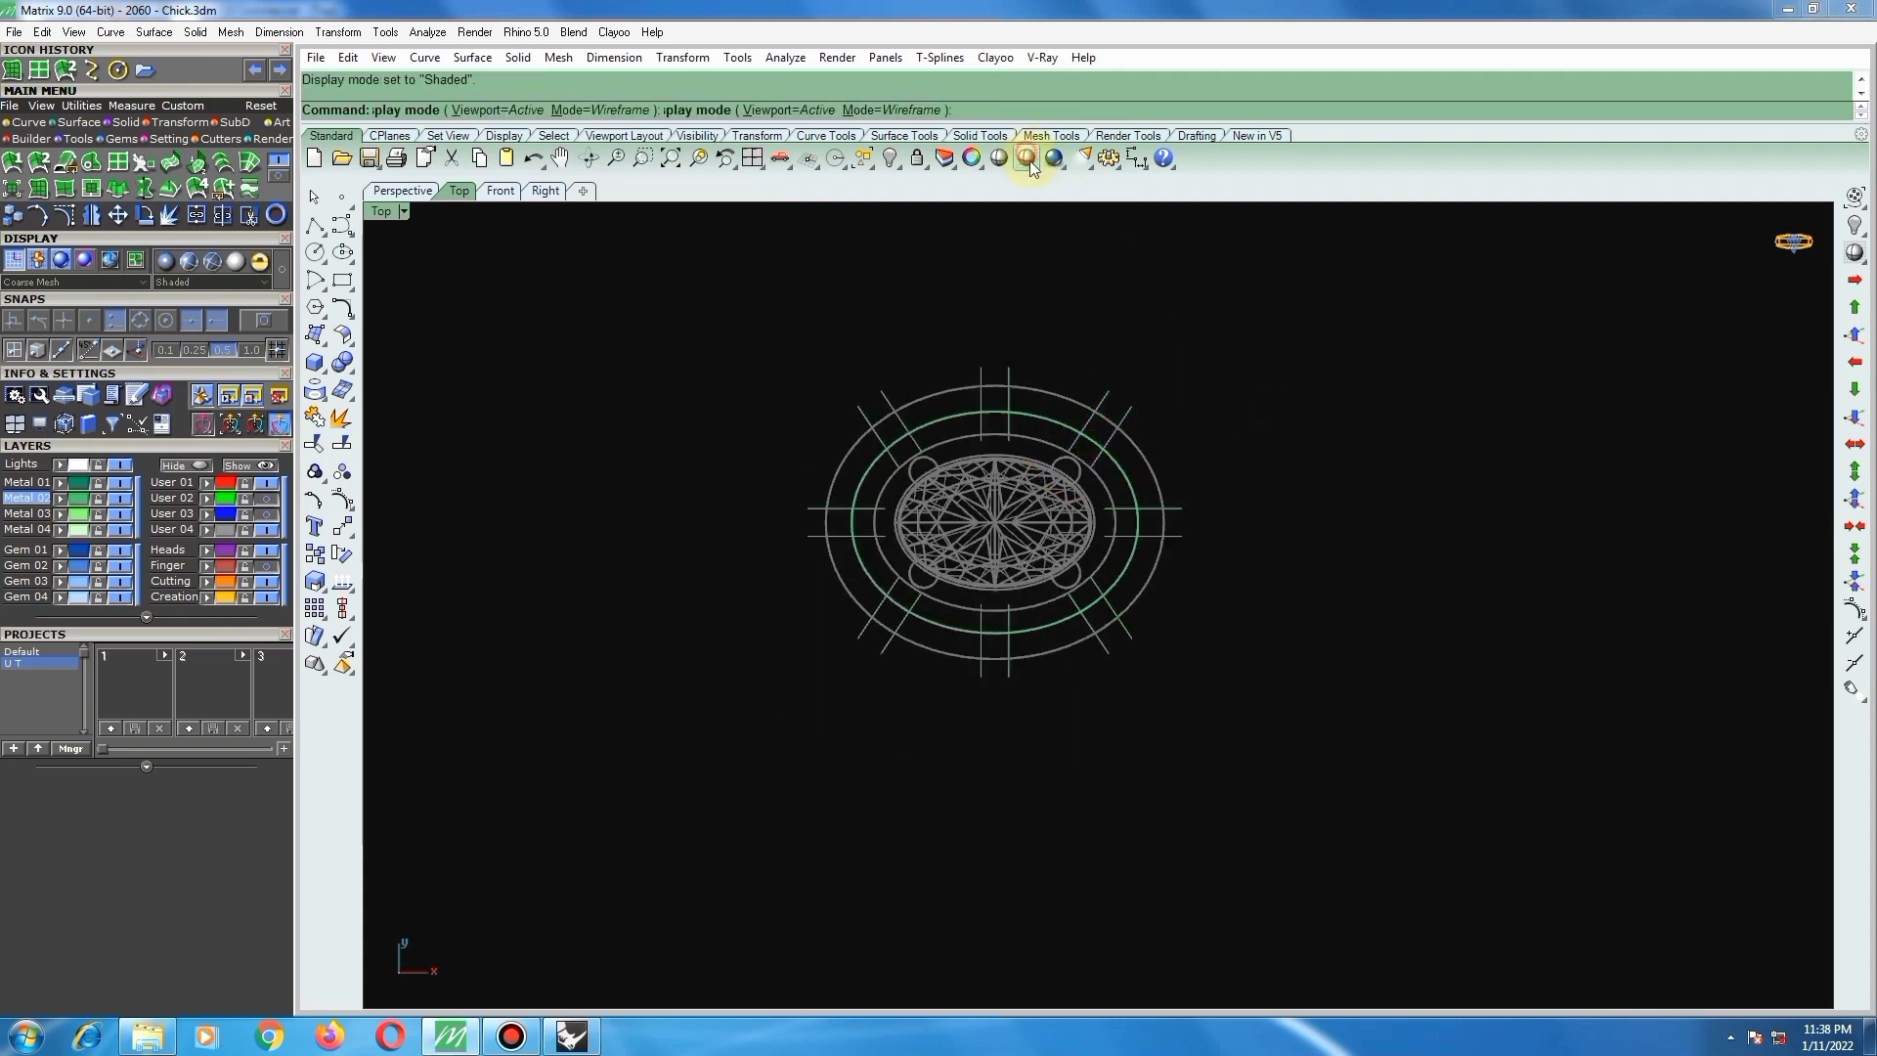
ctrl+shift+right_drag(1138, 475, 1046, 395)
scroll(1140, 700, up, 4)
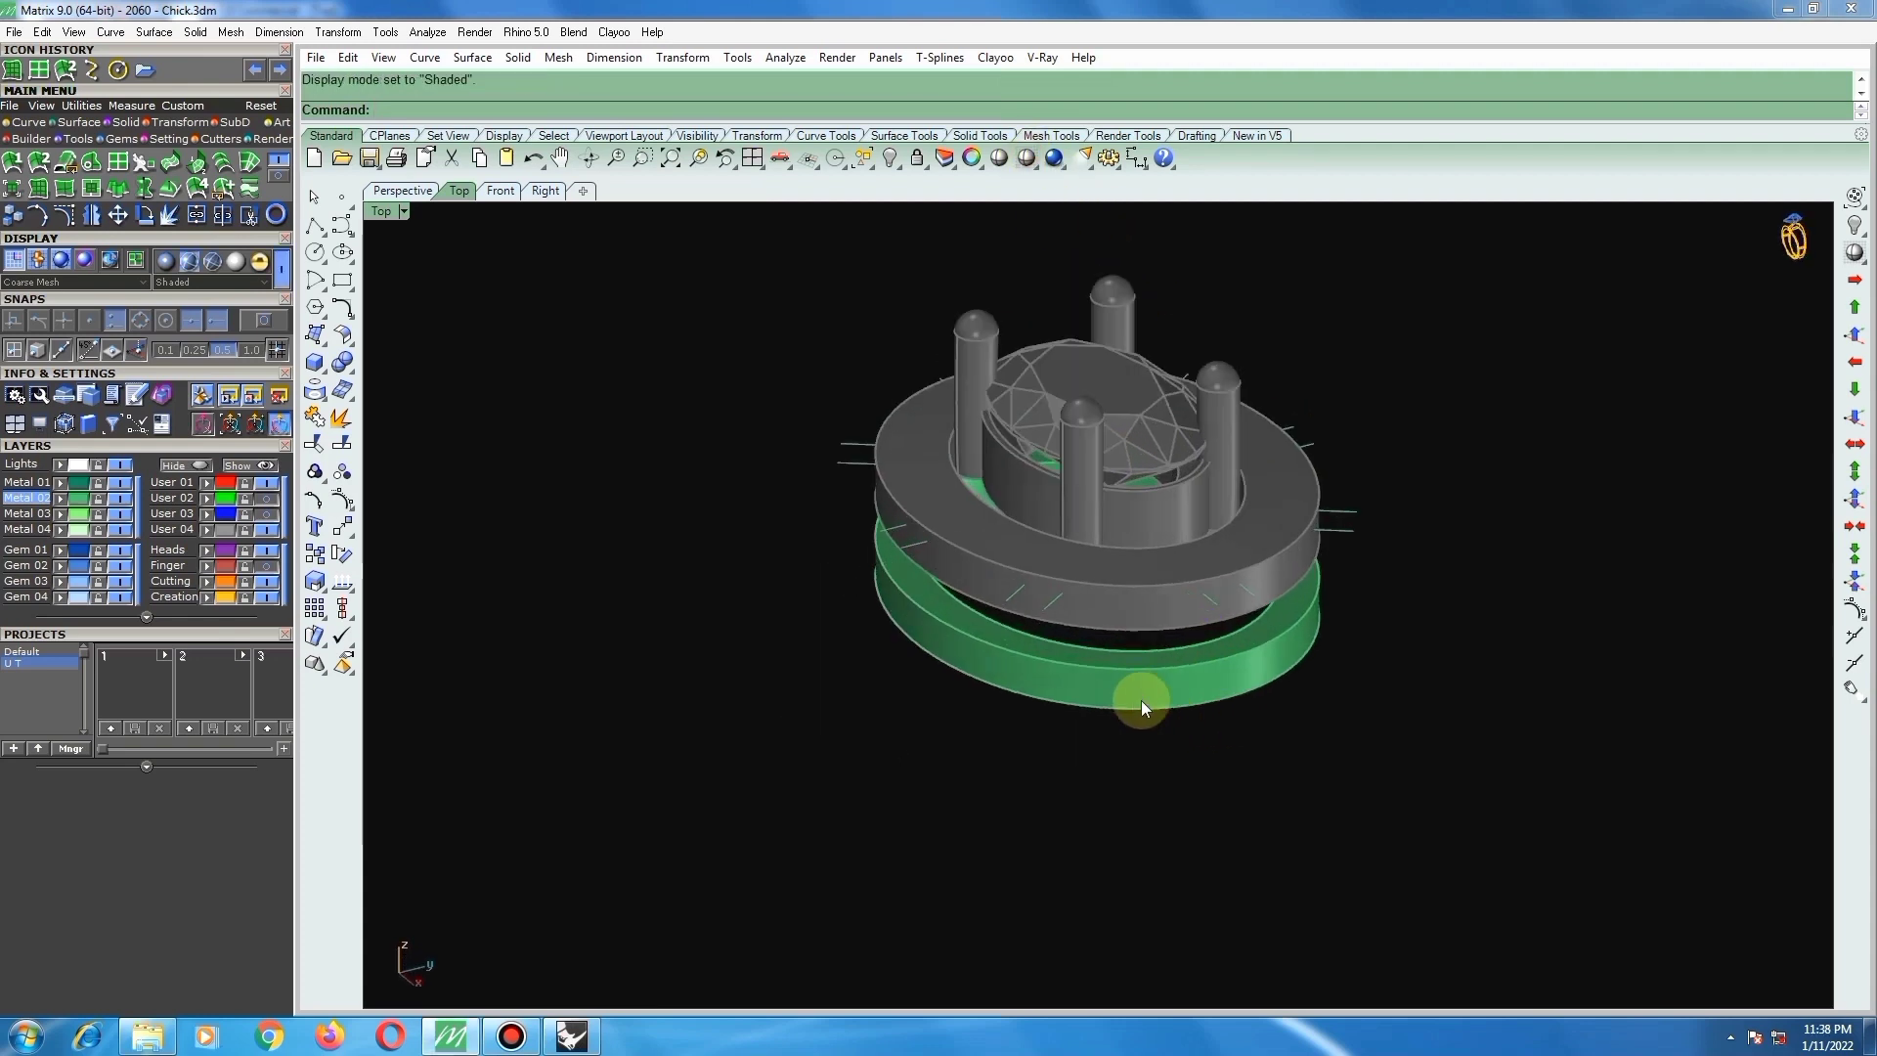
ctrl+shift+right_drag(1069, 624, 1148, 688)
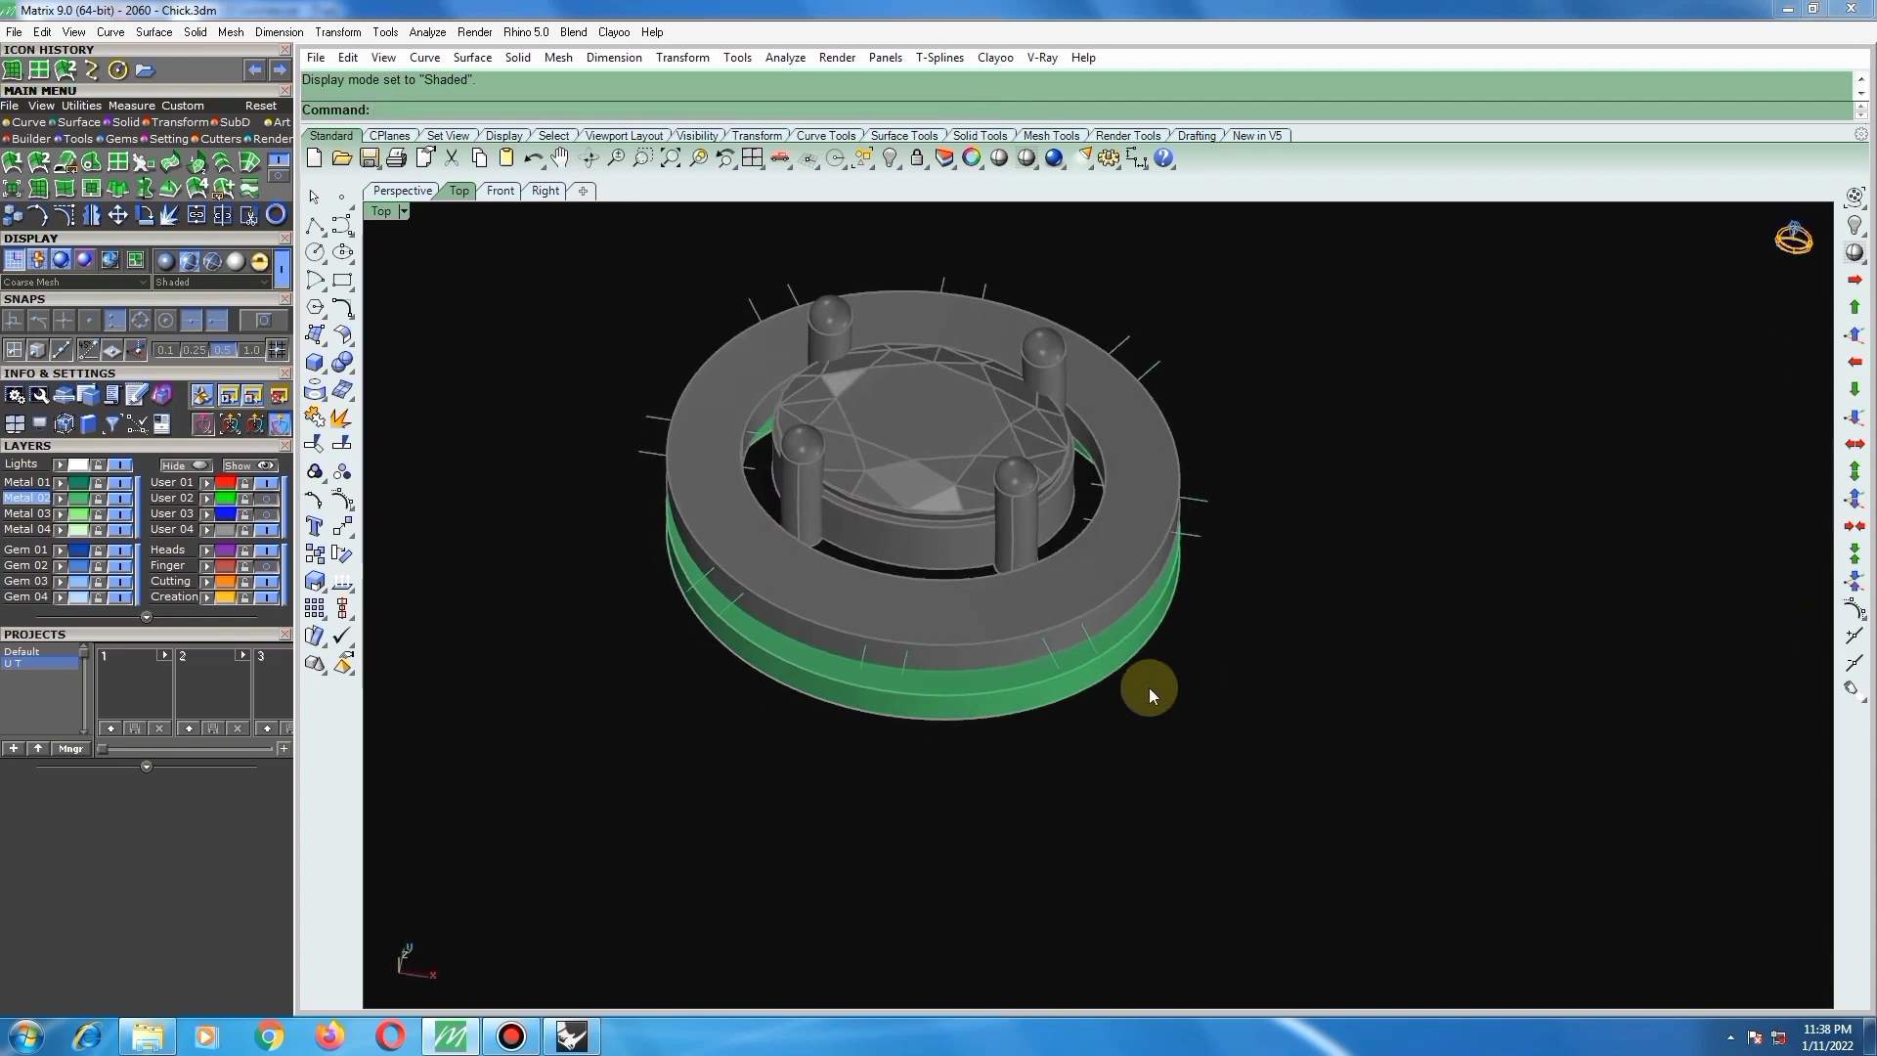
click(907, 658)
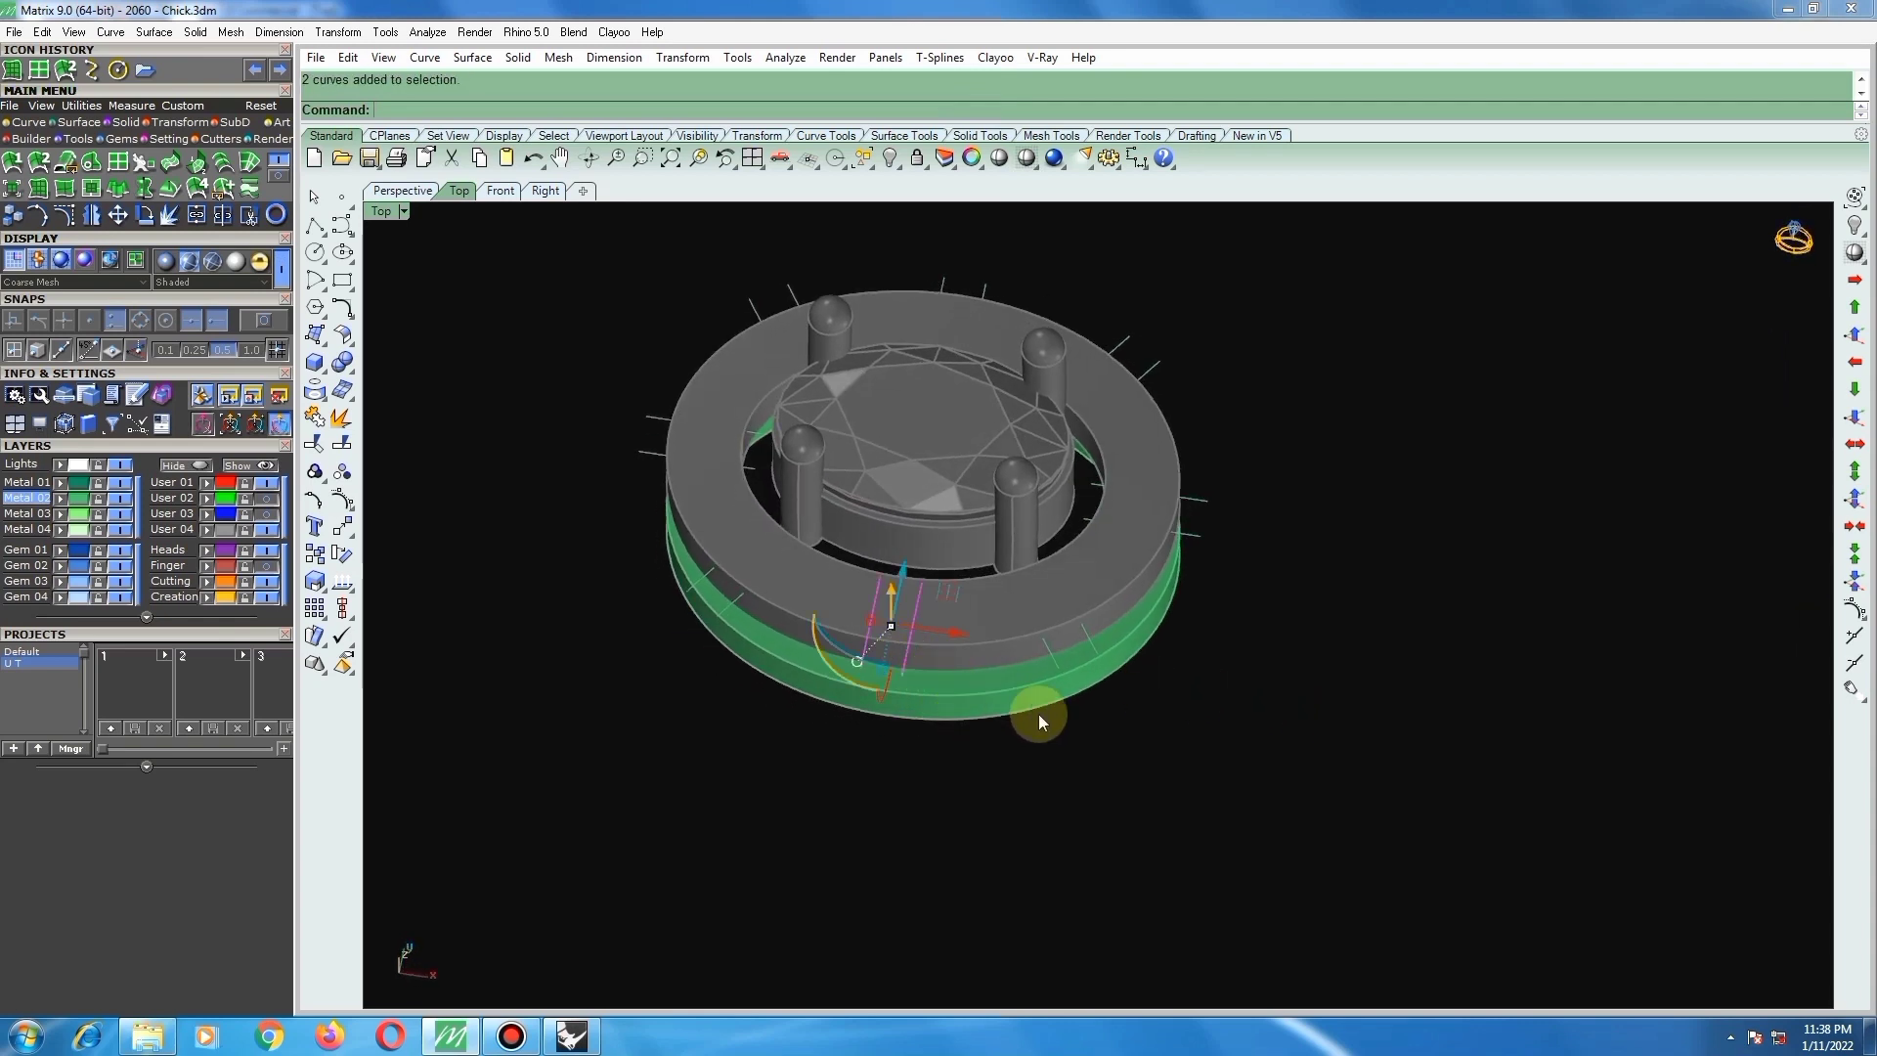
key(ctrl+F1)
drag(688, 765, 1205, 564)
shift+drag(749, 524, 851, 470)
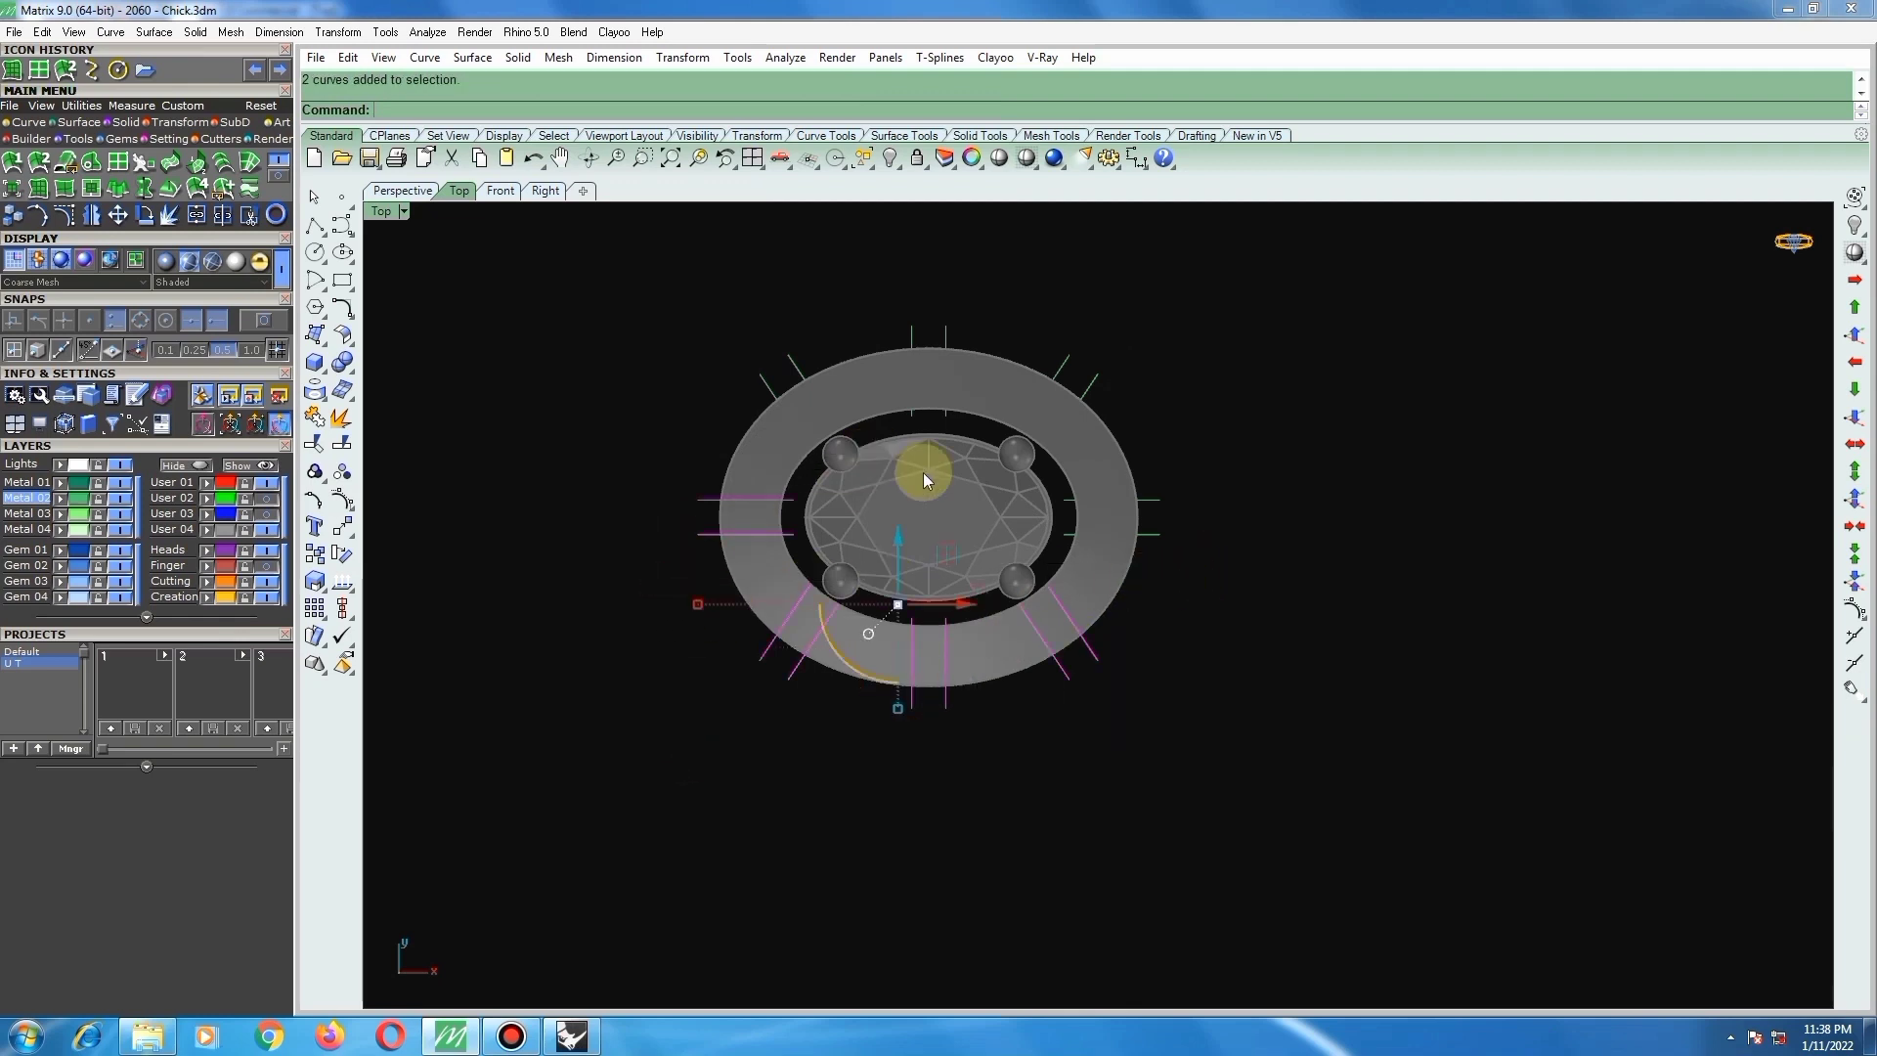
shift+drag(1007, 323, 1233, 565)
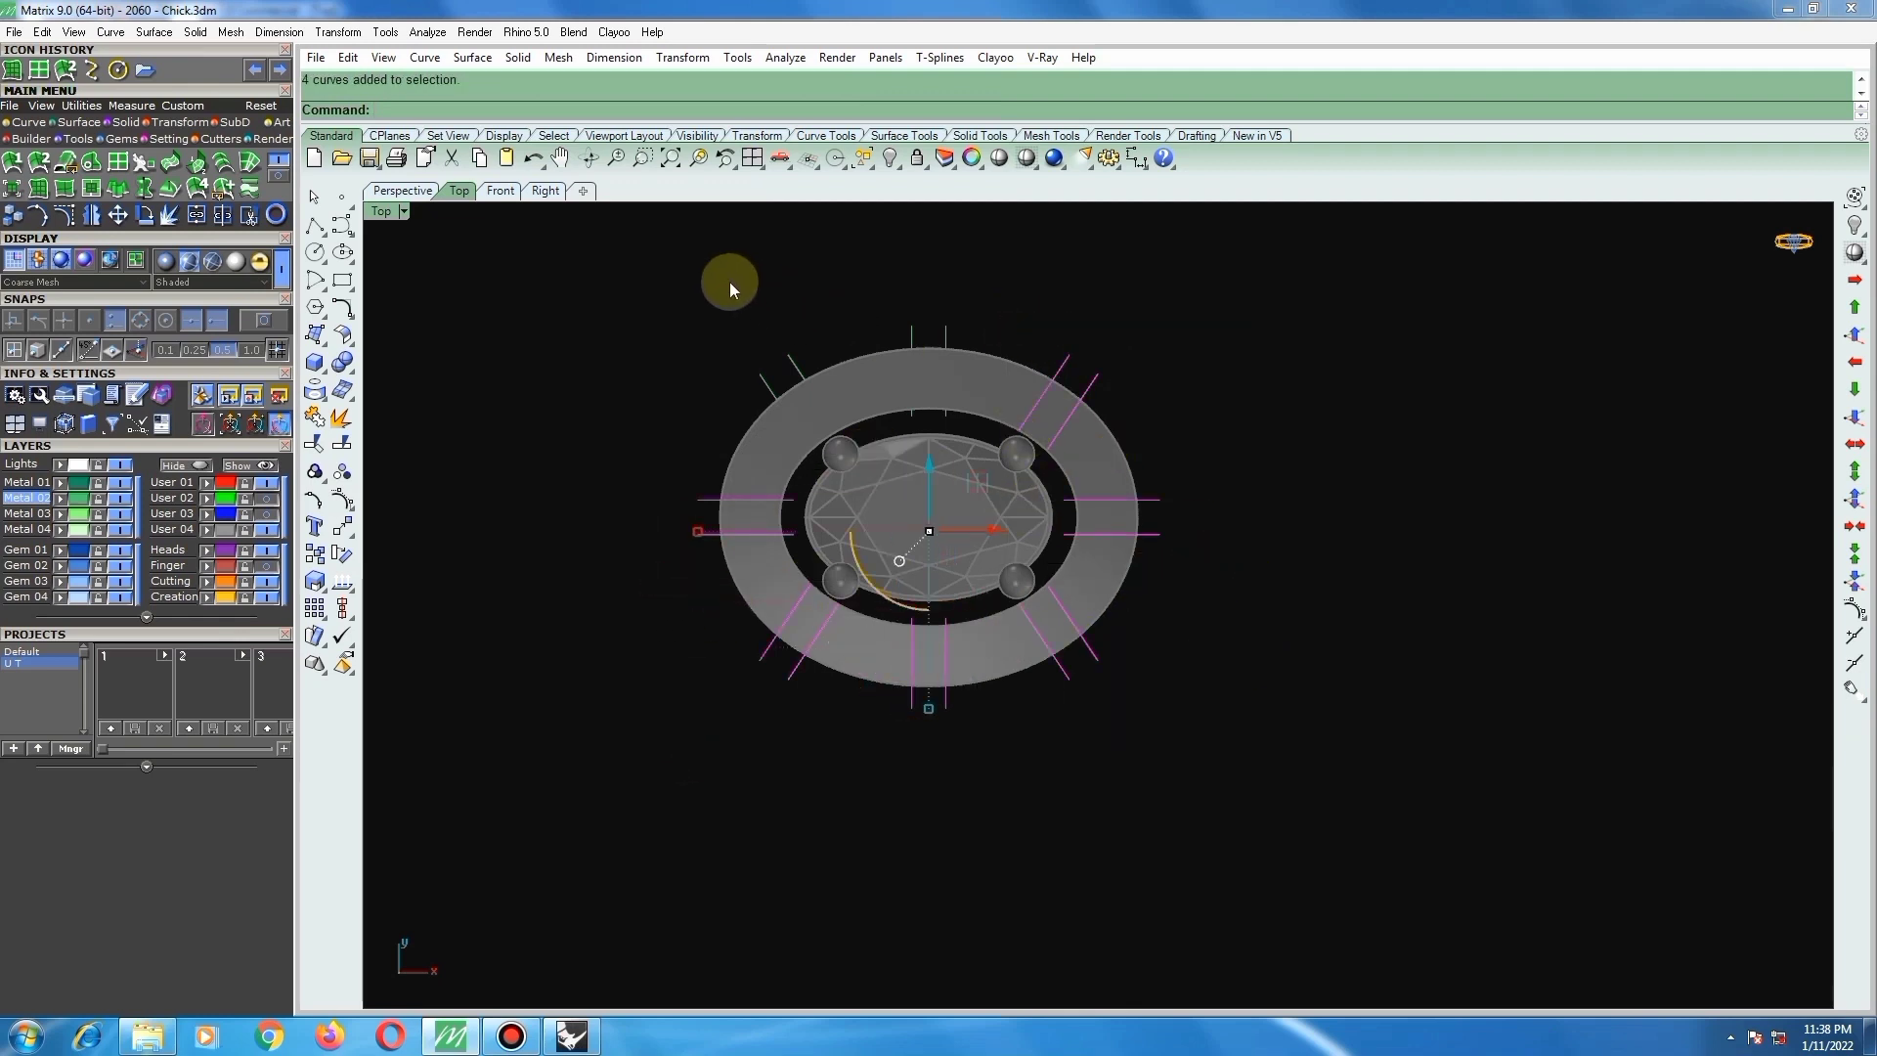
shift+drag(730, 282, 988, 471)
key(ctrl+g)
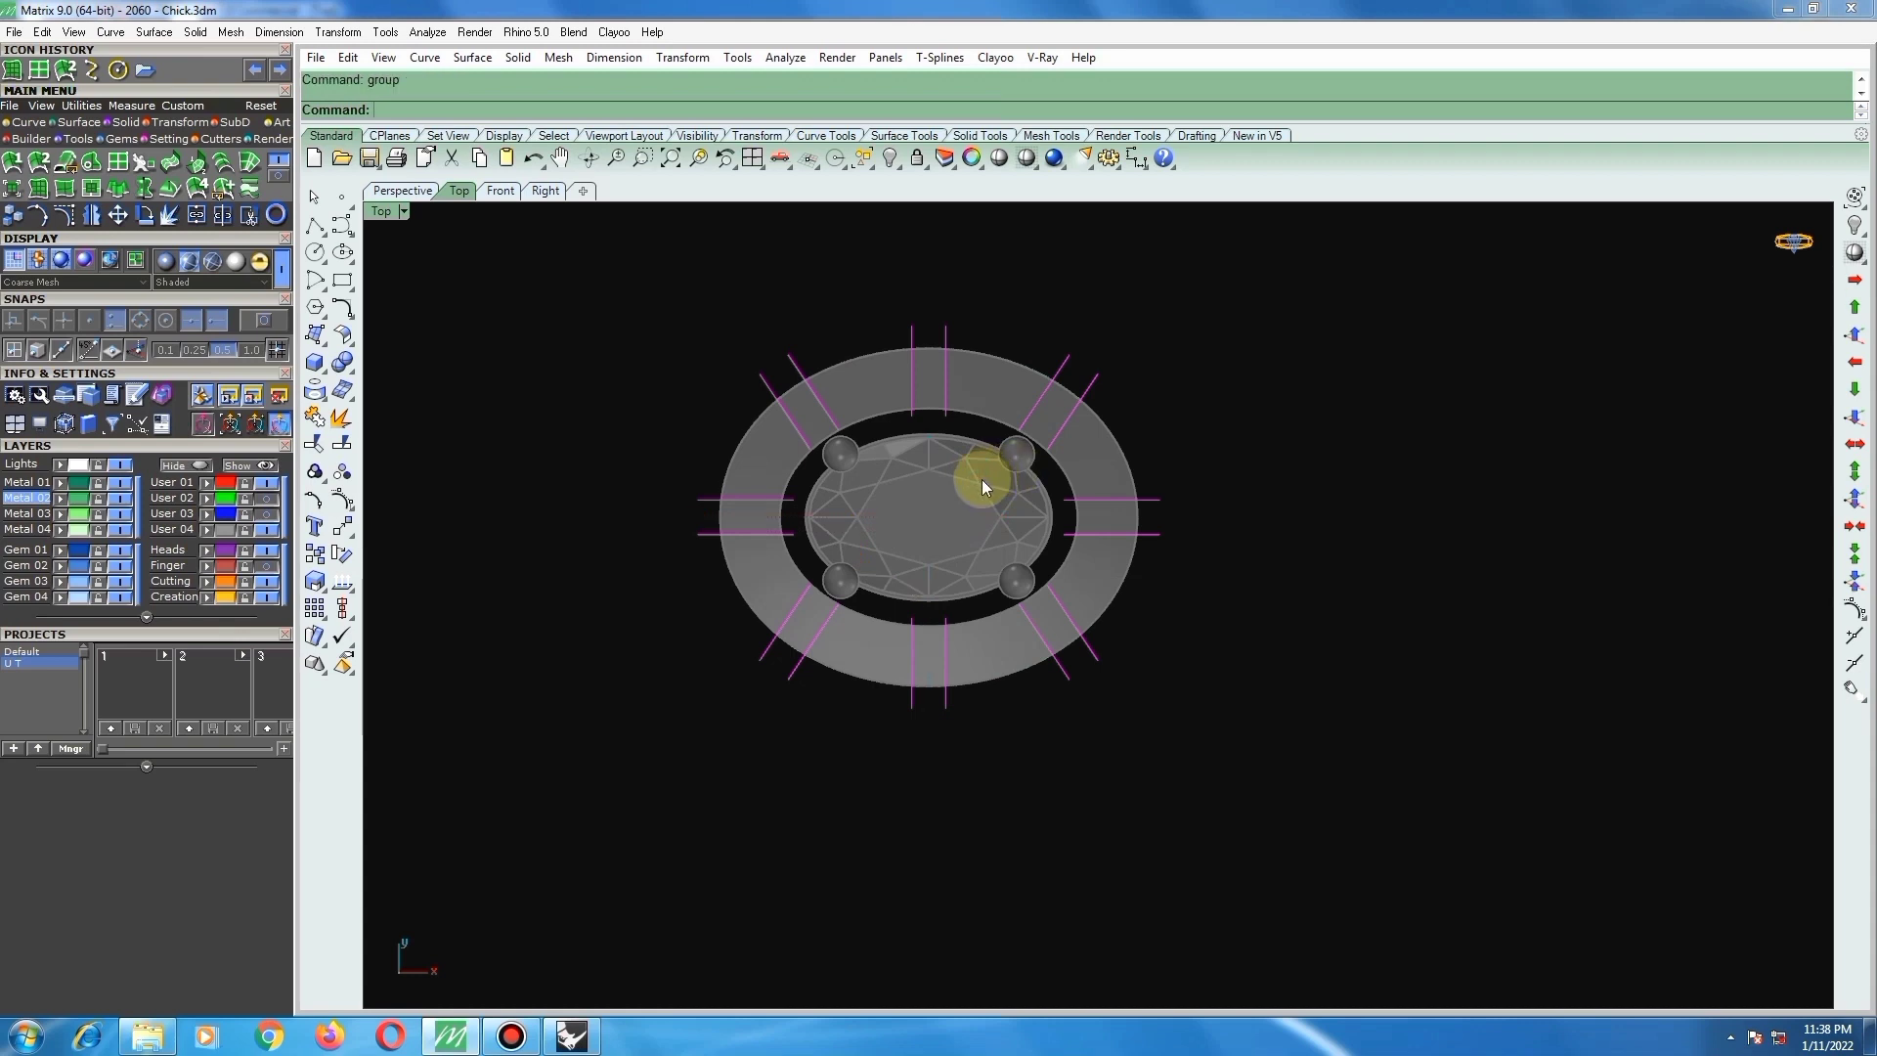
Step: Extract a copy of the top face of the green lower gallery band
click(1025, 166)
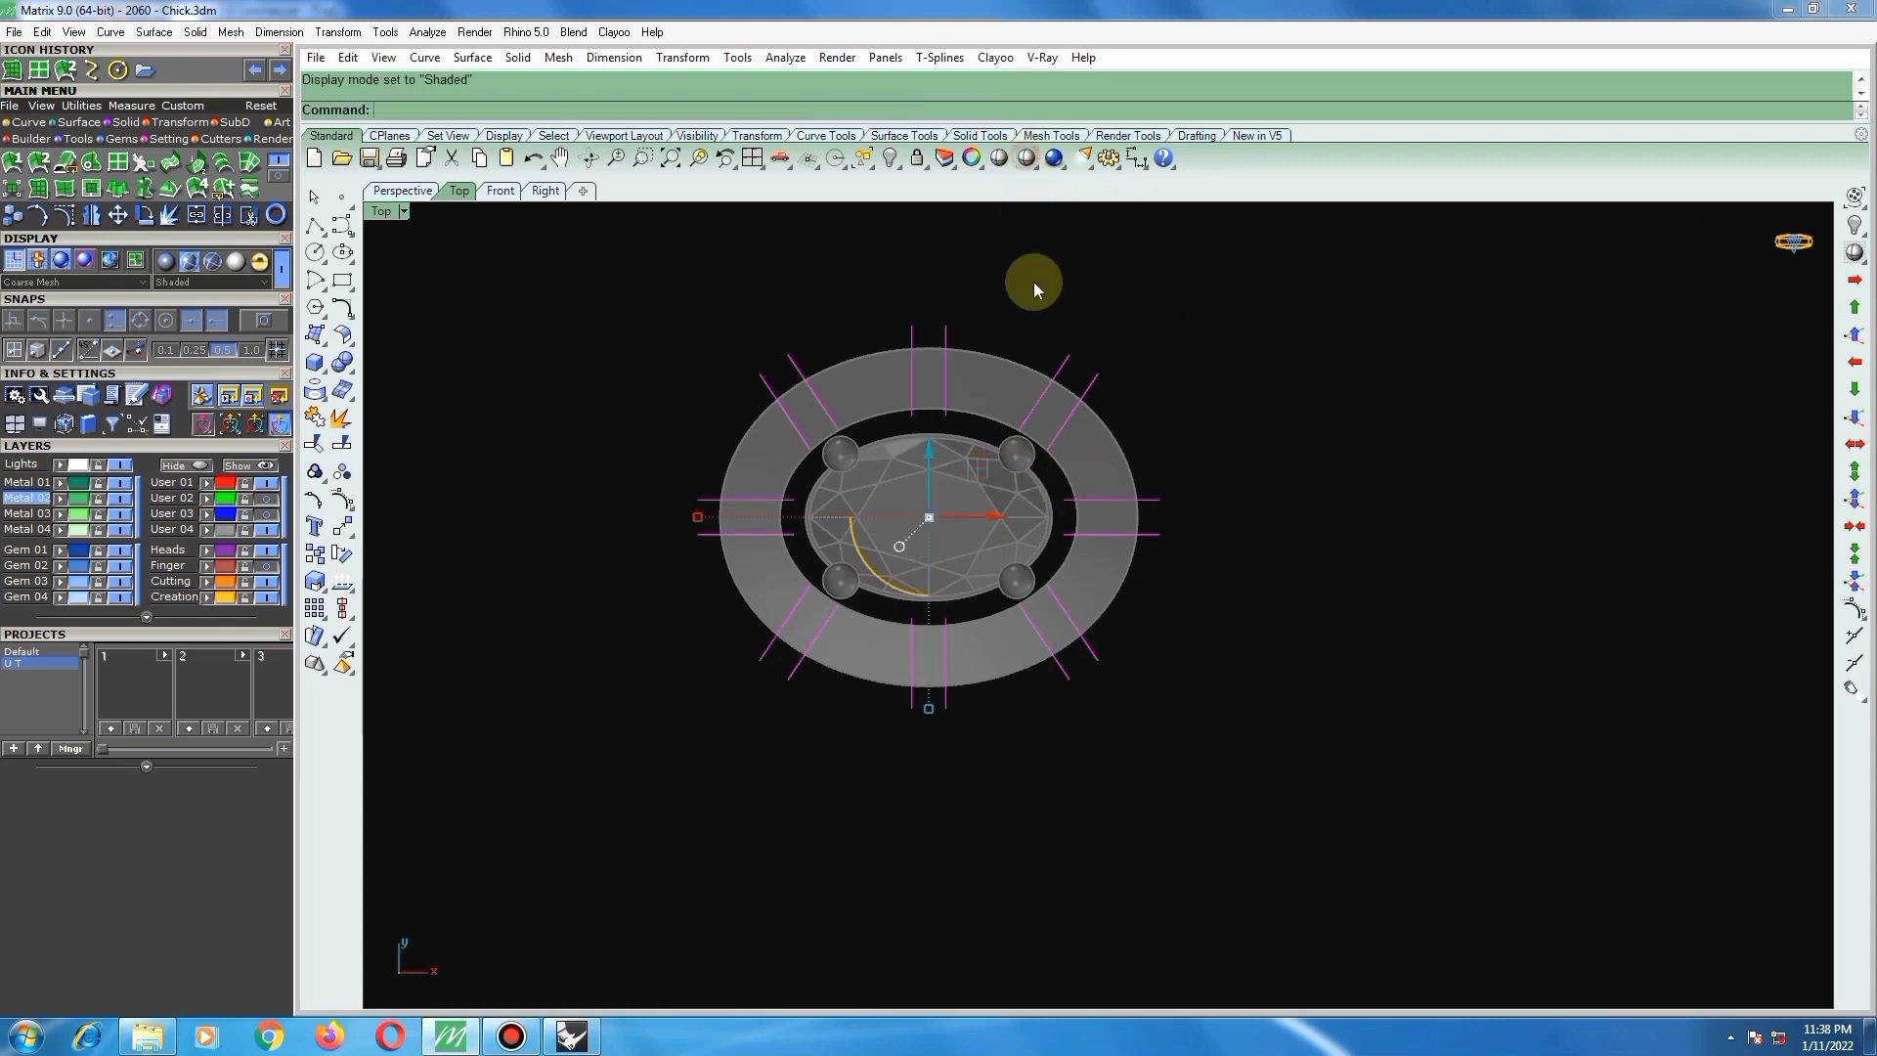
right_drag(1136, 616, 1087, 704)
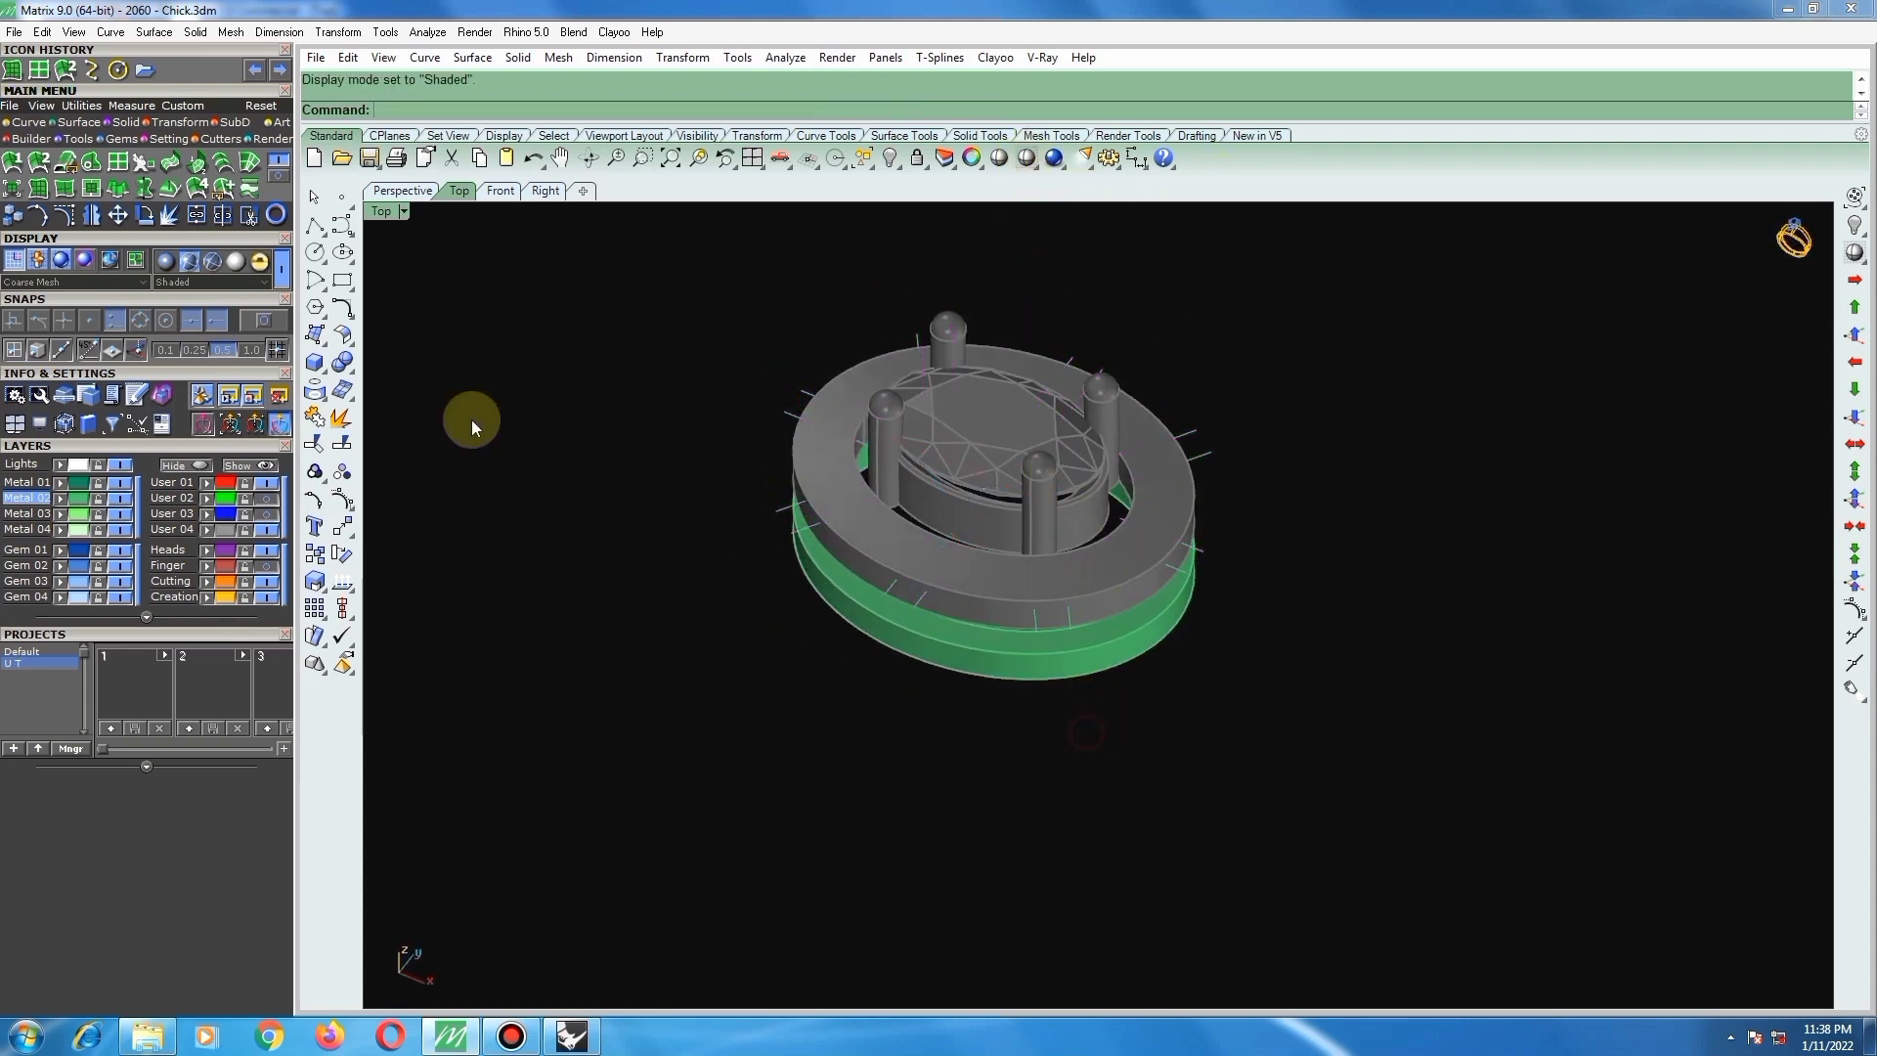
click(341, 418)
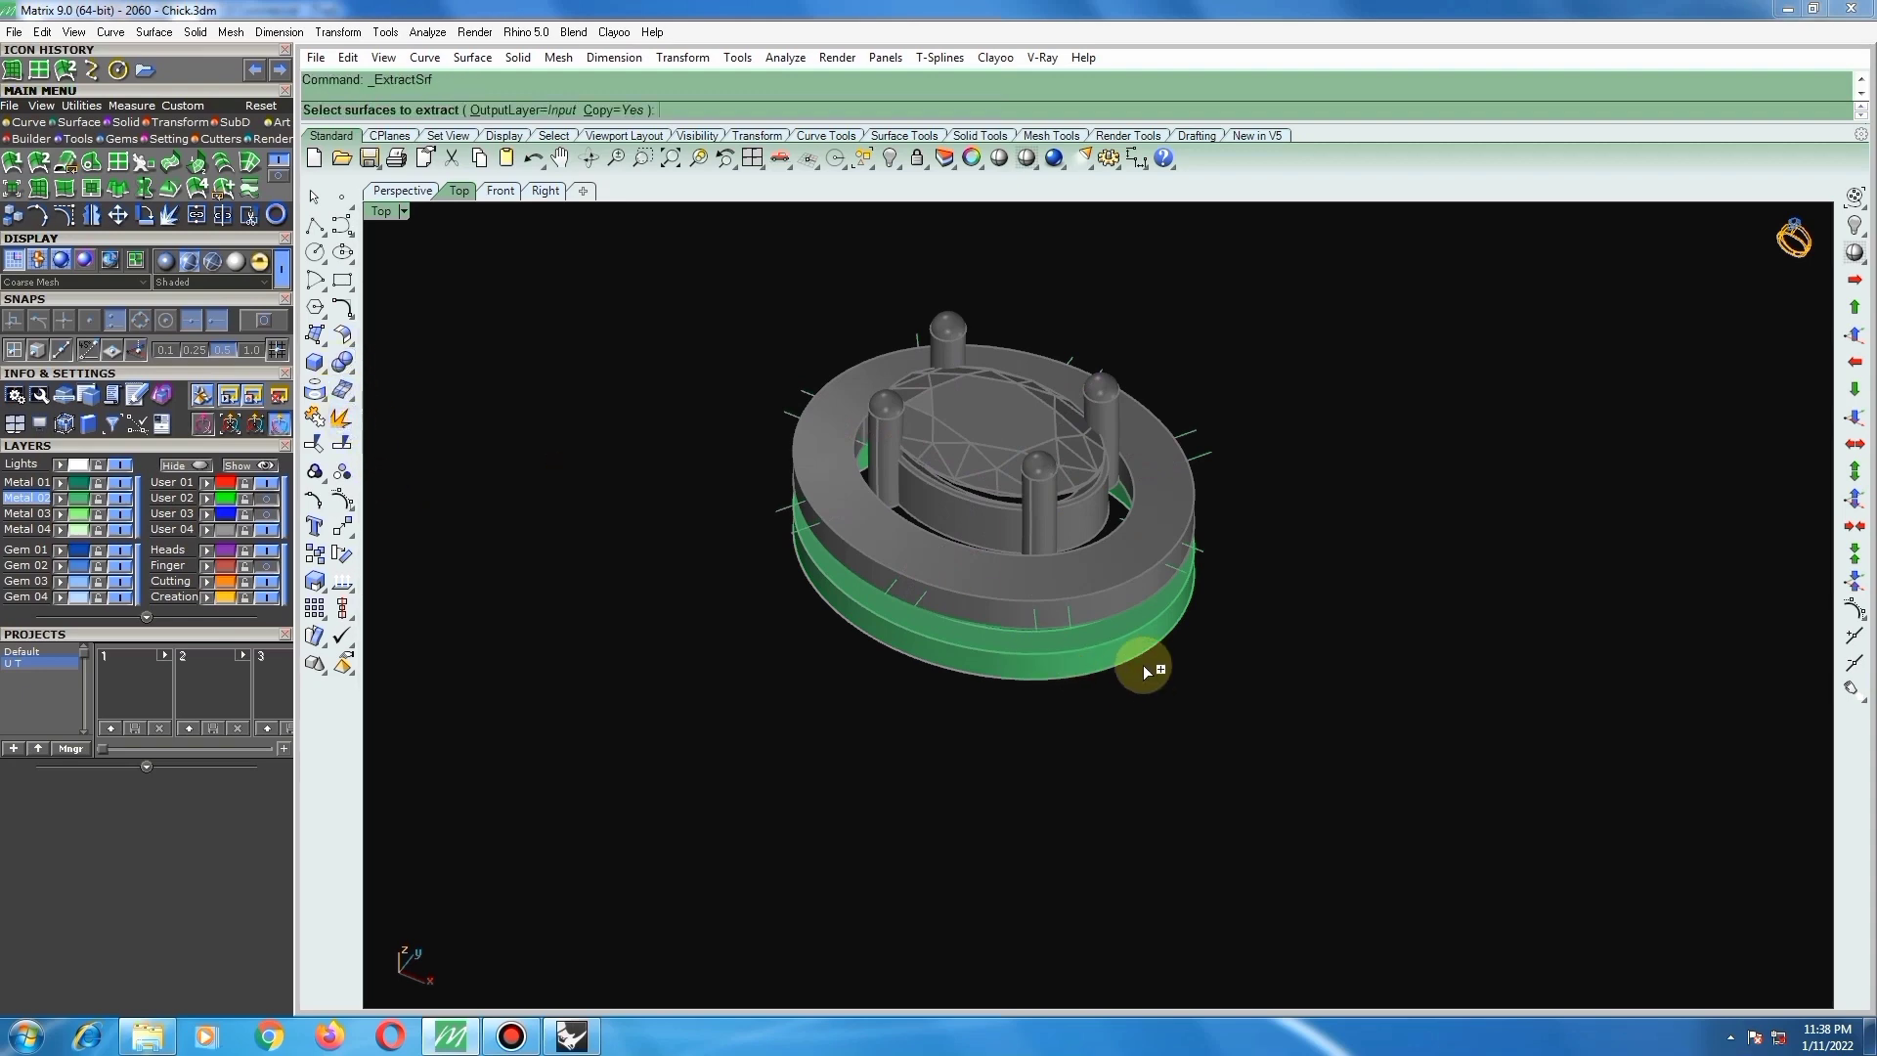
scroll(1075, 645, up, 4)
click(1006, 626)
key(Return)
scroll(1008, 623, down, 4)
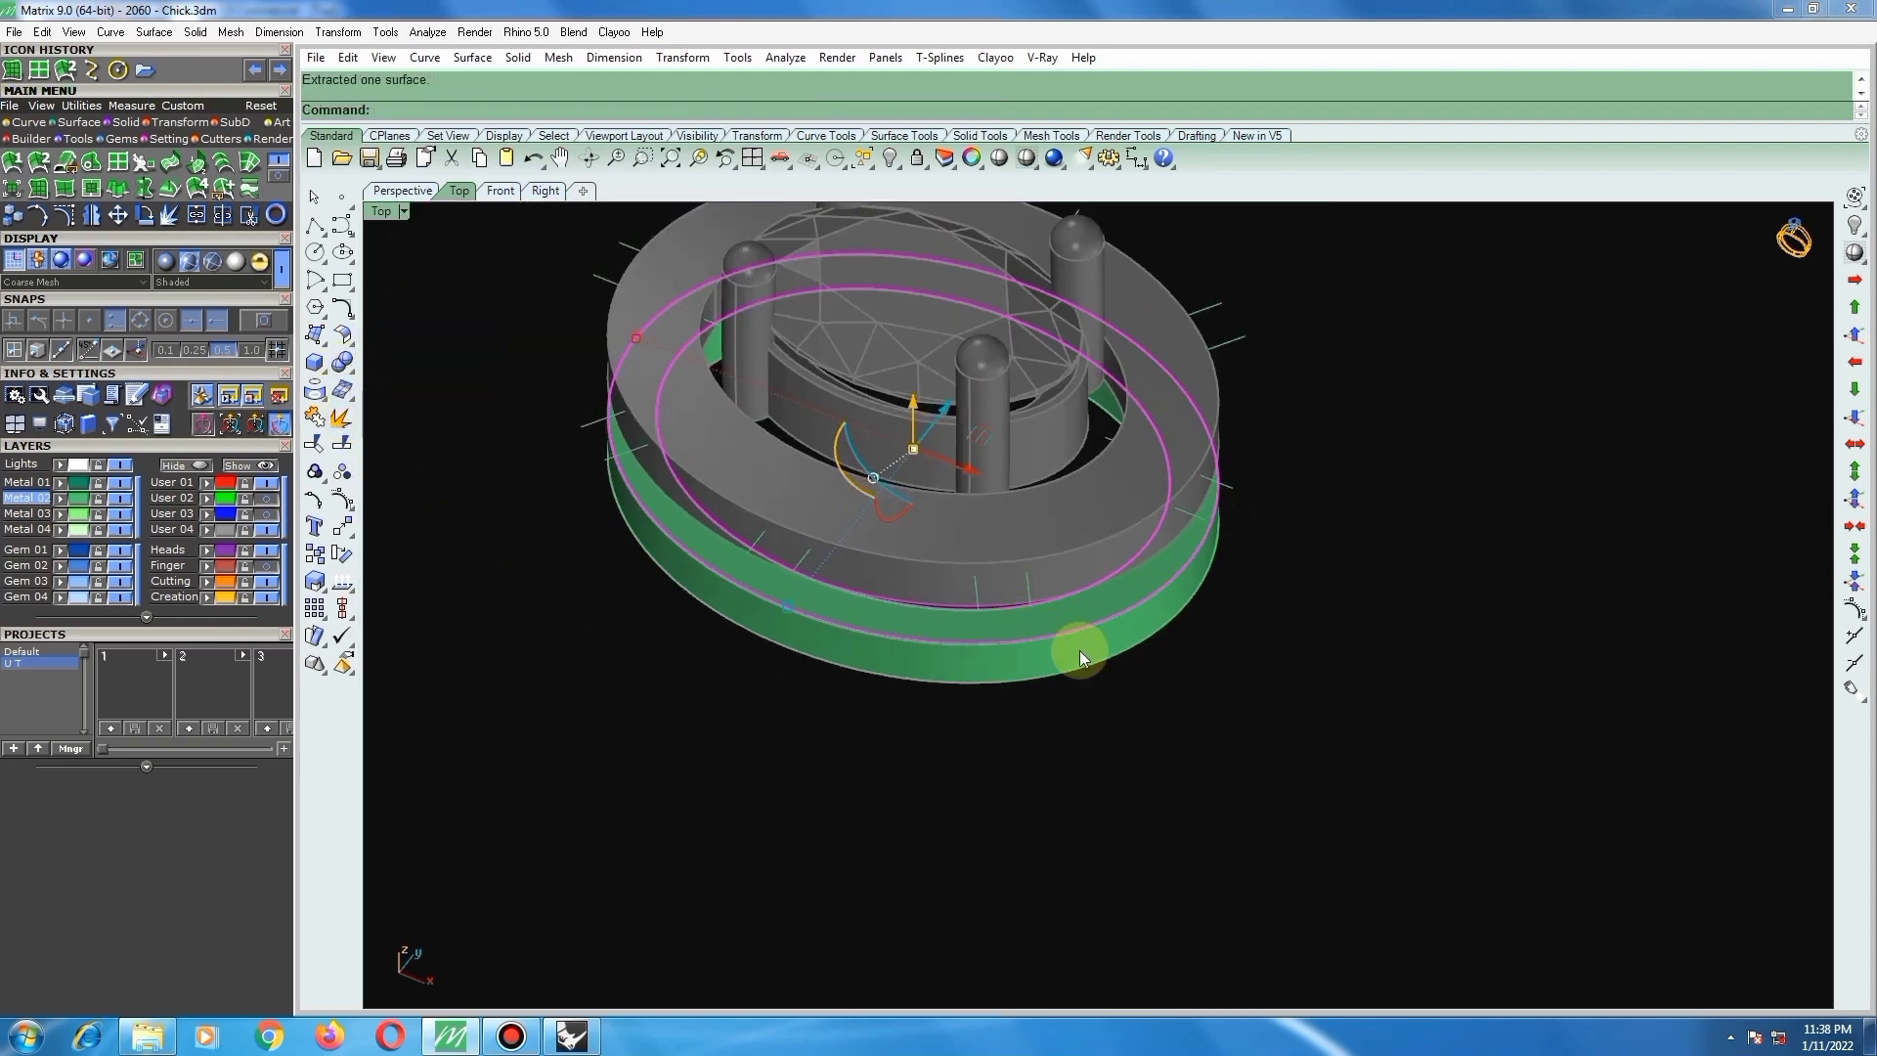
Step: Split the extracted oval face with the grouped connector lines in the wireframe top view
key(ctrl+F1)
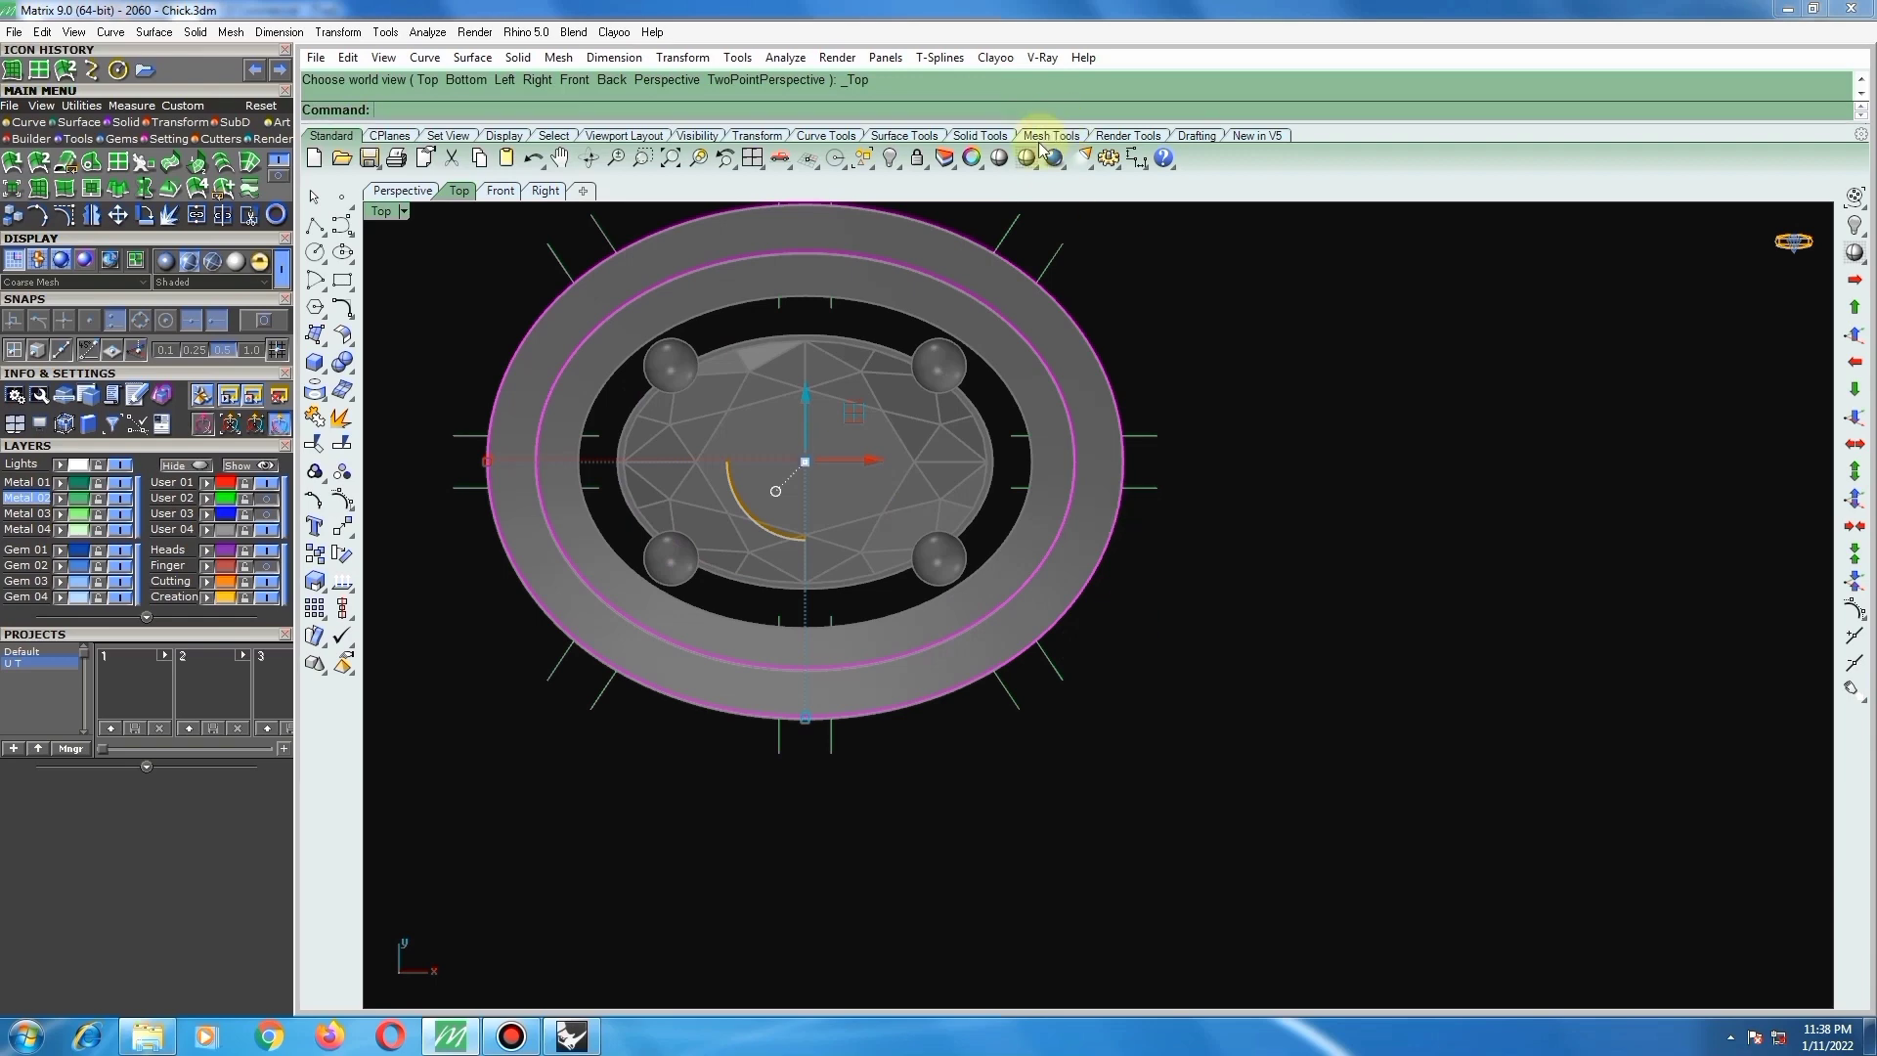
click(1026, 159)
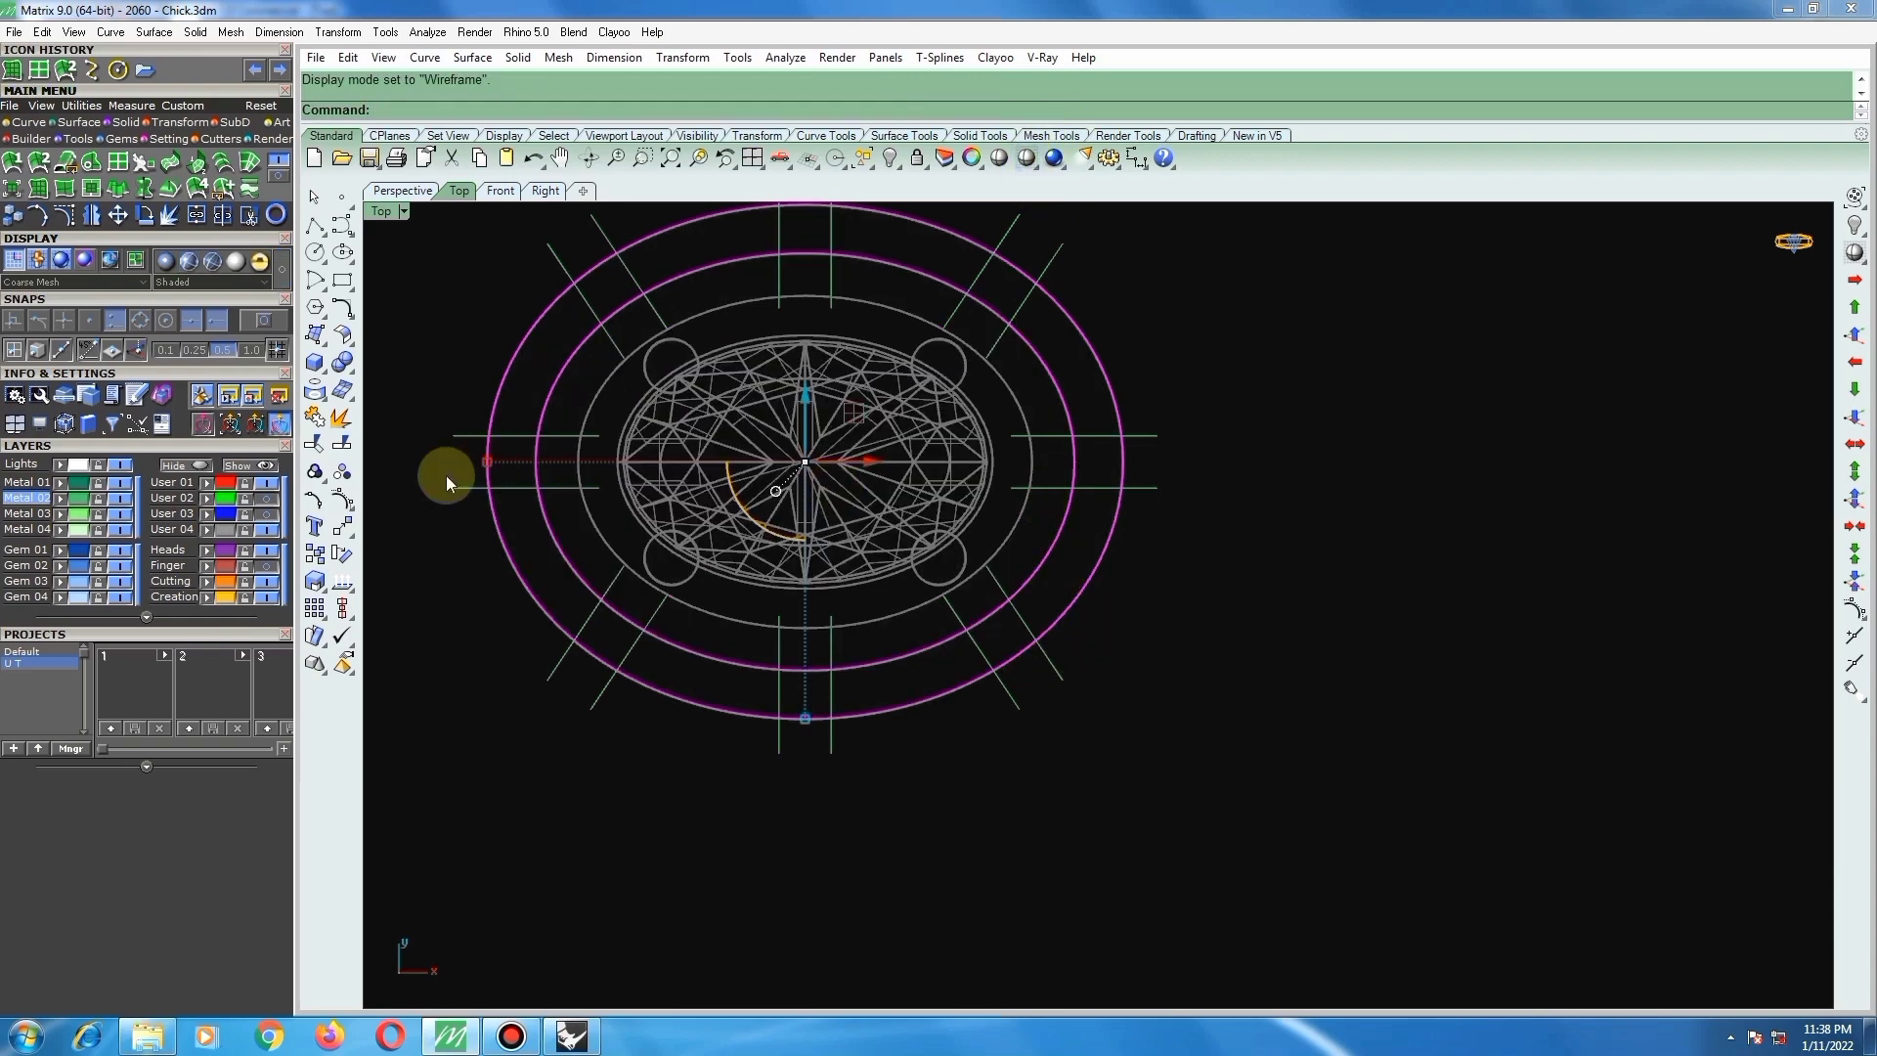
click(342, 417)
click(561, 486)
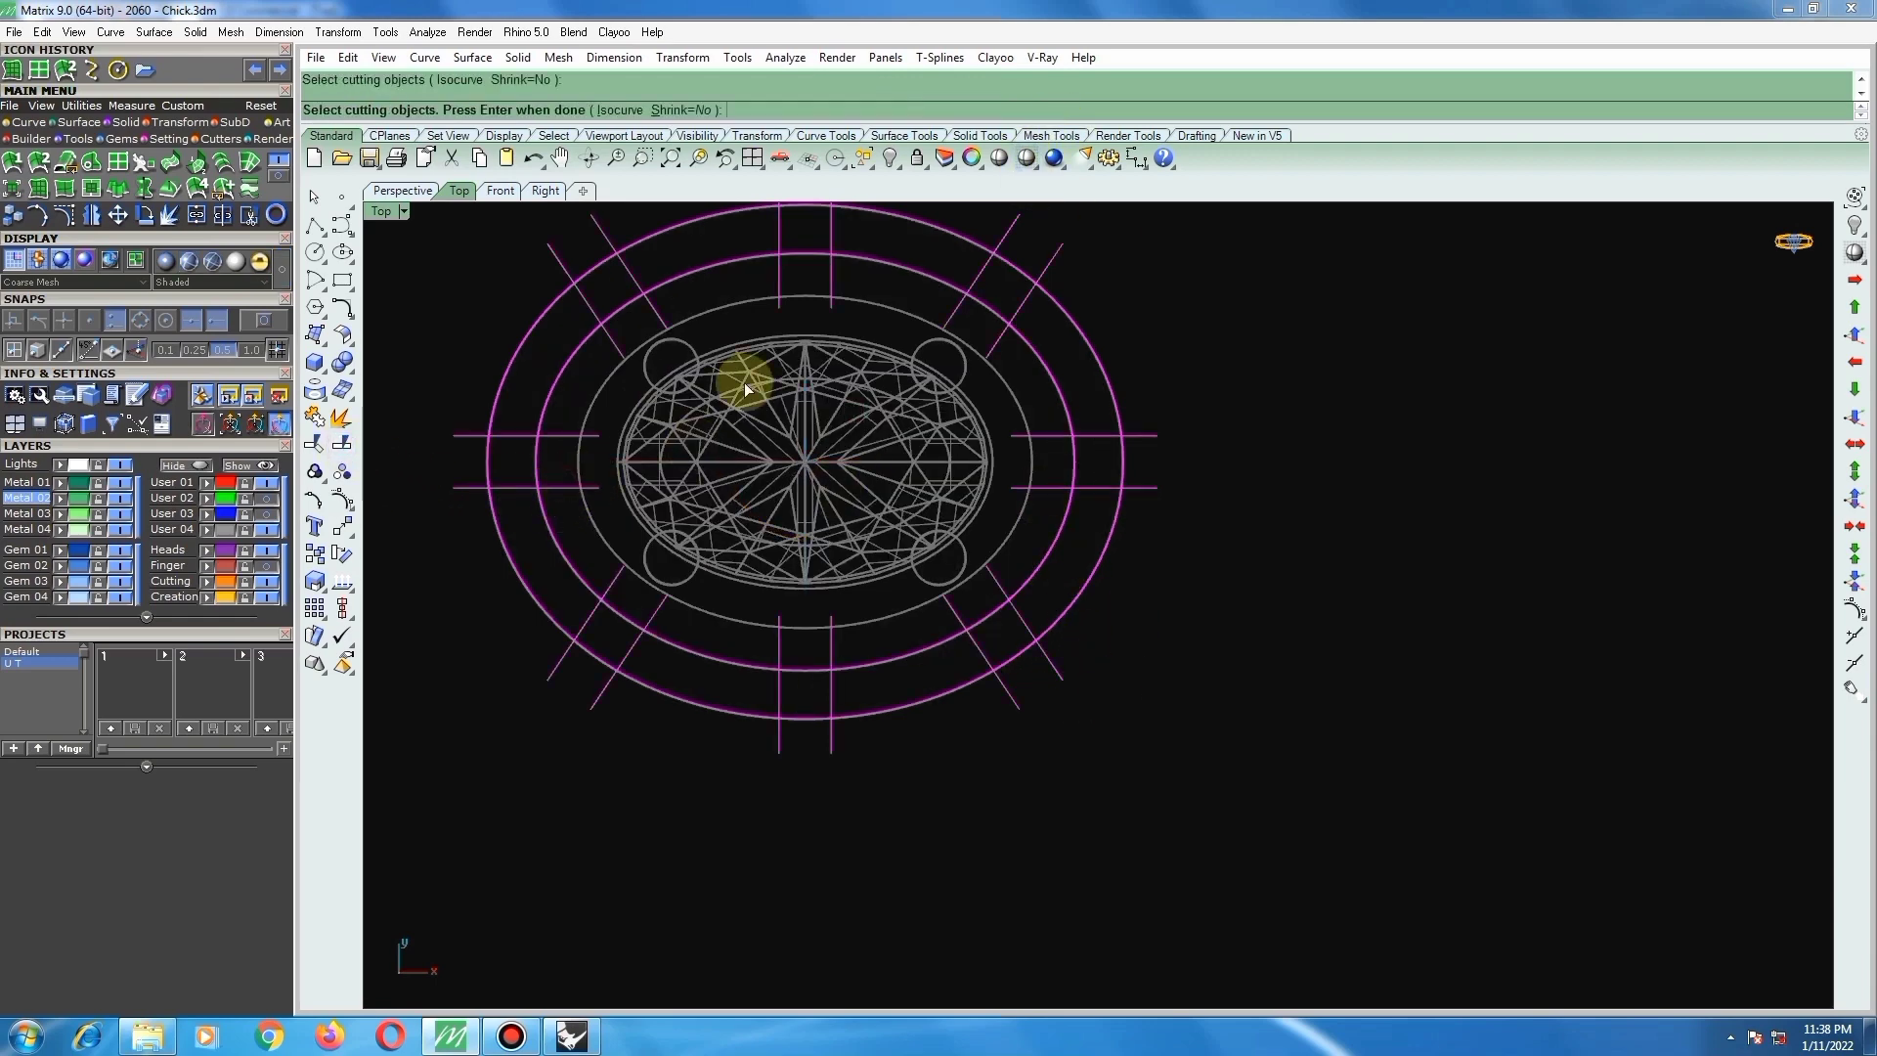
right_click(1114, 508)
Step: Delete the long split segments of the oval face, keeping only the eight small pieces between the line pairs
scroll(1141, 473, up, 2)
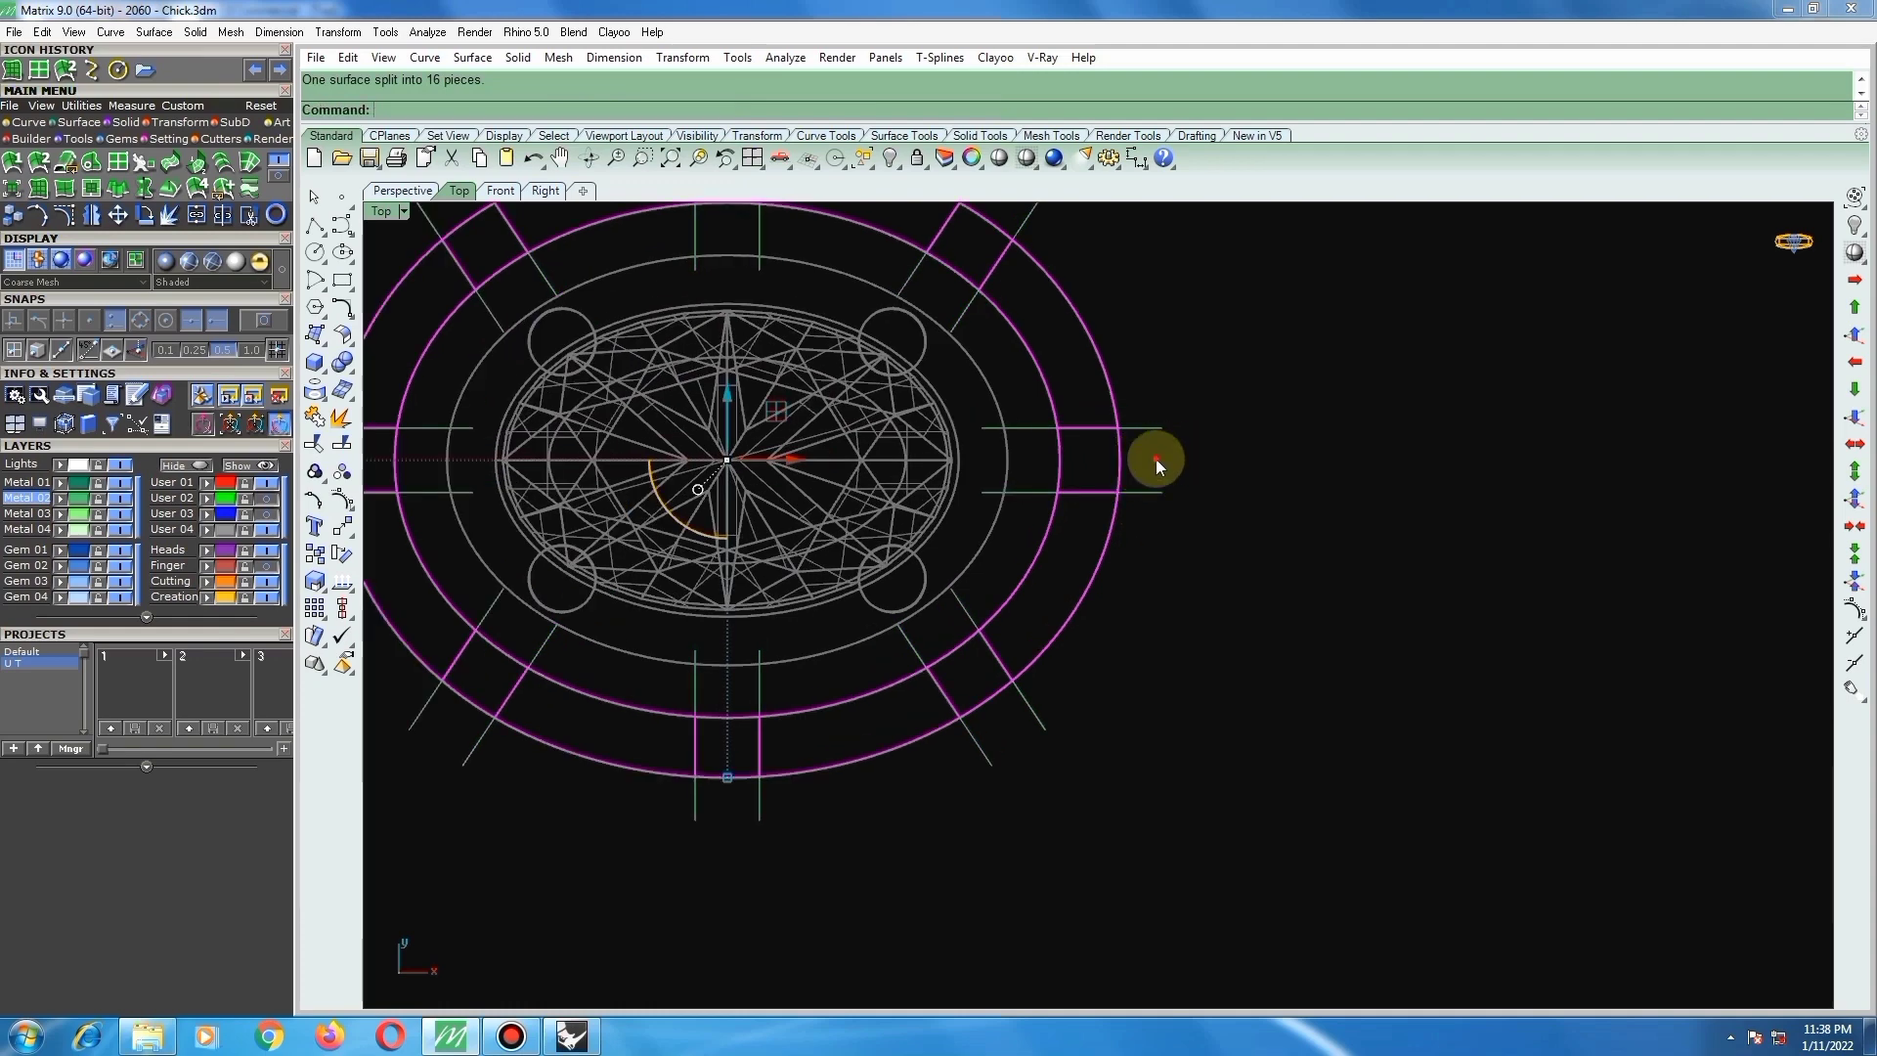
ctrl+click(1127, 520)
scroll(974, 717, up, 3)
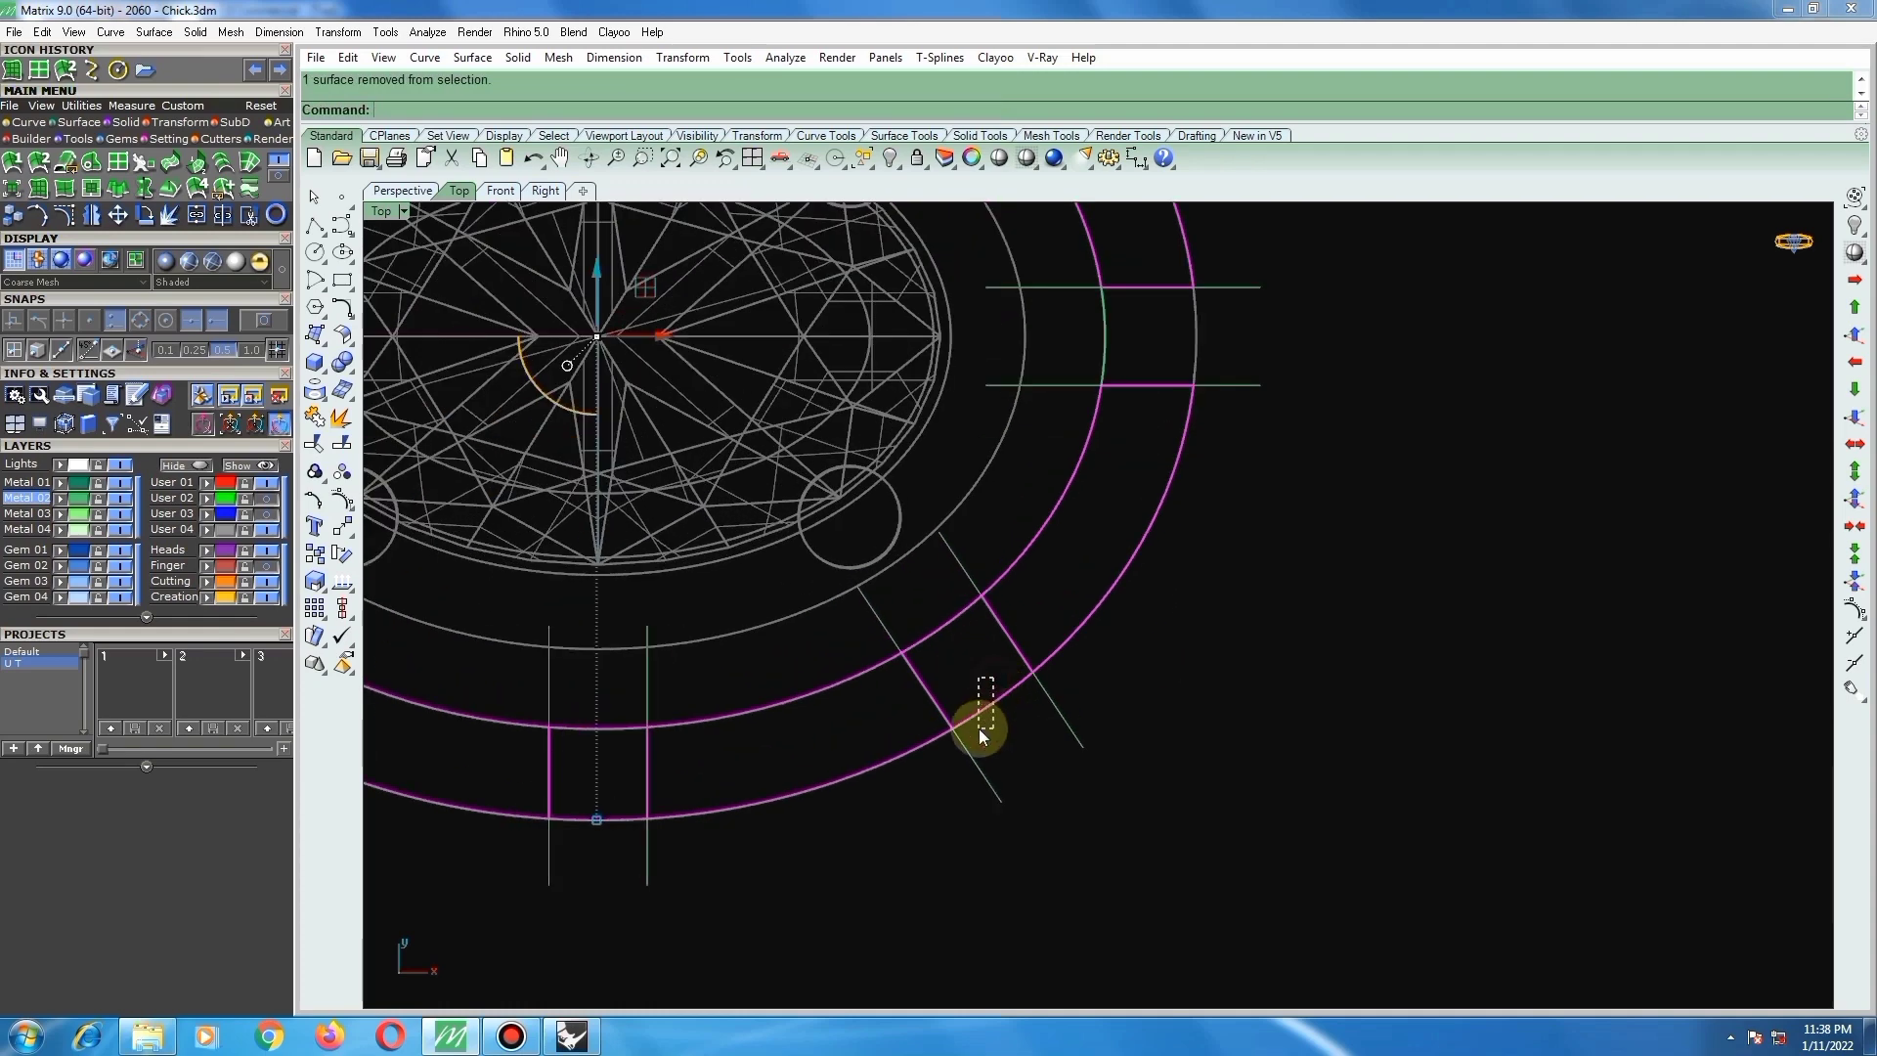
scroll(977, 729, down, 5)
scroll(899, 627, up, 4)
scroll(858, 707, down, 3)
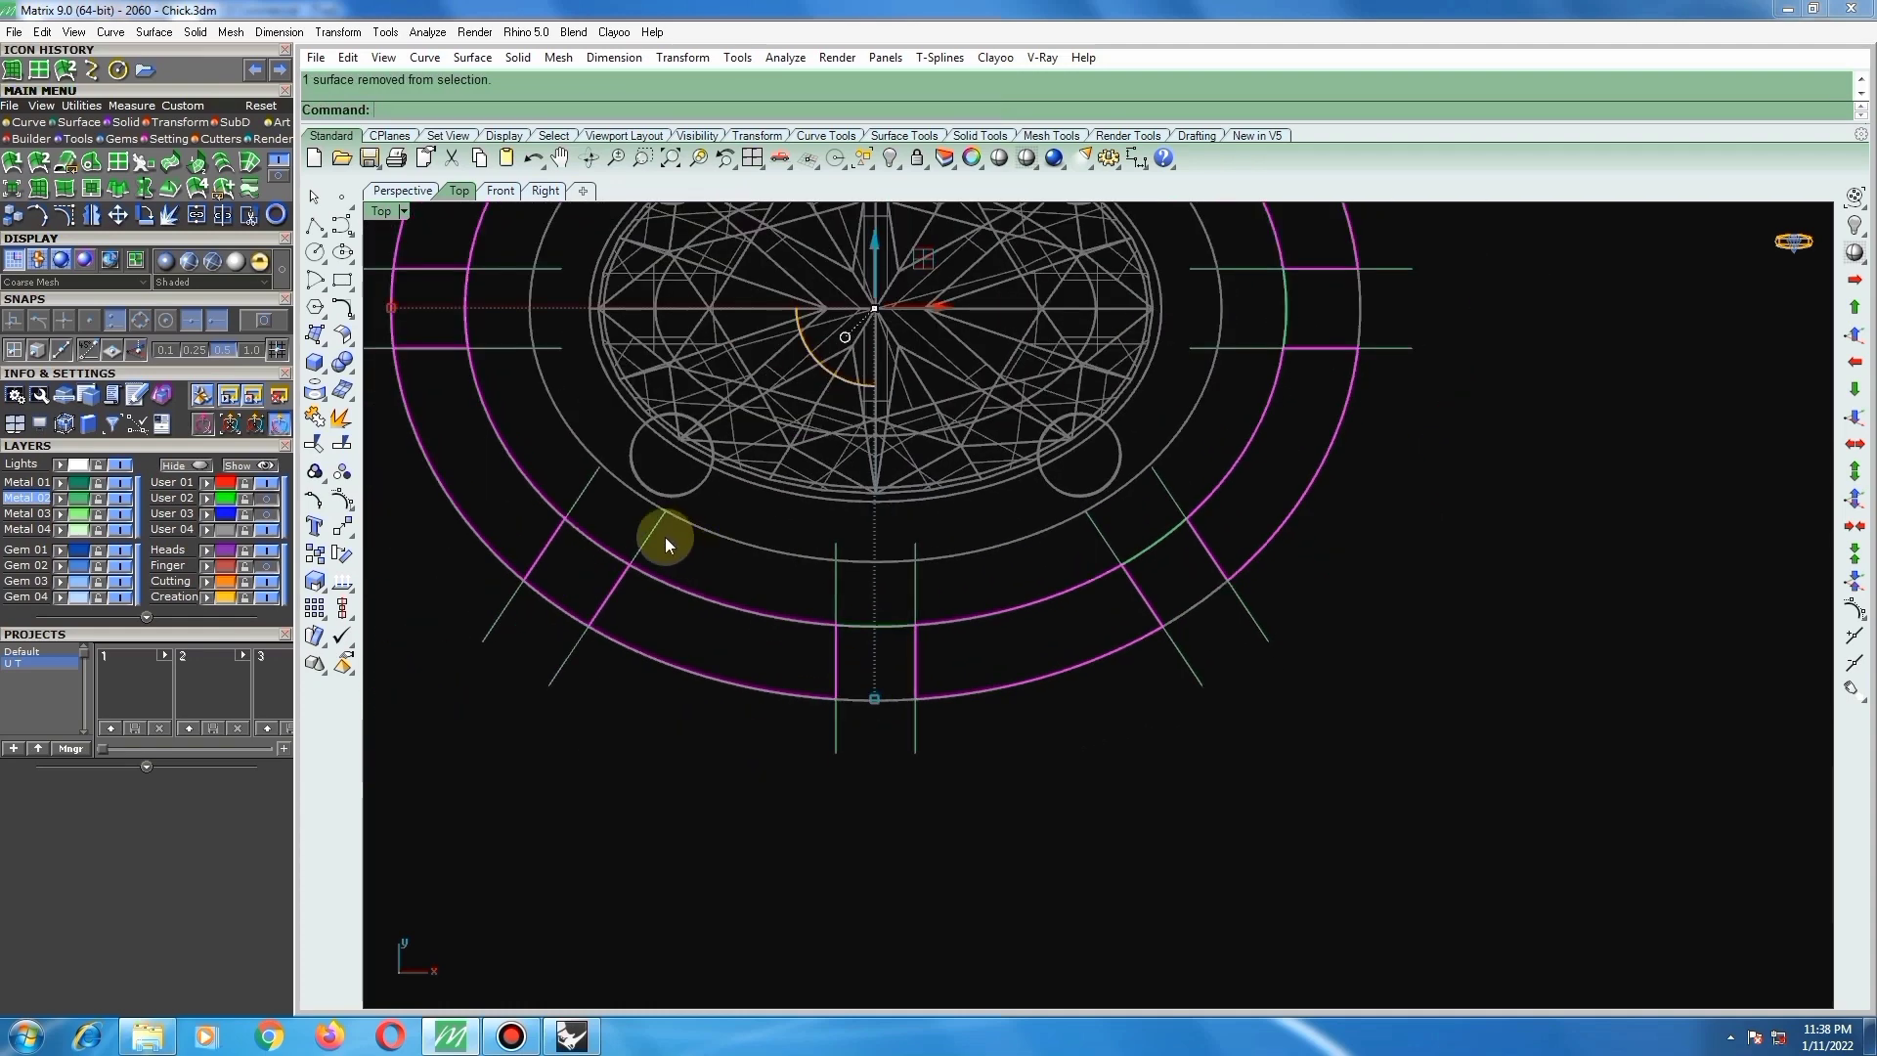
scroll(664, 537, up, 2)
scroll(713, 555, down, 3)
scroll(599, 436, up, 2)
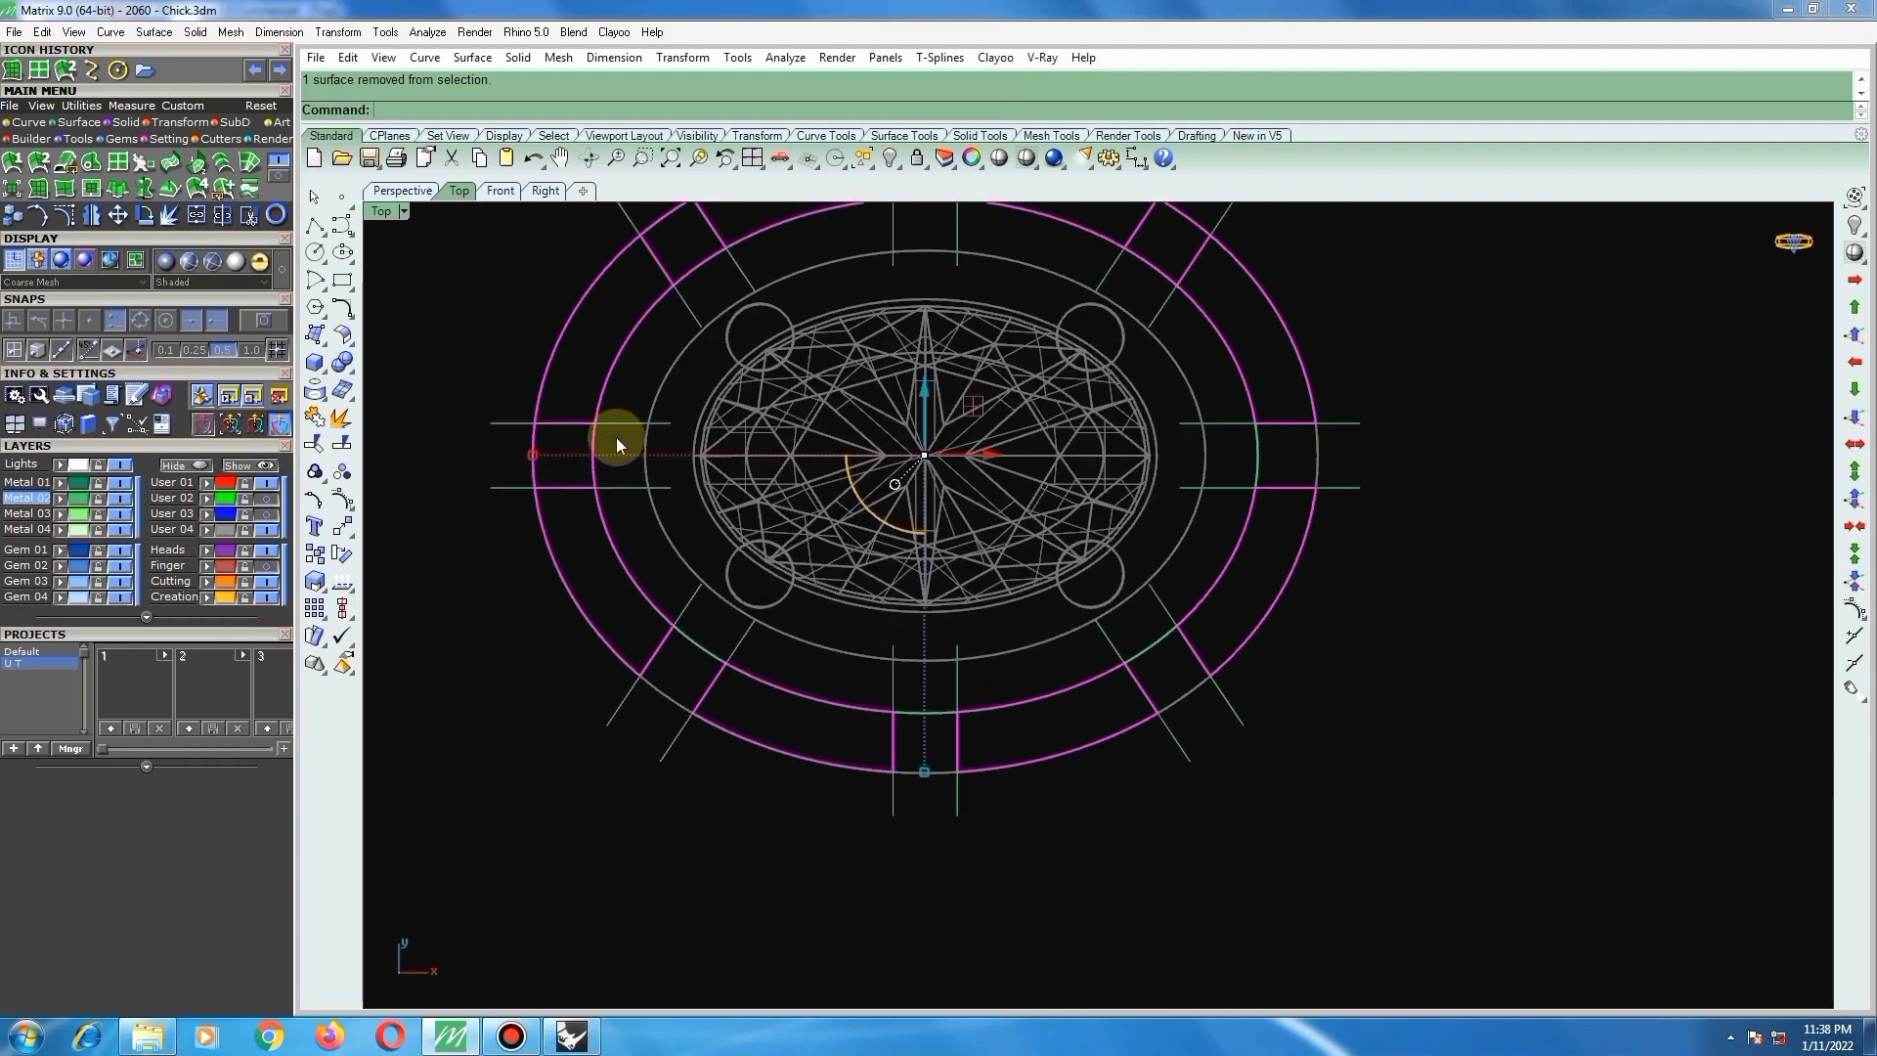
scroll(767, 315, down, 1)
scroll(759, 346, up, 3)
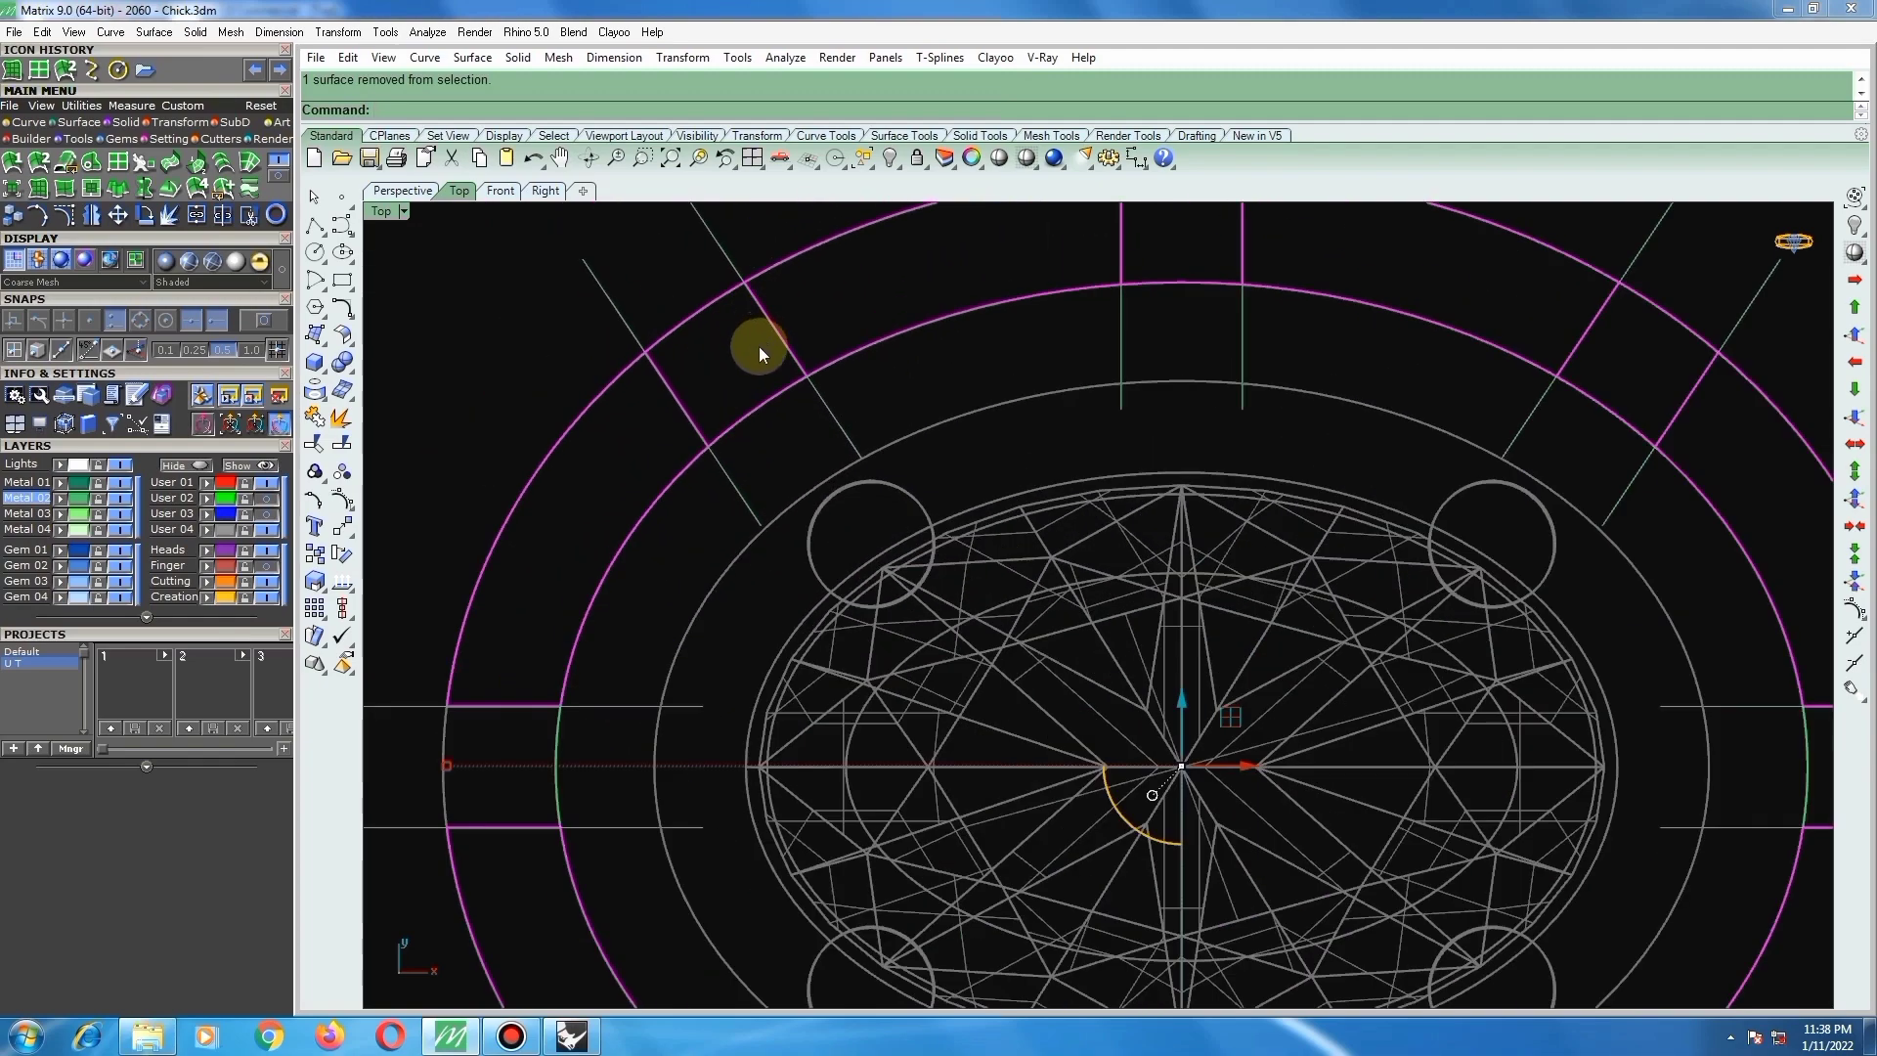
scroll(880, 384, down, 2)
scroll(988, 336, up, 2)
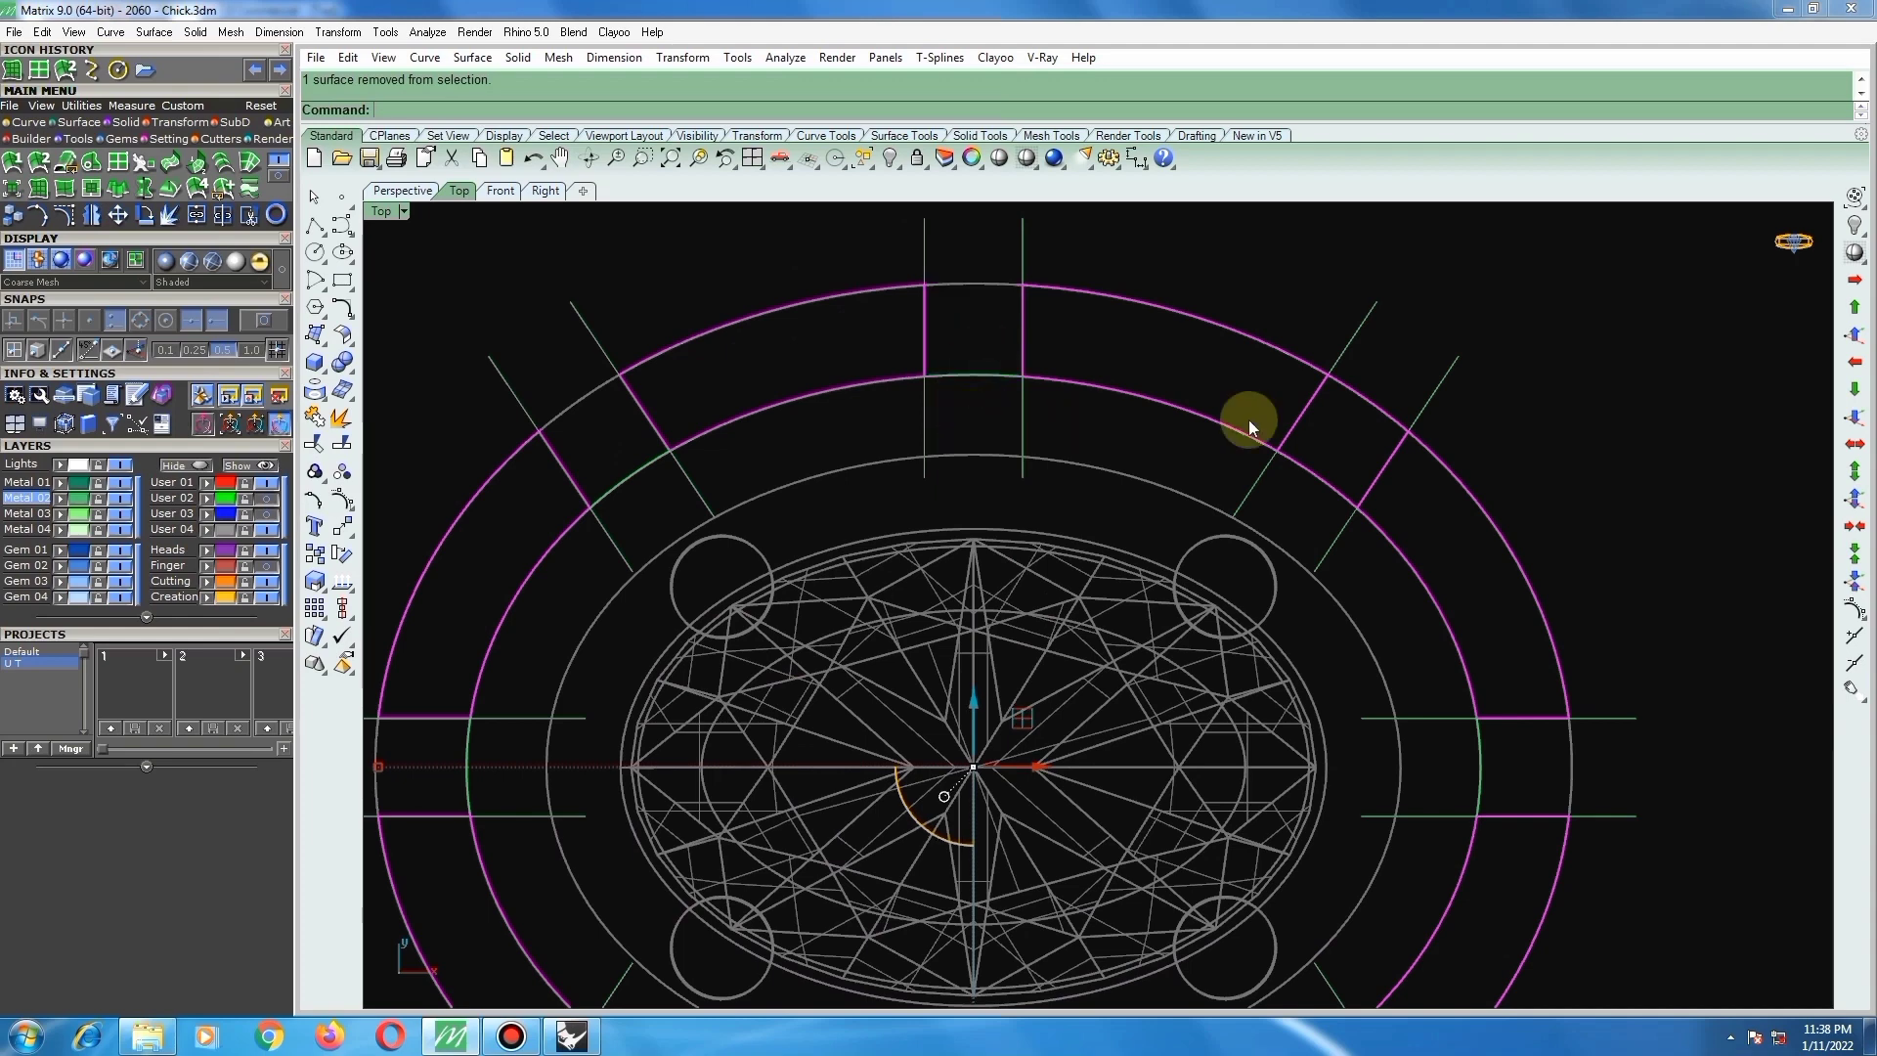
scroll(1301, 496, down, 3)
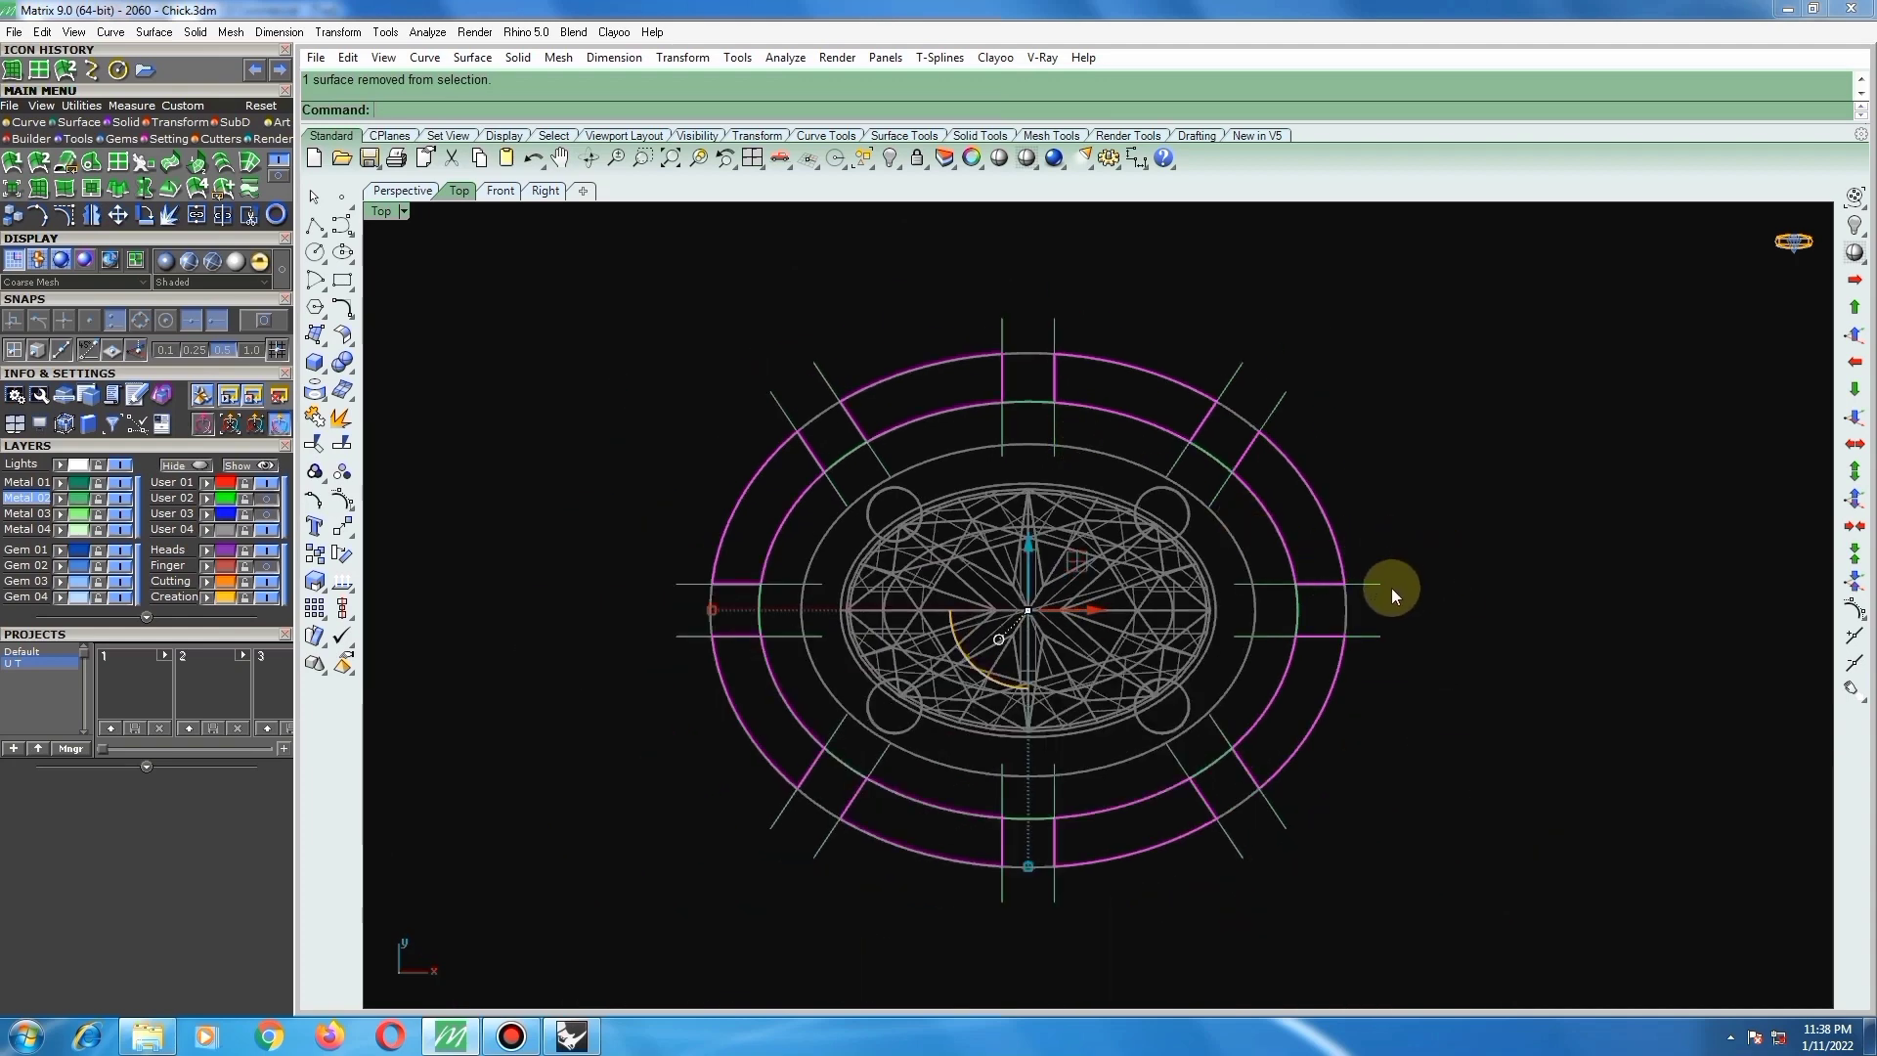
key(Delete)
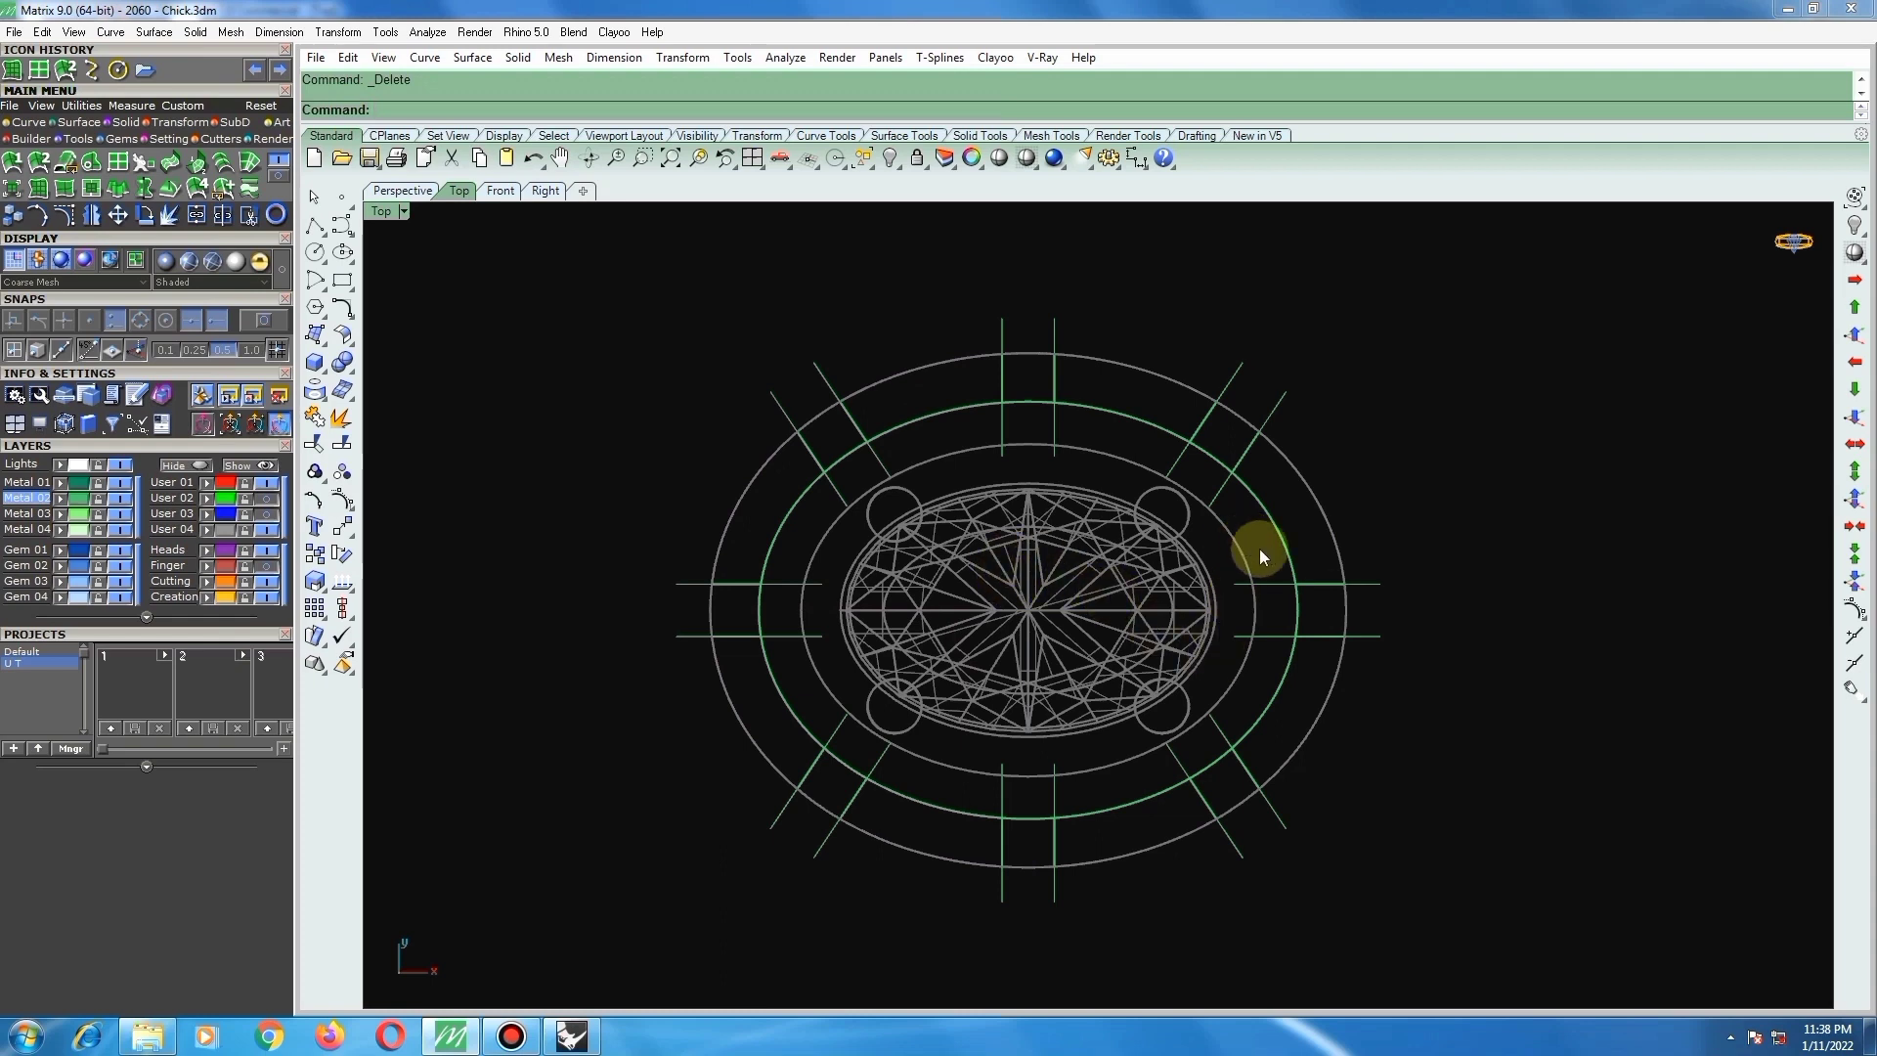
Step: Hide the grouped connector guide lines
click(1261, 584)
text(h)
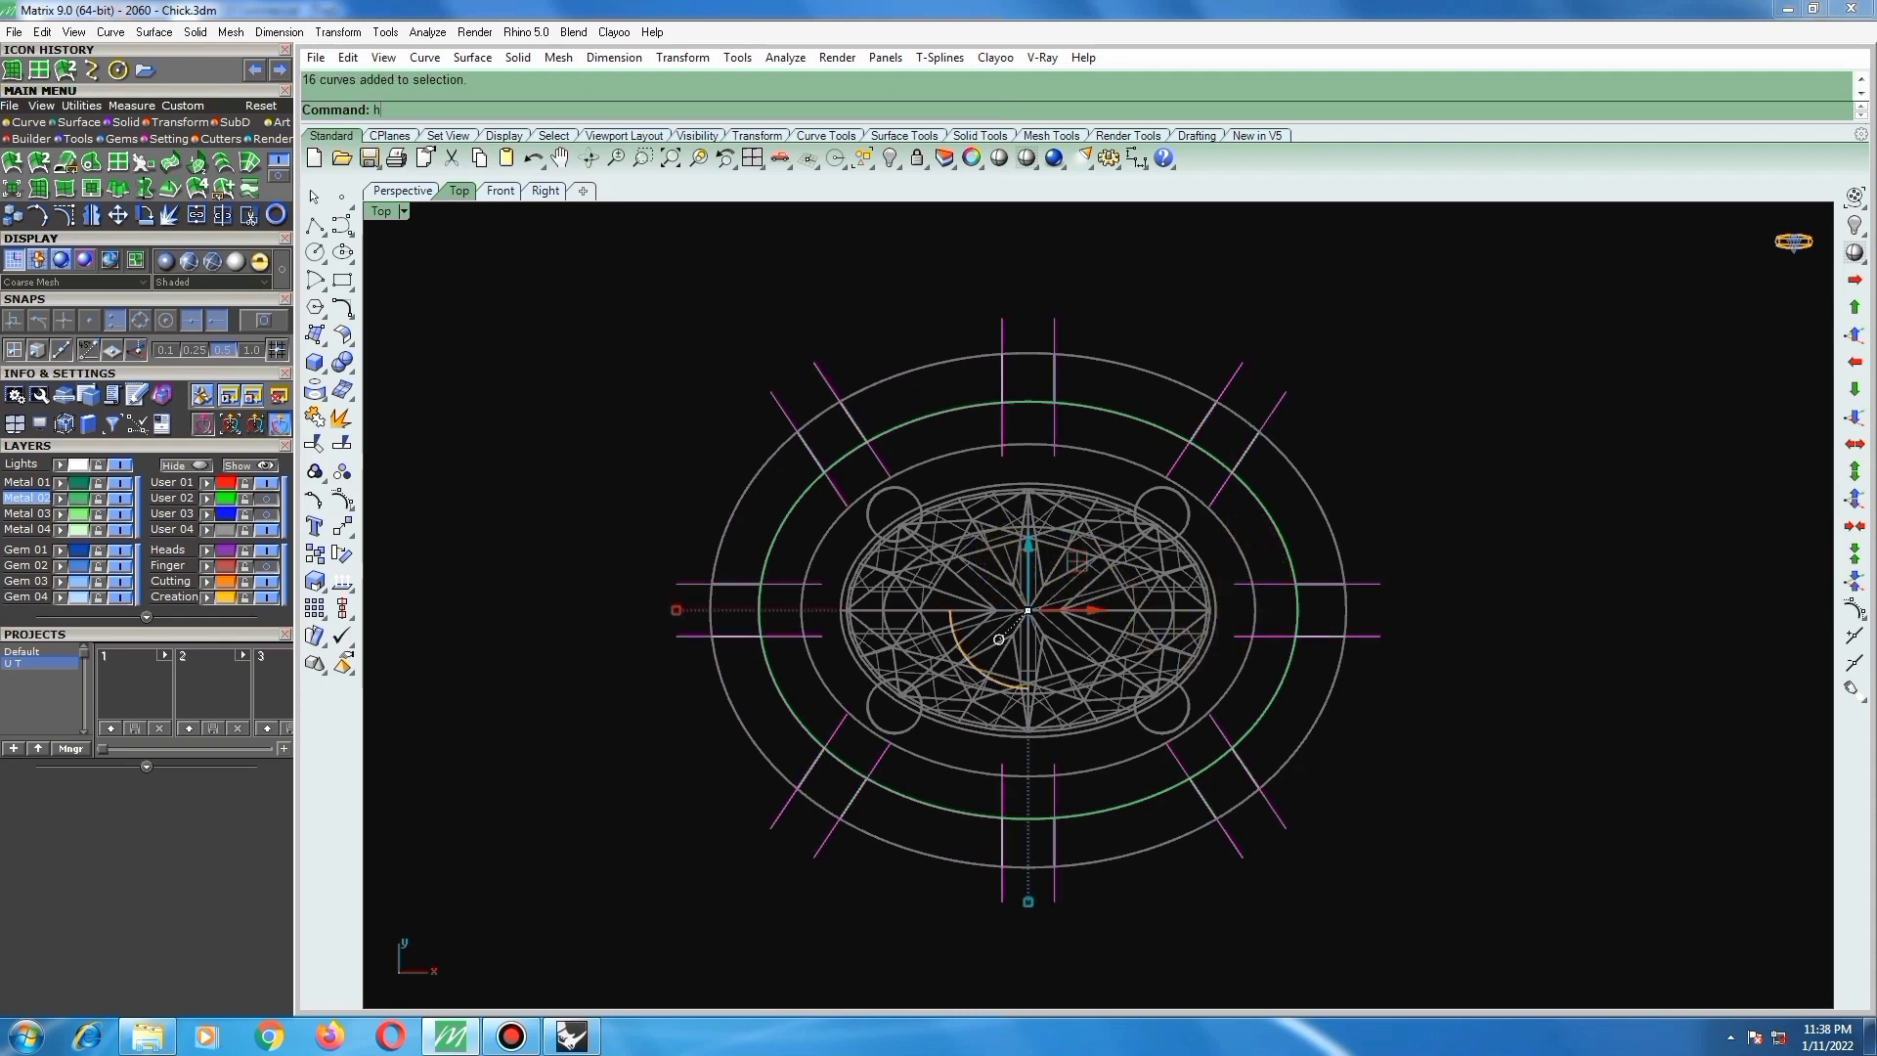
text(ide)
right_click(1040, 596)
Step: Select the eight small connector surfaces and move them slightly down into the lower gallery band
click(837, 432)
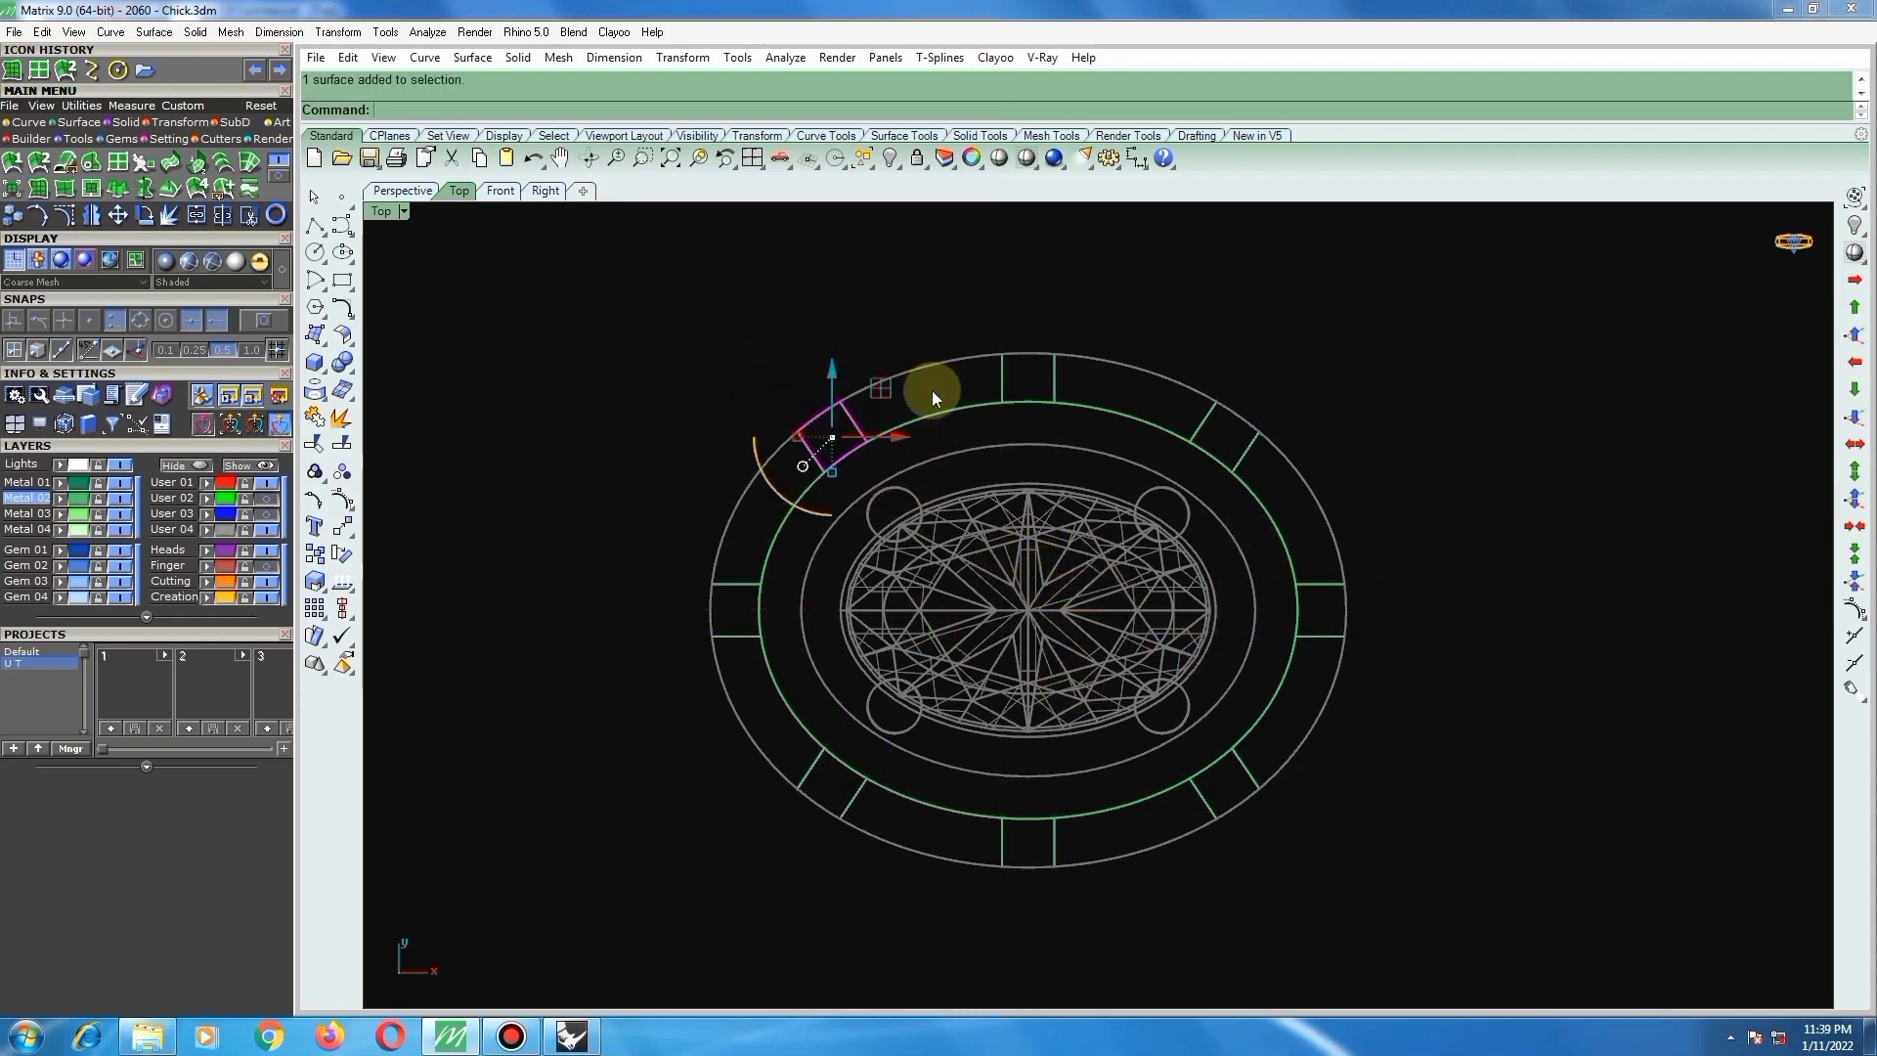
drag(919, 322, 1312, 493)
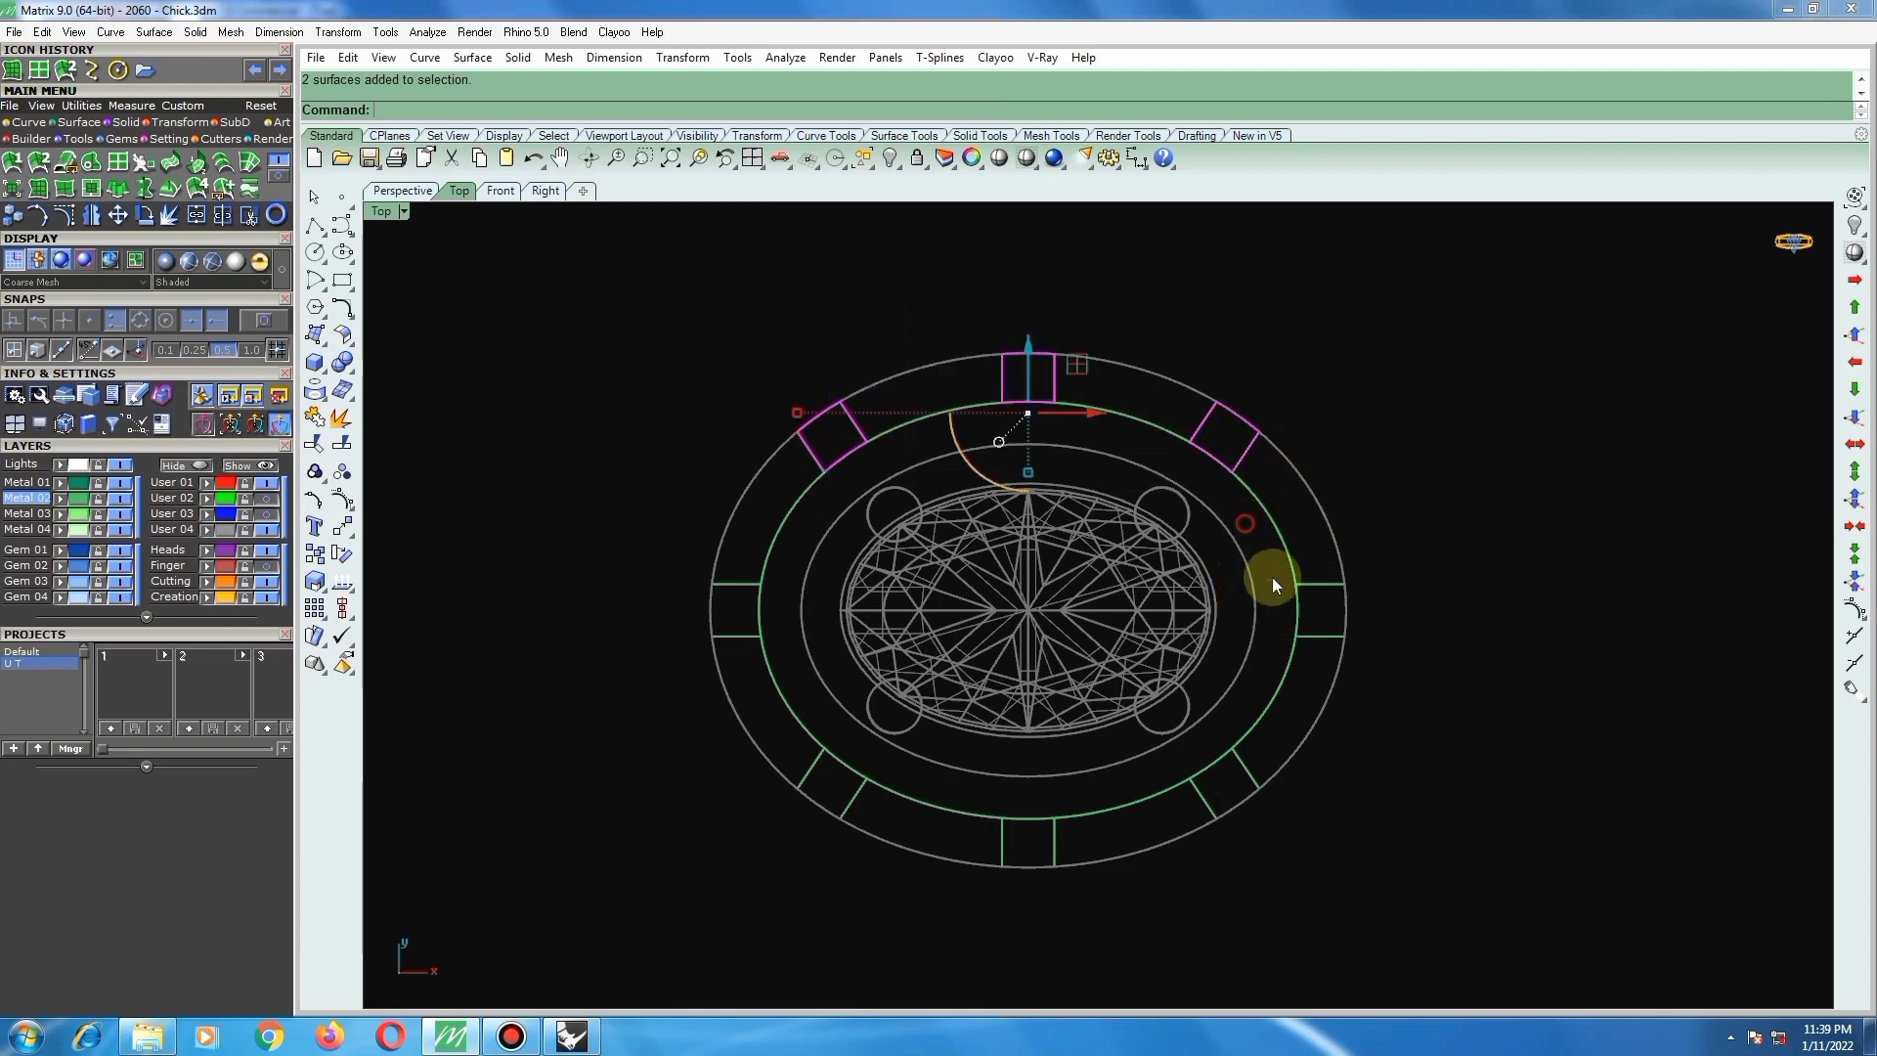
drag(1271, 583, 1421, 805)
drag(1139, 895, 1305, 706)
scroll(1060, 655, down, 3)
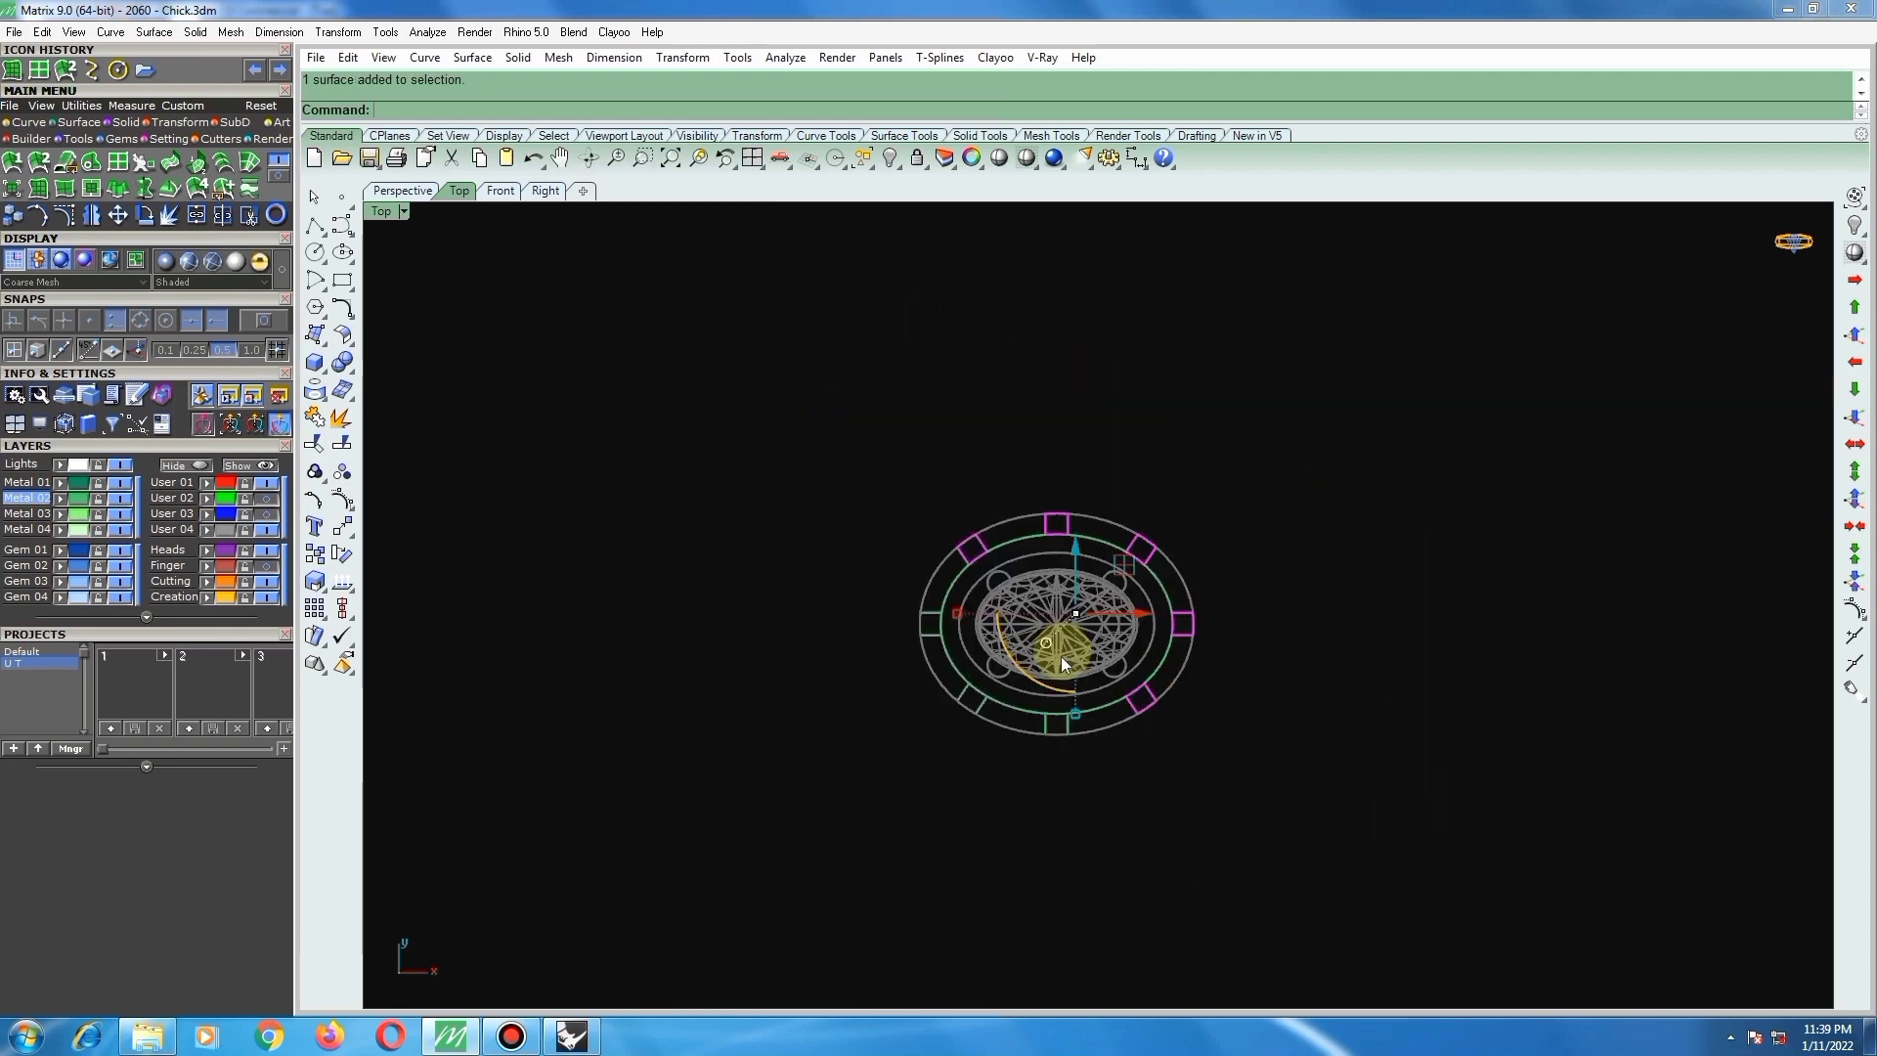
scroll(1016, 728, up, 4)
drag(1028, 717, 1135, 620)
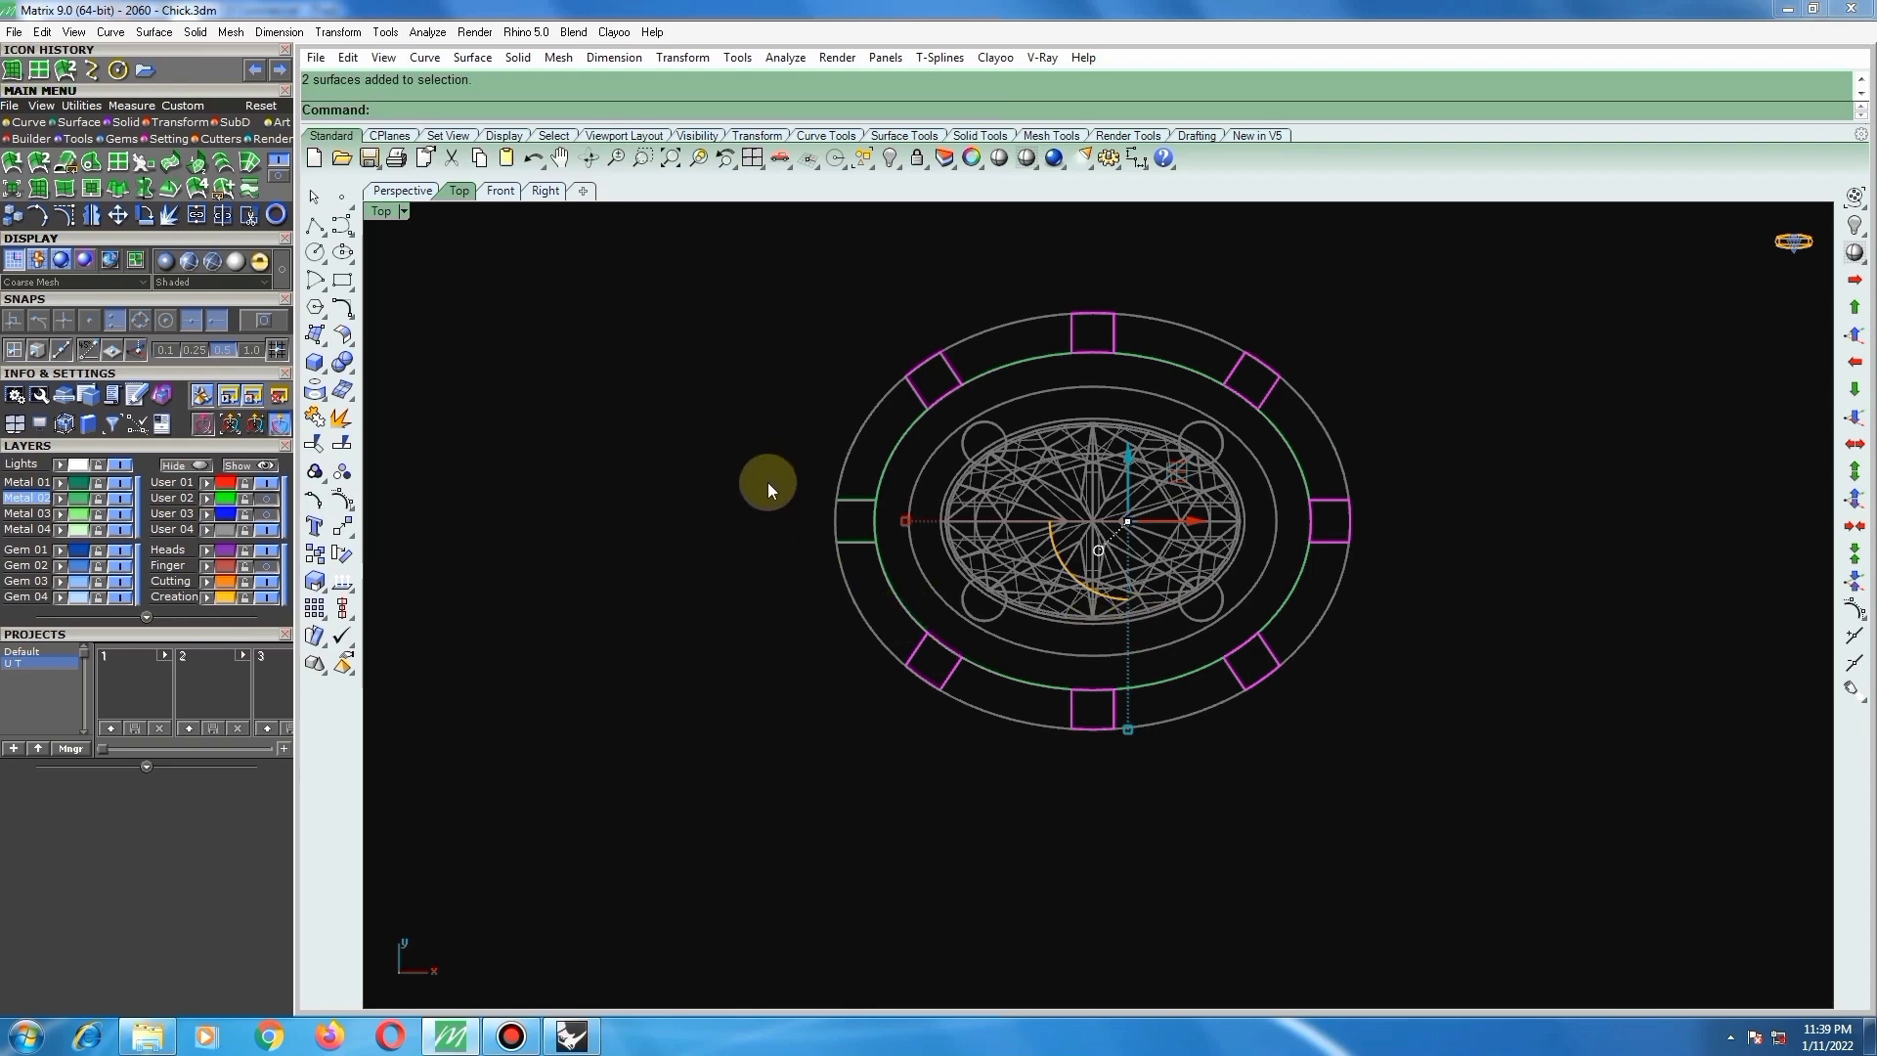
drag(906, 567, 906, 567)
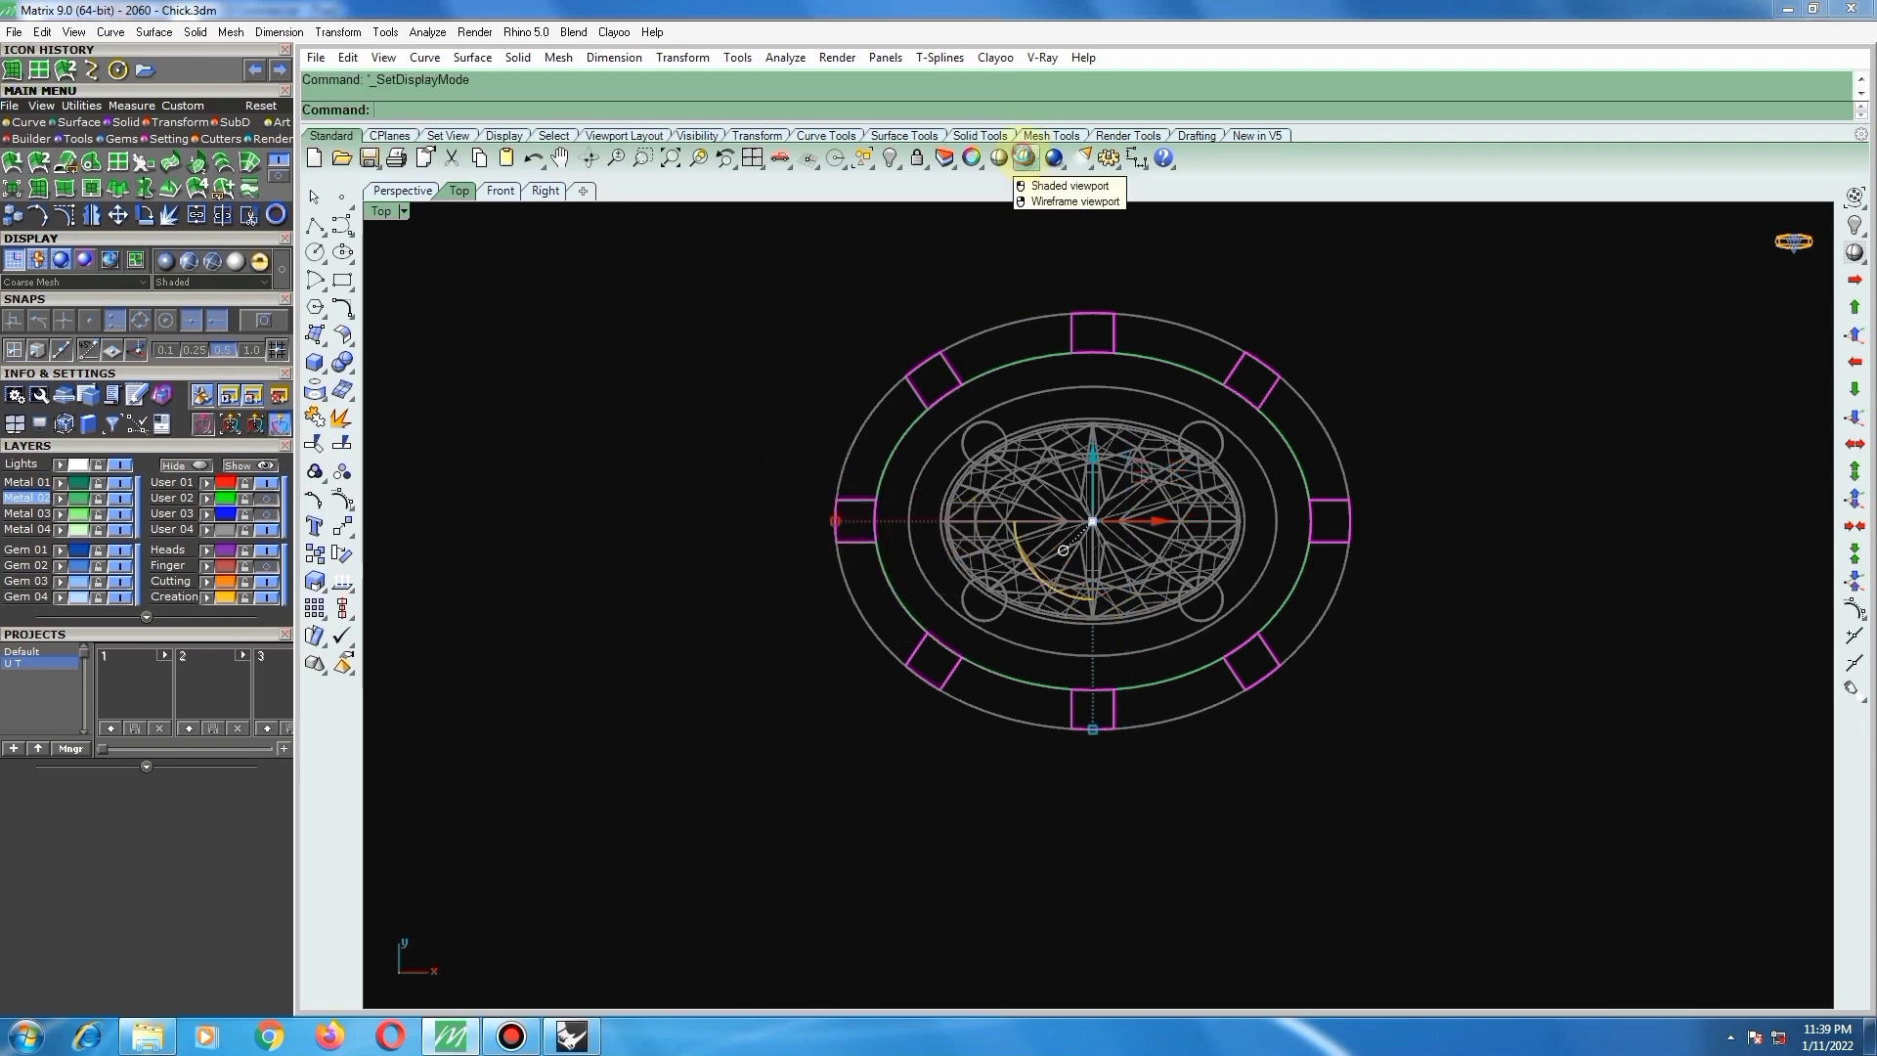
click(1025, 158)
mouse_move(1224, 688)
right_down()
mouse_move(1160, 440)
mouse_move(1110, 676)
right_up()
scroll(1111, 676, up, 5)
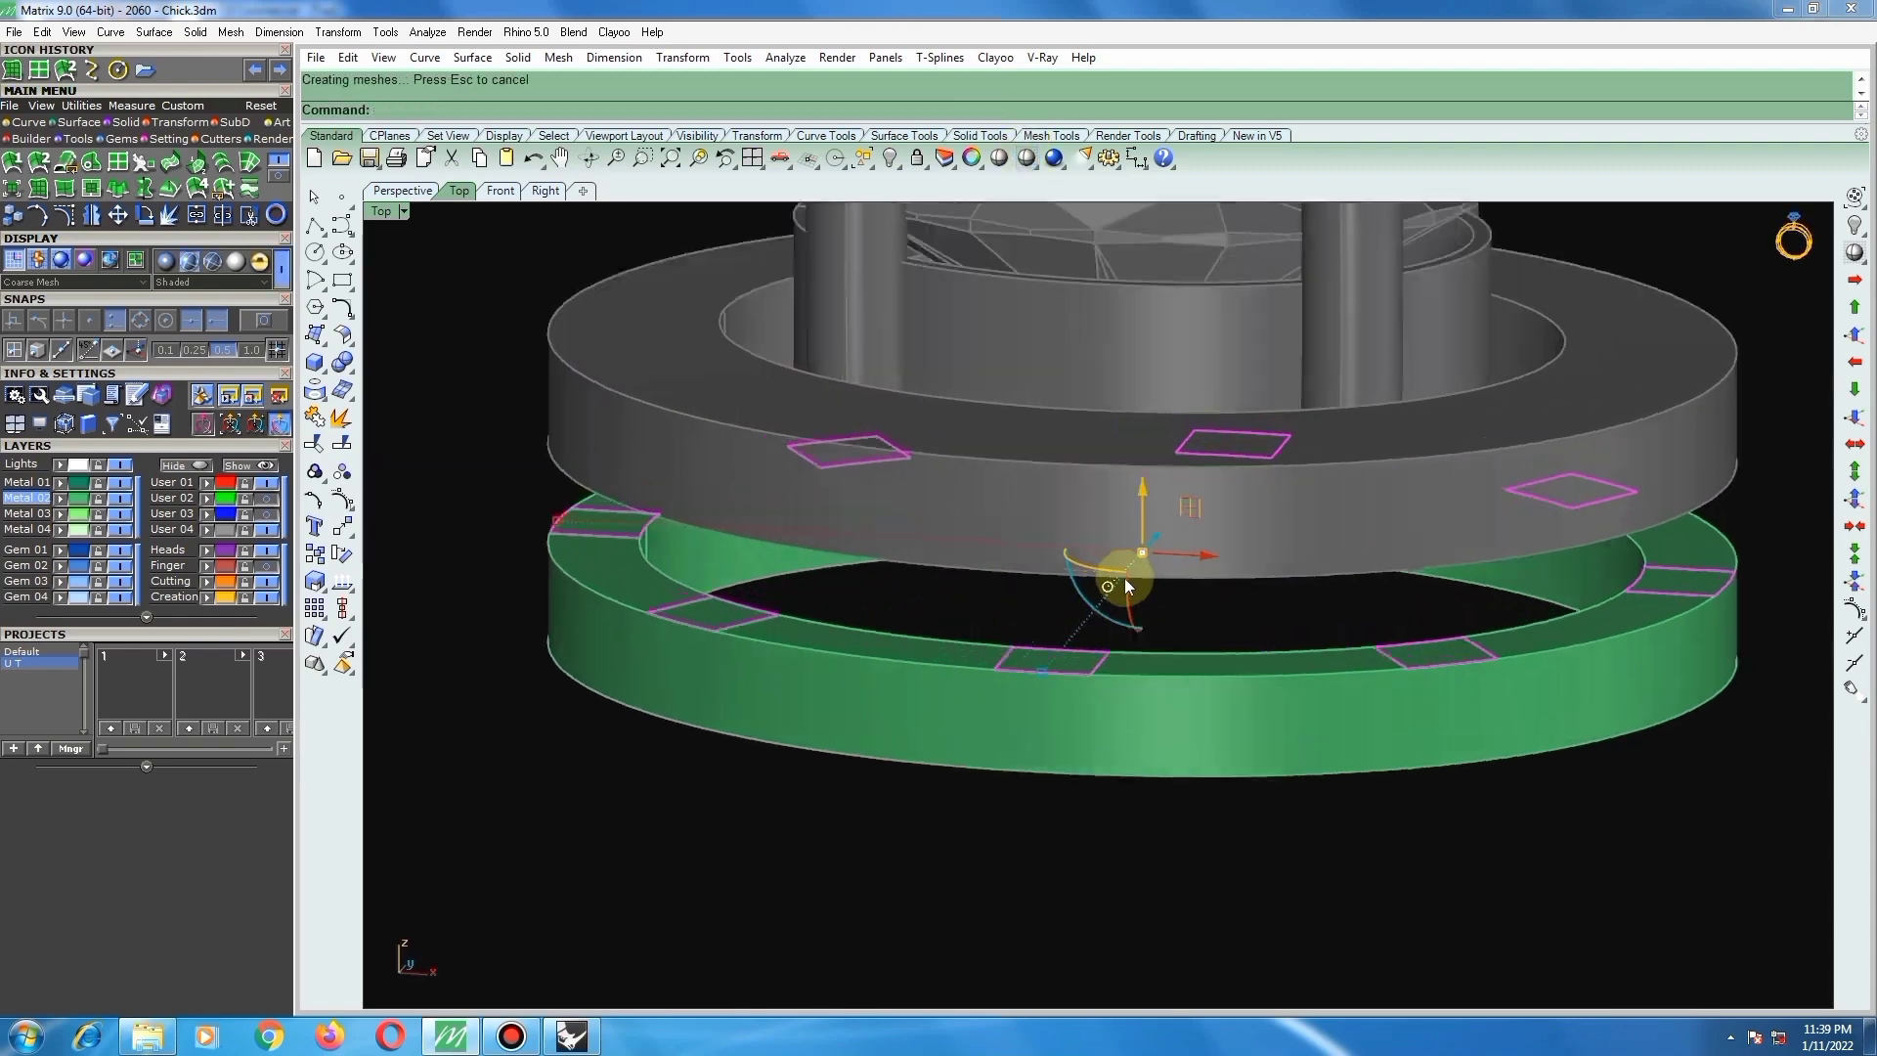
drag(1146, 476, 1146, 499)
Step: Extrude the eight connector surfaces upward as solids so they reach into the upper halo band
scroll(918, 606, down, 6)
right_drag(928, 618, 972, 543)
key(Return)
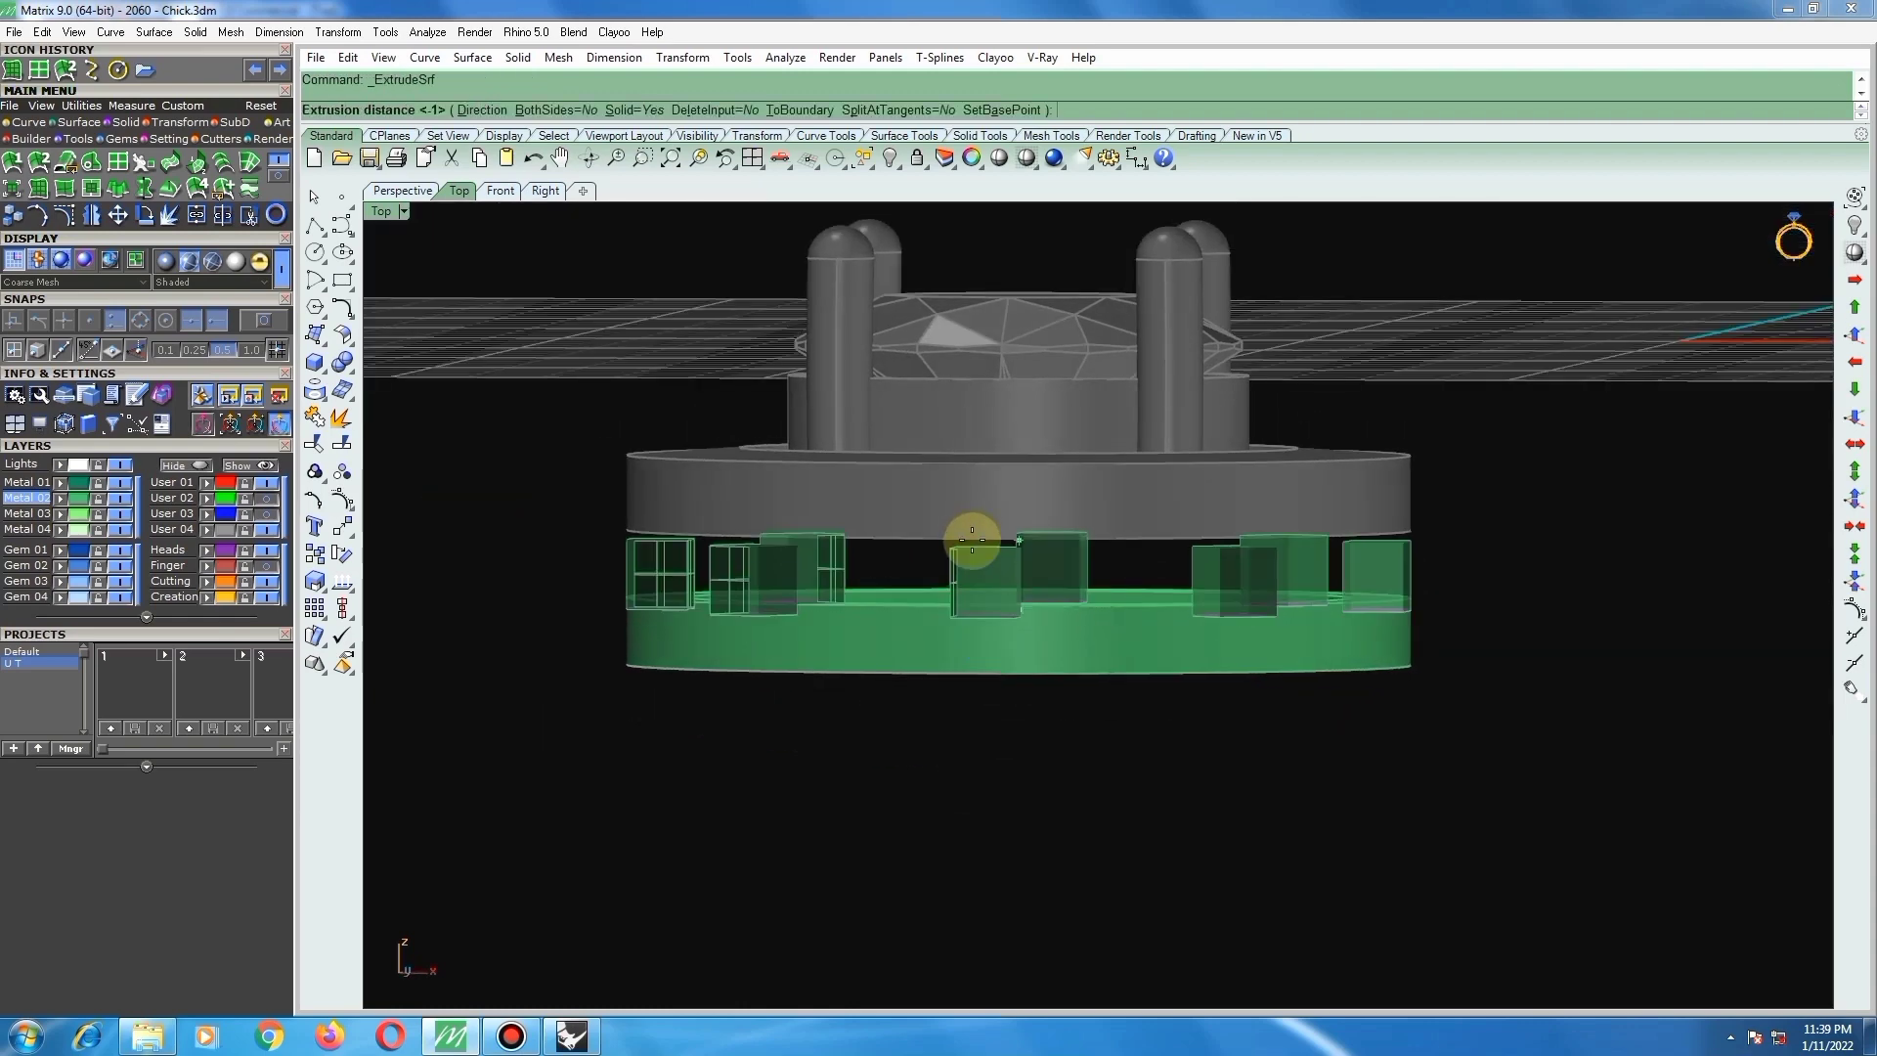
scroll(892, 509, up, 2)
right_drag(893, 512, 900, 508)
click(913, 510)
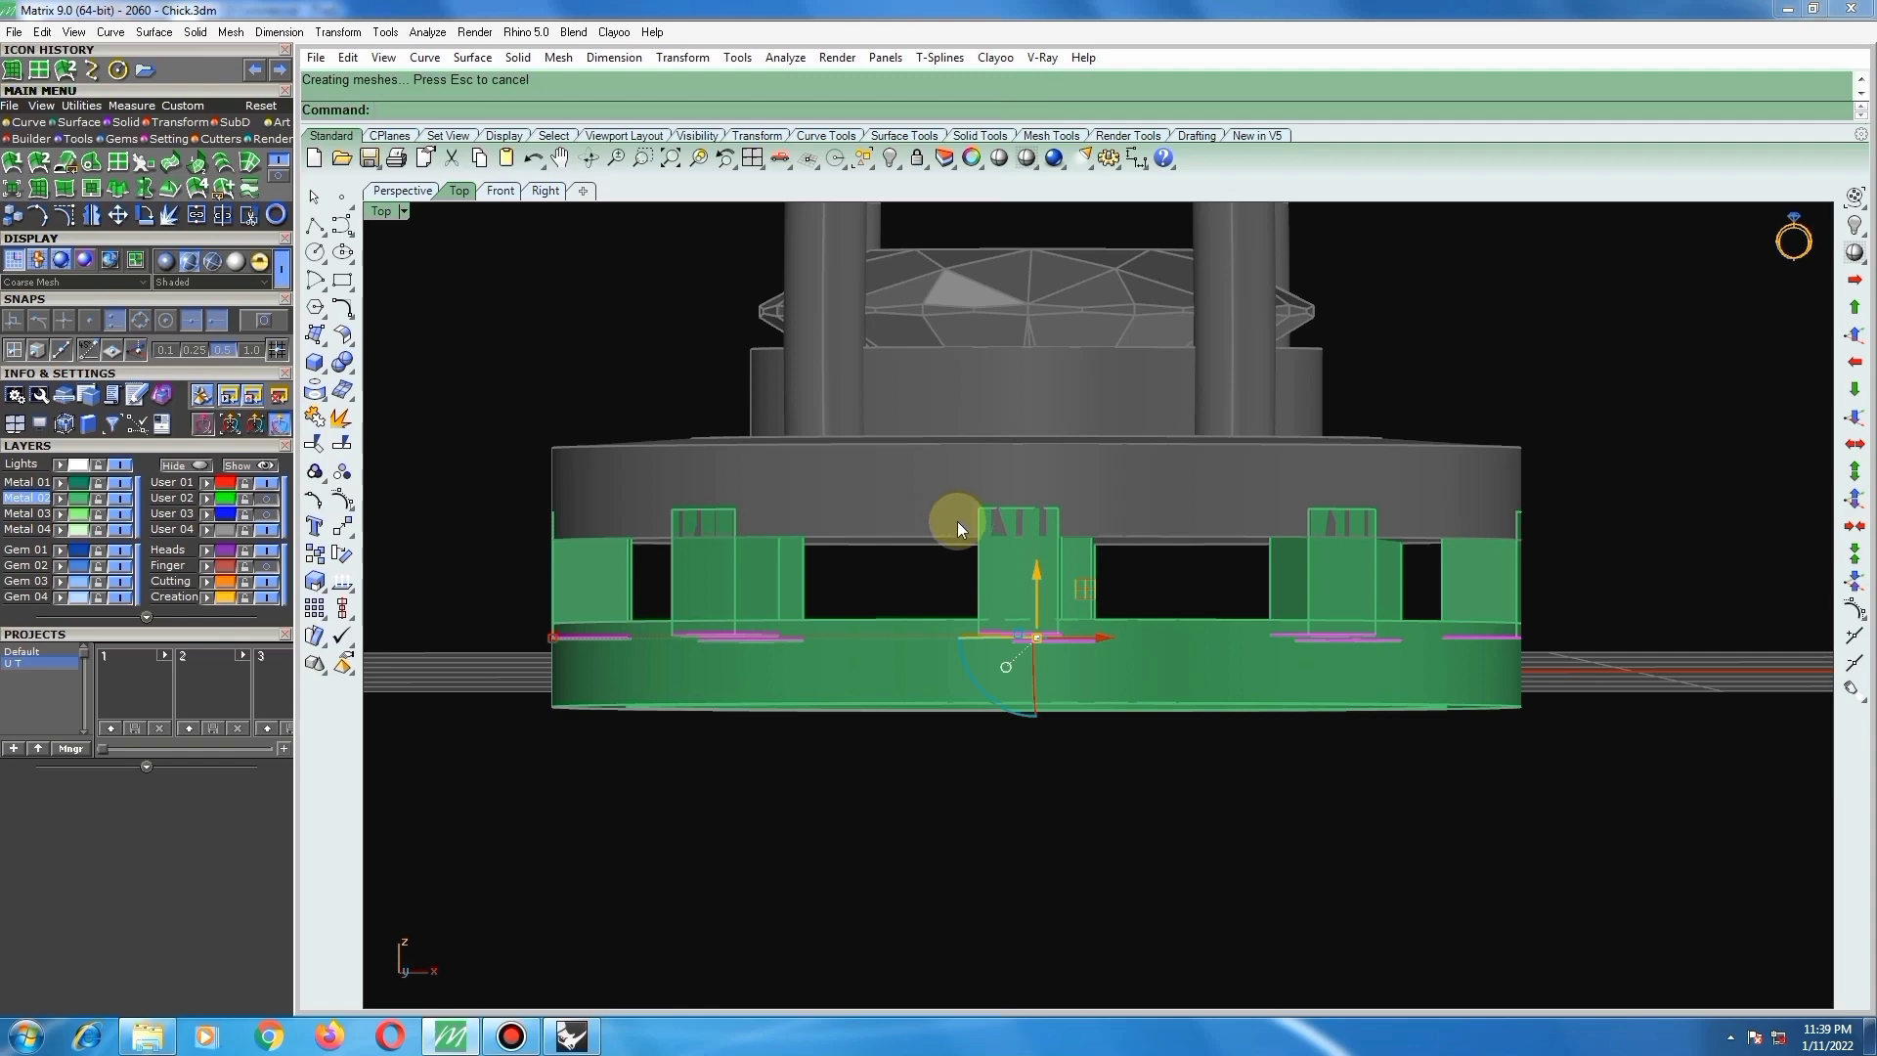
Step: Delete the eight flat connector surfaces left over at the base of the extruded posts
key(Delete)
right_drag(967, 513, 938, 601)
scroll(1034, 250, down, 5)
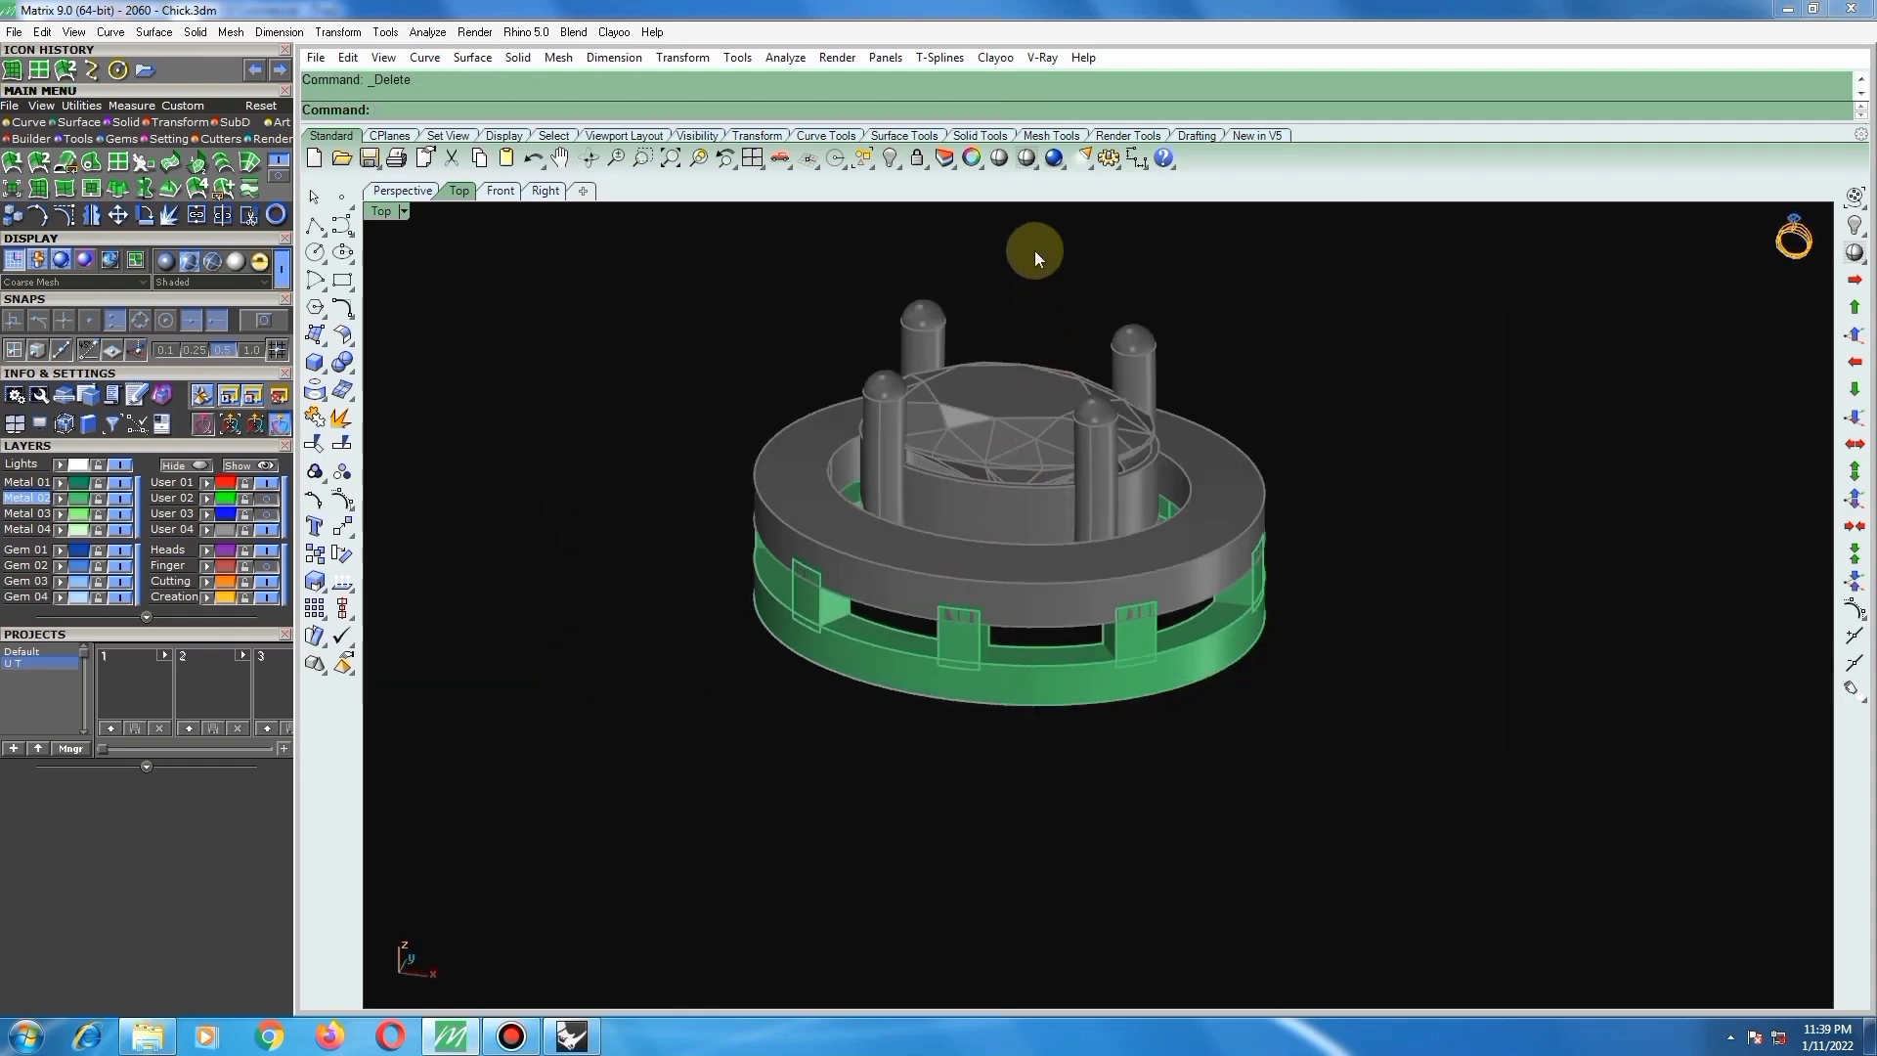
Step: Unlock all locked parts of the oval element and return the view to shaded display
click(1025, 159)
scroll(1113, 679, down, 2)
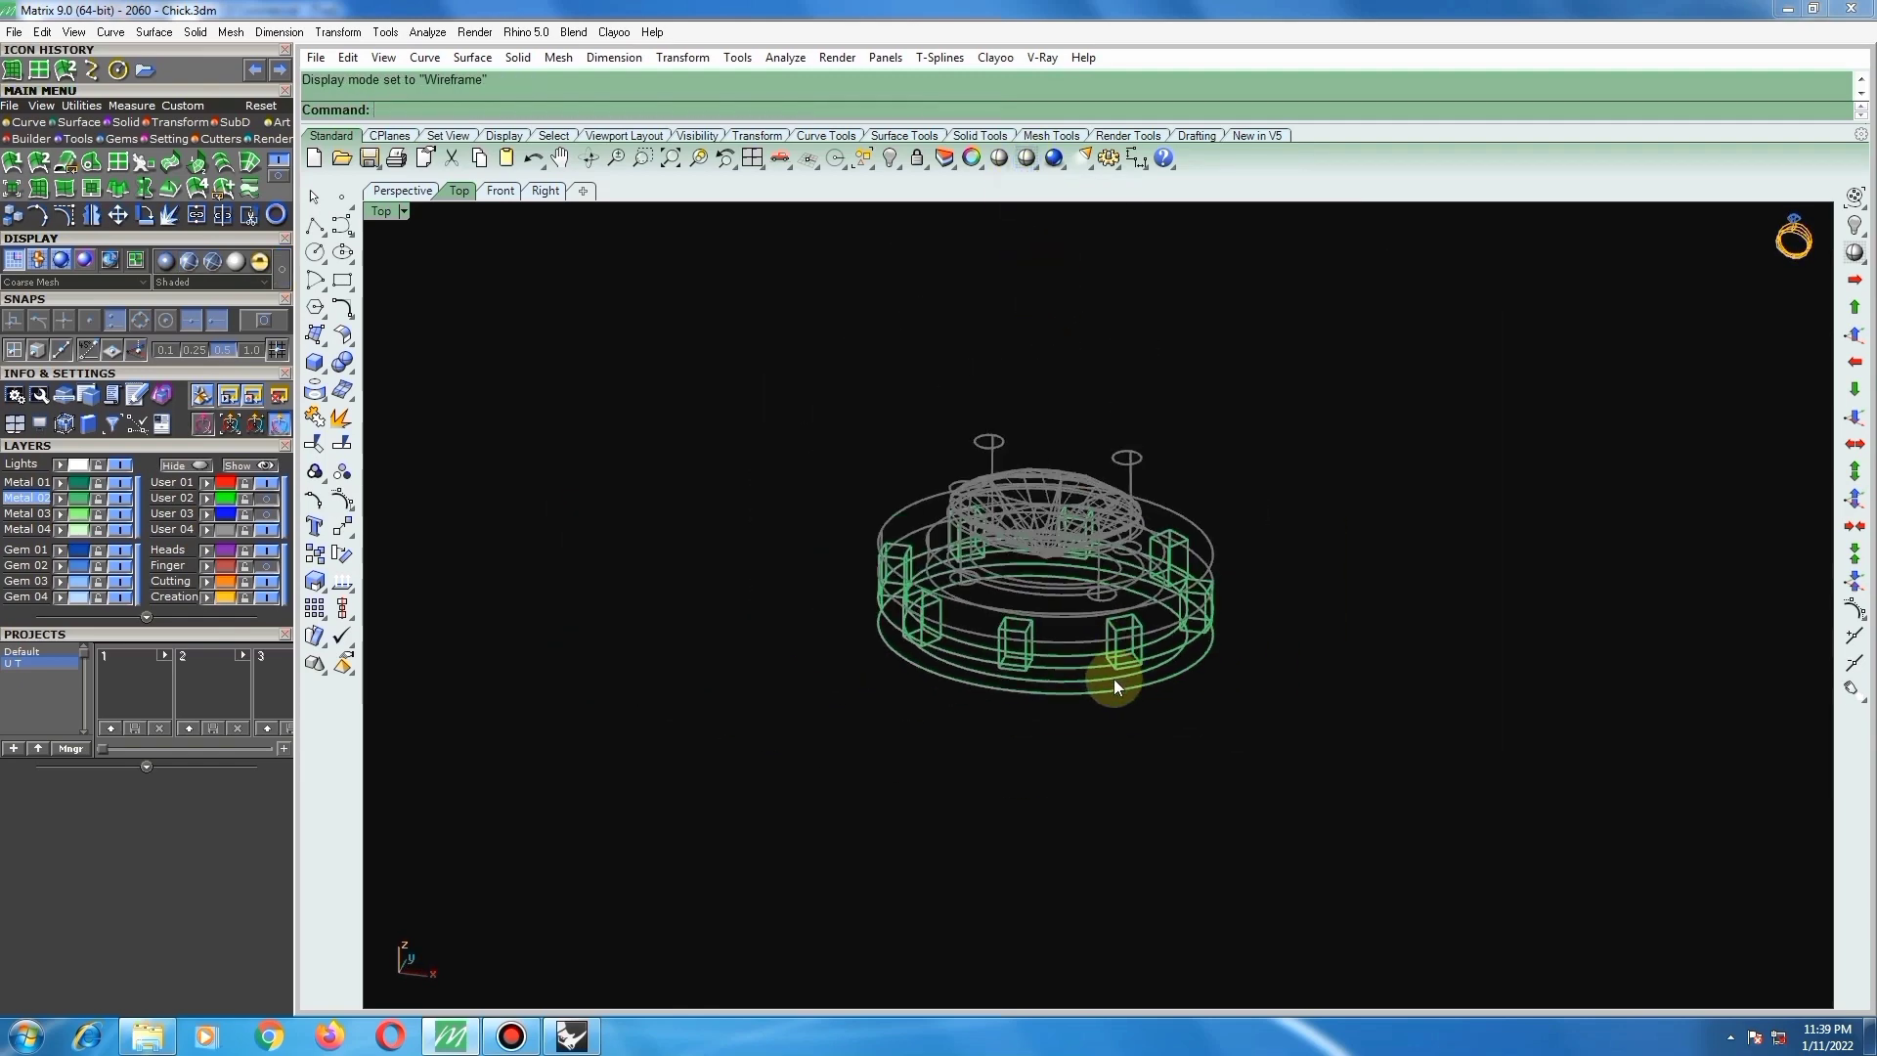
click(917, 160)
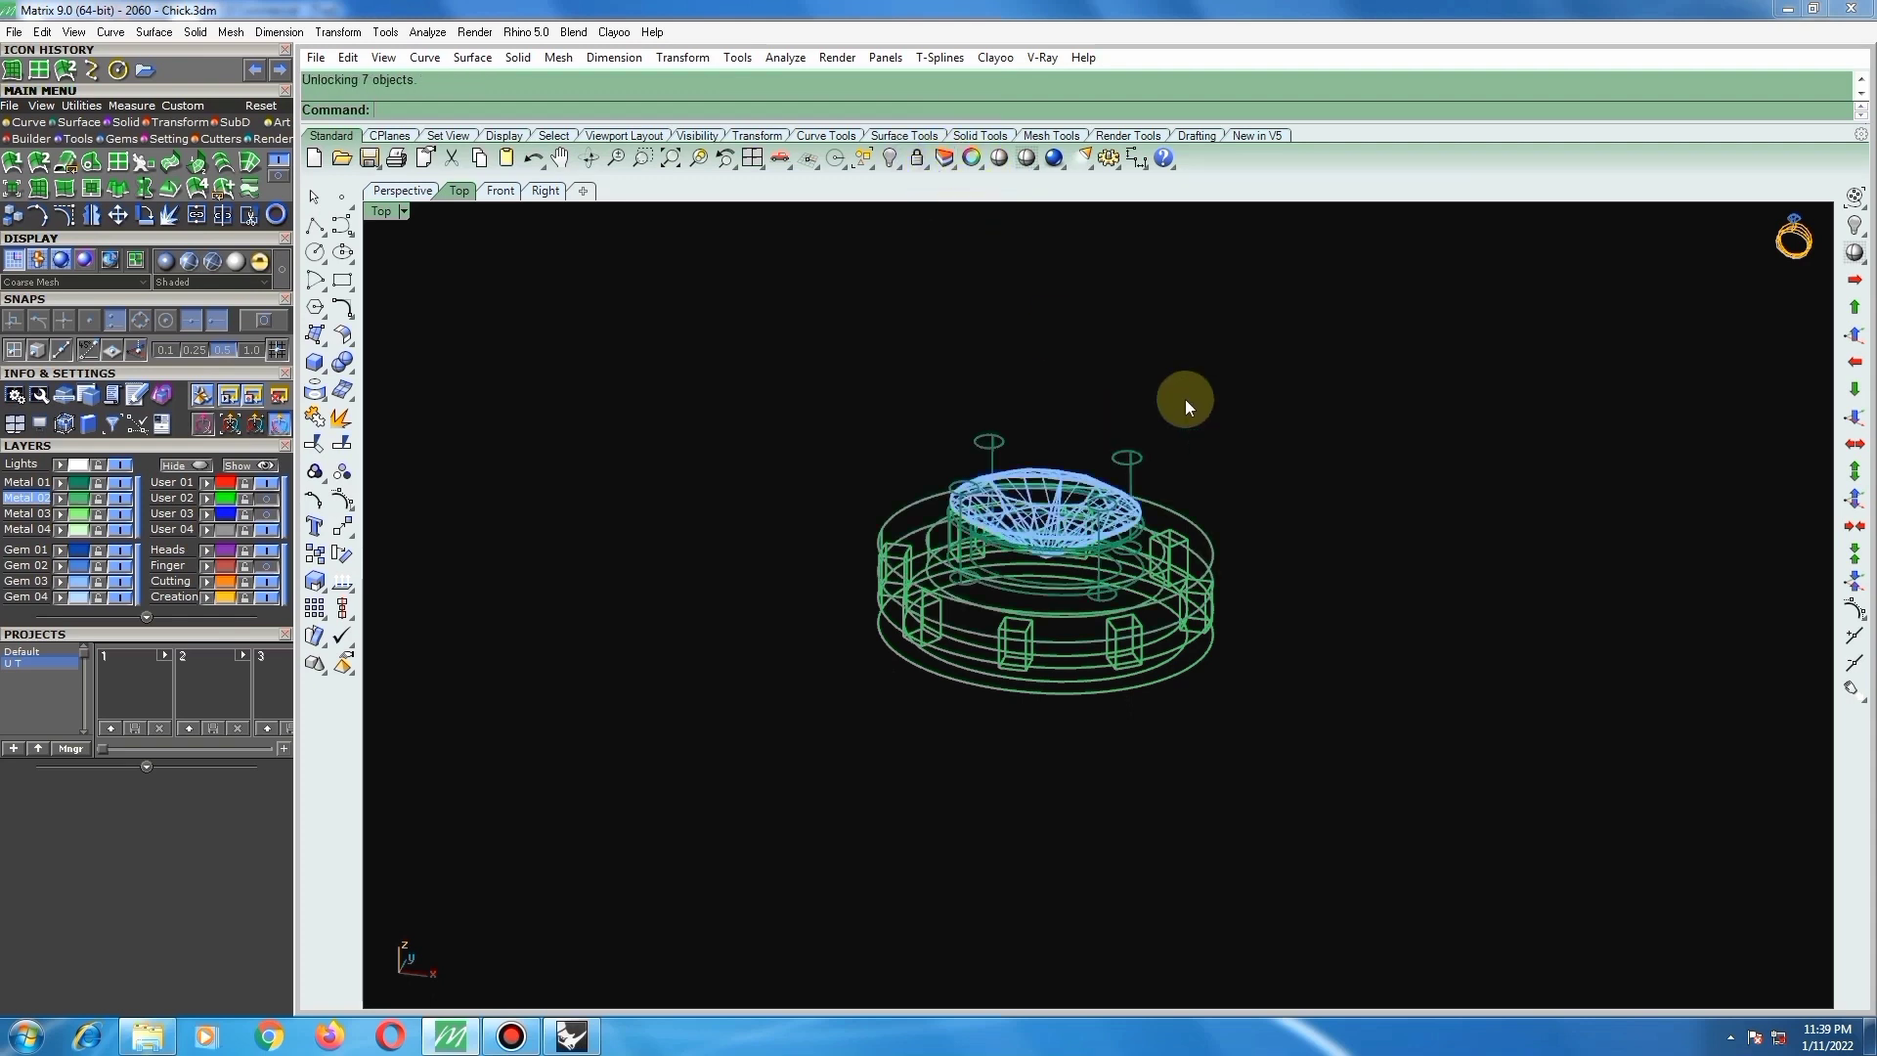
click(1025, 159)
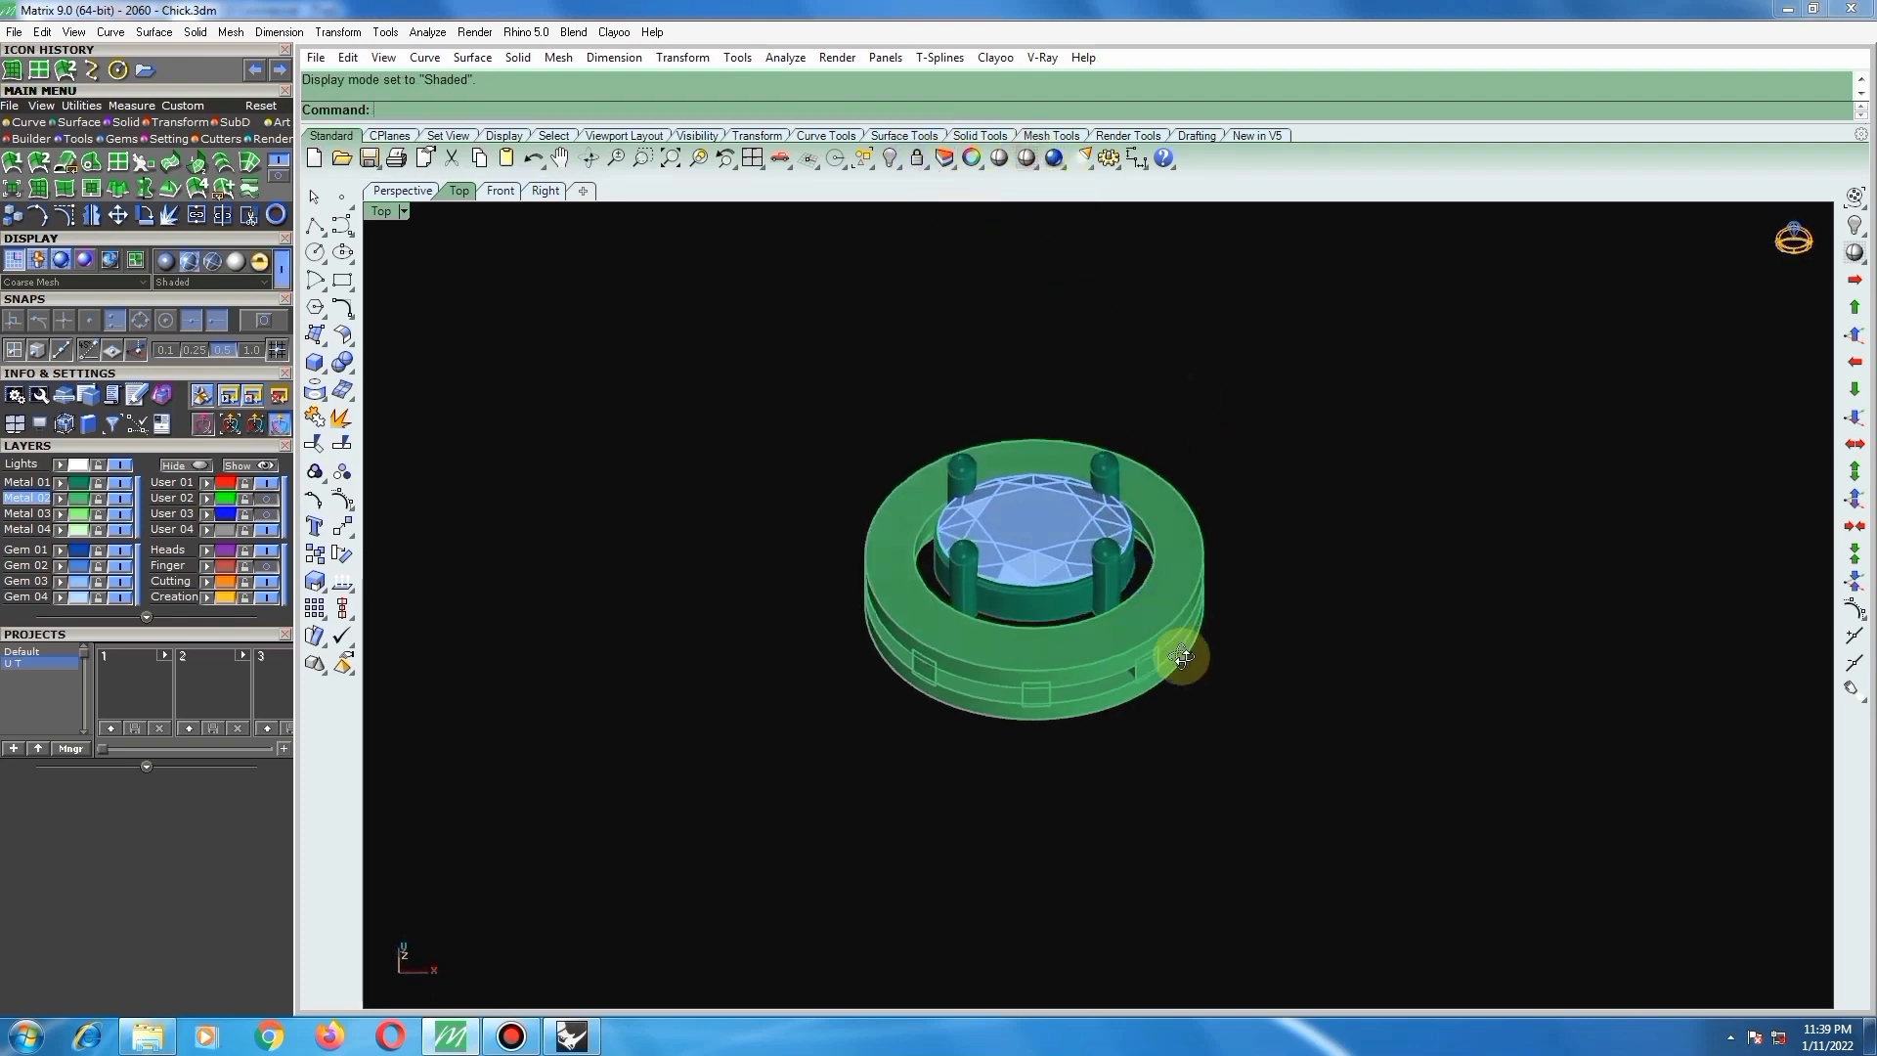
right_drag(1182, 657, 1140, 690)
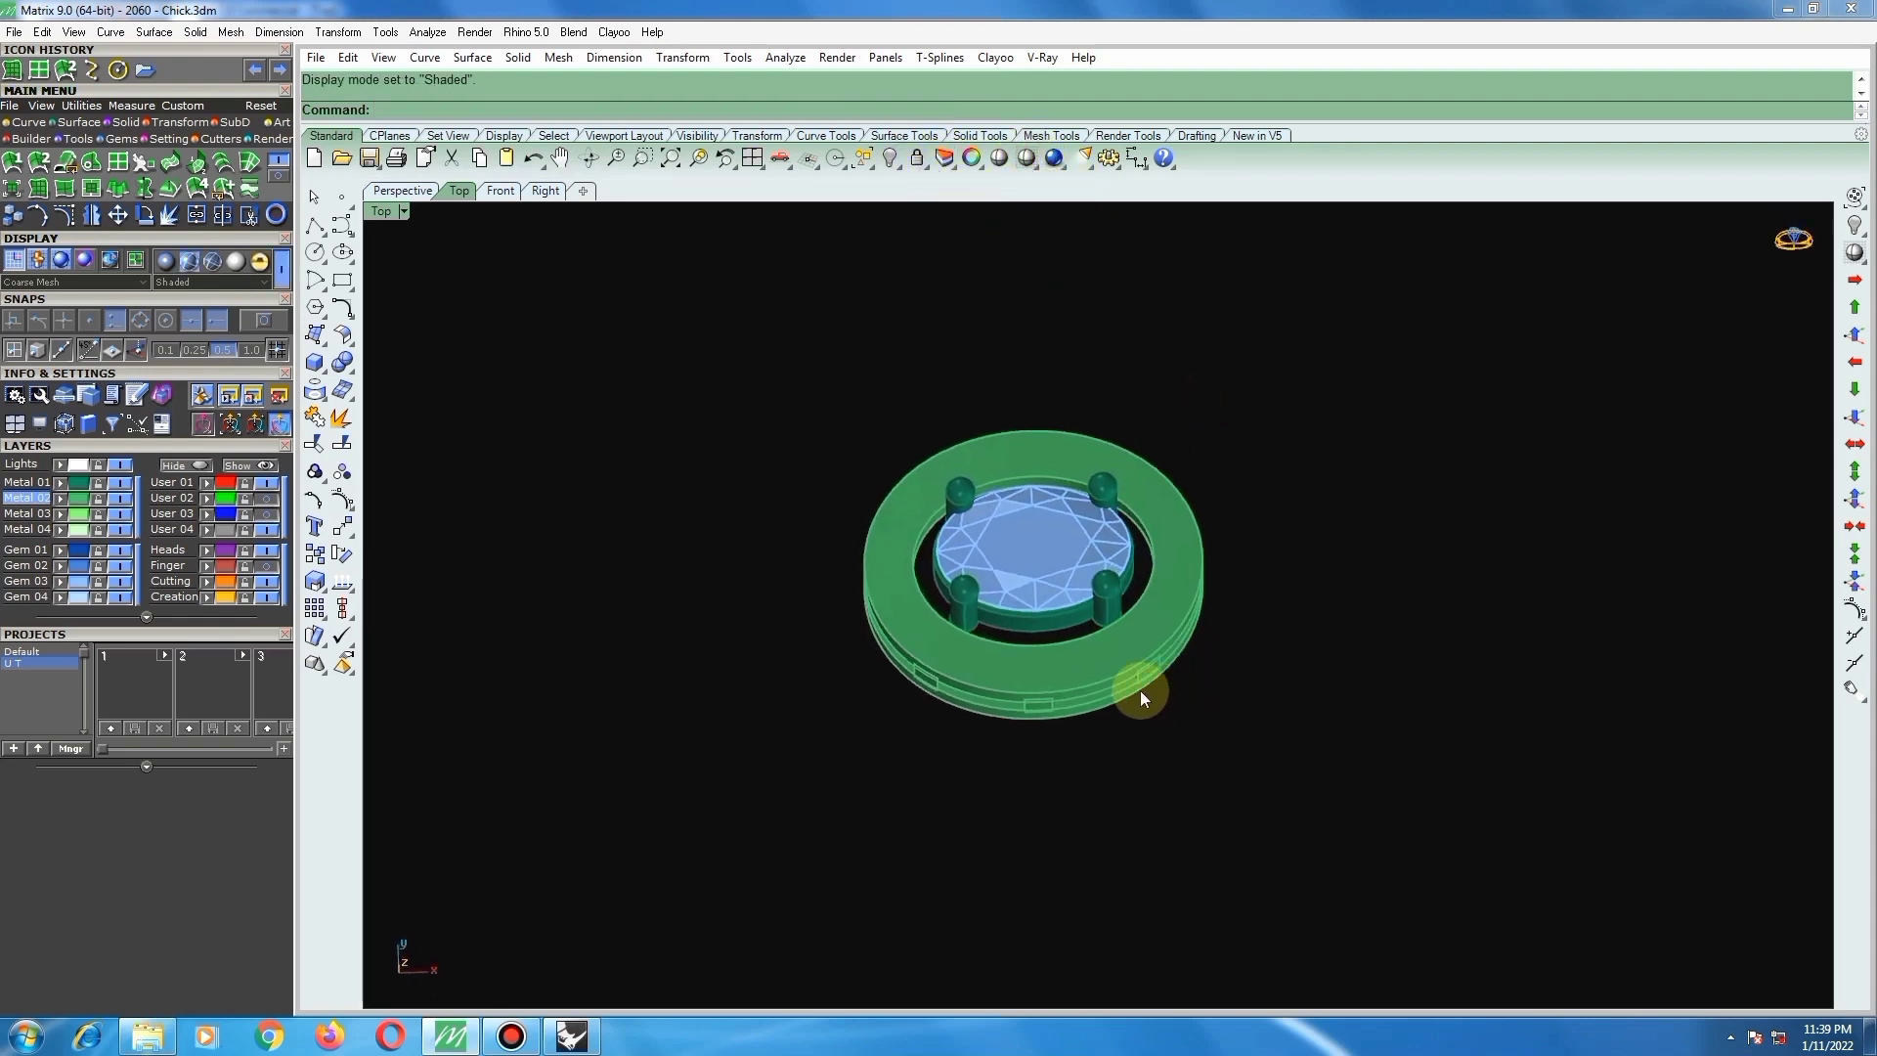
click(1028, 684)
right_drag(1028, 684, 1107, 670)
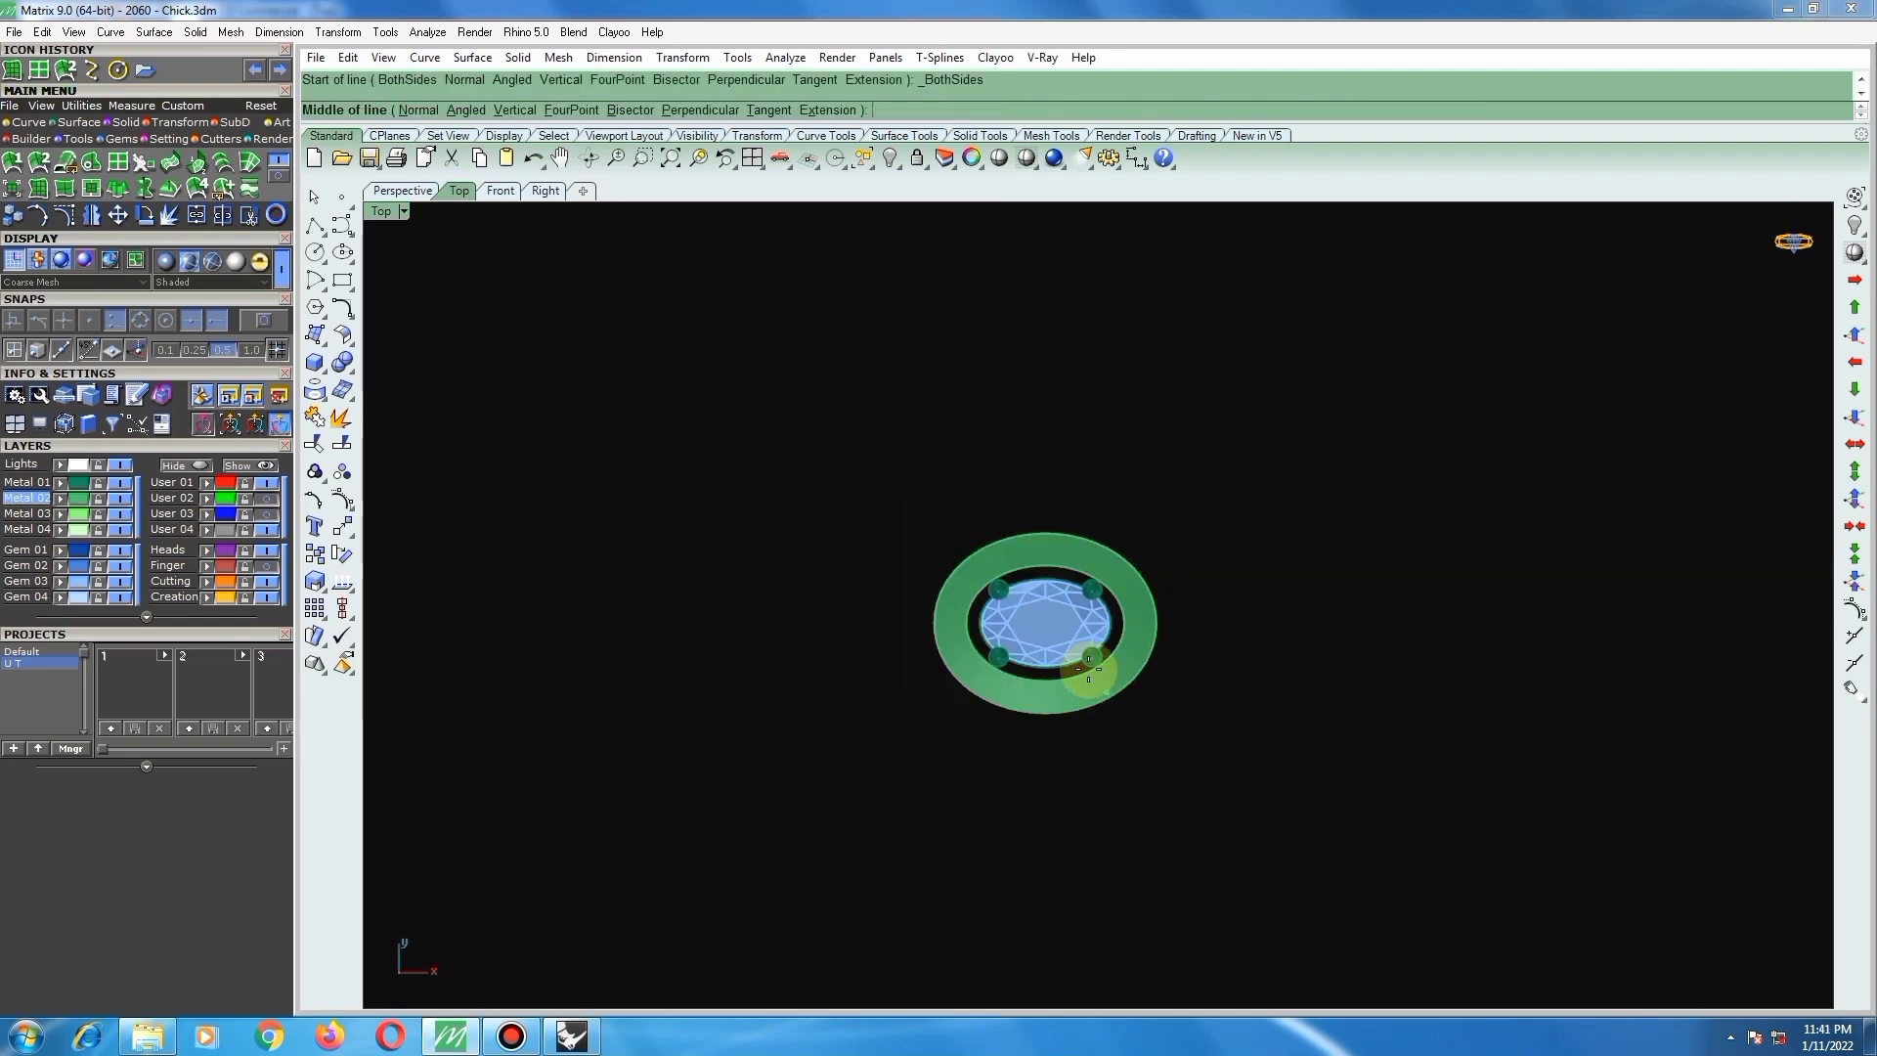
Step: Draw a vertical both-sides line centred on the oval stone, extending past the halo band, and select it
scroll(1033, 623, up, 2)
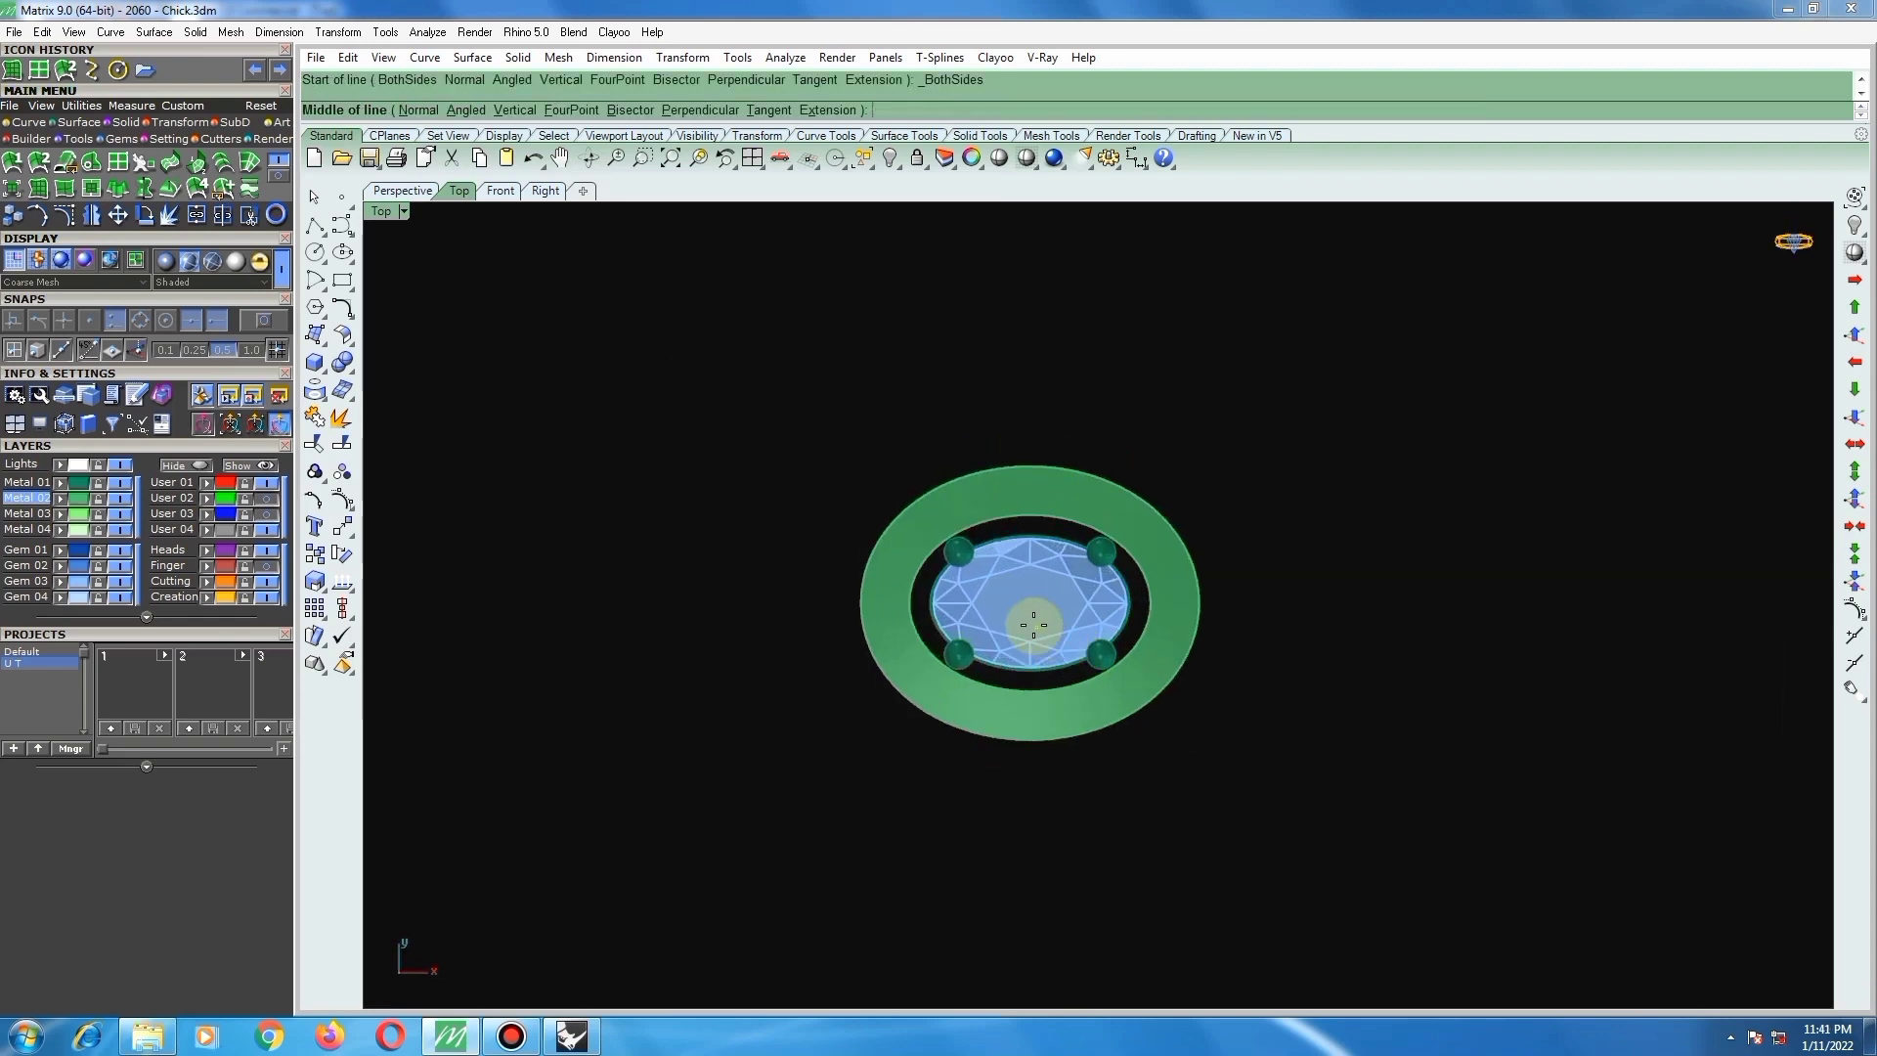
click(1029, 602)
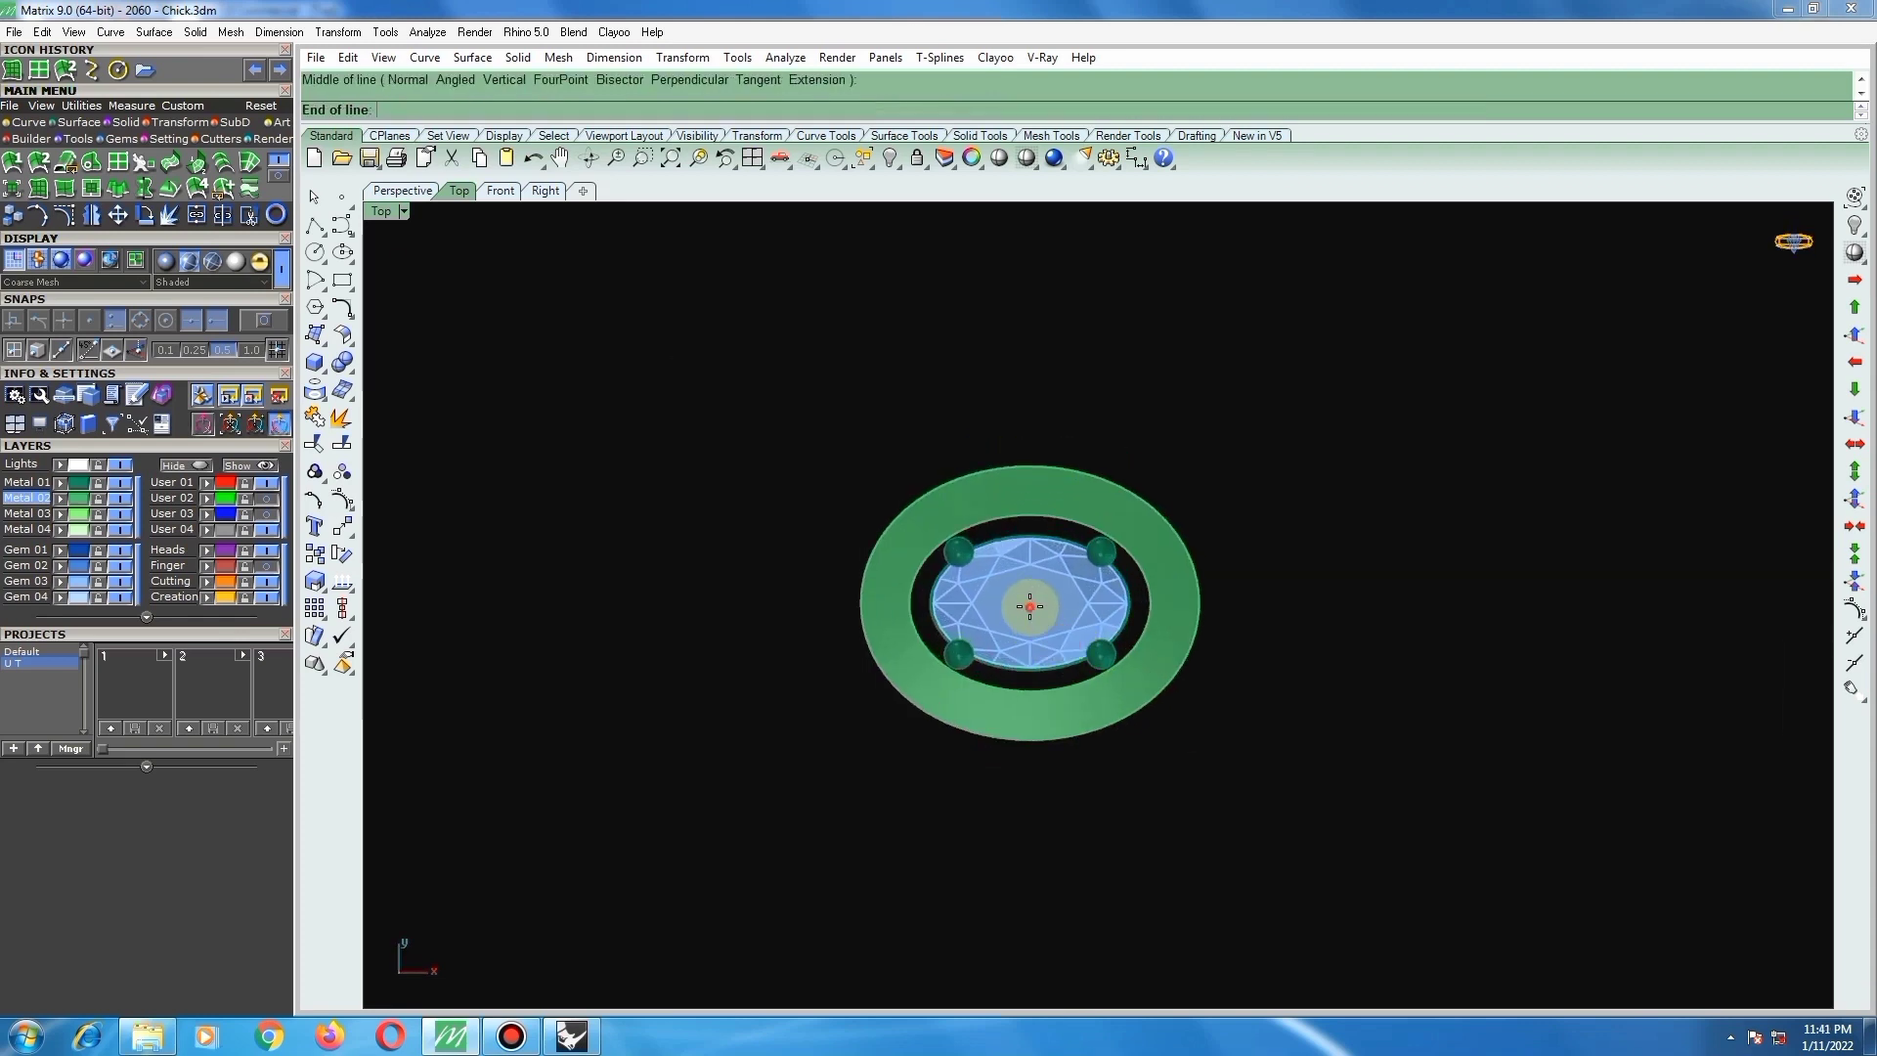
click(1029, 826)
drag(1102, 784, 949, 827)
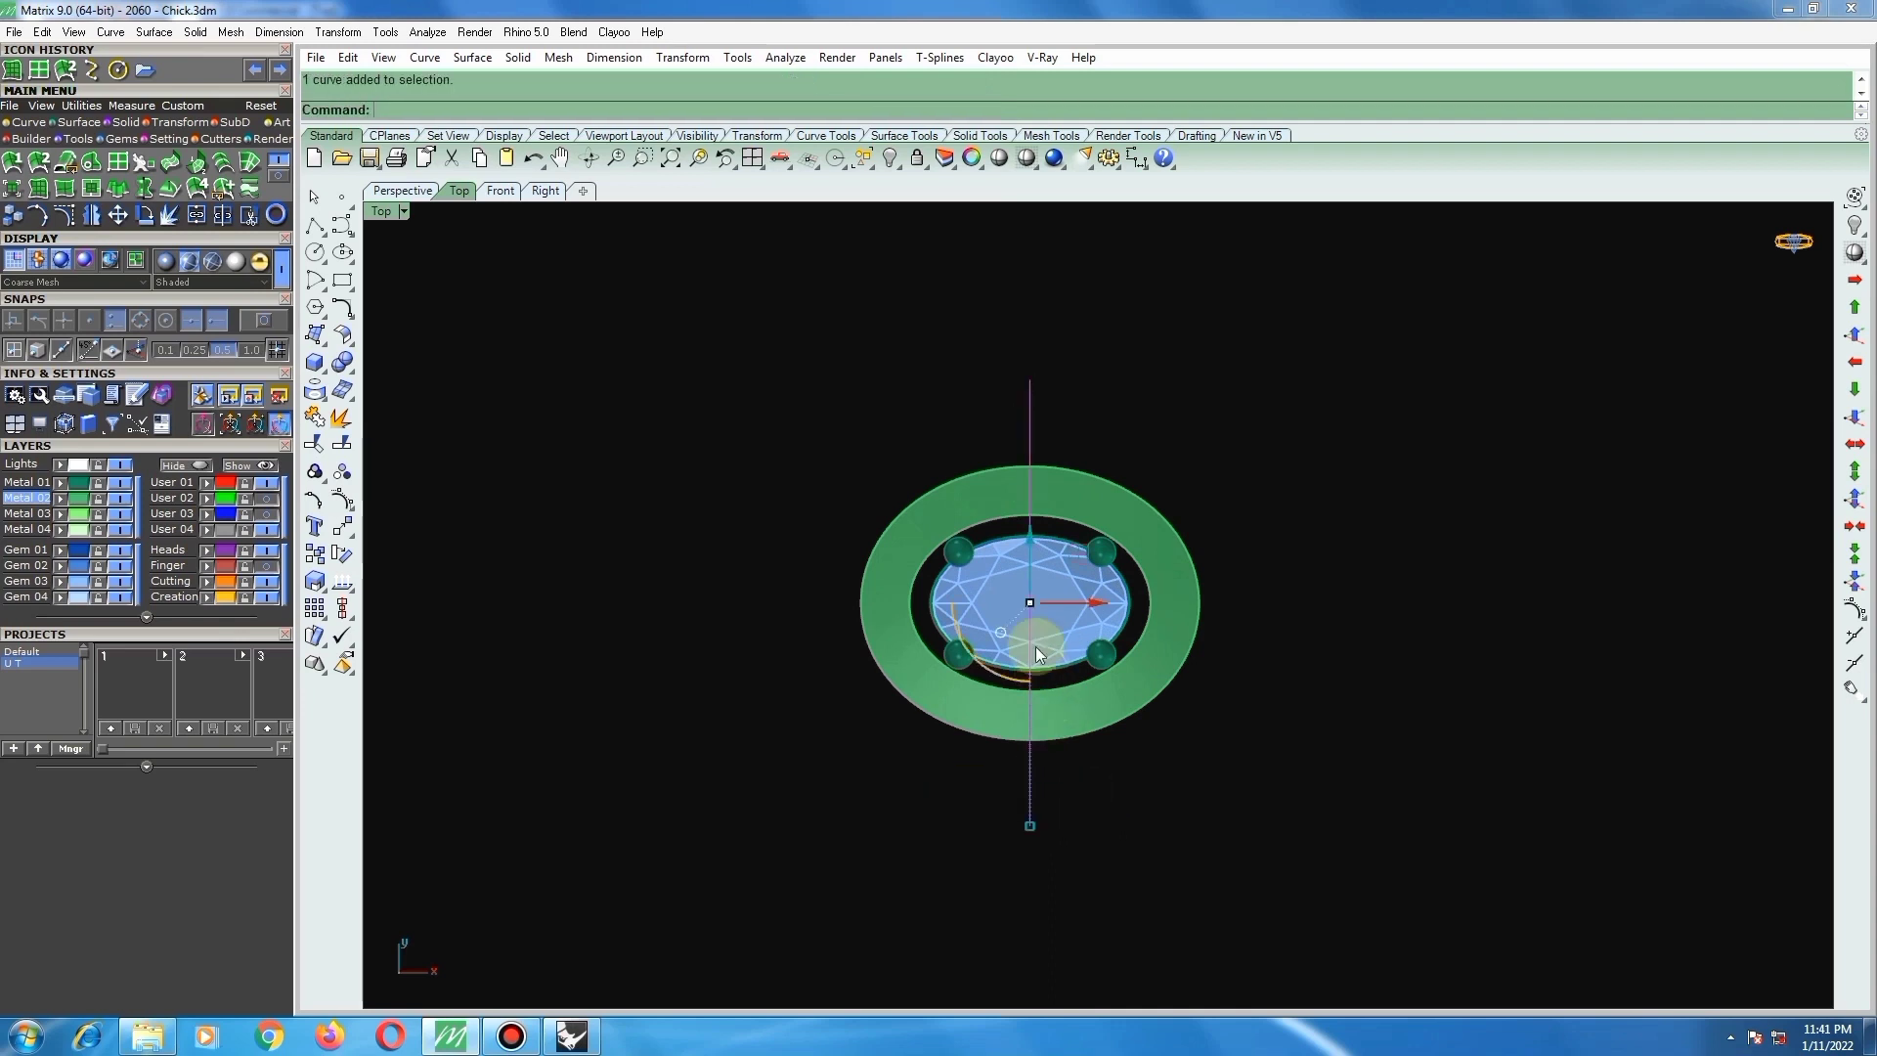
Step: Draw a horizontal both-sides line through the vertical line's midpoint, past the halo band, and group the two lines
key(Return)
scroll(1036, 647, up, 1)
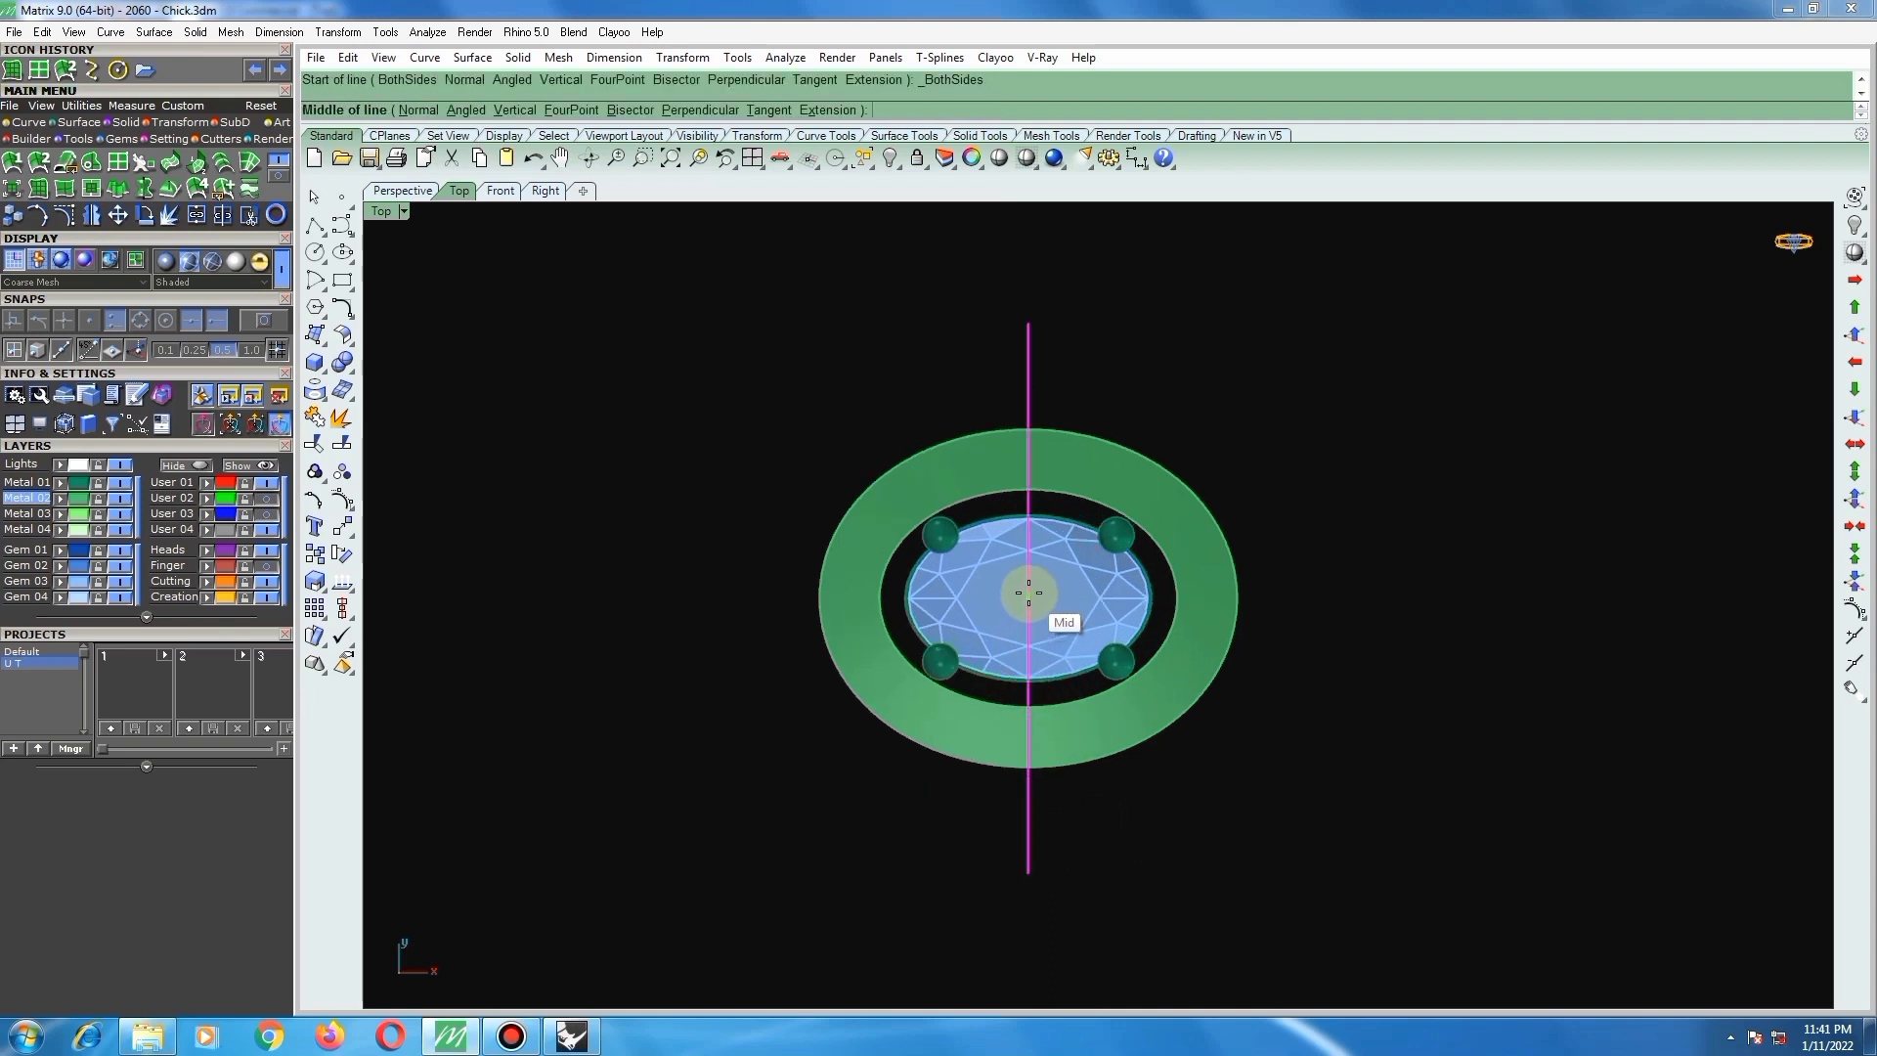
click(1028, 592)
click(1342, 606)
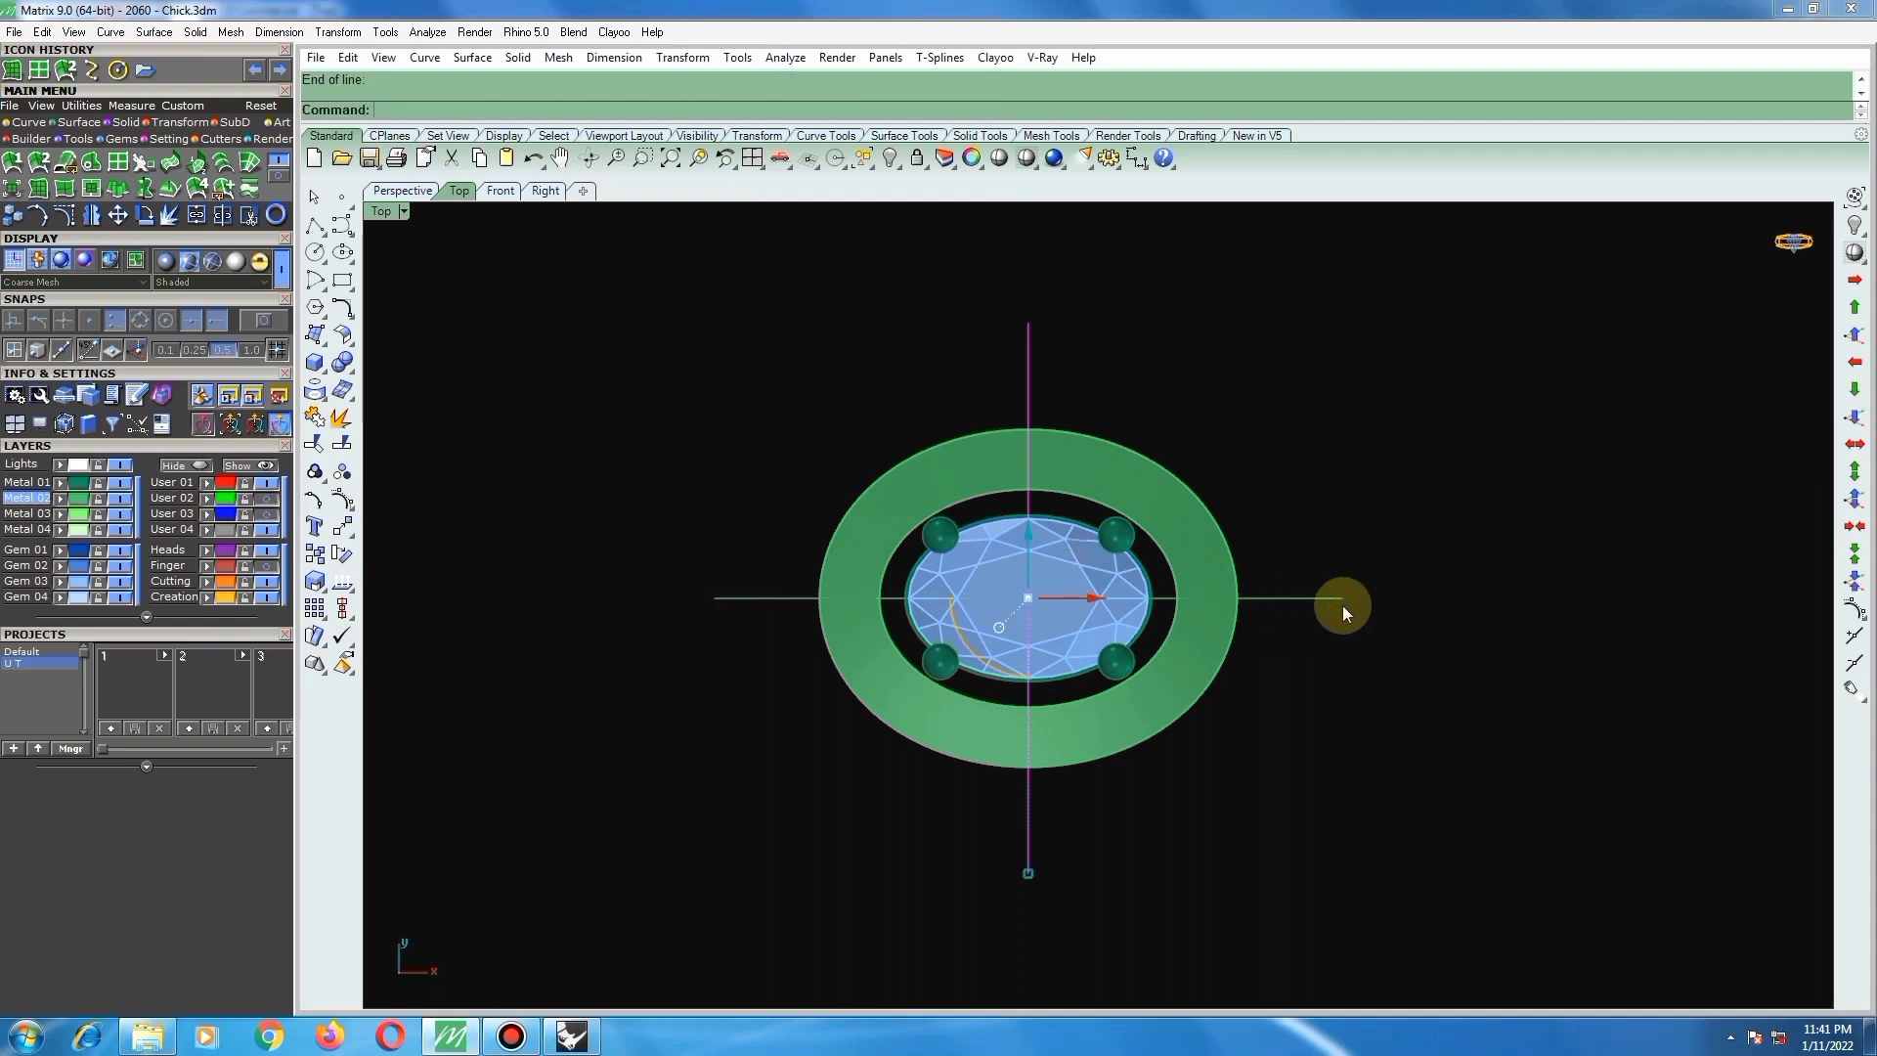
shift+drag(1349, 582, 1292, 641)
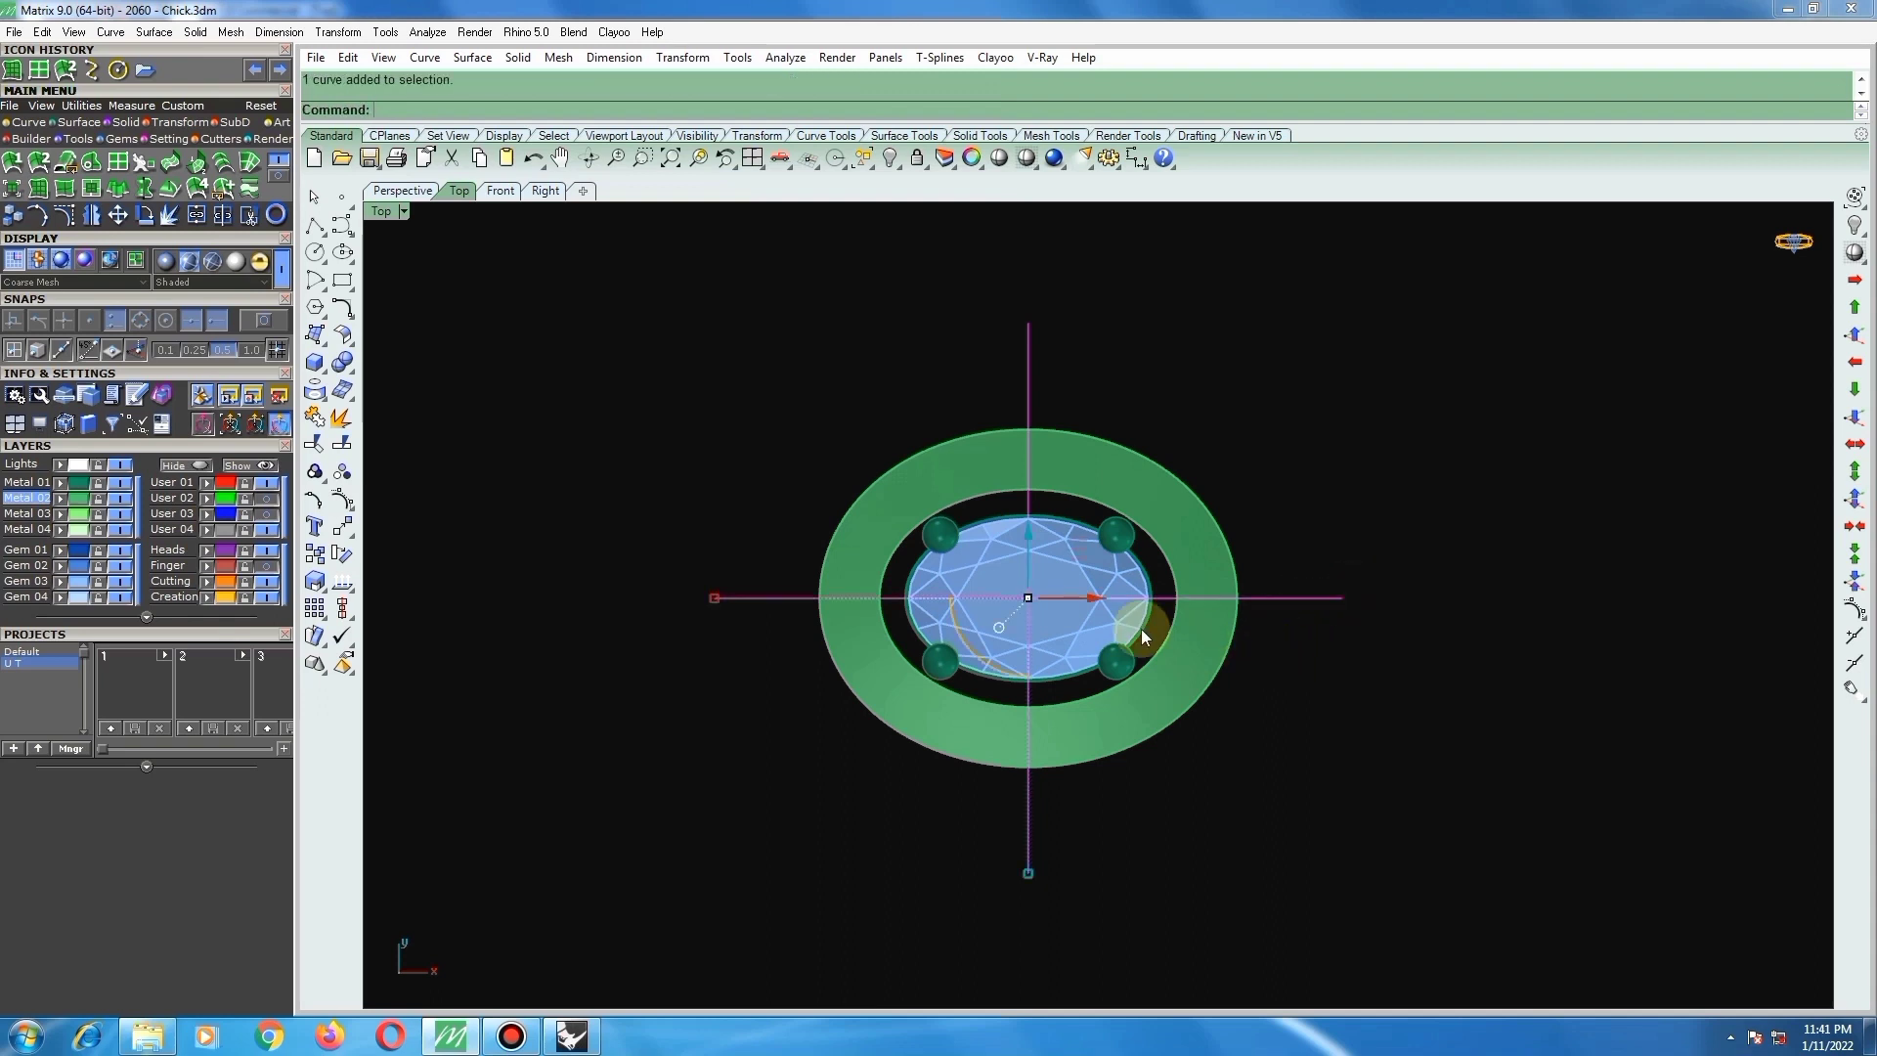
click(322, 455)
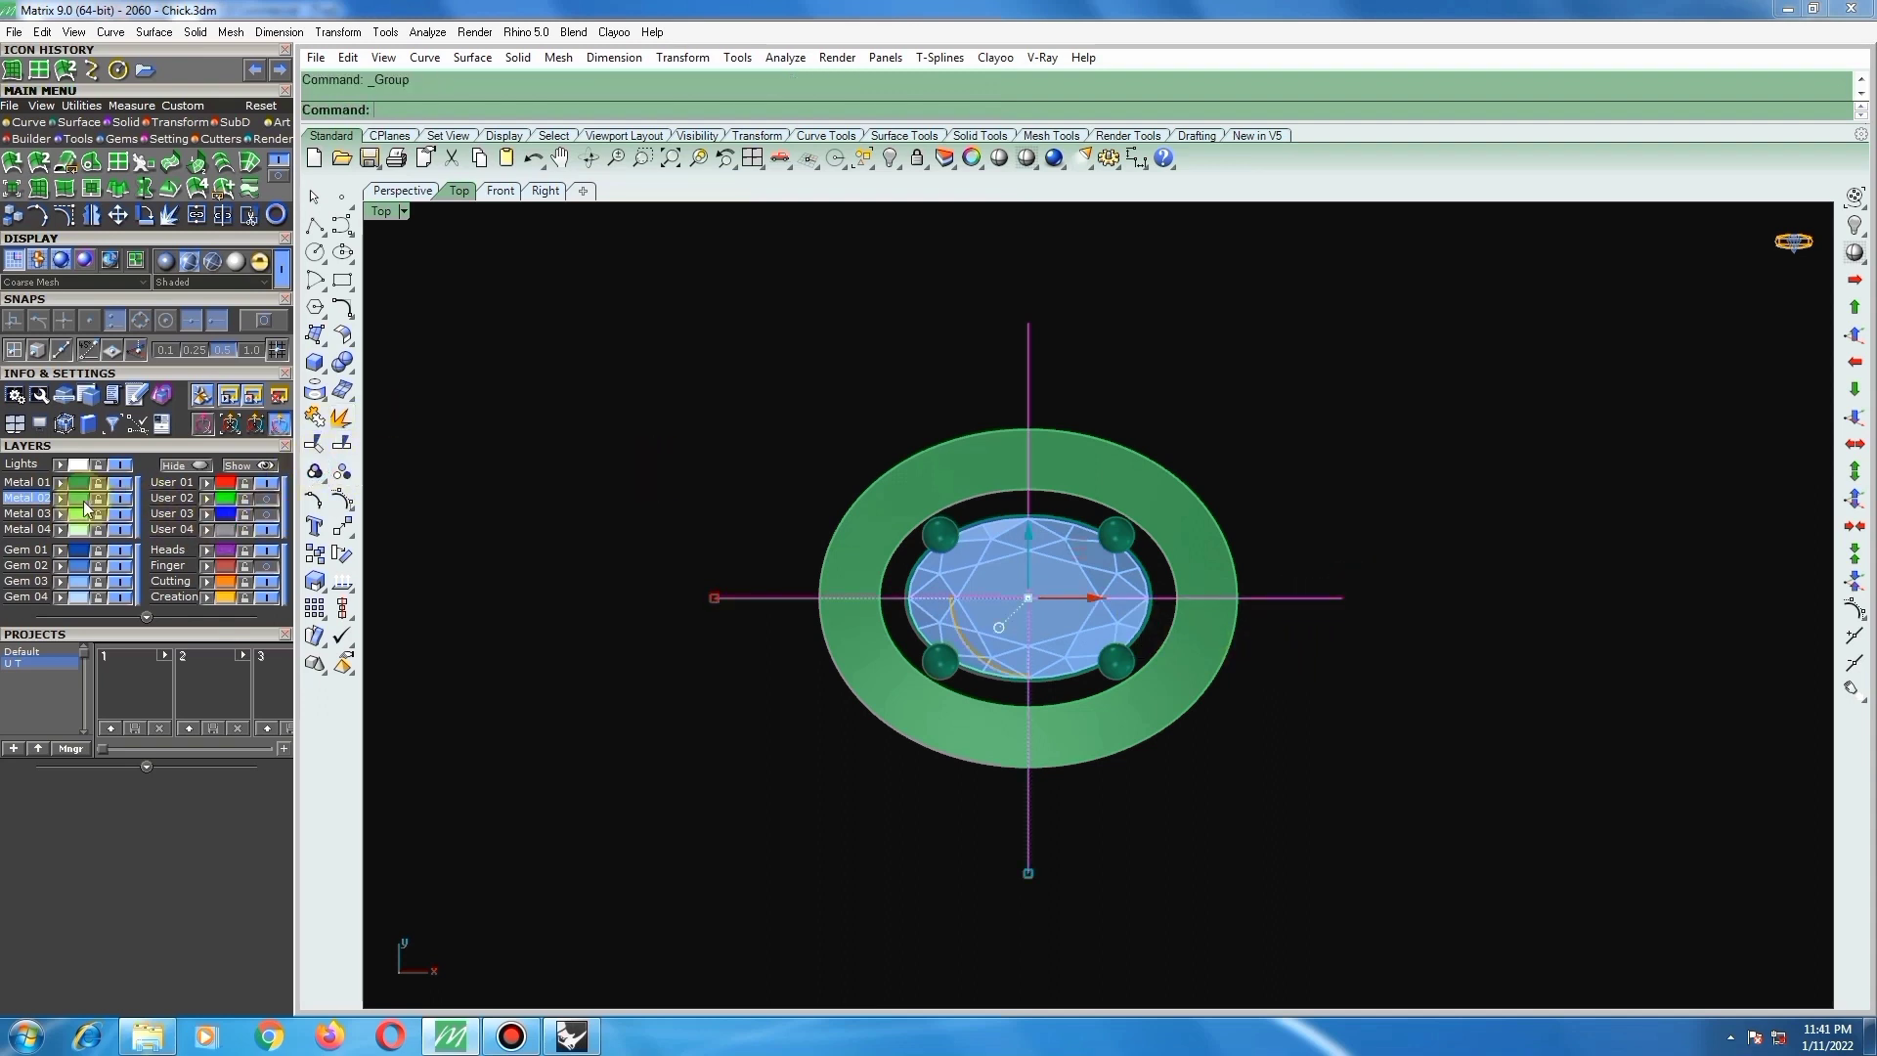
Step: Make Metal 01 the current layer and project the grouped cross lines onto the halo band's upper surface
click(27, 481)
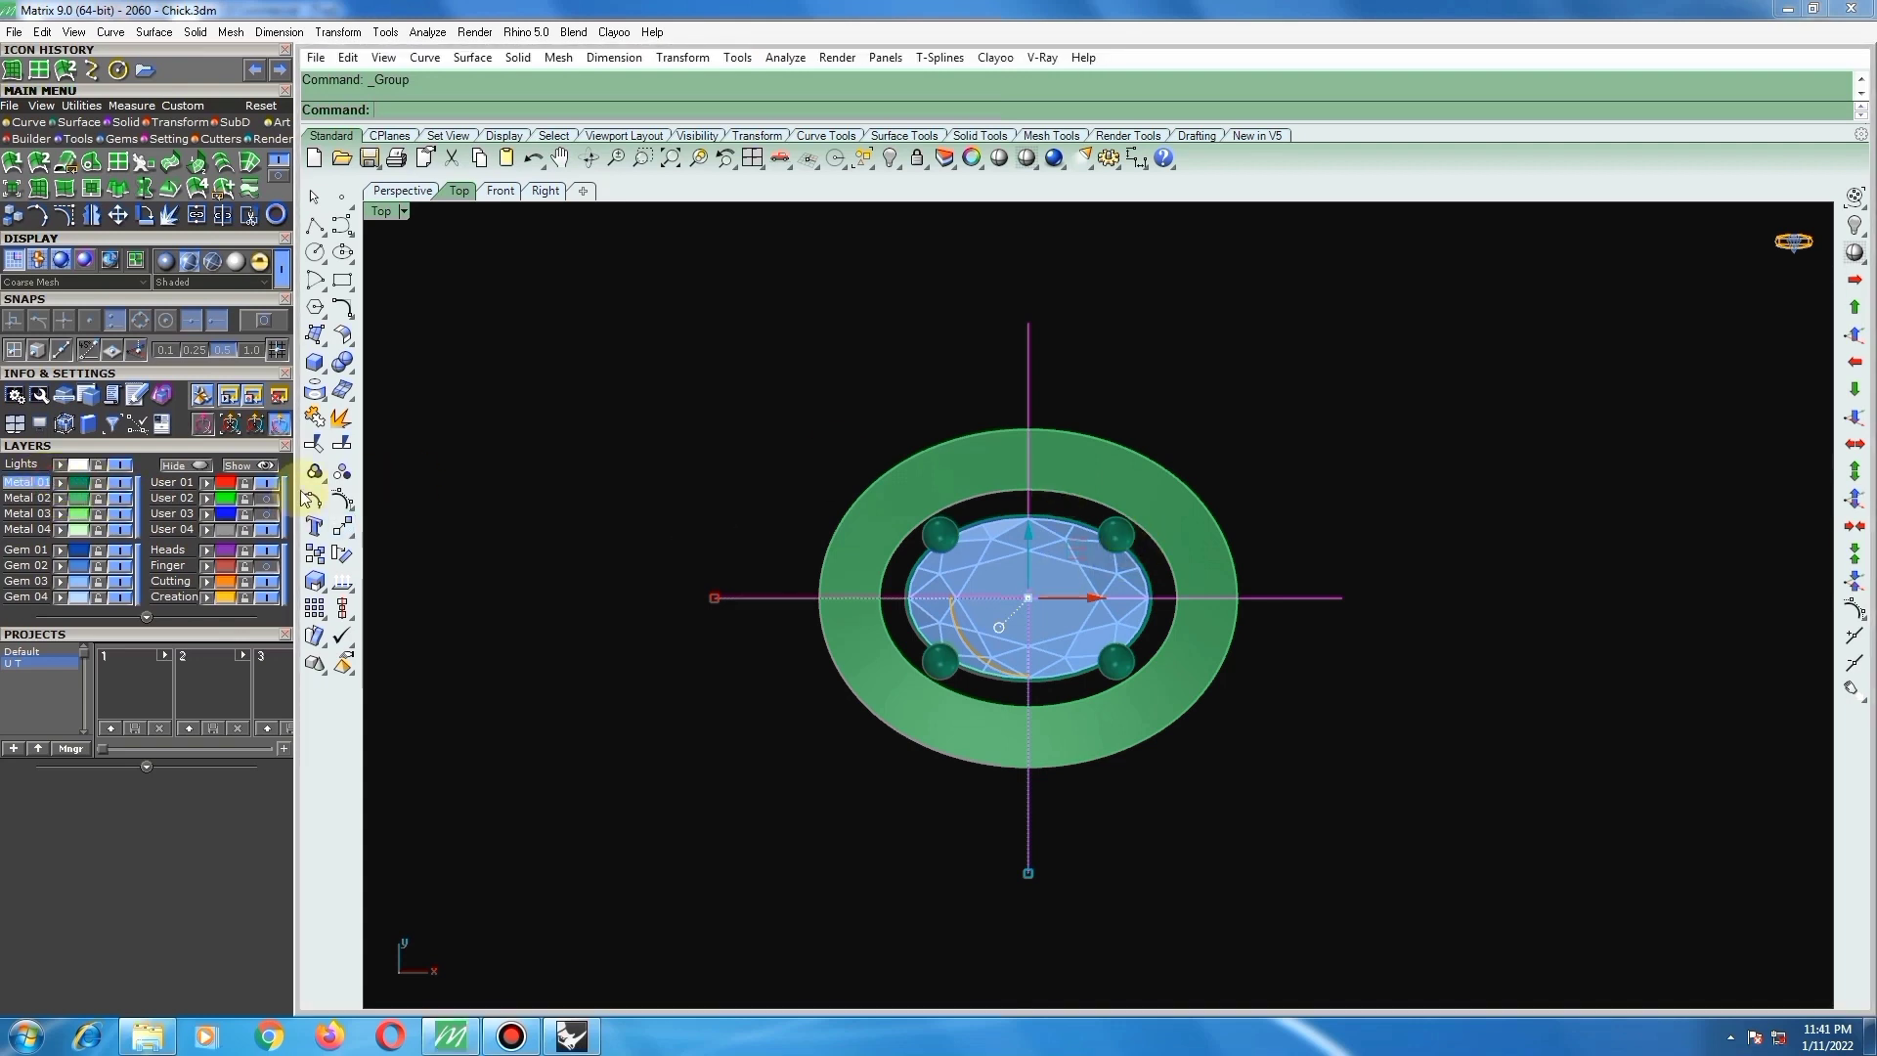
click(316, 392)
click(1075, 473)
right_click(1075, 474)
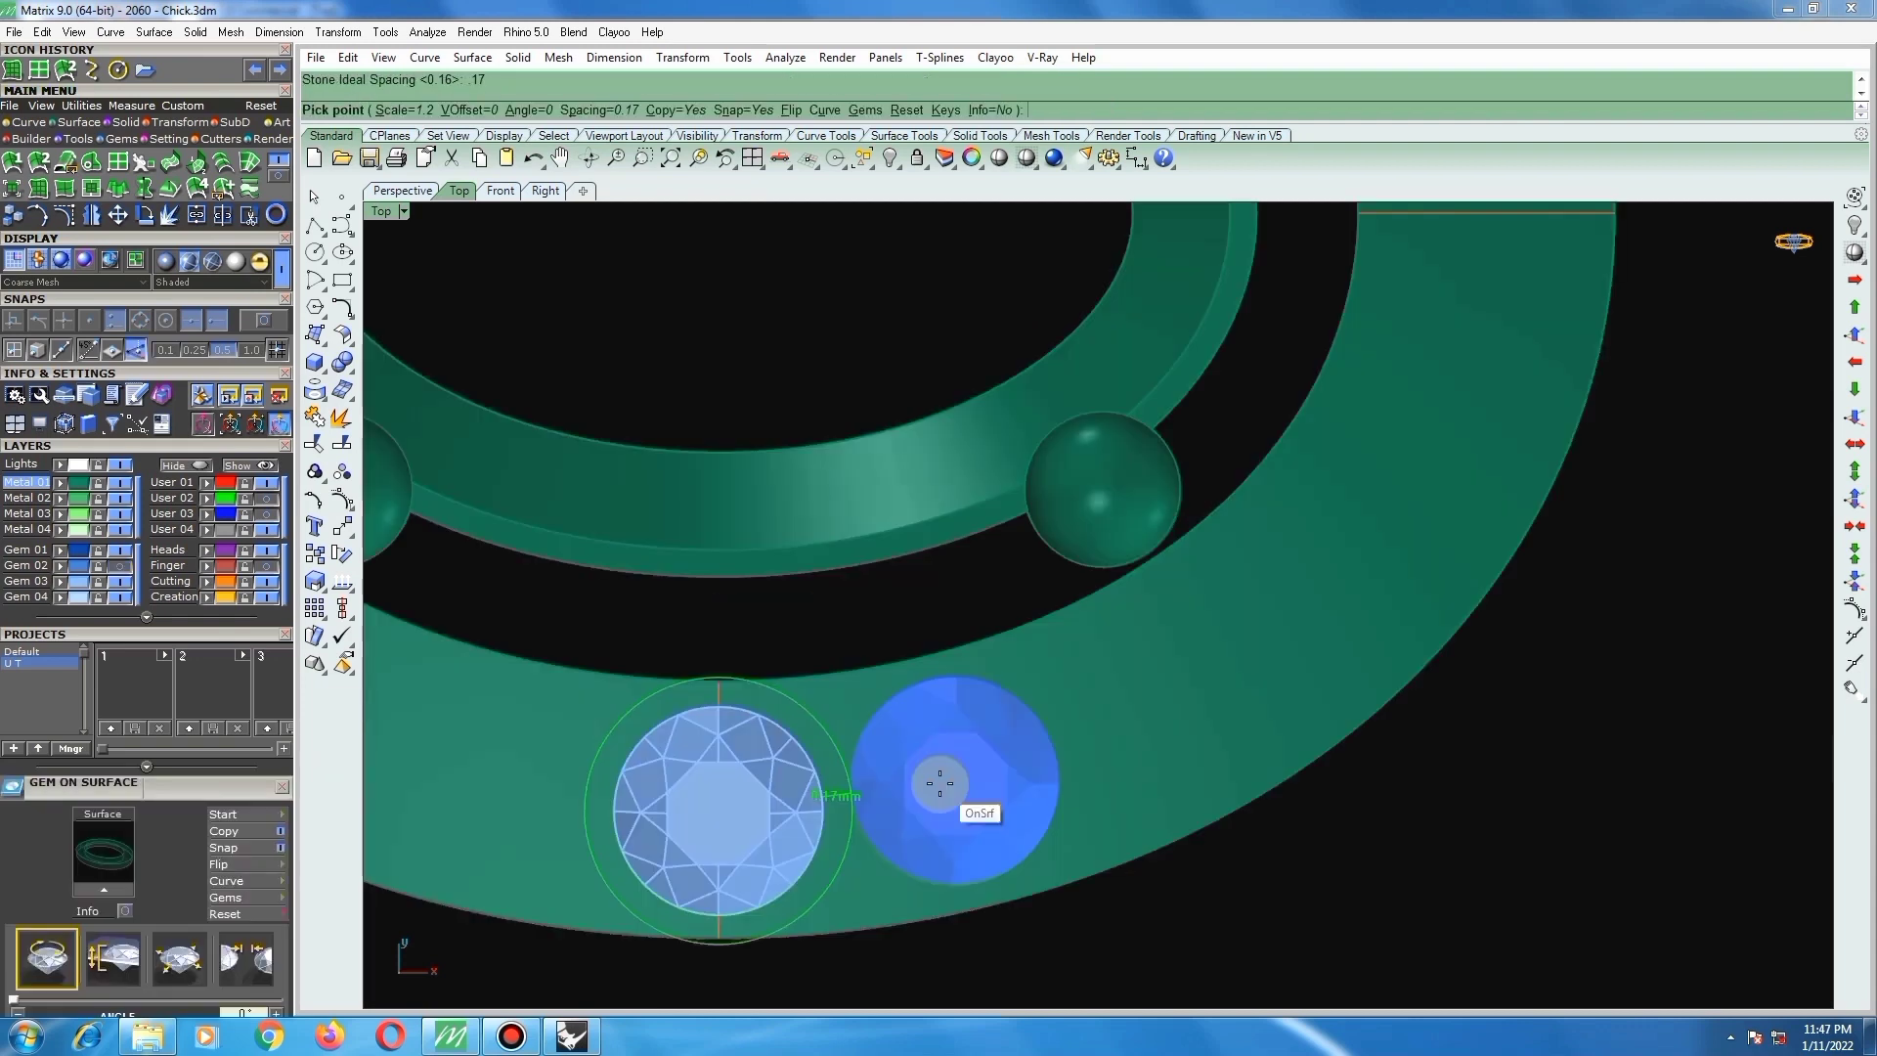
Step: Place four more round gems along the halo's lower-right quarter with Gem on Surface, keeping 0.17 mm spacing
click(953, 781)
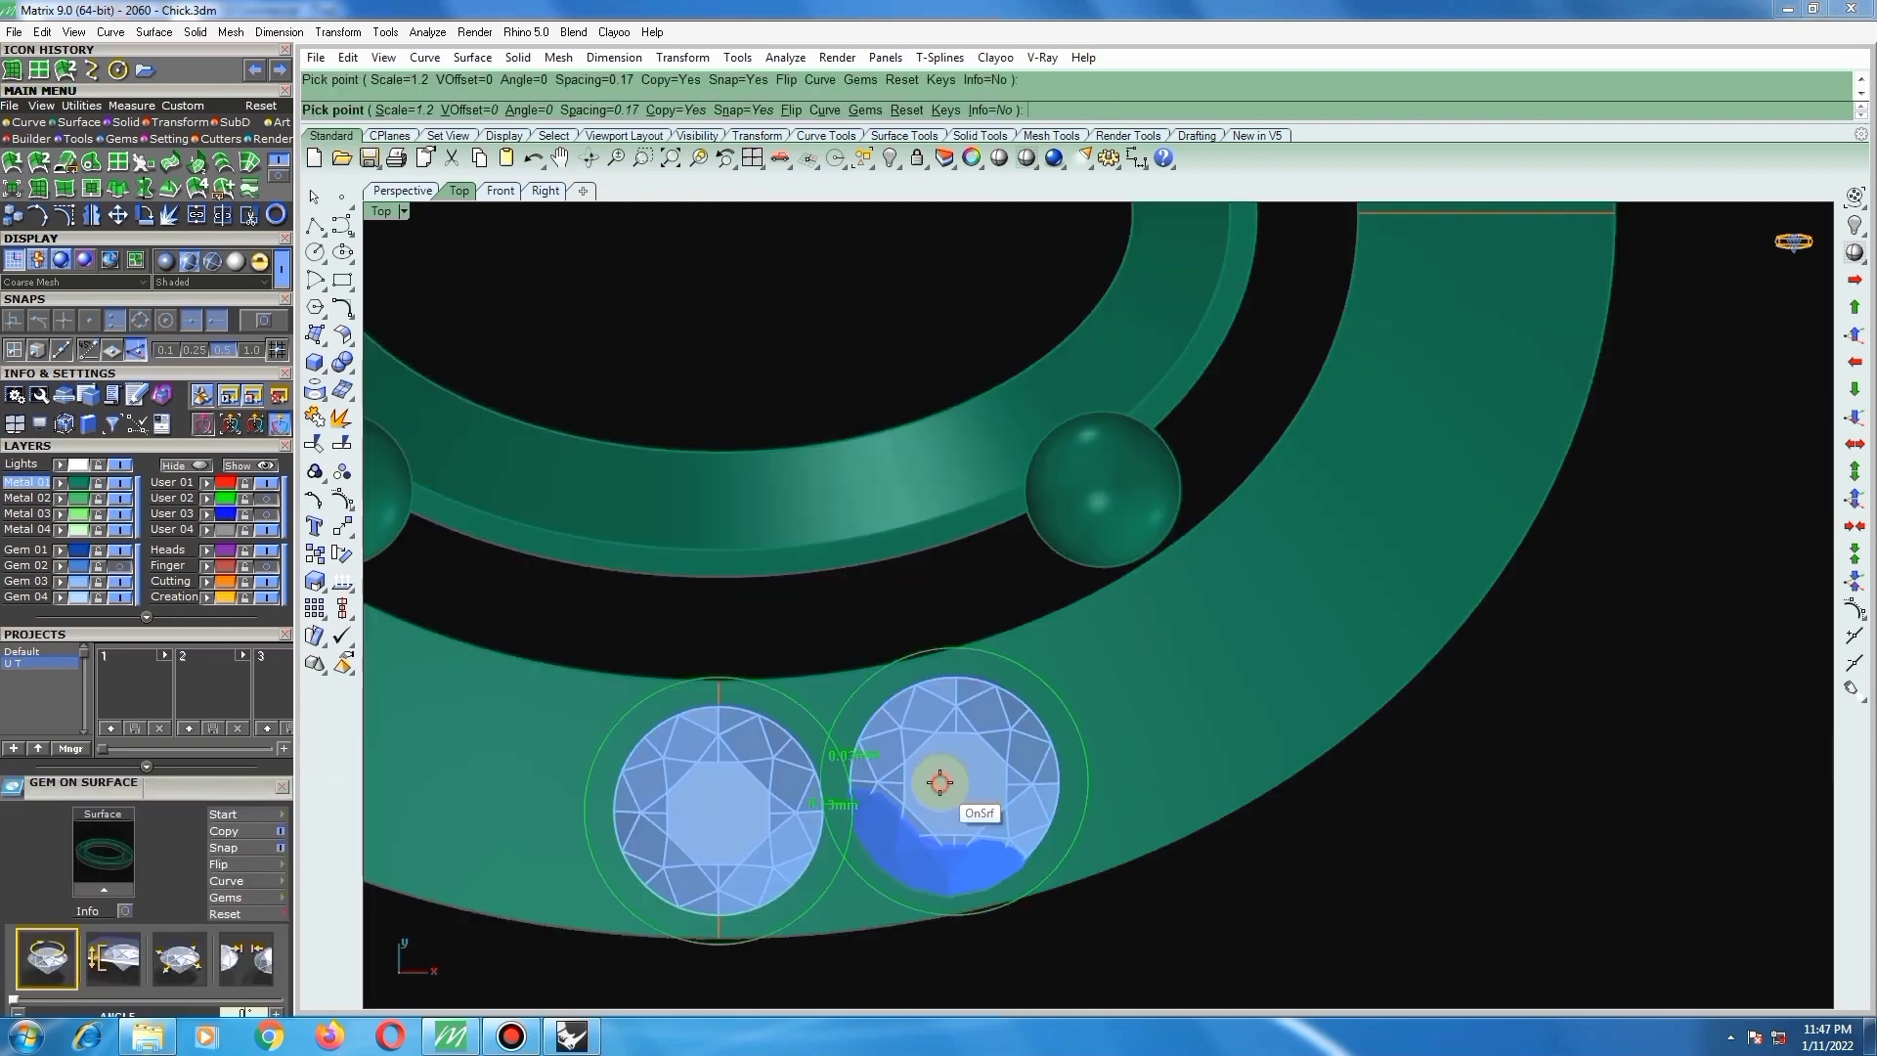
click(1184, 684)
scroll(977, 777, down, 3)
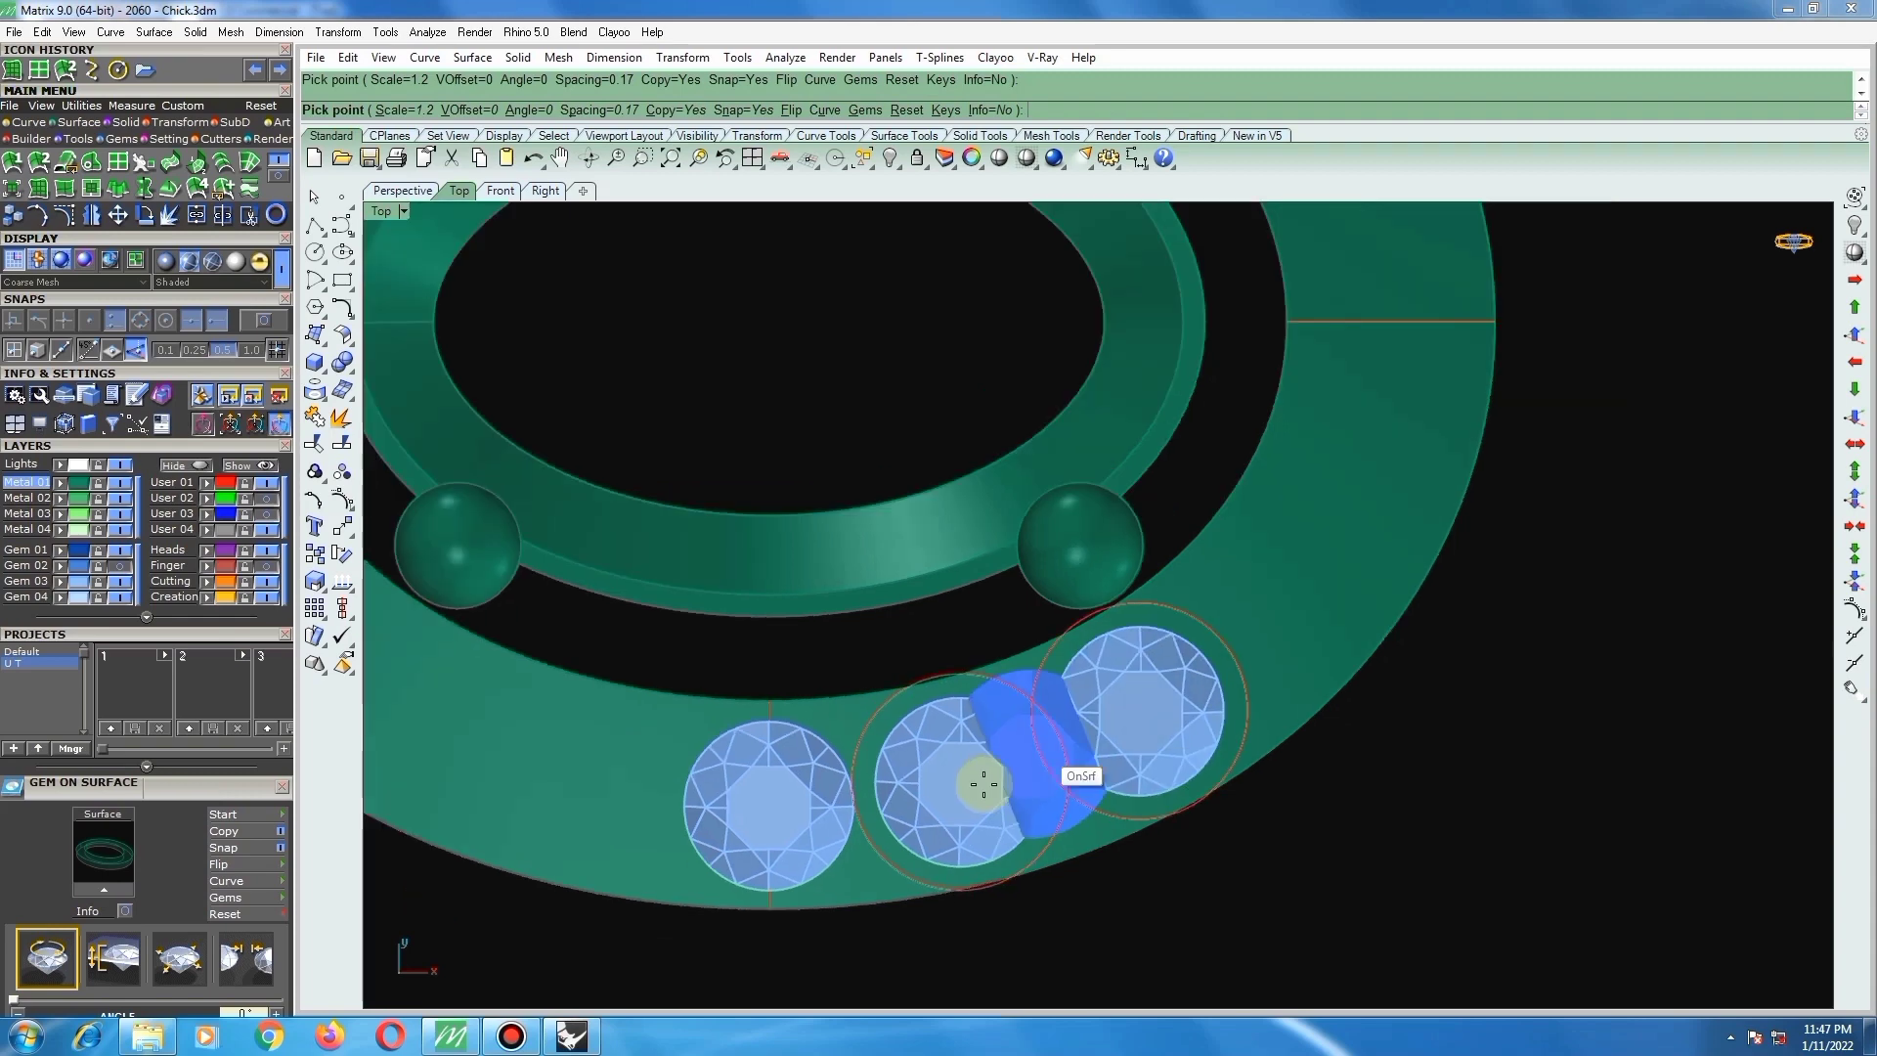
scroll(1246, 586, up, 2)
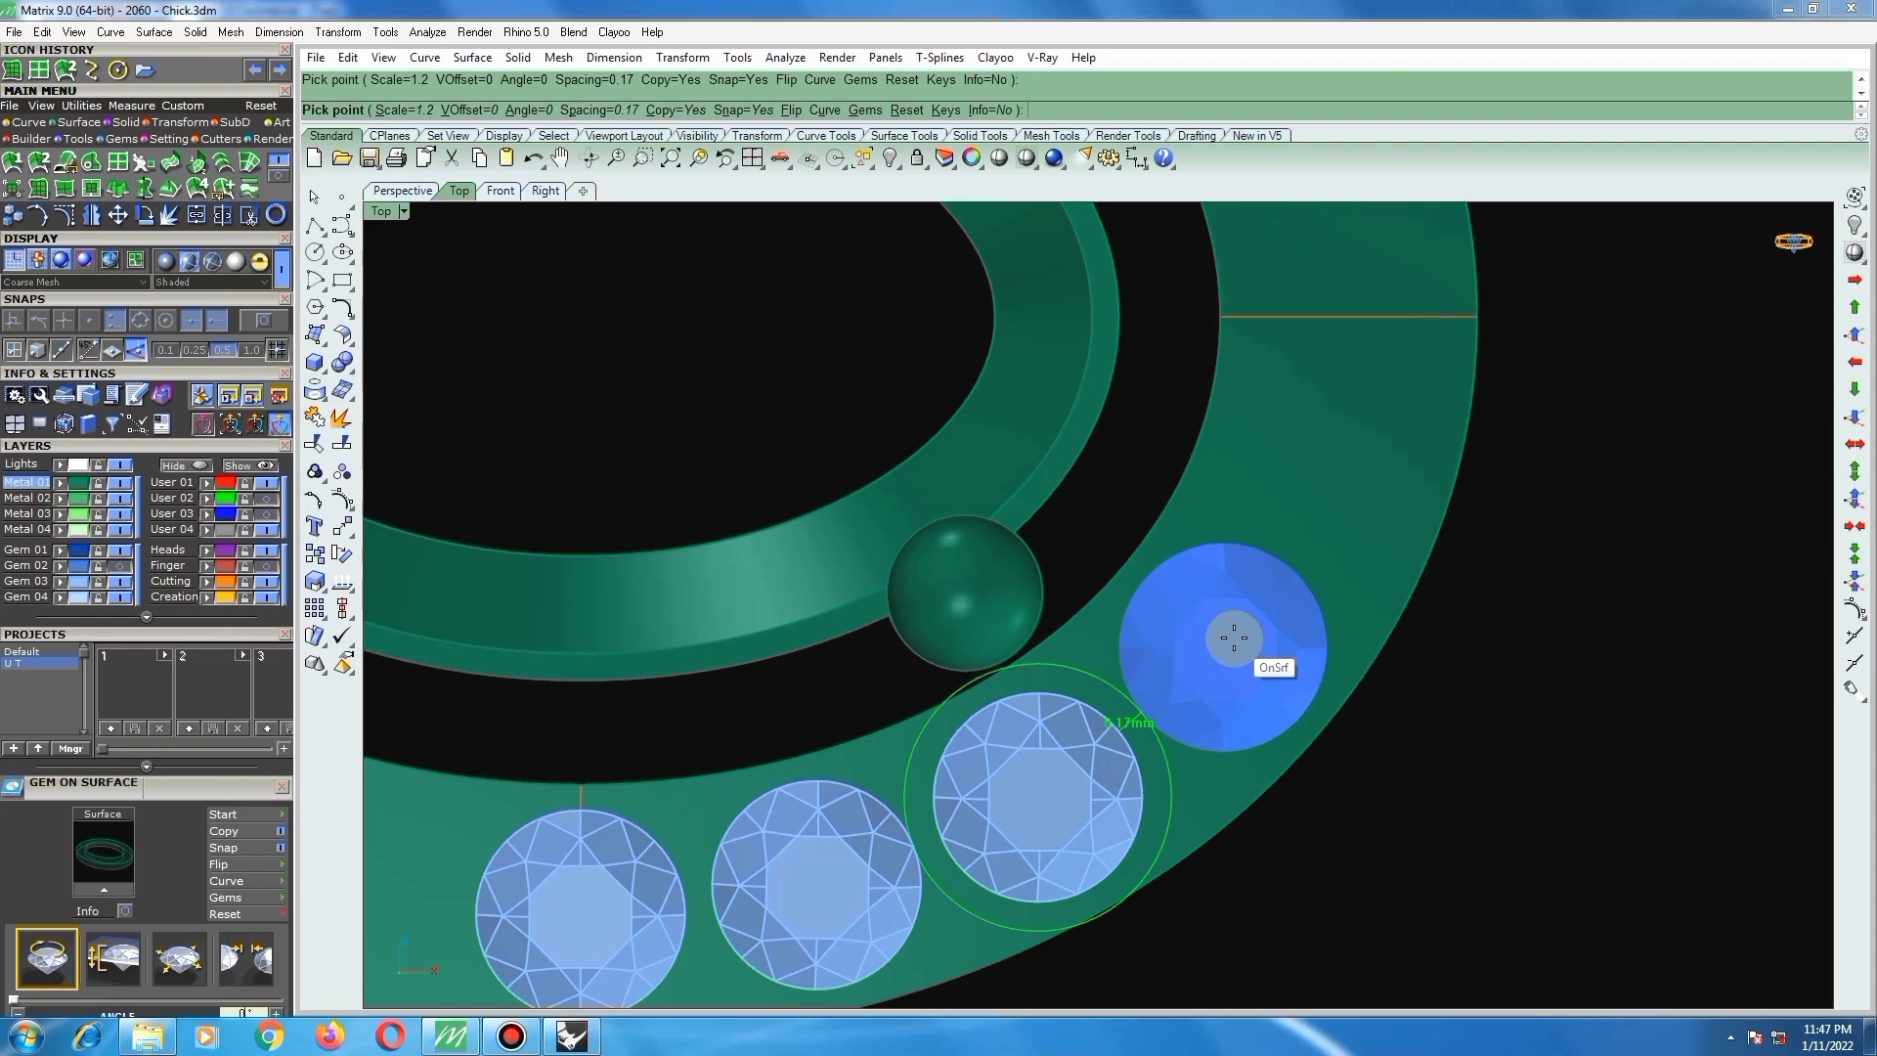
click(1234, 638)
scroll(1173, 655, up, 1)
scroll(1281, 497, up, 2)
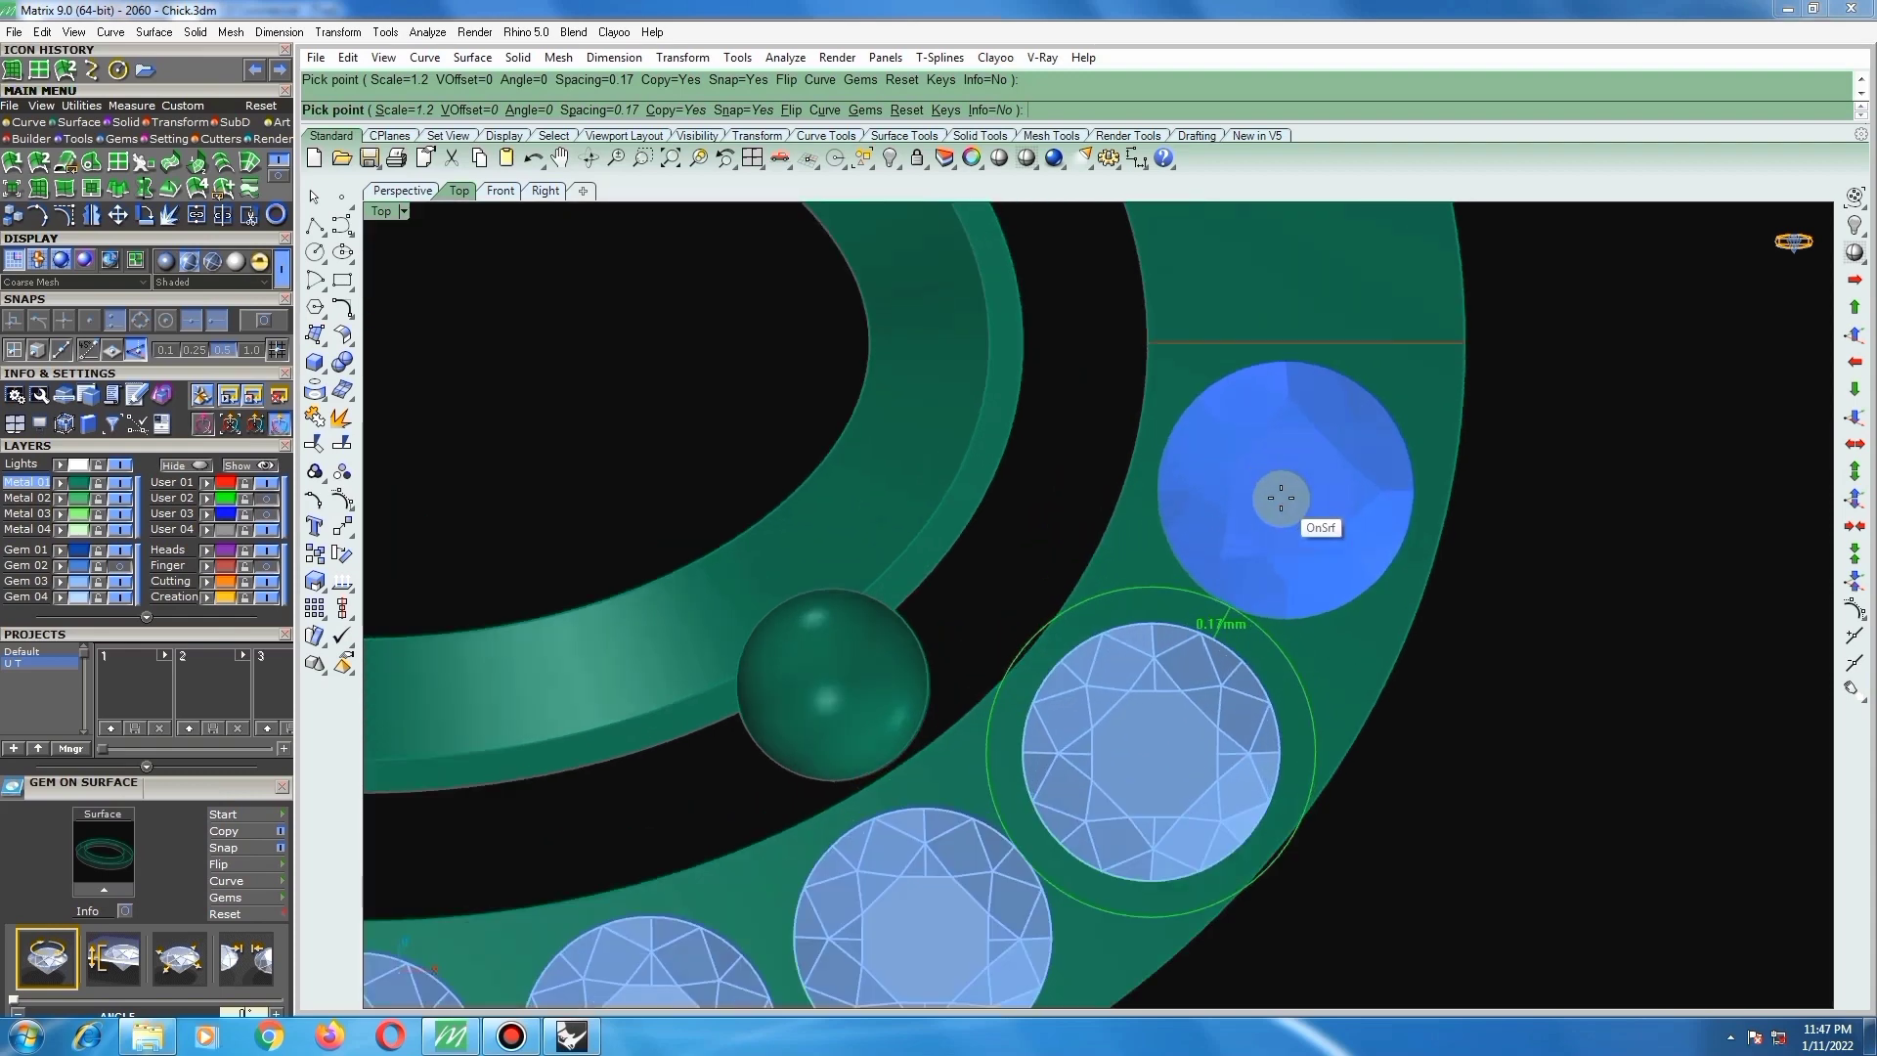
click(1280, 497)
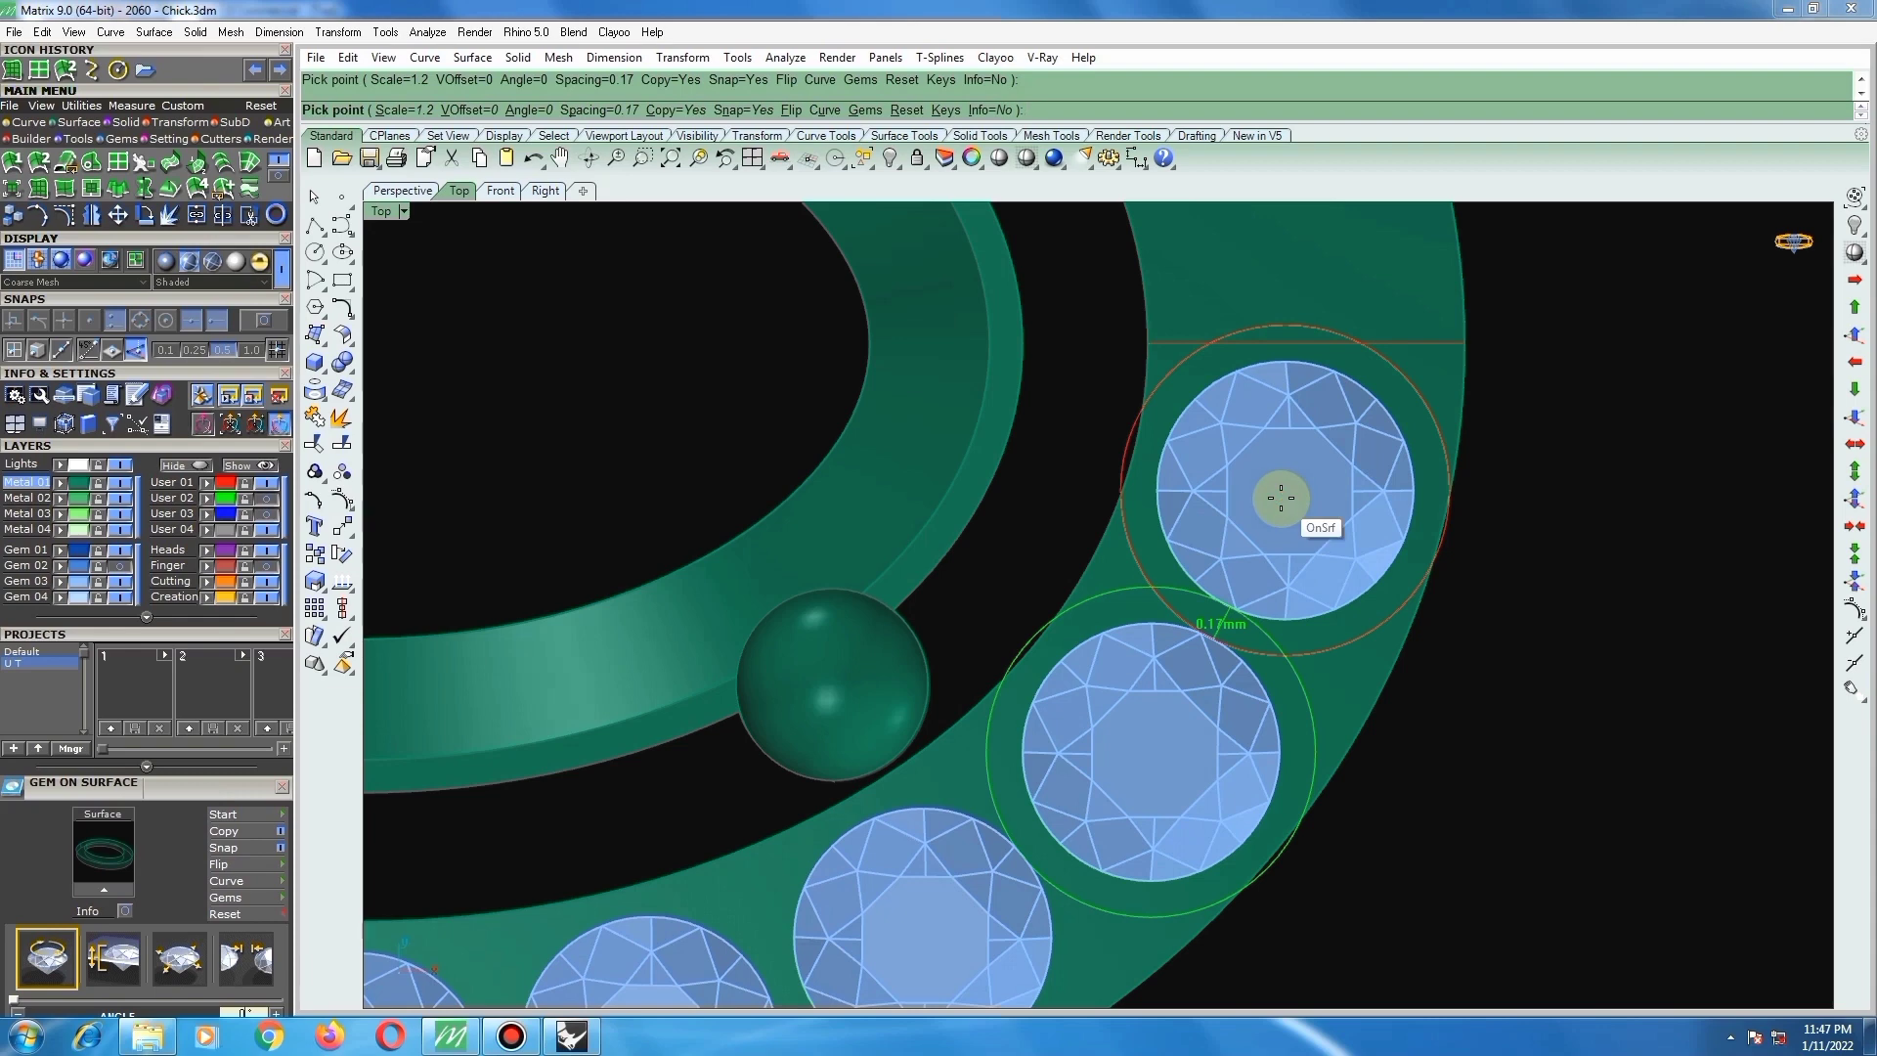
scroll(1300, 518, down, 3)
right_click(1353, 586)
Step: Group the five round gems on the halo's lower-right quarter
click(1103, 712)
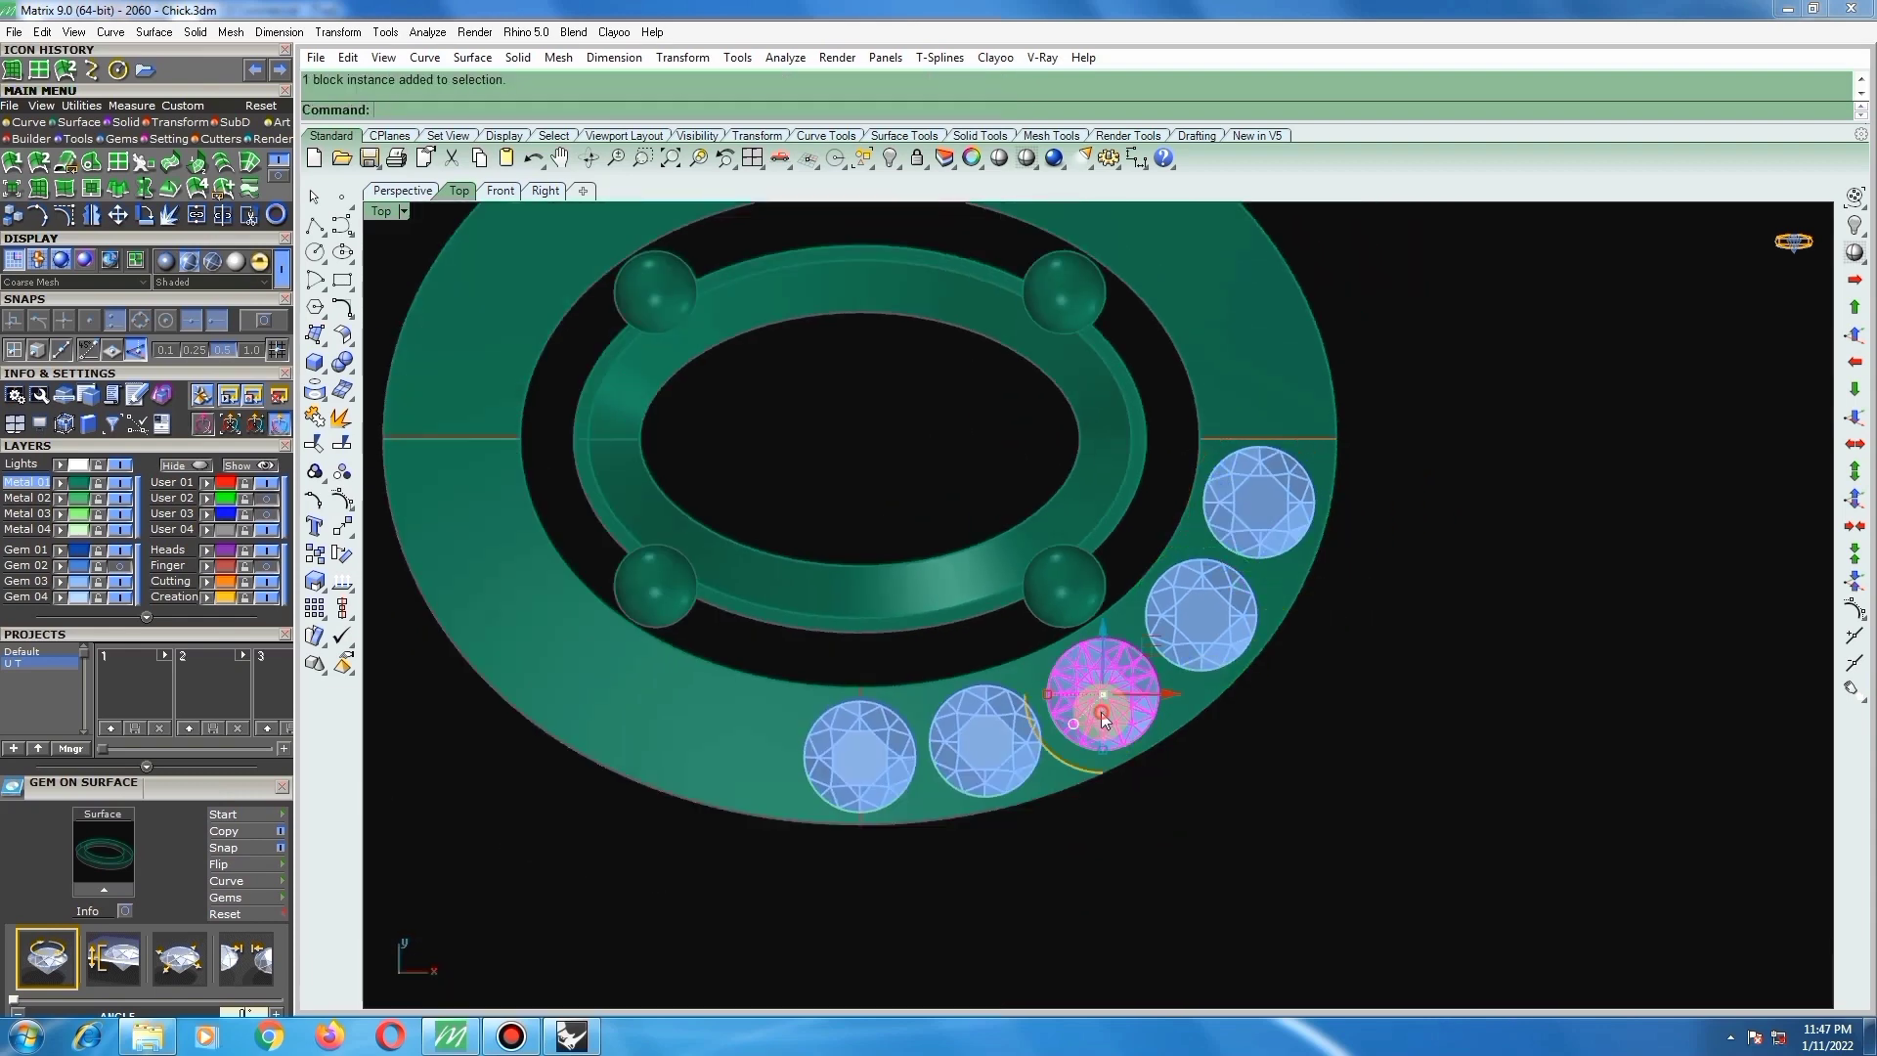
shift+click(1191, 617)
shift+click(1258, 530)
shift+click(1000, 726)
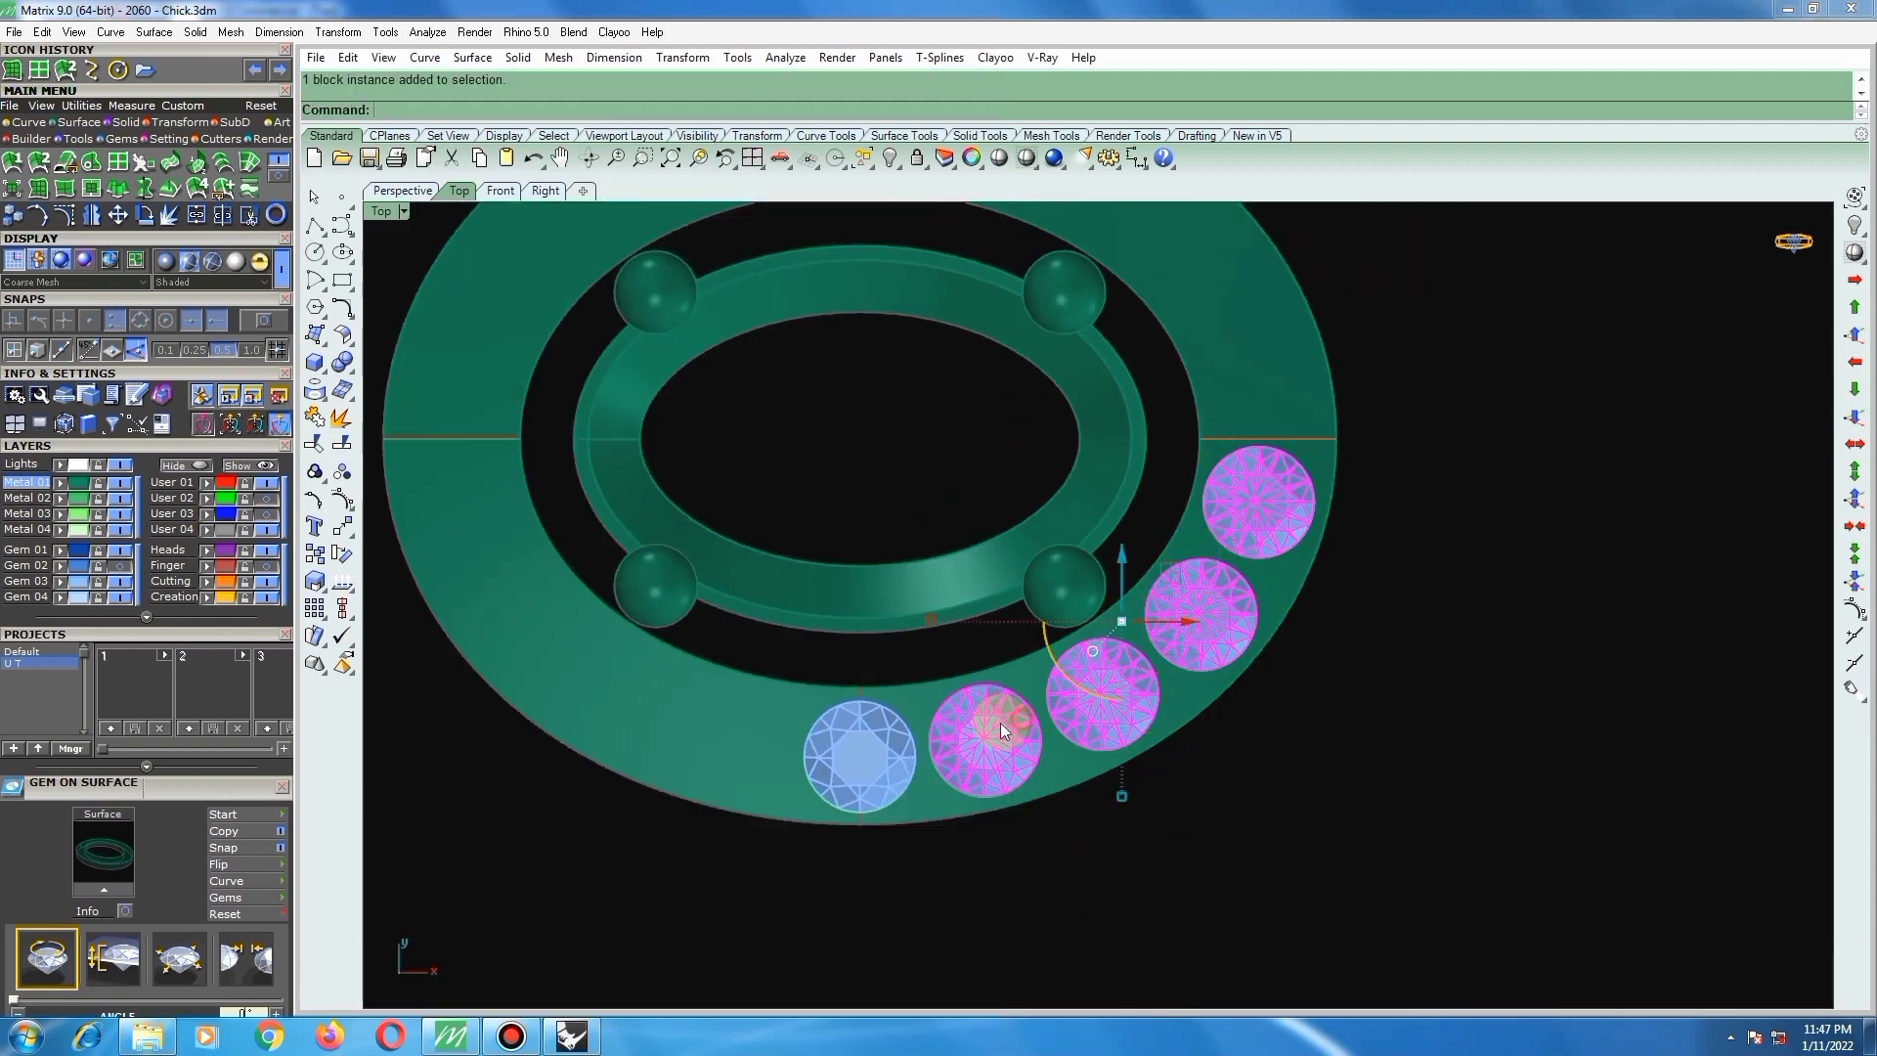
shift+click(909, 751)
scroll(914, 743, down, 3)
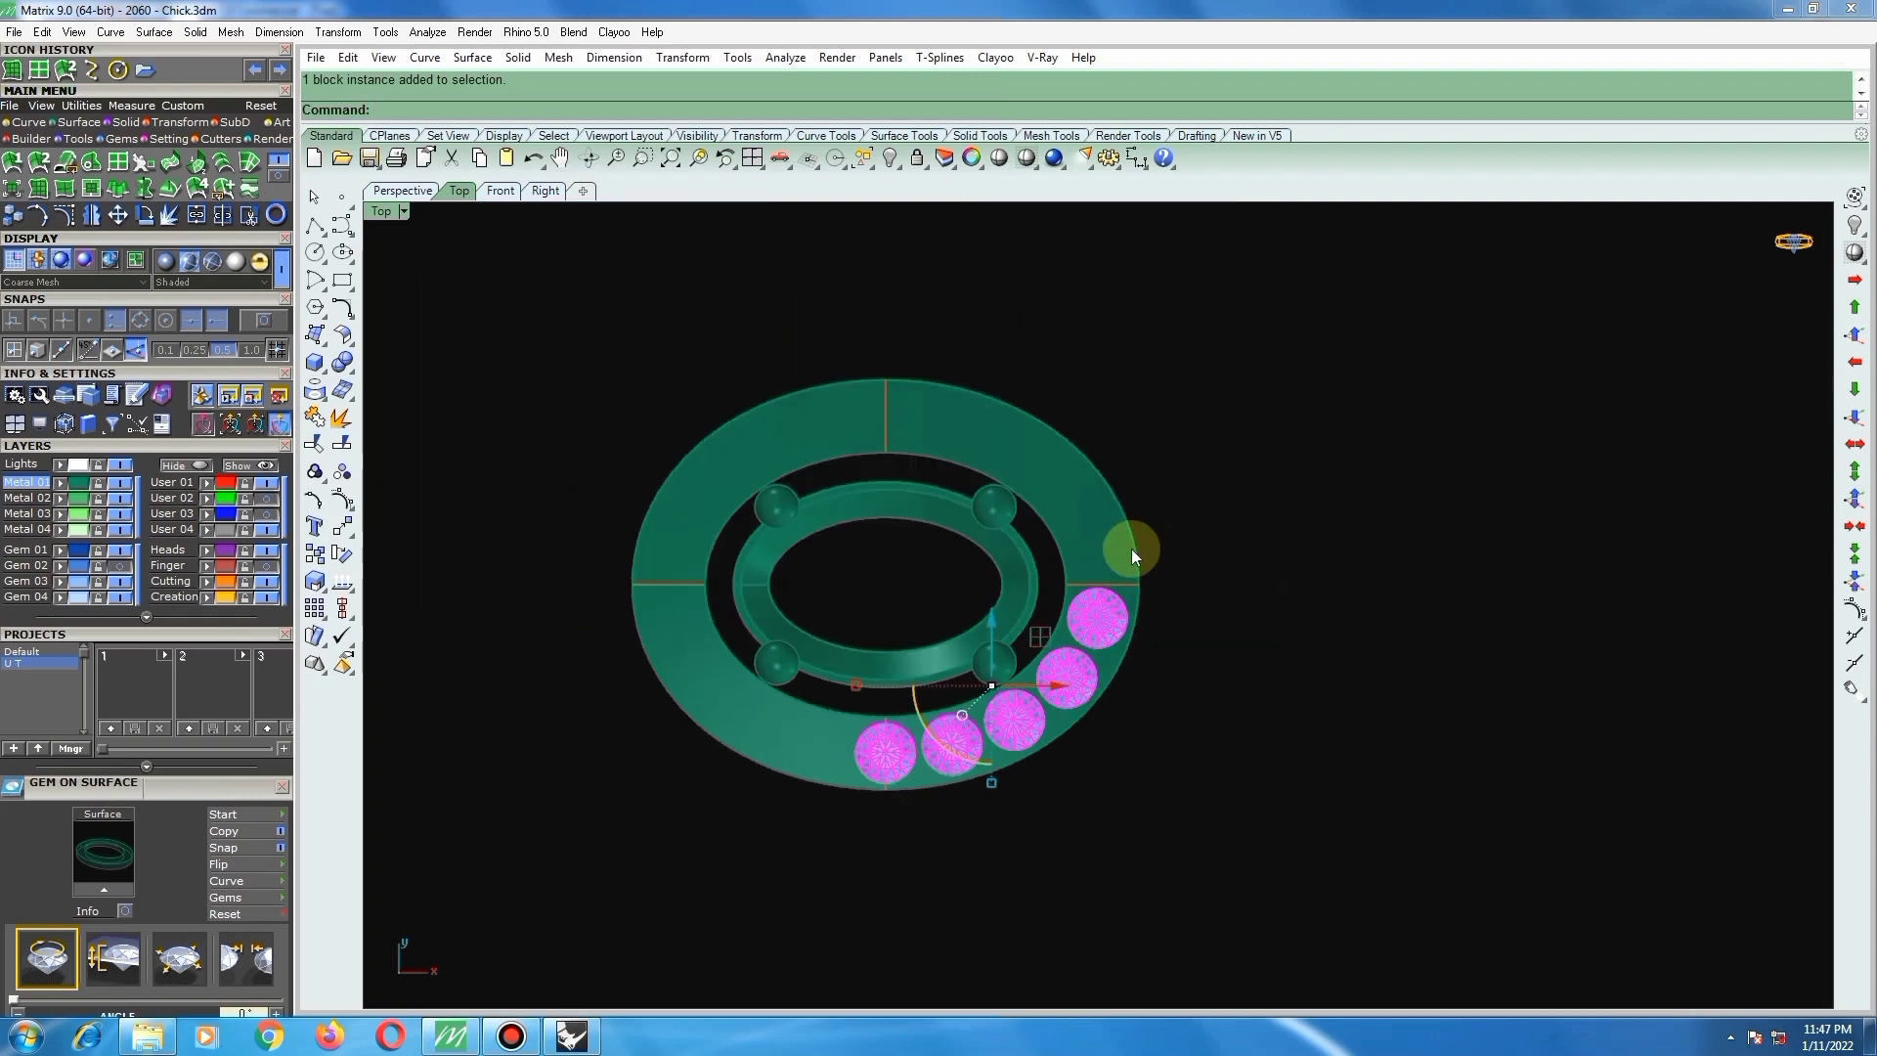
scroll(1129, 572, up, 2)
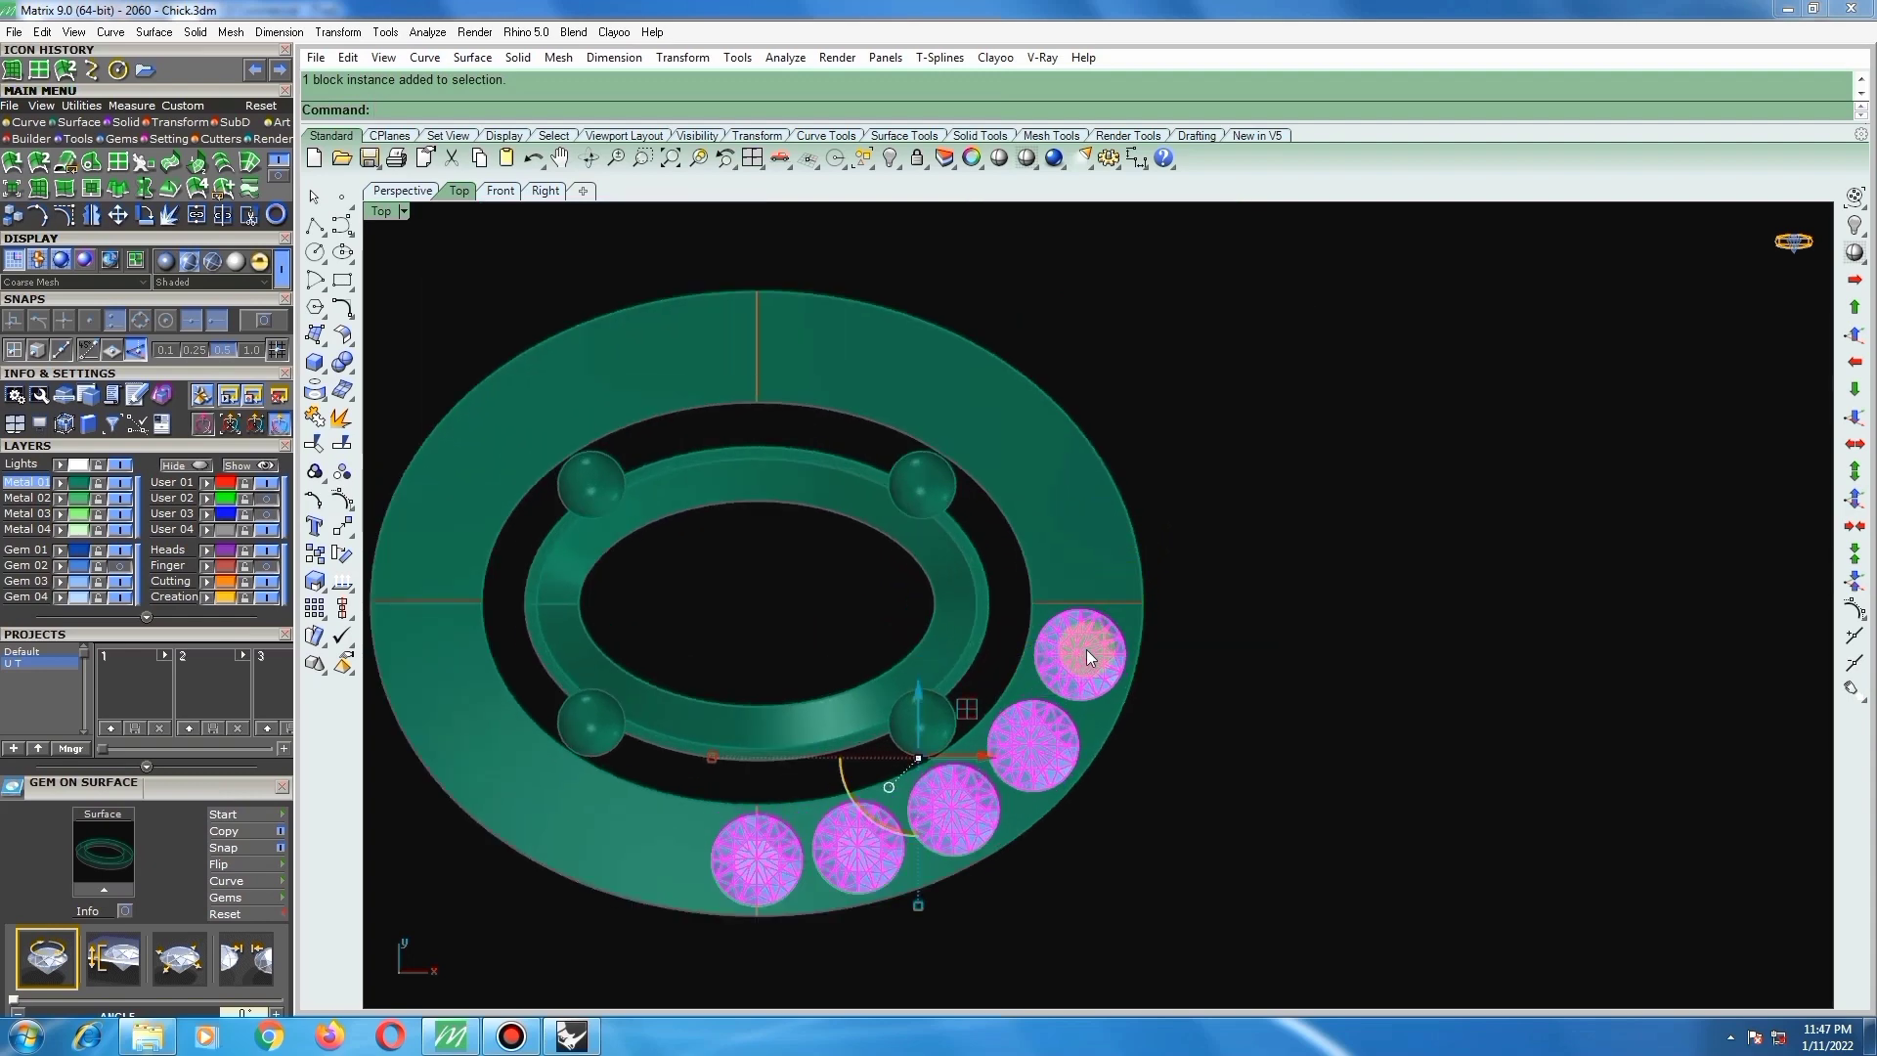
text(group)
key(Return)
Step: Mirror the gem group across the halo's horizontal centre line to fill the upper-right quarter
scroll(1056, 602, up, 2)
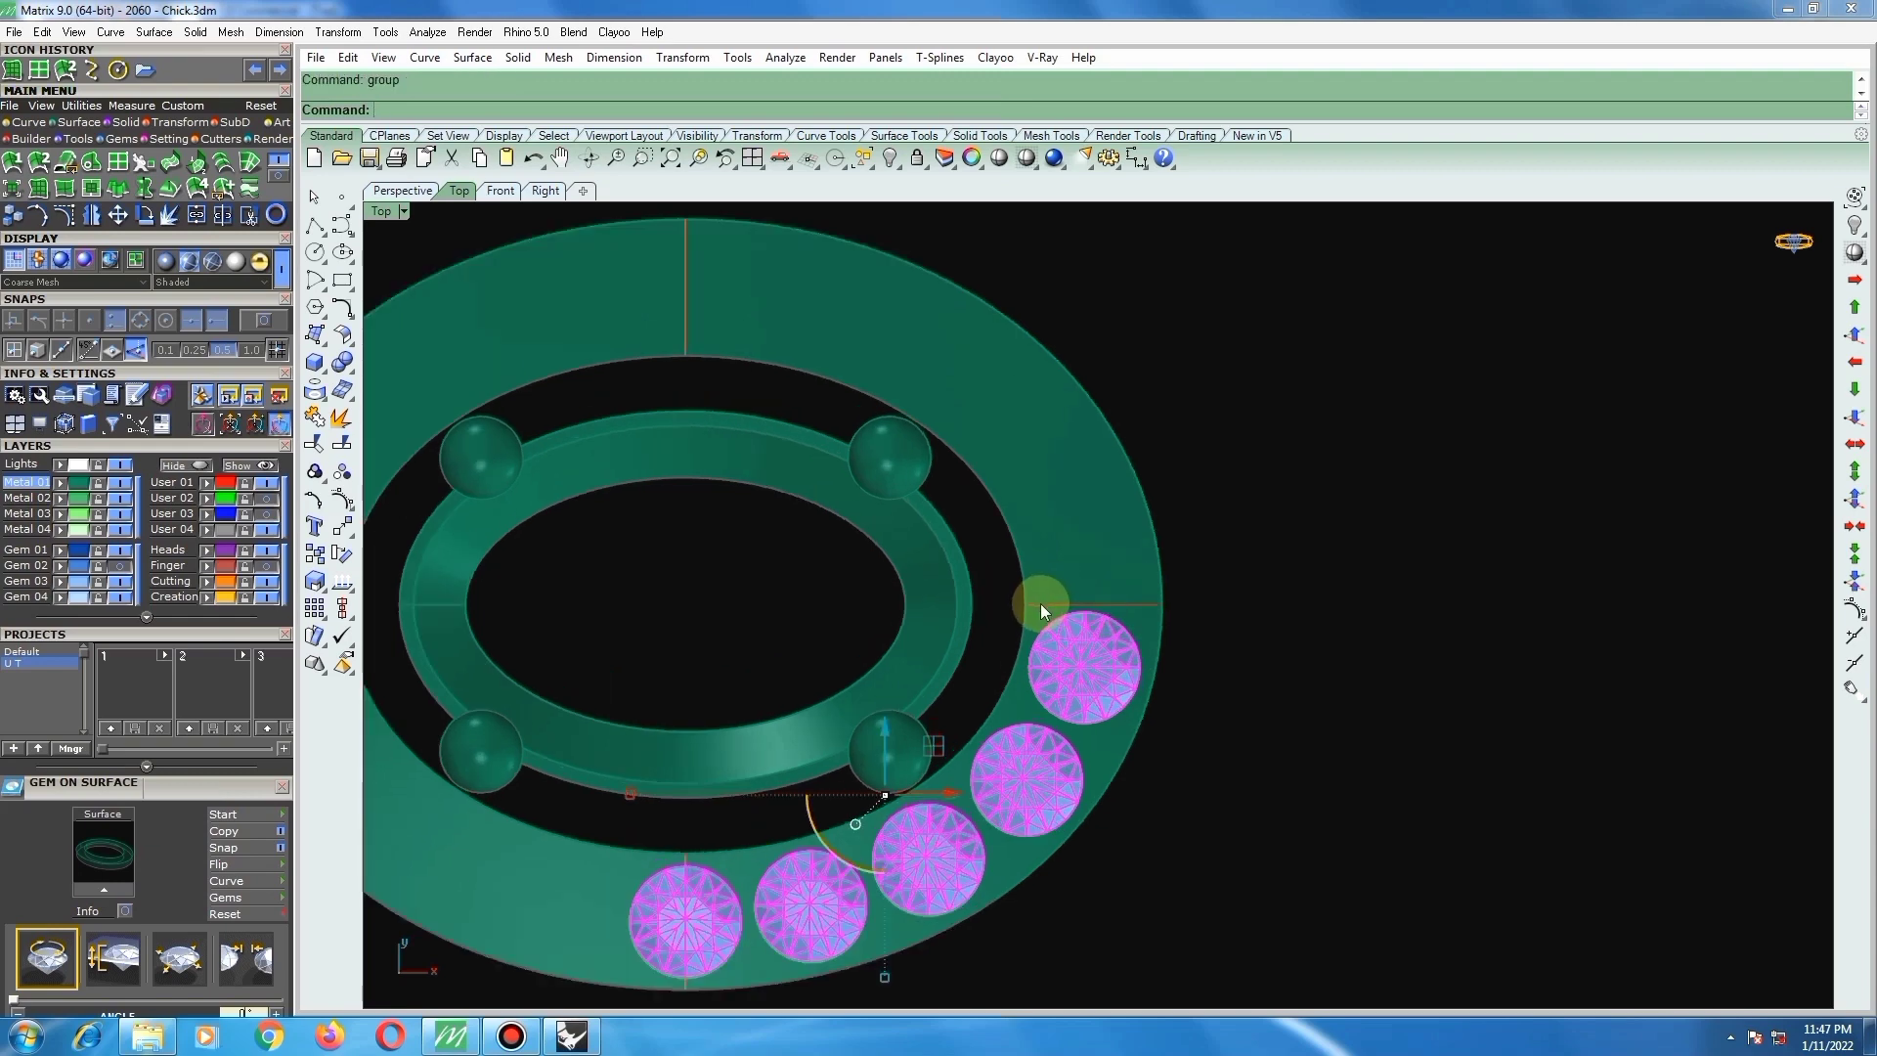
text(mi)
key(Return)
scroll(1038, 603, up, 2)
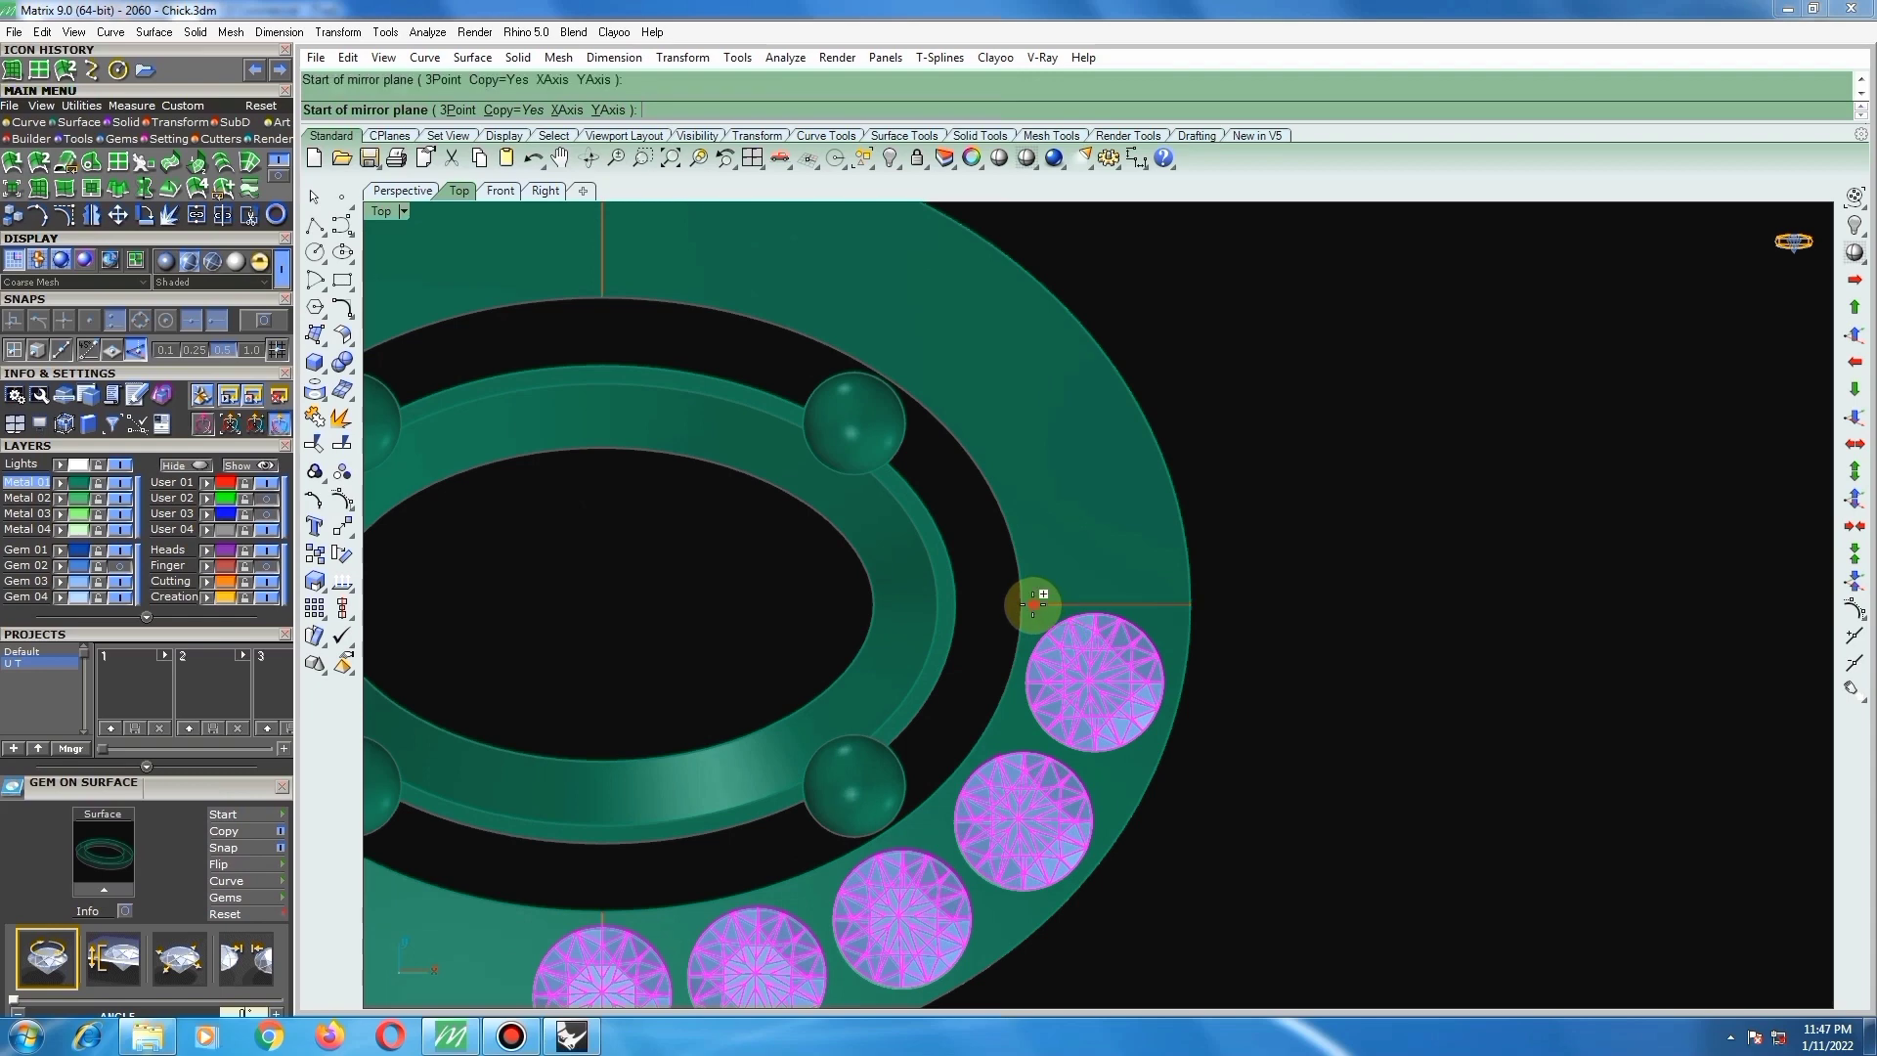
click(1034, 604)
click(1316, 630)
scroll(1270, 623, down, 3)
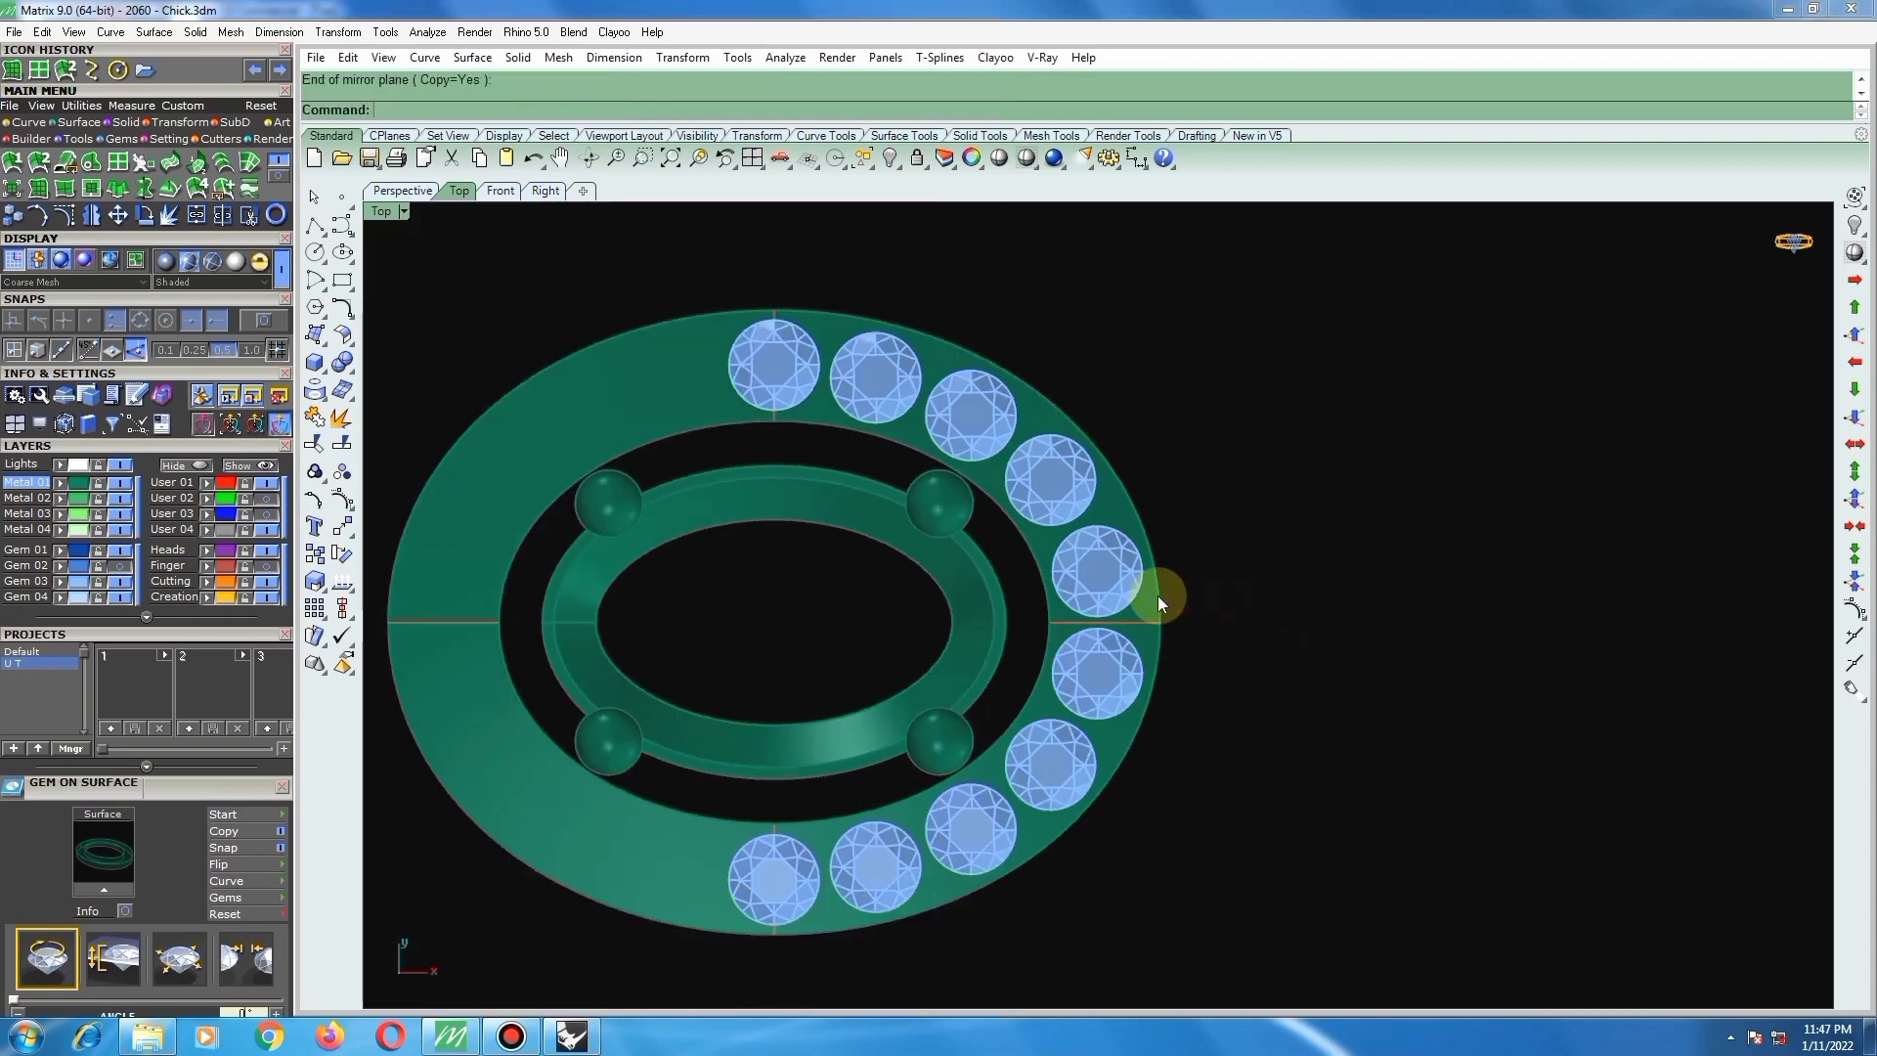
scroll(1144, 594, down, 1)
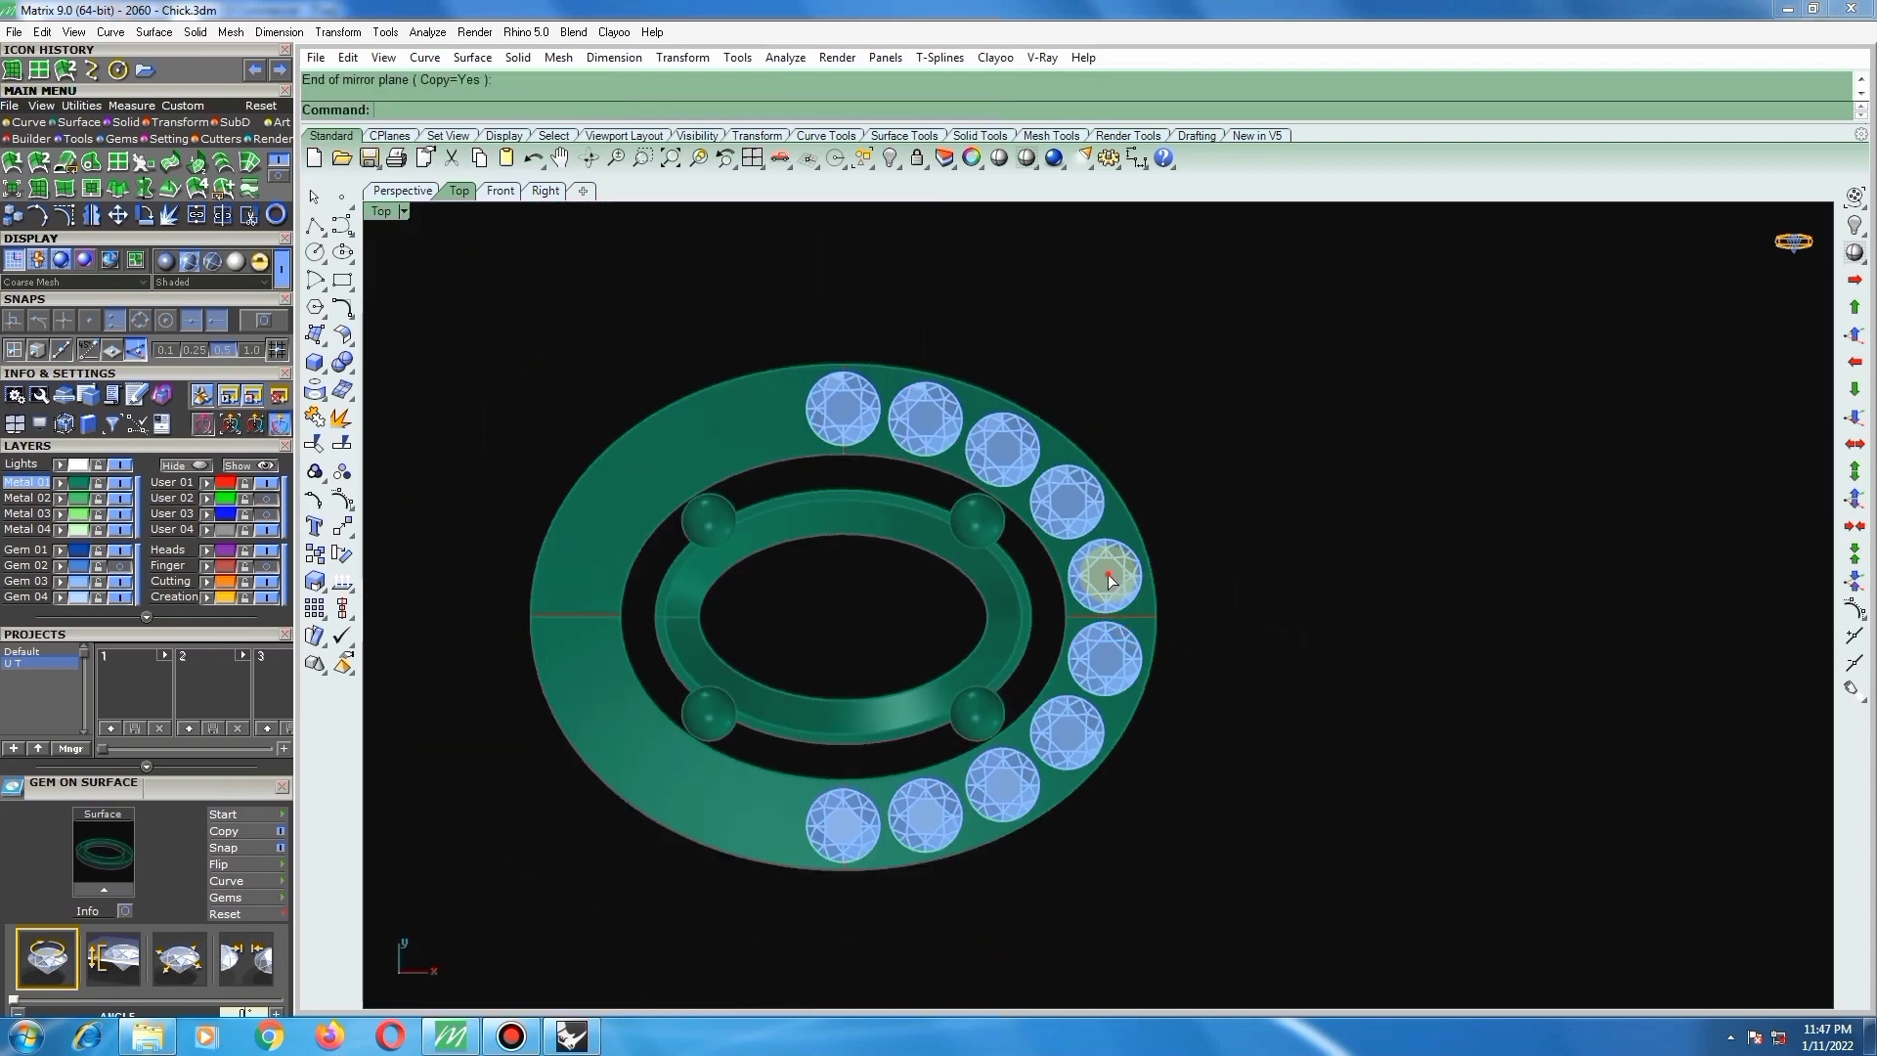
Step: Ungroup the original and mirrored gem sets on the right half of the halo
click(1106, 573)
shift+click(1107, 653)
key(ctrl+shift+g)
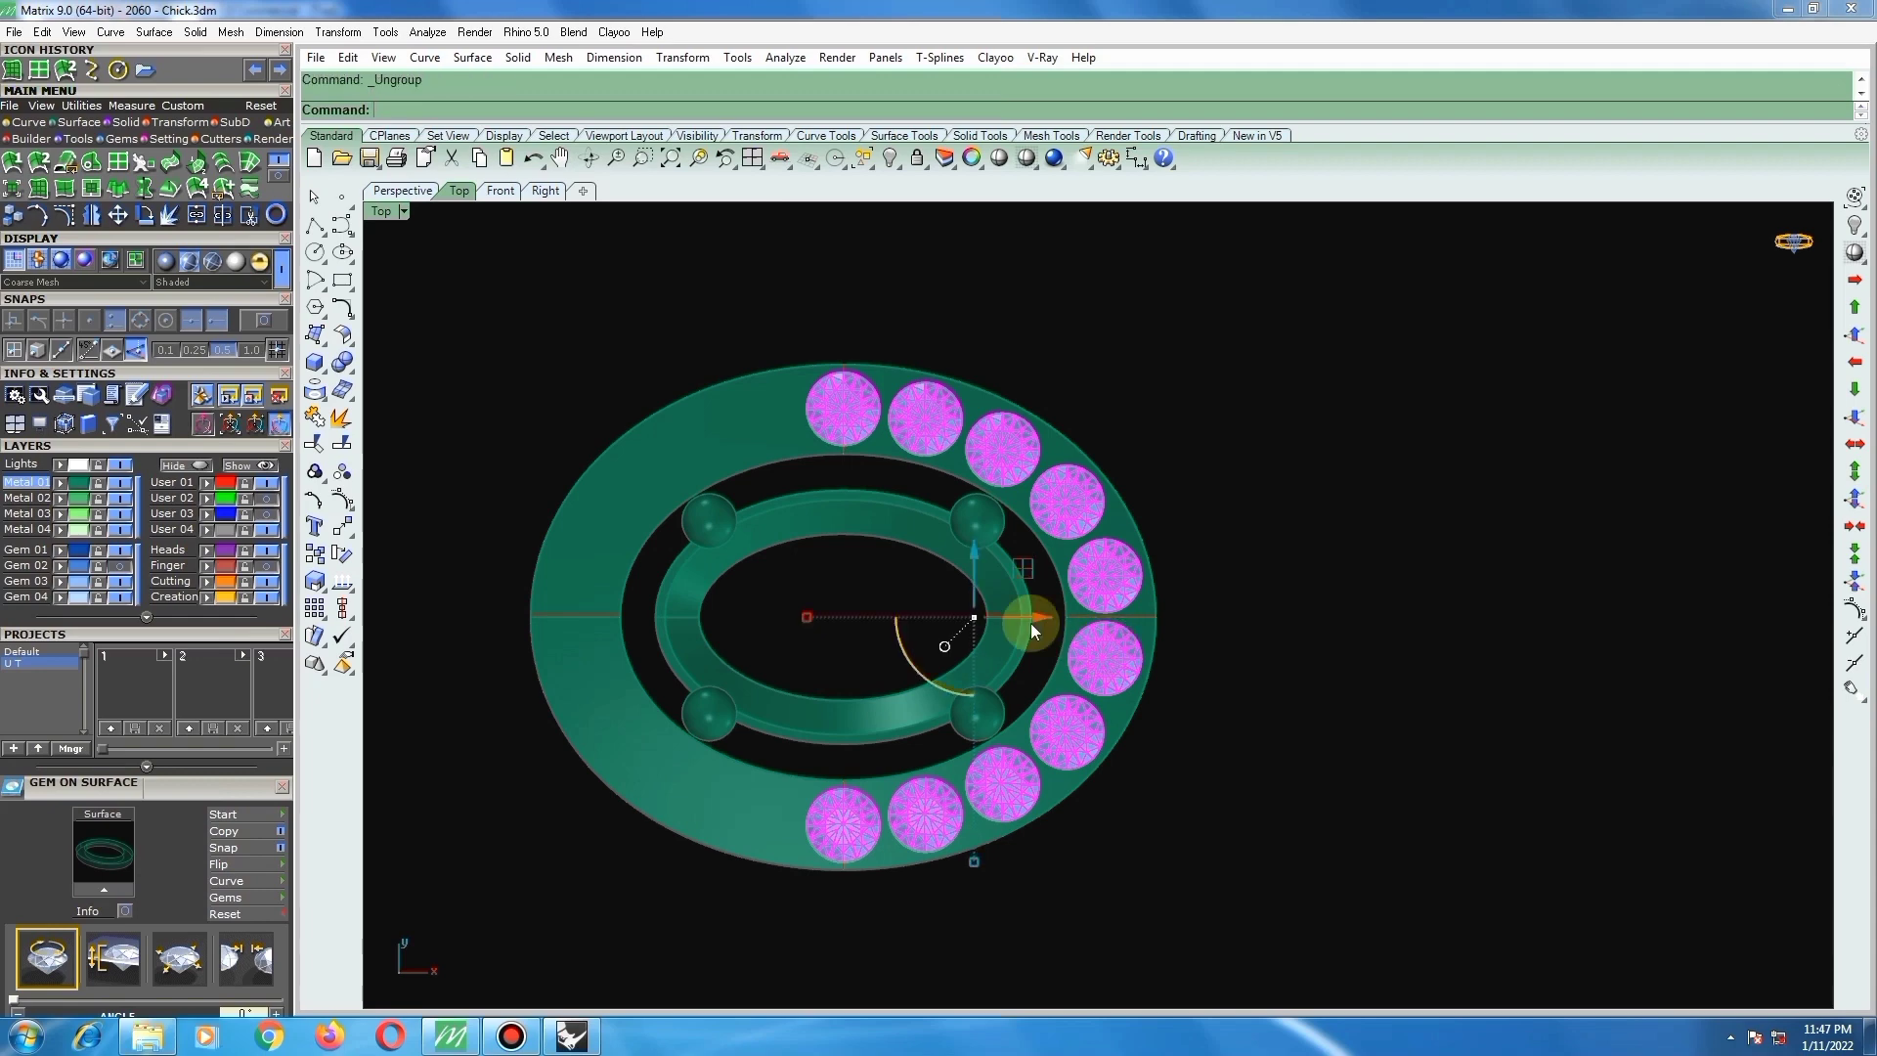
click(1181, 382)
Step: Remove the two gems on the halo's vertical centre line from their groups
click(314, 476)
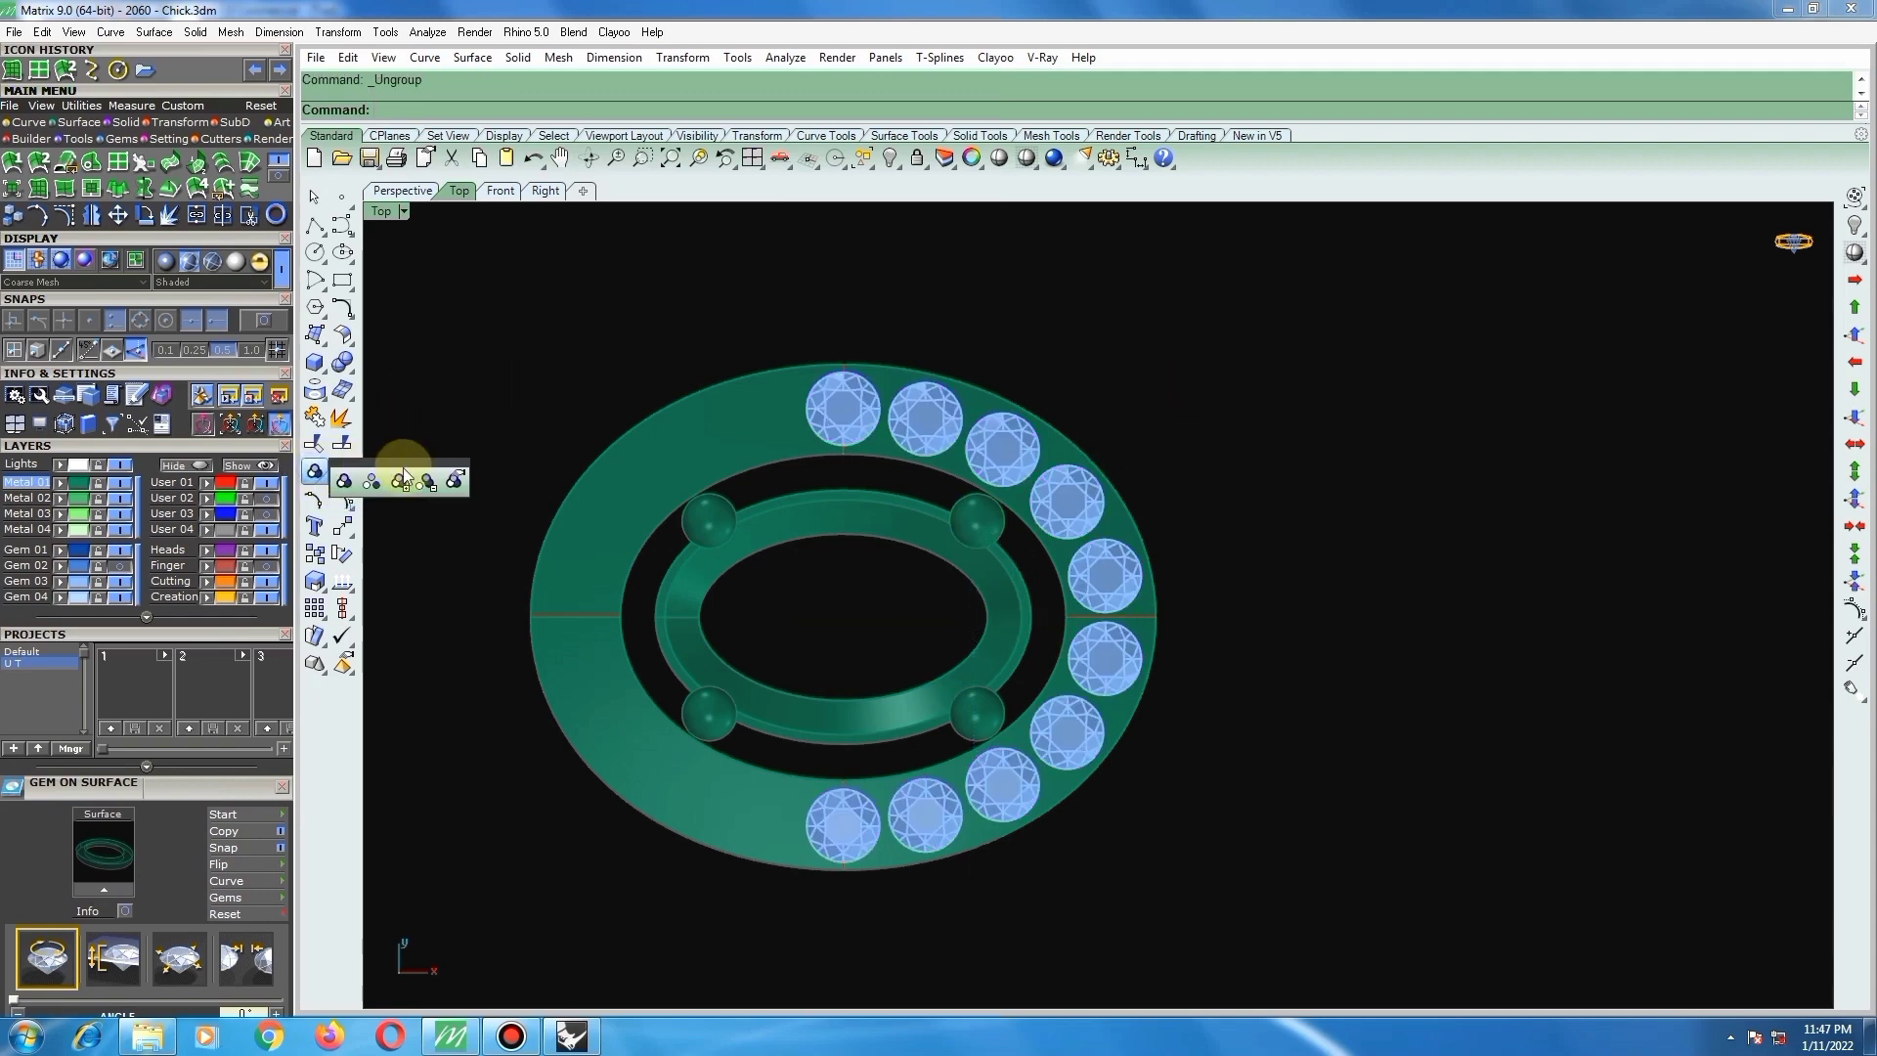
click(436, 478)
click(839, 407)
click(858, 806)
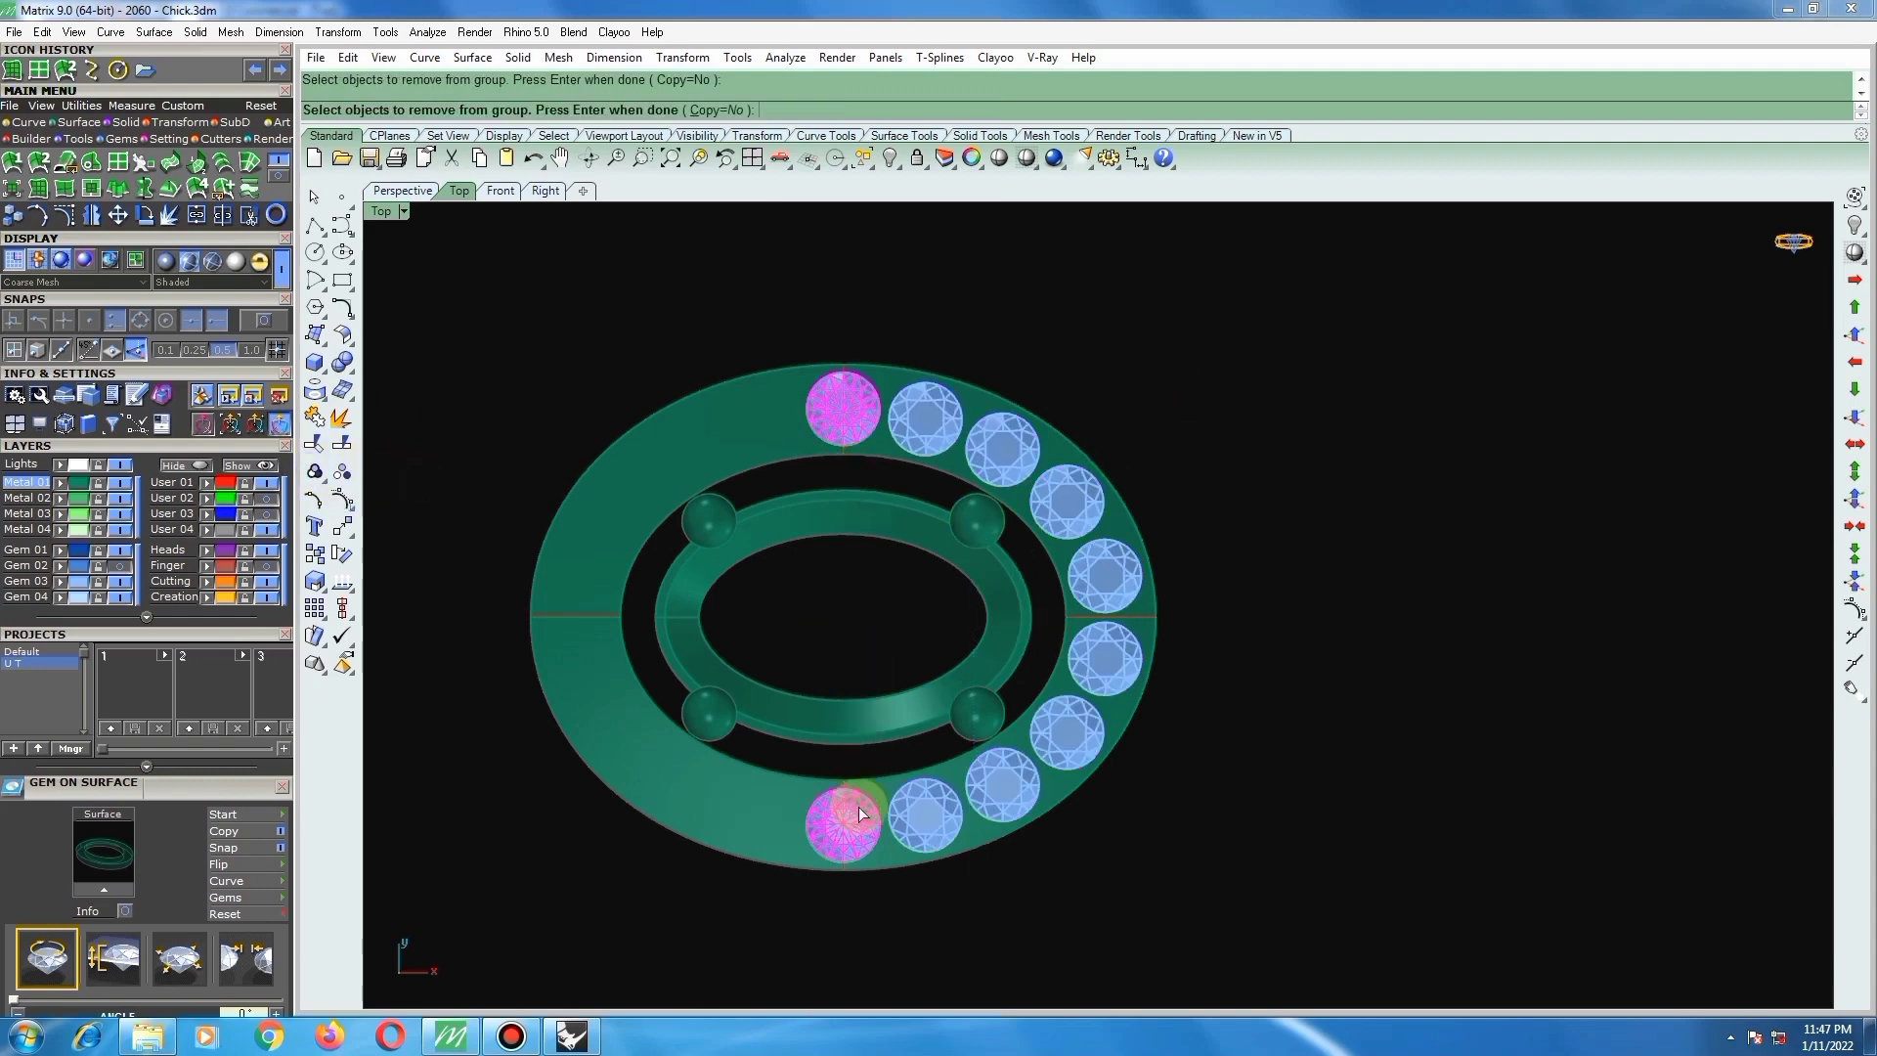
key(Return)
Step: Group the eight right-side halo gems, leaving out the two on the vertical centre line
click(953, 801)
shift+click(1001, 778)
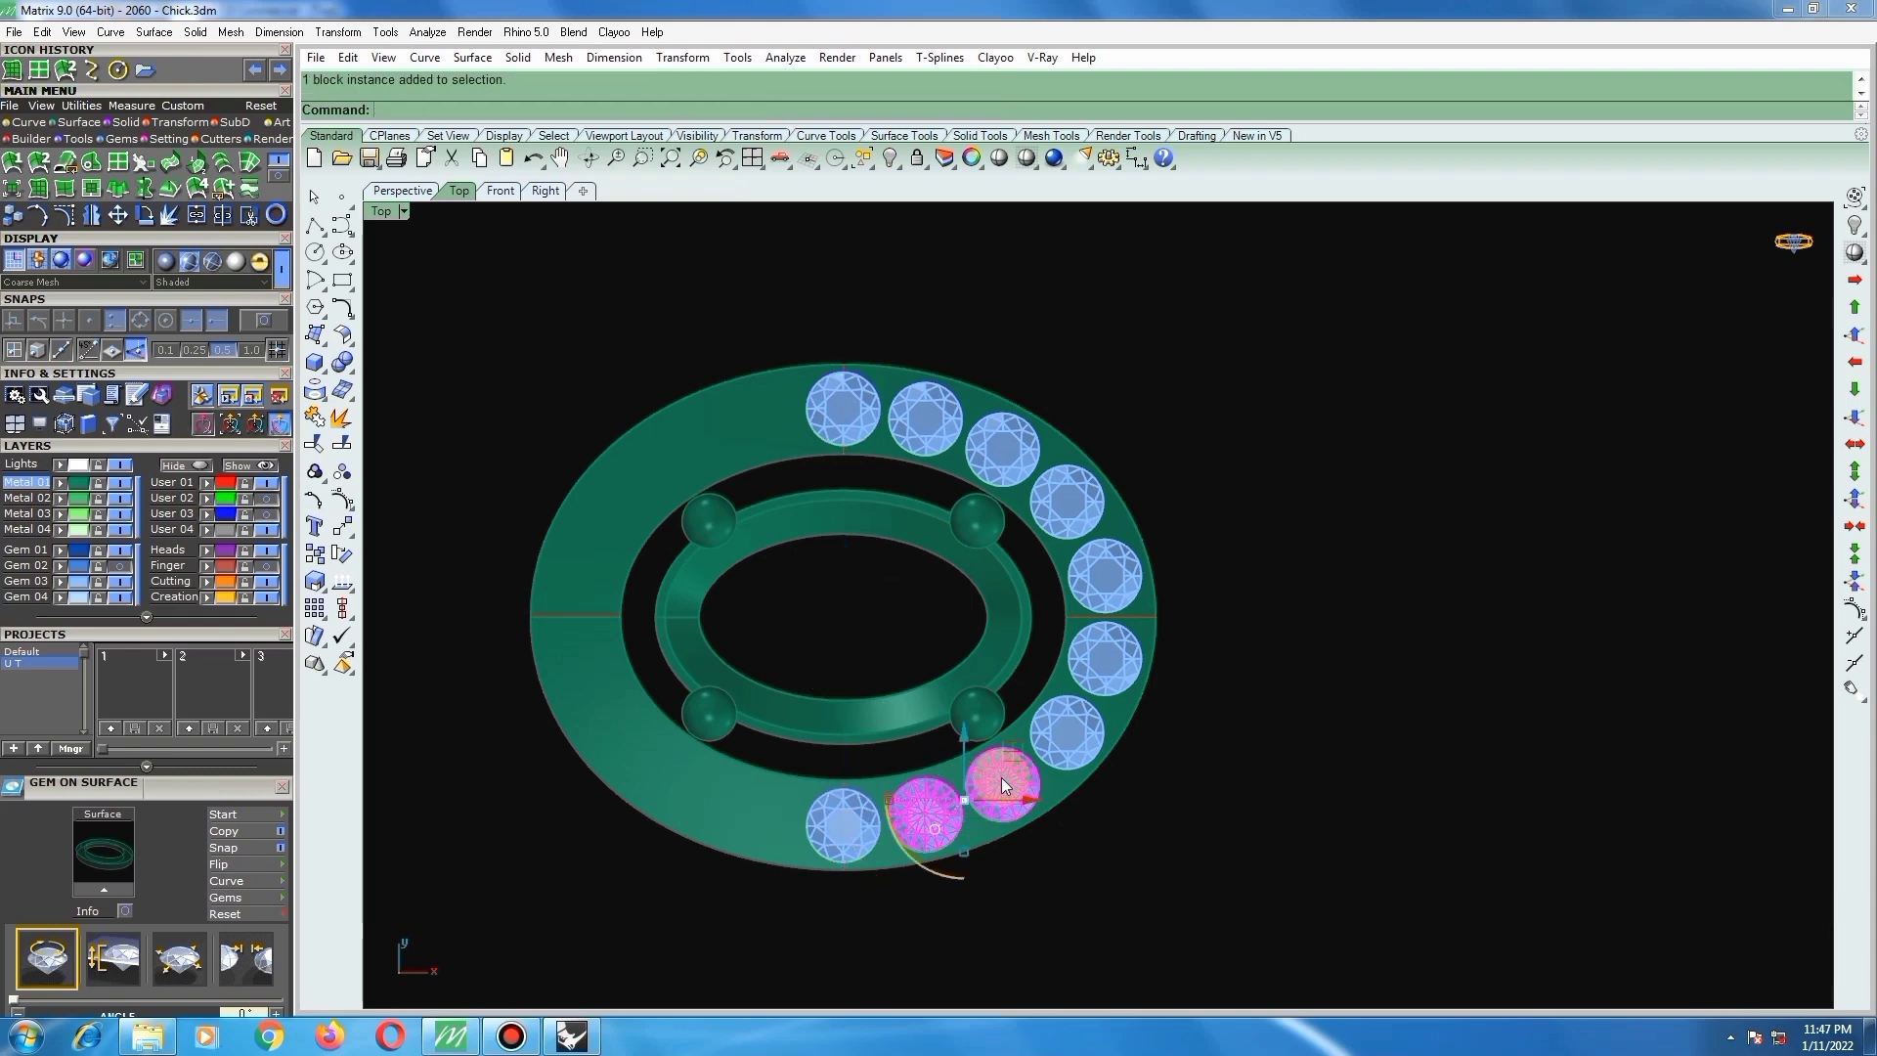
shift+click(1064, 743)
shift+click(1099, 650)
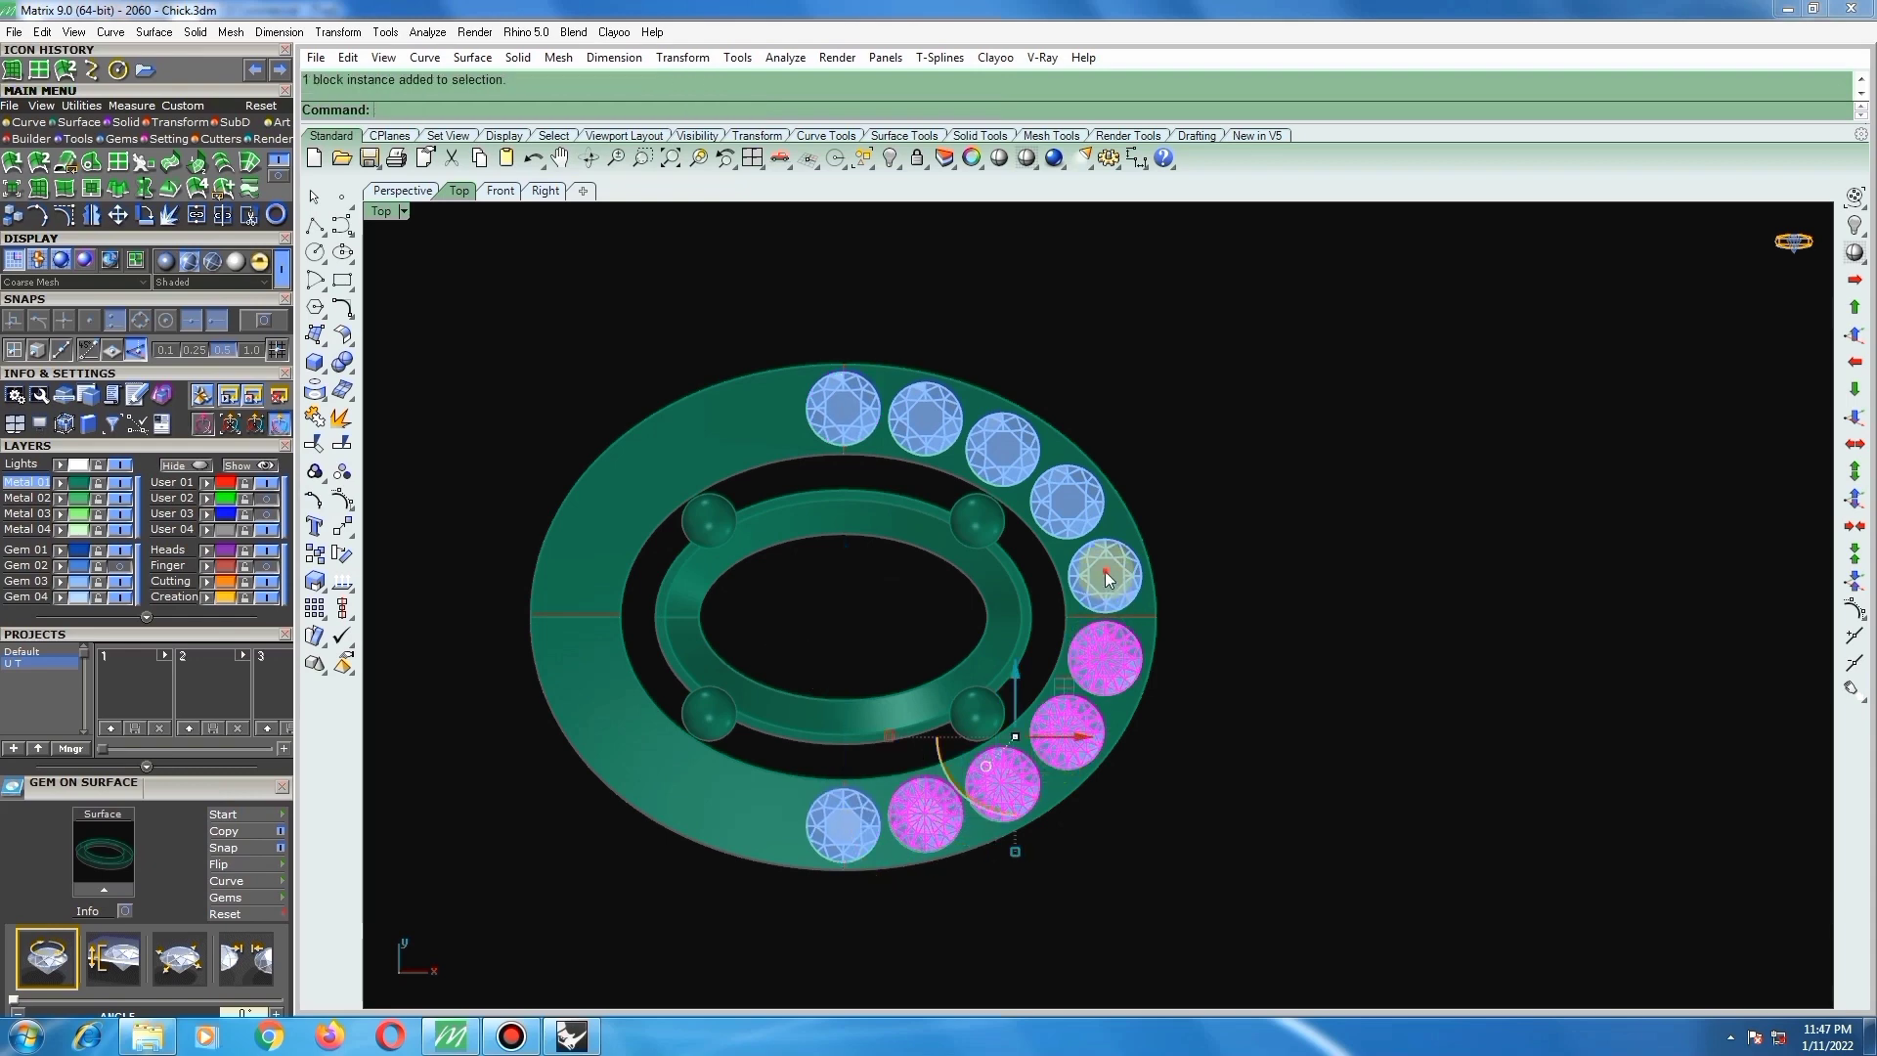
shift+click(1102, 575)
shift+click(1067, 497)
shift+click(1002, 448)
shift+click(928, 418)
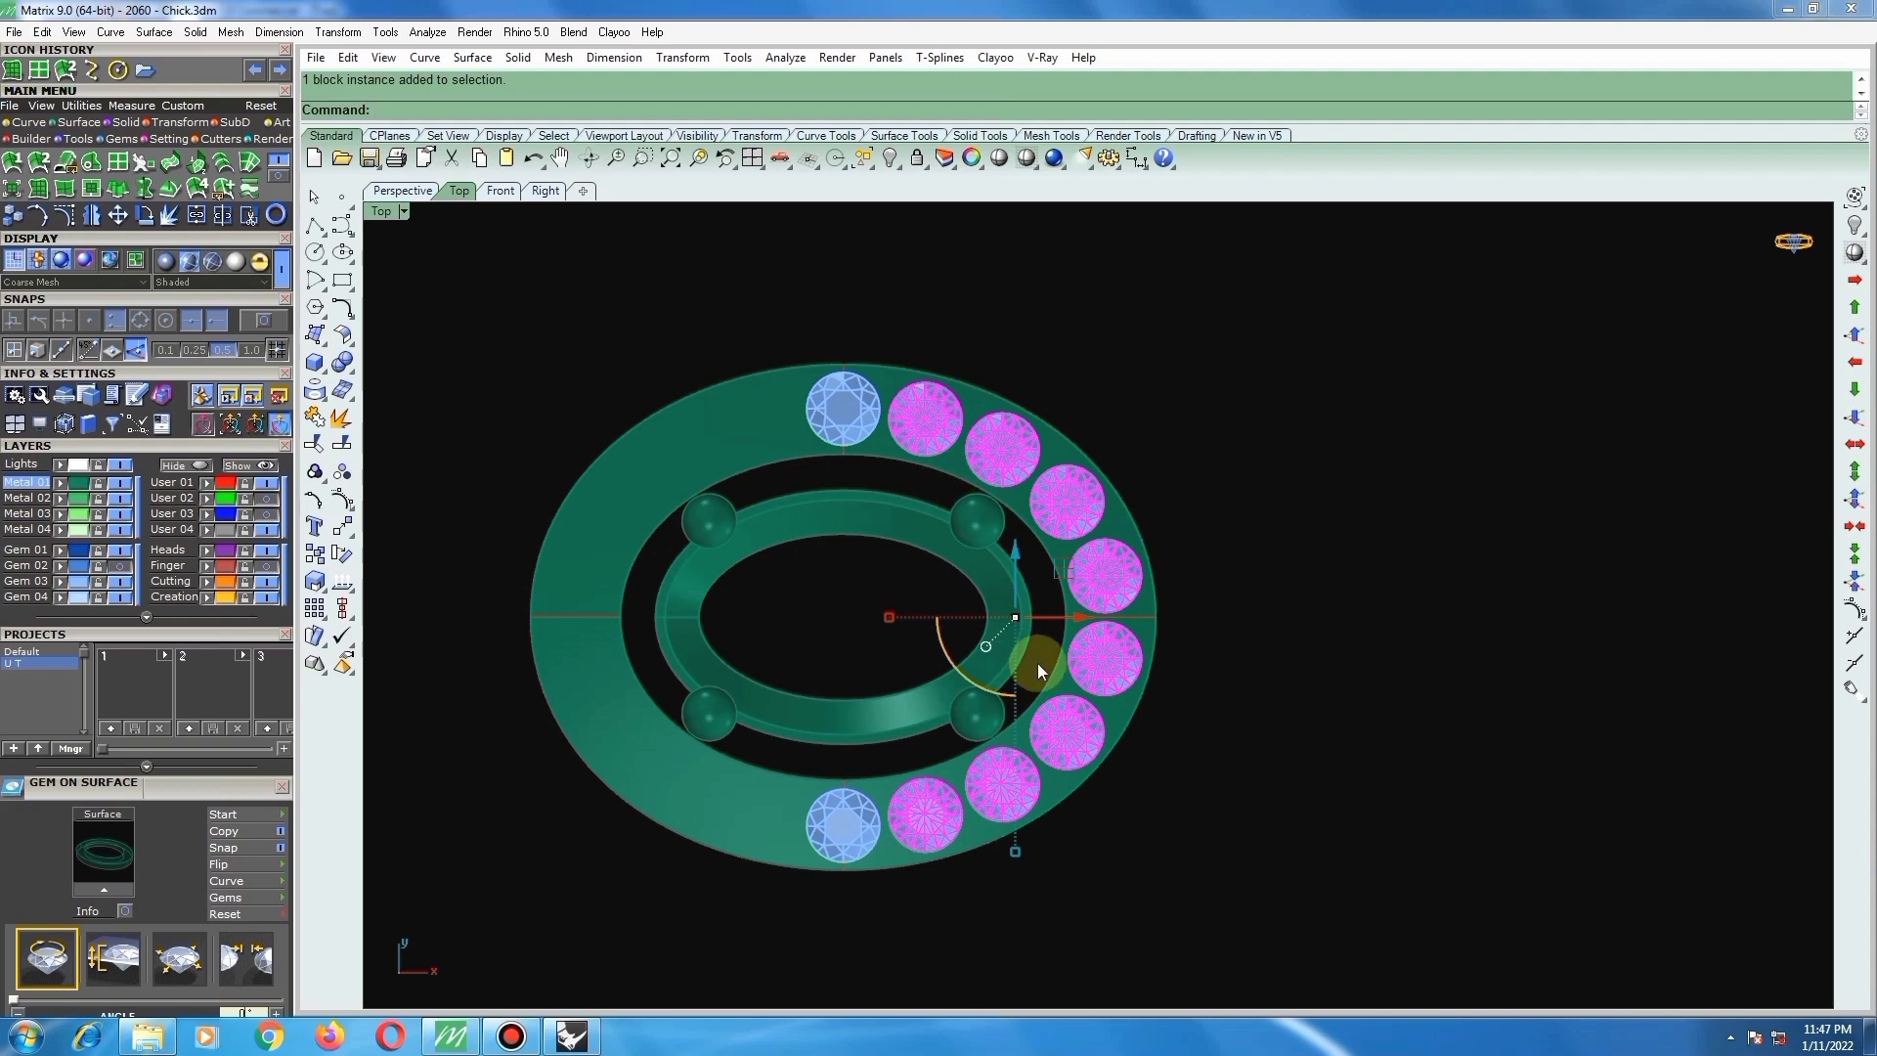
key(ctrl+g)
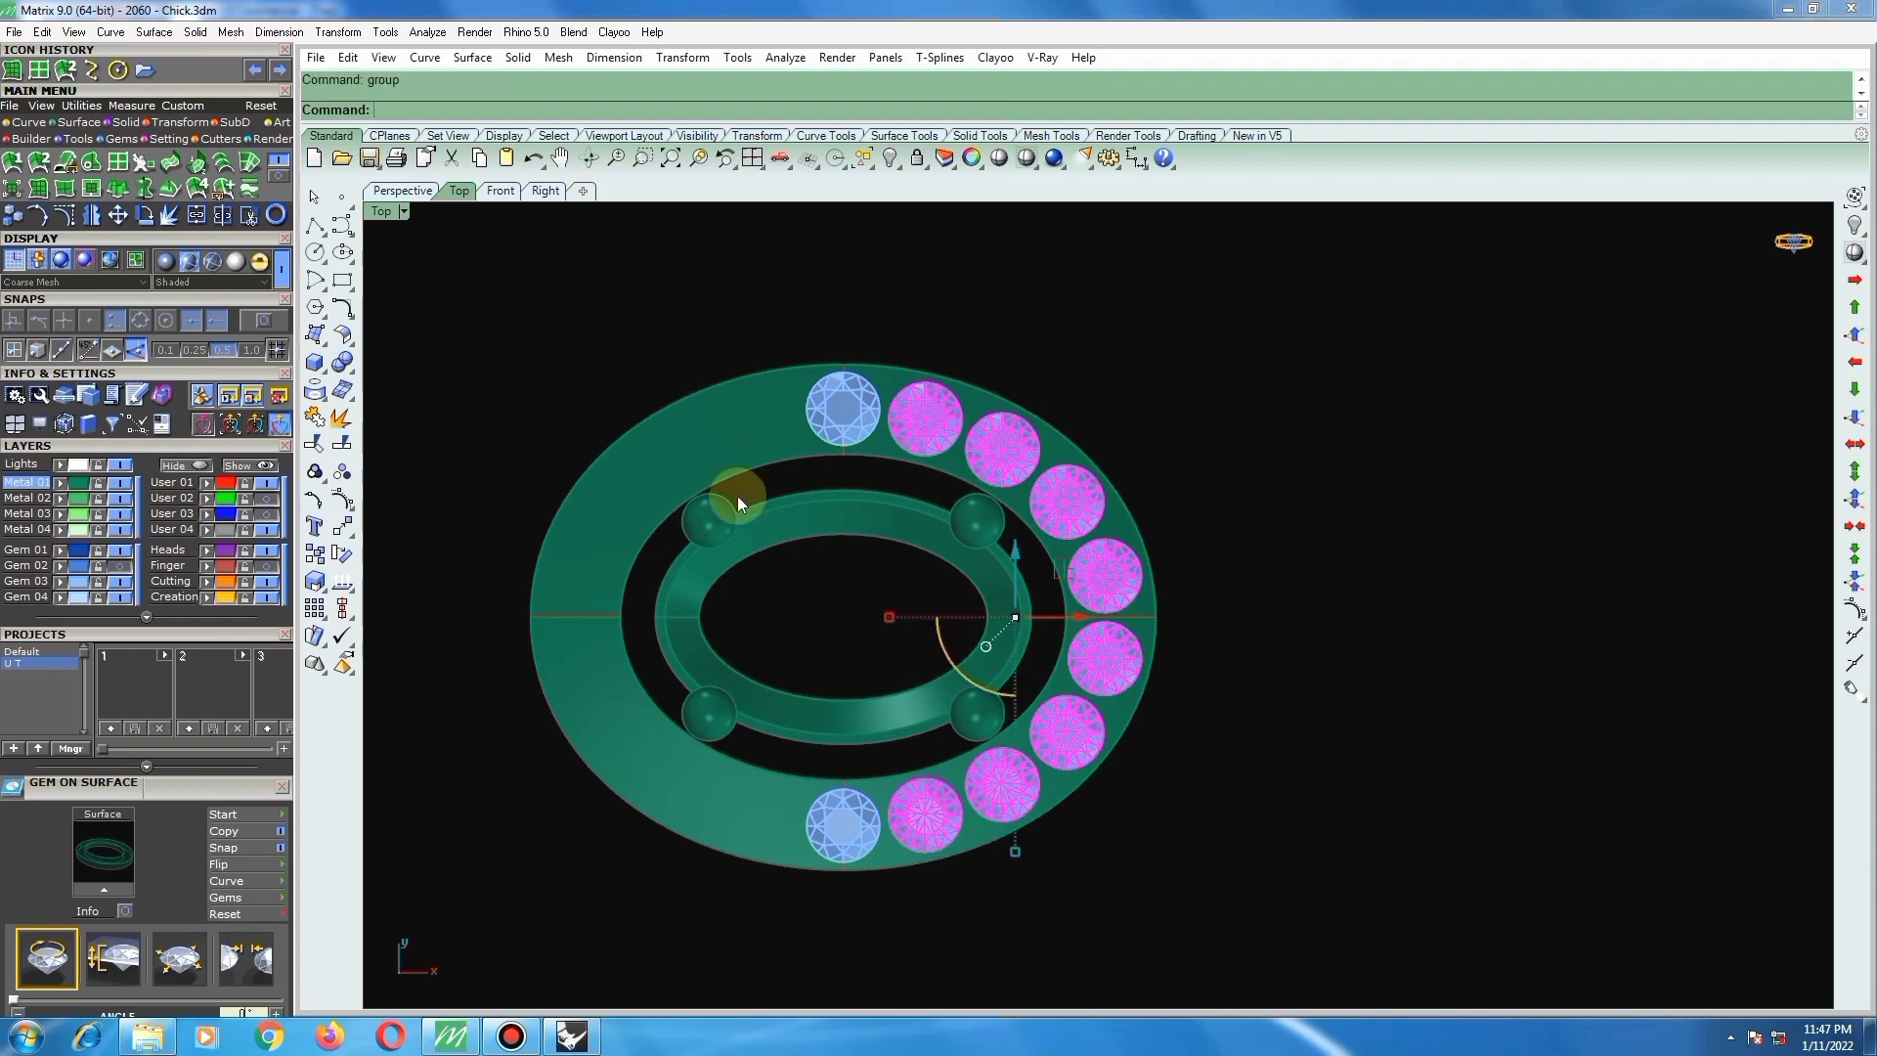
Step: Show the oval centre stone and mirror the right-side gem group across the halo's vertical centre line
click(120, 567)
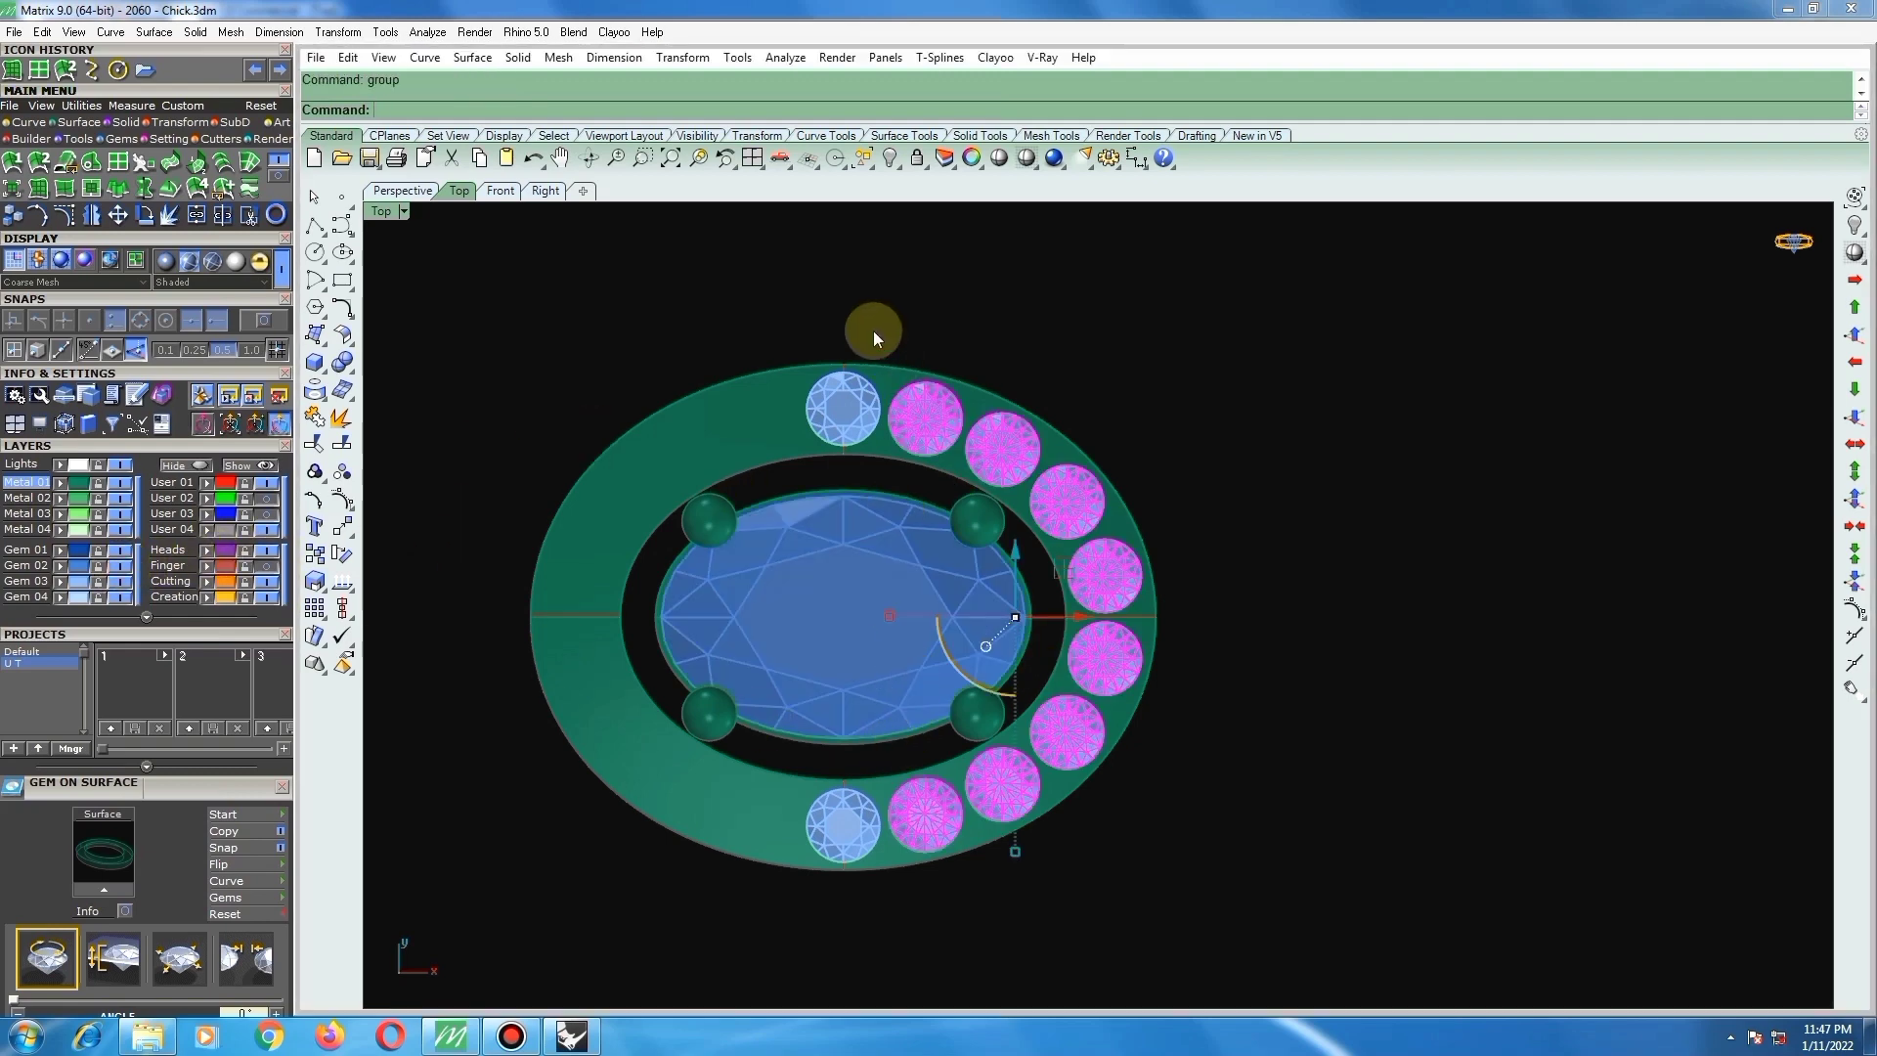
click(1025, 161)
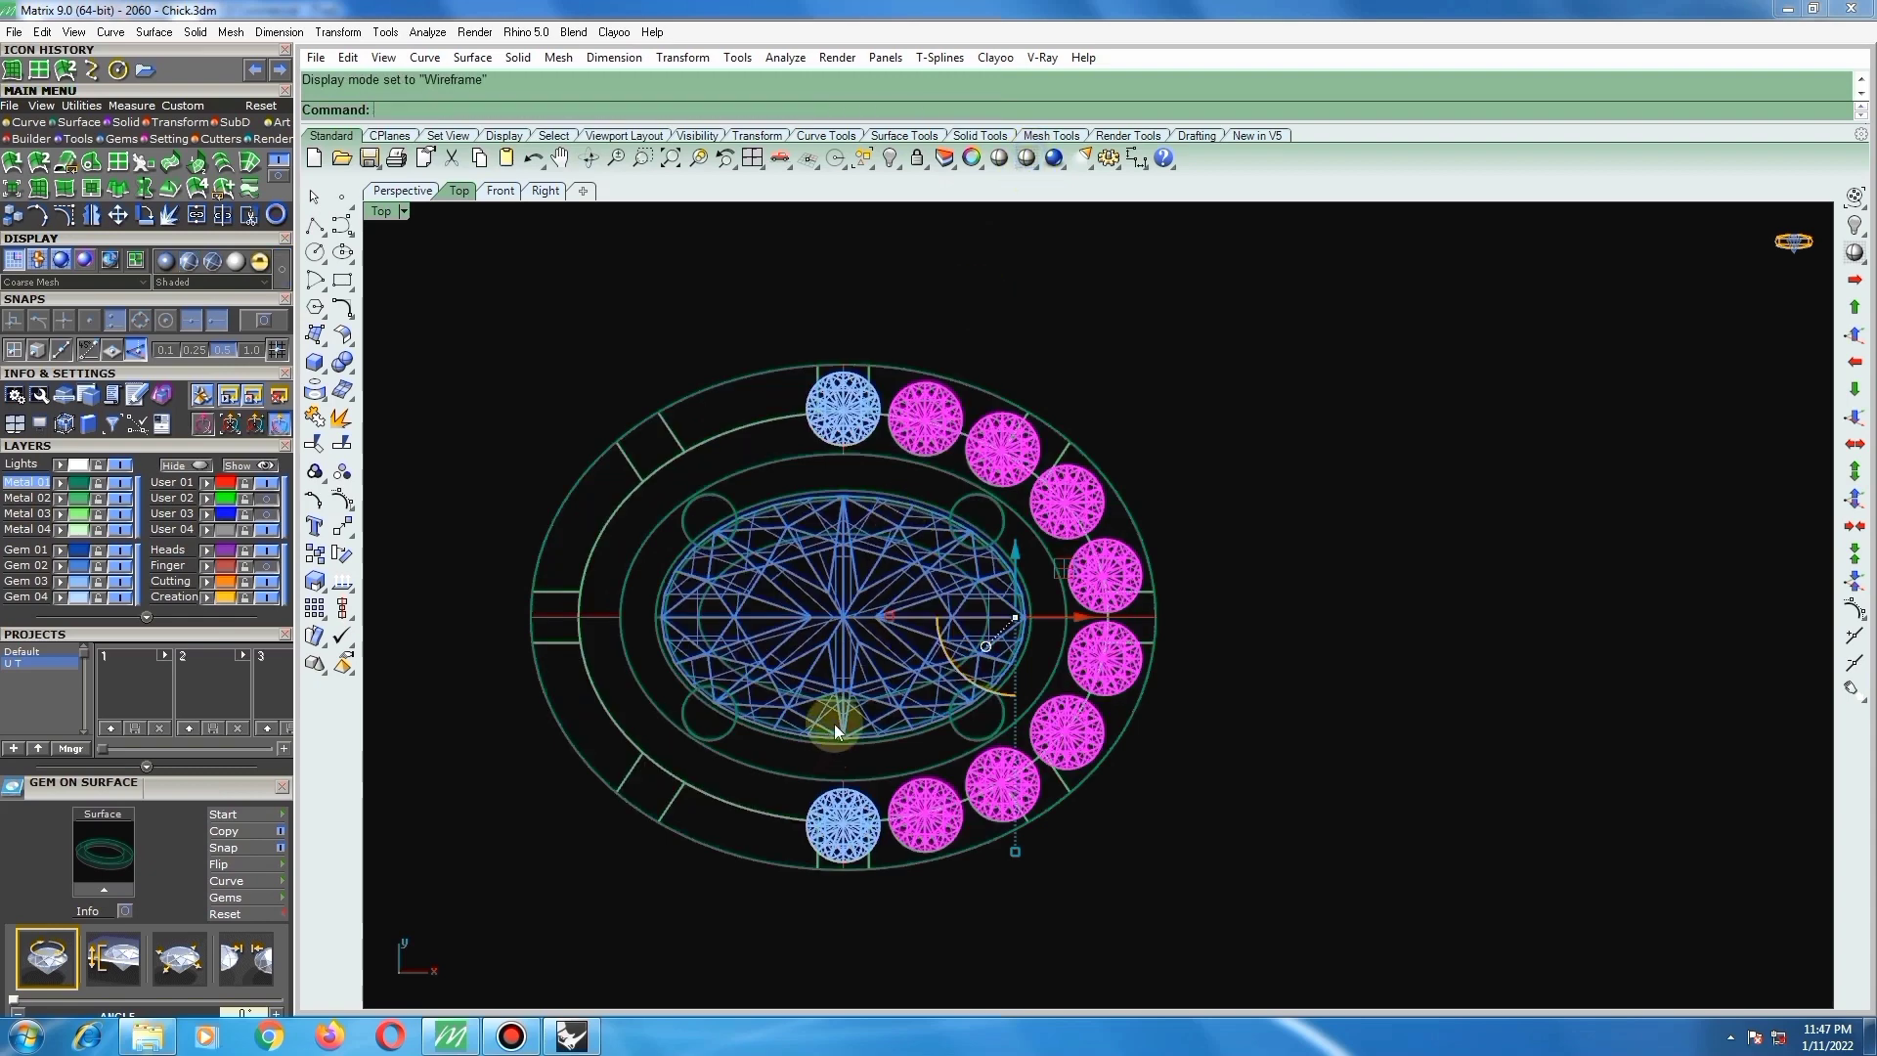
text(mi)
key(Return)
scroll(842, 676, up, 2)
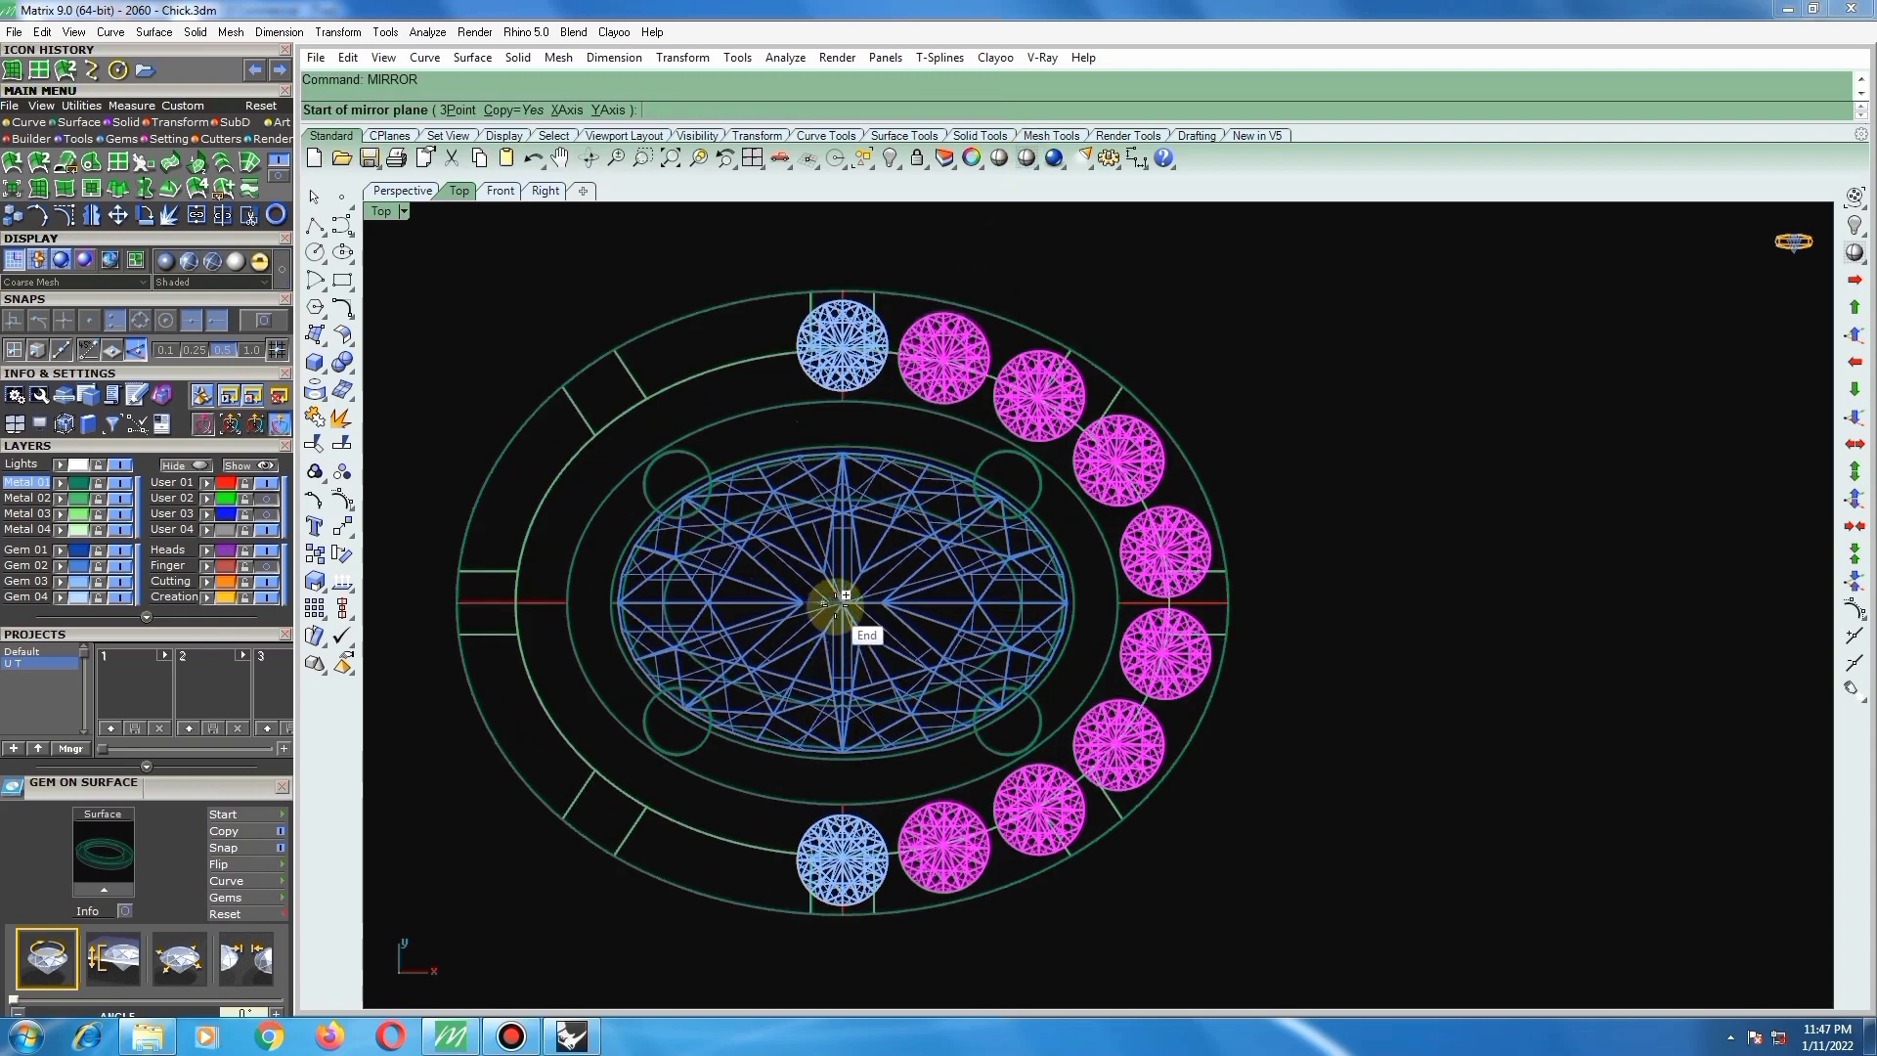
click(842, 599)
click(843, 769)
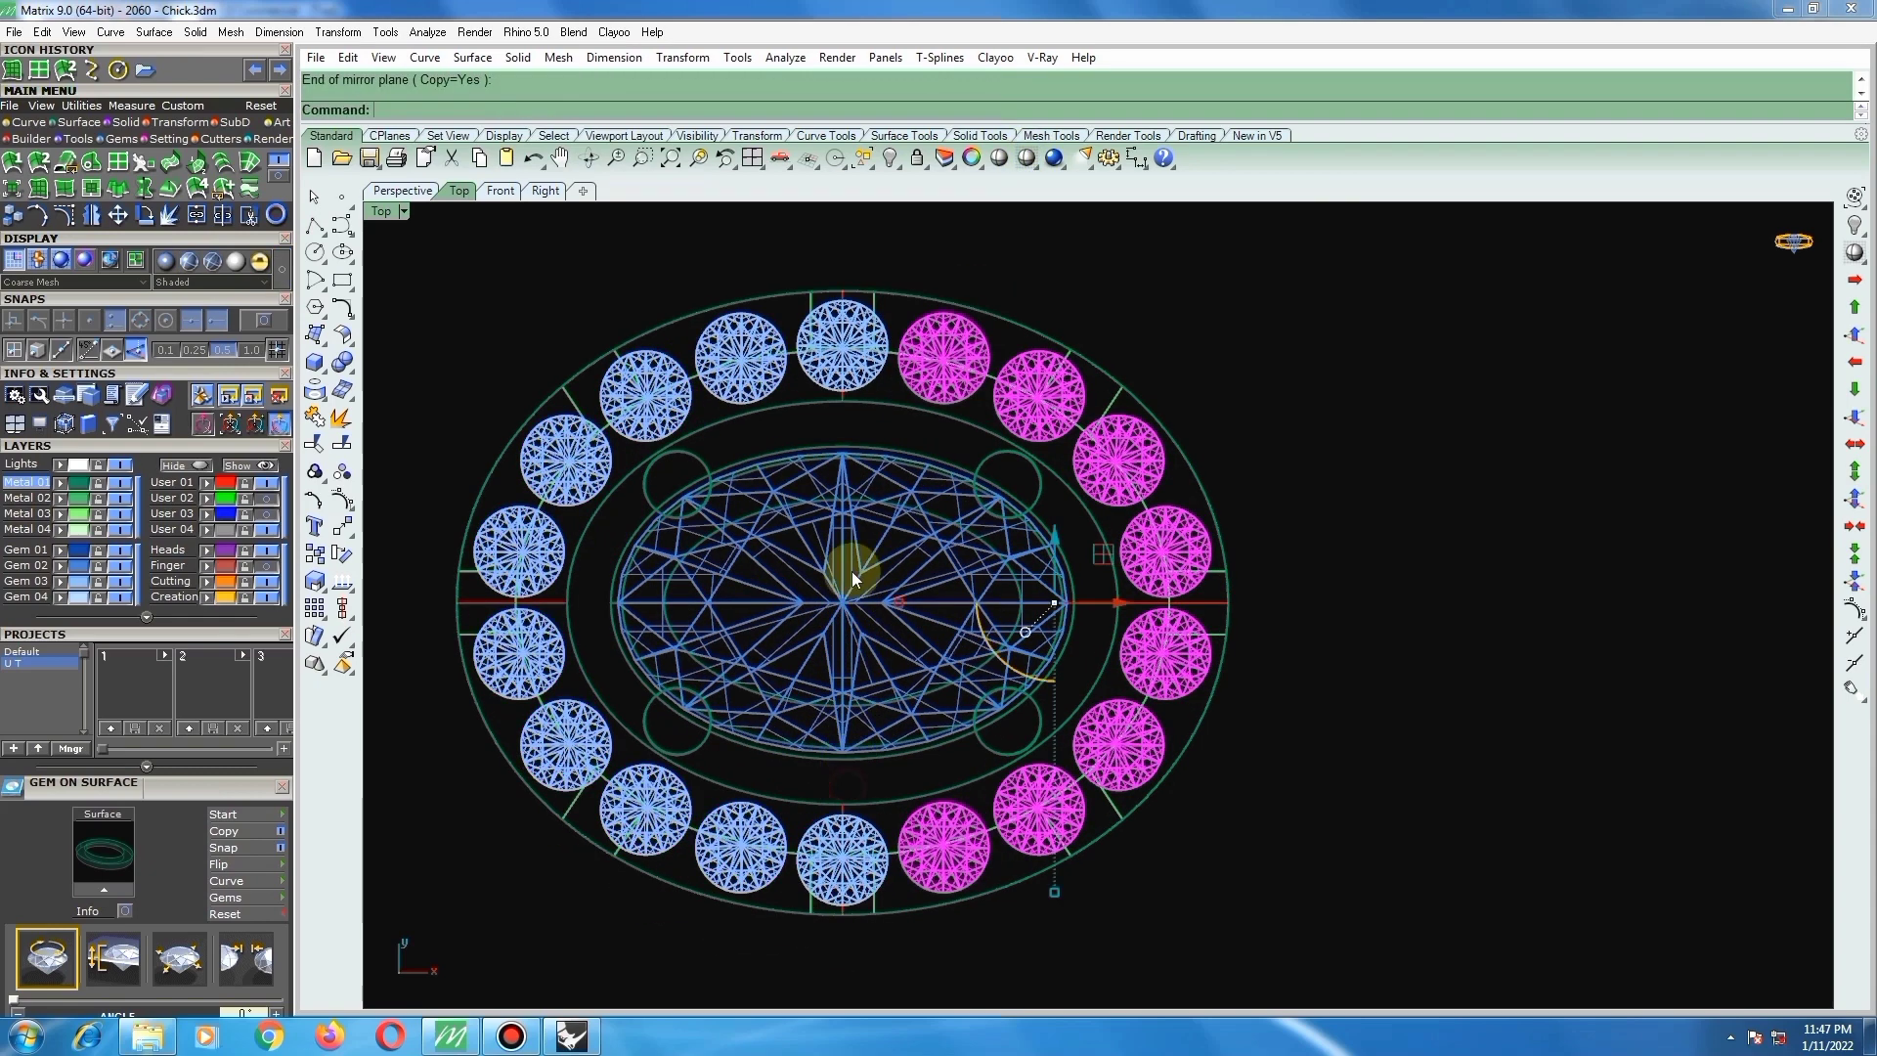
Step: Group all the round halo gems, including the two on the vertical centre line, and restore the shaded display
shift+click(762, 337)
shift+click(840, 328)
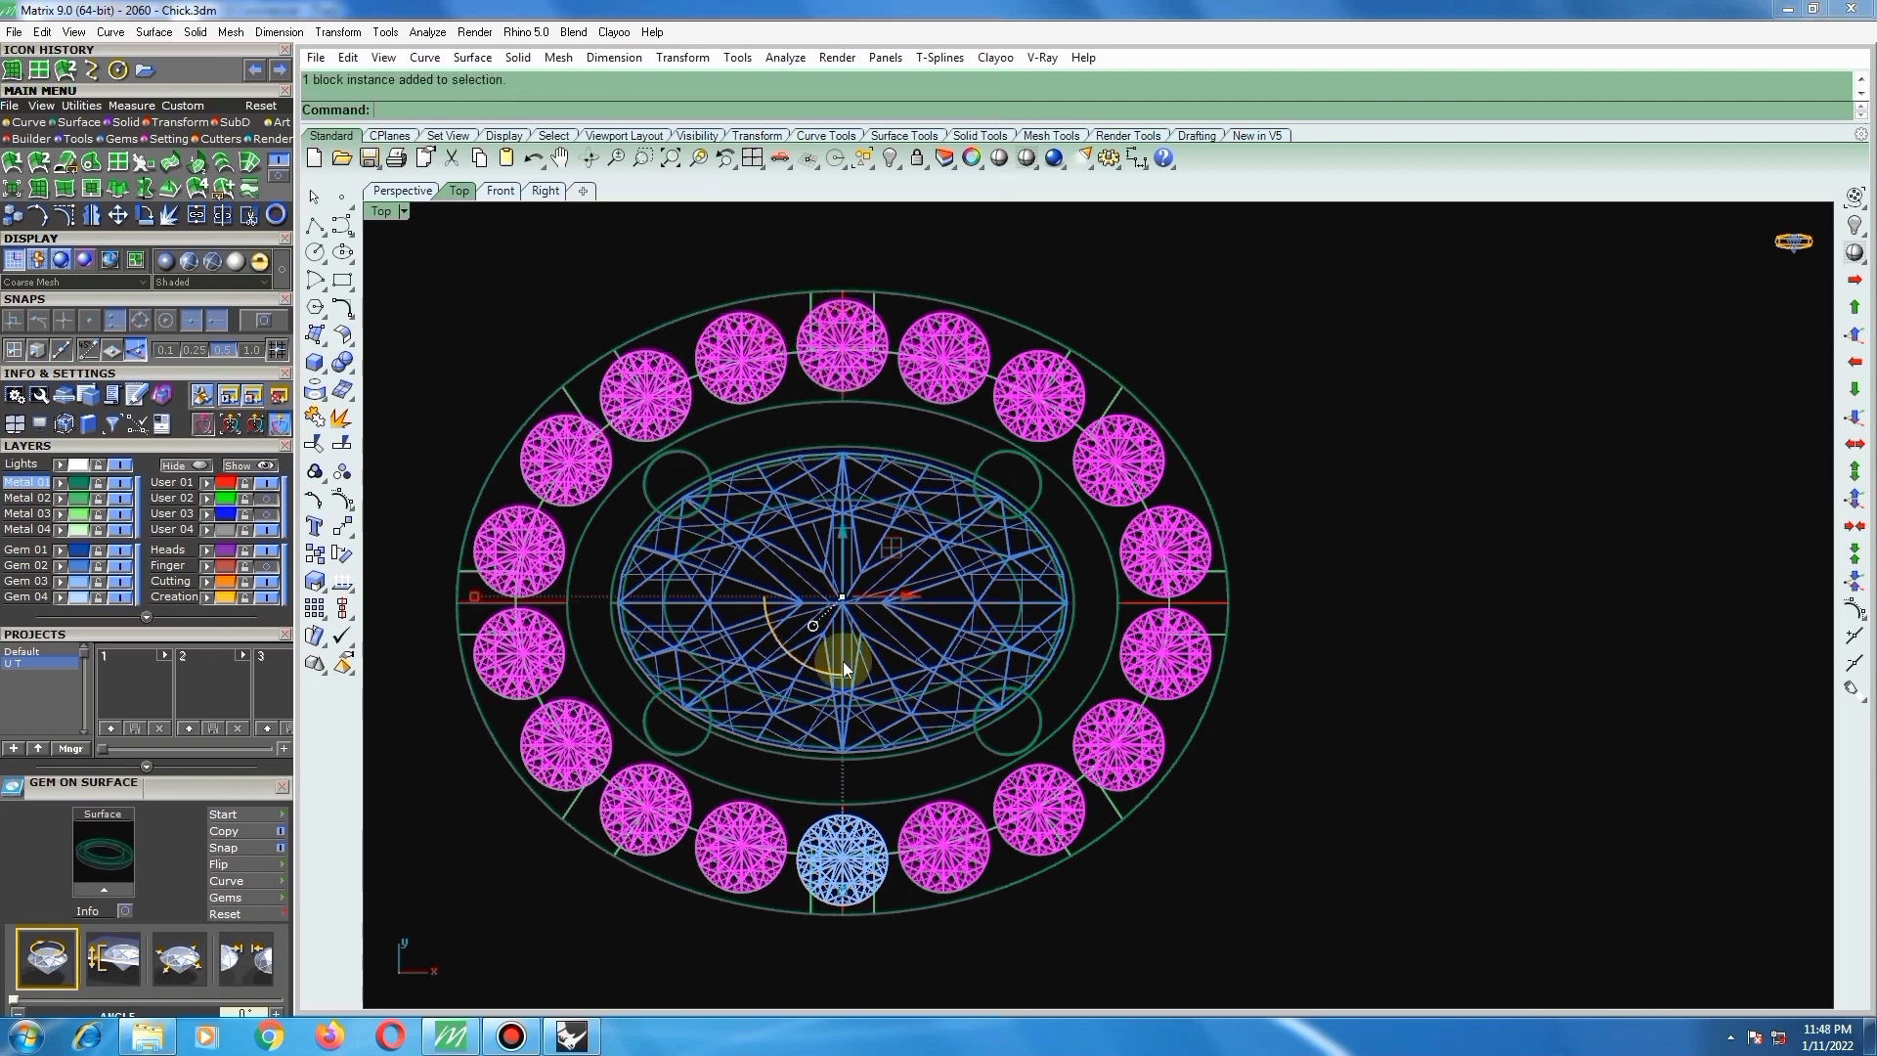
shift+click(866, 841)
text(group)
key(Return)
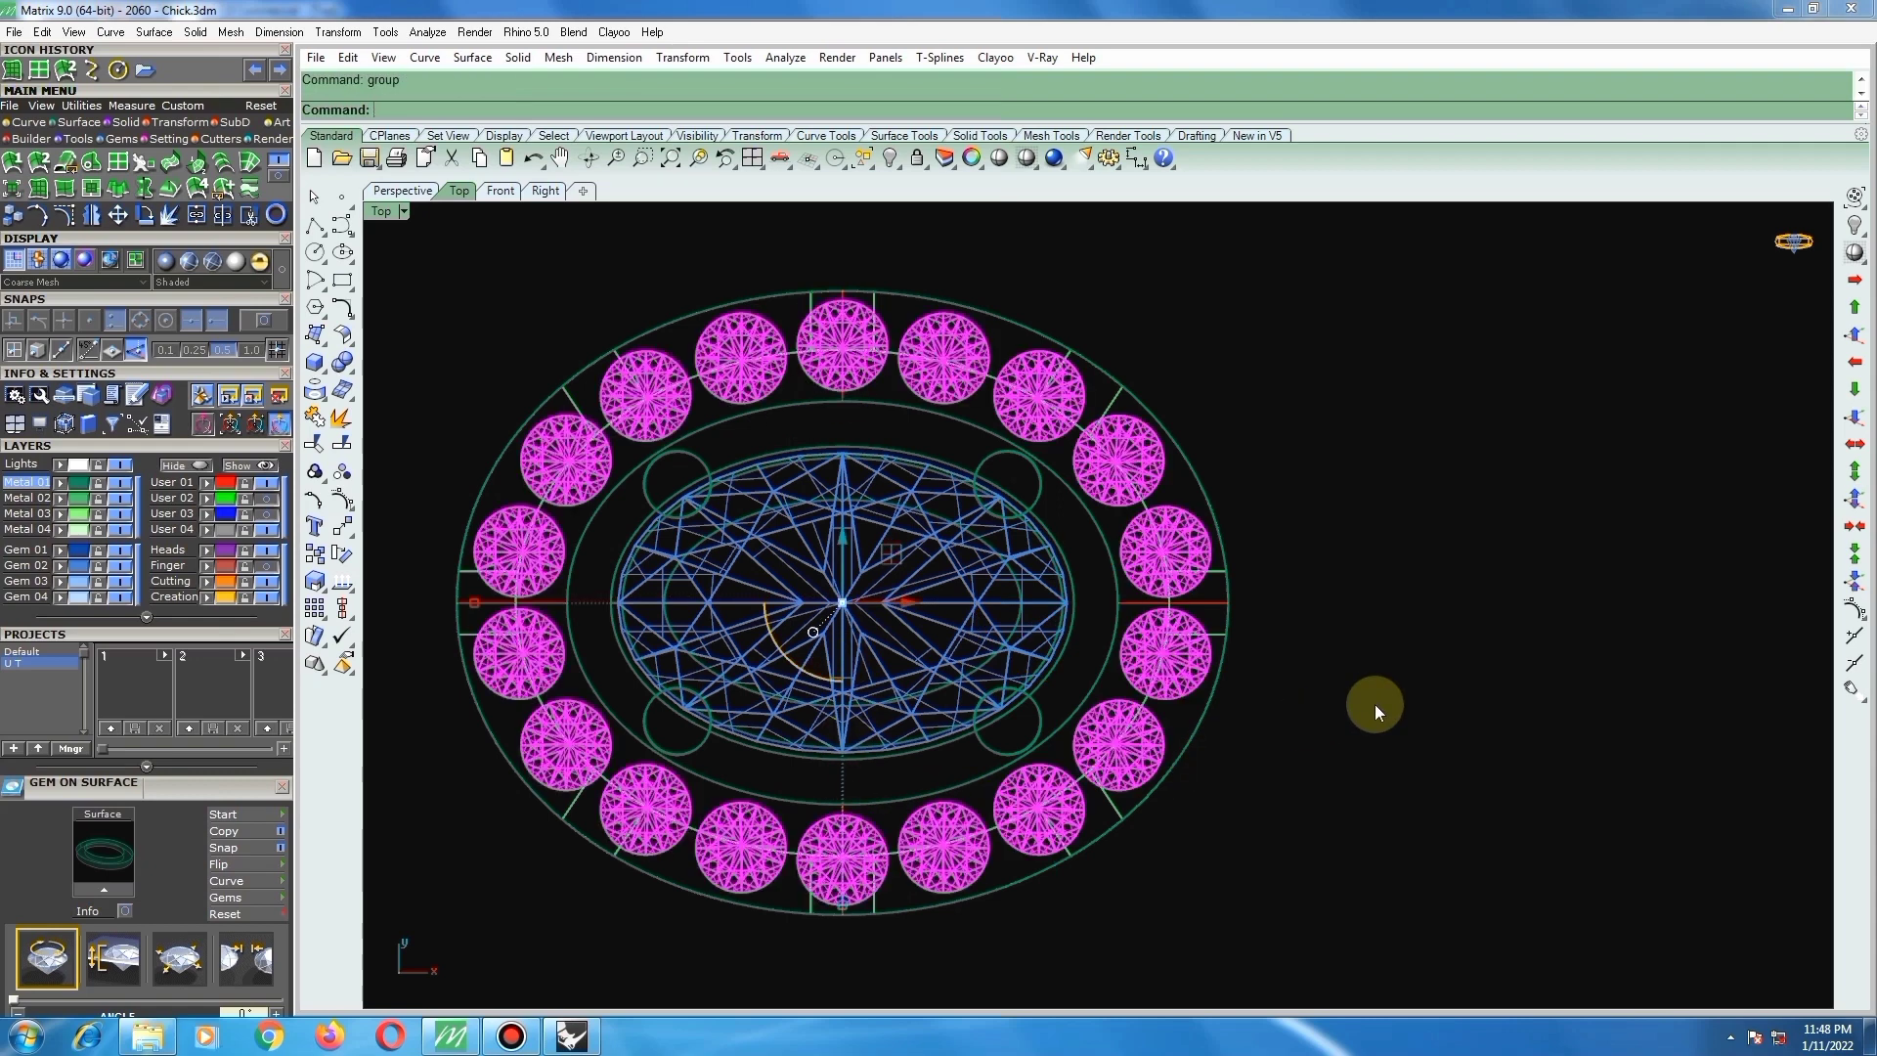
click(1374, 704)
click(1027, 158)
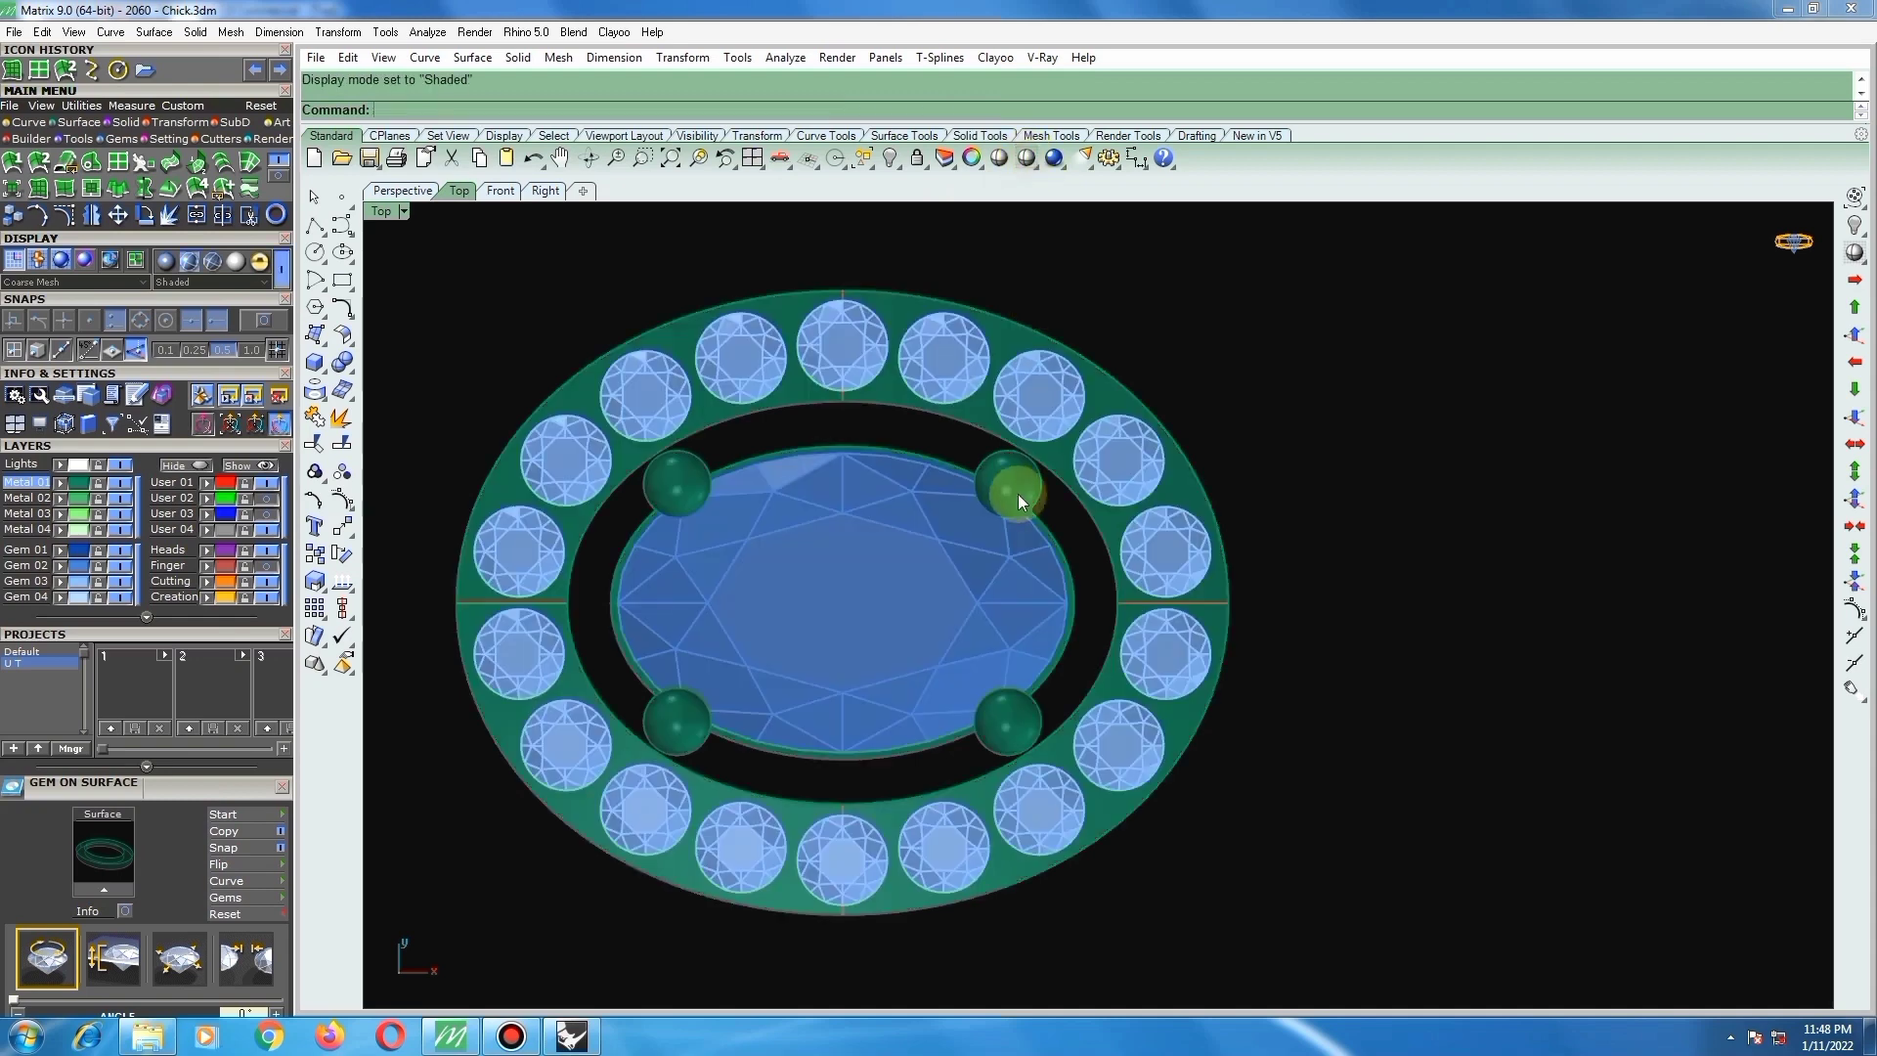
Step: Run Prong on Surface on the halo band and place 0.6 diameter prongs between the bottom centre gem and its right neighbour
scroll(1017, 494, down, 5)
scroll(938, 599, up, 8)
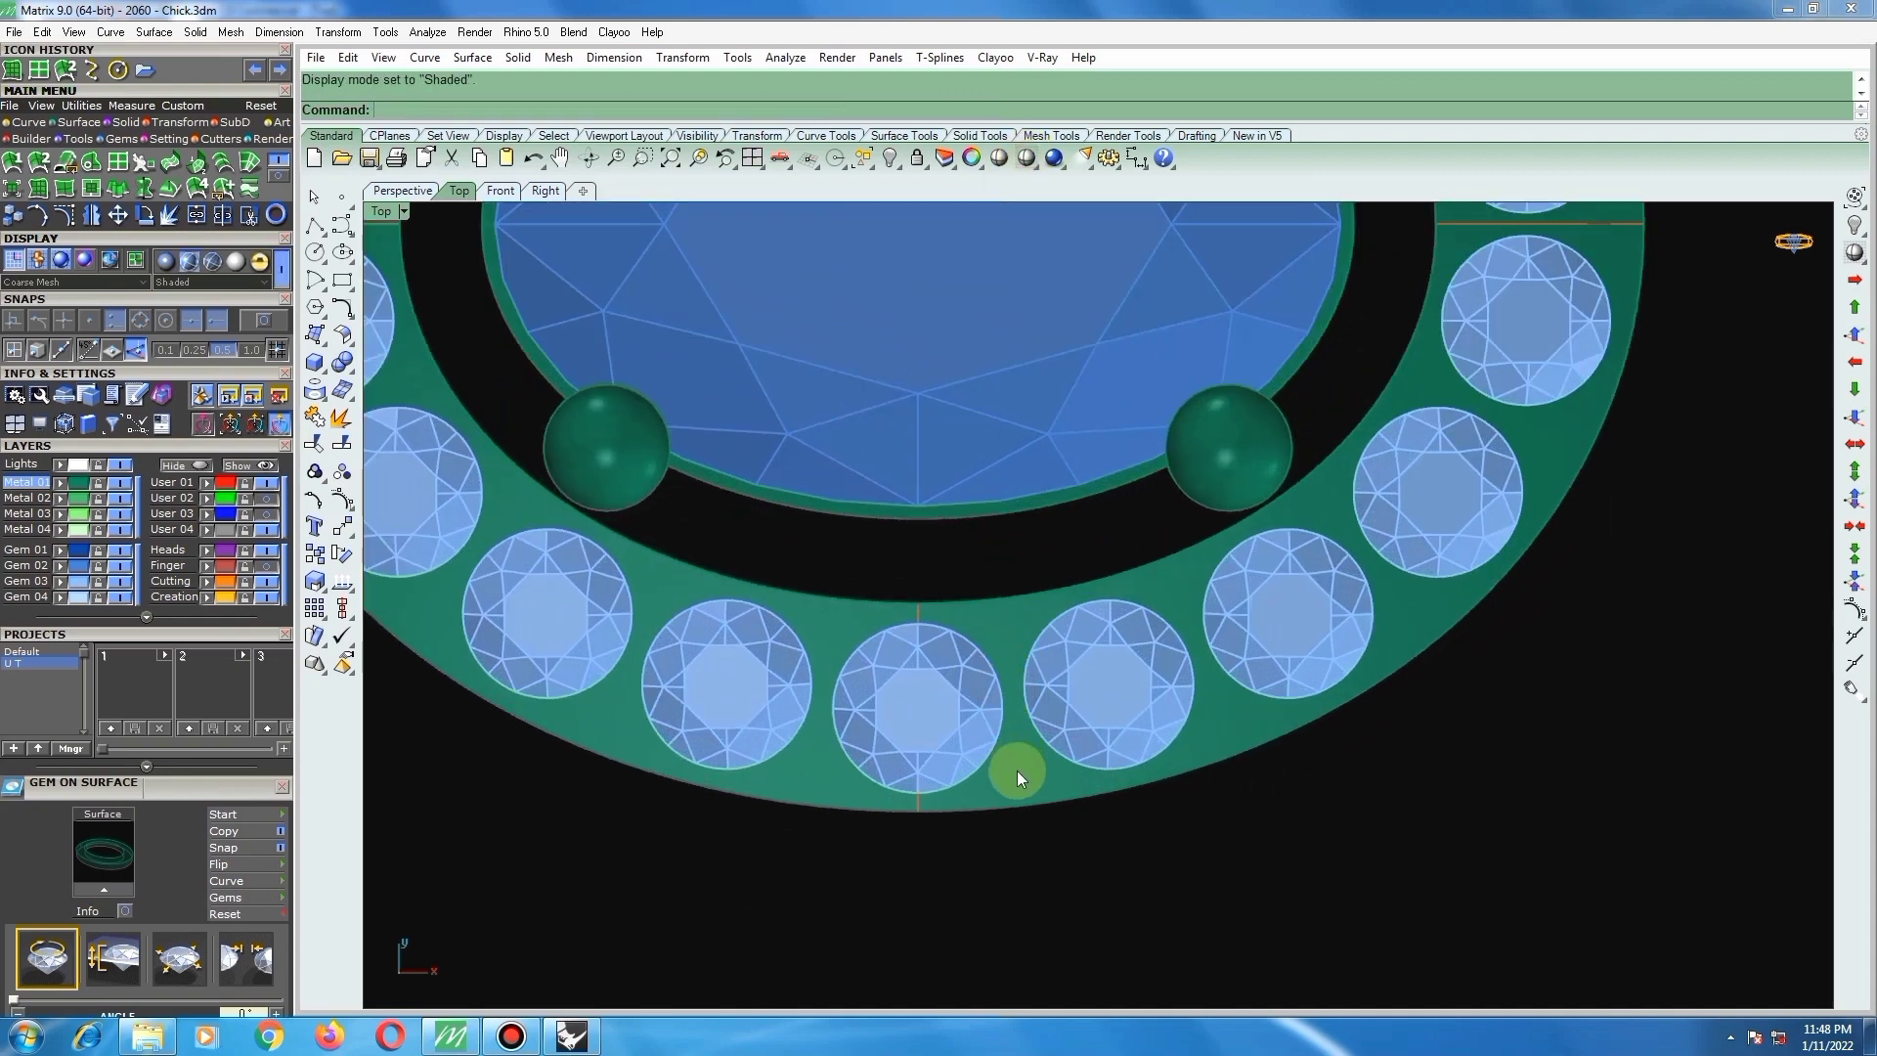
click(1017, 768)
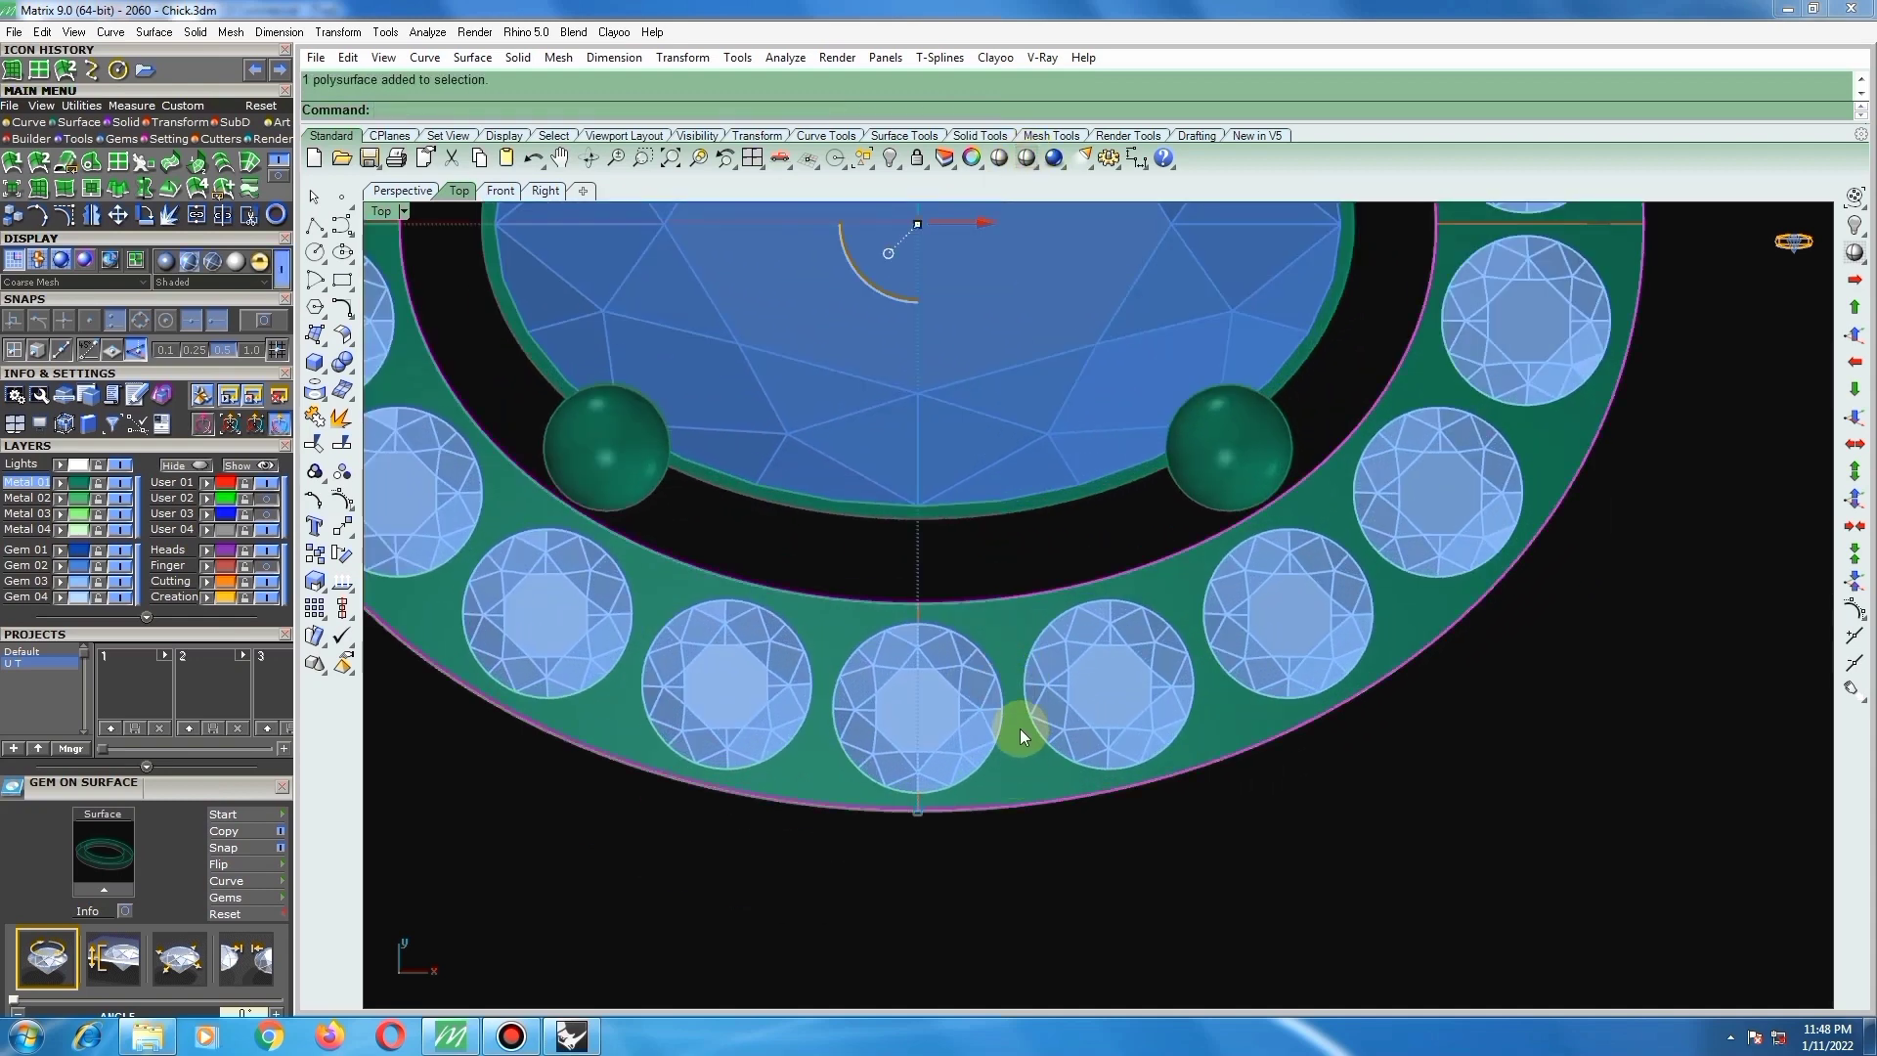
right_click(1016, 723)
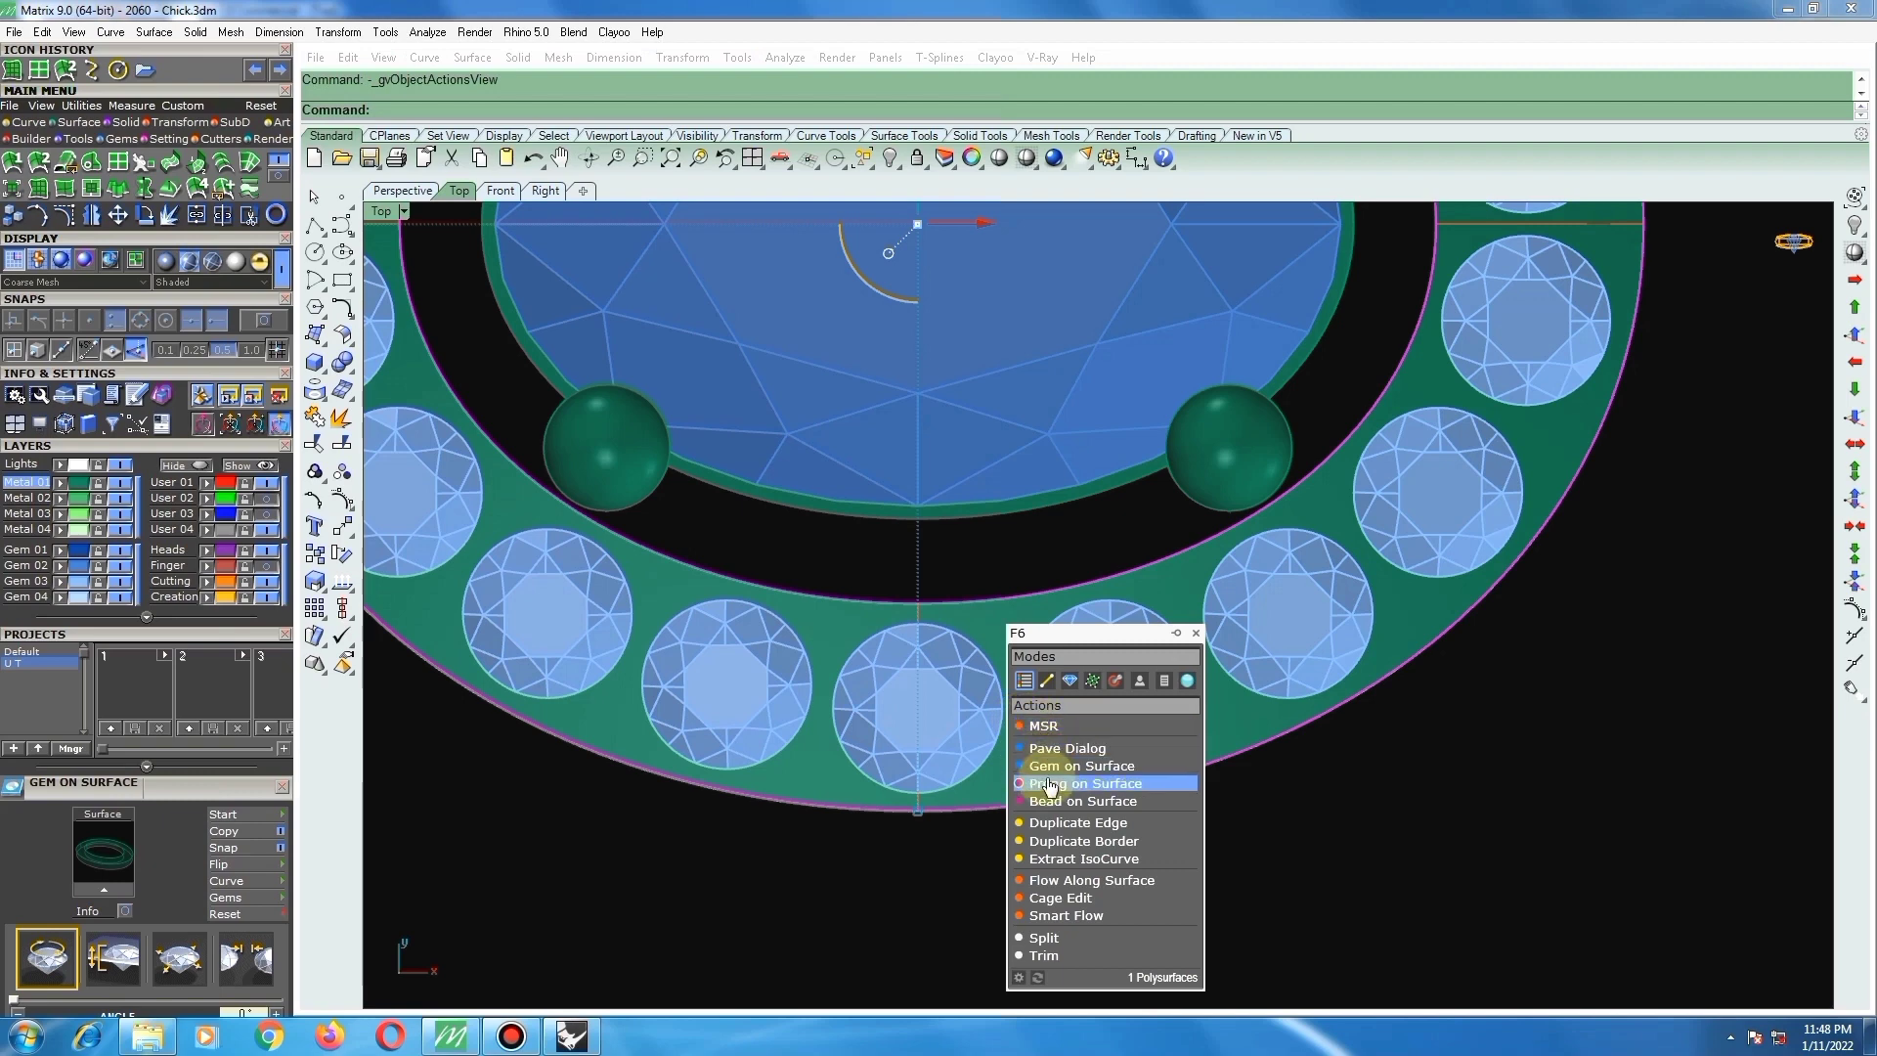
click(1049, 784)
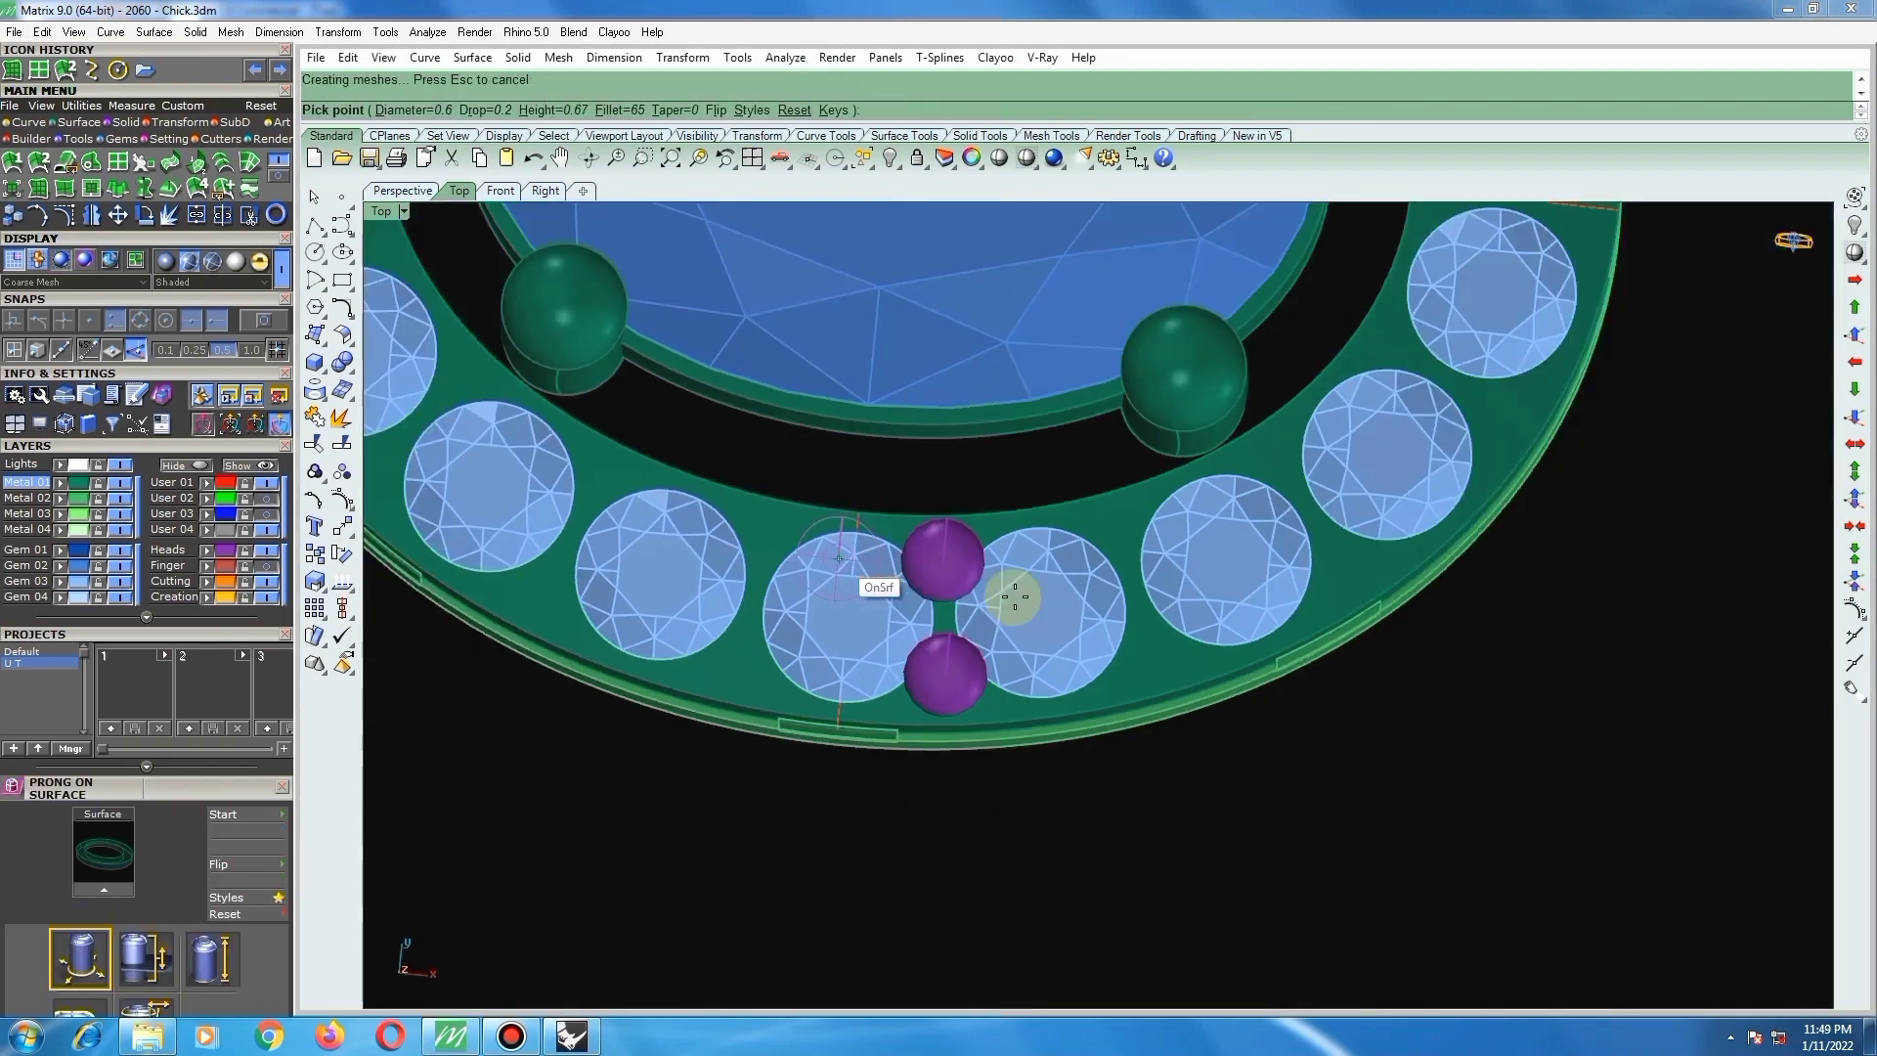
Step: Place an inner and an outer prong between the second and third gems, counting rightward from the bottom centre gem
scroll(1157, 544, up, 2)
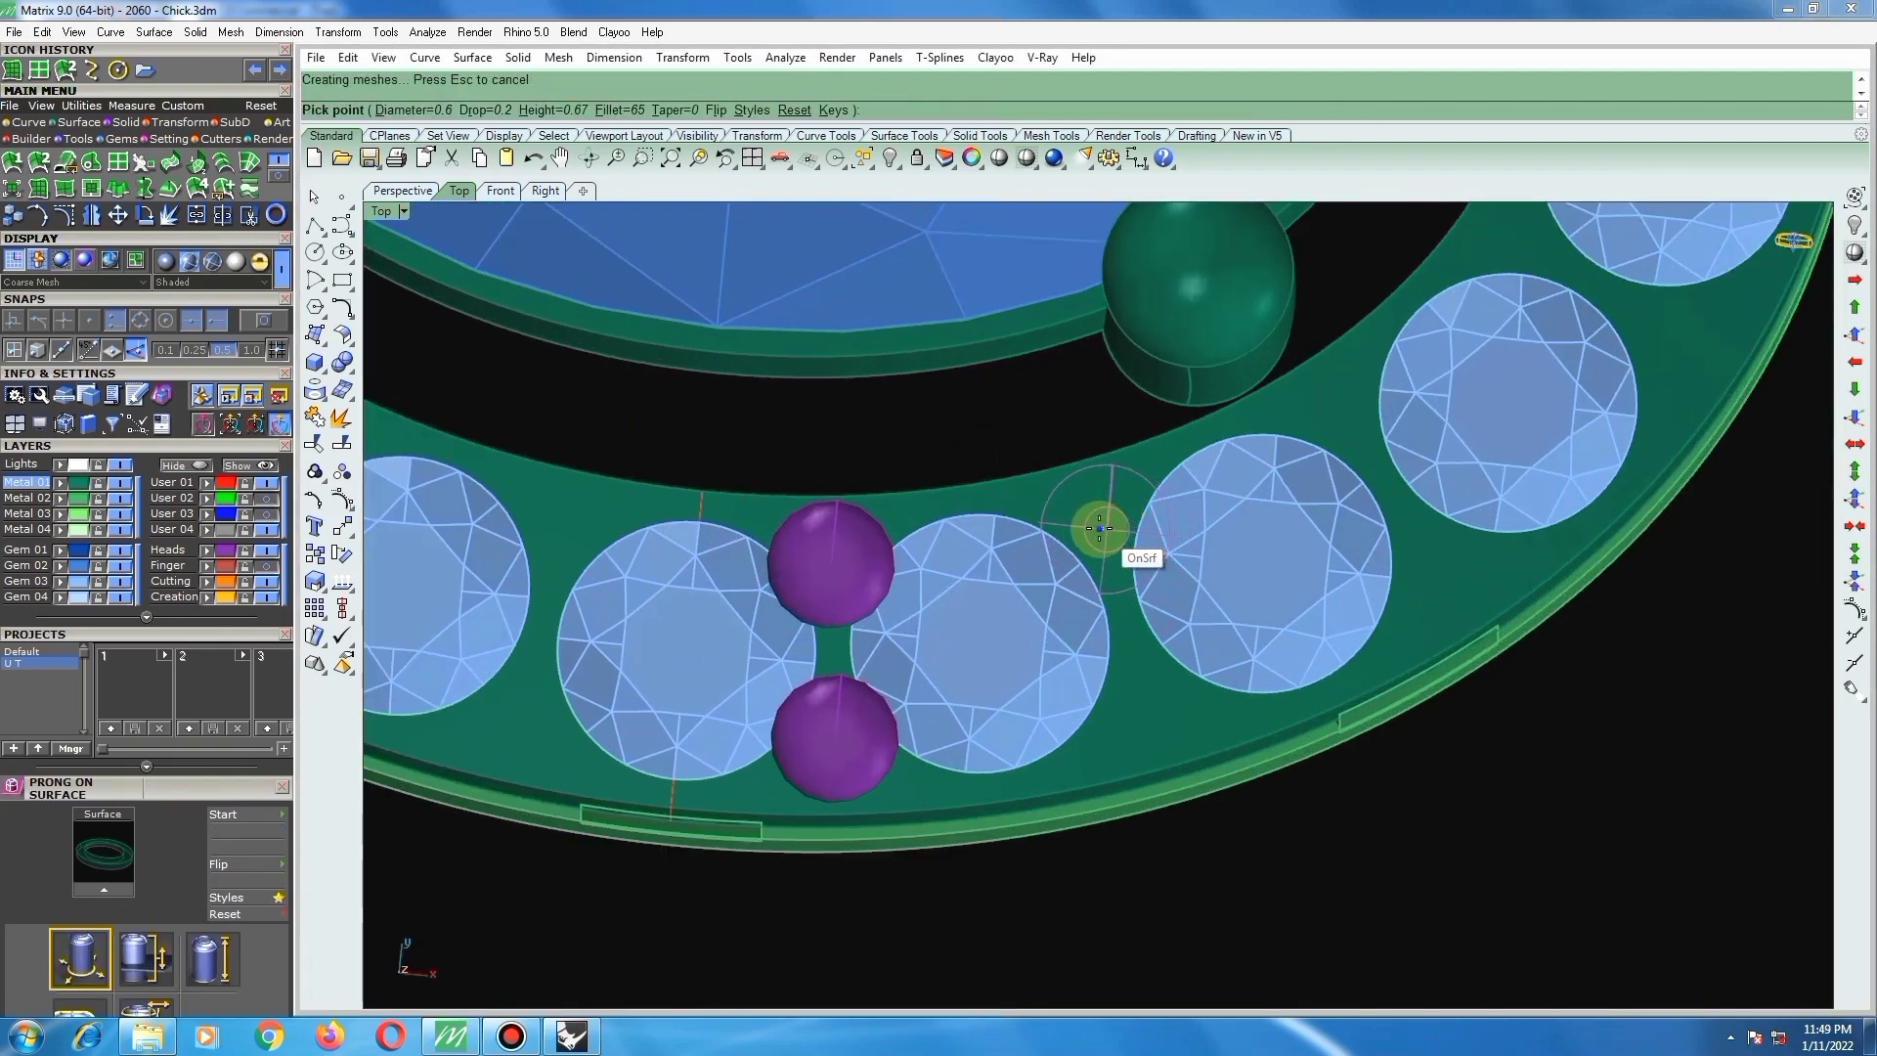
ctrl+shift+right_drag(1100, 528, 1021, 531)
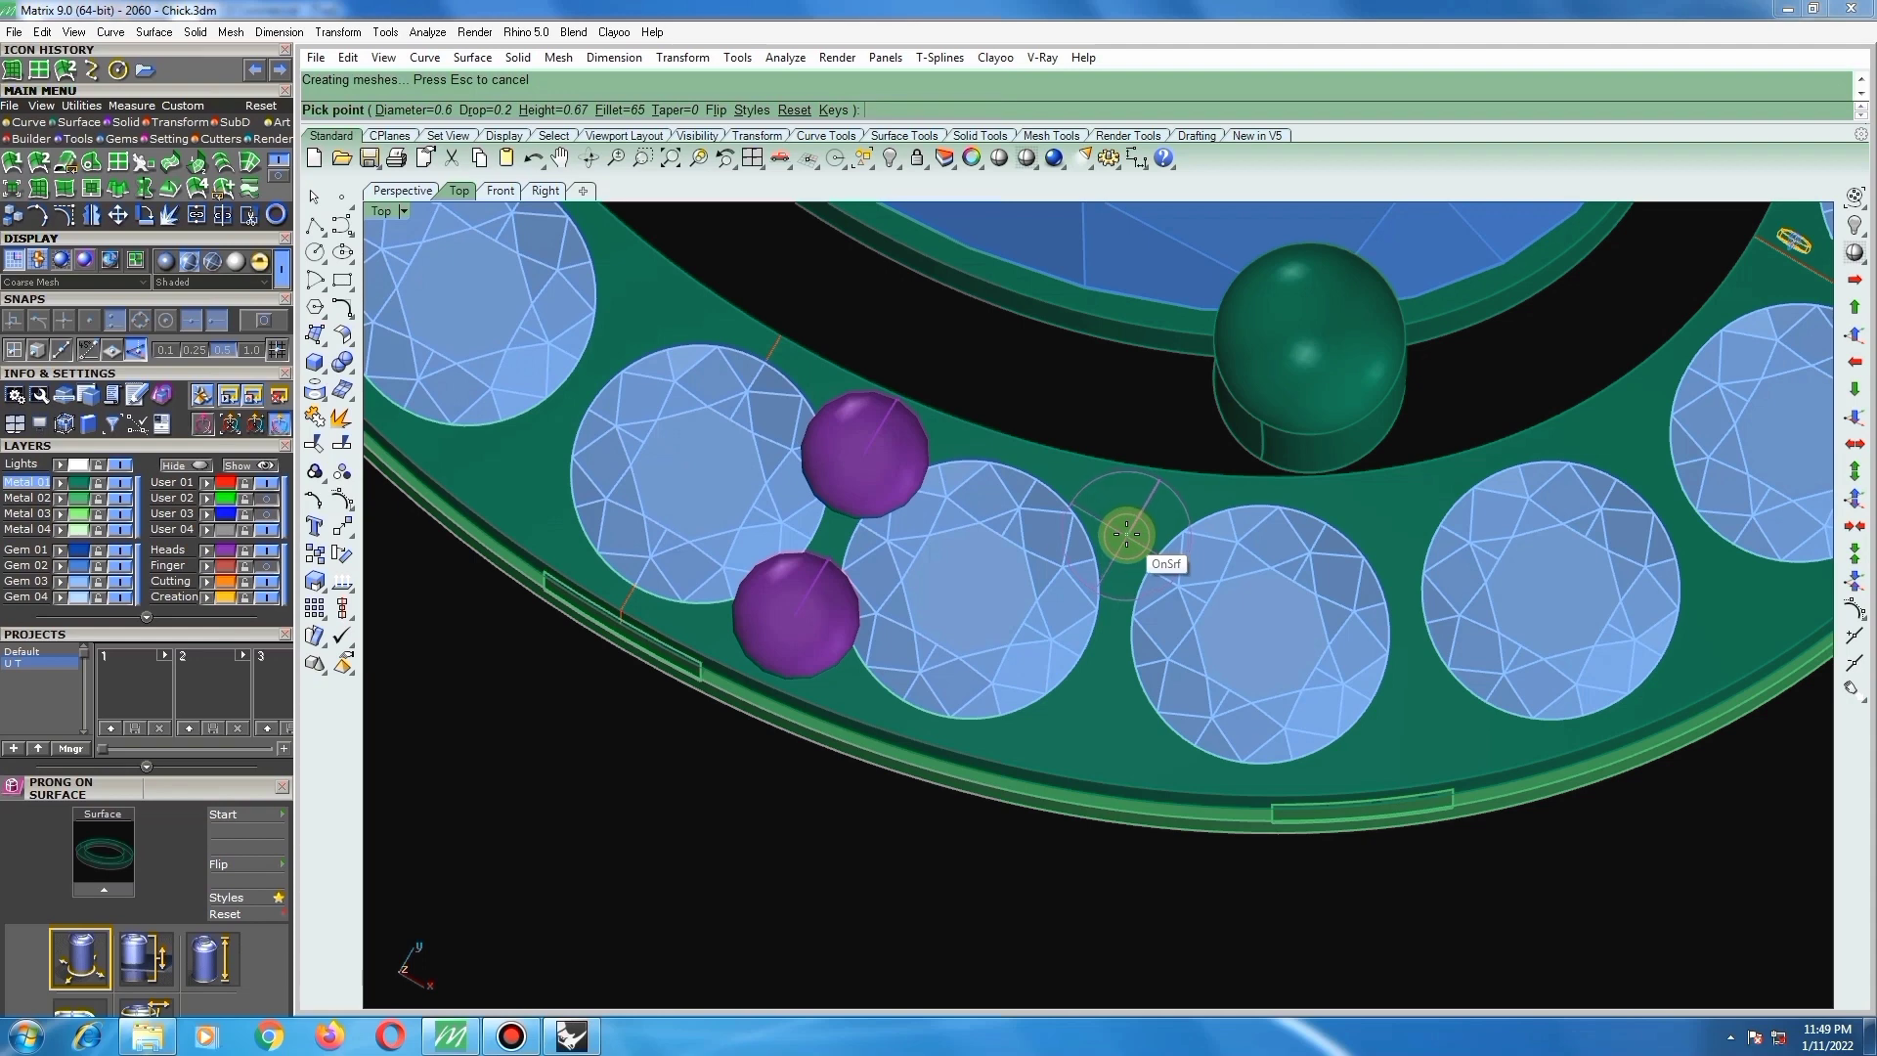
click(1127, 533)
scroll(1122, 606, down, 2)
scroll(1111, 645, up, 4)
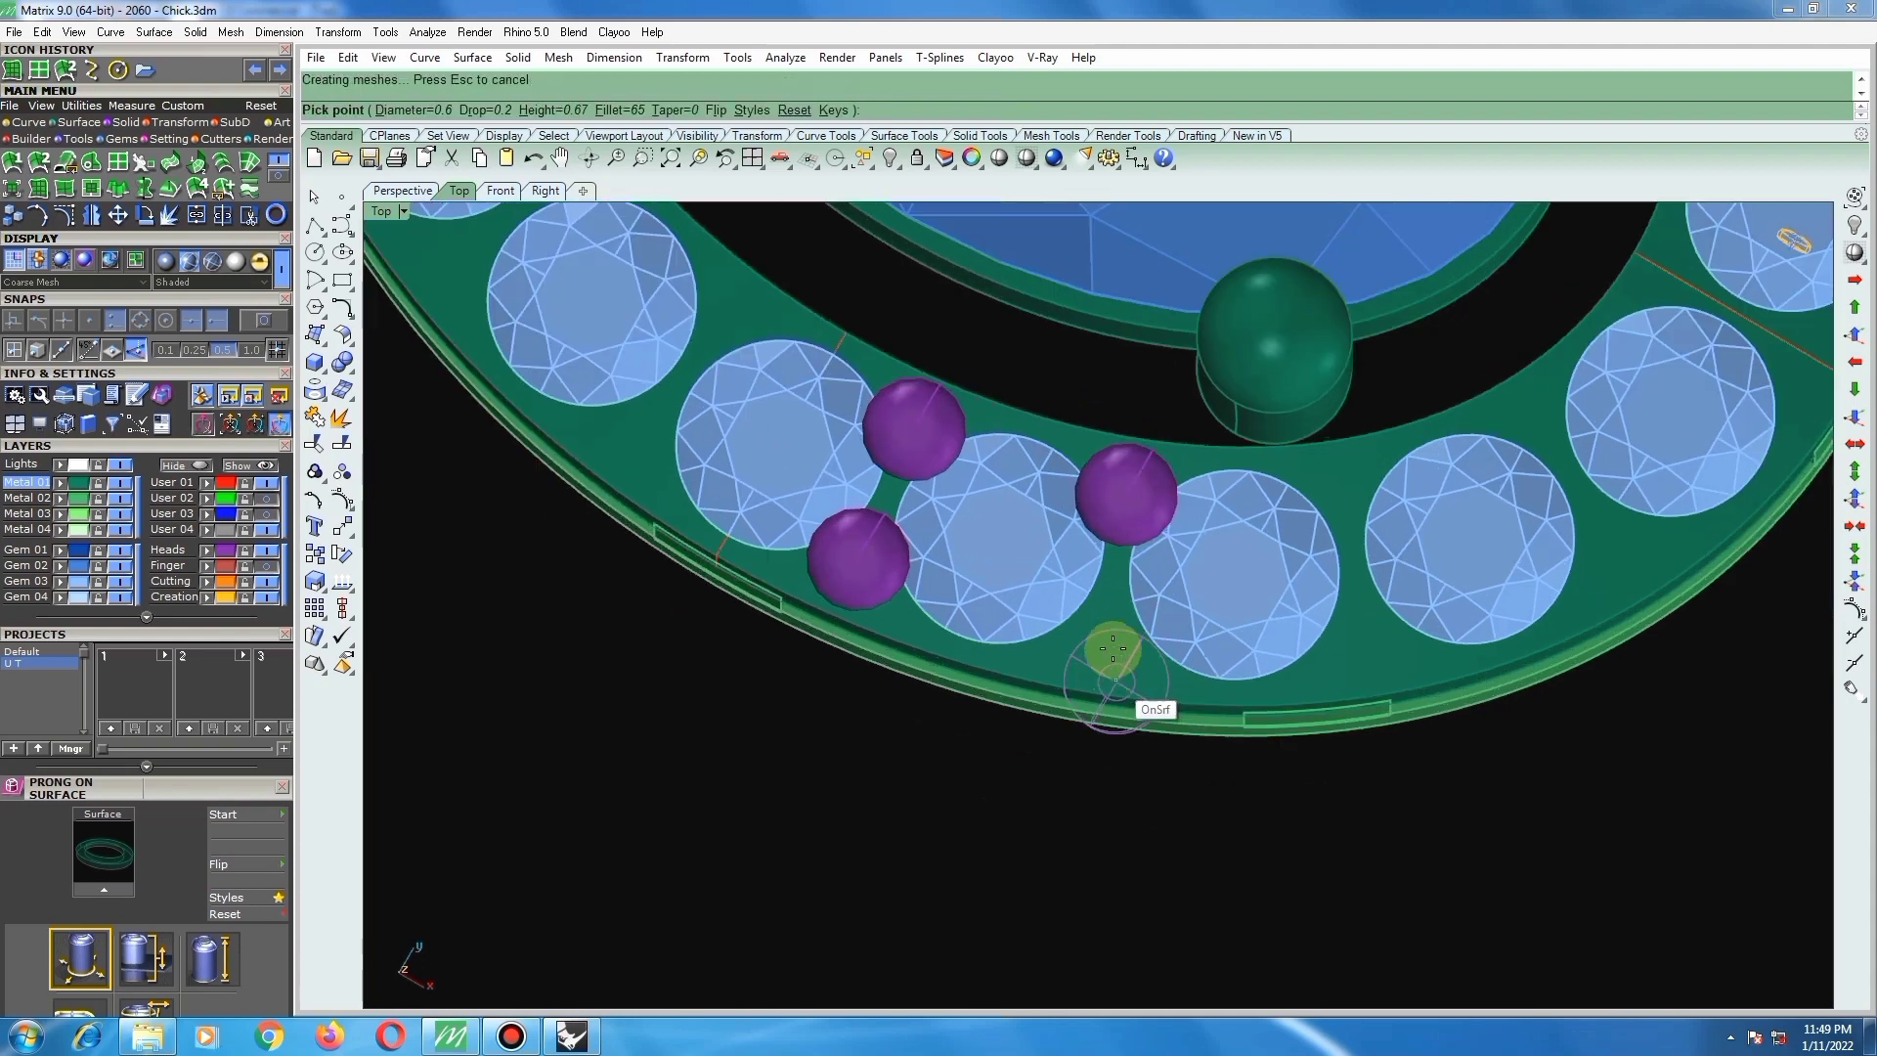
click(1108, 629)
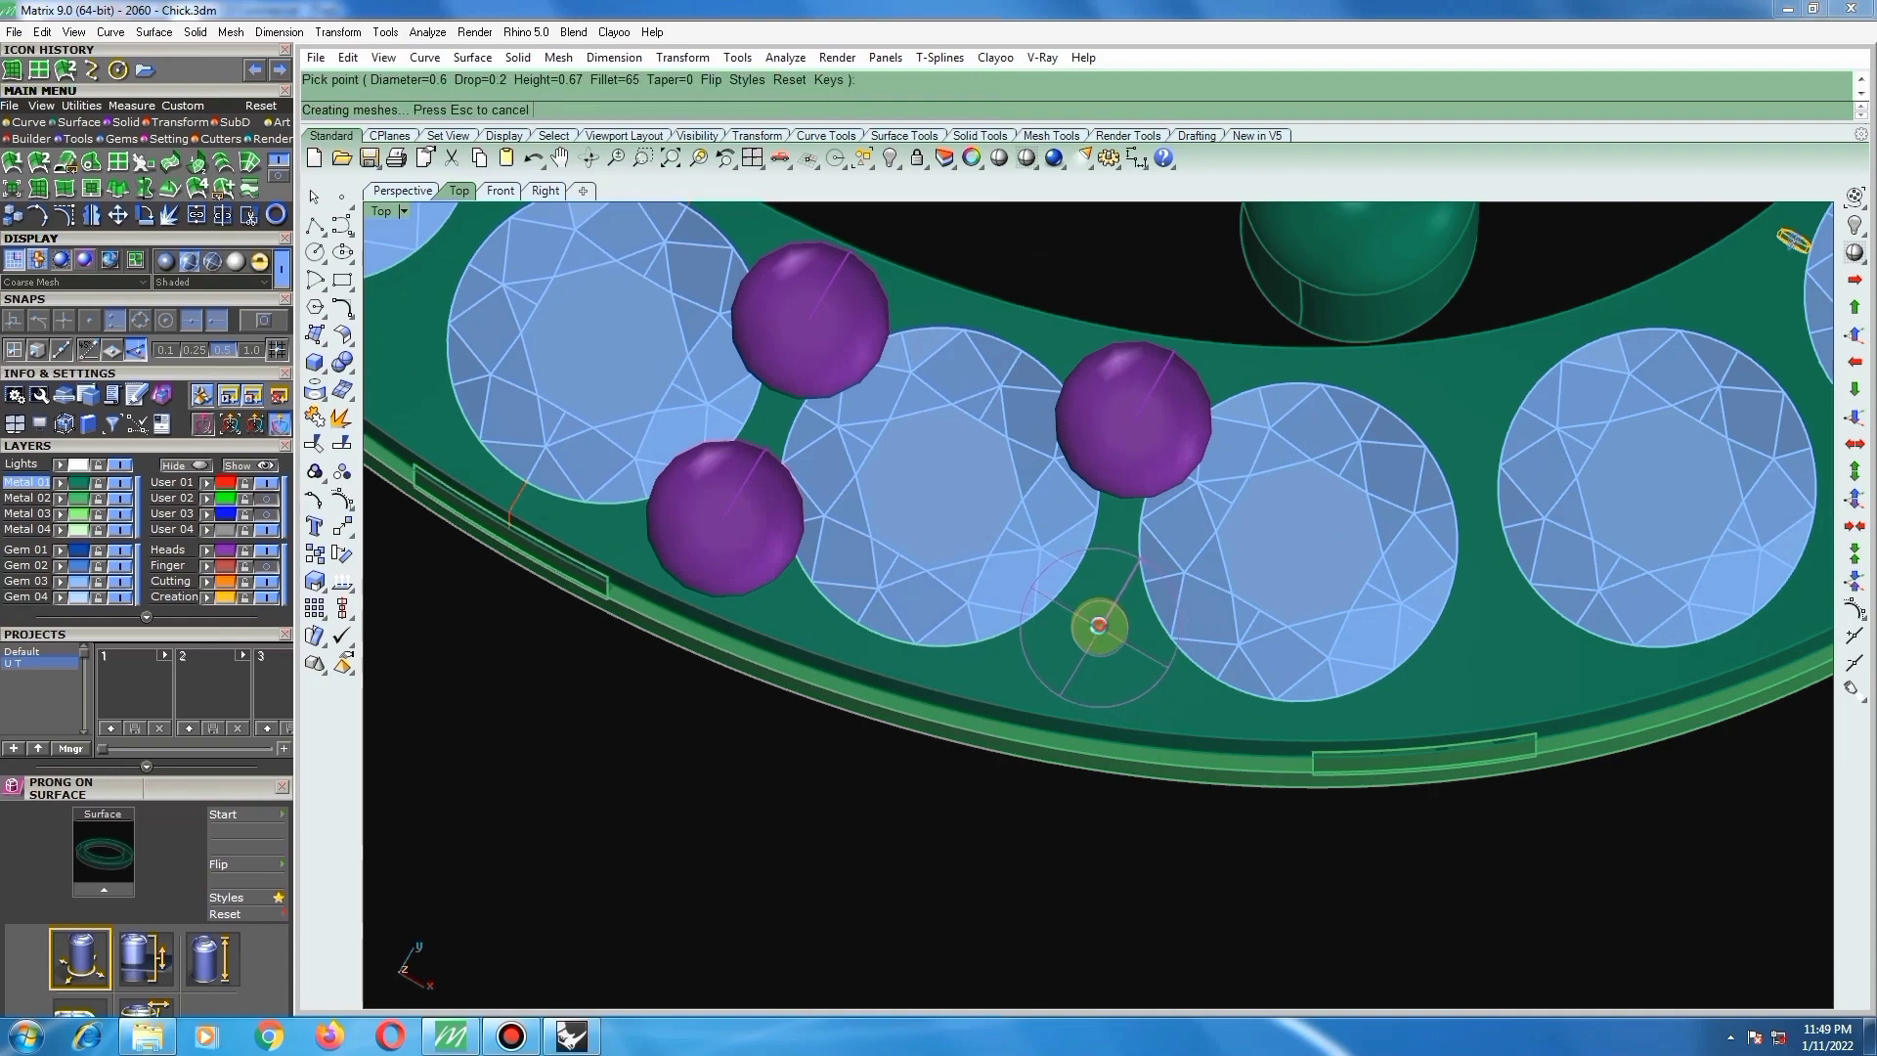
Step: Place an inner and an outer prong between the third and fourth gems of the lower-right quarter
scroll(808, 579, down, 1)
scroll(807, 578, down, 2)
scroll(1106, 544, up, 3)
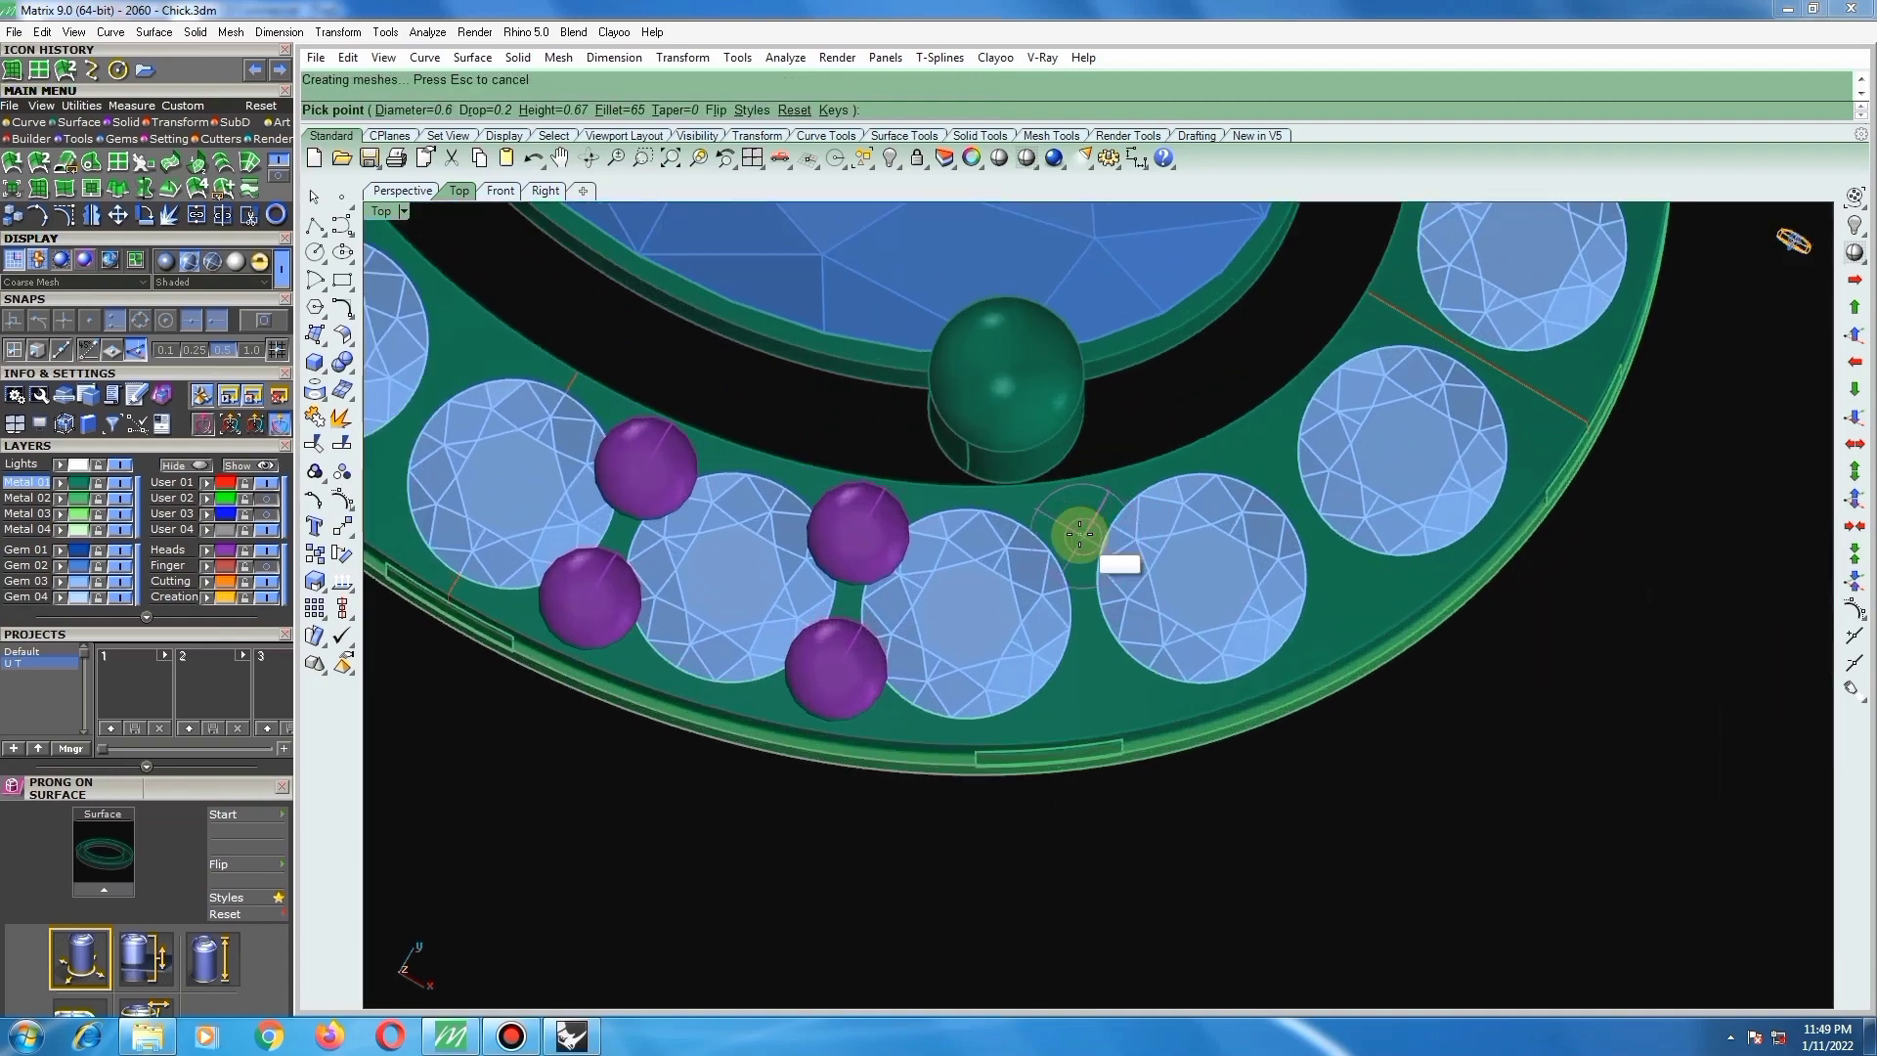
key(Right)
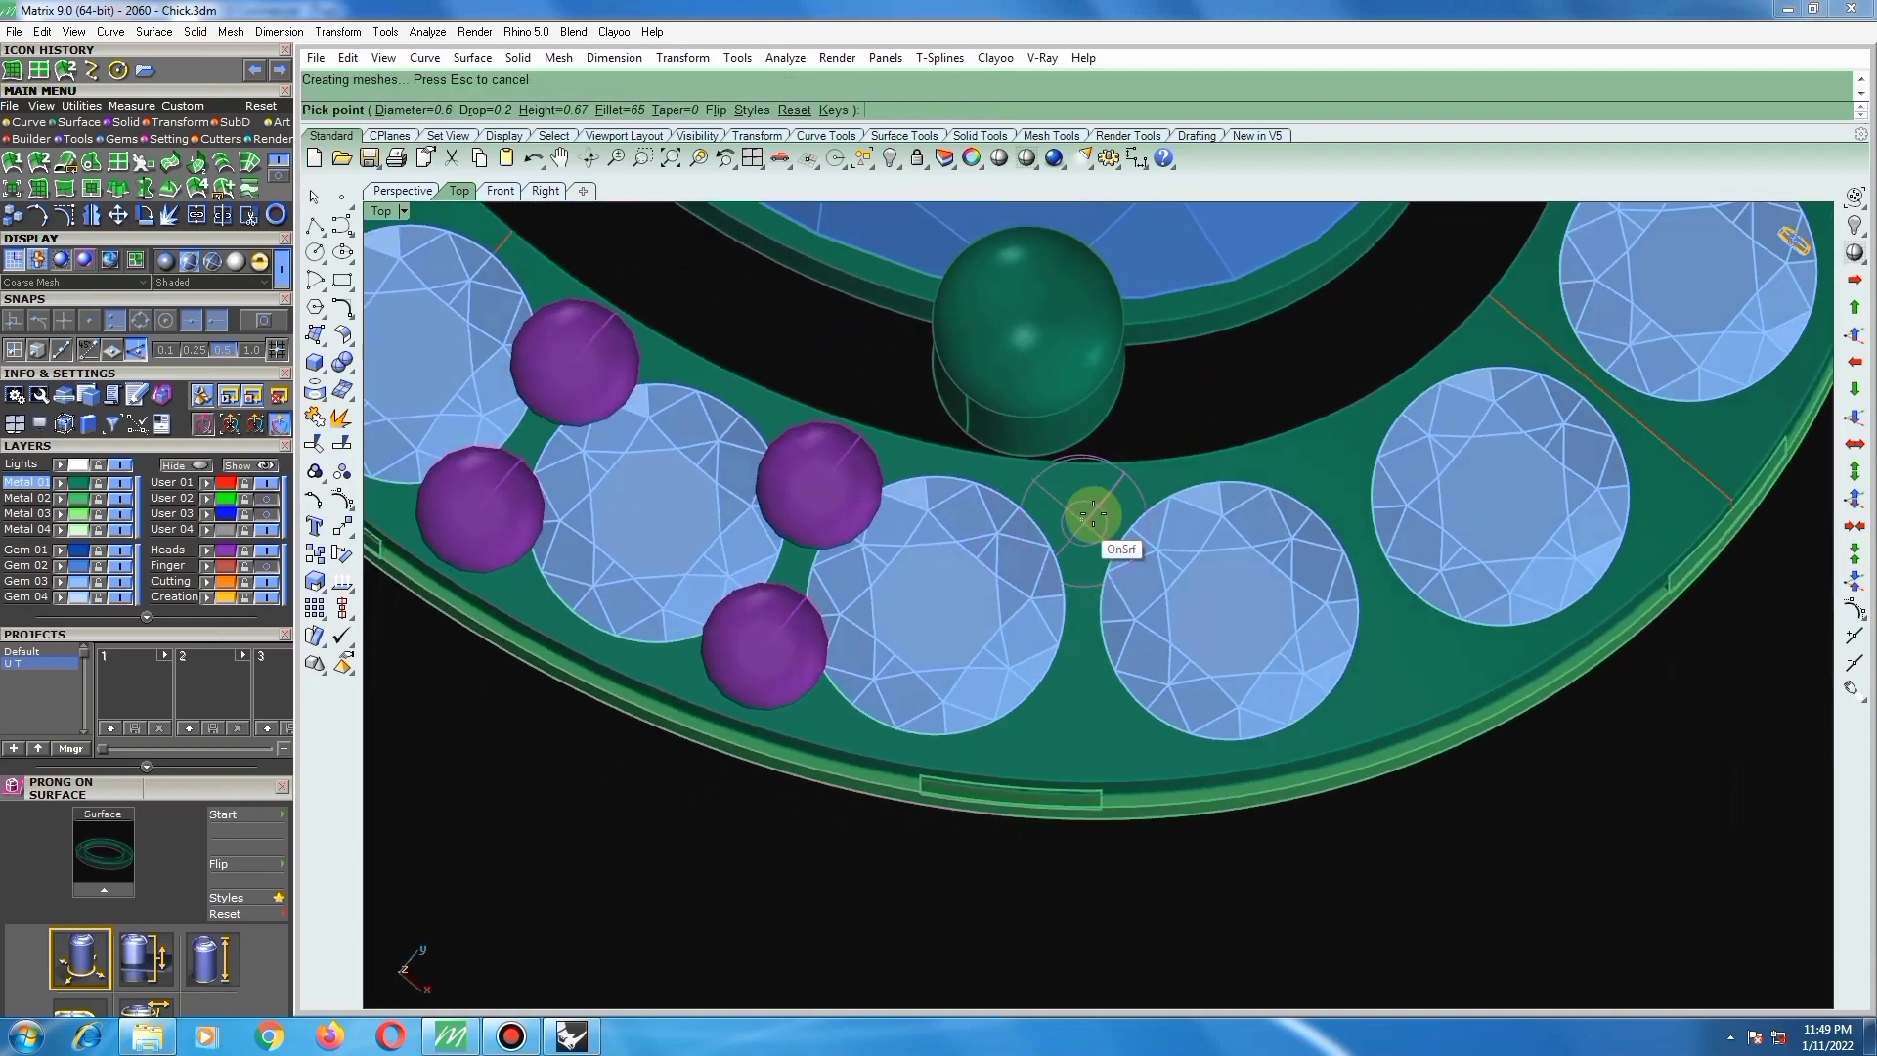
key(Right)
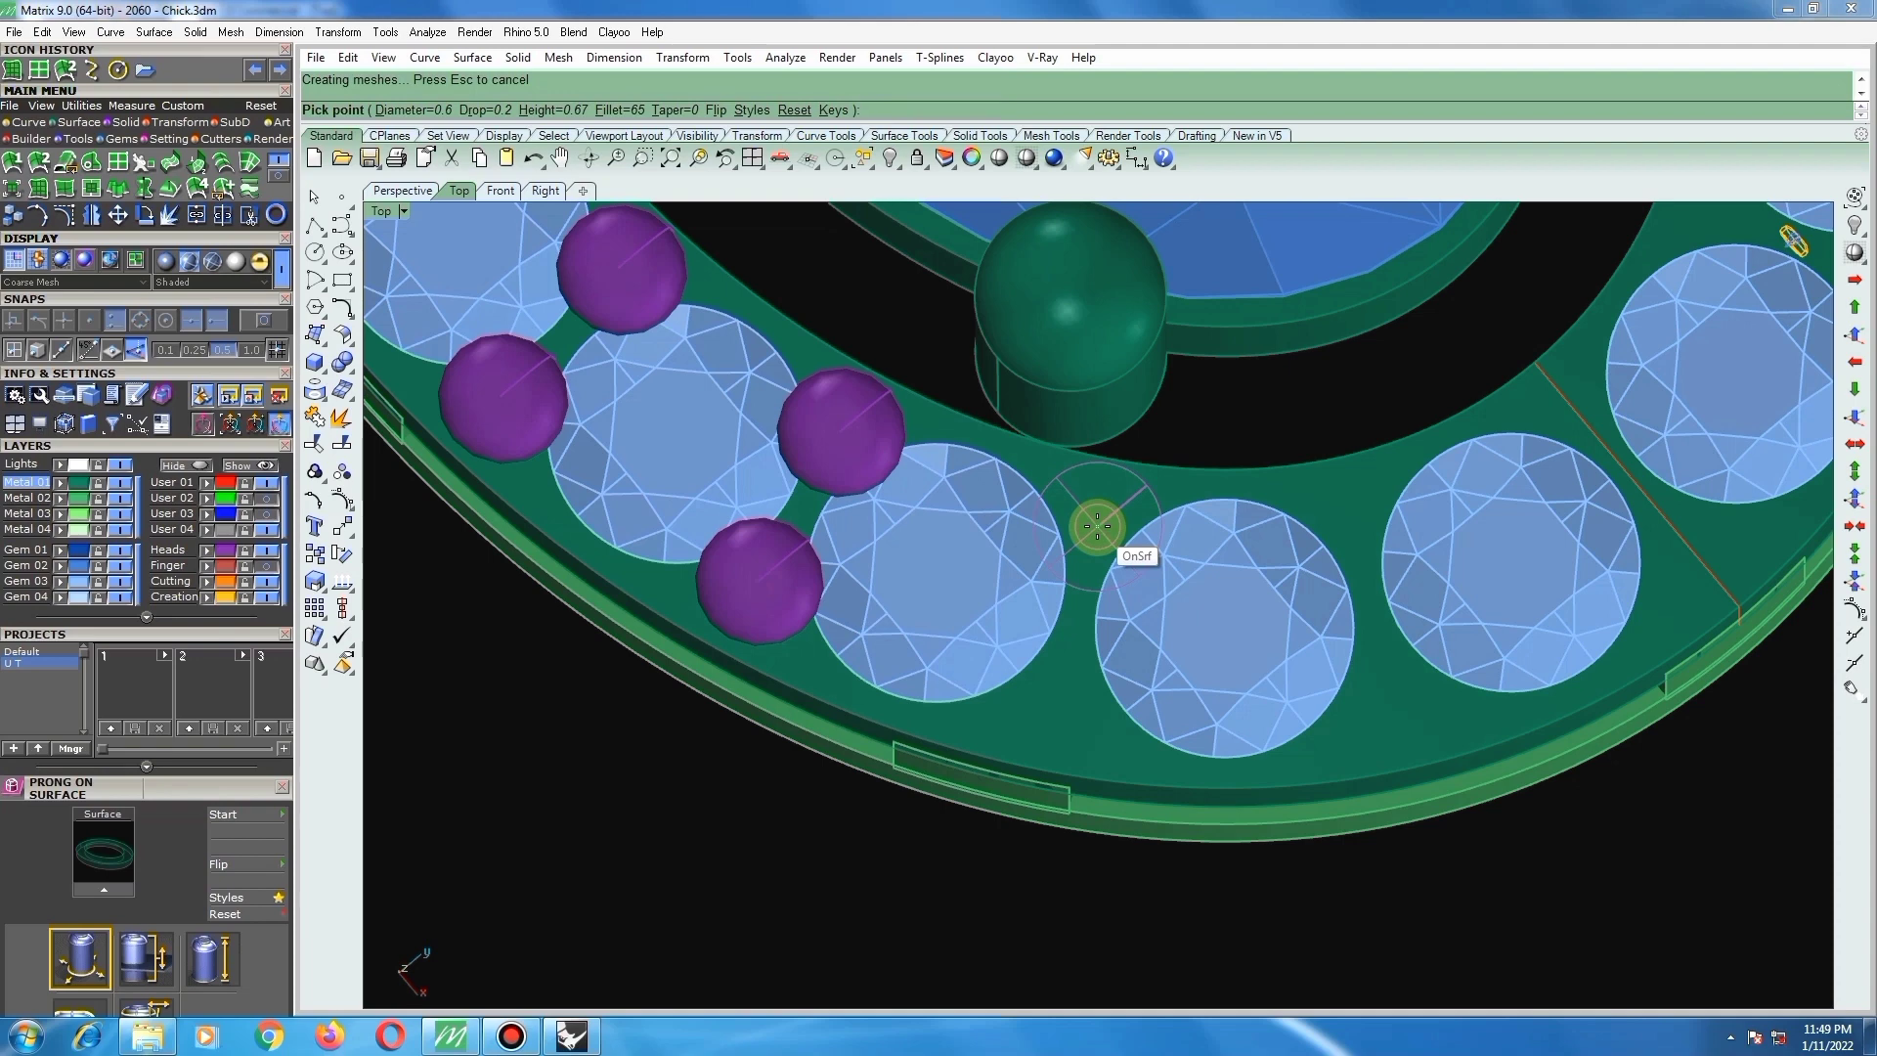
click(1095, 527)
scroll(1096, 528, down, 3)
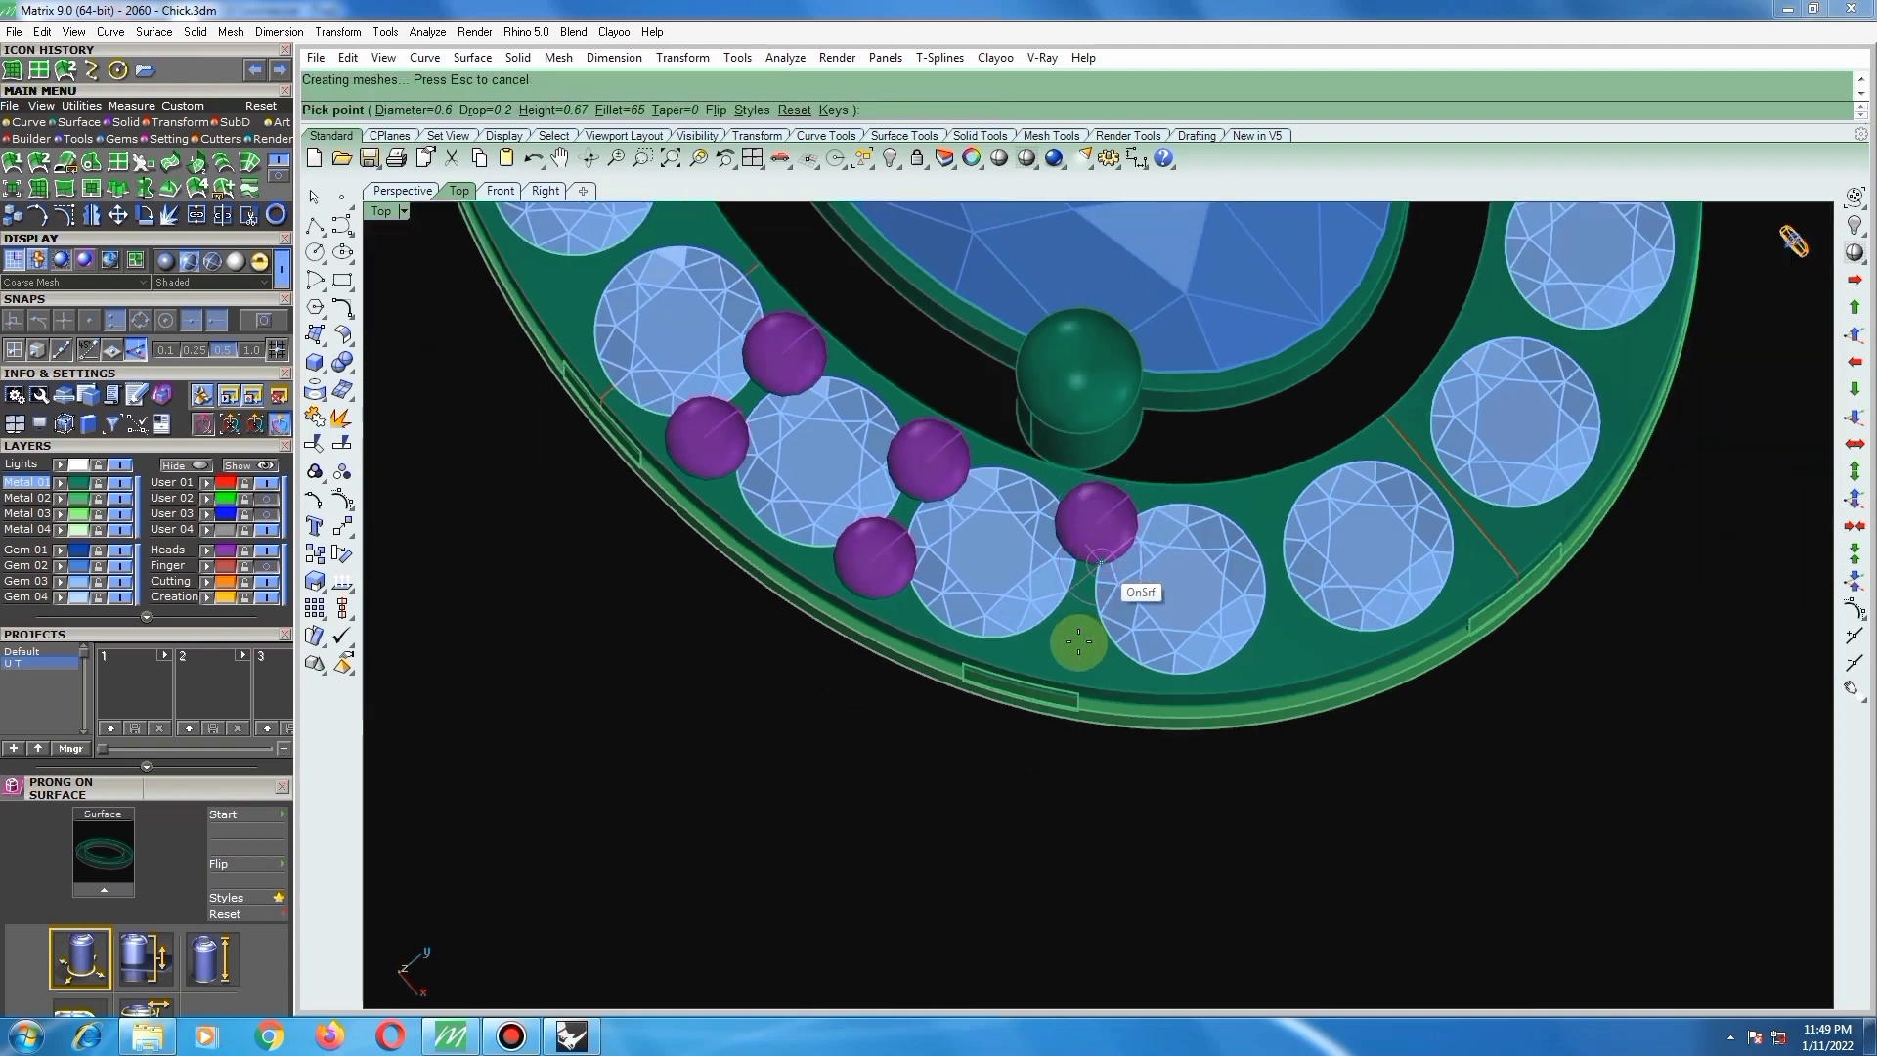
scroll(1073, 633, up, 3)
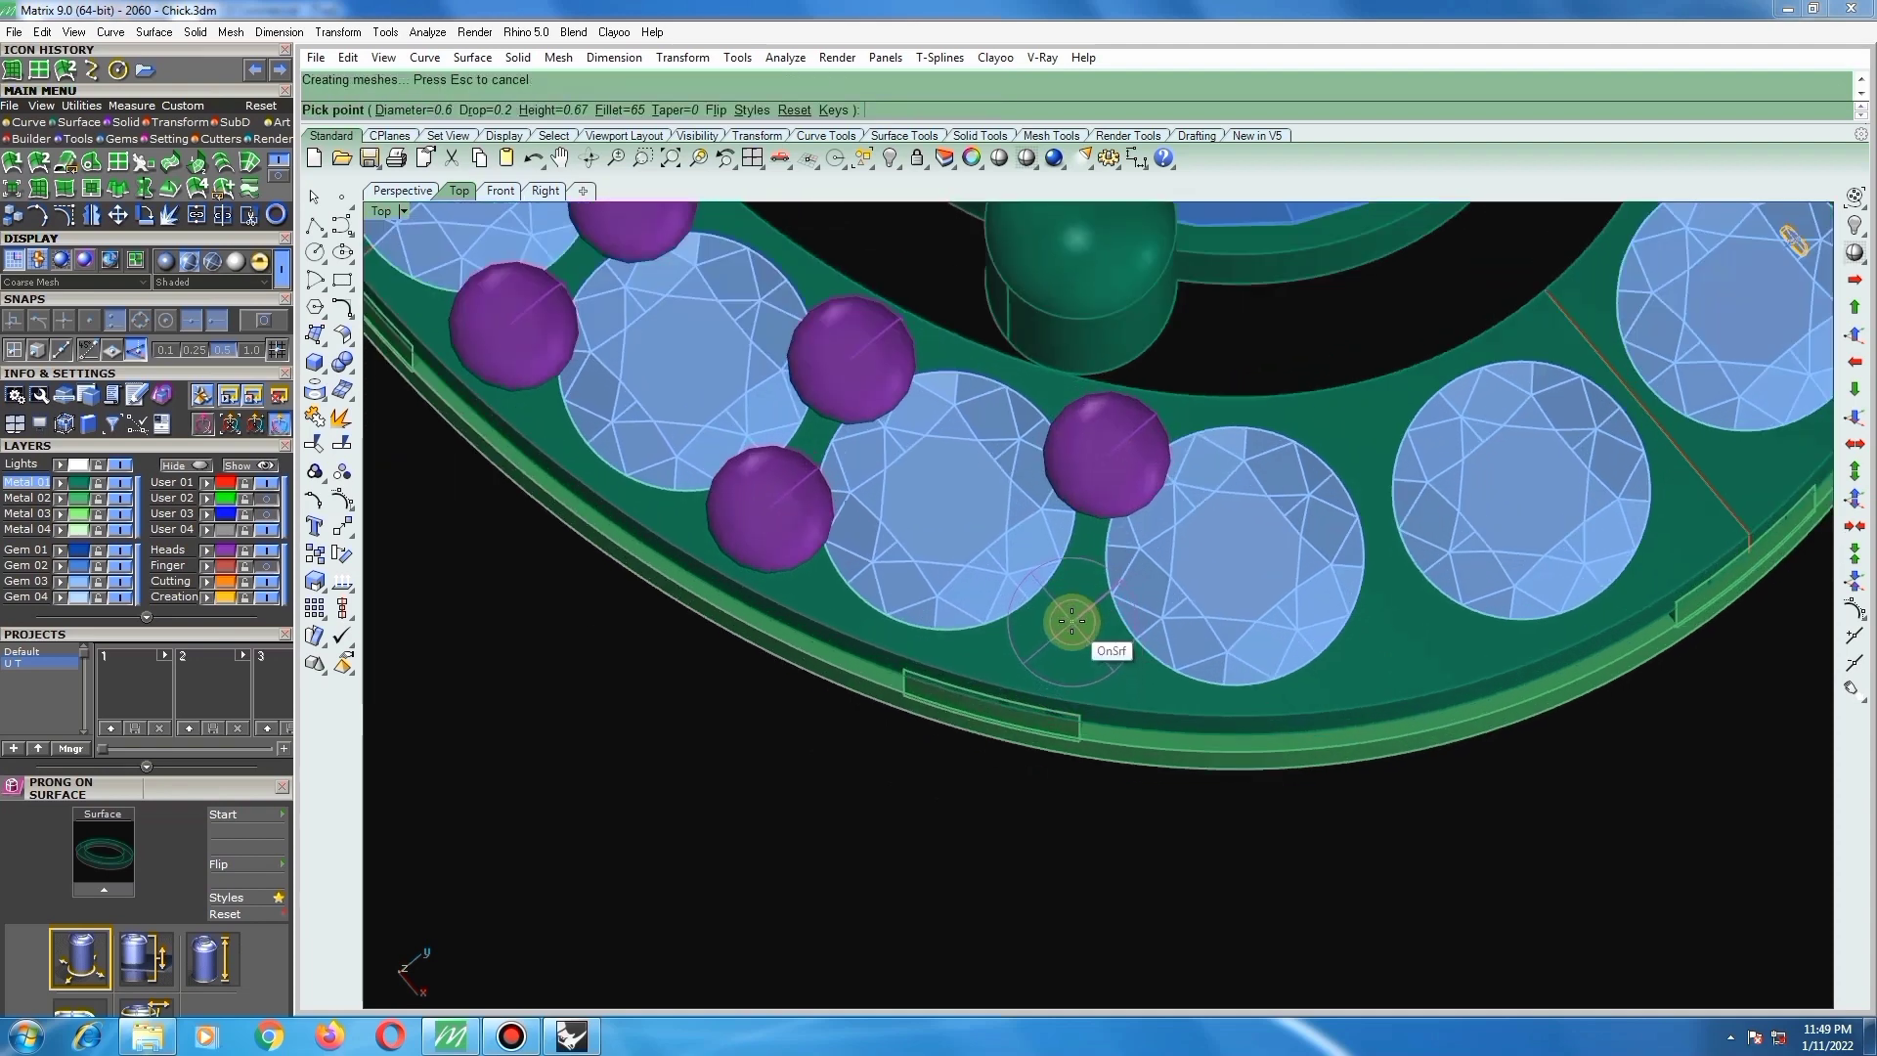
click(1071, 621)
Step: Place an inner and an outer prong between the fourth and fifth gems of the lower-right quarter
scroll(1190, 628, down, 3)
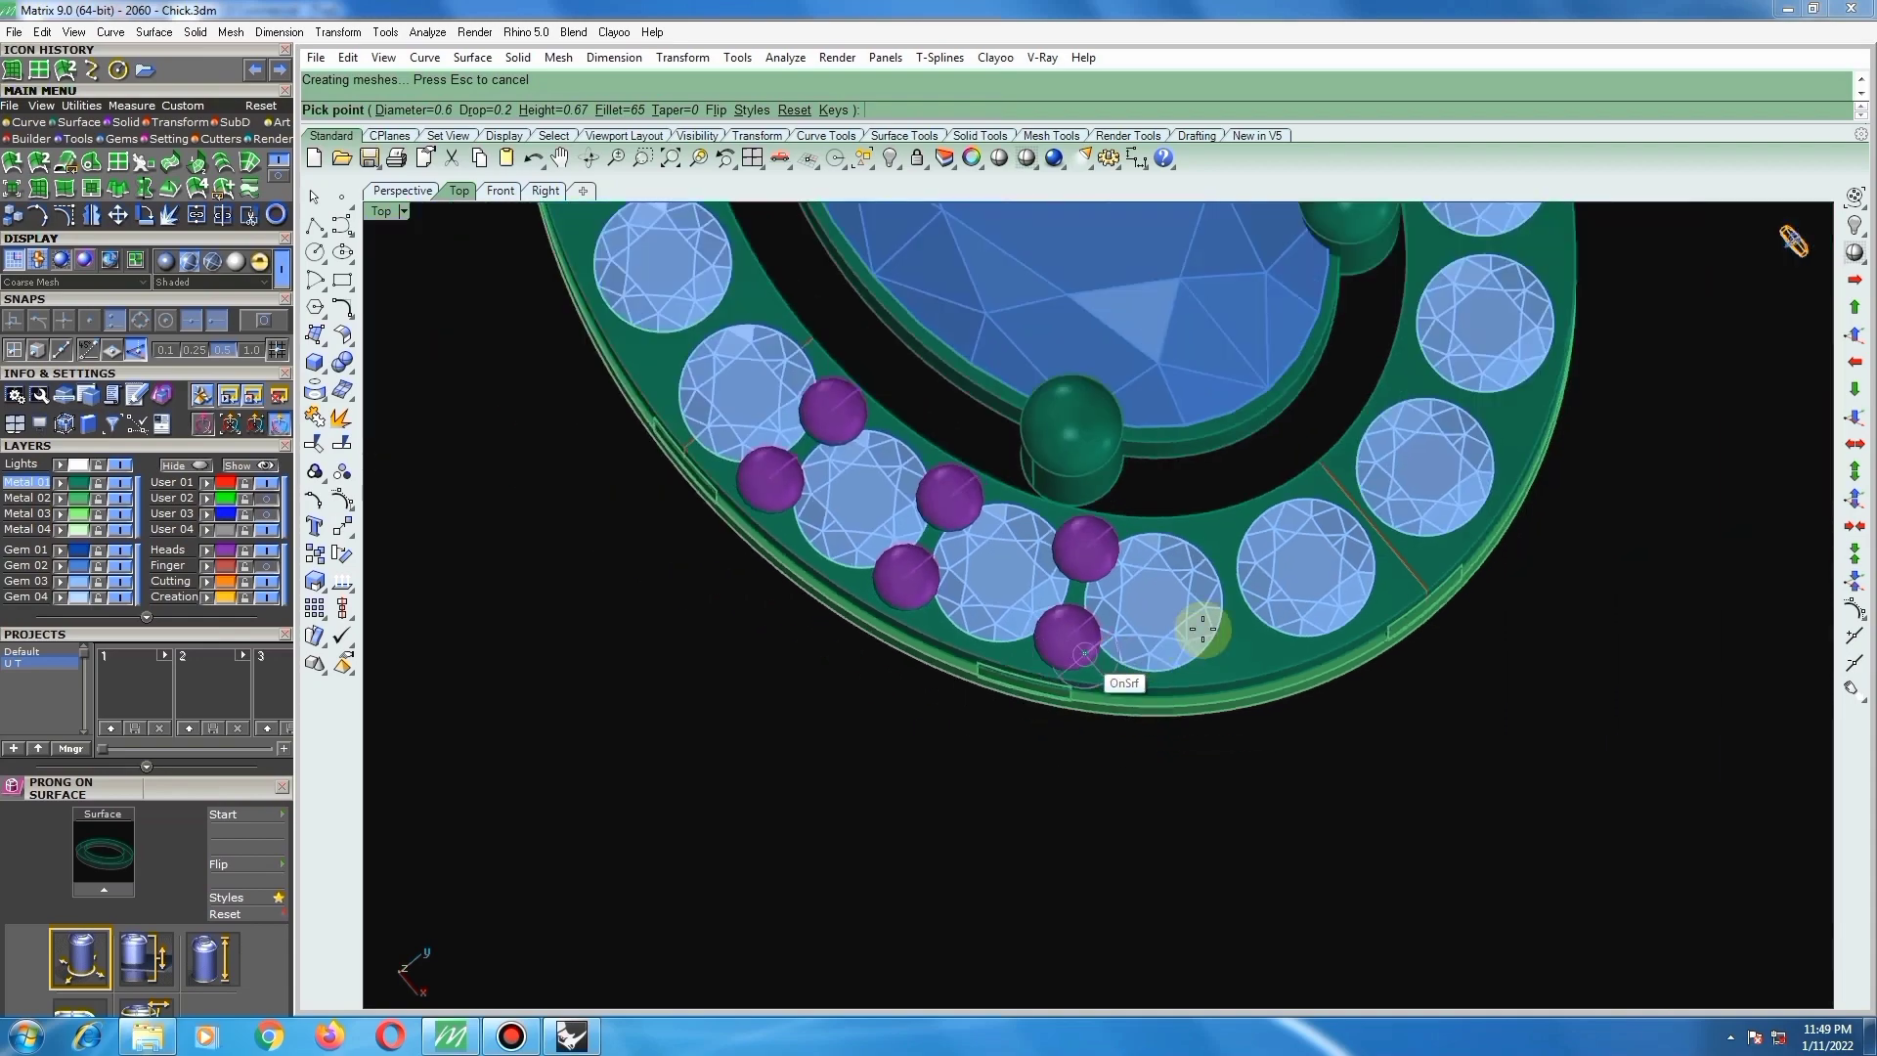
scroll(1219, 568, up, 3)
scroll(1230, 563, up, 2)
right_drag(1215, 507, 1162, 512)
scroll(1221, 562, up, 2)
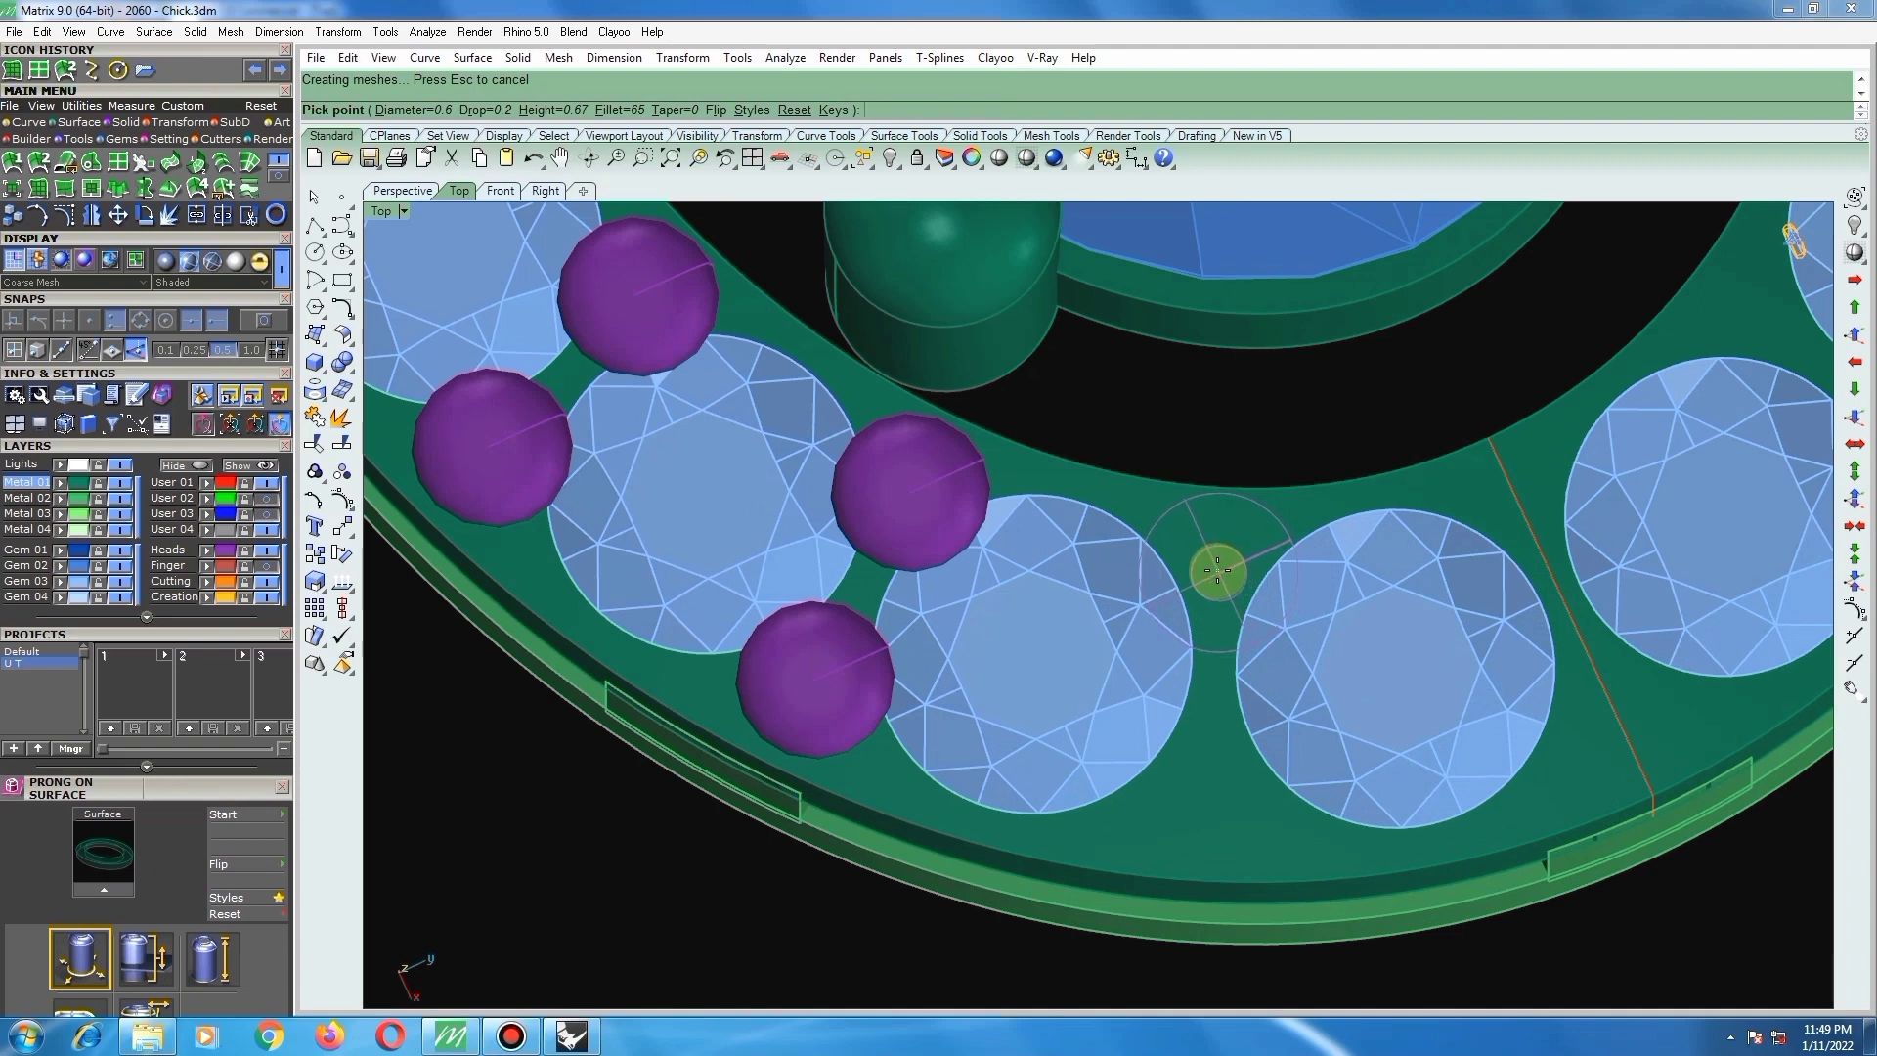
click(1217, 569)
scroll(1212, 557, down, 3)
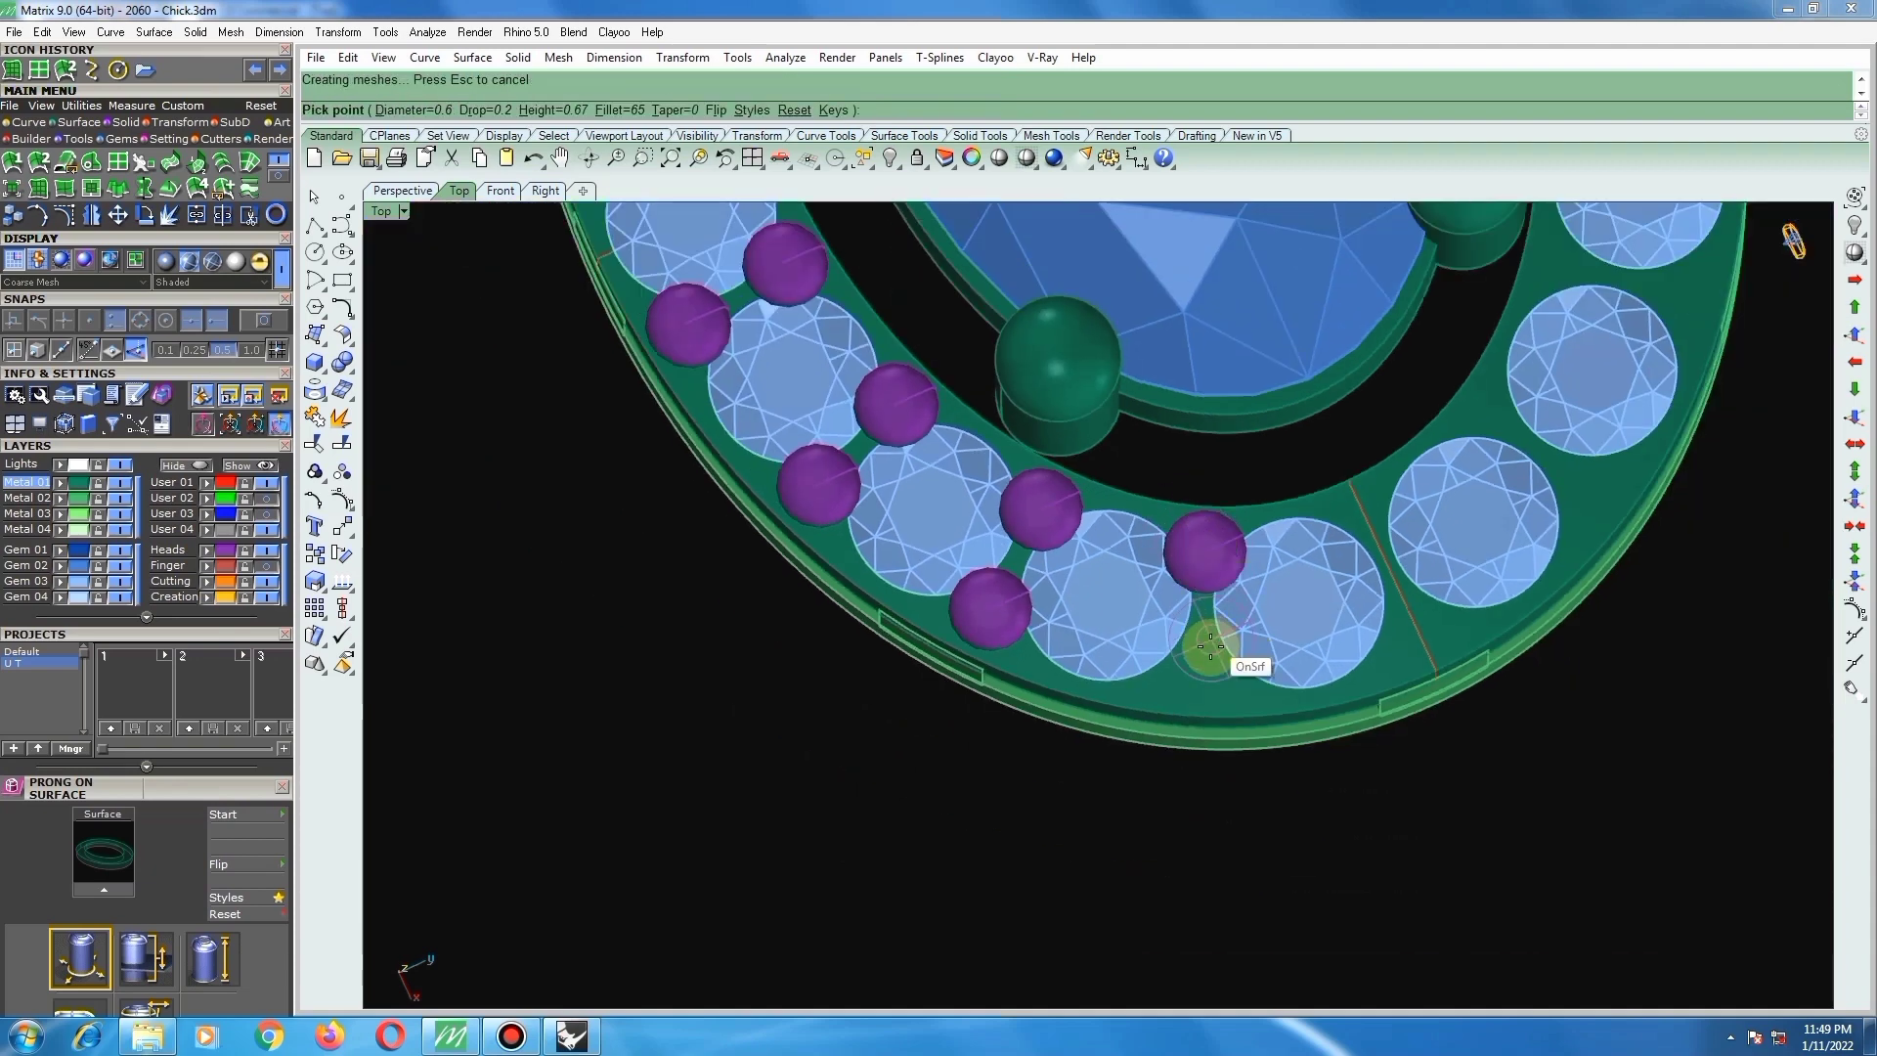
scroll(1207, 655, up, 3)
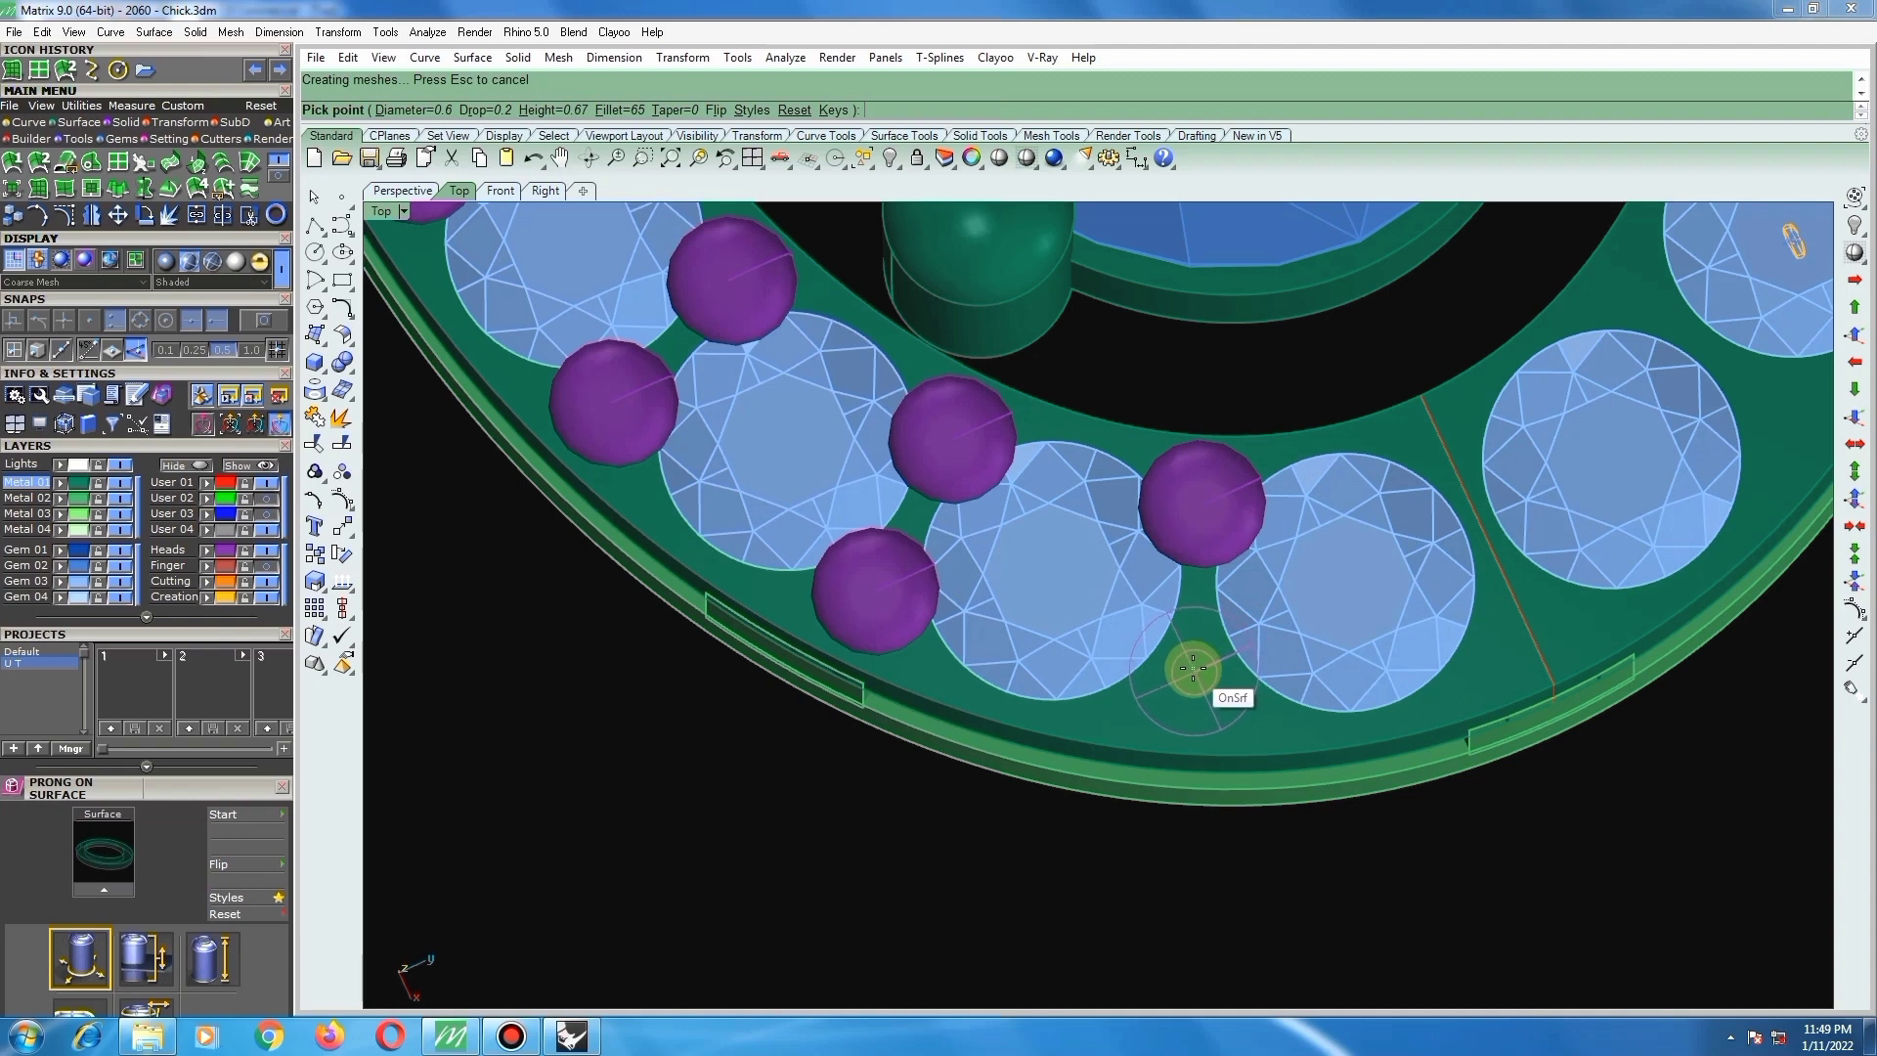
click(1193, 669)
Step: Place an inner and an outer prong on the halo's horizontal centre line, between the two rightmost gems
scroll(1047, 532, down, 3)
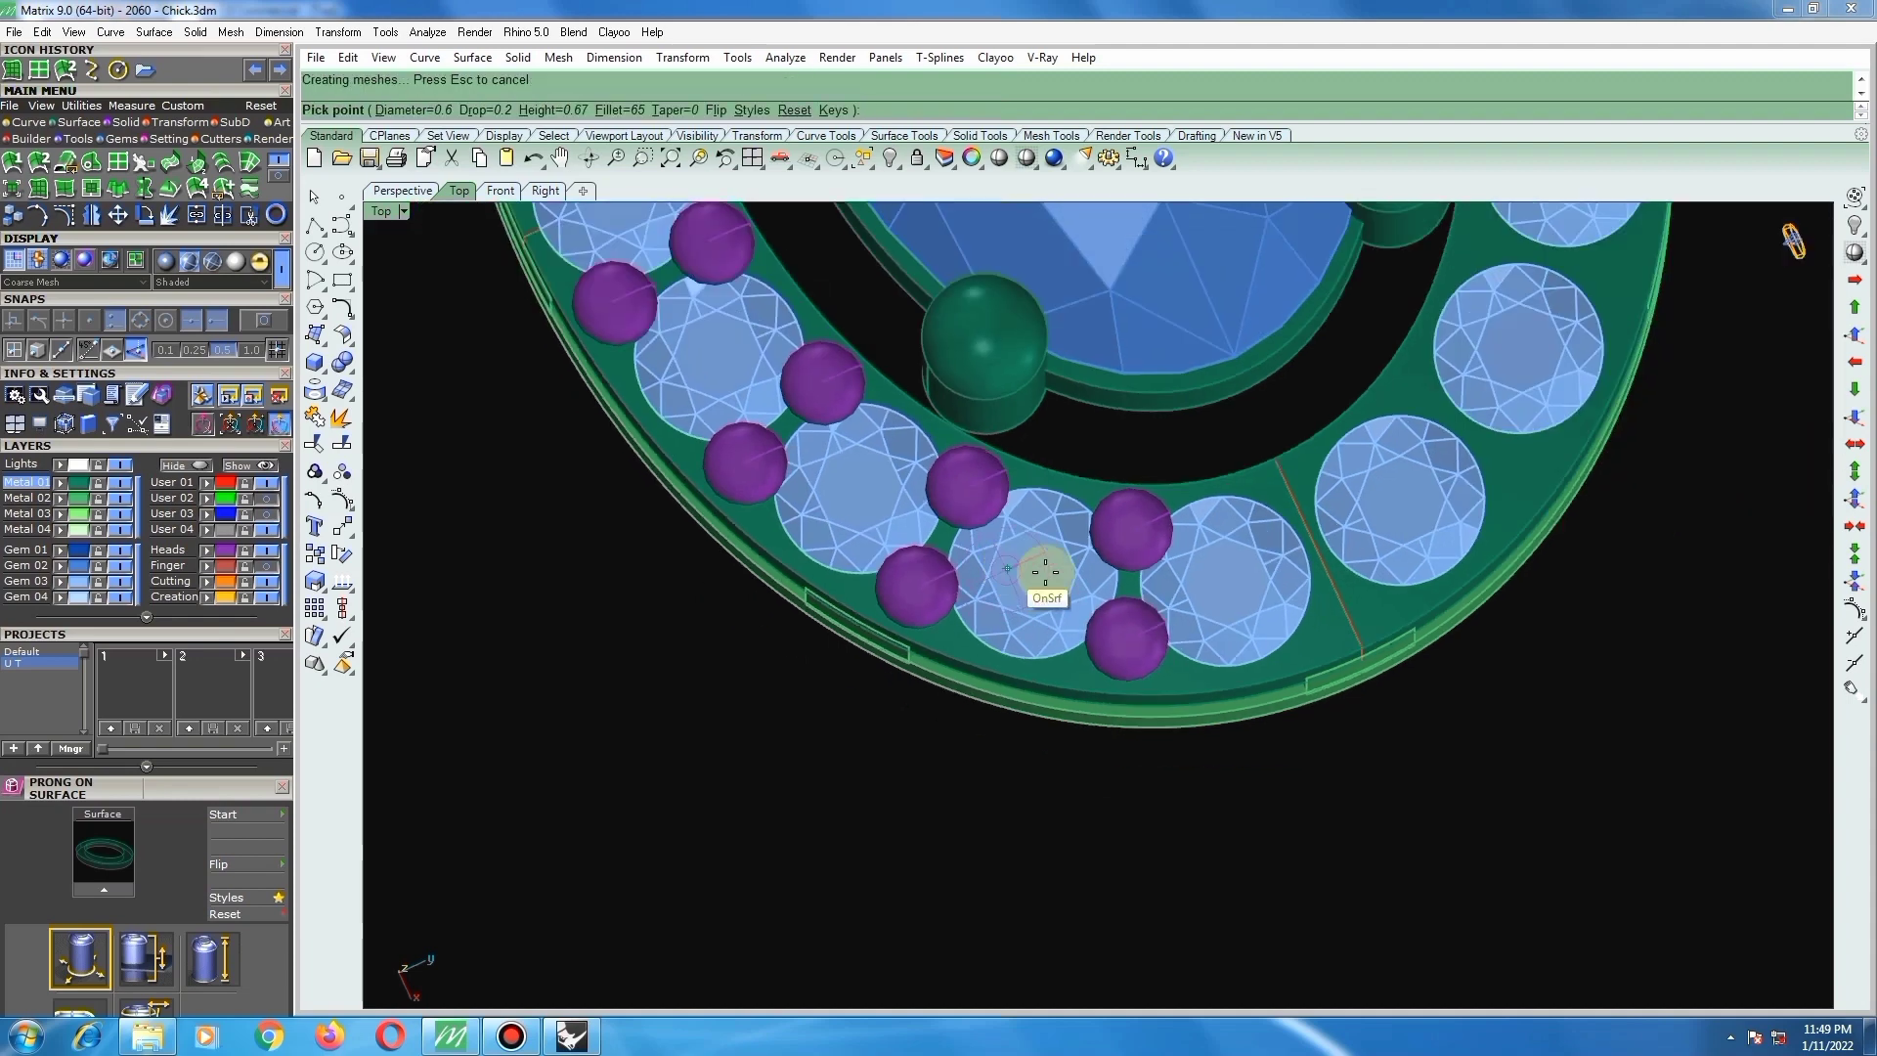
scroll(1134, 596, up, 3)
scroll(1167, 614, up, 5)
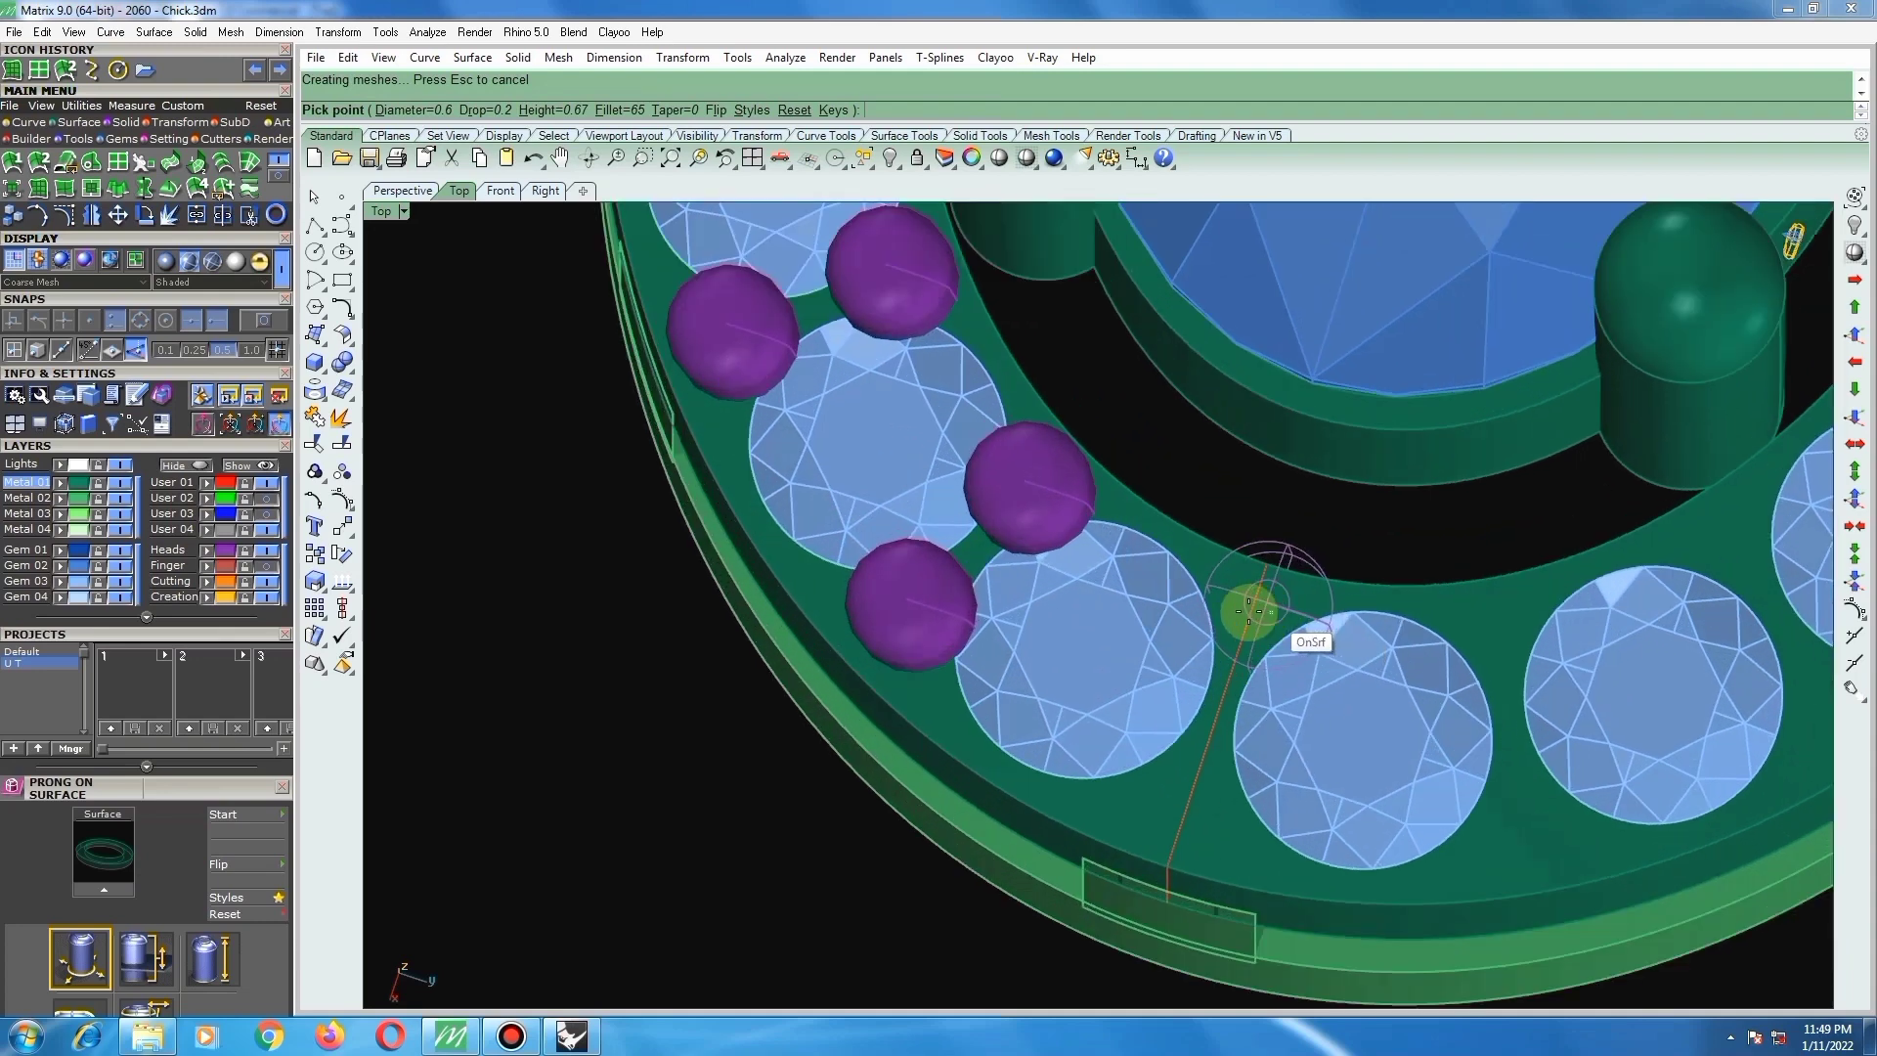
right_drag(1277, 629, 1286, 619)
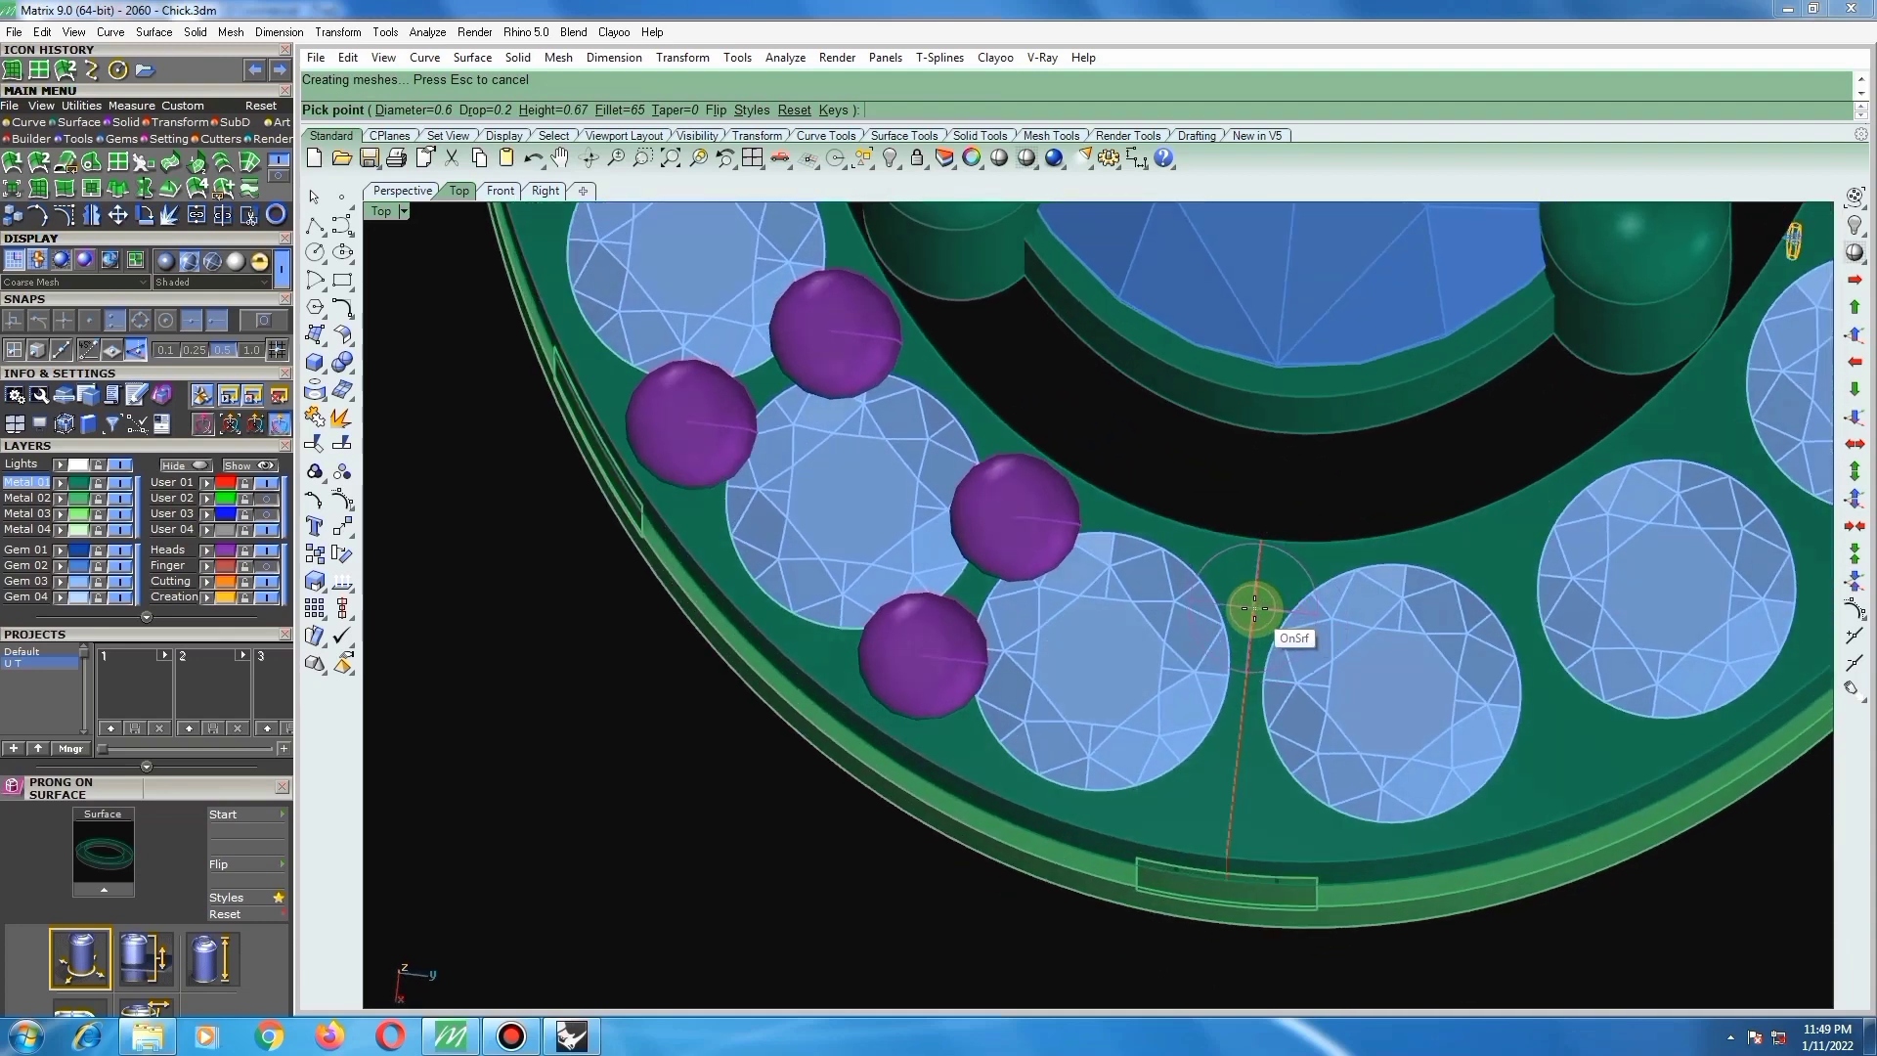
click(1256, 608)
scroll(1249, 626, down, 2)
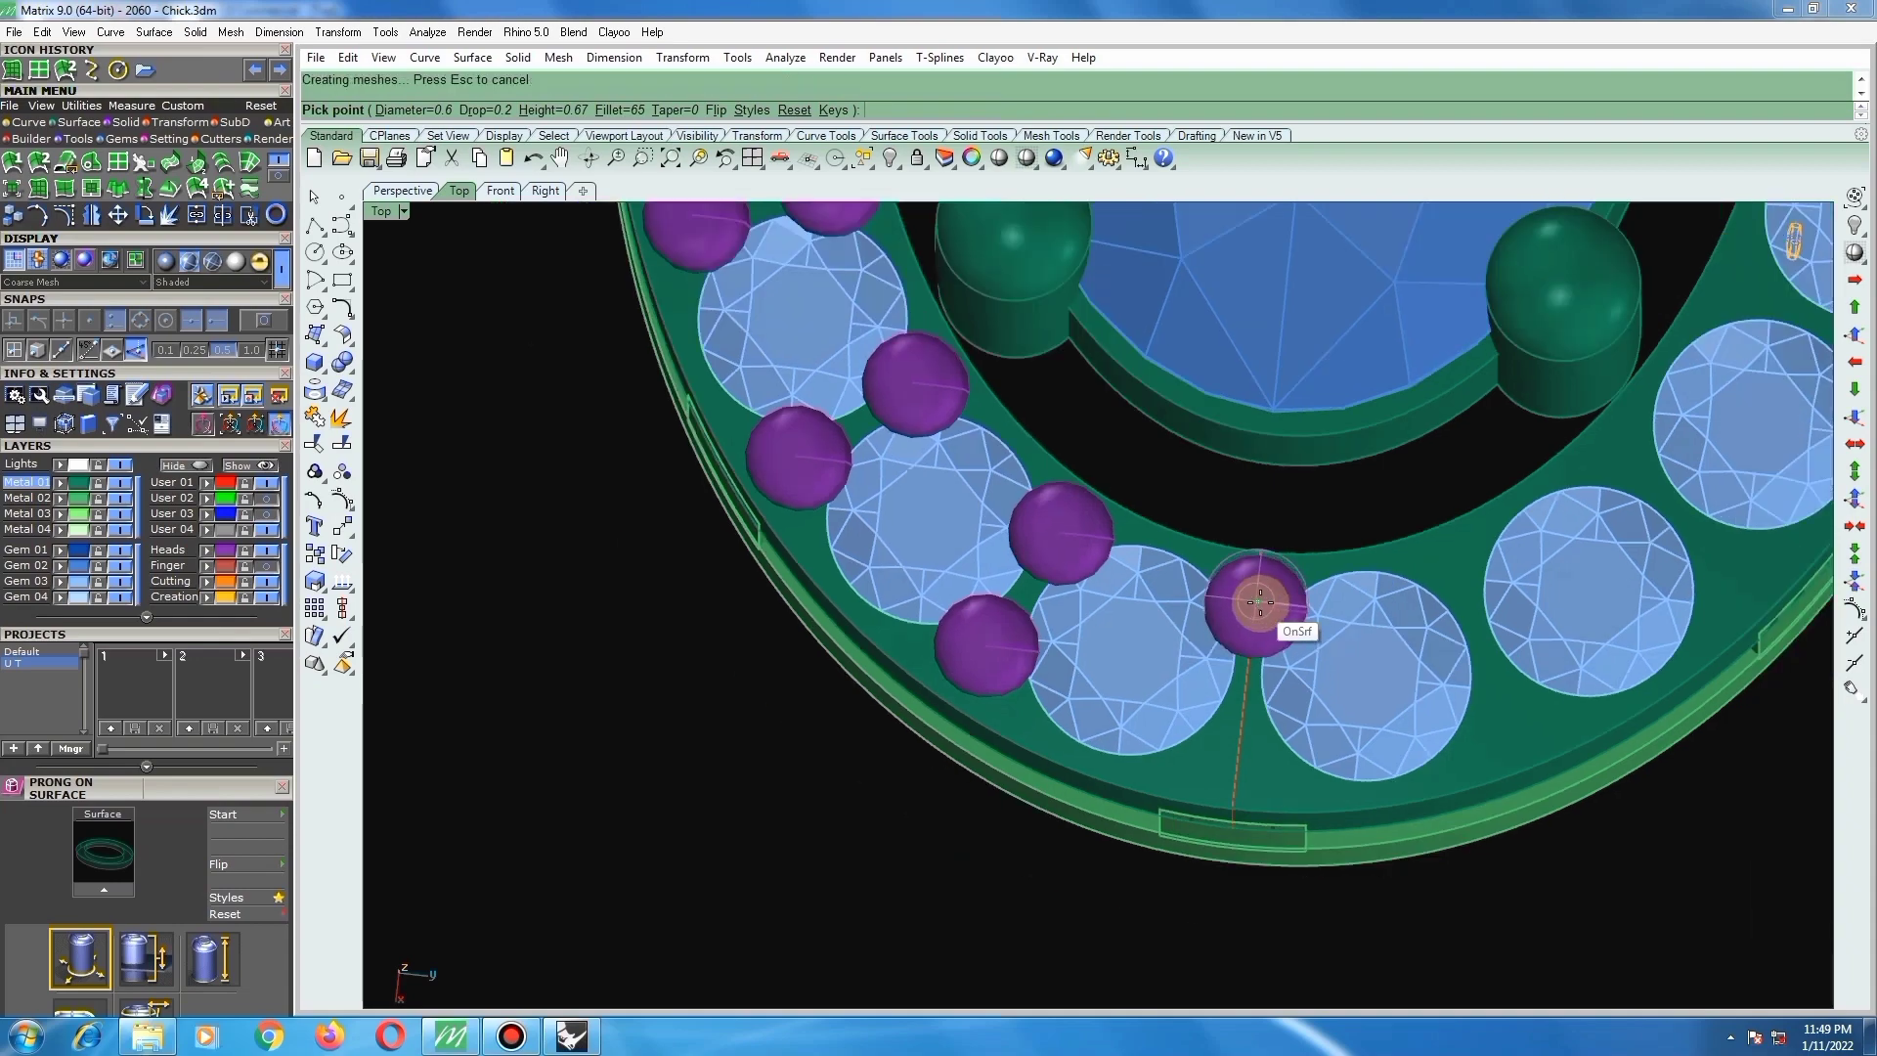
scroll(1243, 704, up, 2)
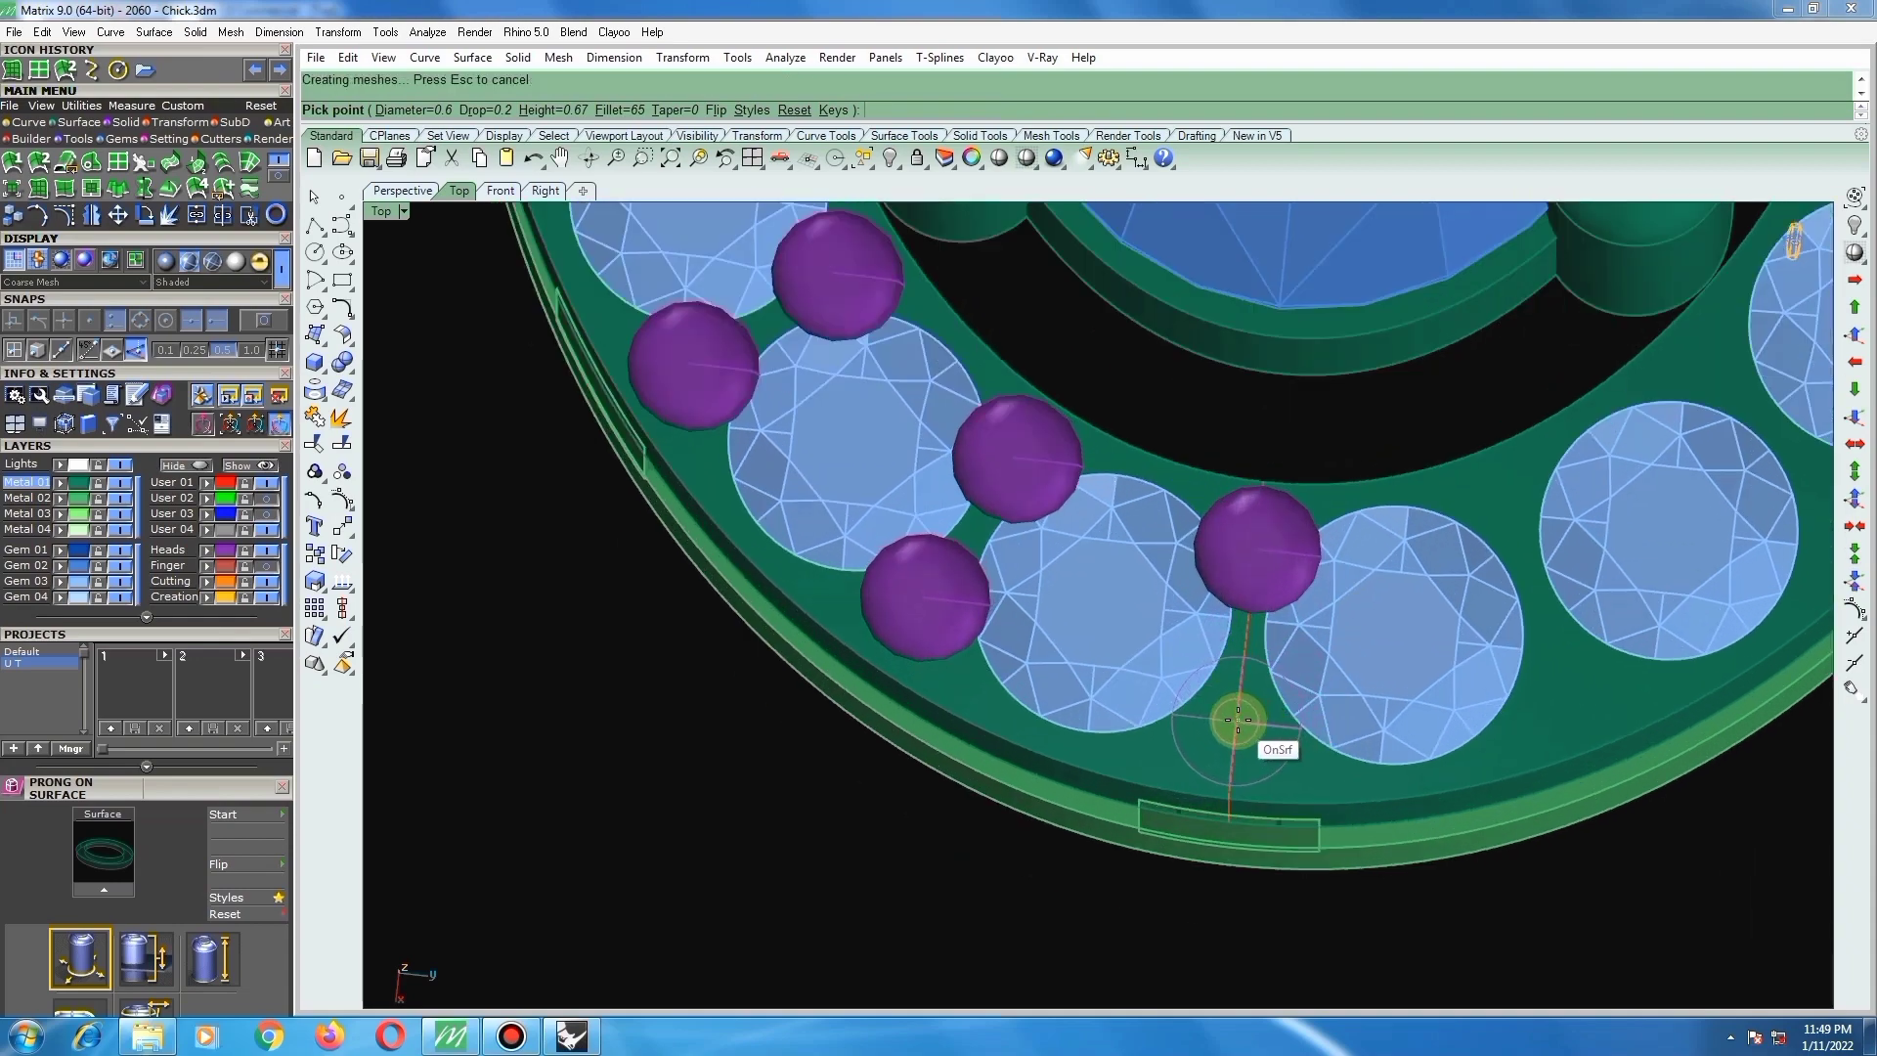
click(1238, 722)
Step: Finish placing prongs and reset the rotated viewport to the straight Top view
scroll(1067, 694, down, 12)
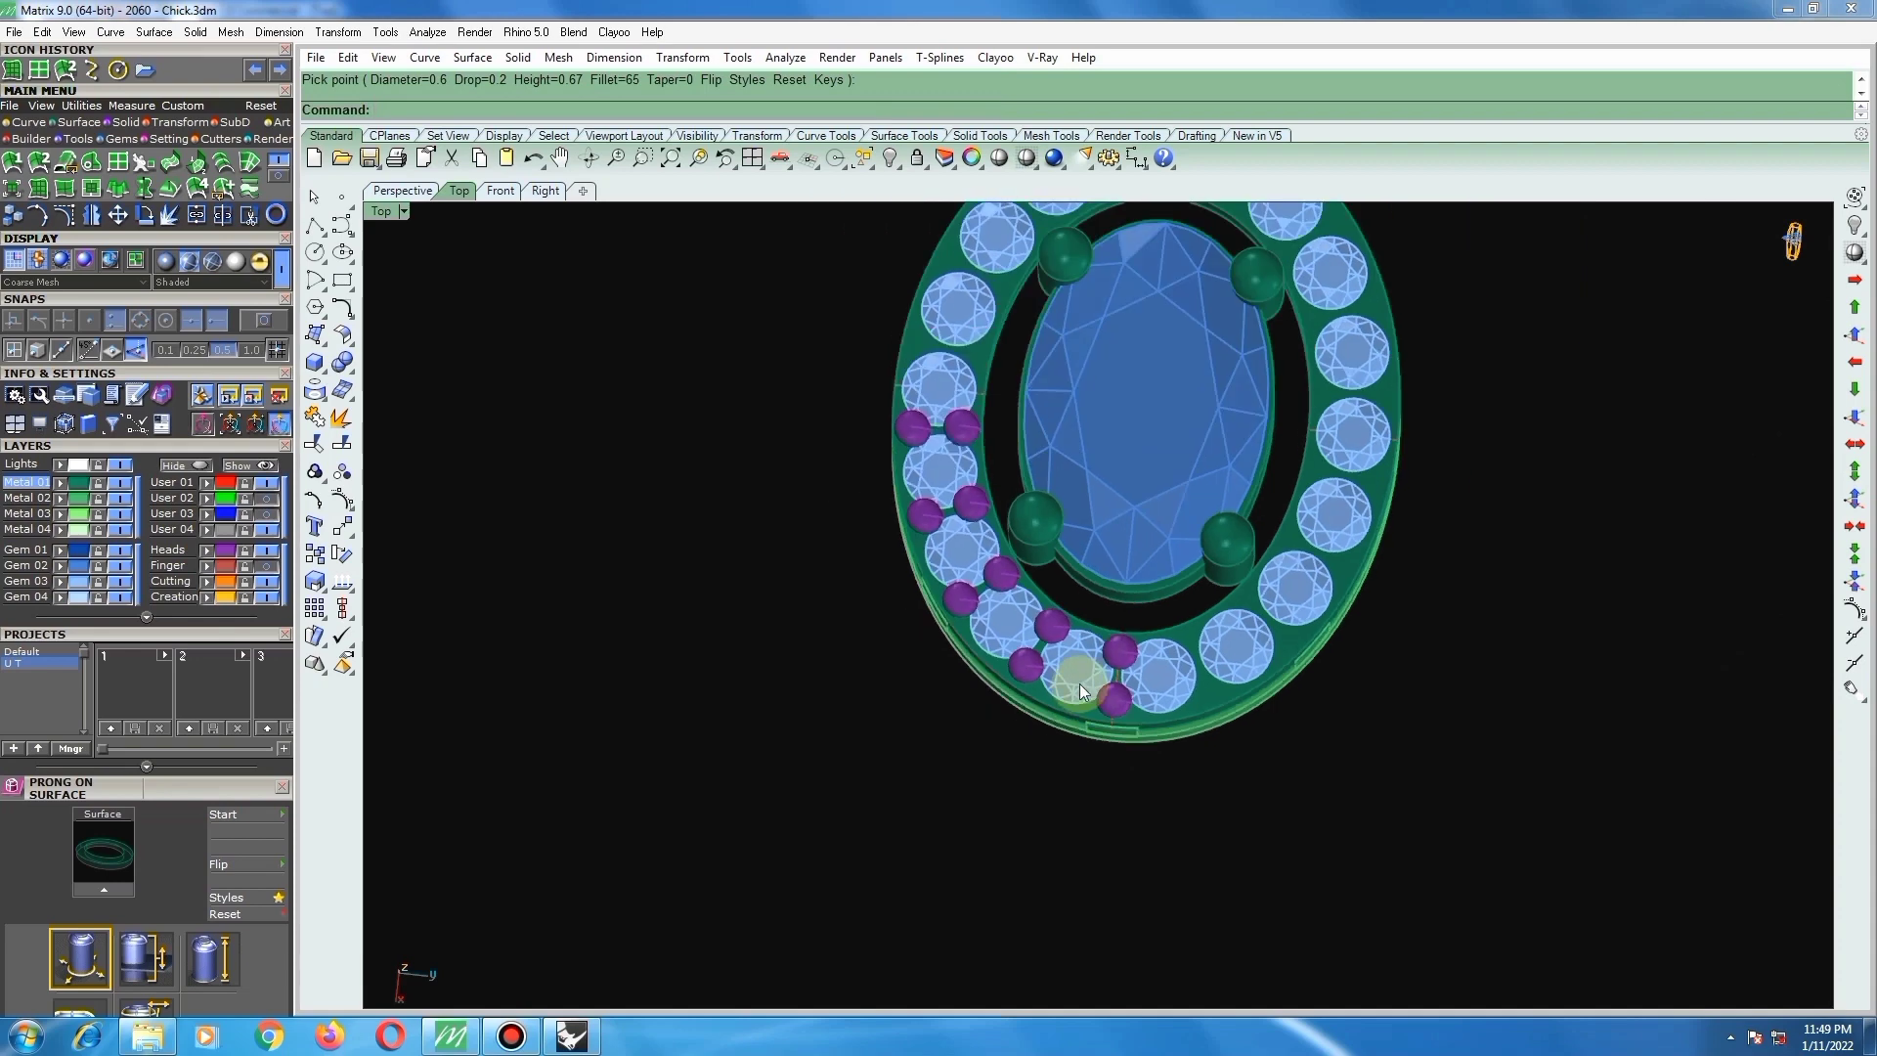
key(Return)
text(t)
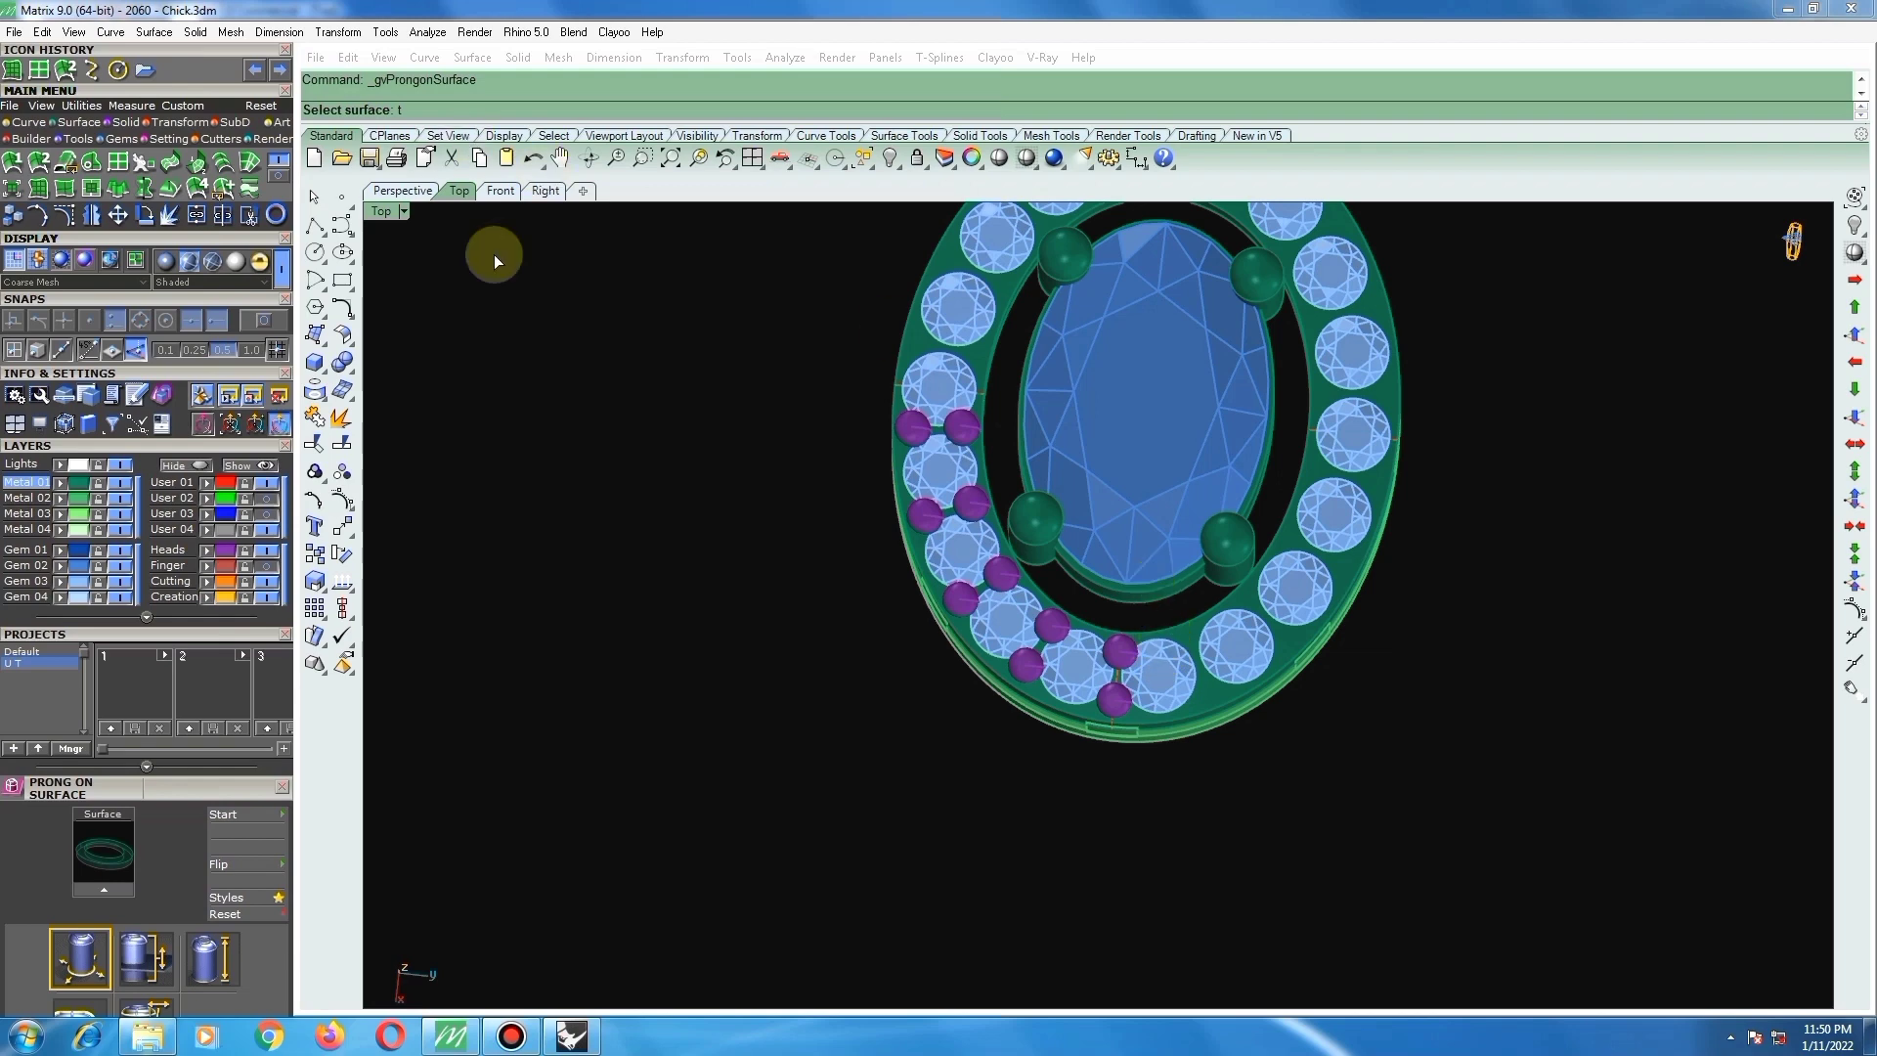
click(501, 352)
key(Escape)
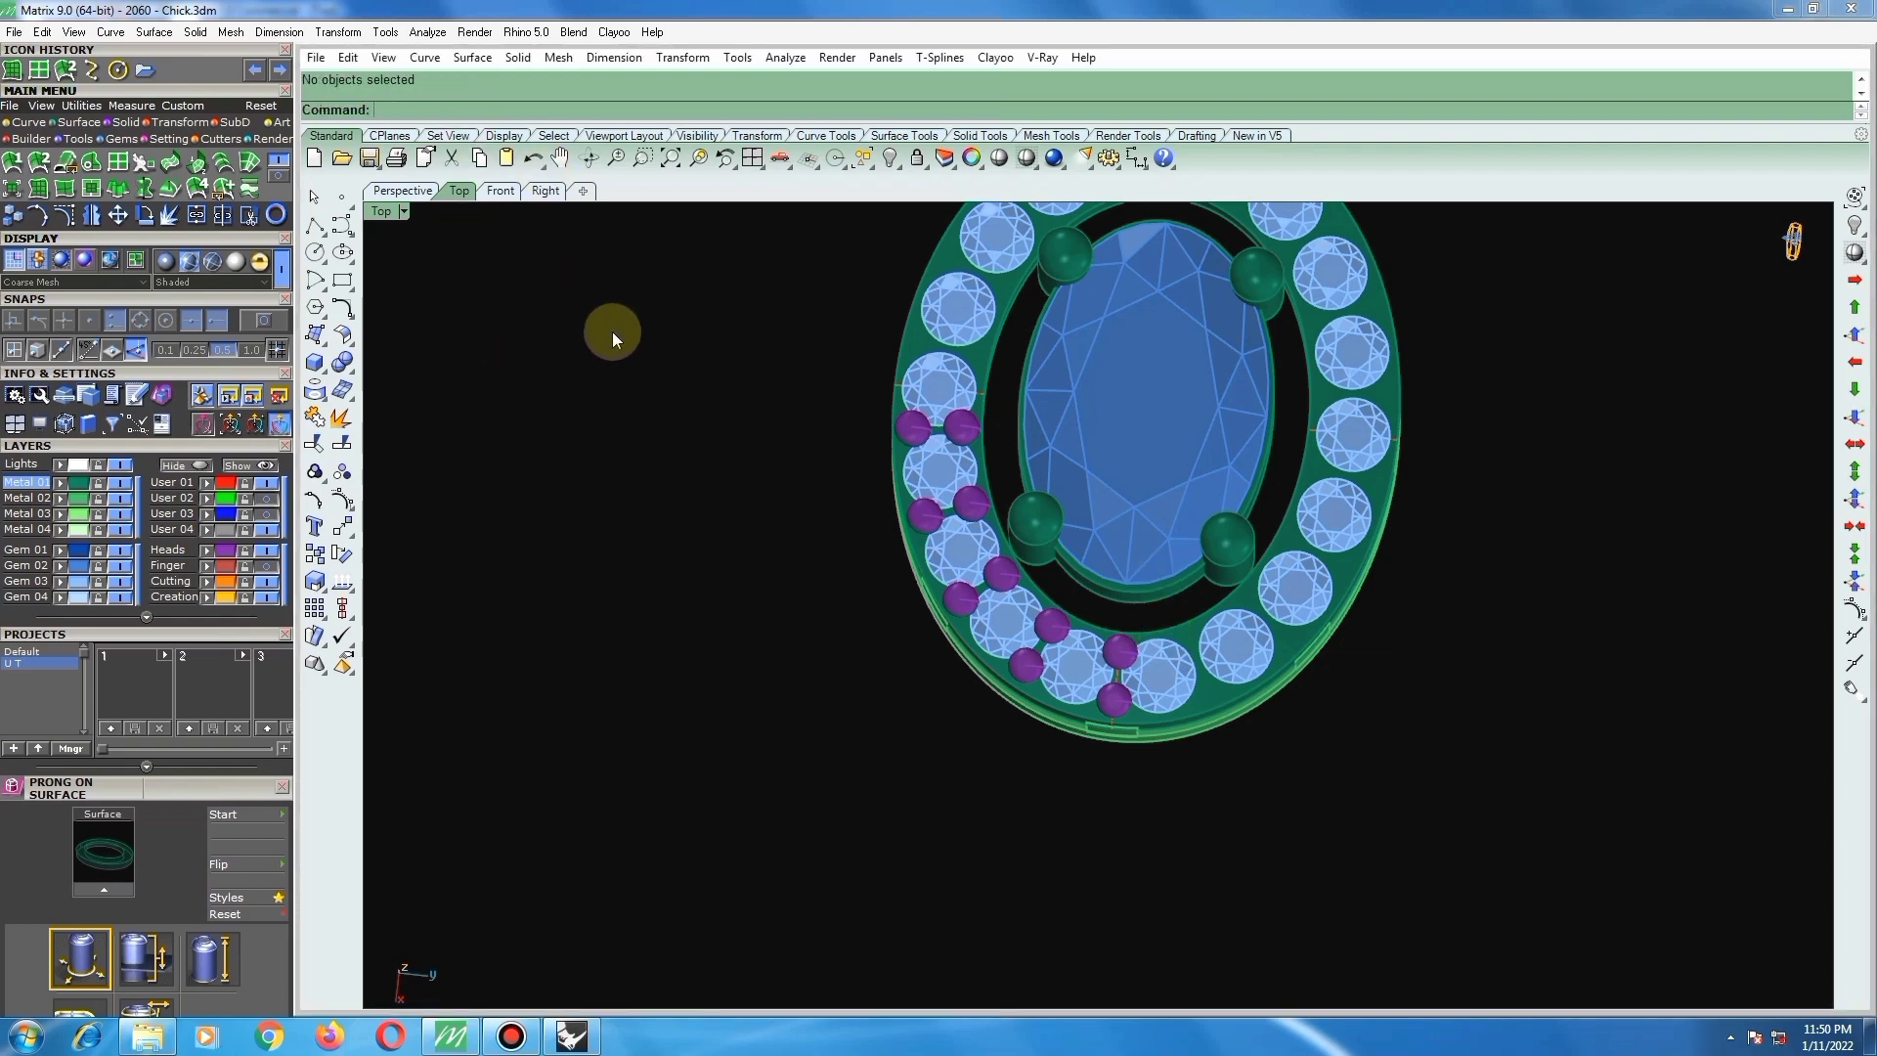
text(t)
key(Return)
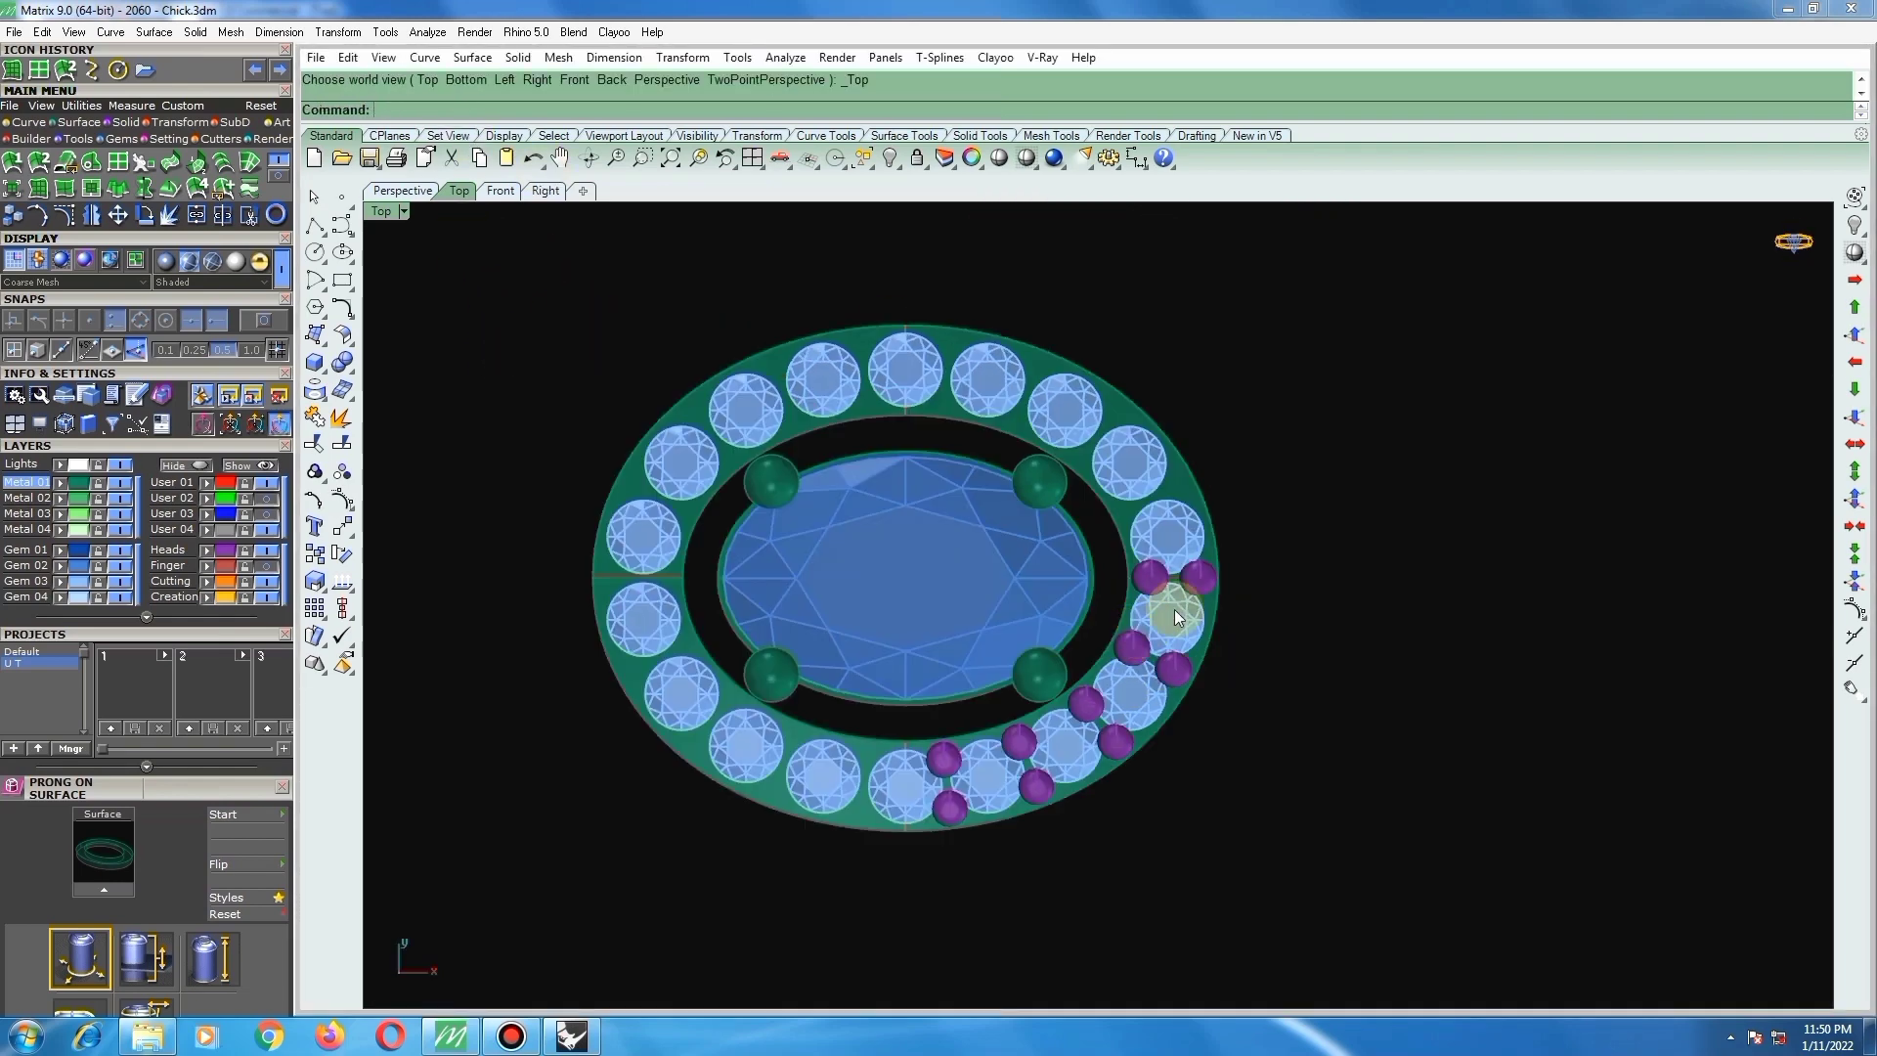
Step: Nudge the outer prong on the halo's right horizontal centre line slightly inward
scroll(1176, 603, up, 4)
scroll(1189, 575, up, 3)
click(1208, 561)
scroll(1217, 561, up, 5)
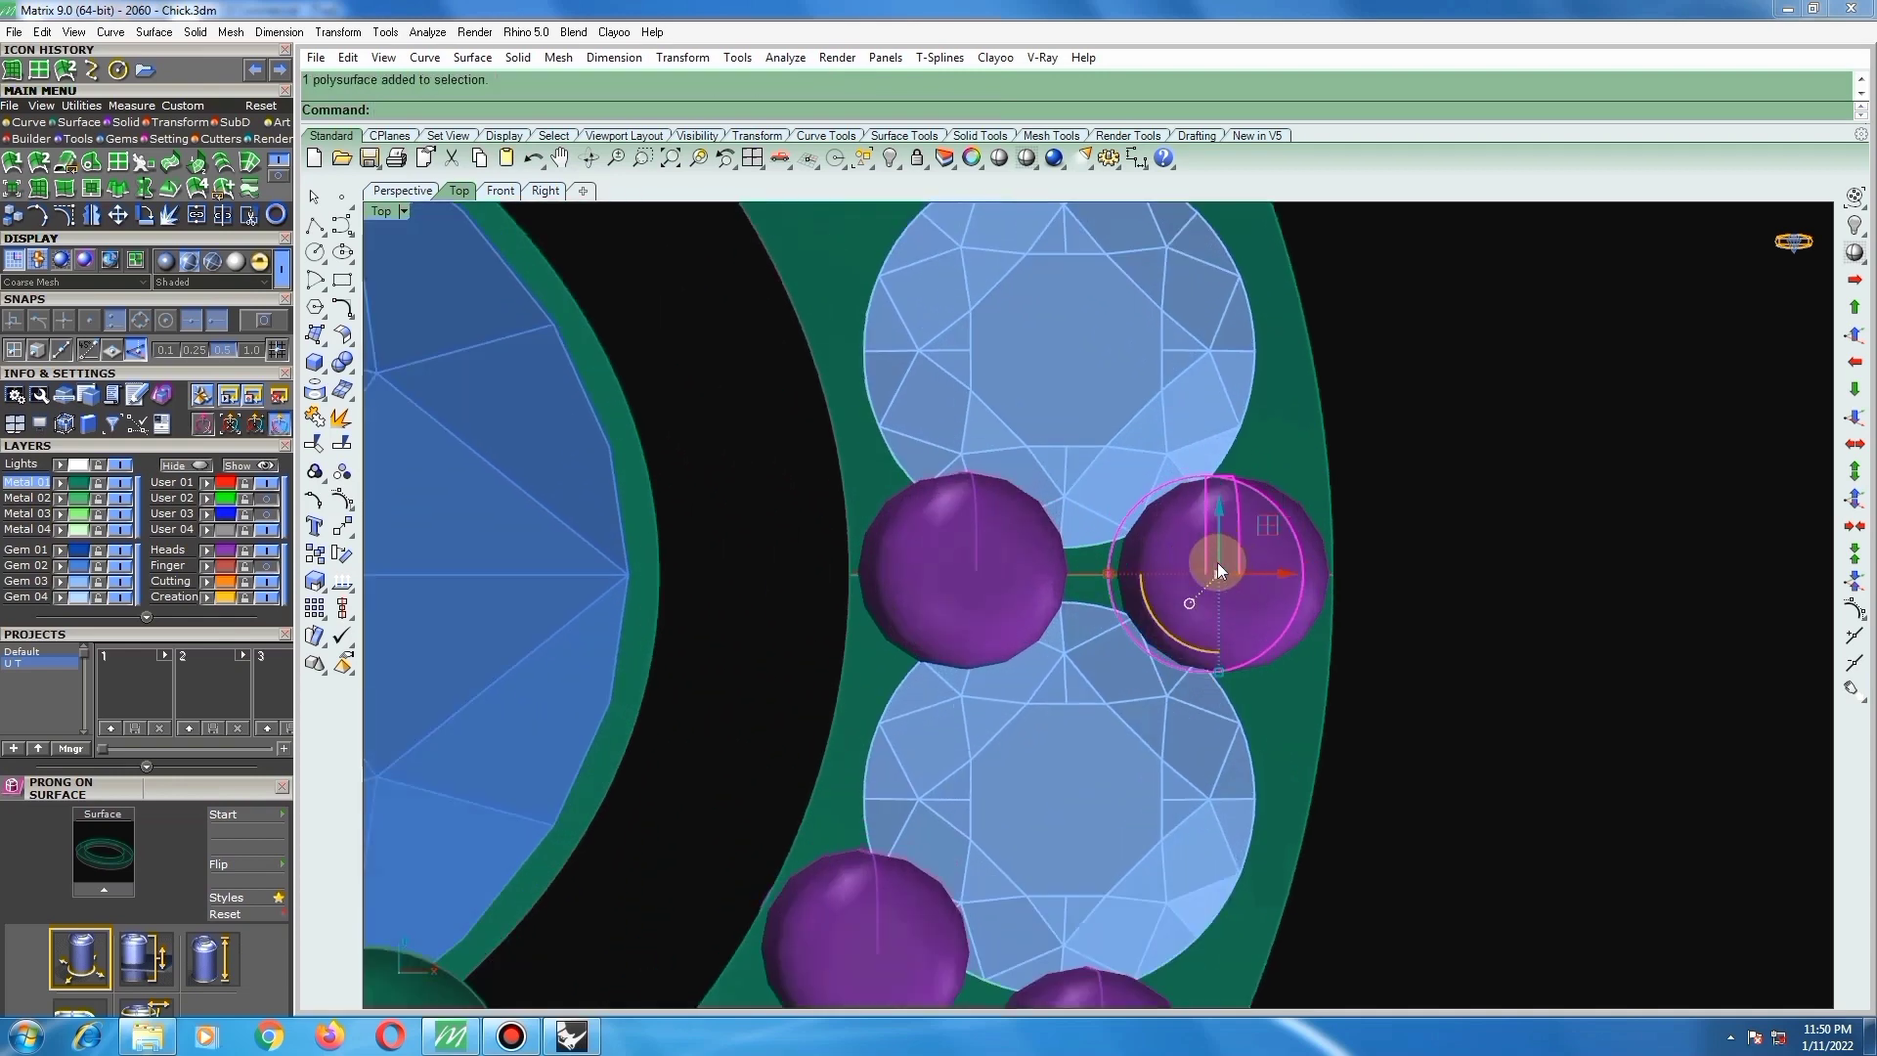
scroll(1230, 571, up, 2)
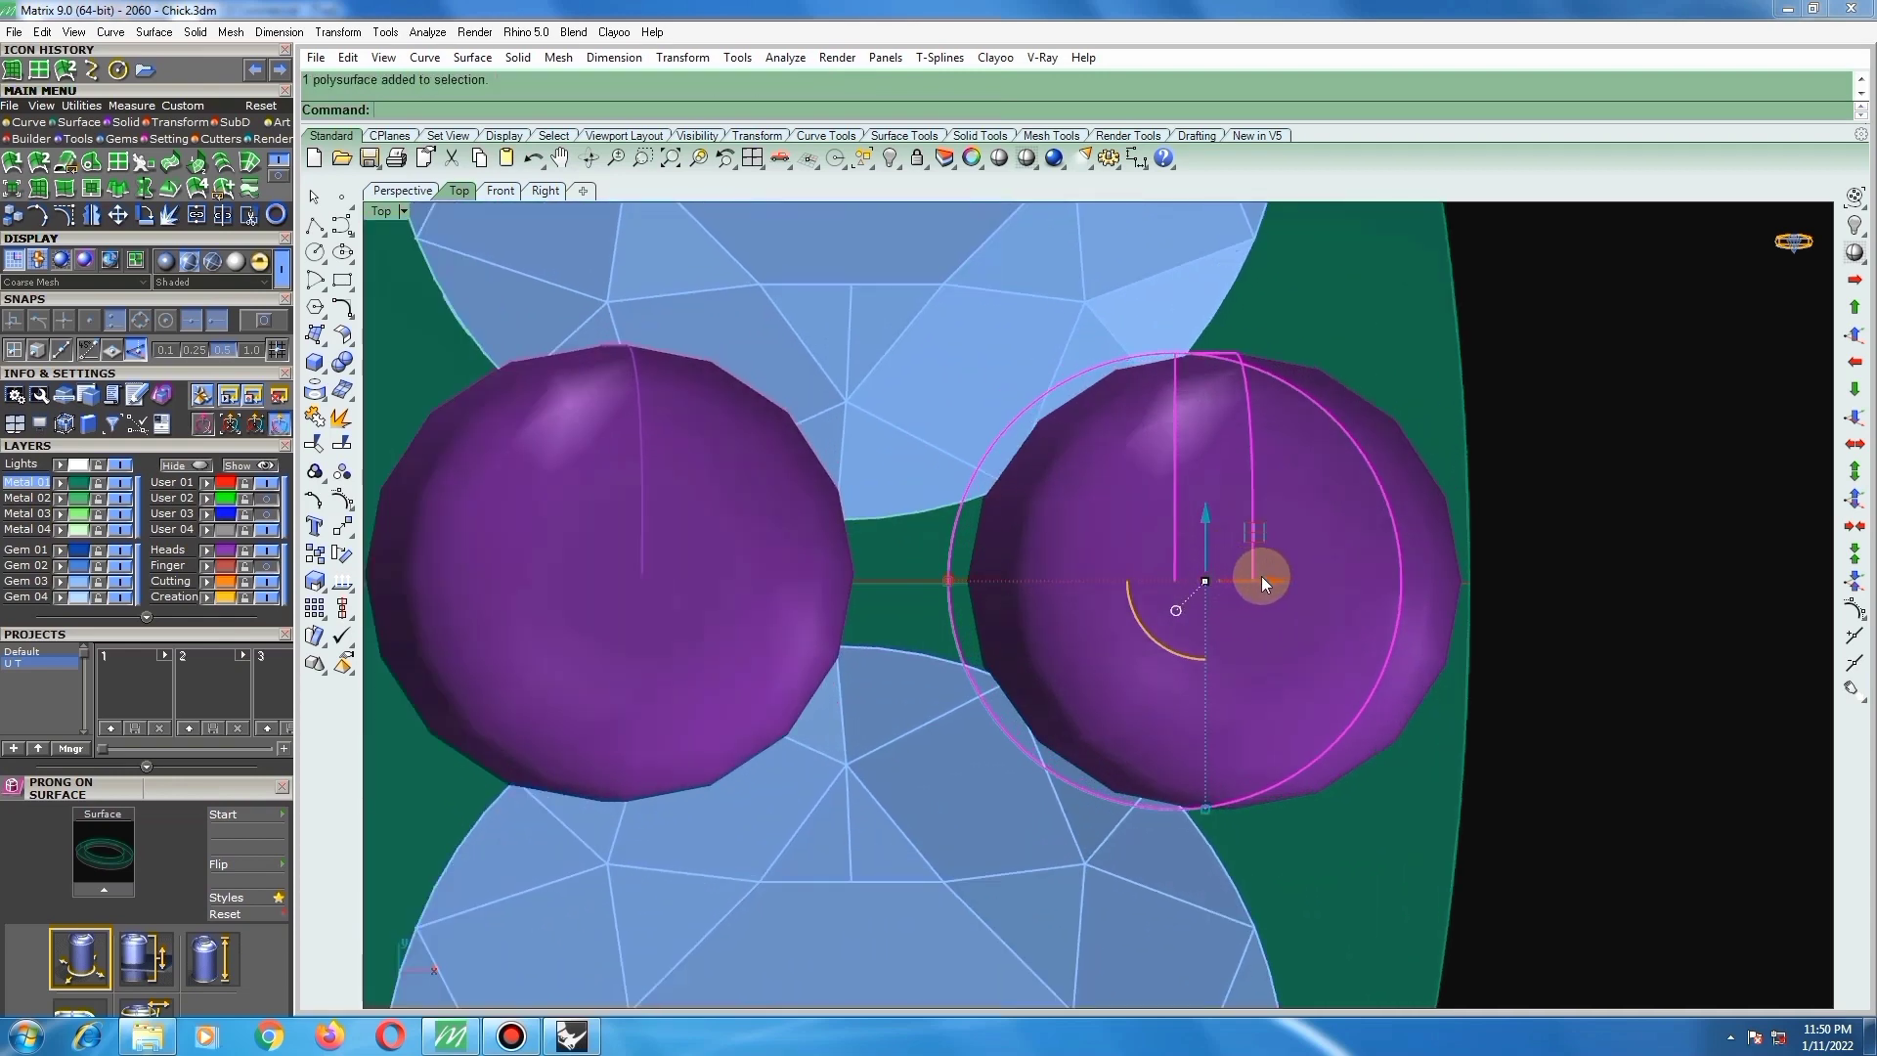
drag(1265, 577, 1257, 579)
scroll(1119, 545, down, 8)
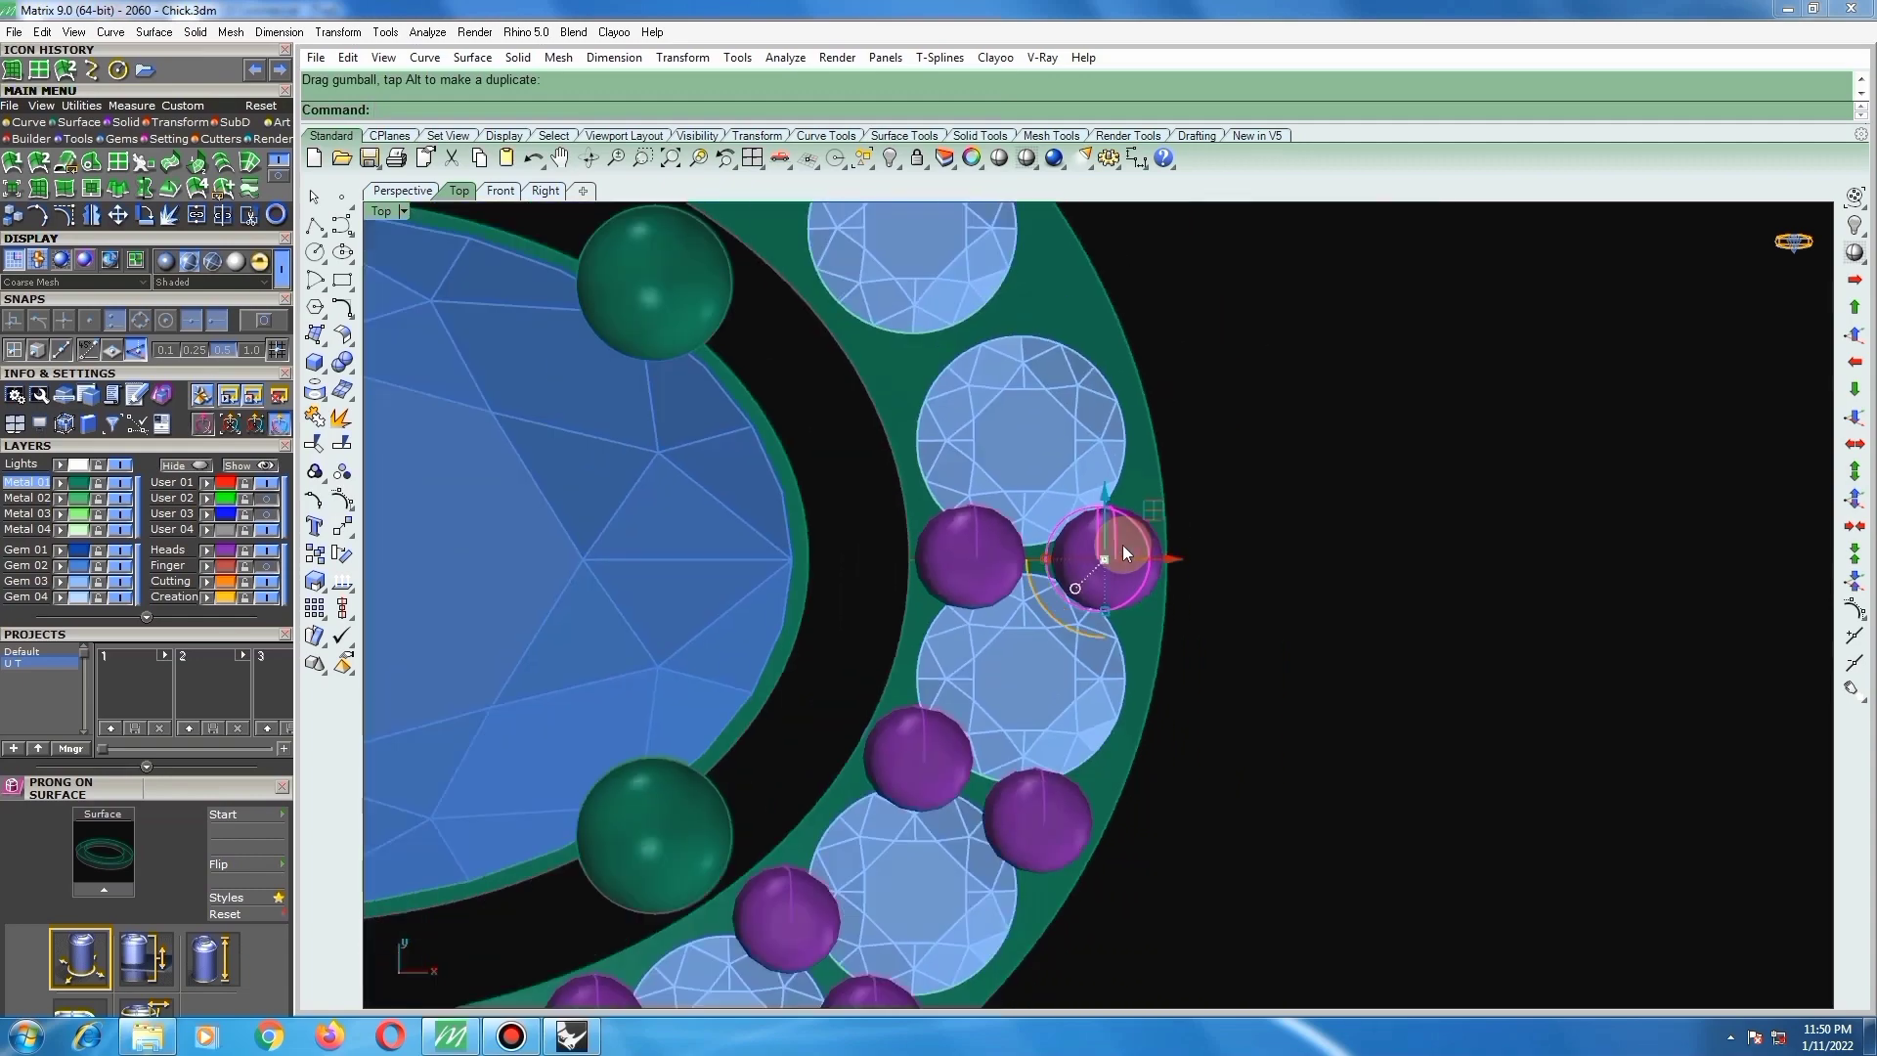
Step: Nudge the inner prong on the halo's right horizontal centre line slightly outward, away from the band's inner edge
scroll(1122, 543, down, 2)
scroll(1067, 536, up, 10)
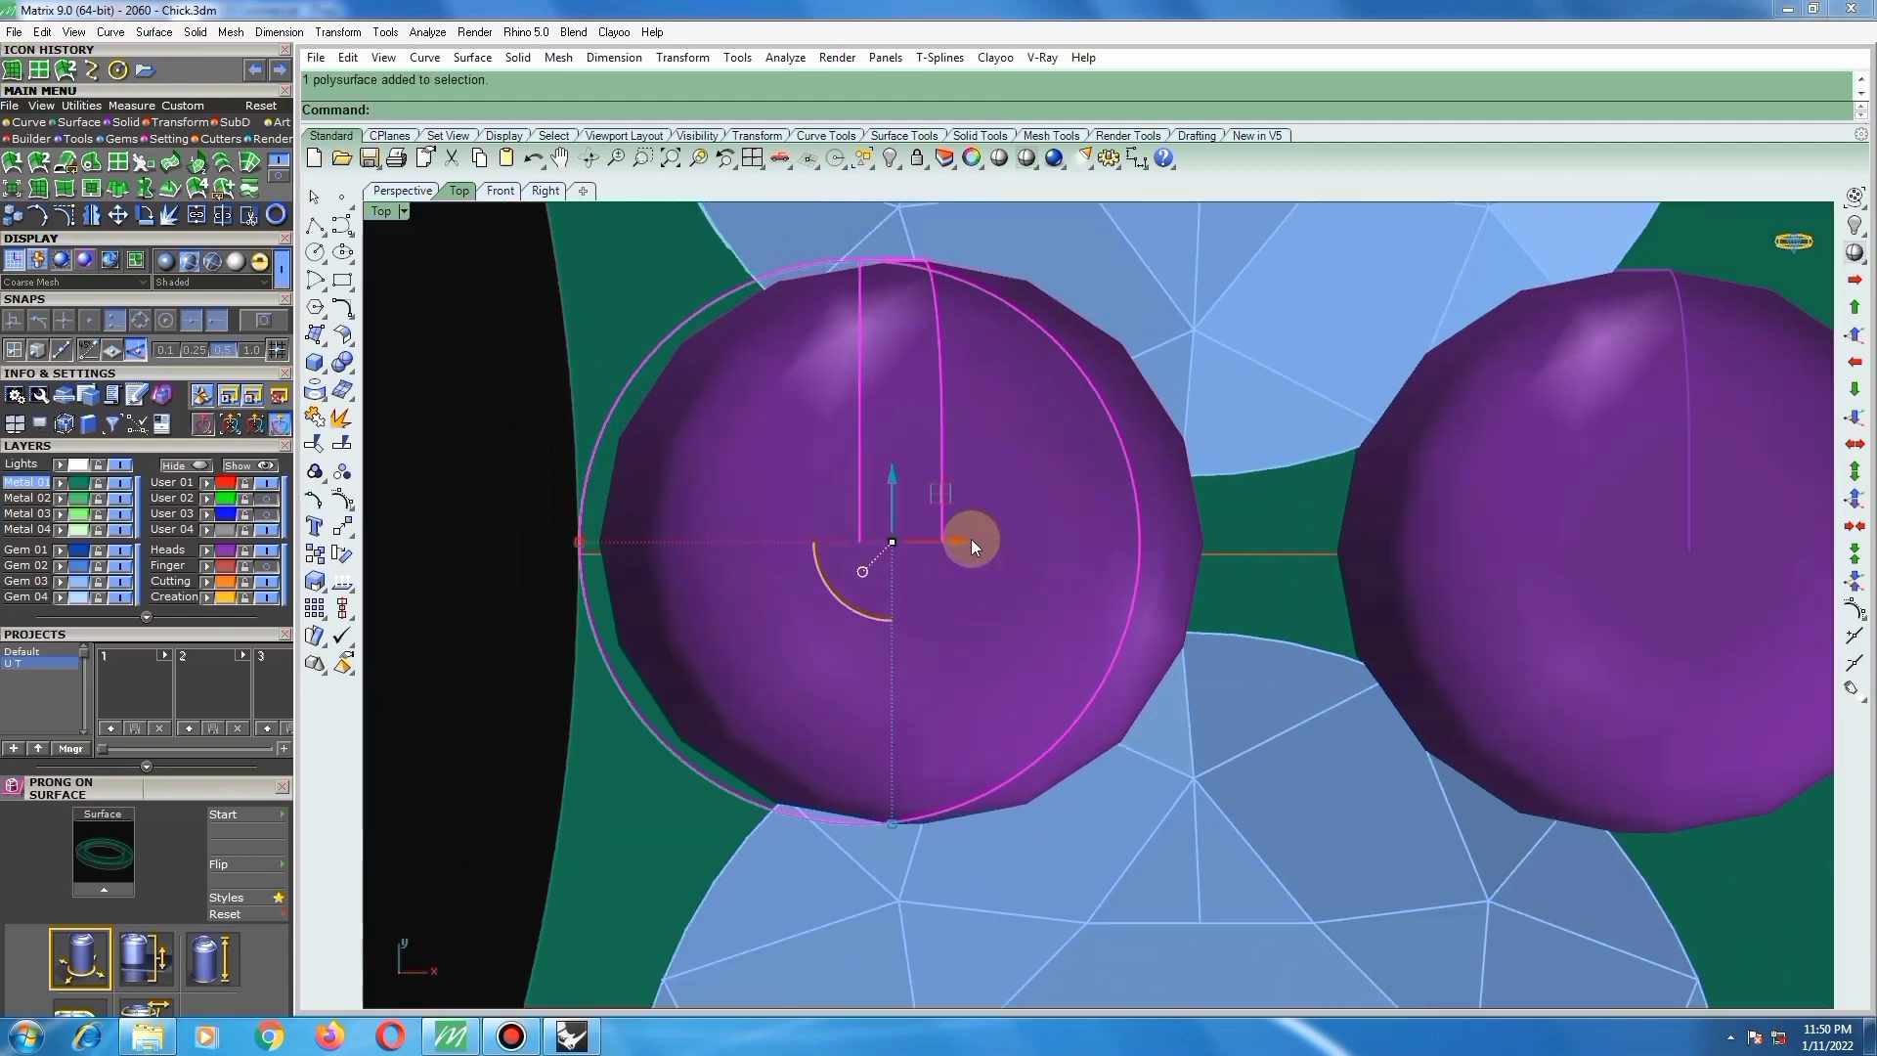
drag(940, 495, 949, 503)
scroll(965, 508, down, 10)
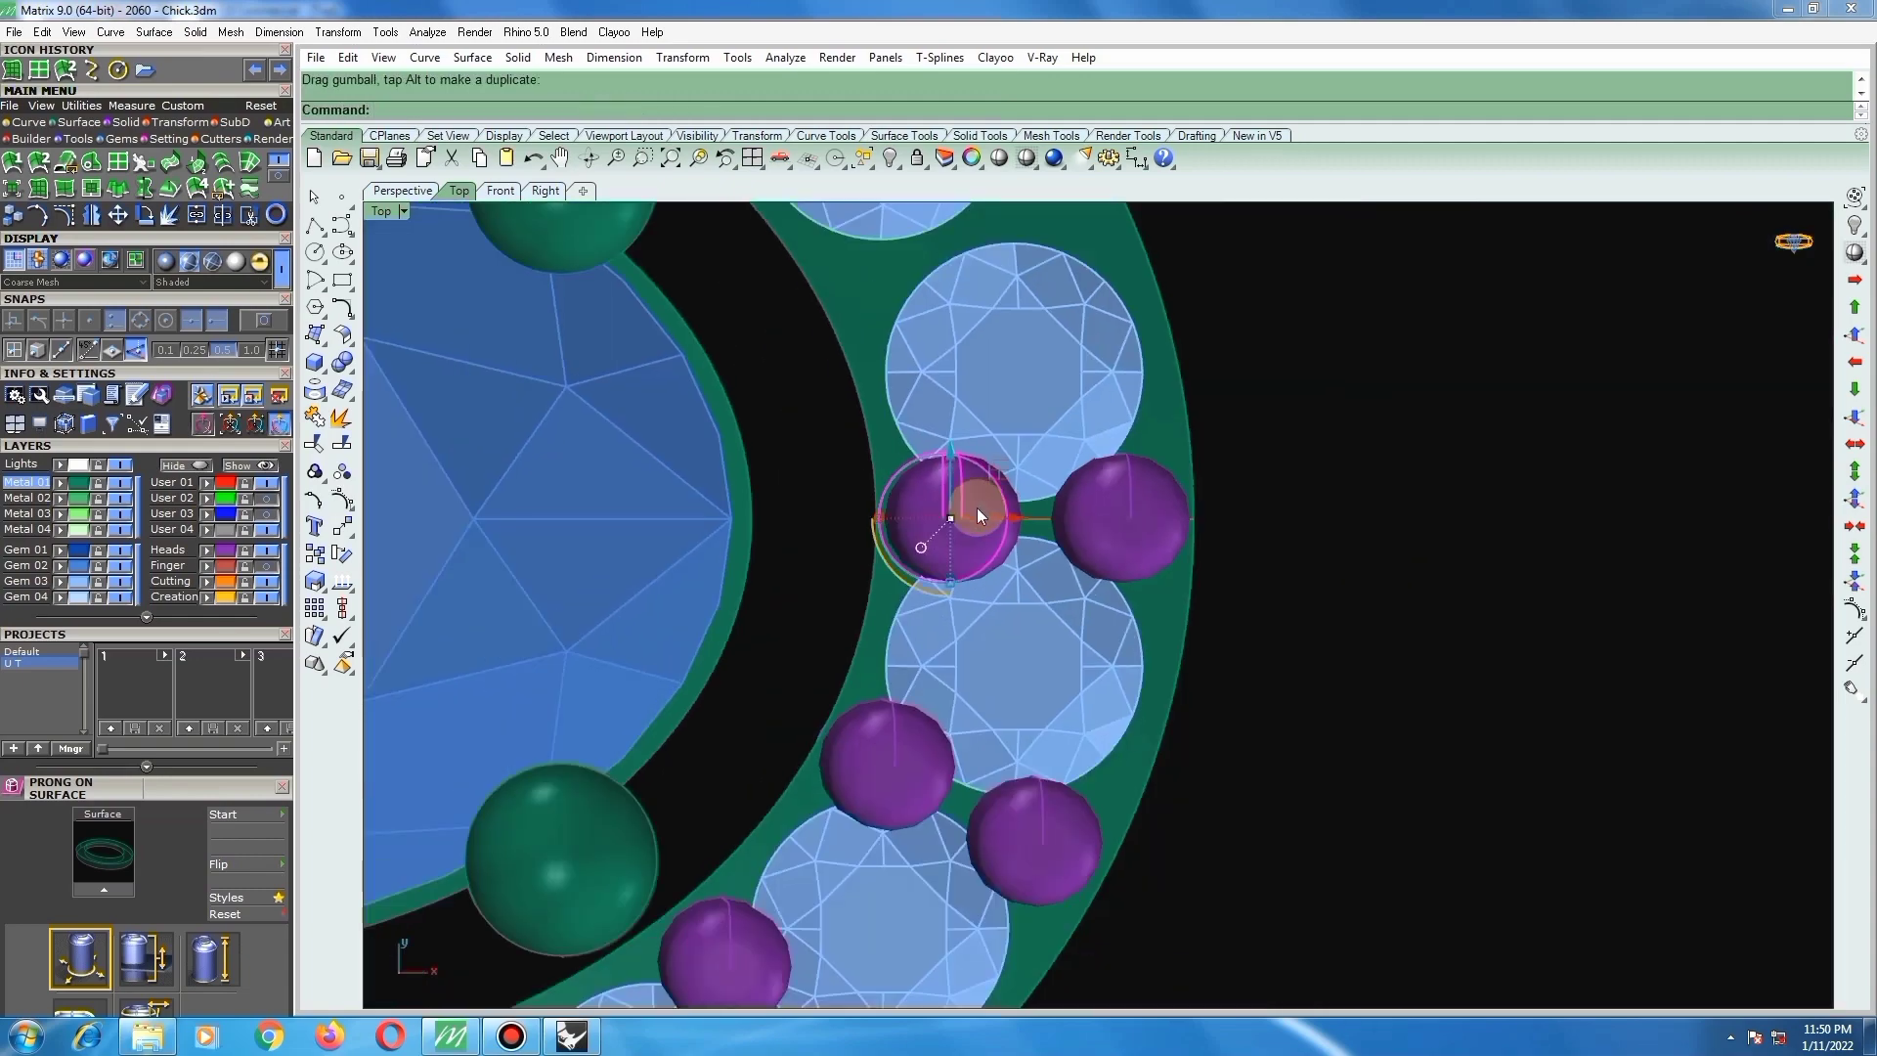
scroll(977, 508, down, 10)
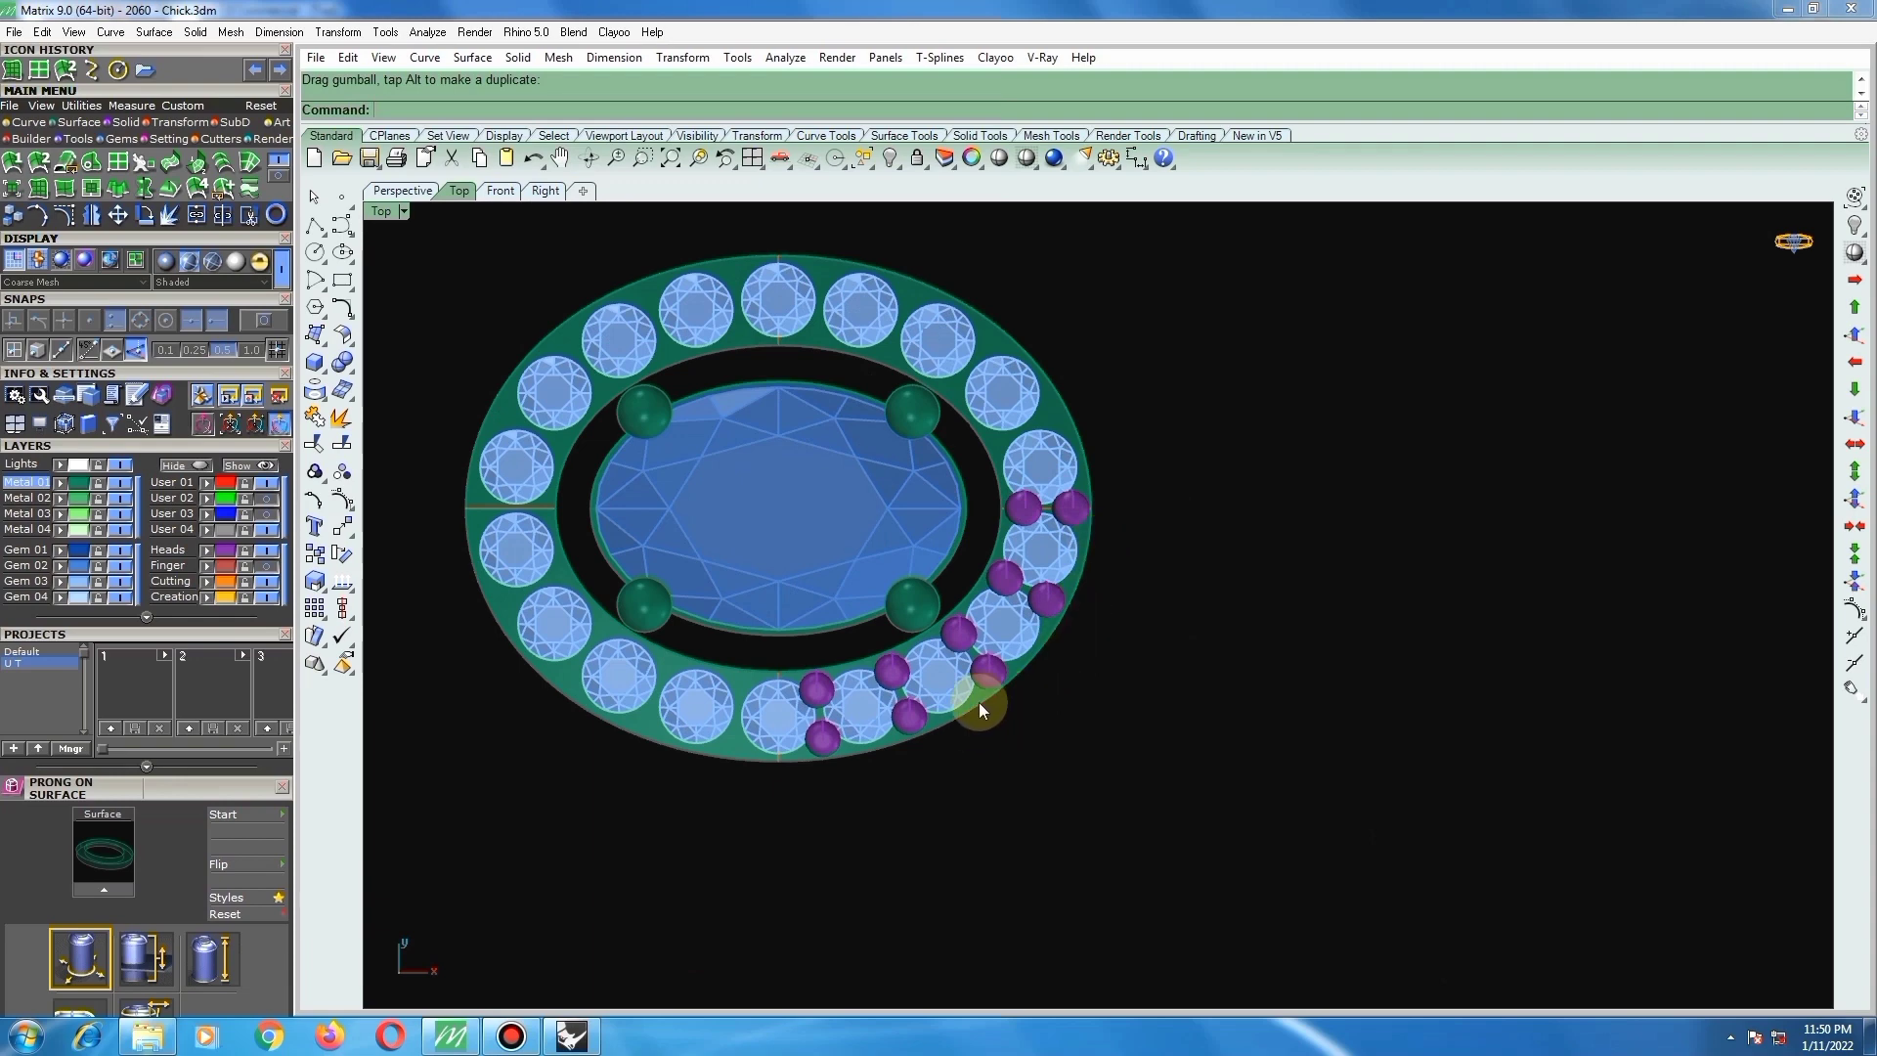
Step: Shift the inner prong between the bottom centre gem and its right neighbour slightly to refine its seat
scroll(1047, 643, up, 1)
scroll(881, 635, up, 4)
click(875, 608)
scroll(880, 592, up, 7)
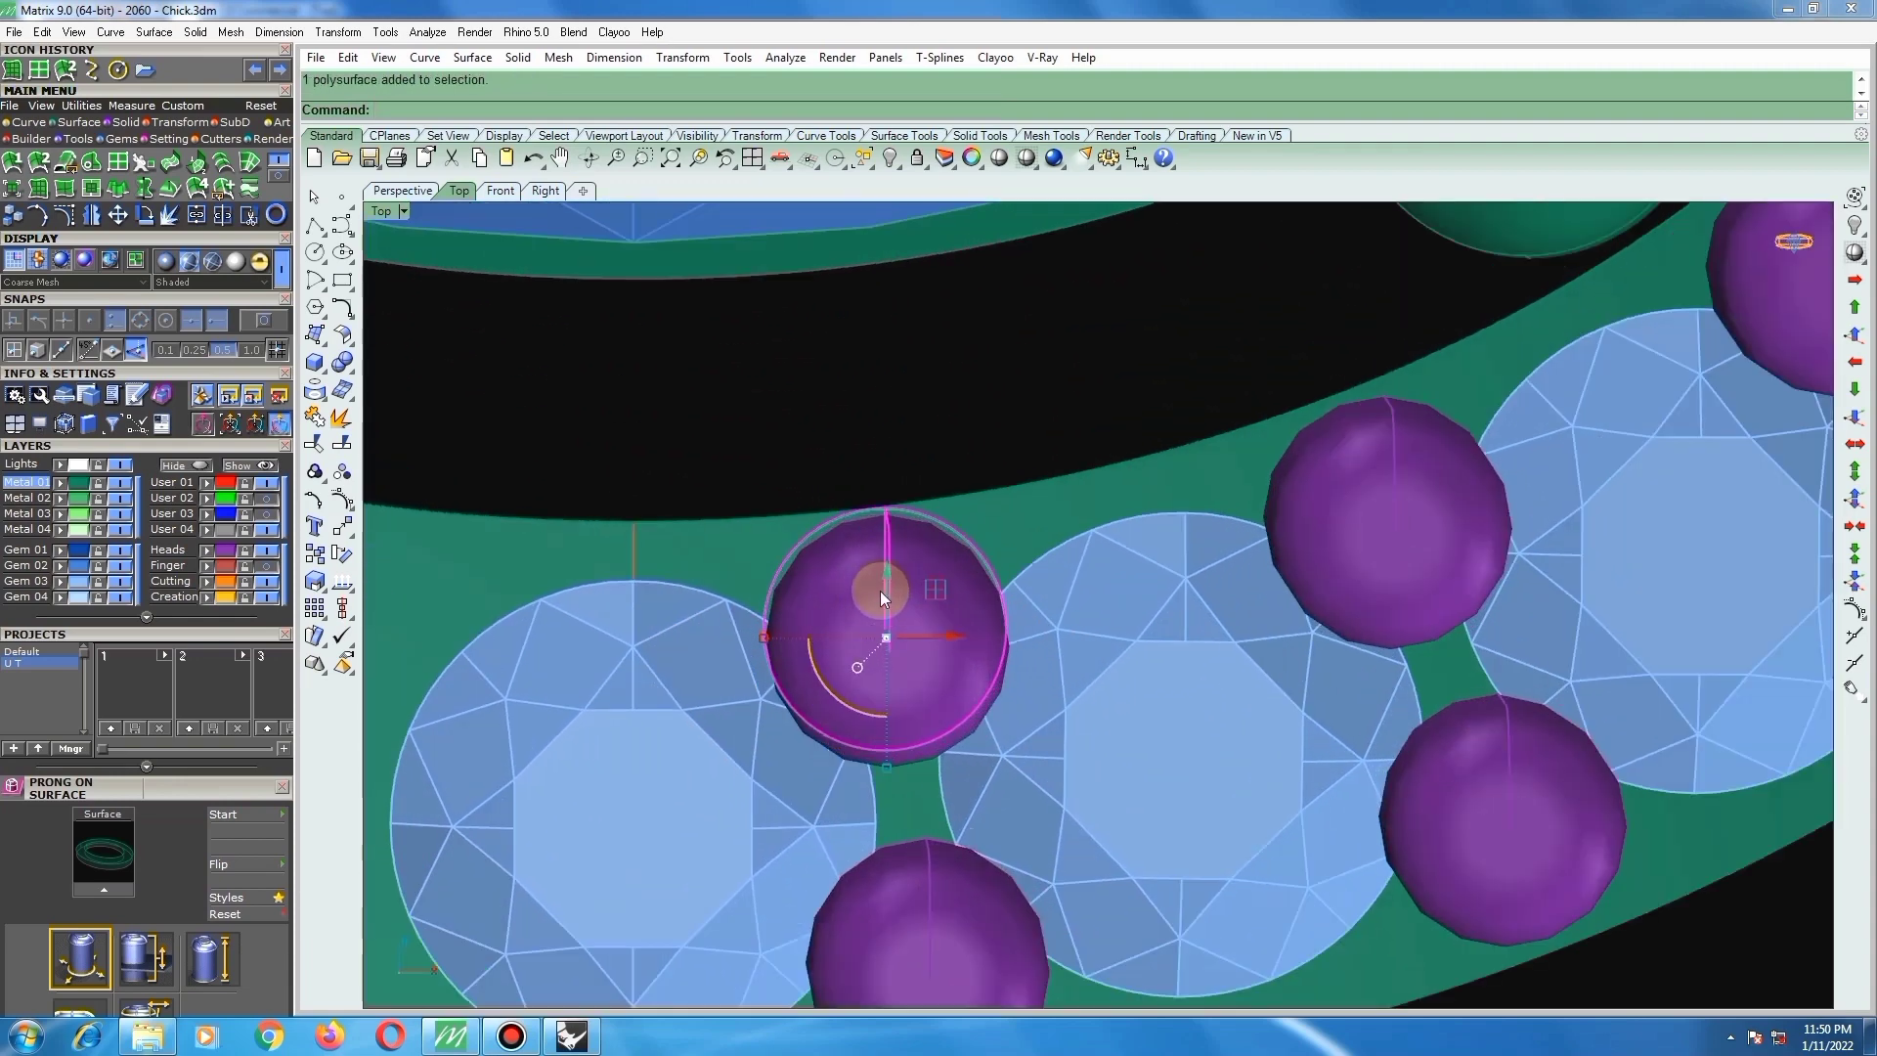
drag(927, 590, 931, 595)
scroll(931, 595, down, 5)
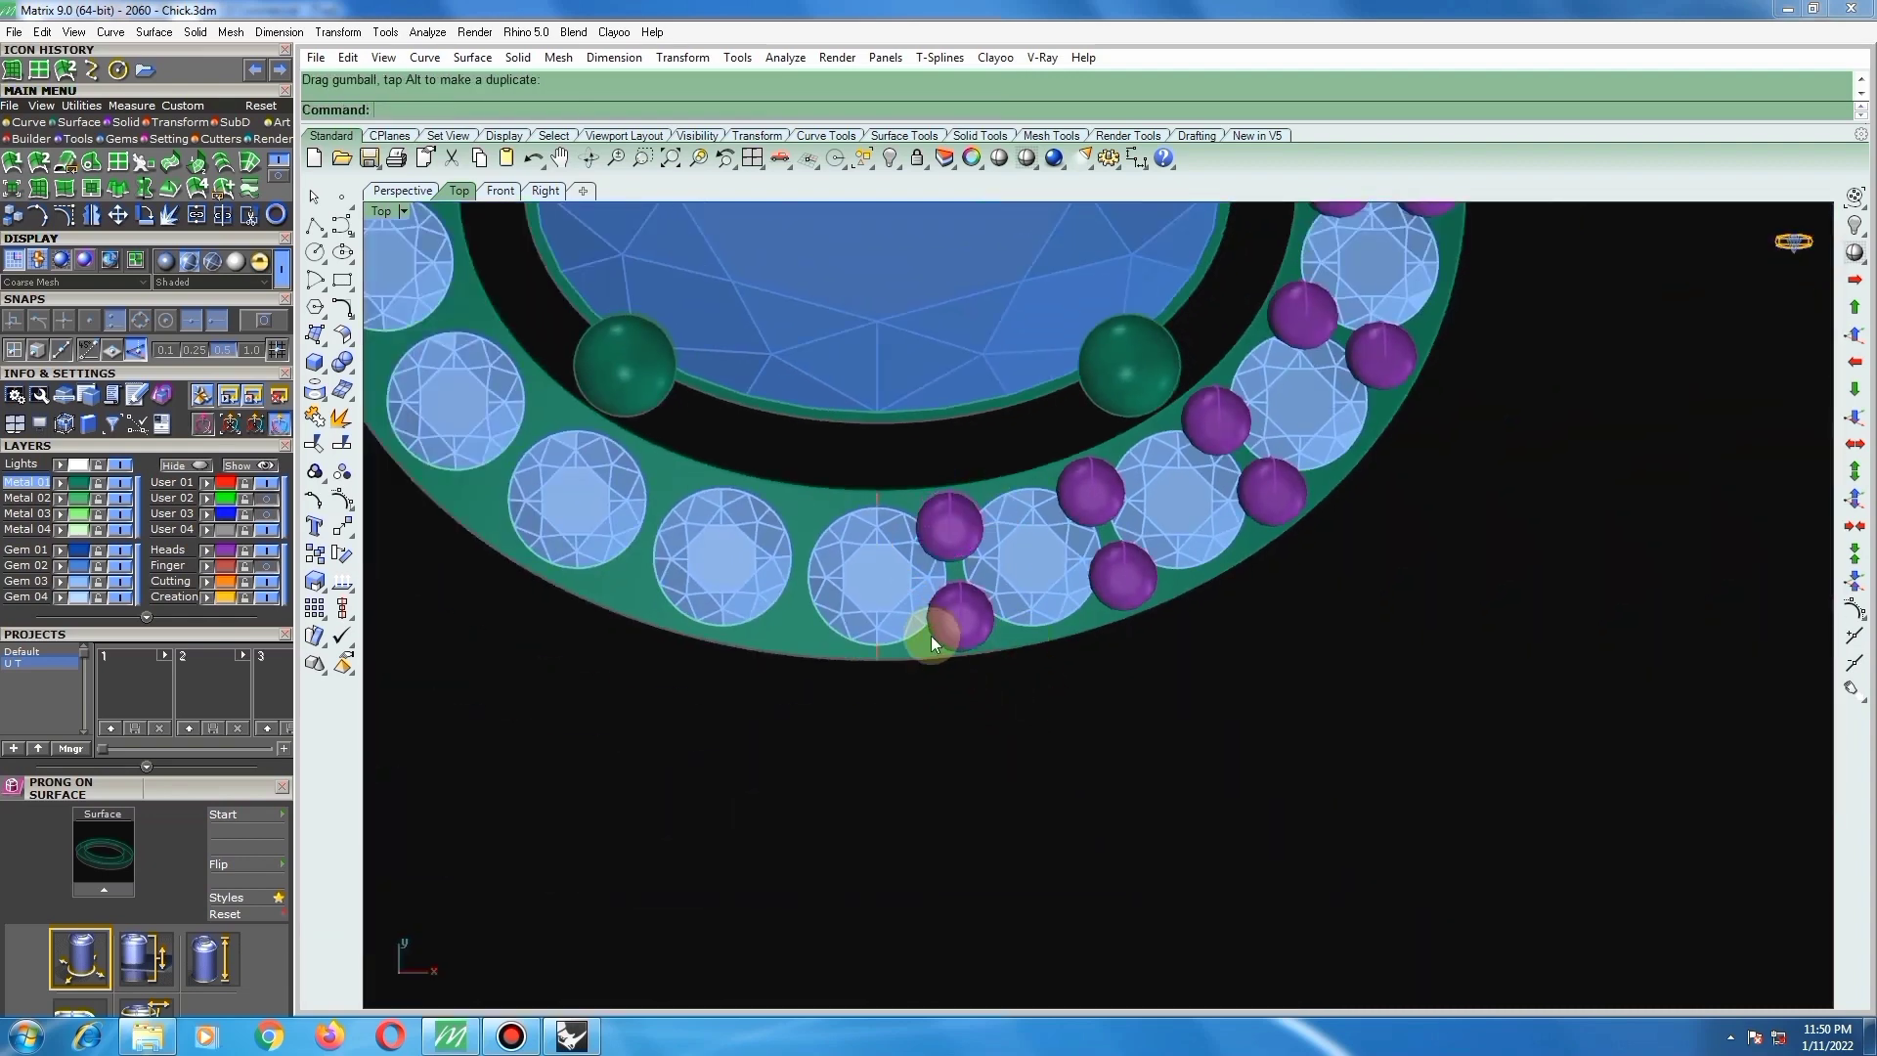
Step: Move the outer prong between the bottom centre gem and its right neighbour by a very small amount
scroll(934, 665, up, 4)
click(977, 611)
right_click(982, 589)
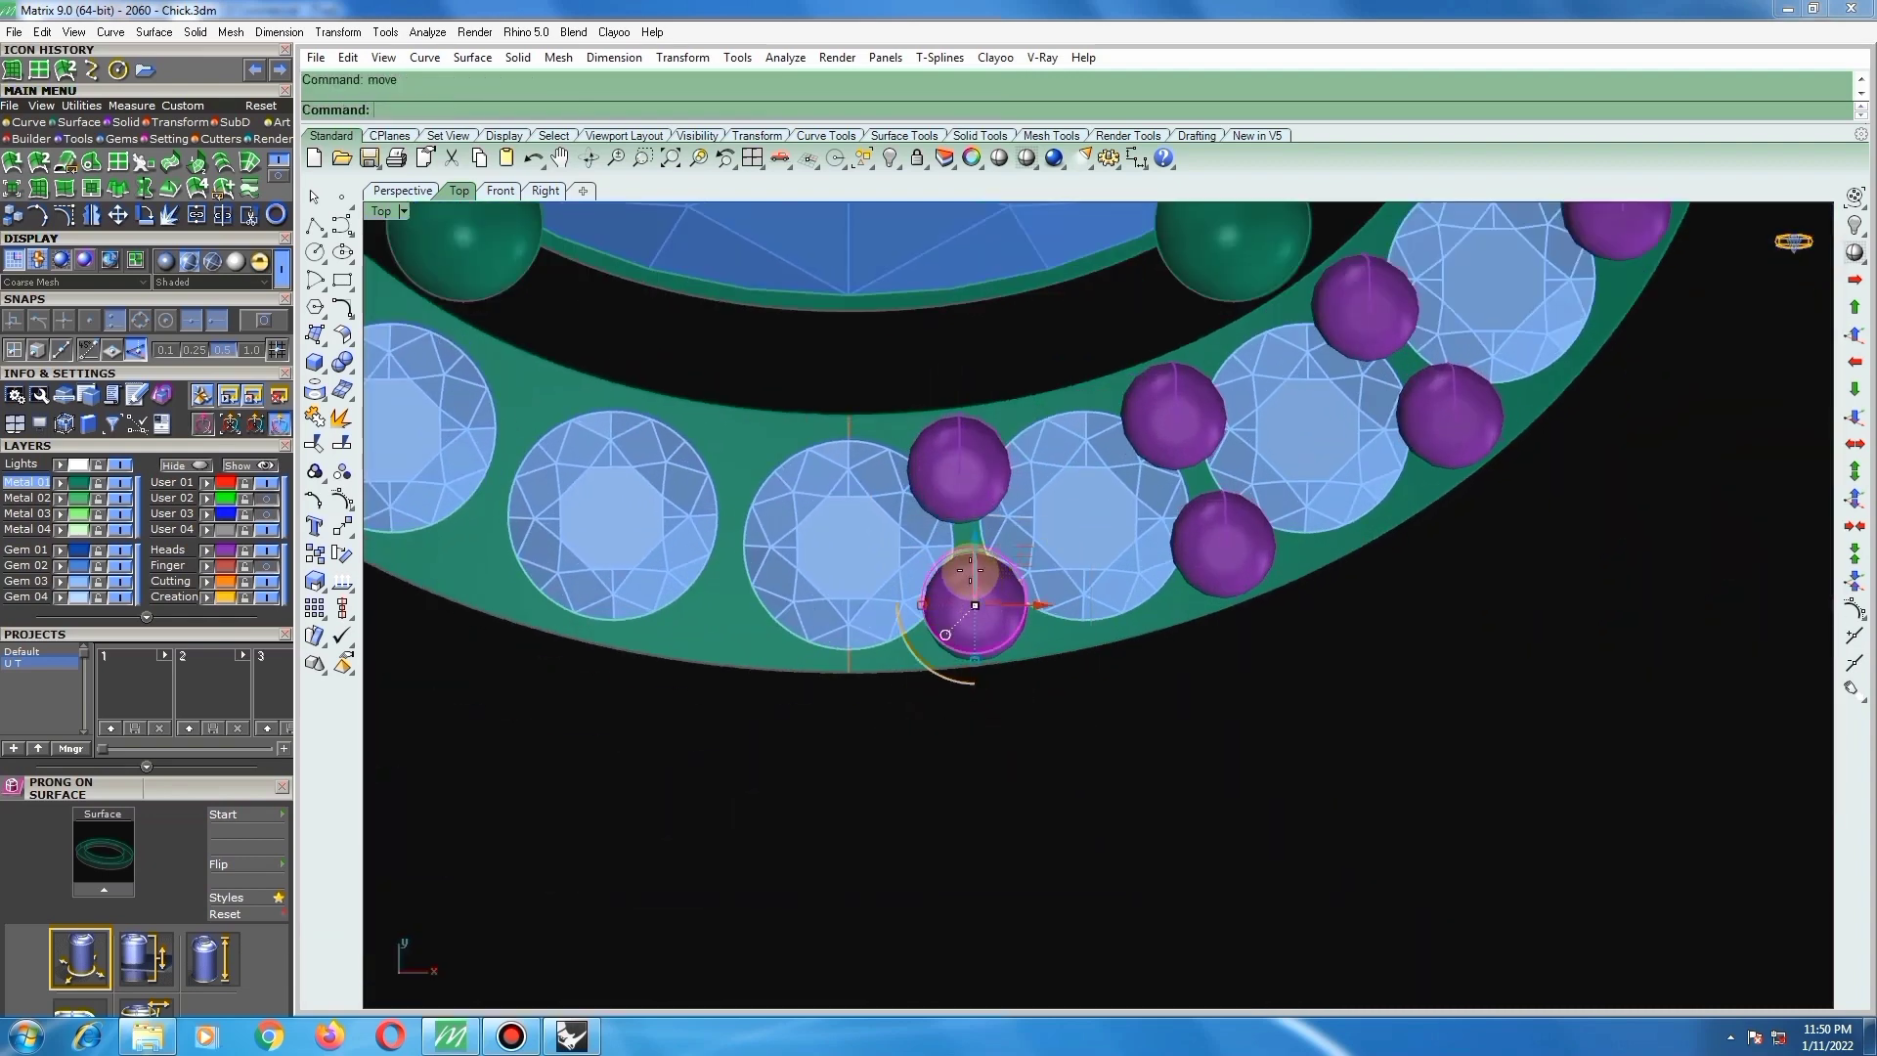
scroll(968, 566, up, 10)
click(960, 544)
click(962, 544)
scroll(952, 562, down, 10)
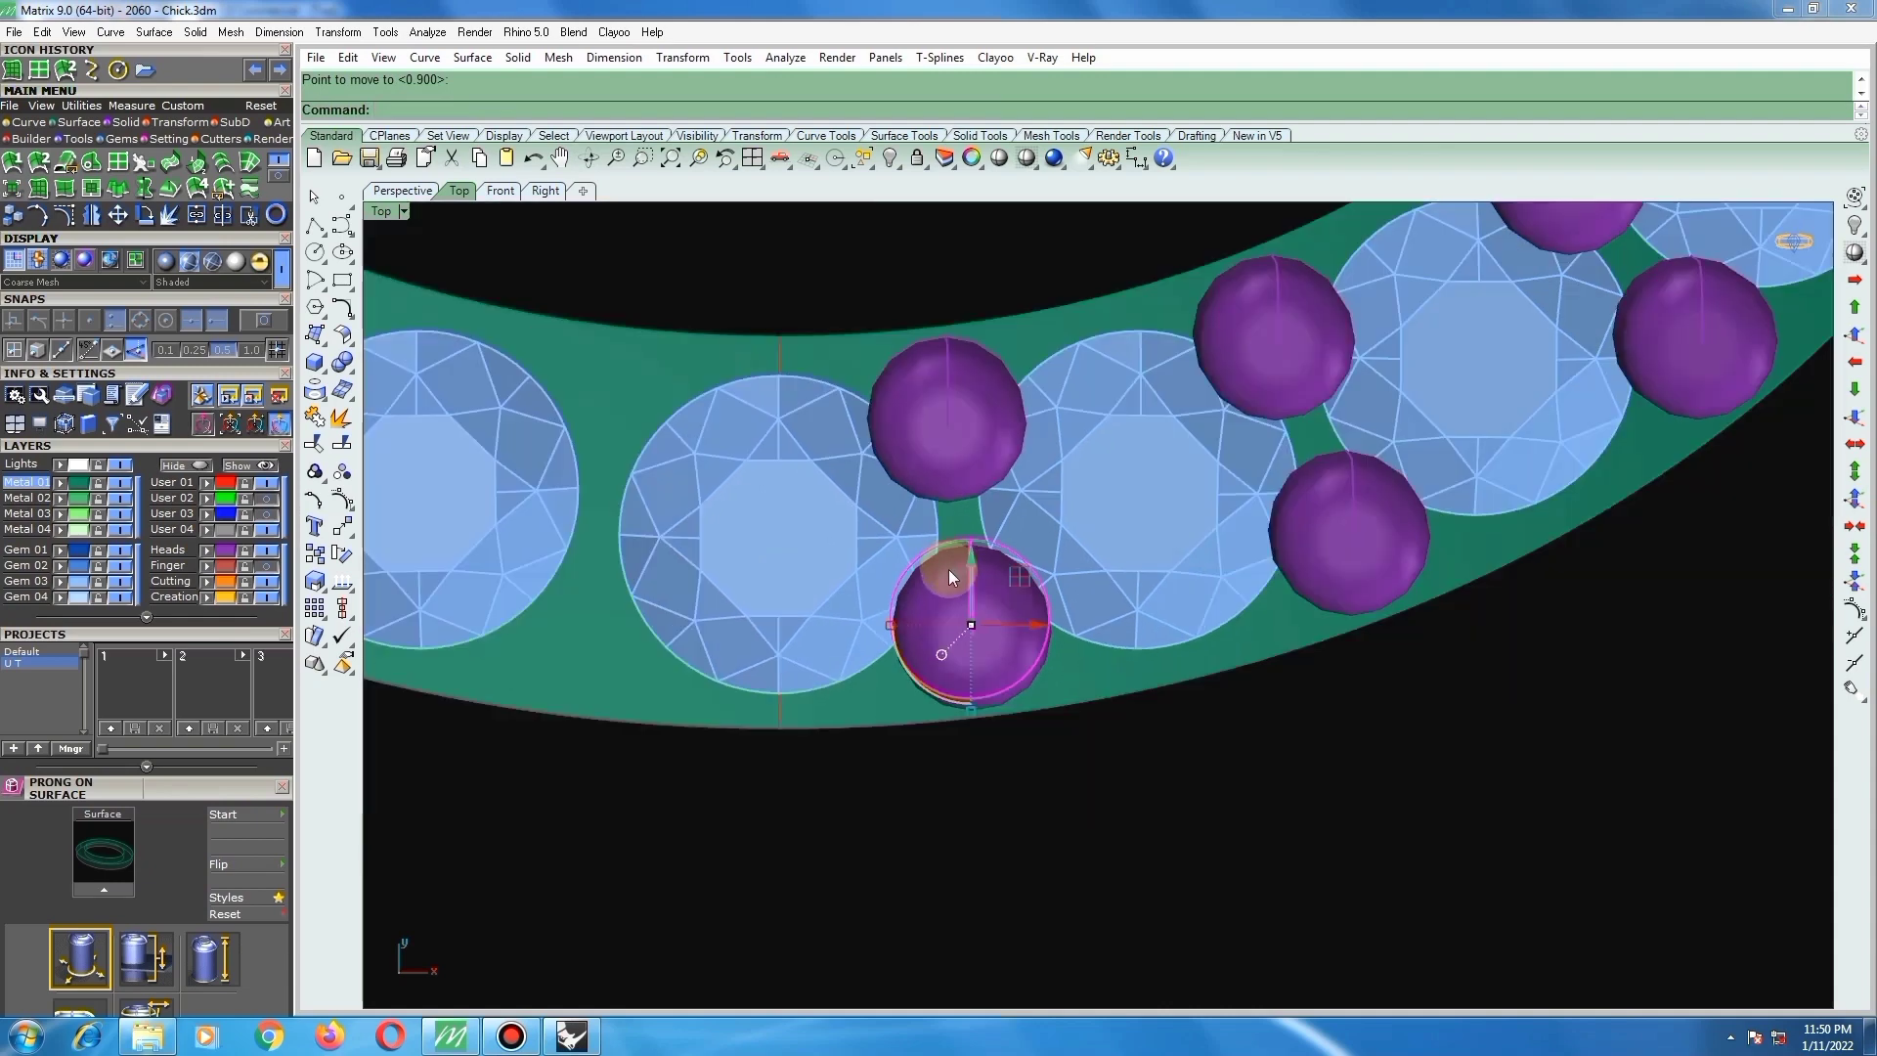
Step: Group the four prong pairs of the lower-right quarter, leaving out the pair on the horizontal centre line
scroll(1134, 528, up, 5)
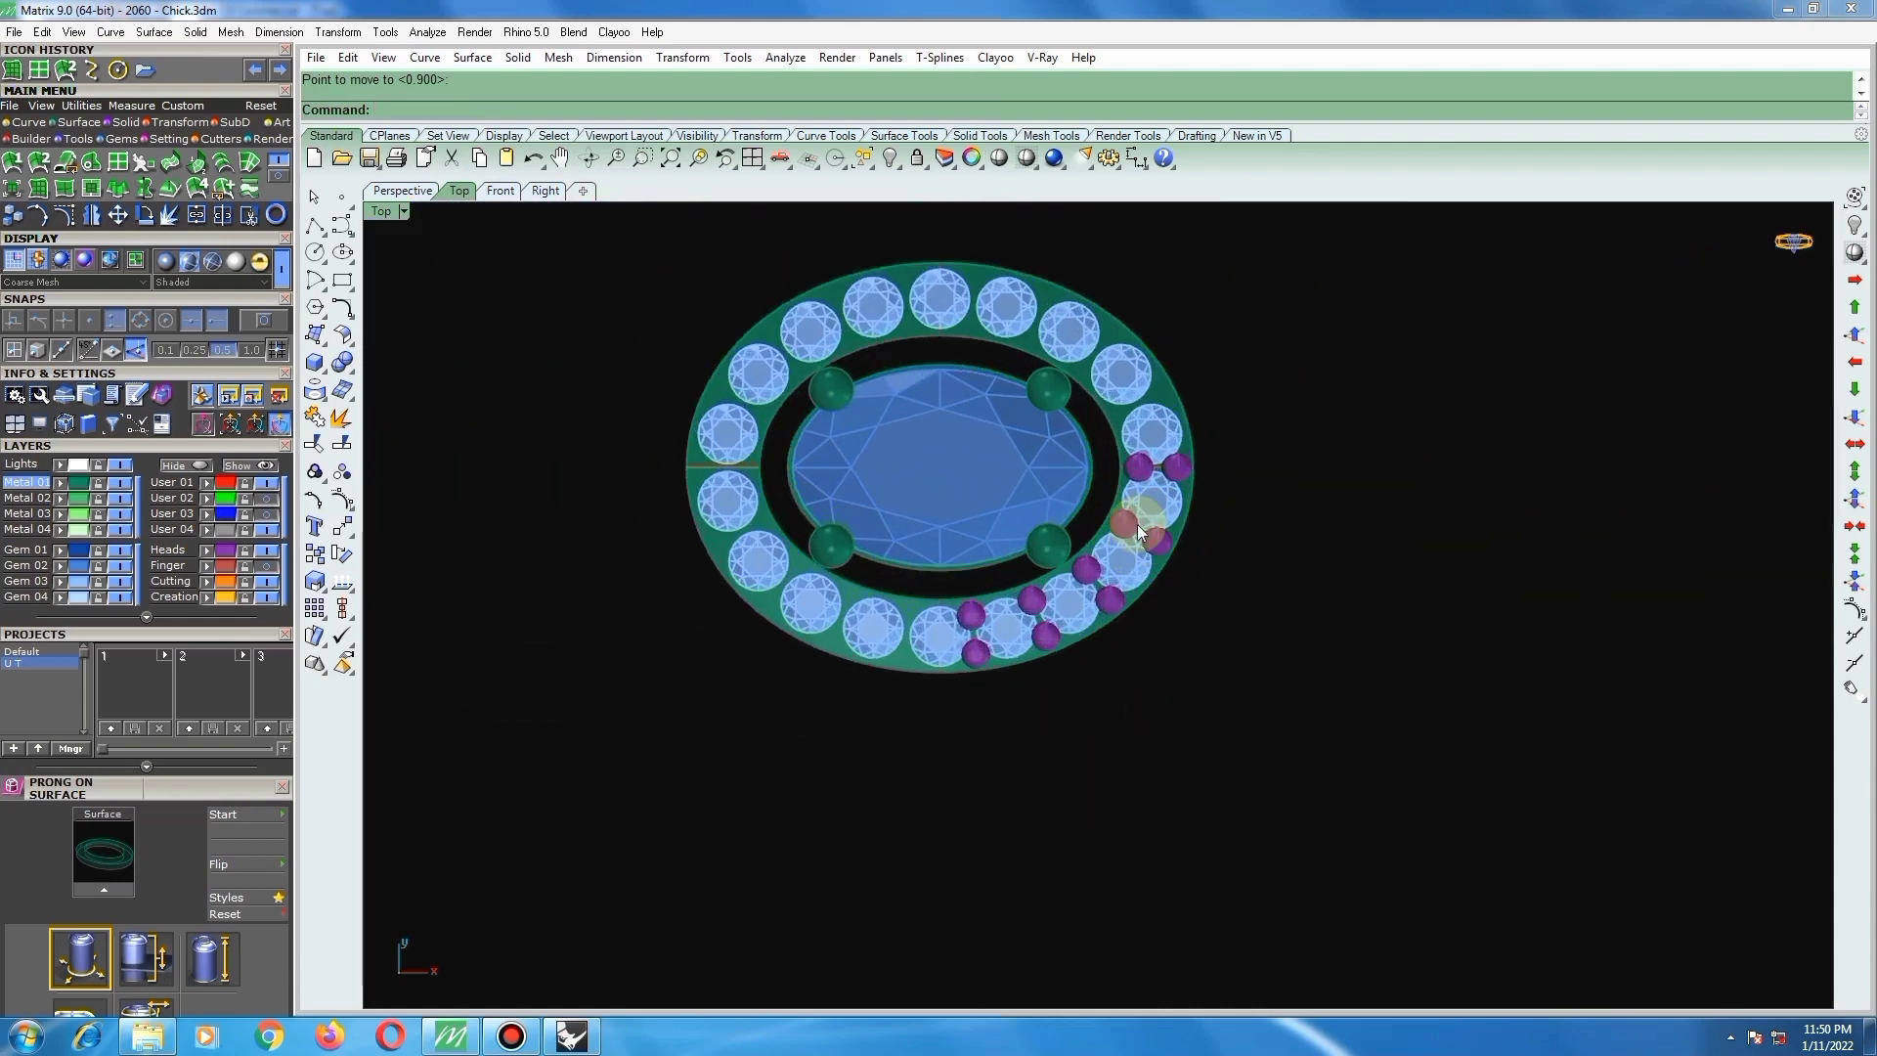
click(1124, 531)
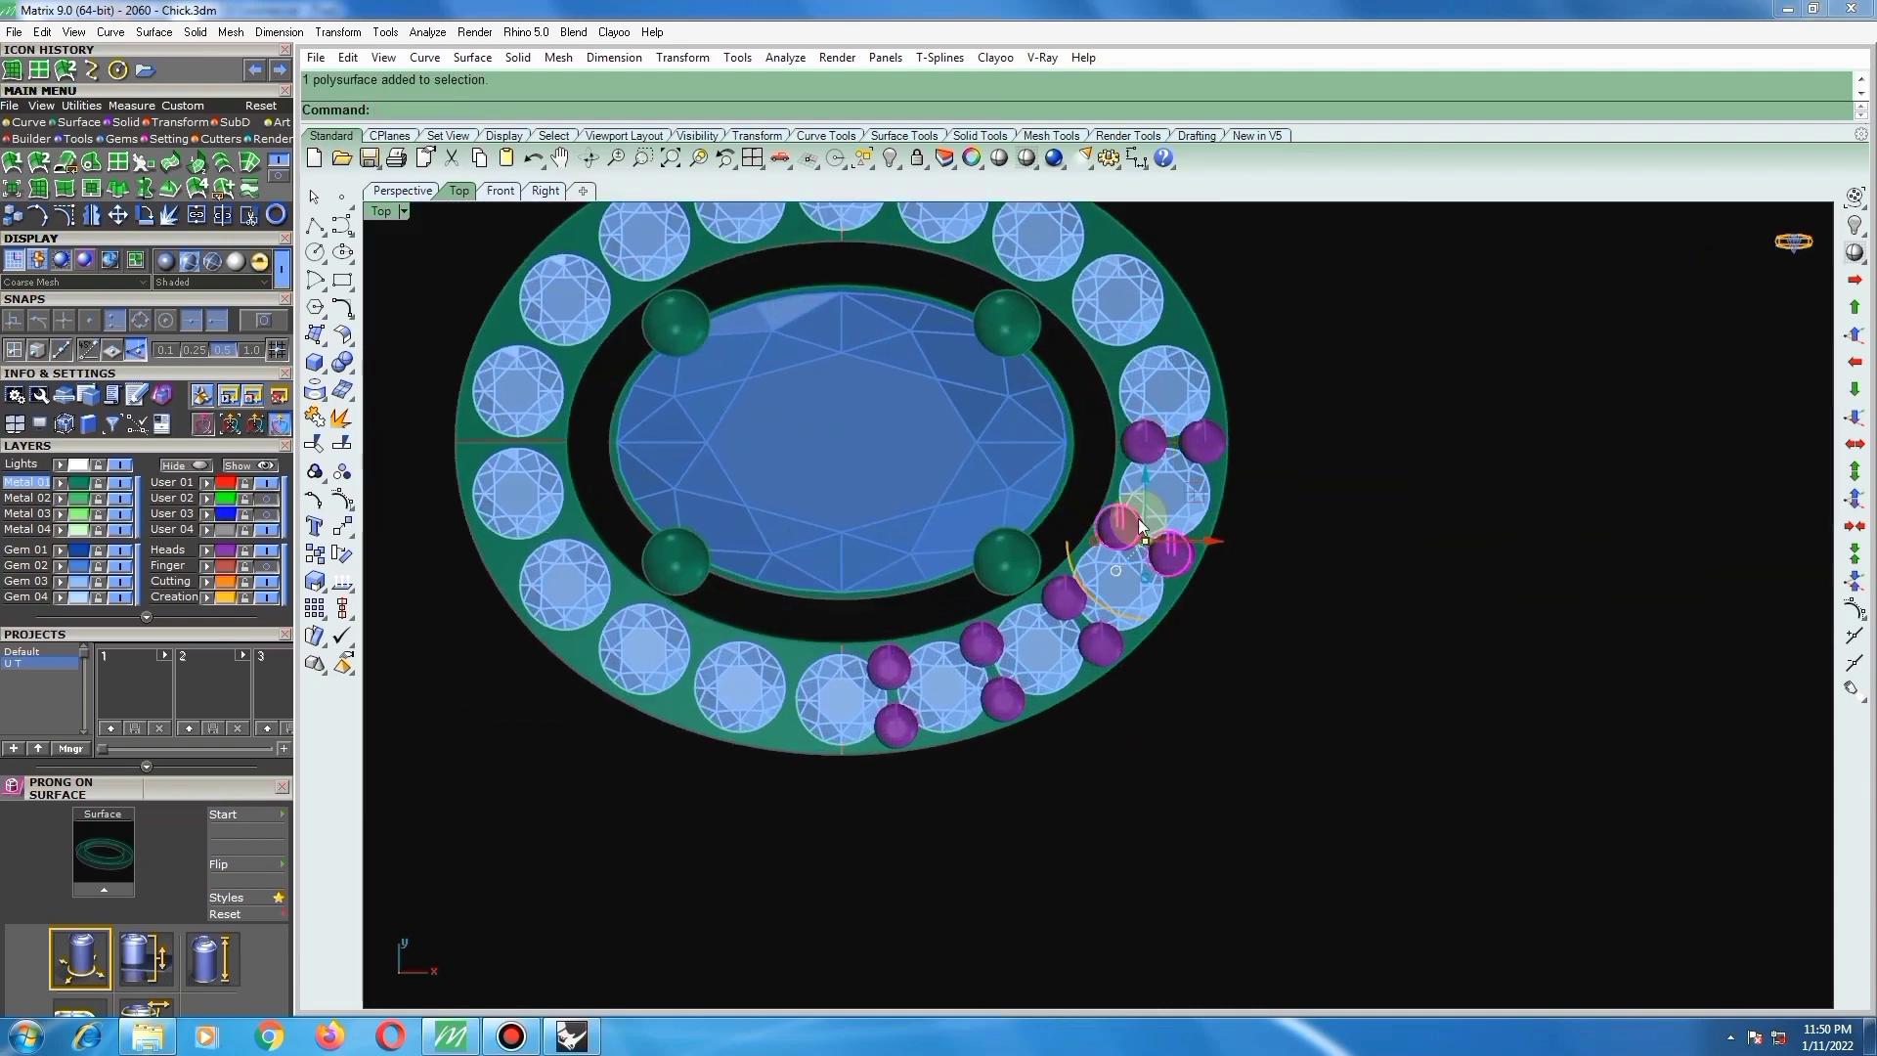
drag(1031, 755, 1153, 573)
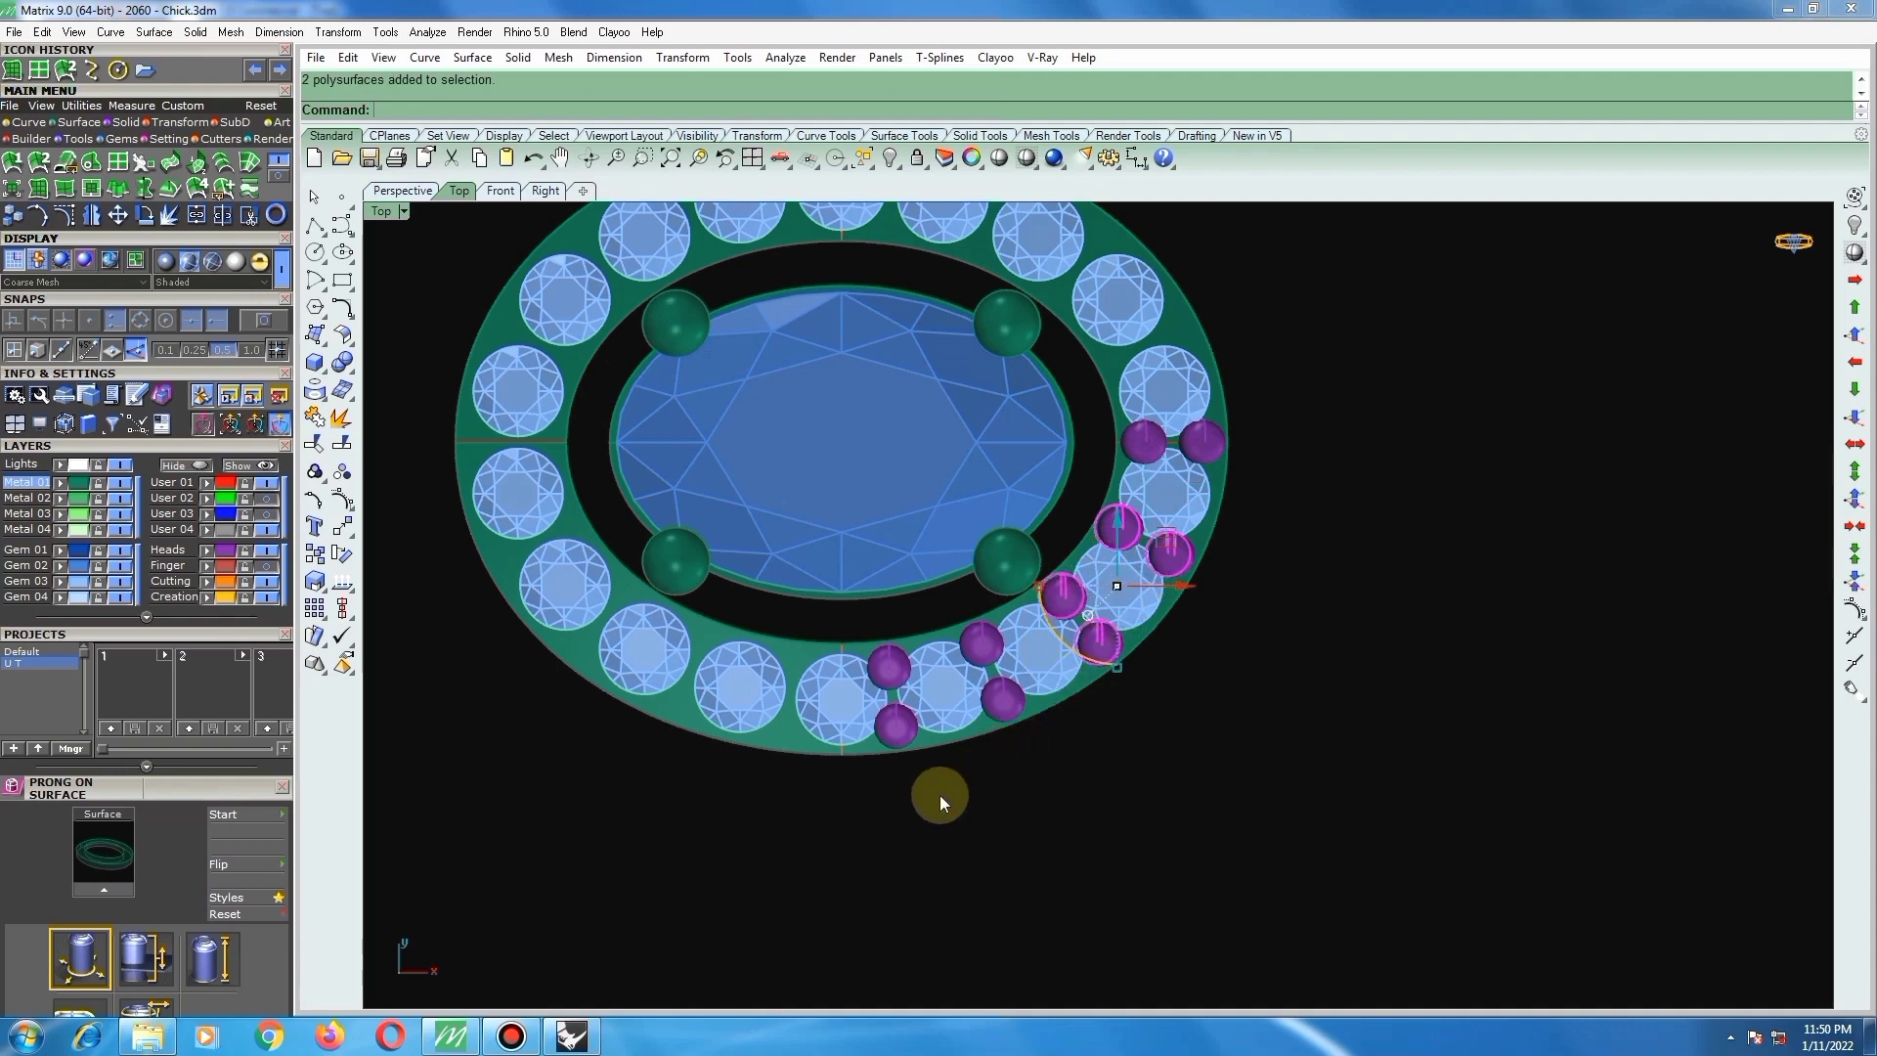
shift+drag(941, 794, 1046, 596)
shift+drag(865, 792, 955, 628)
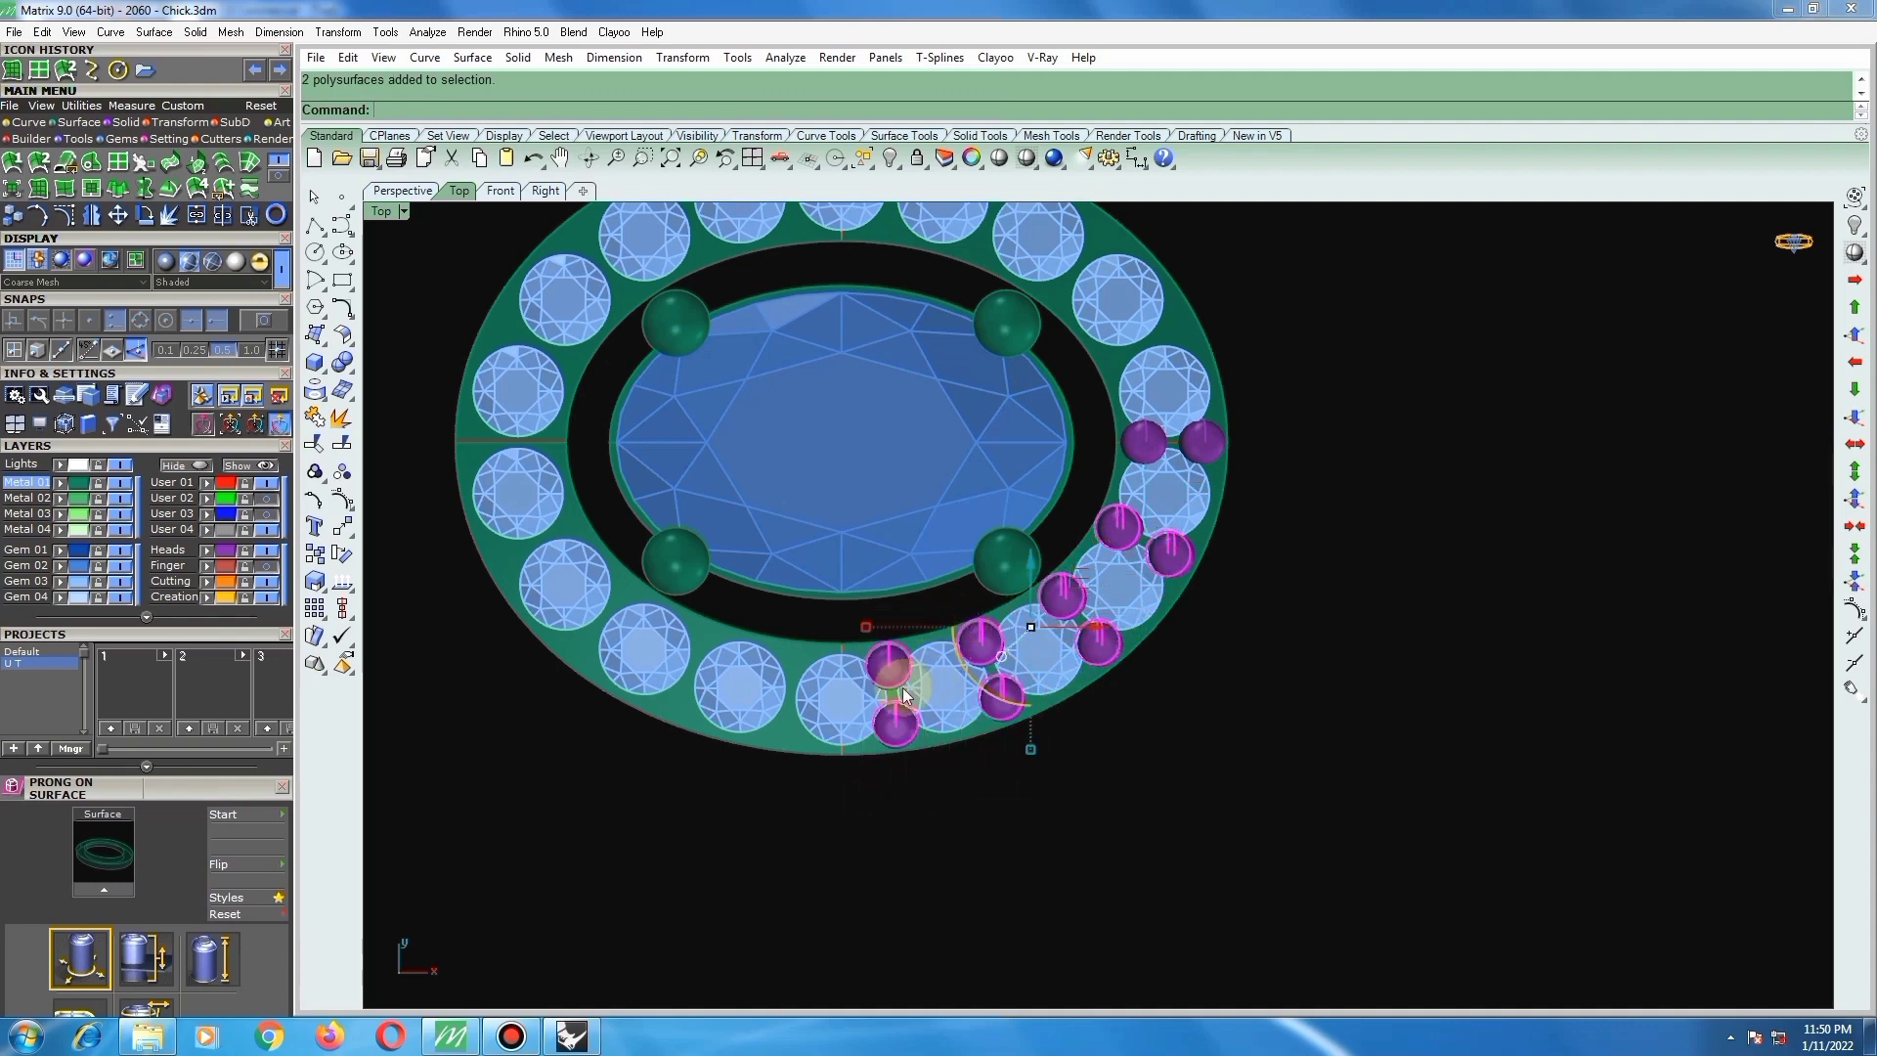
key(Delete)
key(ctrl+z)
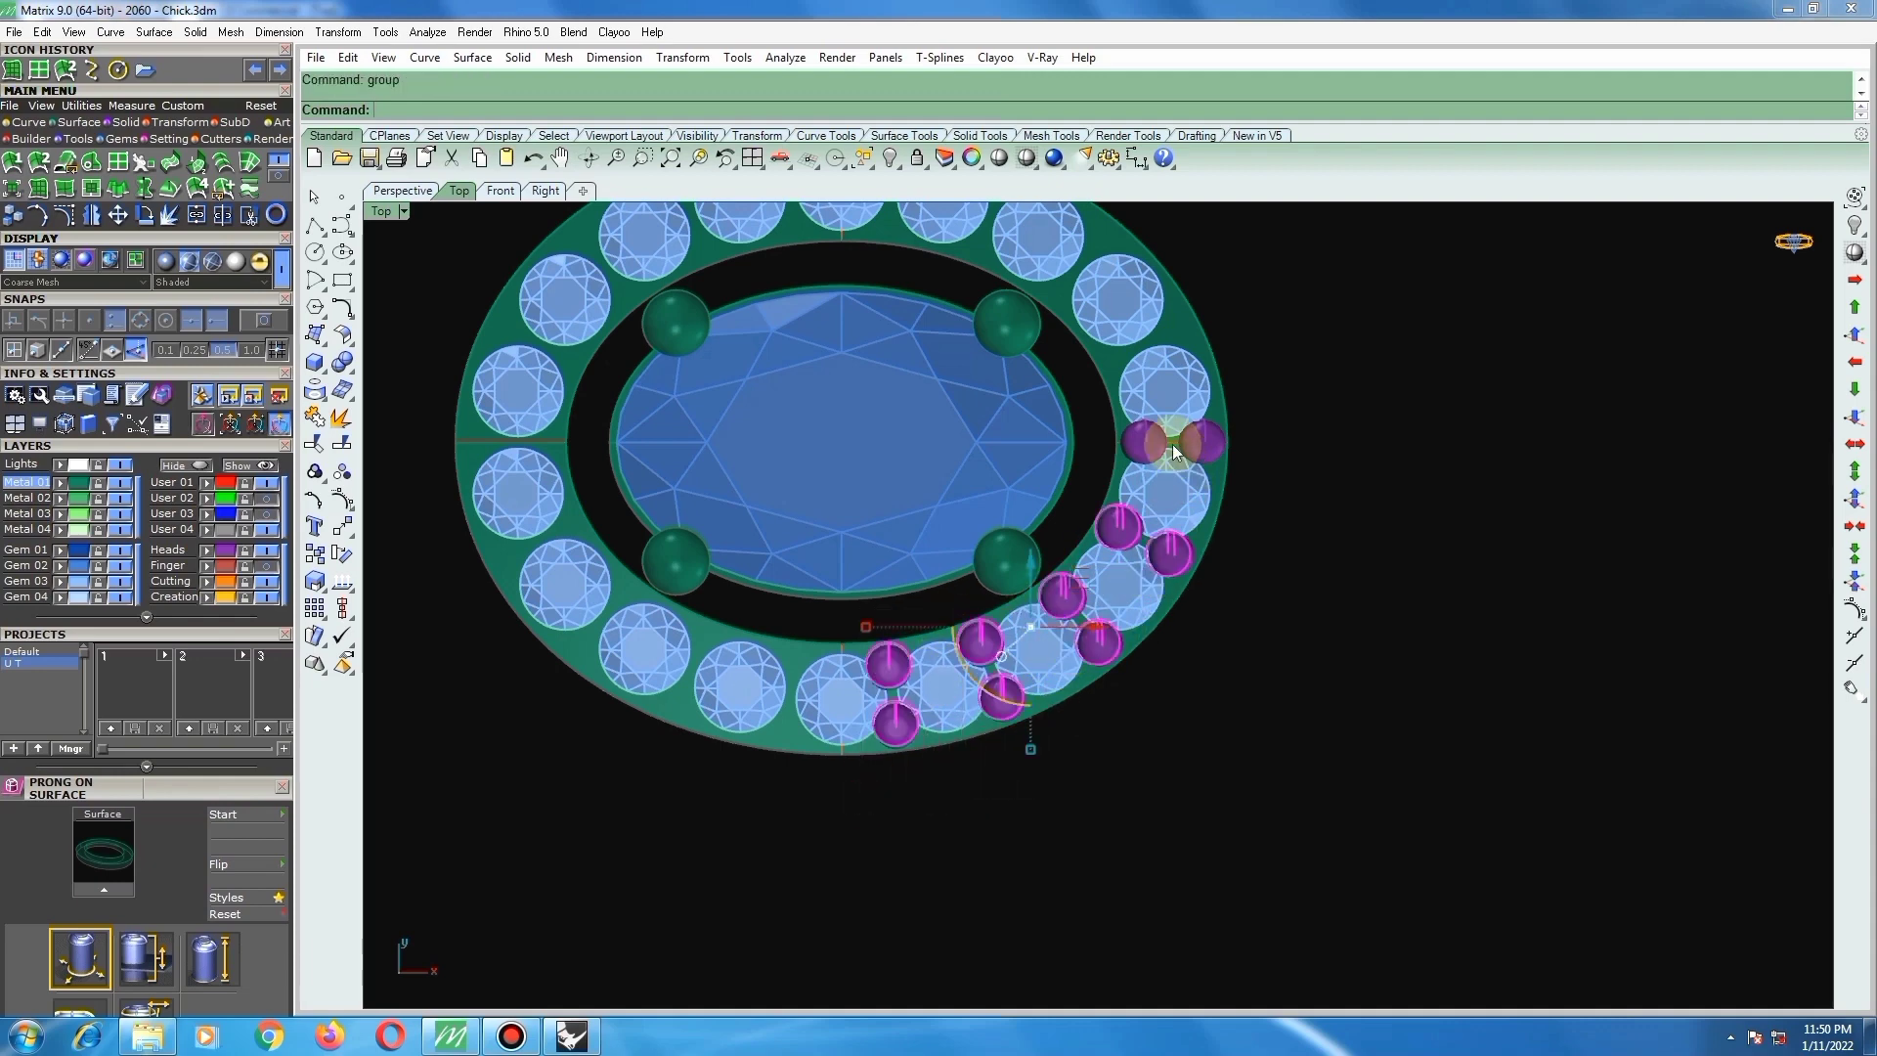
Step: Mirror a copy of the grouped lower-right prongs across the halo's horizontal centre line into the upper-right quarter
text(mi)
key(Return)
scroll(1184, 450, up, 10)
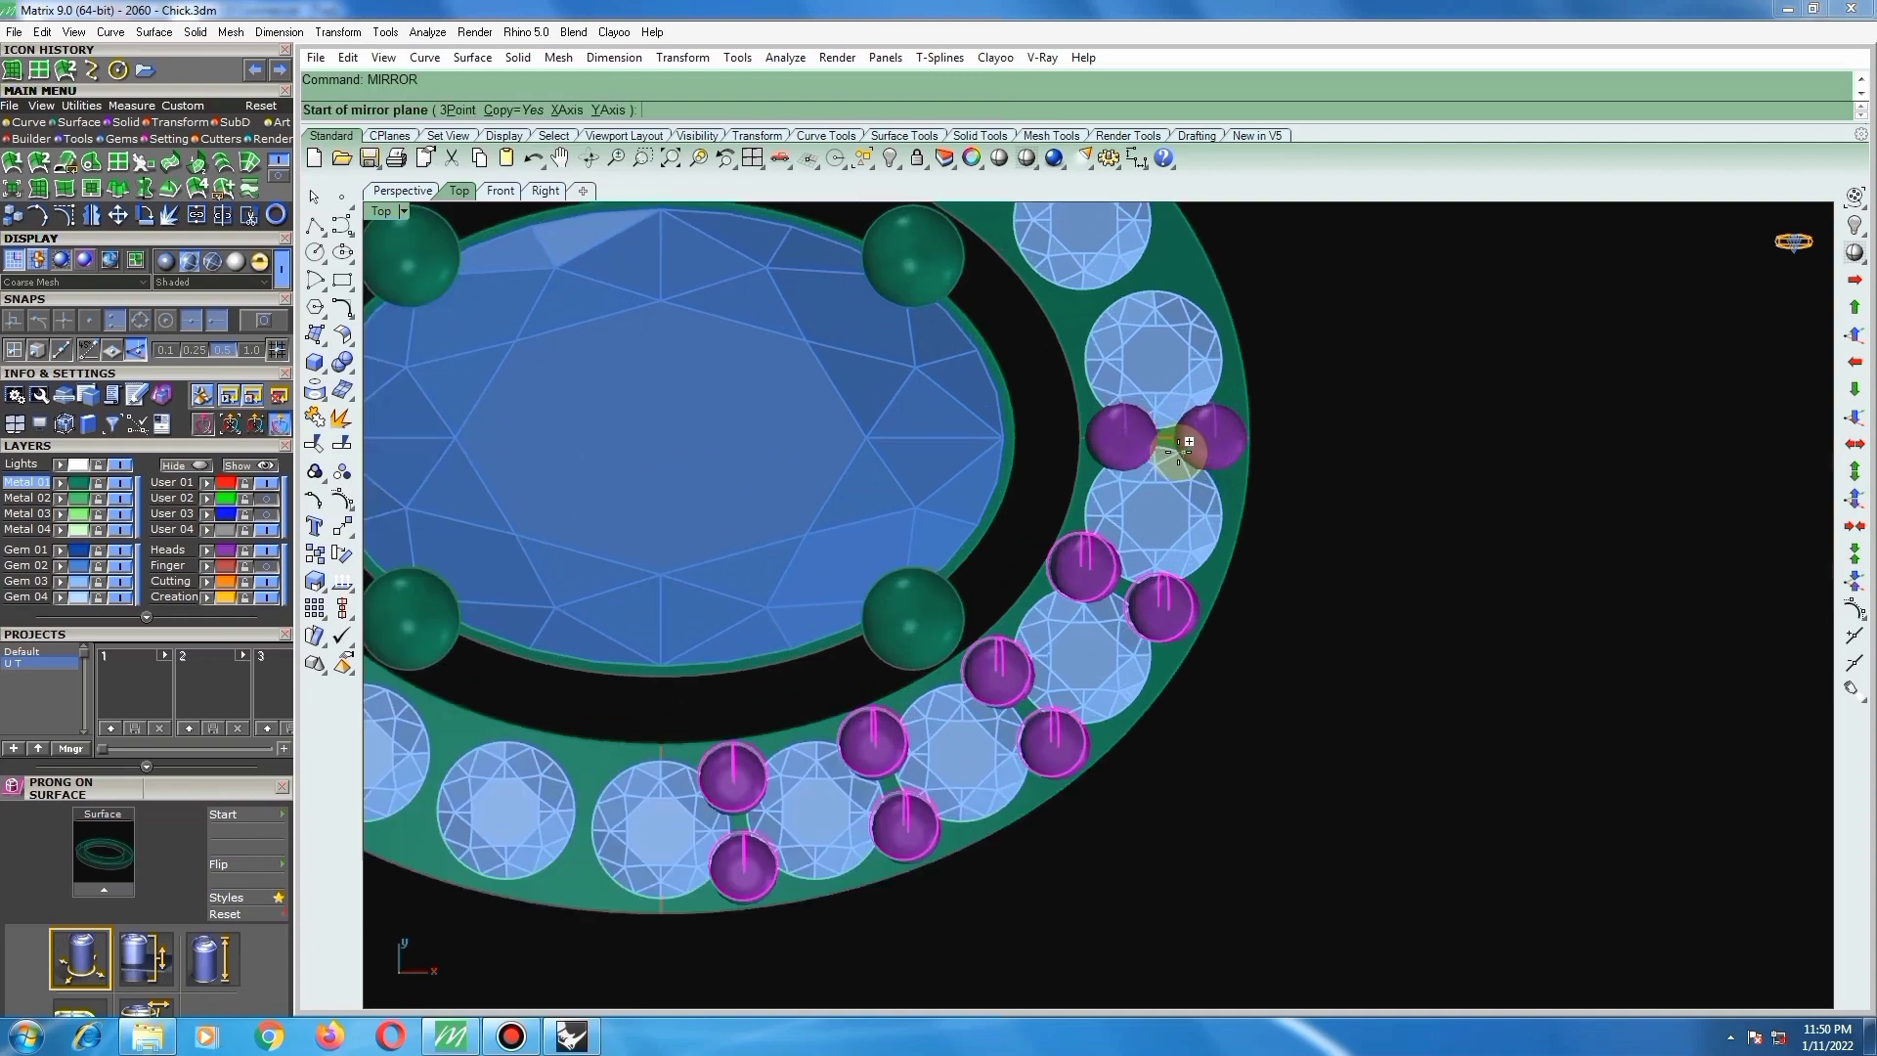
click(1169, 418)
scroll(1143, 430, down, 8)
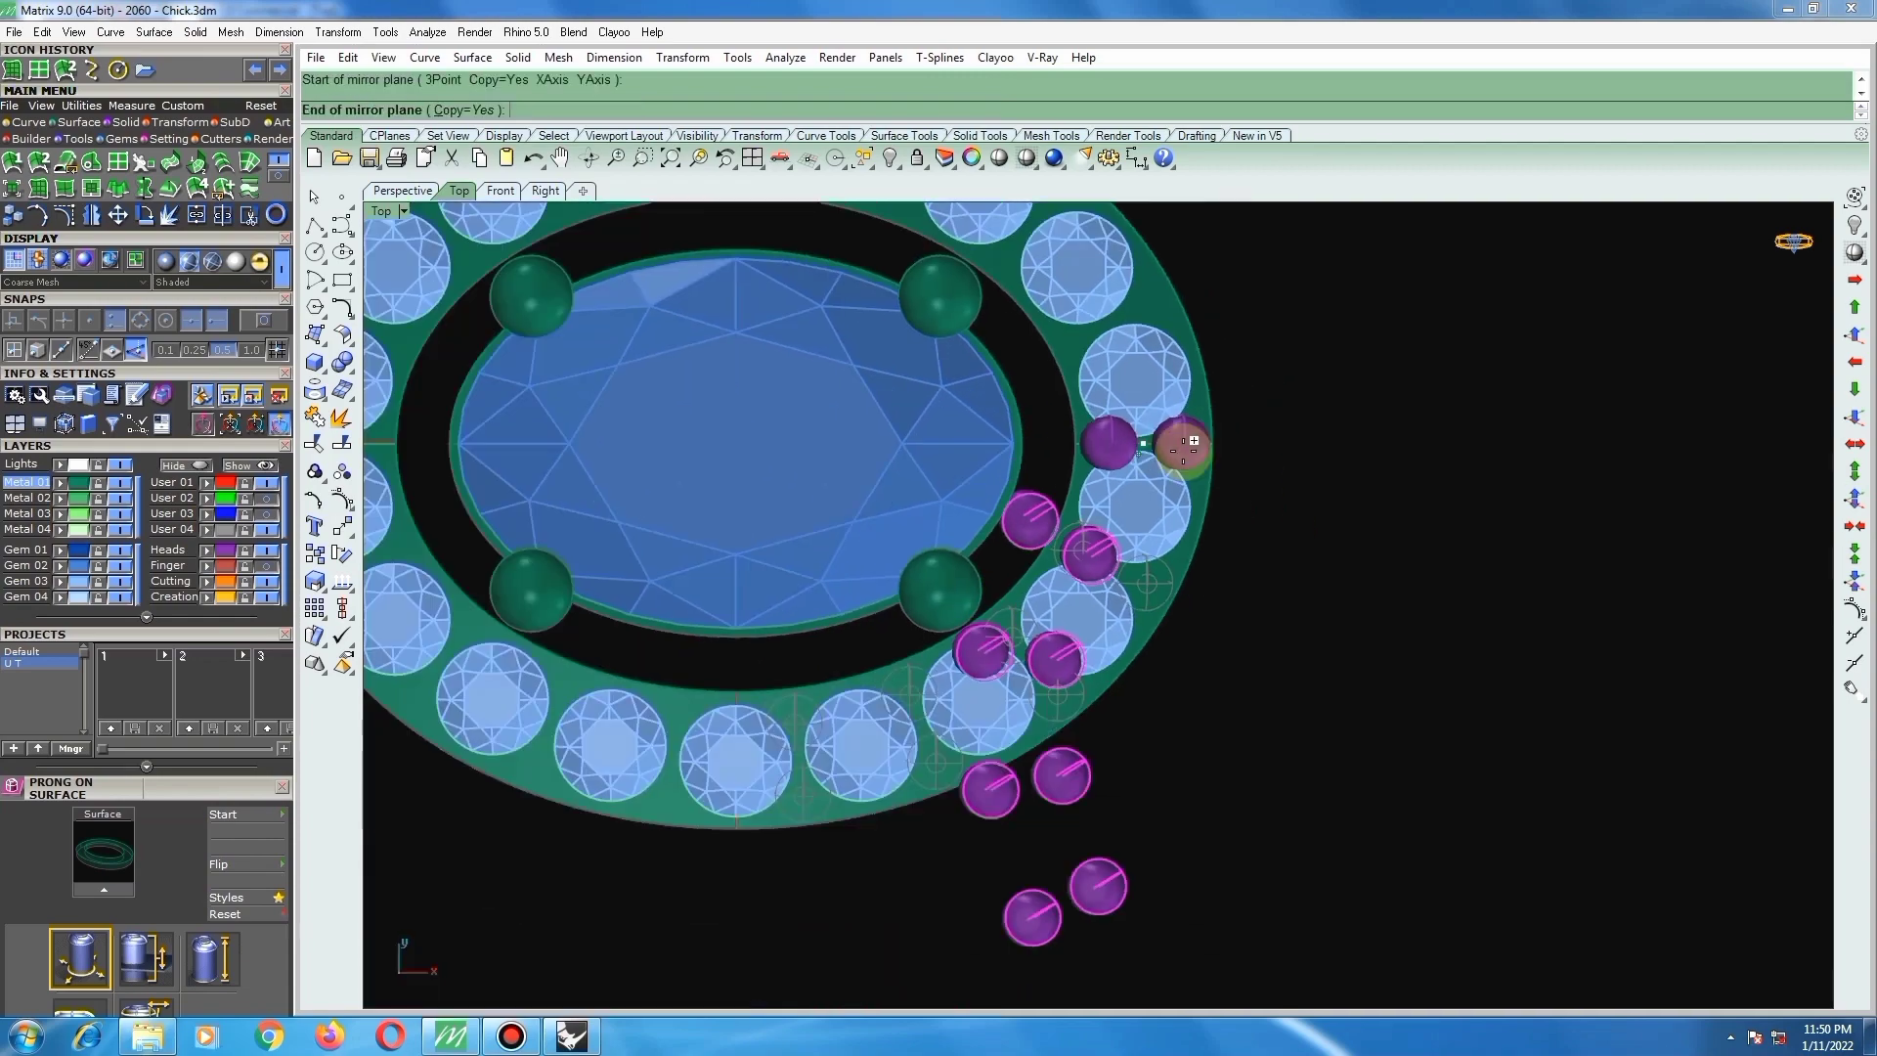
scroll(1201, 502, down, 8)
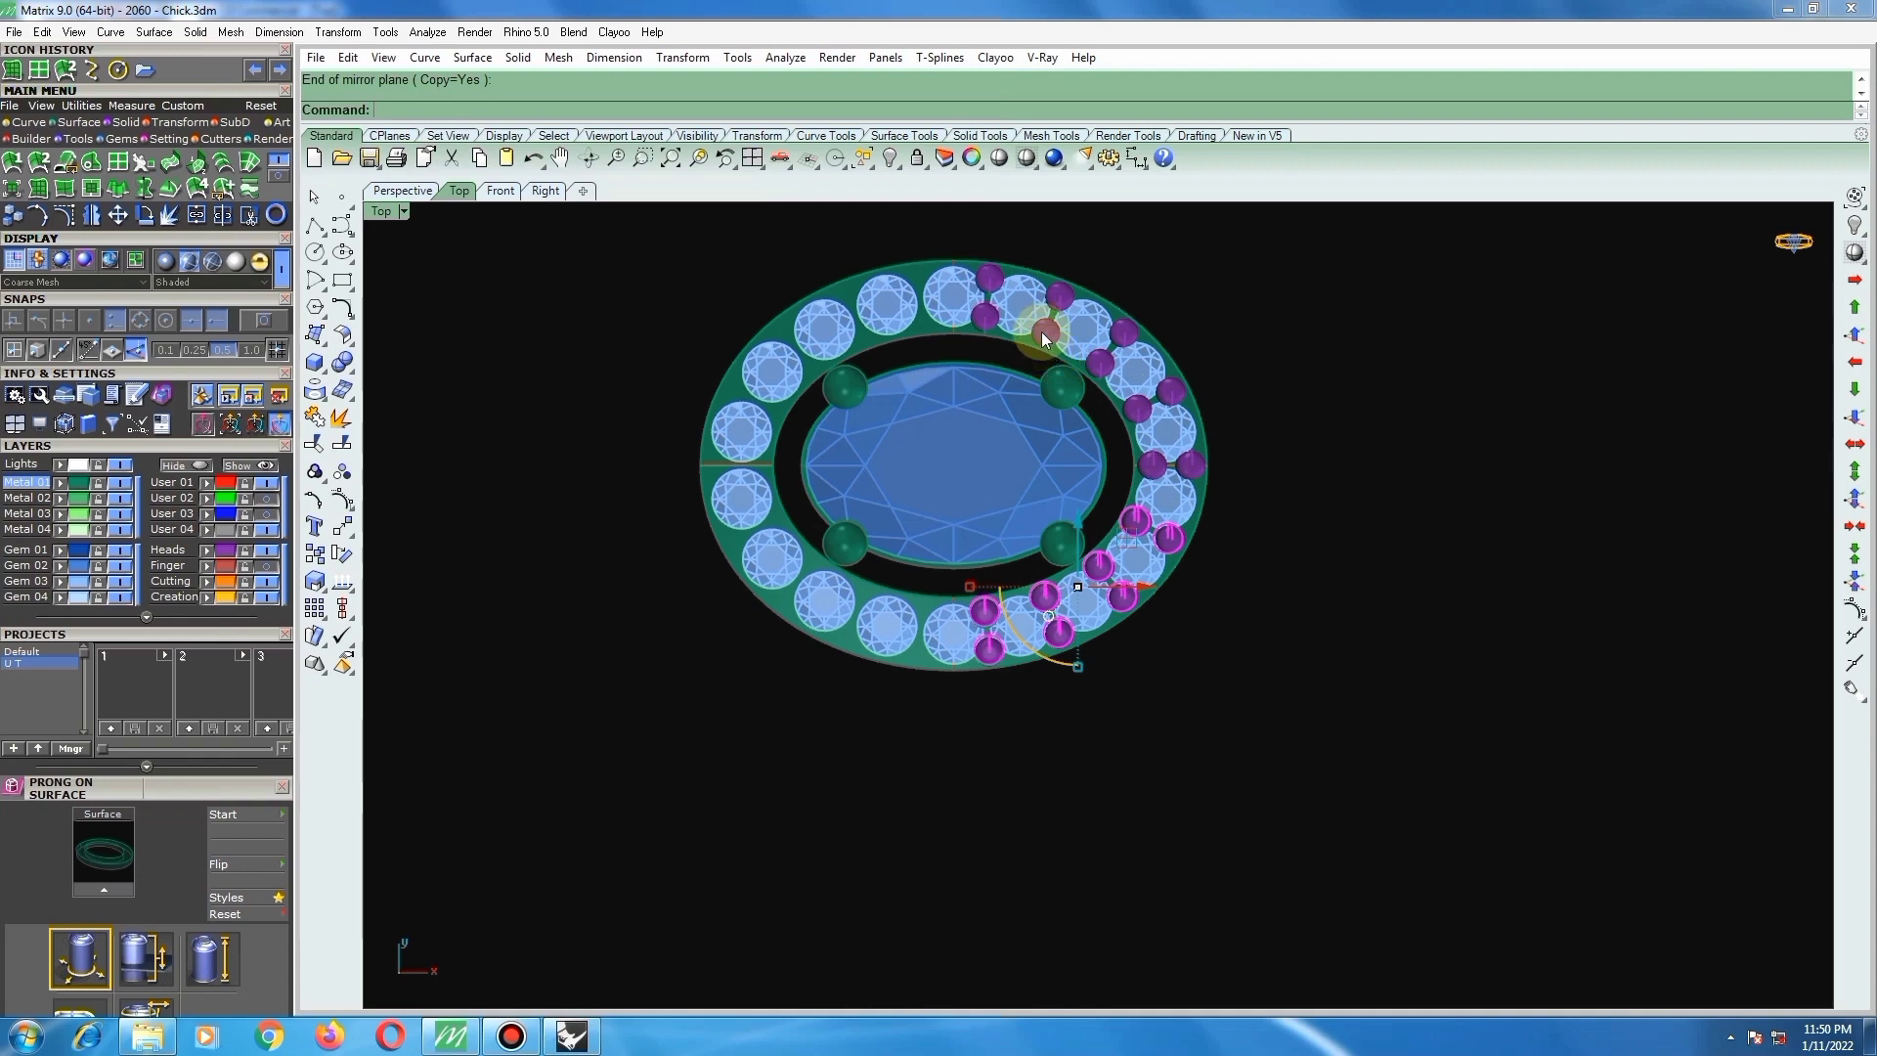
Step: Group the lower-right and mirrored upper-right prongs together with the pair on the horizontal centre line
click(1042, 333)
click(1166, 468)
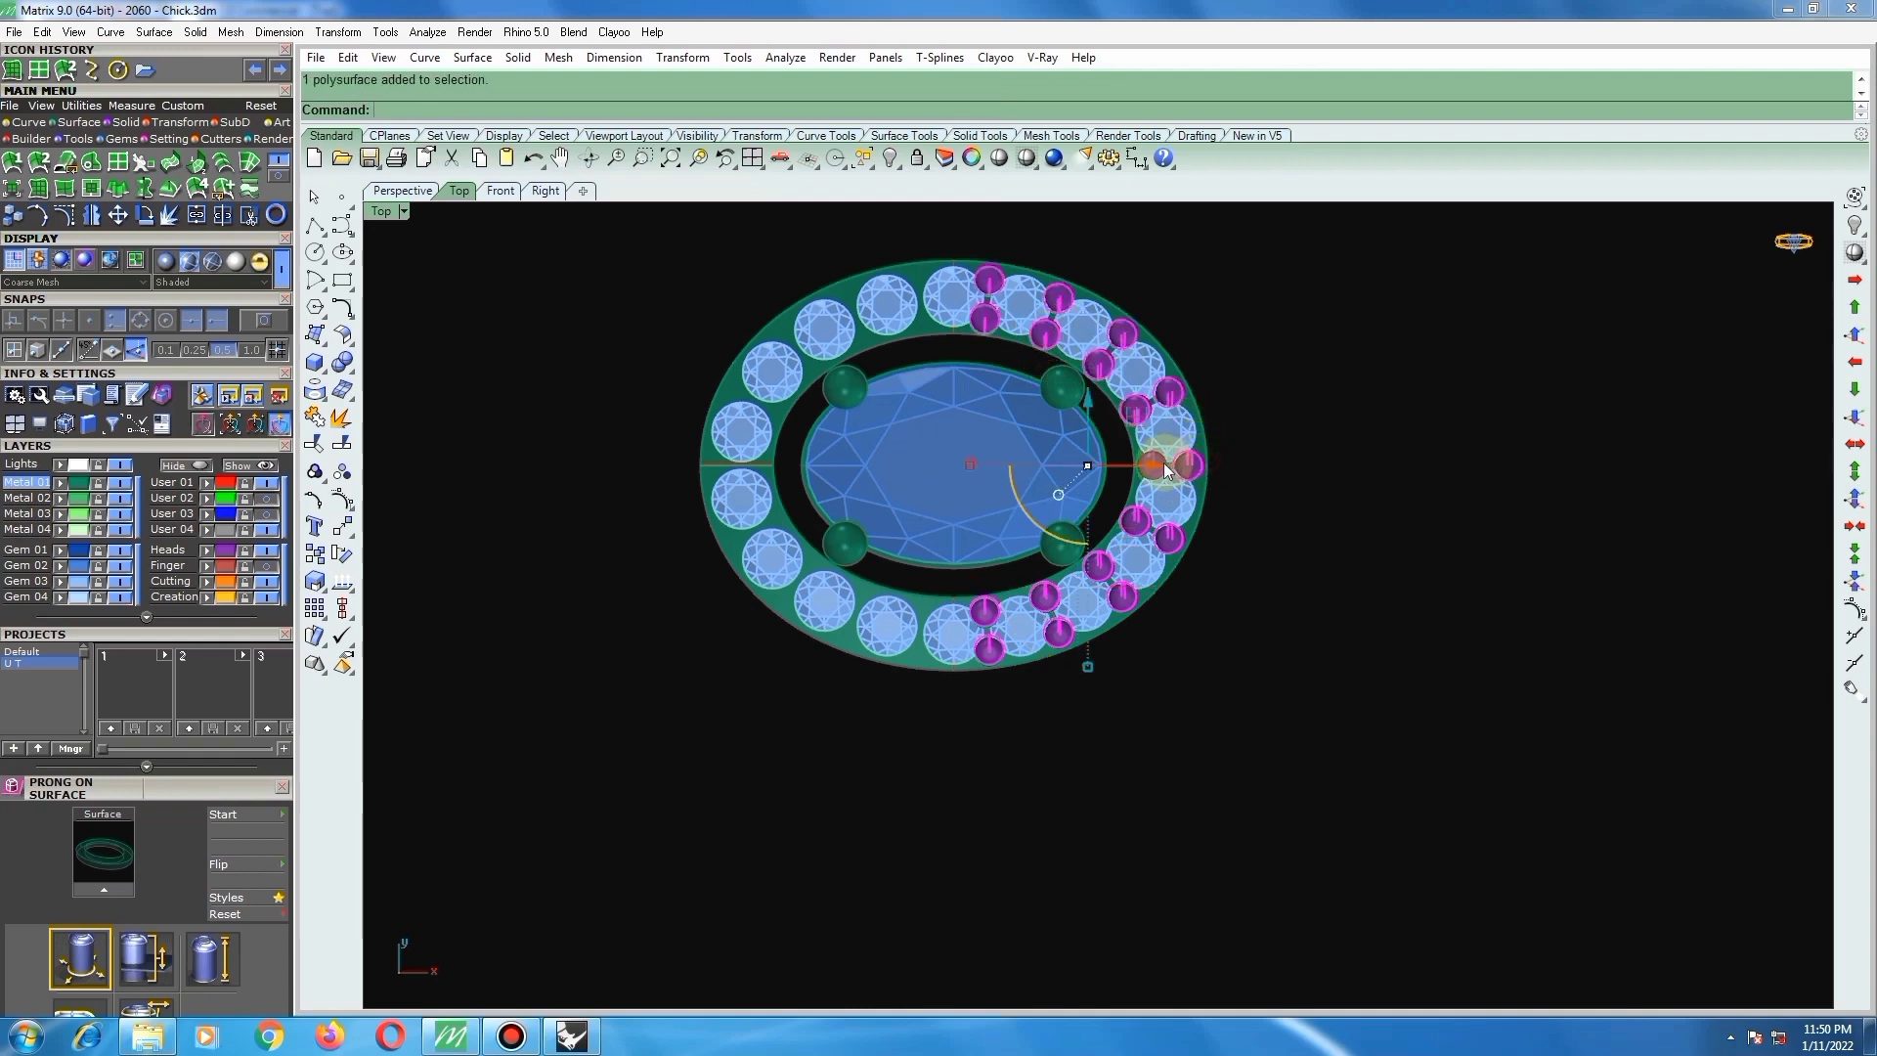
key(ctrl+g)
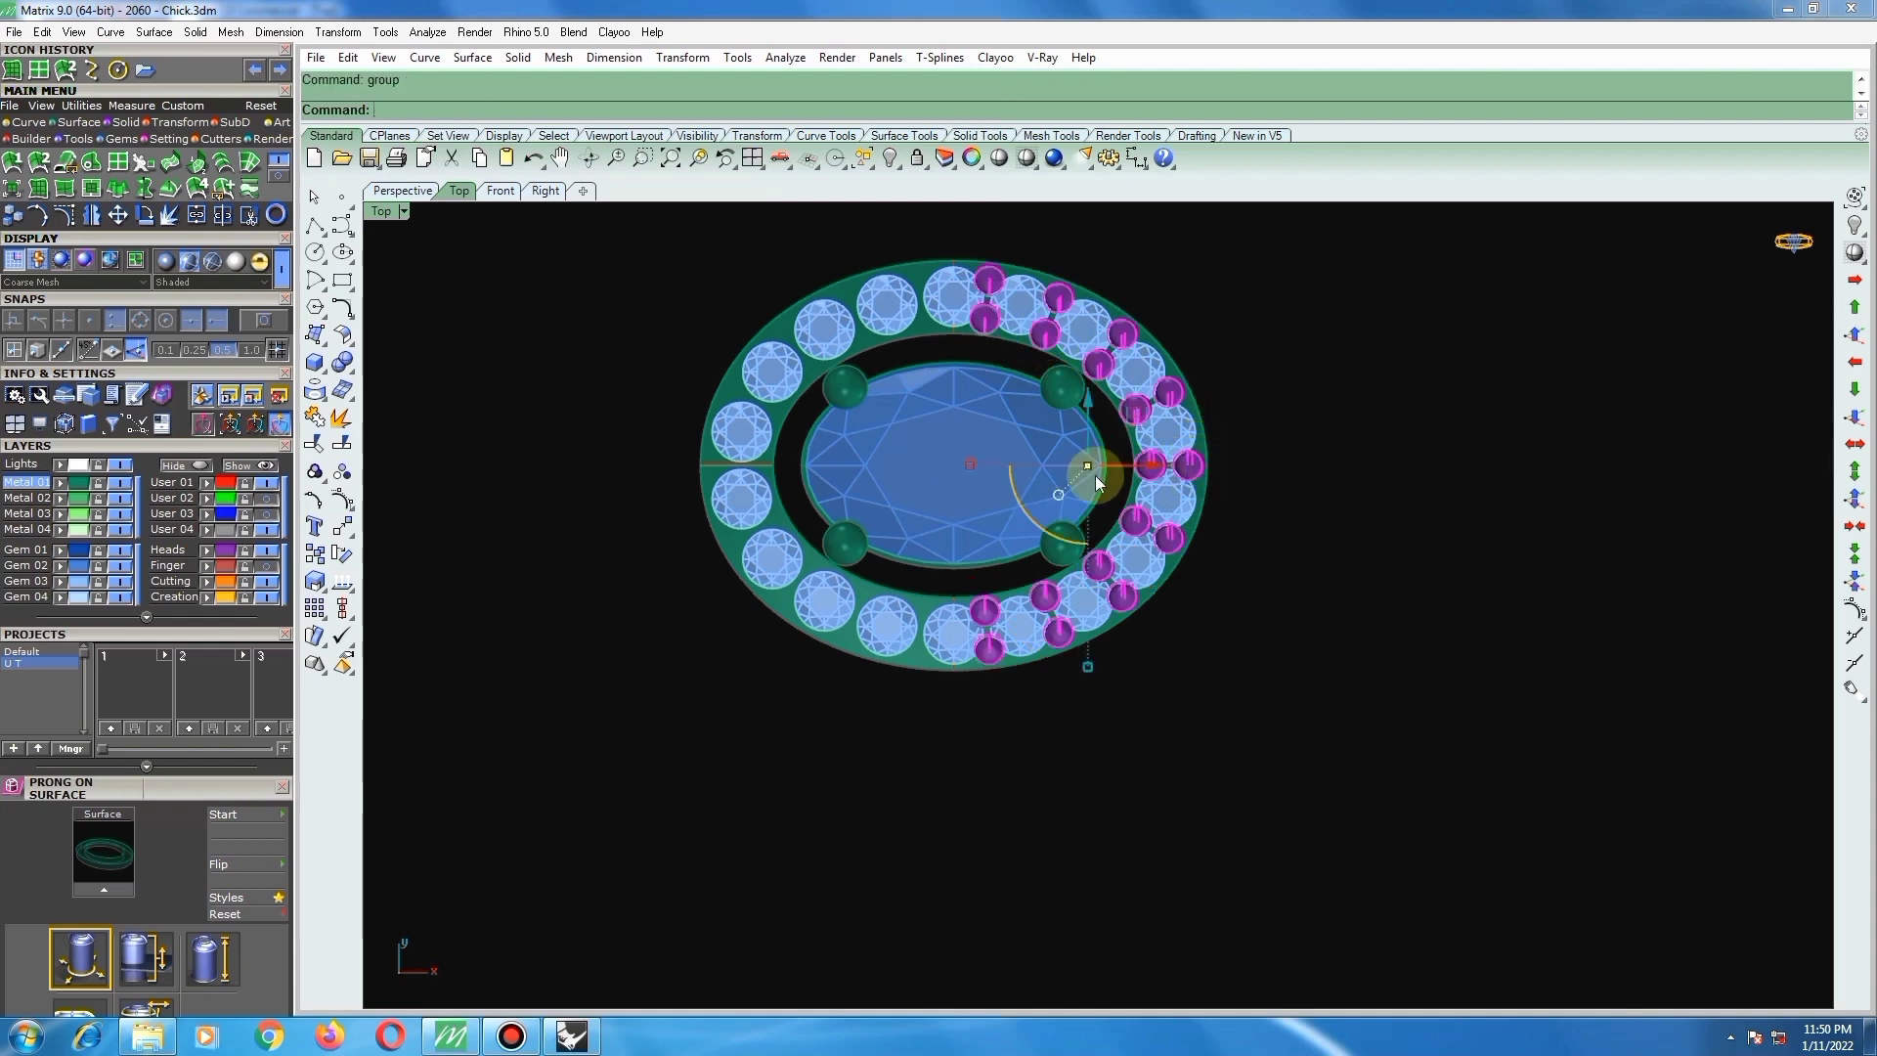
Step: Mirror a copy of the right-half prong group across the halo's vertical centre line onto the left half
scroll(977, 659, up, 5)
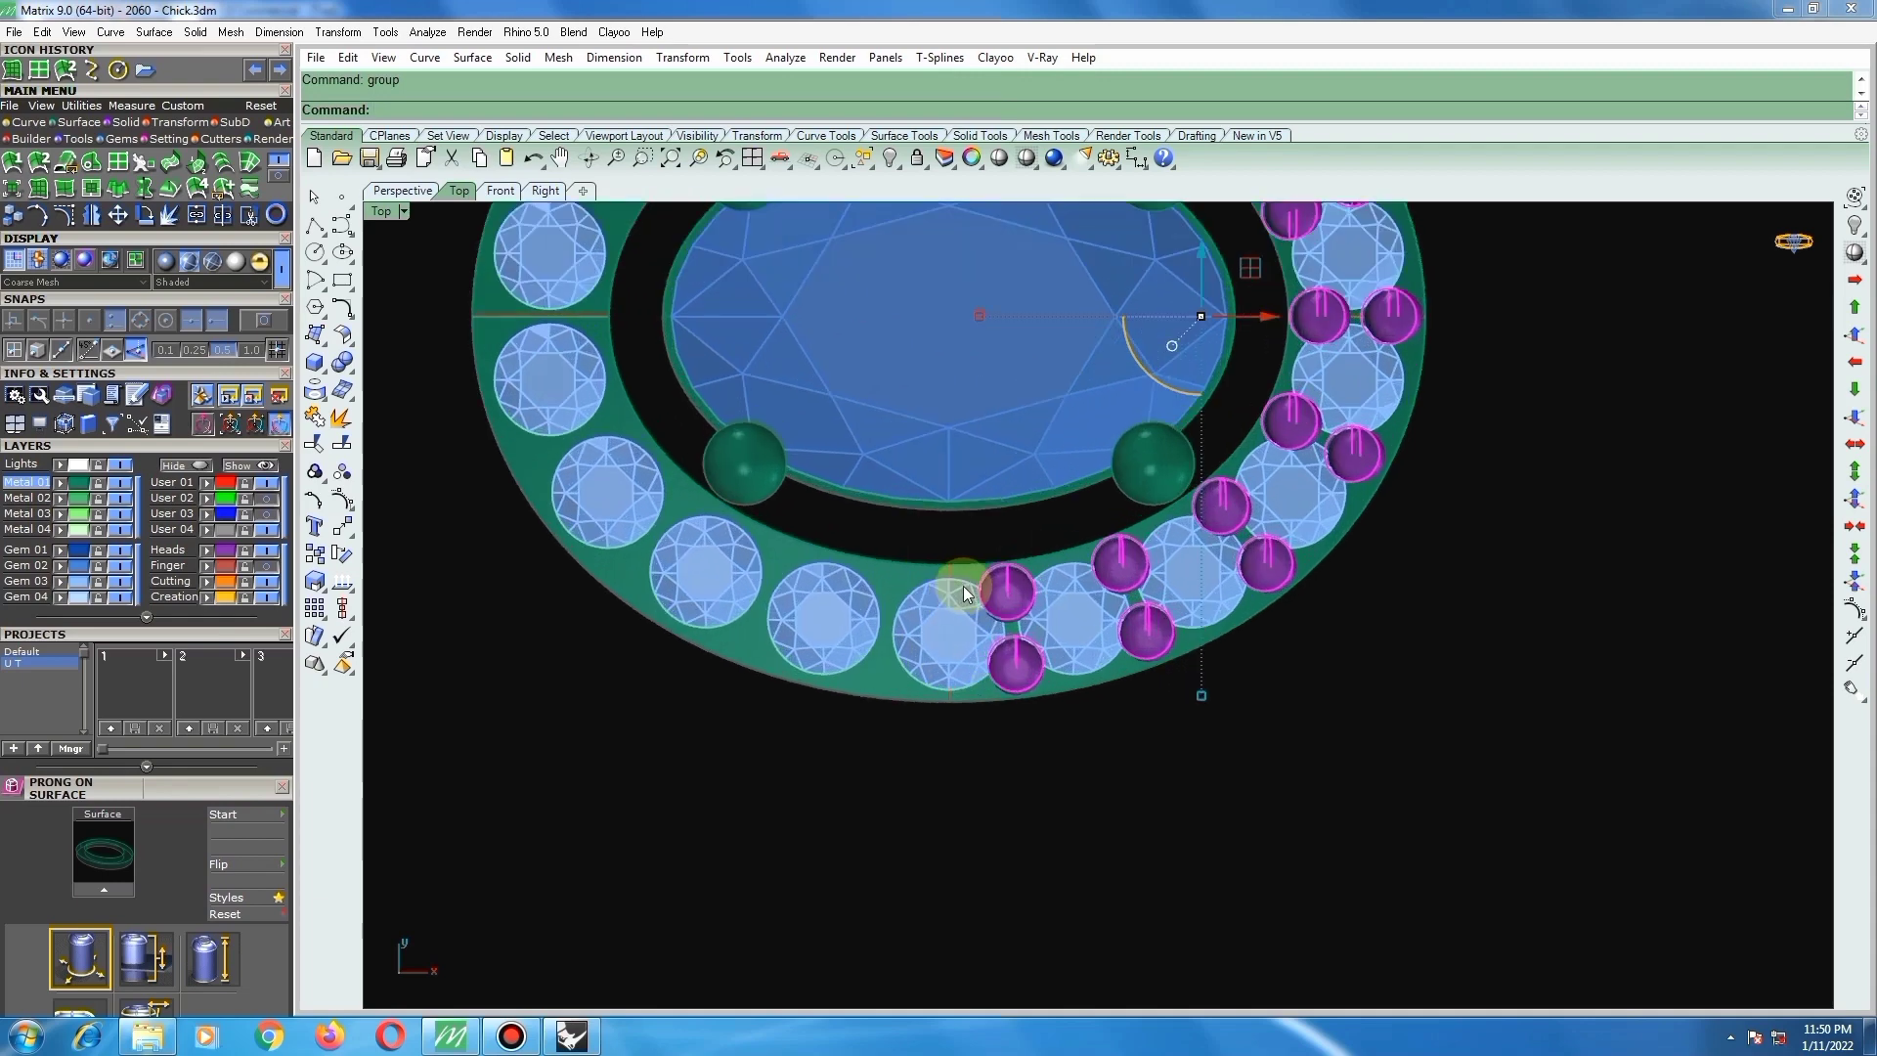
text(mi)
key(Return)
click(970, 554)
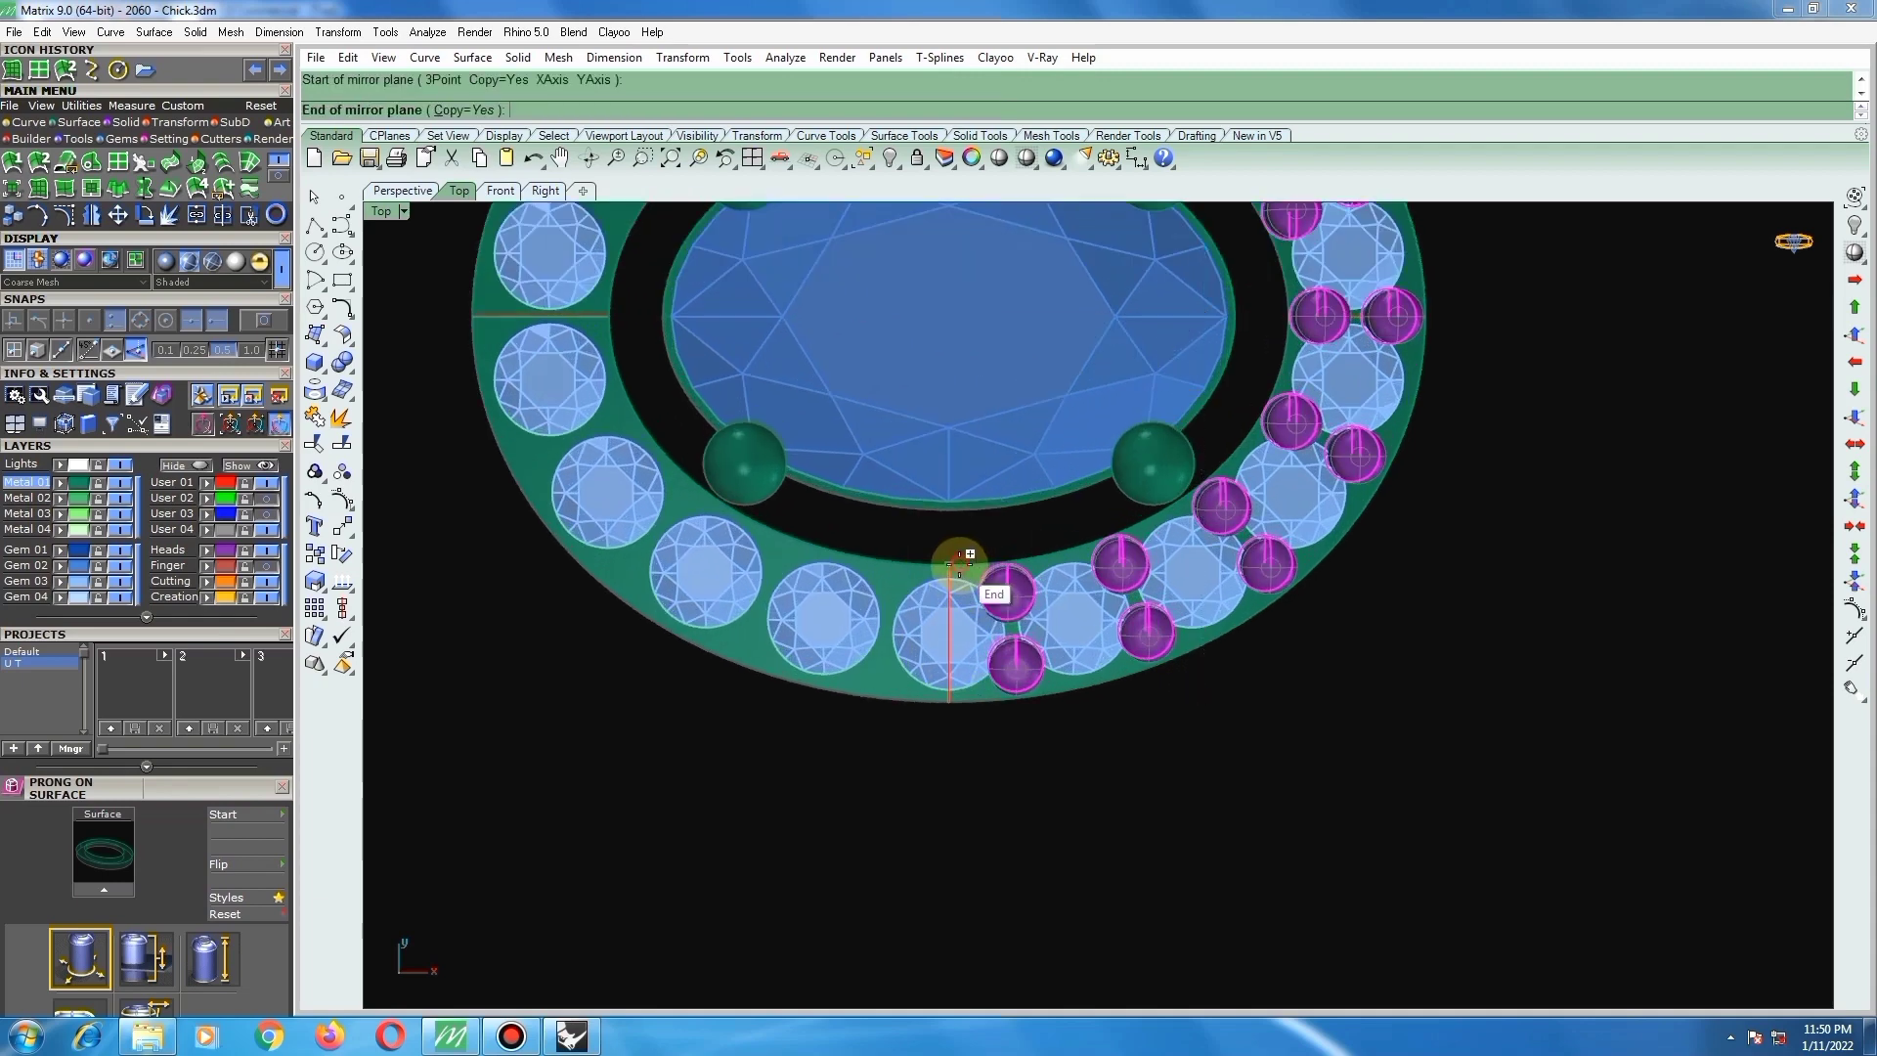
click(967, 709)
scroll(967, 710, down, 5)
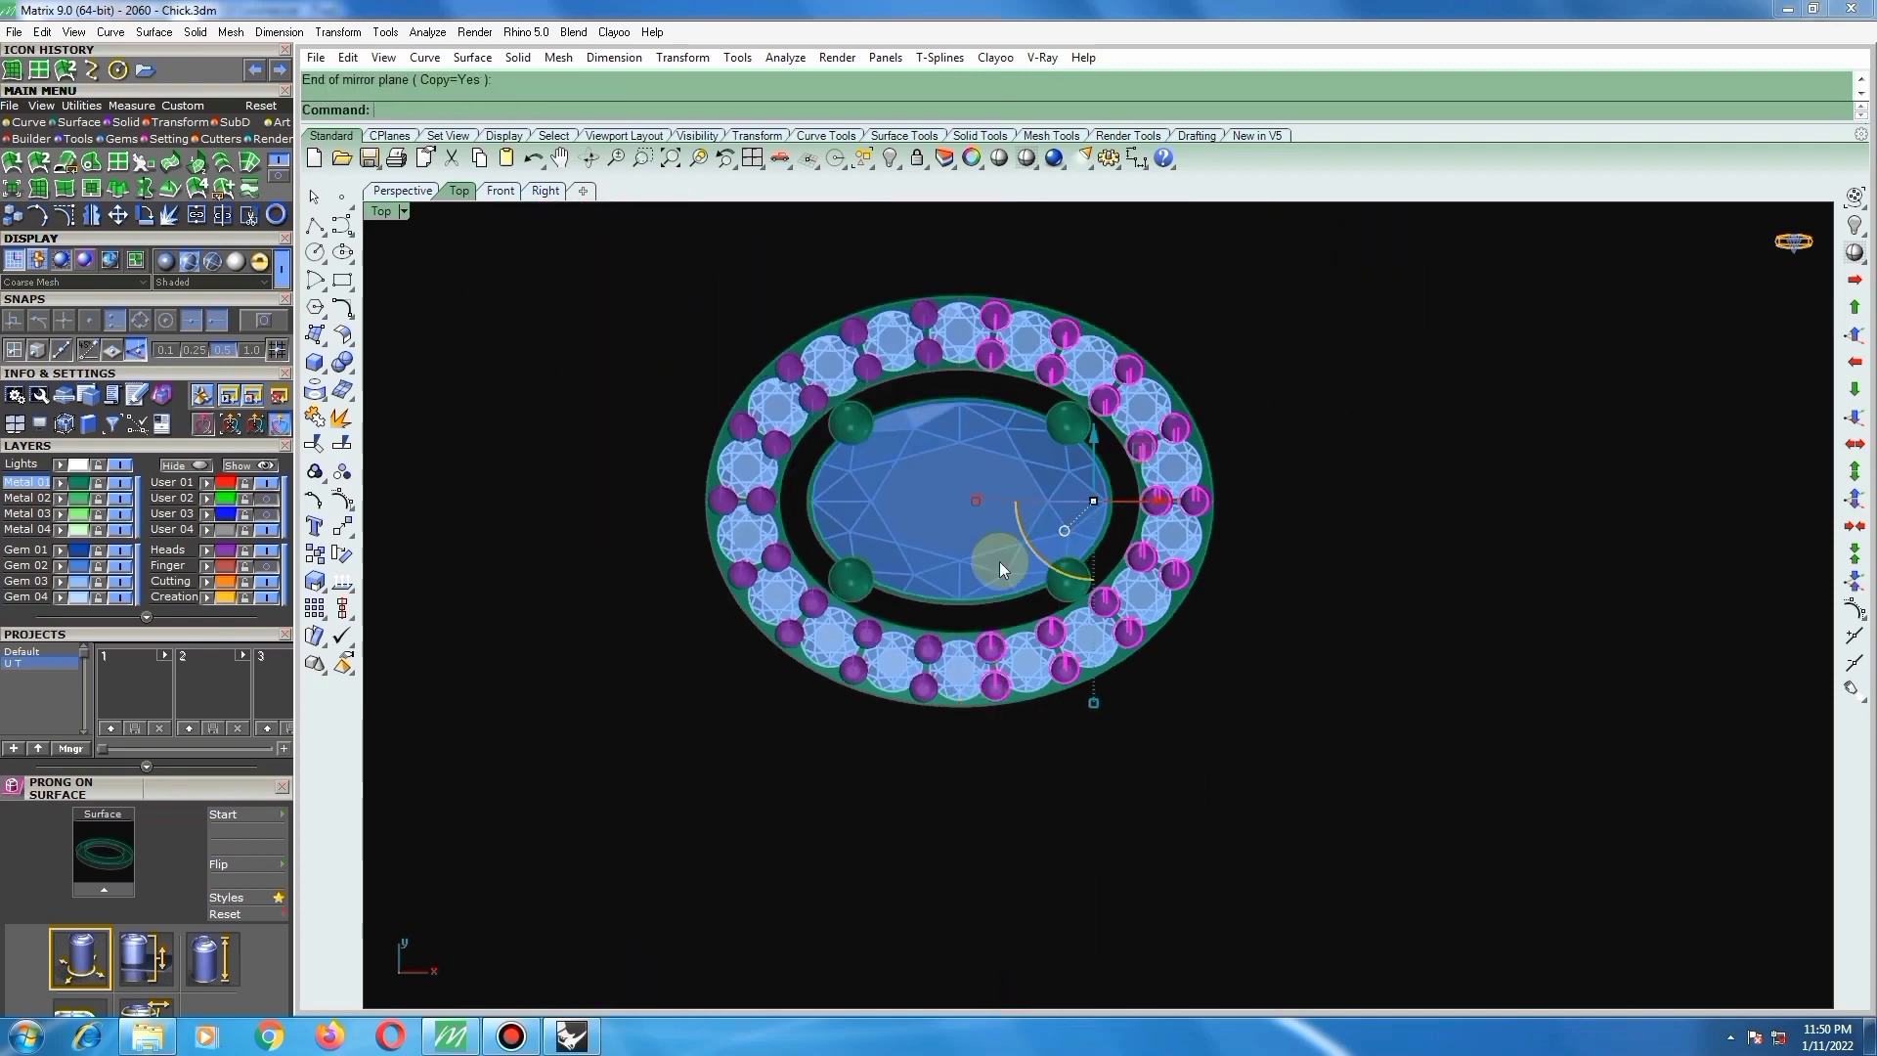
Step: Combine the left and right halves of the halo prongs into one group and clear the selection
shift+click(929, 318)
text(group)
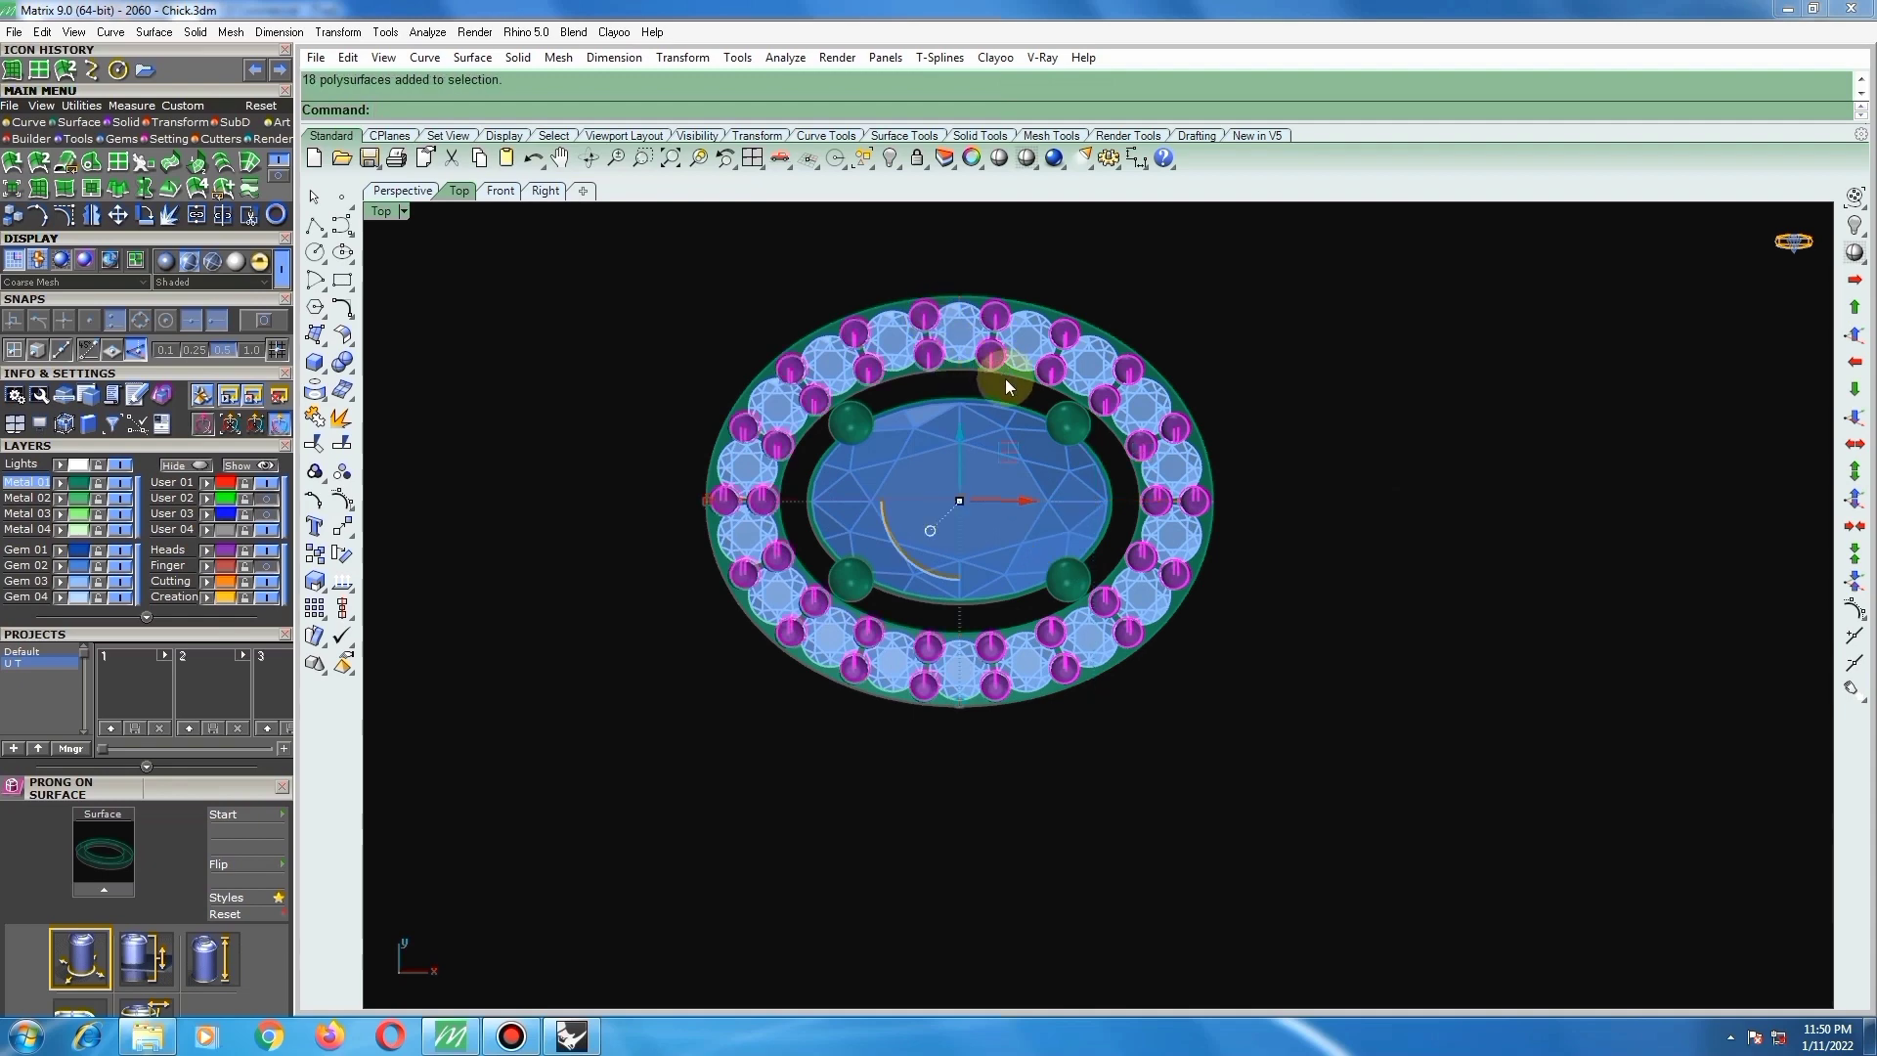
key(Return)
click(1268, 336)
scroll(1052, 579, down, 3)
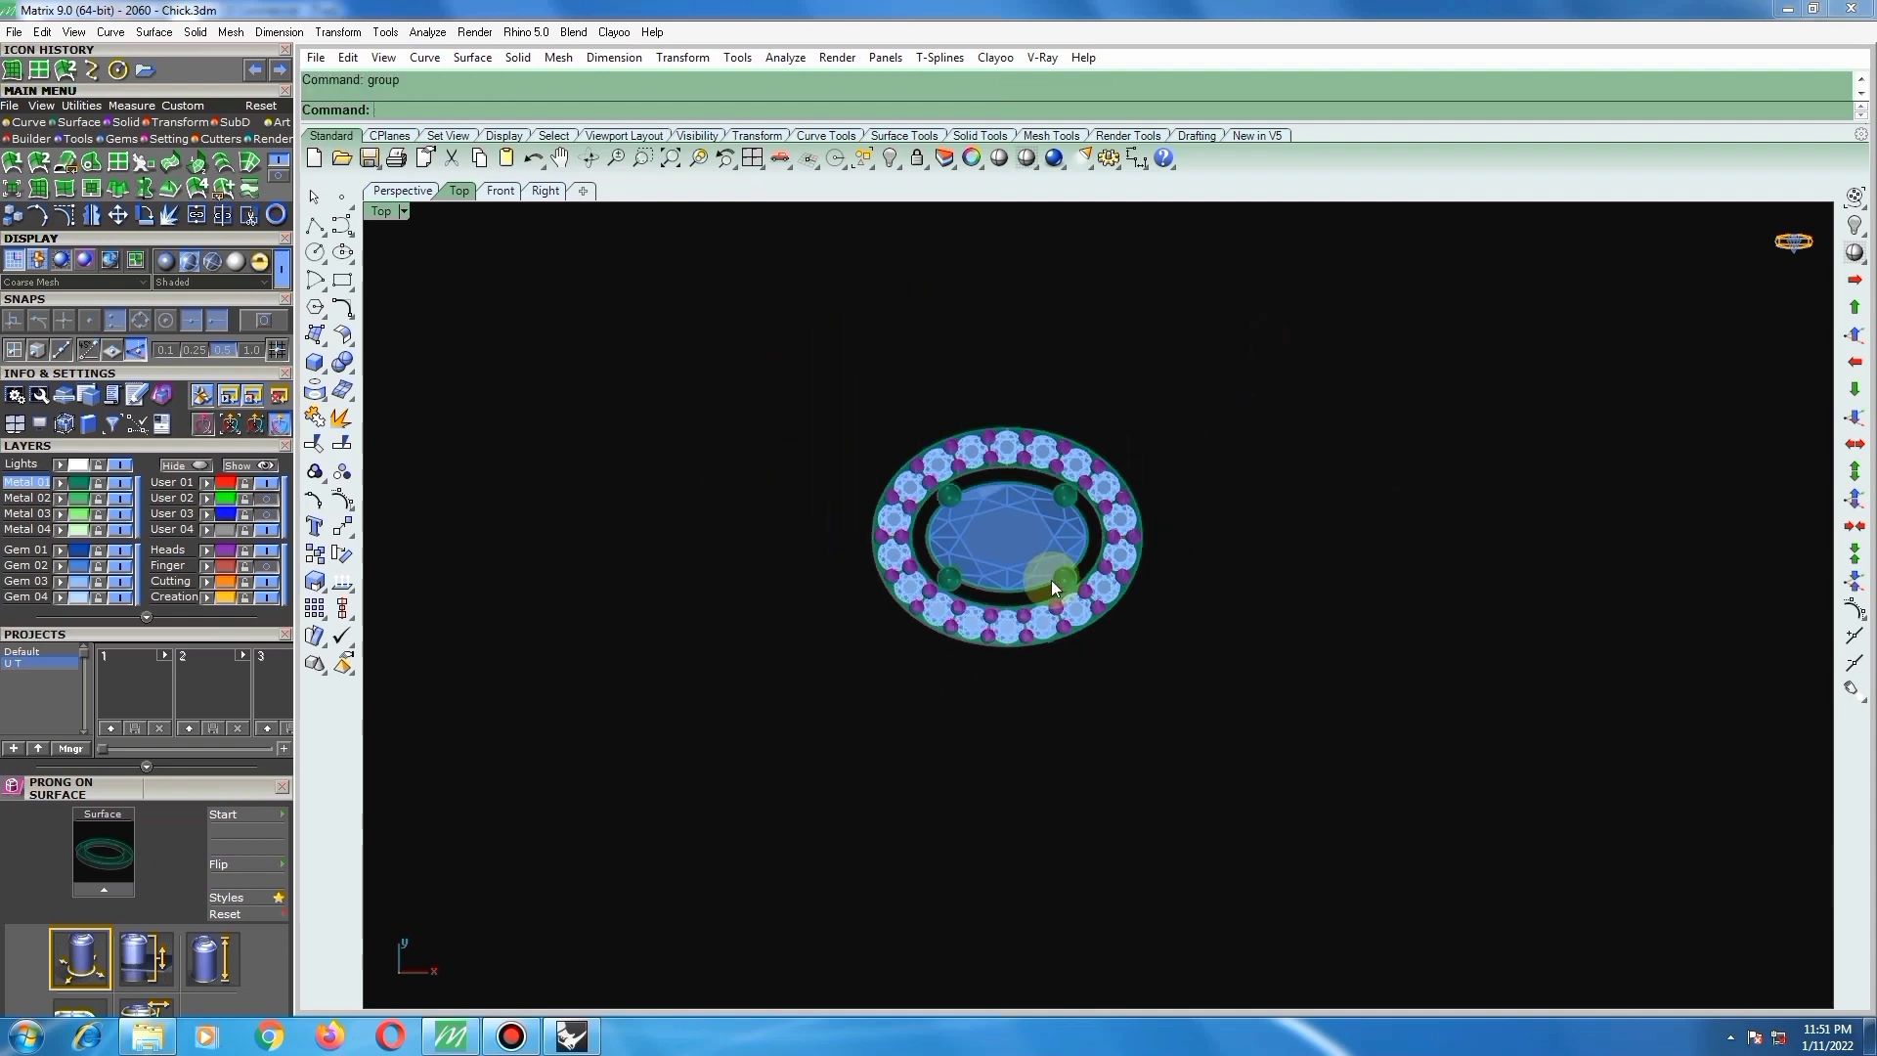
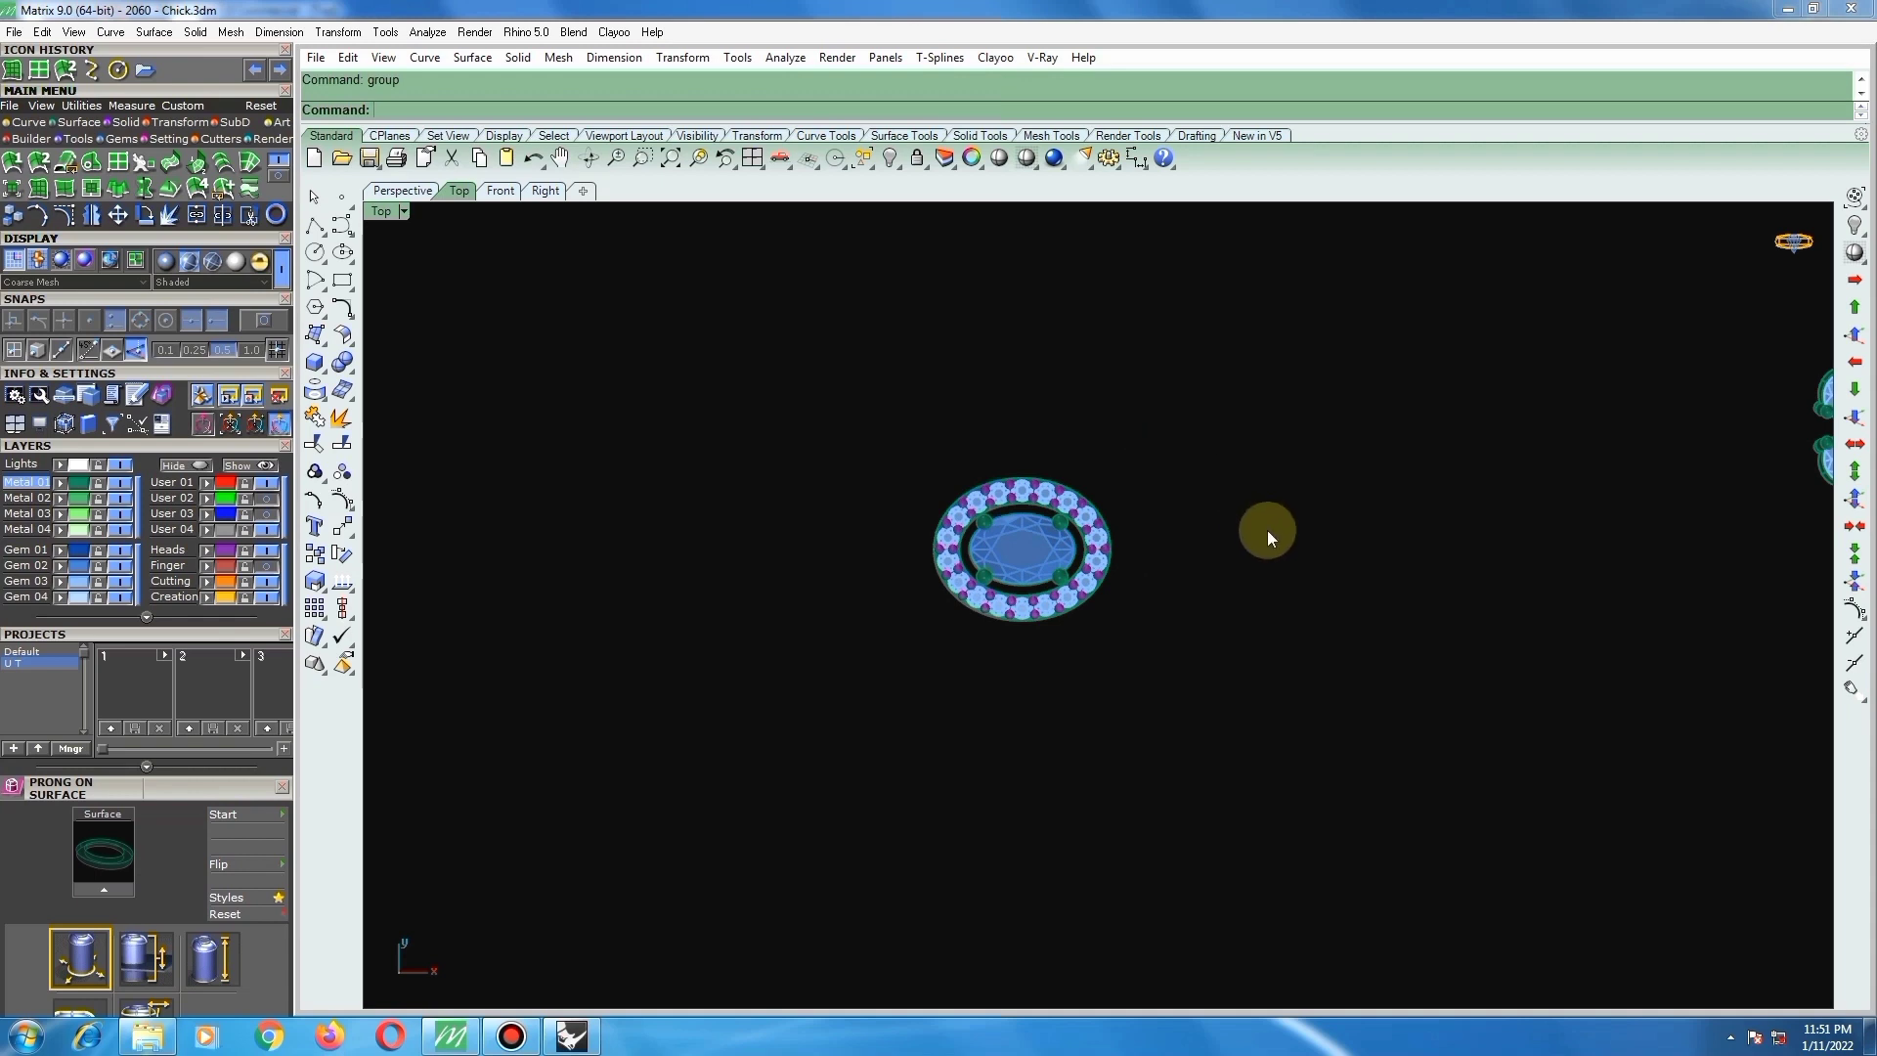
Step: Examine the centre stone and the completed halo prongs from tilted angles and return to the straight Top view
scroll(1027, 528, up, 4)
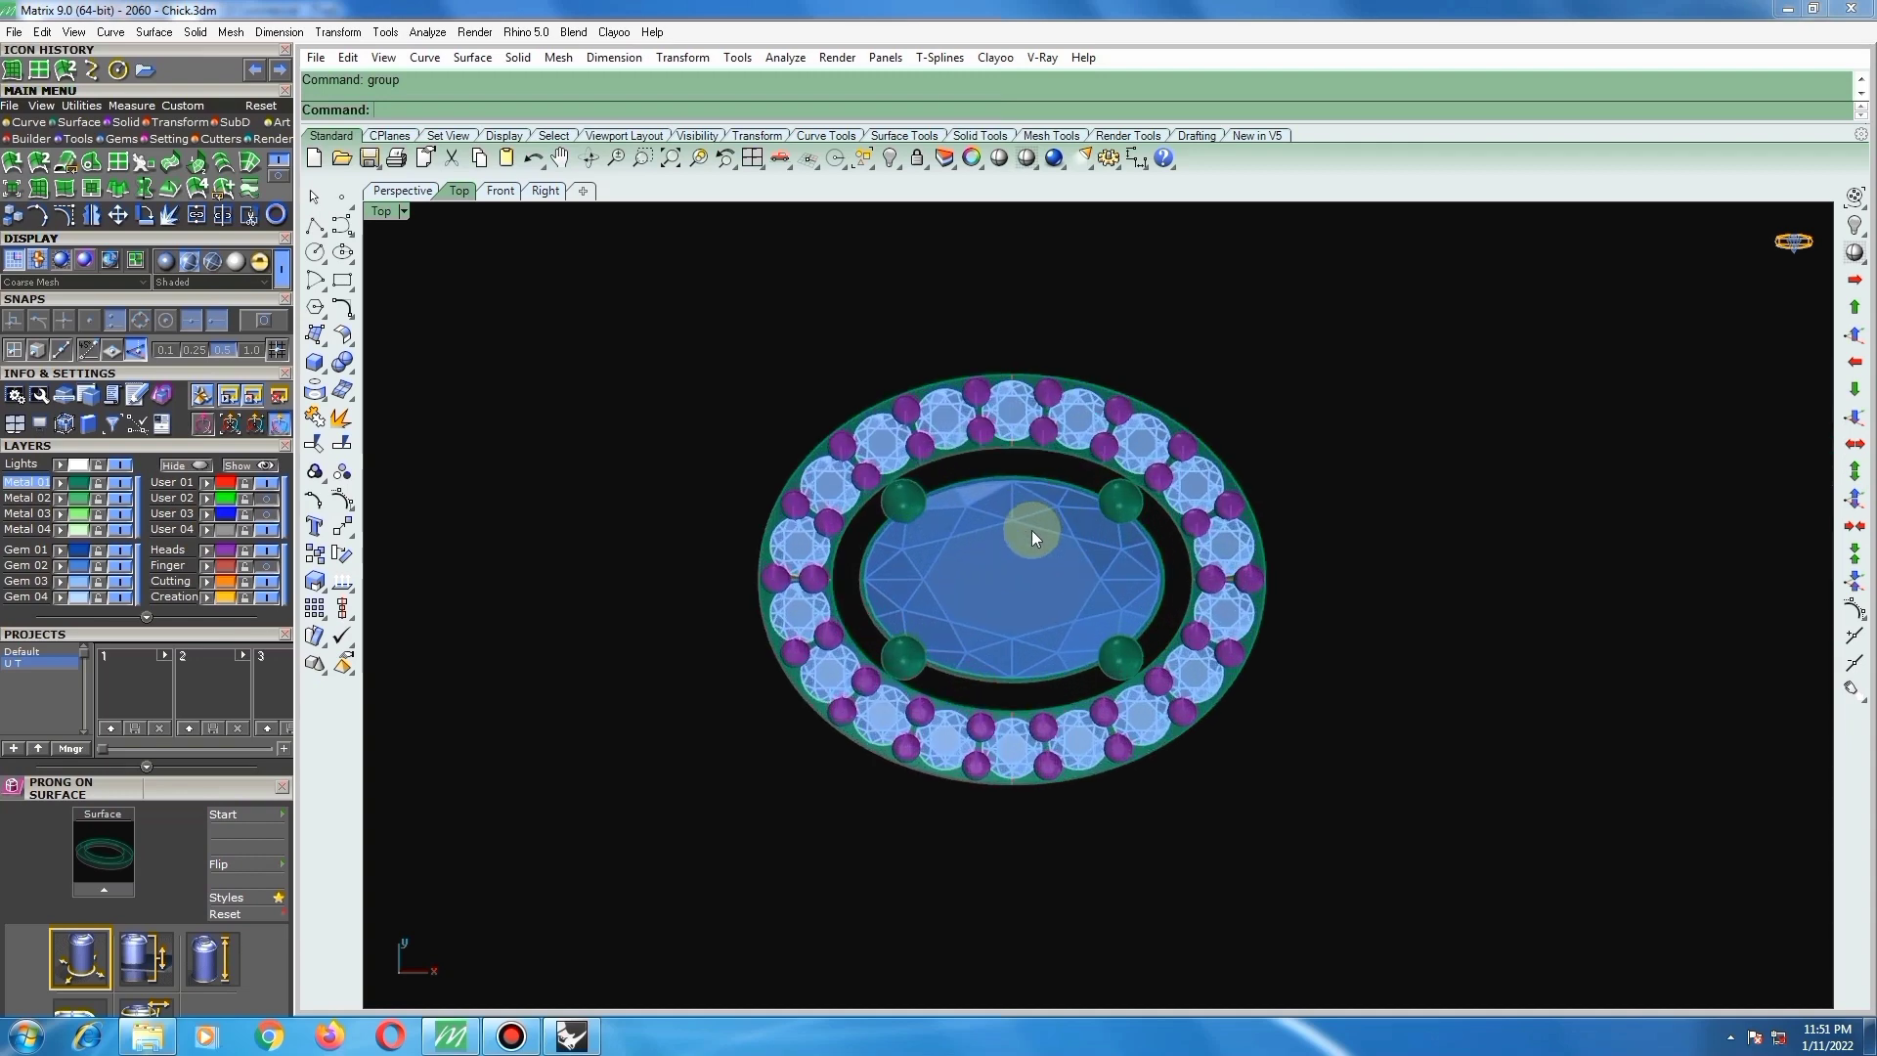
click(1010, 525)
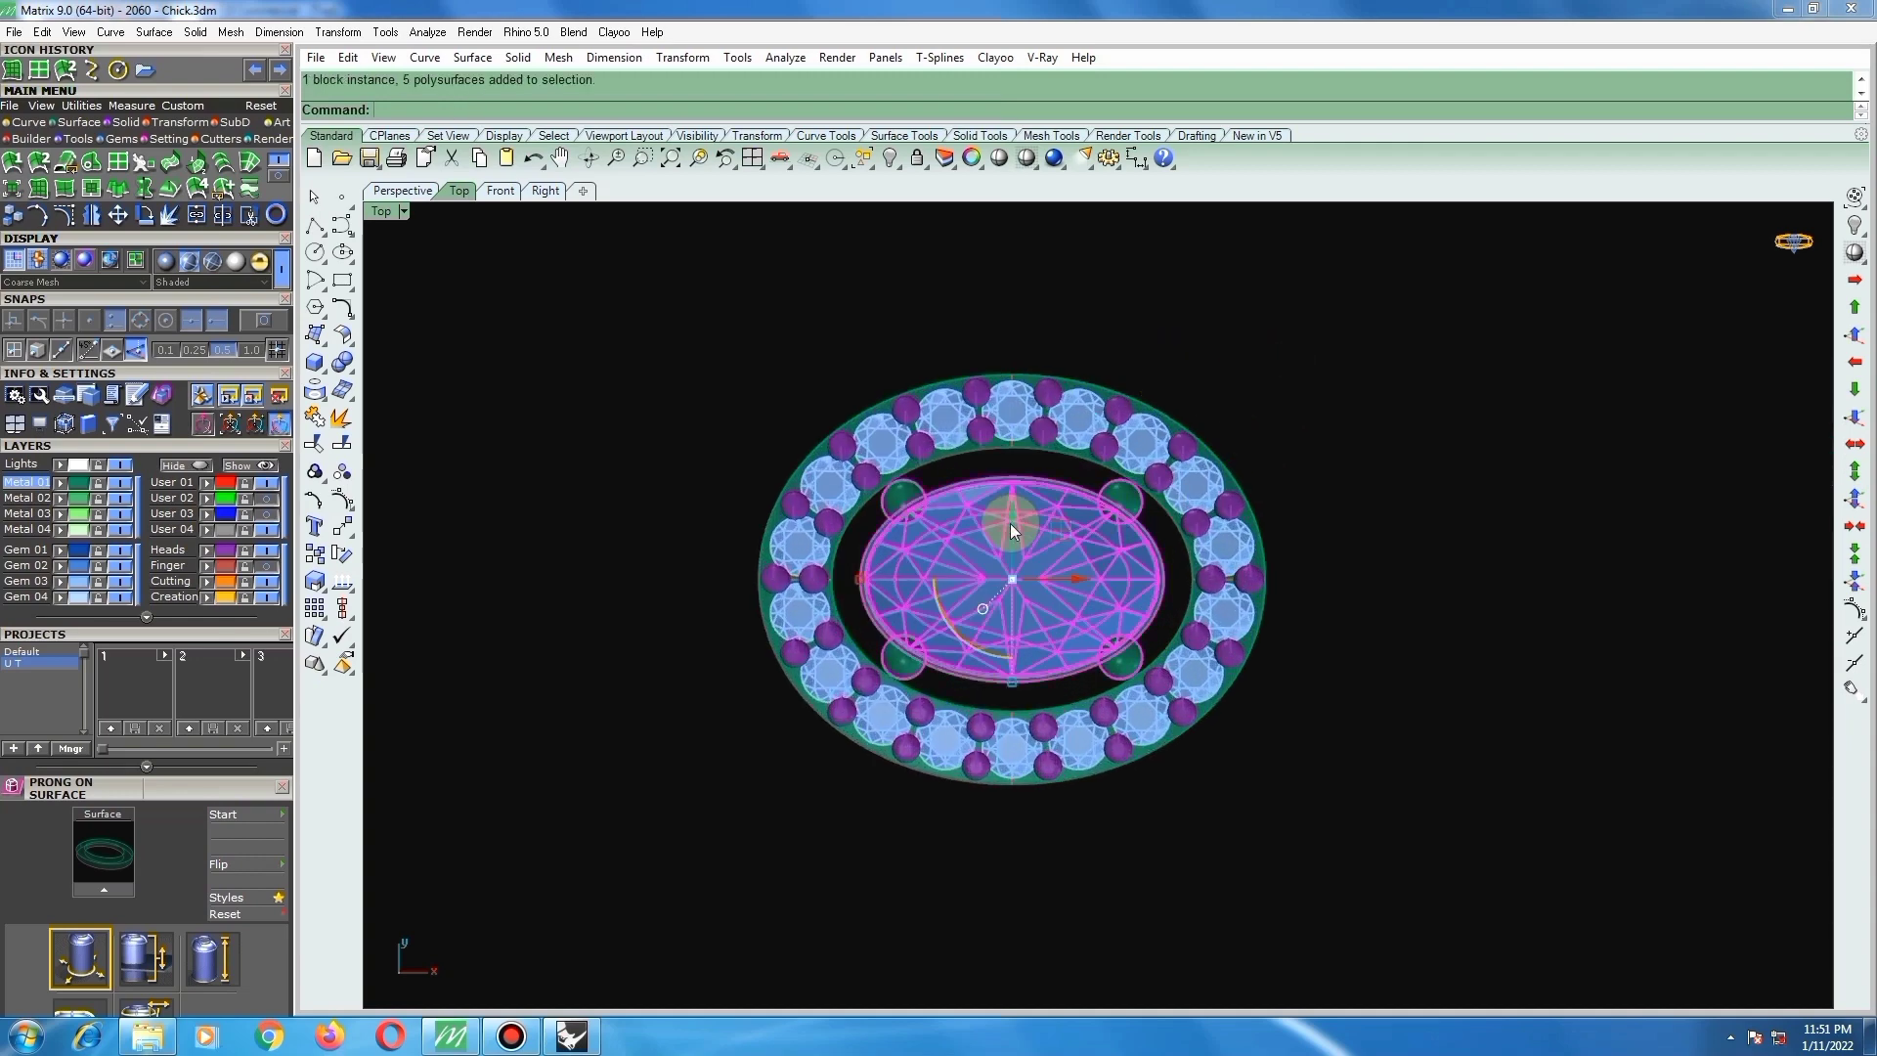
scroll(1011, 525, down, 4)
click(1255, 391)
ctrl+shift+right_drag(1135, 583, 1081, 598)
scroll(1212, 565, up, 4)
ctrl+shift+right_drag(1212, 565, 1110, 676)
key(F1)
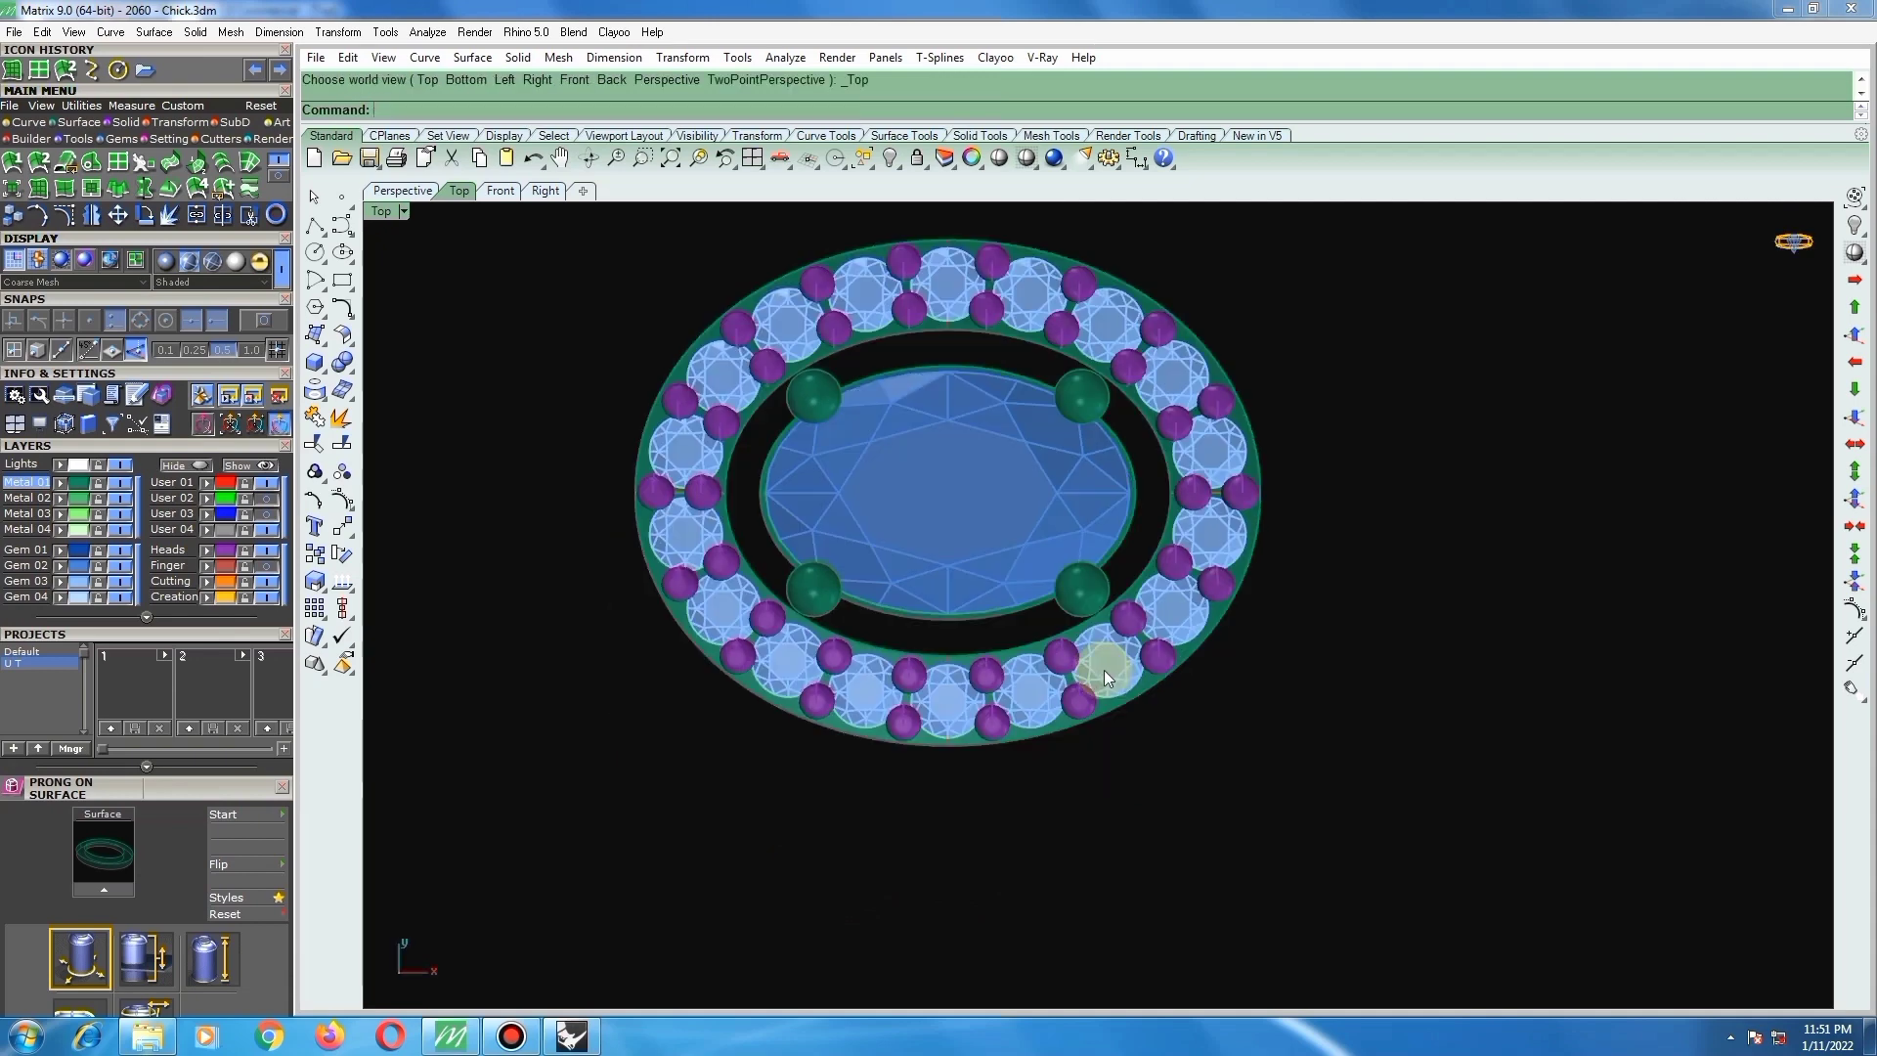
Step: Create a solid cube with 0.8 sides in the empty area to the right of the halo
scroll(1090, 668, down, 4)
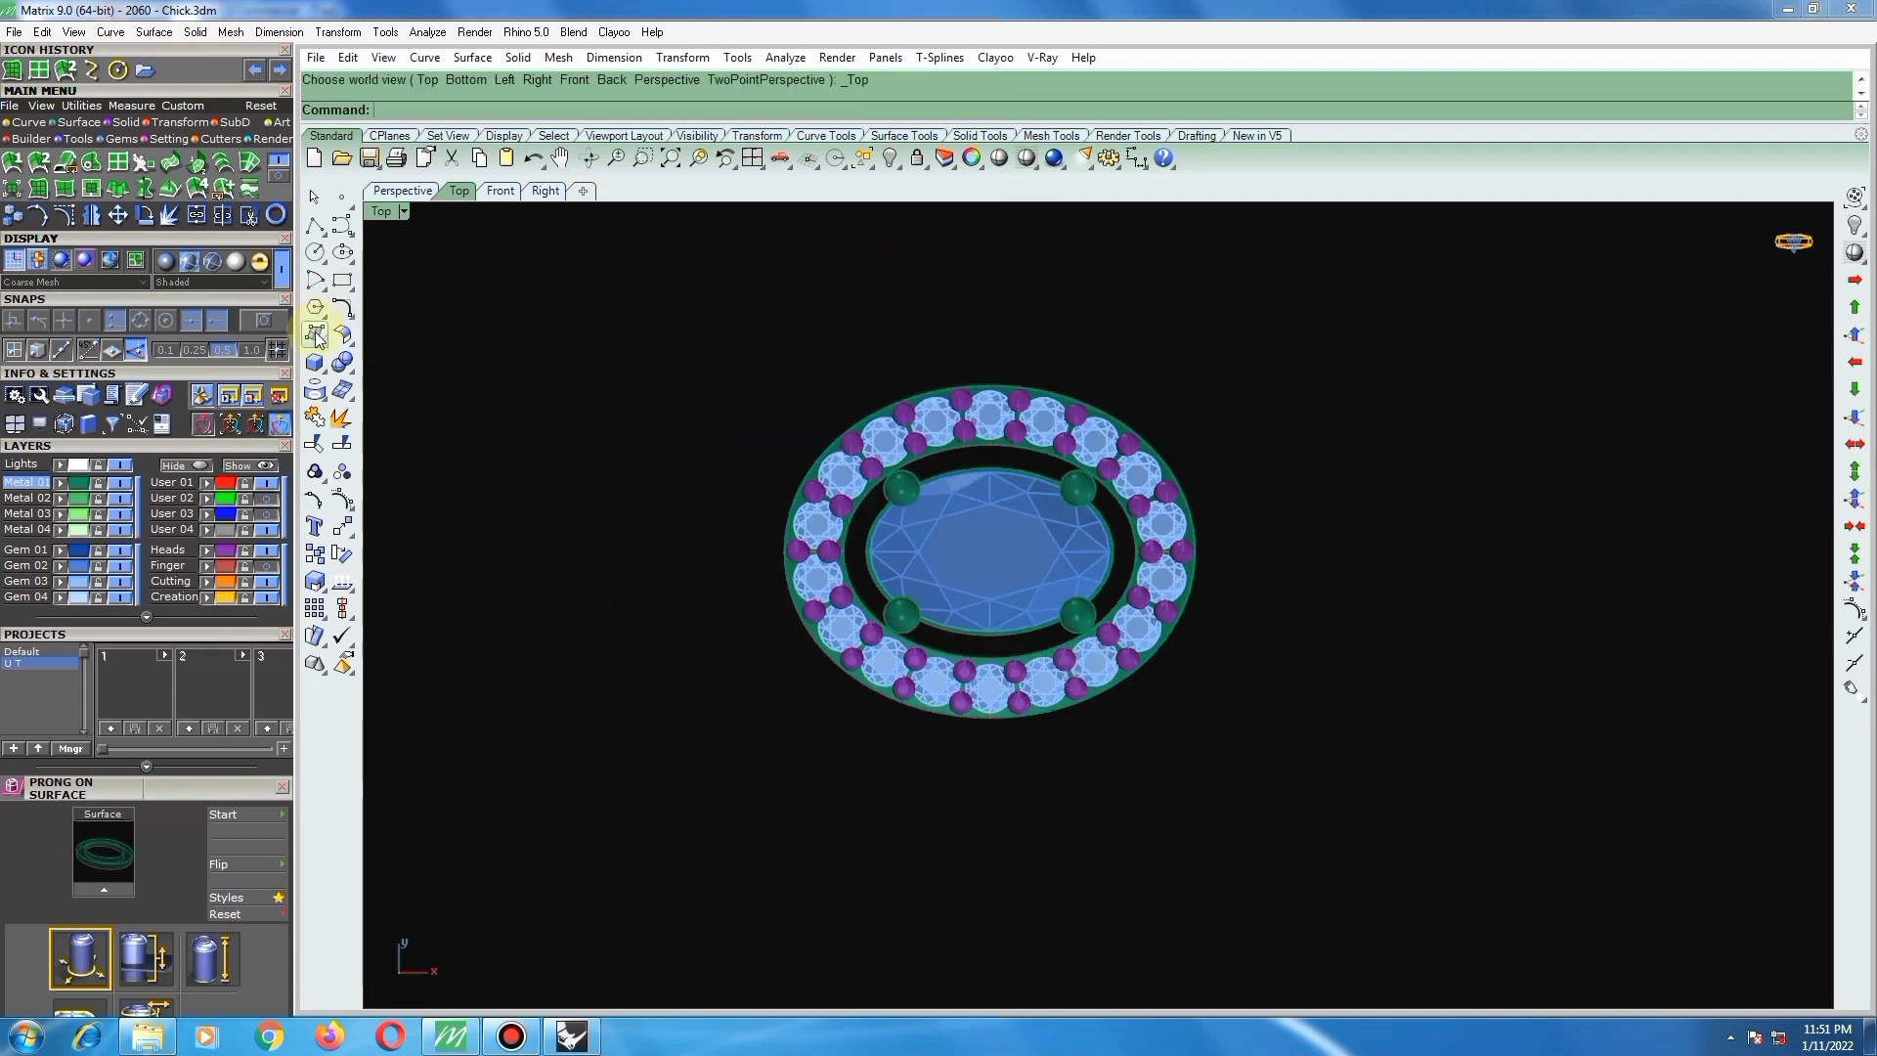
click(313, 362)
scroll(1320, 663, up, 2)
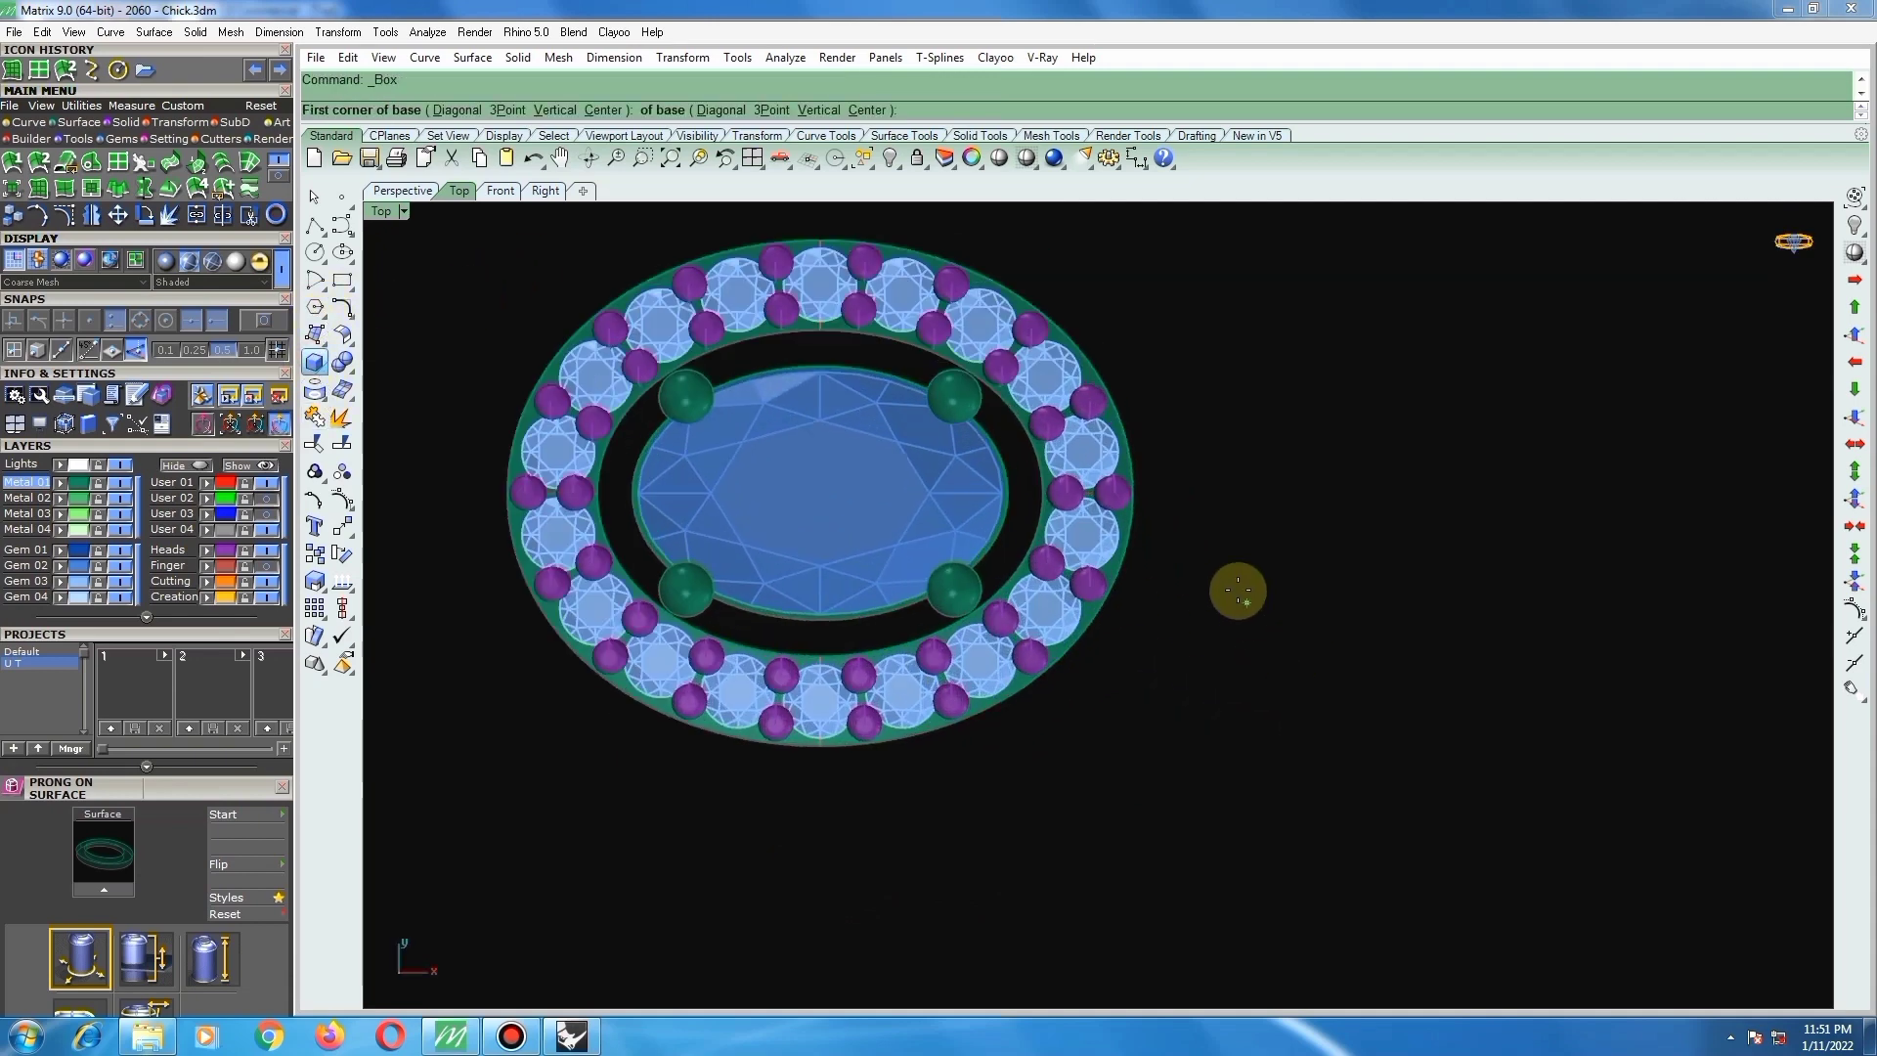
click(1239, 591)
text(.)
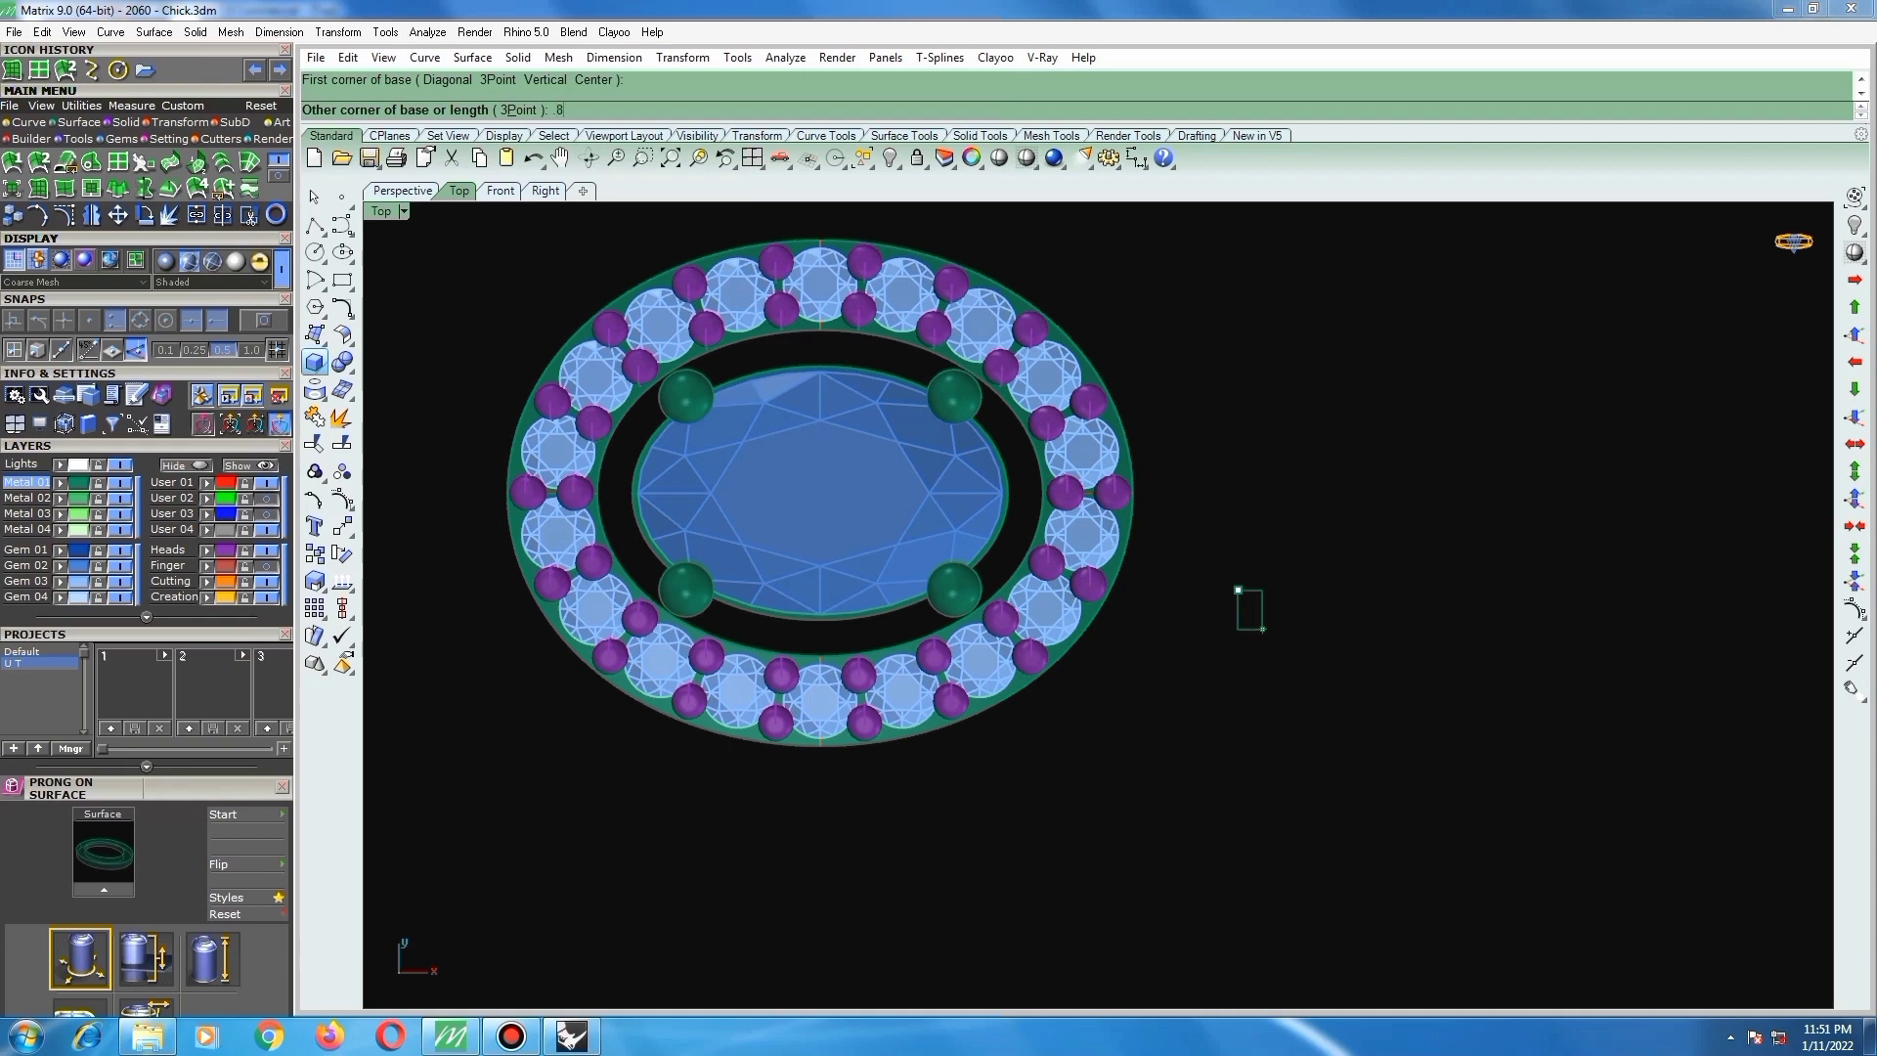
text(8)
key(Return)
key(Return)
key(Return)
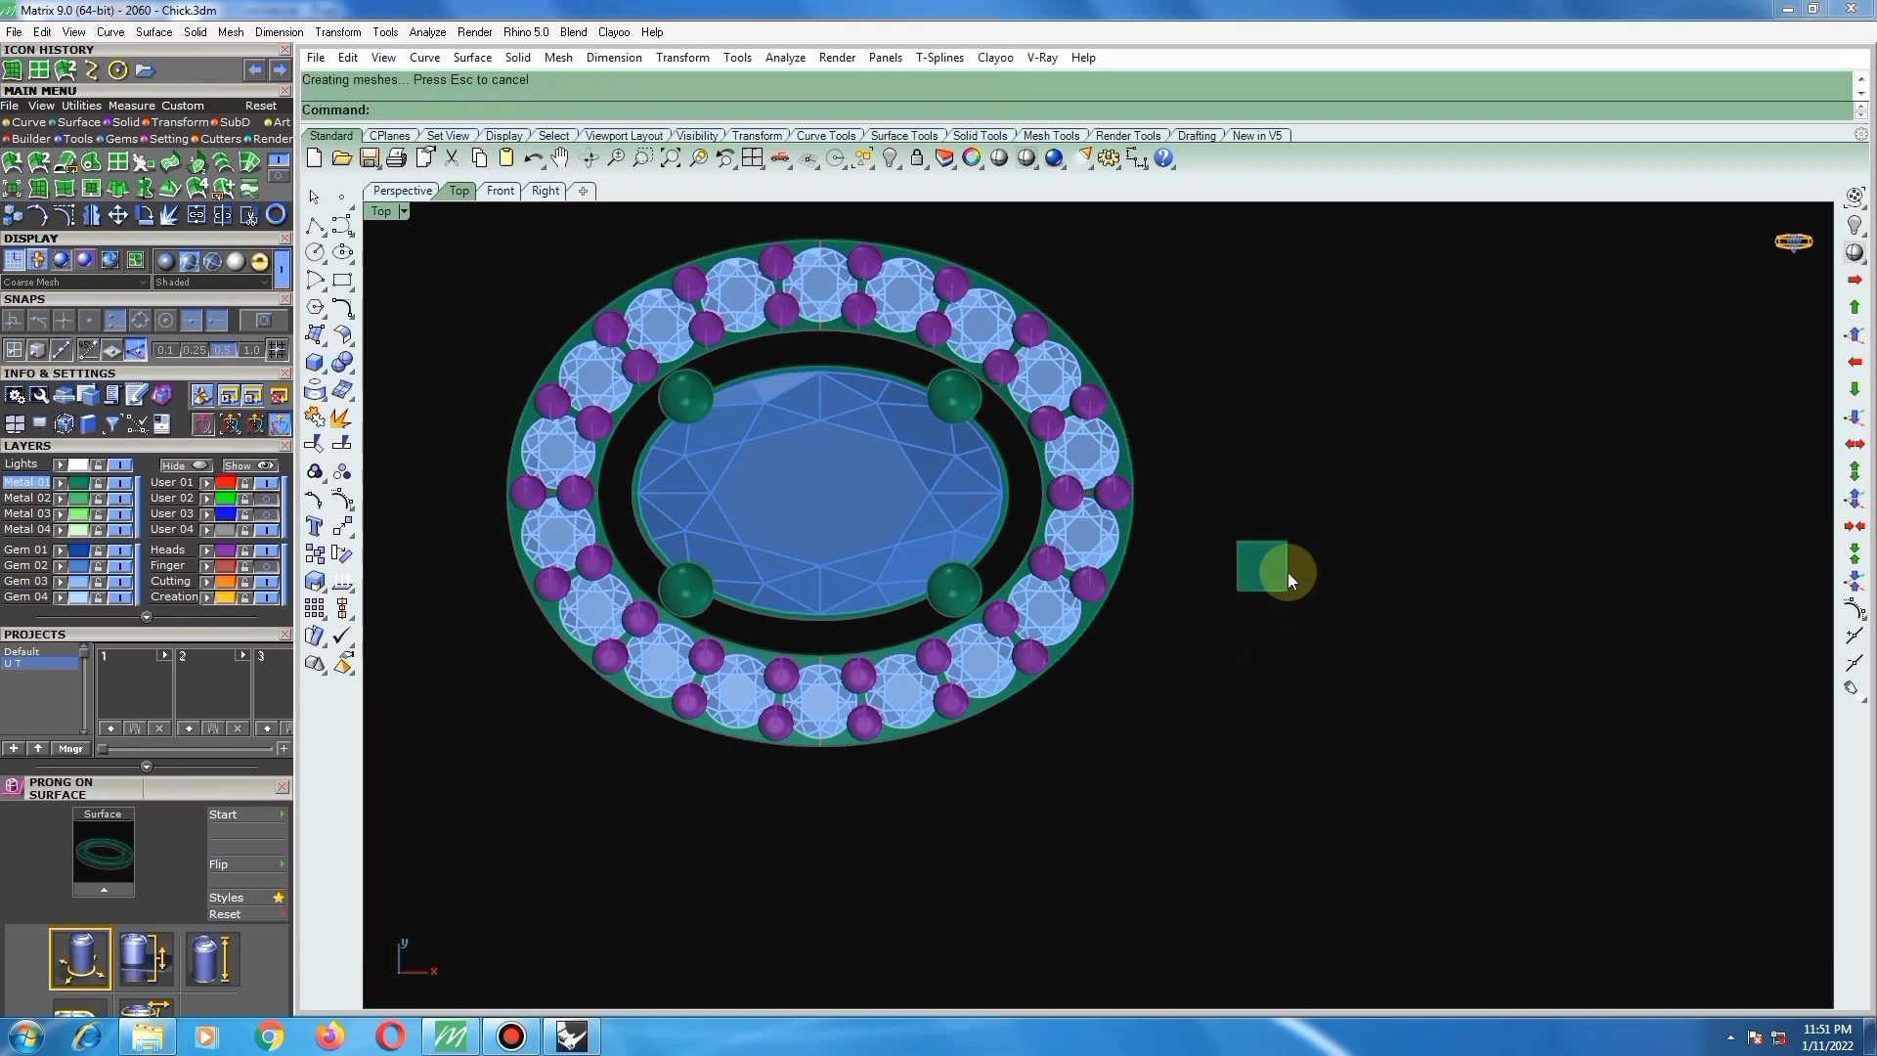
Step: Stretch the new box slightly along the Y direction and tilt the view to see it beside the halo
click(1288, 576)
scroll(1281, 582, up, 2)
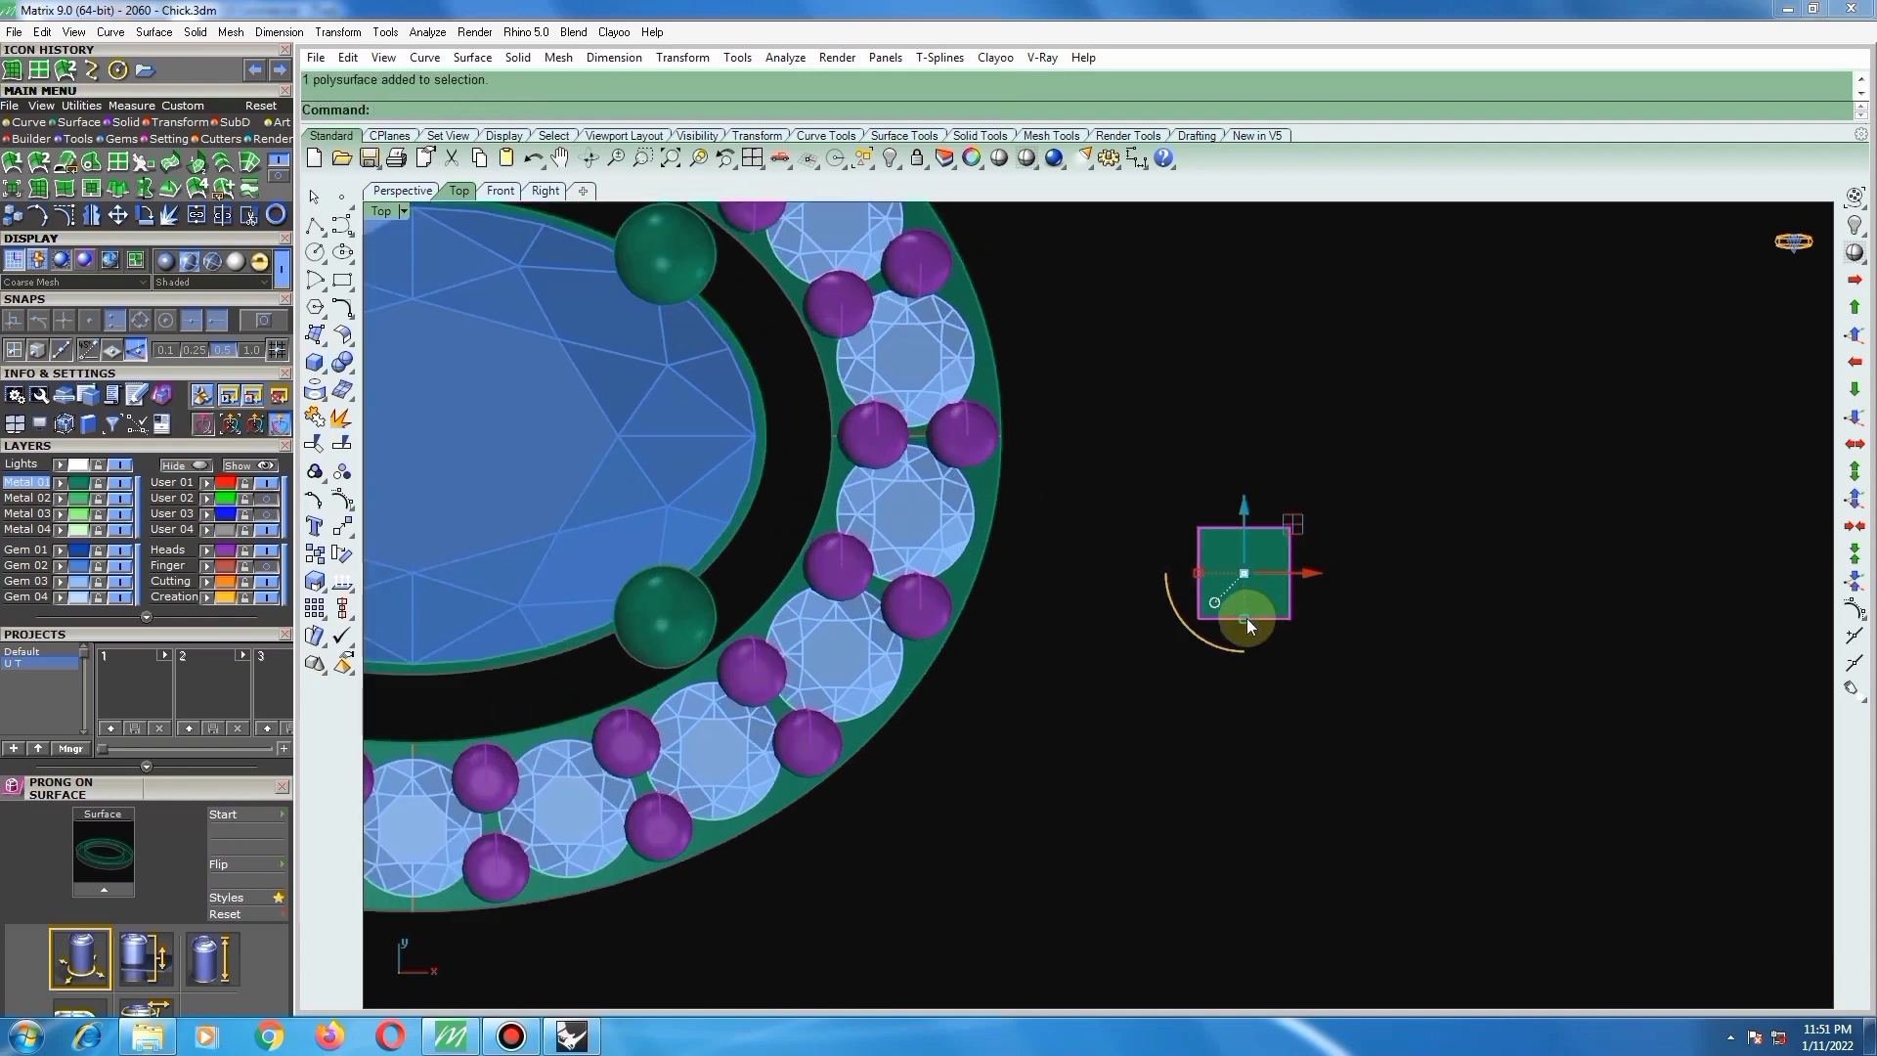
drag(1247, 617, 1247, 631)
click(1357, 648)
ctrl+shift+right_drag(1353, 653, 1181, 778)
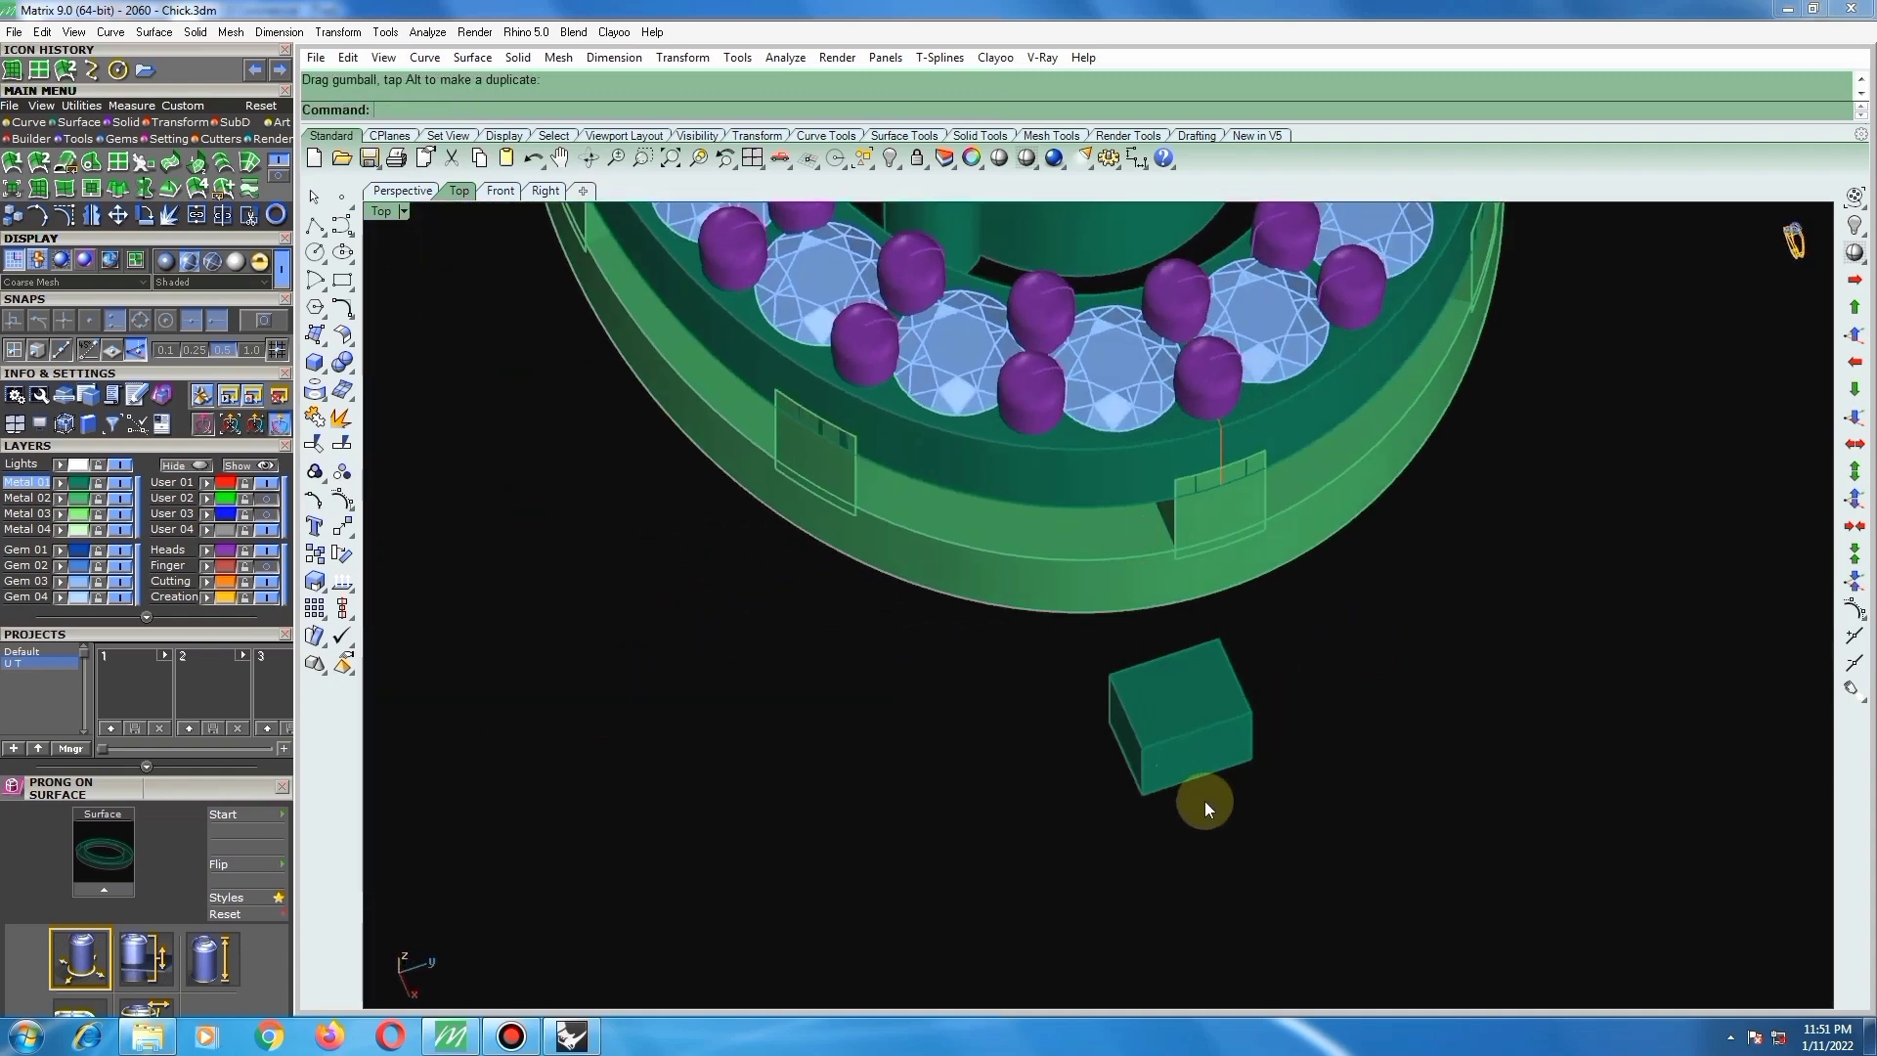
Step: Chamfer two parallel upper edges of the small box with a 0.3 distance
click(342, 364)
click(507, 398)
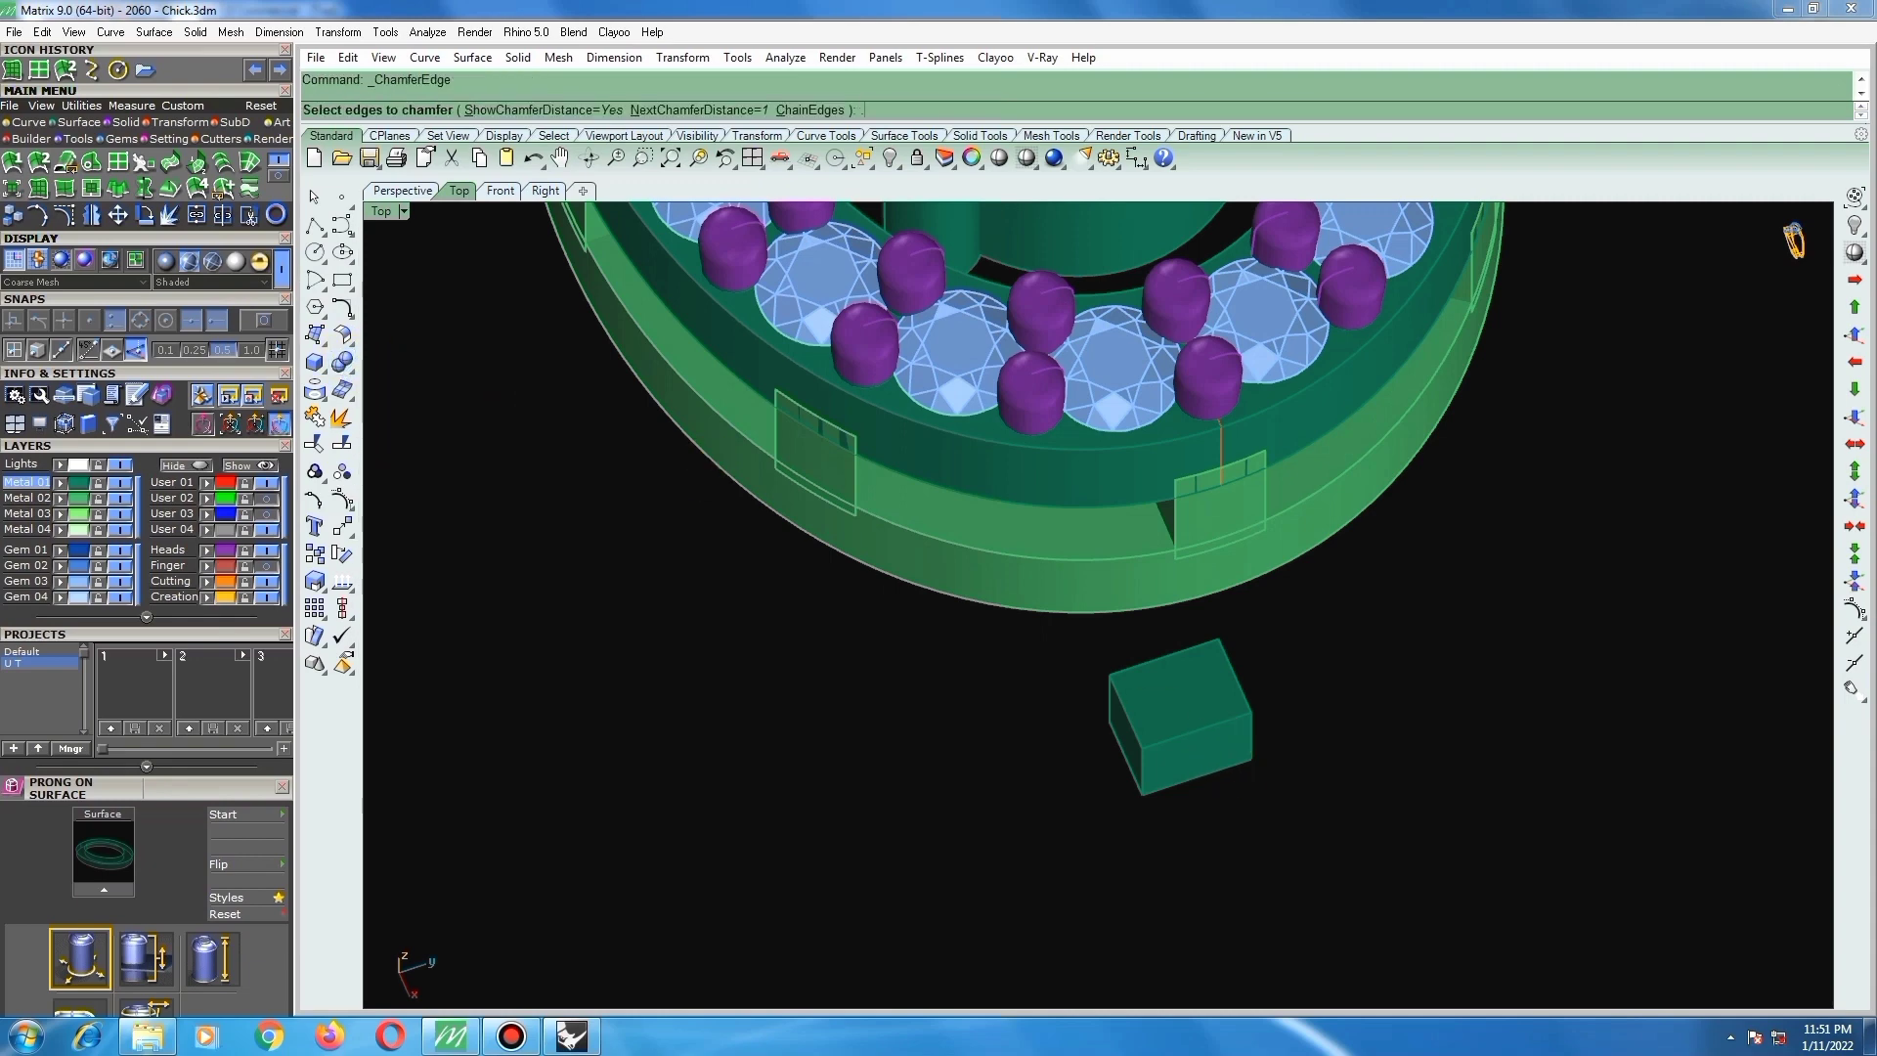
text(.3)
key(Return)
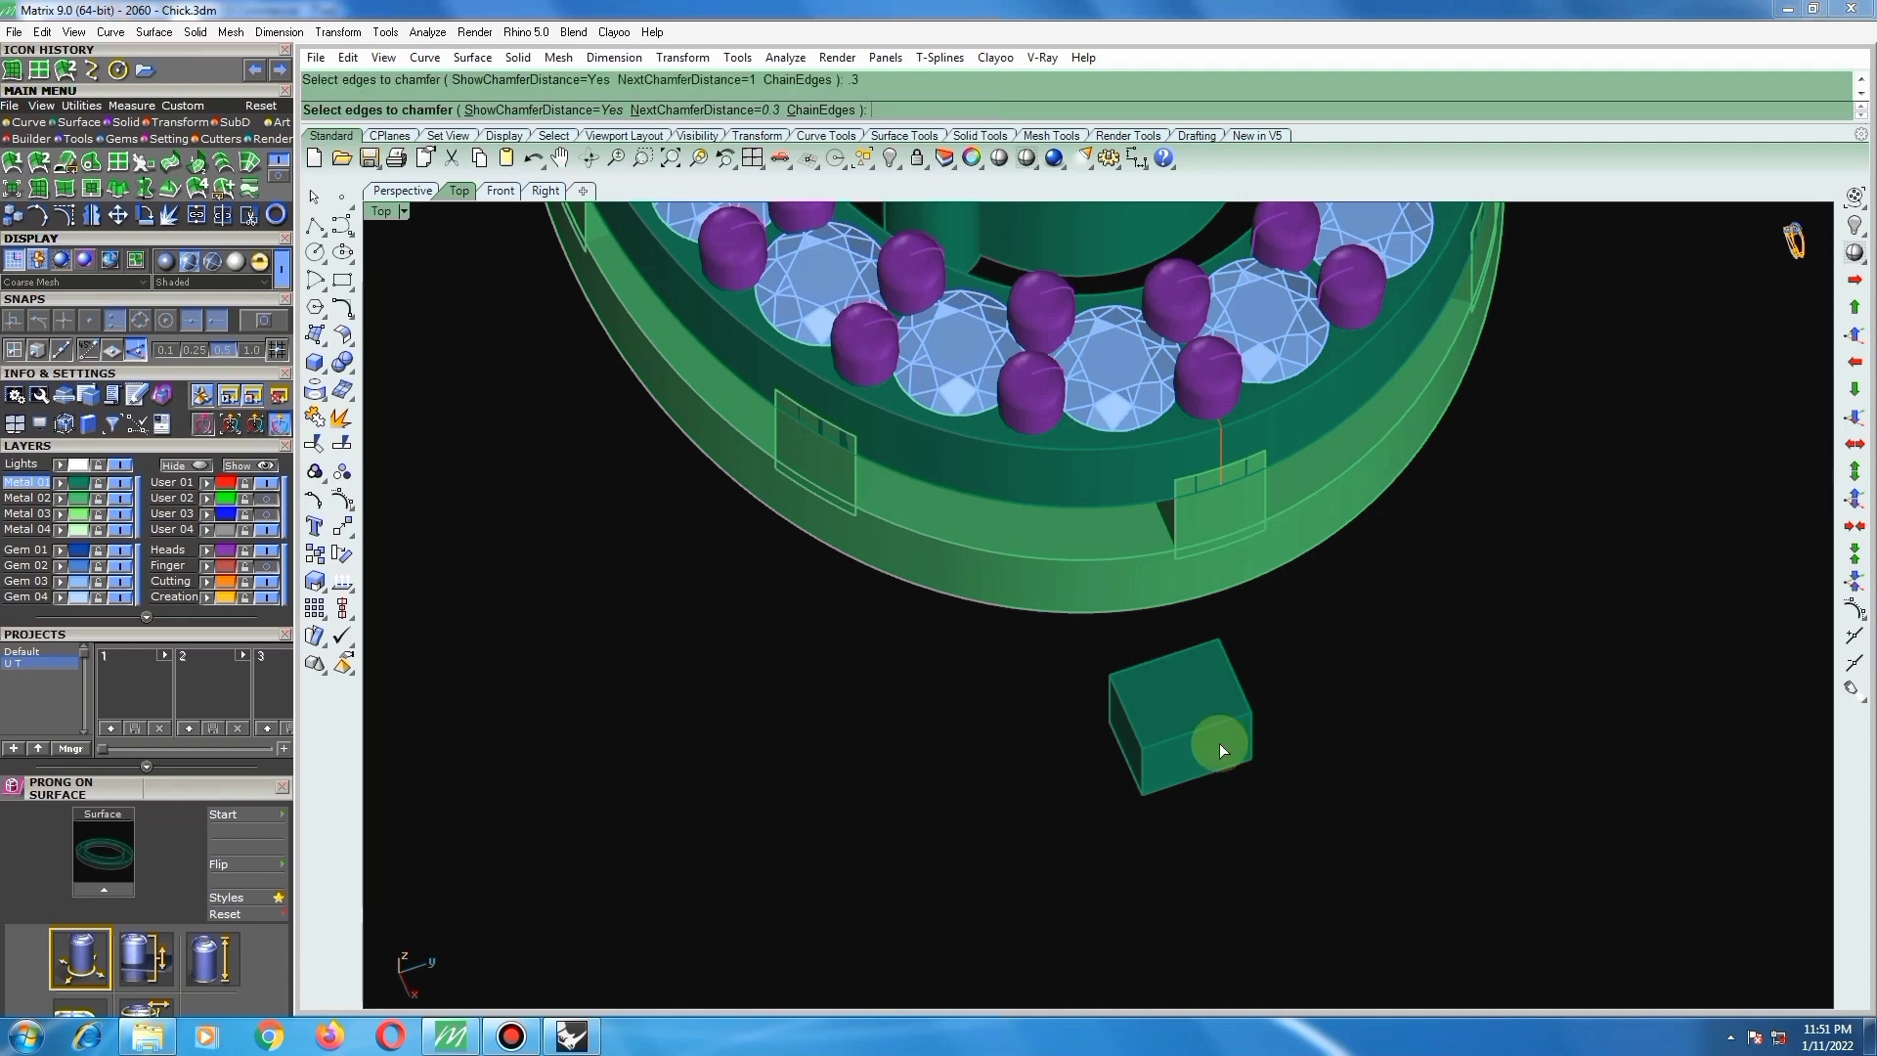
click(1174, 722)
click(1150, 665)
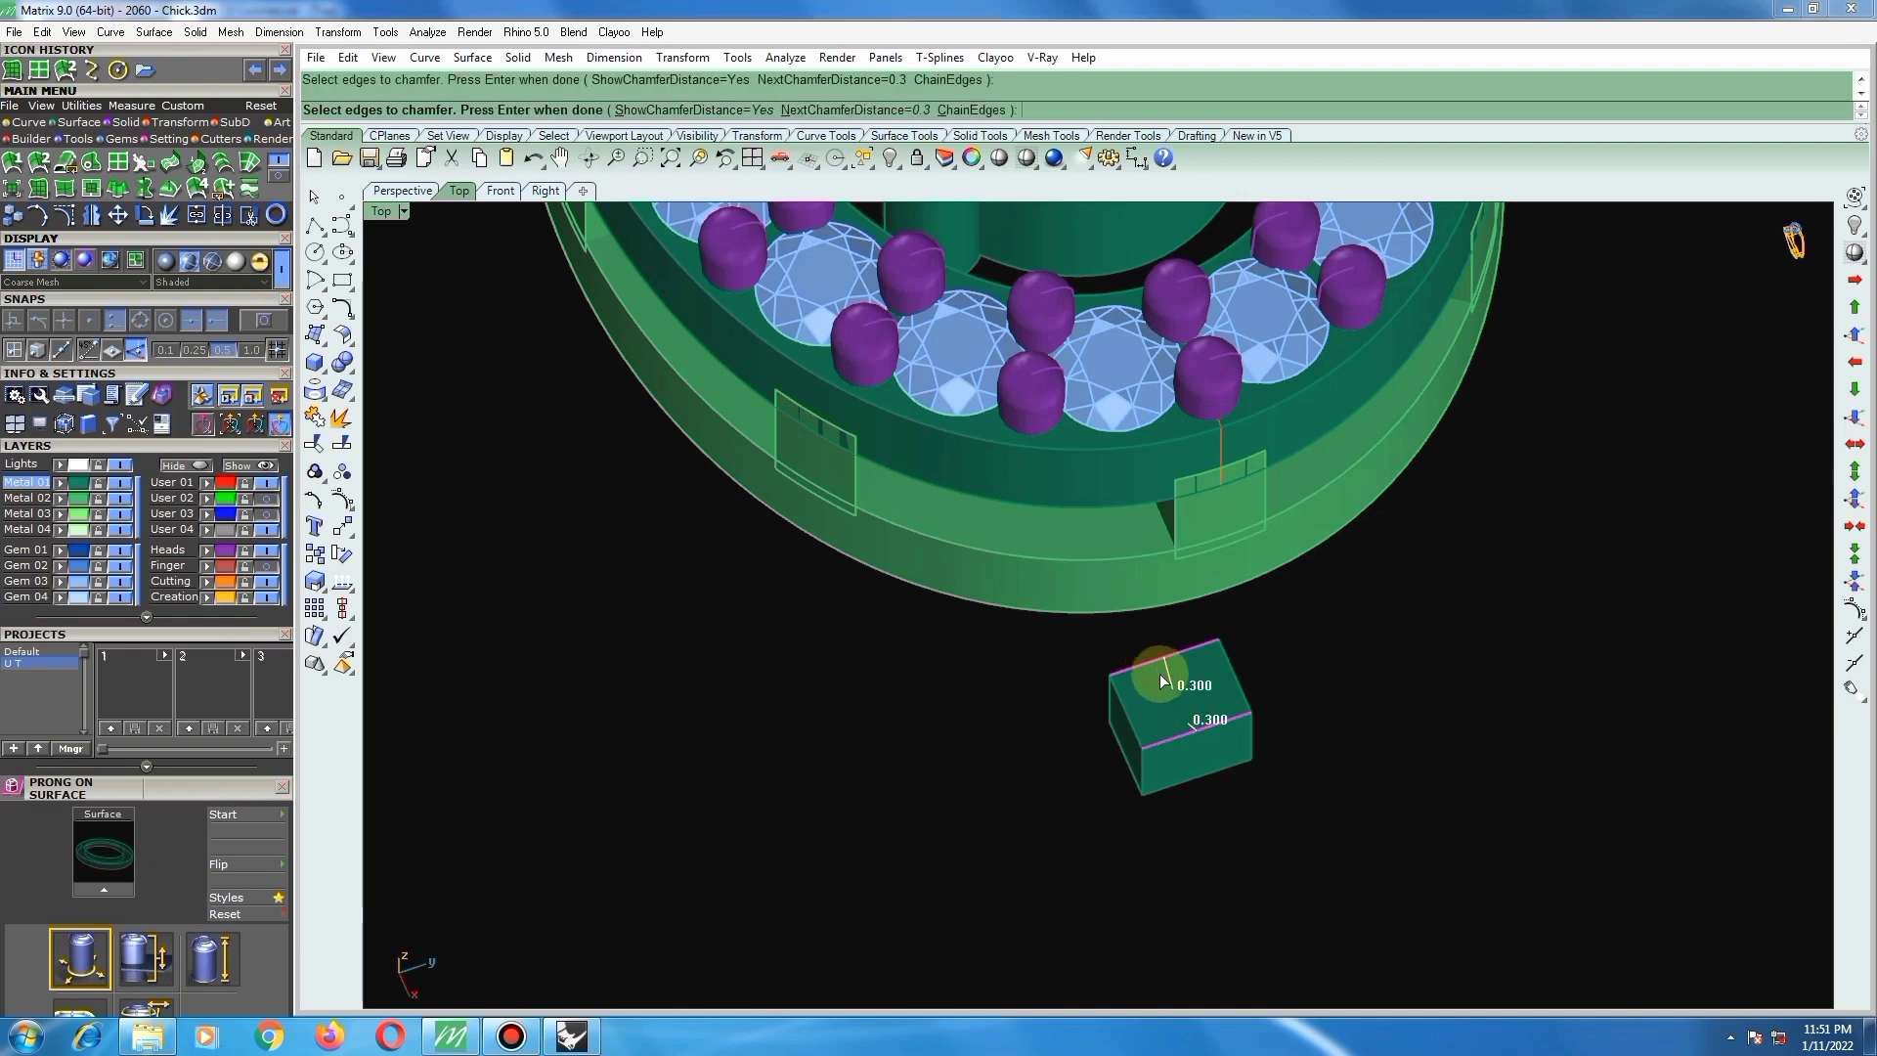
key(Return)
key(Return)
Step: Move the chamfered box in the Top view onto the centre stone's lower-right prong, beside the halo
scroll(1213, 684, down, 6)
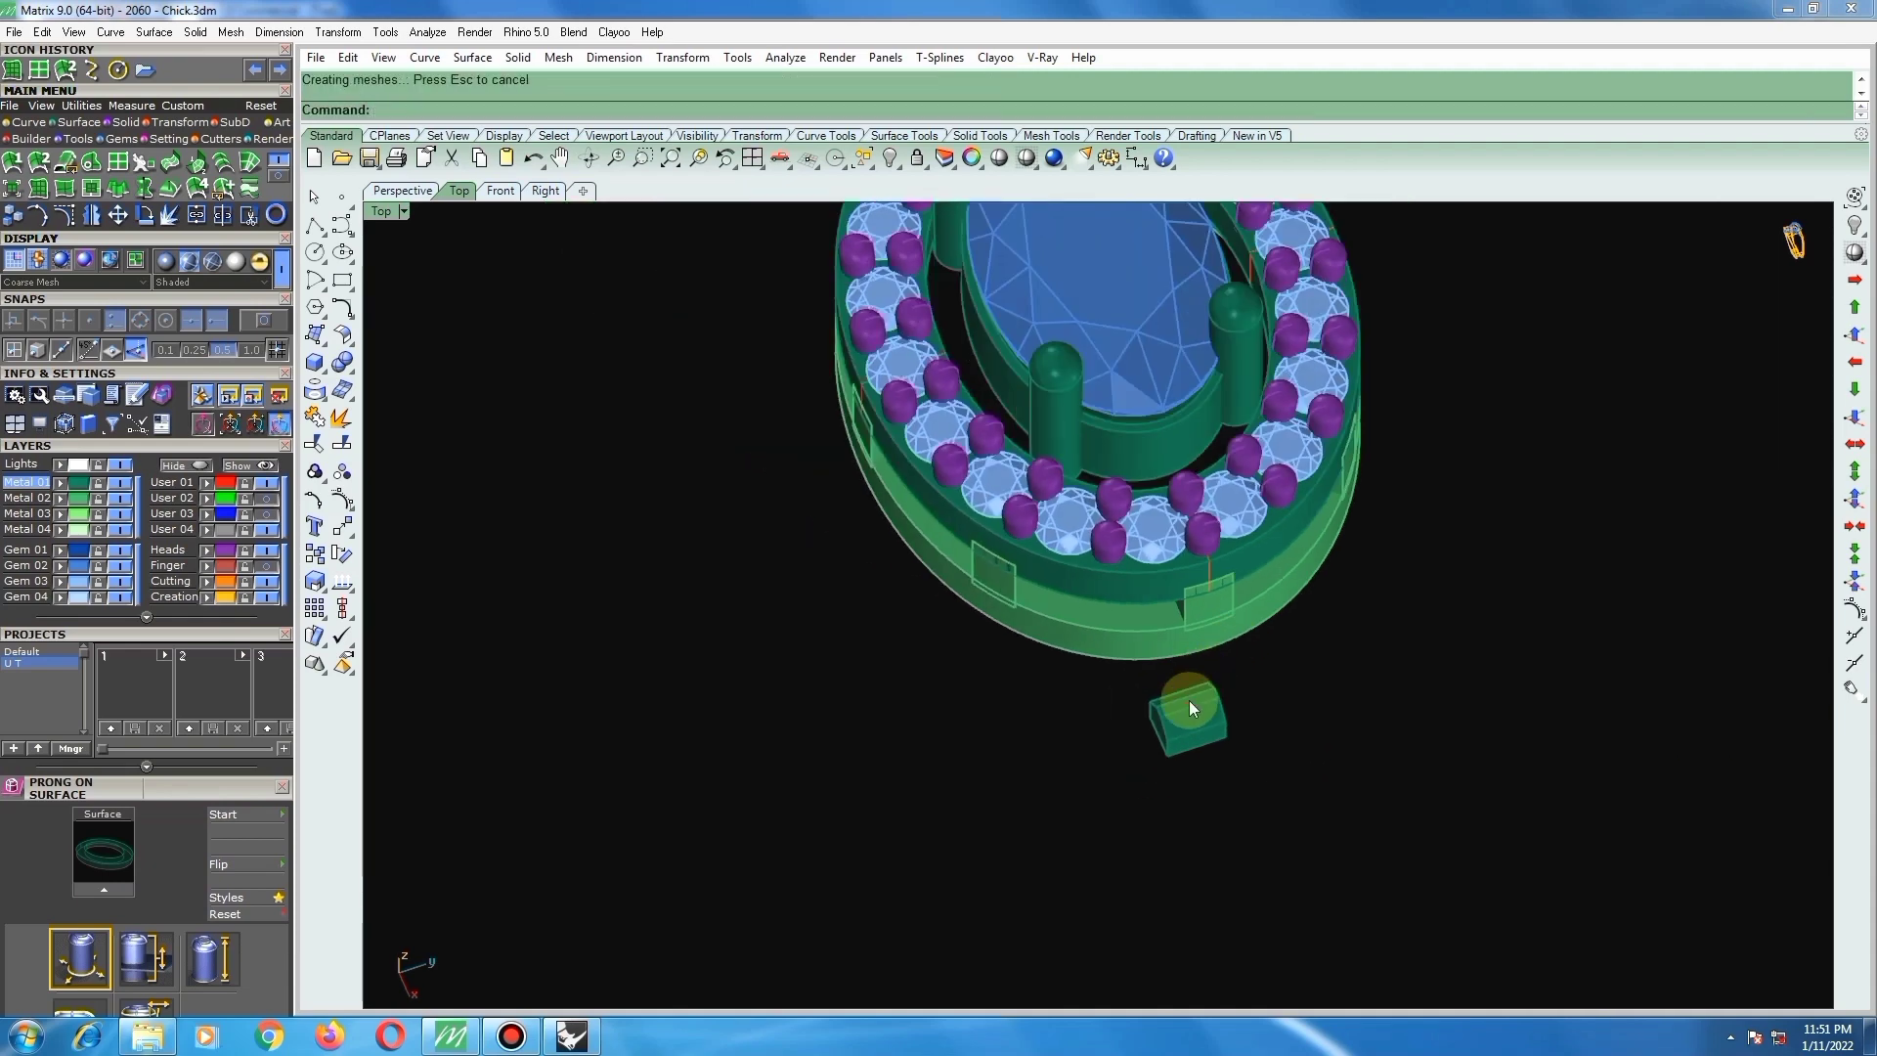
click(1191, 707)
key(ctrl+F1)
scroll(1172, 717, down, 4)
scroll(1231, 606, up, 4)
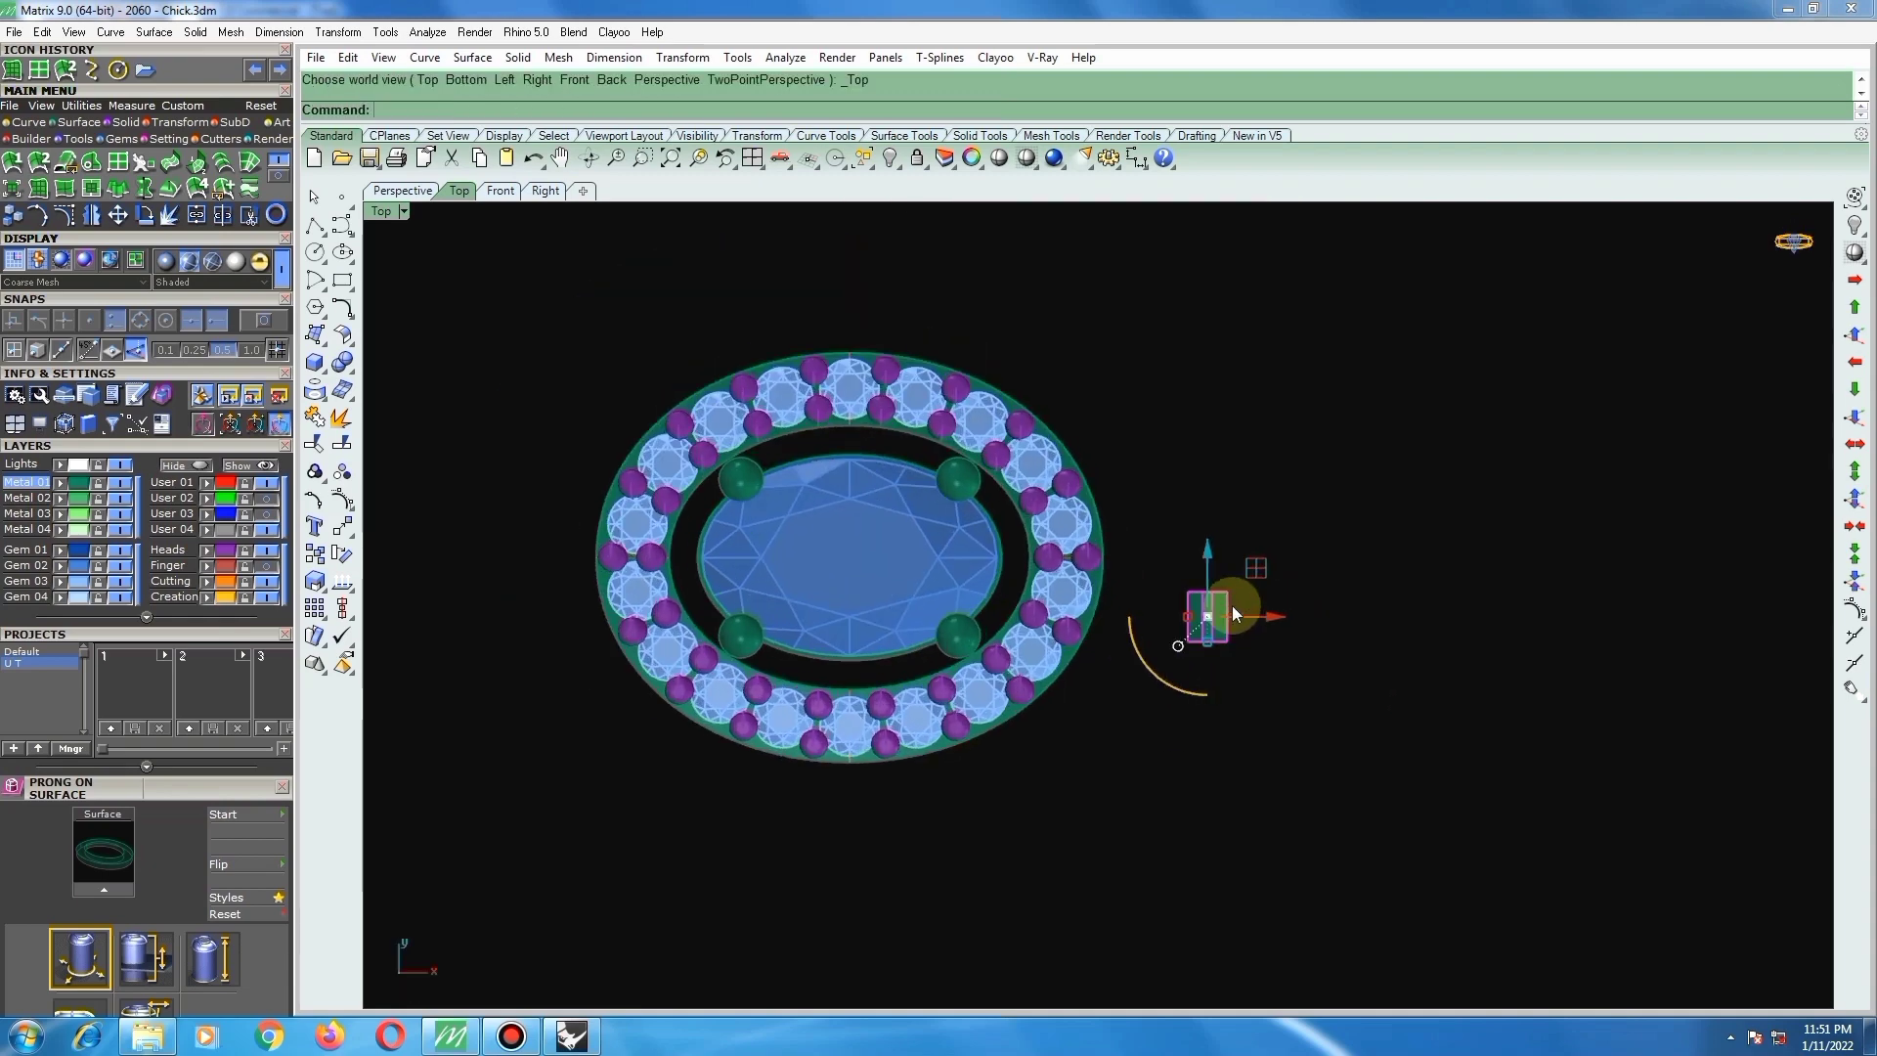
drag(1242, 576, 896, 655)
scroll(895, 655, up, 5)
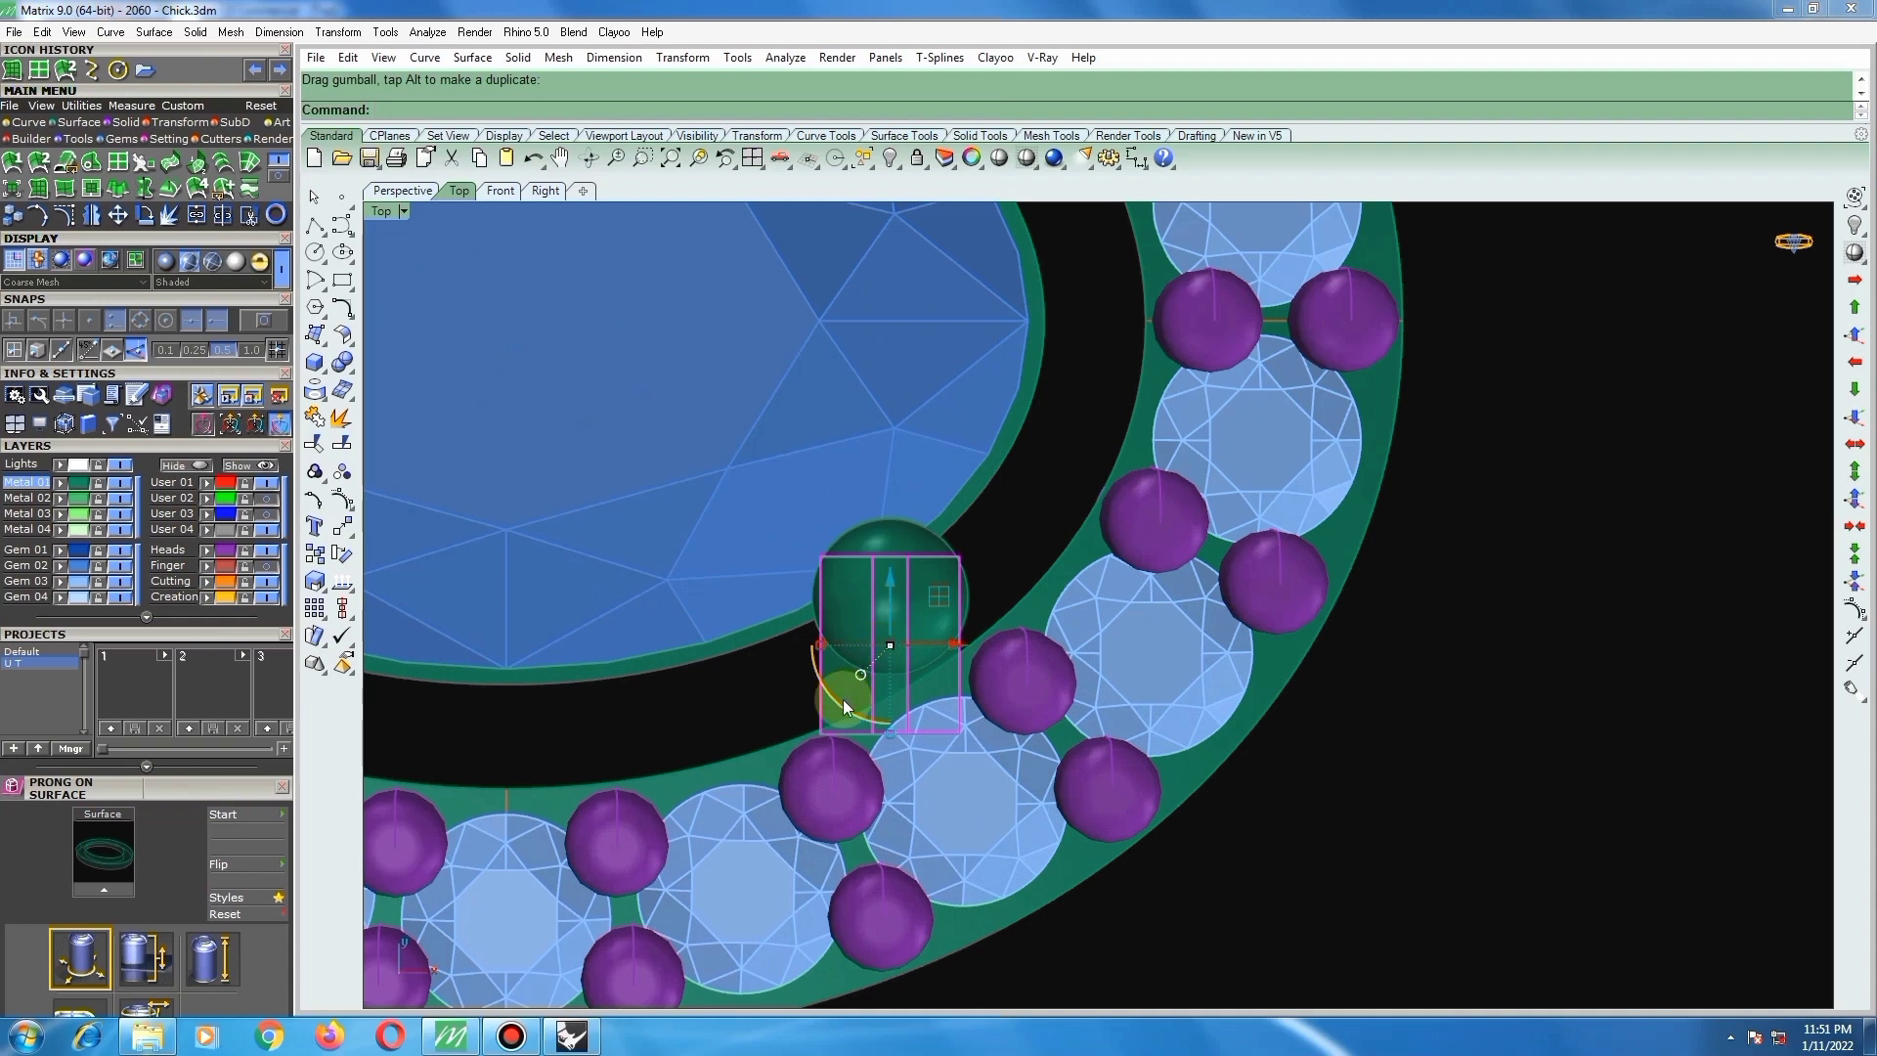
Step: Rotate and nudge the box so it bridges diagonally from the lower-right prong to the halo, fine-tuning its angle with Rotate
drag(843, 700, 868, 733)
scroll(930, 639, up, 2)
mouse_move(900, 588)
mouse_down()
mouse_move(934, 595)
mouse_move(920, 565)
mouse_up()
text(otate)
key(Return)
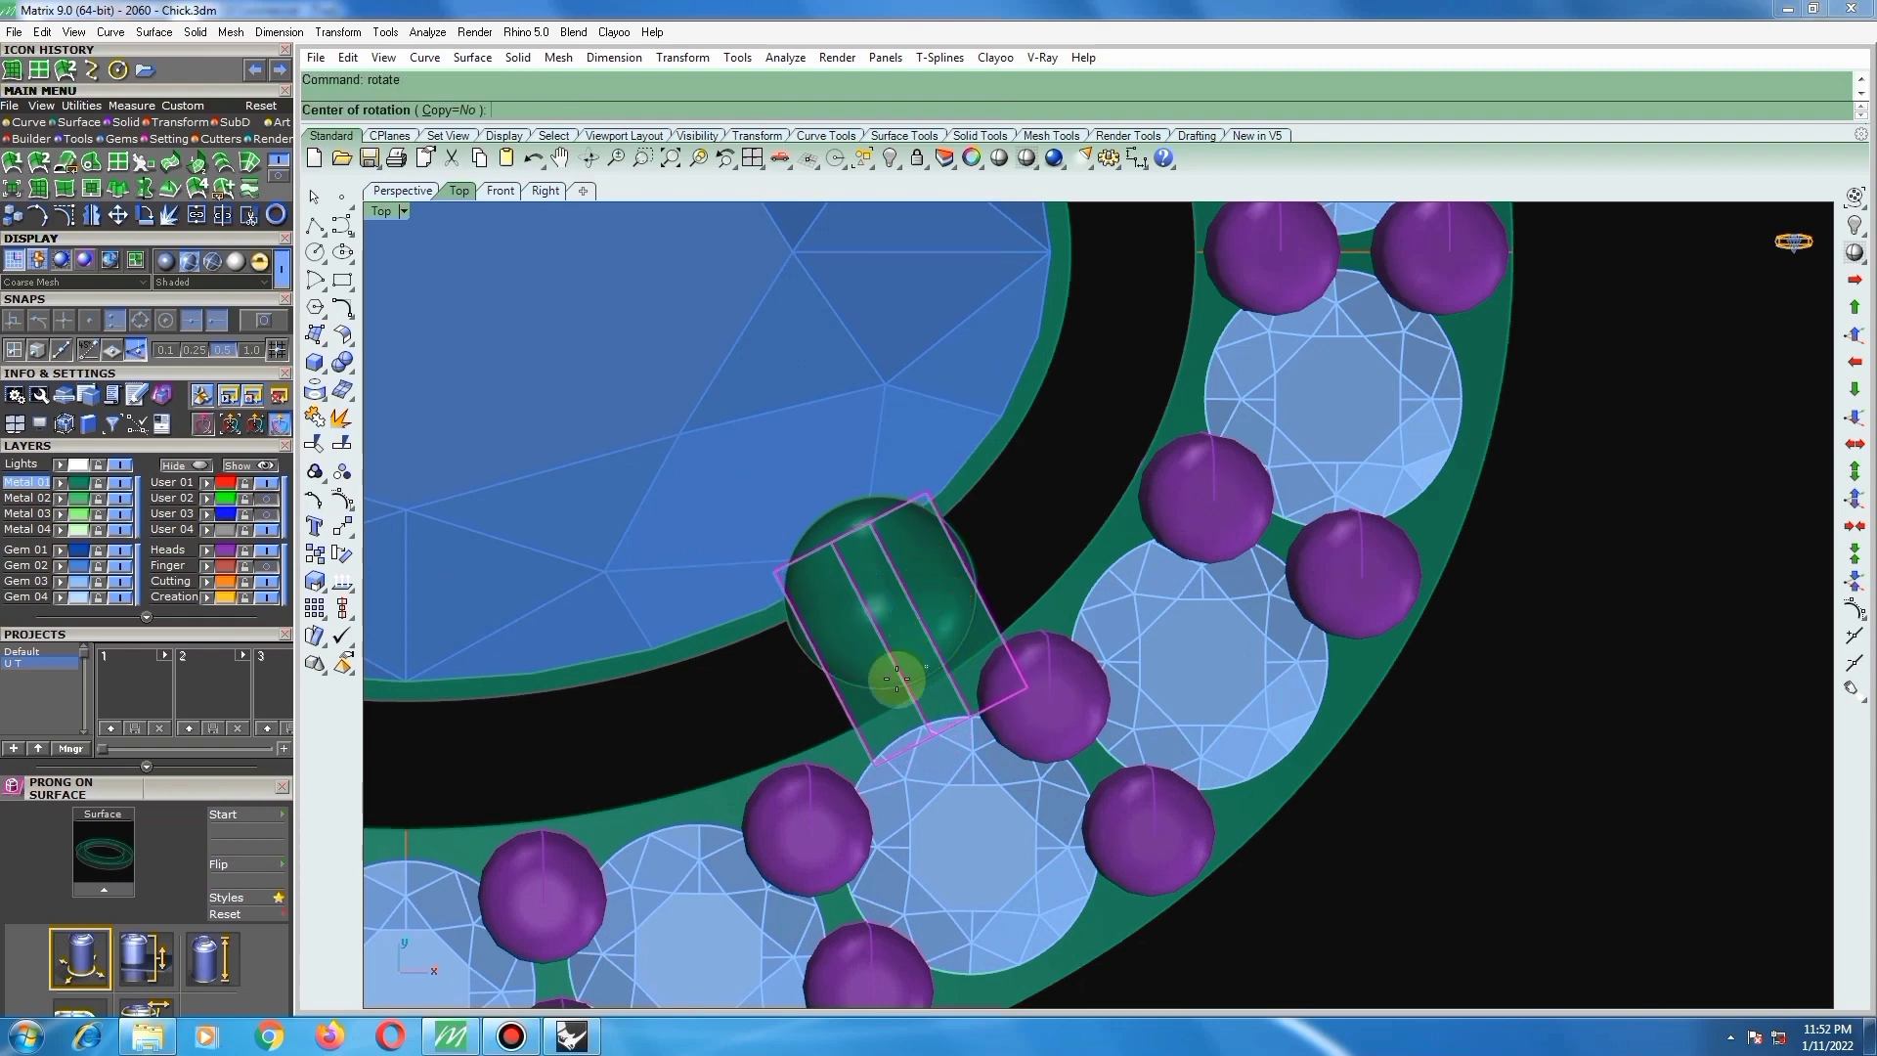
click(821, 662)
click(983, 785)
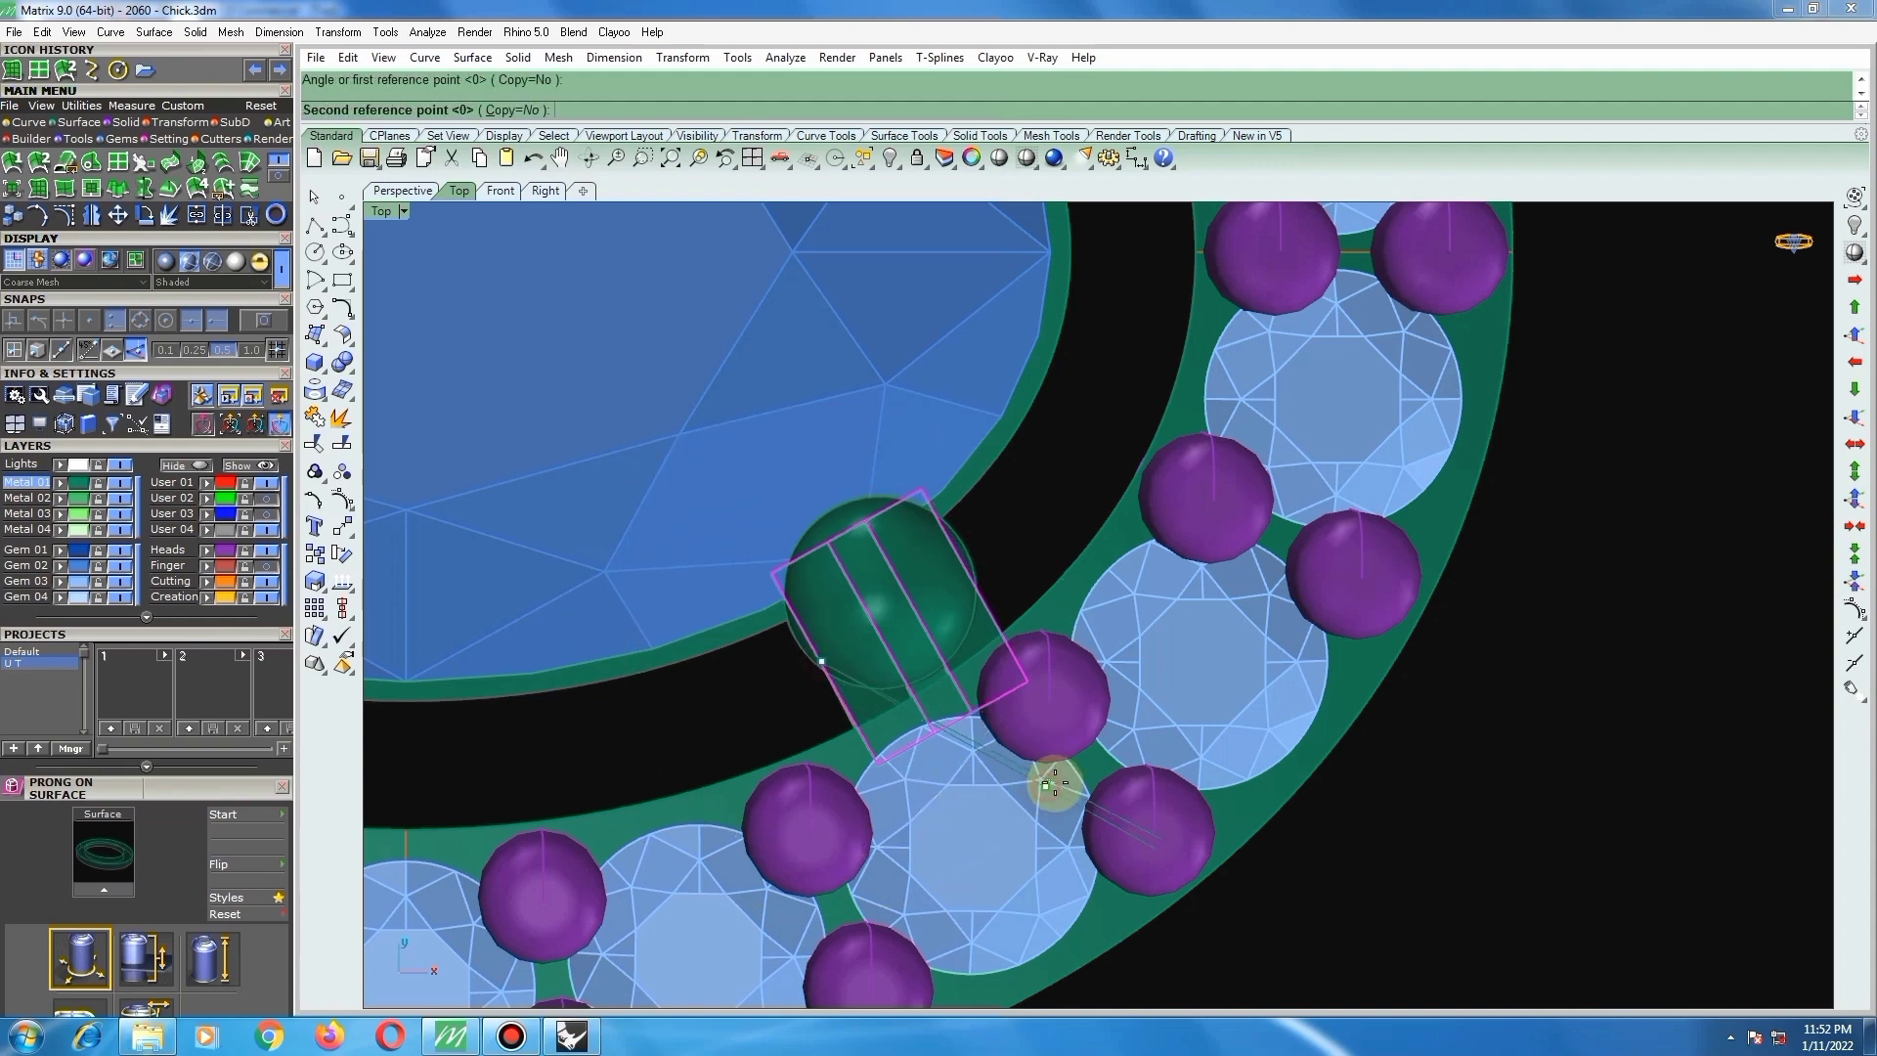
click(952, 596)
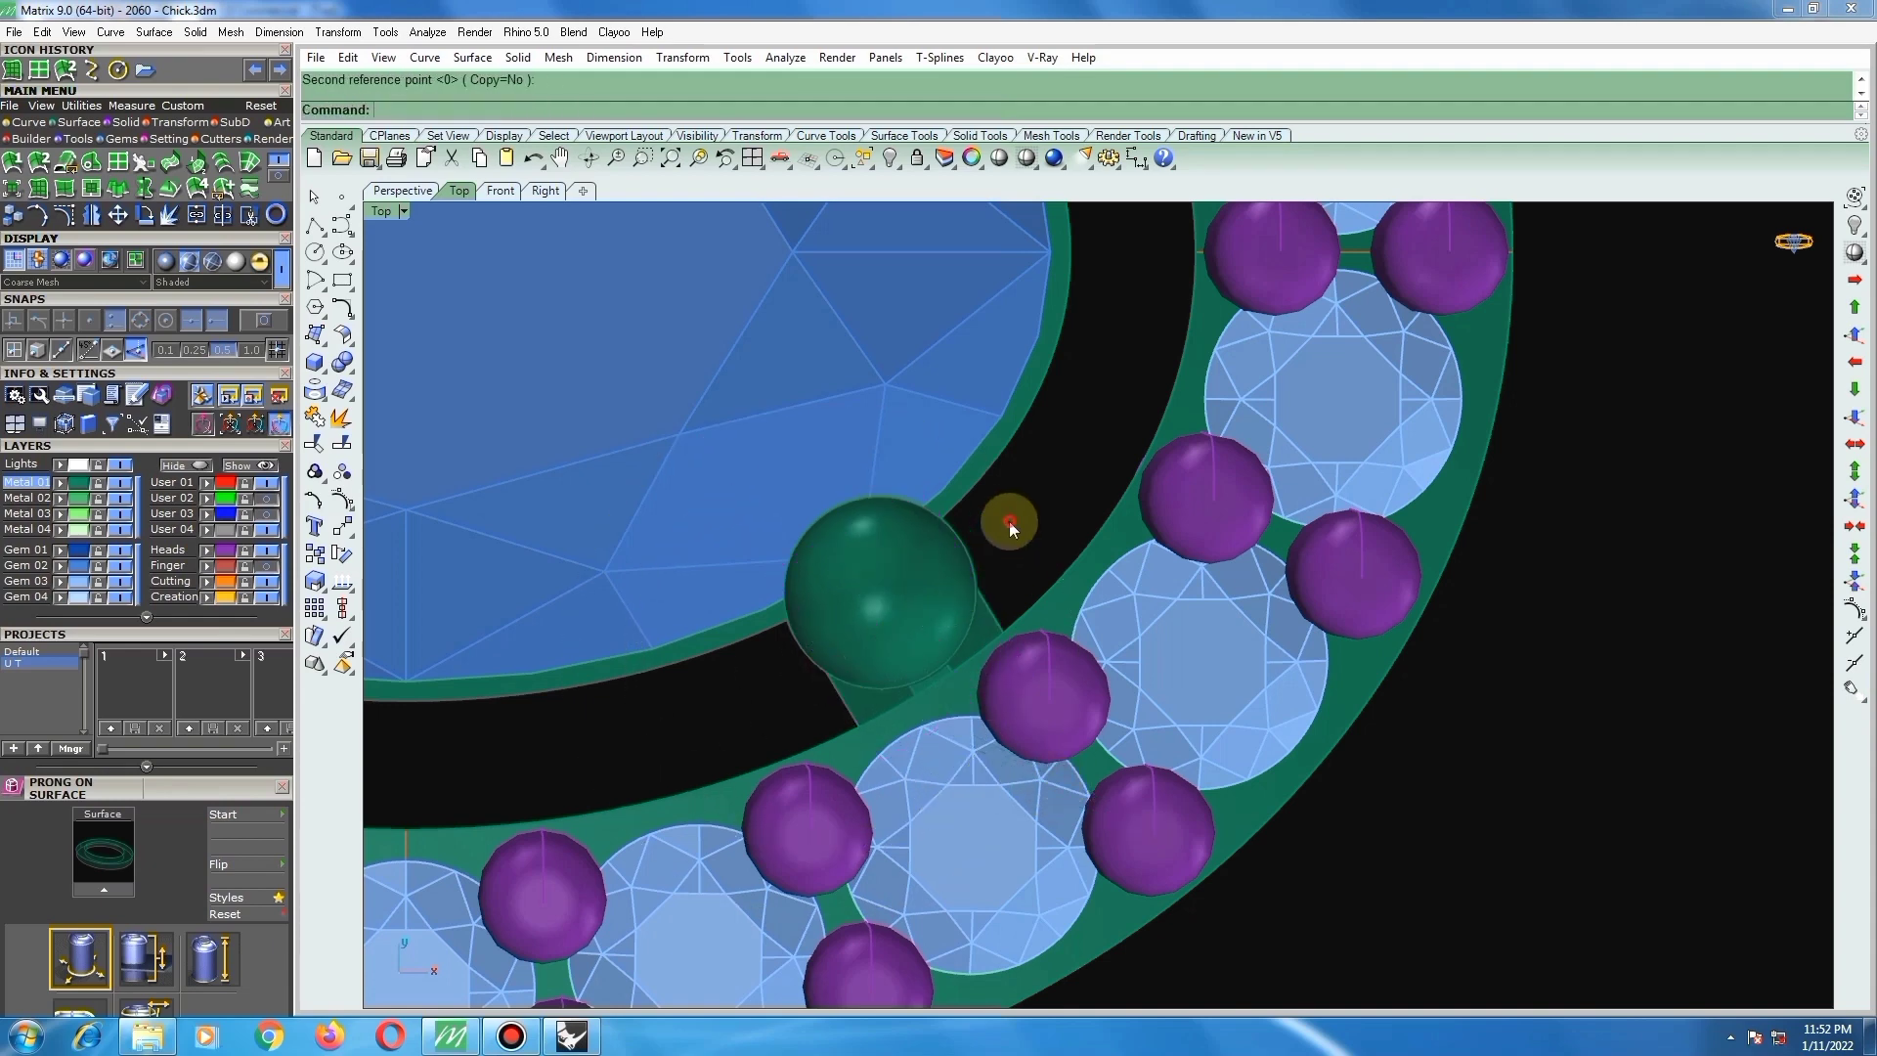
Step: Shift the connector box vertically between the centre setting and the halo, working from the underside, and clear the selection
scroll(1034, 650, down, 3)
scroll(1036, 653, down, 9)
scroll(1041, 660, up, 5)
ctrl+shift+right_drag(1032, 659, 973, 893)
ctrl+shift+right_drag(1128, 607, 1024, 602)
click(1036, 616)
drag(1042, 681, 1046, 737)
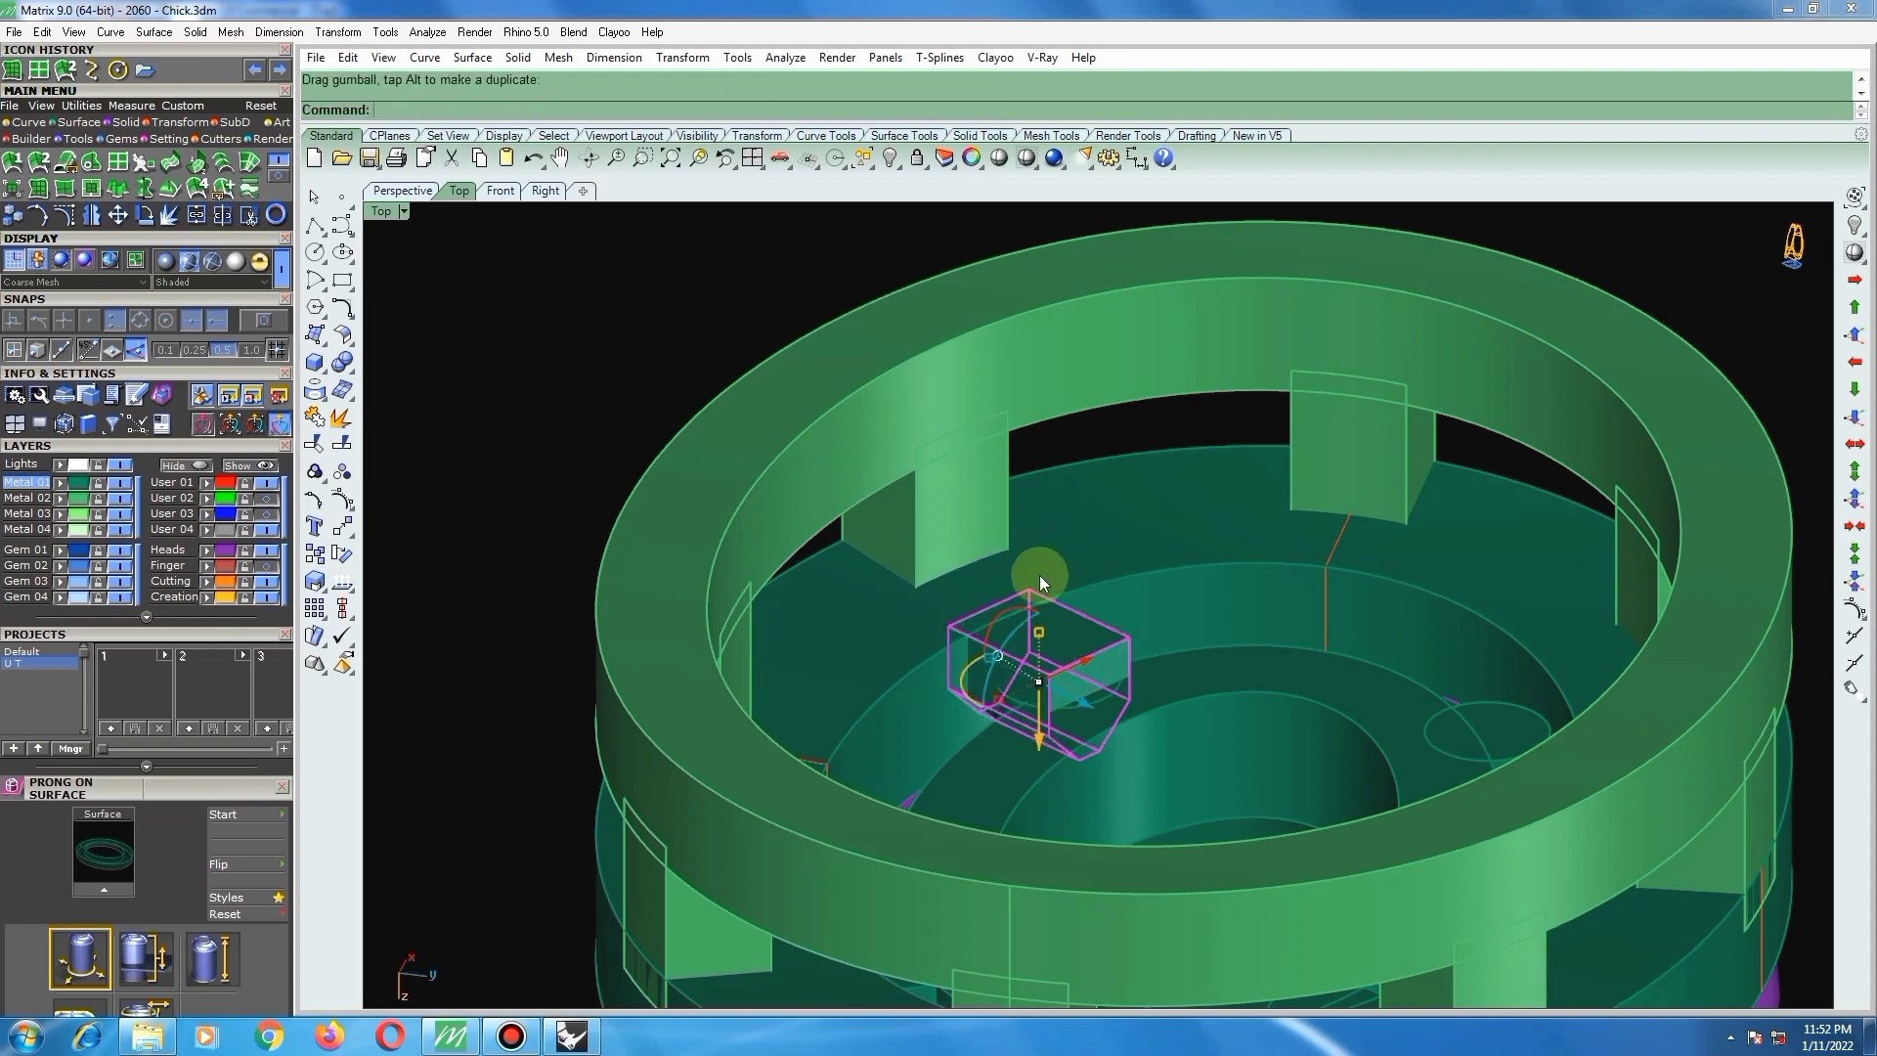
scroll(1040, 575, down, 4)
click(1095, 483)
ctrl+shift+right_drag(1076, 550, 1186, 330)
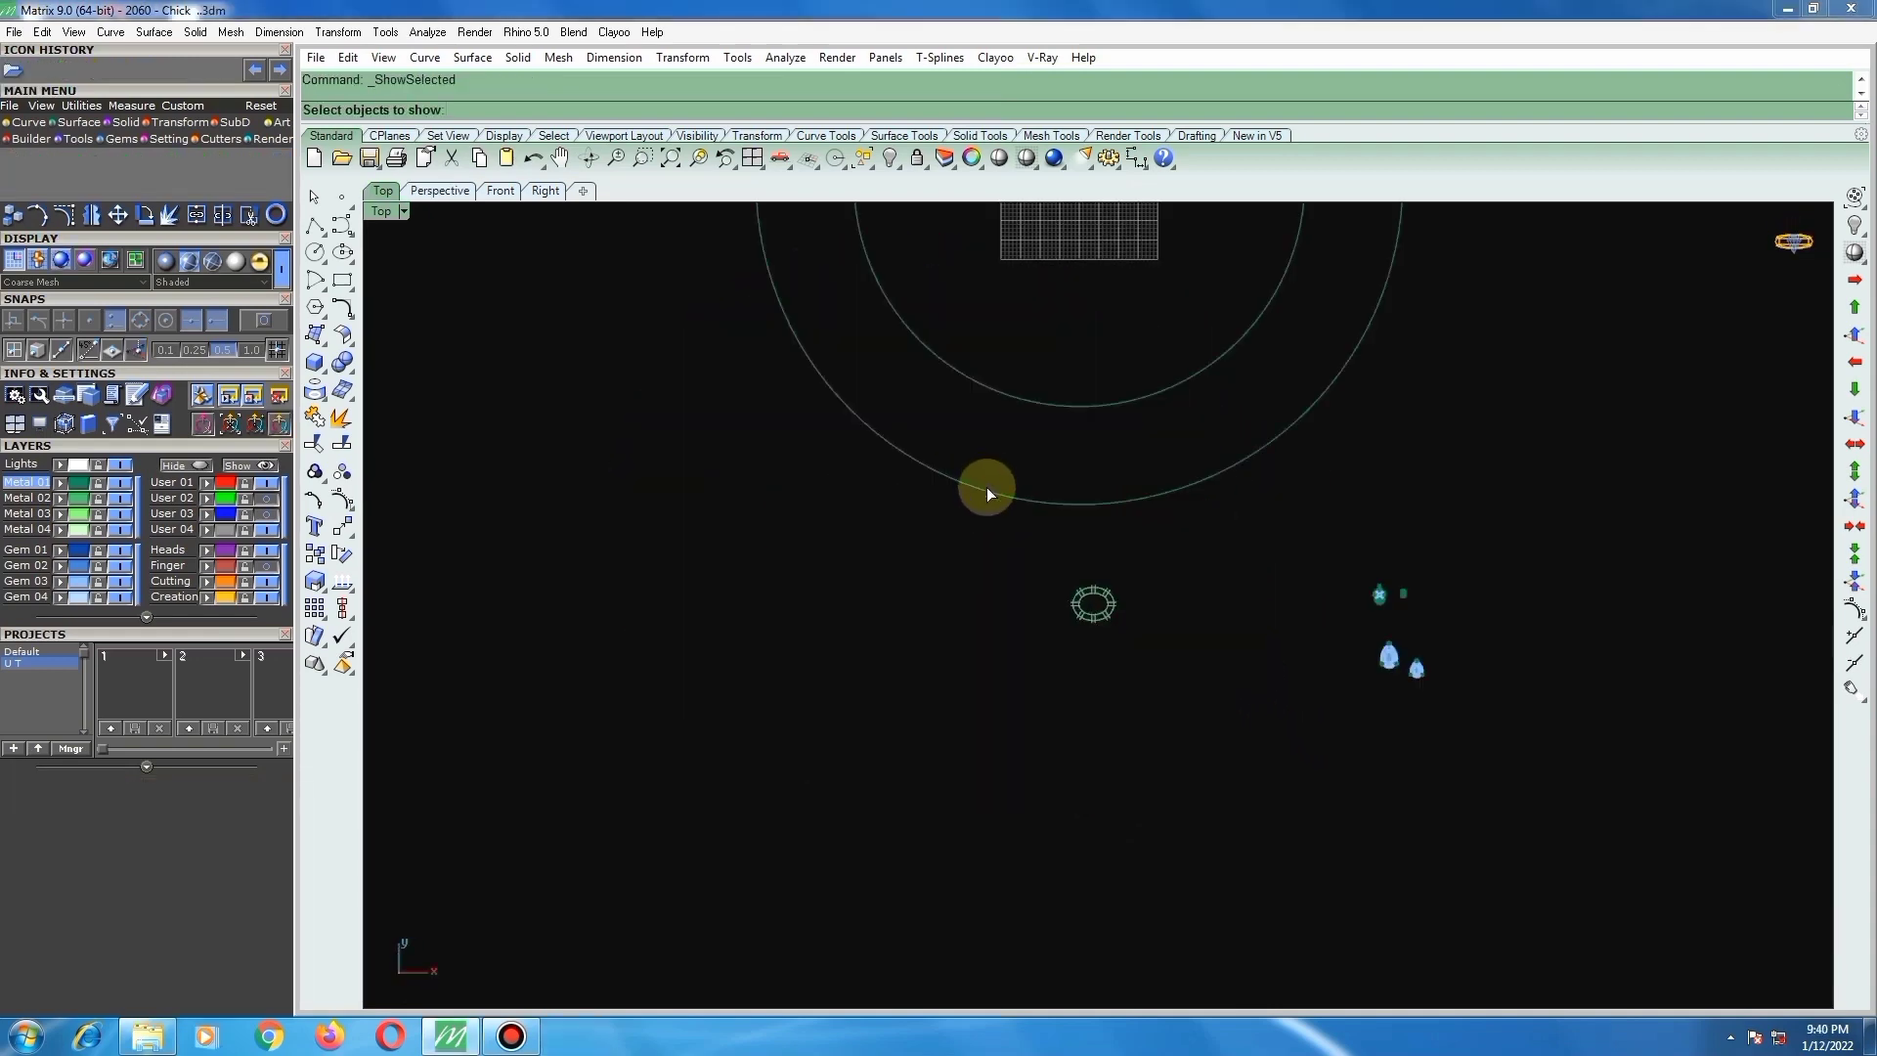
Step: Leave the show-objects command, turn on the Finger and User 02 layers, and lock User 02
key(Escape)
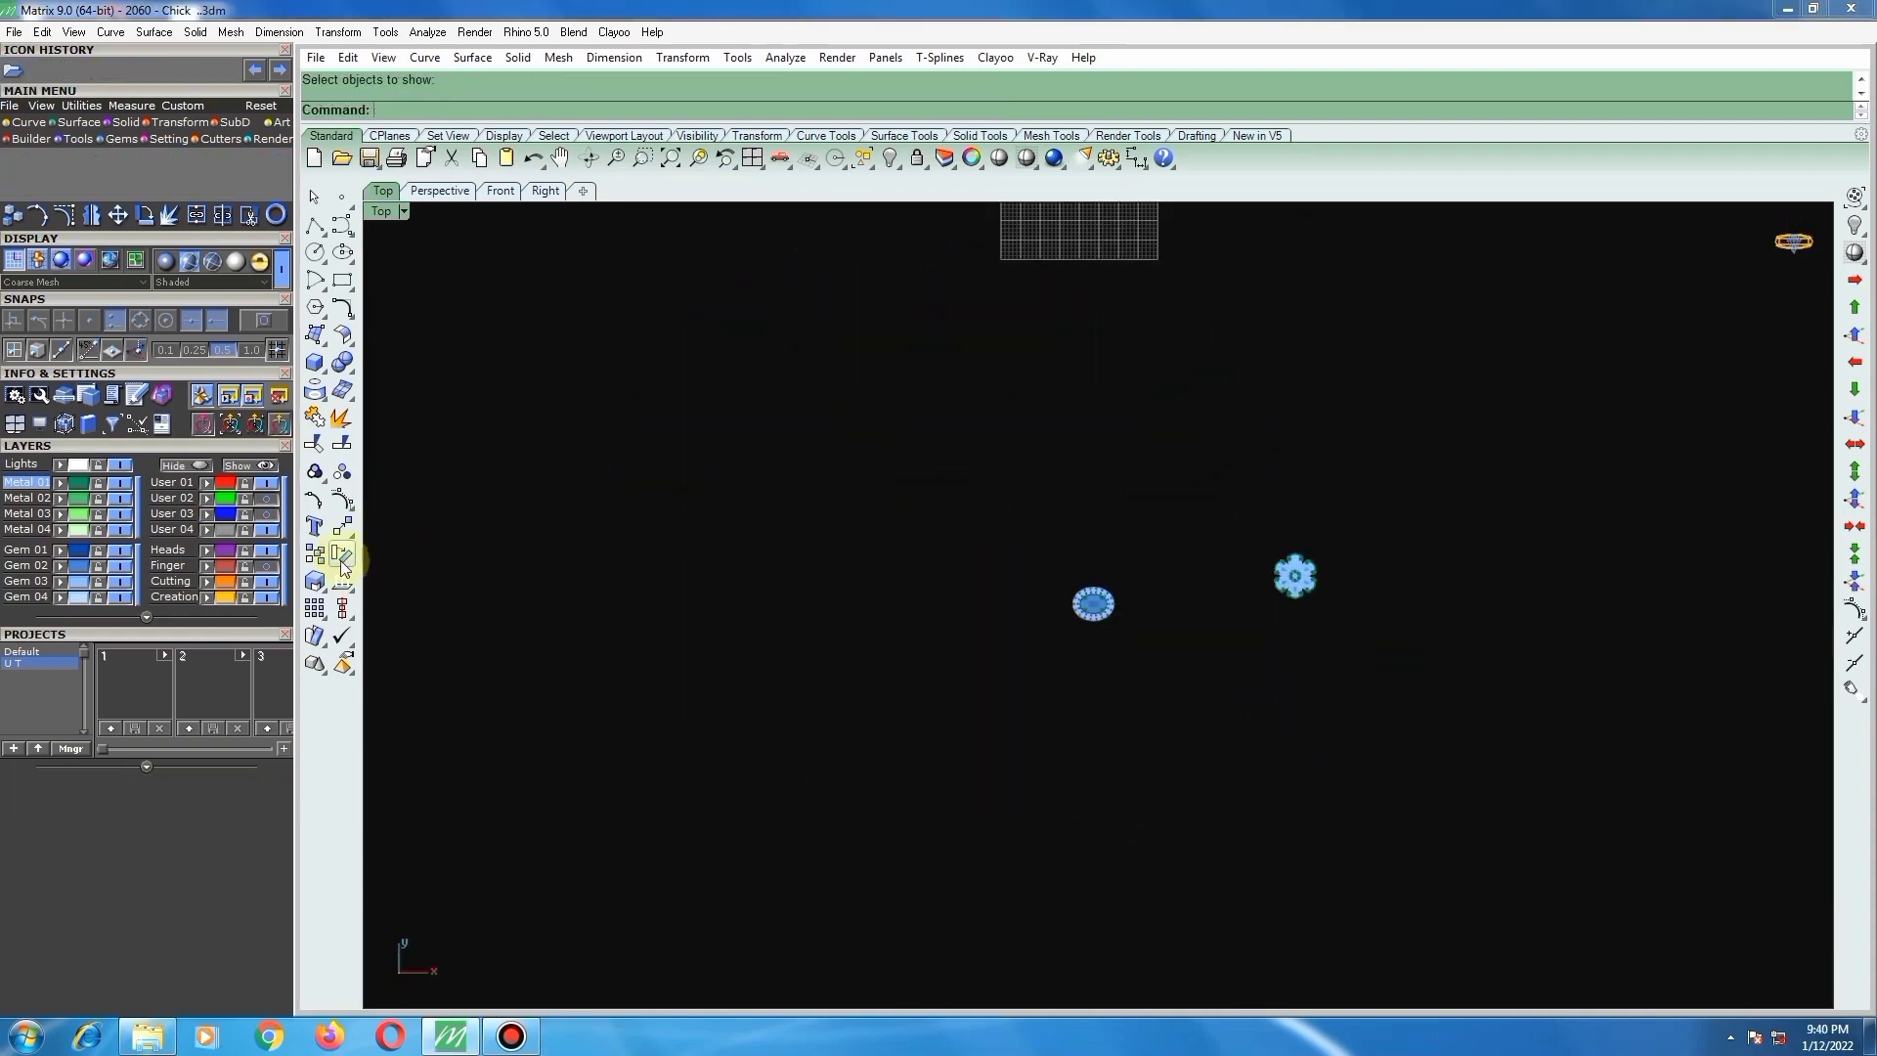
click(269, 565)
scroll(1142, 592, up, 4)
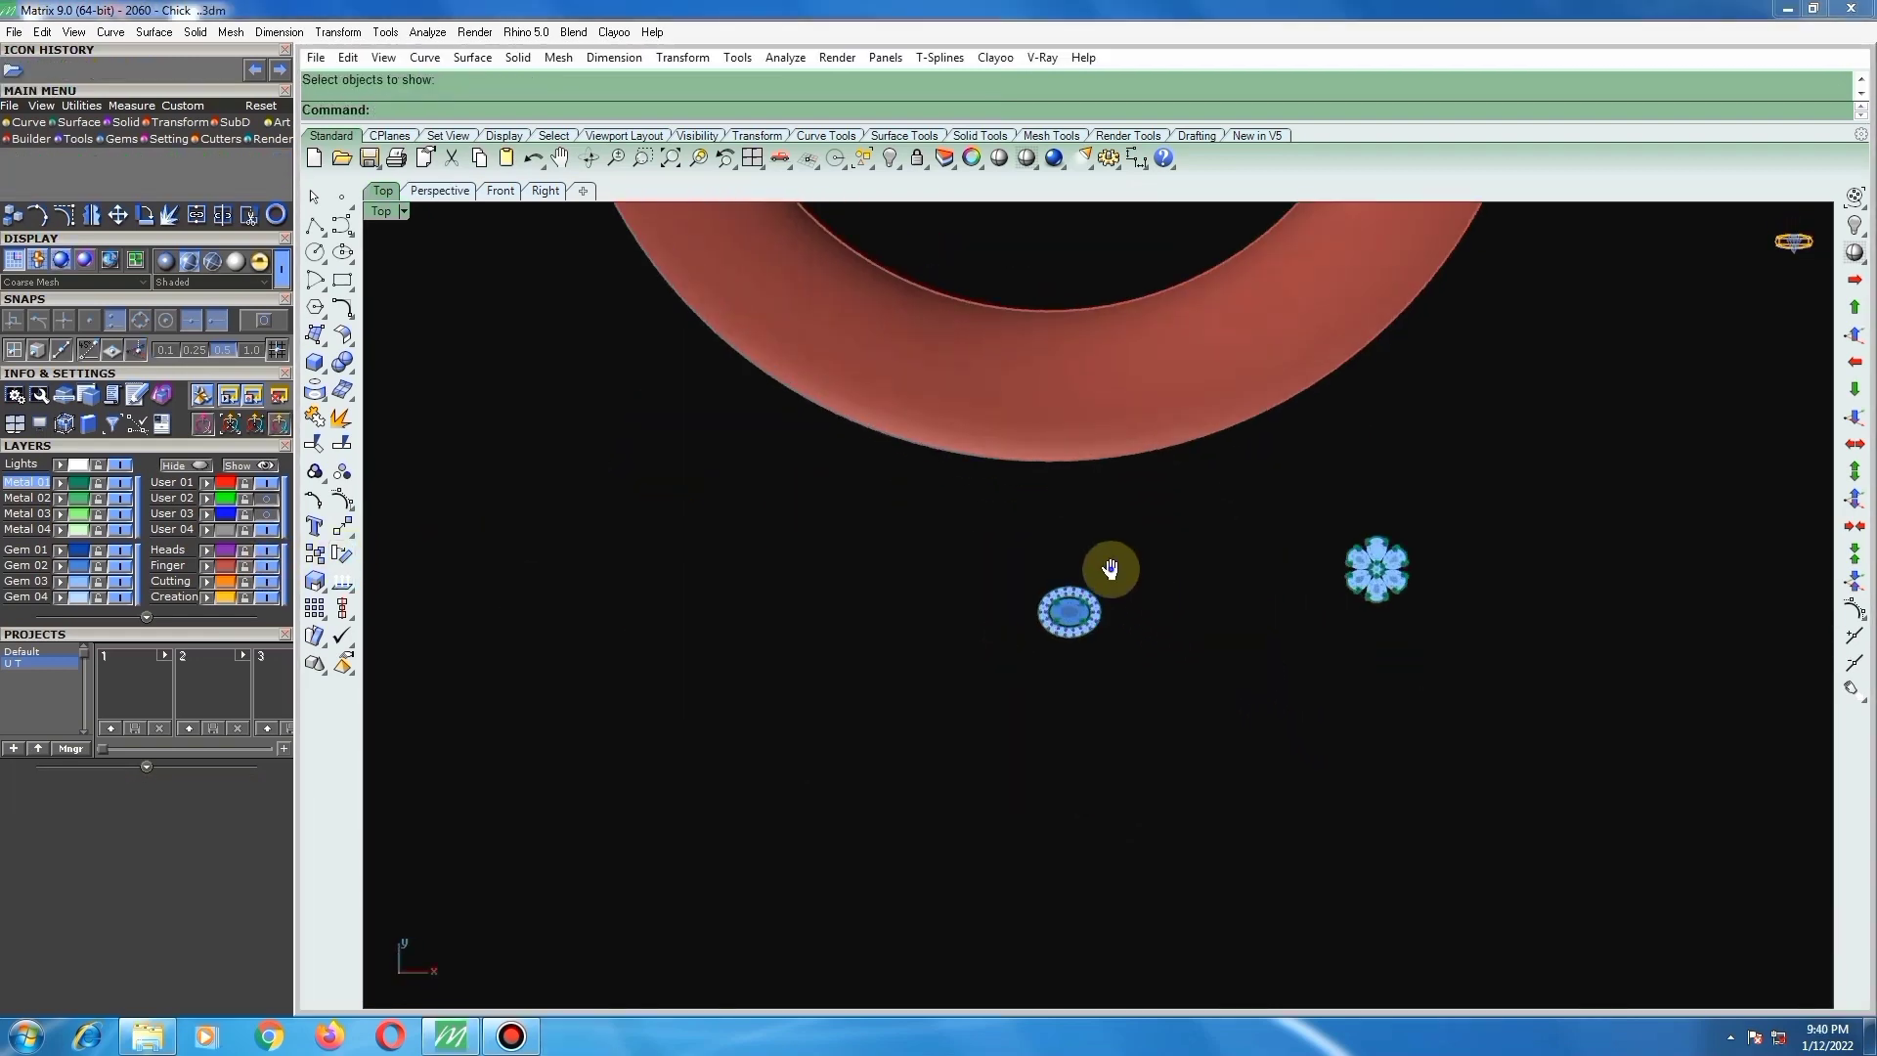
right_drag(1111, 566, 1122, 677)
scroll(1088, 674, down, 6)
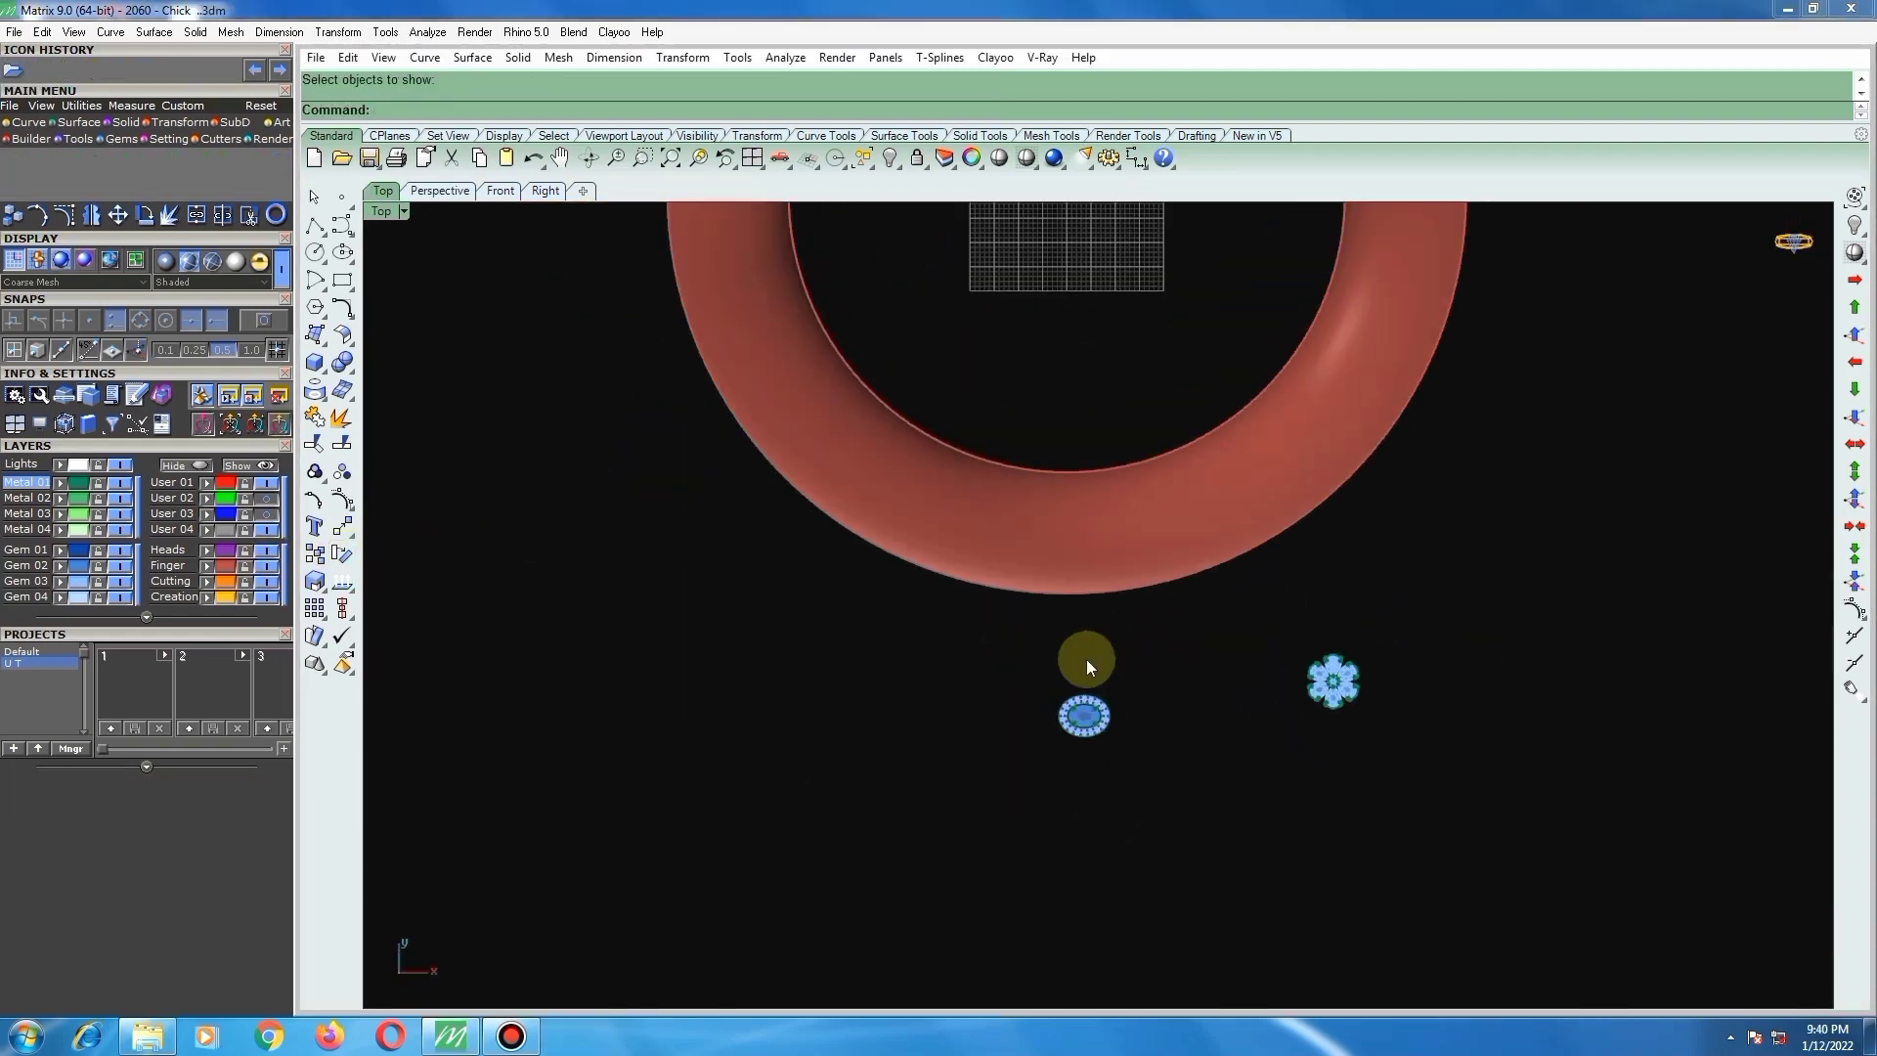
click(265, 499)
click(246, 499)
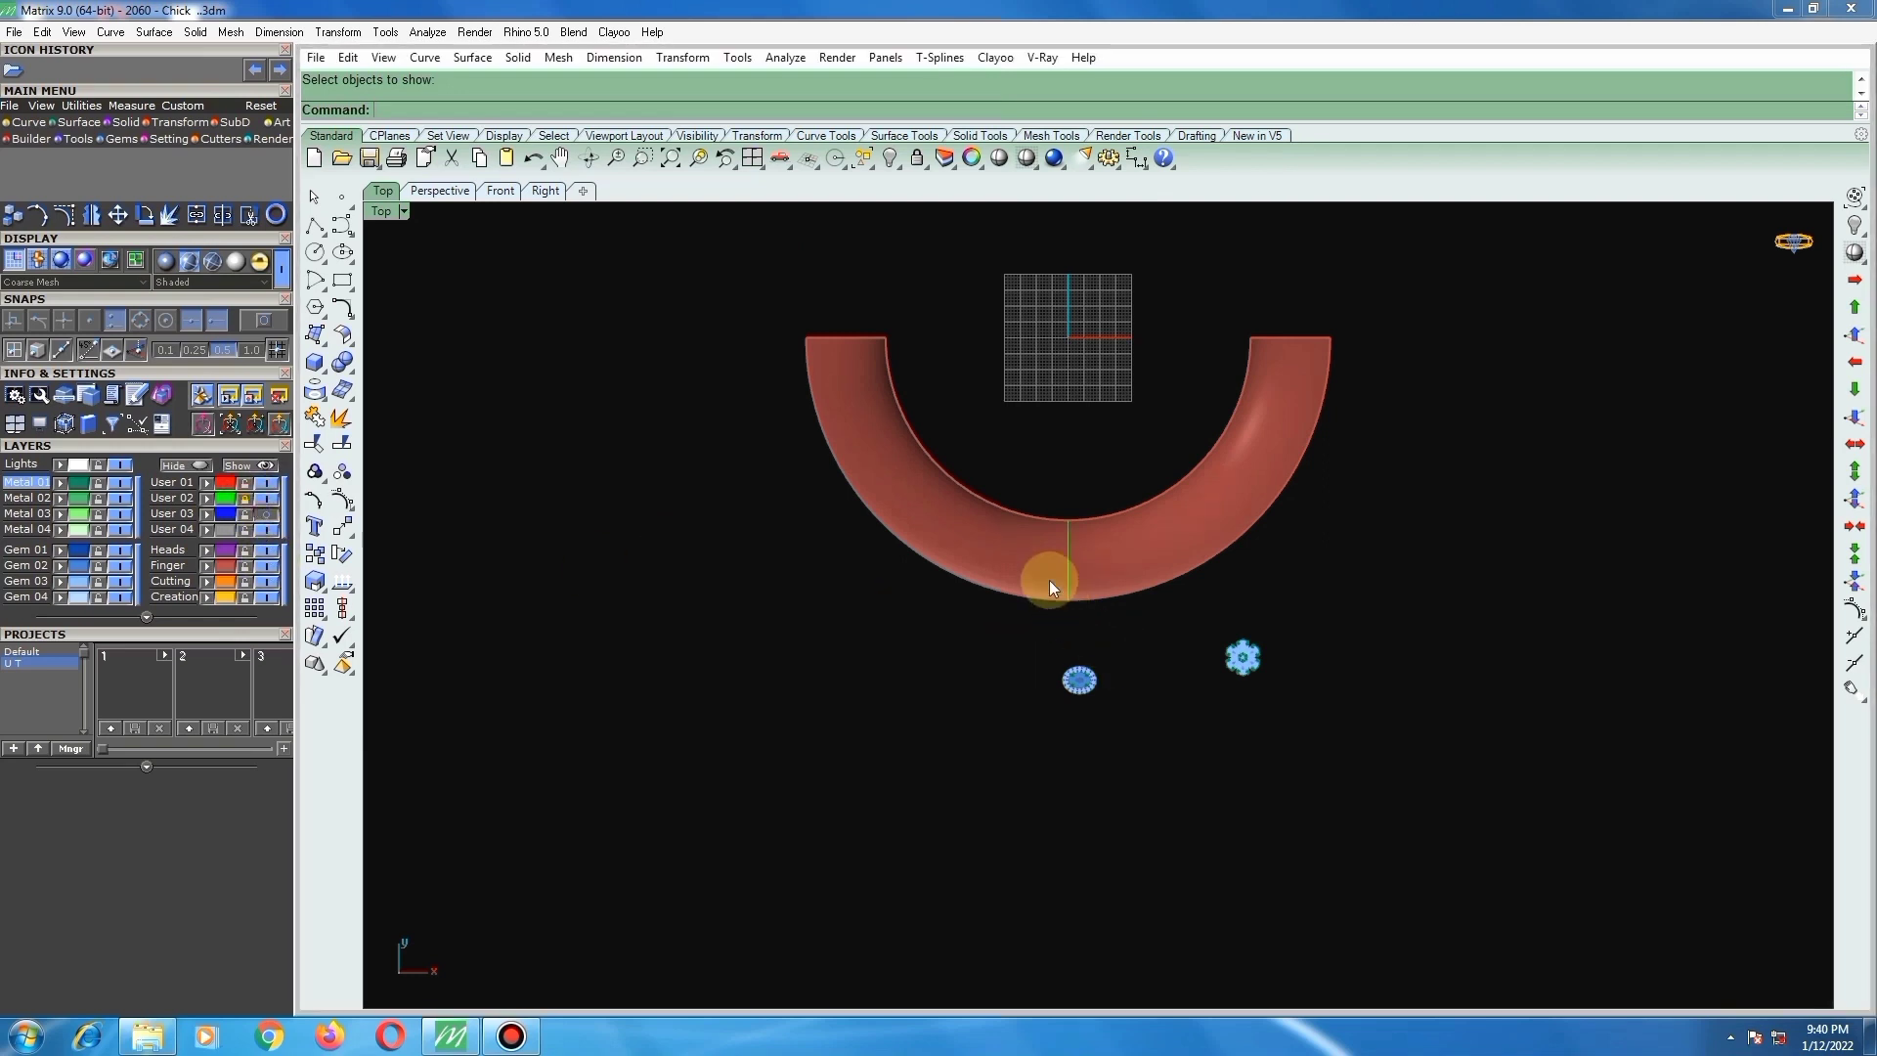
Step: Group all parts of the oval halo element and move the group beside the flower element
scroll(1051, 584, up, 3)
click(1103, 768)
scroll(1102, 769, up, 1)
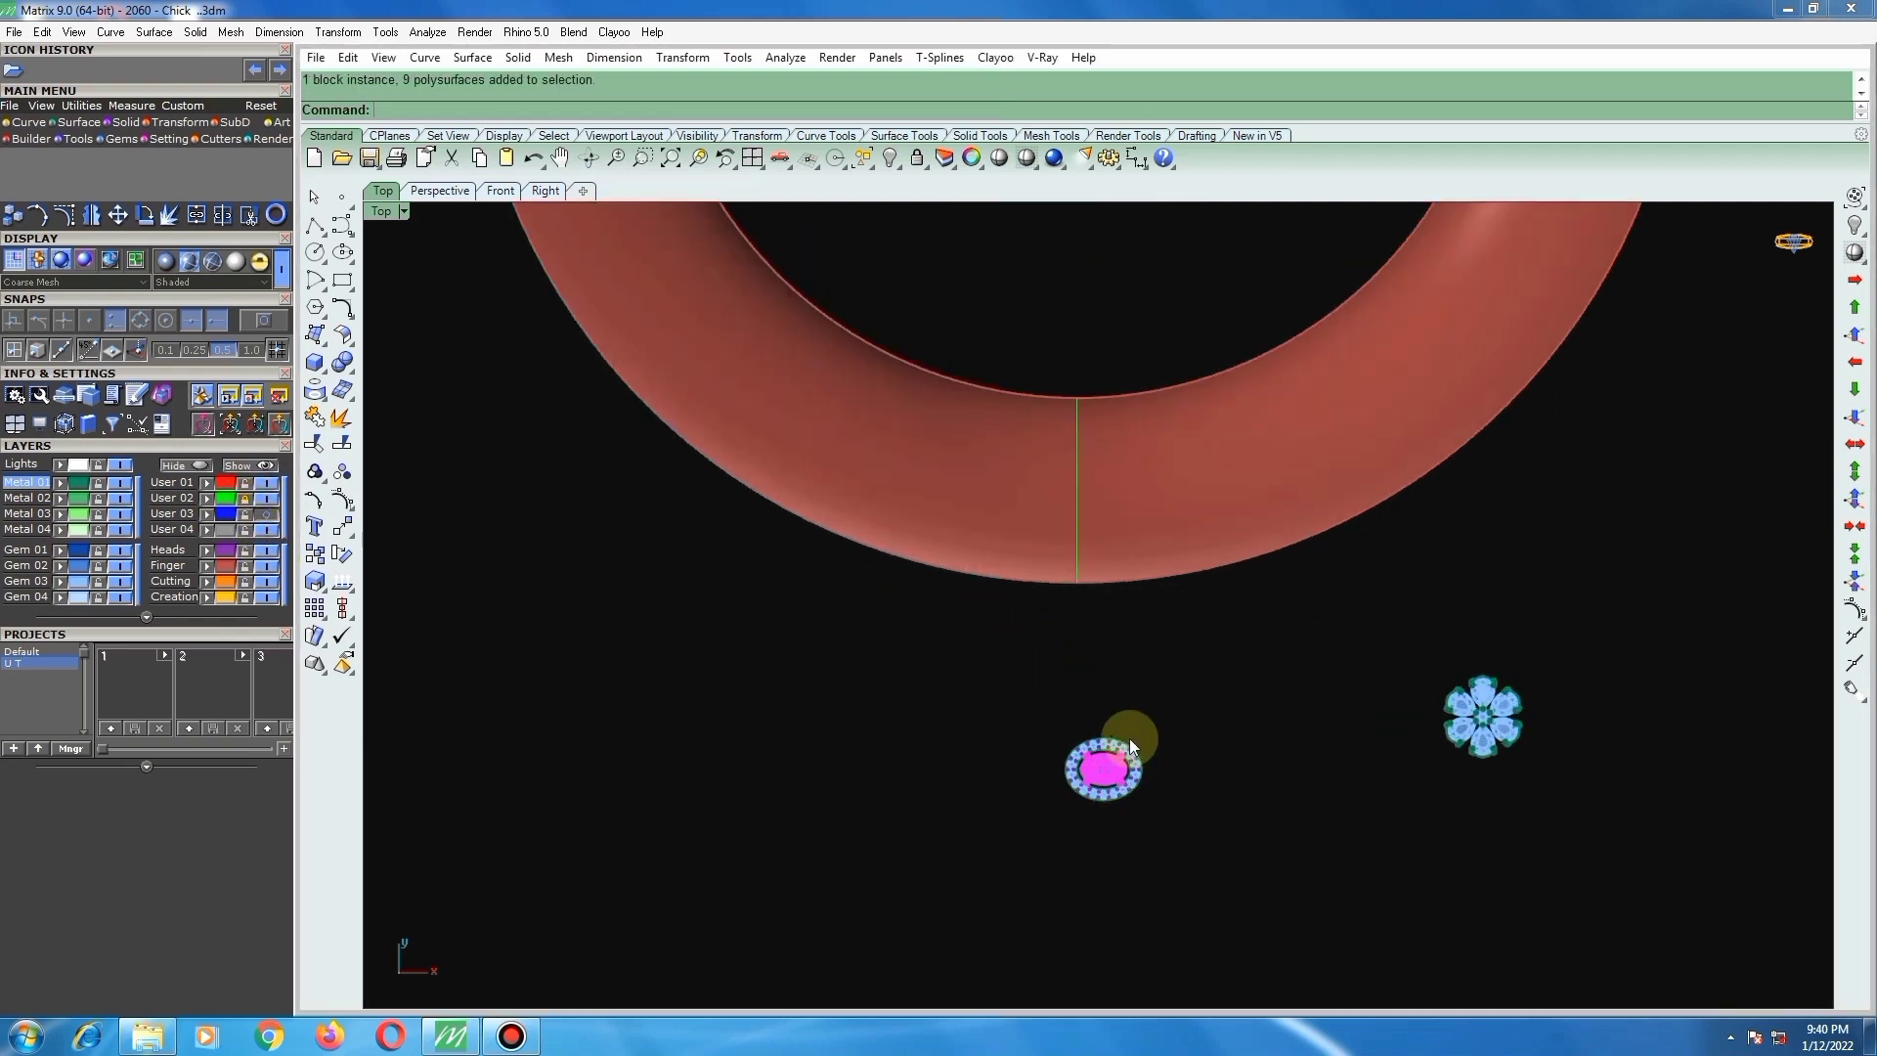
scroll(1120, 751, up, 6)
right_drag(1094, 725, 1123, 658)
scroll(1055, 675, down, 3)
drag(984, 580, 1298, 841)
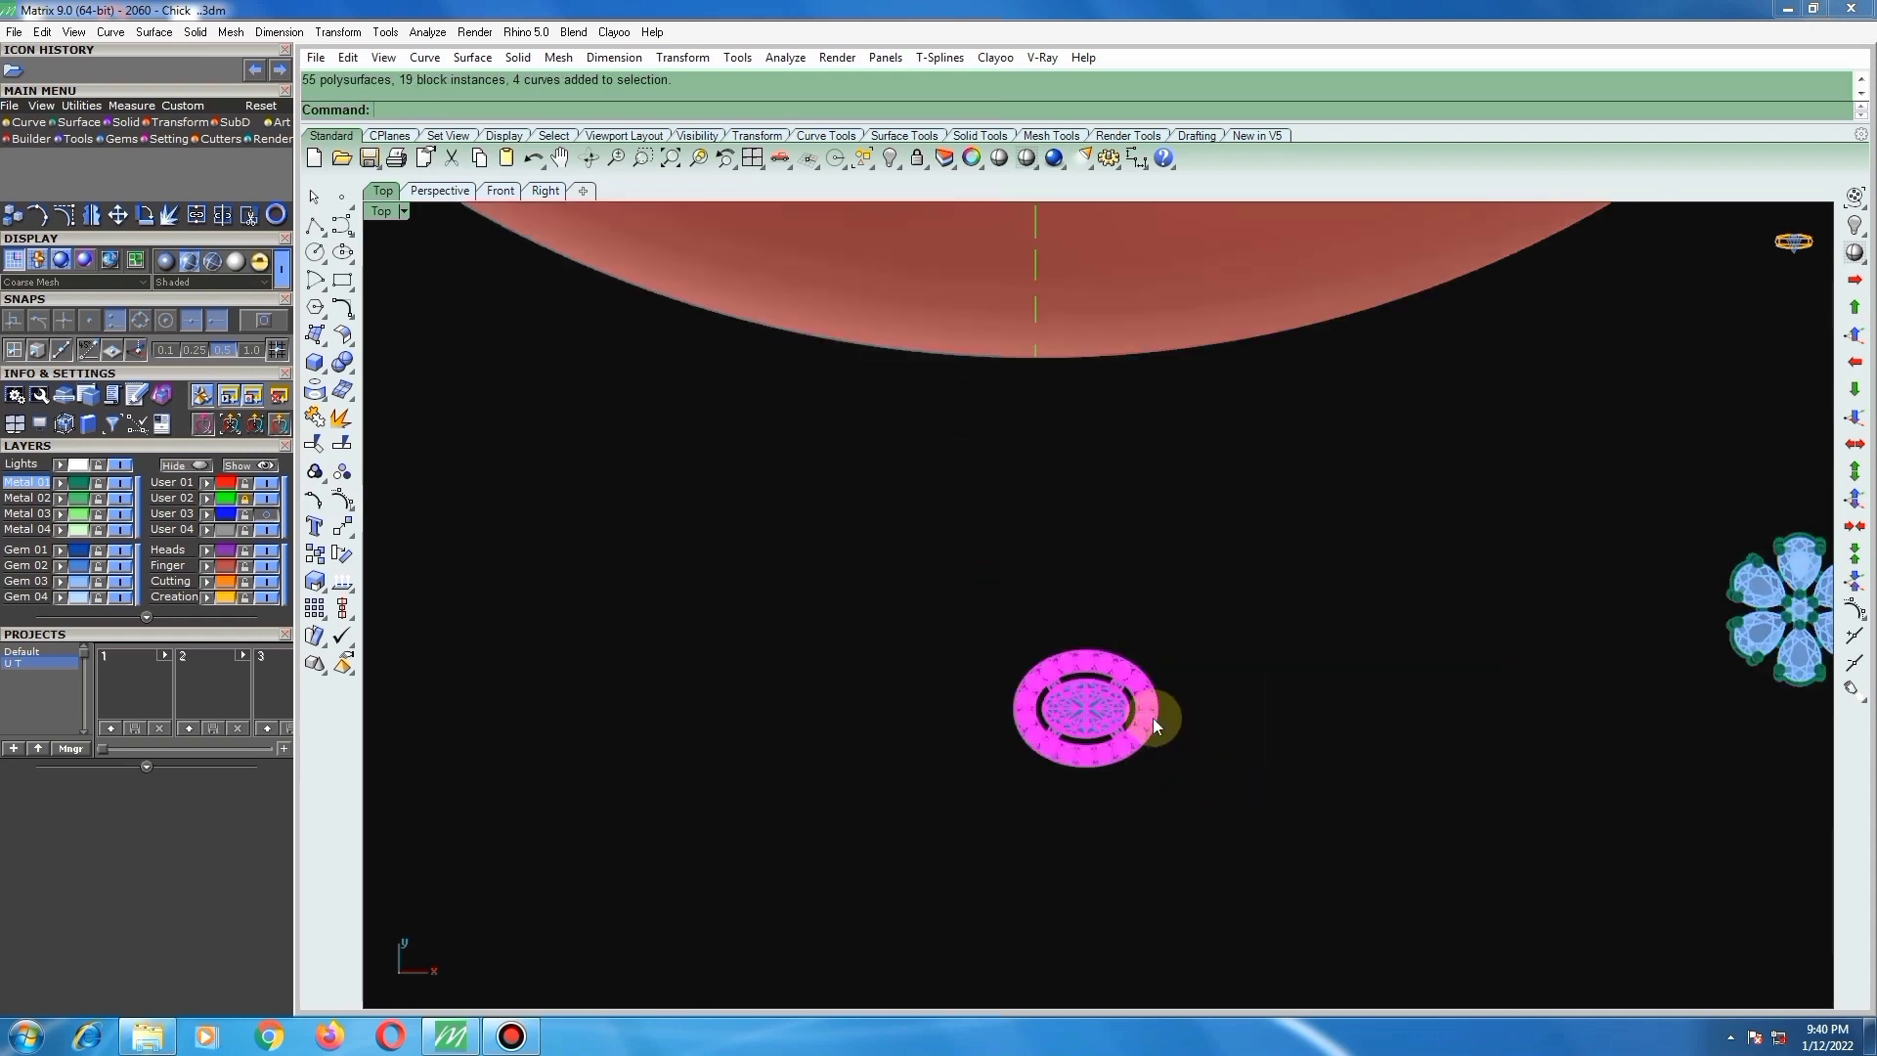
key(ctrl+g)
scroll(1081, 698, down, 2)
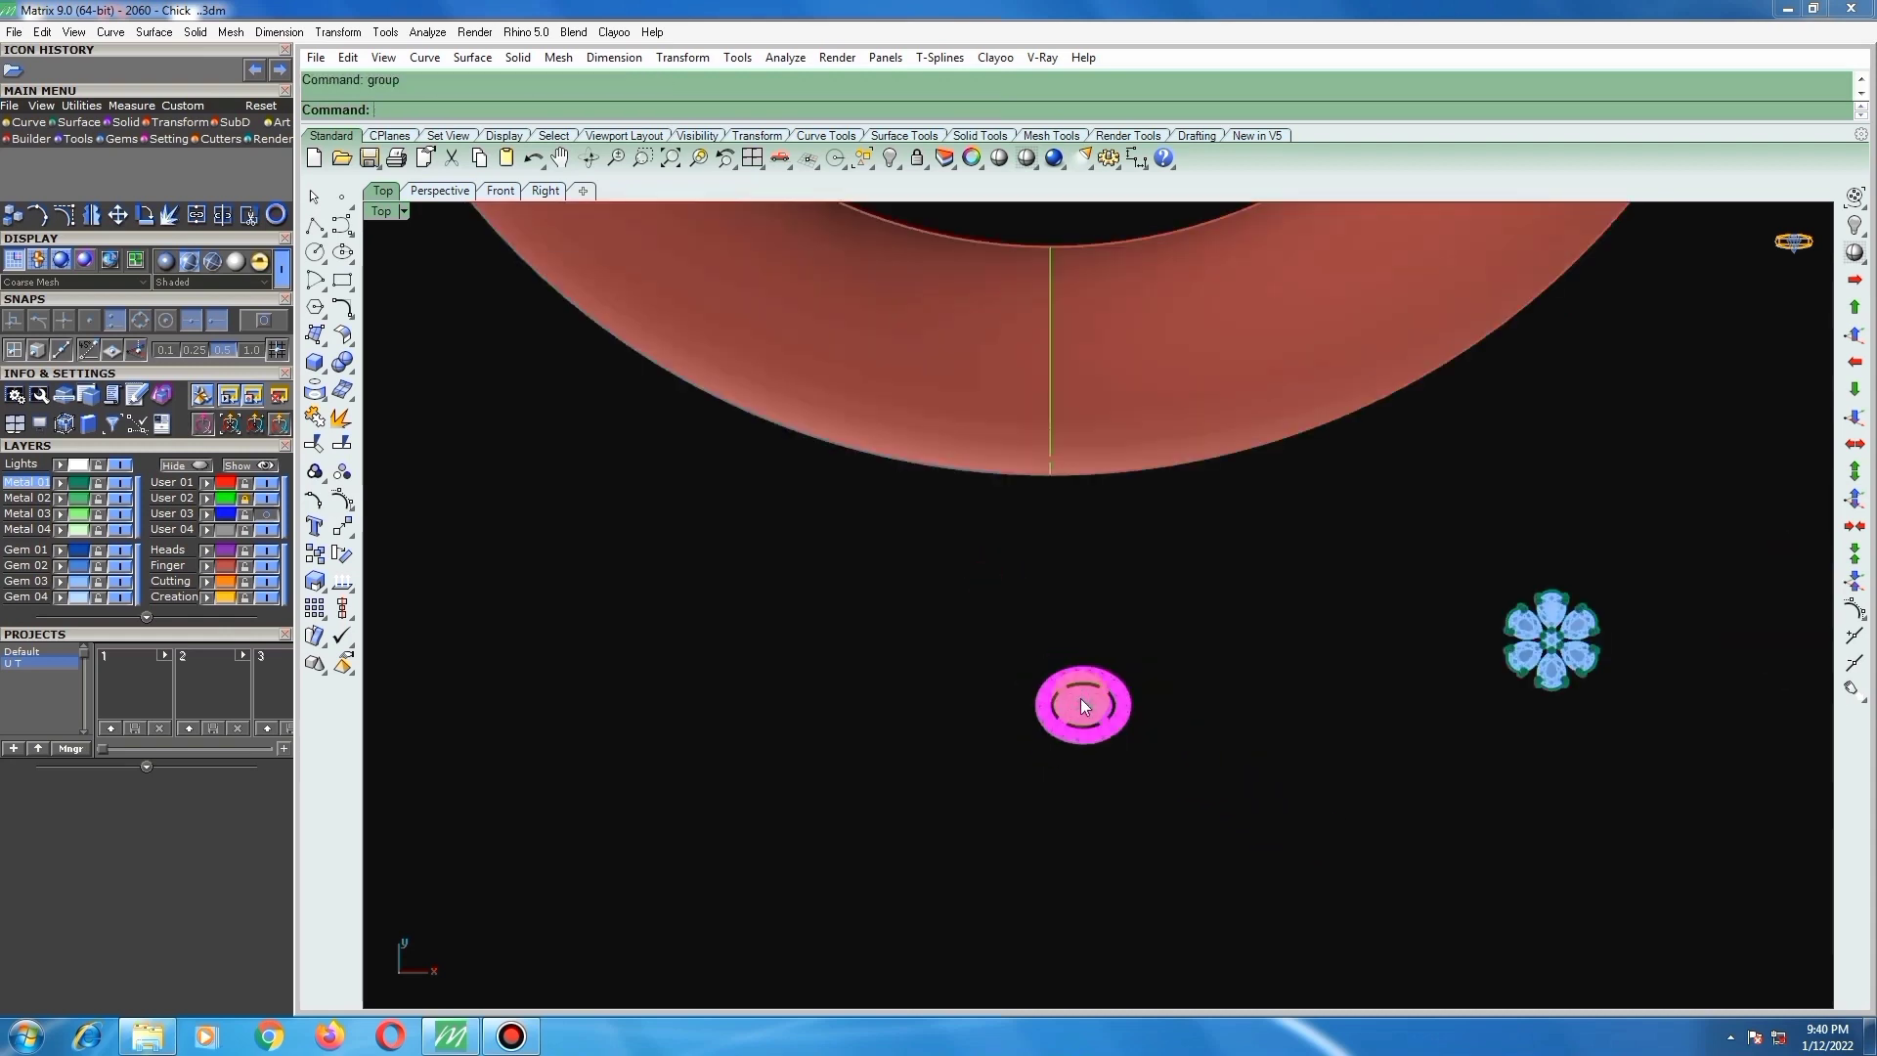
drag(1317, 716, 1456, 706)
click(1411, 836)
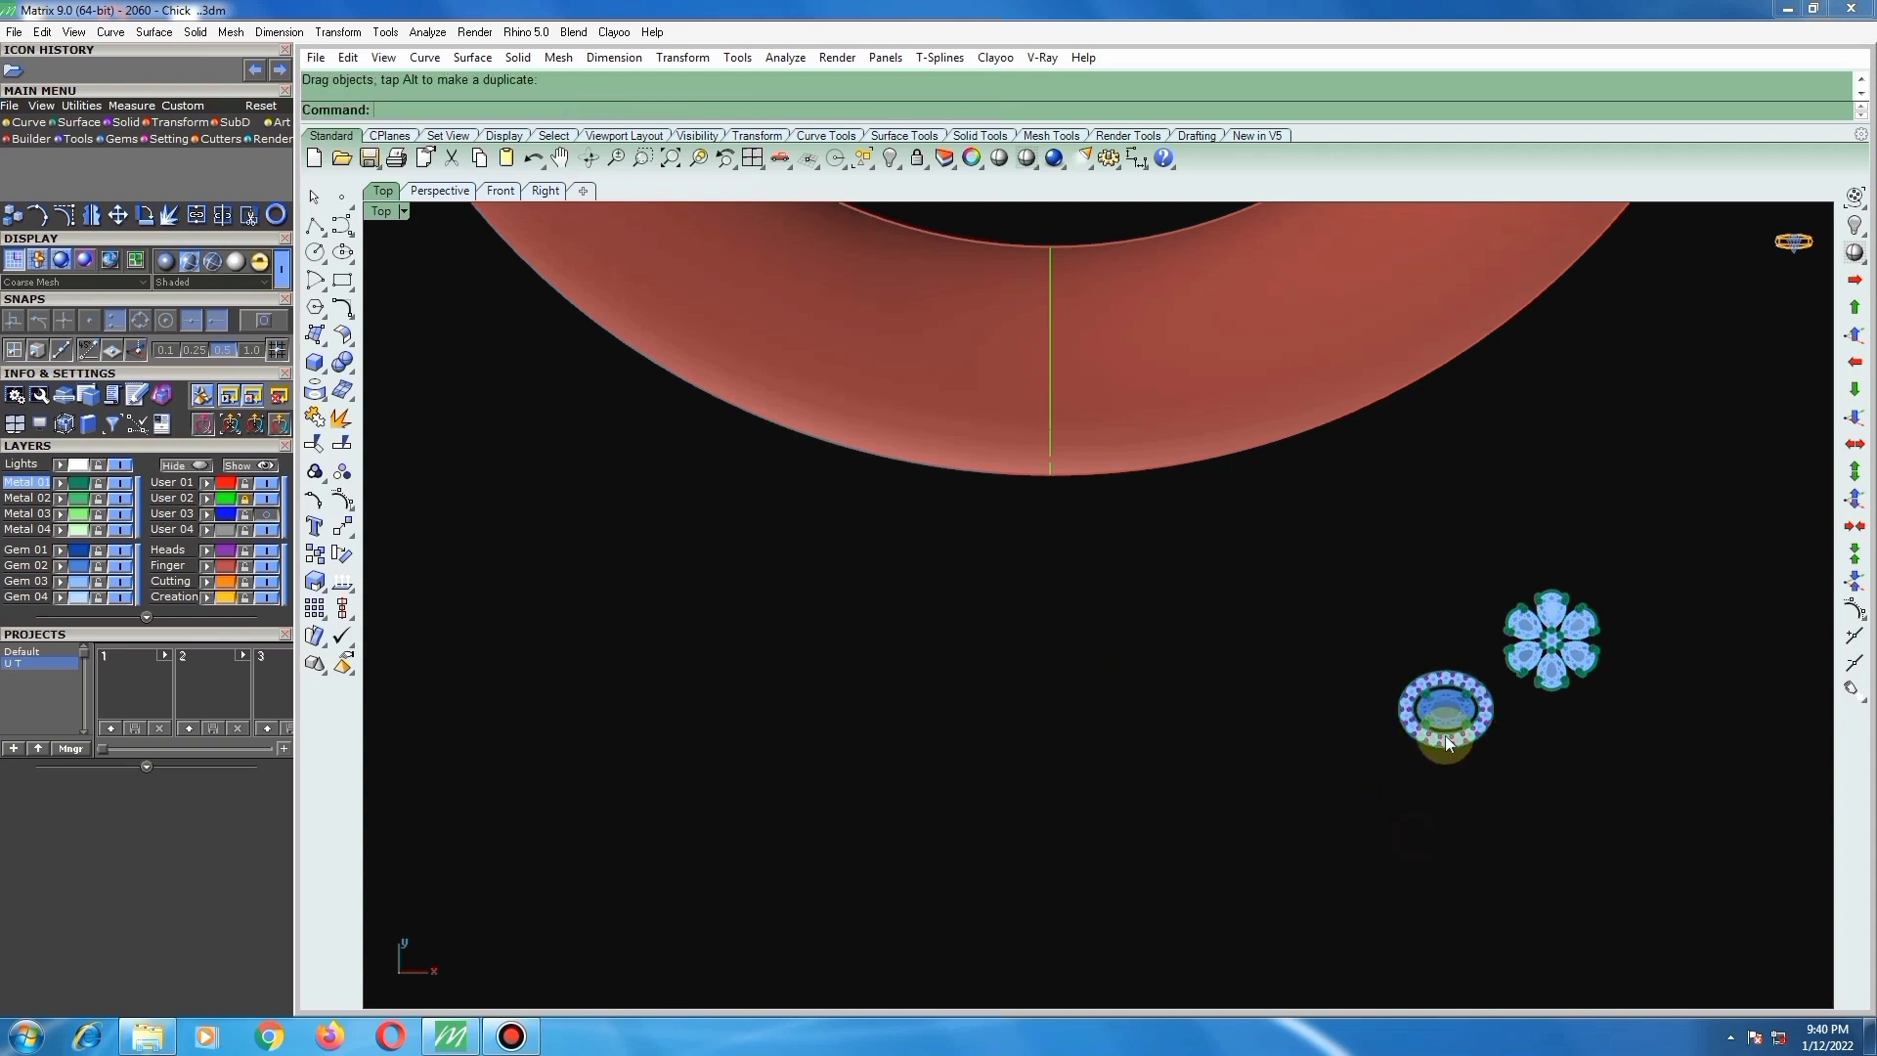
Step: Copy the grouped oval element to just below the neck form, at its vertical centre line
click(1440, 715)
scroll(1441, 716, up, 2)
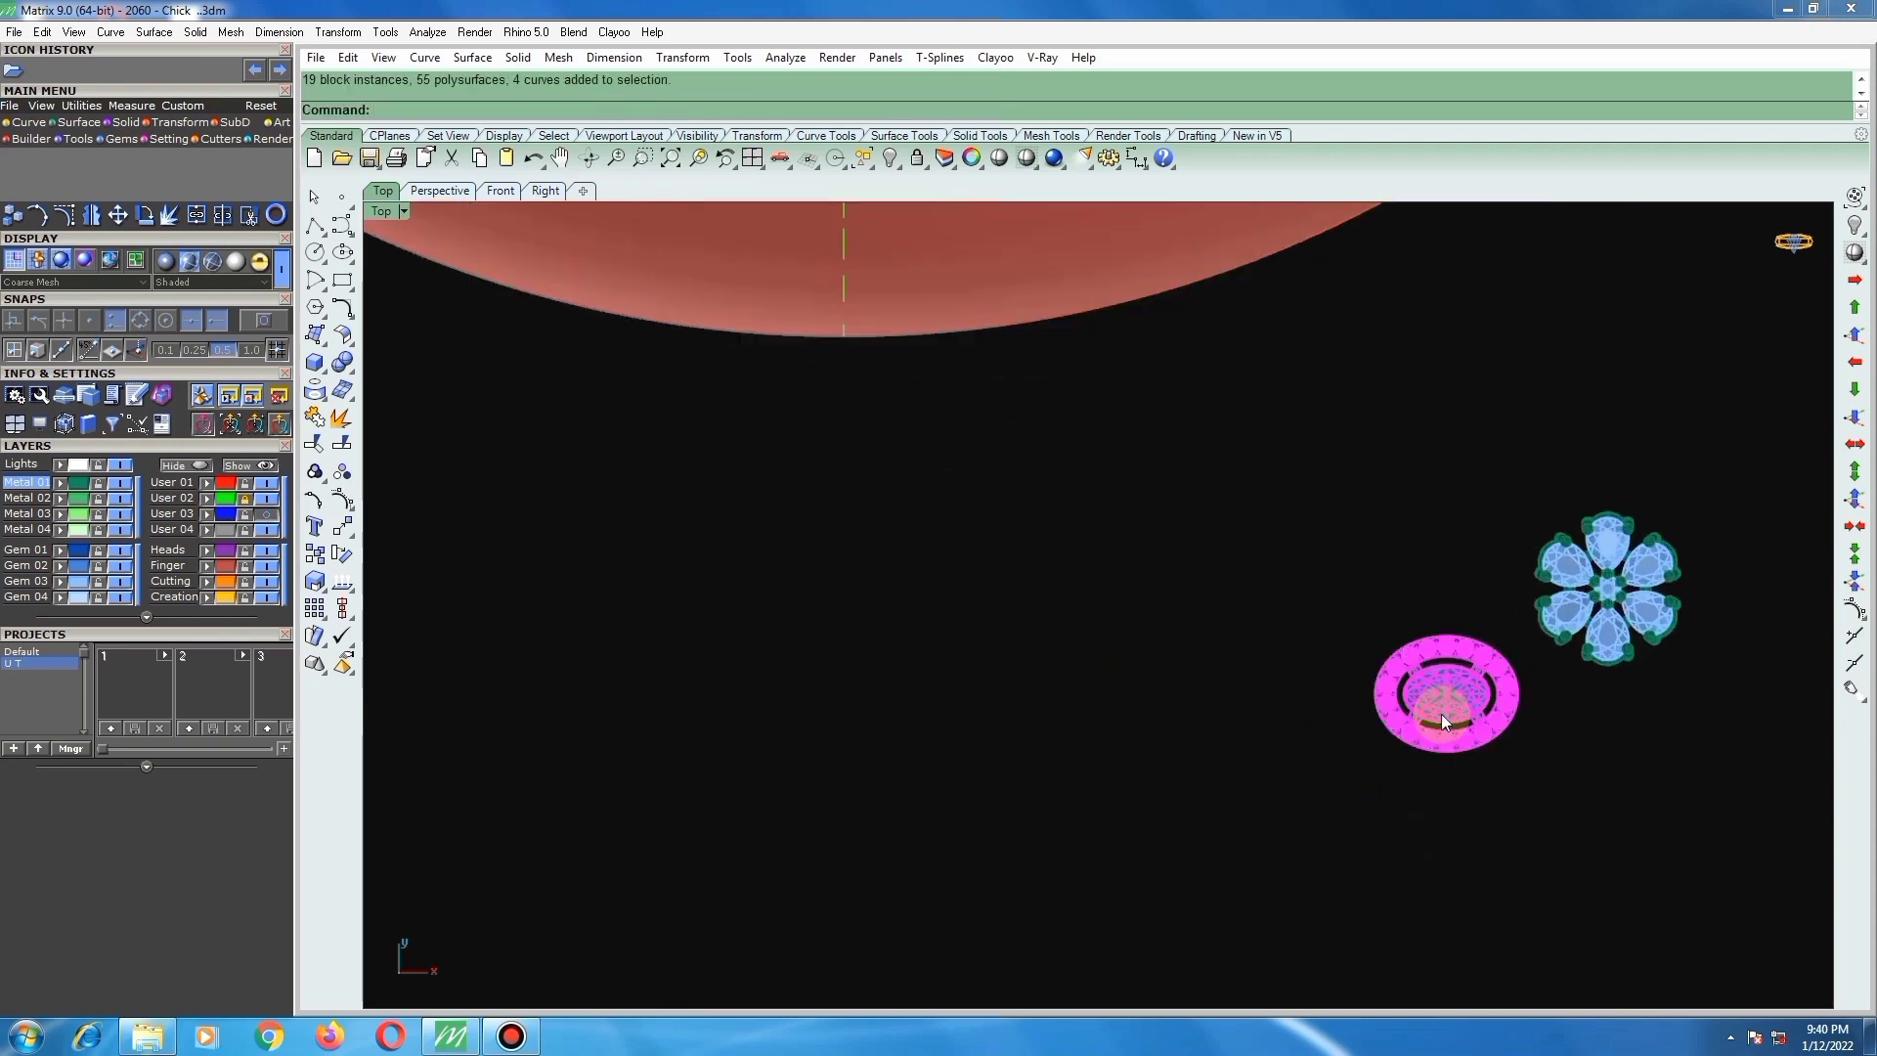
key(ctrl+c)
click(1439, 697)
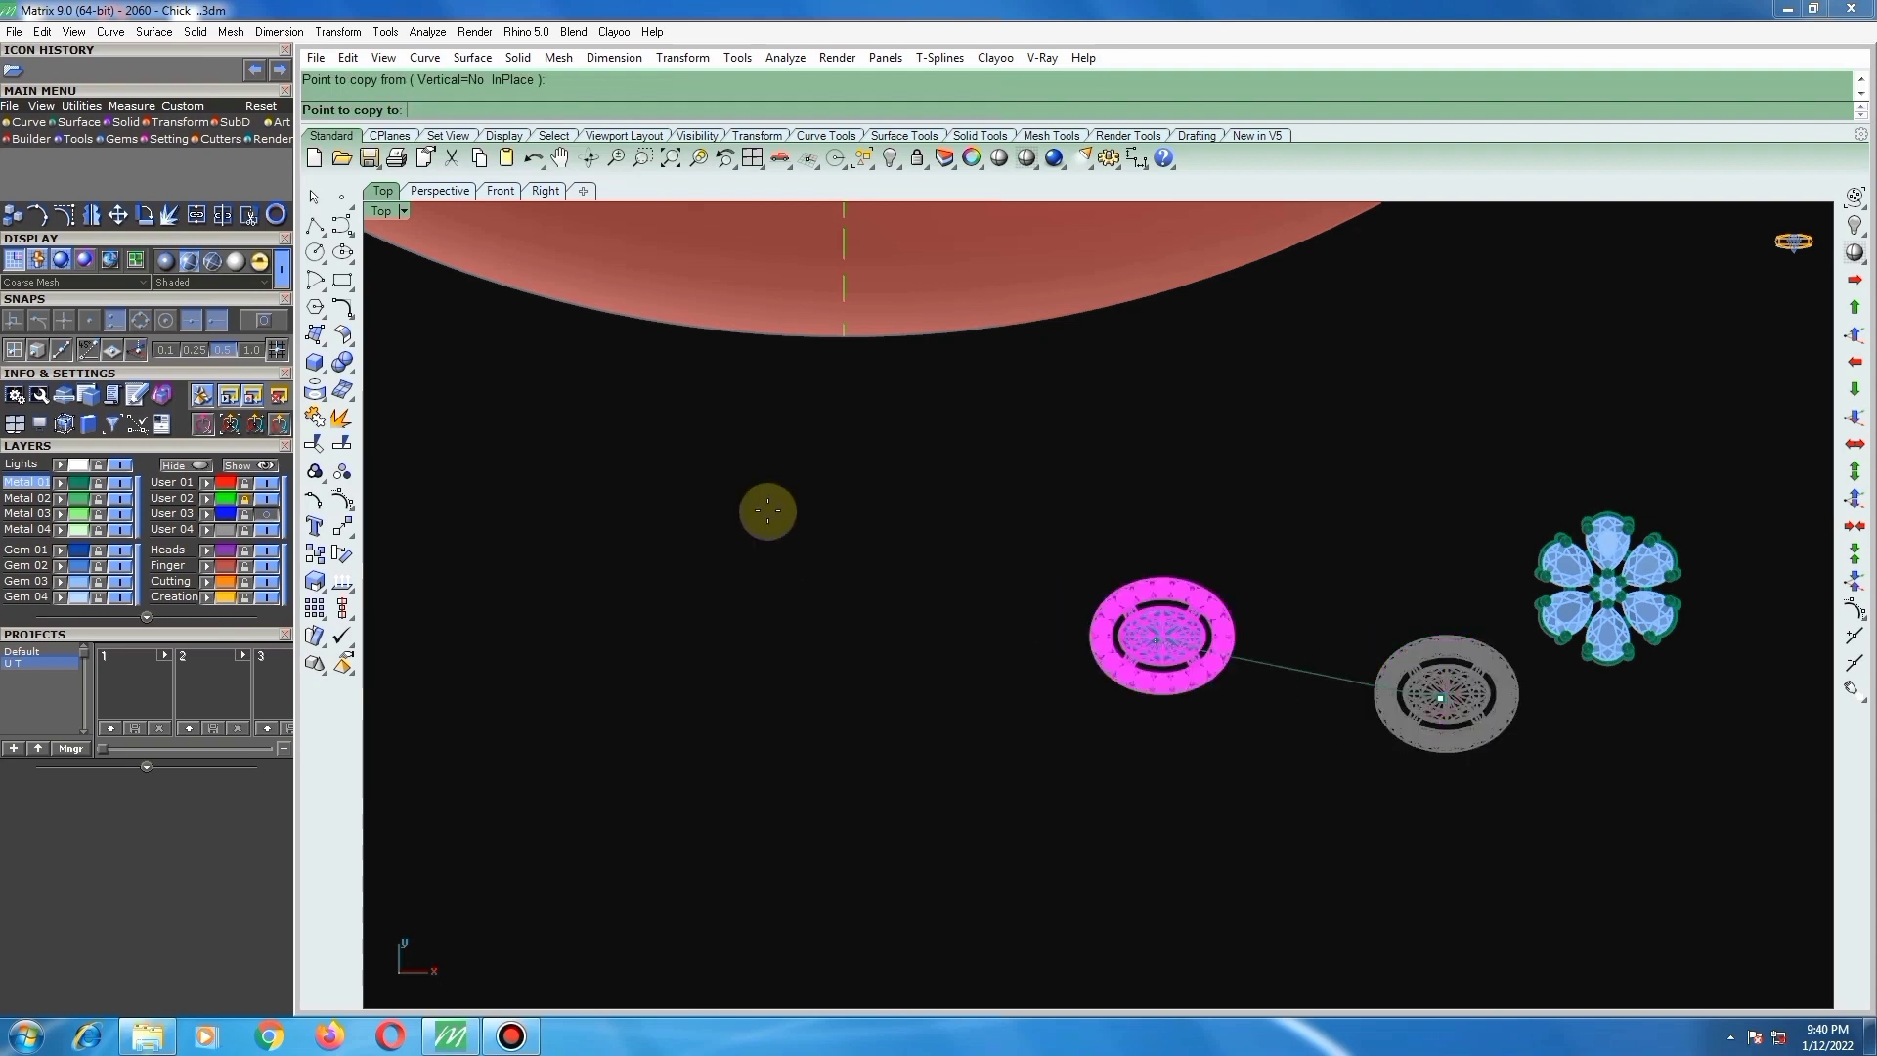
click(831, 422)
scroll(817, 577, down, 4)
right_click(995, 696)
scroll(1017, 720, down, 4)
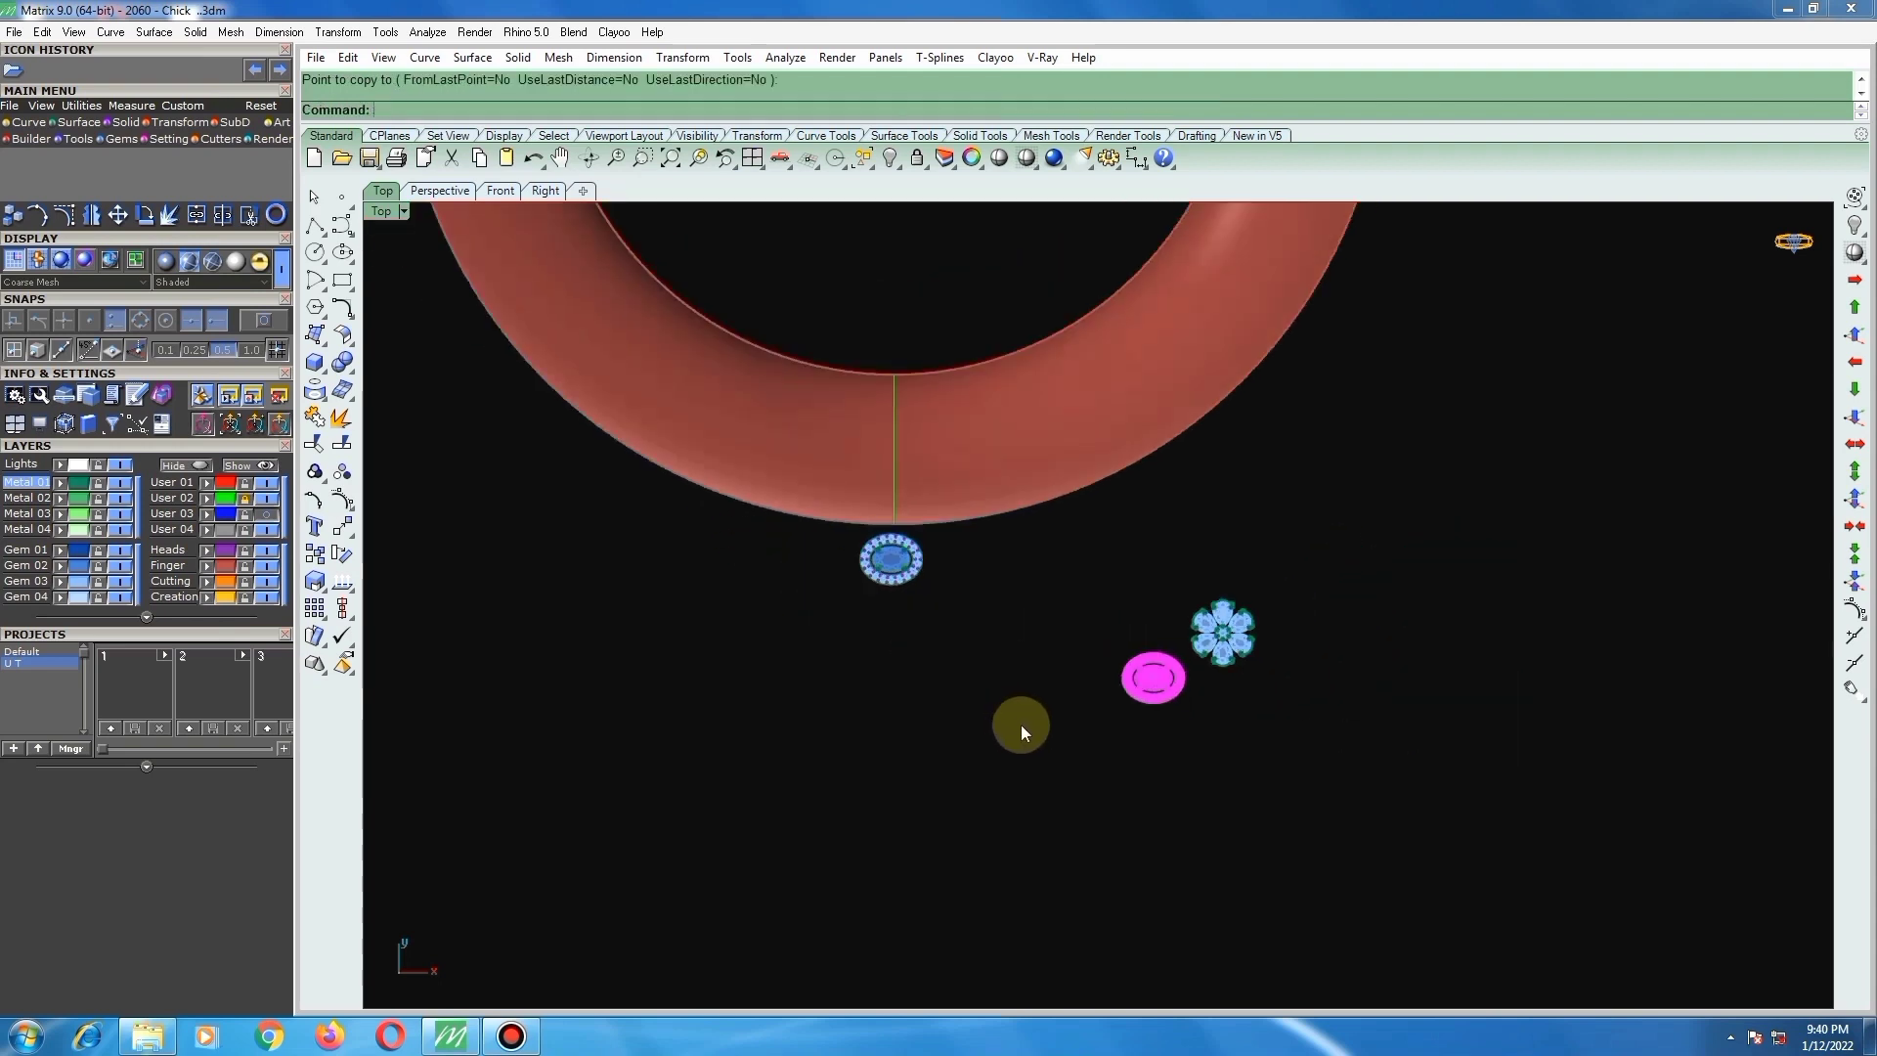
right_drag(1020, 724, 1034, 747)
scroll(988, 660, up, 6)
click(956, 600)
scroll(1008, 727, up, 2)
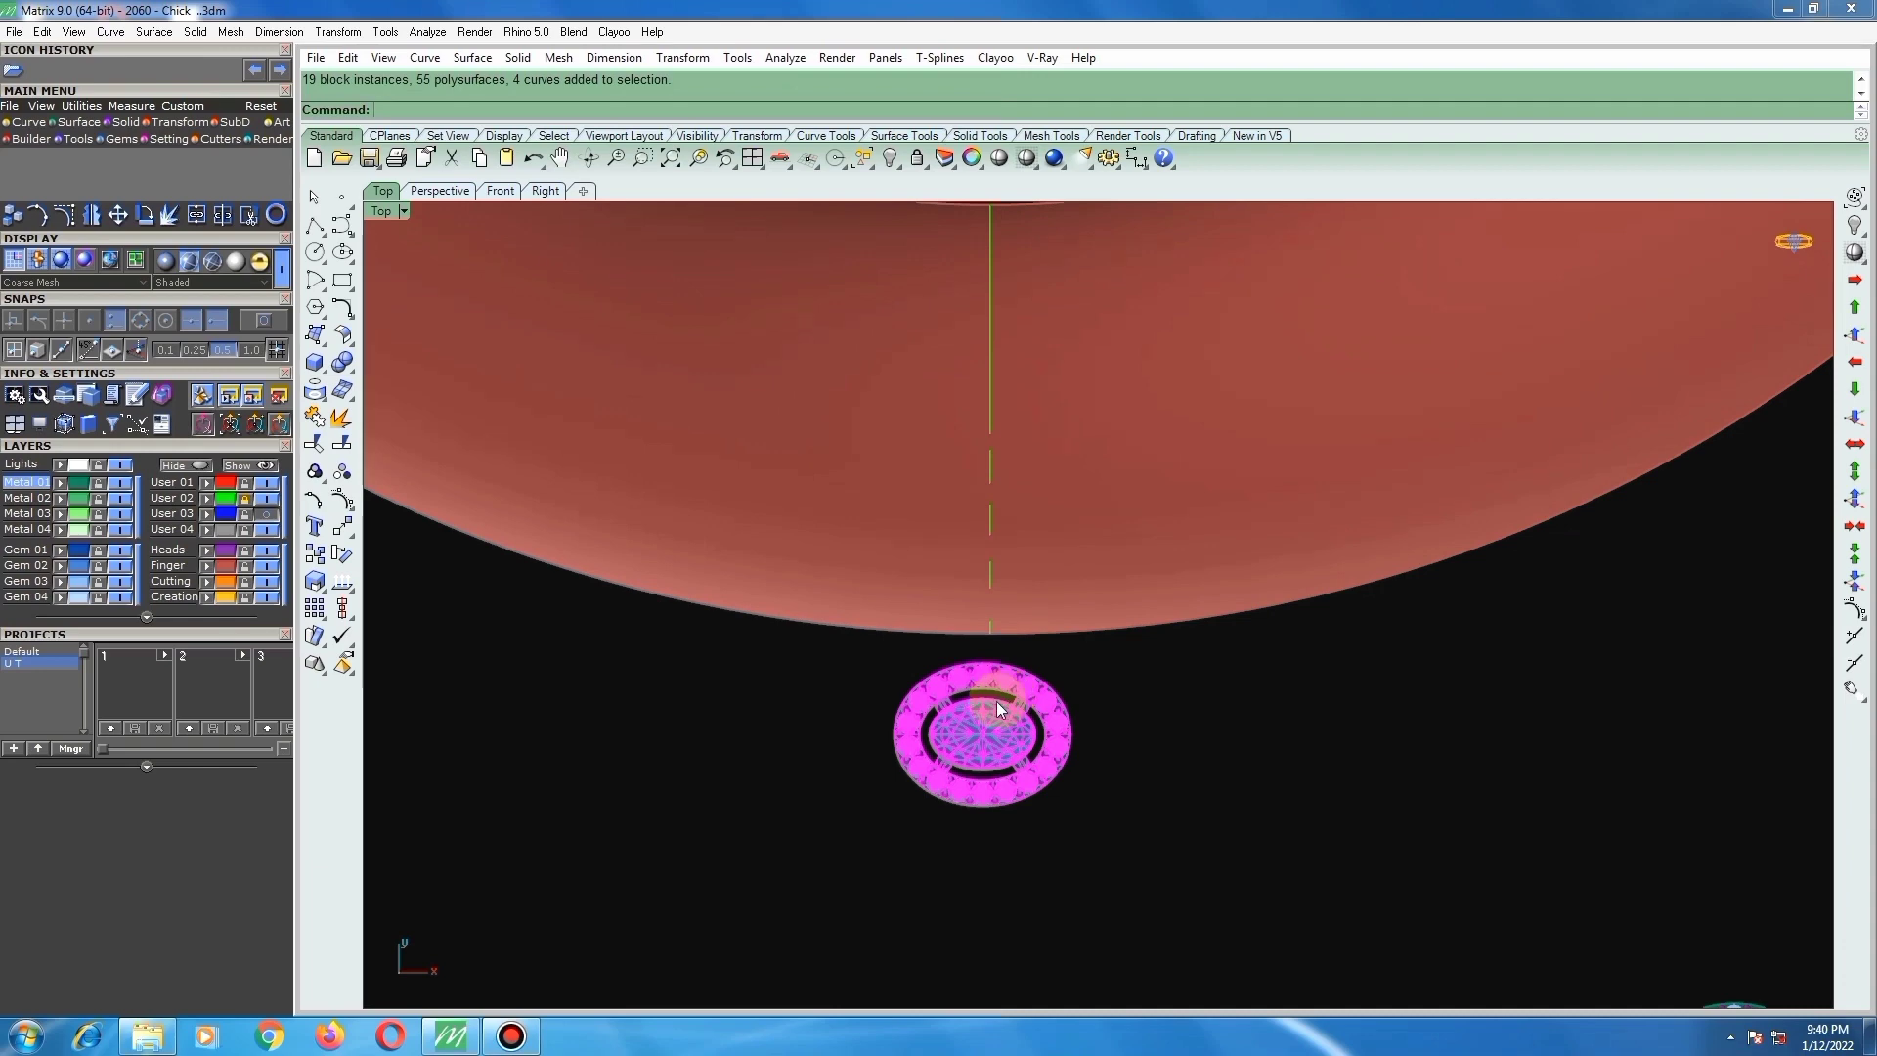
Step: Select the six-petal flower element next to the original oval group
scroll(987, 794, down, 4)
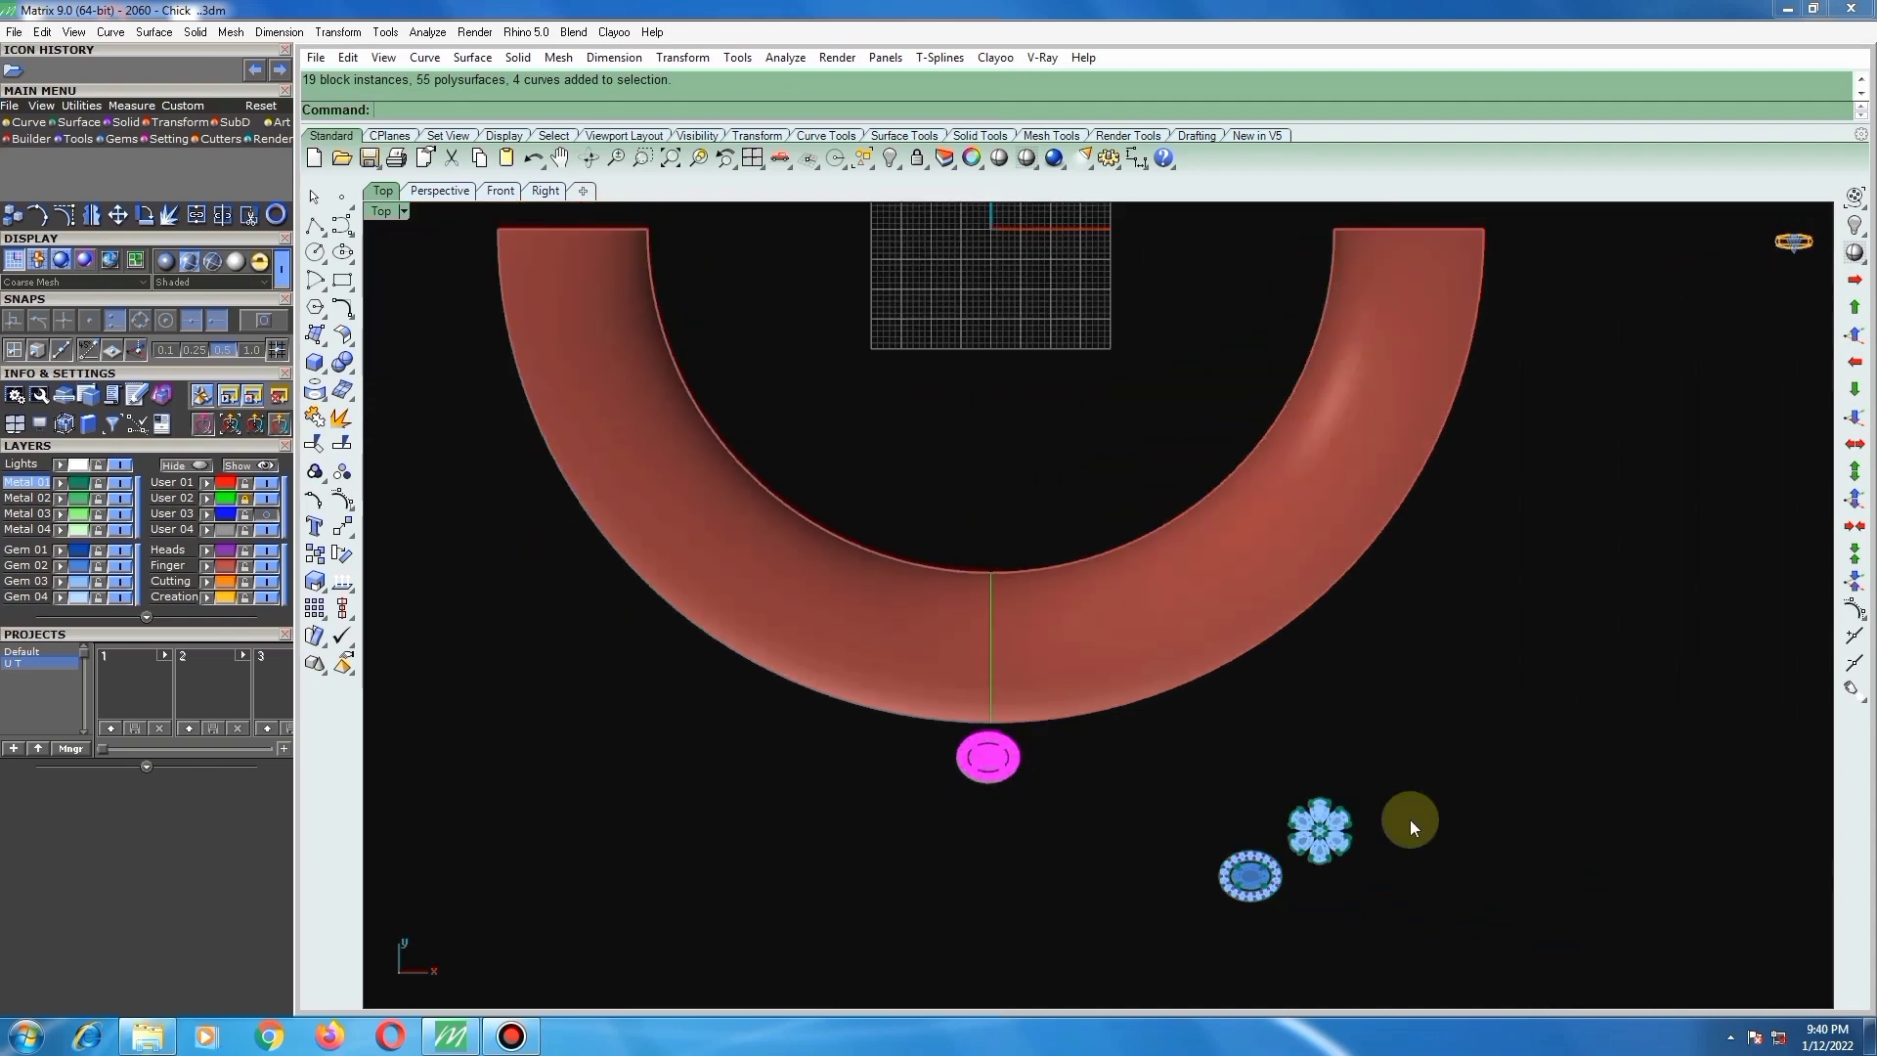
click(1345, 832)
scroll(1314, 829, up, 3)
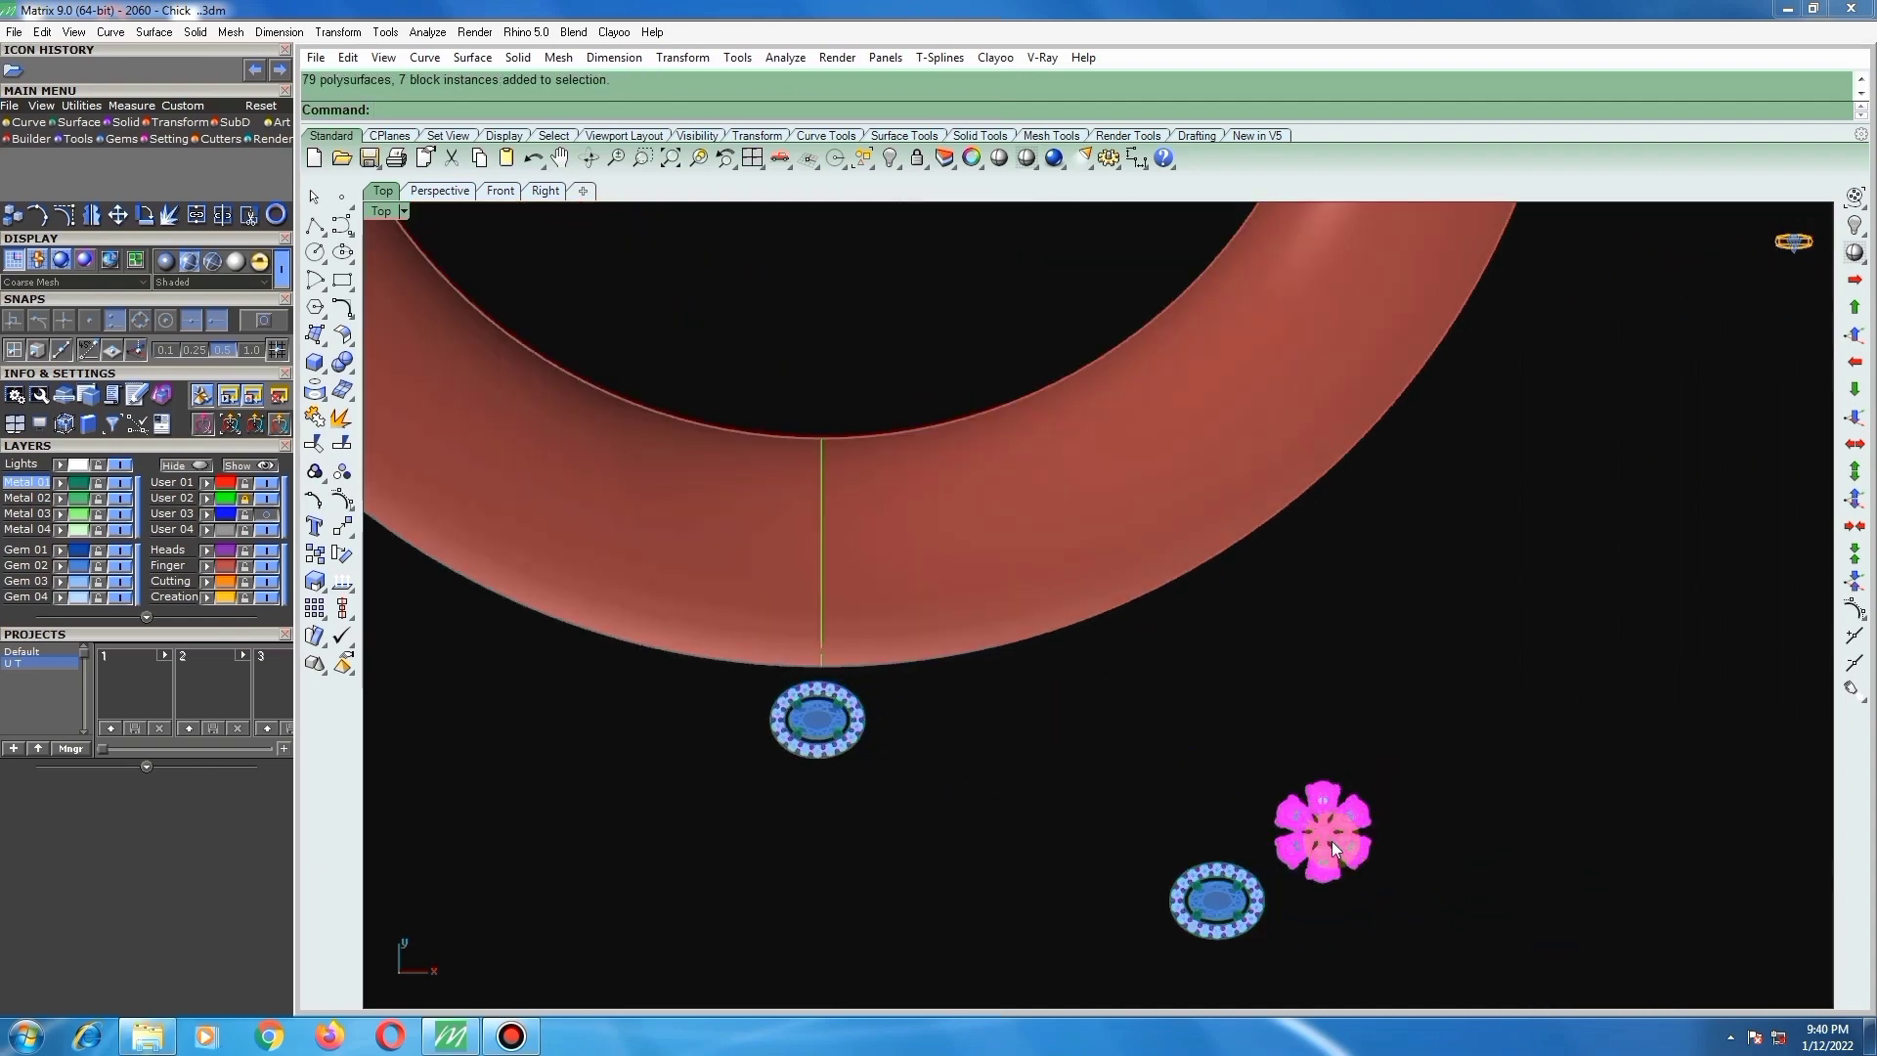
right_click(1333, 840)
click(1333, 840)
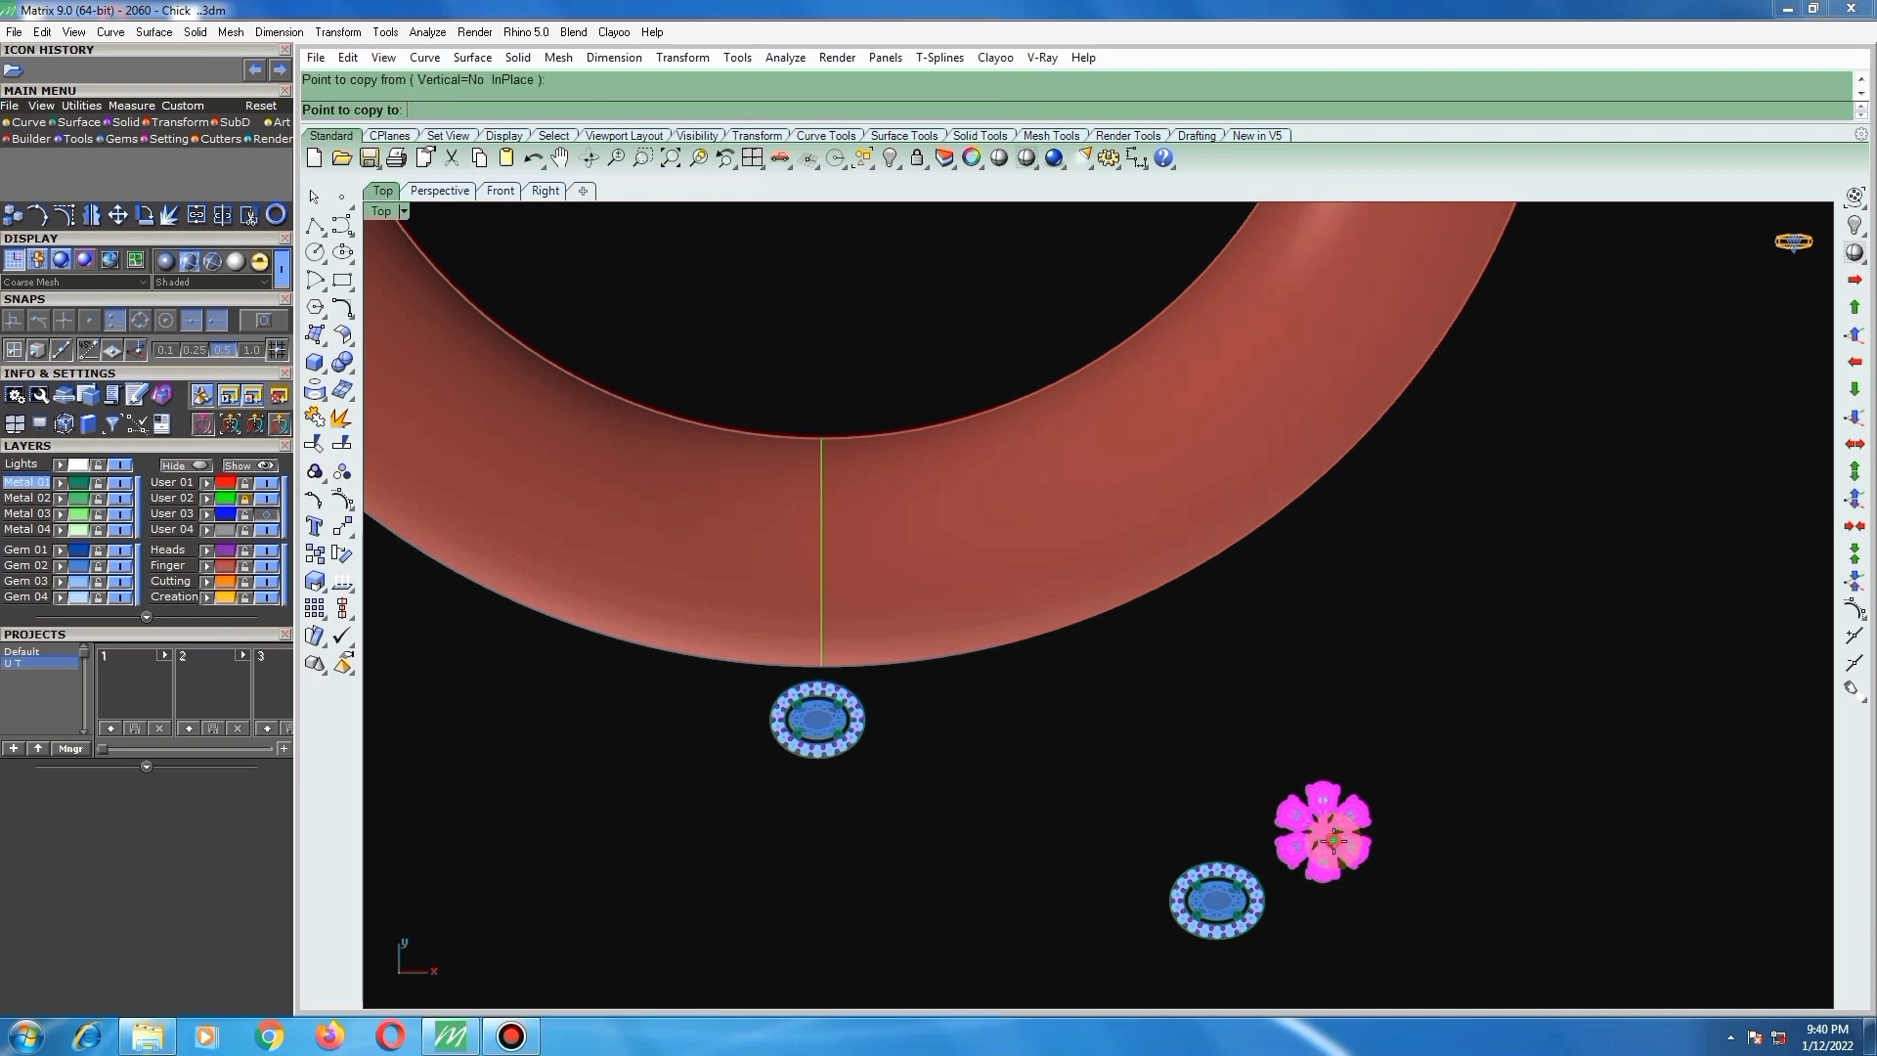
scroll(839, 552, up, 1)
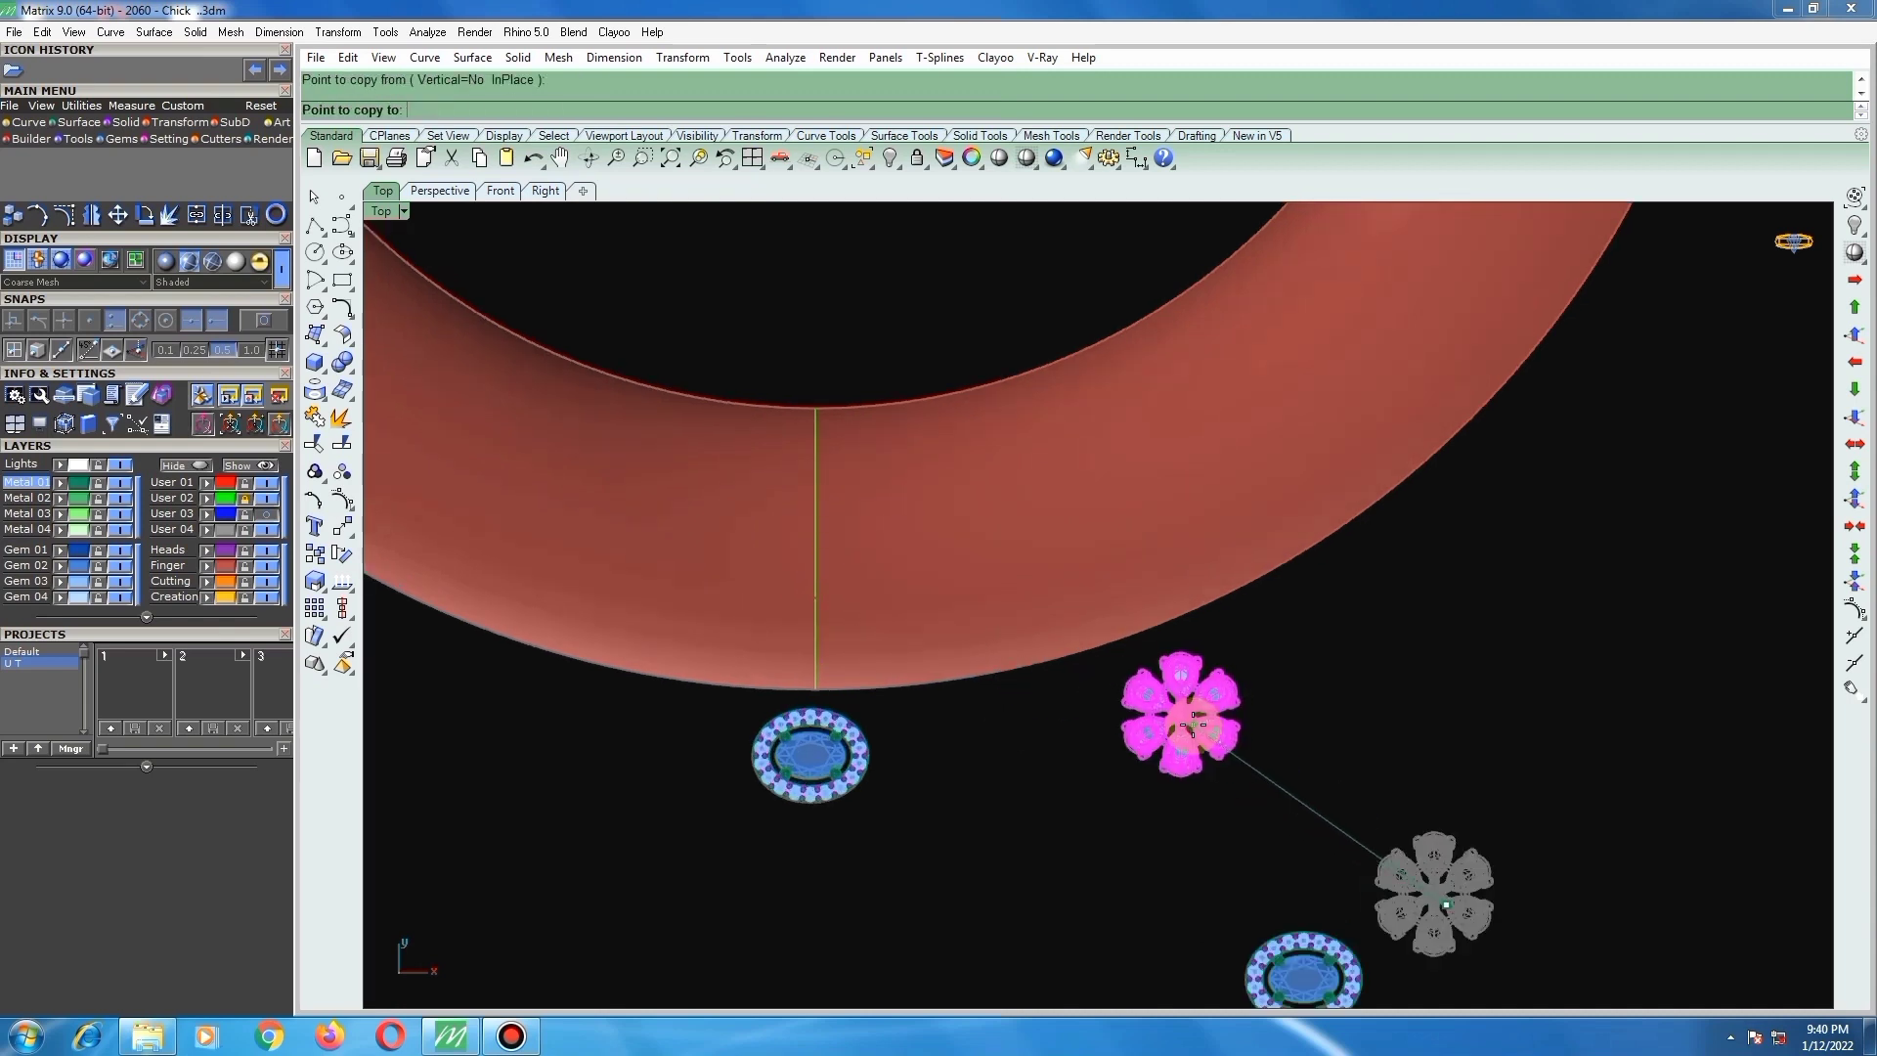
right_click(1235, 745)
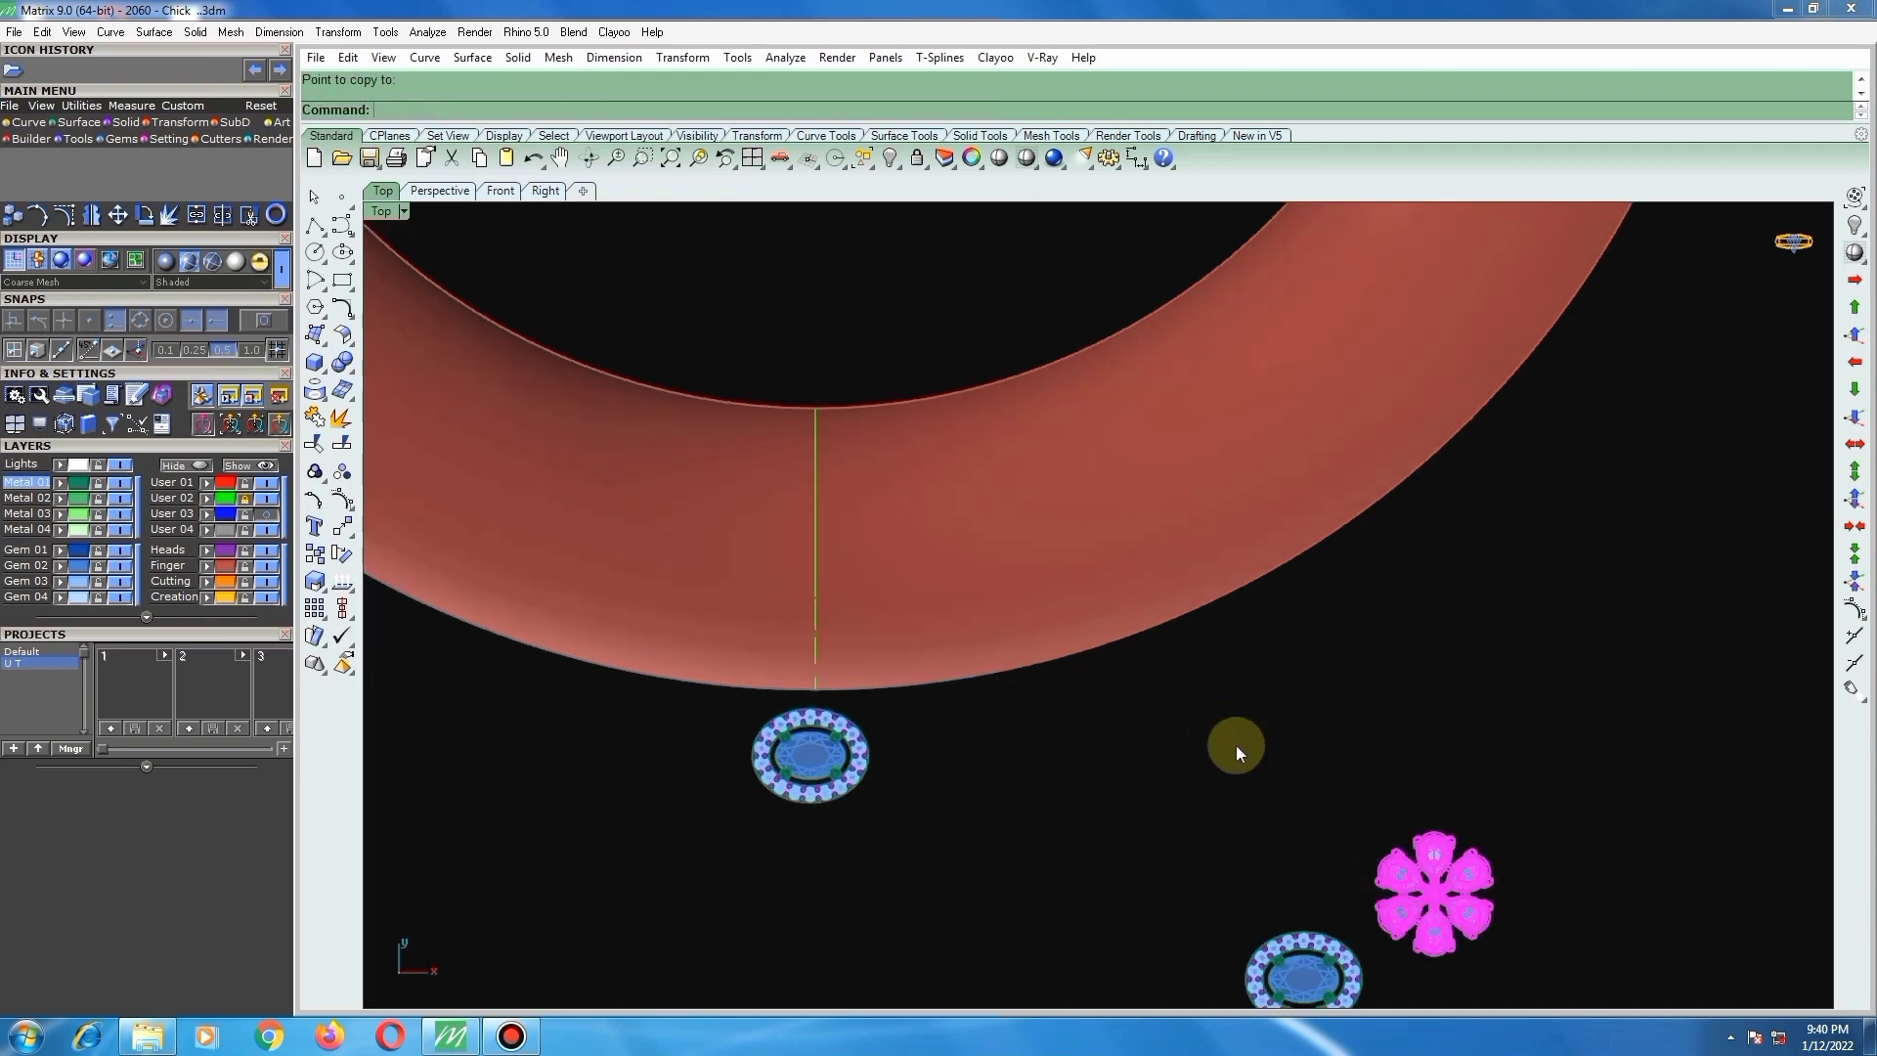
right_click(1441, 899)
scroll(1441, 900, up, 8)
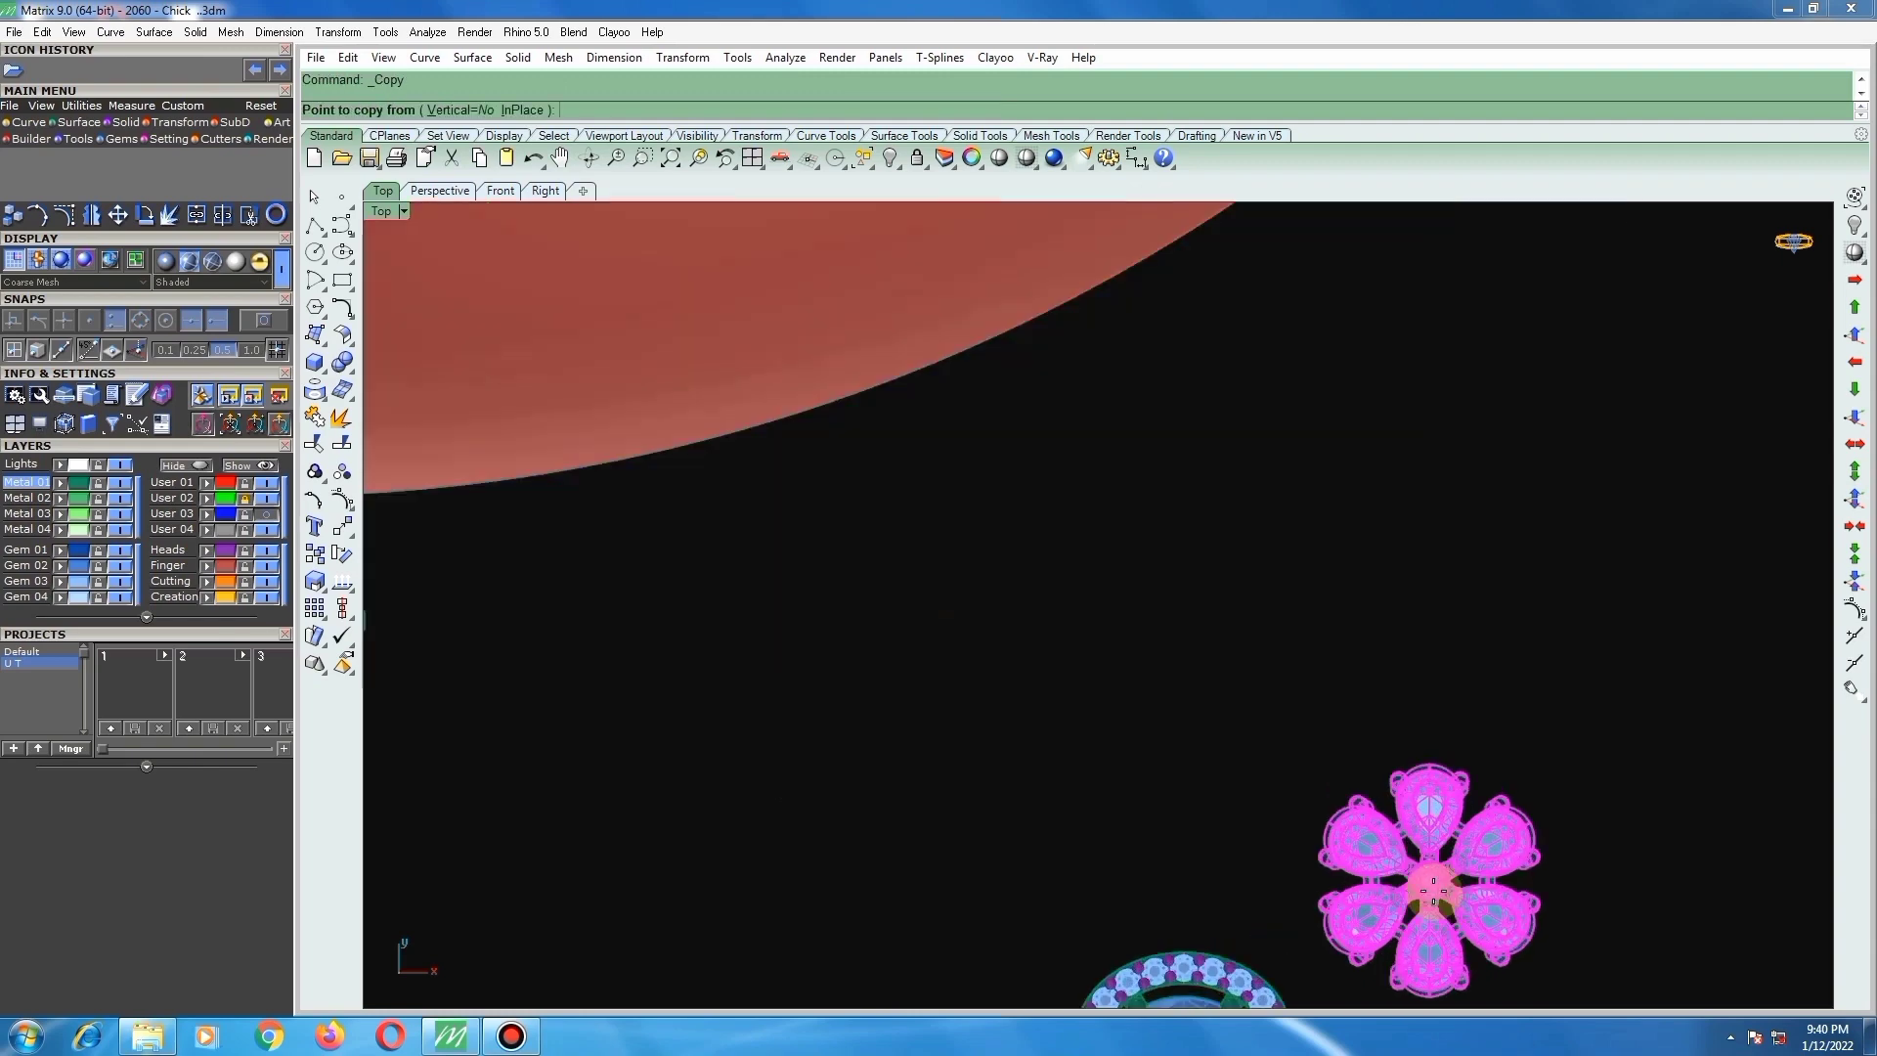
click(1427, 873)
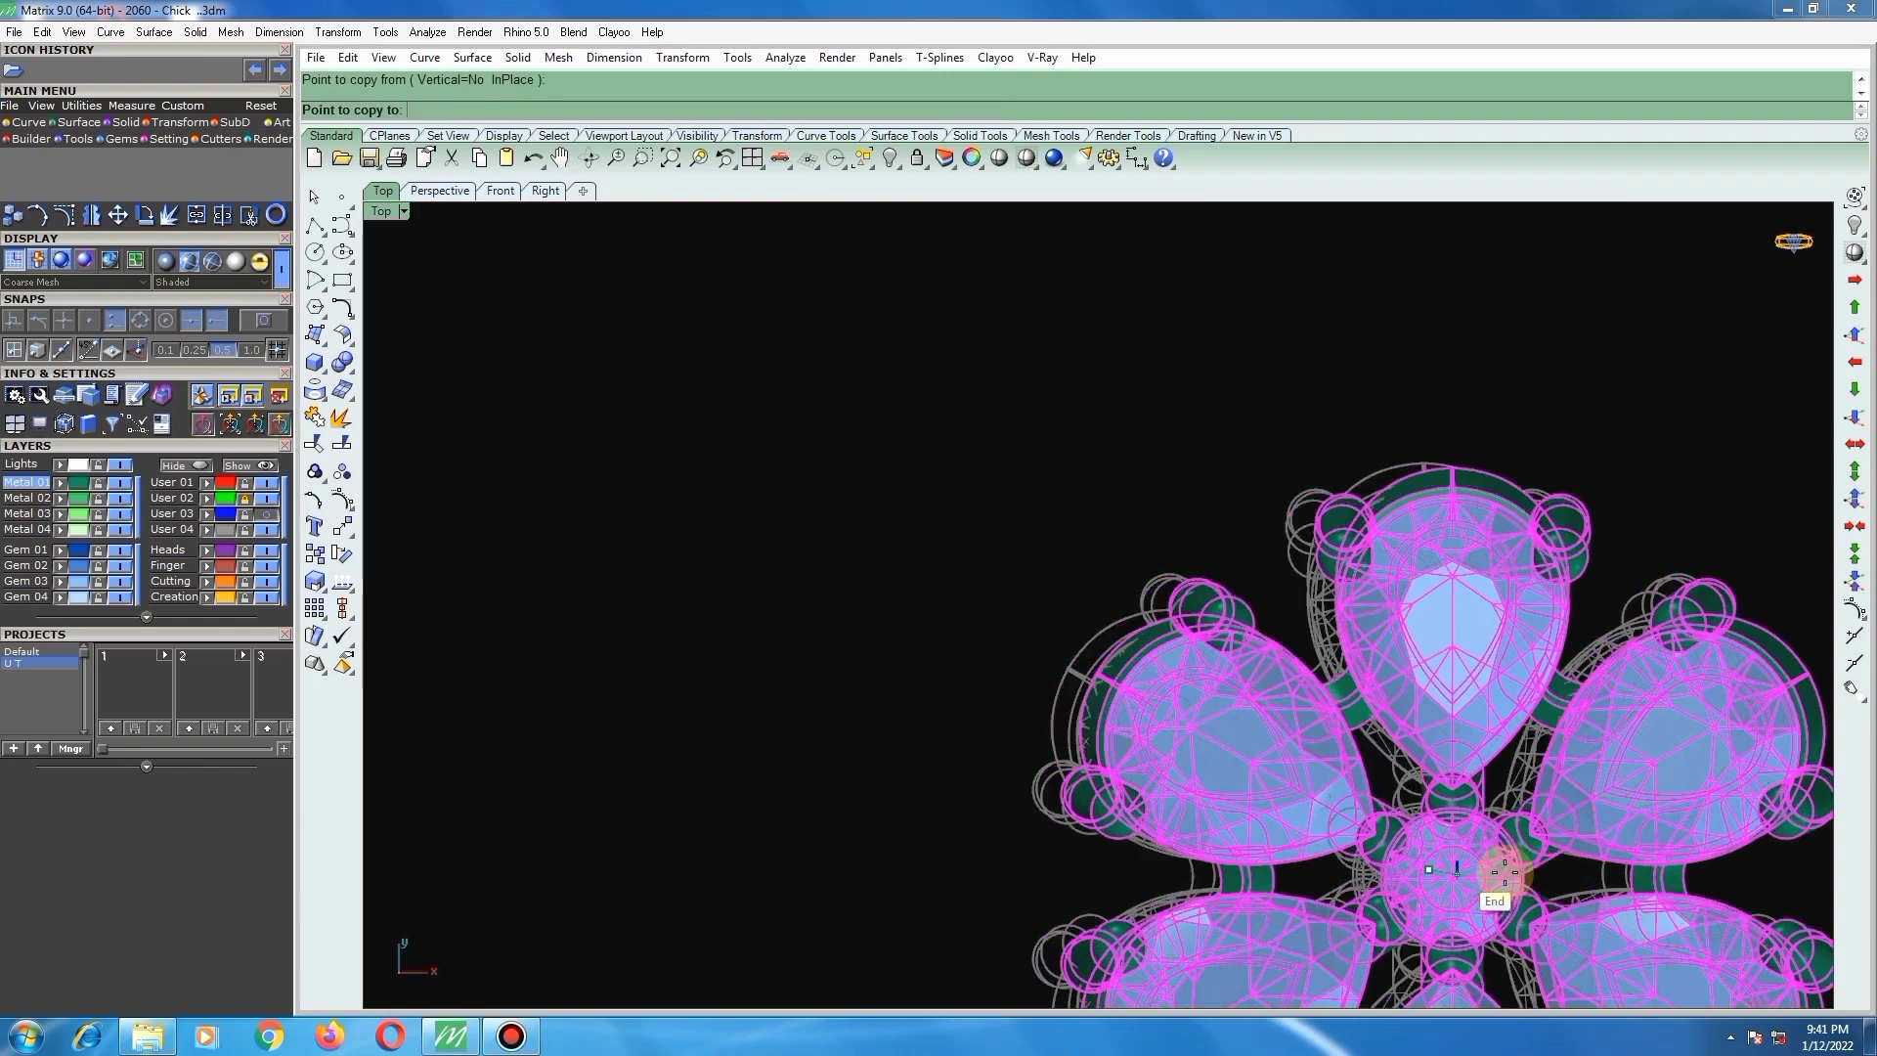
right_click(1460, 899)
Step: Copy the flower from its centre stone's centre onto the neck form's vertical centre line
scroll(1417, 879, up, 3)
right_click(1411, 872)
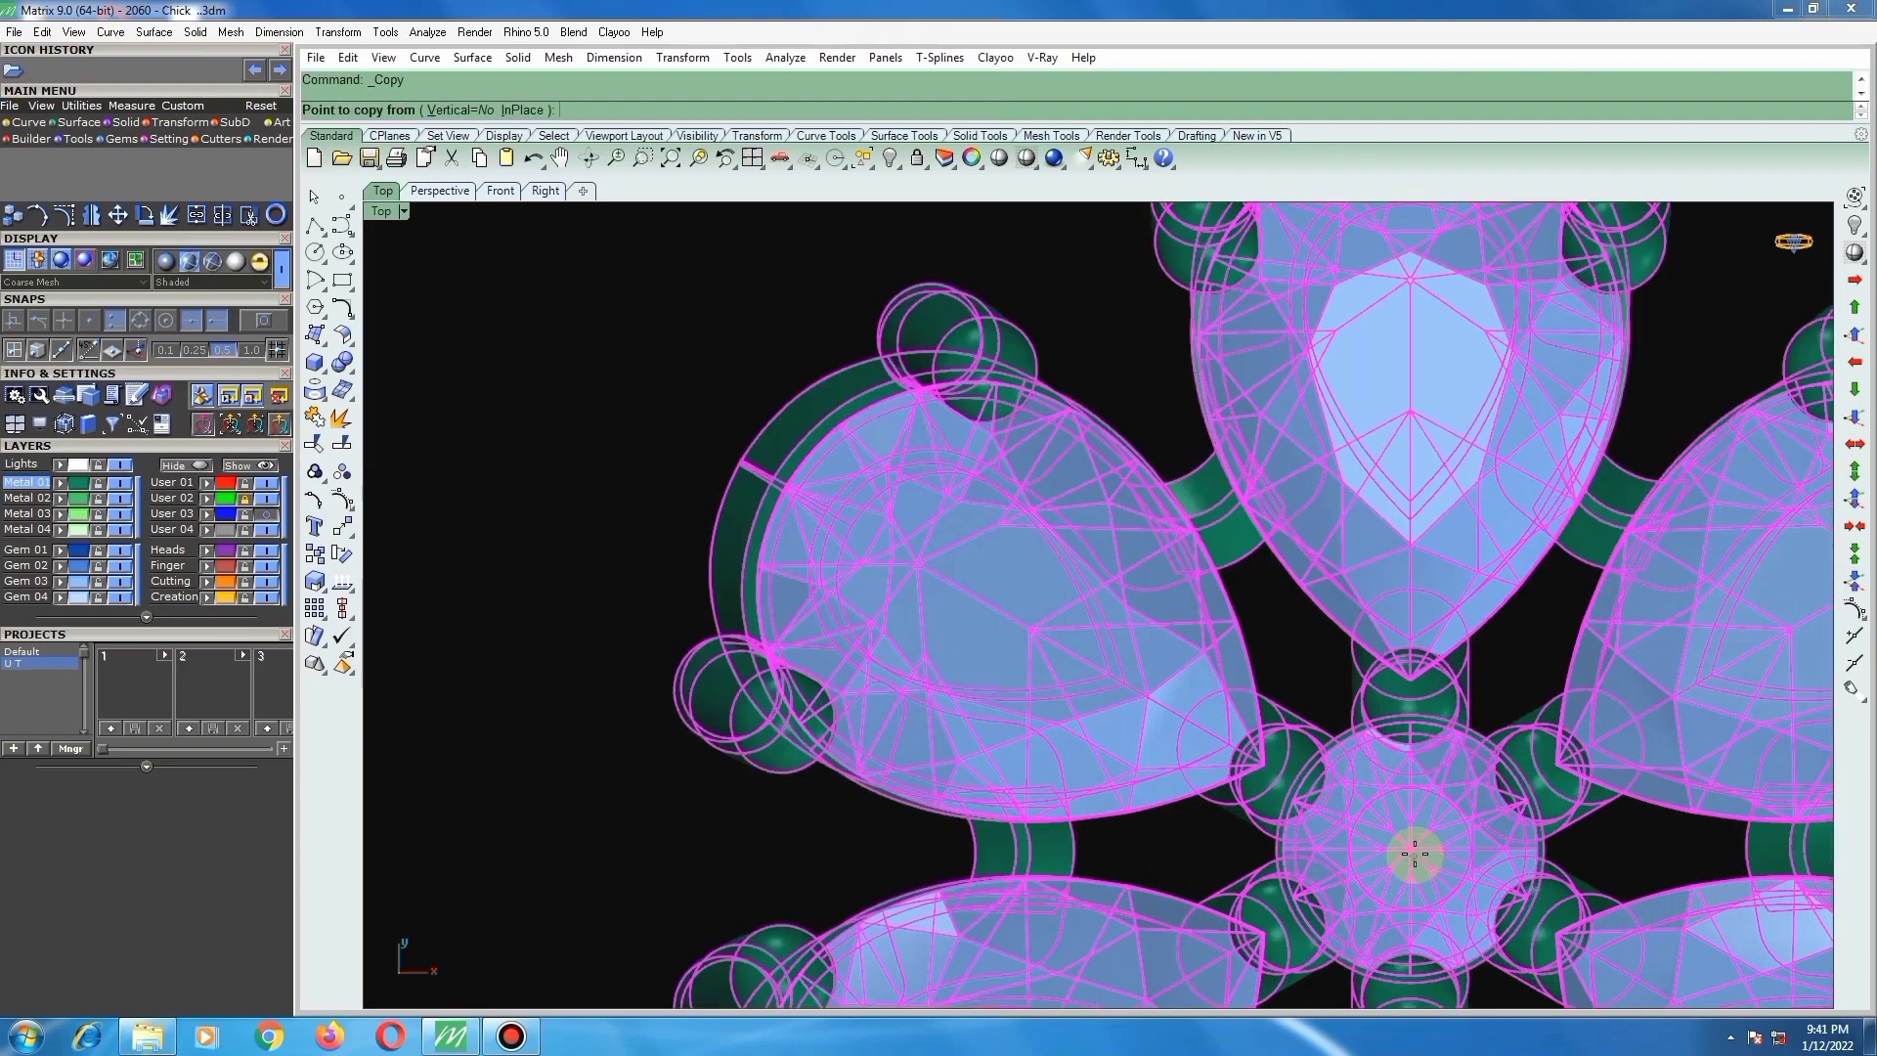
scroll(1412, 855, up, 3)
click(1411, 846)
scroll(1411, 847, down, 10)
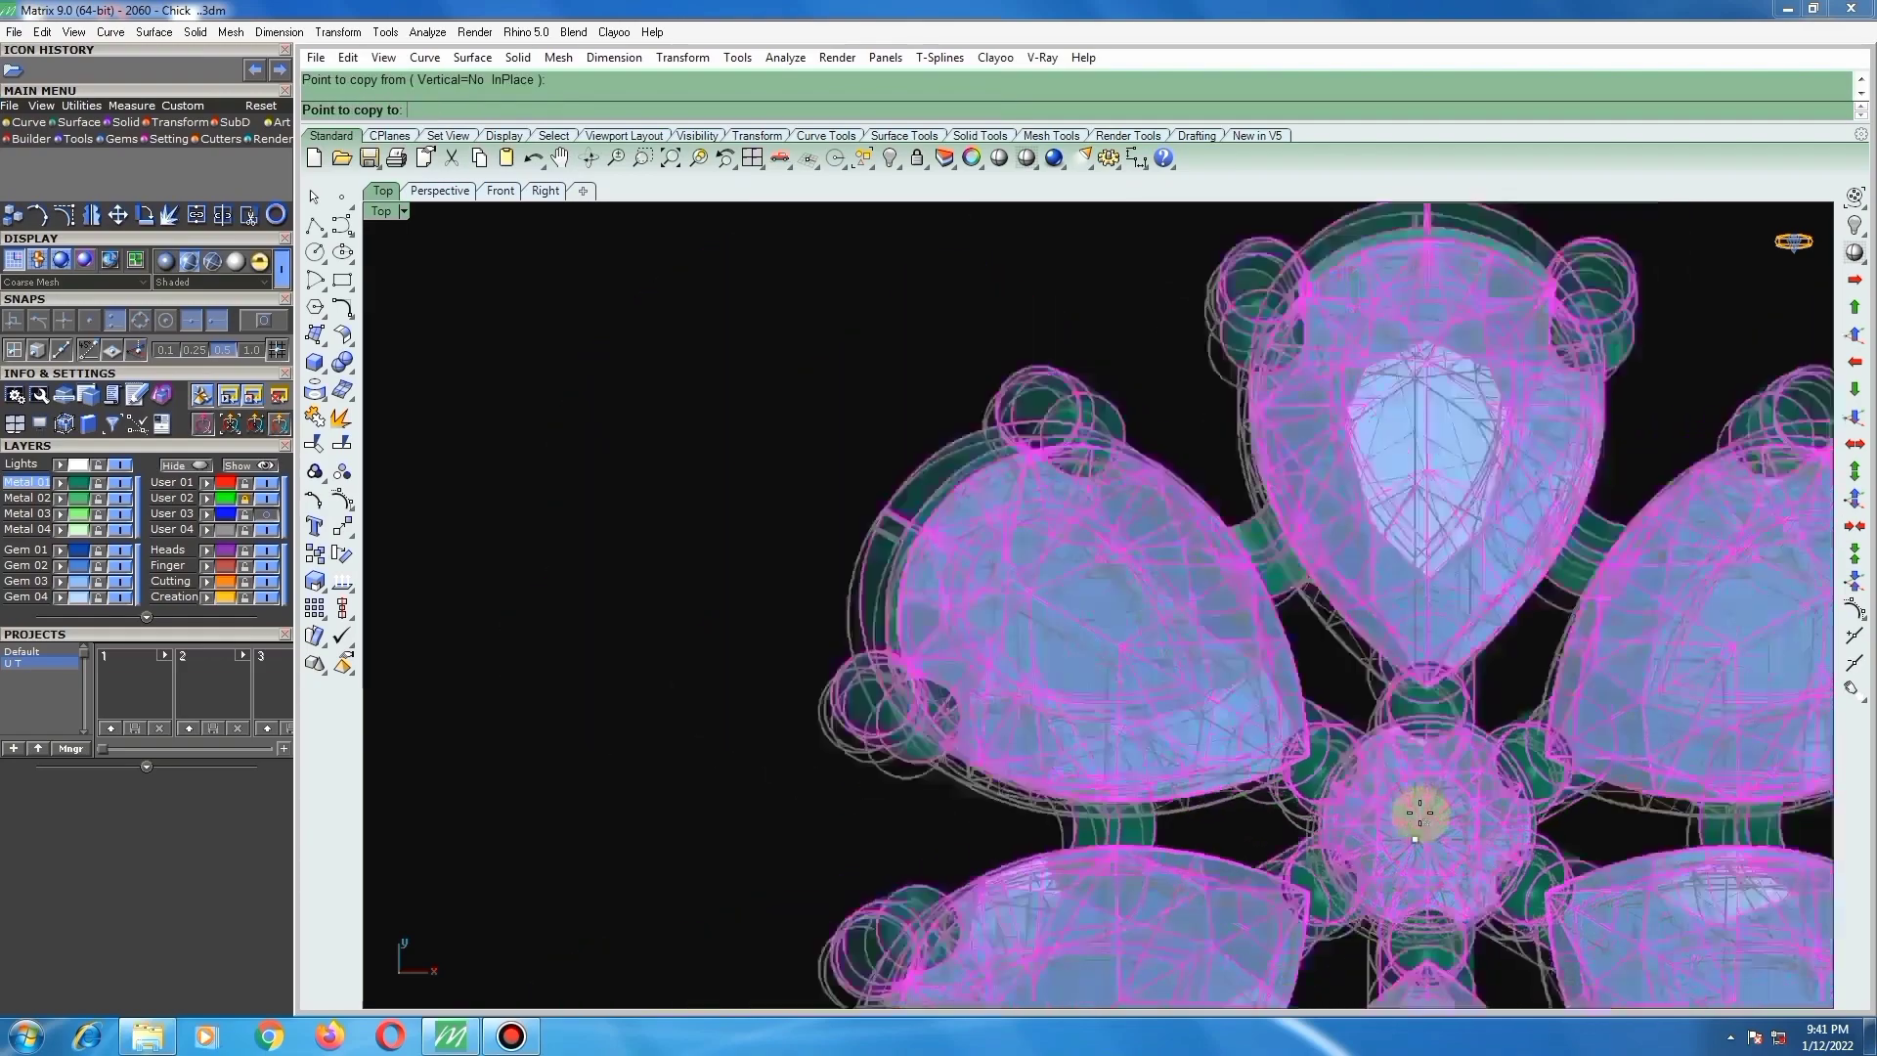
scroll(1420, 802, down, 2)
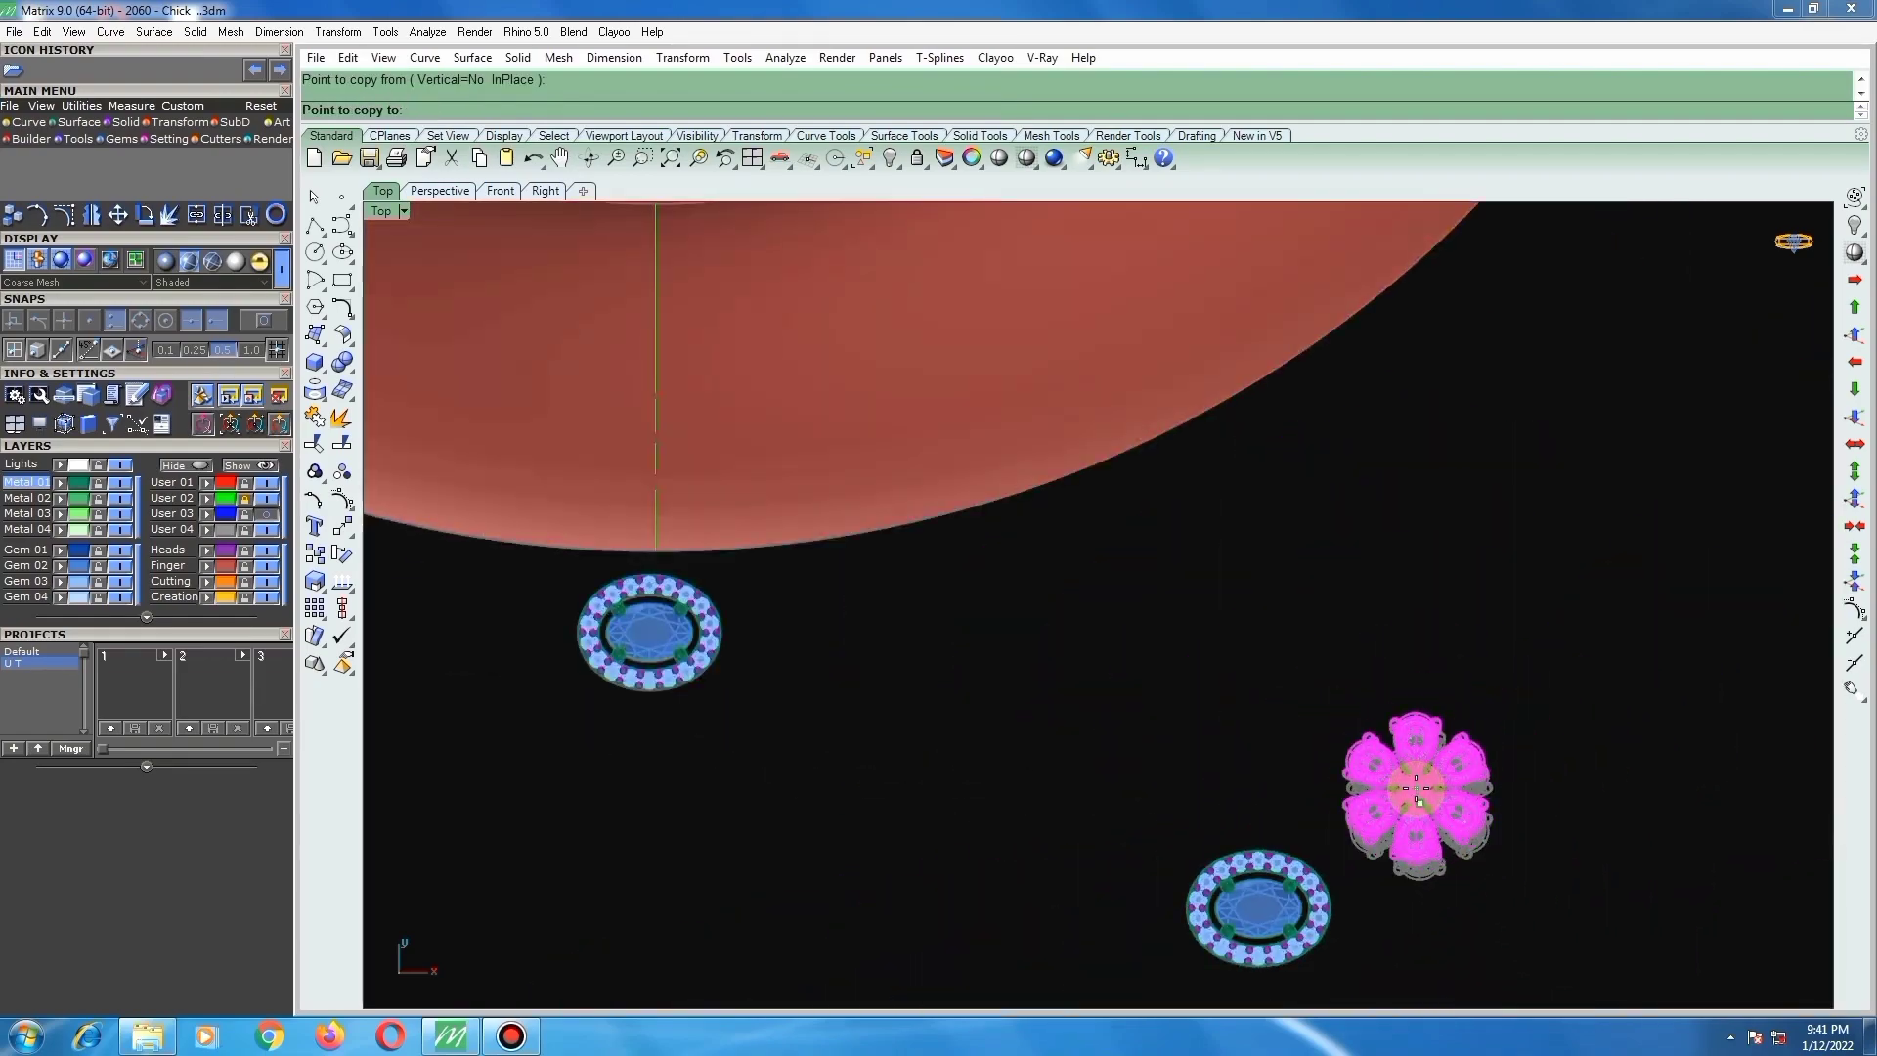
scroll(1417, 792, down, 2)
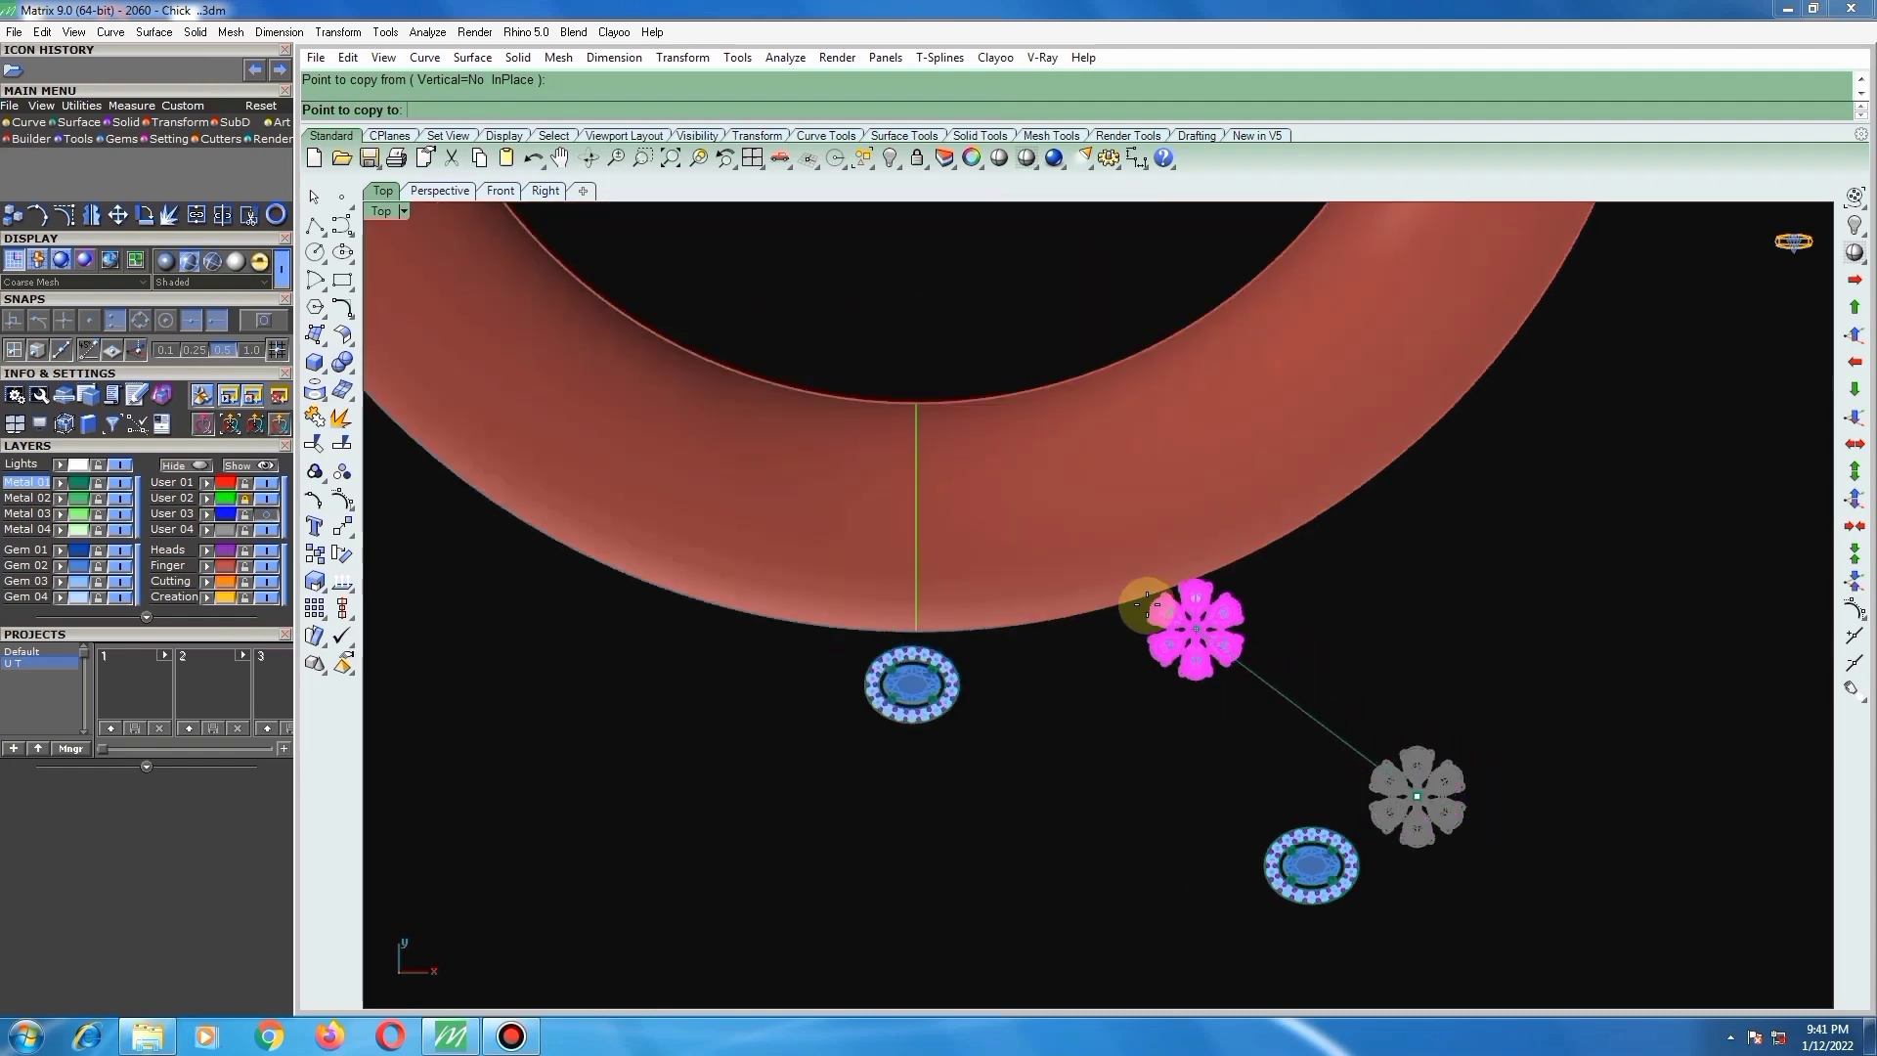
scroll(912, 481, up, 3)
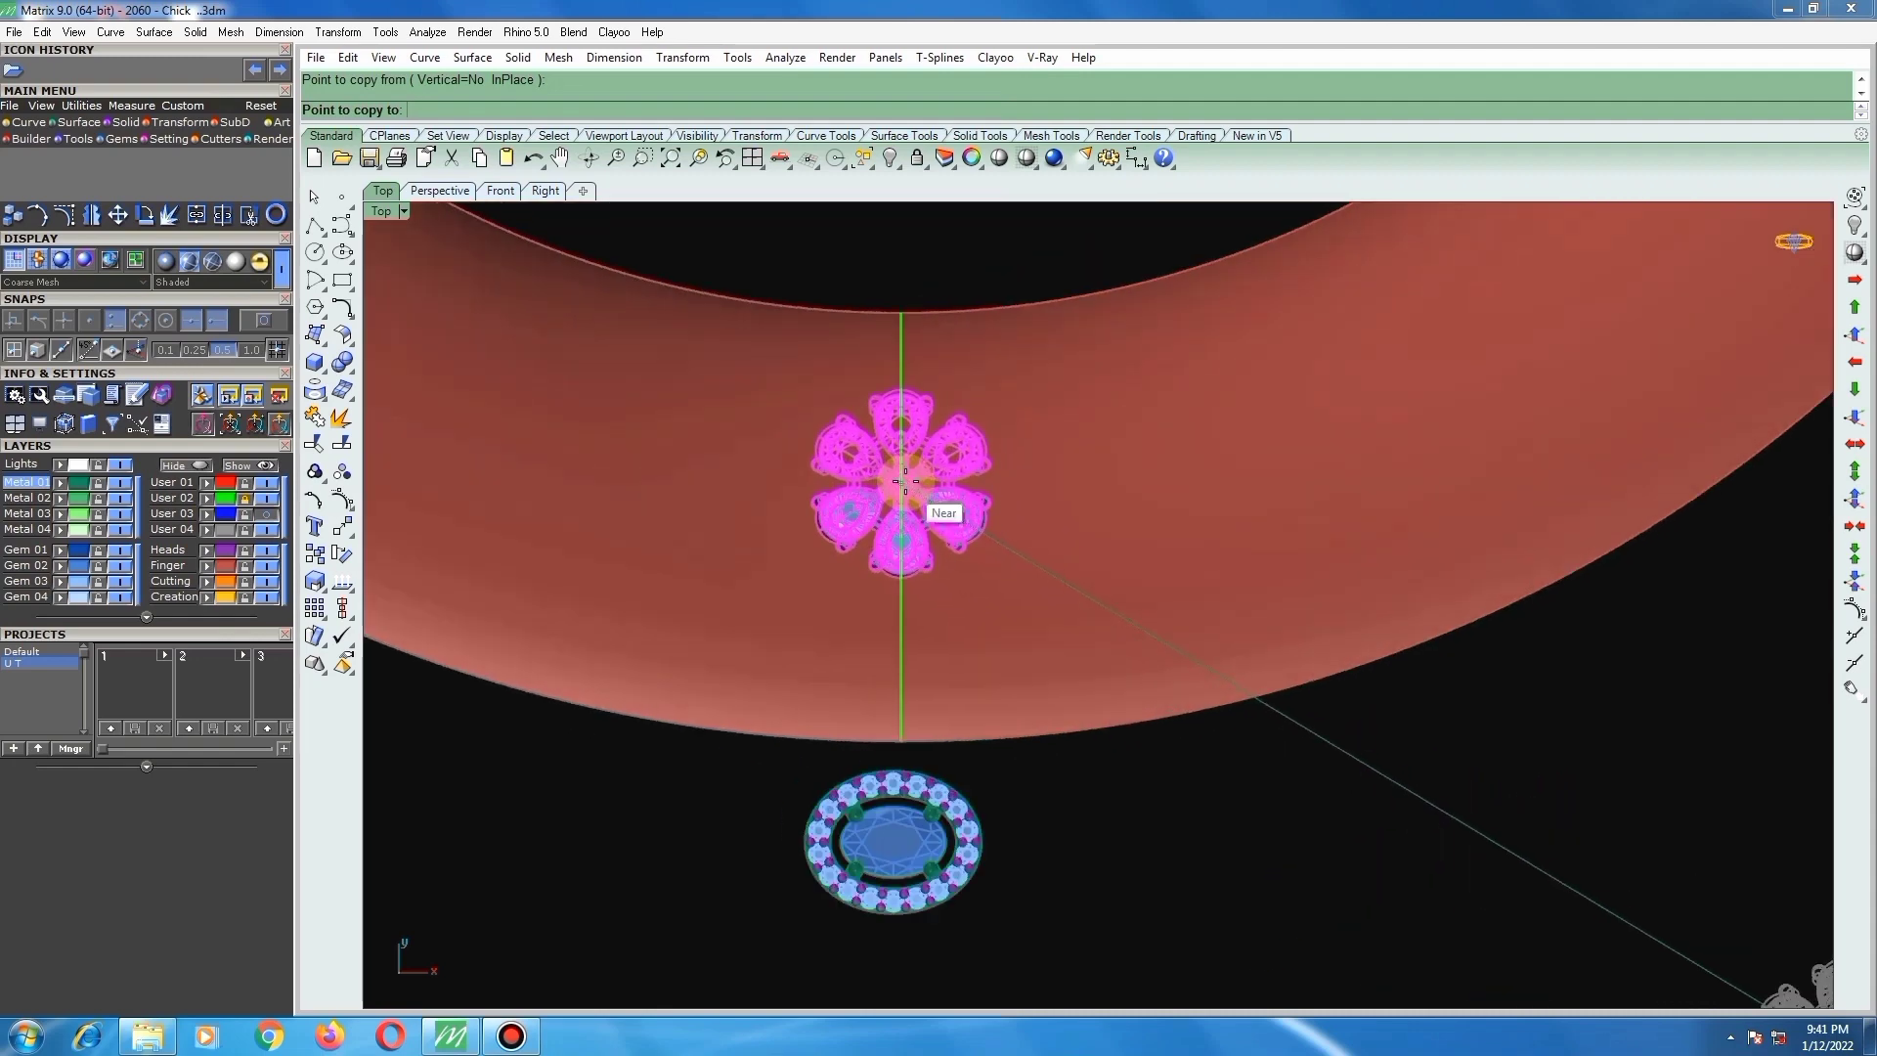
click(901, 477)
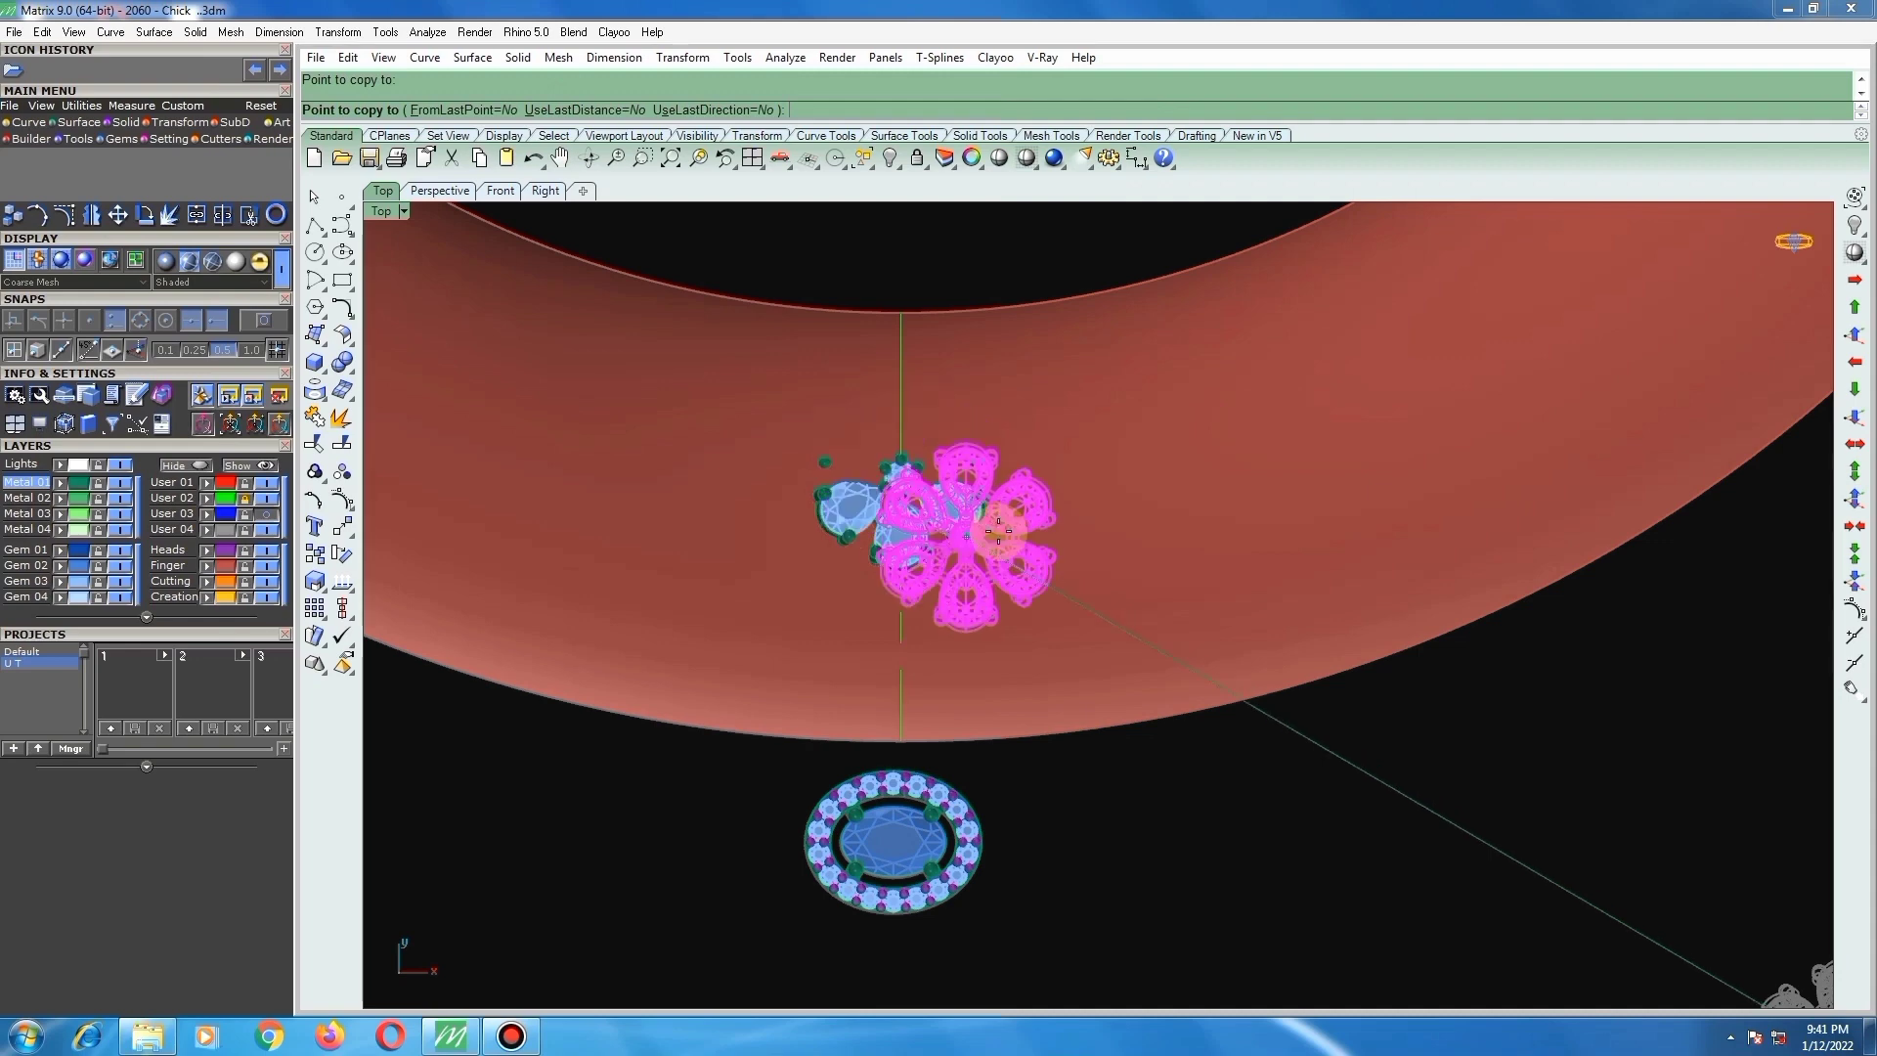
right_click(944, 502)
Step: Move the copied flower up along the centre line to the neck form's inner edge
click(954, 498)
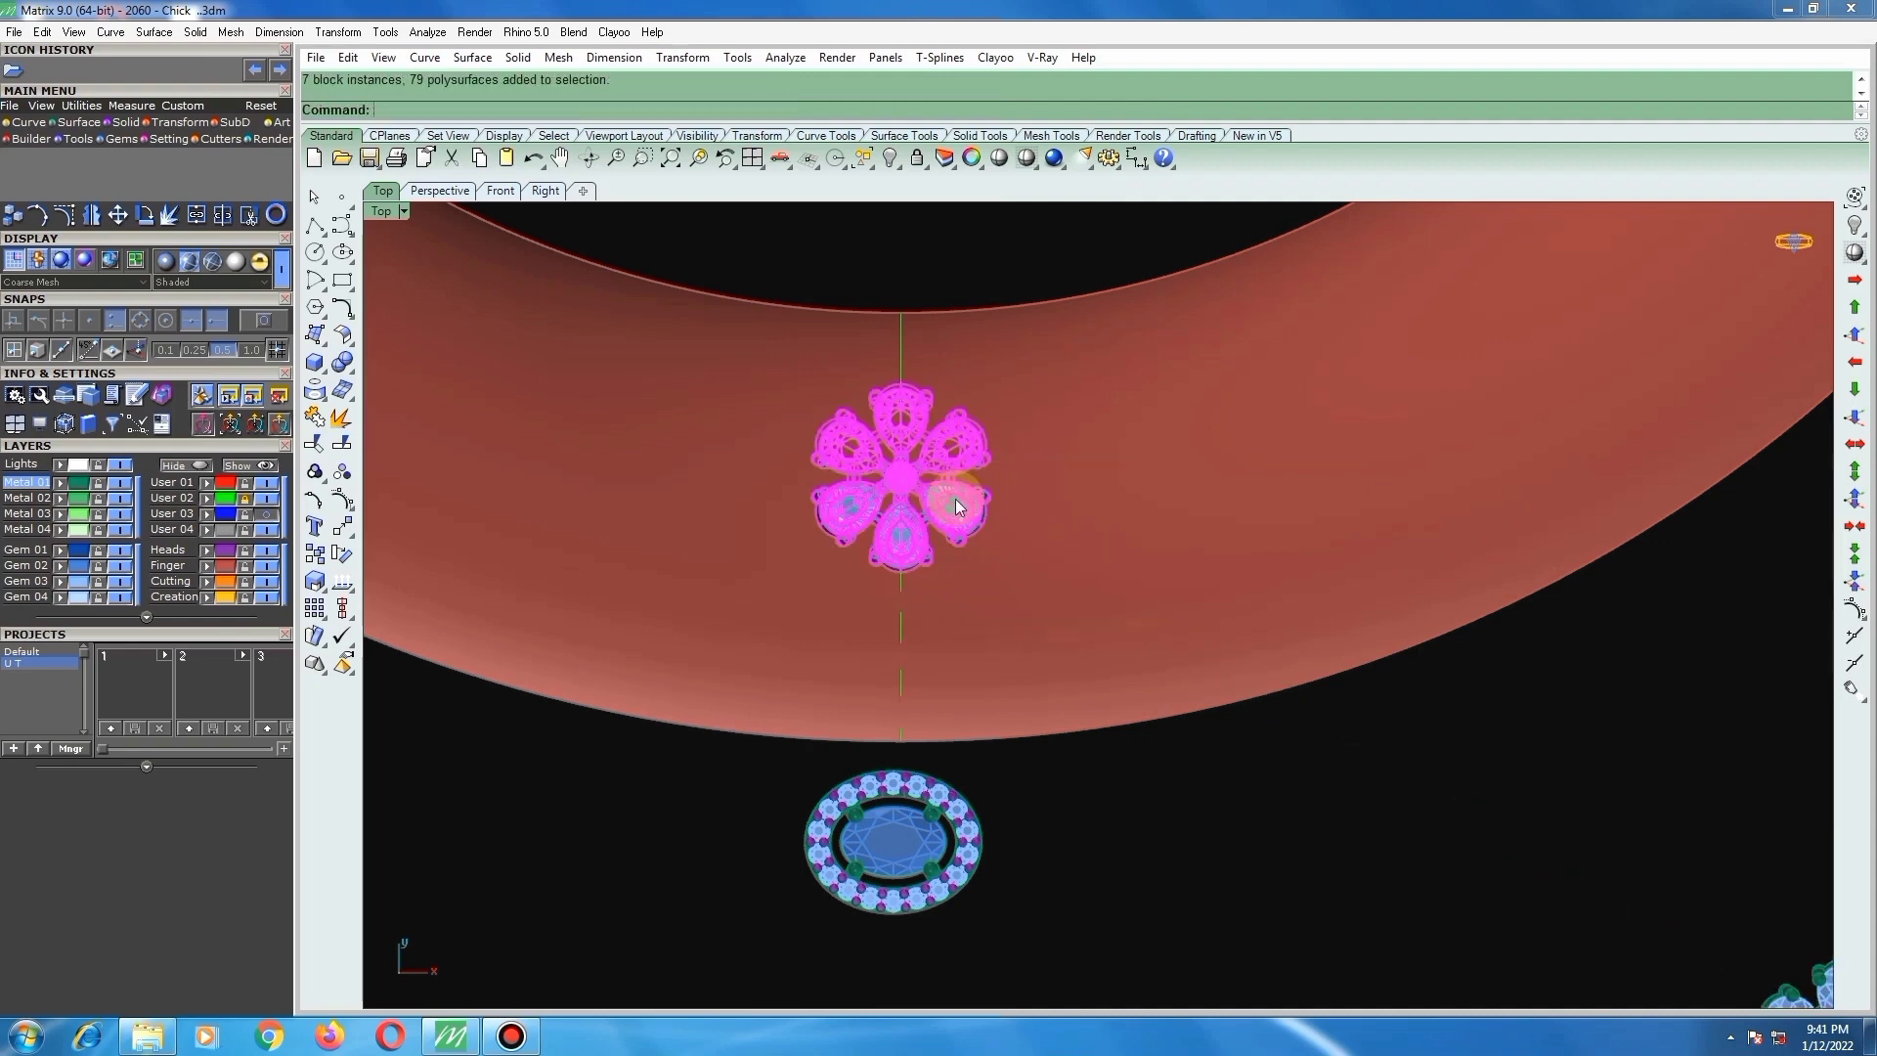
scroll(1005, 531, down, 2)
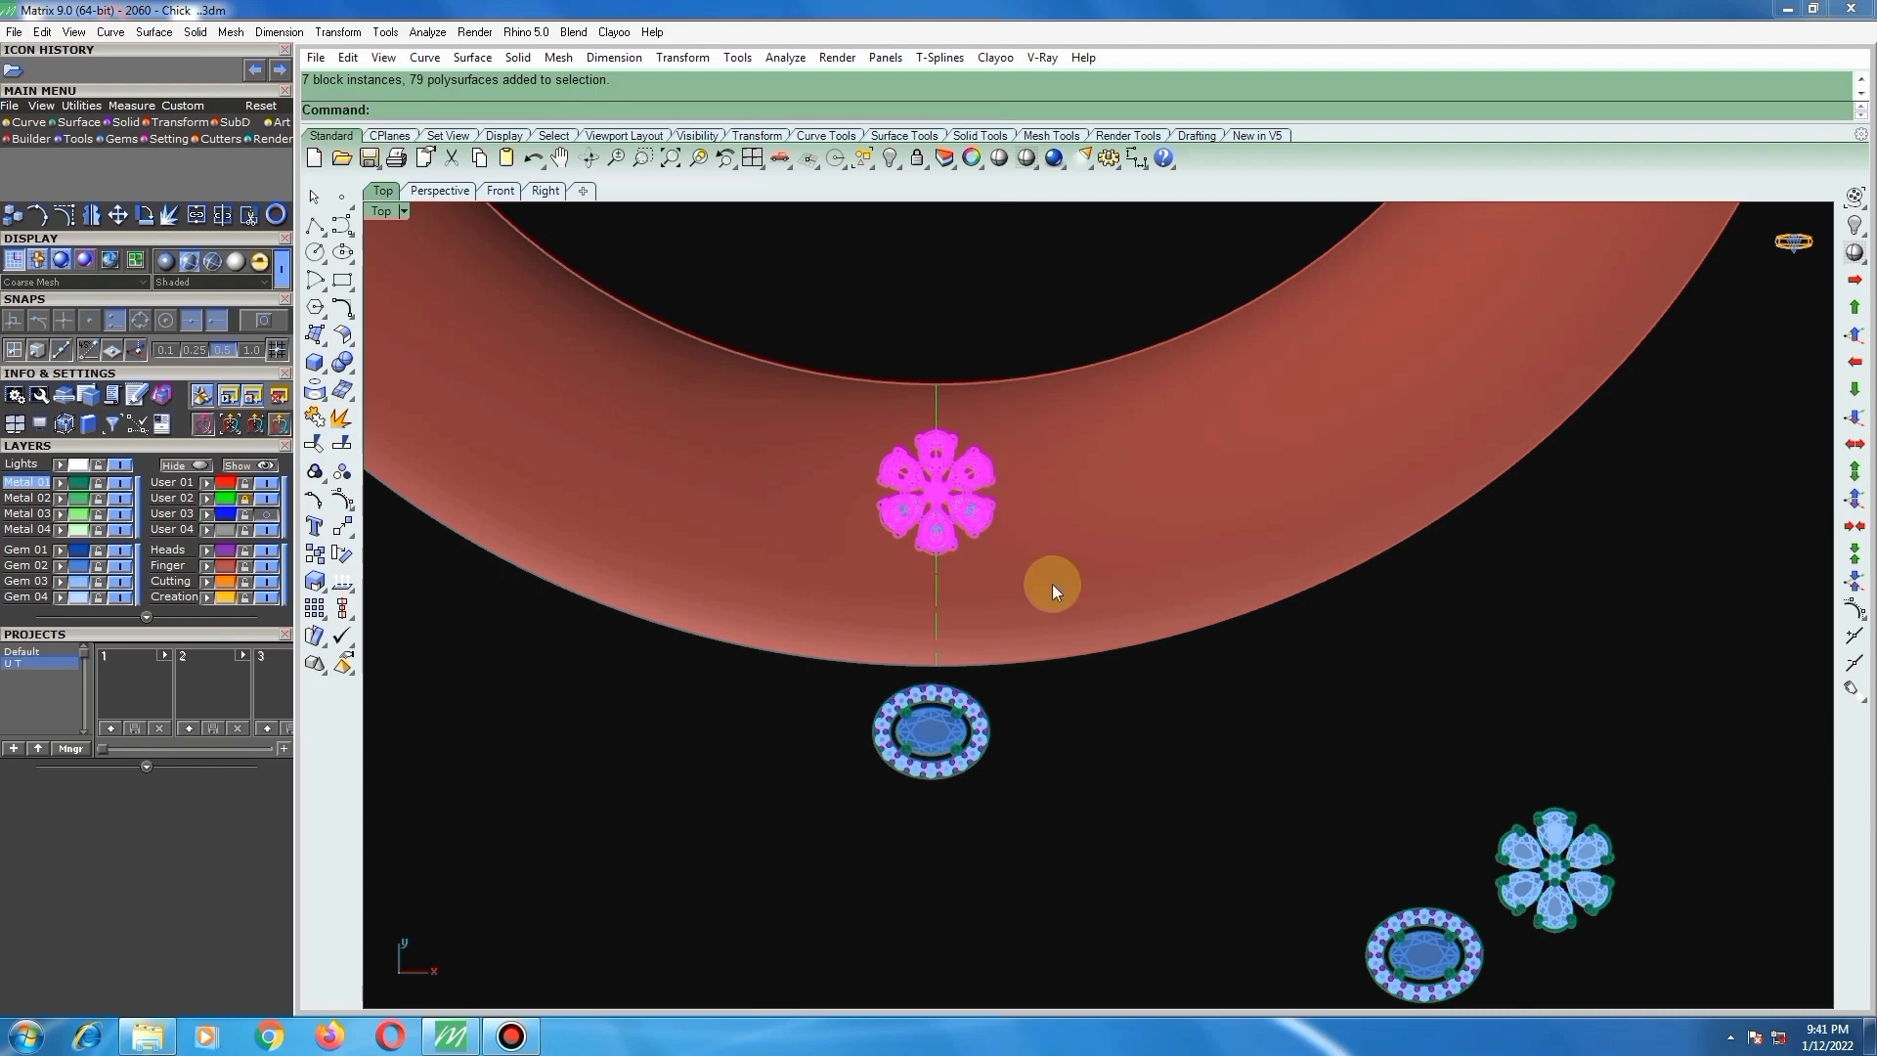
scroll(977, 503, up, 4)
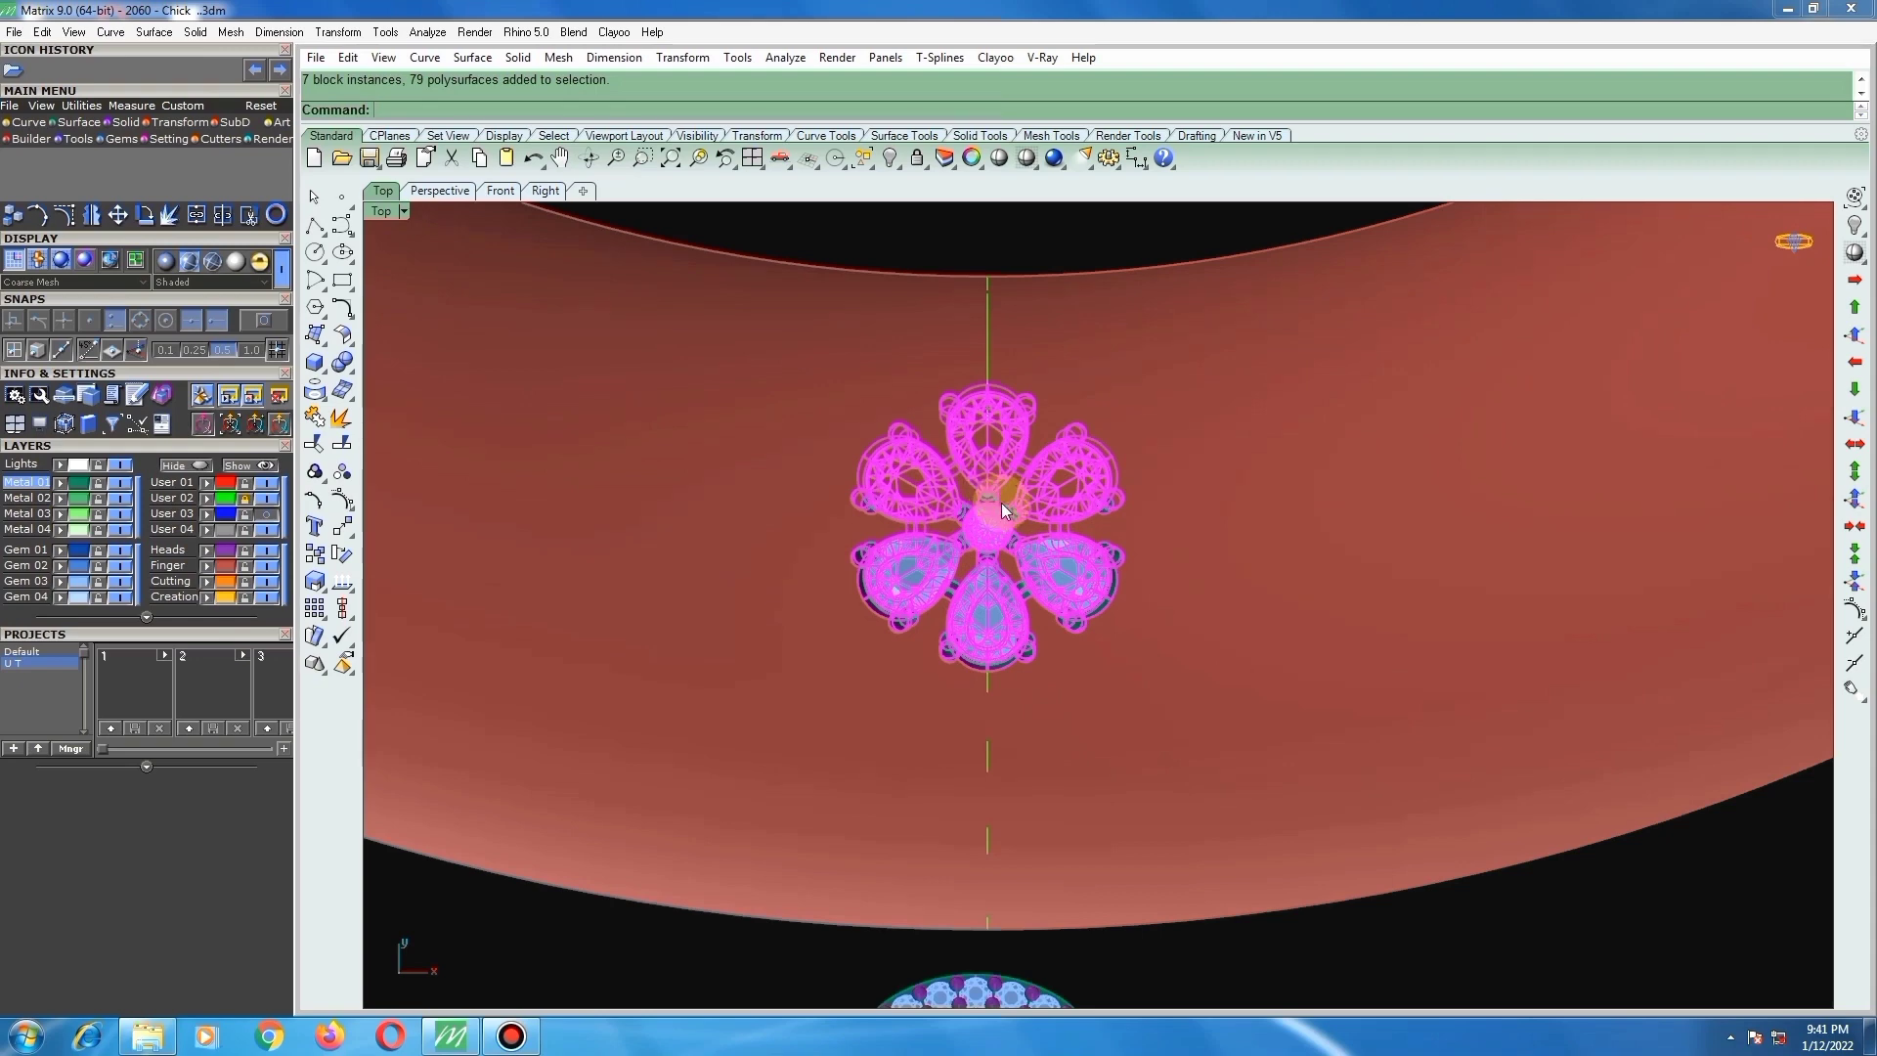
scroll(963, 585, down, 3)
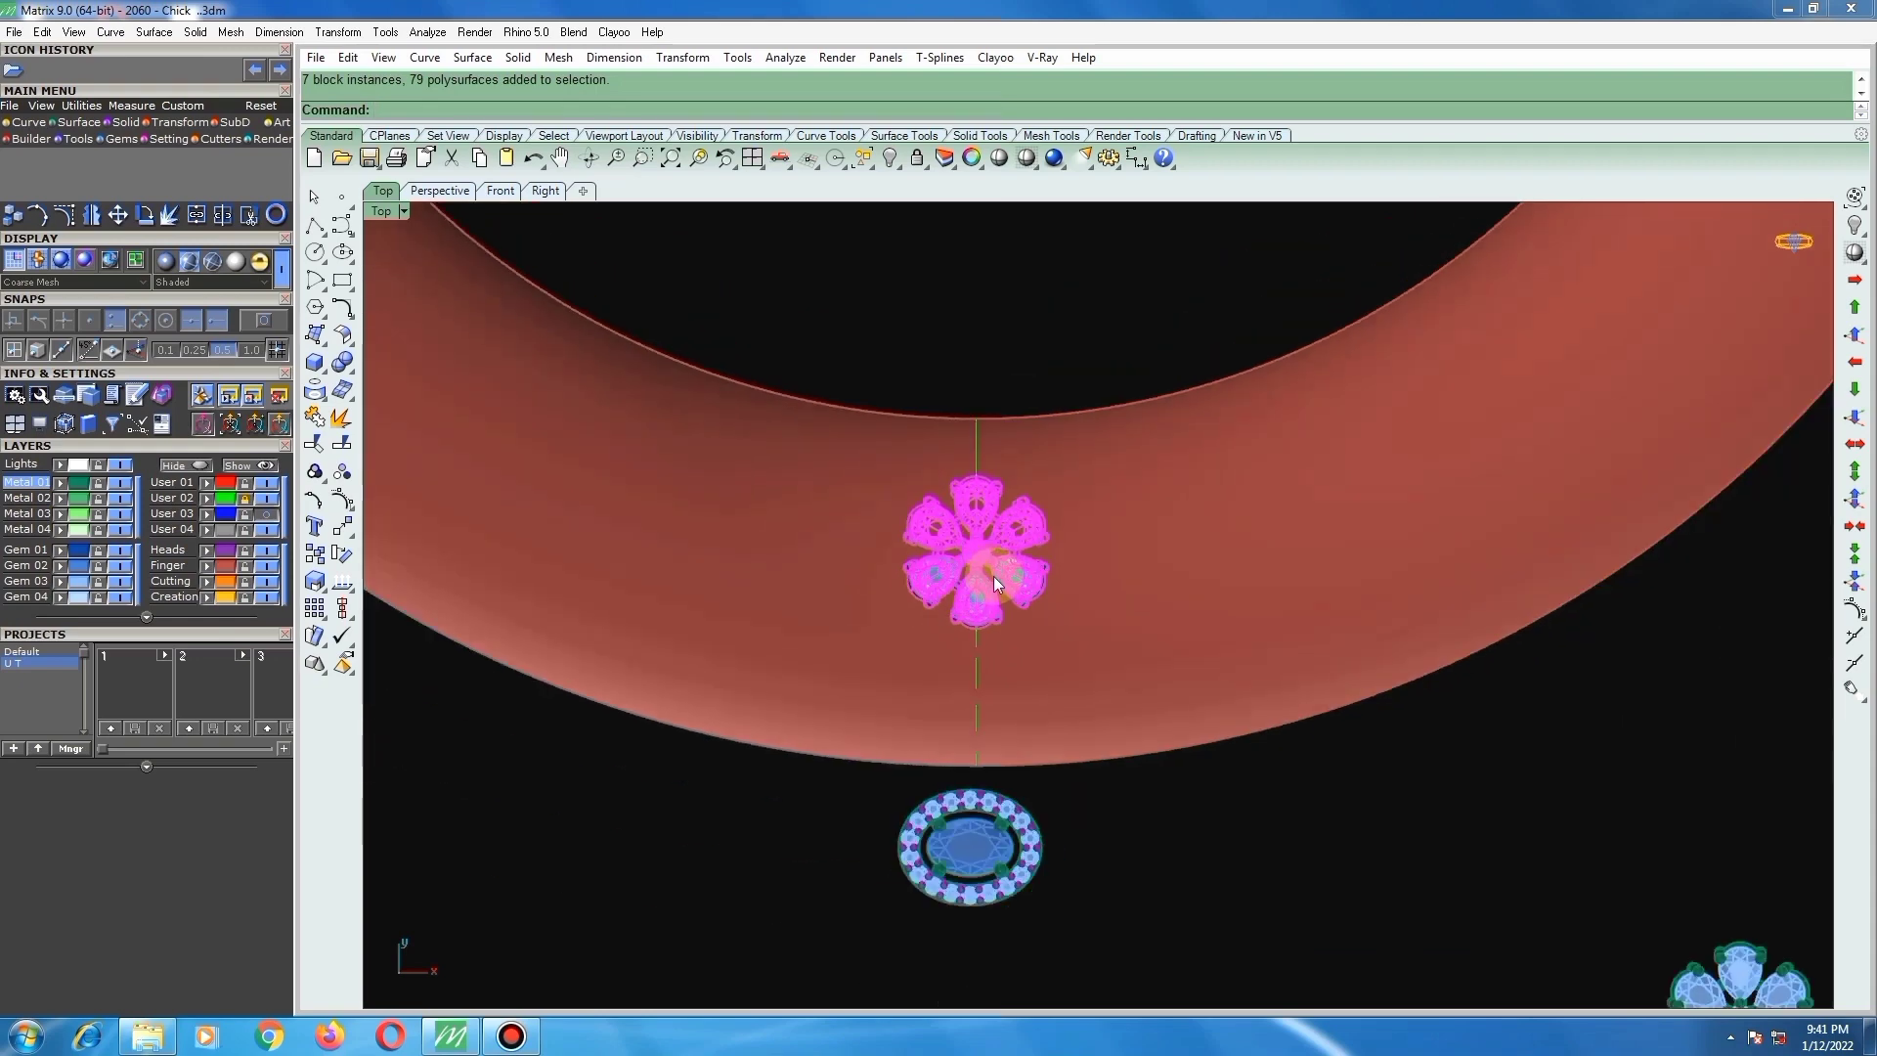
text(m)
key(Return)
scroll(995, 557, up, 1)
click(985, 540)
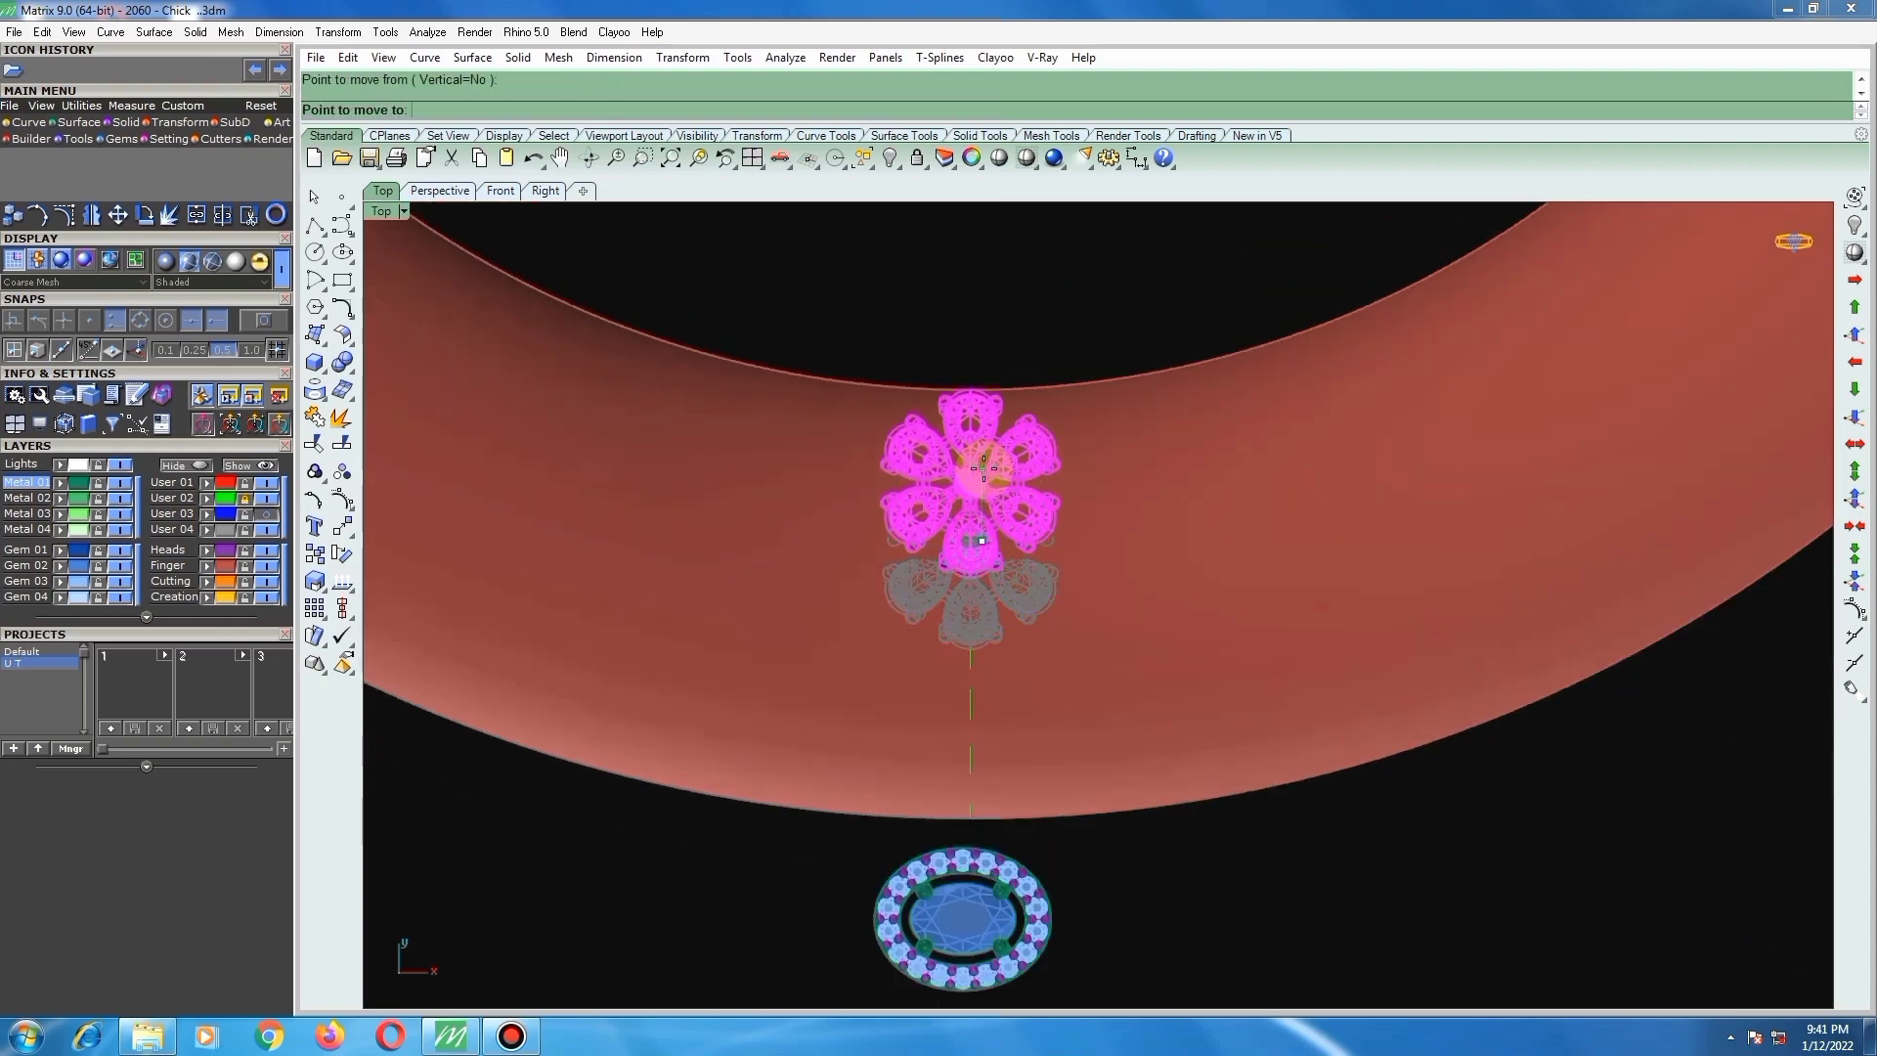
click(982, 469)
Step: In the Right view, raise the flower to the upper end of the neck form's profile curve, just outside it
text(R)
key(Return)
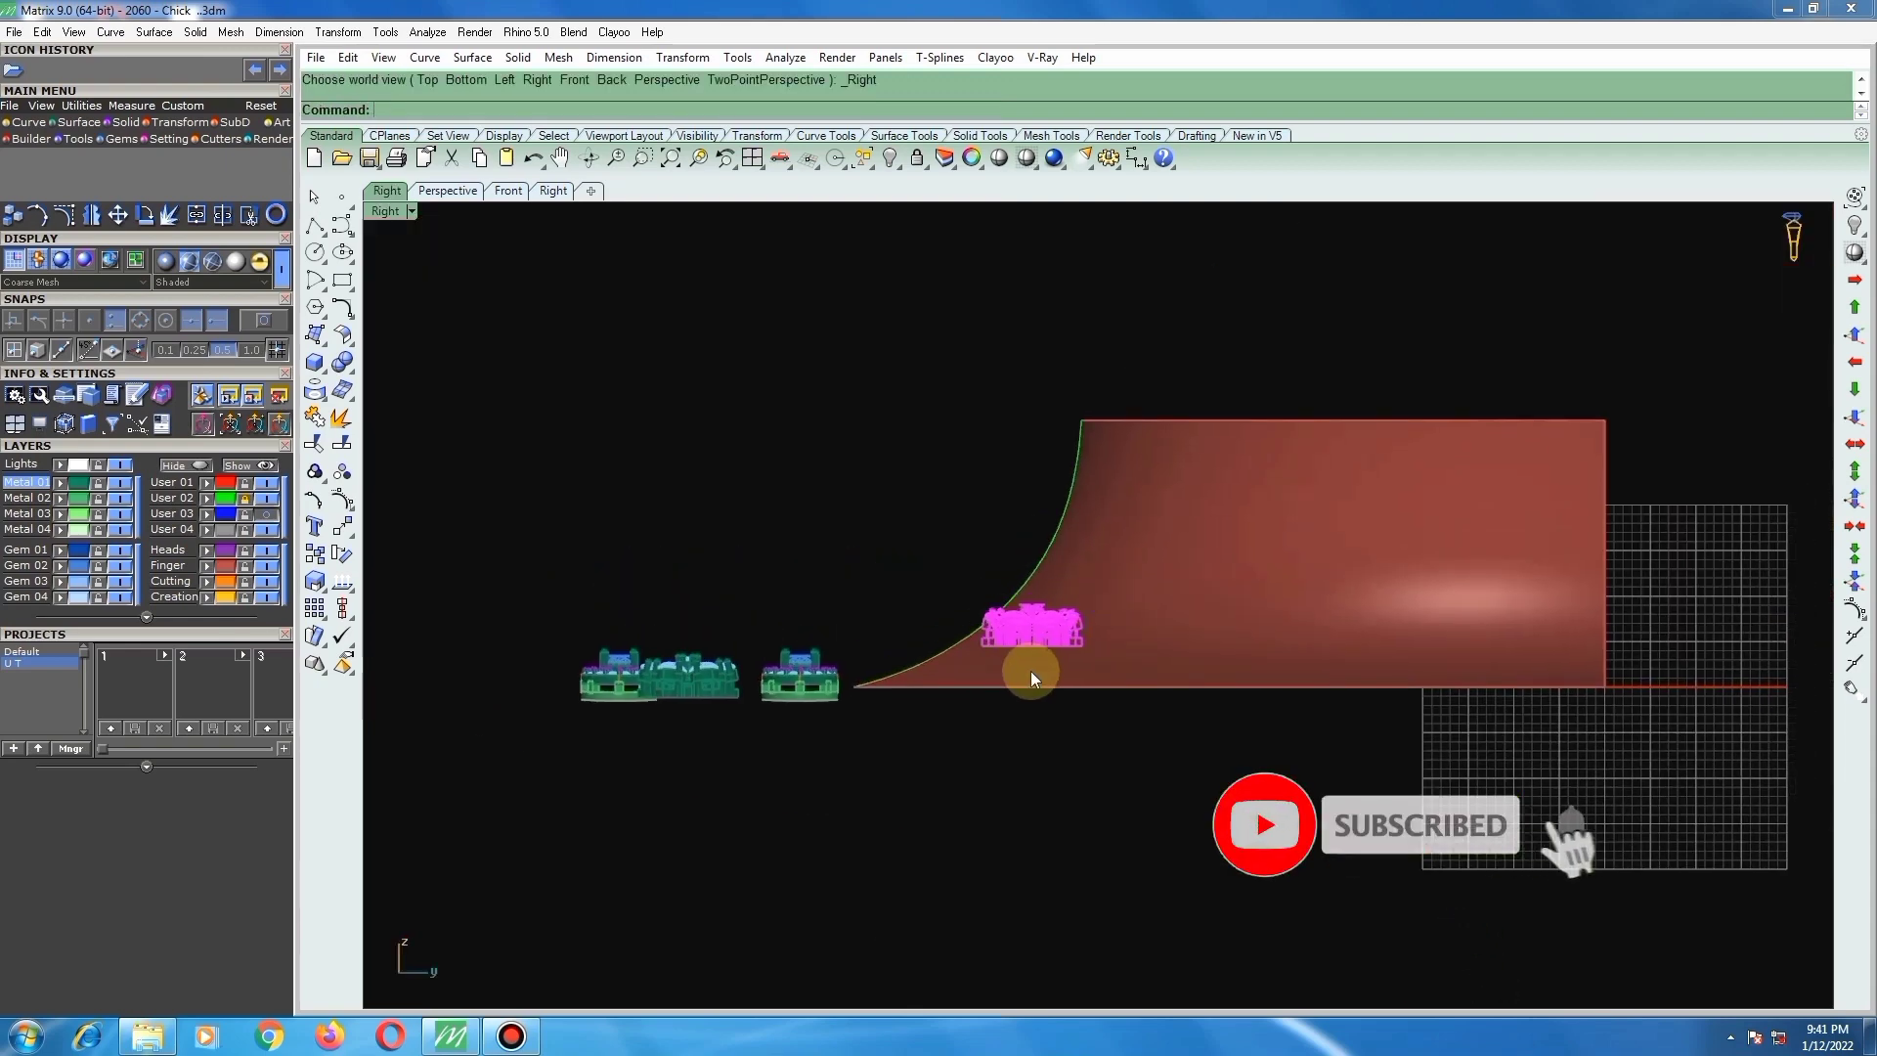
text(m)
key(Return)
click(1054, 634)
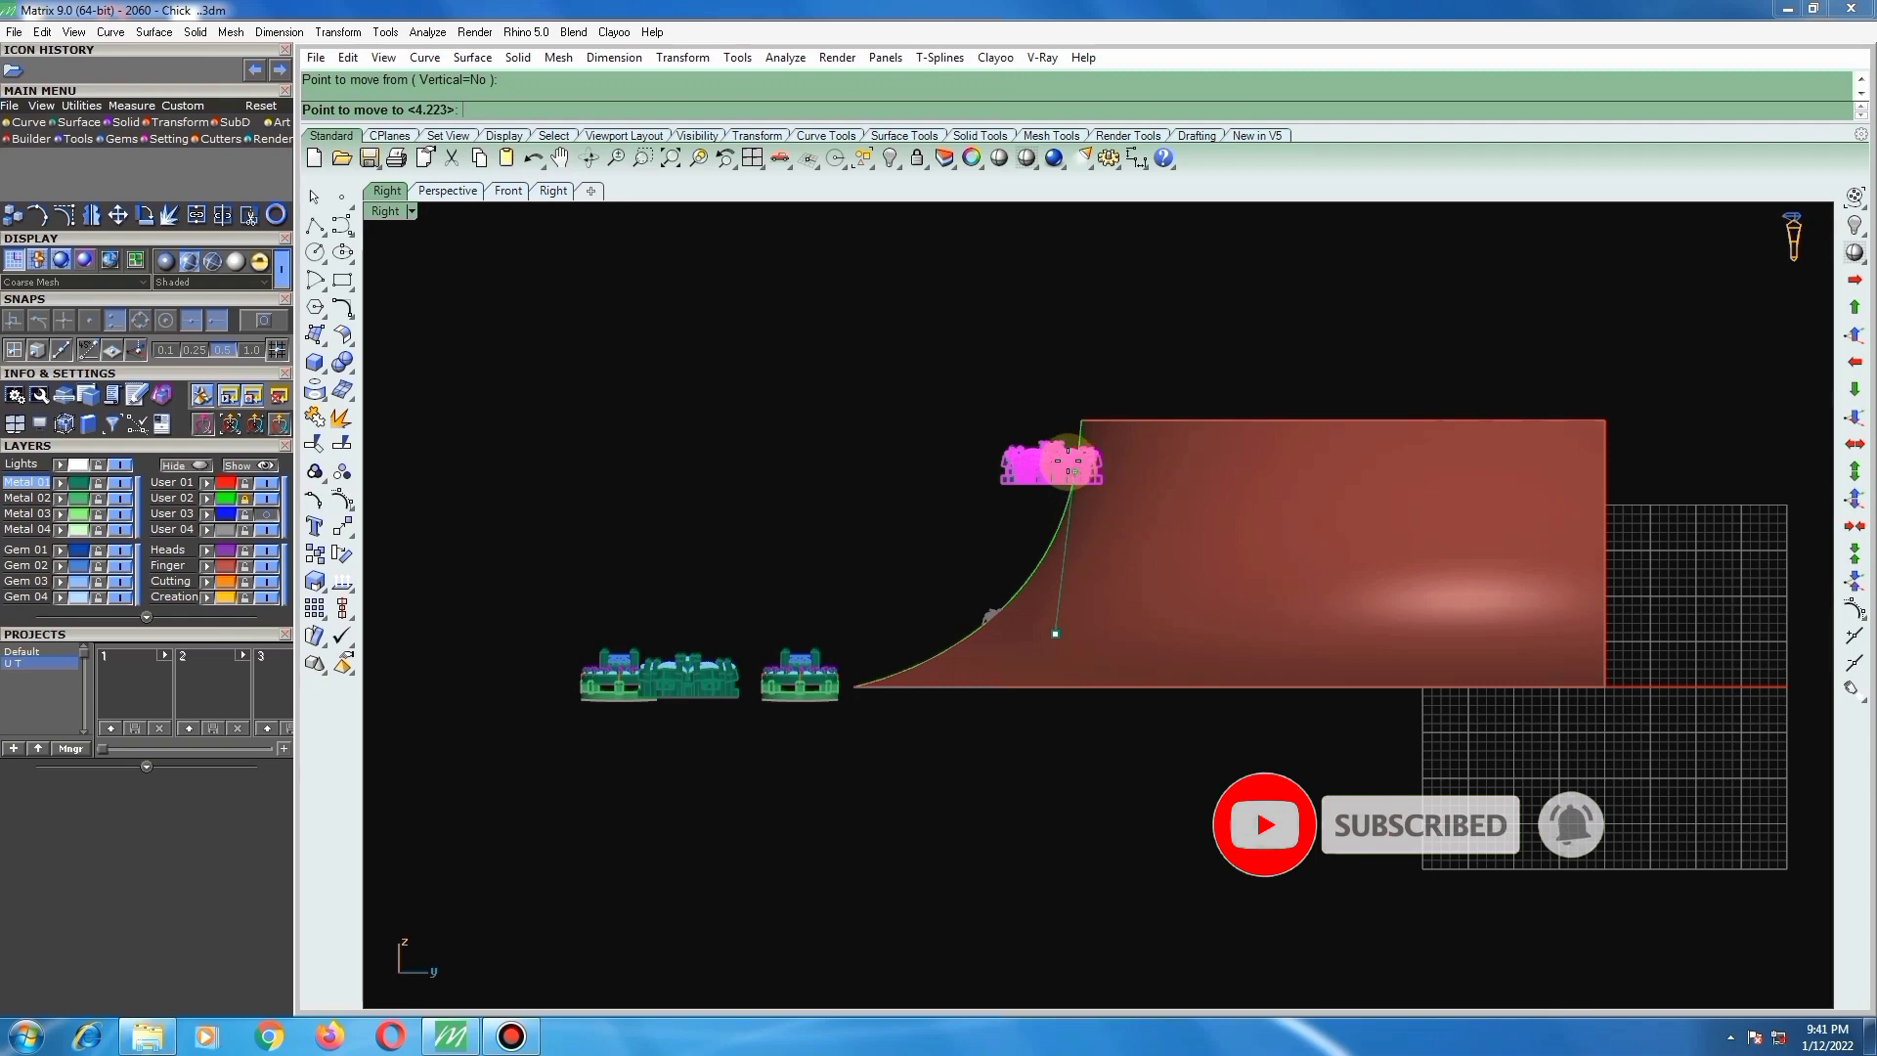
scroll(1080, 459, up, 1)
click(1102, 423)
scroll(1094, 430, up, 4)
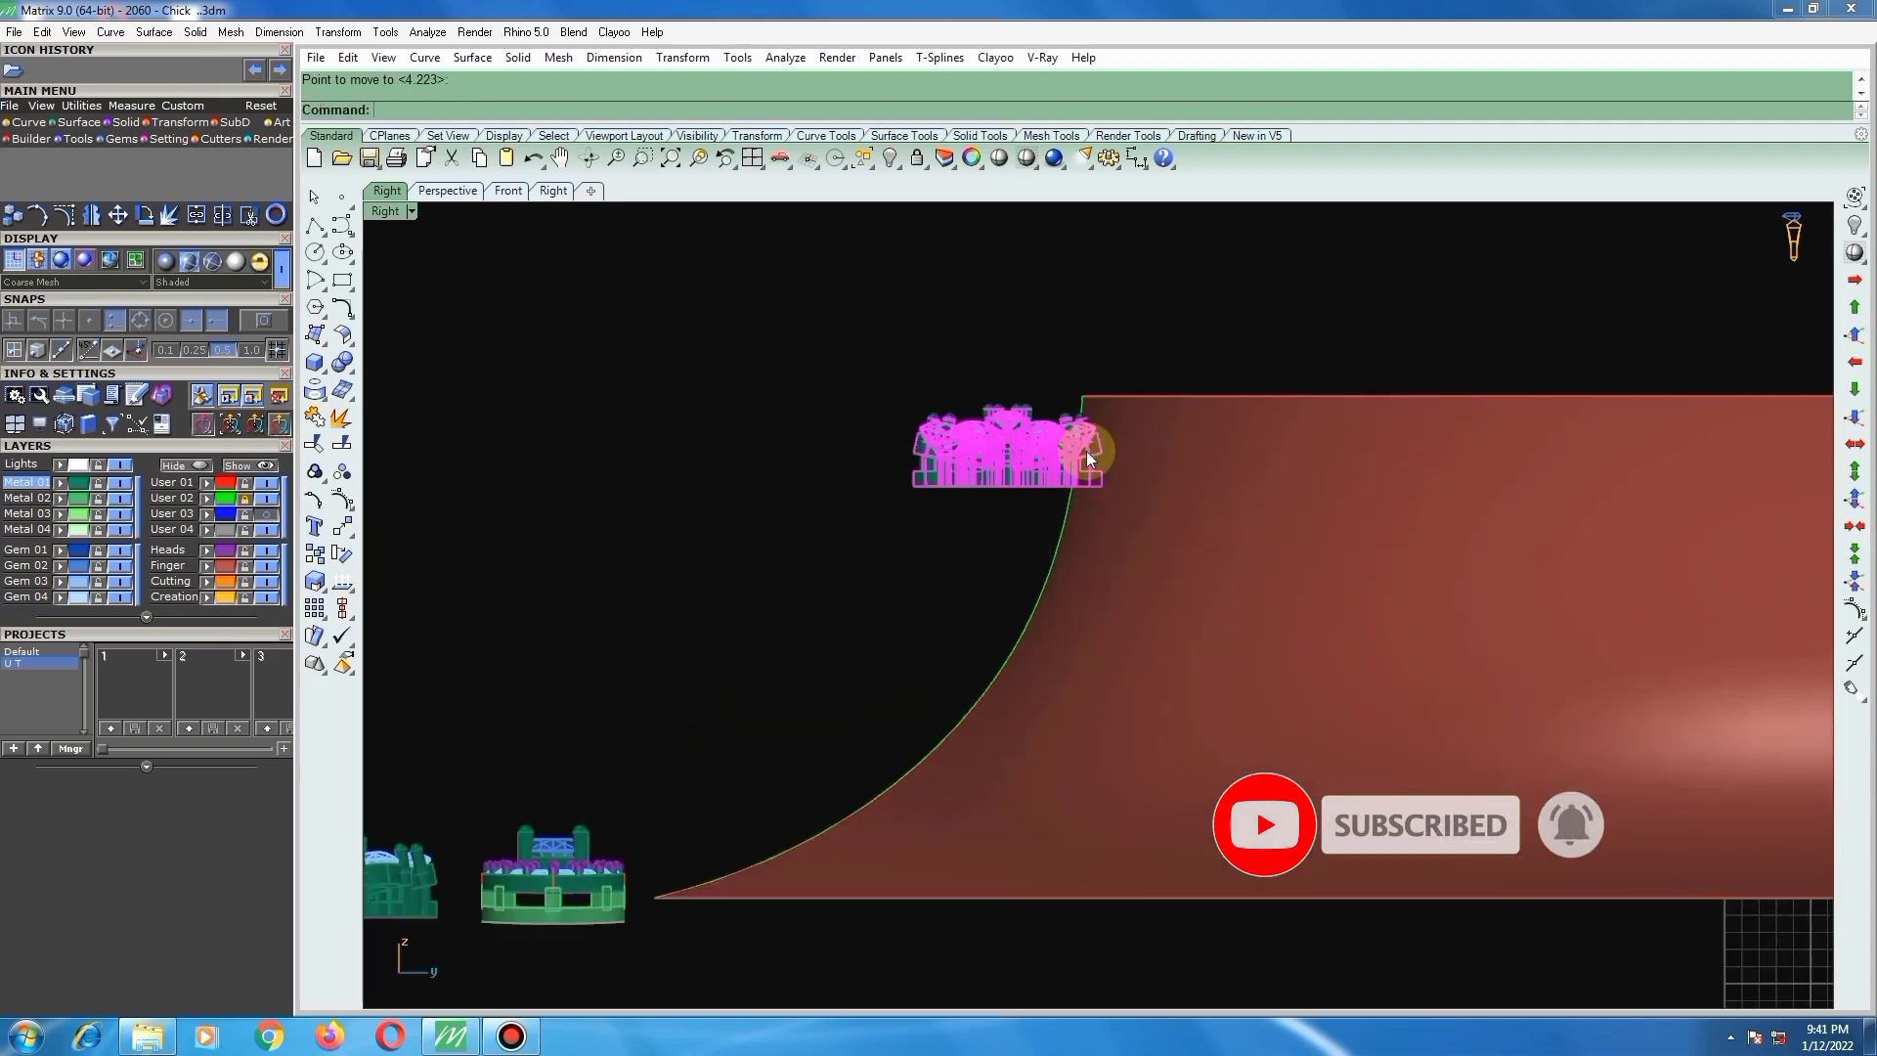
drag(1061, 443, 1018, 363)
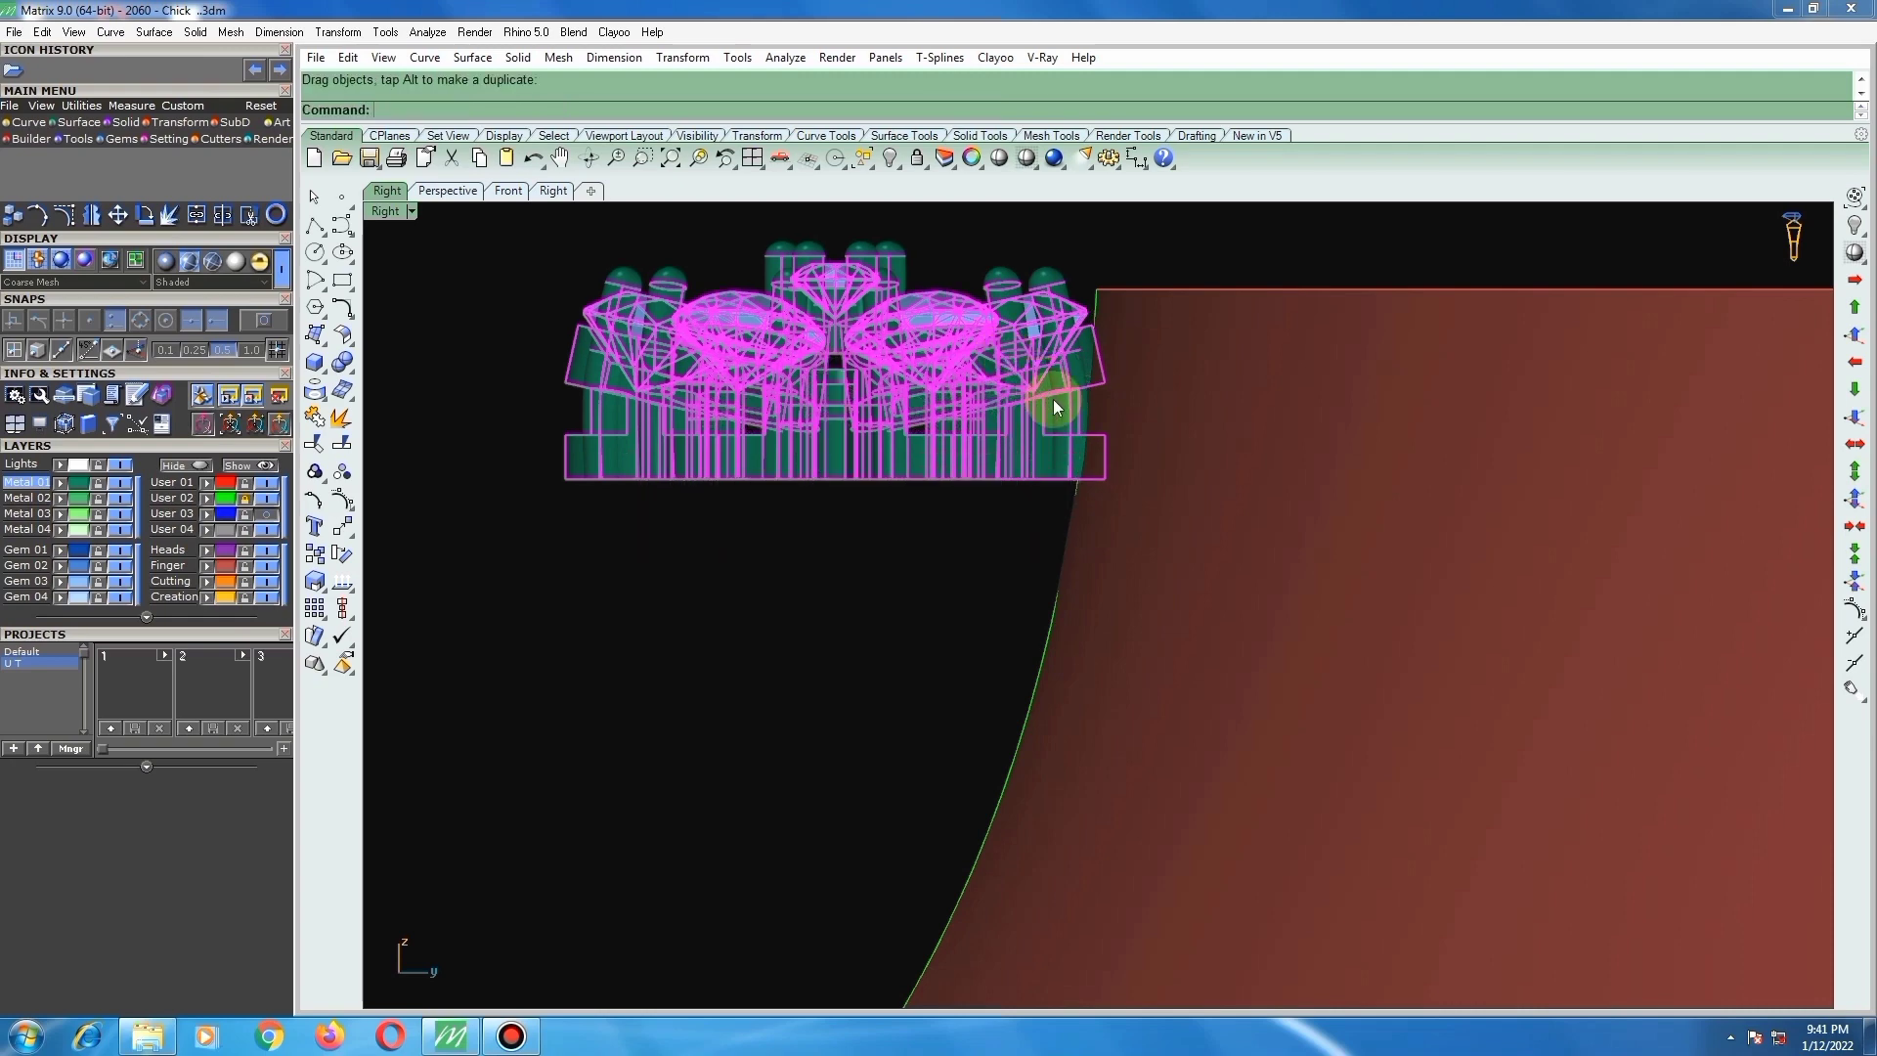
Step: Rotate the flower about its upper corner beside the neck form so it follows the slope of the profile curve
text(r)
key(Return)
click(1089, 328)
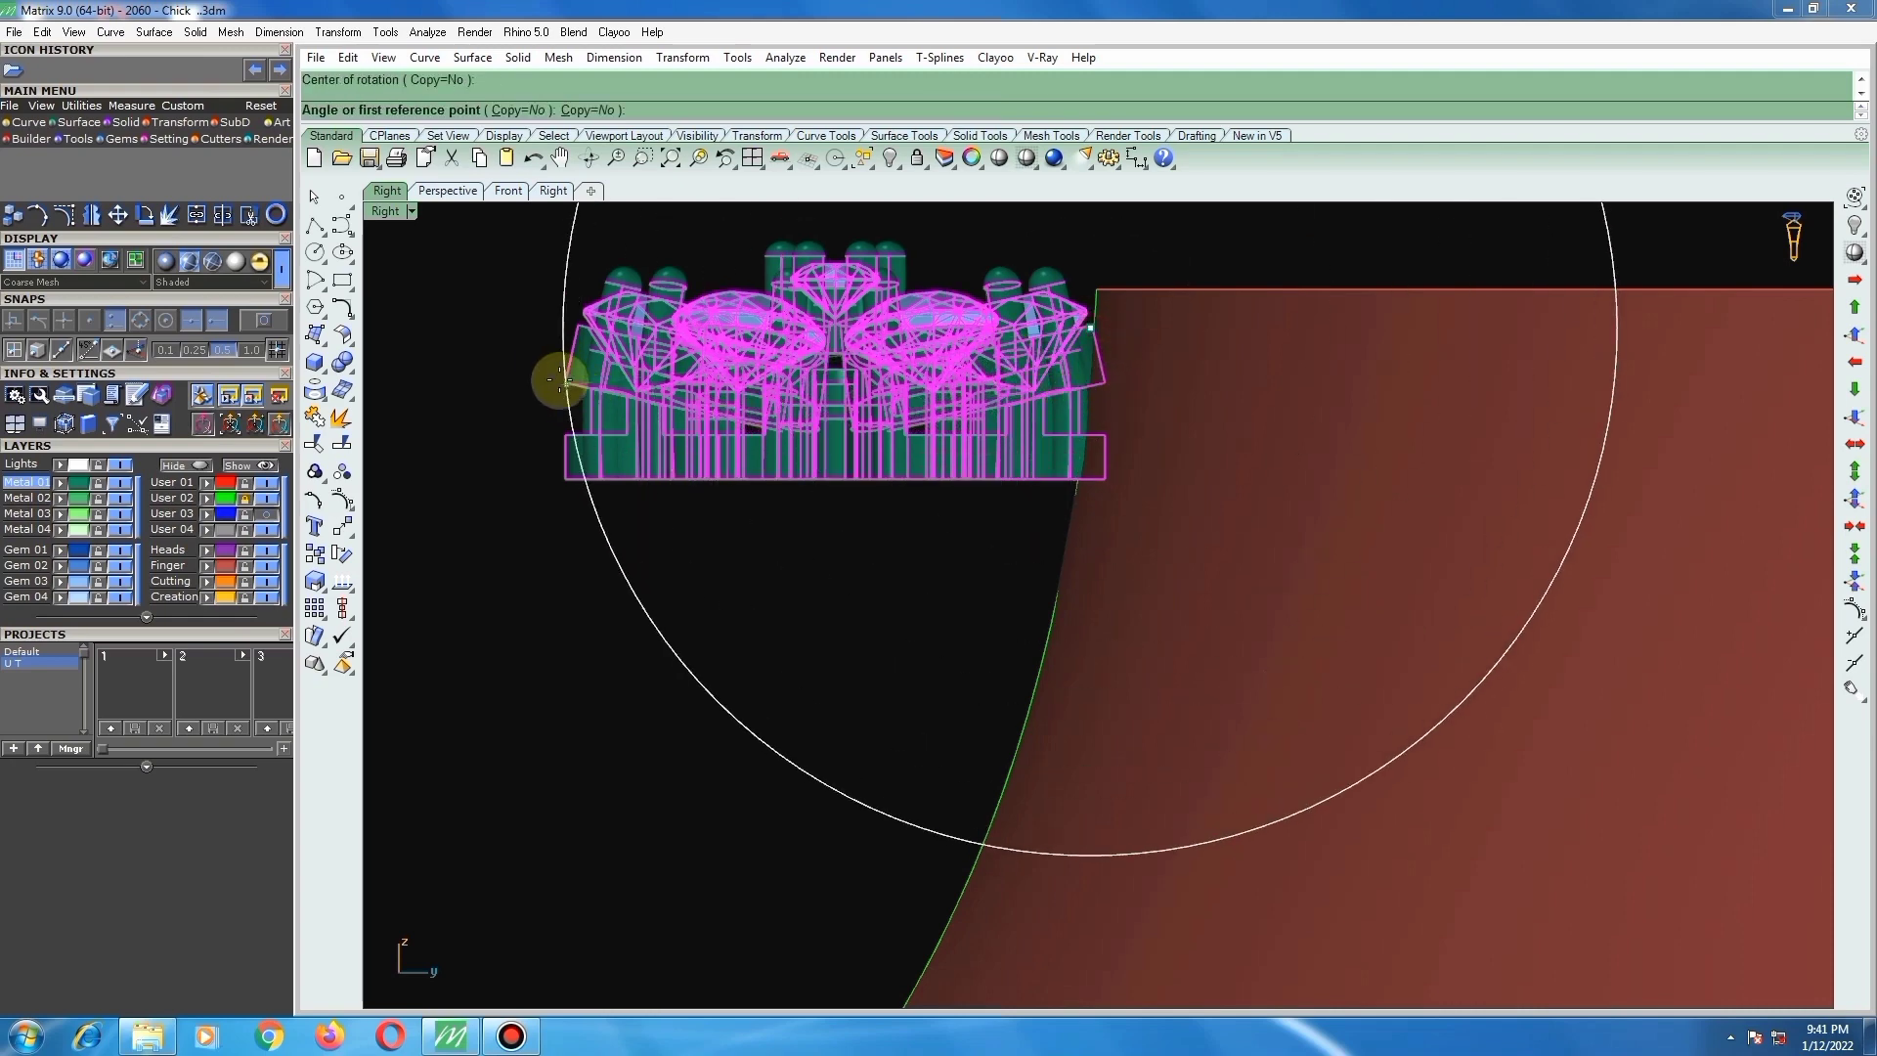
click(546, 344)
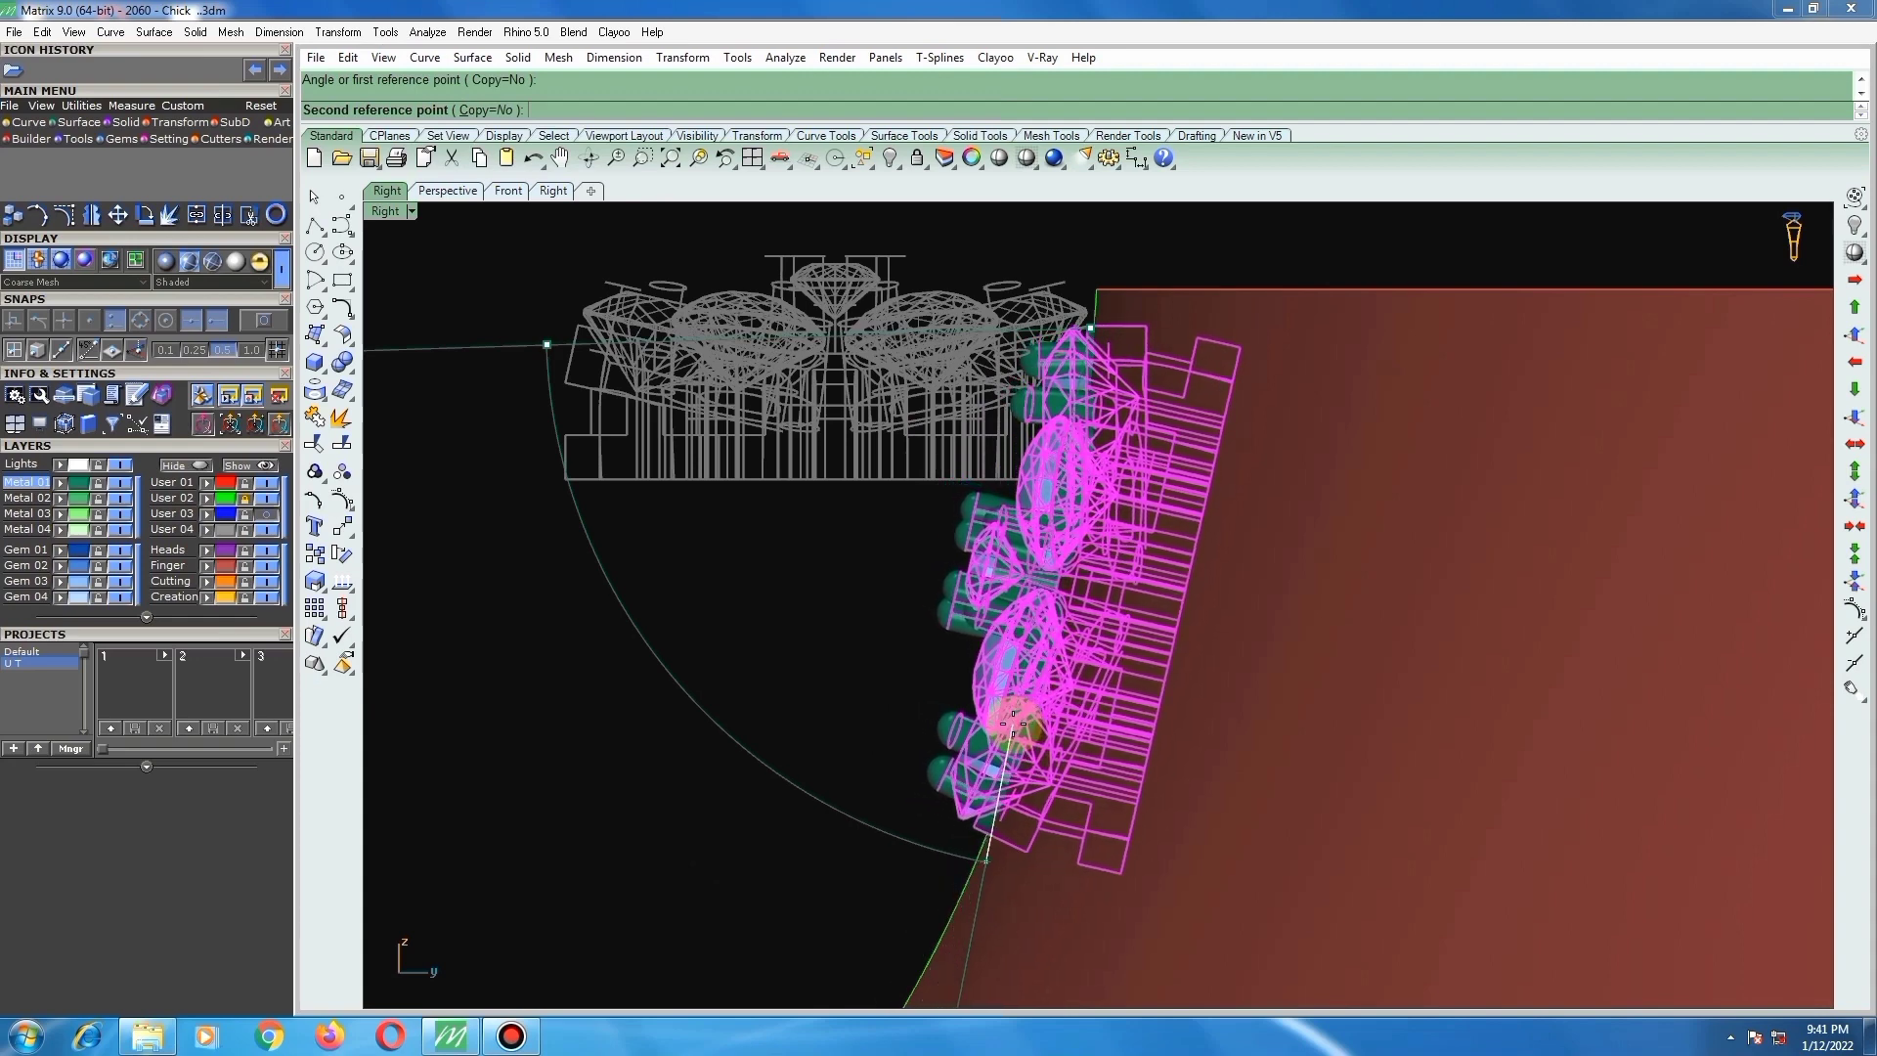
click(1010, 720)
Step: Check the rotated flower from an angle and nudge it slightly in the Right view near the neck form's upper edge
right_drag(940, 403, 1028, 524)
click(1028, 524)
text(R)
key(Return)
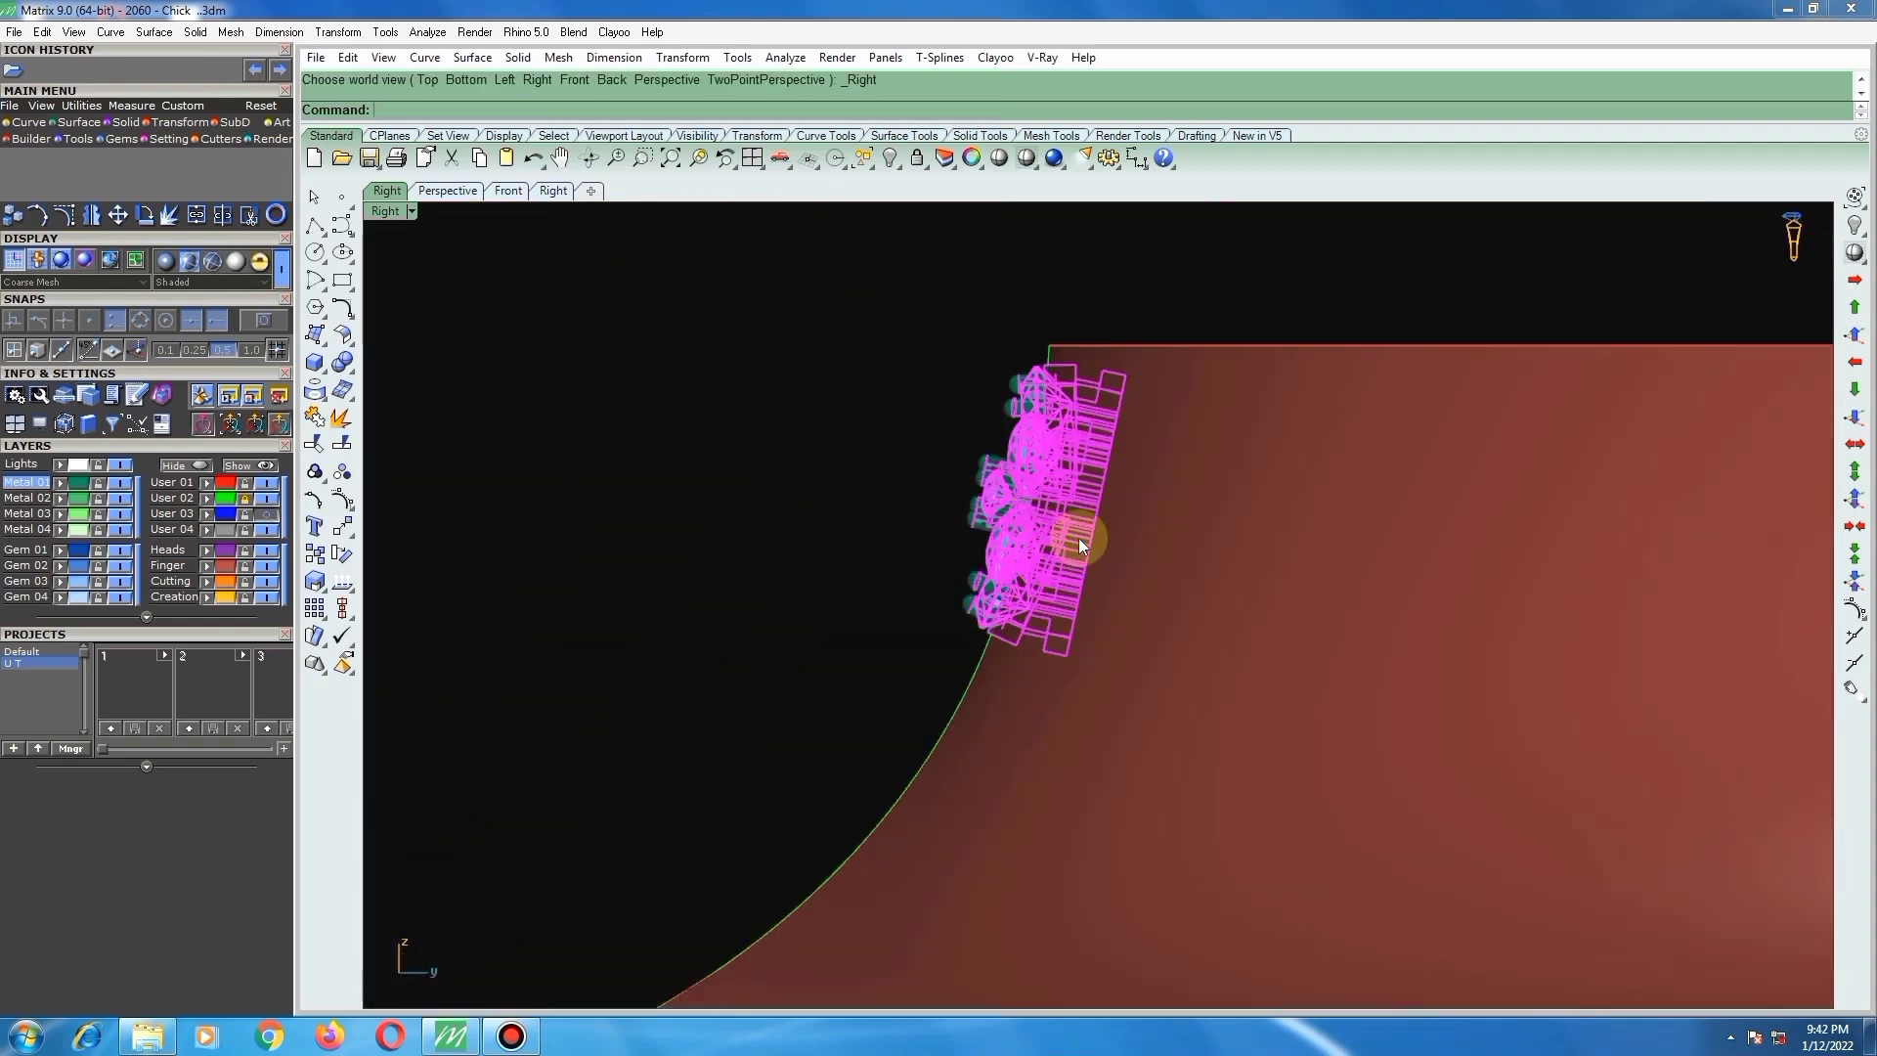
scroll(1060, 374, up, 4)
text(M)
key(Return)
scroll(1054, 404, up, 4)
scroll(1049, 401, up, 2)
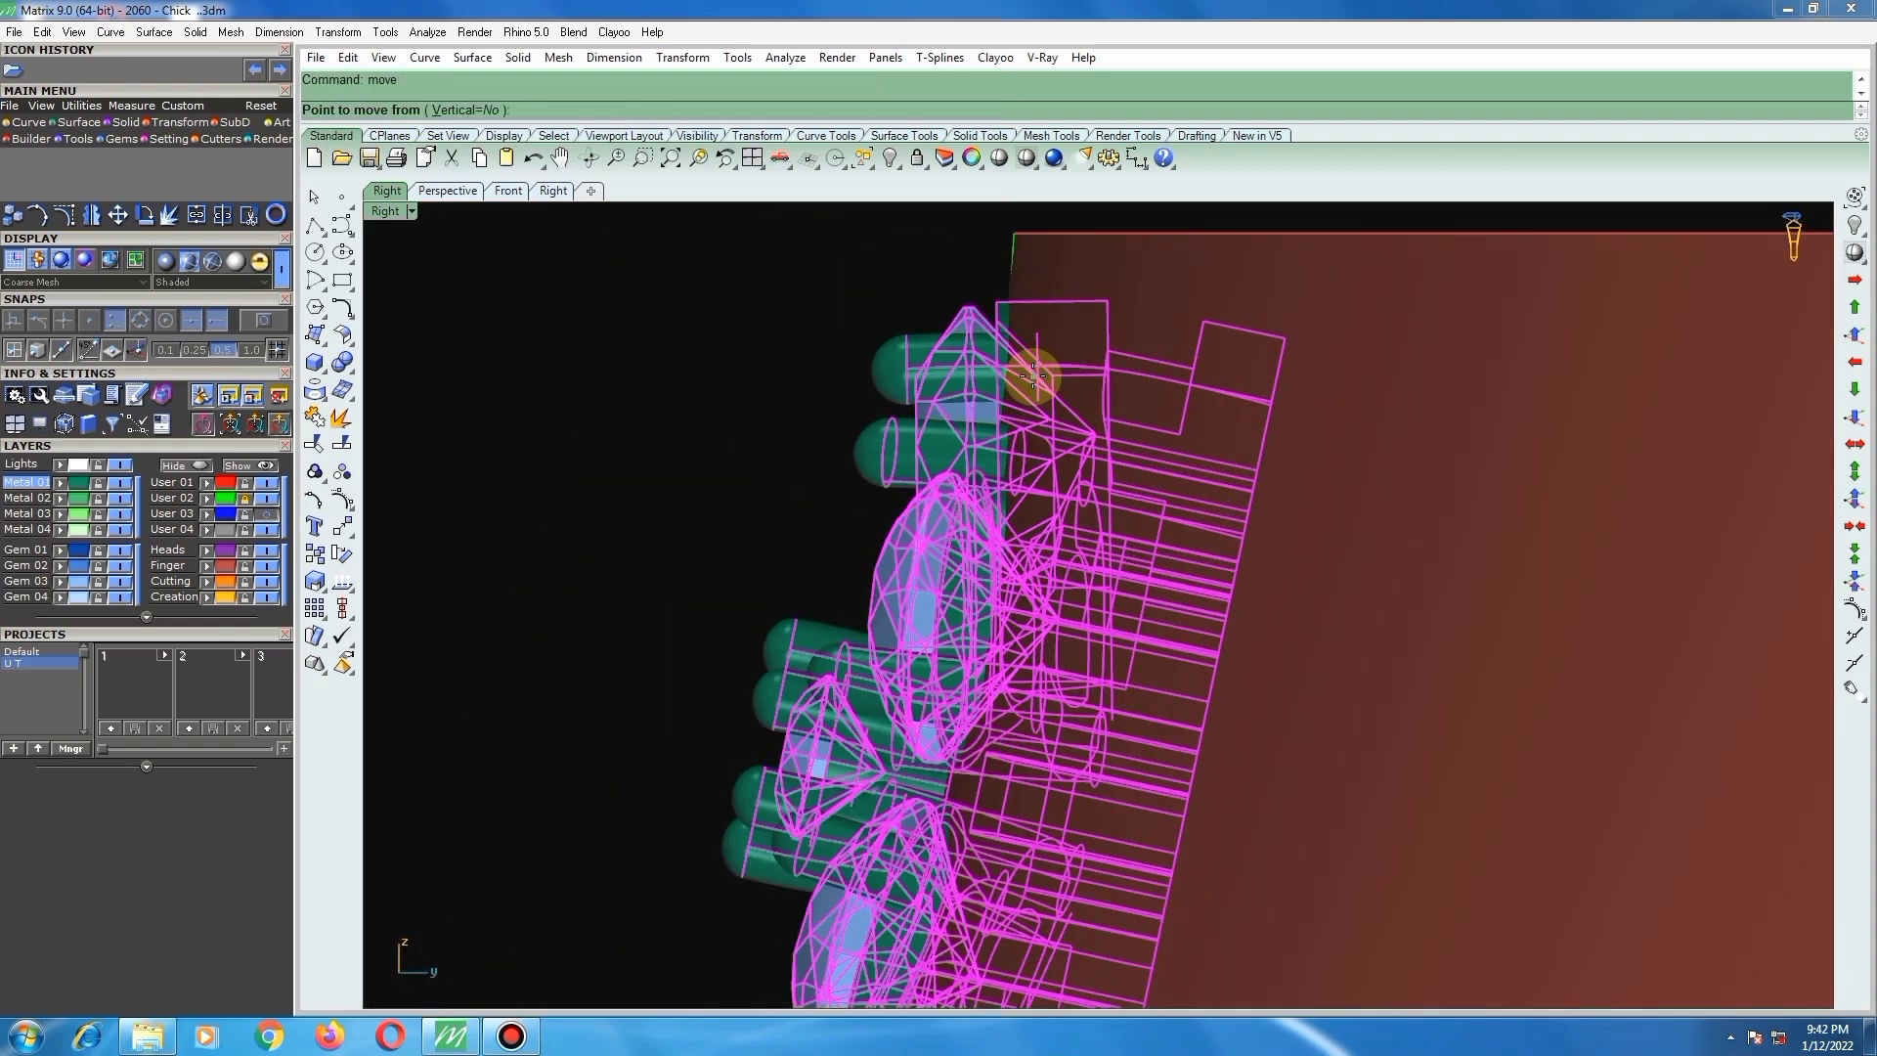
click(1030, 367)
click(1031, 366)
scroll(1030, 367, down, 8)
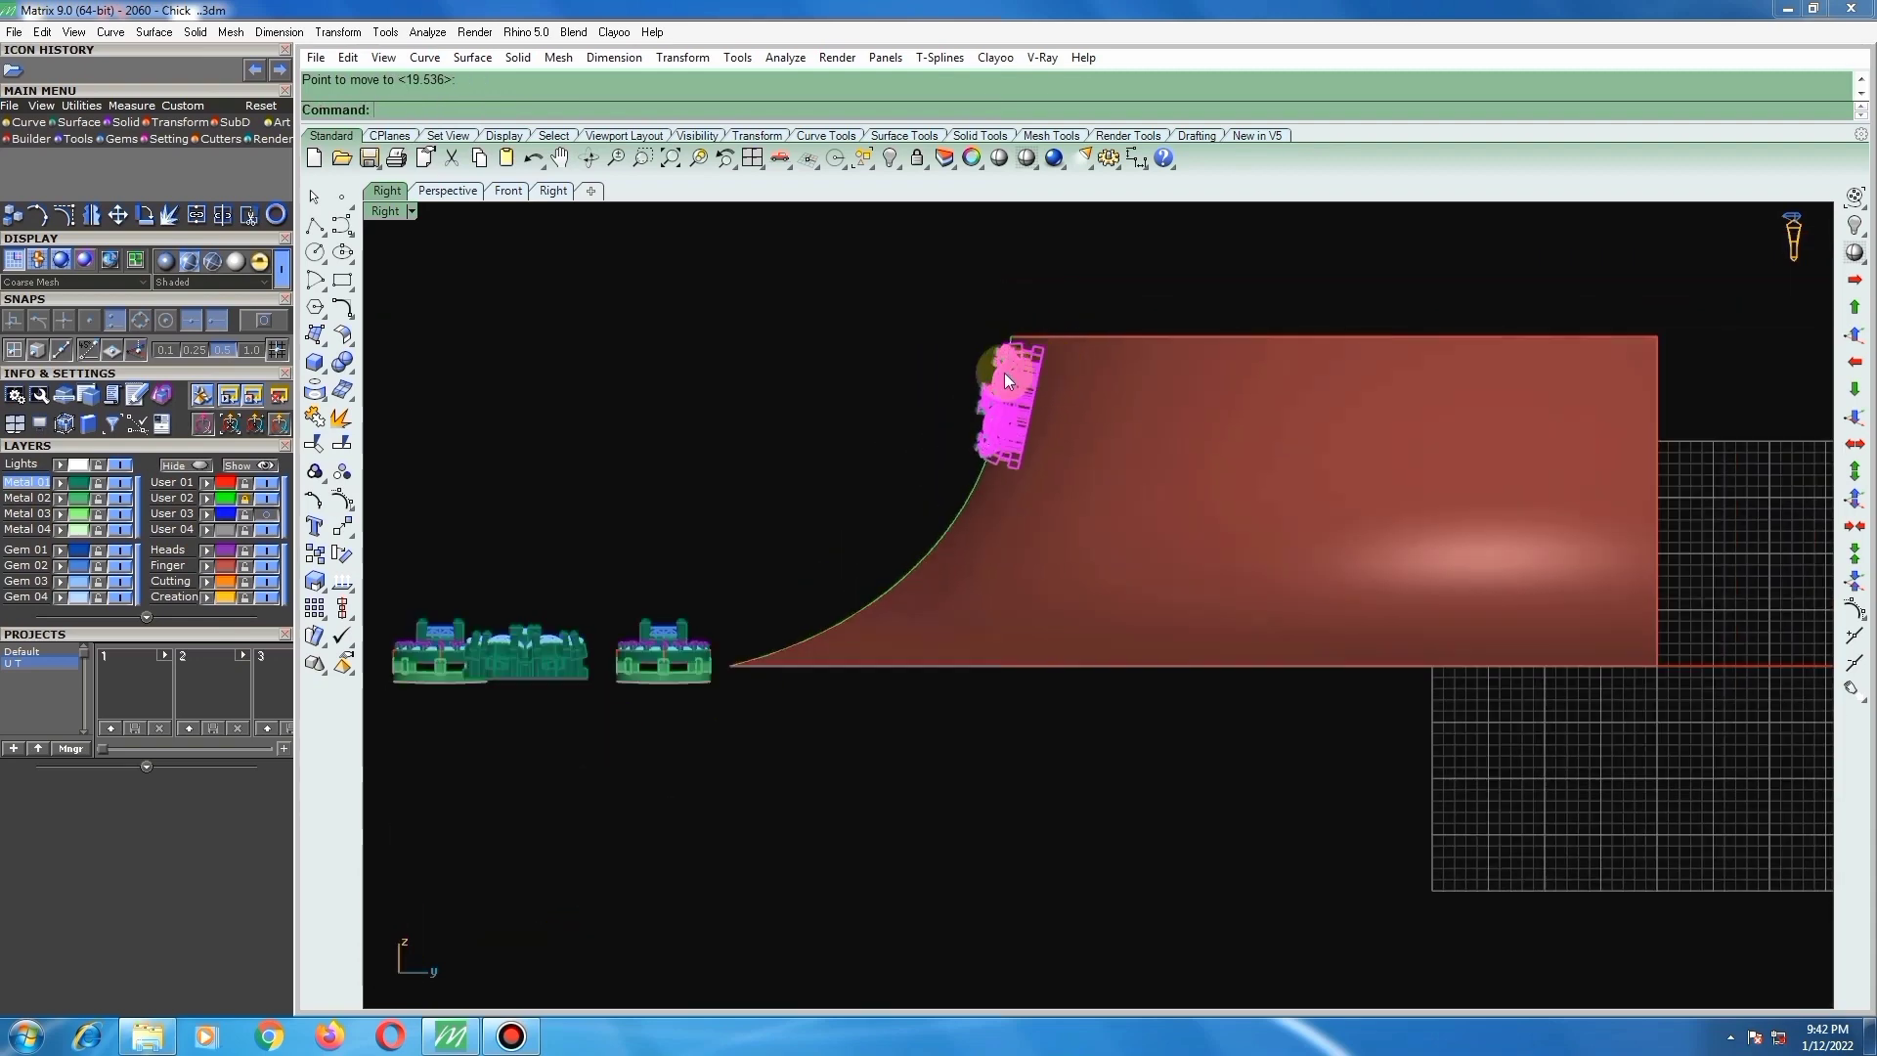
scroll(1005, 372, up, 5)
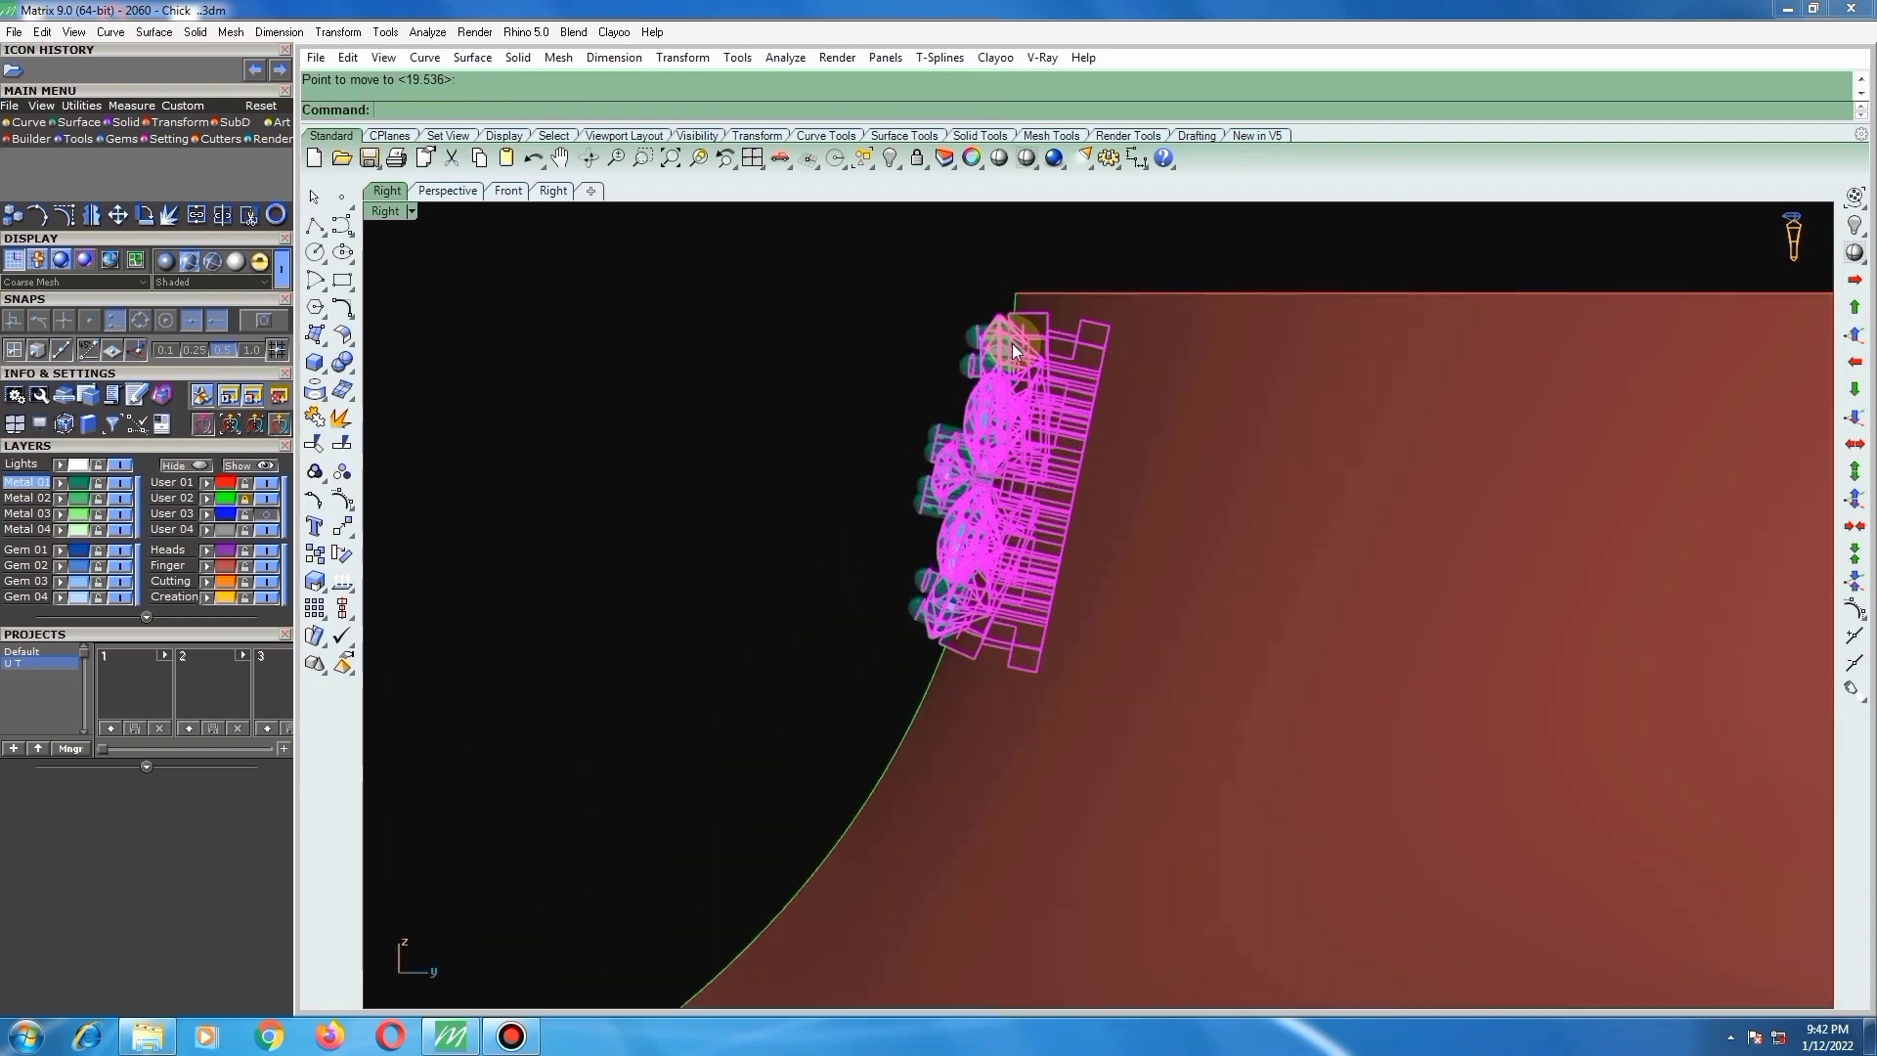
Step: Move the flower outward in small steps until its back rests on the neck form's profile curve, and deselect it
right_click(1011, 343)
scroll(1012, 343, up, 4)
click(1018, 335)
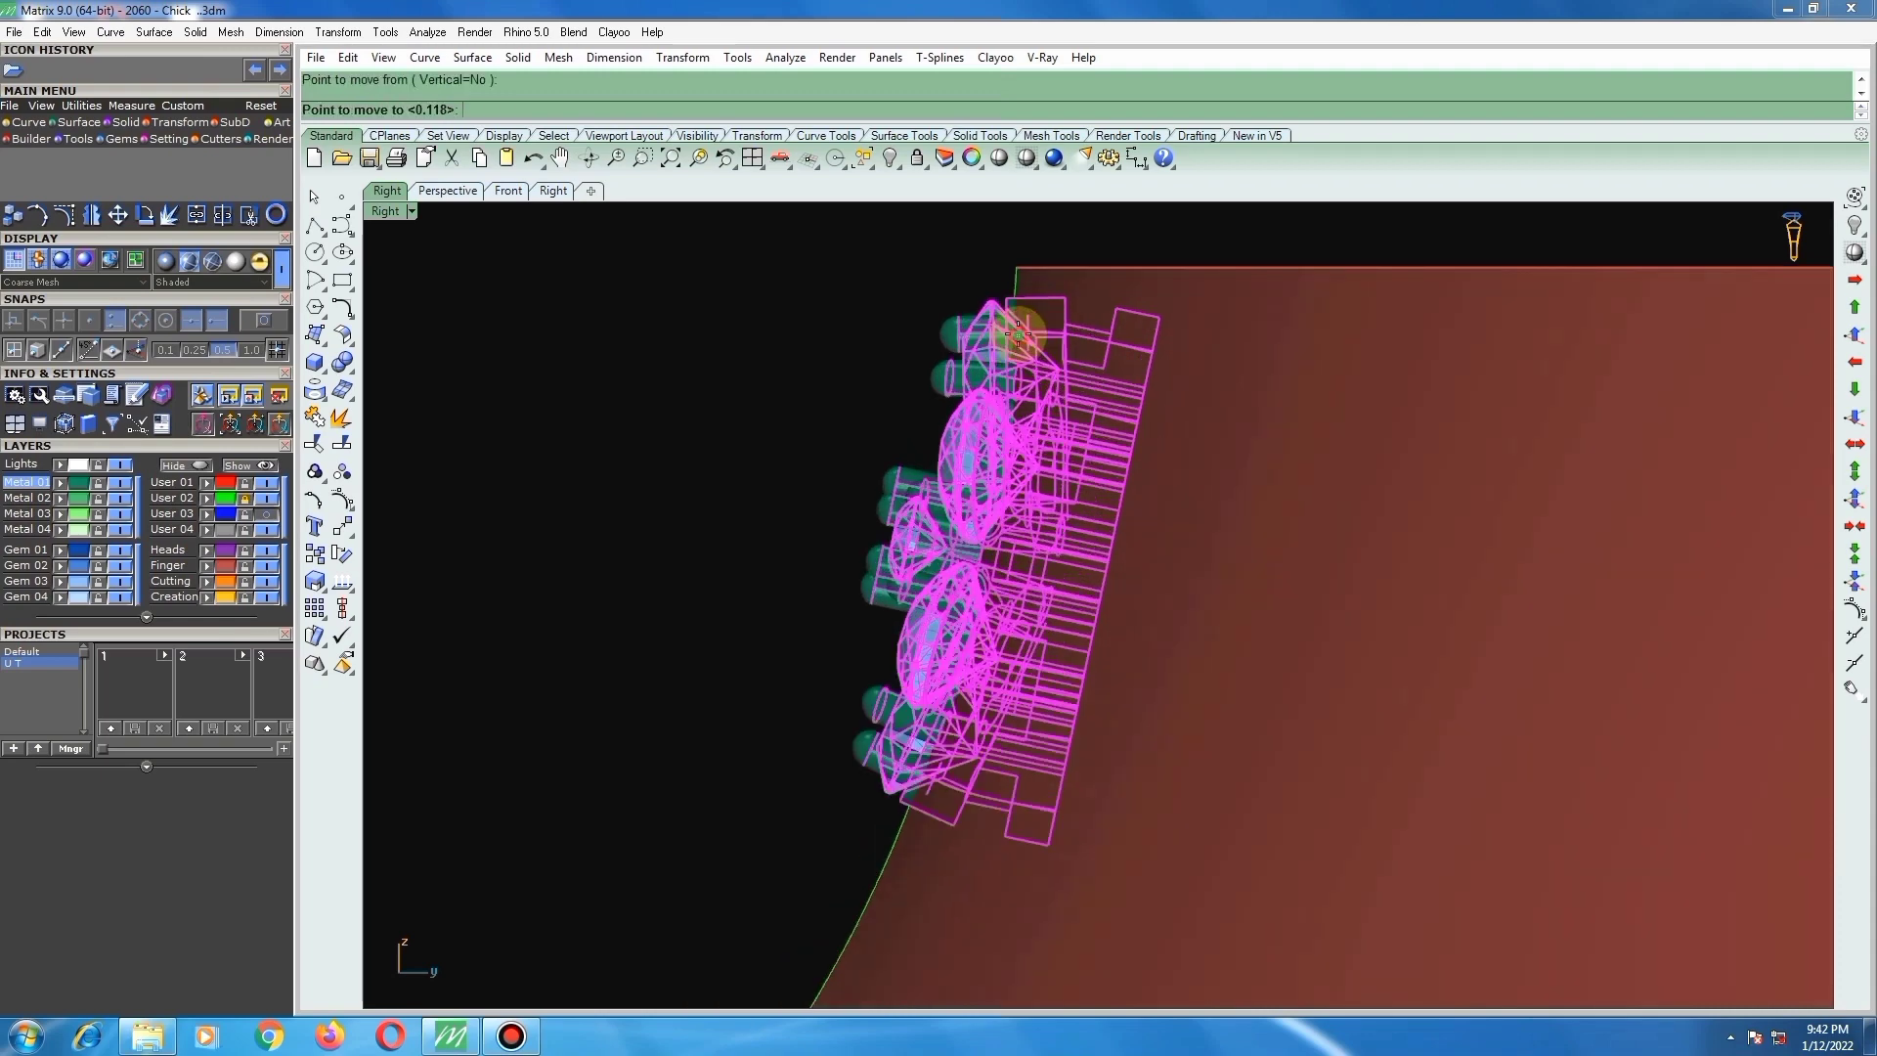
click(987, 343)
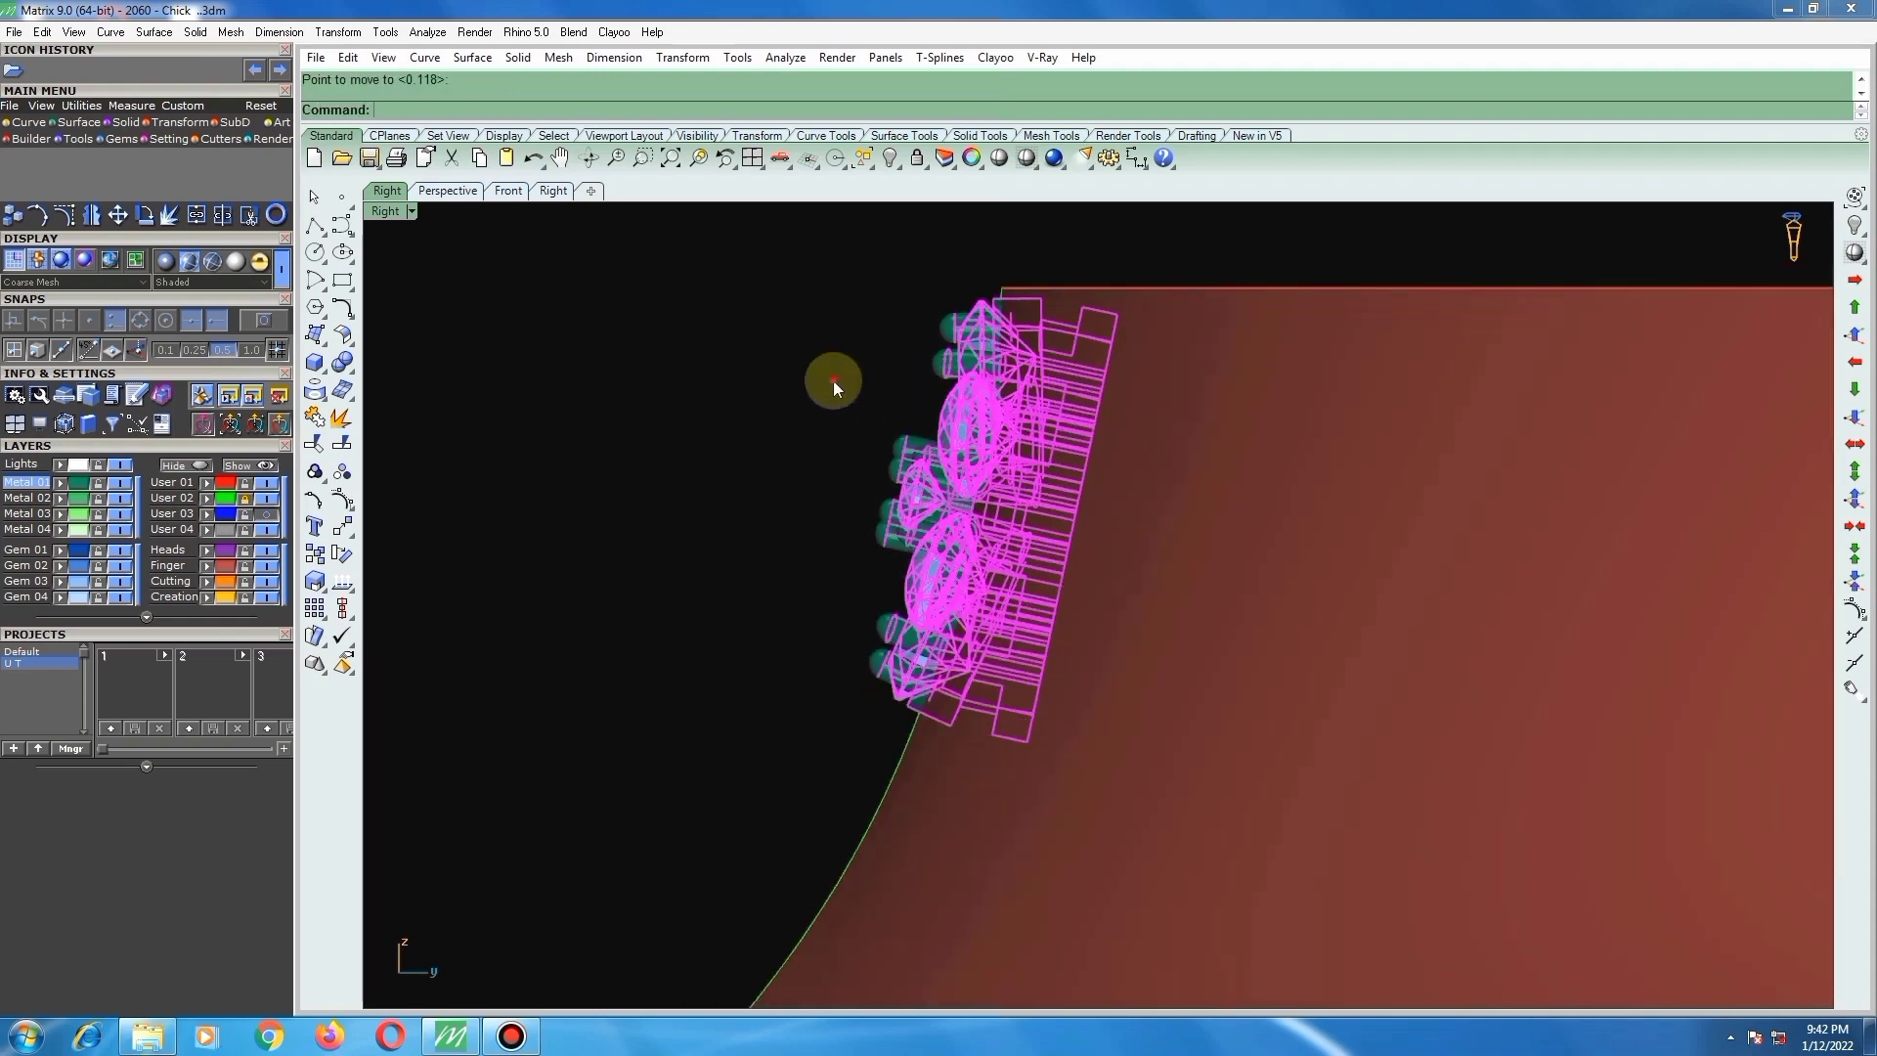
click(978, 456)
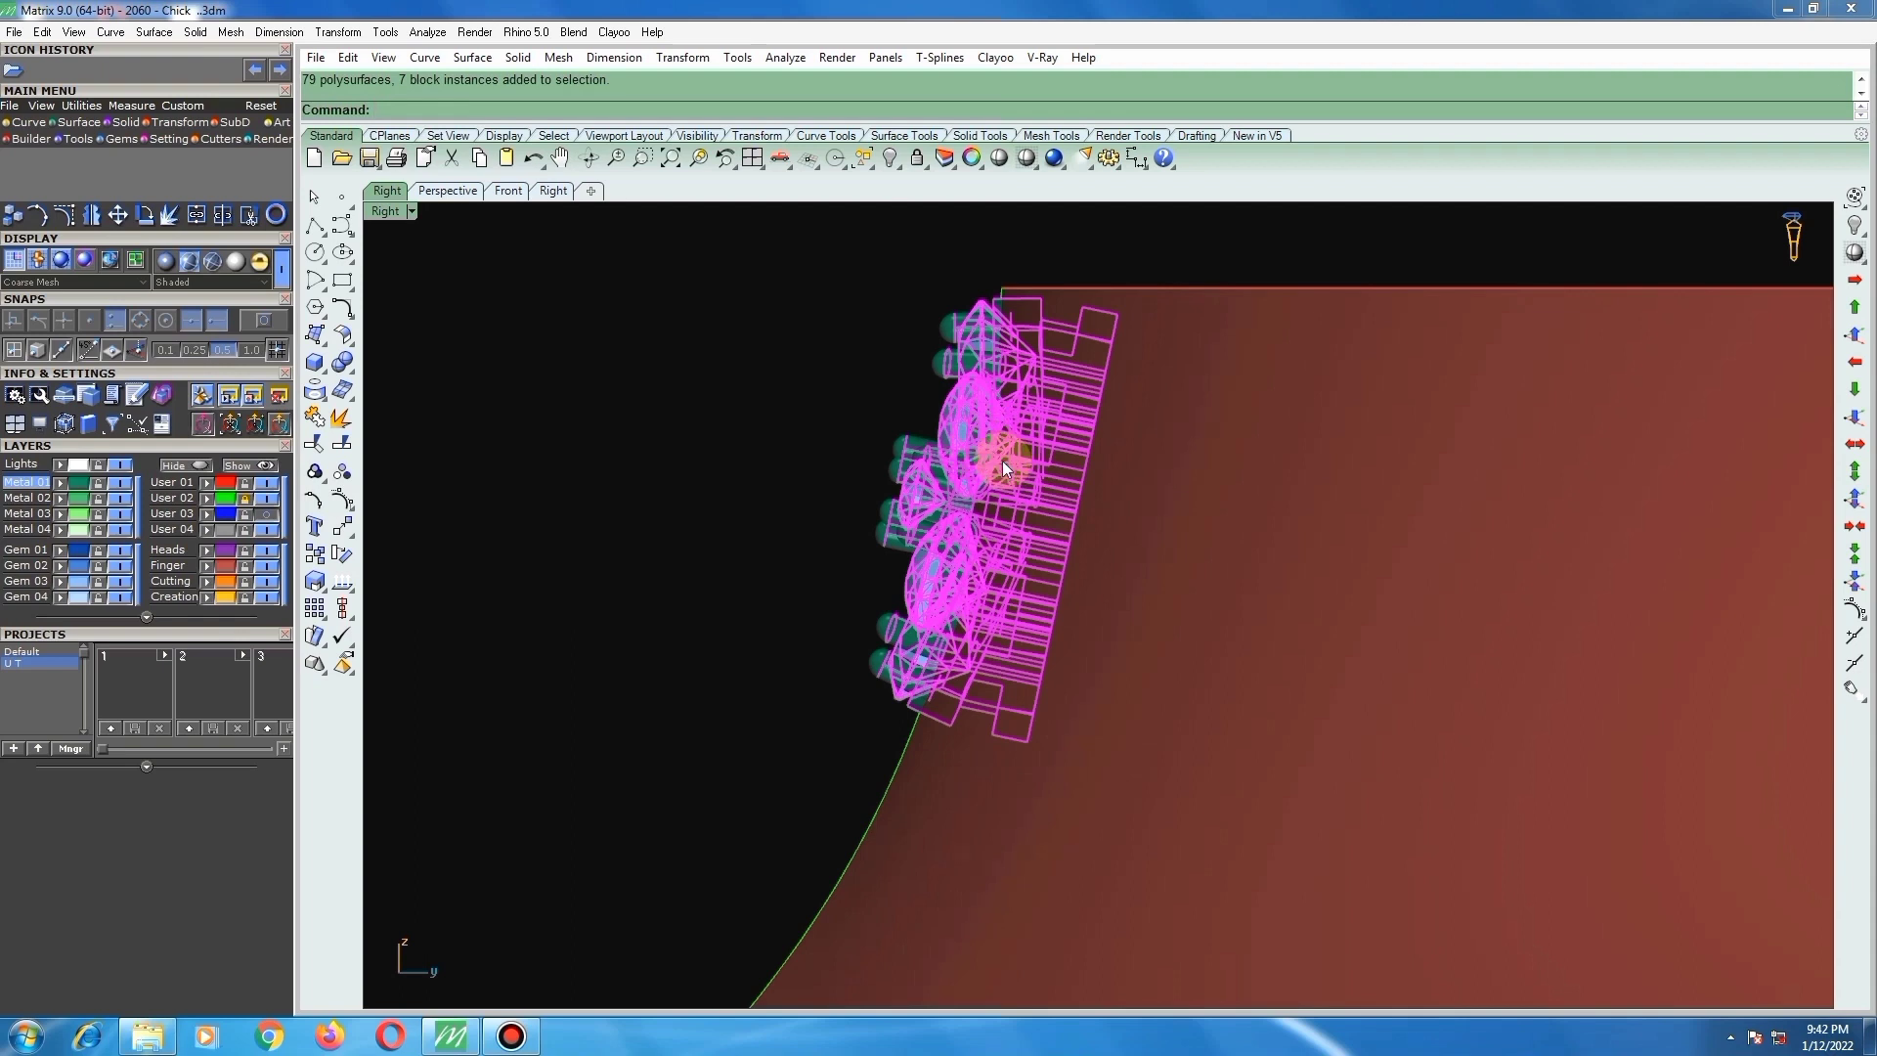
right_click(1001, 465)
scroll(1016, 403, up, 2)
click(1022, 403)
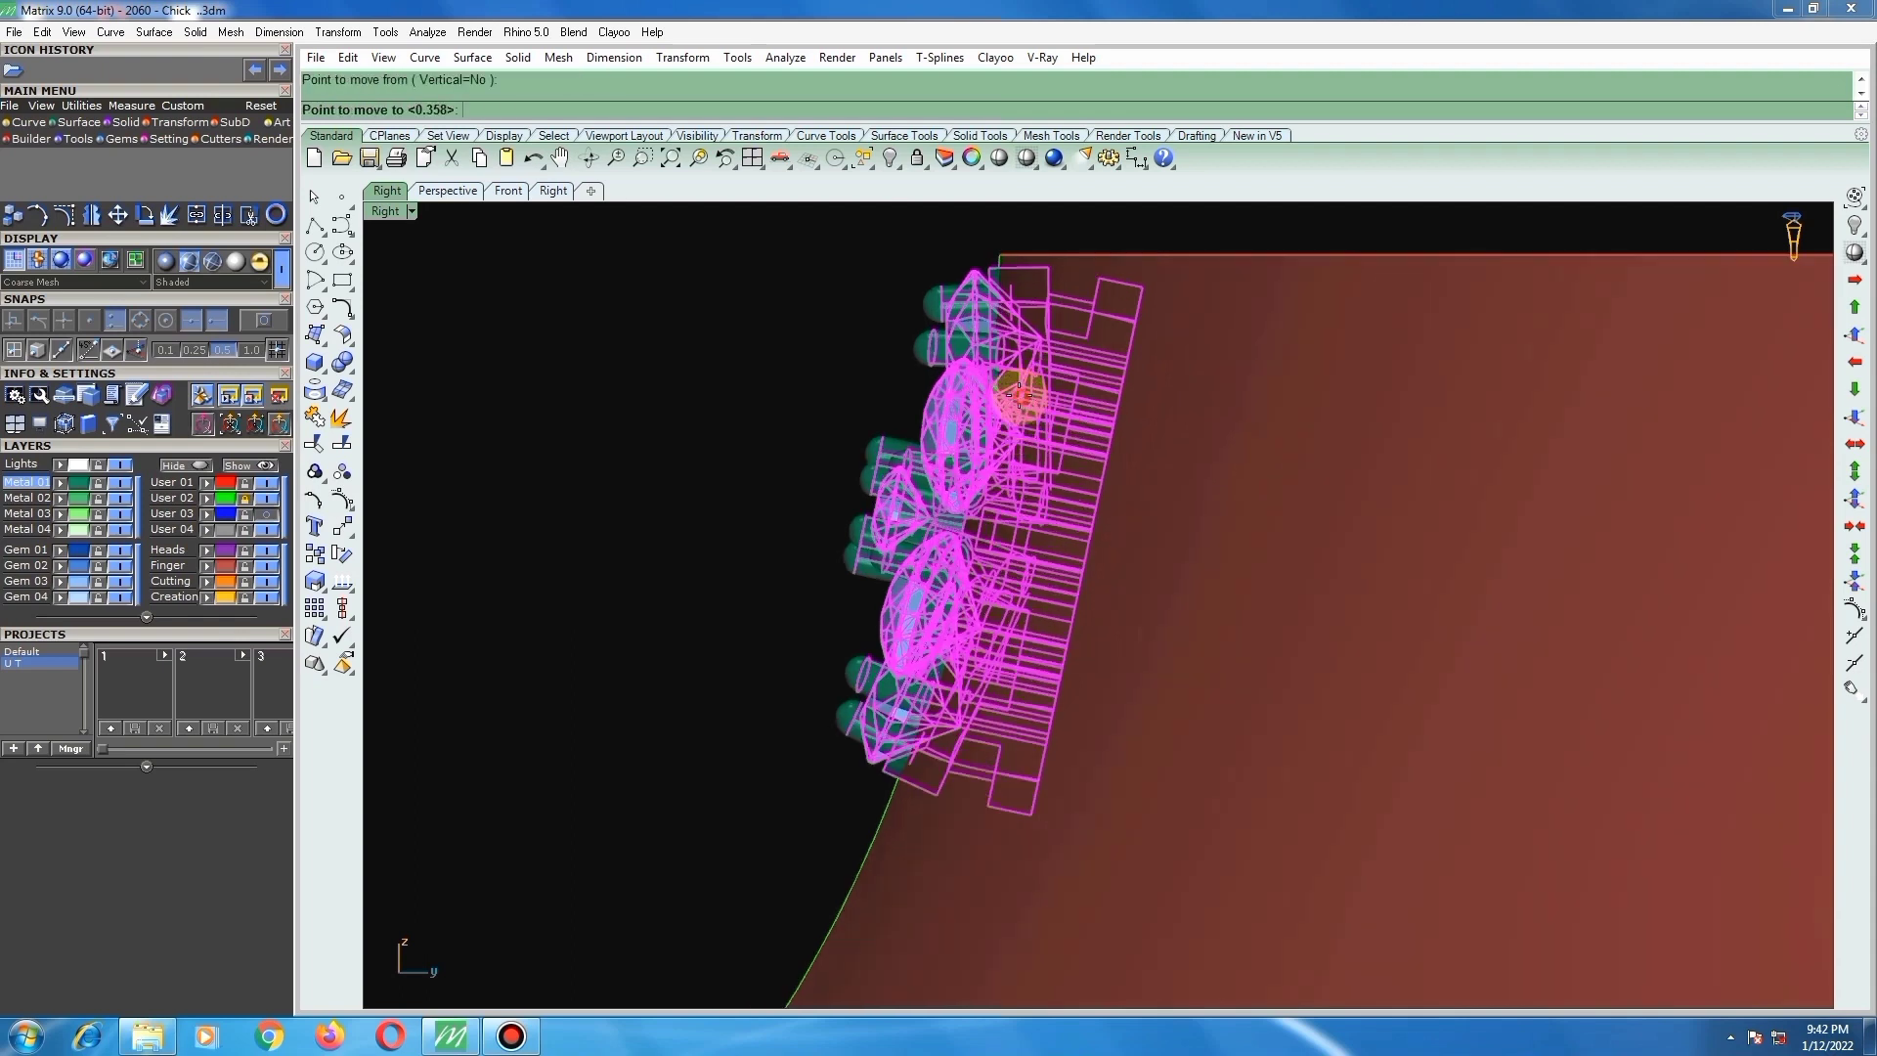
click(1013, 391)
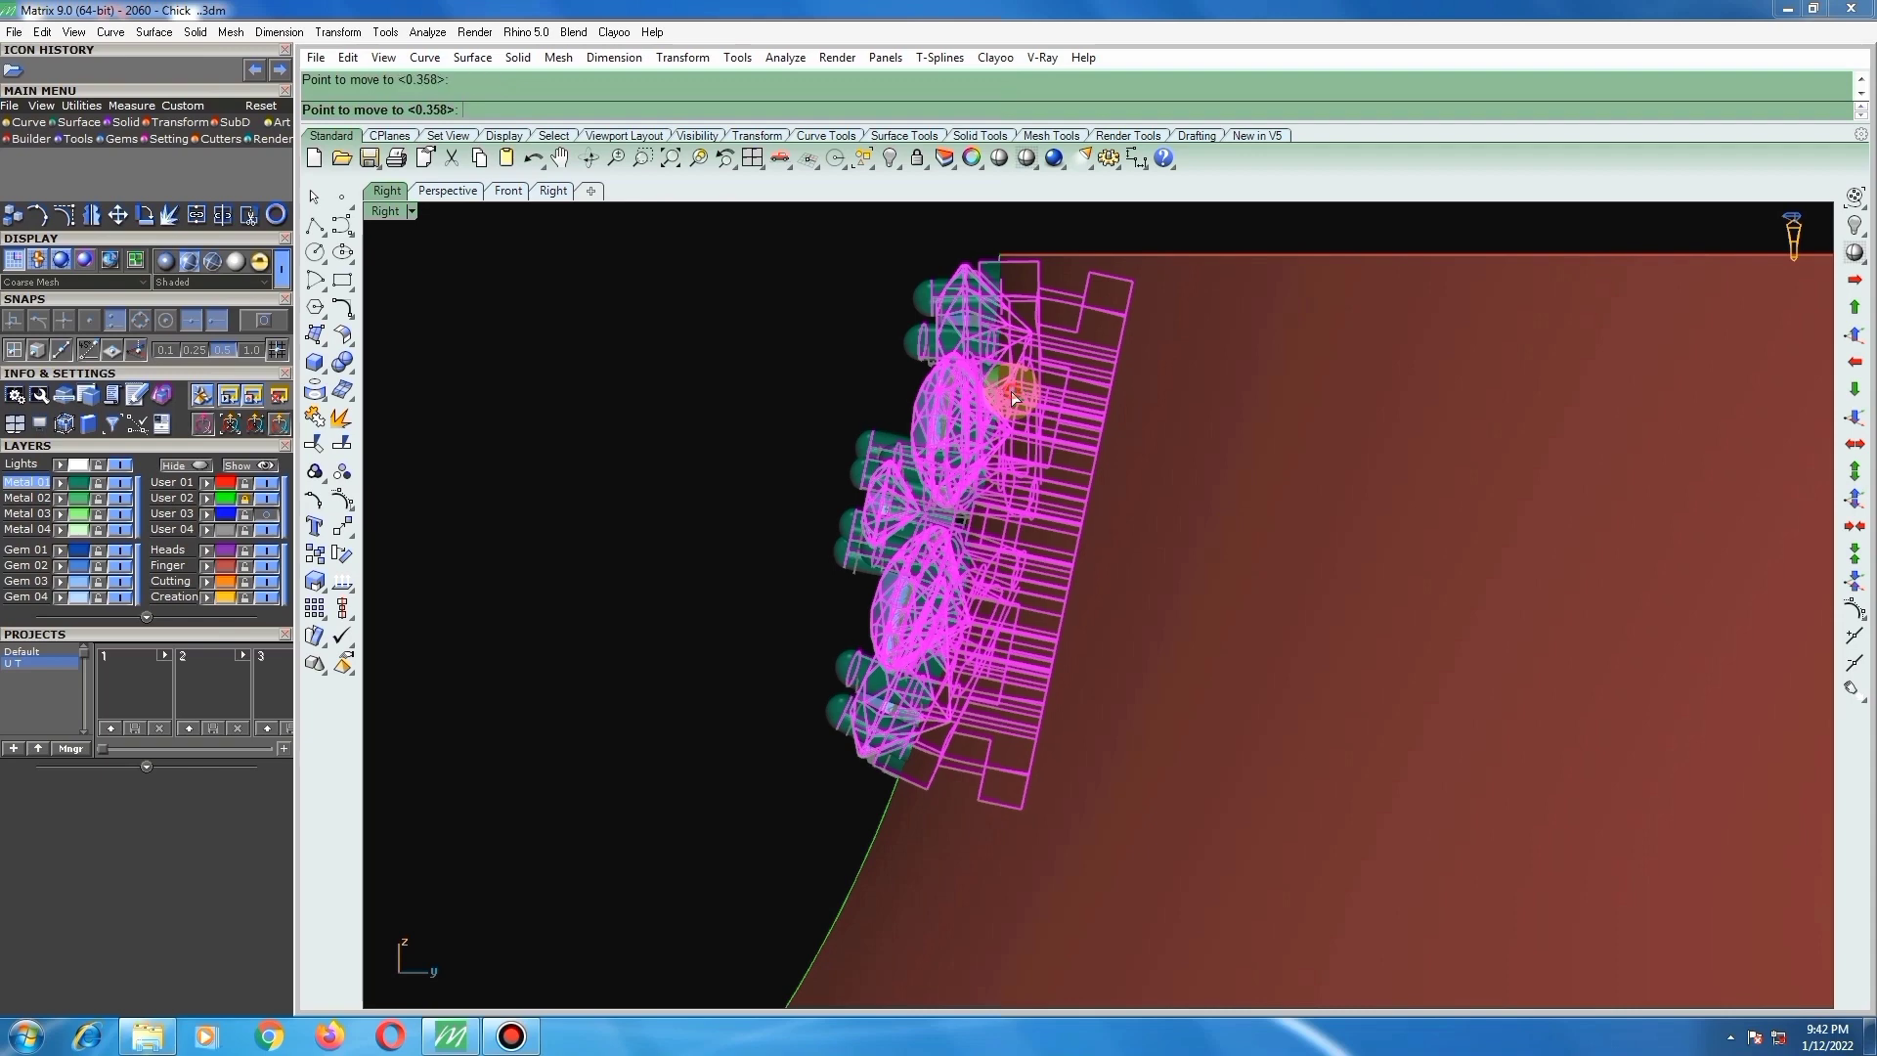
click(1124, 213)
scroll(1072, 524, down, 4)
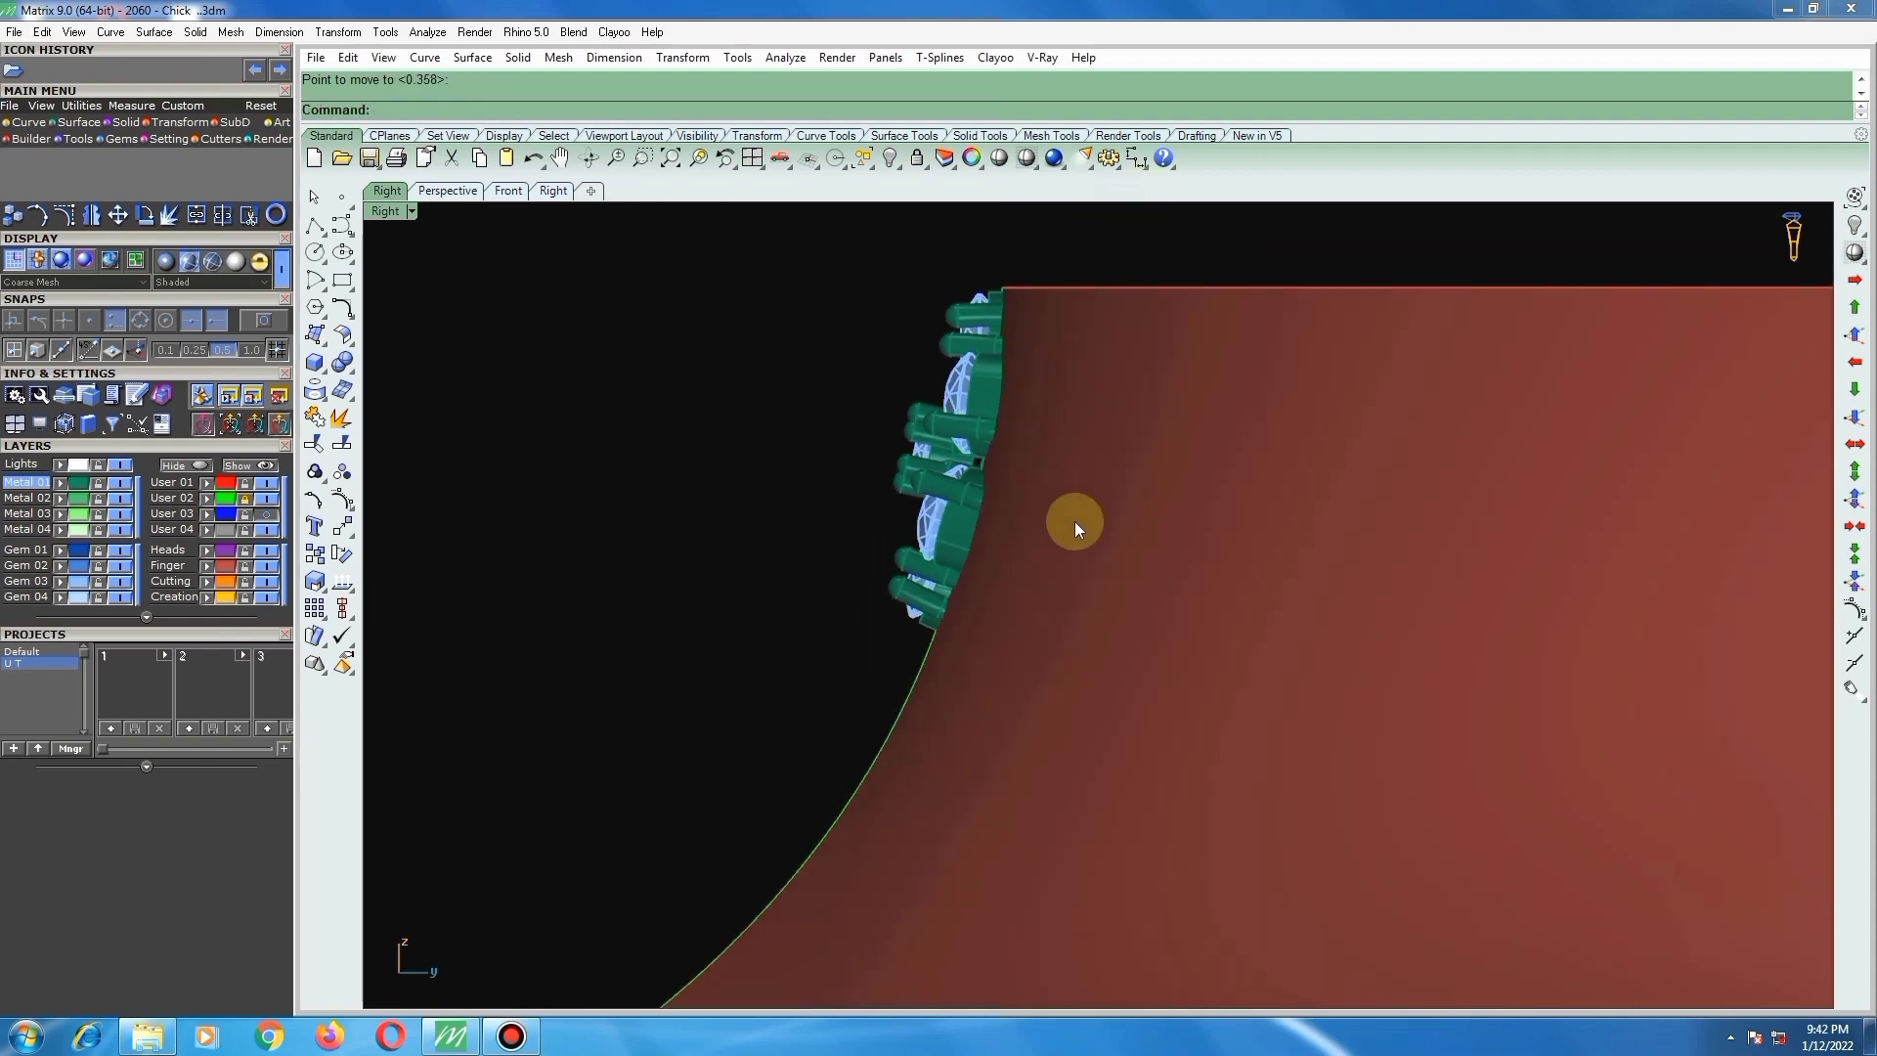
scroll(1046, 515, up, 3)
scroll(1050, 471, down, 3)
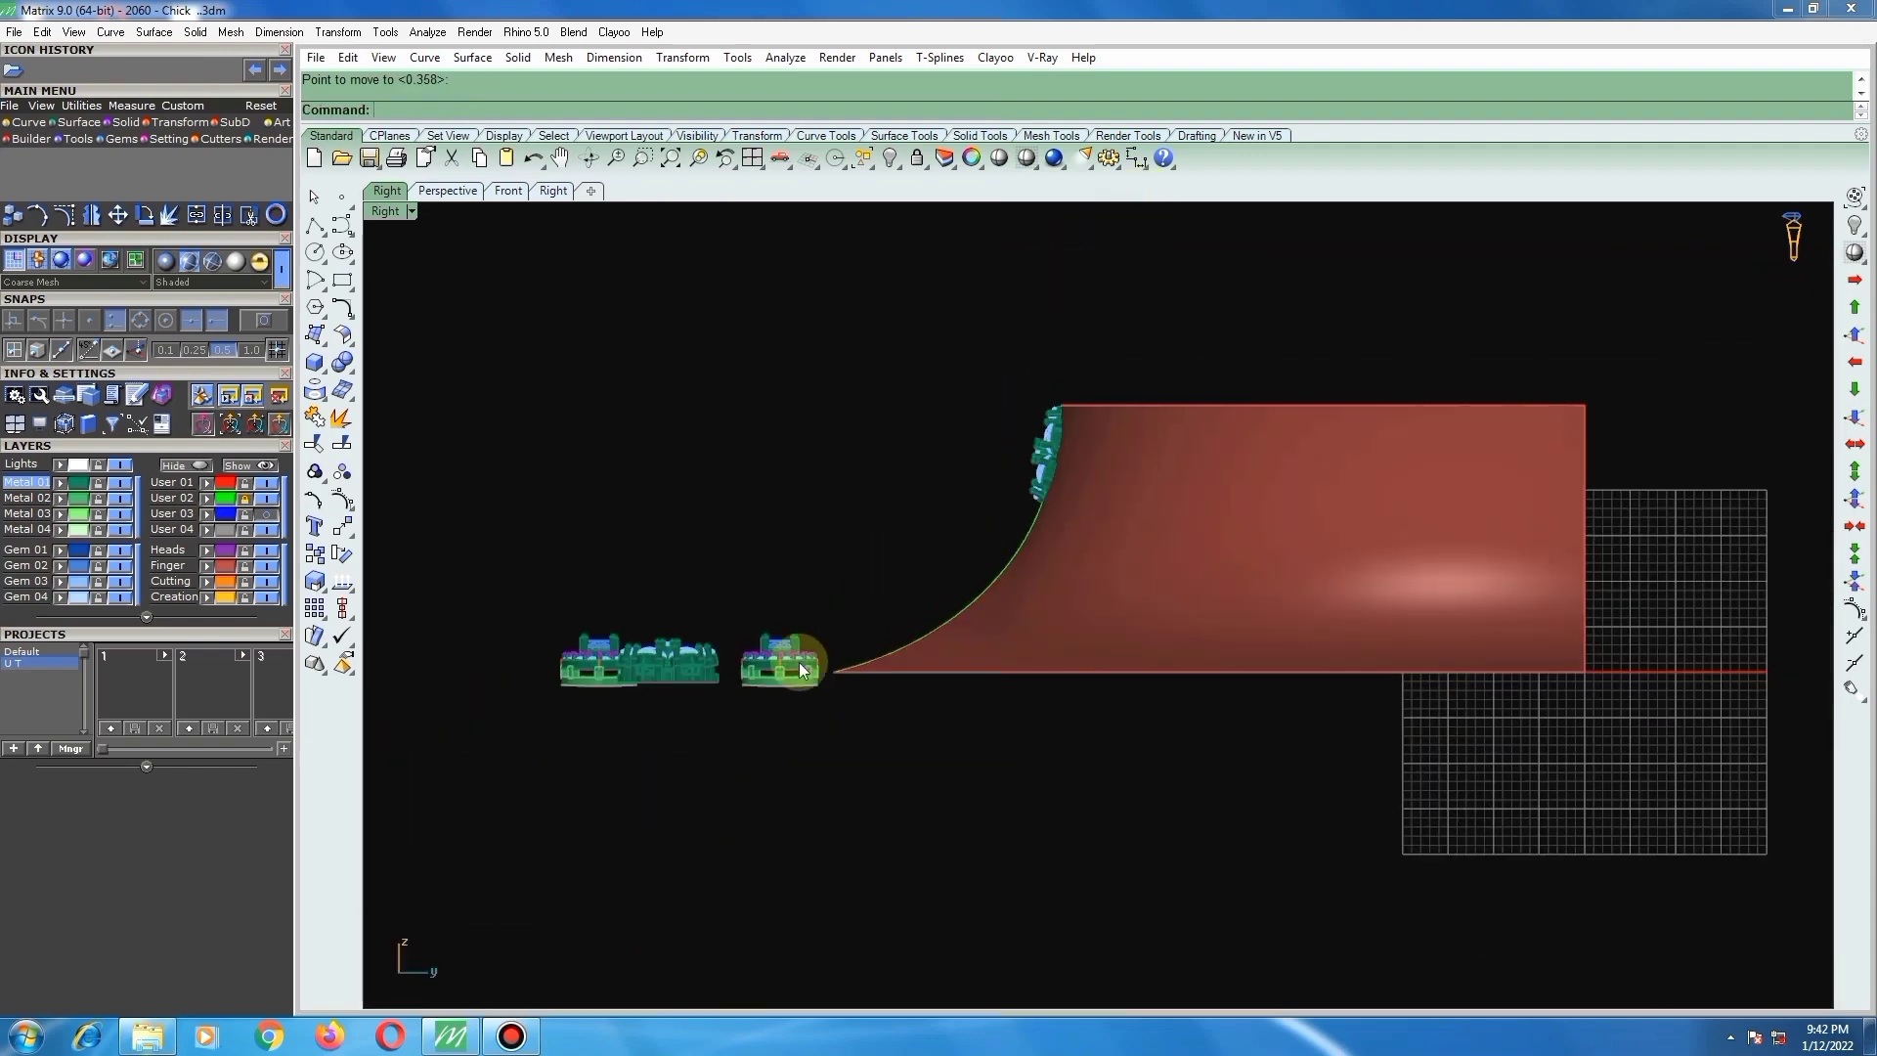
Step: In the Top view, hide the original oval and flower elements beside the neck form
scroll(780, 669, up, 3)
click(782, 637)
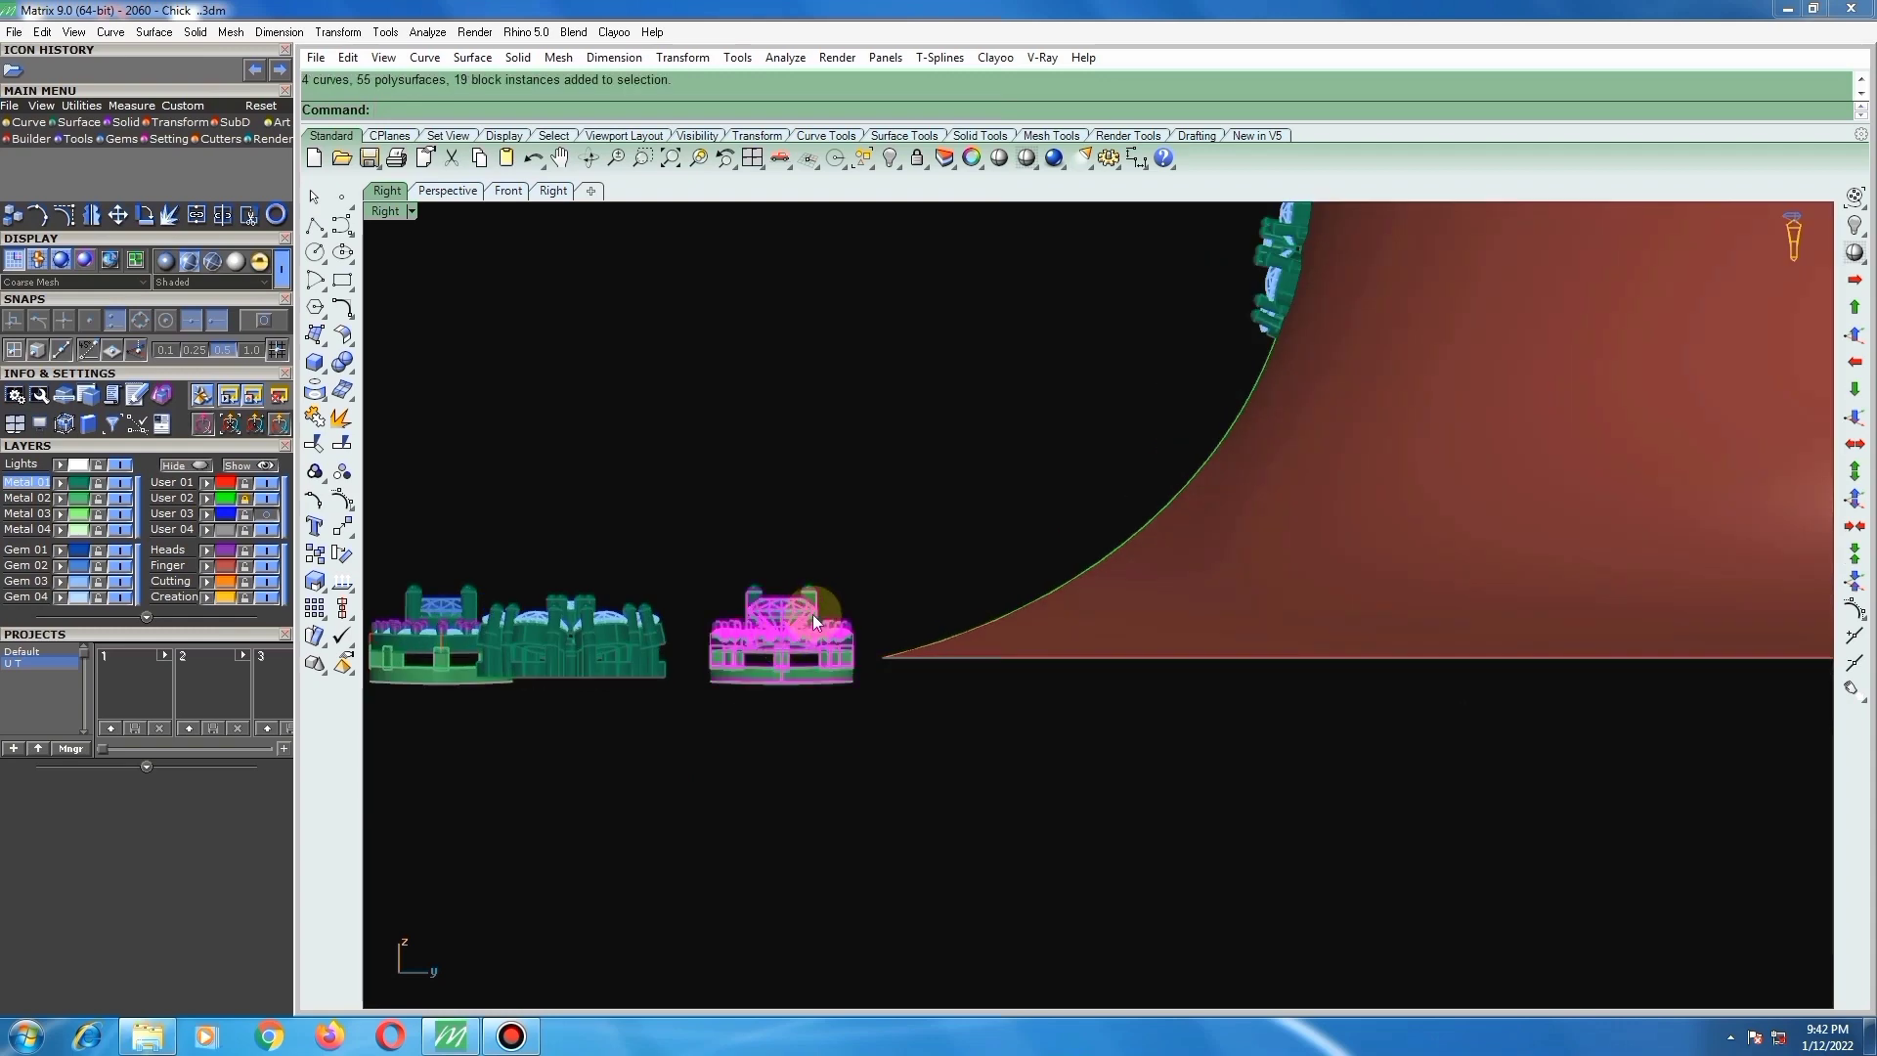
key(ctrl+F1)
scroll(958, 608, down, 8)
drag(1334, 712, 1130, 880)
key(Delete)
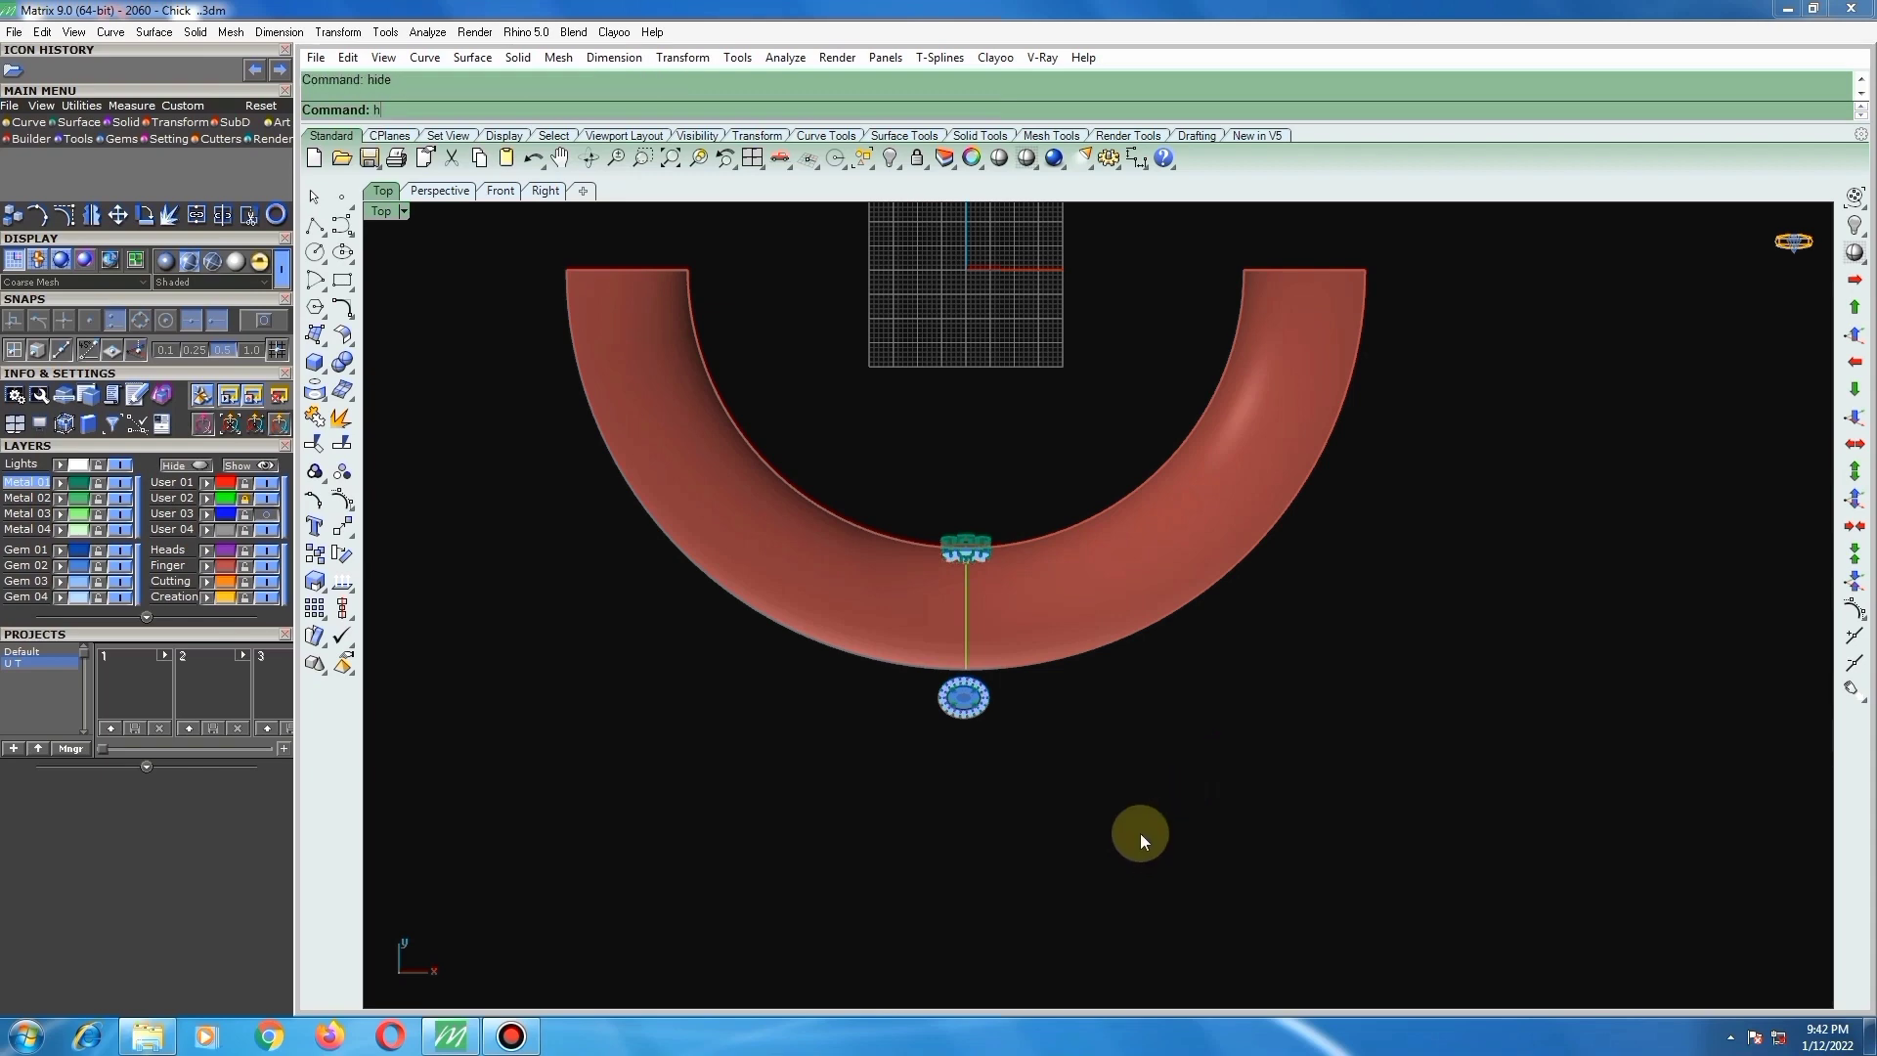
scroll(959, 723, up, 5)
scroll(966, 688, up, 4)
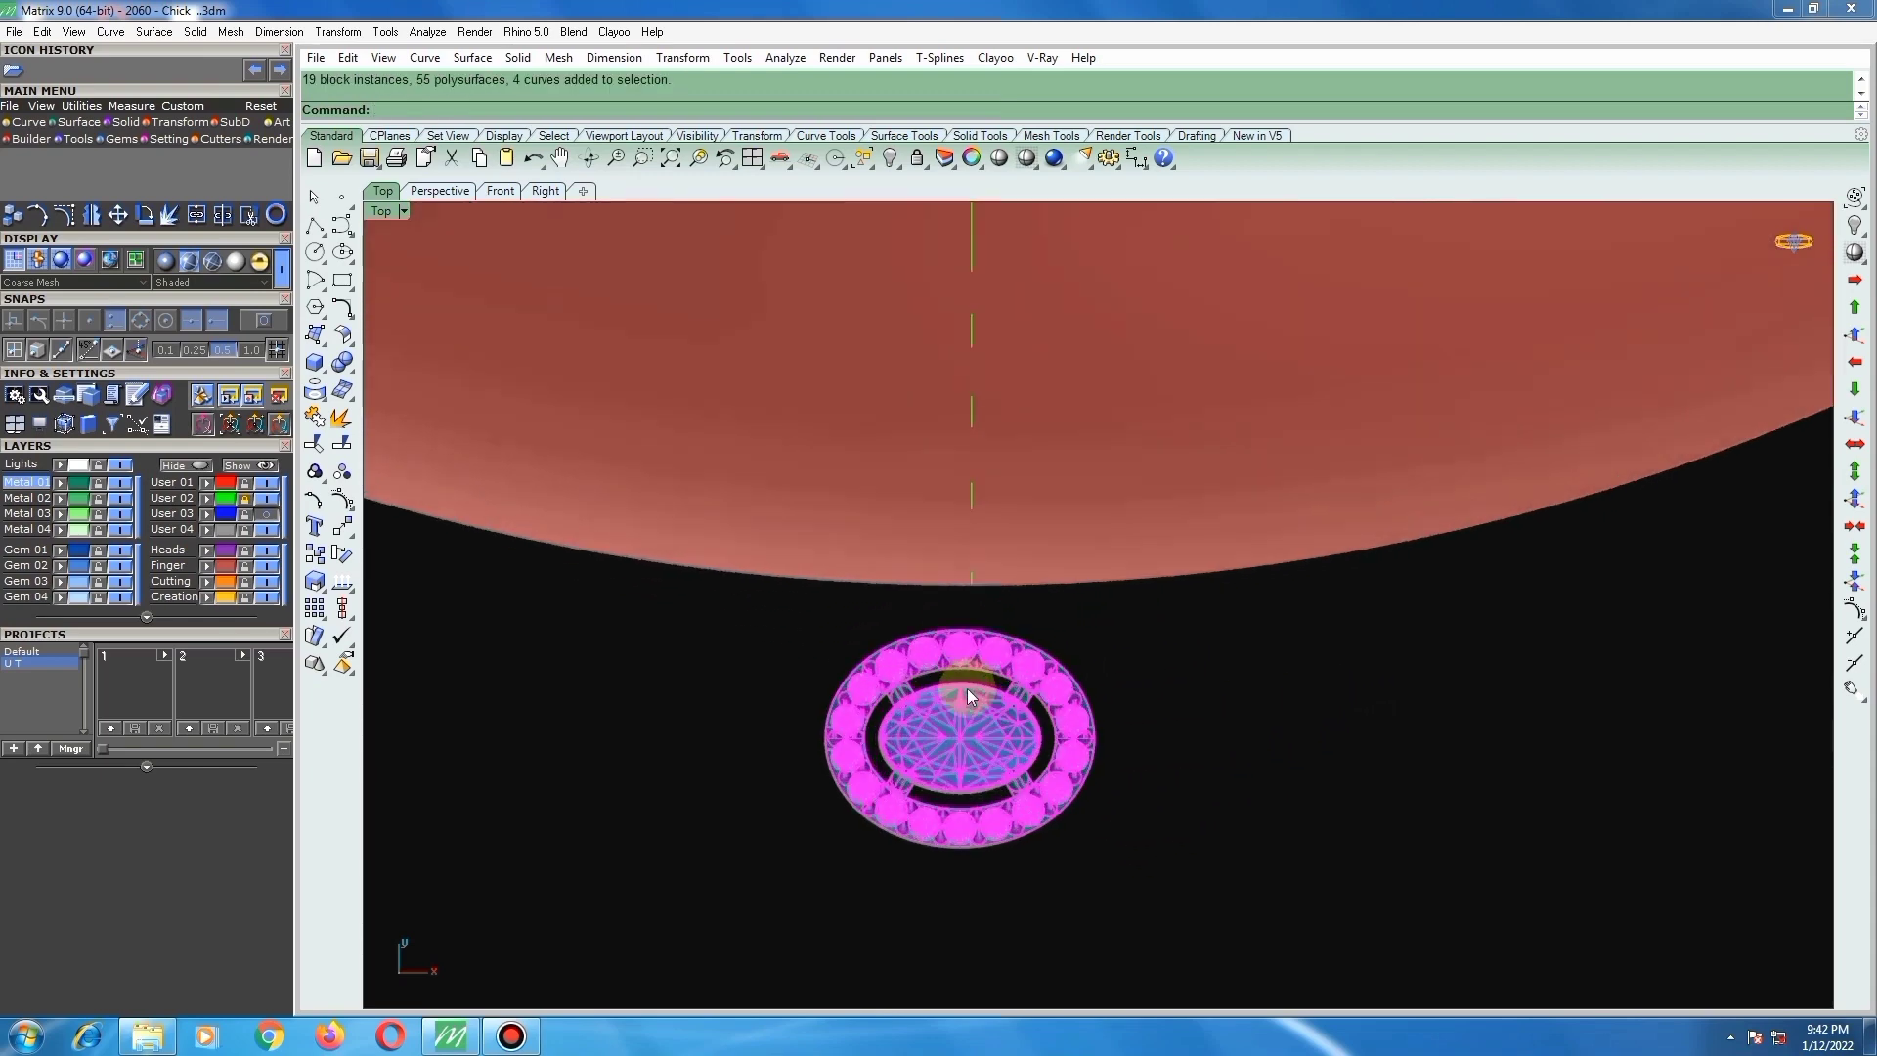
text(m)
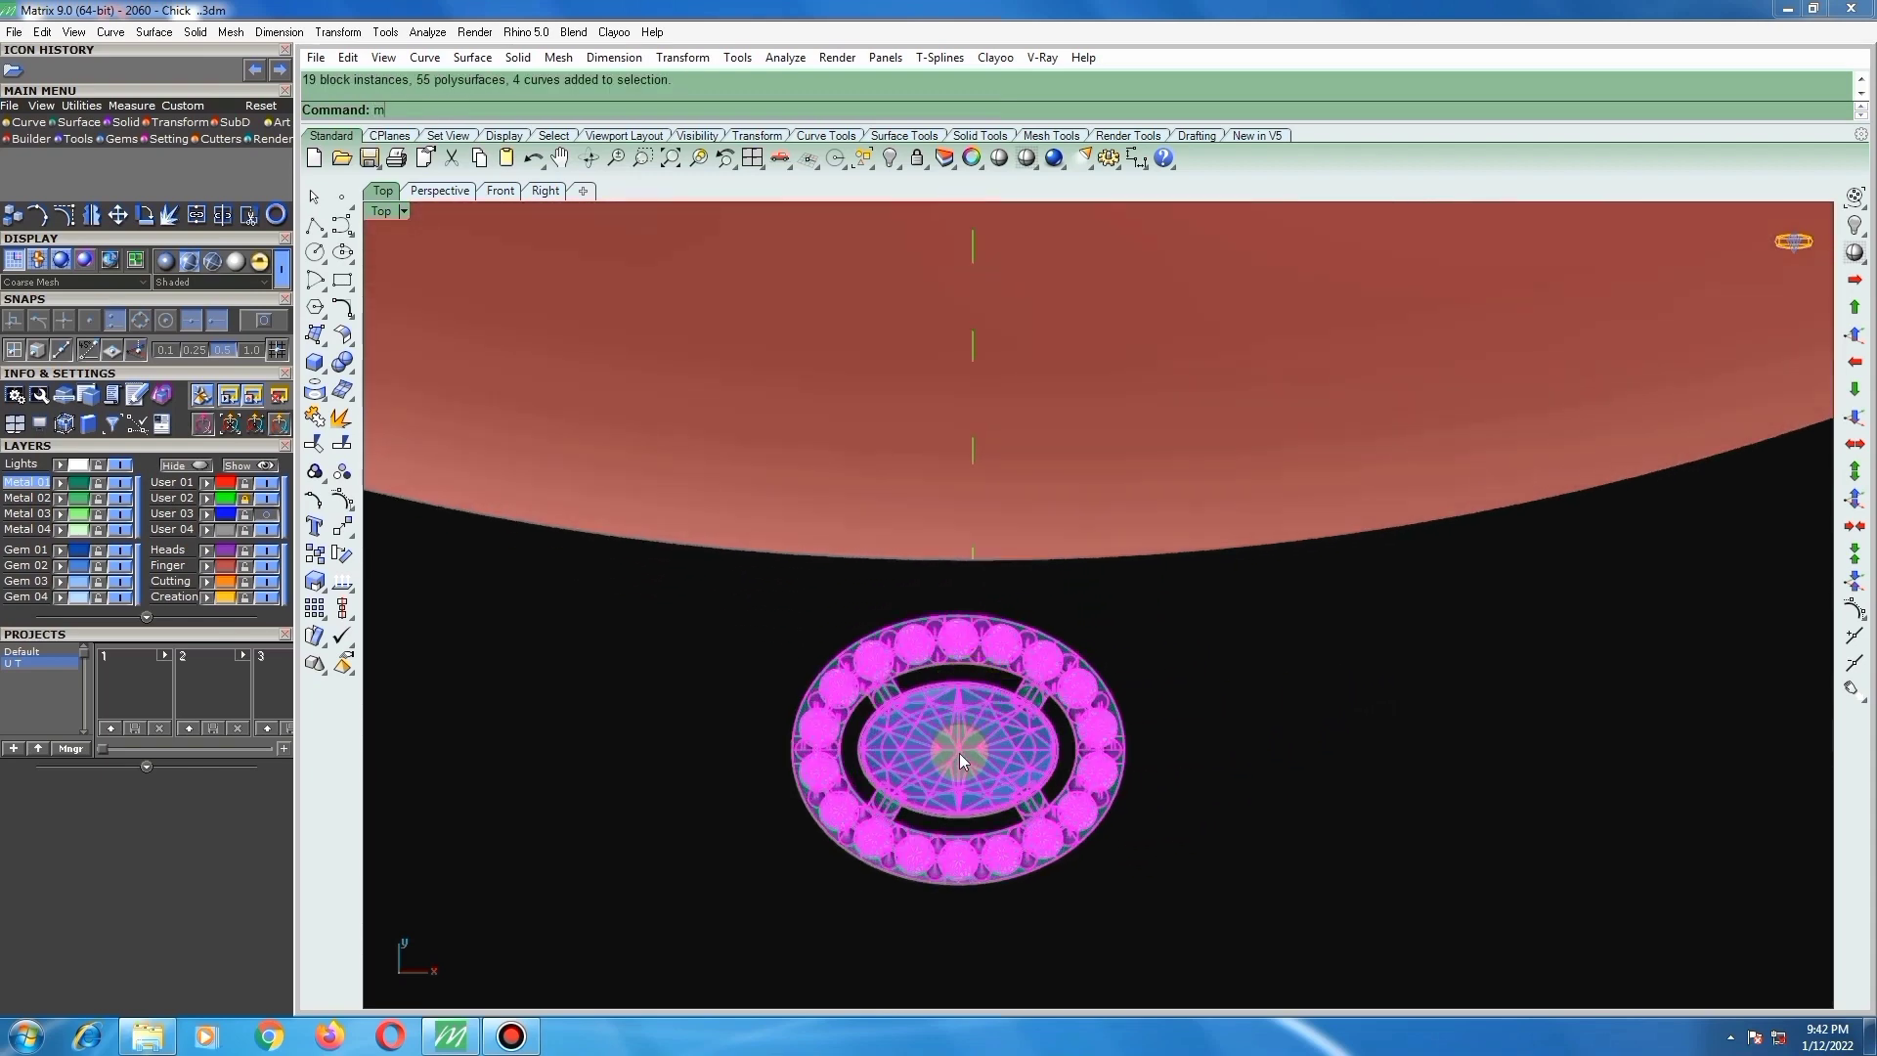
key(Return)
scroll(963, 743, up, 3)
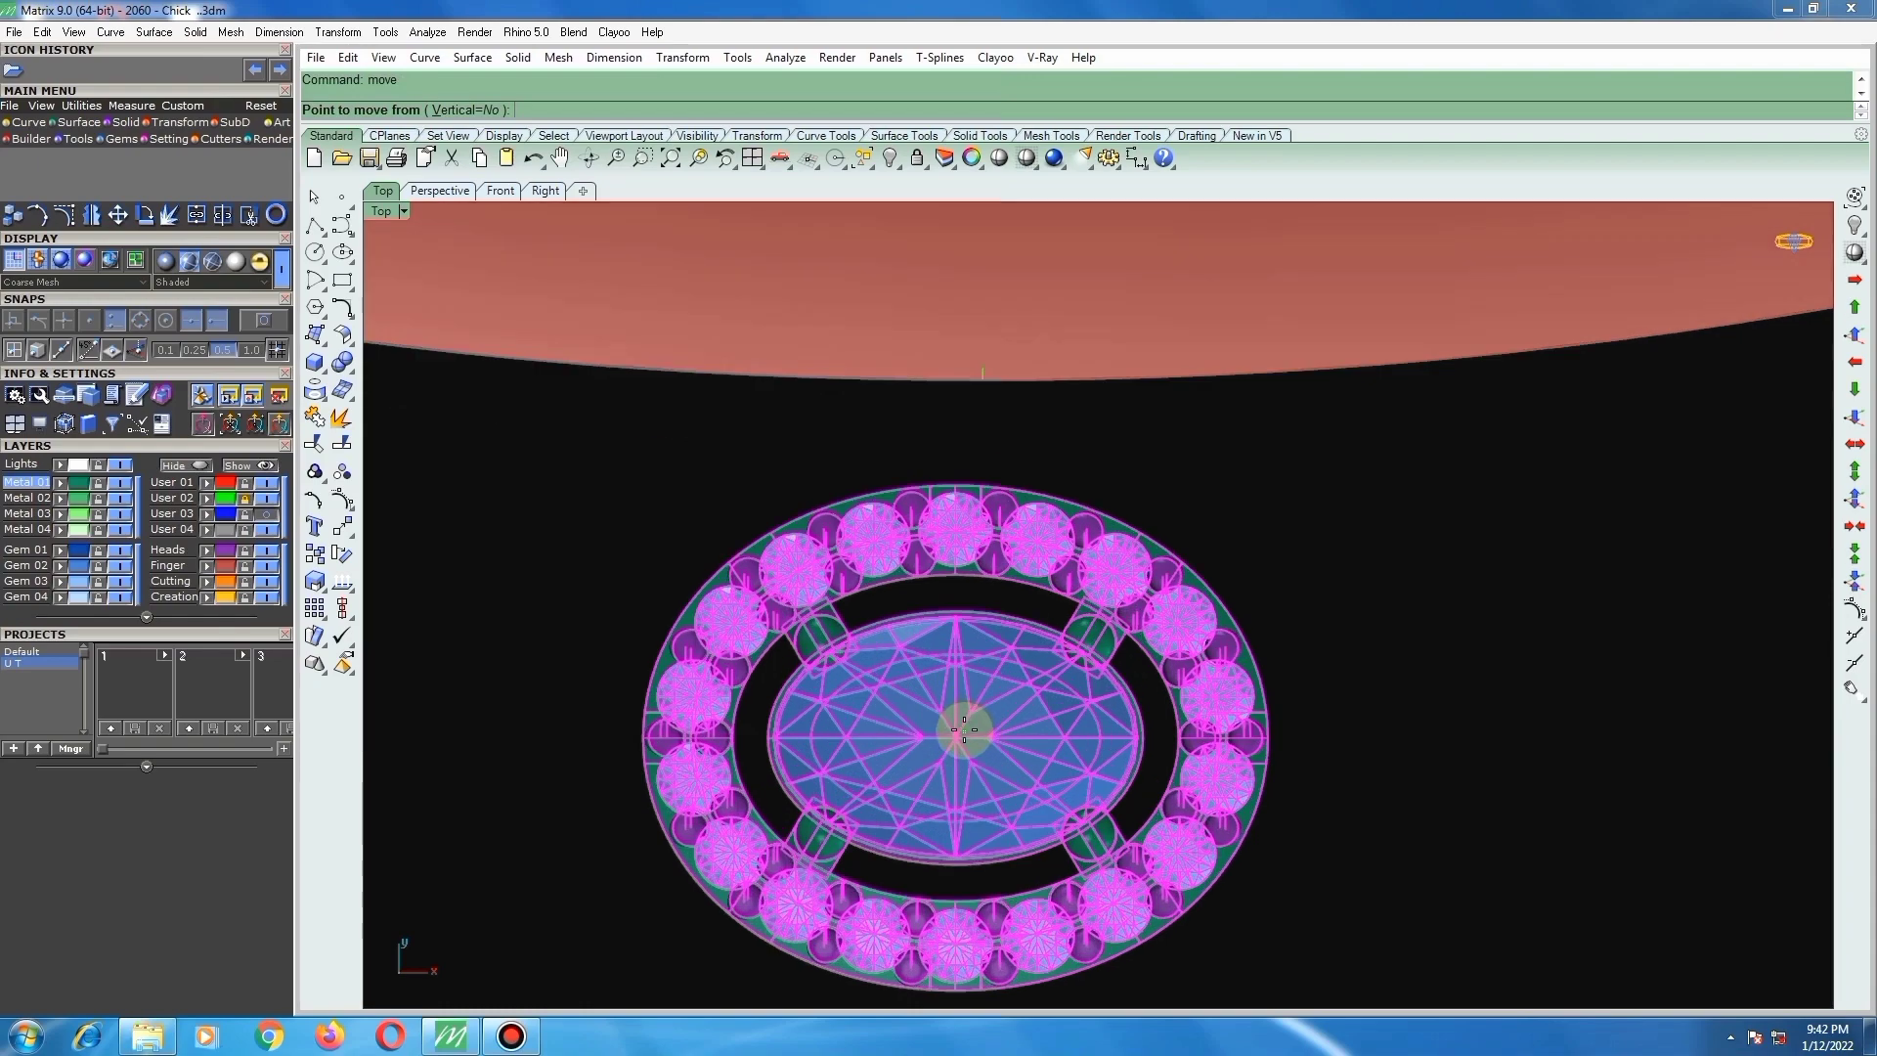
scroll(965, 725, down, 3)
key(Escape)
key(Escape)
scroll(979, 671, down, 4)
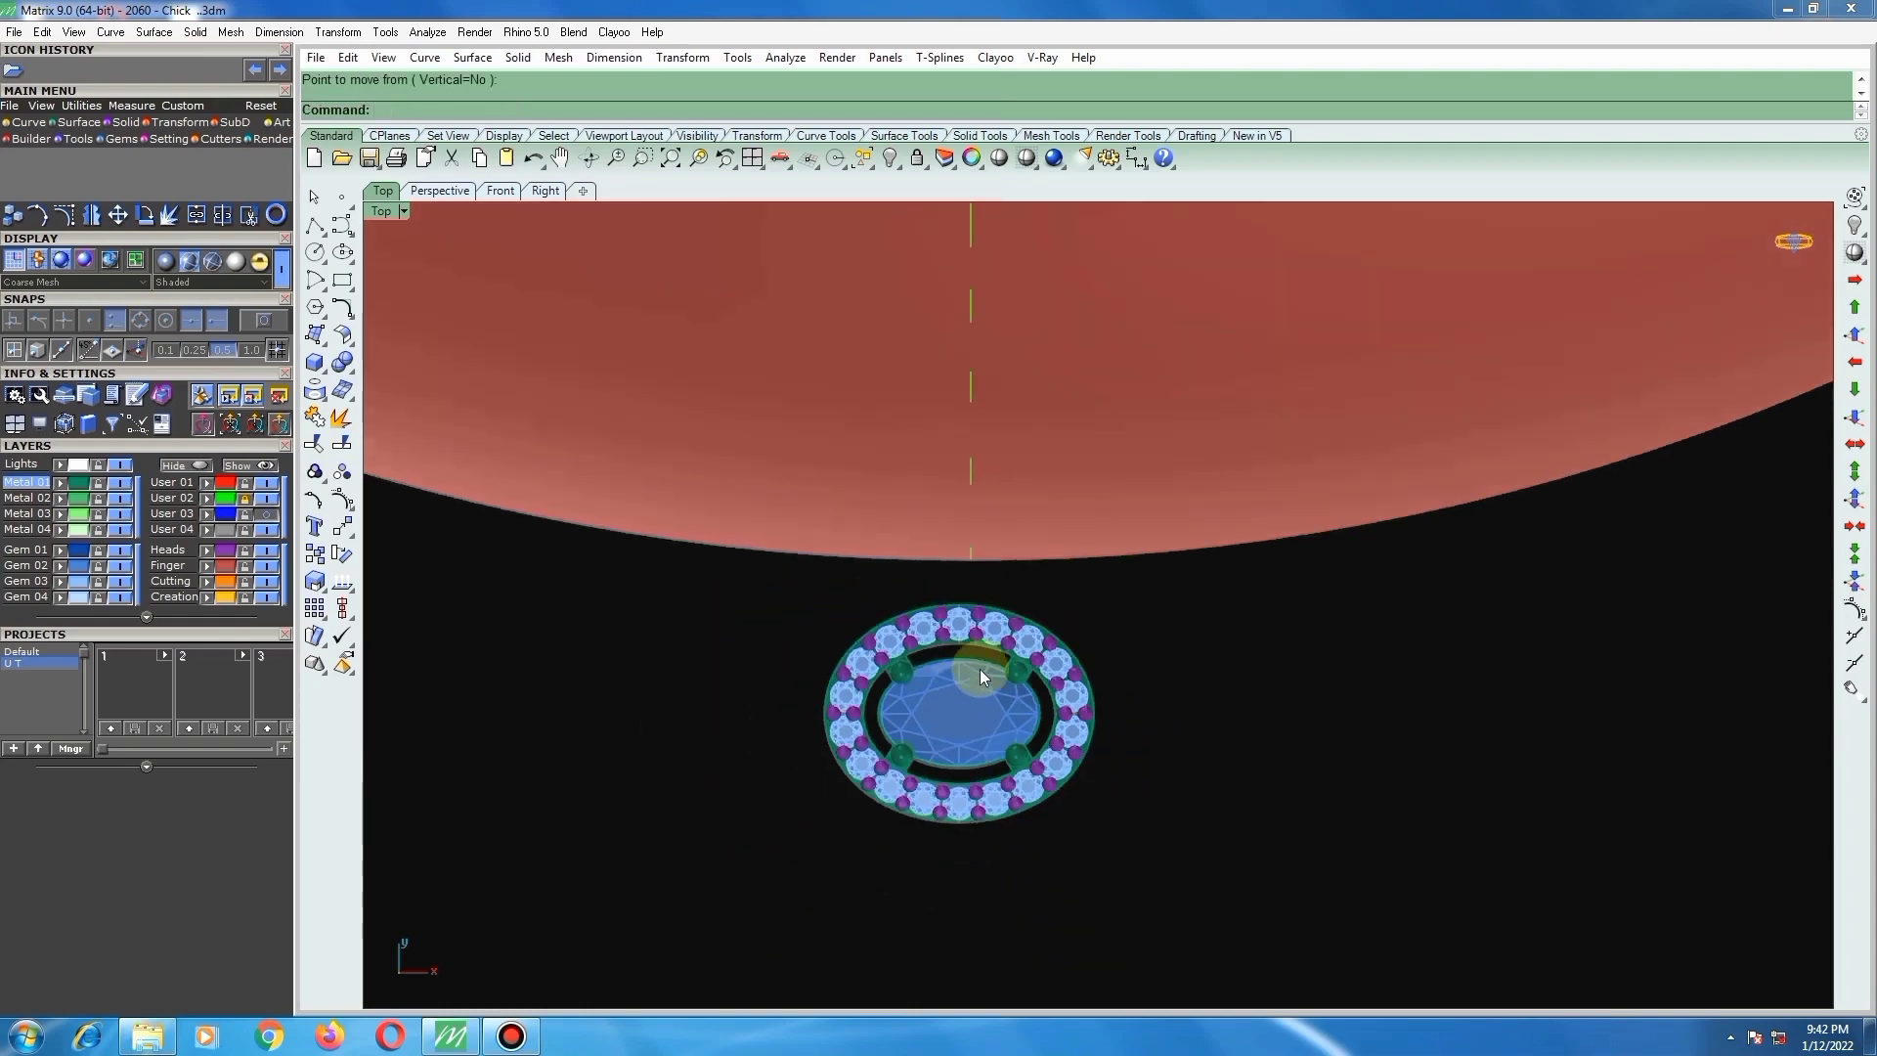
scroll(981, 669, up, 6)
ctrl+shift+right_drag(1077, 694, 999, 708)
click(917, 701)
scroll(917, 701, down, 2)
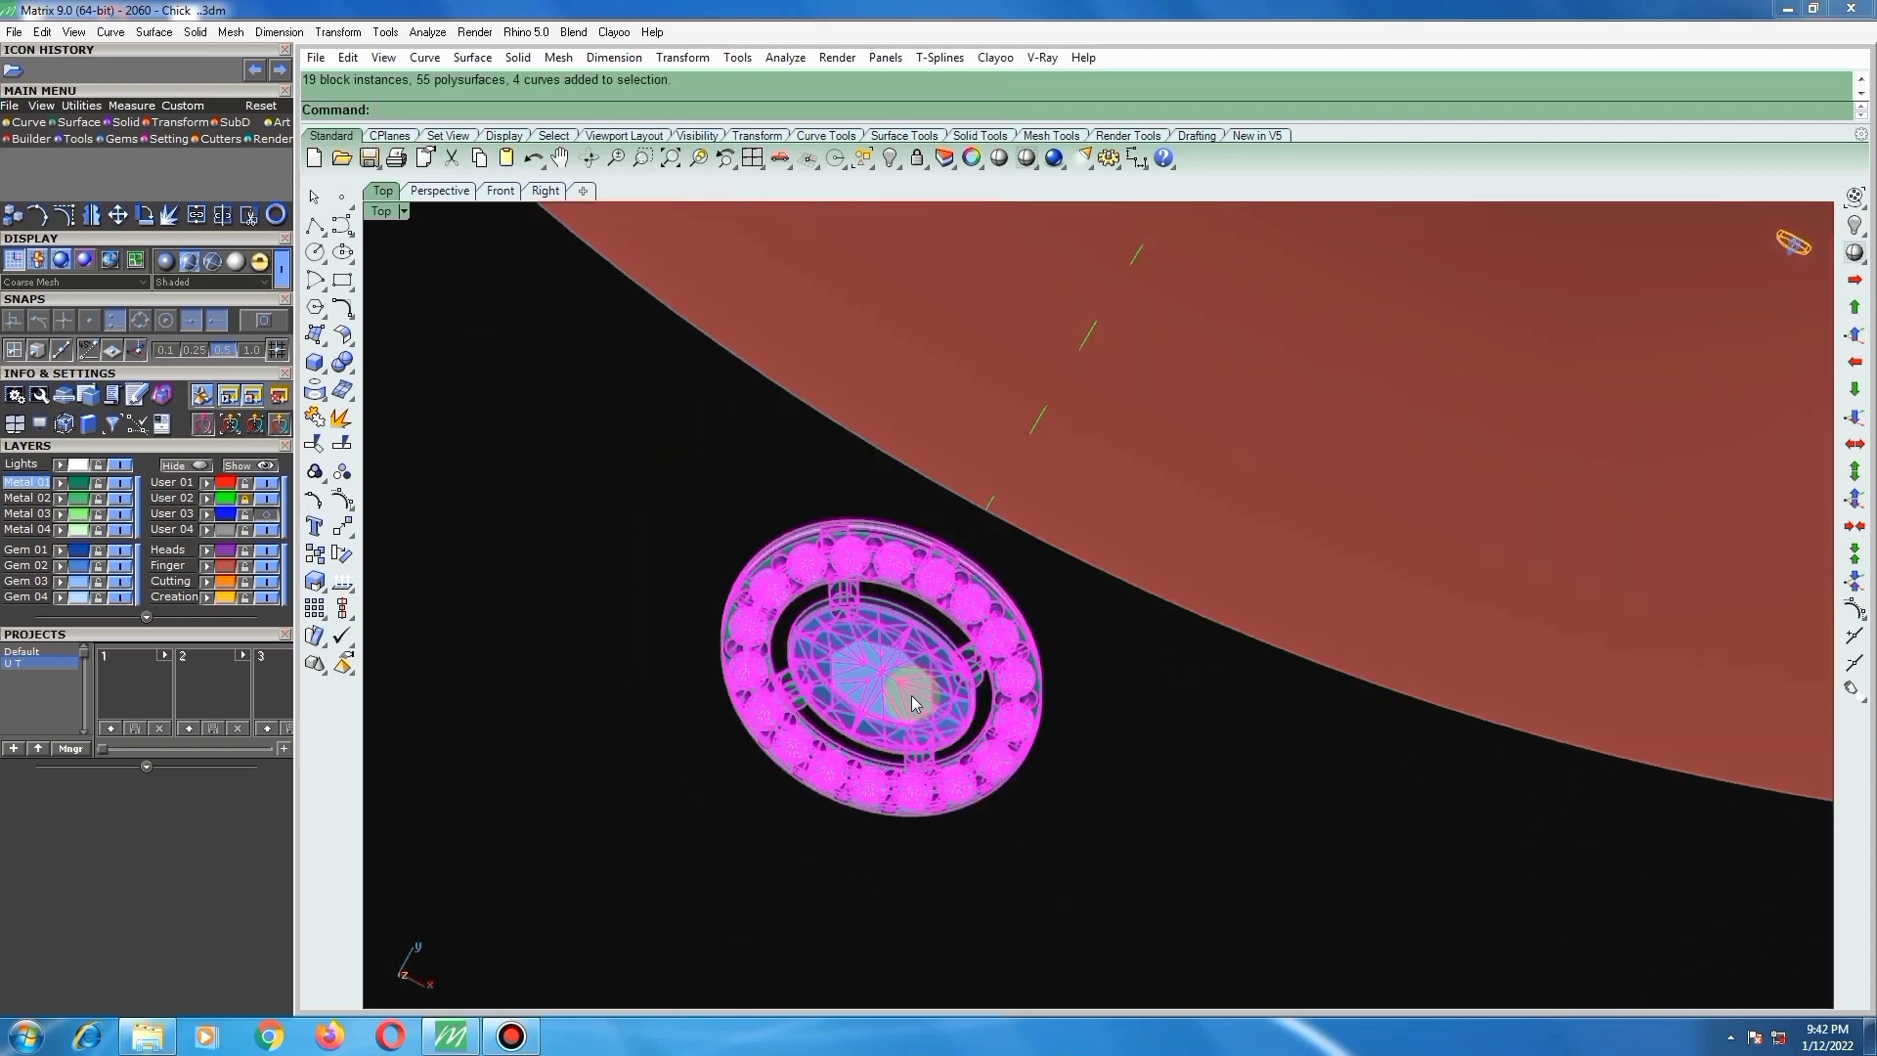
key(Escape)
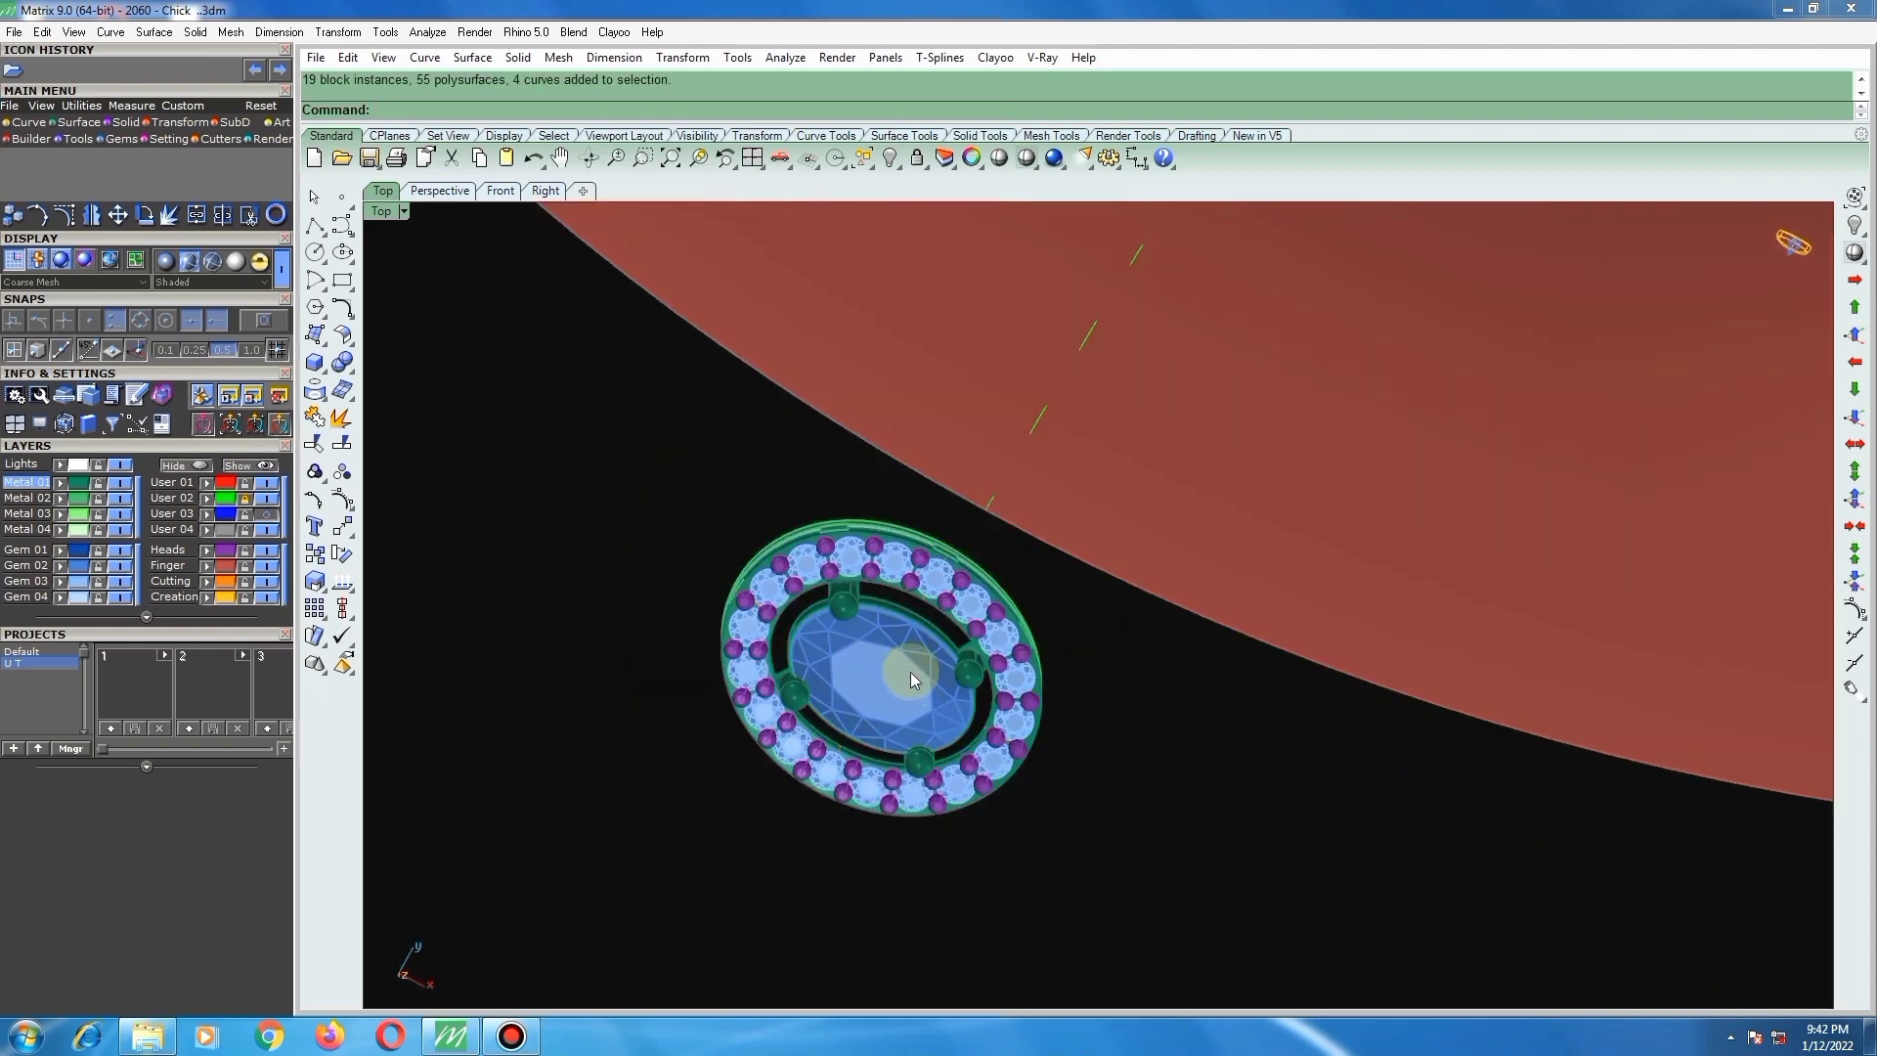
Step: Return to the Top view and ungroup the oval halo element below the neck form
key(ctrl+F1)
scroll(982, 677, down, 4)
scroll(969, 685, up, 2)
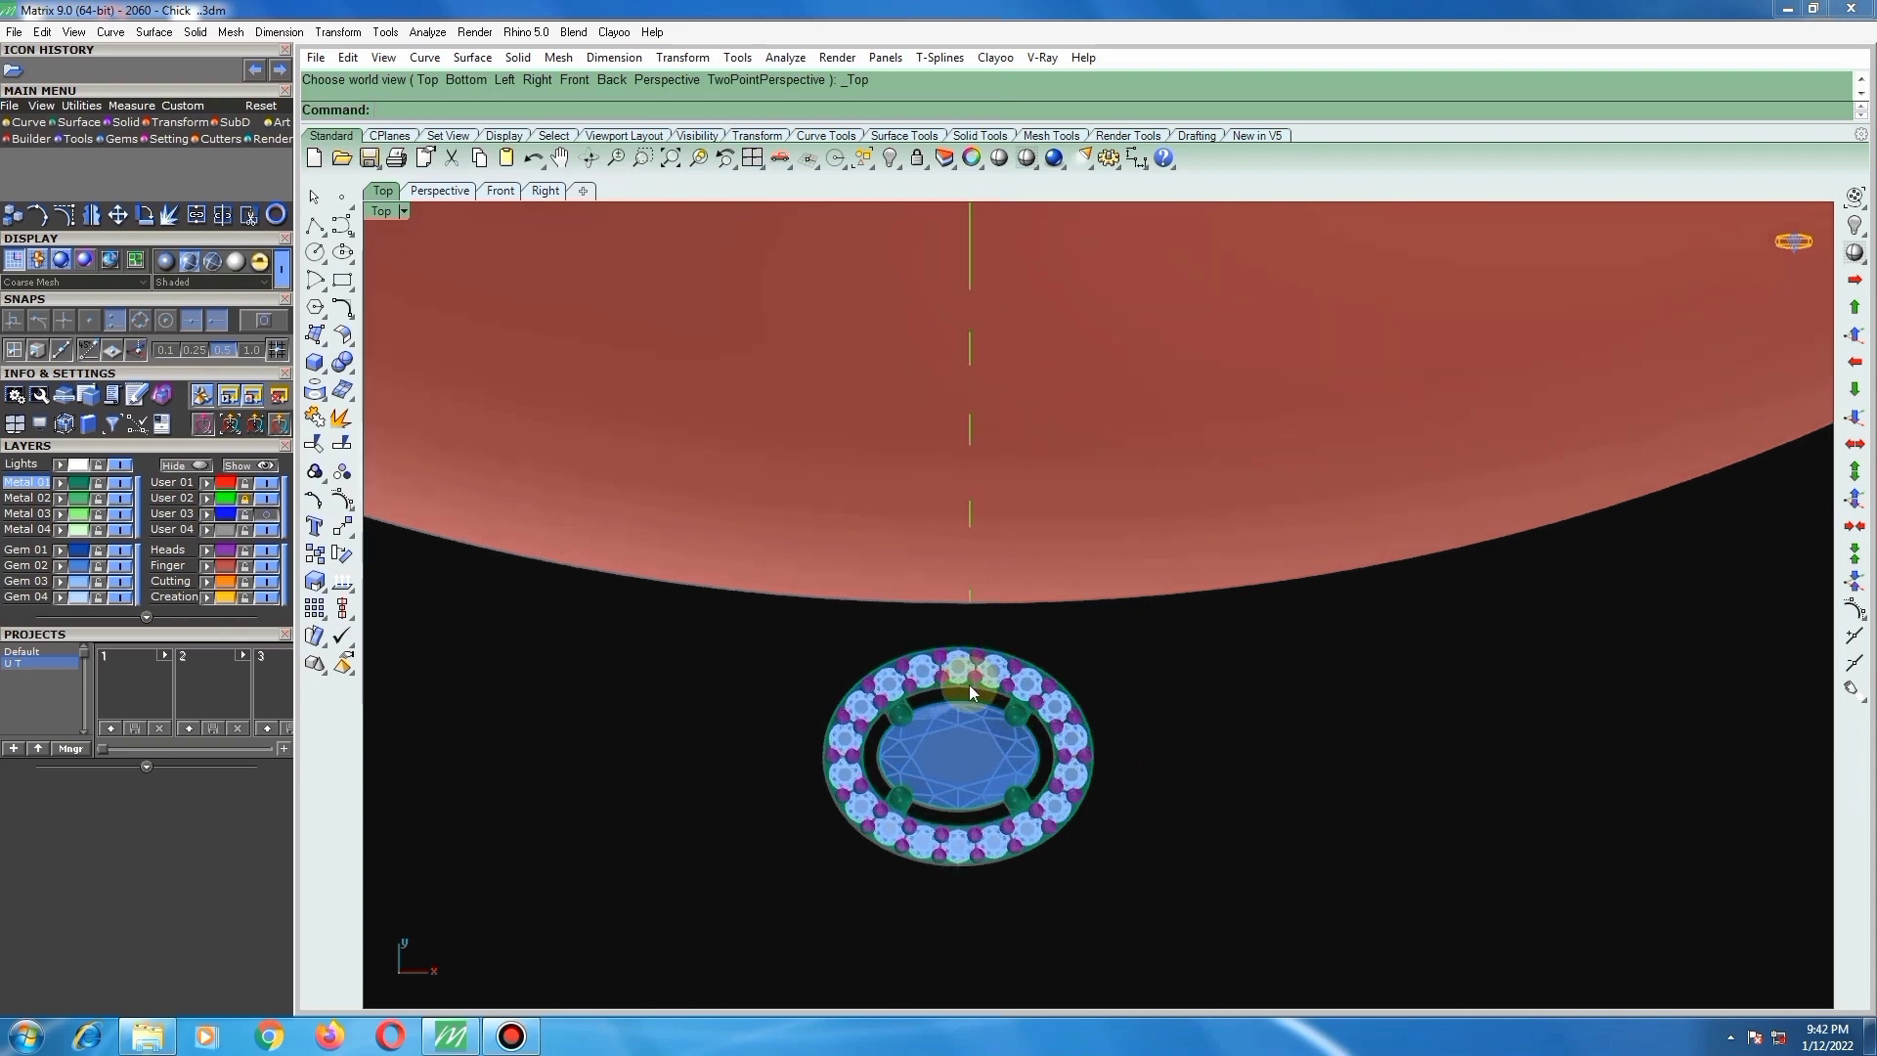
click(973, 683)
key(ctrl+shift+g)
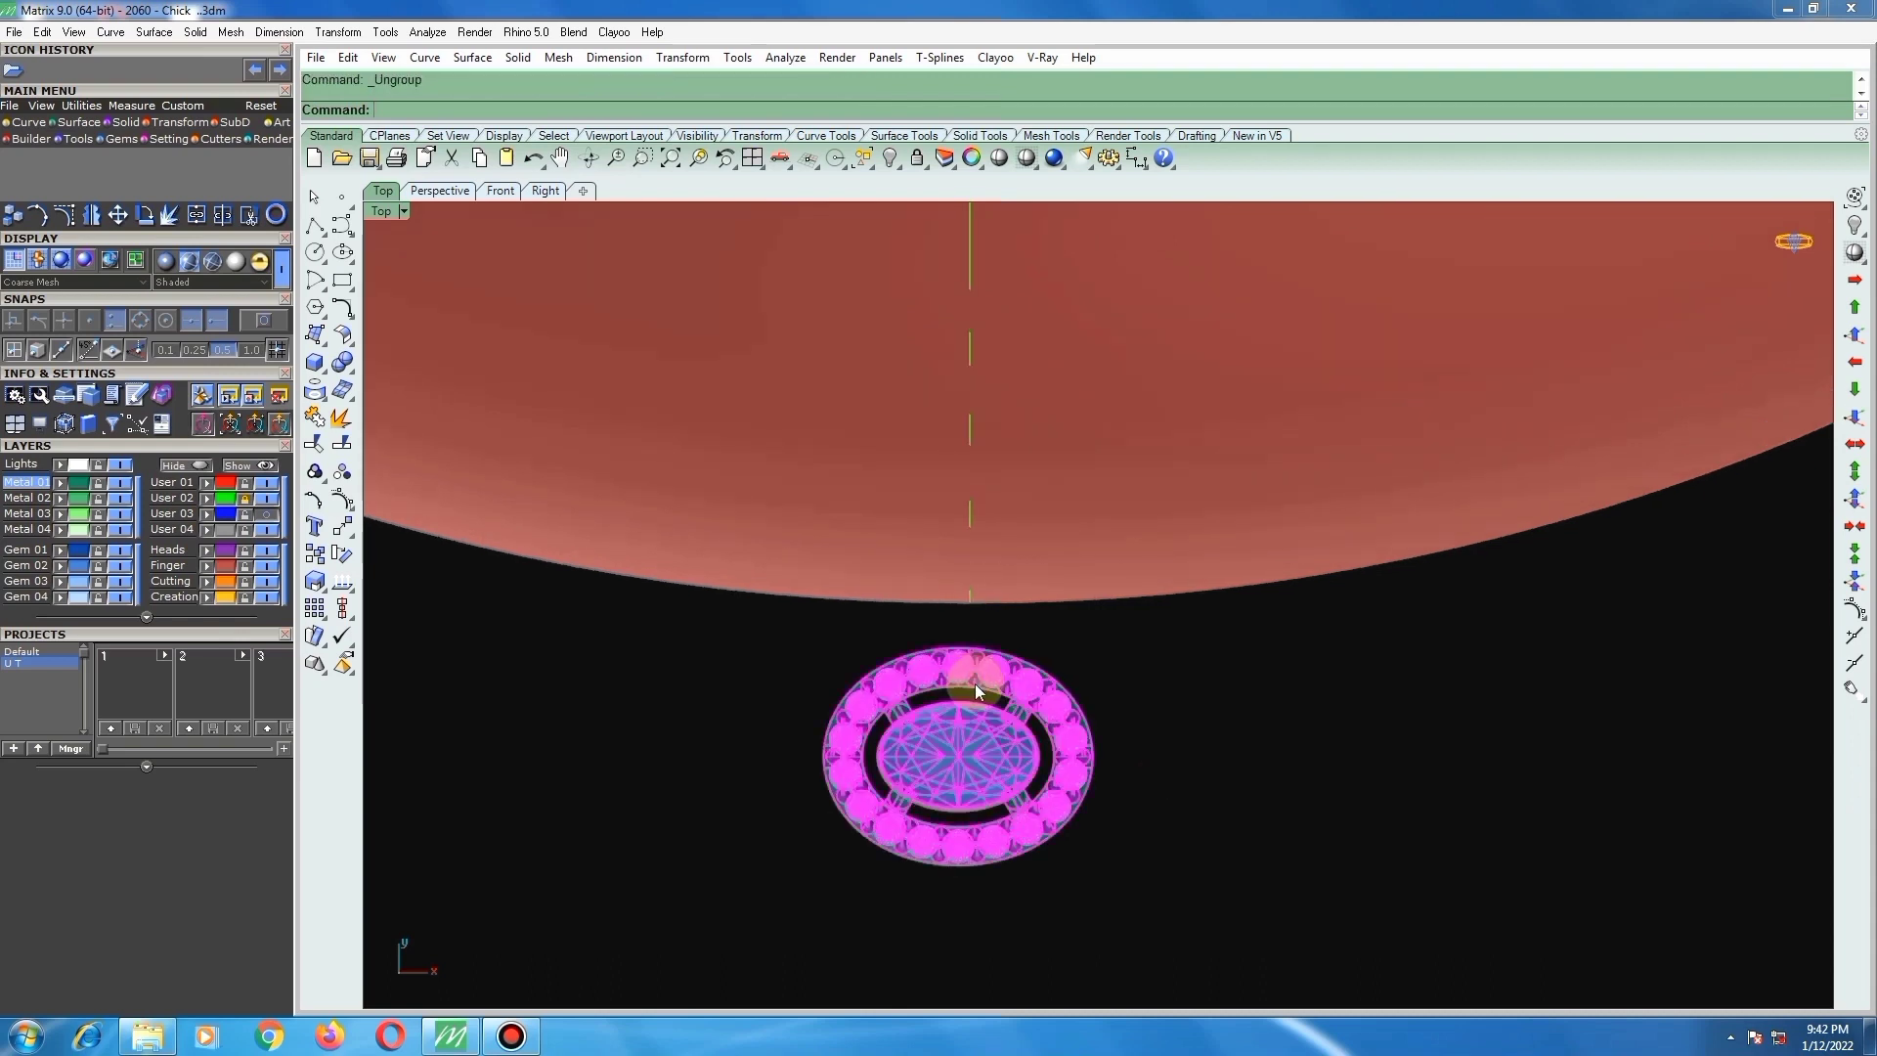
Step: Delete the ring of small round halo stones from the oval setting
click(971, 674)
shift+click(965, 667)
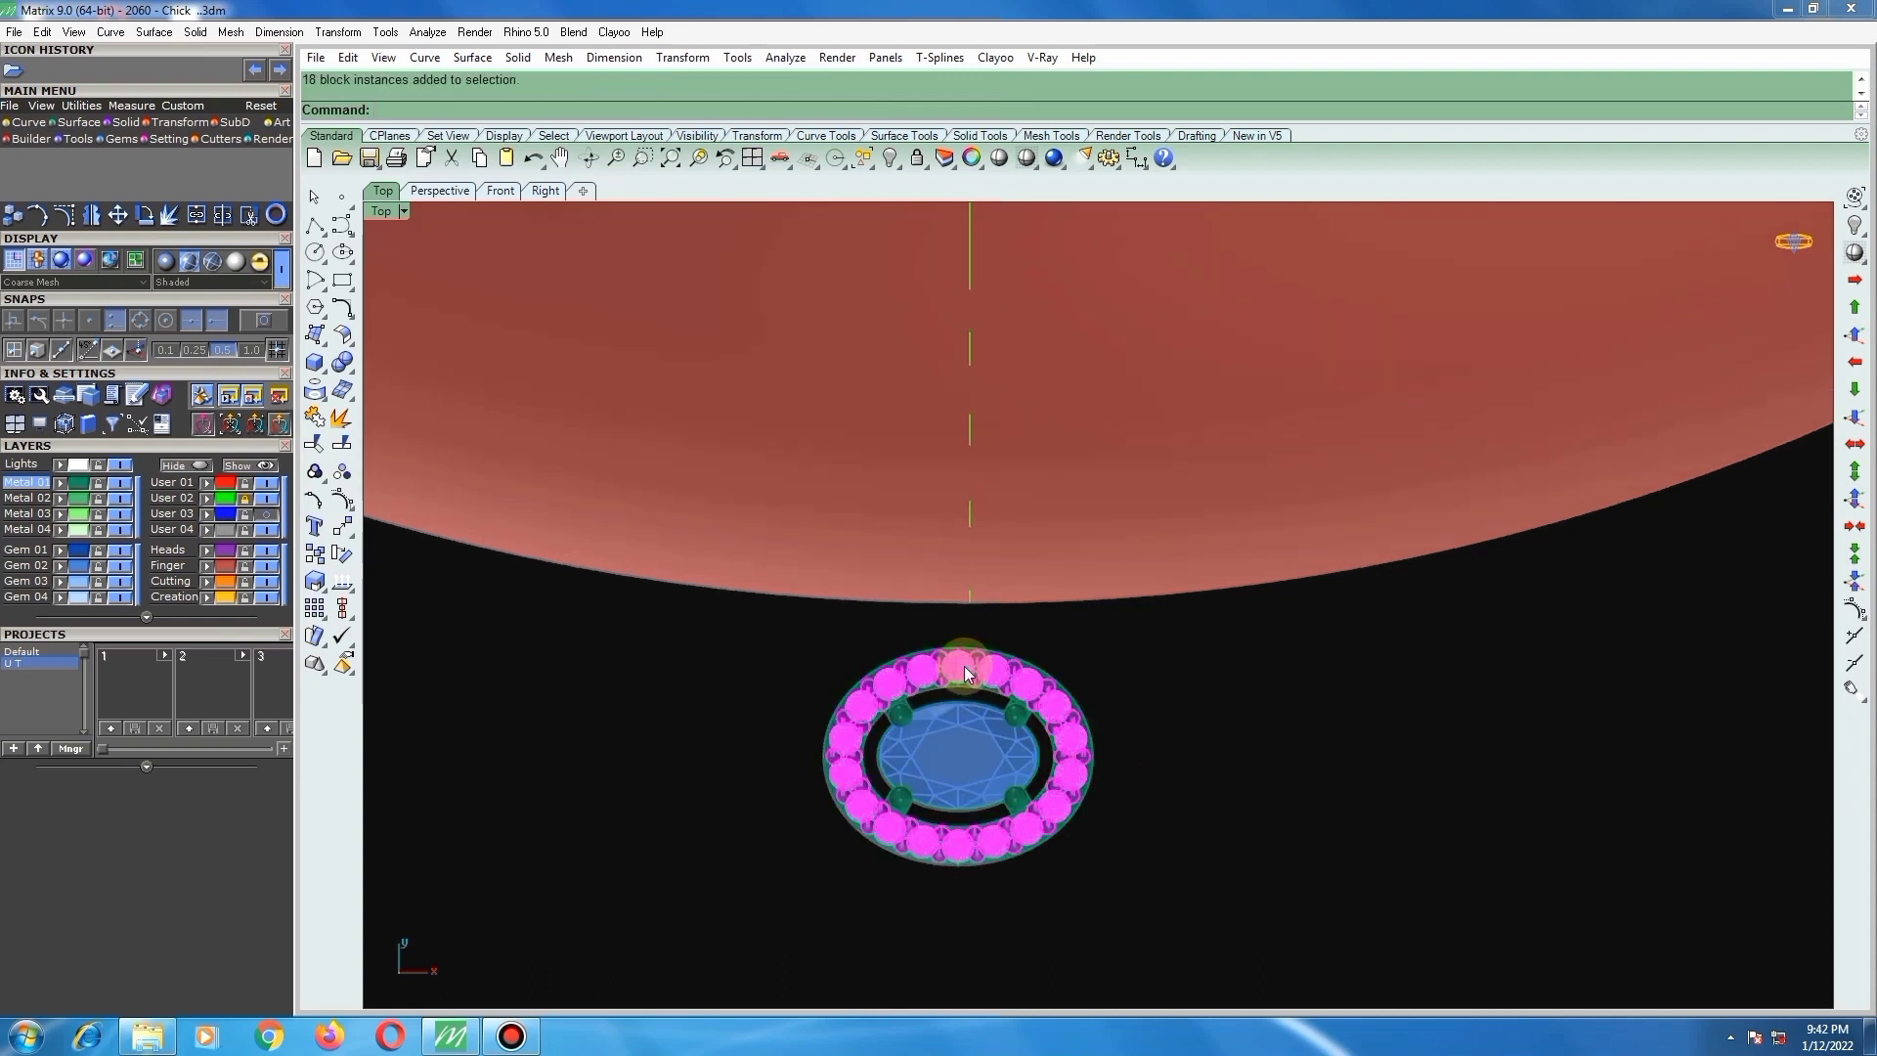
key(Delete)
scroll(987, 666, down, 4)
scroll(917, 745, up, 4)
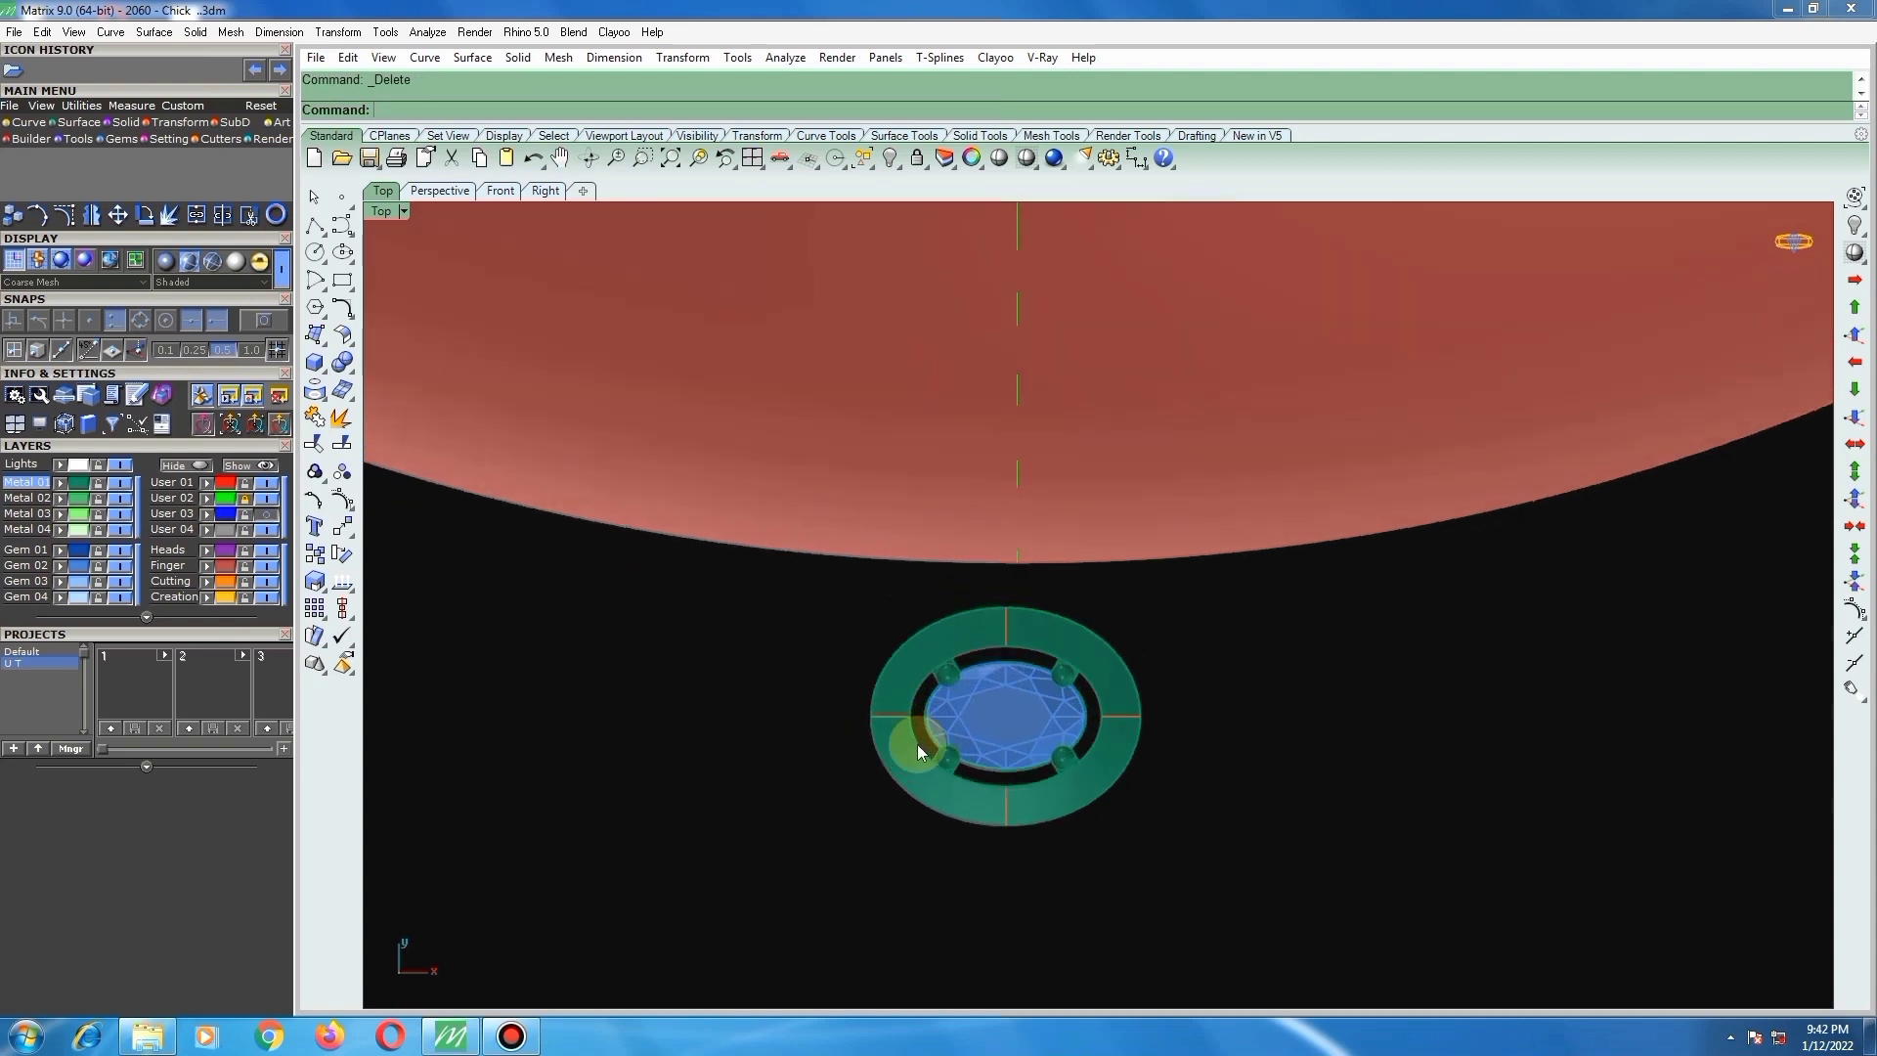
Step: Group the remaining parts of the oval setting, including its centre gem, prongs and outer frame
drag(883, 853, 1287, 577)
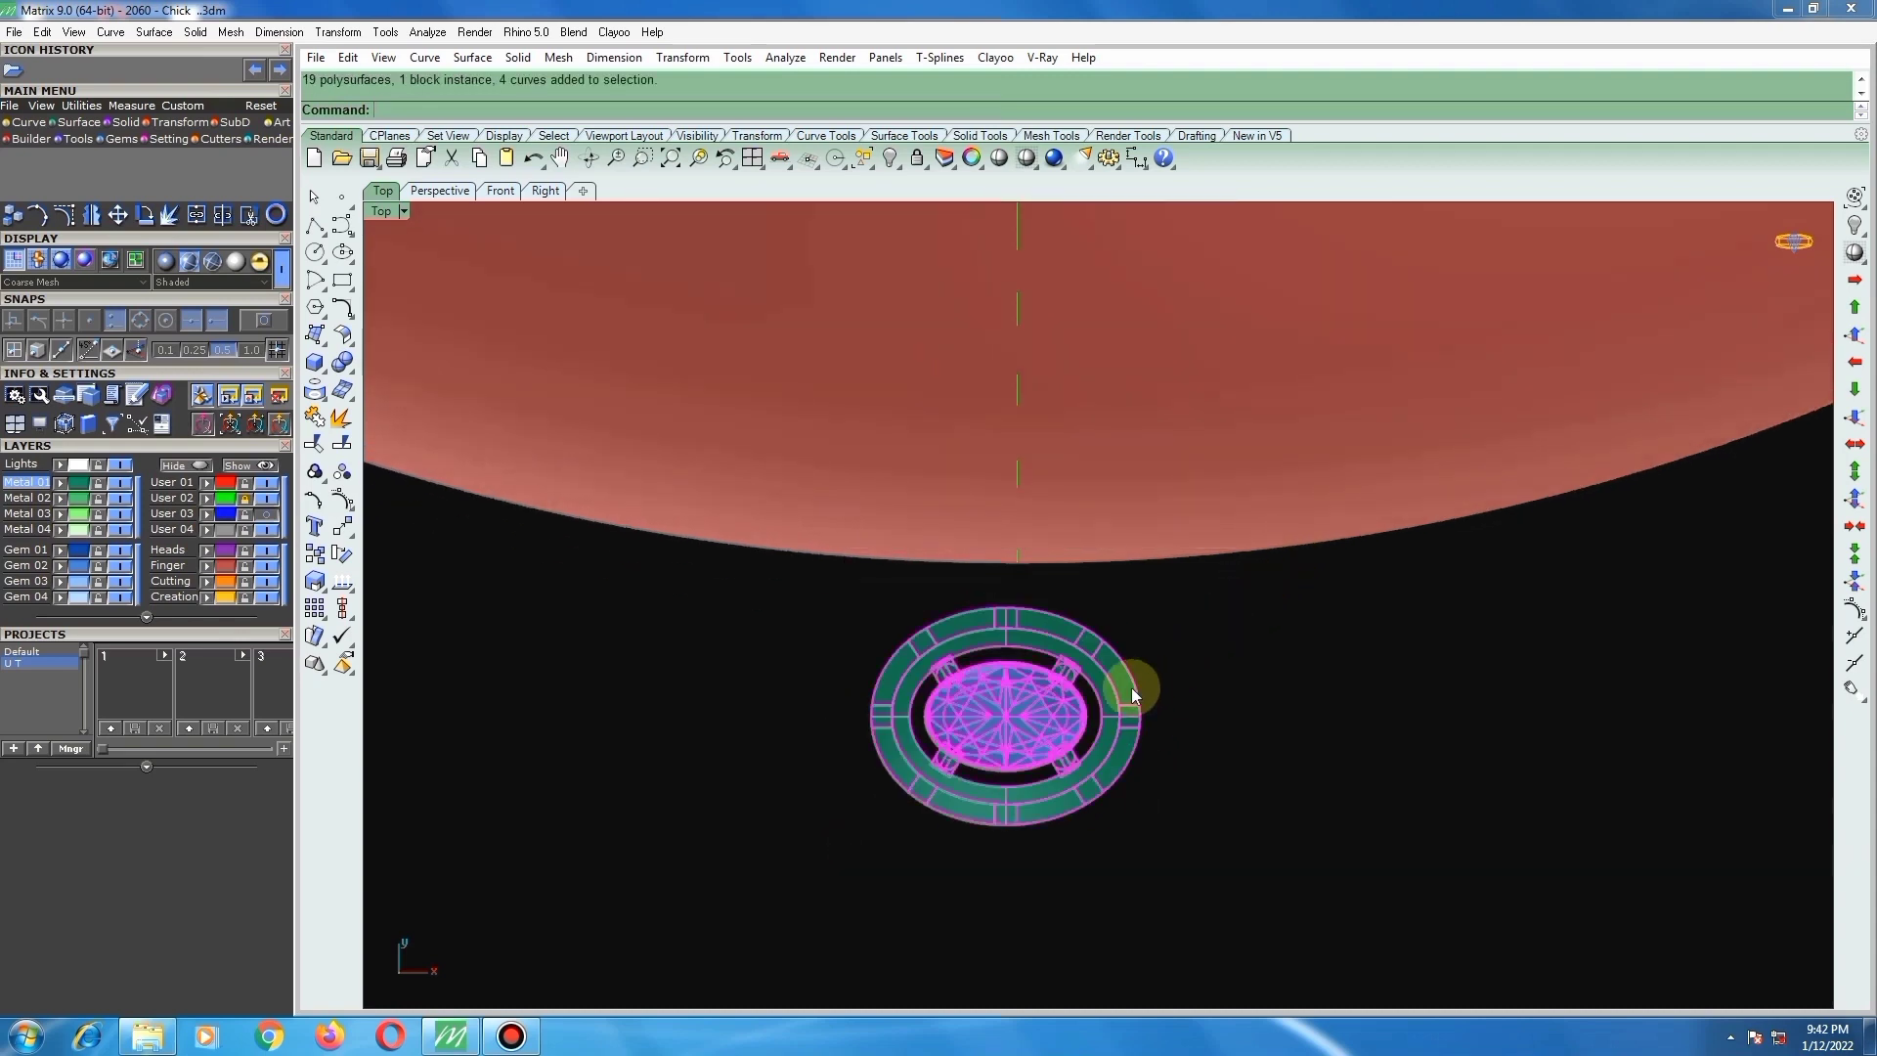
text(group)
key(Return)
scroll(1028, 712, down, 2)
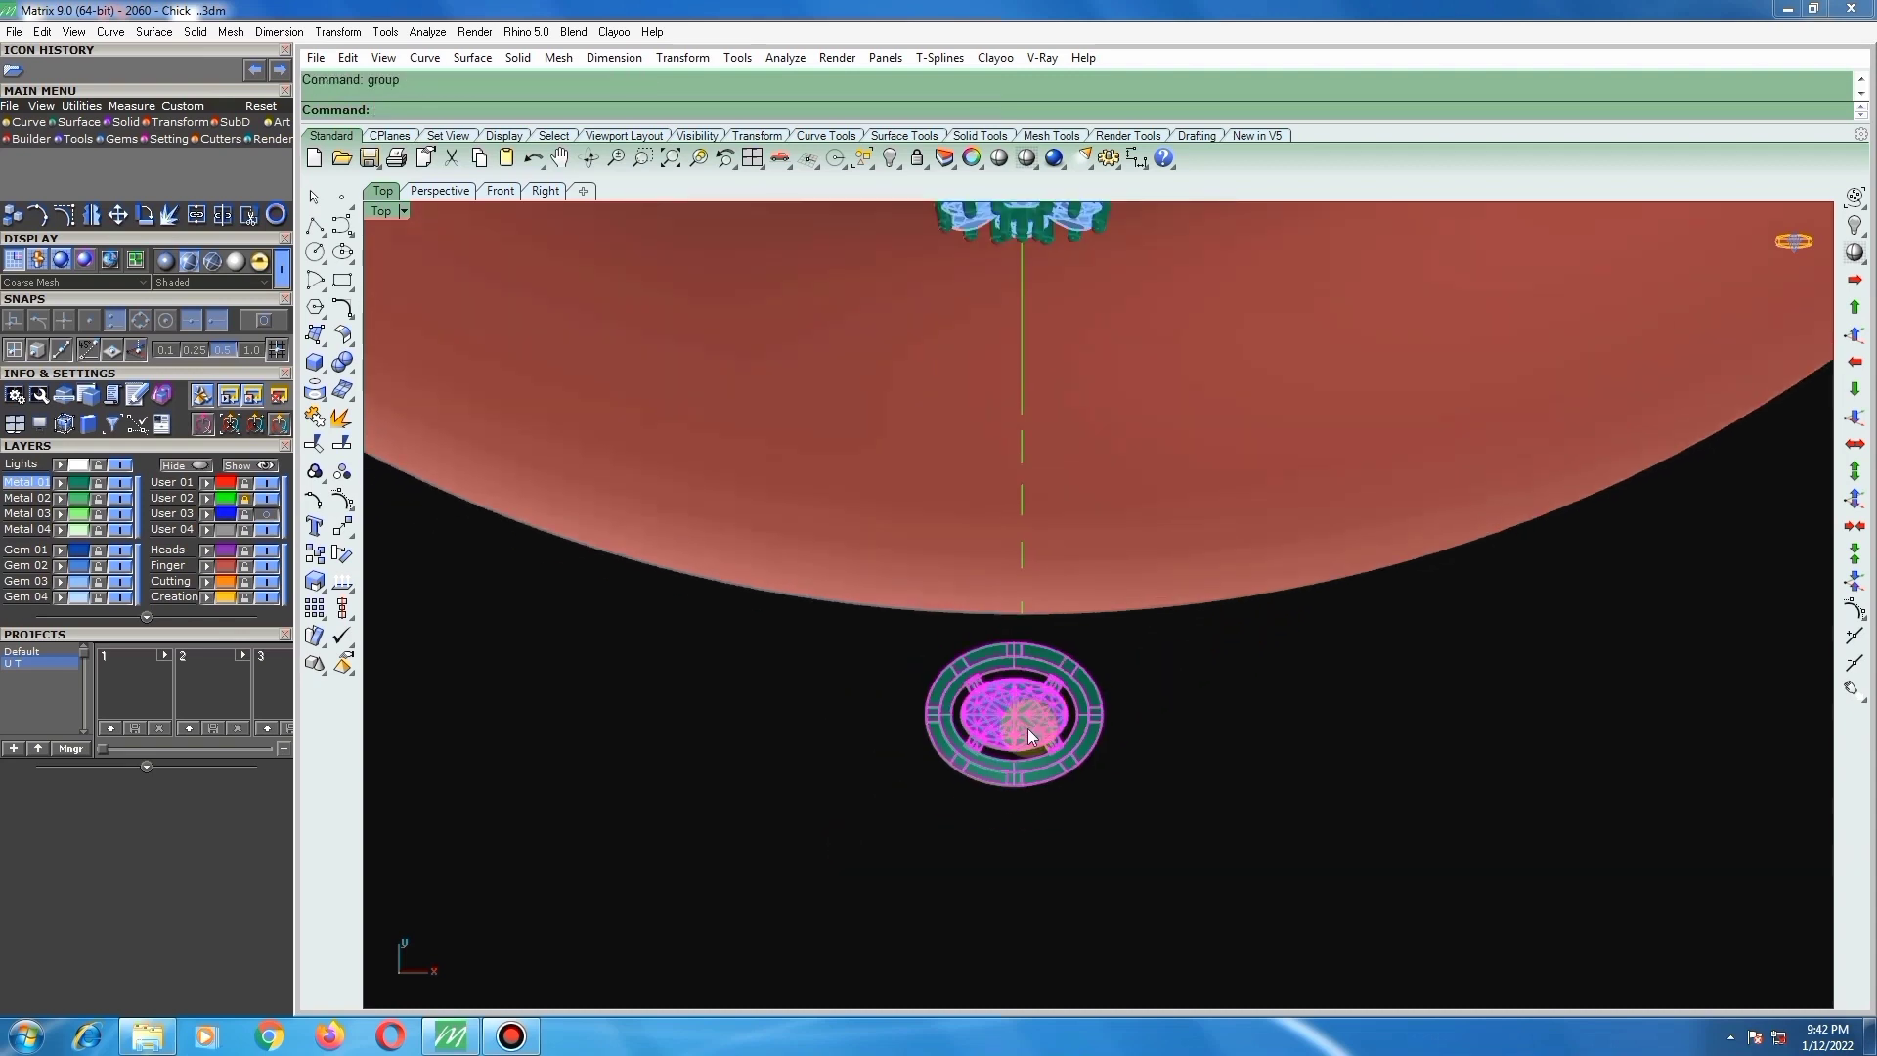
Step: Move the grouped oval setting by its centre onto the guide curve, just inside the red surface's lower edge
text(move)
key(Return)
scroll(1030, 732, up, 2)
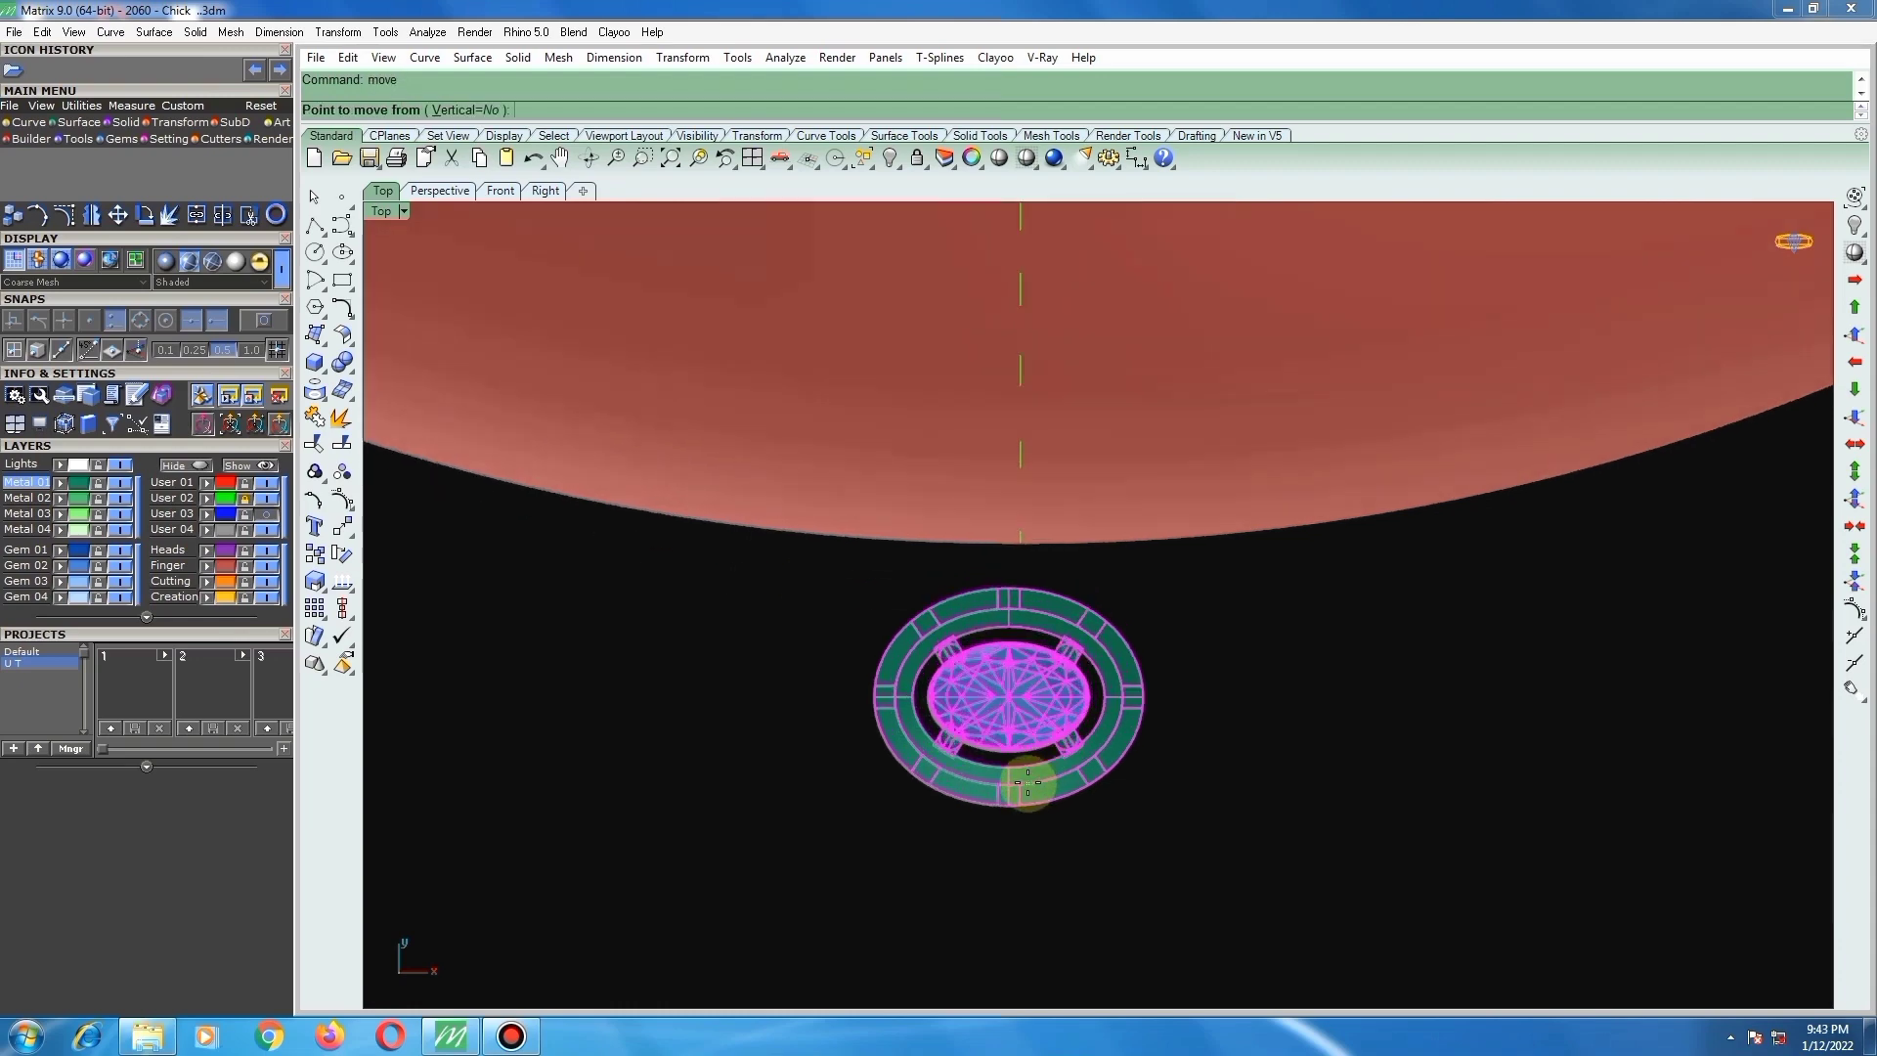
scroll(1026, 723, up, 3)
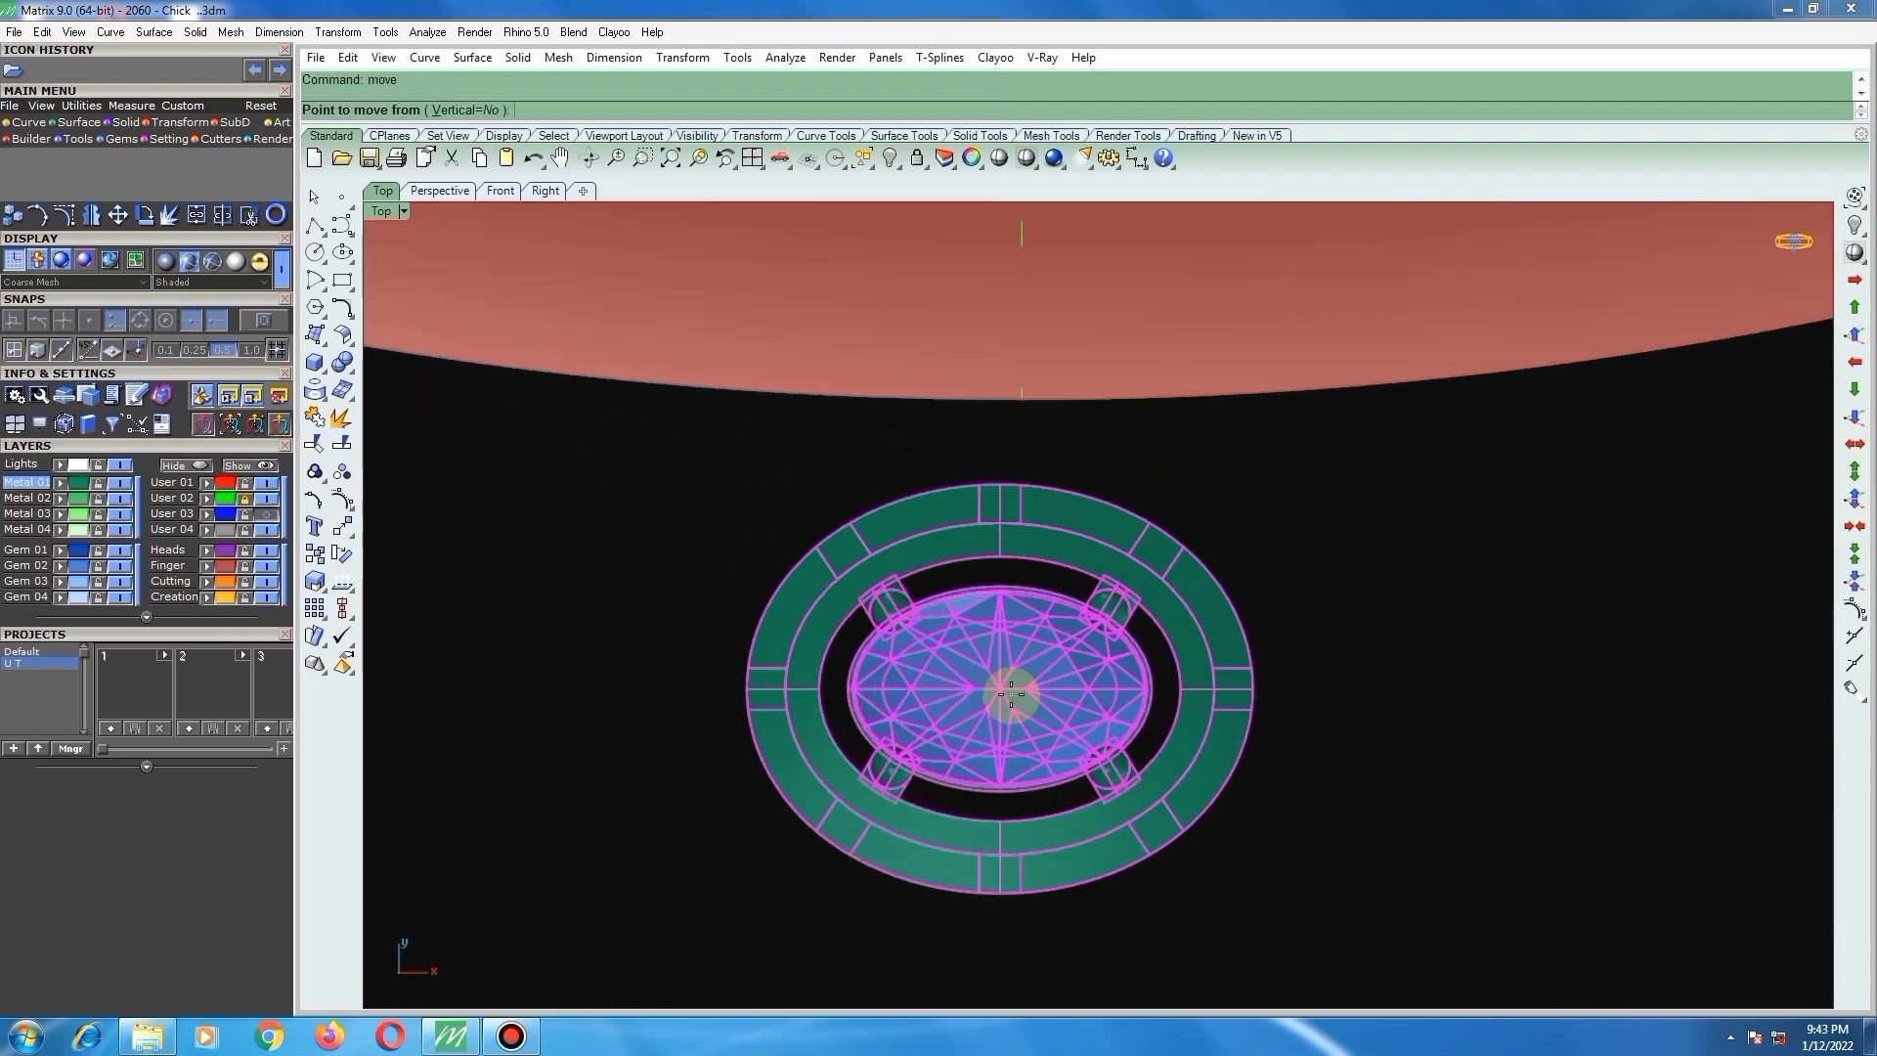
scroll(999, 696, up, 1)
click(999, 696)
scroll(1002, 723, down, 4)
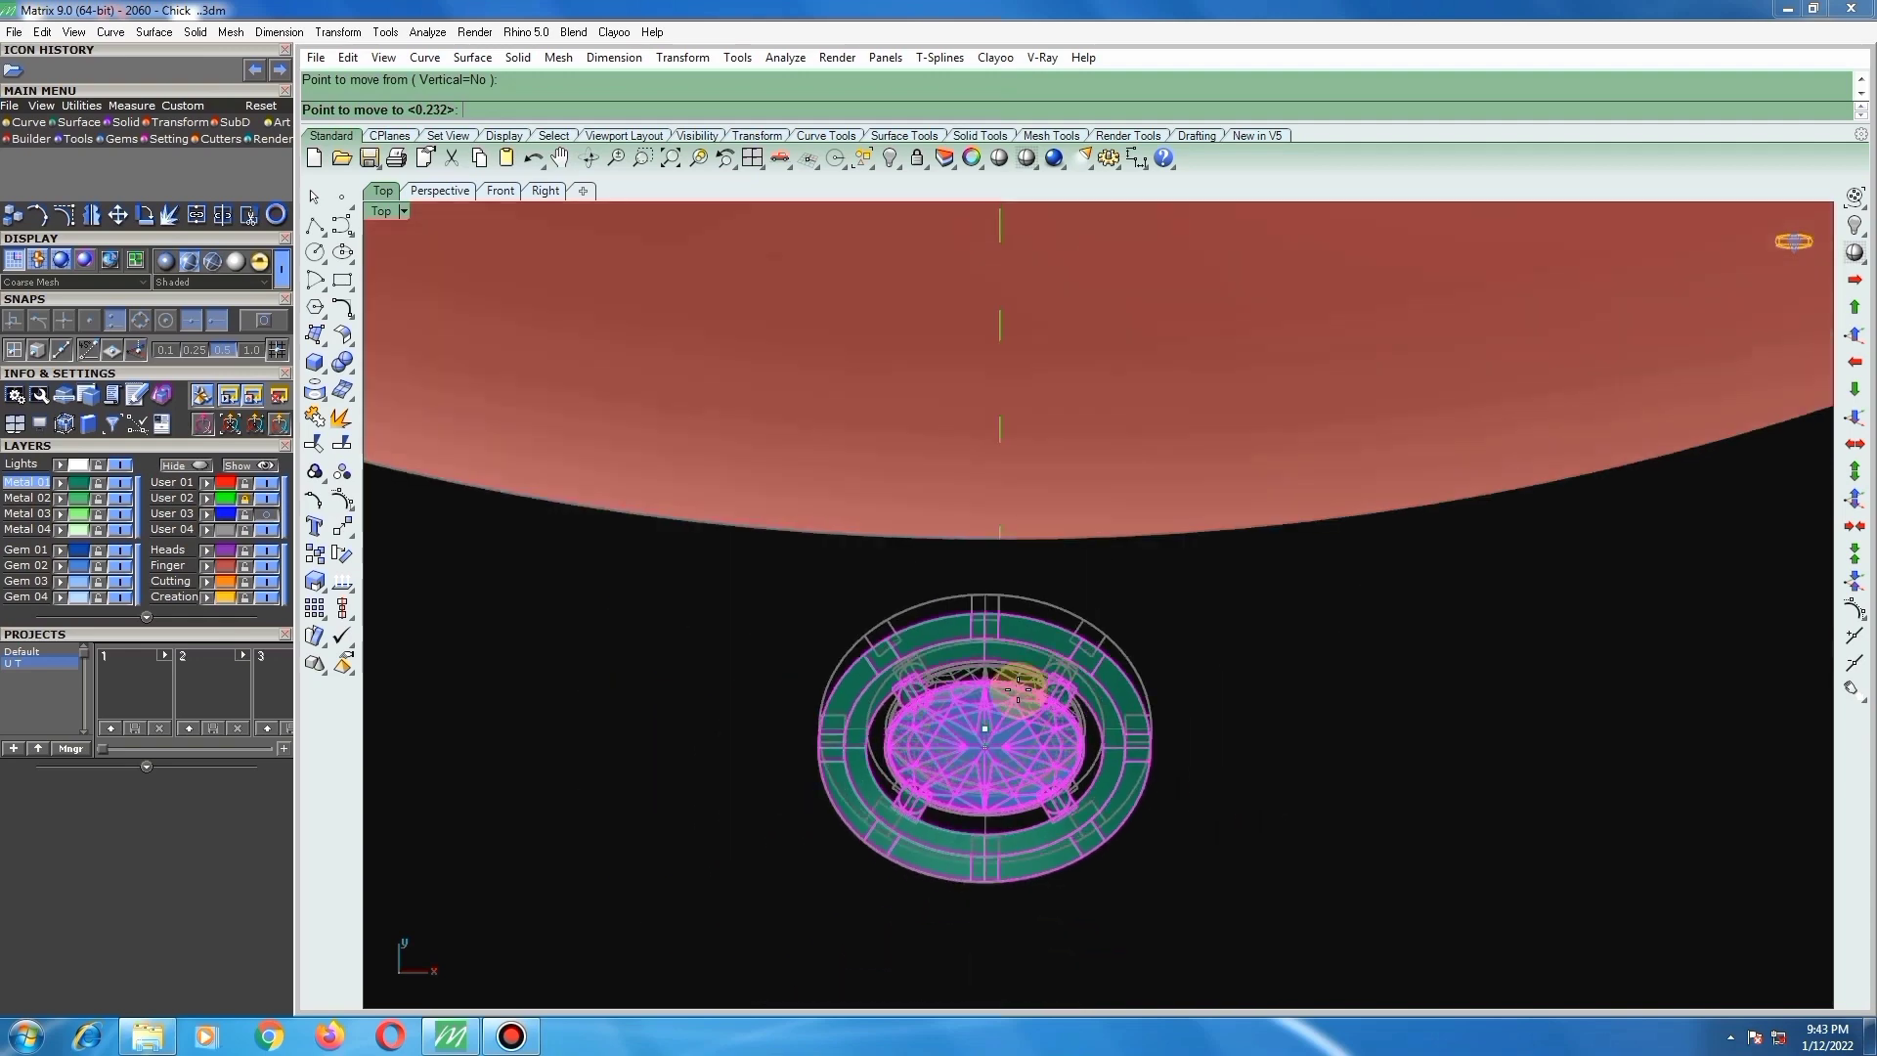
click(998, 545)
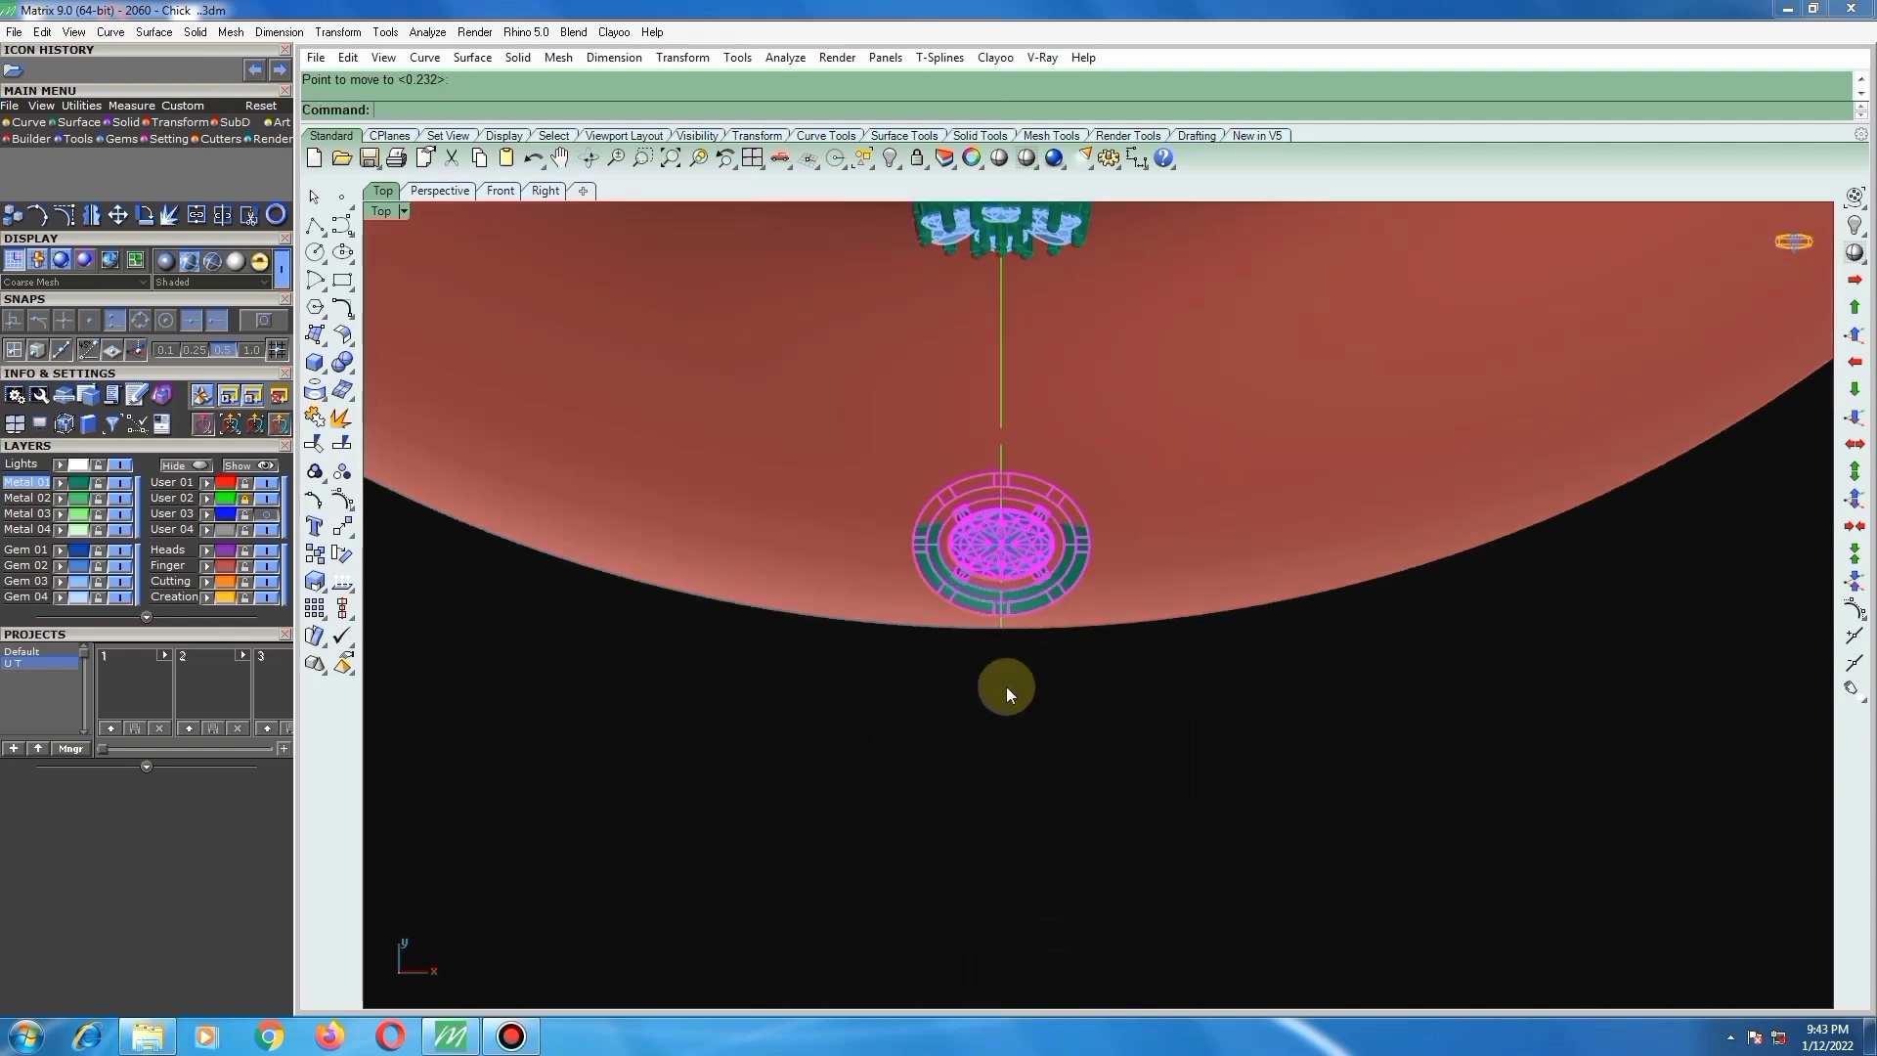
Step: In the Right view, rotate the oval setting around its gem until its base follows the slope of the red surface
scroll(1006, 686, down, 3)
scroll(1042, 604, up, 4)
key(ctrl+F3)
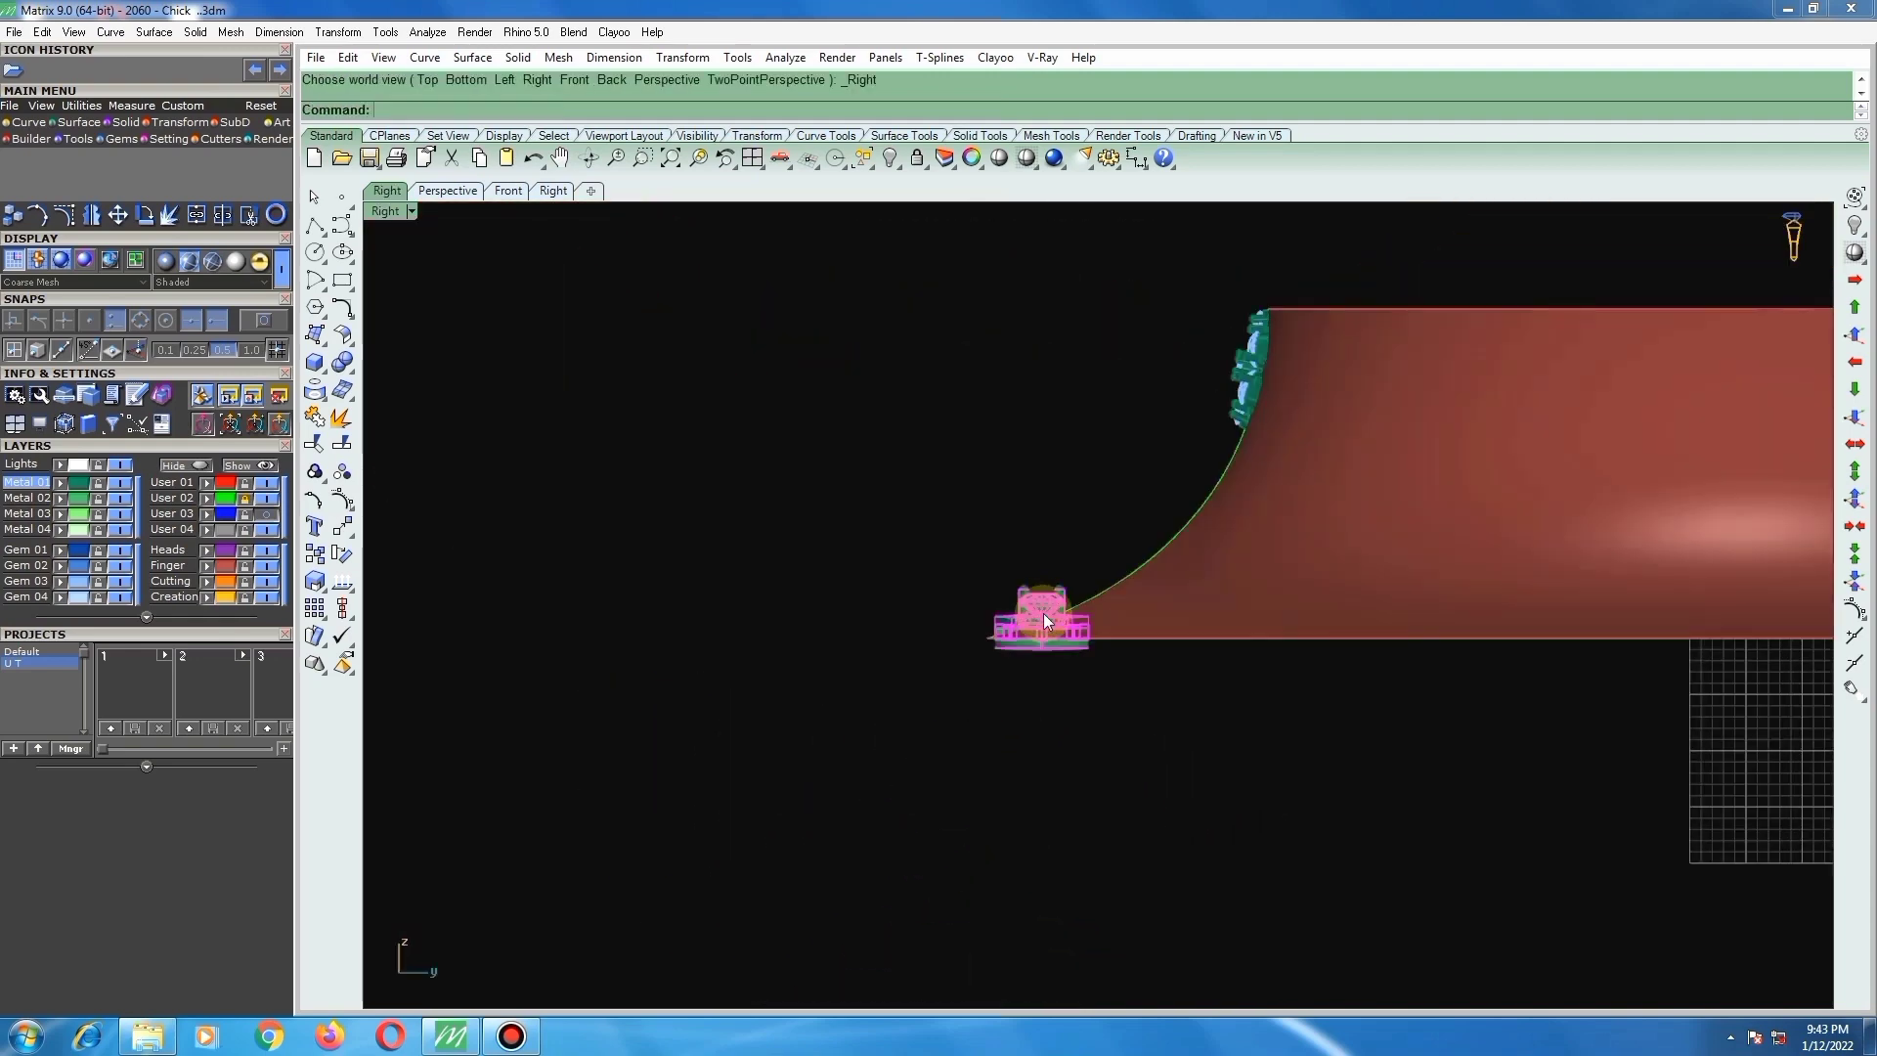
scroll(1042, 613, up, 3)
scroll(1036, 655, down, 2)
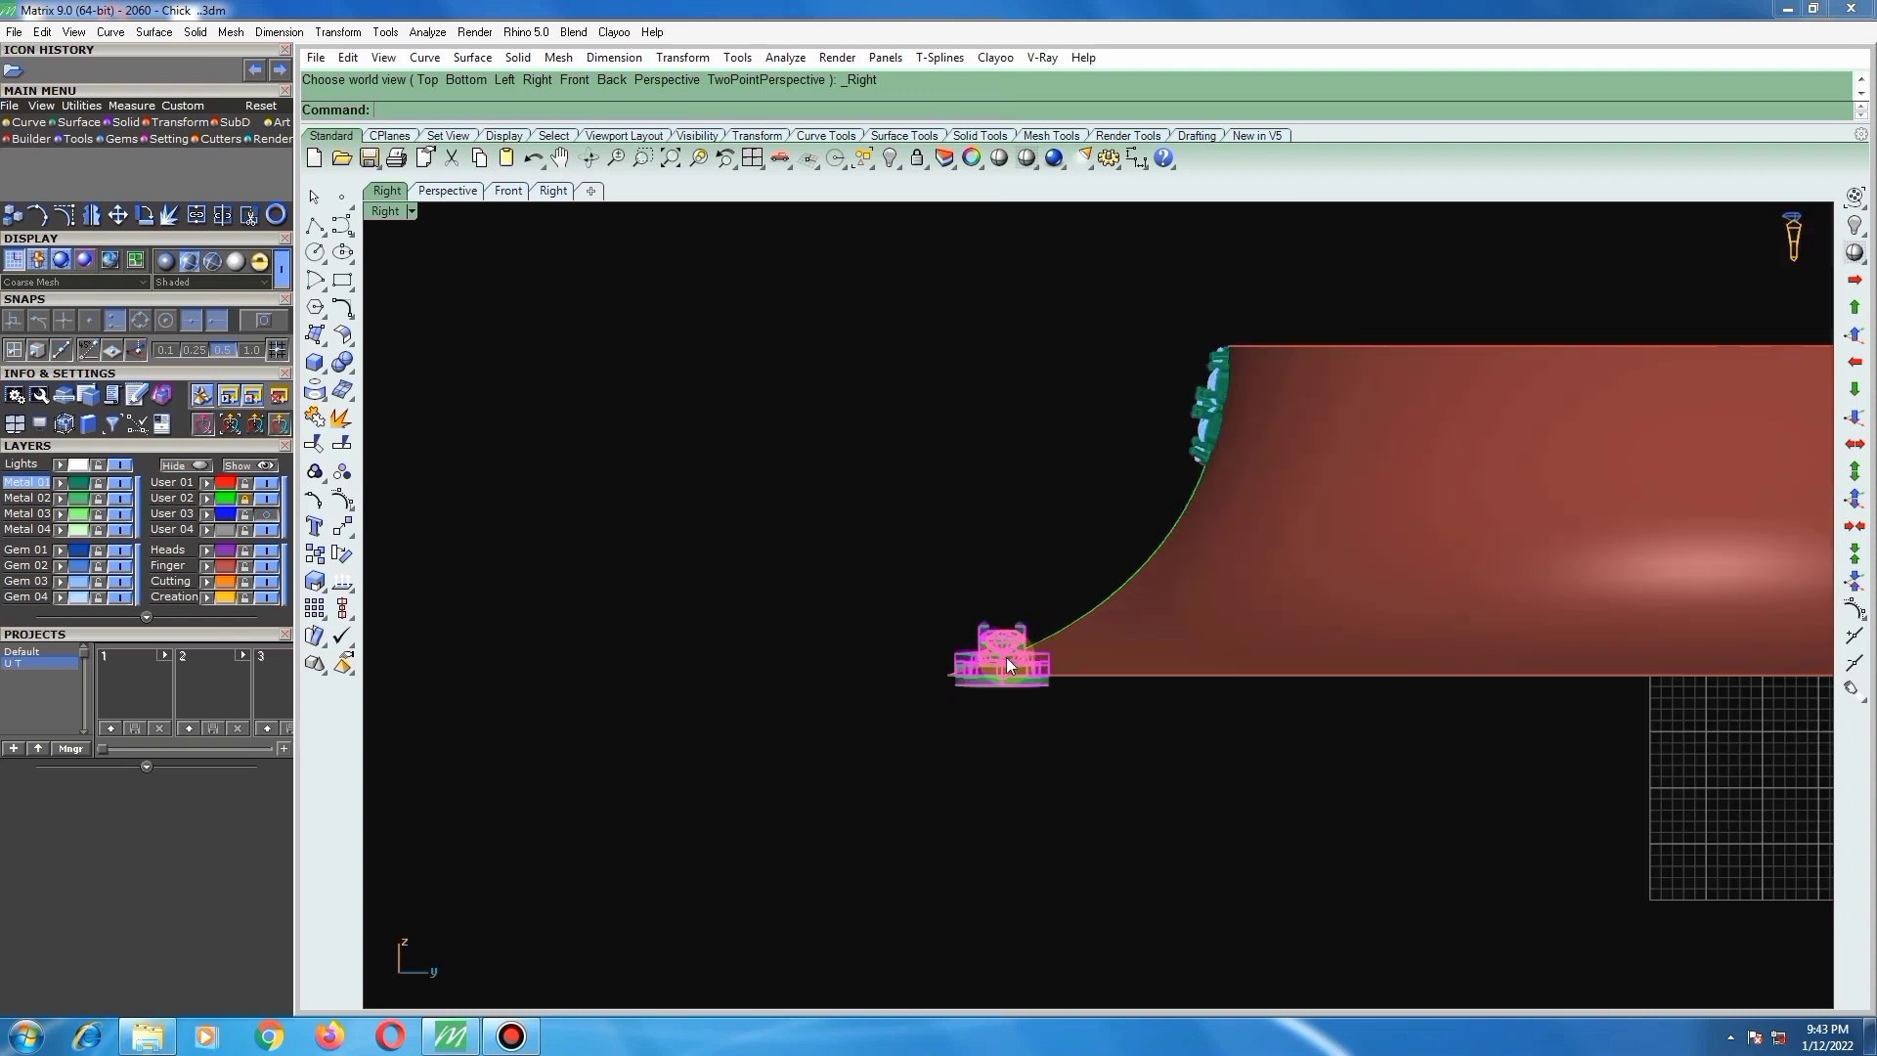
scroll(1006, 656, up, 3)
drag(1024, 627, 1105, 578)
key(Return)
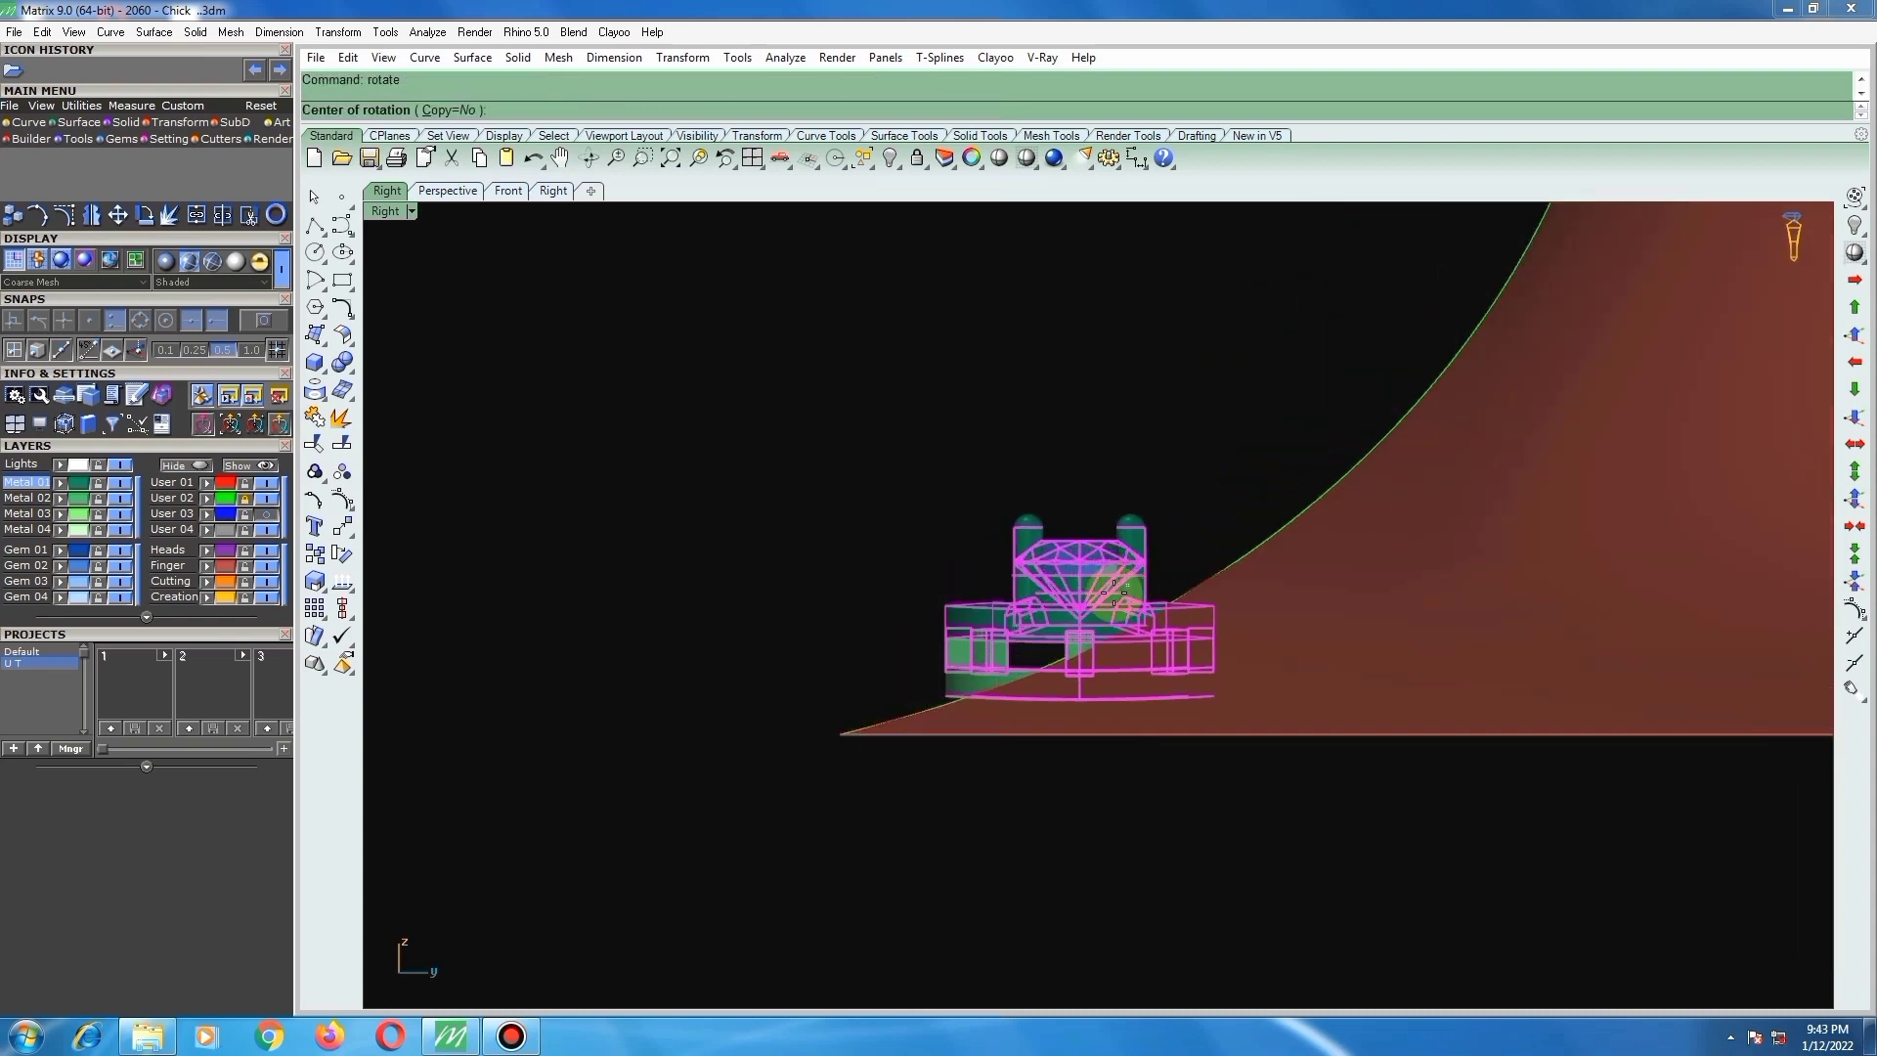
click(1092, 581)
click(1110, 819)
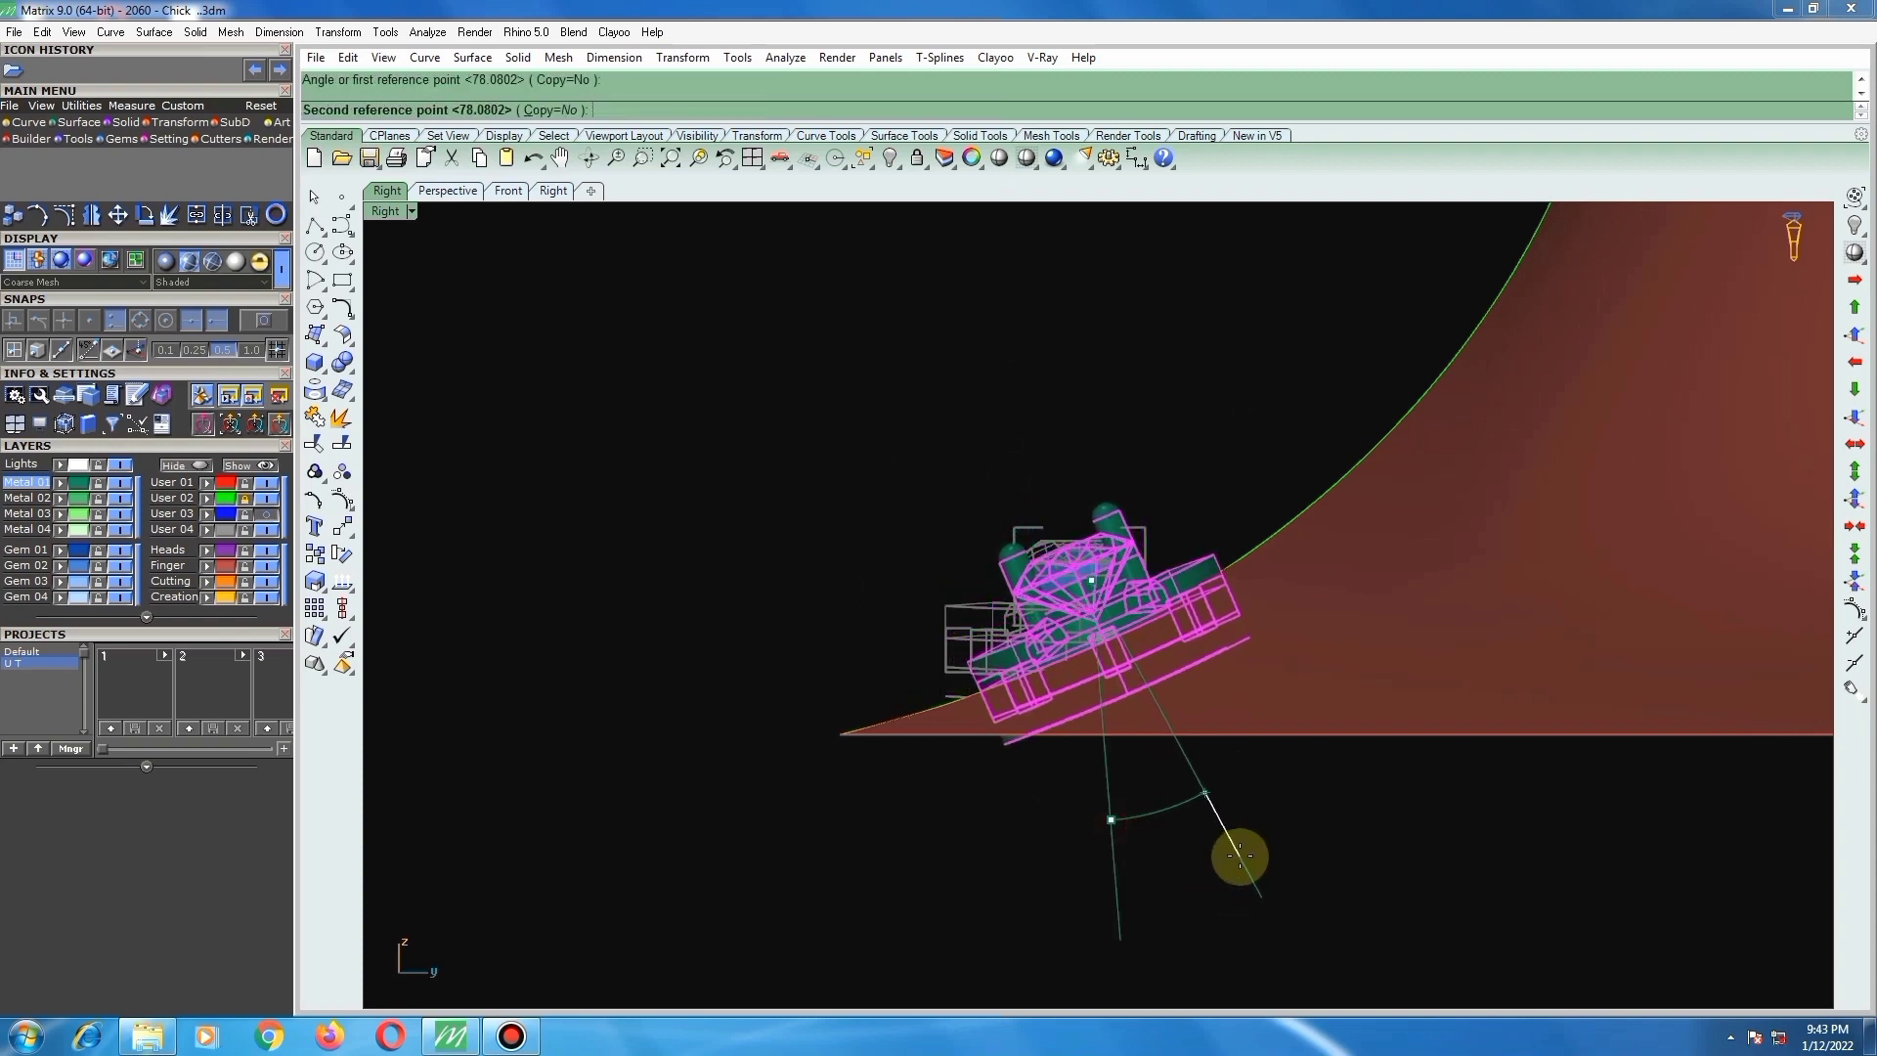
click(1259, 858)
click(956, 531)
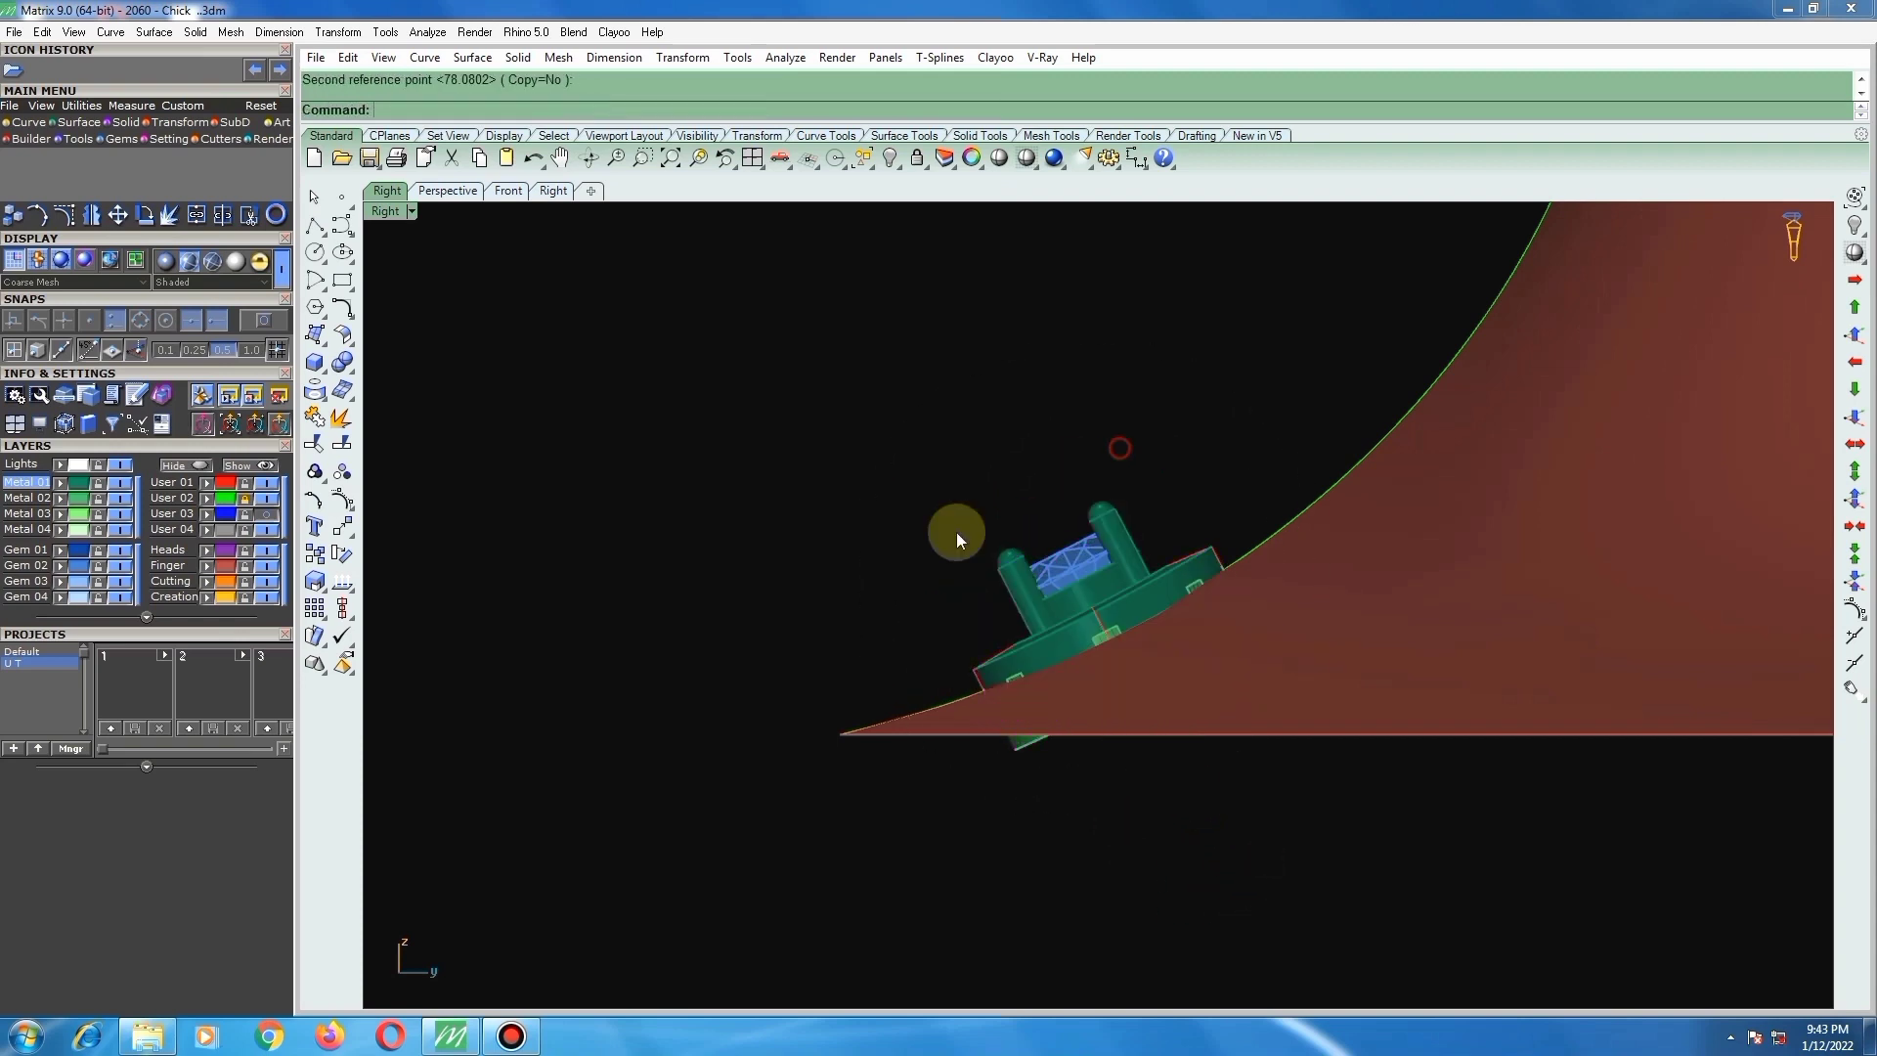
scroll(1098, 553, down, 2)
scroll(1091, 546, up, 5)
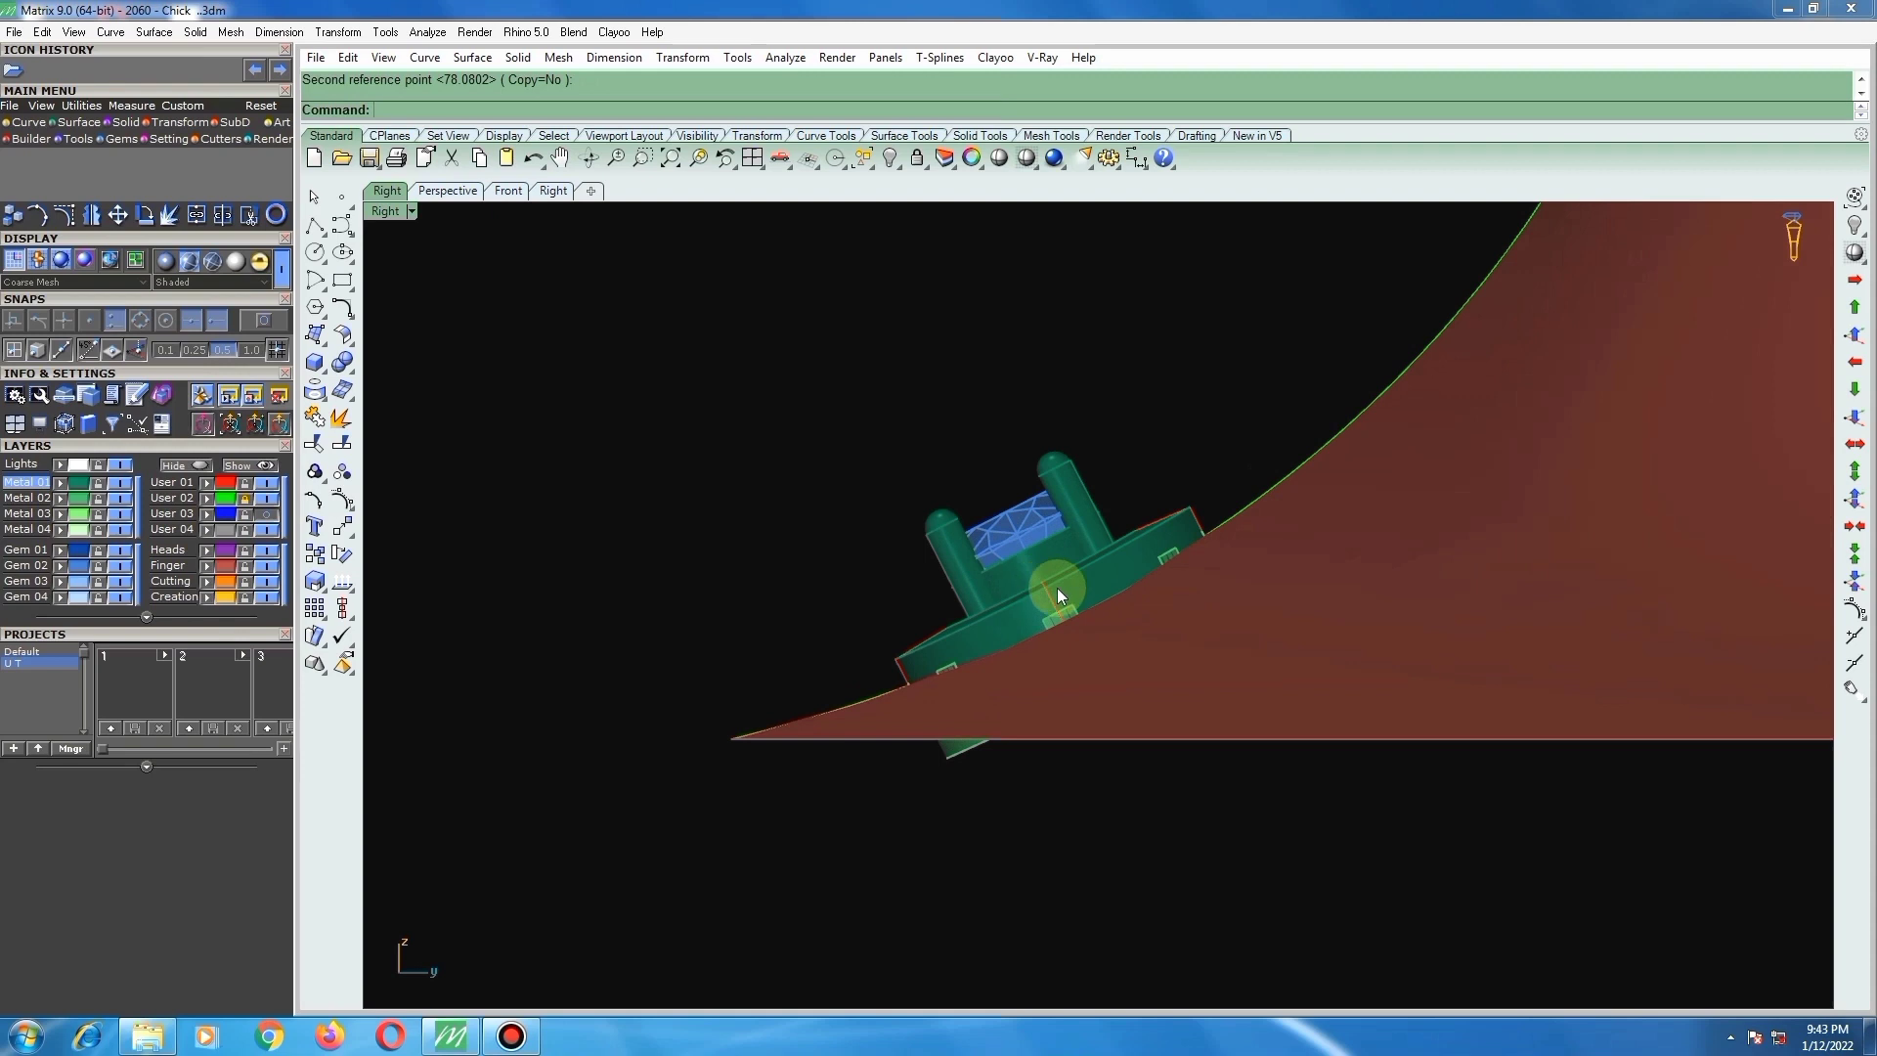
scroll(1054, 586, down, 4)
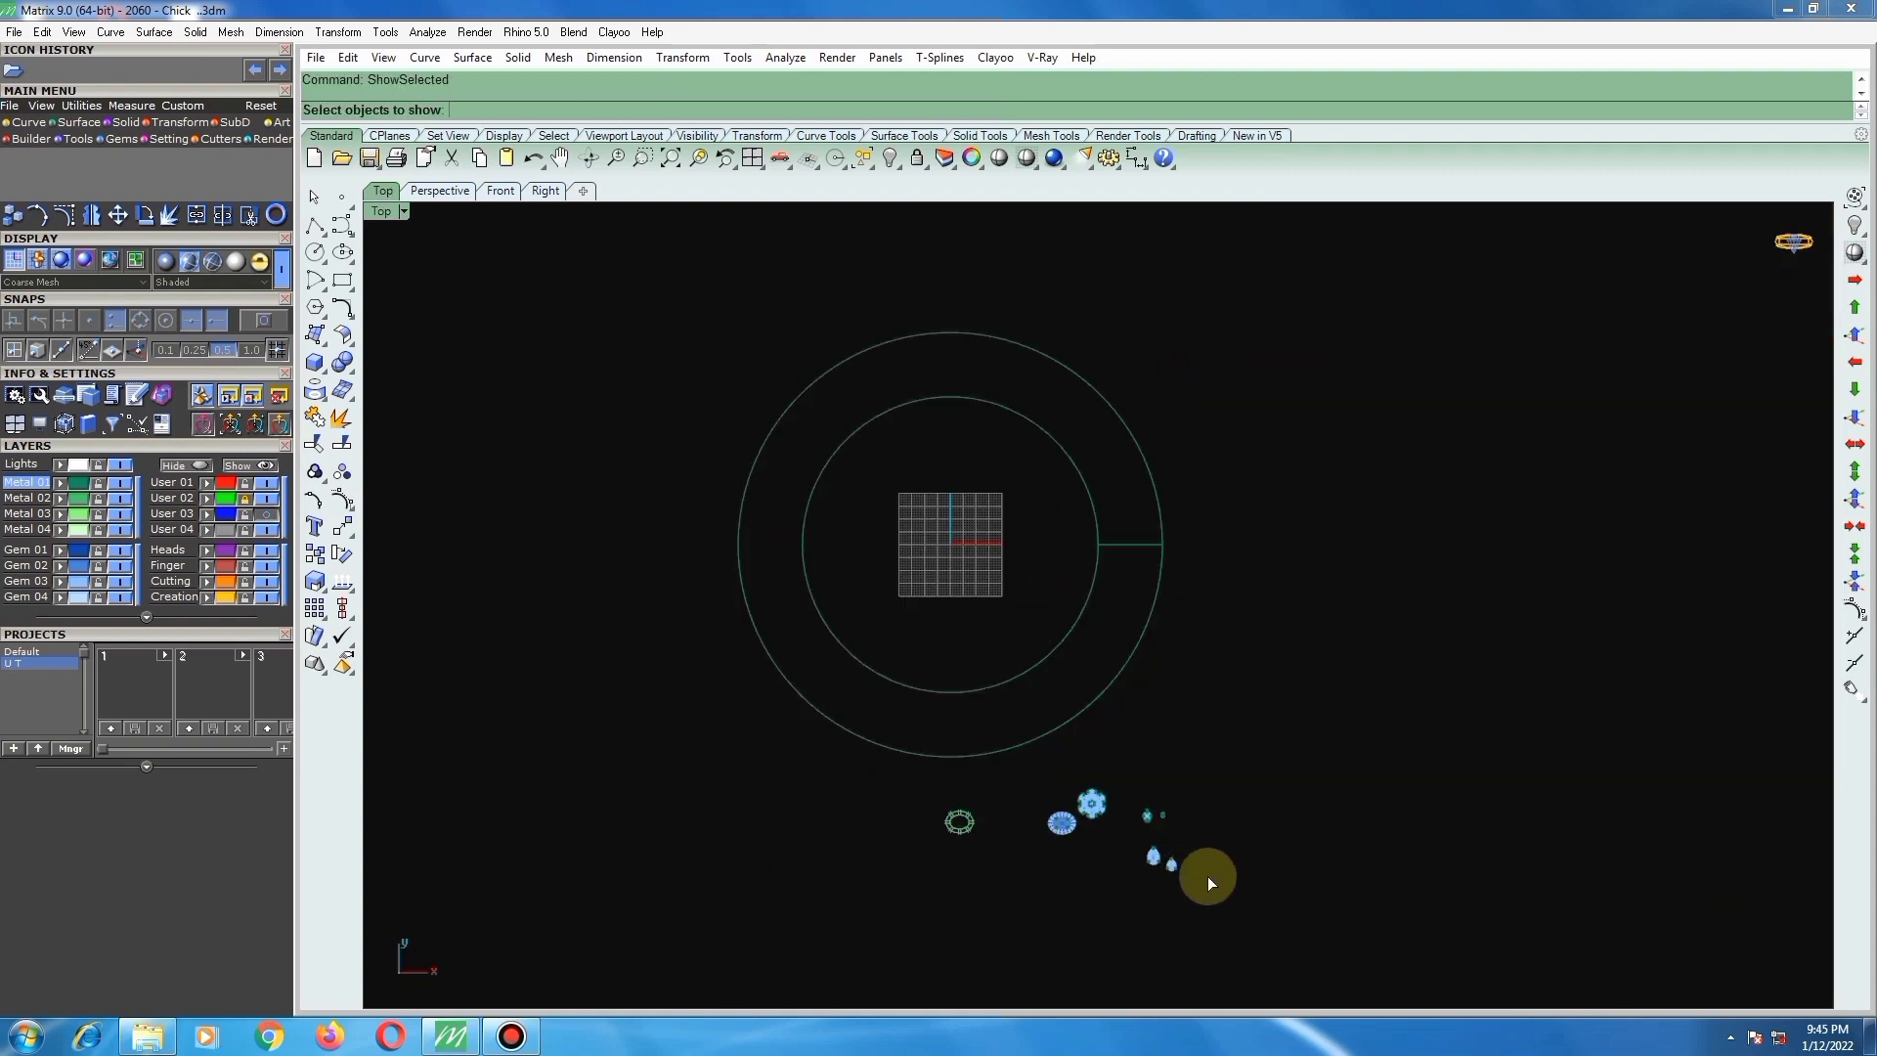
Step: Pick the hidden small round stone setting with its loop as the object to show
scroll(1206, 876, up, 2)
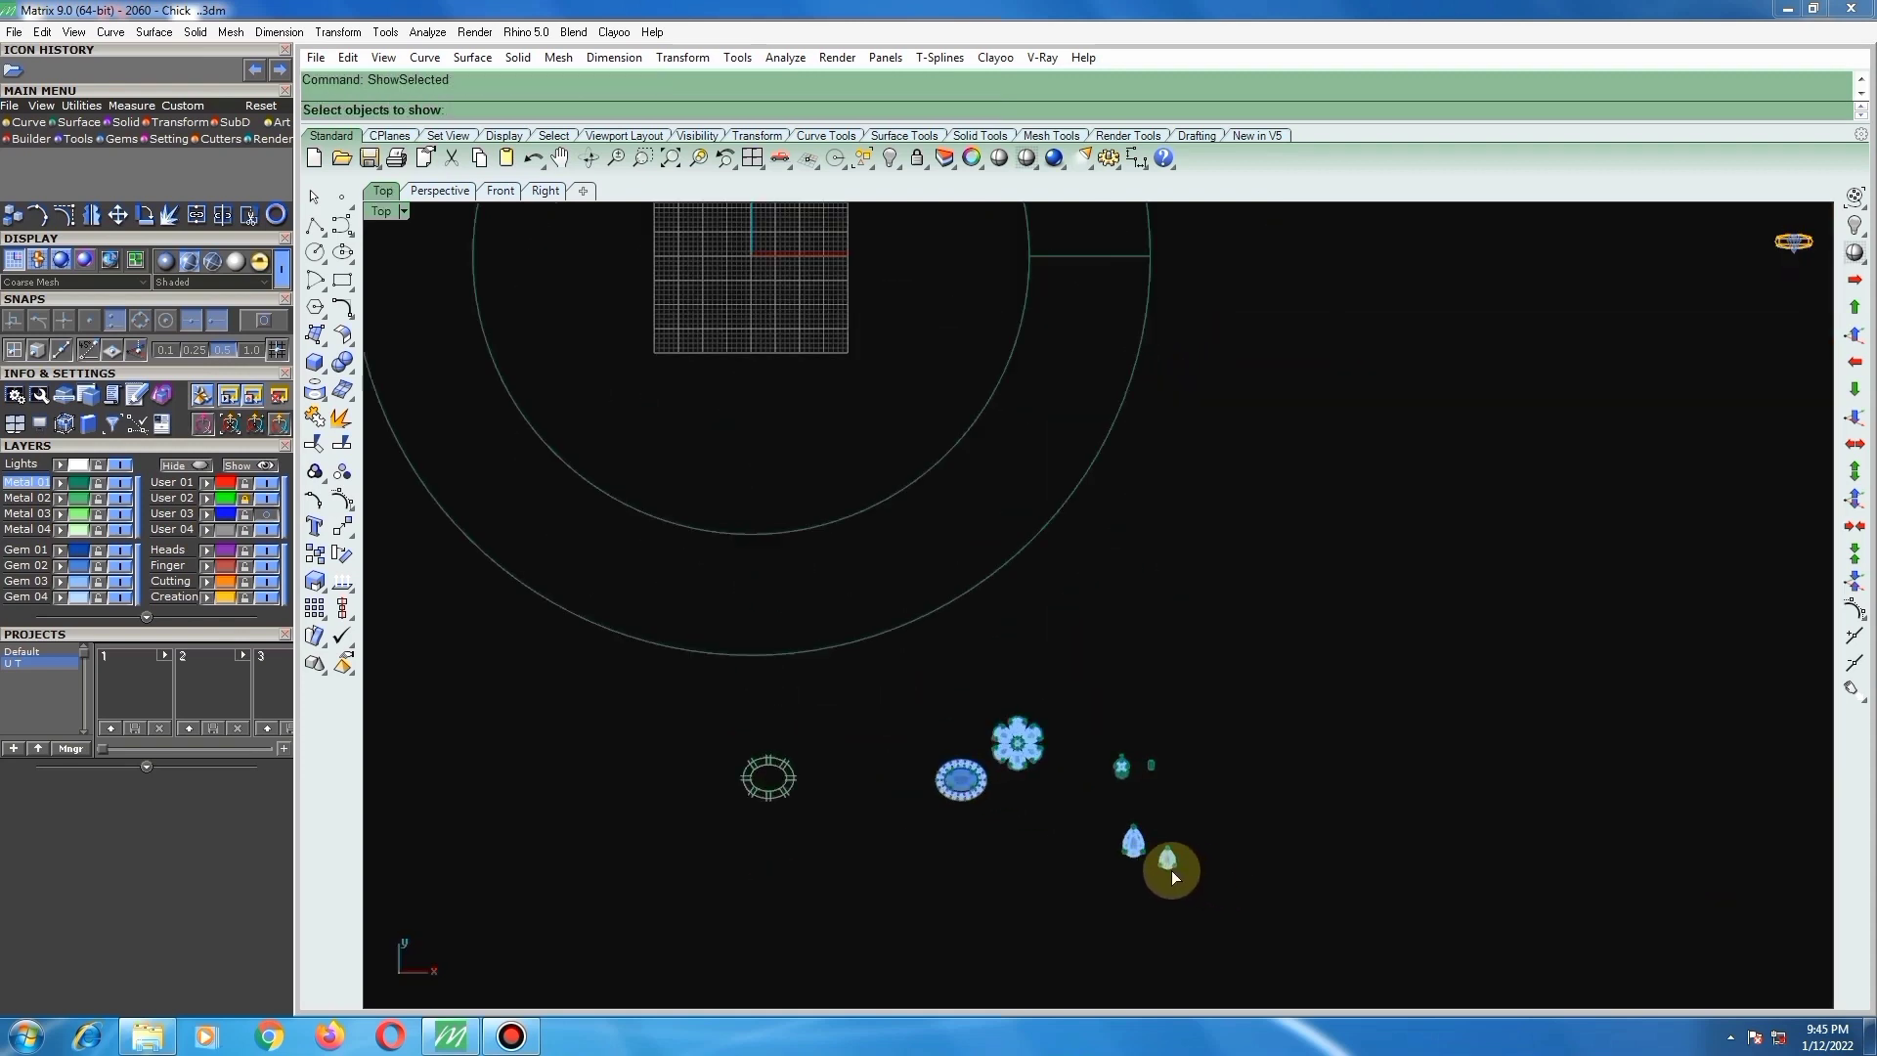
scroll(1171, 870, up, 3)
scroll(1071, 659, up, 5)
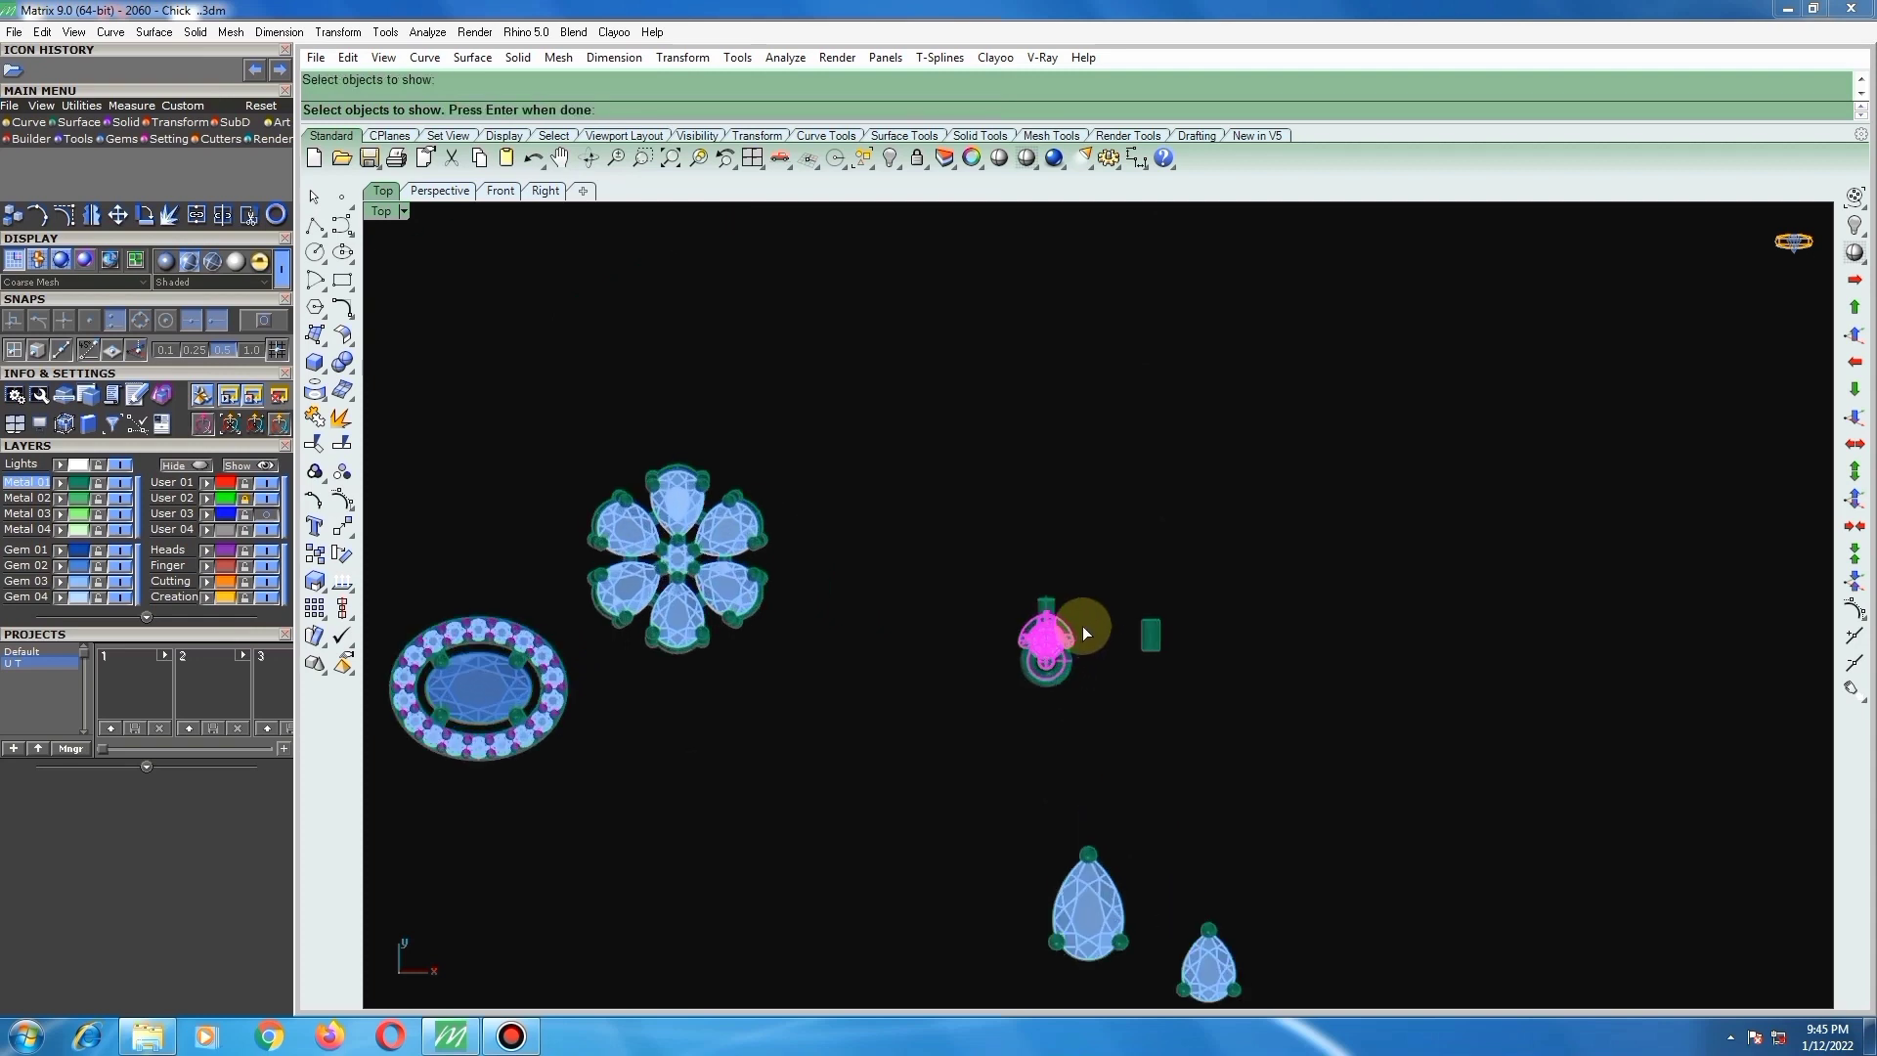
scroll(1046, 605, up, 6)
scroll(1046, 606, up, 2)
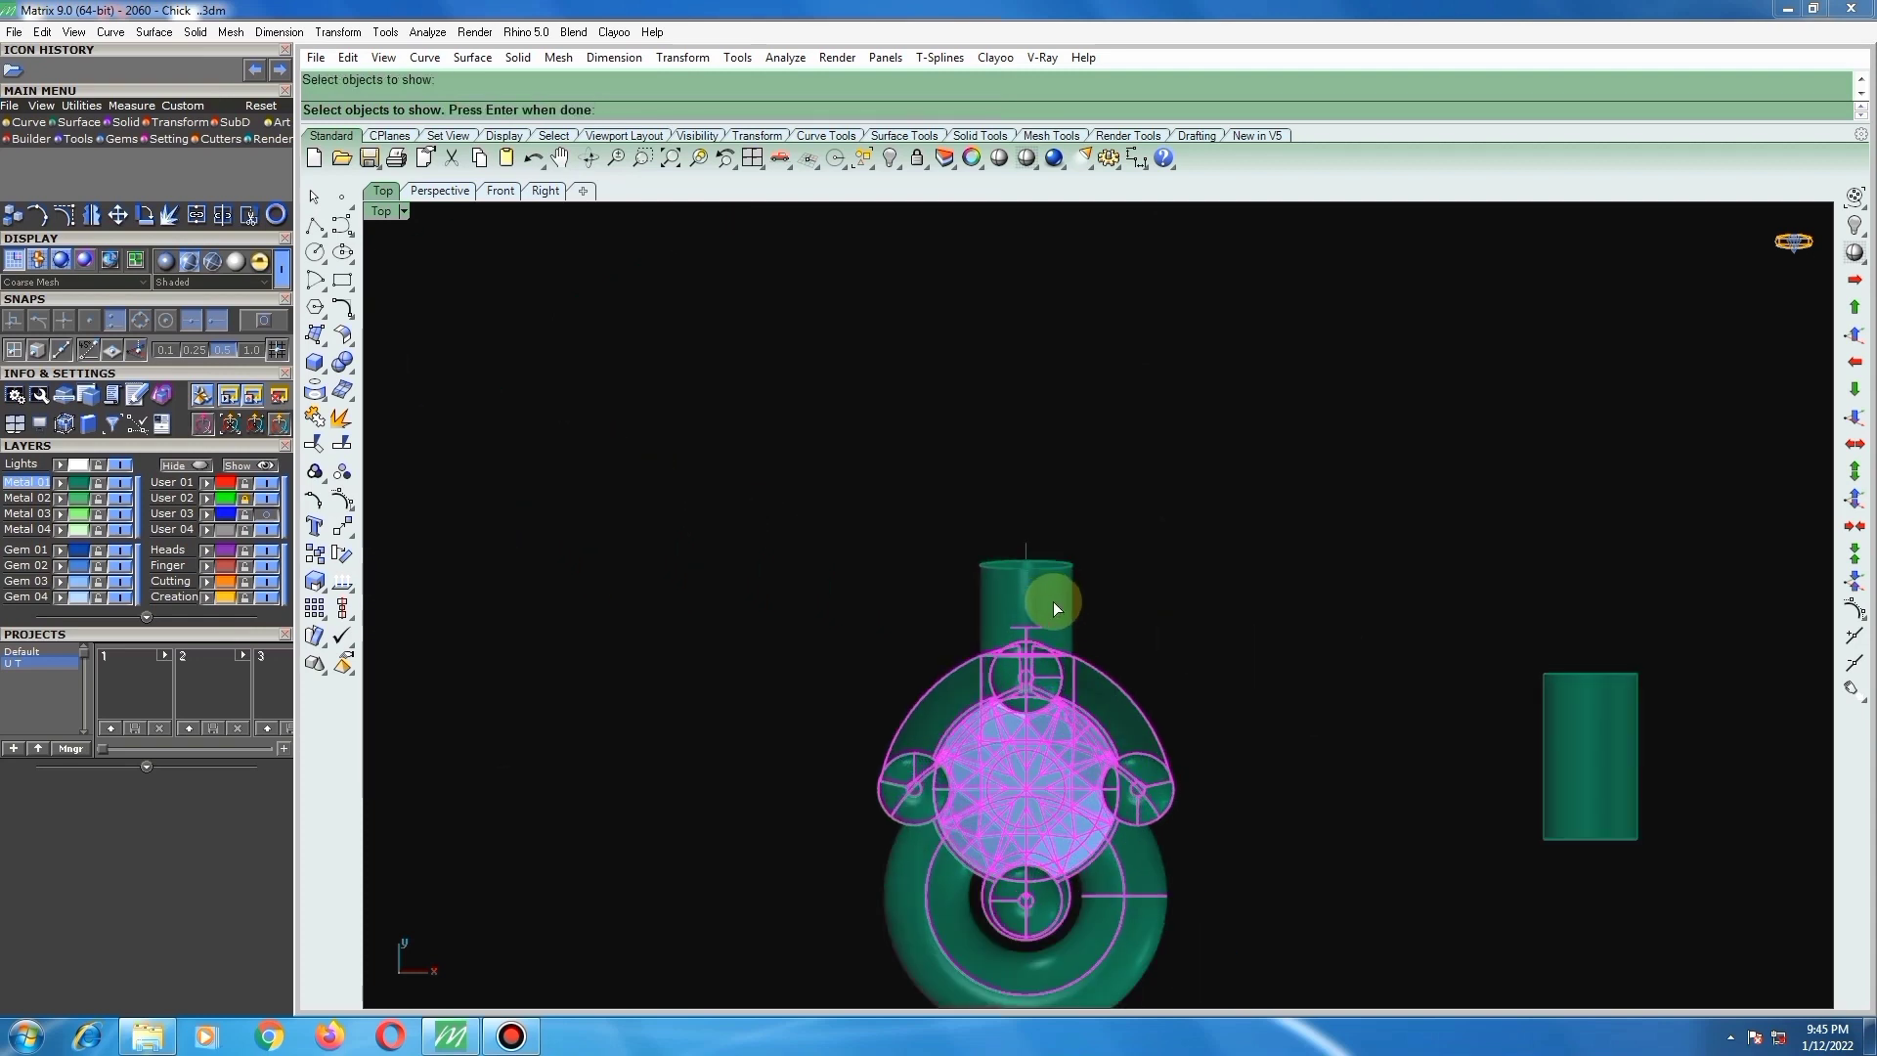
scroll(958, 590, down, 7)
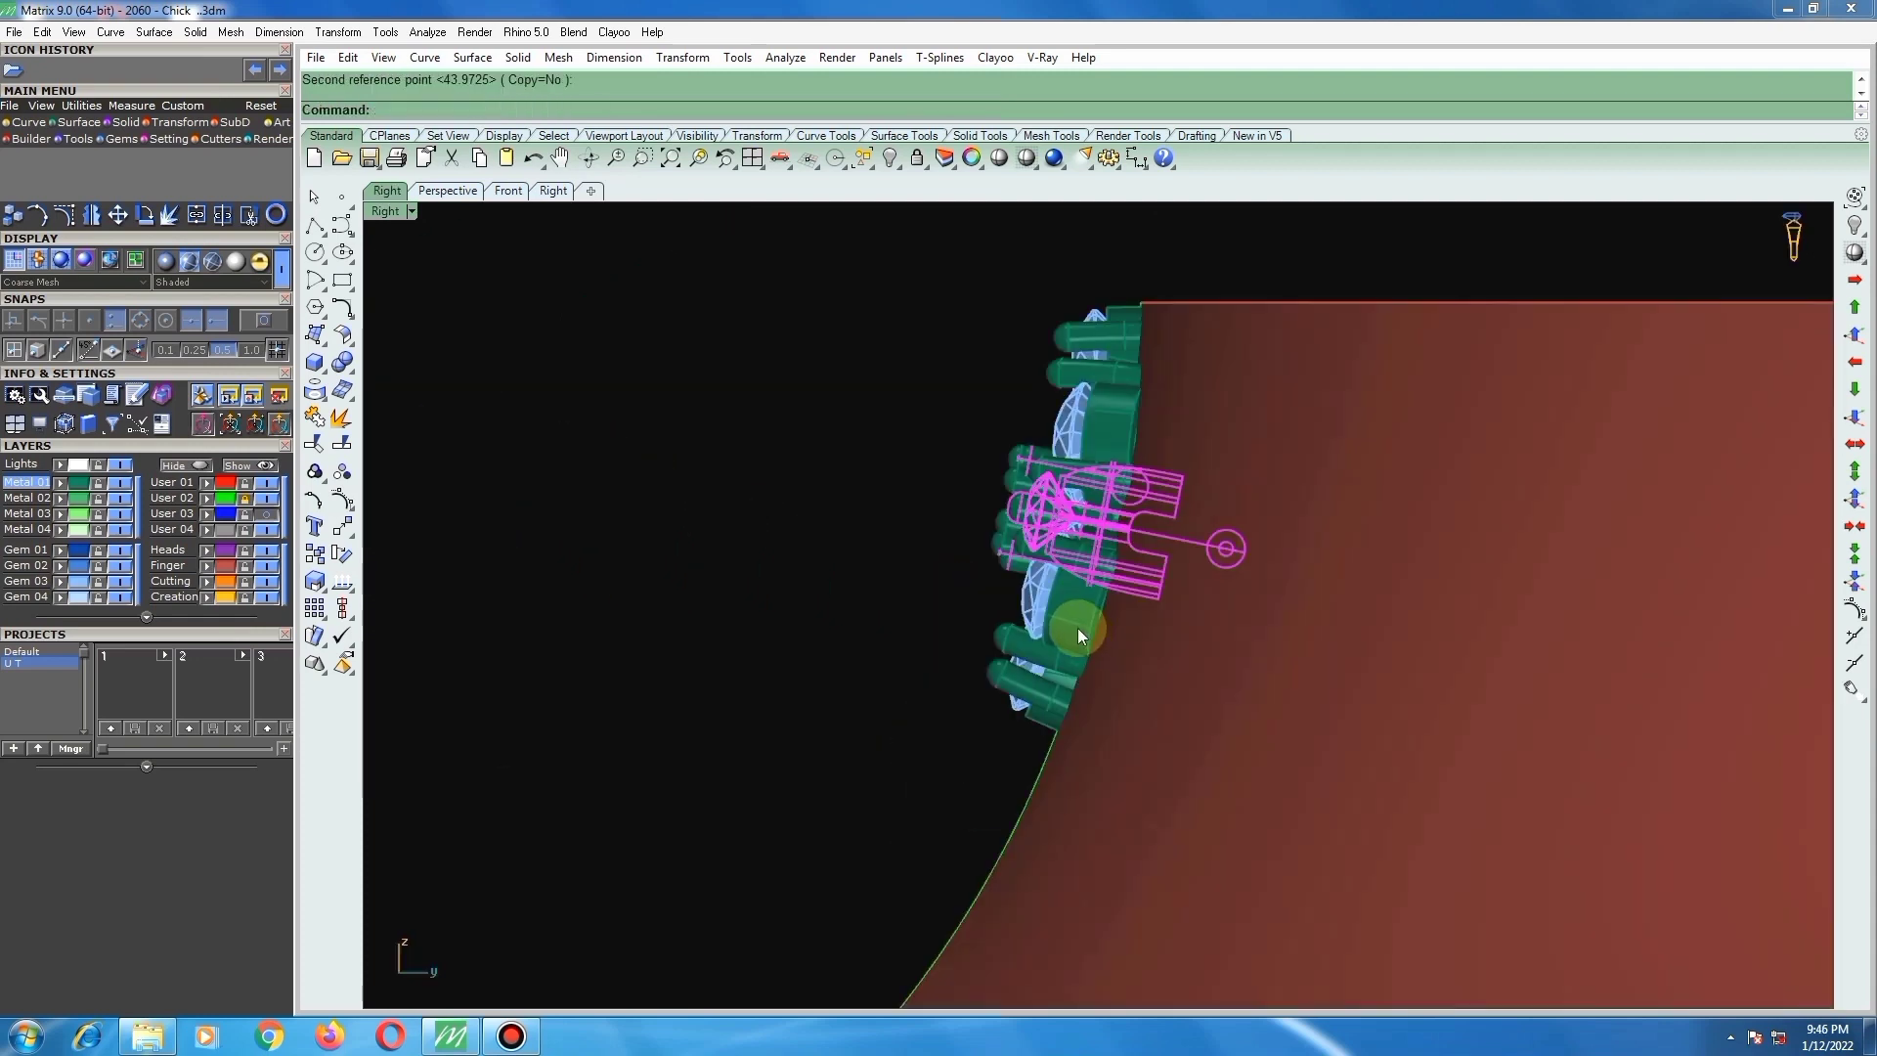
Step: In the Top view, rotate the small round setting around the origin (0) from the flower's centre to beside its outer petals
scroll(1059, 506, up, 8)
scroll(1121, 530, down, 3)
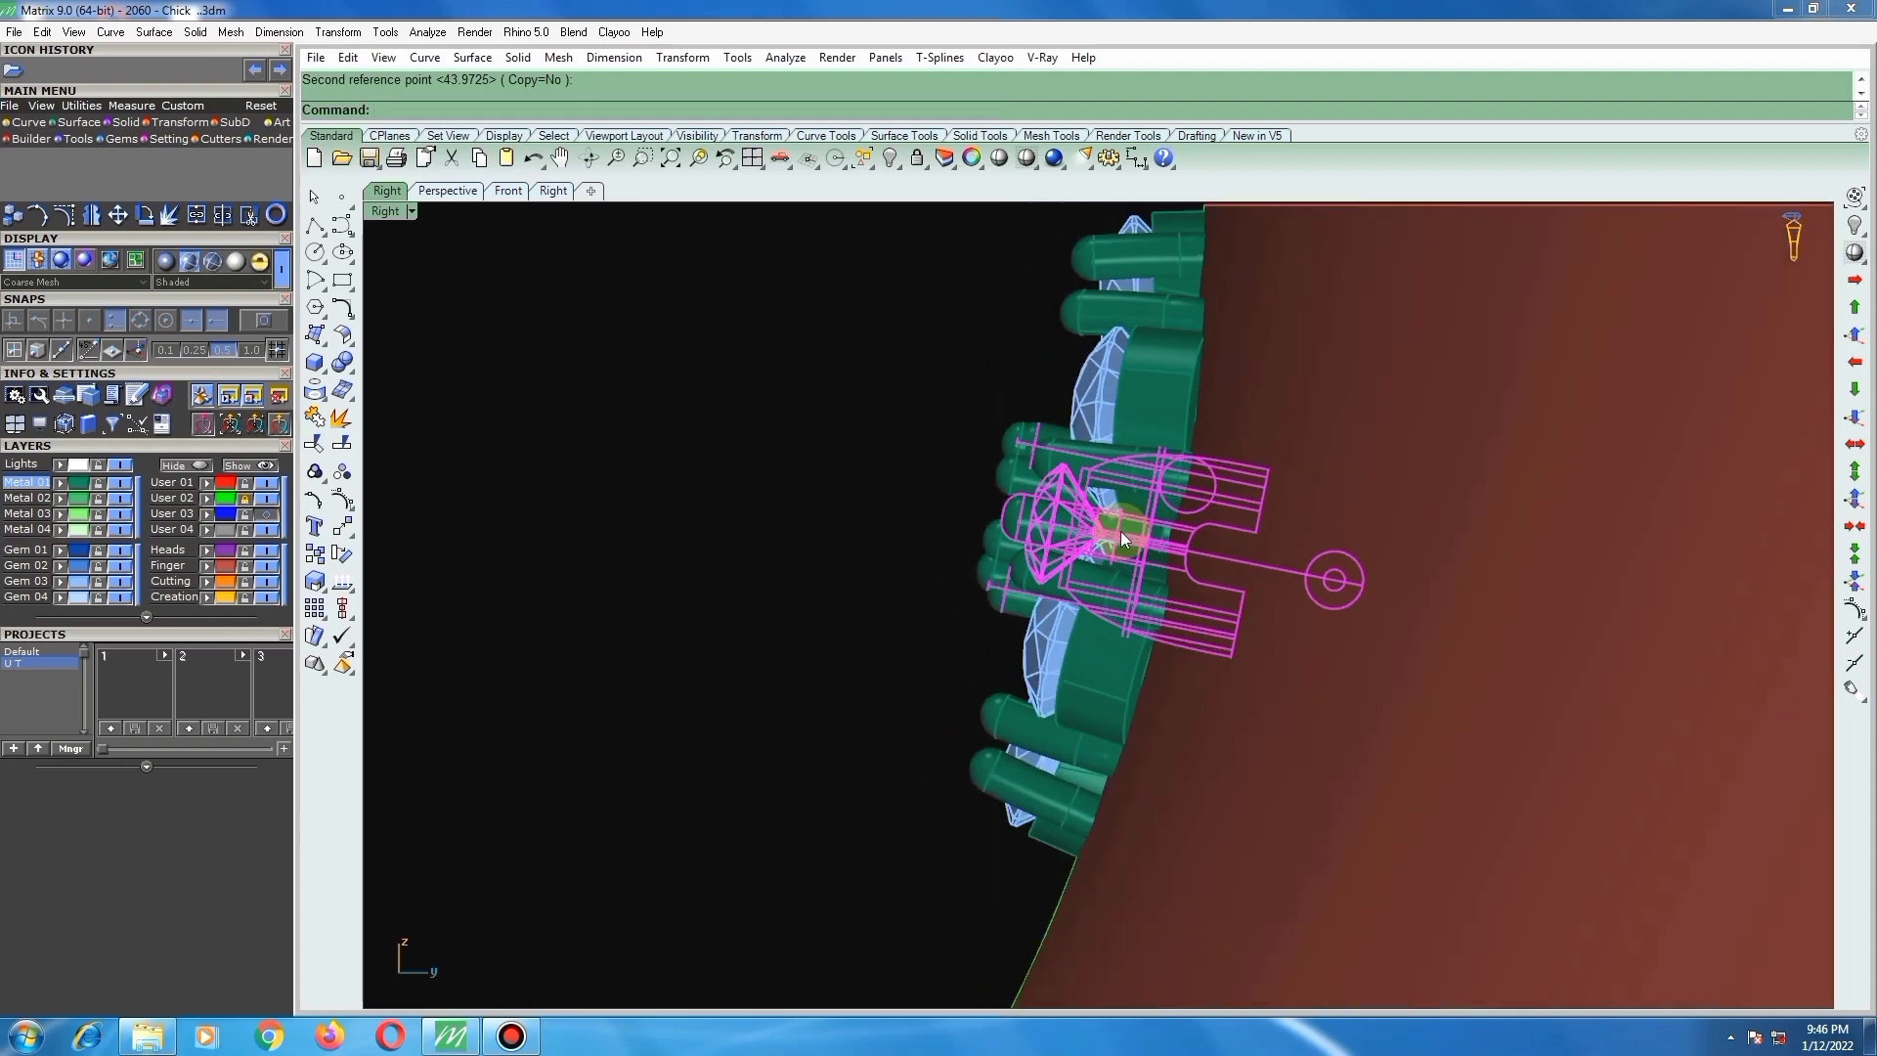
right_drag(1100, 531, 1422, 670)
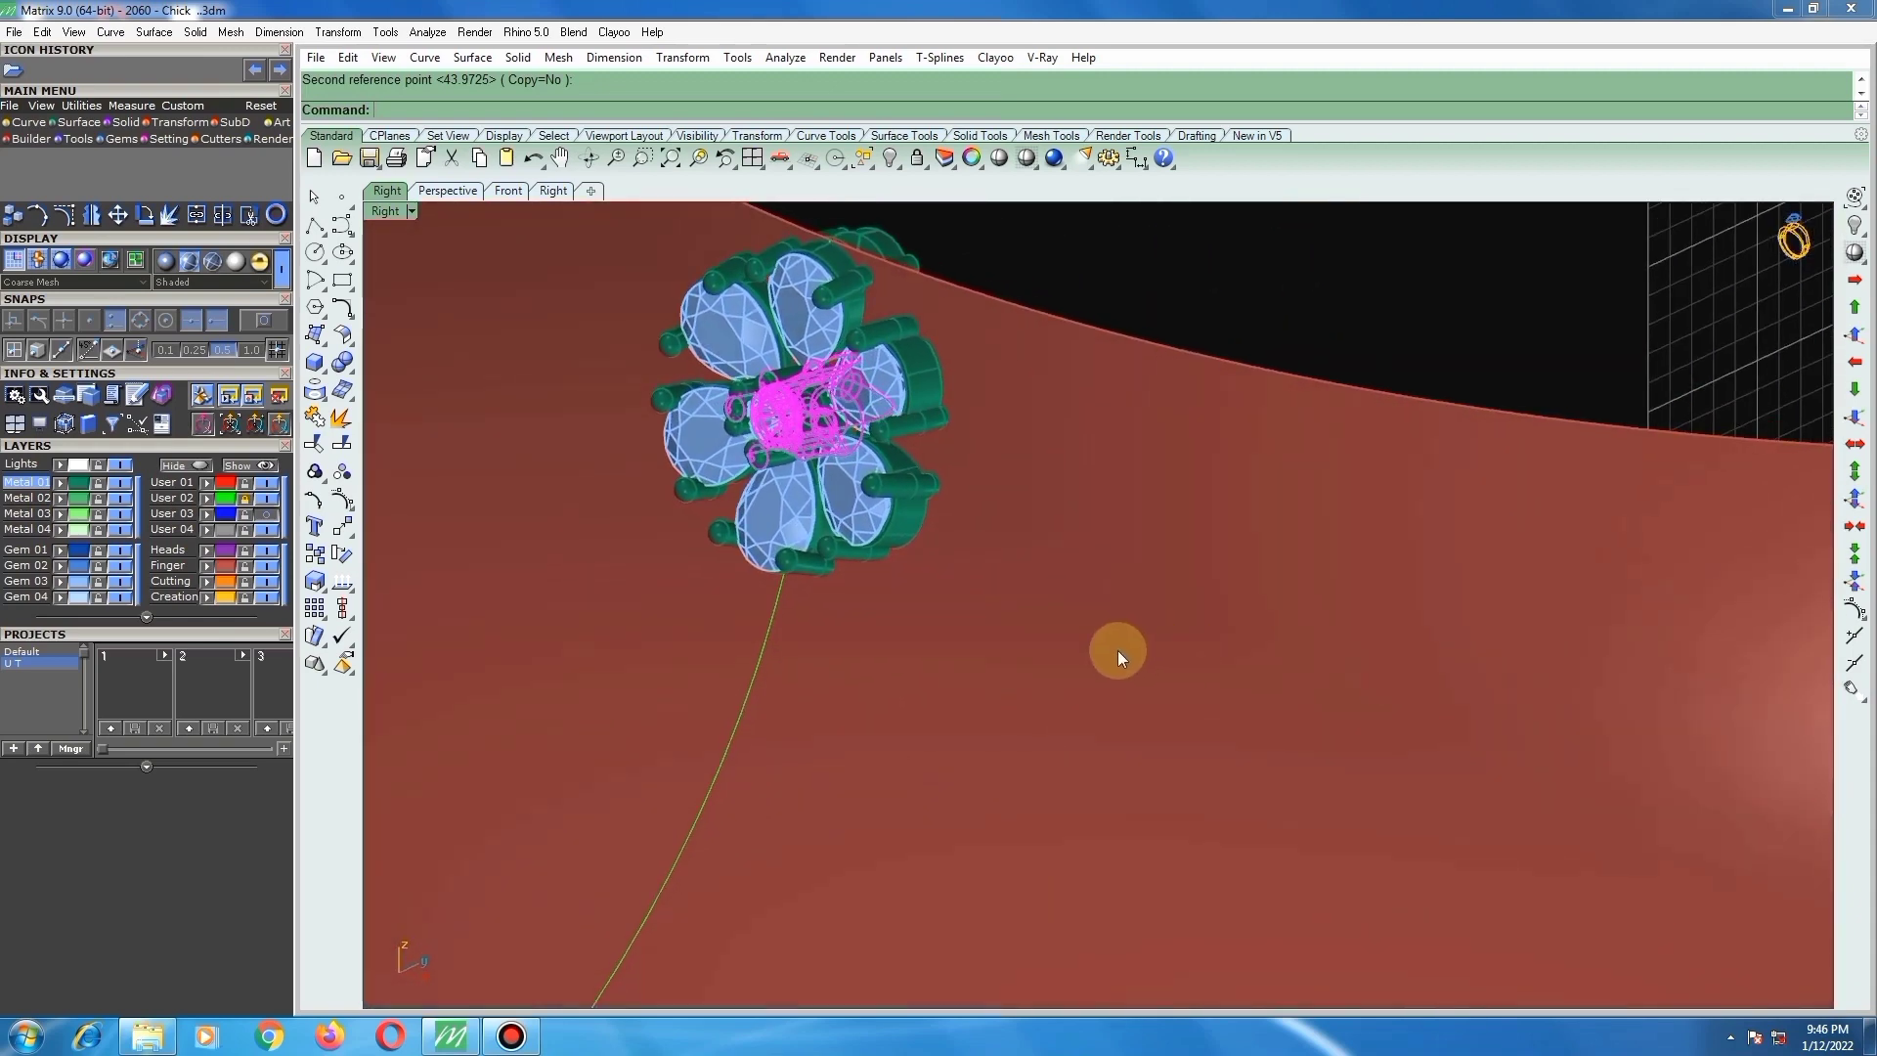
key(ctrl+F1)
scroll(1073, 613, down, 2)
scroll(901, 522, up, 2)
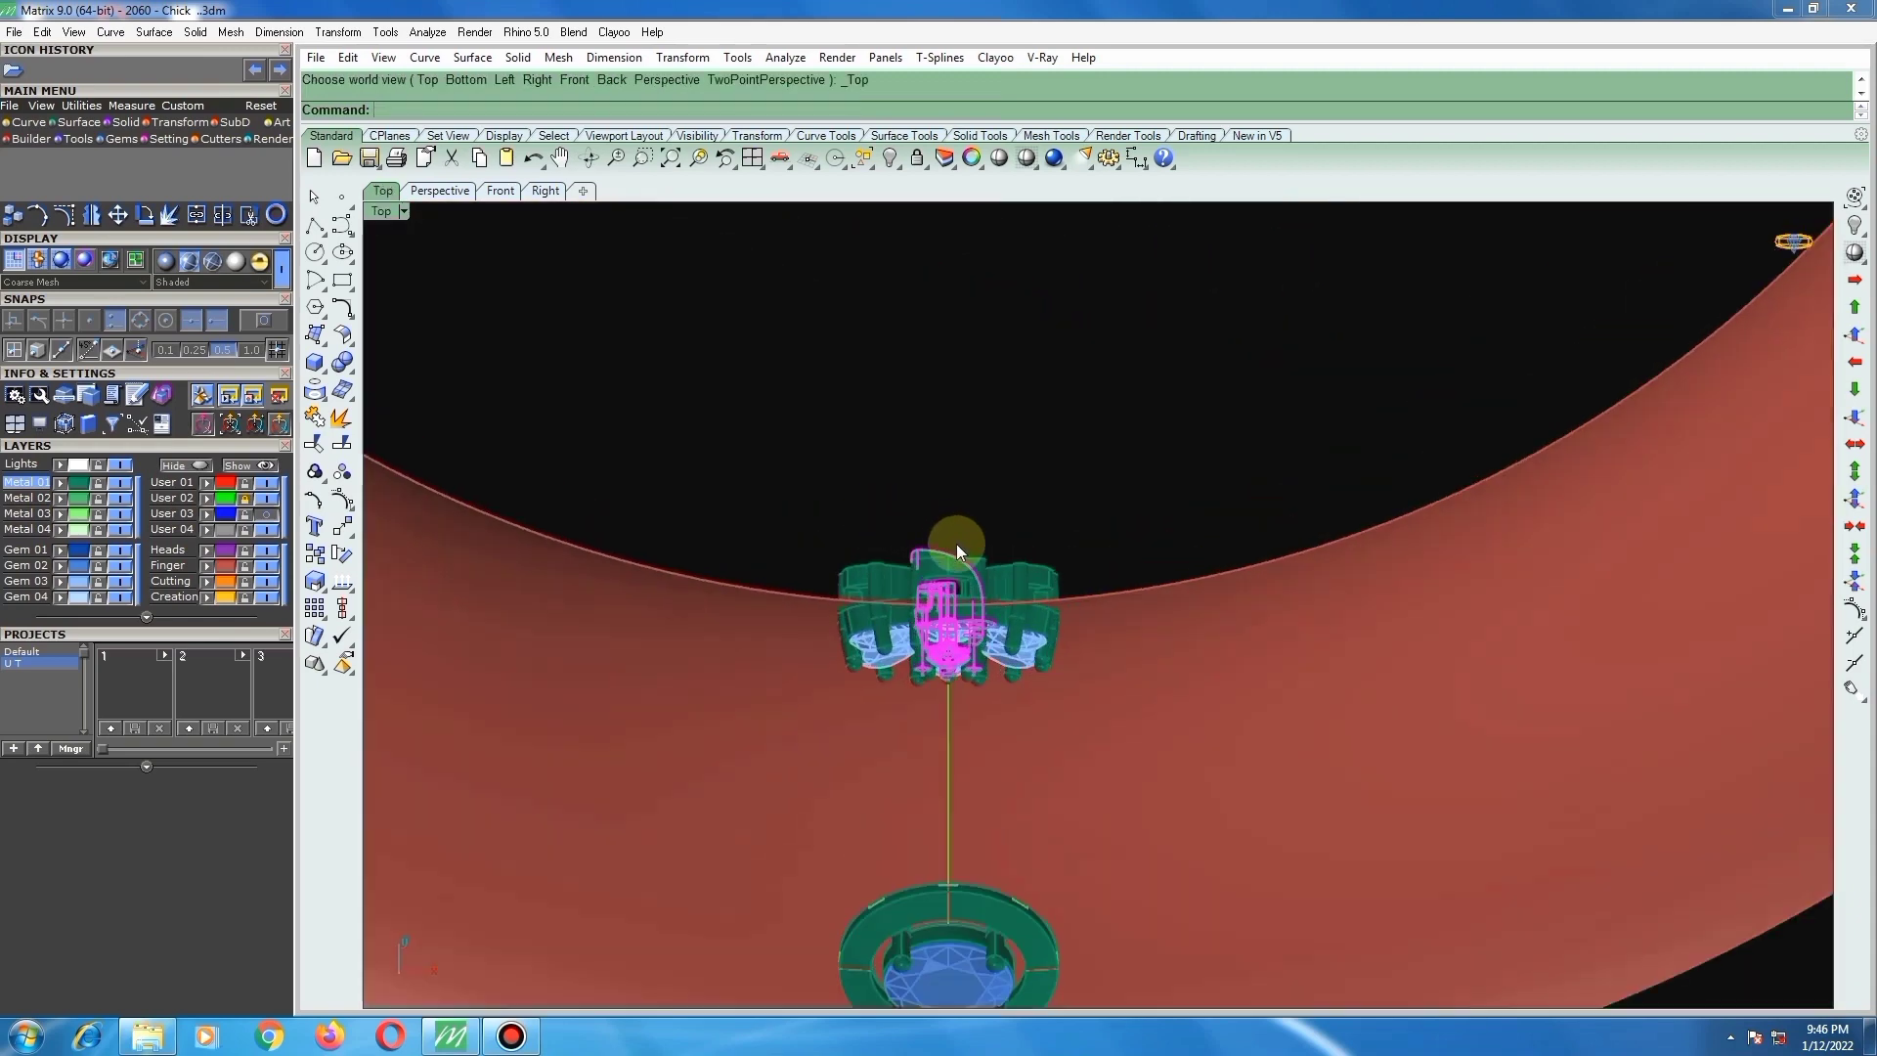
text(ro)
key(Return)
text(0)
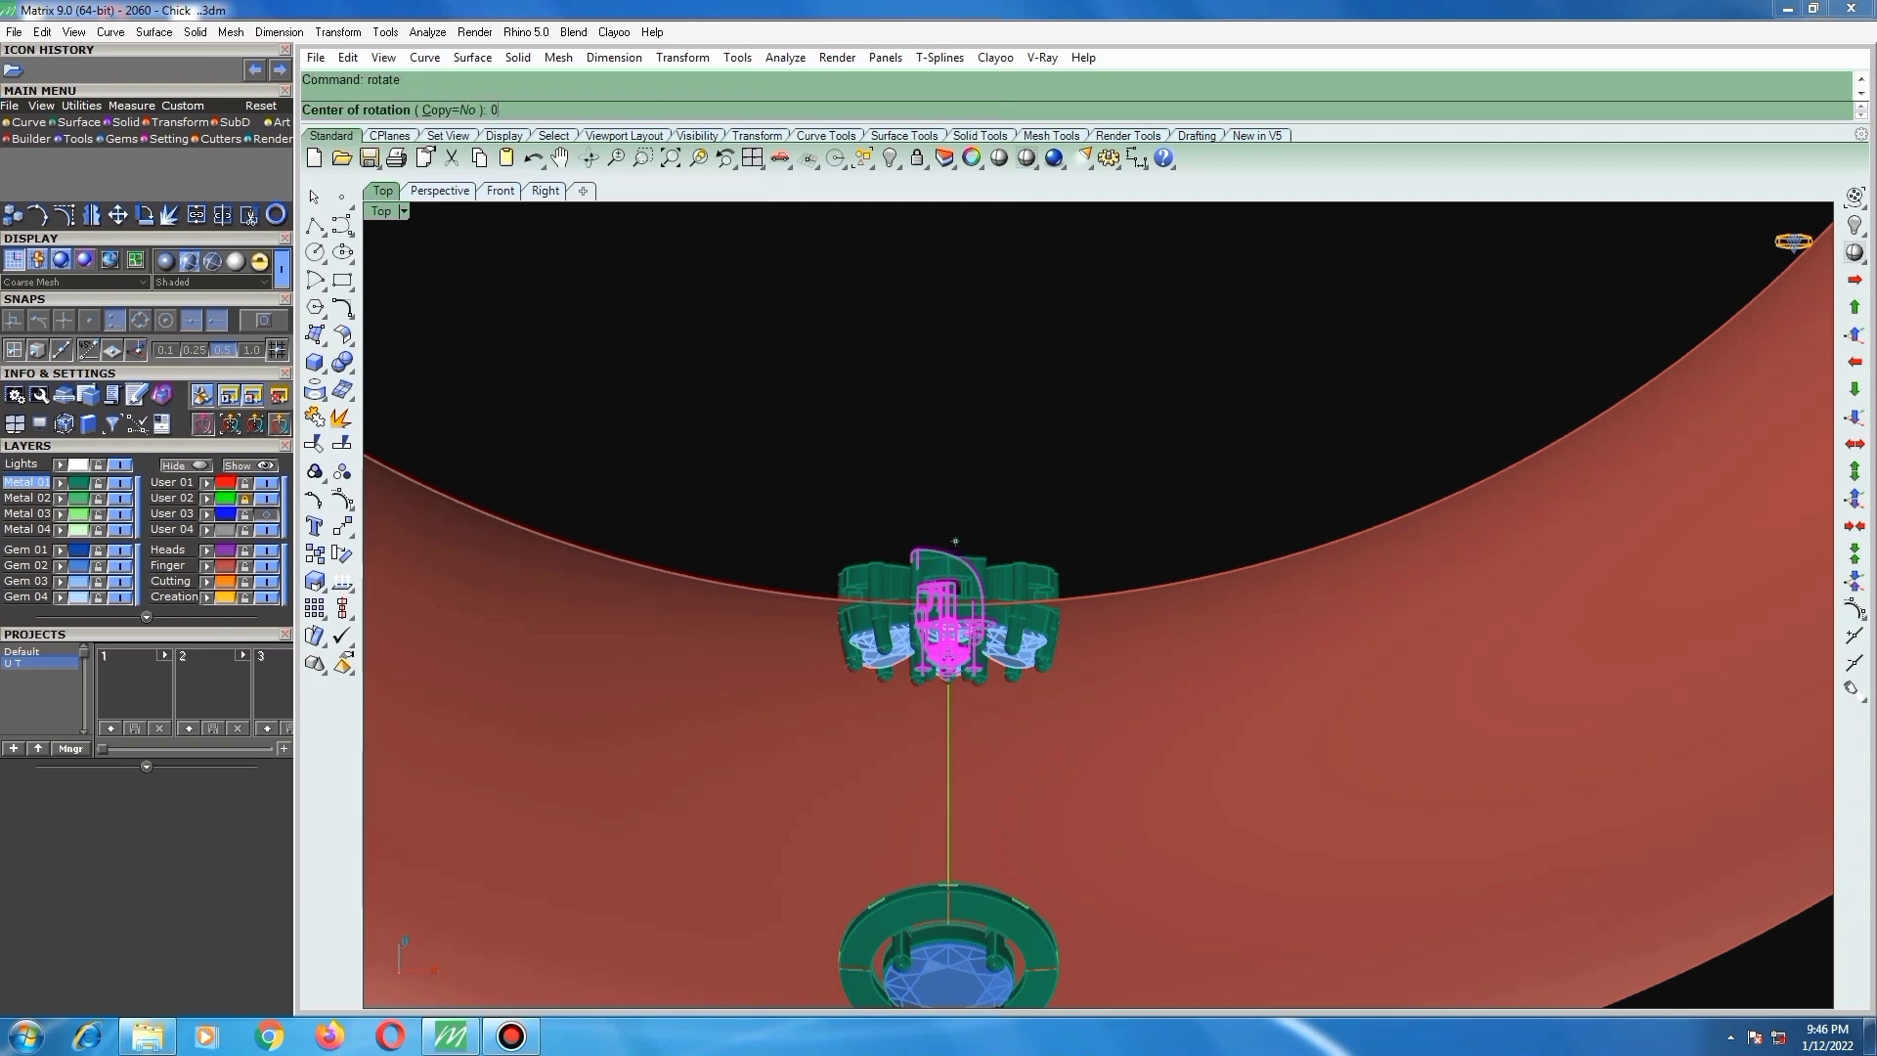
key(Return)
click(946, 626)
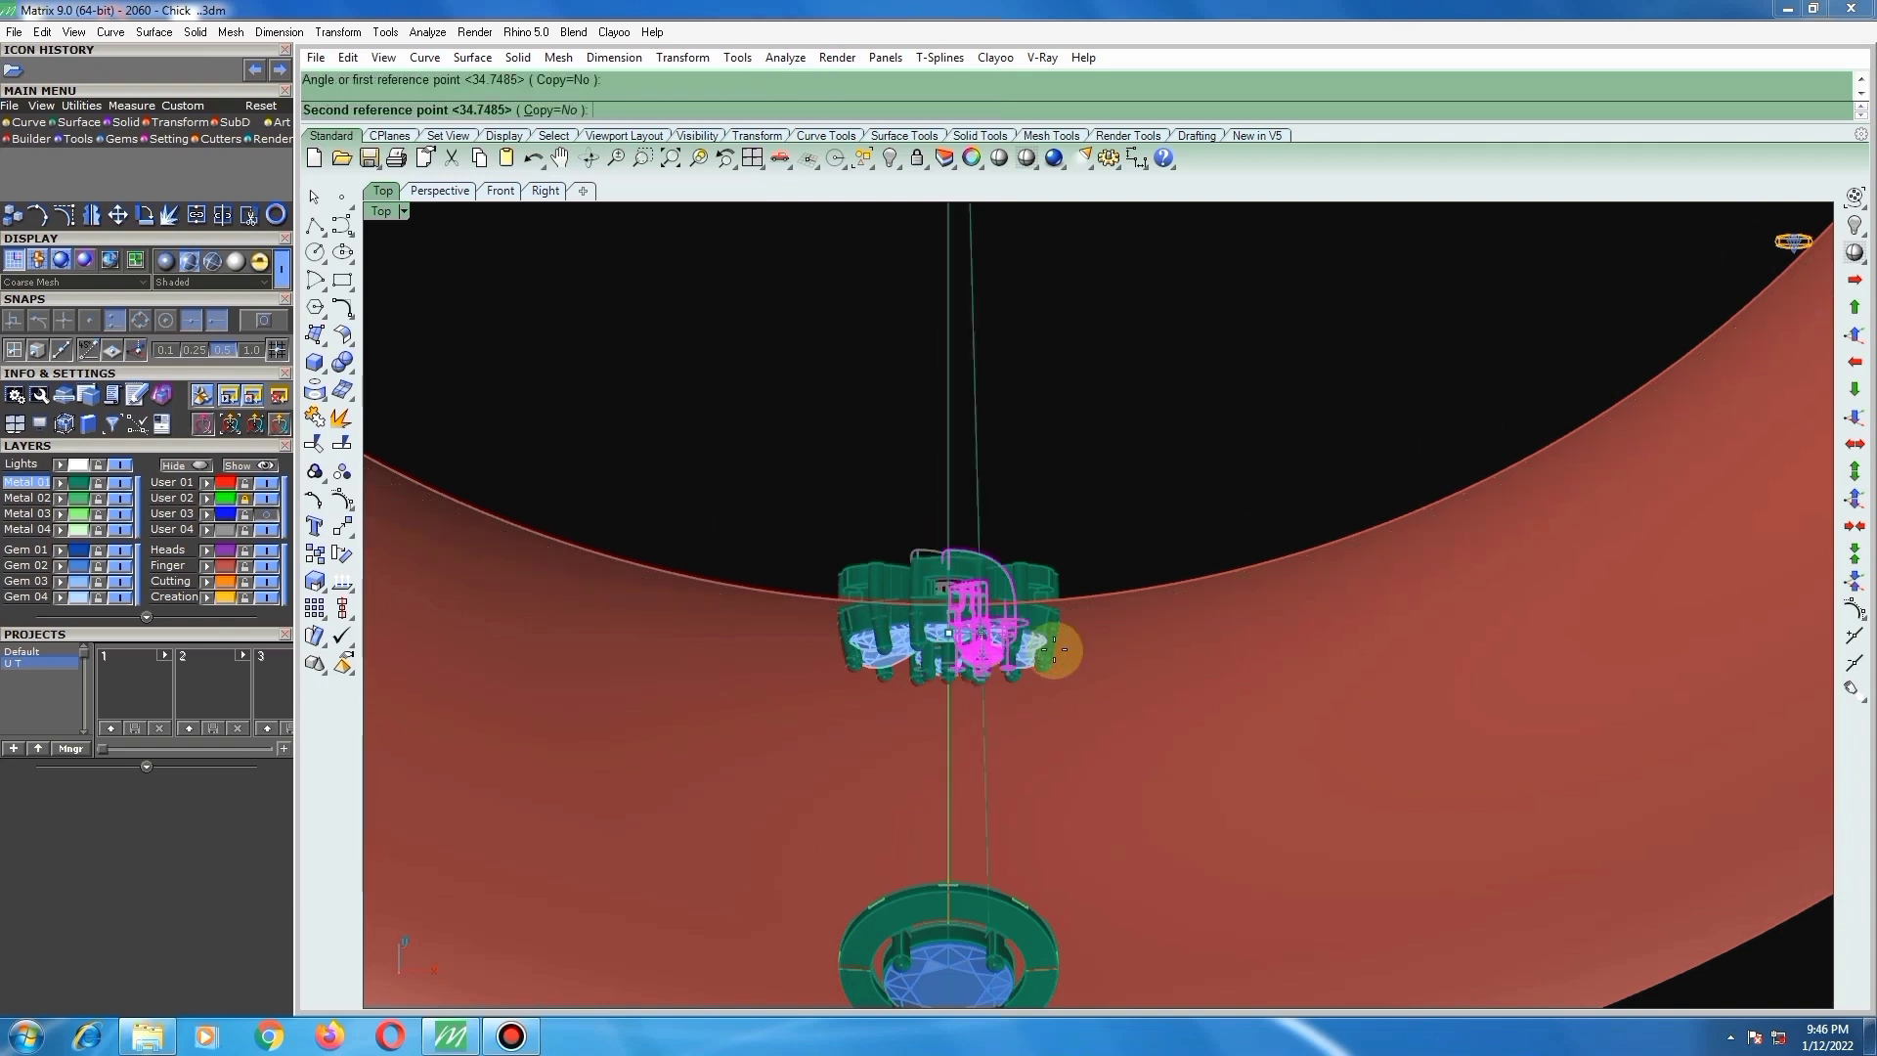
scroll(1092, 647, up, 2)
click(1092, 649)
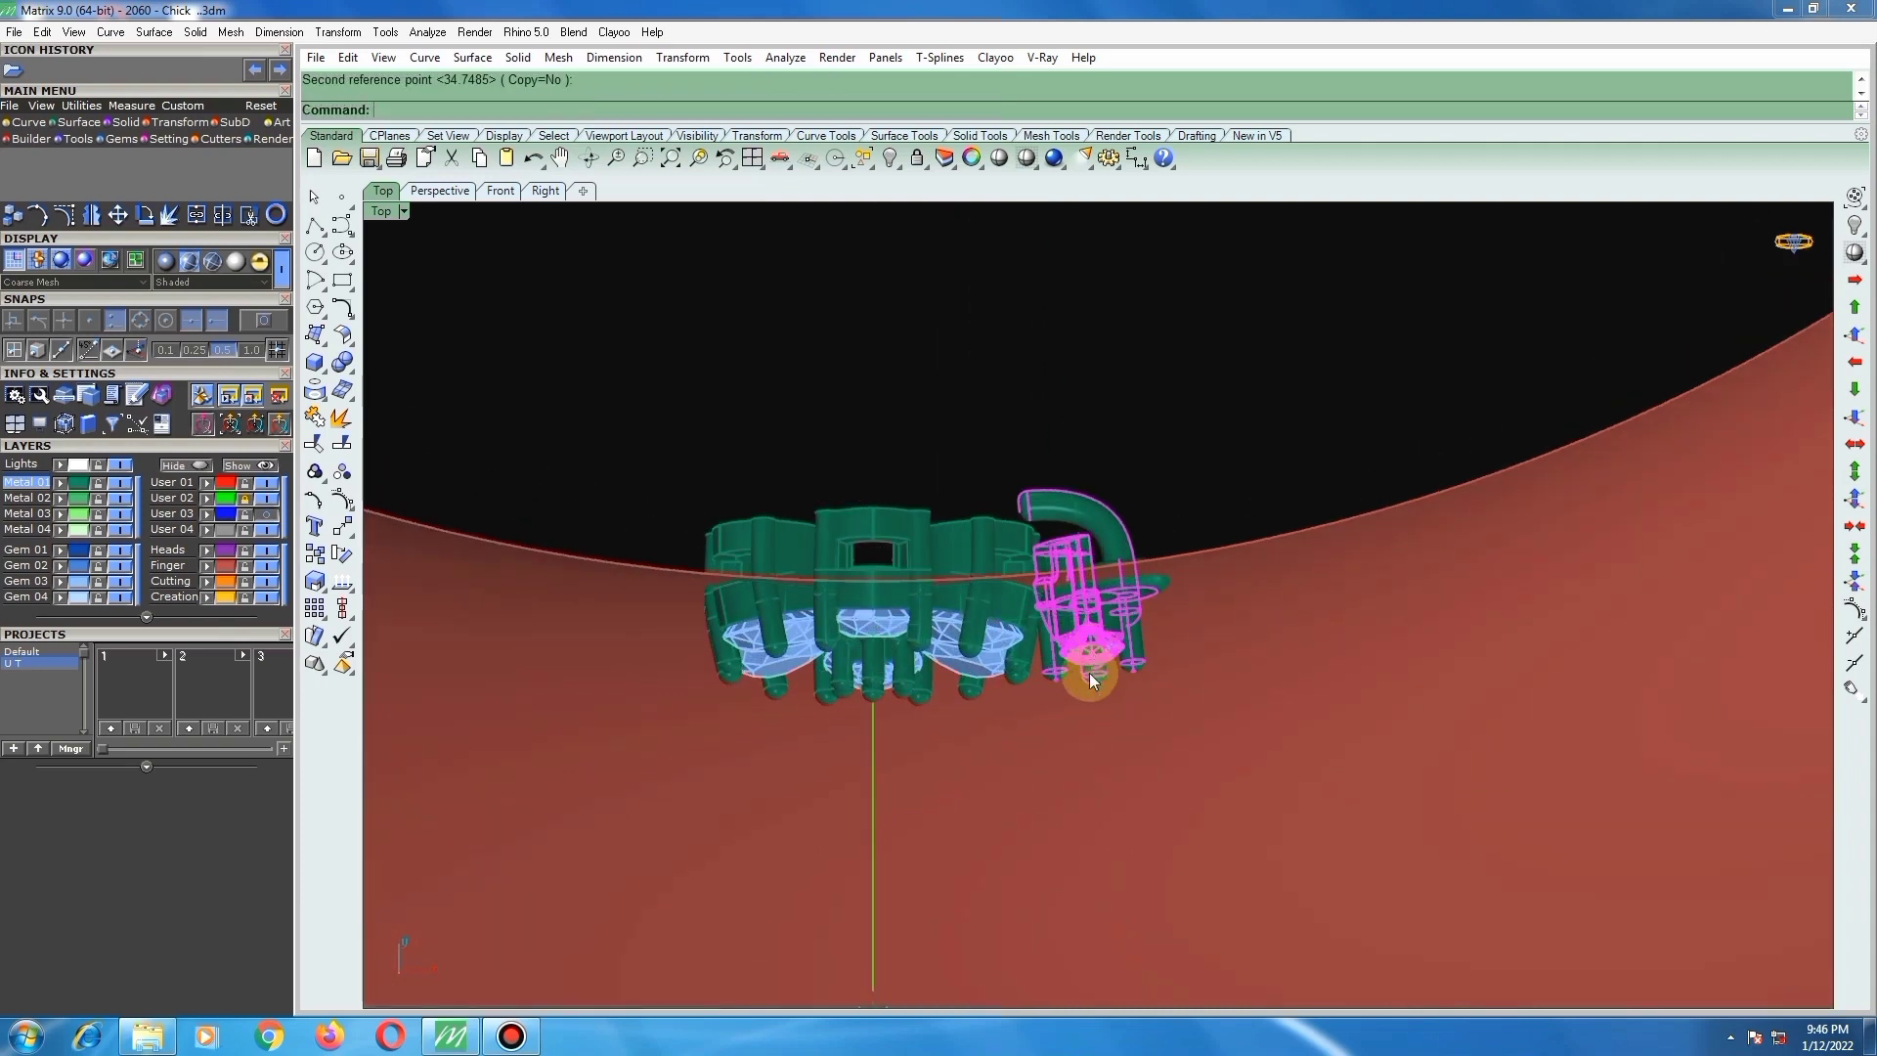
scroll(1092, 675, down, 2)
ctrl+shift+right_drag(1111, 682, 1088, 578)
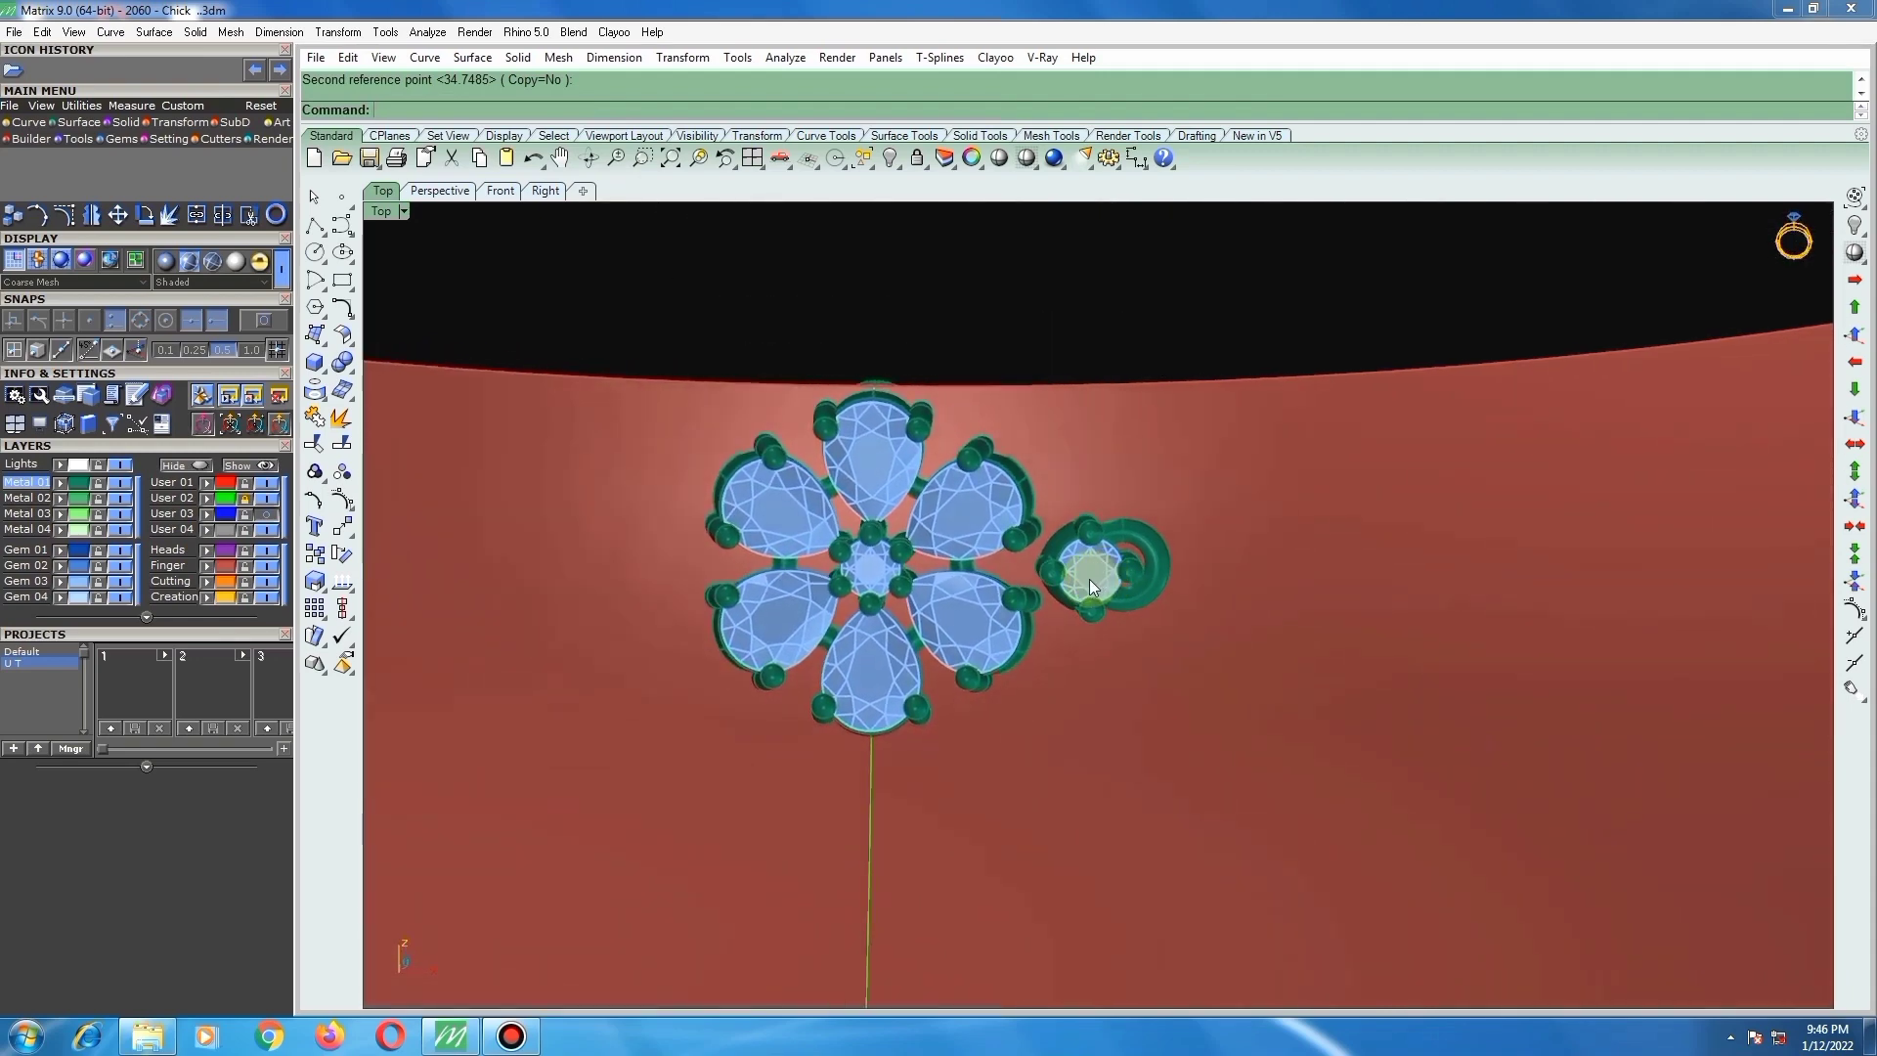
Step: Rotate the small round setting around the origin (0) again to bring it up against the flower's side petals
click(1087, 580)
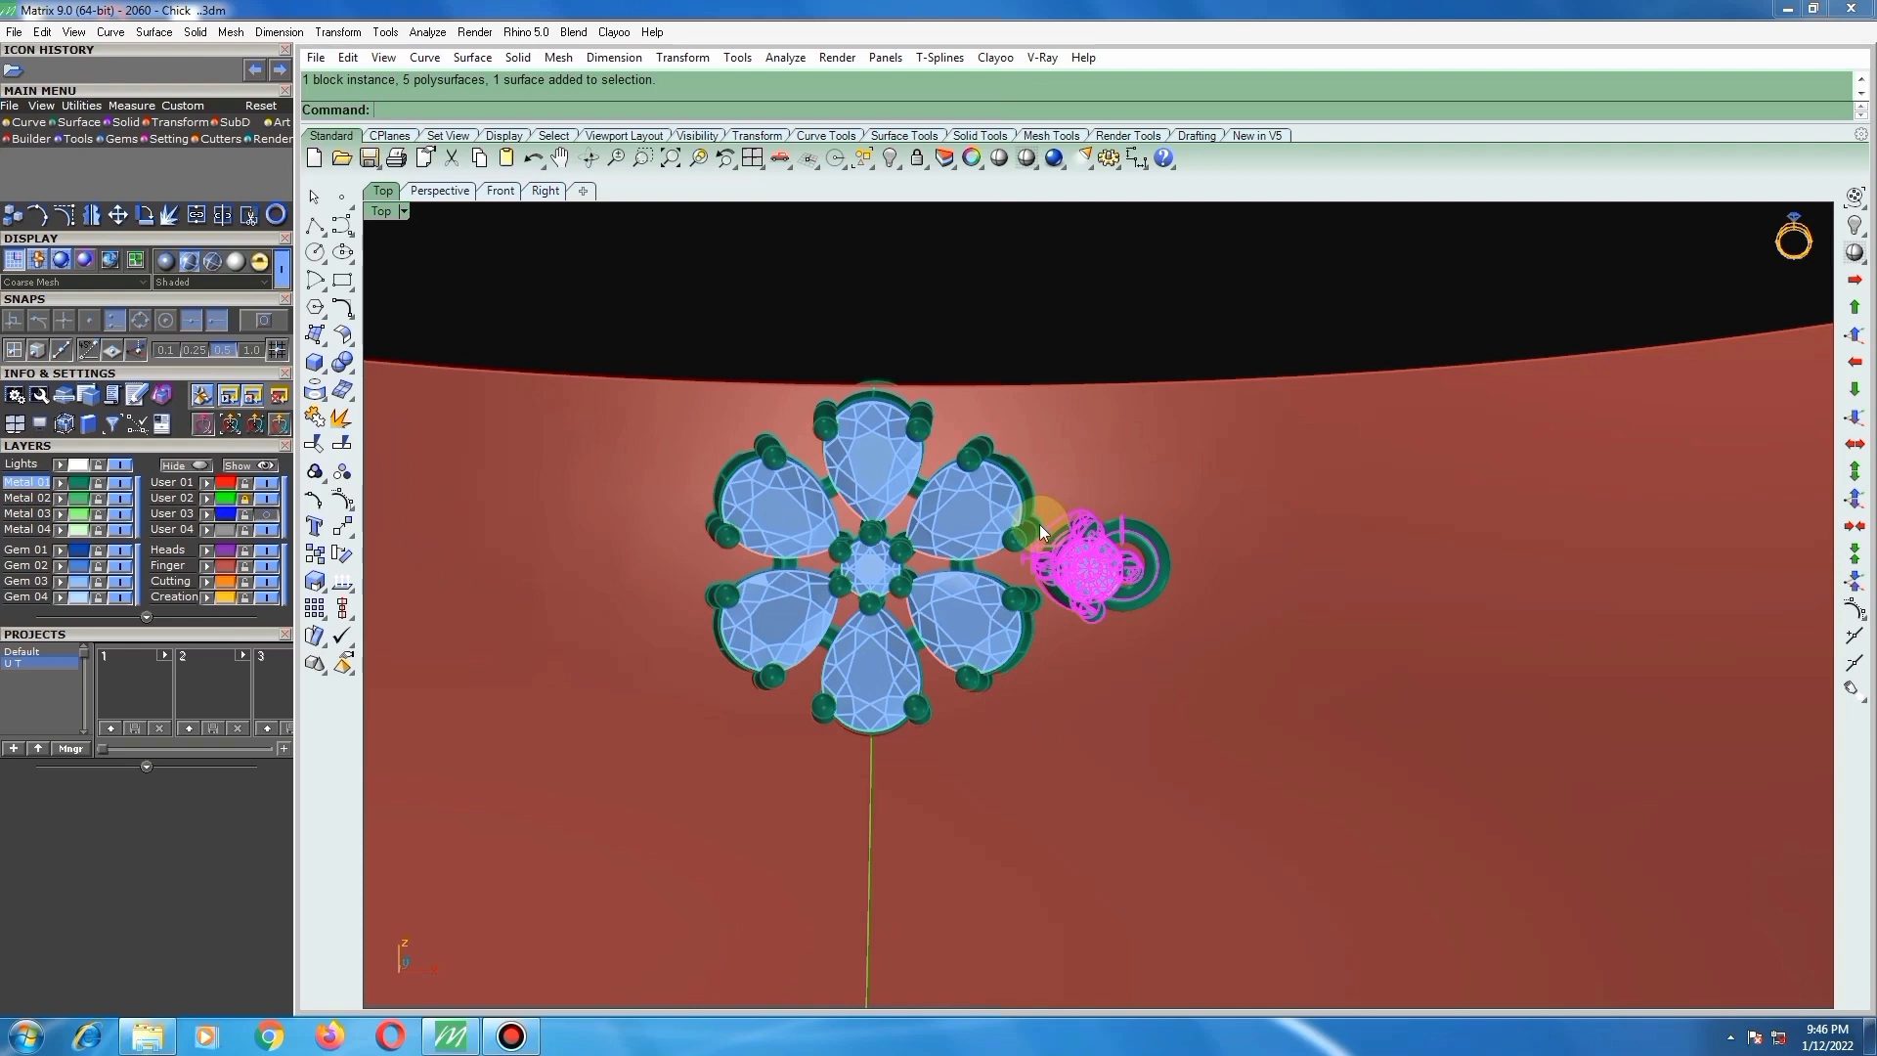
key(Return)
text(0)
key(Return)
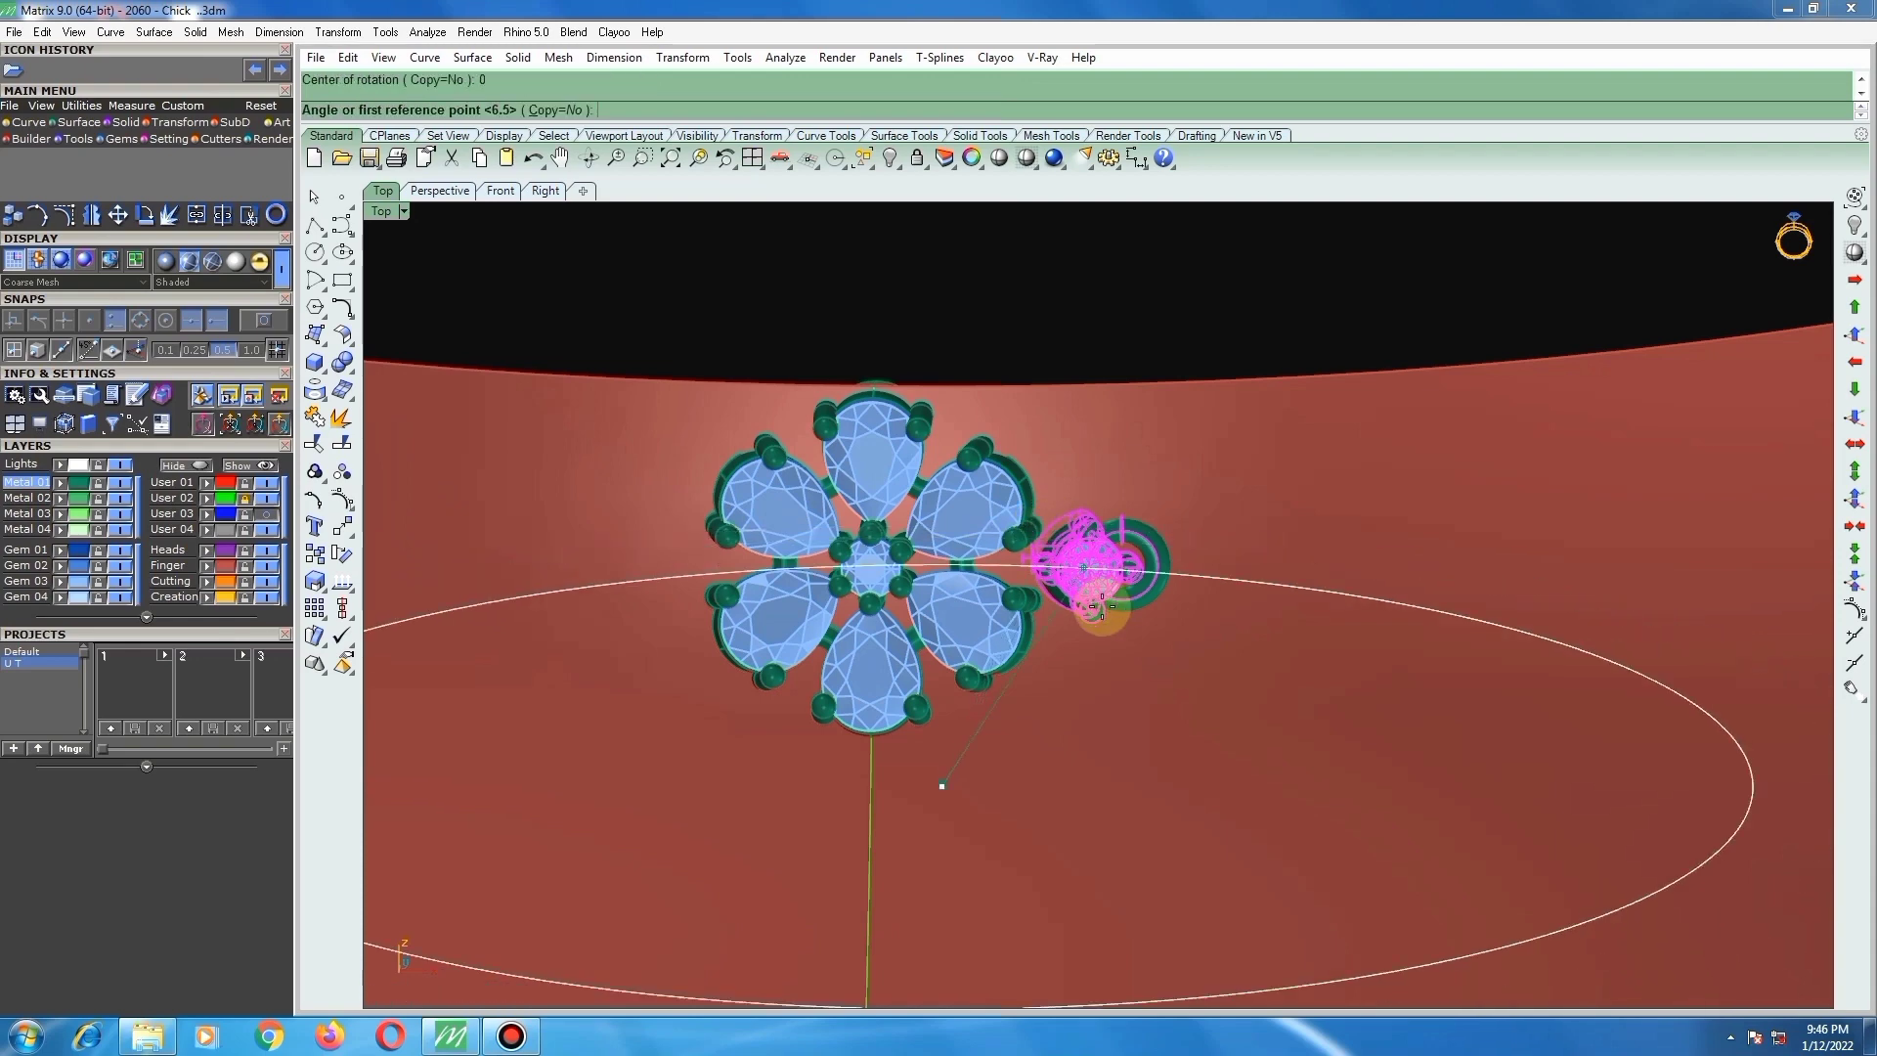
ctrl+shift+right_drag(1095, 608, 1065, 668)
scroll(1079, 577, up, 6)
ctrl+shift+right_drag(1064, 594, 1026, 641)
click(1012, 649)
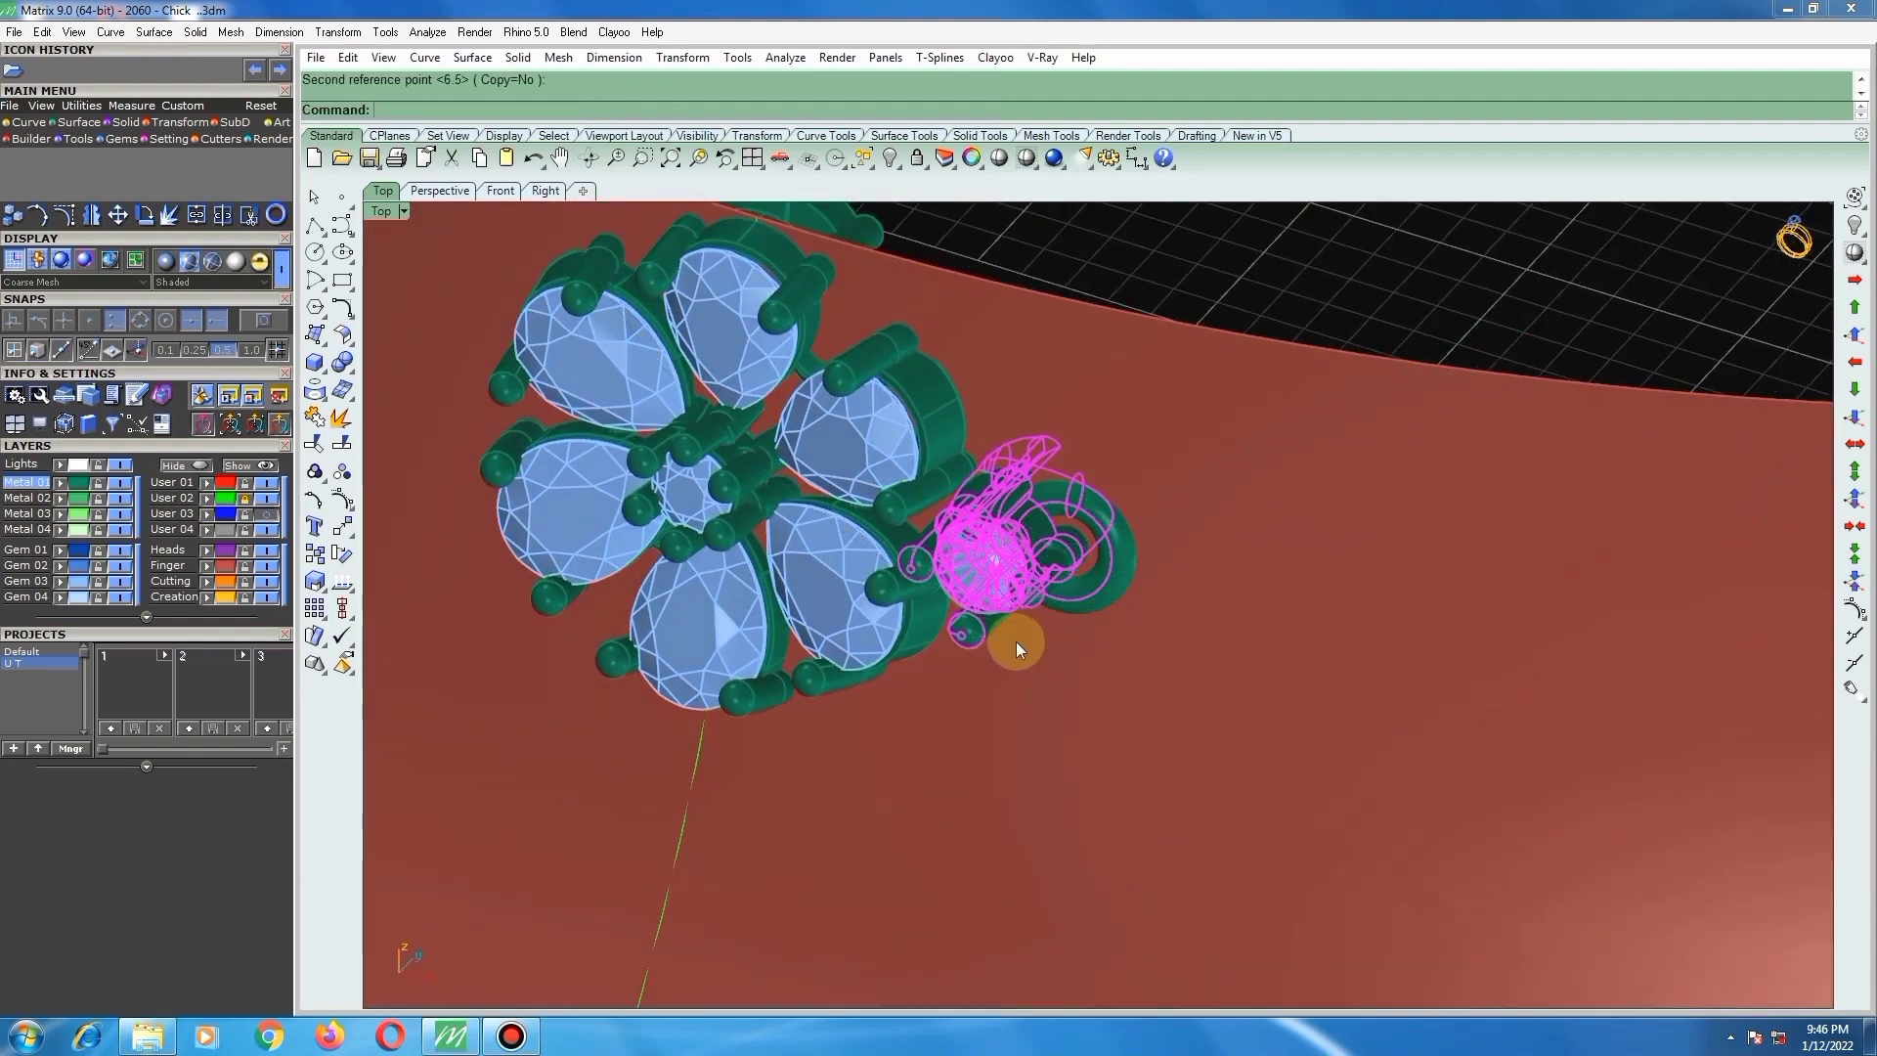
click(1017, 641)
scroll(1081, 448, down, 5)
scroll(1083, 586, up, 5)
Step: Seen from behind, move the small round setting slightly along its own upright edge to adjust its depth beside the flower
ctrl+shift+right_drag(1084, 587, 557, 278)
scroll(1270, 645, up, 12)
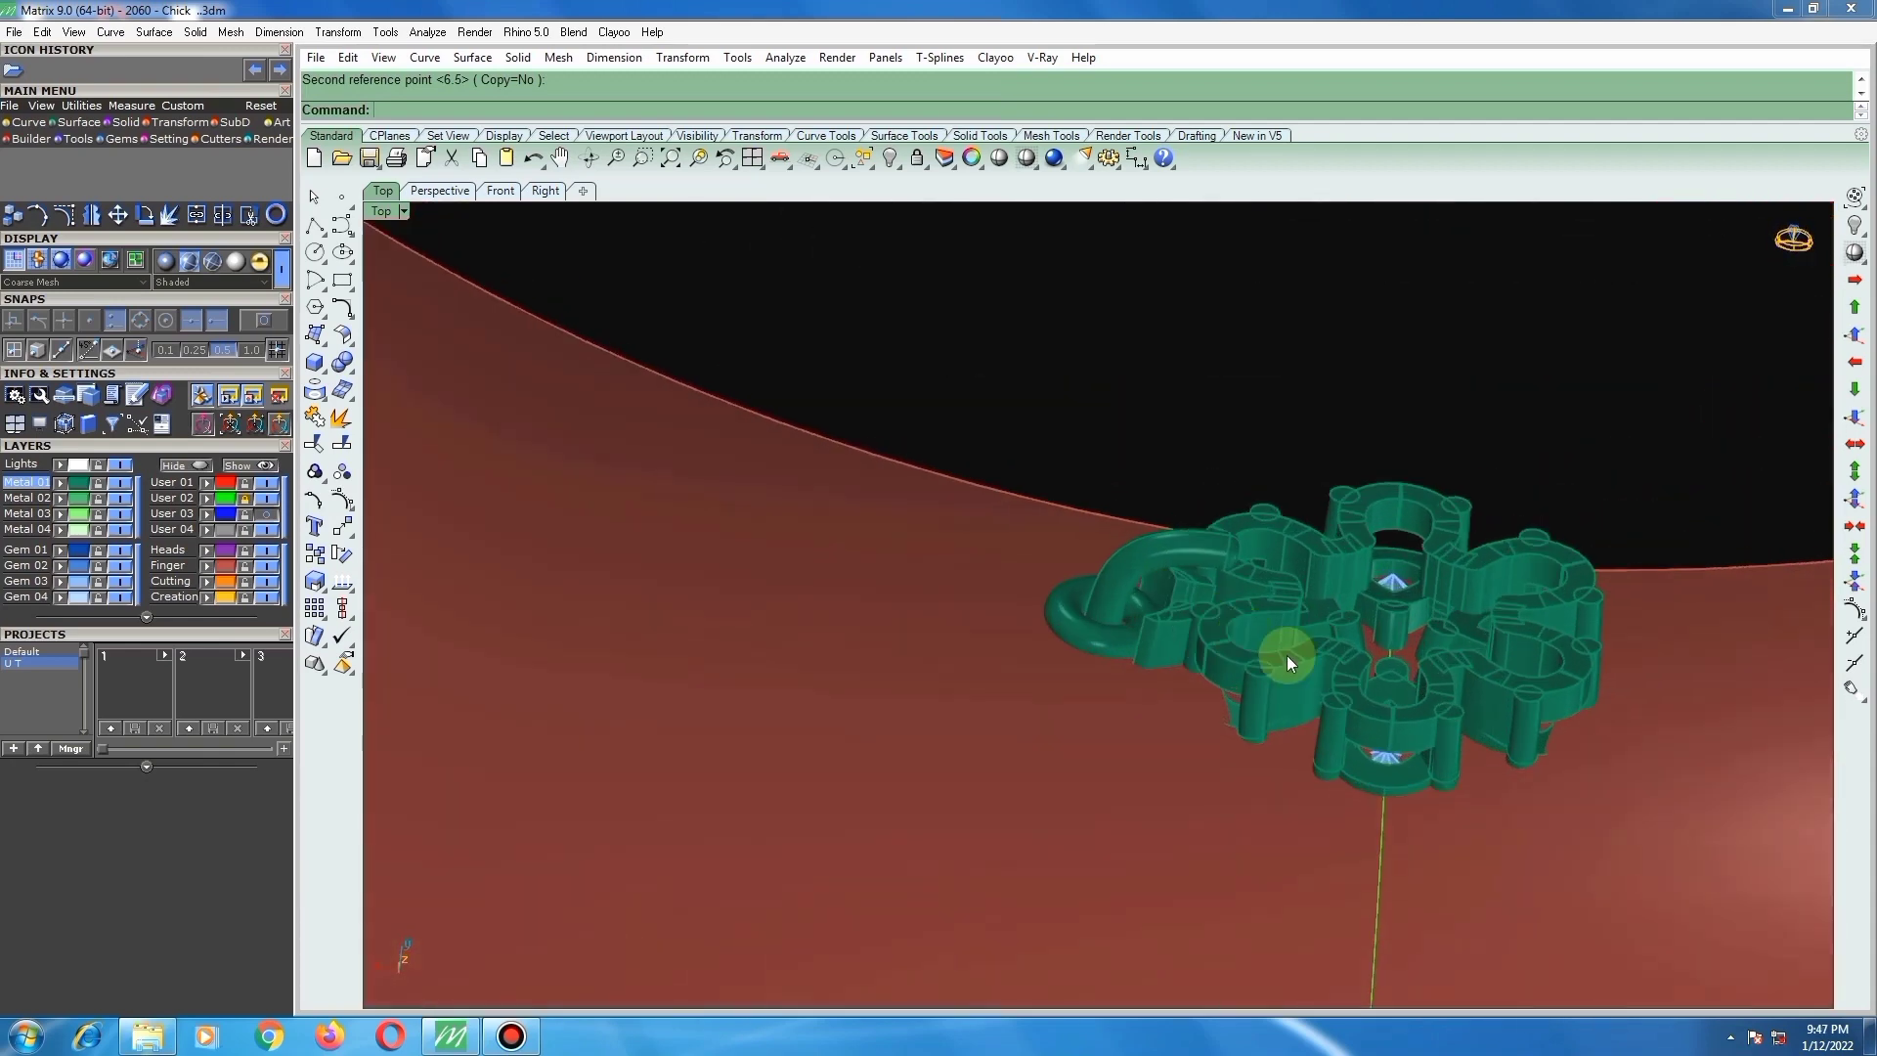
ctrl+shift+right_drag(1188, 600, 1147, 571)
click(921, 610)
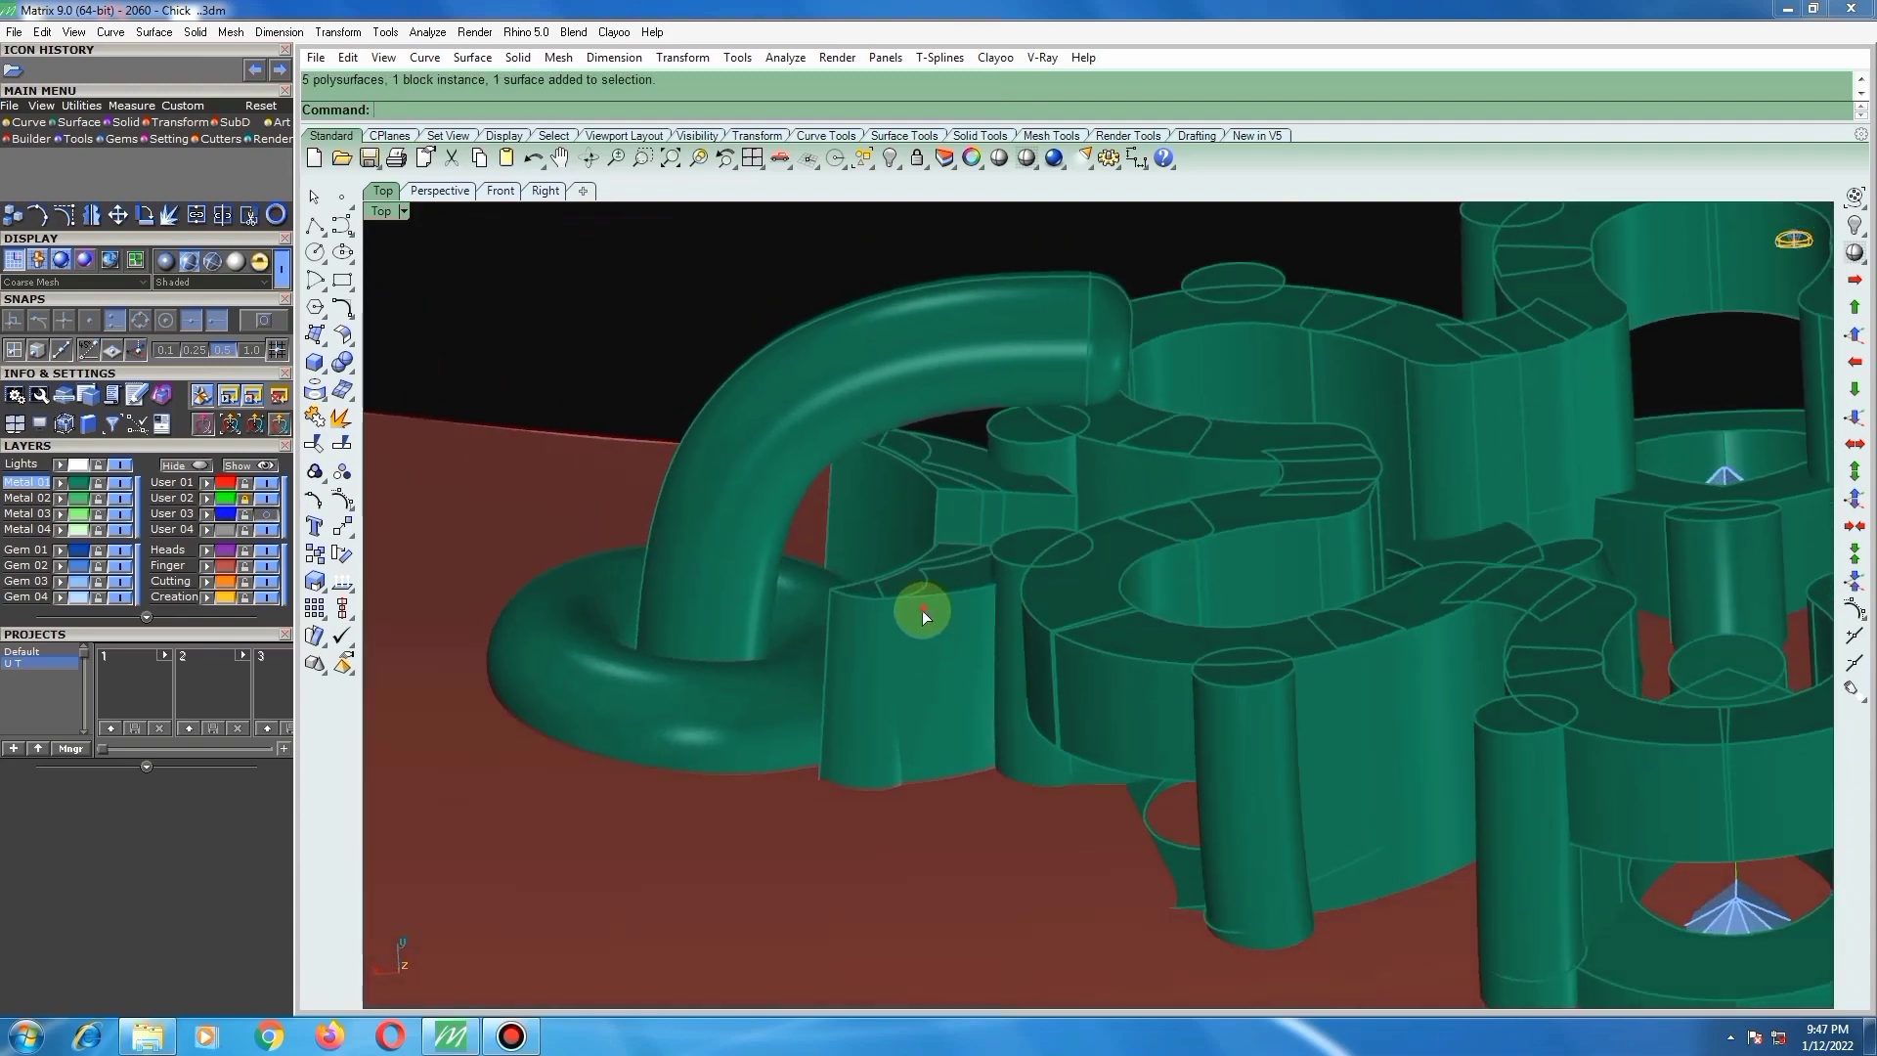
ctrl+shift+right_drag(942, 561, 883, 536)
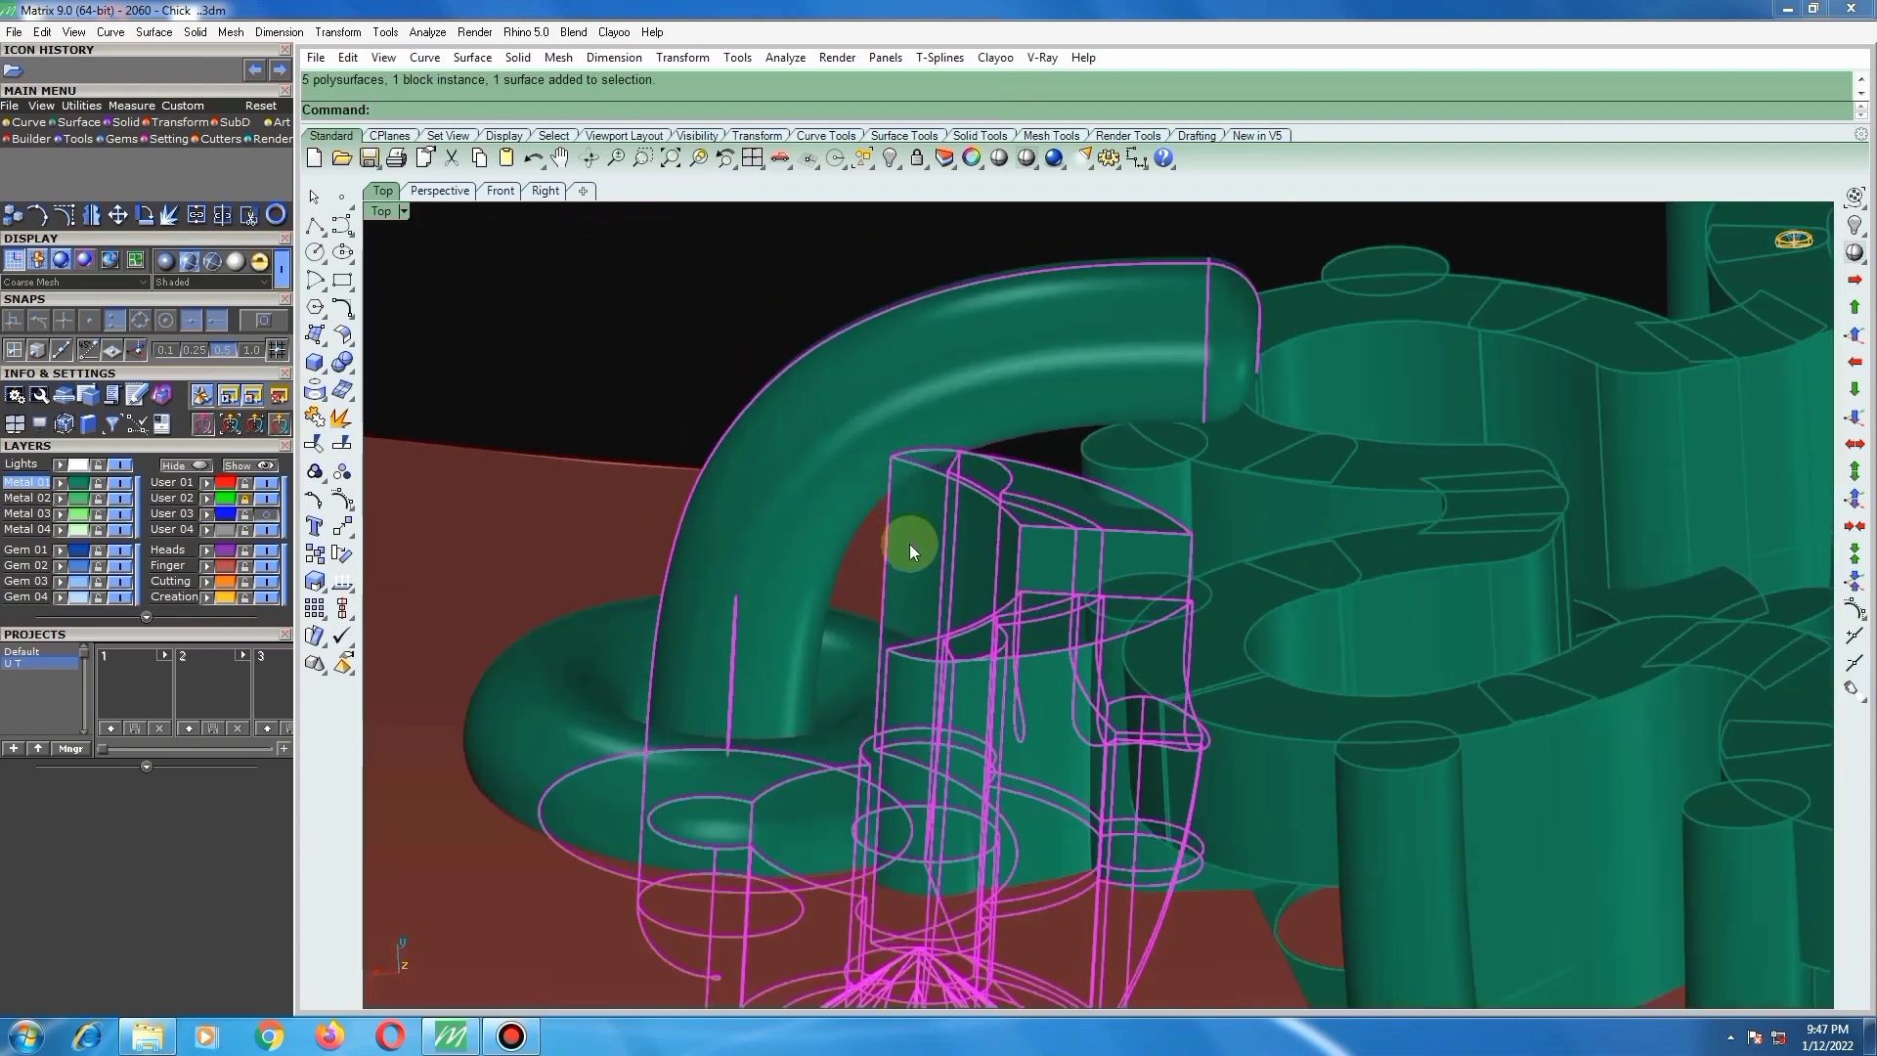
text(move)
key(Return)
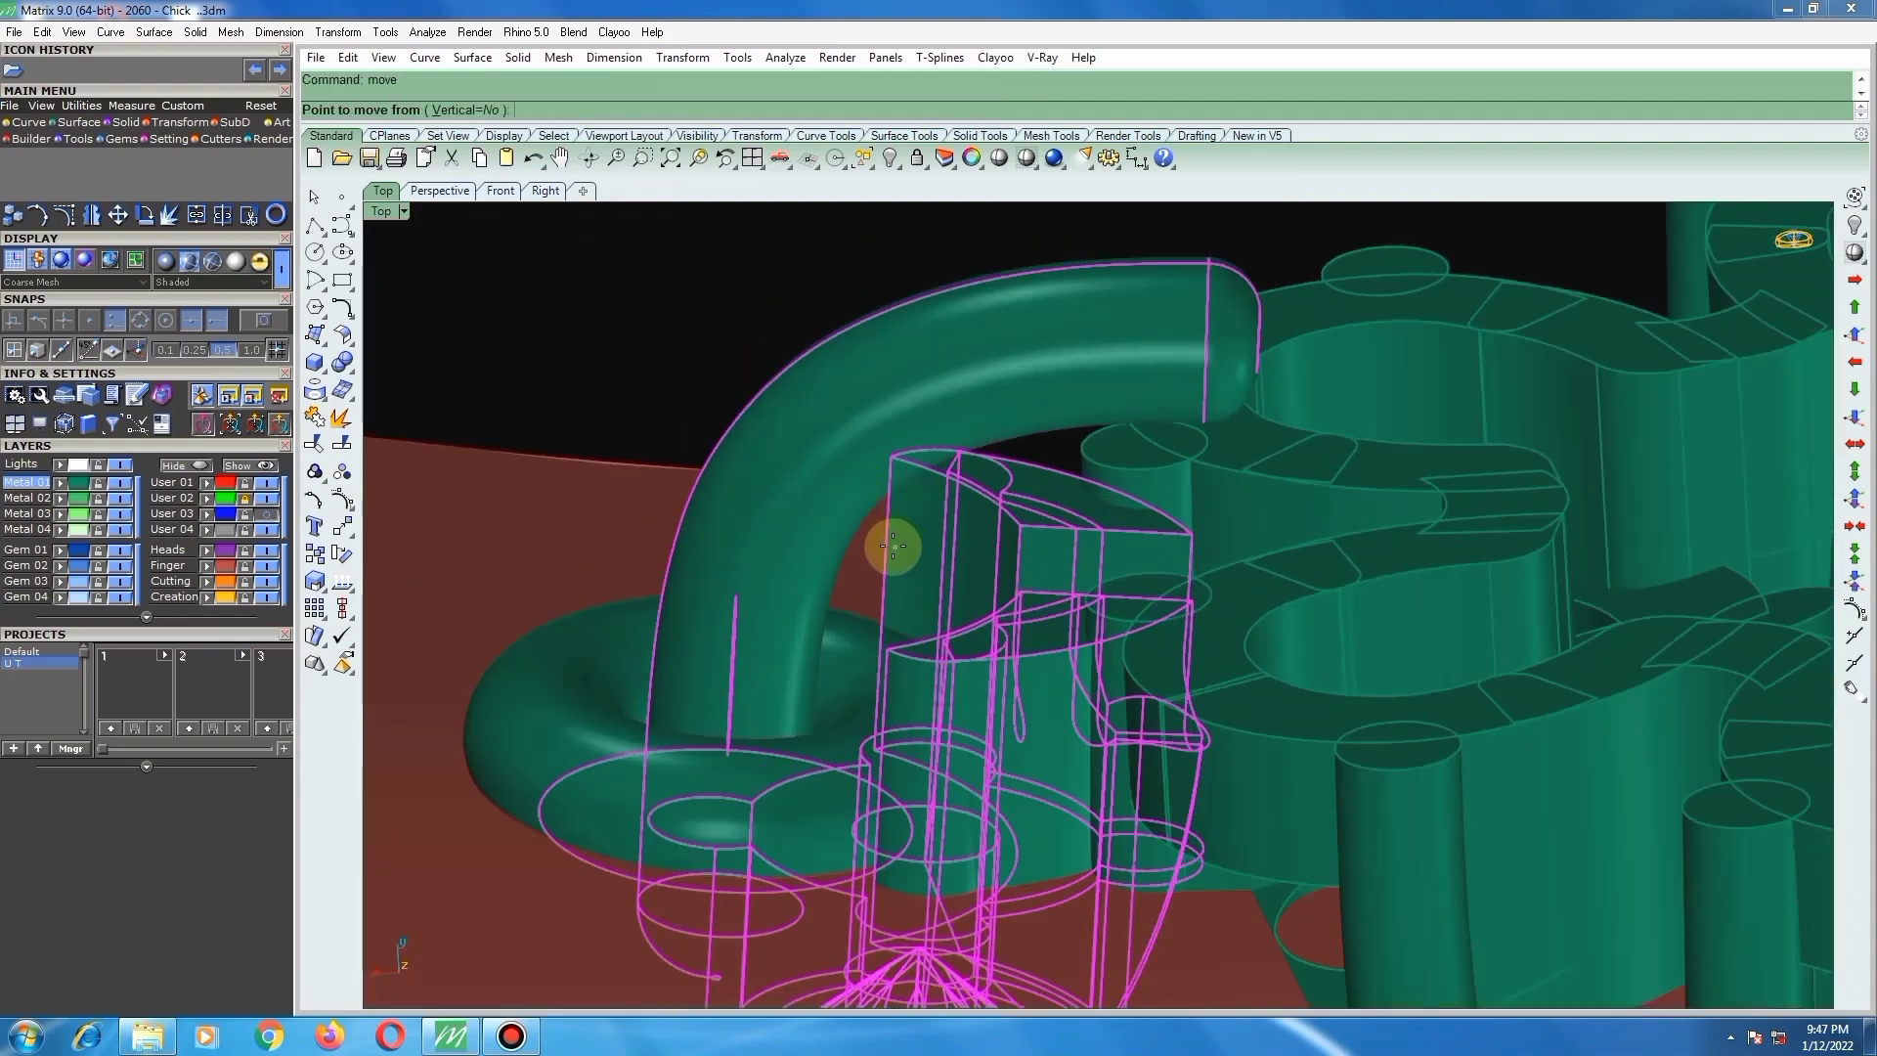
click(890, 543)
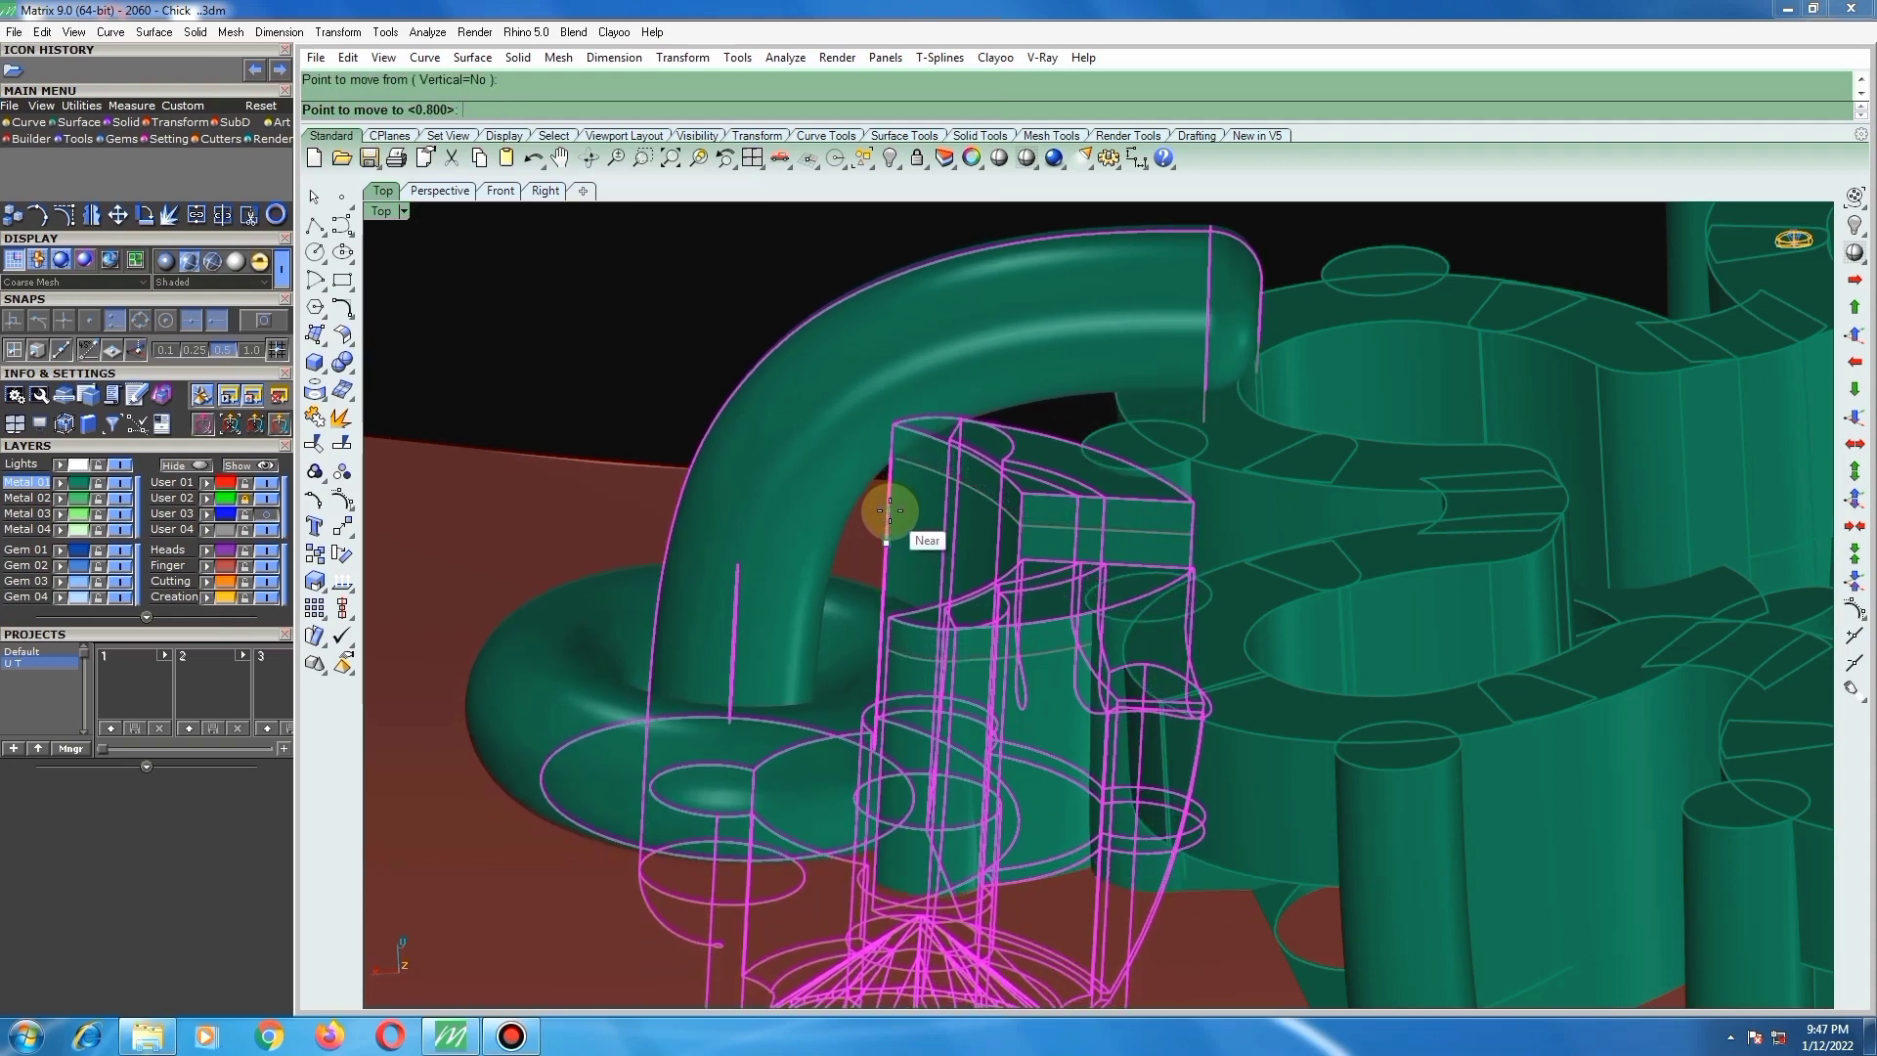
click(889, 511)
scroll(887, 522, down, 6)
click(754, 354)
scroll(876, 520, up, 5)
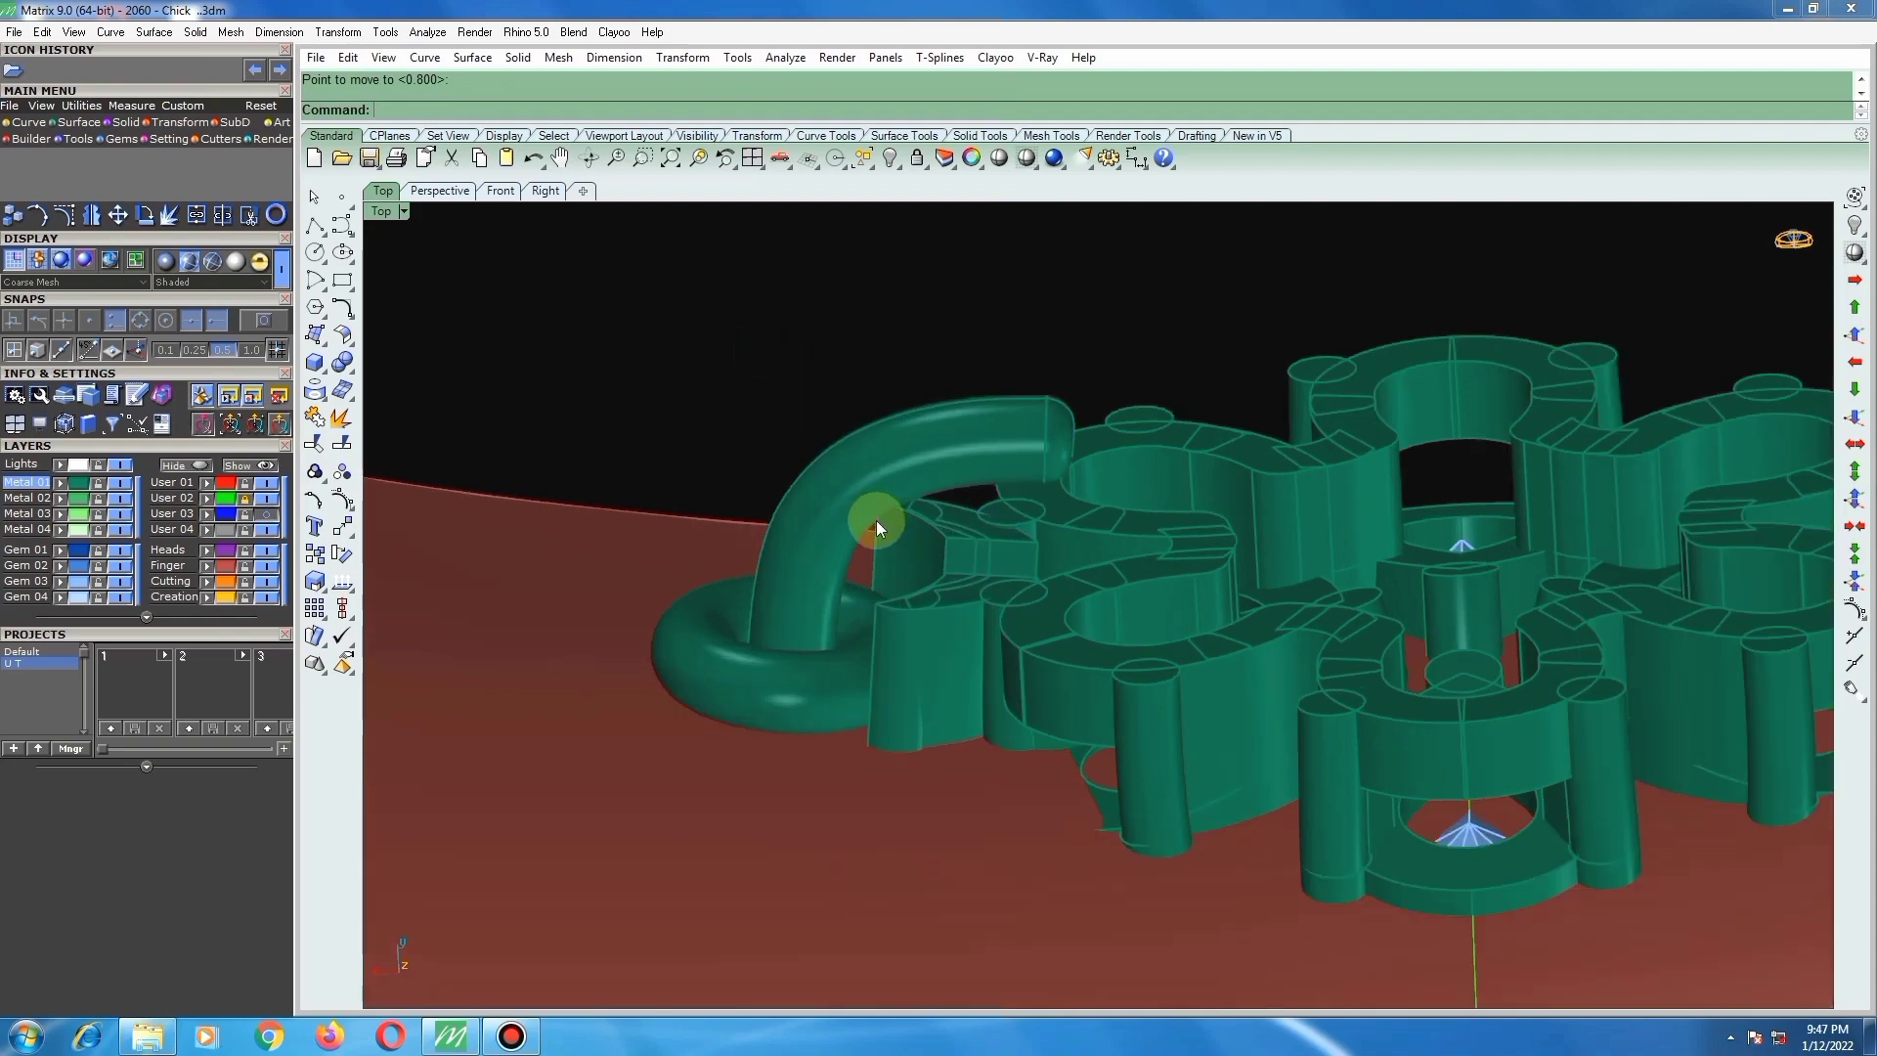
Step: In the Top view, select the curved red surface as the source for extracting isocurves
right_drag(876, 520, 1070, 504)
right_drag(1043, 420, 987, 541)
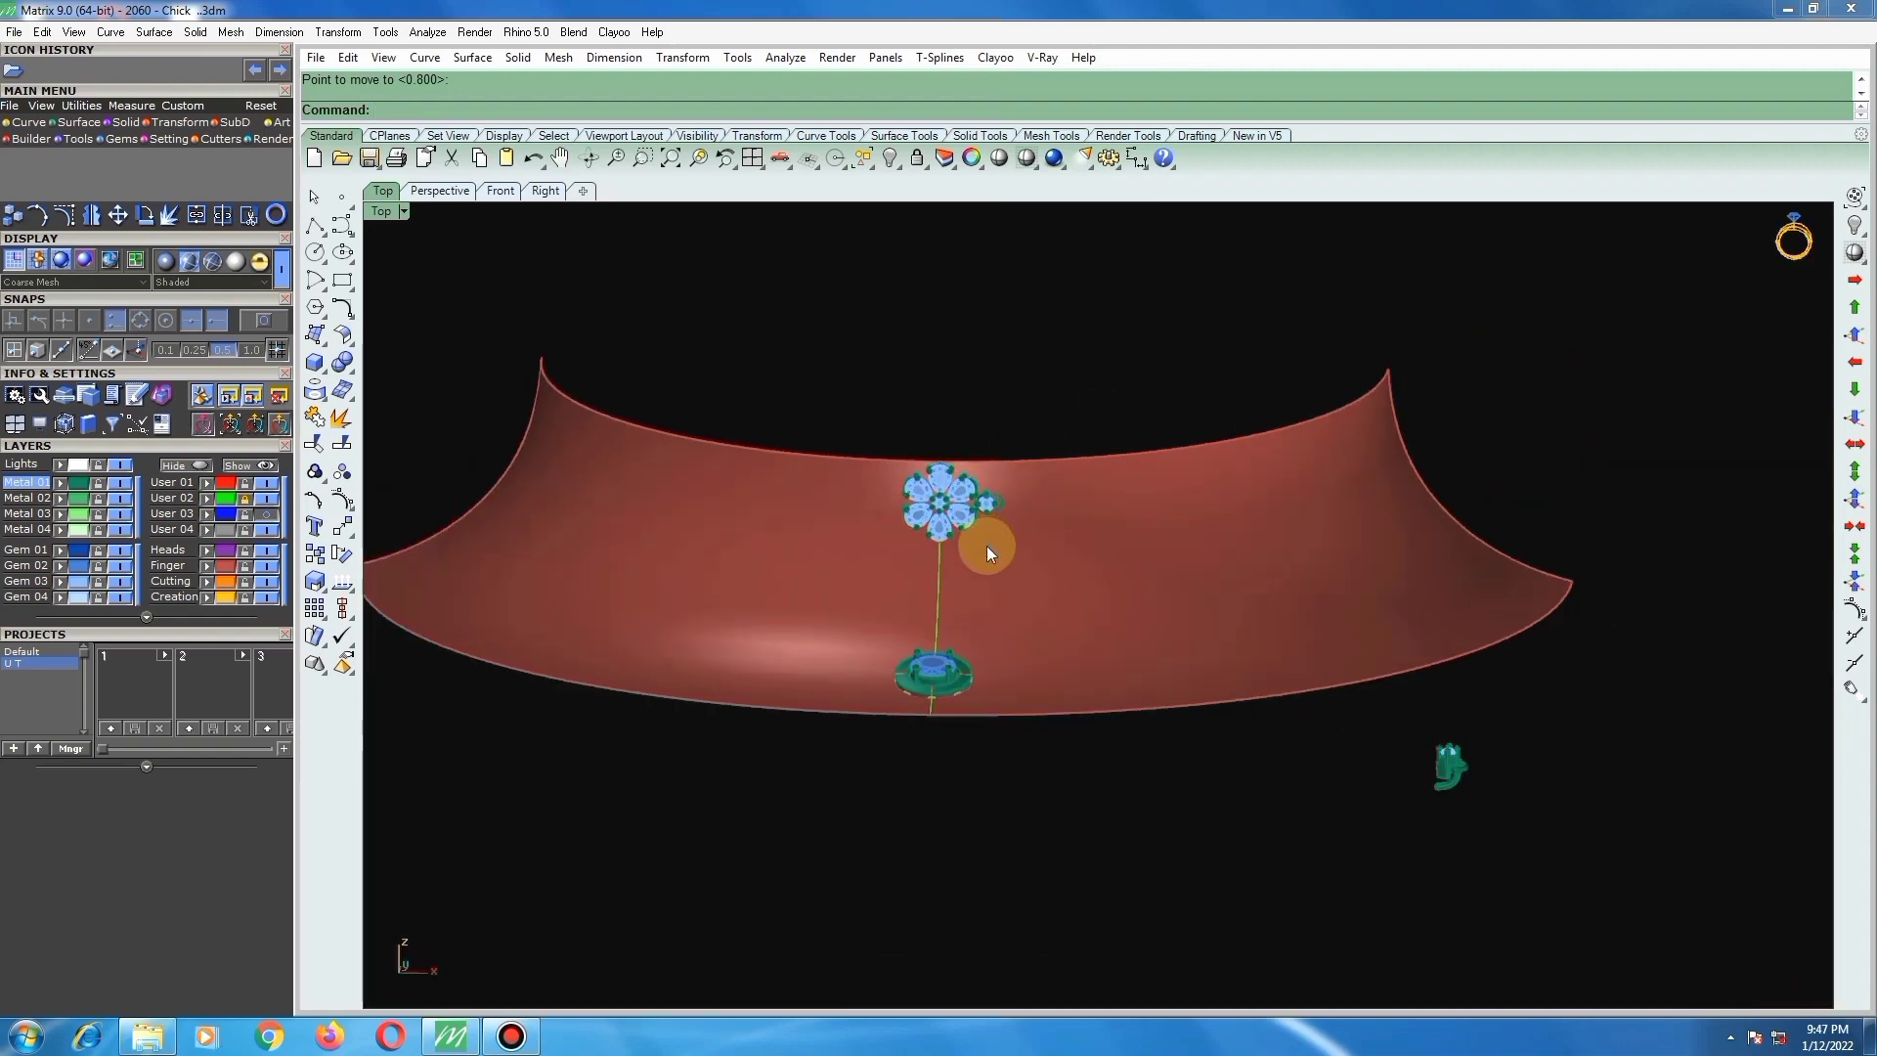
key(ctrl+F1)
scroll(939, 710, up, 6)
click(938, 693)
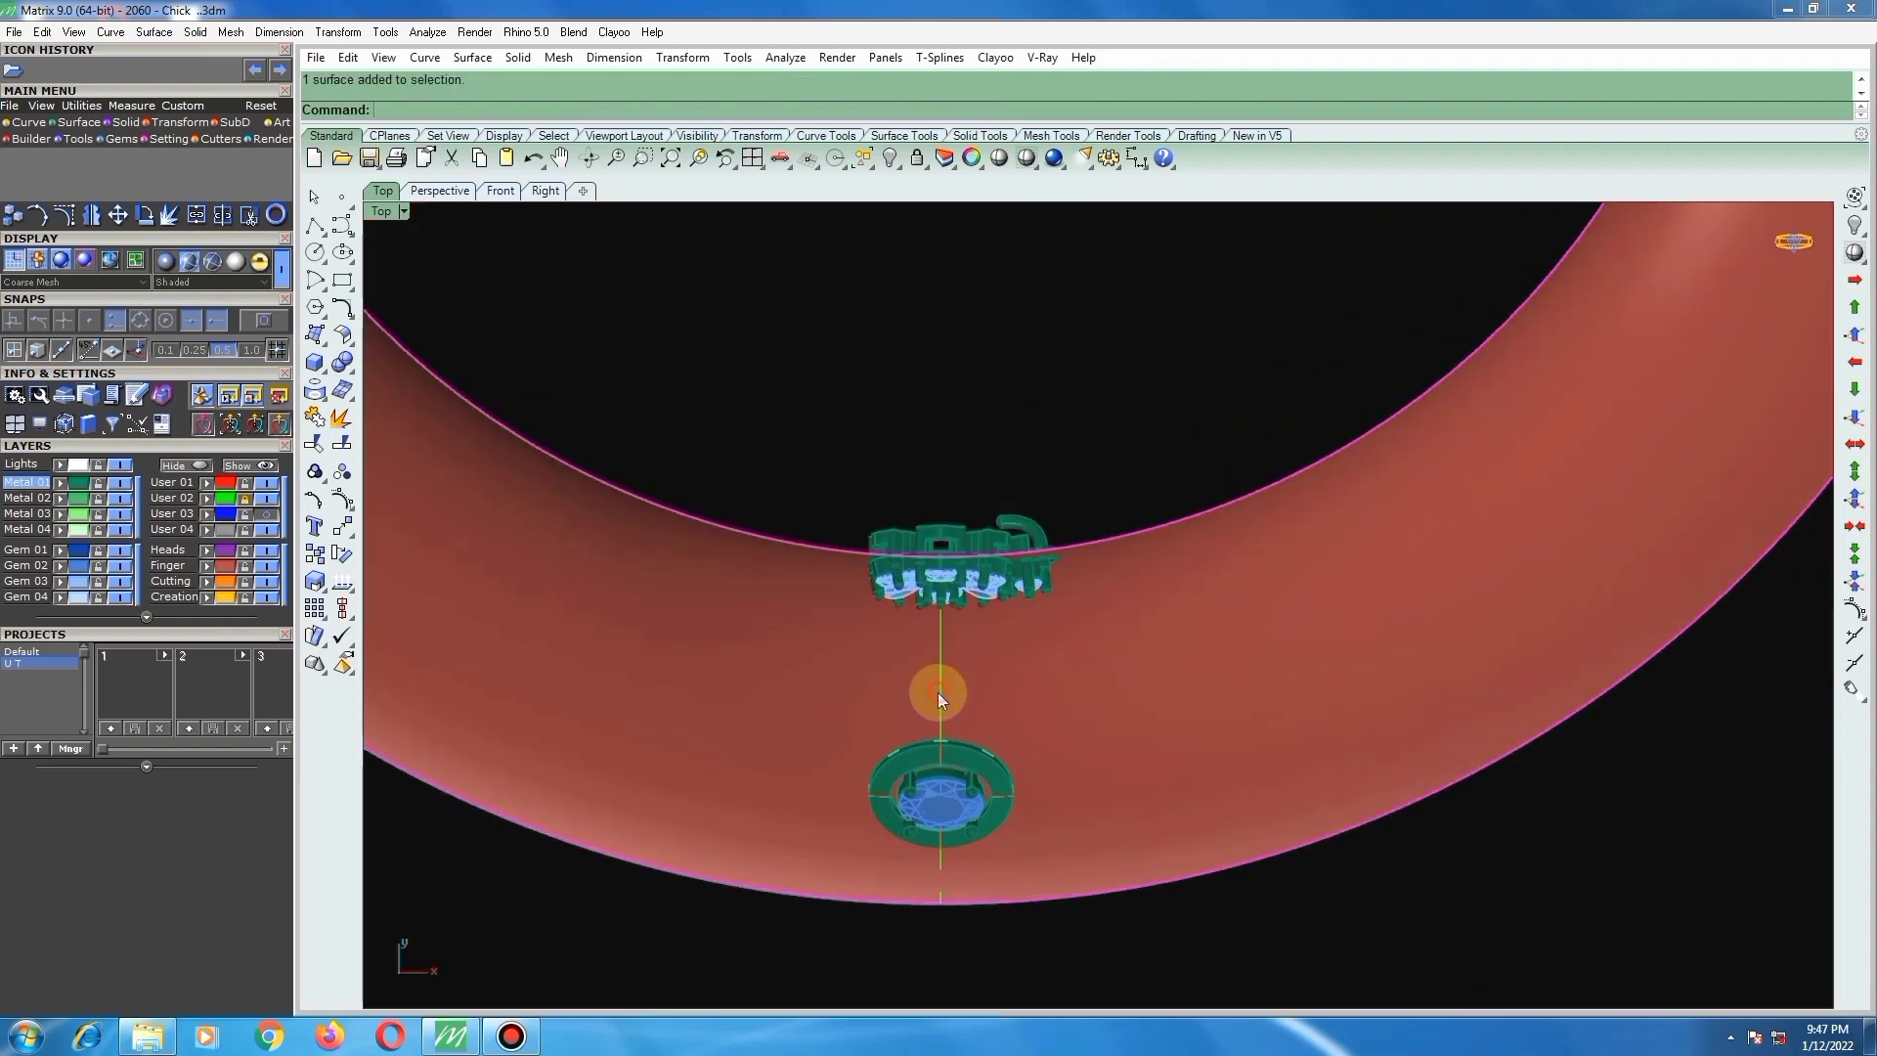
scroll(937, 630, down, 3)
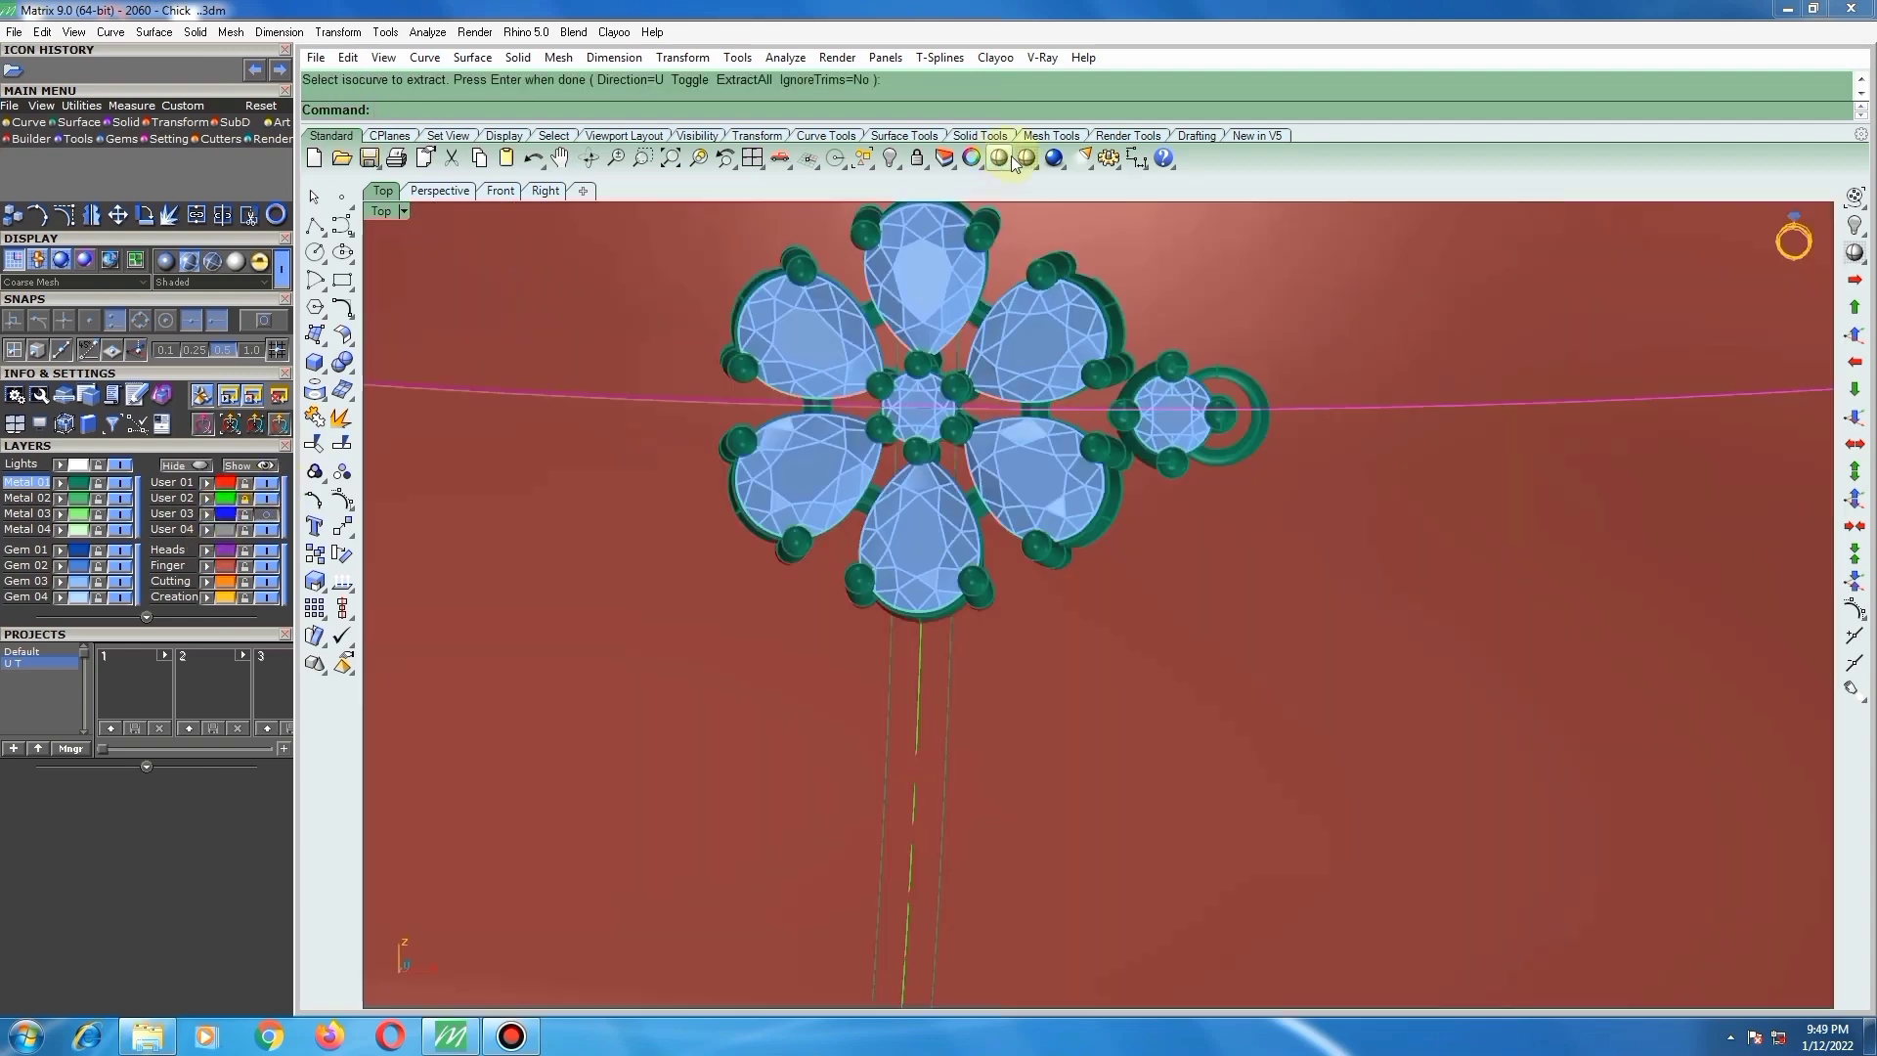
Step: In wireframe display, trim the two upright isocurves where they extend above the long isocurve through the flower's centre
click(1011, 161)
scroll(943, 430, up, 3)
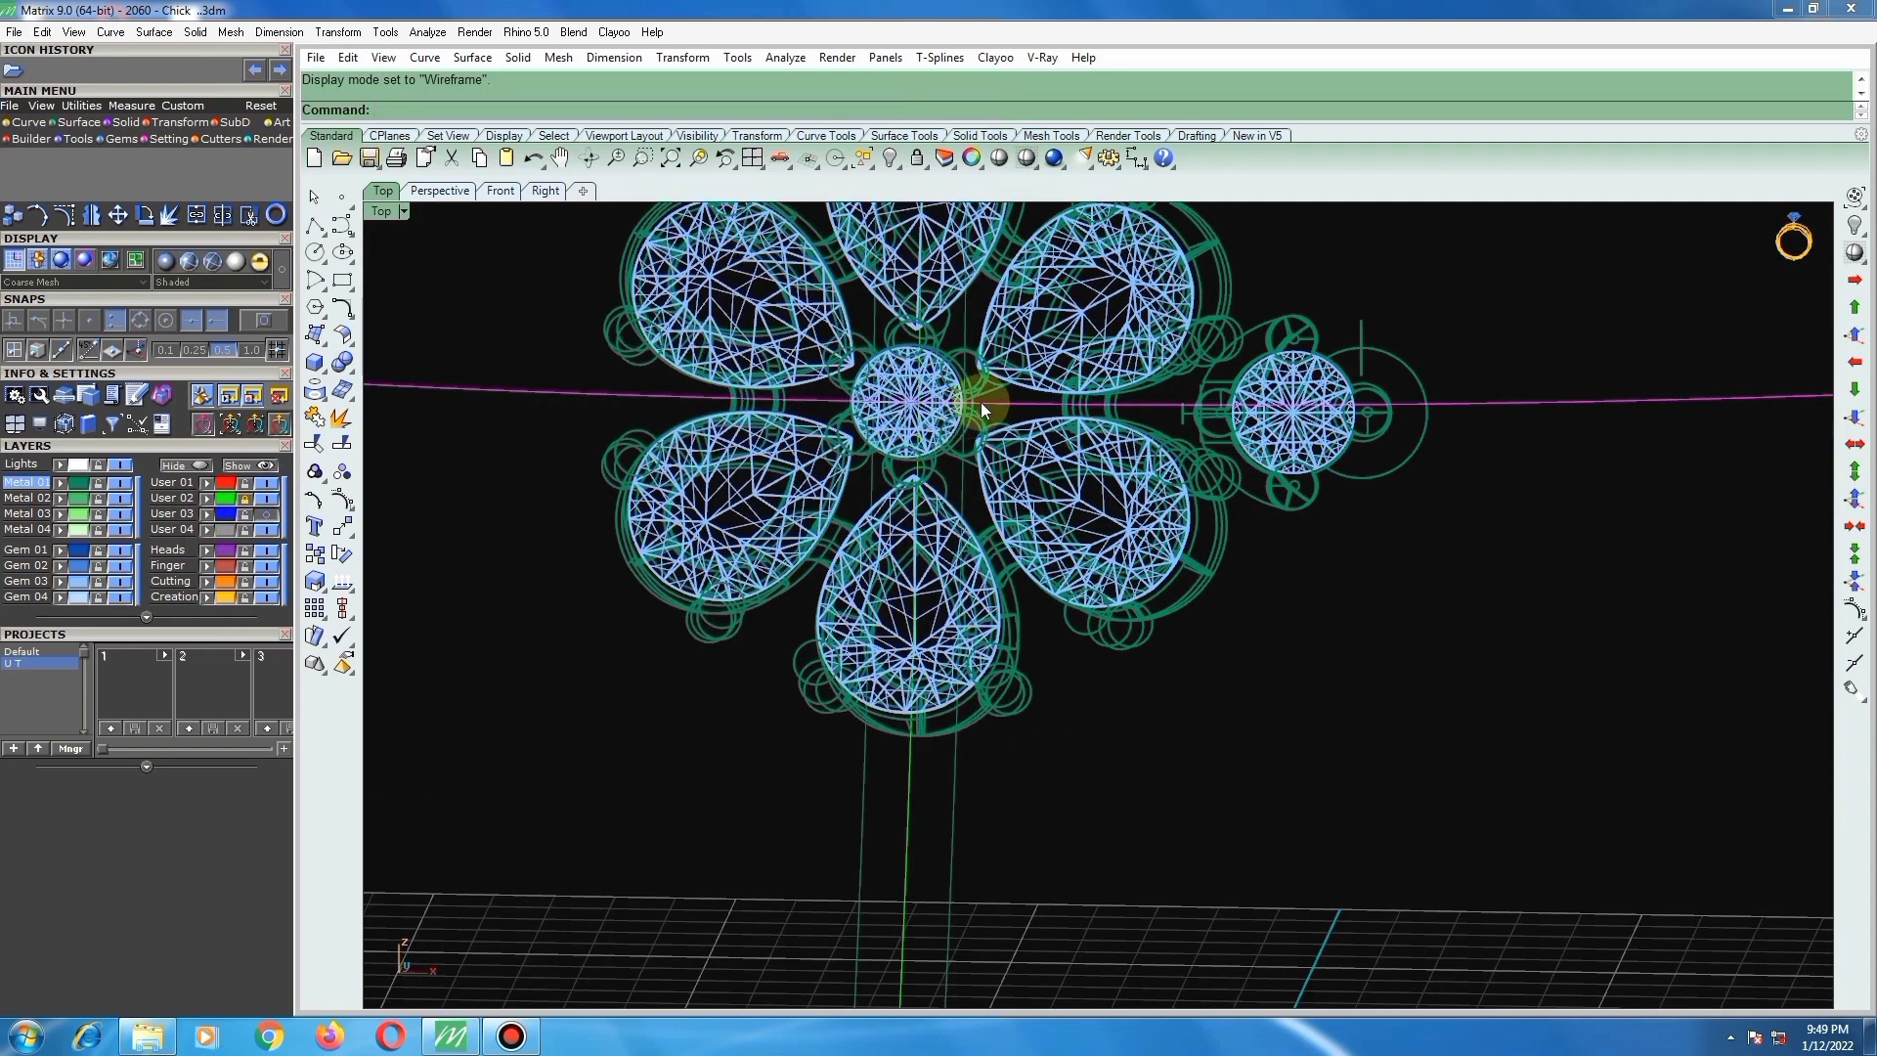
scroll(981, 401, up, 2)
click(961, 311)
shift+click(848, 293)
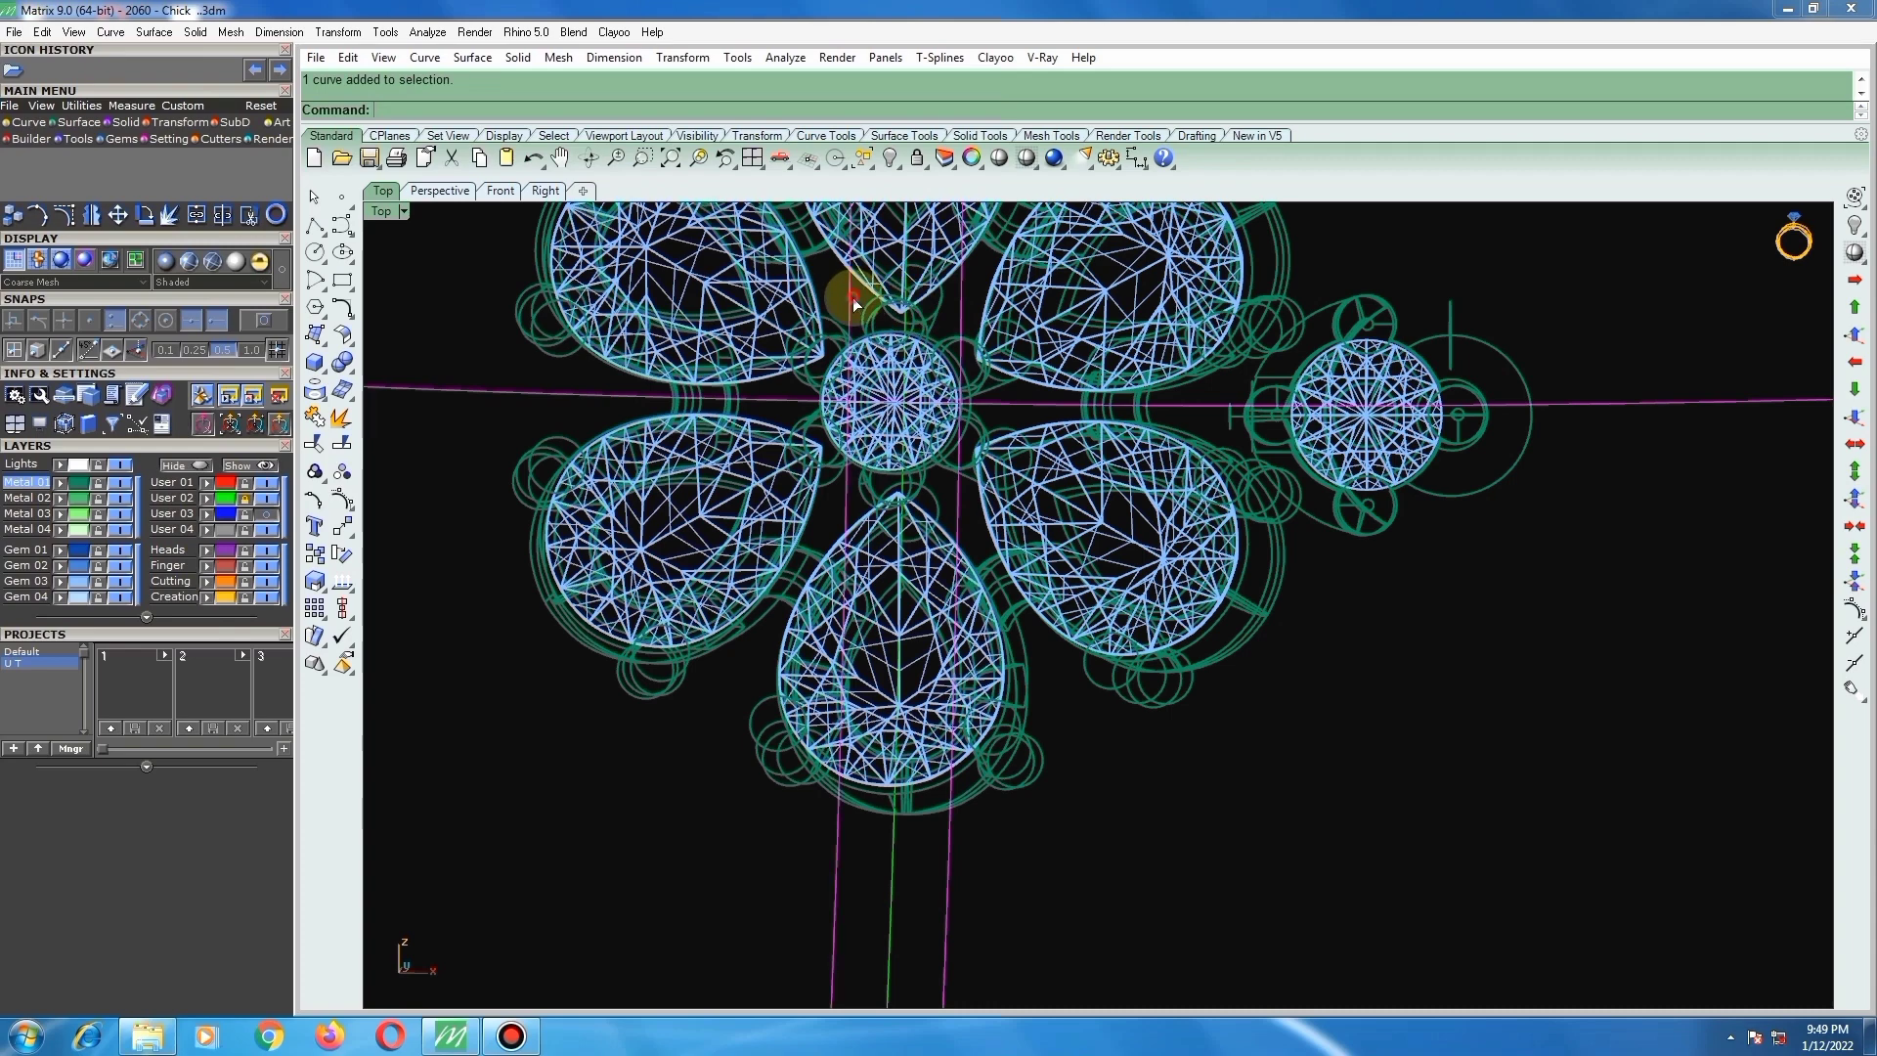
click(314, 445)
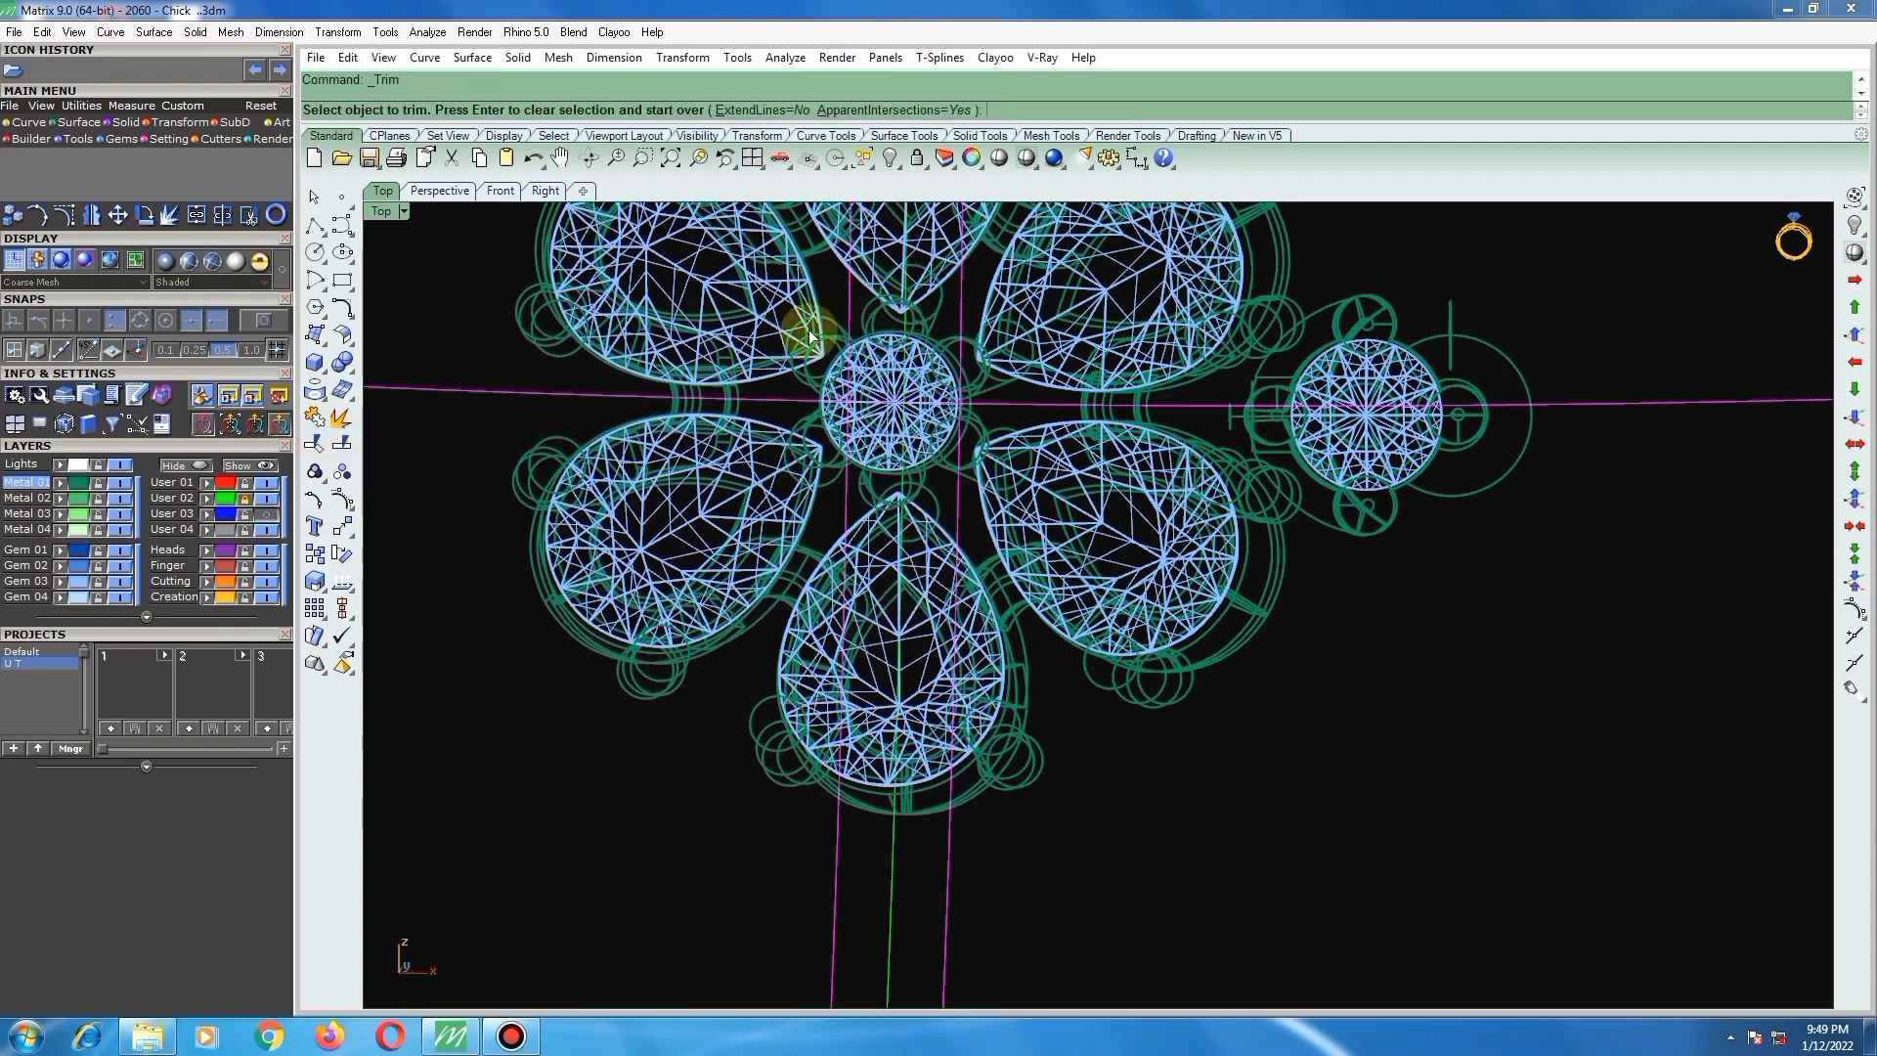
click(849, 291)
click(962, 303)
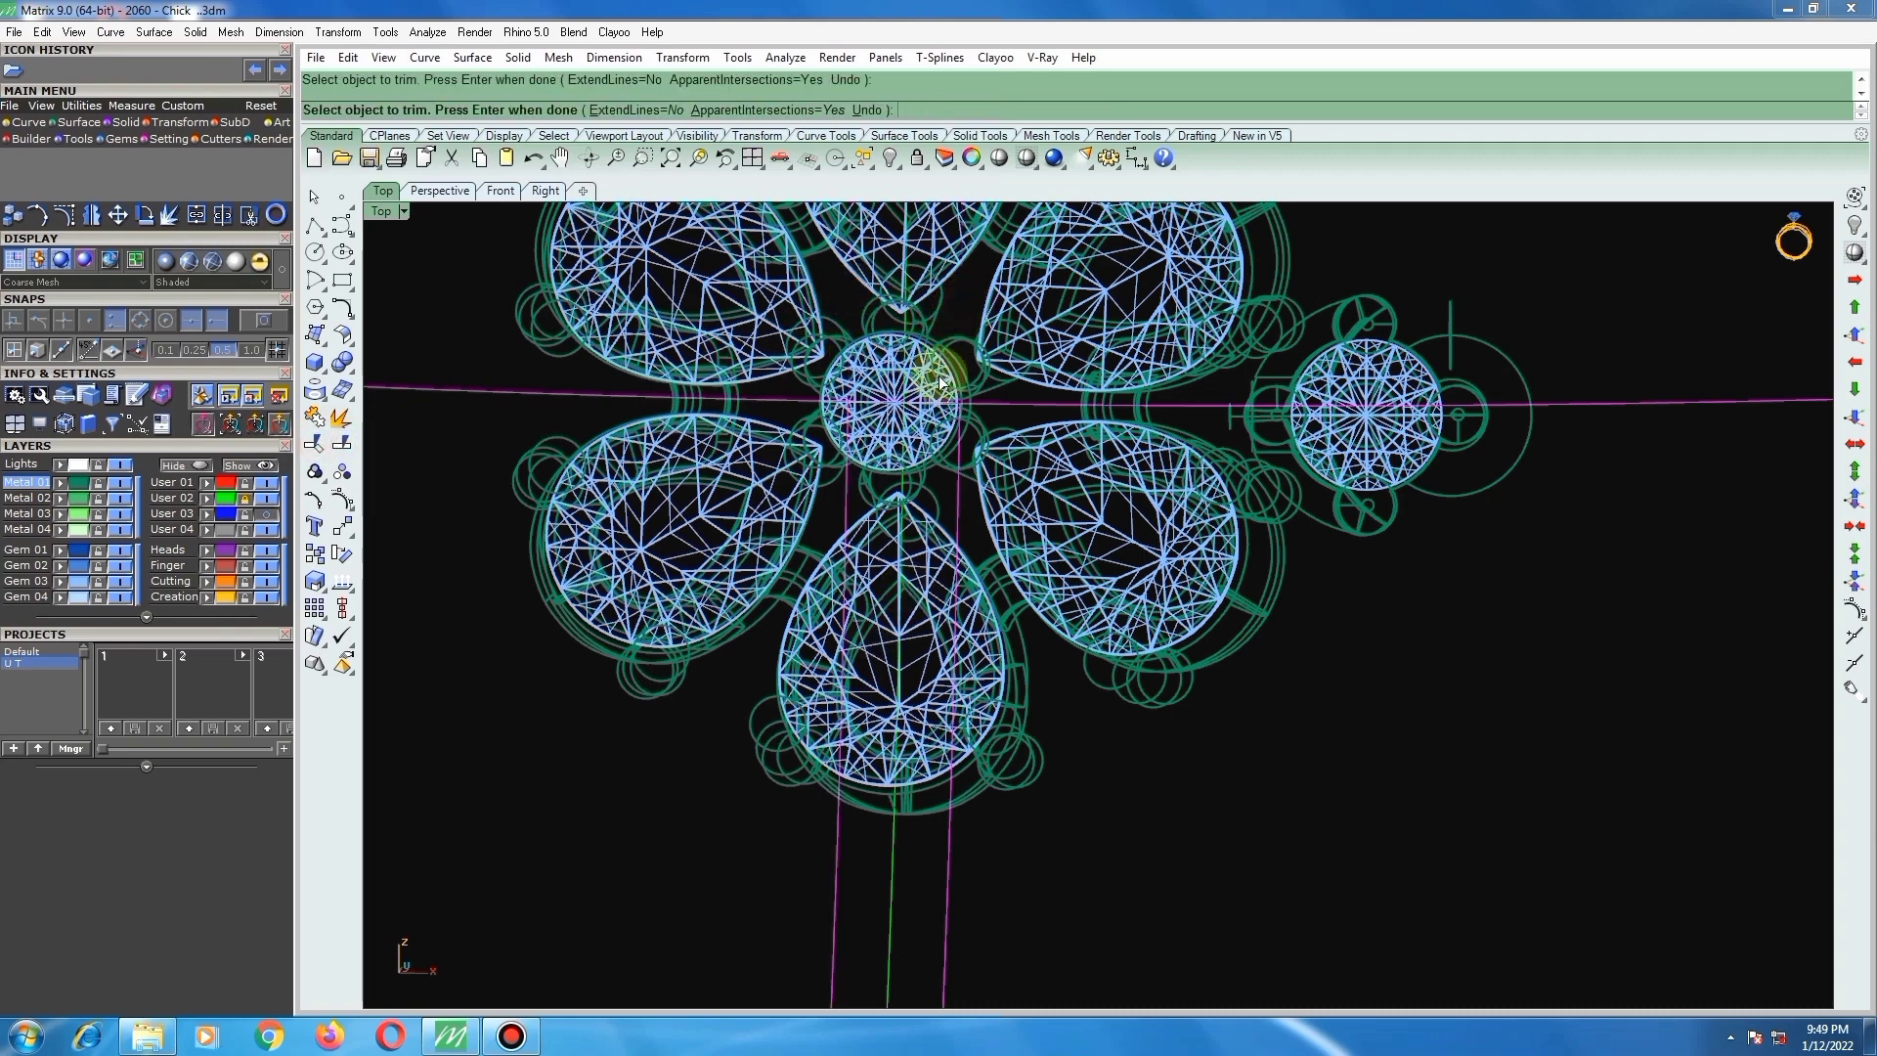
right_click(936, 379)
scroll(933, 469, down, 5)
click(1239, 598)
Step: Rebuild the two upright curves below the flower with 9 points and degree 3, deleting the input curves
scroll(869, 489, down, 9)
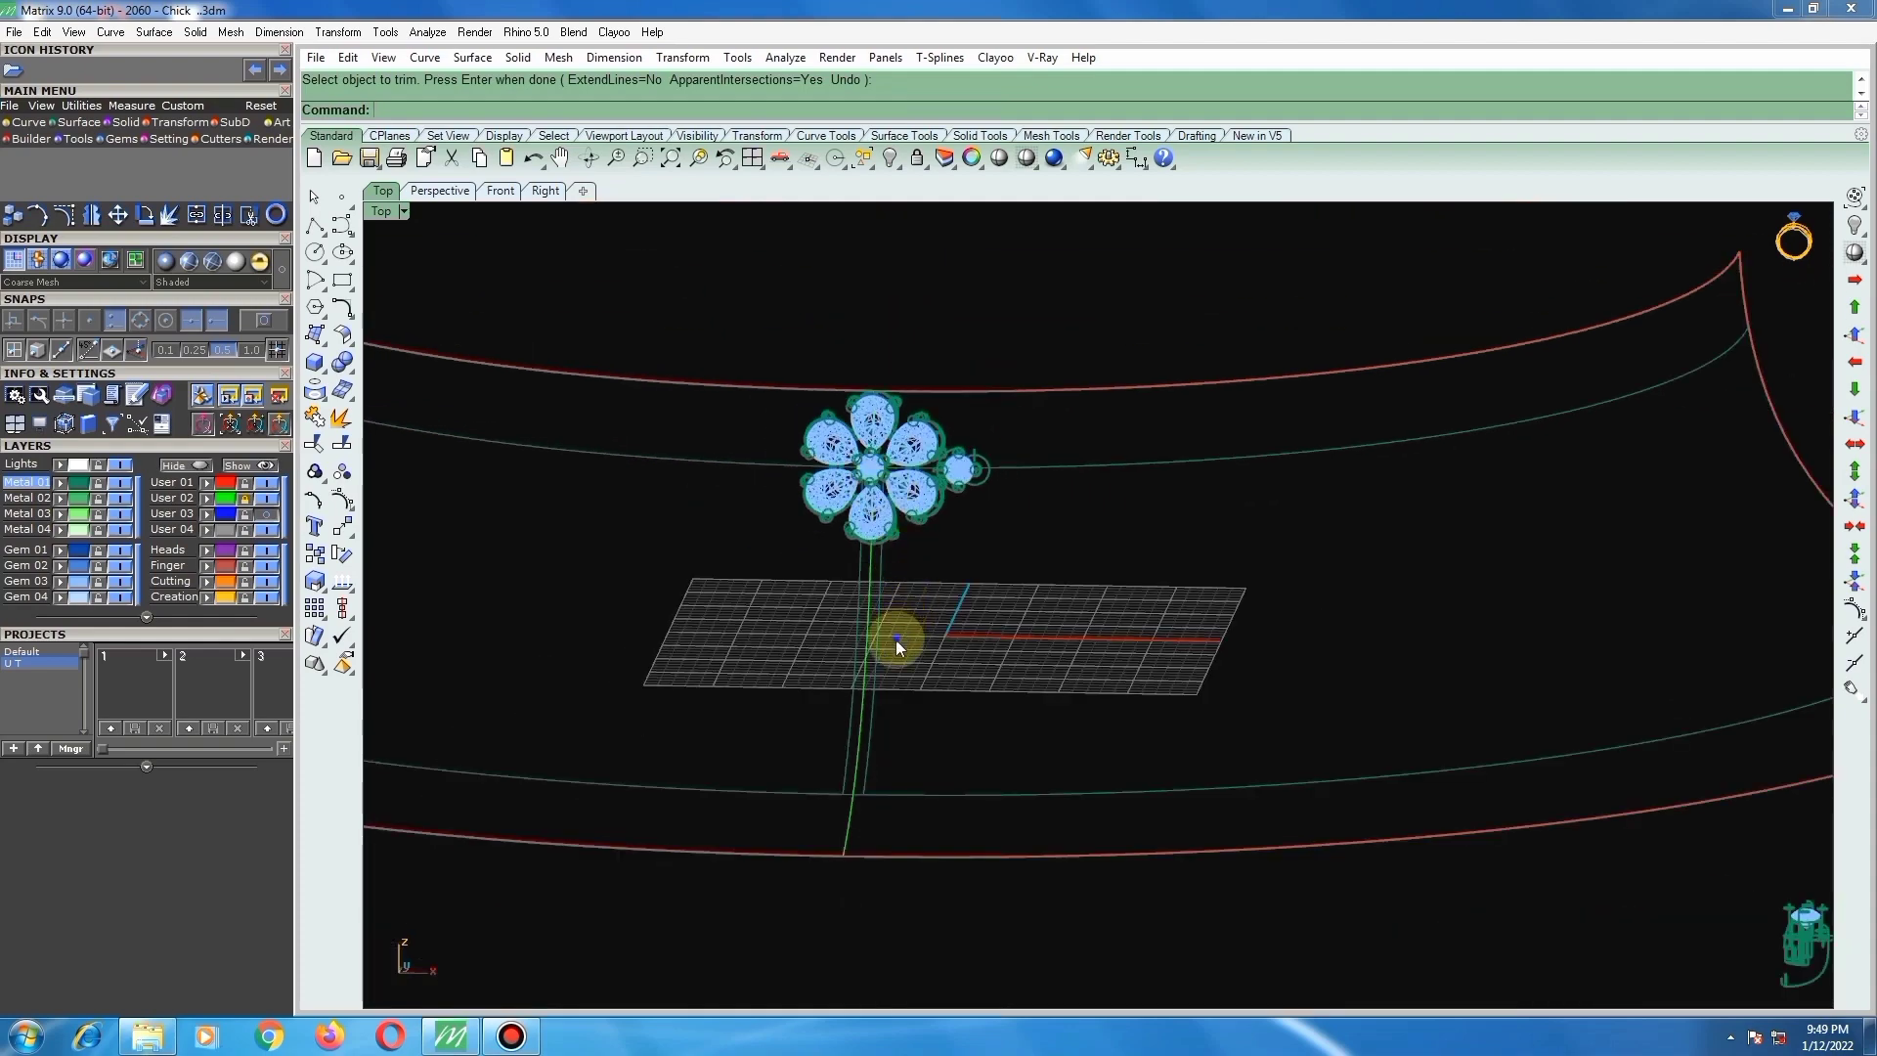
right_drag(895, 639, 940, 661)
drag(940, 660, 820, 696)
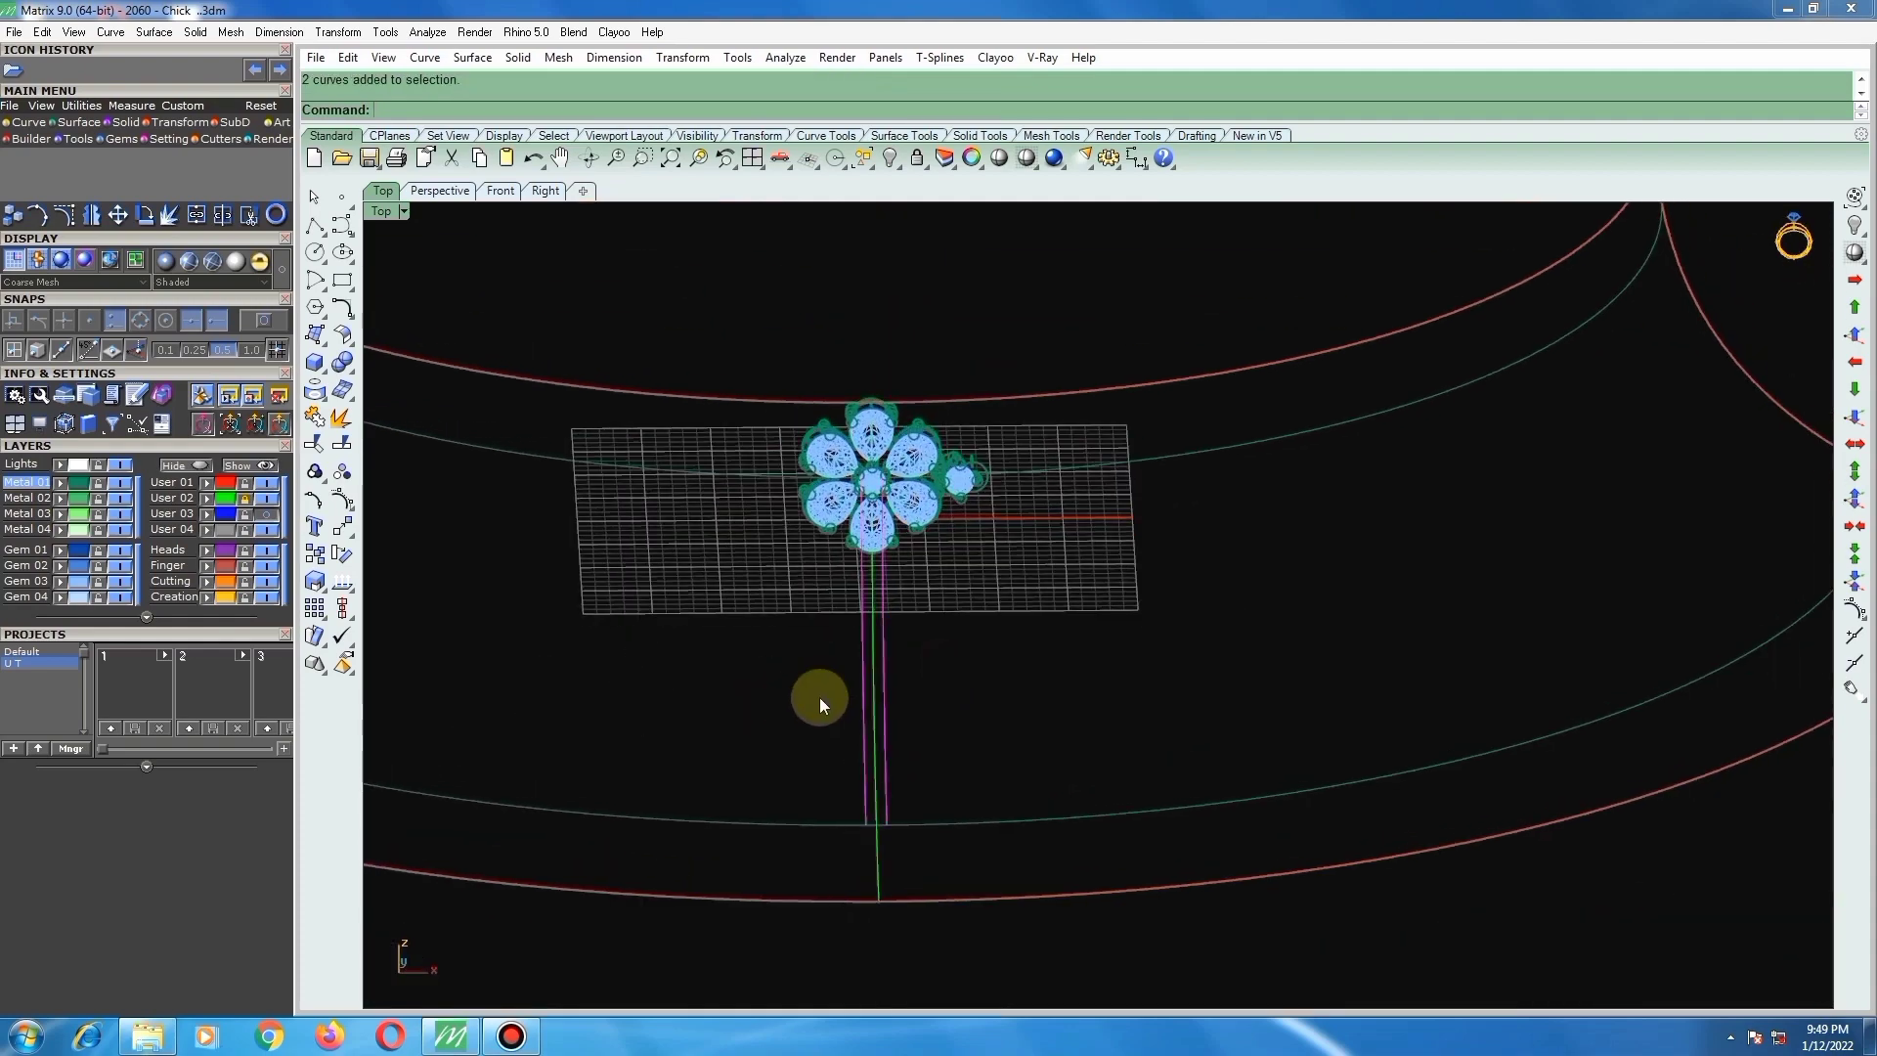
text(rb)
right_click(883, 651)
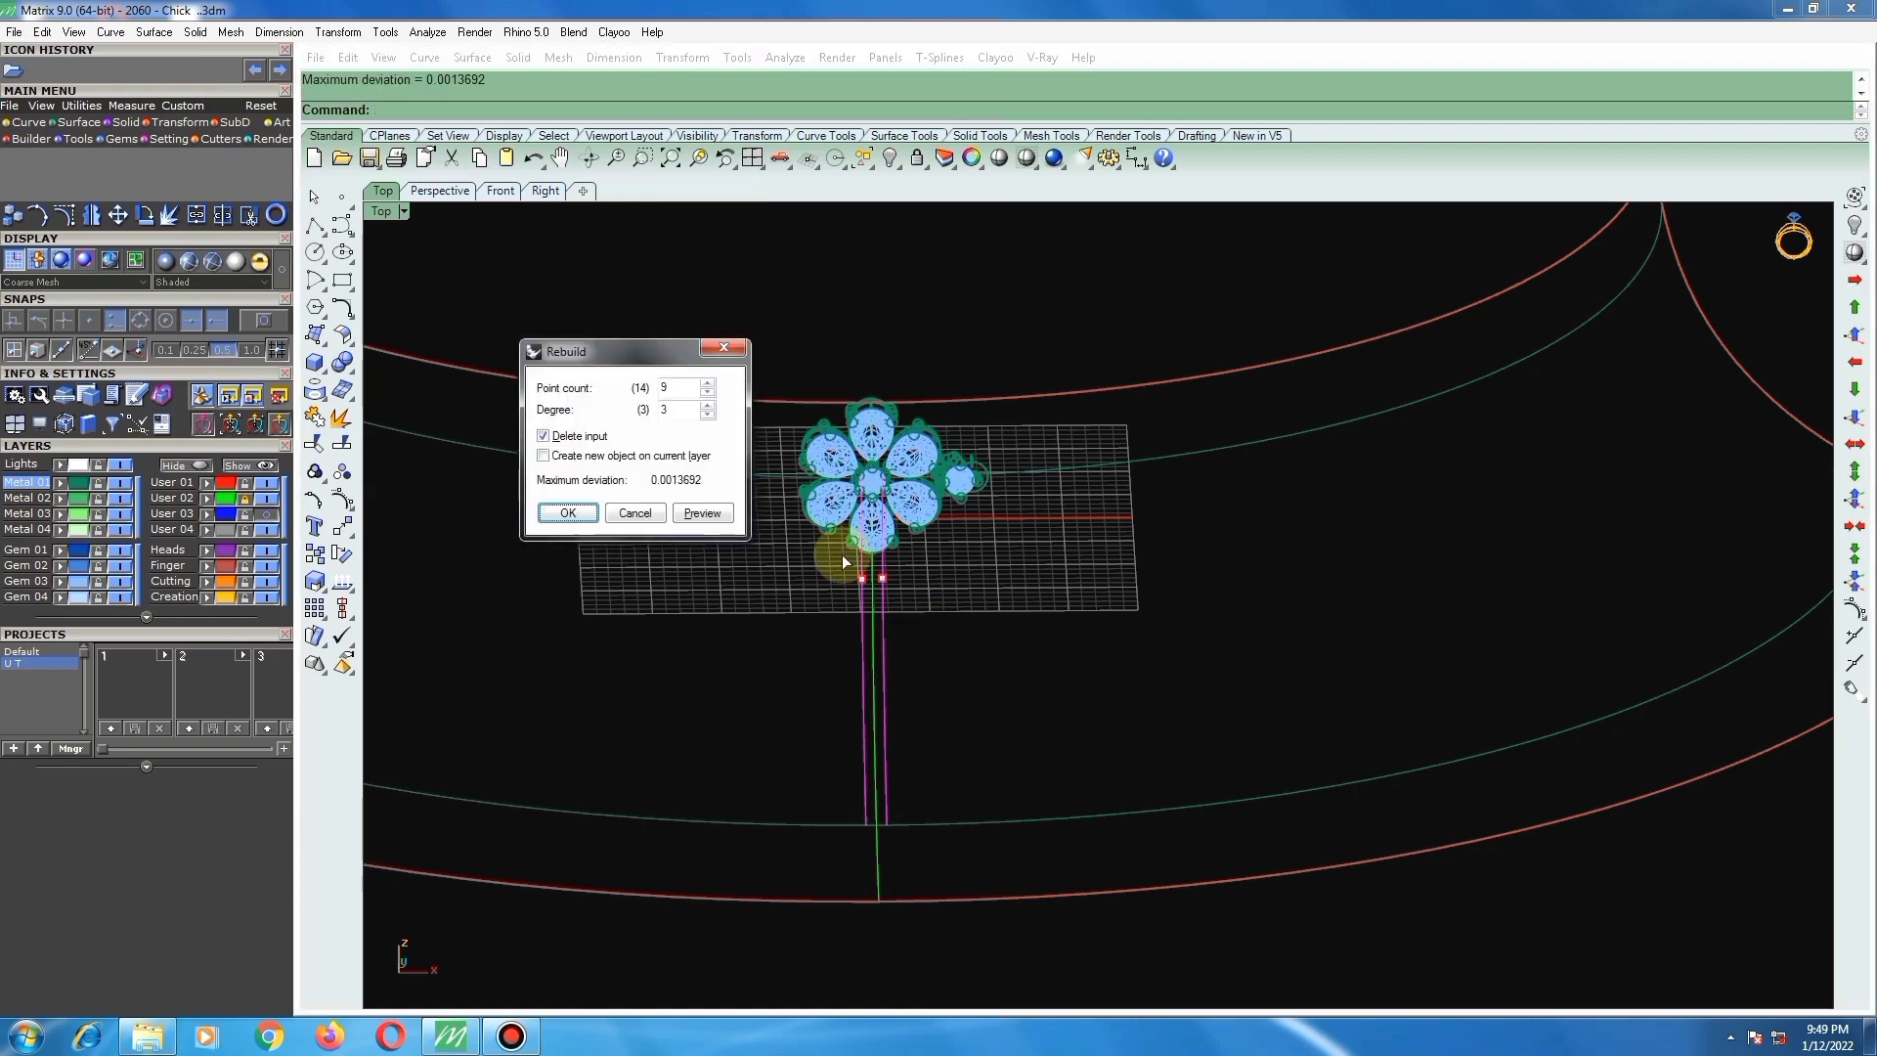
click(568, 514)
Step: Assign the two long isocurves running along the red surface to the User 02 layer
scroll(858, 806, up, 2)
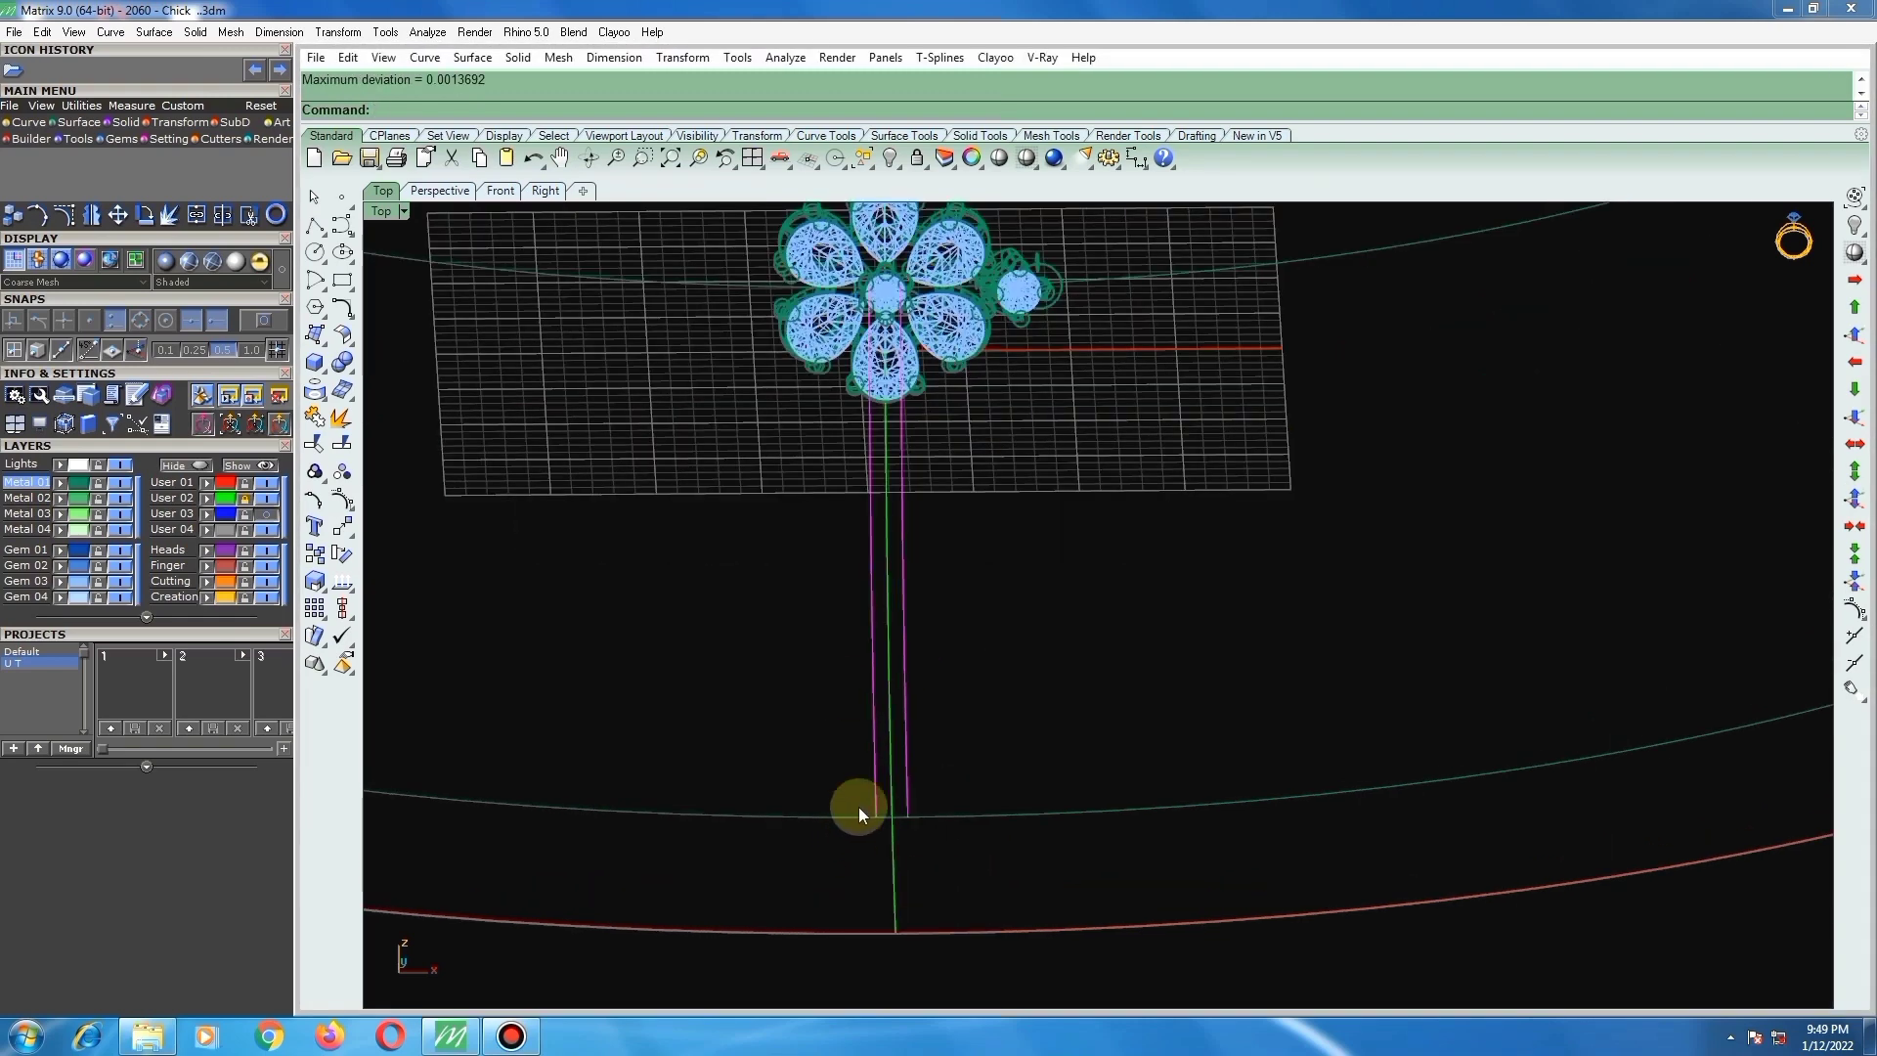
scroll(747, 659, down, 4)
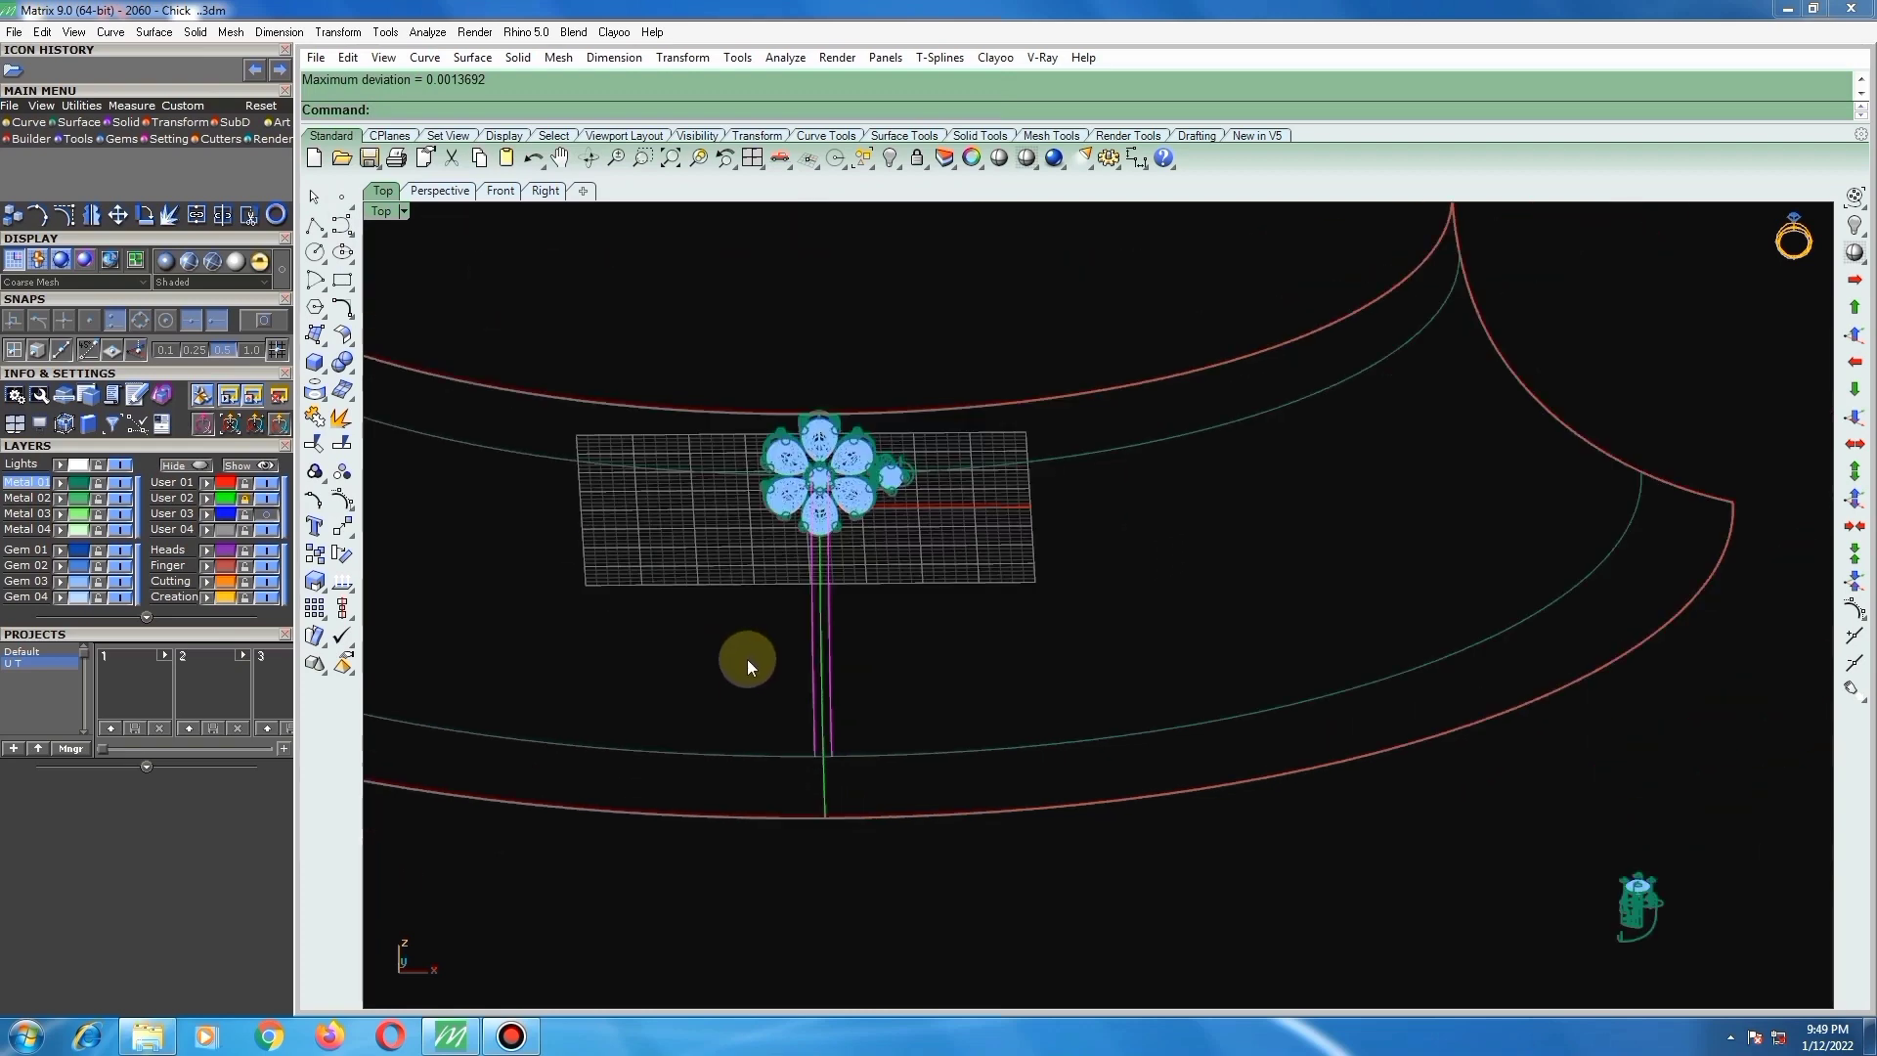
drag(639, 731, 642, 735)
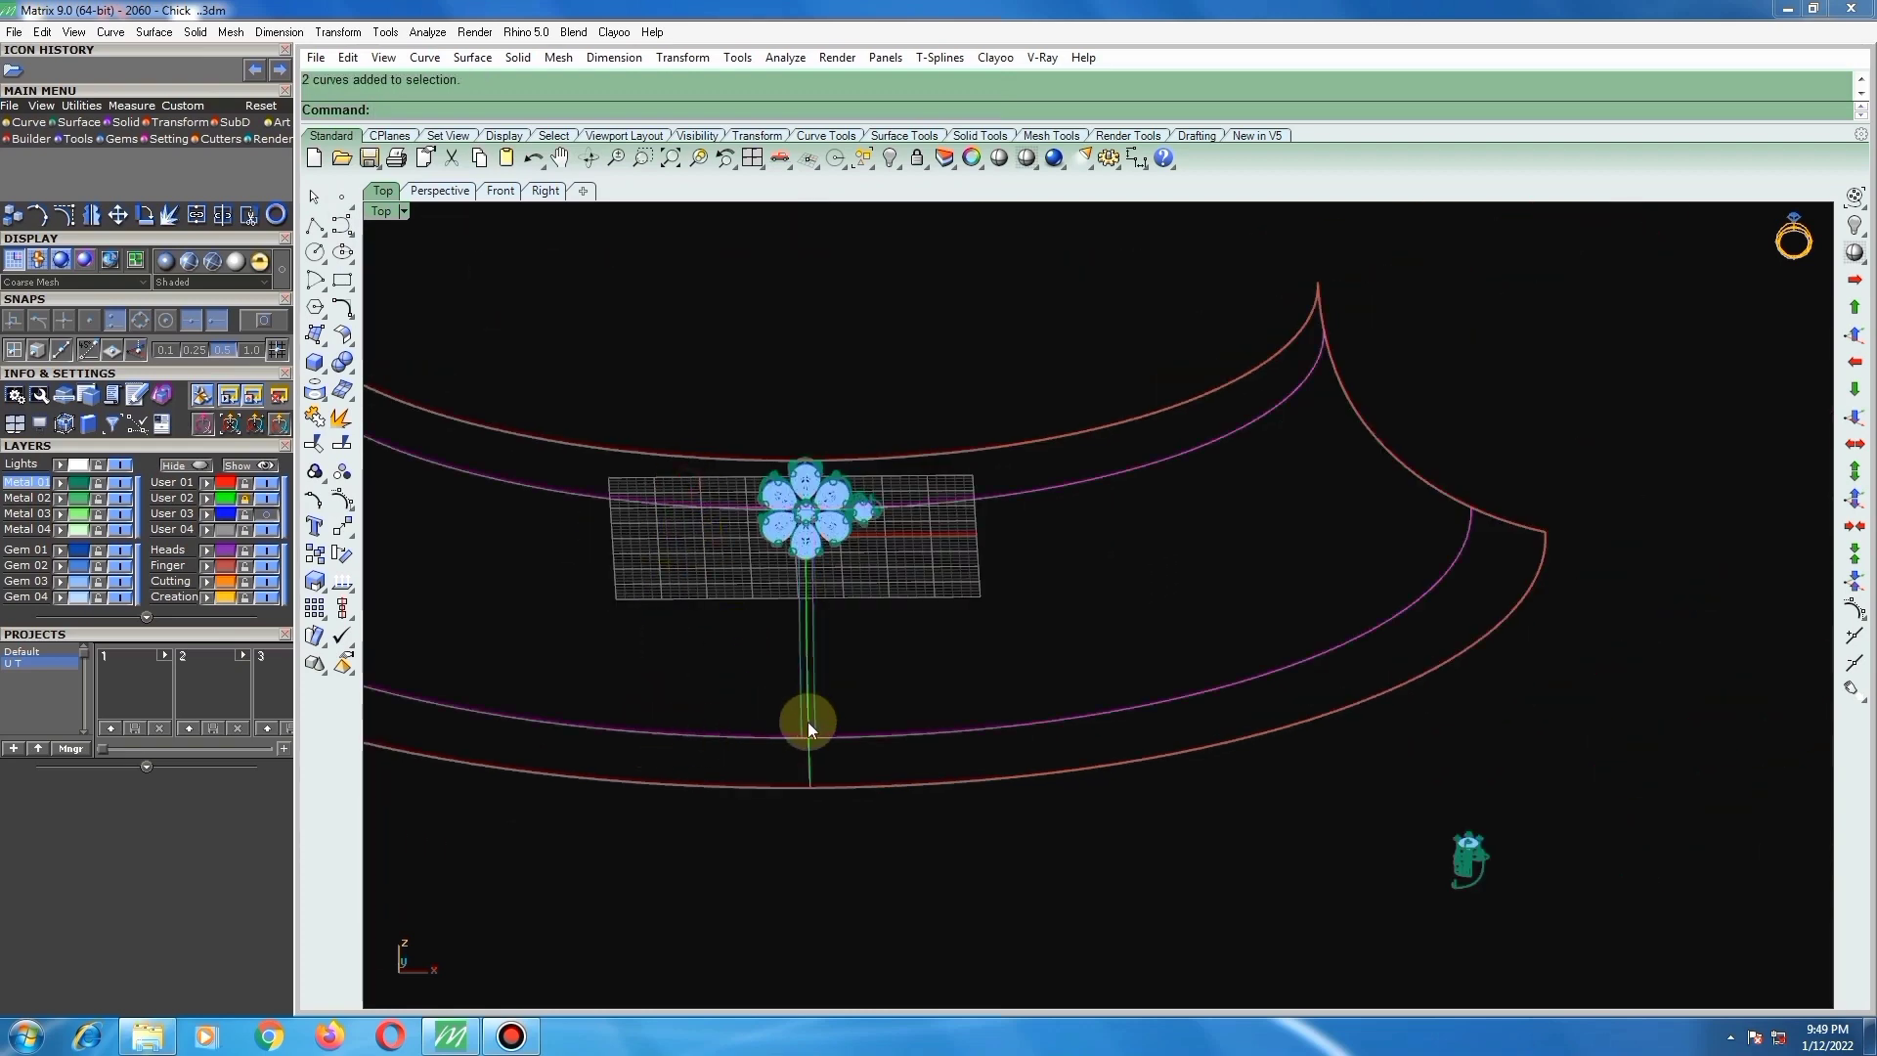
click(207, 499)
click(736, 658)
Step: Draw a straight polyline joining the lower ends of the two upright curves at the lower long isocurve
scroll(823, 710, up, 4)
drag(830, 698, 772, 737)
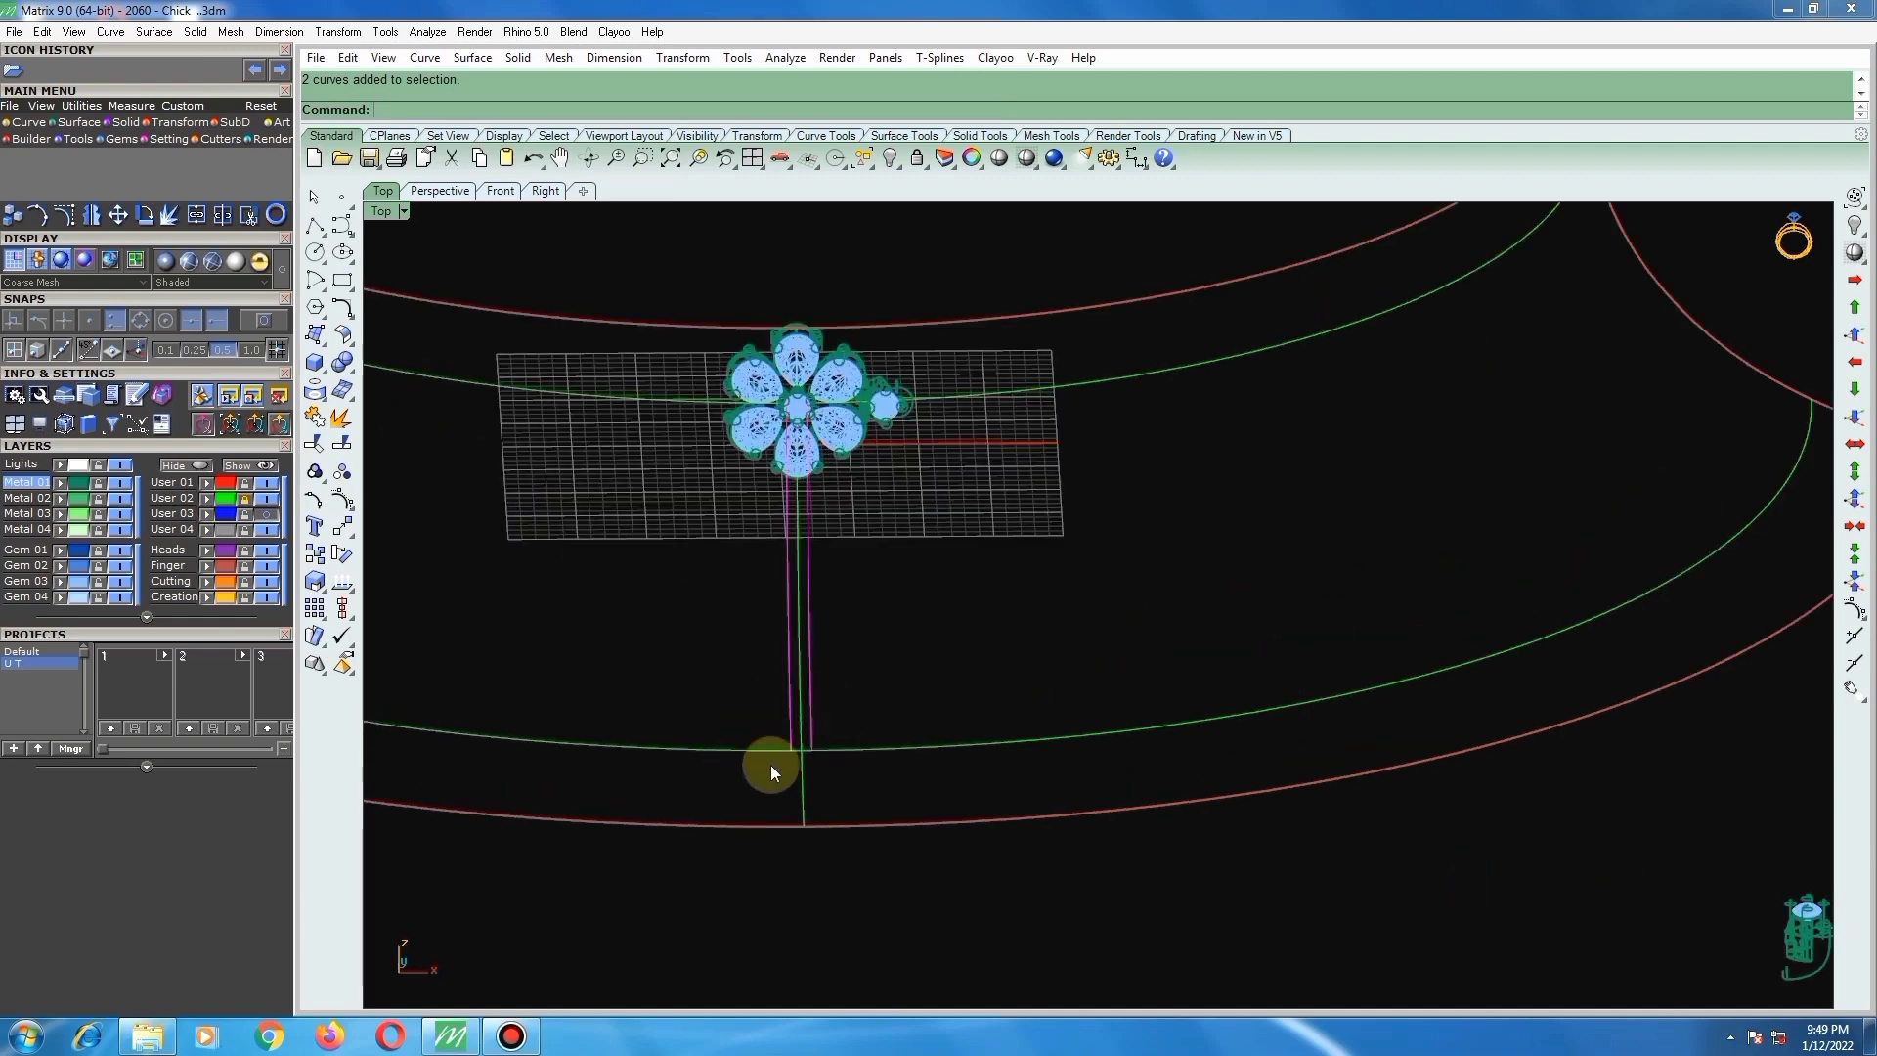
scroll(826, 758, up, 4)
click(310, 224)
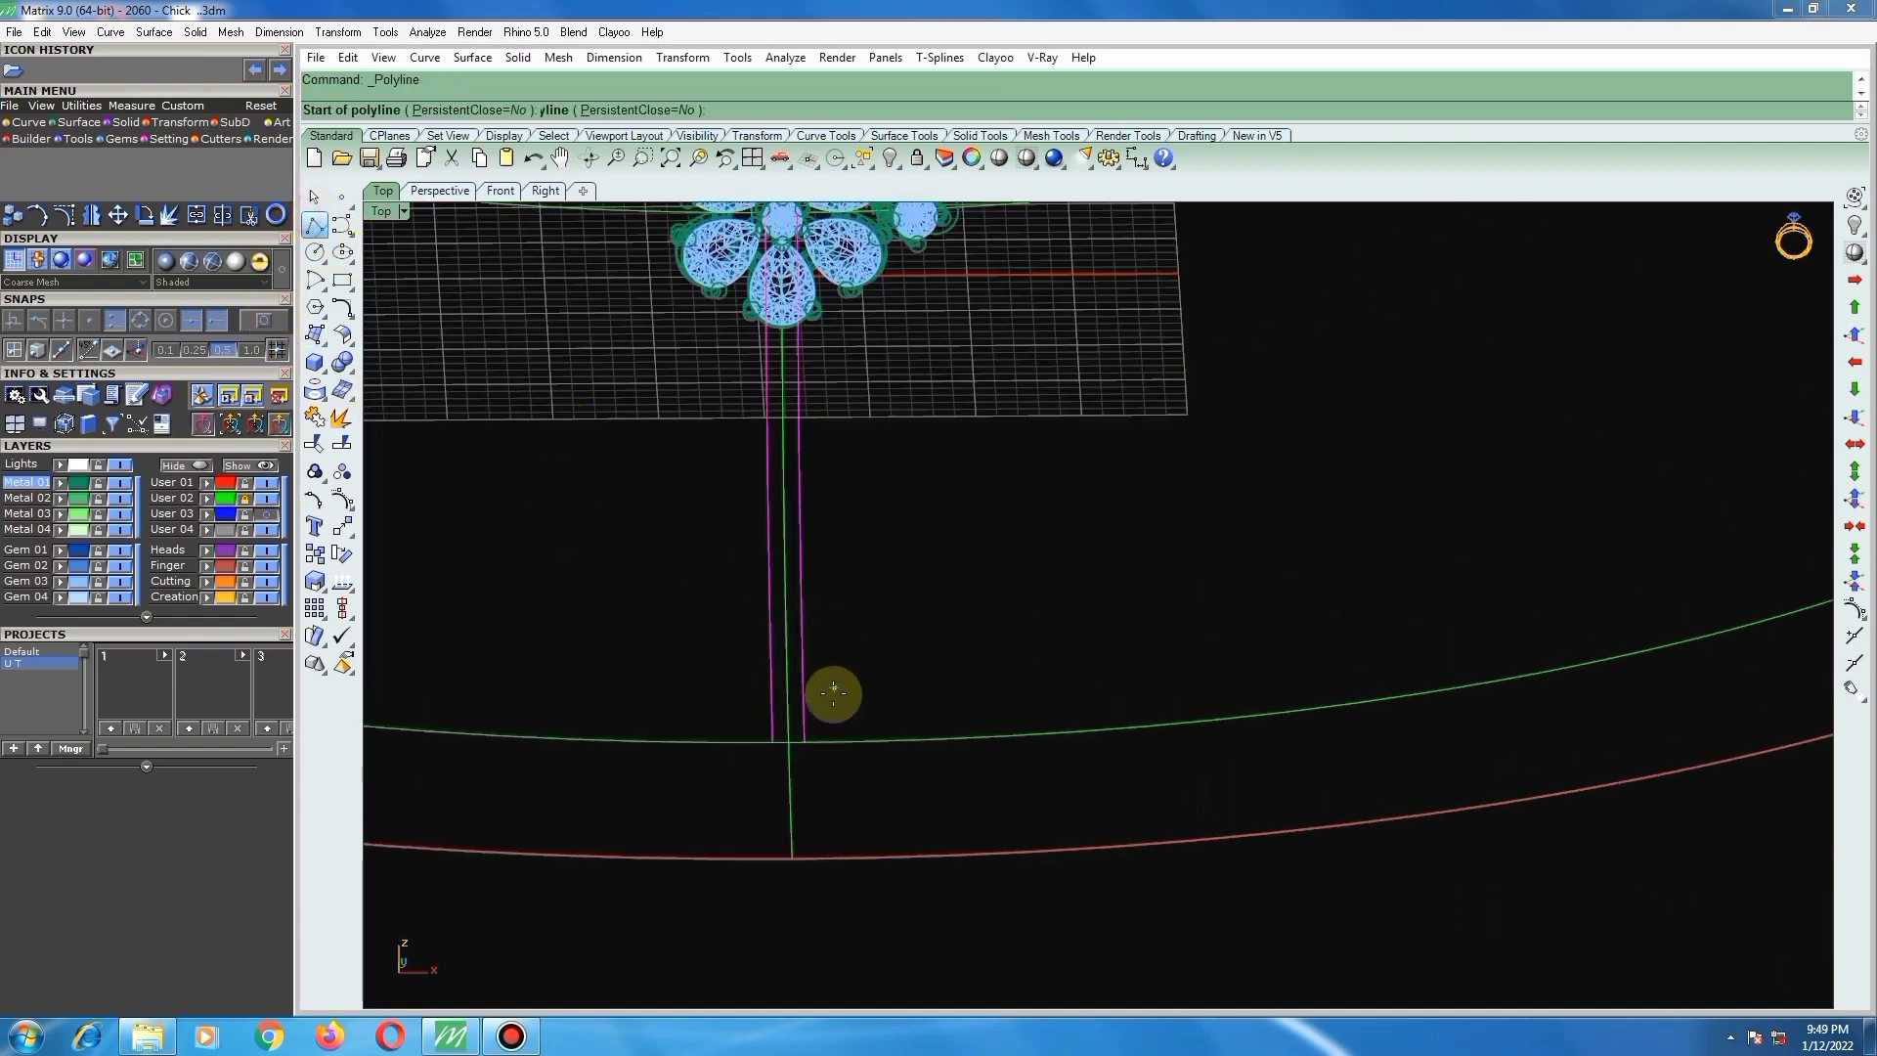
scroll(802, 723, up, 5)
click(725, 750)
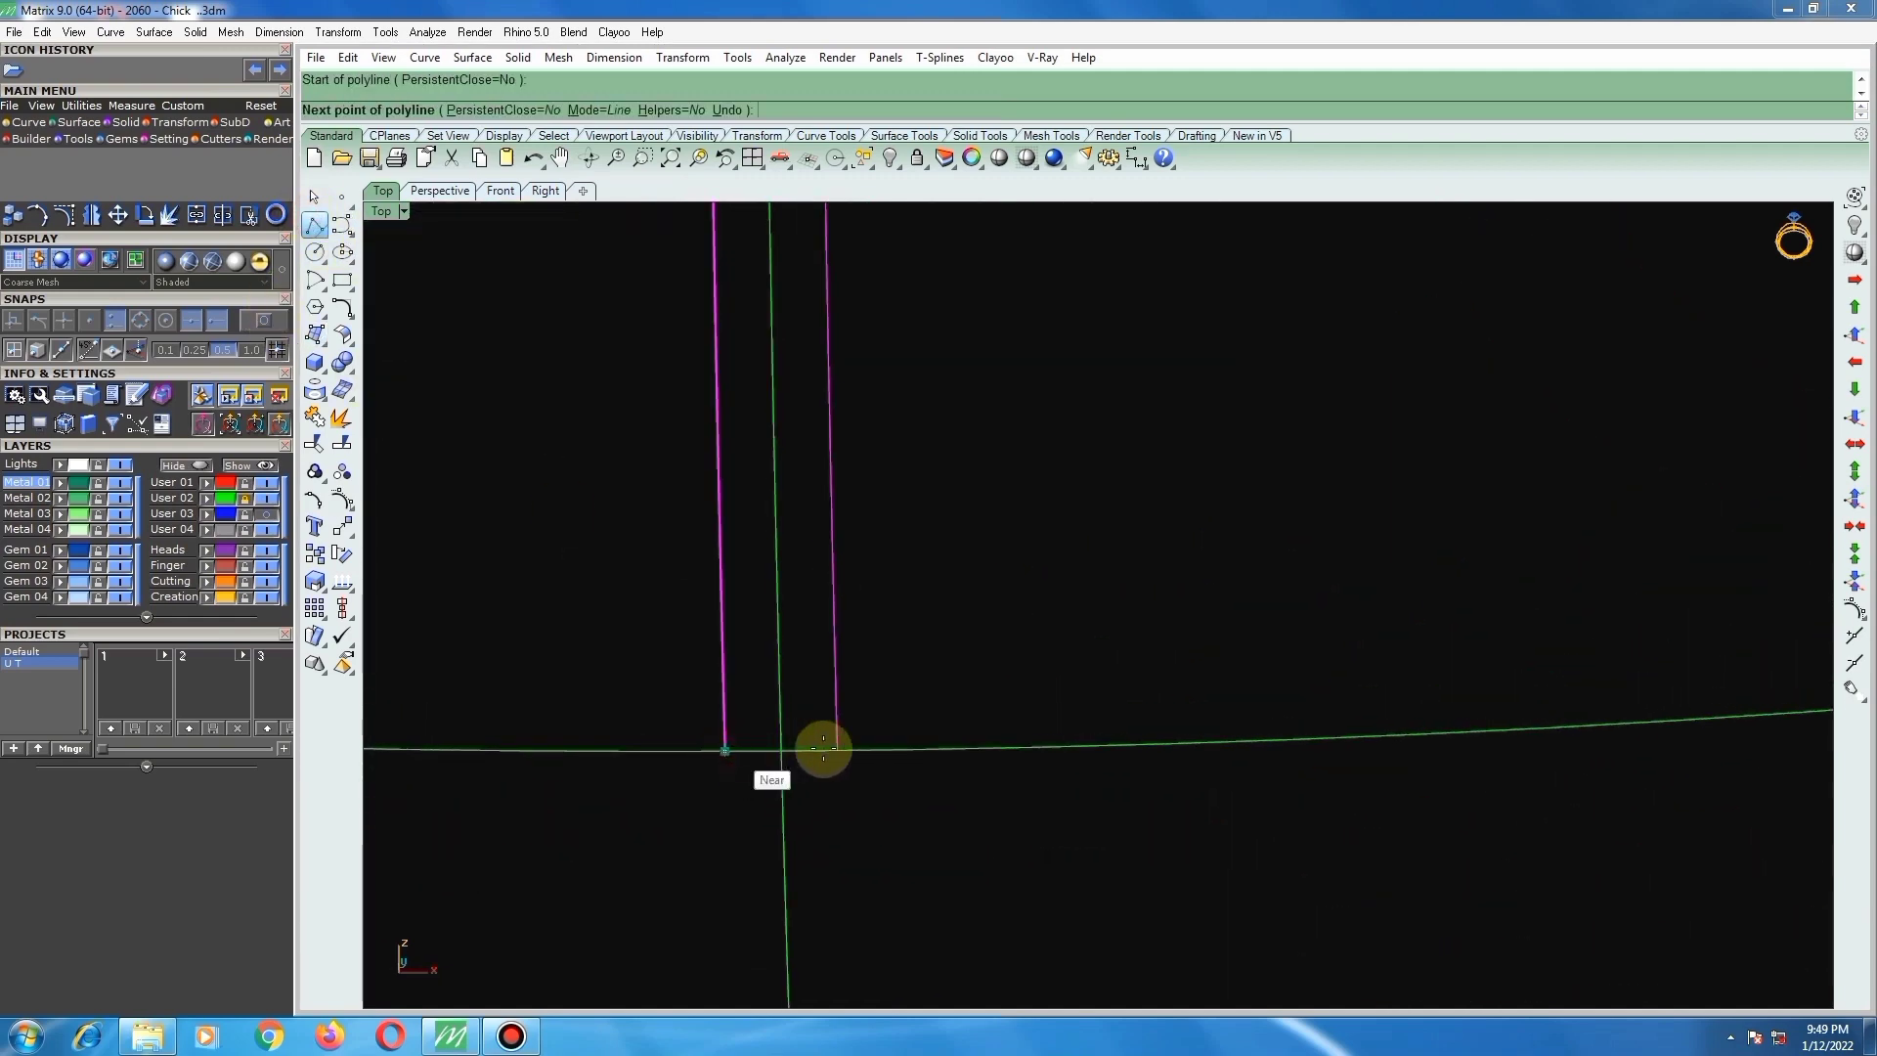
click(834, 750)
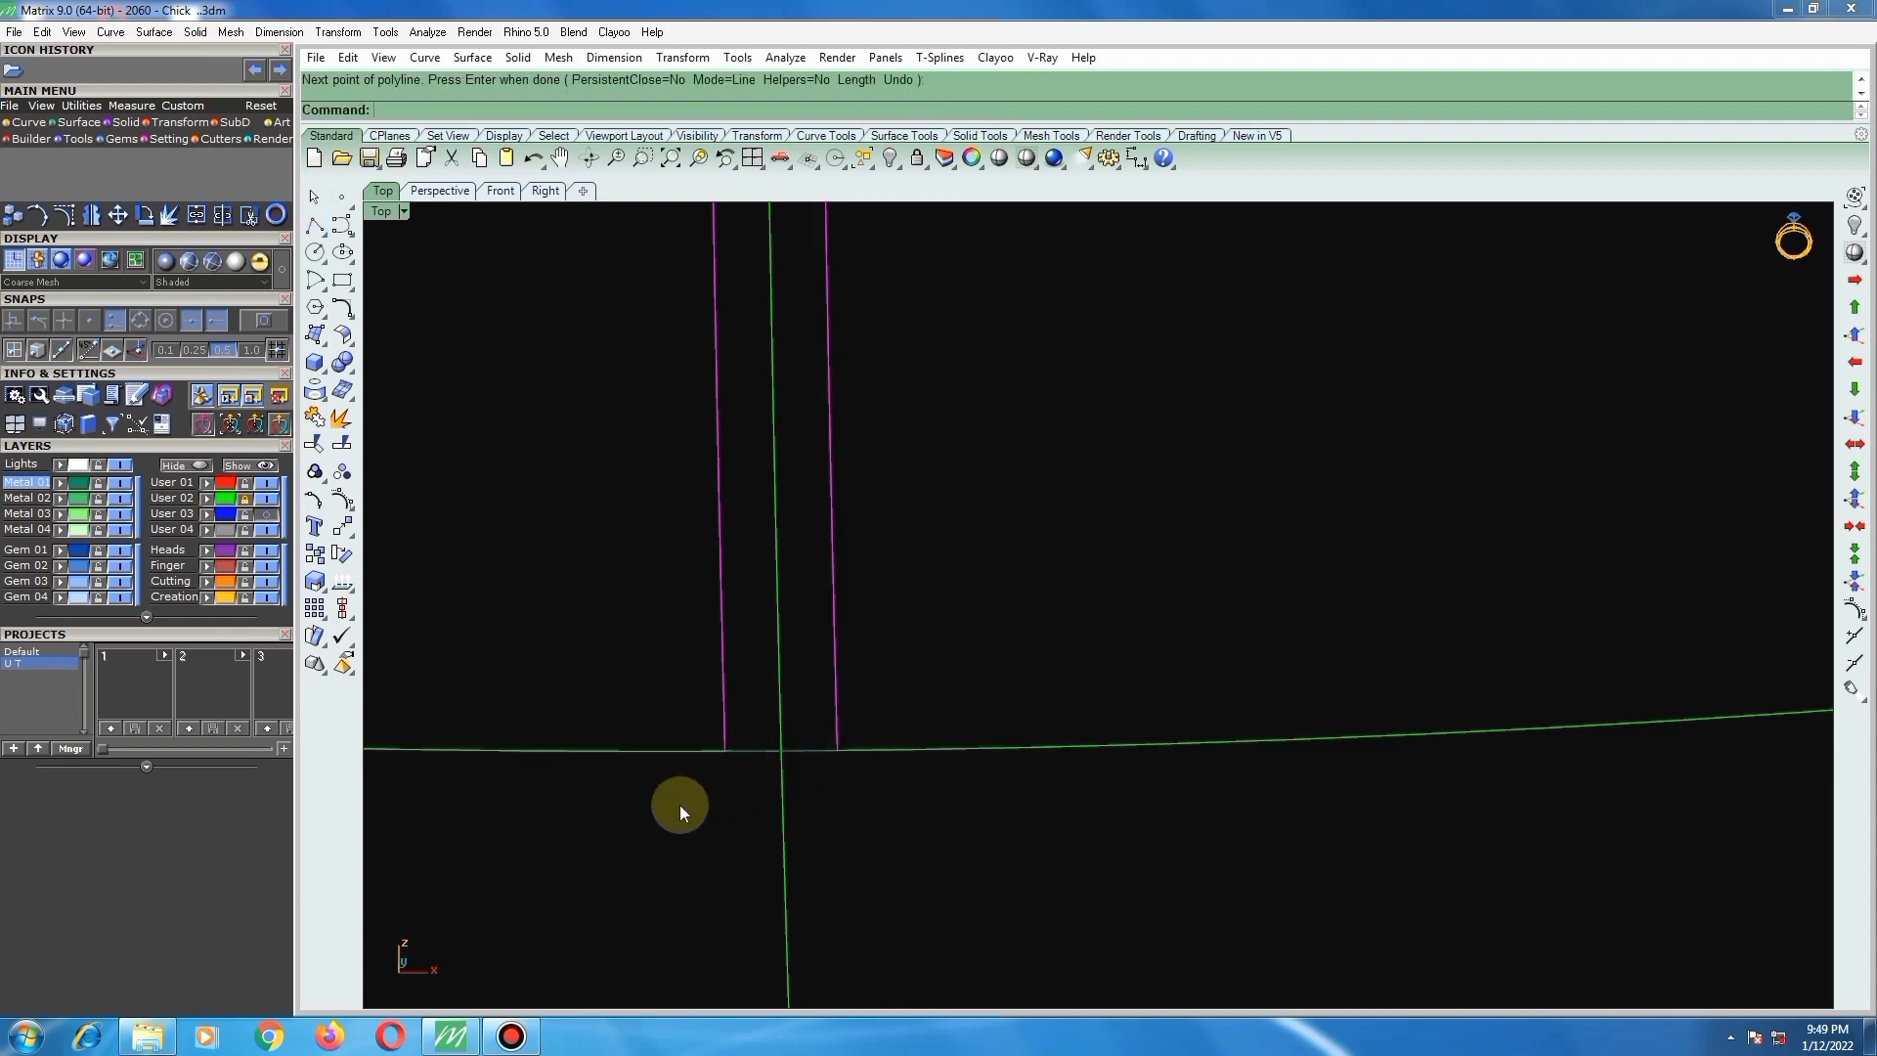
Step: Sweep the short line along the two upright curves with Do not simplify and Maintain height, and delete the source curves
shift+drag(678, 805, 933, 715)
text(s2)
key(Return)
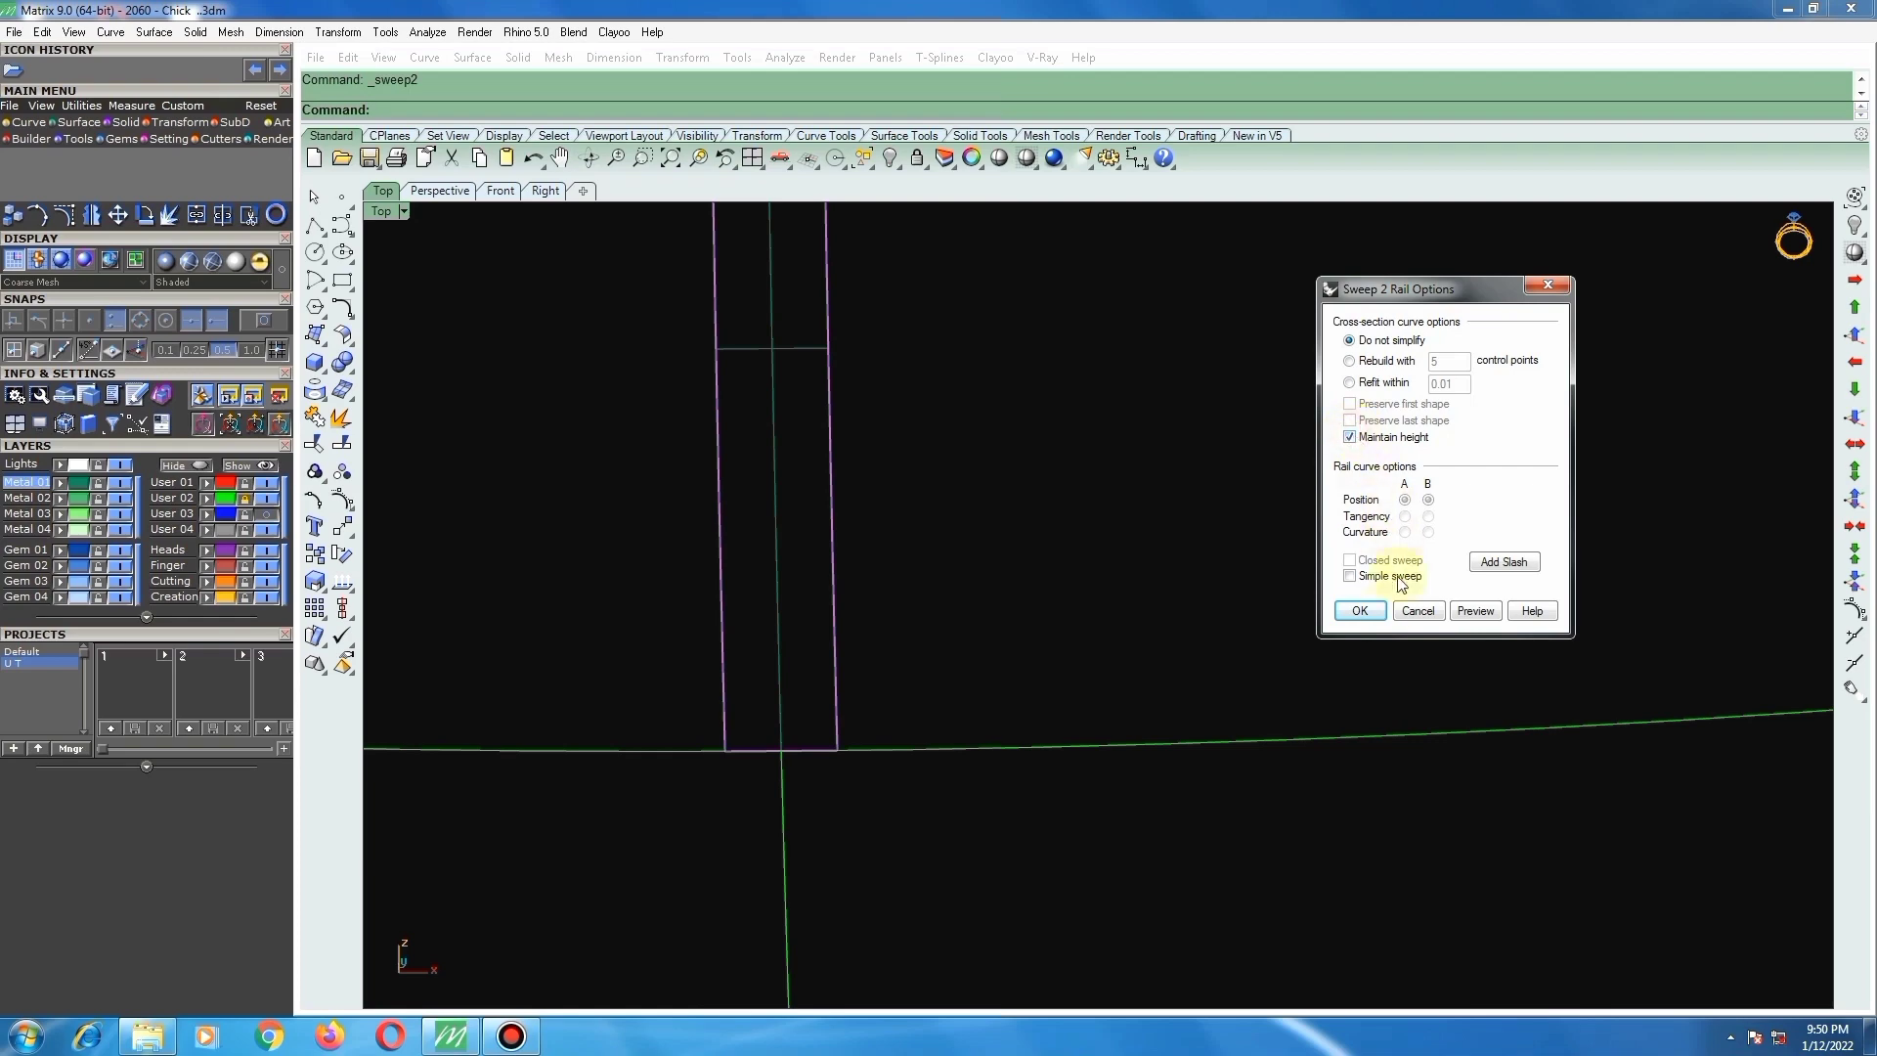
click(1359, 611)
scroll(937, 665, down, 6)
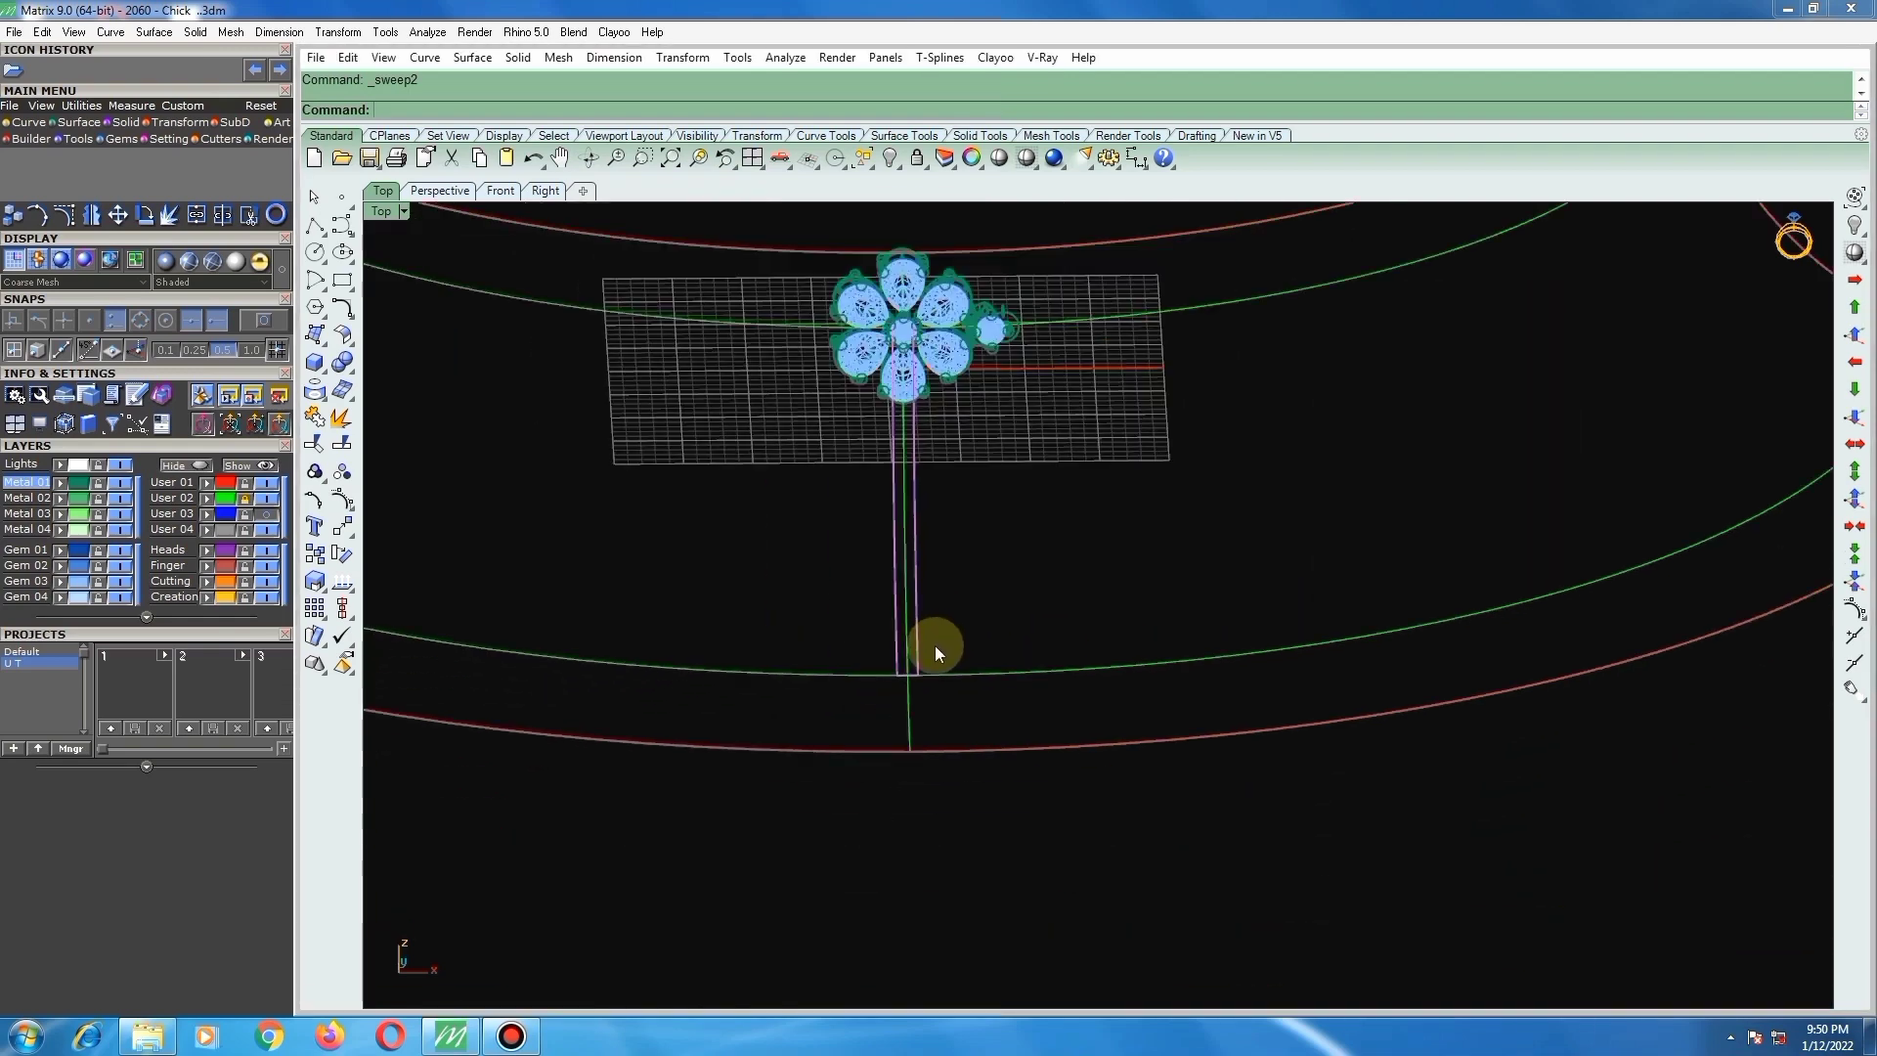
key(Delete)
Step: Select the swept strip below the flower and return the viewport to shaded display
click(917, 480)
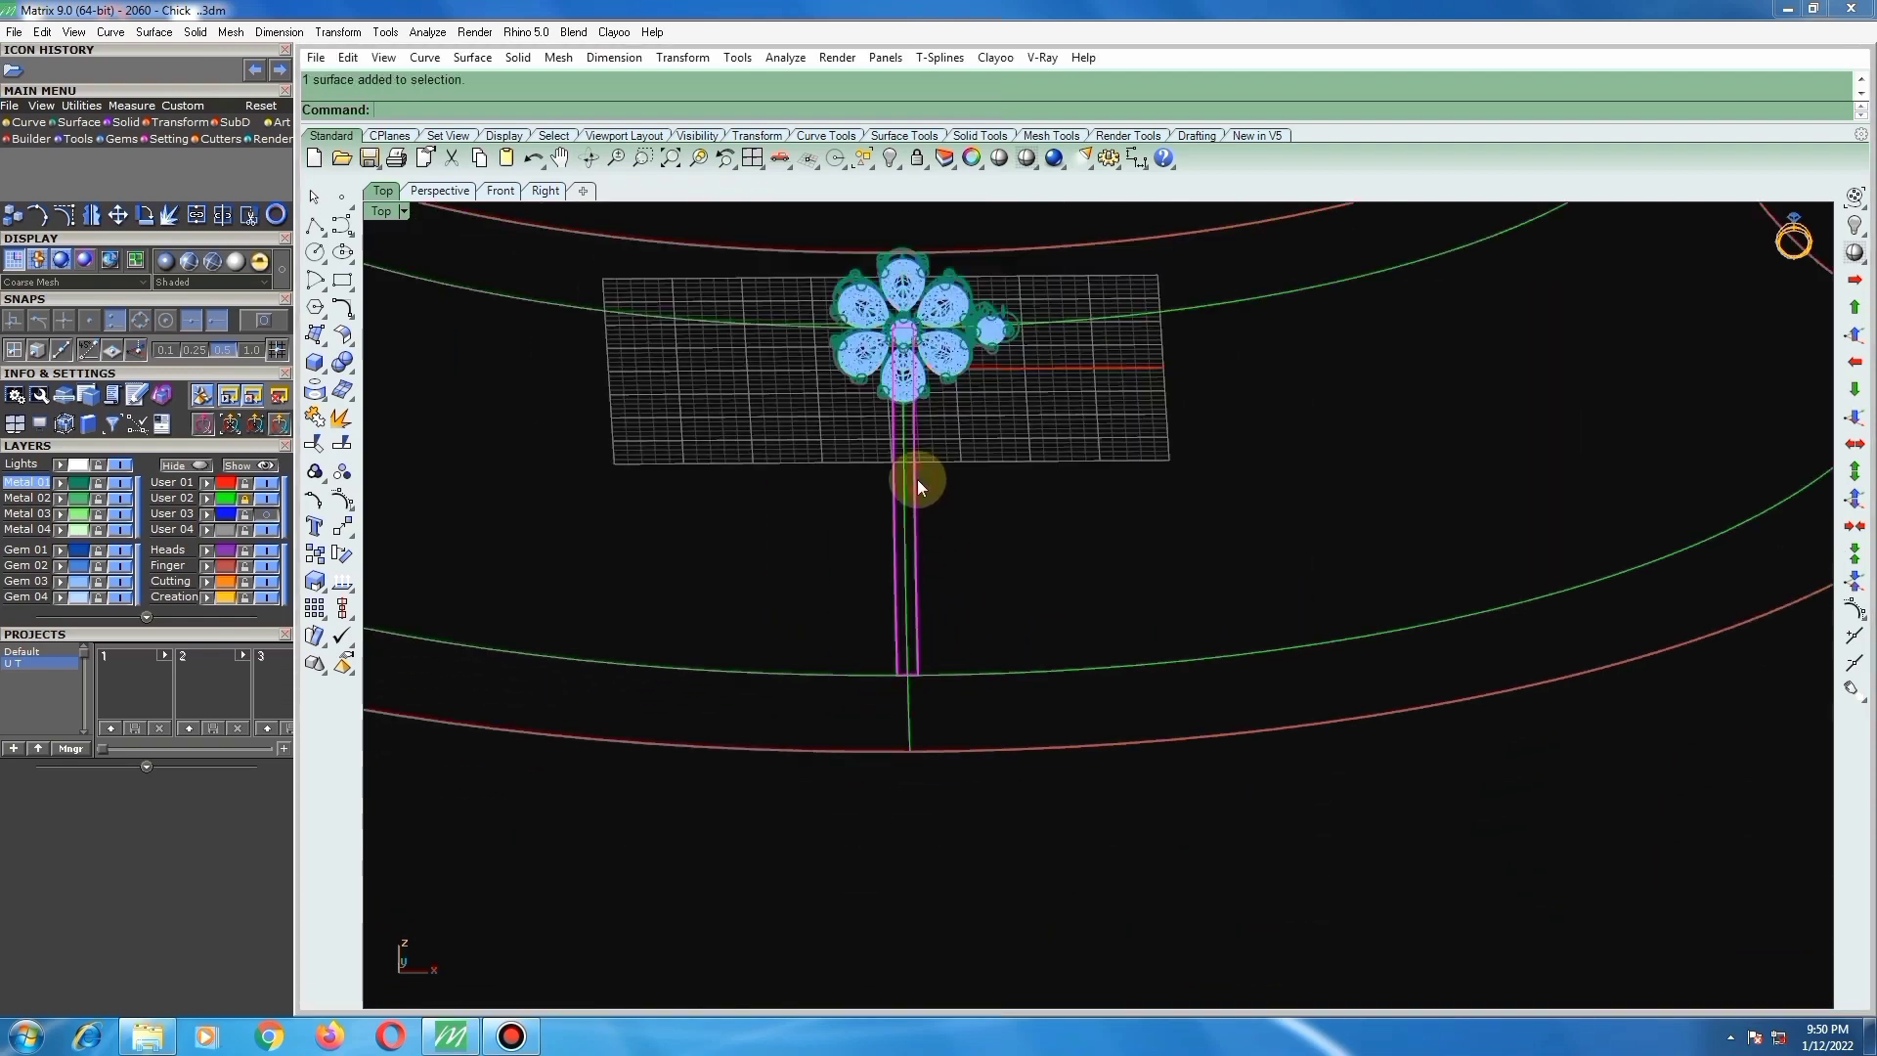
click(1026, 151)
scroll(941, 479, down, 4)
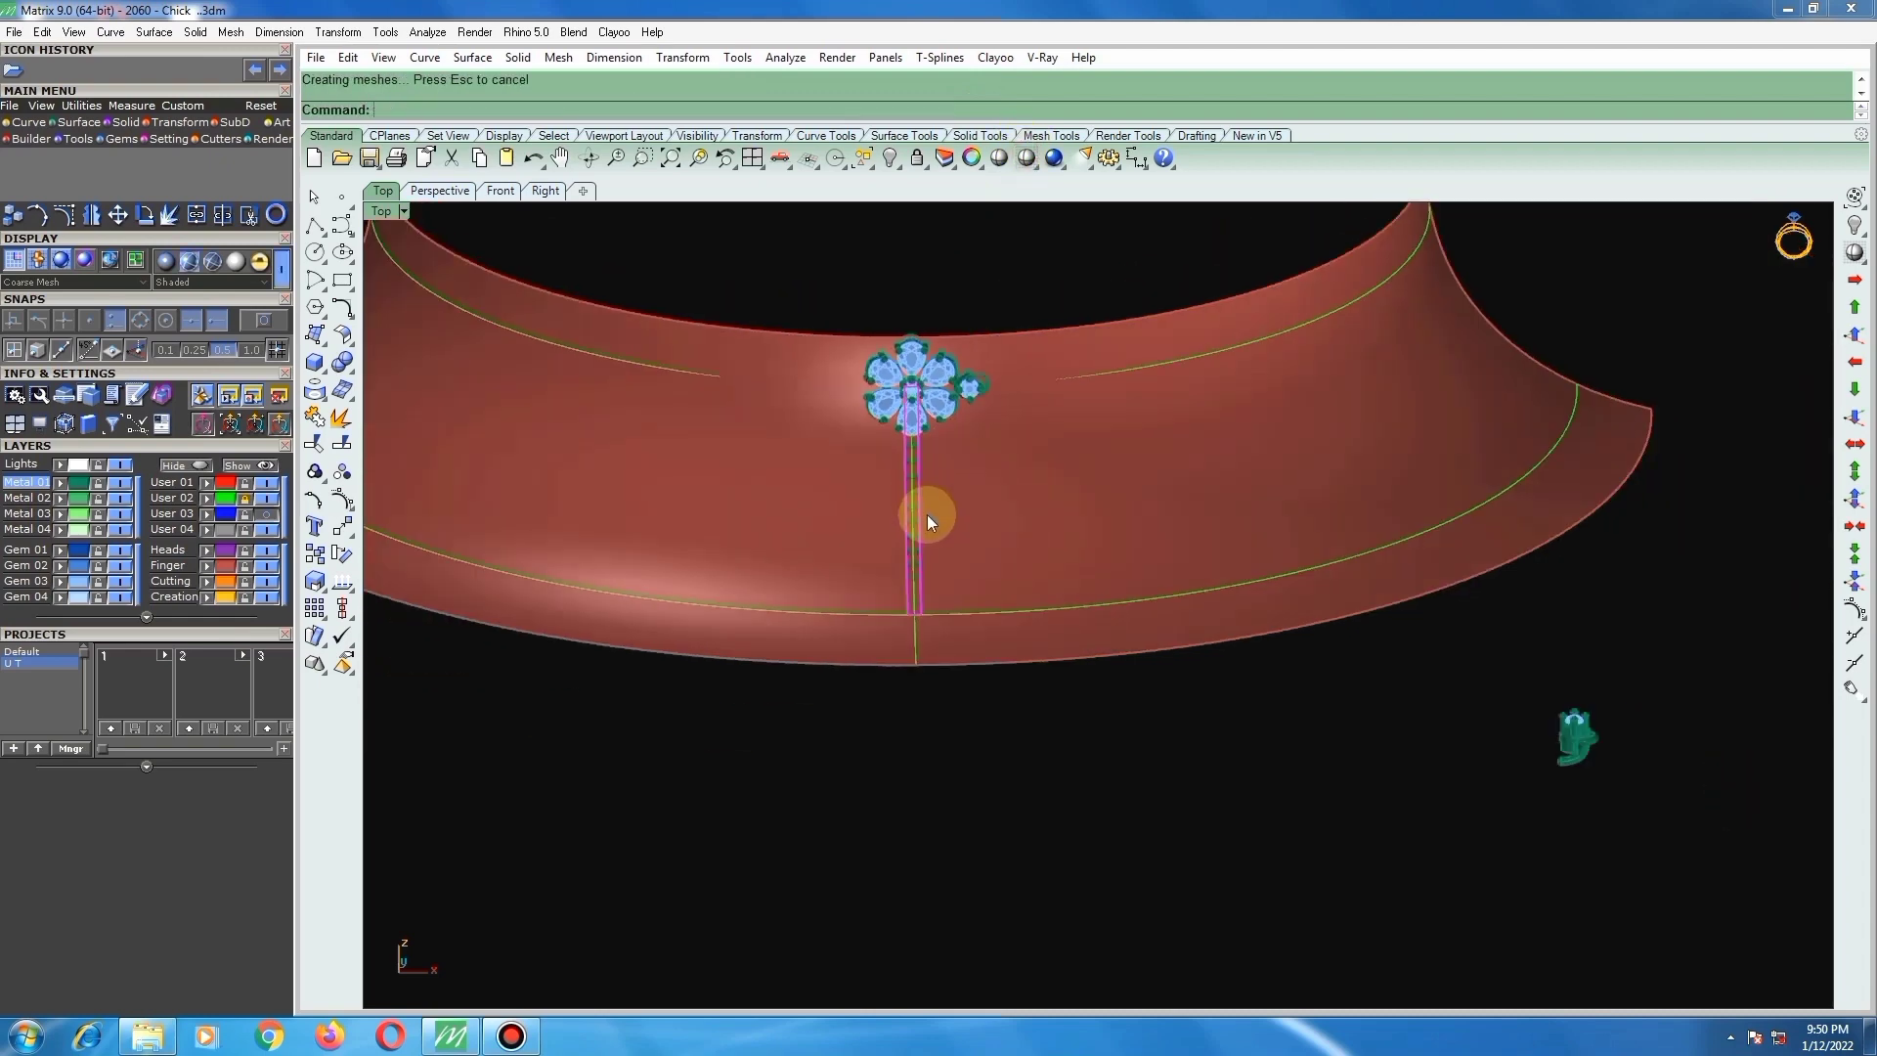
mouse_move(926, 514)
right_down()
mouse_move(897, 519)
mouse_move(793, 462)
right_up()
scroll(1016, 492, up, 4)
scroll(913, 549, up, 6)
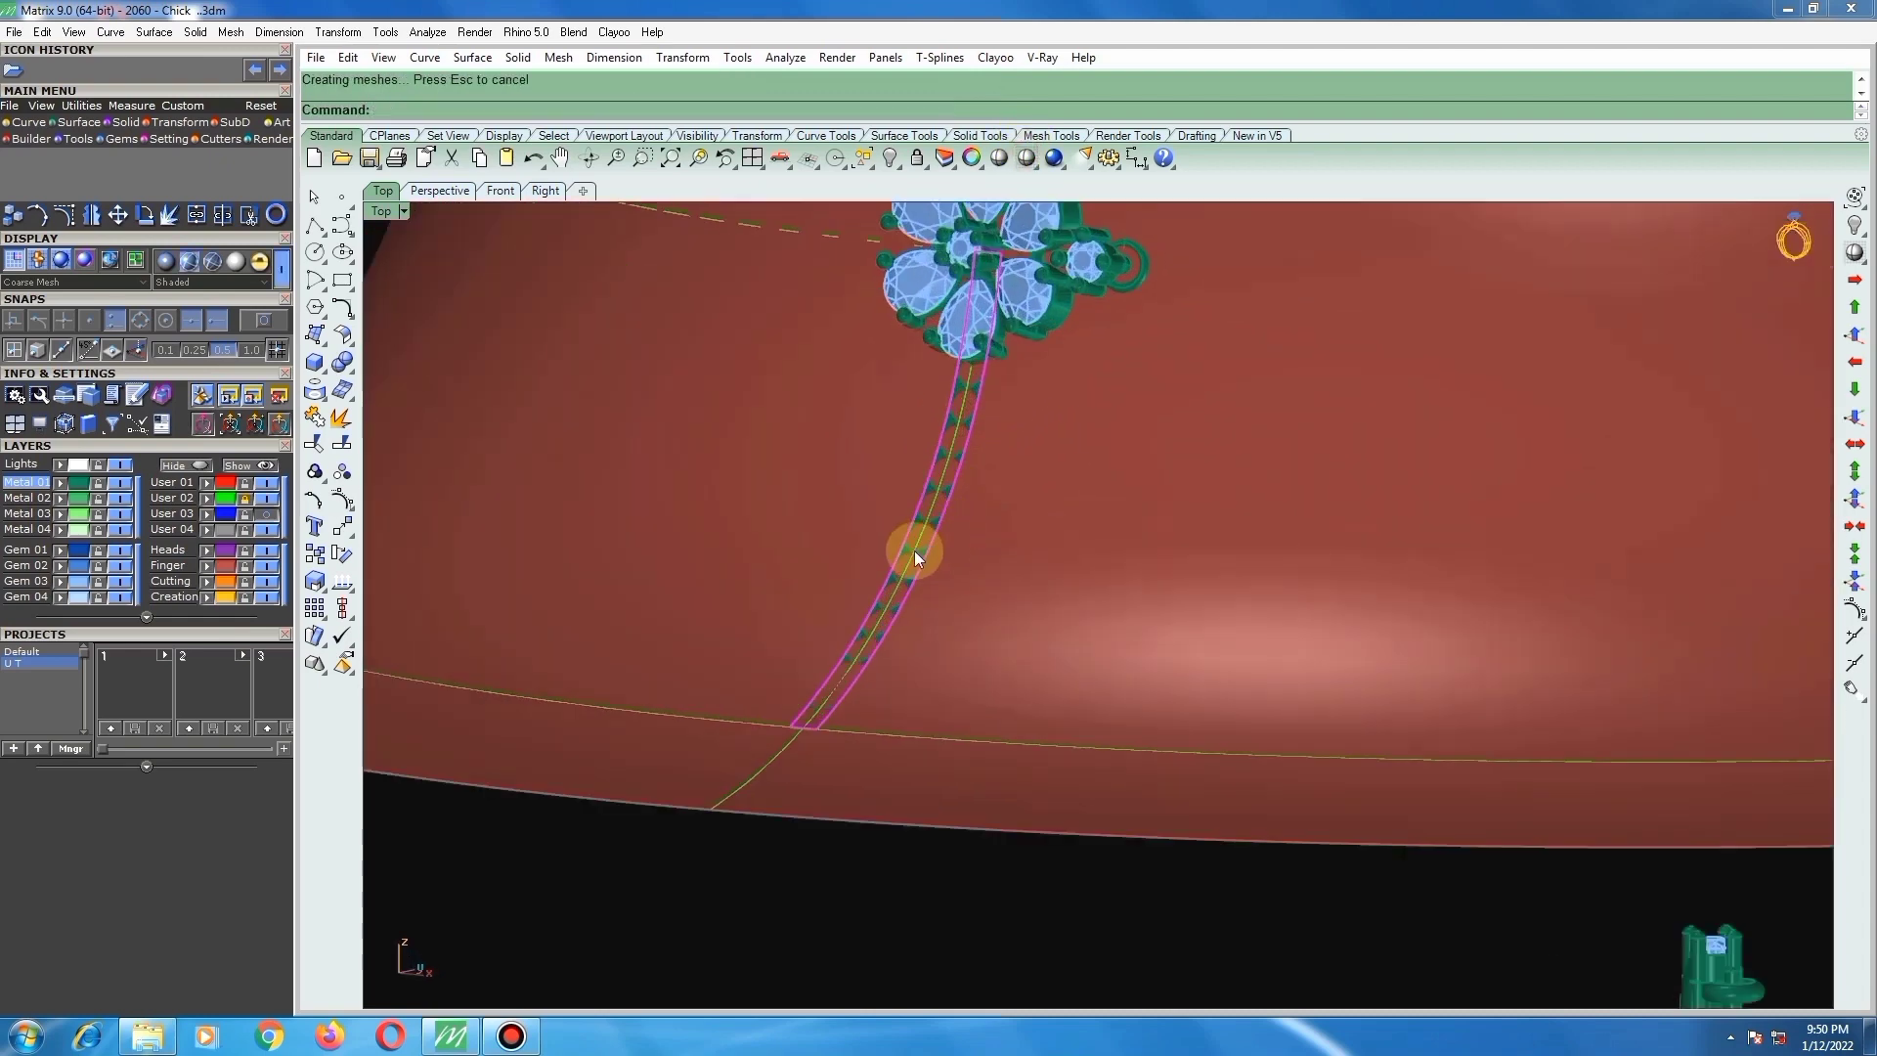
scroll(906, 562, down, 4)
scroll(906, 561, down, 2)
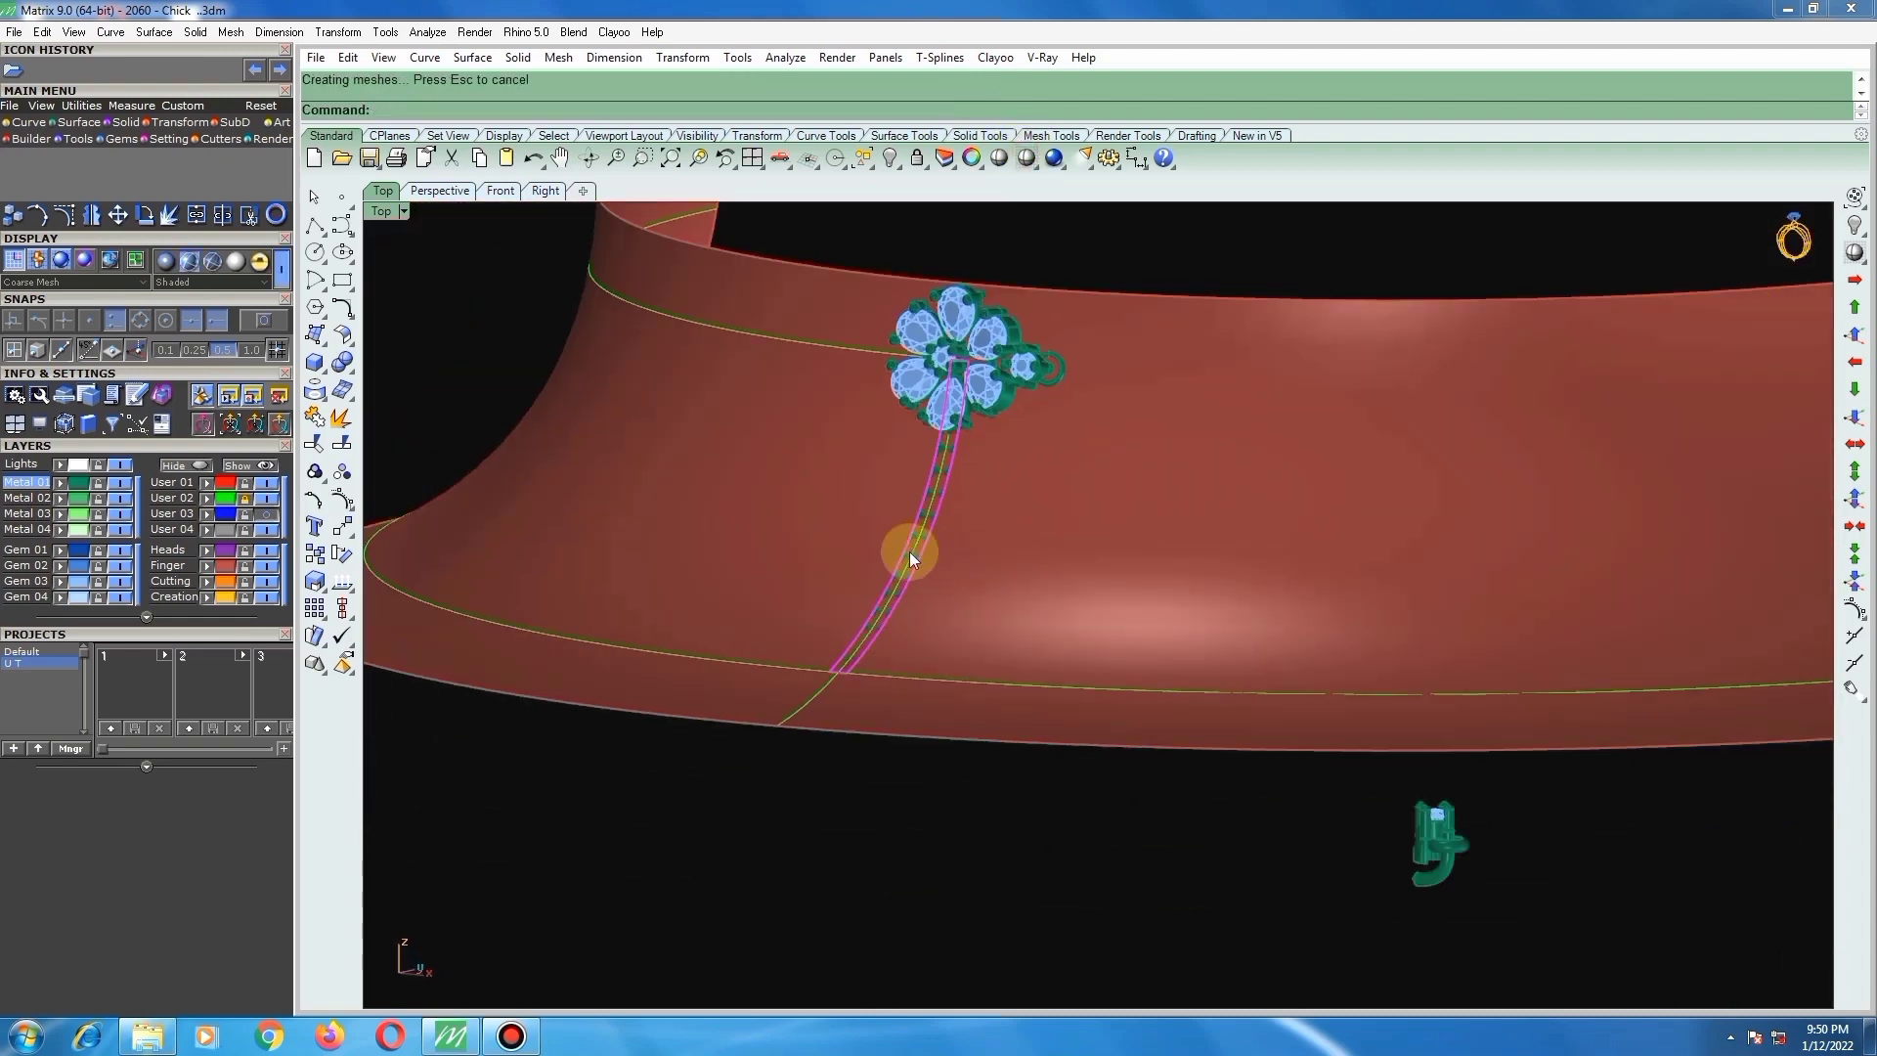
Step: Offset the strip surface outward by 1 as a solid, and group the resulting bar
click(344, 364)
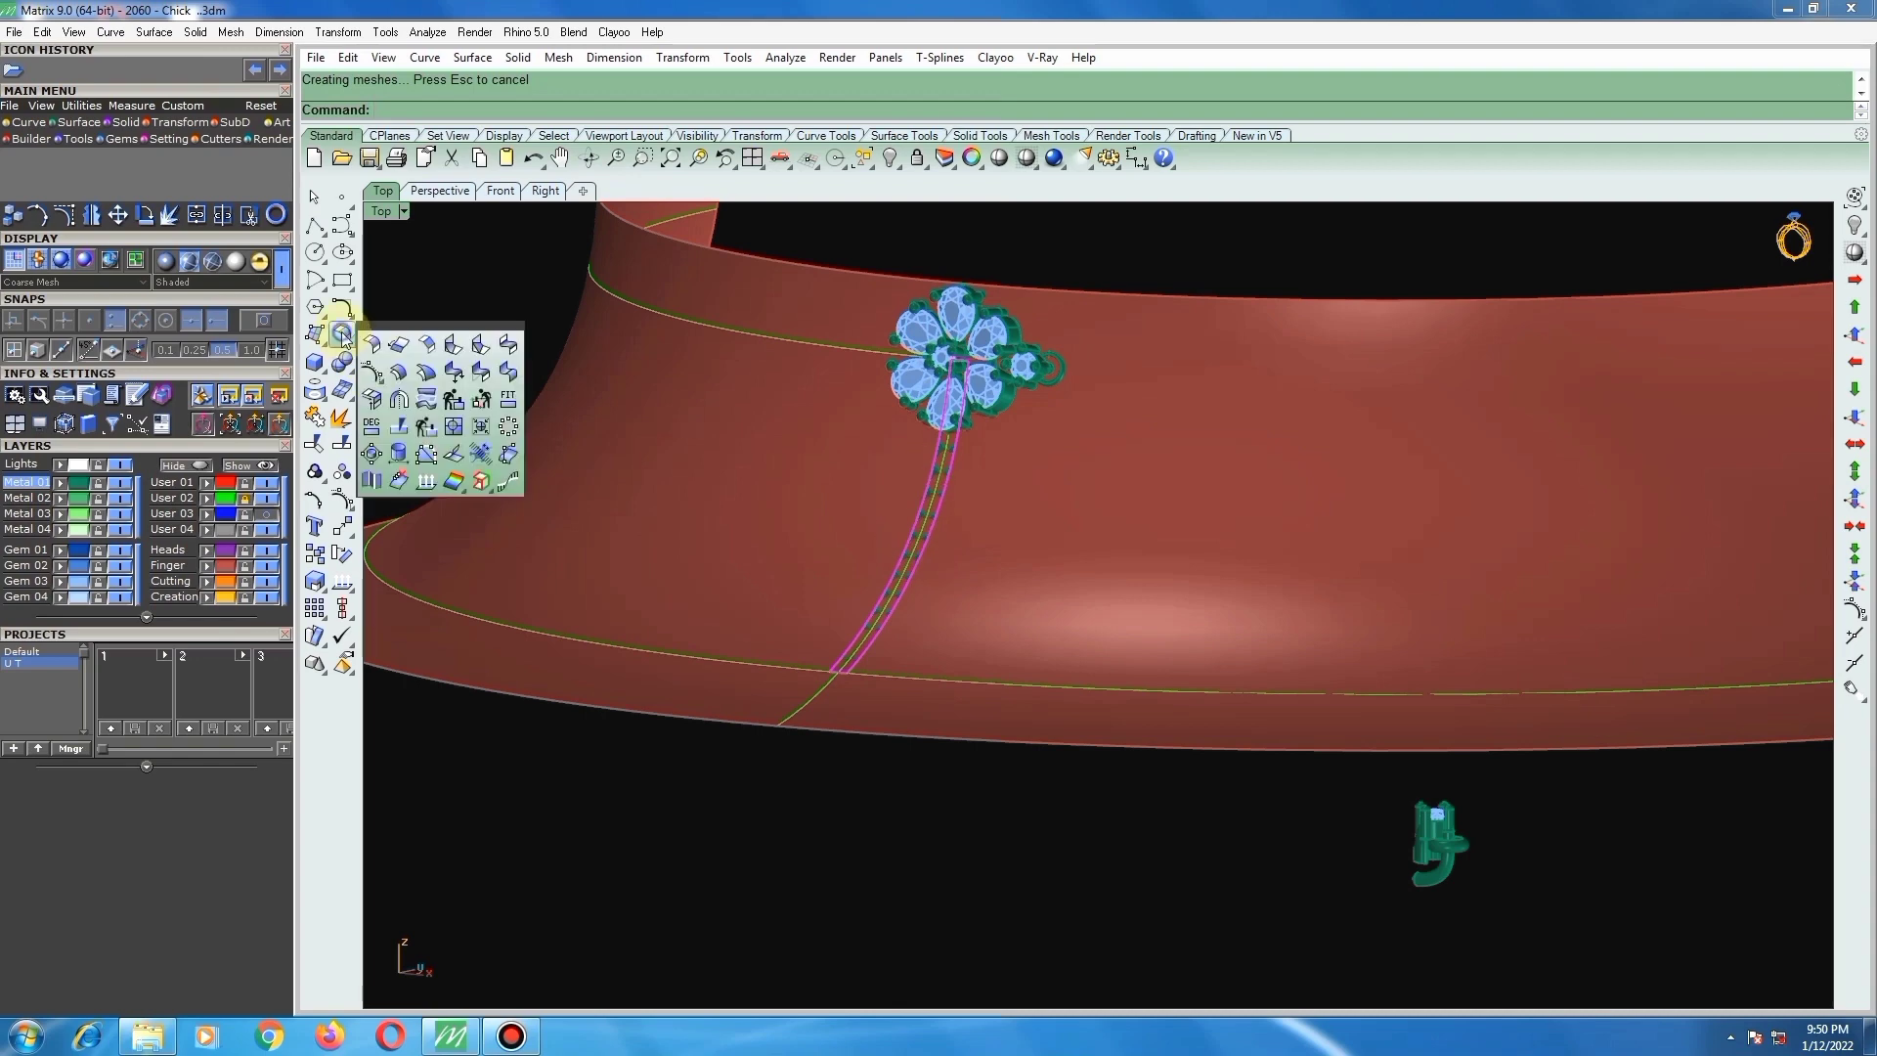
click(383, 365)
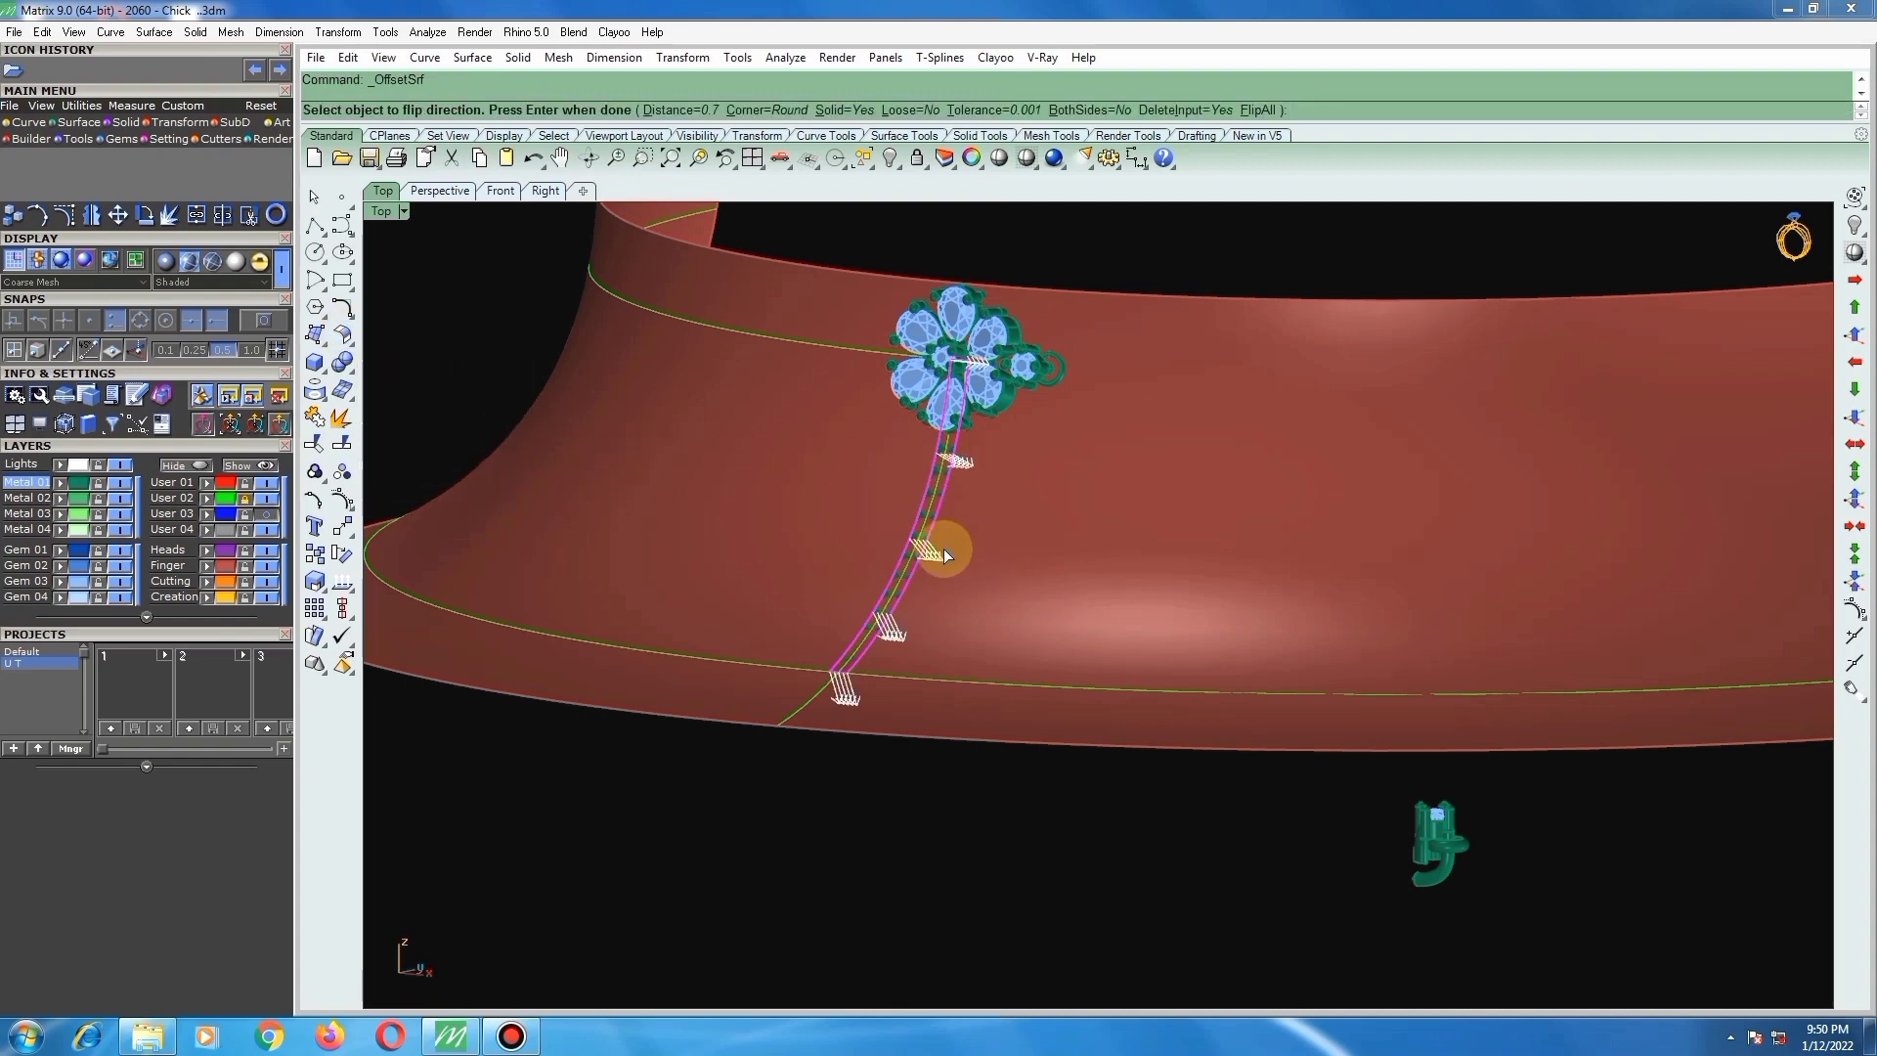
text(1)
right_click(942, 548)
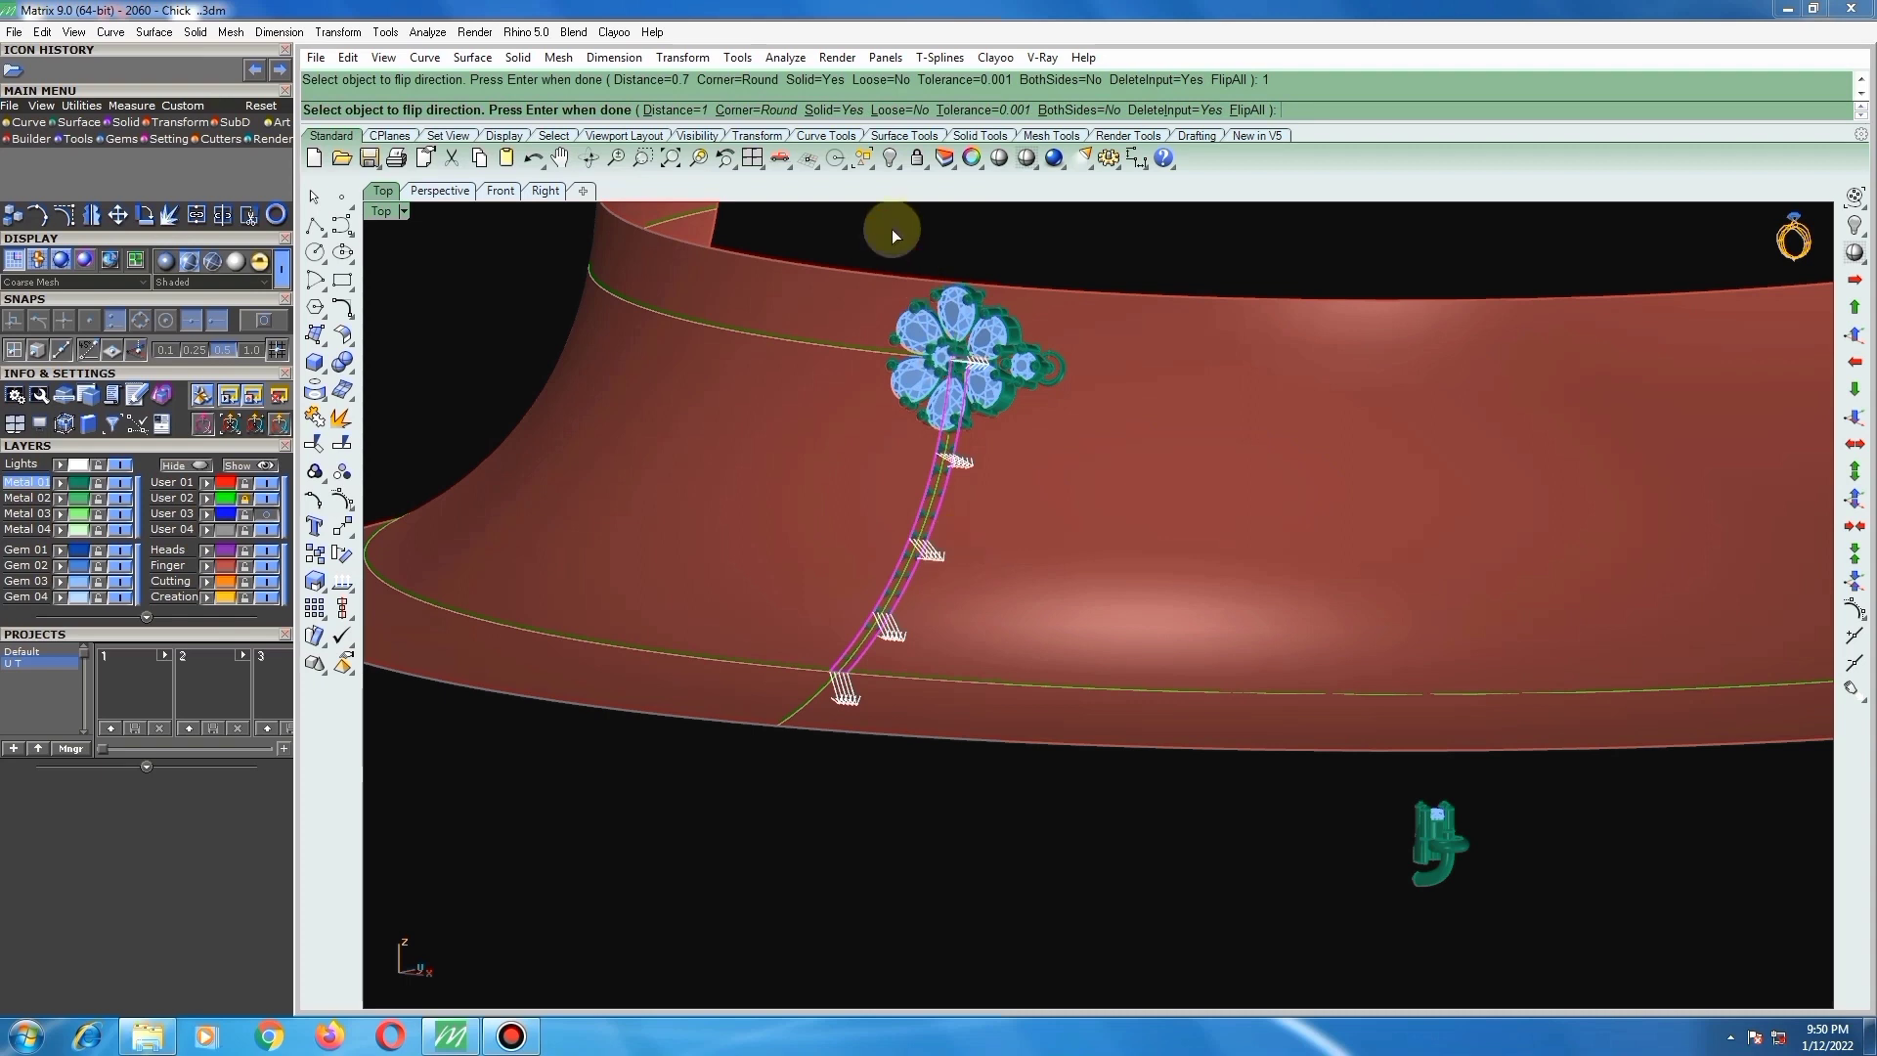
right_click(970, 461)
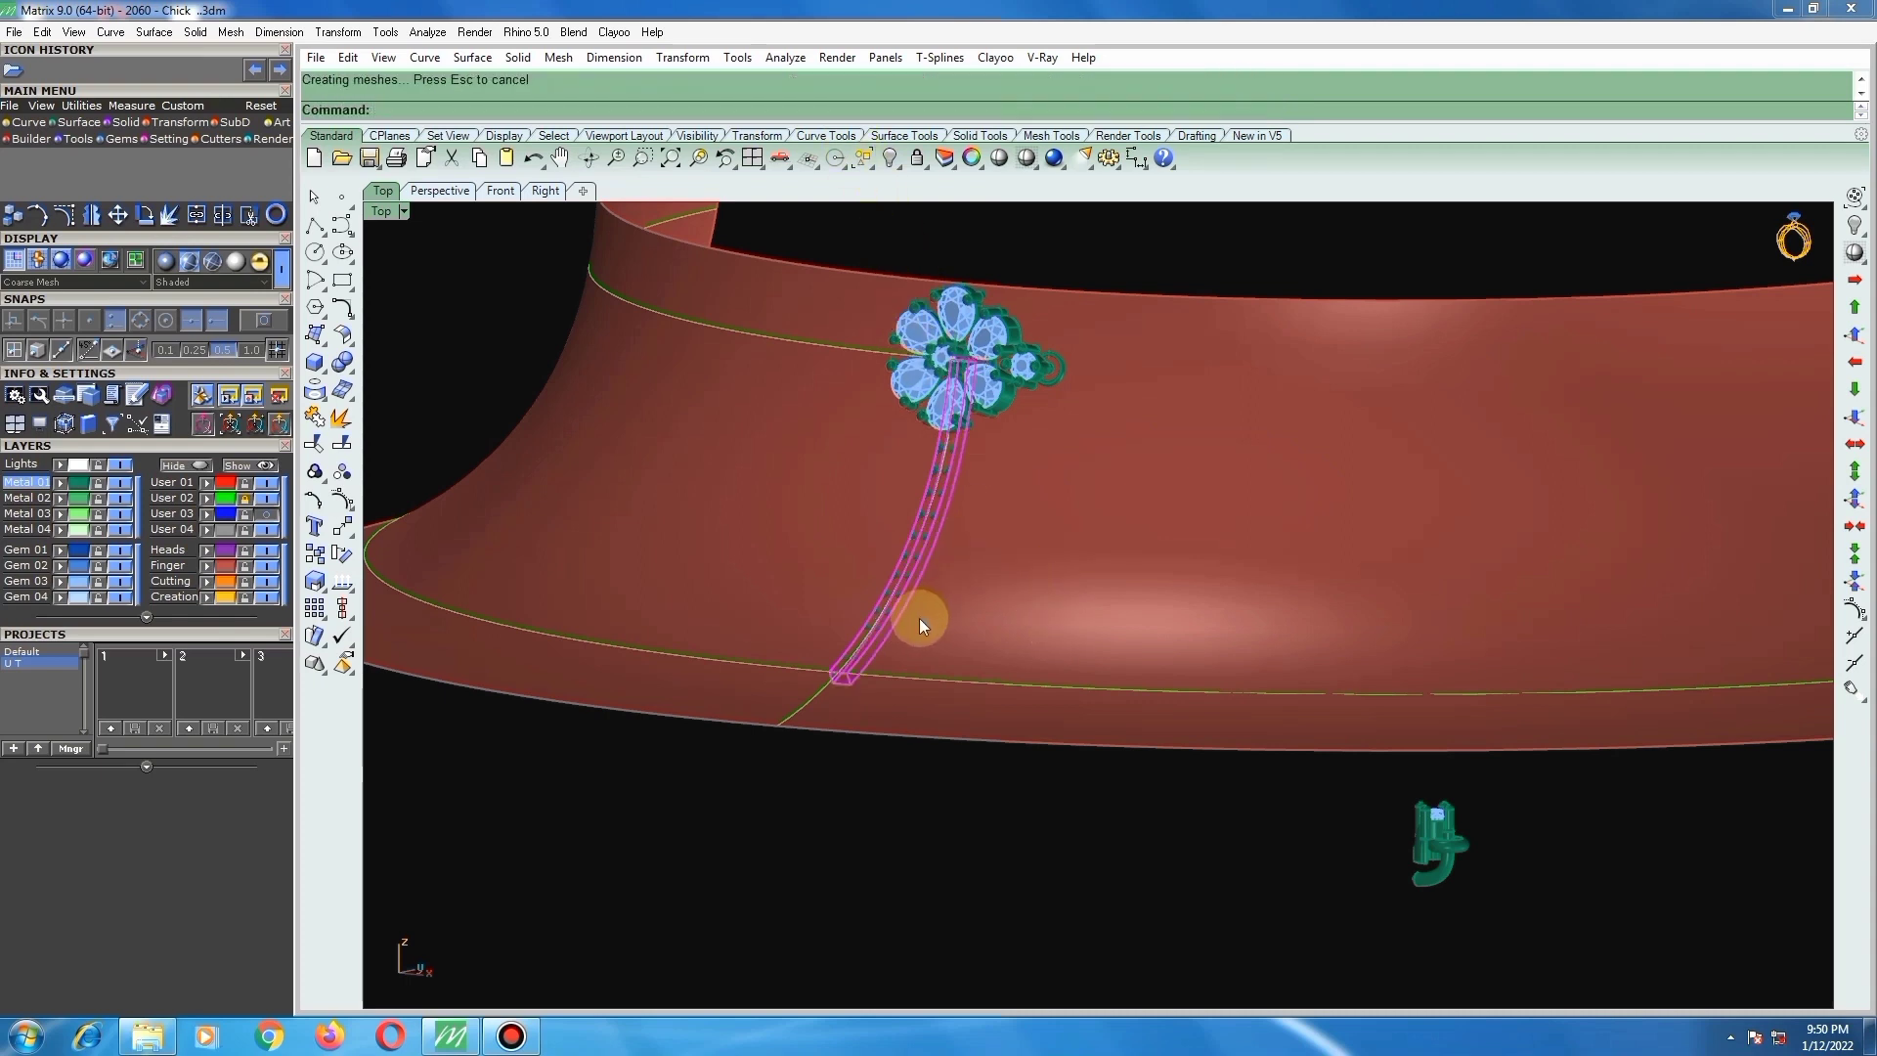
text(group)
key(Return)
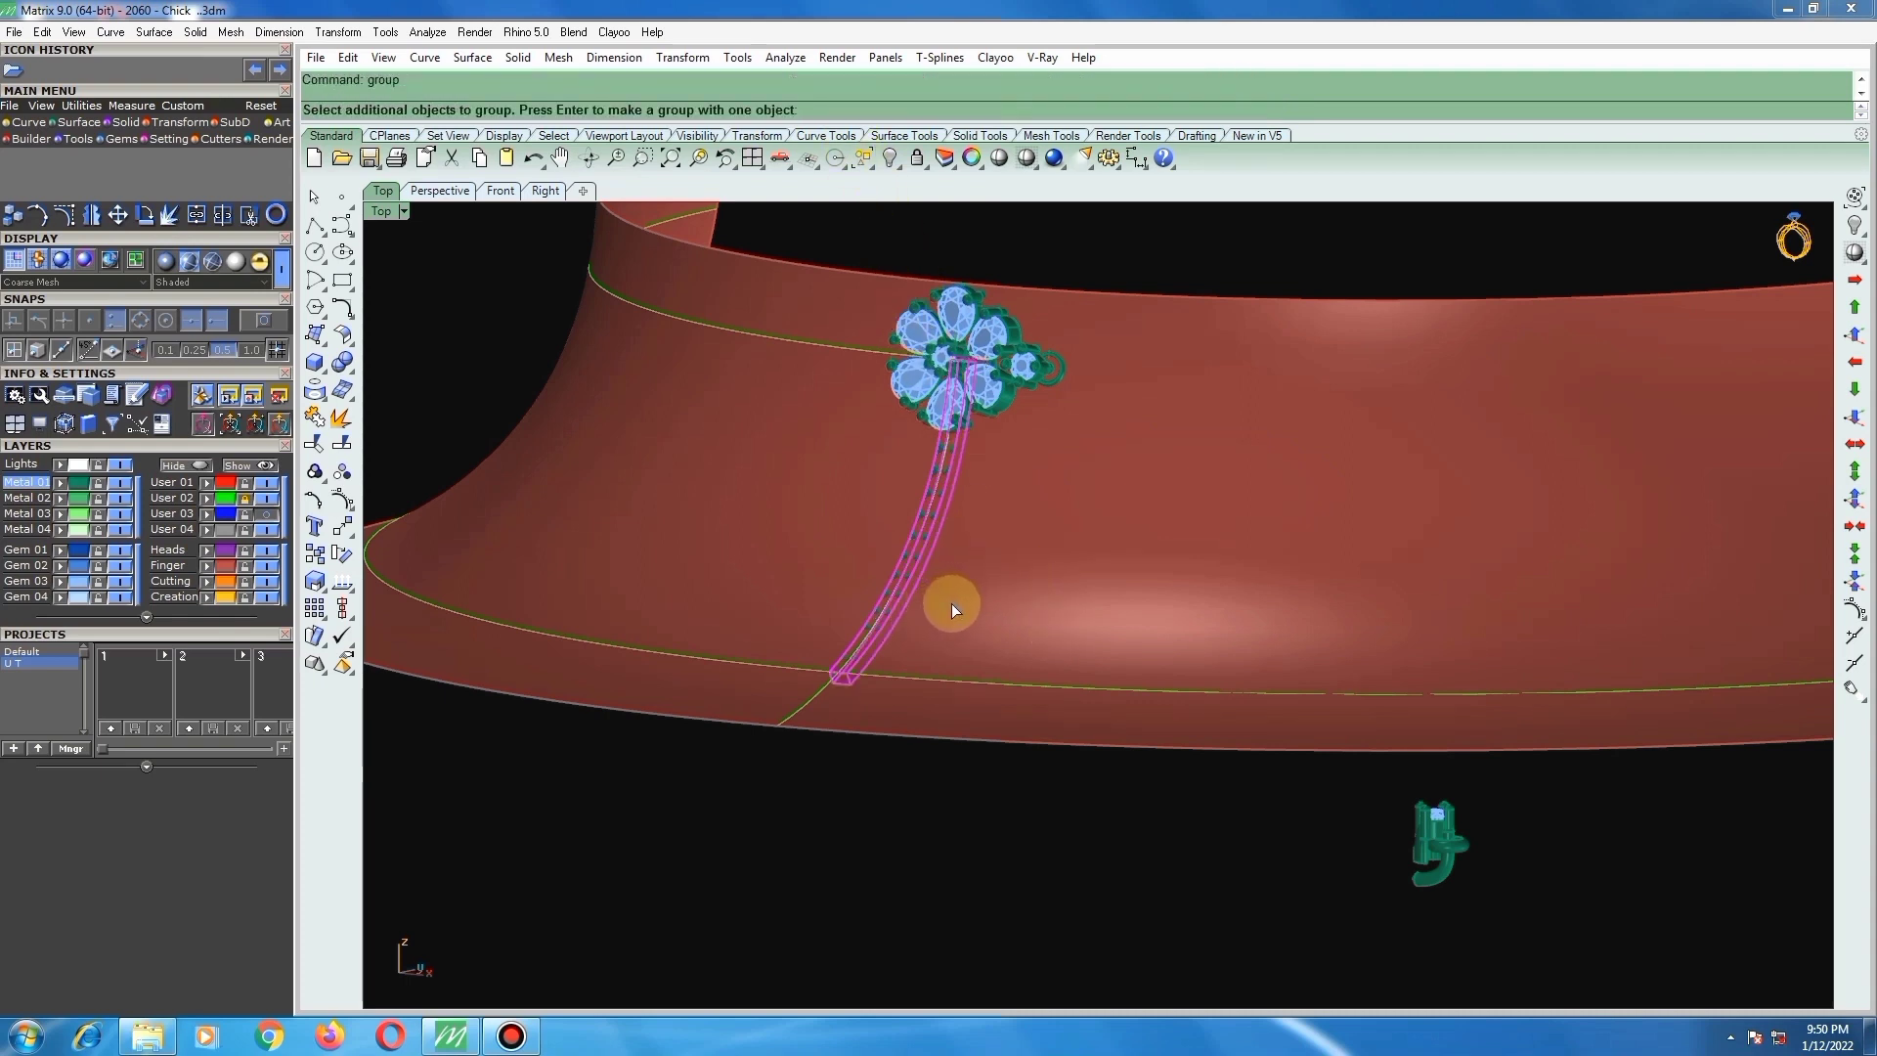
right_click(952, 602)
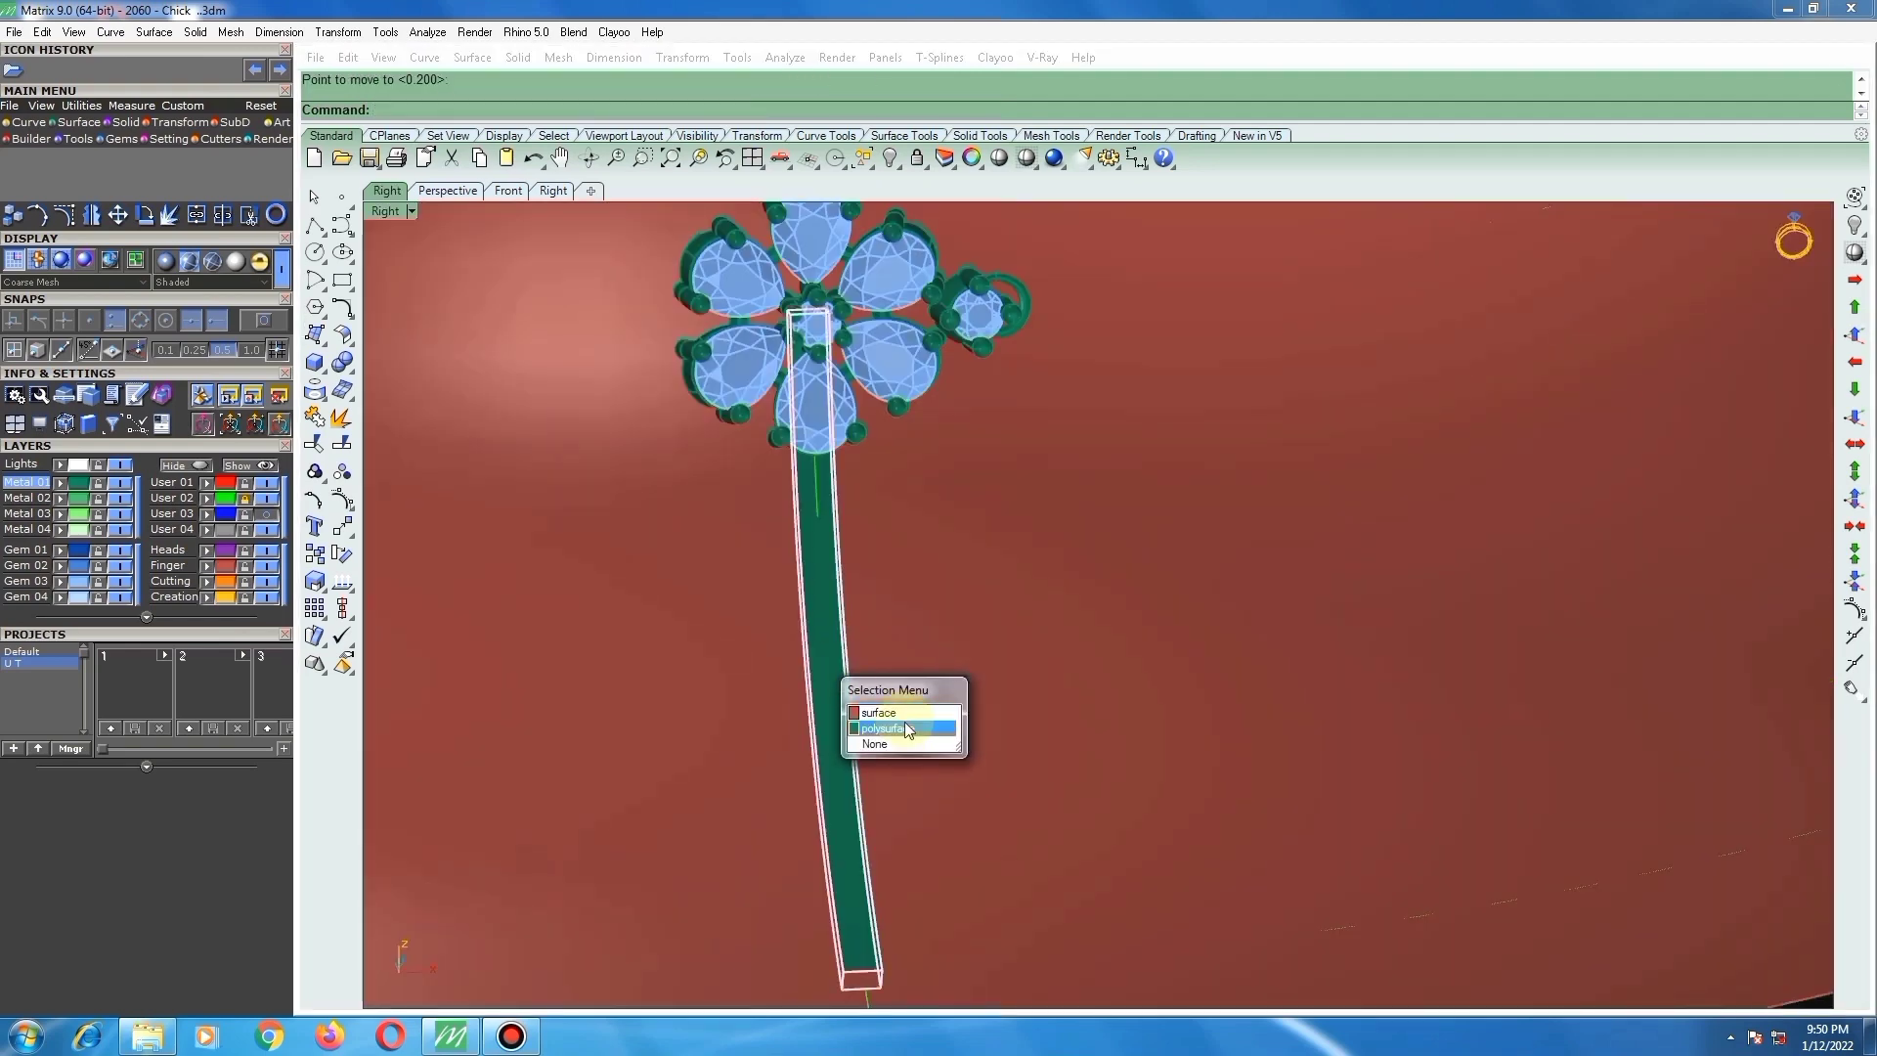
Step: Lock the Finger layer and show the hidden oval setting at the bar's lower end
click(243, 566)
scroll(1092, 641, down, 4)
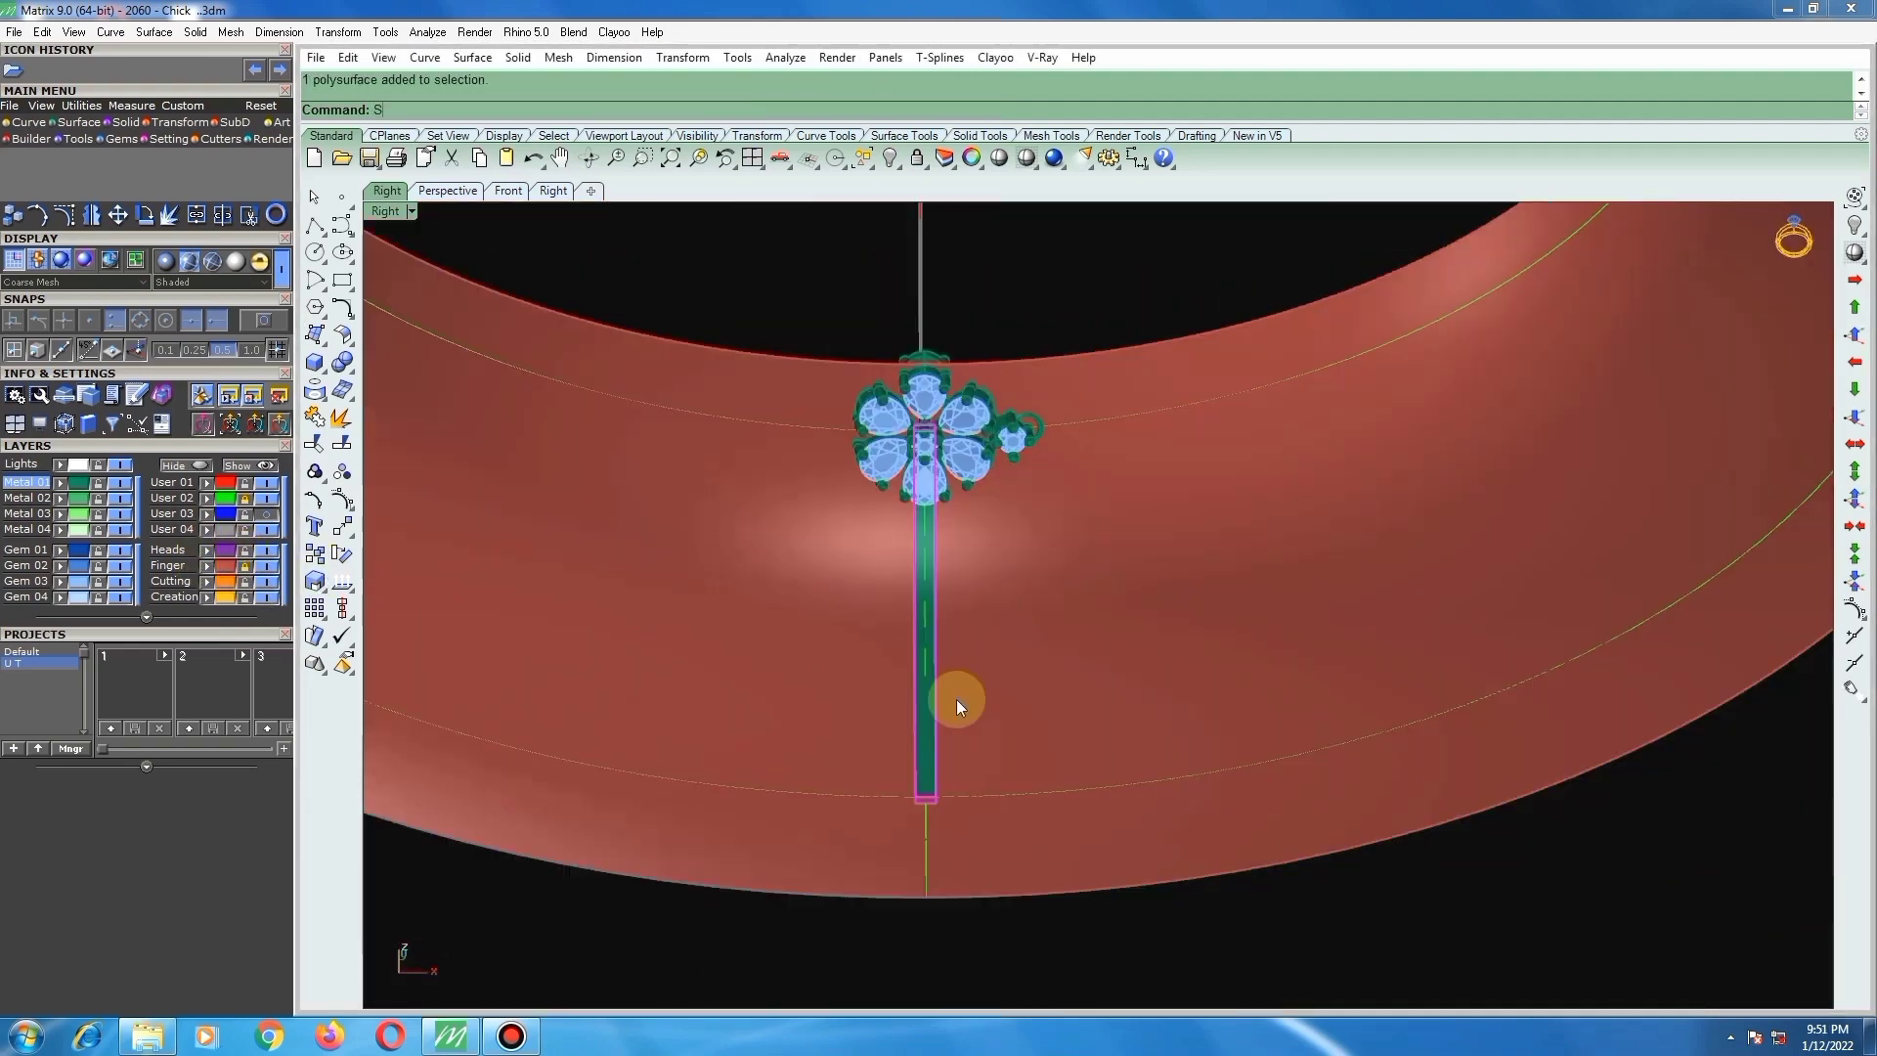
key(ctrl+shift+h)
click(963, 801)
right_click(966, 793)
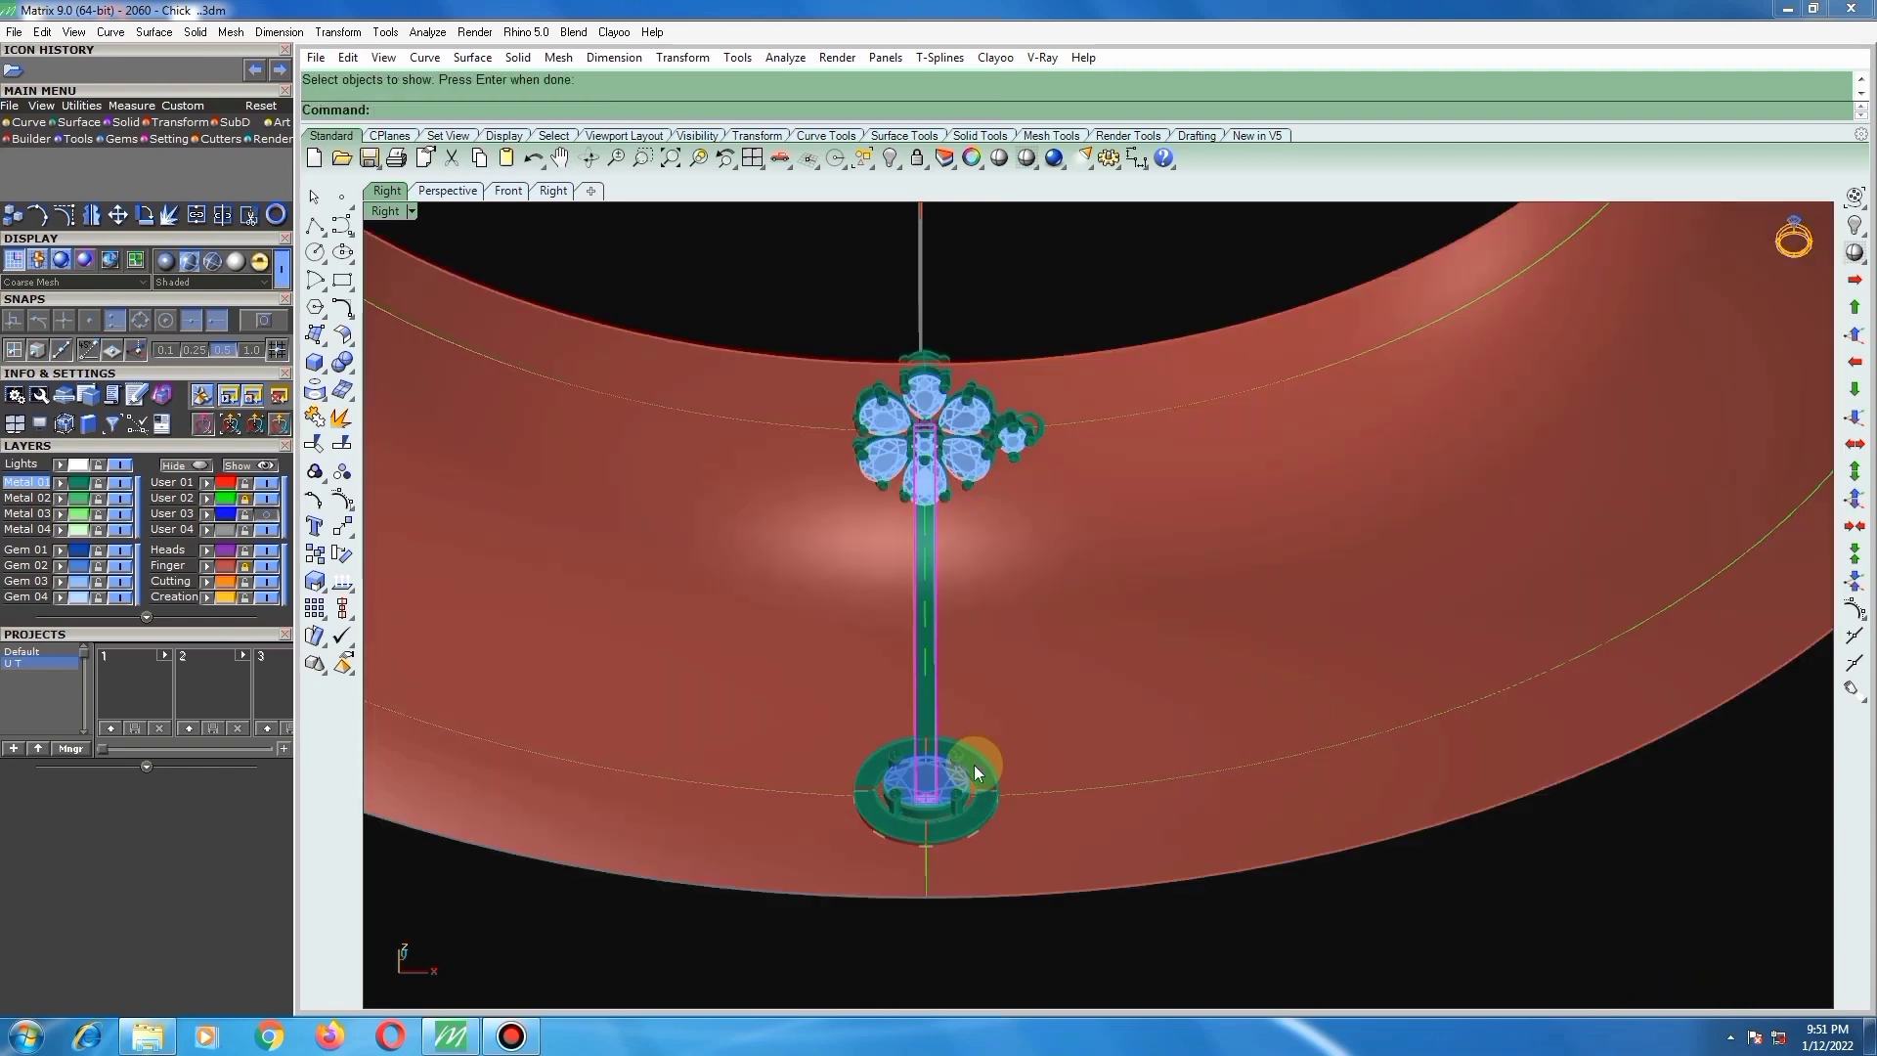
scroll(939, 814, up, 2)
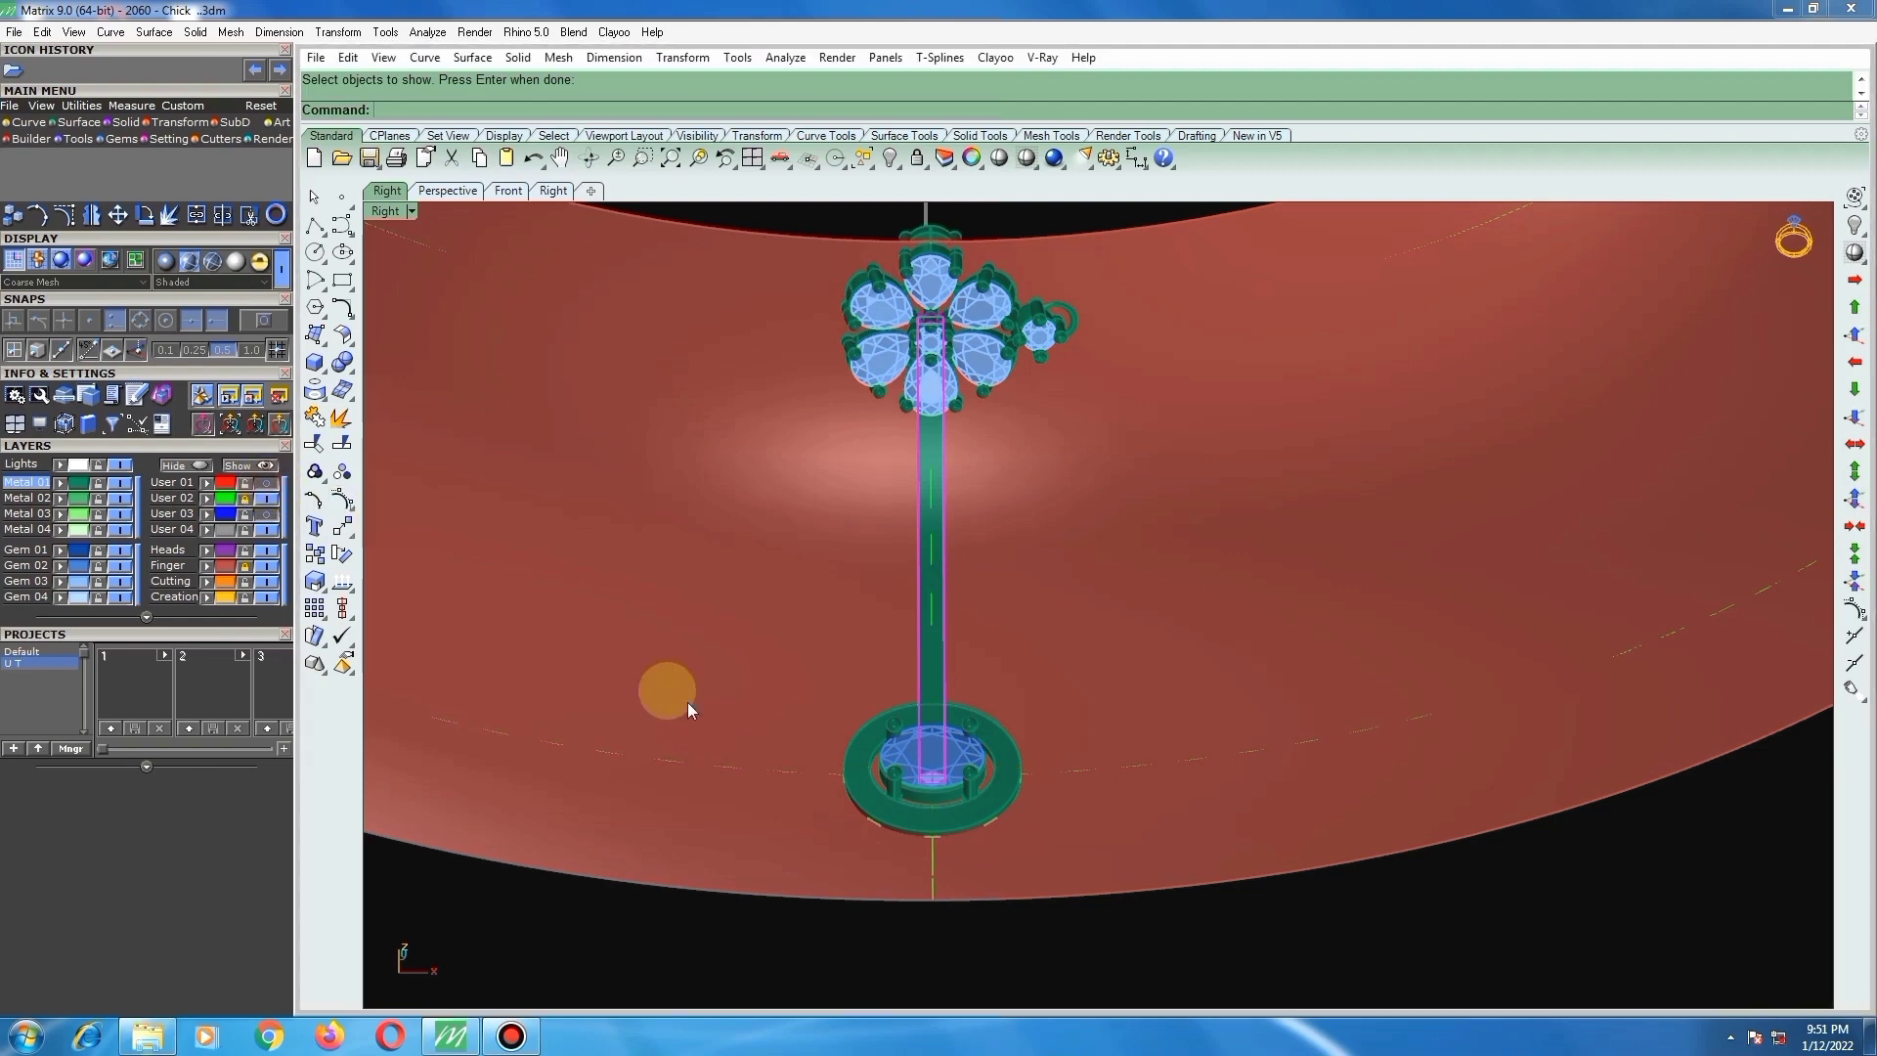
Step: Turn off the Gem 02 layer to hide the oval's stone, and clear the selection
click(120, 565)
key(Escape)
click(905, 795)
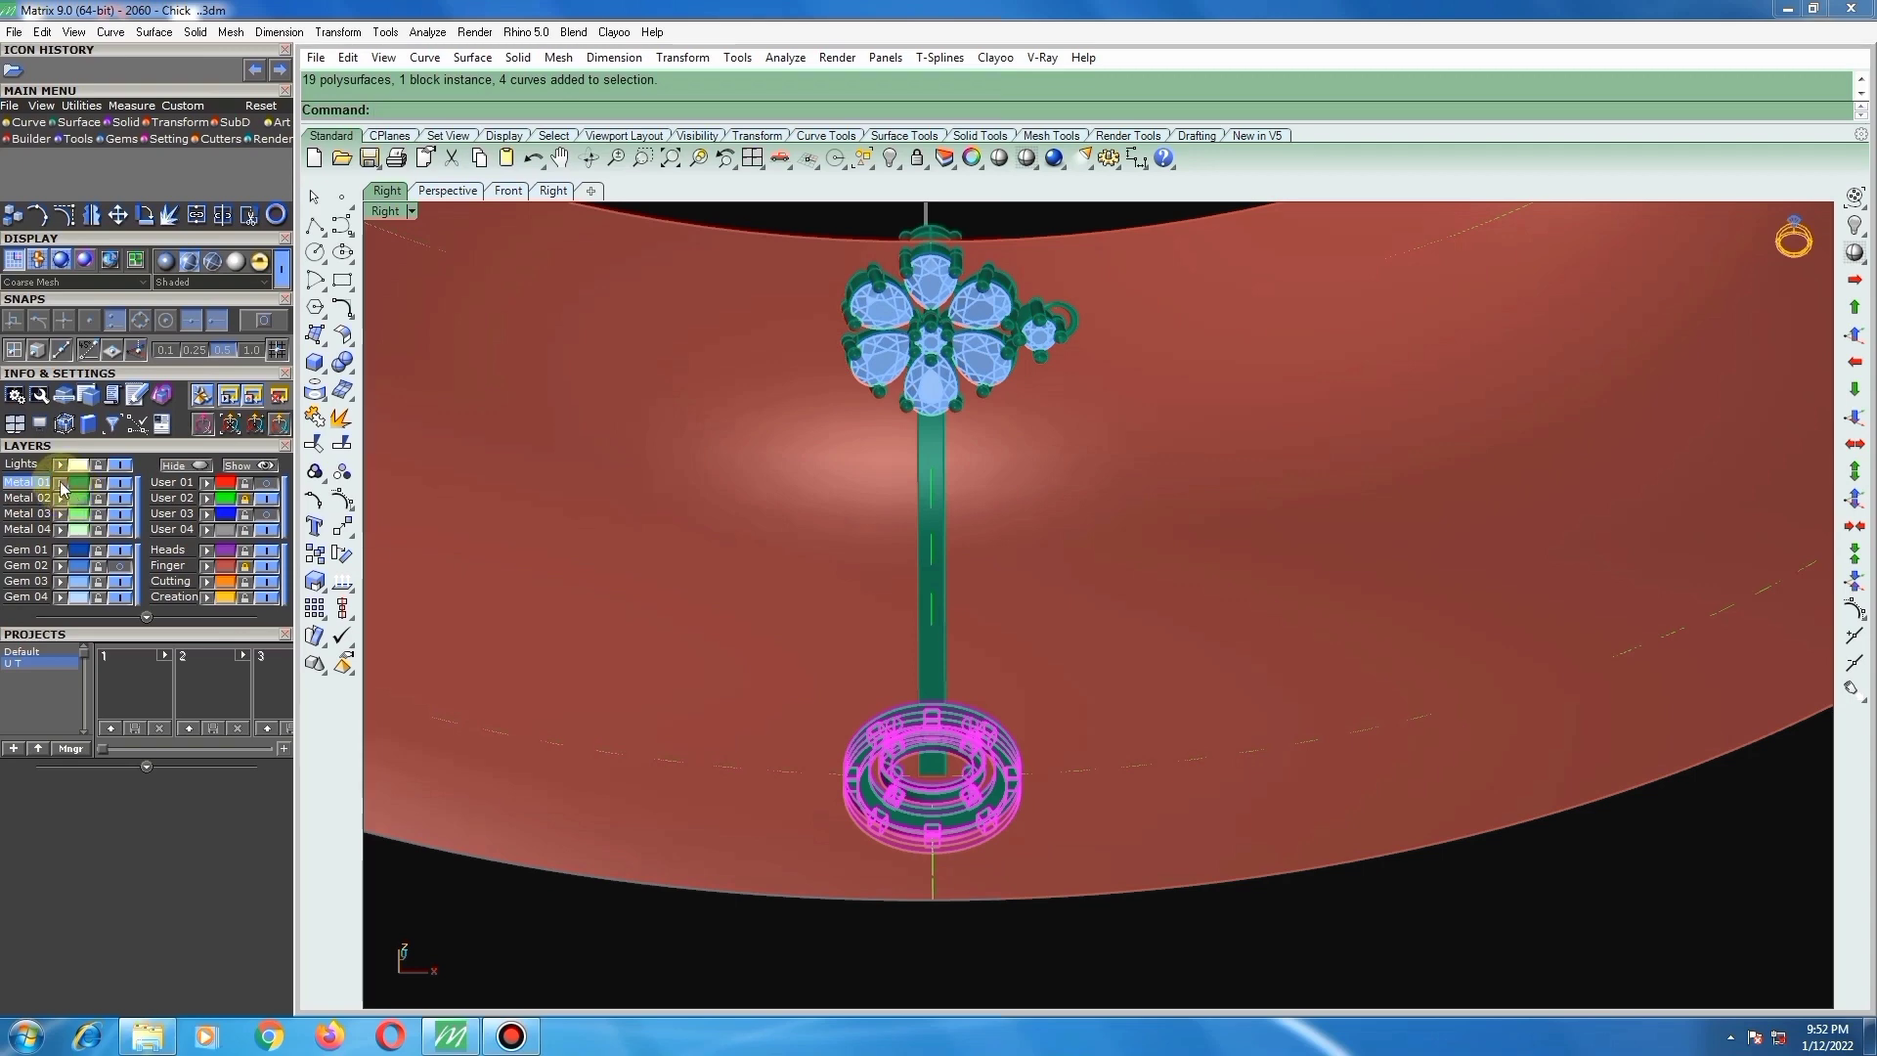
scroll(879, 773, down, 2)
click(847, 897)
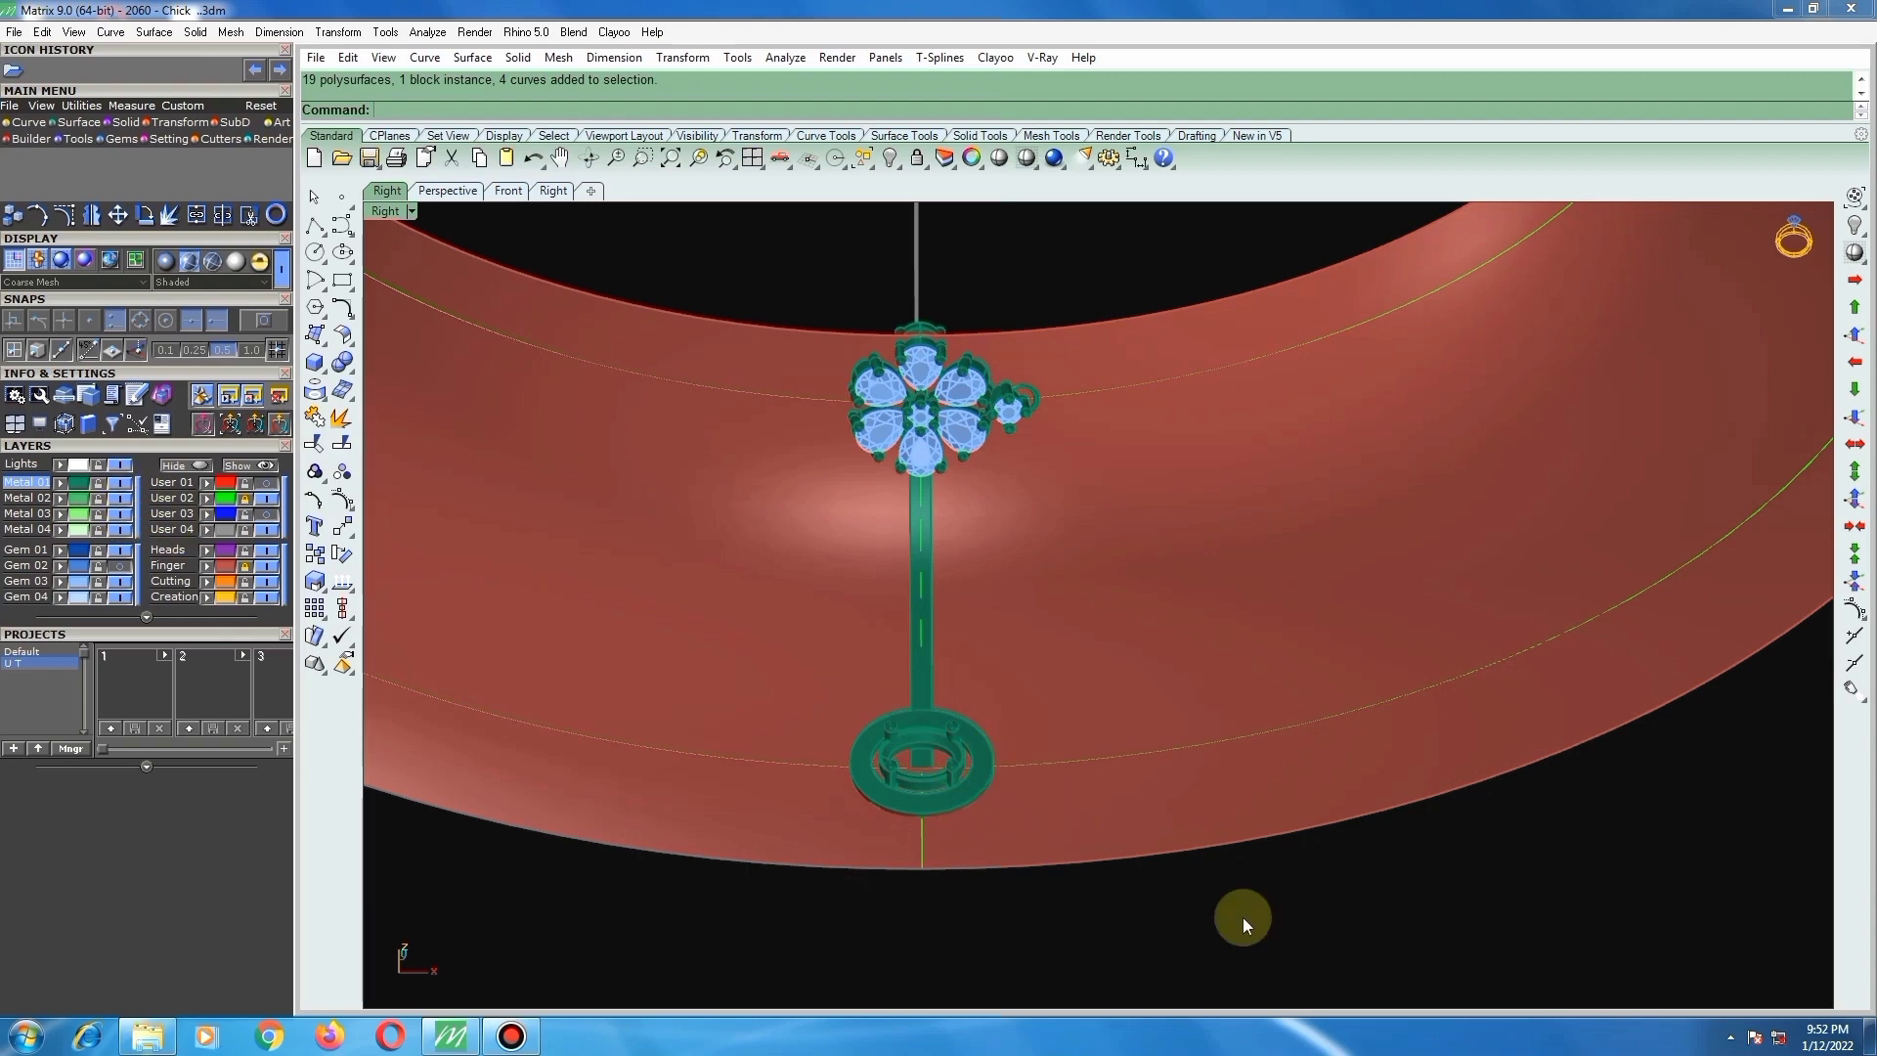
Step: Select the metal bar between the flower and the oval setting, and show it in the top view
right_drag(903, 694, 946, 582)
scroll(944, 577, up, 6)
click(943, 565)
scroll(942, 569, down, 6)
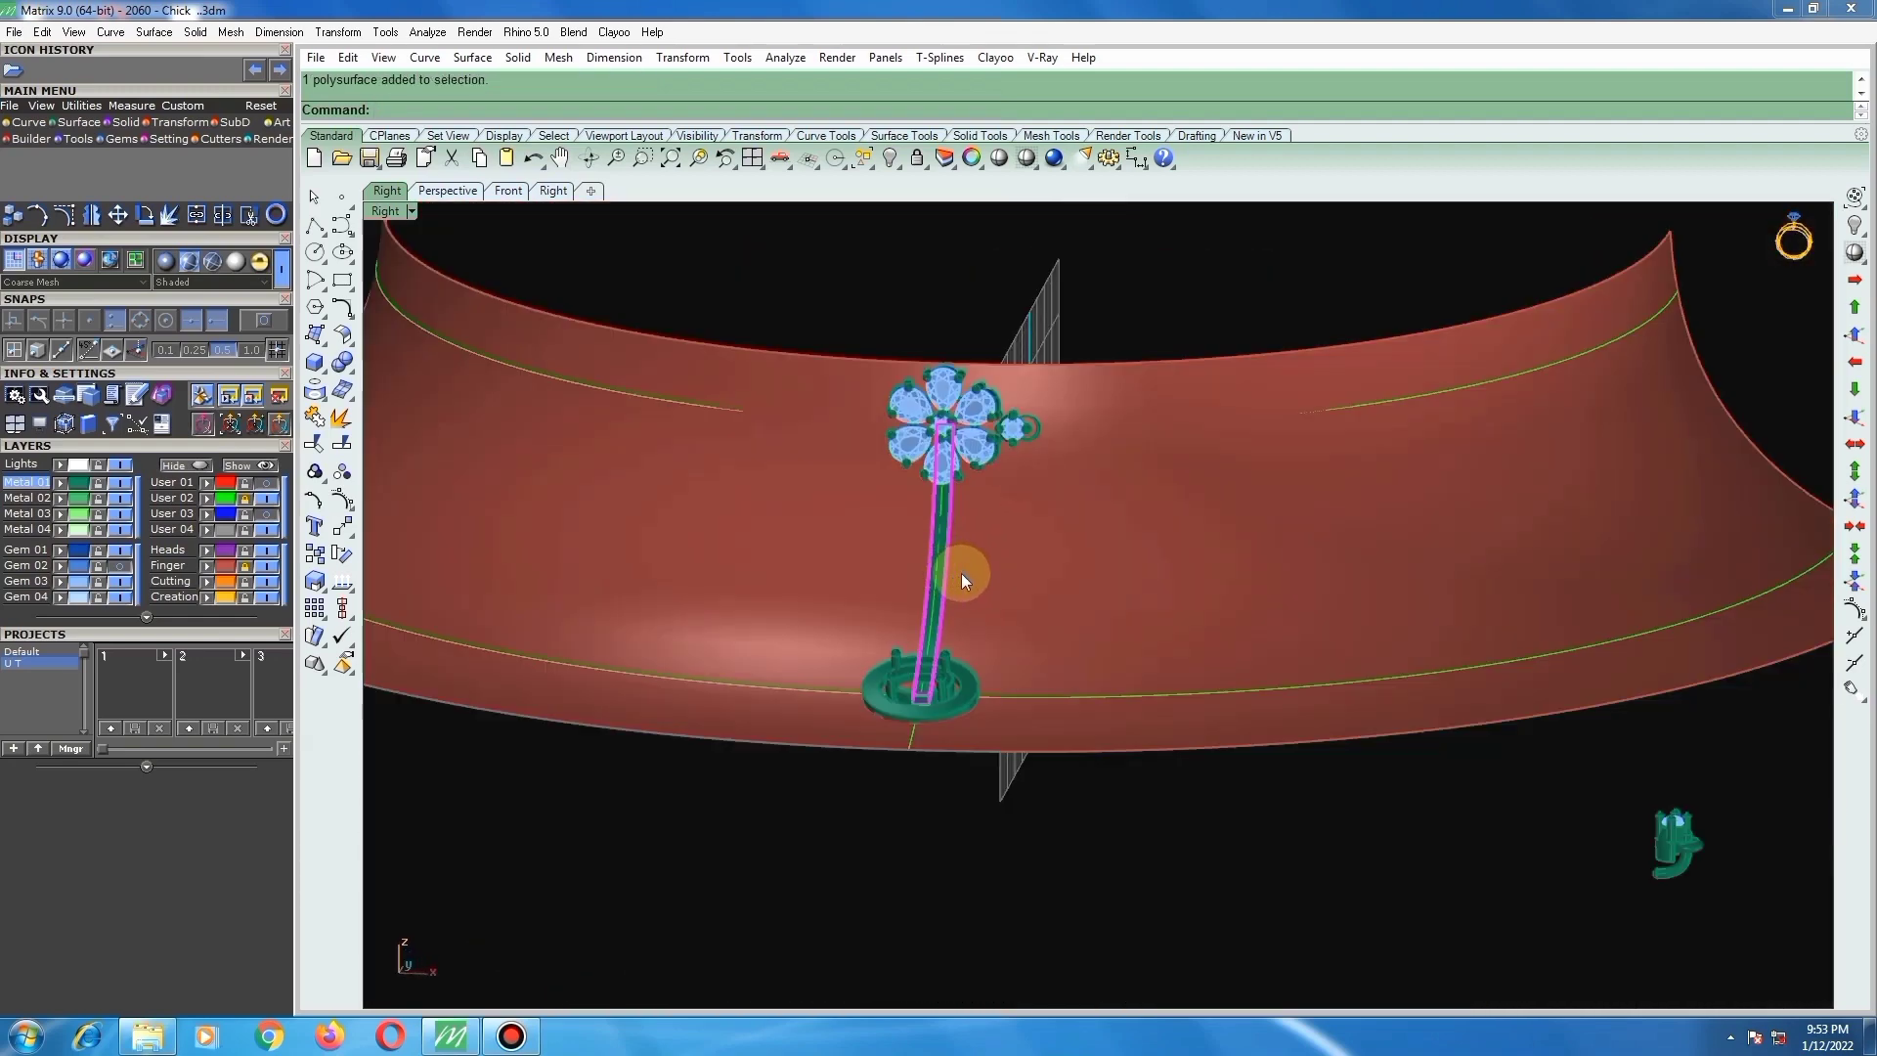
key(ctrl+F1)
scroll(969, 578, down, 4)
scroll(985, 653, up, 5)
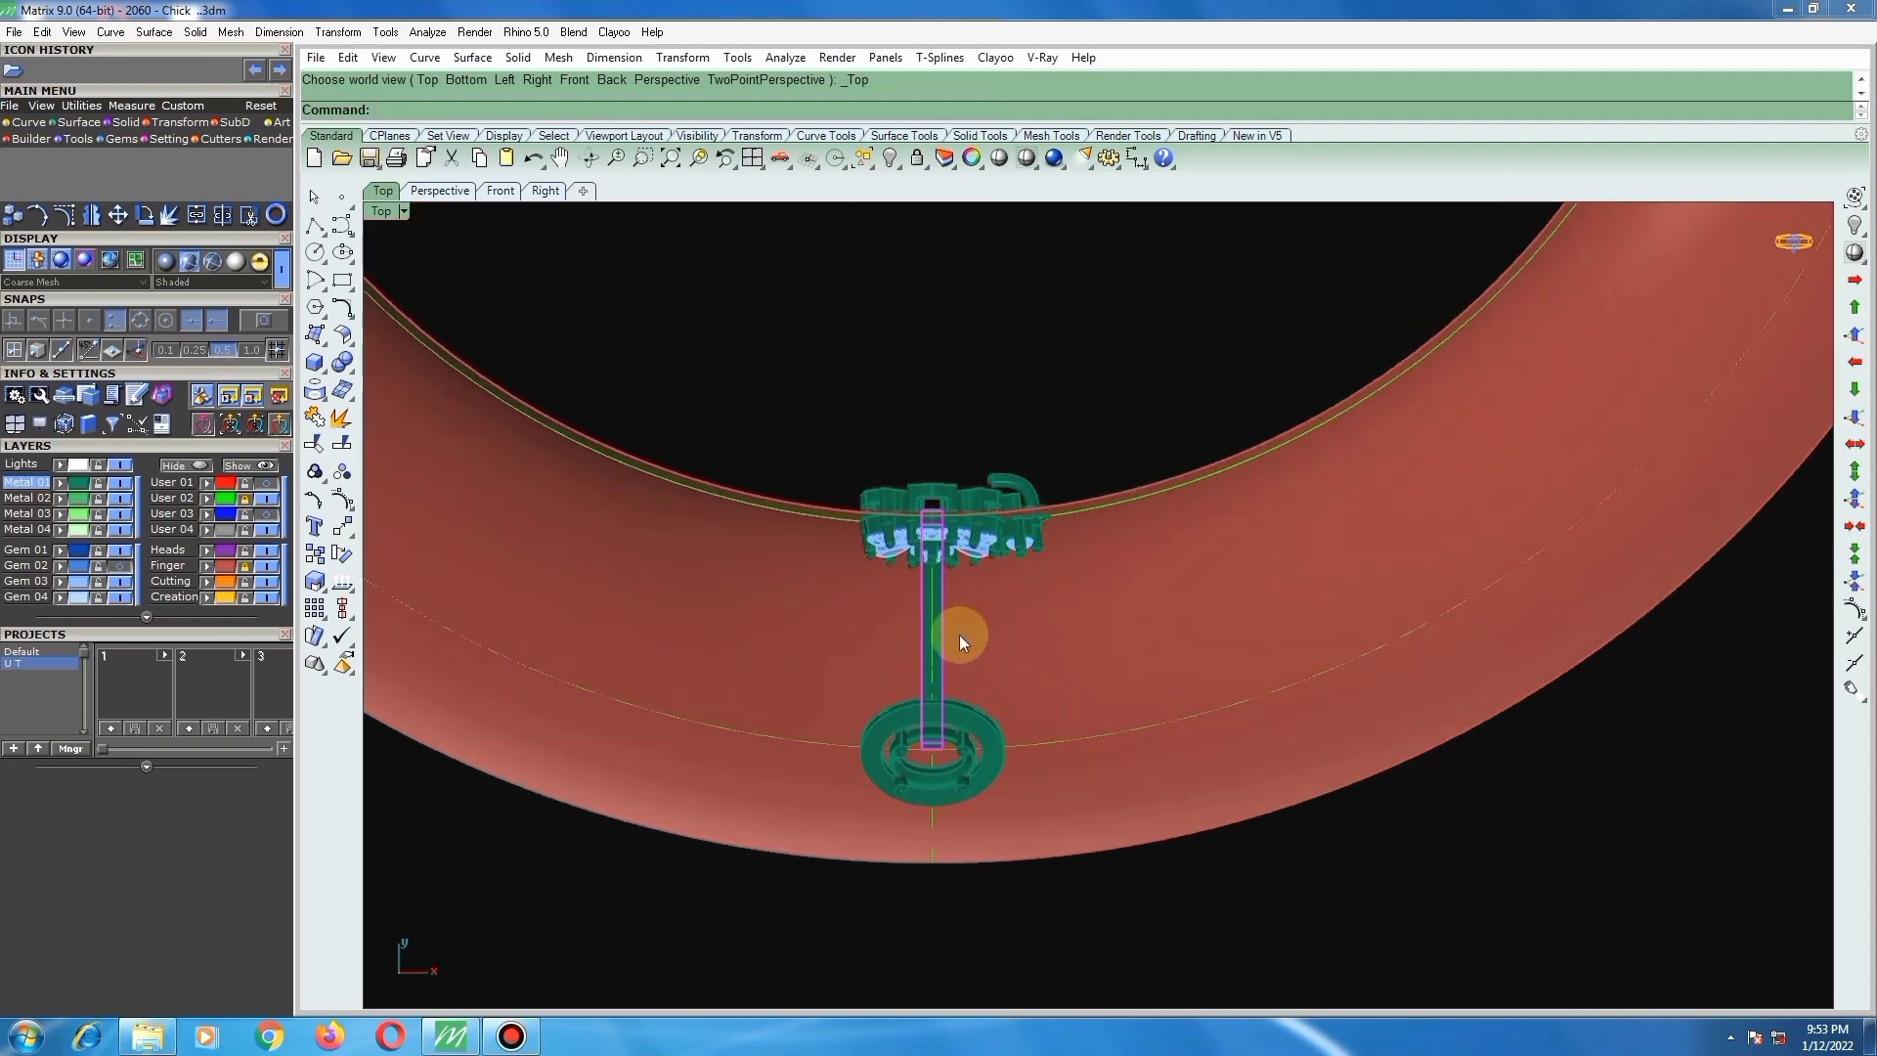
Step: Rotate a copy of the bar about the origin (0) so it stands just beside the oval setting's outer ring
key(Return)
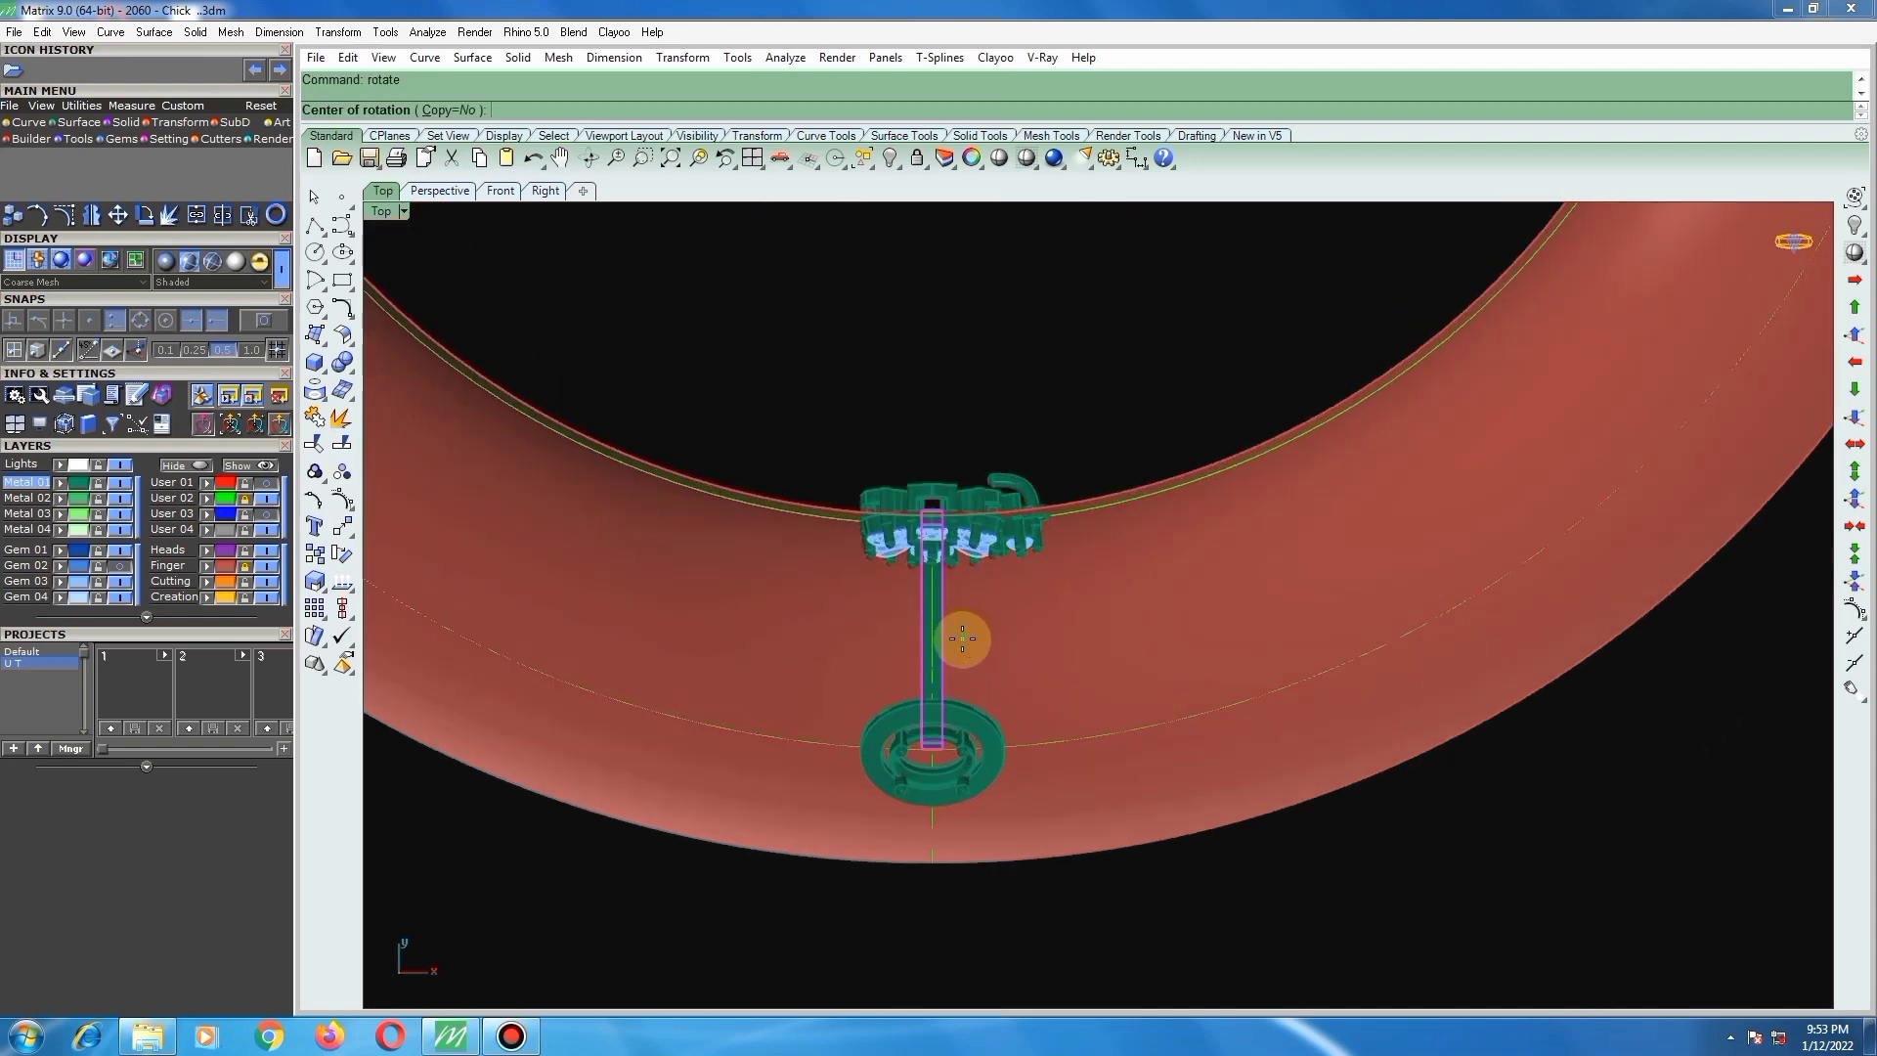
click(459, 111)
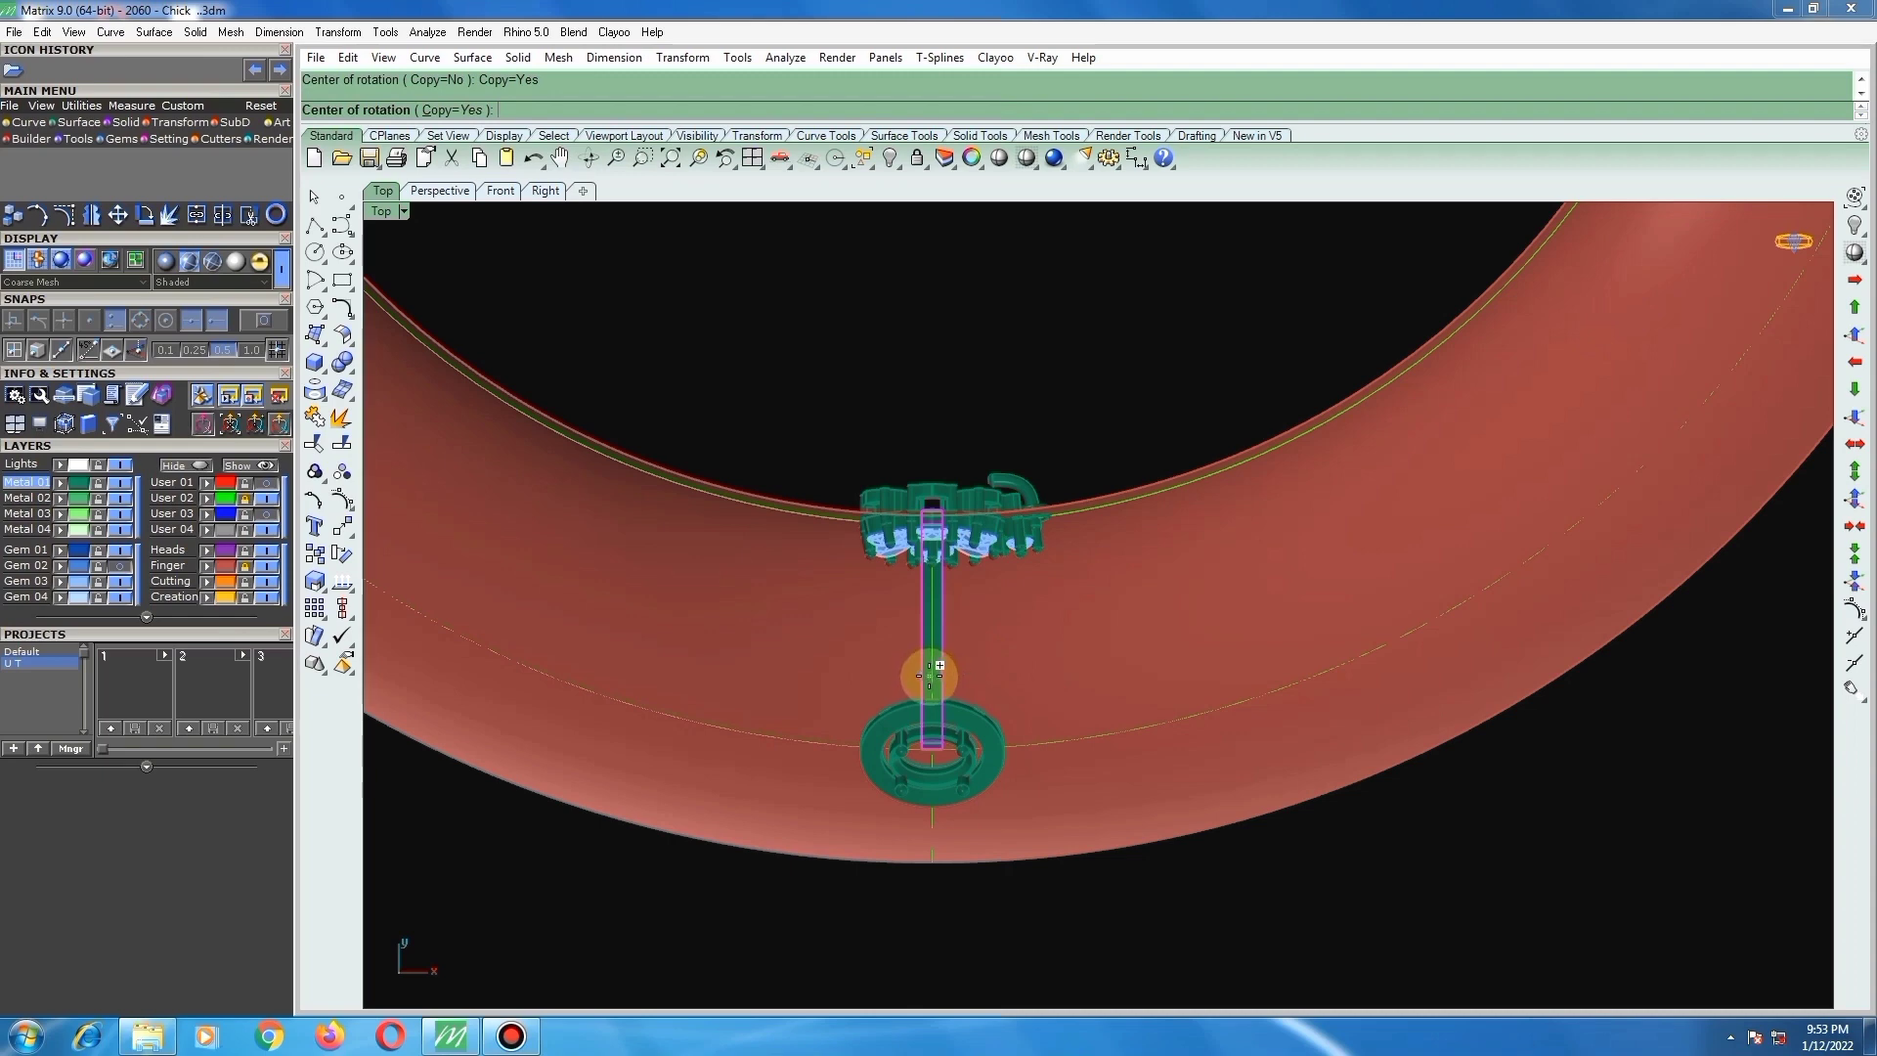
text(0)
key(Return)
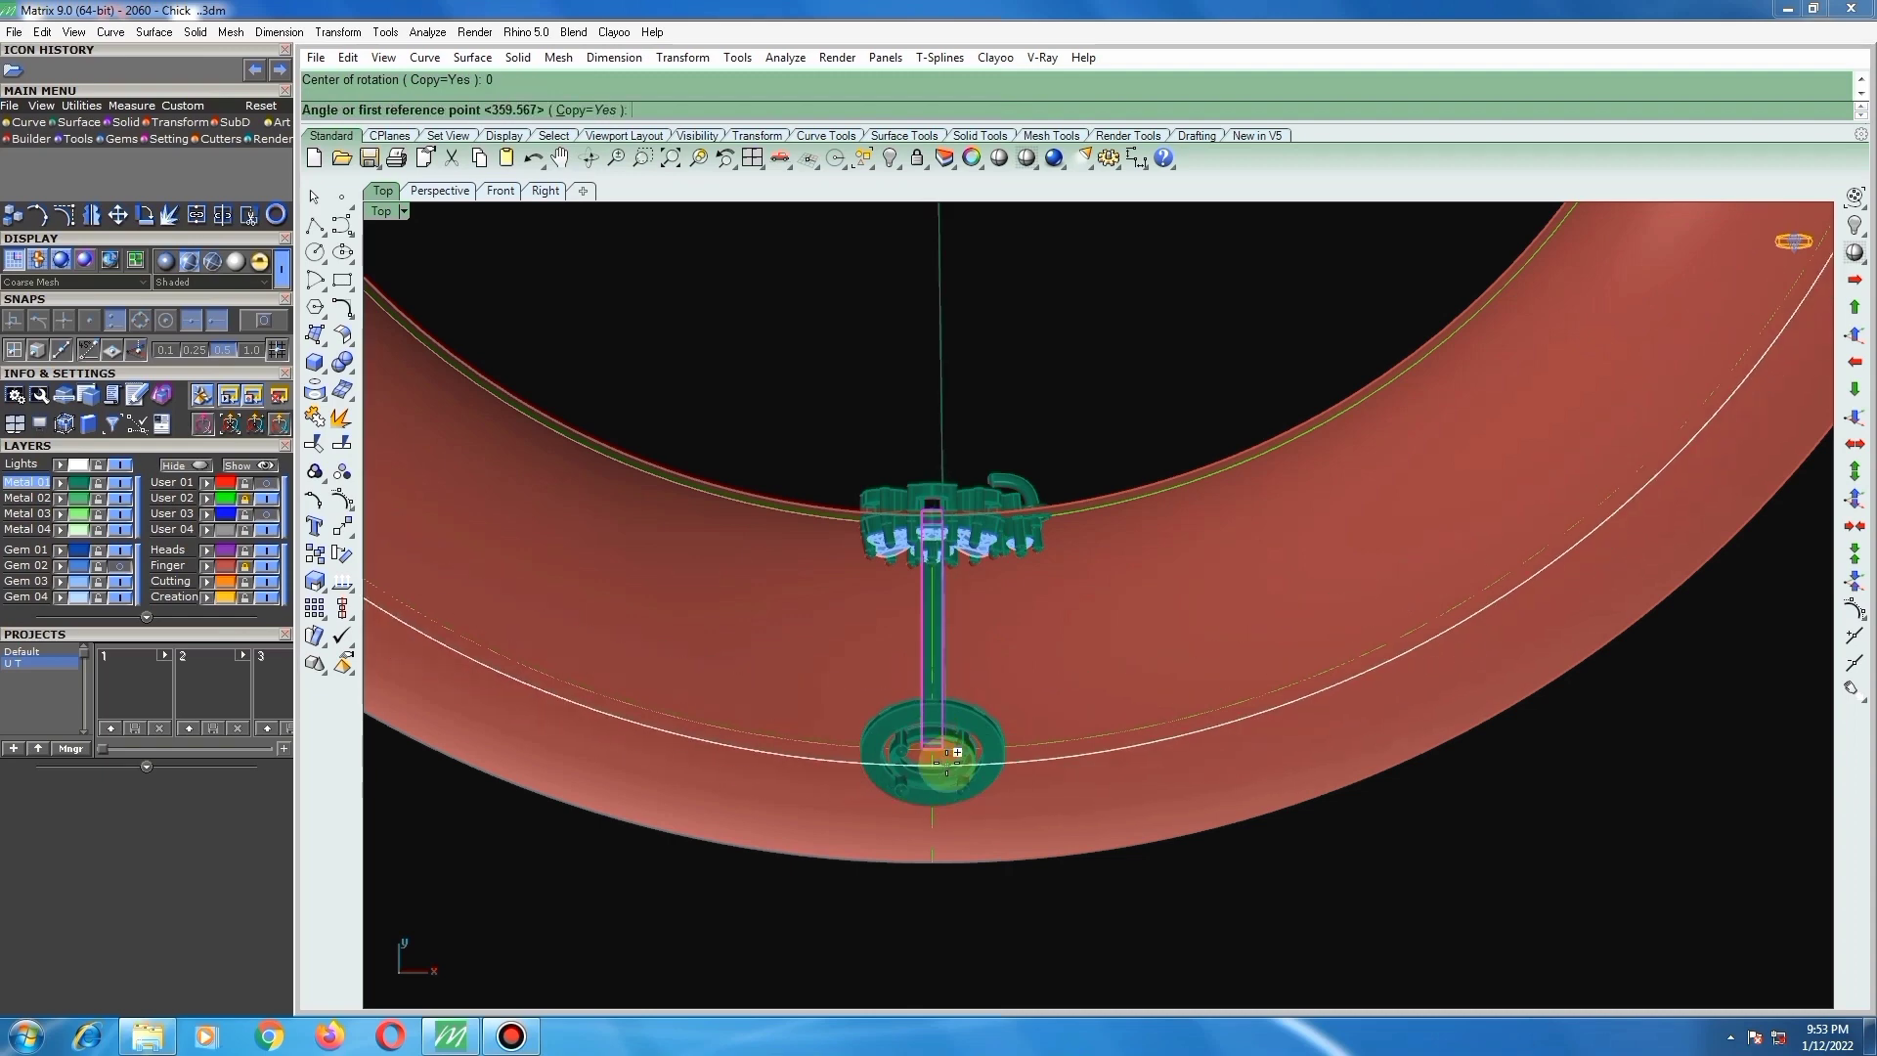
scroll(944, 762, up, 1)
click(917, 765)
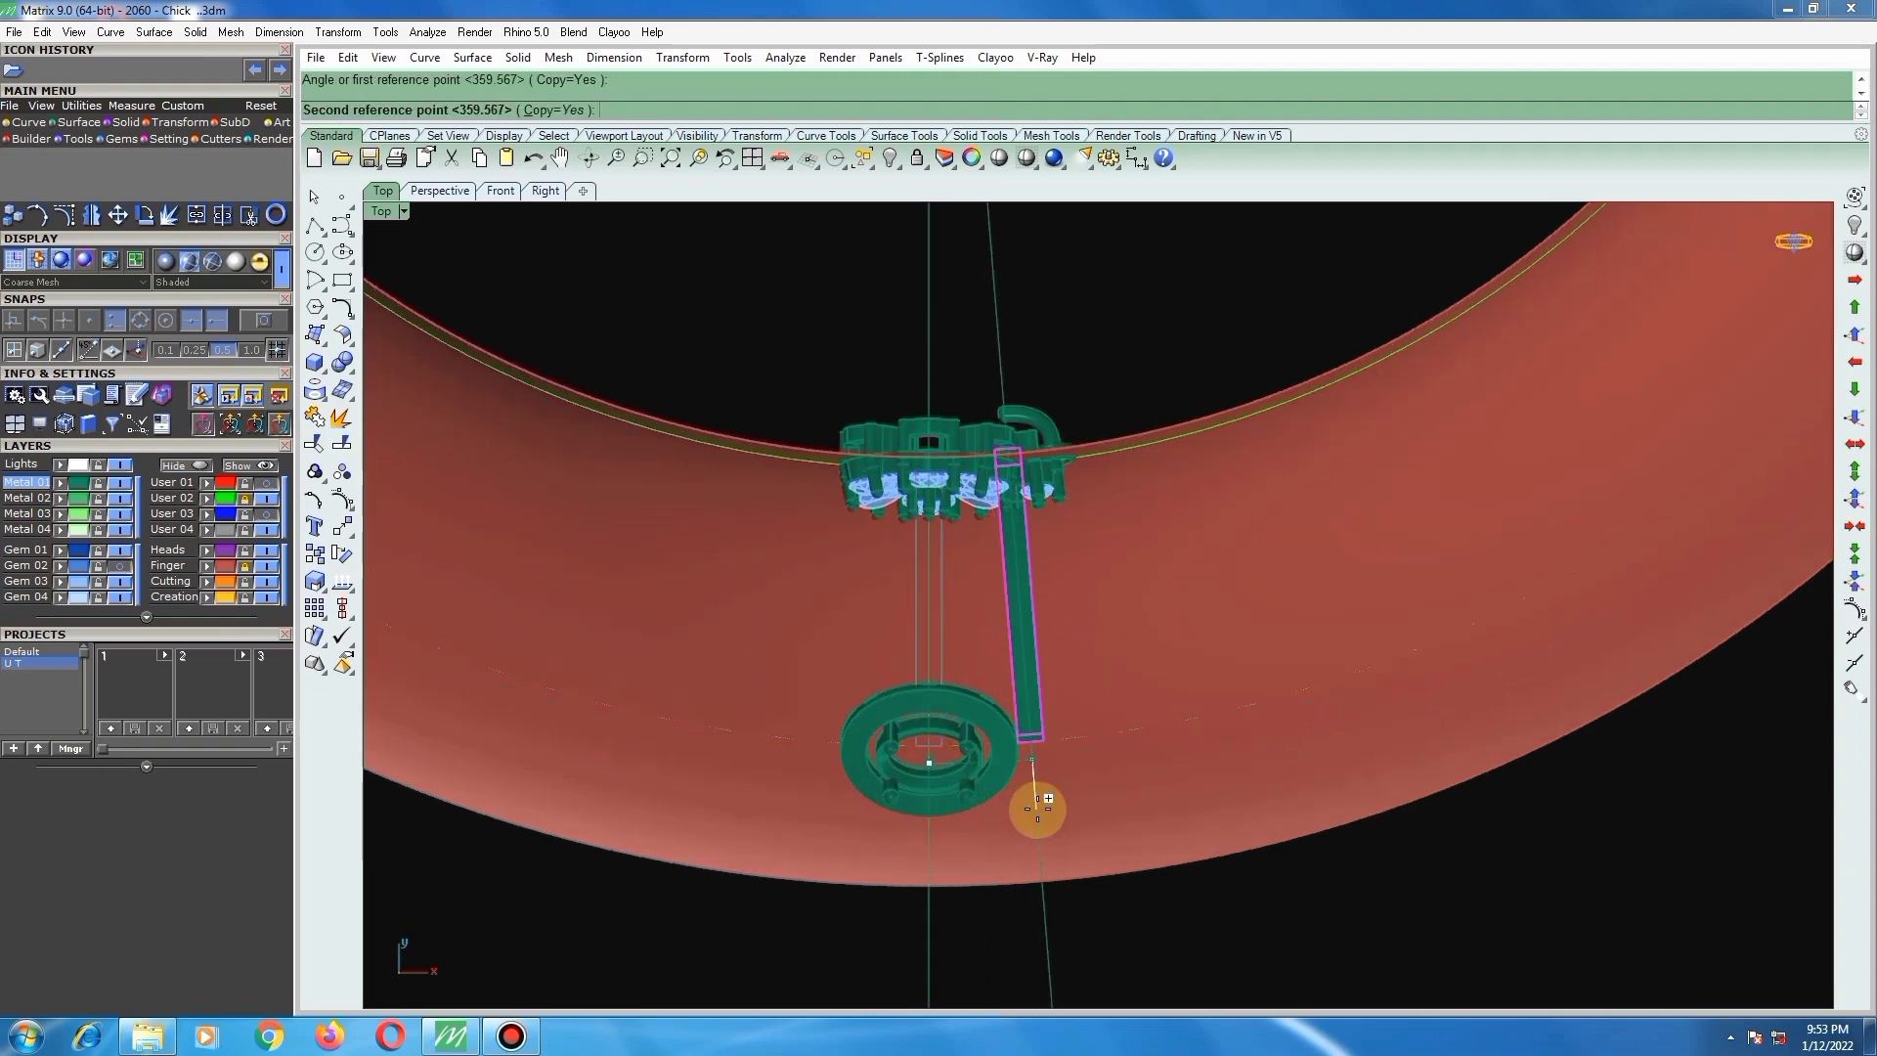
scroll(1039, 807, up, 2)
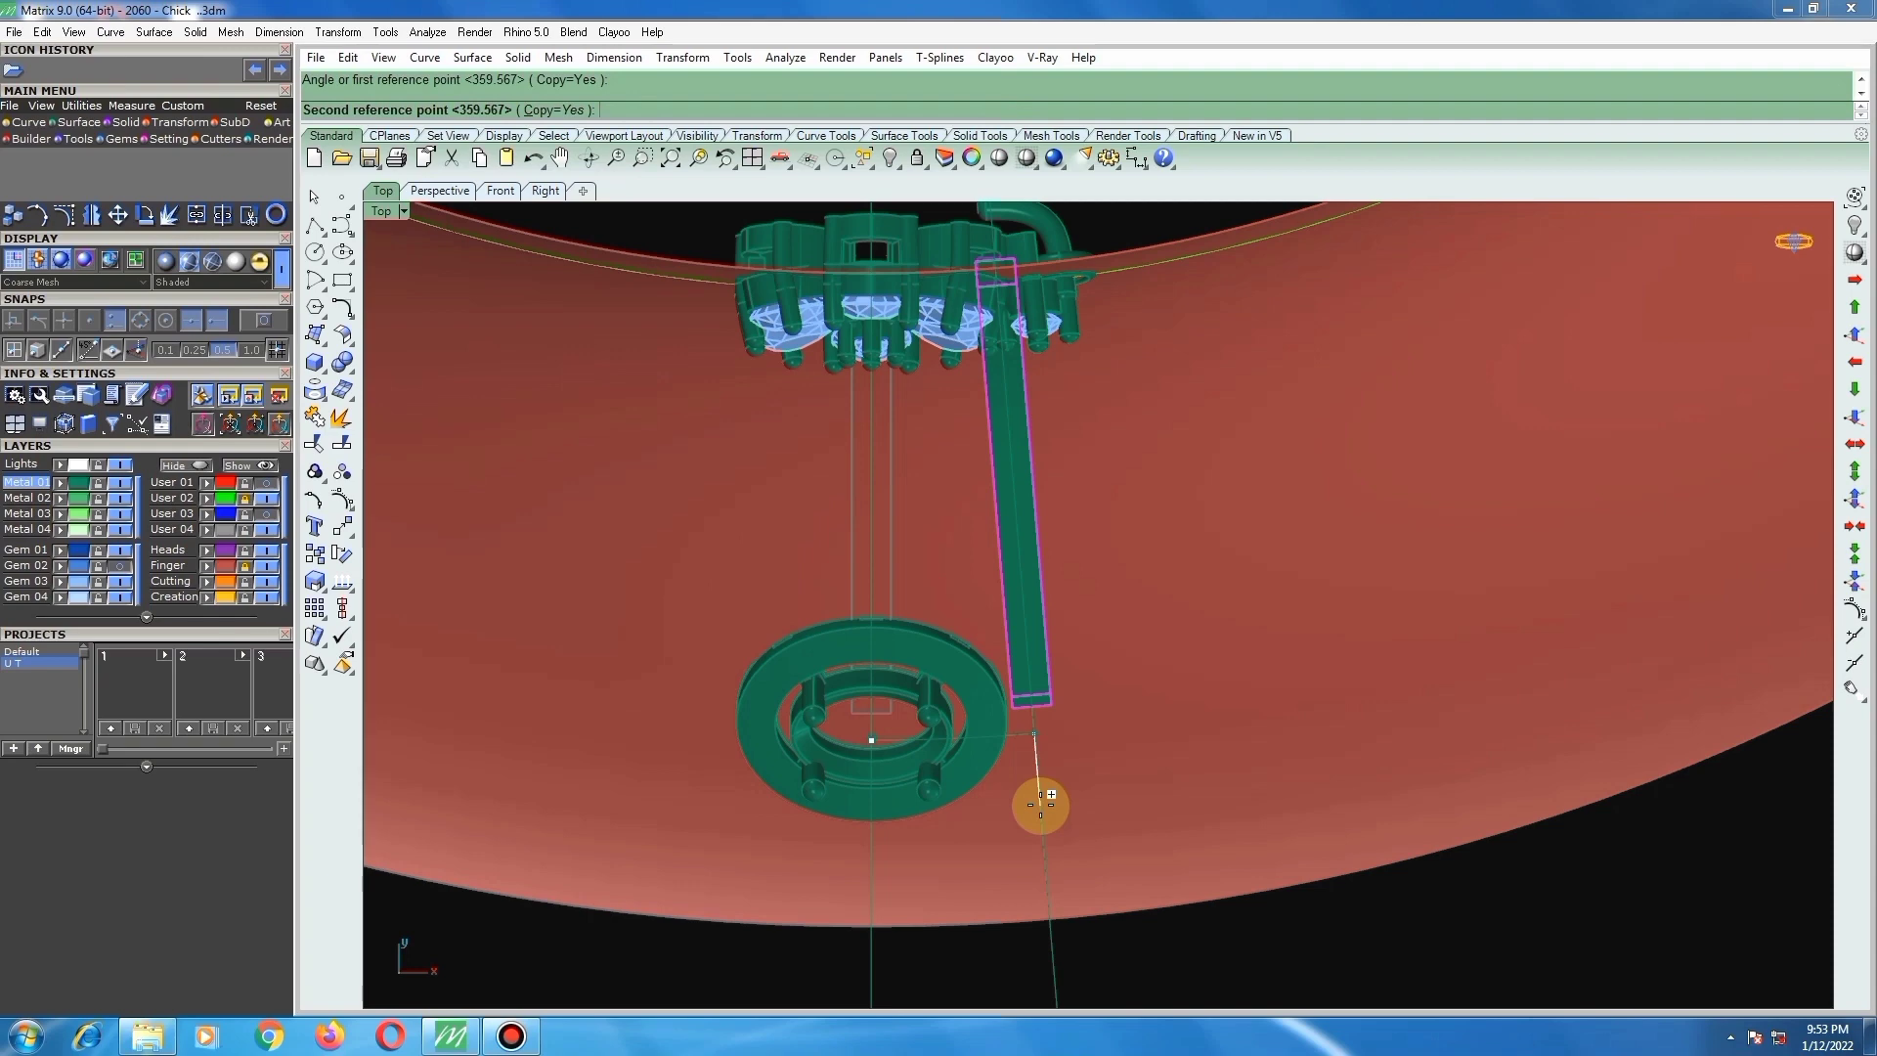
click(1040, 804)
key(Return)
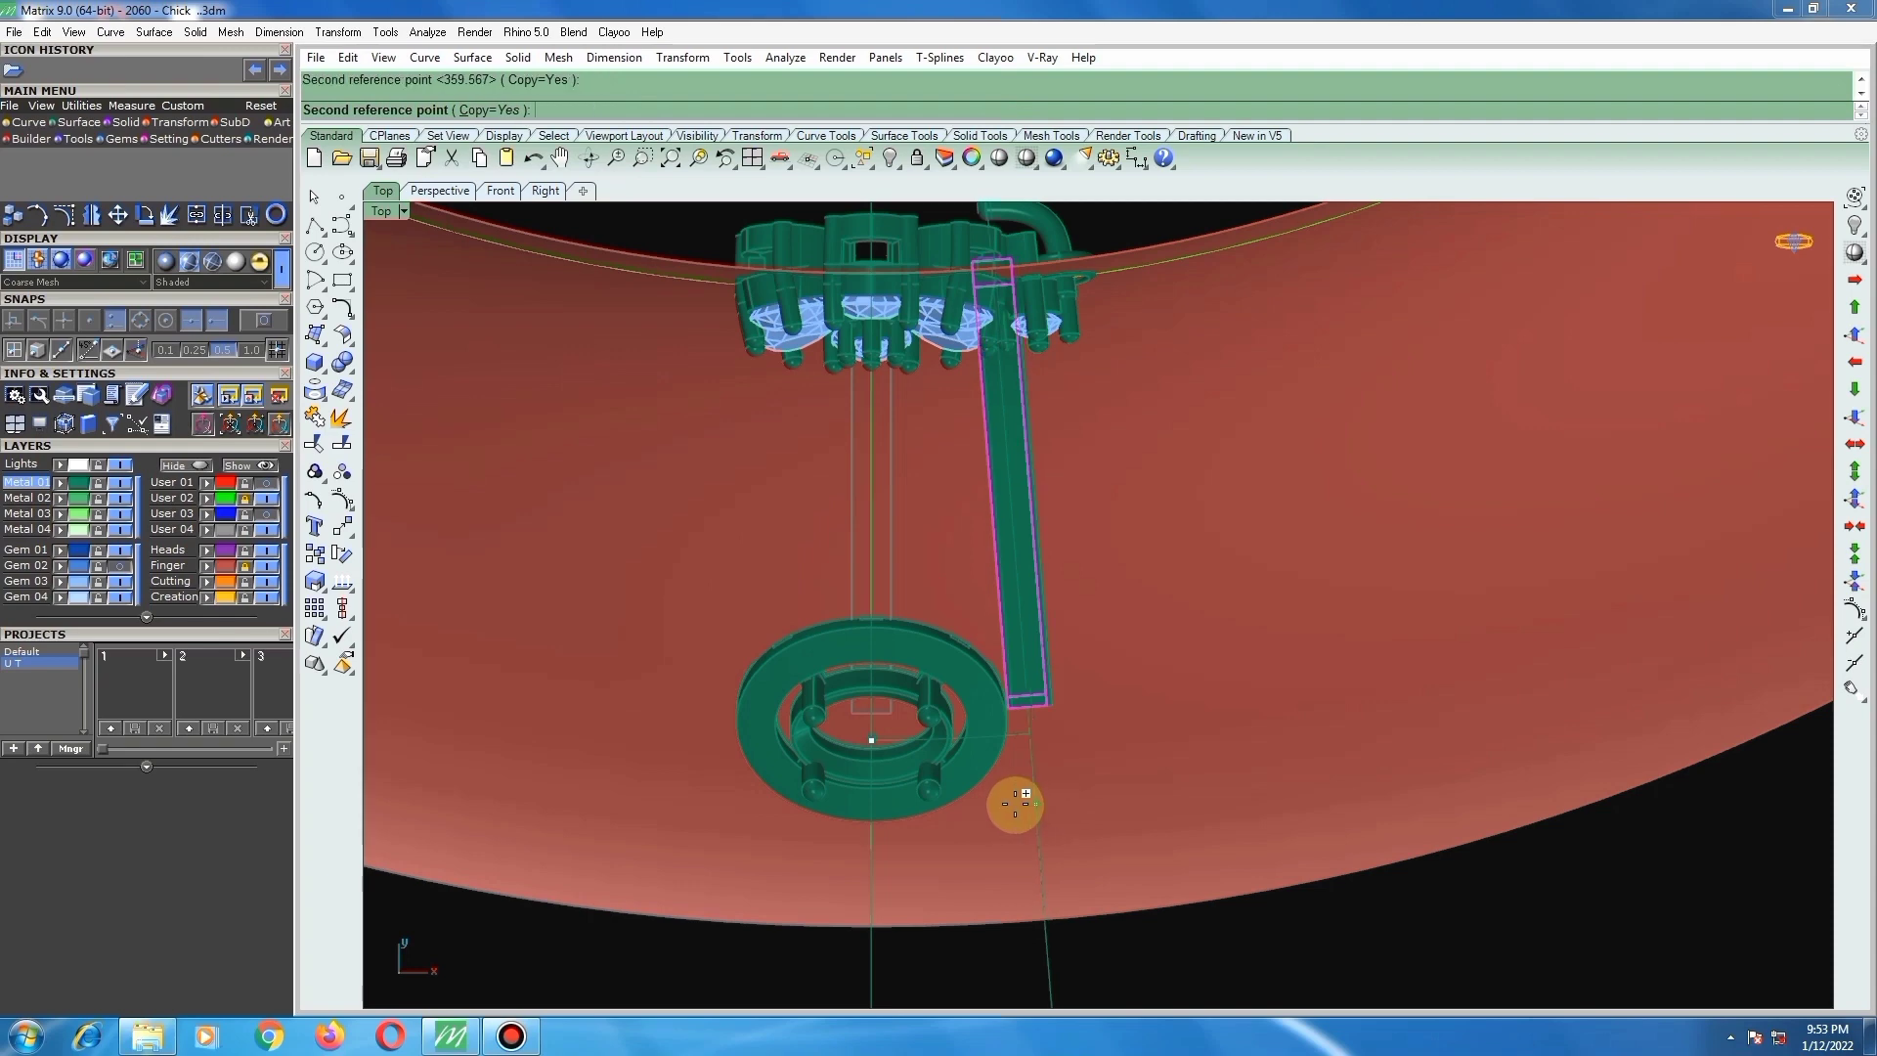
Step: Rotate a second copy of the original bar about the origin (0), placing it between the original and the outer copy
right_click(982, 722)
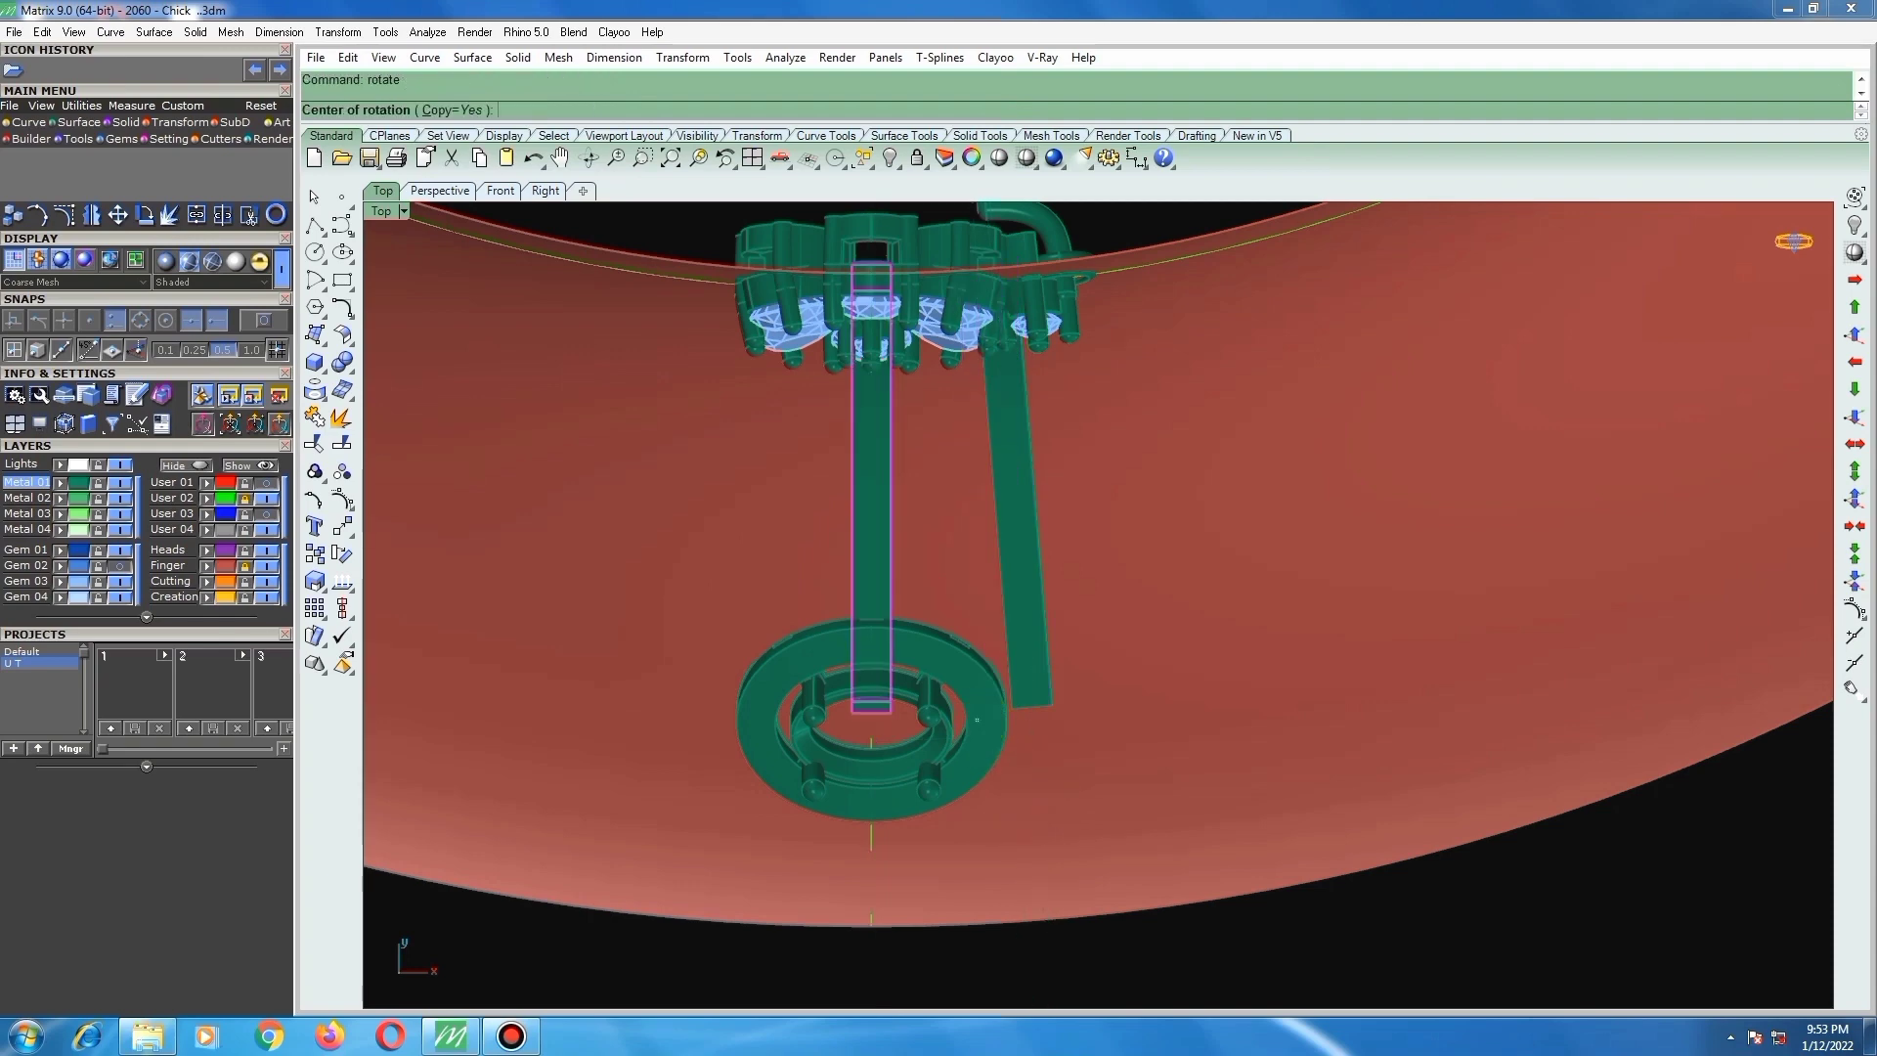
text(0)
key(Return)
click(899, 729)
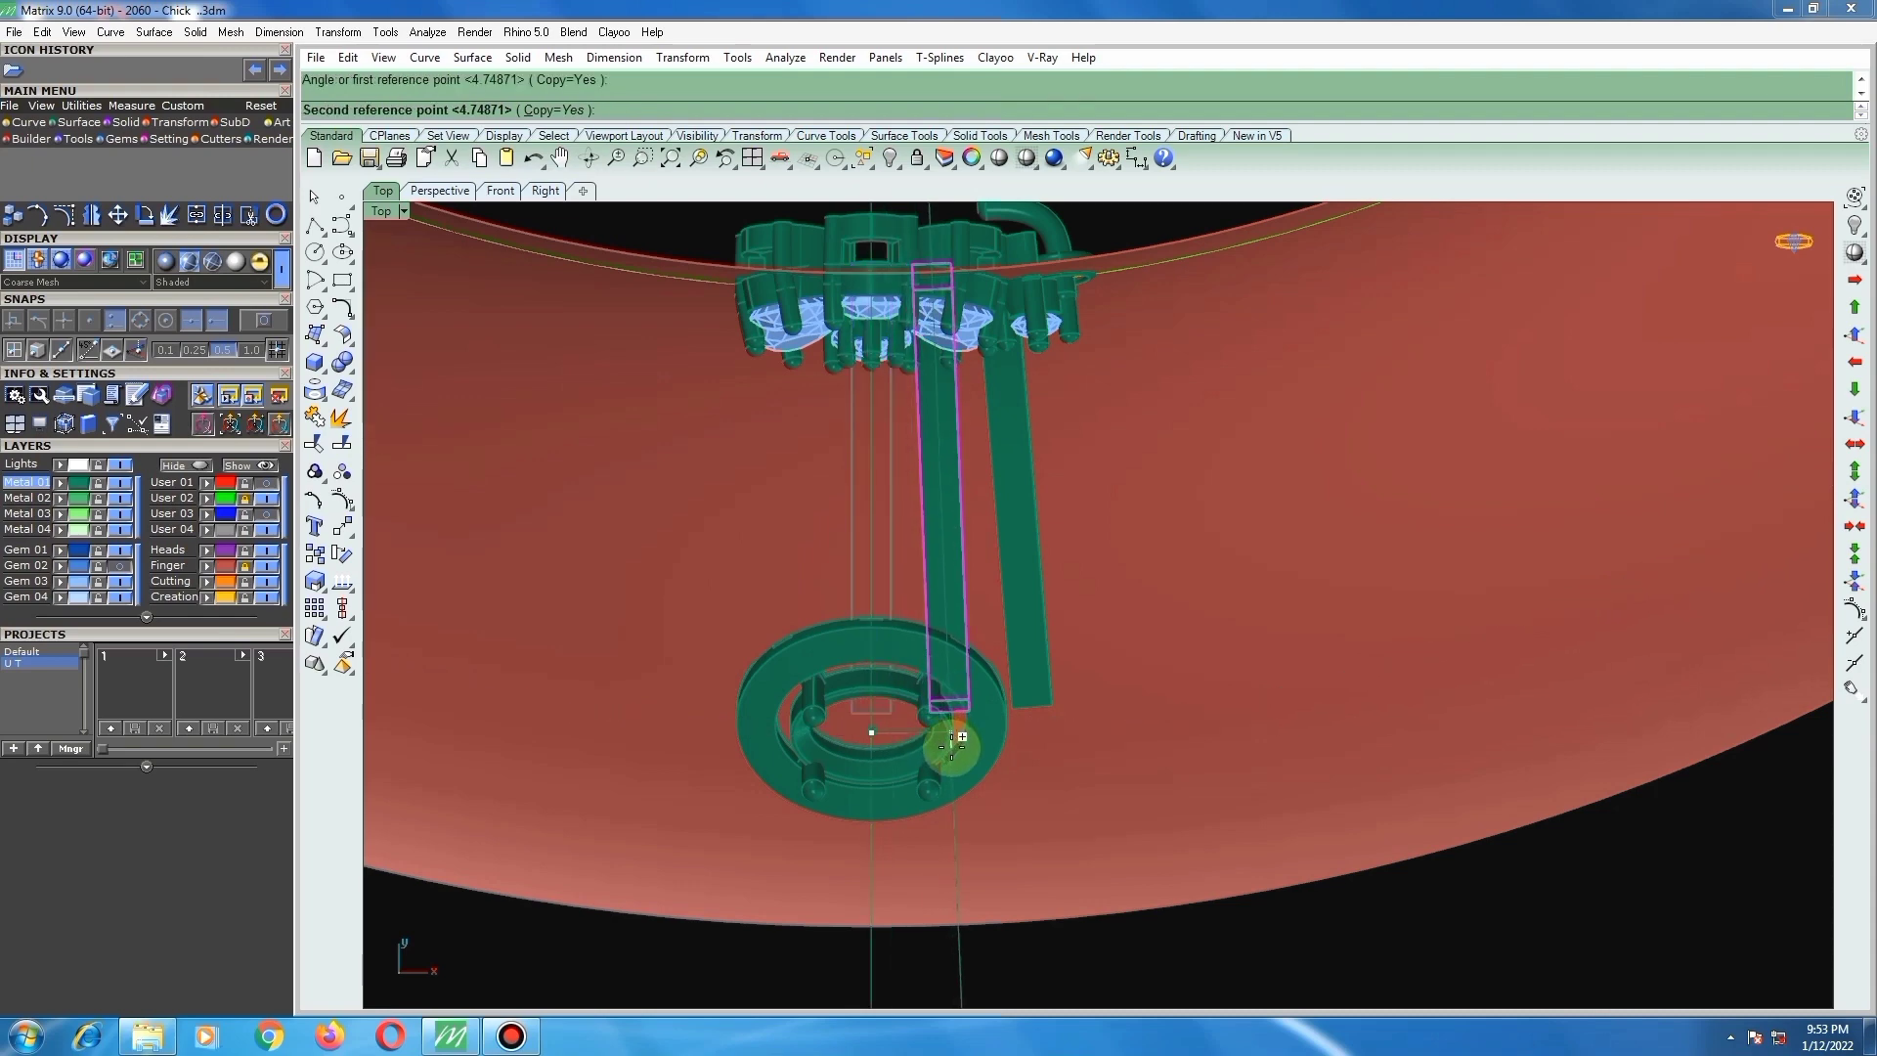
scroll(951, 745, up, 3)
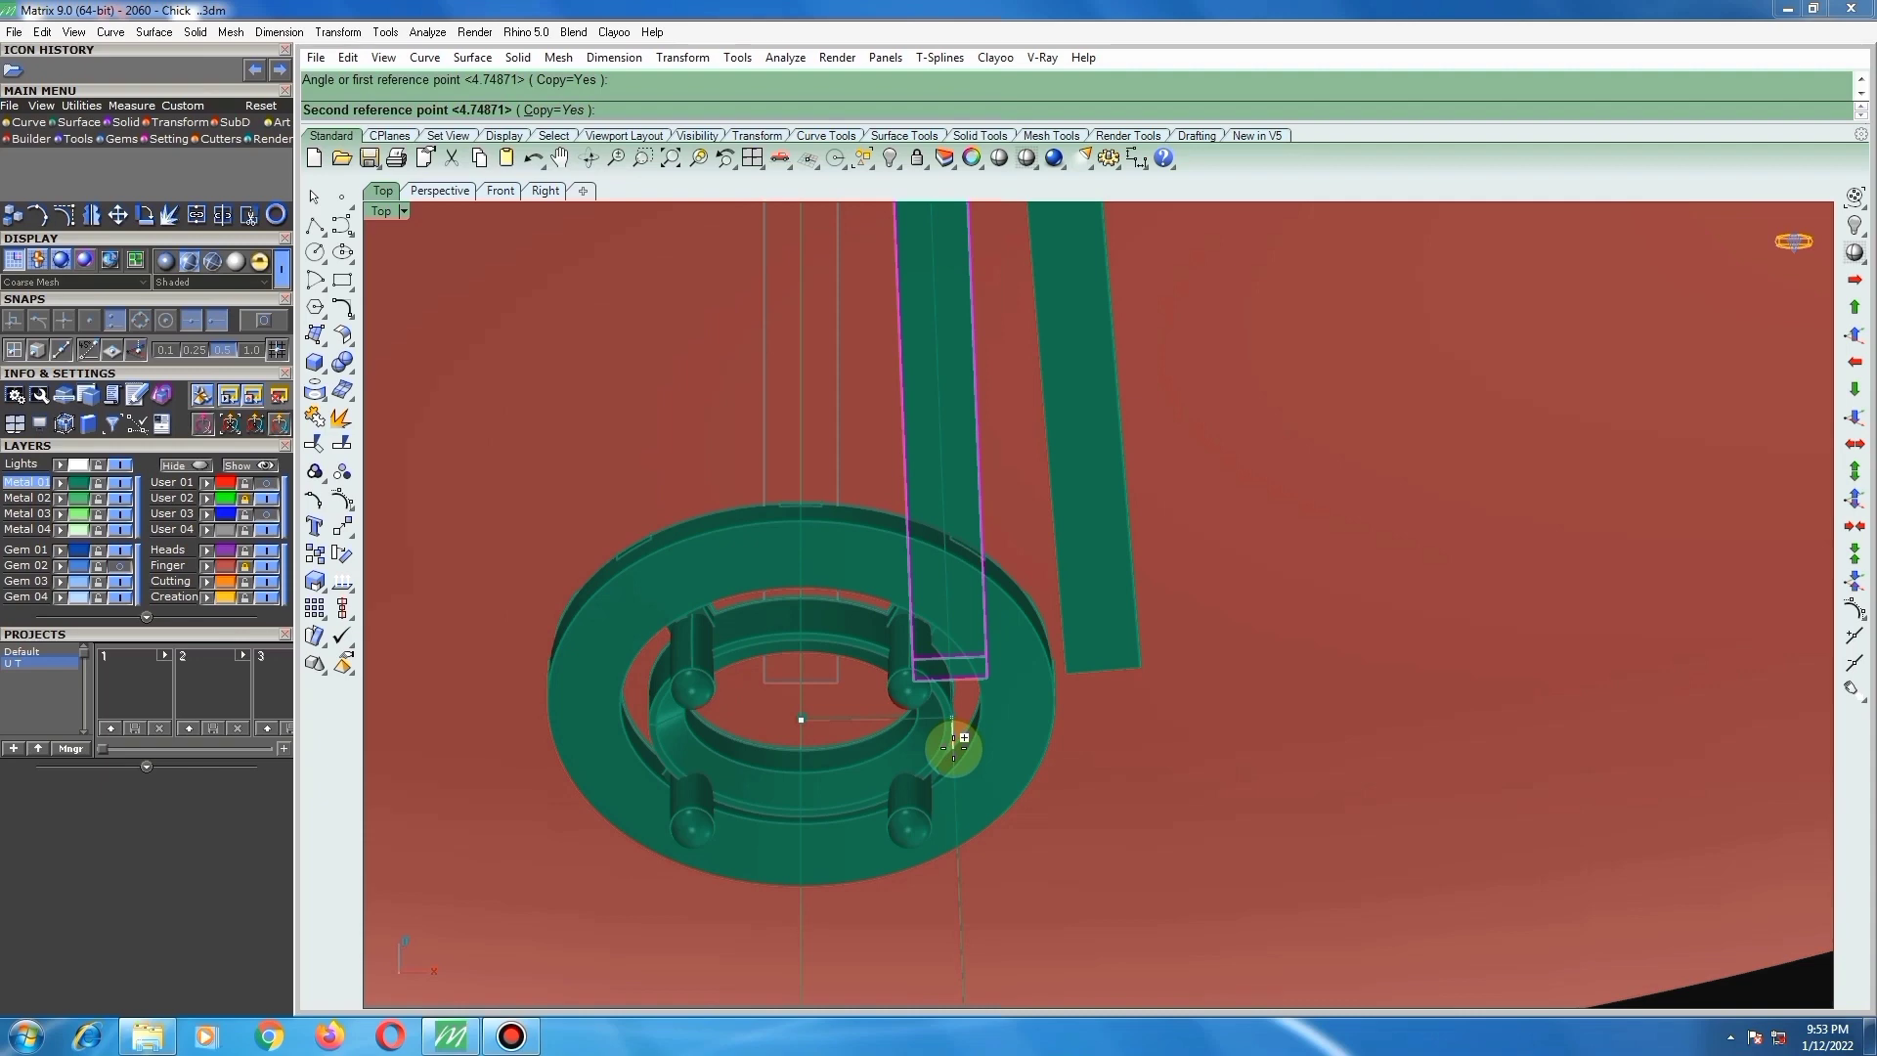
click(955, 745)
scroll(938, 753, down, 5)
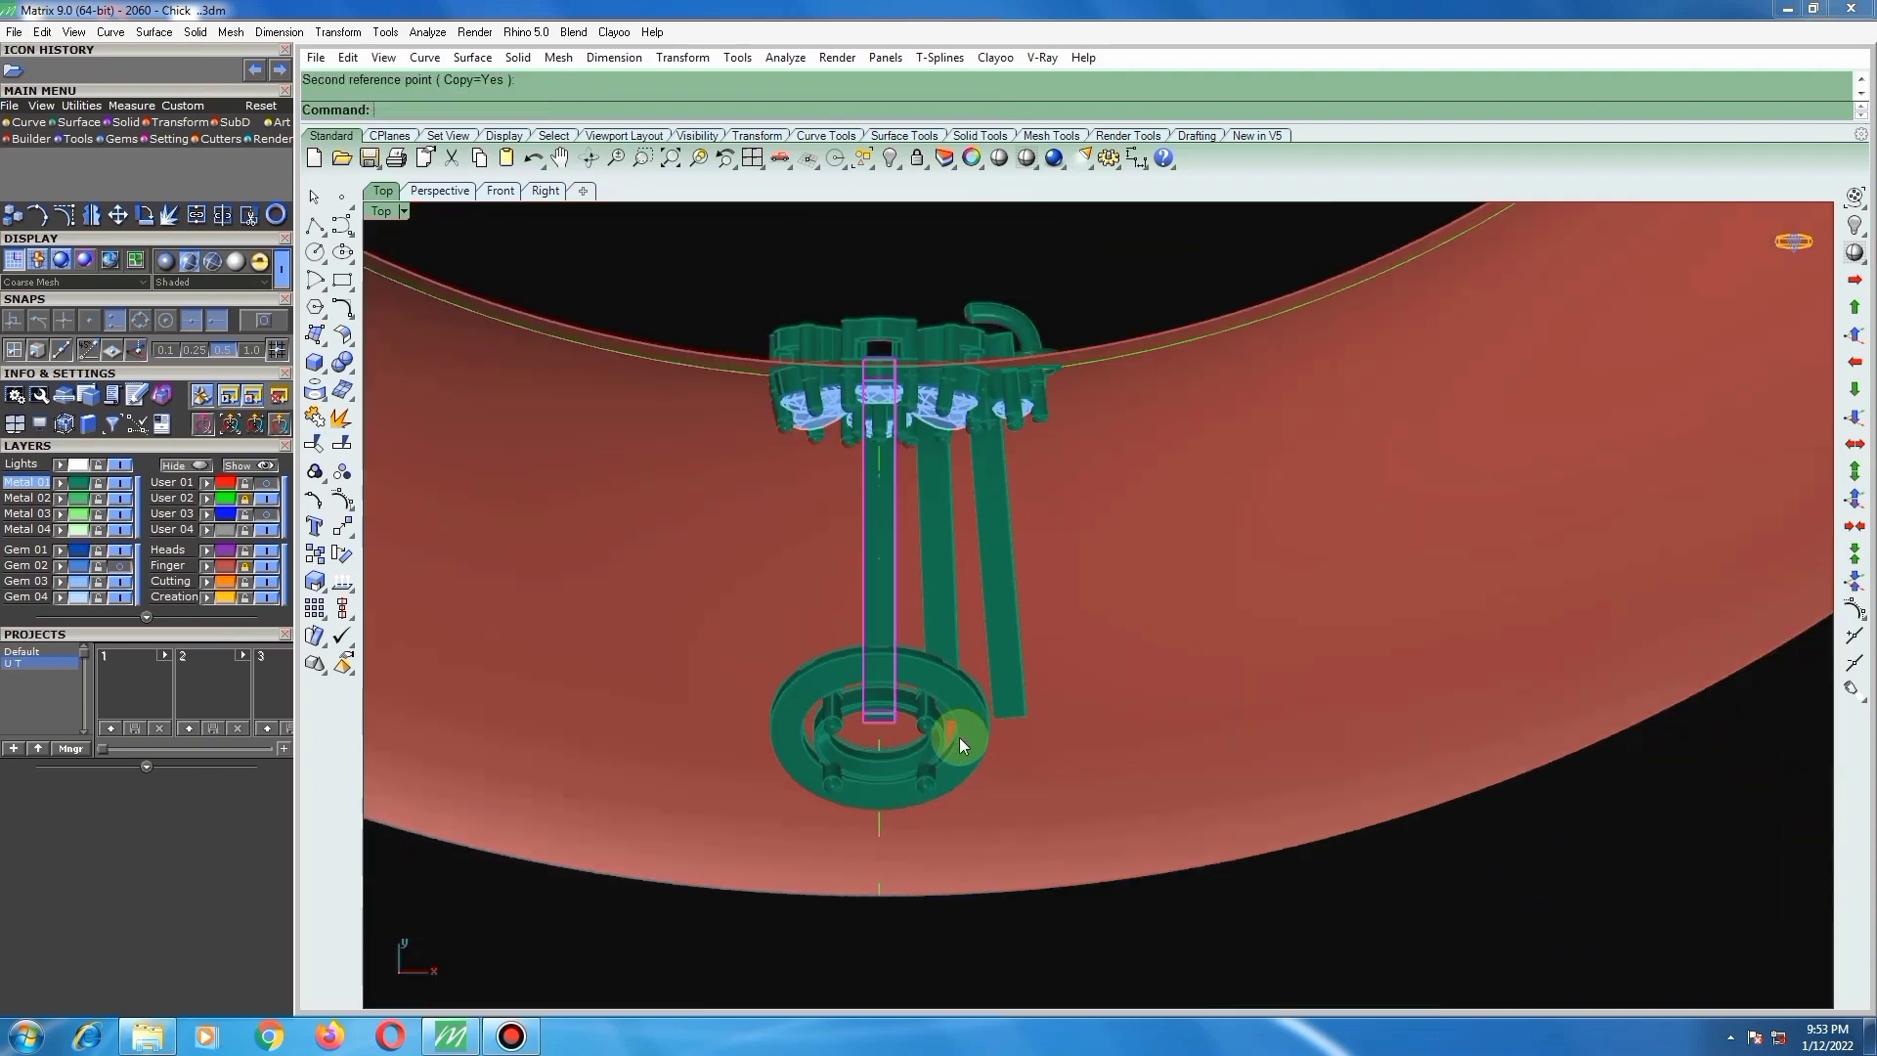
scroll(981, 735, up, 2)
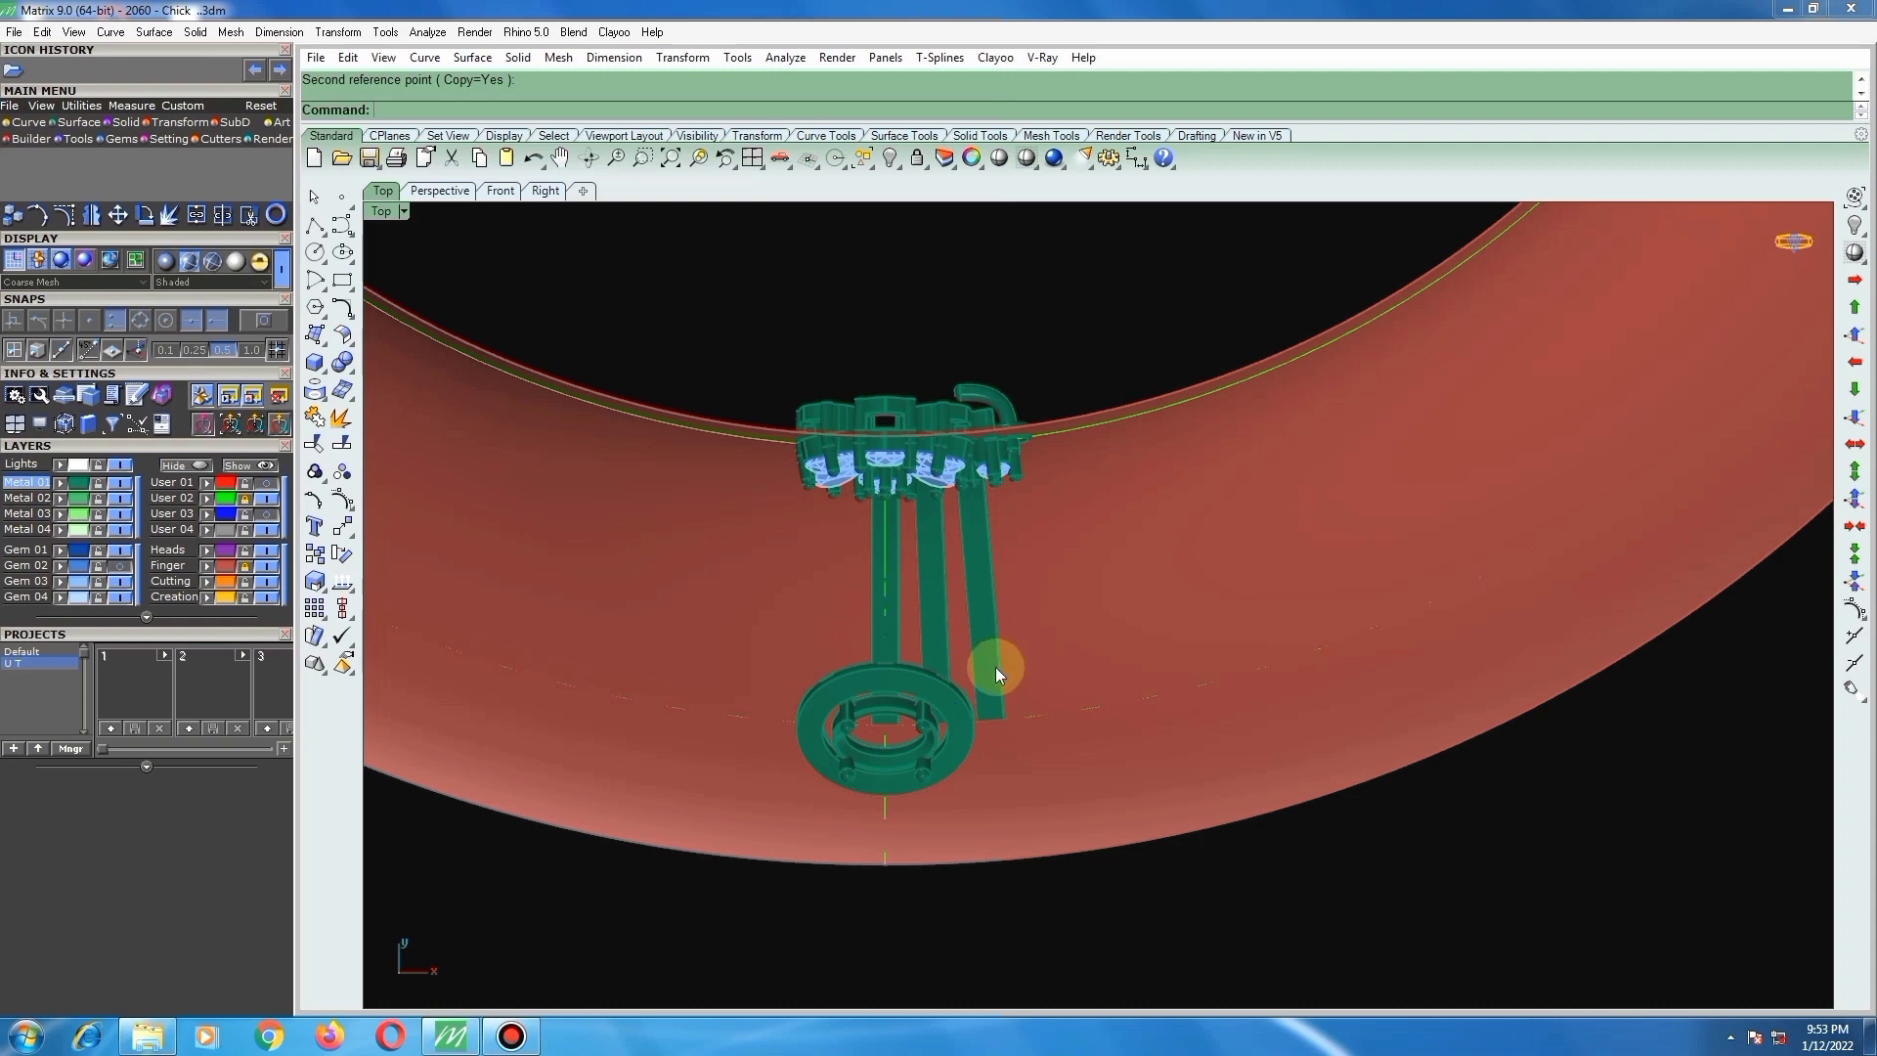
Step: Bring the pear-shaped stone setting to just below the oval setting in the top view
right_drag(995, 653, 982, 489)
scroll(981, 488, down, 3)
scroll(991, 688, down, 3)
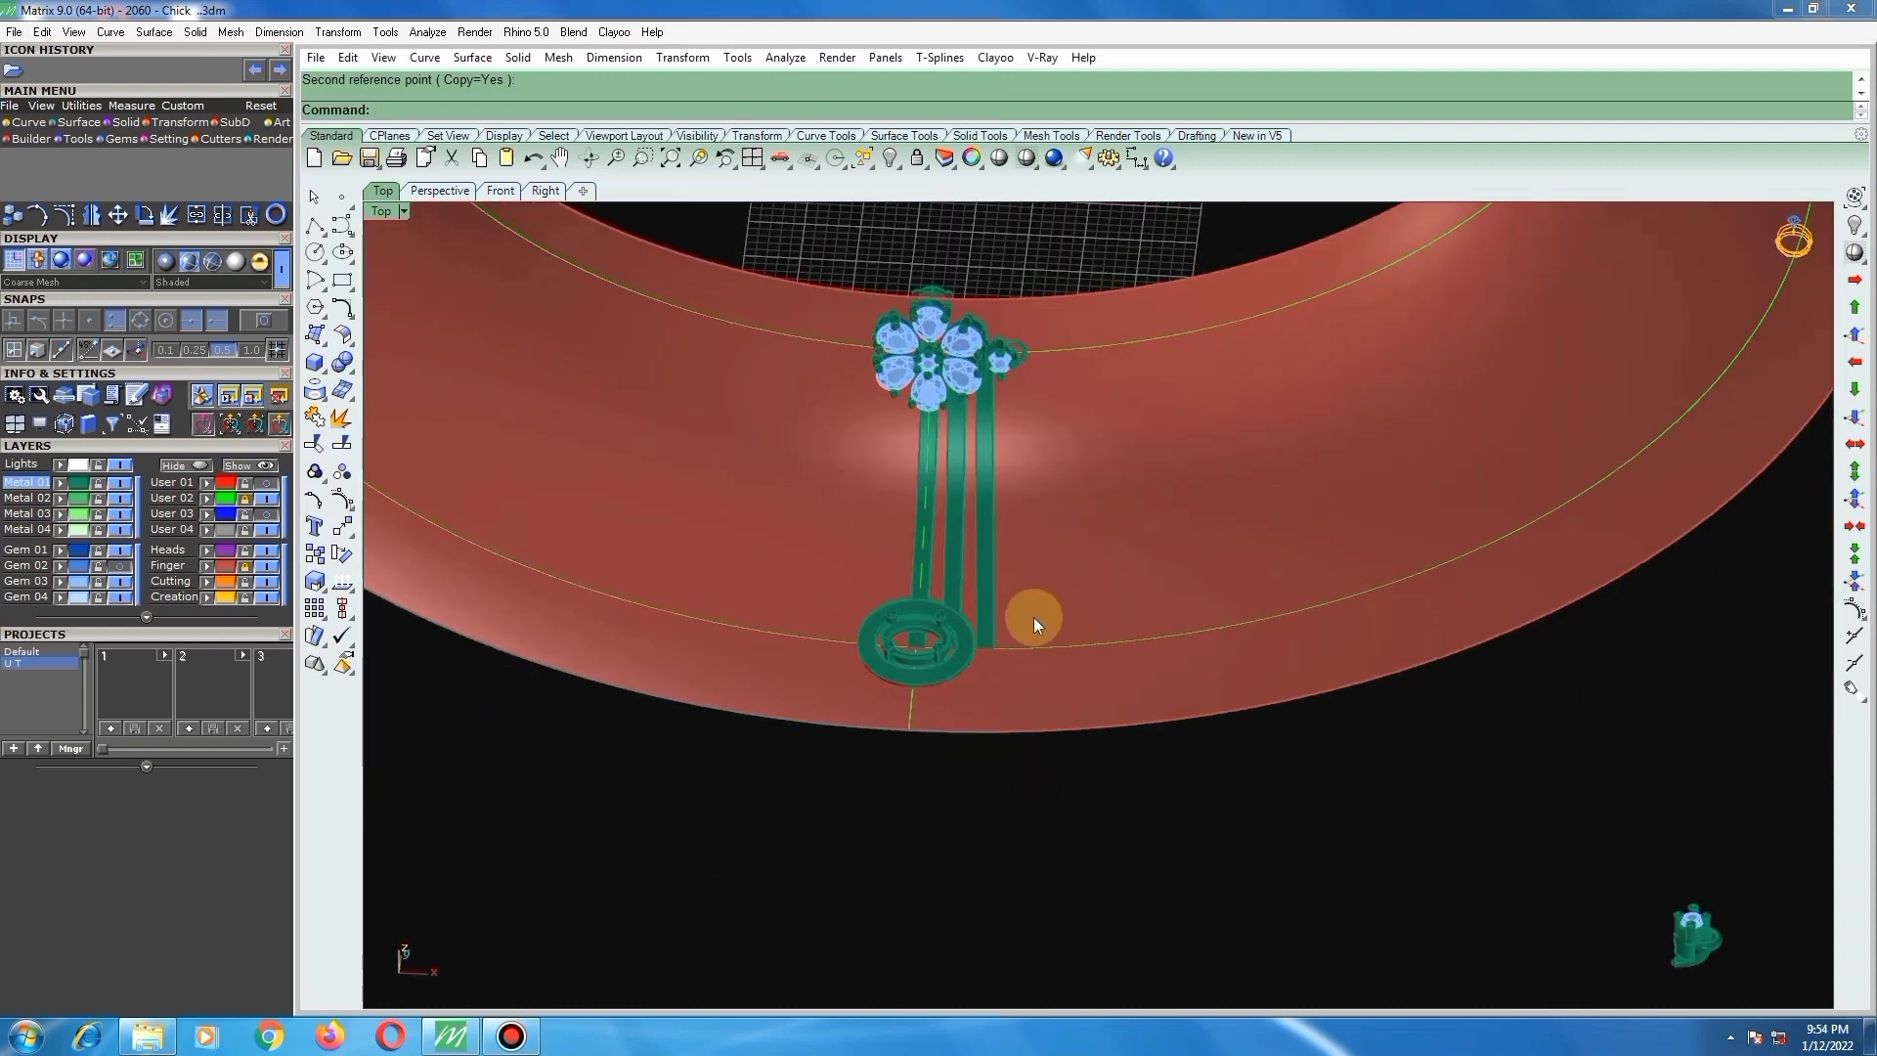
key(ctrl+F1)
scroll(1017, 641, down, 6)
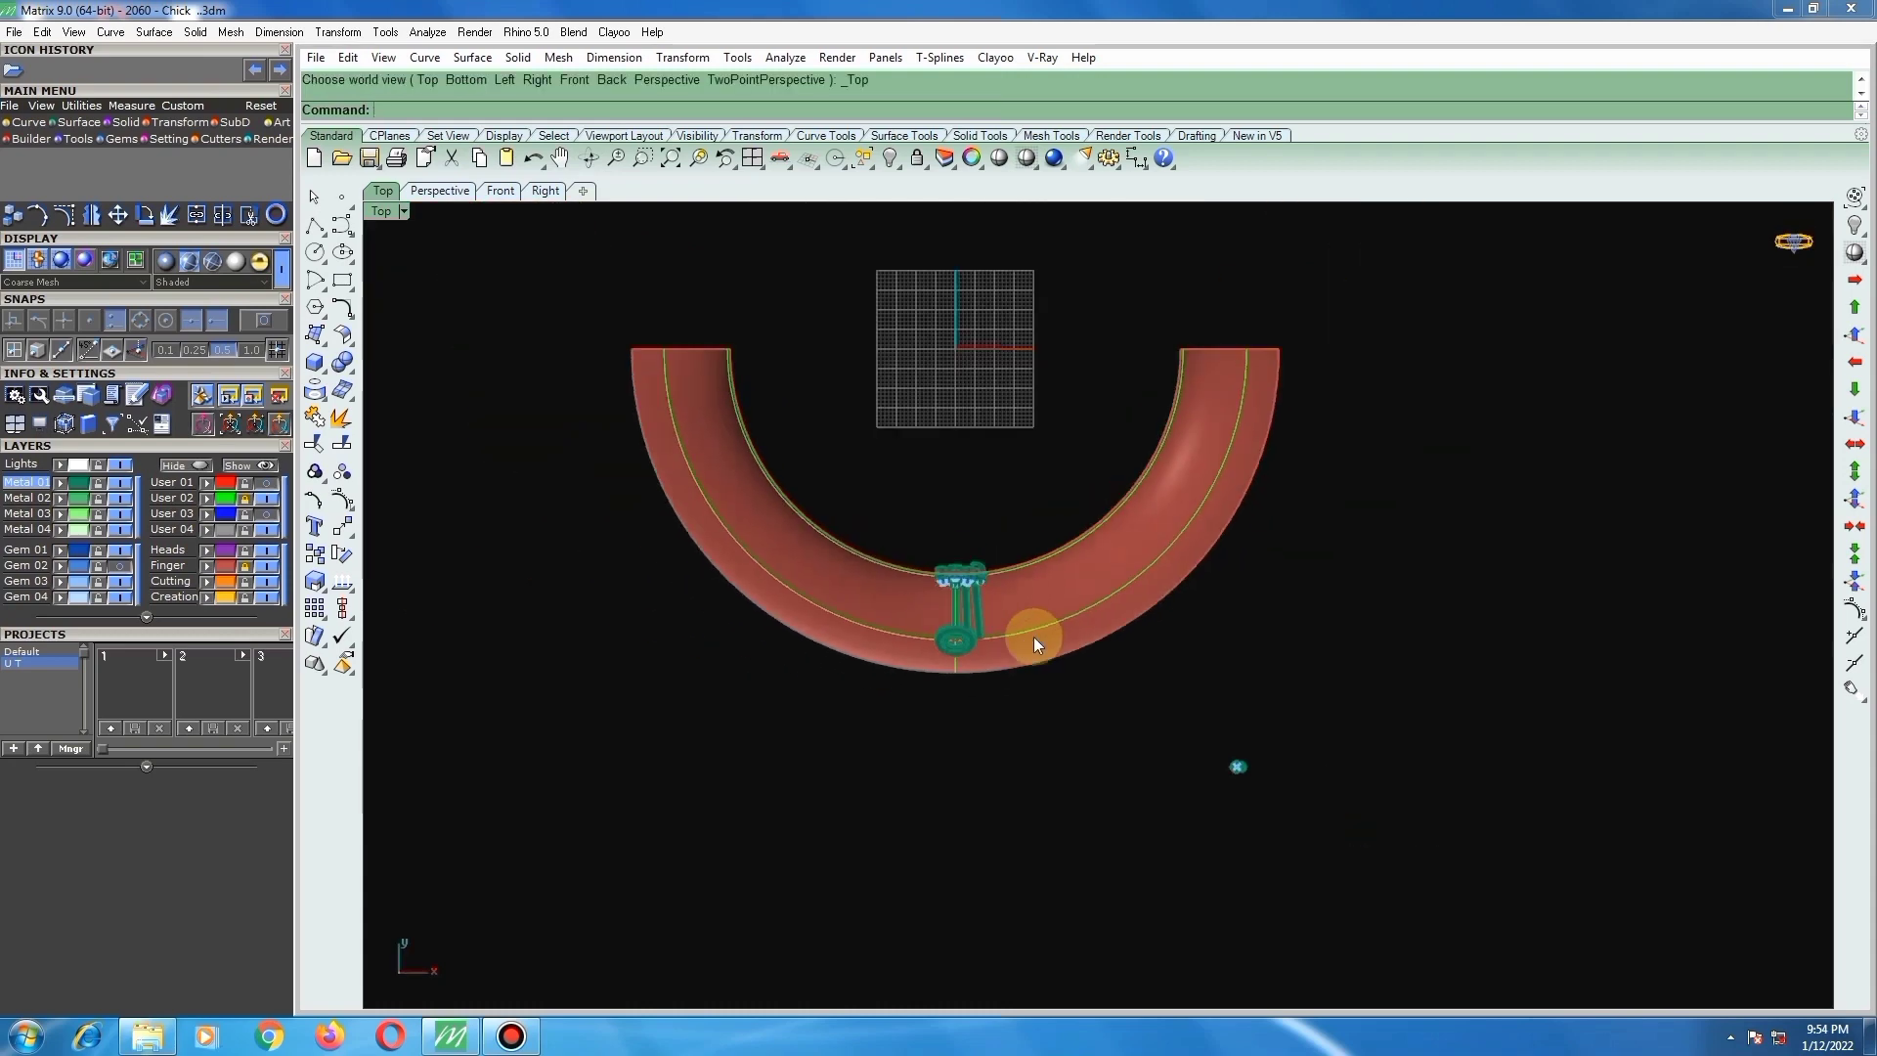
scroll(1193, 704, down, 6)
scroll(1160, 841, up, 6)
text(ss)
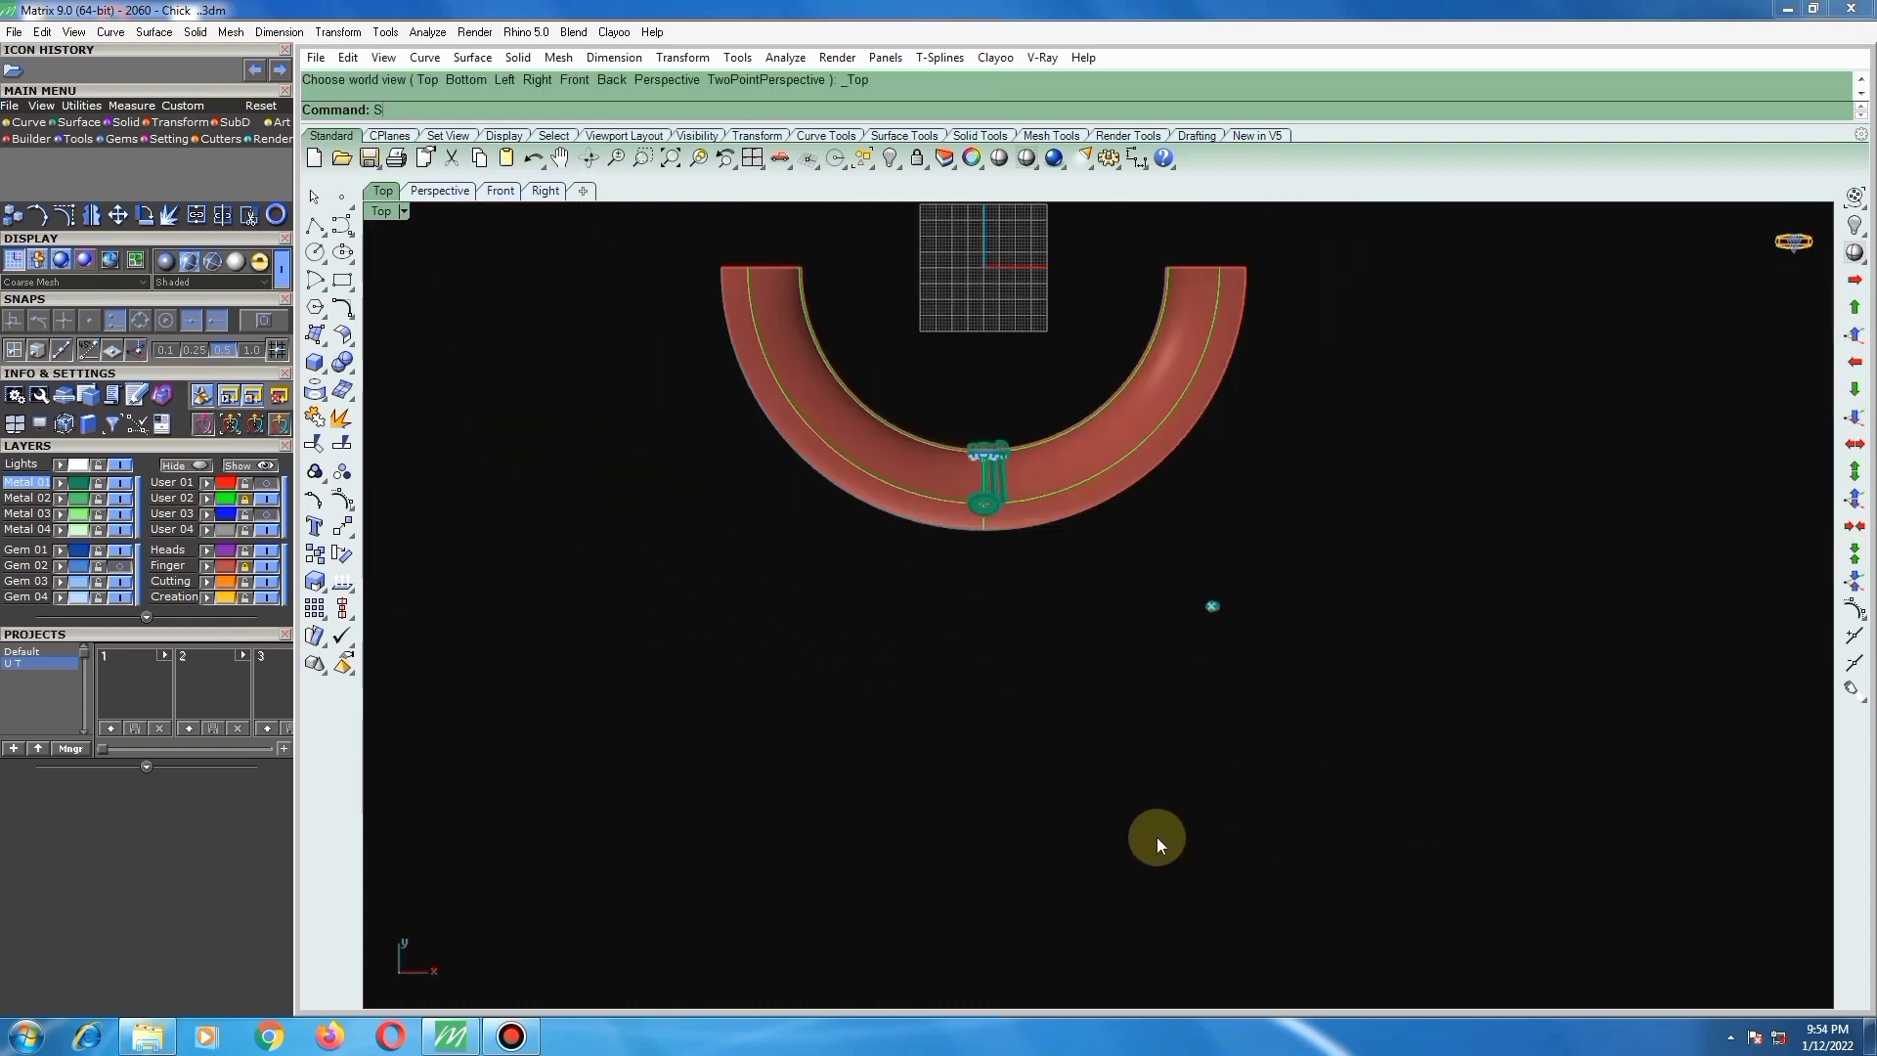
key(Return)
scroll(1228, 671, up, 4)
scroll(1251, 654, up, 6)
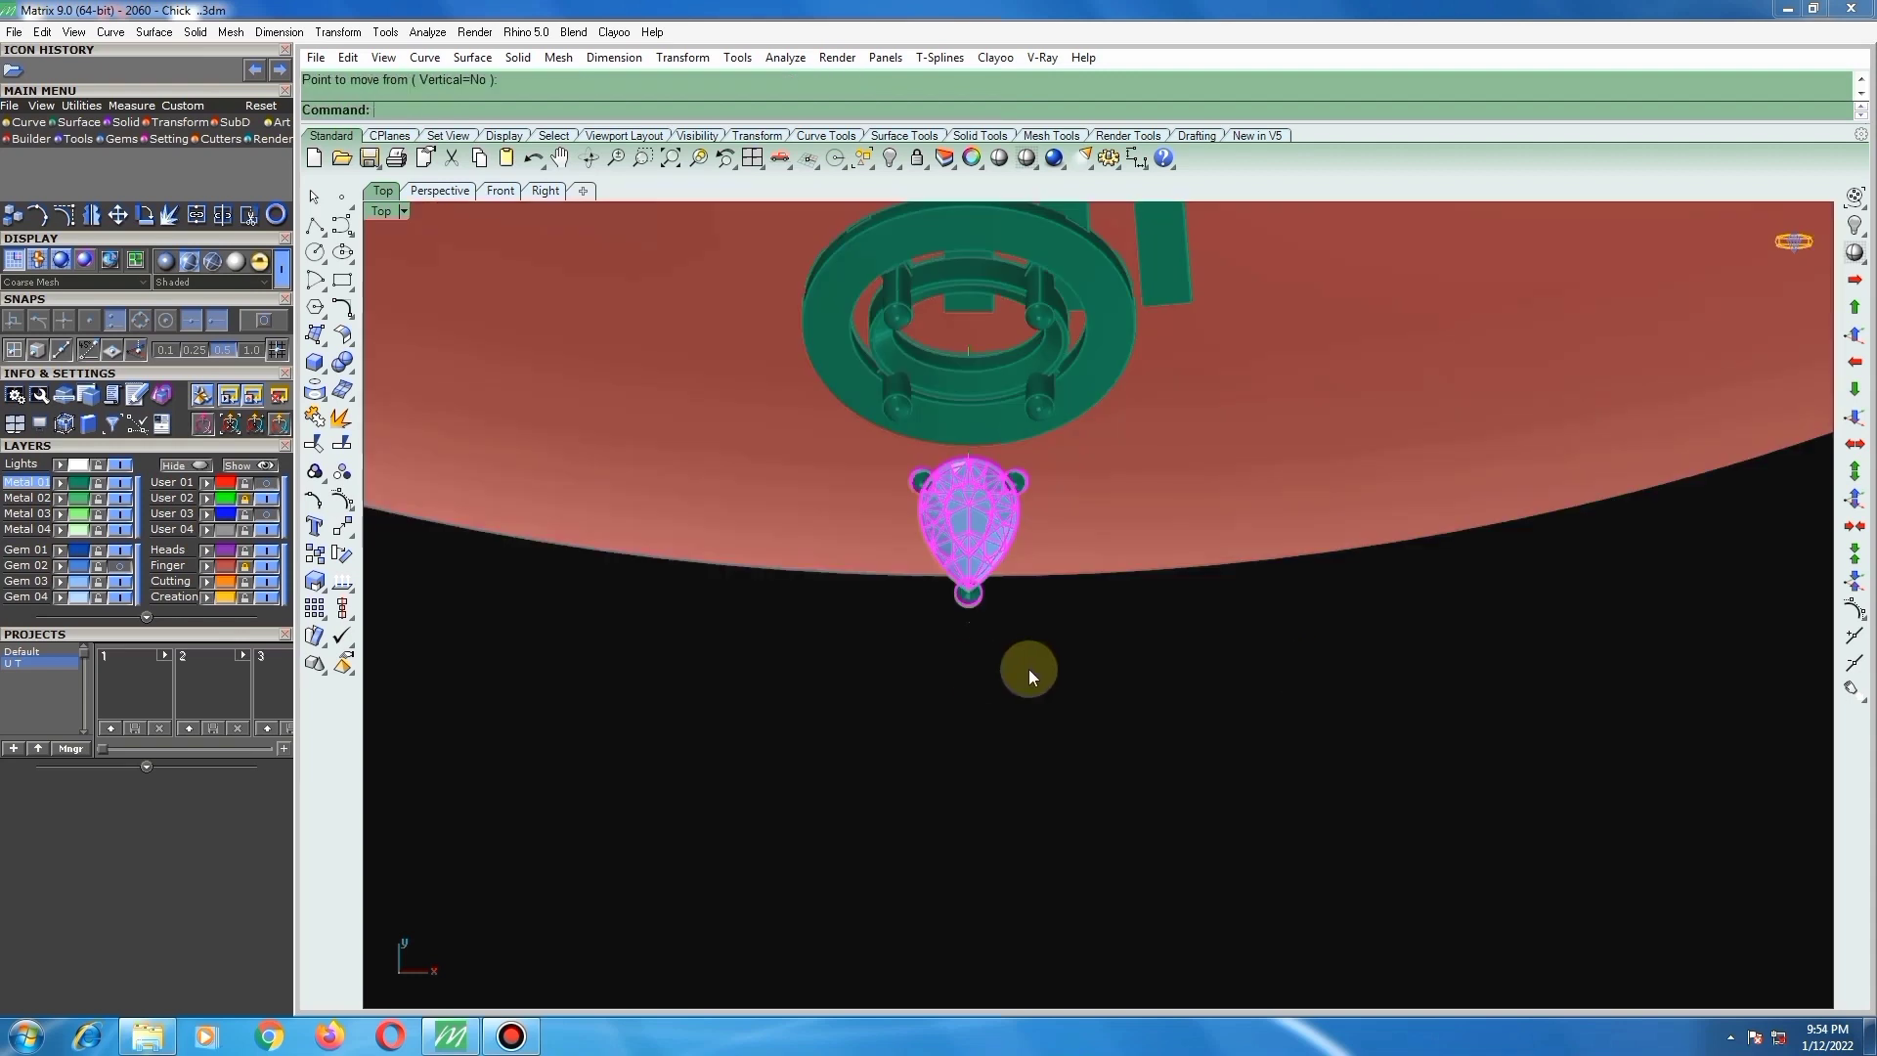
Step: In the right view, move the pear setting up onto the oval setting's base on the curved surface
key(ctrl+F3)
scroll(1018, 662, up, 2)
scroll(1101, 600, up, 1)
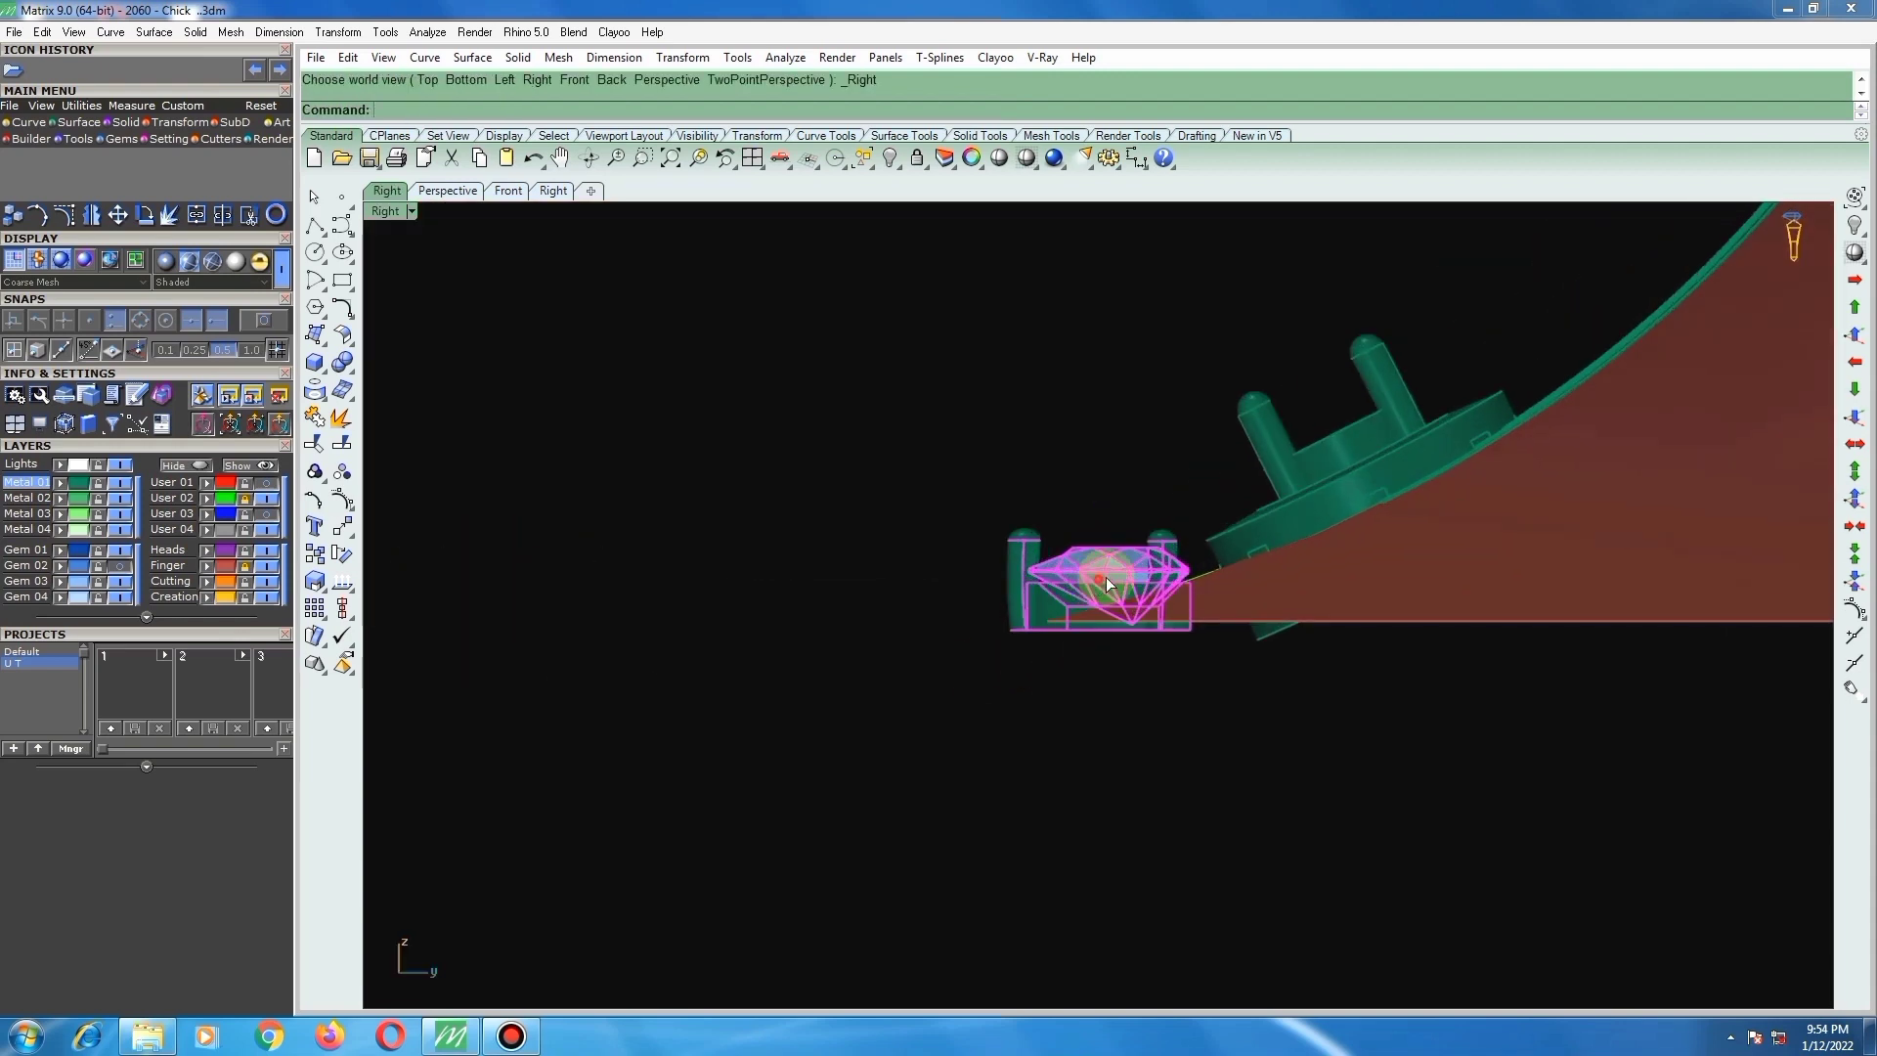
drag(1100, 577, 1336, 473)
scroll(1443, 457, up, 1)
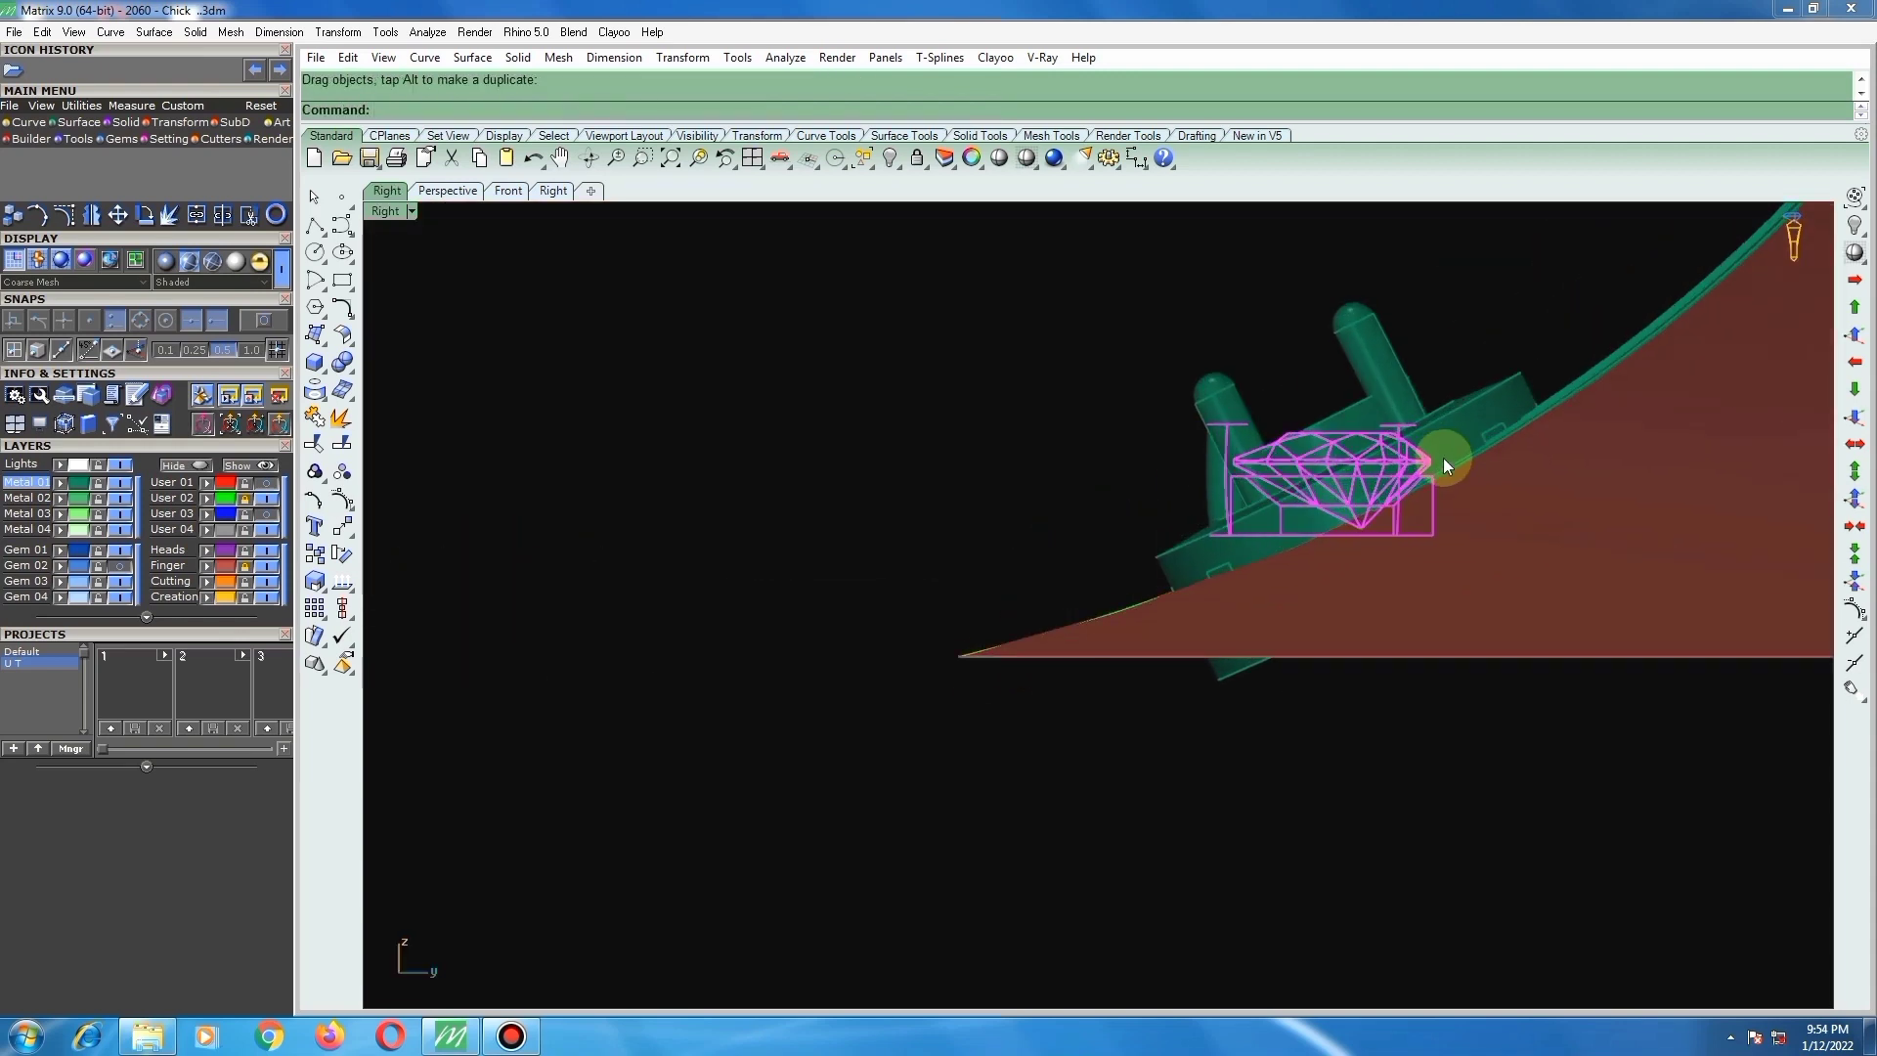
Step: Rotate the pear setting about its inner end, with Copy set to No, to tilt it along the surface slope
text(ty)
key(Return)
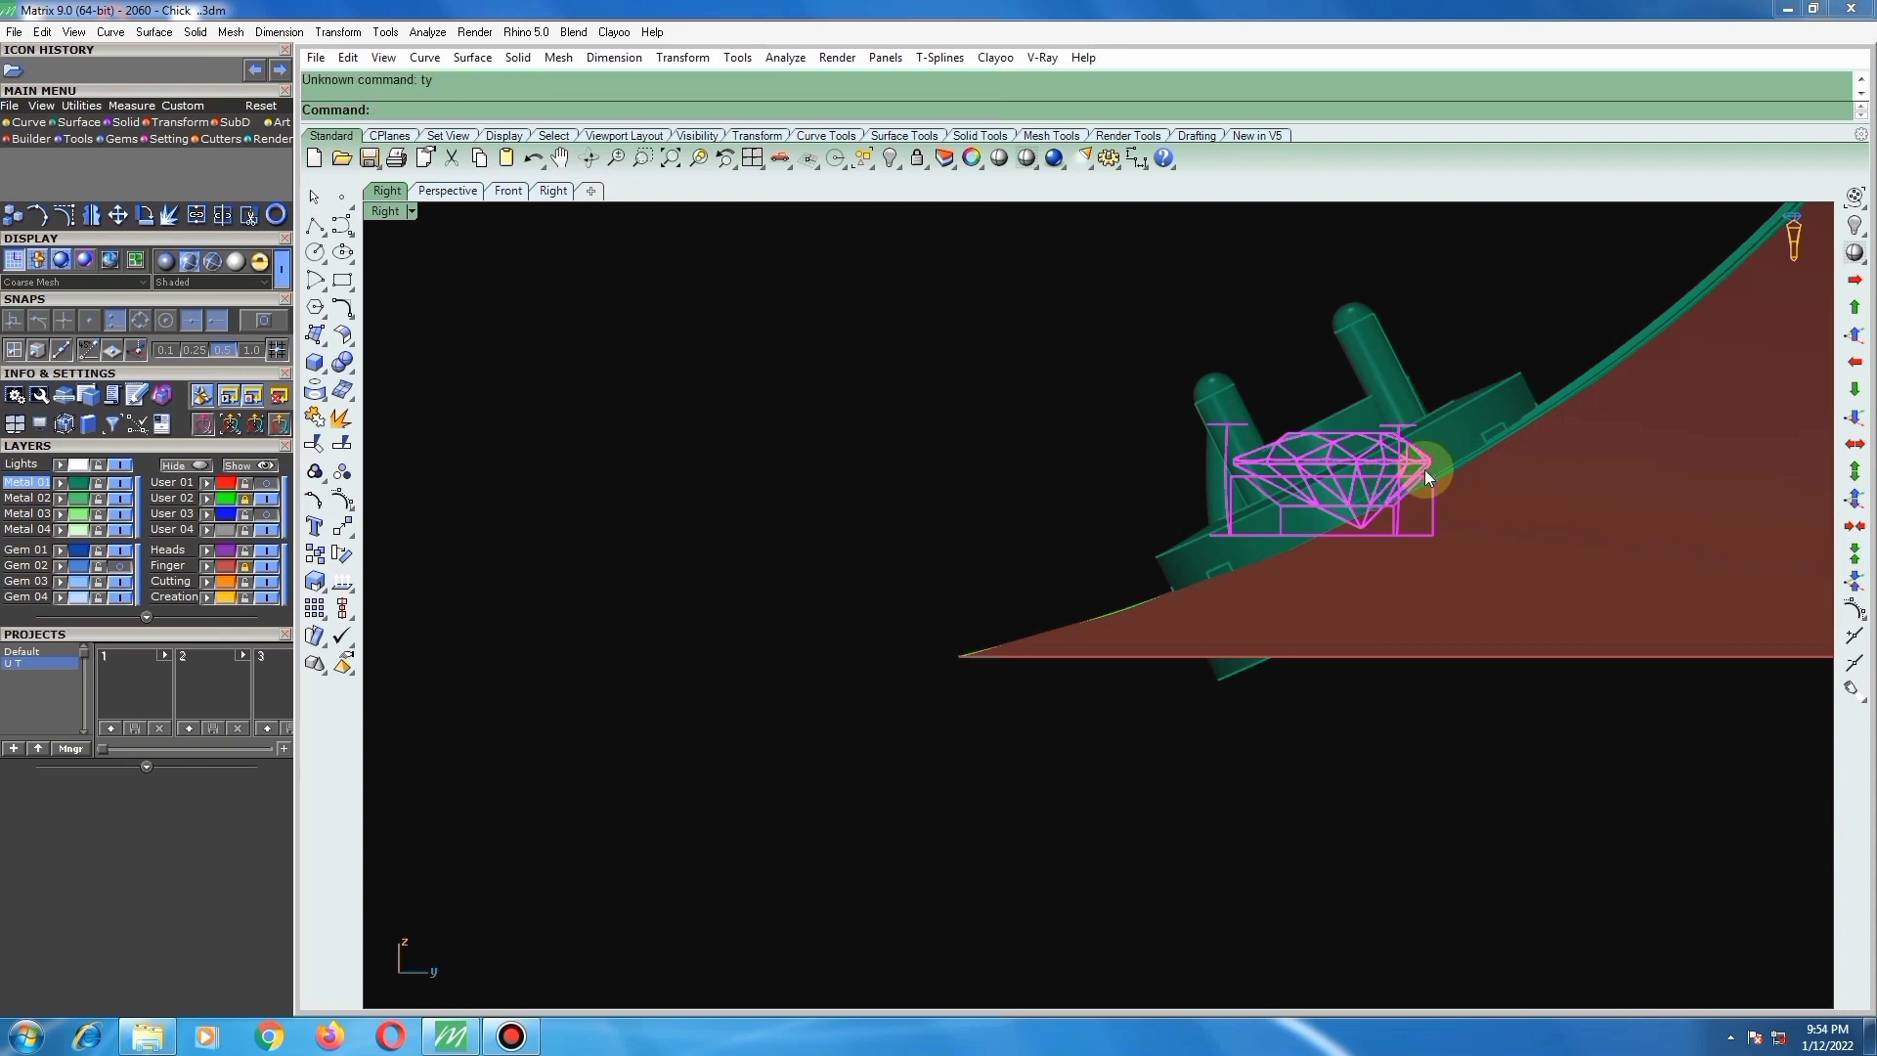
right_drag(1366, 489, 1216, 553)
text(rotate)
key(Return)
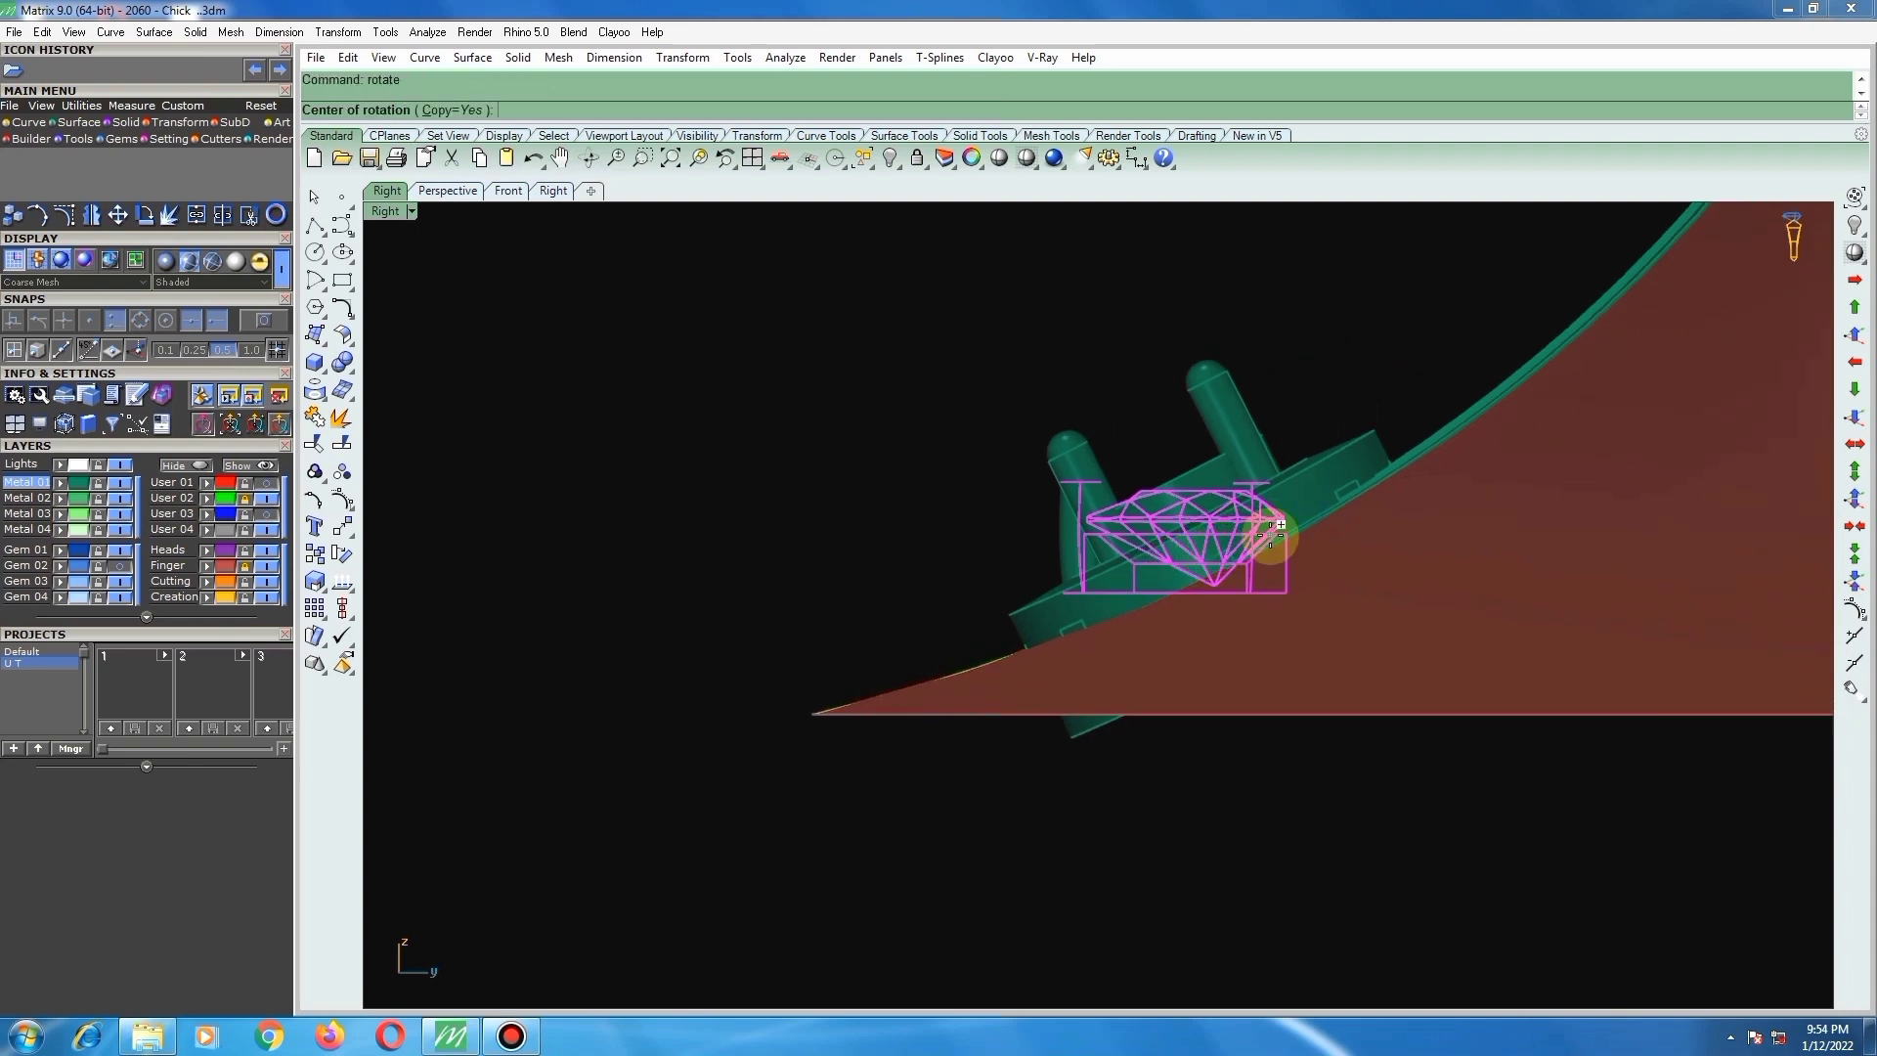
click(449, 109)
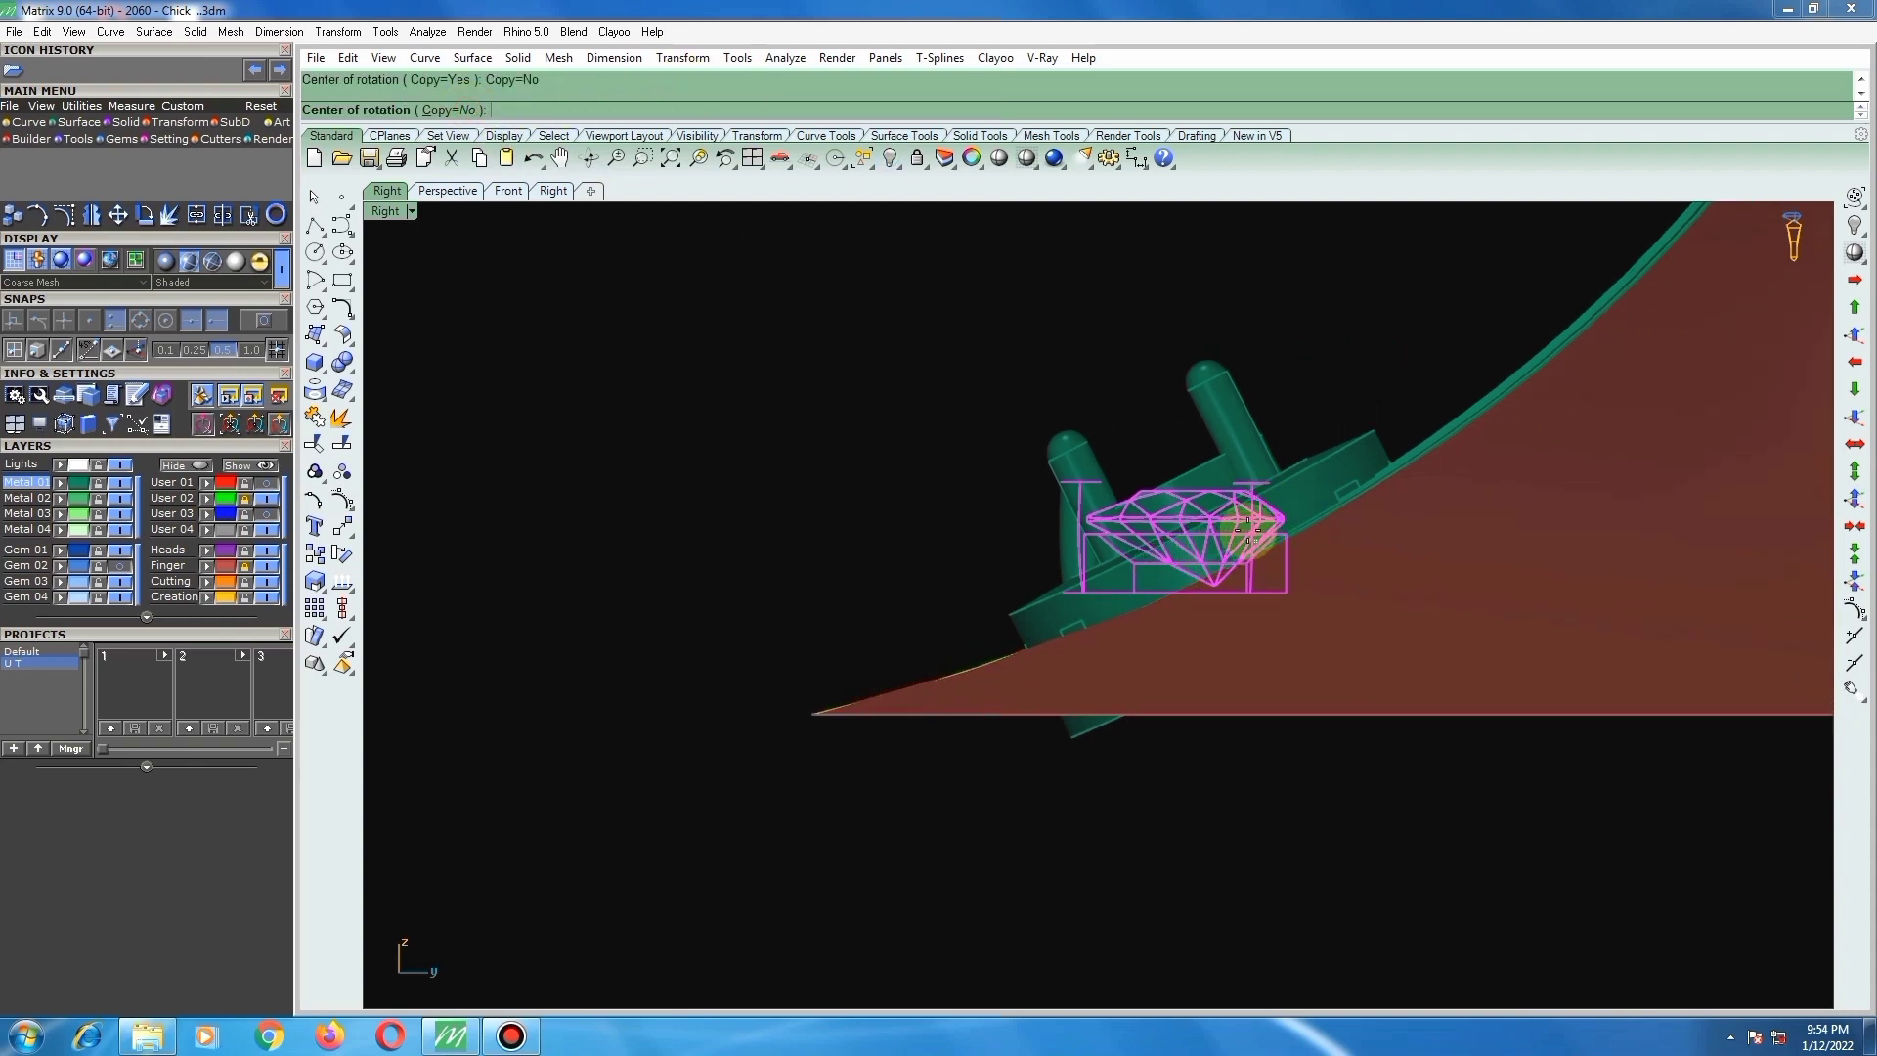
click(1278, 531)
click(1026, 600)
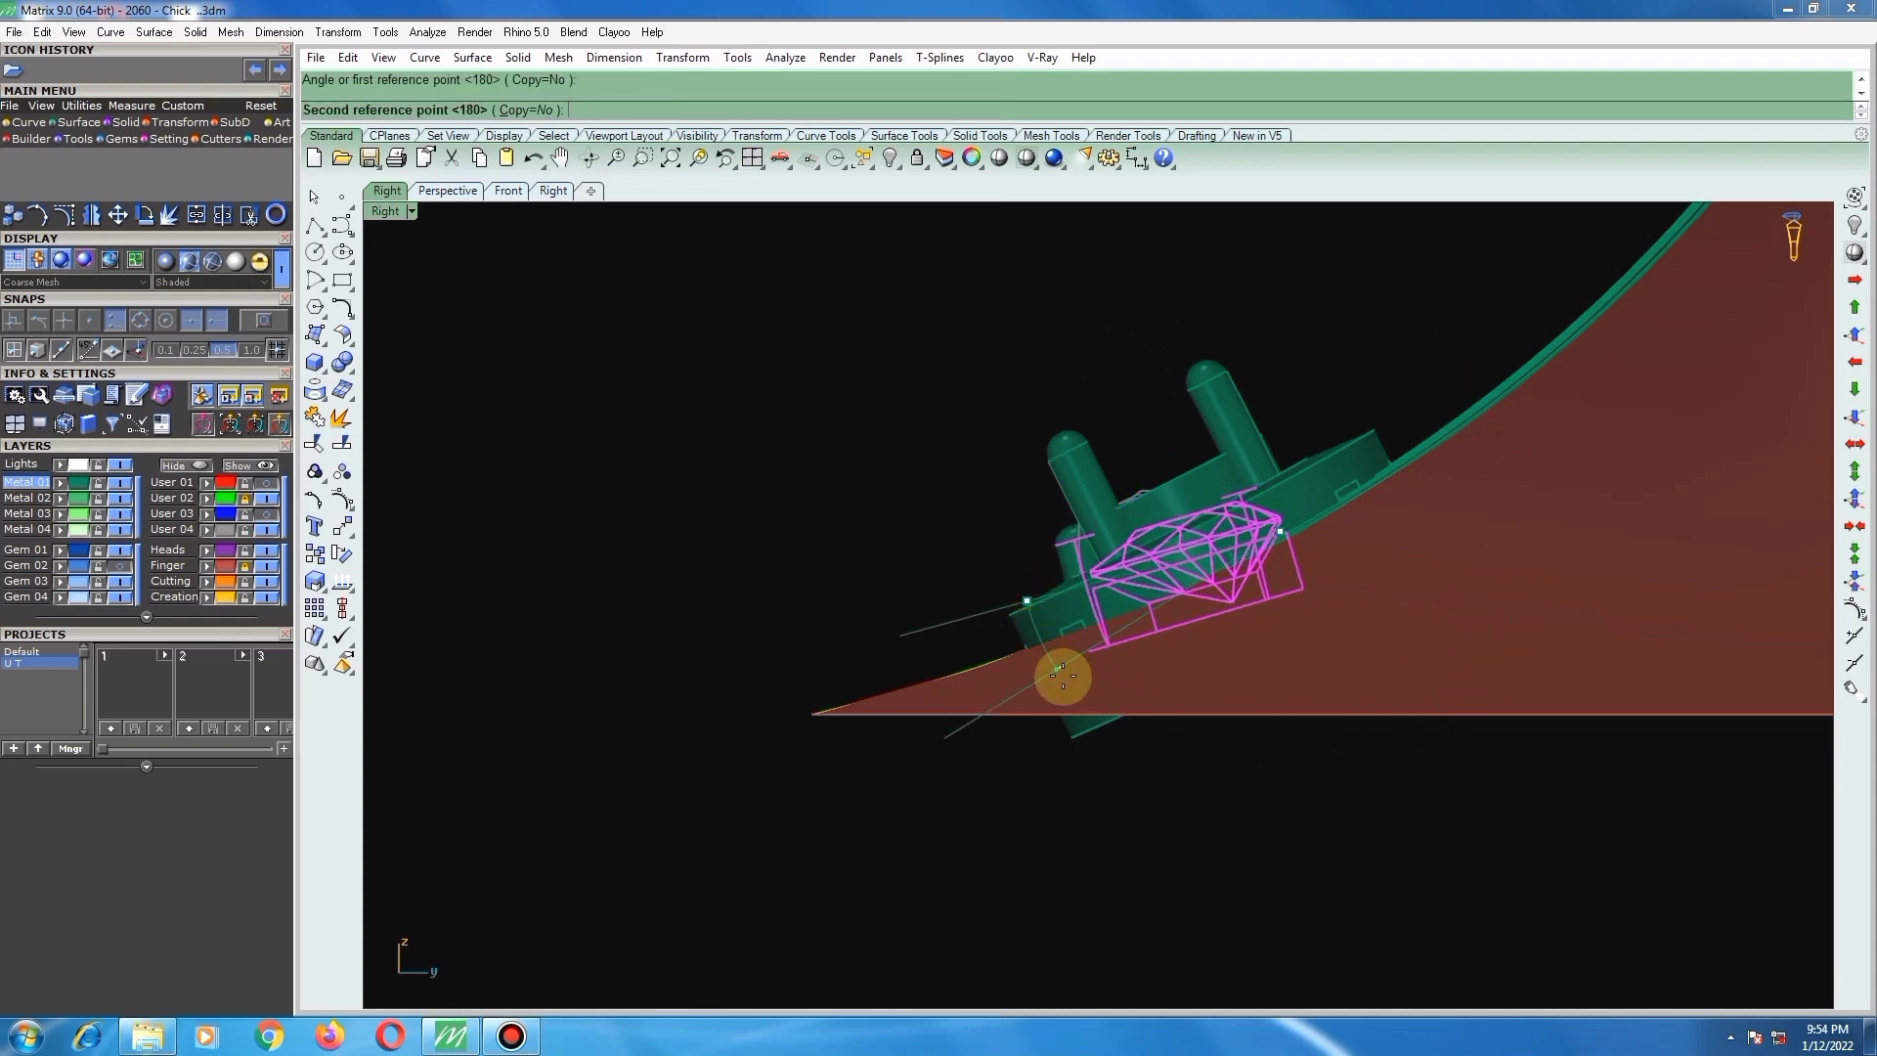
click(1072, 695)
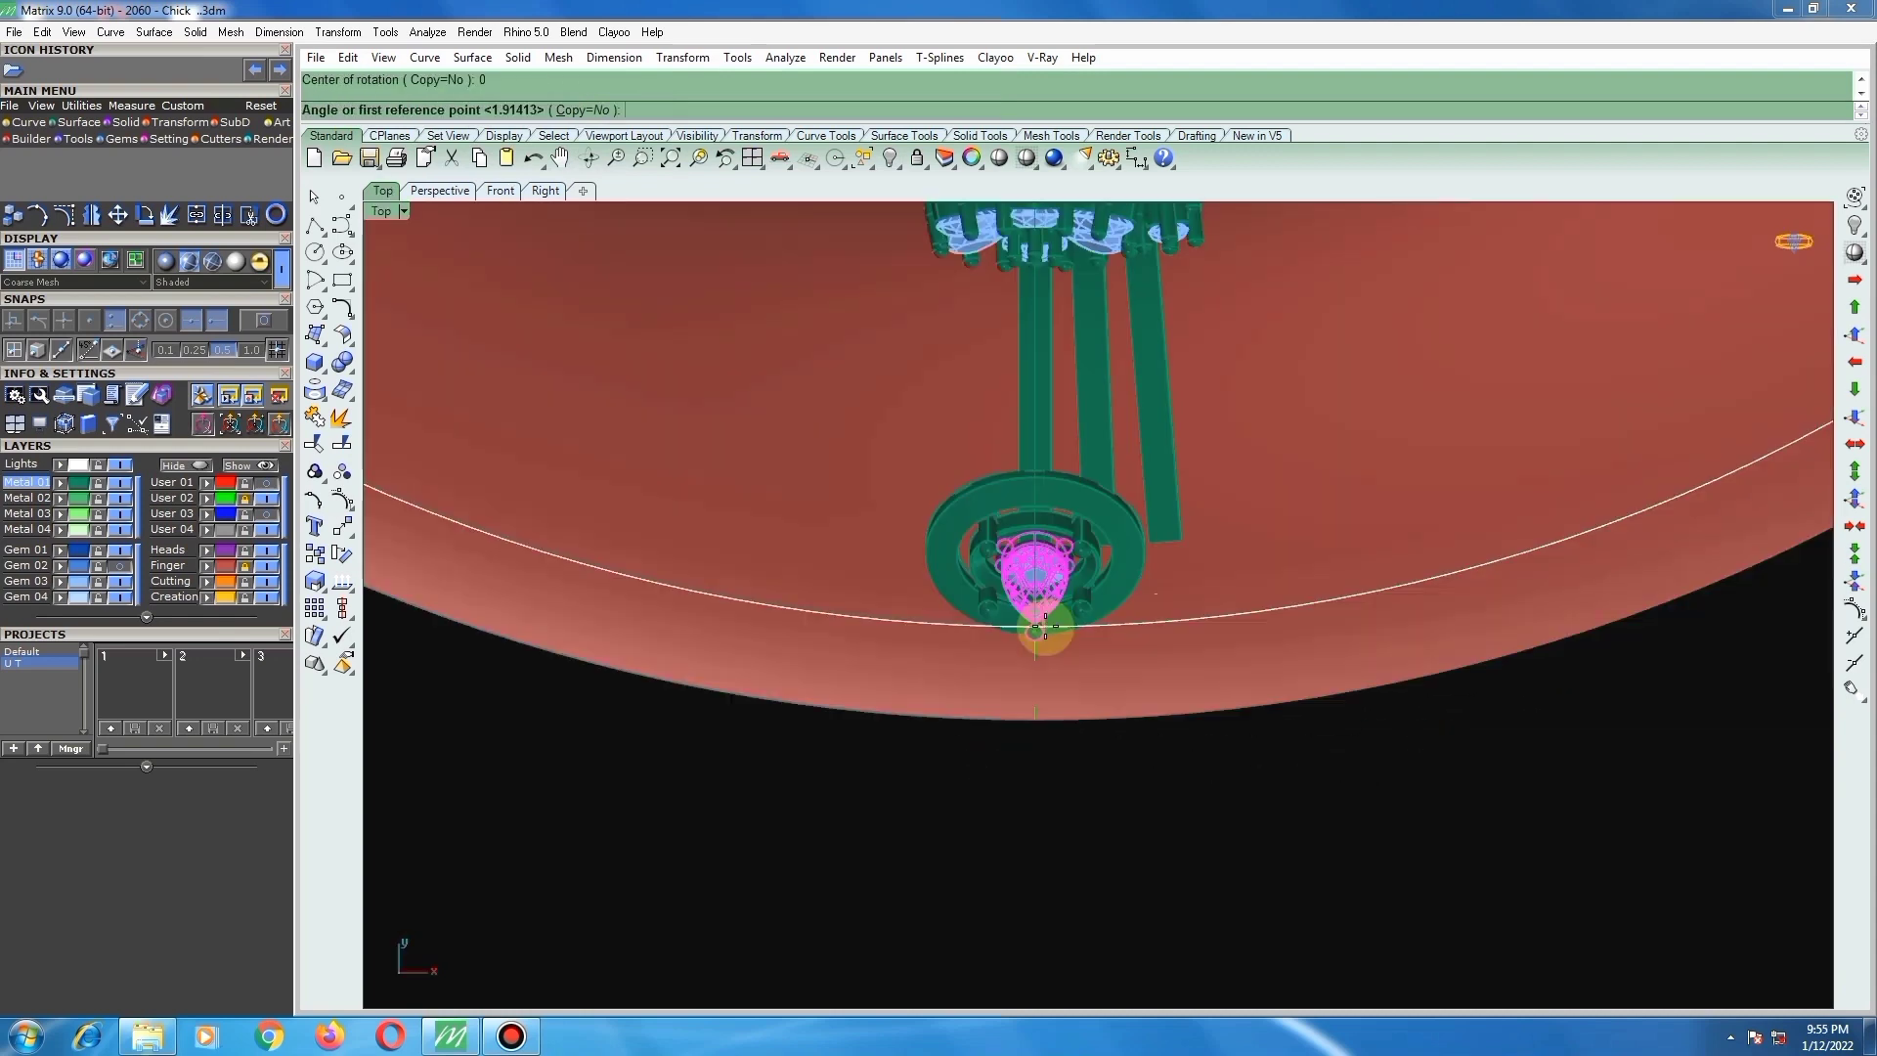
Step: In the top view, rotate the pear setting about the origin (0) to the lower end of the outer bar, and deselect it
click(1035, 624)
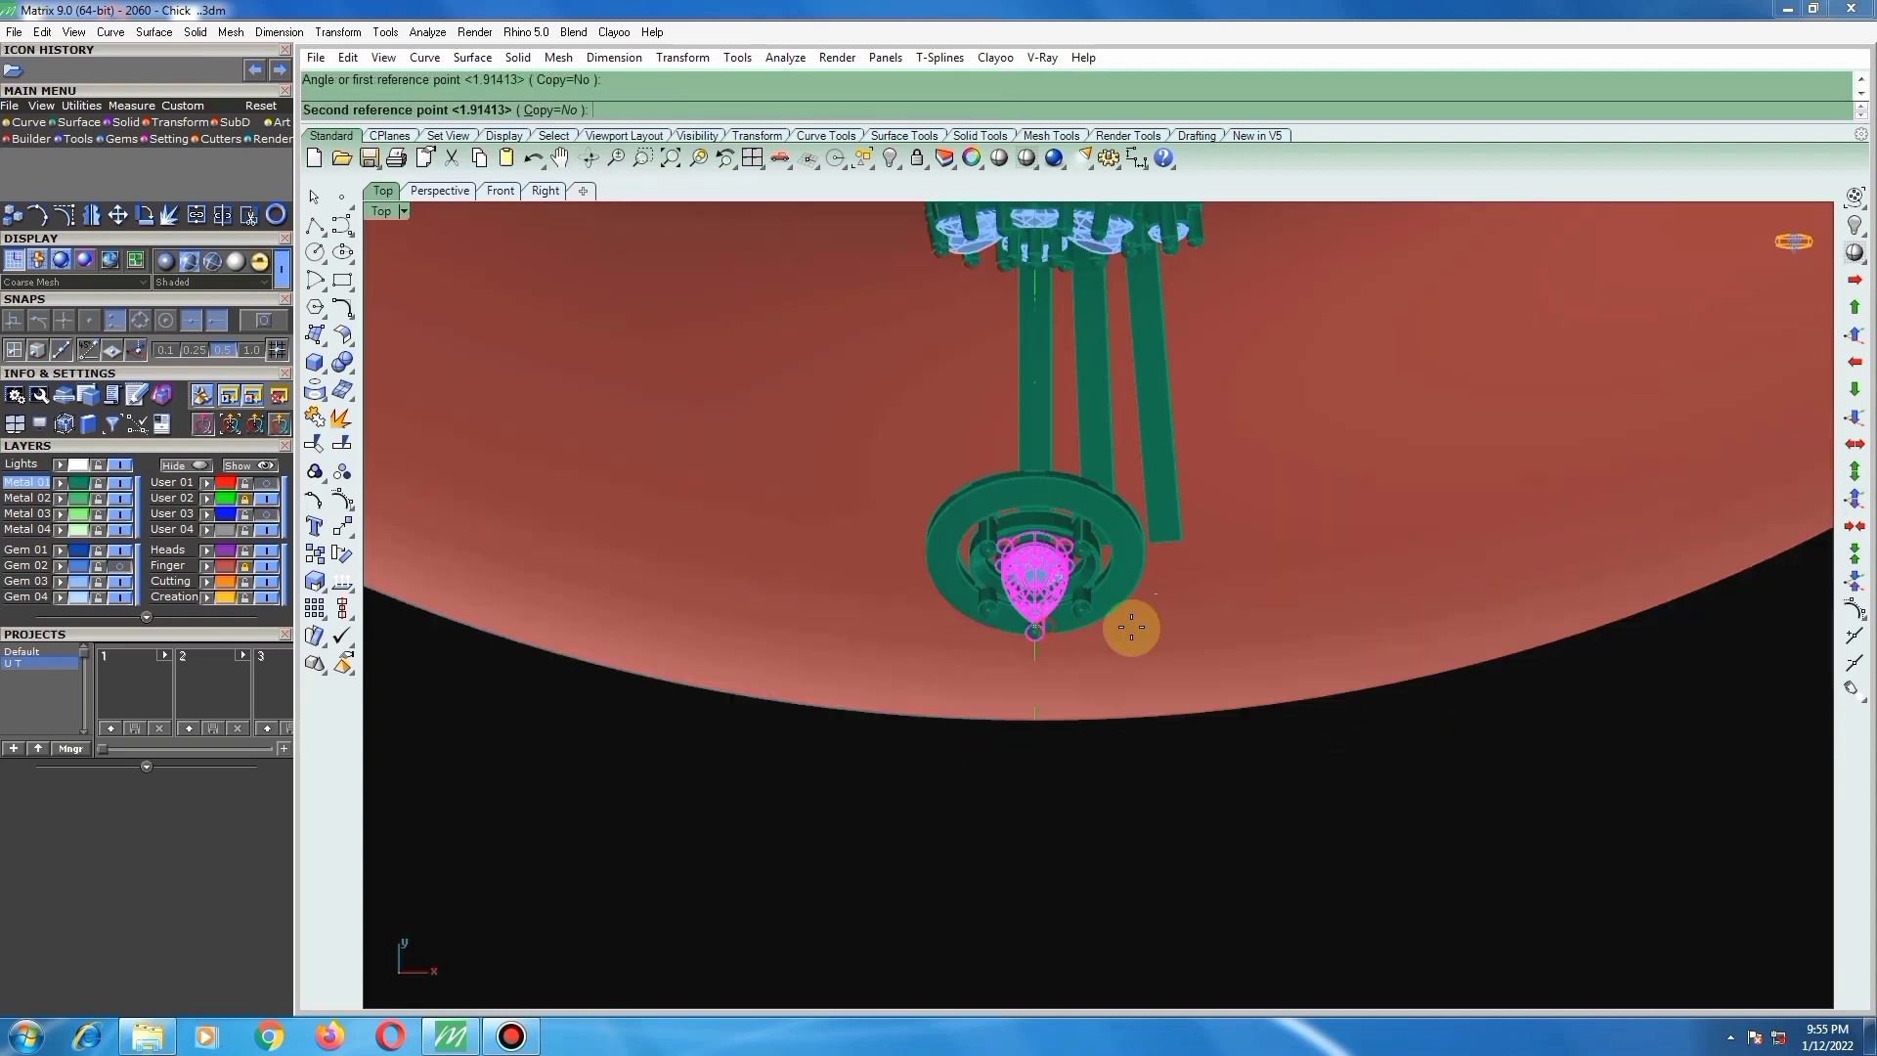
scroll(1185, 608, up, 2)
scroll(1185, 608, up, 3)
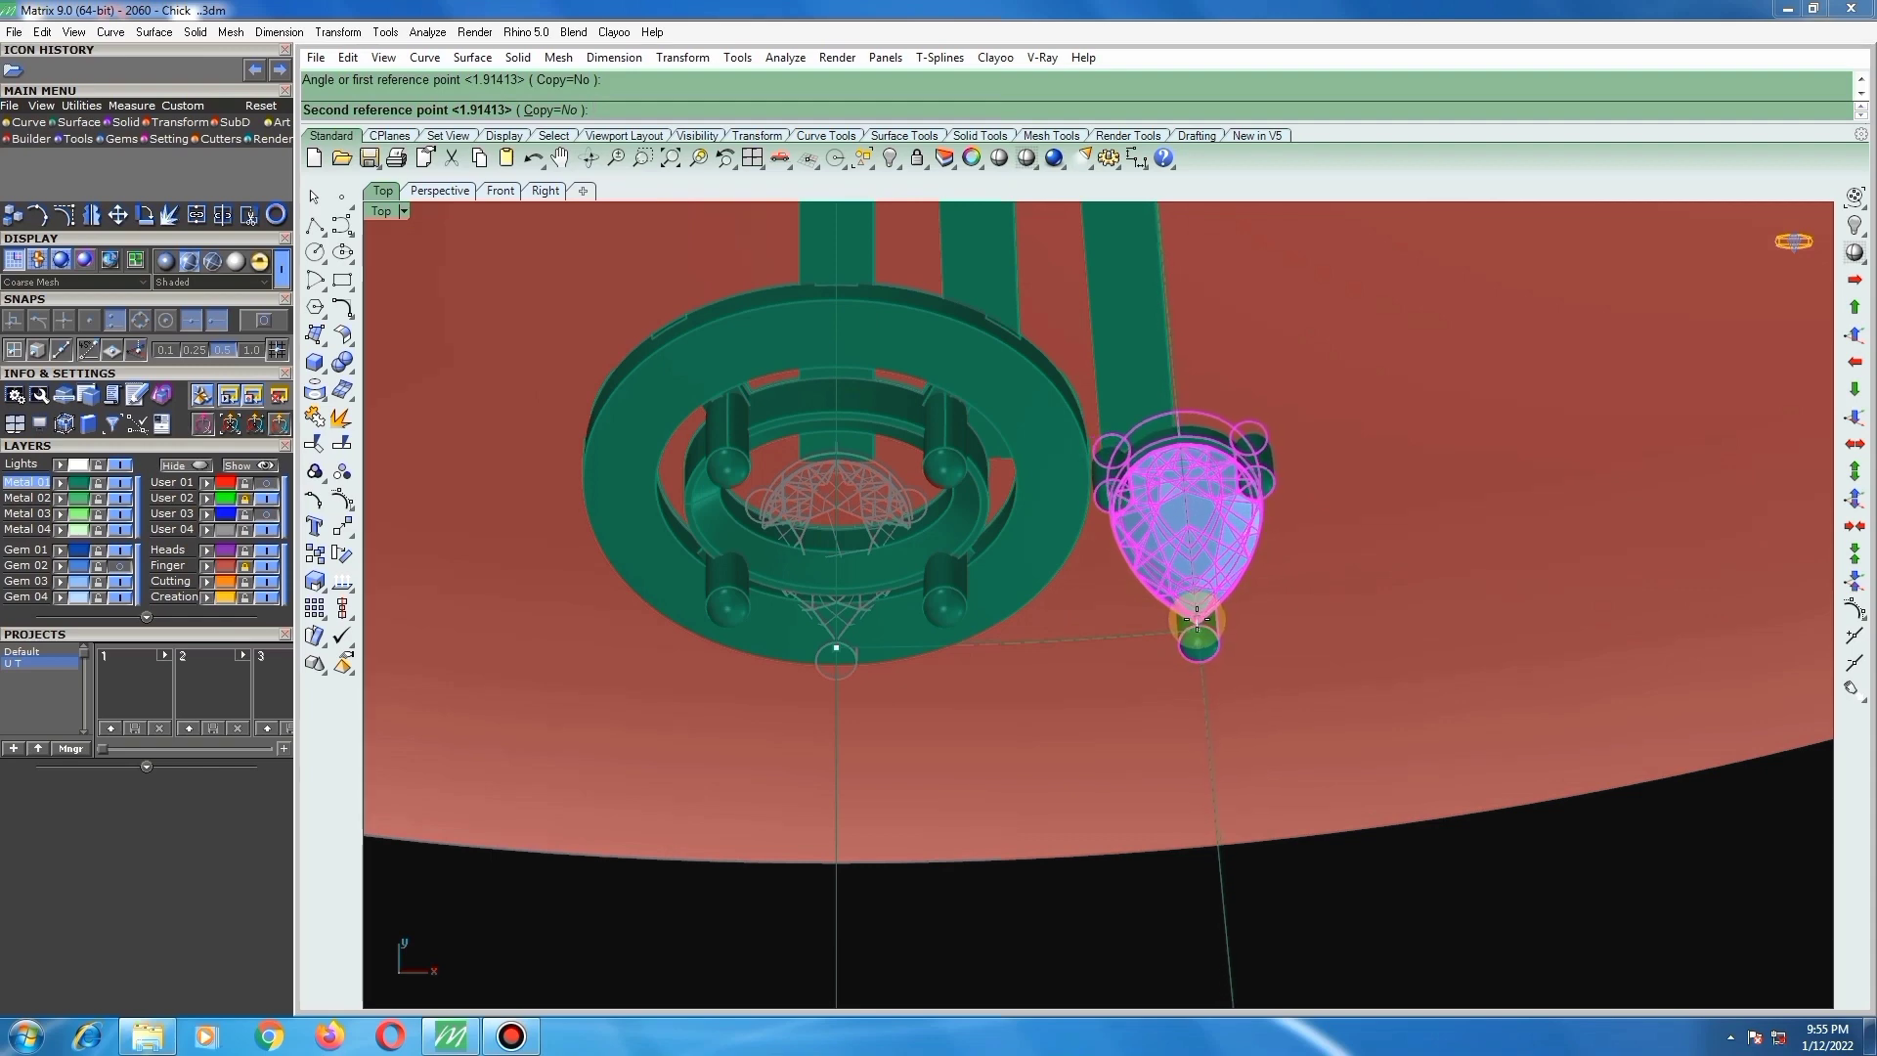
click(1201, 626)
key(Return)
scroll(1182, 633, down, 6)
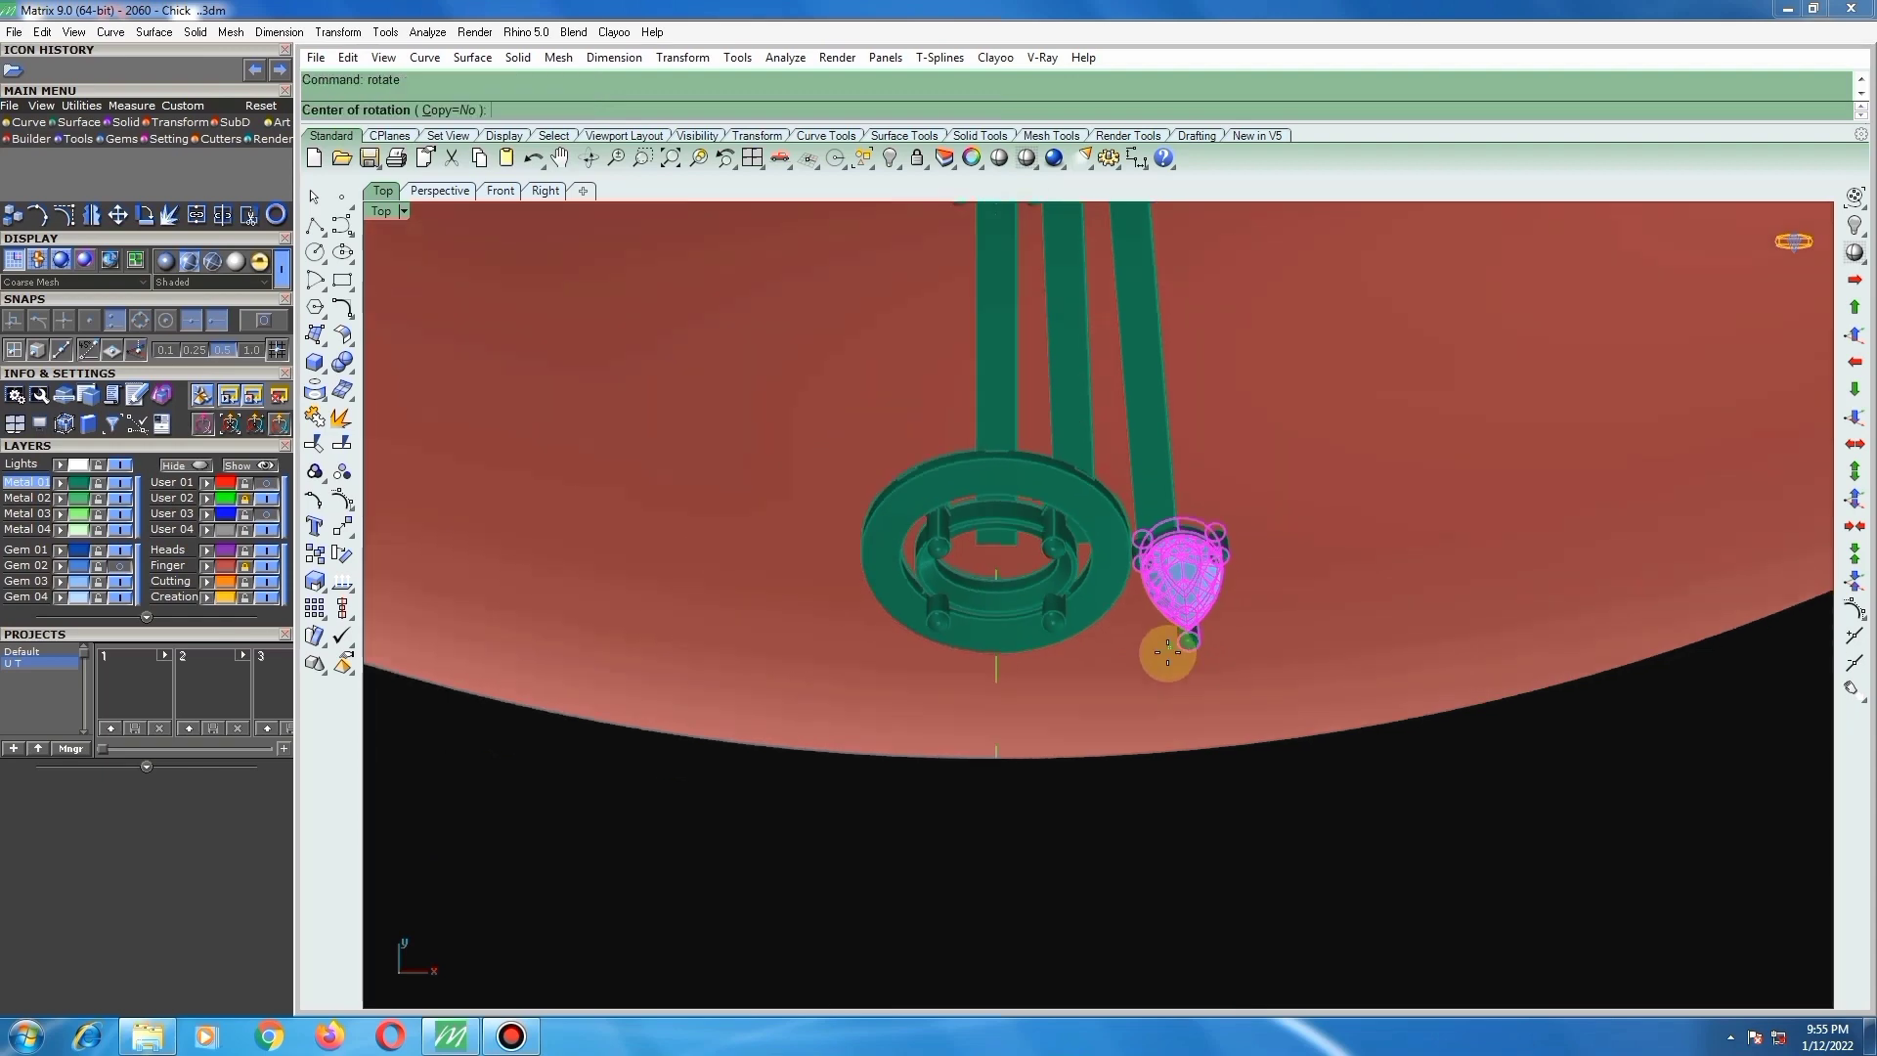
key(Escape)
key(Escape)
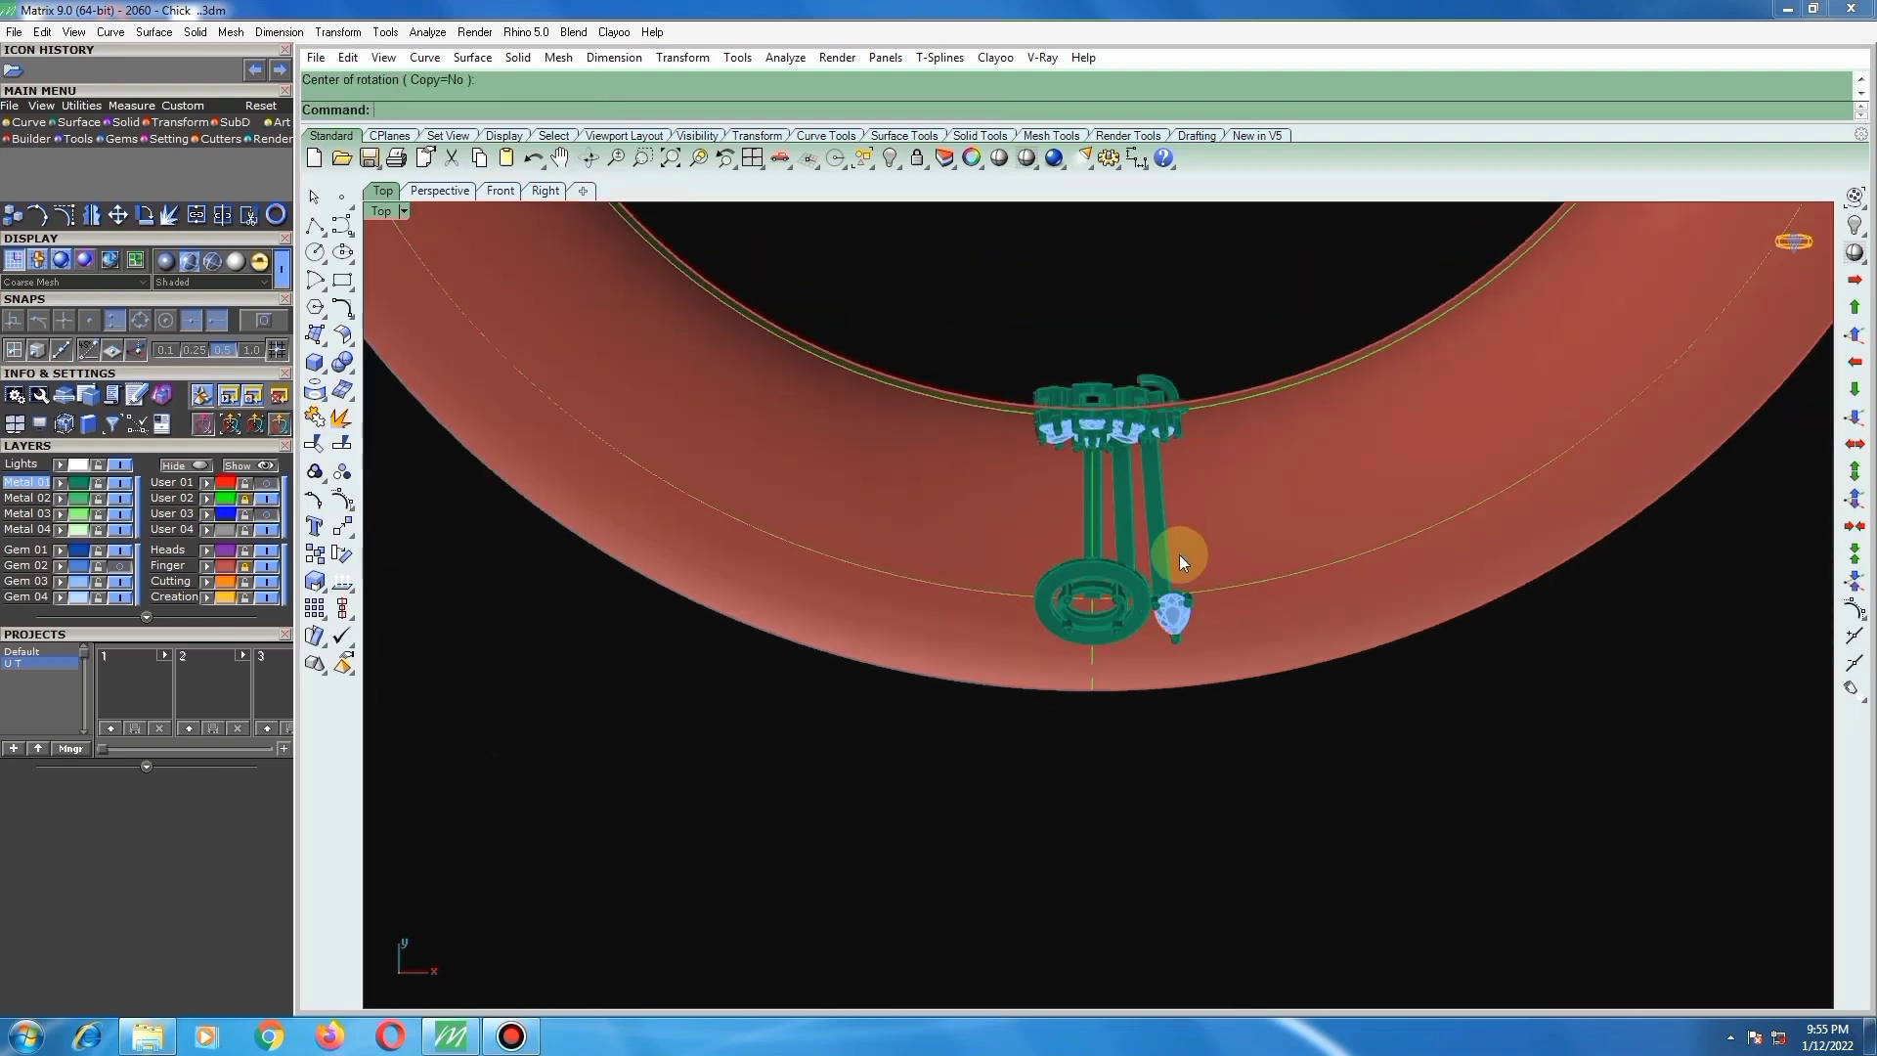
Step: Rotate the outer bar about the origin (0) without copying so it lines up with the centre of the pear setting
scroll(1179, 554, up, 3)
click(1158, 508)
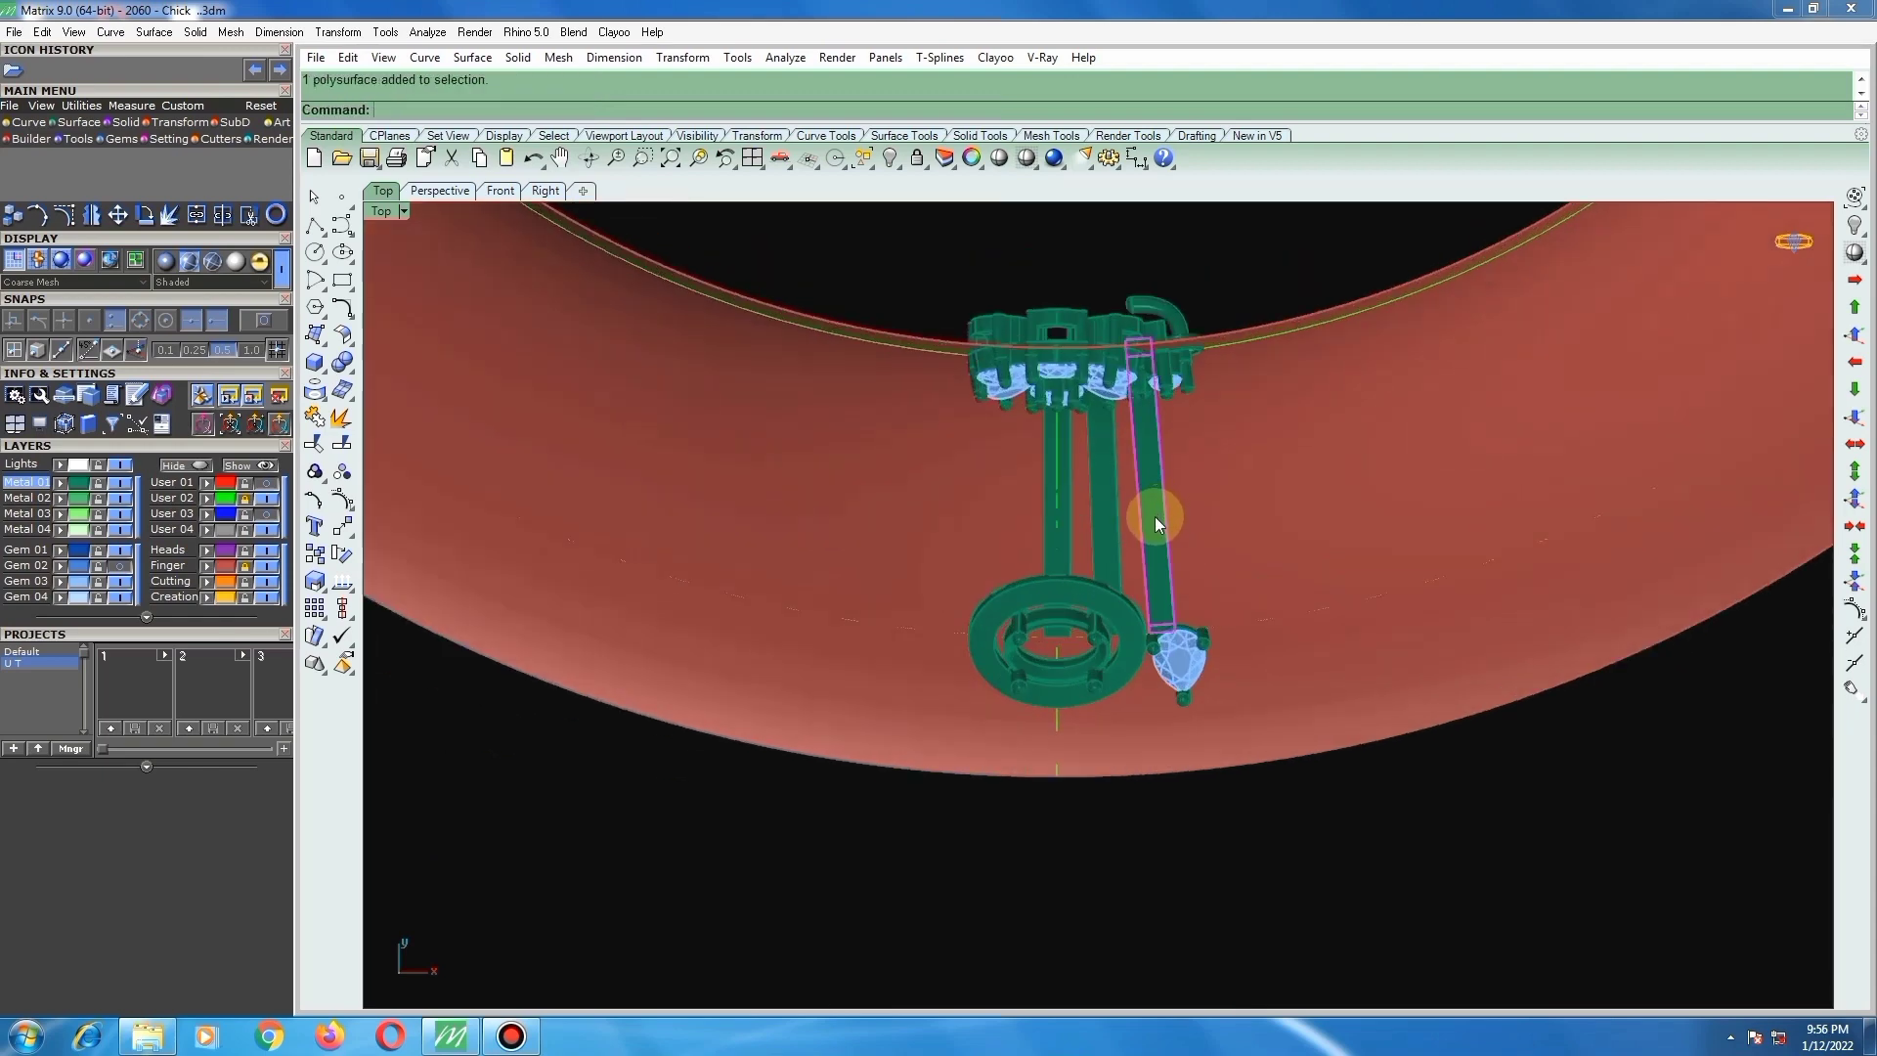
key(Return)
text(0)
key(Return)
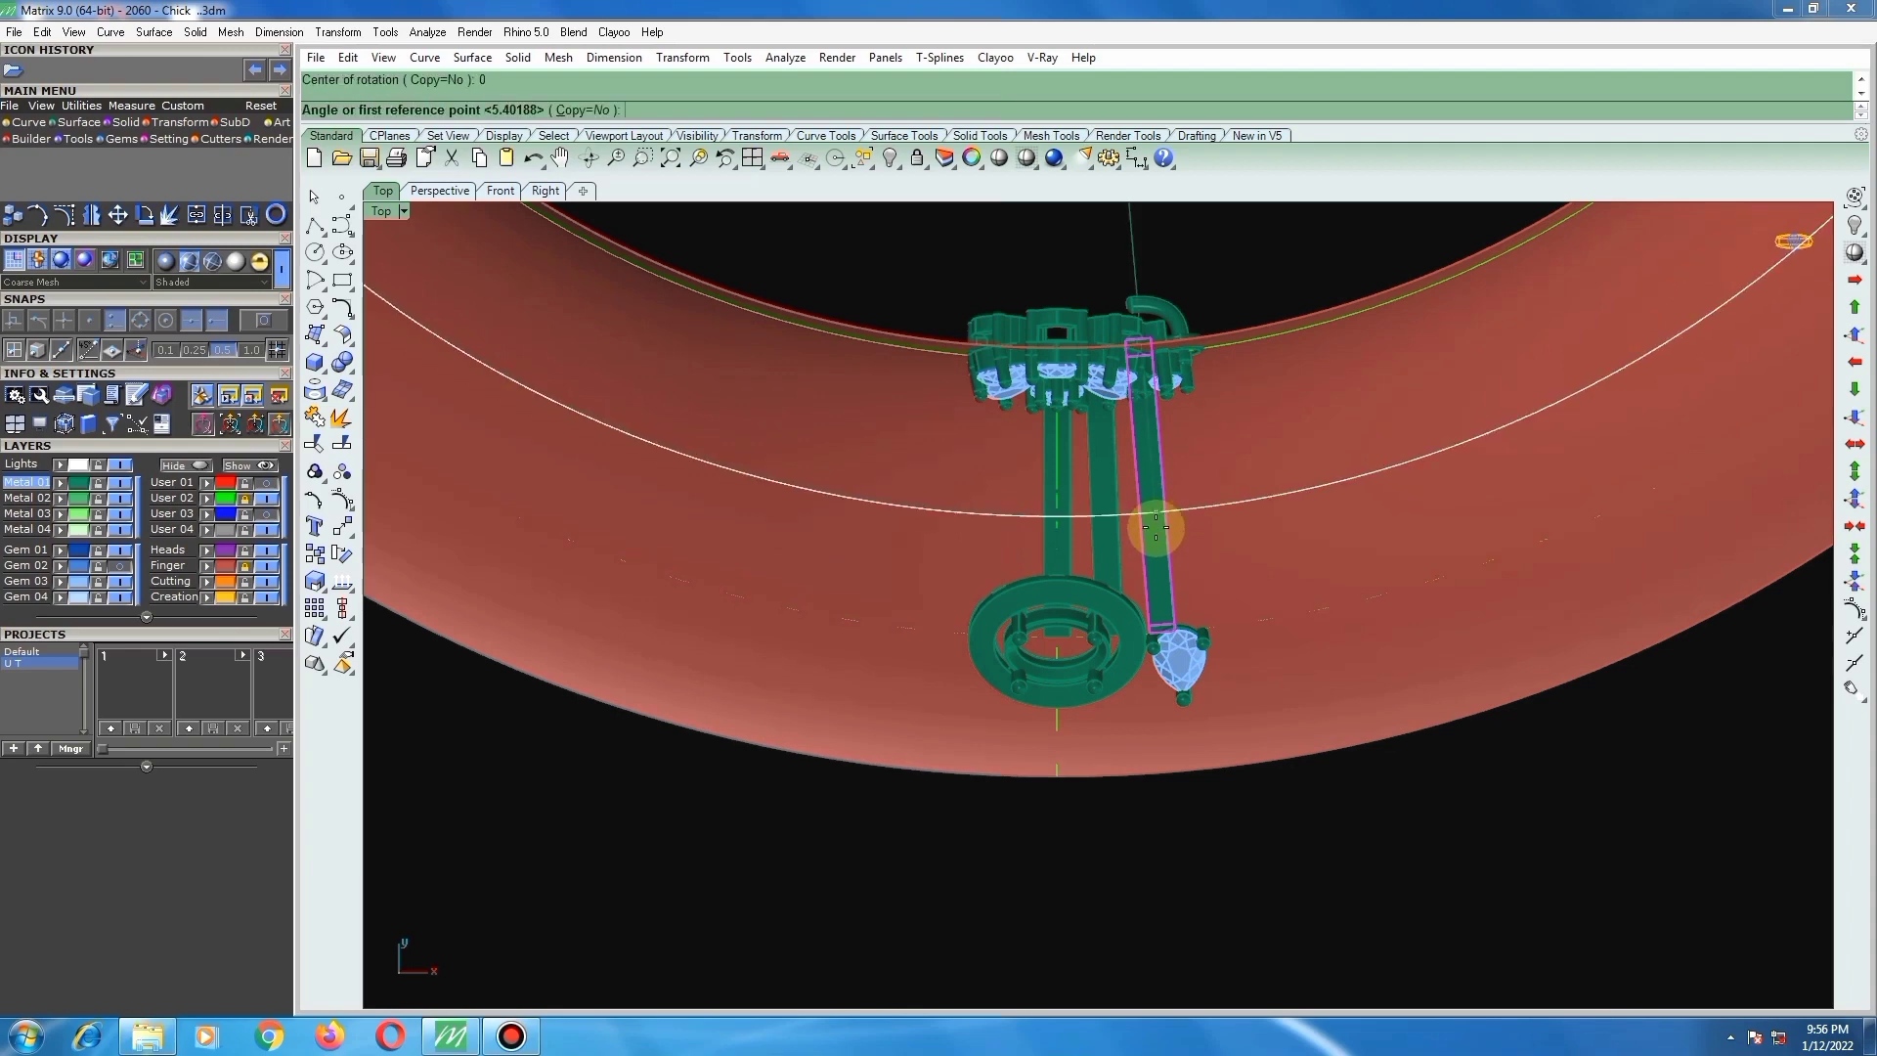
scroll(1158, 587, up, 4)
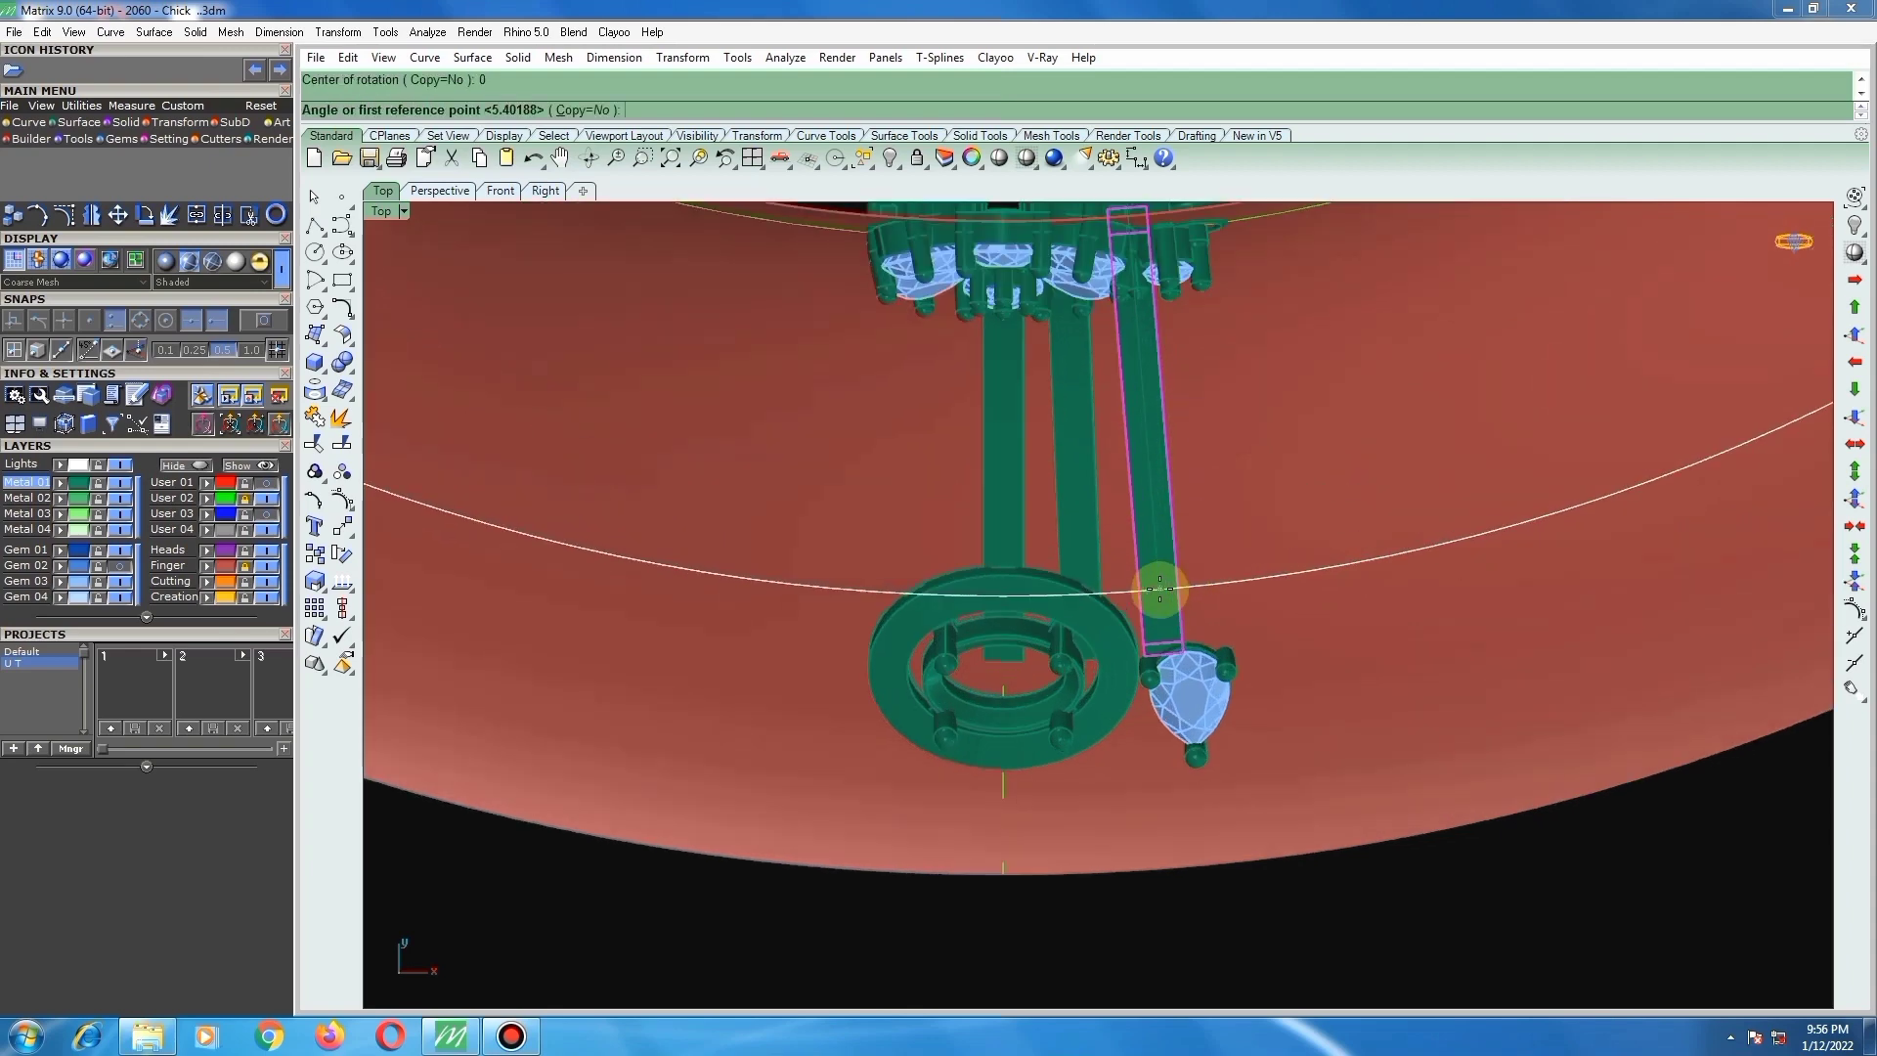
click(1170, 620)
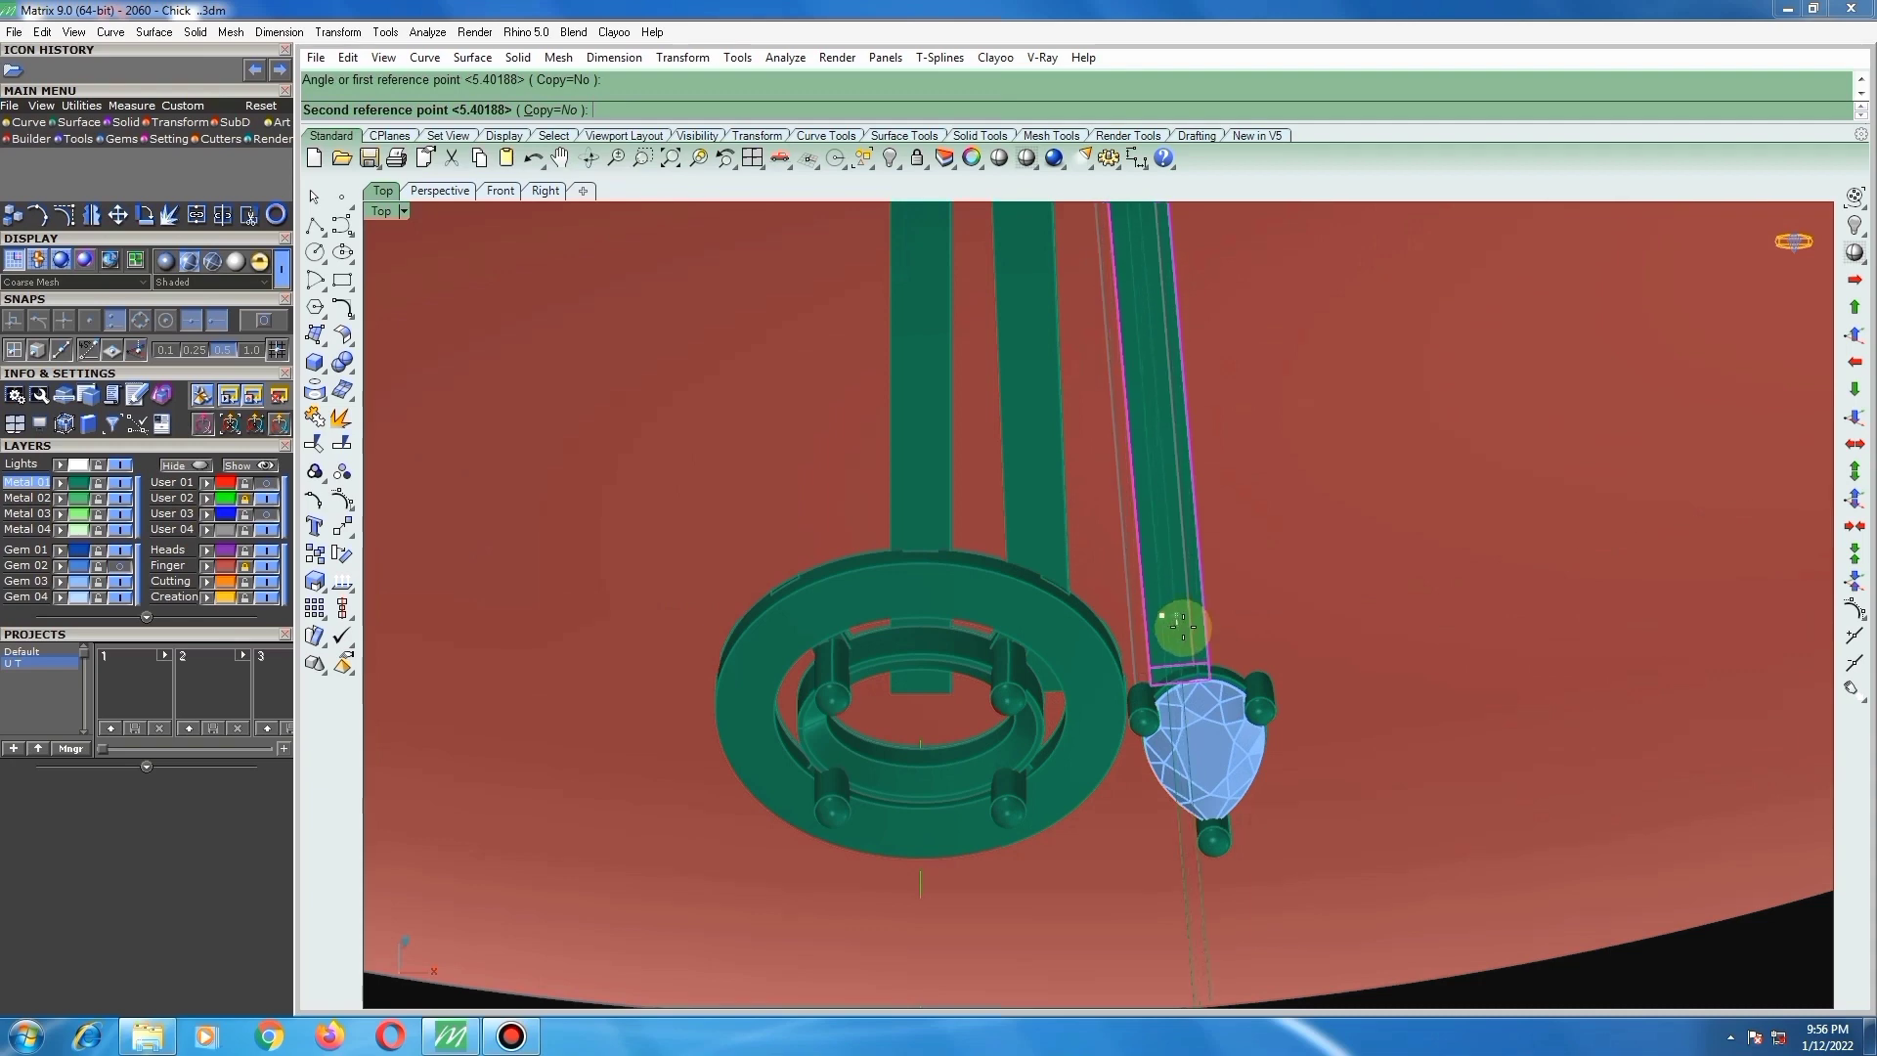
scroll(1185, 624, up, 2)
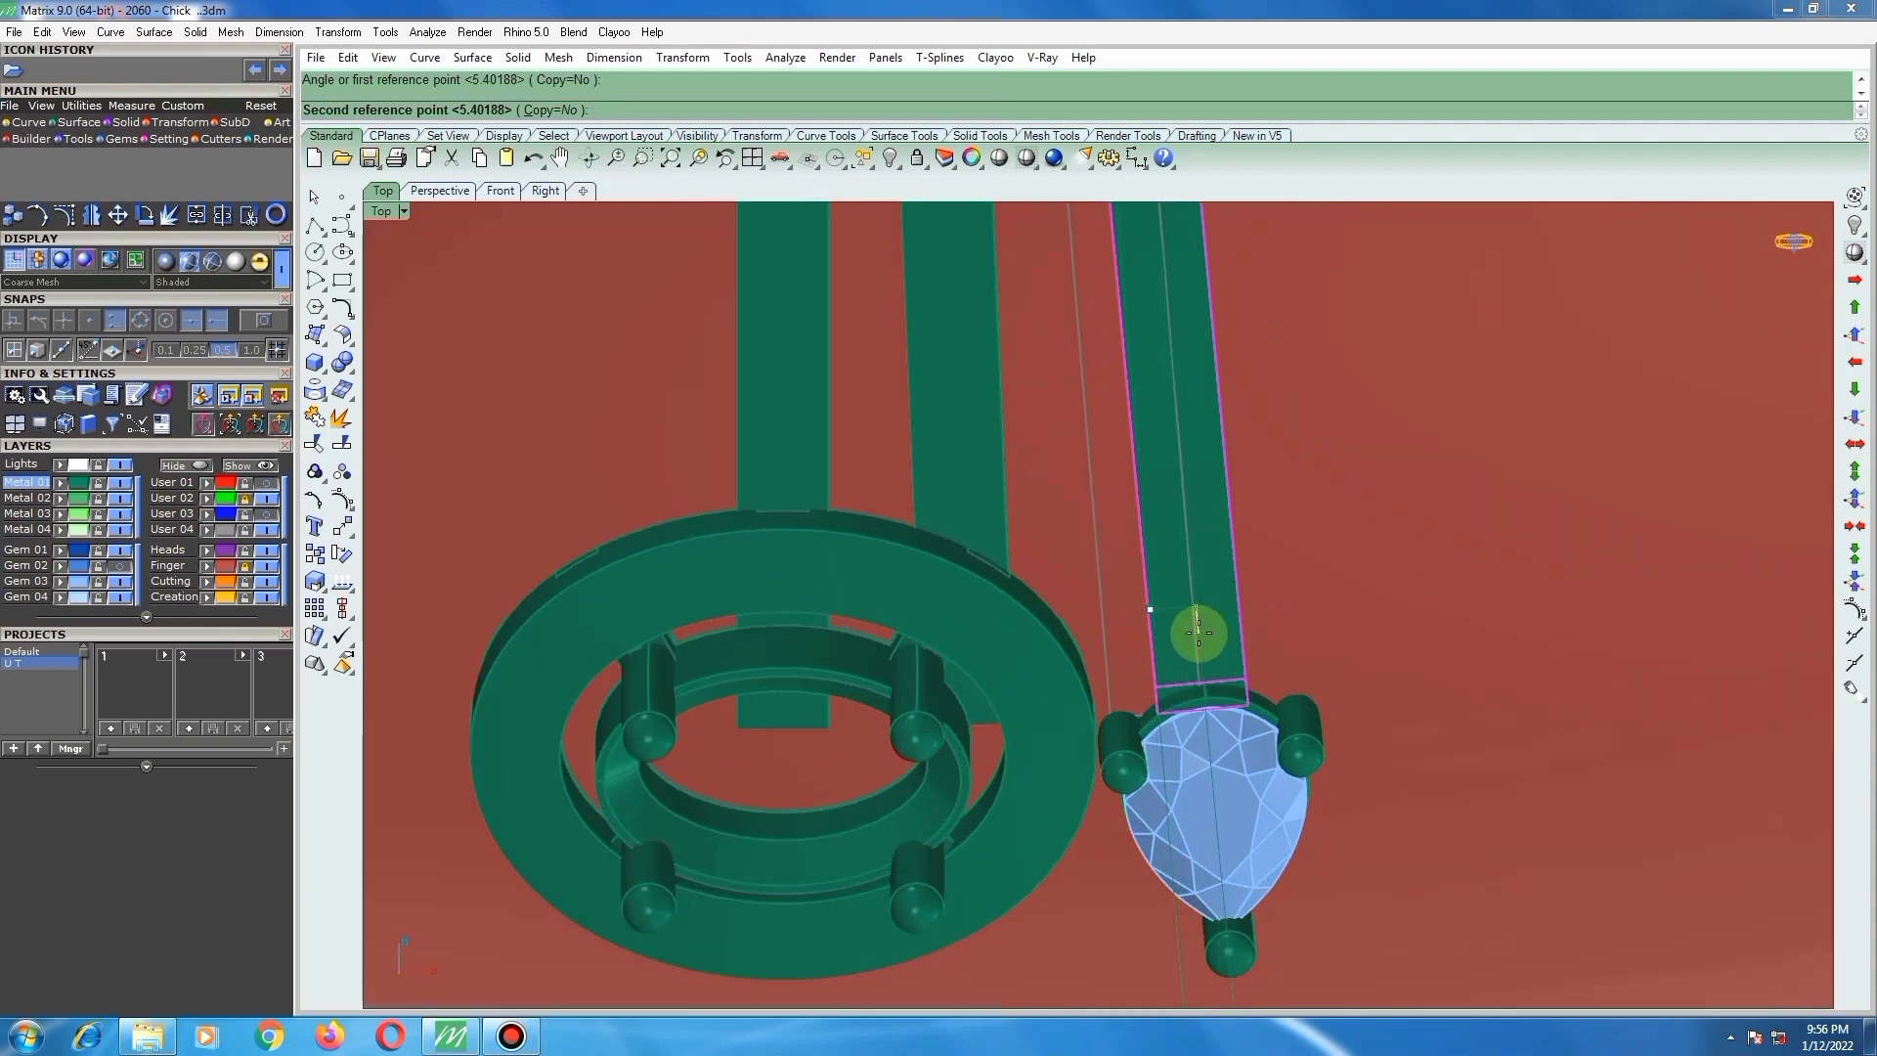
click(1202, 637)
scroll(1183, 655, down, 5)
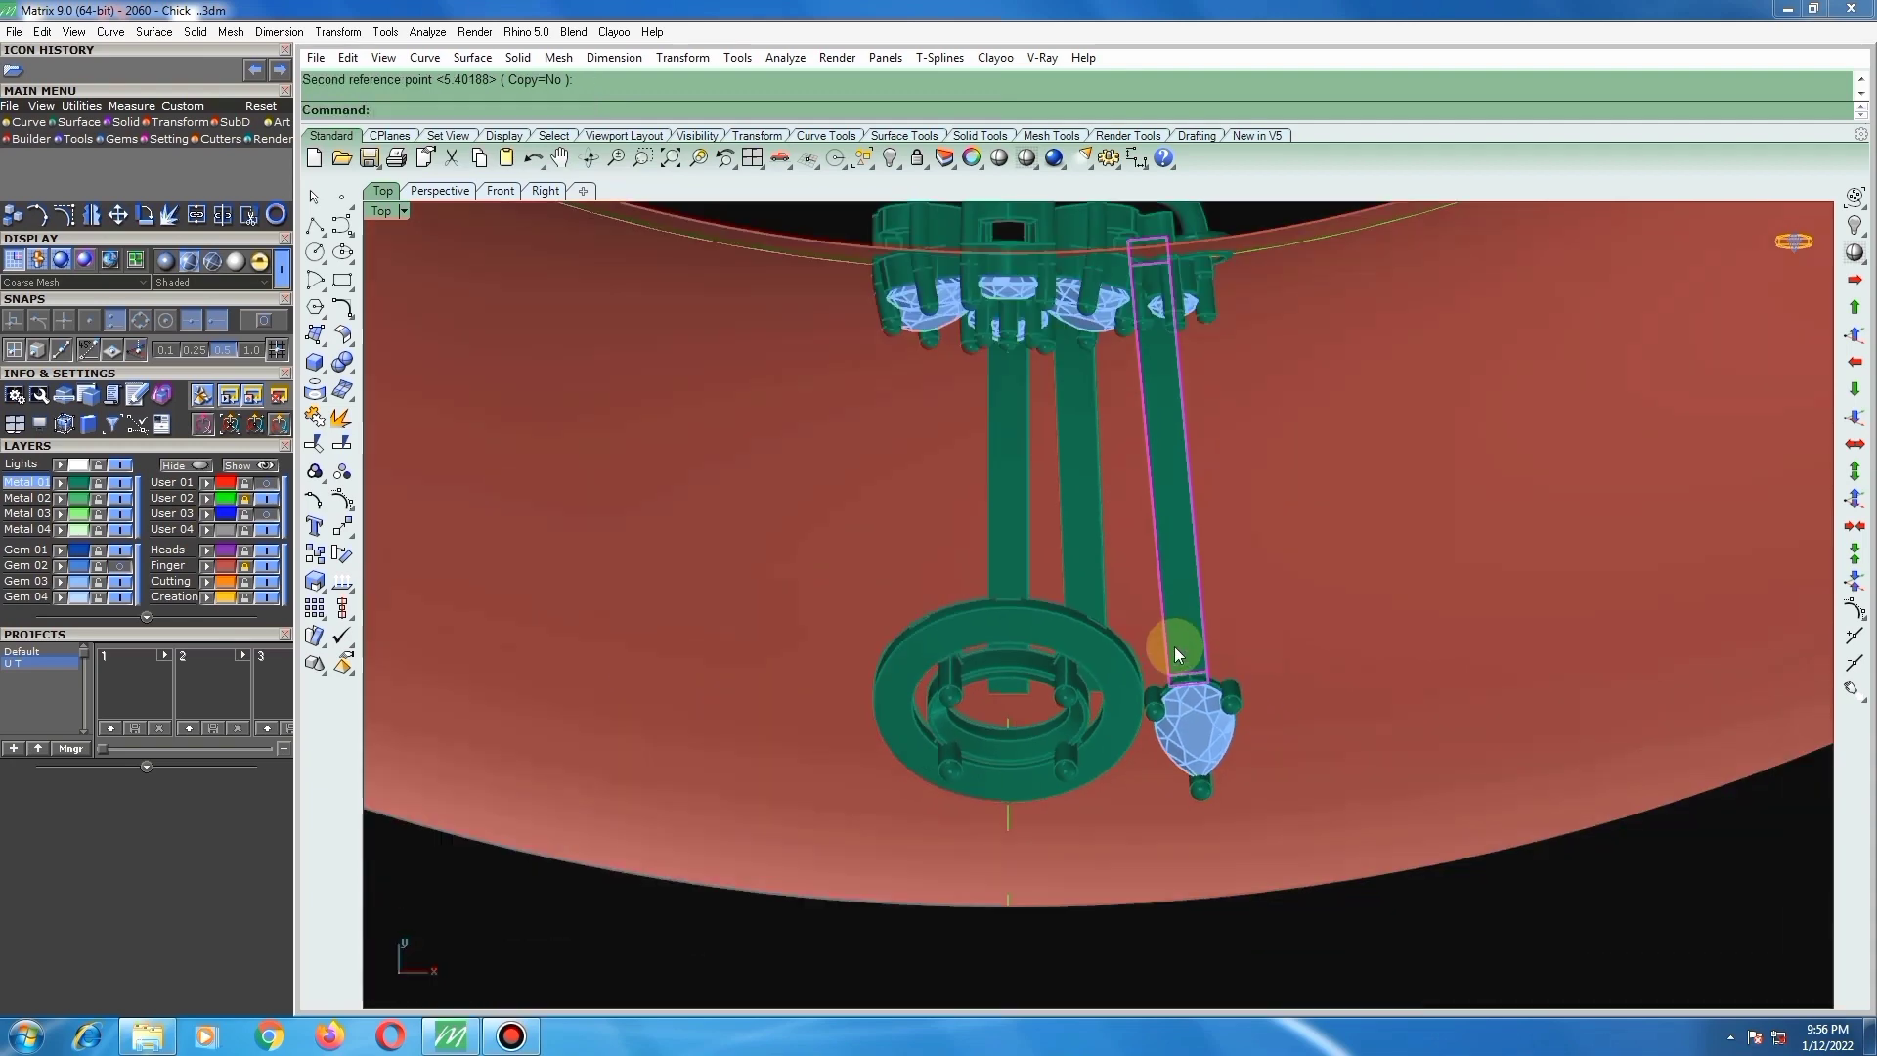
scroll(1124, 530, down, 3)
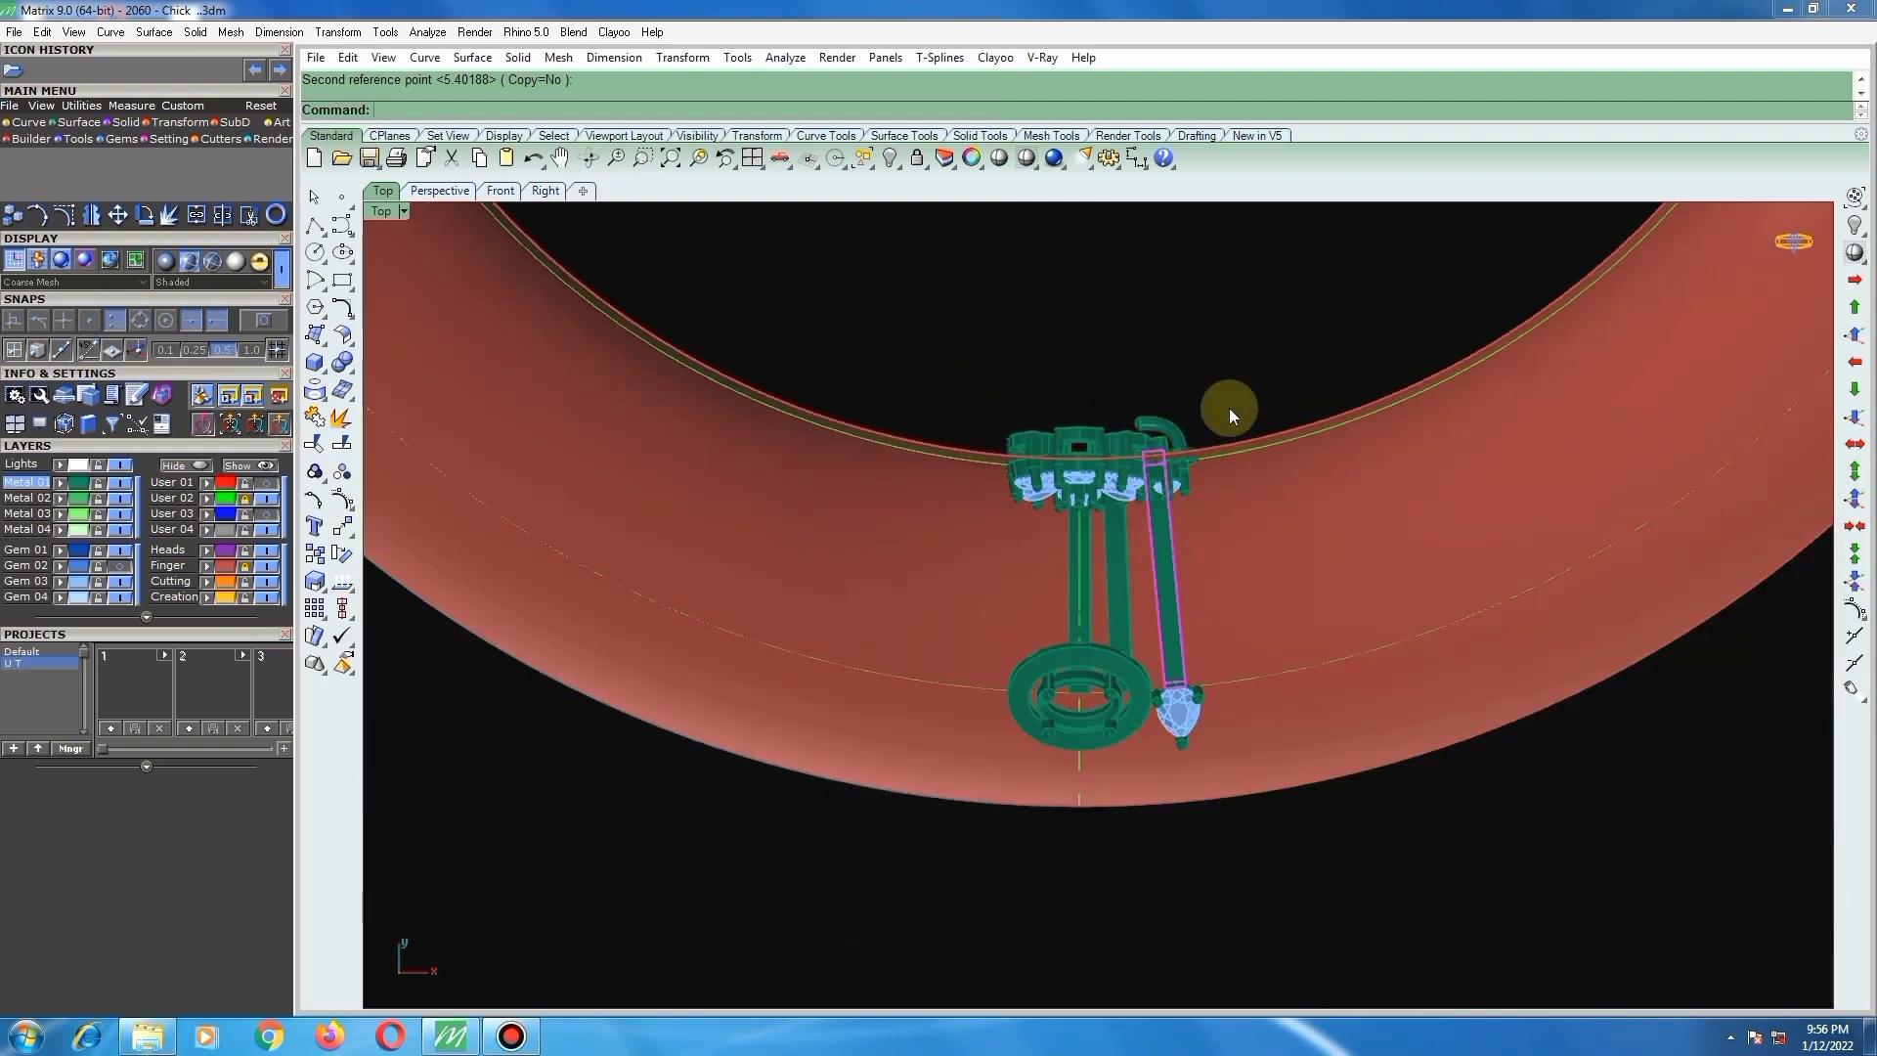
Step: Examine the bars, flower, round and pear settings on the curved surface from several angles to check their alignment
scroll(1169, 440, up, 5)
scroll(1159, 614, down, 4)
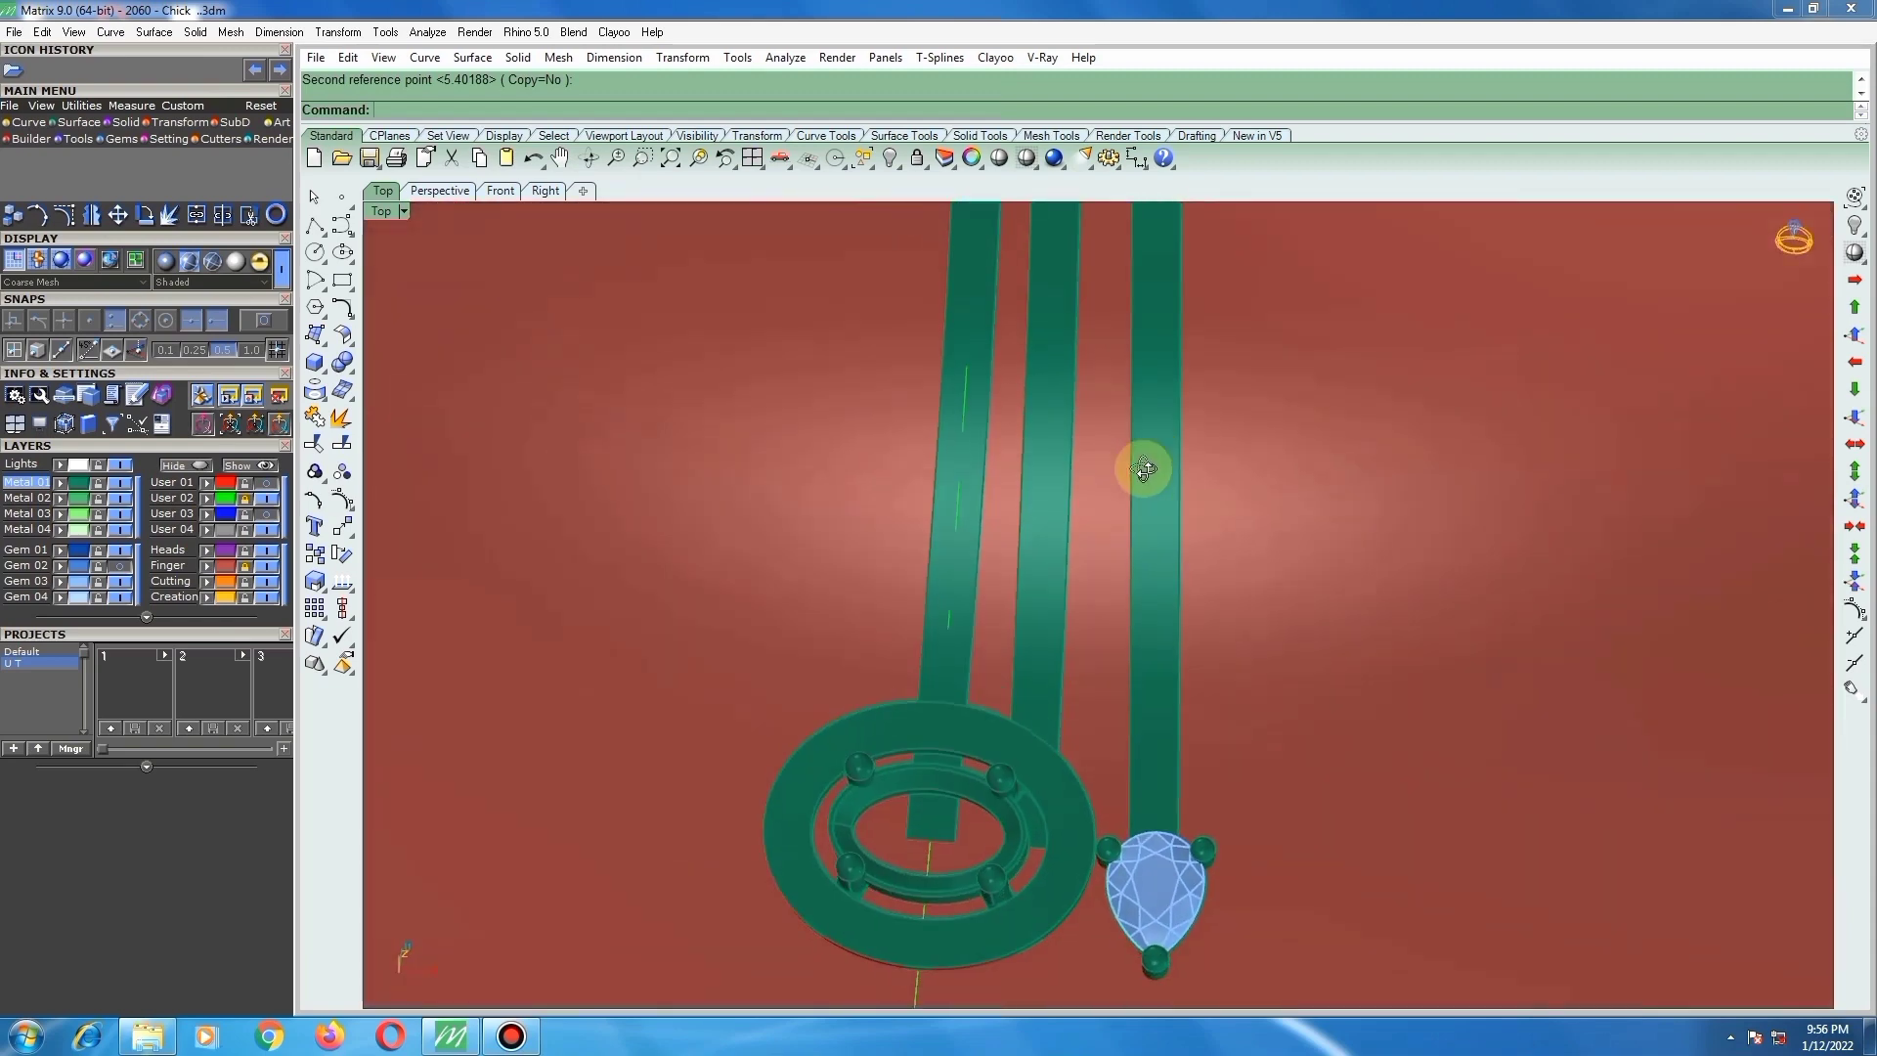
scroll(1157, 489, up, 2)
scroll(1158, 459, down, 5)
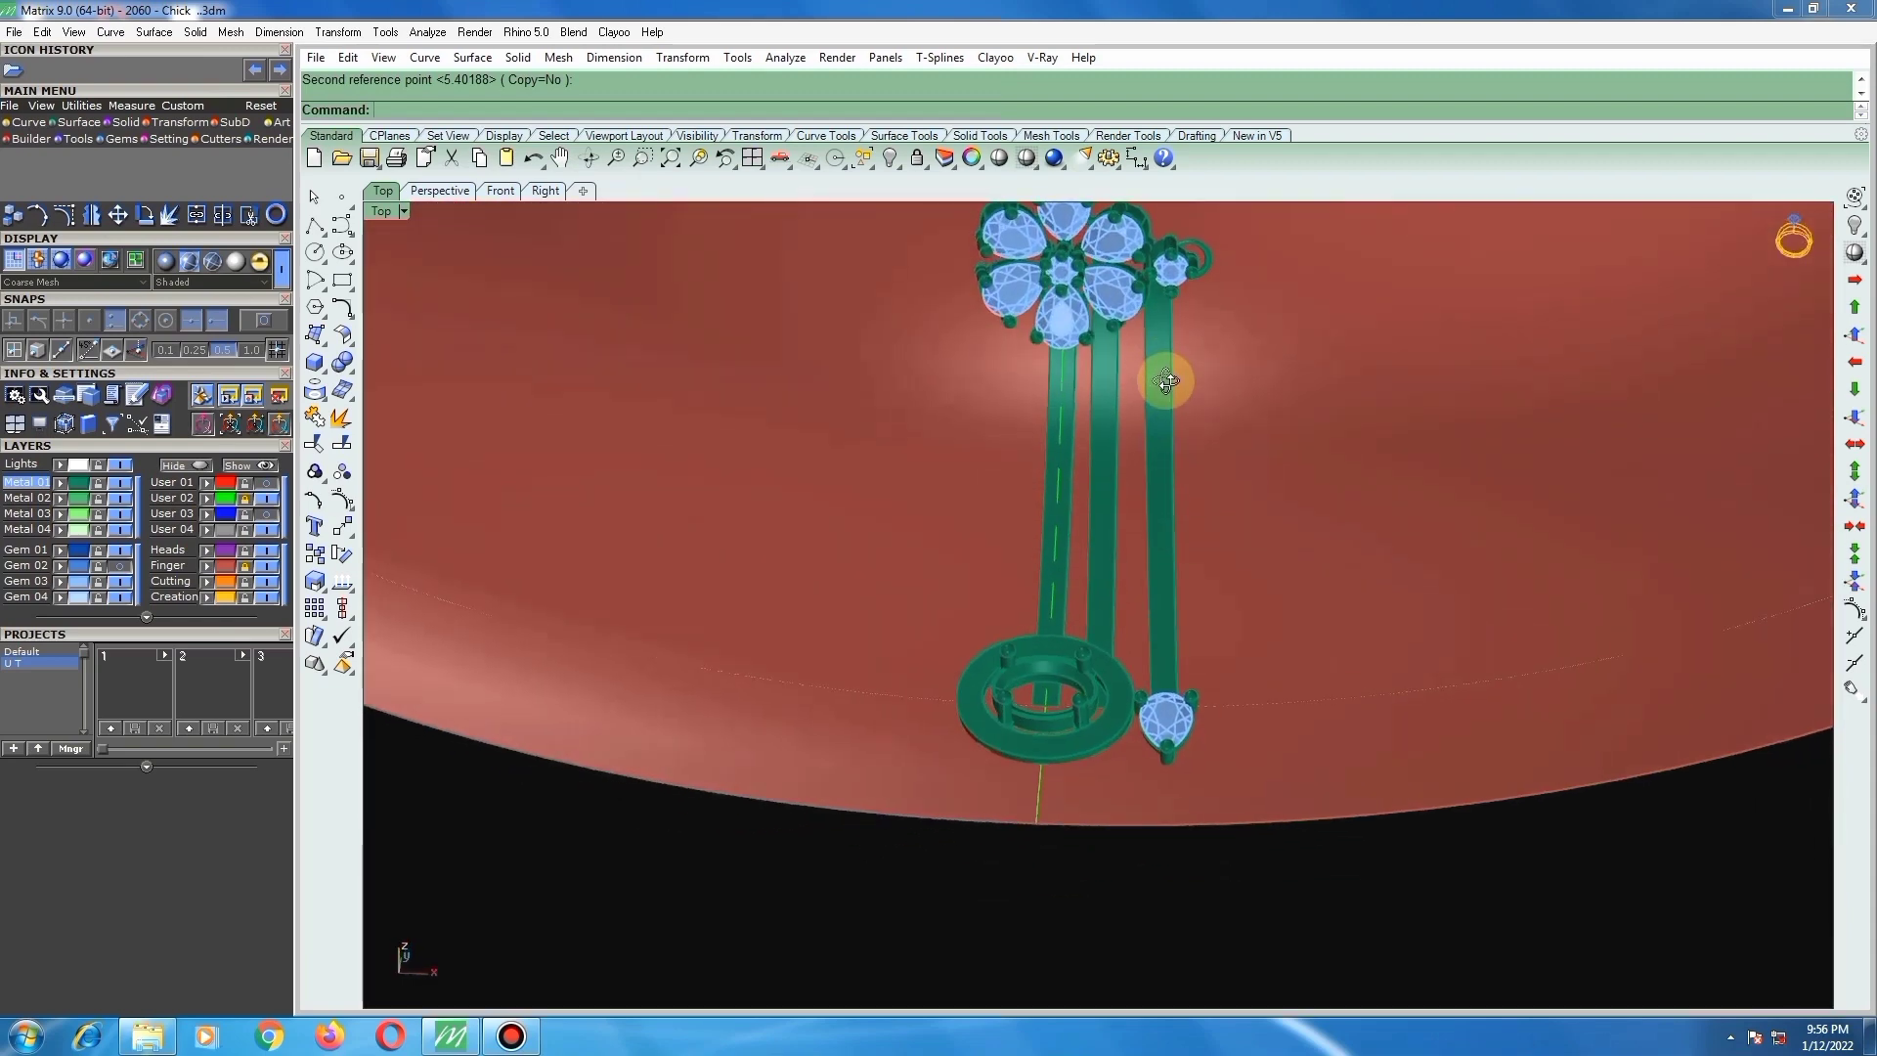
scroll(1153, 319, up, 4)
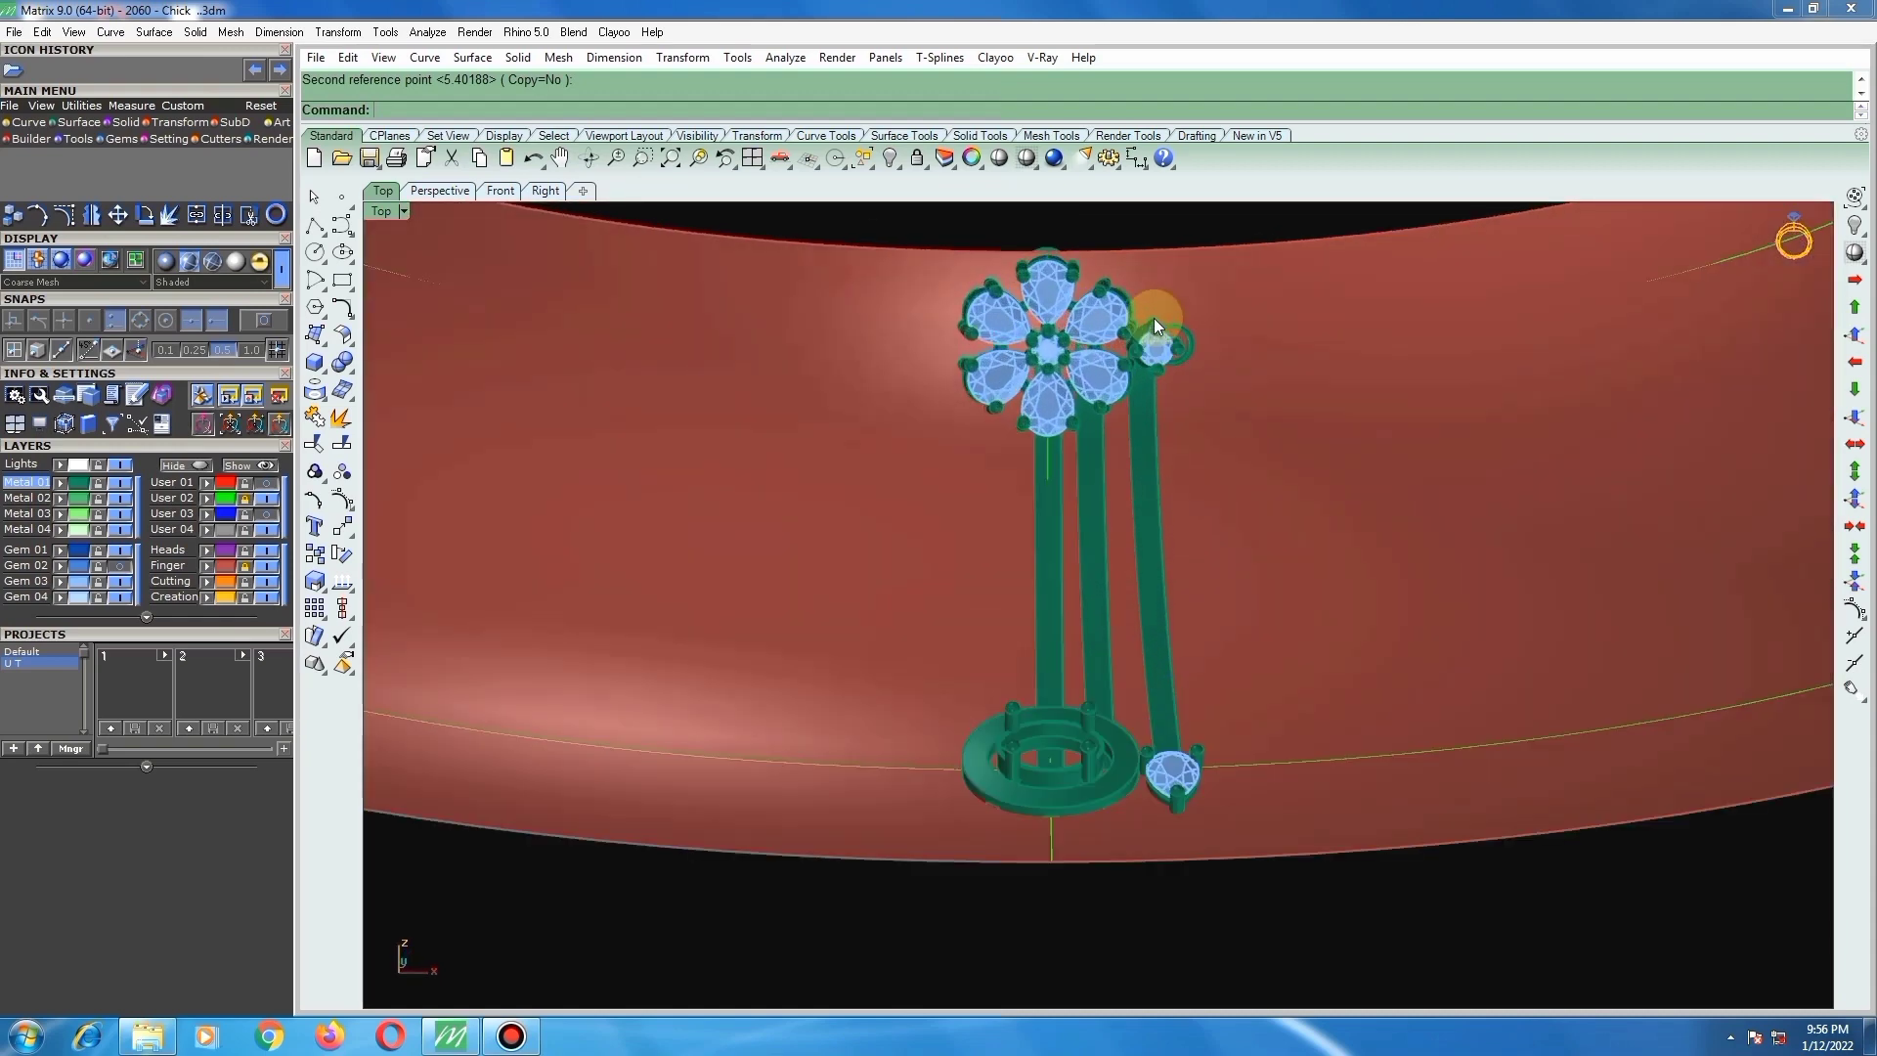
scroll(1147, 334, down, 3)
scroll(1151, 420, up, 3)
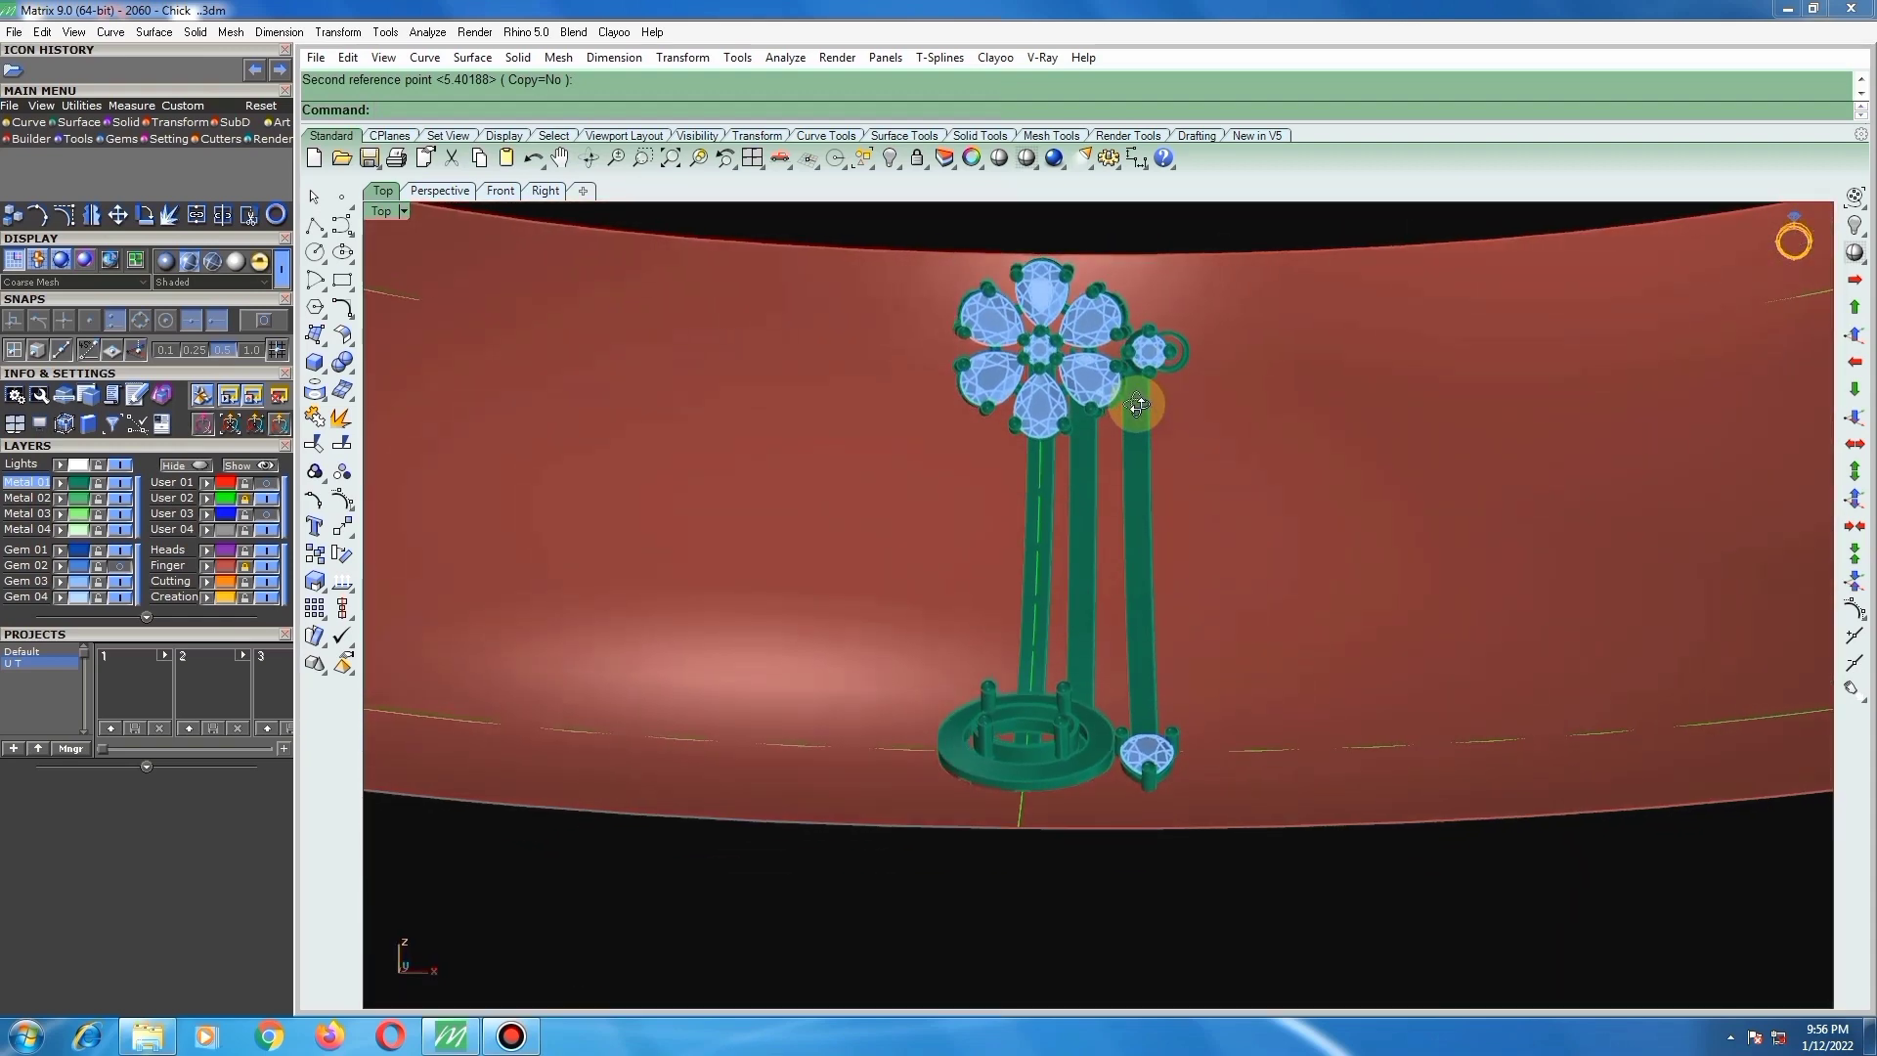
scroll(1145, 344, up, 3)
click(1146, 350)
scroll(1113, 360, down, 3)
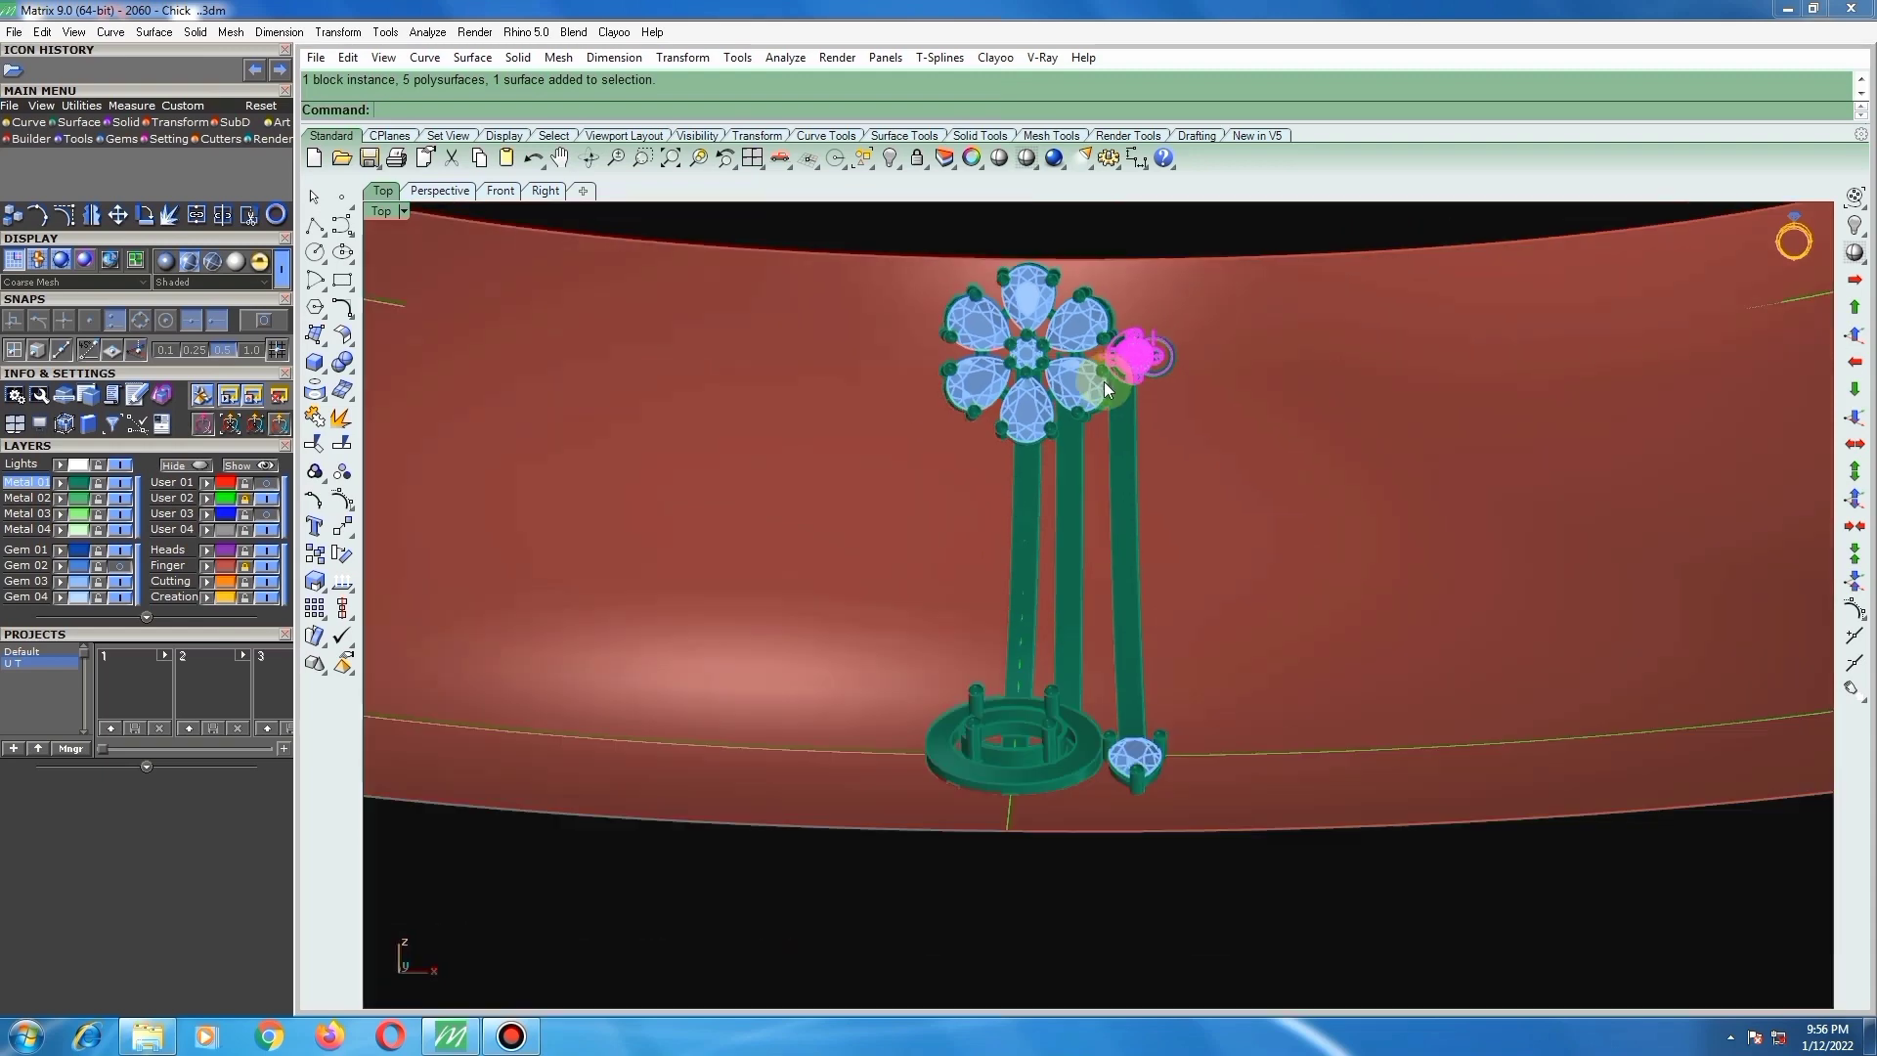
scroll(1114, 410, up, 2)
Step: In the top view, rotate the middle bar about the origin (0) without copying, shifting it slightly toward the outer bar, and deselect it
click(1065, 555)
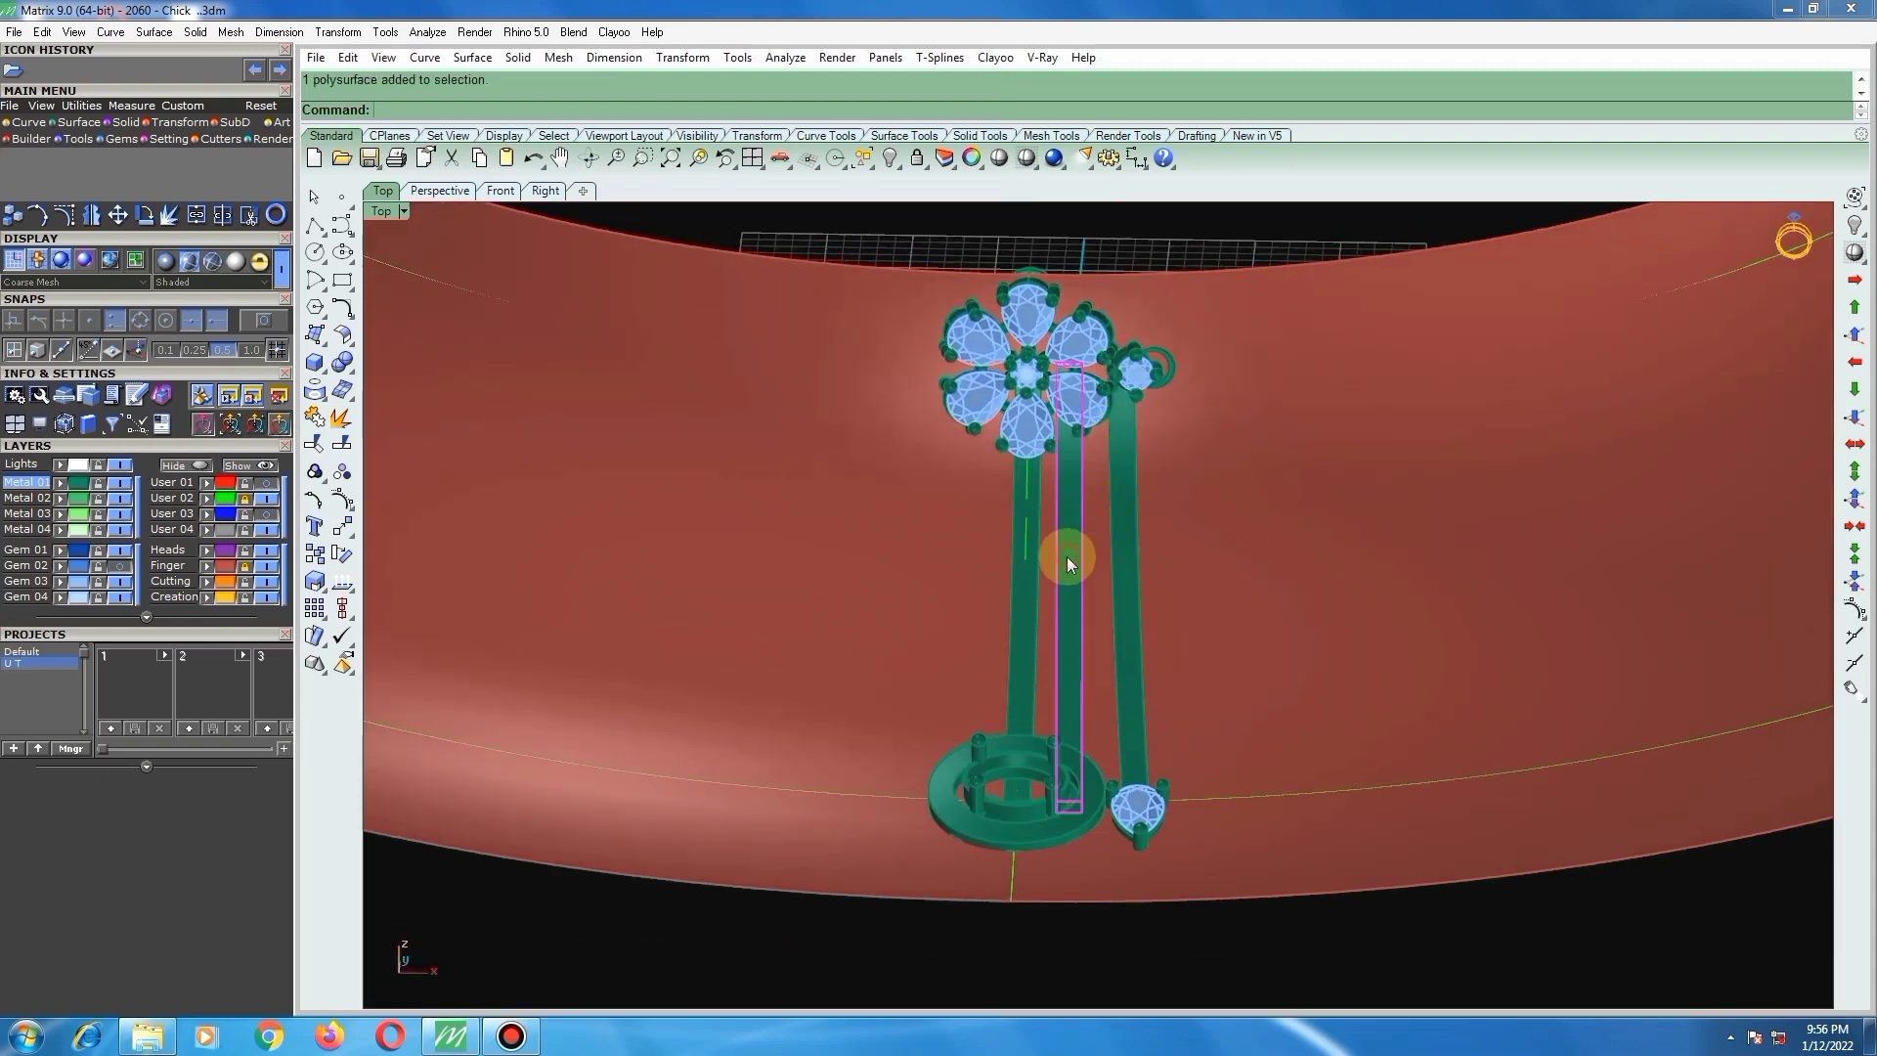
scroll(1075, 542, down, 4)
key(ctrl+F1)
scroll(1083, 714, up, 2)
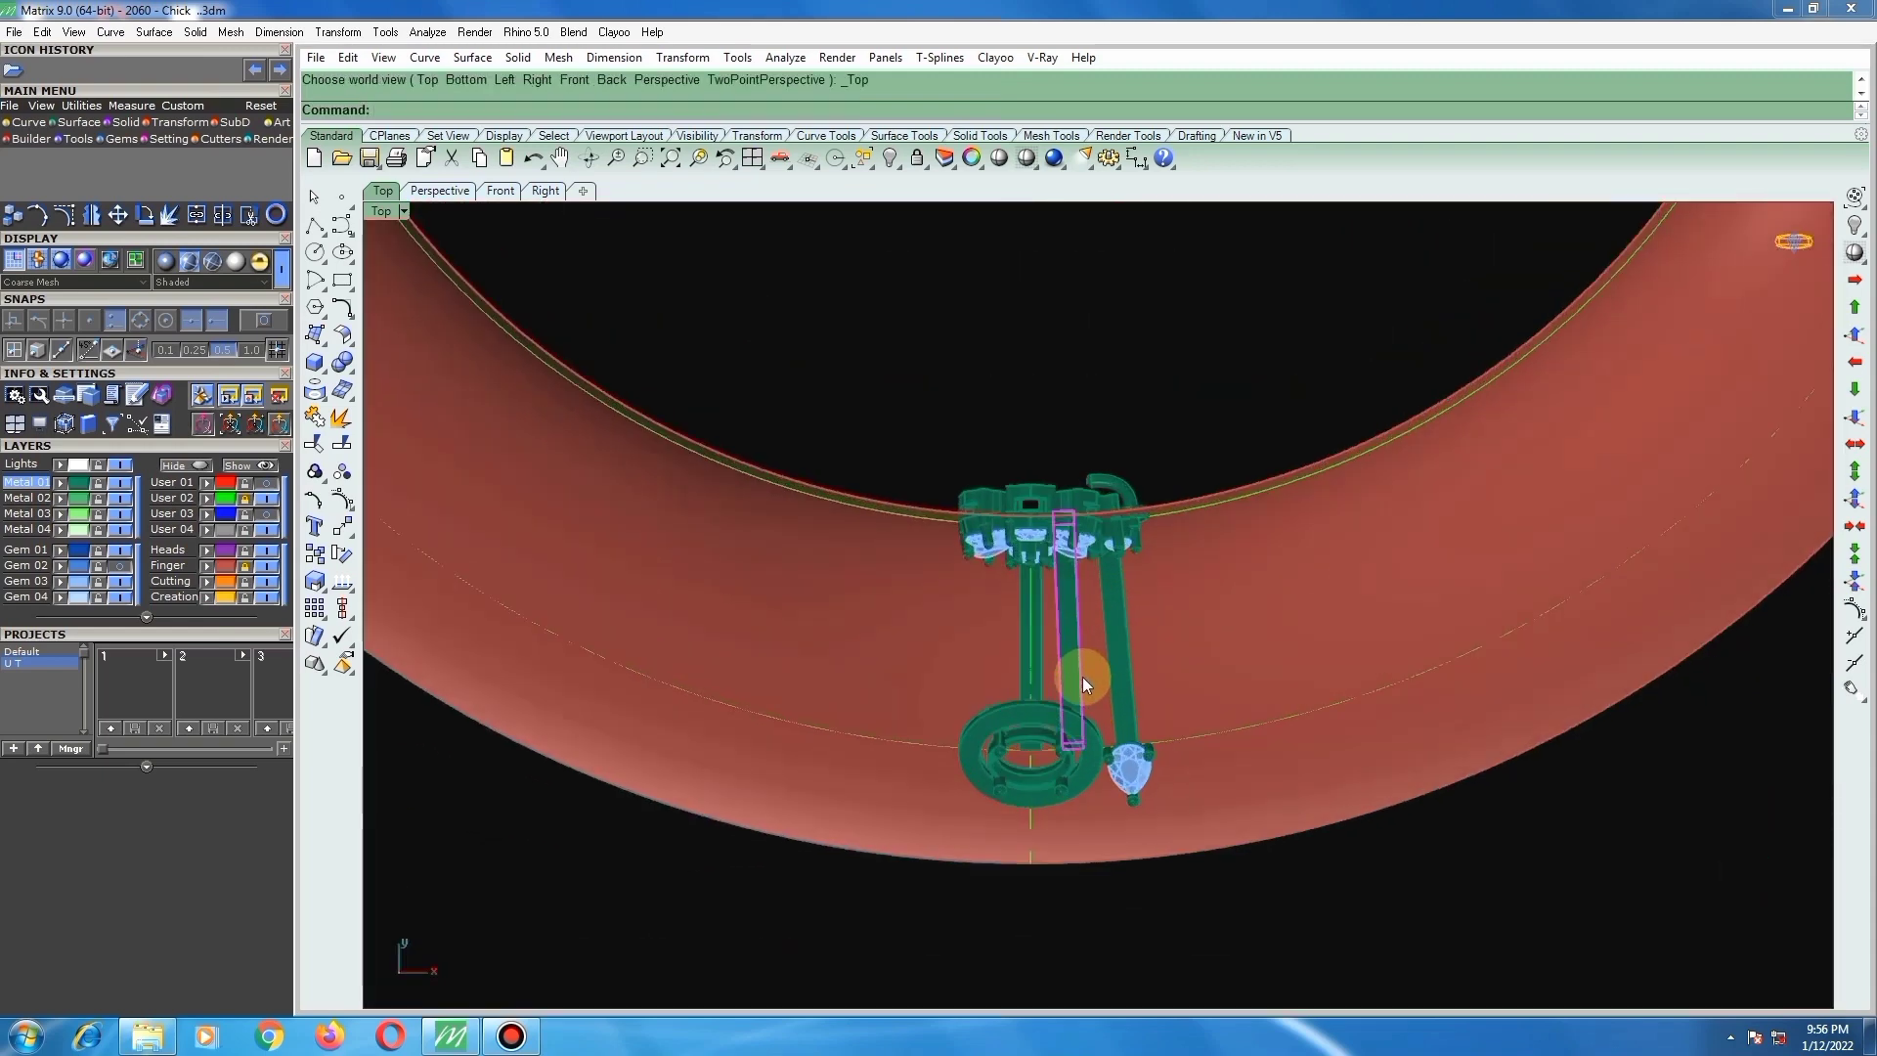
text(rotate)
key(Return)
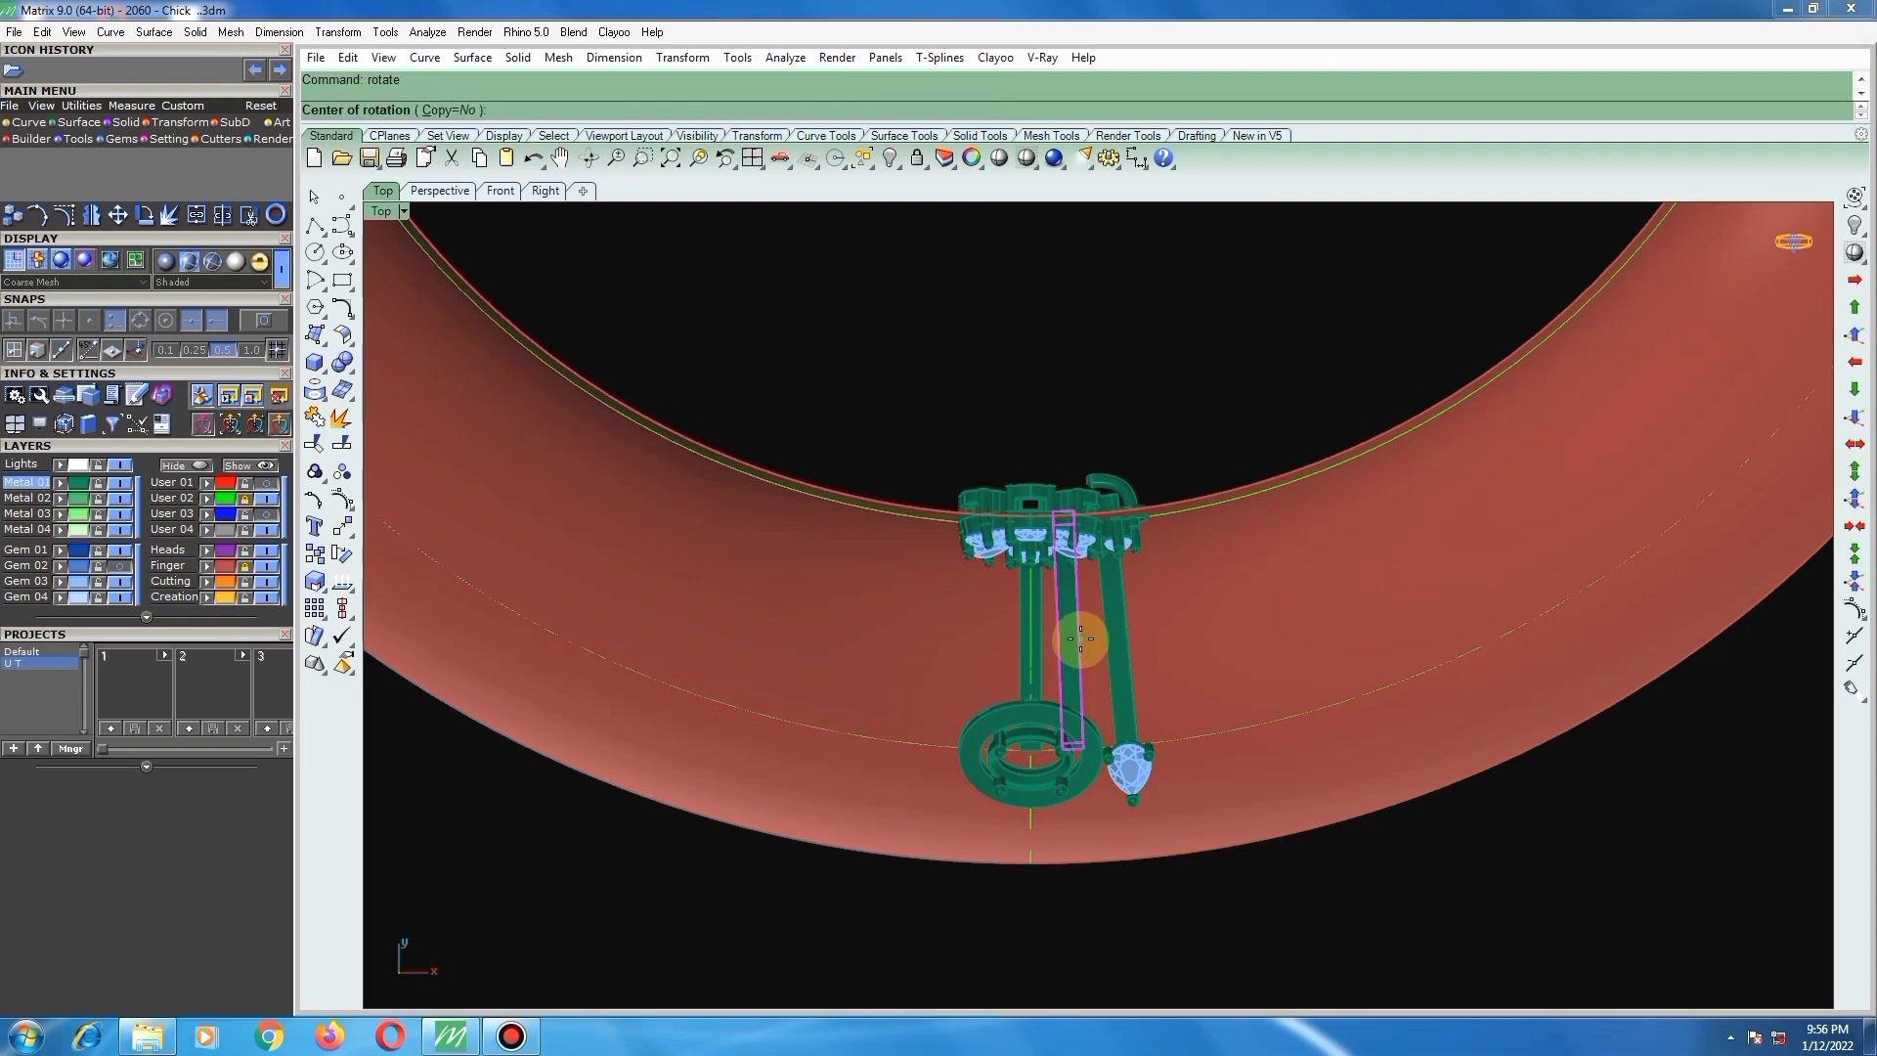
text(0)
key(Return)
scroll(1075, 640, up, 5)
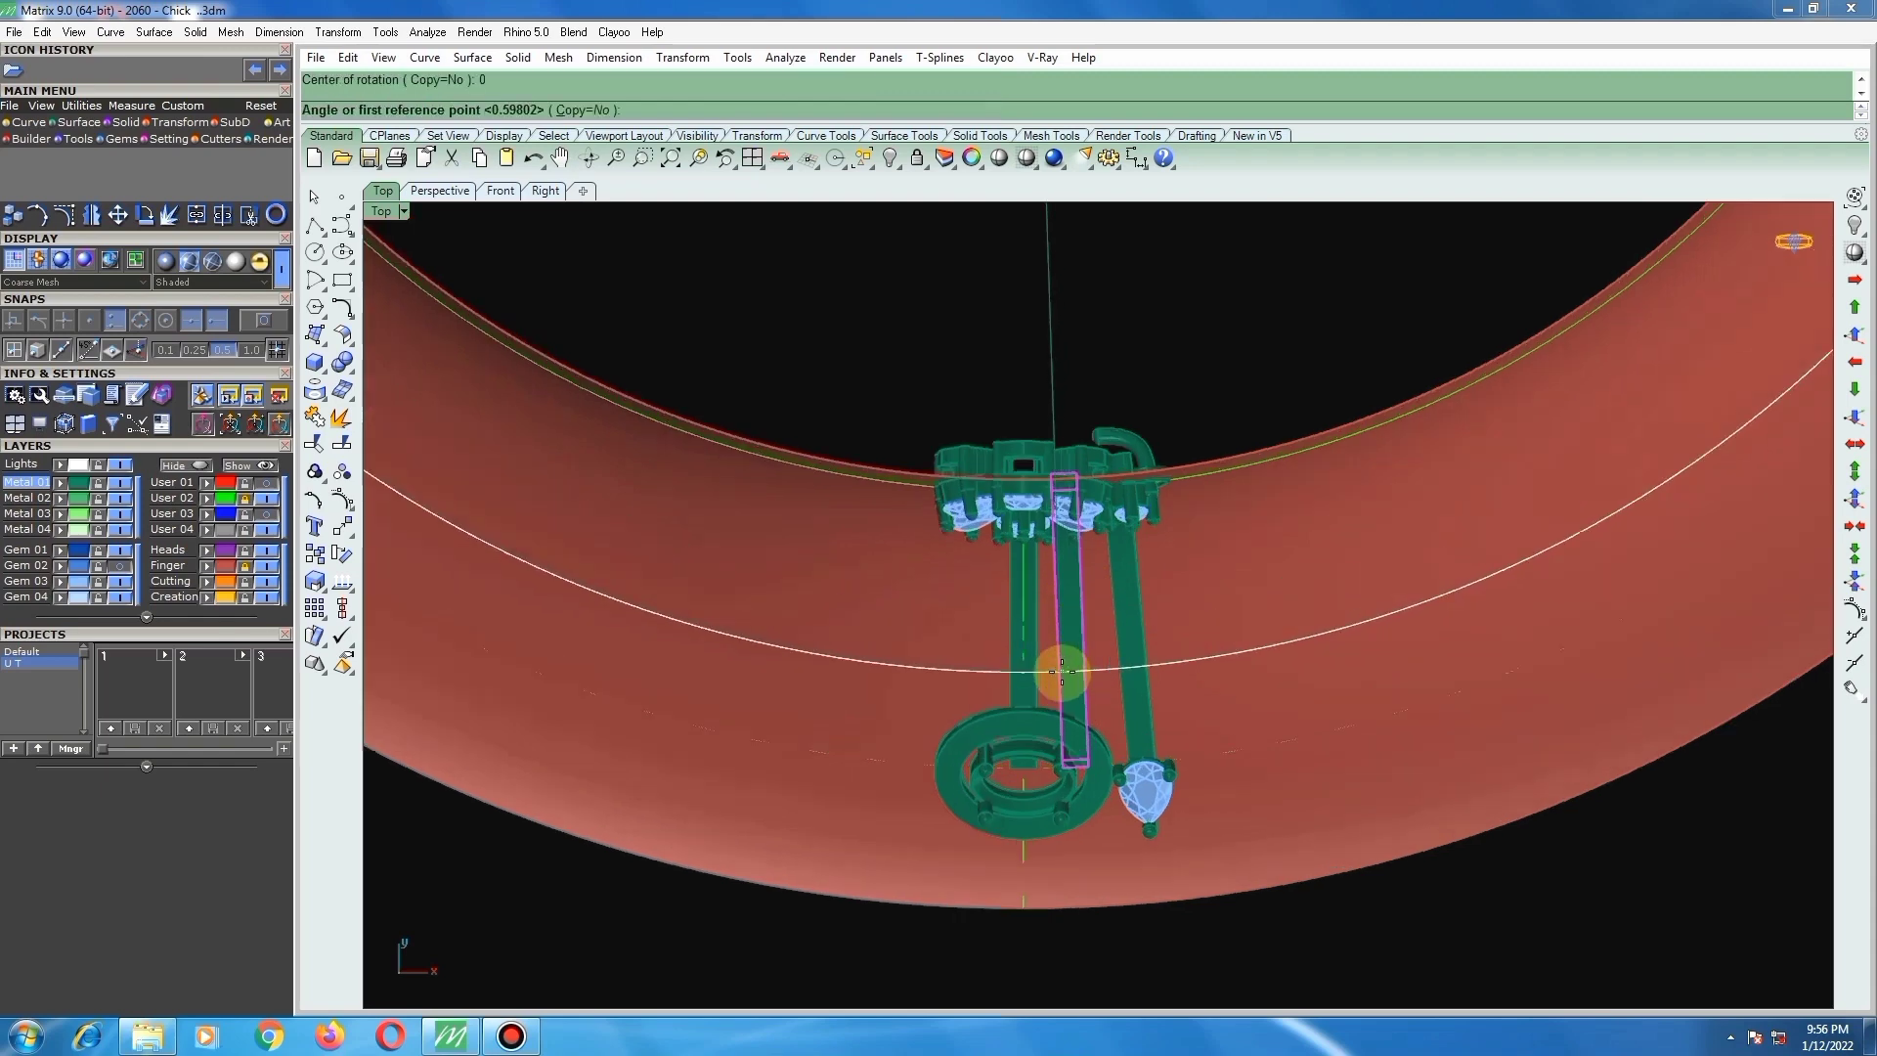
click(1070, 691)
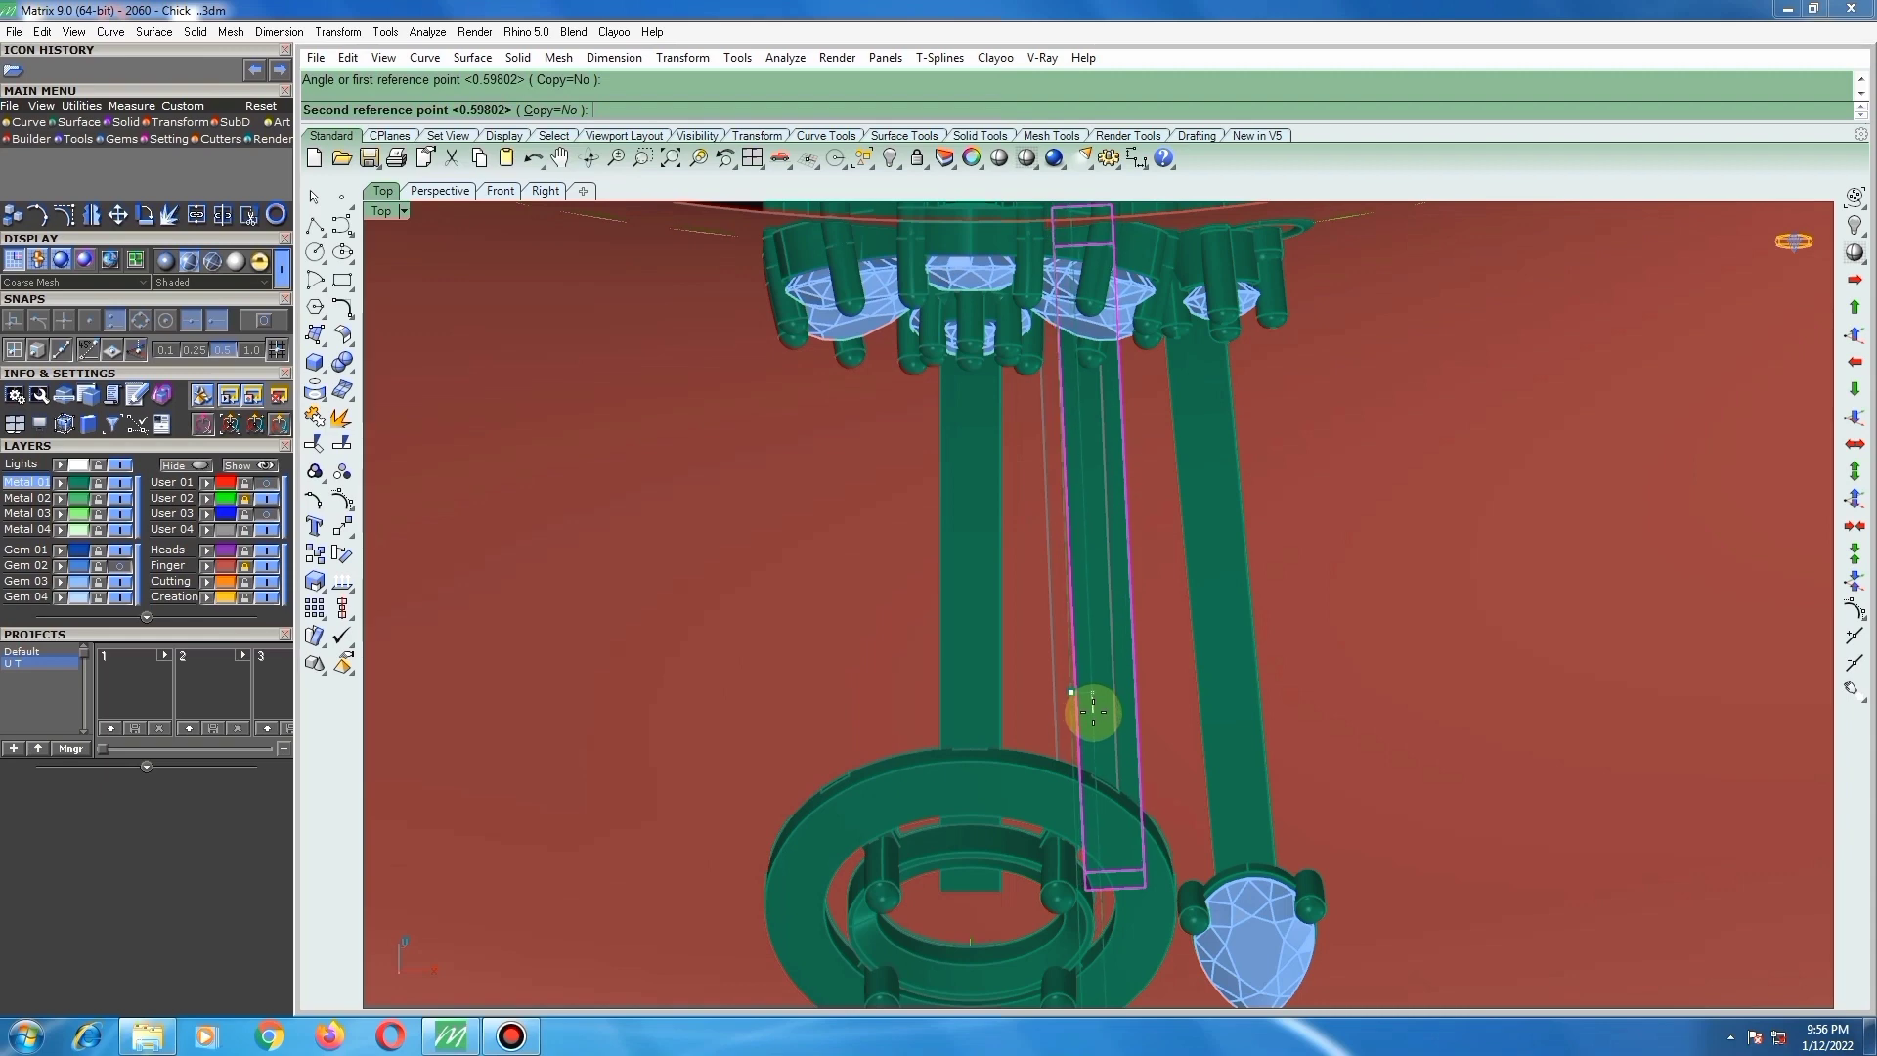
scroll(1094, 712, up, 3)
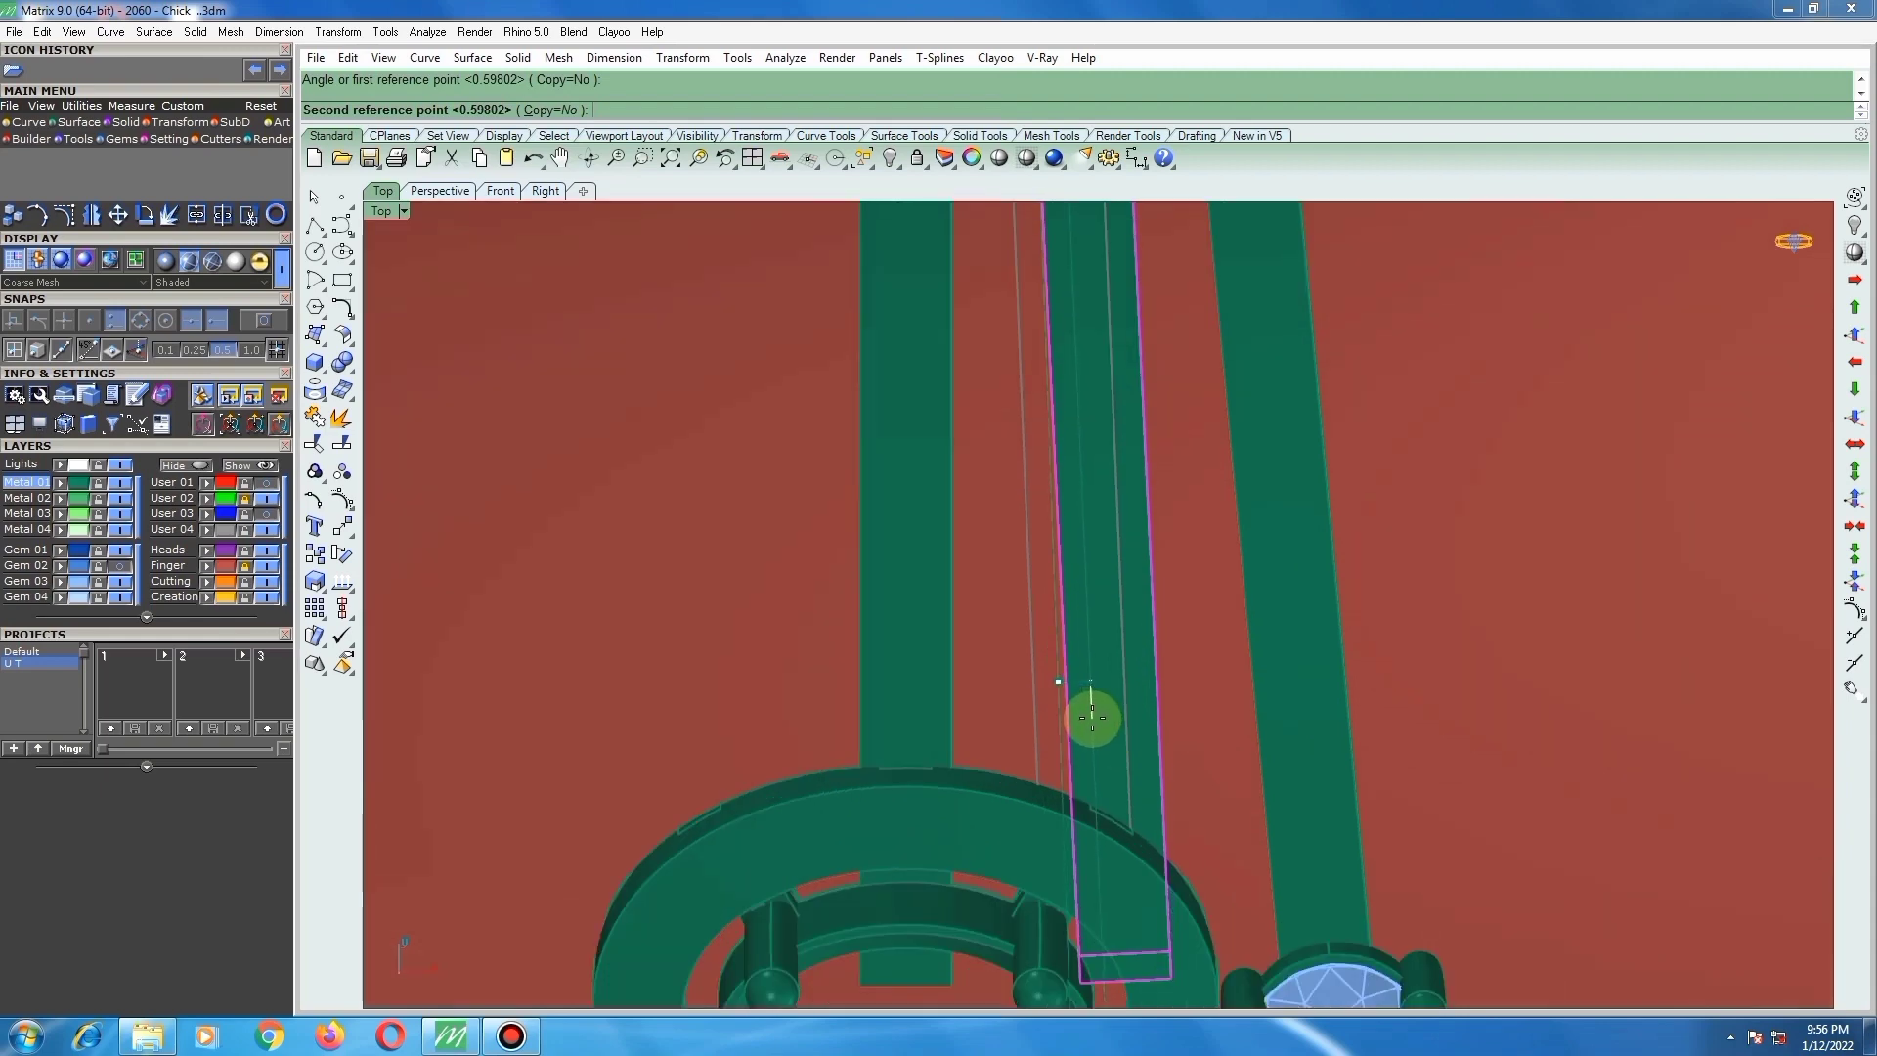
click(1092, 718)
scroll(1091, 718, down, 5)
click(1249, 383)
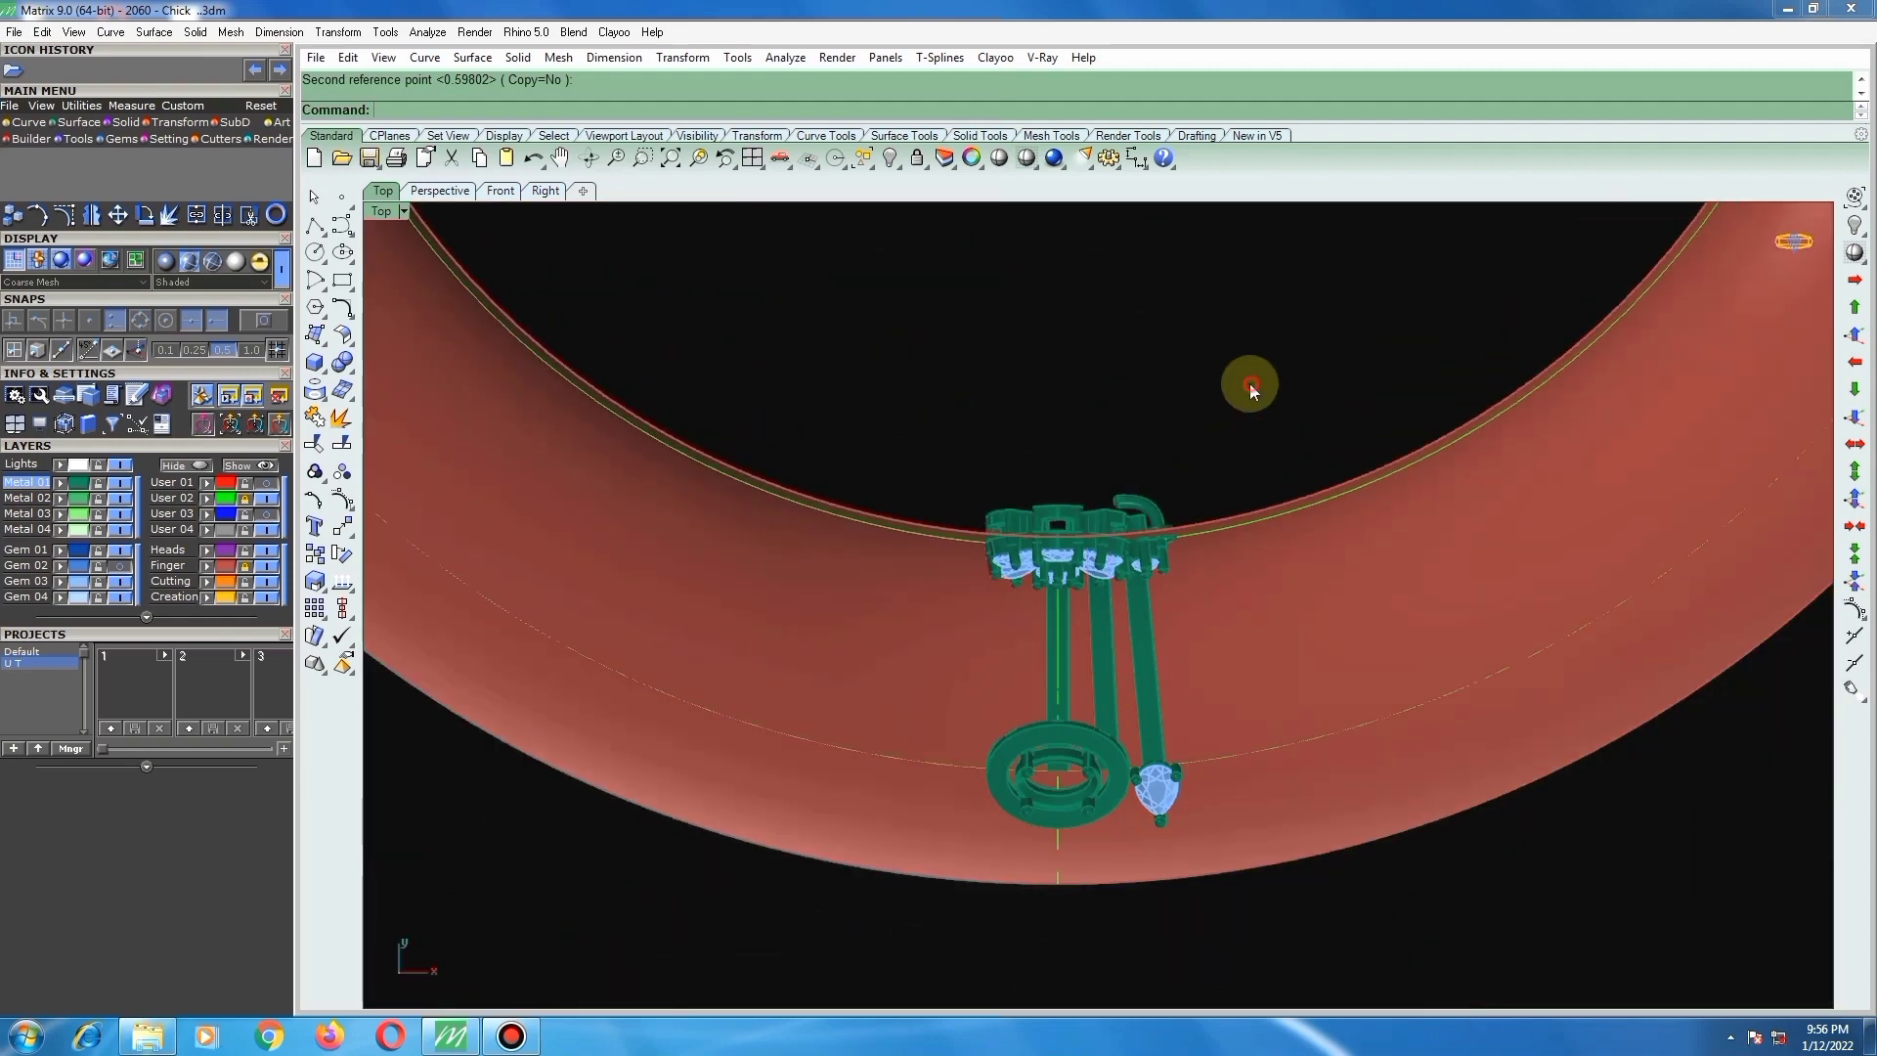
Step: Fine-tune the middle bar's position with another small rotation about the origin (0), without copying
scroll(1085, 684, up, 6)
click(1114, 588)
right_click(1114, 588)
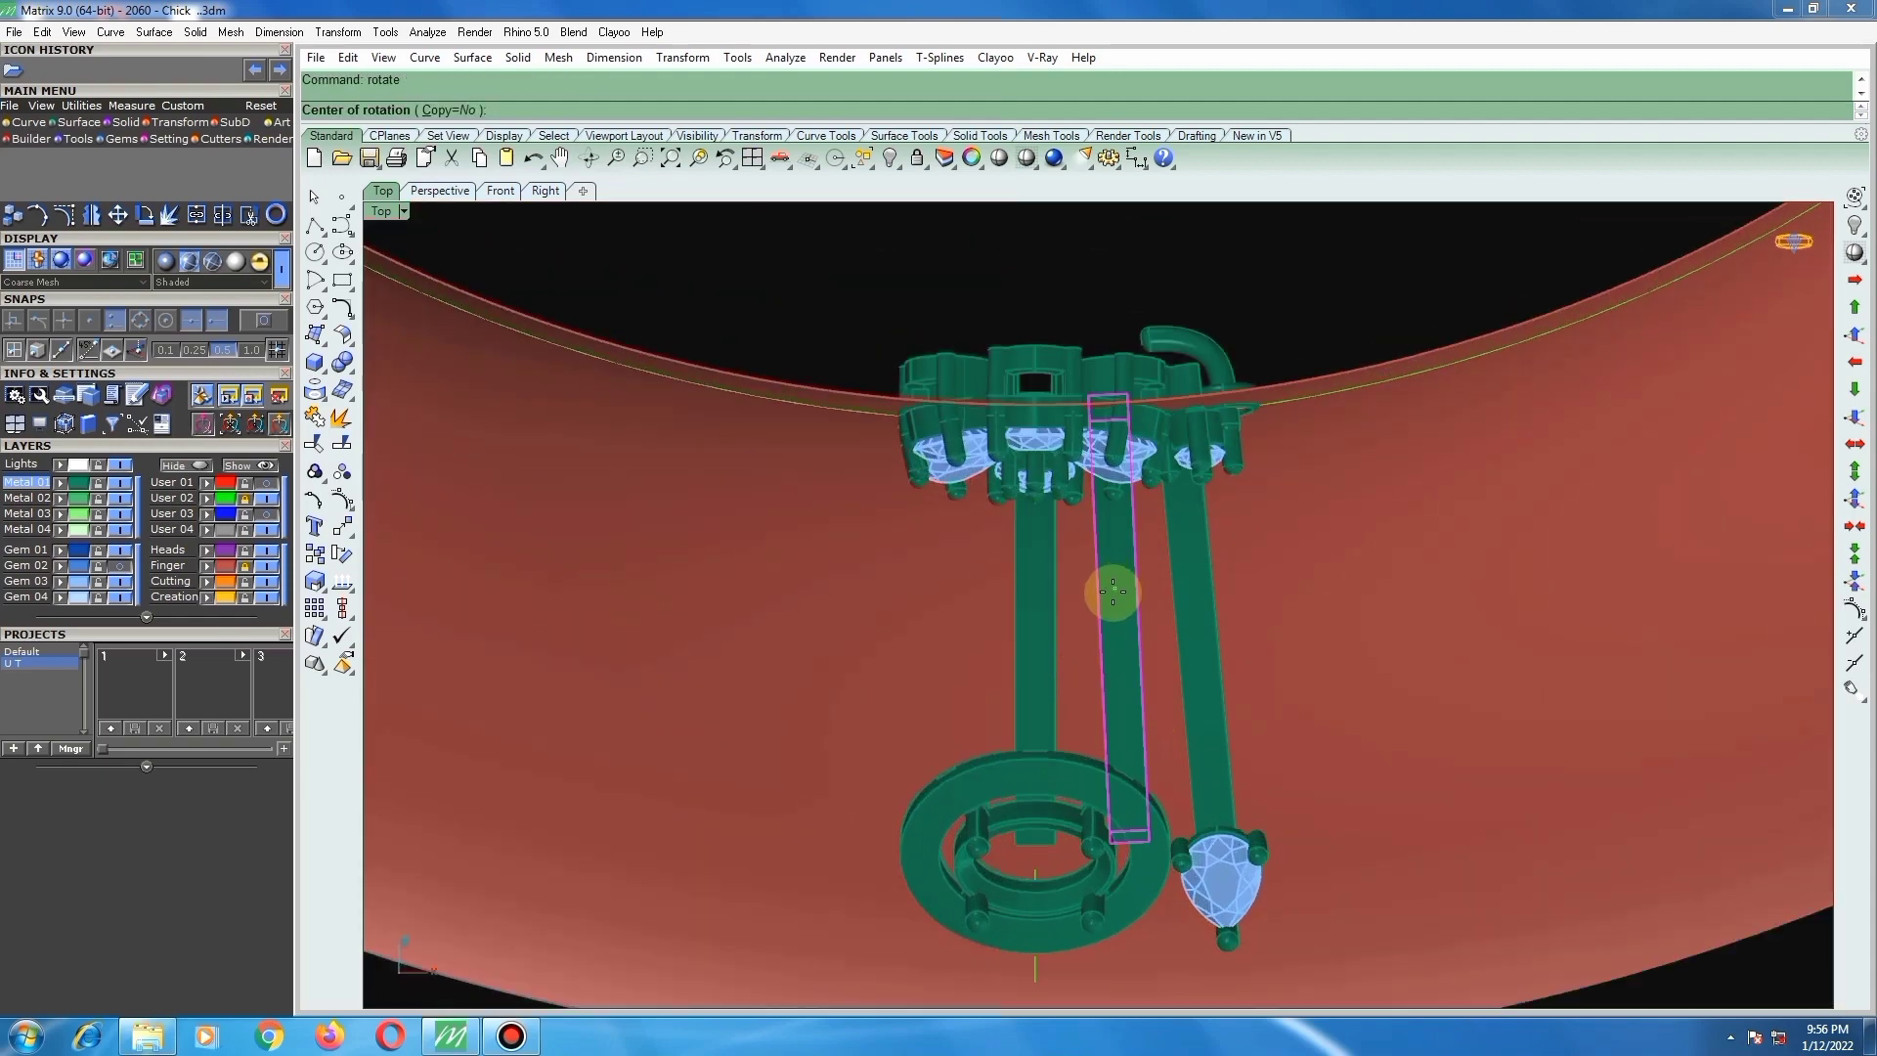
text(0)
key(Return)
scroll(1111, 649, up, 8)
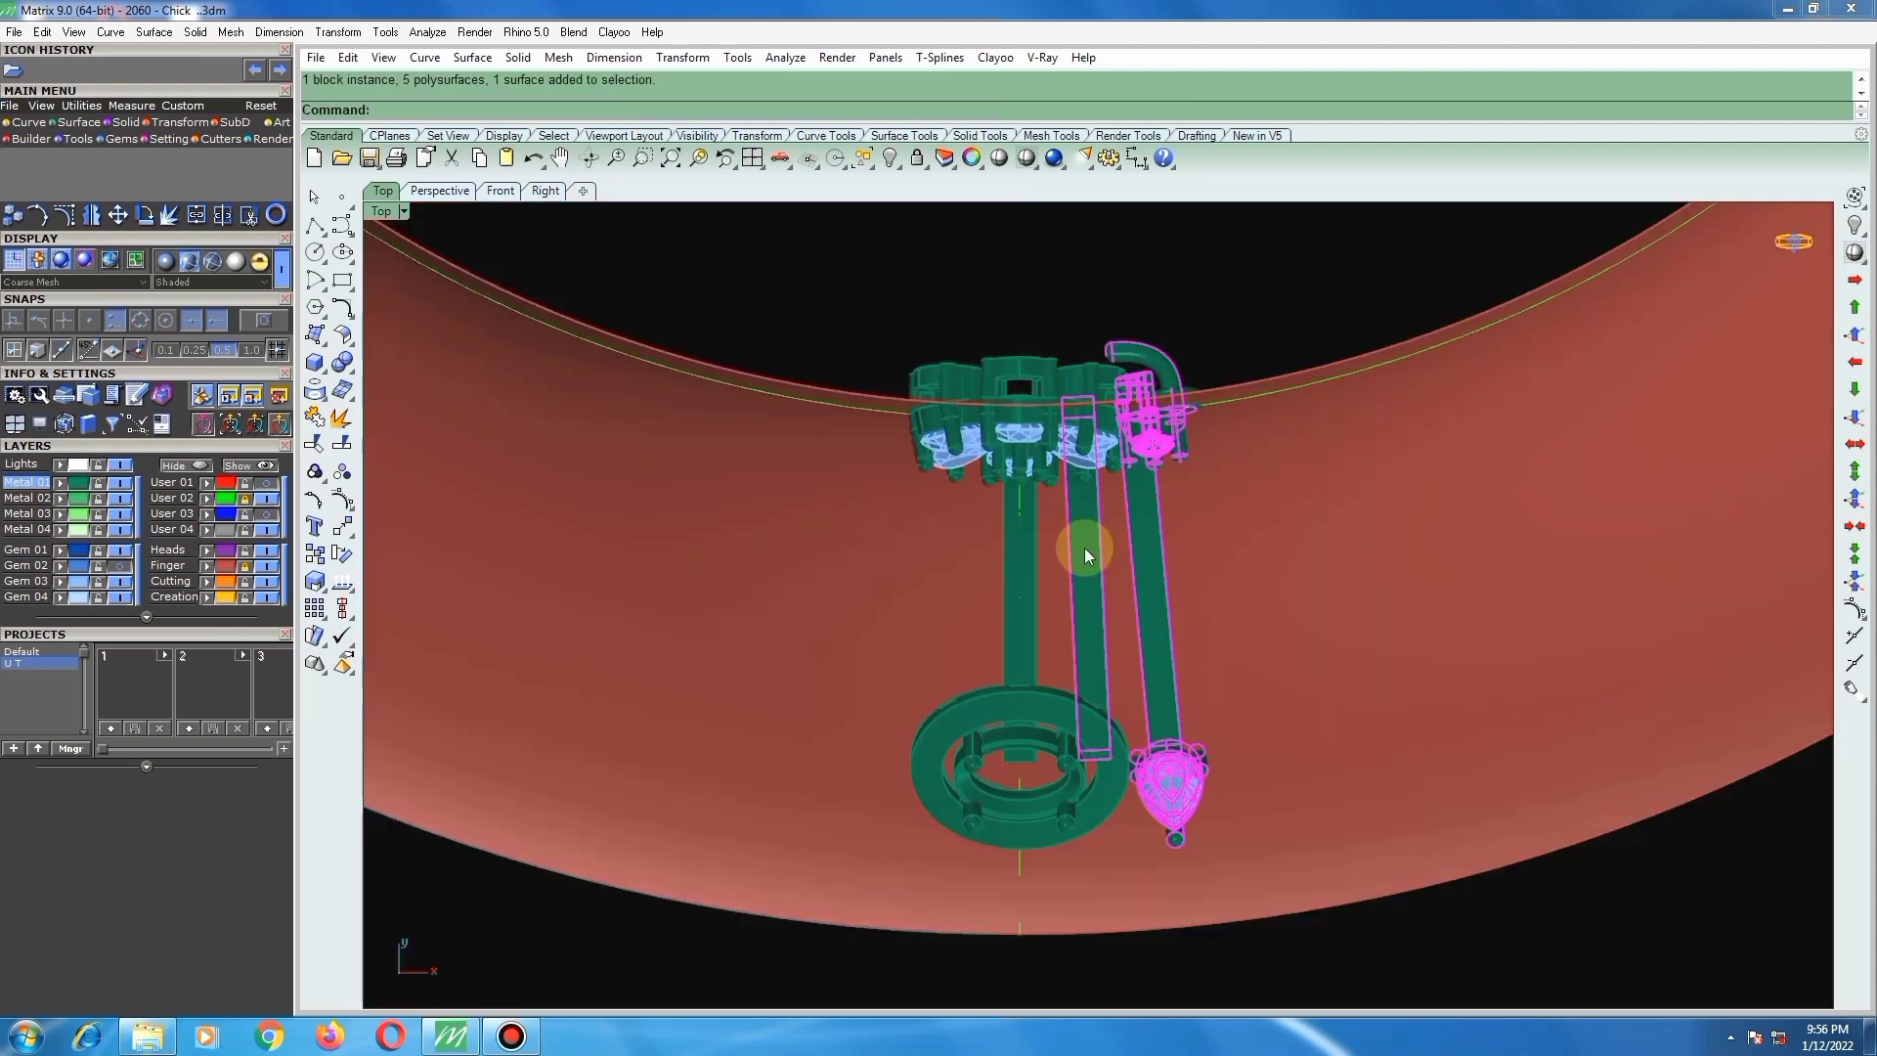
Step: Mirror the middle and outer bars with the round and pear settings across the vertical centre line through the origin (0), keeping the originals
text(mi)
key(Return)
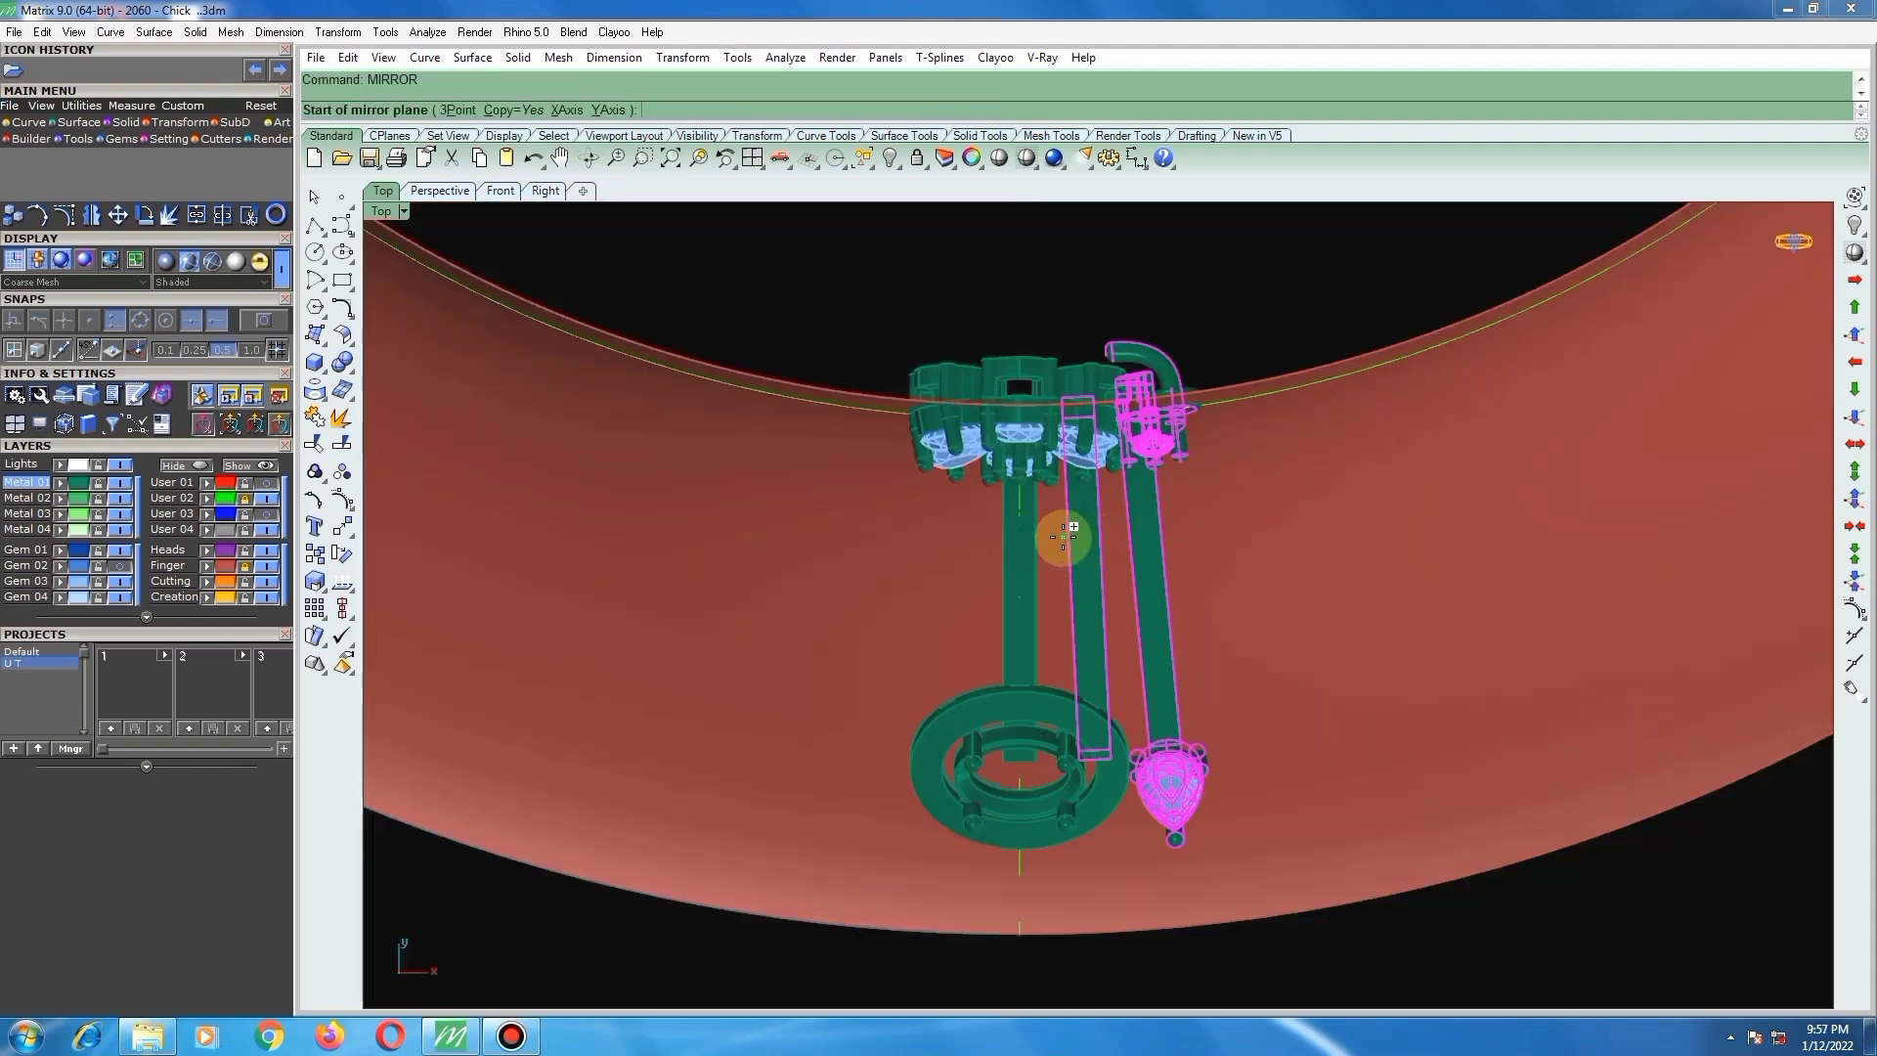
text(0)
key(Return)
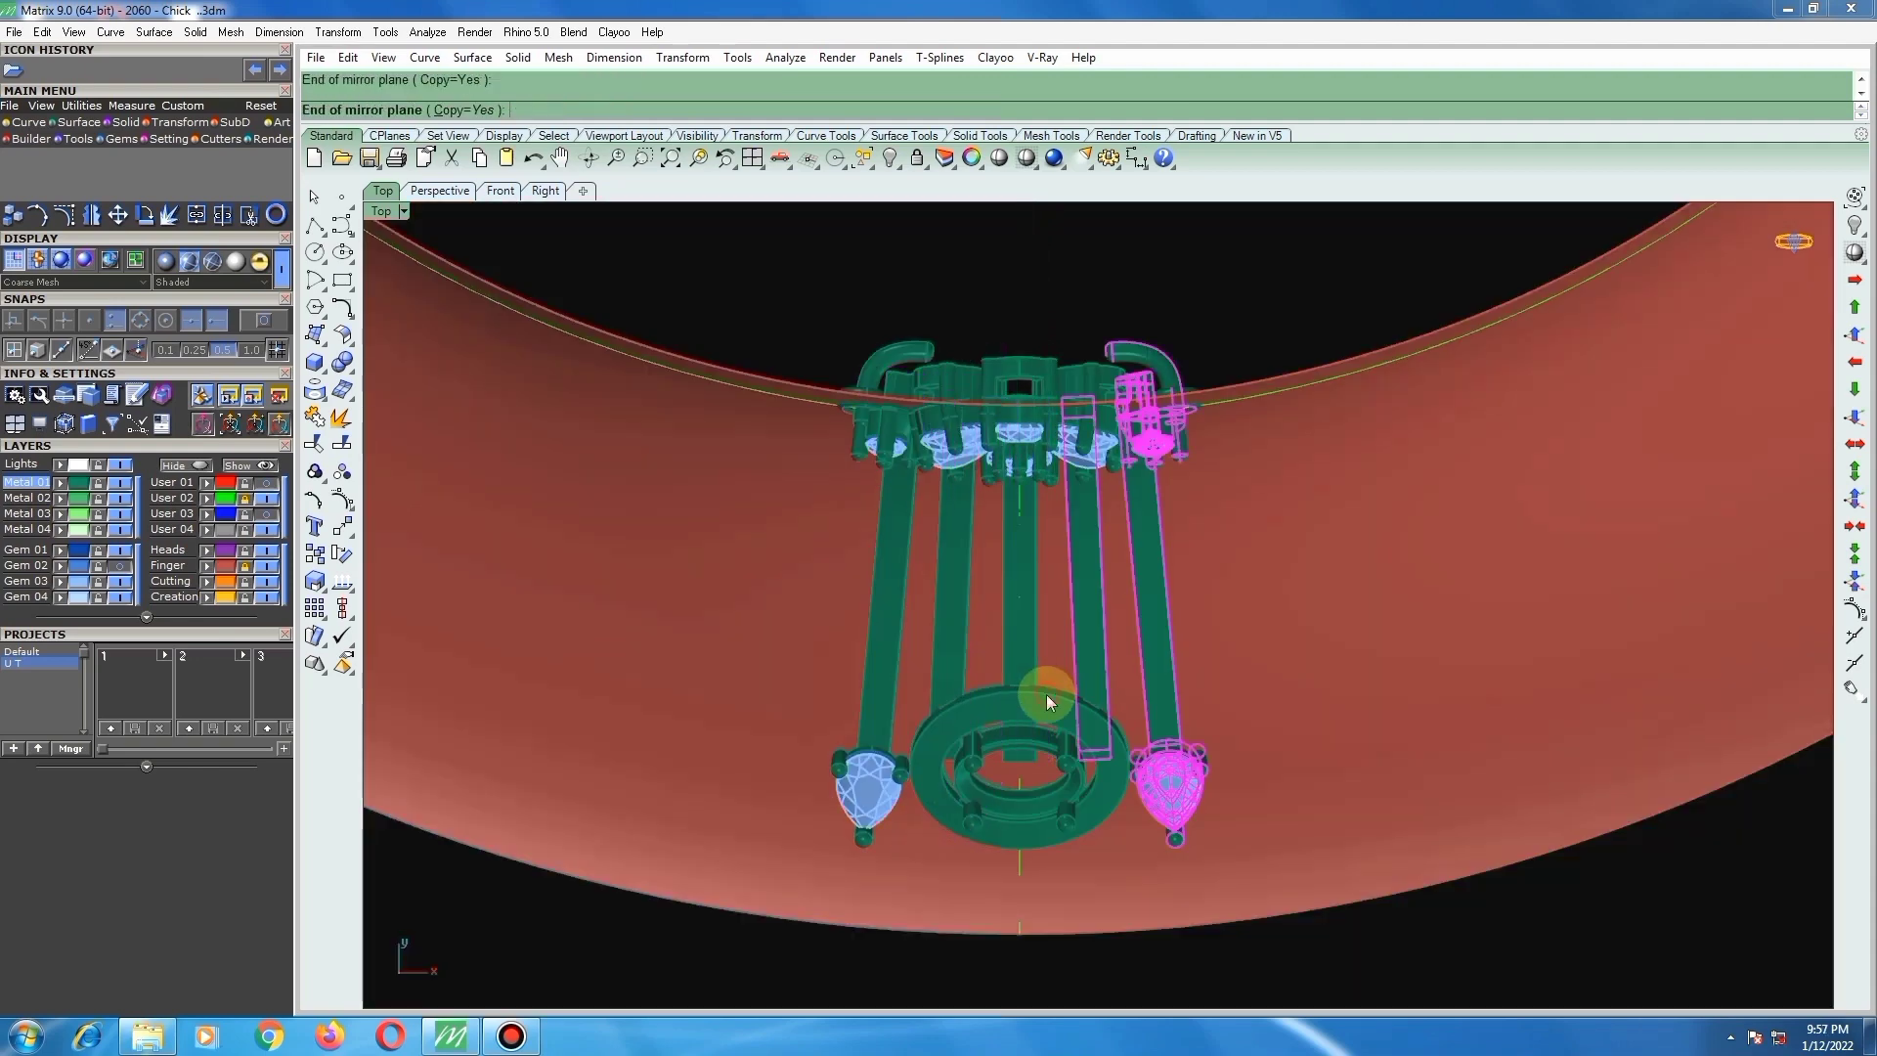
click(1046, 694)
scroll(1046, 674, down, 4)
scroll(1017, 535, up, 2)
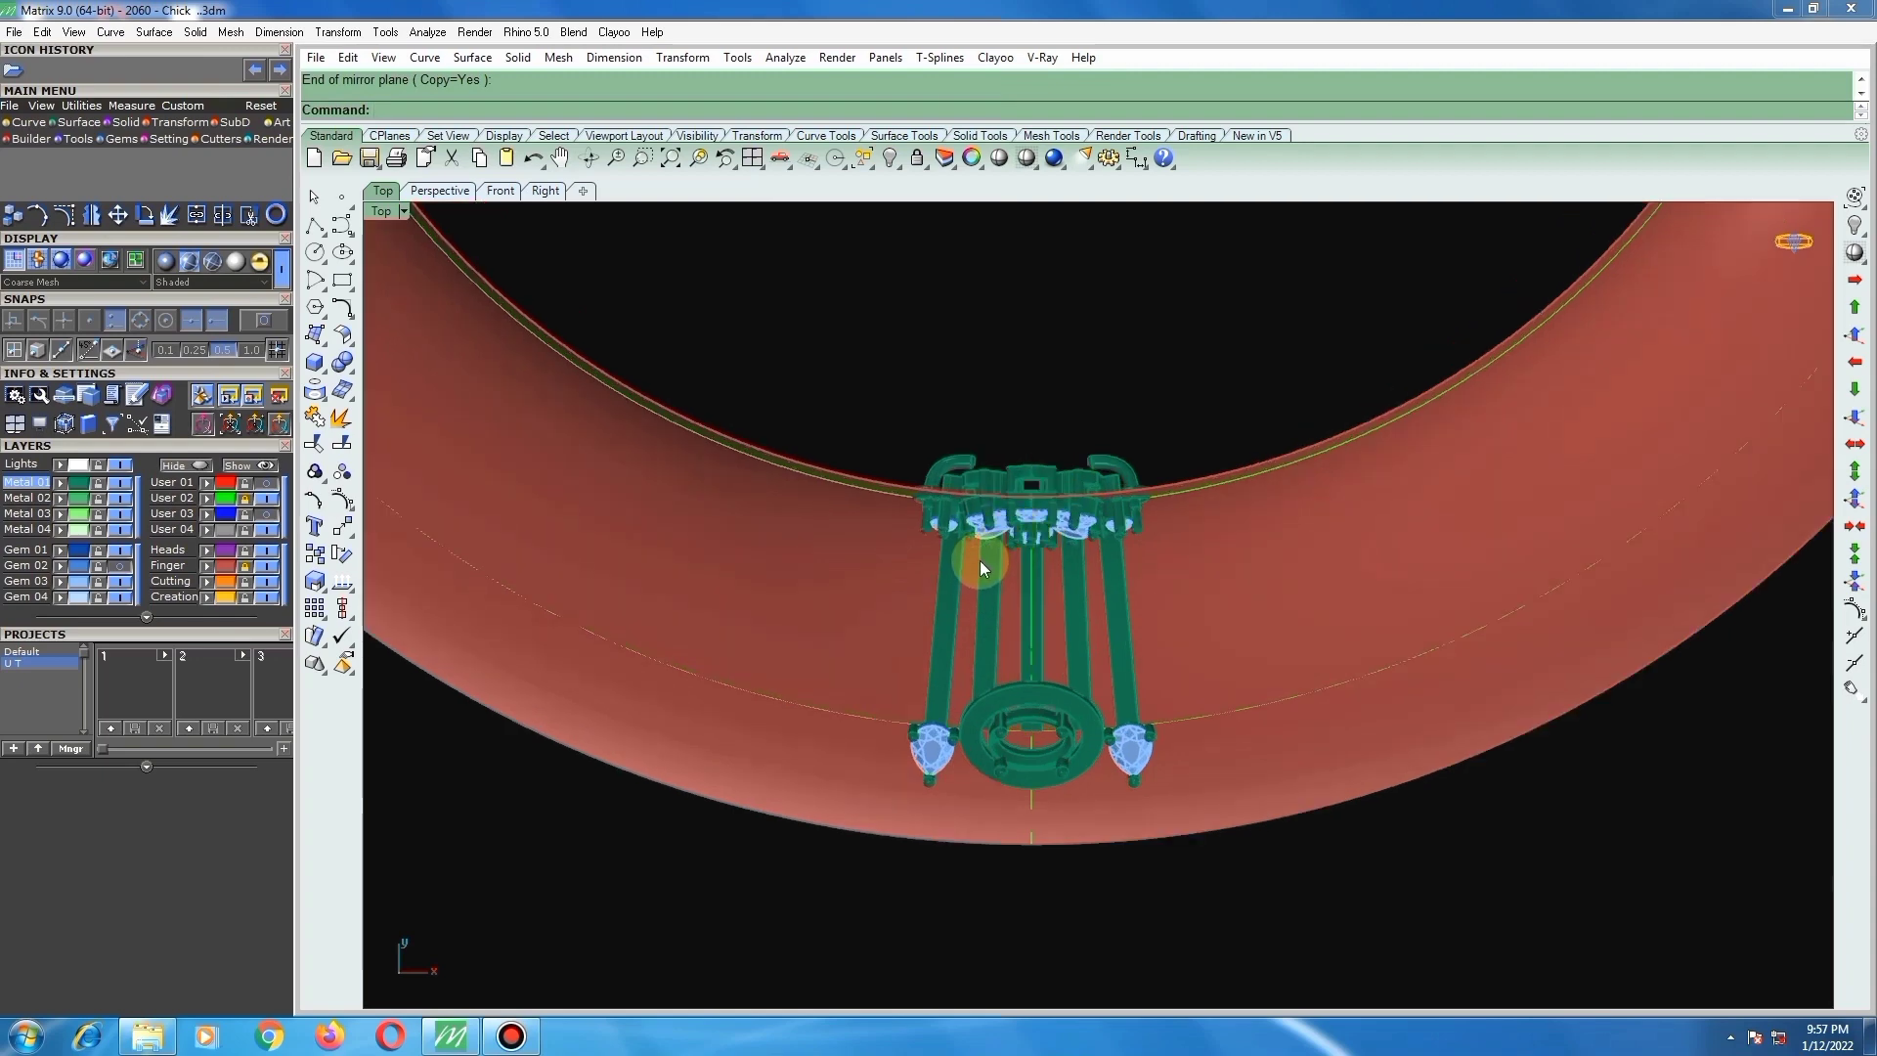
Step: Rotate a copy of the flower, oval, left pear and round settings with their bars about the origin (0) to form the adjacent unit
scroll(979, 560, down, 3)
drag(900, 448, 1130, 767)
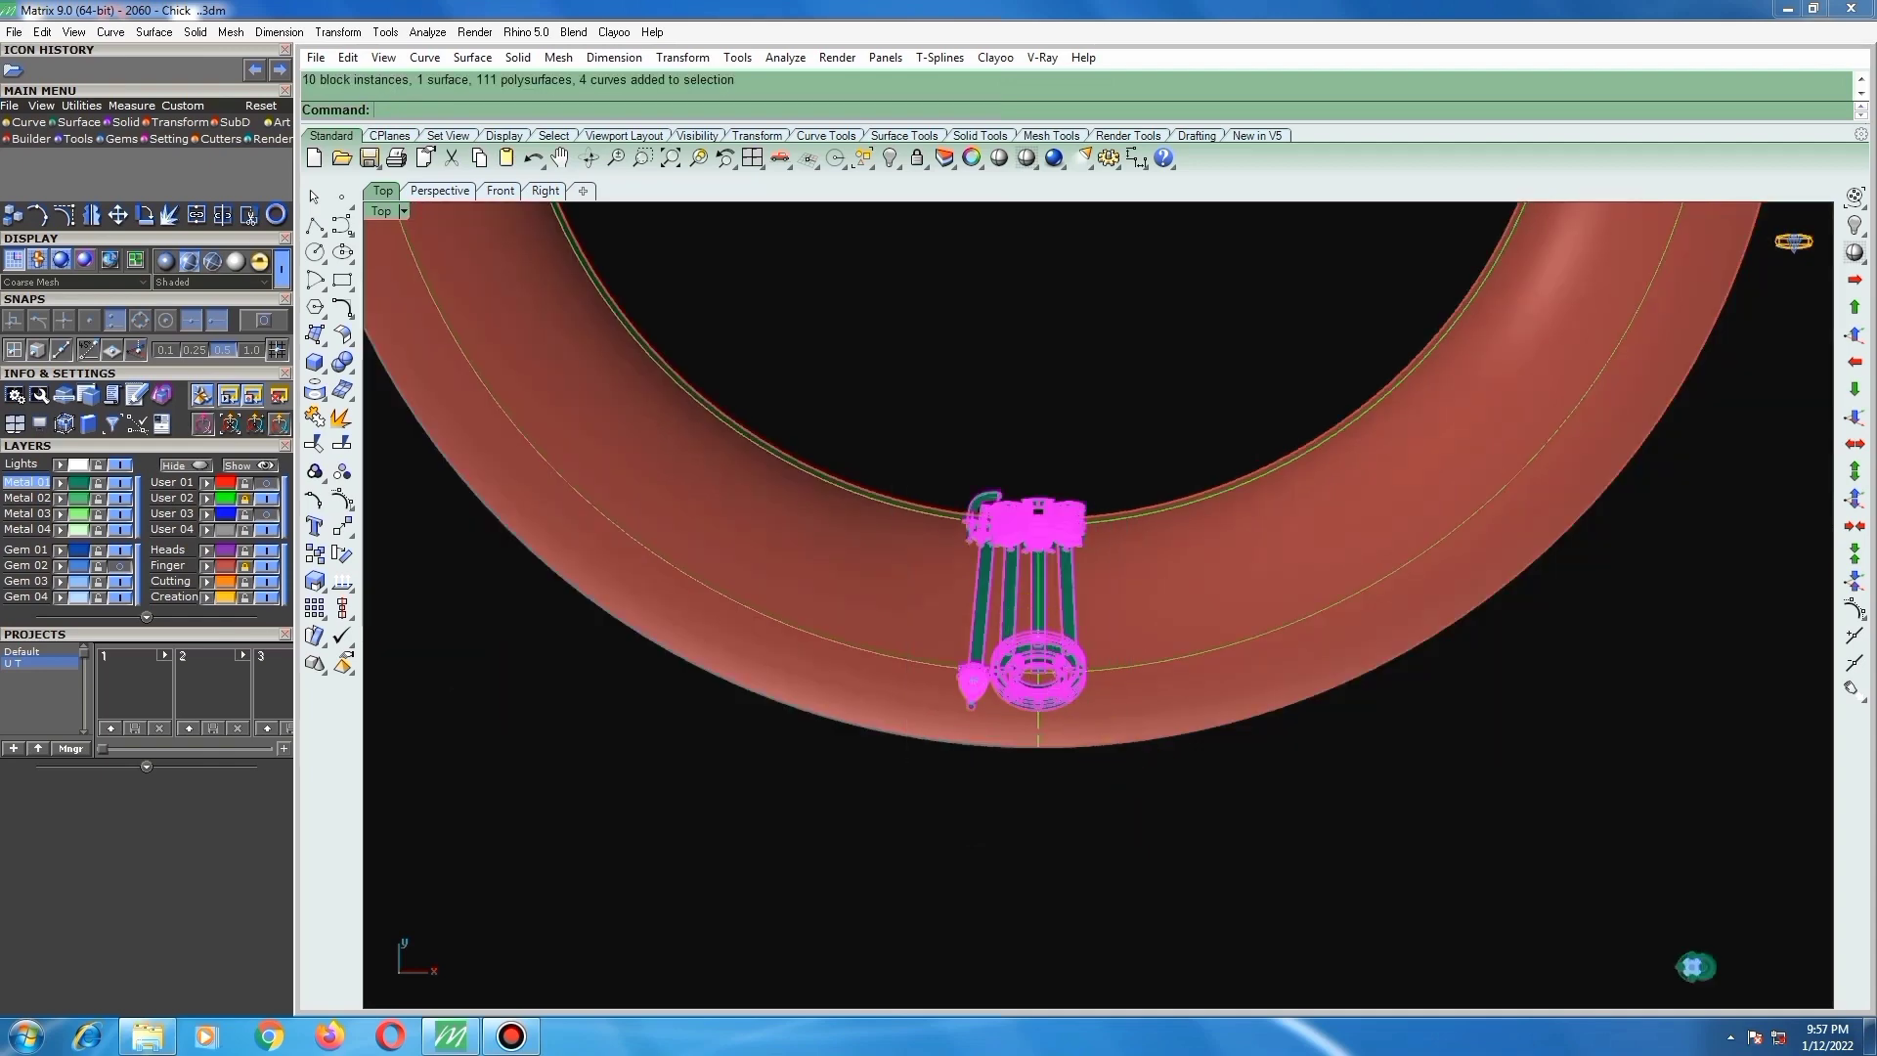
text(rotate)
key(Return)
text(0)
key(Return)
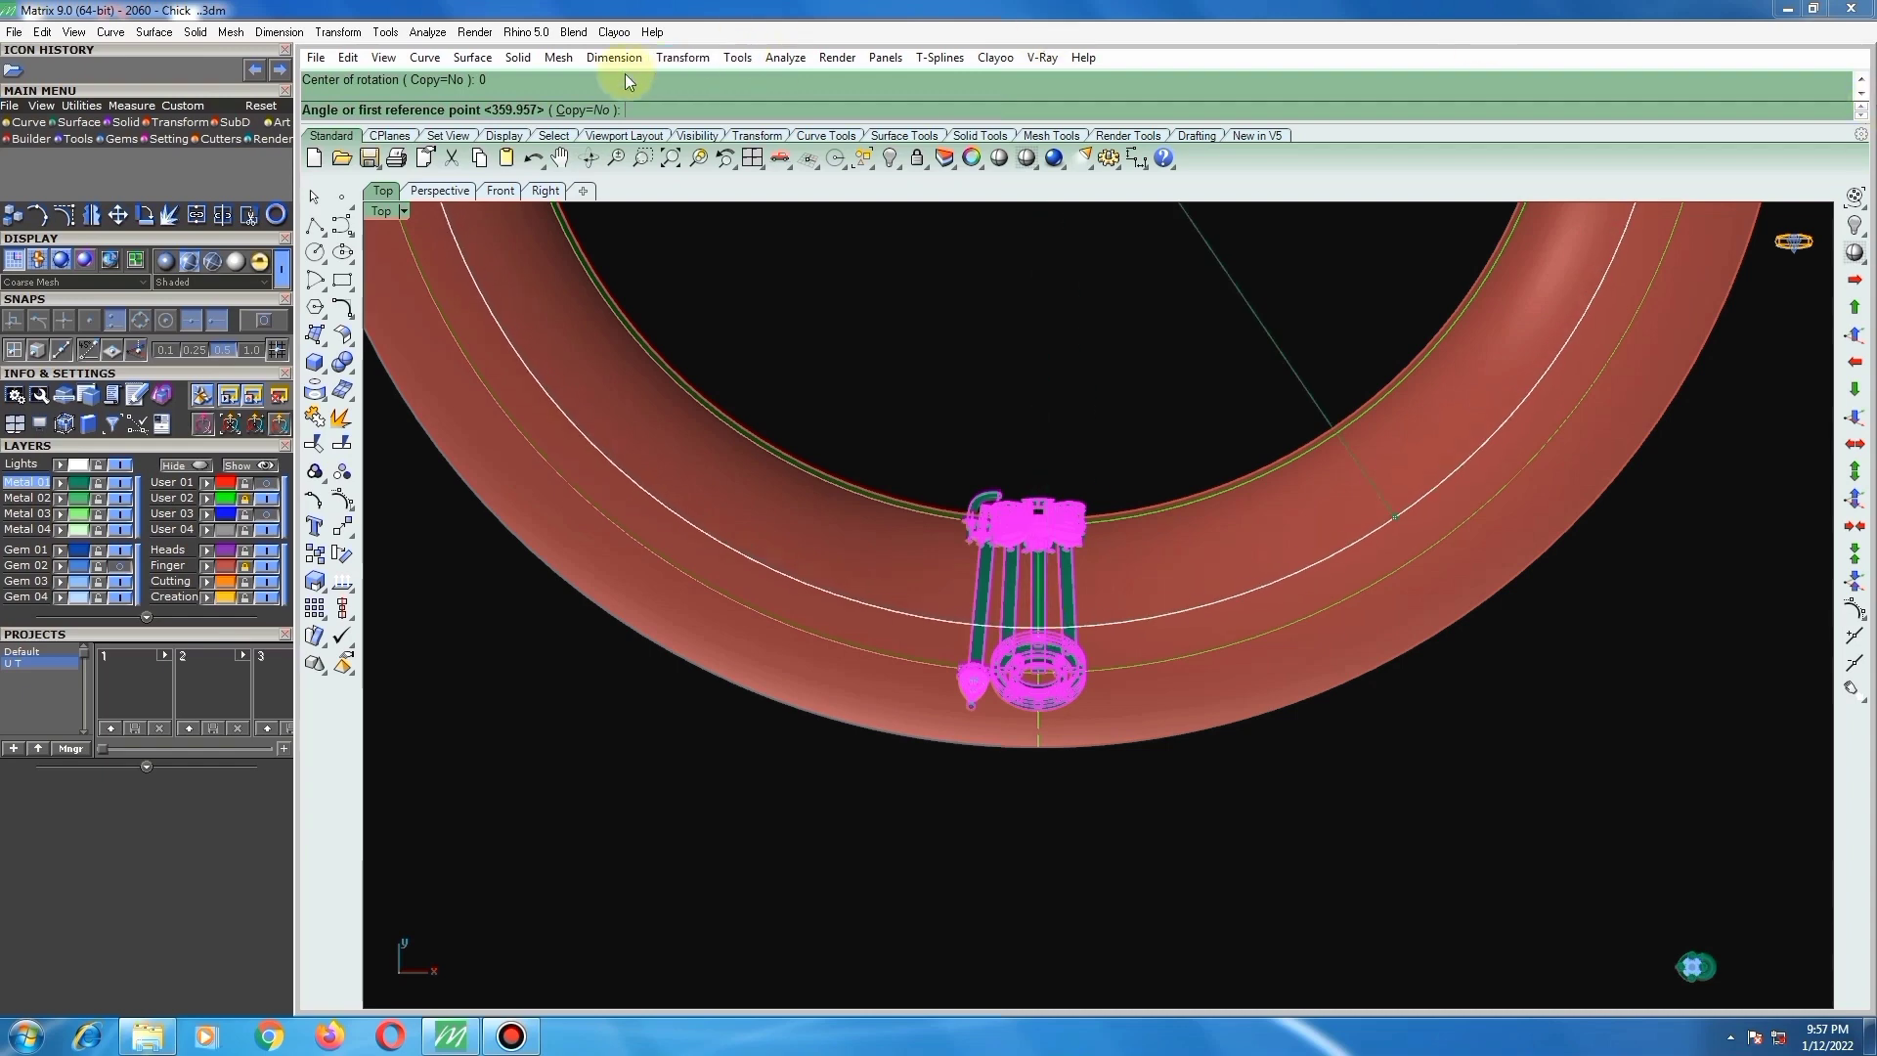
click(587, 109)
scroll(983, 559, up, 5)
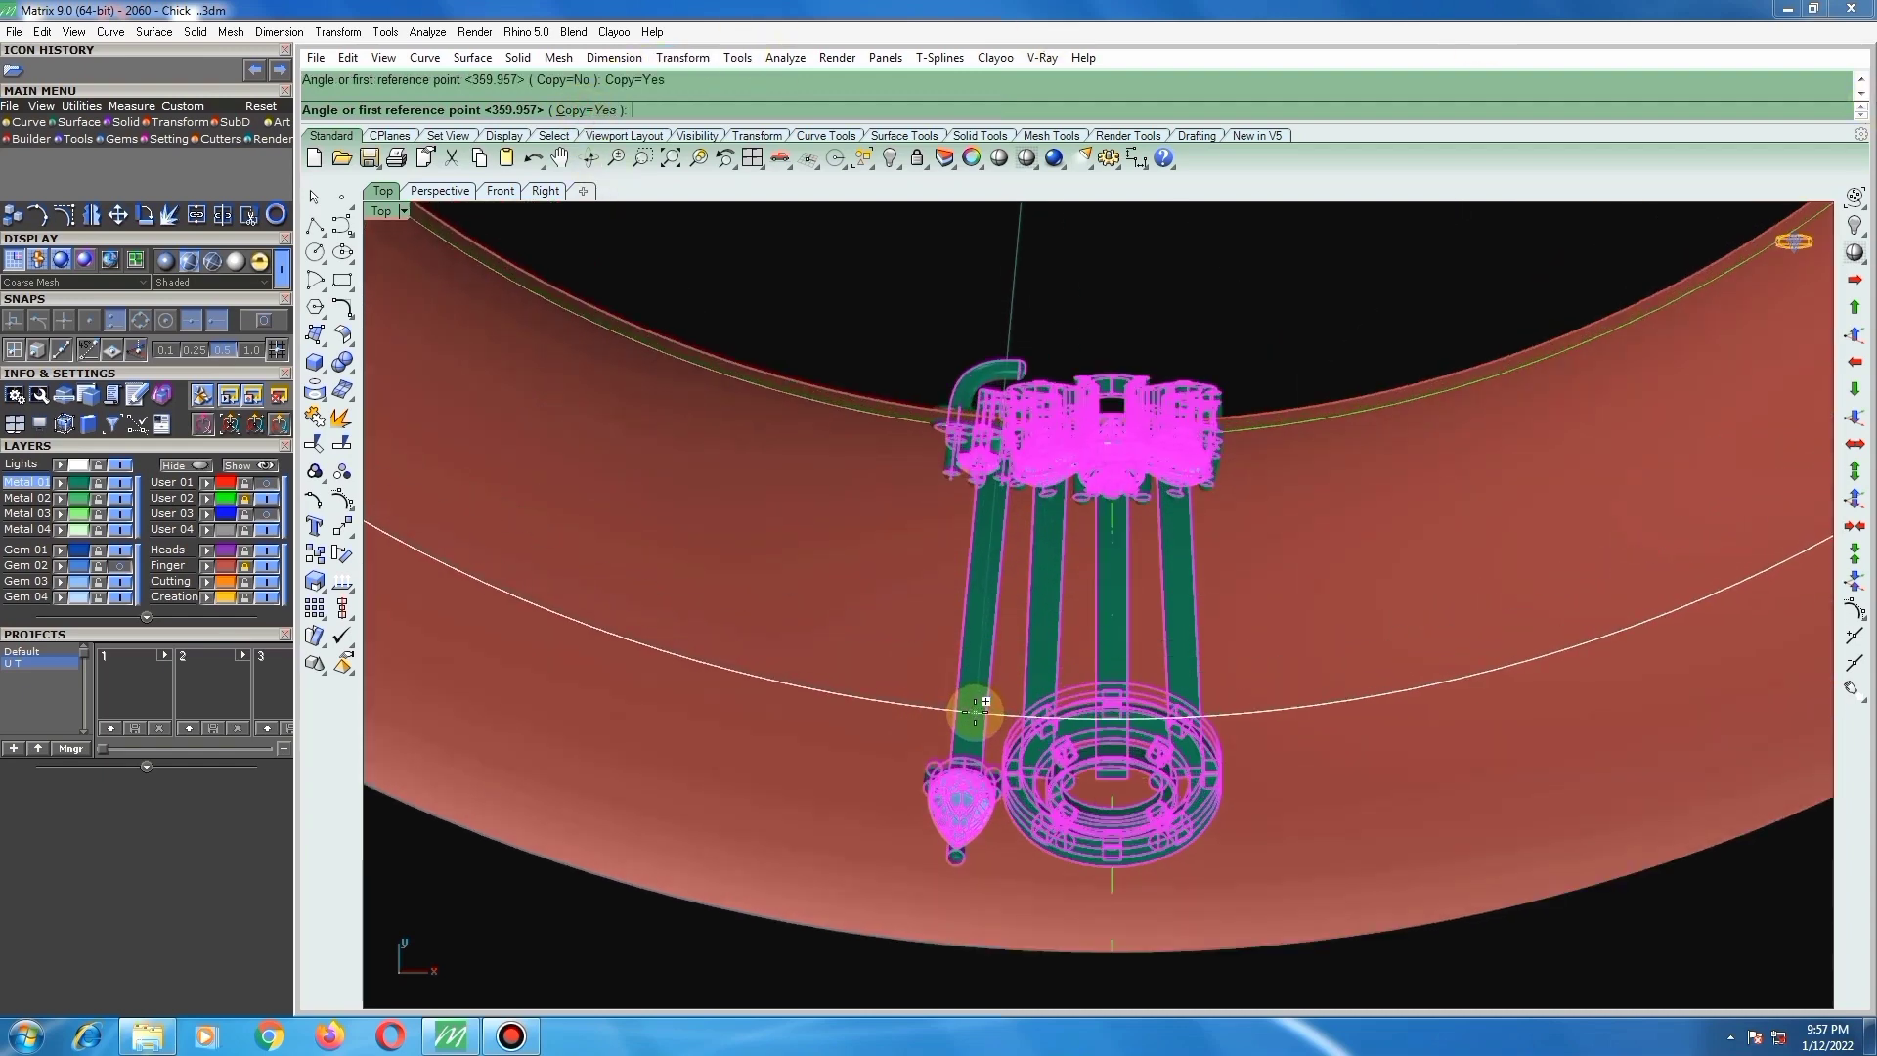
click(975, 712)
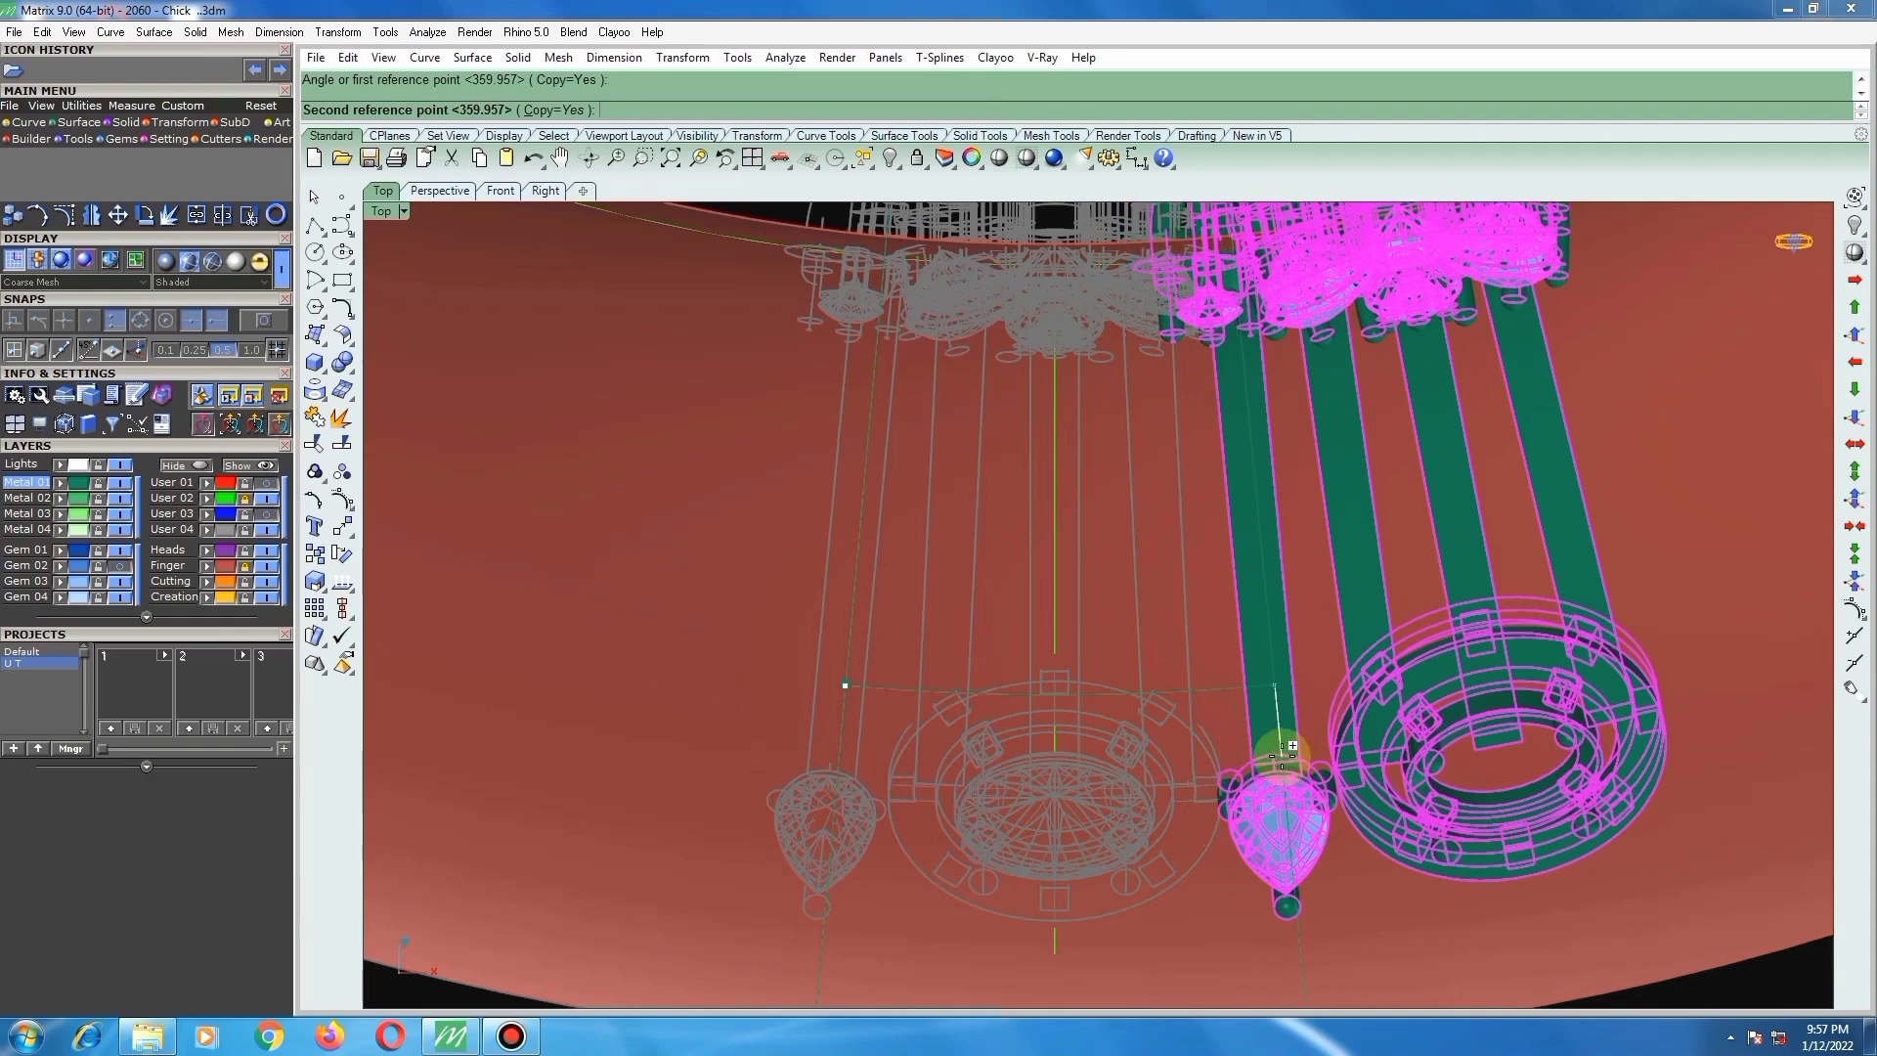
scroll(1263, 755, up, 5)
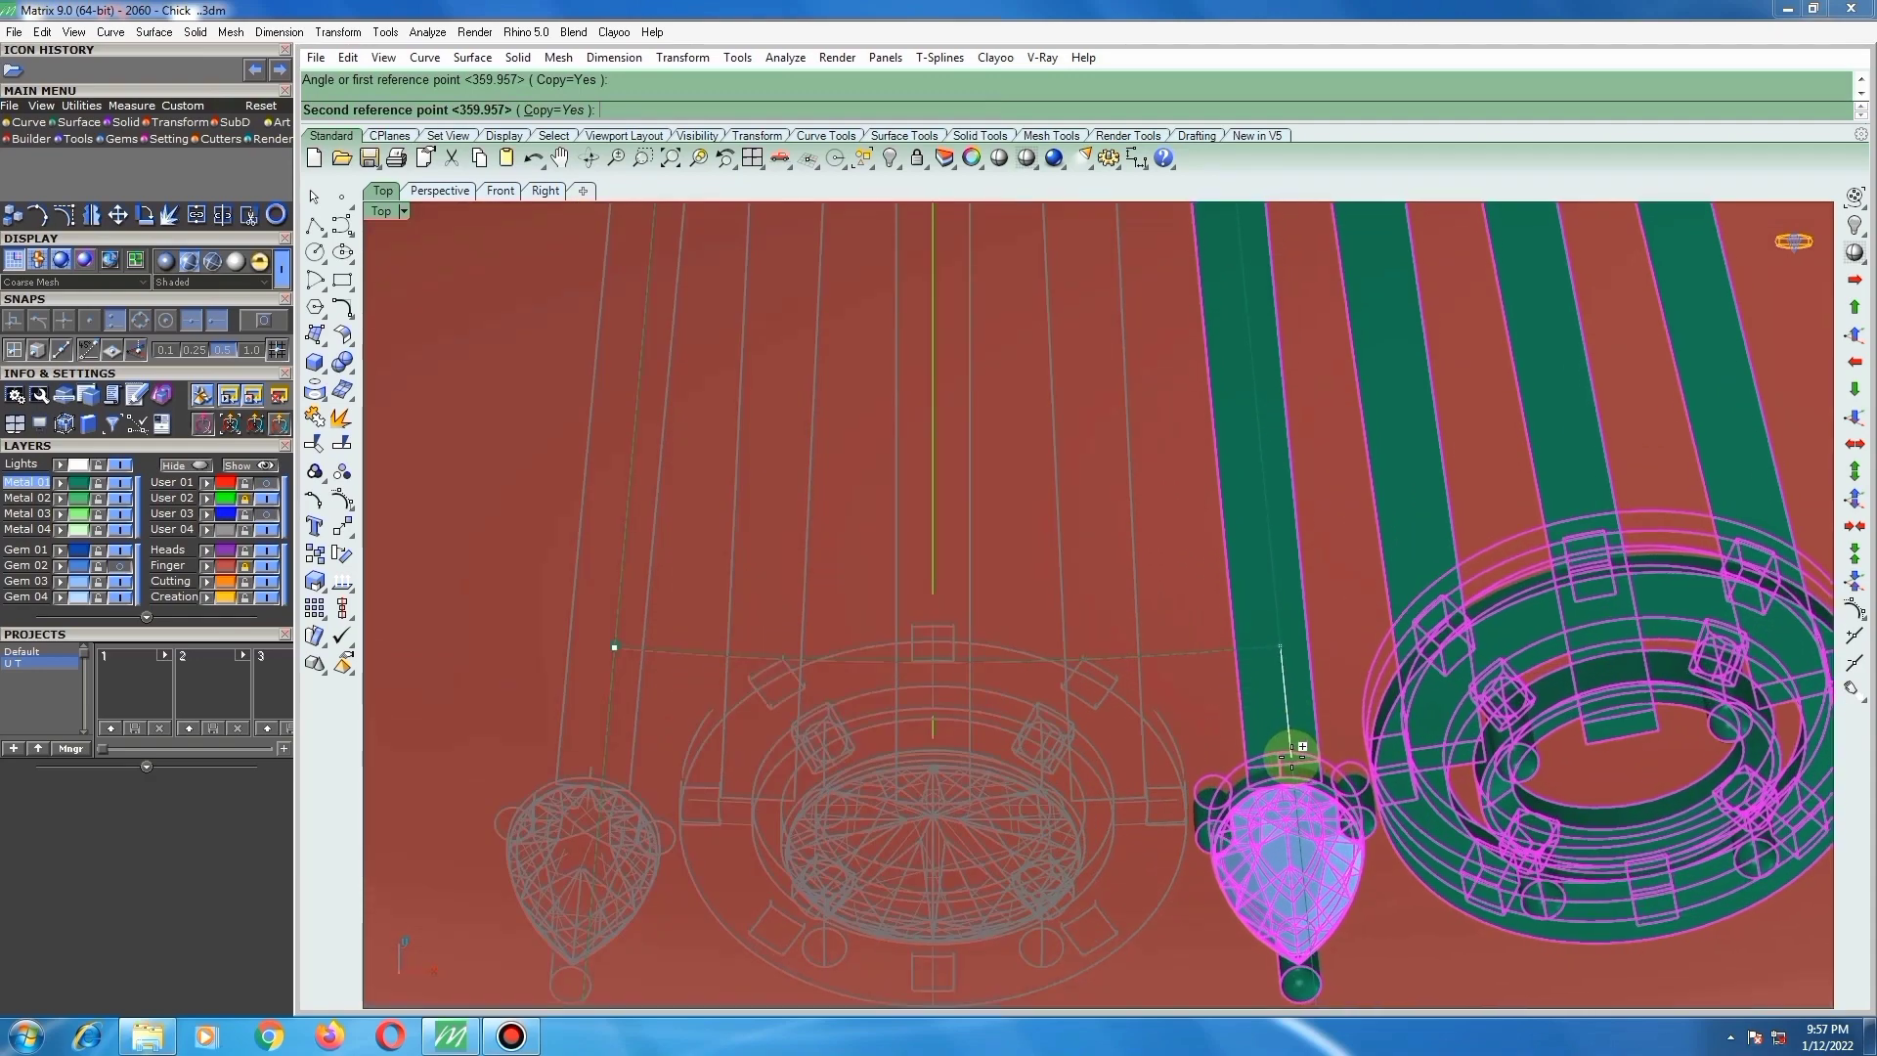
click(1291, 757)
key(Return)
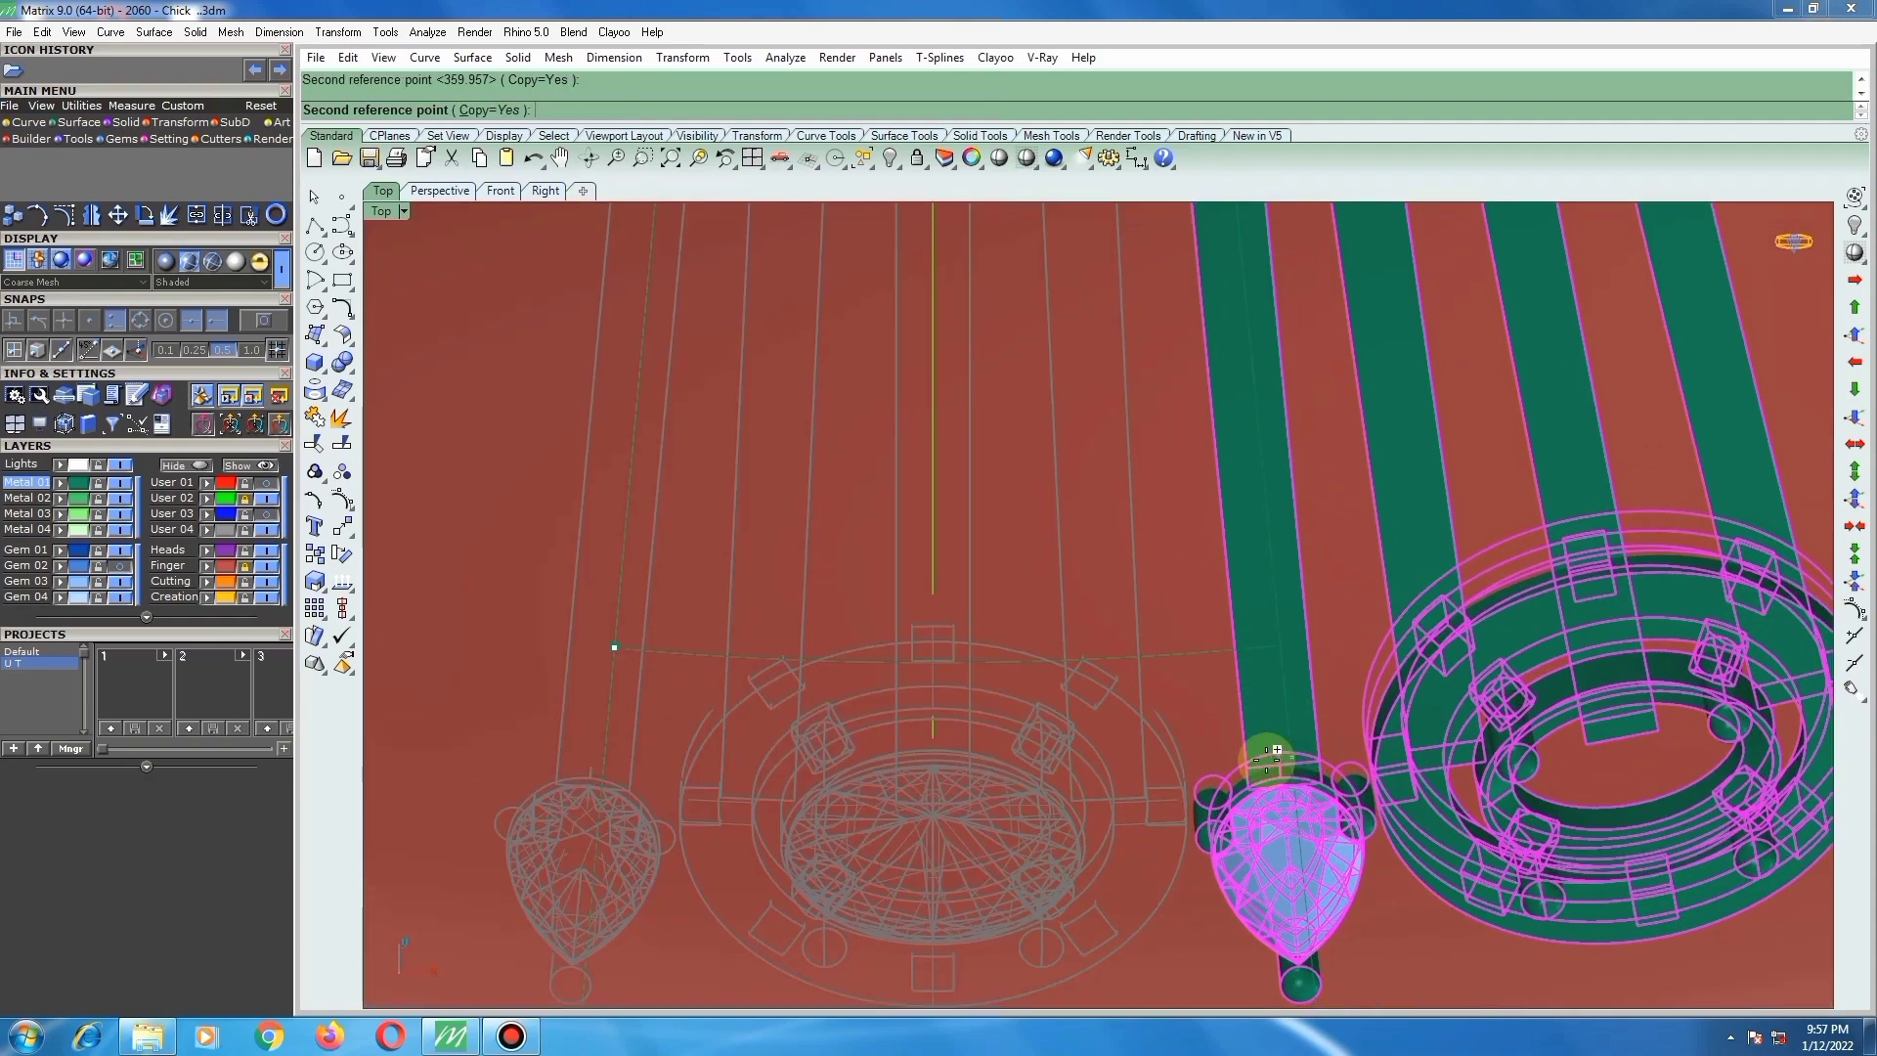
scroll(1271, 762, down, 10)
key(Escape)
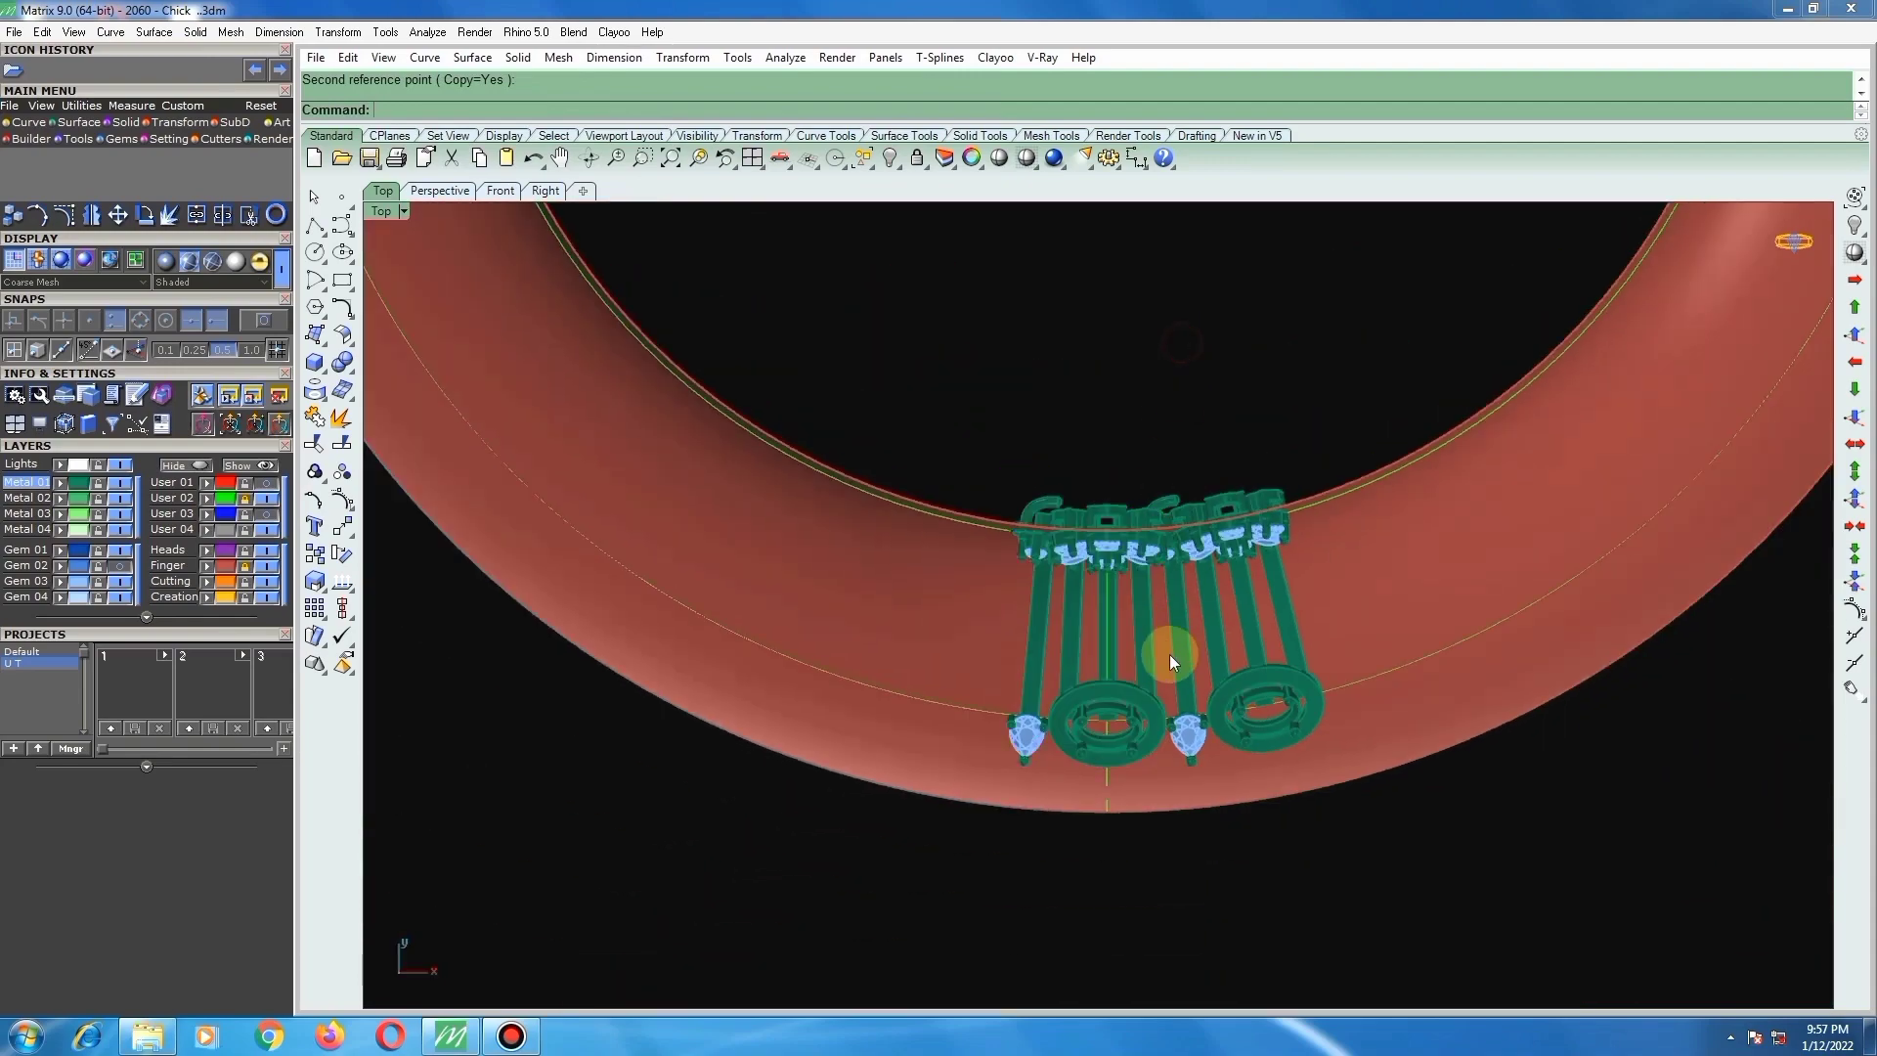
Step: Examine the junction between the two flower units and the round setting linking them from tilted views
scroll(1173, 660, up, 5)
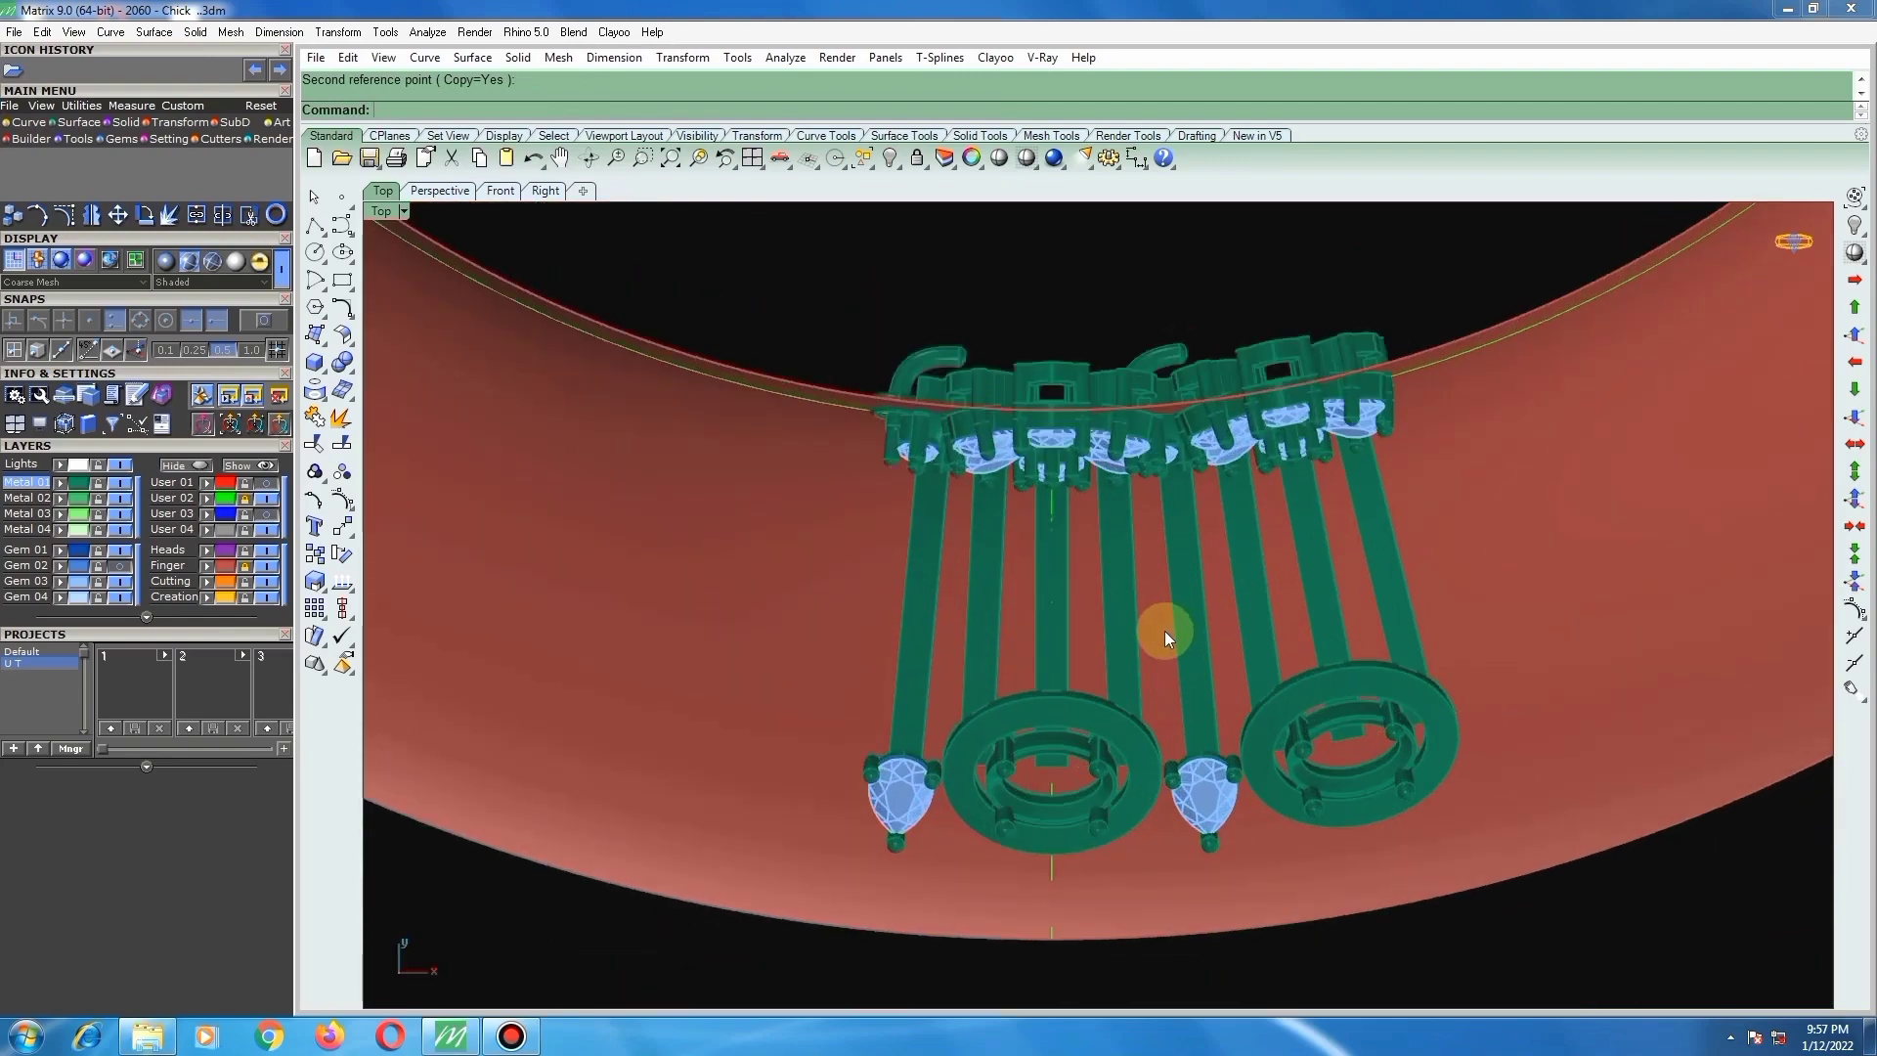
right_drag(1212, 635, 1241, 377)
scroll(1205, 391, up, 4)
scroll(1172, 373, up, 2)
click(1173, 373)
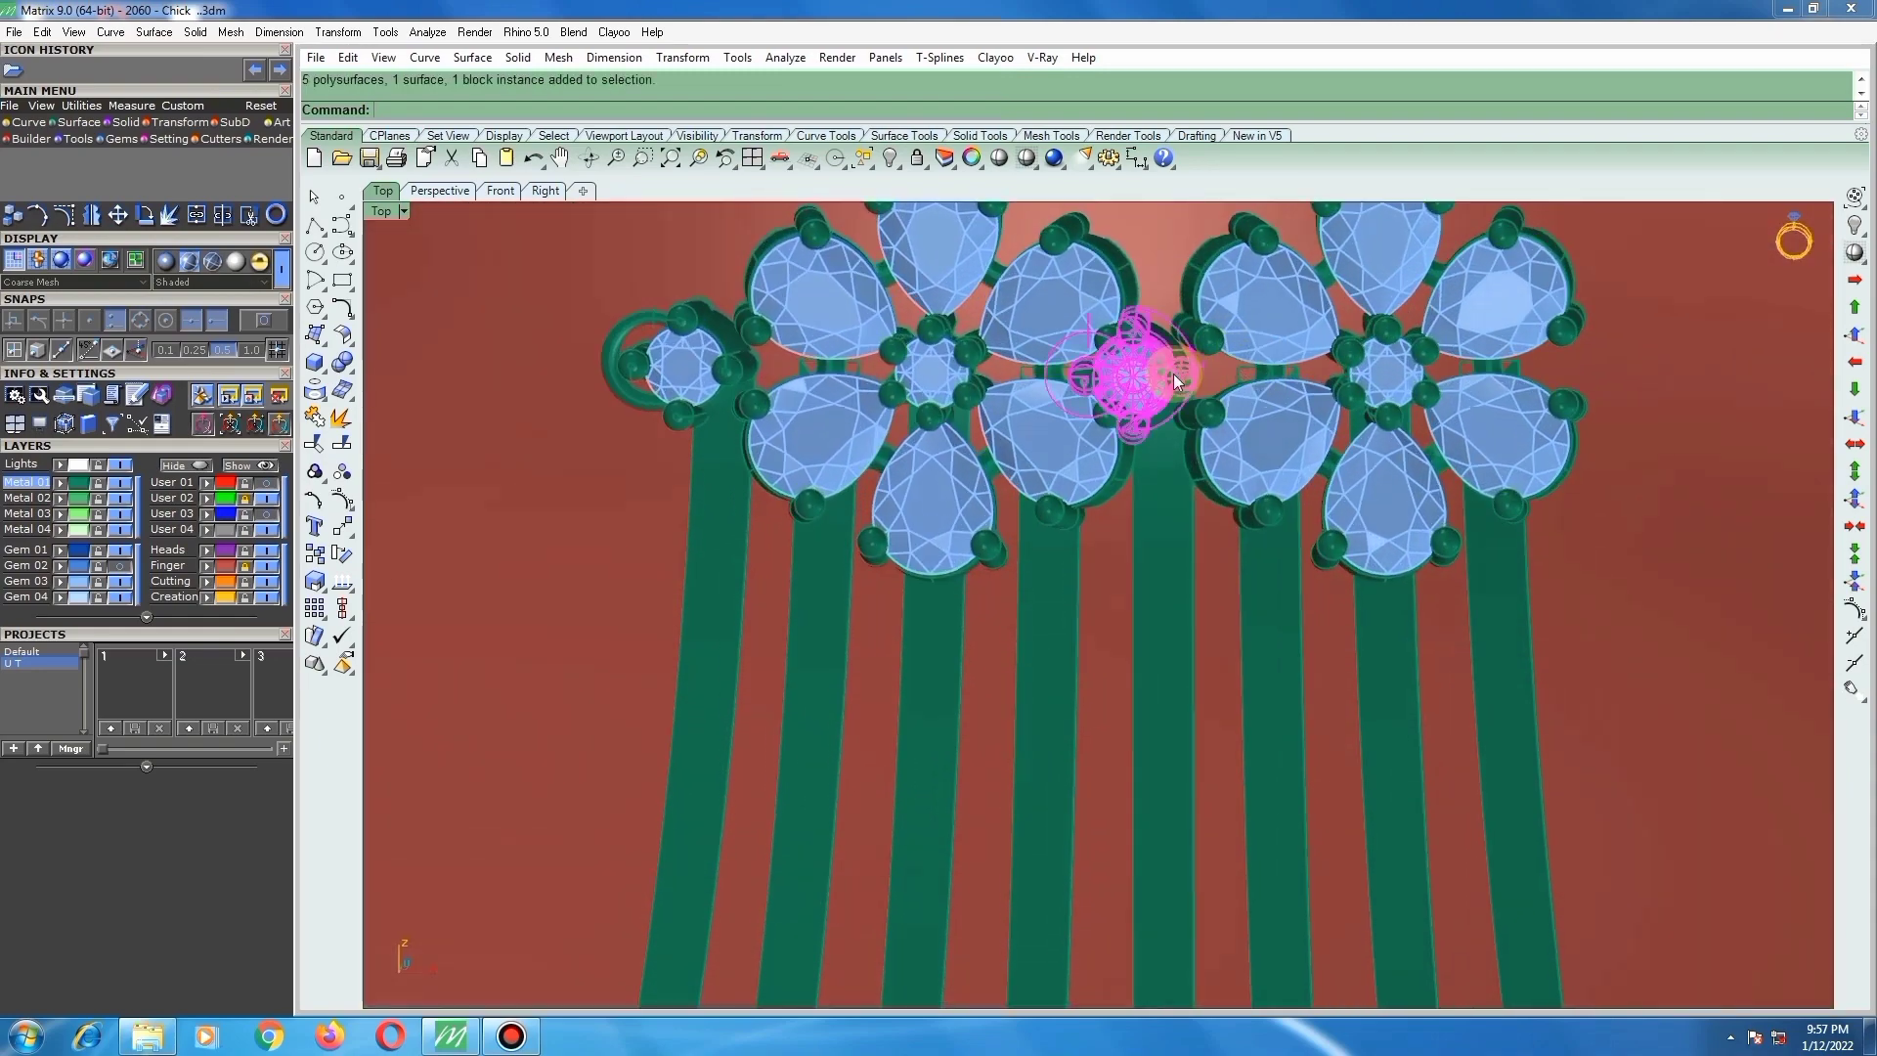
scroll(1177, 391, down, 2)
right_drag(1134, 406, 928, 411)
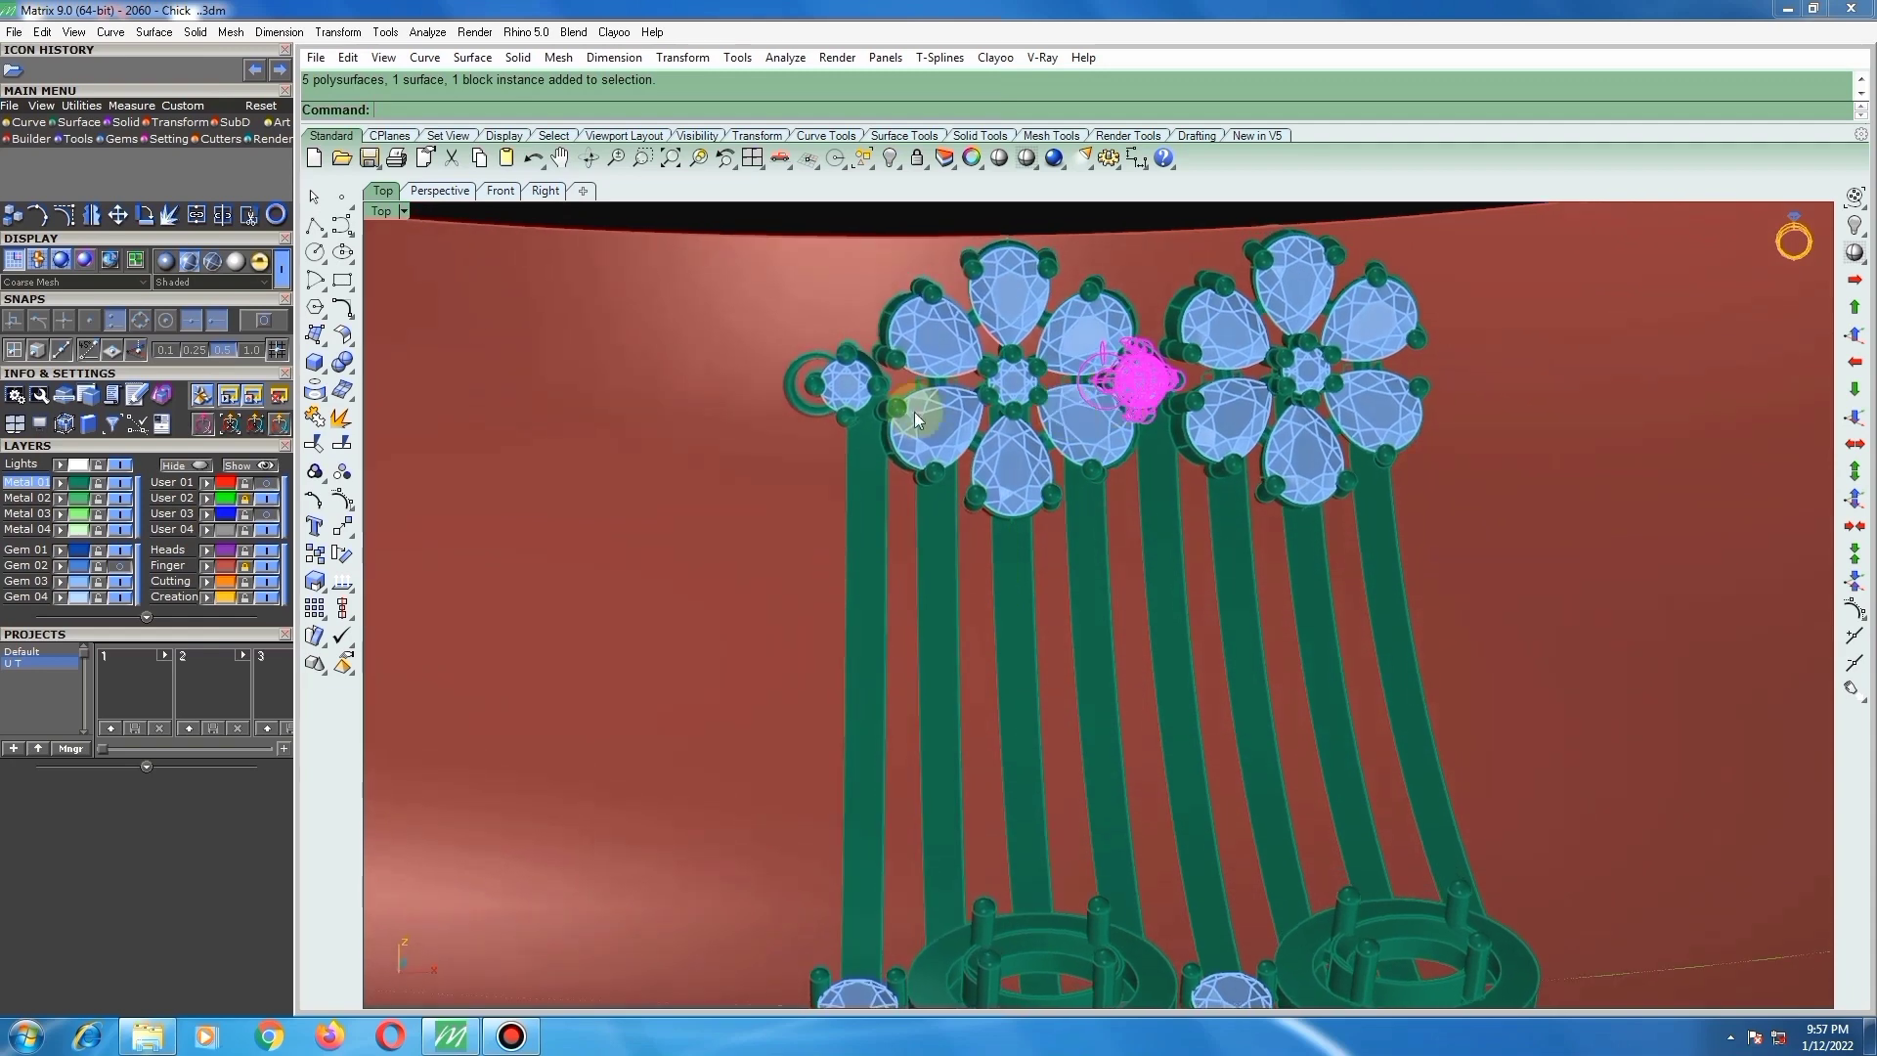
Step: Try to rotate the outer round setting about the origin (0) slightly toward the adjacent flower with Copy set to Yes, and undo it
click(848, 386)
scroll(908, 396, down, 2)
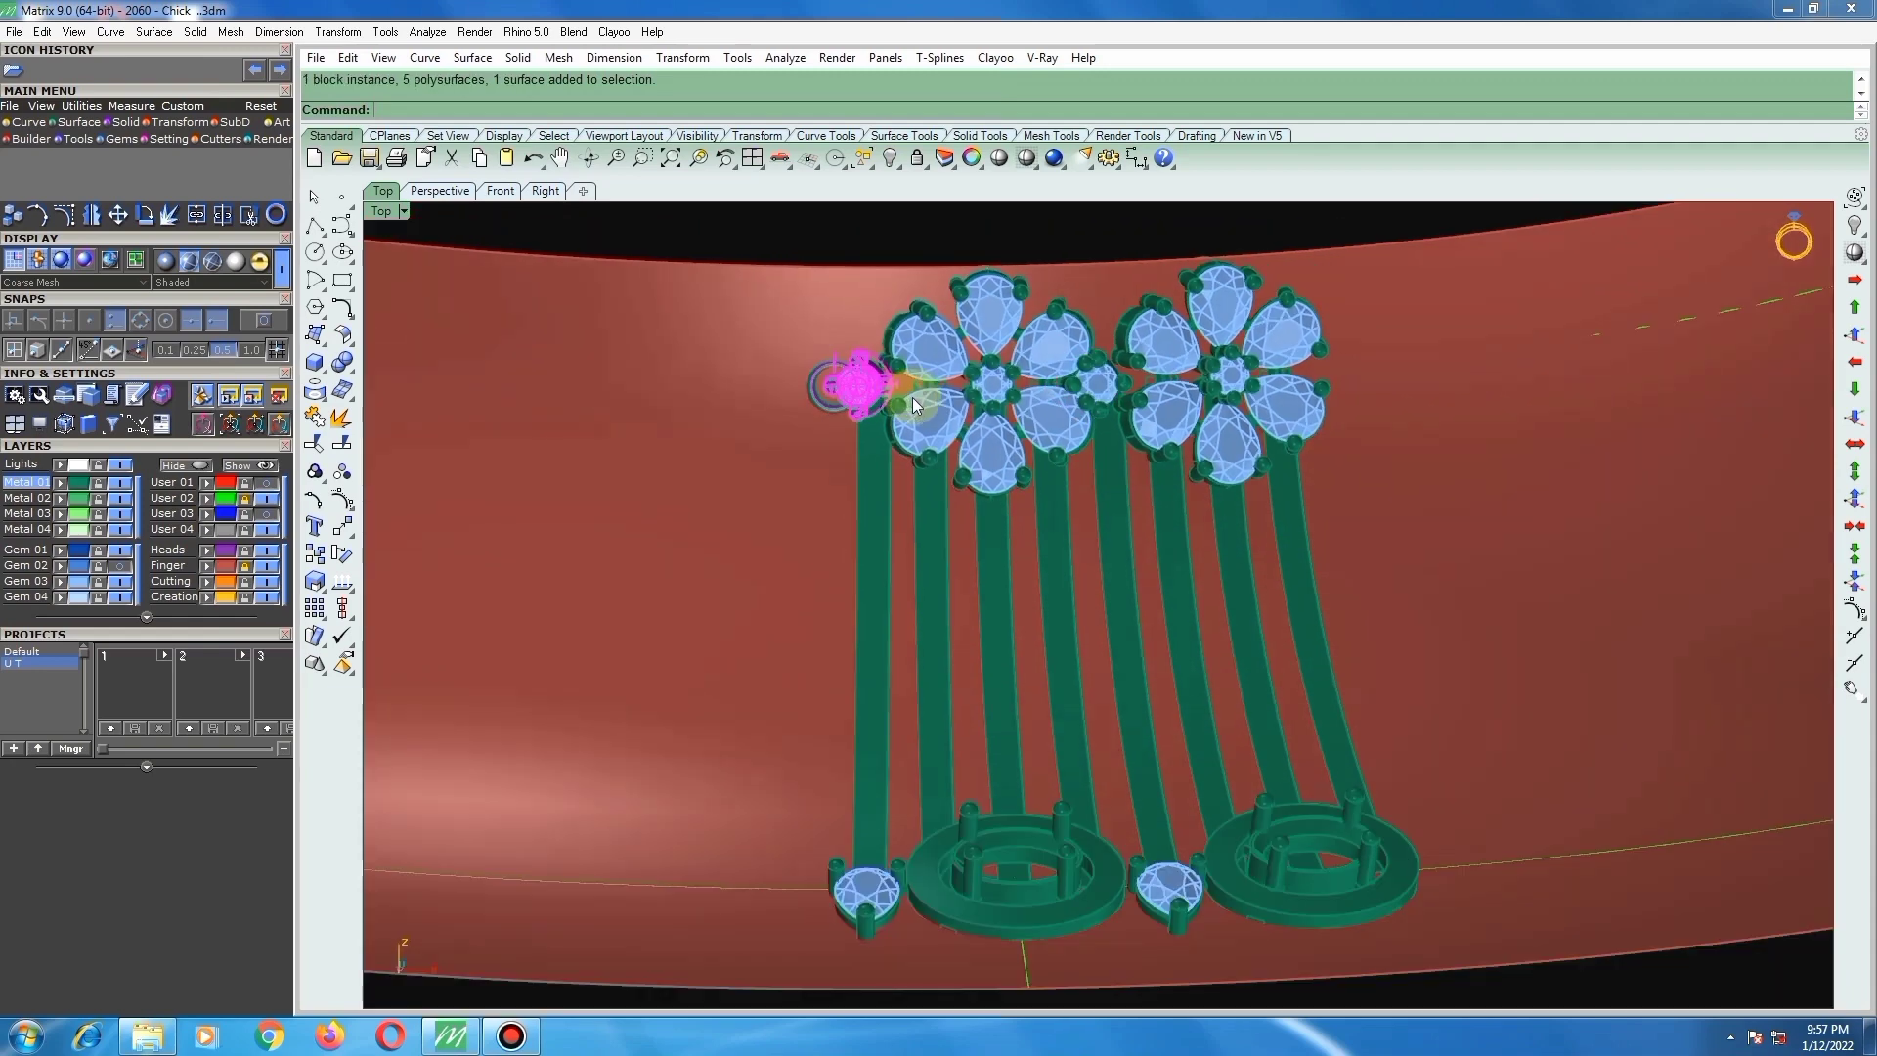
text(rt)
key(Return)
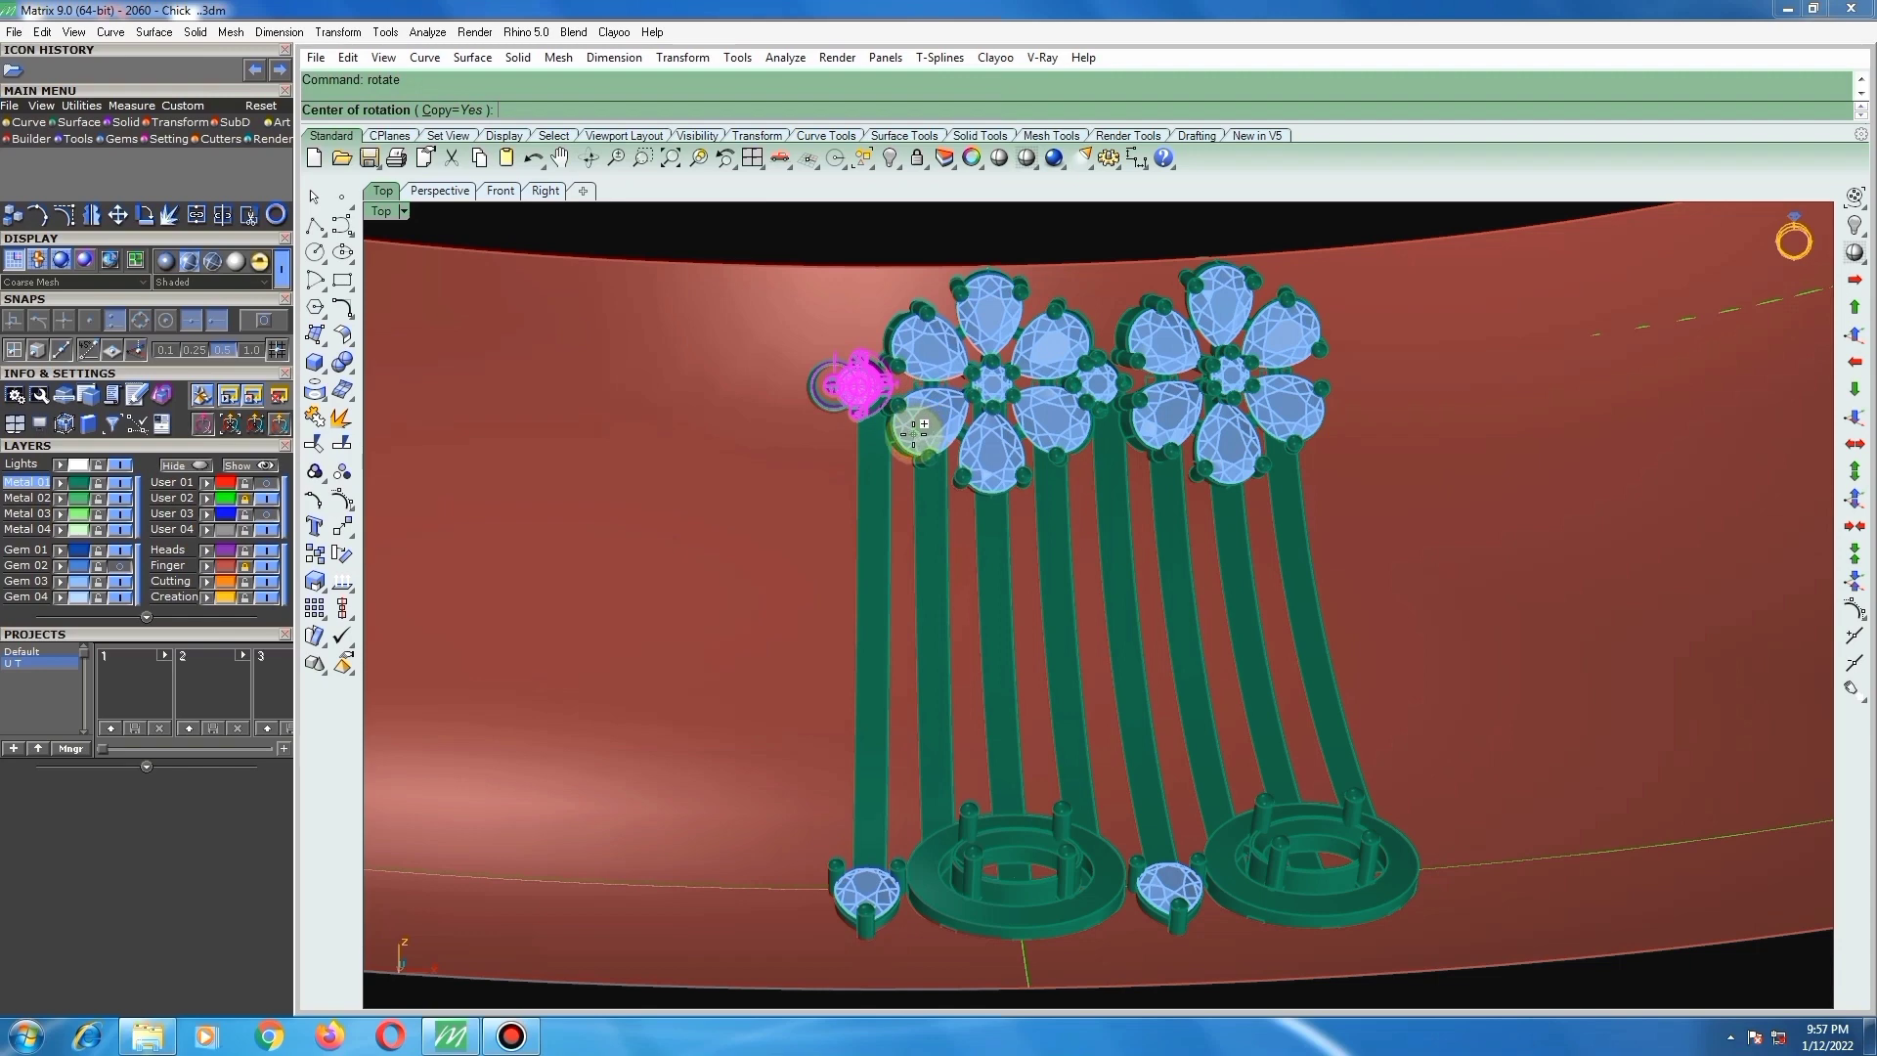
text(0)
key(Return)
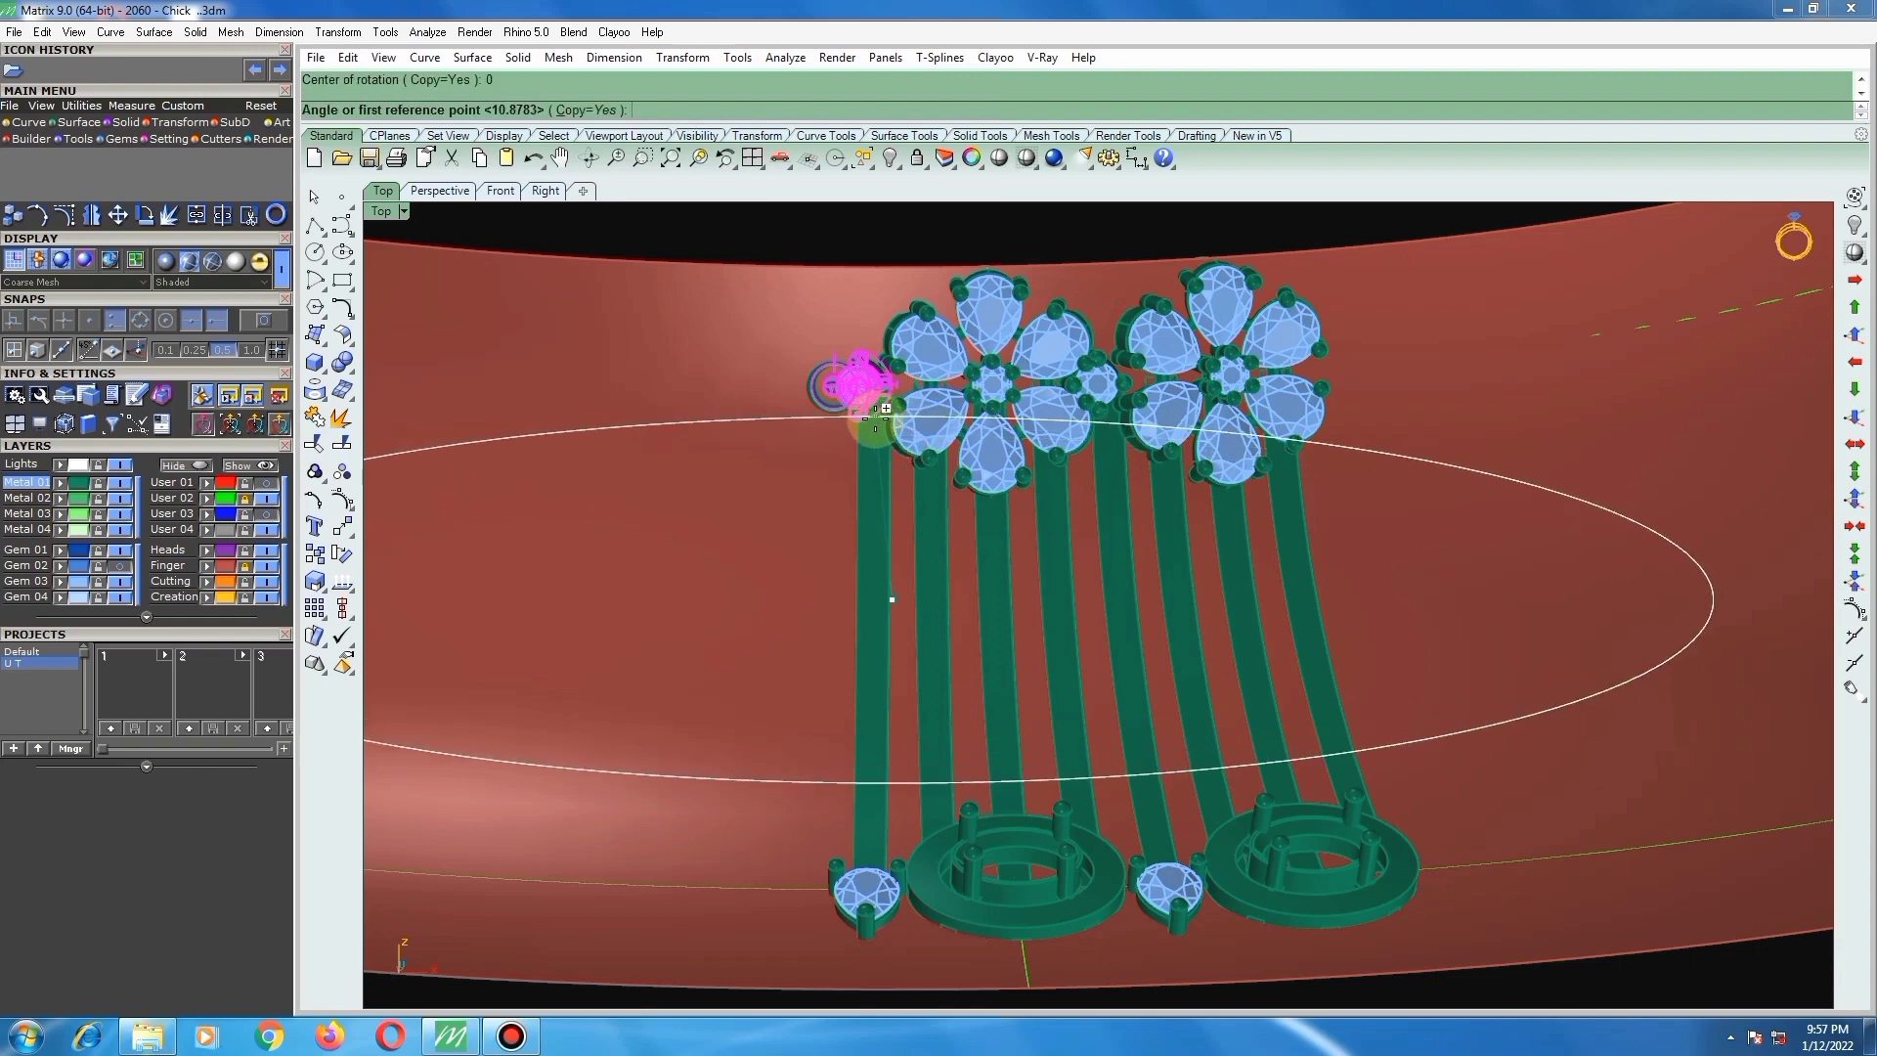
scroll(877, 492, up, 1)
scroll(877, 492, up, 3)
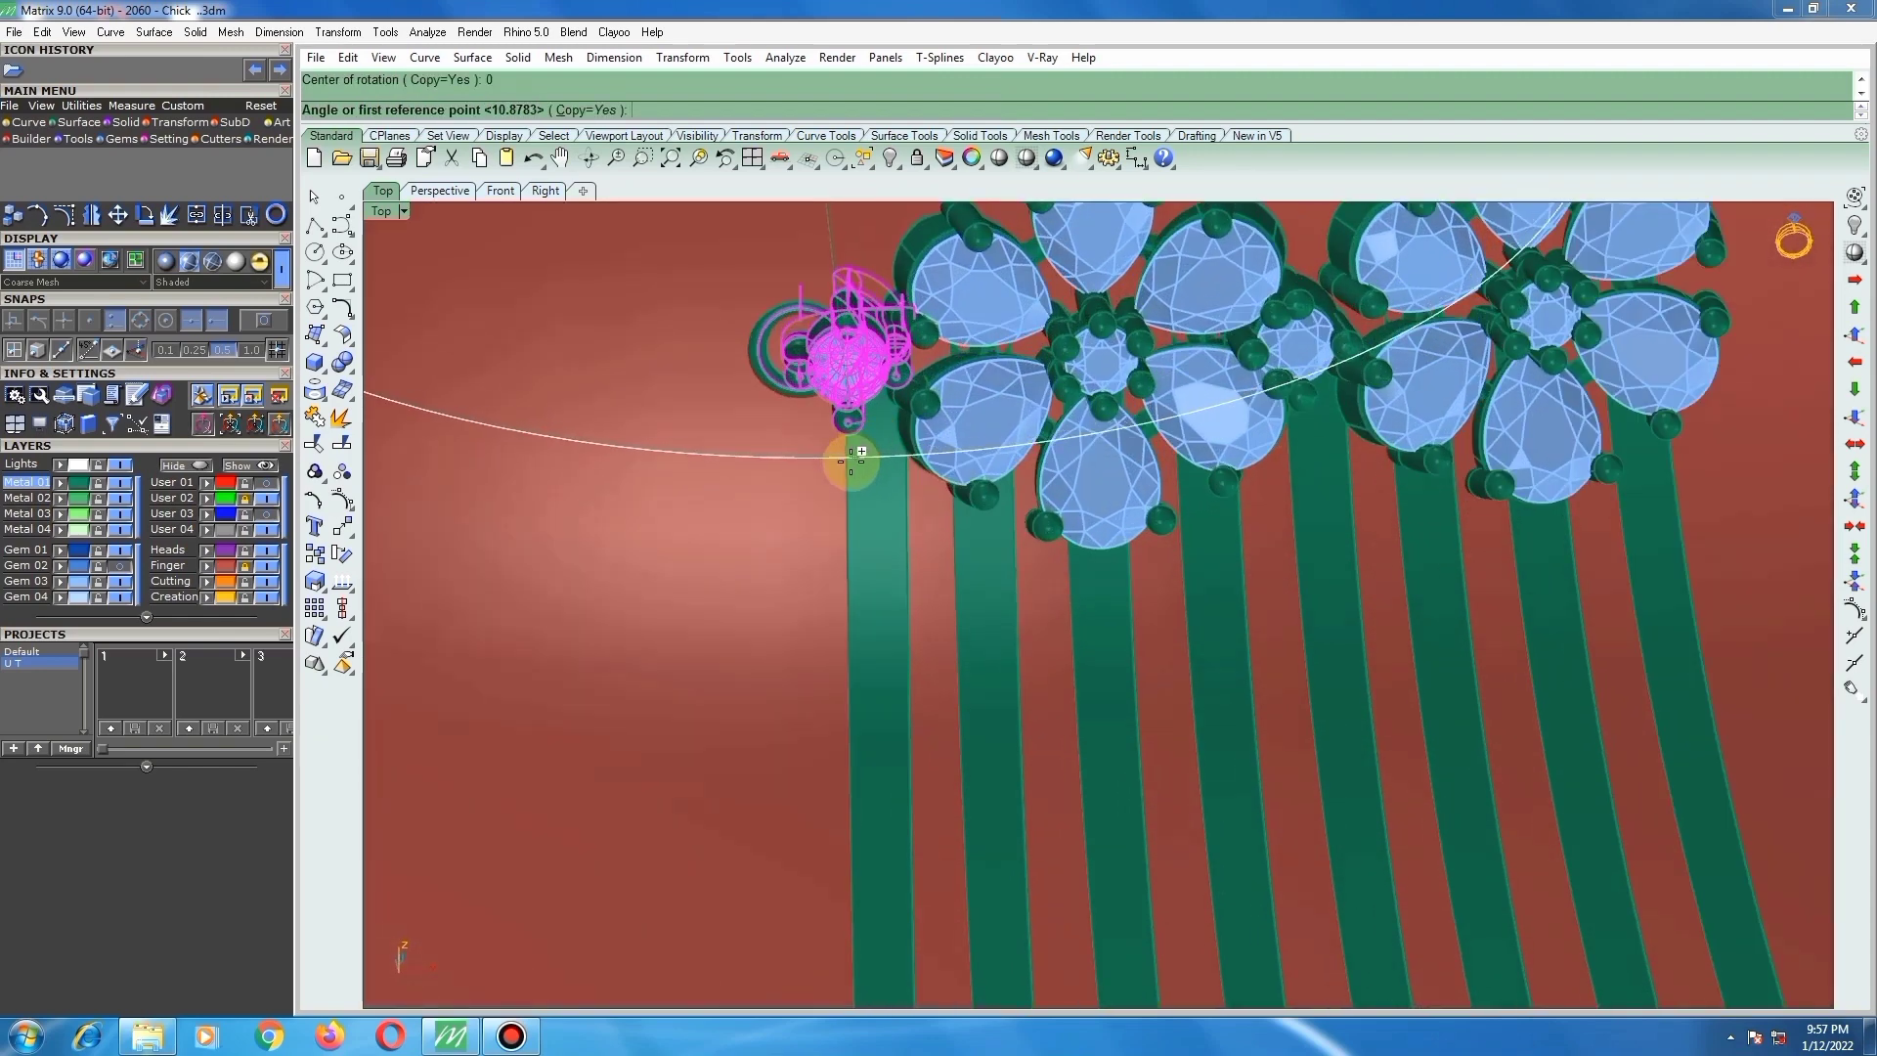
click(841, 468)
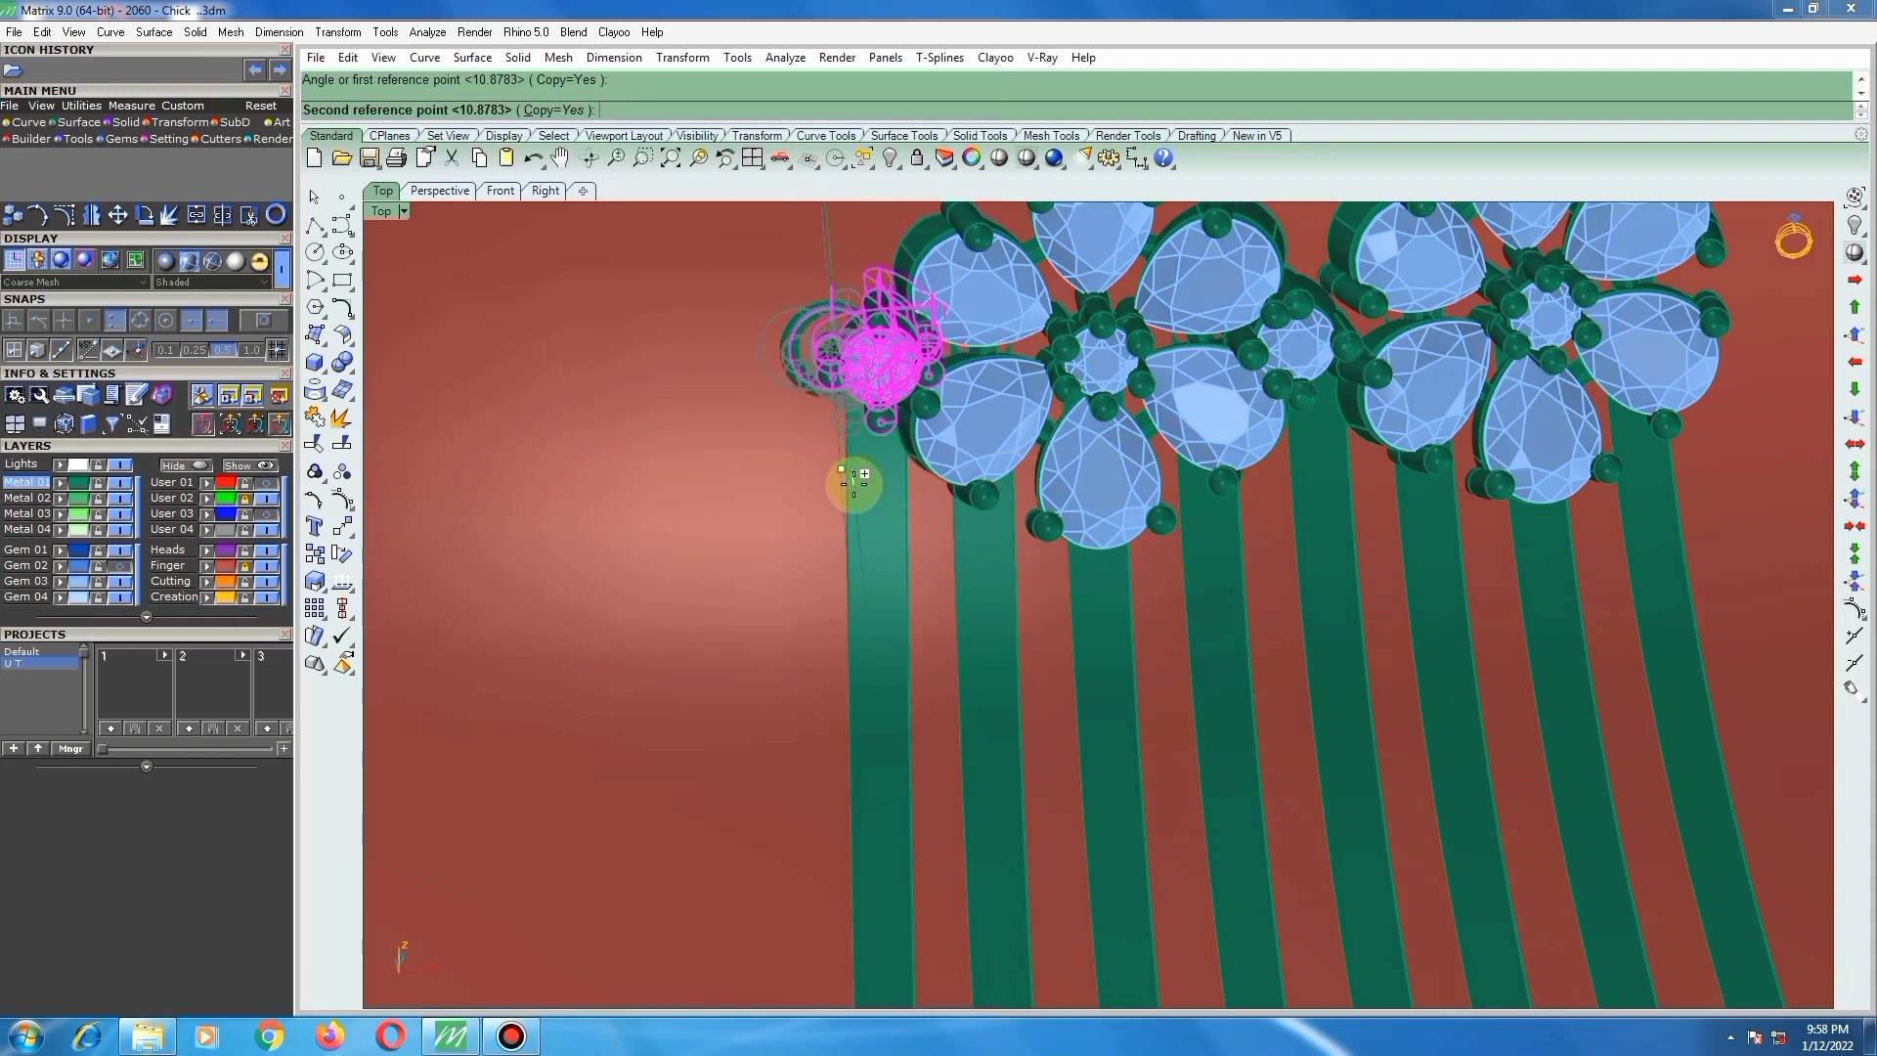
click(852, 482)
scroll(841, 519, down, 2)
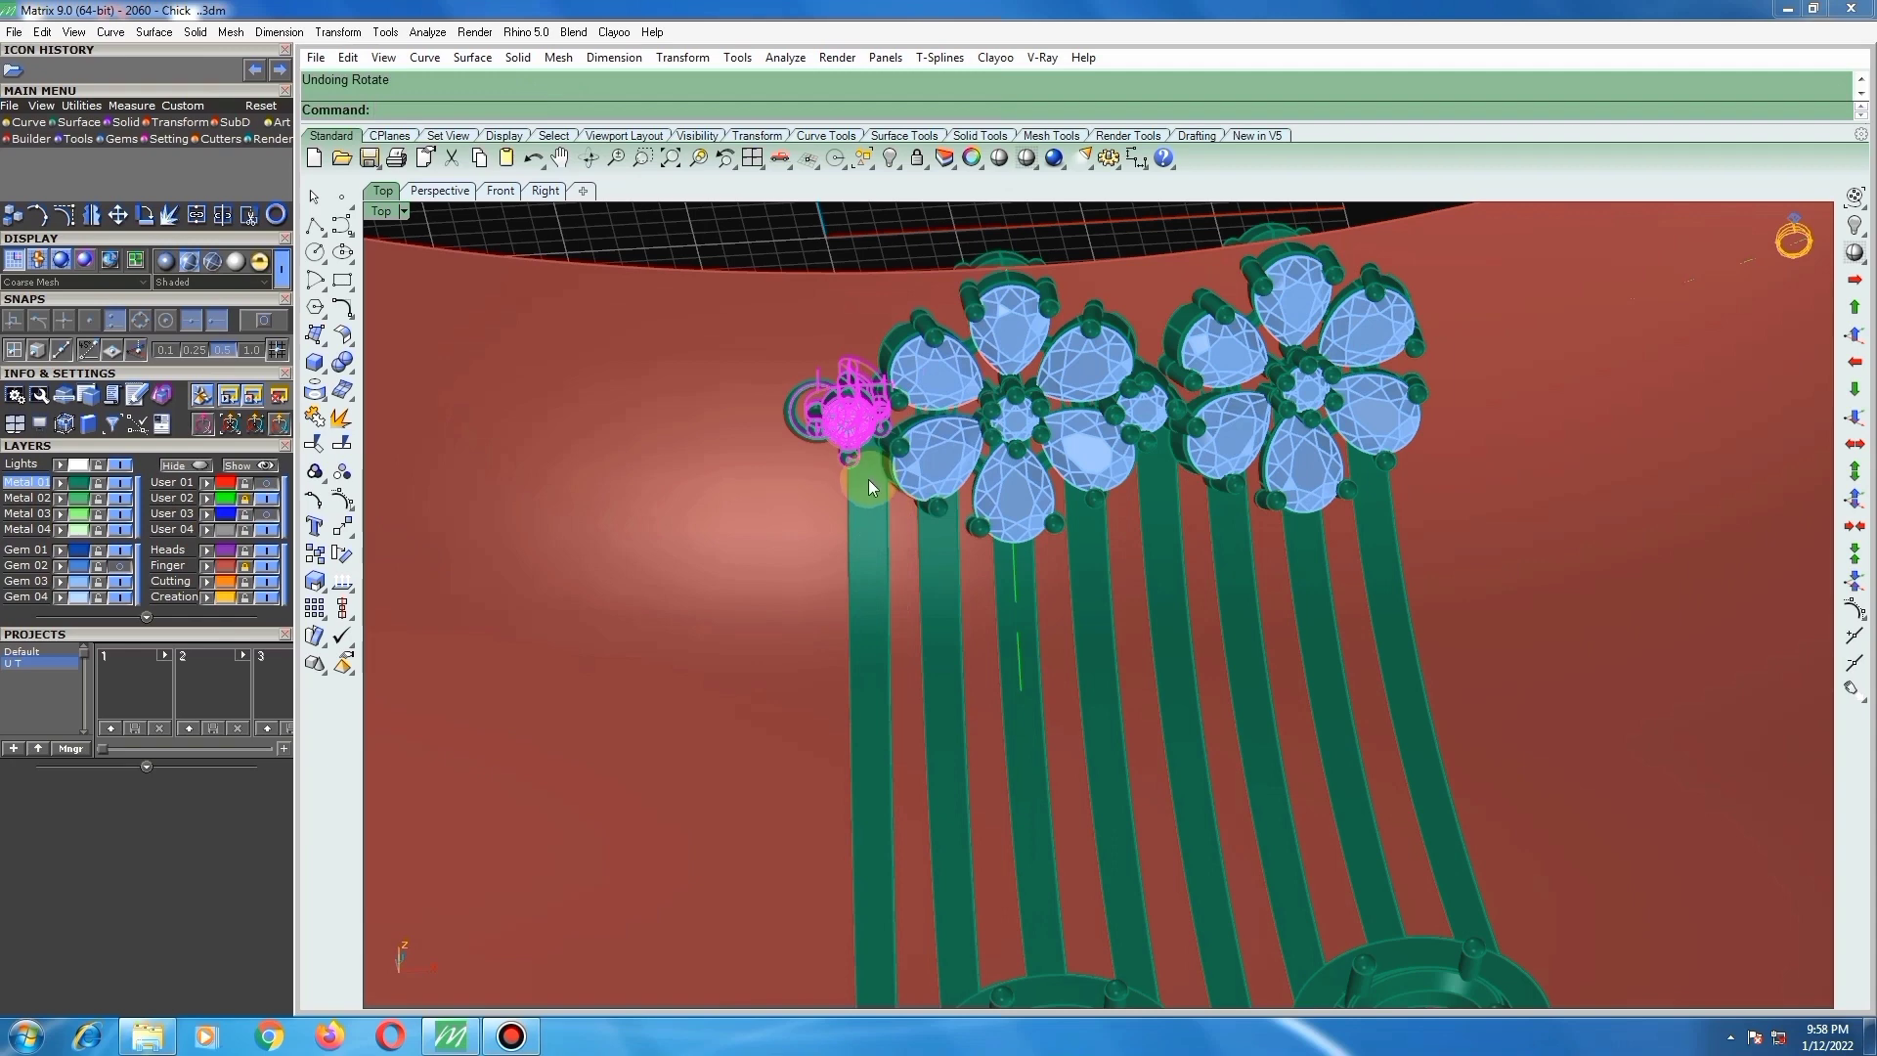
key(ctrl+z)
Step: Rotate the outer round setting about the origin (0) with Copy set to No
scroll(924, 463, up, 1)
mouse_move(924, 462)
right_down()
mouse_move(909, 443)
mouse_move(947, 457)
right_up()
right_click(947, 457)
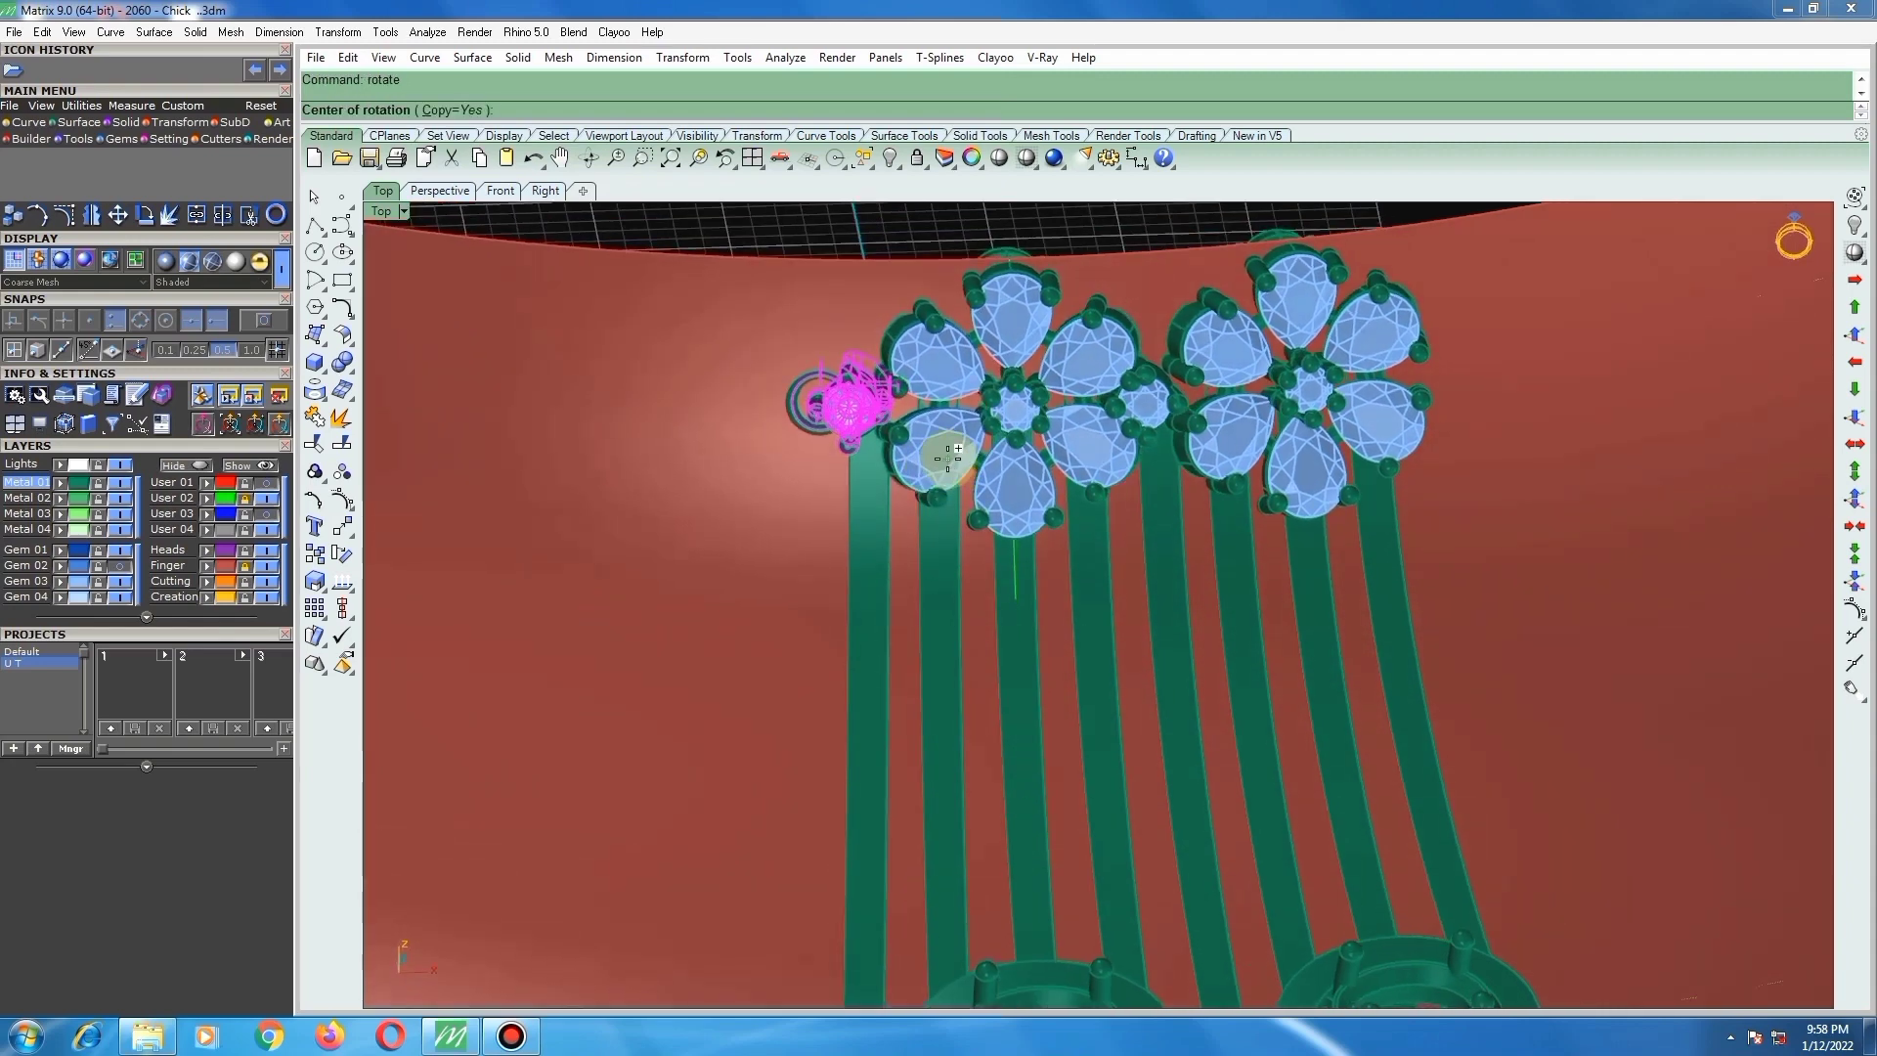
text(0)
key(Return)
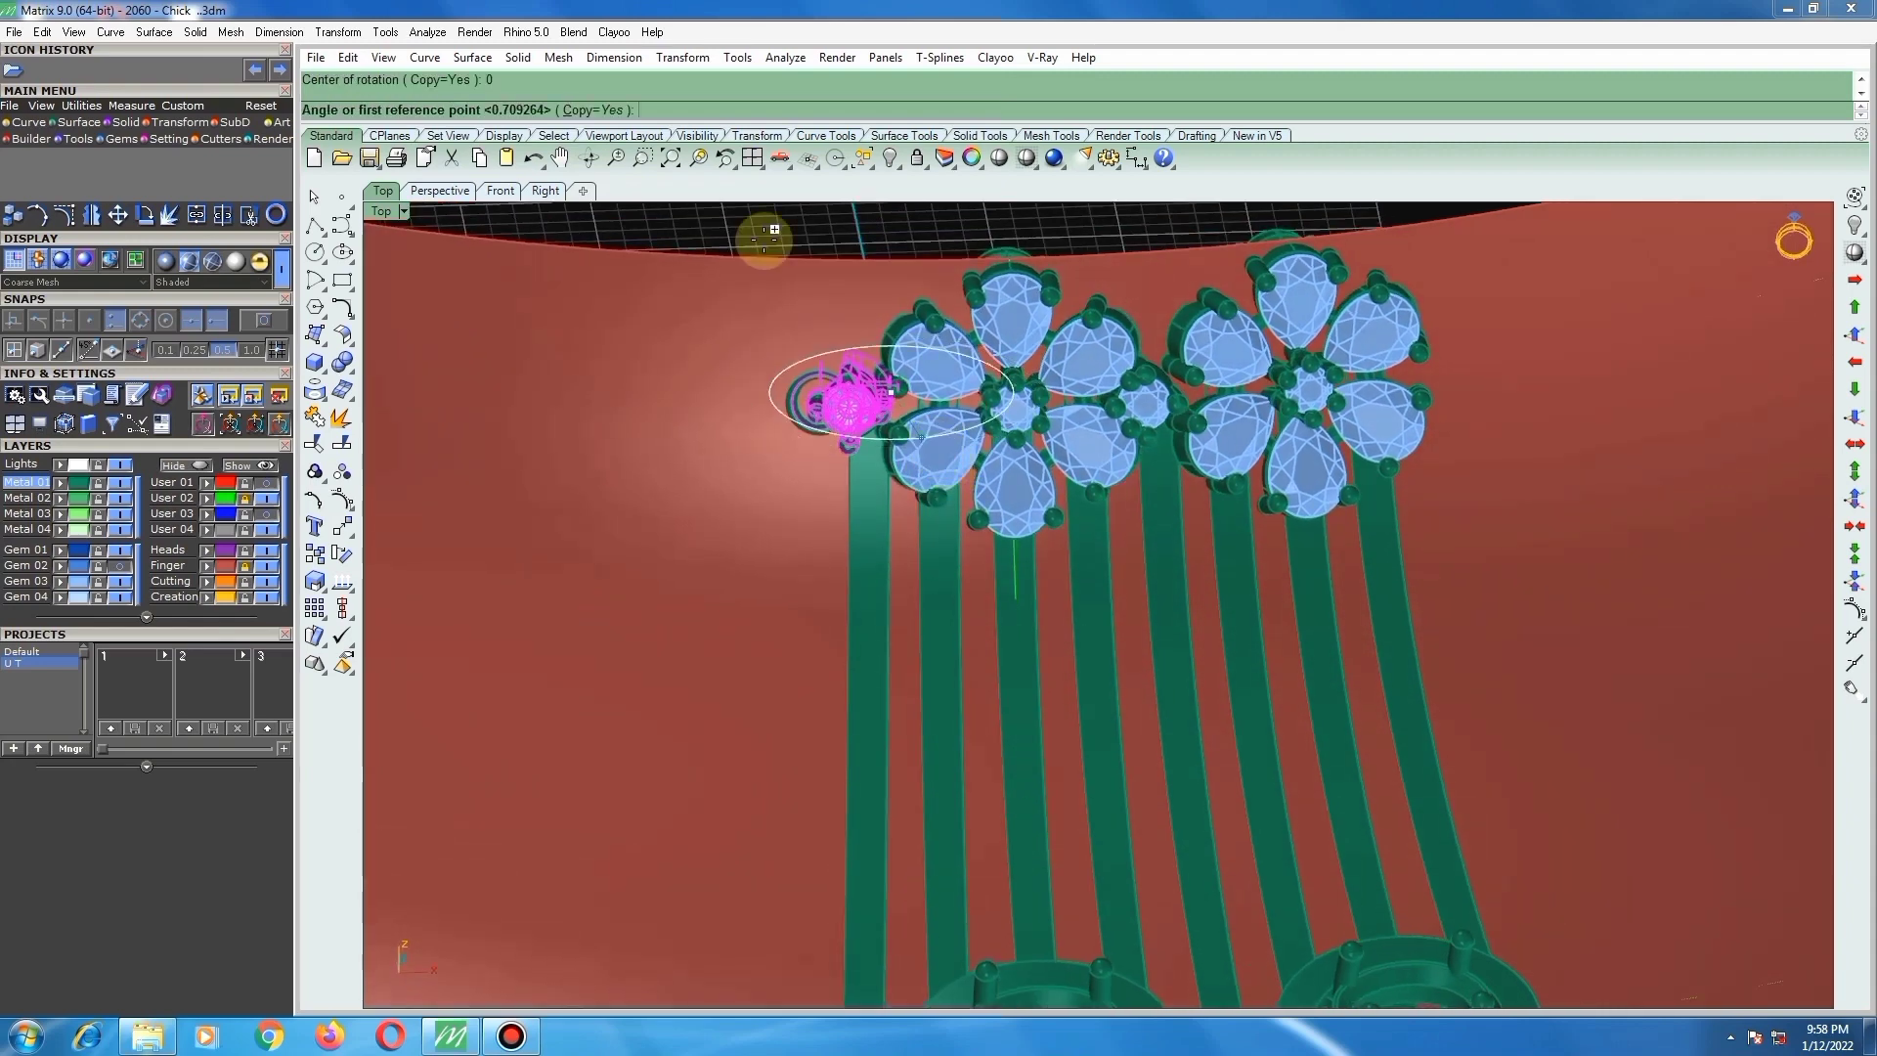
click(623, 111)
scroll(829, 473, up, 2)
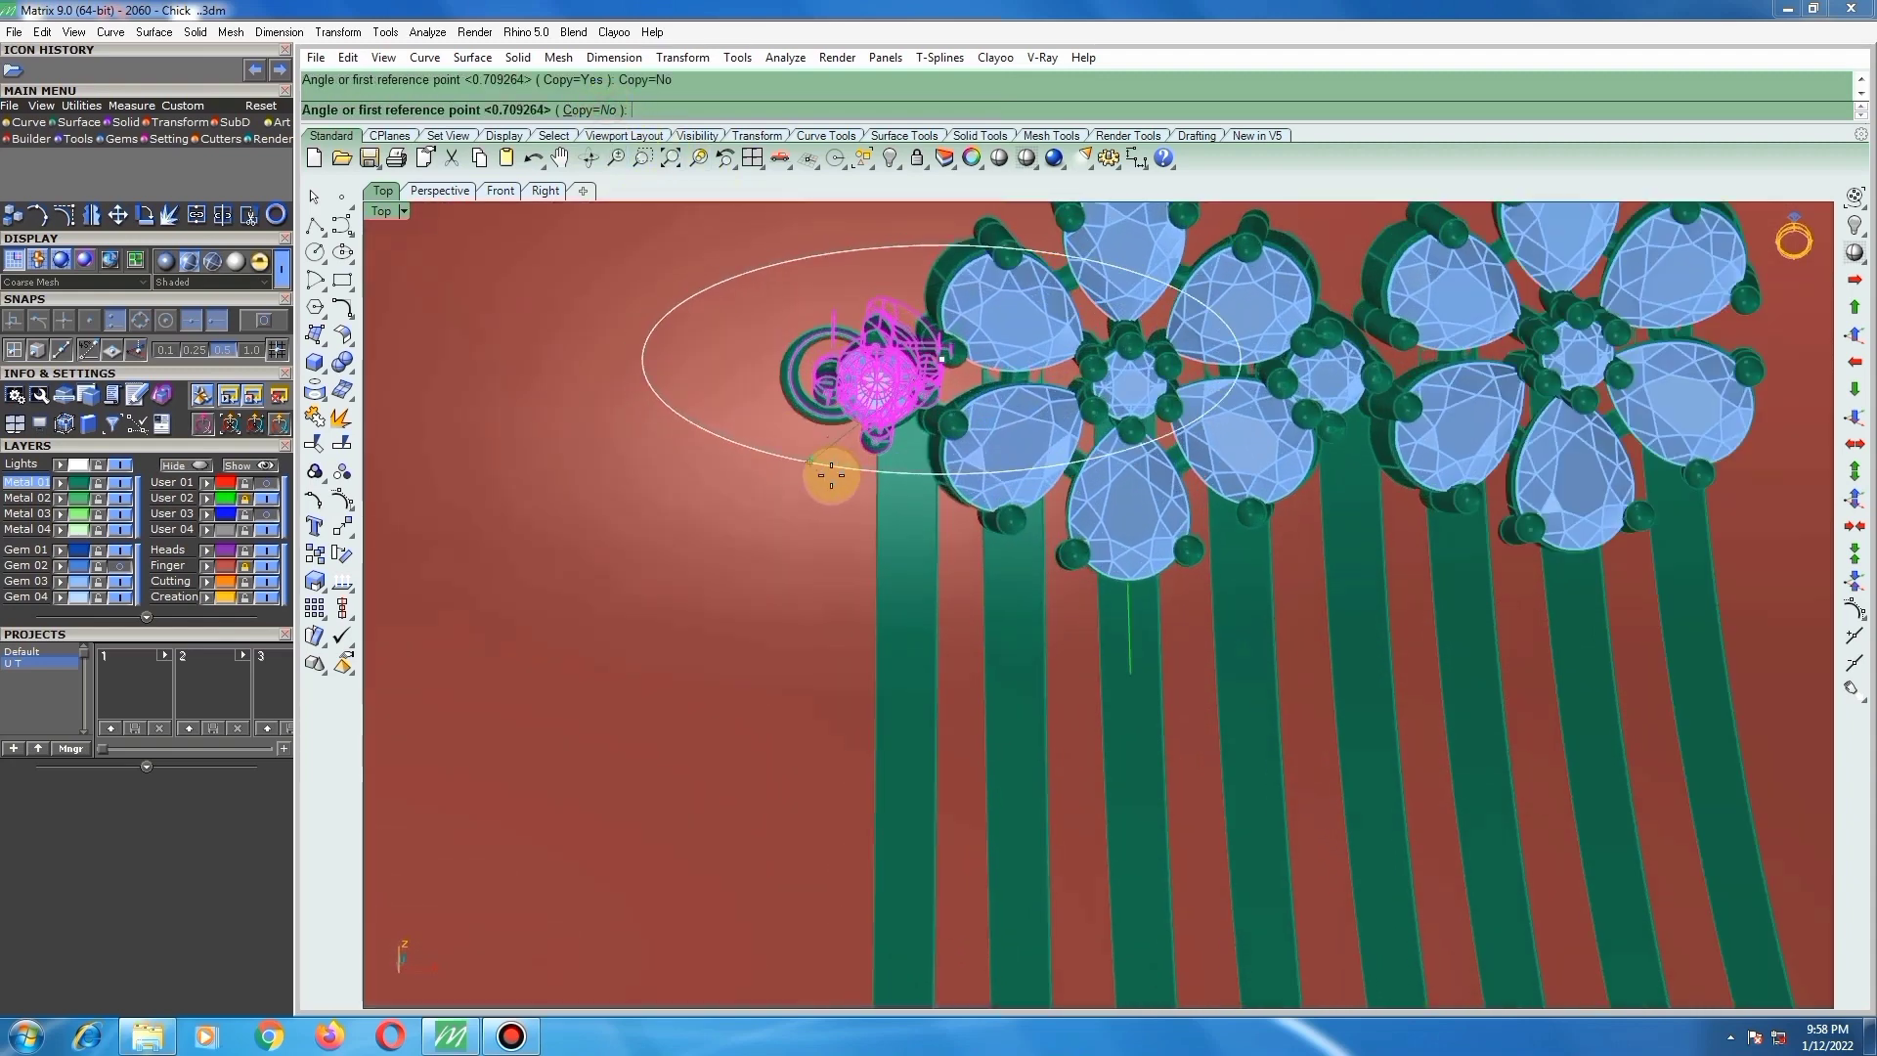
scroll(860, 479, down, 1)
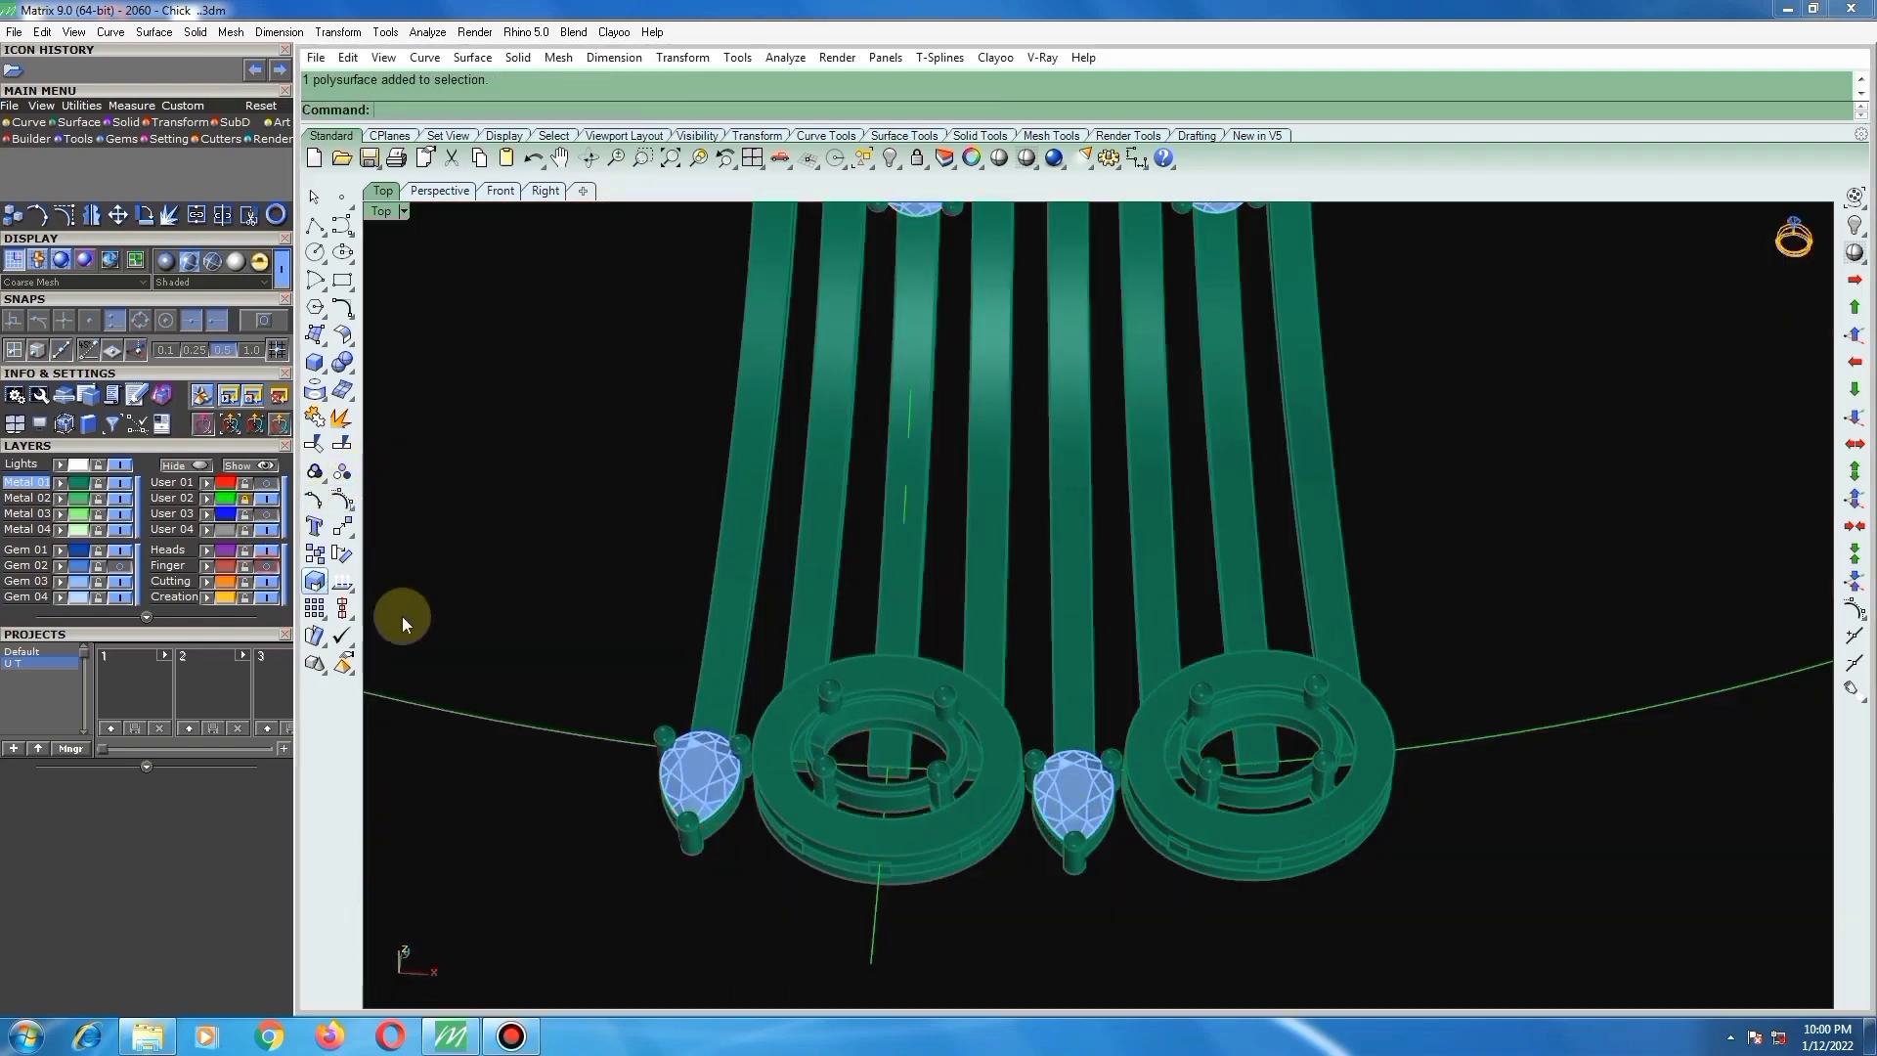
Step: In top view, rotate the adjacent flower and oval settings with their three bars about 0.1° around the origin (0), without copying
scroll(1116, 783, up, 4)
scroll(1085, 811, down, 6)
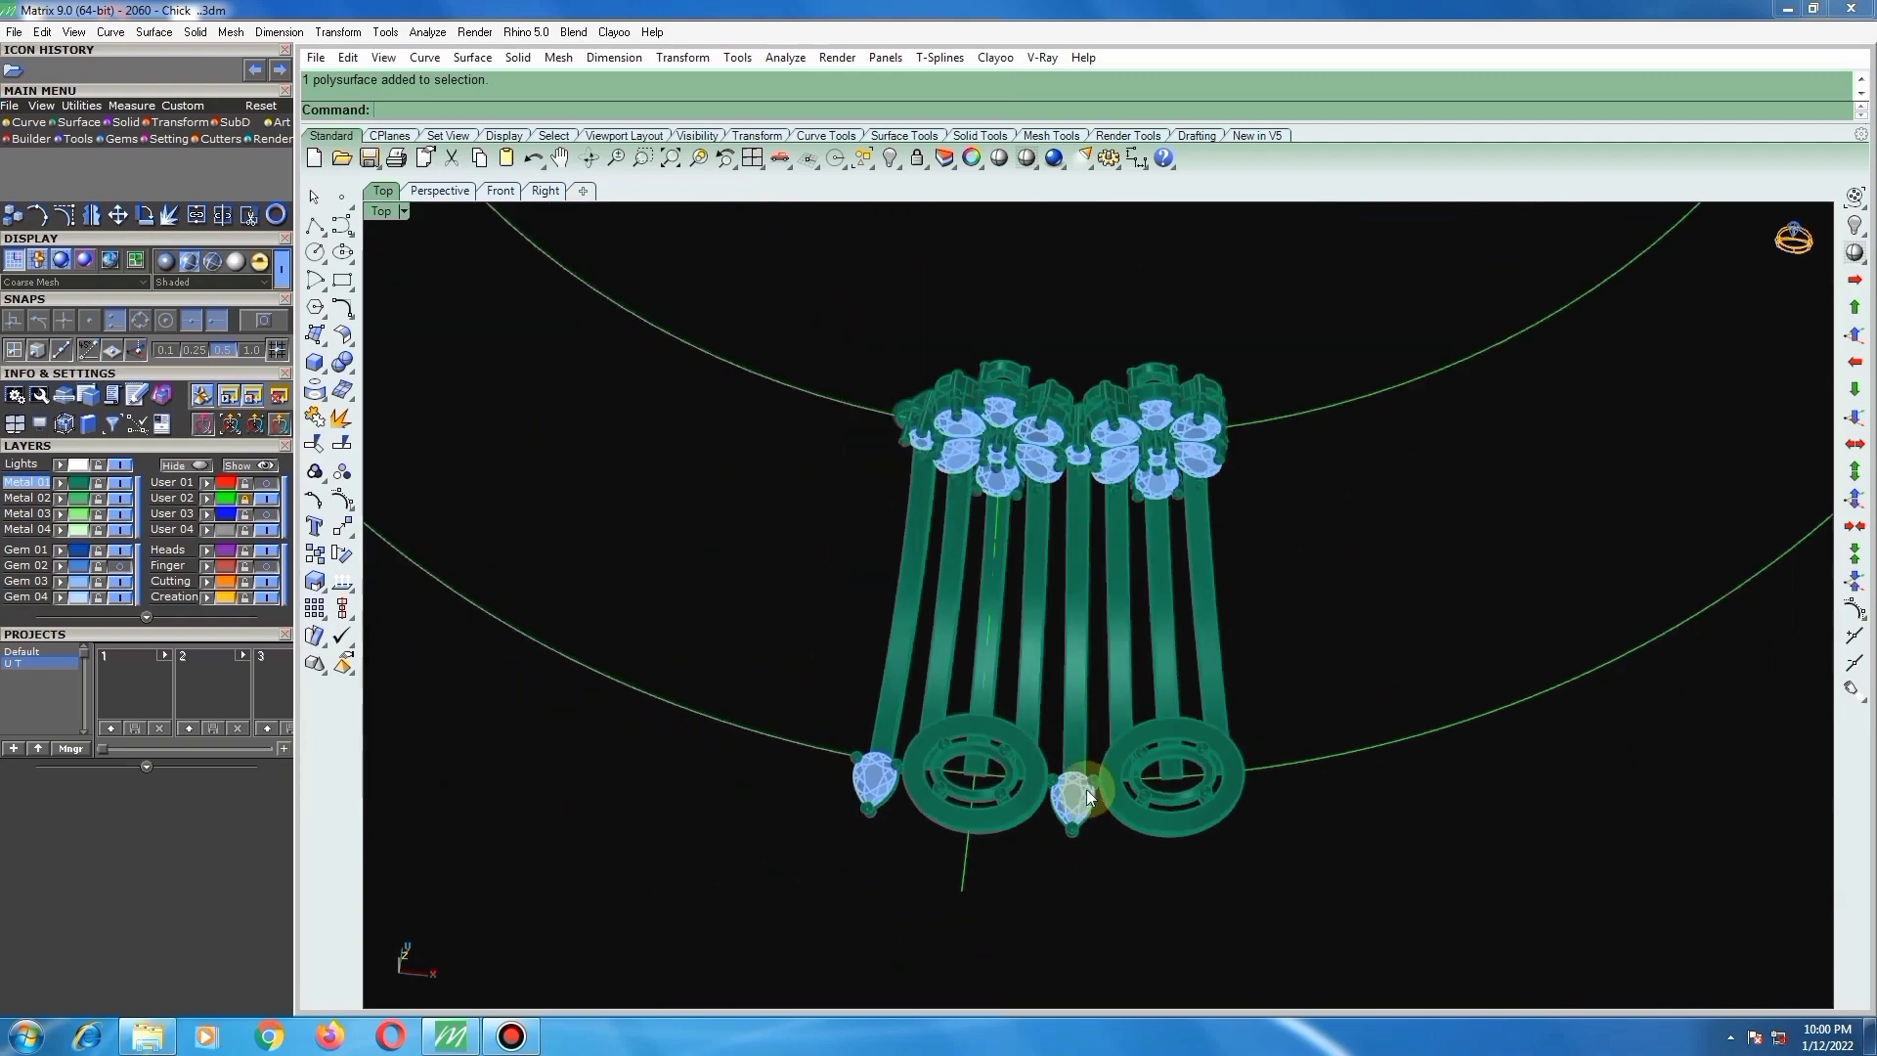
scroll(1095, 587, up, 6)
right_drag(1093, 573, 1140, 600)
scroll(1064, 511, up, 5)
scroll(1066, 501, down, 5)
click(1123, 567)
scroll(1088, 682, down, 5)
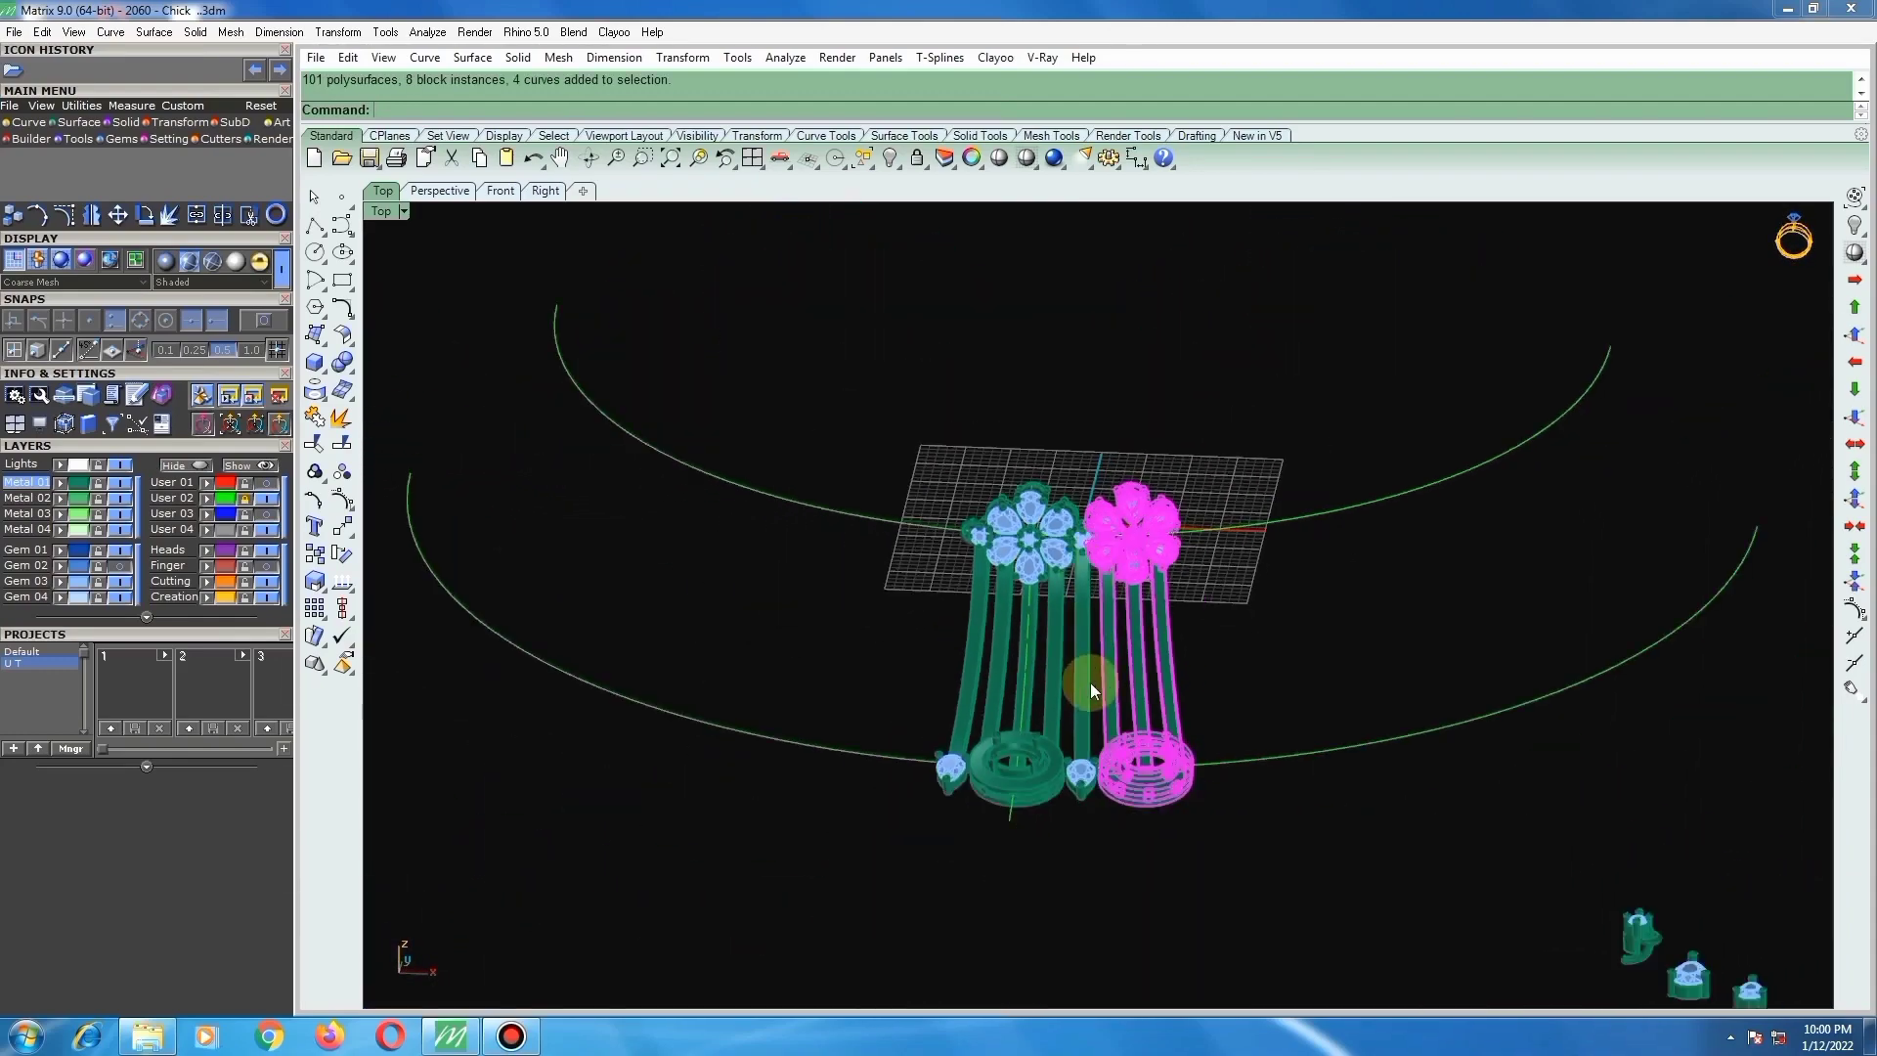
scroll(1088, 674, up, 4)
key(ctrl+F1)
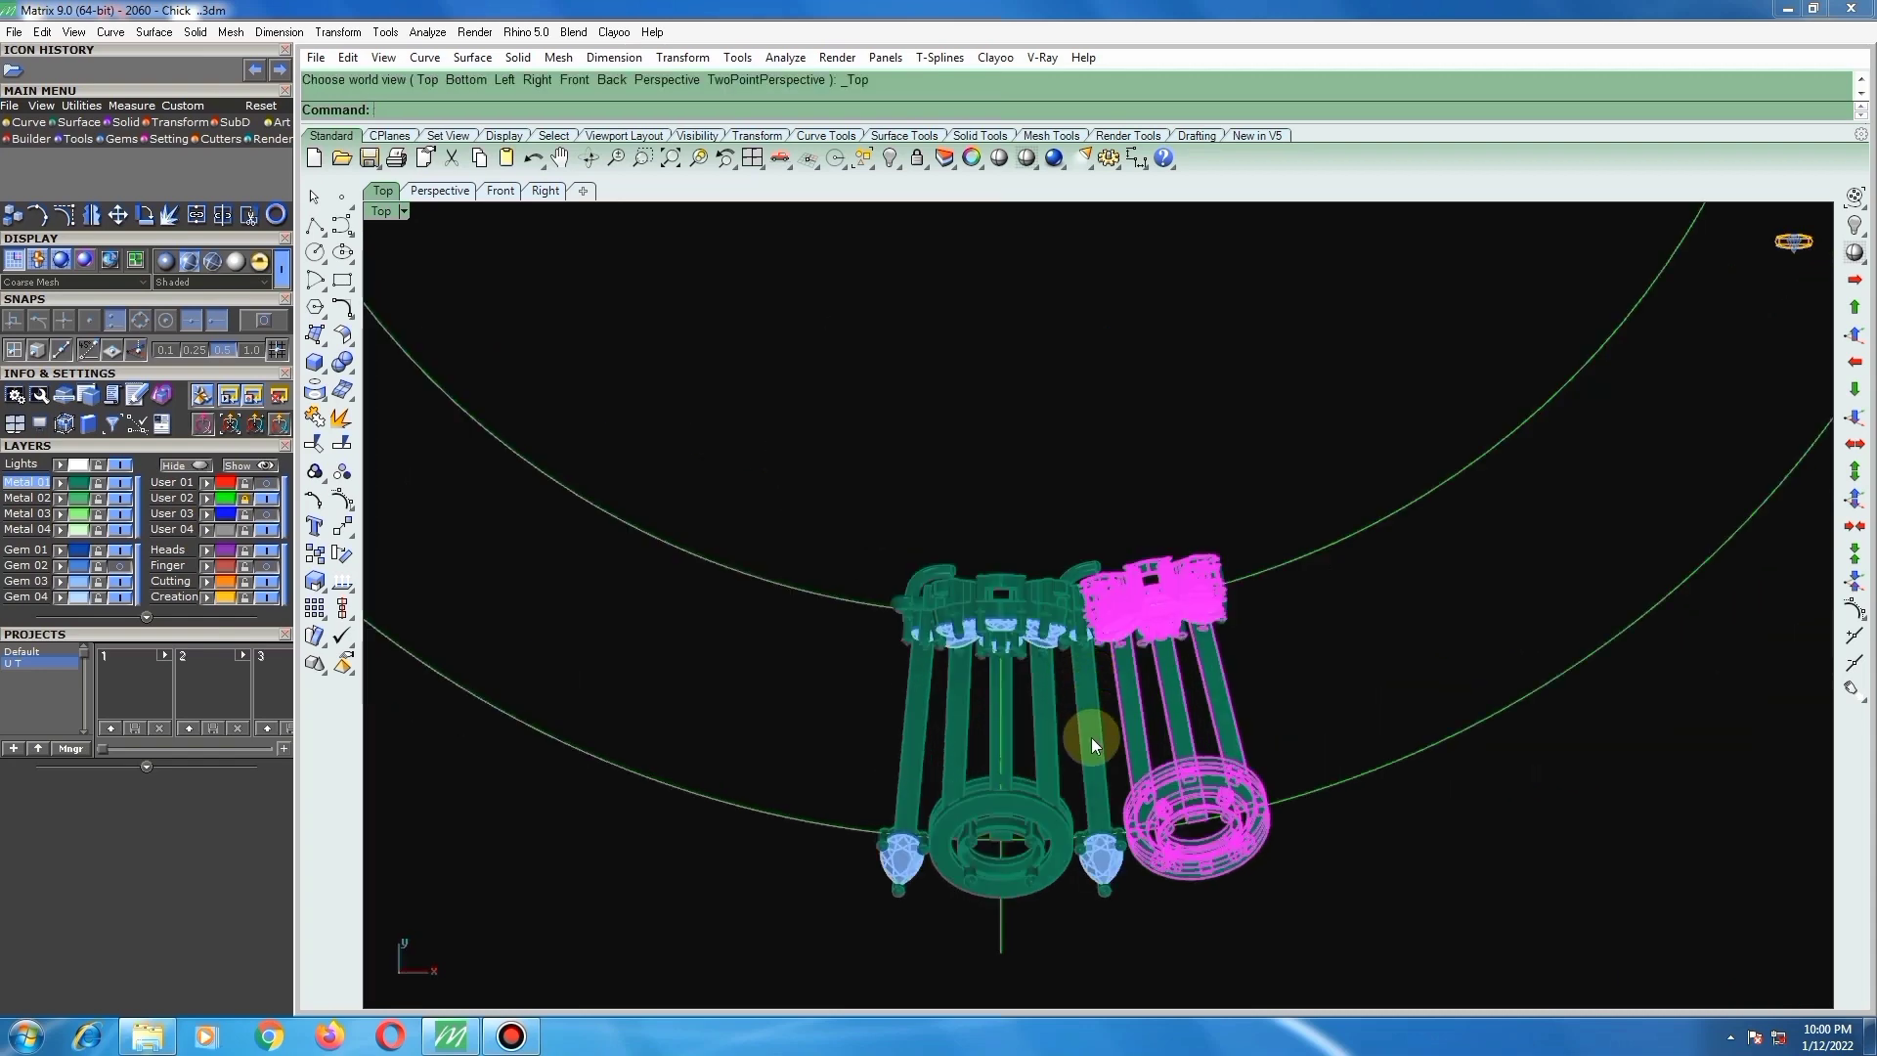
text(rotate)
key(Return)
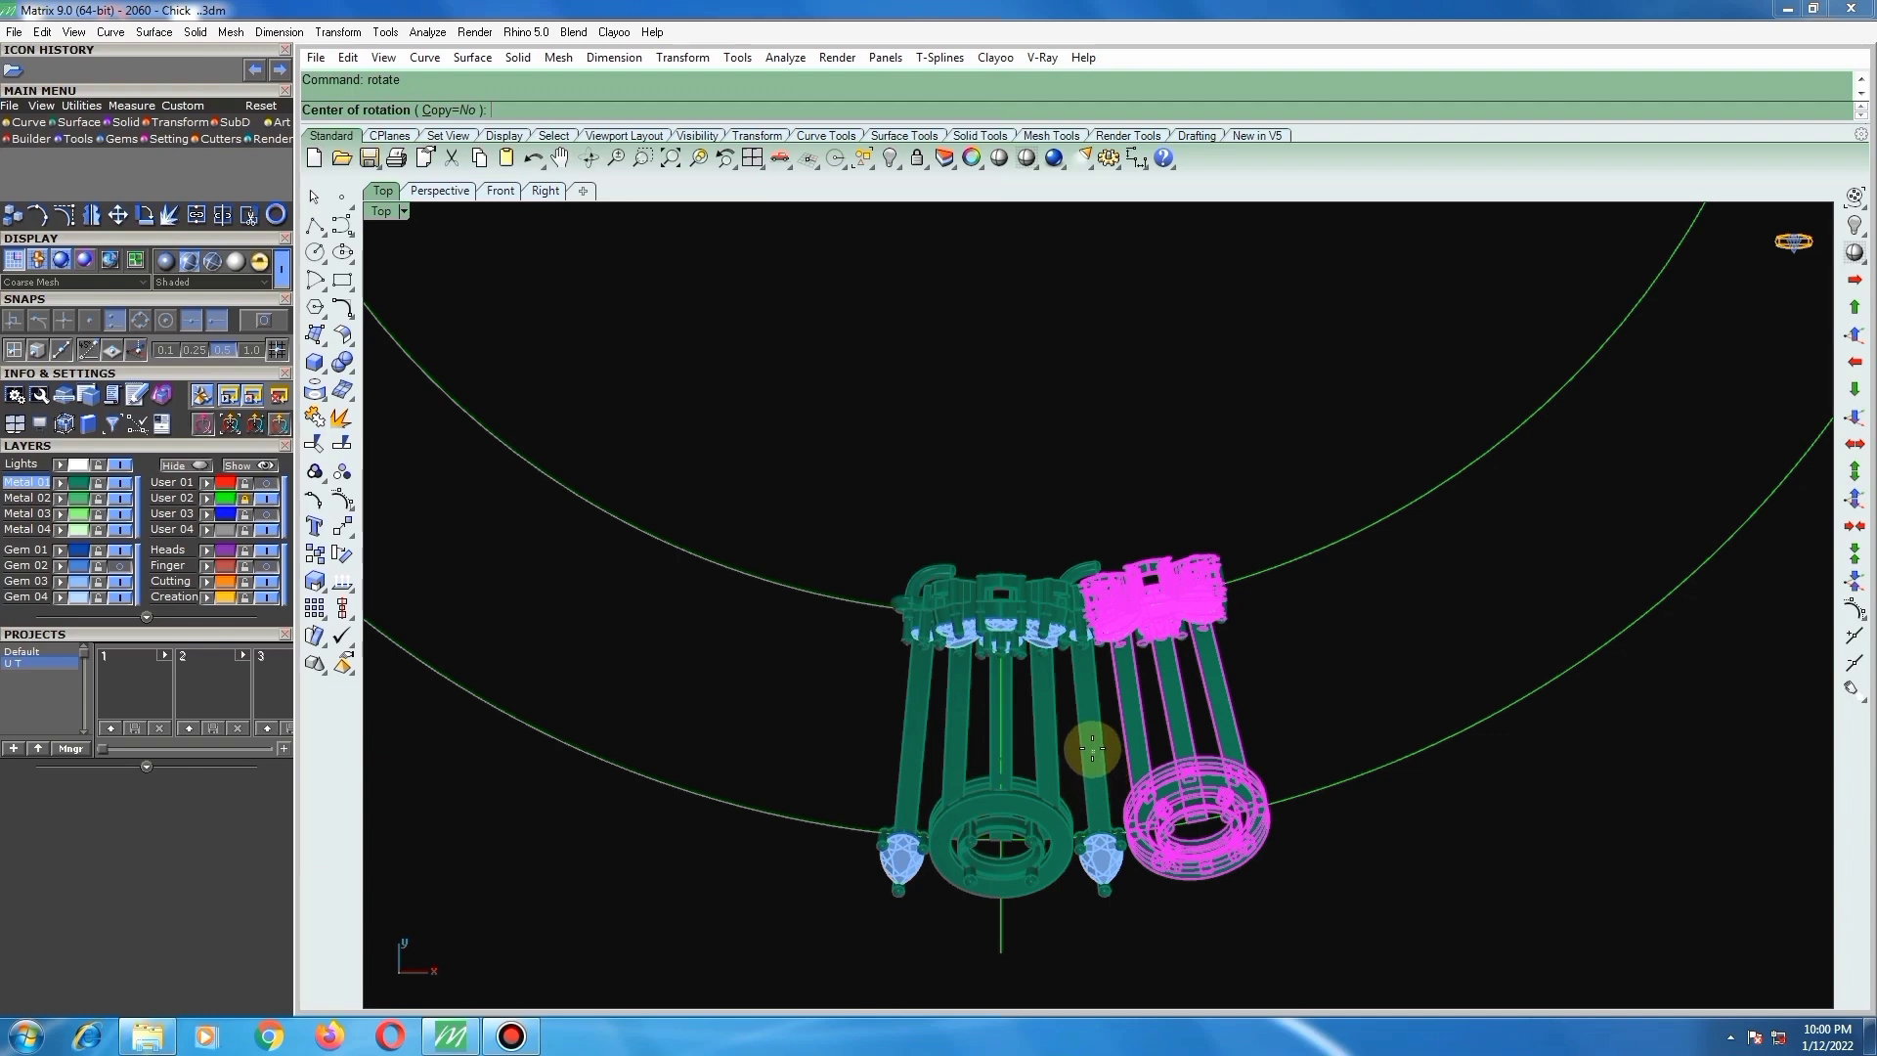
text(0)
key(Return)
scroll(1105, 811, up, 5)
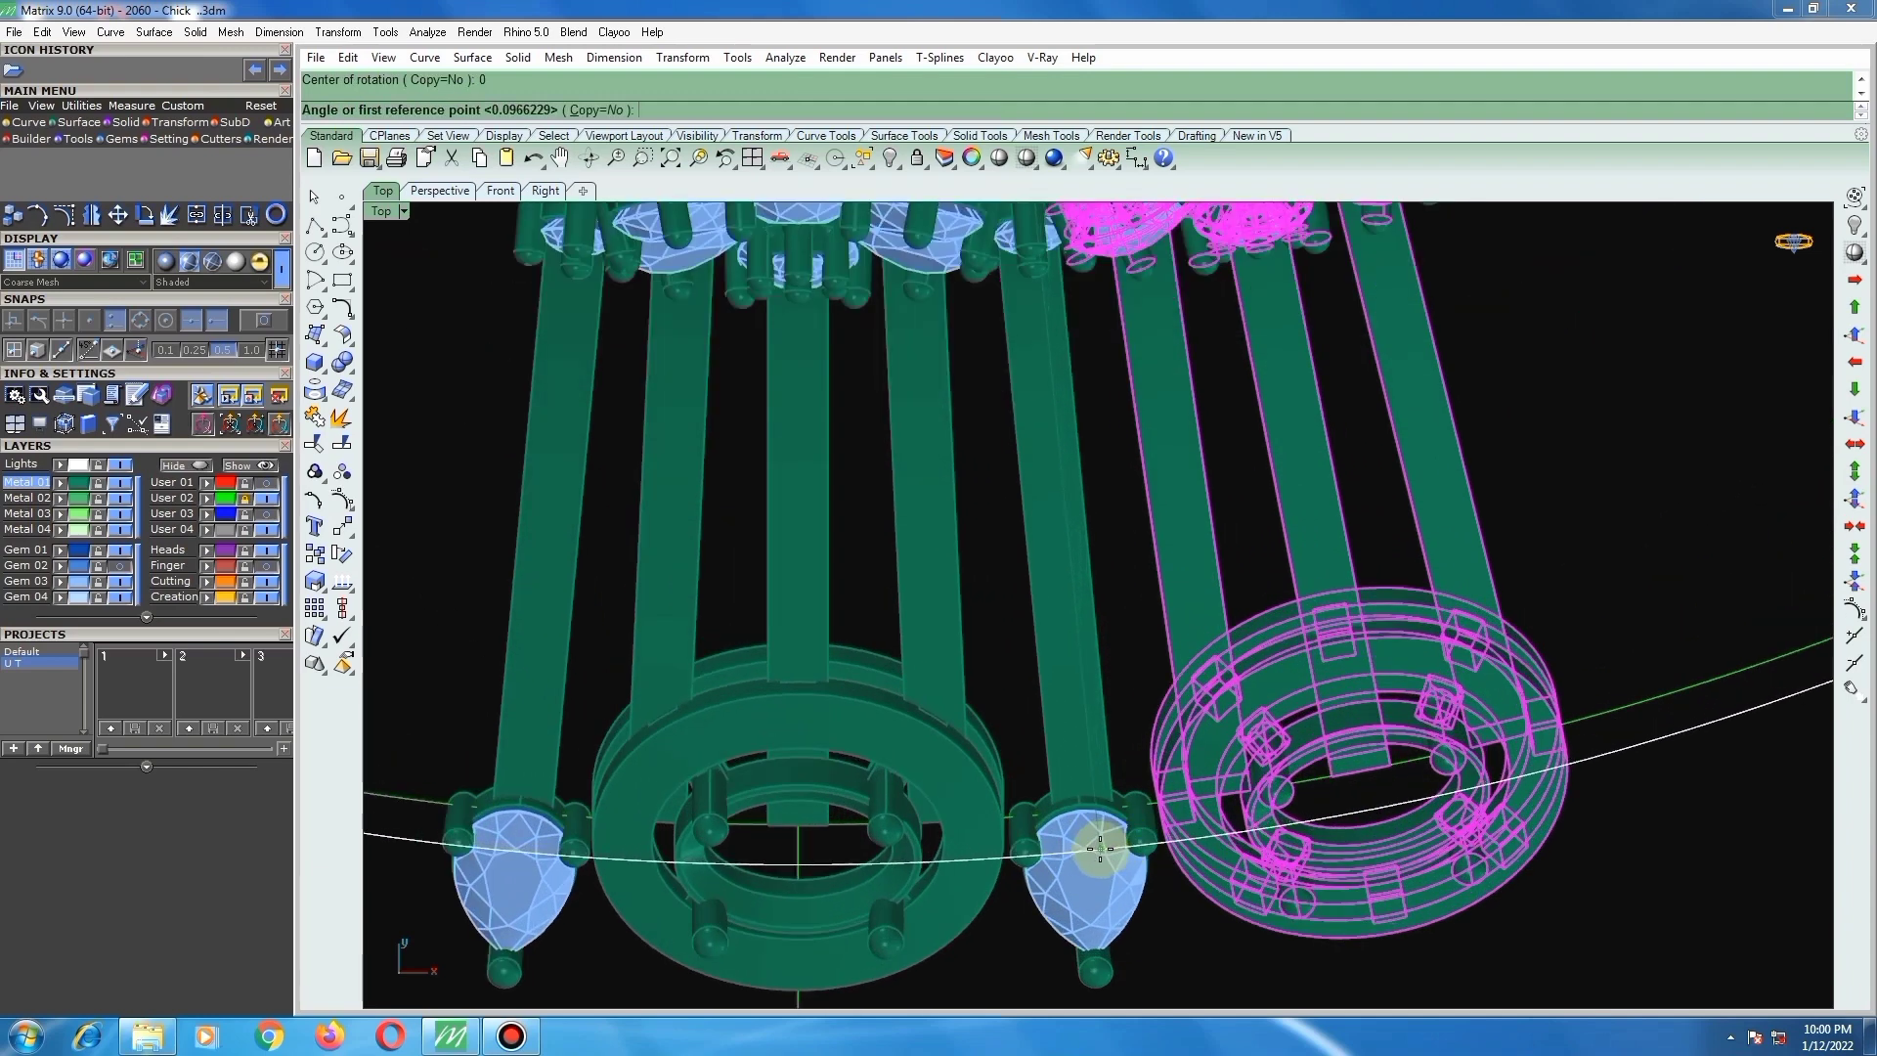
click(1098, 849)
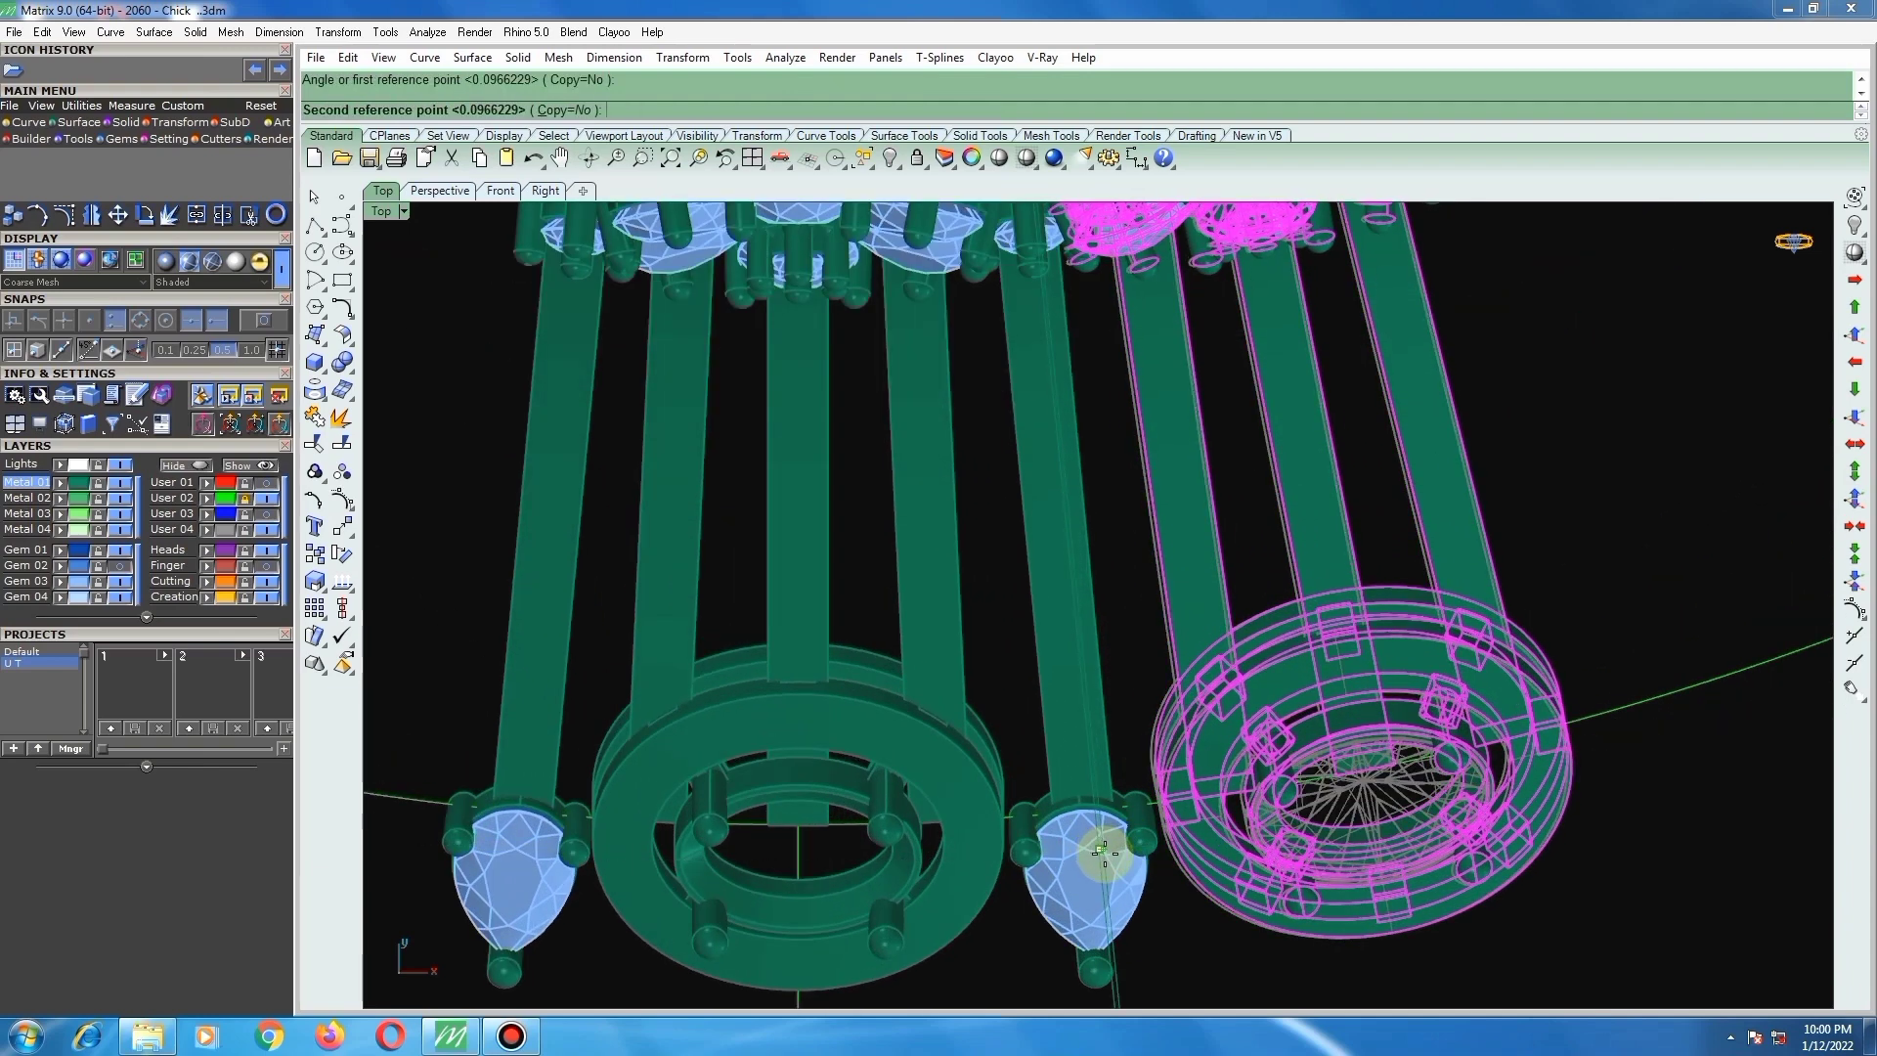
scroll(1103, 856, down, 5)
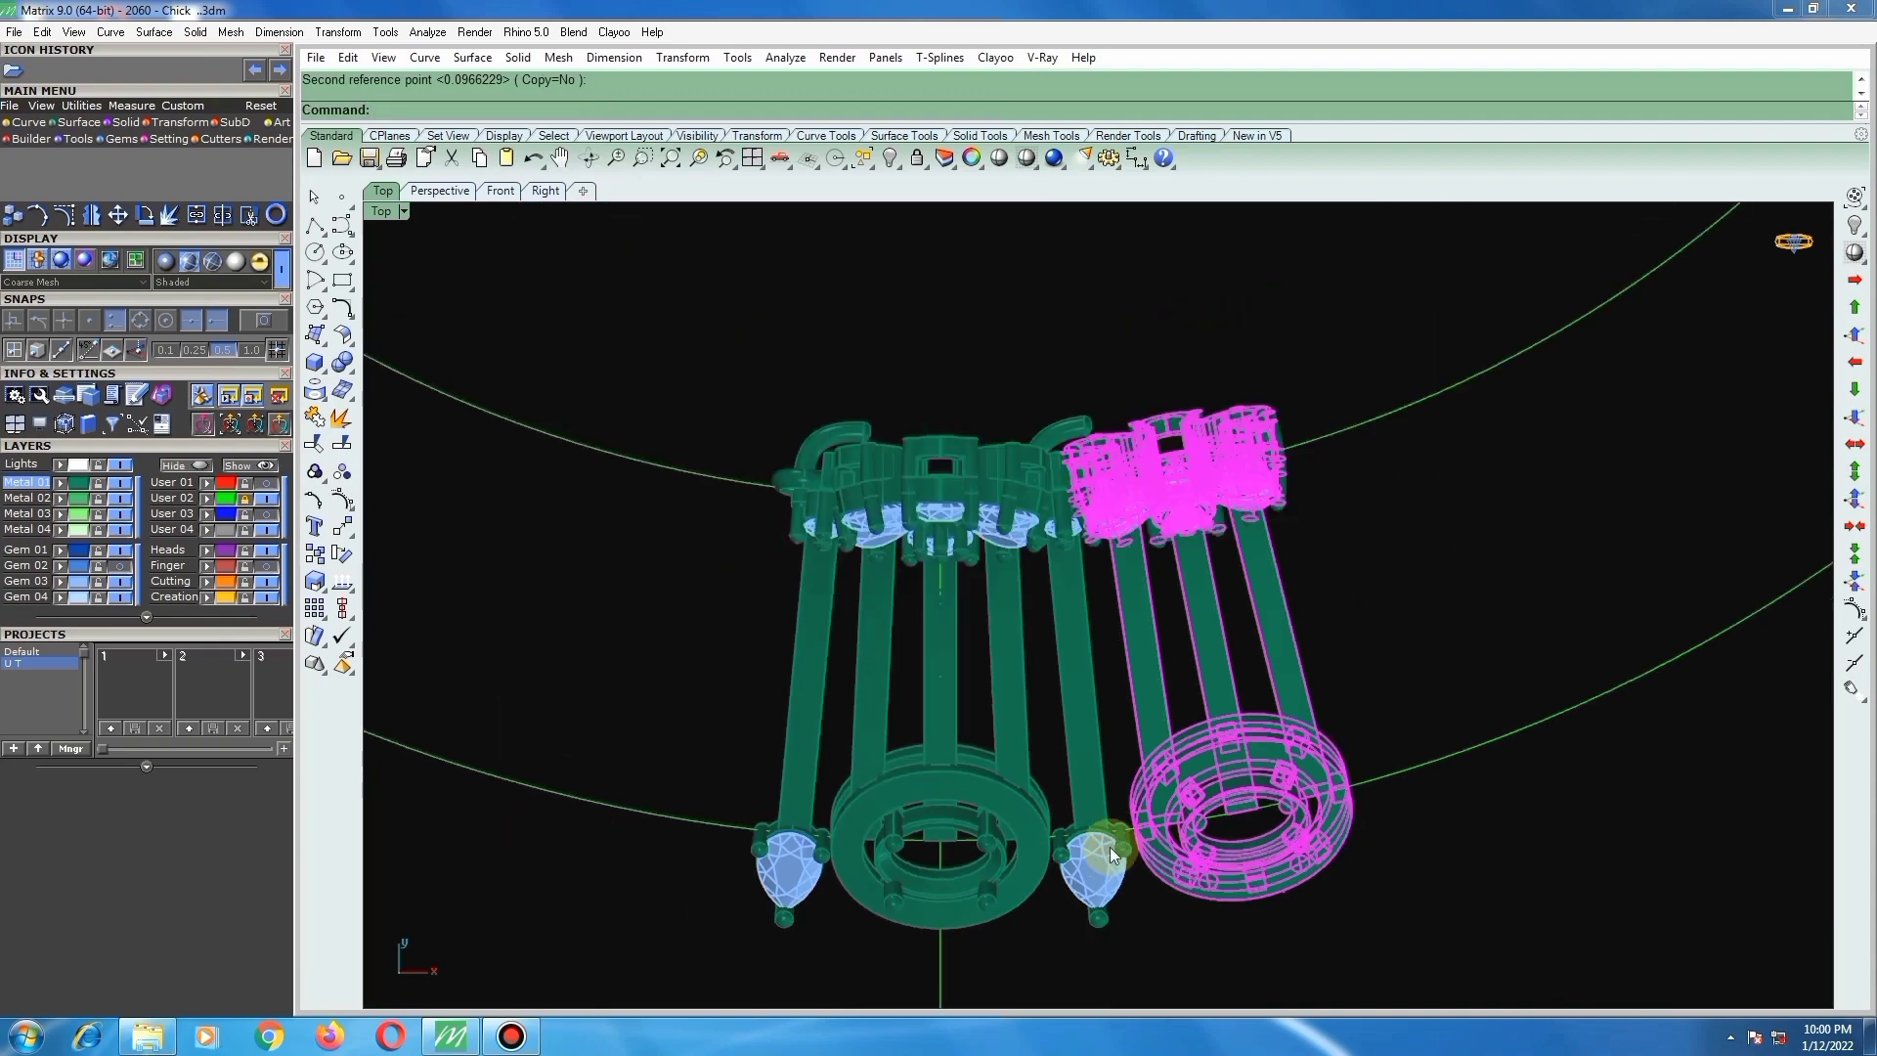
click(1245, 655)
Step: Rotate the round setting between the two flowers about the origin (0) to line up with the lower end of its bar
scroll(1114, 731, up, 3)
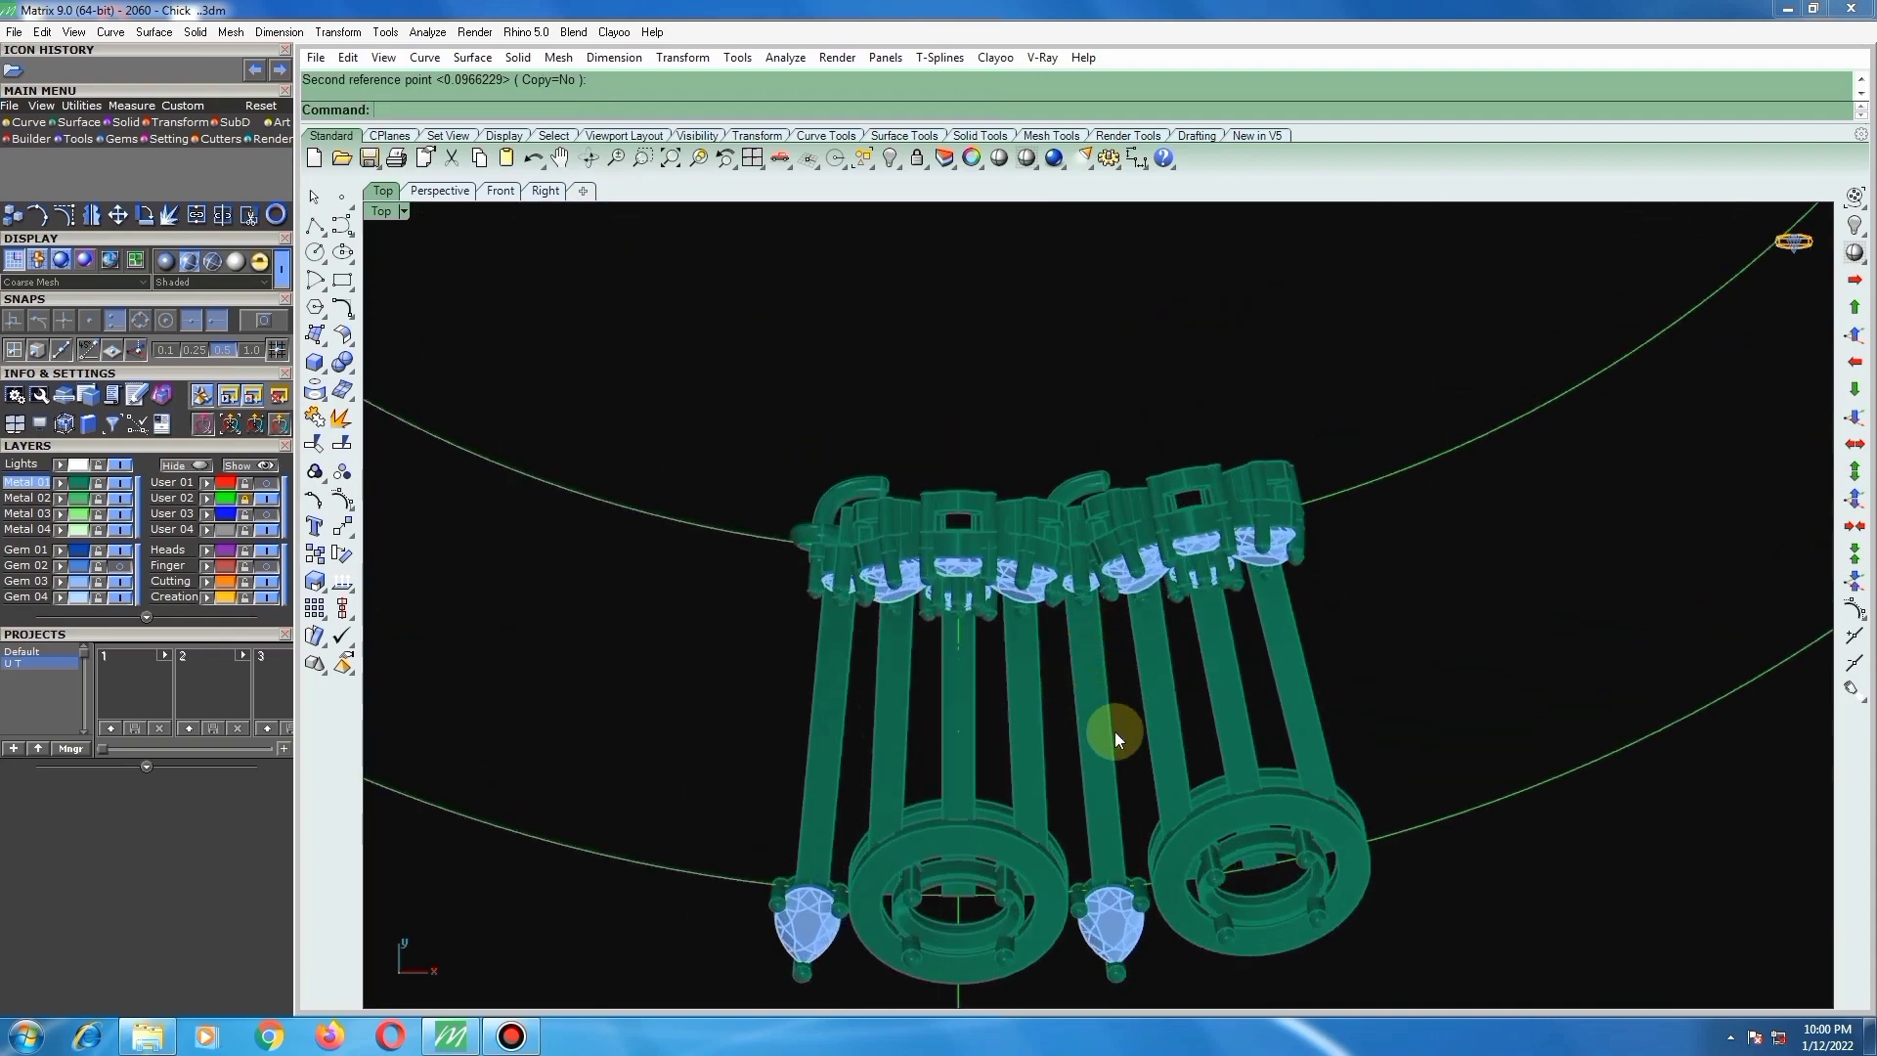
scroll(1105, 665, up, 3)
click(1069, 577)
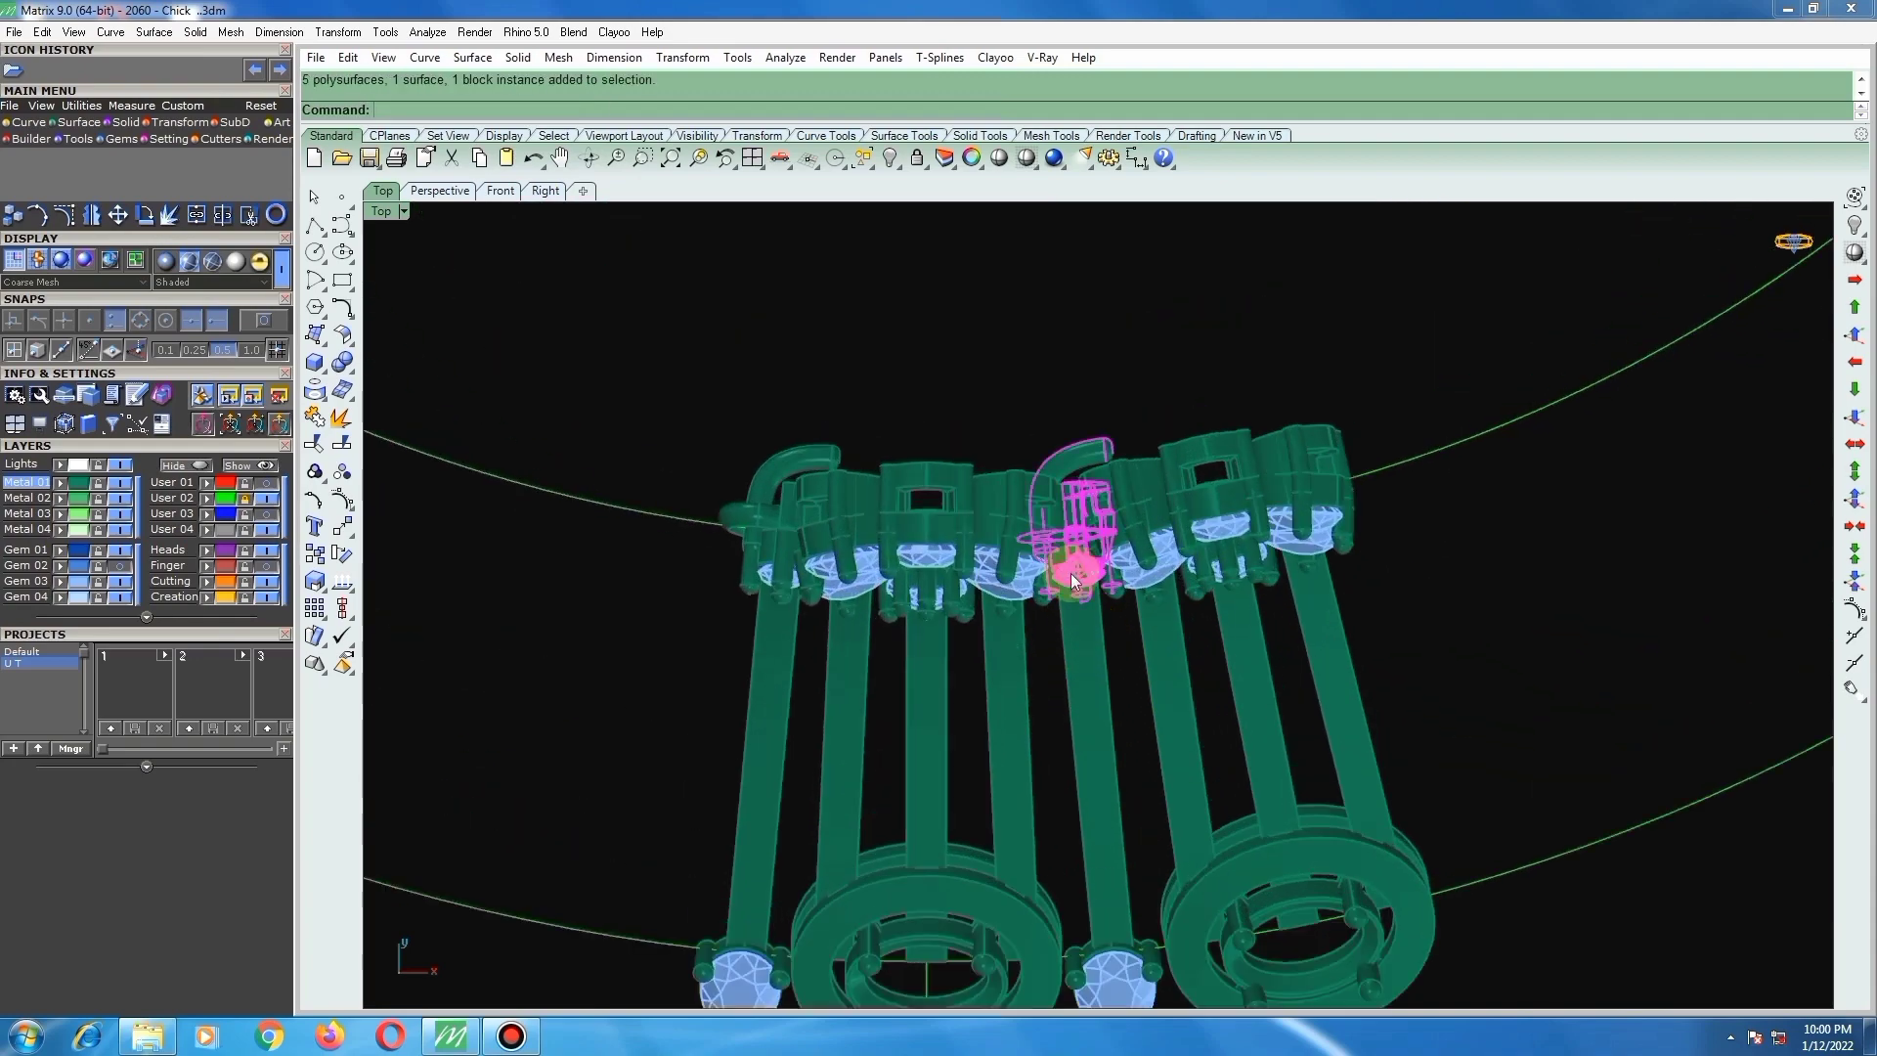
scroll(1070, 573, up, 5)
scroll(1059, 407, up, 4)
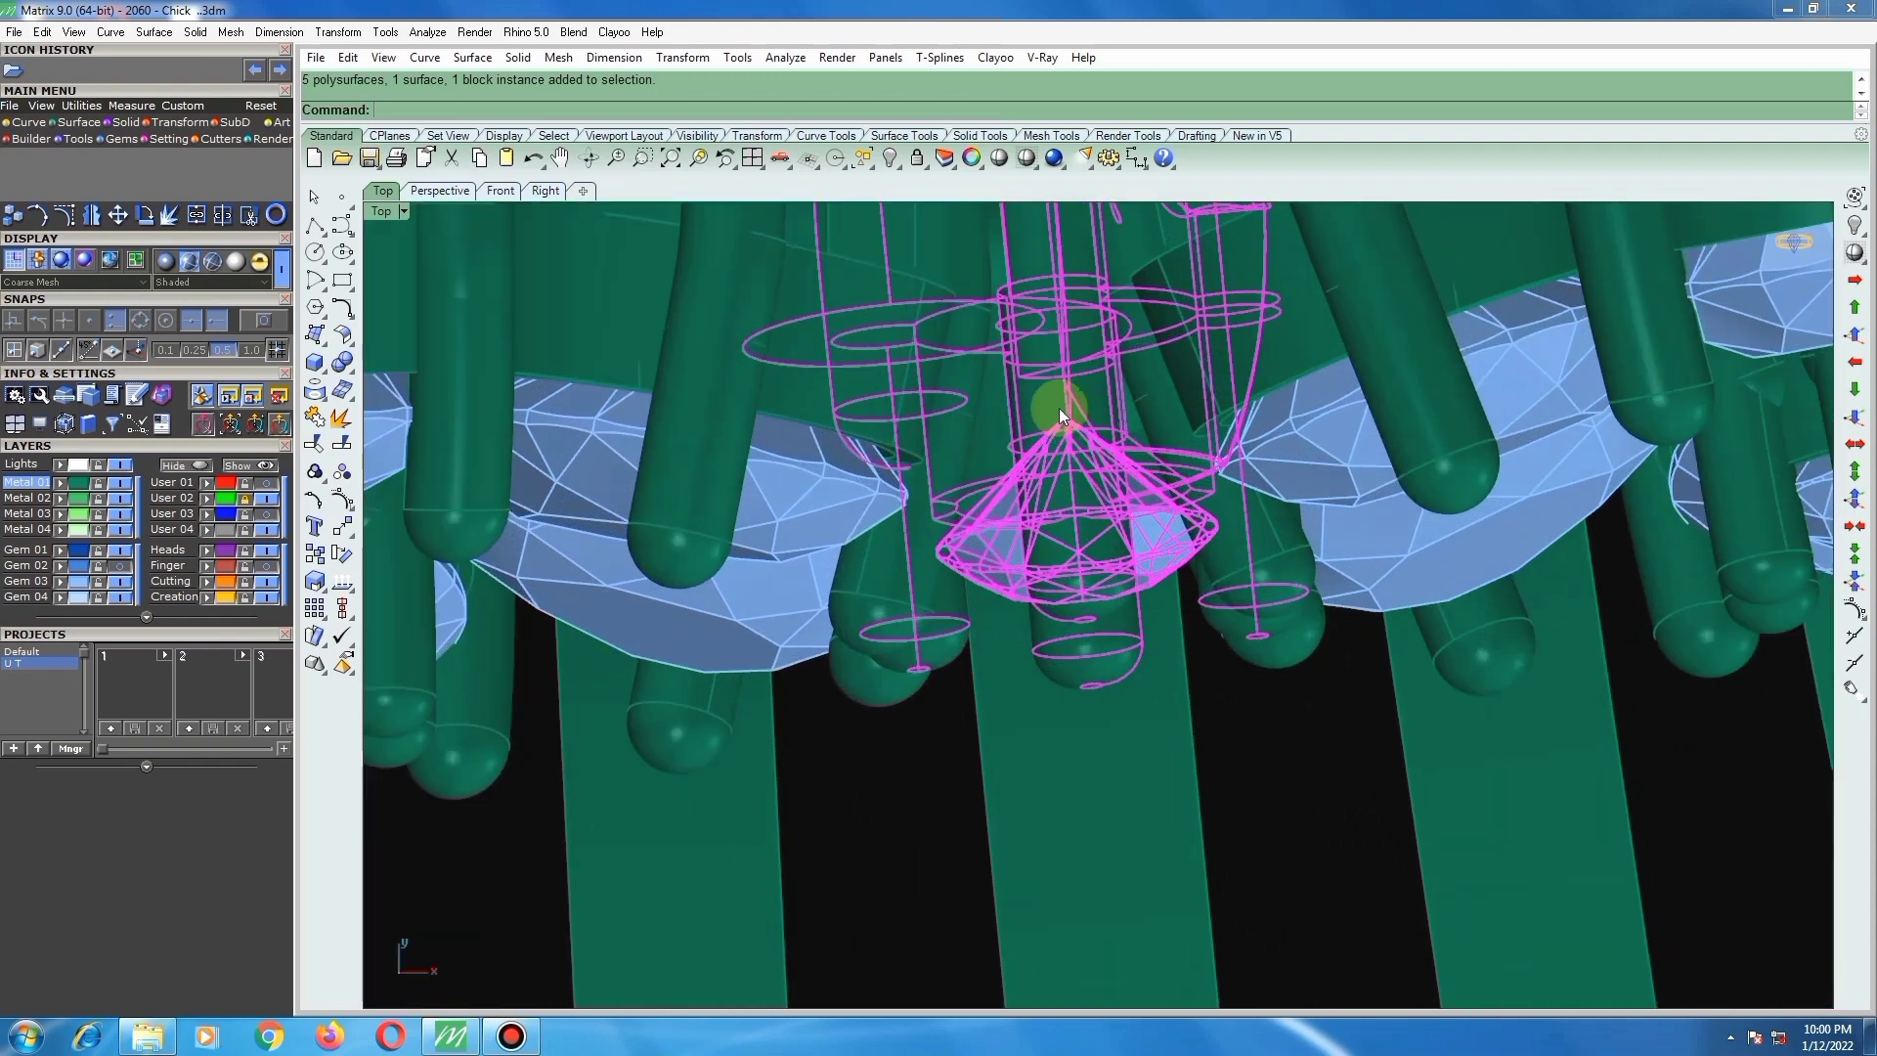
text(ro)
key(Return)
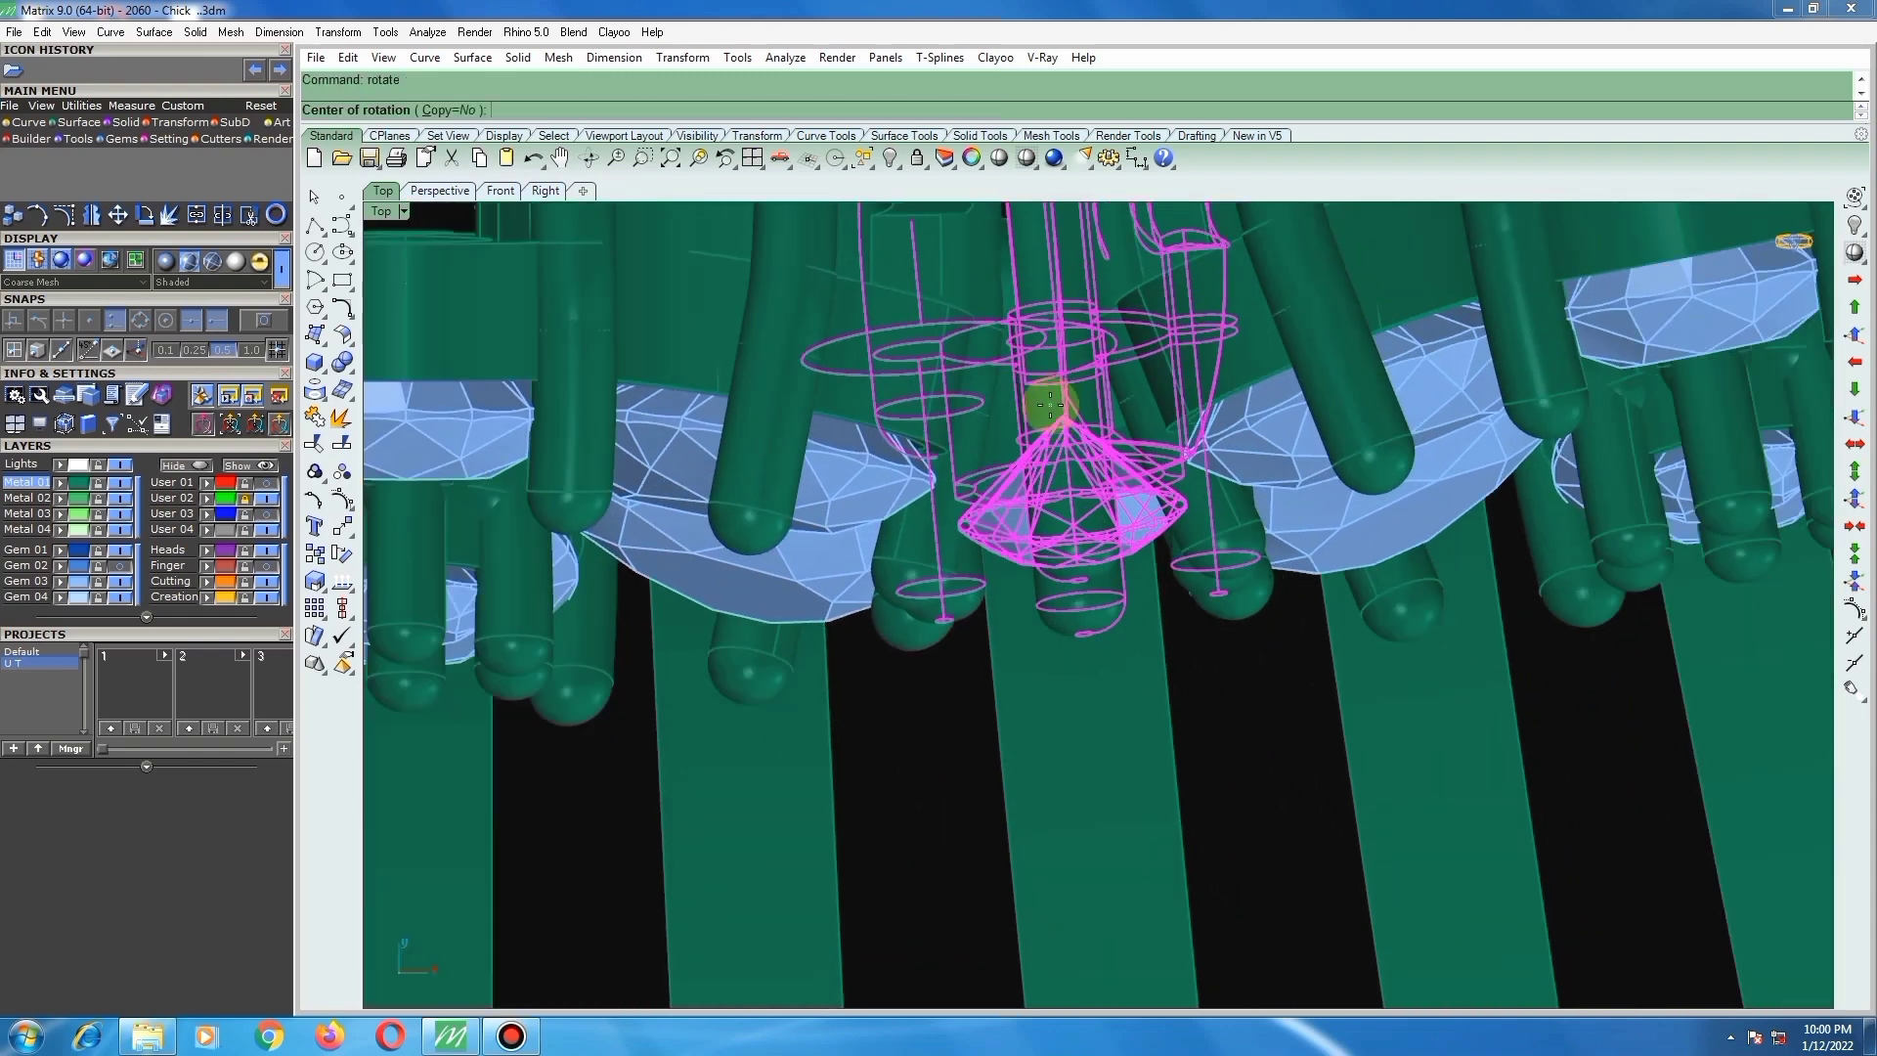
text(0)
key(Return)
scroll(1058, 416, up, 4)
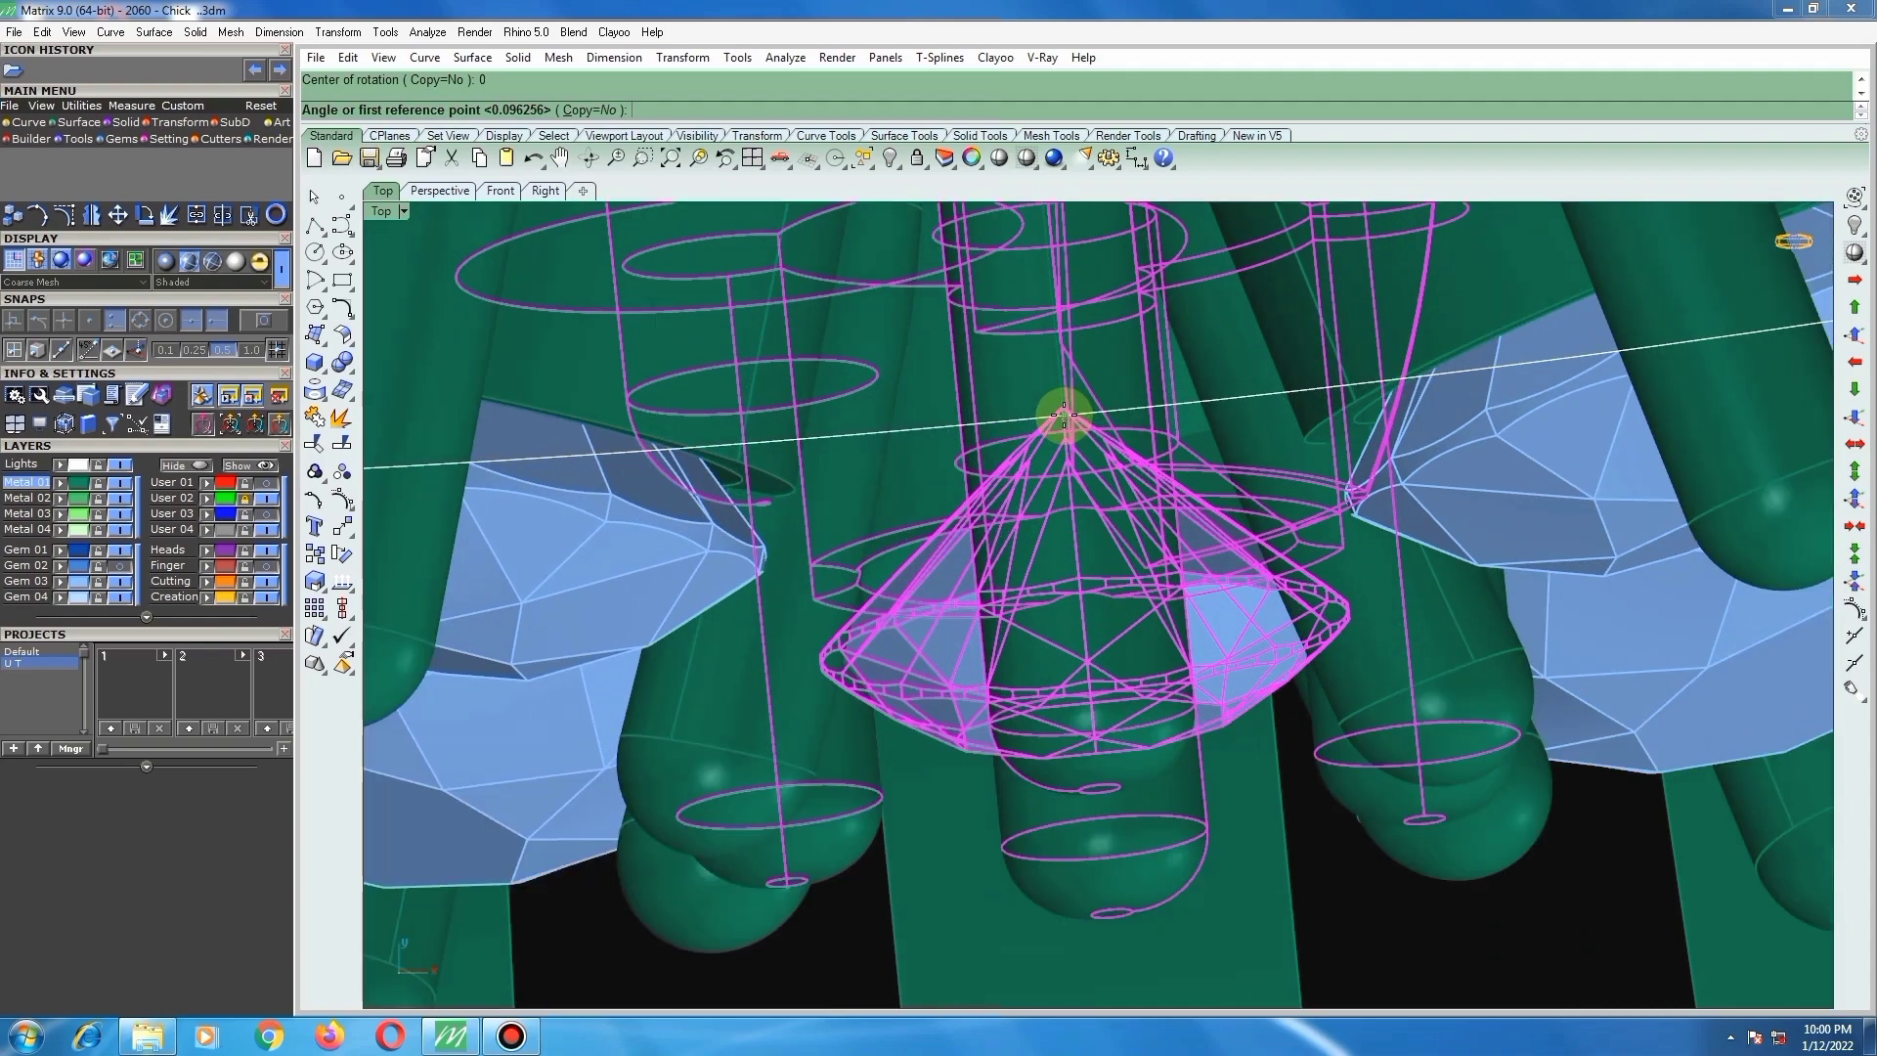
click(1061, 410)
scroll(1034, 389, down, 10)
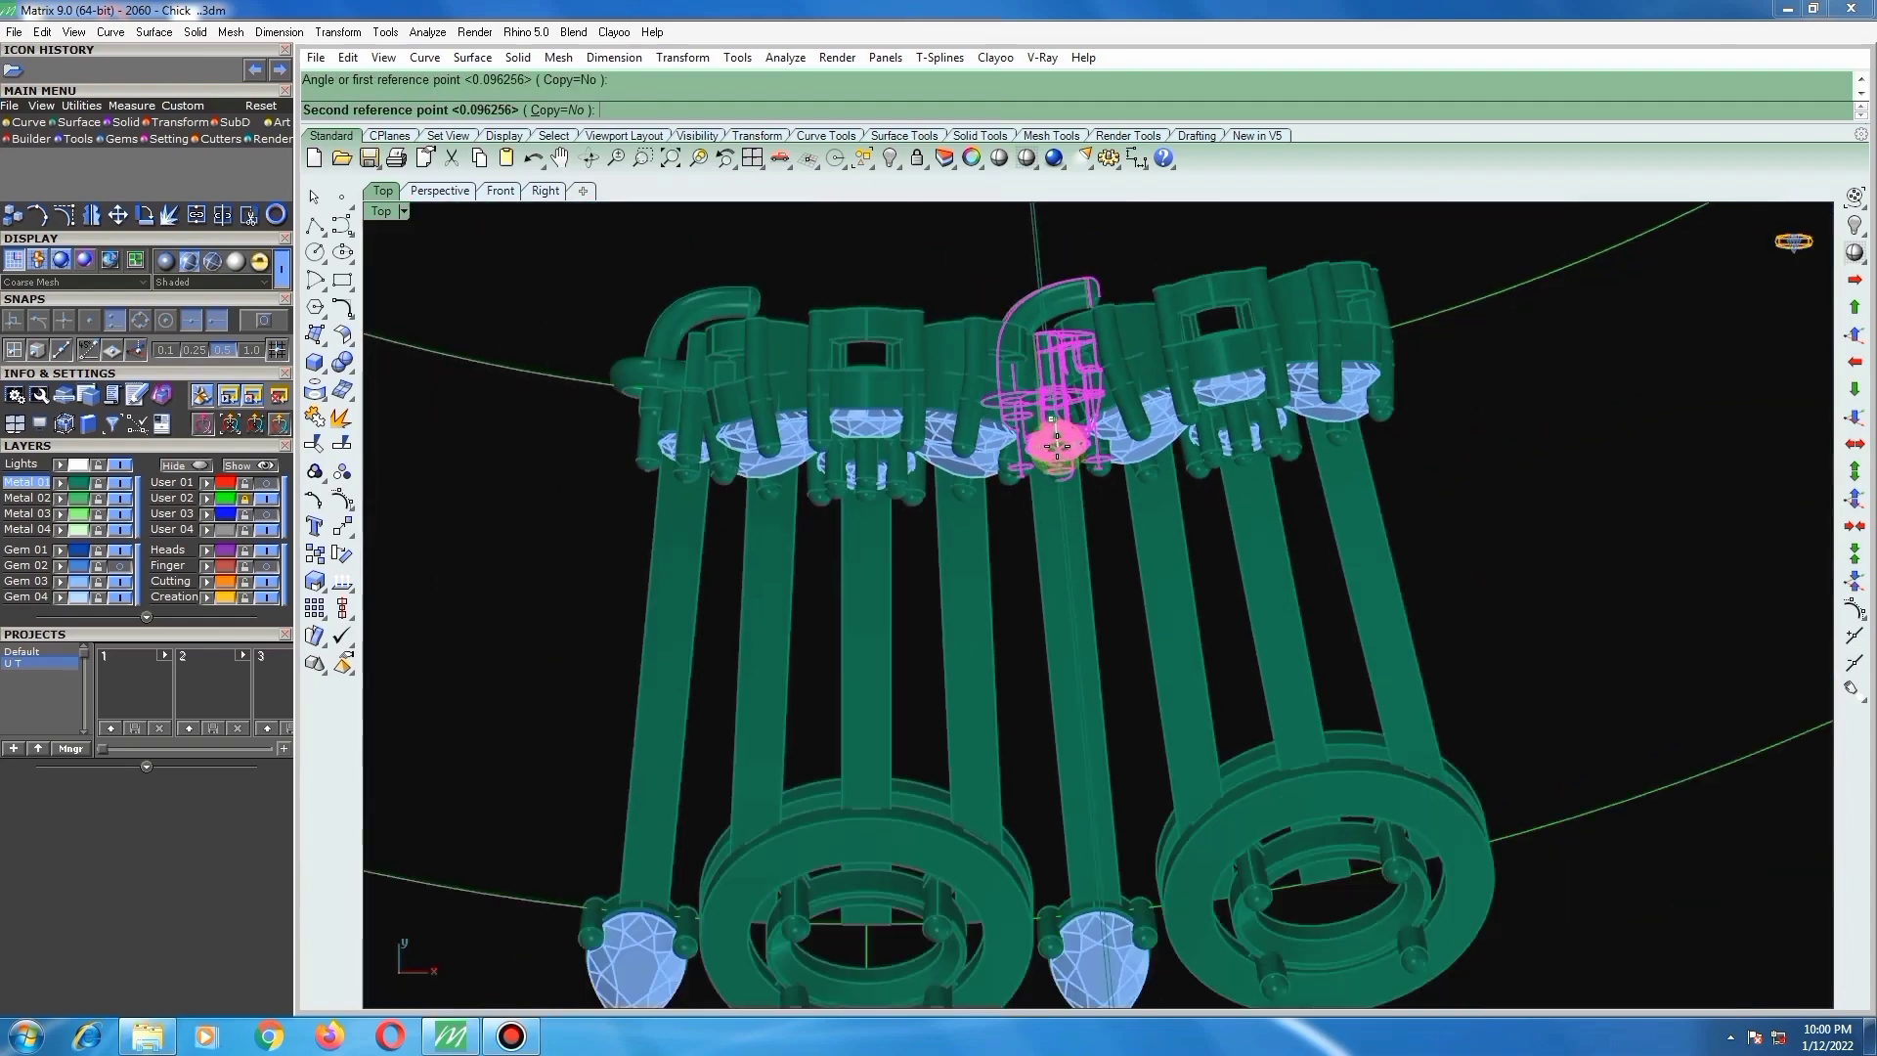
scroll(1091, 625, up, 3)
scroll(1081, 806, up, 5)
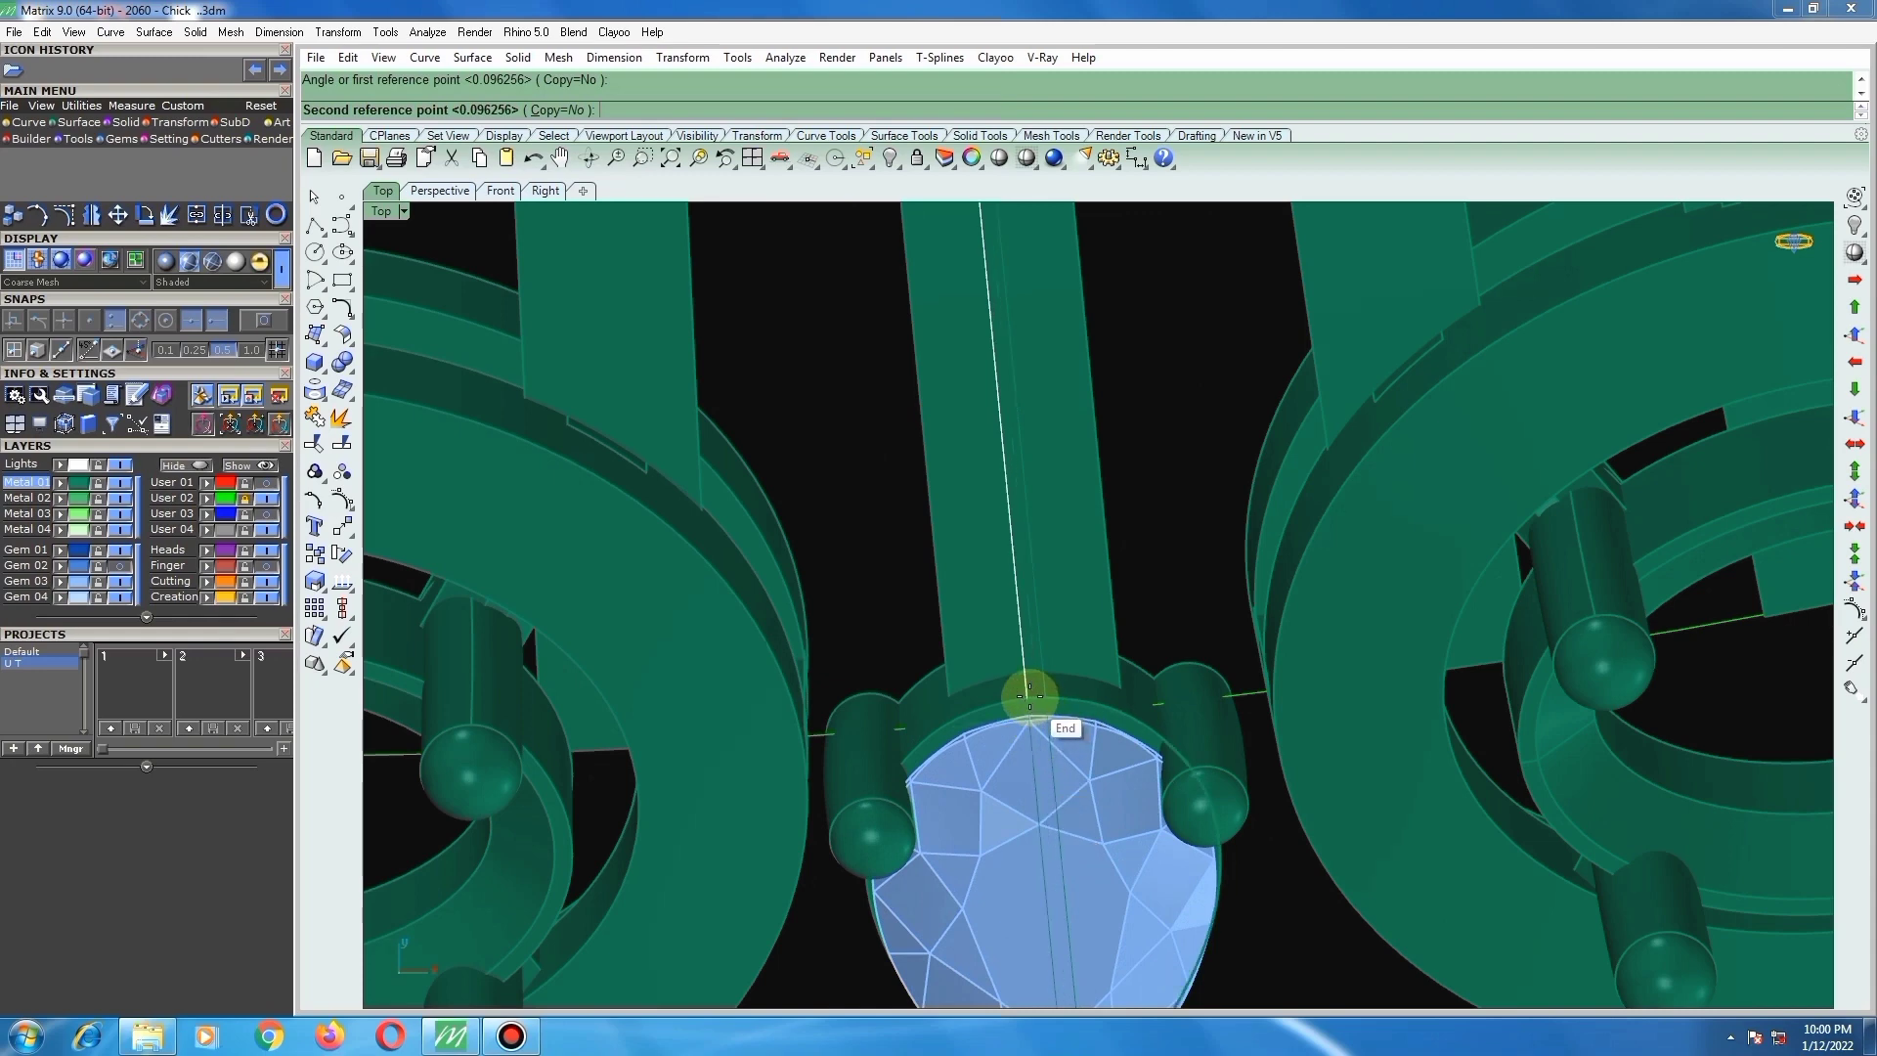
click(1028, 692)
scroll(1027, 684, down, 4)
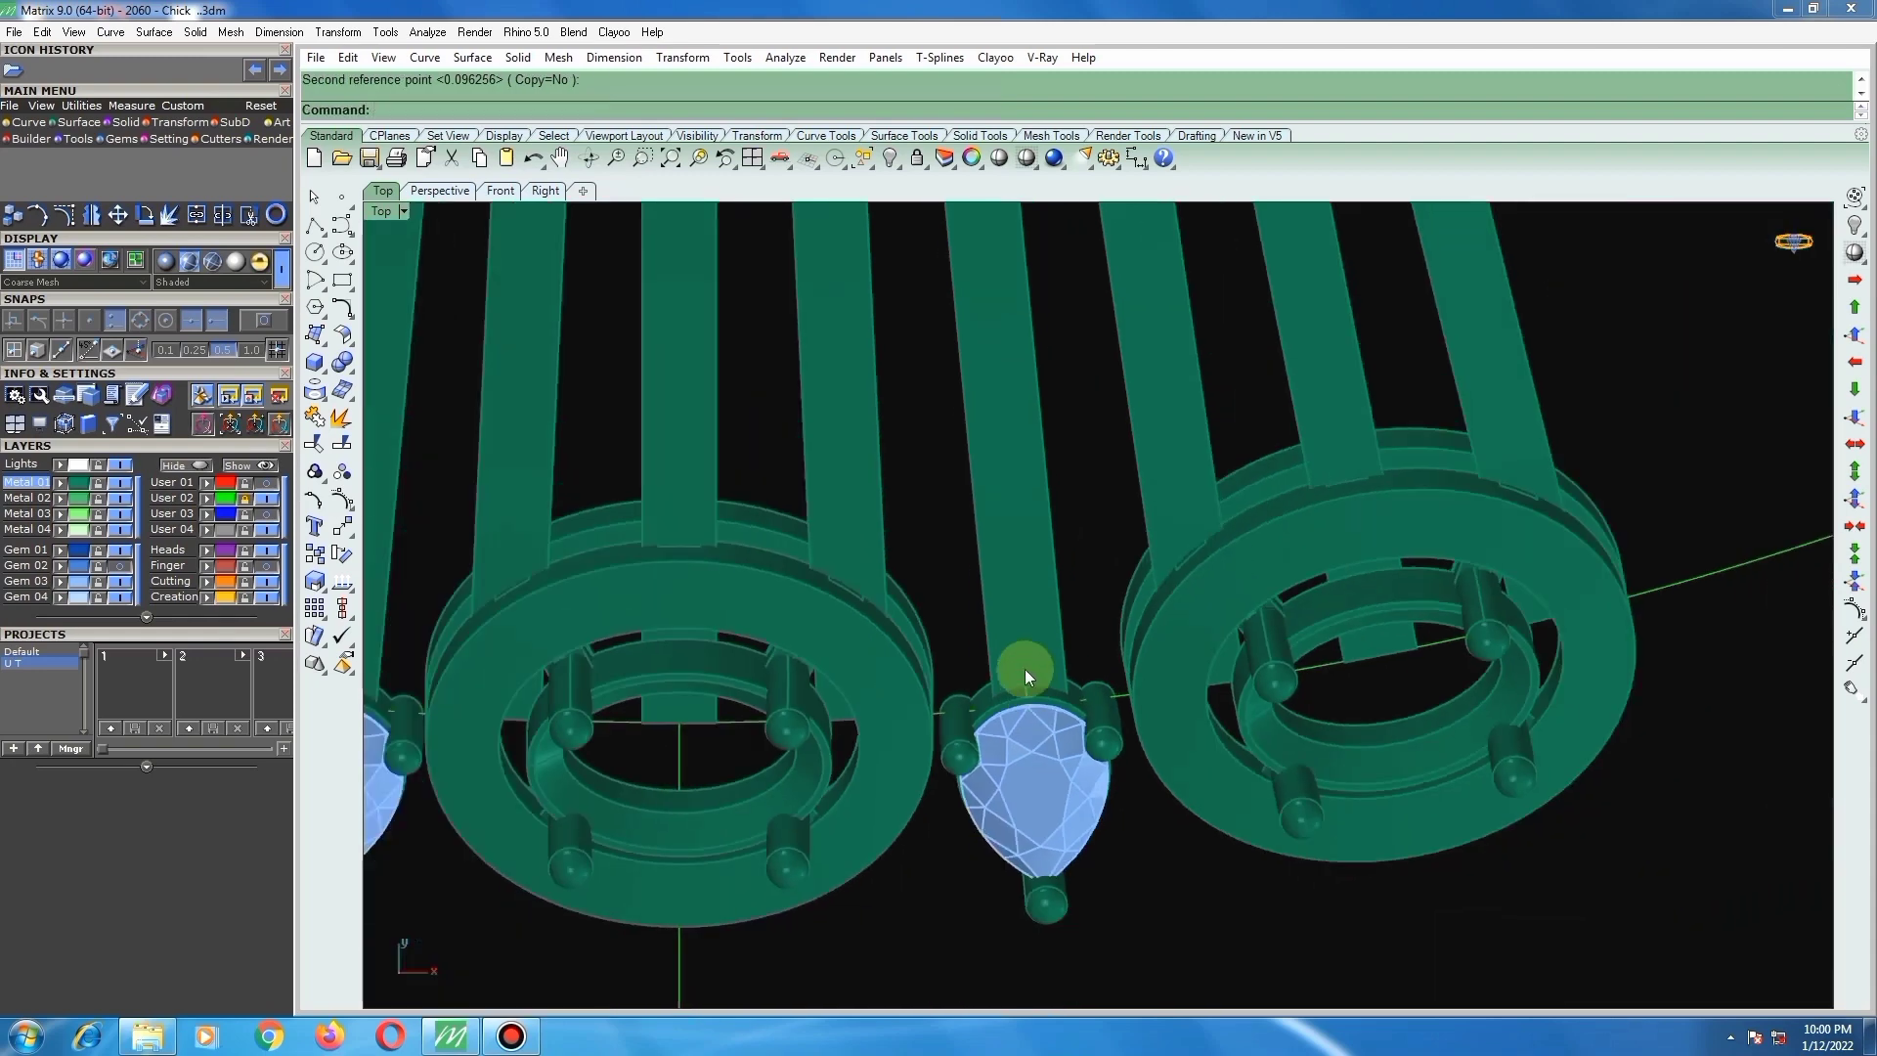
Step: Rotate the bar joining the middle round and pear settings slightly about the origin (0), starting from the midpoint of its lower edge
key(Return)
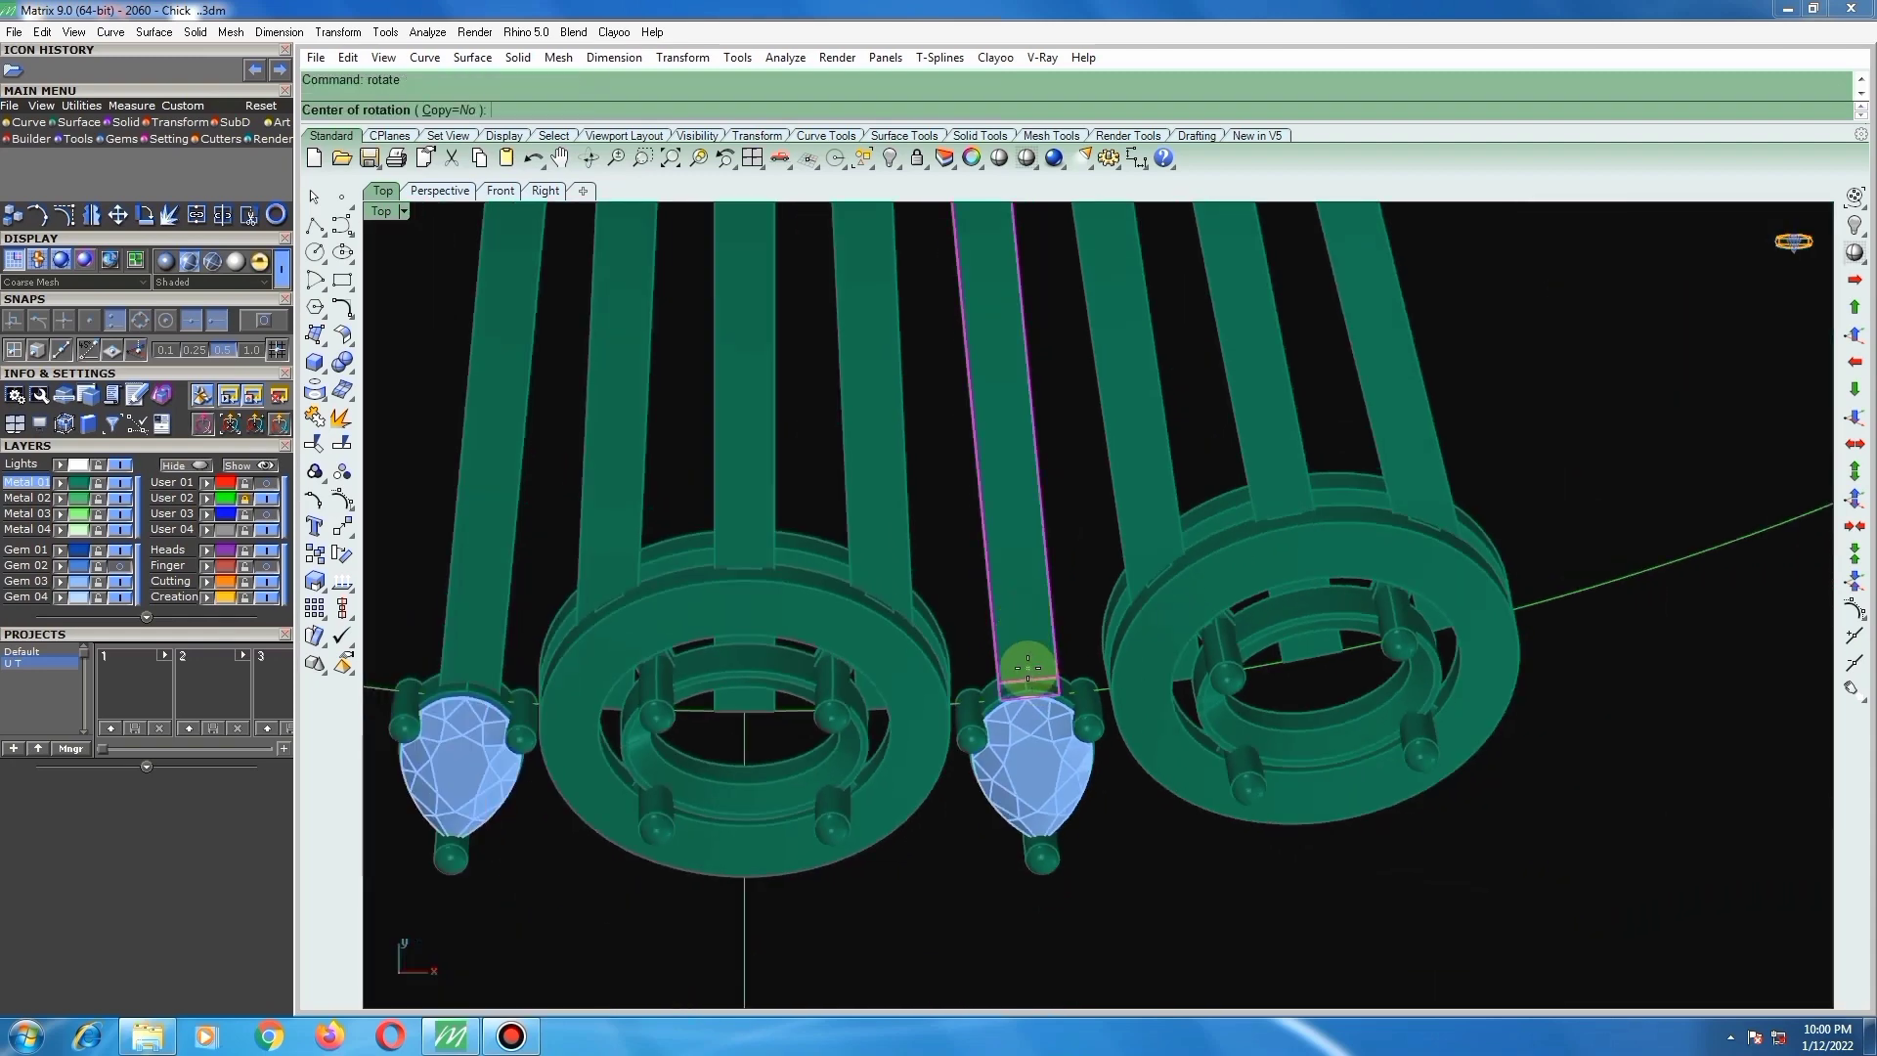
text(0)
key(Return)
scroll(1026, 660, up, 6)
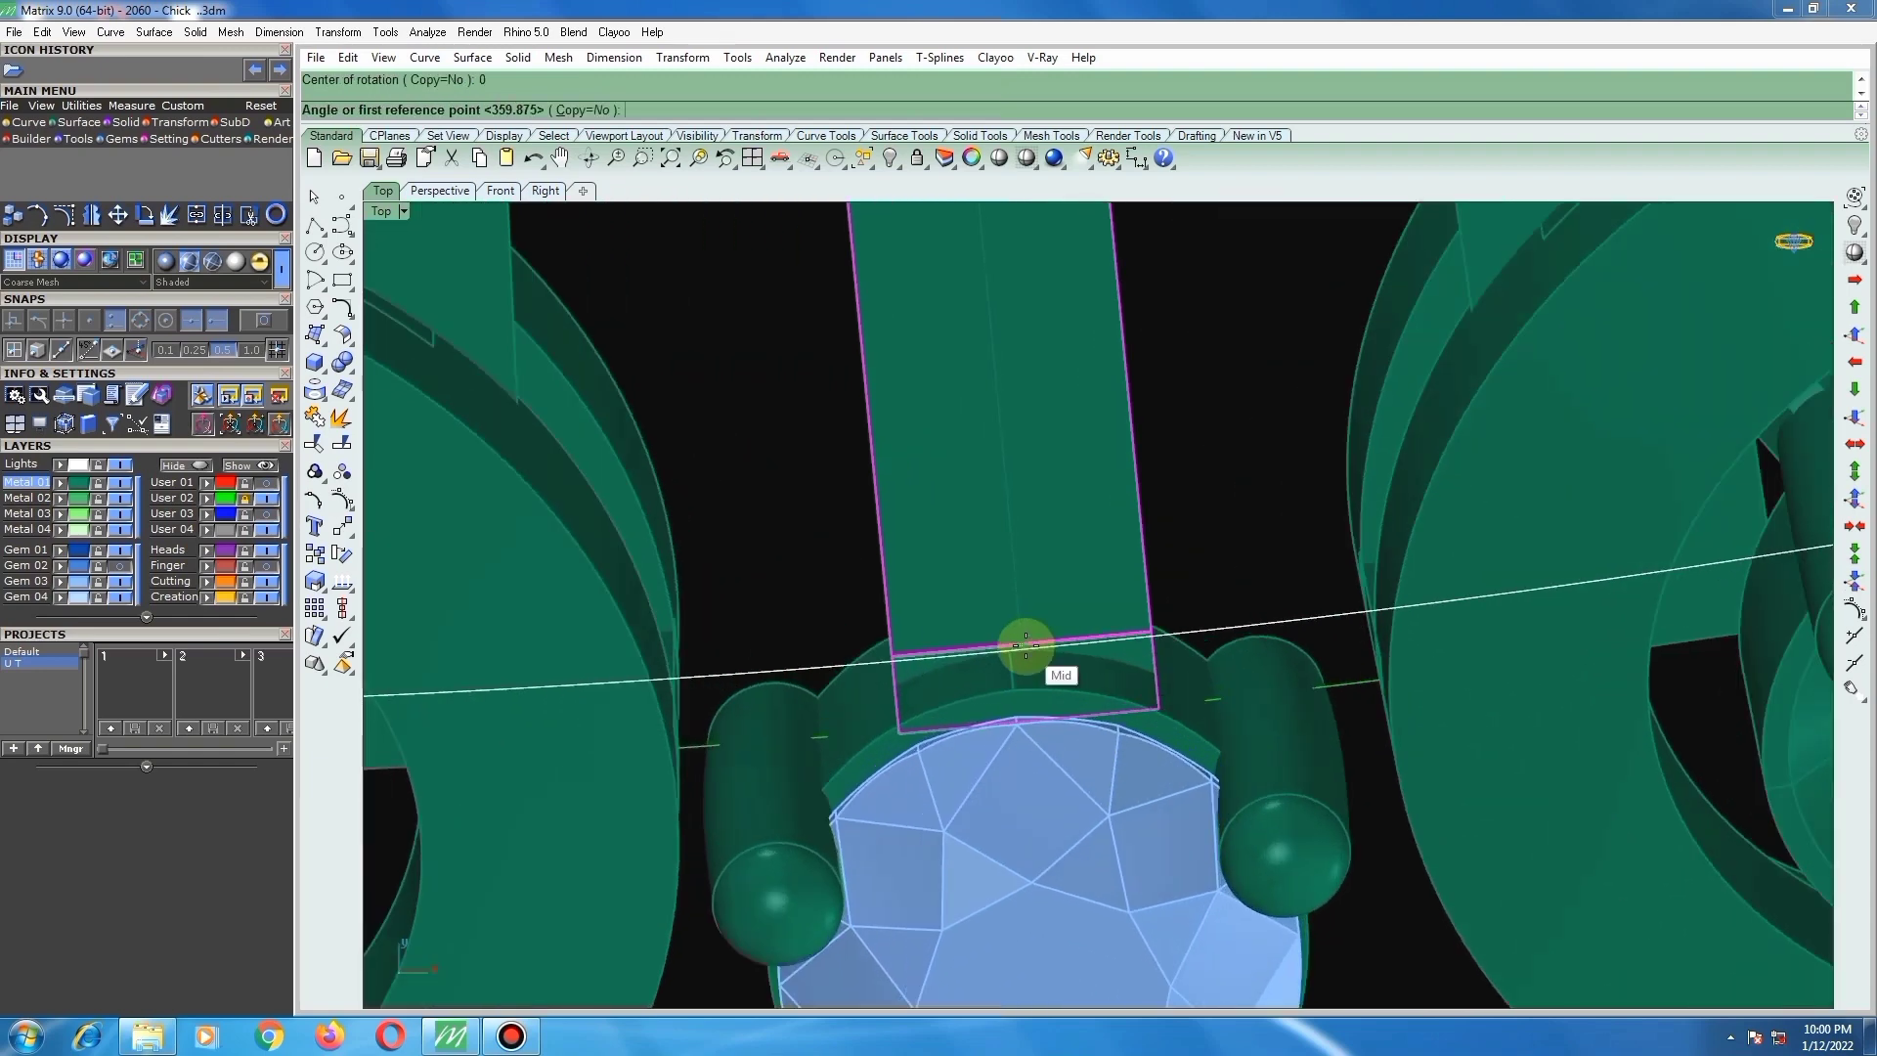
click(1025, 645)
click(1006, 649)
scroll(1008, 675, down, 5)
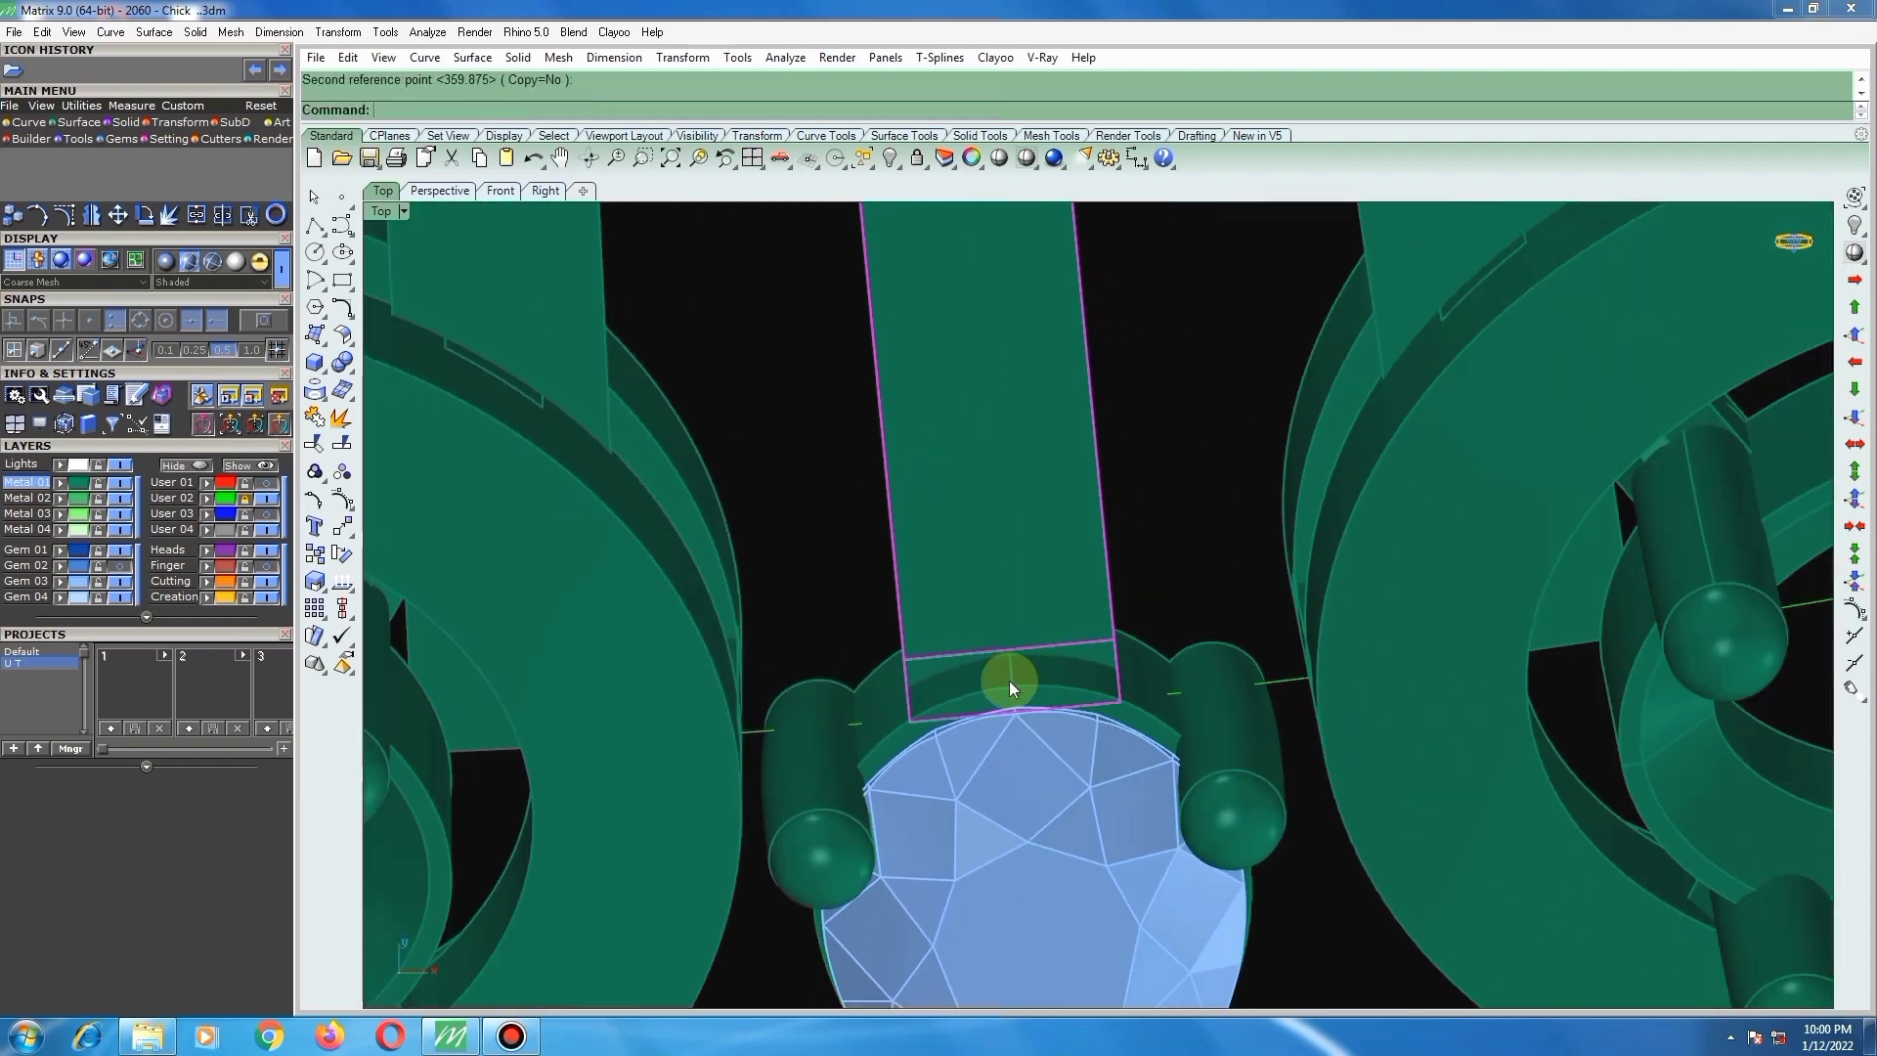
scroll(1042, 614, down, 10)
click(1114, 763)
Step: Examine the alignment of the middle bar and its settings between the two flower units from tilted views
scroll(1034, 531, up, 6)
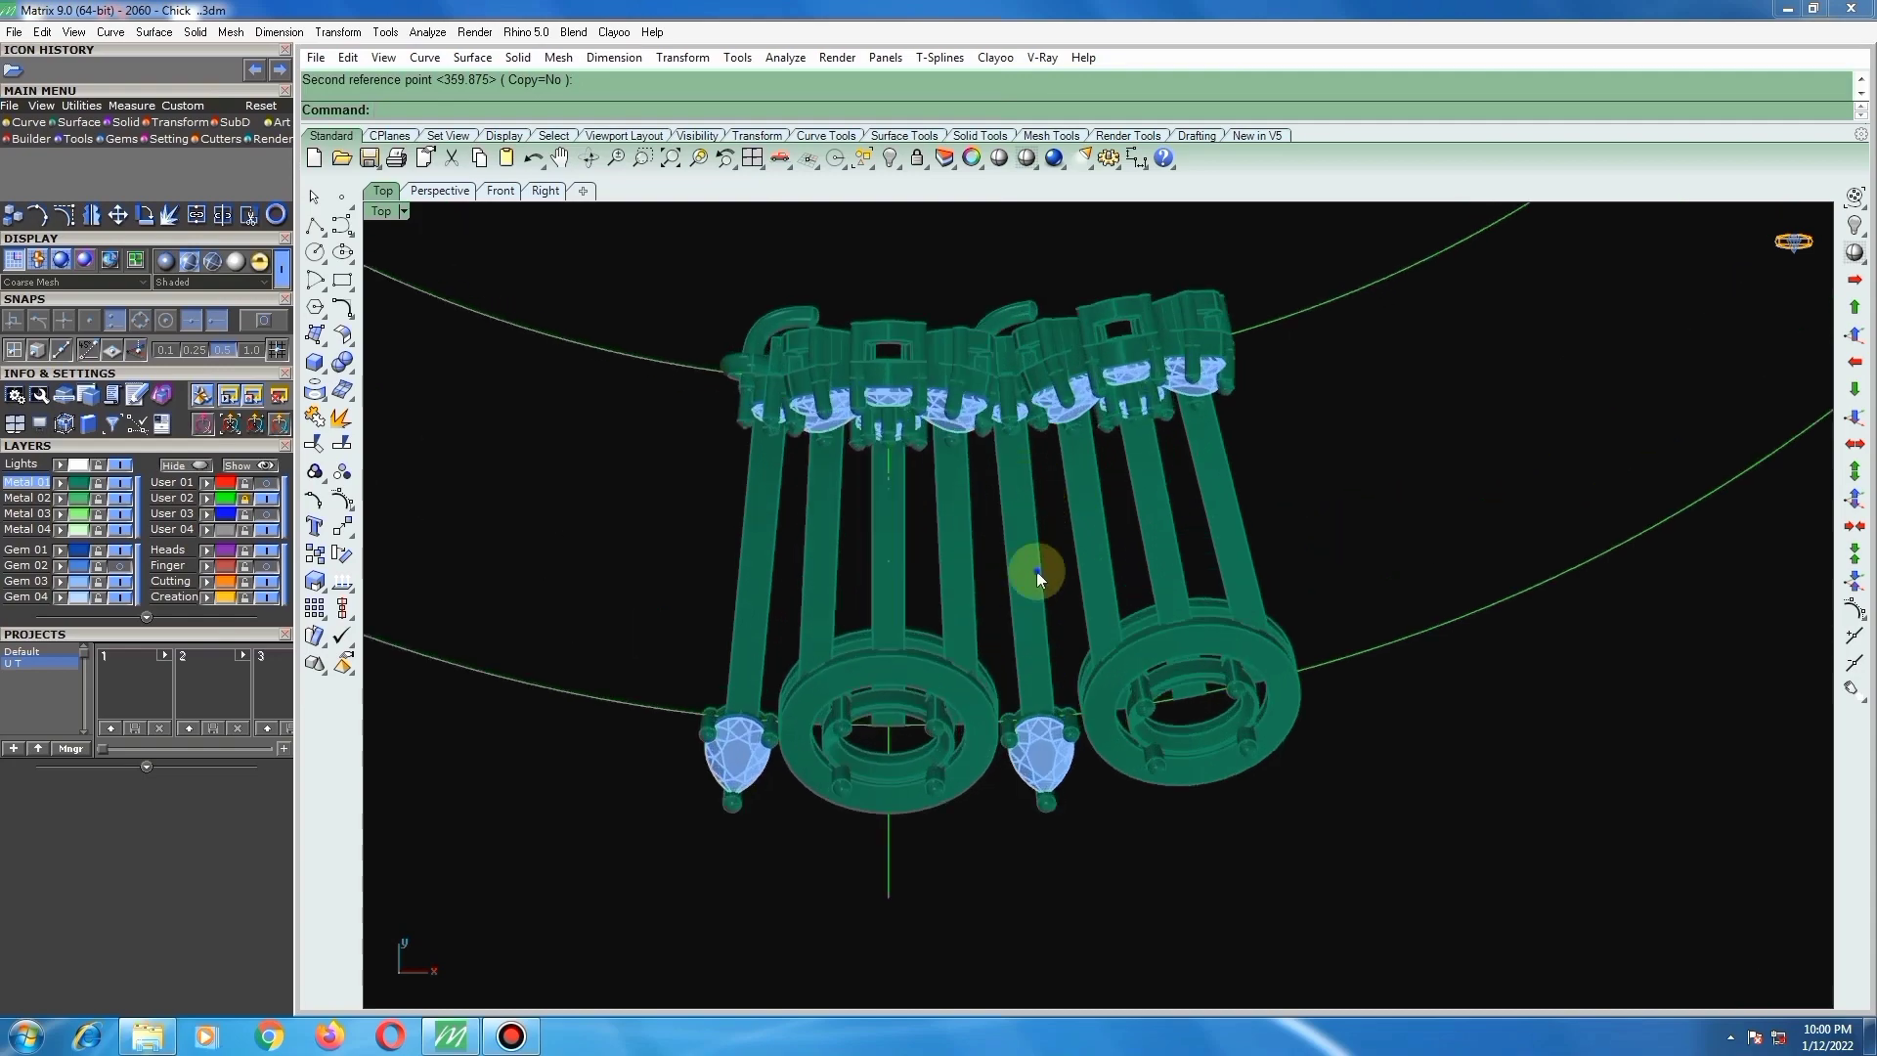
ctrl+shift+right_drag(1039, 577, 1033, 420)
scroll(1036, 311, up, 6)
scroll(1032, 418, down, 5)
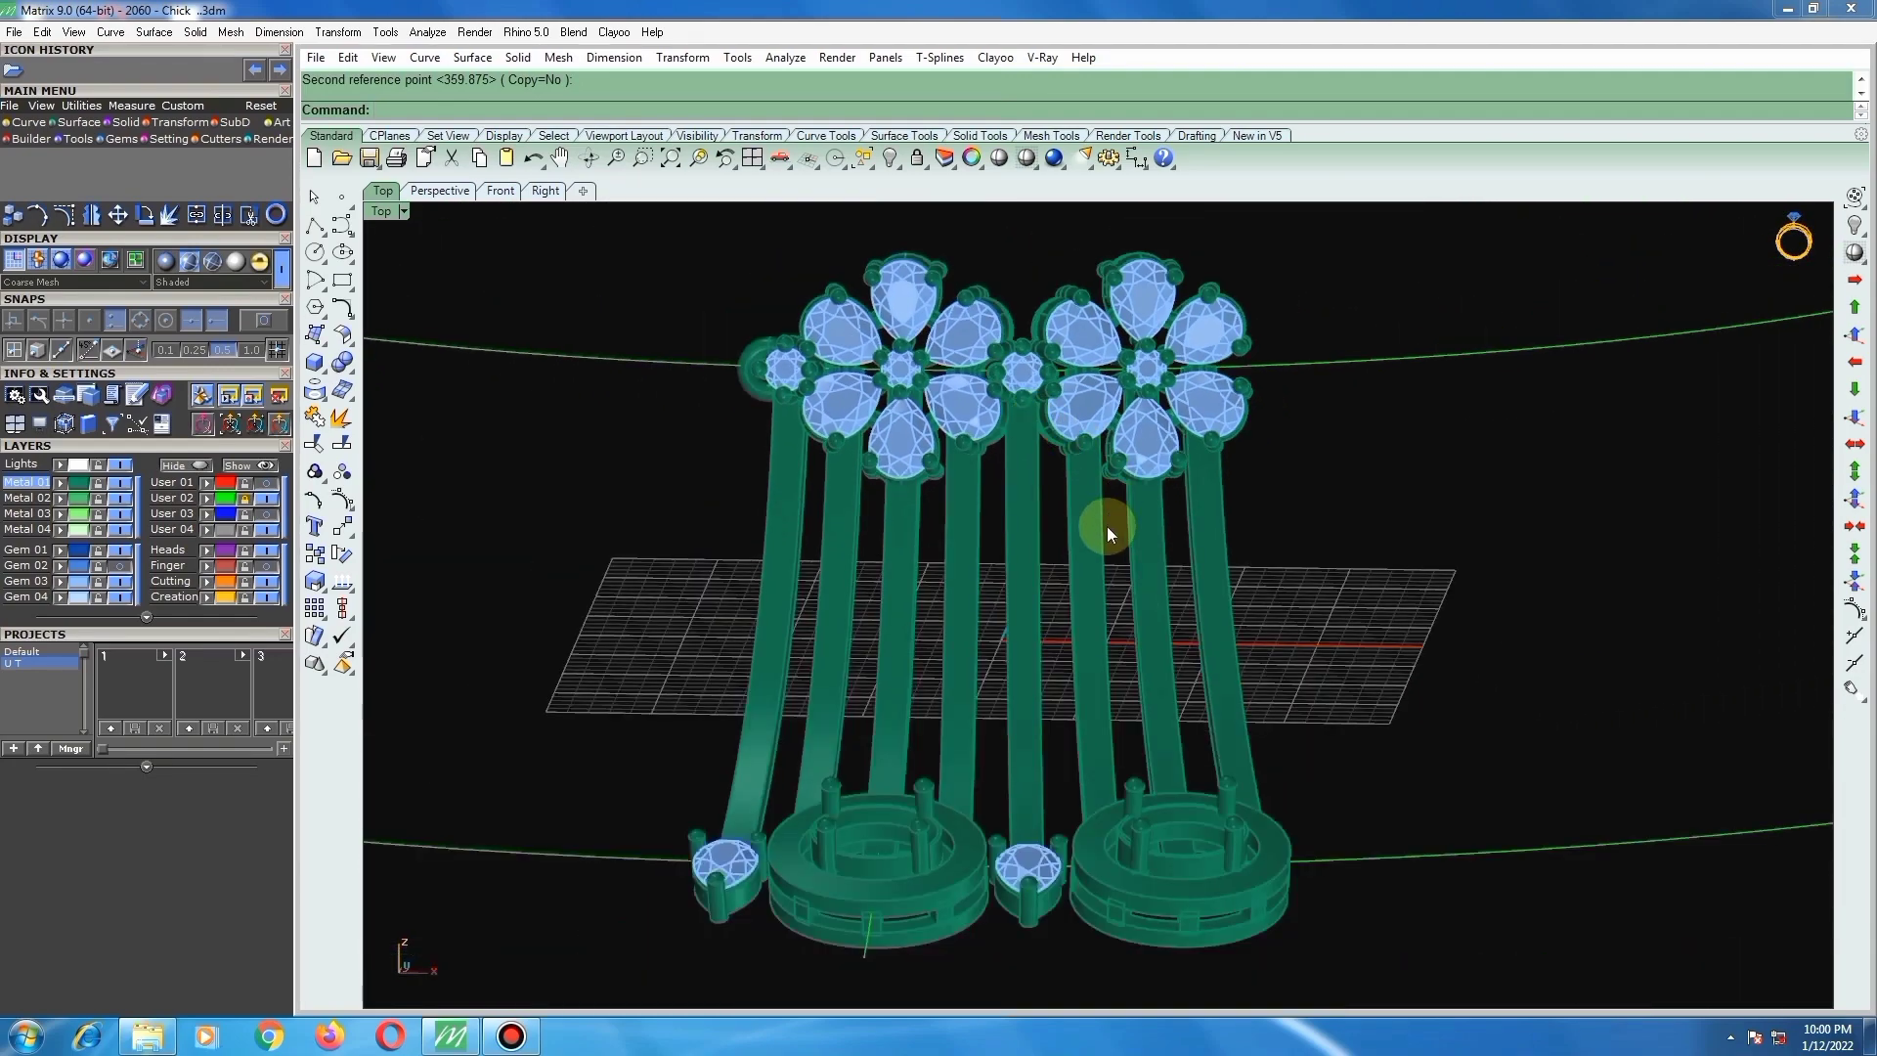
ctrl+shift+right_drag(1060, 585, 1060, 739)
scroll(1060, 739, down, 4)
scroll(1067, 591, up, 4)
mouse_move(1071, 466)
ctrl+shift+right_down()
mouse_move(1043, 356)
mouse_move(1076, 297)
mouse_move(1051, 306)
mouse_move(1054, 459)
mouse_move(1085, 471)
mouse_move(1102, 435)
mouse_move(1053, 476)
ctrl+shift+right_up()
Step: Group the middle bar with the round setting at its upper end and the pear setting at its lower end
click(1008, 465)
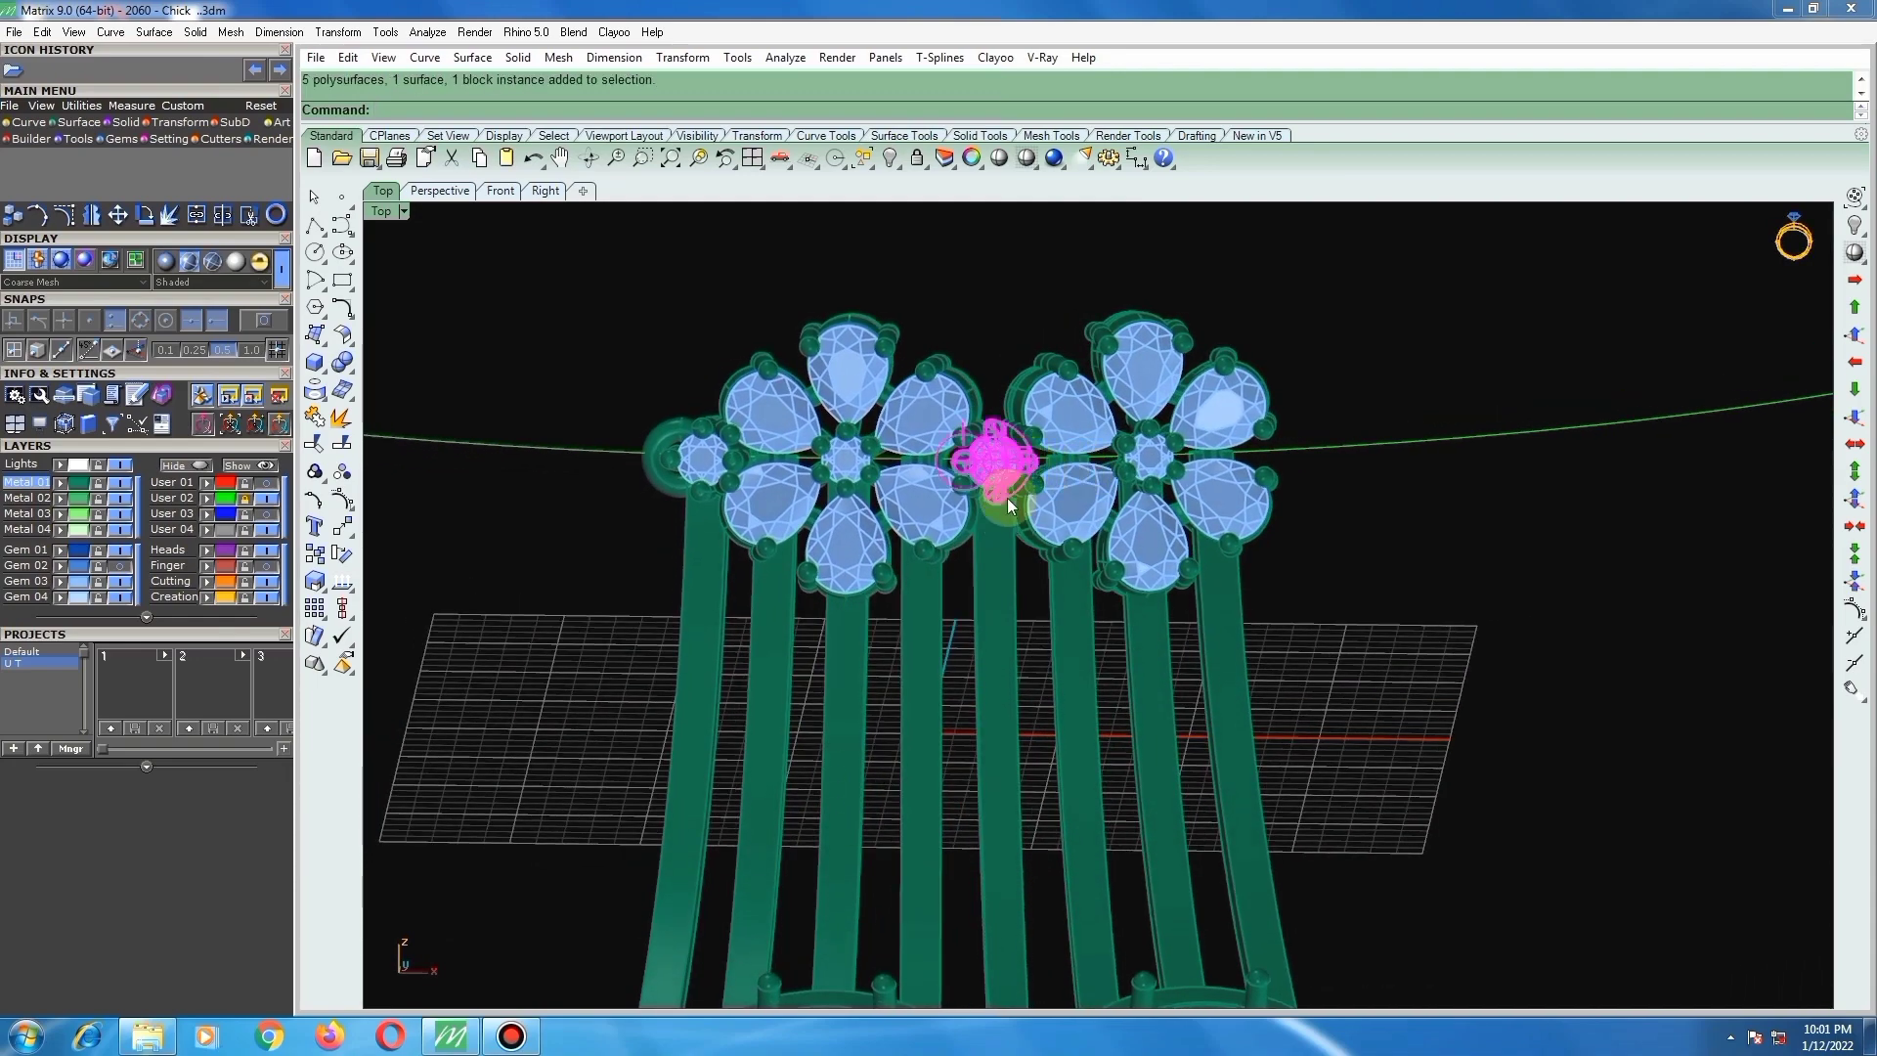
scroll(1006, 496, up, 1)
click(989, 566)
scroll(987, 557, down, 5)
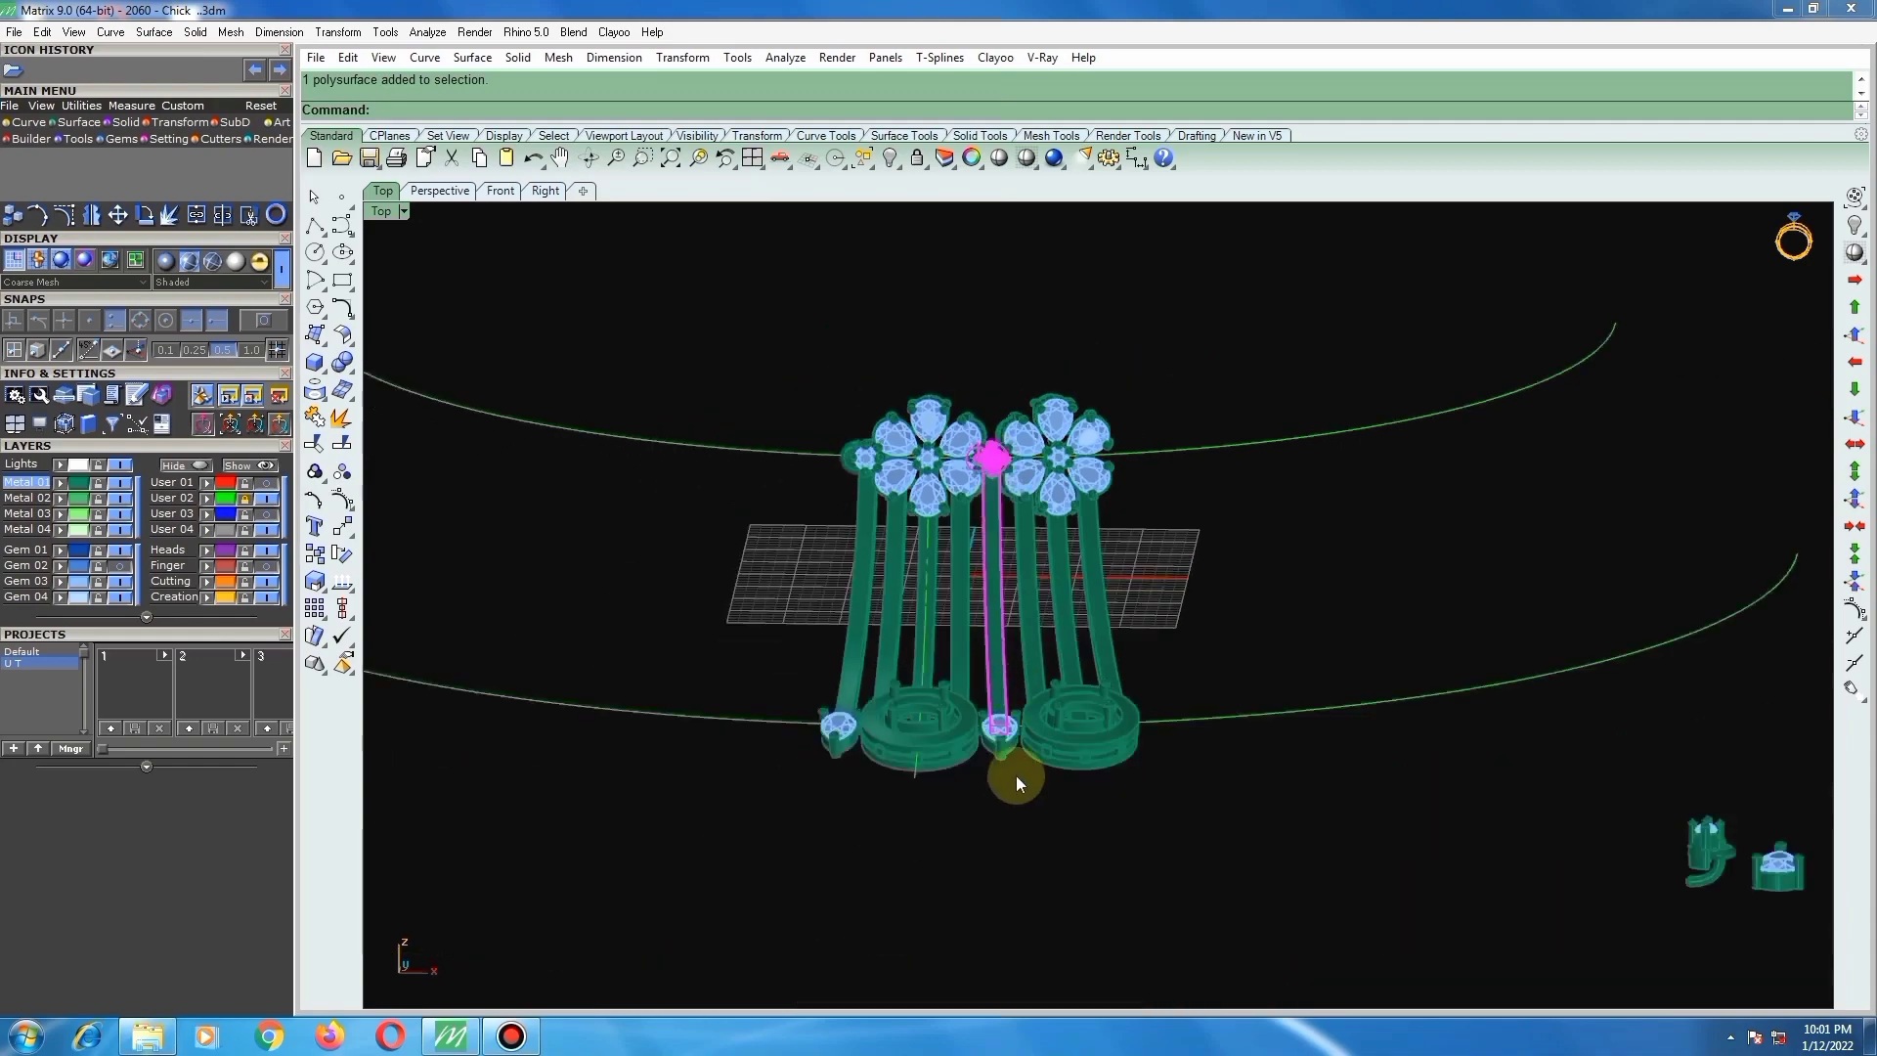
scroll(997, 733, up, 3)
scroll(987, 659, up, 2)
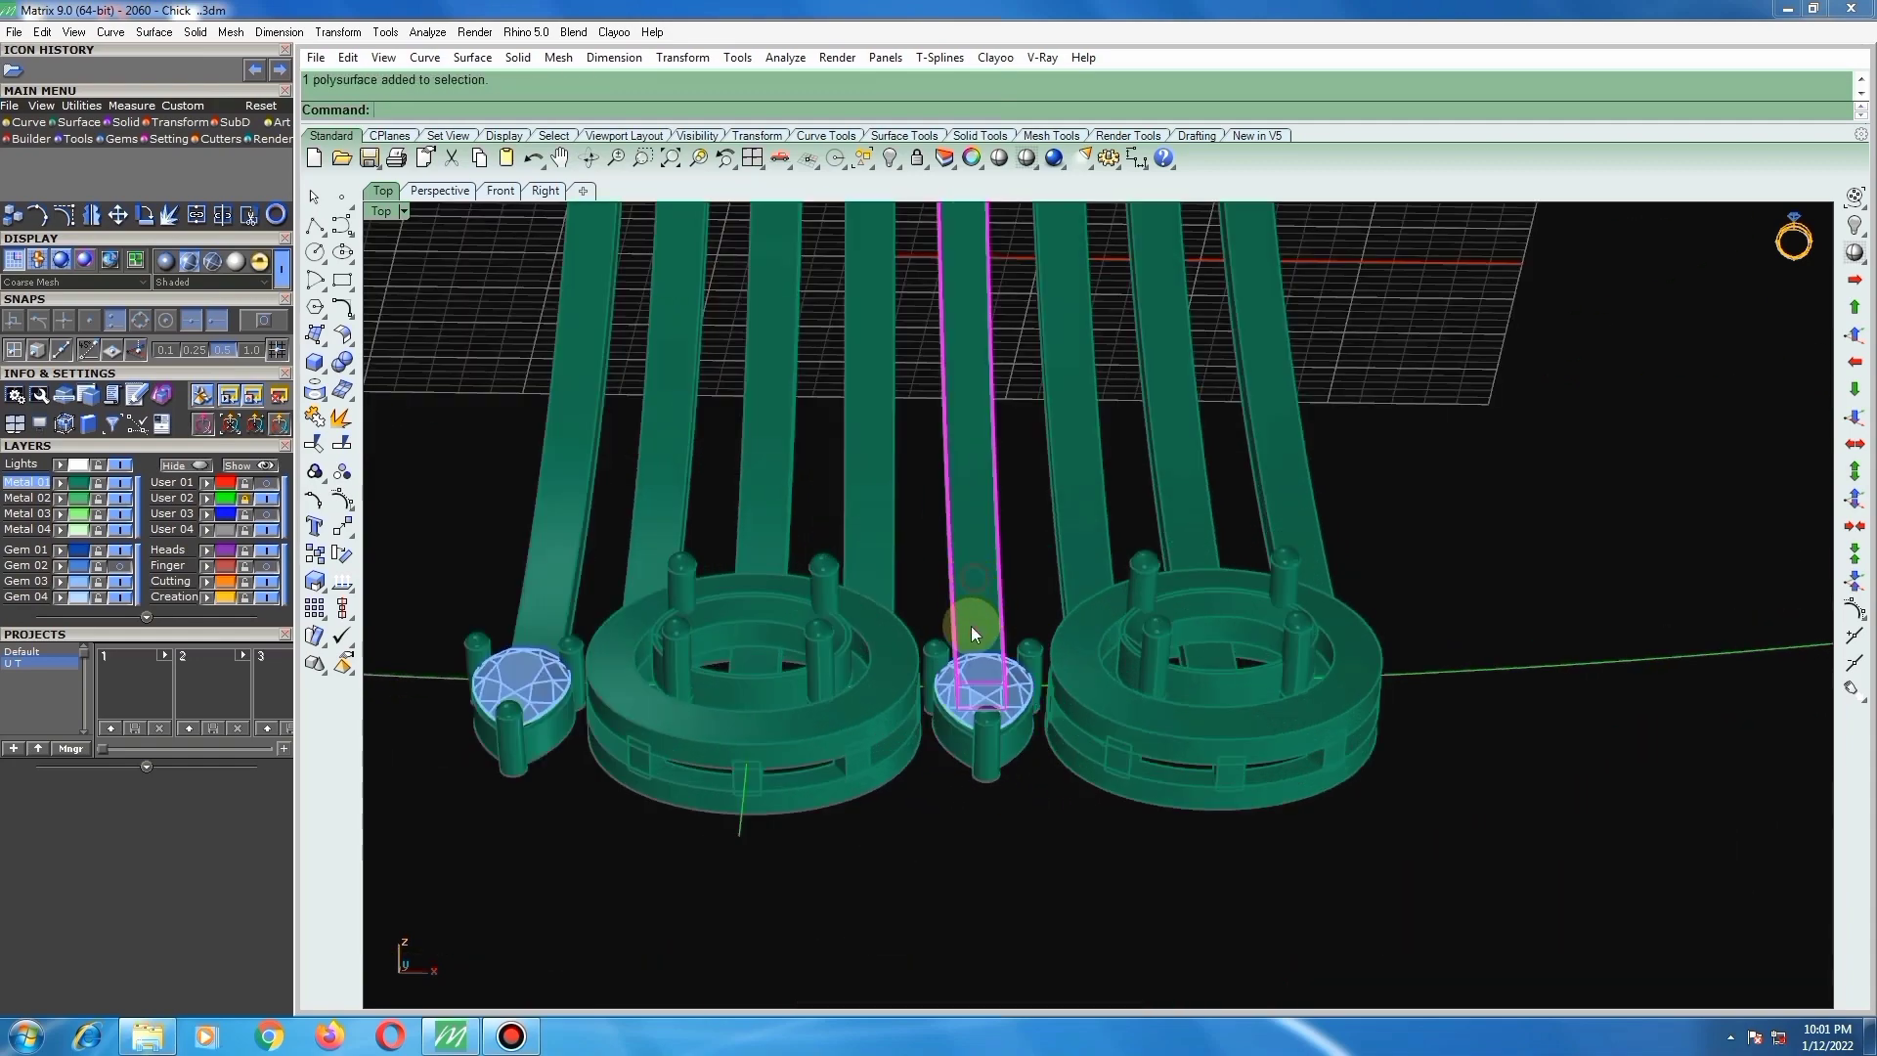
click(972, 708)
key(ctrl+g)
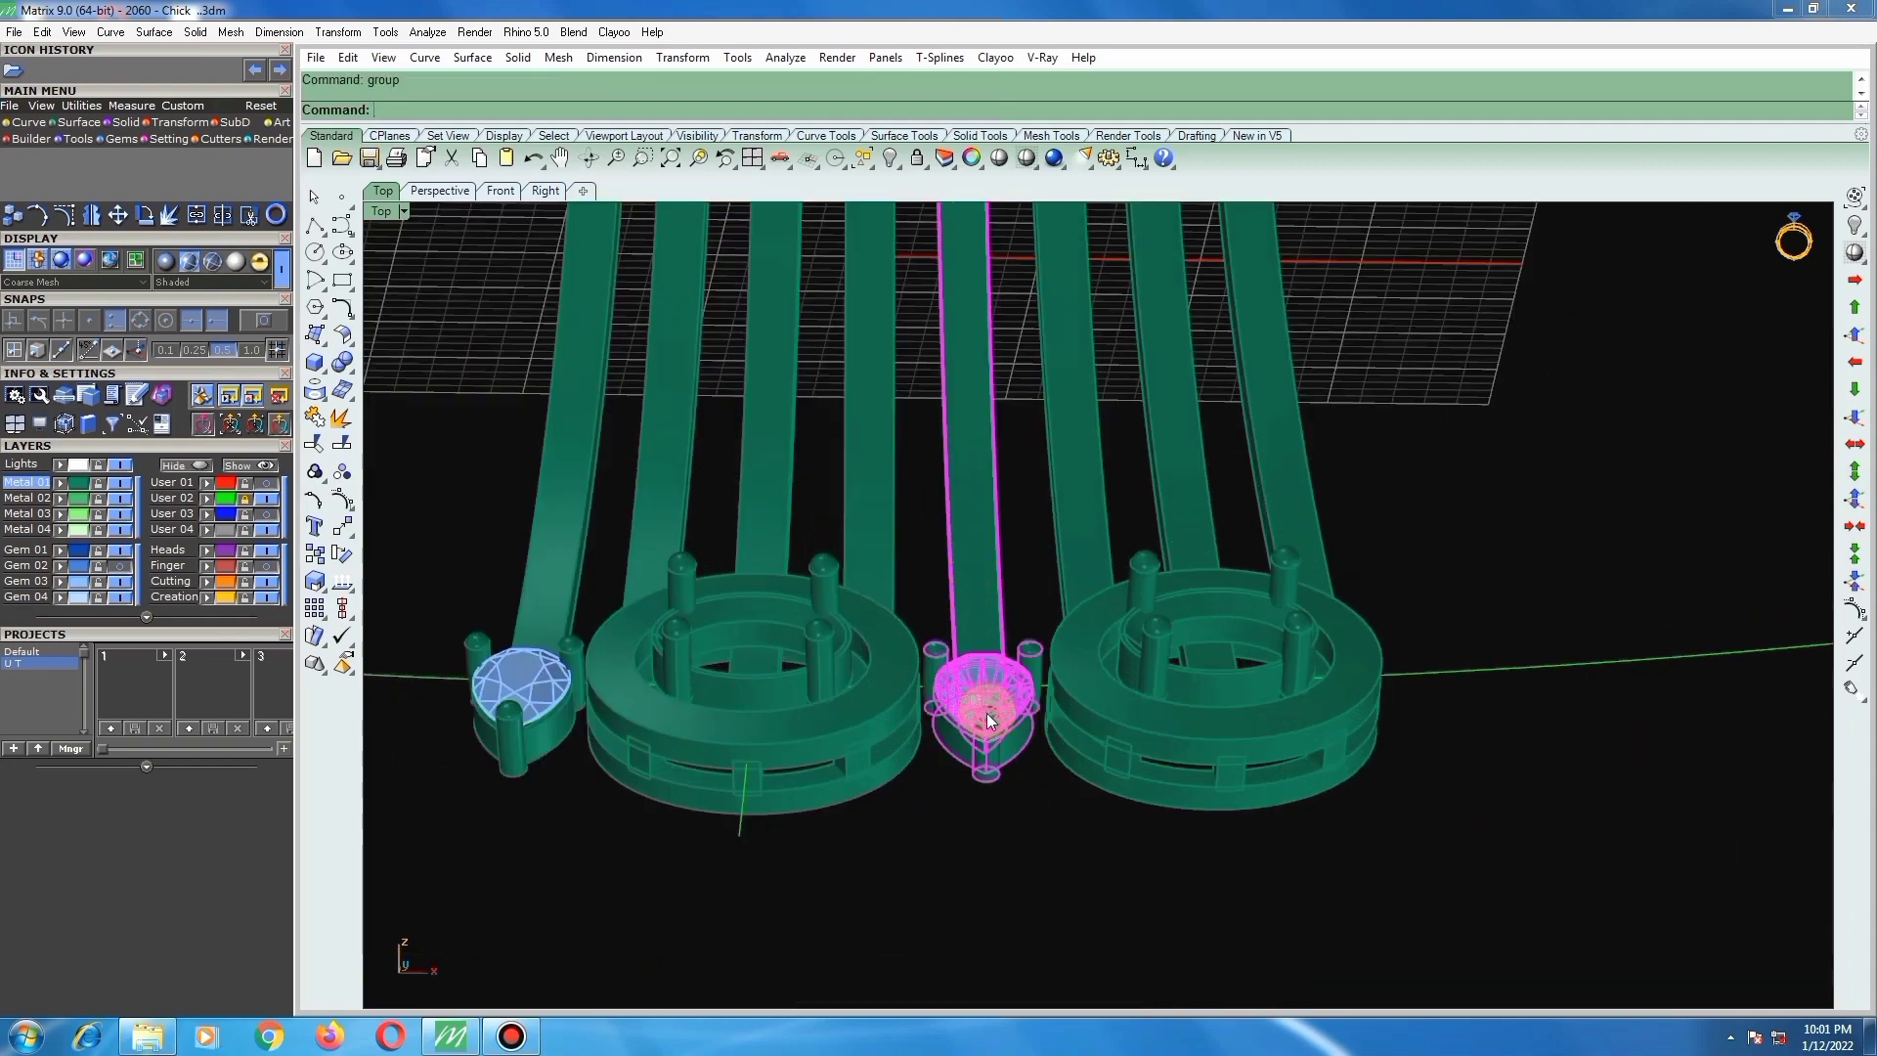
scroll(987, 713, down, 3)
scroll(963, 391, up, 4)
shift+click(984, 362)
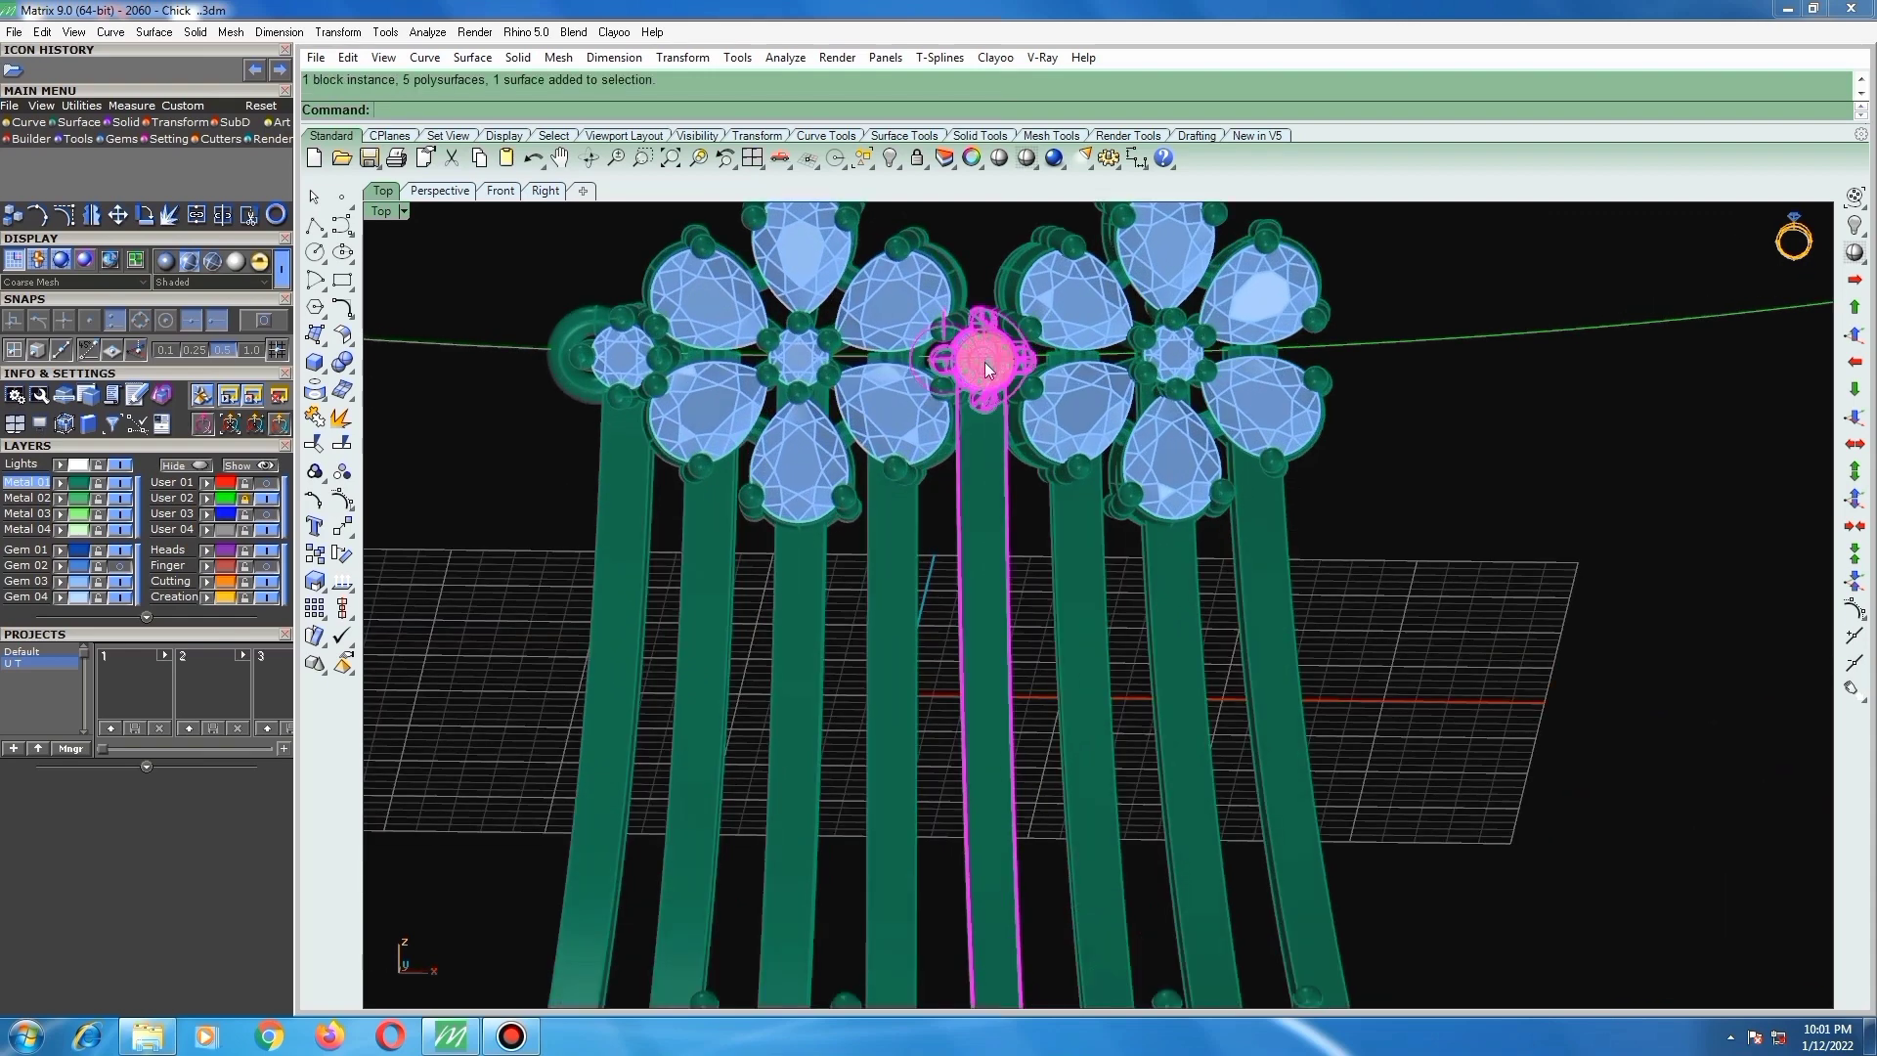
key(ctrl+g)
scroll(973, 420, down, 3)
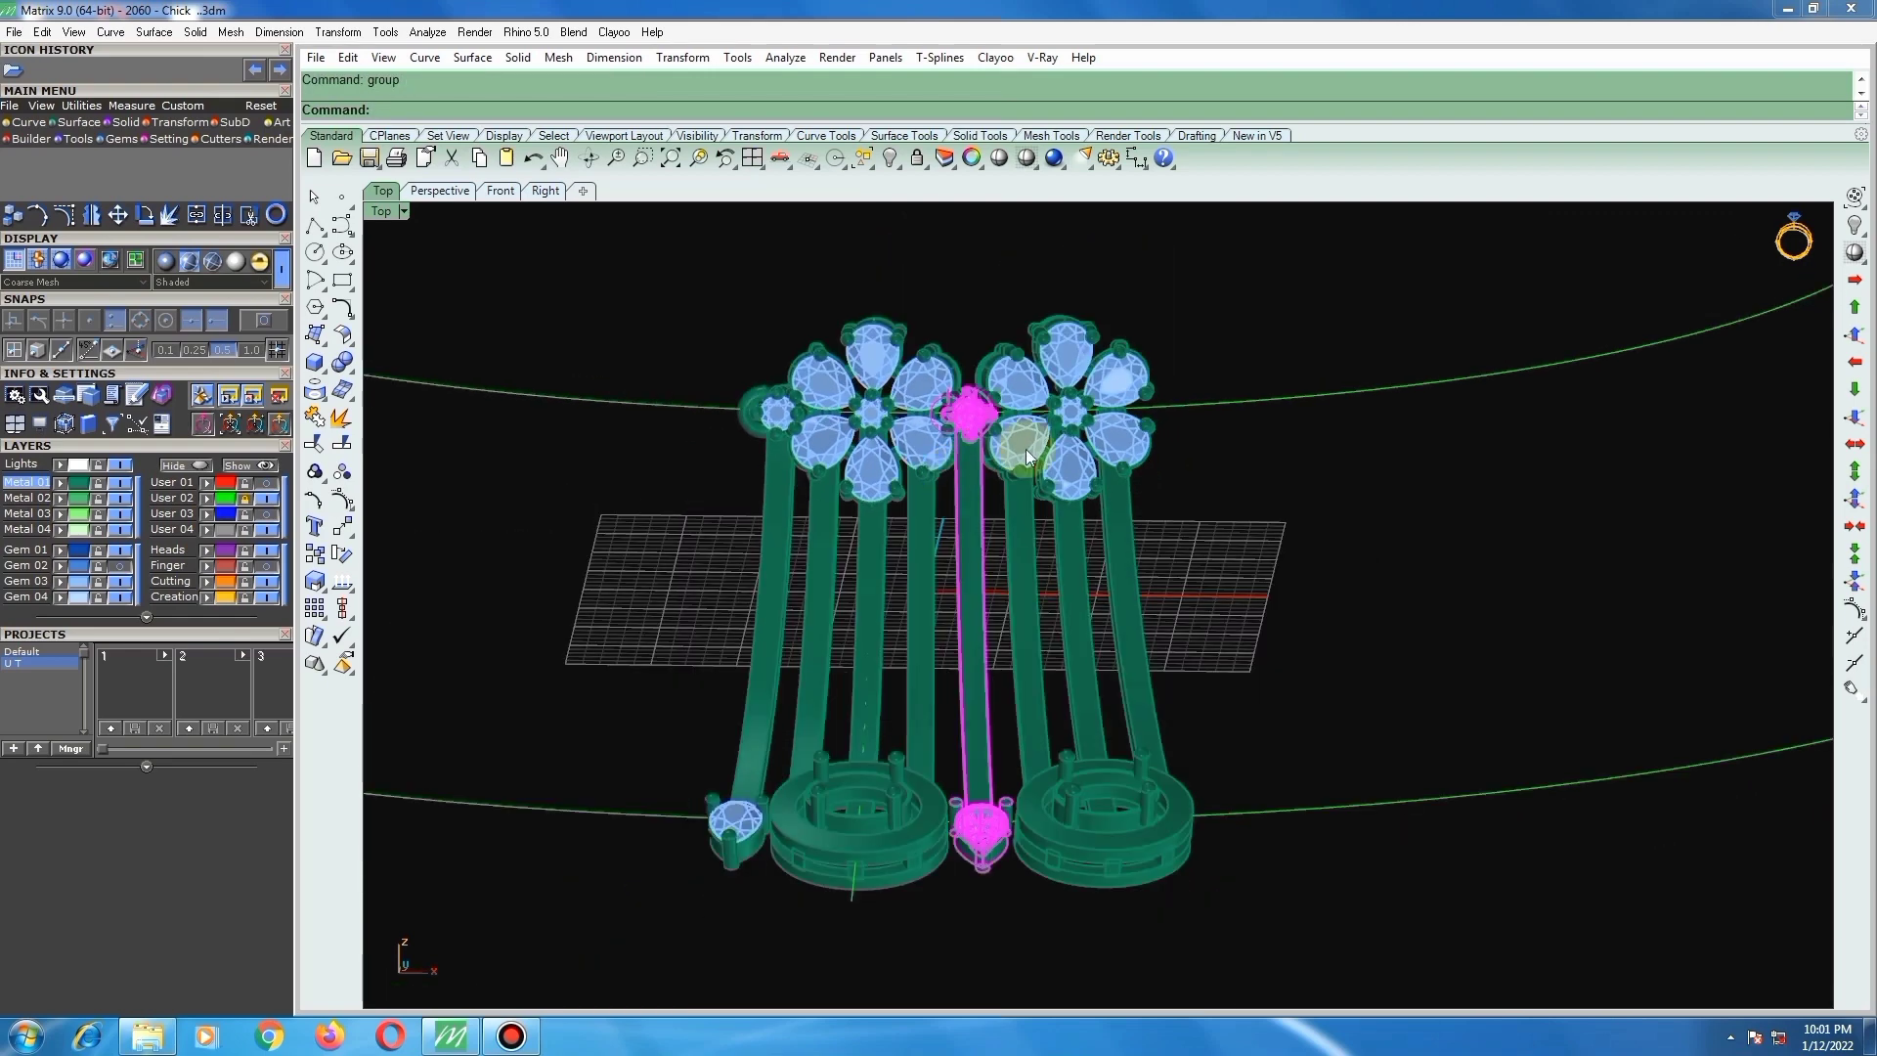
Step: Rotate the grouped middle bar and settings together with the adjacent flower and oval unit slightly about the origin (0) toward the first unit
shift+click(1024, 449)
key(ctrl+F1)
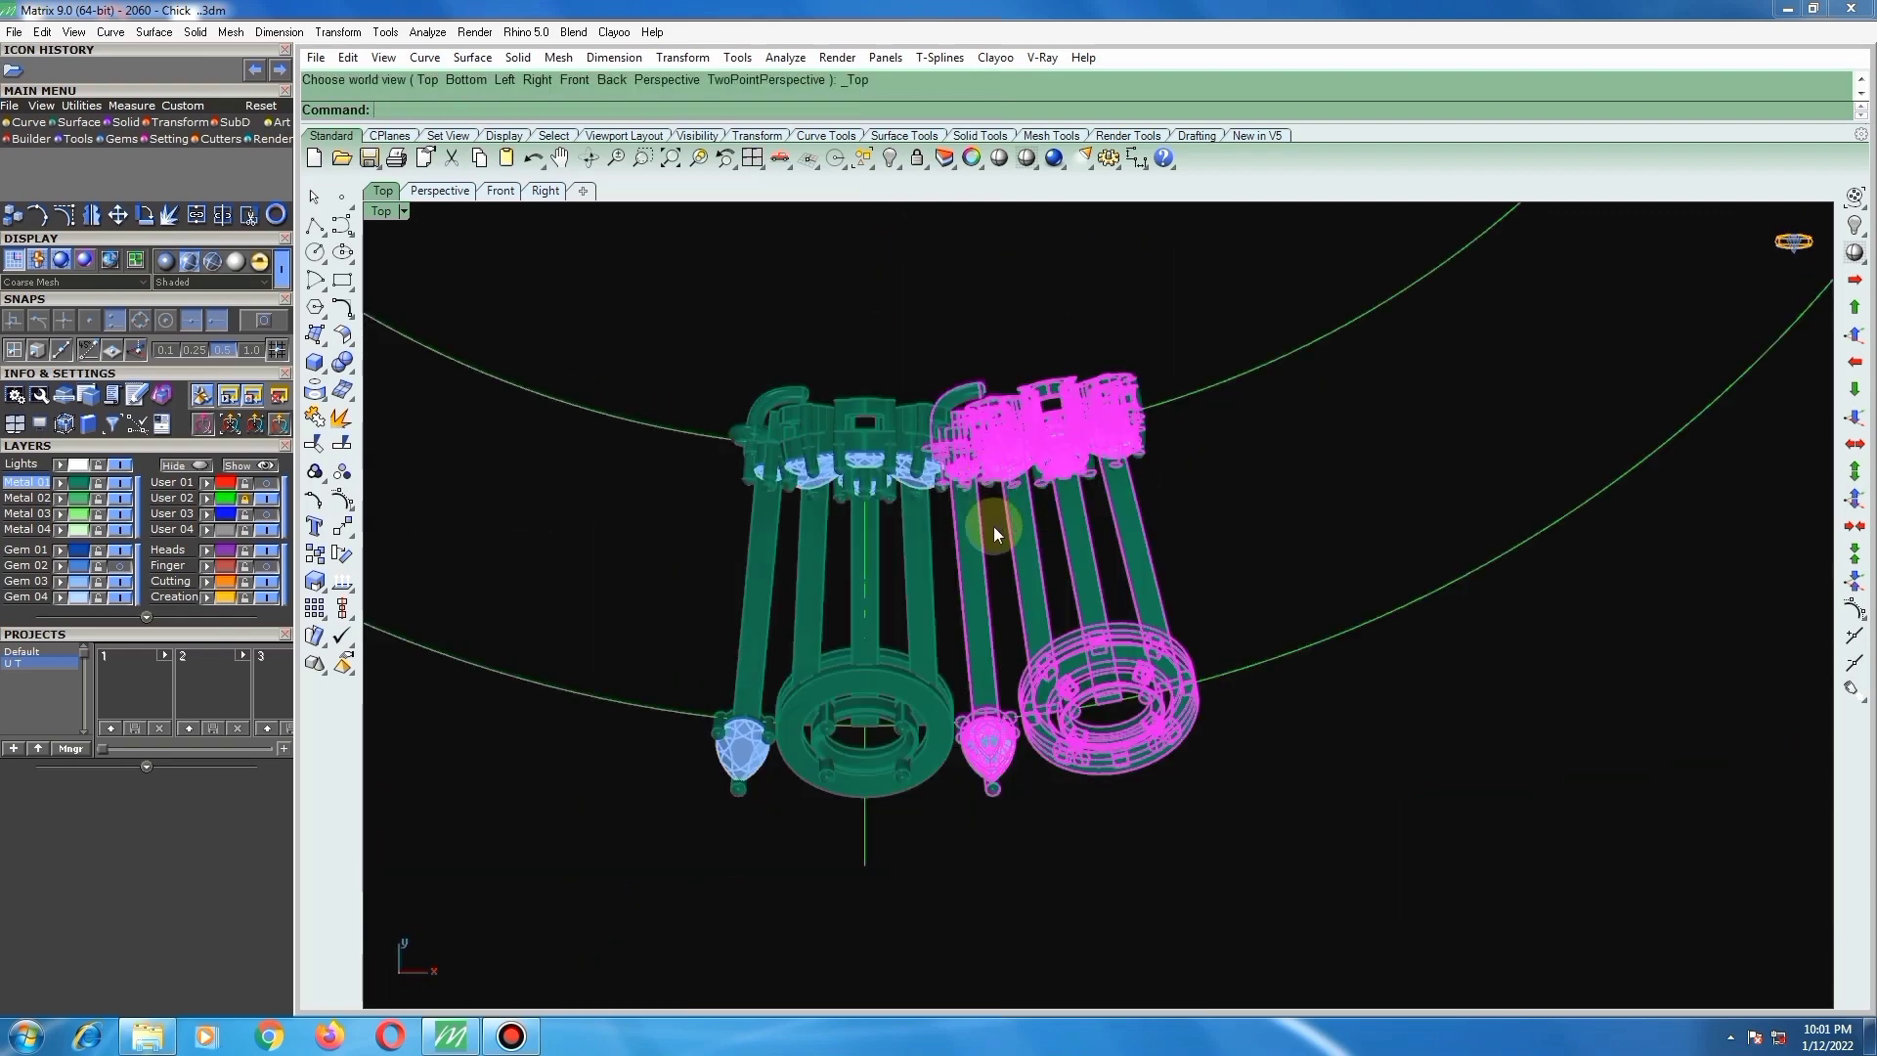
text(rotate)
key(Return)
text(0)
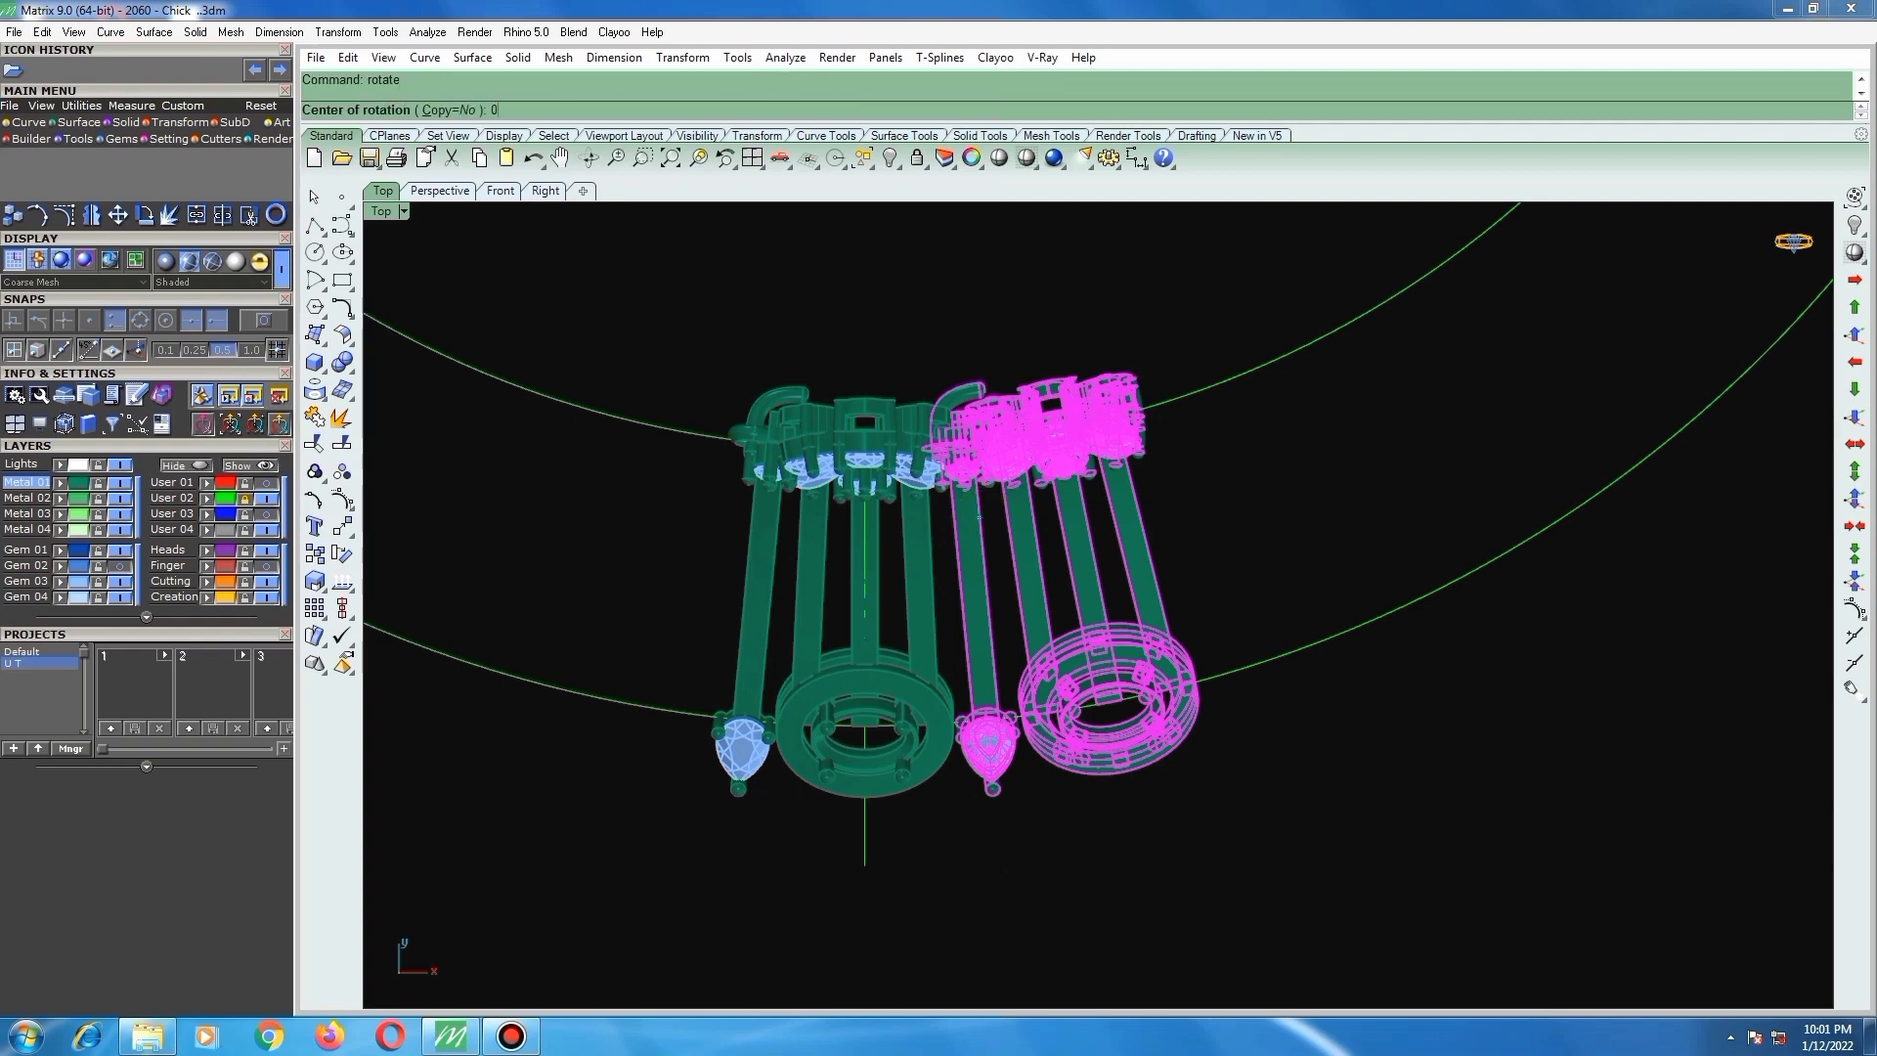
key(Return)
scroll(971, 566, up, 5)
click(990, 670)
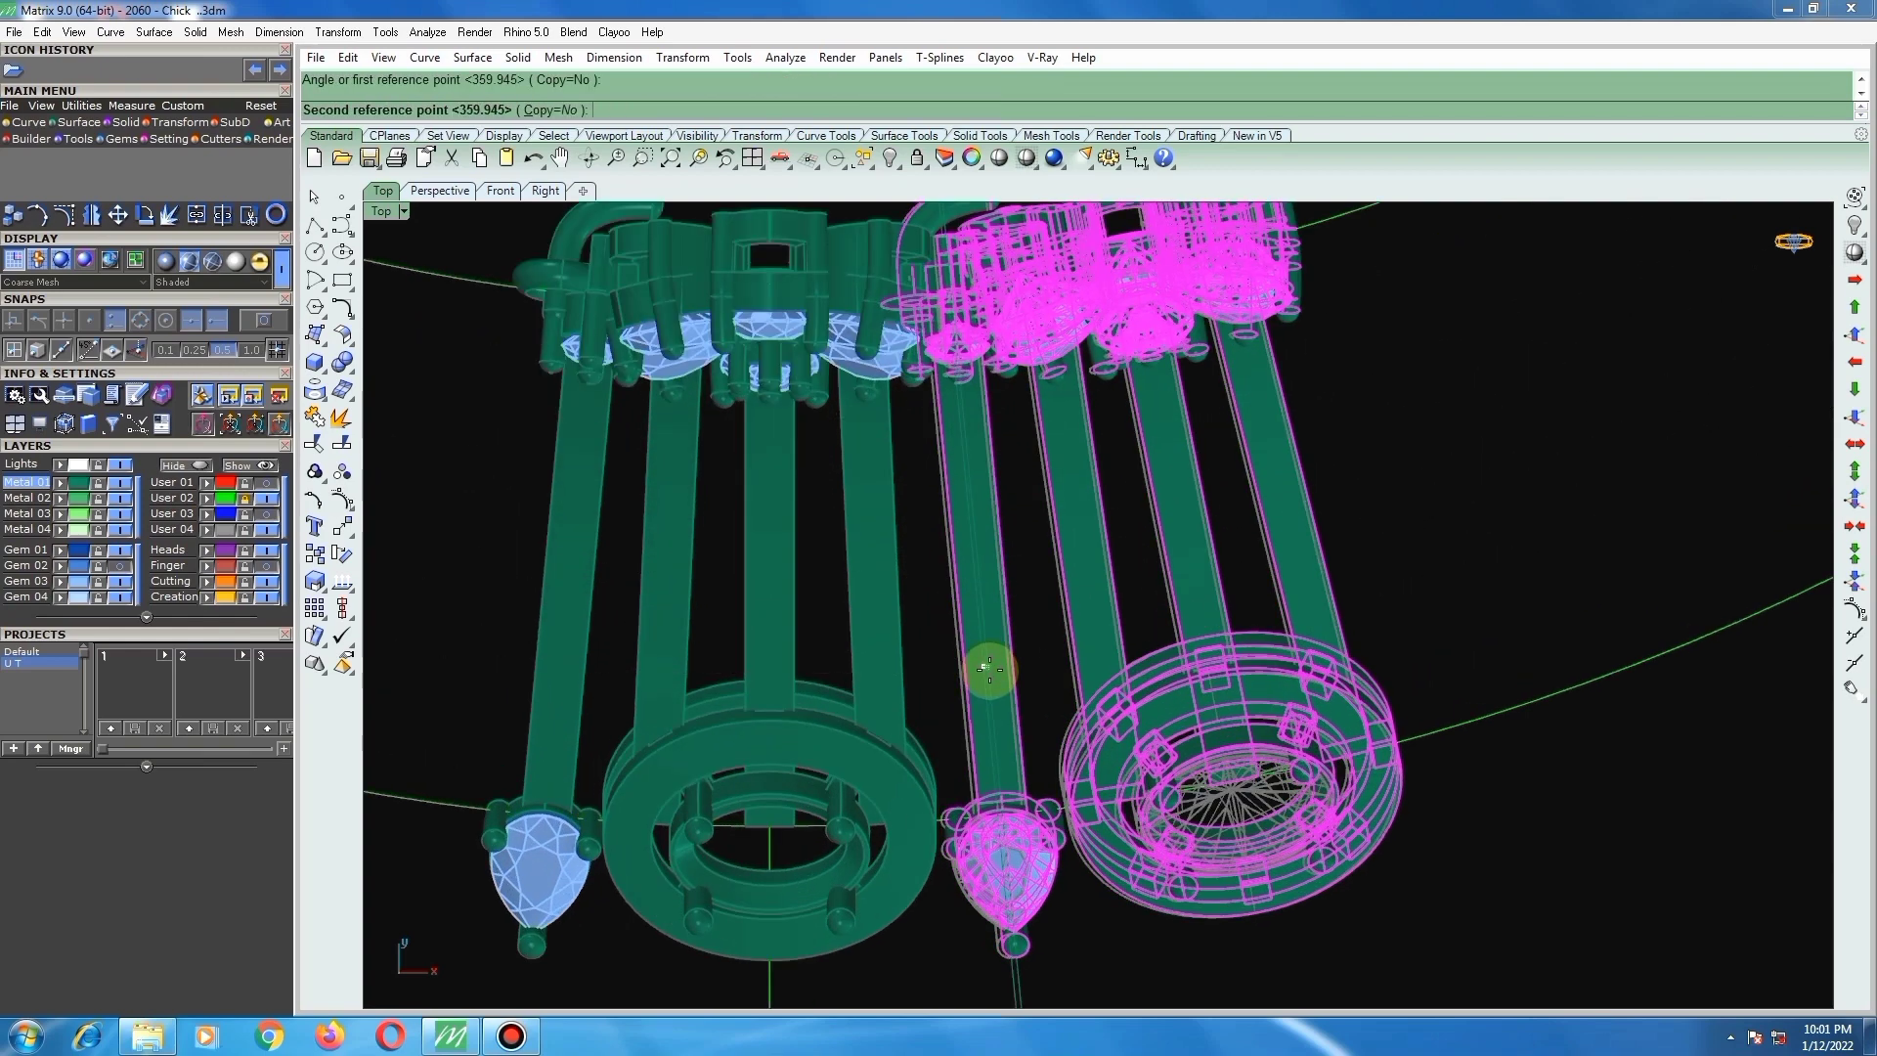
click(988, 671)
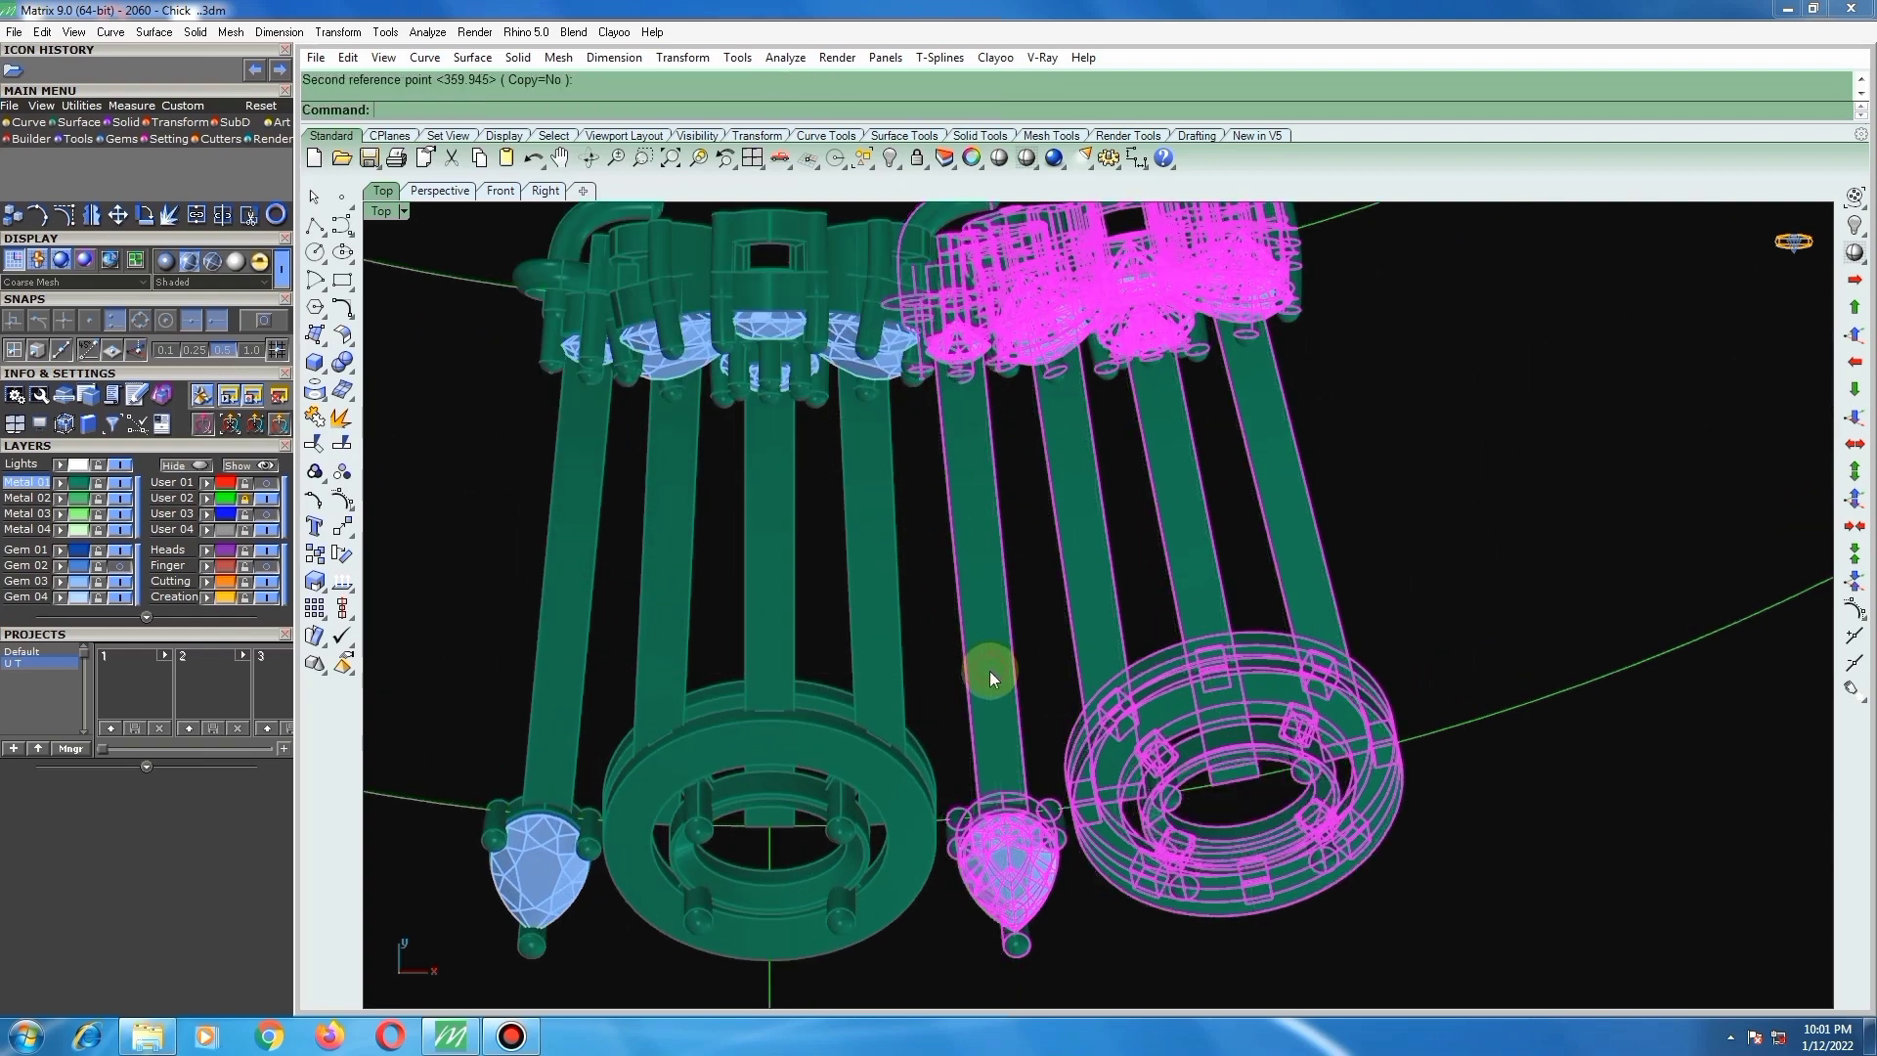
click(926, 612)
scroll(1036, 630, down, 8)
right_drag(1048, 689, 1028, 493)
scroll(1007, 501, up, 6)
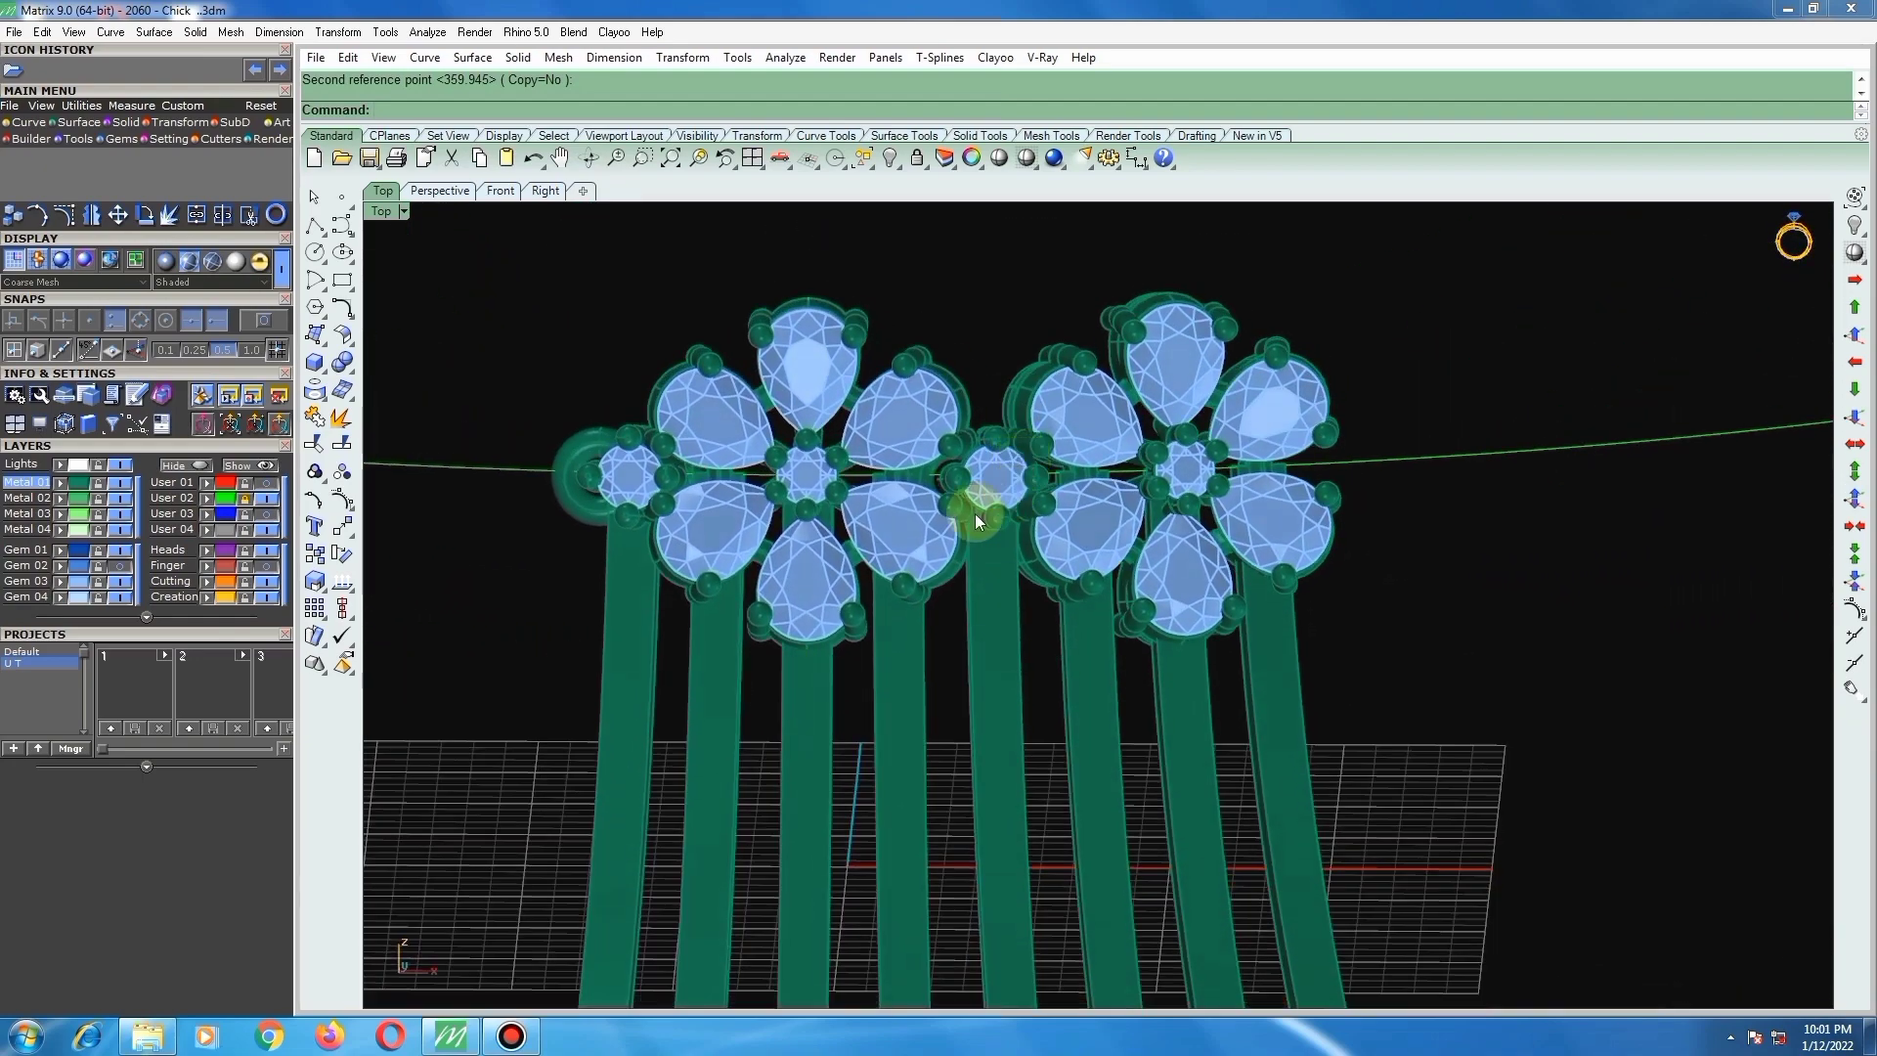
Step: Examine how the middle round setting sits between the two flower heads, close up from the front and the back
scroll(975, 513, up, 8)
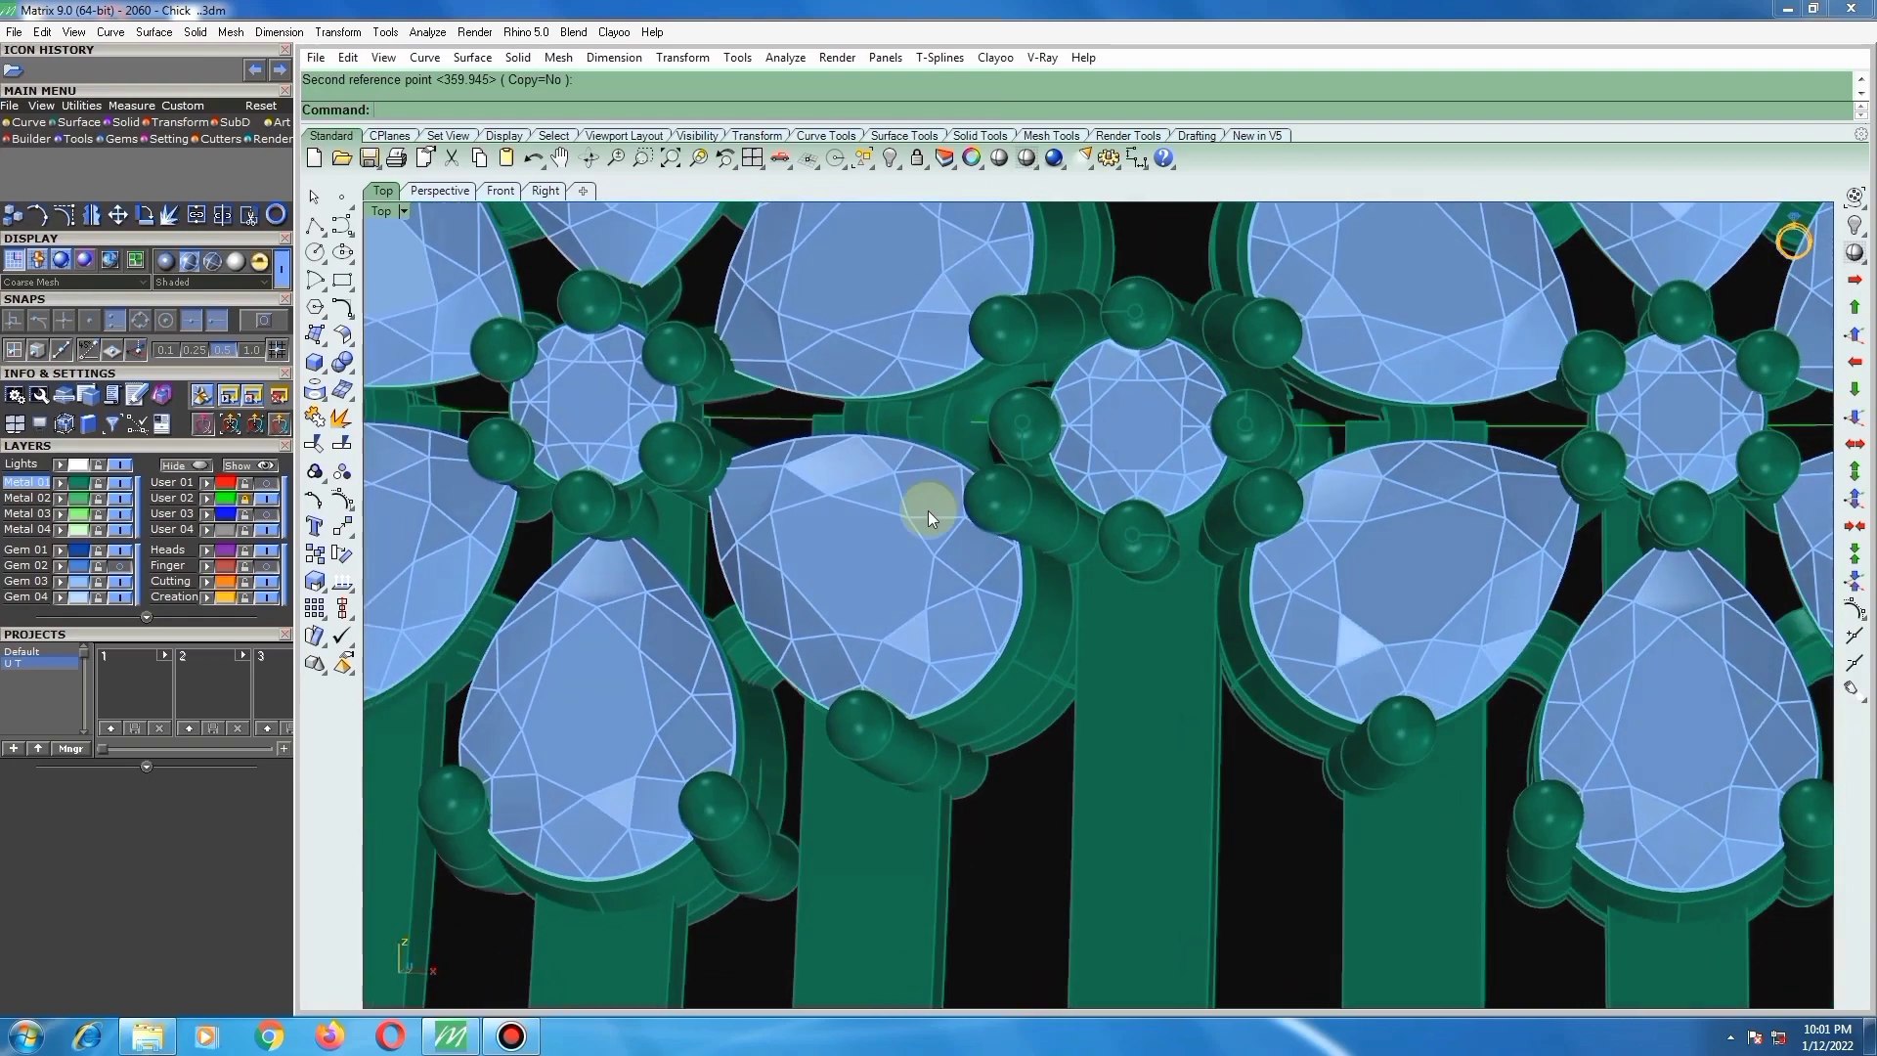
scroll(977, 528, down, 8)
right_drag(1052, 546, 1080, 833)
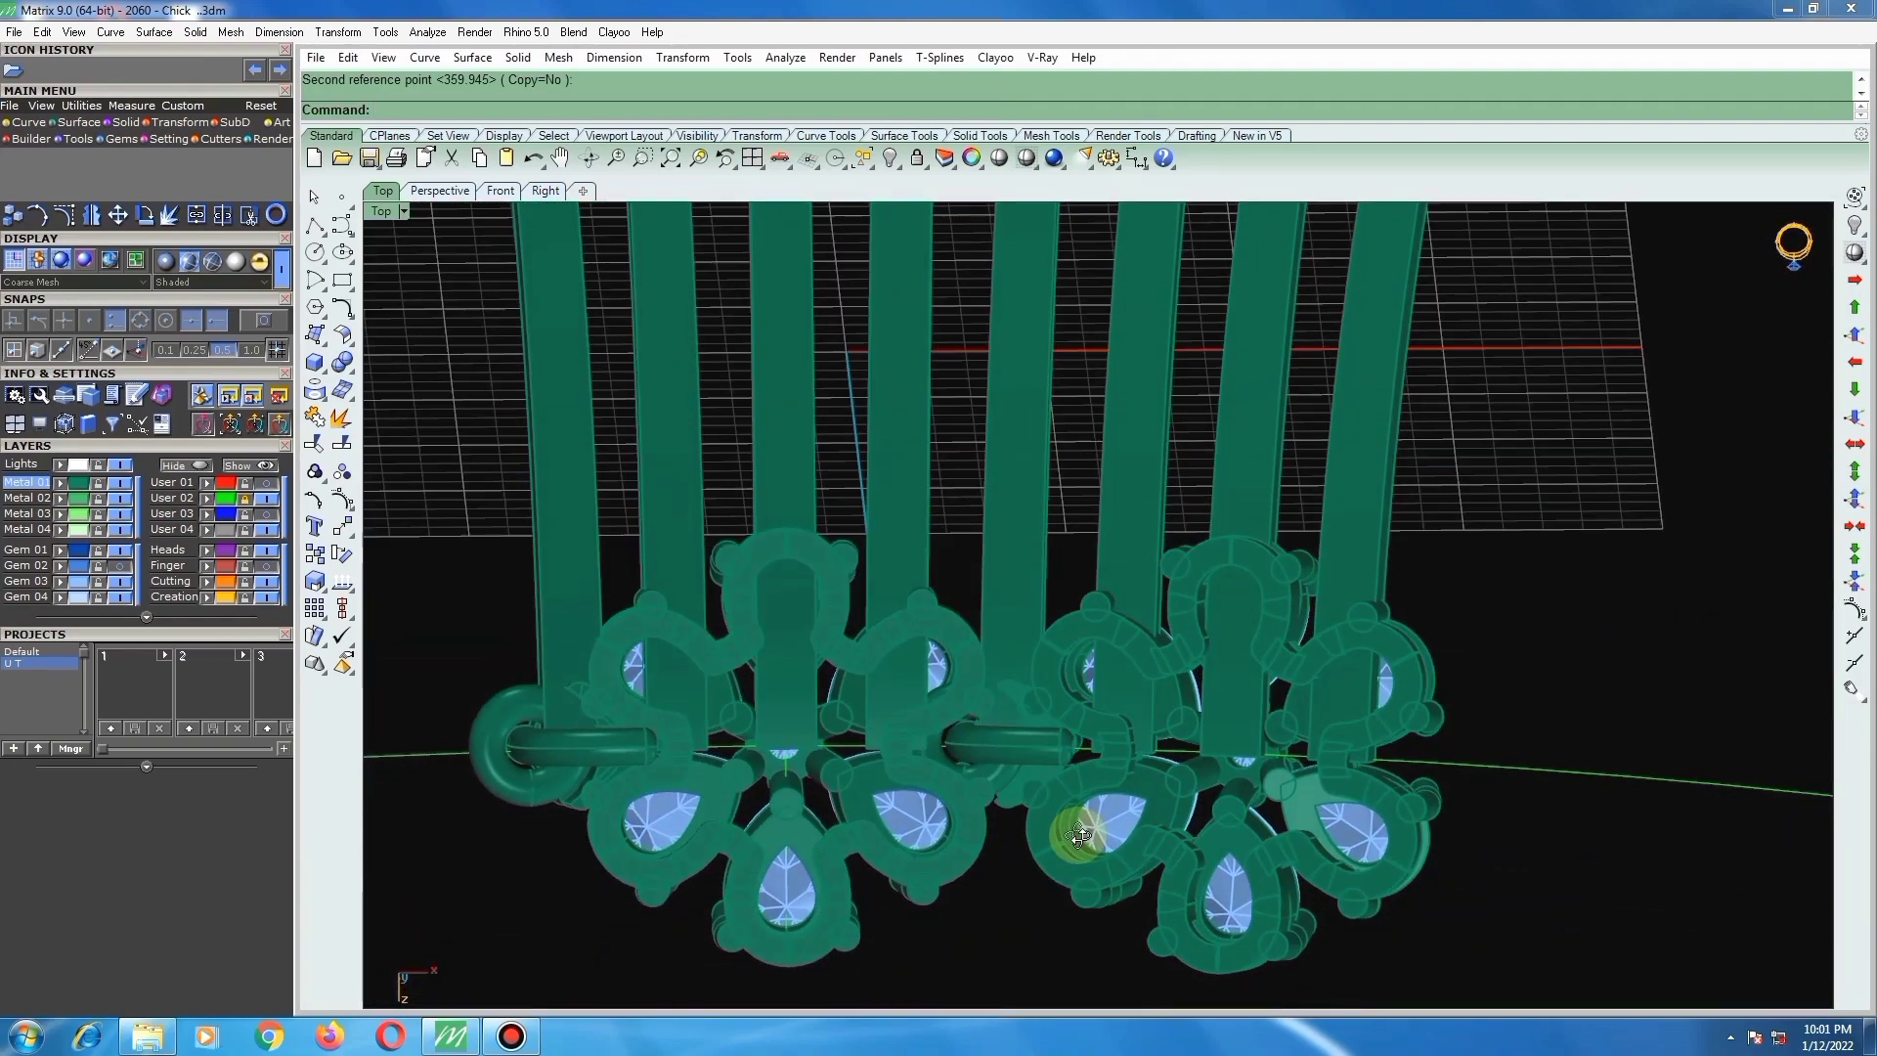
scroll(979, 721, up, 4)
right_drag(978, 721, 1051, 503)
scroll(1013, 746, down, 5)
scroll(1016, 728, up, 4)
scroll(994, 532, down, 5)
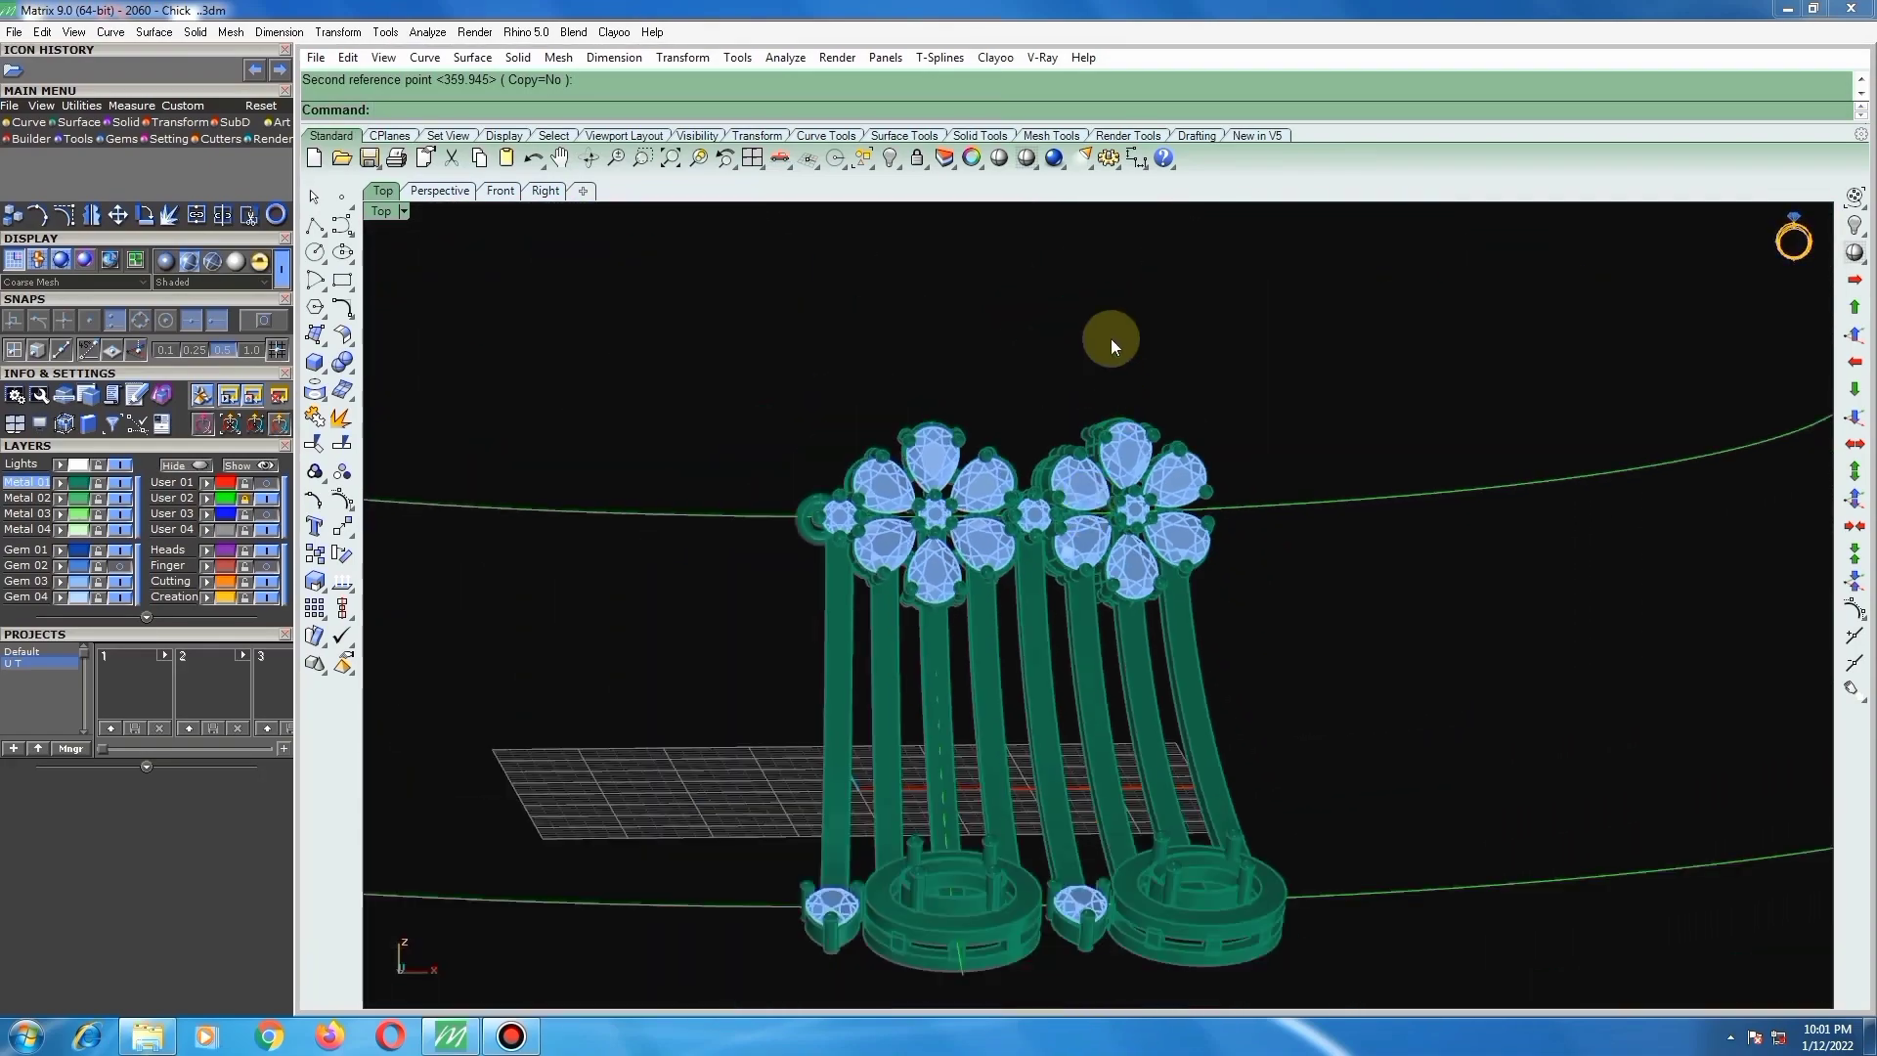
Step: Examine the spacing of the bars and of the lower pear and oval settings across both units from several tilted views
right_drag(1110, 338, 1063, 487)
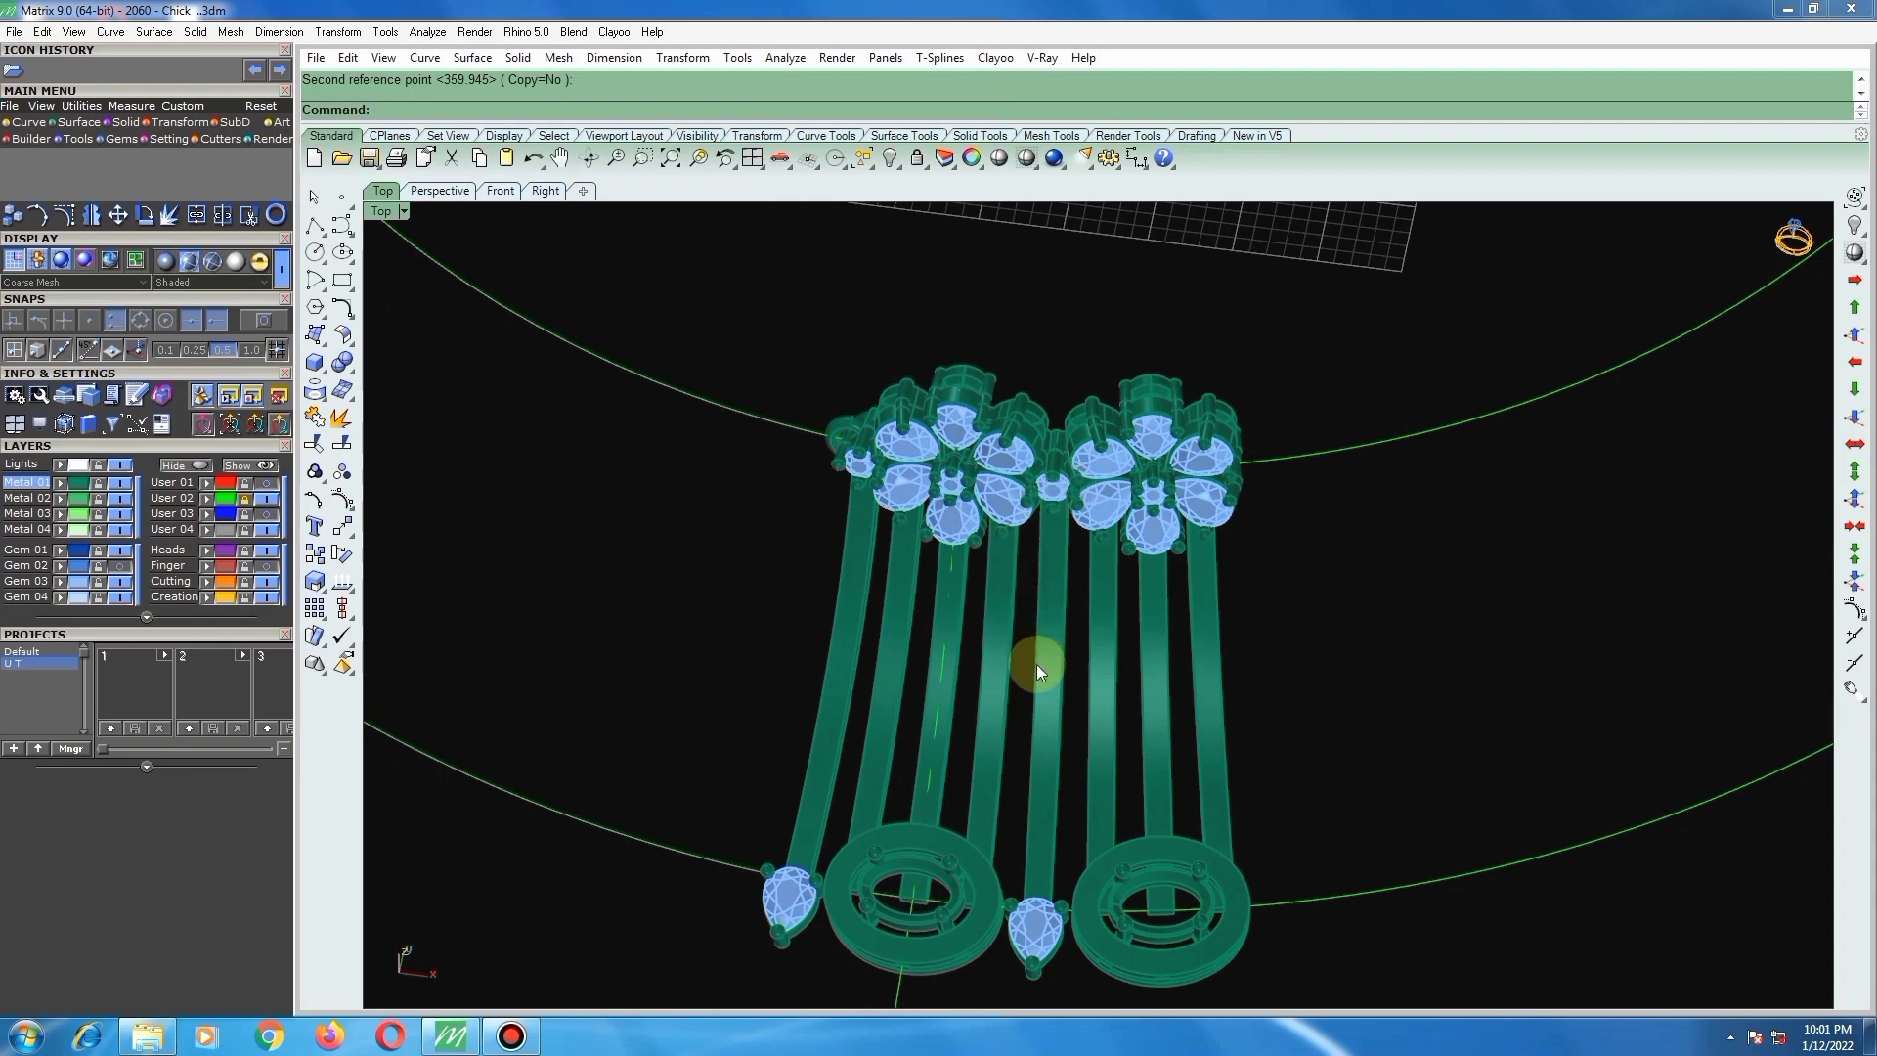
scroll(1042, 688, down, 4)
scroll(1059, 847, up, 6)
scroll(1063, 835, down, 6)
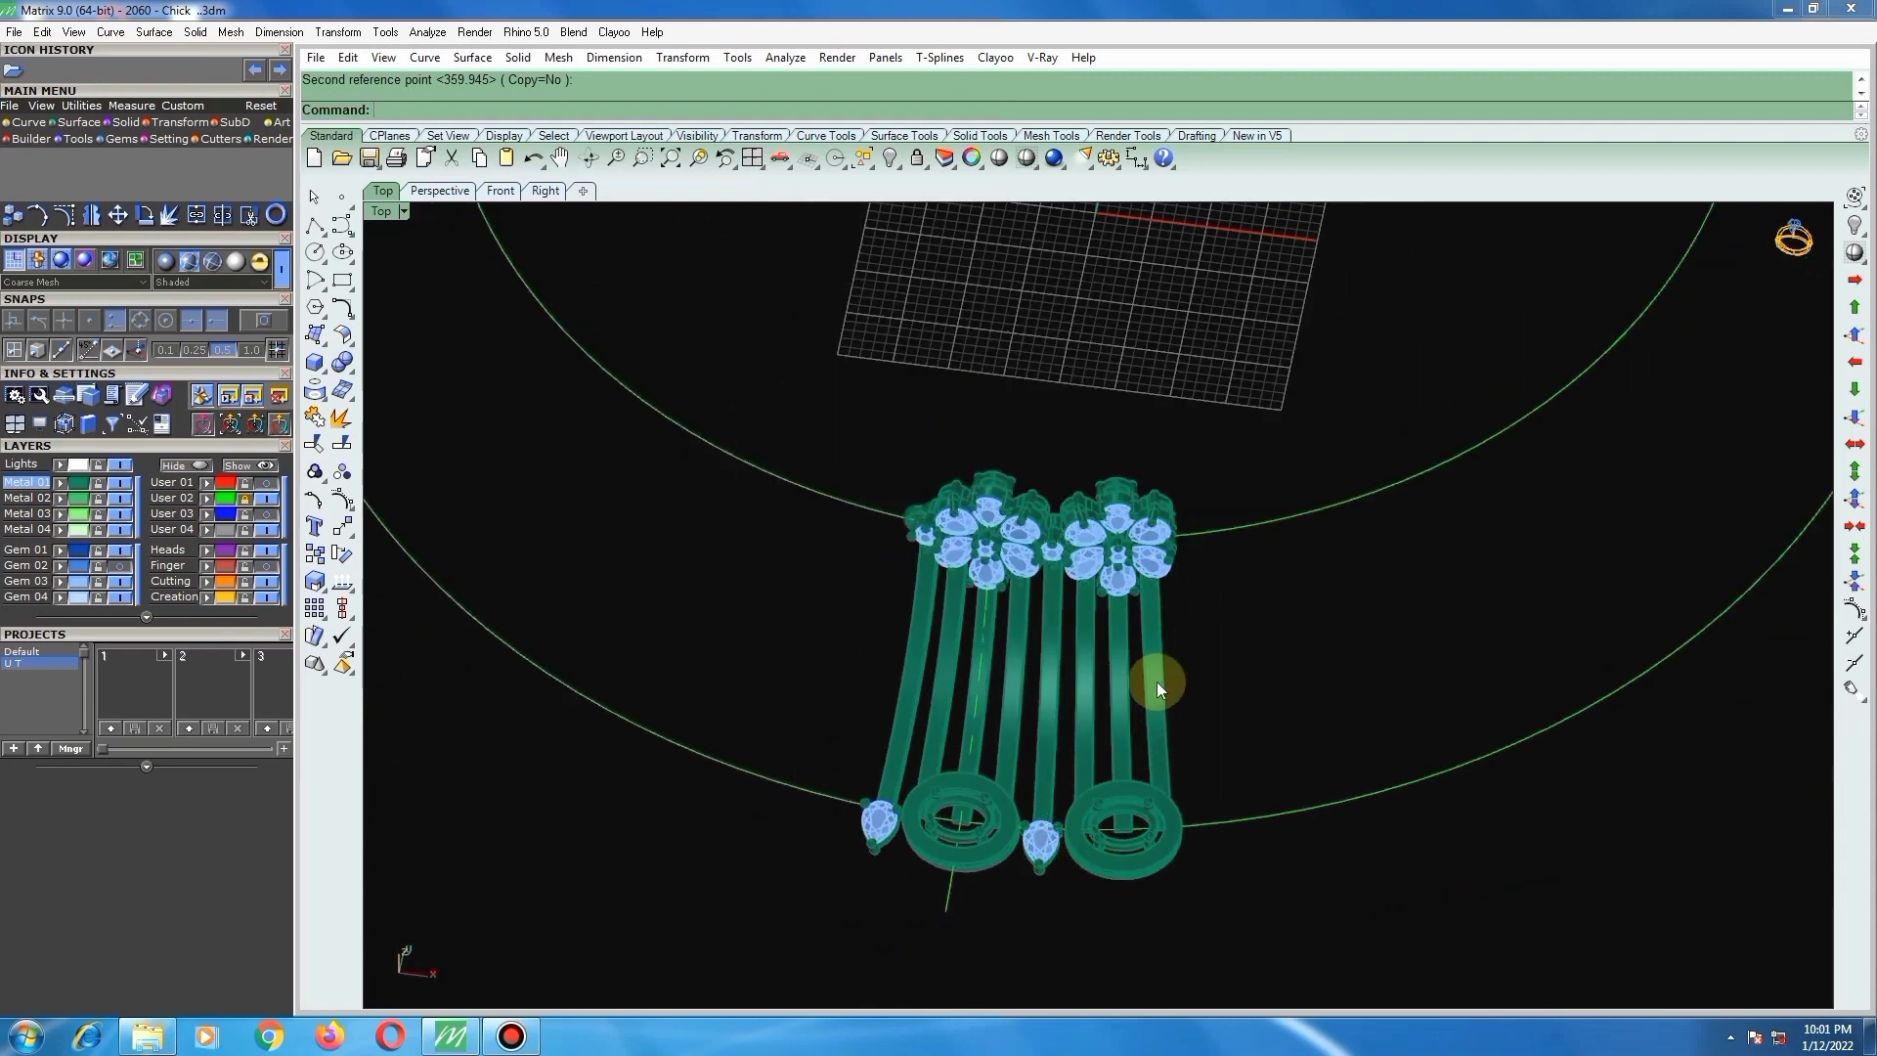
right_drag(1144, 636, 1182, 570)
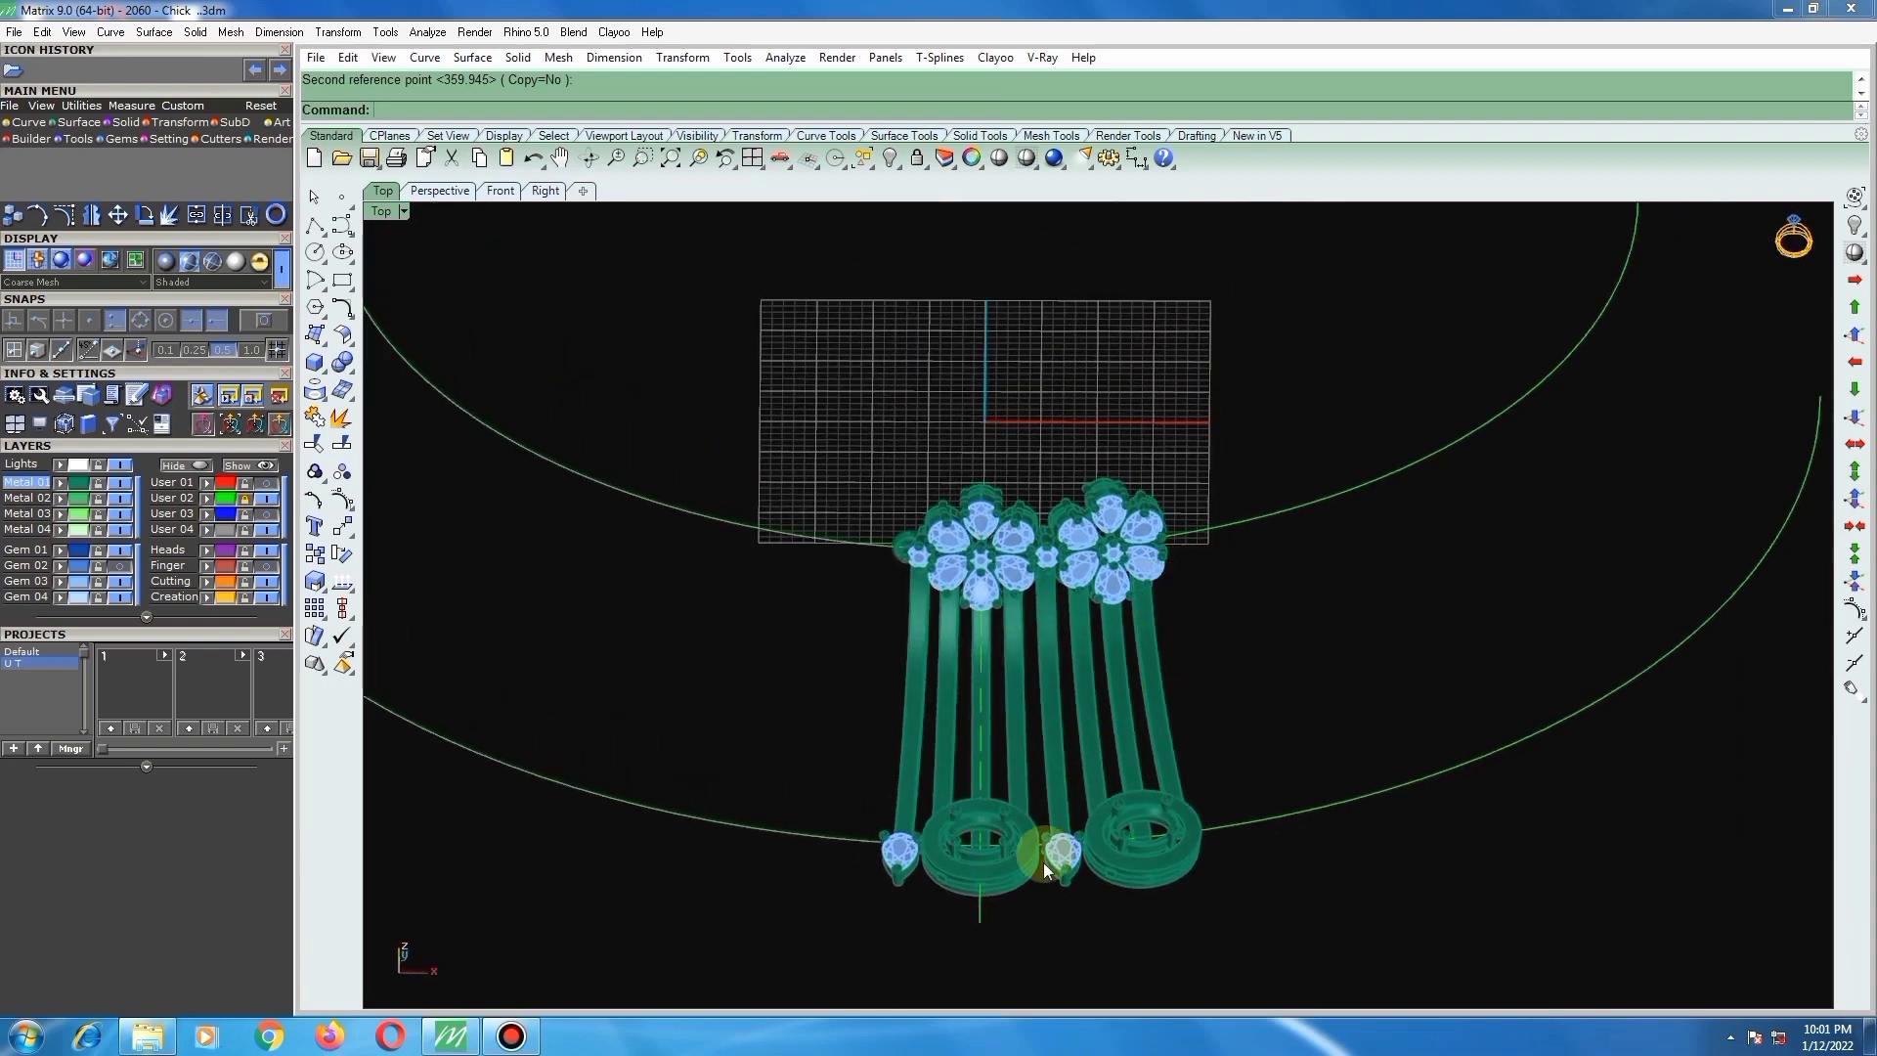
scroll(1042, 862, up, 4)
right_drag(1082, 825, 1111, 788)
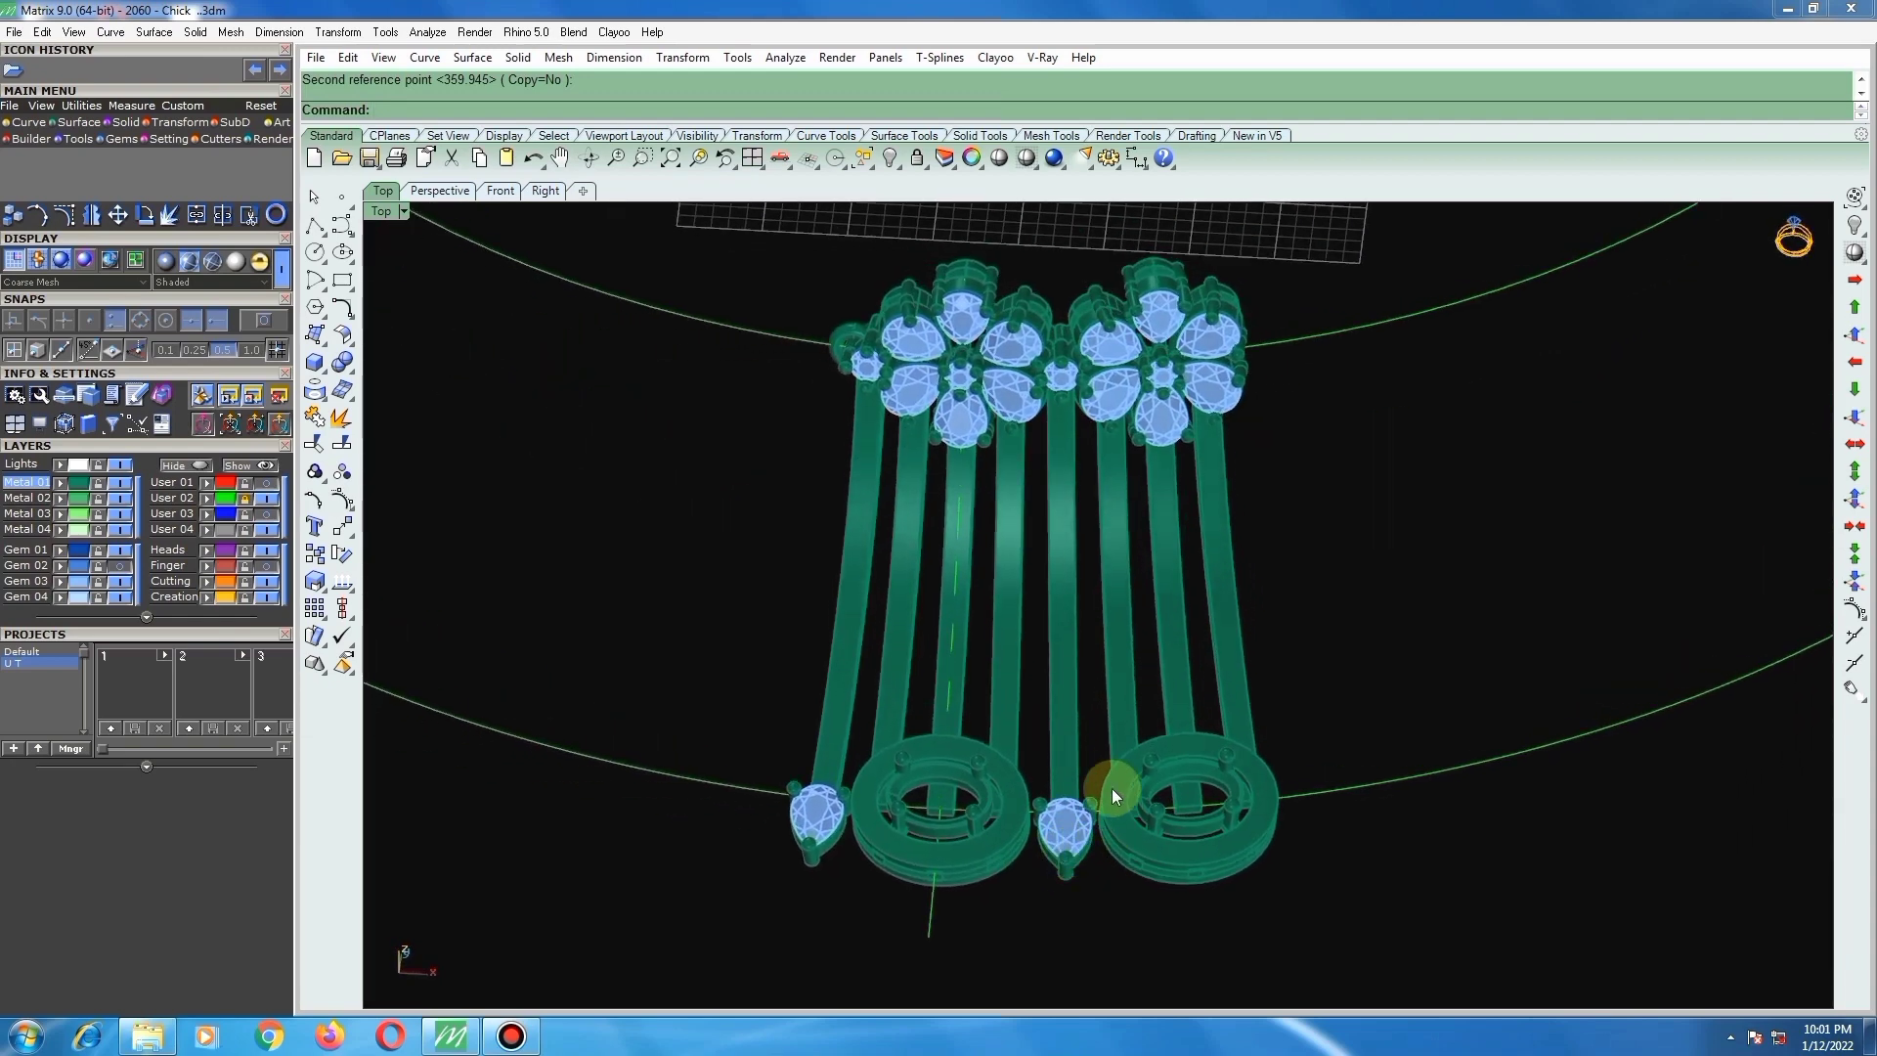
scroll(1094, 808, down, 2)
scroll(1122, 547, up, 2)
right_drag(1089, 669, 1058, 703)
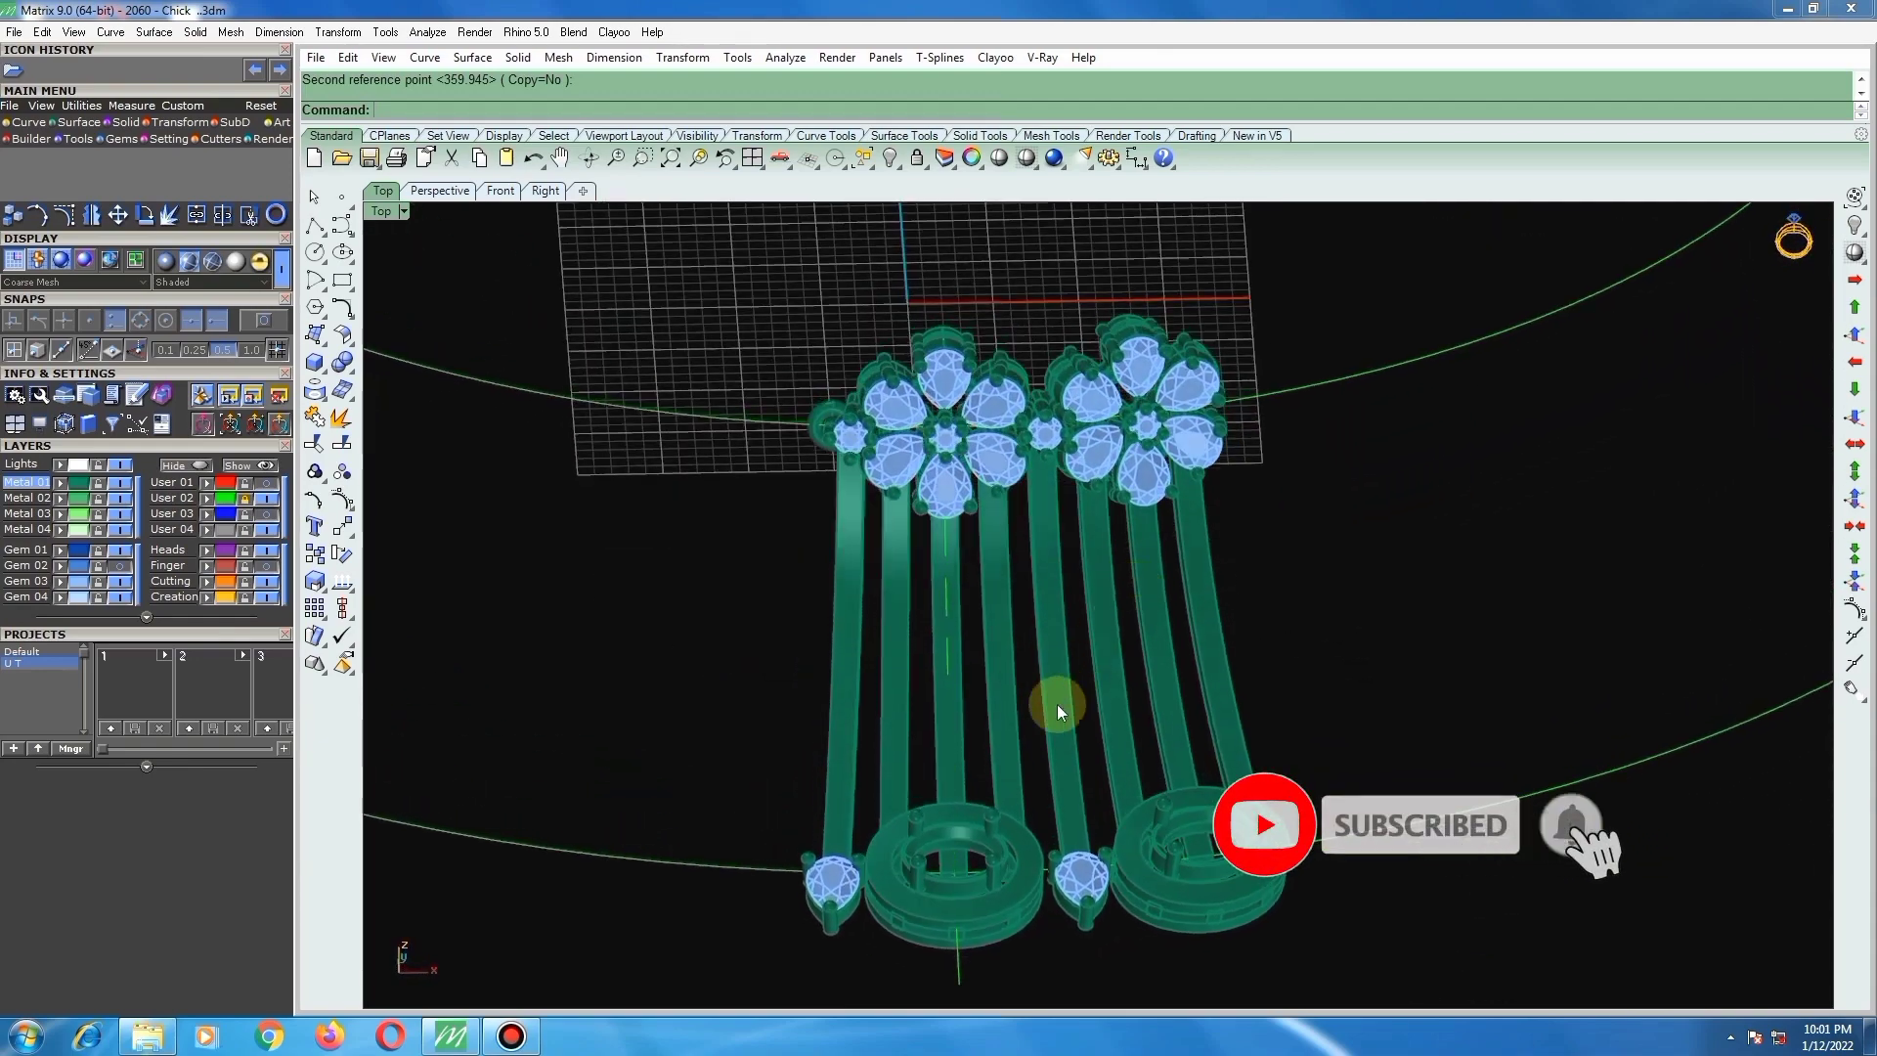
scroll(1058, 703, down, 2)
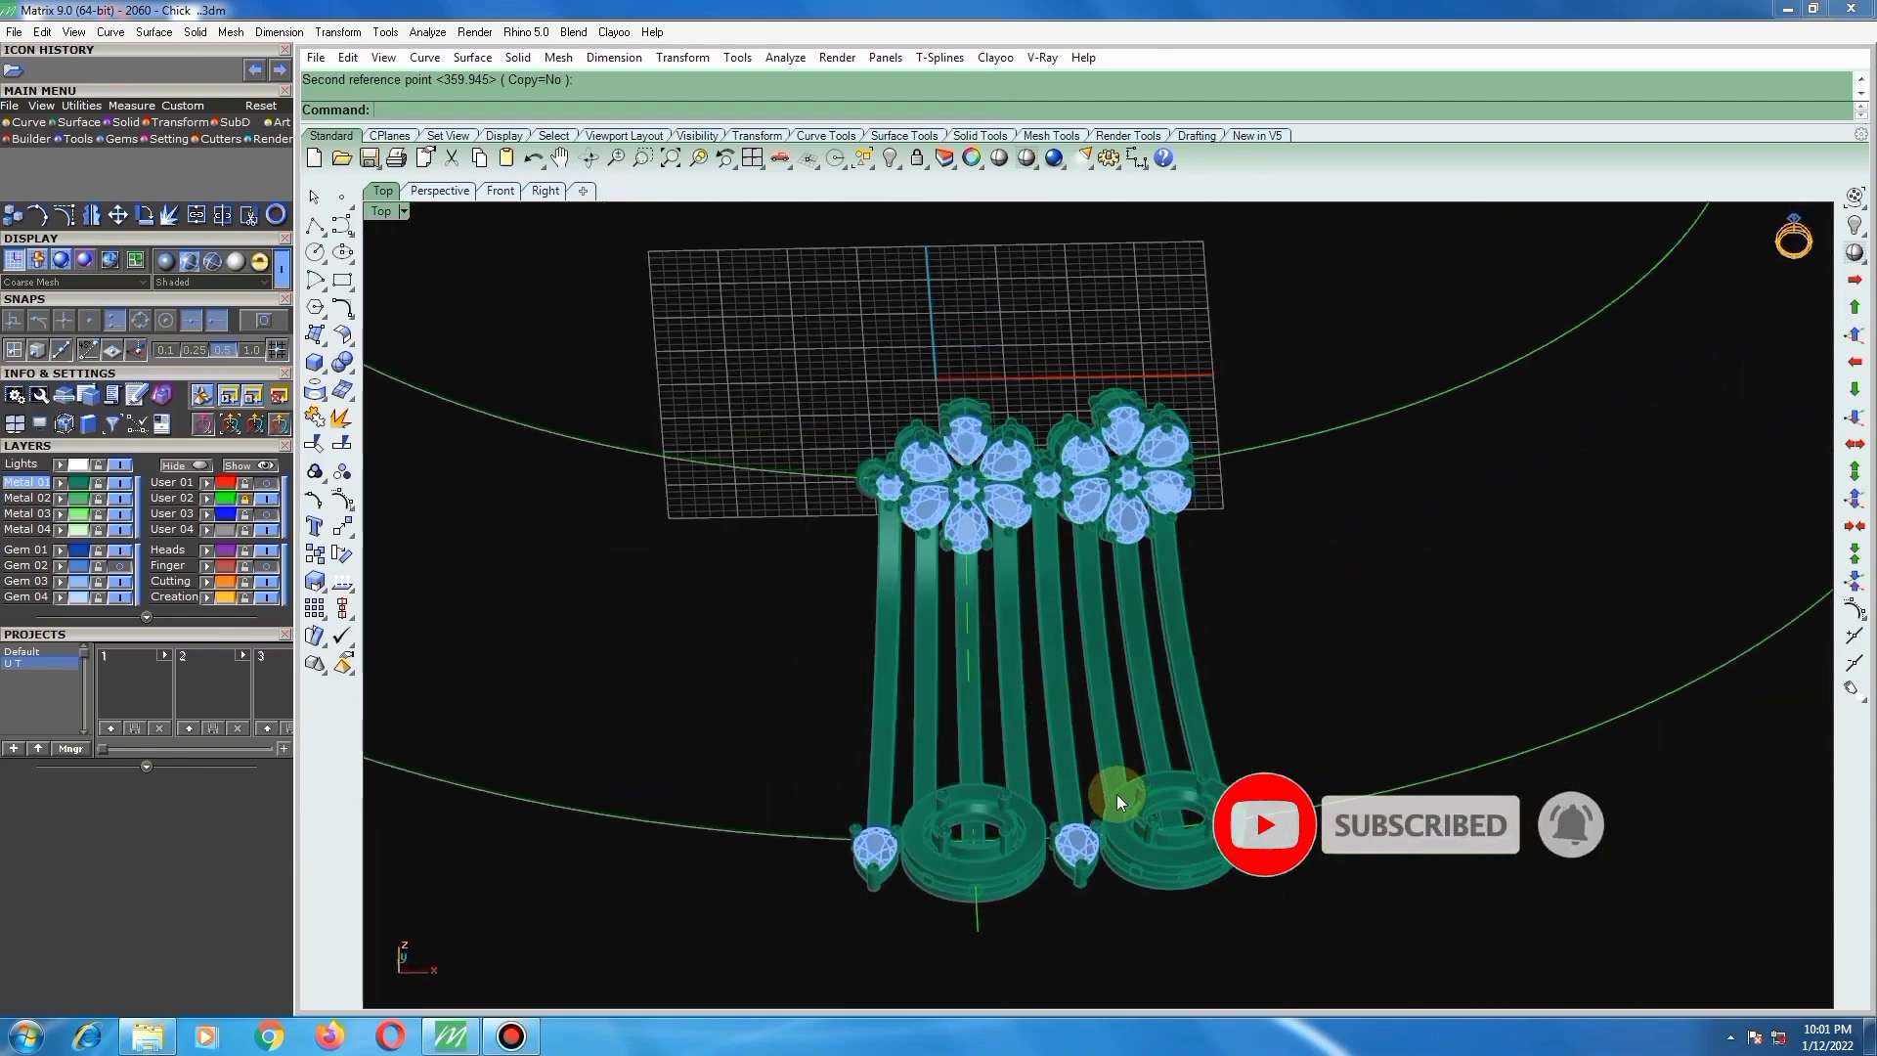
scroll(1071, 809, up, 4)
right_drag(1068, 819, 837, 746)
scroll(1031, 814, up, 4)
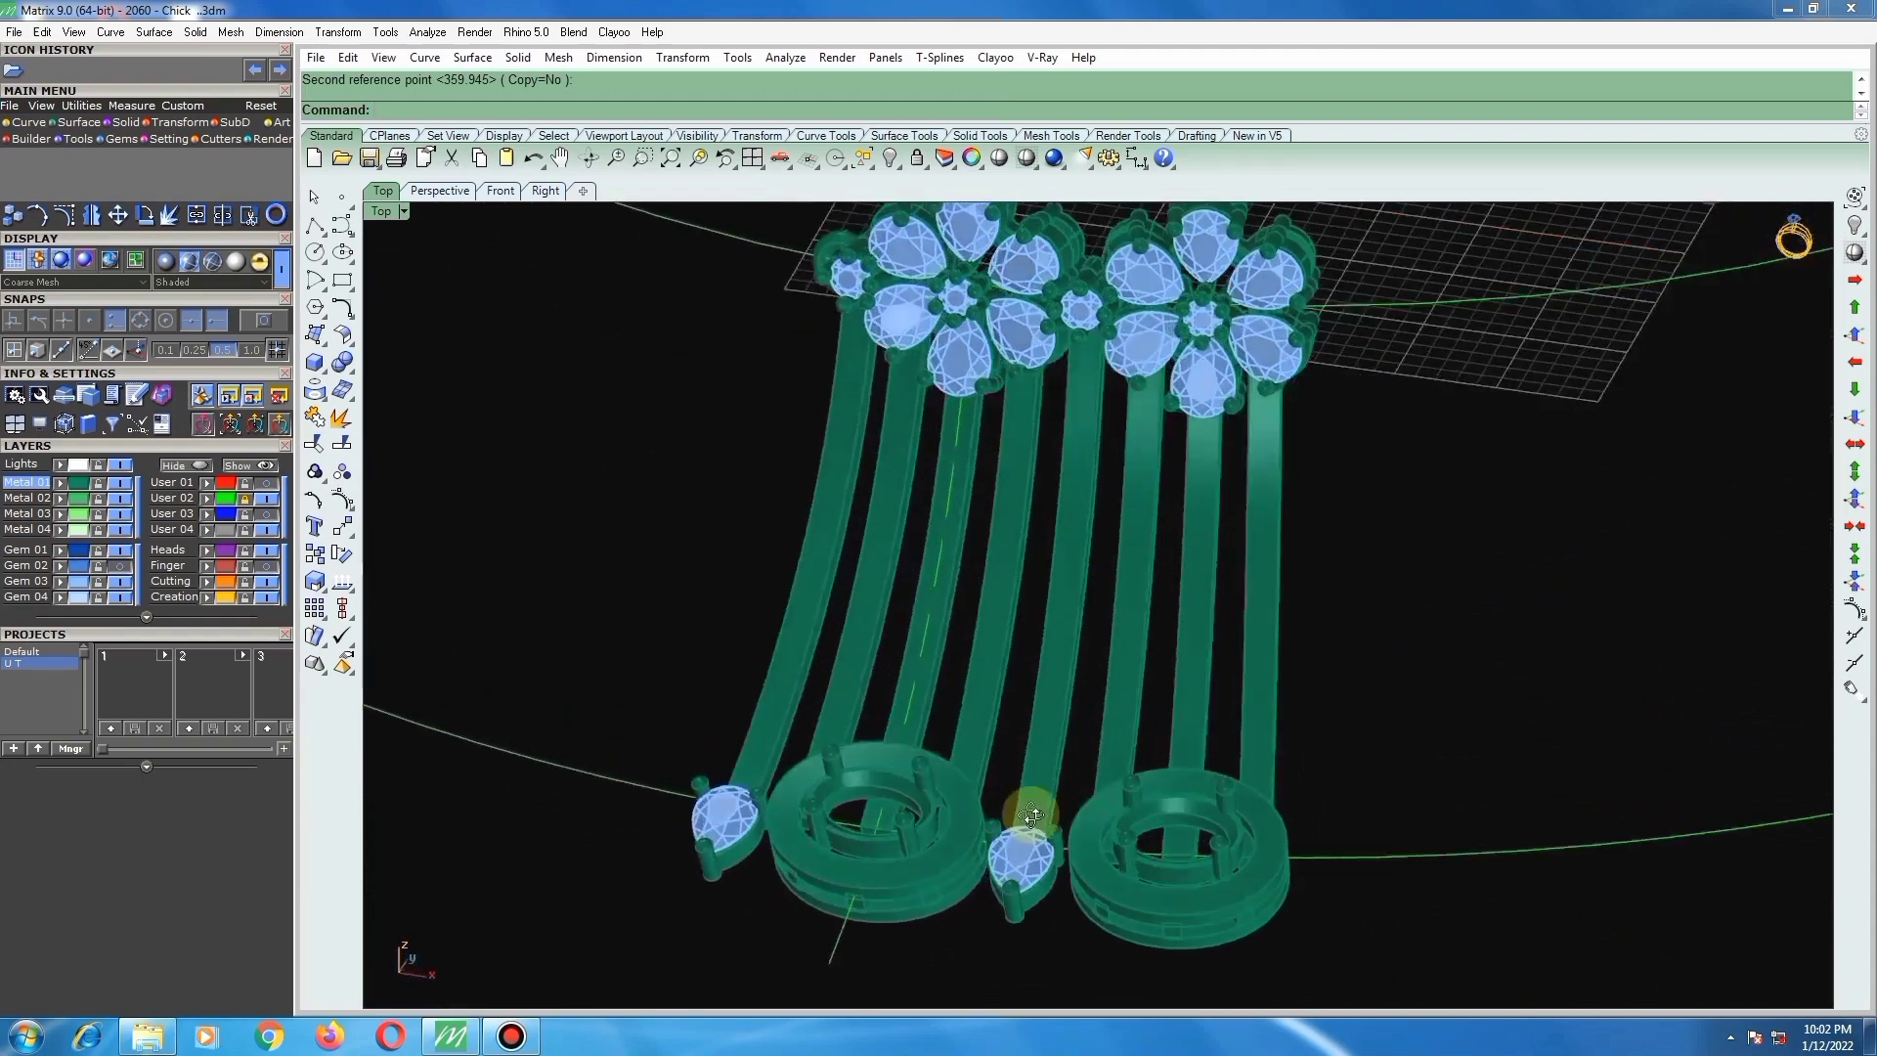
right_drag(1031, 815, 1033, 706)
scroll(1032, 705, down, 6)
scroll(1063, 782, up, 6)
scroll(1047, 794, down, 2)
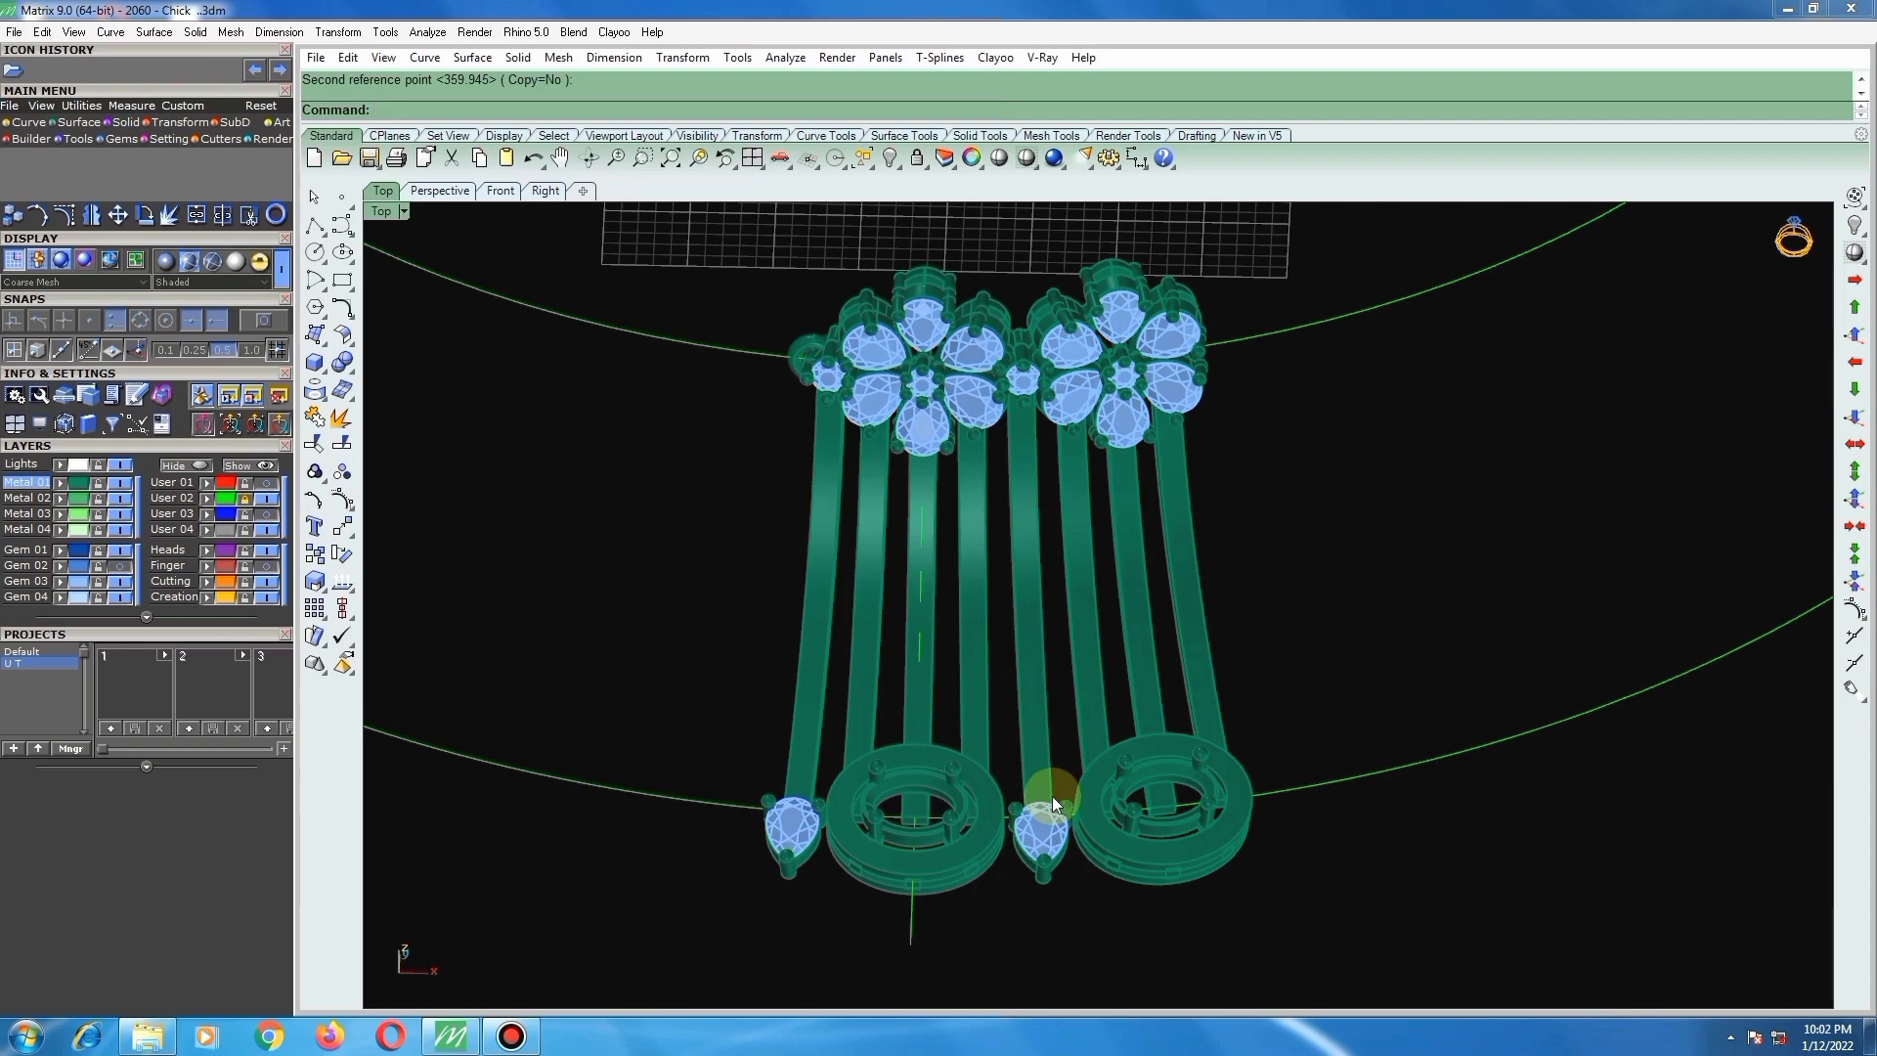
mouse_move(1052, 796)
right_down()
mouse_move(1044, 654)
mouse_move(1076, 816)
mouse_move(1045, 797)
right_up()
scroll(1085, 676, down, 4)
scroll(1044, 795, up, 2)
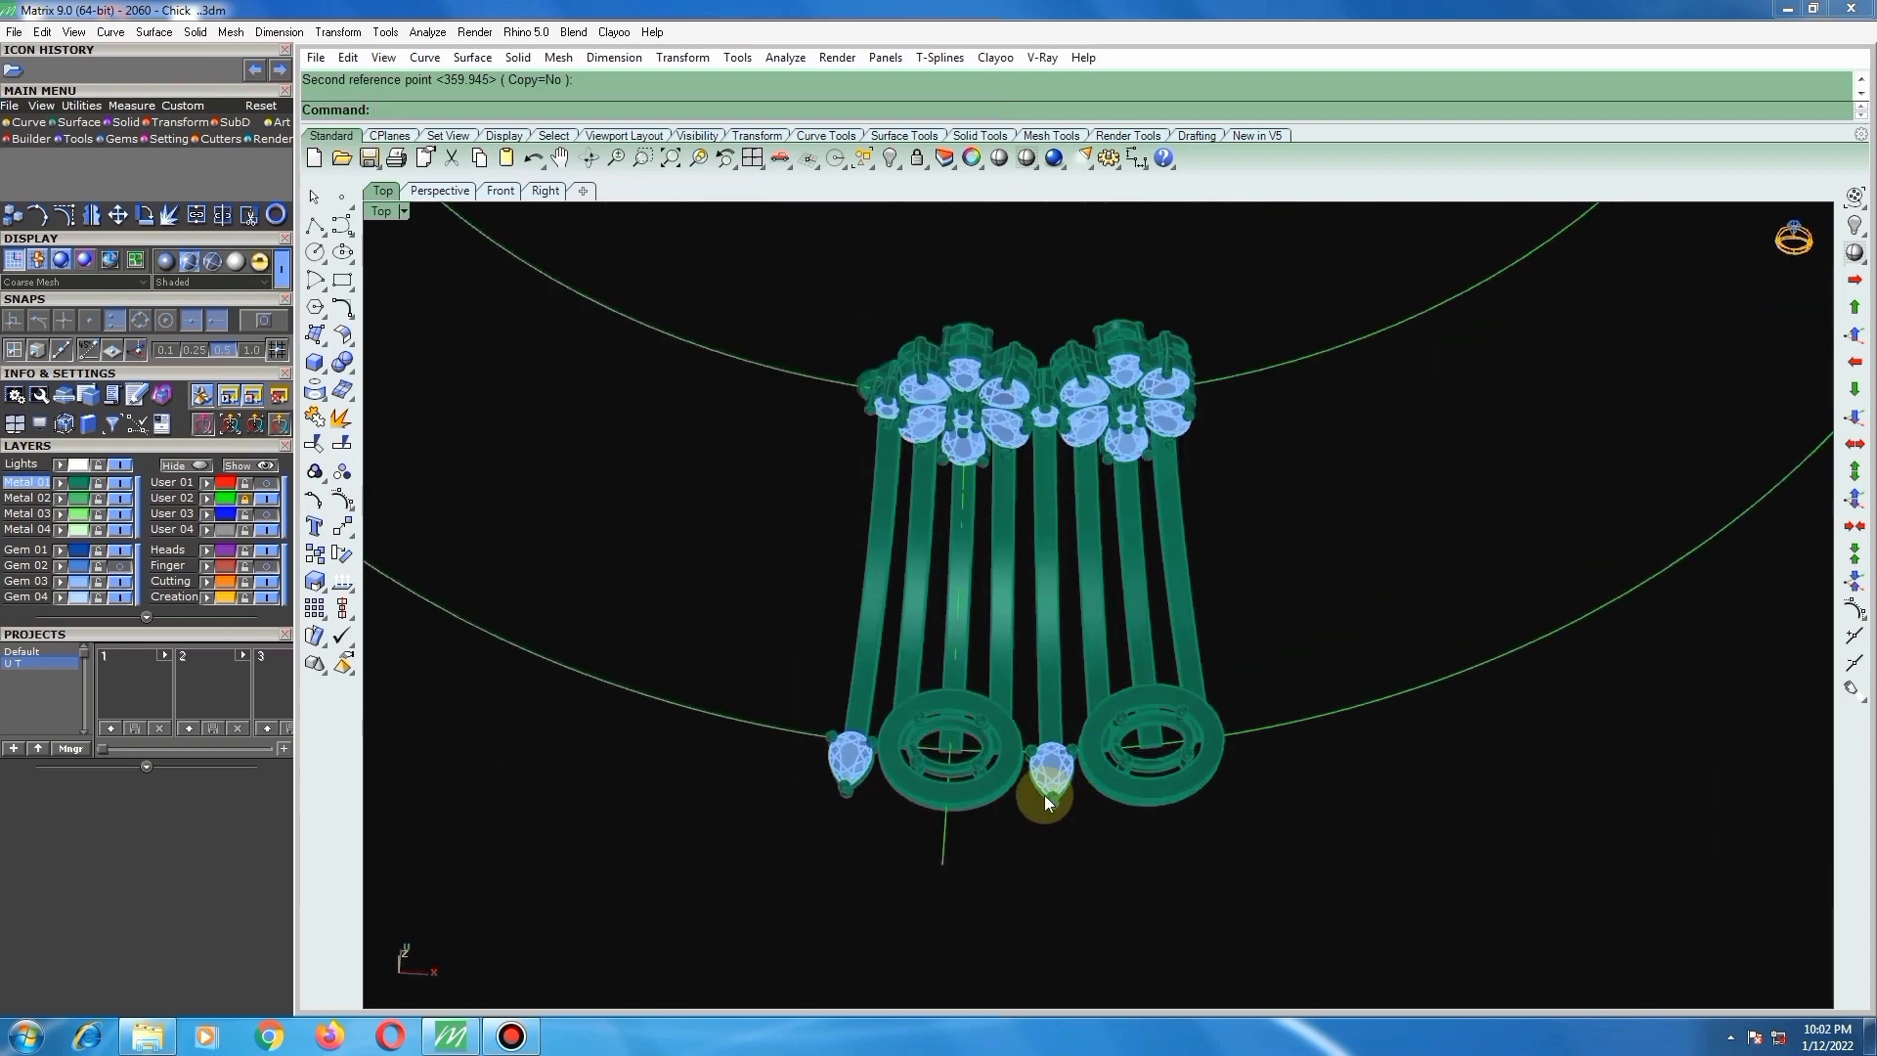
scroll(1044, 795, up, 8)
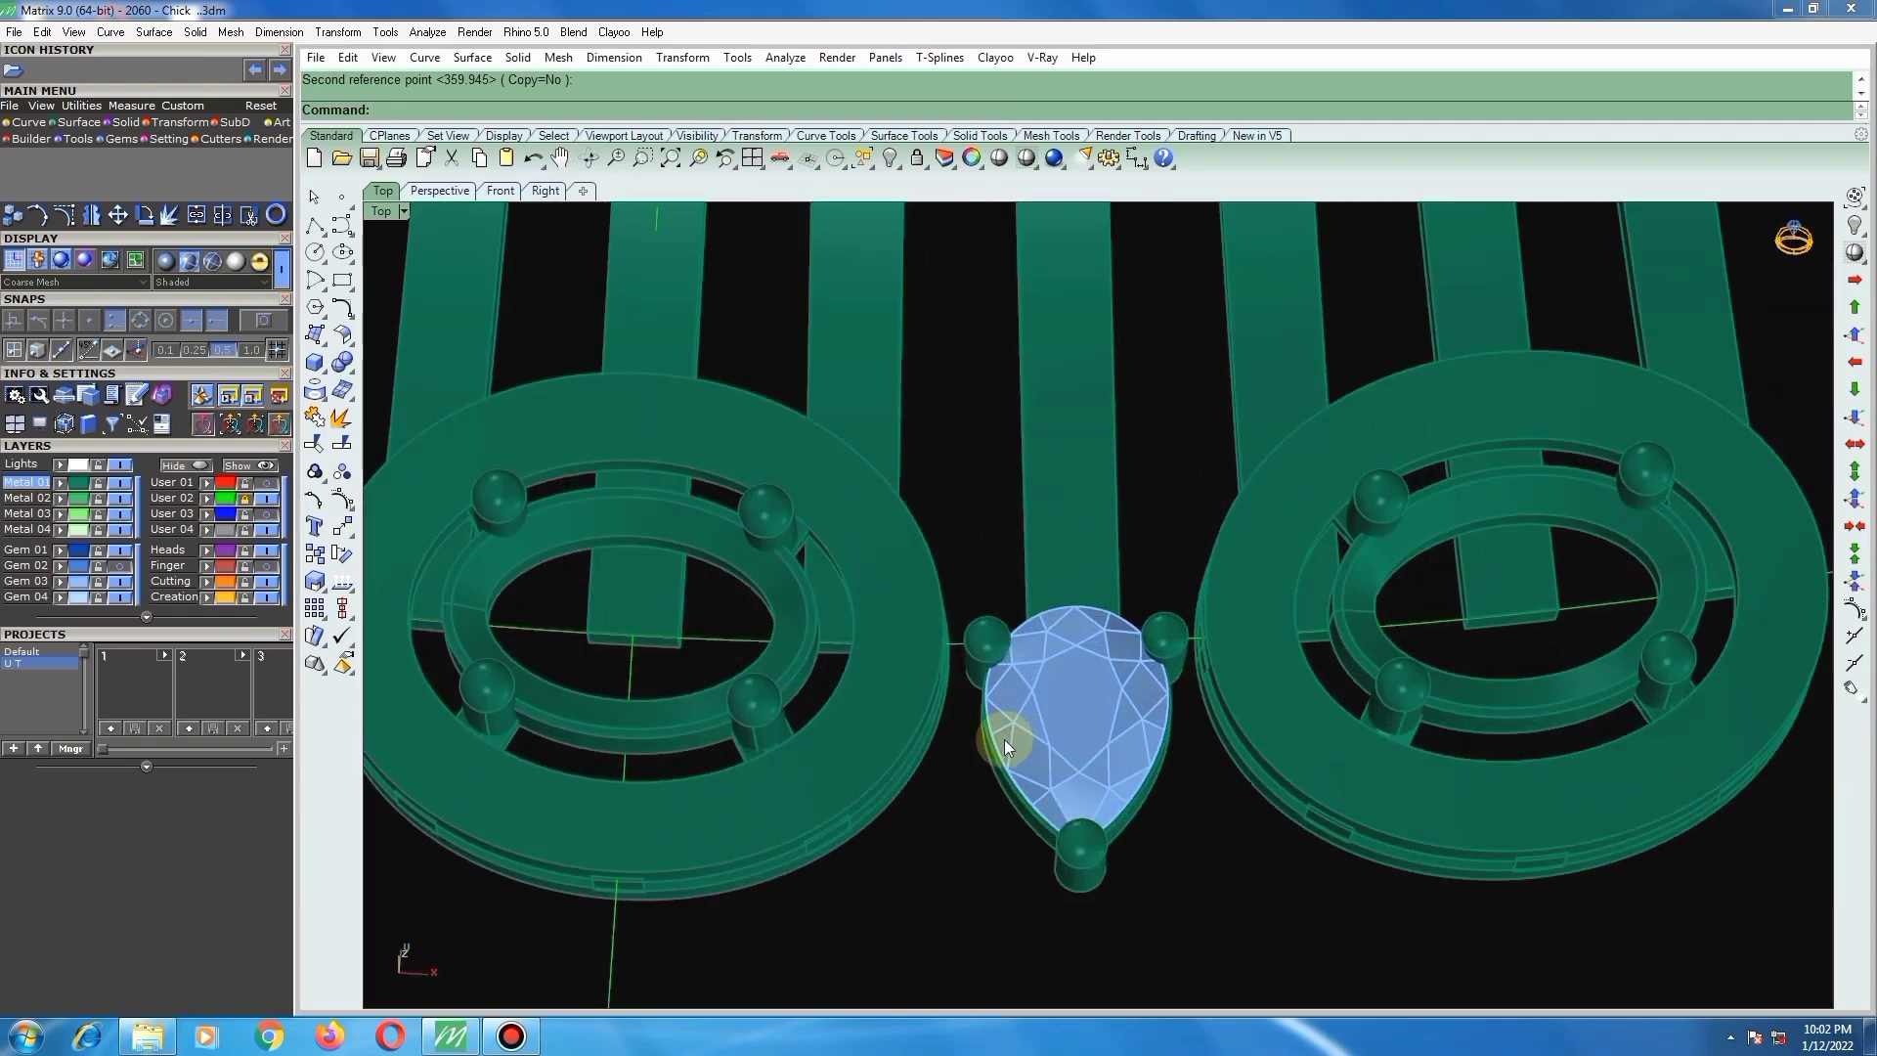
scroll(1005, 738, down, 10)
right_drag(1054, 743, 1050, 761)
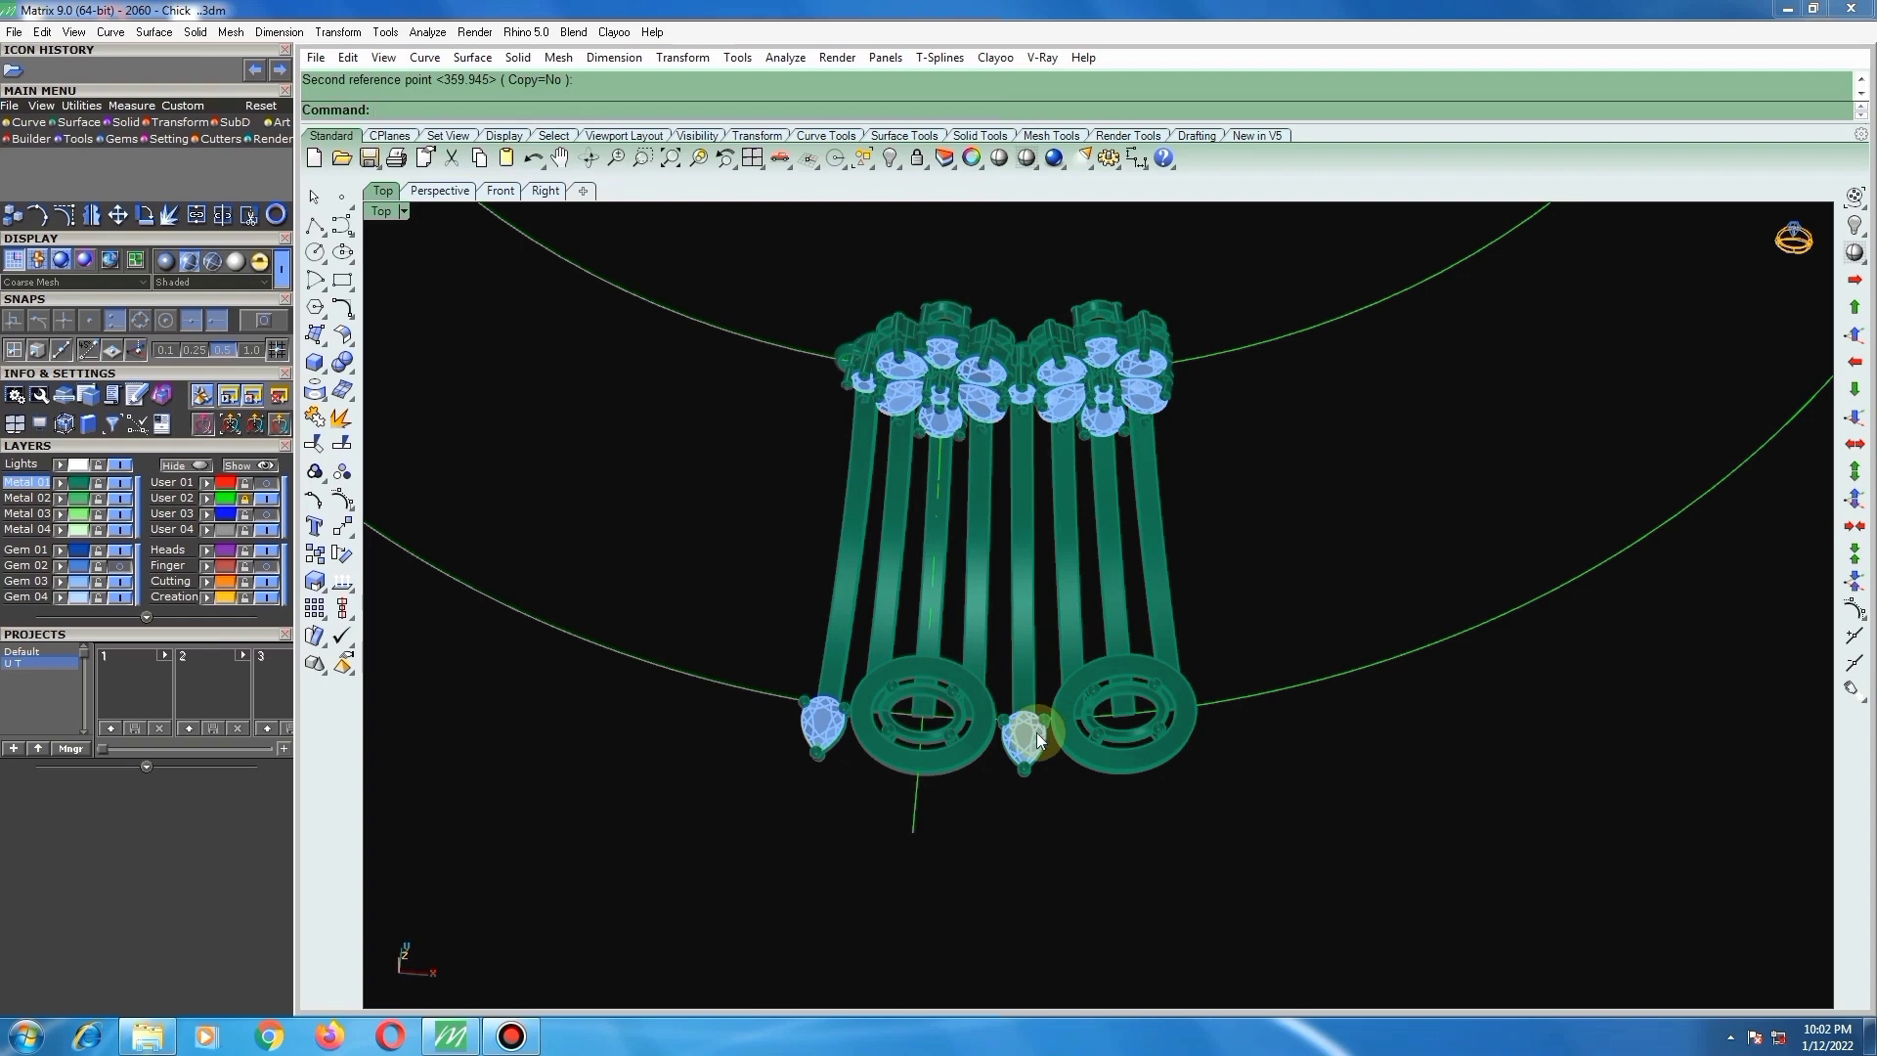
scroll(1036, 733, down, 3)
scroll(1035, 548, up, 3)
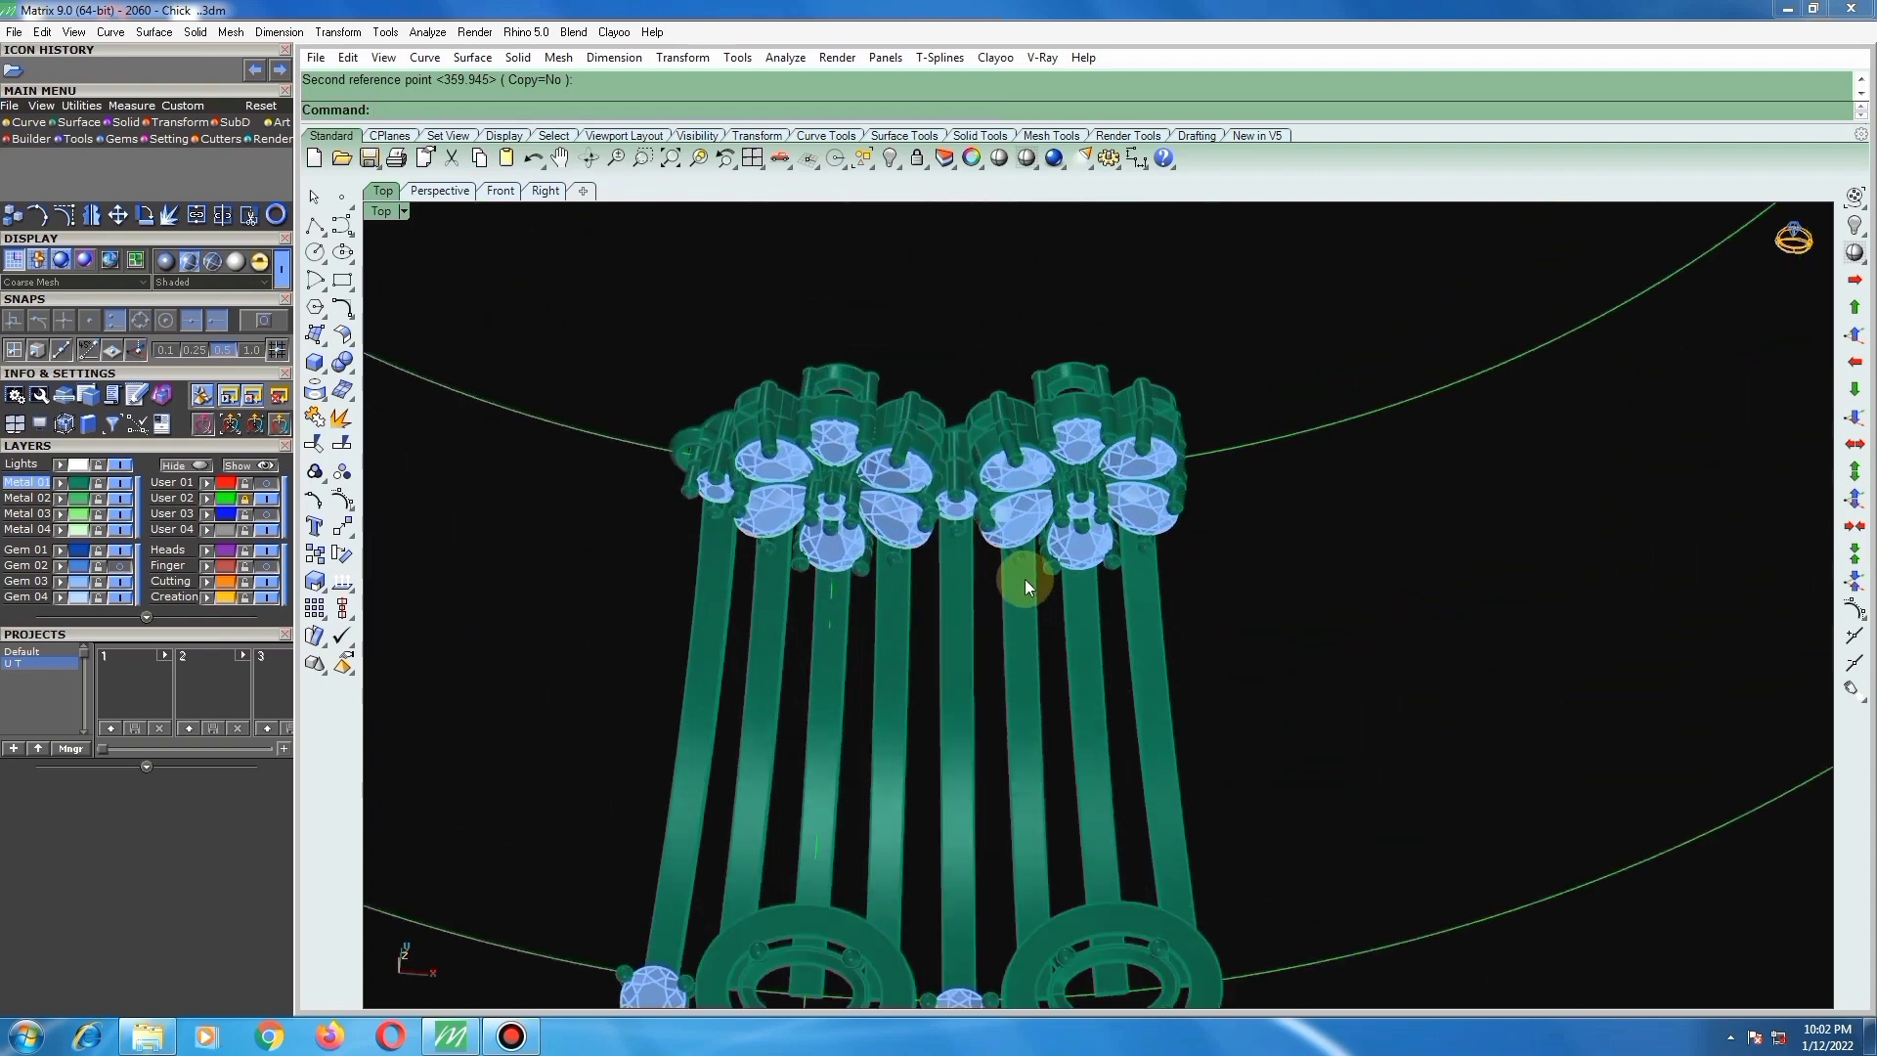
Step: Rotate the middle bar group and the second flower and oval unit together about the origin (0), slightly away from the first unit
click(1024, 508)
scroll(958, 514, down, 4)
click(1079, 586)
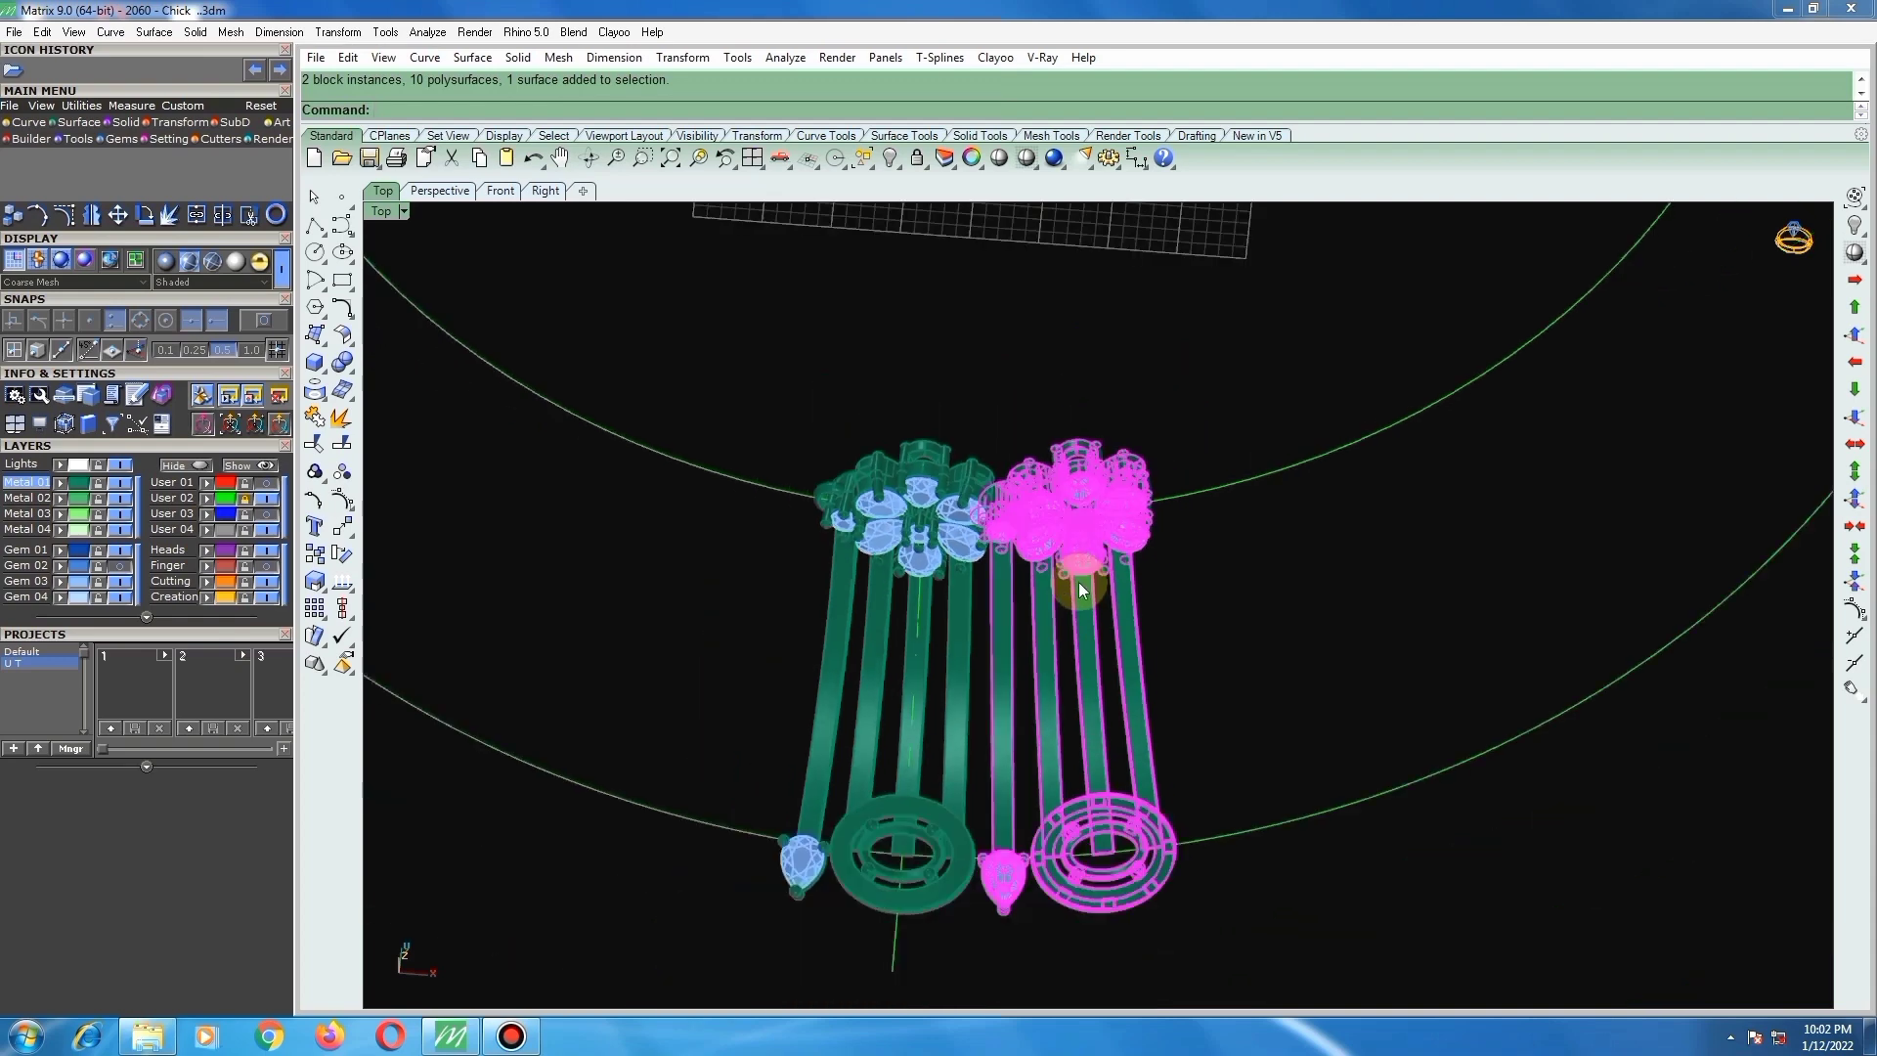
key(ctrl+F1)
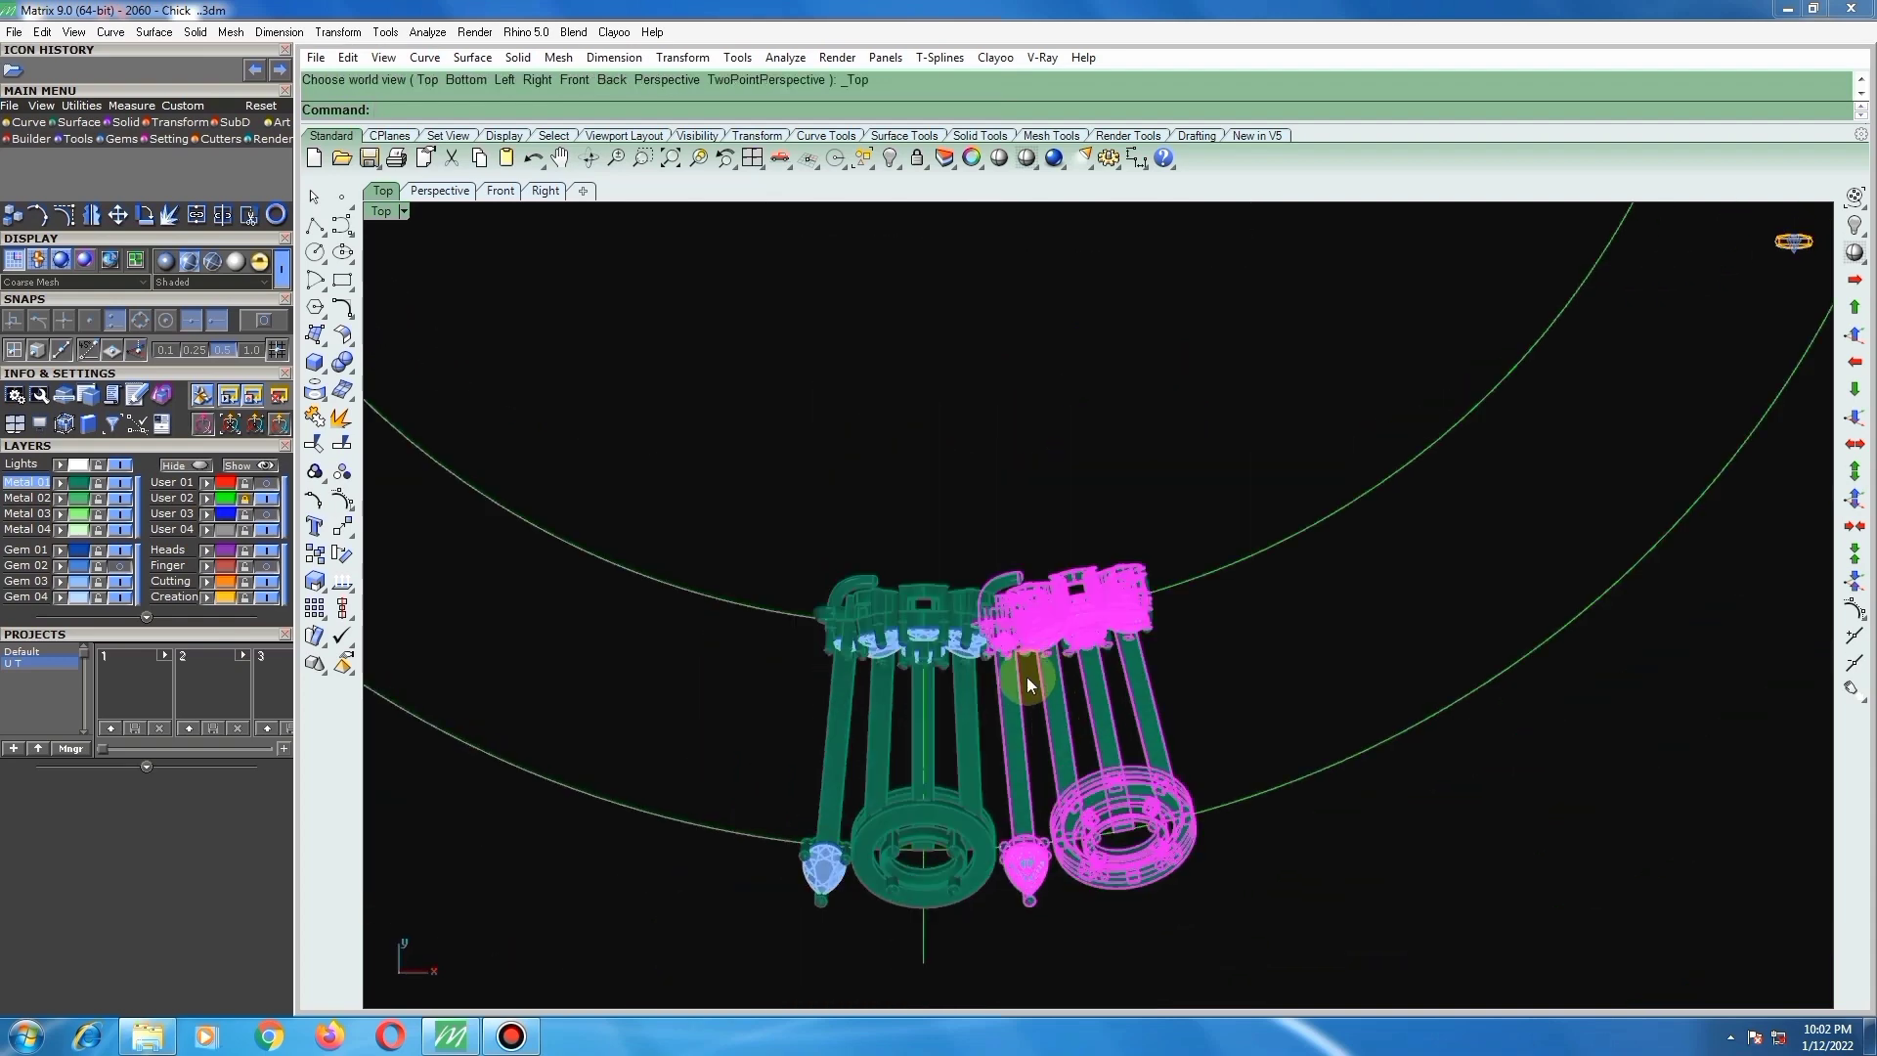
text(rt)
key(Return)
text(0)
key(Return)
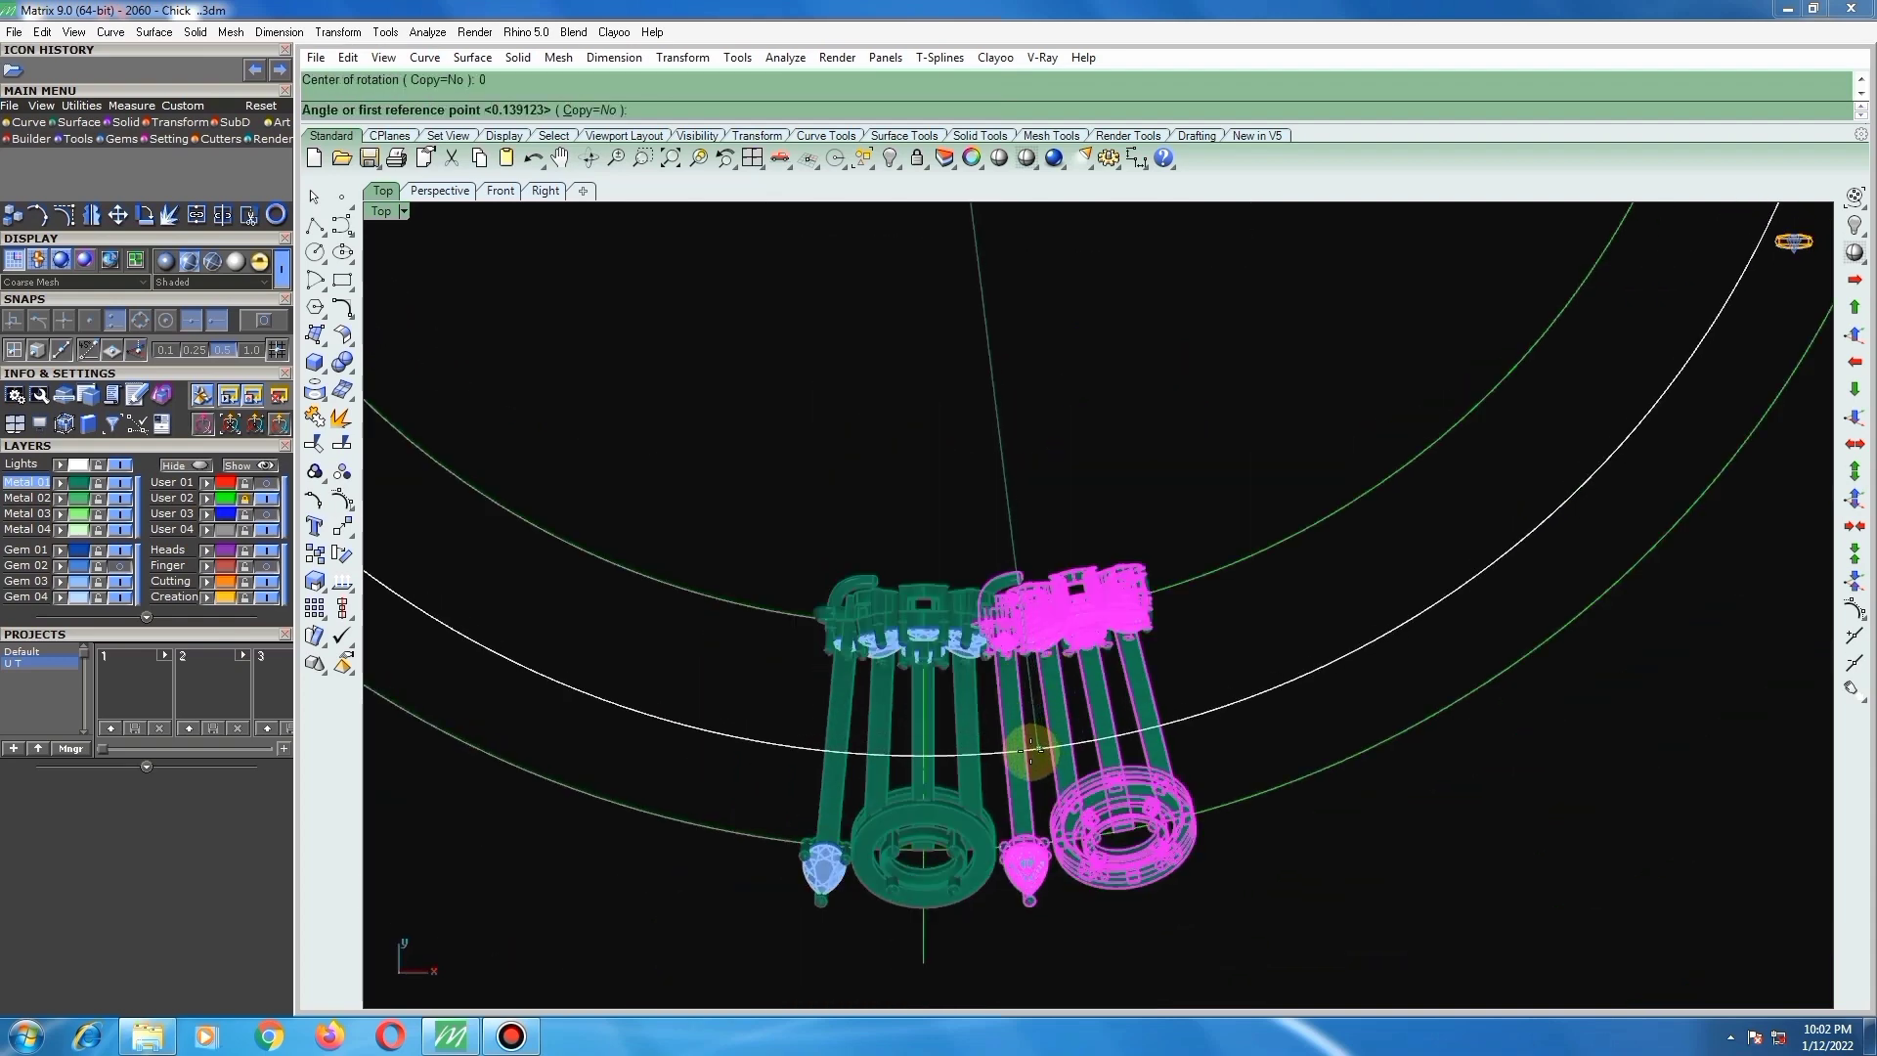
scroll(1031, 747, up, 10)
click(1006, 656)
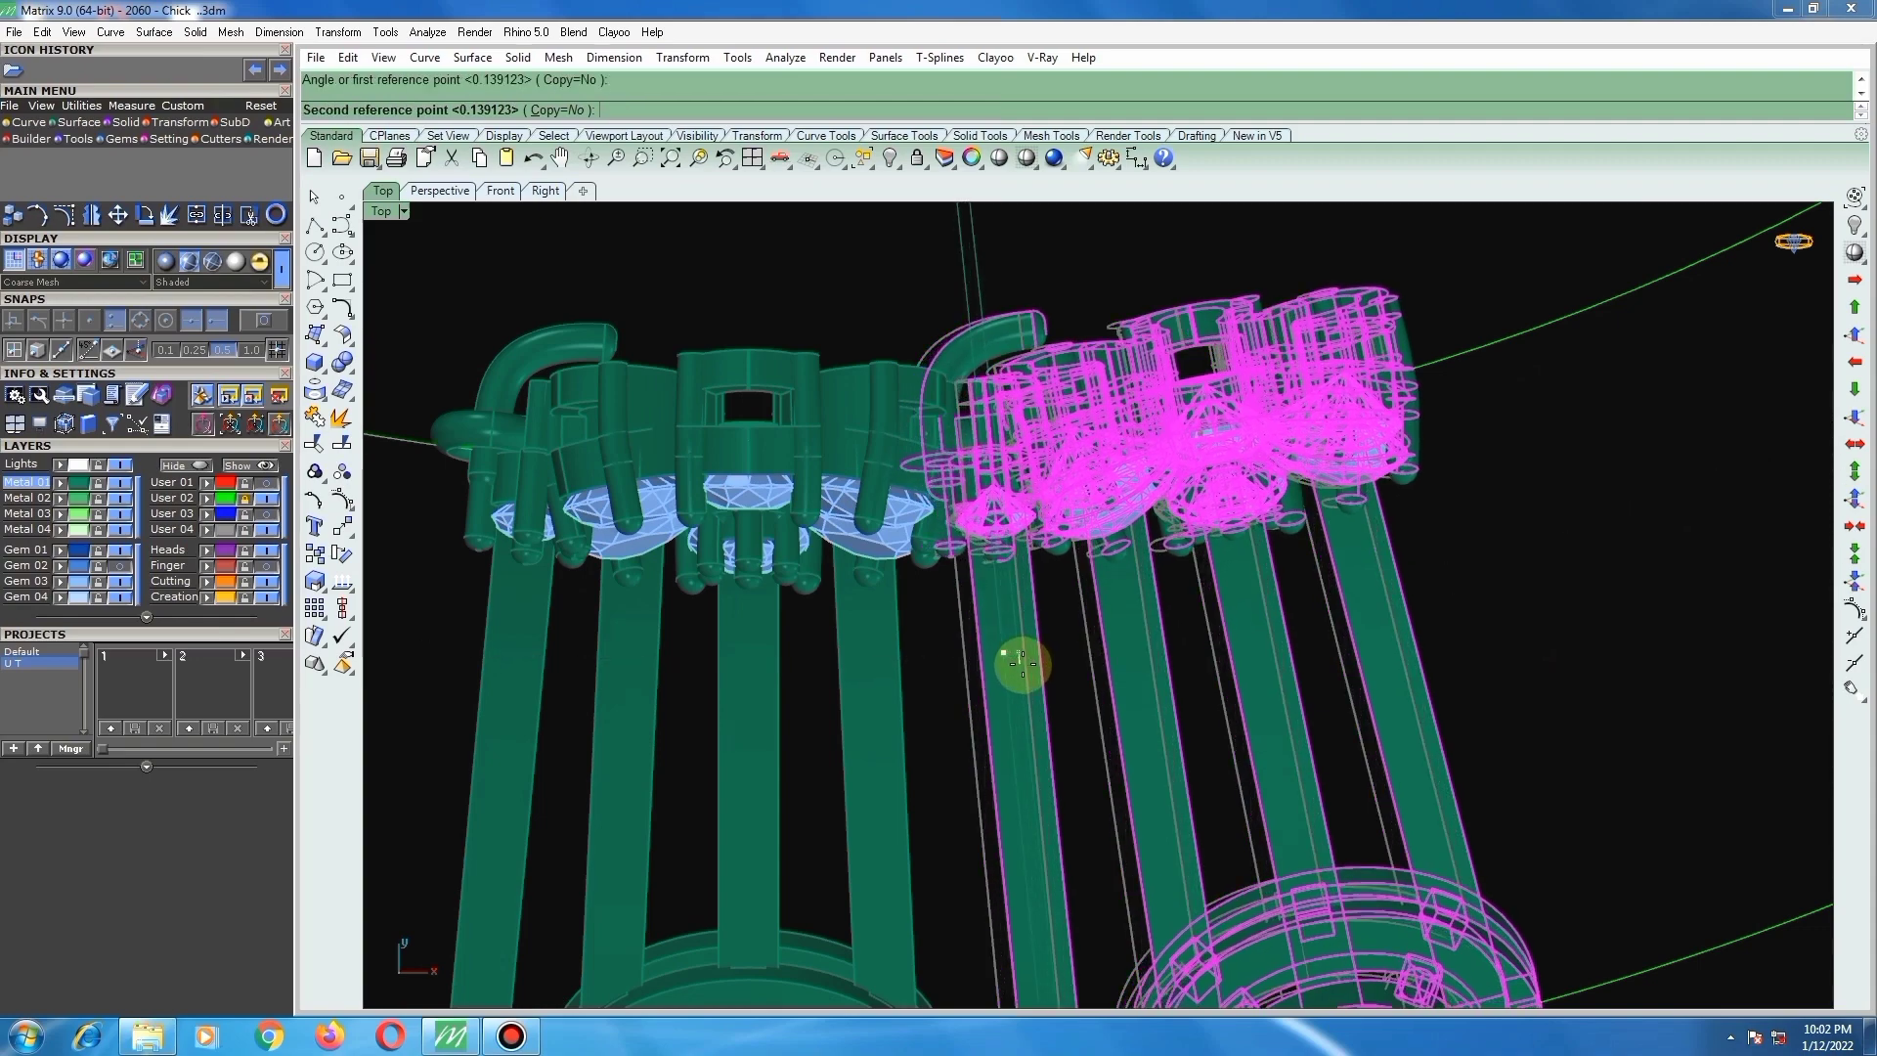
click(1017, 662)
scroll(976, 662, down, 8)
key(Escape)
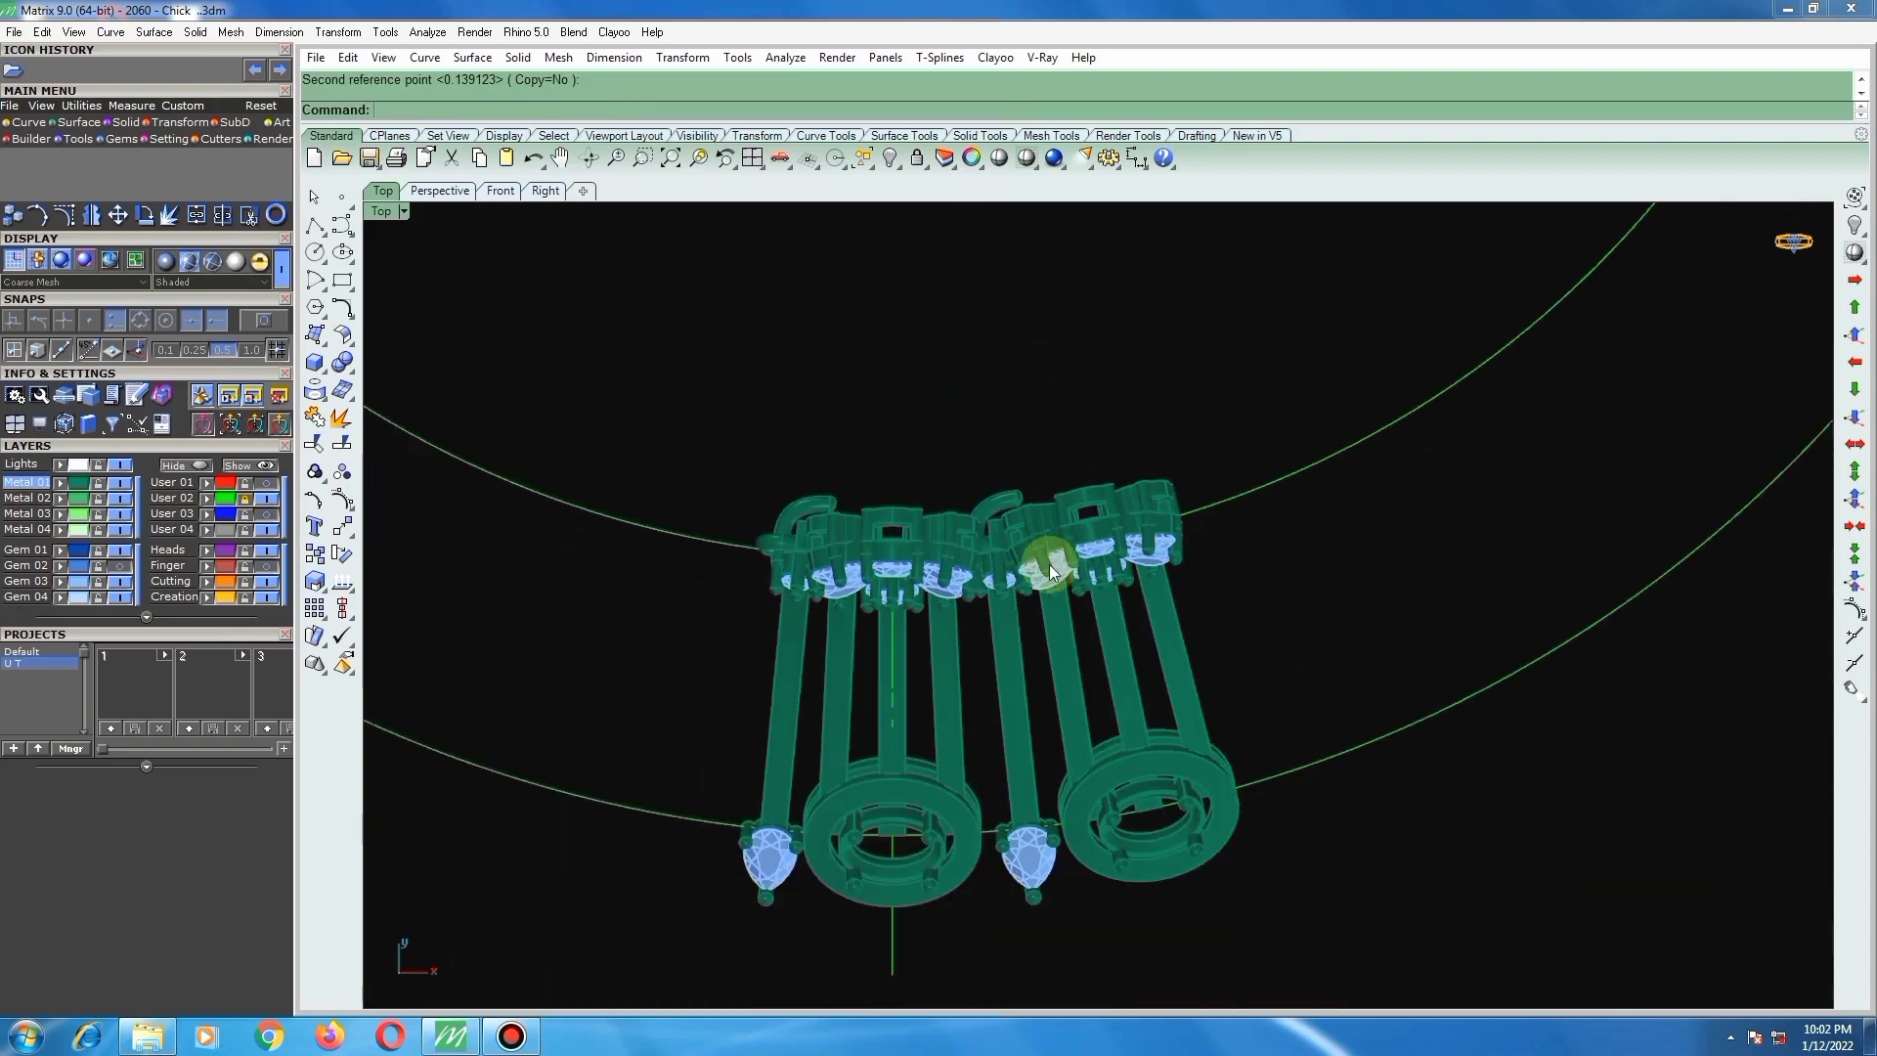
Step: Rotate only the second flower and oval unit about the origin (0), slightly away from the middle bar
scroll(1048, 565, down, 2)
scroll(1063, 747, up, 4)
ctrl+shift+right_drag(1058, 707, 1035, 377)
scroll(1014, 477, down, 4)
scroll(1047, 365, up, 9)
click(1063, 391)
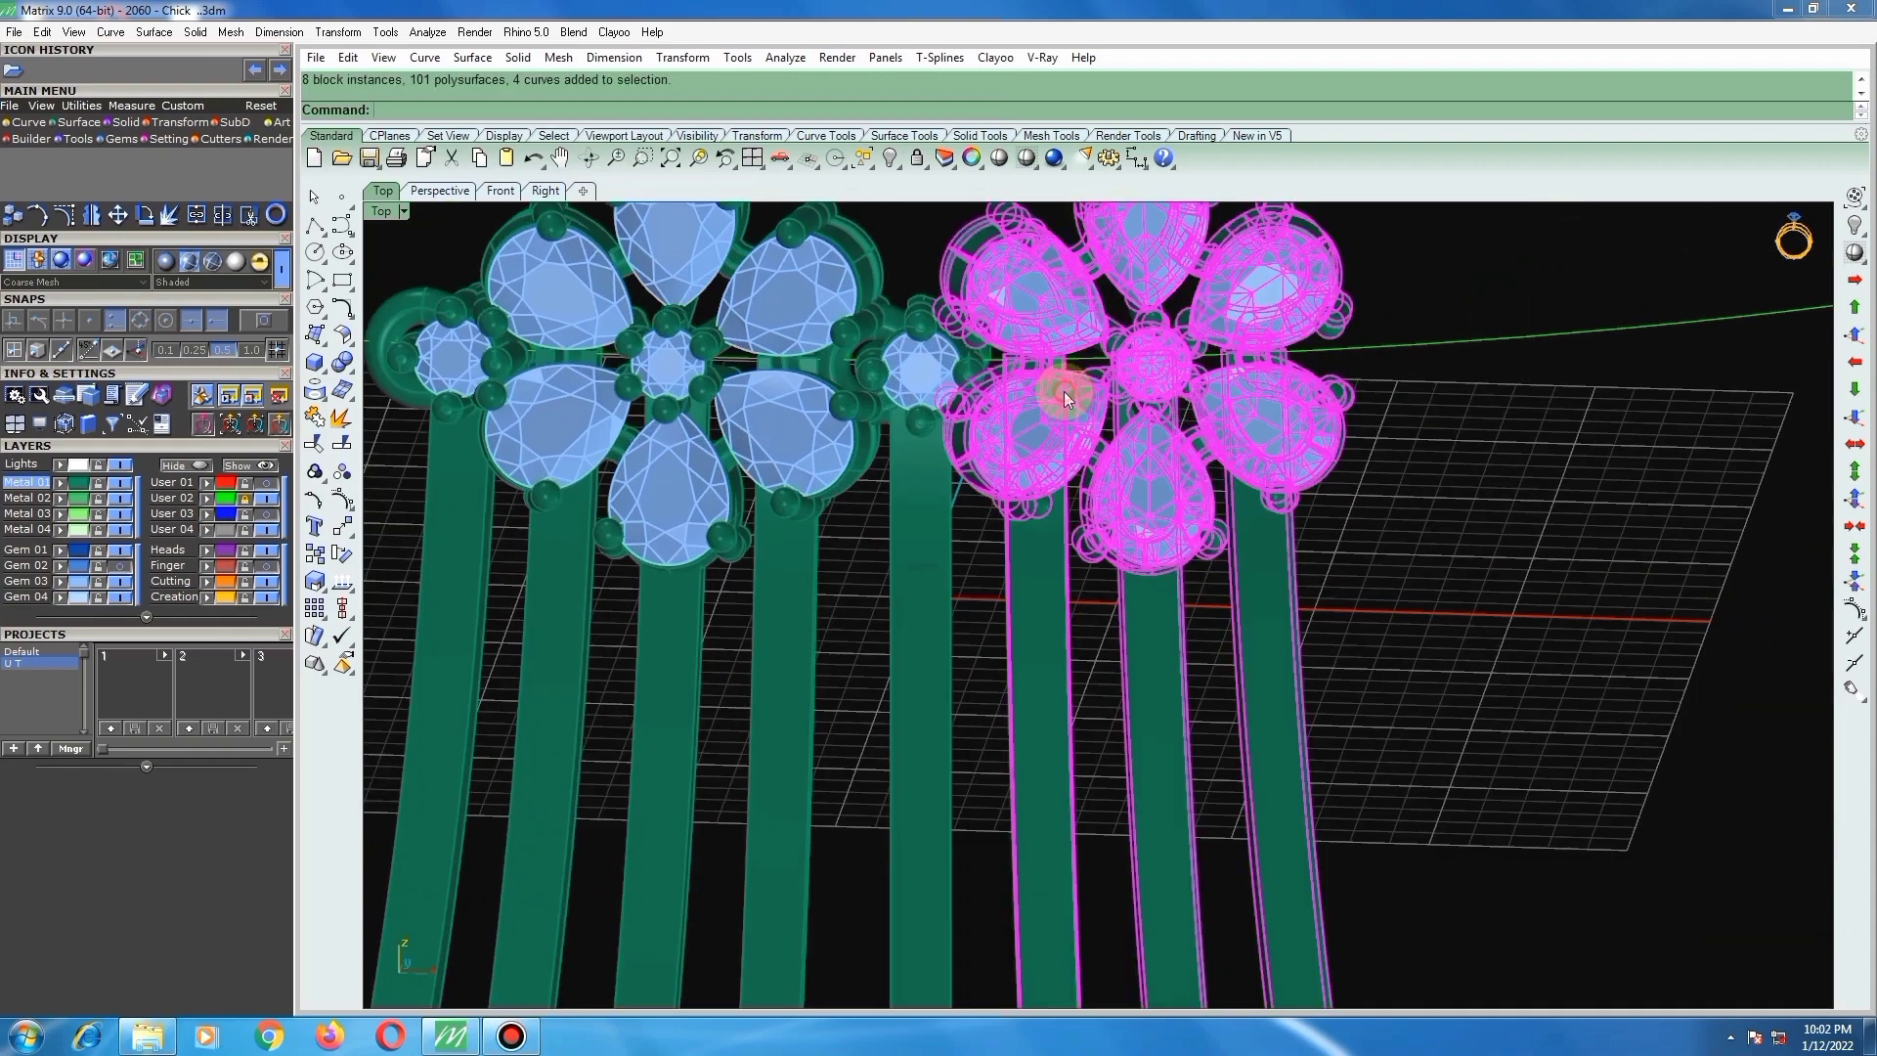
scroll(1013, 385, down, 3)
scroll(1026, 427, down, 4)
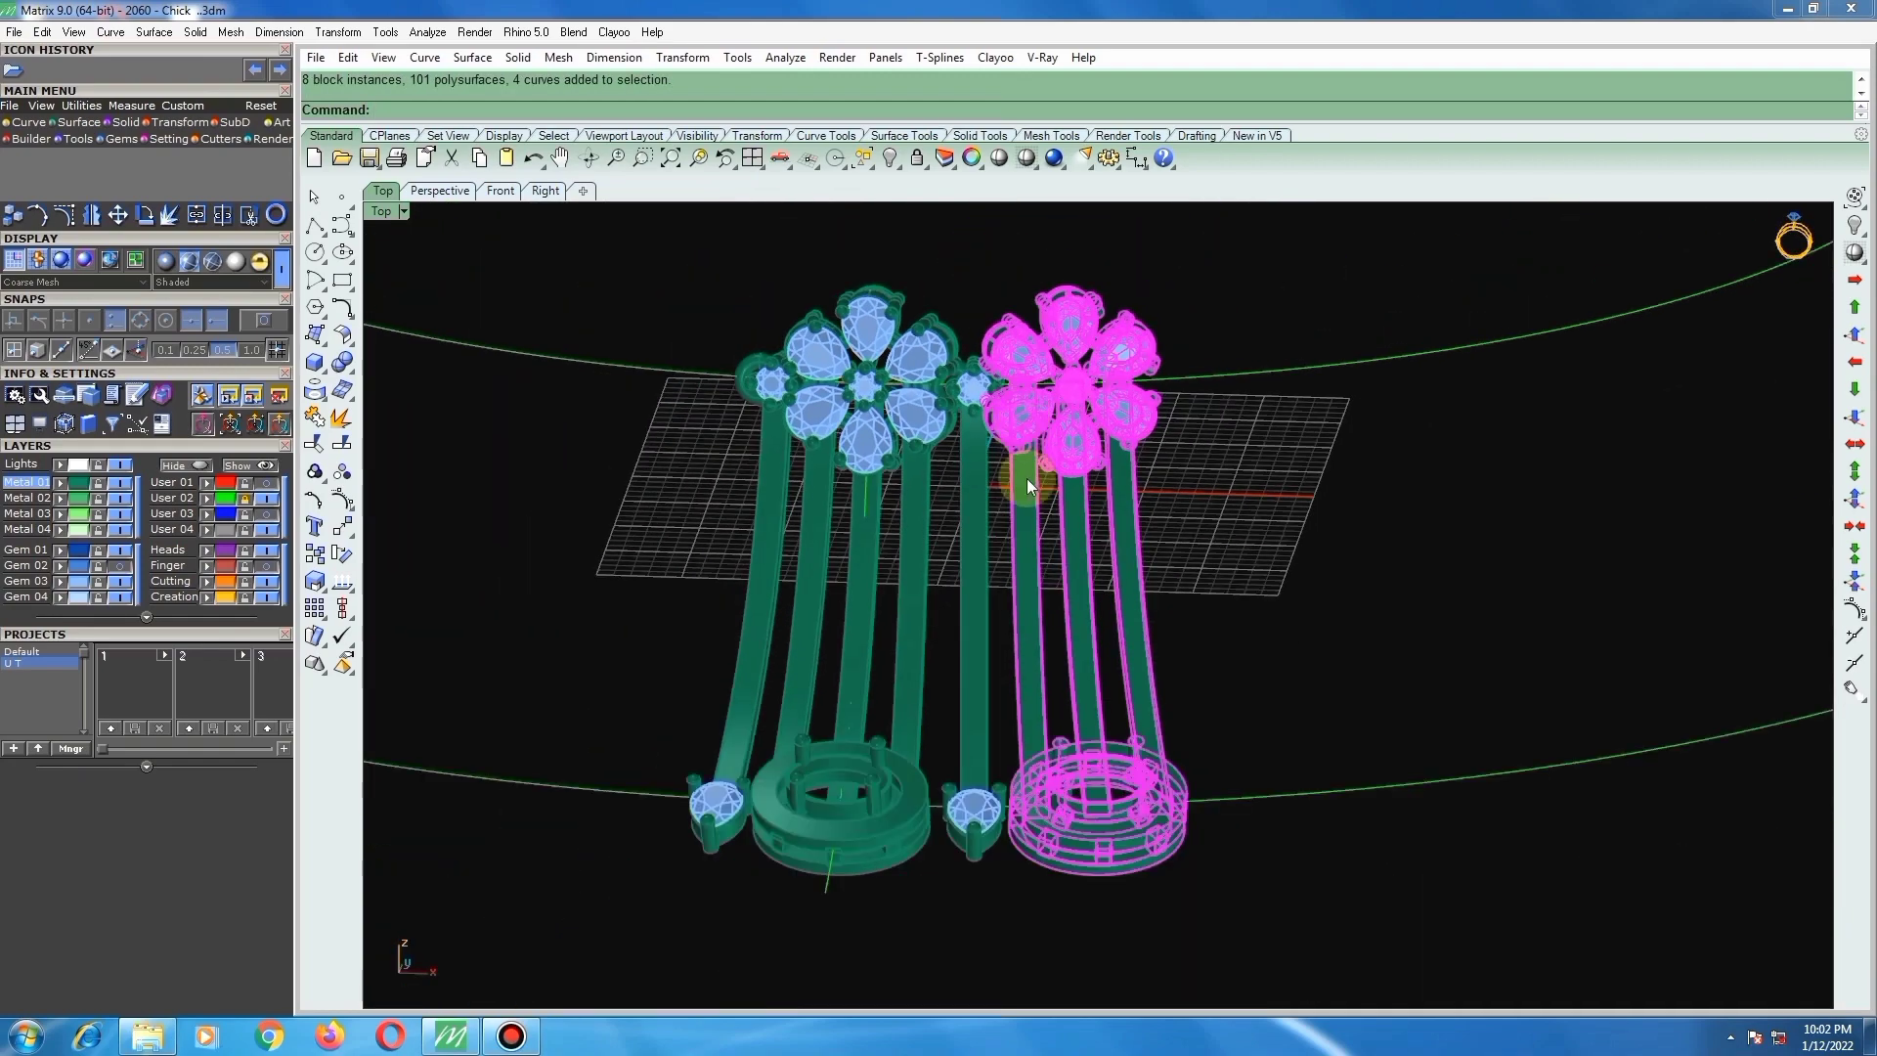
ctrl+shift+right_drag(1069, 625, 1065, 672)
key(ctrl+F1)
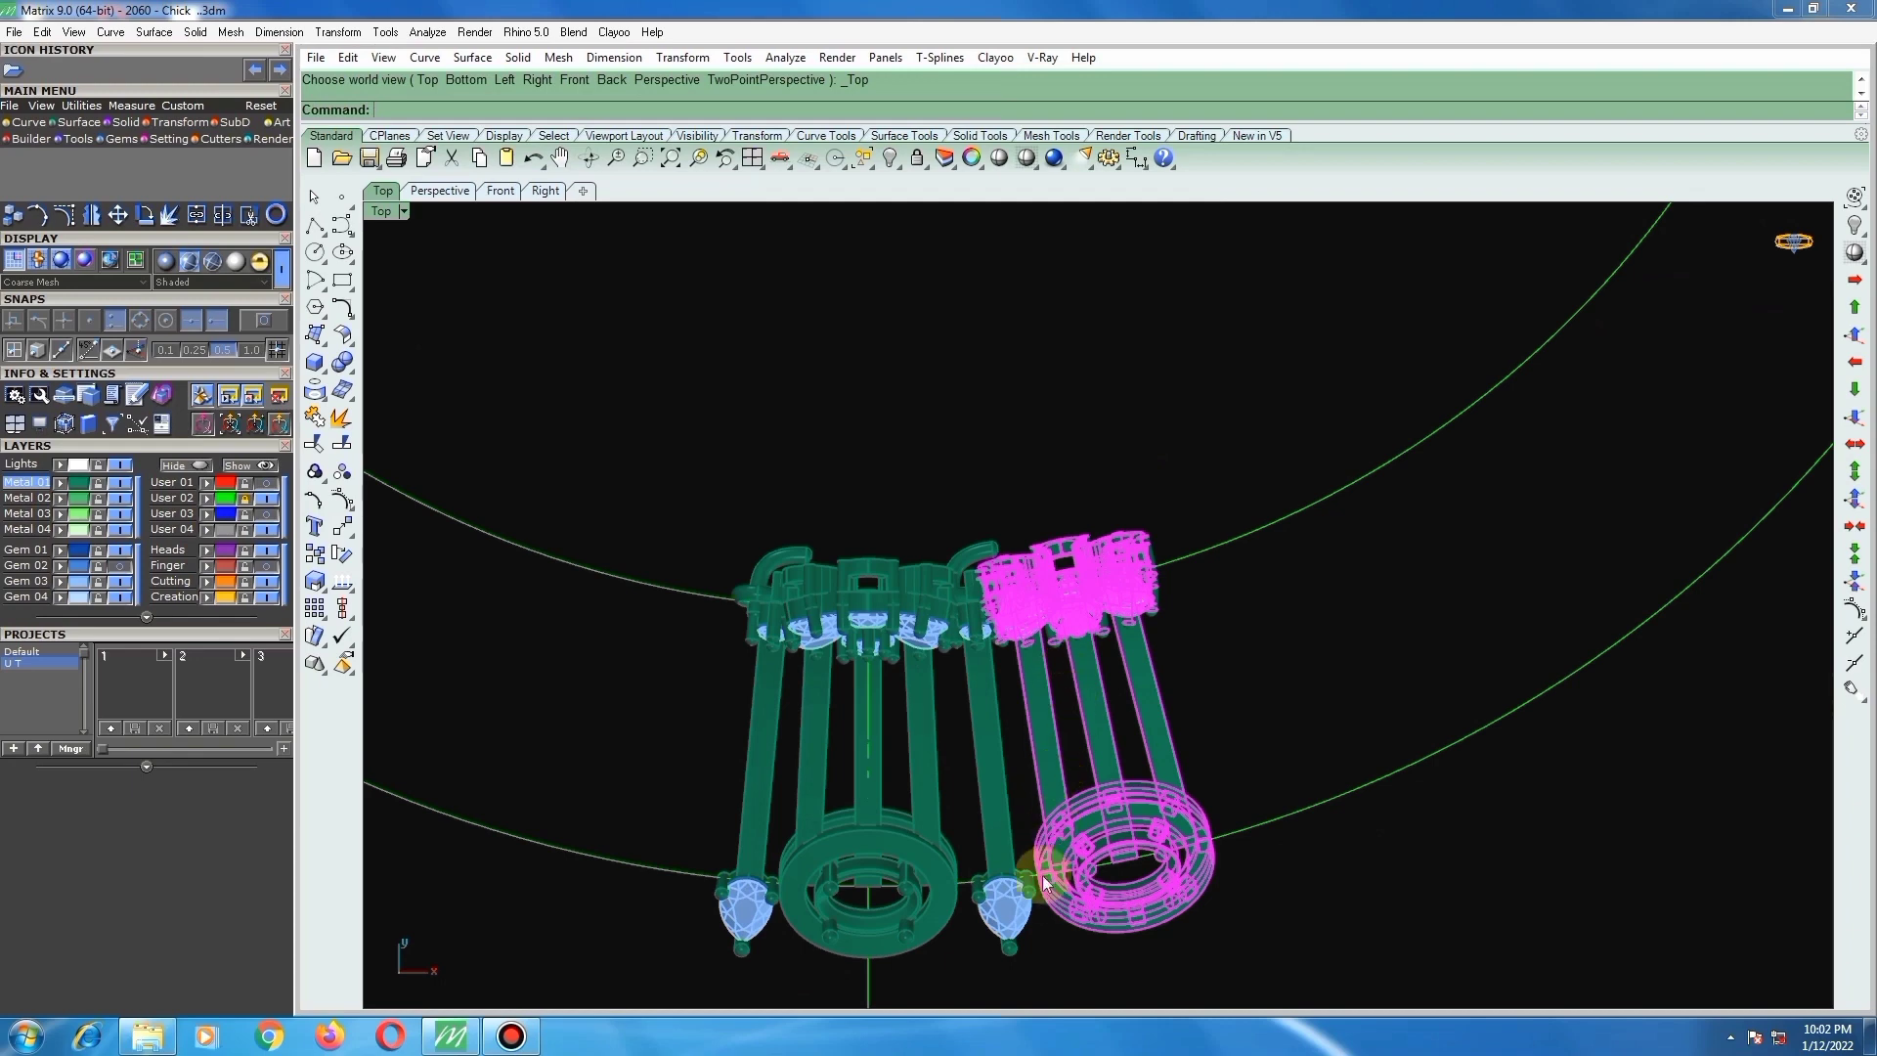
scroll(1040, 890, up, 3)
text(ty)
key(Return)
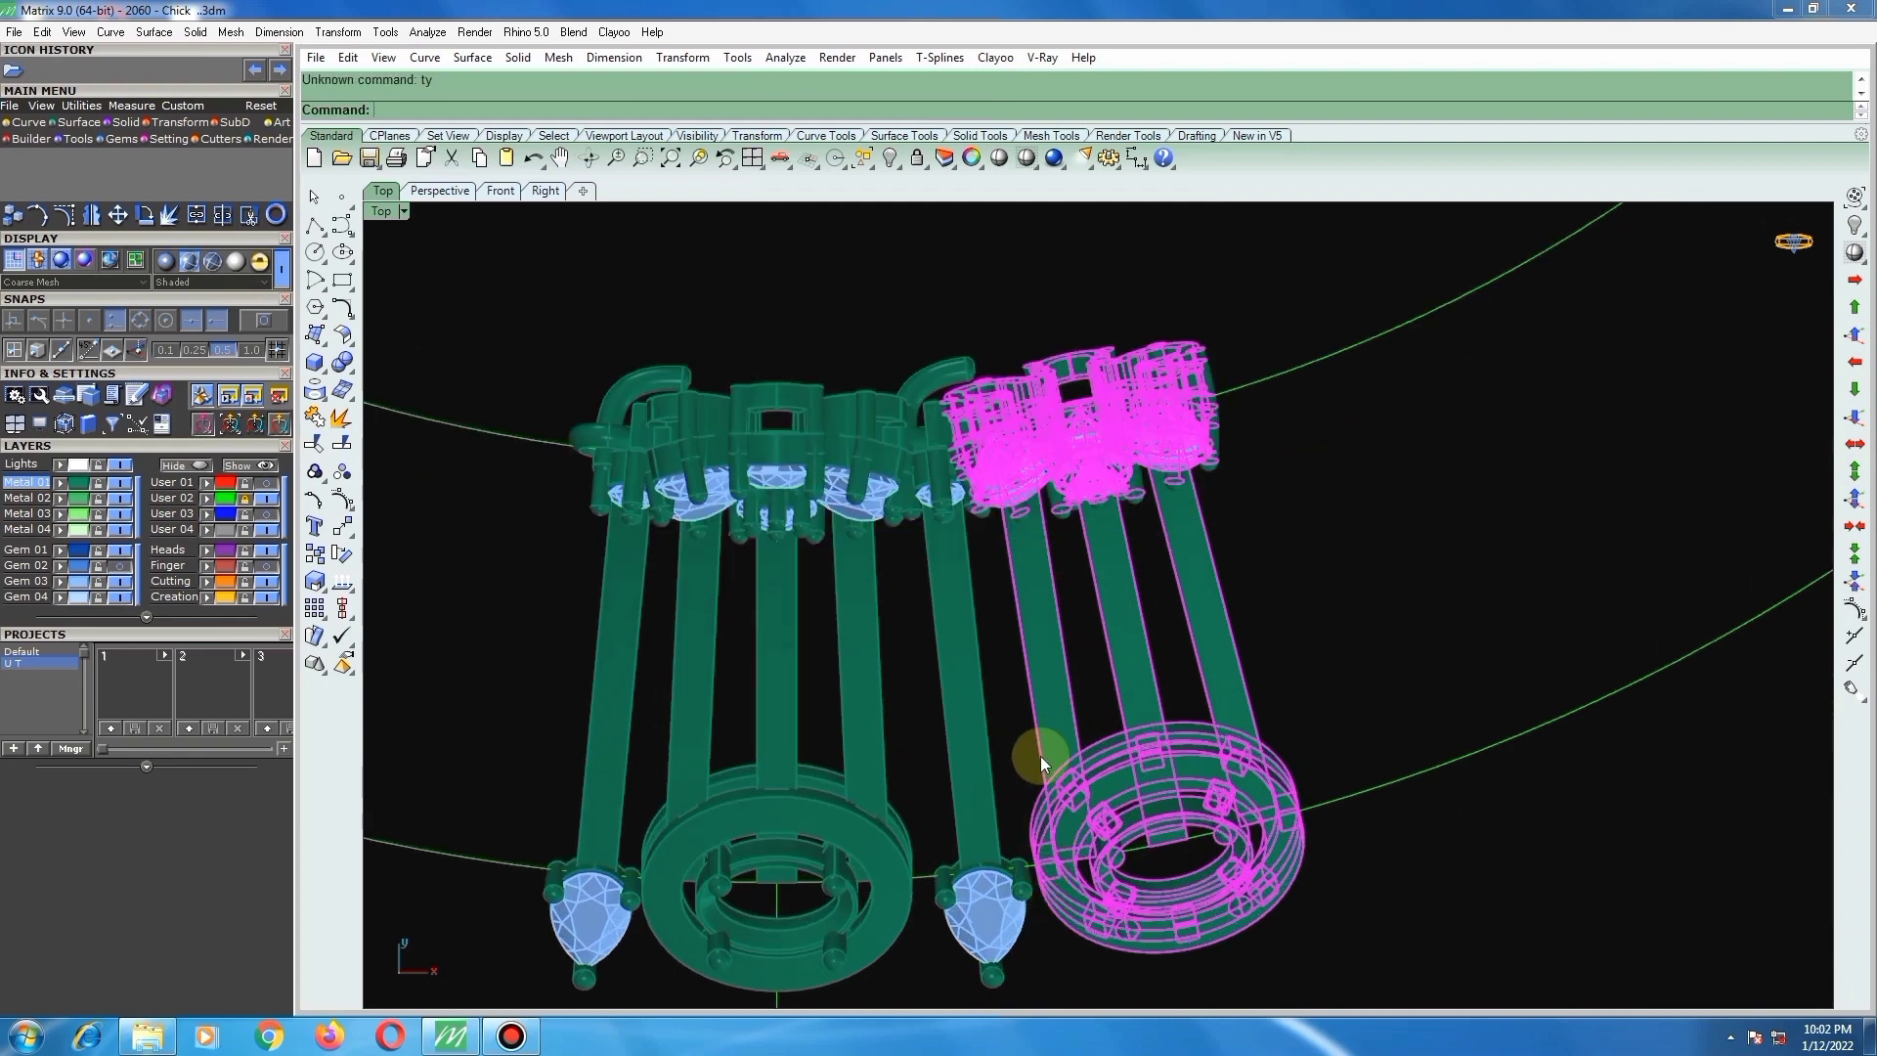
scroll(1040, 754, down, 3)
text(rotate)
key(Return)
text(0)
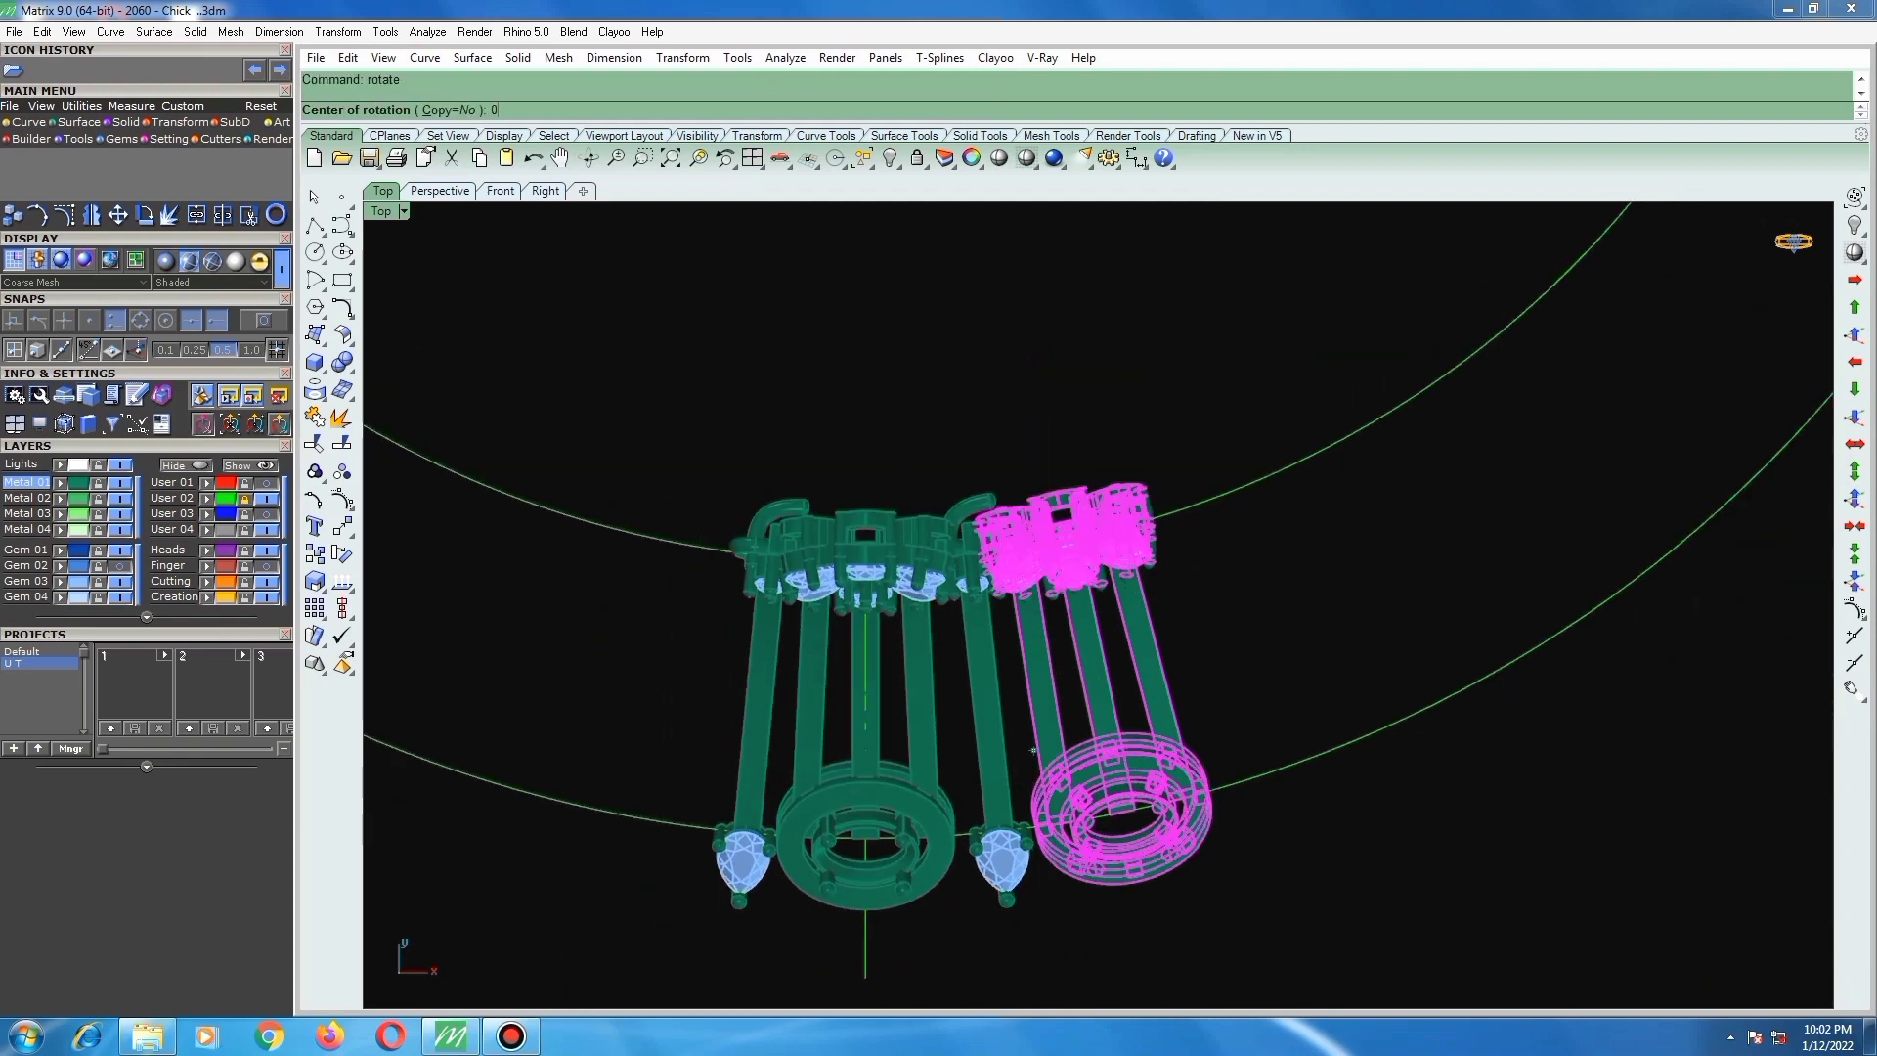
key(Return)
scroll(1031, 782, up, 5)
click(1037, 817)
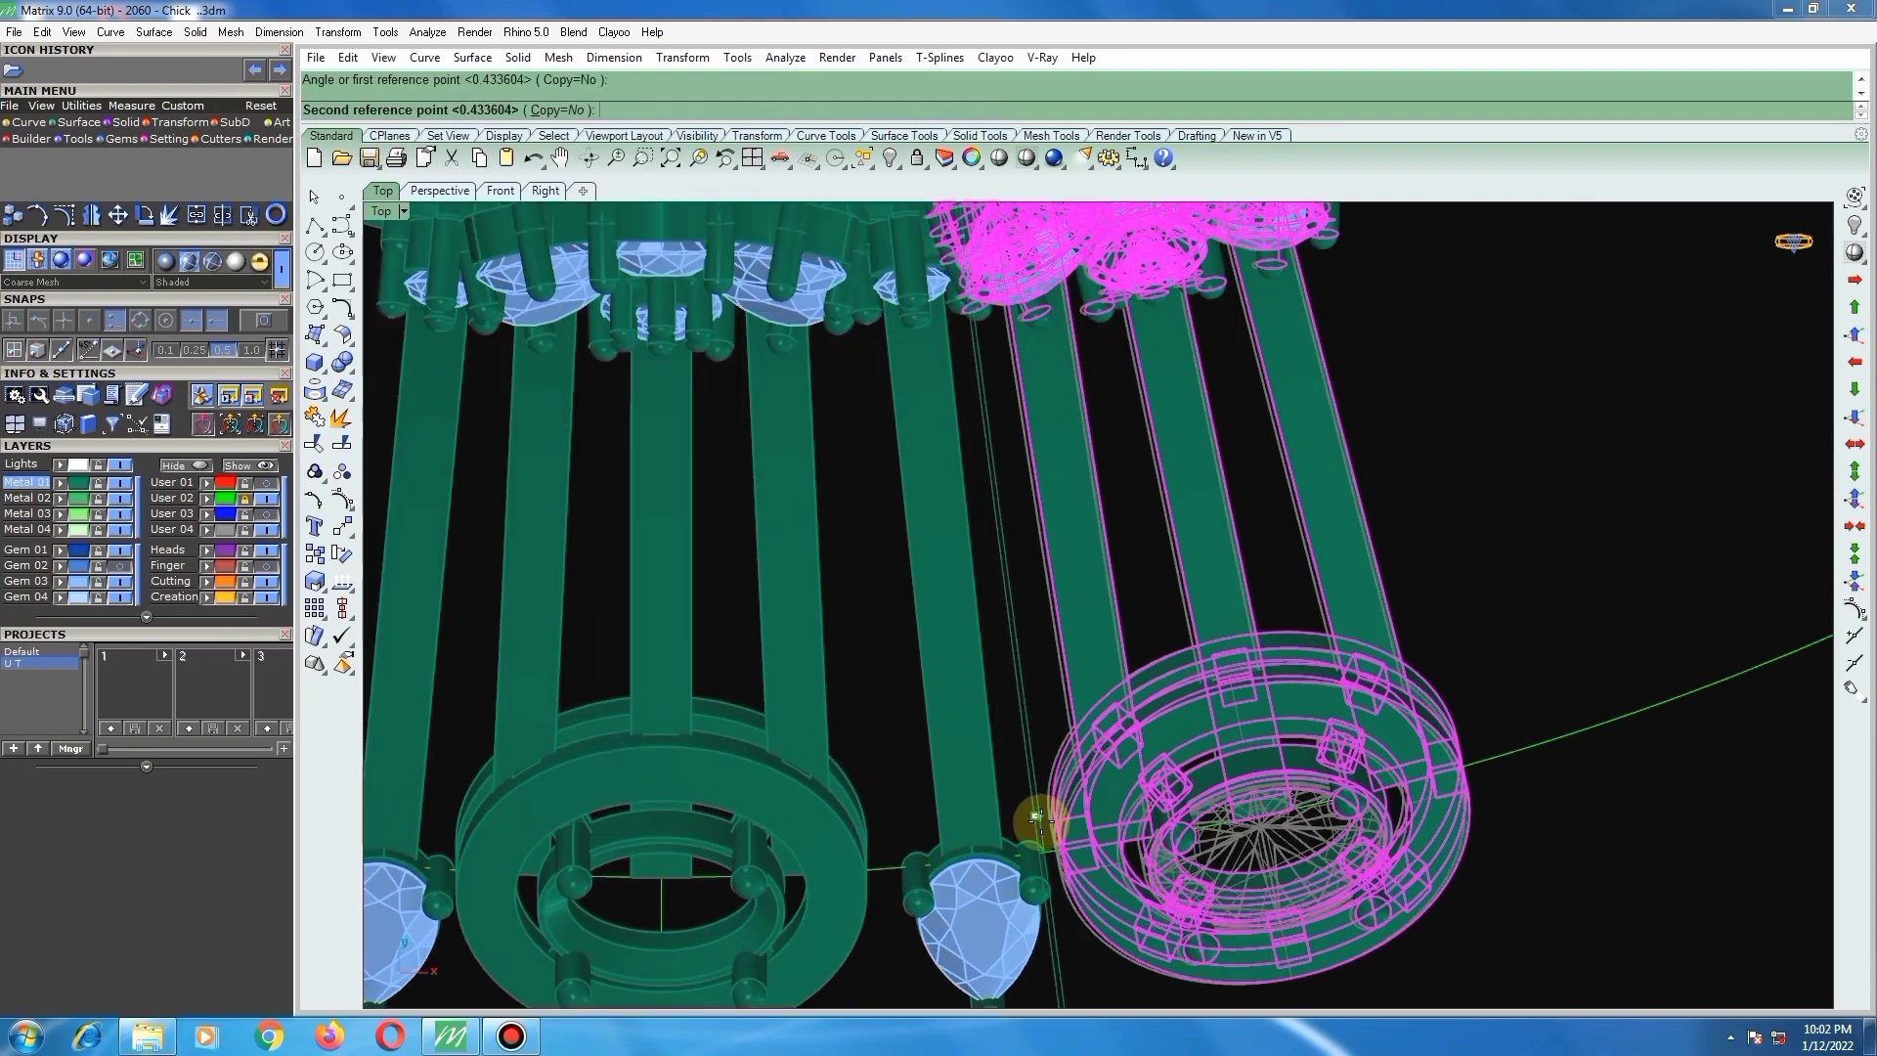
click(1017, 737)
scroll(1019, 713, down, 5)
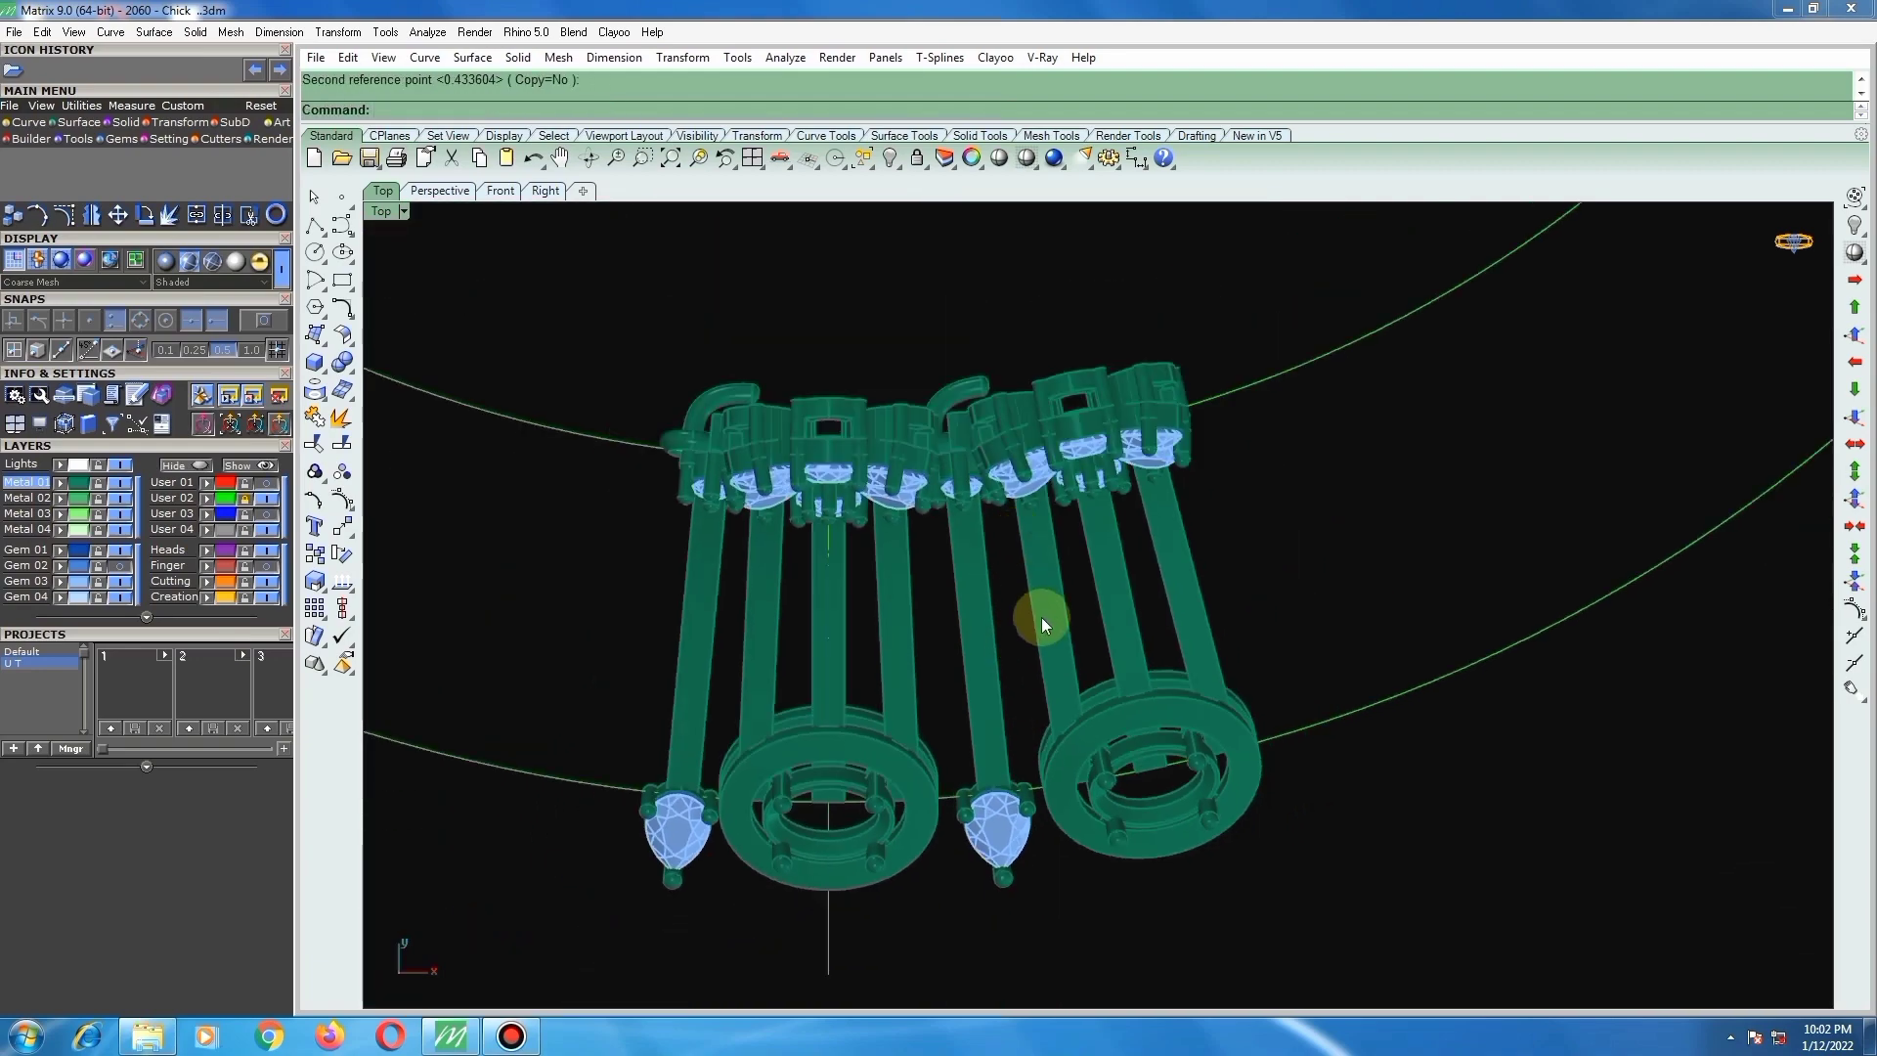
Step: Examine the spacing between the two flower and oval units from a tilted view and from above
right_drag(1023, 587, 1017, 346)
scroll(994, 310, up, 3)
scroll(1018, 346, down, 6)
right_drag(995, 586, 1004, 780)
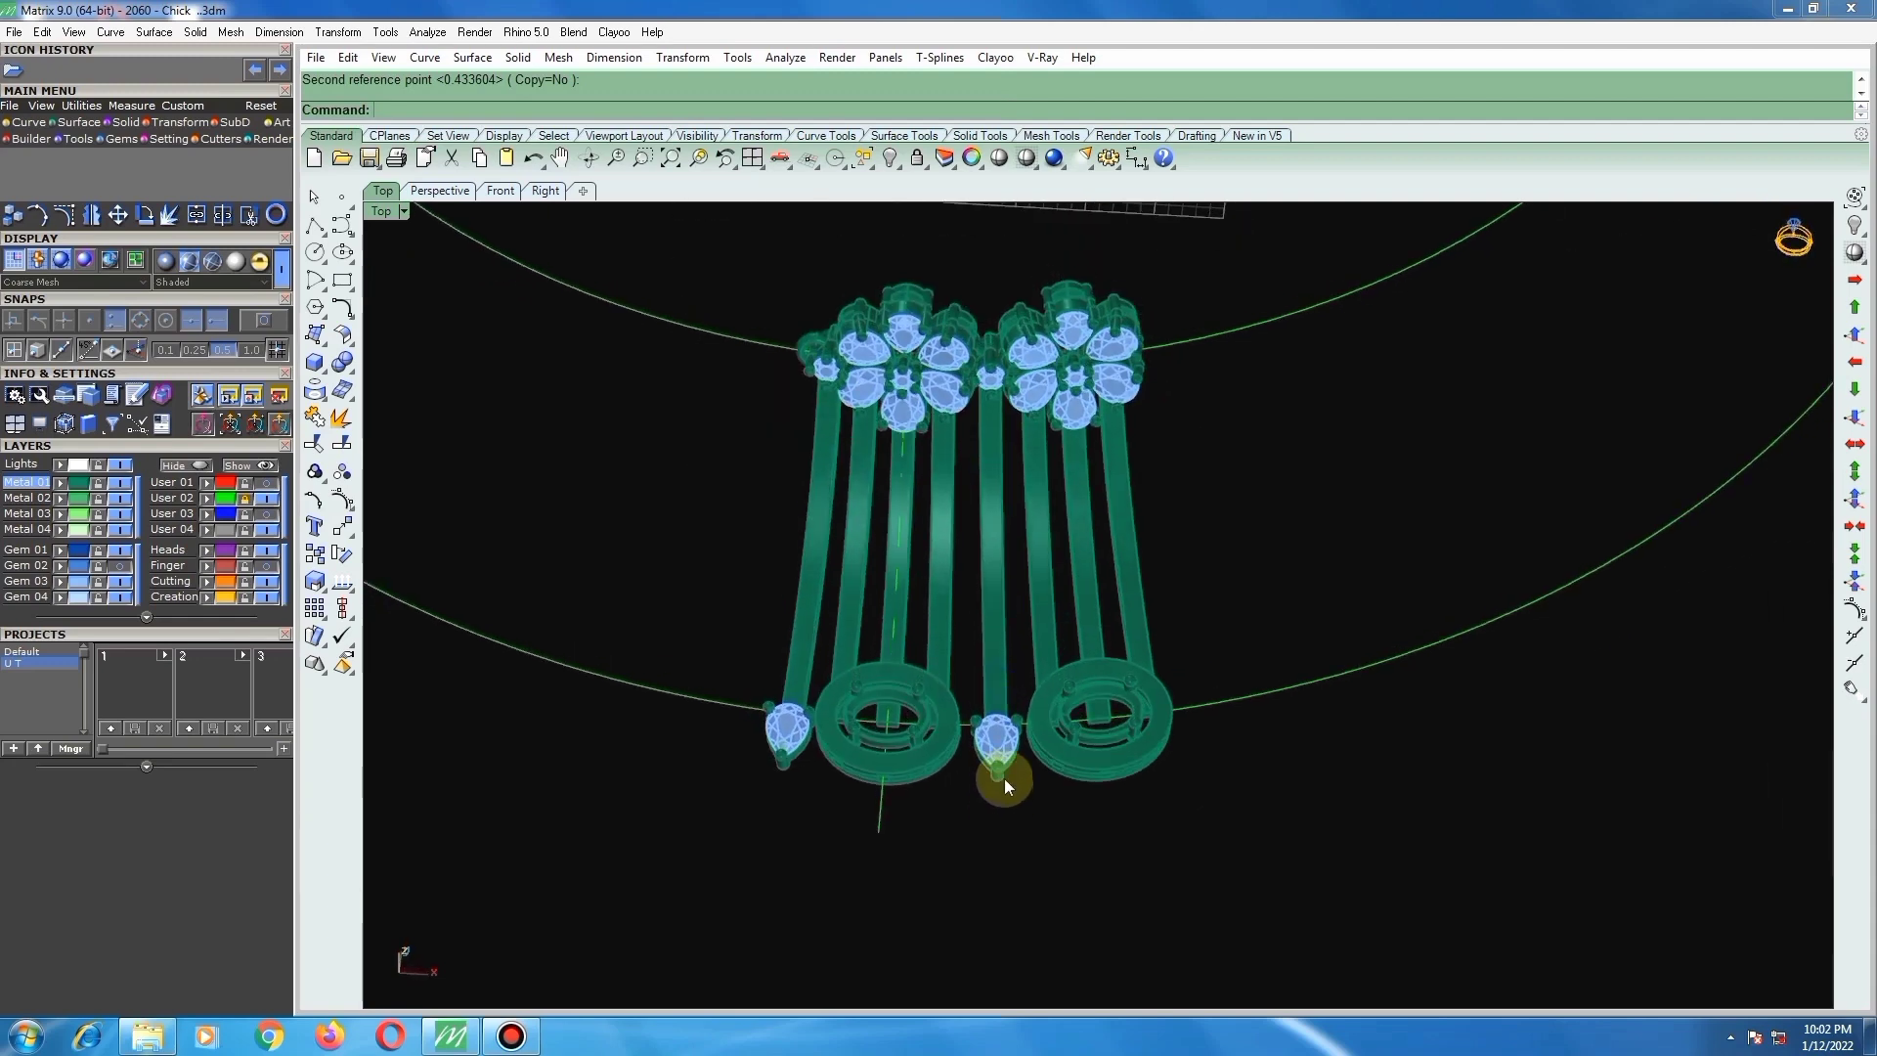
scroll(1014, 723, down, 7)
scroll(1020, 716, down, 2)
key(ctrl+F1)
Step: Copy the larger loose pear setting from its centre to just below the first oval setting, on the centre line
scroll(1164, 748, down, 2)
scroll(1312, 860, up, 6)
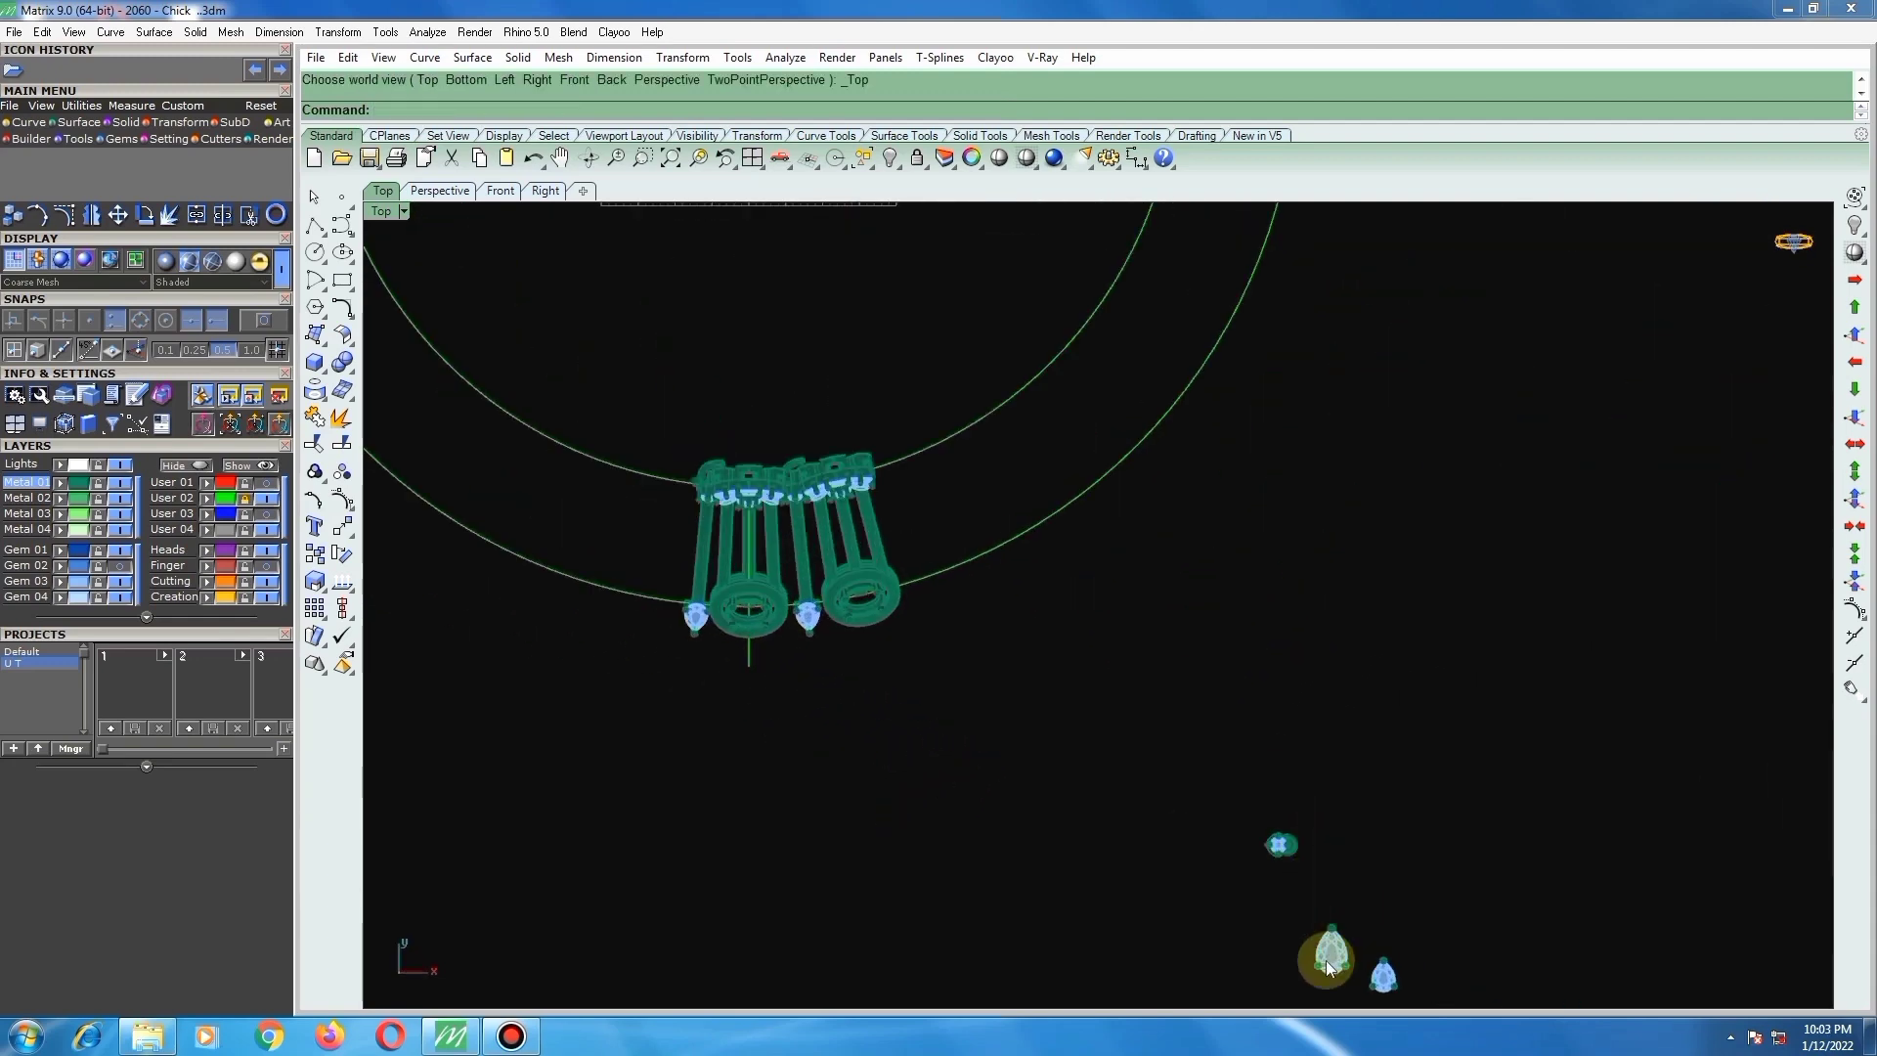
click(1326, 962)
right_click(1335, 953)
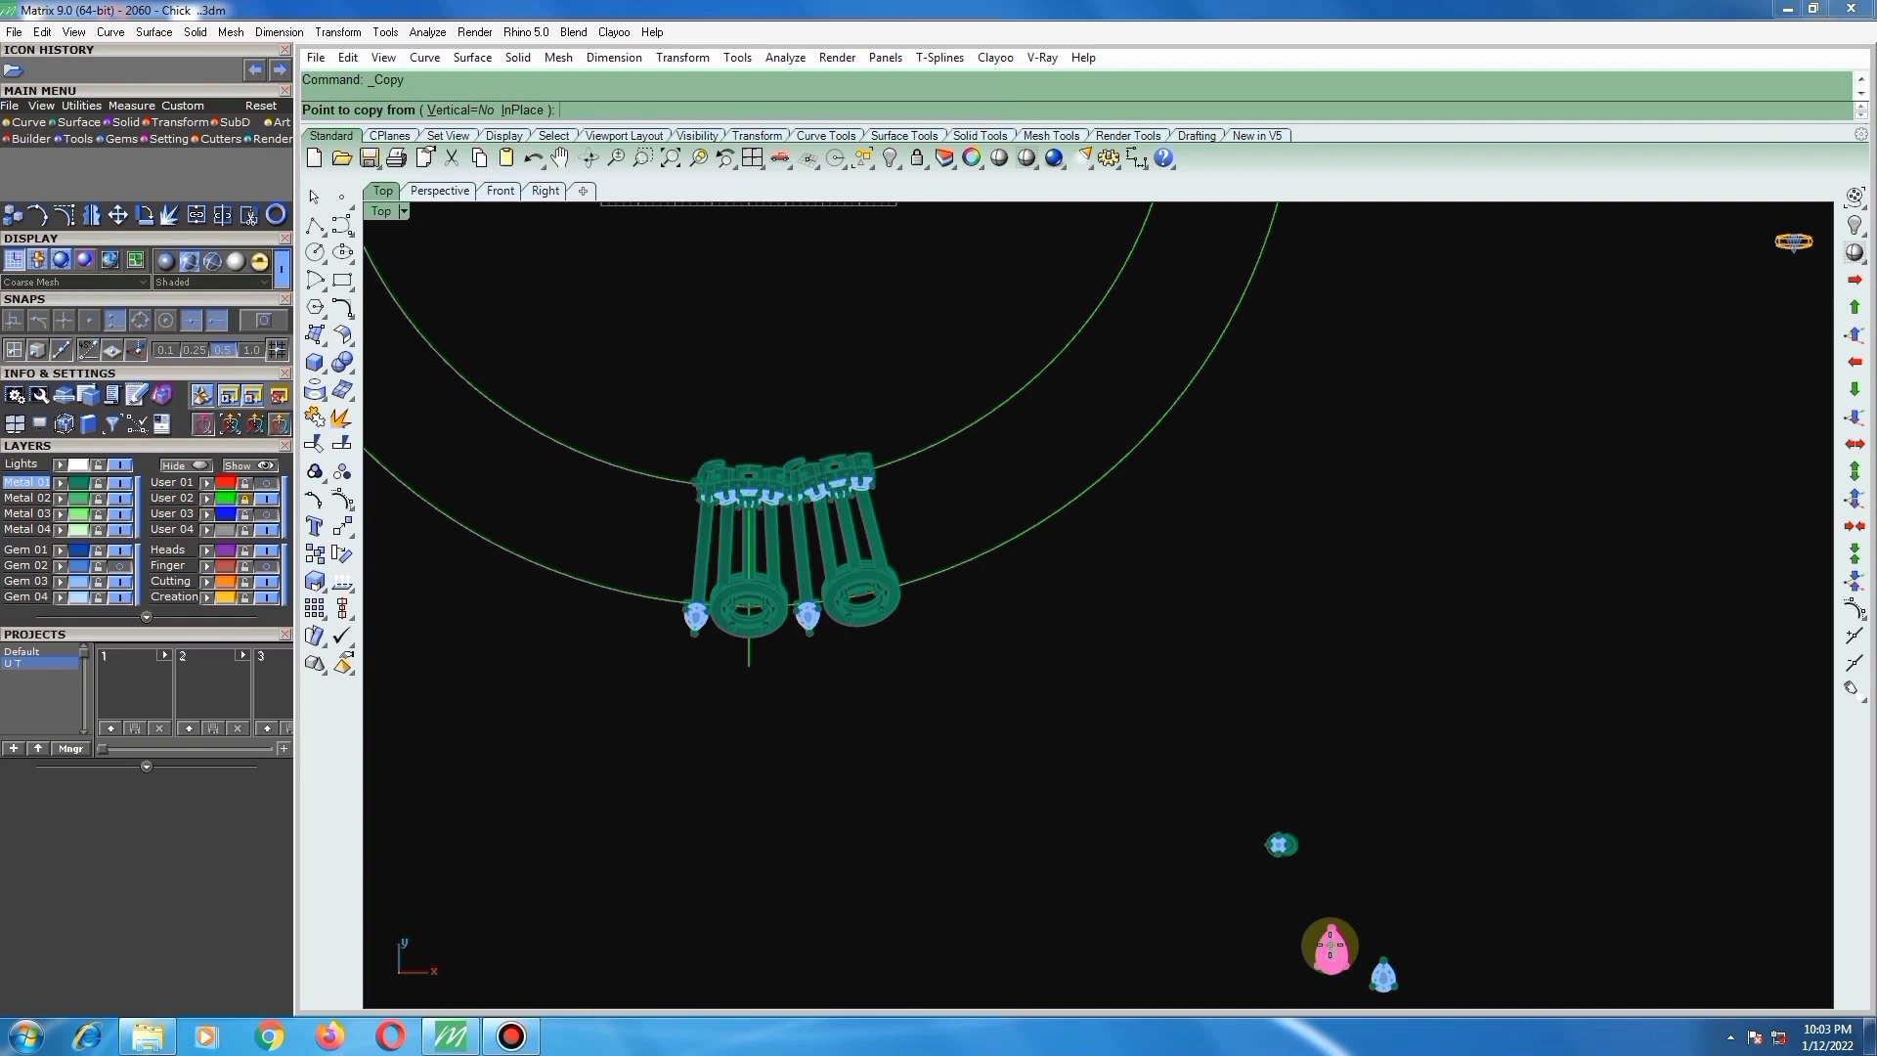
scroll(850, 539, up, 1)
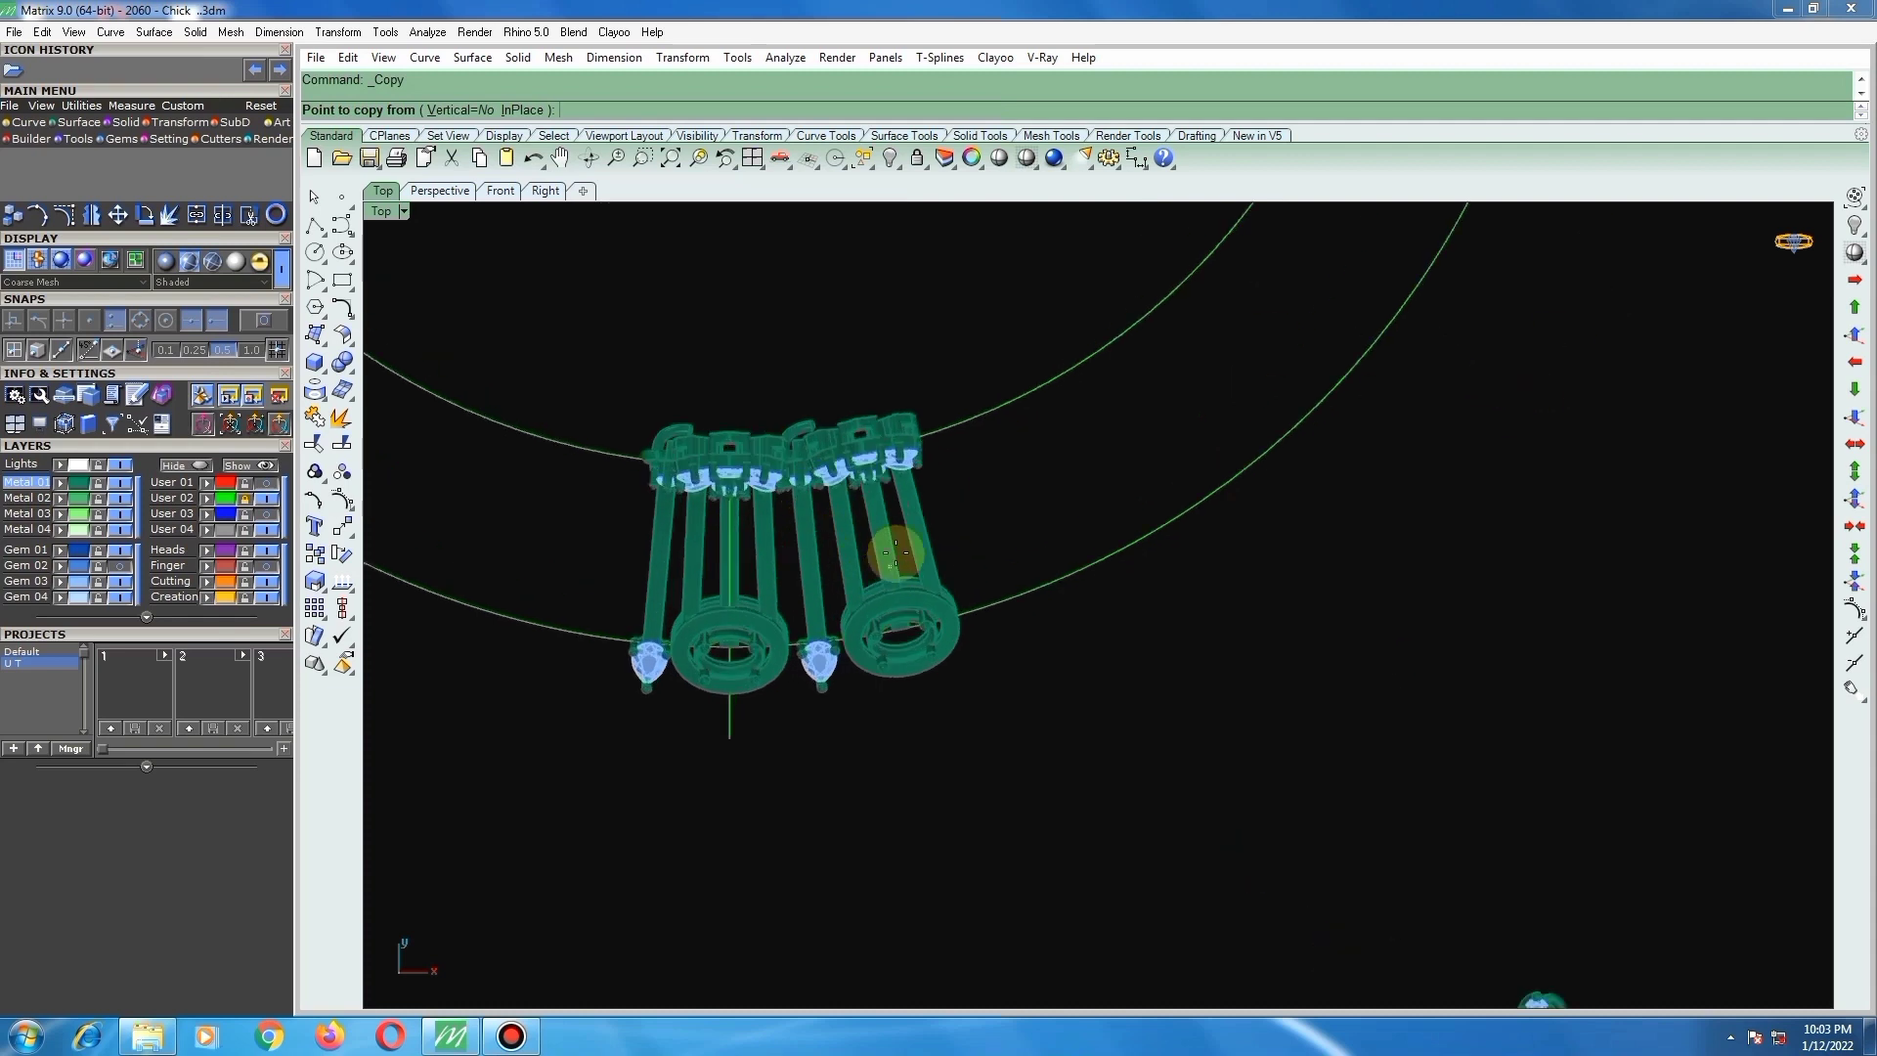
scroll(1311, 825, down, 3)
scroll(1270, 909, up, 5)
scroll(1241, 835, up, 4)
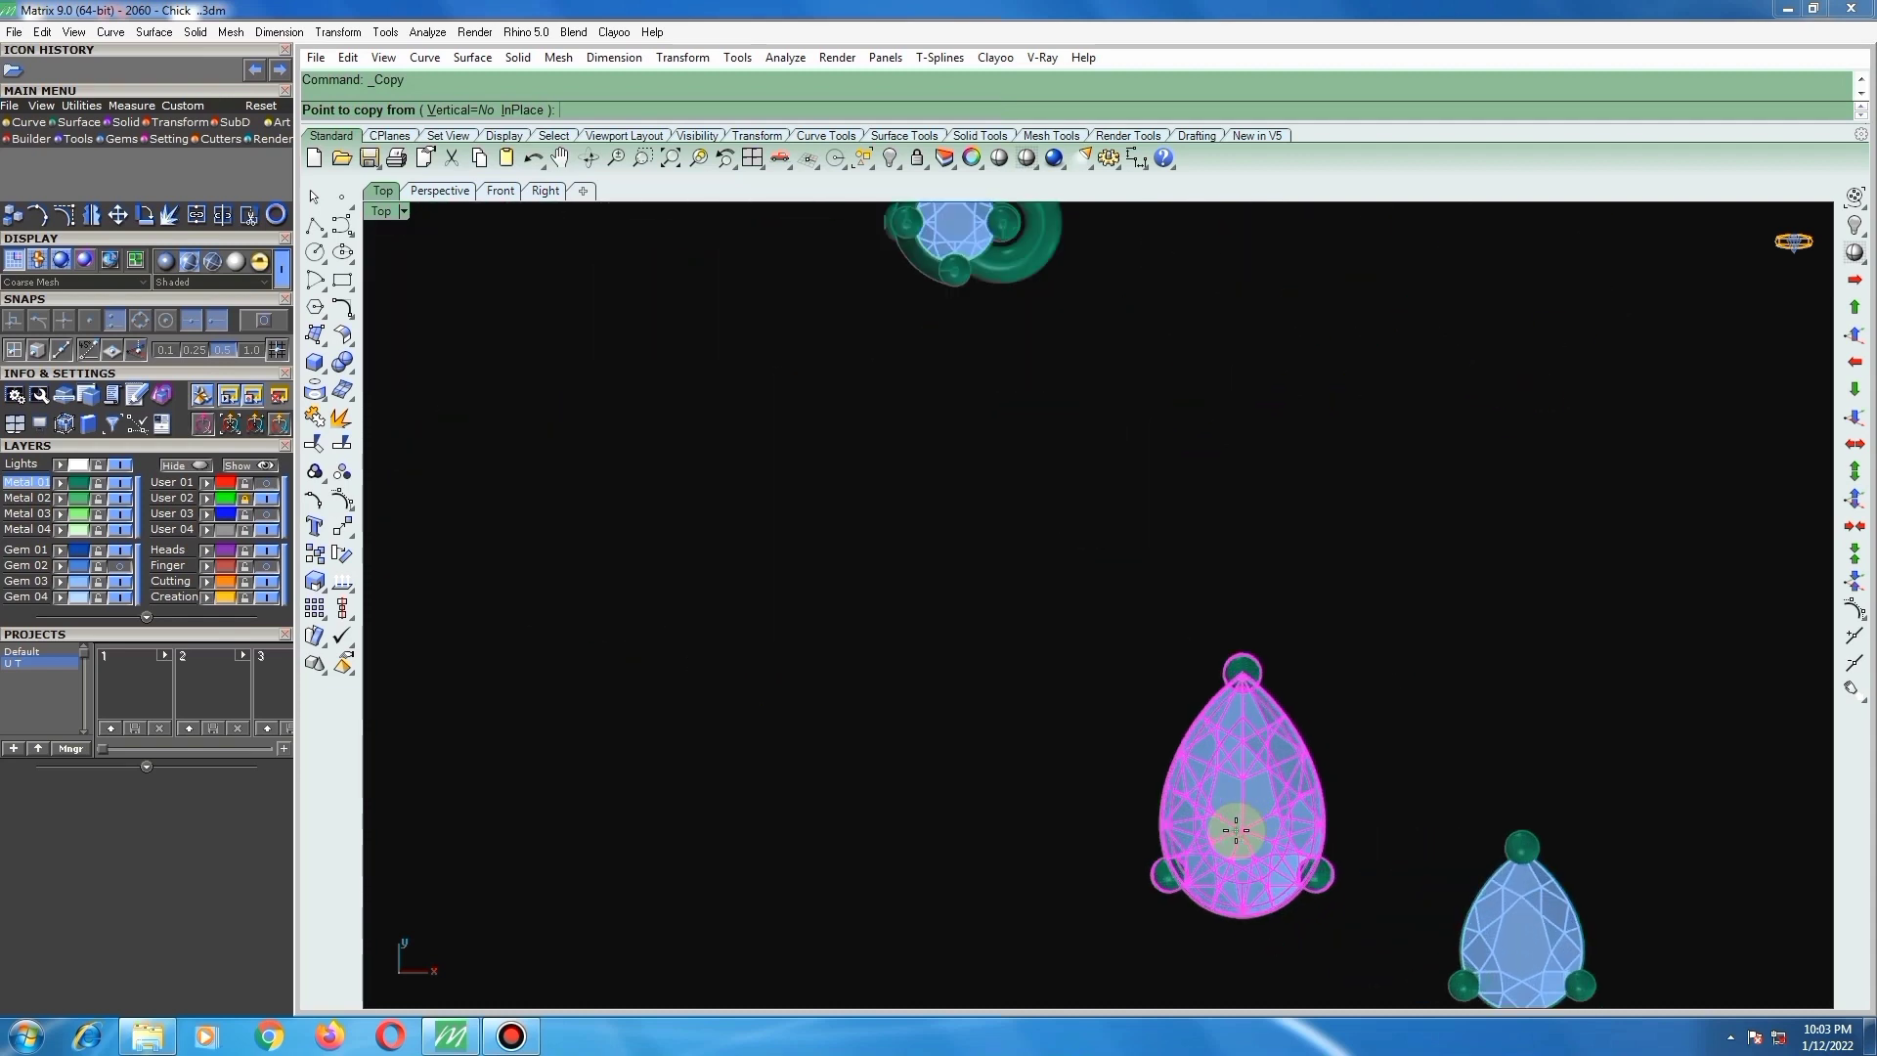
click(1234, 824)
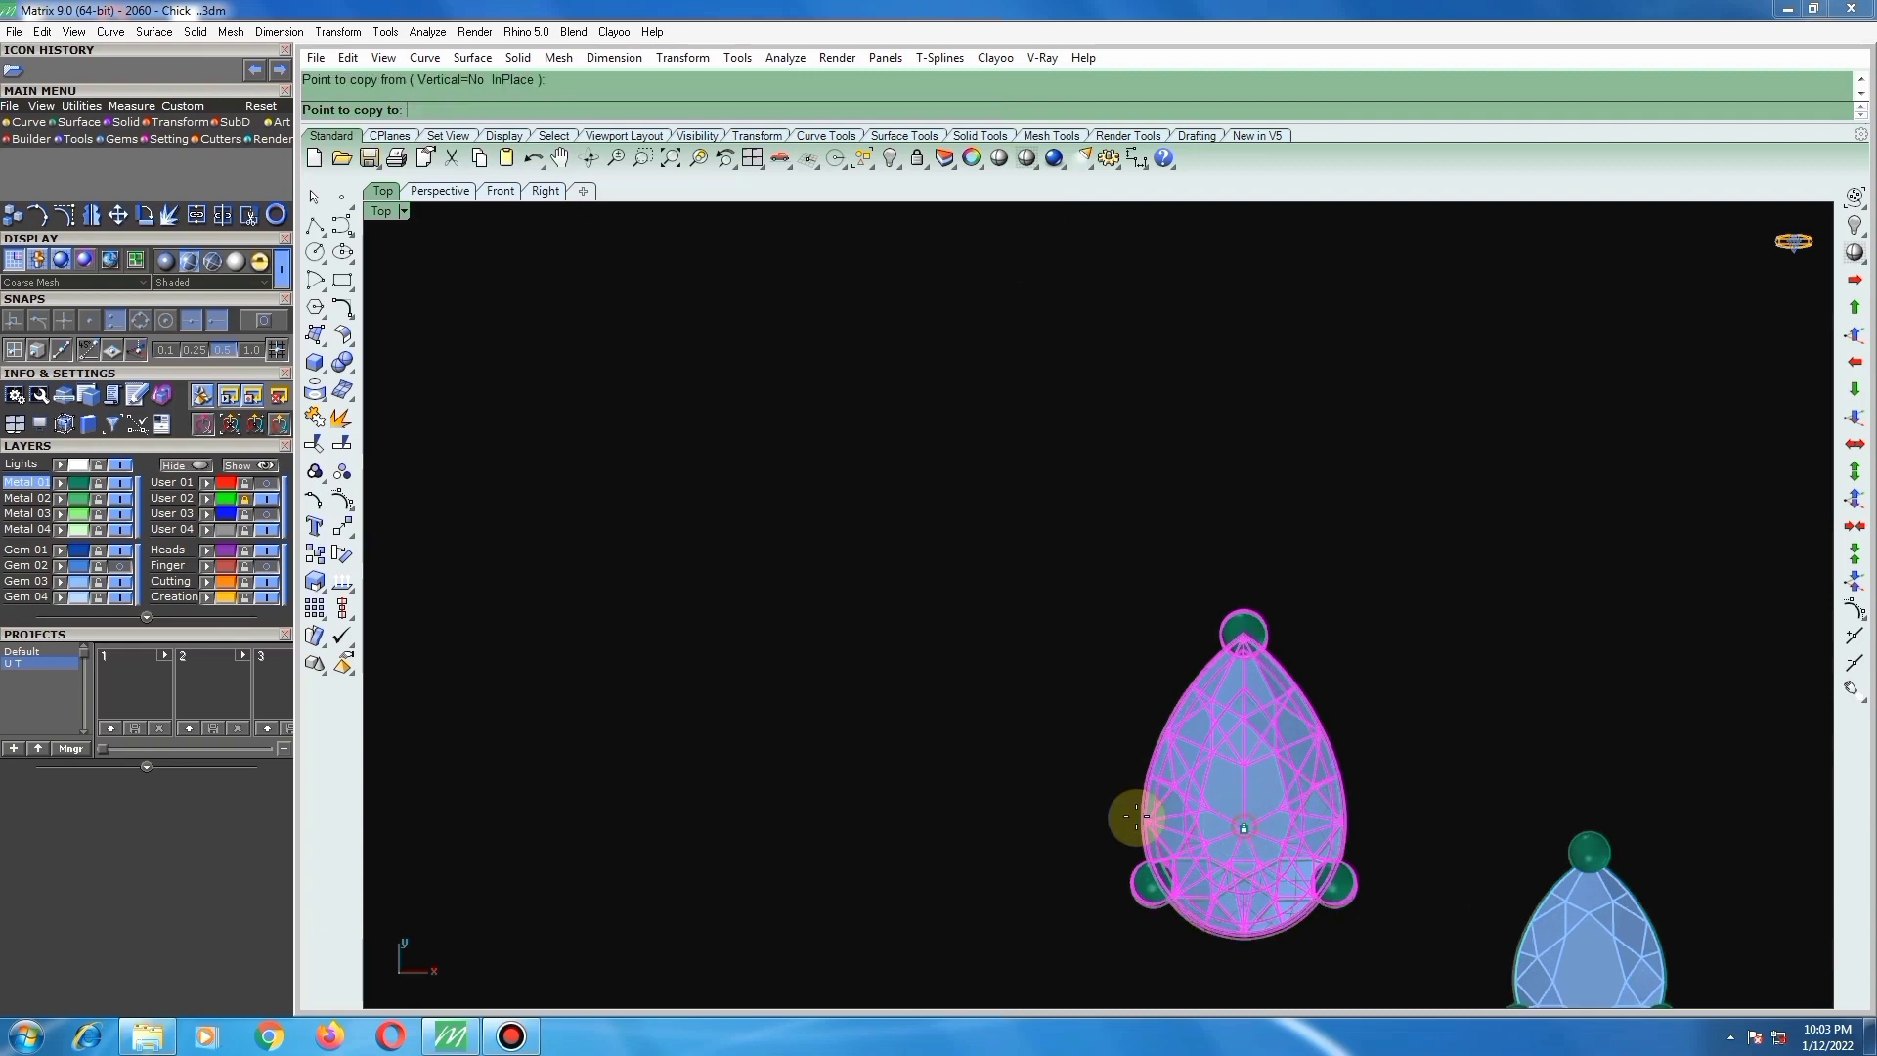
scroll(1114, 626, down, 6)
scroll(1031, 640, down, 2)
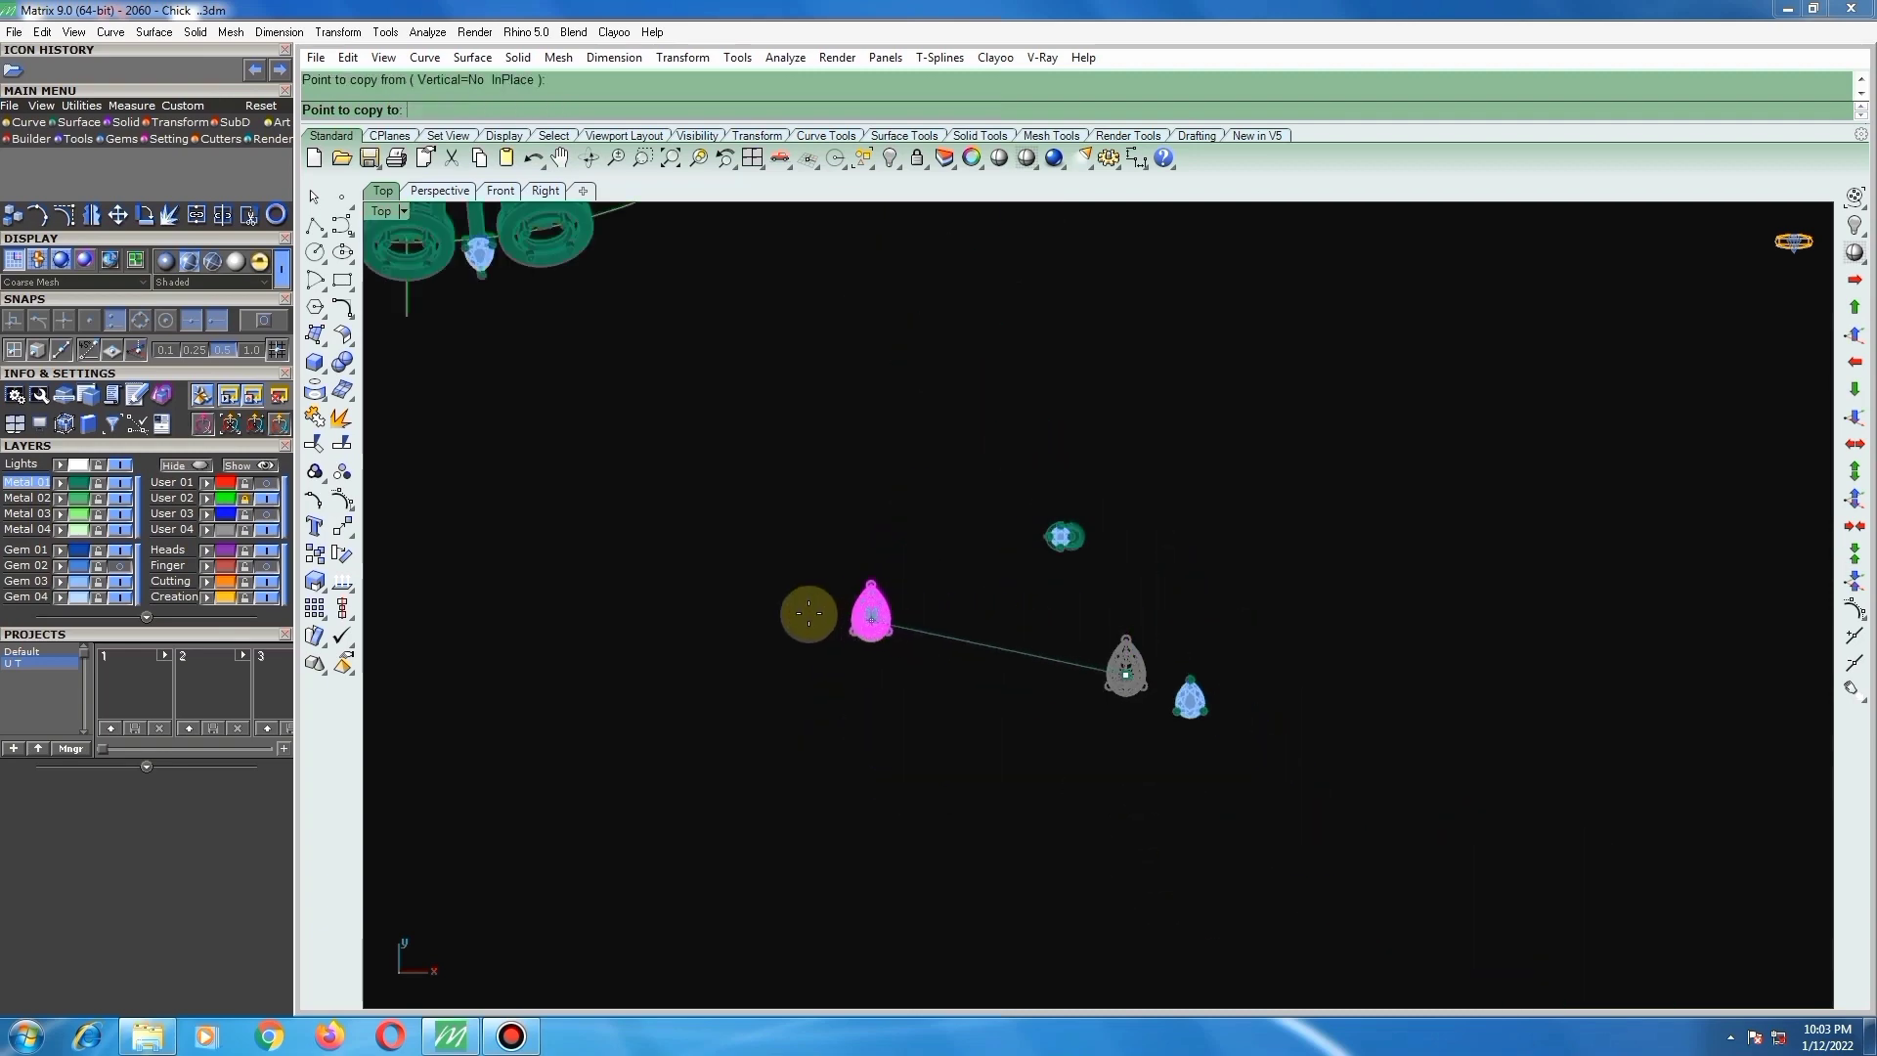
scroll(977, 608, up, 5)
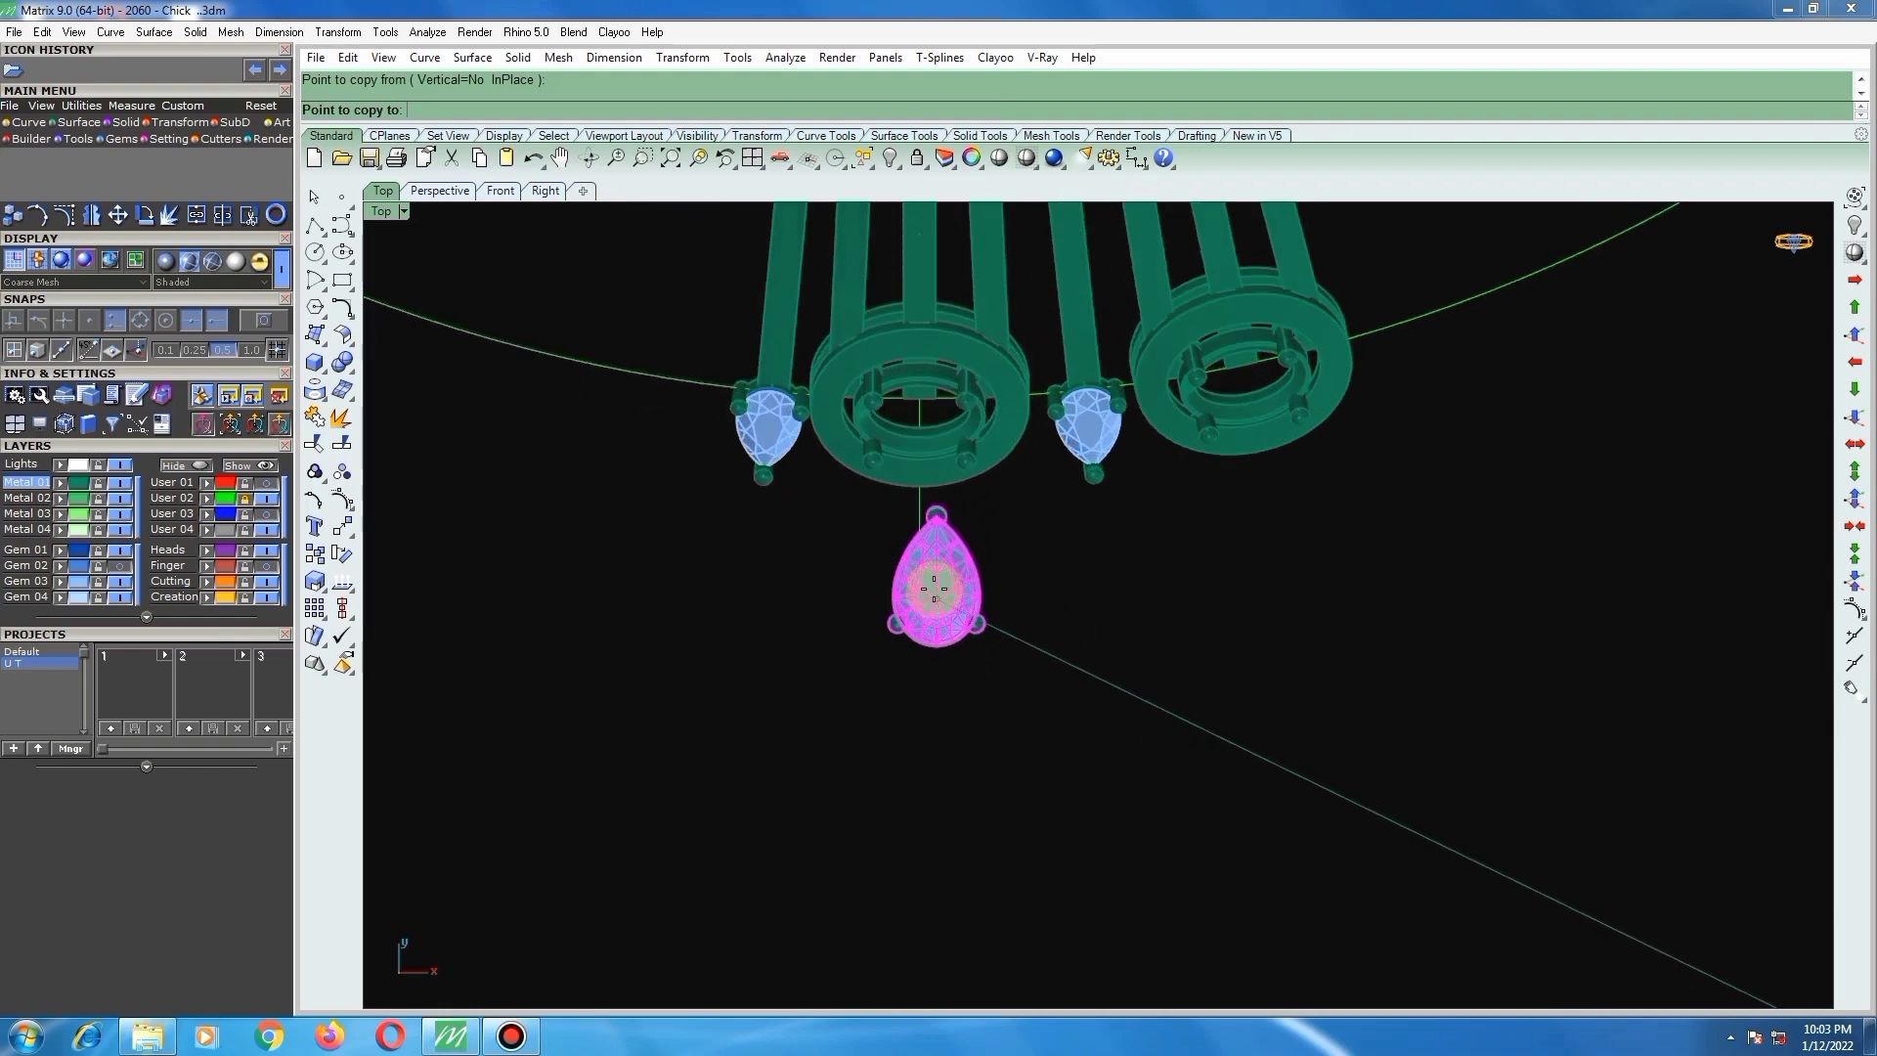
scroll(928, 578, up, 1)
click(928, 578)
key(Return)
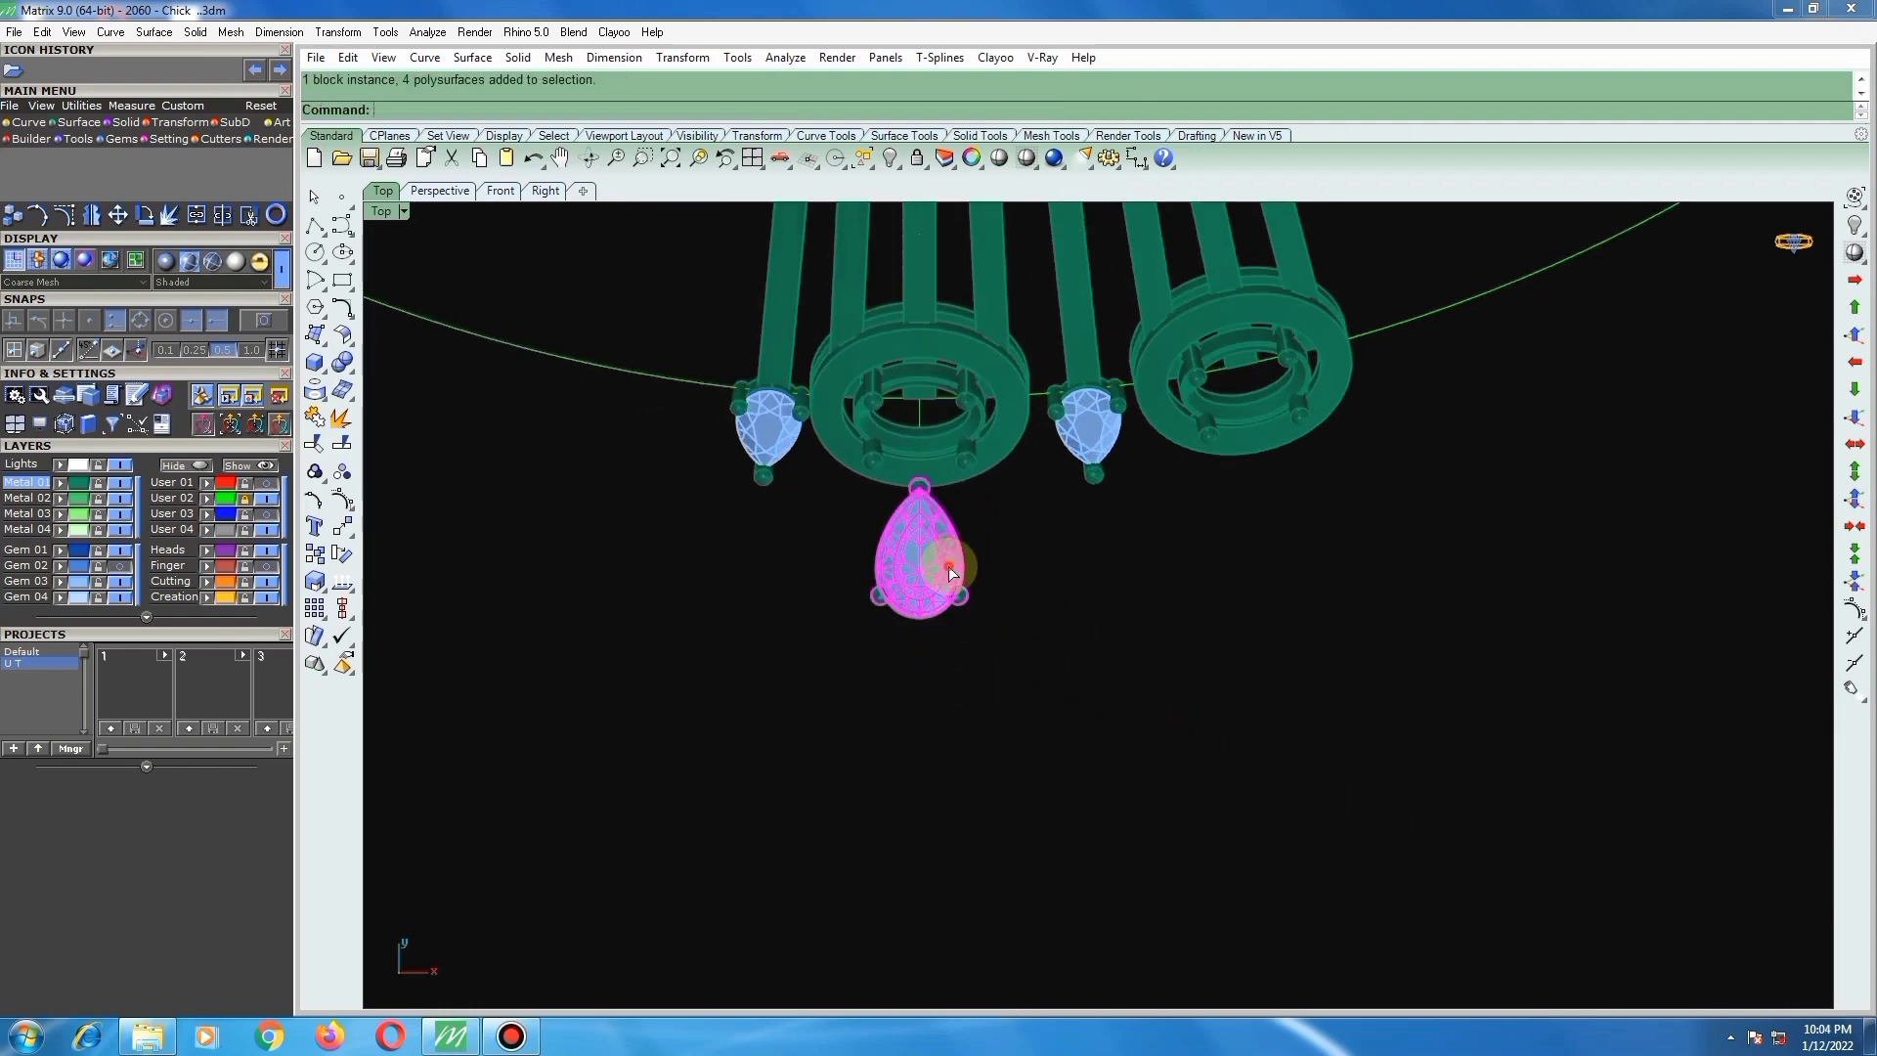
Step: Rotate the copied pear setting 180° in the top view so its point faces away from the oval
scroll(905, 544, up, 2)
scroll(947, 586, up, 5)
text(rotate)
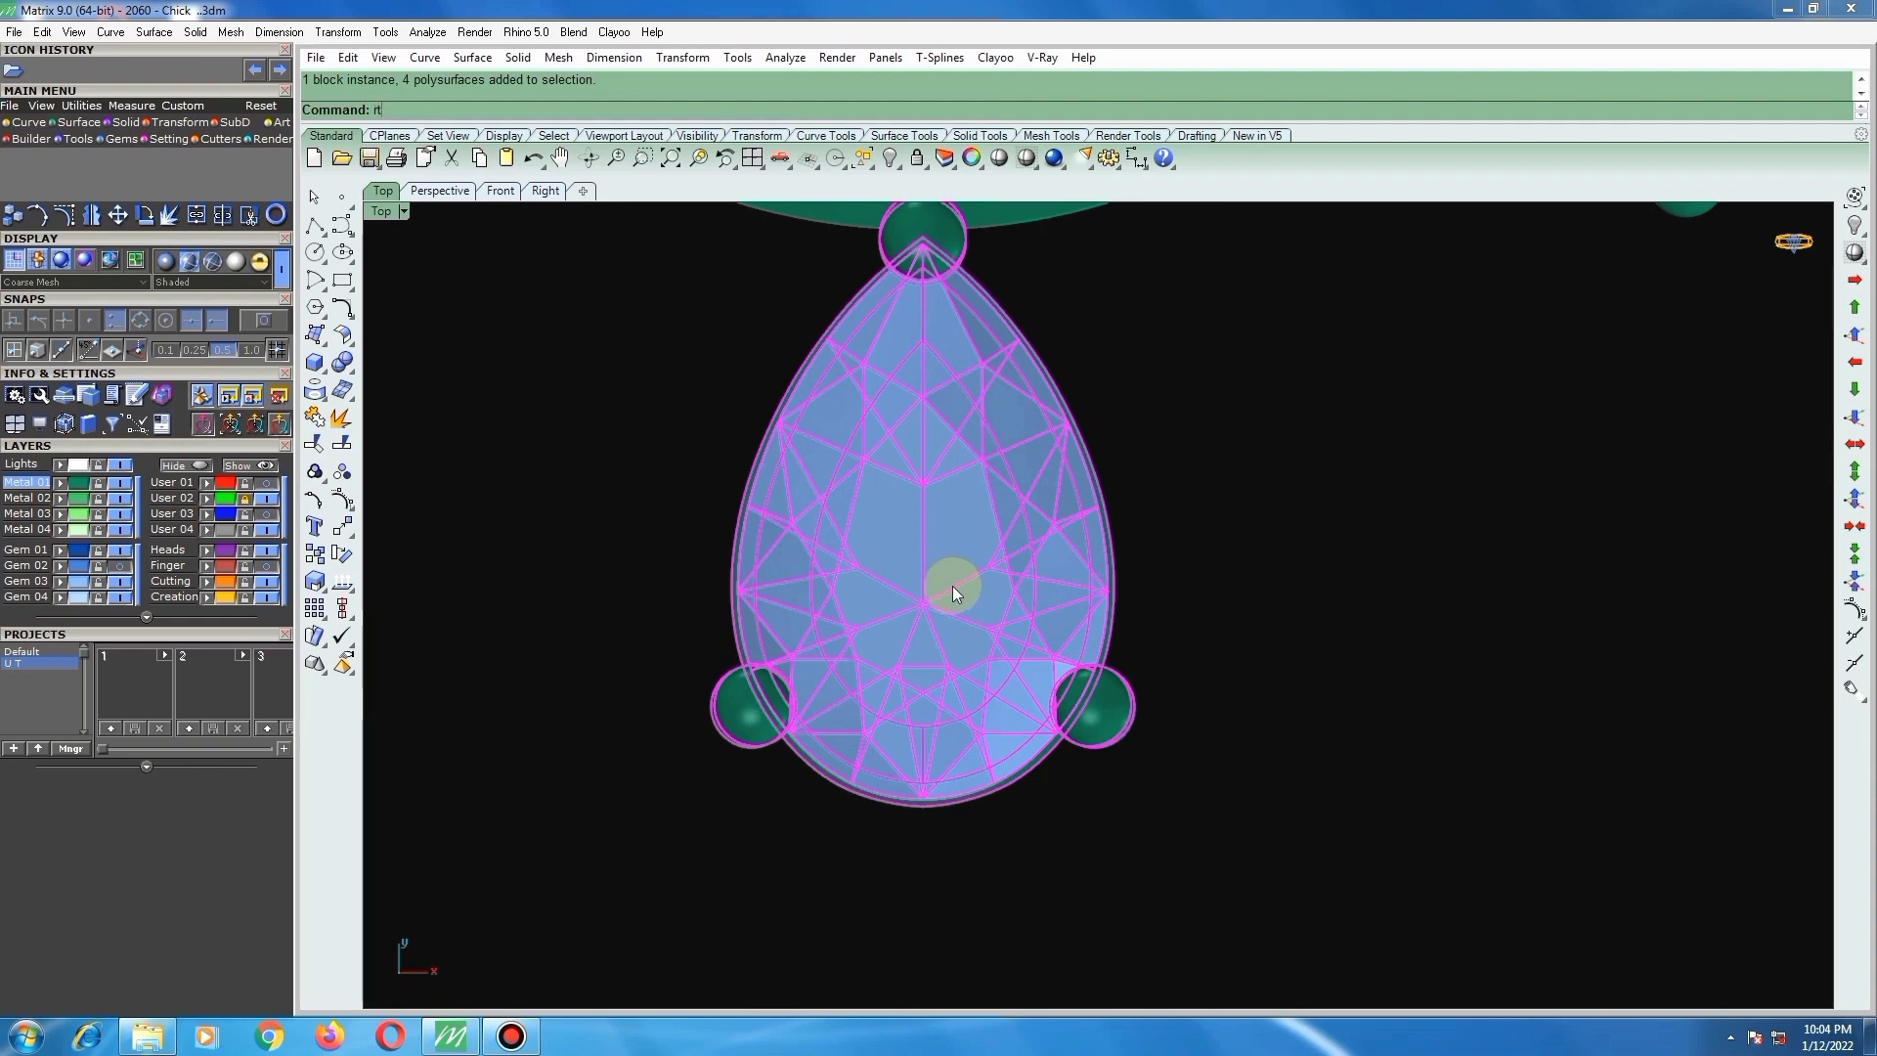
key(Return)
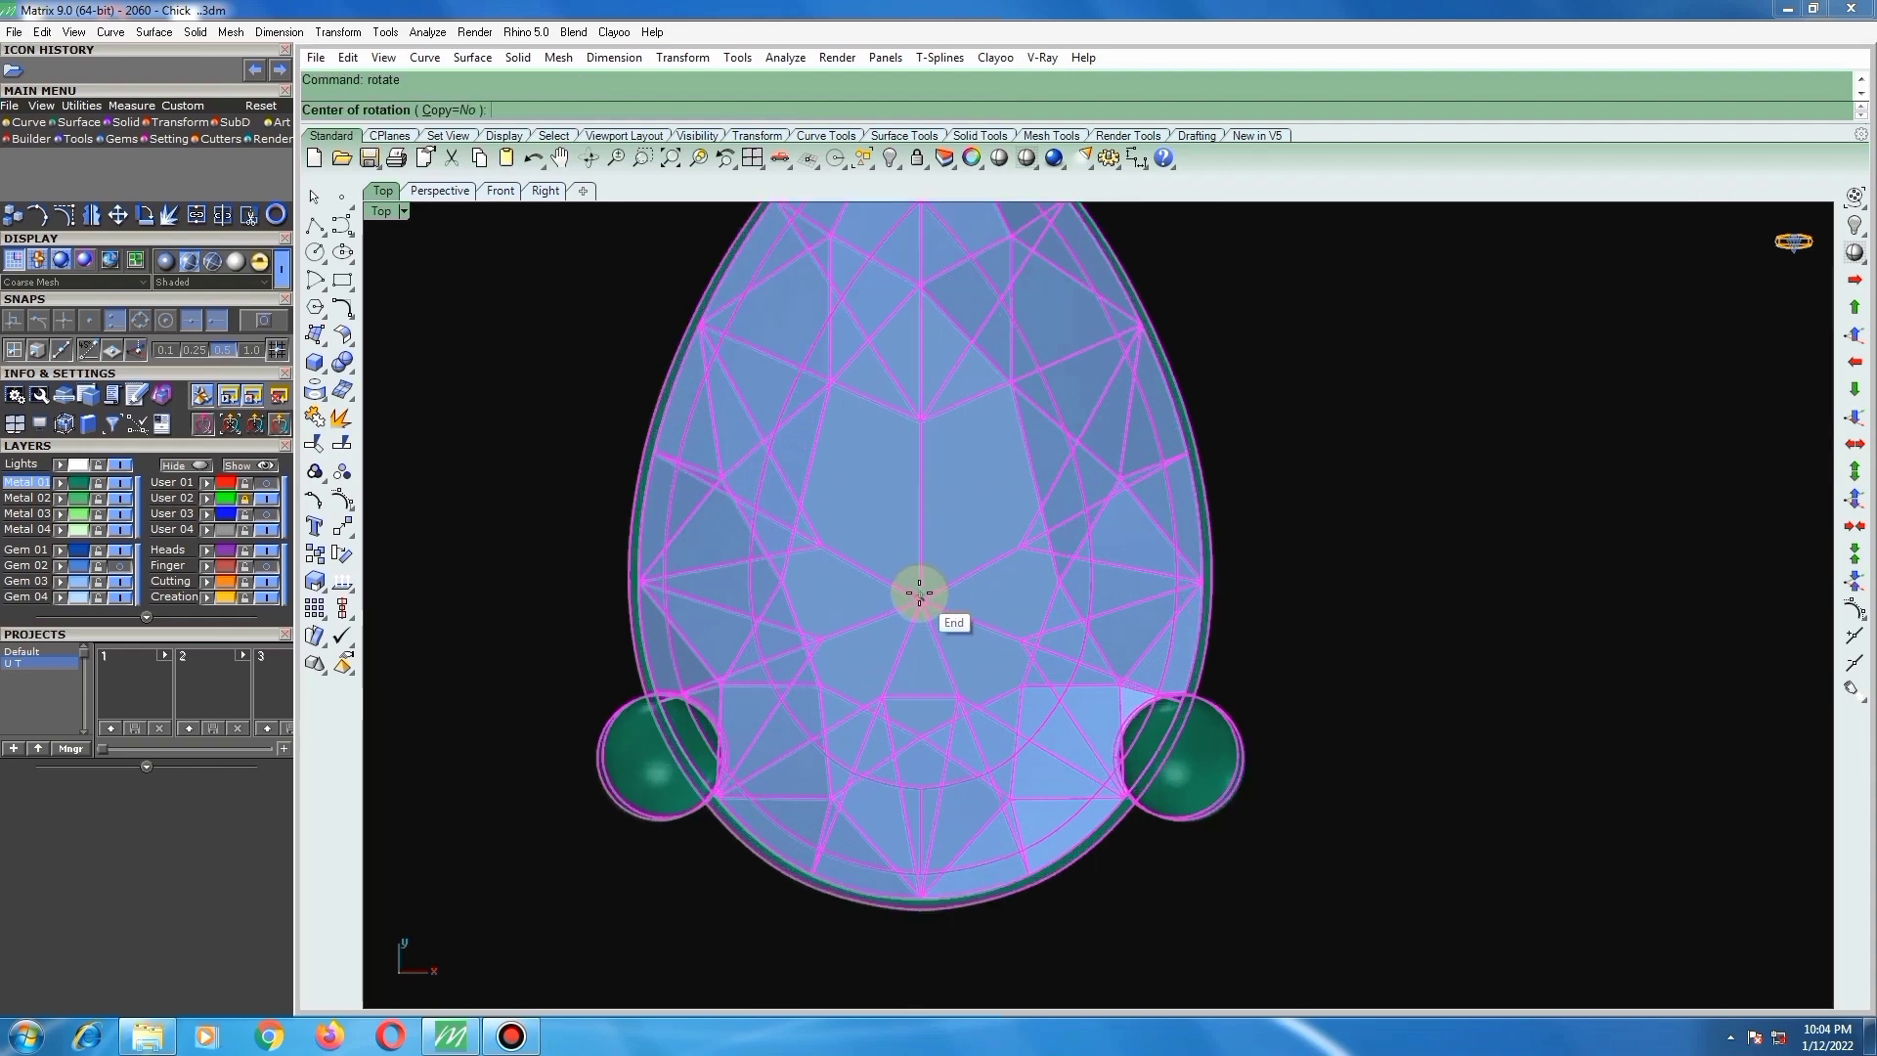
scroll(867, 634, down, 3)
click(907, 467)
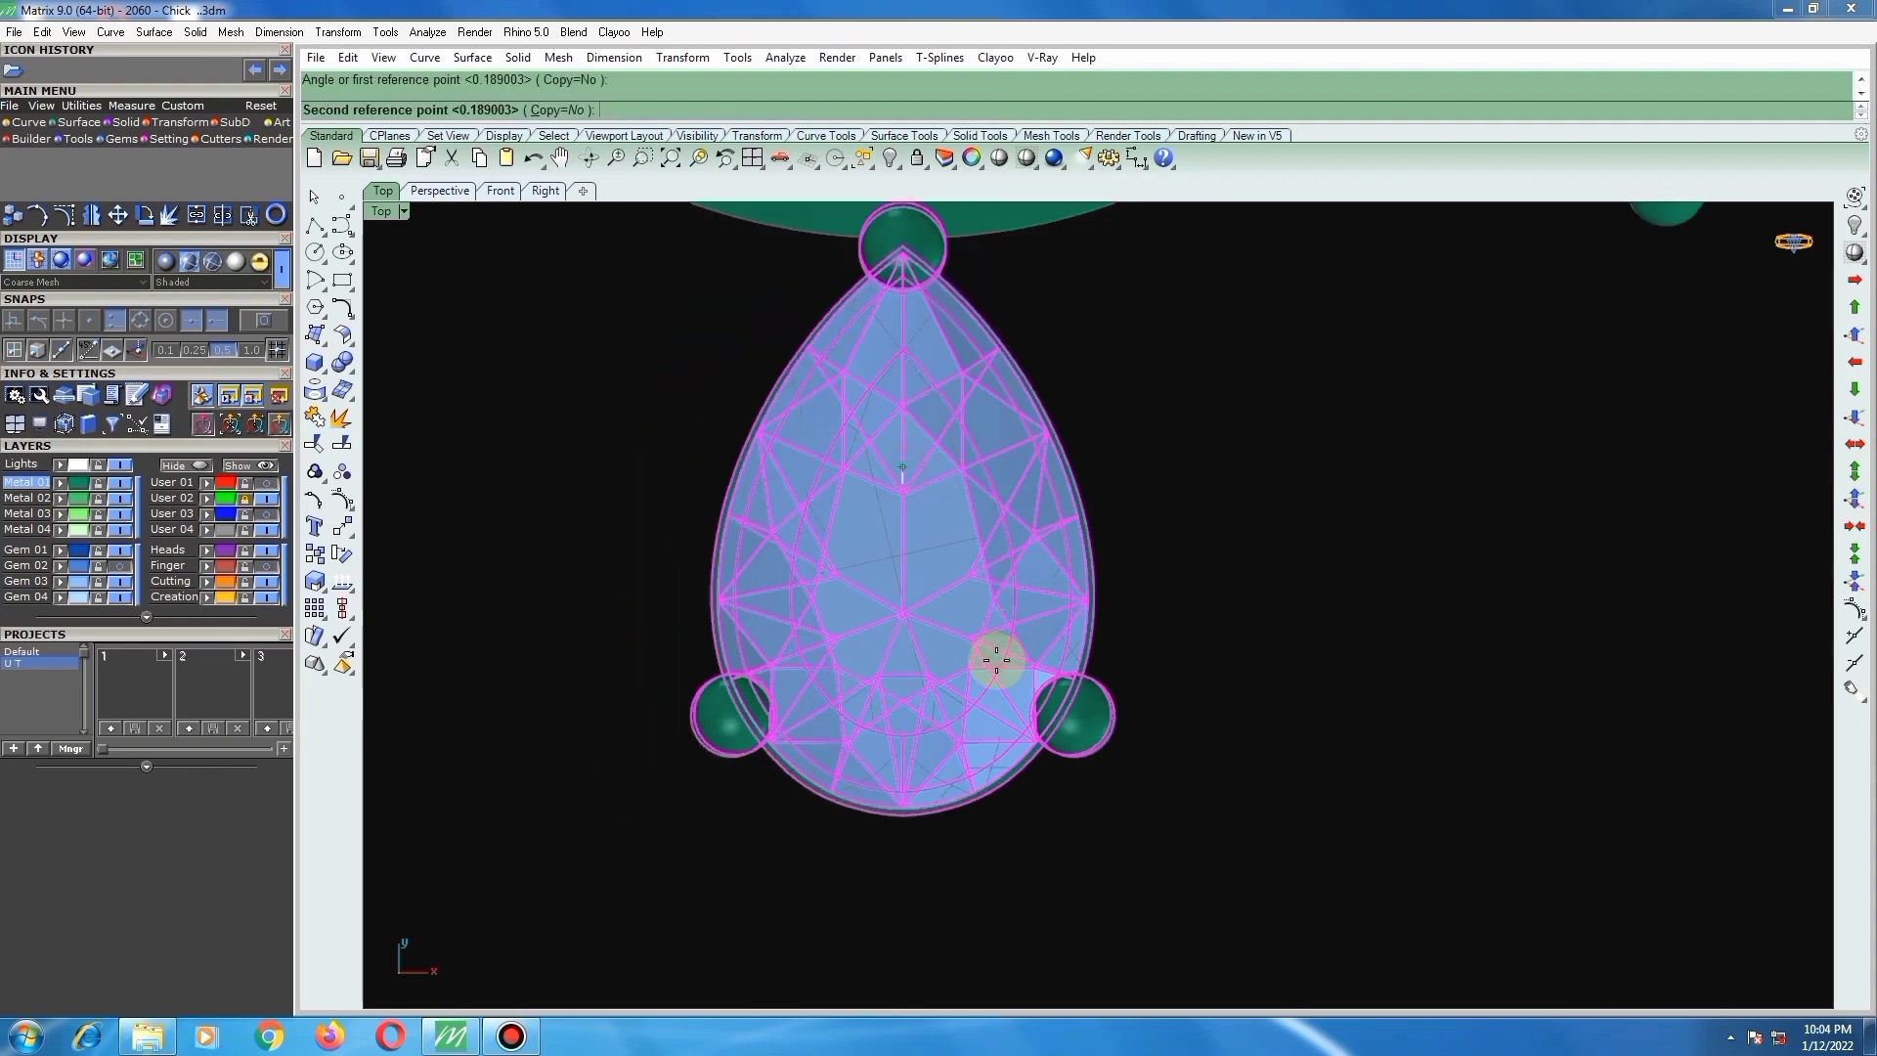
click(921, 801)
scroll(929, 623, down, 6)
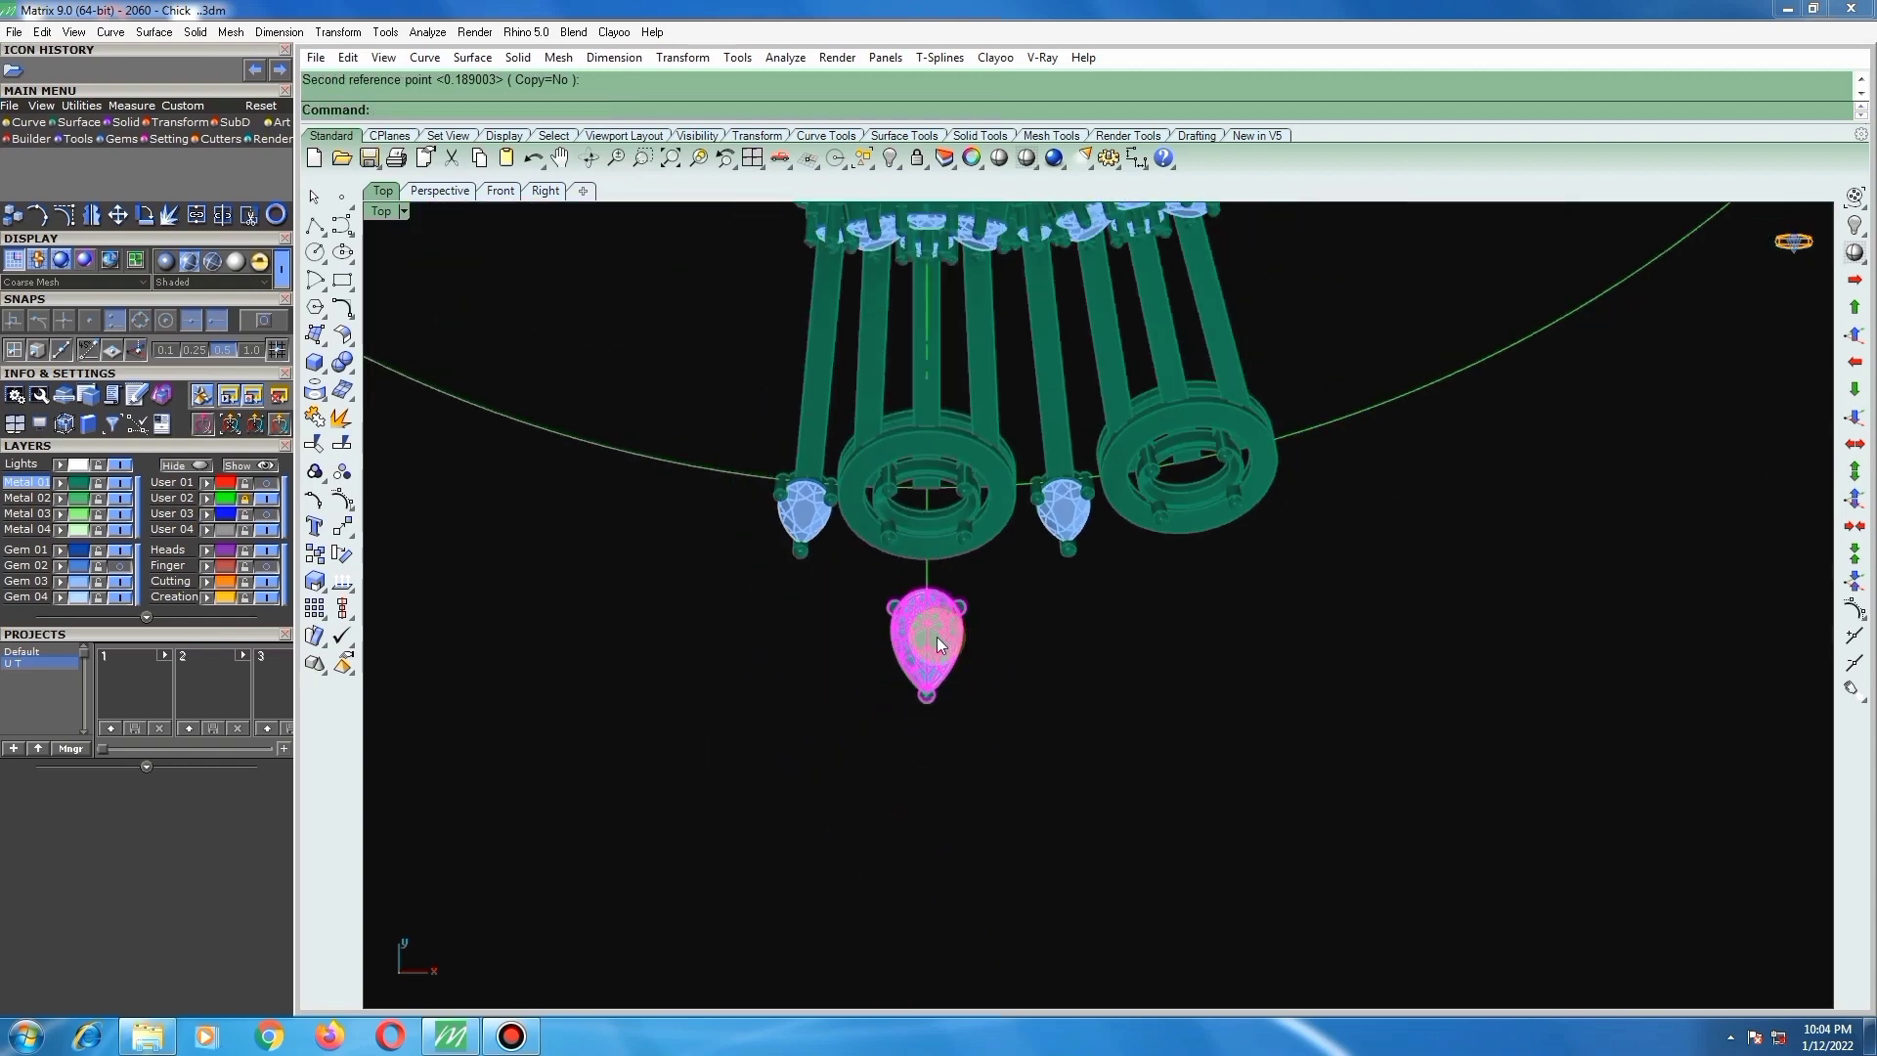
Step: Move the rotated pear setting straight up onto the first oval setting
text(m)
key(Return)
scroll(951, 642, up, 2)
click(954, 685)
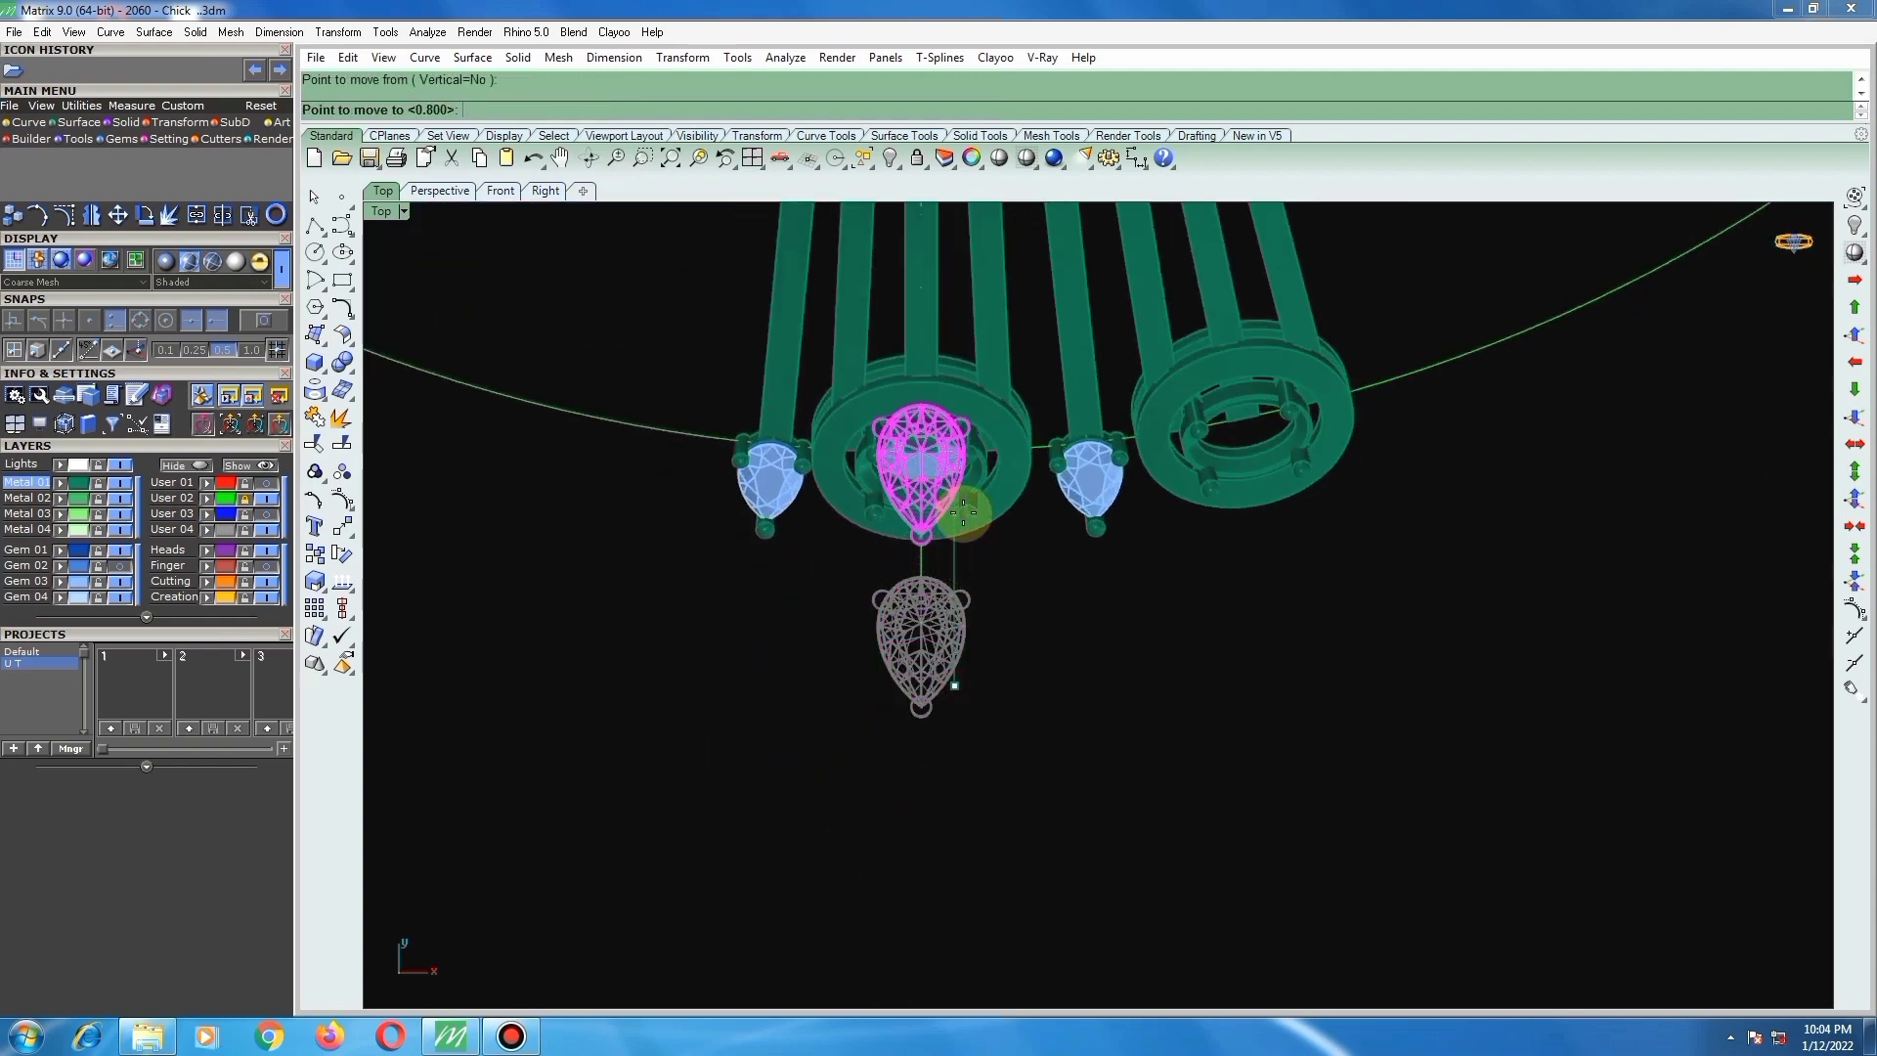
click(964, 513)
scroll(946, 586, down, 3)
Step: Rotate the pear setting about 22° around its prong tip in the side view to match the small pear's tilt
key(F3)
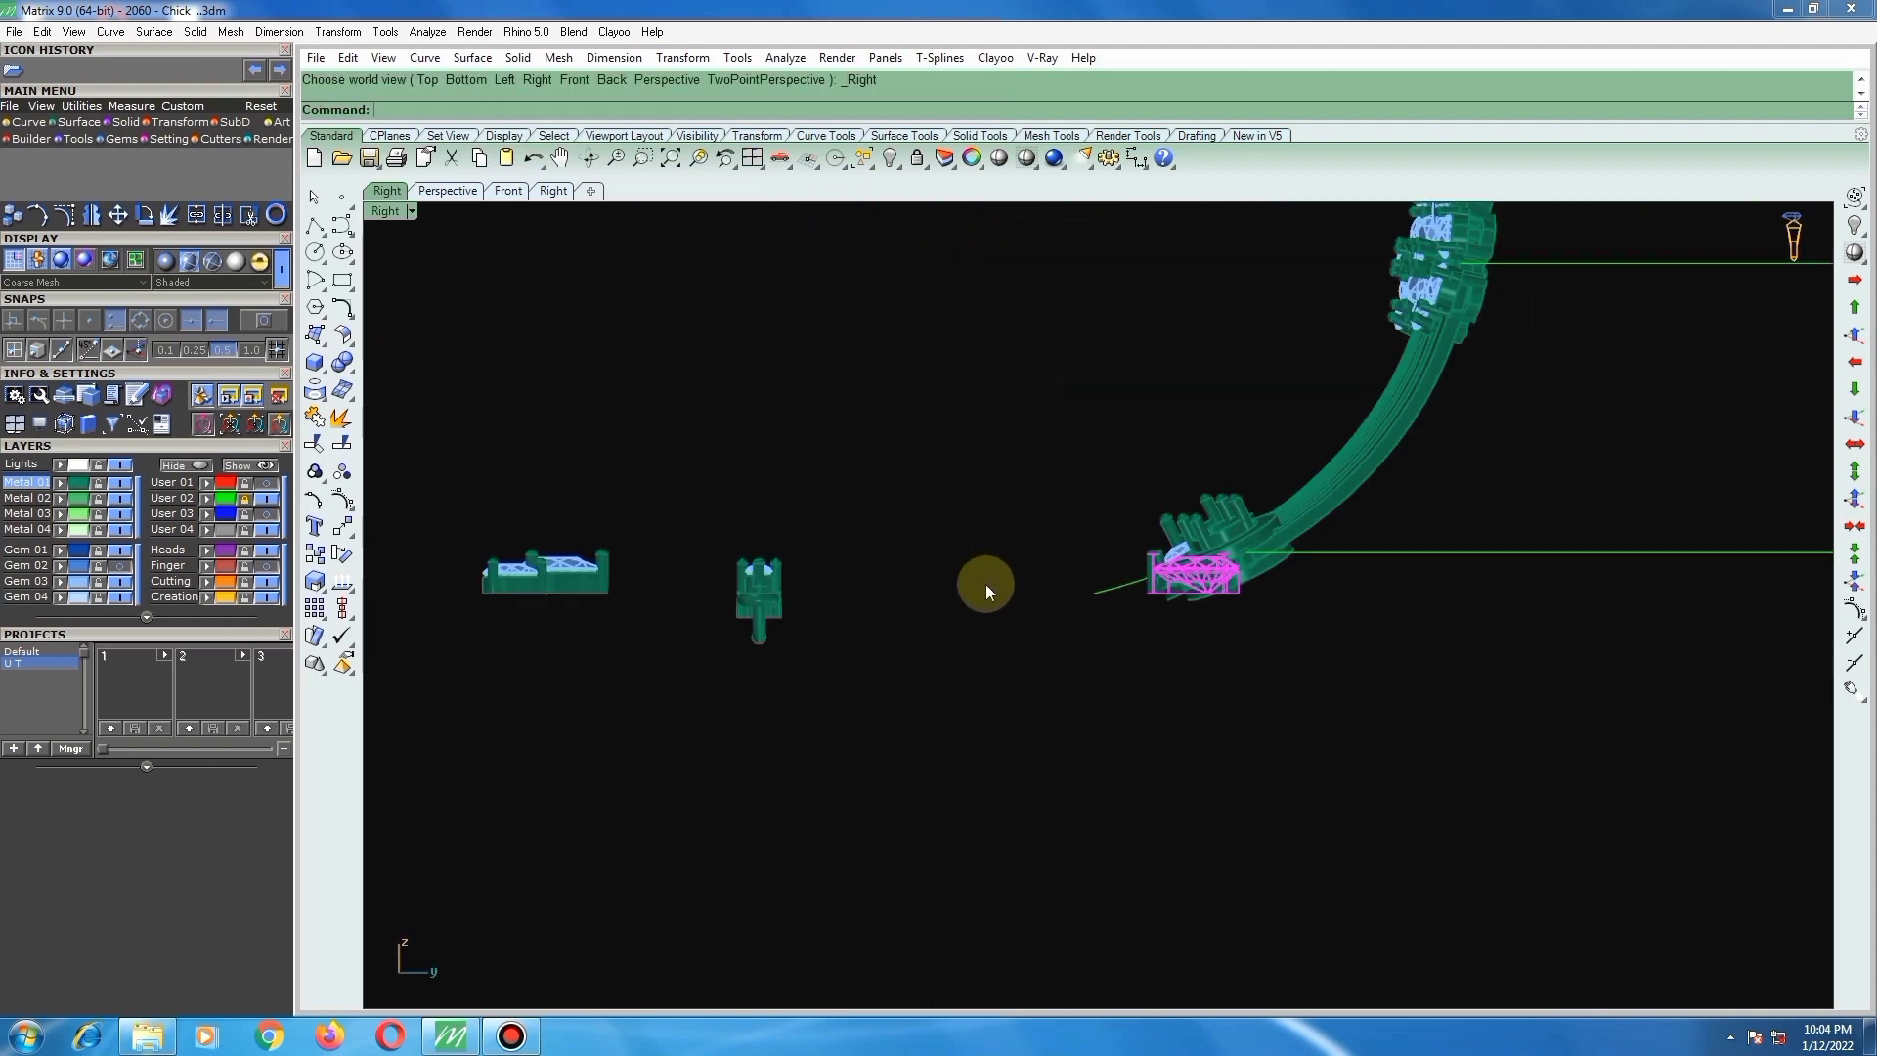
scroll(1257, 565, up, 14)
scroll(1044, 572, down, 4)
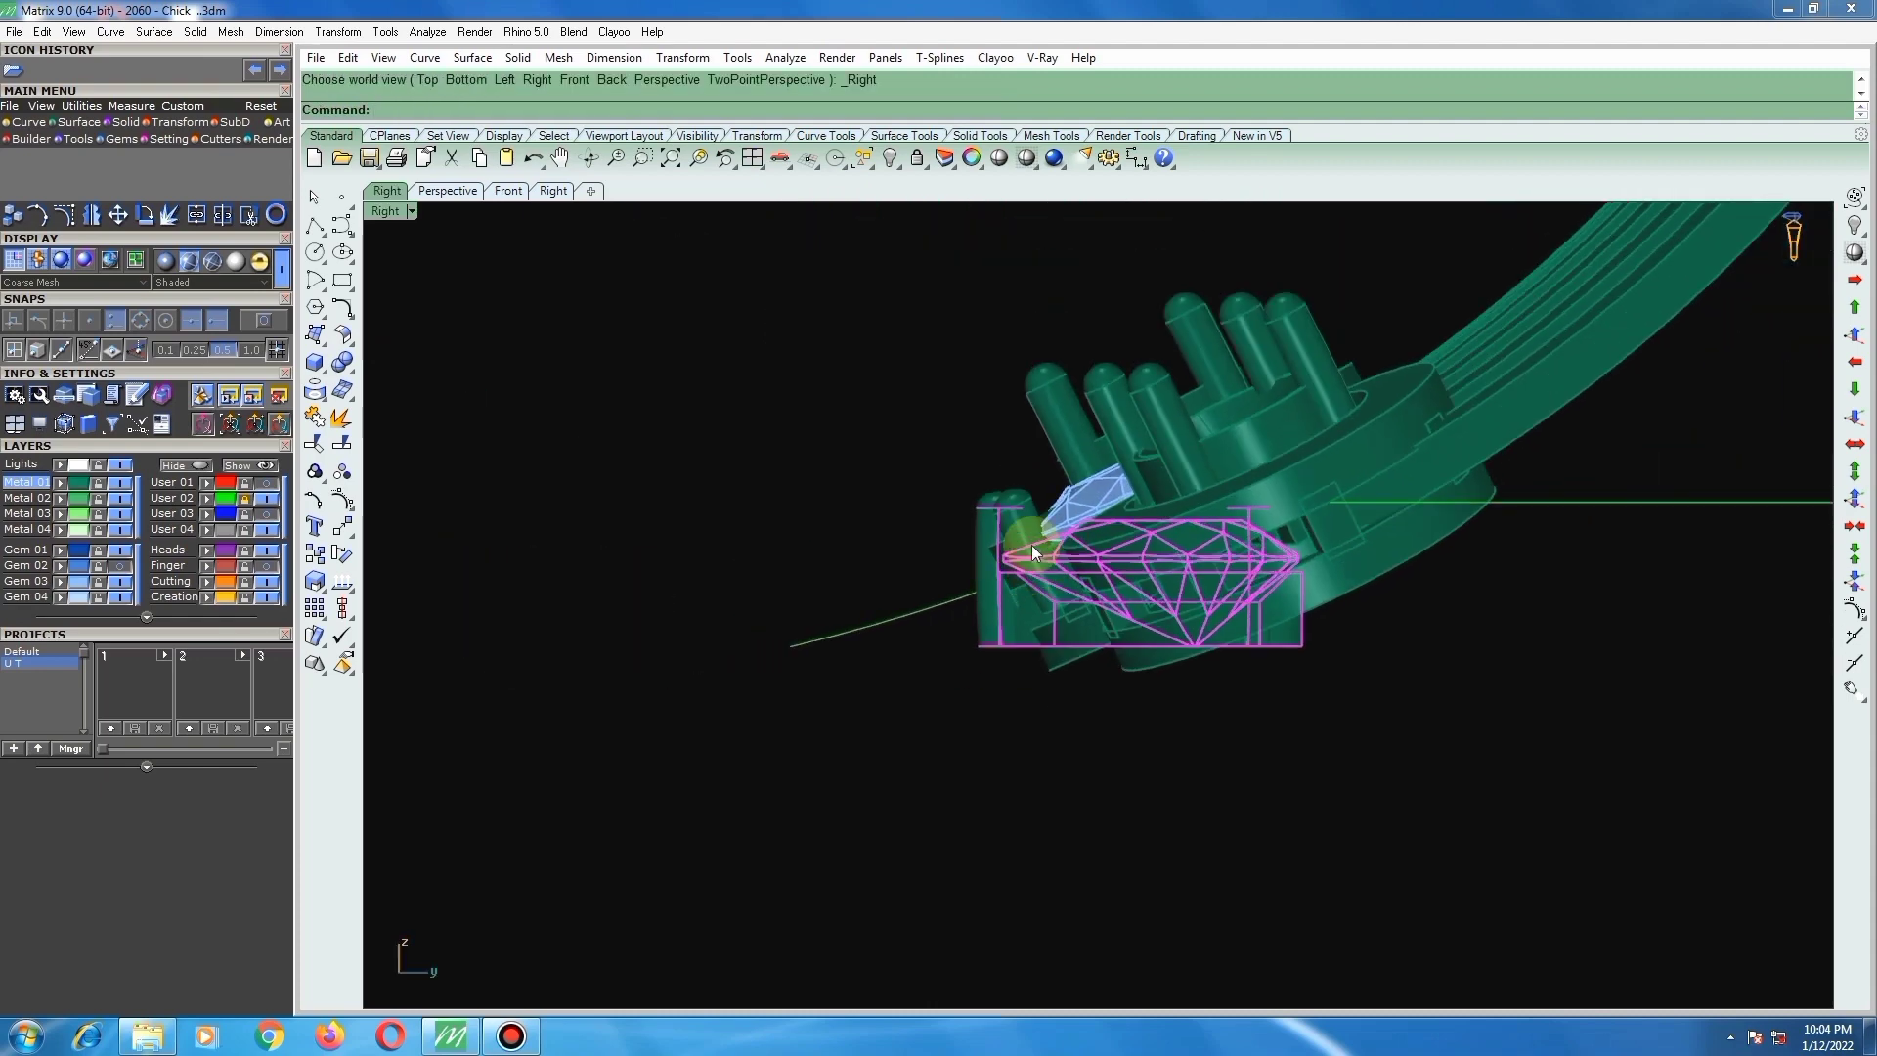
scroll(1030, 530, up, 4)
text(rotate)
key(Return)
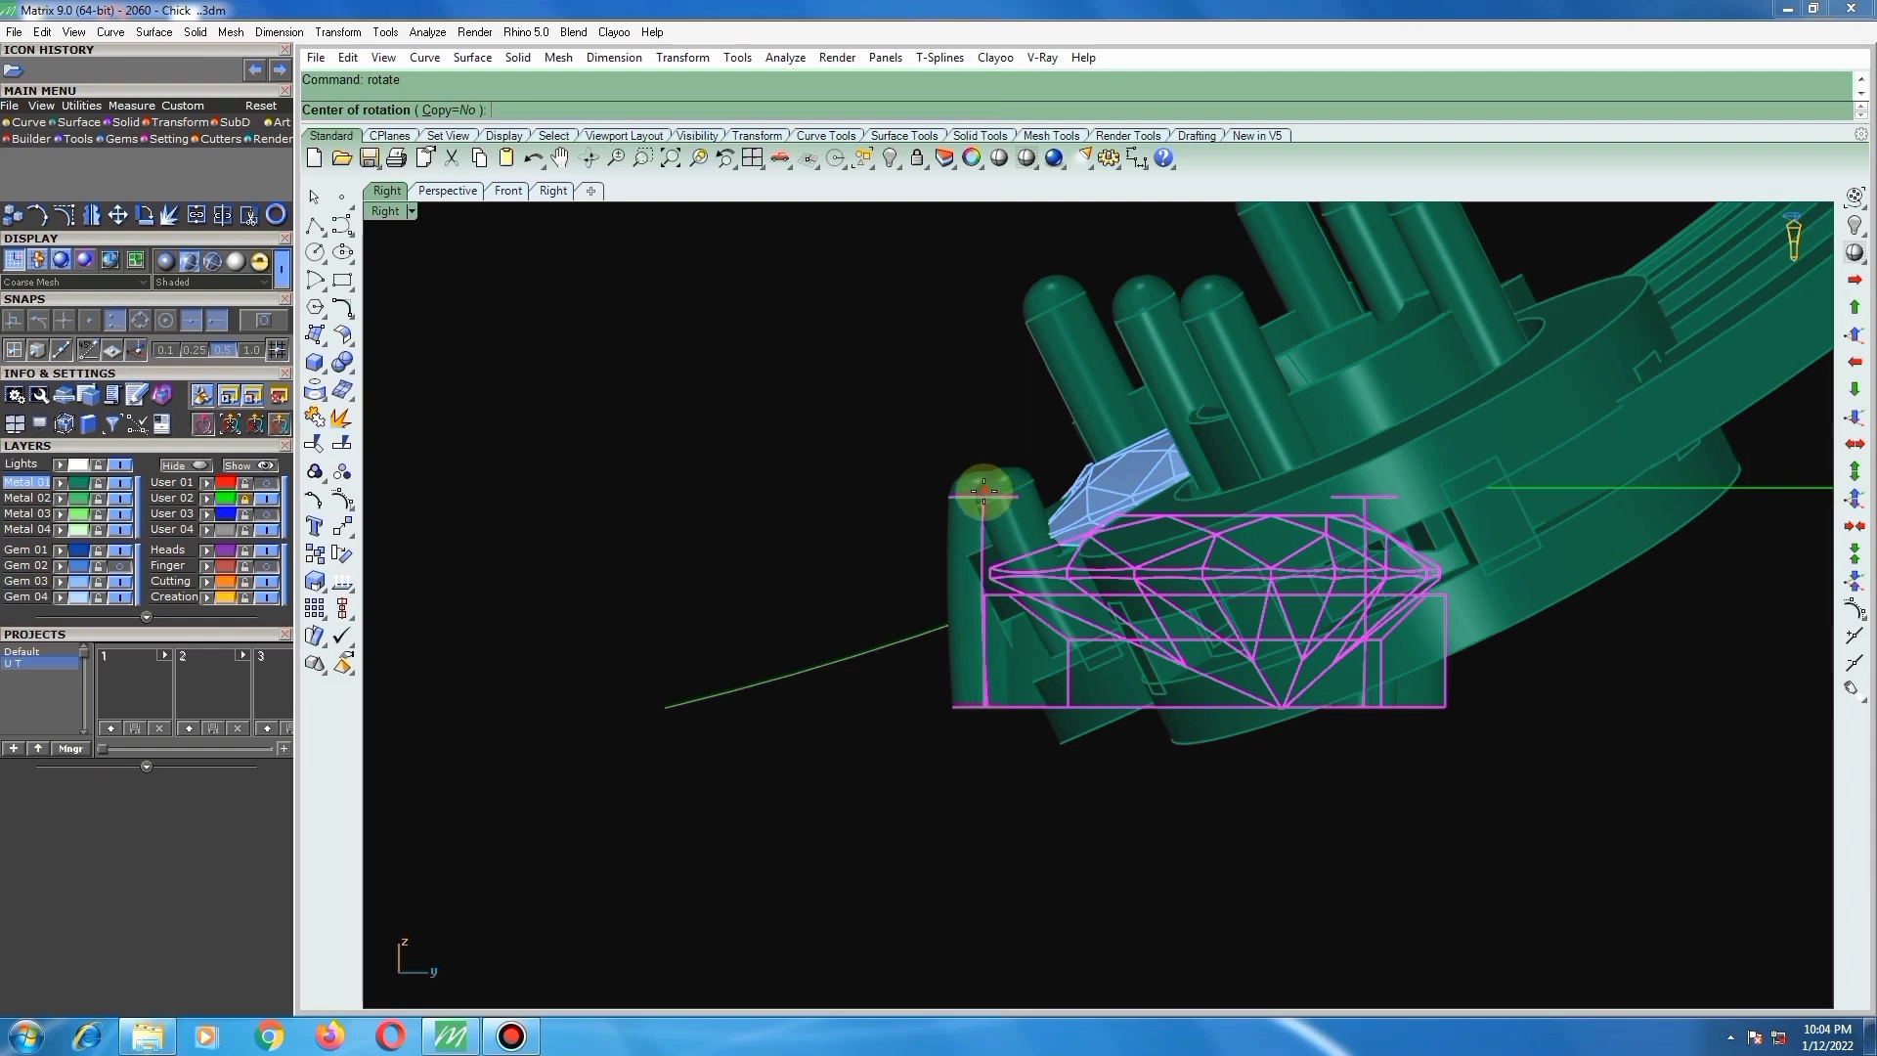
click(983, 491)
click(1009, 737)
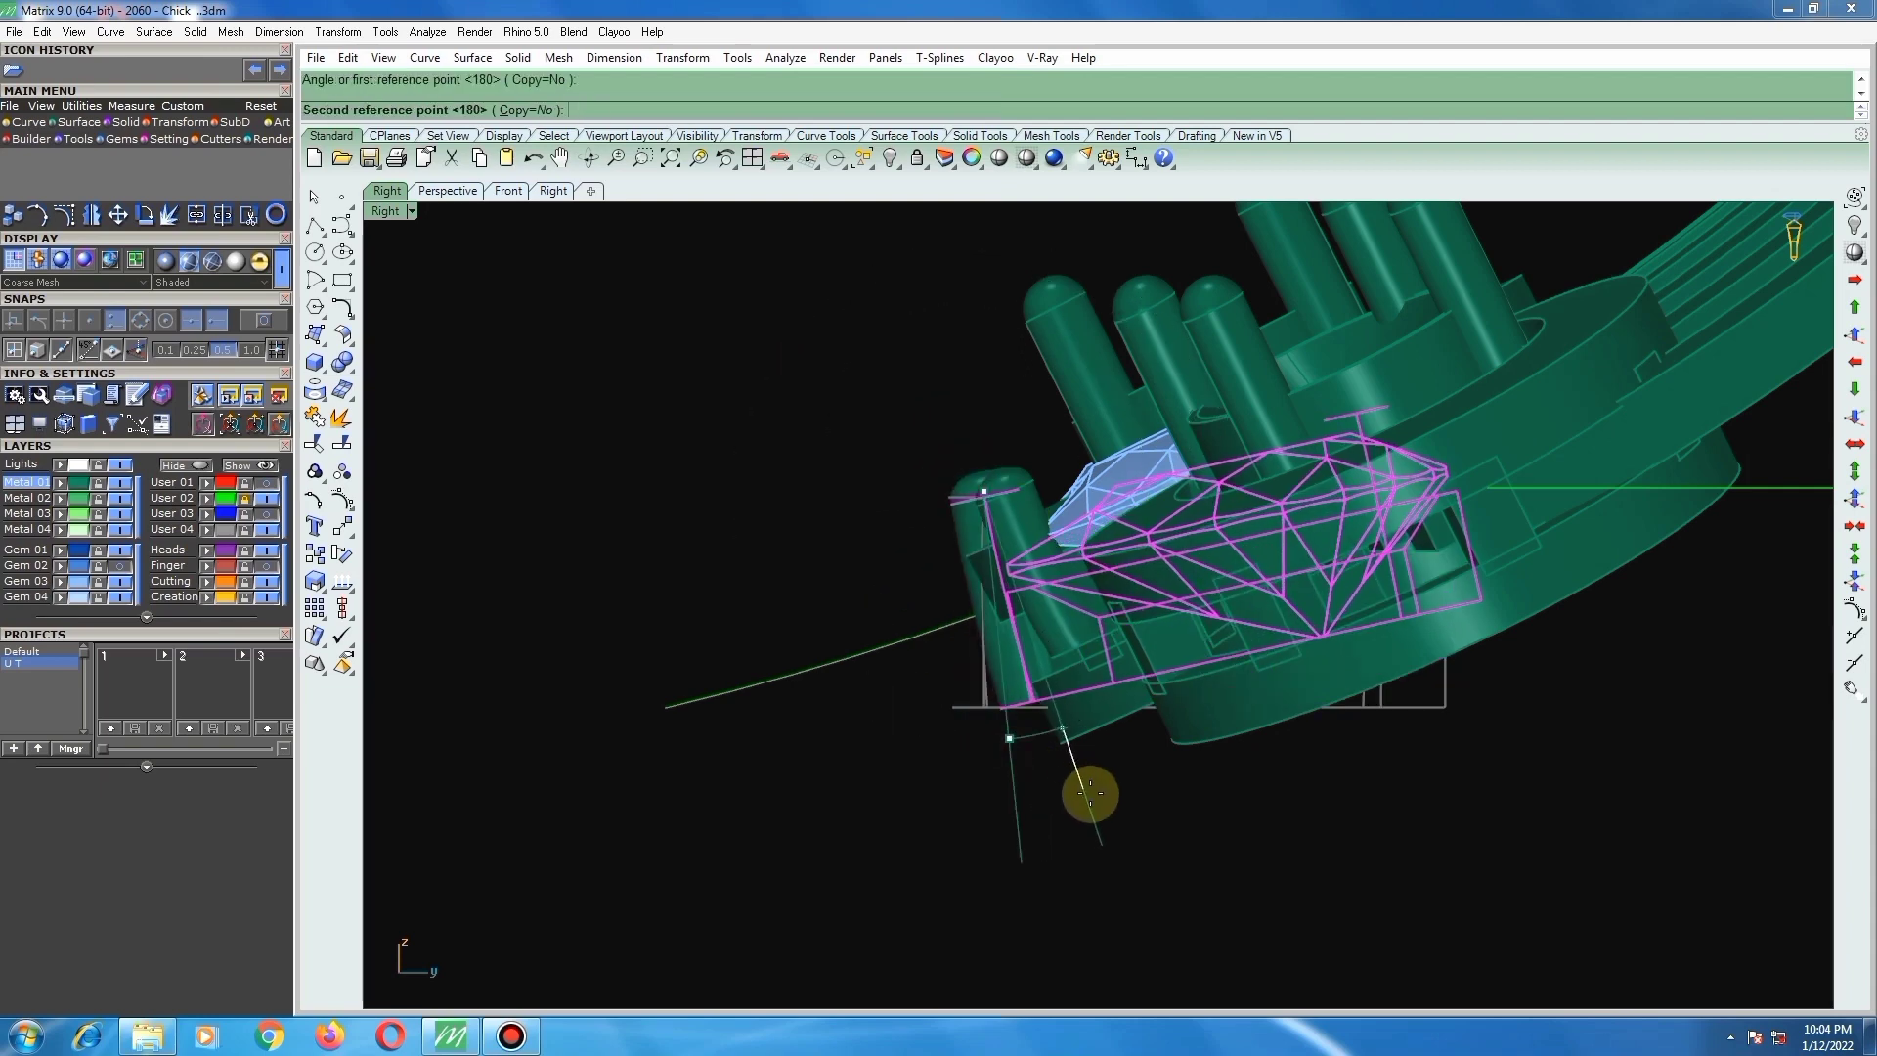
click(1145, 800)
scroll(1022, 675, down, 2)
Step: Fine-tune the larger pear setting's side-view tilt with two small rotations of about 0.8° and 0.54°
scroll(1066, 586, up, 5)
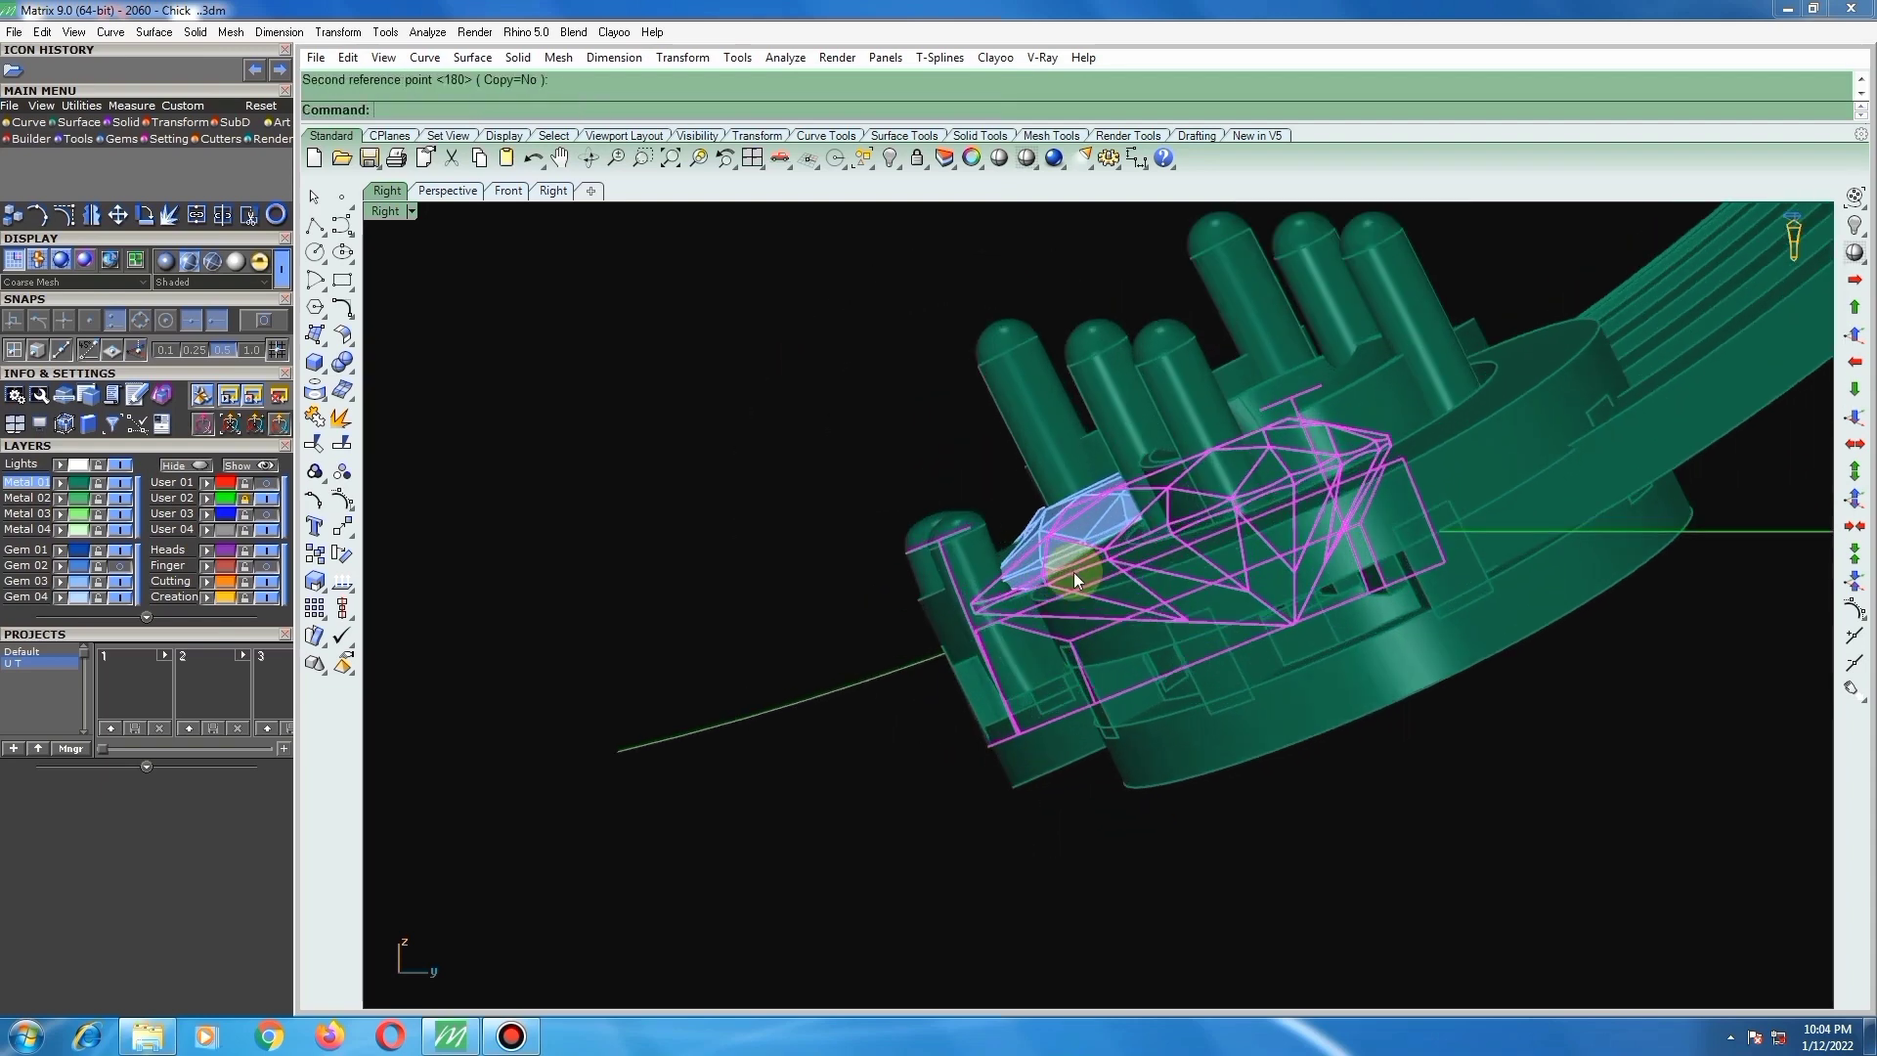
key(Return)
click(971, 675)
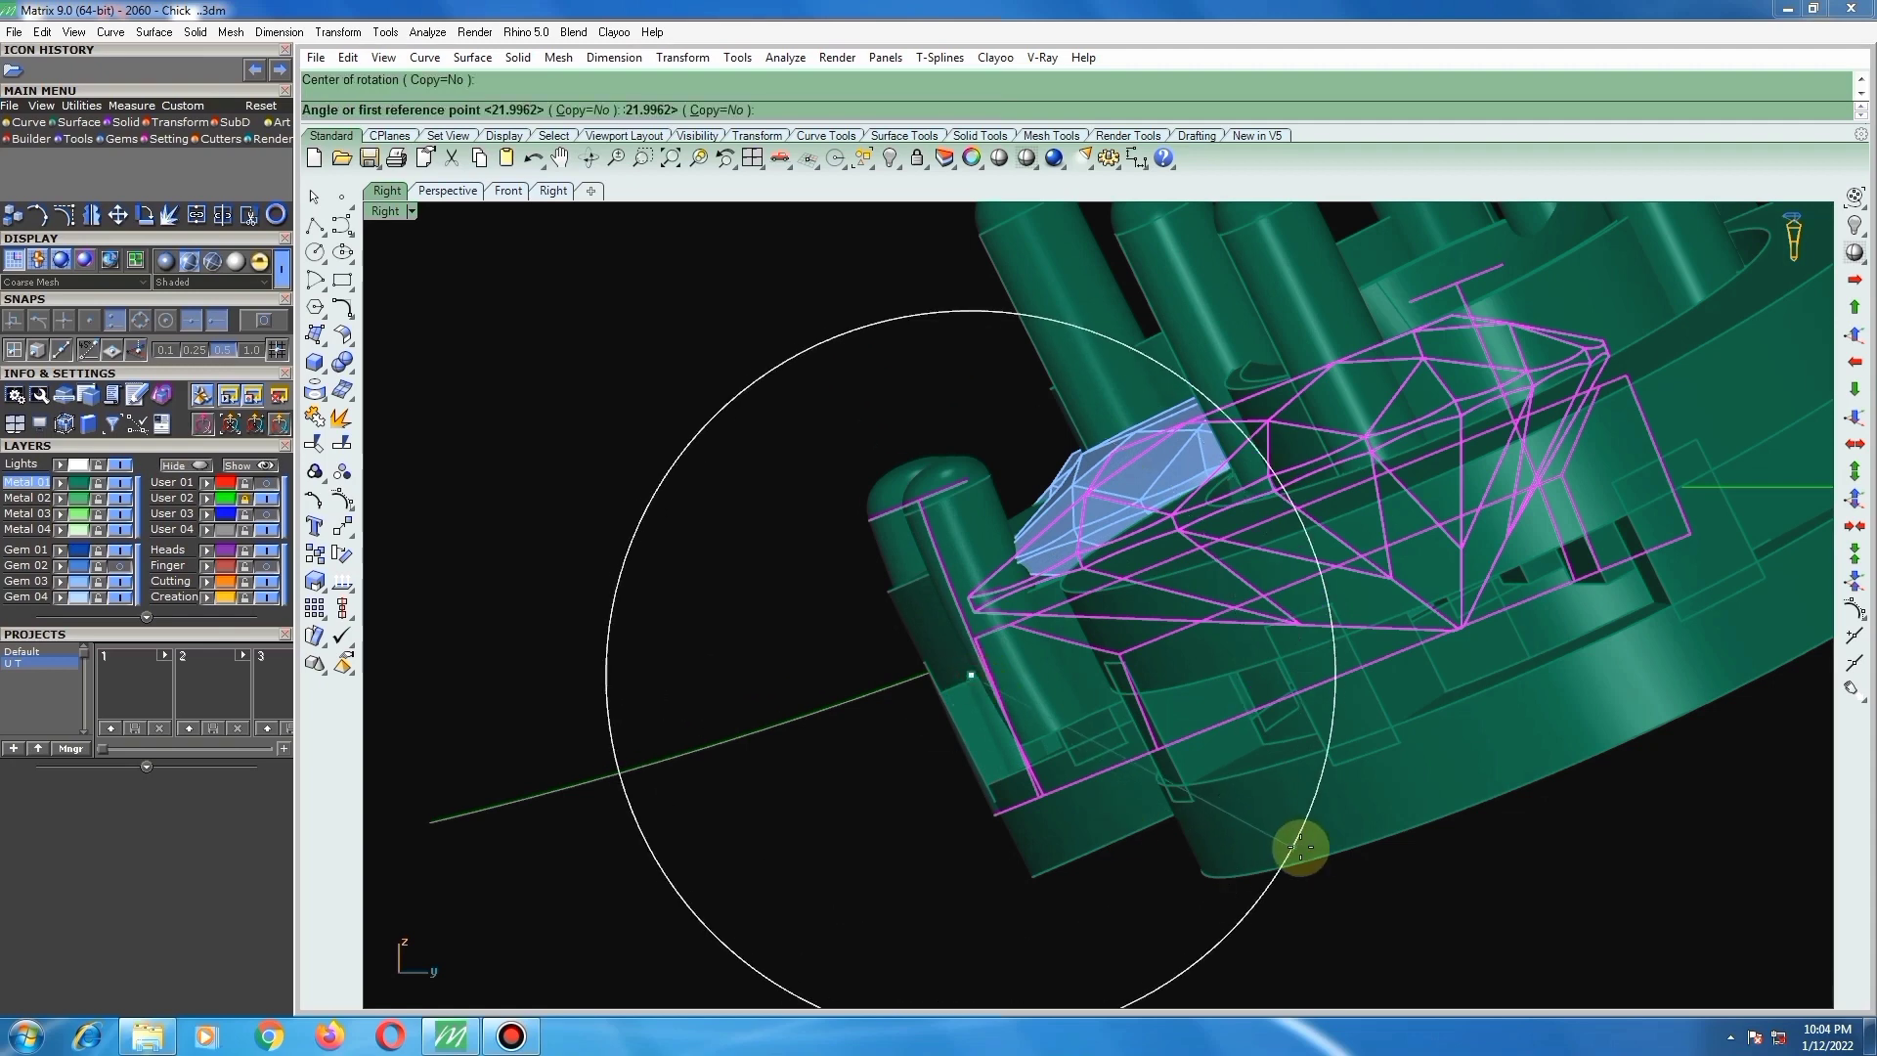
click(1310, 846)
click(1316, 846)
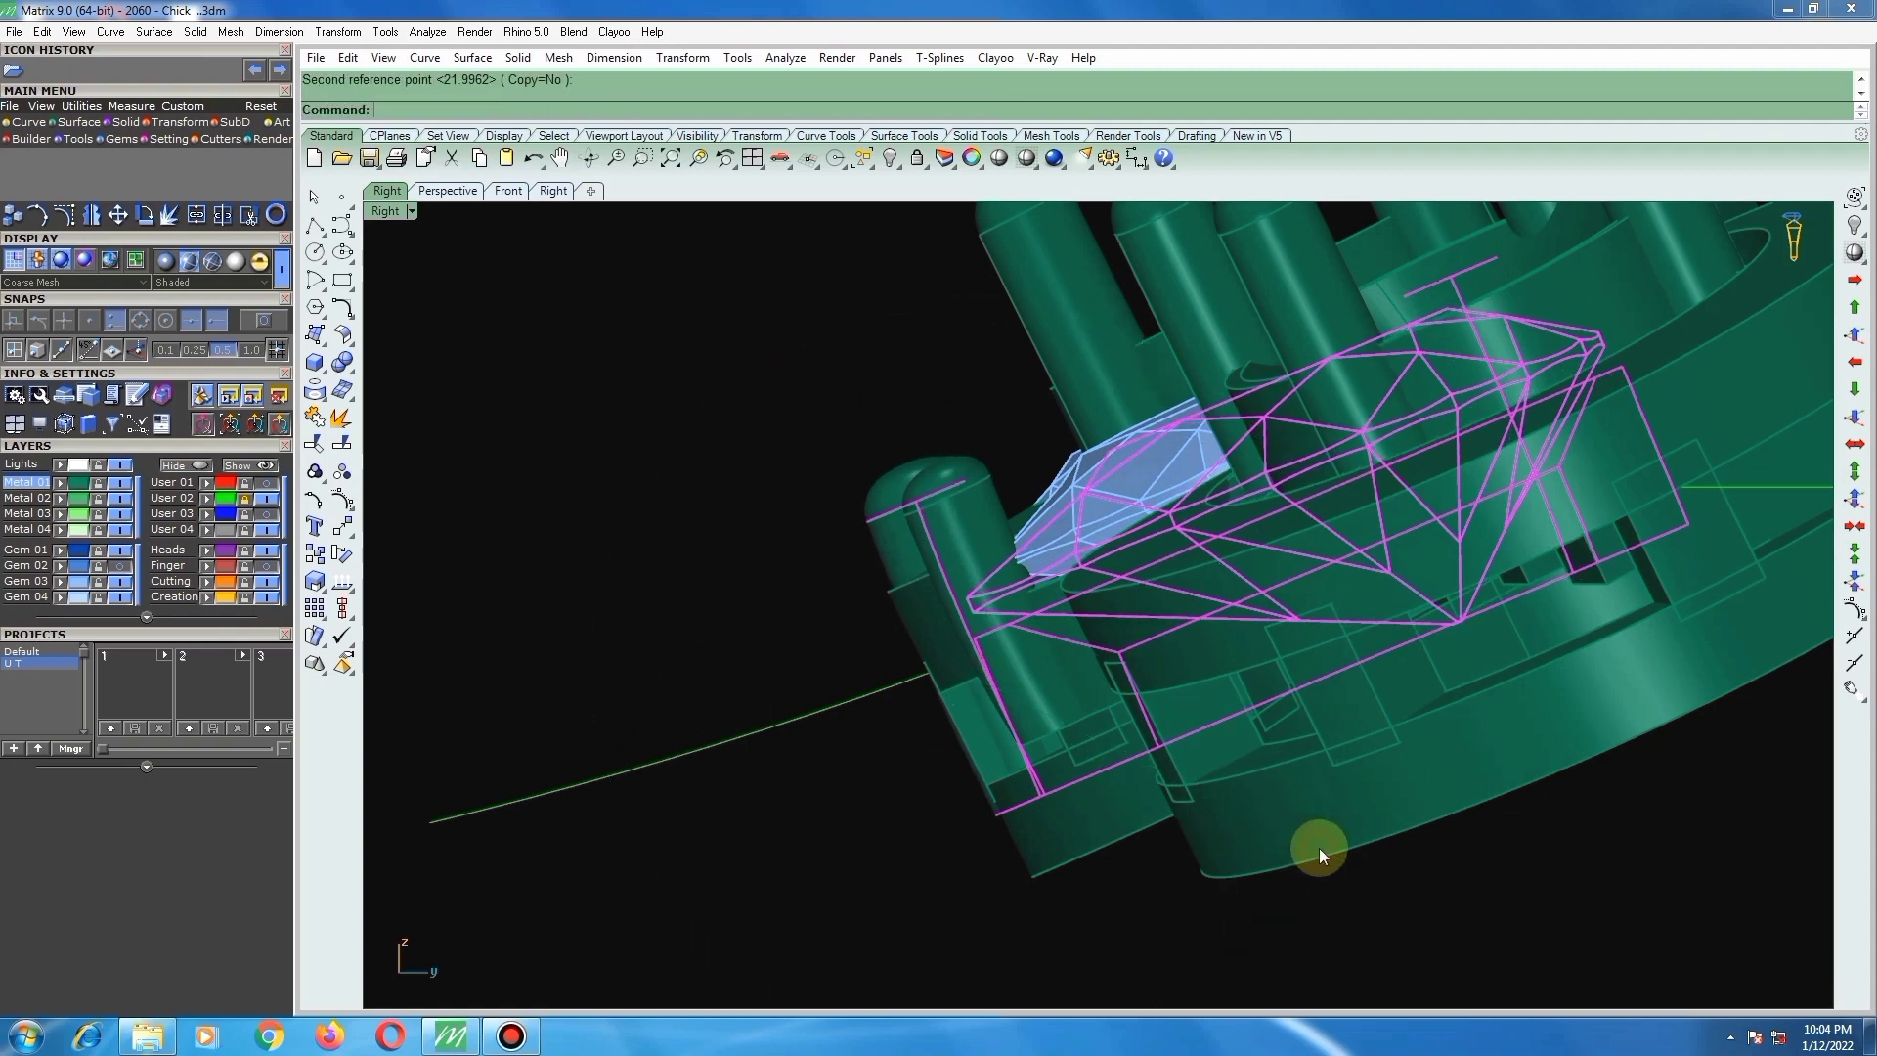
scroll(995, 645, down, 2)
scroll(1117, 647, up, 4)
scroll(985, 694, down, 3)
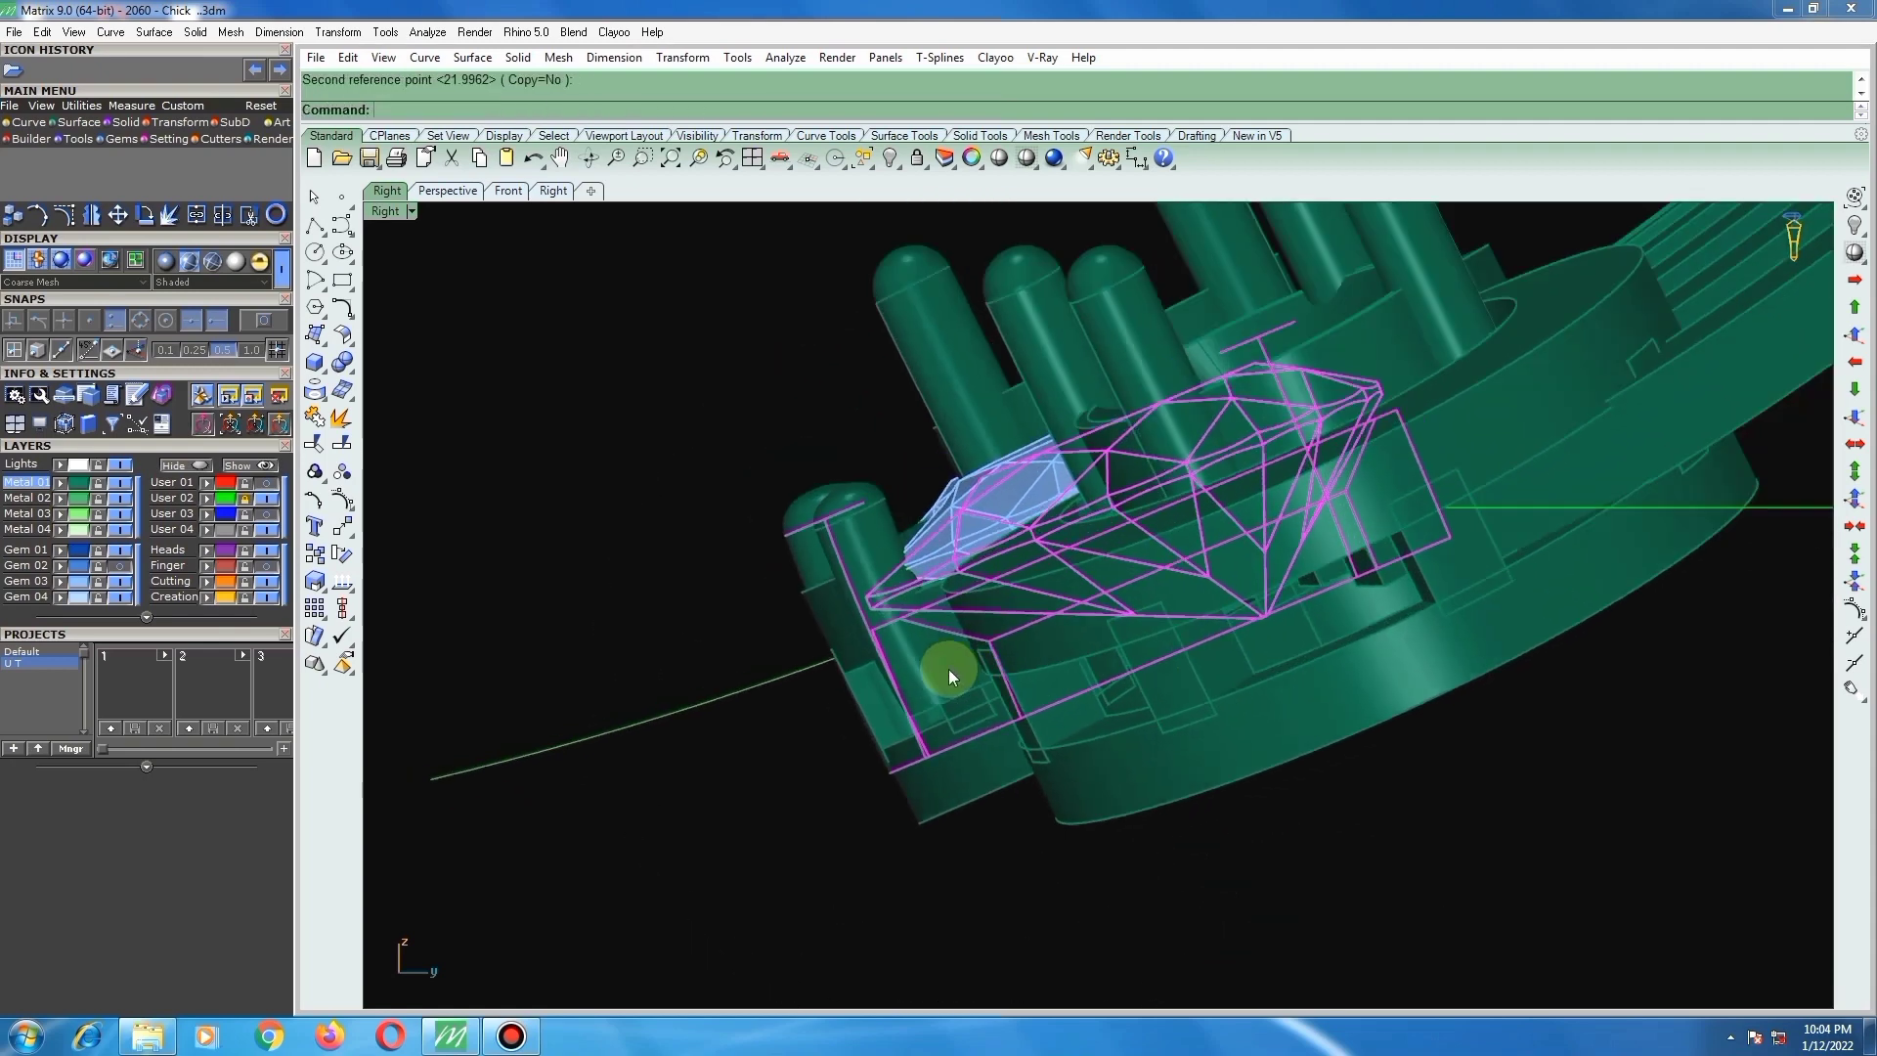
right_click(1099, 633)
click(867, 625)
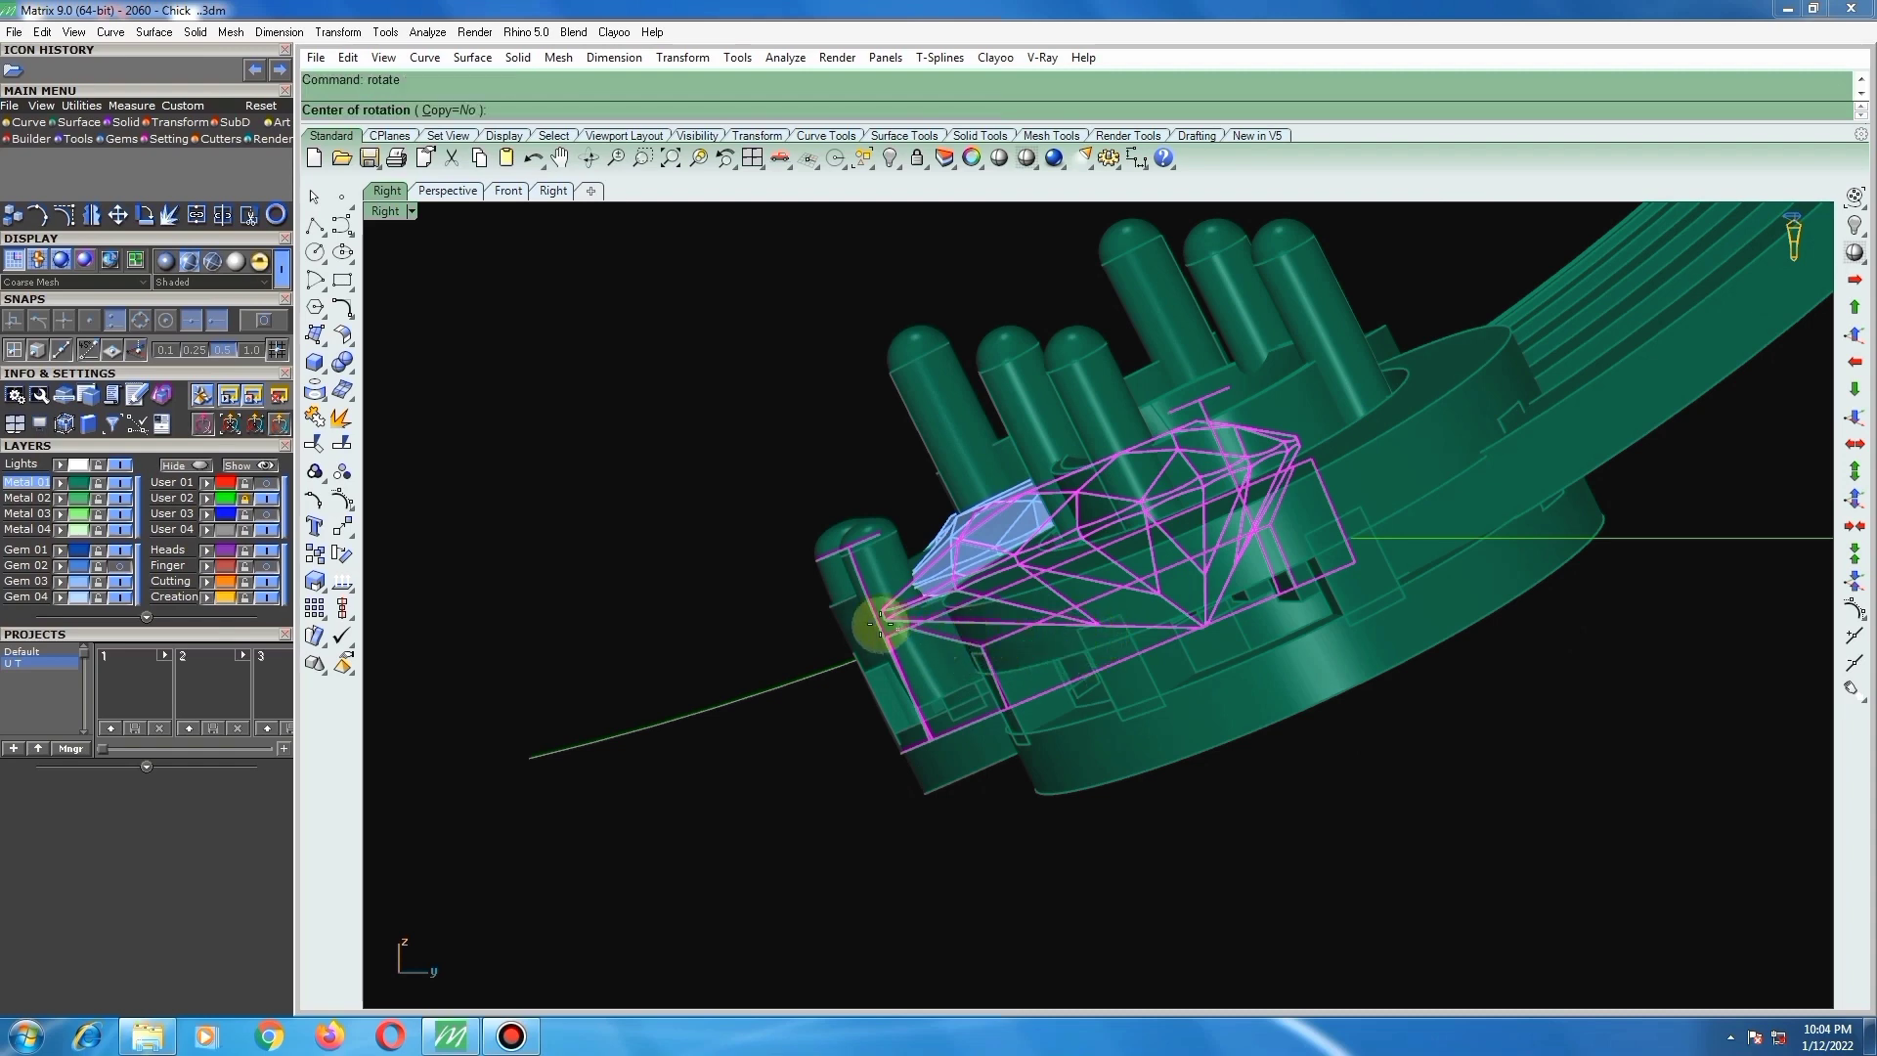
click(1319, 816)
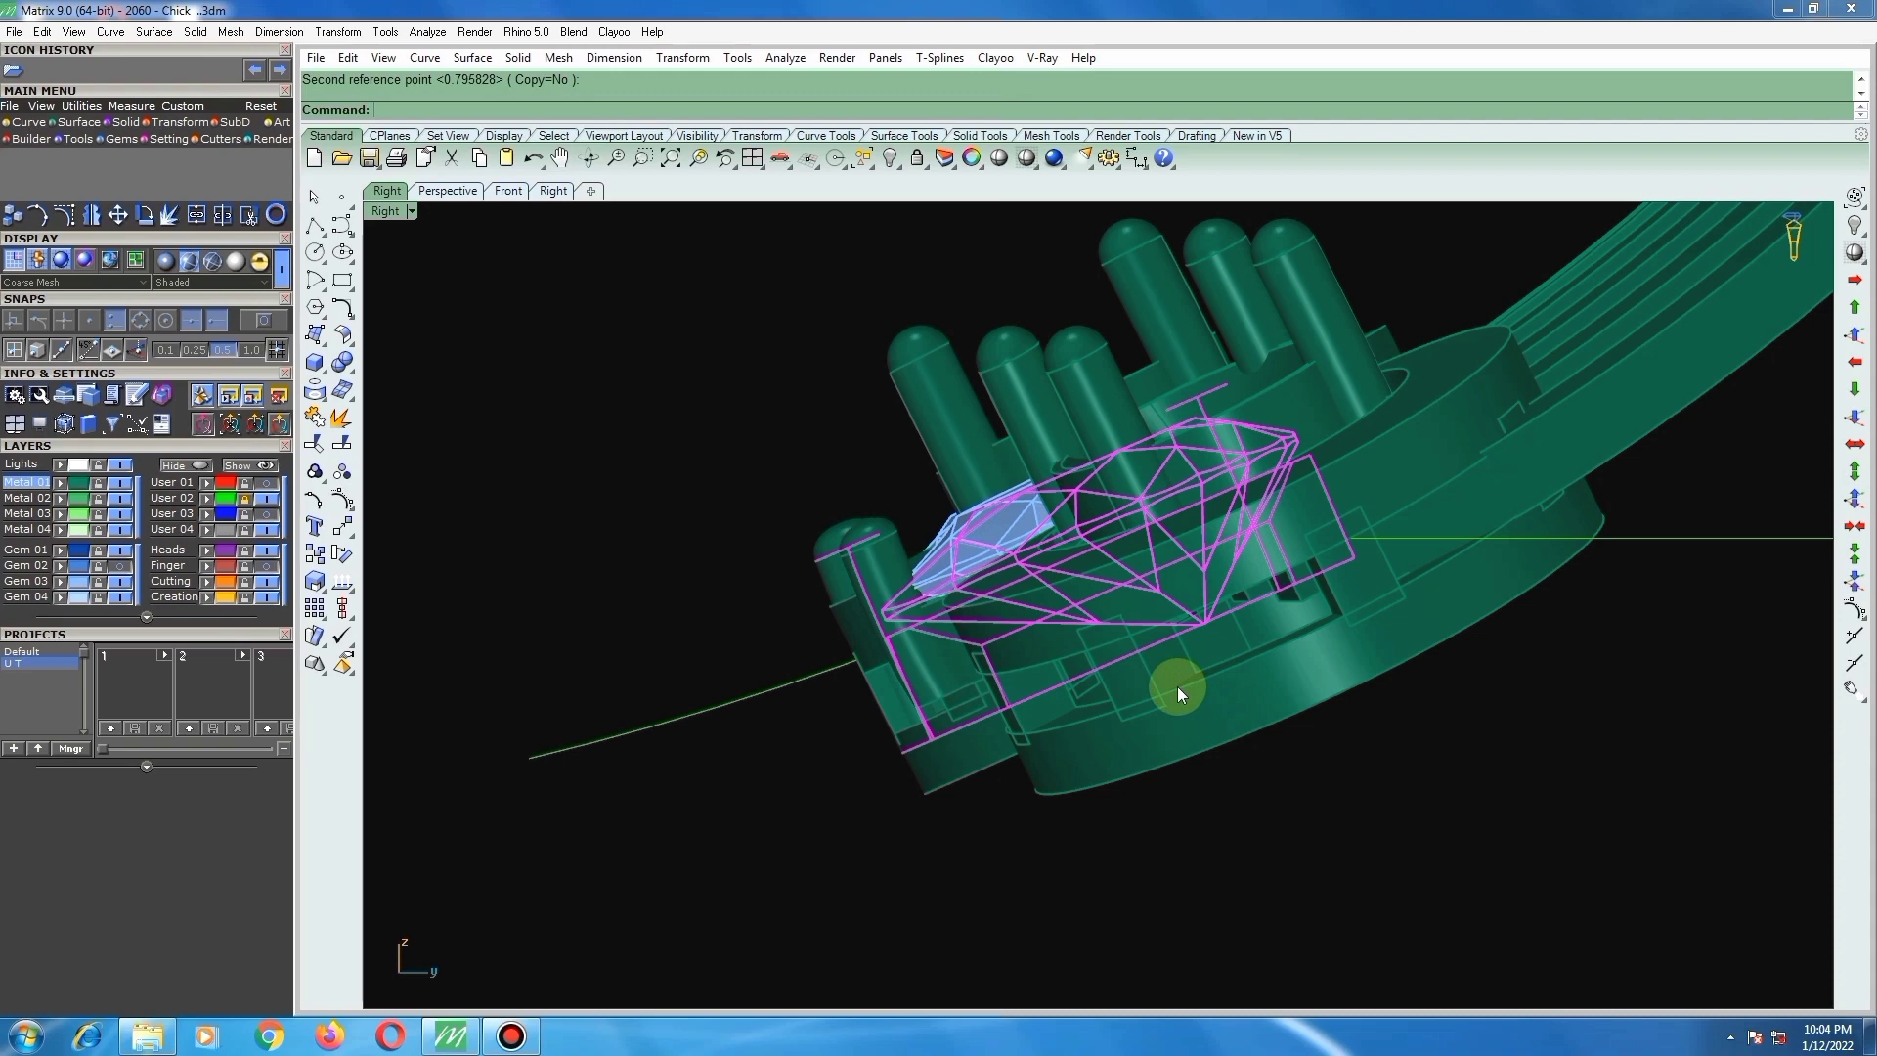
Step: Move the larger pear setting 0.8 outward along the direction of its prongs in the side view
text(m)
key(Return)
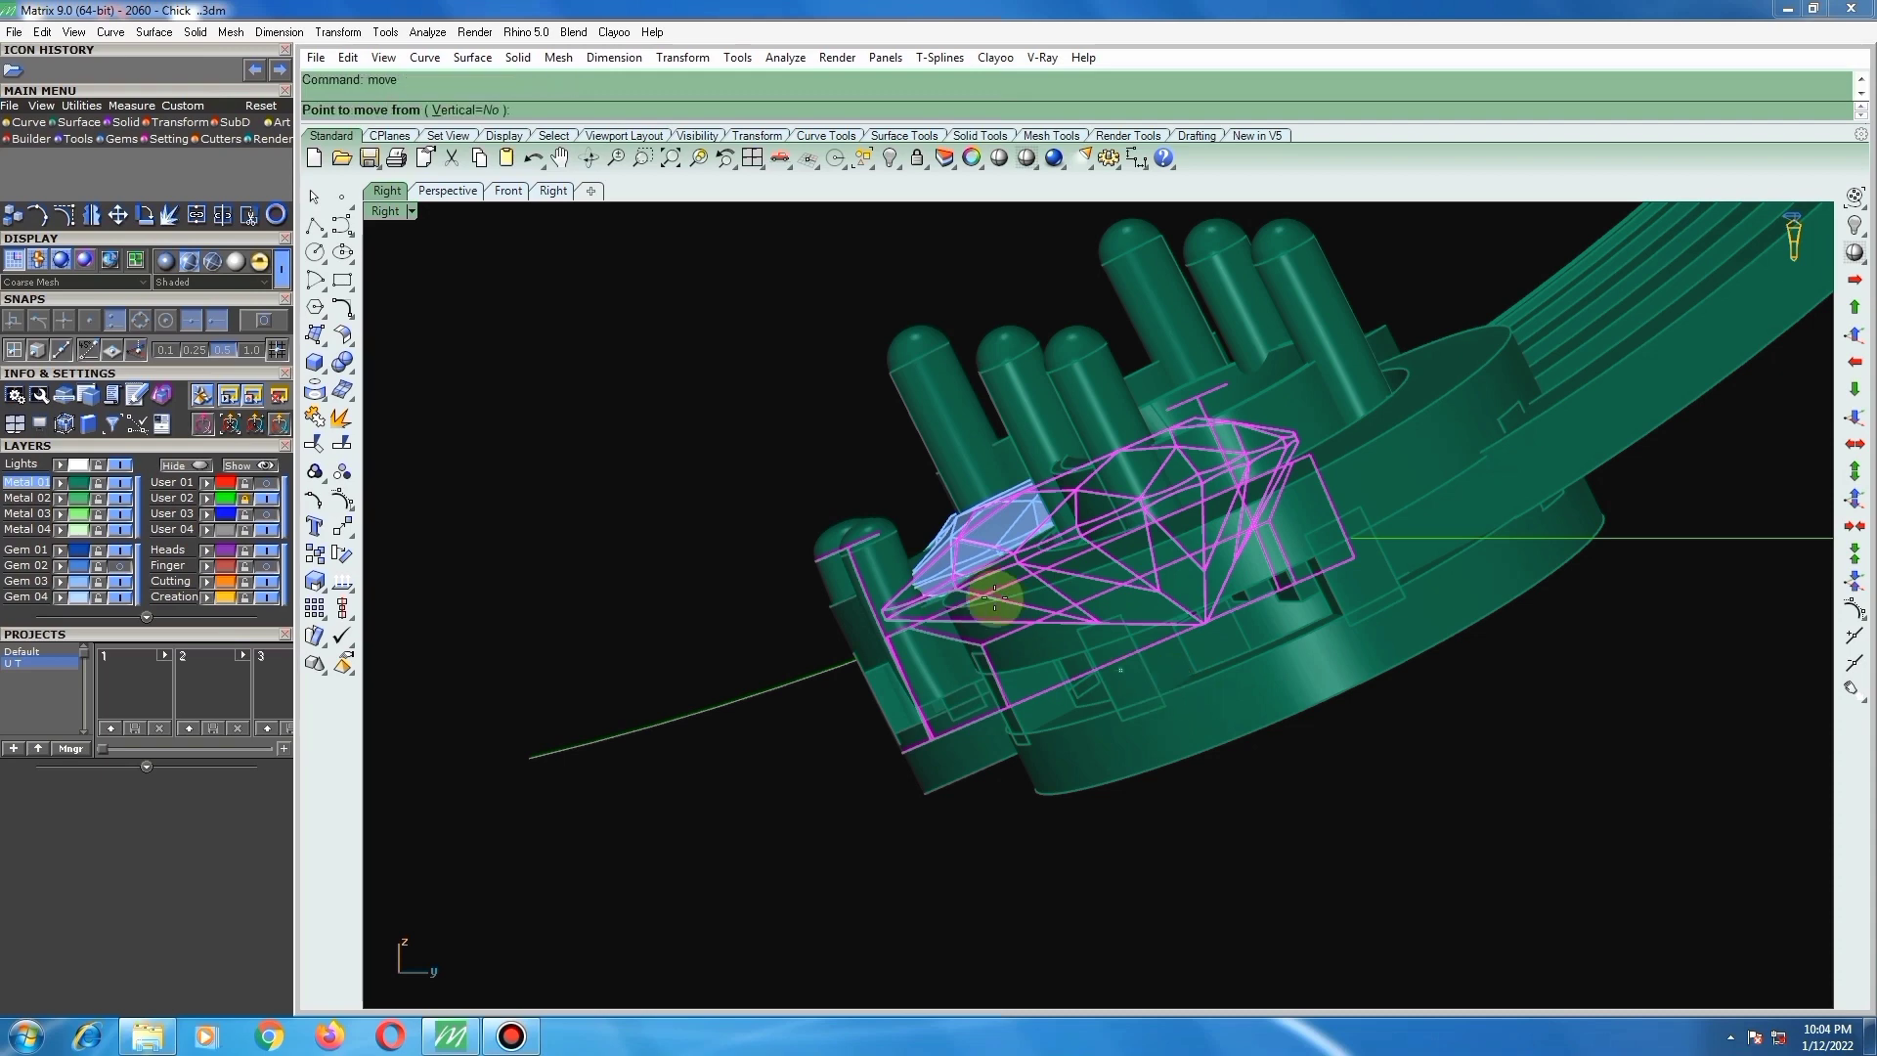
click(843, 647)
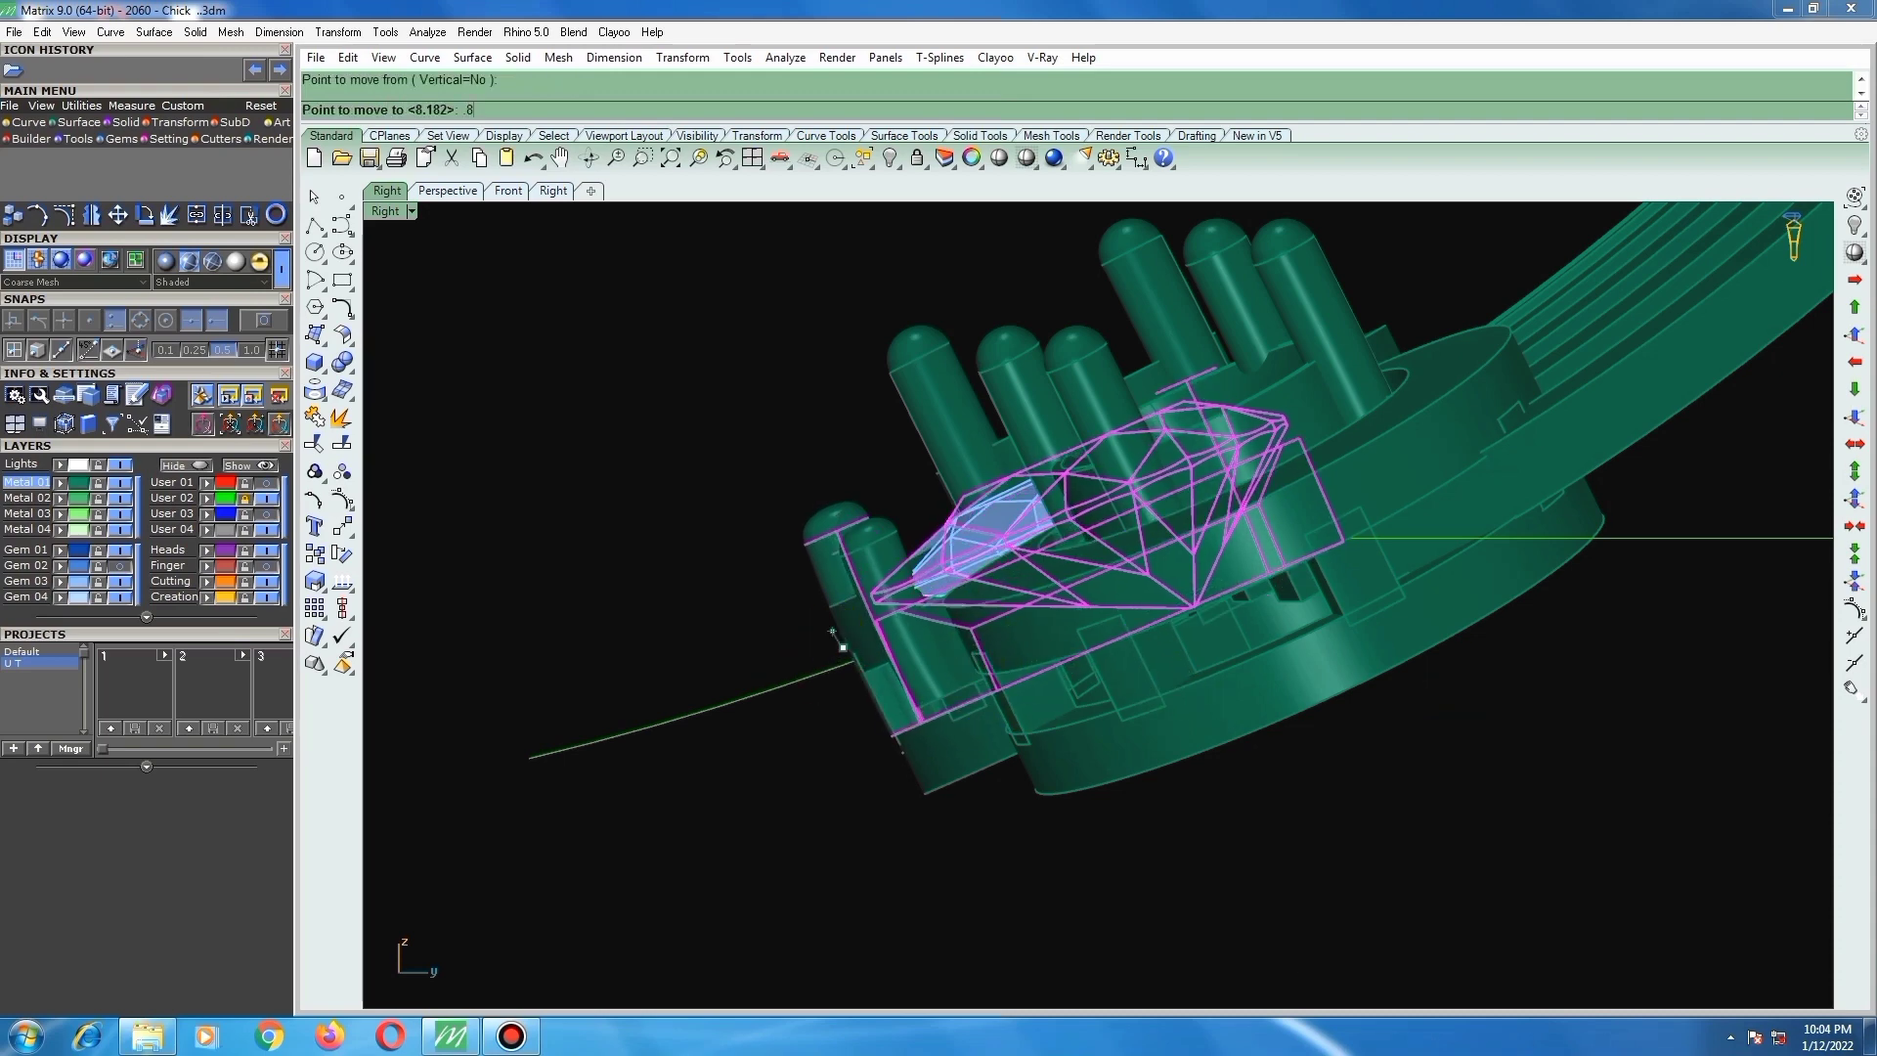
text(.8)
key(Return)
scroll(810, 591, up, 2)
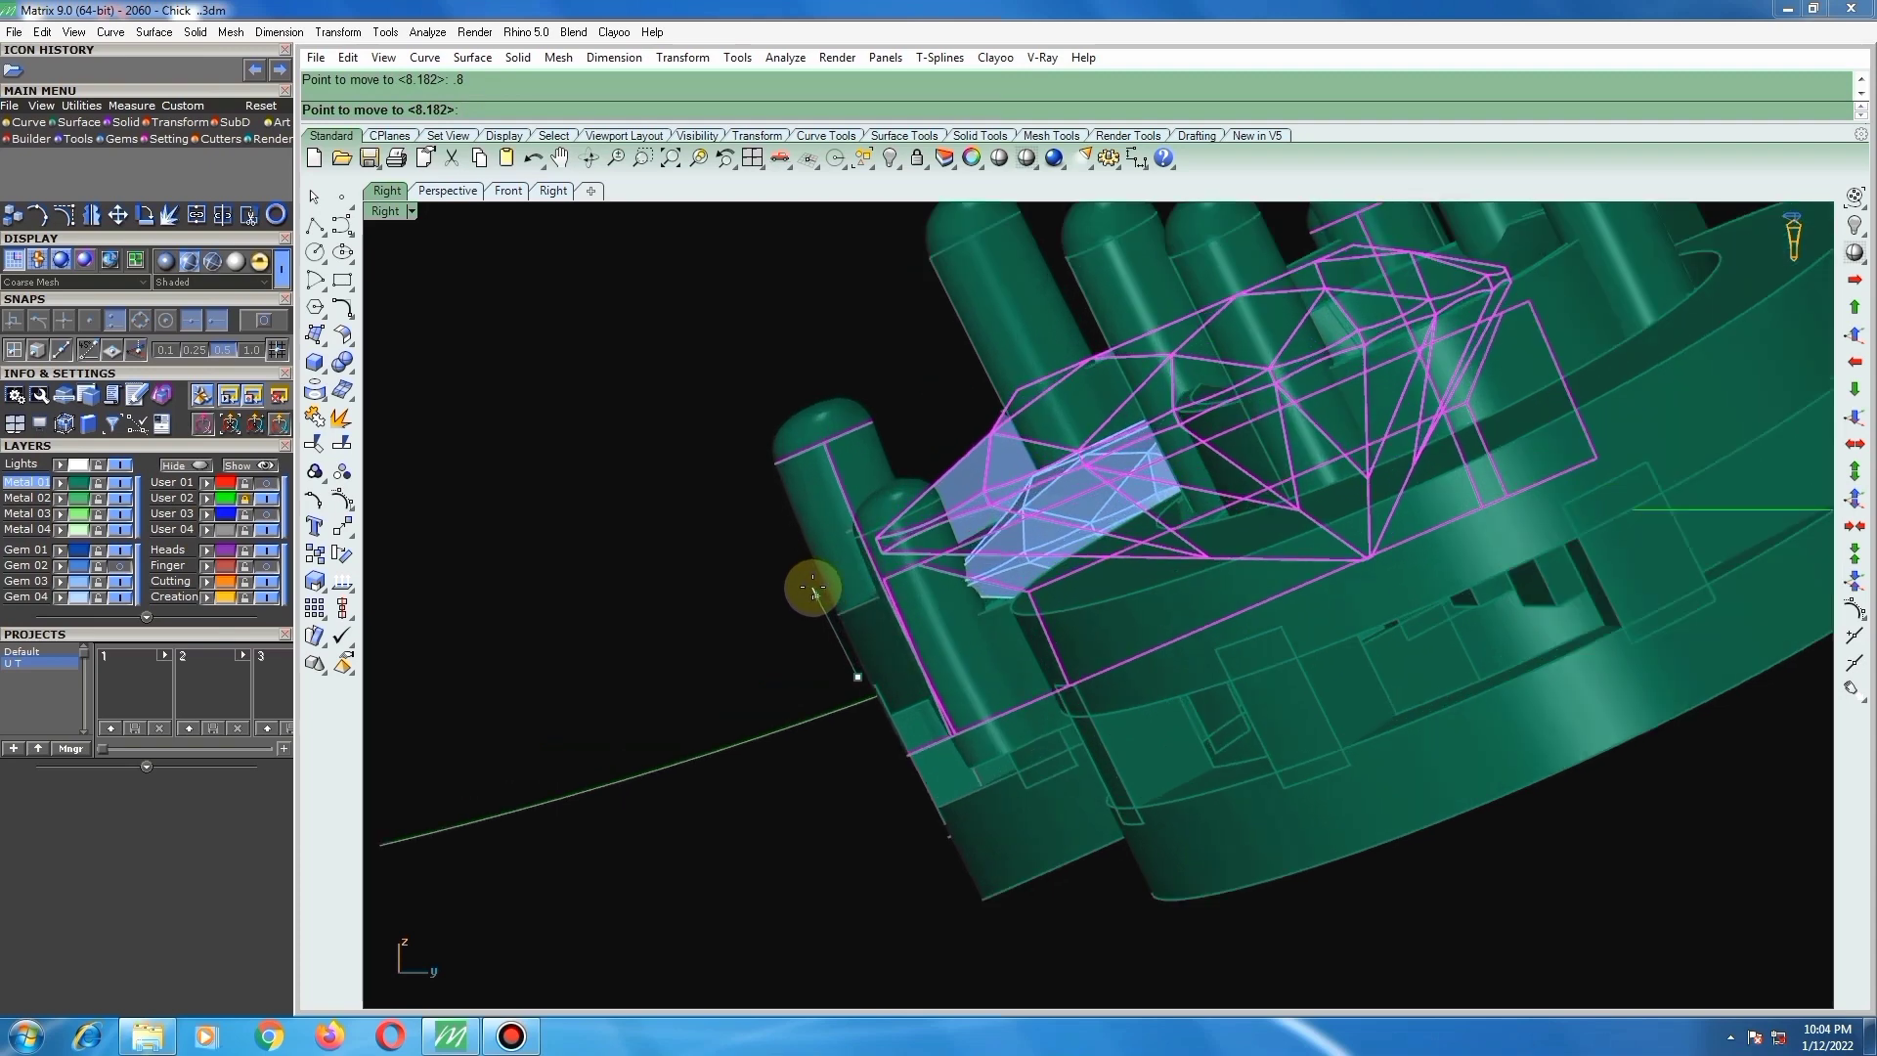
click(813, 588)
scroll(848, 626, down, 9)
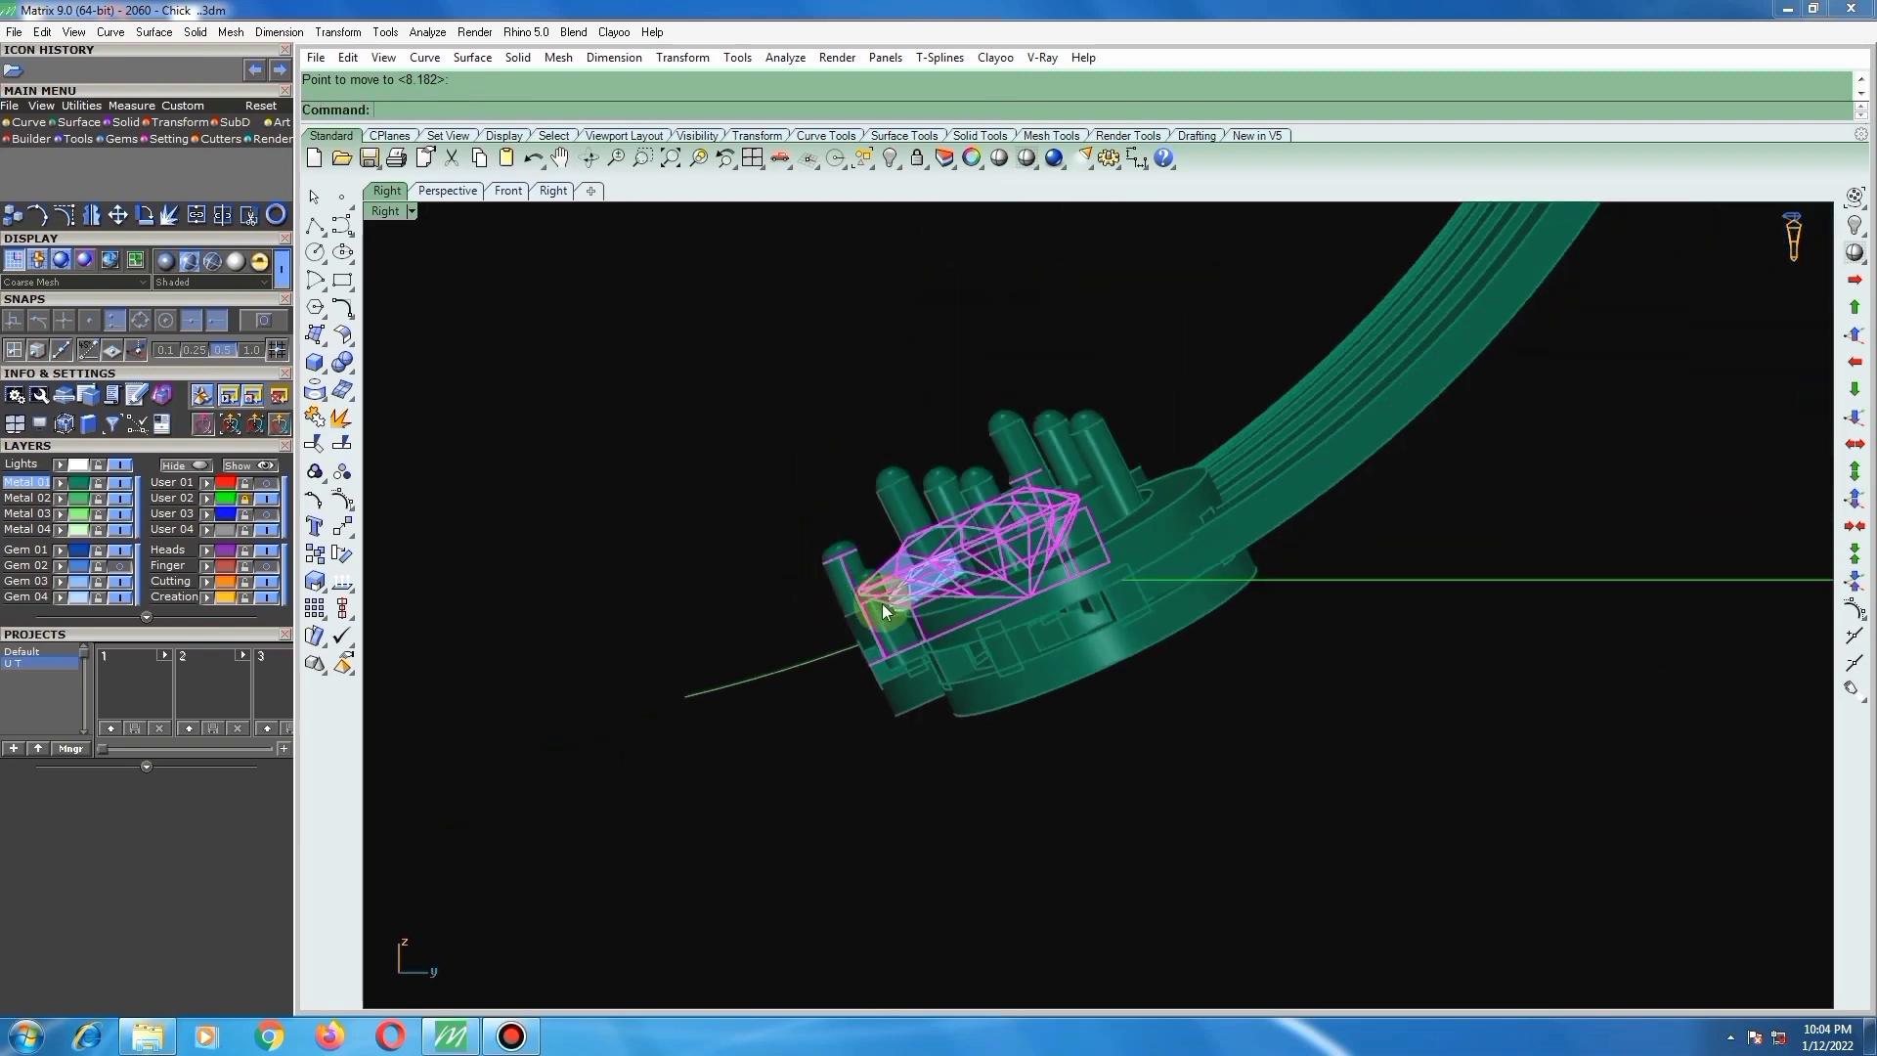
Step: Rotate the larger pear setting about the origin (0) in the top view onto the small pear below the middle bar
key(F5)
scroll(982, 606, down, 1)
text(r)
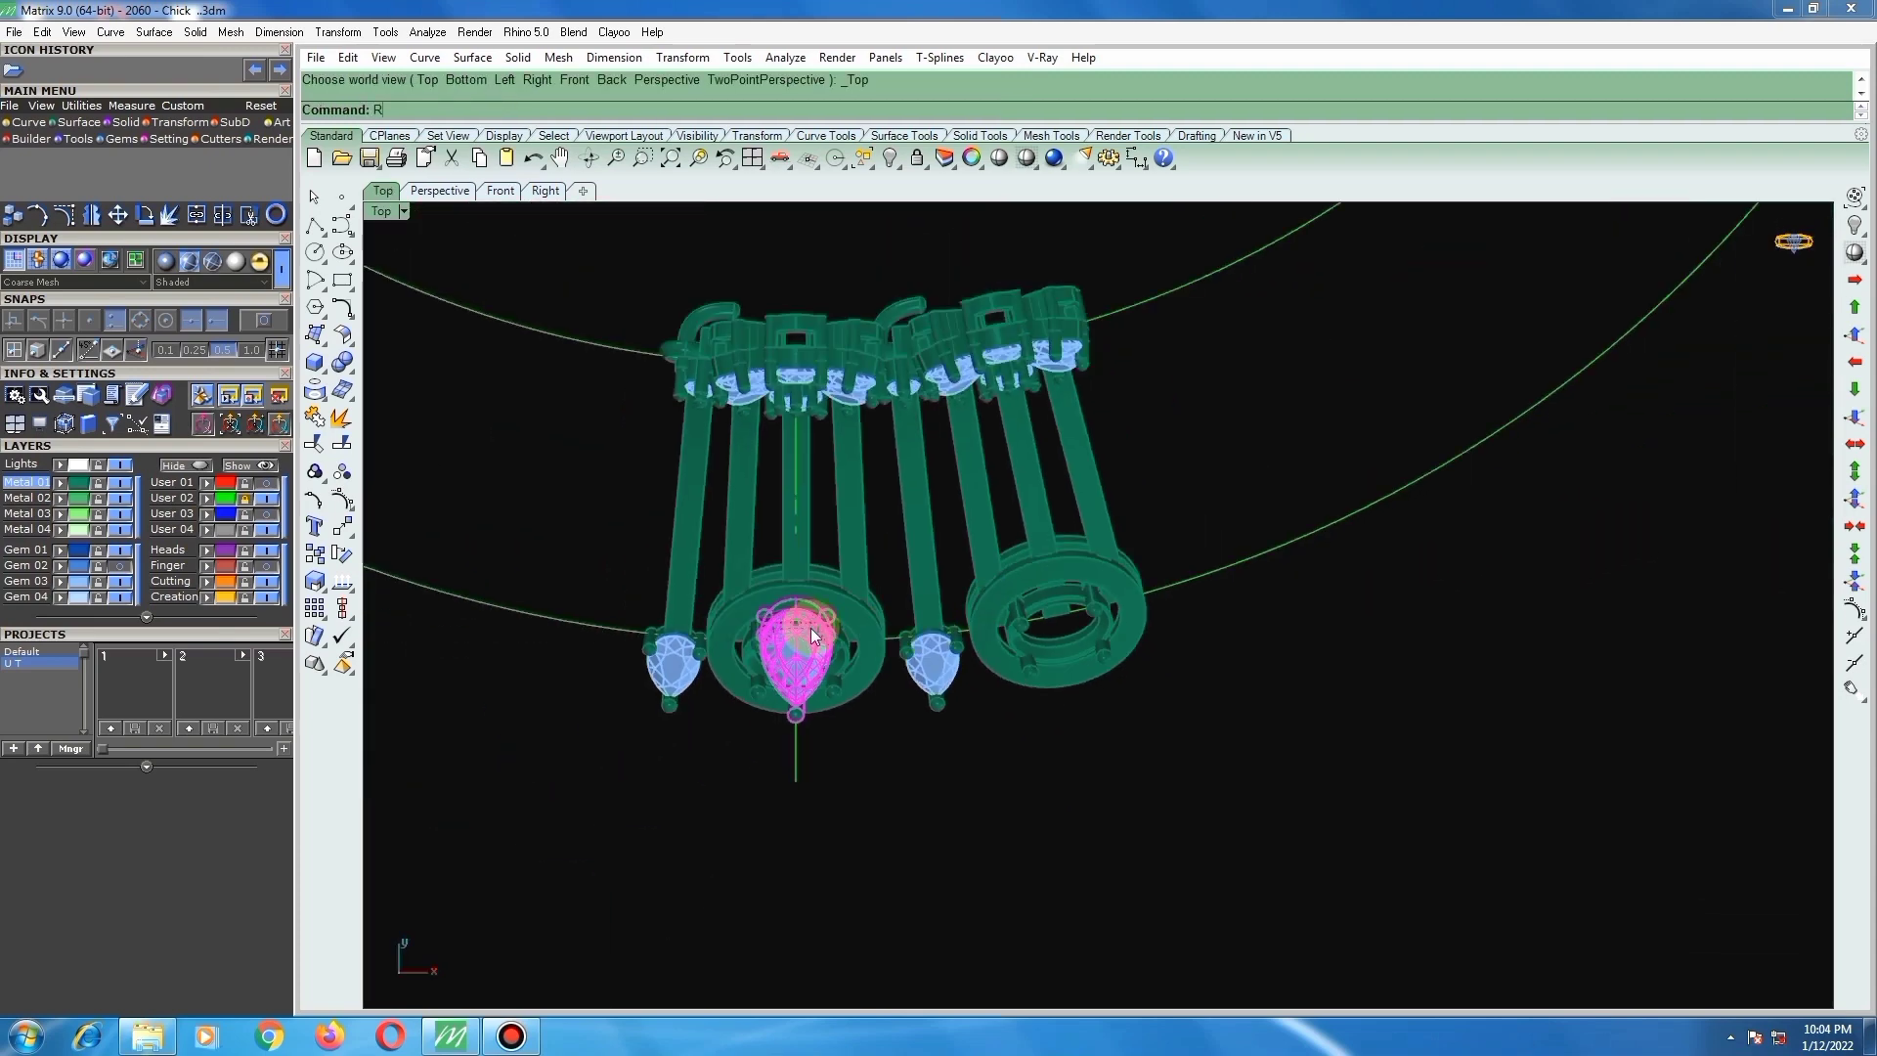
key(Return)
text(0)
key(Return)
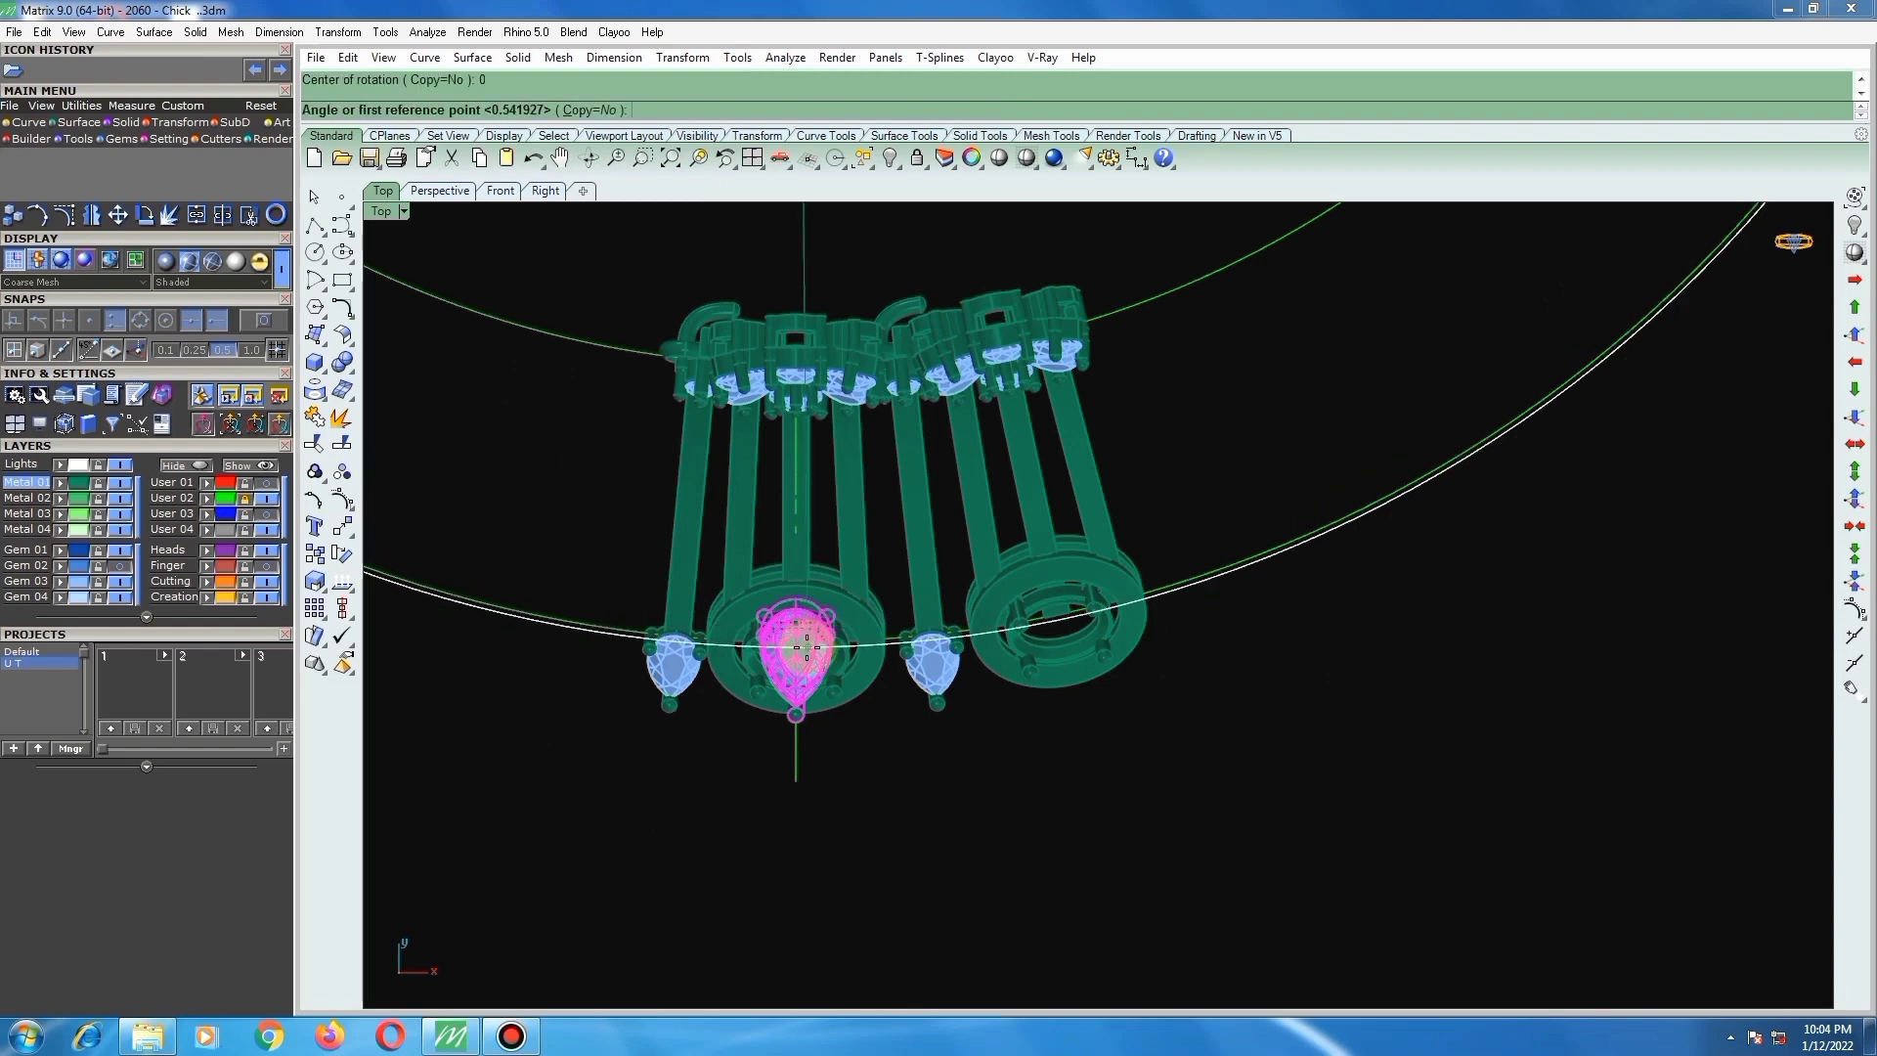
click(813, 622)
scroll(935, 640, up, 2)
scroll(934, 640, up, 3)
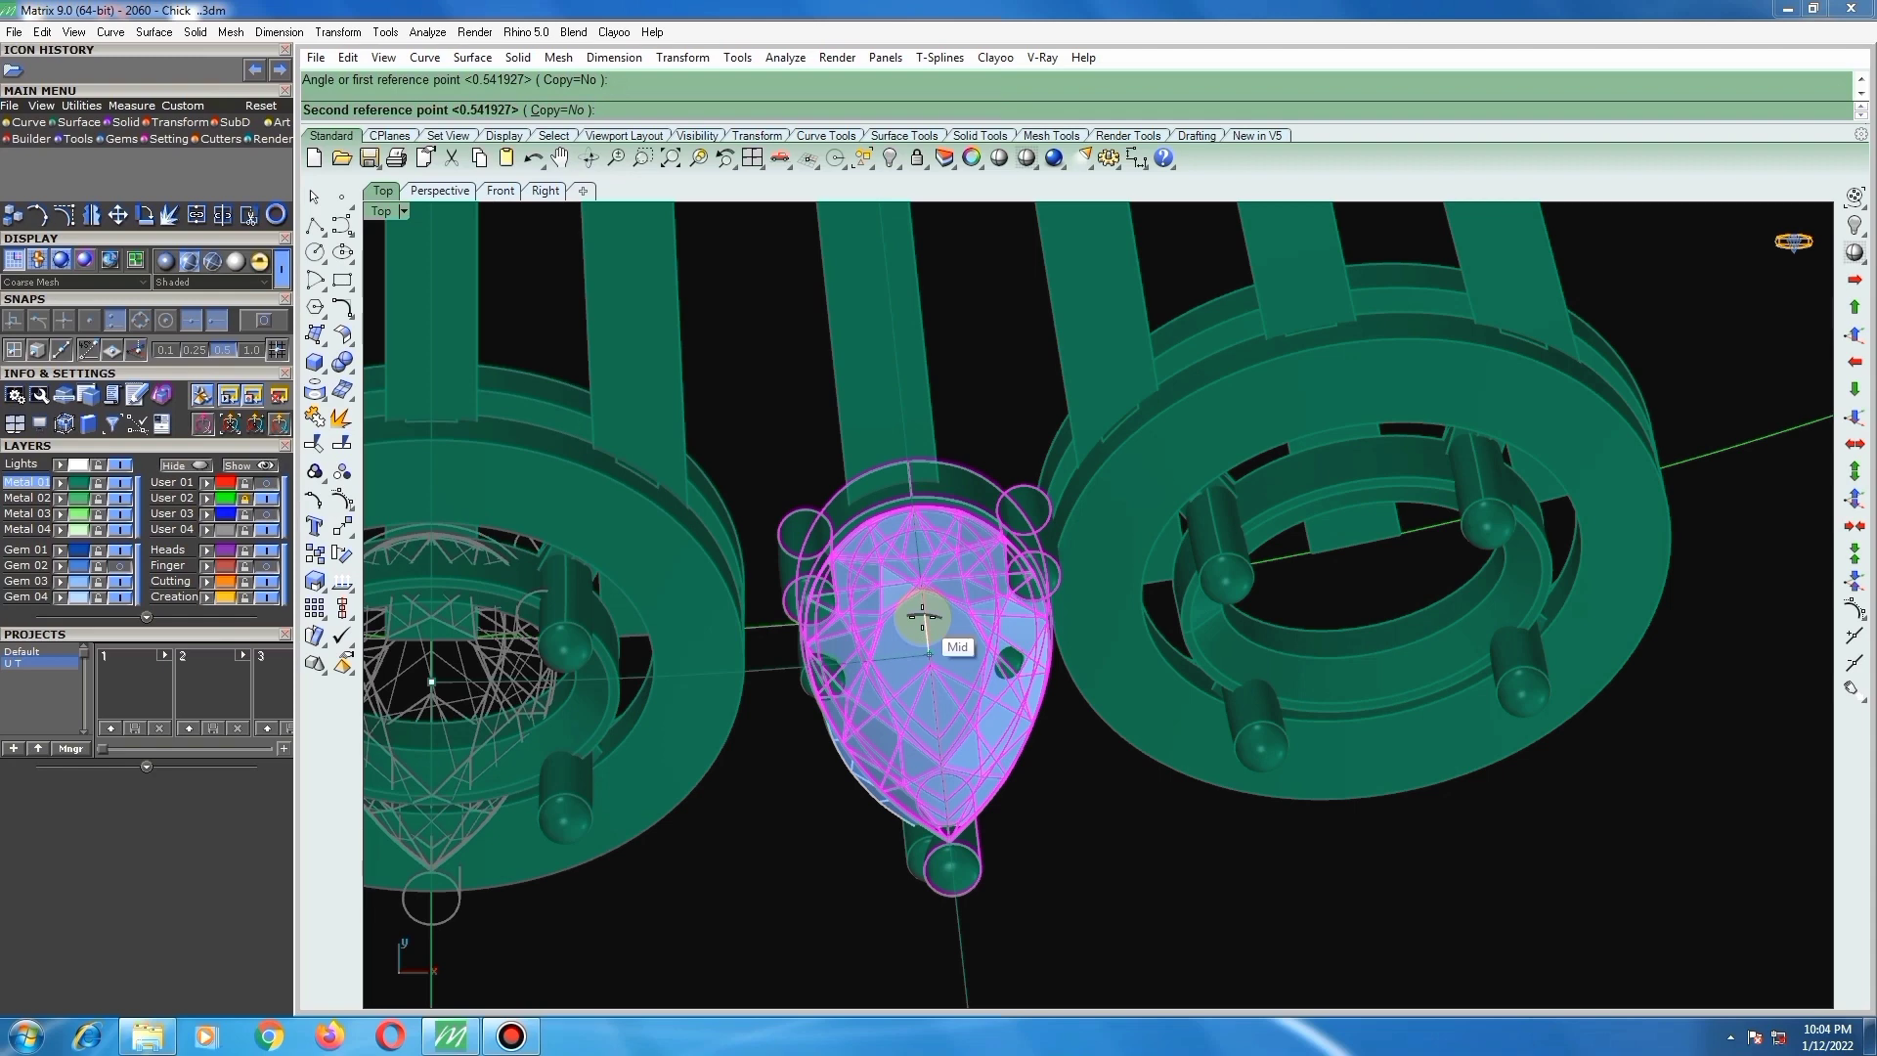
click(919, 706)
scroll(952, 748, down, 5)
click(981, 837)
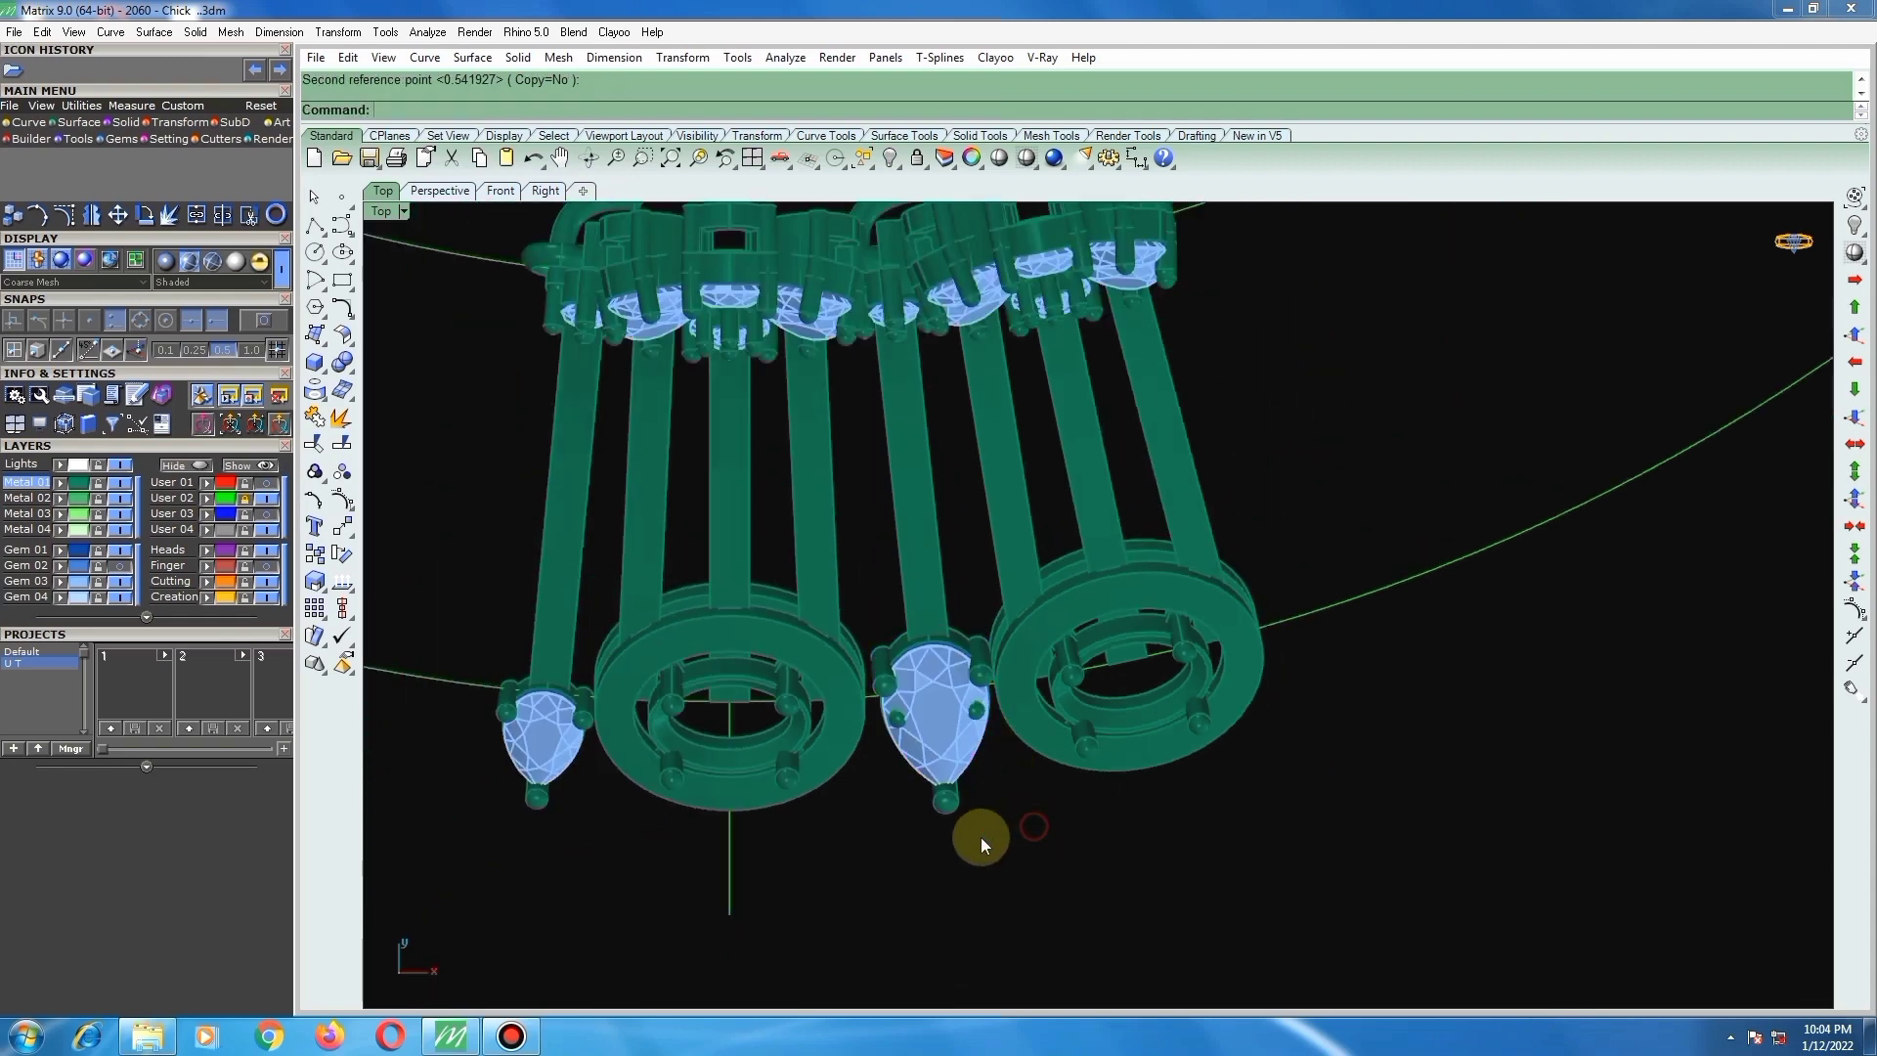
Step: Lock the larger pear setting and its gem so the small pear beneath it can be selected separately
scroll(870, 613, up, 5)
click(884, 604)
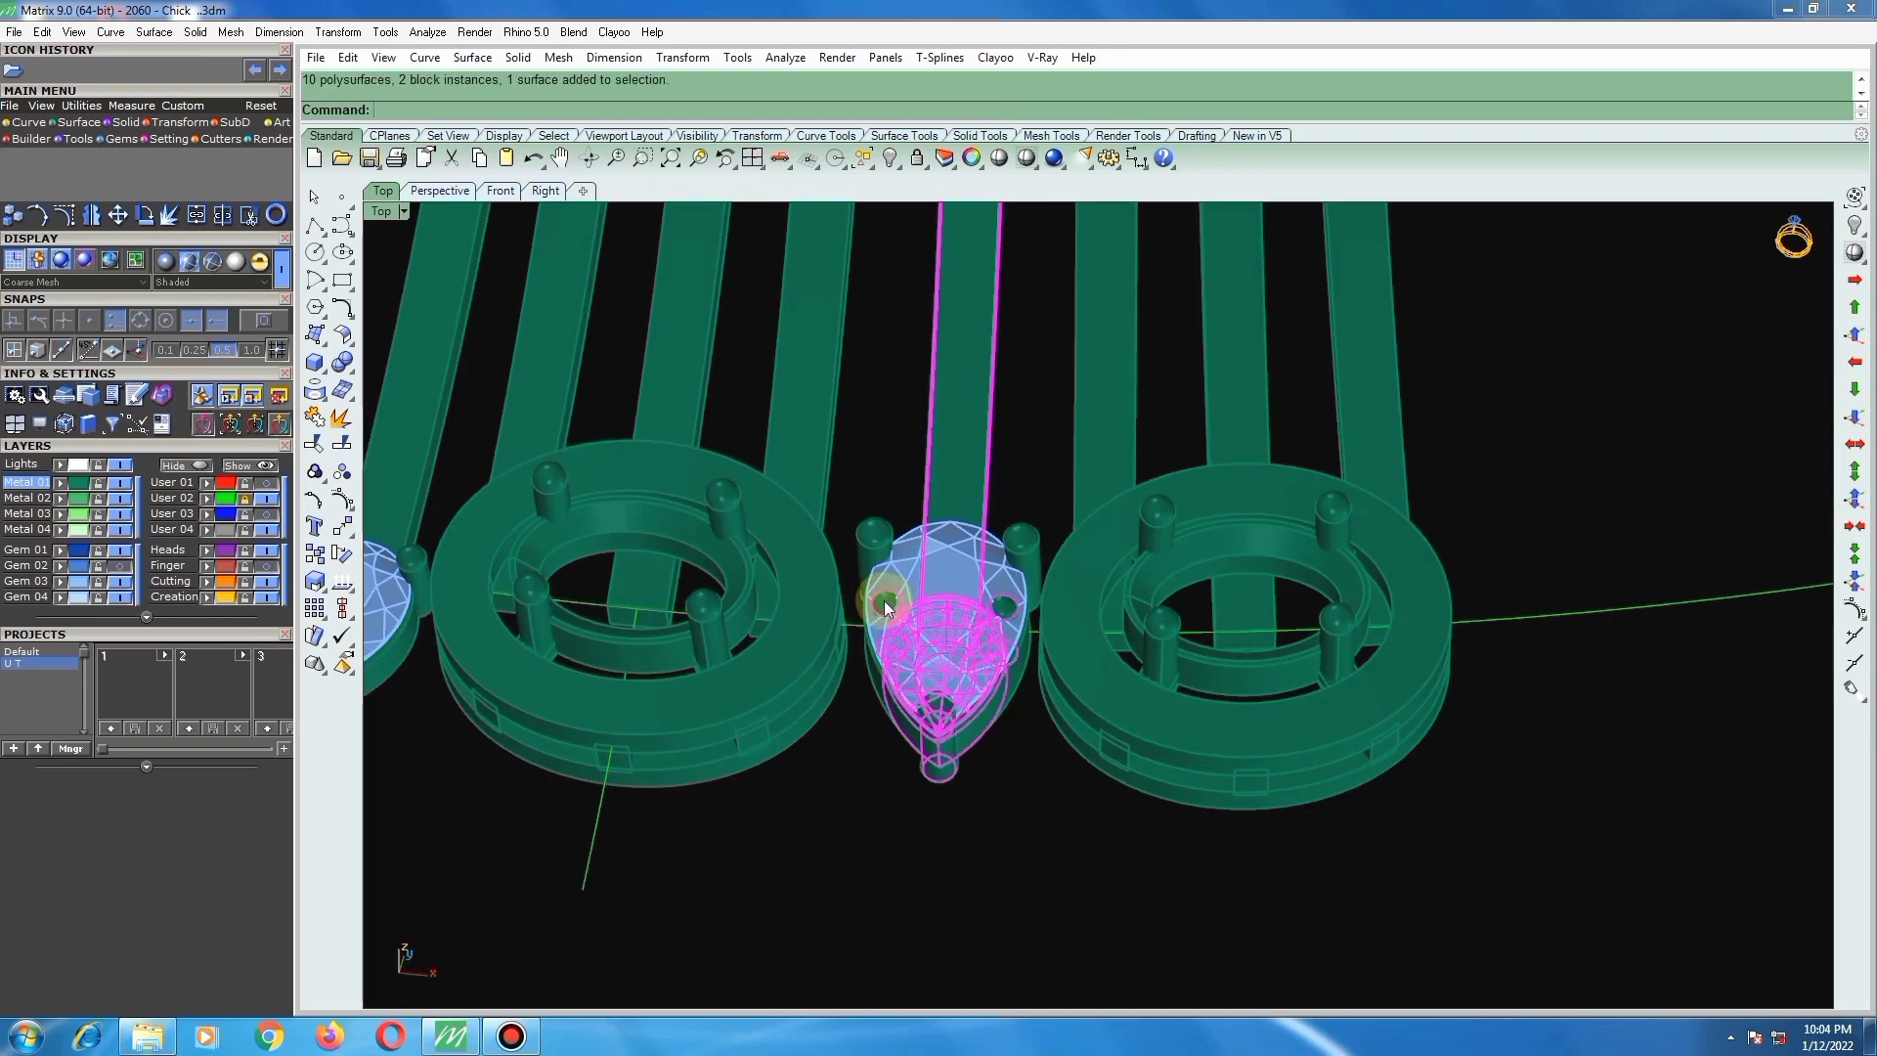
scroll(930, 623, down, 5)
scroll(931, 637, up, 5)
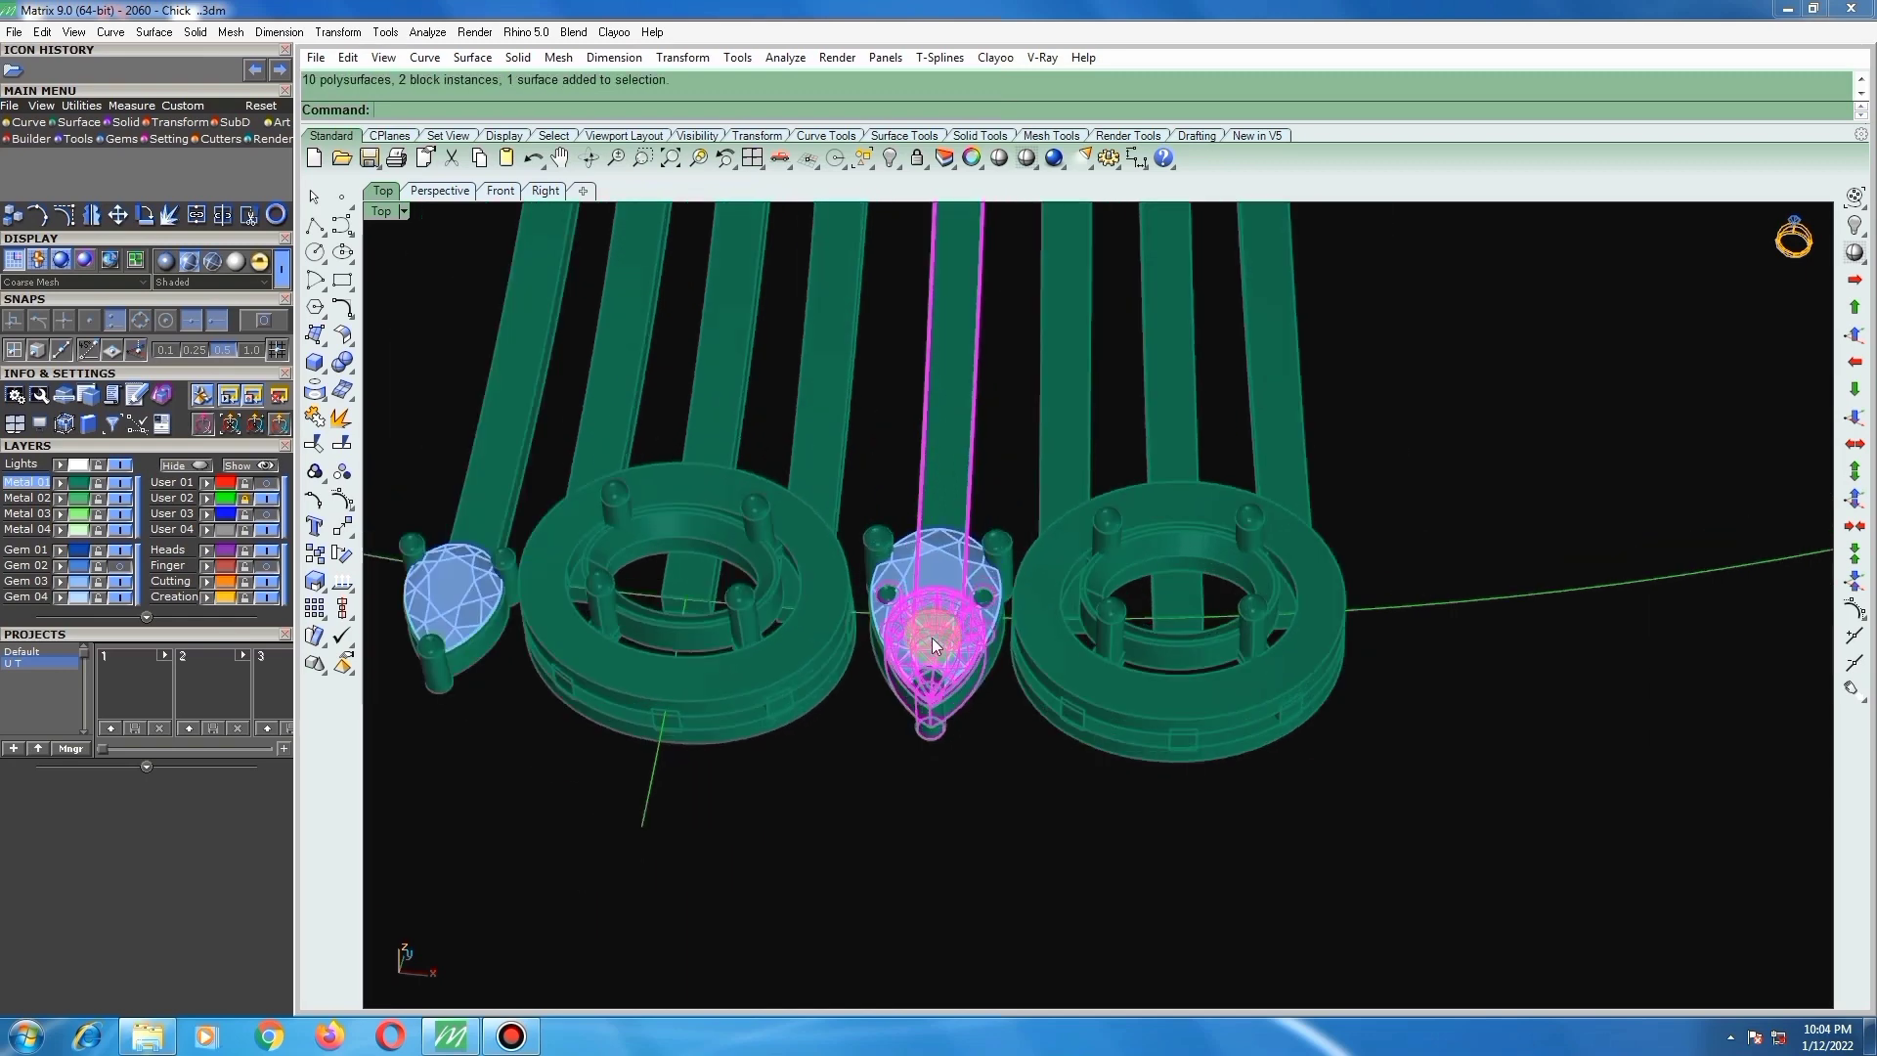
click(900, 560)
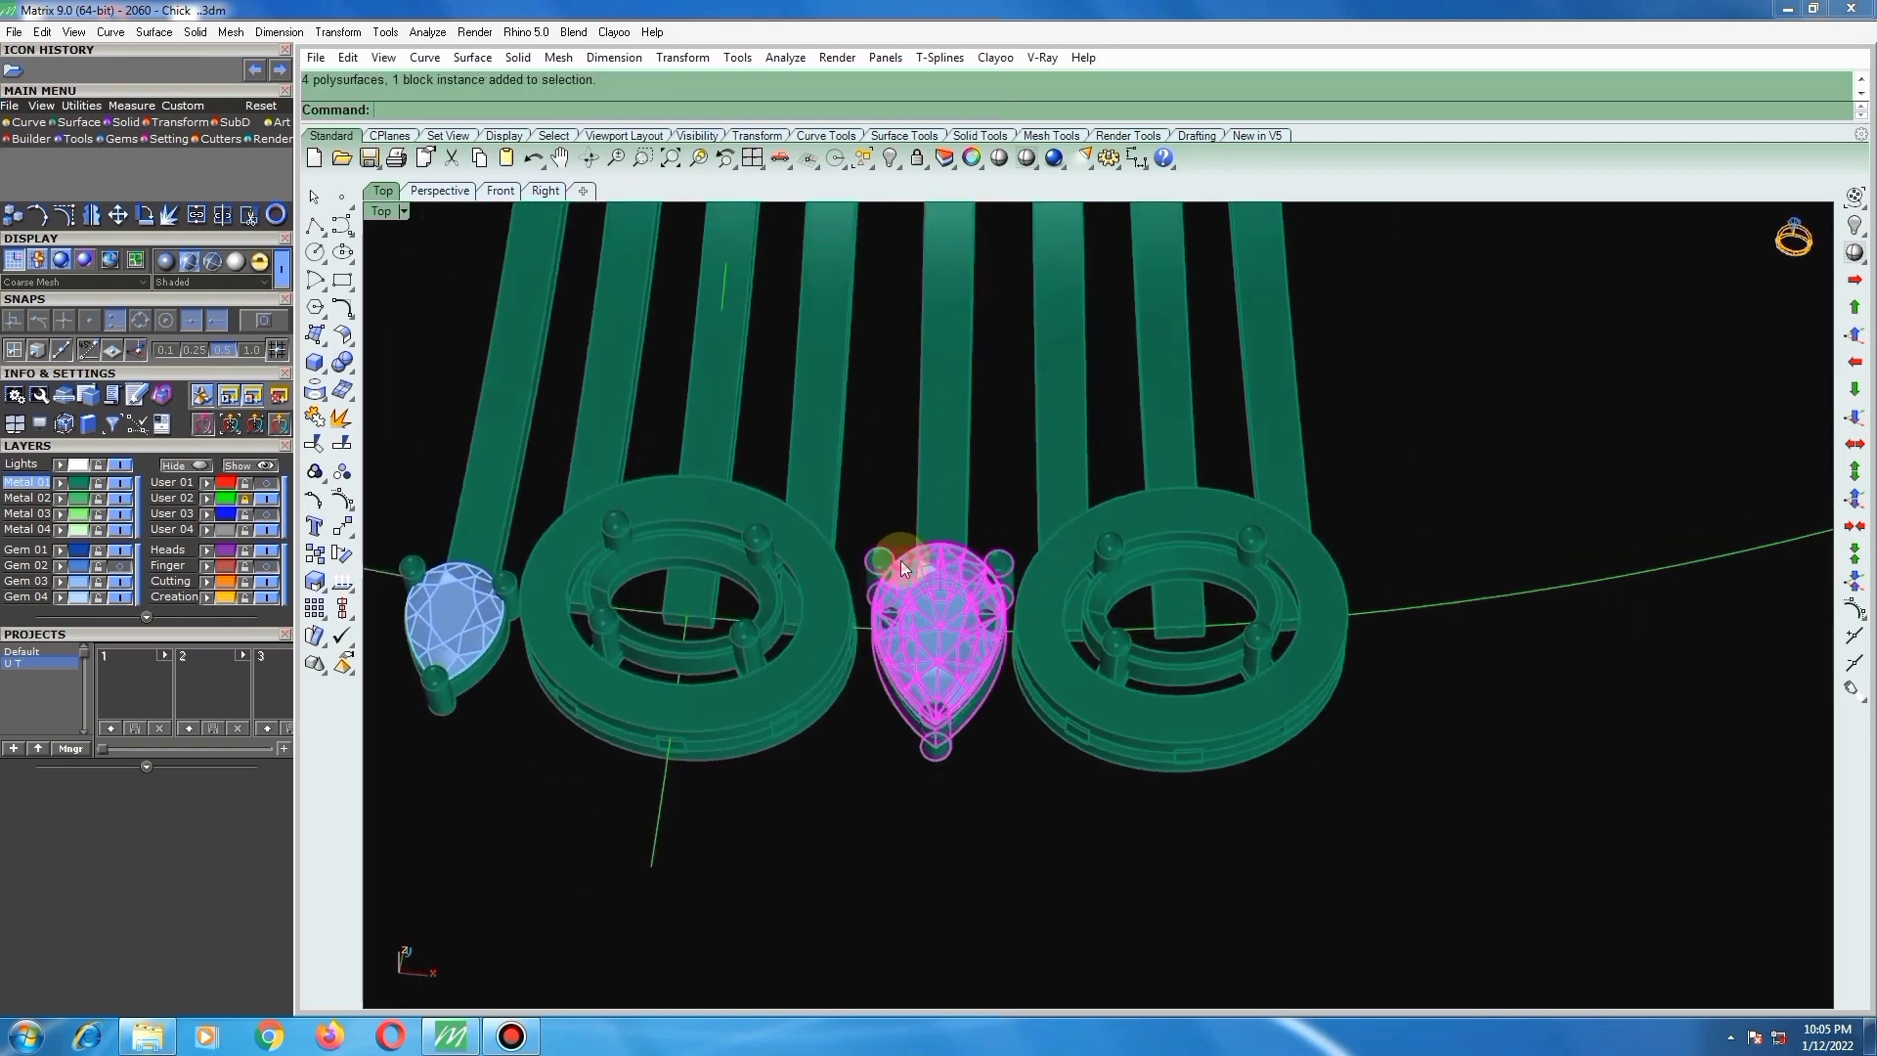
click(916, 157)
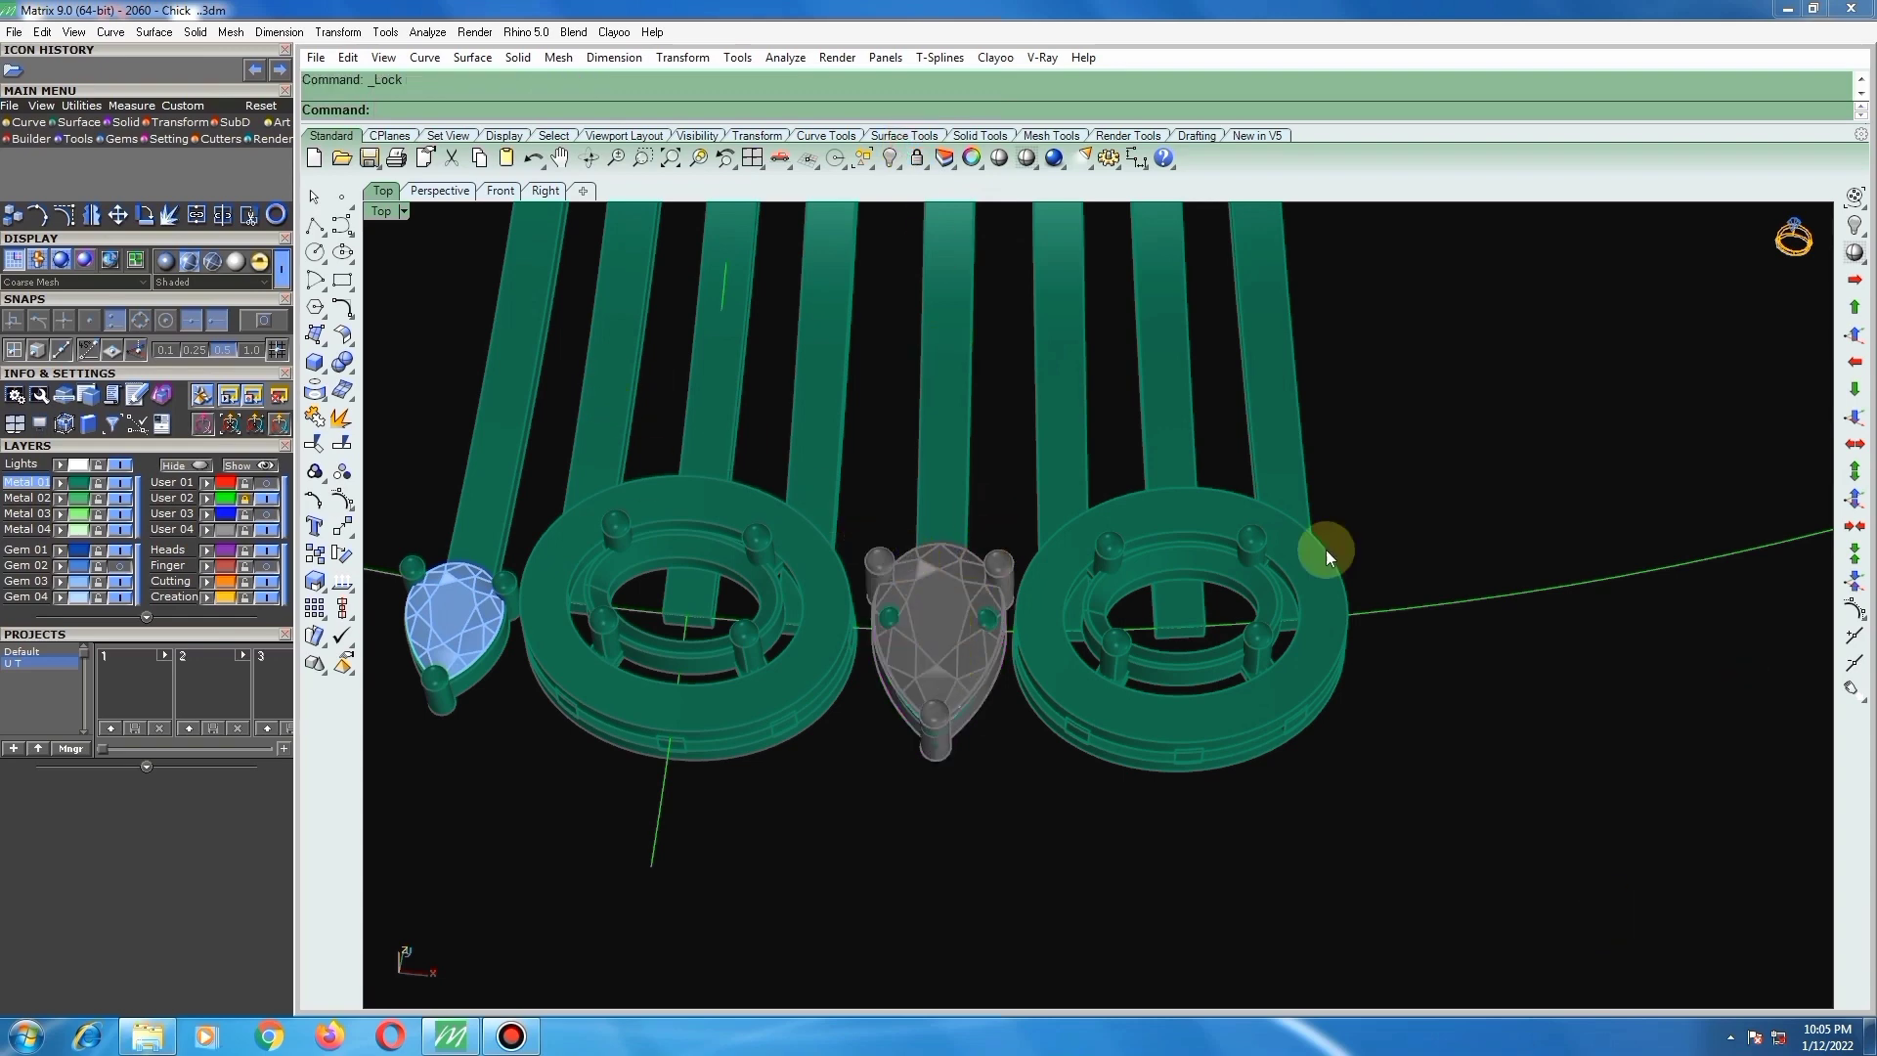
Step: Remove the small pear setting from its group and delete it, finishing by unlocking the larger pear setting
drag(314, 473, 397, 486)
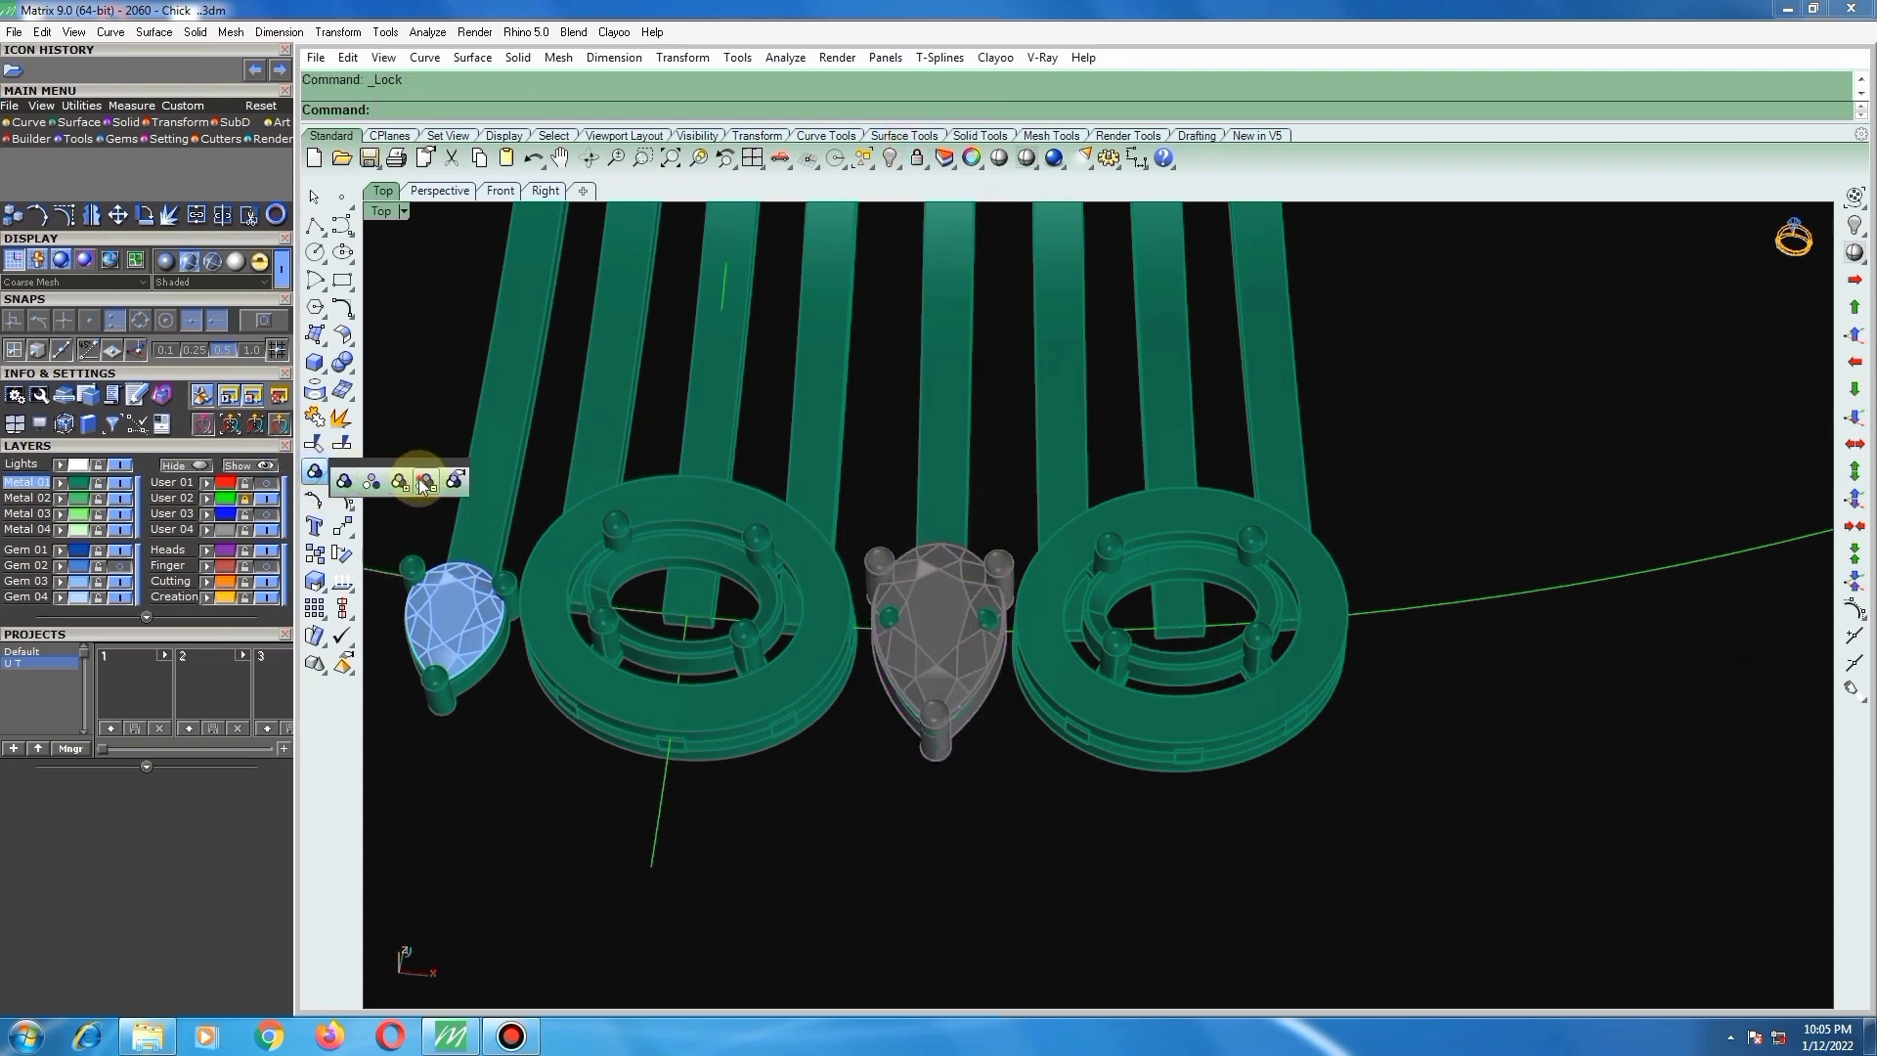
click(425, 483)
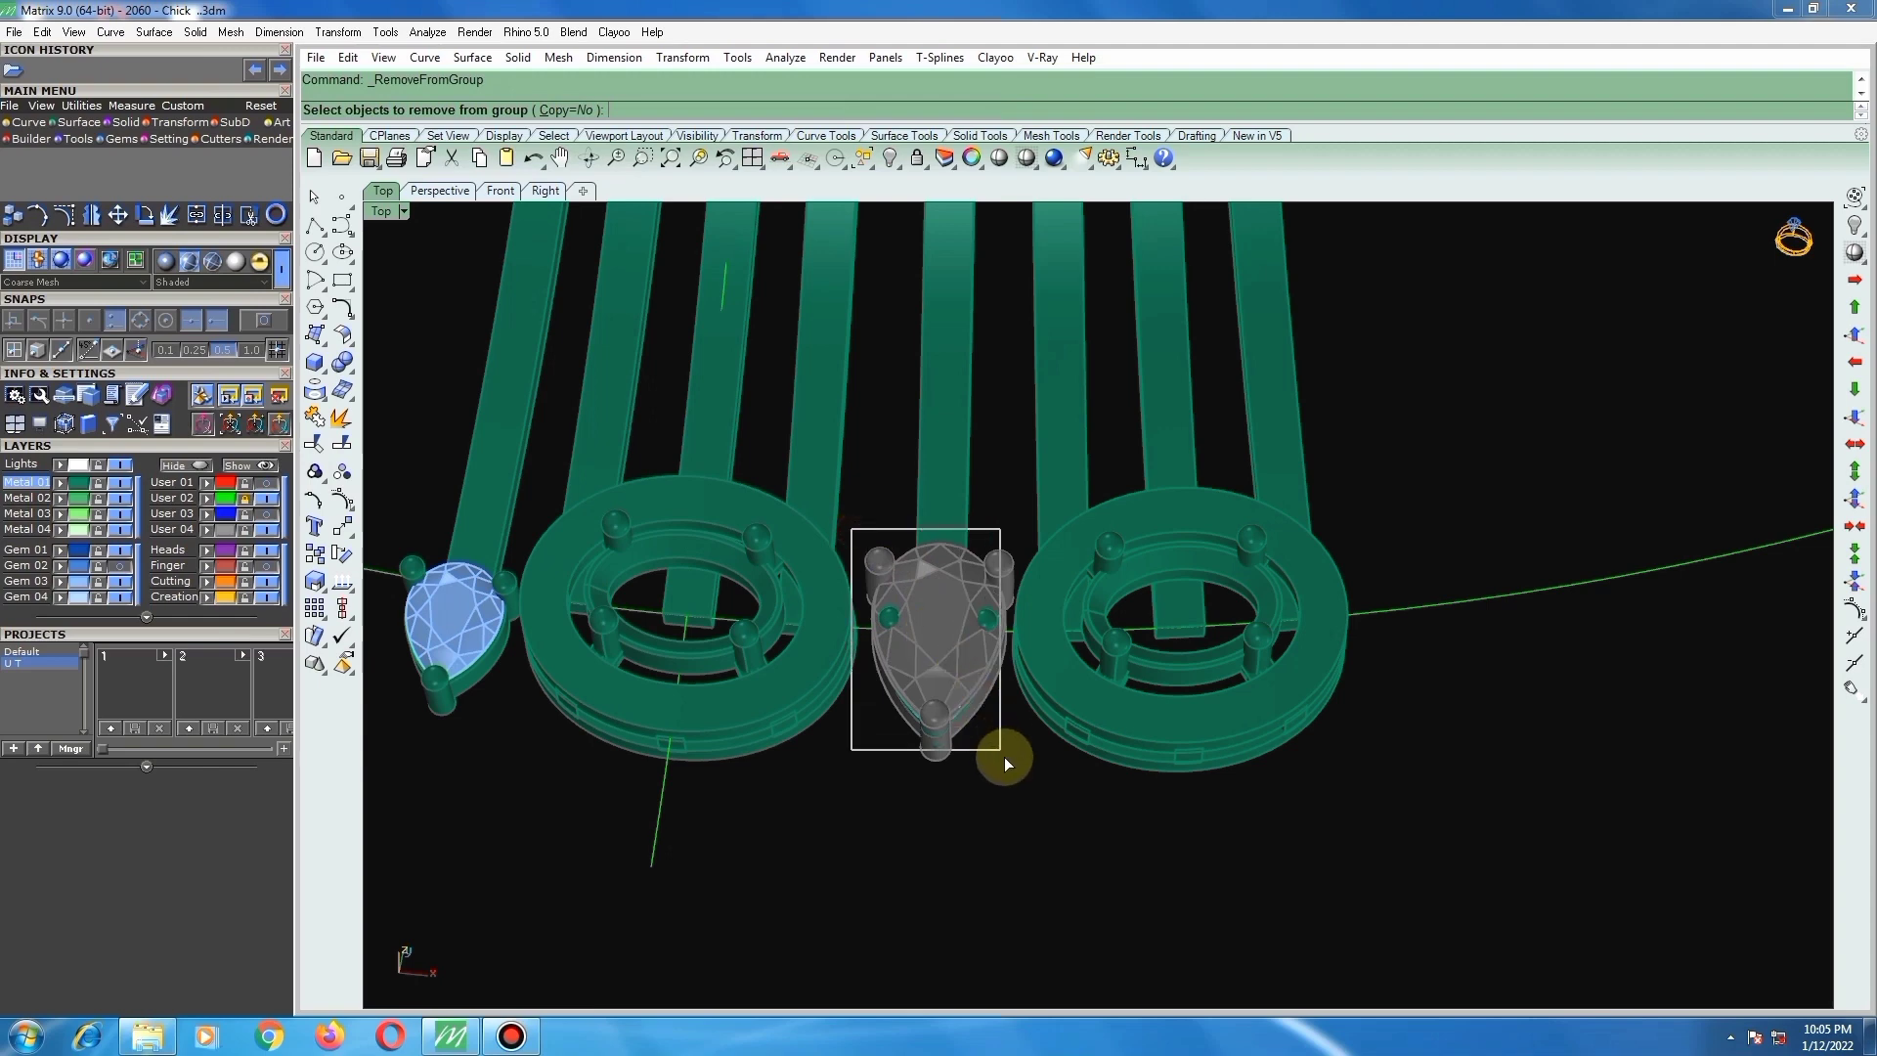
drag(1018, 796, 1023, 801)
key(Return)
key(Delete)
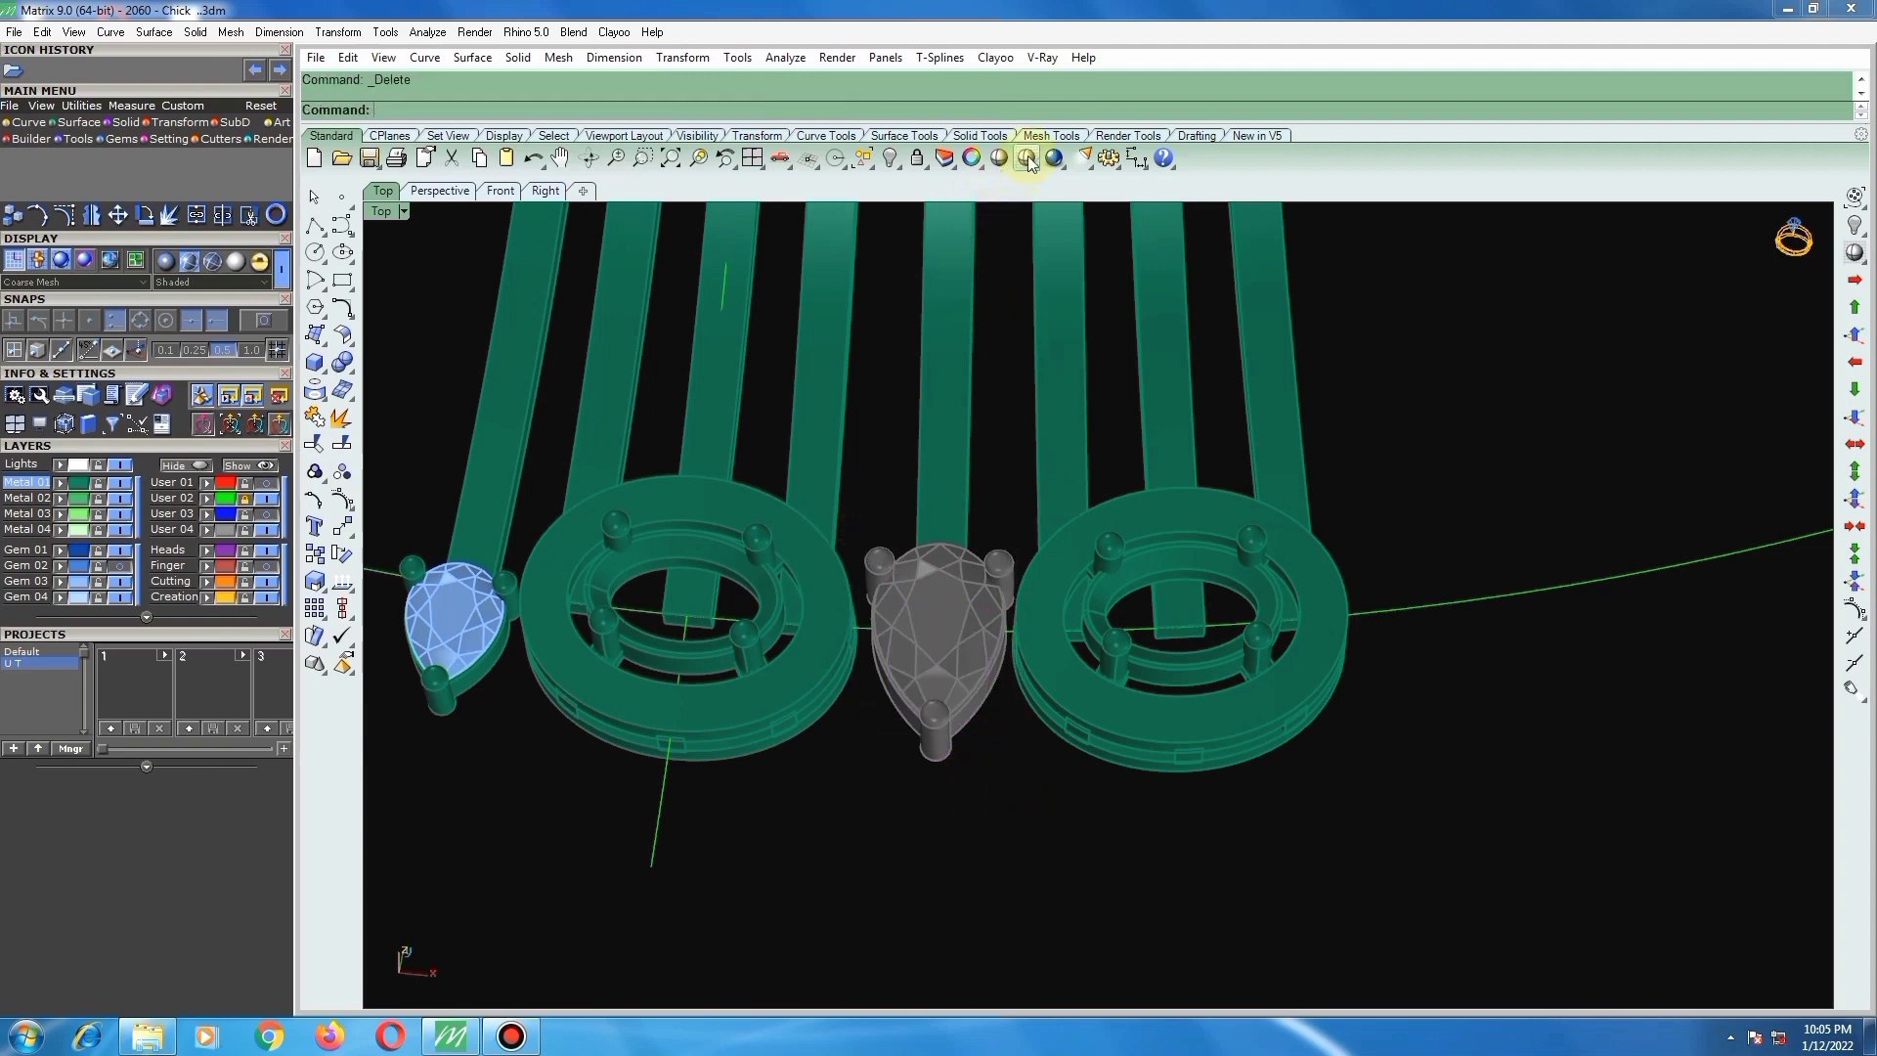
right_click(919, 158)
Step: Examine the larger pear setting's fit between the two oval settings and under the middle bar from several angles
scroll(956, 817, down, 6)
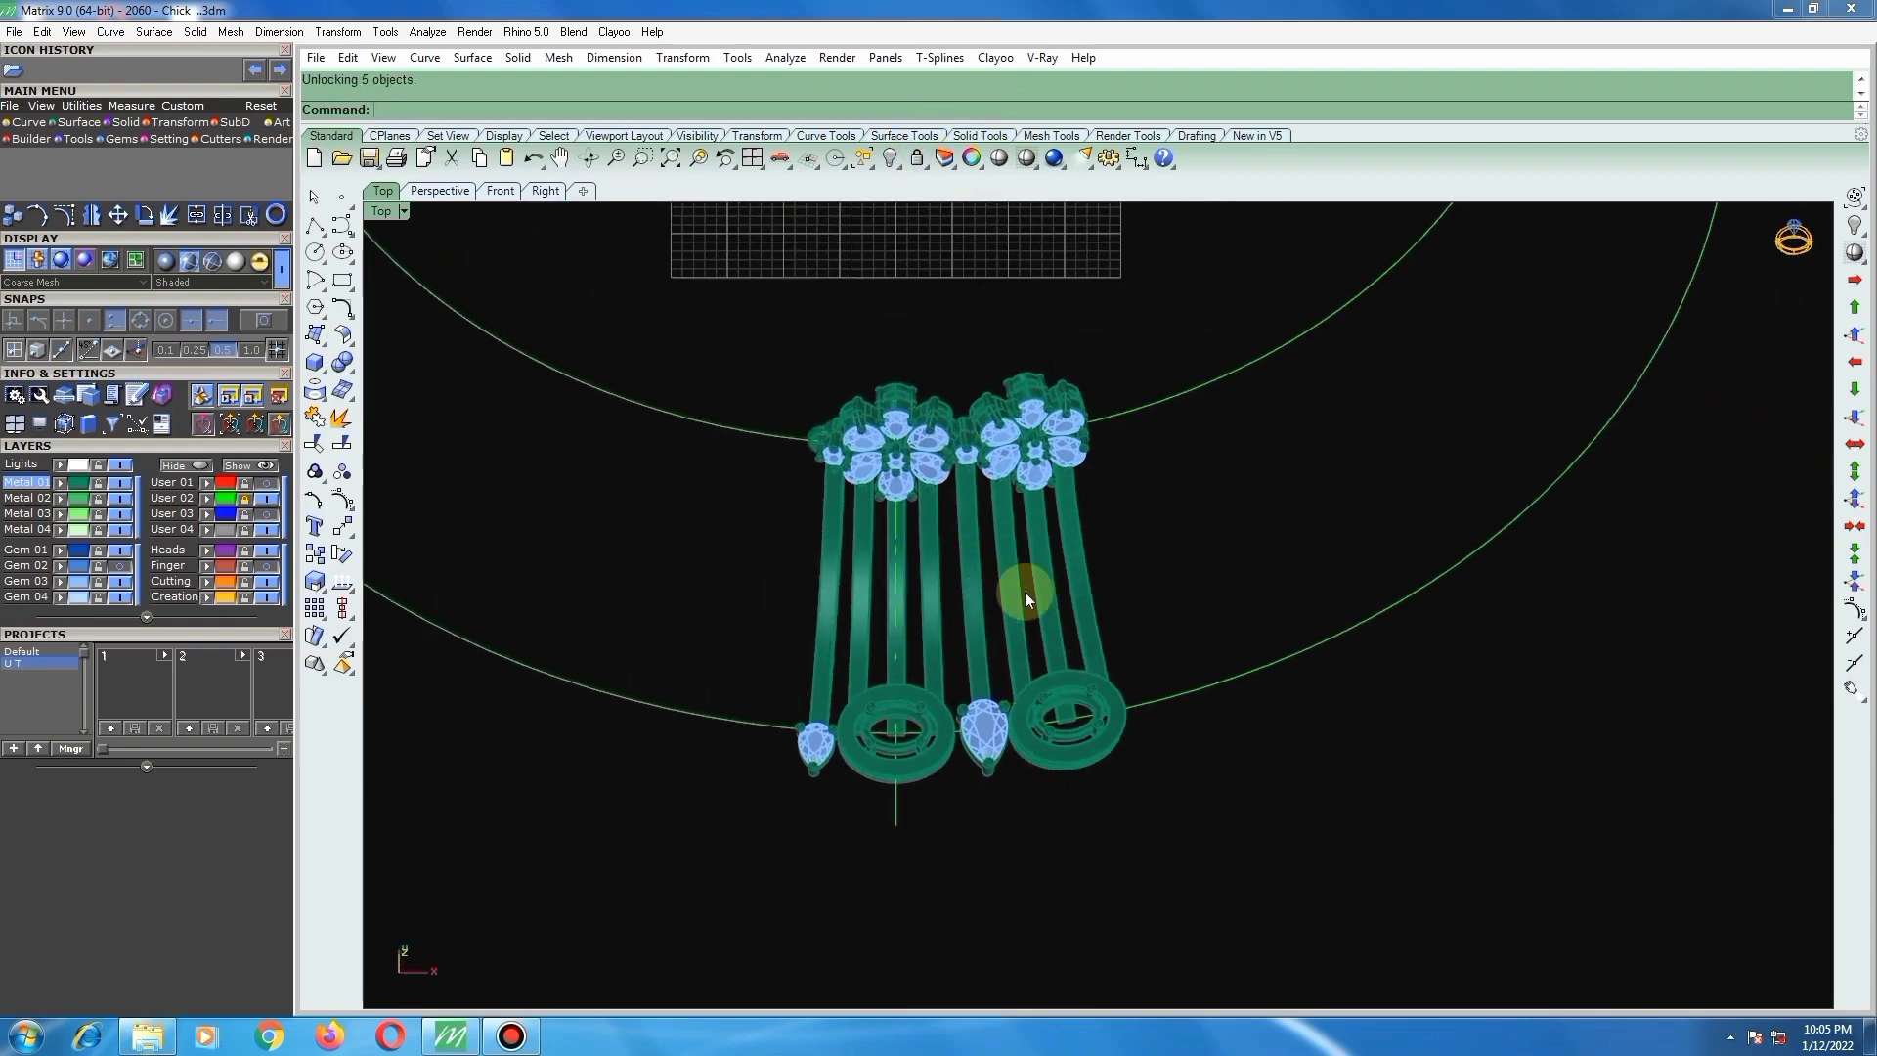
ctrl+shift+right_drag(1014, 724, 1012, 775)
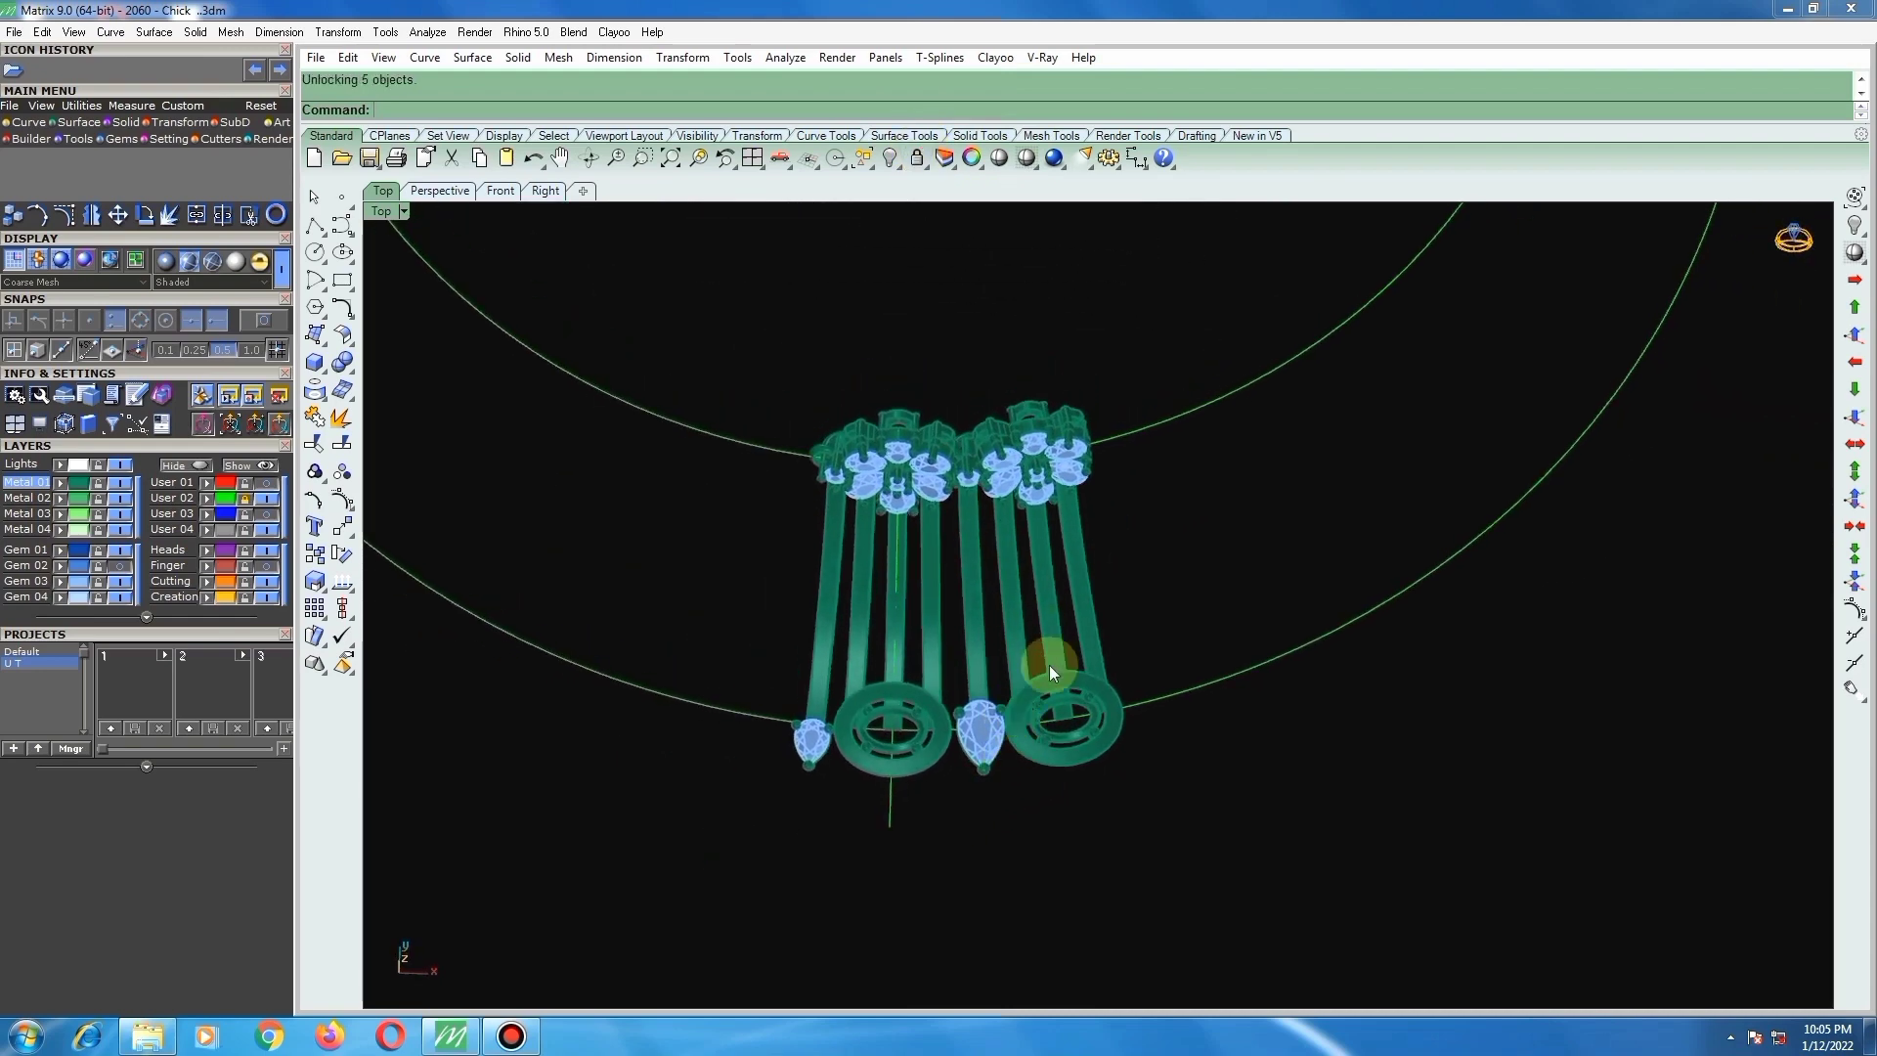
scroll(1013, 689, up, 7)
scroll(903, 736, down, 5)
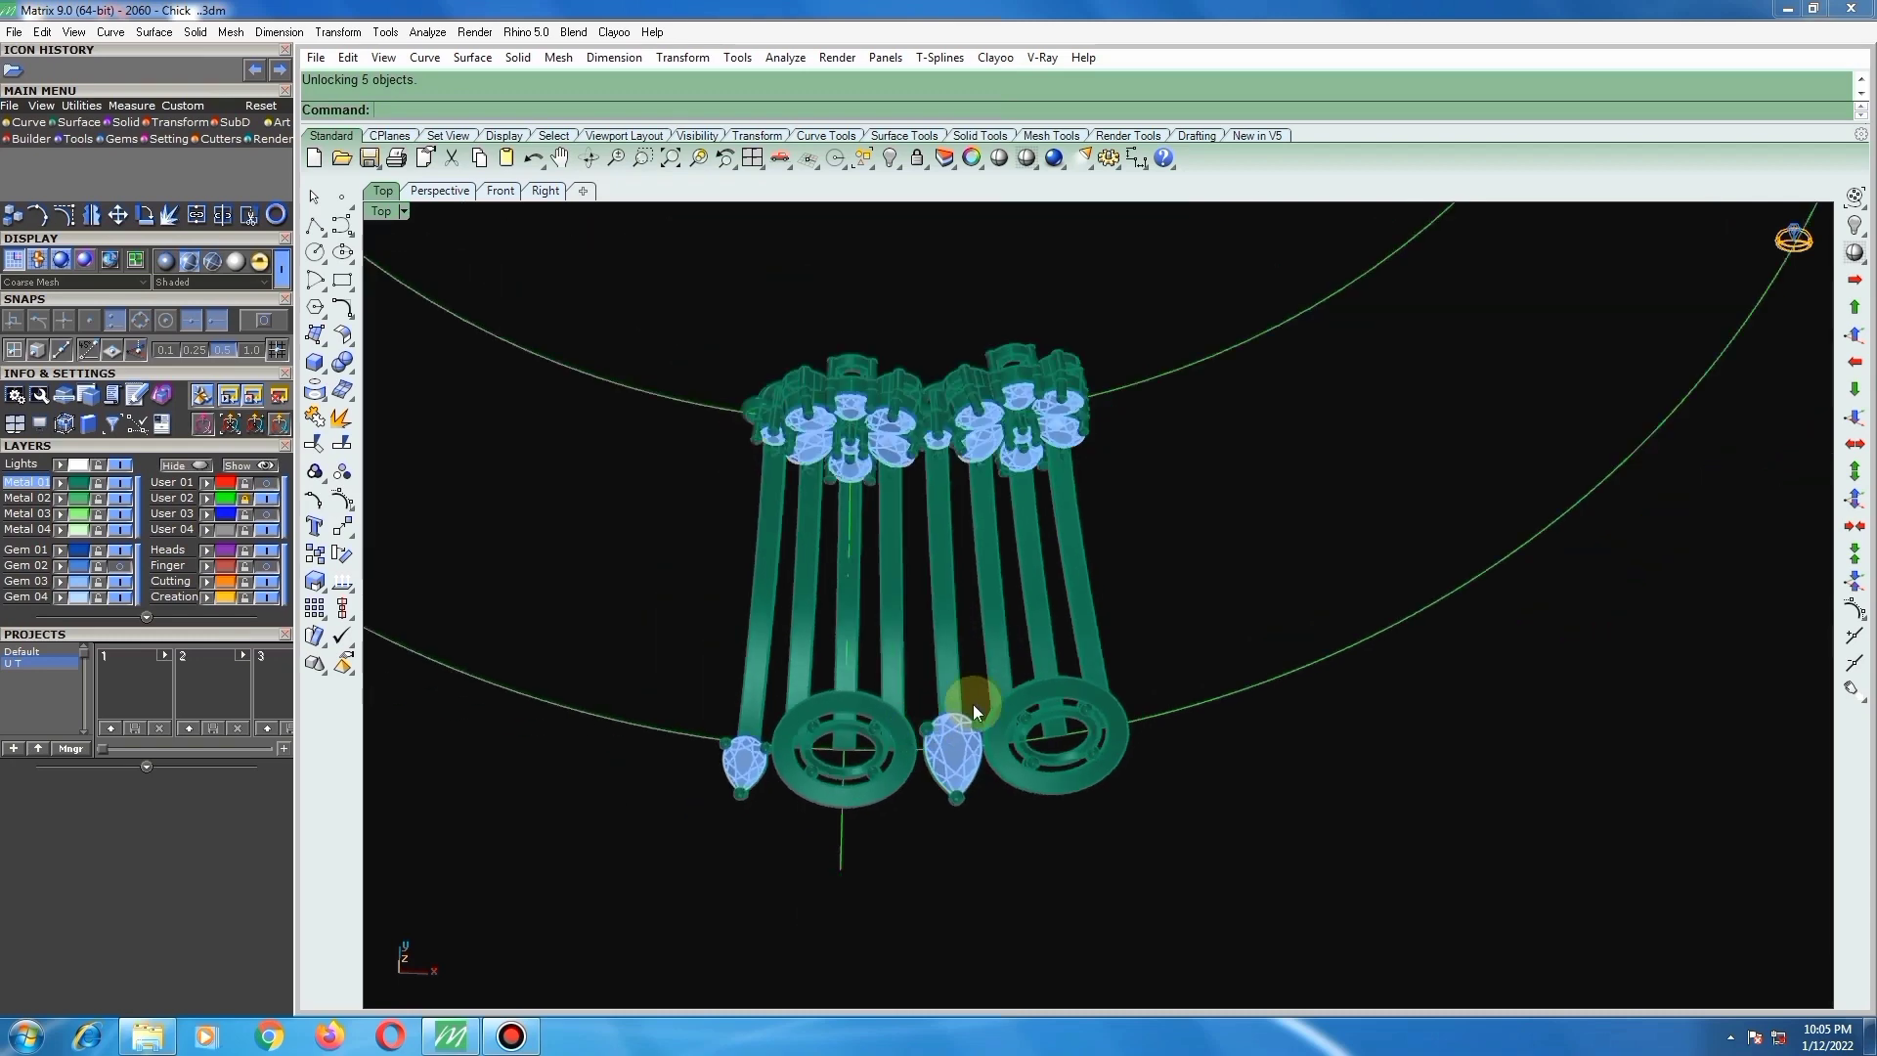
scroll(964, 698, up, 6)
scroll(946, 689, up, 2)
click(941, 720)
key(ctrl+F1)
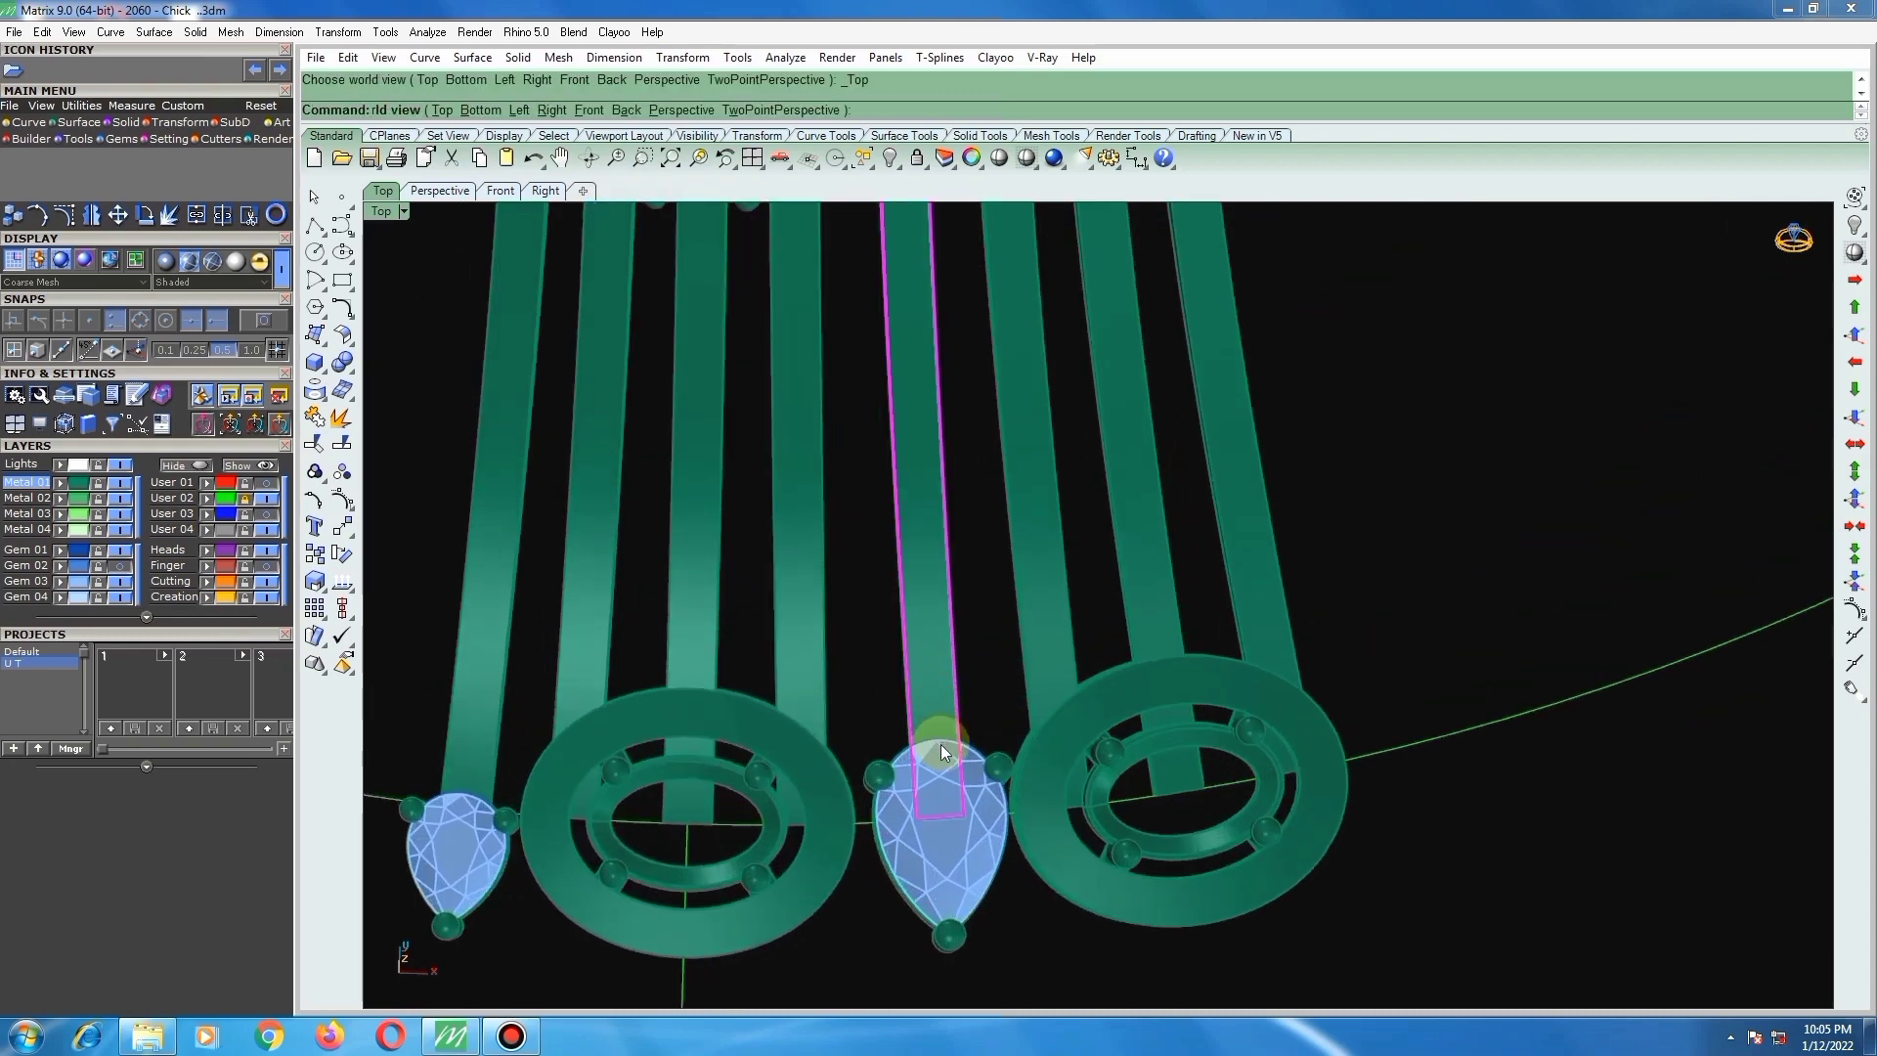
scroll(944, 748, up, 4)
scroll(945, 740, down, 9)
right_drag(930, 747, 1106, 514)
scroll(962, 742, down, 4)
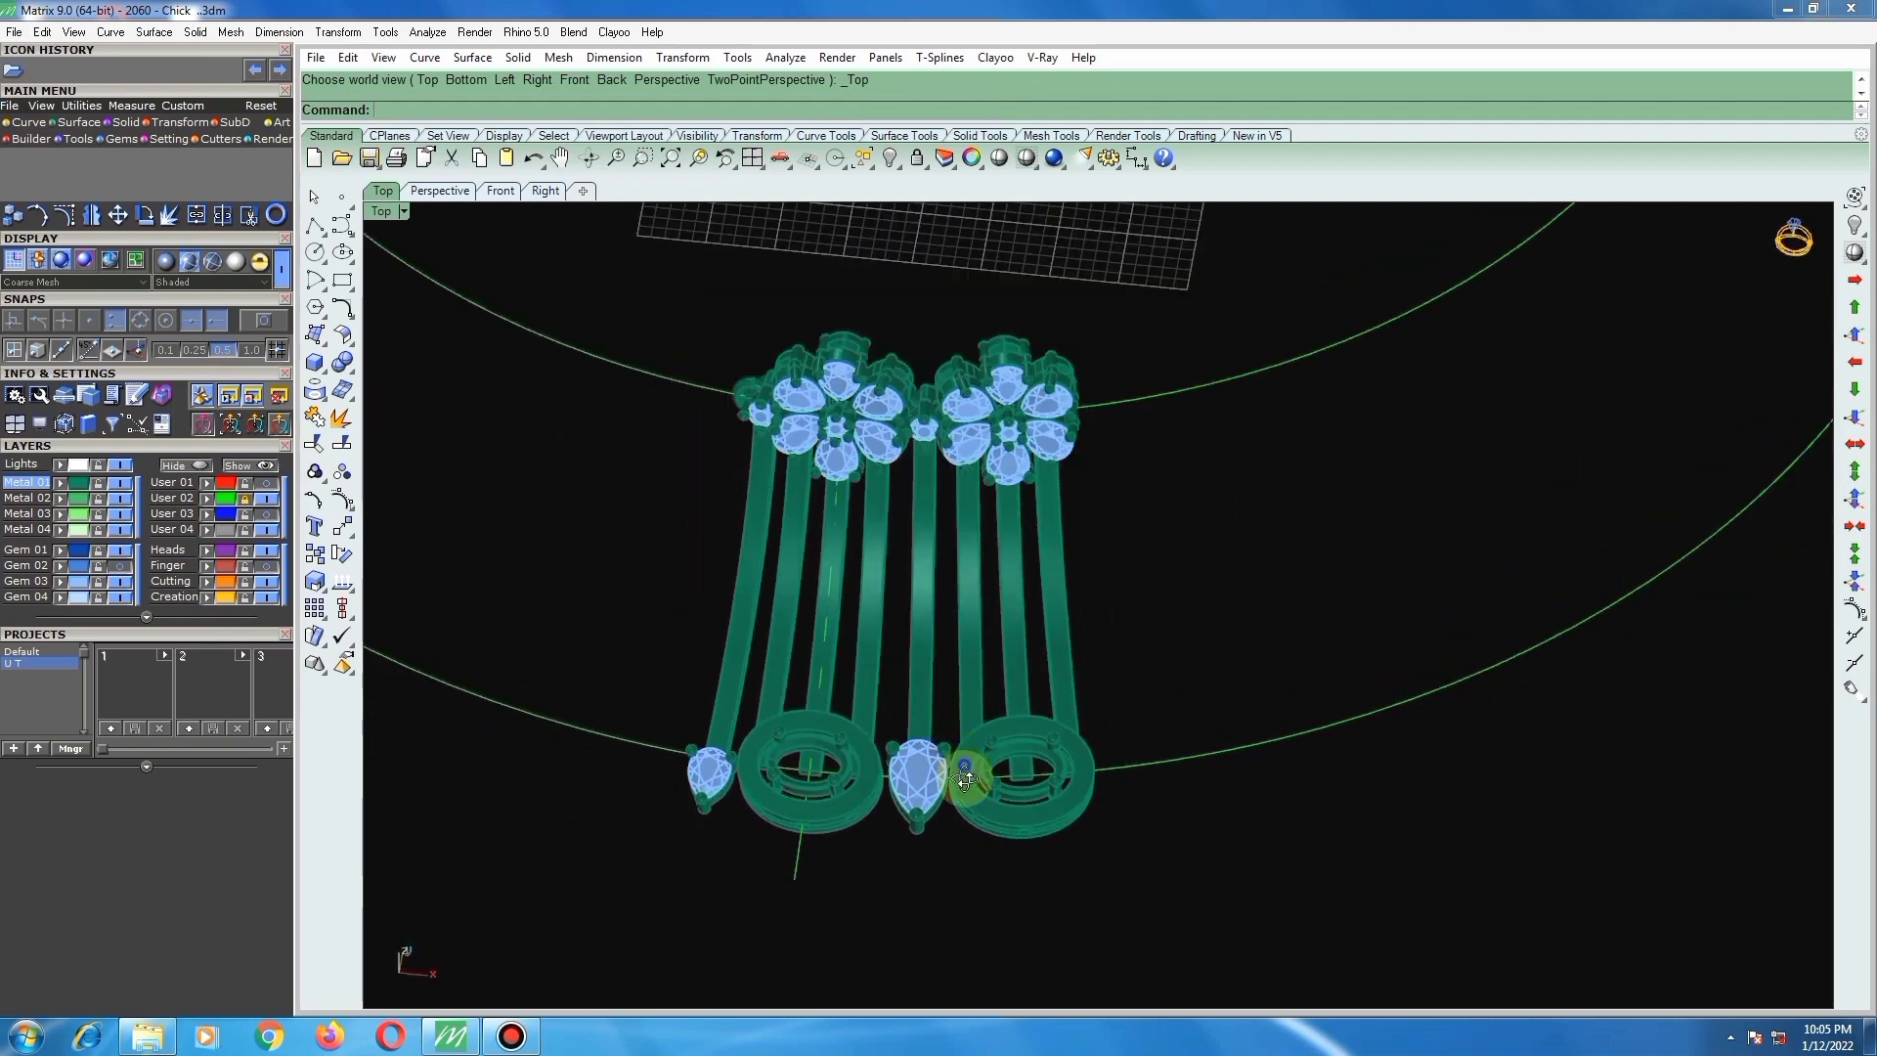
scroll(946, 790, up, 5)
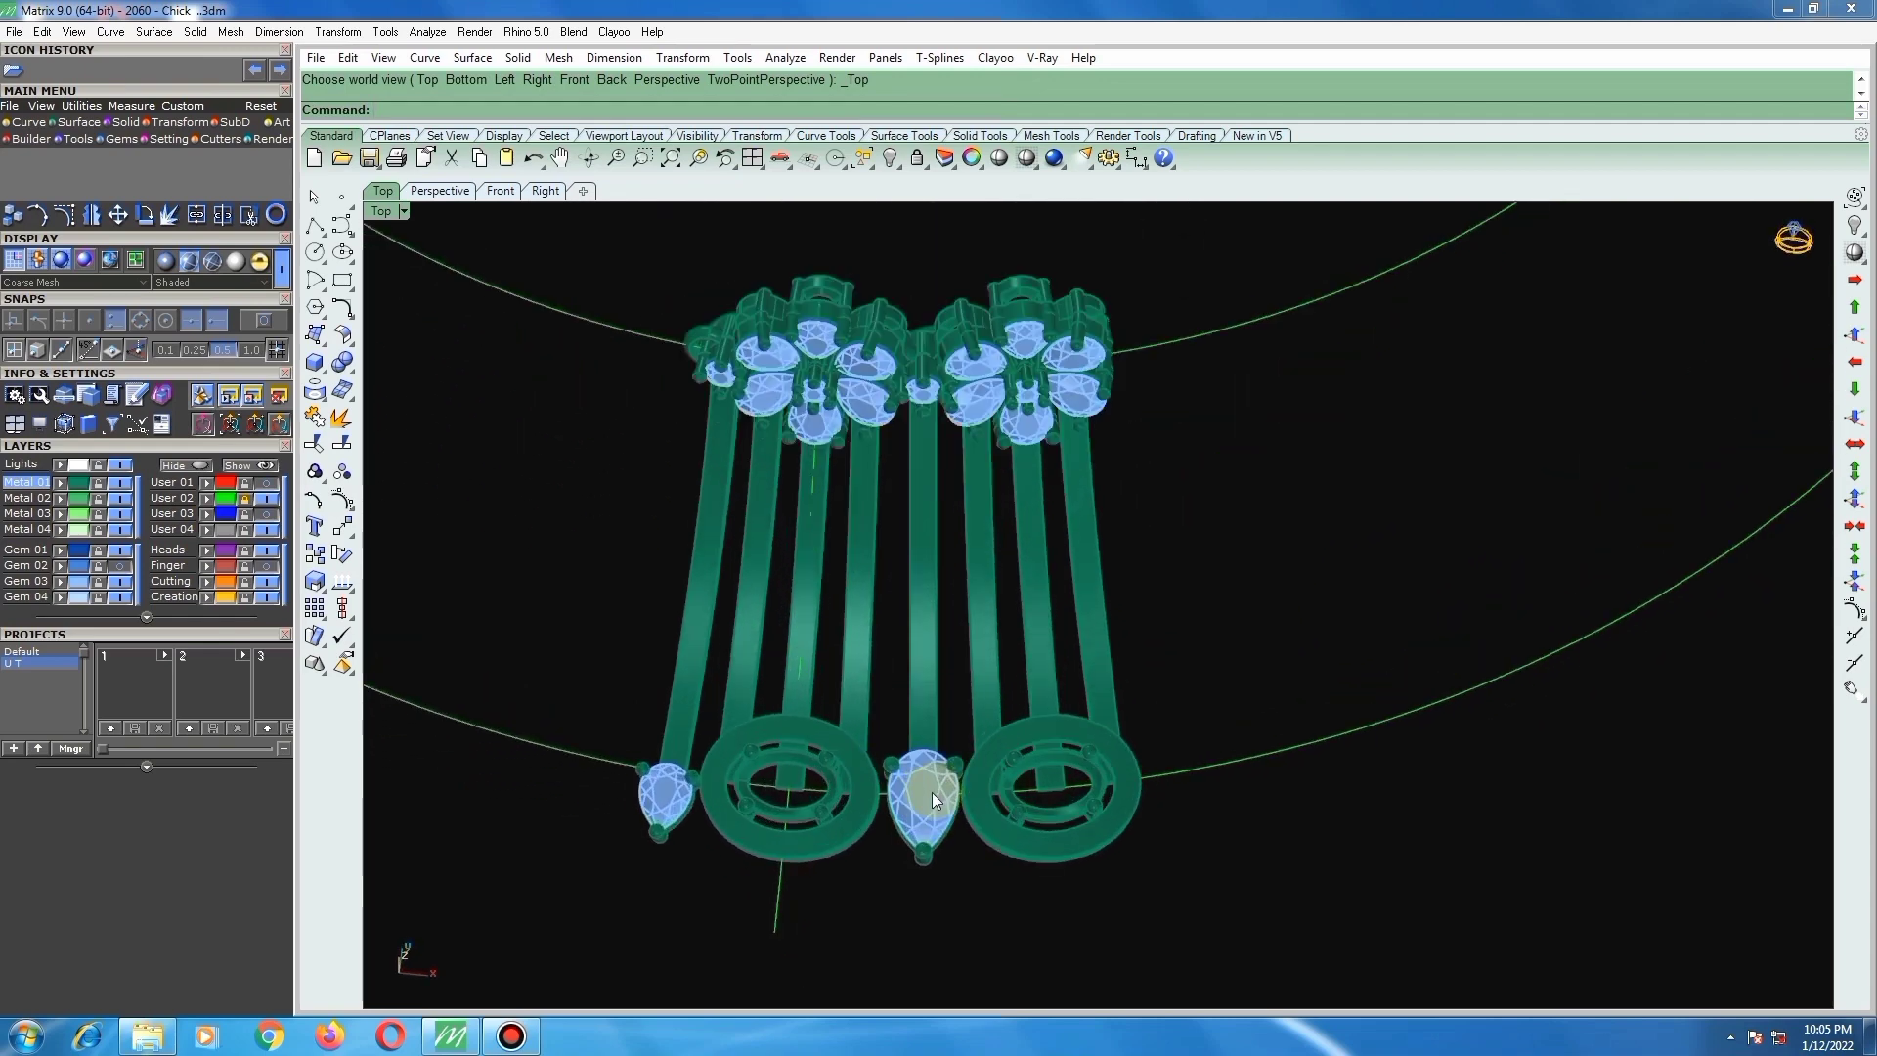
right_drag(928, 795, 917, 799)
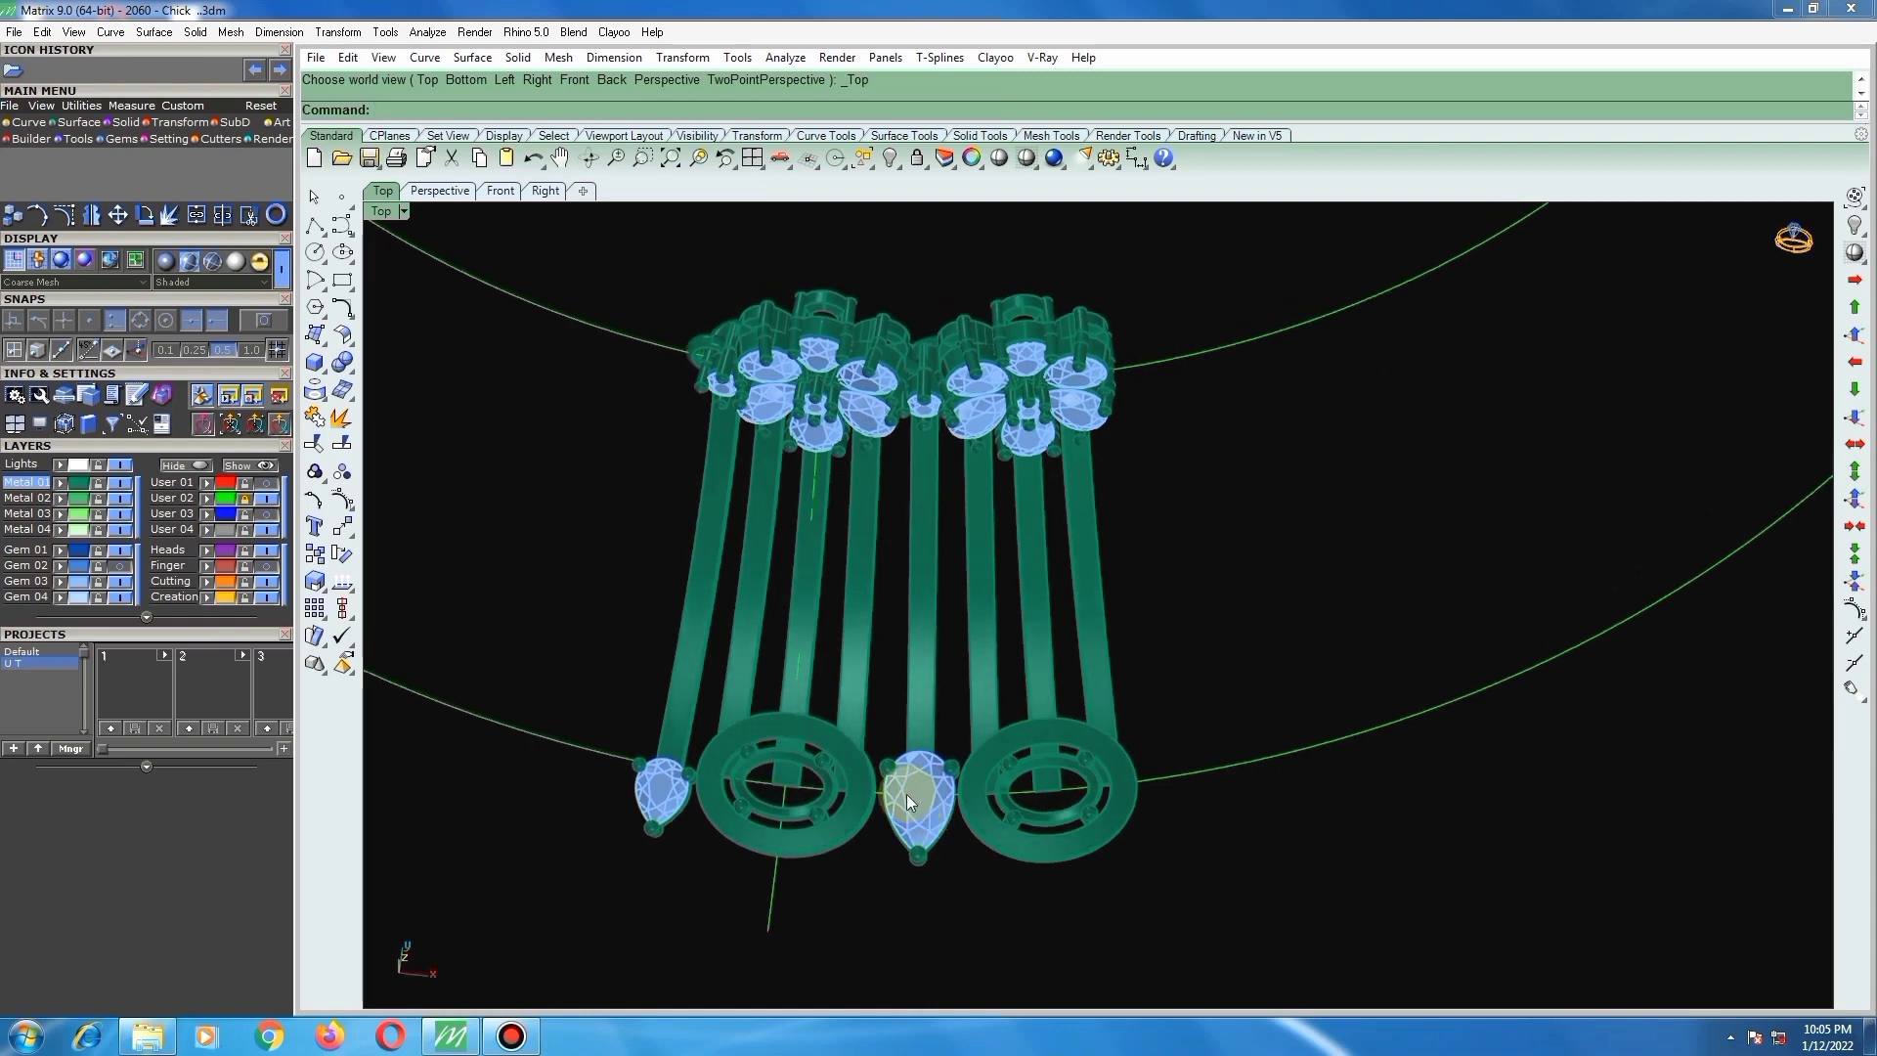
scroll(892, 800, up, 2)
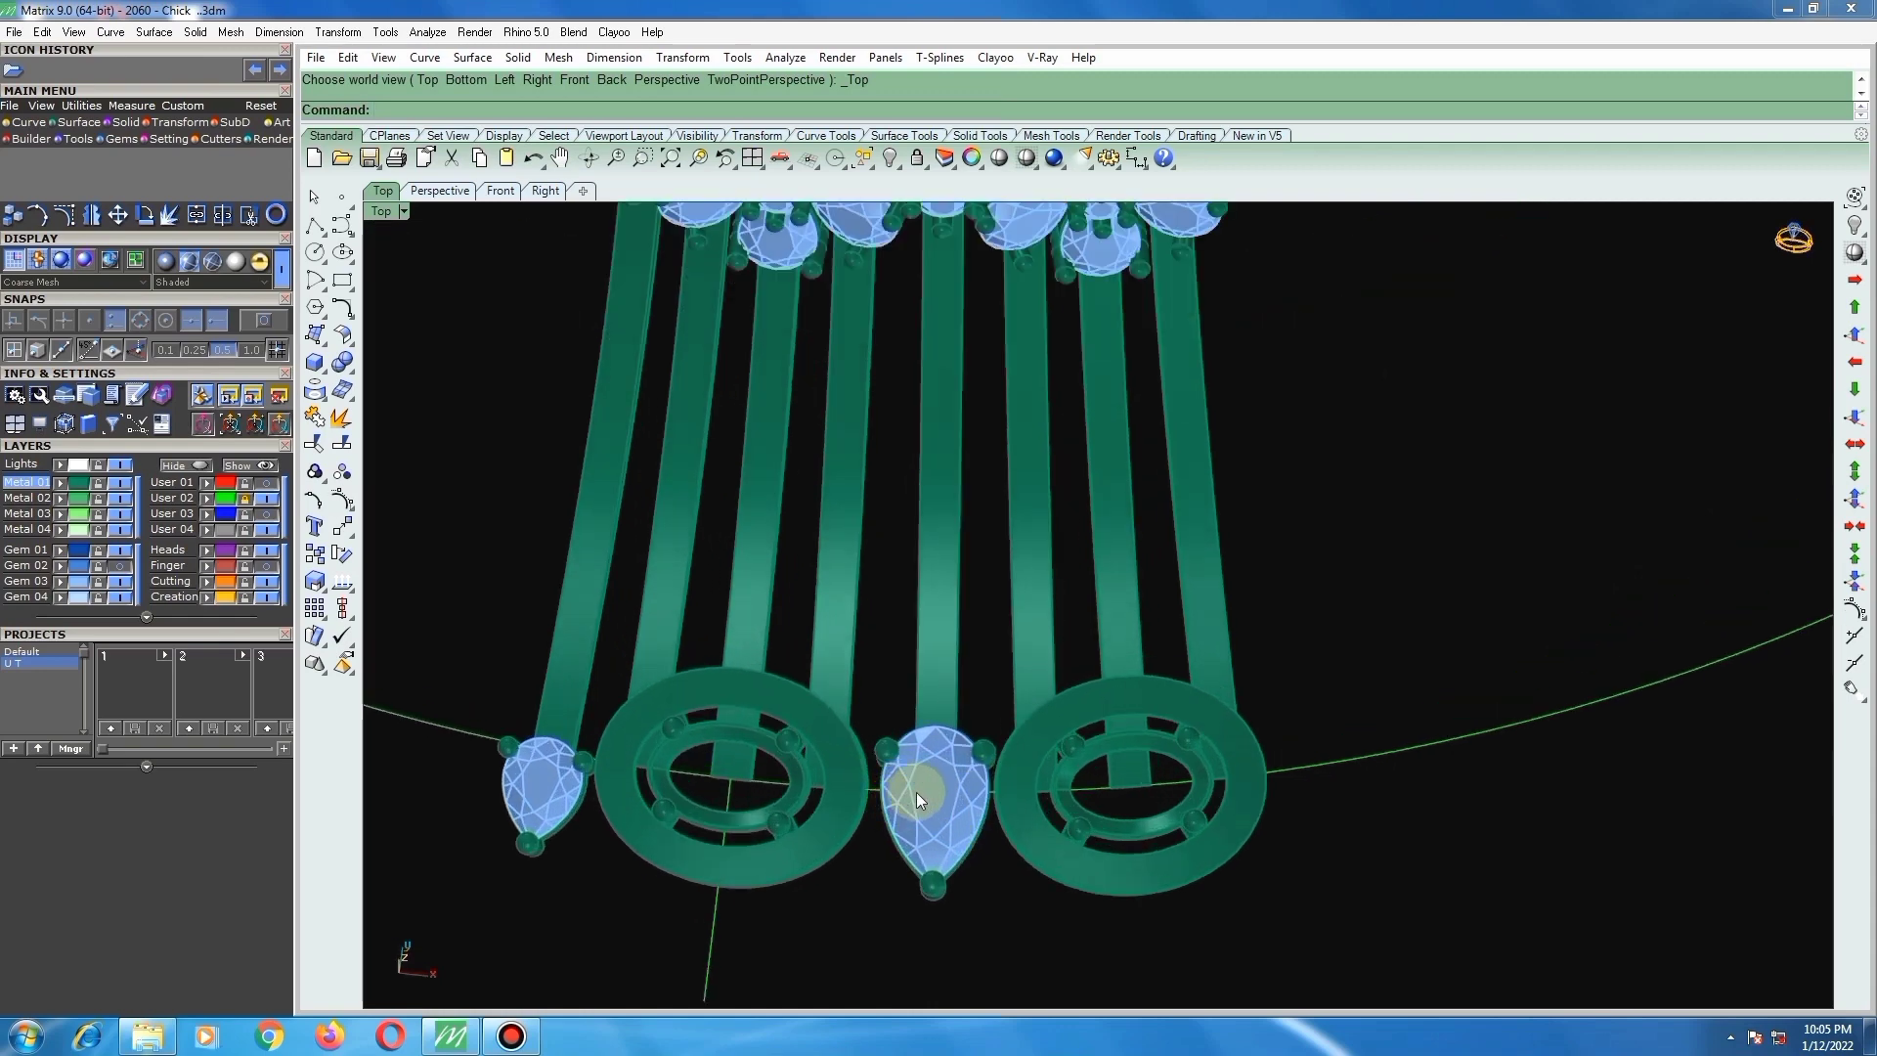
Step: Group the larger pear setting with the middle bar and its small round setting
click(917, 793)
scroll(872, 812, down, 5)
scroll(932, 620, up, 3)
right_drag(932, 620, 927, 358)
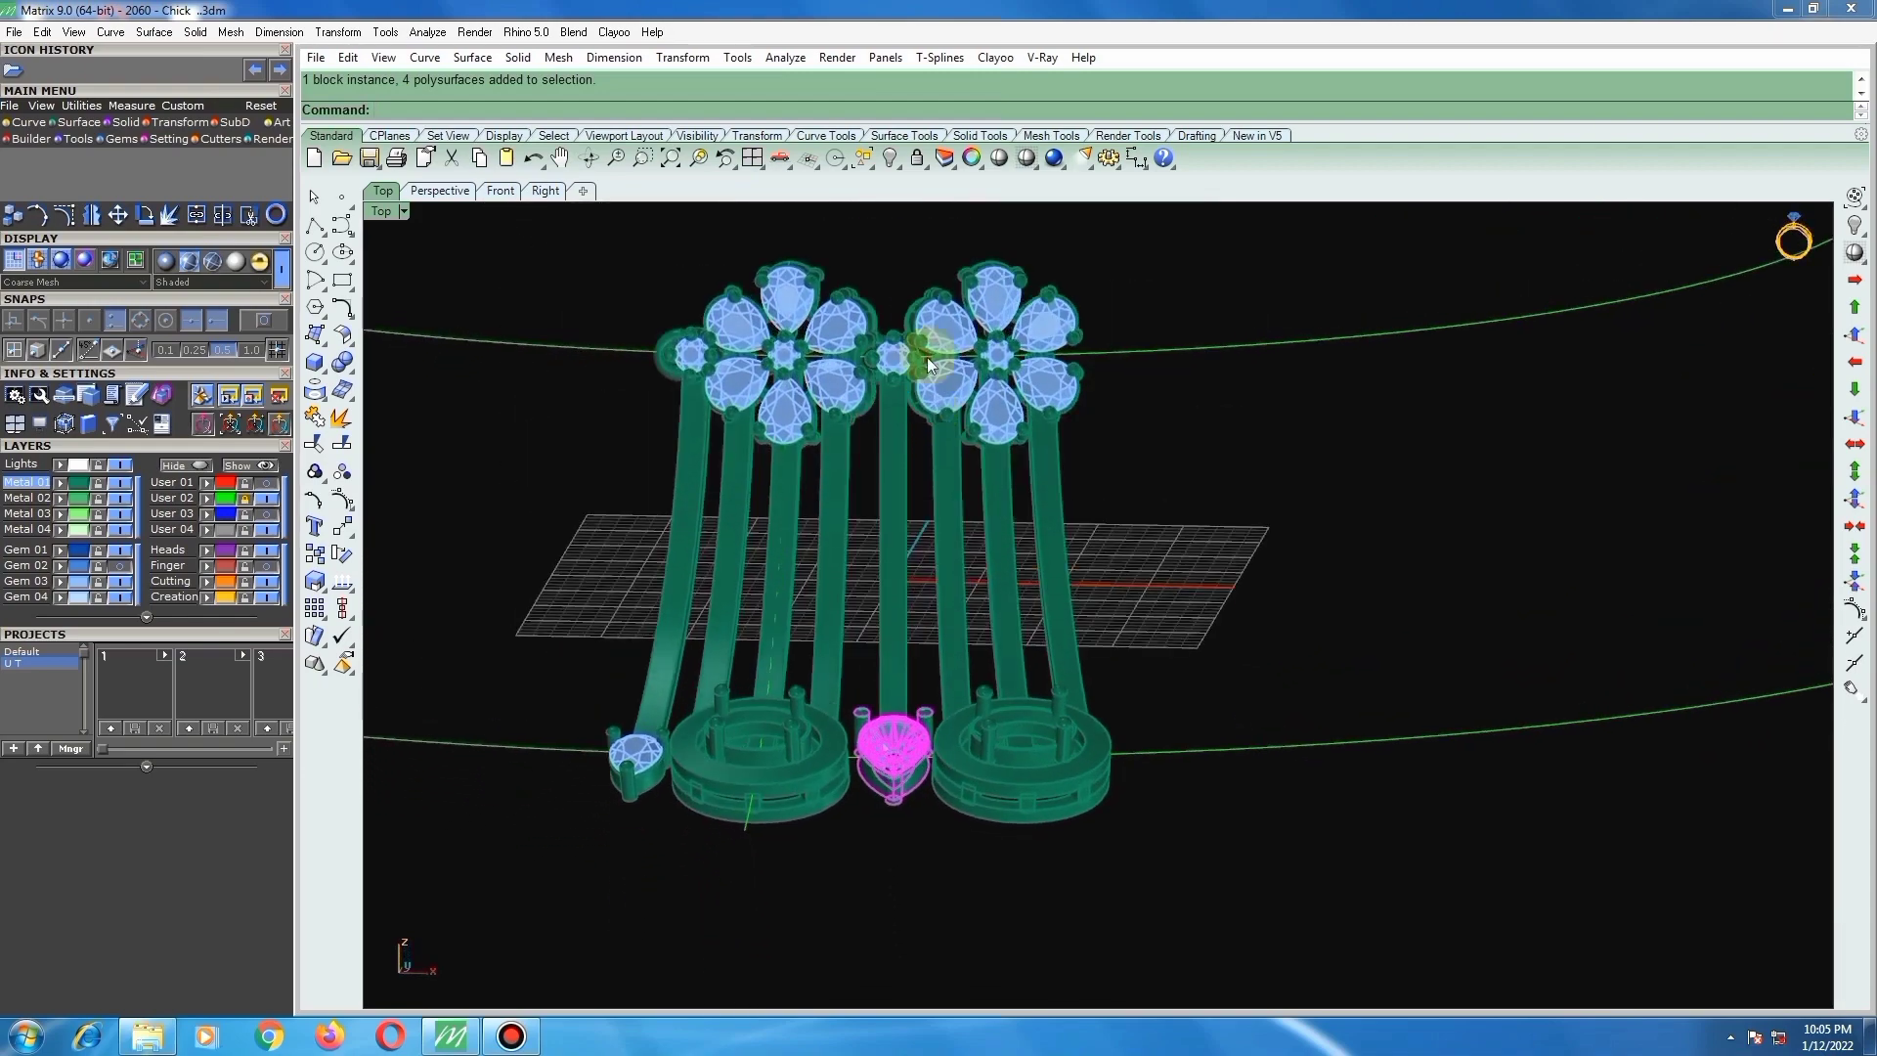
scroll(870, 401, up, 4)
scroll(907, 442, down, 2)
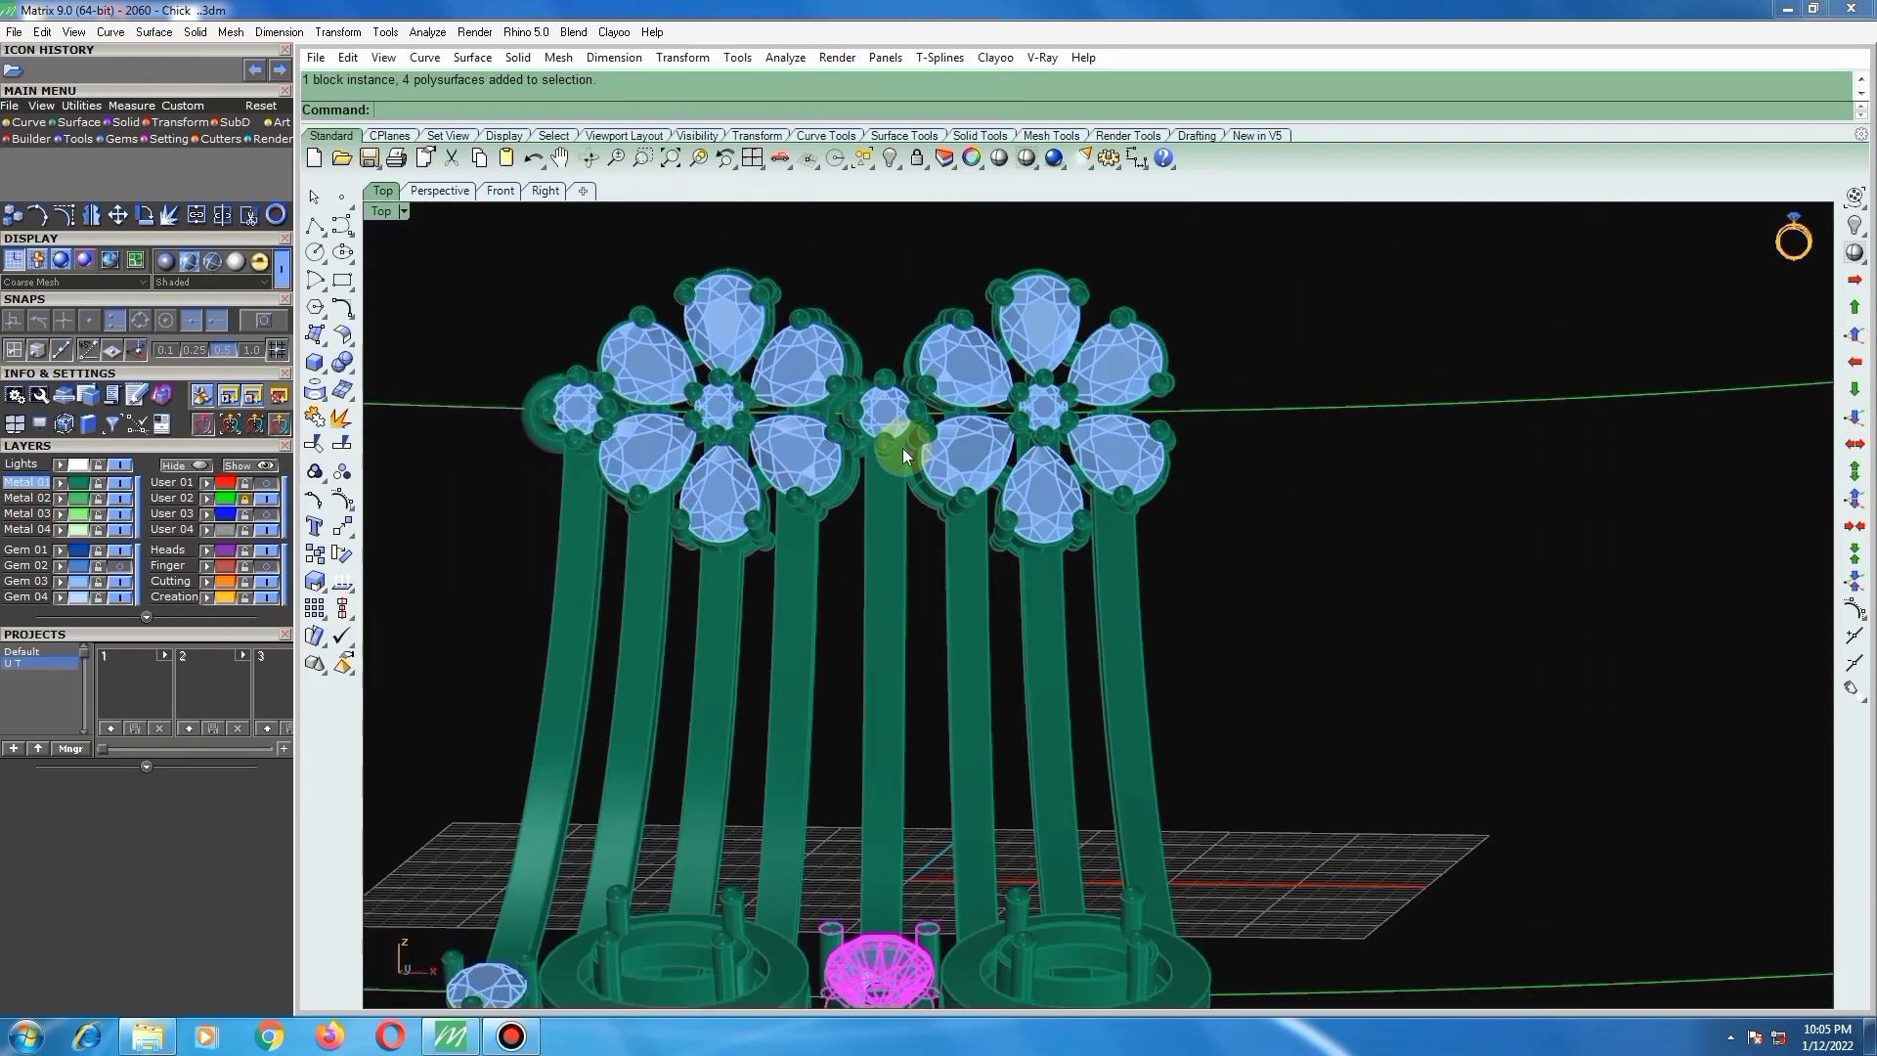
scroll(901, 448, up, 3)
scroll(887, 442, down, 4)
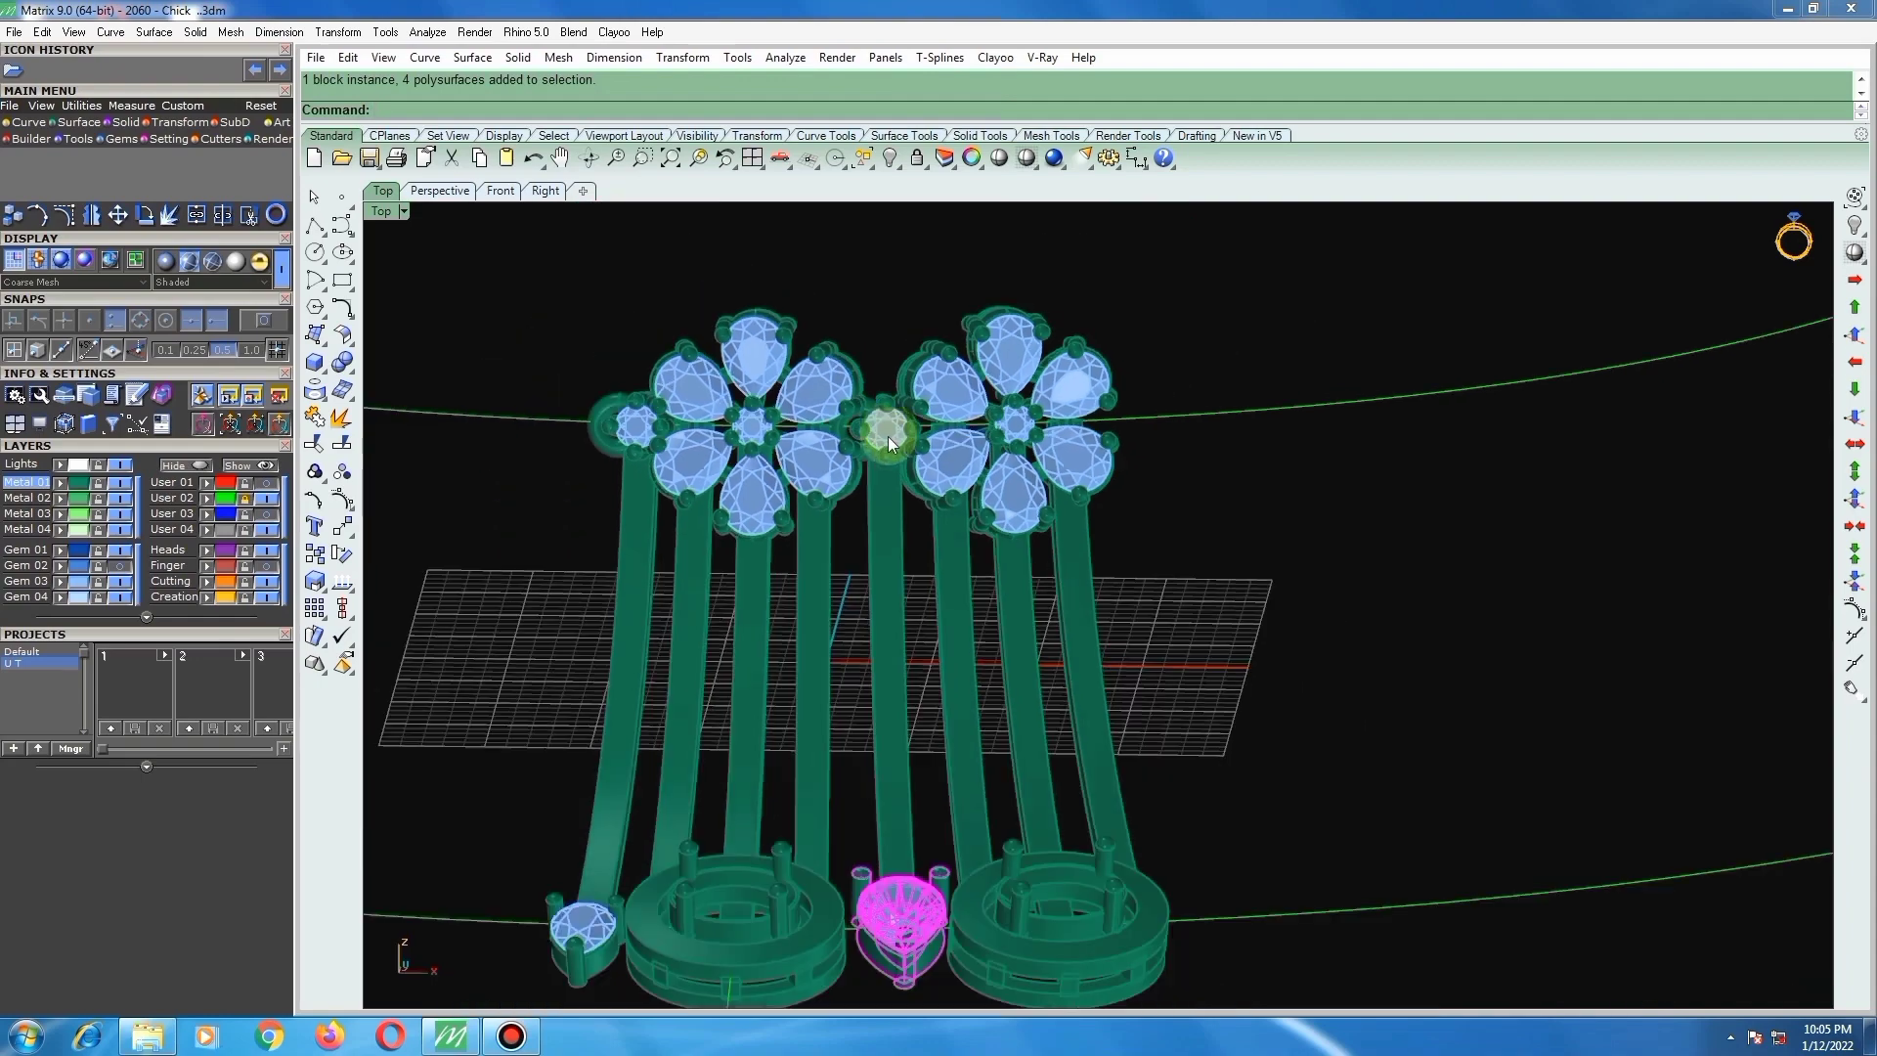
shift+click(888, 420)
scroll(872, 772, down, 2)
scroll(872, 784, up, 3)
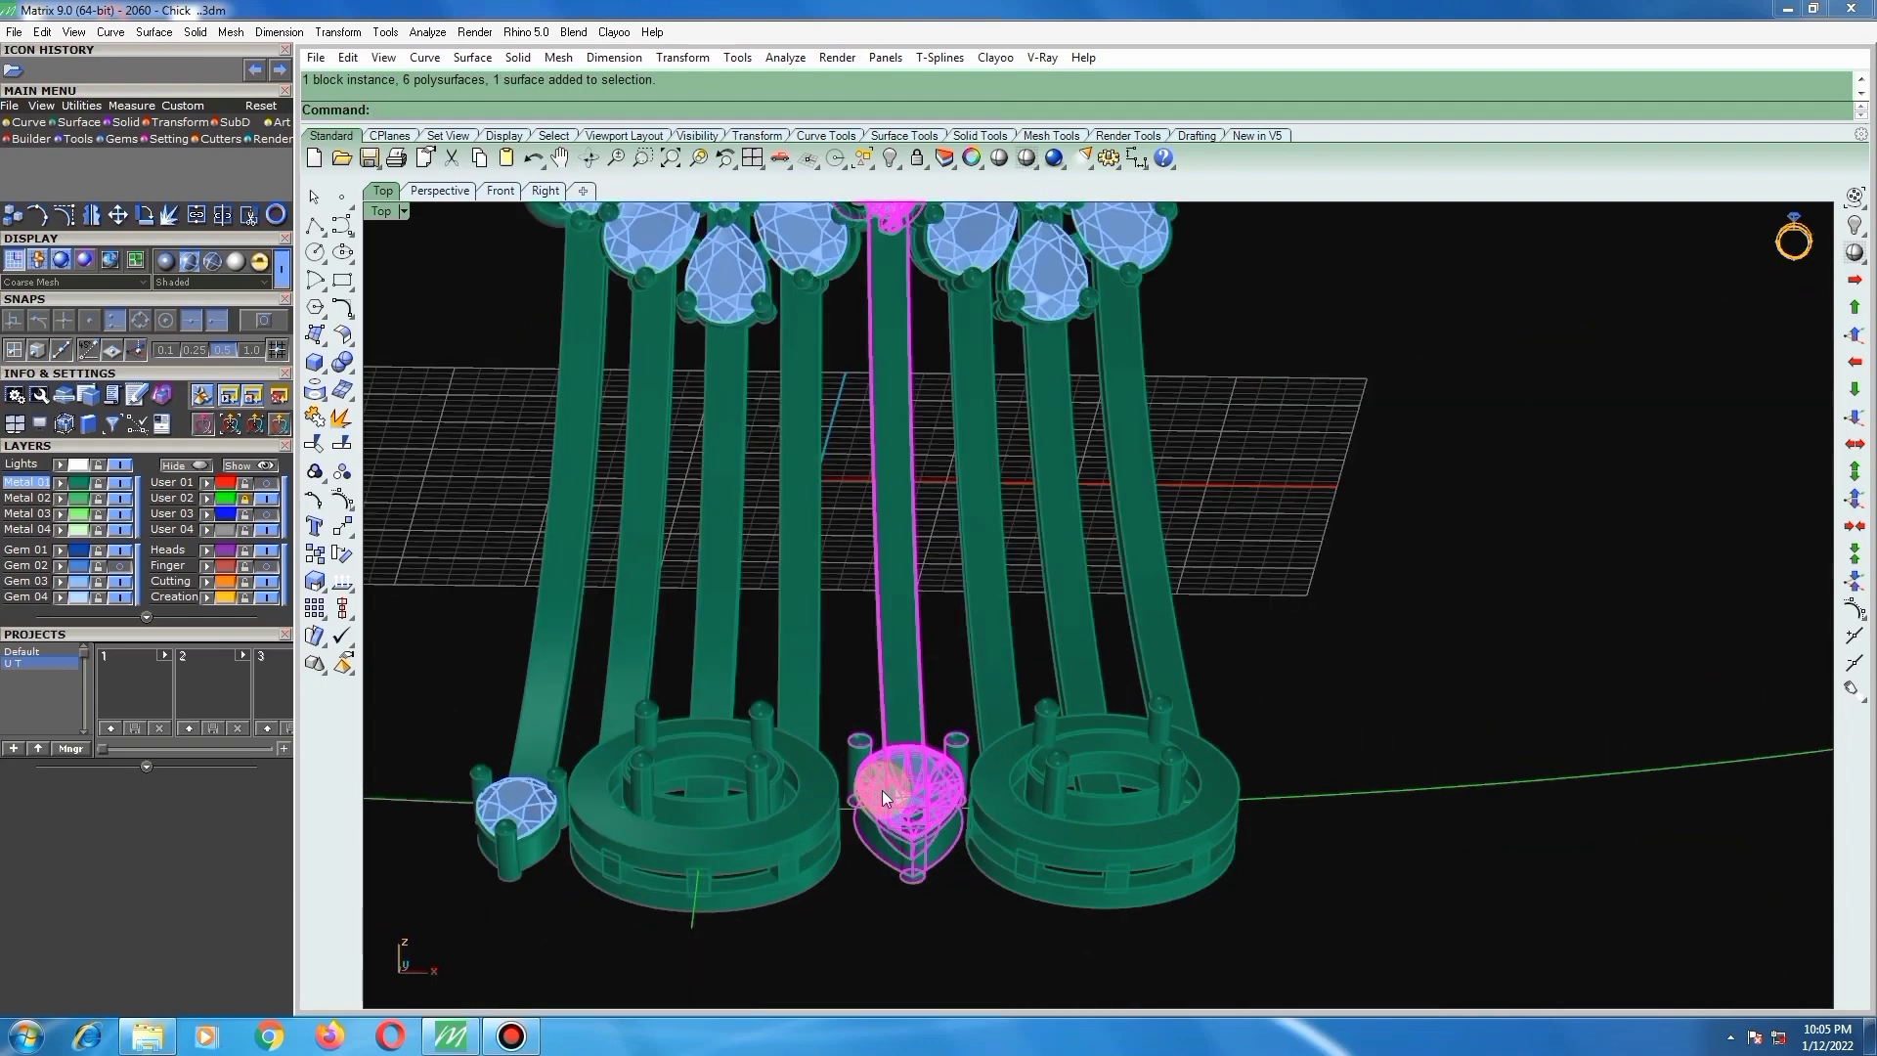
key(ctrl+g)
scroll(900, 801, down, 2)
click(935, 701)
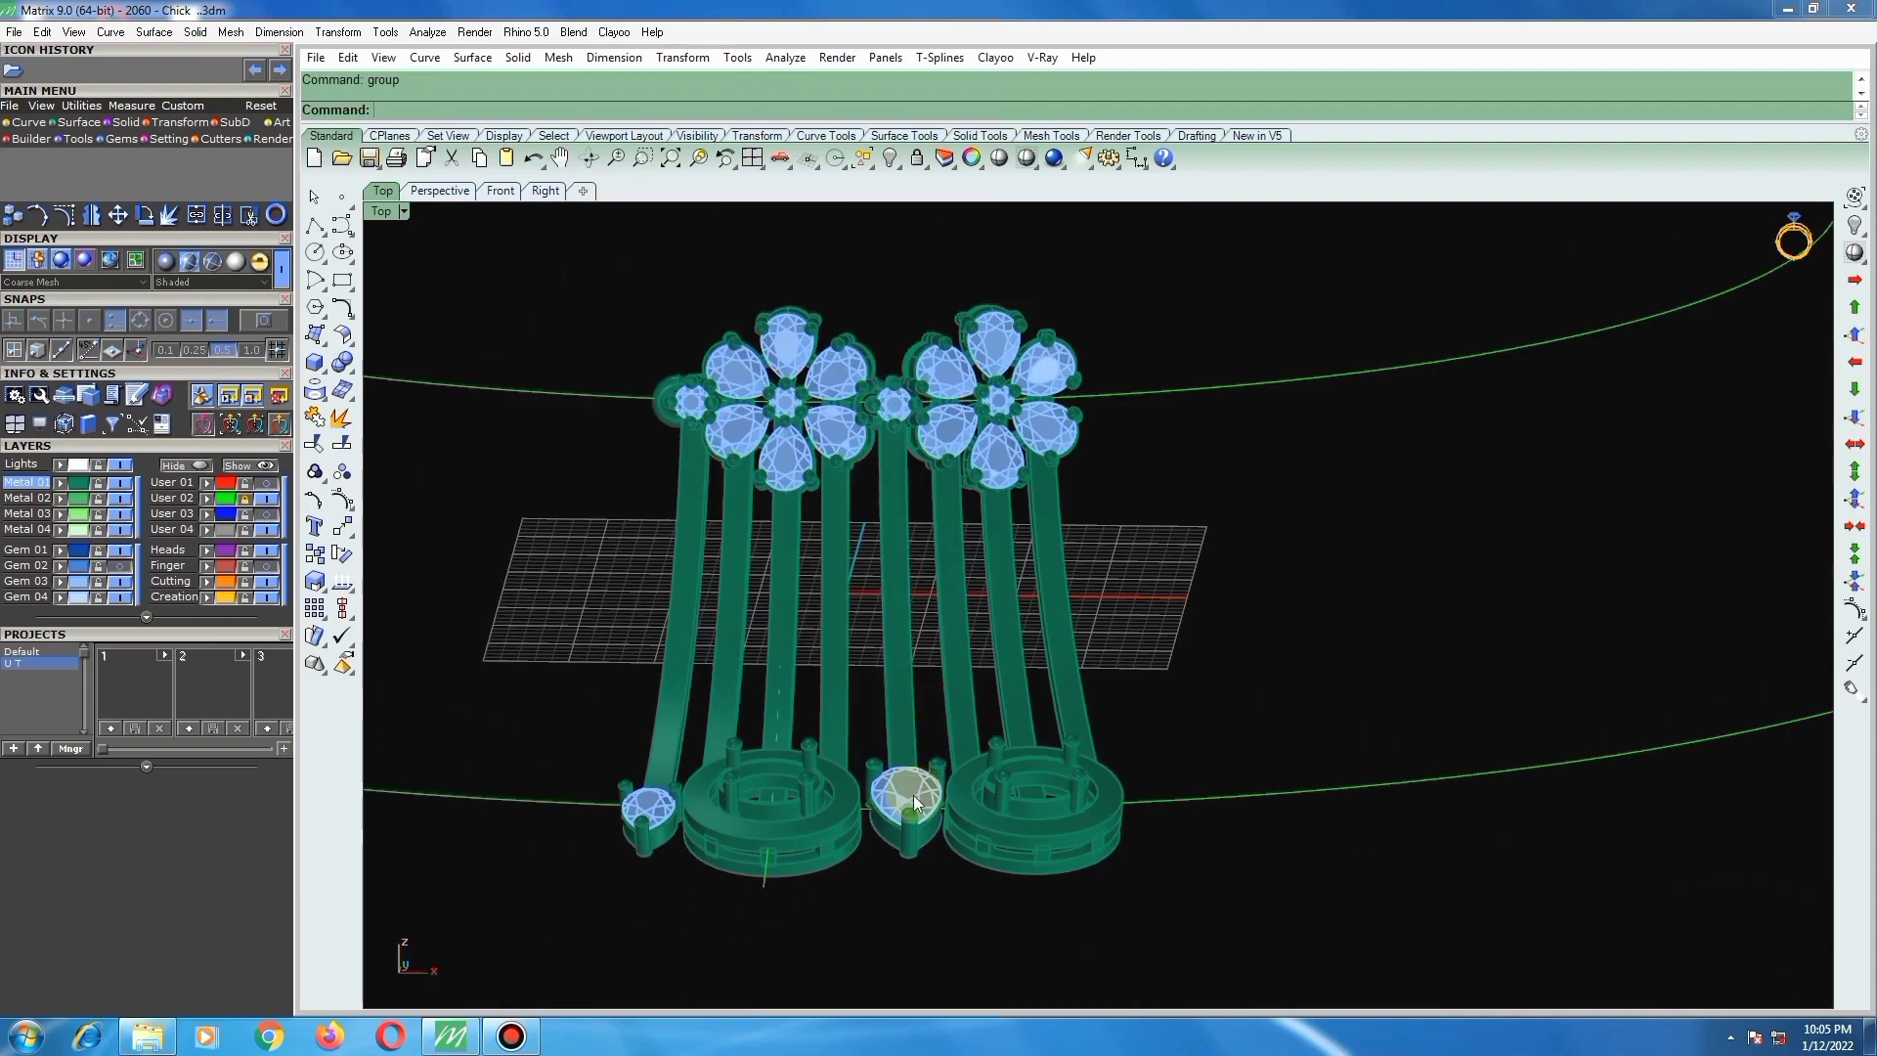
Step: Rotate the middle bar and pear group about 0.2° clockwise around the origin (0) in the top view, between the oval settings
right_drag(913, 795, 854, 851)
key(ctrl+F1)
scroll(993, 700, down, 5)
scroll(974, 842, up, 5)
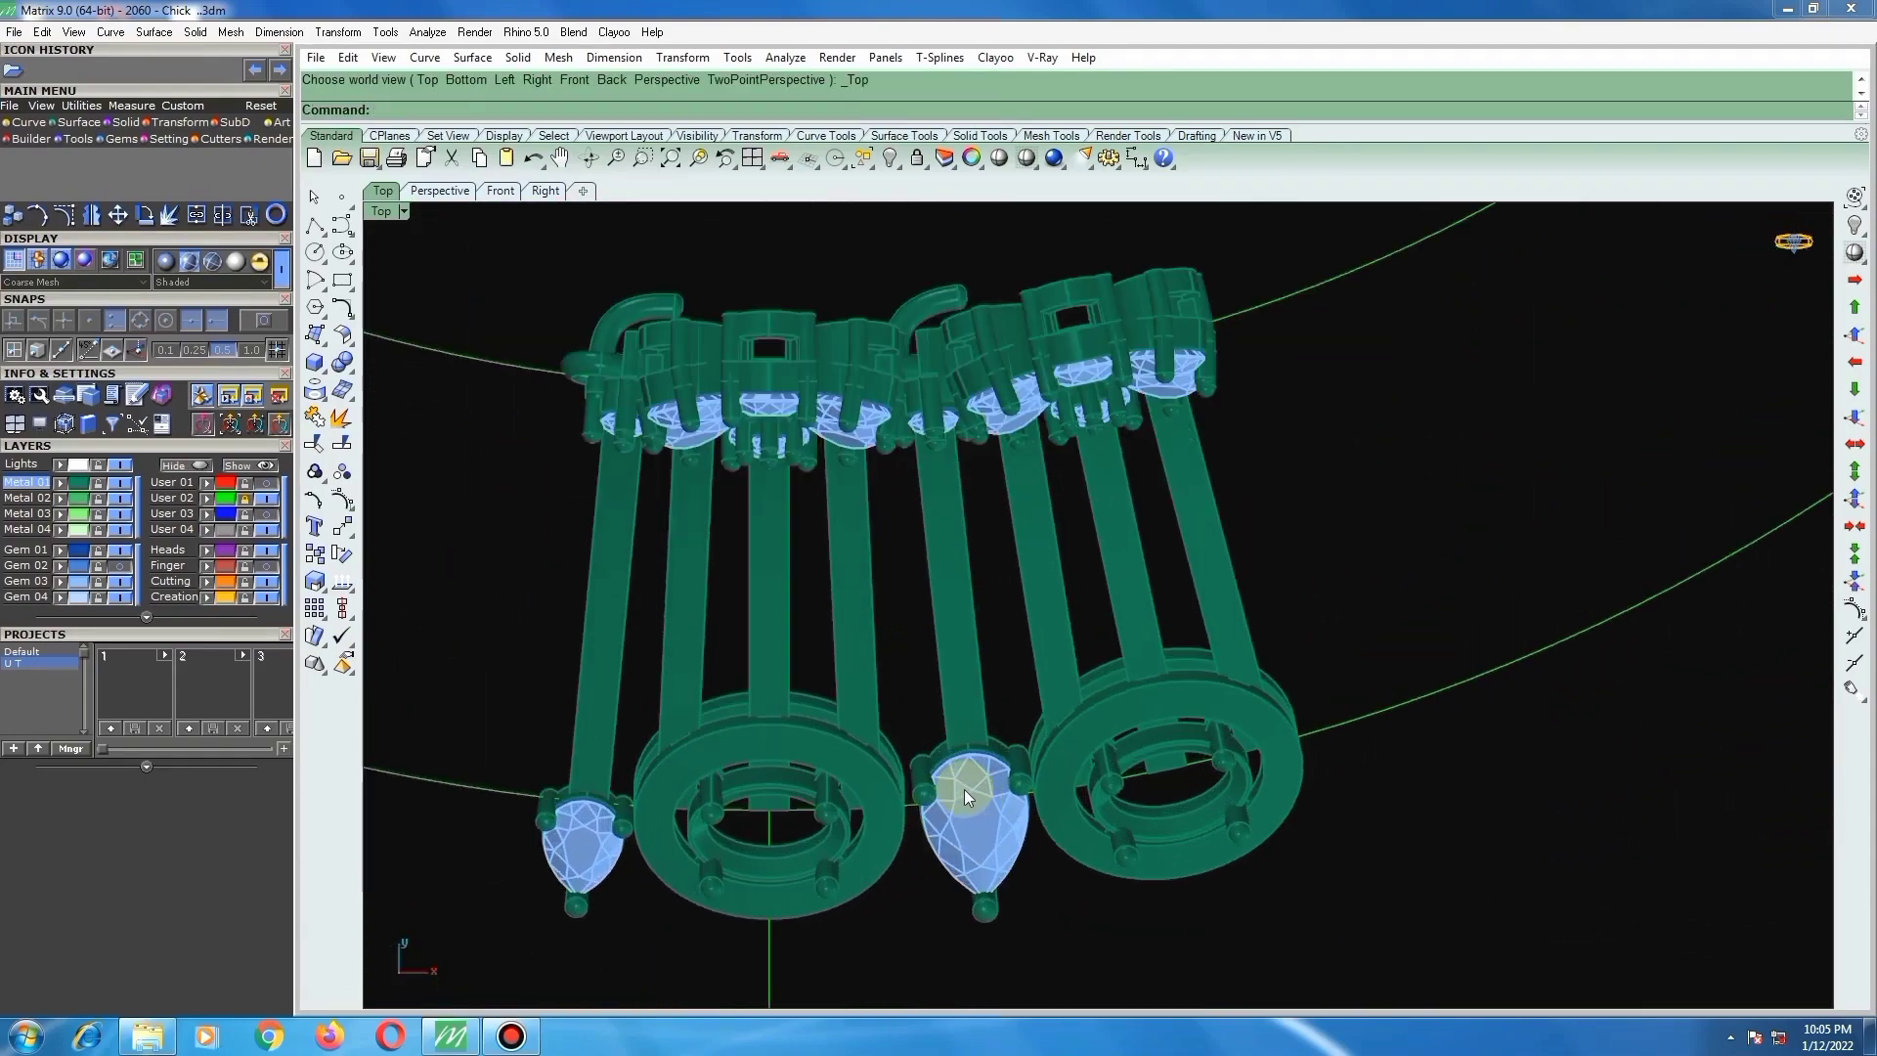
click(962, 700)
scroll(975, 761, up, 1)
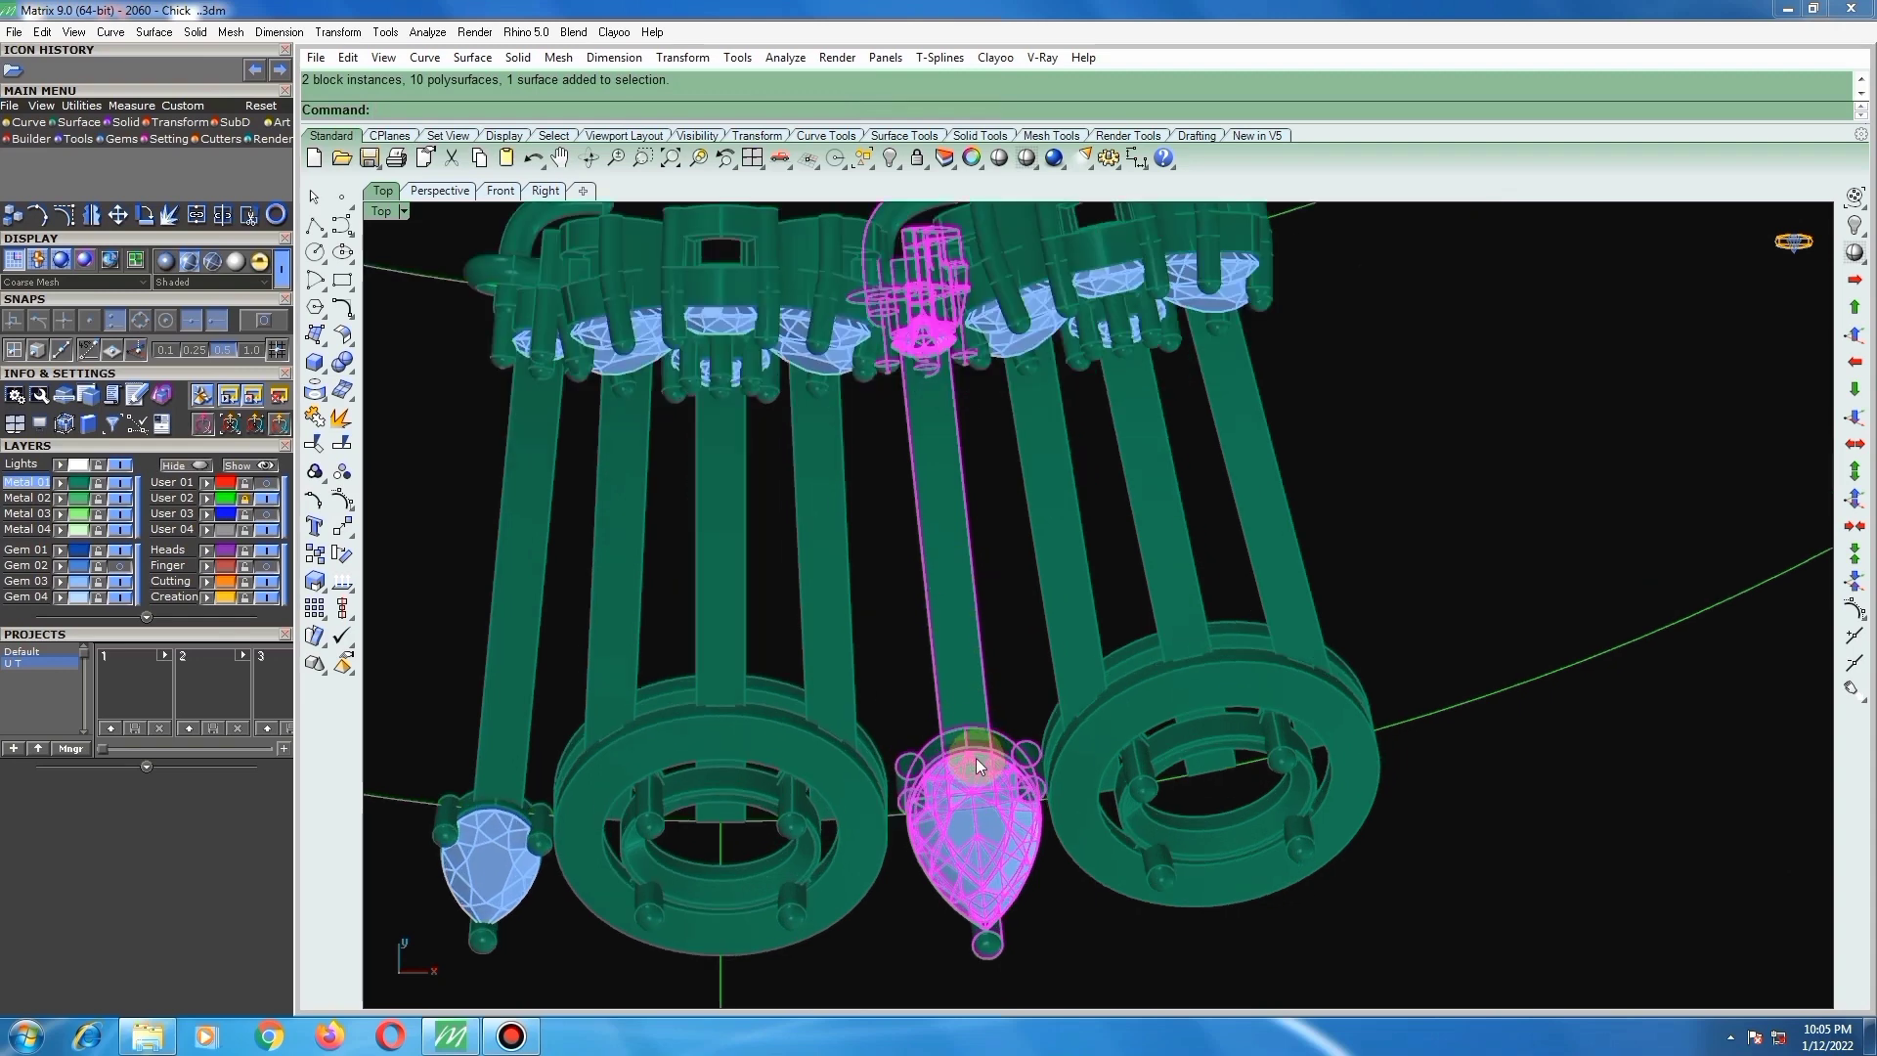
text(rotate)
key(Return)
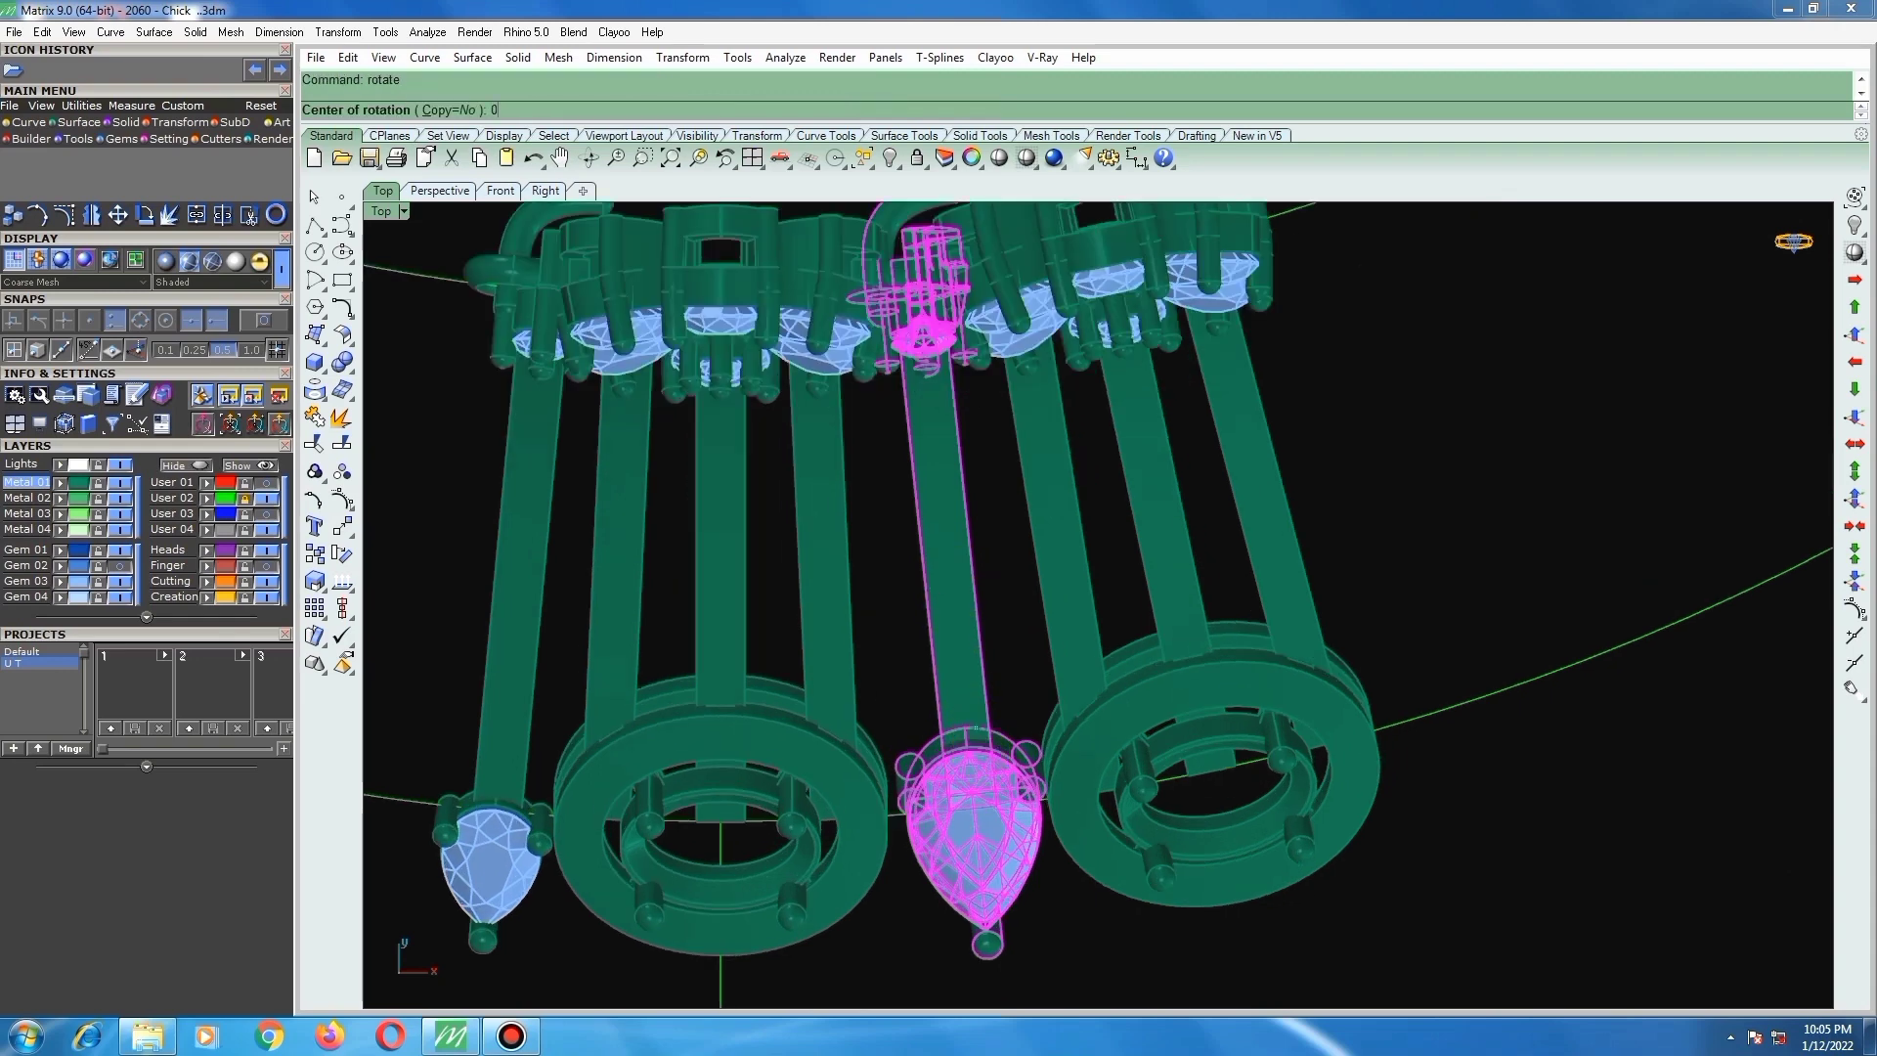
text(0)
key(Return)
scroll(970, 801, up, 3)
click(966, 829)
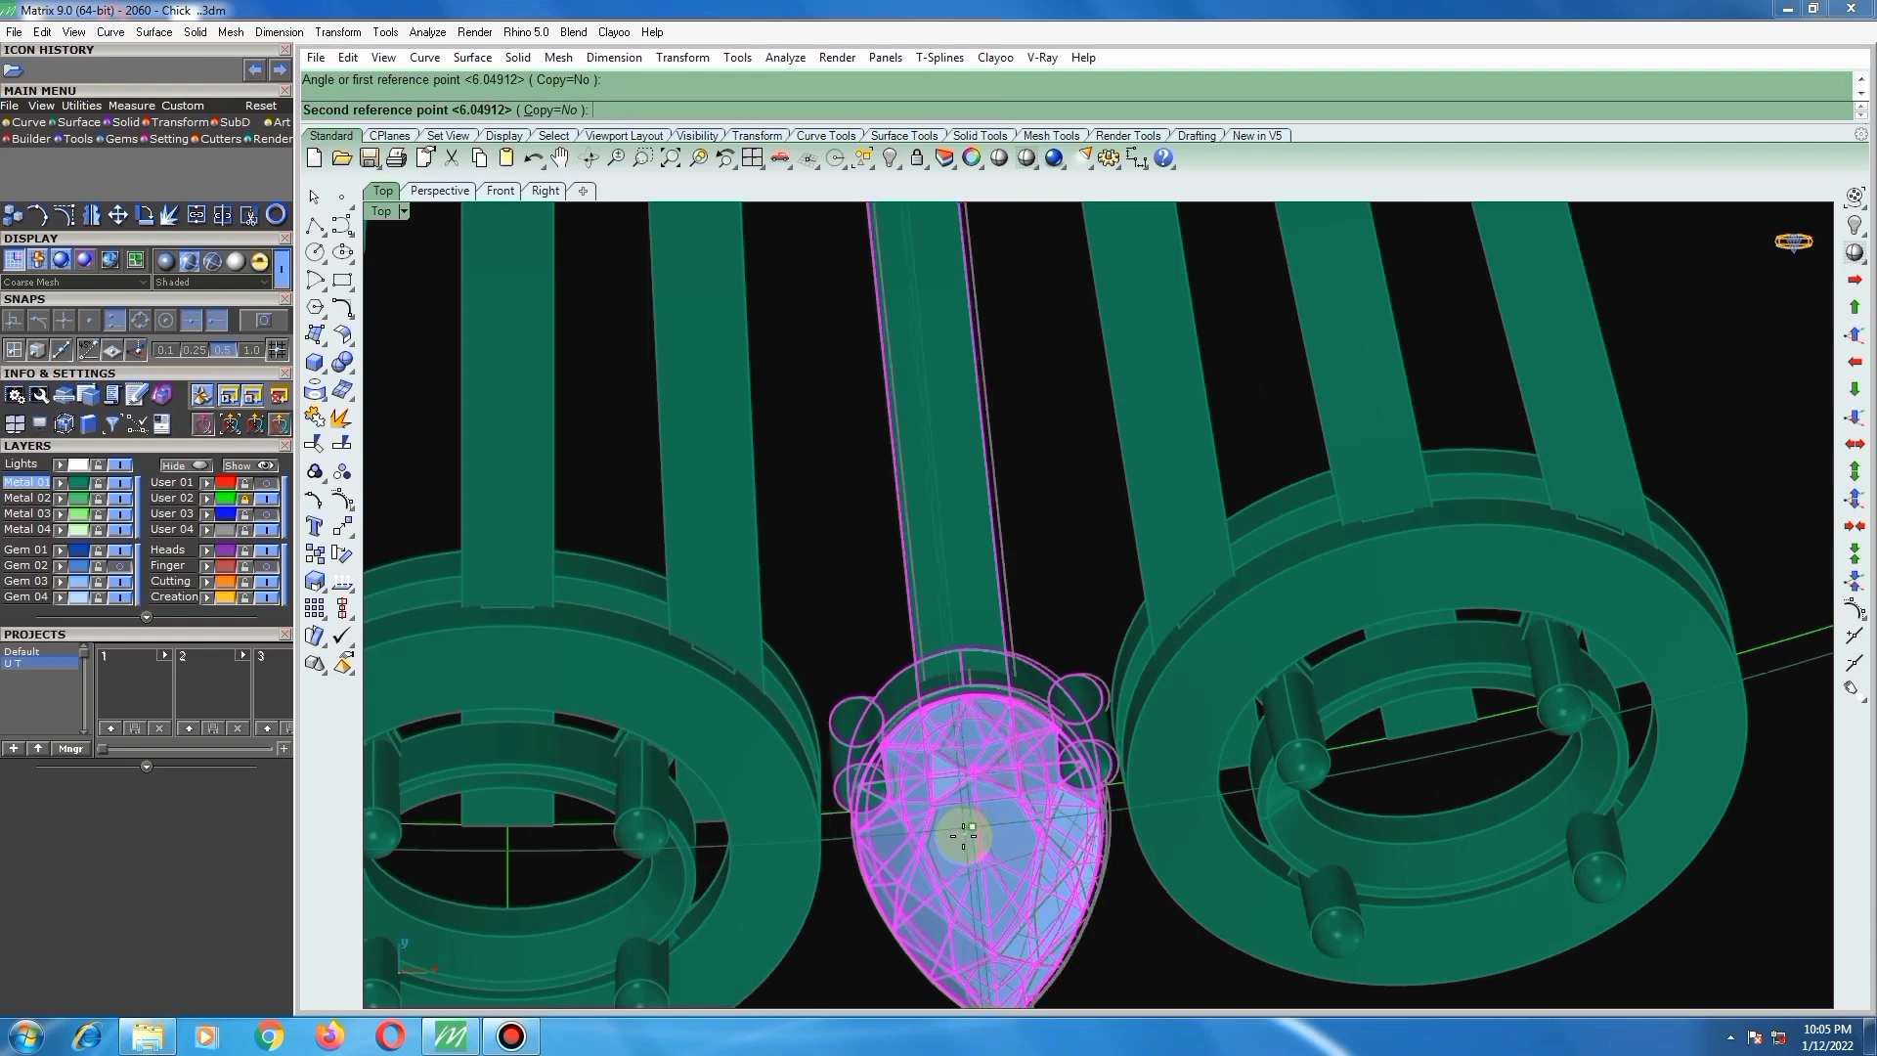
click(1007, 689)
scroll(1010, 684, down, 2)
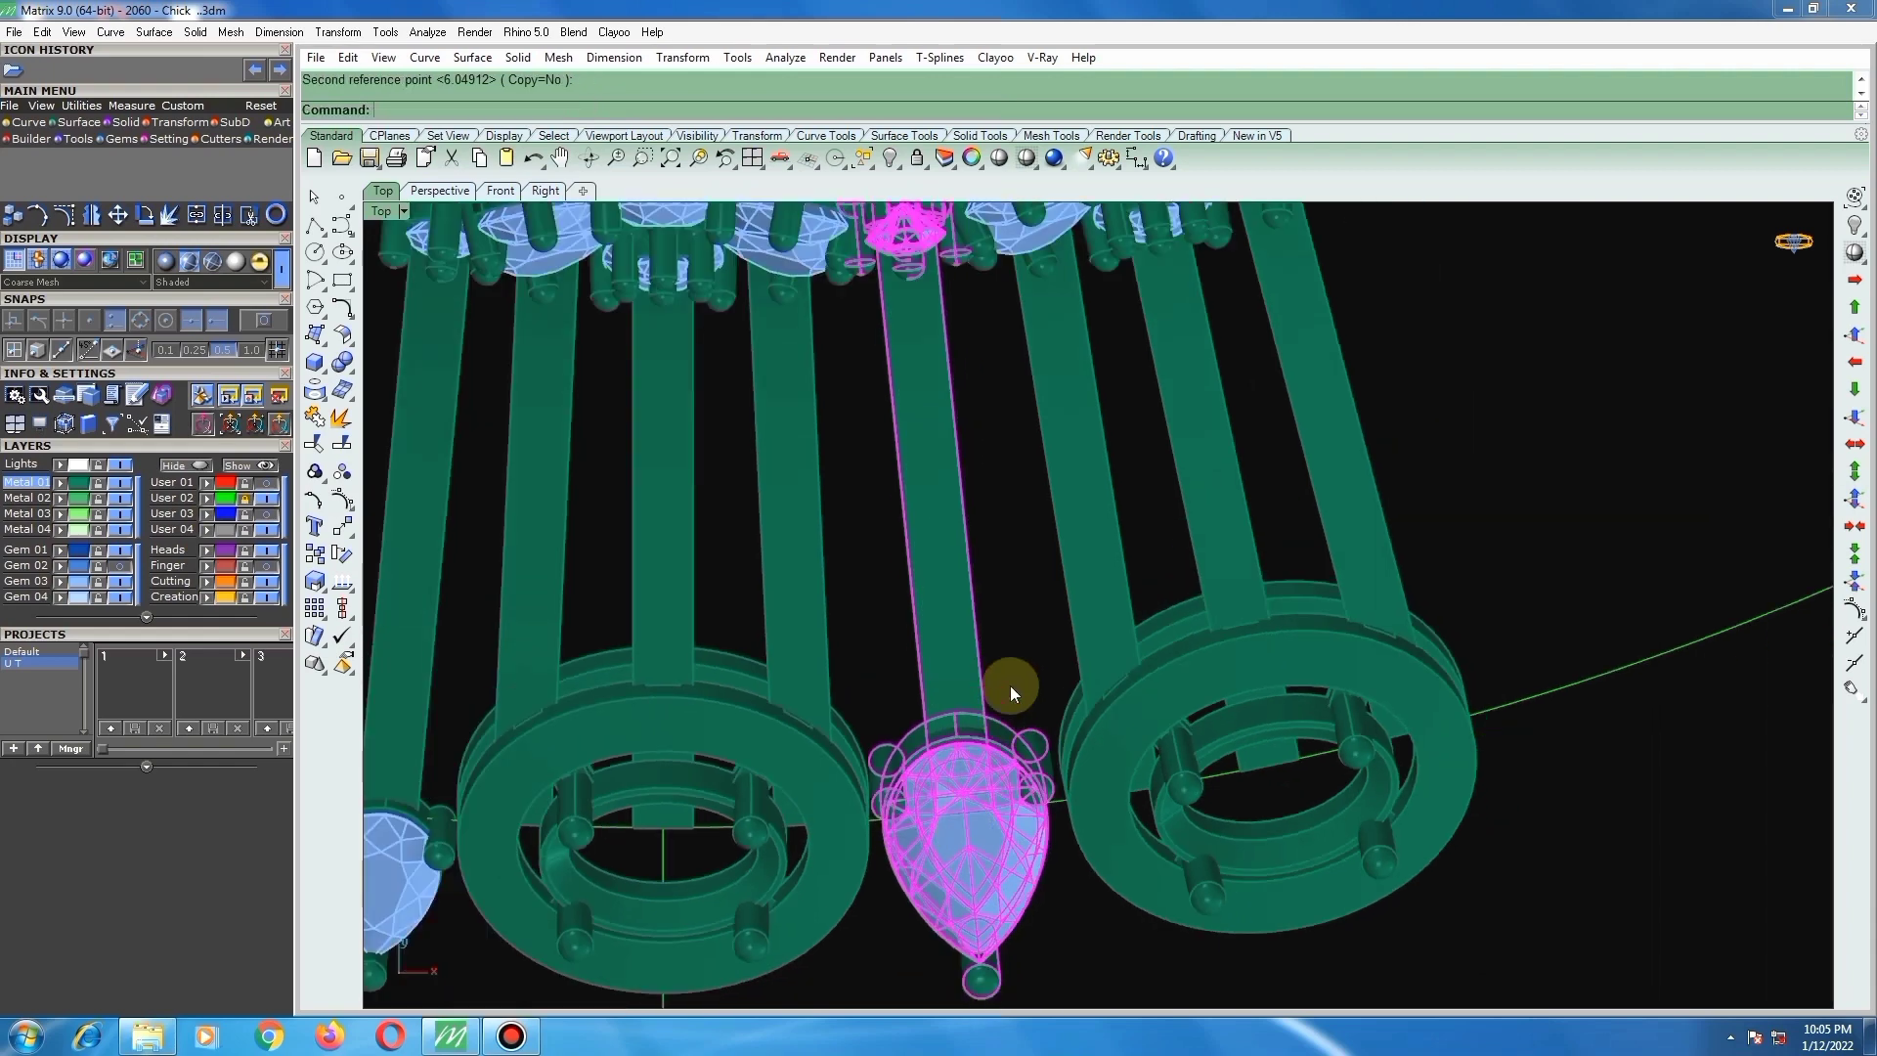
Step: Rotate the second flower-and-oval unit slightly clockwise around the origin (0) in the top view, closer to the pear setting
scroll(982, 756, down, 4)
click(1051, 717)
key(Return)
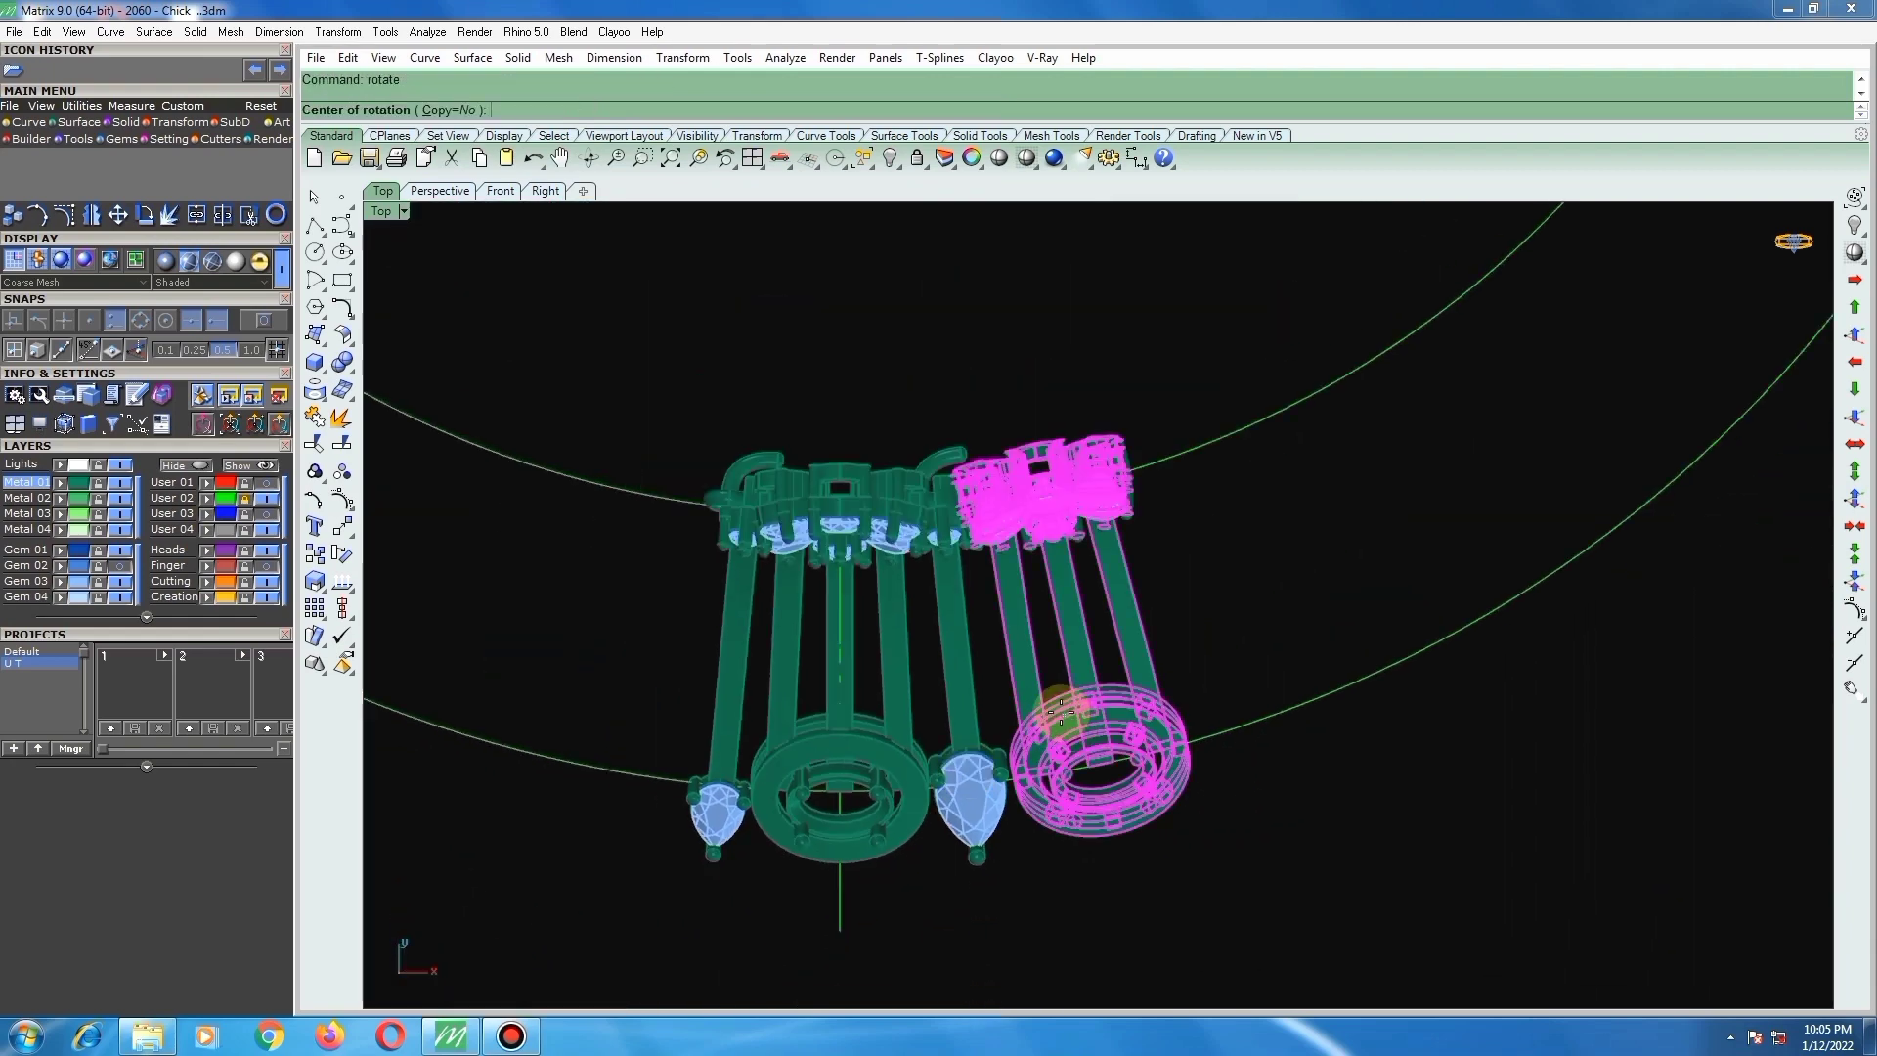
click(1060, 712)
scroll(1064, 743, up, 5)
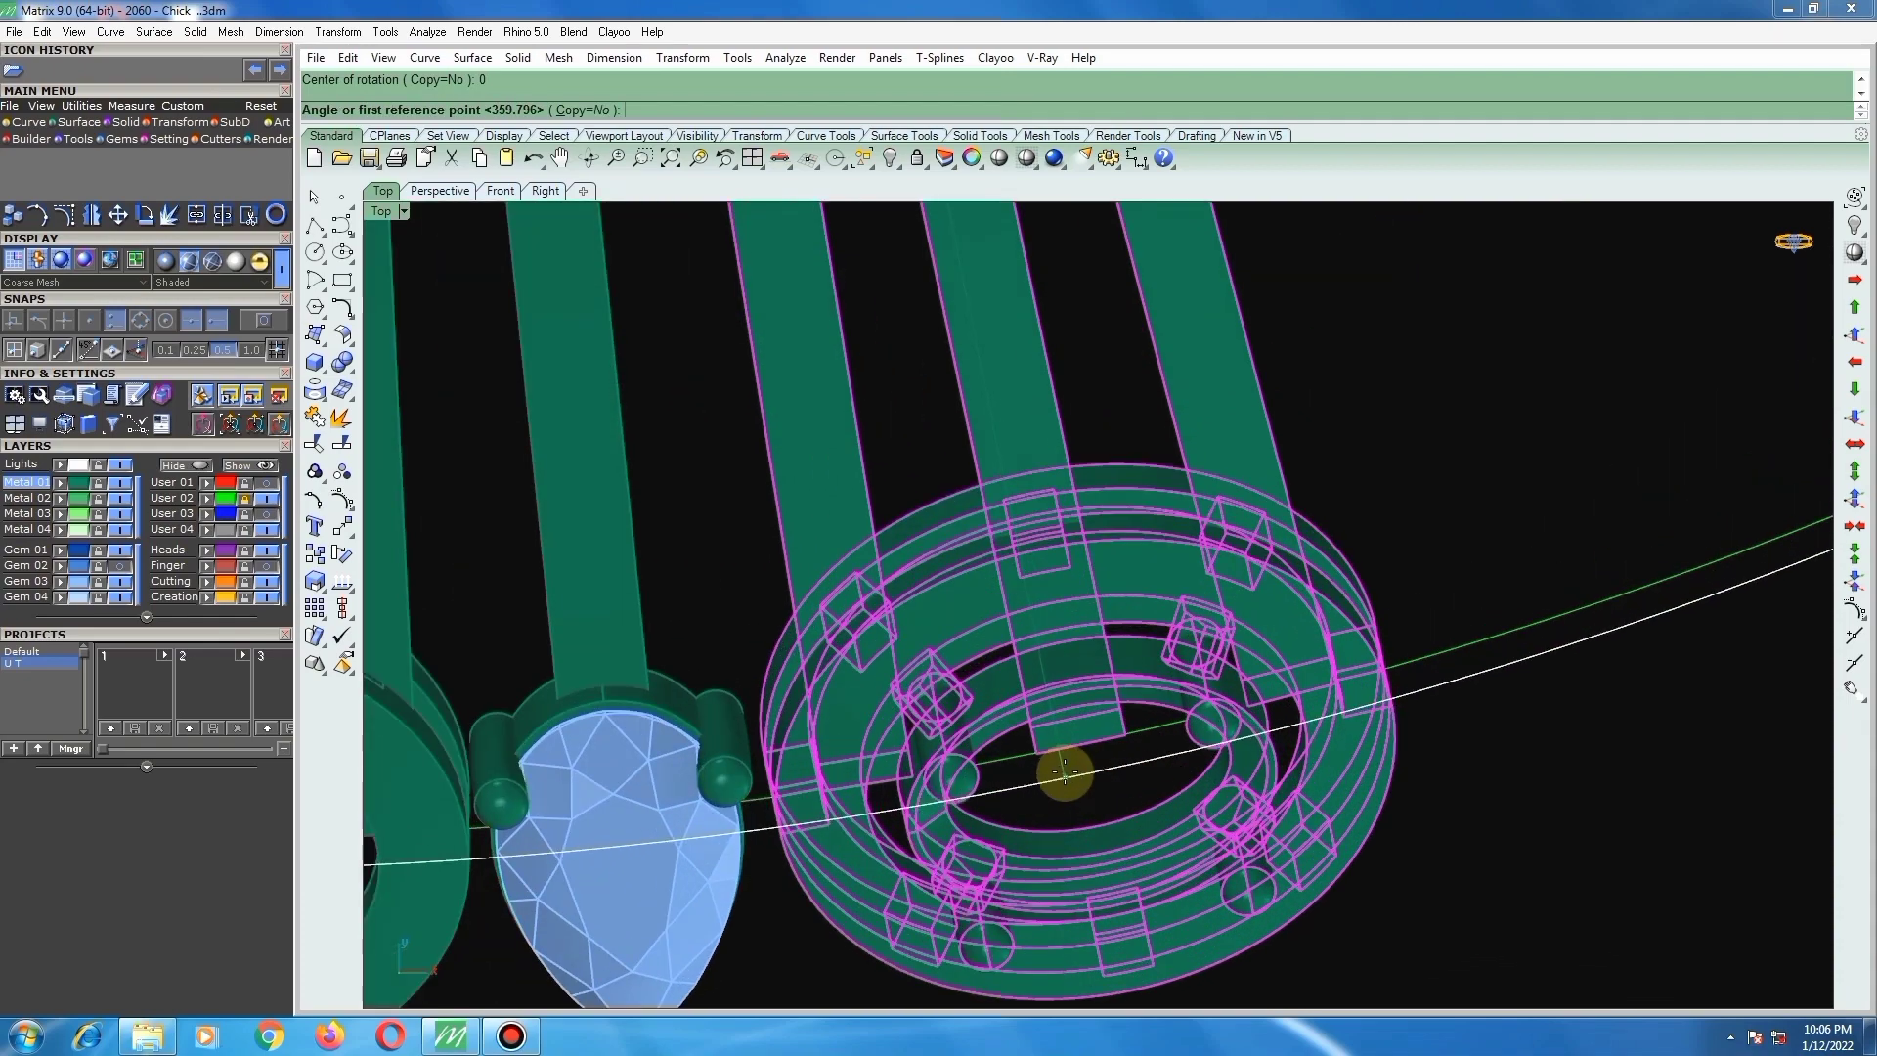
click(1066, 771)
click(1025, 776)
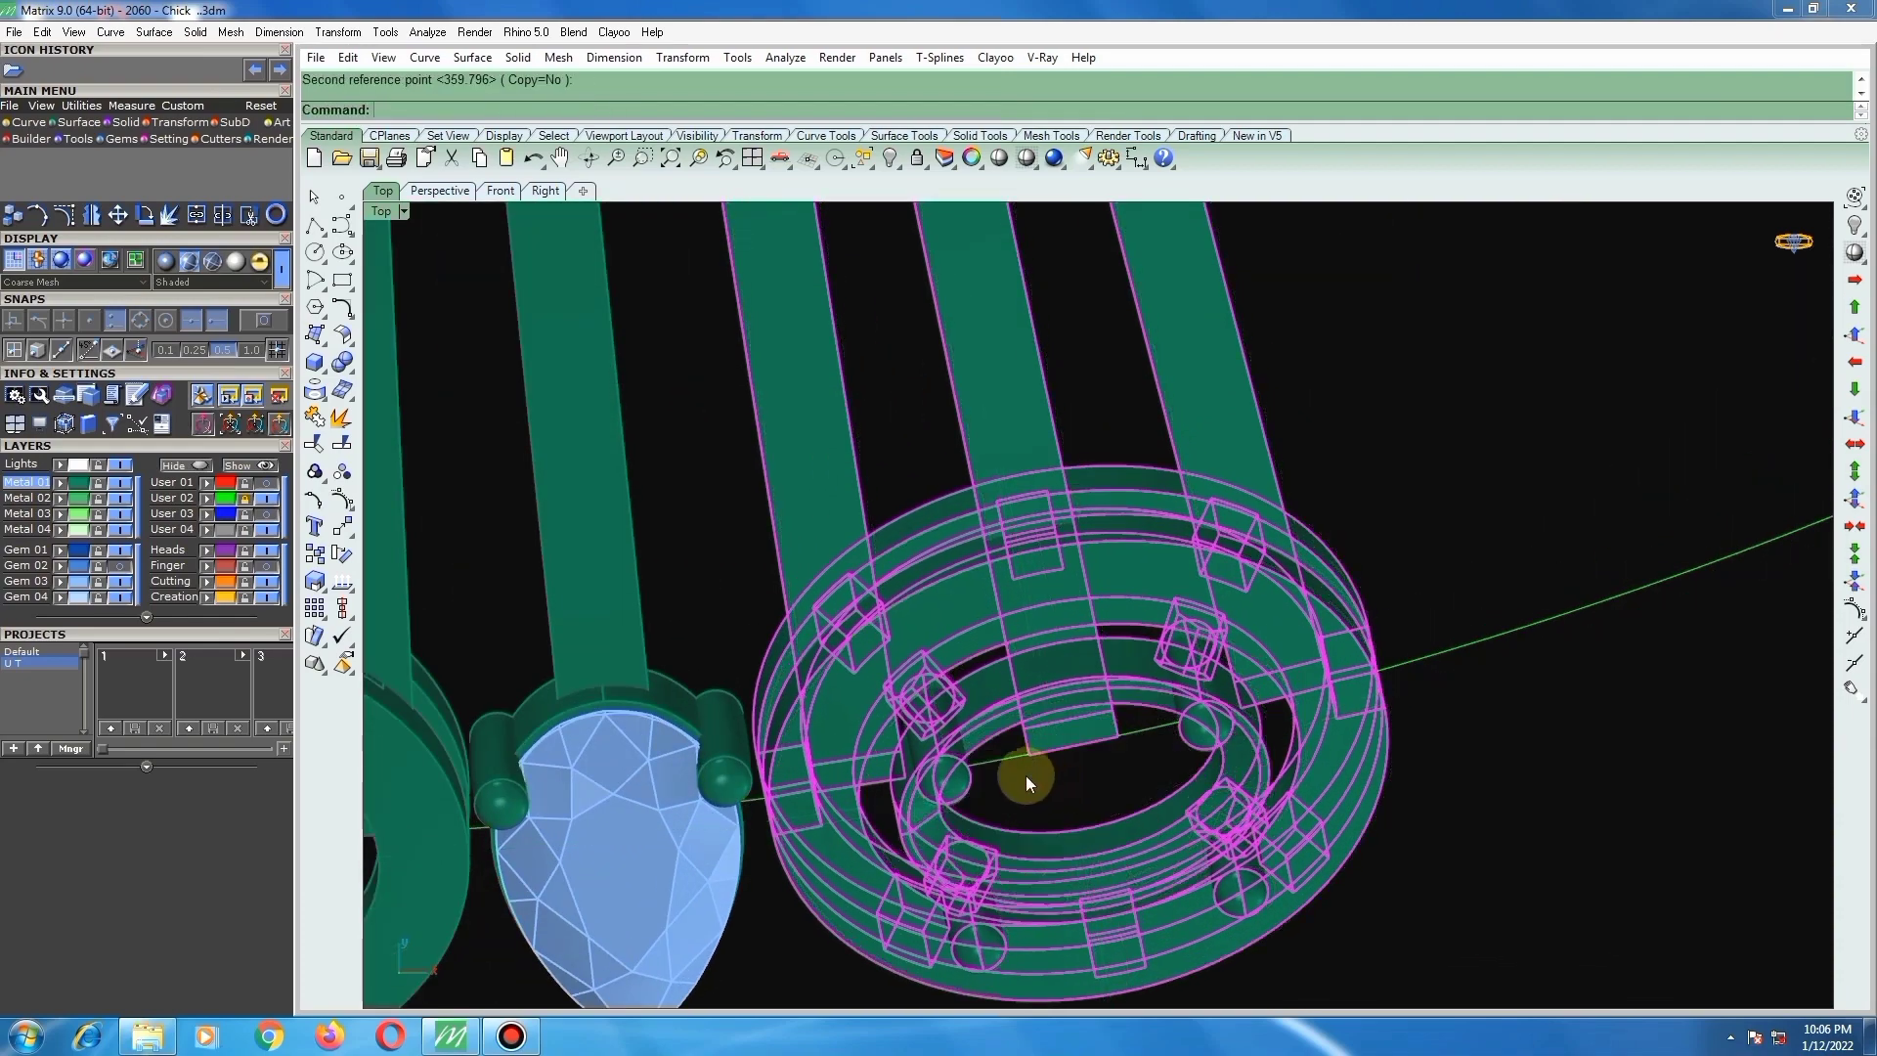
scroll(1024, 776, down, 3)
key(Escape)
Step: Inspect the spacing of the flowers, bars, ovals and pear settings from the front, top and back
scroll(938, 770, down, 3)
right_drag(1149, 750, 984, 461)
scroll(878, 486, up, 5)
scroll(876, 496, down, 2)
scroll(983, 463, down, 8)
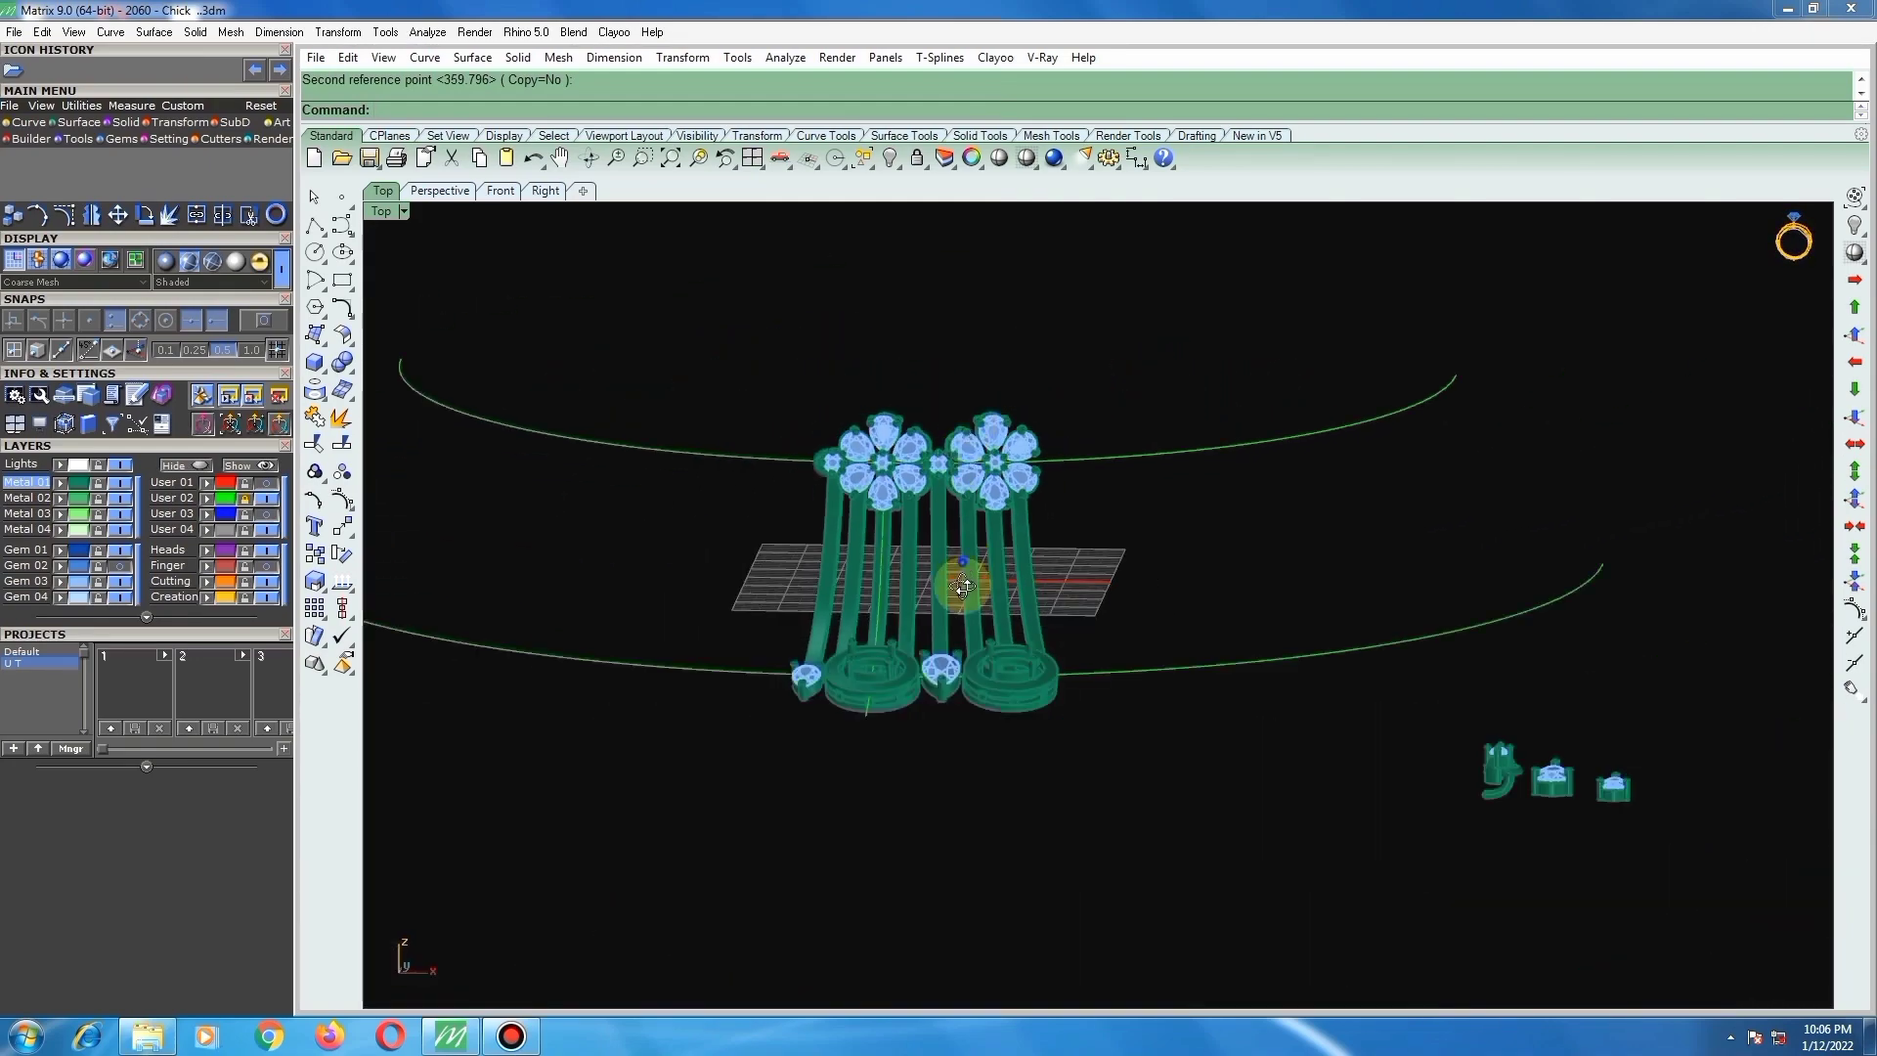
right_drag(959, 587, 939, 765)
scroll(969, 670, up, 5)
scroll(928, 683, up, 2)
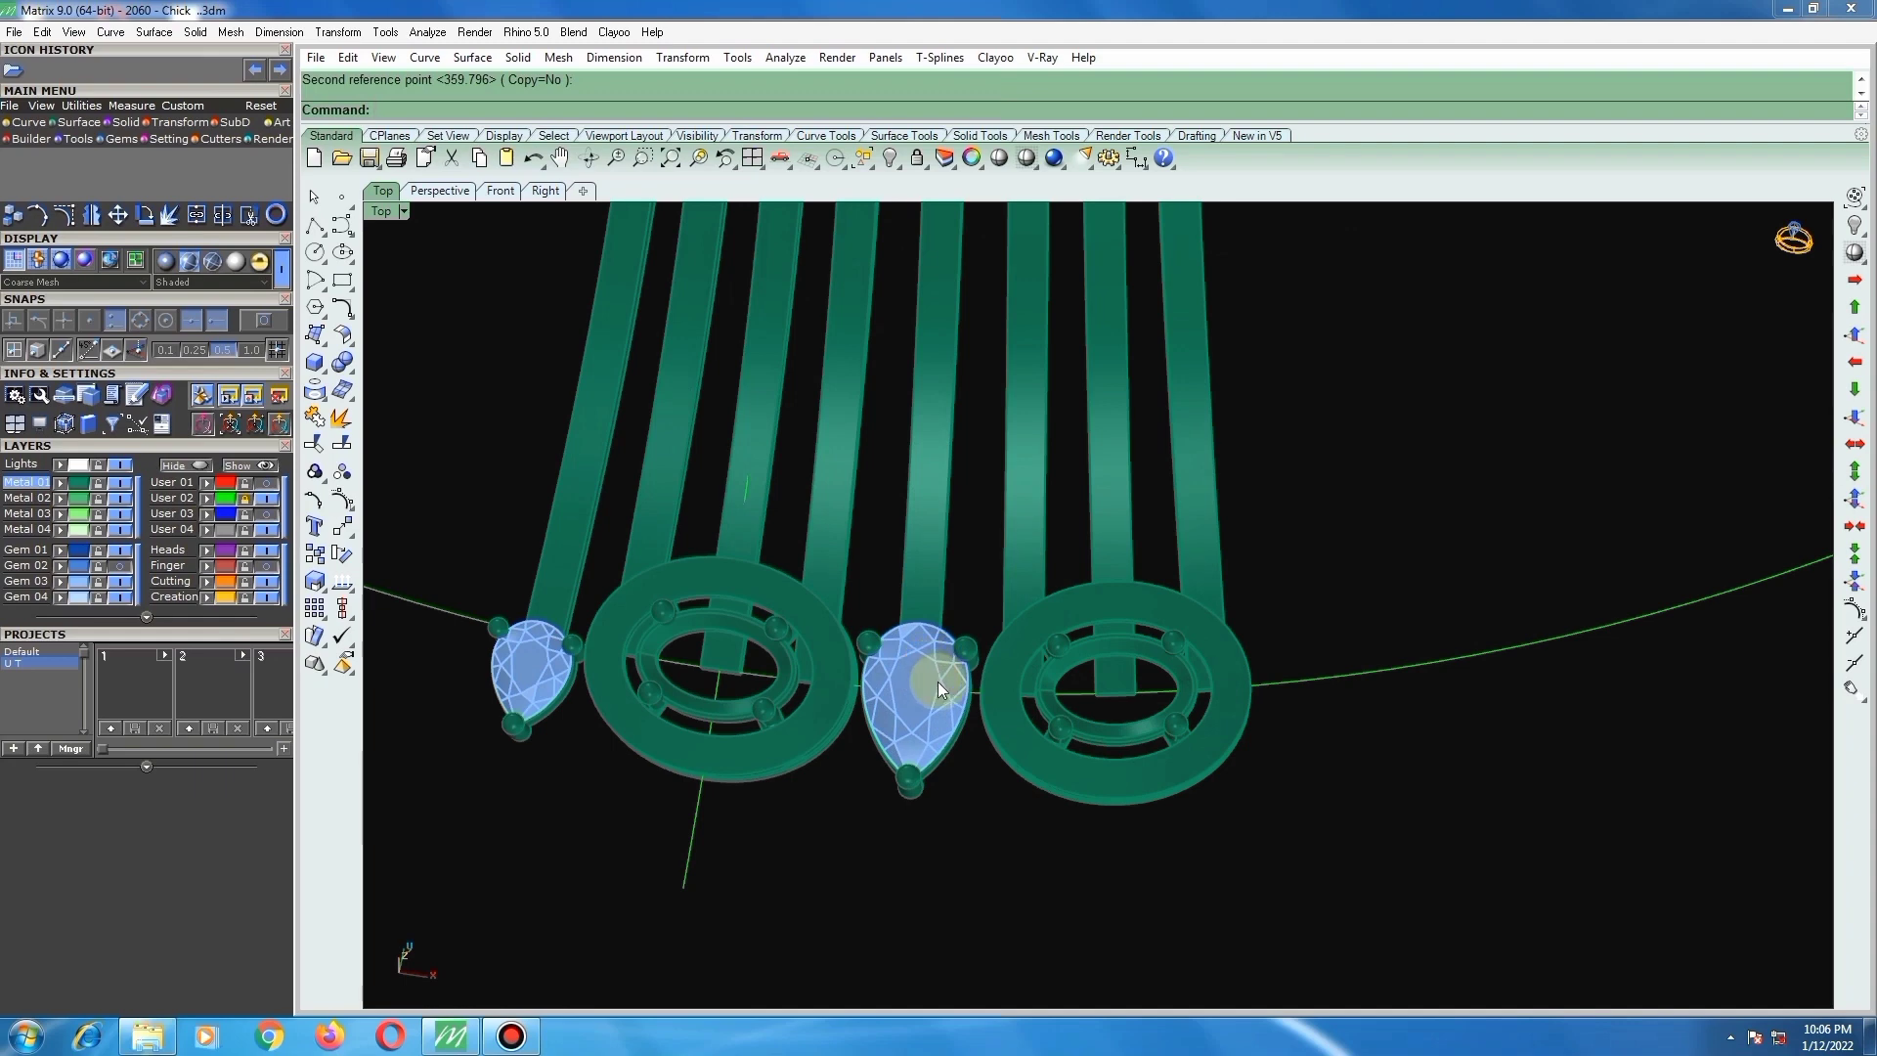
key(ctrl+F1)
scroll(942, 672, down, 4)
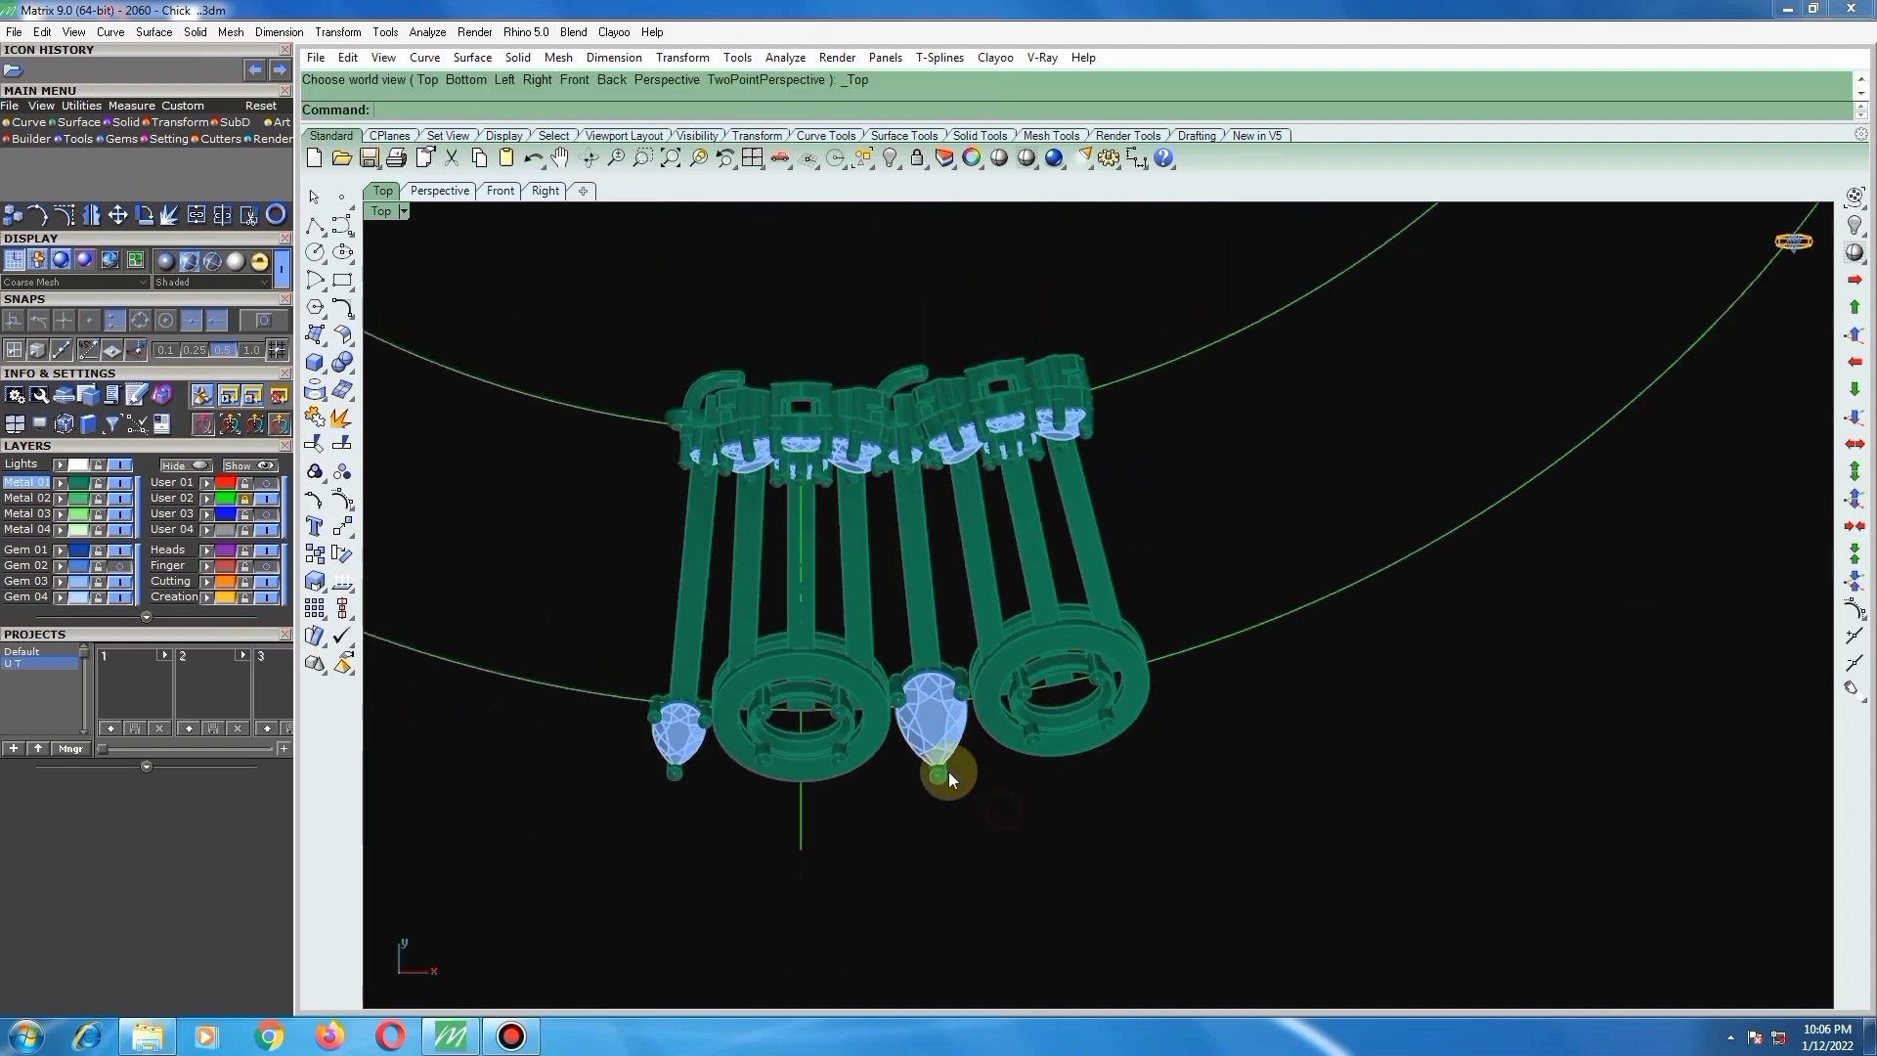
scroll(1024, 636, down, 3)
ctrl+shift+right_drag(1105, 960, 1391, 358)
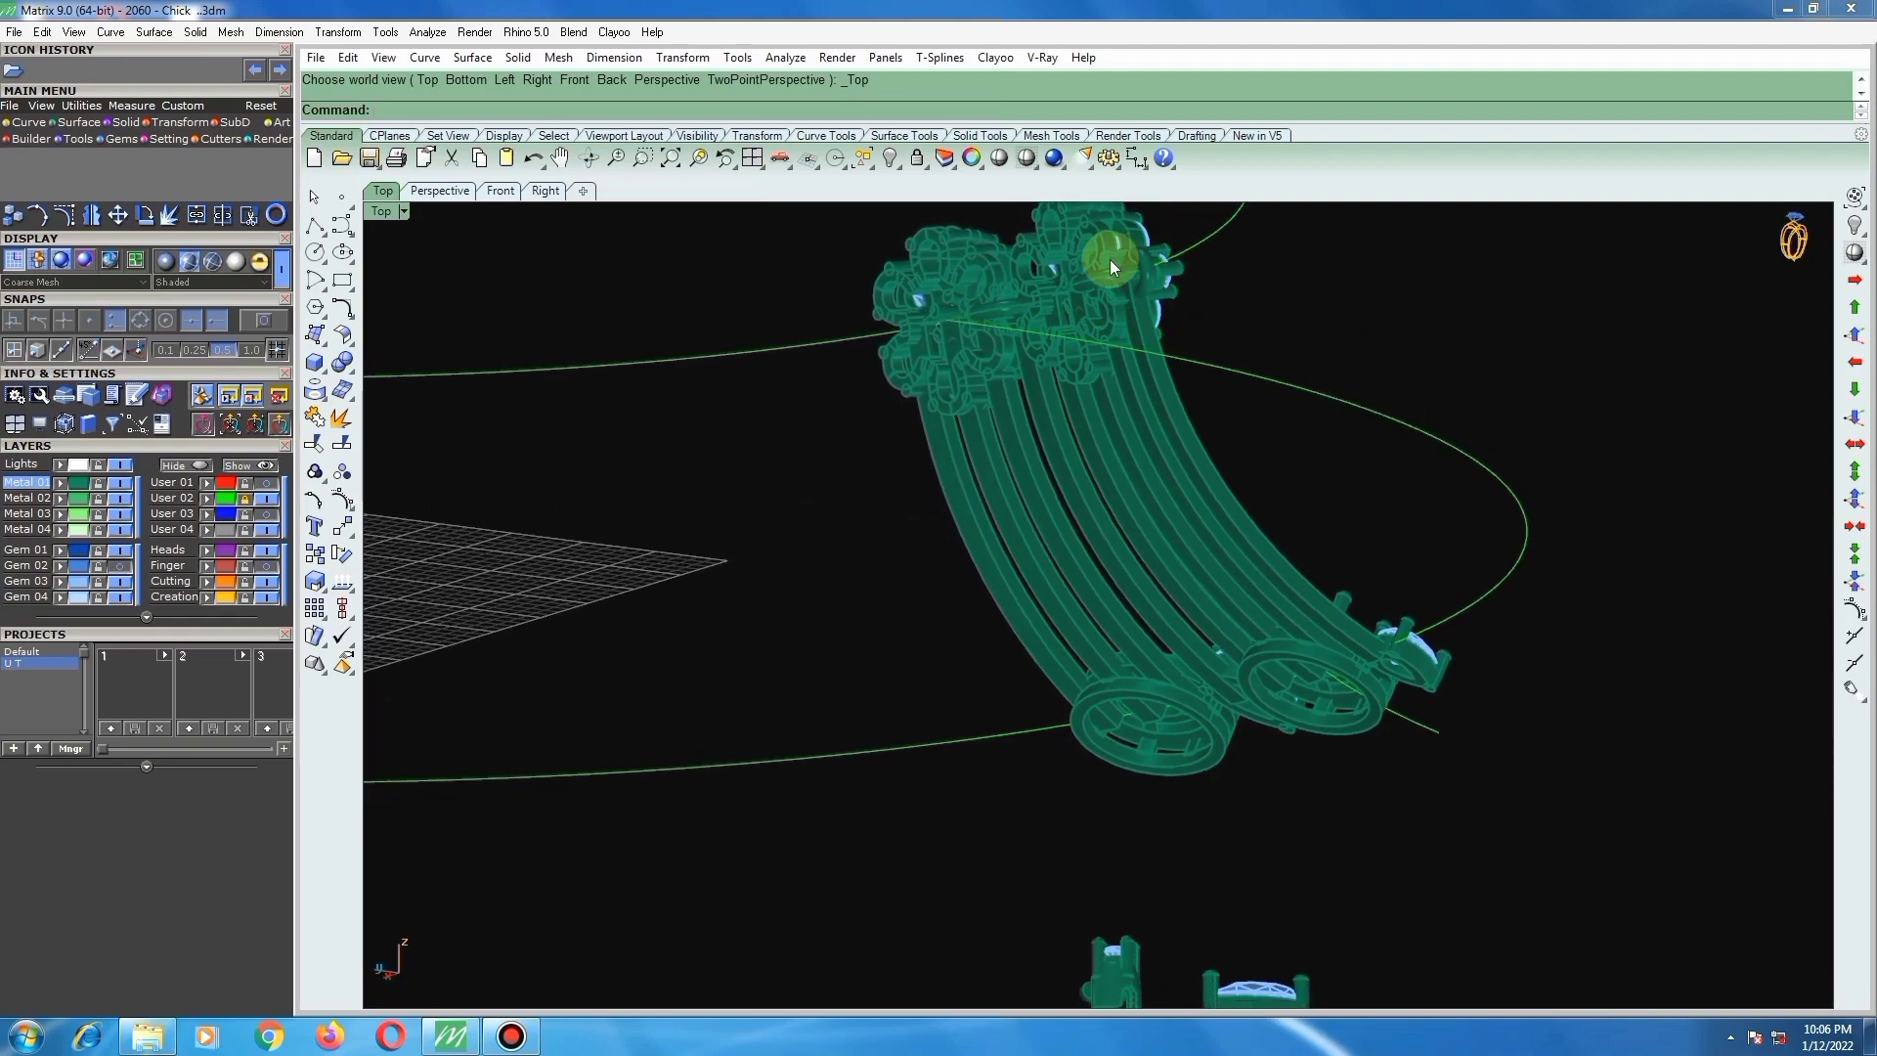
scroll(1111, 260, up, 7)
scroll(1106, 320, down, 5)
scroll(1106, 321, up, 4)
Step: Delete the outer bar beside the first flower together with its round setting and small pear setting
ctrl+shift+right_drag(1195, 360, 884, 704)
scroll(880, 440, up, 5)
scroll(905, 543, down, 3)
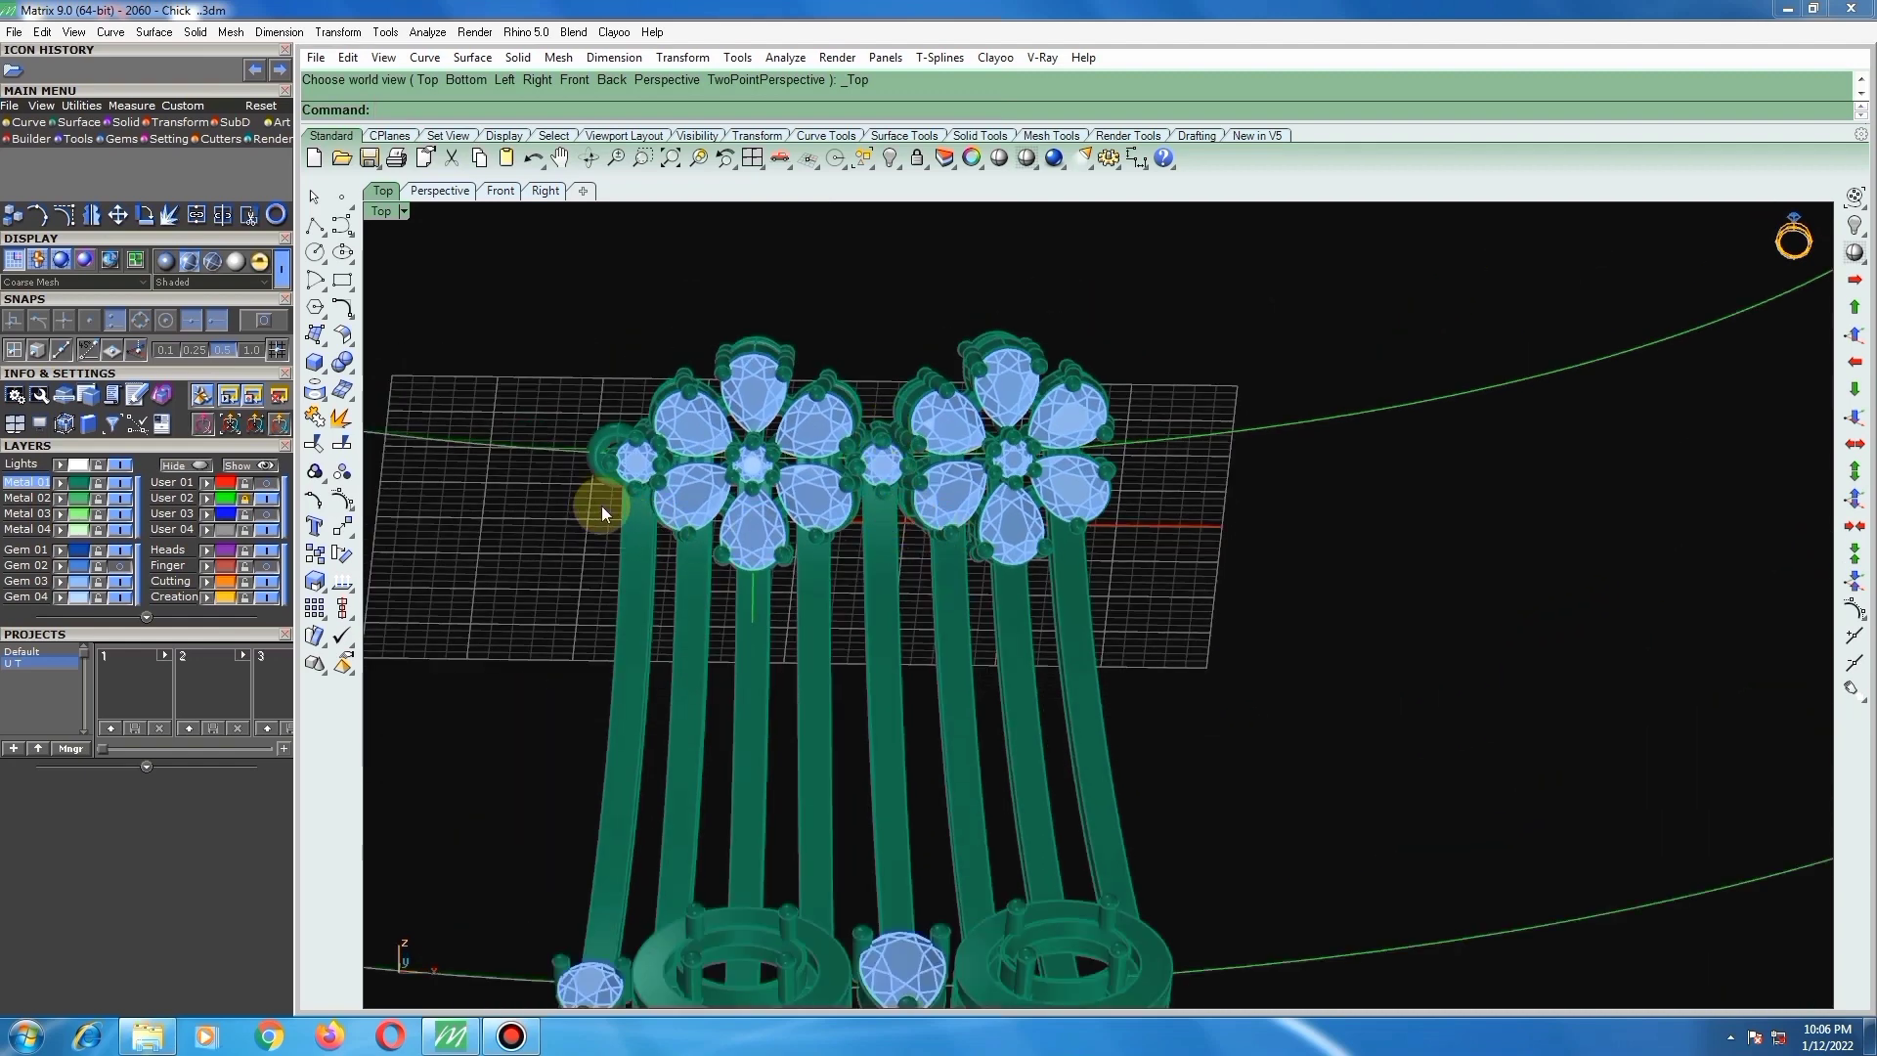
click(654, 531)
shift+click(624, 461)
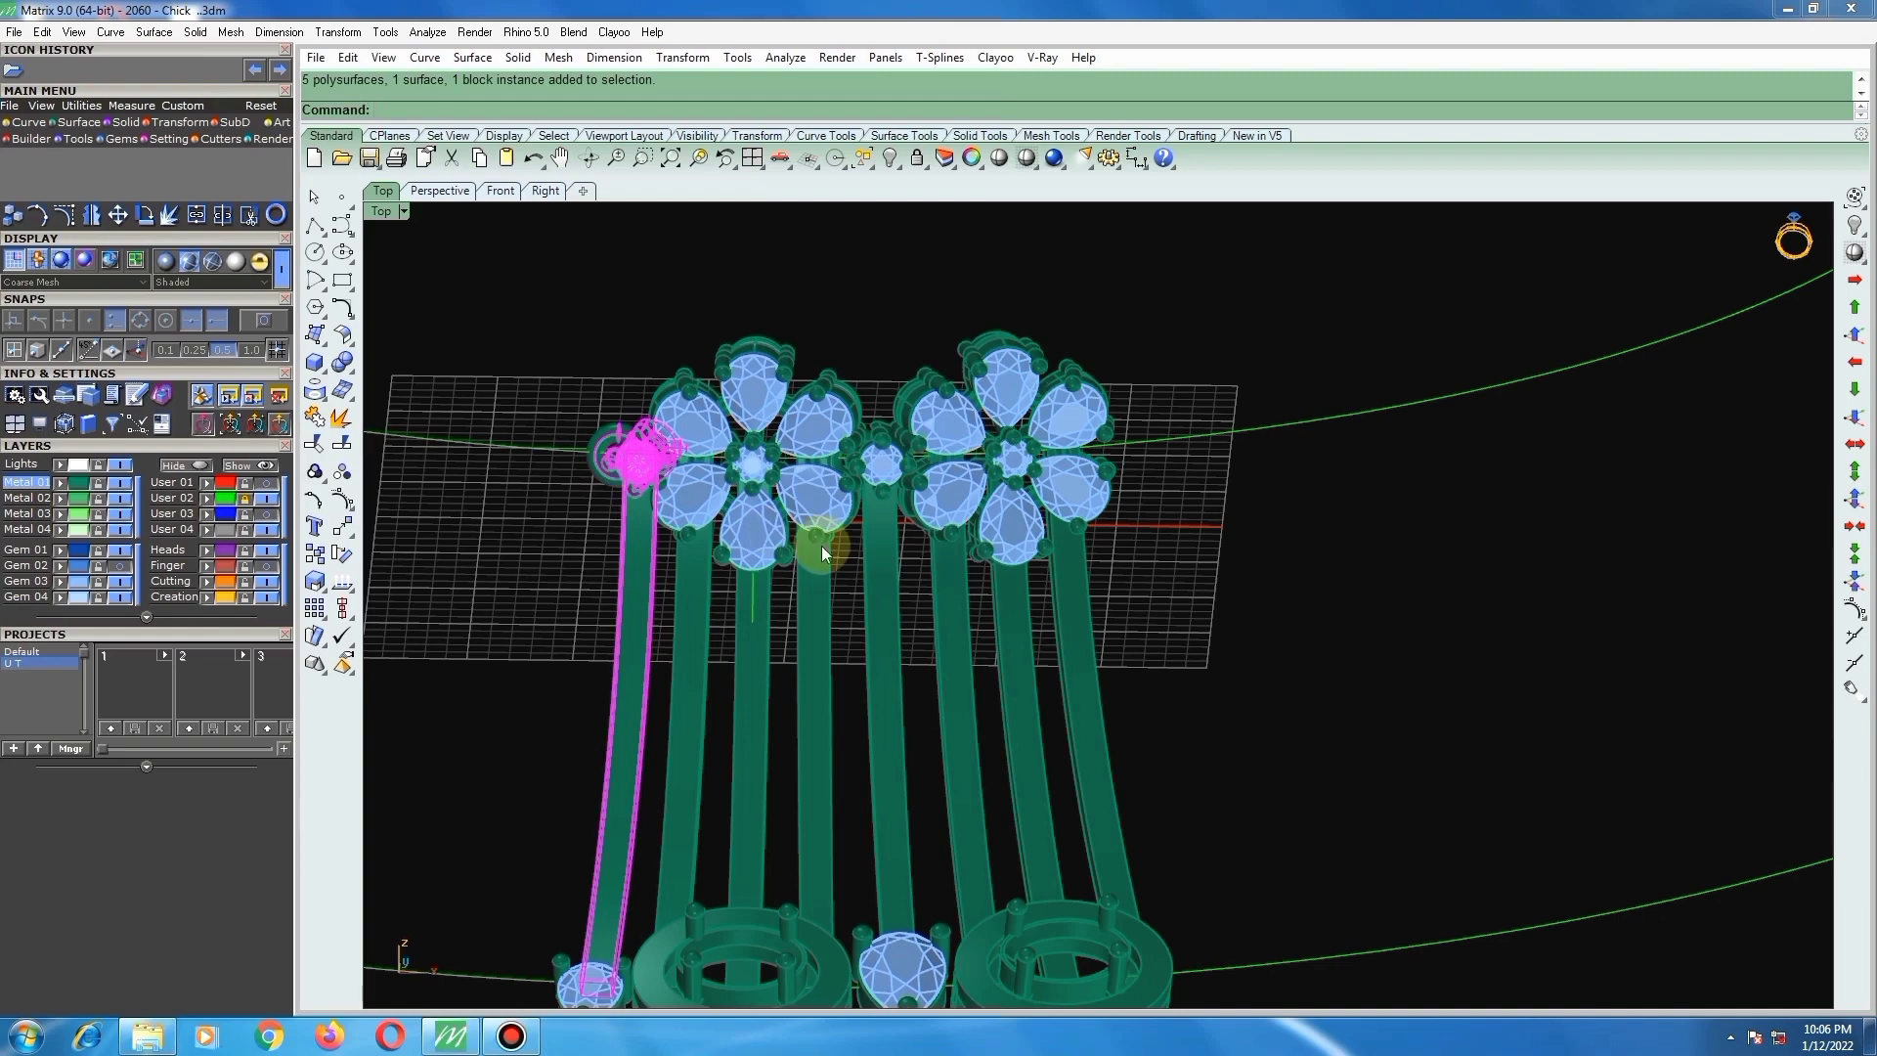
key(Delete)
scroll(901, 508, down, 3)
scroll(748, 727, up, 2)
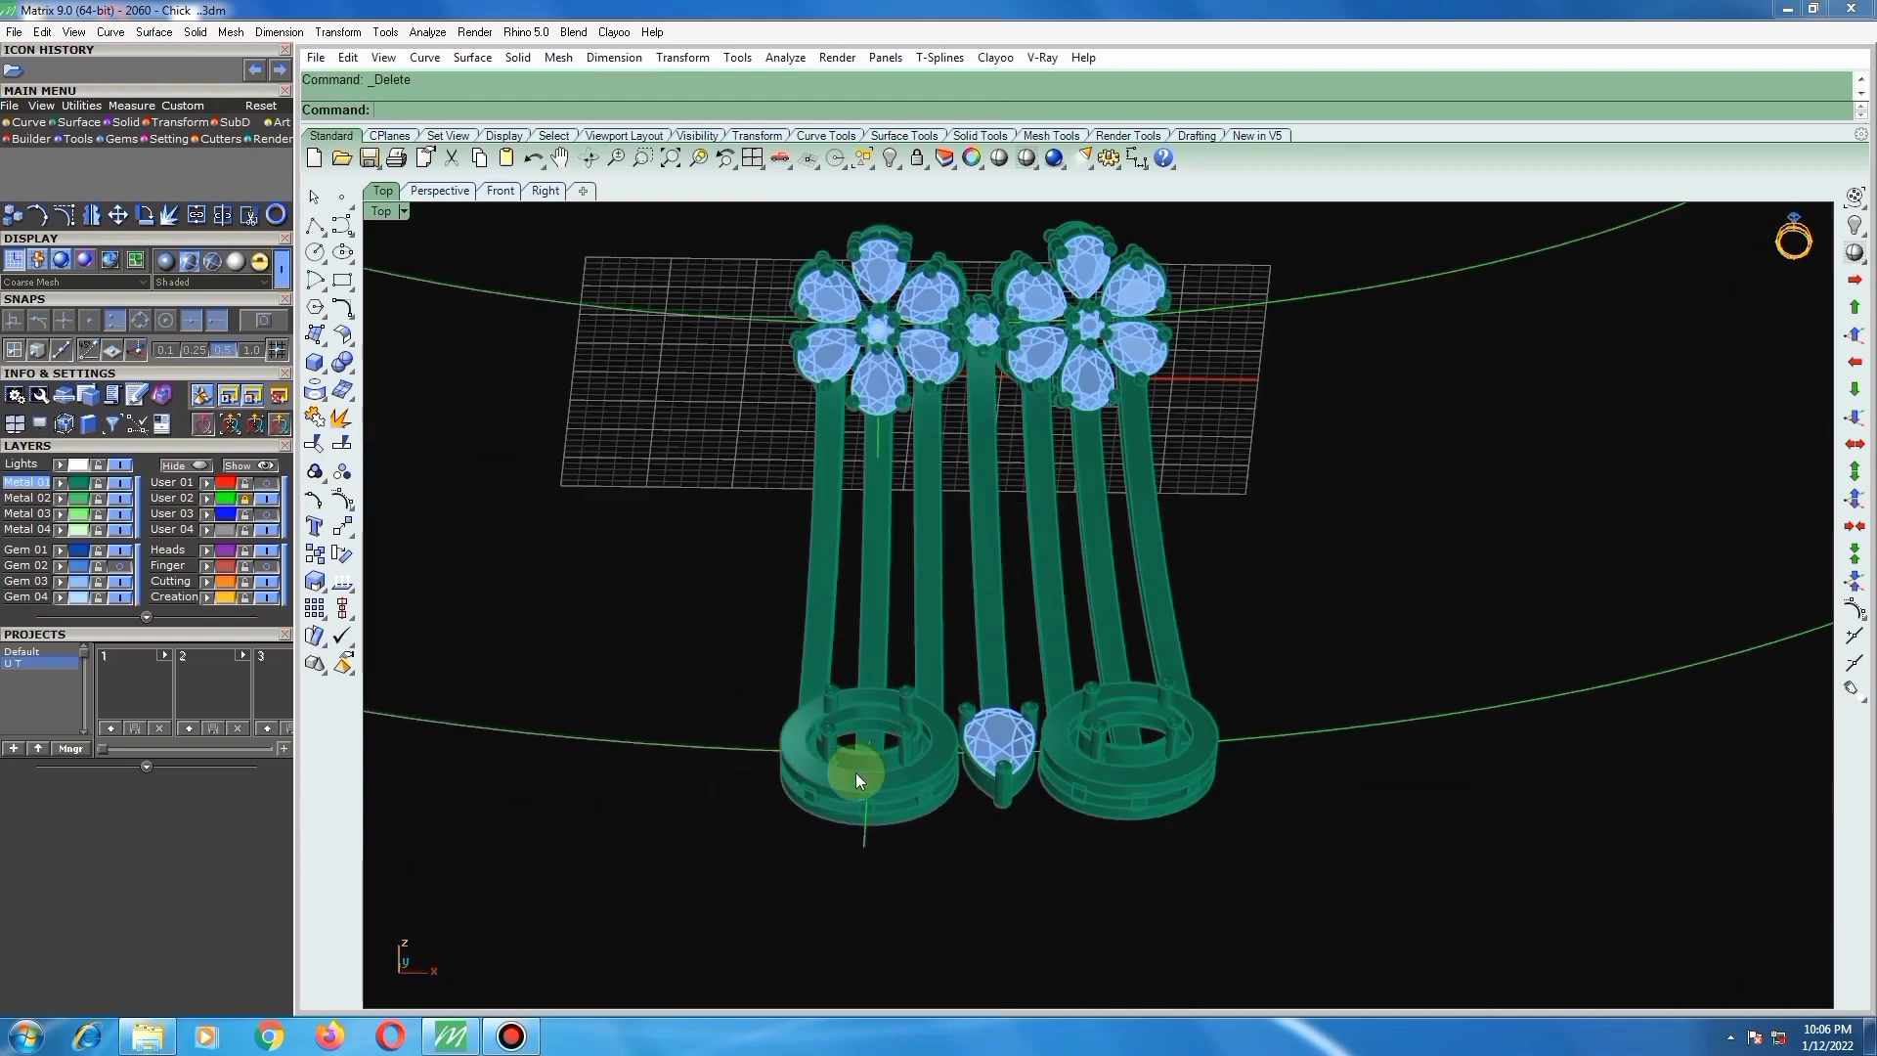
Step: Move the middle pear setting 0.1 mm along the straight seam of its side wall, toward the stone
right_drag(1047, 713, 1035, 637)
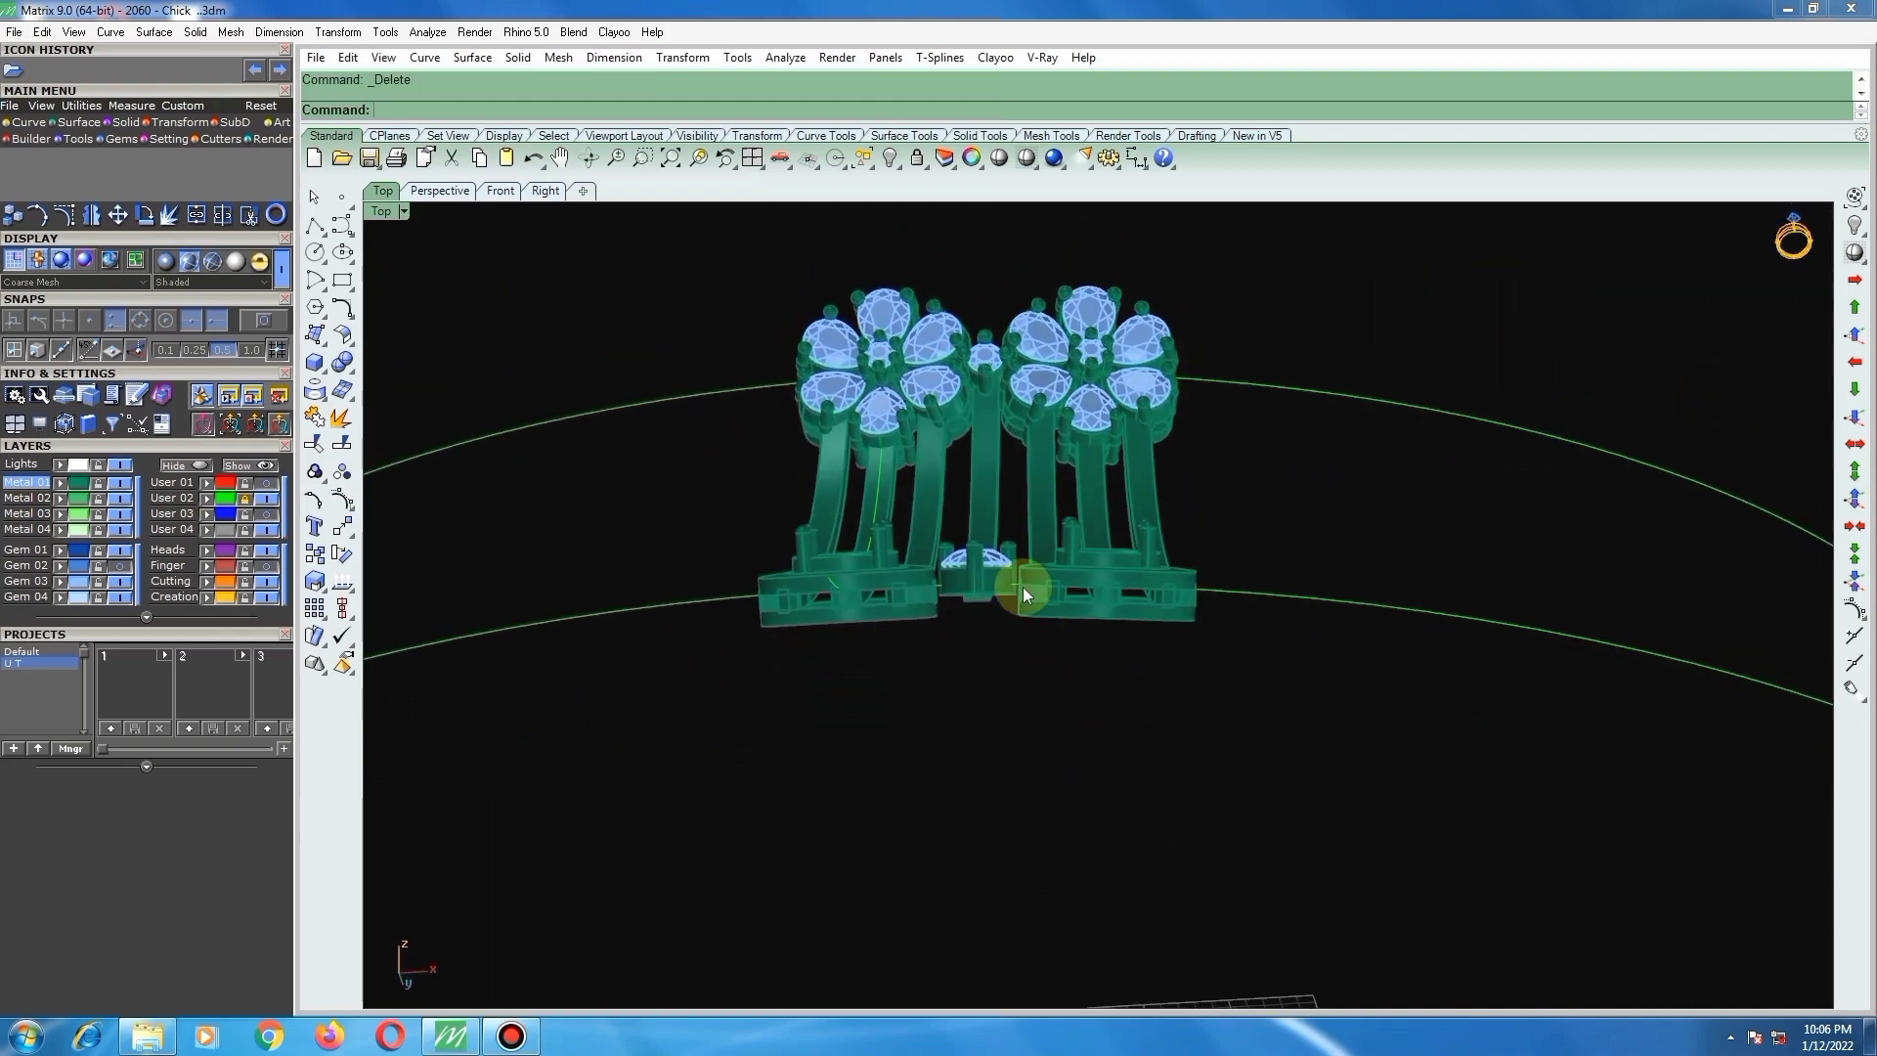
scroll(948, 573, up, 4)
click(977, 567)
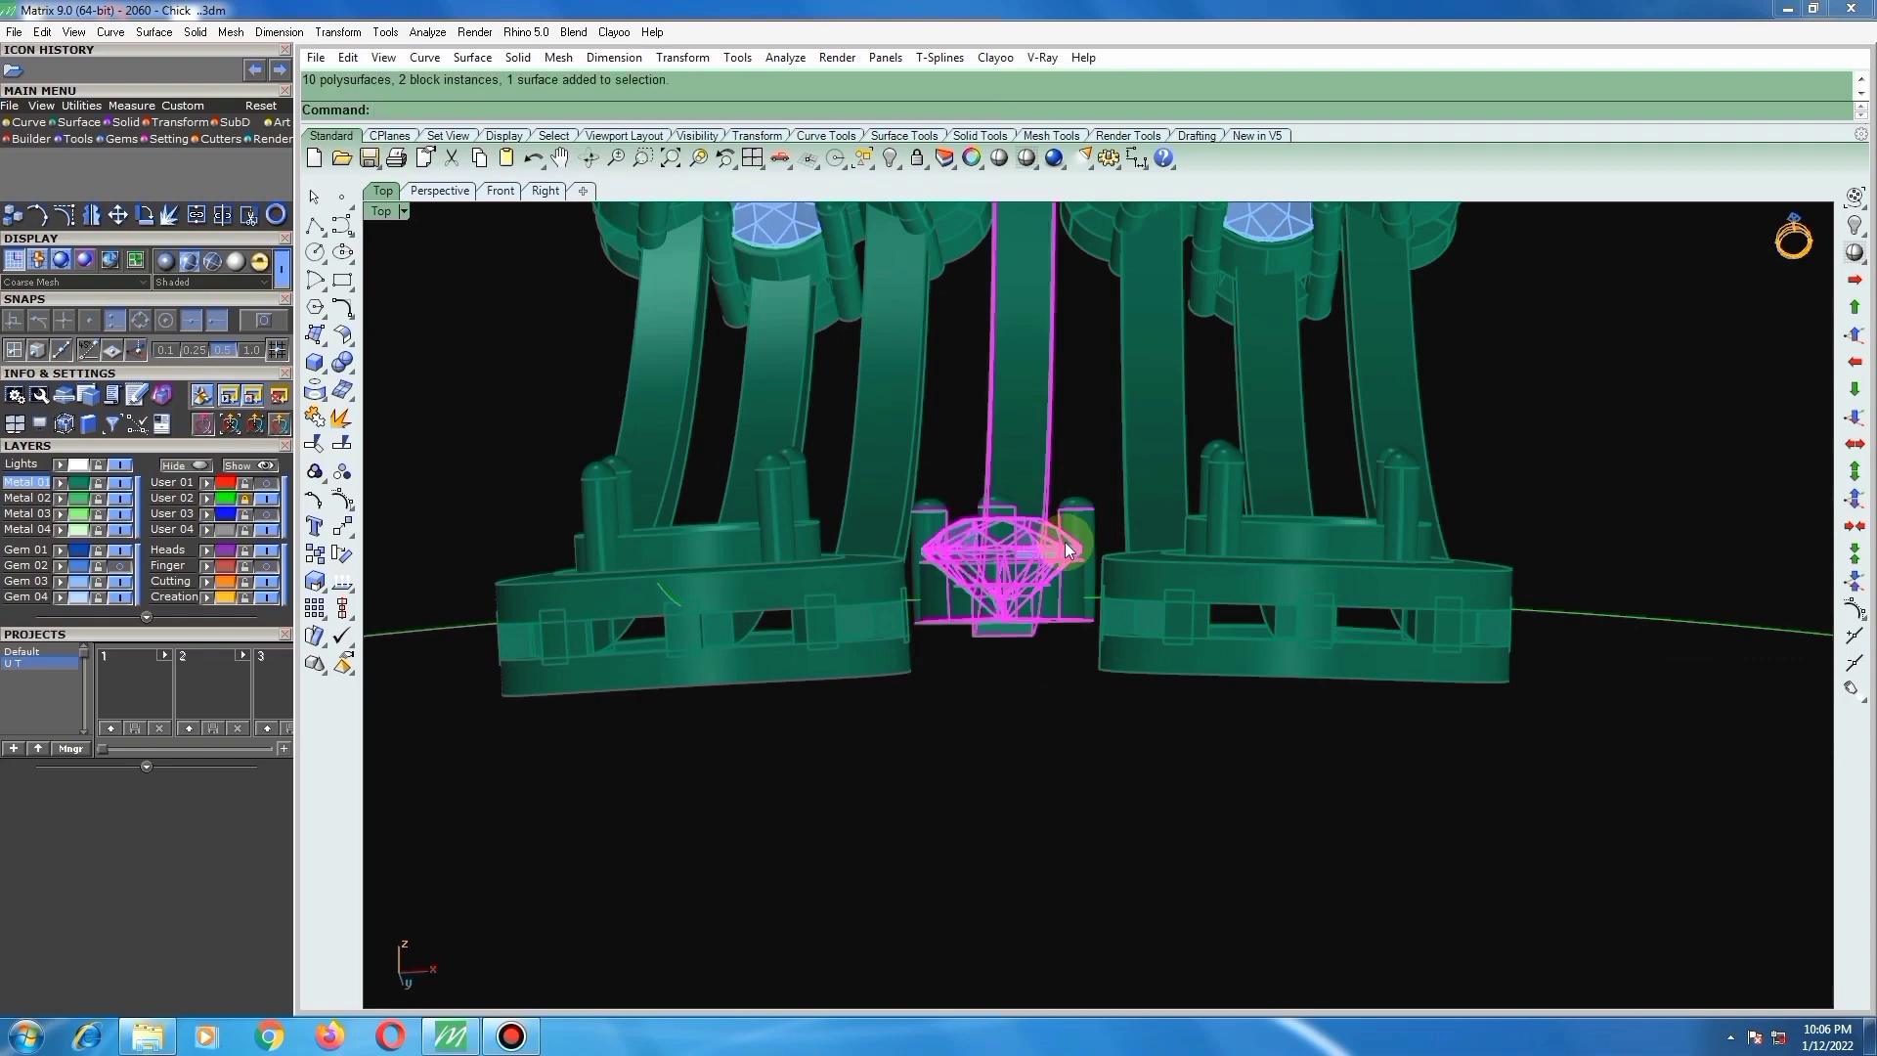
right_drag(1064, 541, 972, 645)
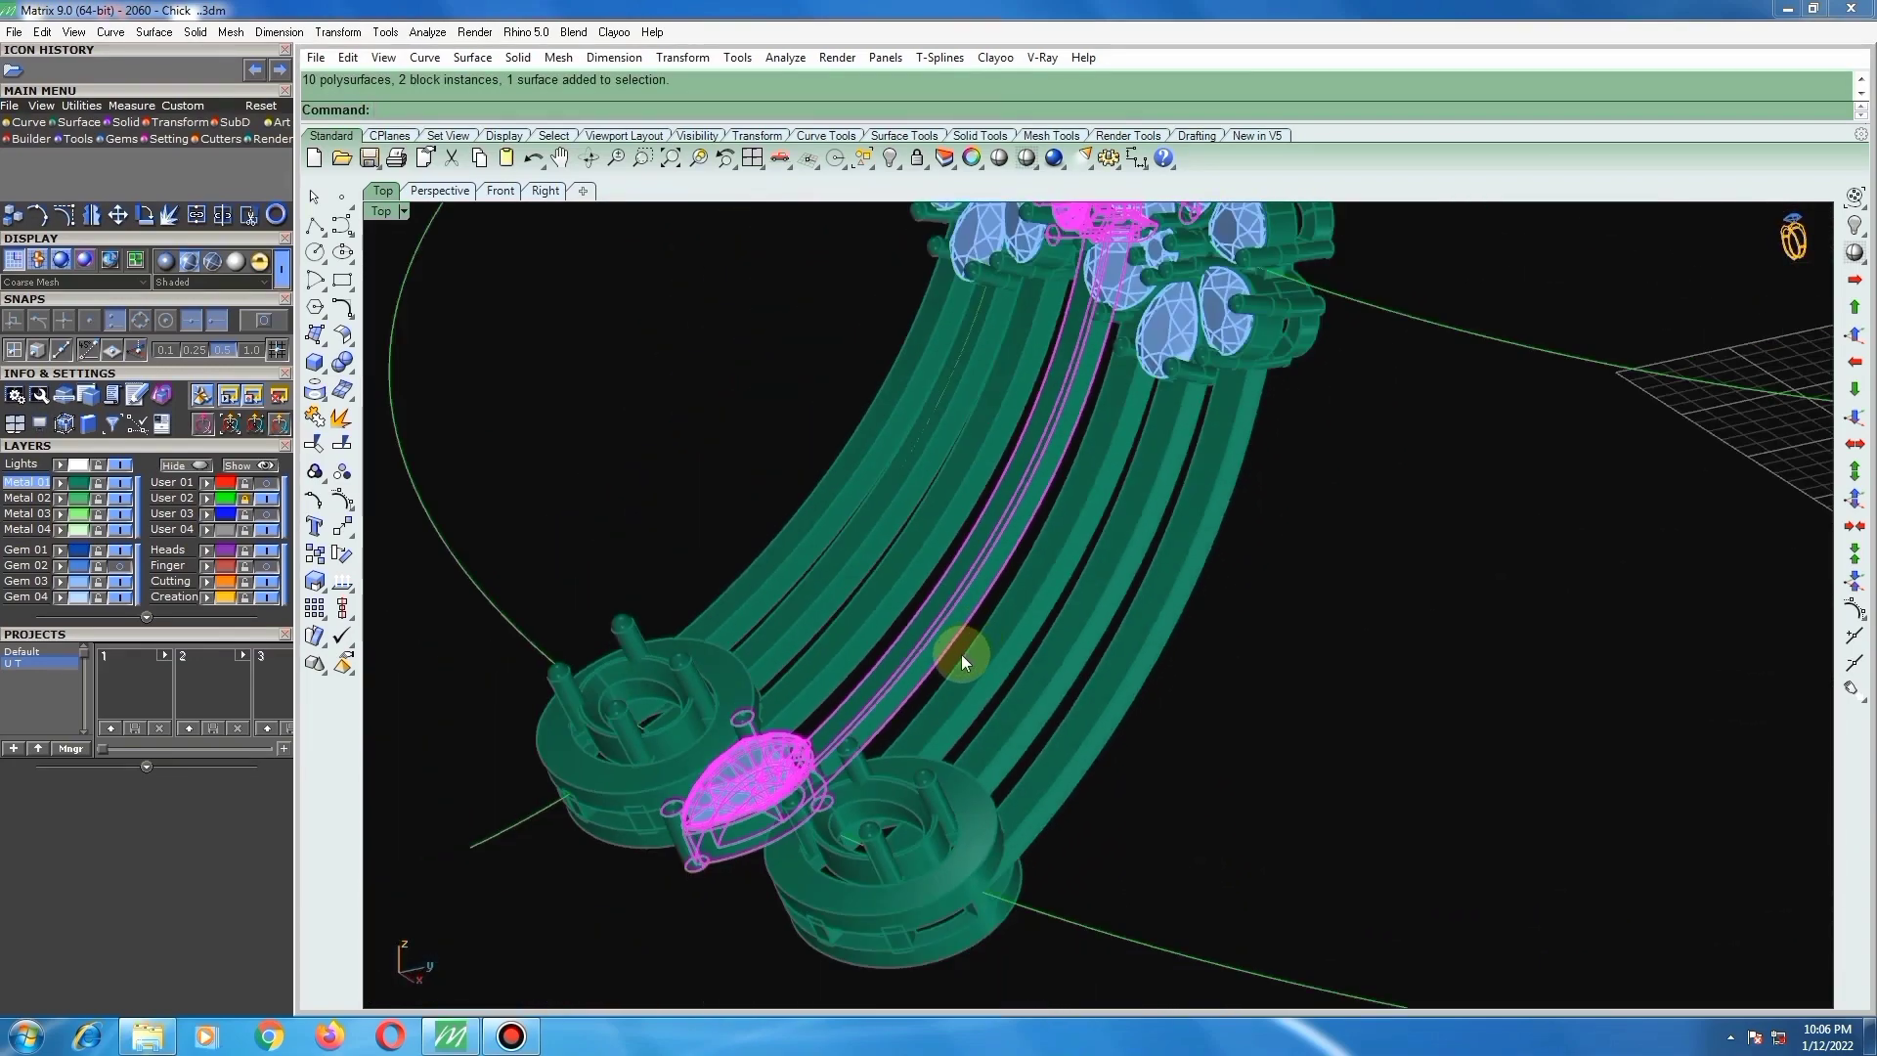
click(880, 688)
right_drag(1030, 807, 918, 843)
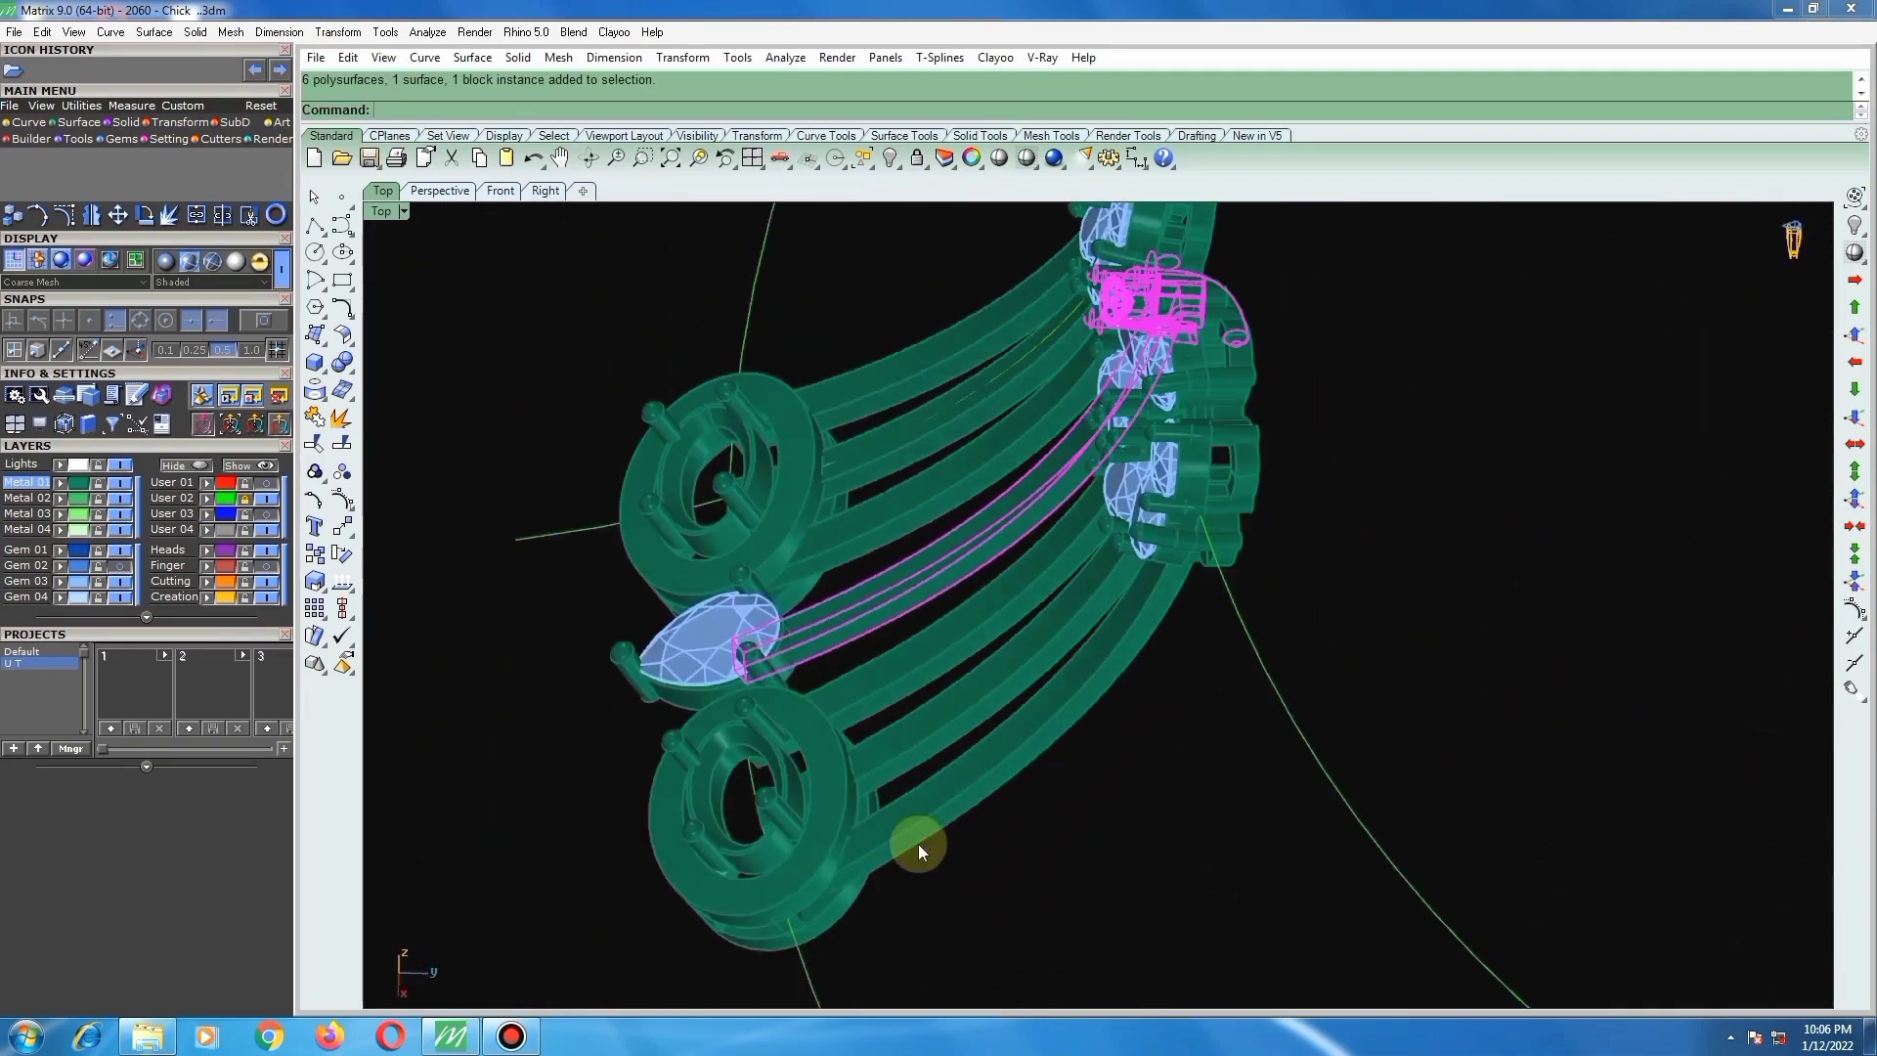
scroll(784, 600, up, 6)
click(745, 498)
right_drag(745, 496, 913, 473)
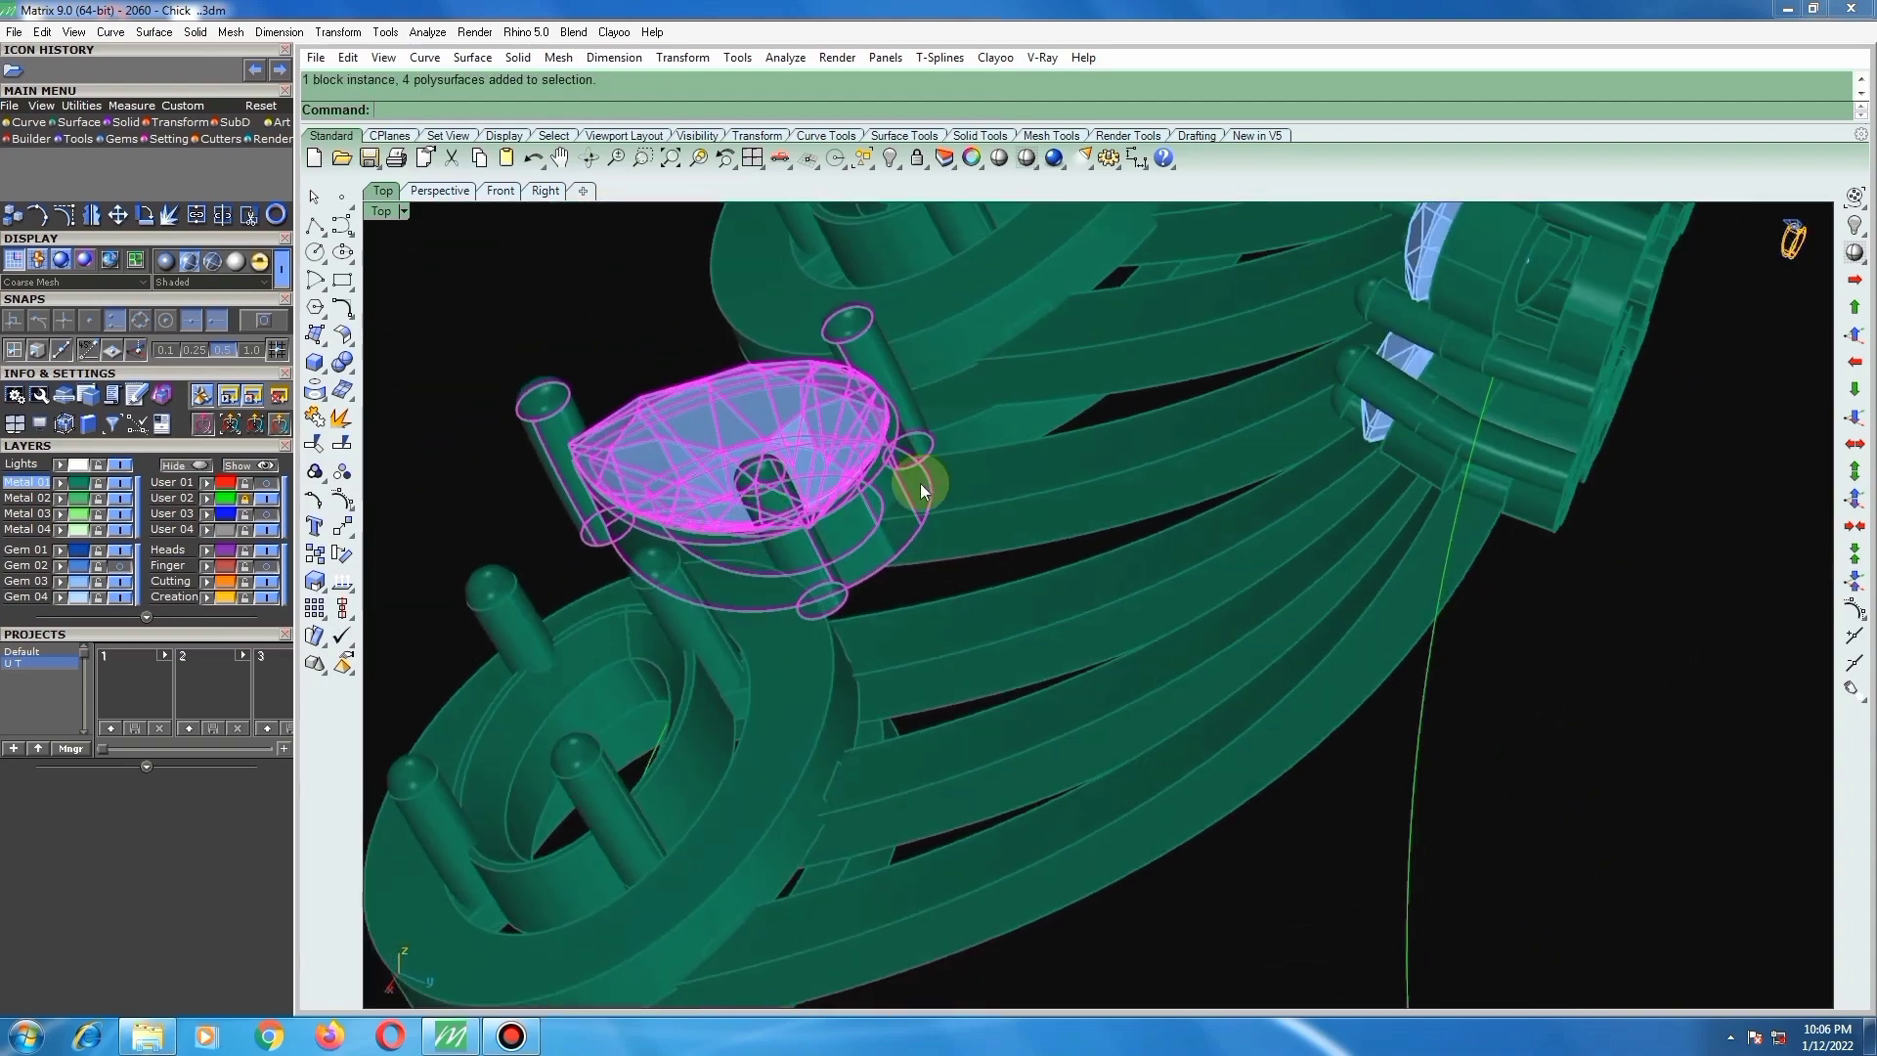
scroll(913, 473, up, 6)
scroll(870, 516, up, 2)
scroll(877, 520, down, 8)
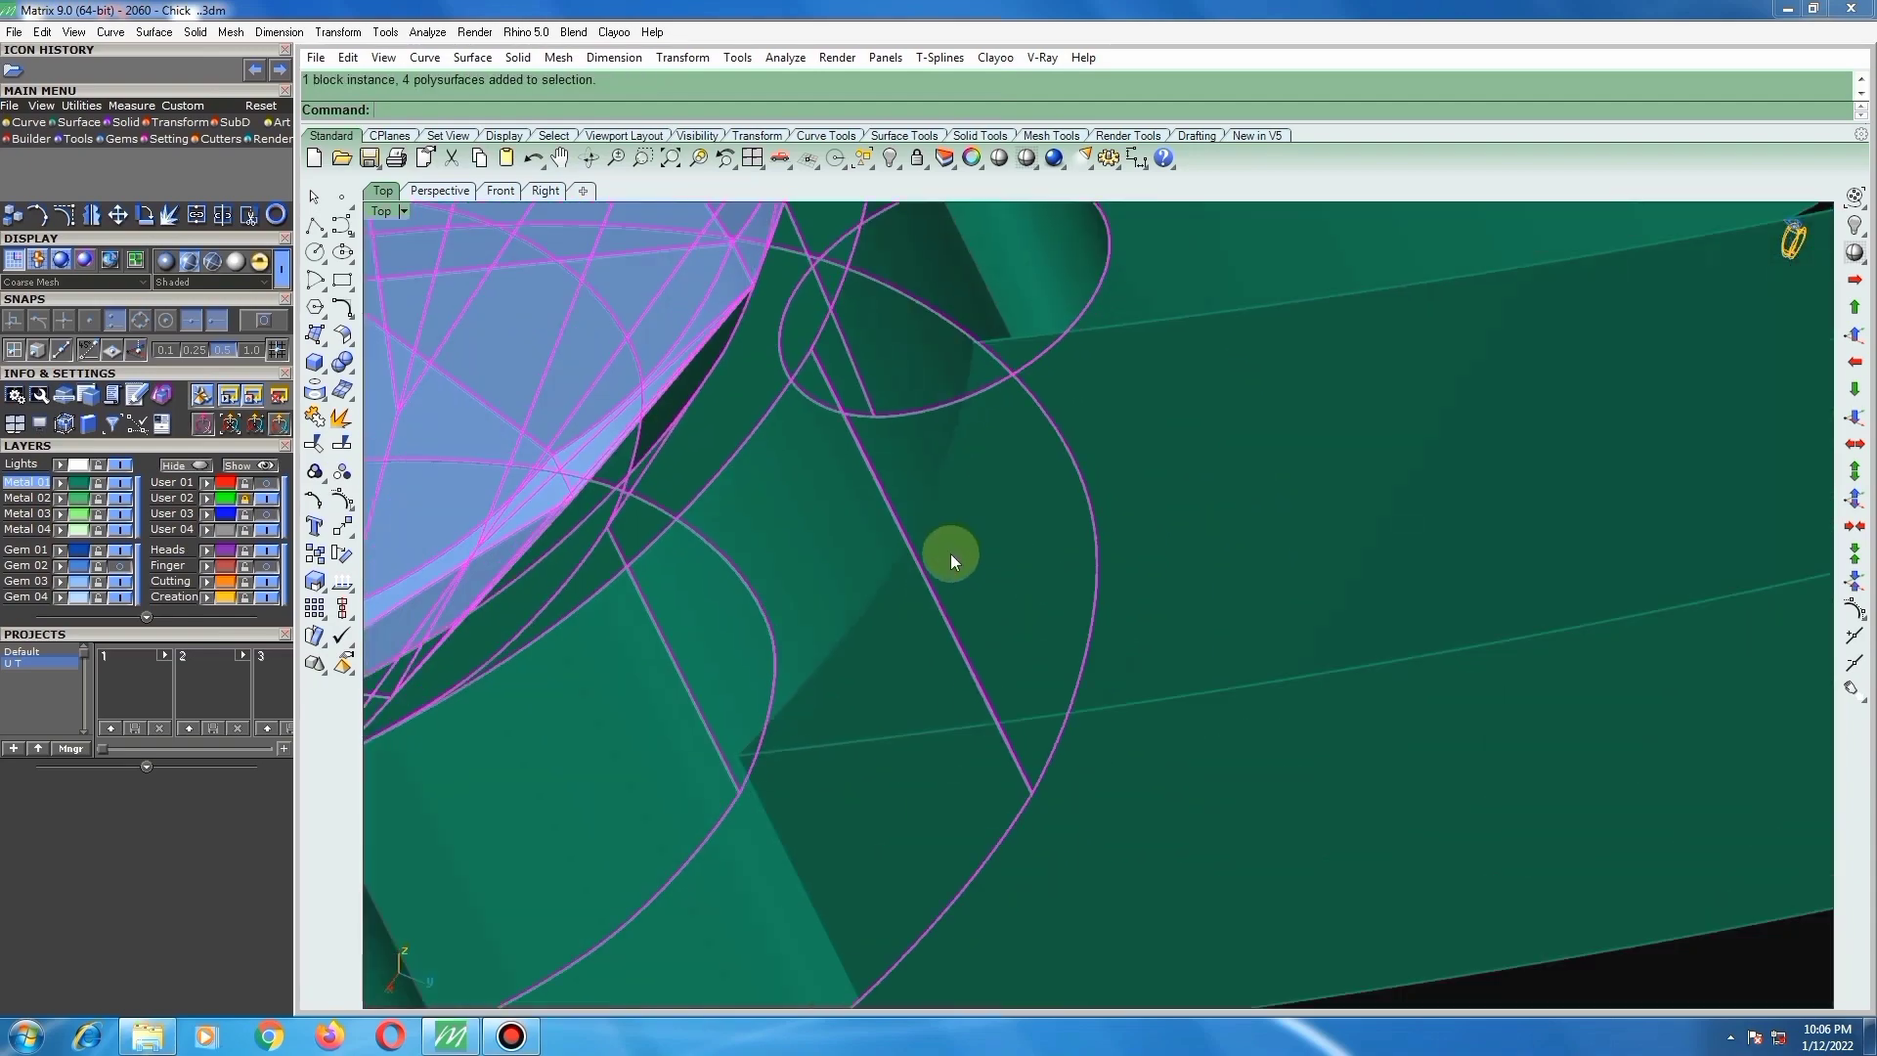
scroll(957, 666, down, 5)
scroll(970, 414, up, 18)
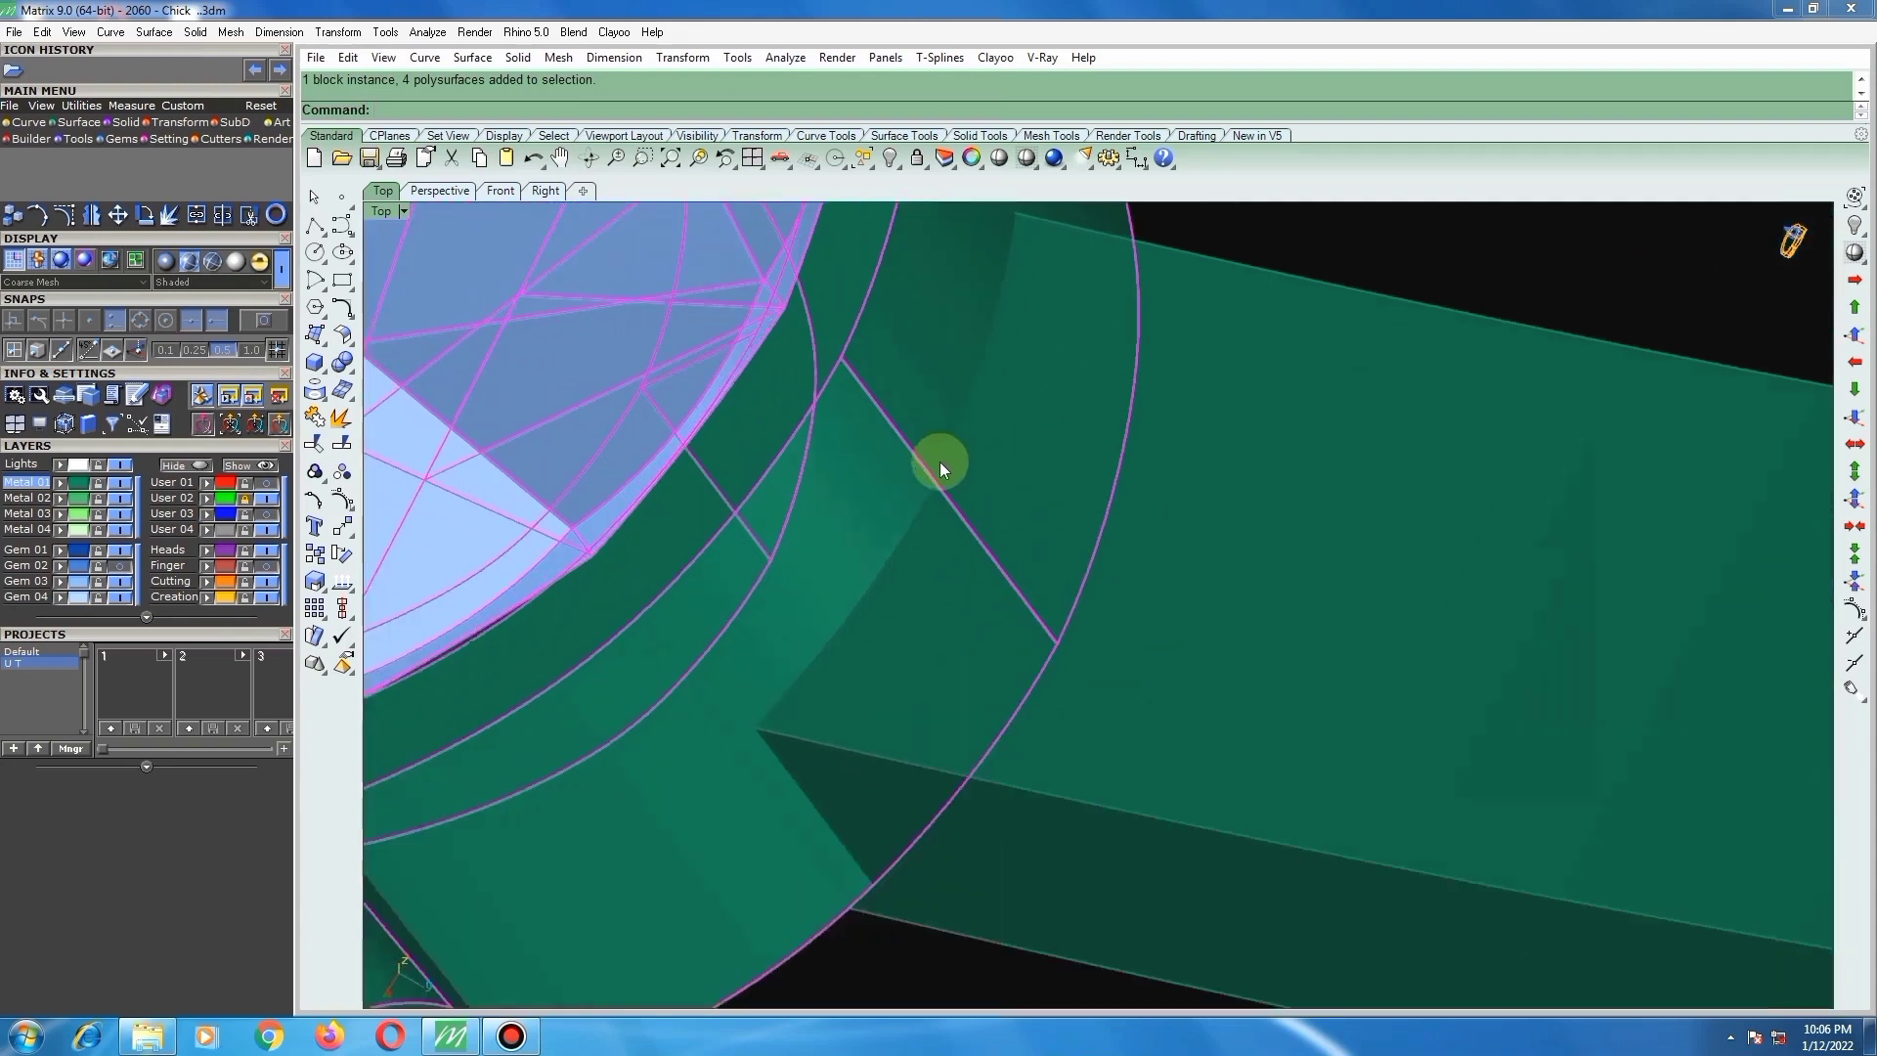
scroll(993, 567, up, 4)
right_click(1007, 568)
scroll(1013, 569, up, 4)
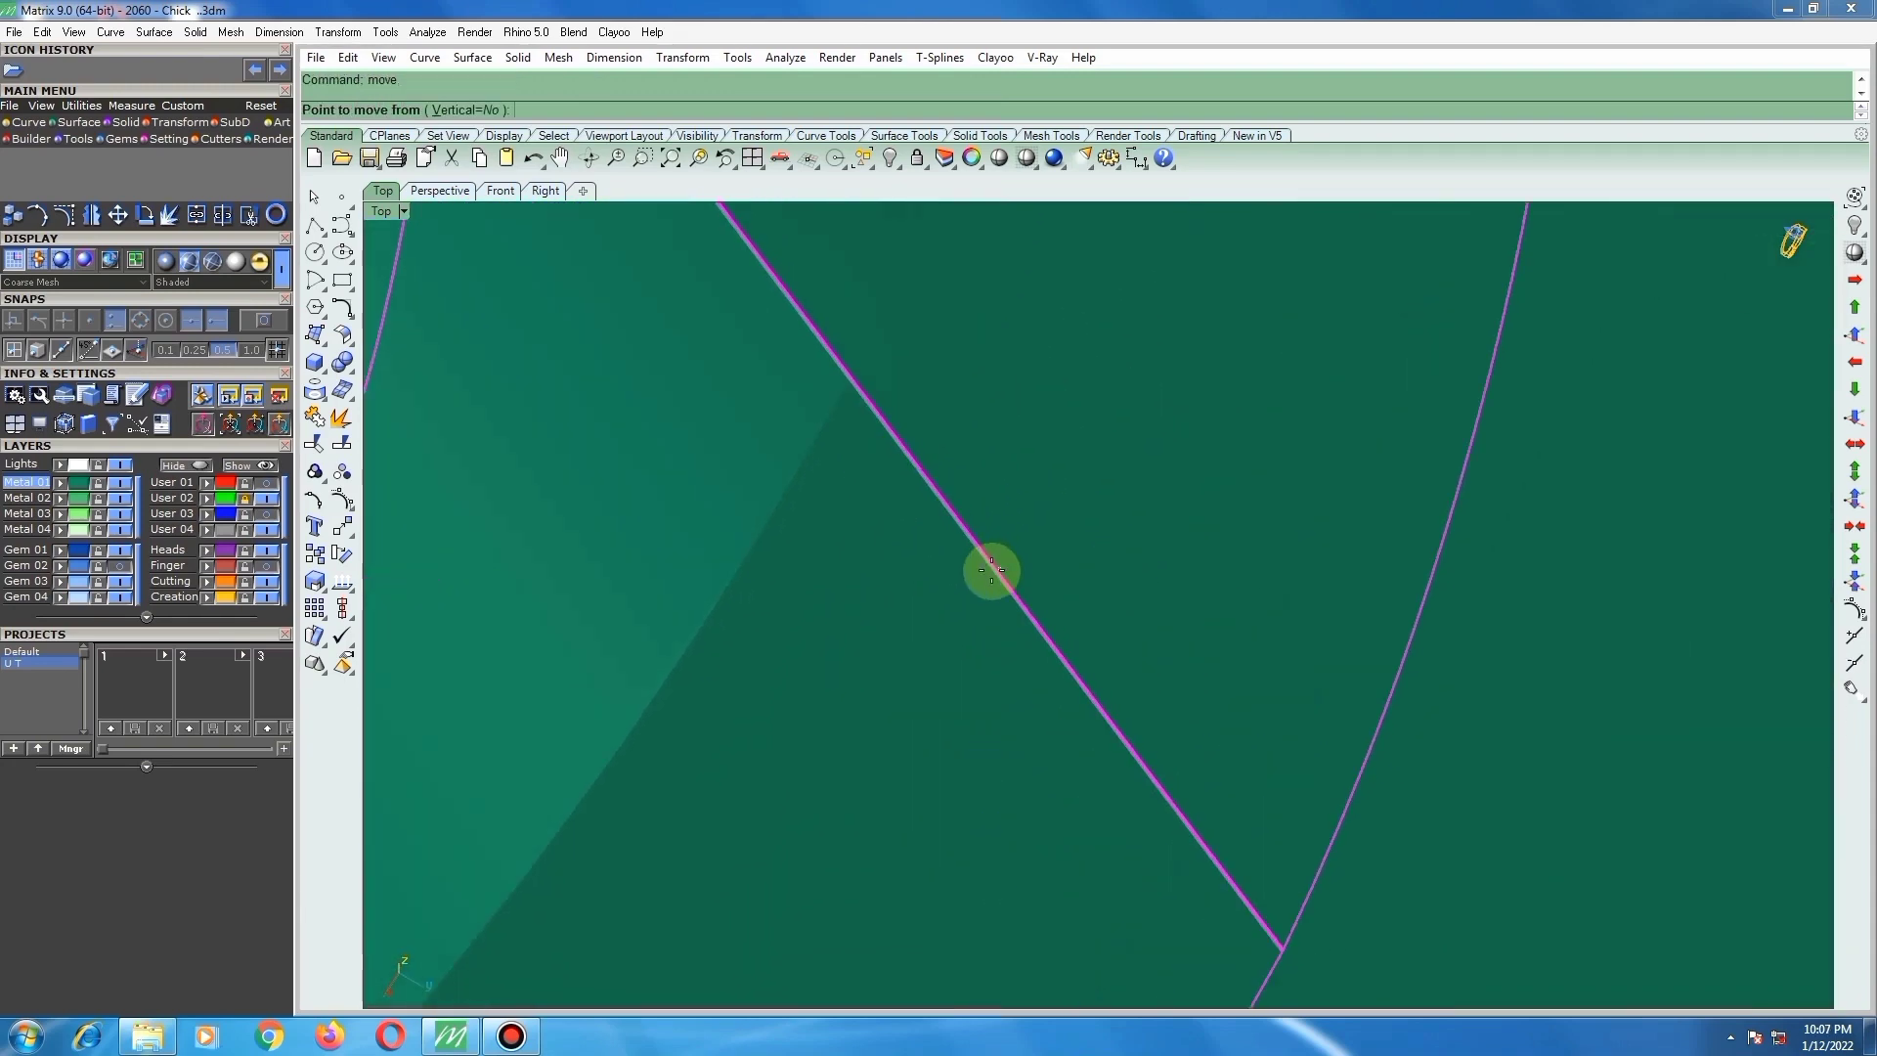
click(991, 569)
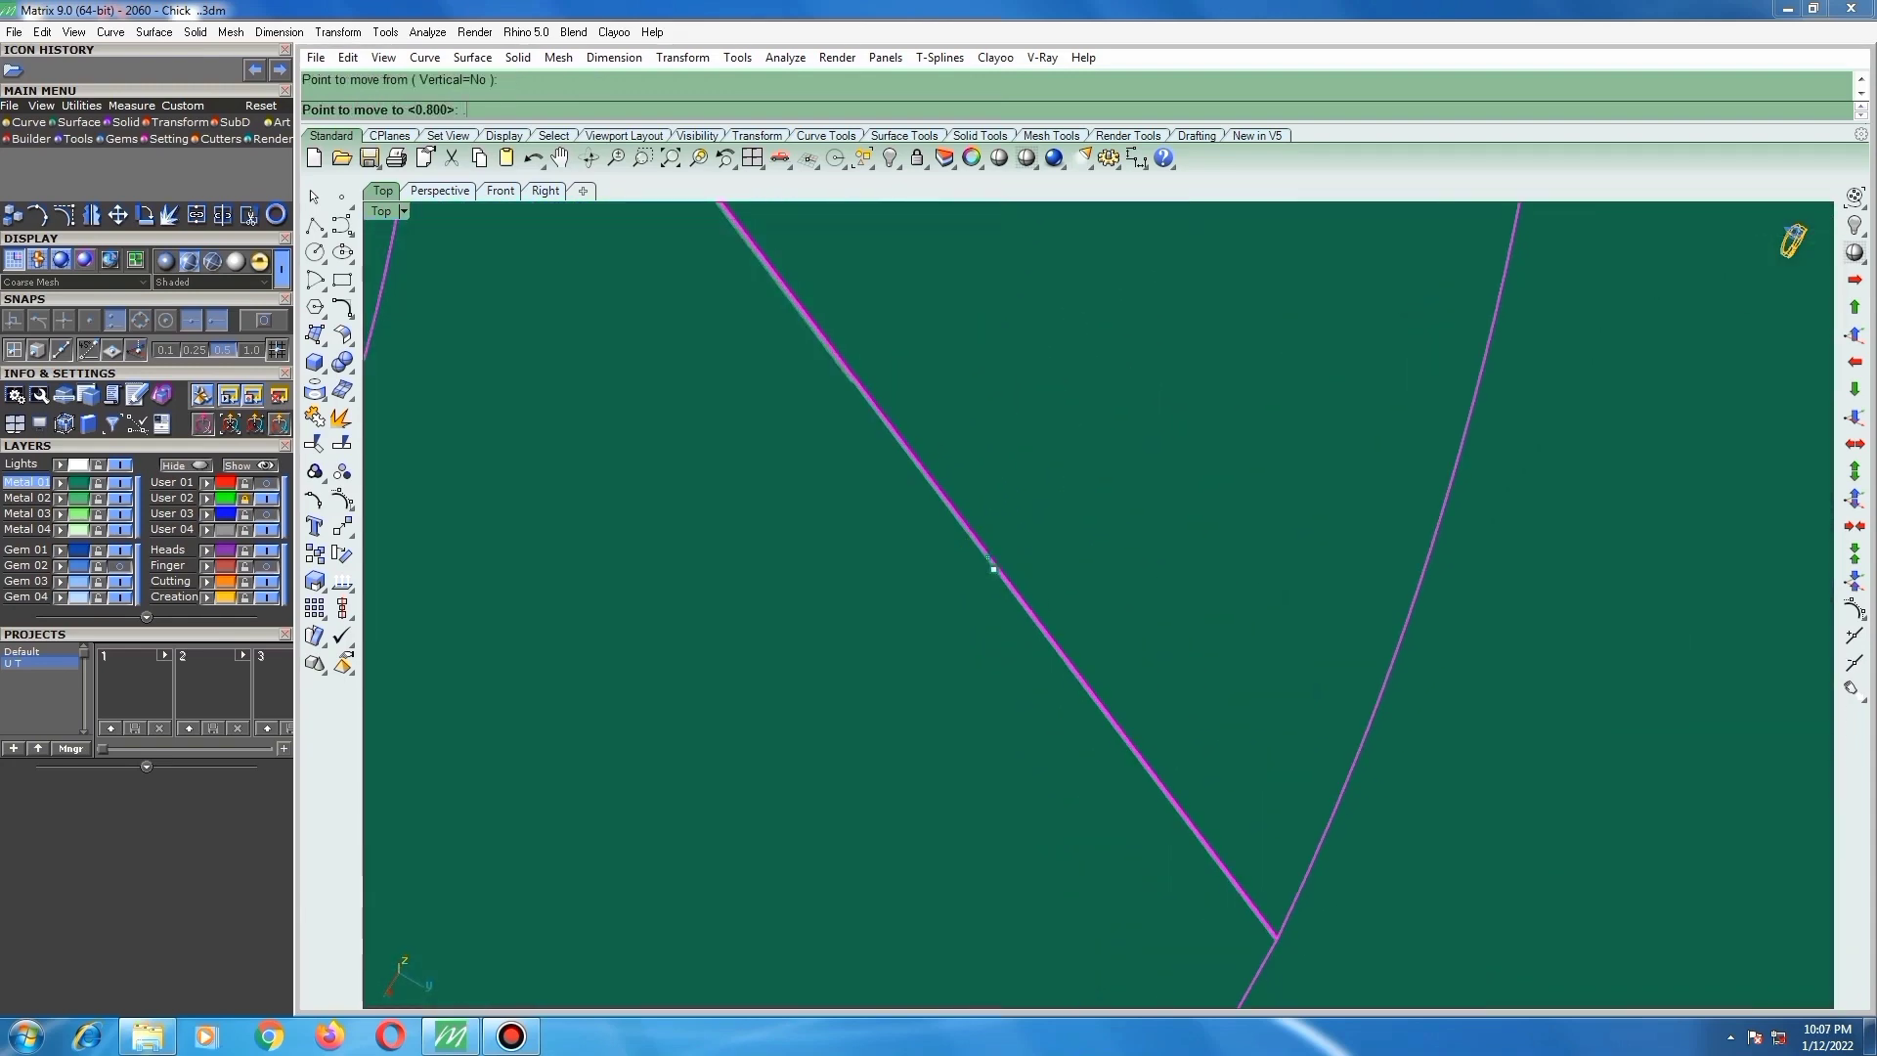
text(.1)
key(Return)
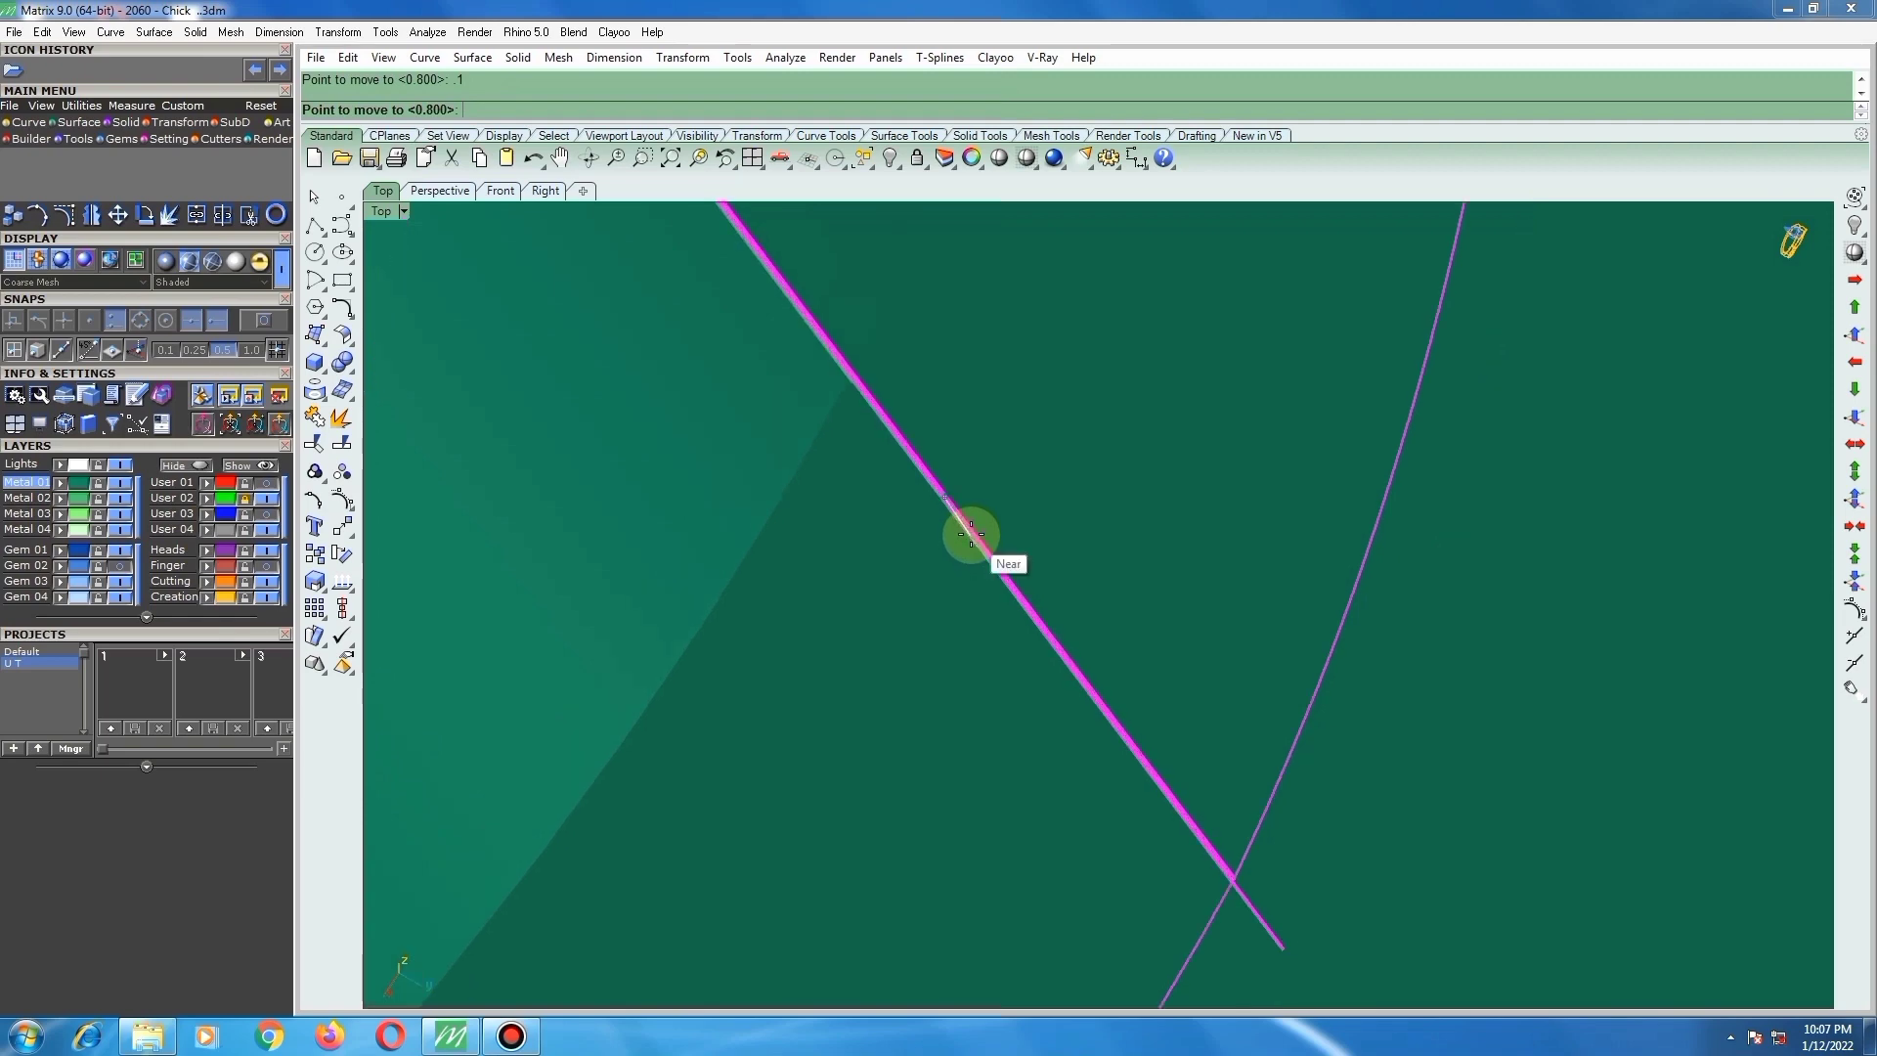
click(970, 533)
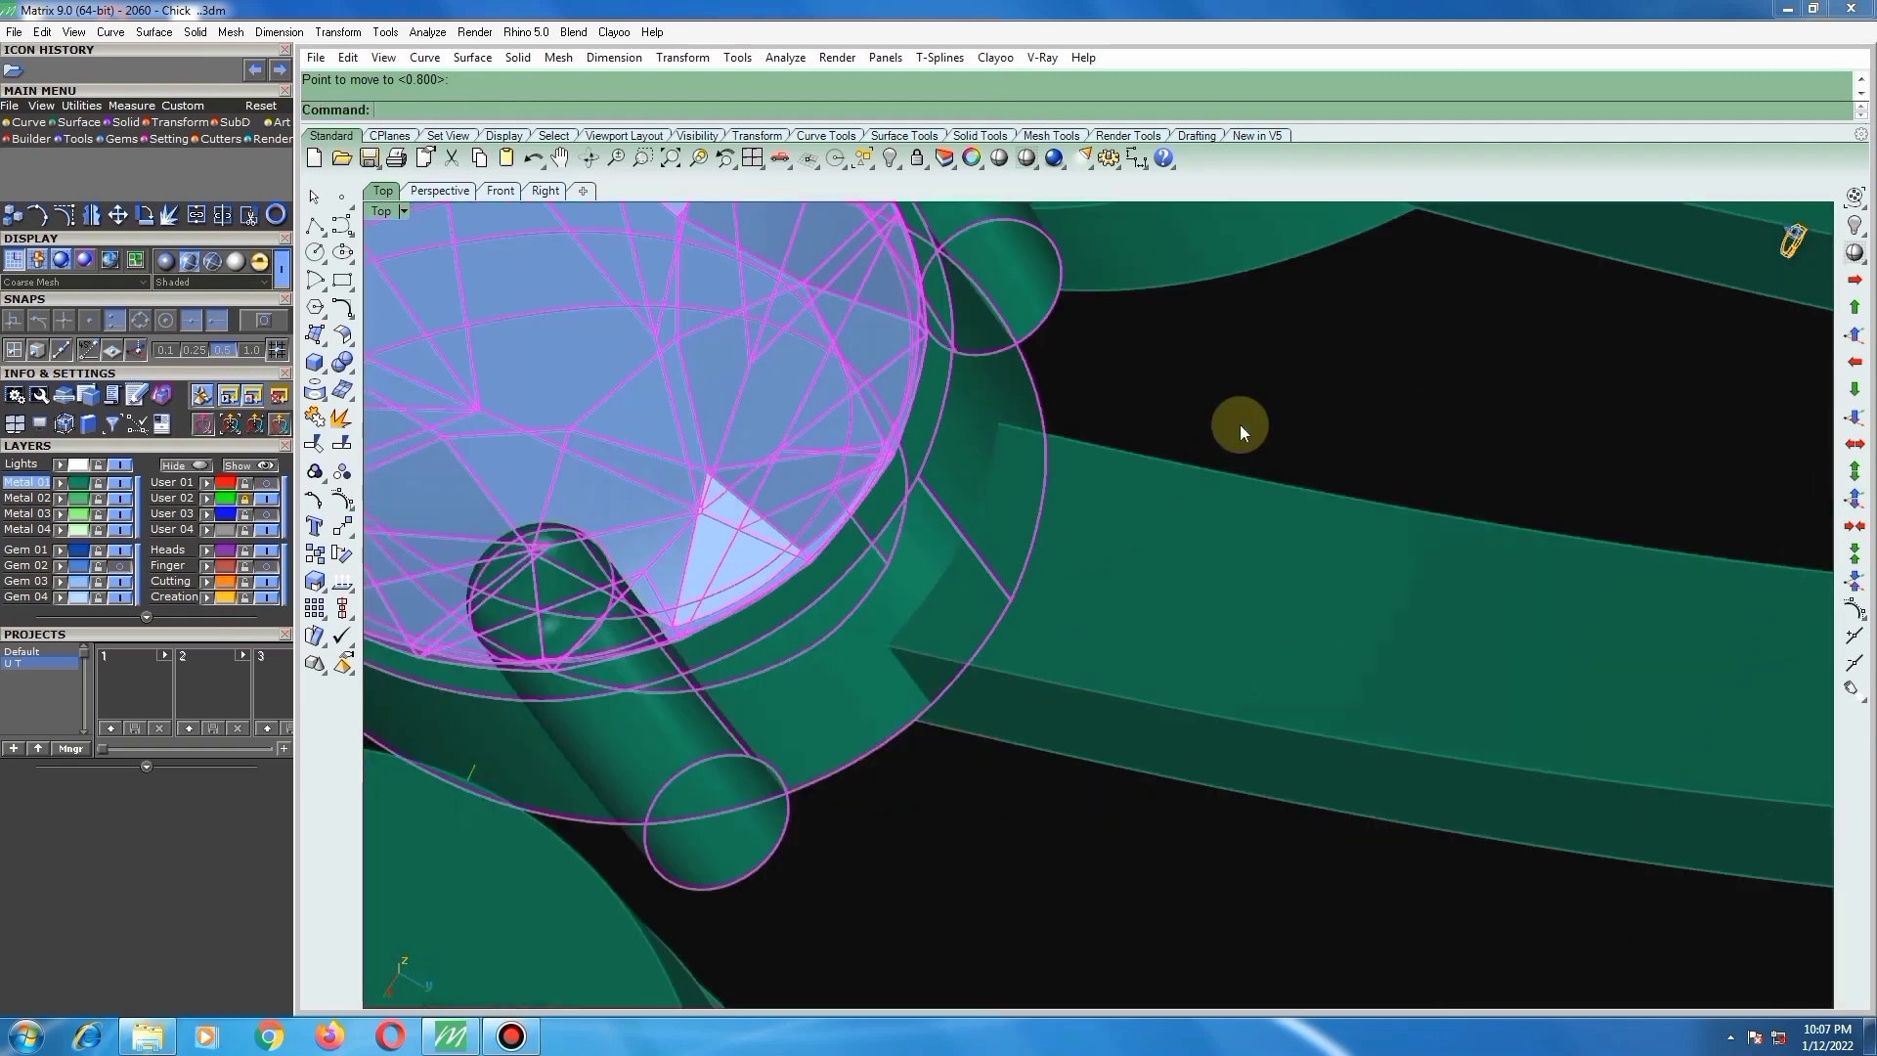
Step: Examine the underside of the pear and oval settings and where the bars meet them
scroll(1001, 552, down, 5)
right_drag(1069, 472, 1374, 1000)
right_drag(1067, 750, 882, 445)
scroll(844, 511, down, 3)
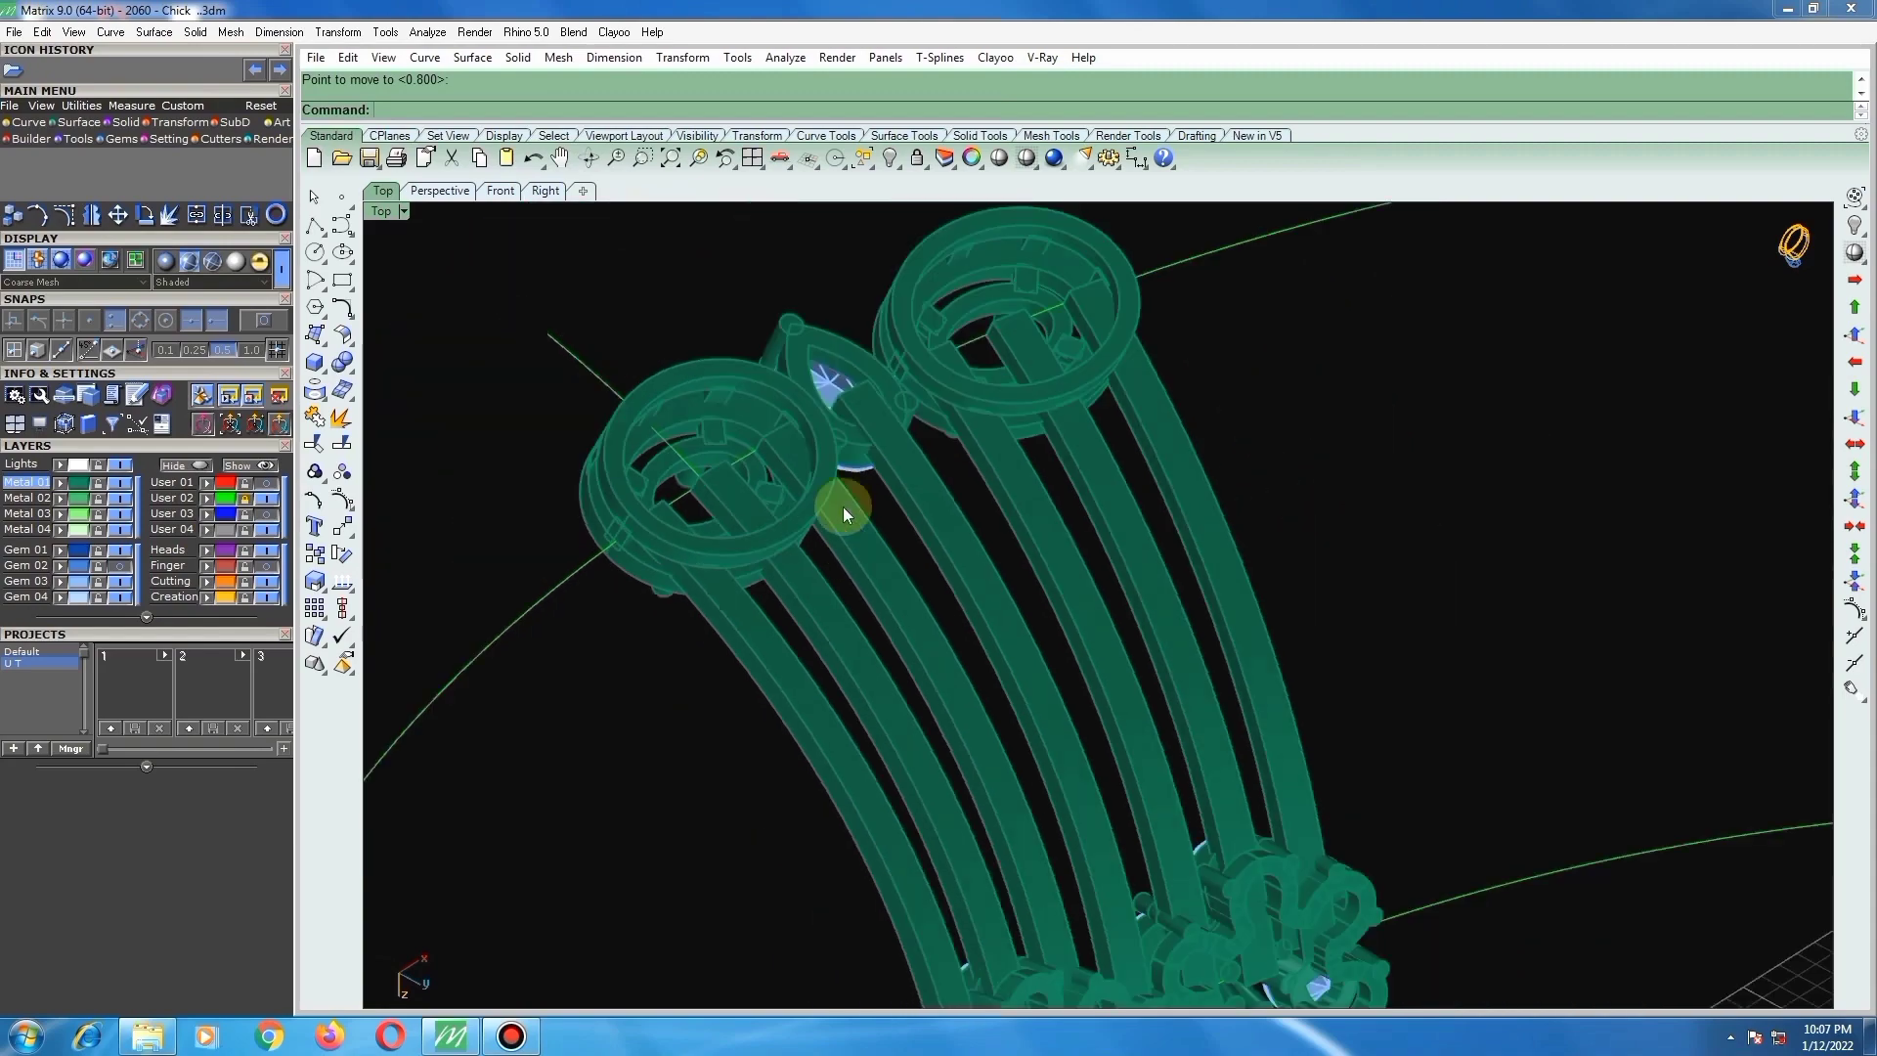
scroll(874, 512, down, 4)
scroll(794, 308, up, 6)
right_drag(854, 378, 932, 402)
scroll(883, 519, up, 2)
right_drag(883, 519, 893, 580)
scroll(957, 491, up, 5)
right_drag(958, 491, 1019, 544)
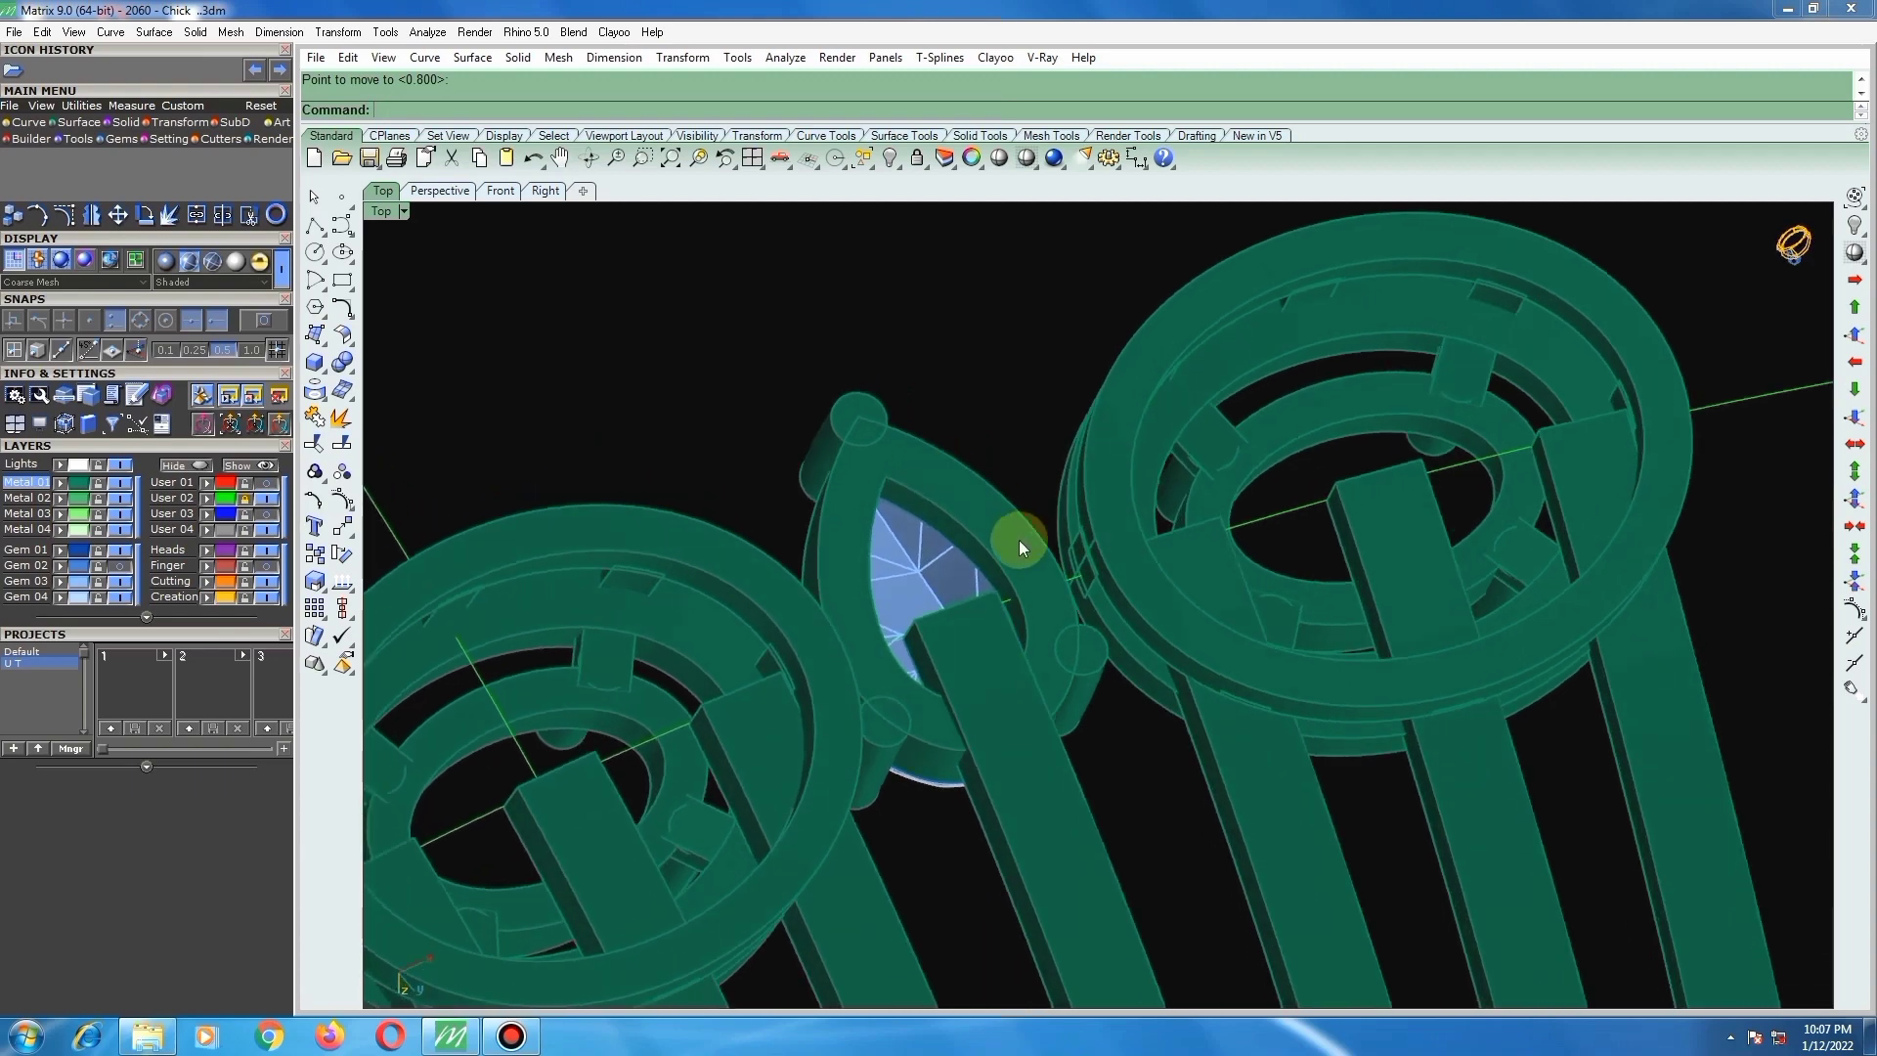
Step: Hide the Gem 03 layer and measure the width of the pear setting's rim on the underside
text(d)
key(Return)
scroll(1007, 543, up, 4)
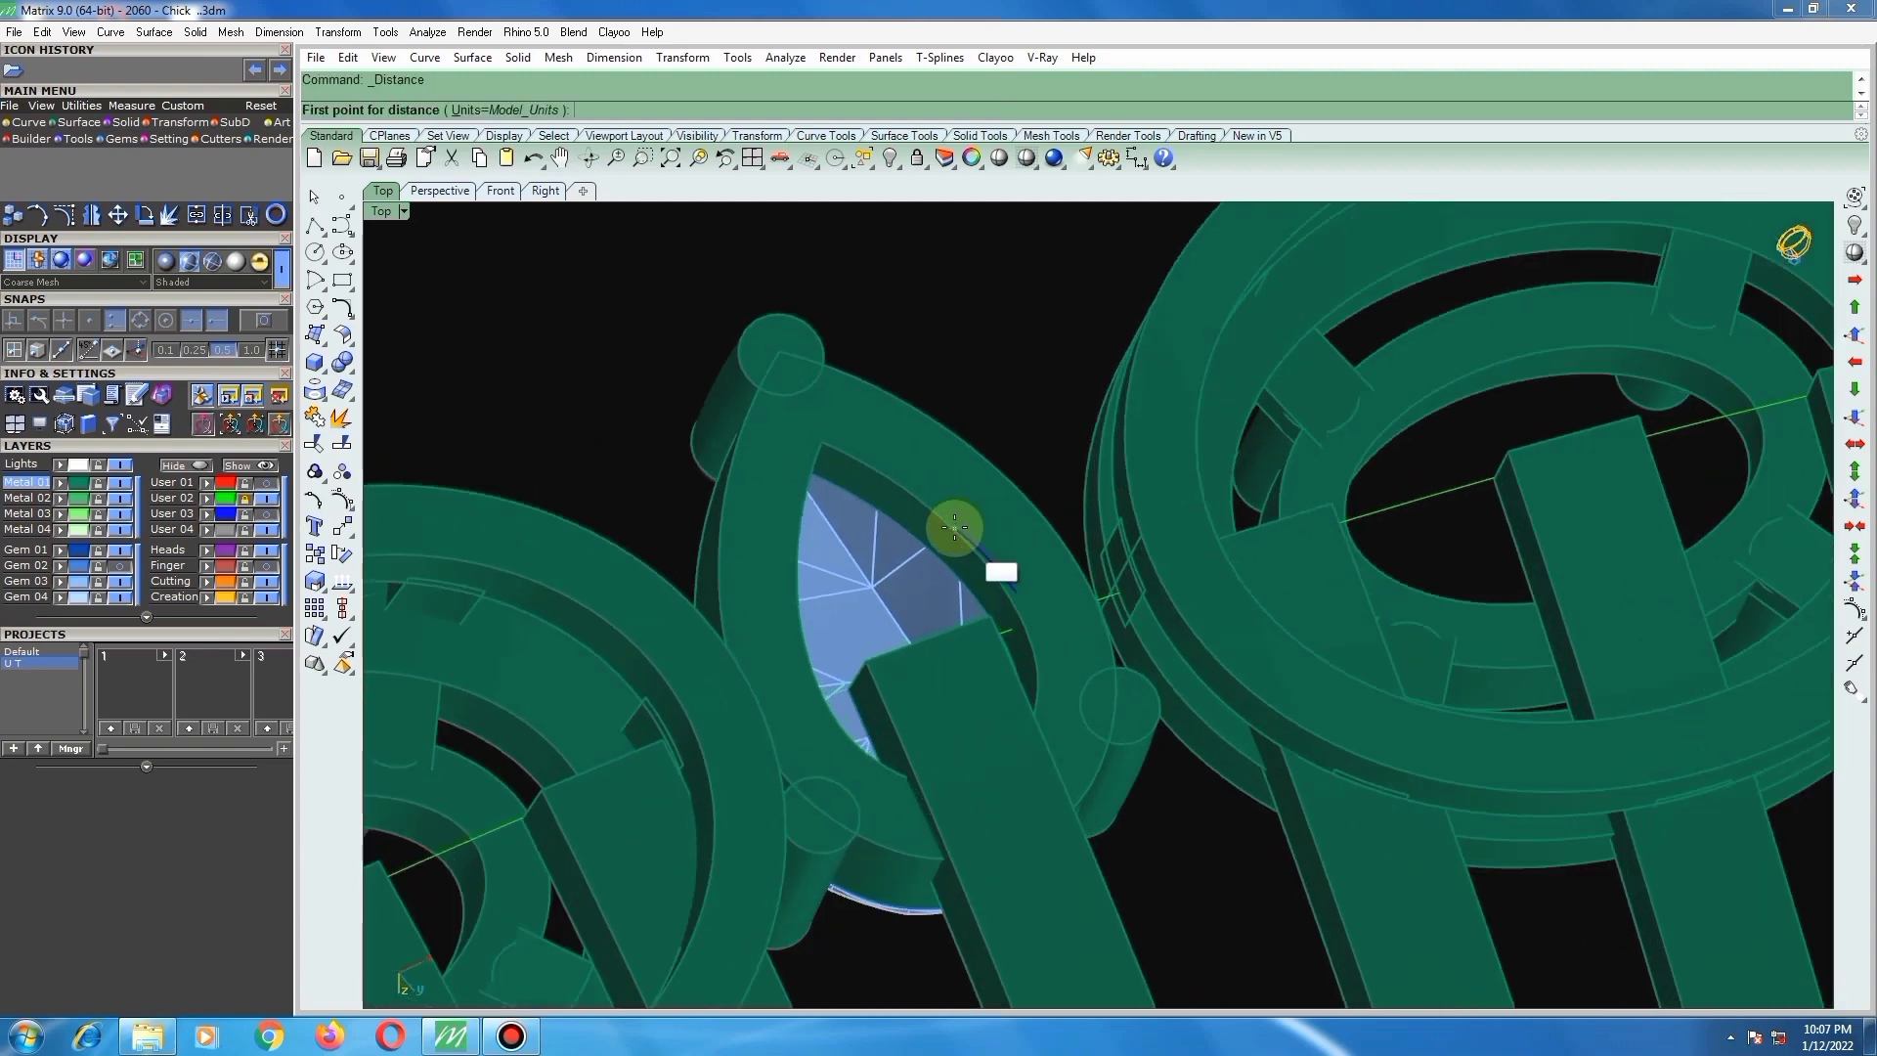
scroll(953, 528, up, 4)
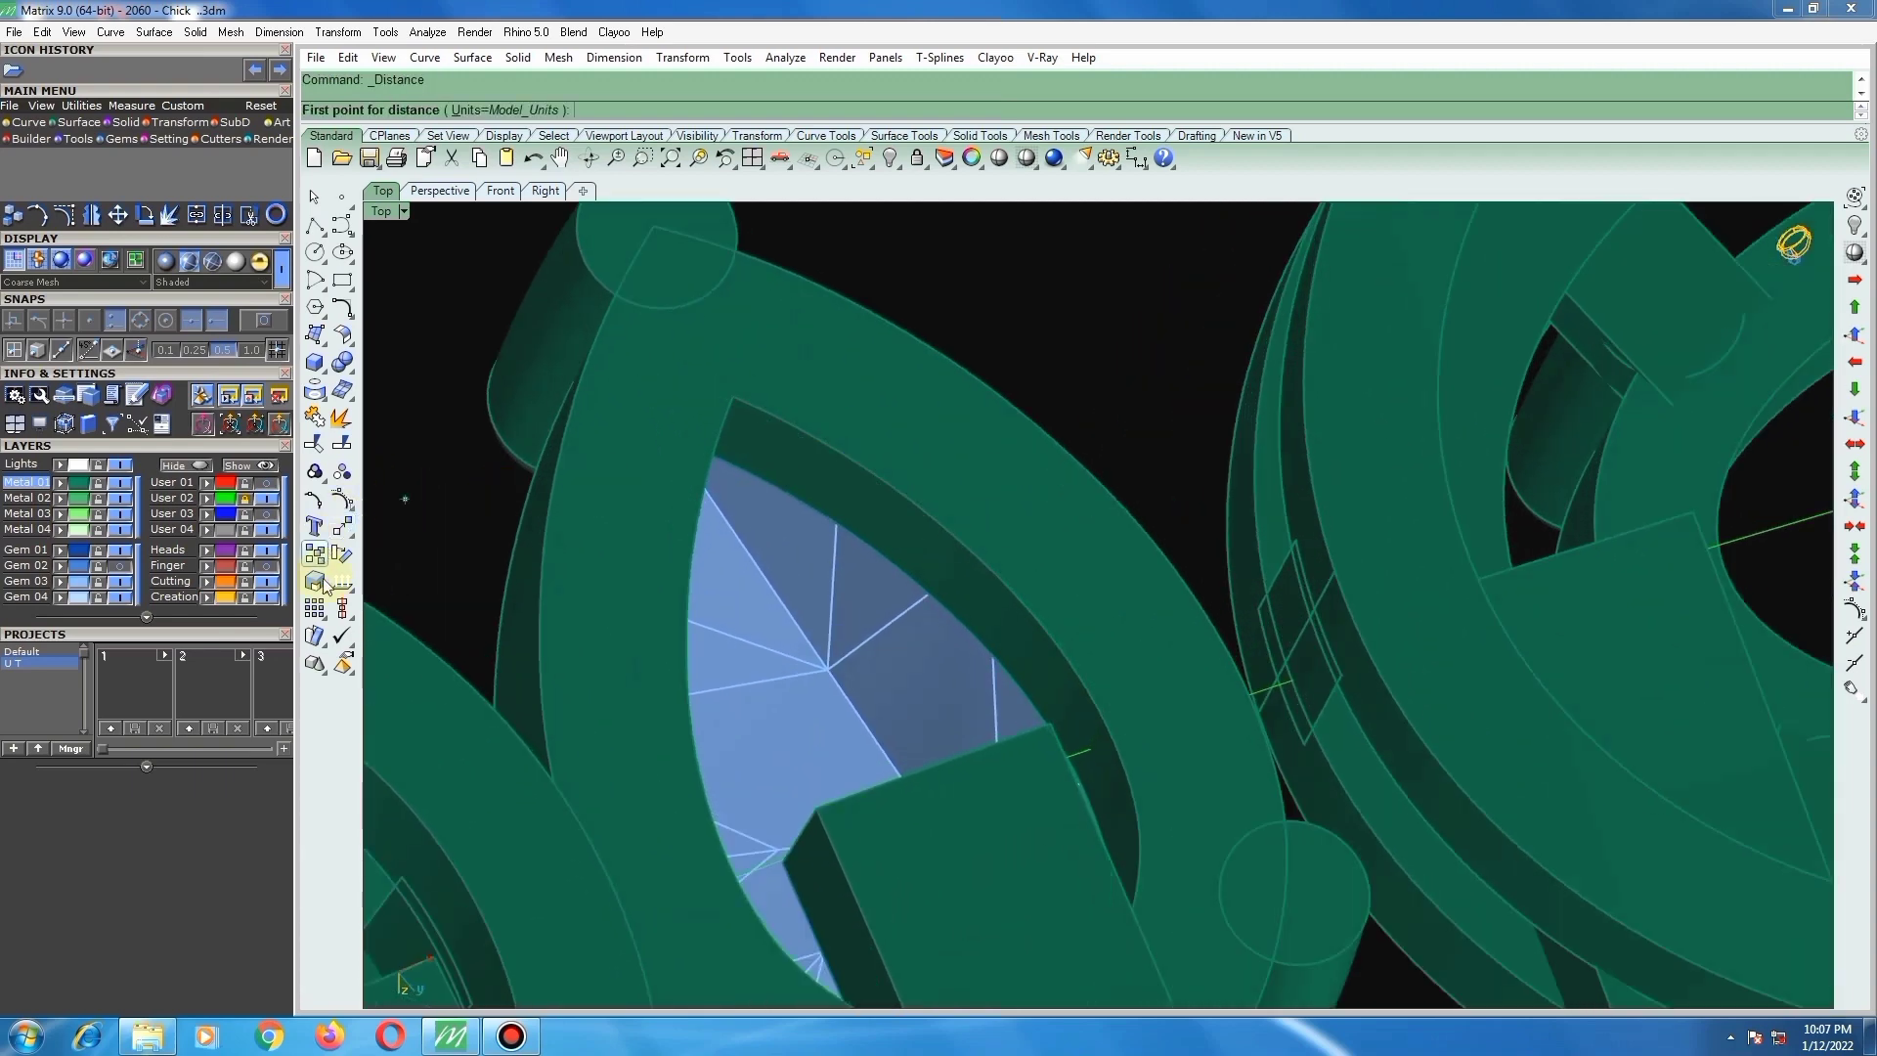
click(121, 581)
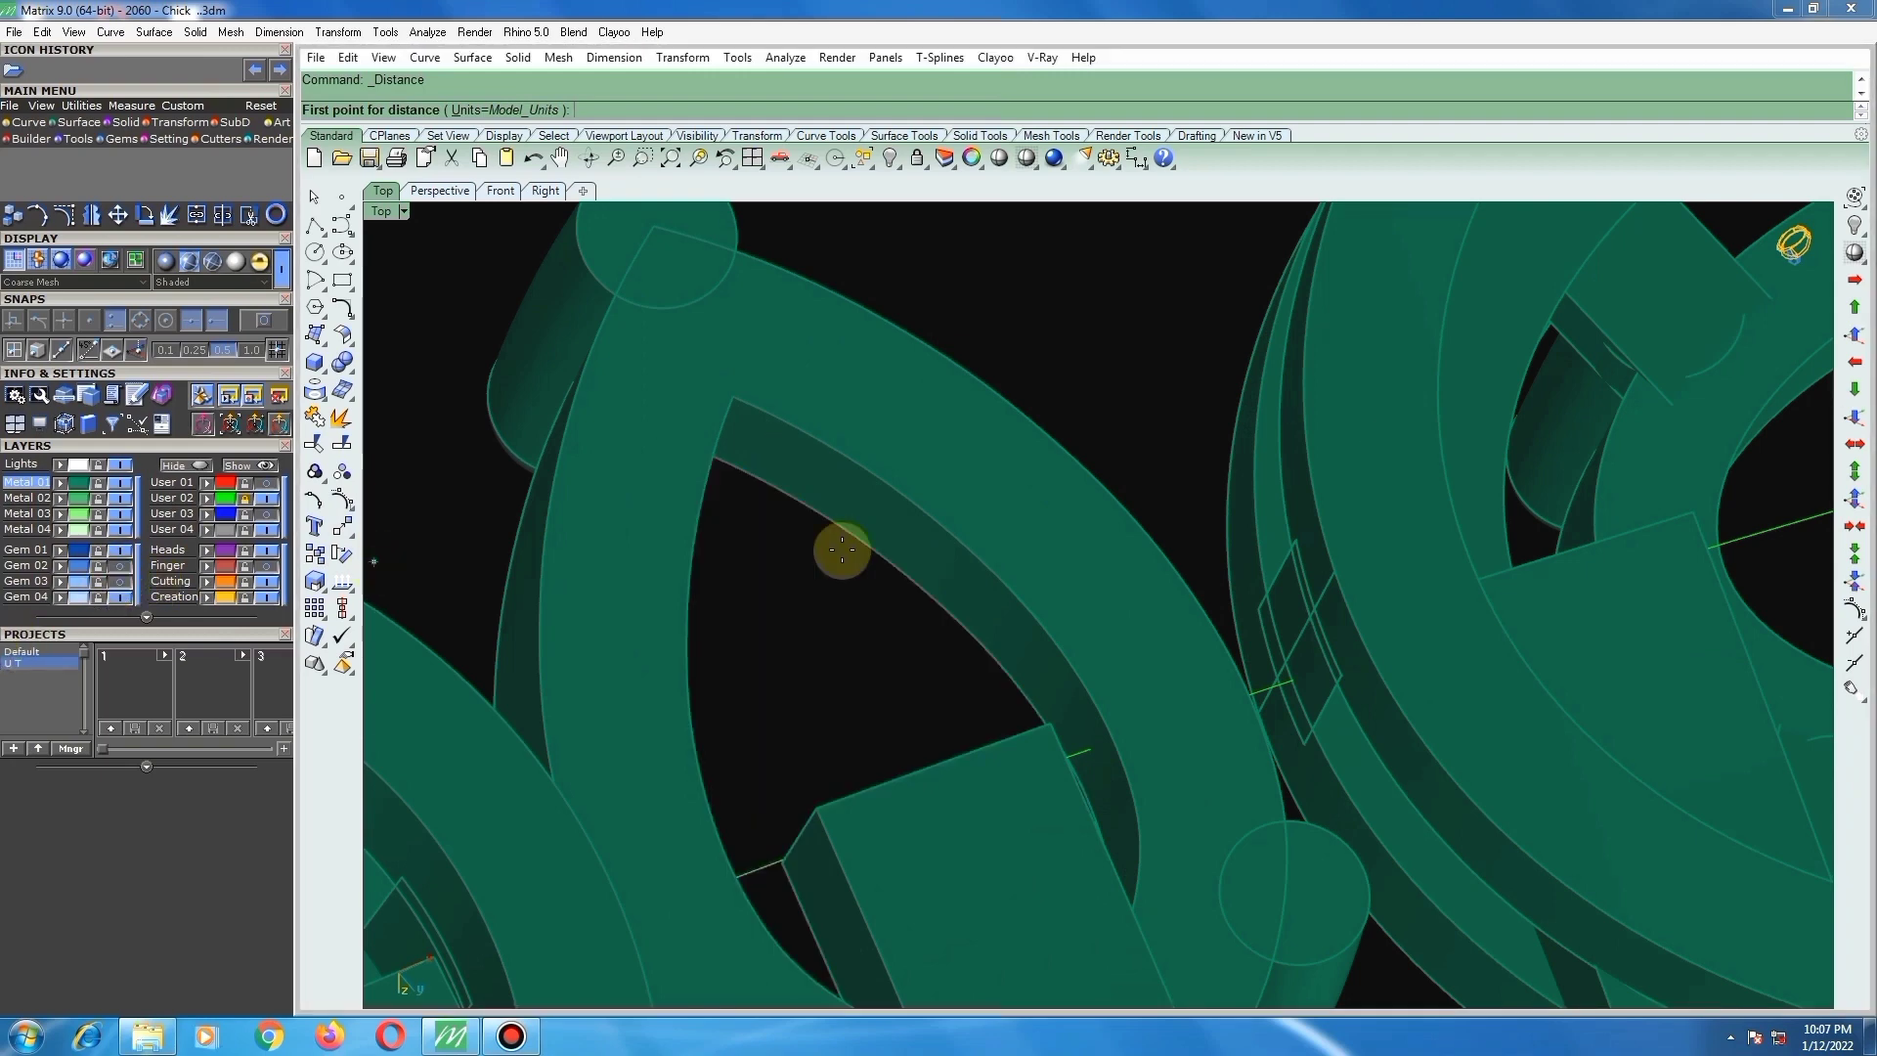
click(927, 512)
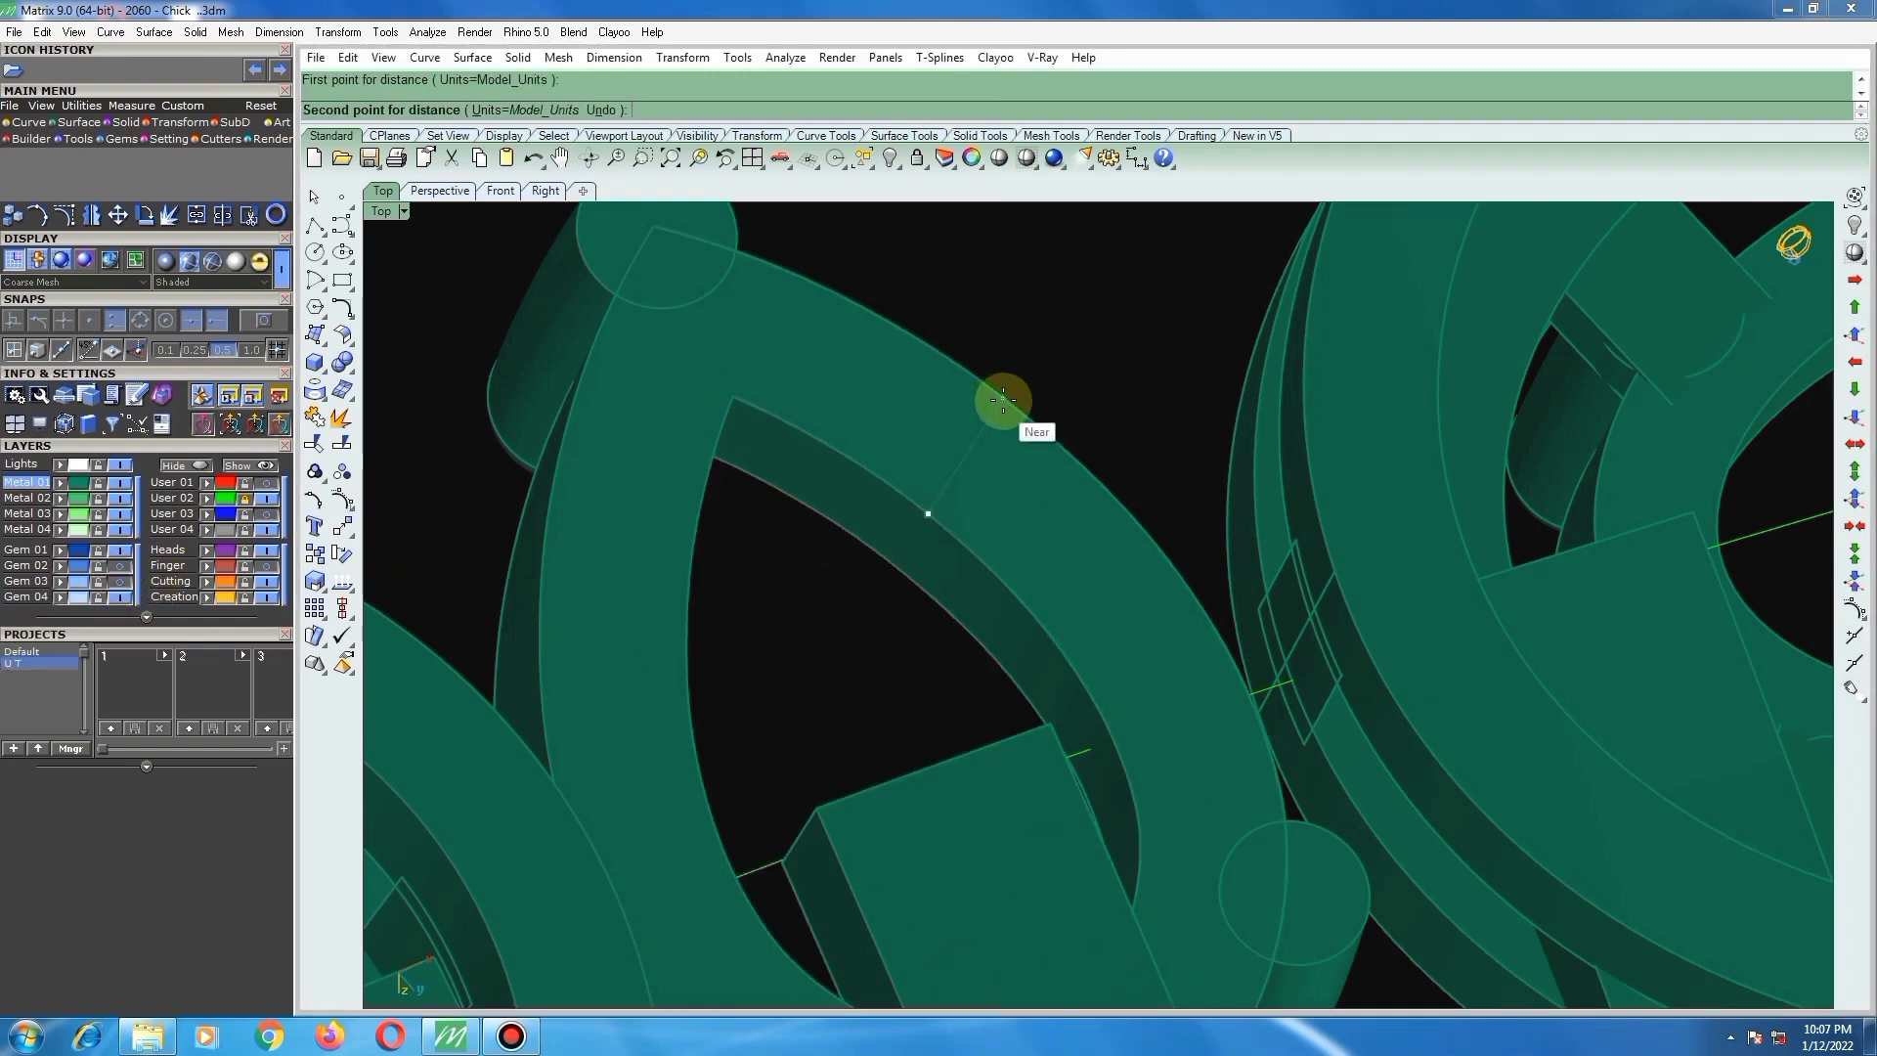
click(1003, 400)
scroll(993, 403, down, 4)
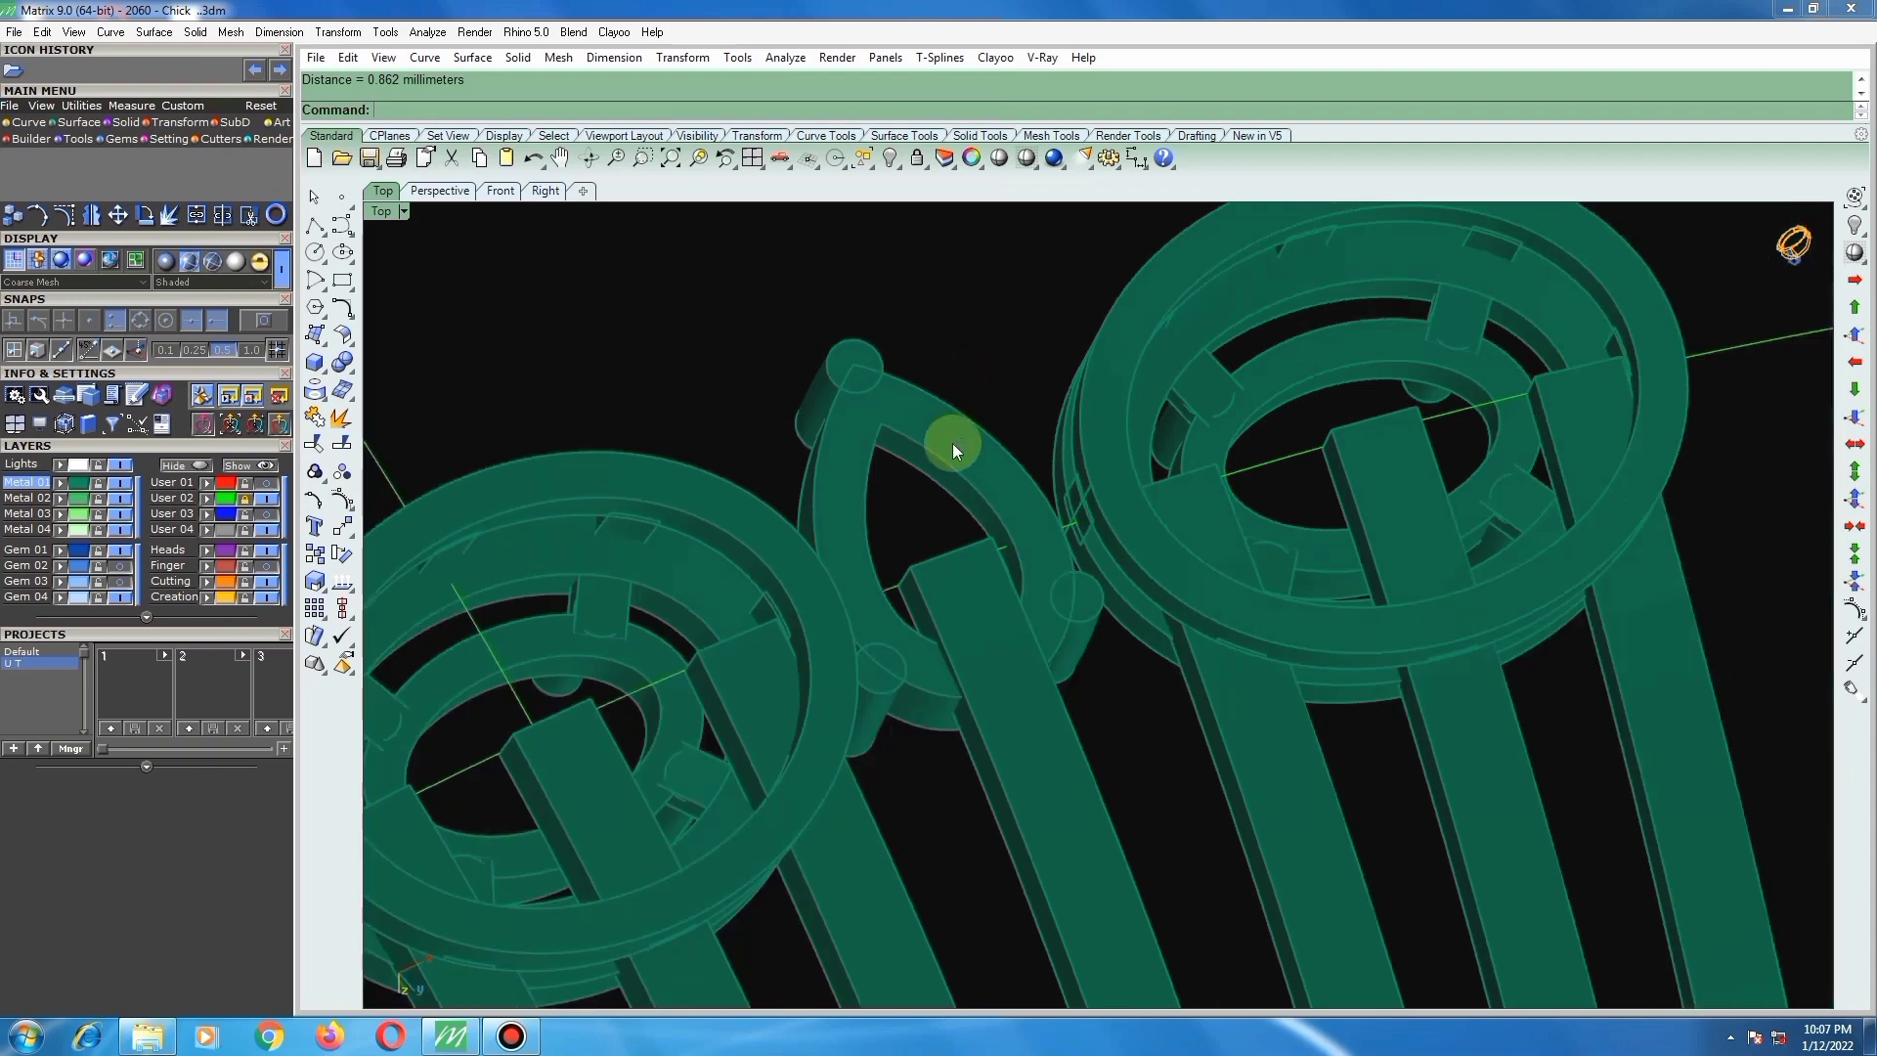
right_drag(948, 387, 1011, 368)
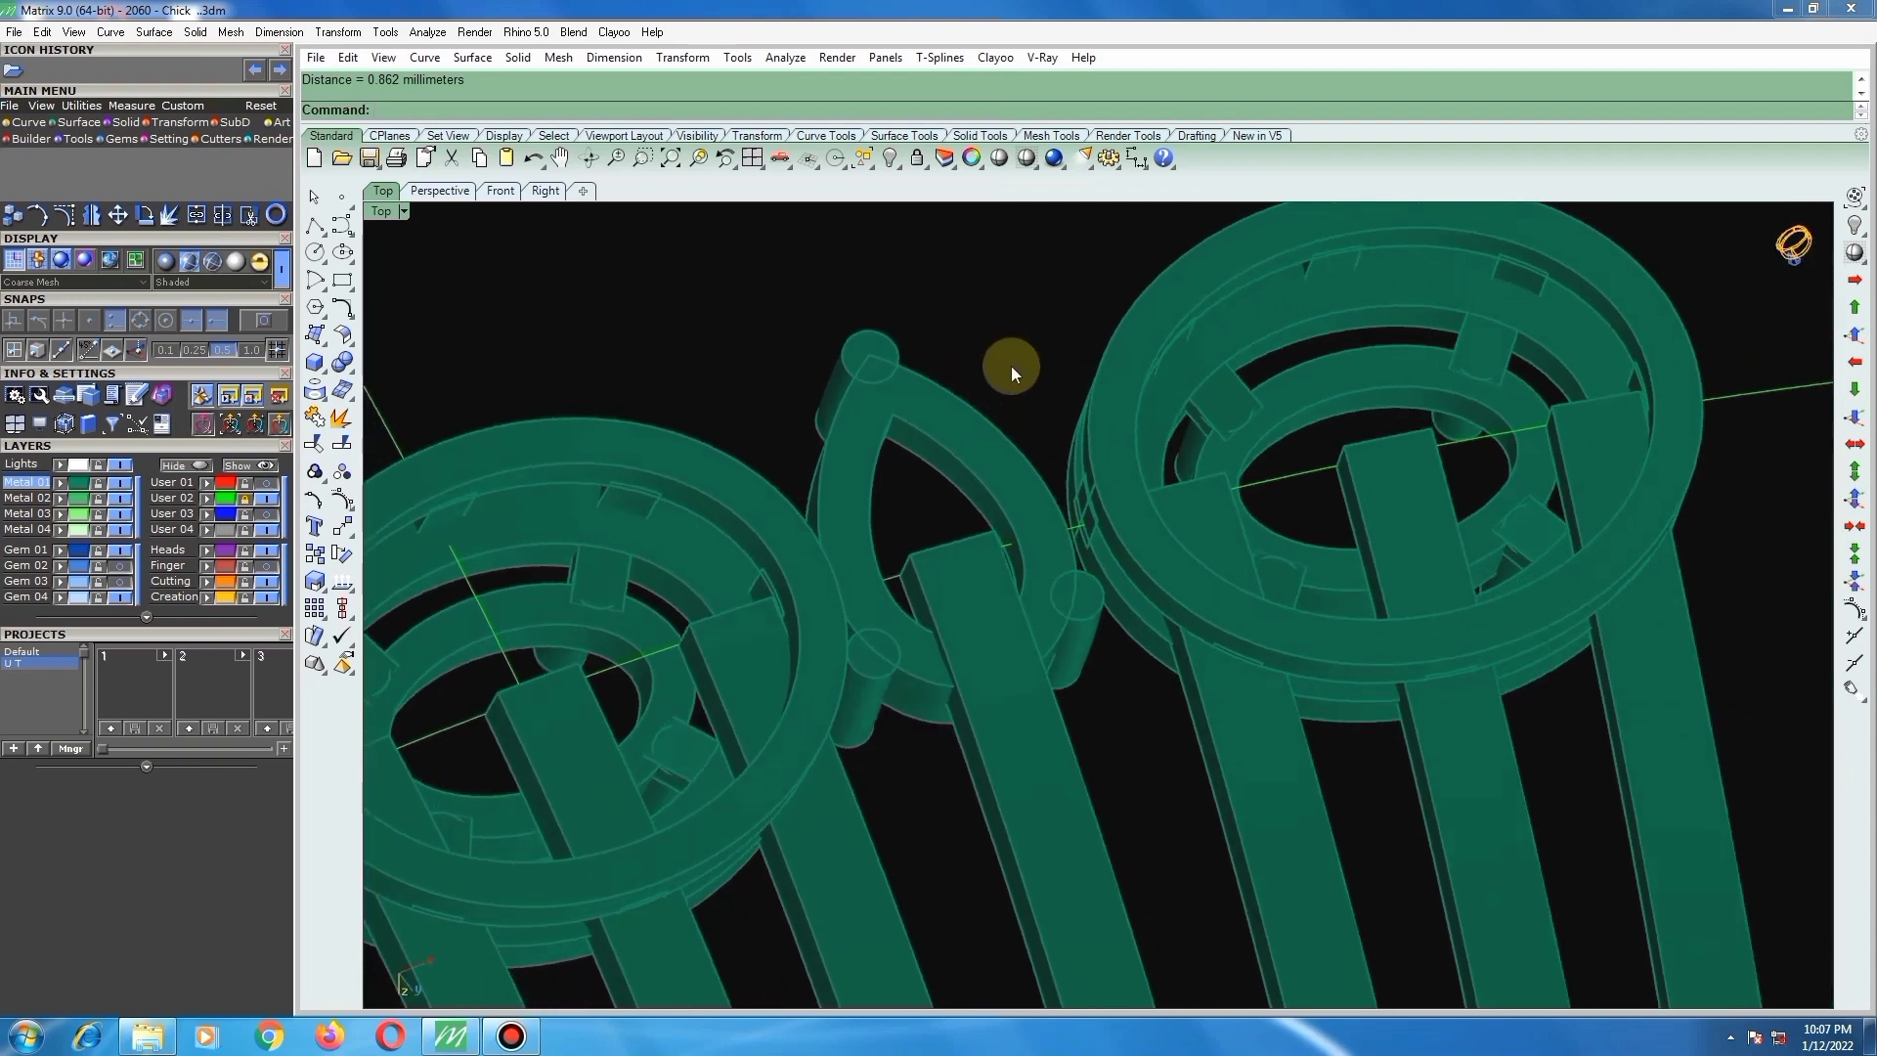
Step: Extrude the outer half-edge of the pear setting's underside to the height of the neighbouring oval ring's rim
key(Return)
click(942, 389)
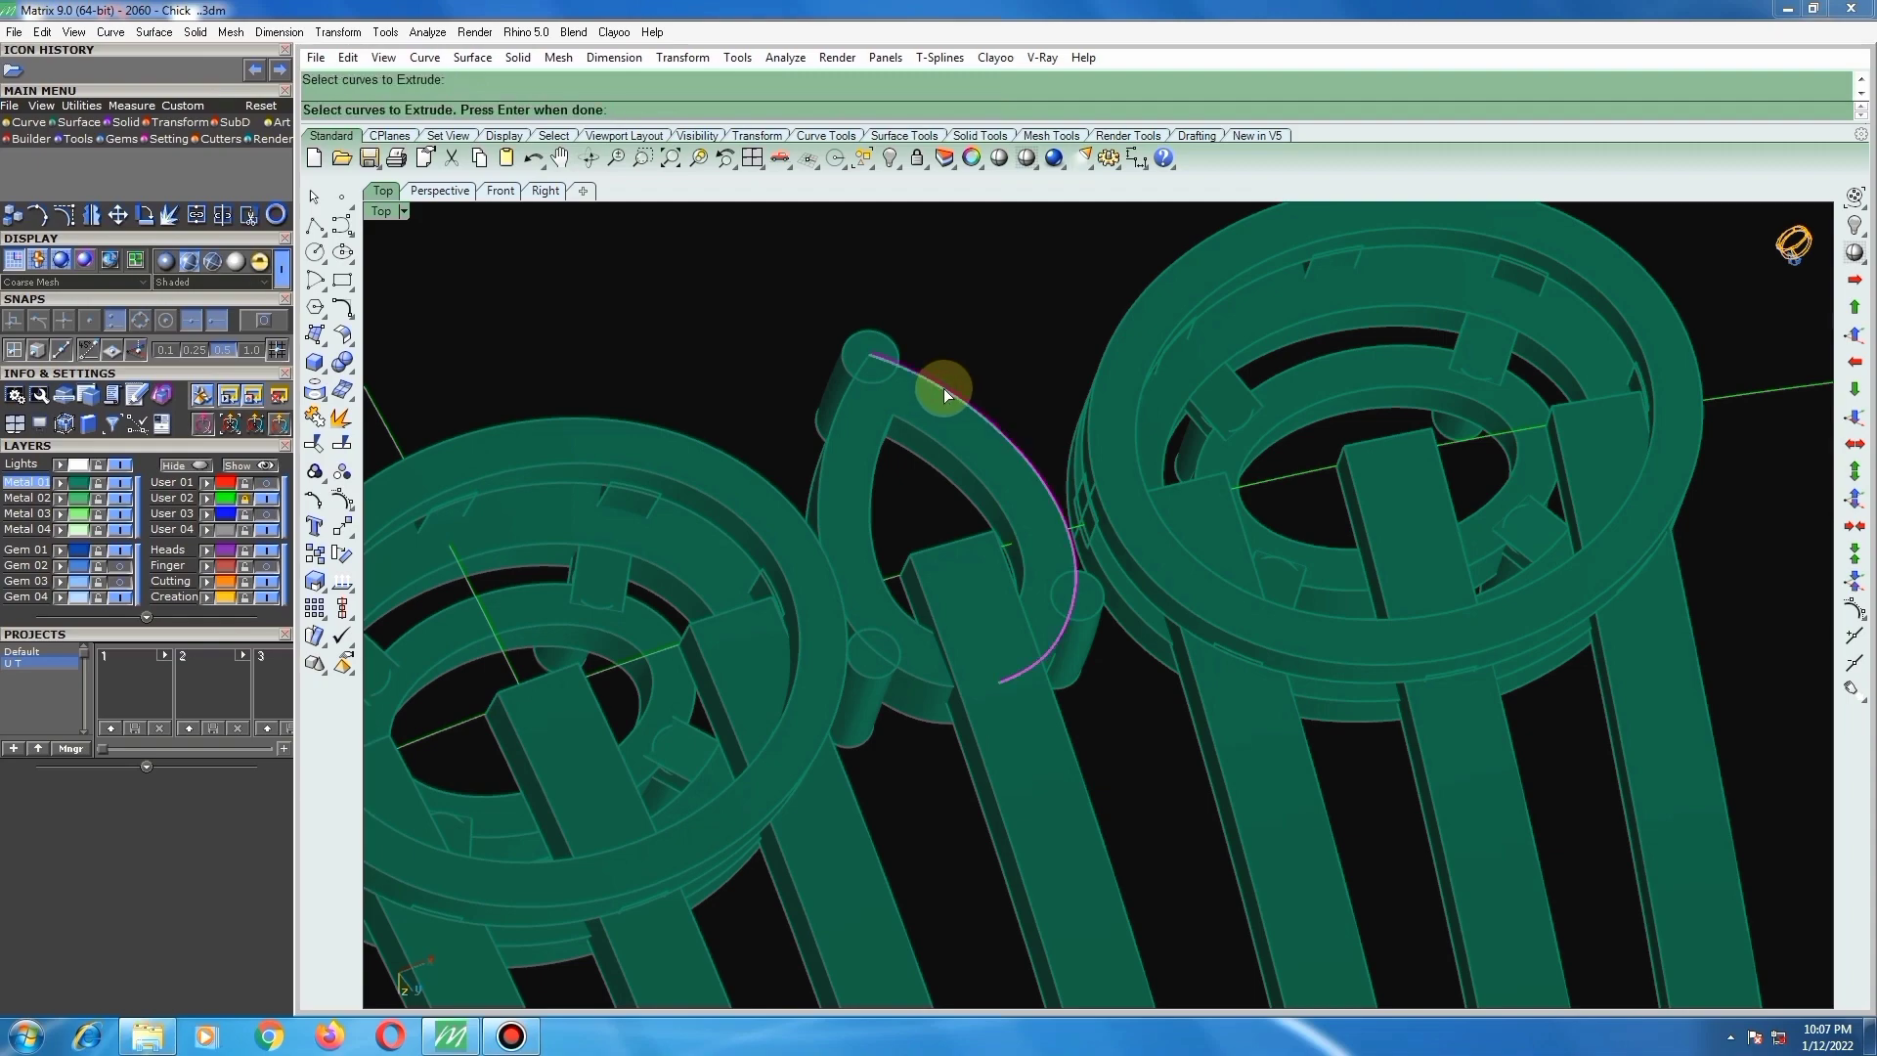
right_drag(1009, 463, 913, 596)
key(Return)
scroll(1087, 553, up, 5)
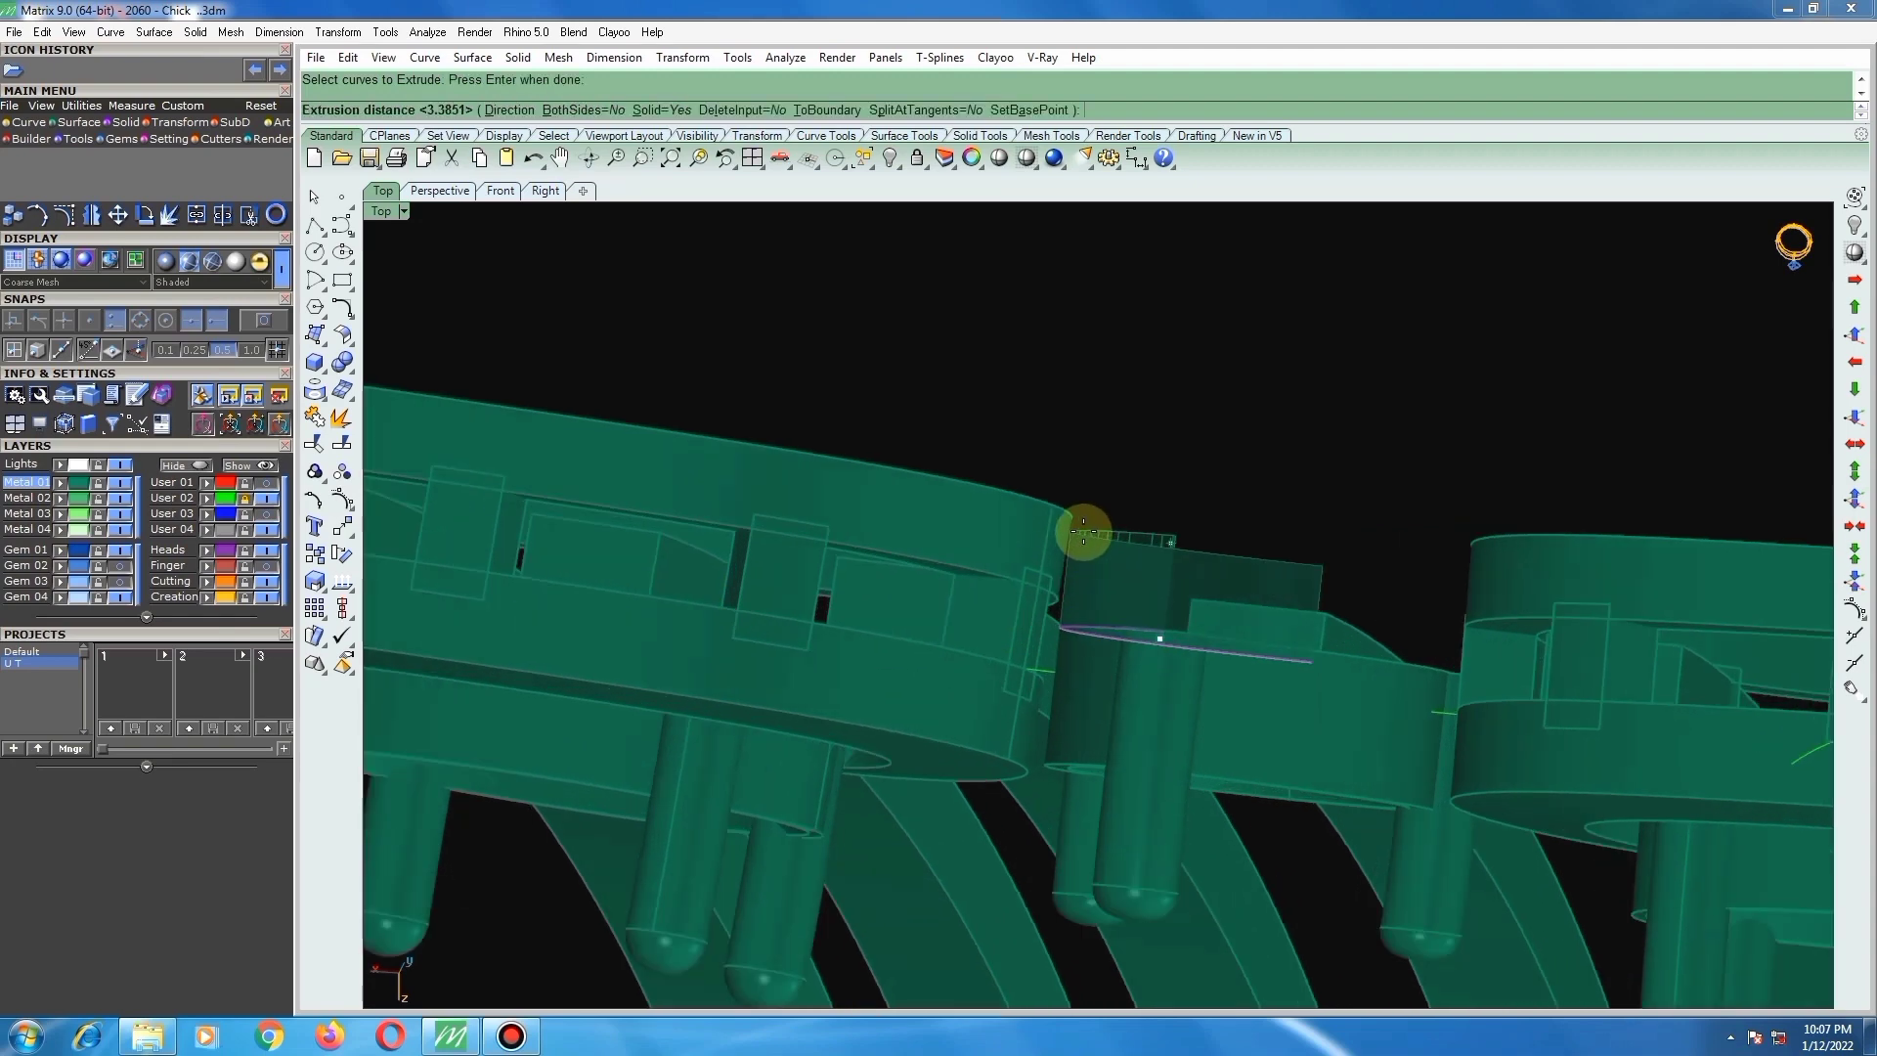
right_drag(1060, 528, 1059, 535)
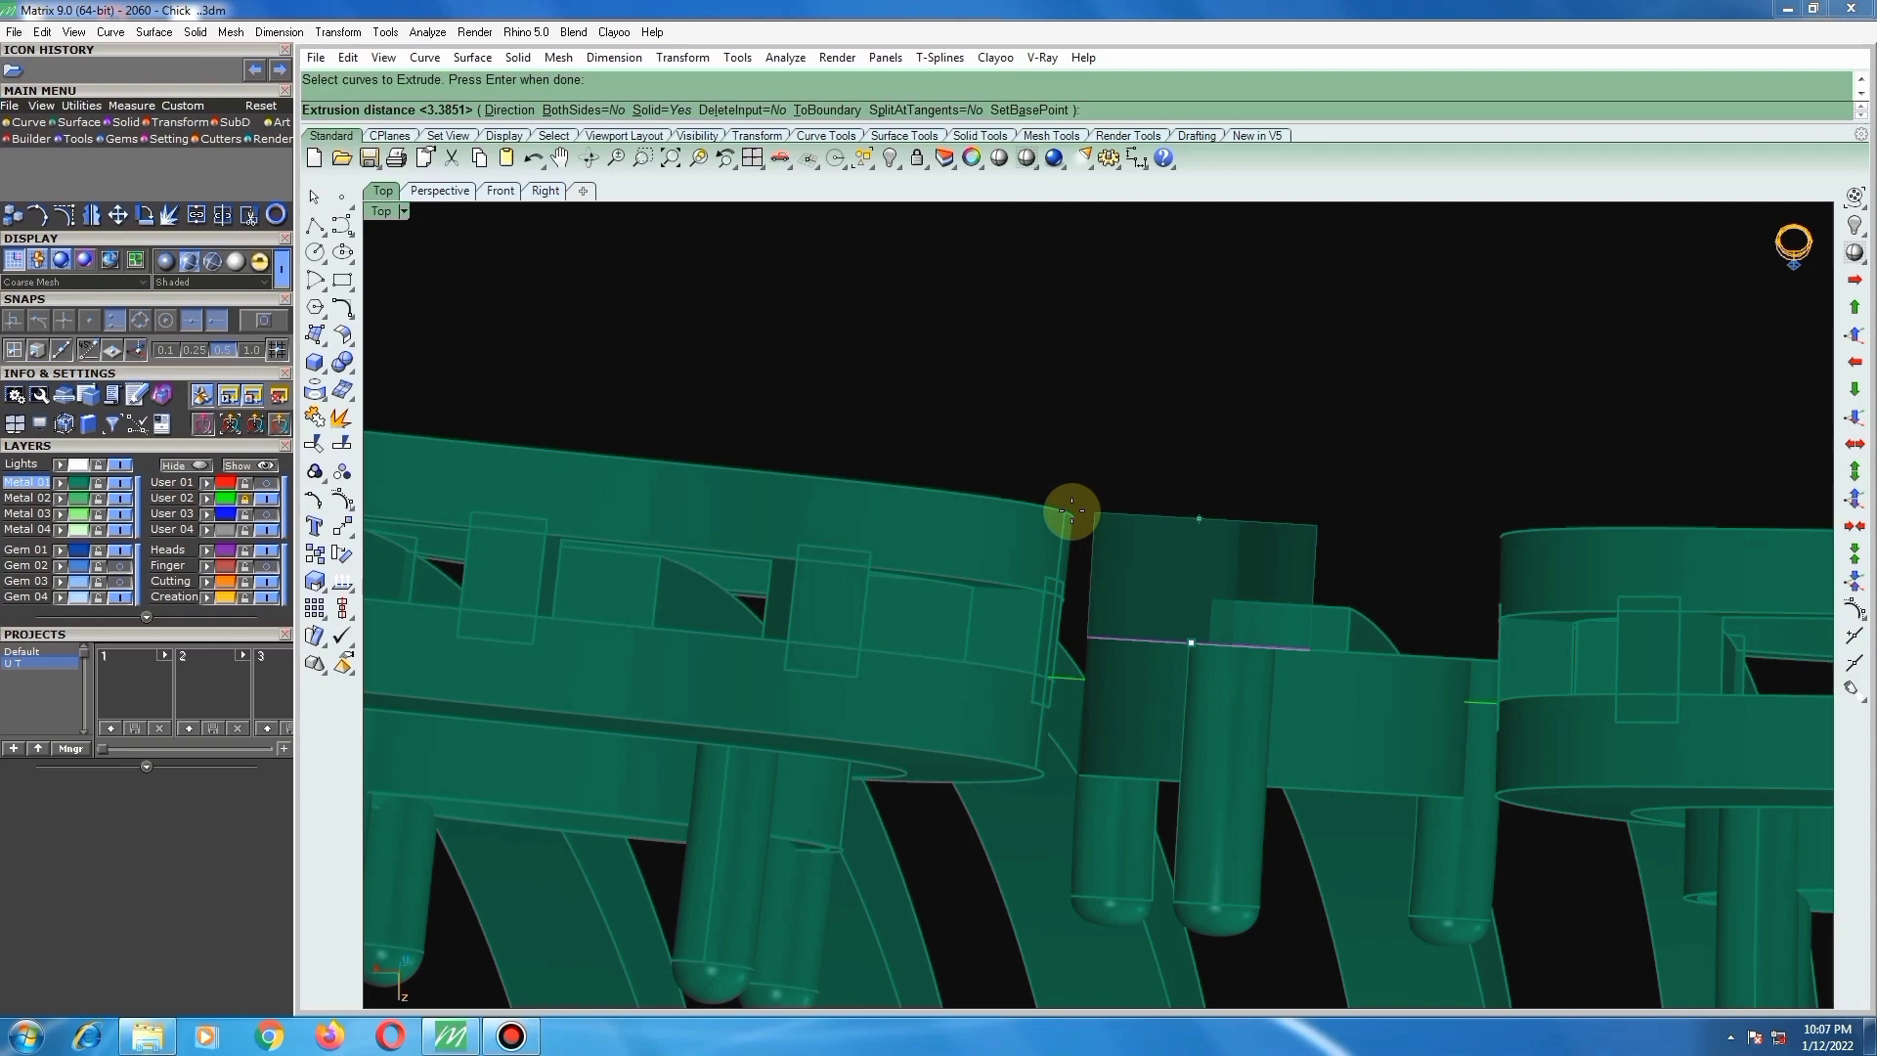
click(1072, 510)
right_drag(1072, 528, 1139, 560)
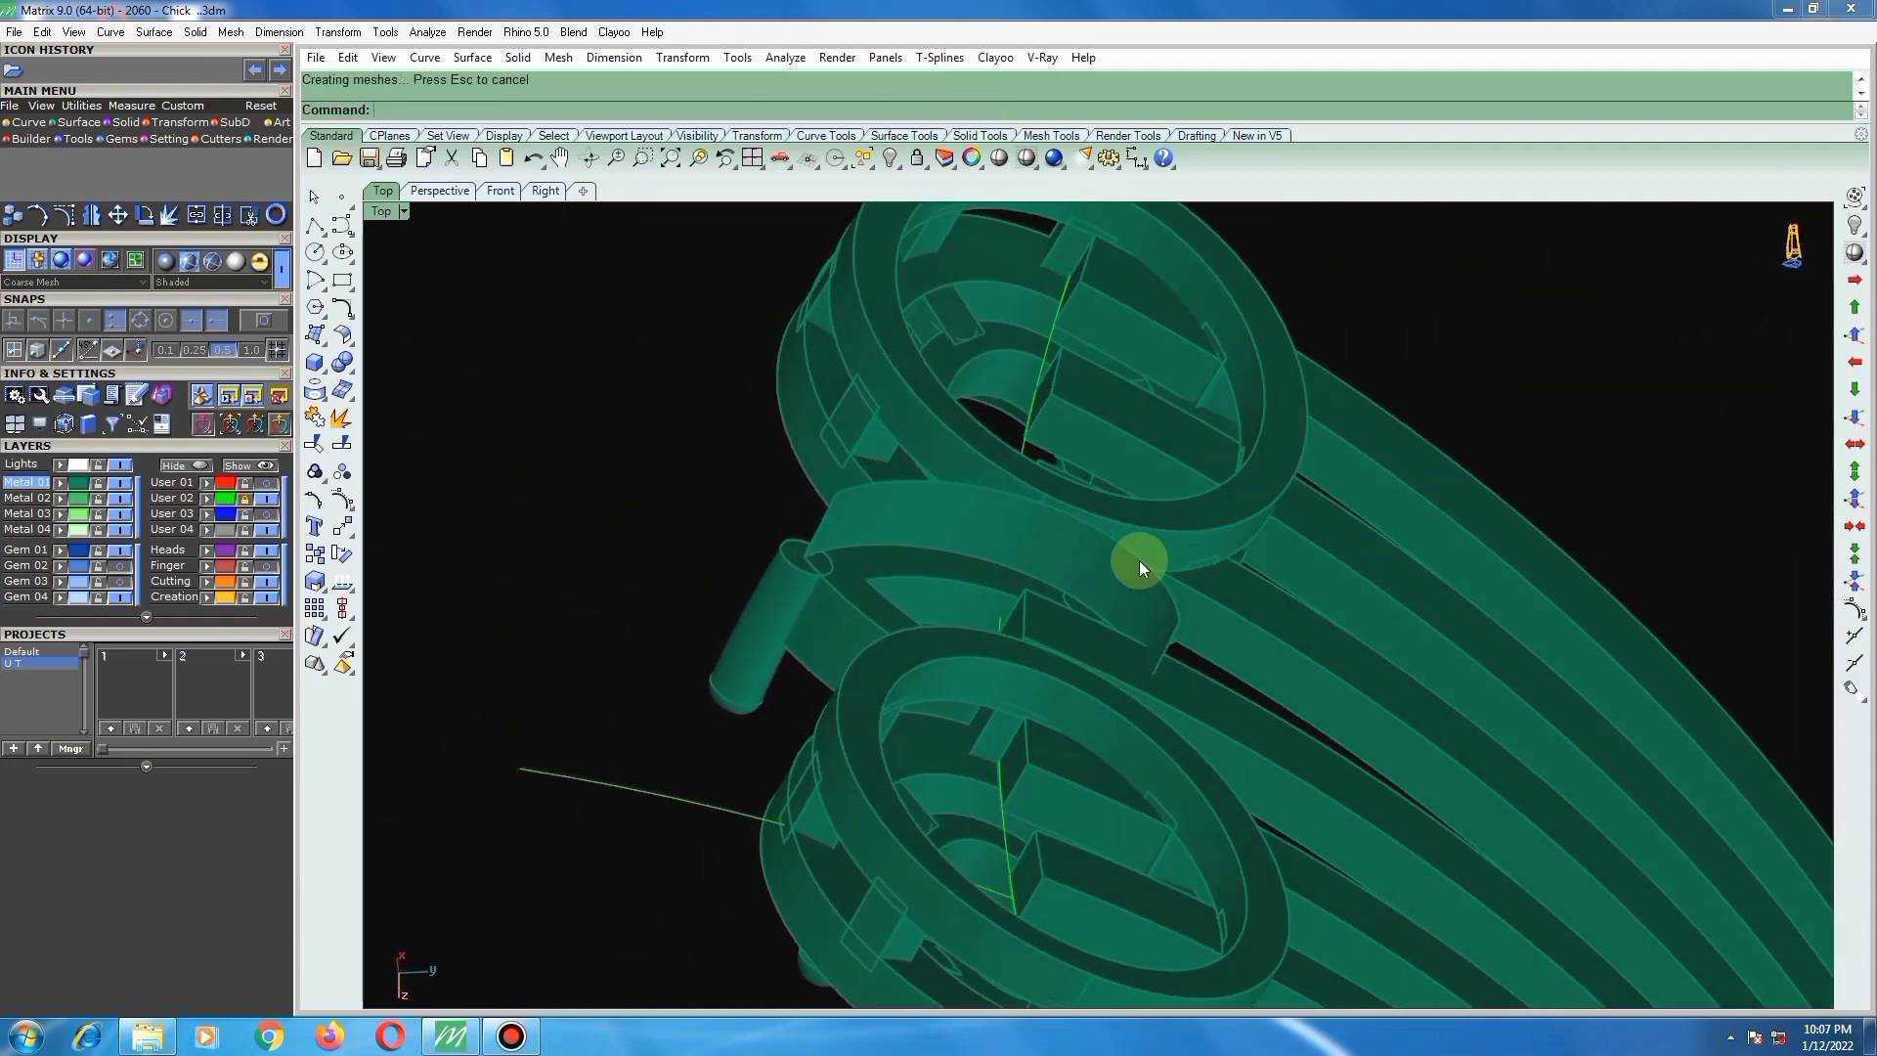
Step: Extend the long edge of the extruded surface facing the pear setting by a factor of 0.2
click(999, 532)
right_drag(997, 578, 905, 543)
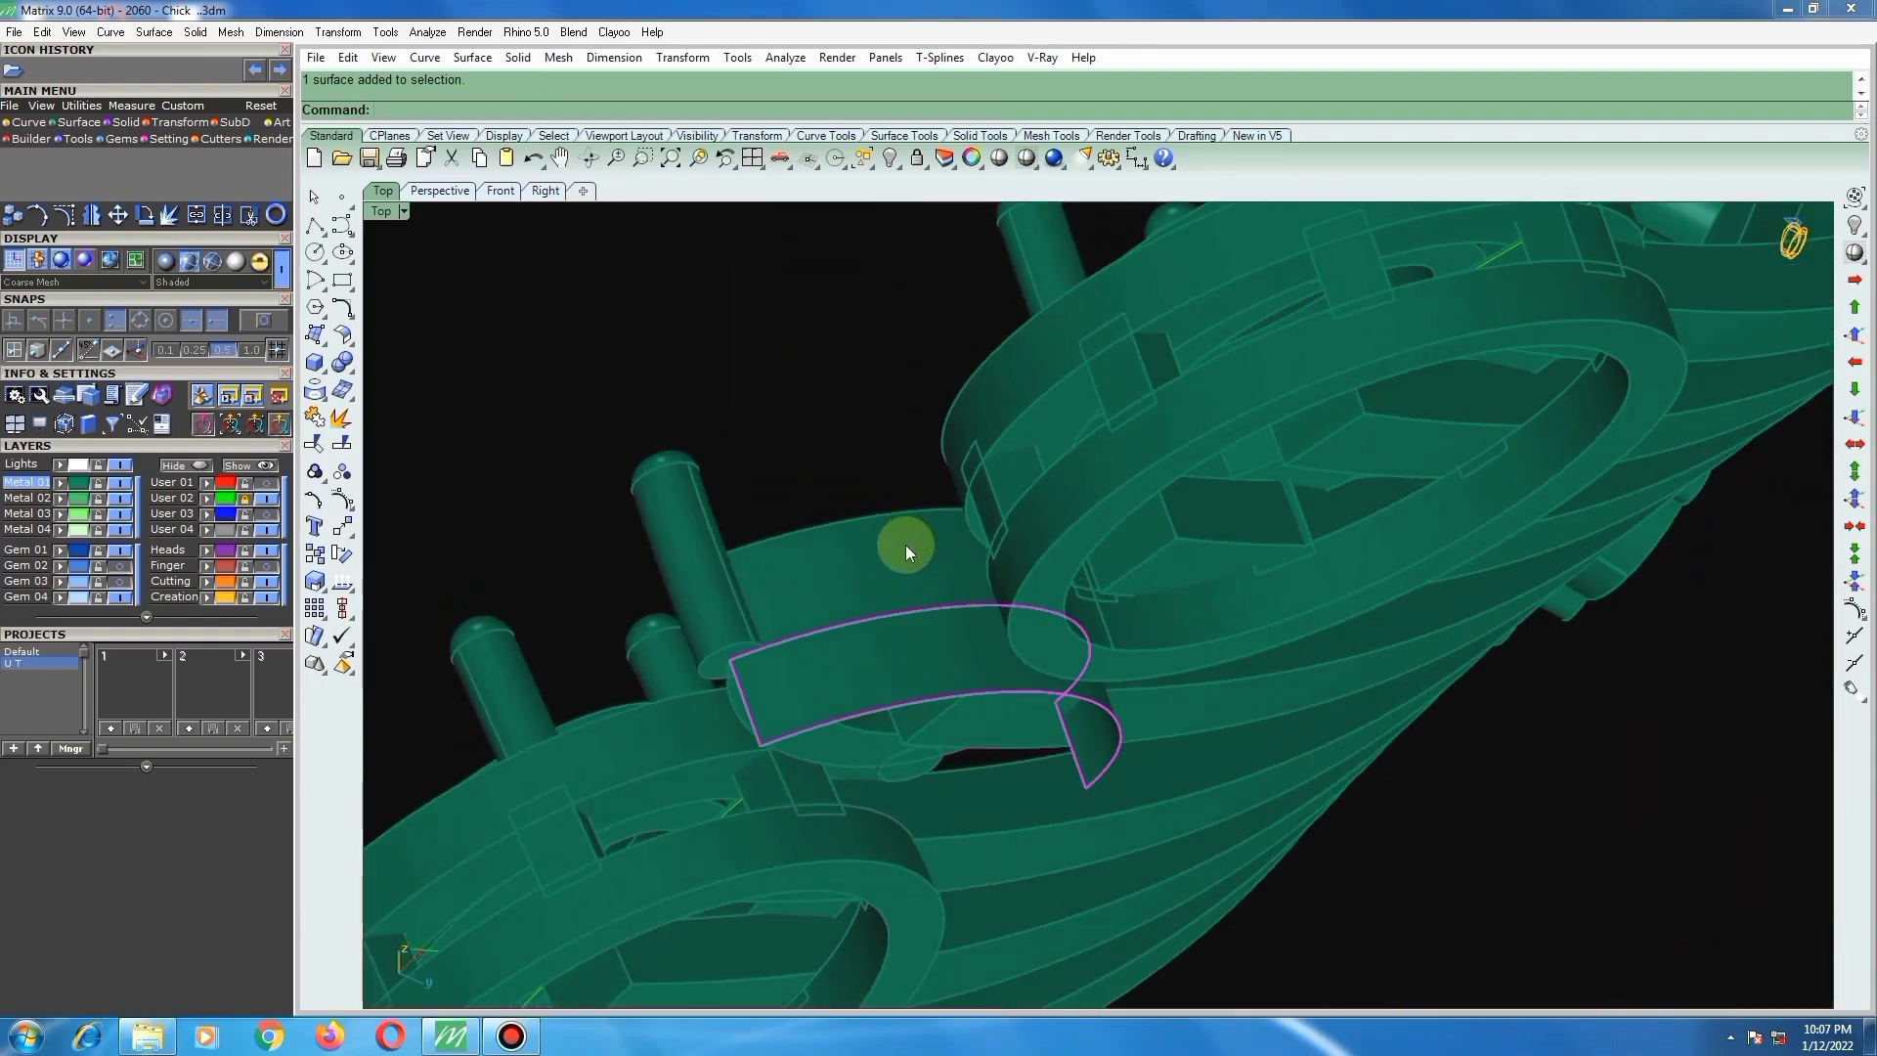
click(893, 466)
scroll(891, 637, up, 4)
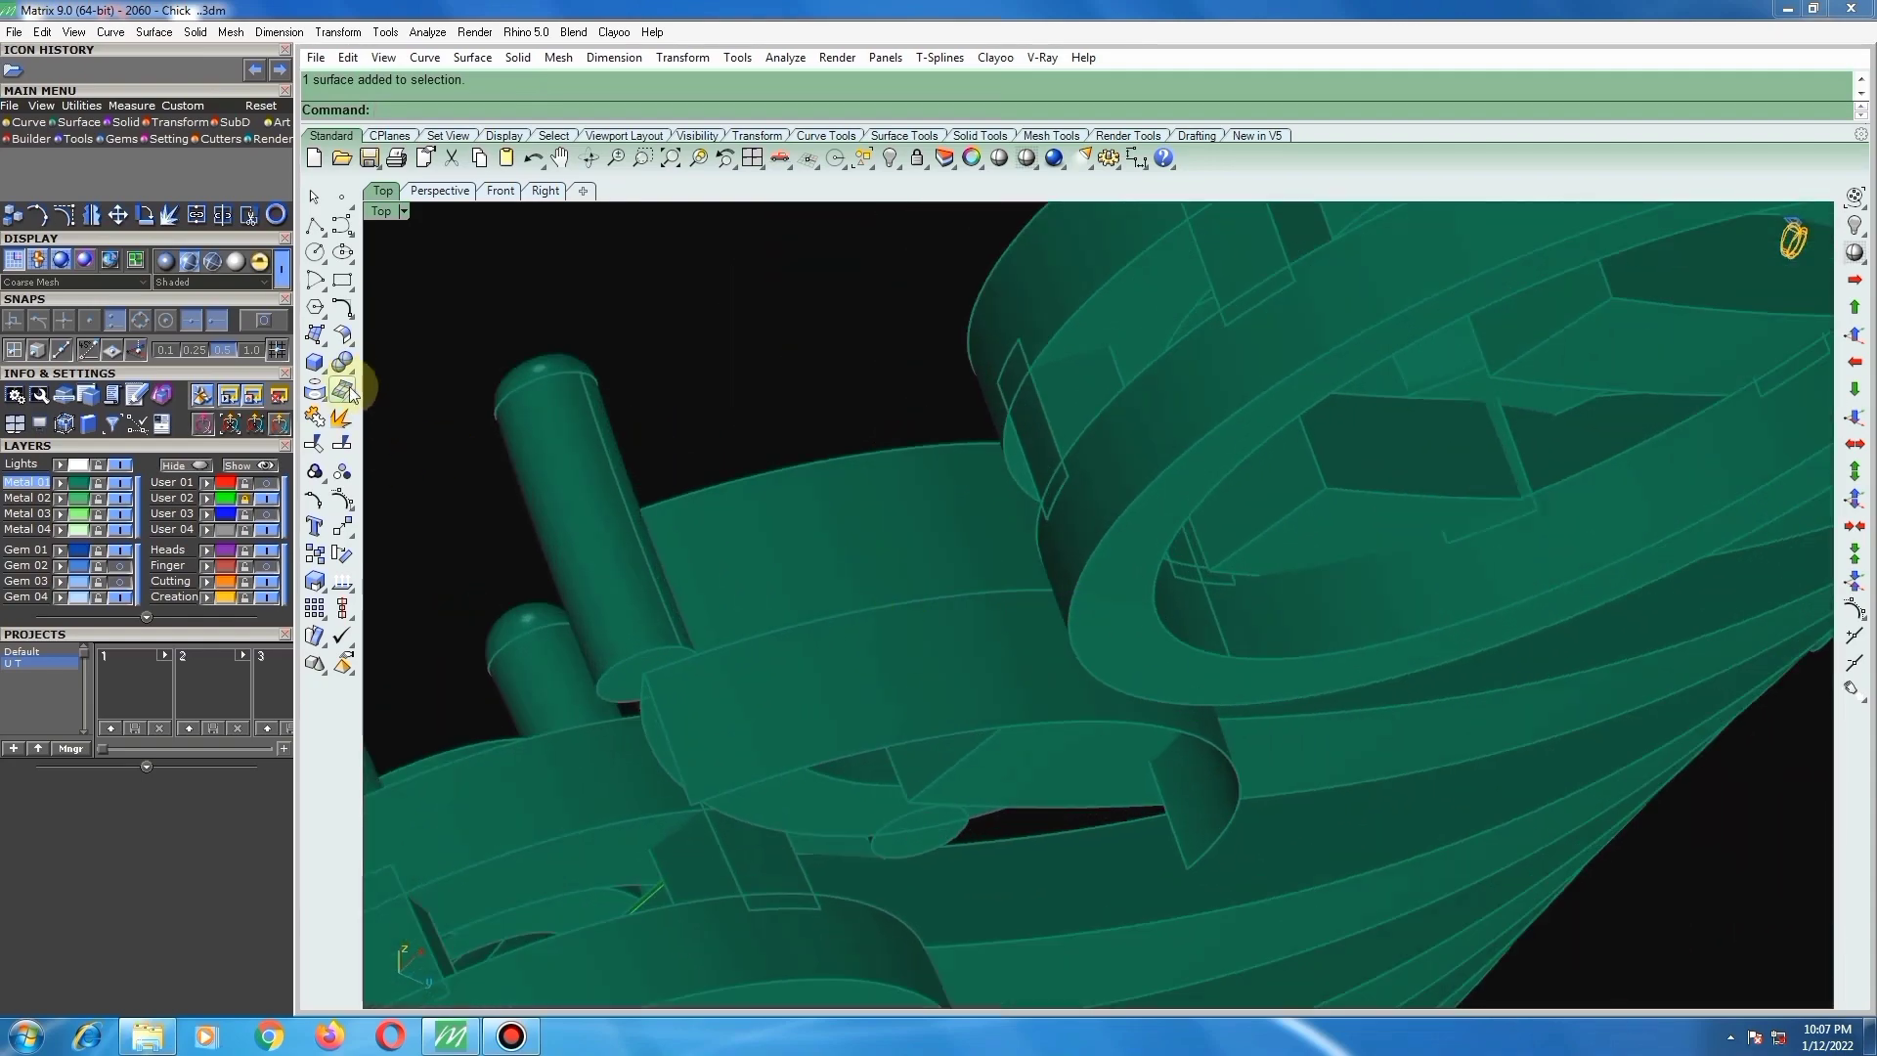
click(344, 337)
click(398, 346)
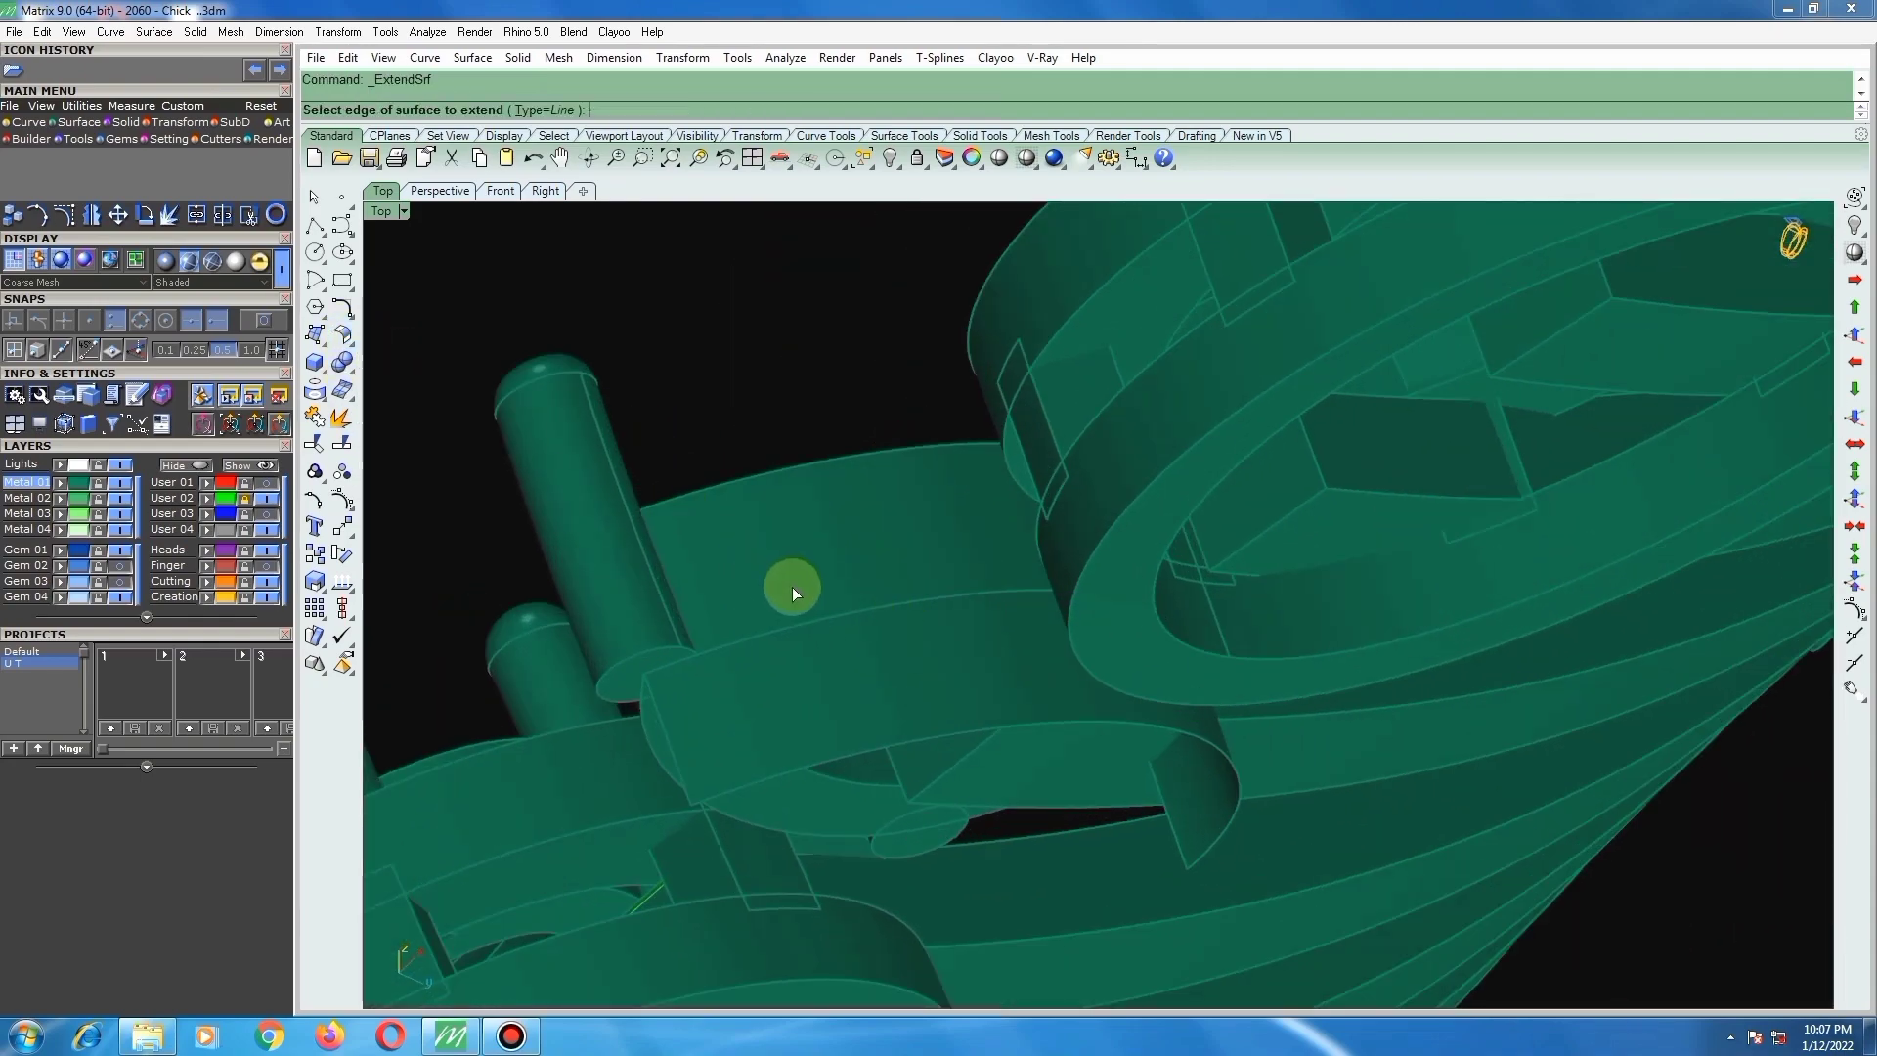
click(809, 623)
right_click(810, 624)
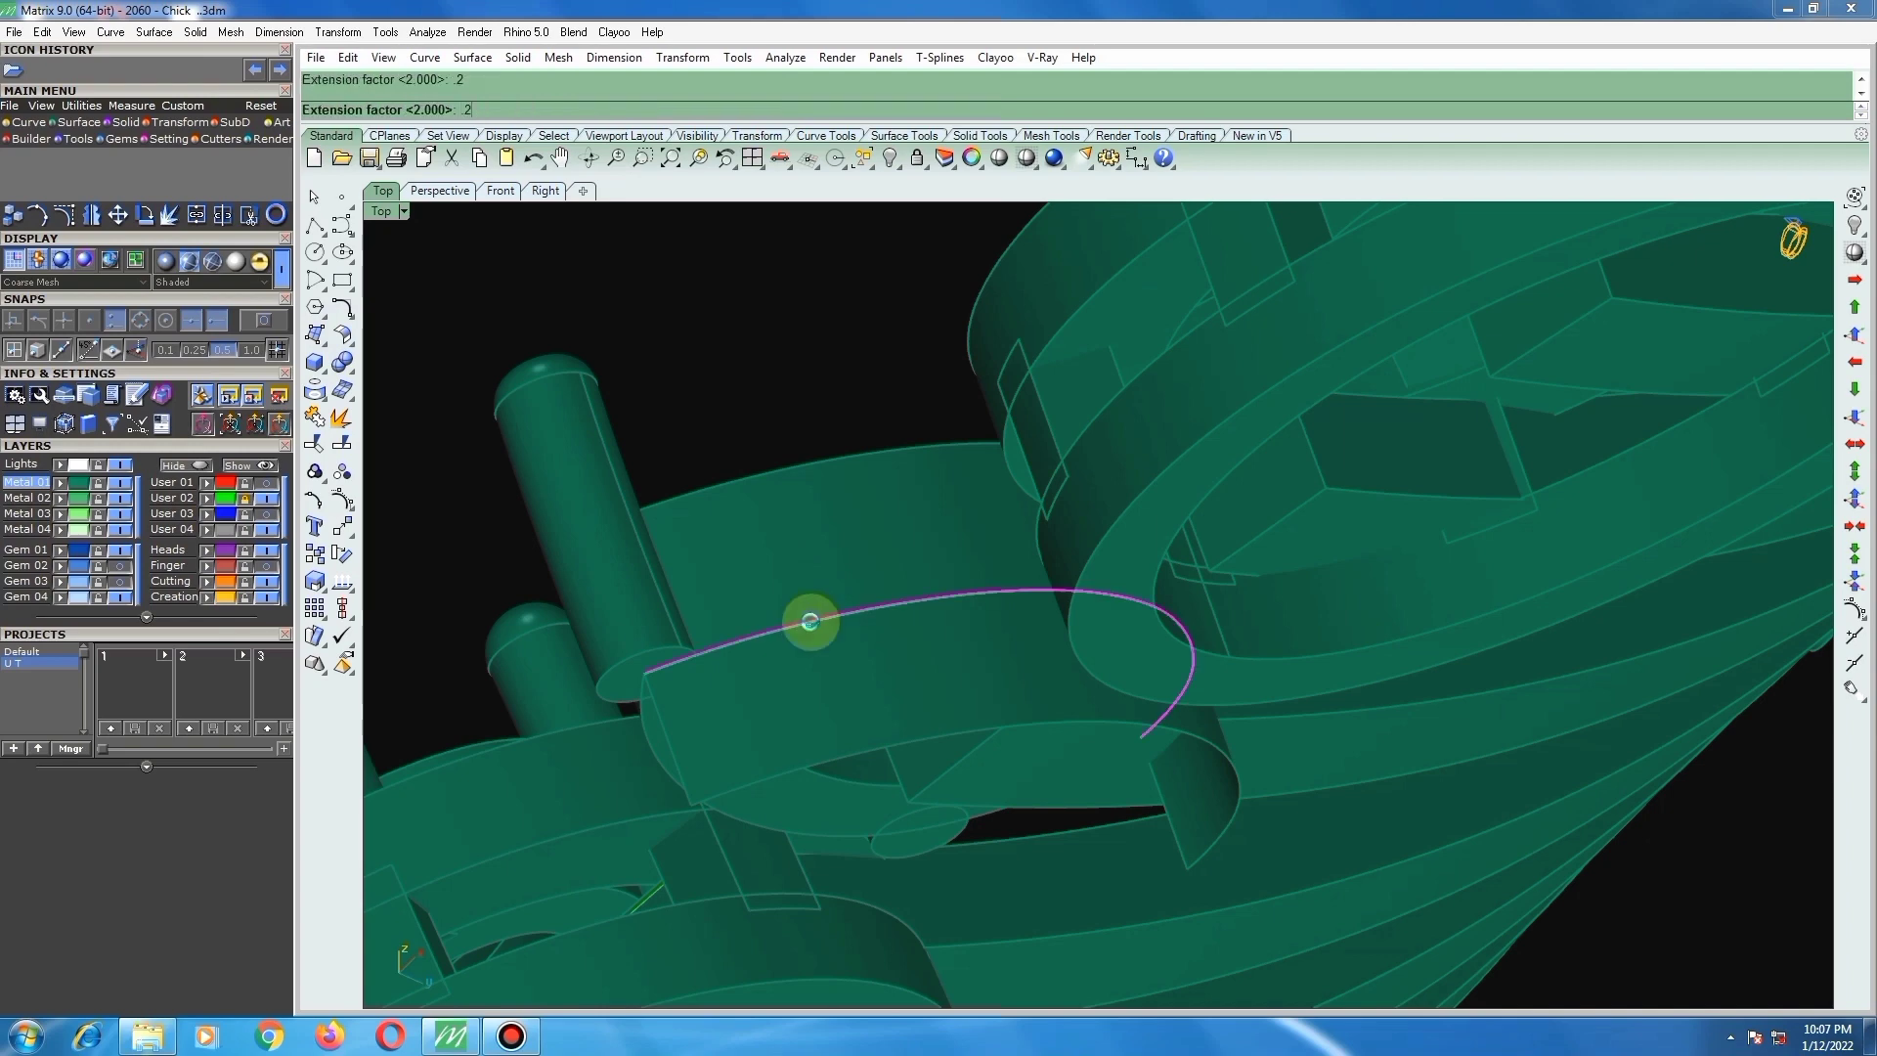
click(1055, 685)
right_drag(1056, 683, 1132, 553)
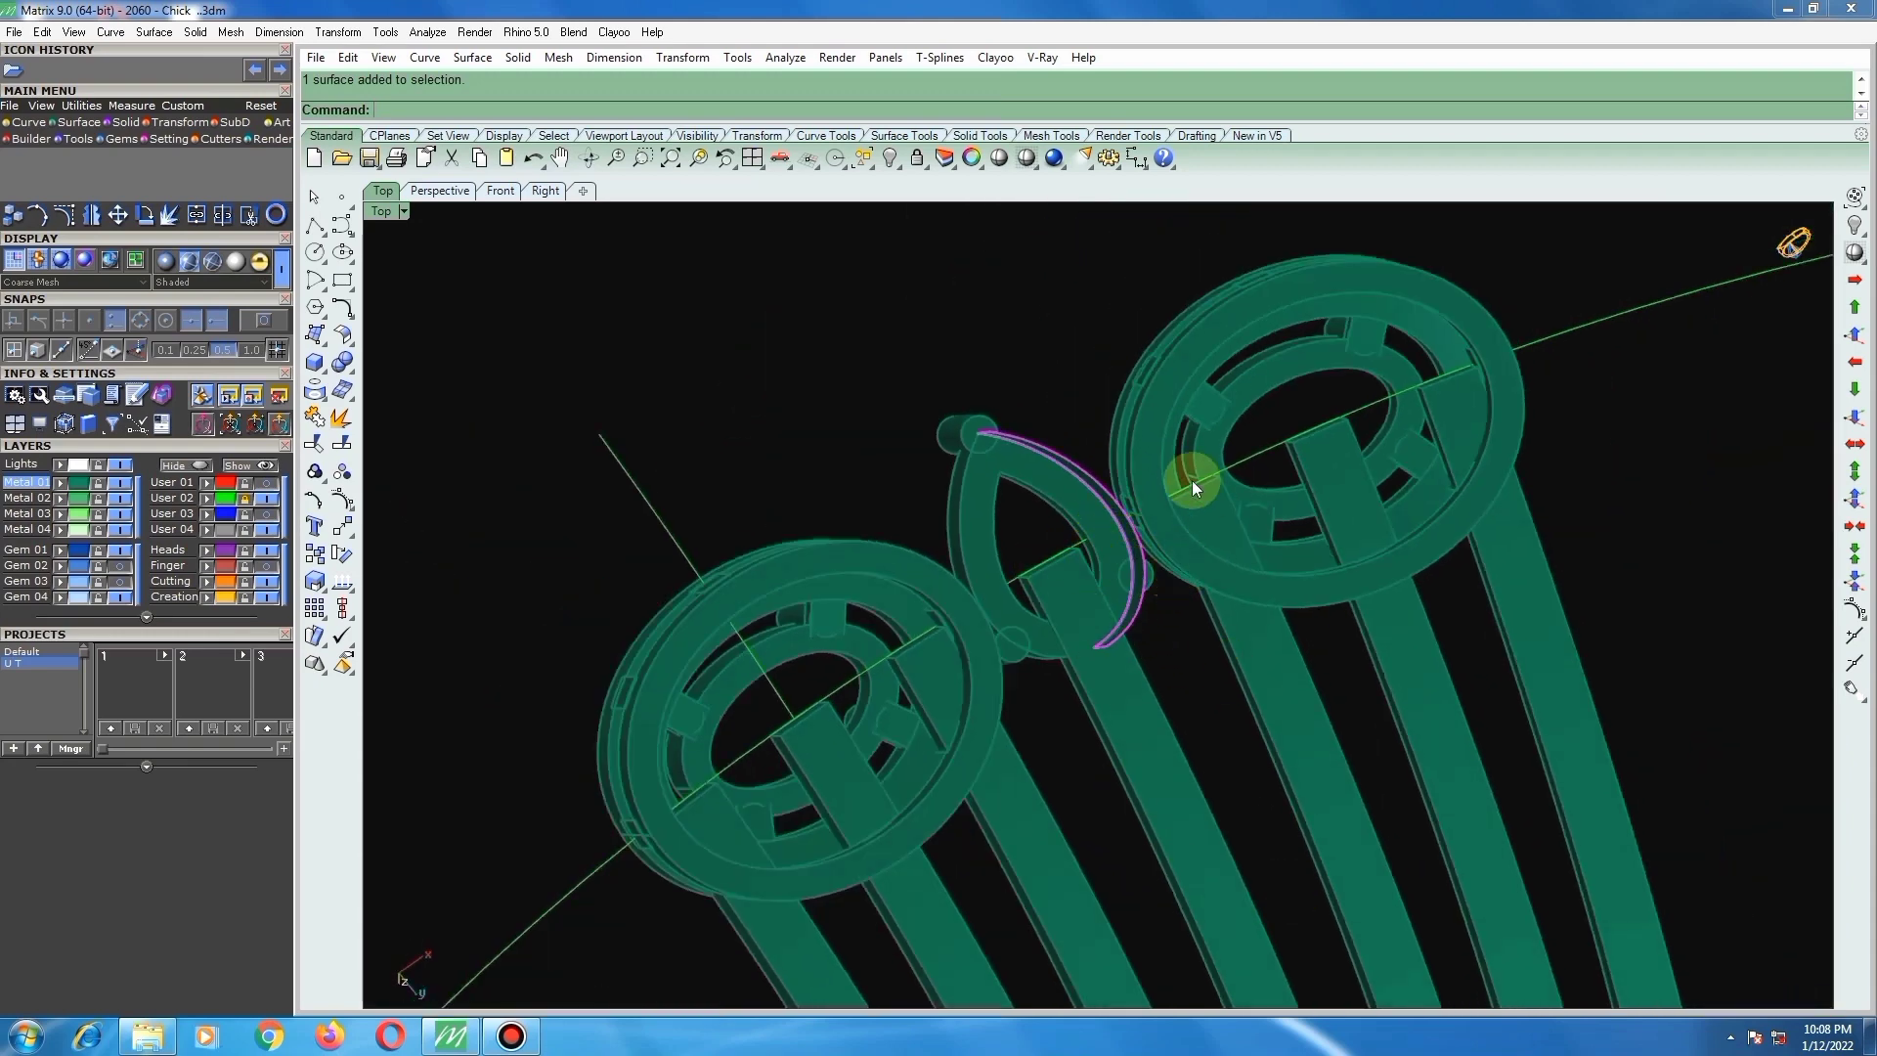
click(341, 334)
click(396, 375)
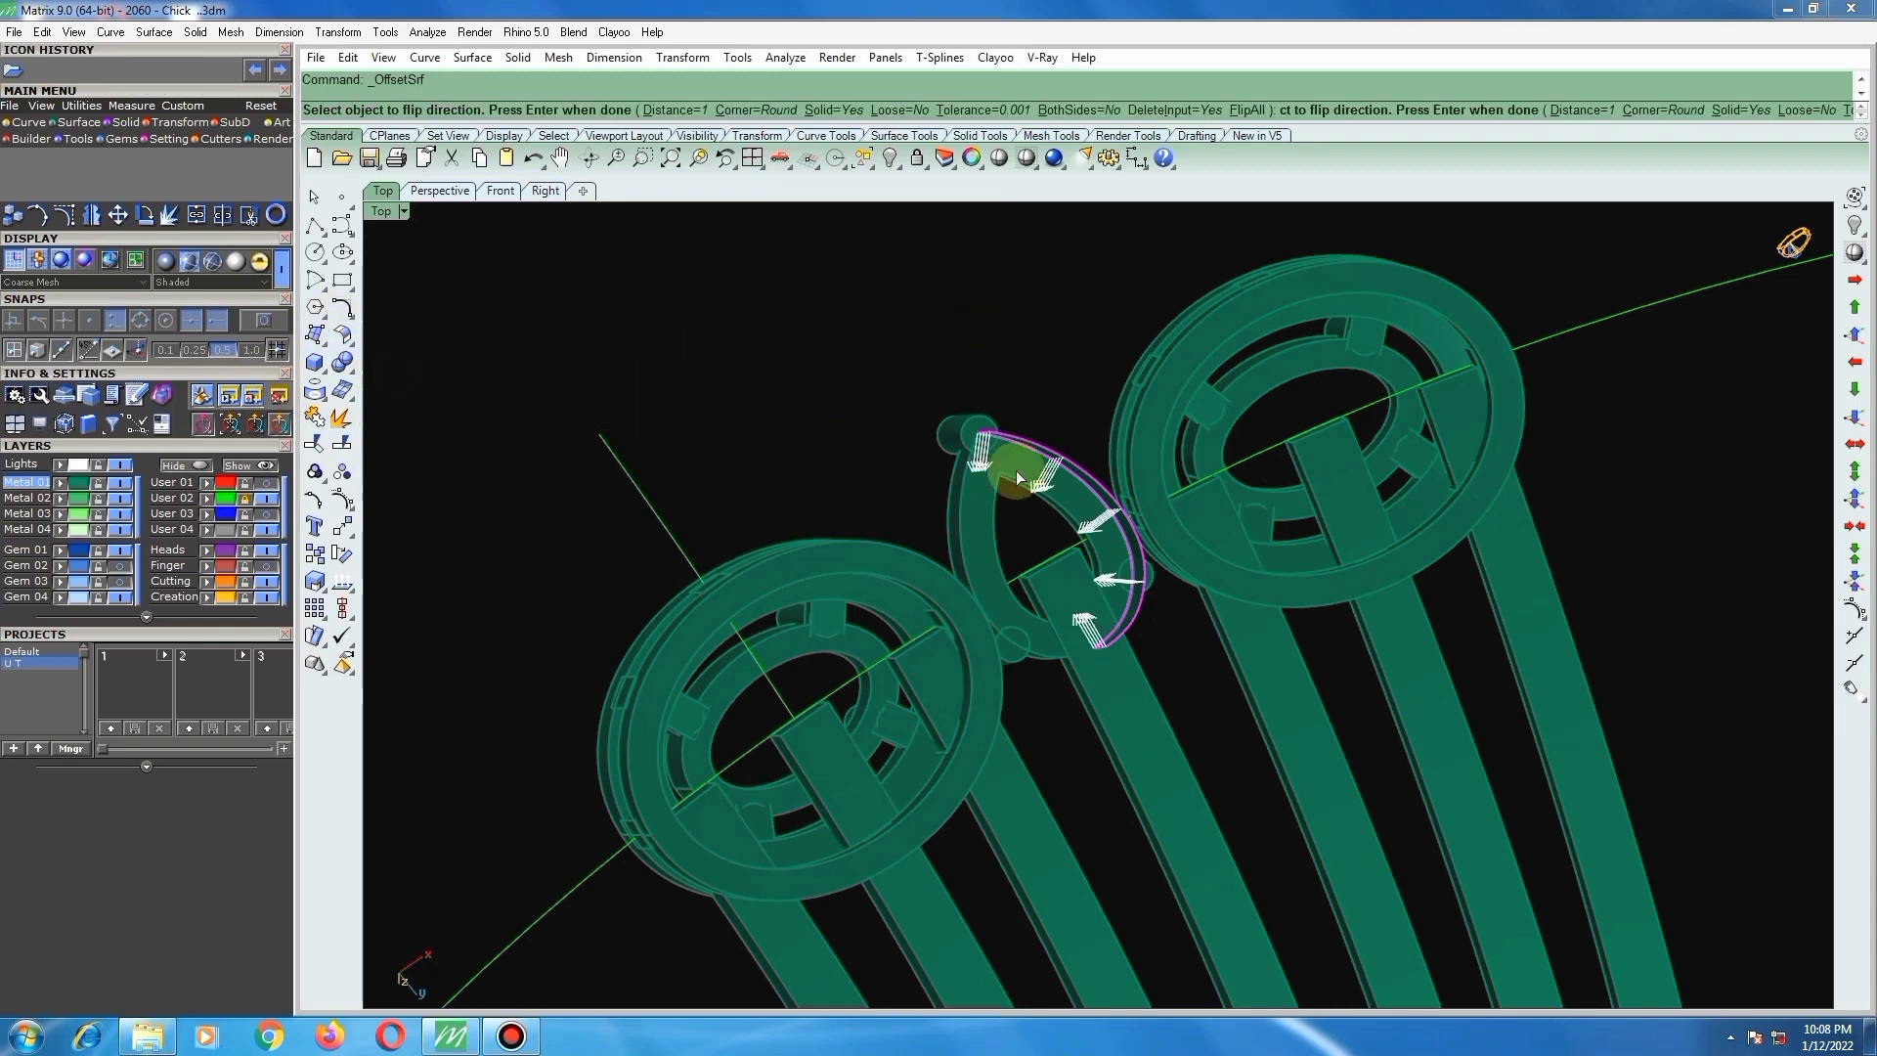
right_drag(1081, 466, 1134, 446)
right_click(1087, 673)
scroll(1087, 672, up, 2)
right_drag(1087, 673, 448, 360)
Step: Extend the short end edge of the curved surface over the middle bar by a factor of 0.1
click(347, 333)
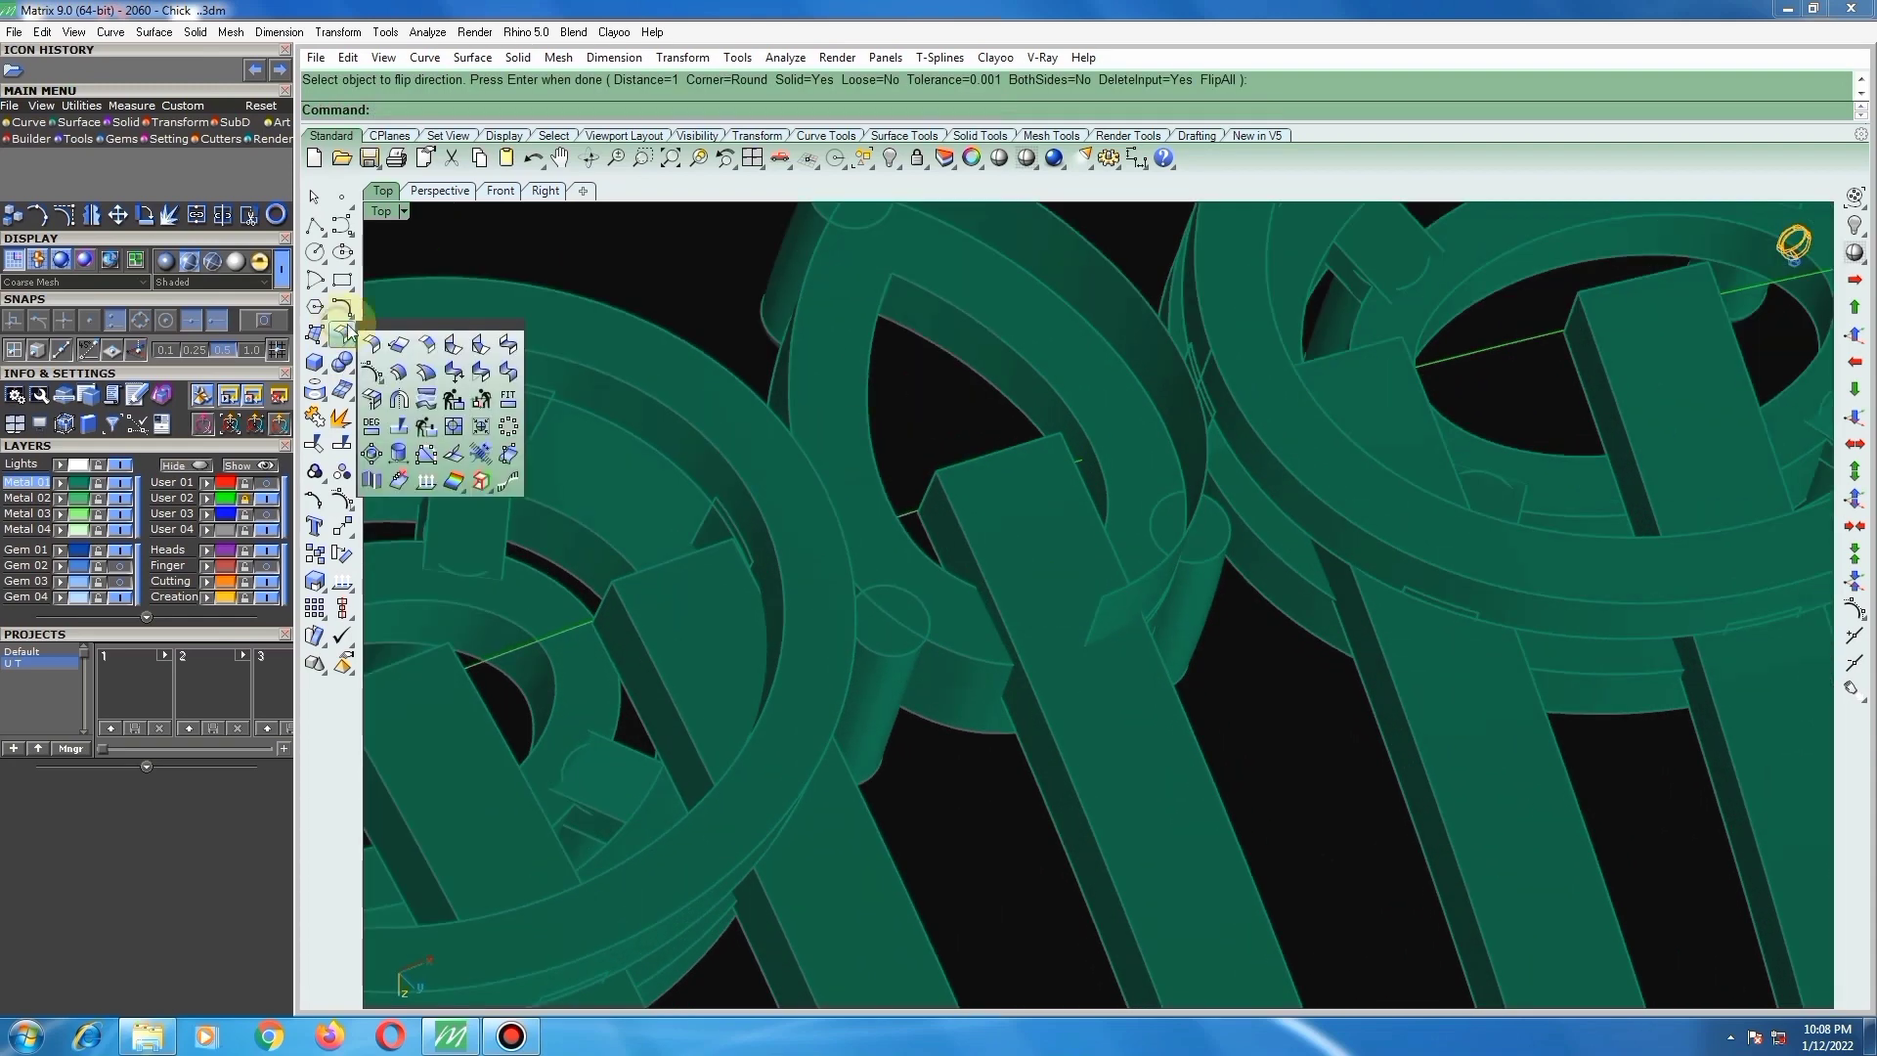
click(398, 347)
scroll(1157, 625, up, 2)
click(1069, 604)
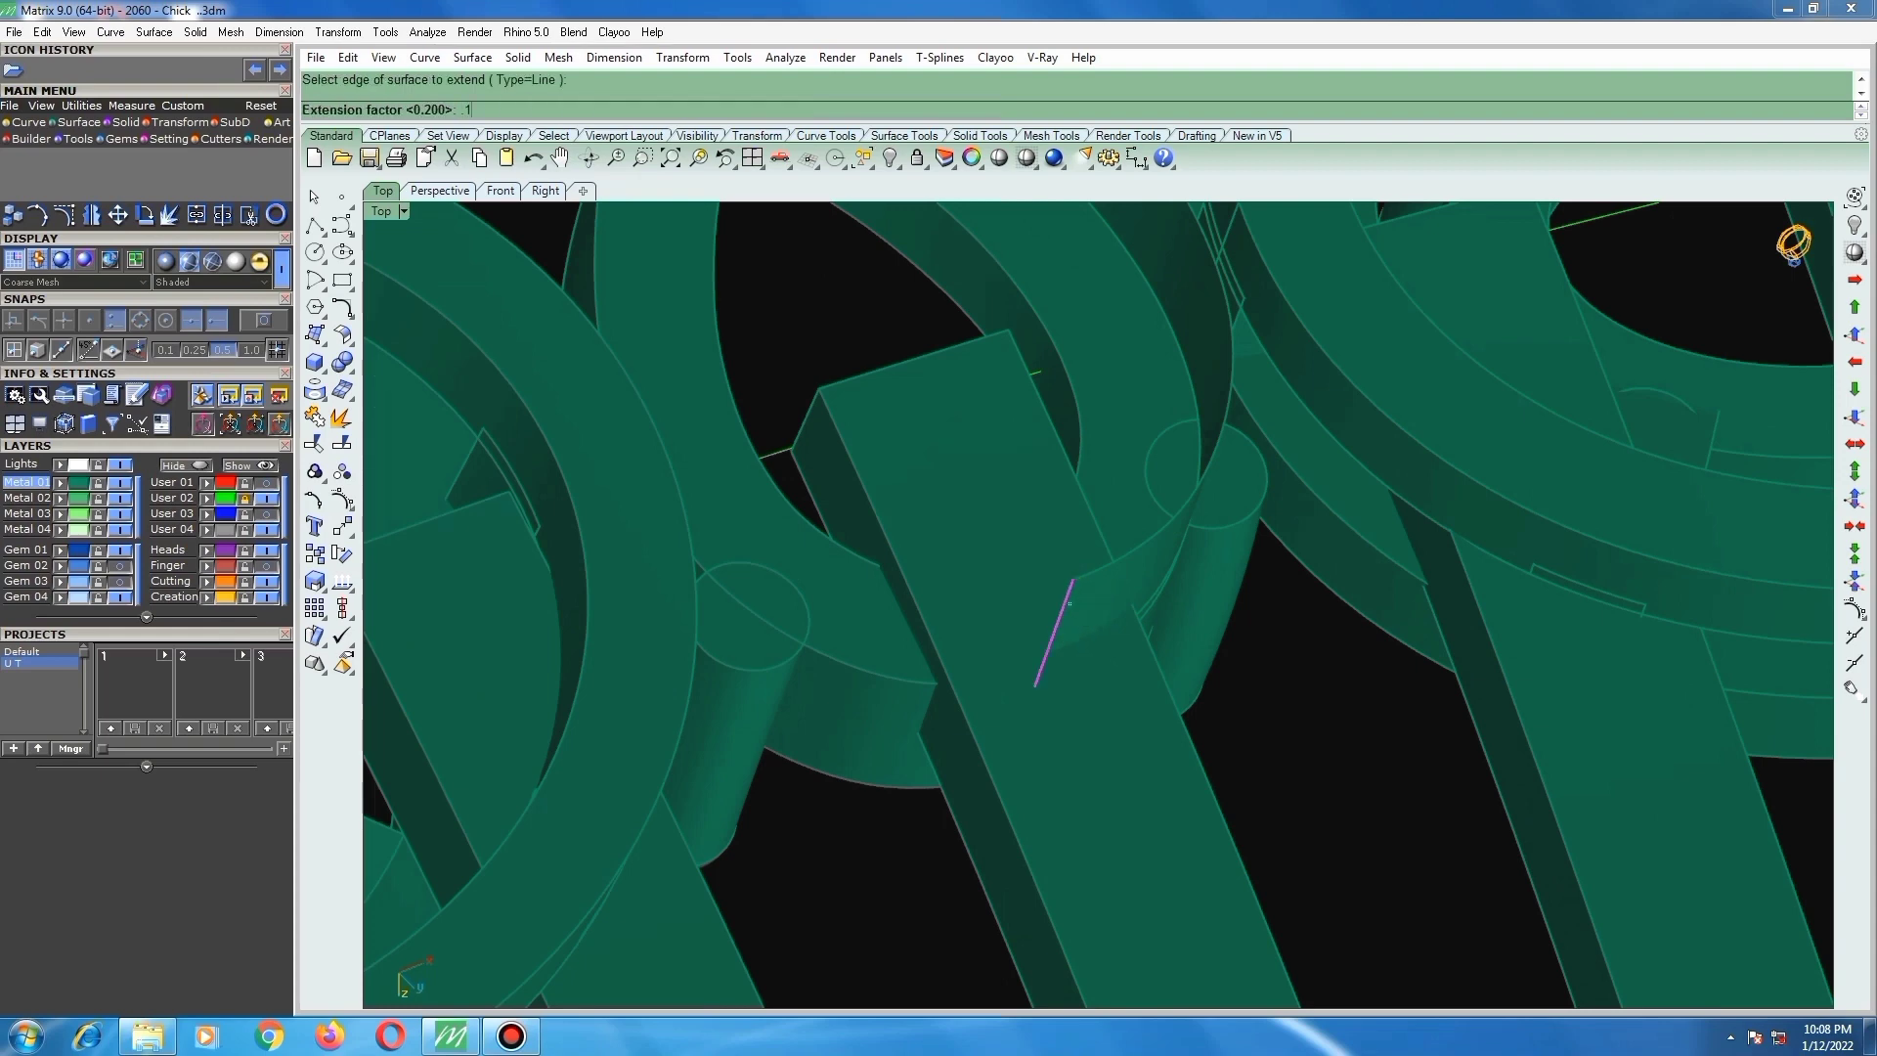
Step: Offset the curved surface on the pear setting's underside inward by 0.7 as a solid wall
click(1069, 606)
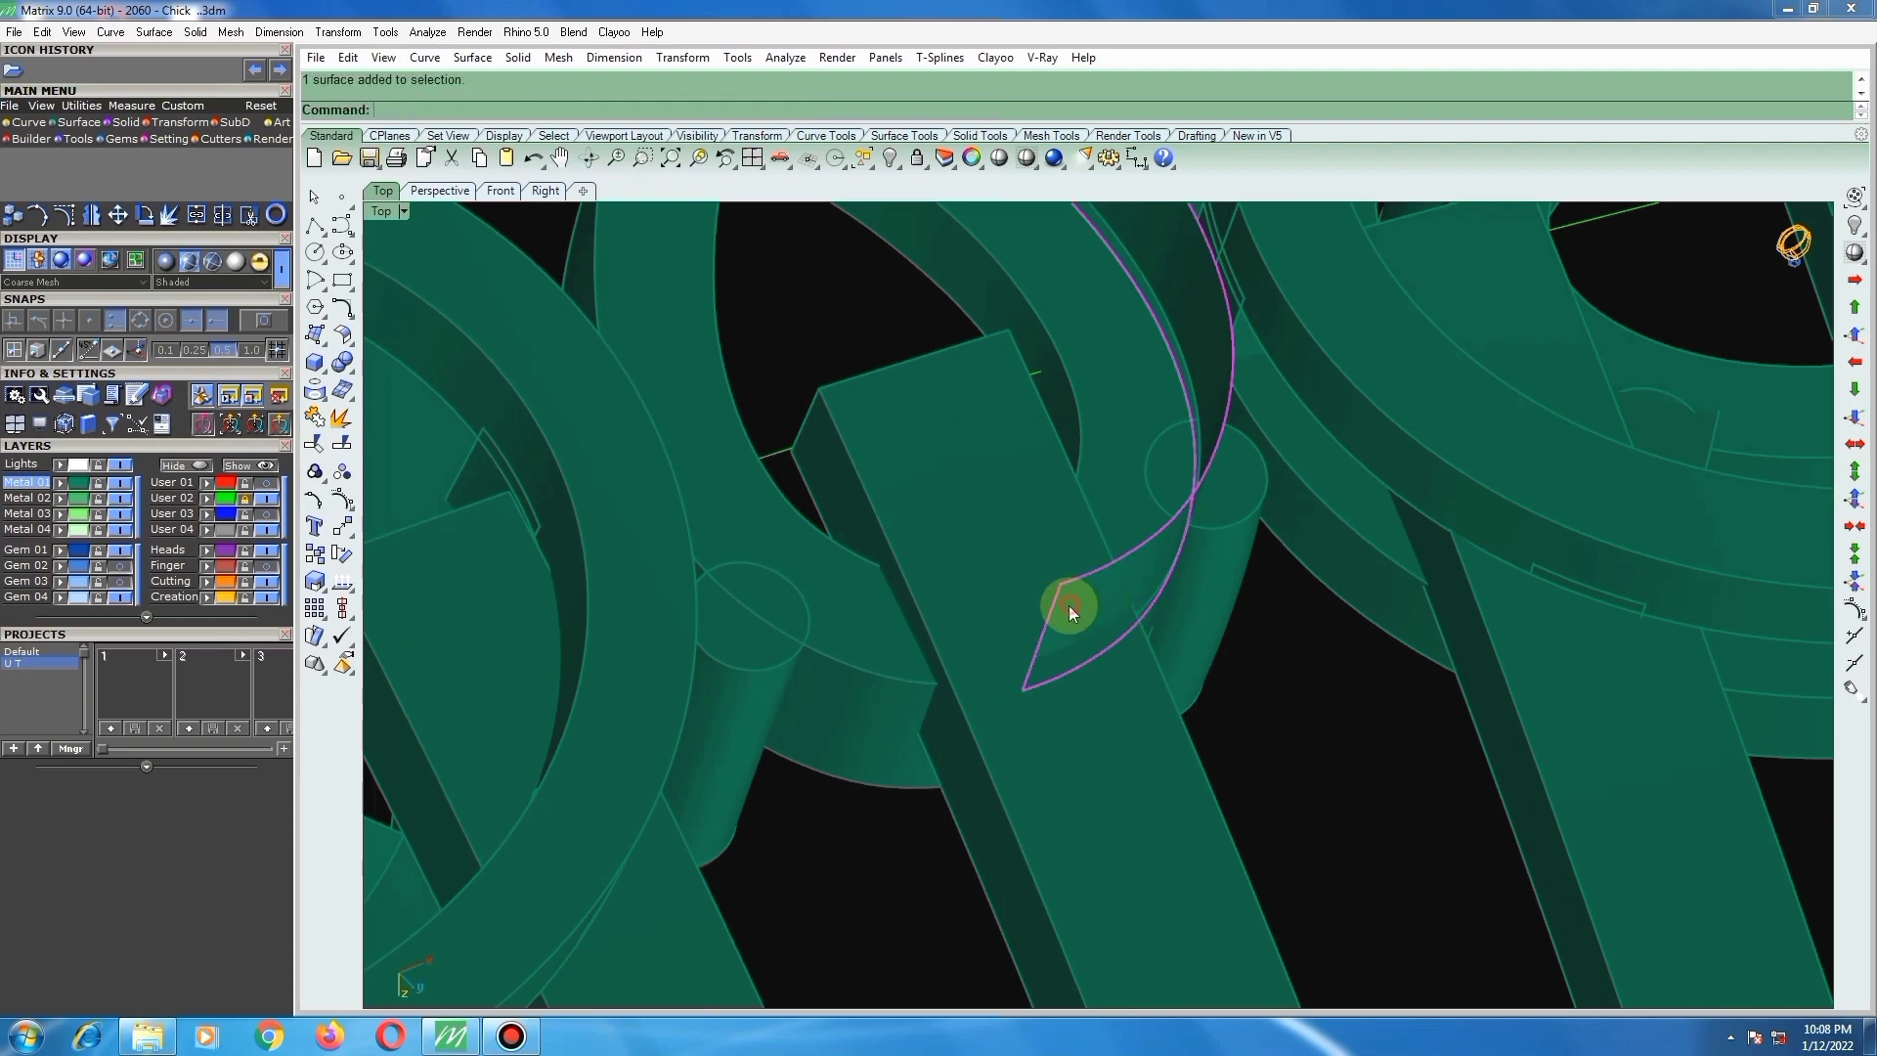
mouse_move(1064, 607)
right_down()
mouse_move(1051, 720)
mouse_move(1098, 715)
mouse_move(1111, 700)
mouse_move(1047, 614)
right_up()
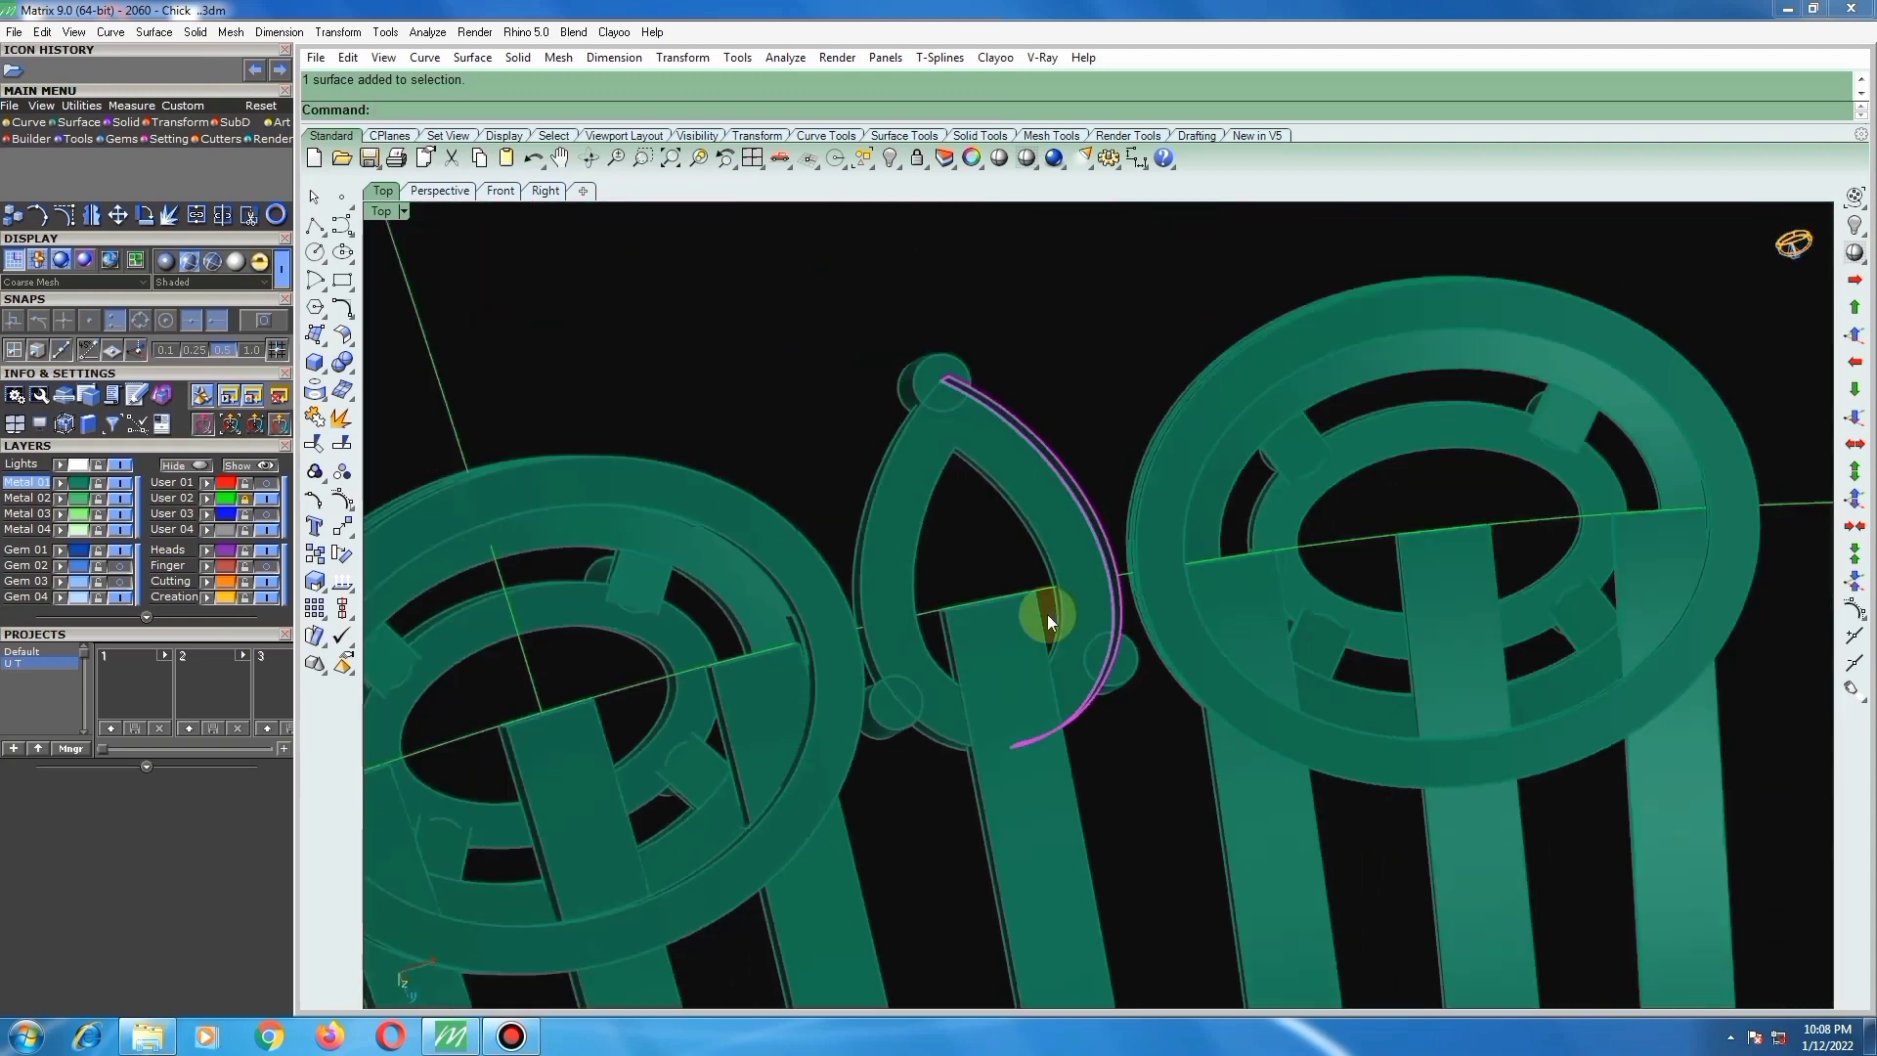
click(339, 334)
click(411, 376)
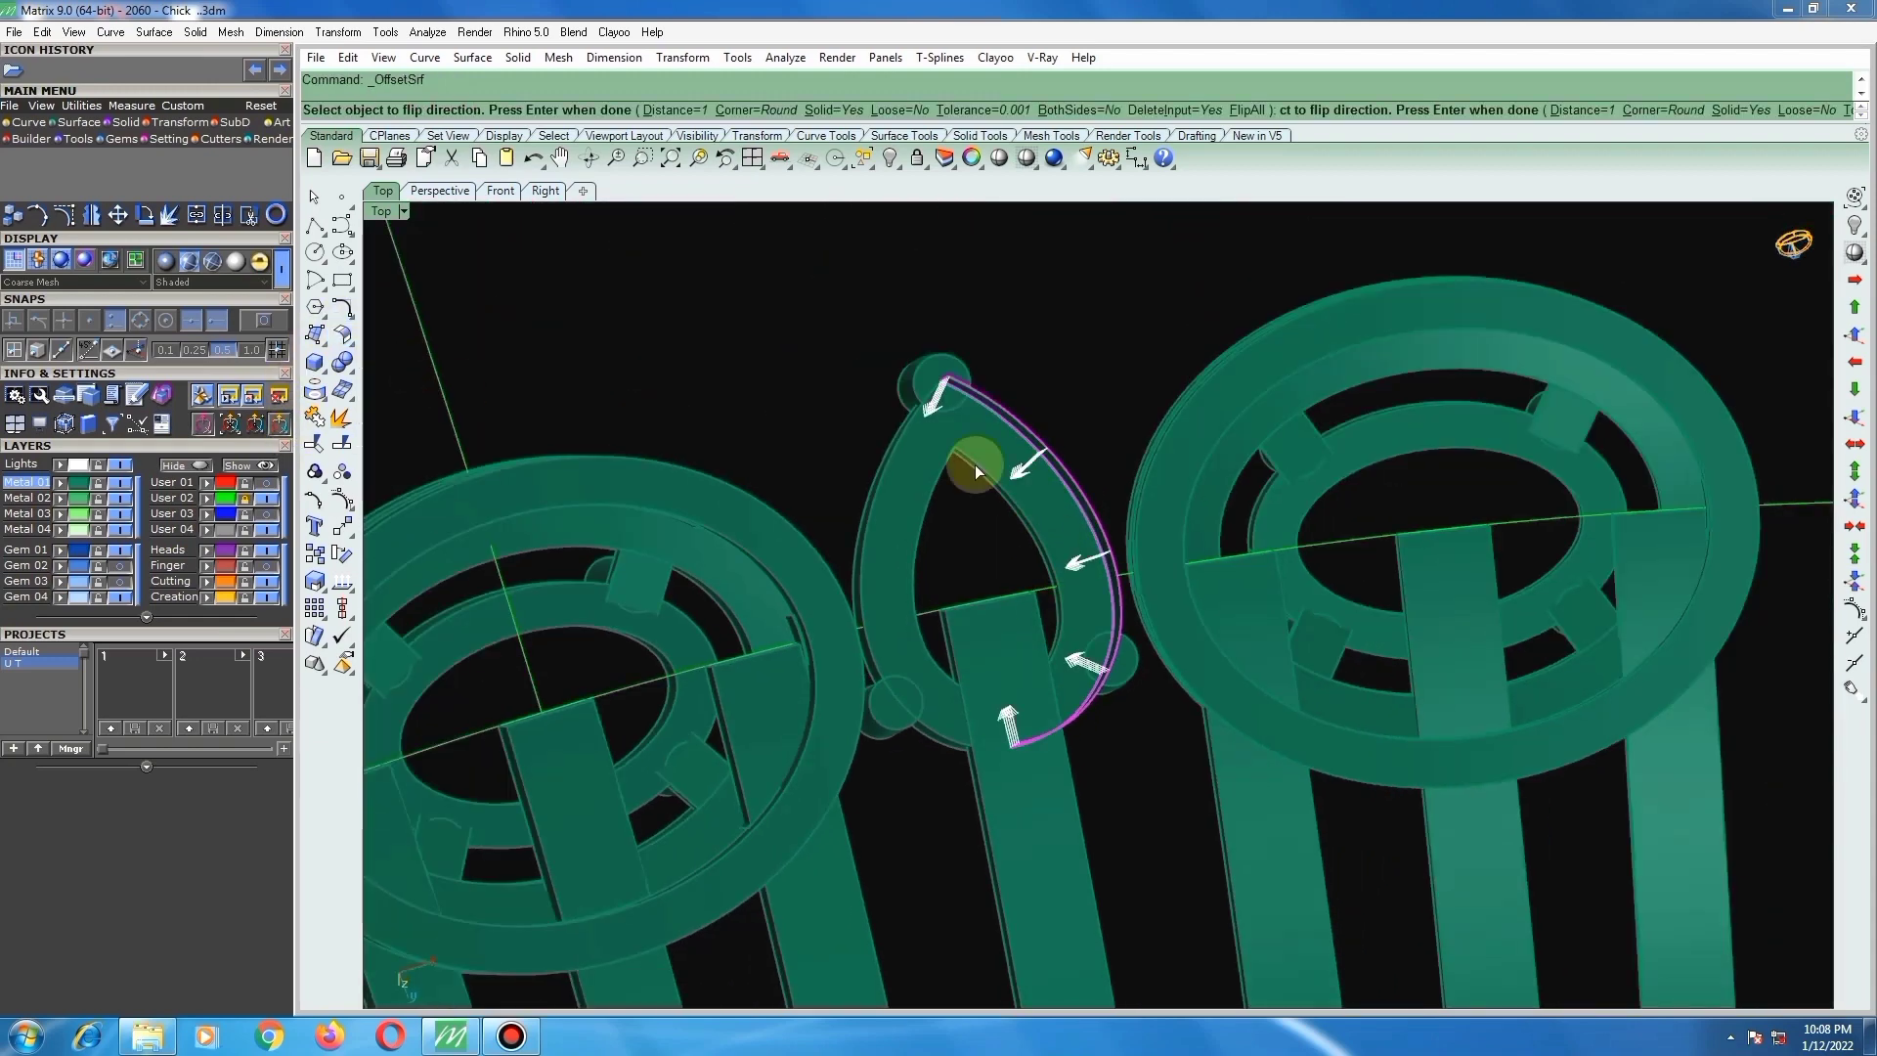
right_drag(1102, 469, 944, 389)
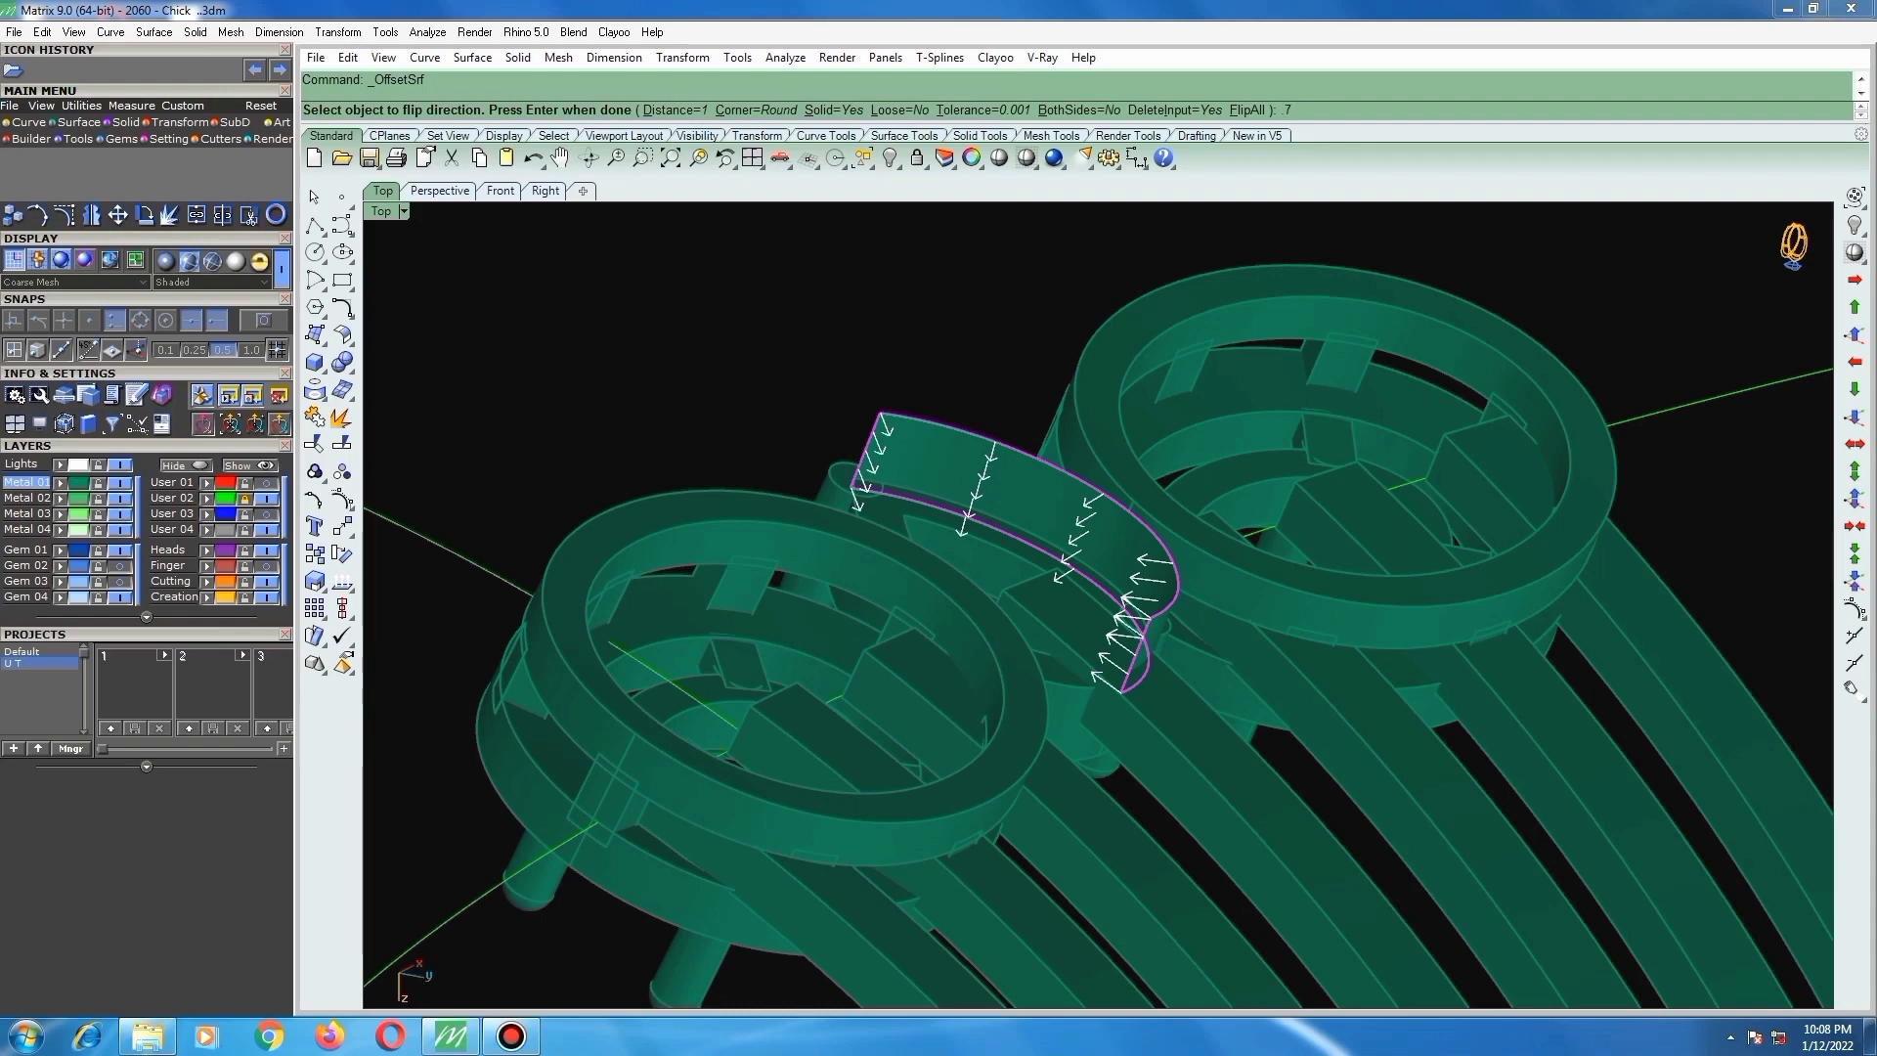
key(Return)
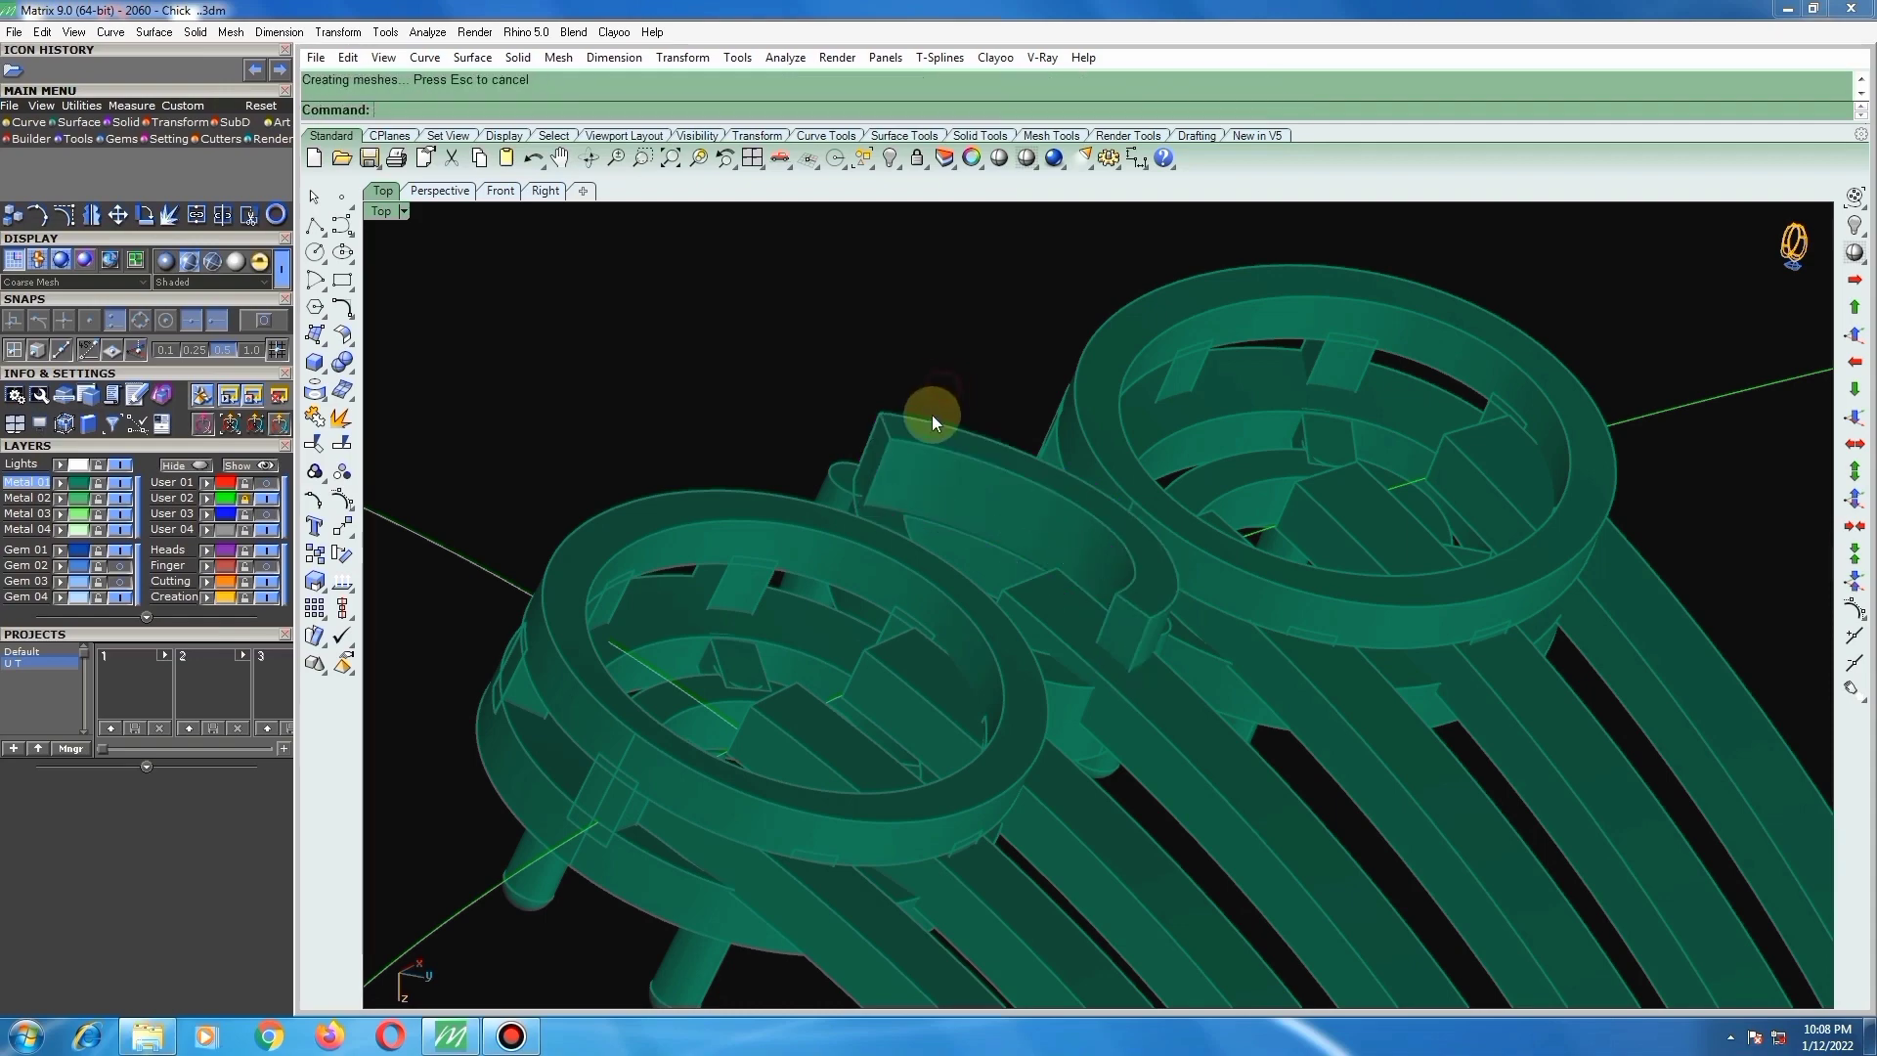
Step: Mirror a copy of the solid half-wall across the pear setting's centre line to complete the wall
right_drag(932, 417, 1078, 909)
click(928, 462)
key(F5)
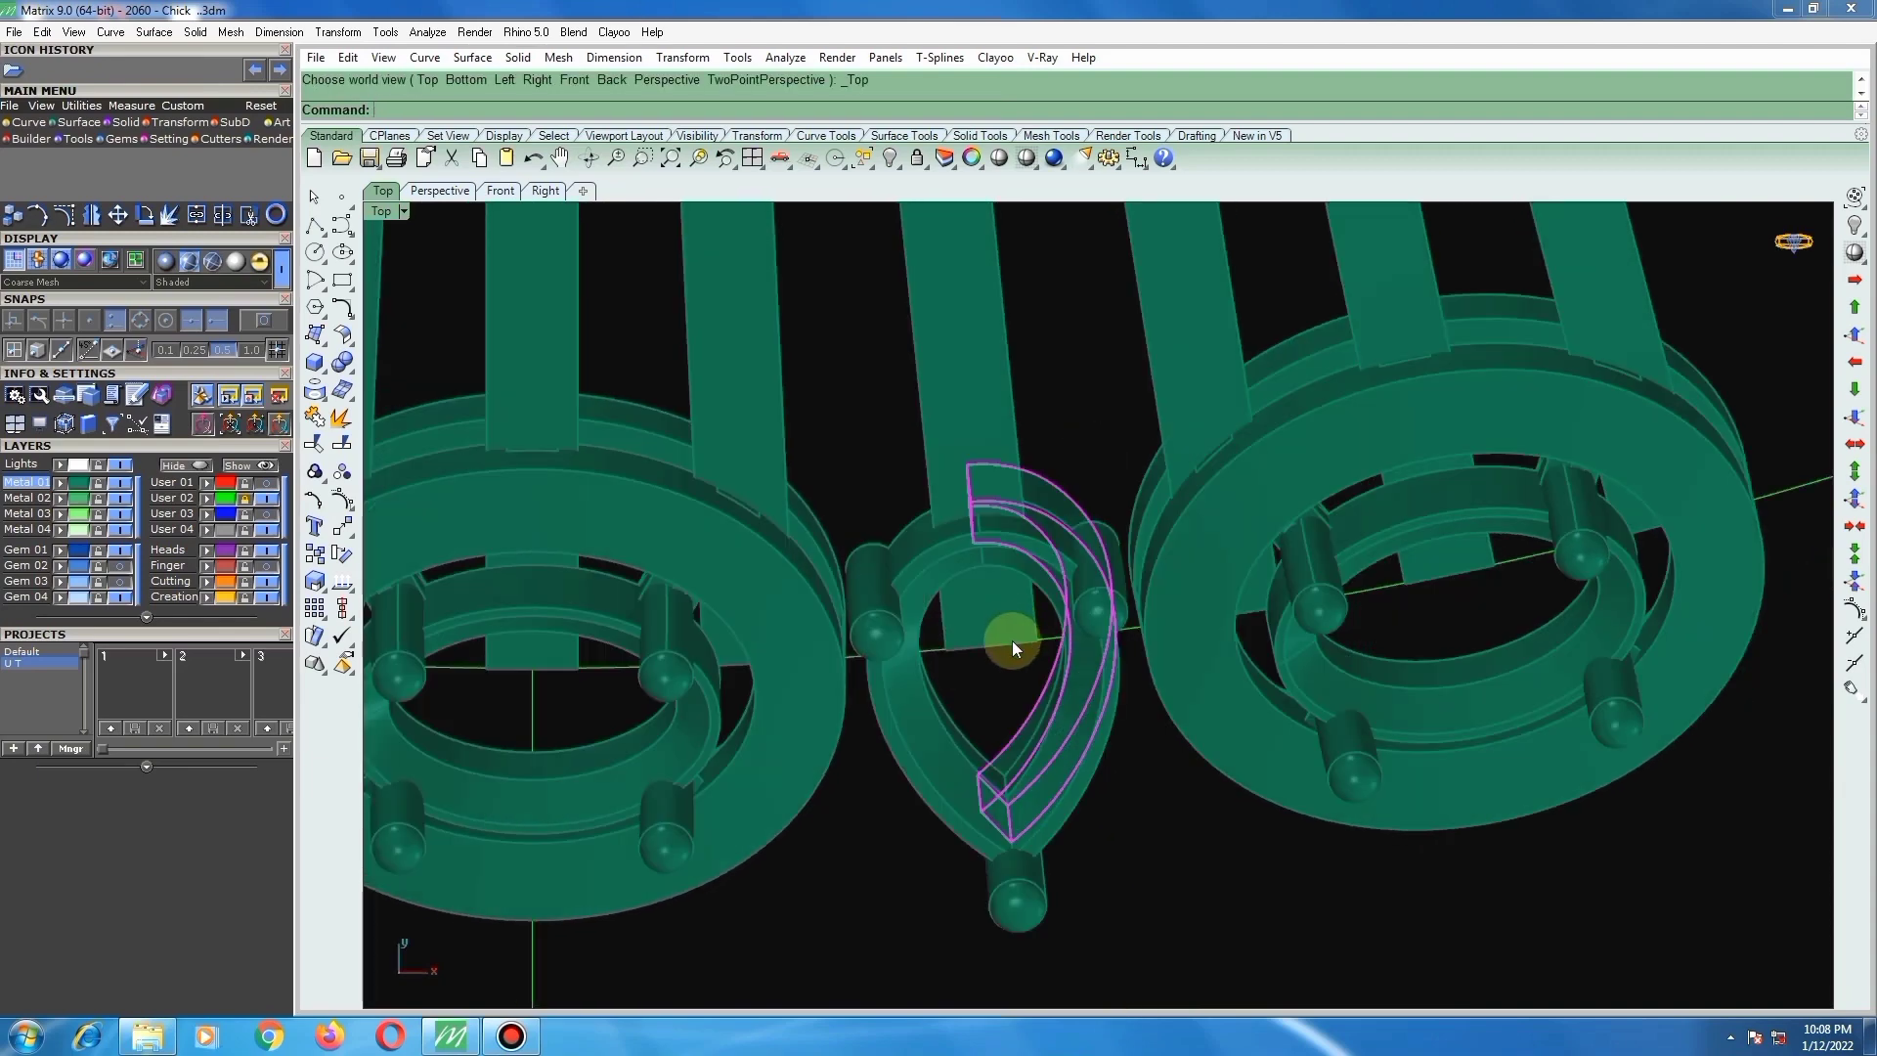
scroll(987, 532, up, 10)
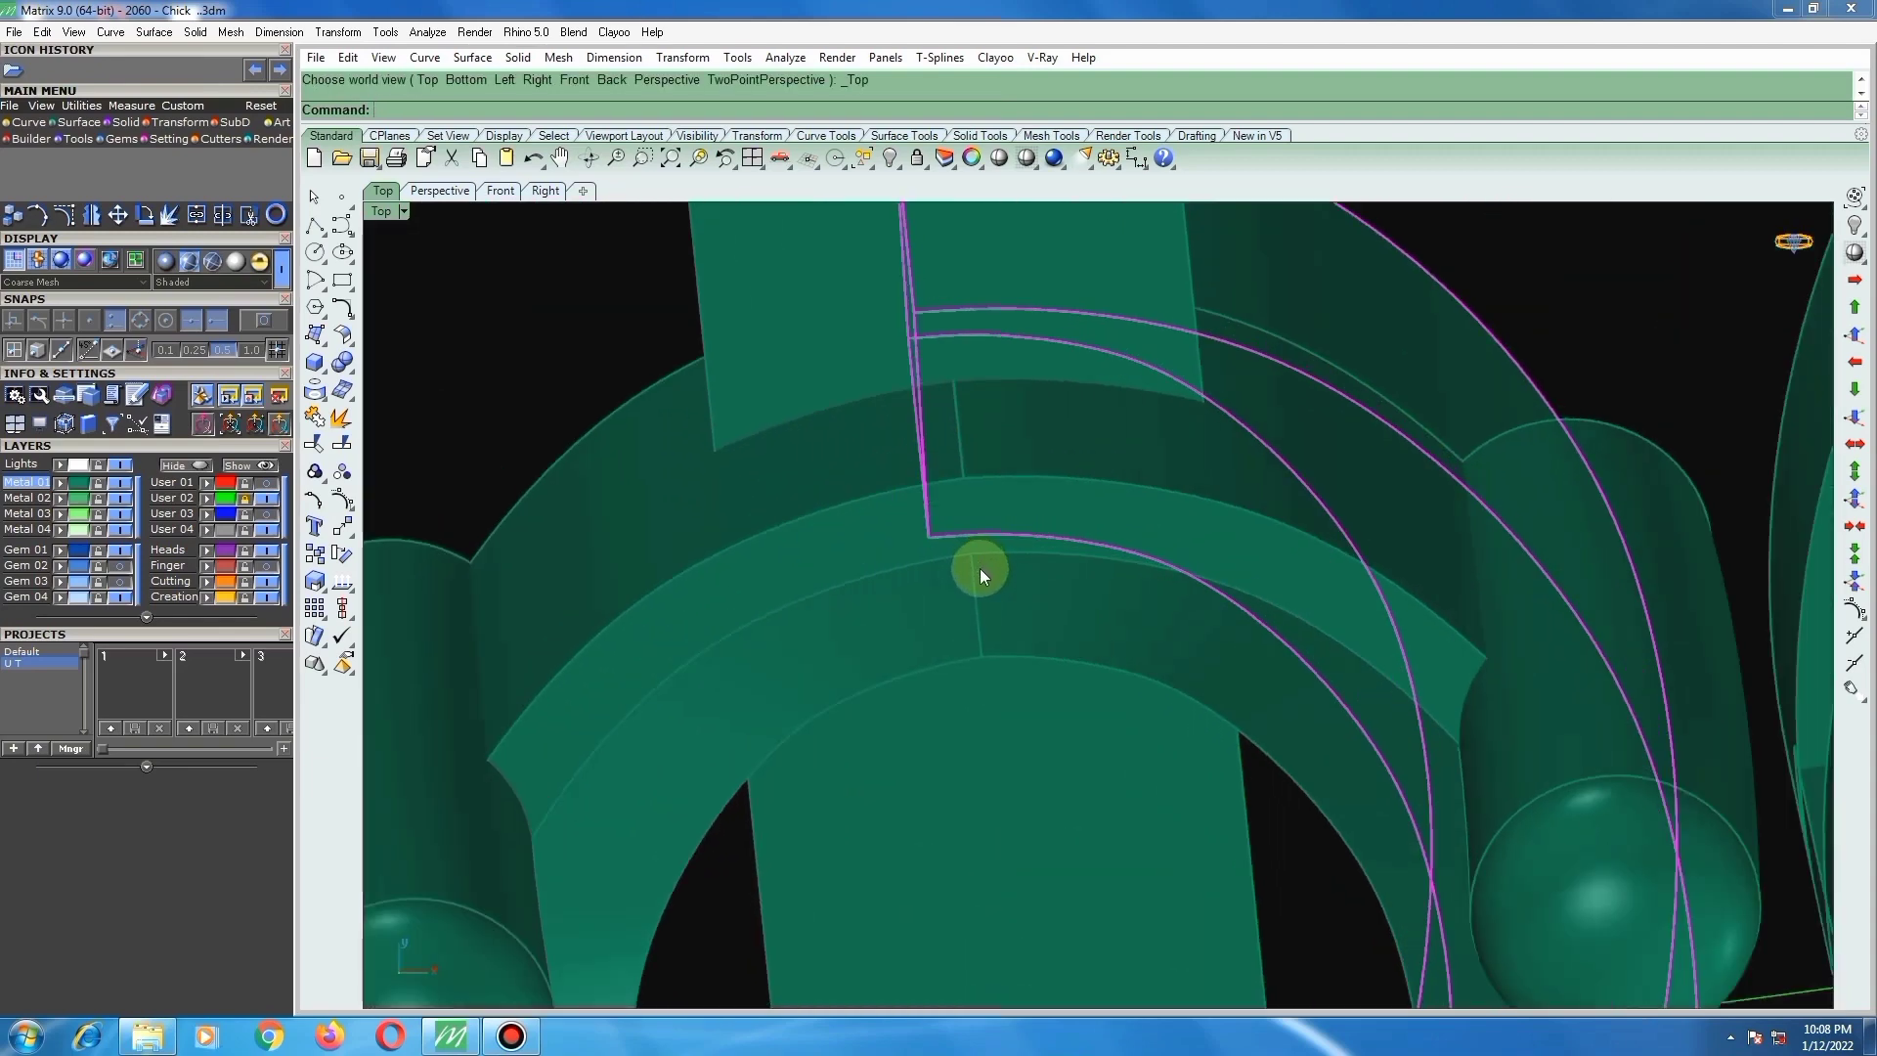
text(mi)
key(Return)
scroll(969, 562, up, 4)
click(970, 547)
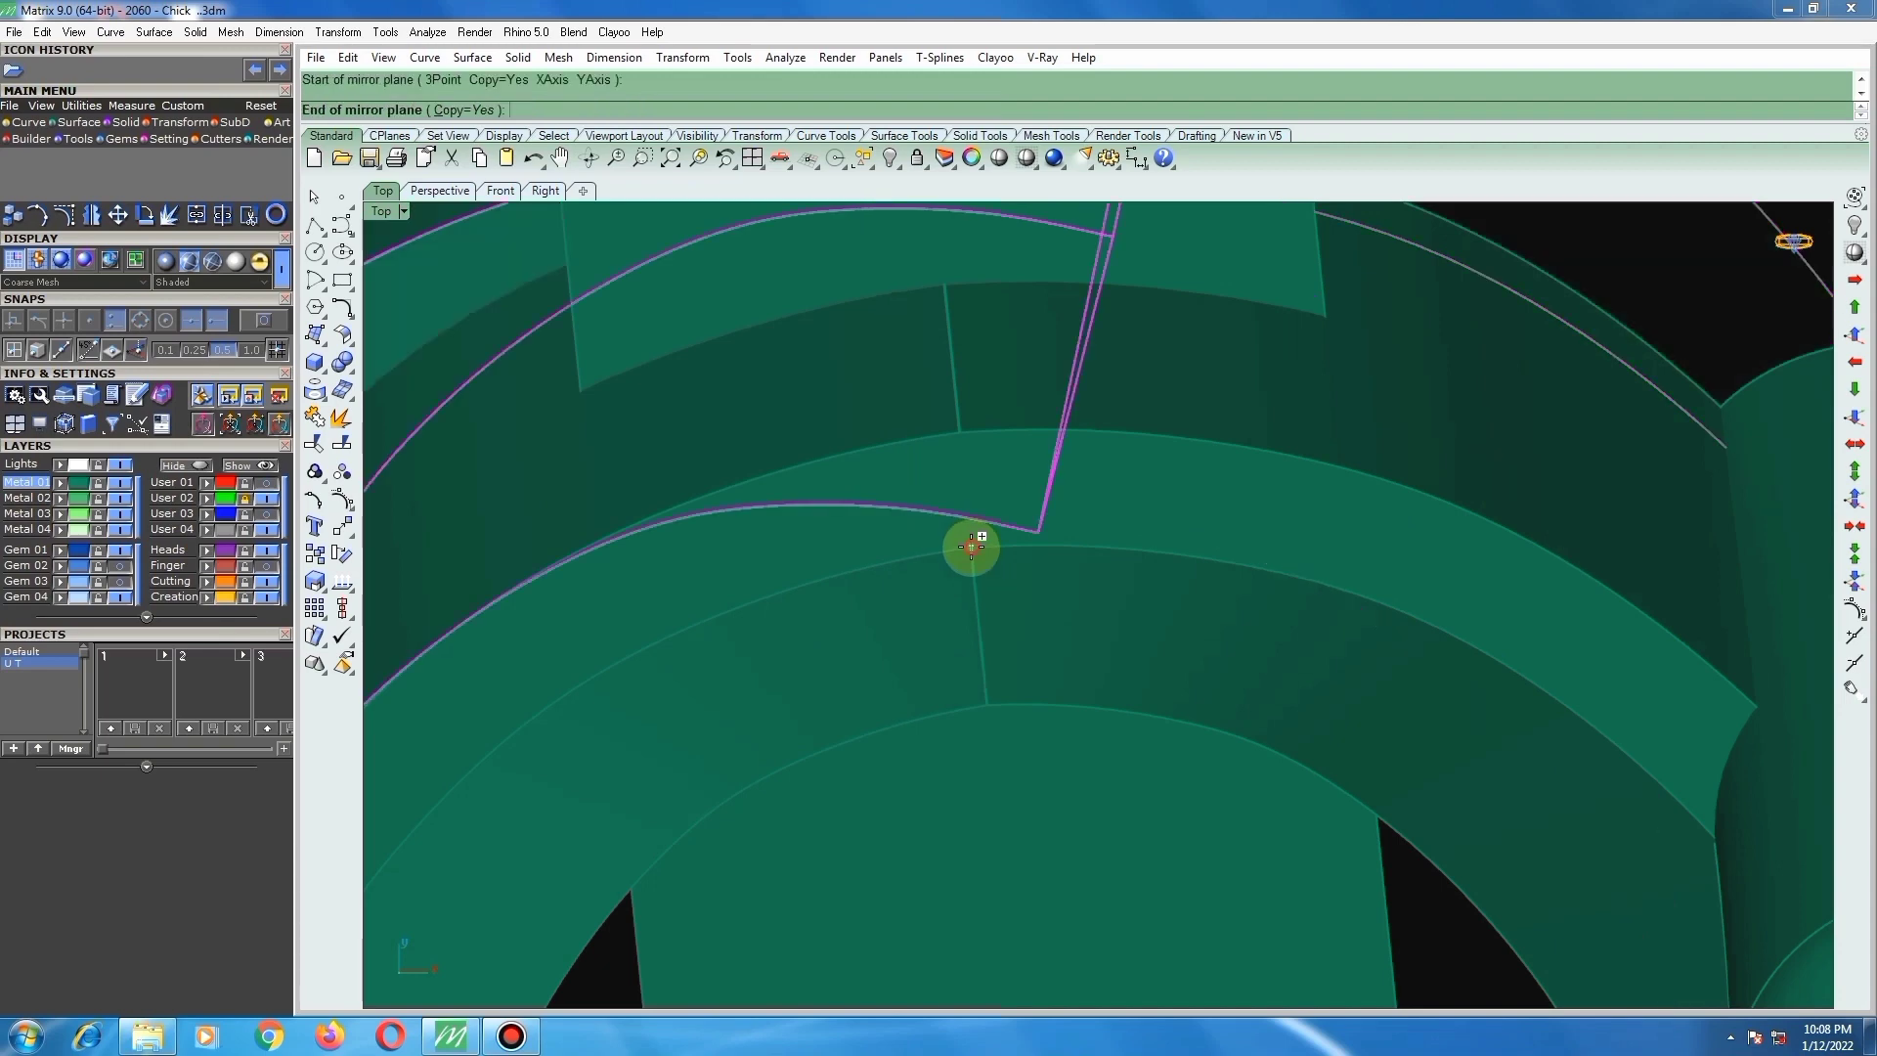
click(957, 434)
scroll(992, 577, down, 10)
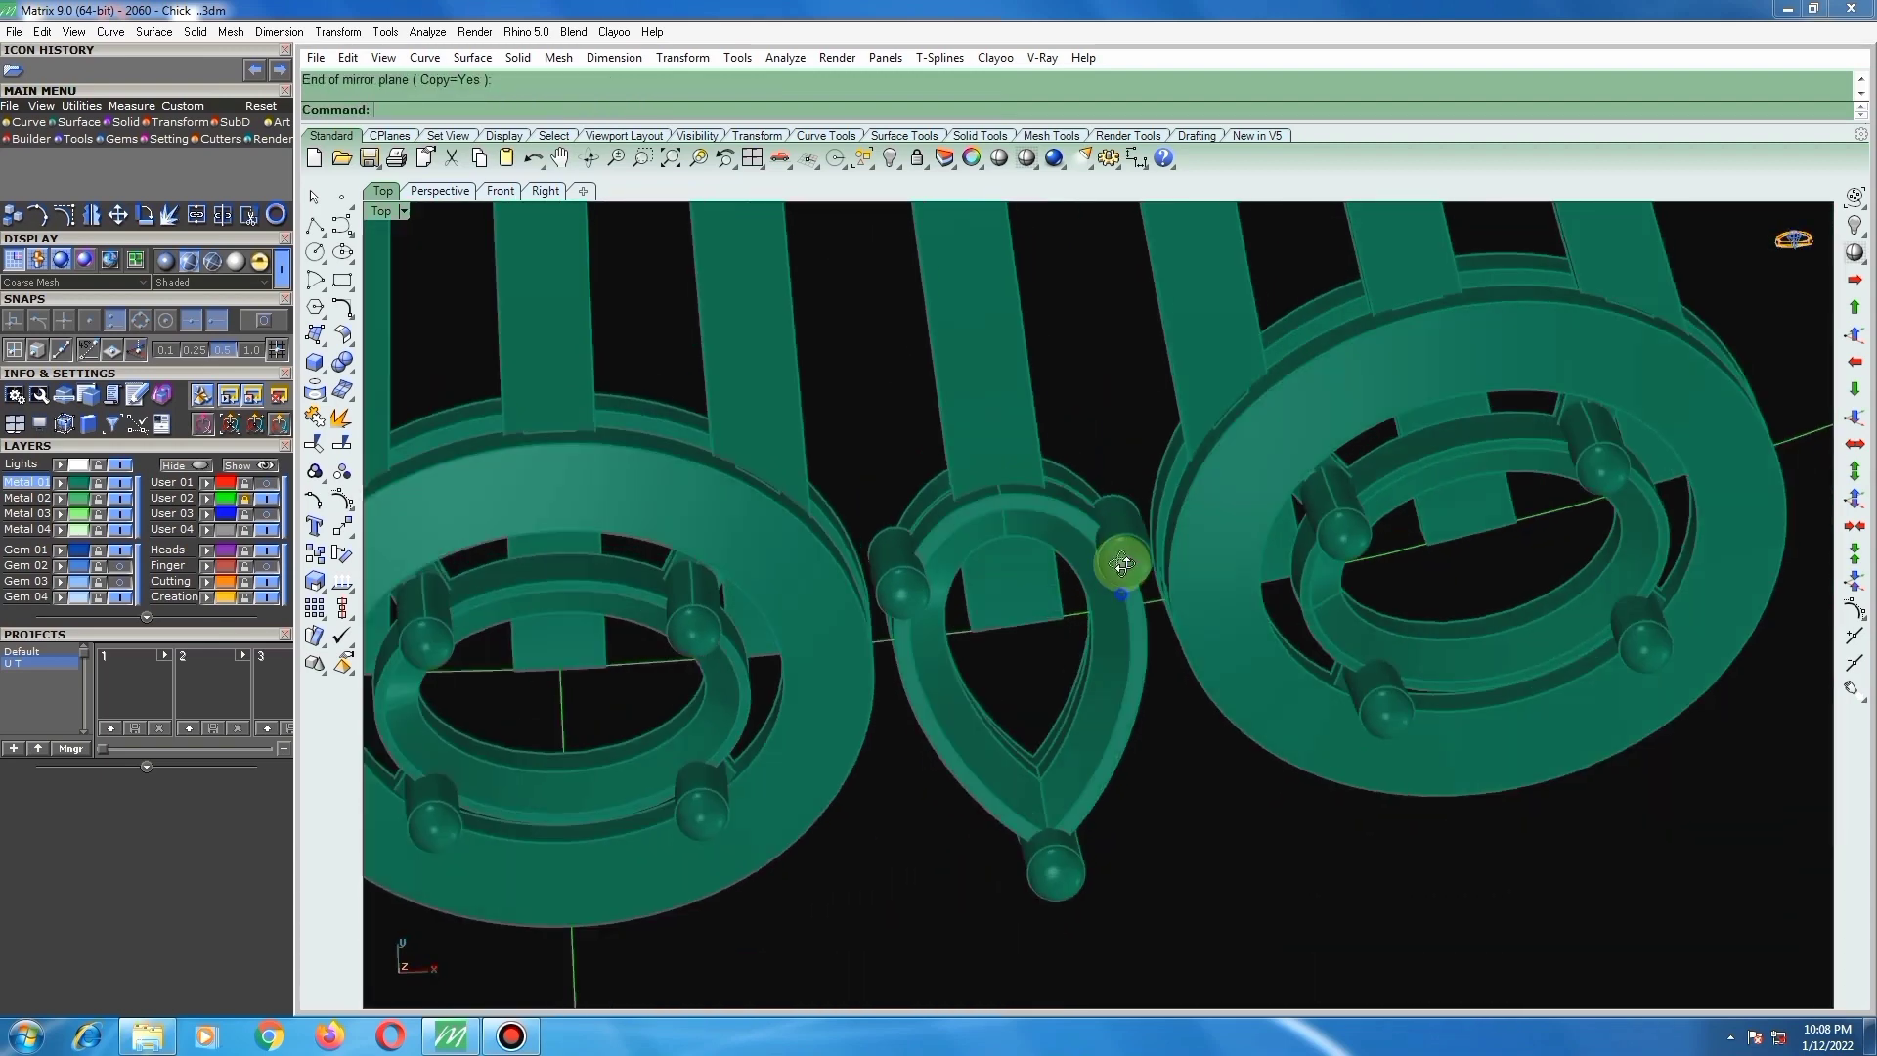
Step: Inspect the pear setting's wall beside the oval settings, briefly showing the Finger layer for reference and hiding it again
right_drag(1122, 564, 1109, 478)
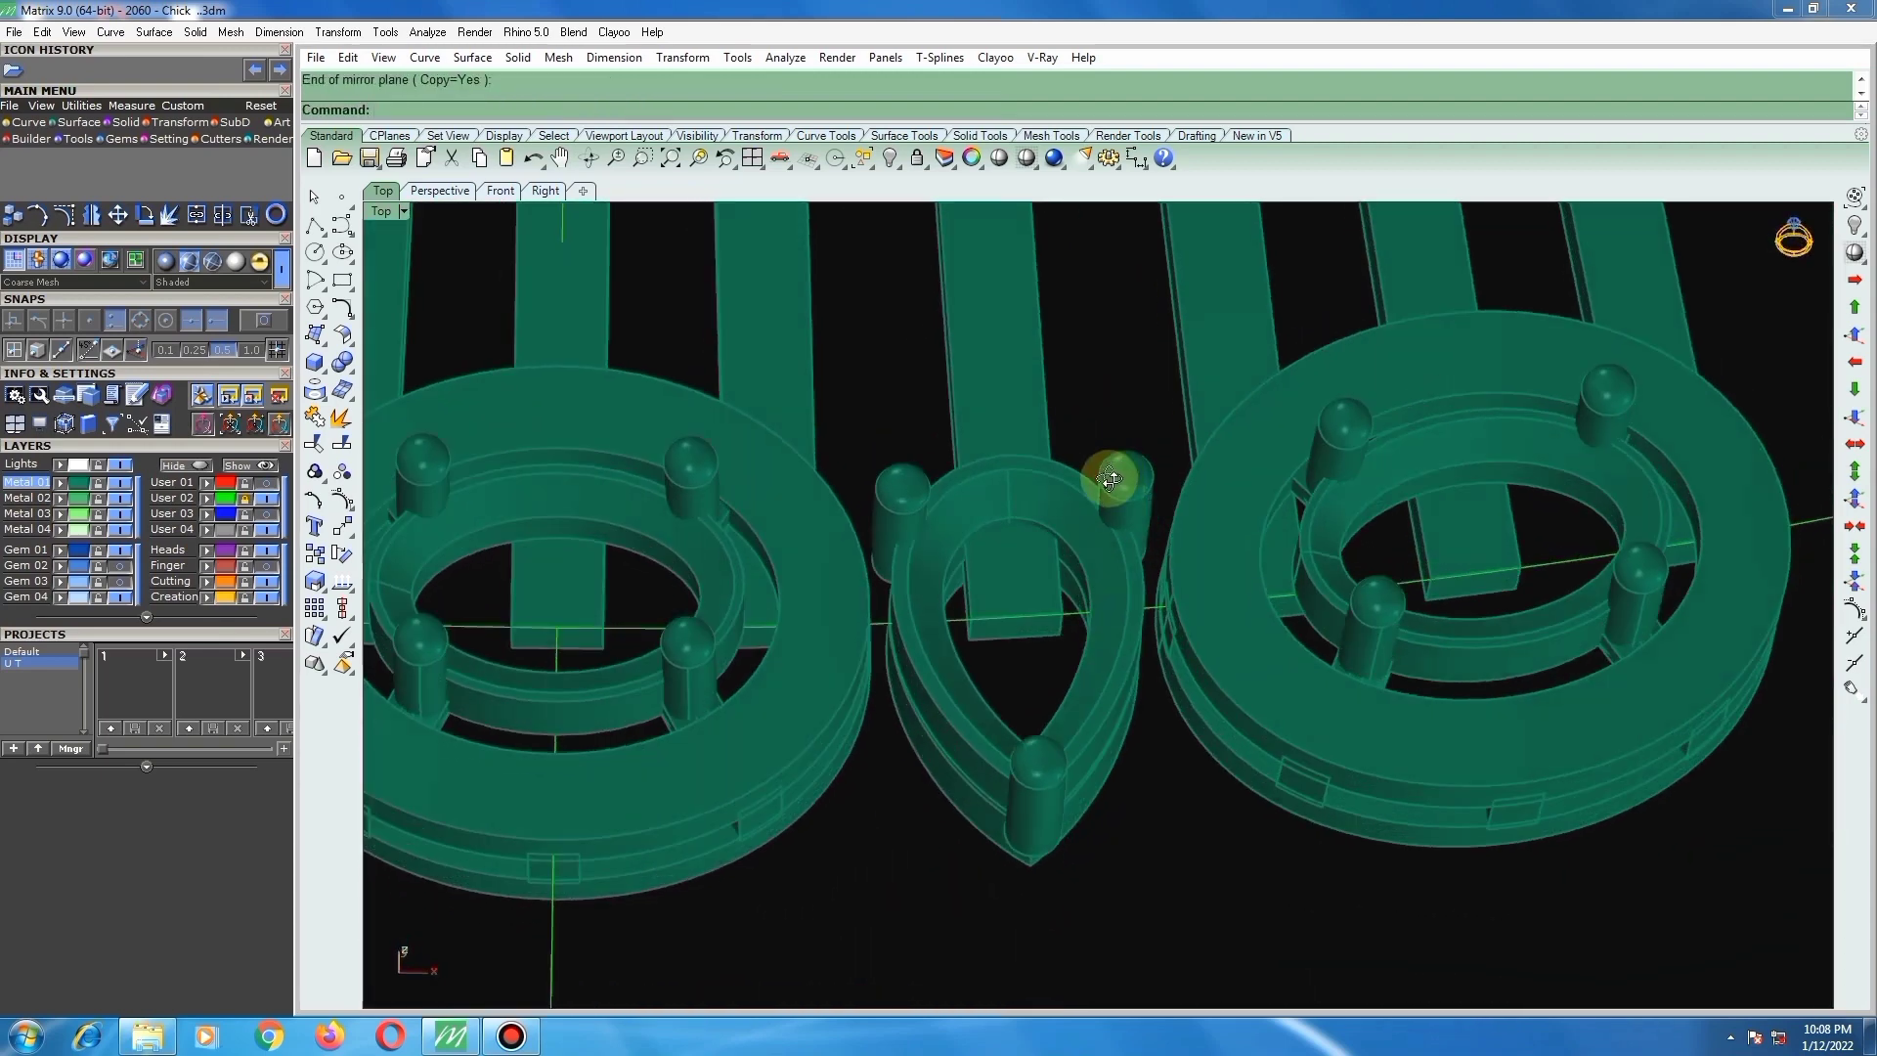
scroll(995, 619, down, 3)
scroll(997, 626, up, 6)
right_drag(1024, 707, 977, 473)
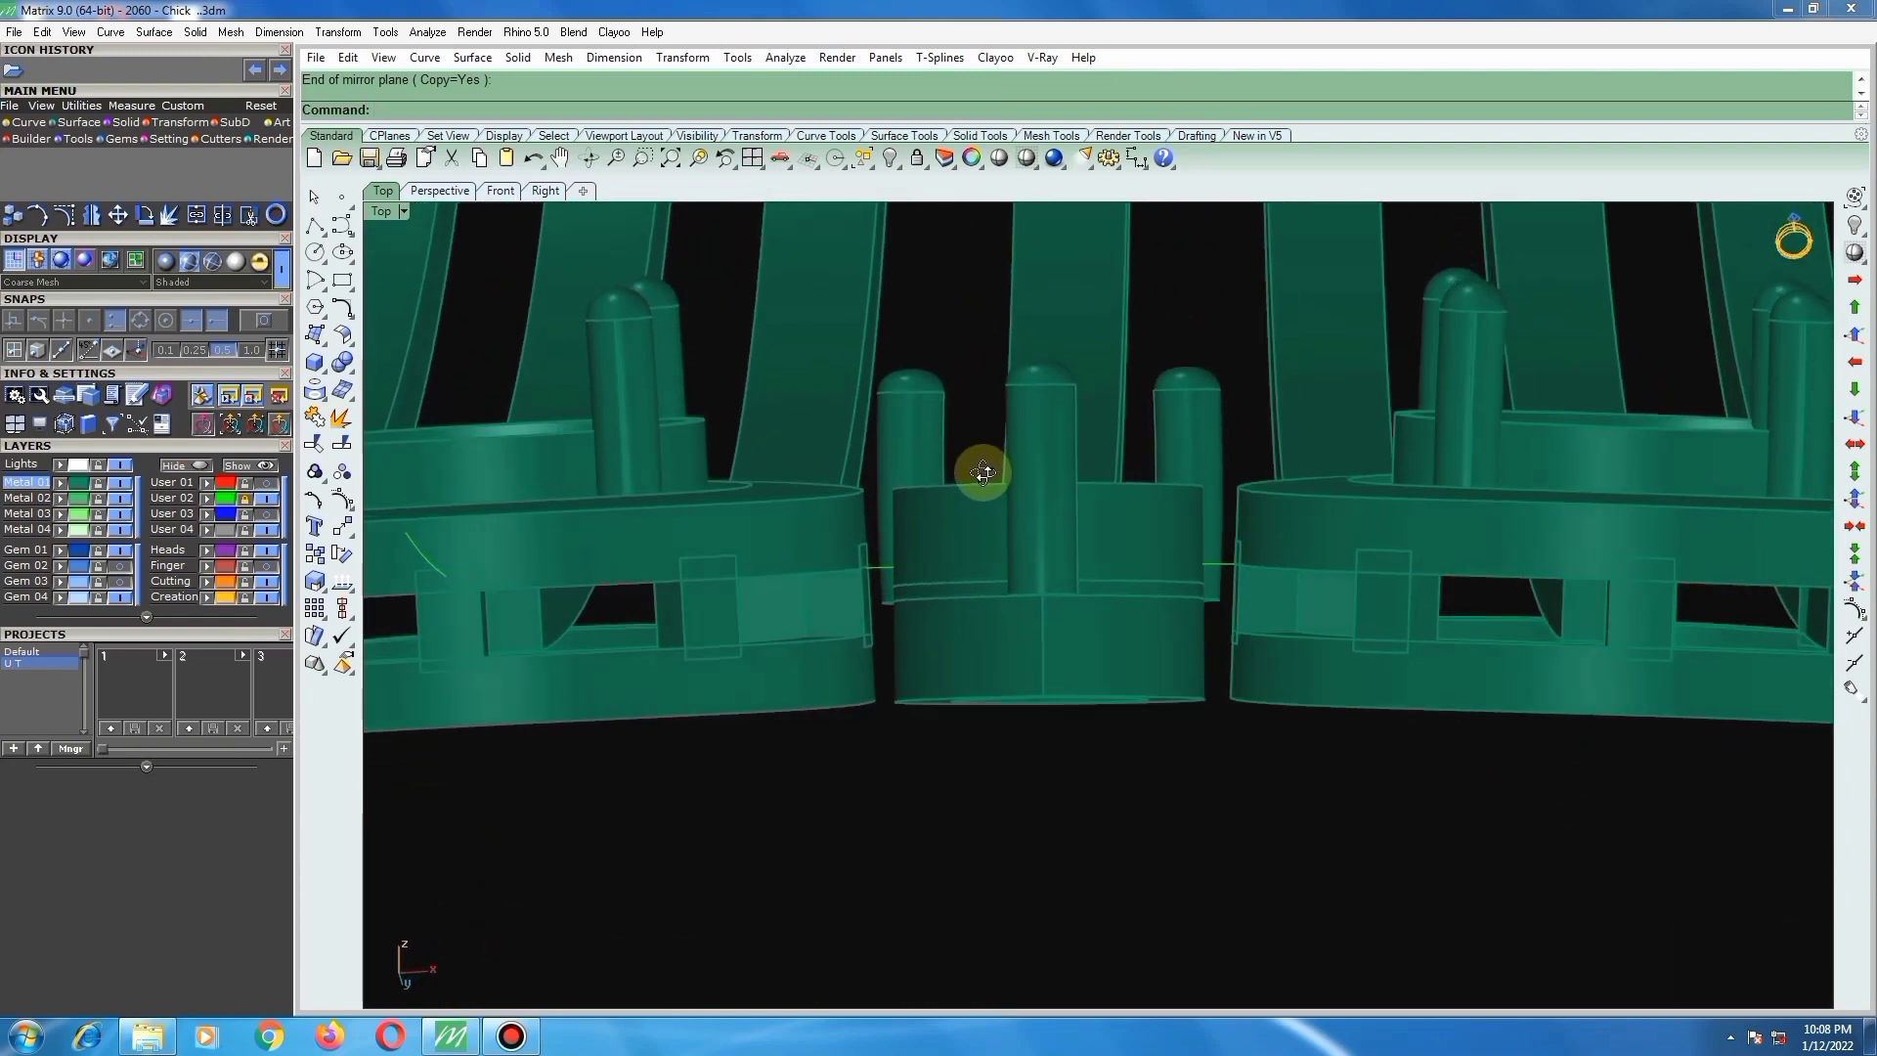
scroll(990, 544, down, 2)
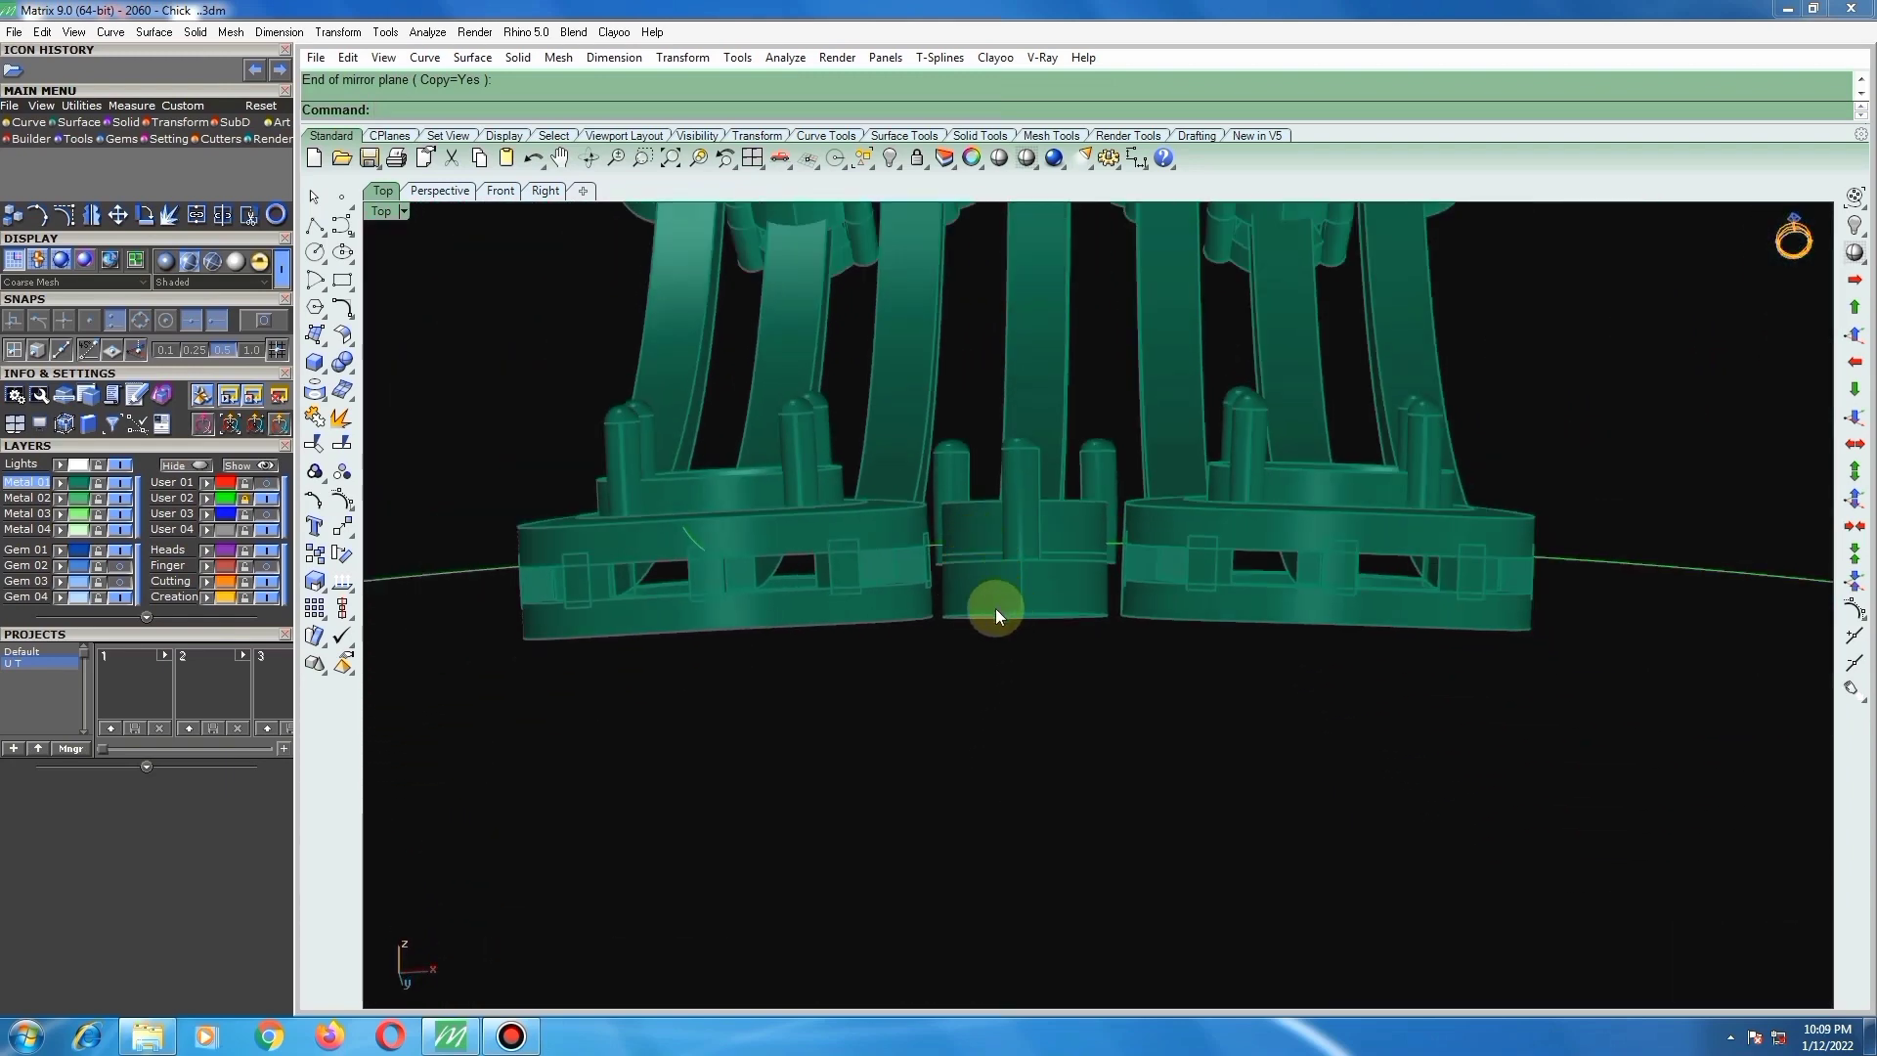
mouse_move(993, 612)
right_down()
mouse_move(658, 750)
mouse_move(884, 754)
mouse_move(993, 695)
mouse_move(1006, 614)
mouse_move(971, 619)
right_up()
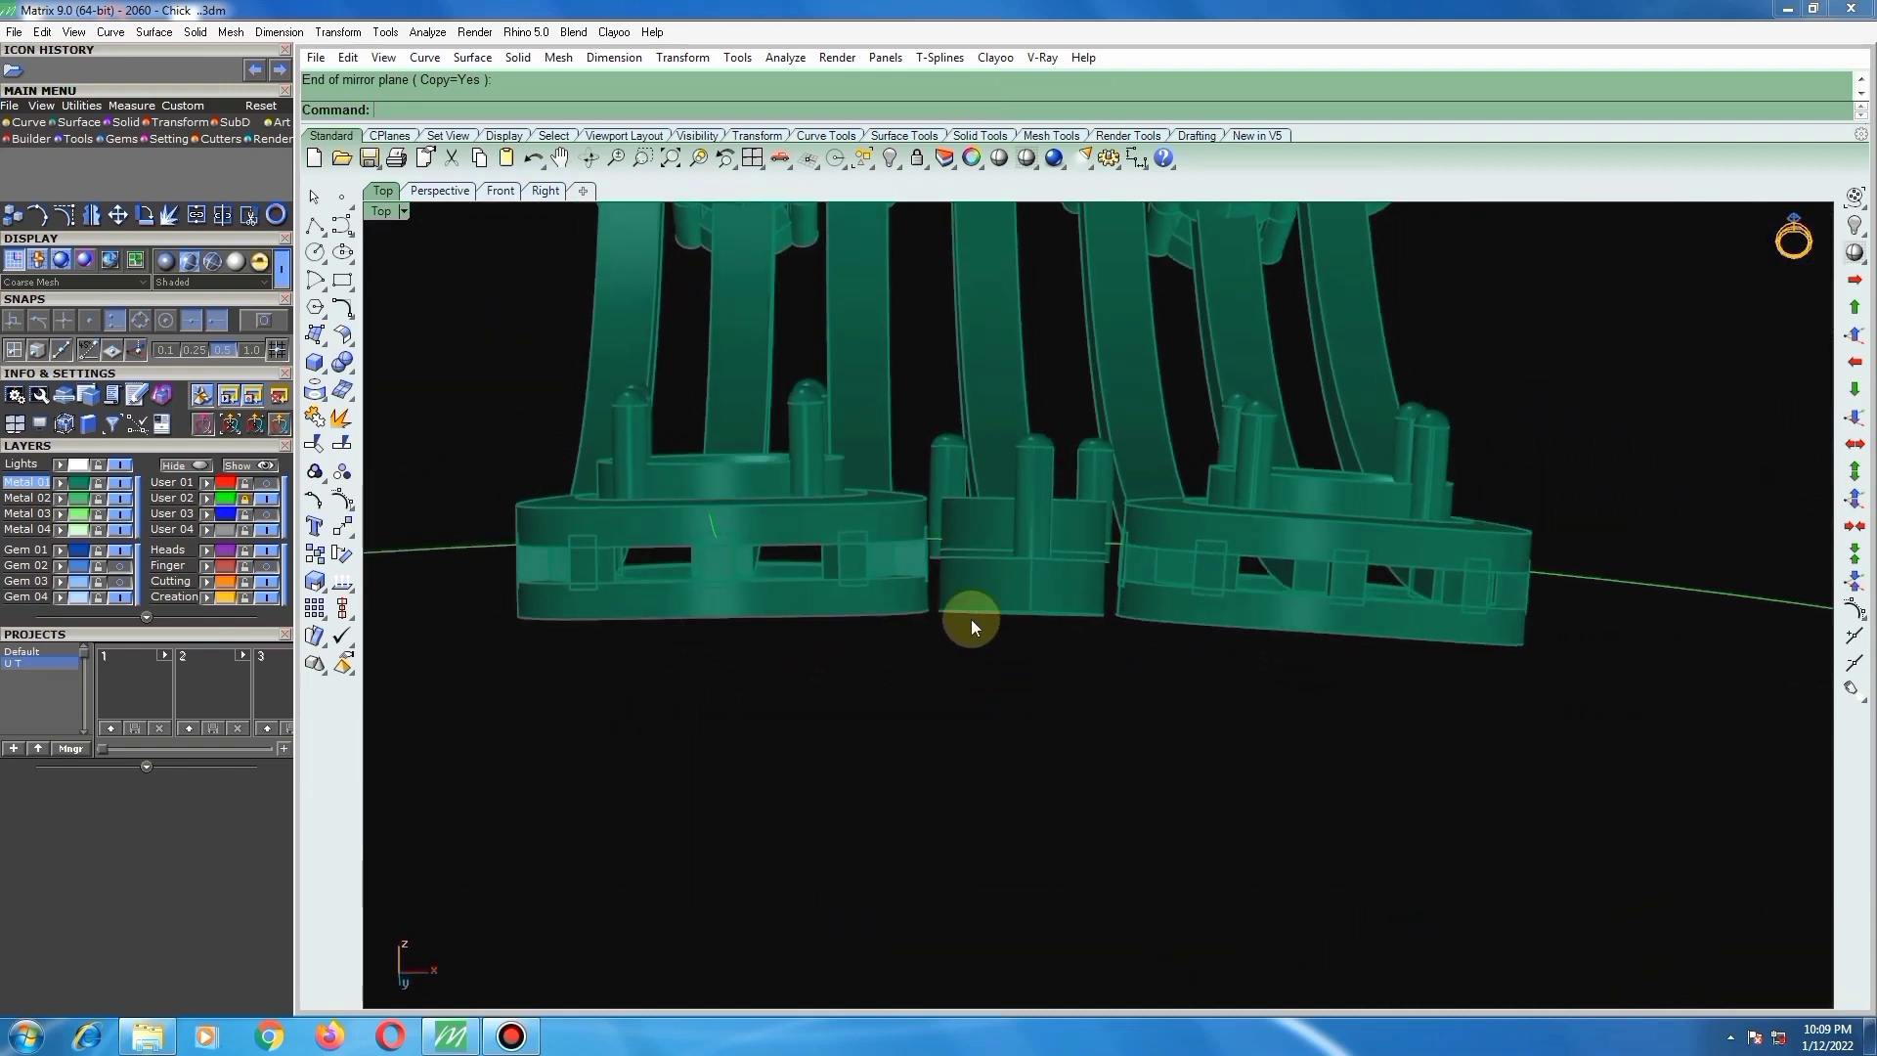
click(266, 566)
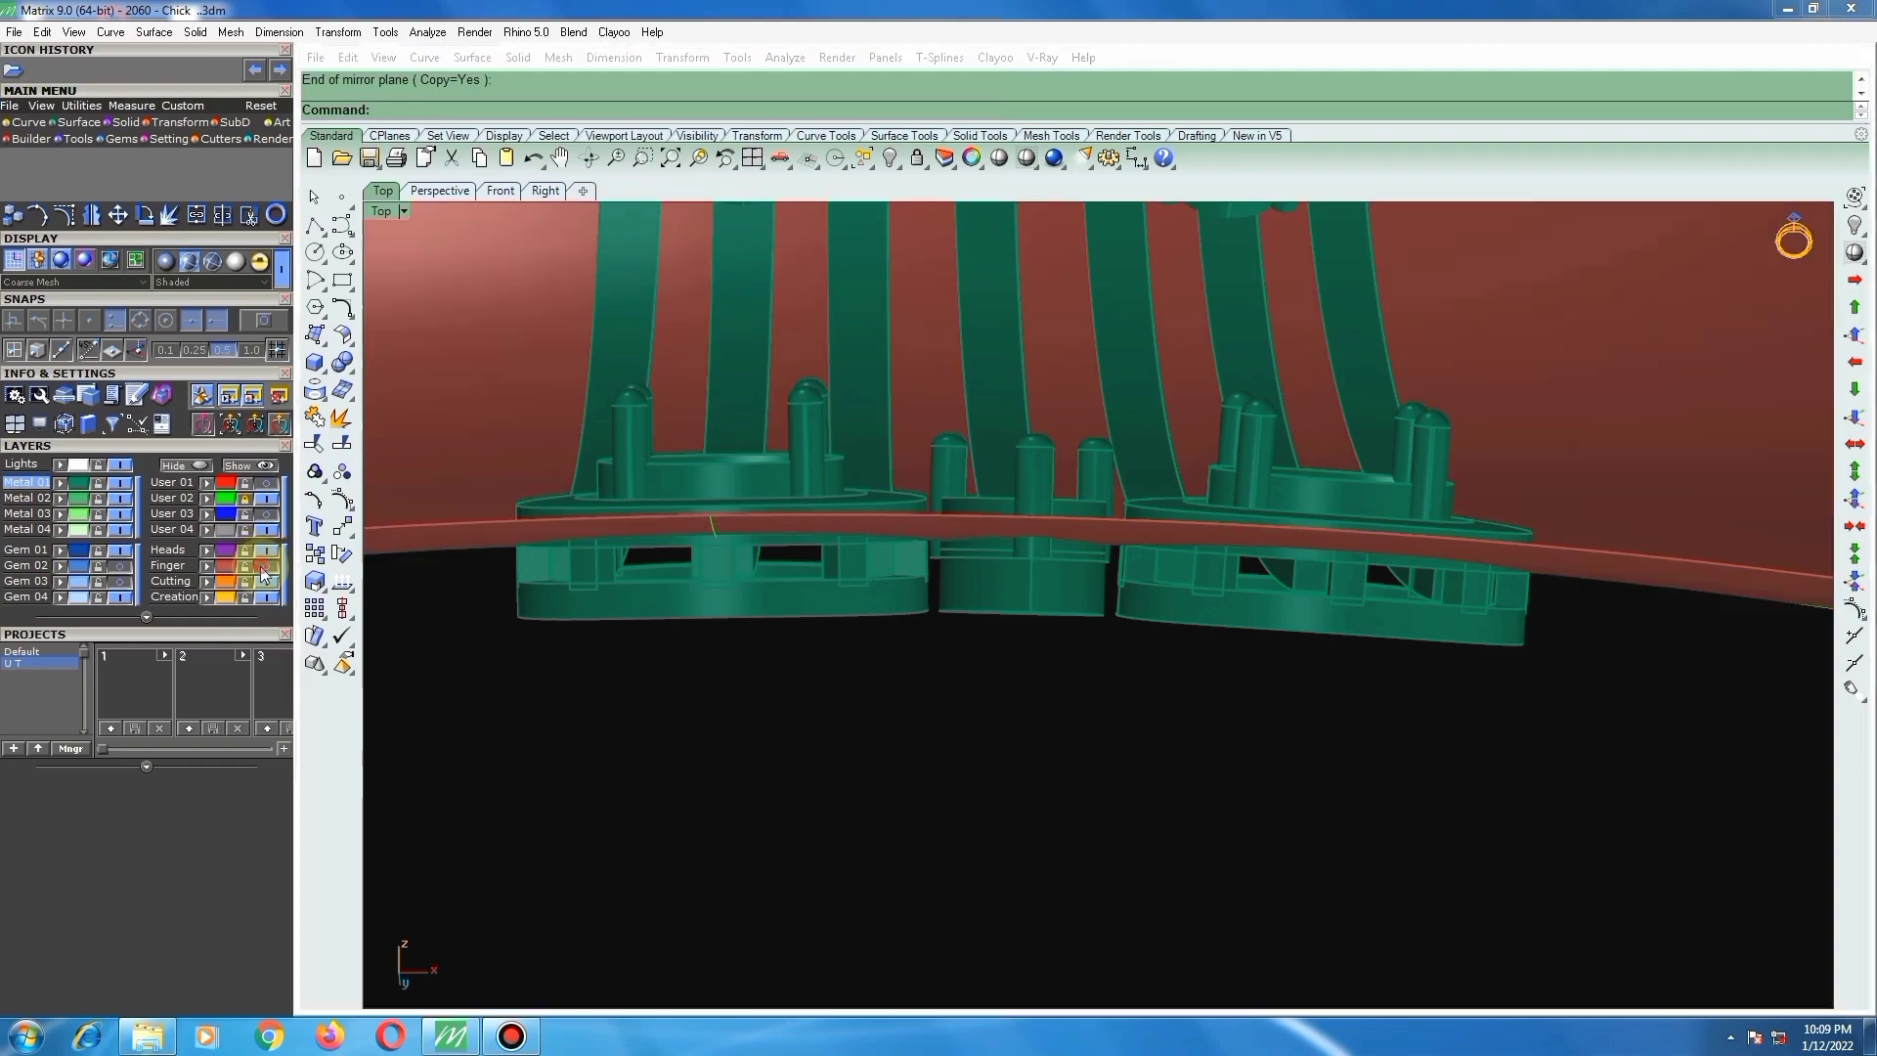
mouse_move(799, 595)
right_down()
mouse_move(796, 293)
mouse_move(746, 578)
mouse_move(785, 594)
right_up()
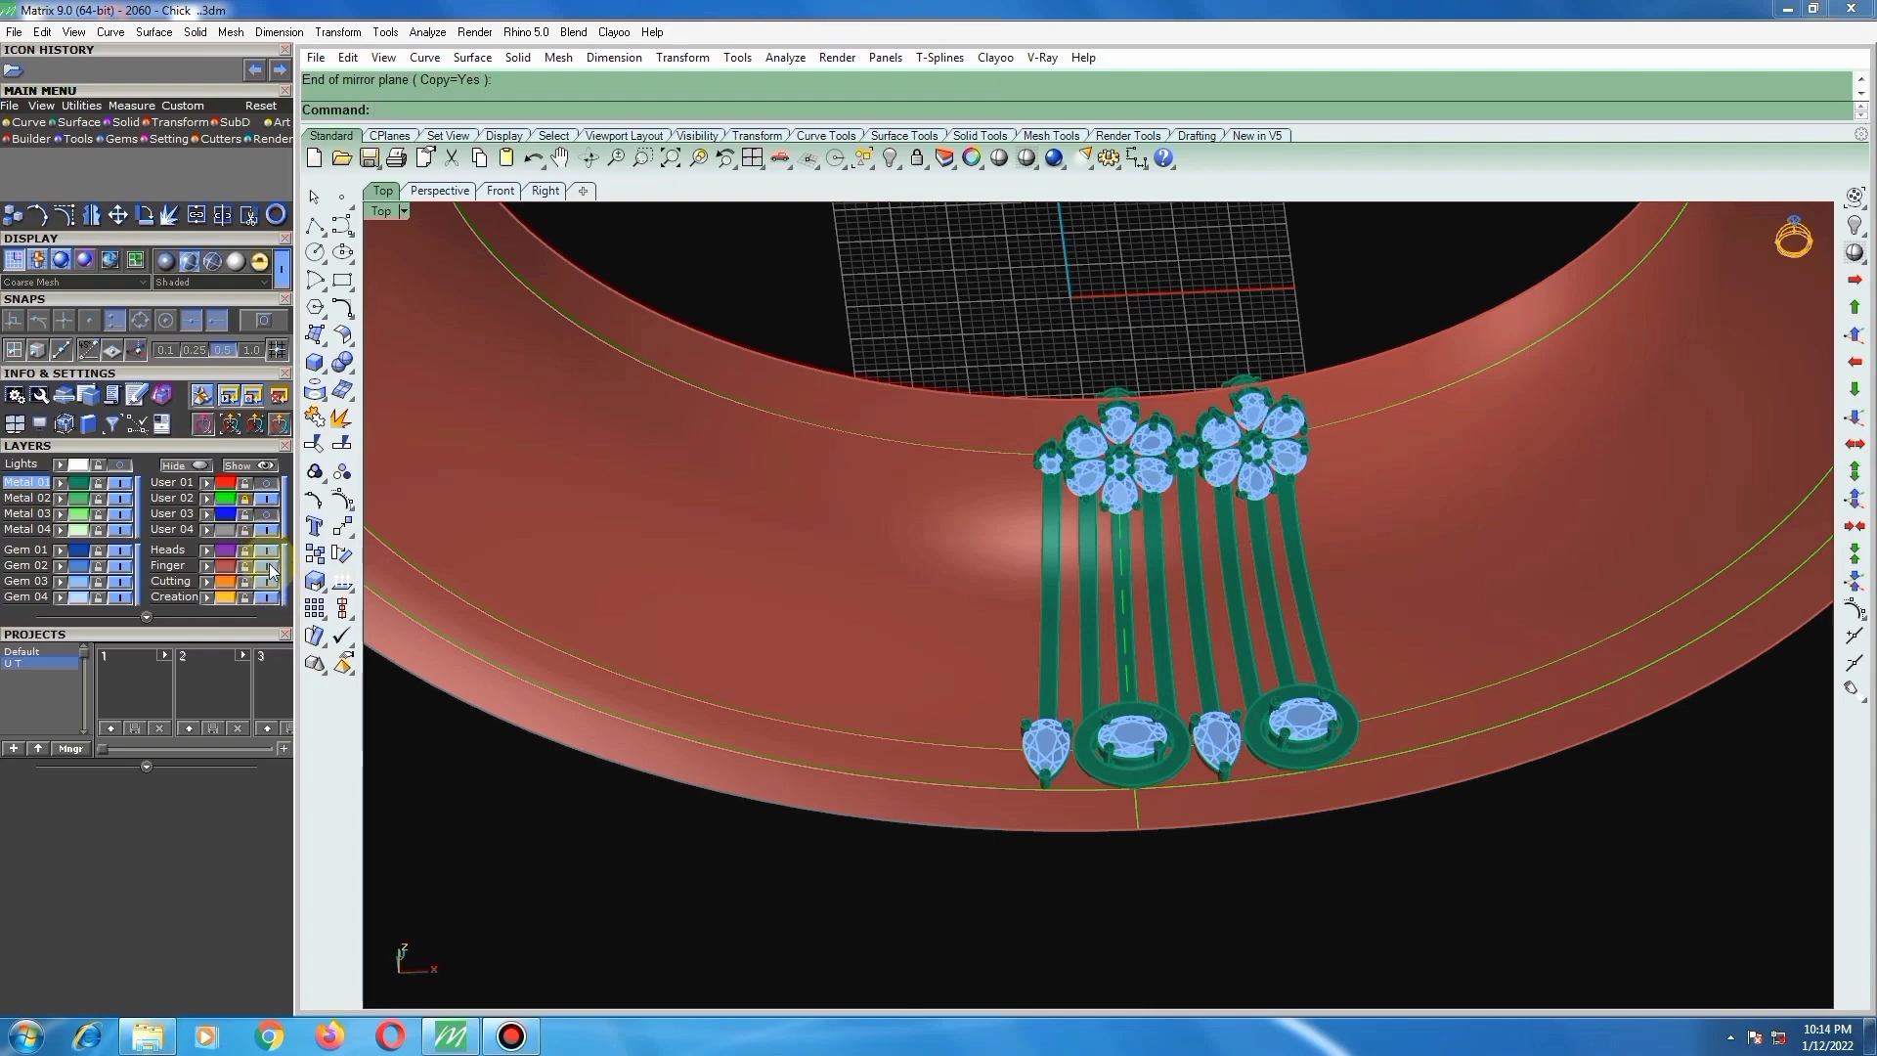
click(268, 566)
Step: Examine the undersides of the flower, oval and pear settings and the bars joining them
right_drag(1147, 730, 1135, 209)
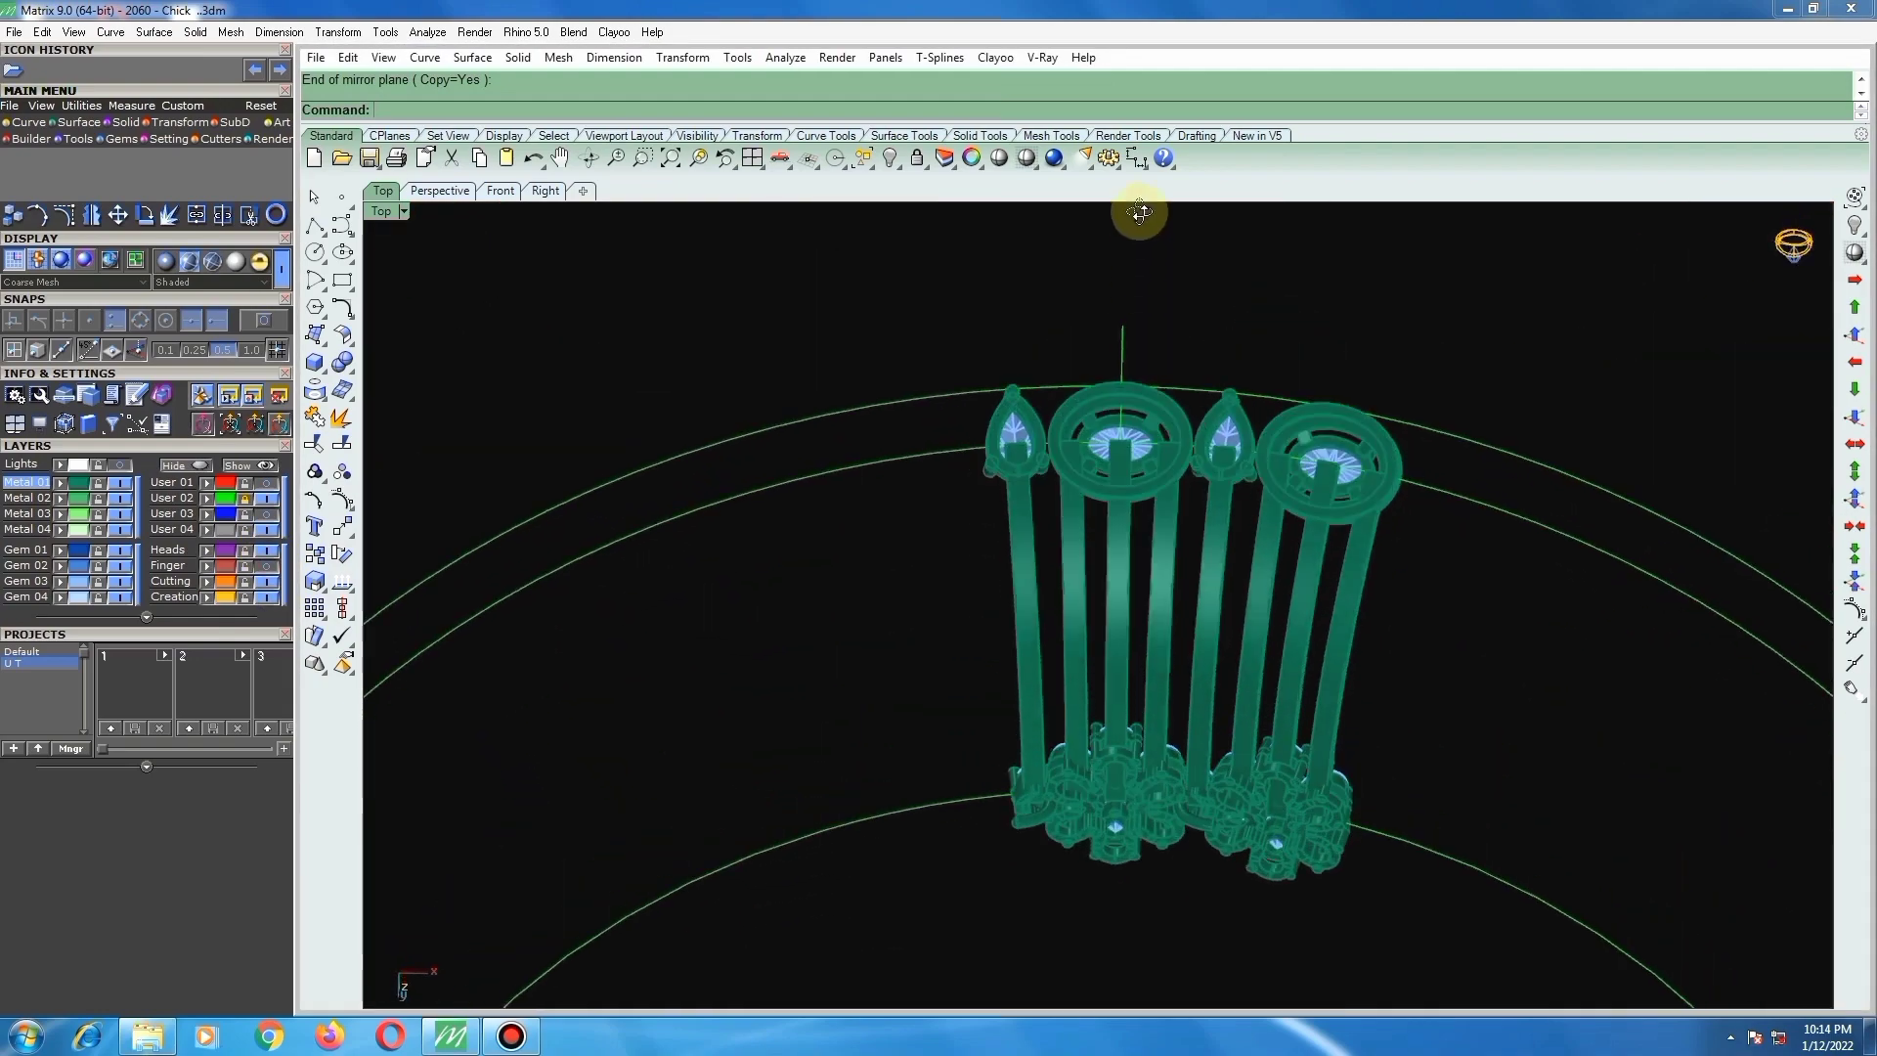
mouse_move(1177, 683)
right_down()
mouse_move(1208, 716)
mouse_move(1206, 620)
mouse_move(1229, 692)
mouse_move(1180, 862)
mouse_move(1123, 871)
mouse_move(1213, 754)
mouse_move(1178, 828)
mouse_move(1206, 841)
mouse_move(1206, 808)
mouse_move(1189, 796)
mouse_move(1206, 930)
mouse_move(1160, 419)
mouse_move(1176, 524)
mouse_move(1202, 431)
mouse_move(1219, 905)
mouse_move(1194, 808)
mouse_move(1182, 893)
mouse_move(1202, 788)
mouse_move(1160, 783)
mouse_move(1113, 832)
mouse_move(1147, 688)
right_up()
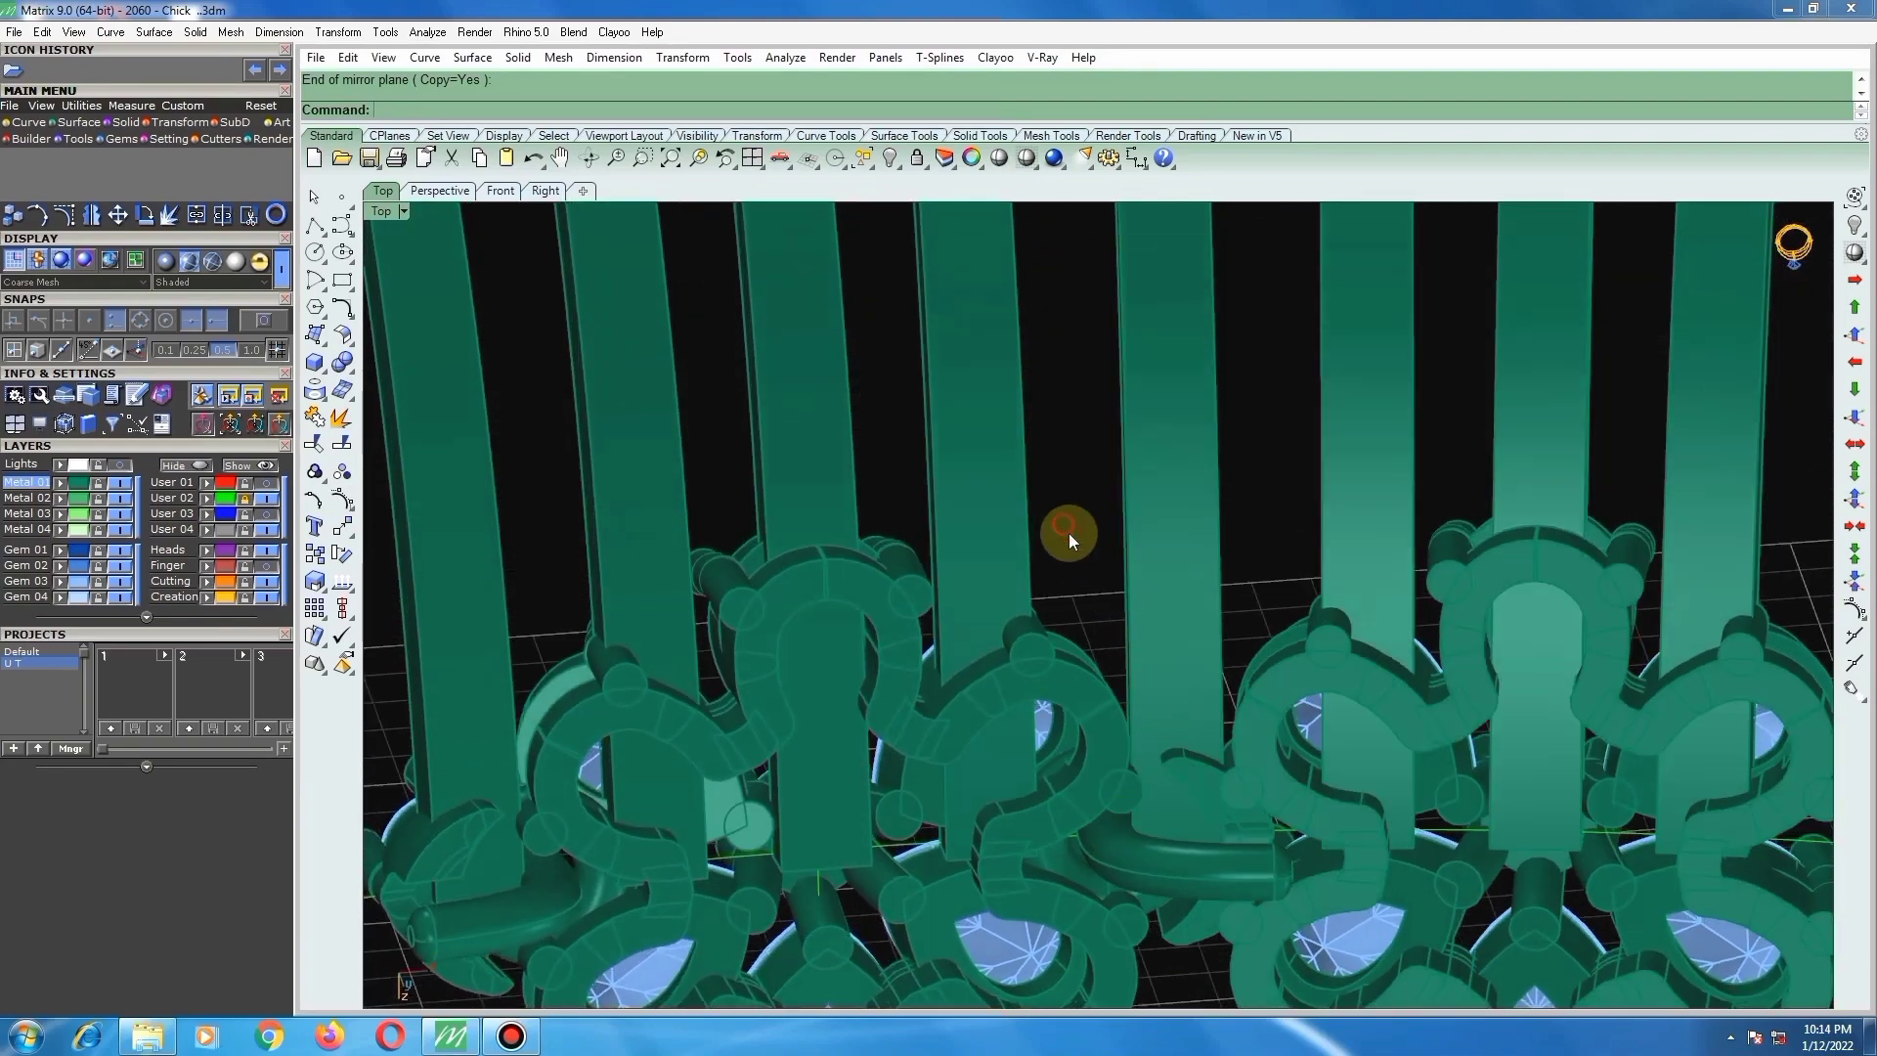
scroll(1181, 735, down, 6)
scroll(1161, 773, up, 4)
scroll(1136, 814, down, 6)
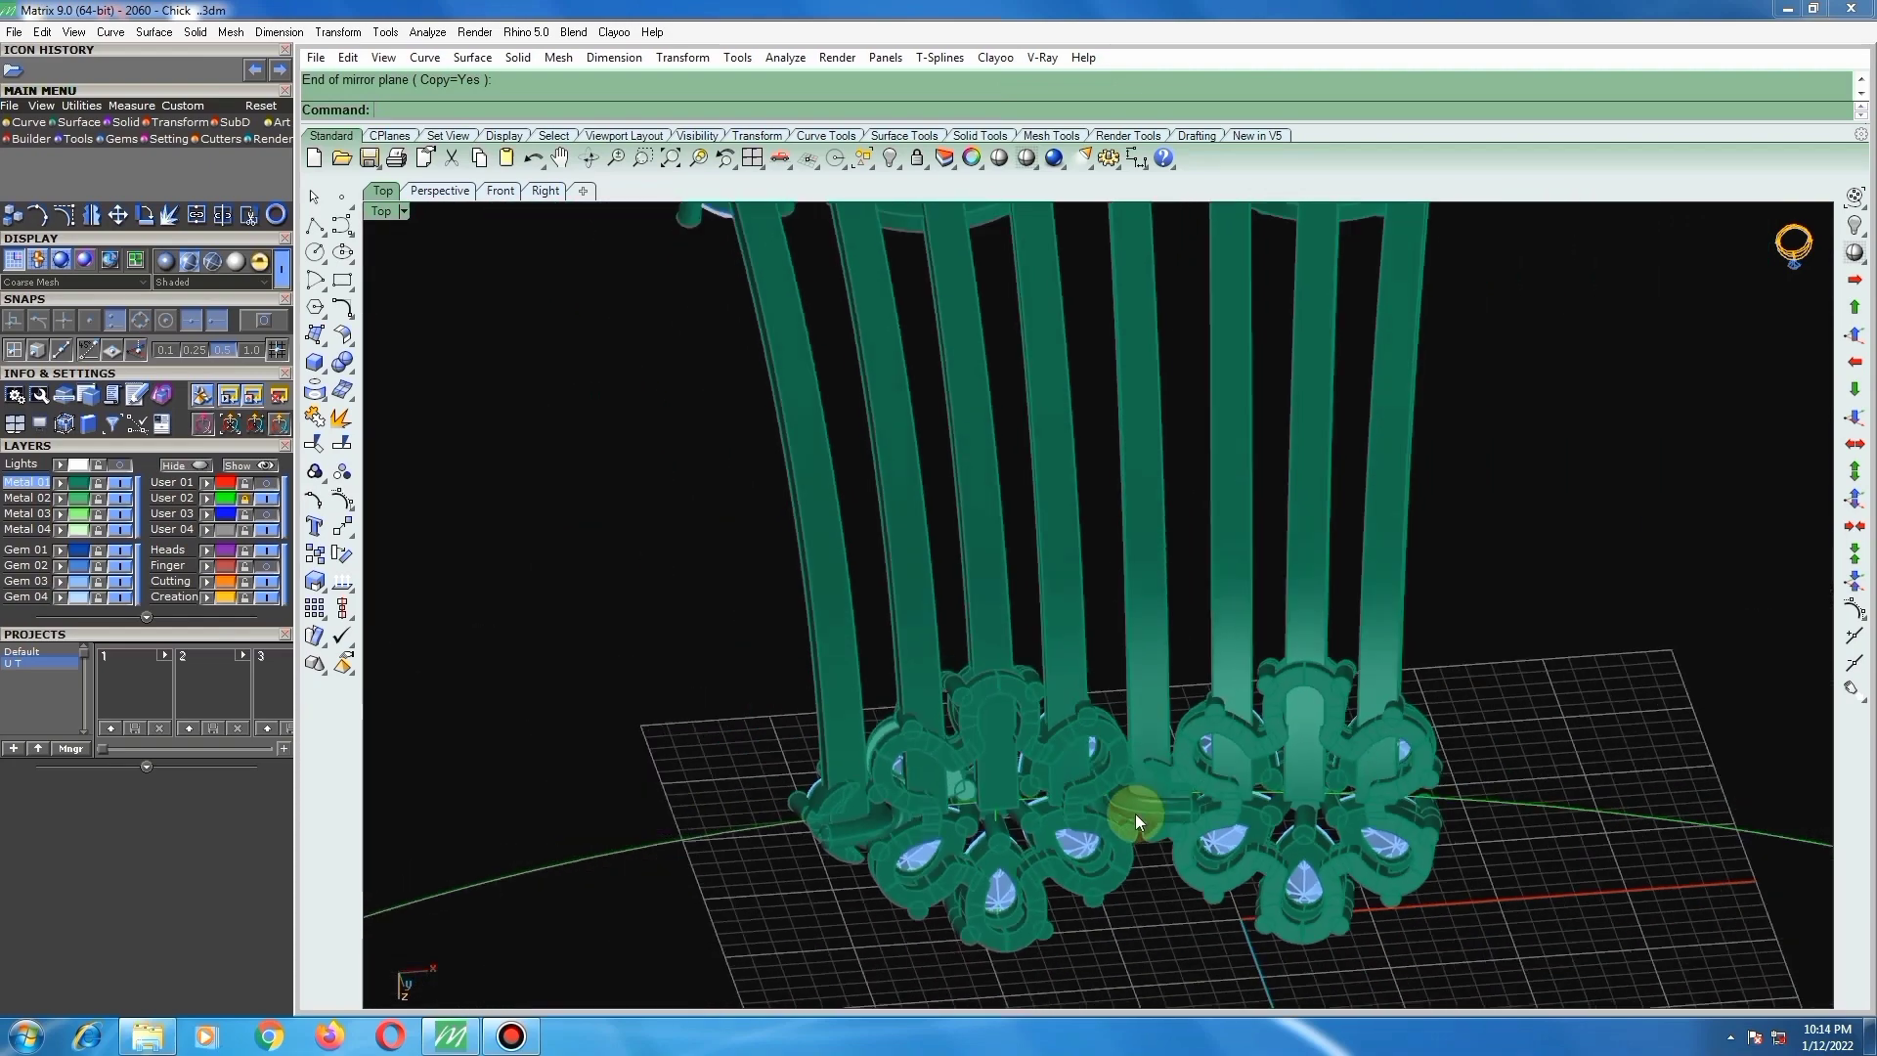
scroll(1135, 813, down, 7)
scroll(1124, 557, up, 10)
mouse_move(1094, 611)
right_down()
mouse_move(1087, 649)
mouse_move(1068, 629)
mouse_move(1220, 627)
mouse_move(1190, 599)
mouse_move(1113, 647)
mouse_move(1042, 622)
mouse_move(1010, 557)
mouse_move(1006, 703)
mouse_move(1098, 623)
right_up()
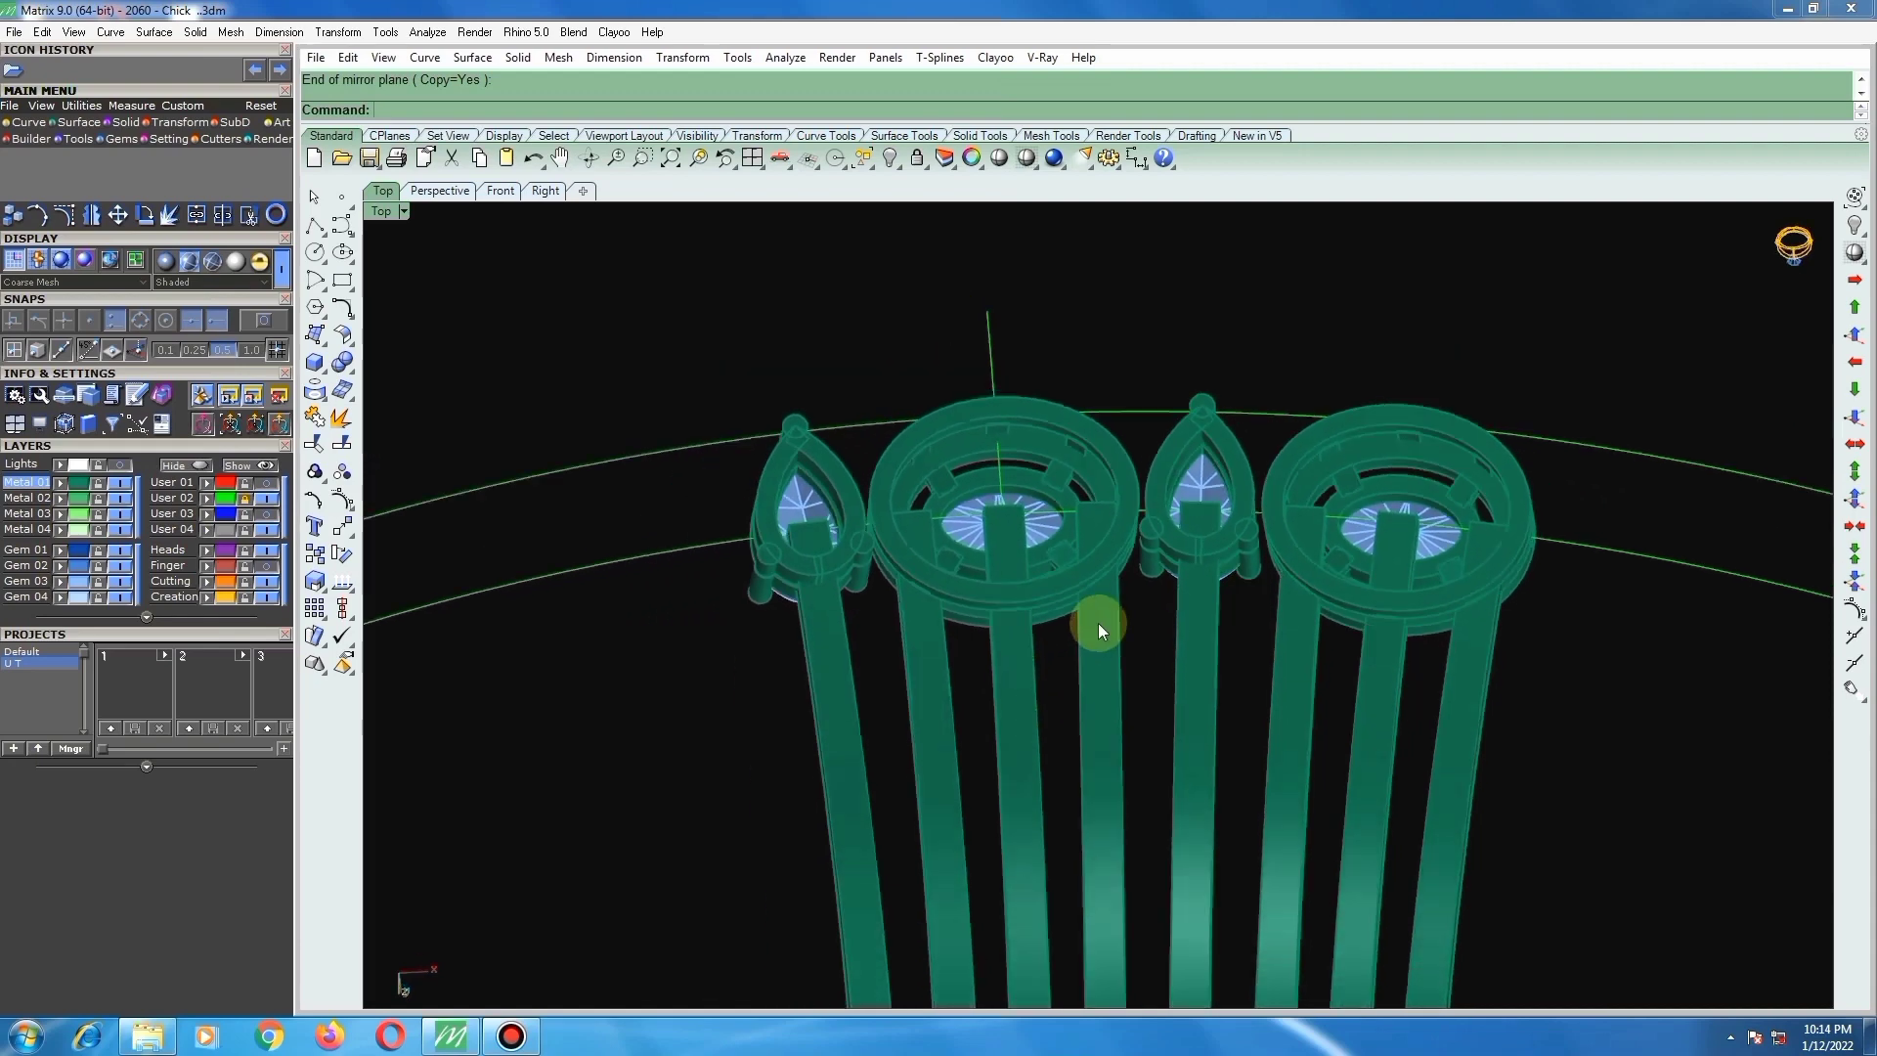
scroll(1099, 624, down, 4)
Step: Flatten the small circle in front of the left oval setting slightly along its vertical axis in the top view
key(ctrl+F1)
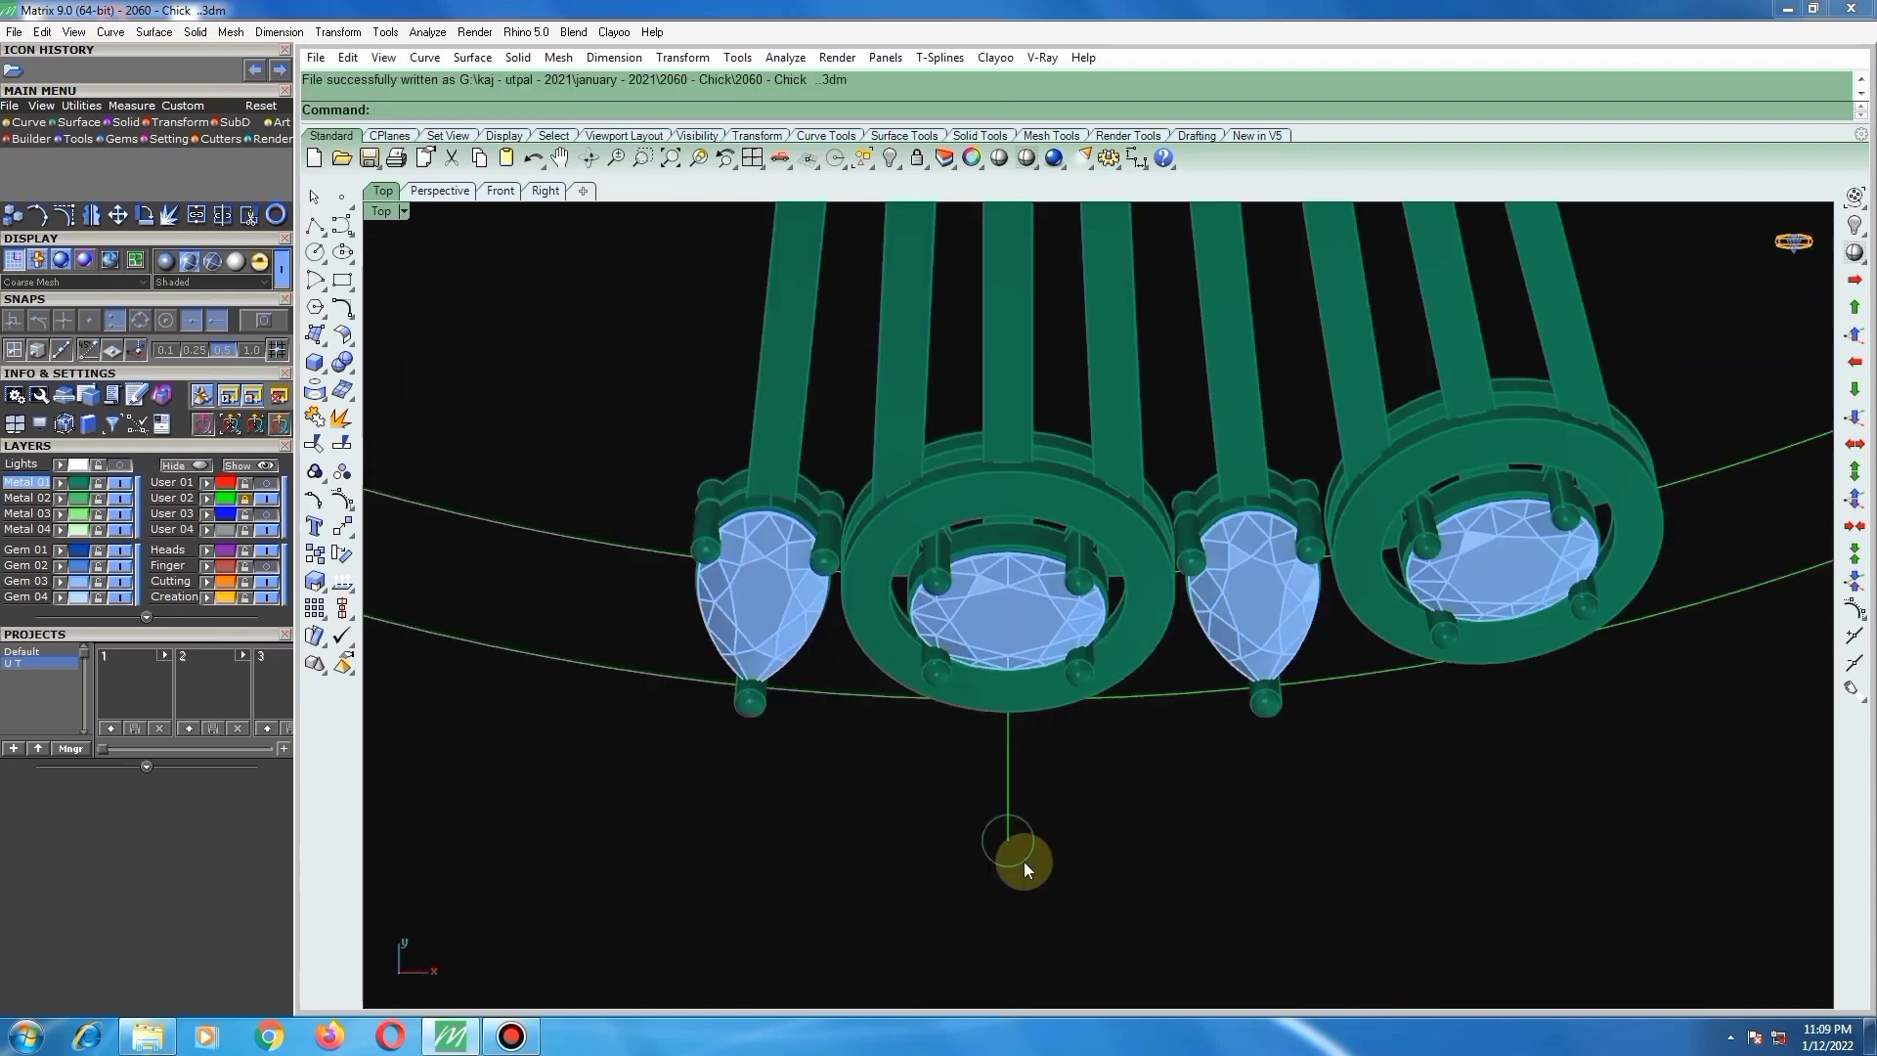
click(1021, 852)
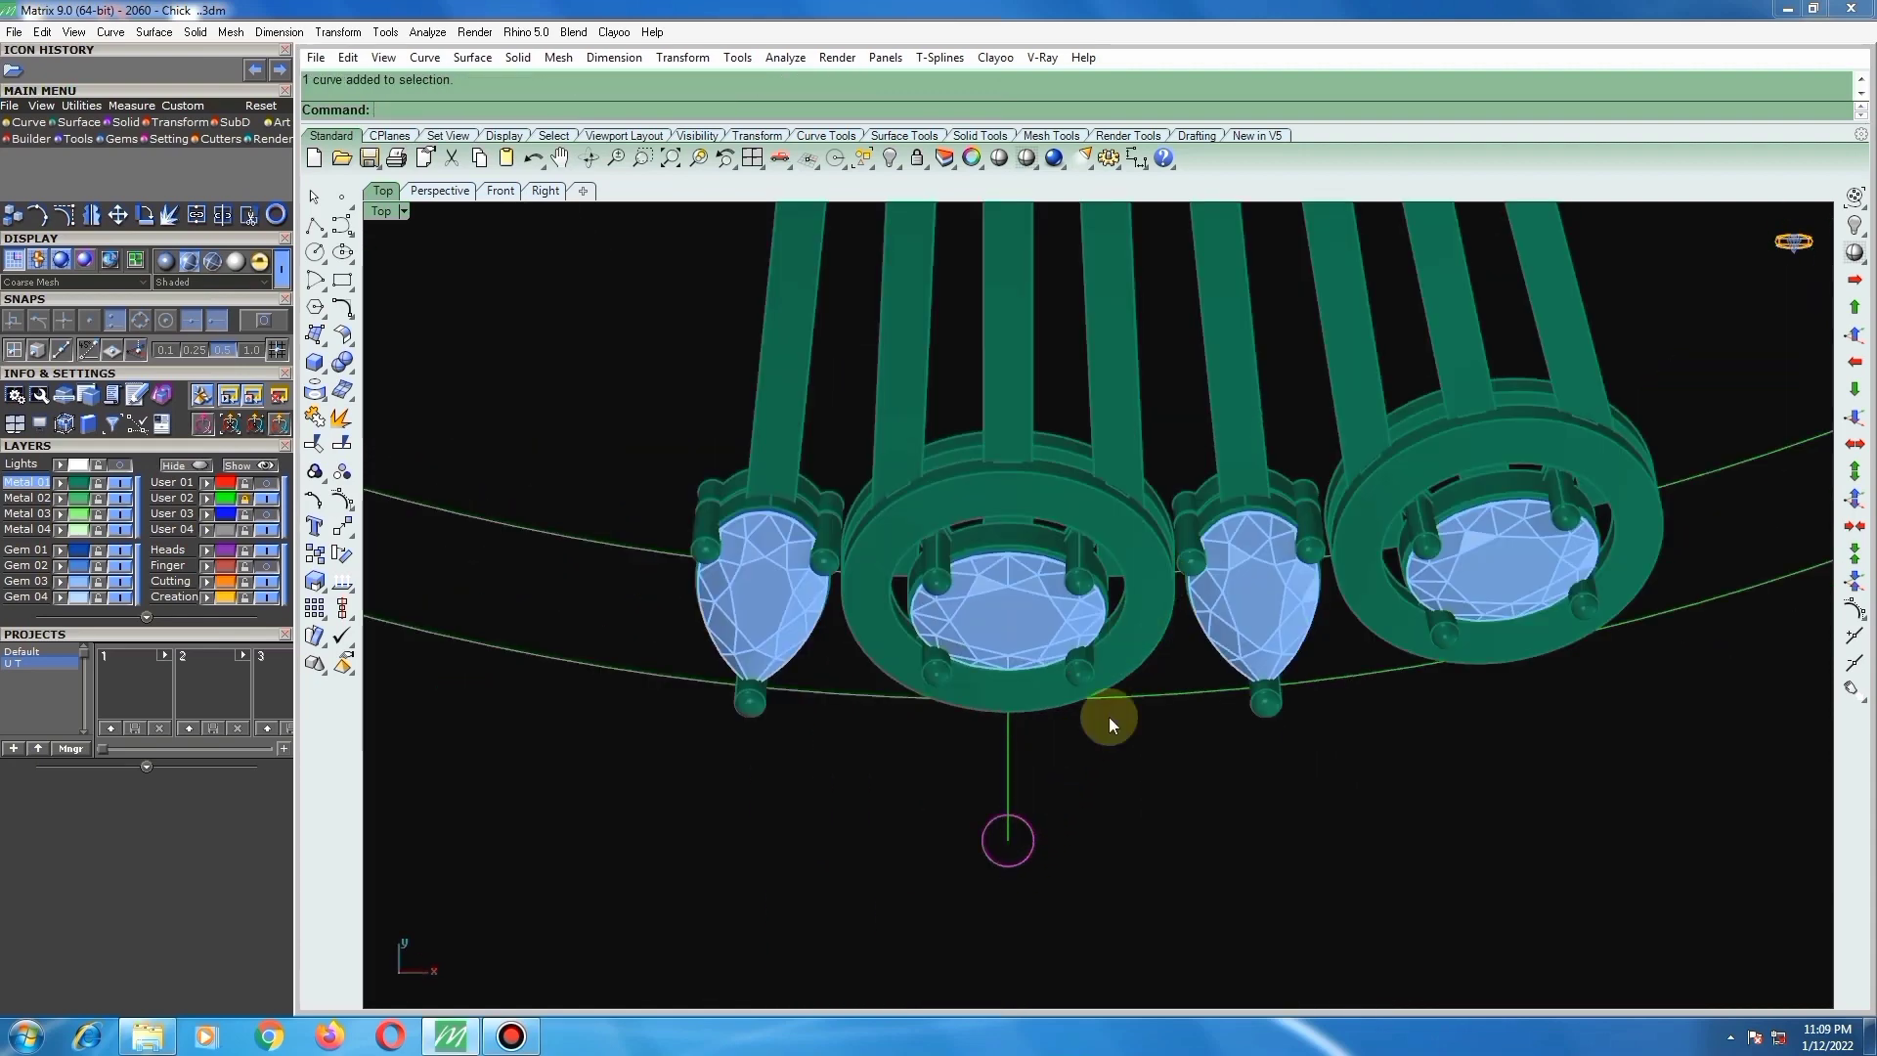
scroll(1011, 874, up, 5)
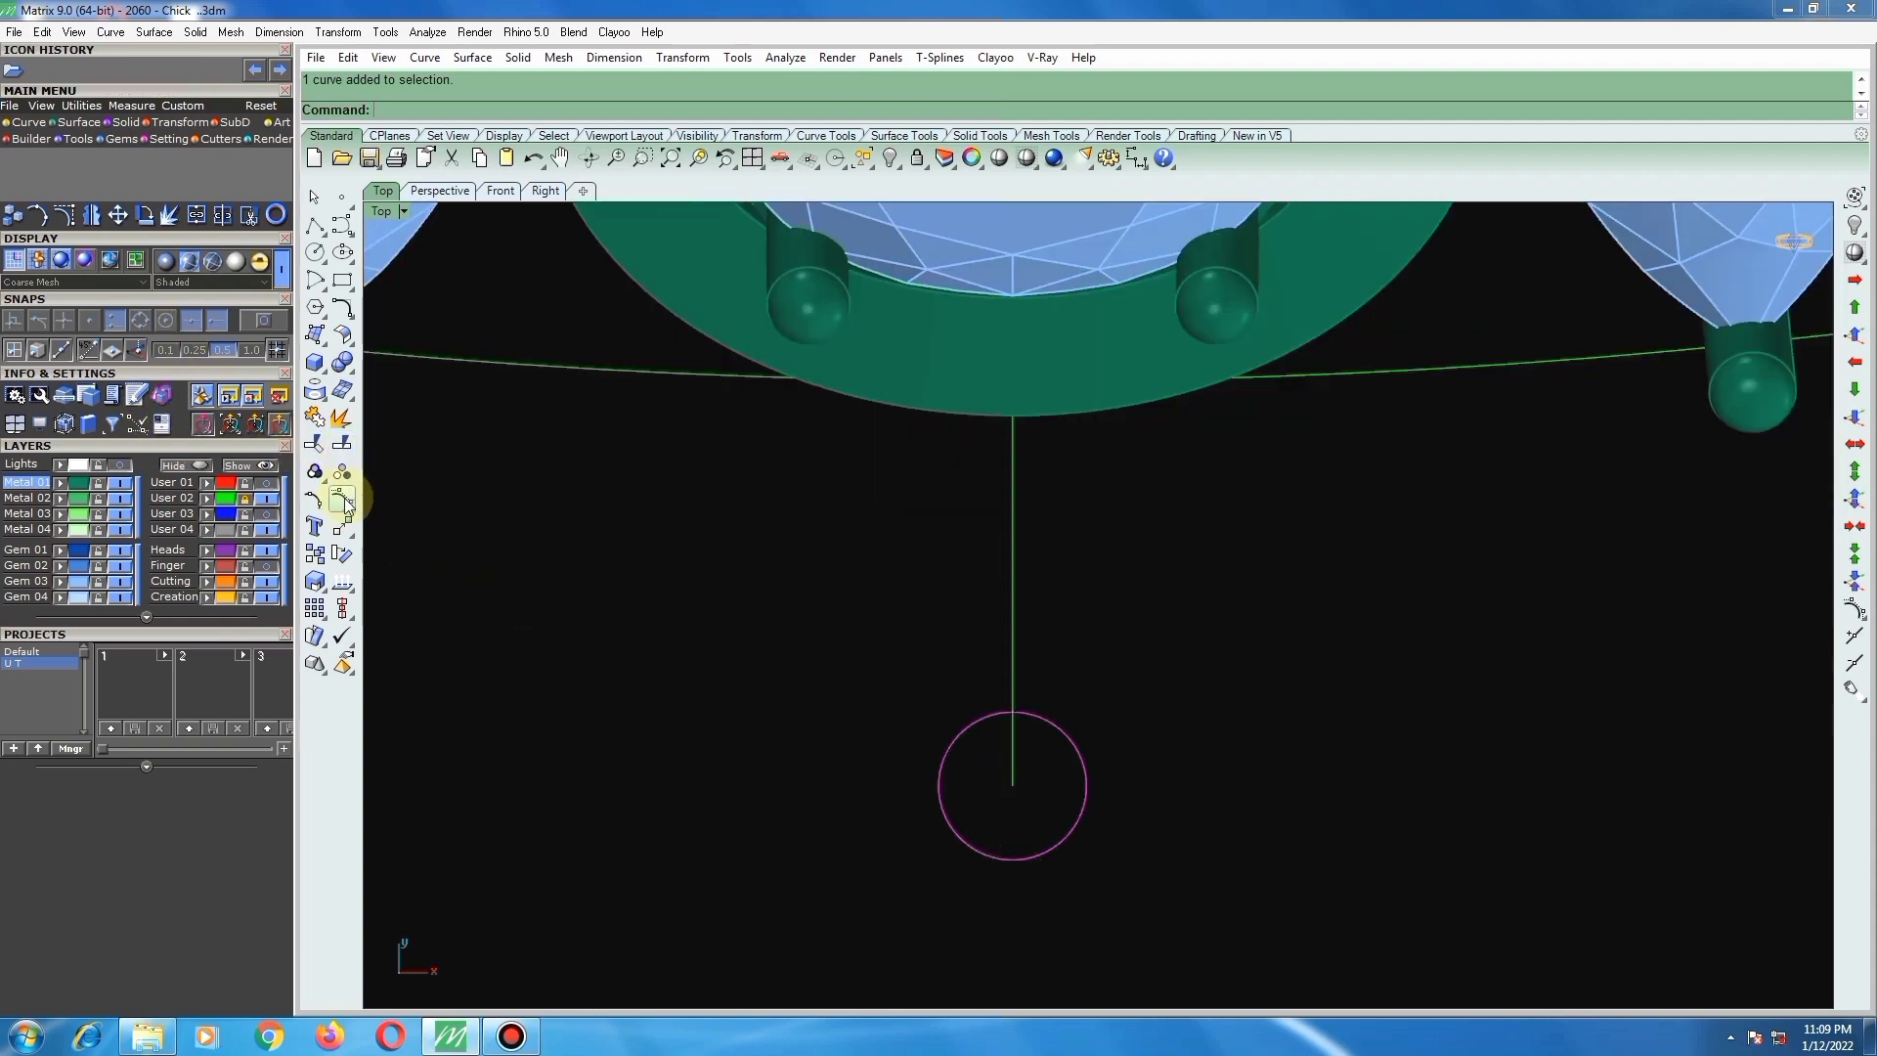
click(280, 424)
scroll(1024, 860, up, 1)
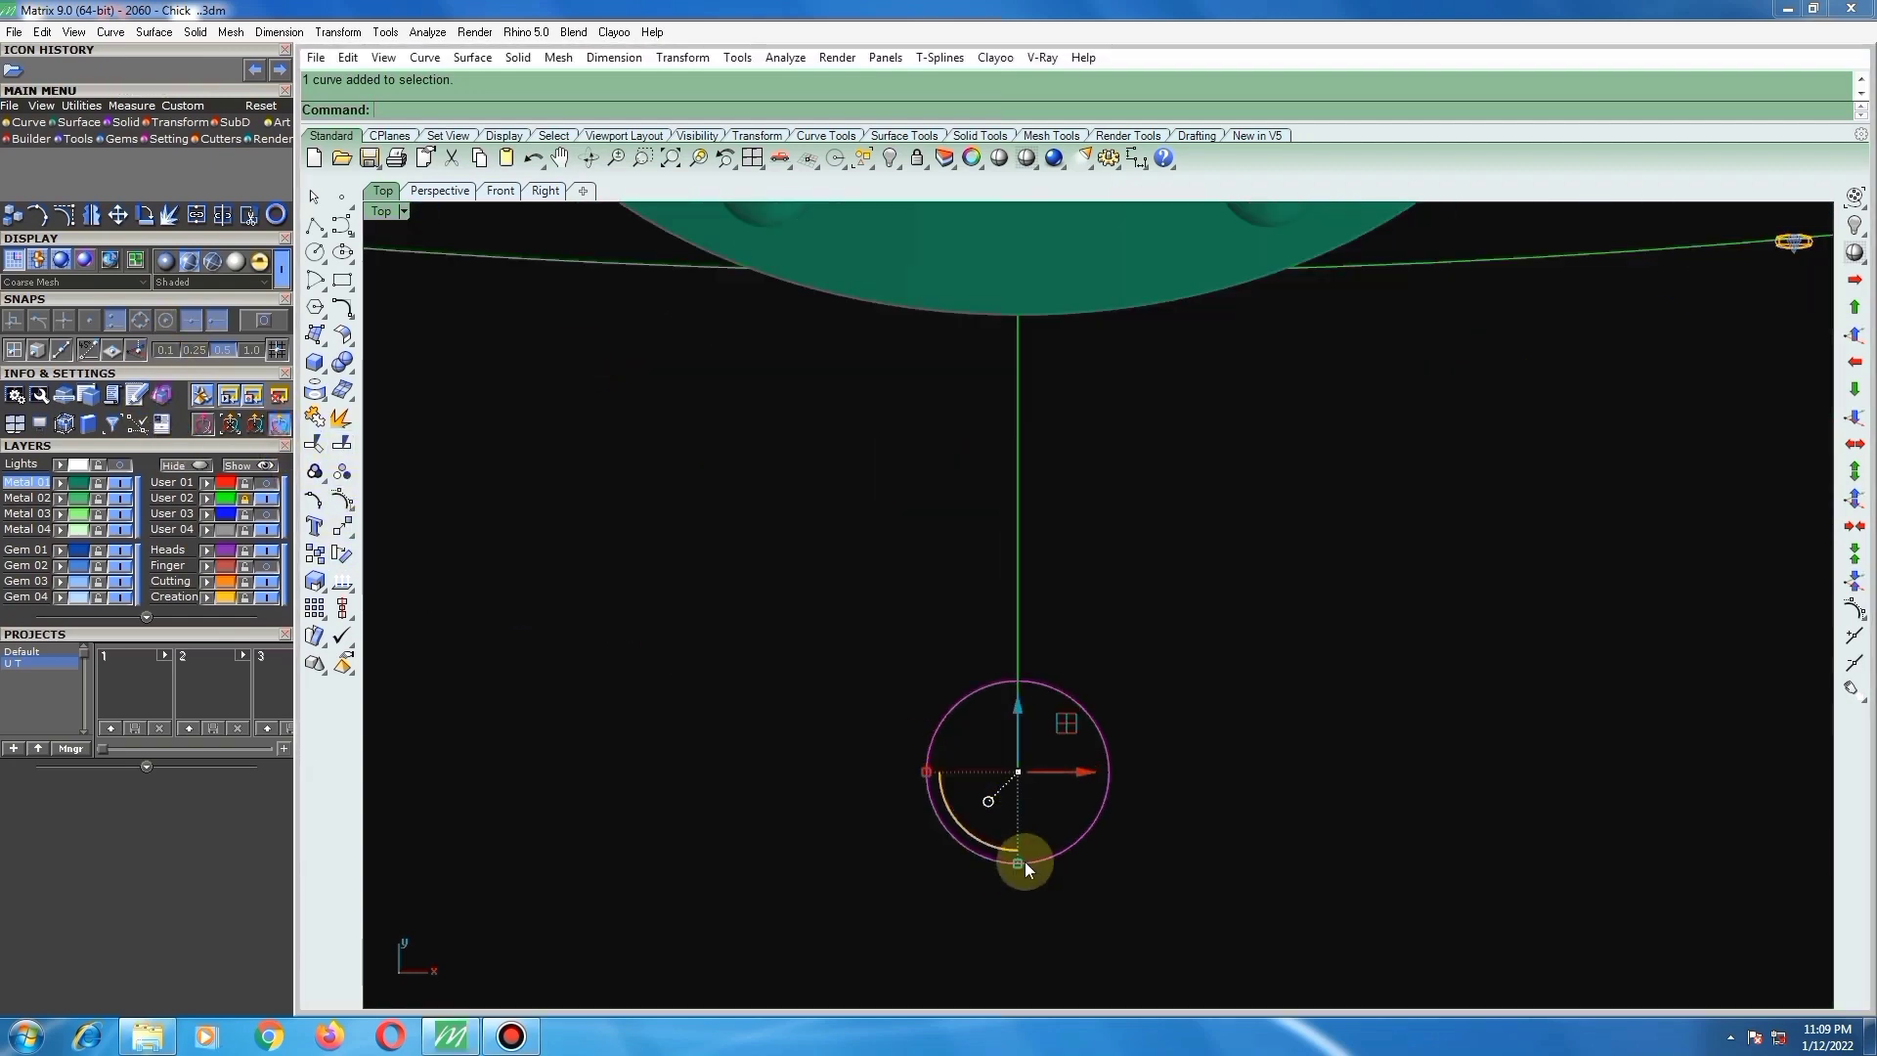
drag(1018, 862, 1021, 850)
text(o)
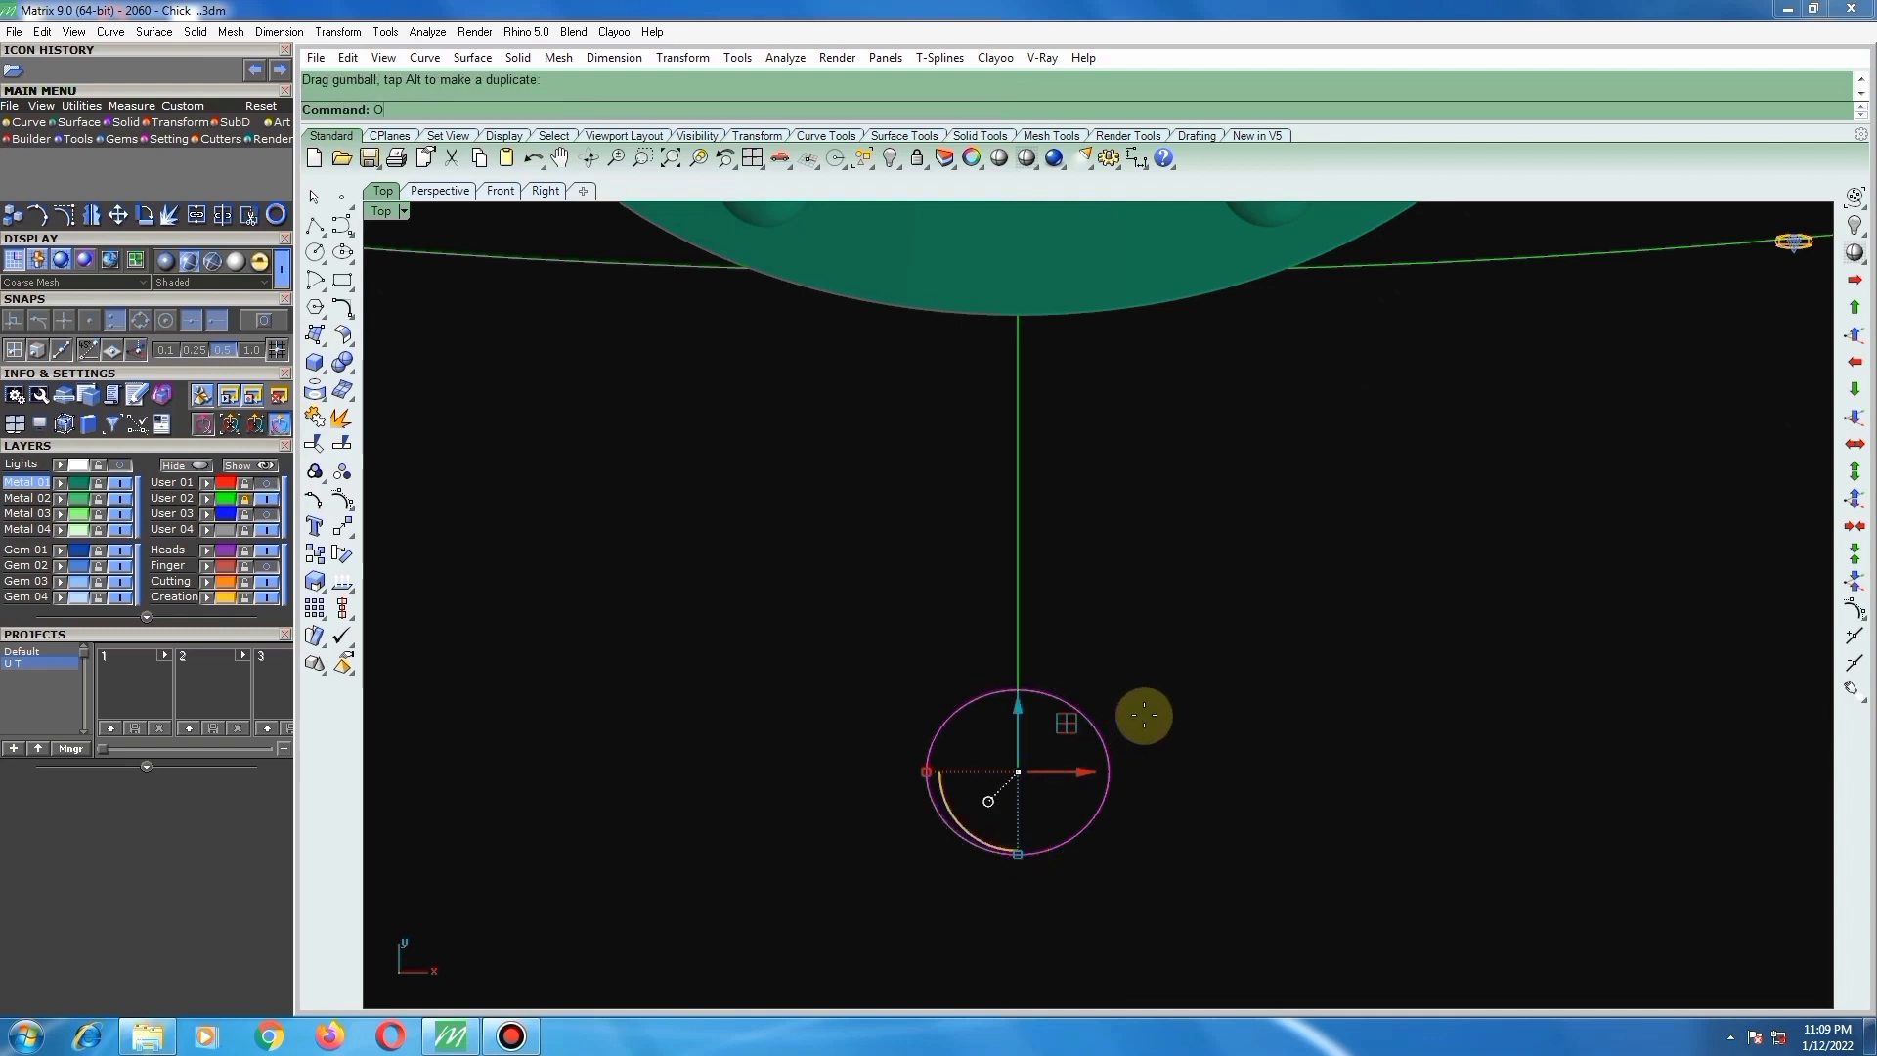
key(Return)
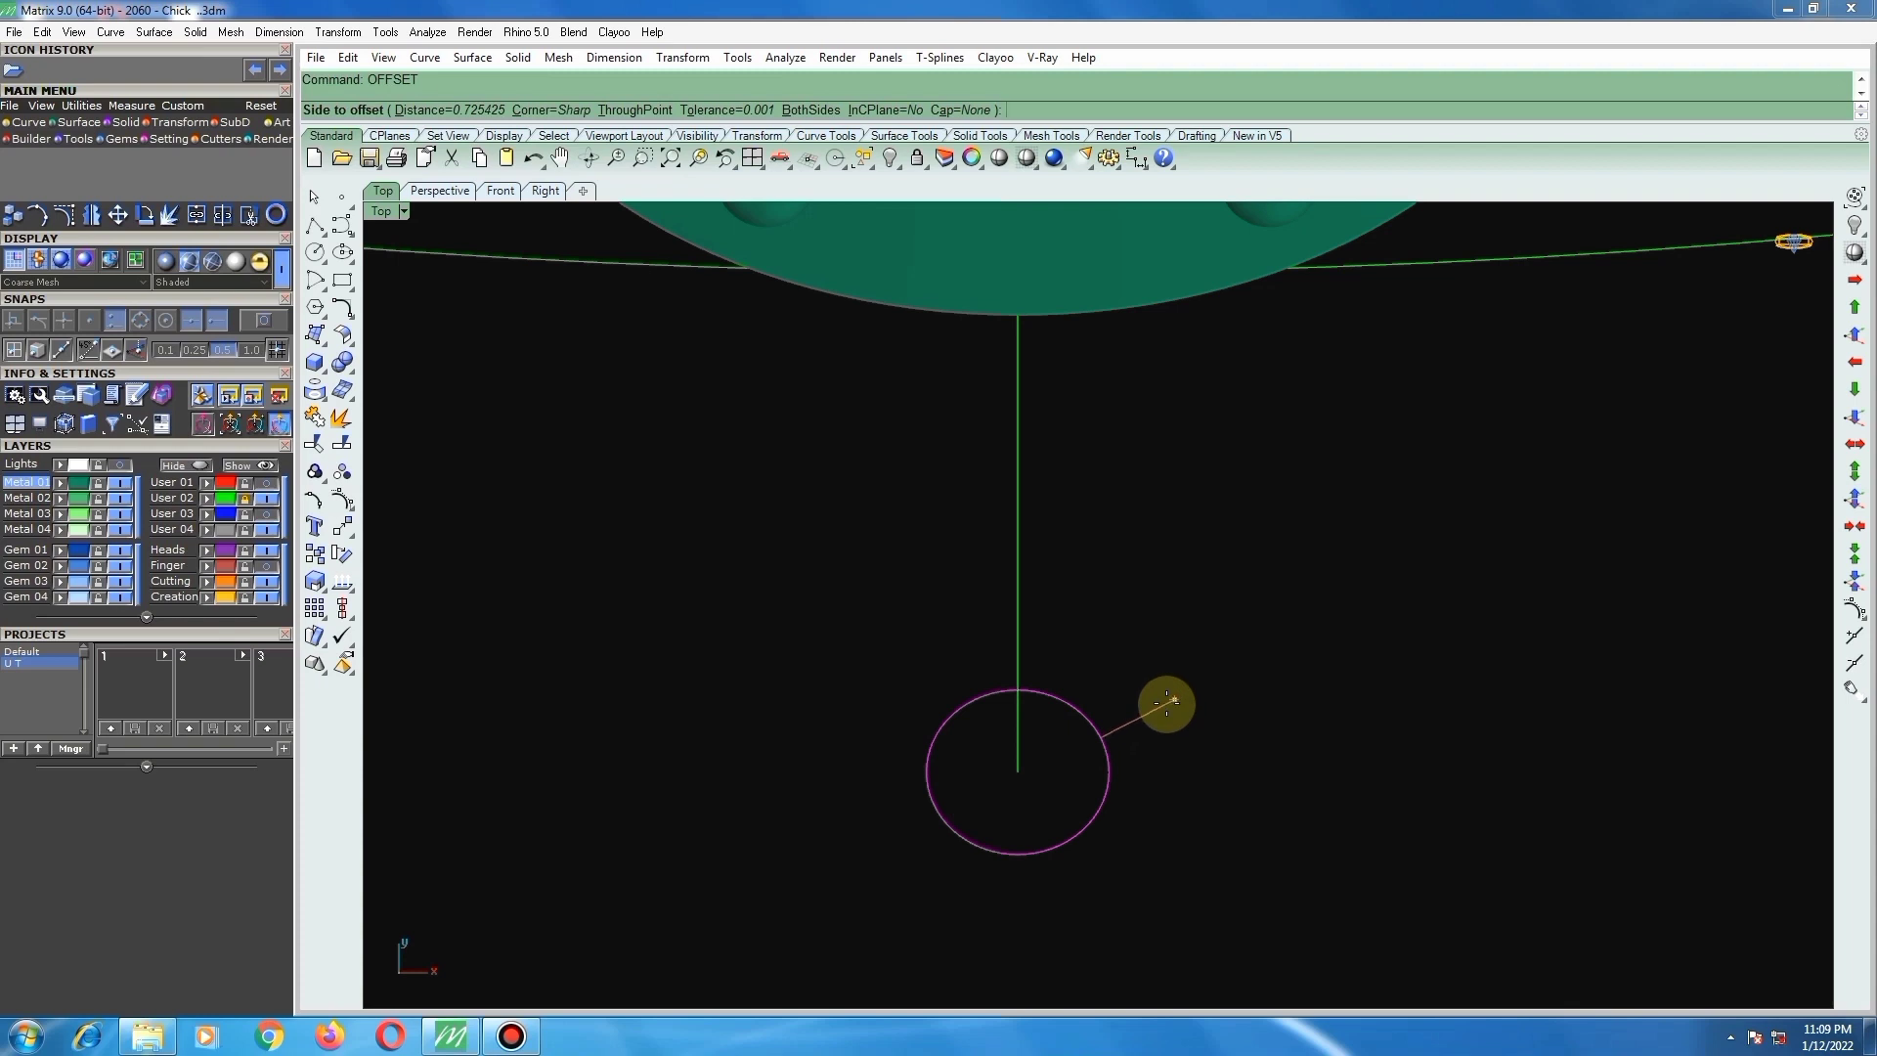
click(1167, 701)
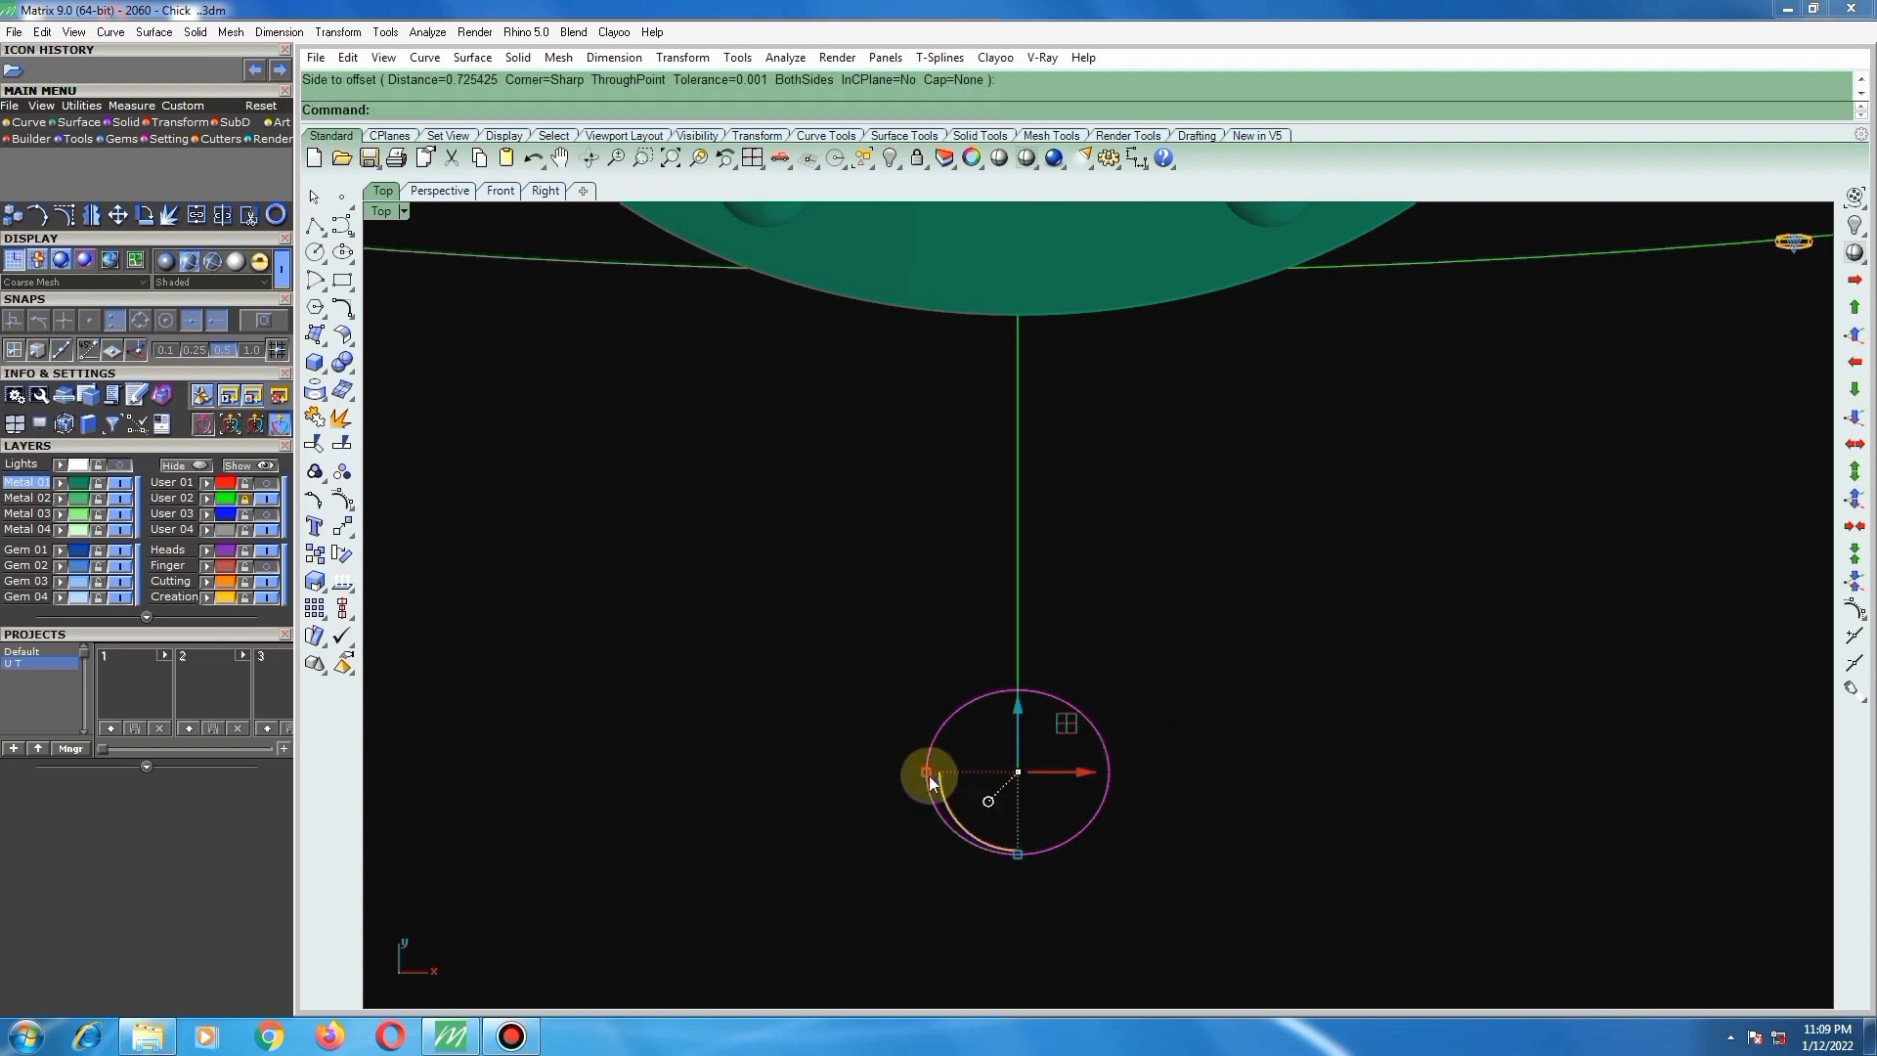
Step: Stretch the flattened circle slightly along its horizontal axis to make a wider oval, and deselect it
scroll(924, 775, up, 3)
drag(918, 772, 918, 771)
click(1235, 553)
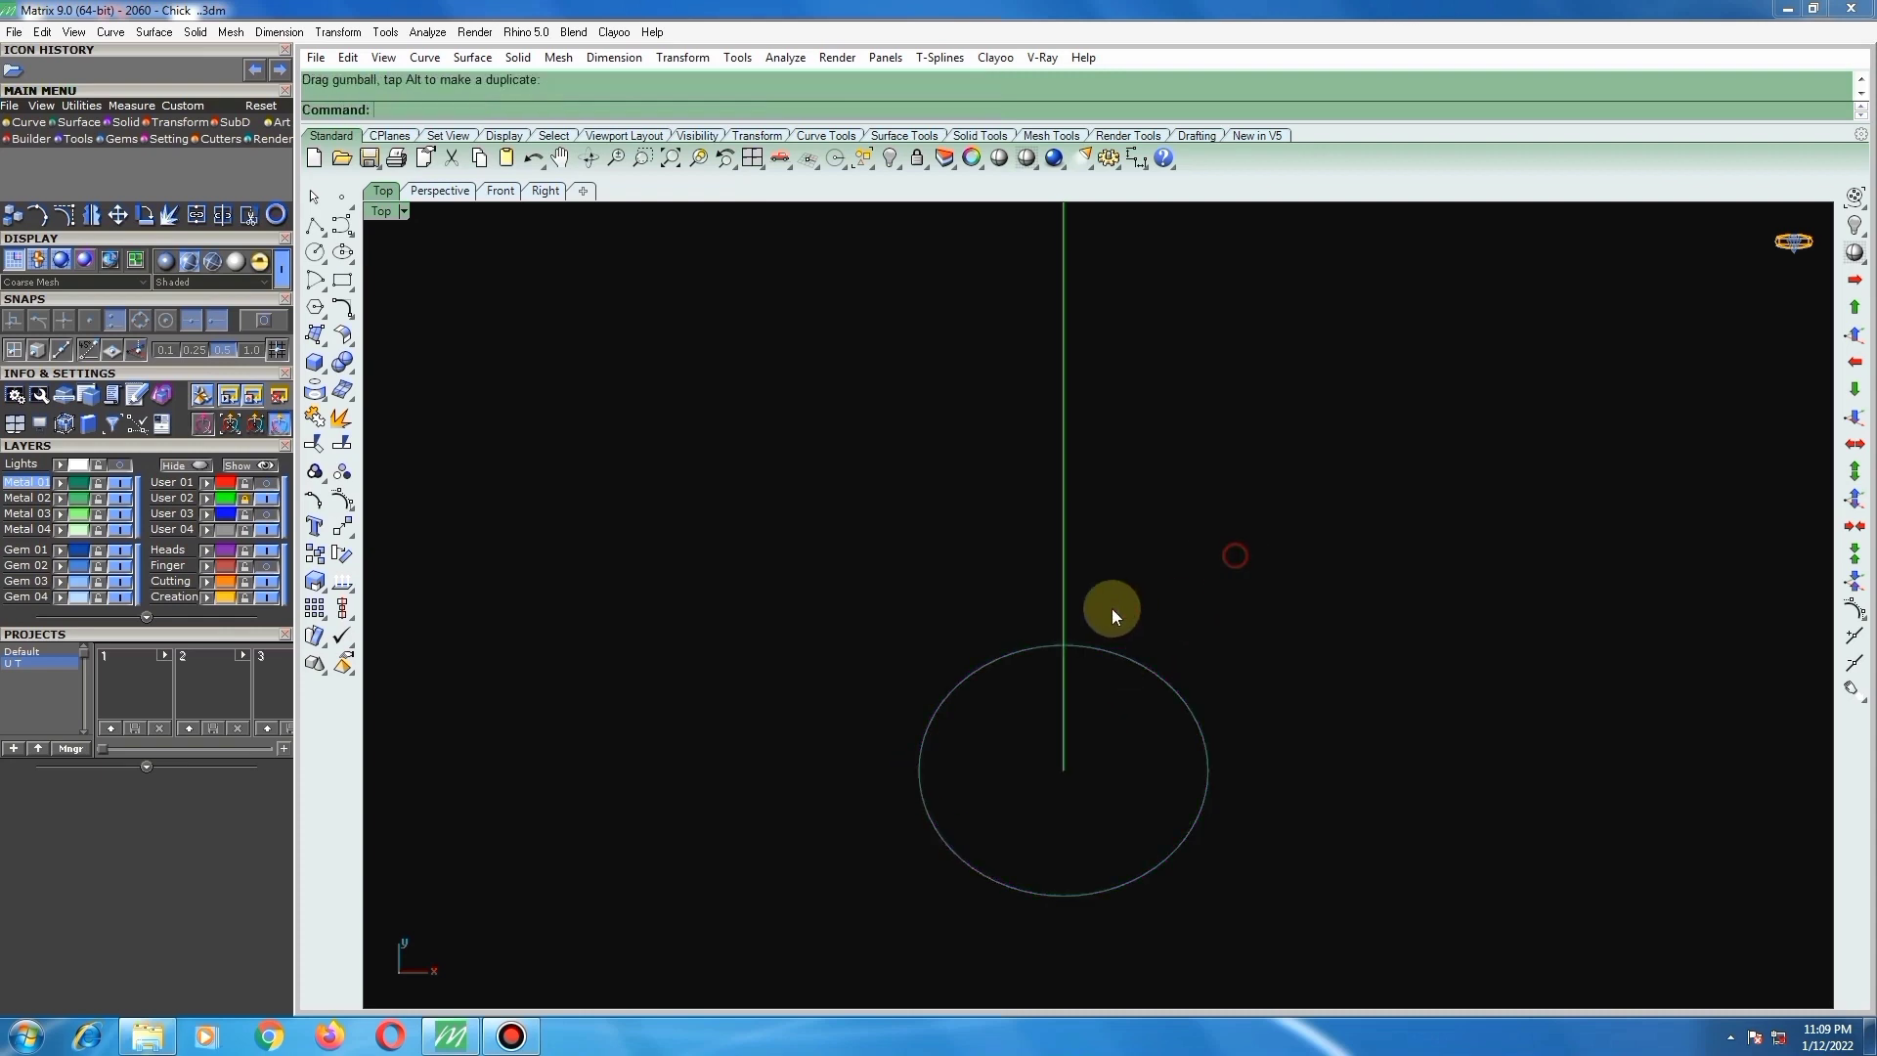
Step: Create a closed pipe of radius 0.45 along the small oval curve and delete the source curve
scroll(1077, 659, down, 6)
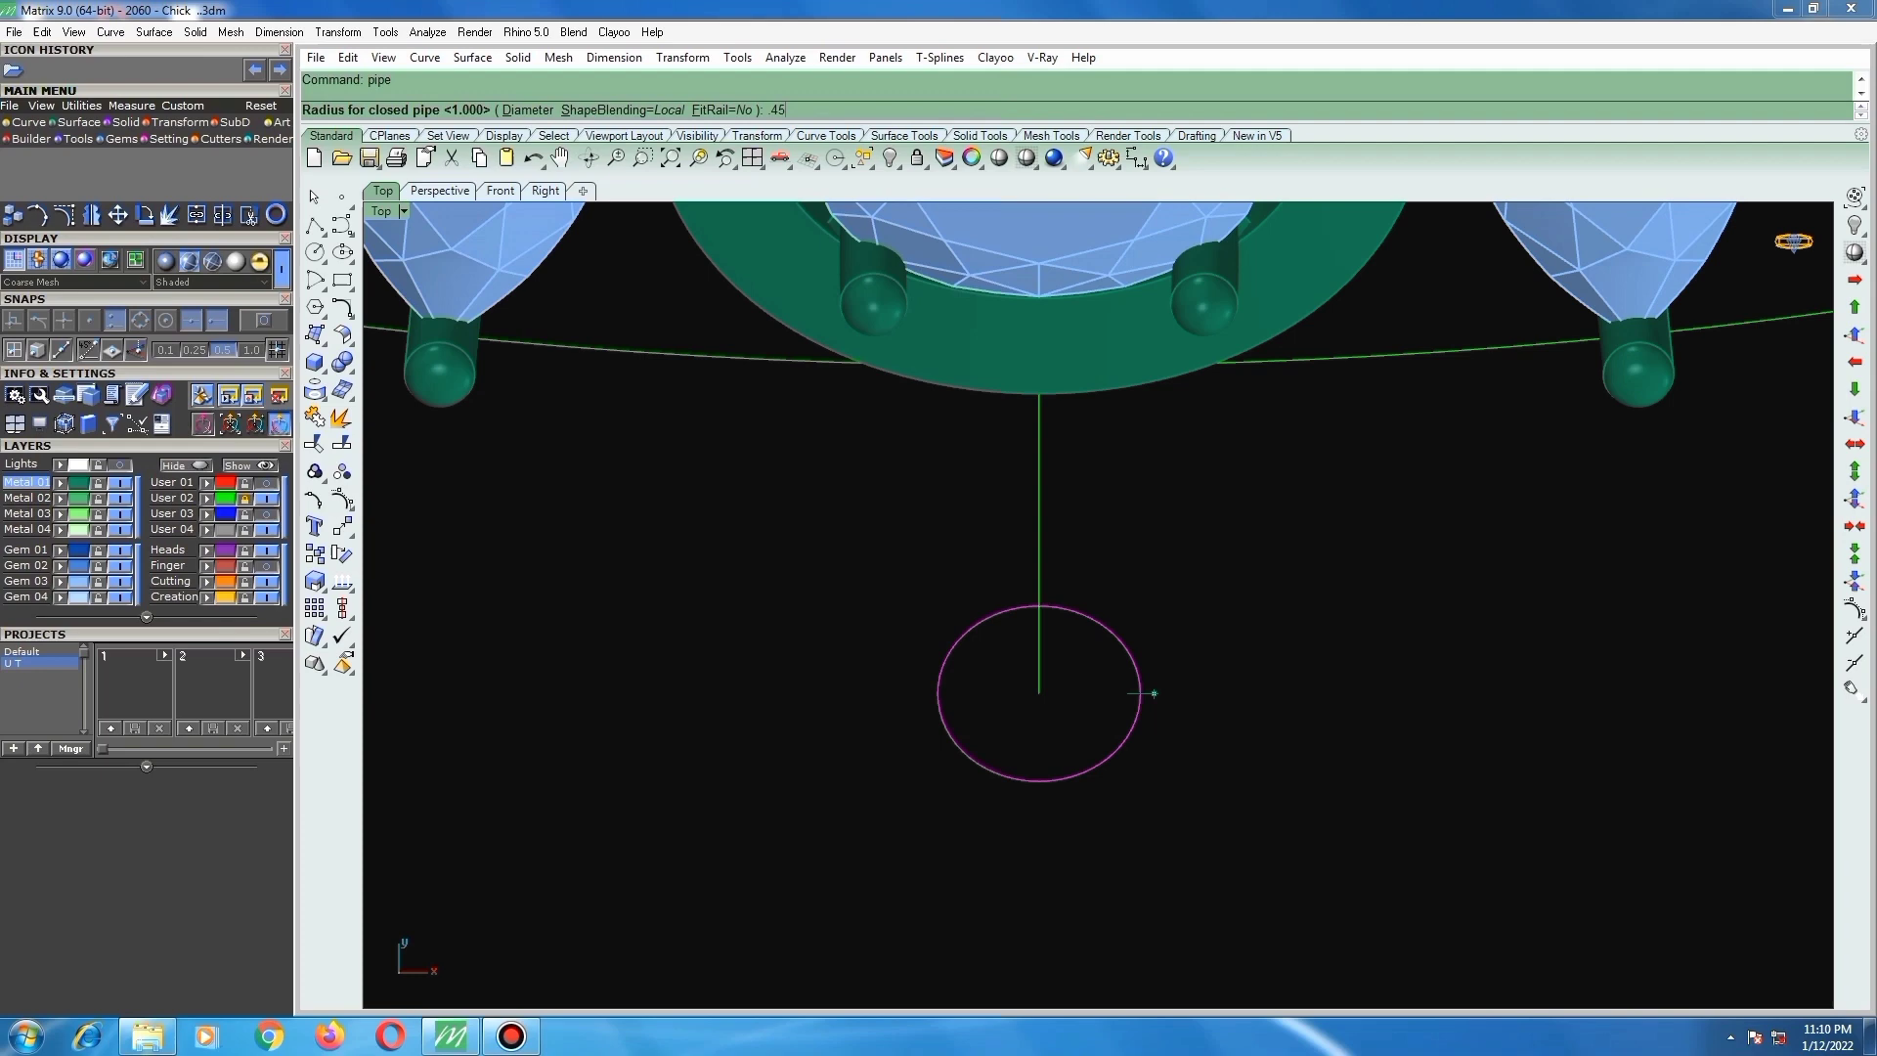
key(Return)
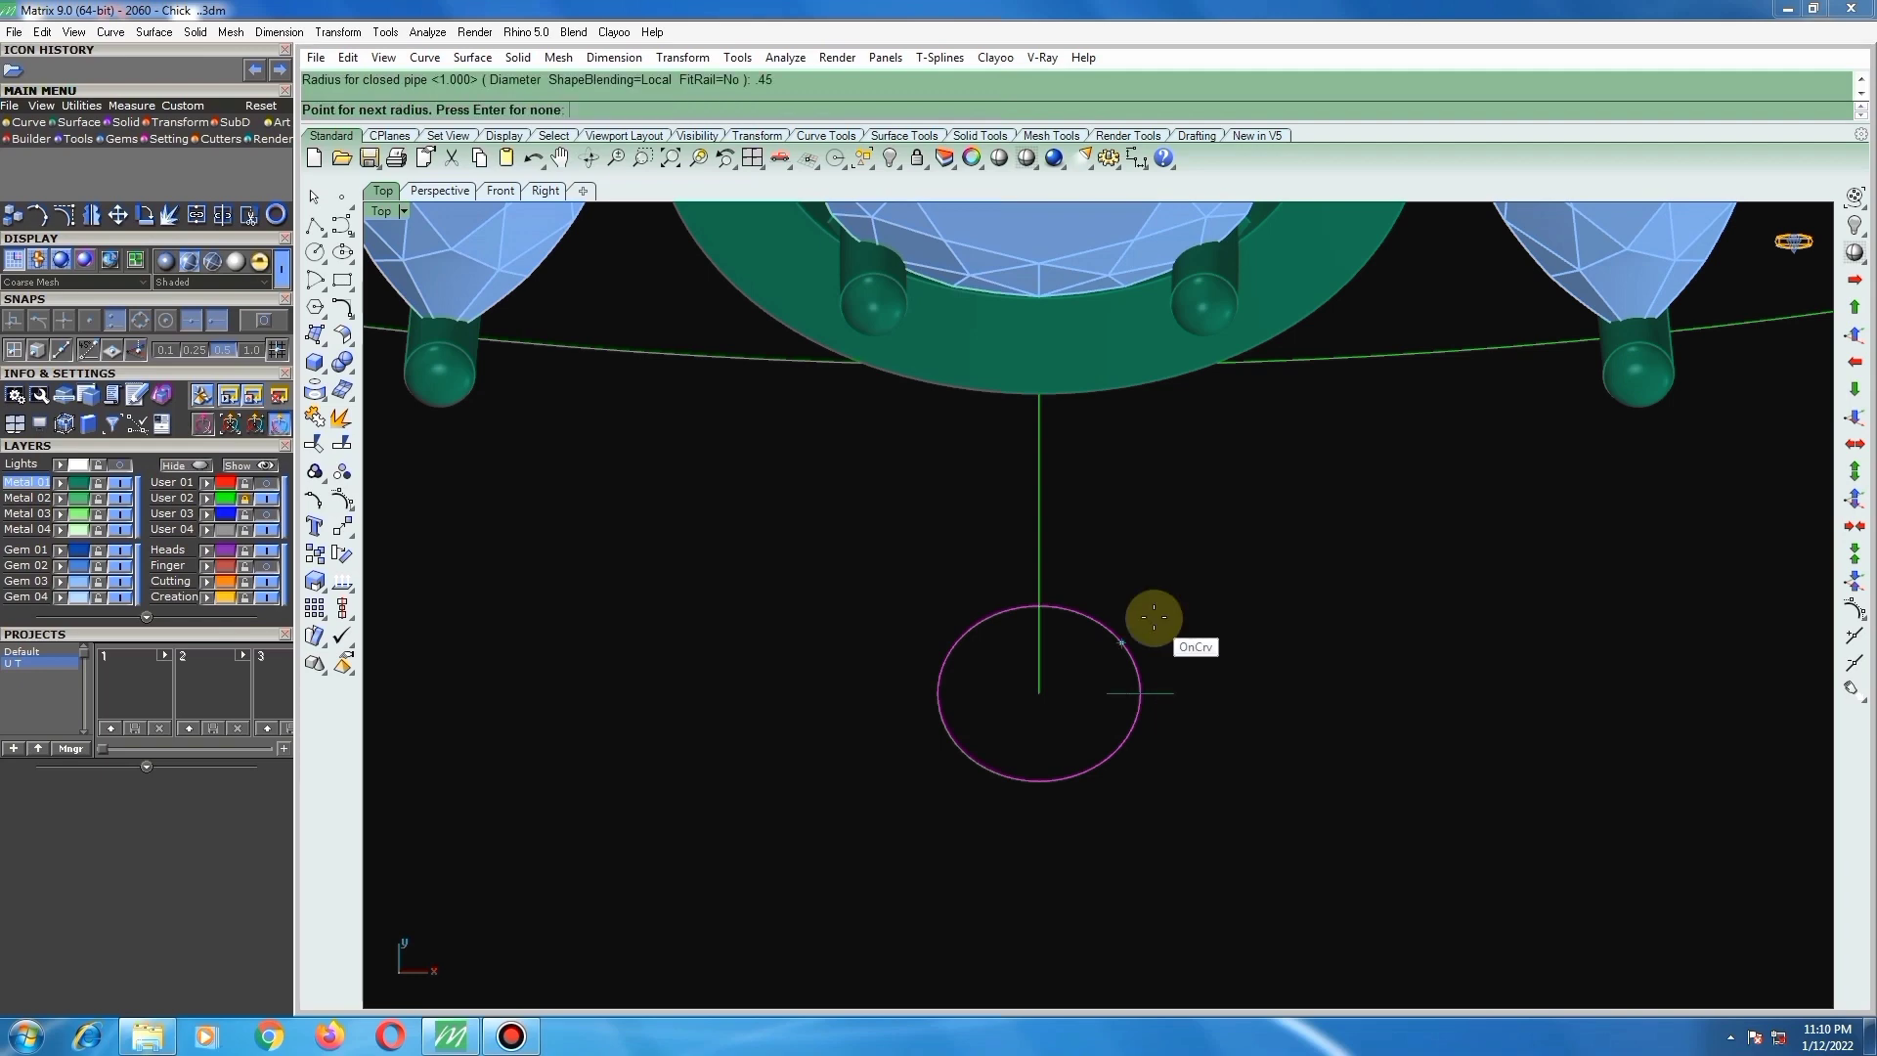
key(Return)
scroll(1124, 665, down, 5)
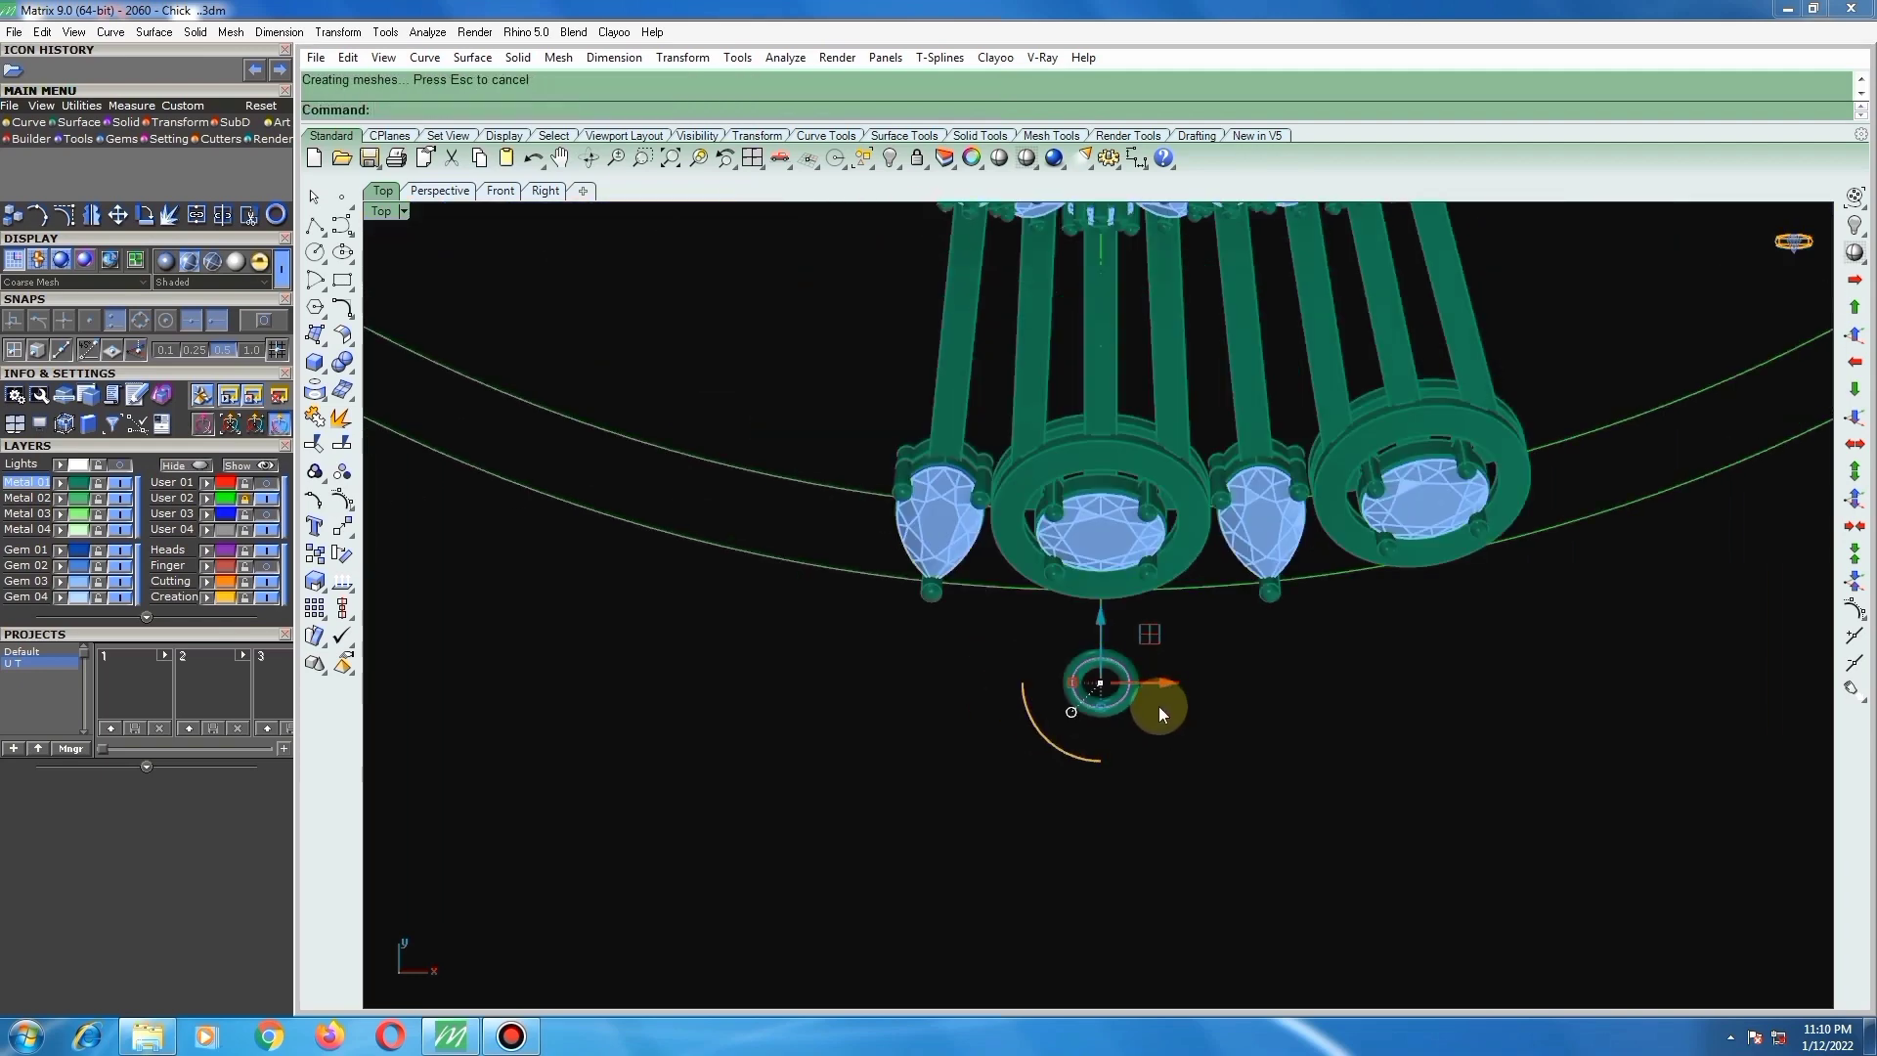
key(Delete)
Step: Measure the height of the small piped oval ring's inner opening in the top view
scroll(1105, 689, up, 4)
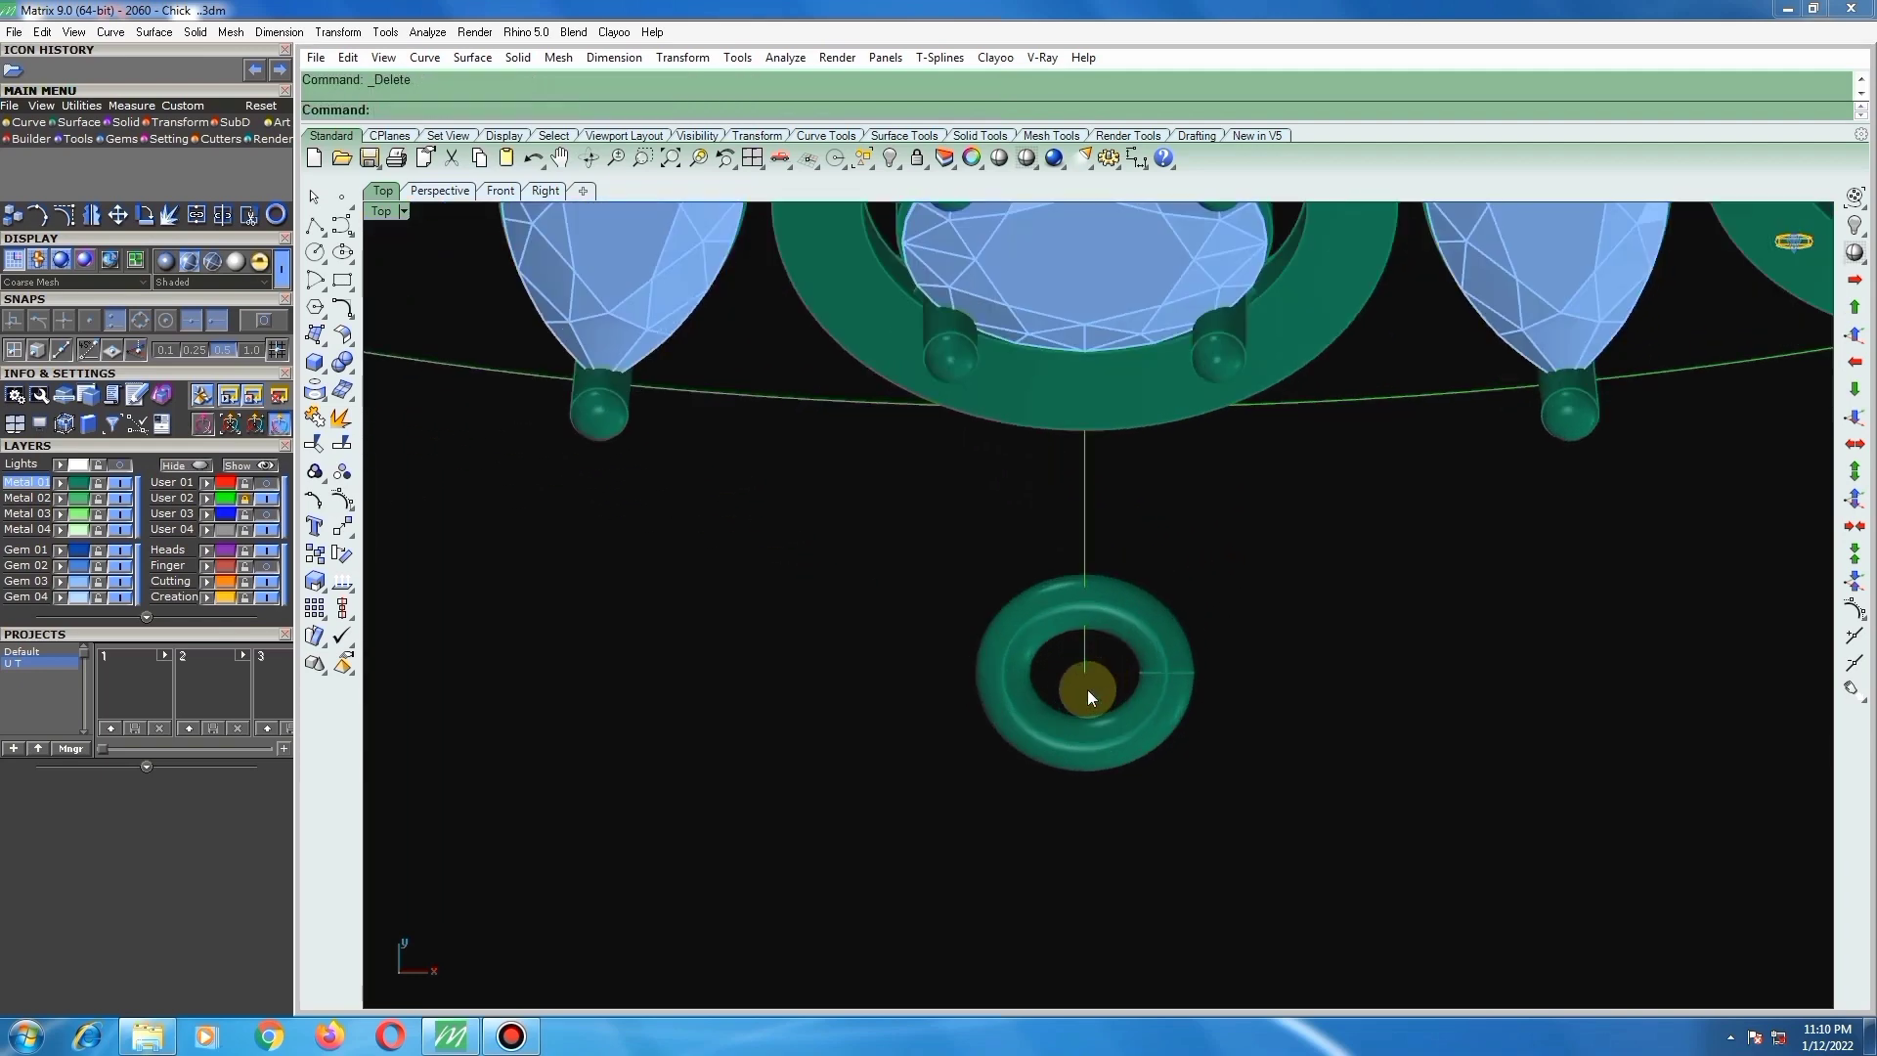
scroll(1090, 689, down, 4)
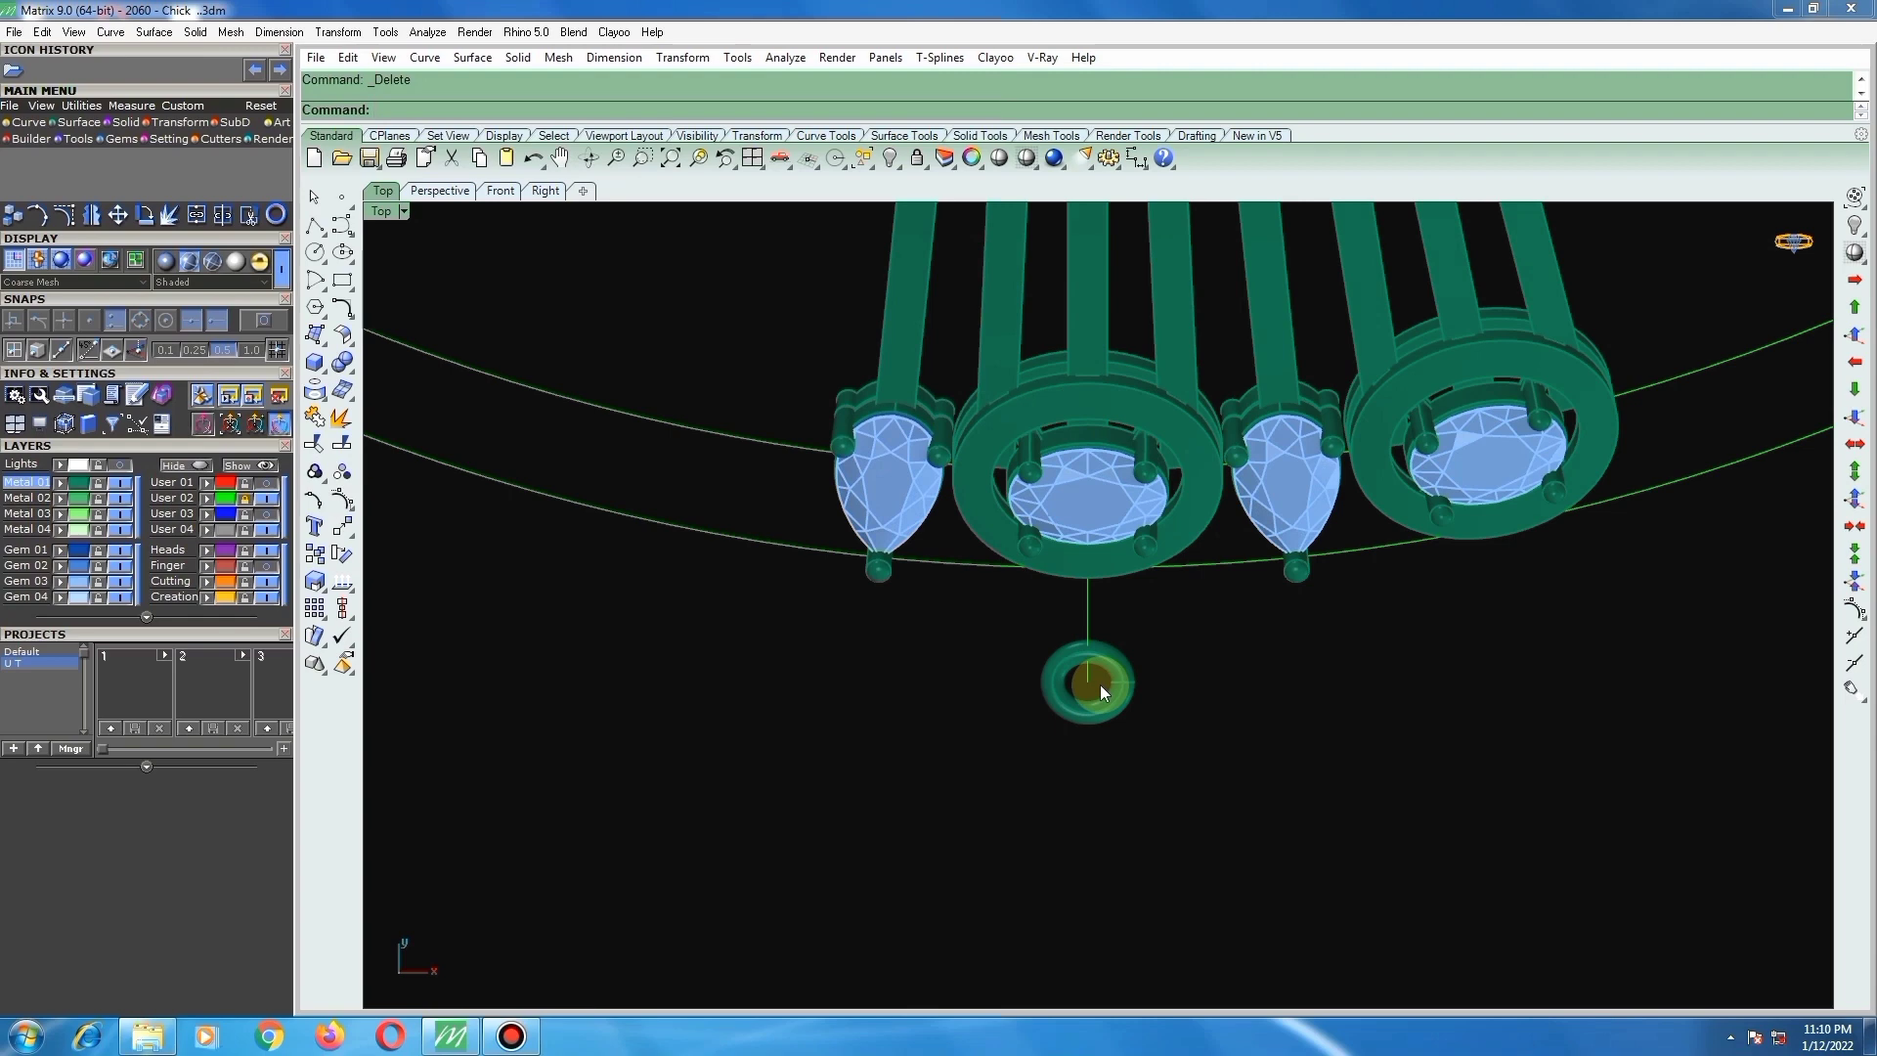
scroll(1120, 674, up, 3)
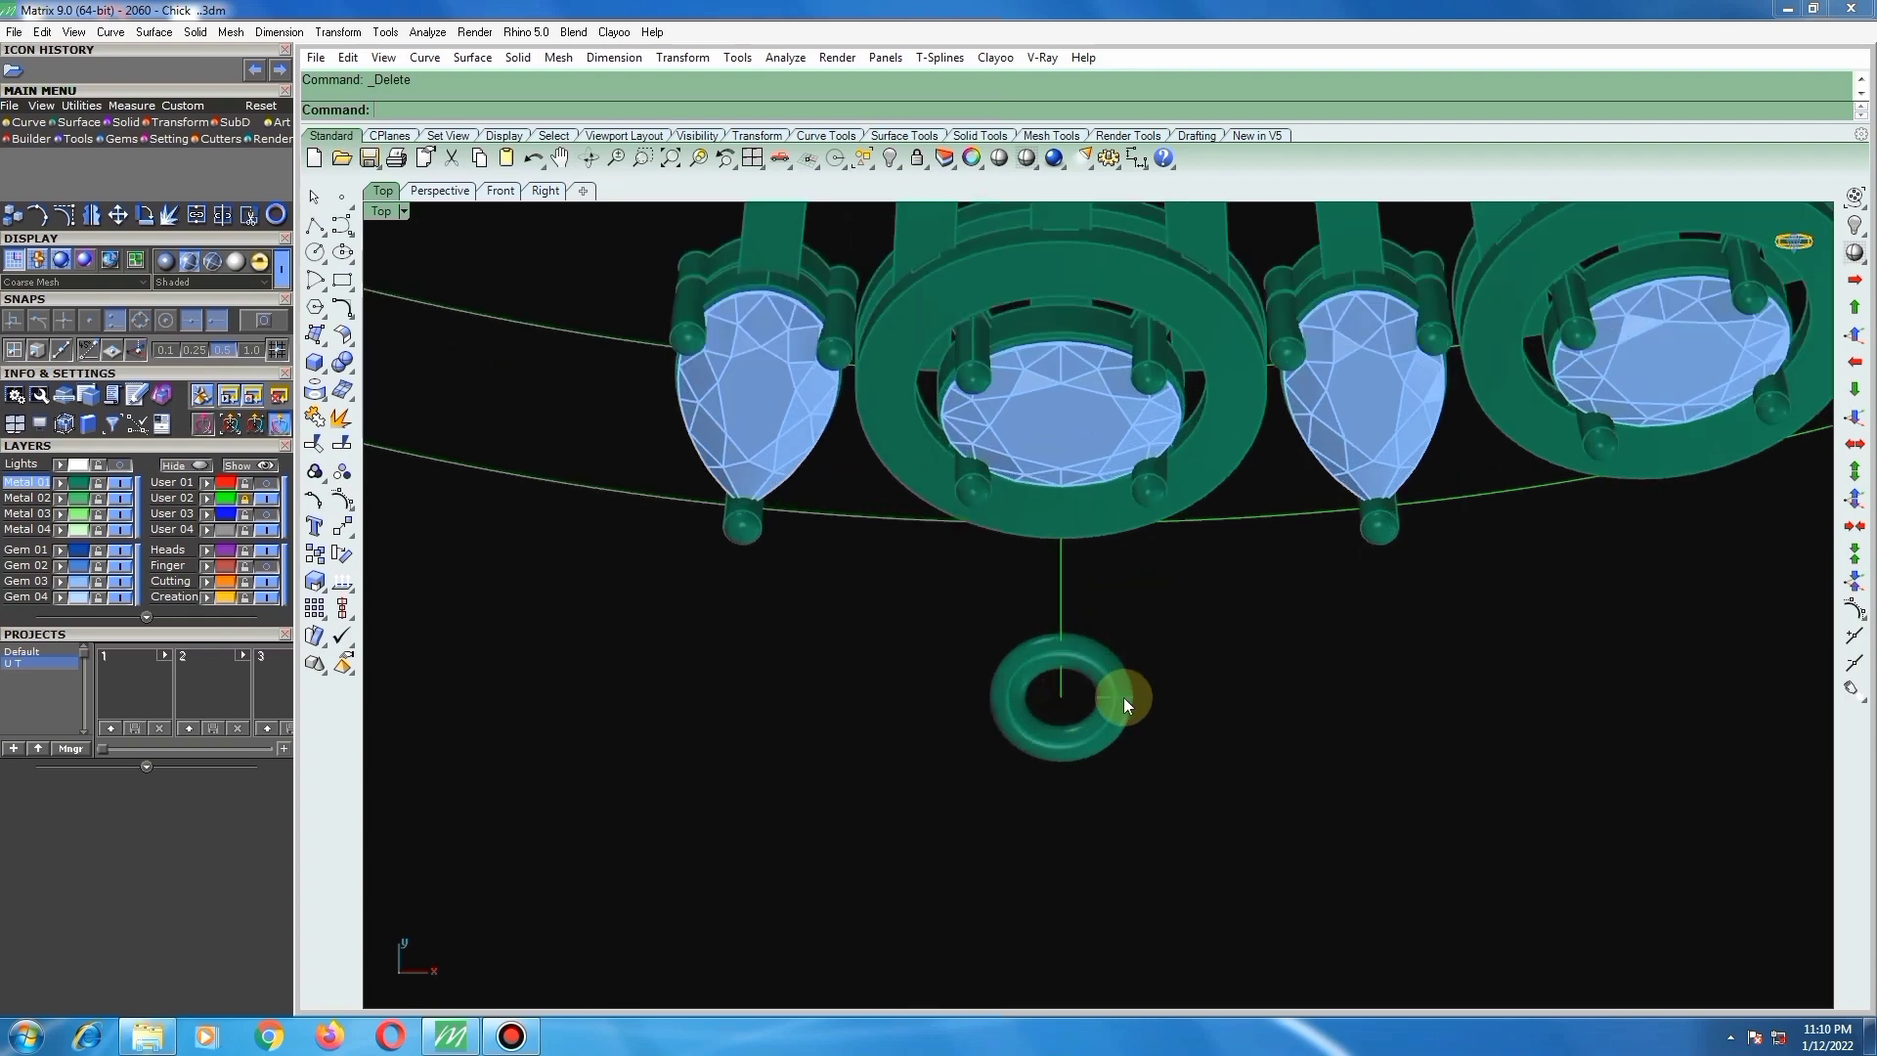
scroll(1023, 716, up, 2)
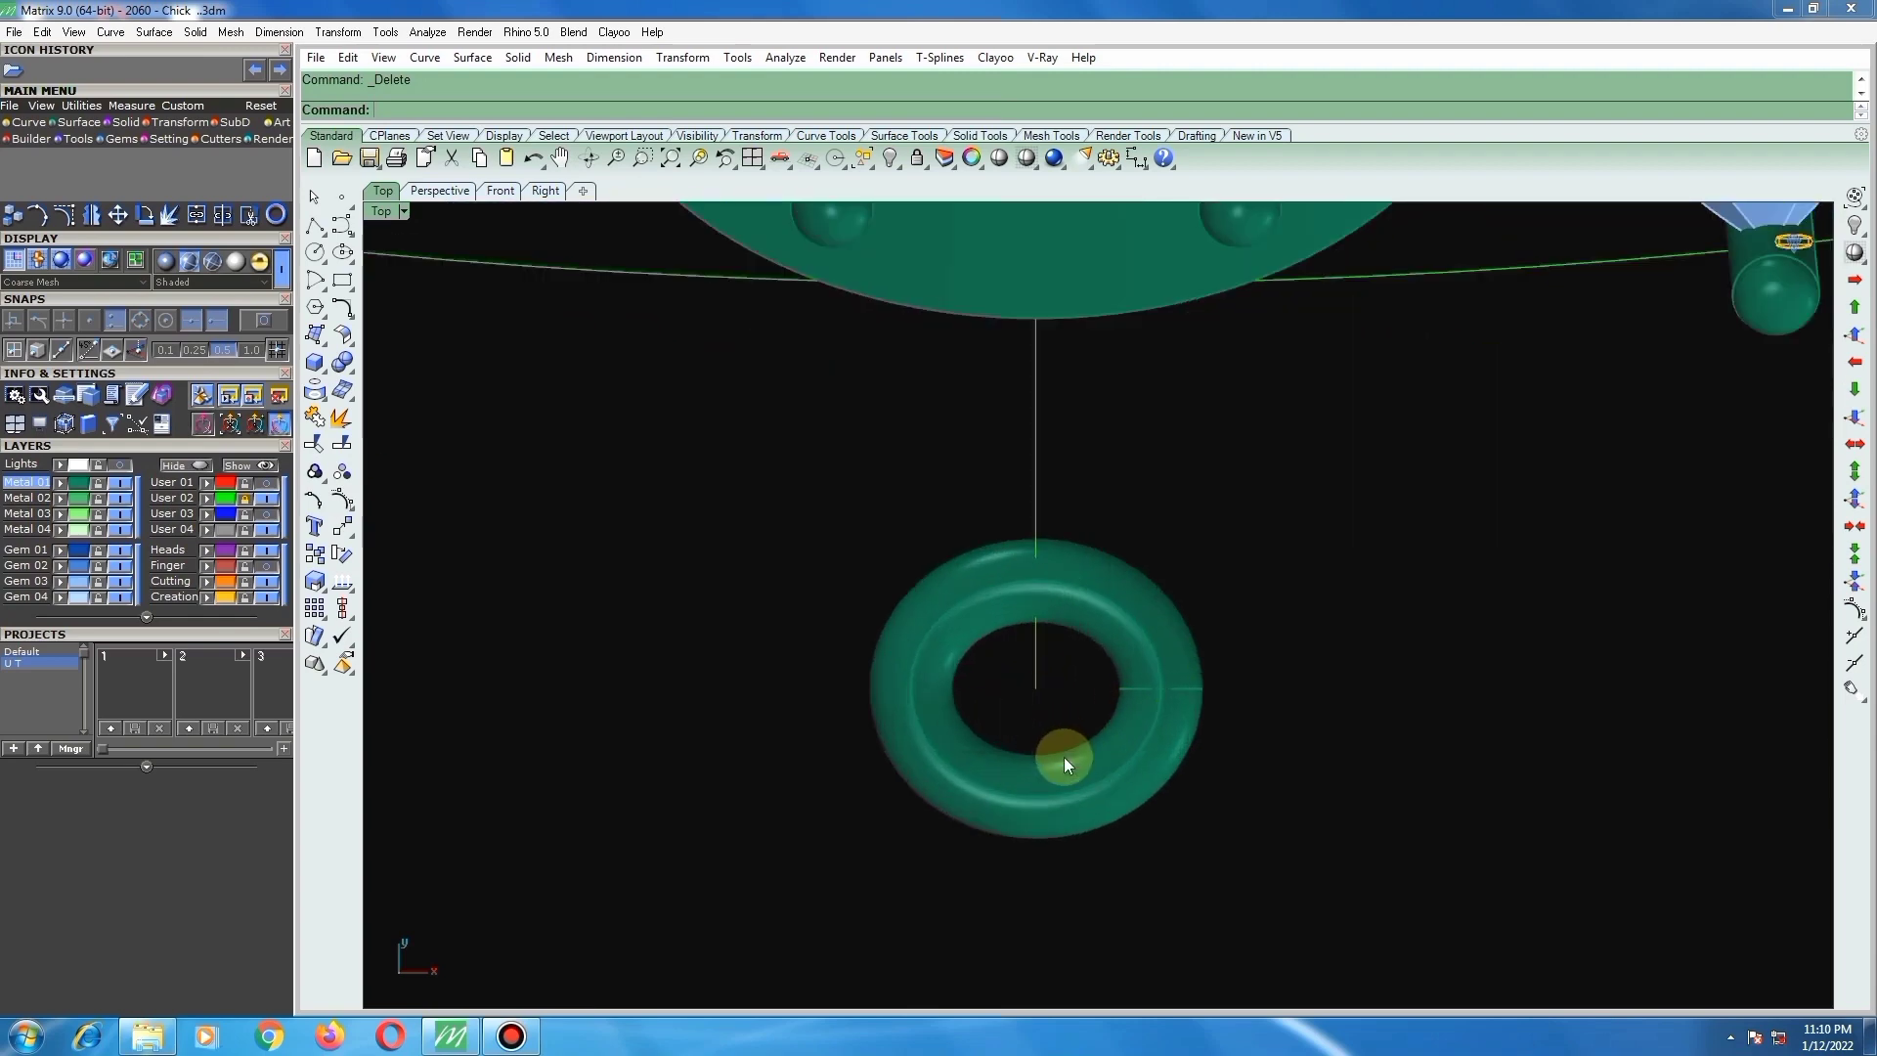
key(space)
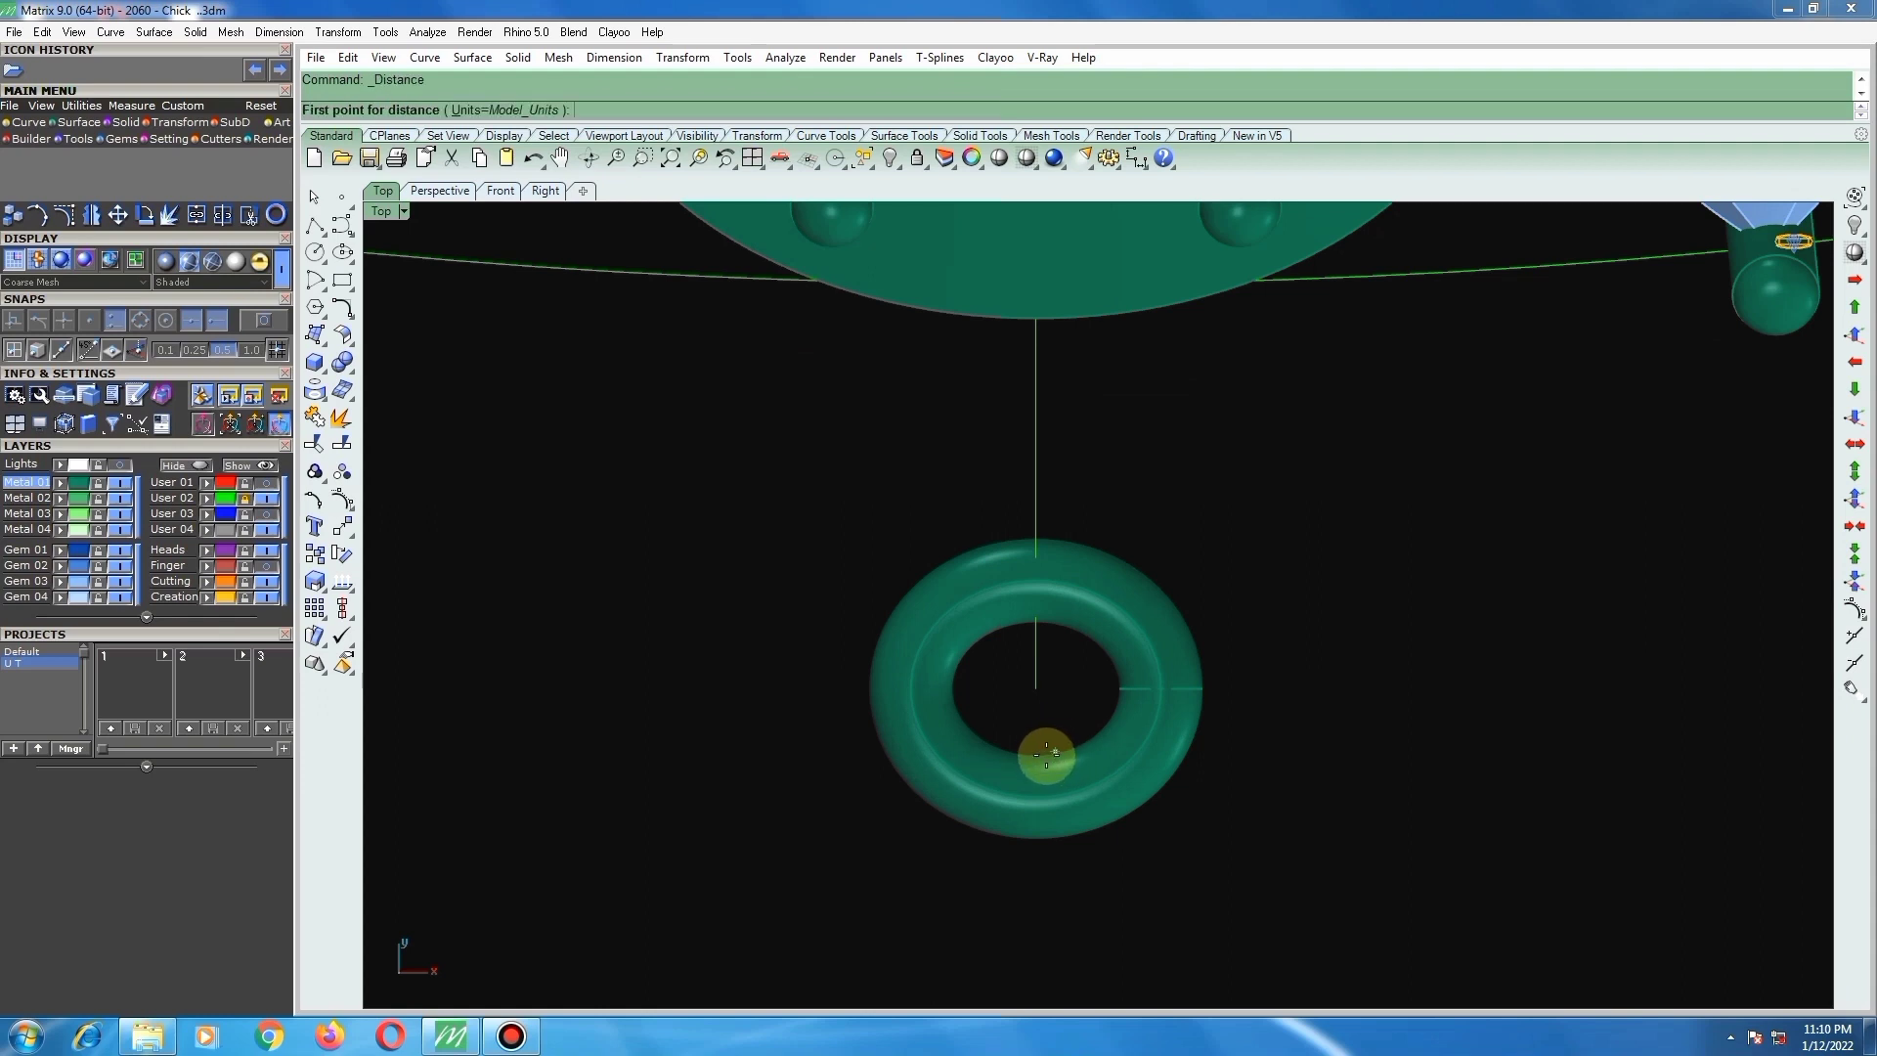
click(1030, 756)
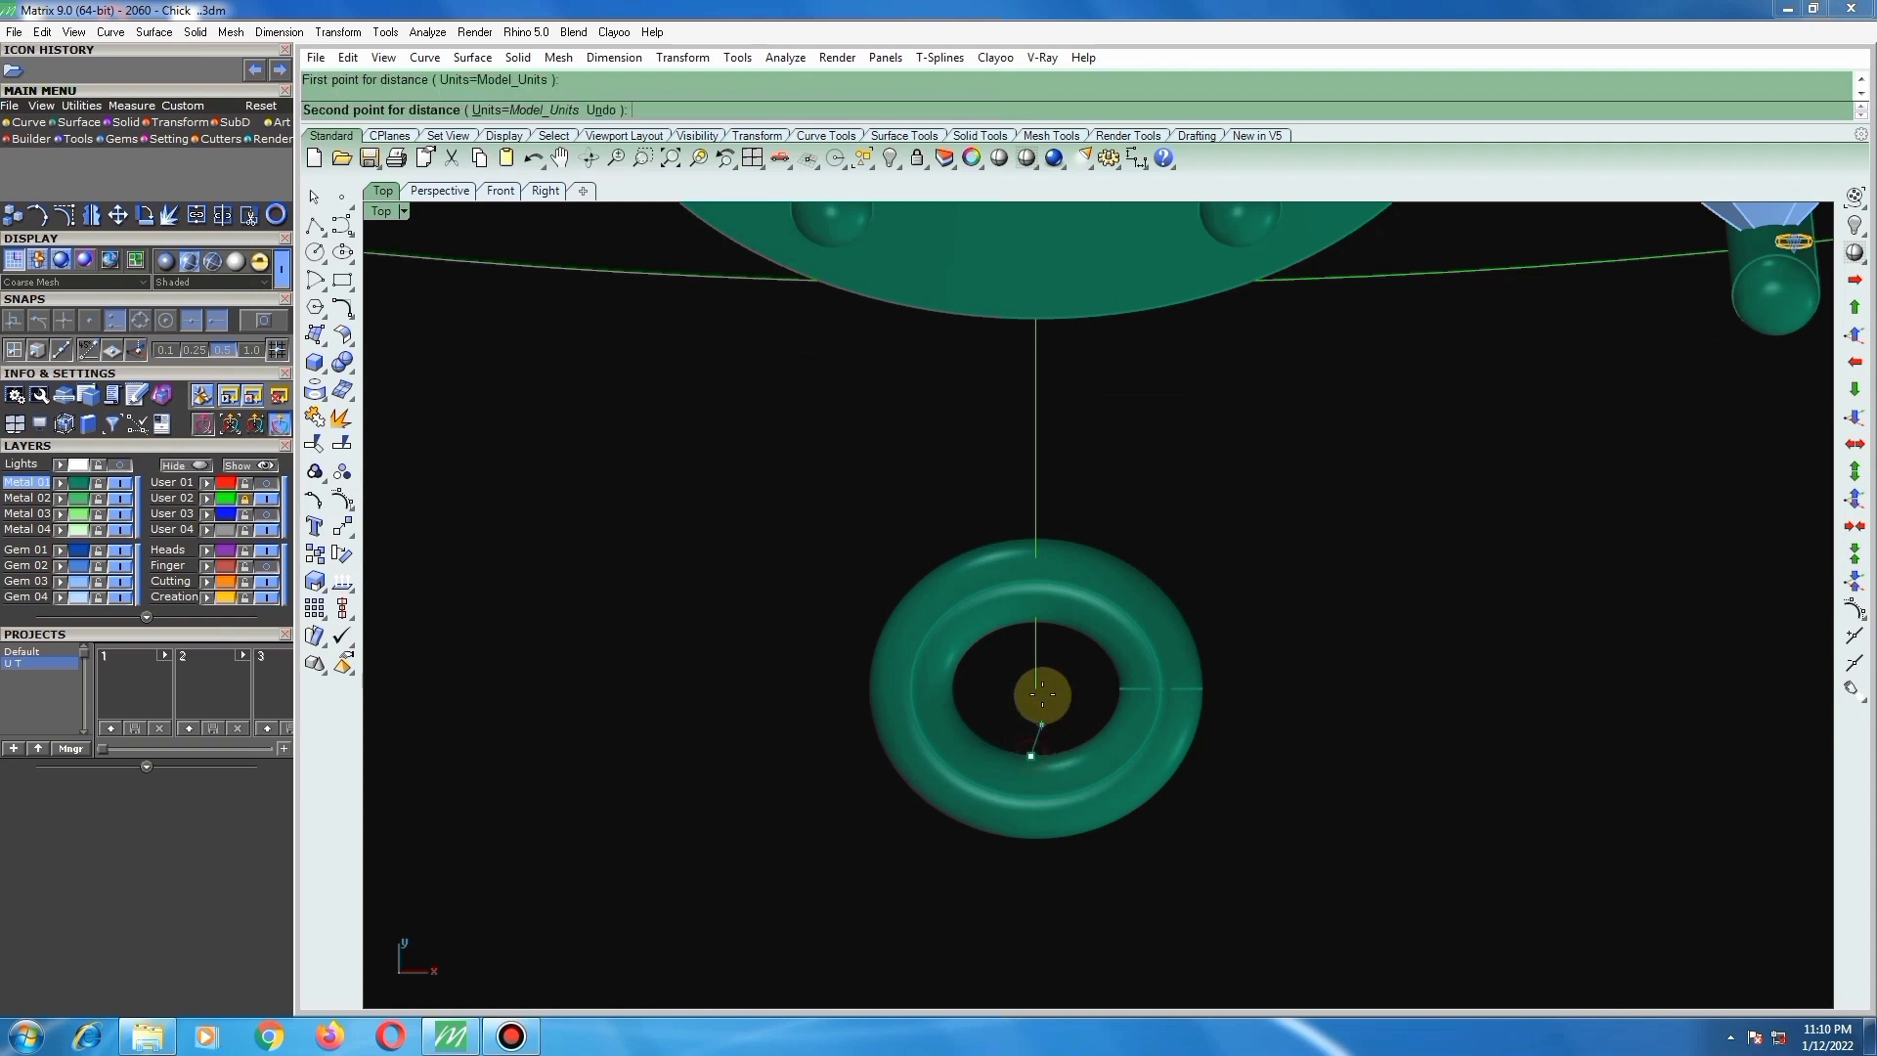
click(1033, 623)
scroll(1155, 679, down, 4)
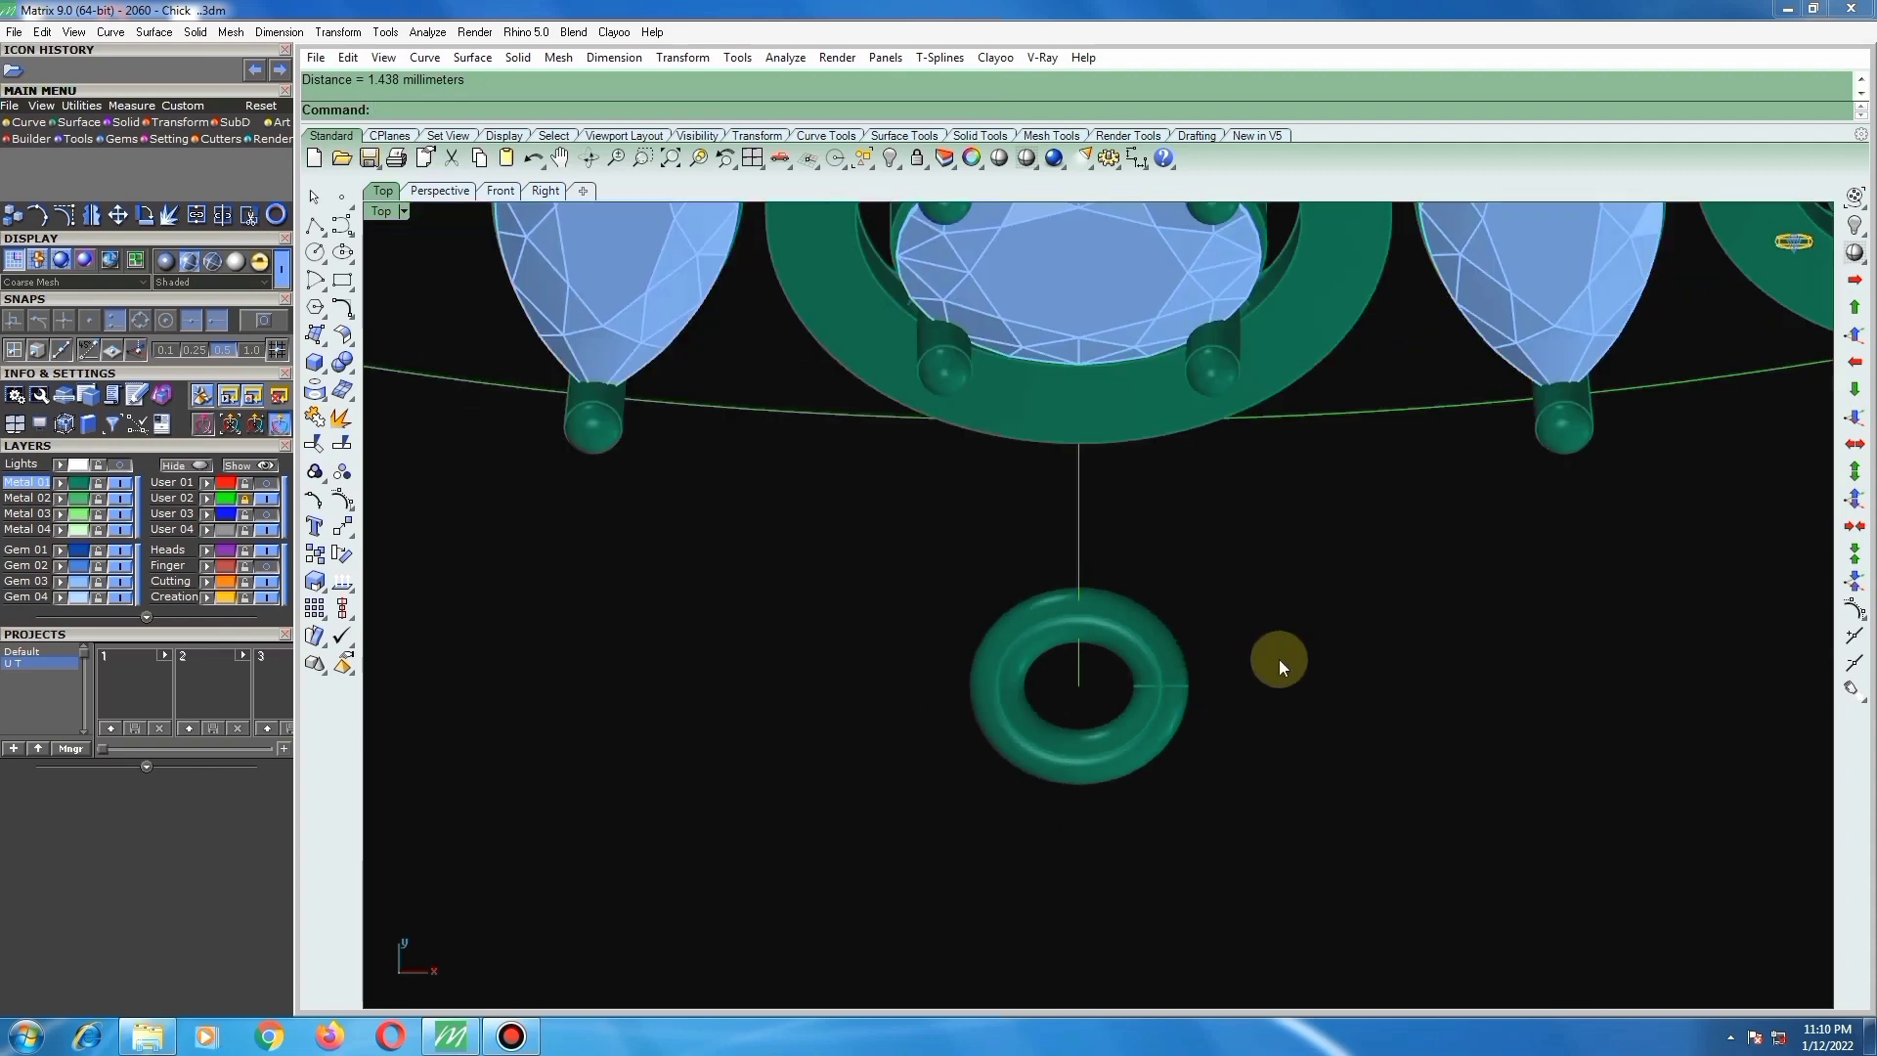
scroll(1151, 674, down, 5)
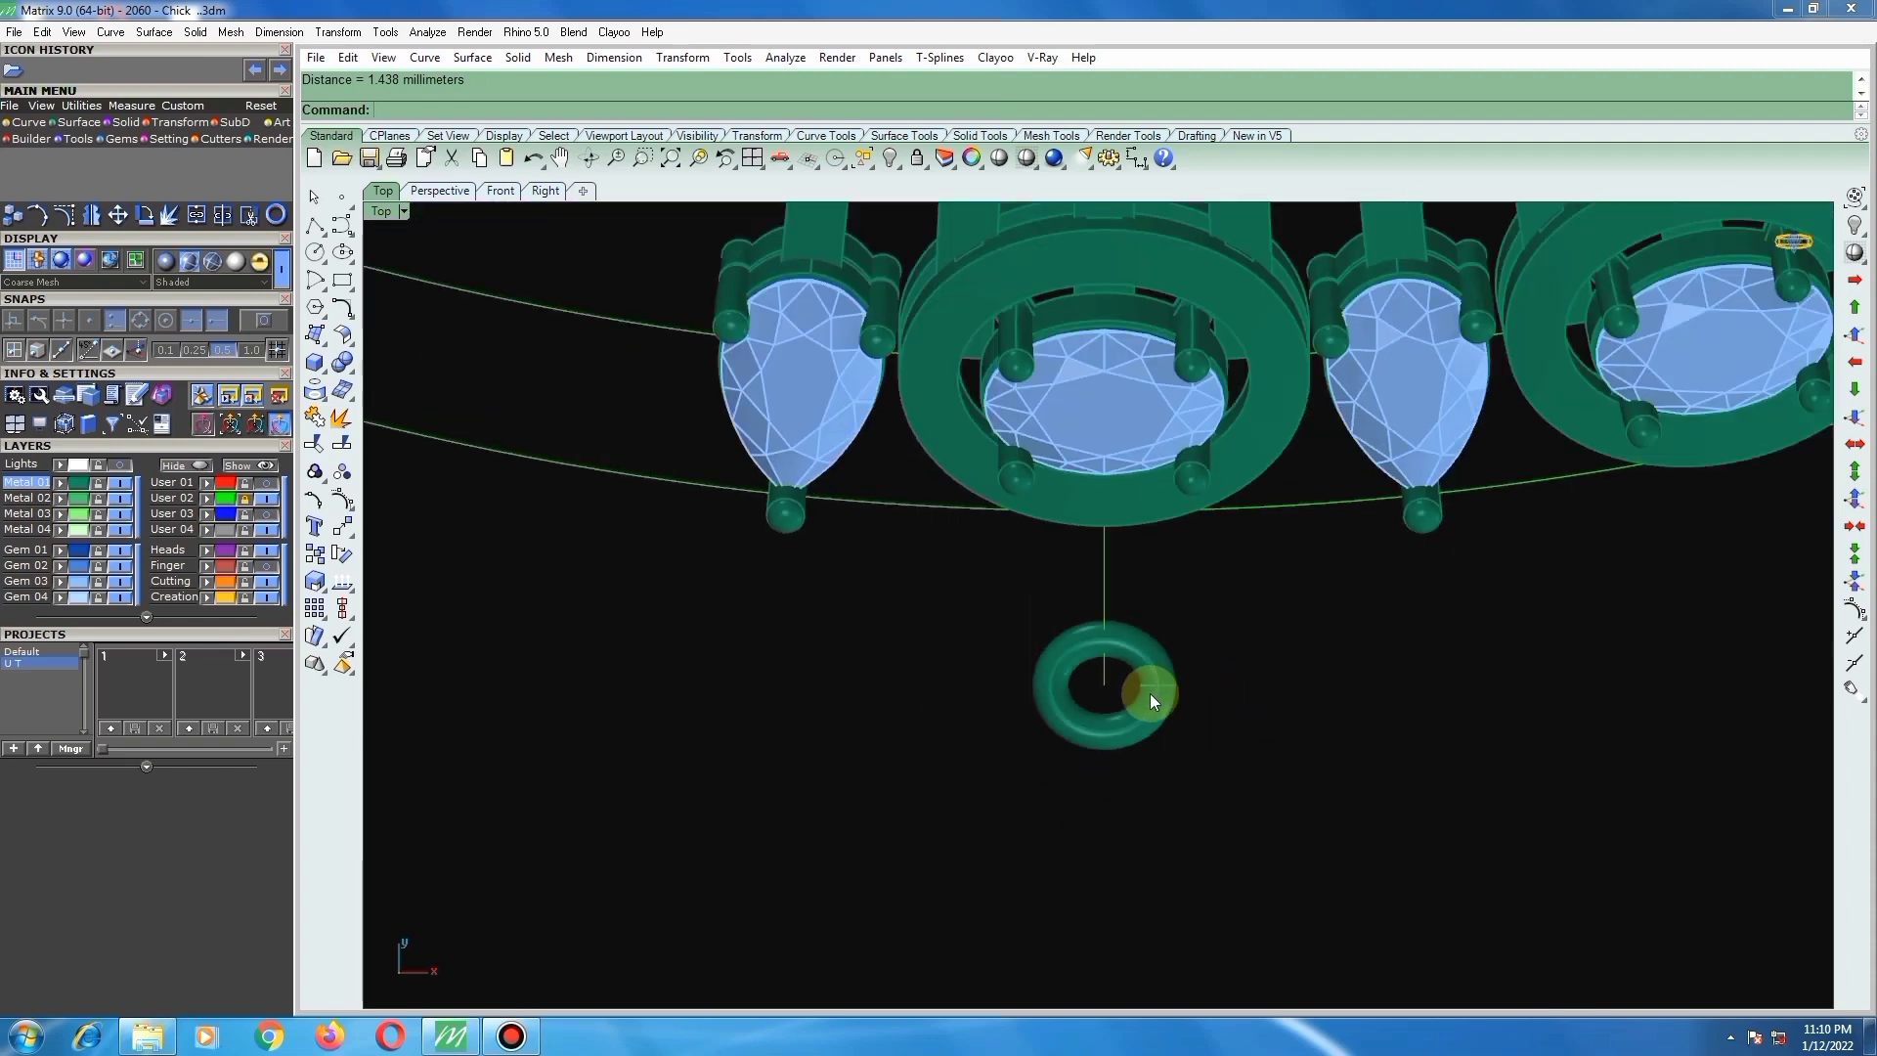
Step: Rotate the small piped oval ring half a turn about its centre in the top view
click(1148, 696)
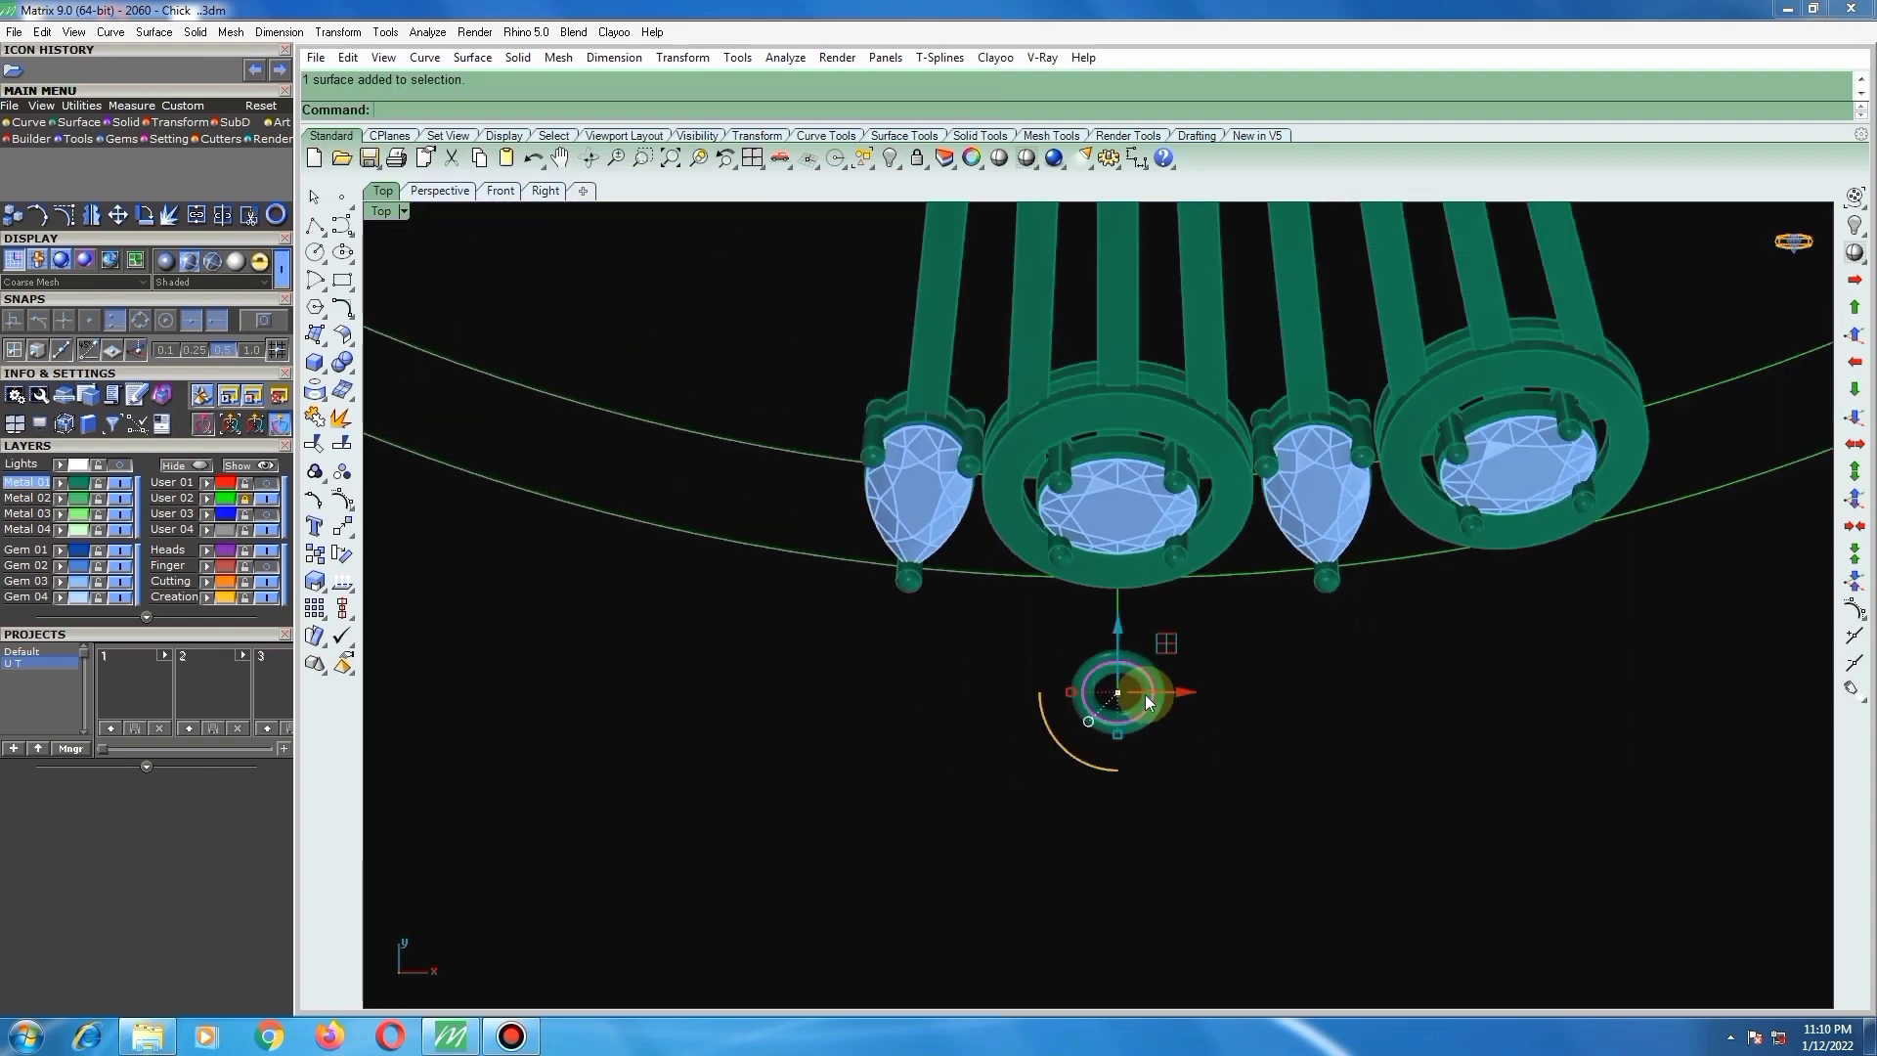
scroll(1134, 699, up, 5)
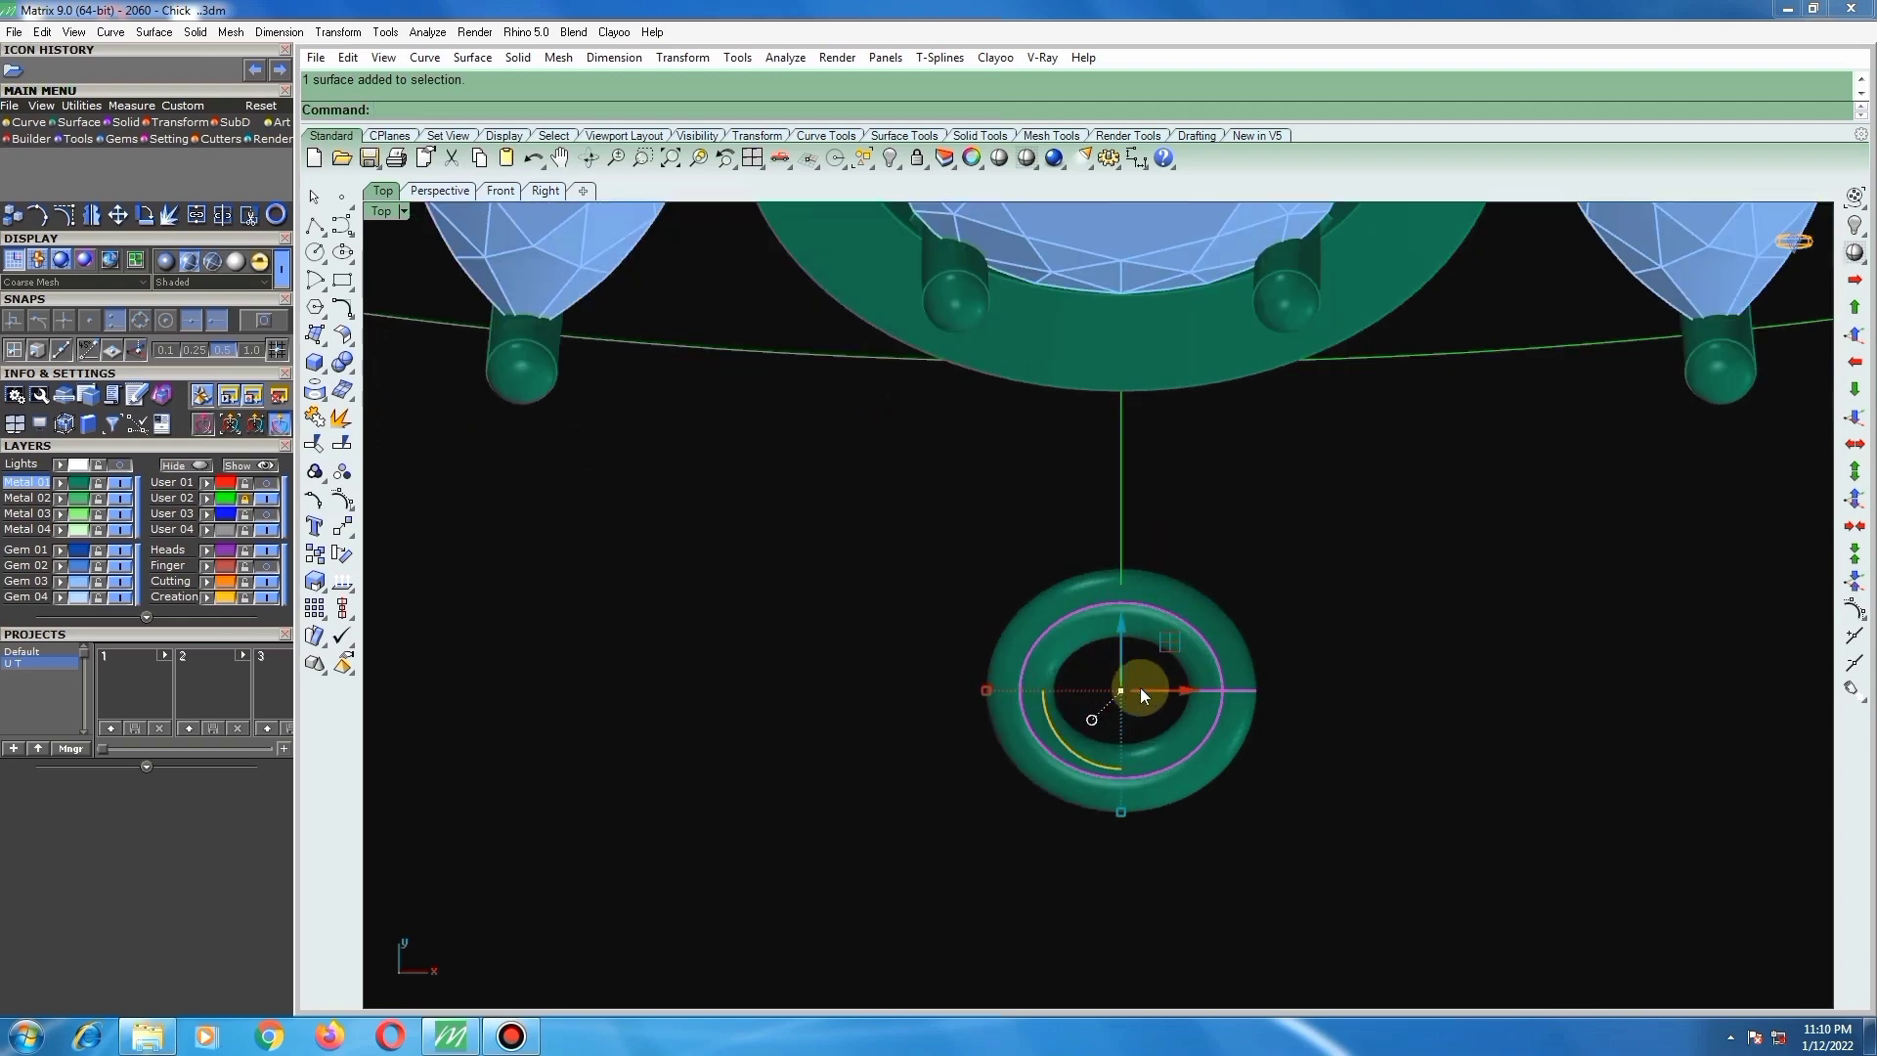
text(rotate)
key(Return)
click(1121, 690)
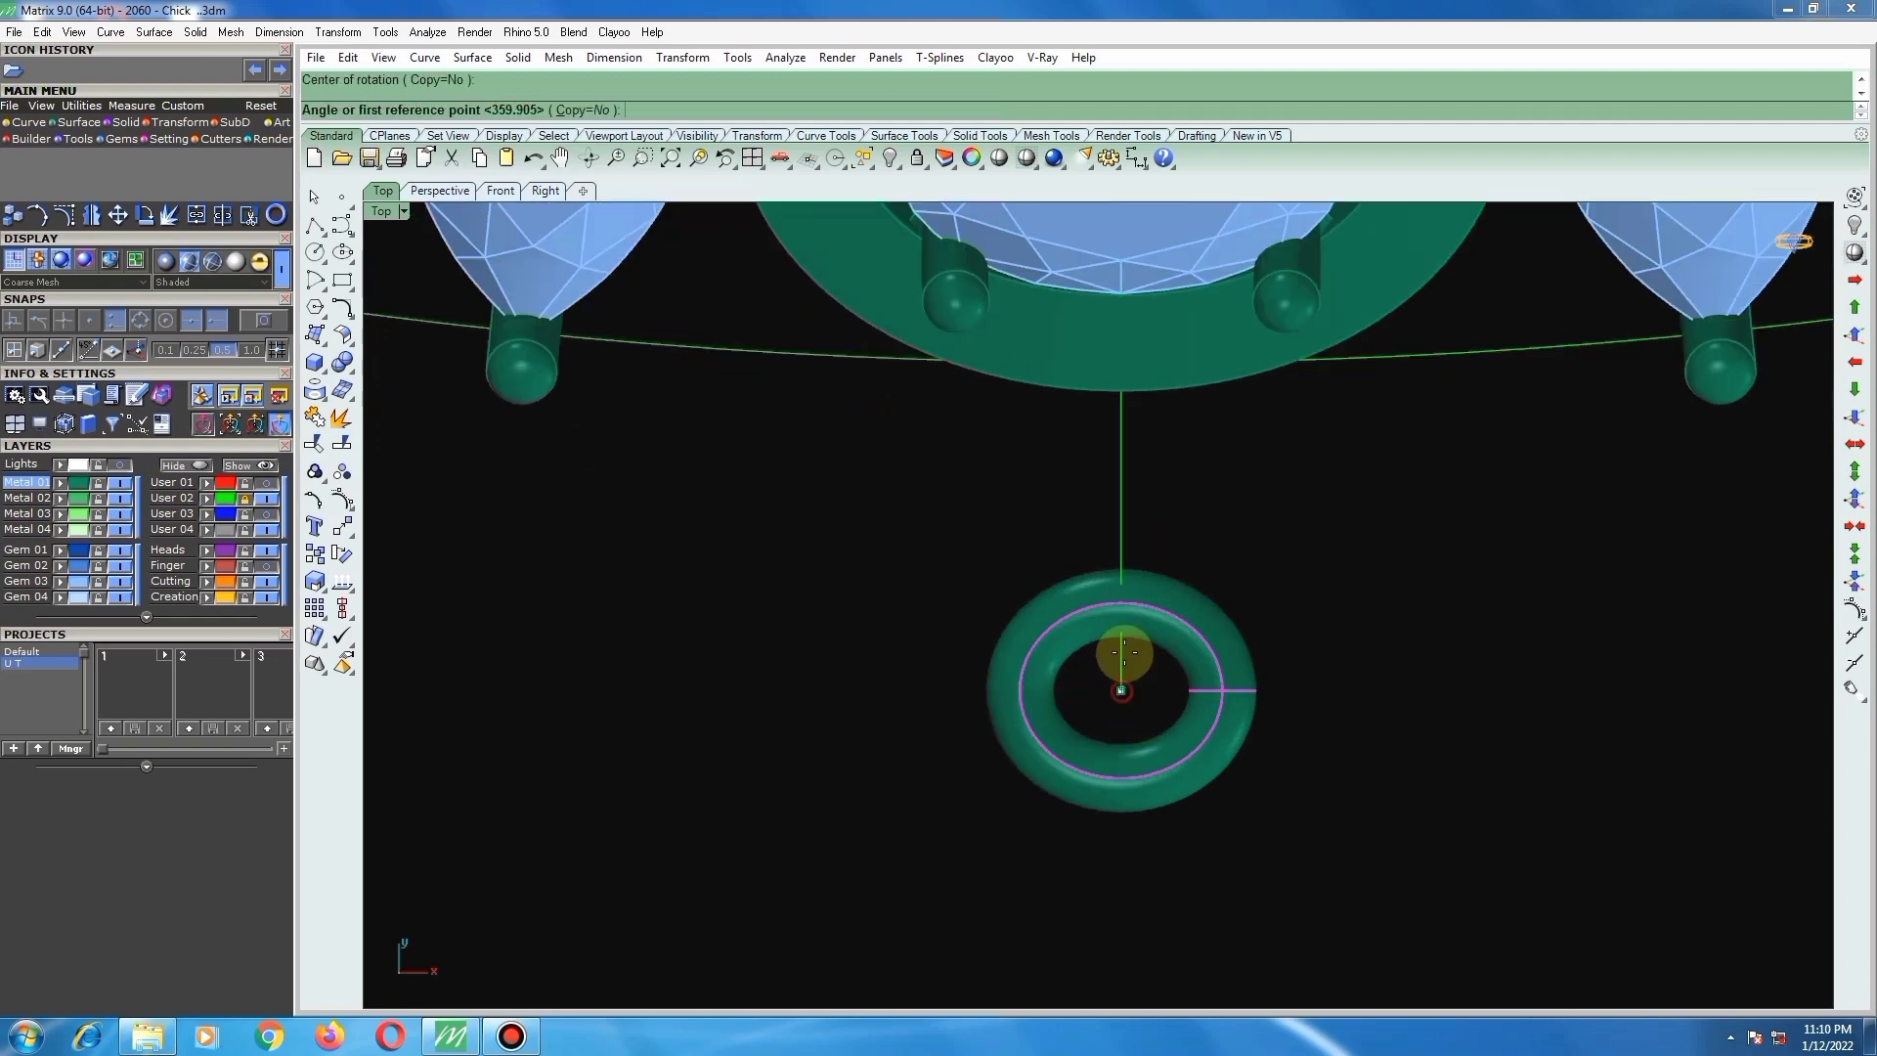
click(1120, 576)
click(1195, 867)
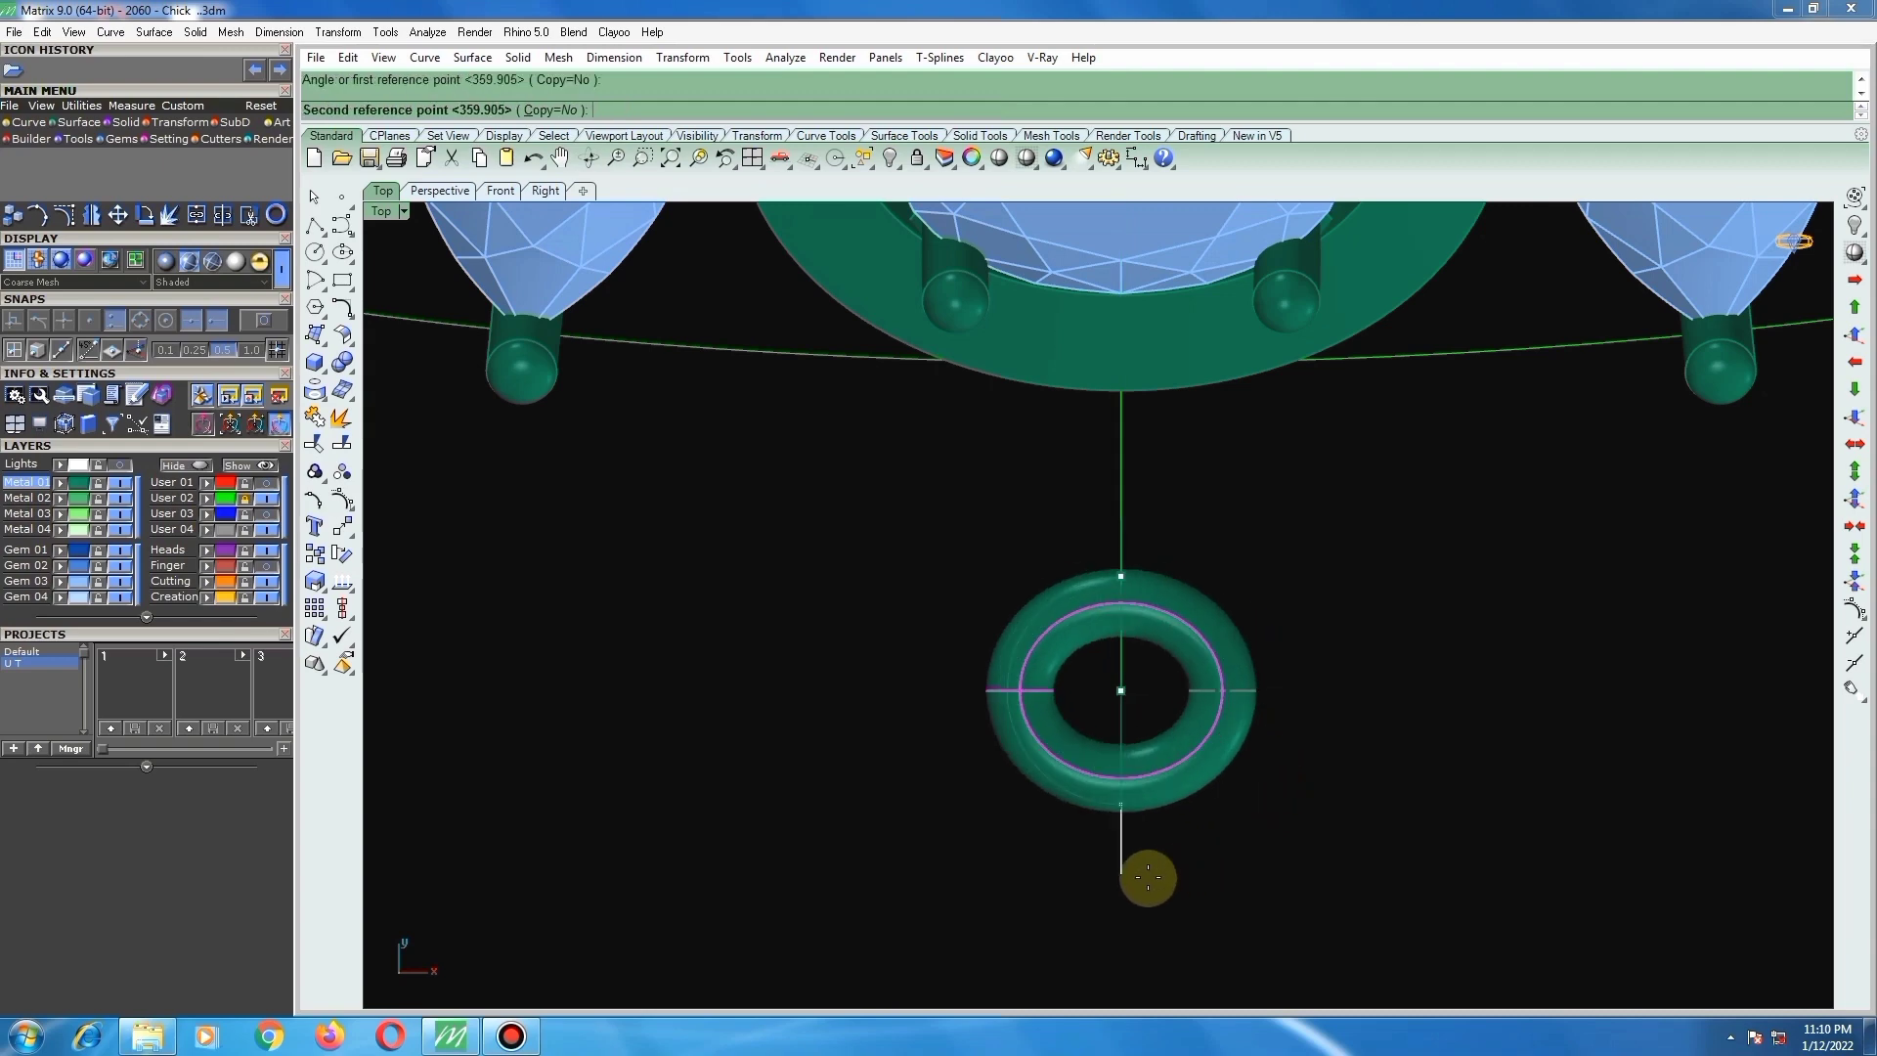
Step: Examine the small ring and the neighbouring oval and pear settings from above and at a tilted angle
scroll(1147, 878, down, 5)
scroll(1230, 653, up, 6)
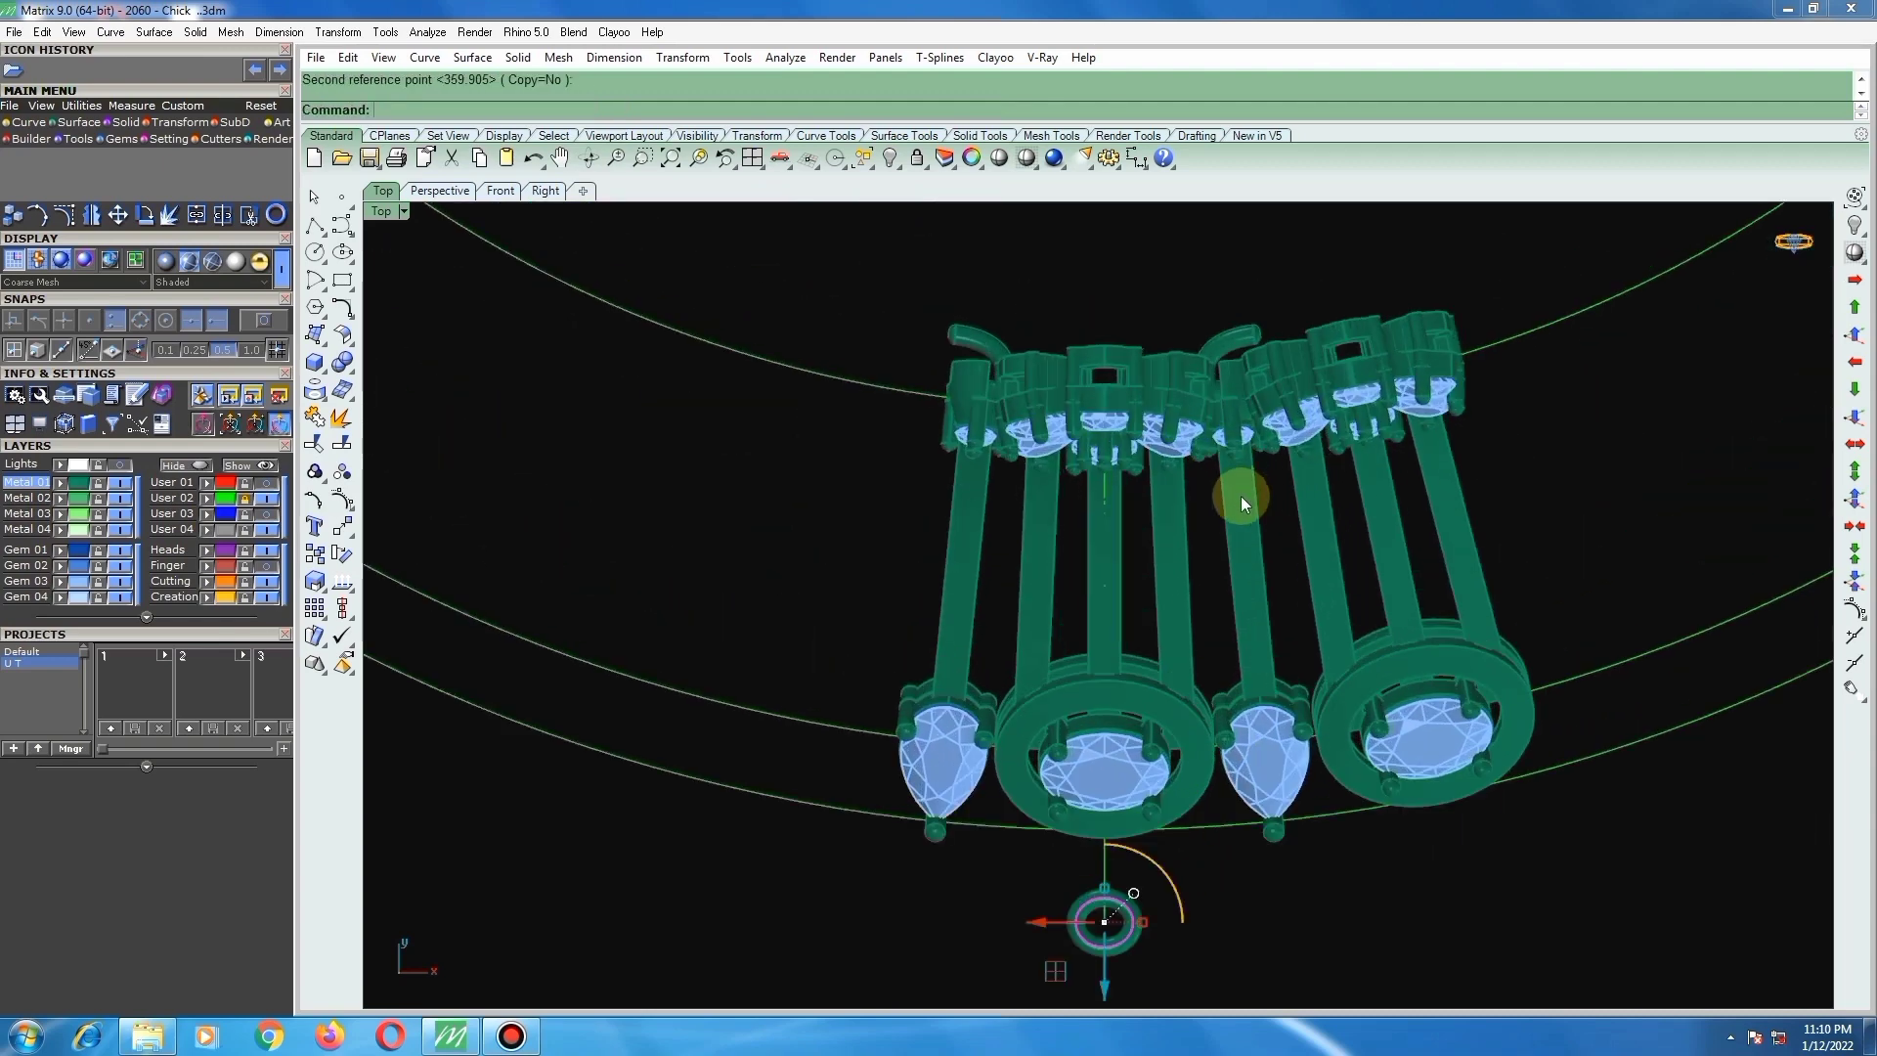
scroll(1188, 571, down, 4)
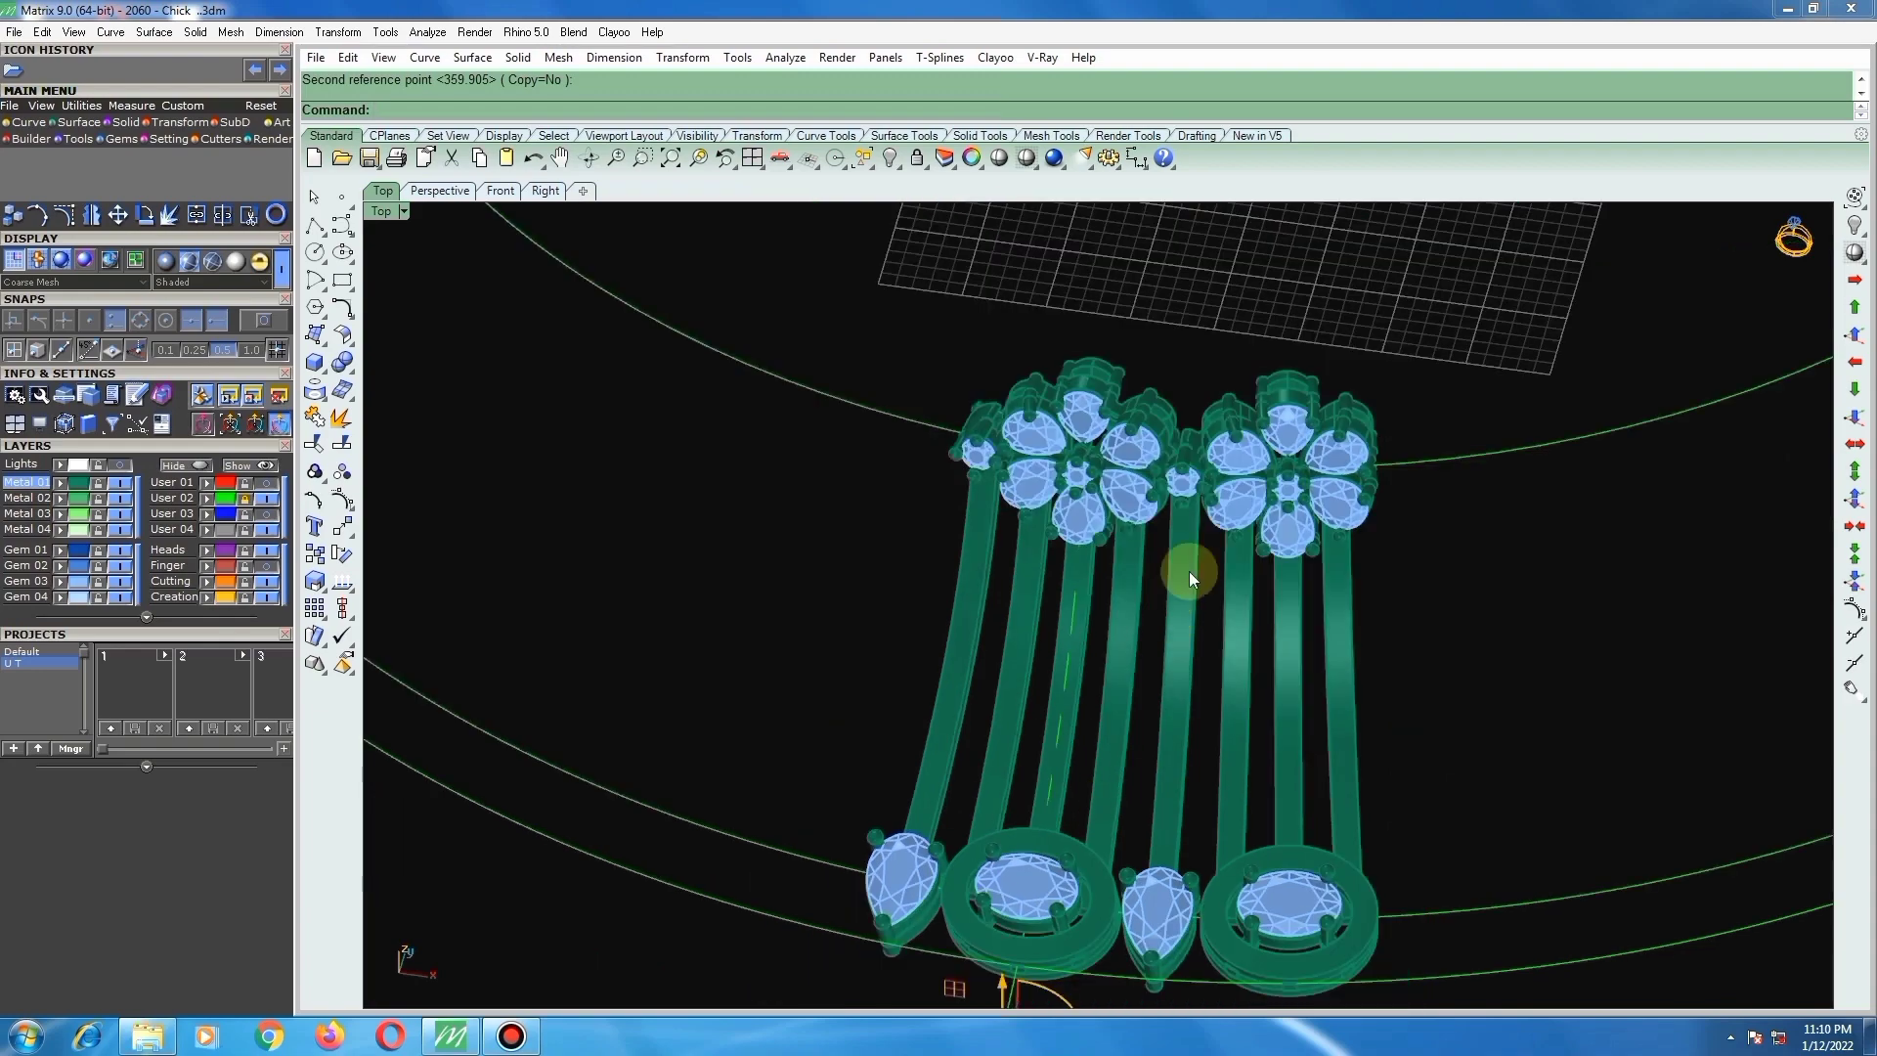
scroll(1212, 475, up, 6)
mouse_move(1212, 475)
right_down()
mouse_move(1248, 394)
mouse_move(1188, 480)
right_up()
scroll(1182, 526, down, 6)
right_drag(1153, 573, 1124, 842)
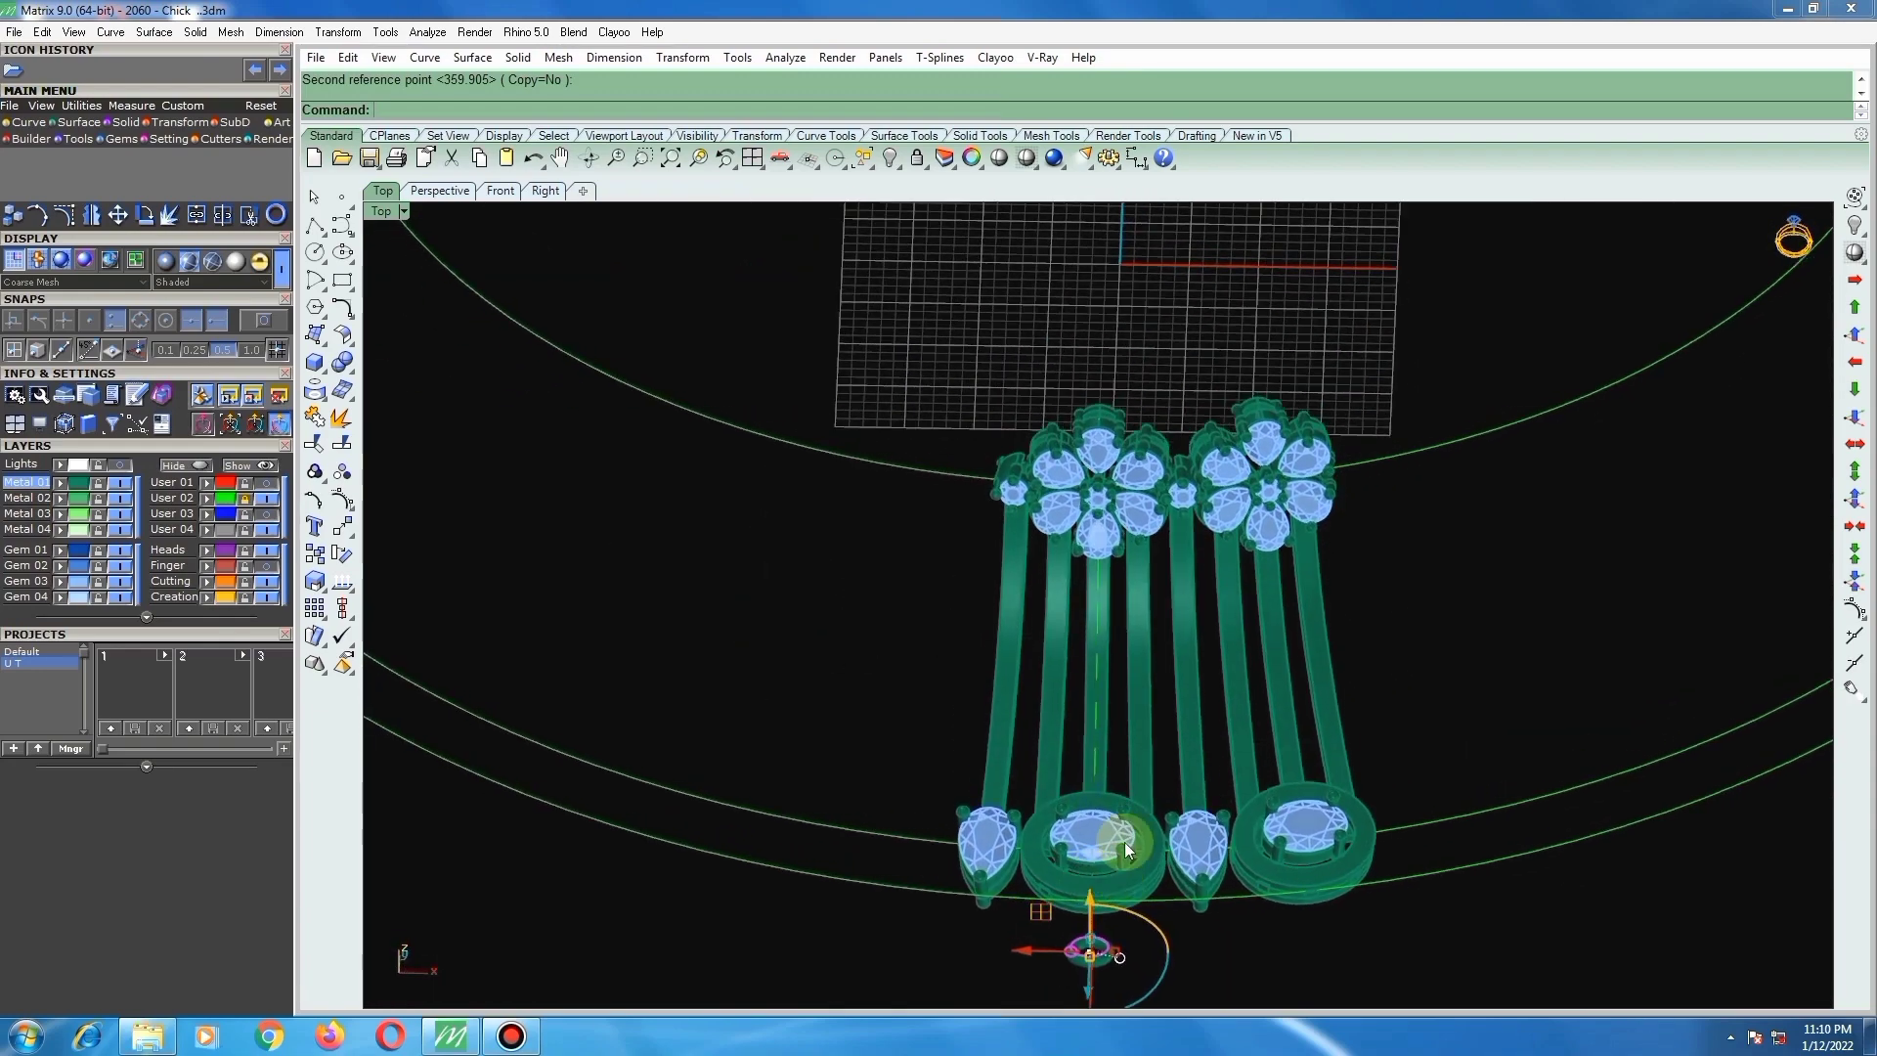
key(F5)
scroll(1128, 824, down, 5)
scroll(1128, 934, up, 6)
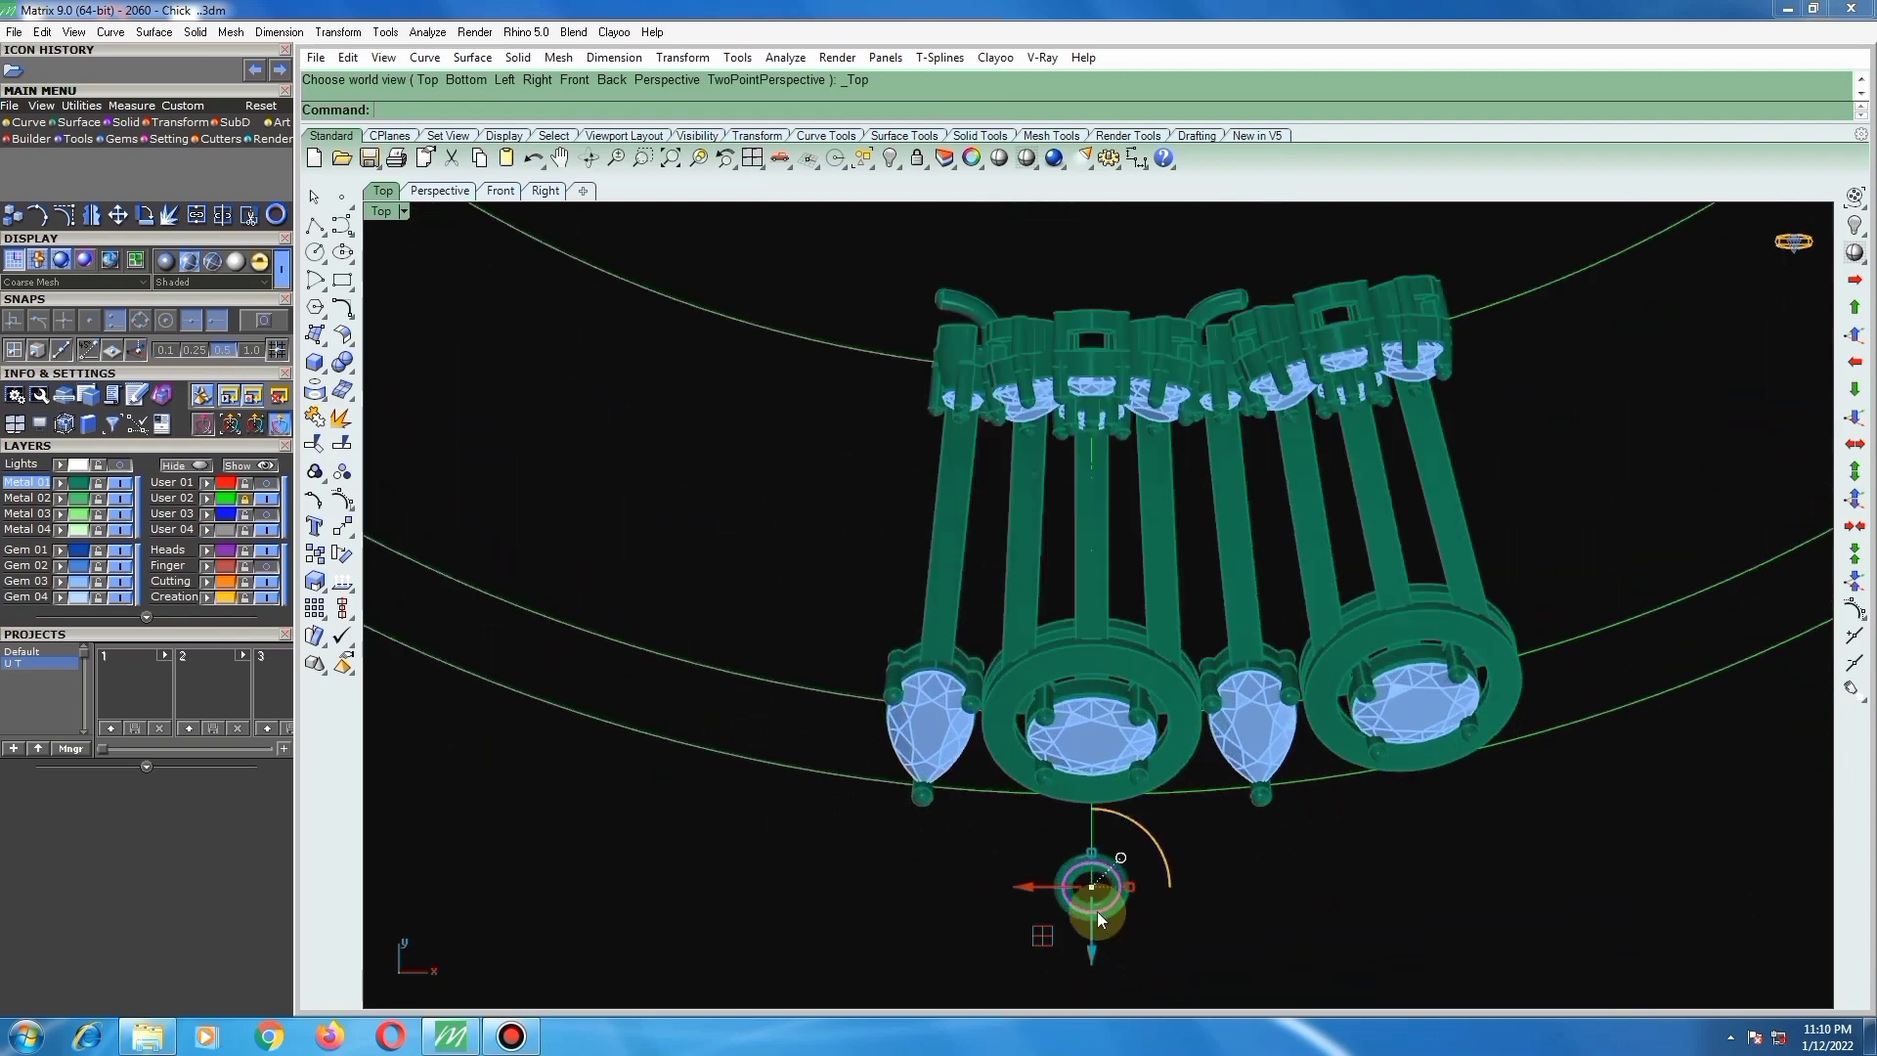
Step: Move the small ring closer to the lower edge of the central oval setting
drag(1091, 938, 1090, 880)
scroll(1093, 851, up, 10)
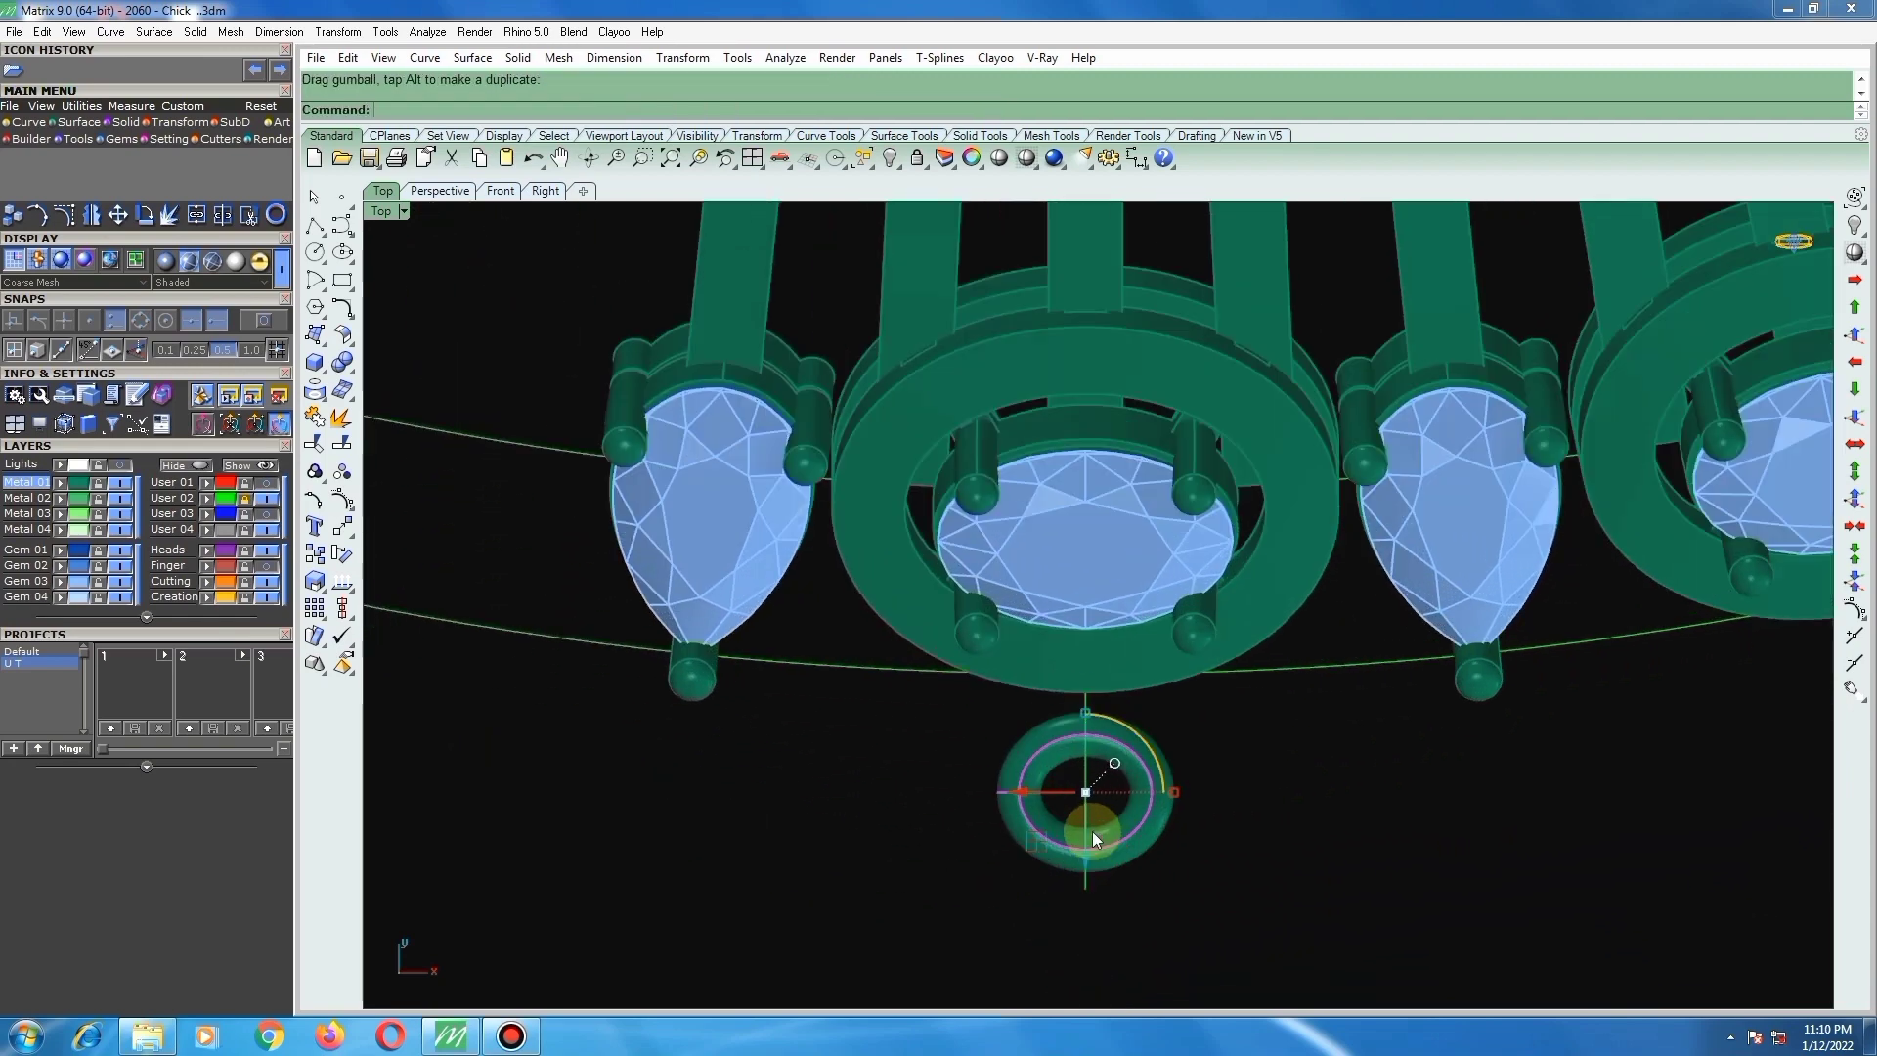
click(1277, 743)
scroll(1061, 730, down, 12)
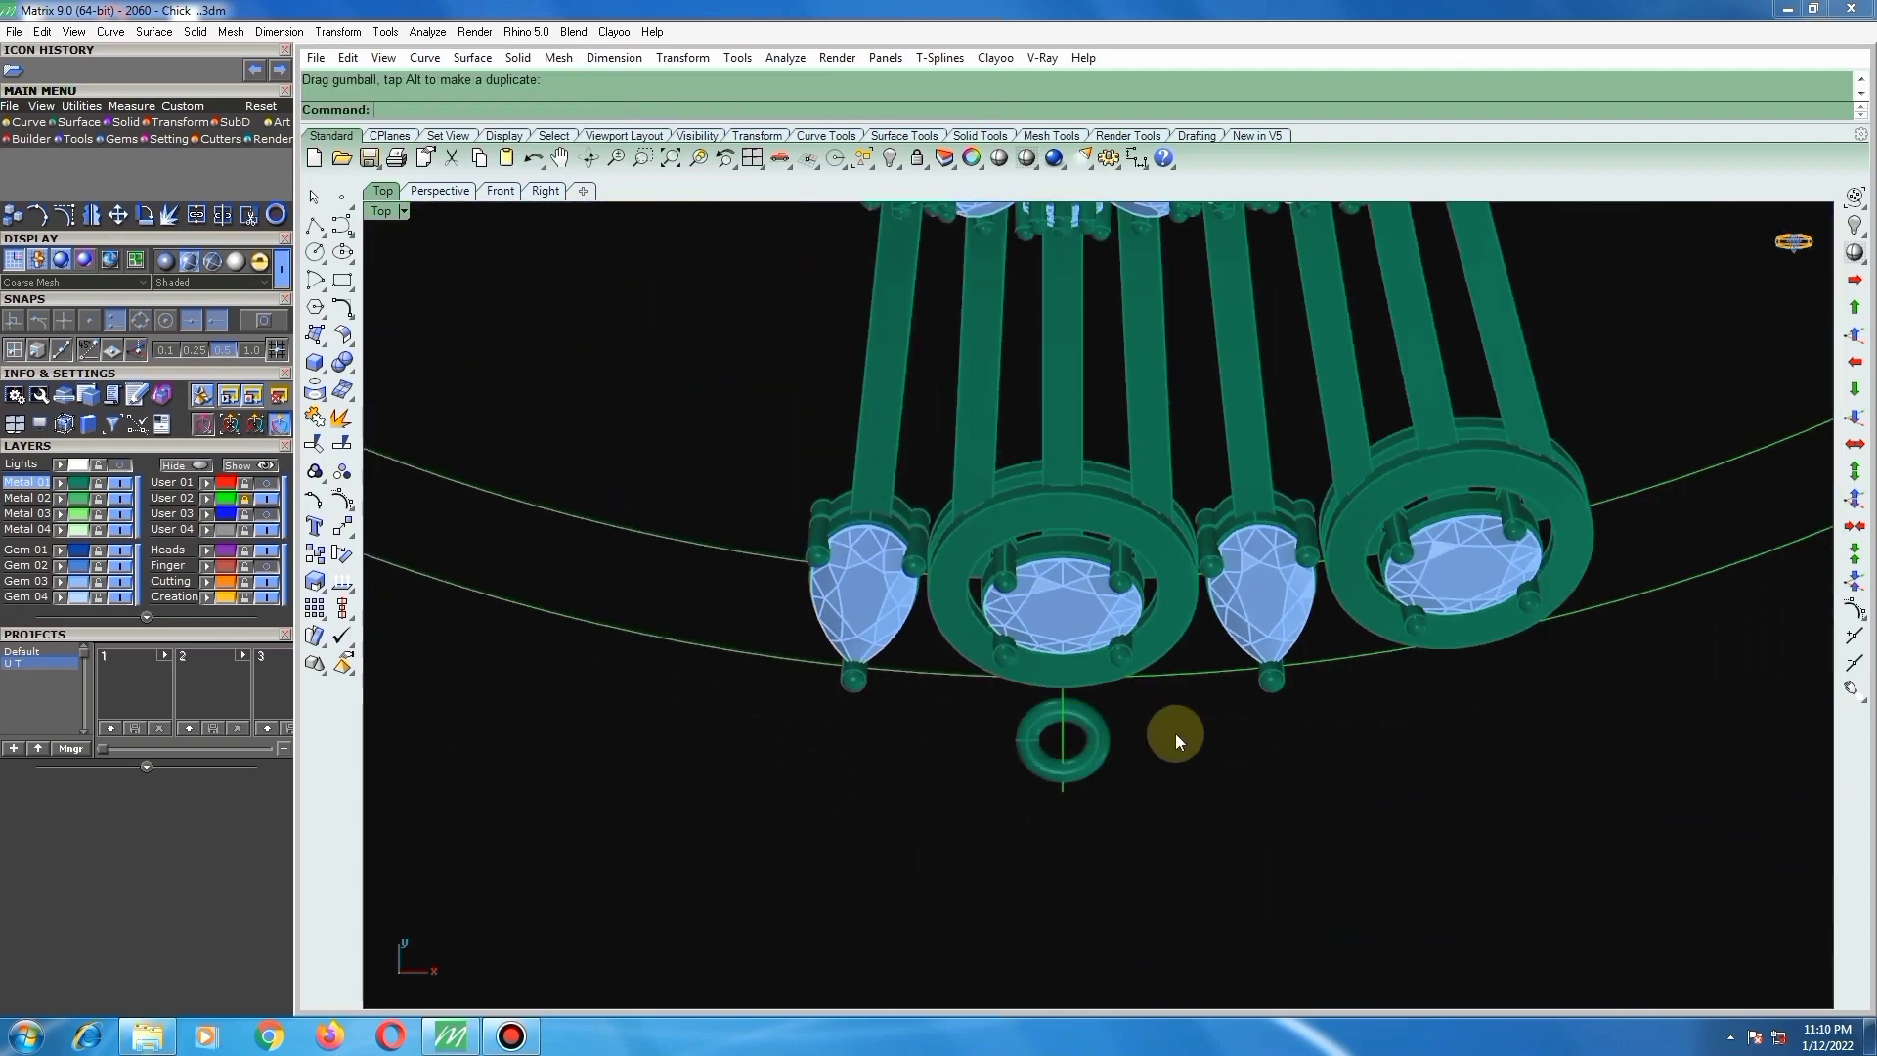
Step: Subtract the rectangular block from the small ring with a Boolean Difference to cut a gap in it
scroll(1085, 748, up, 5)
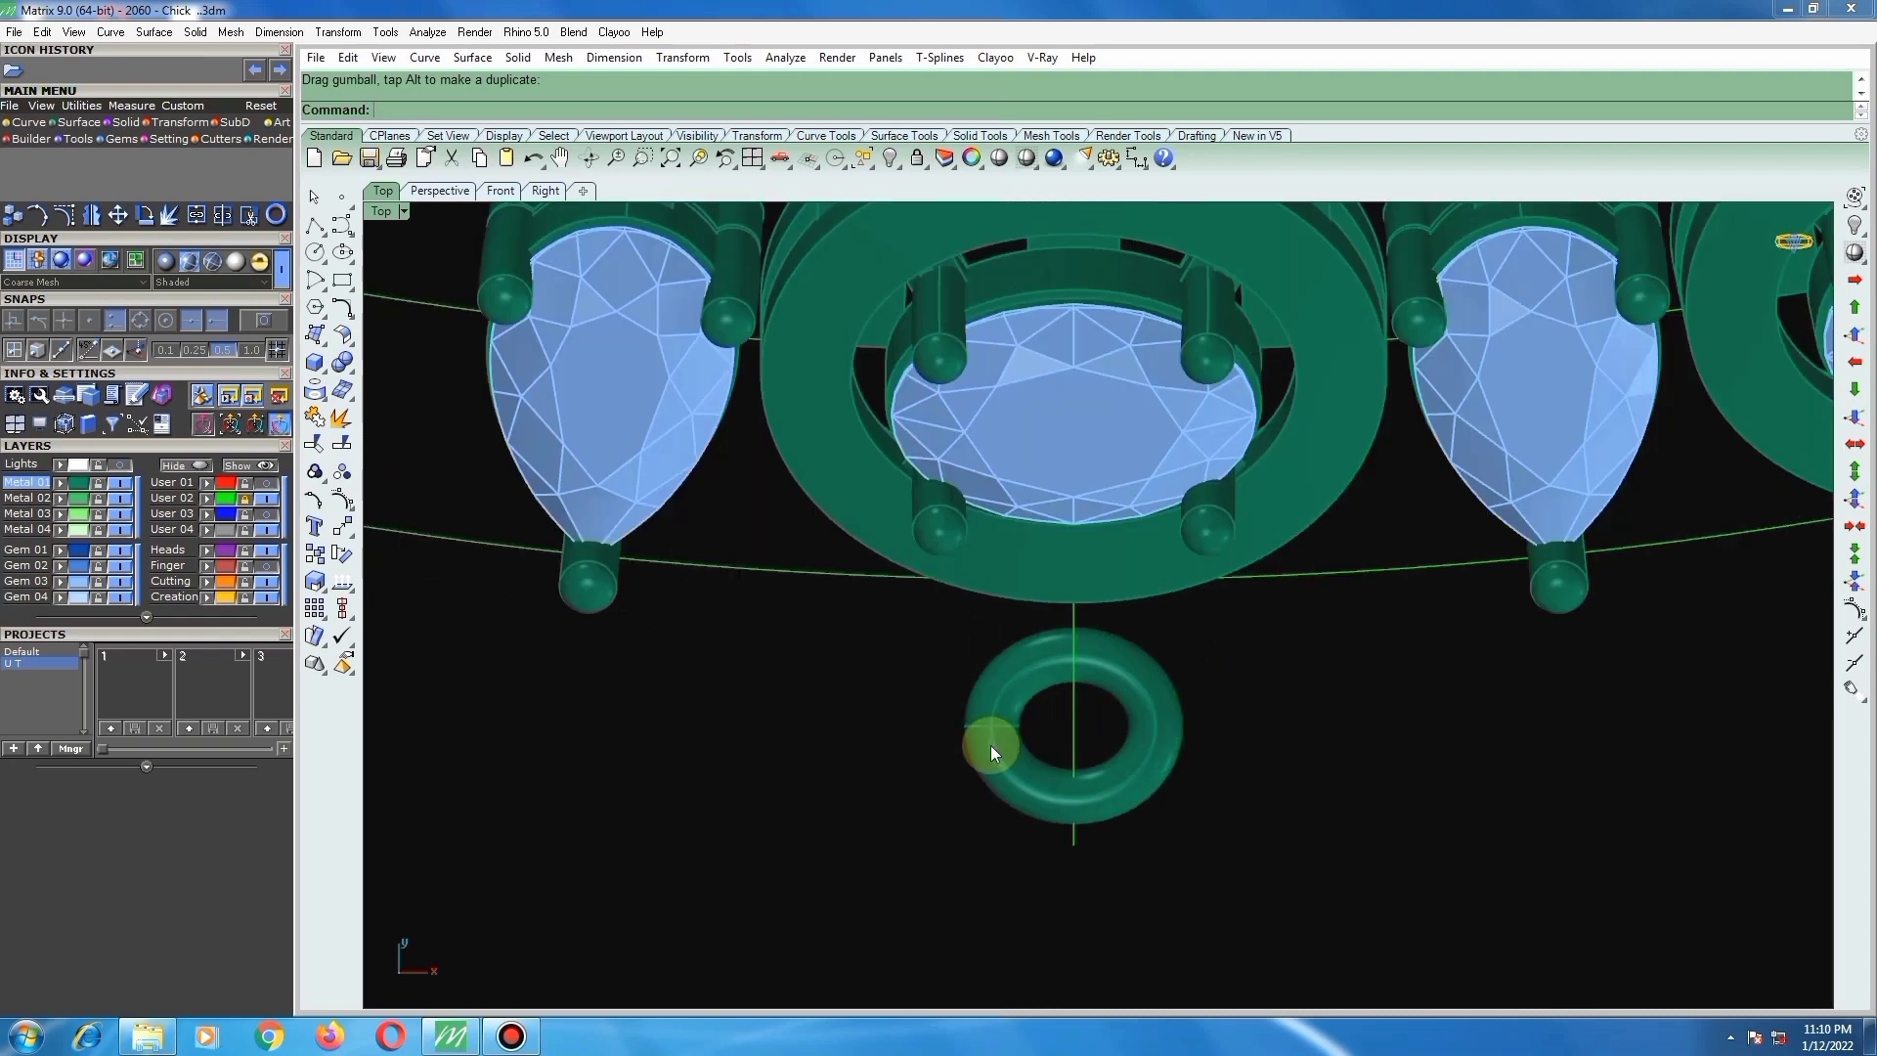
scroll(993, 743, up, 4)
click(1146, 815)
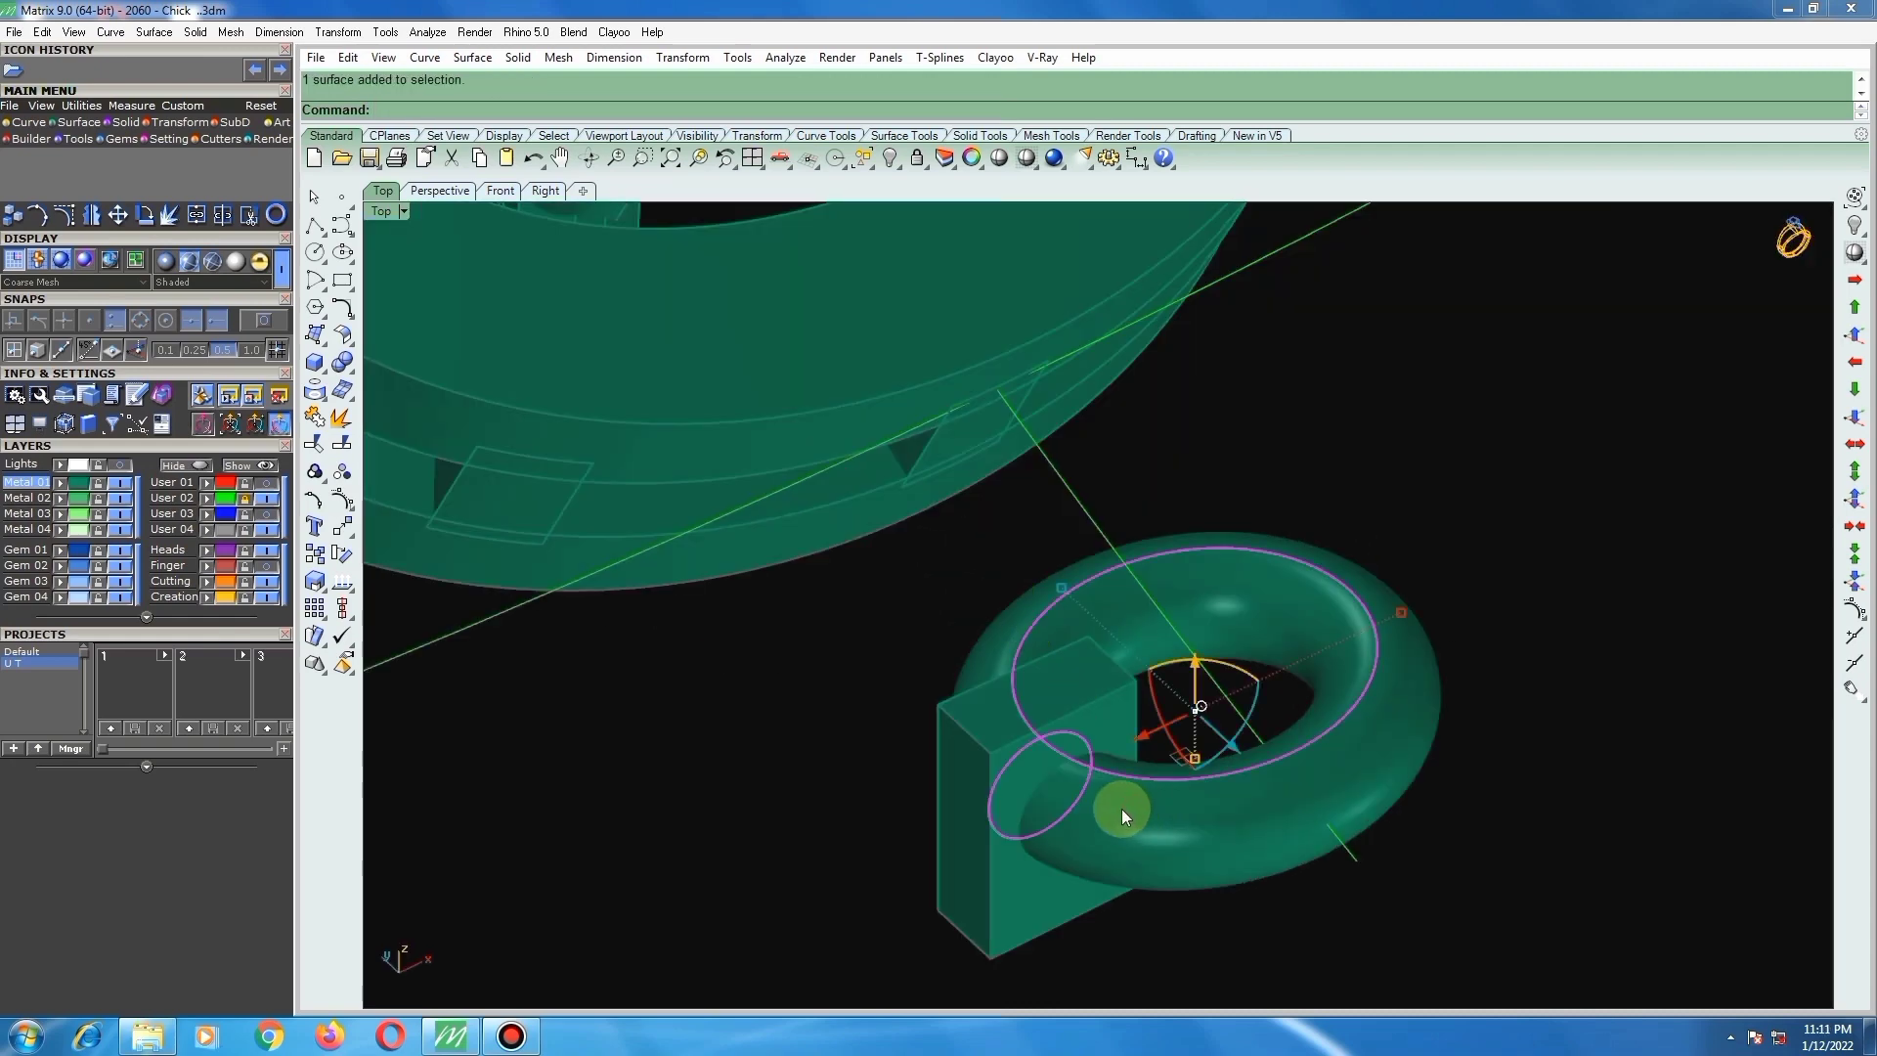
text(bd)
key(Return)
click(1097, 677)
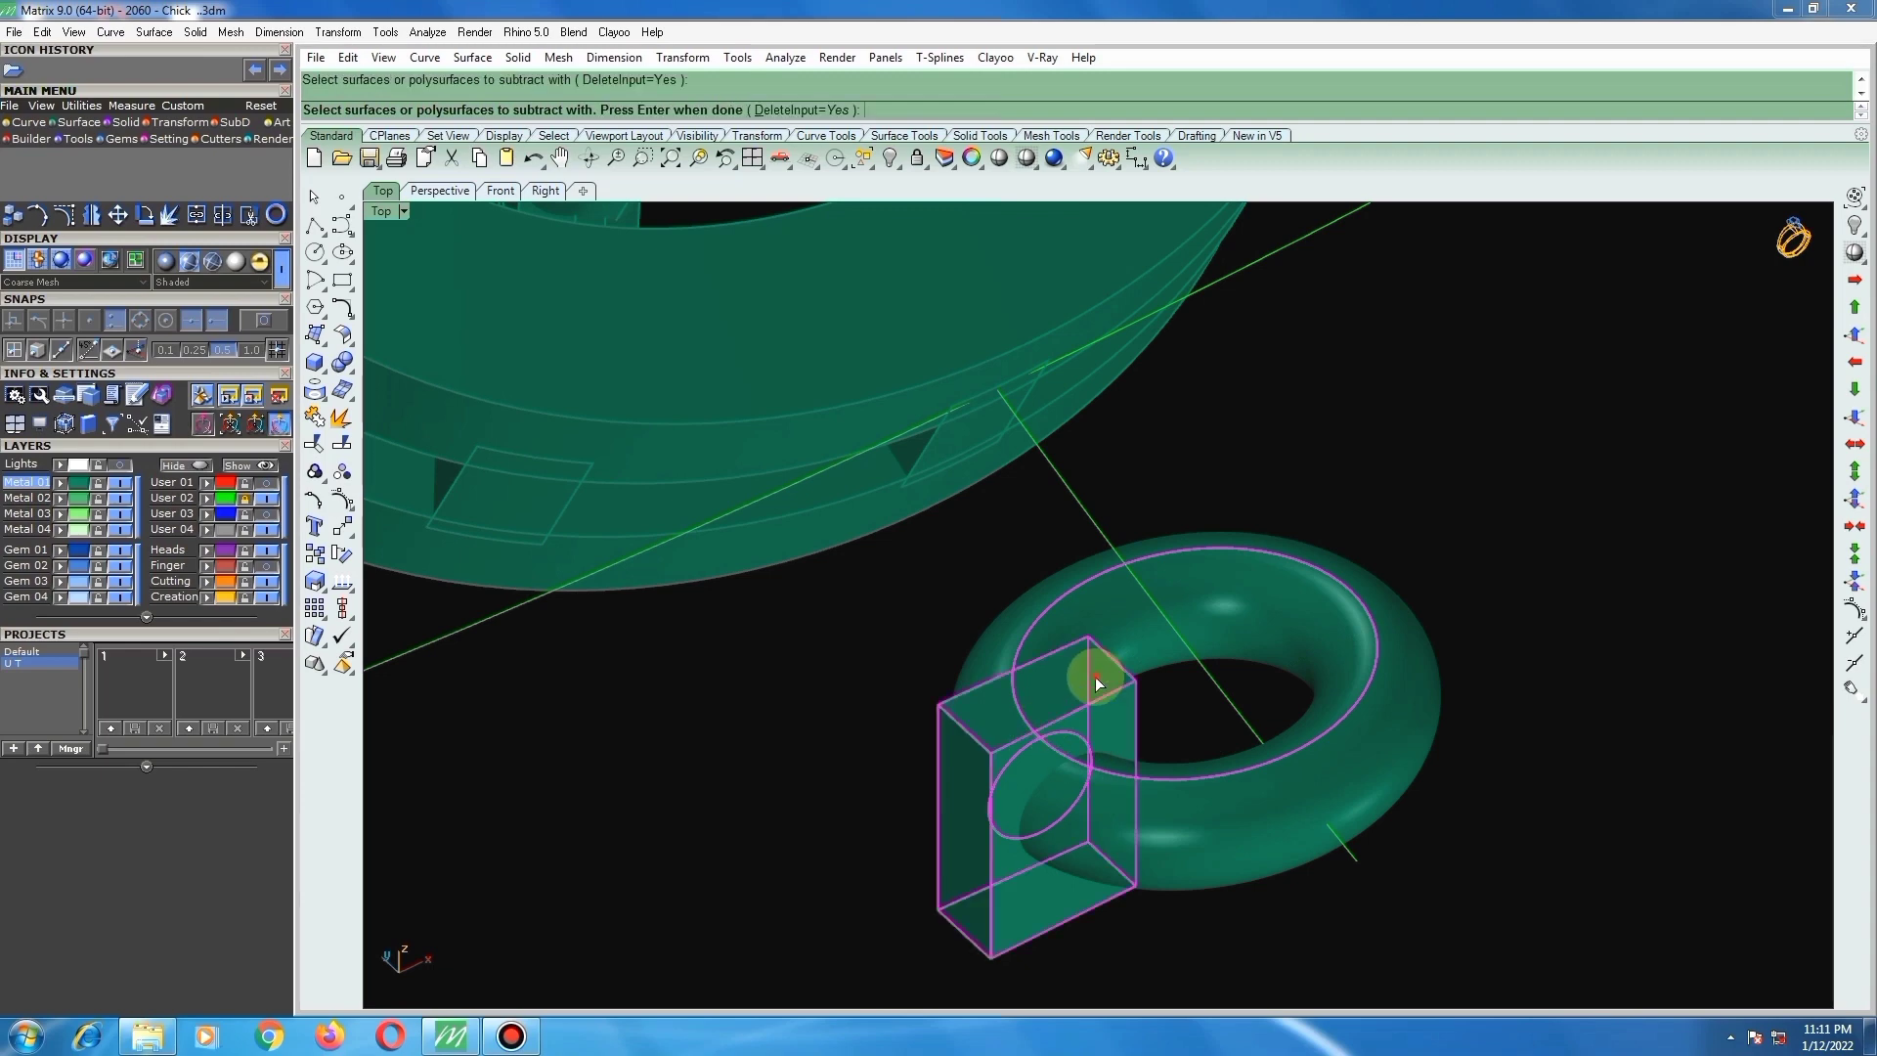
key(Return)
scroll(1096, 724, down, 4)
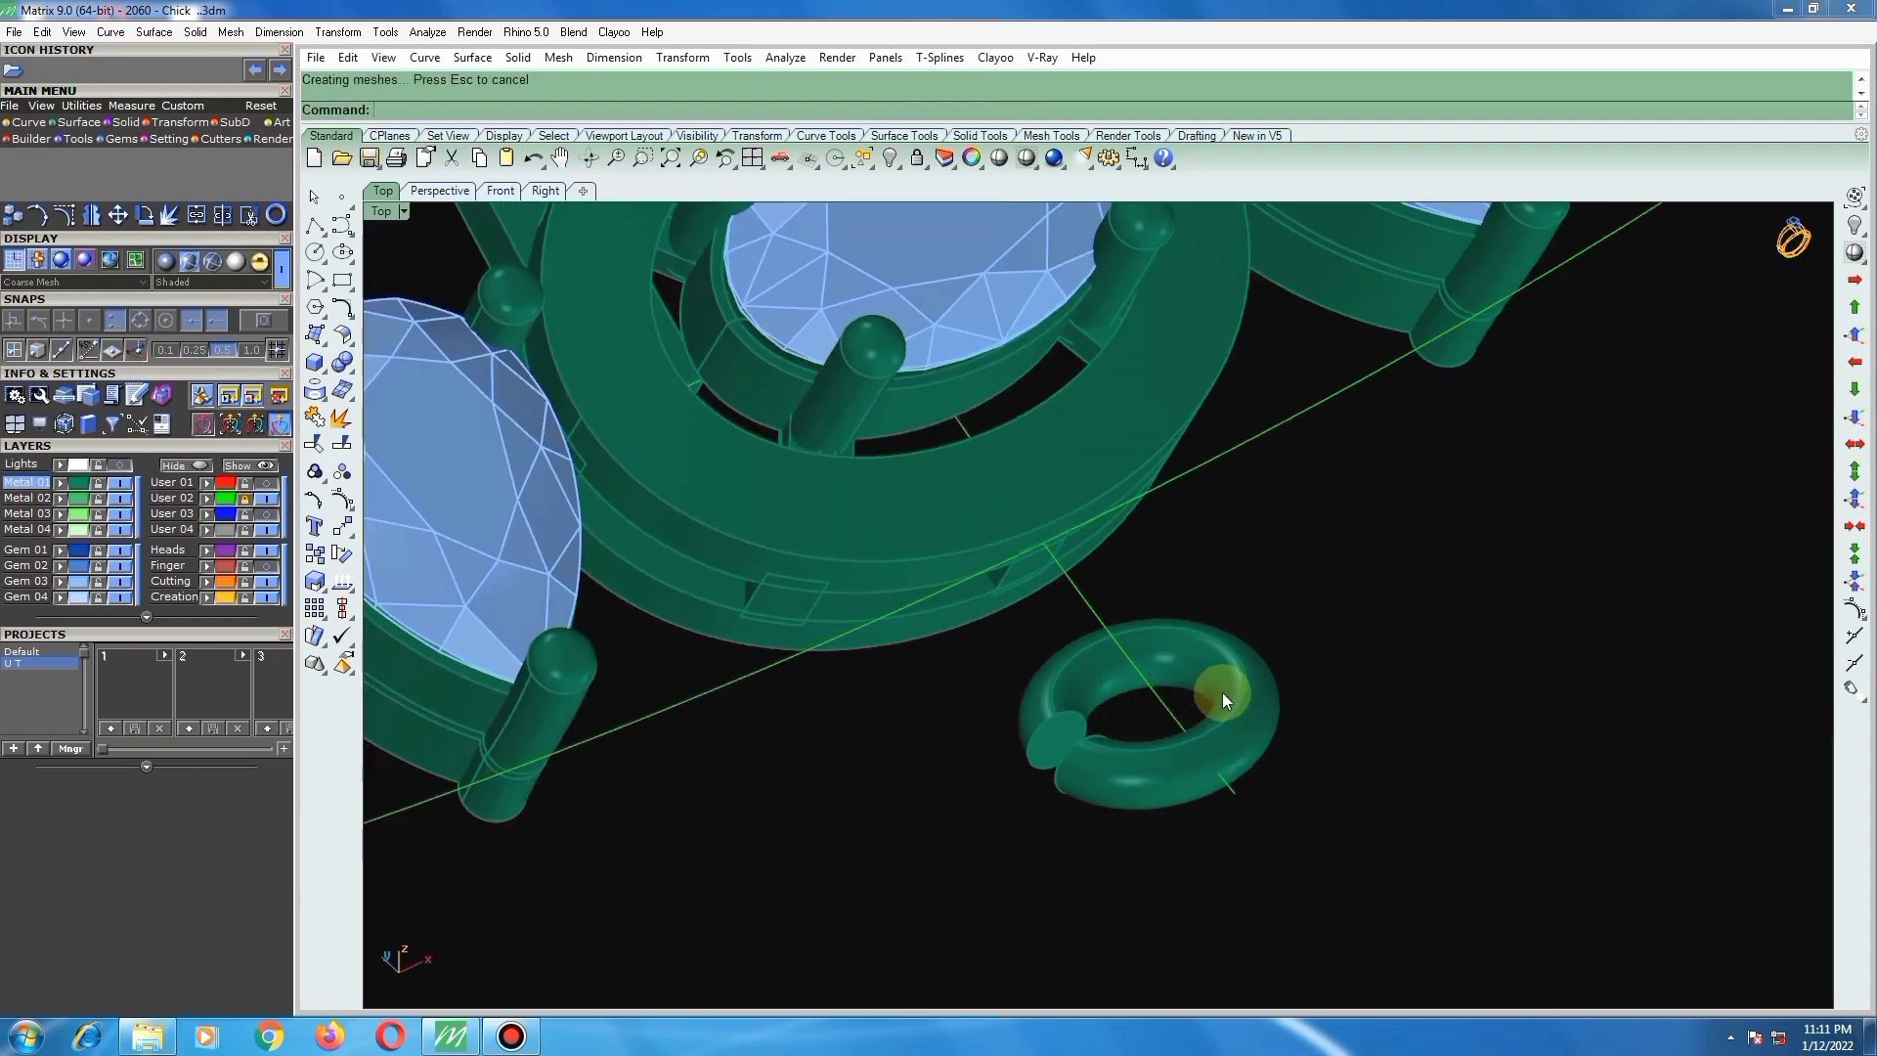
Step: Move the open ring from below the oval setting up into the joint between the oval and pear settings
right_drag(1173, 772, 1103, 856)
scroll(1185, 784, down, 4)
click(1216, 745)
scroll(1193, 741, down, 2)
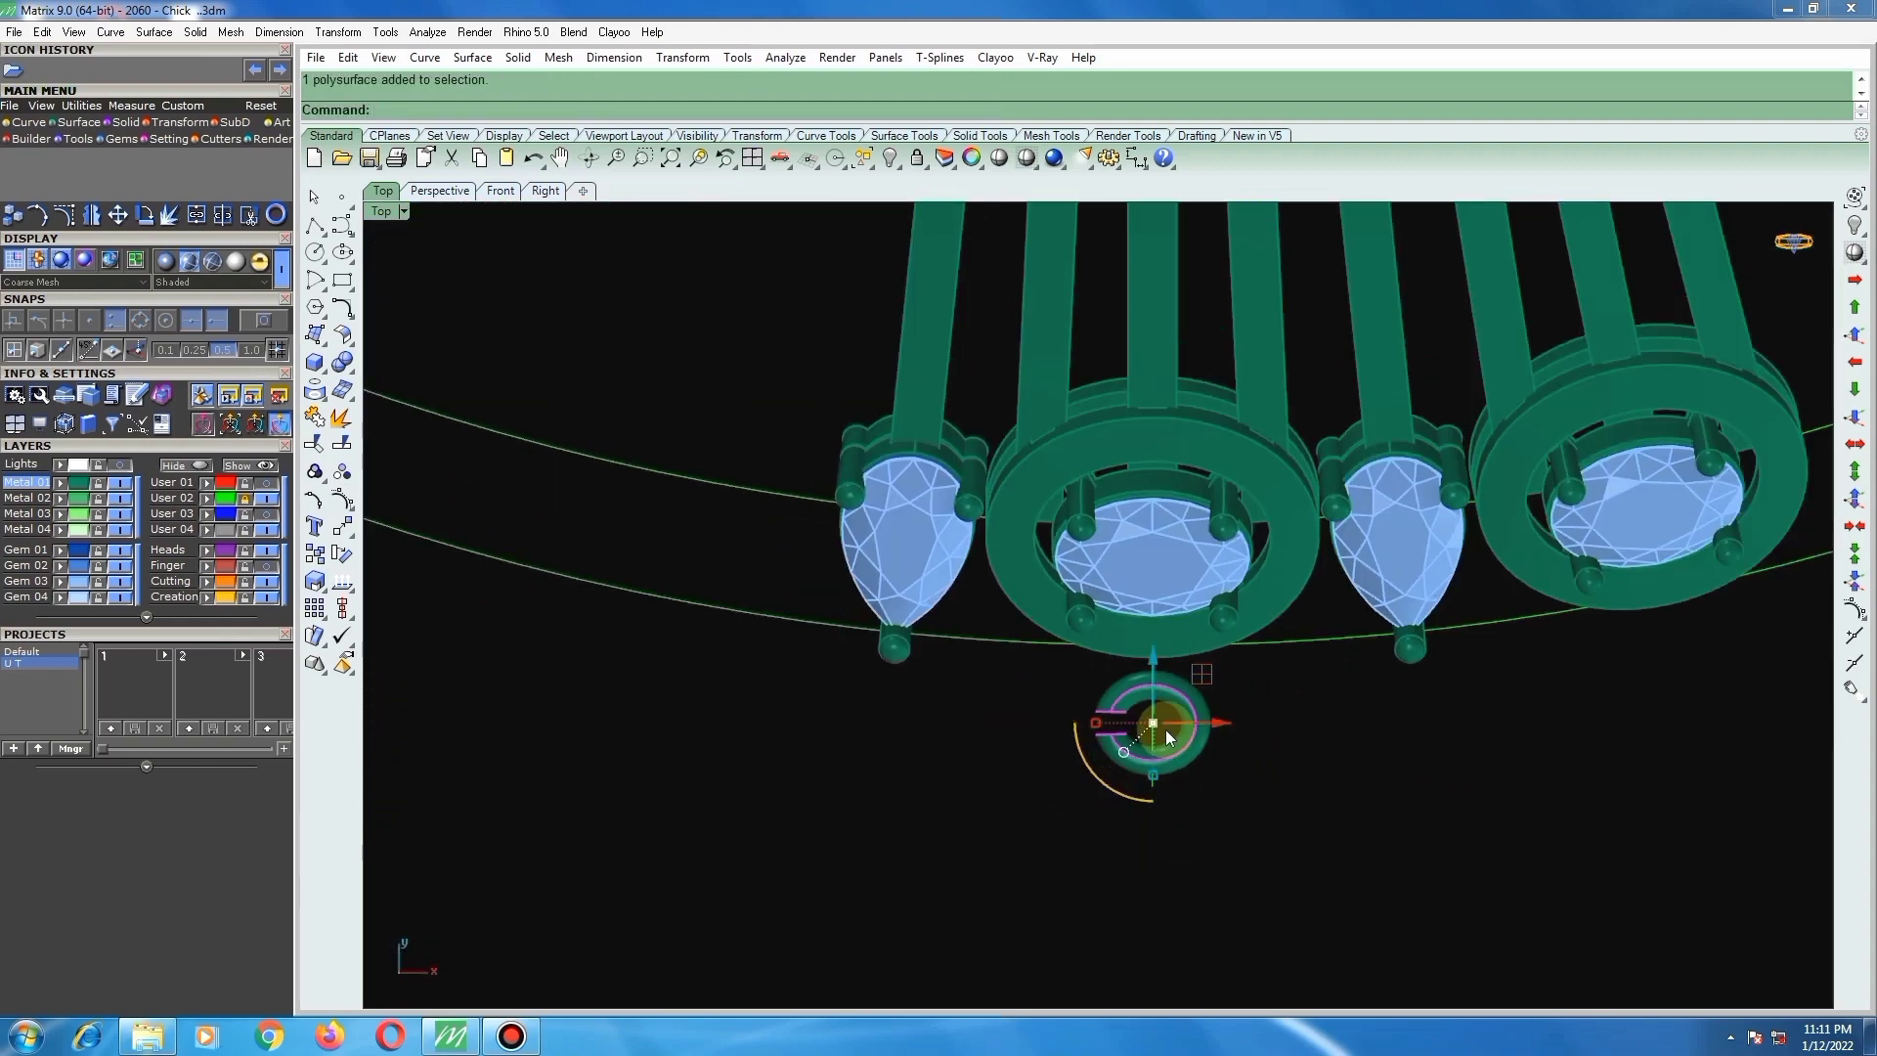
drag(1153, 702, 1140, 491)
Step: Raise the open ring slightly along the vertical axis so it sits within the oval frame's height
key(ctrl+F3)
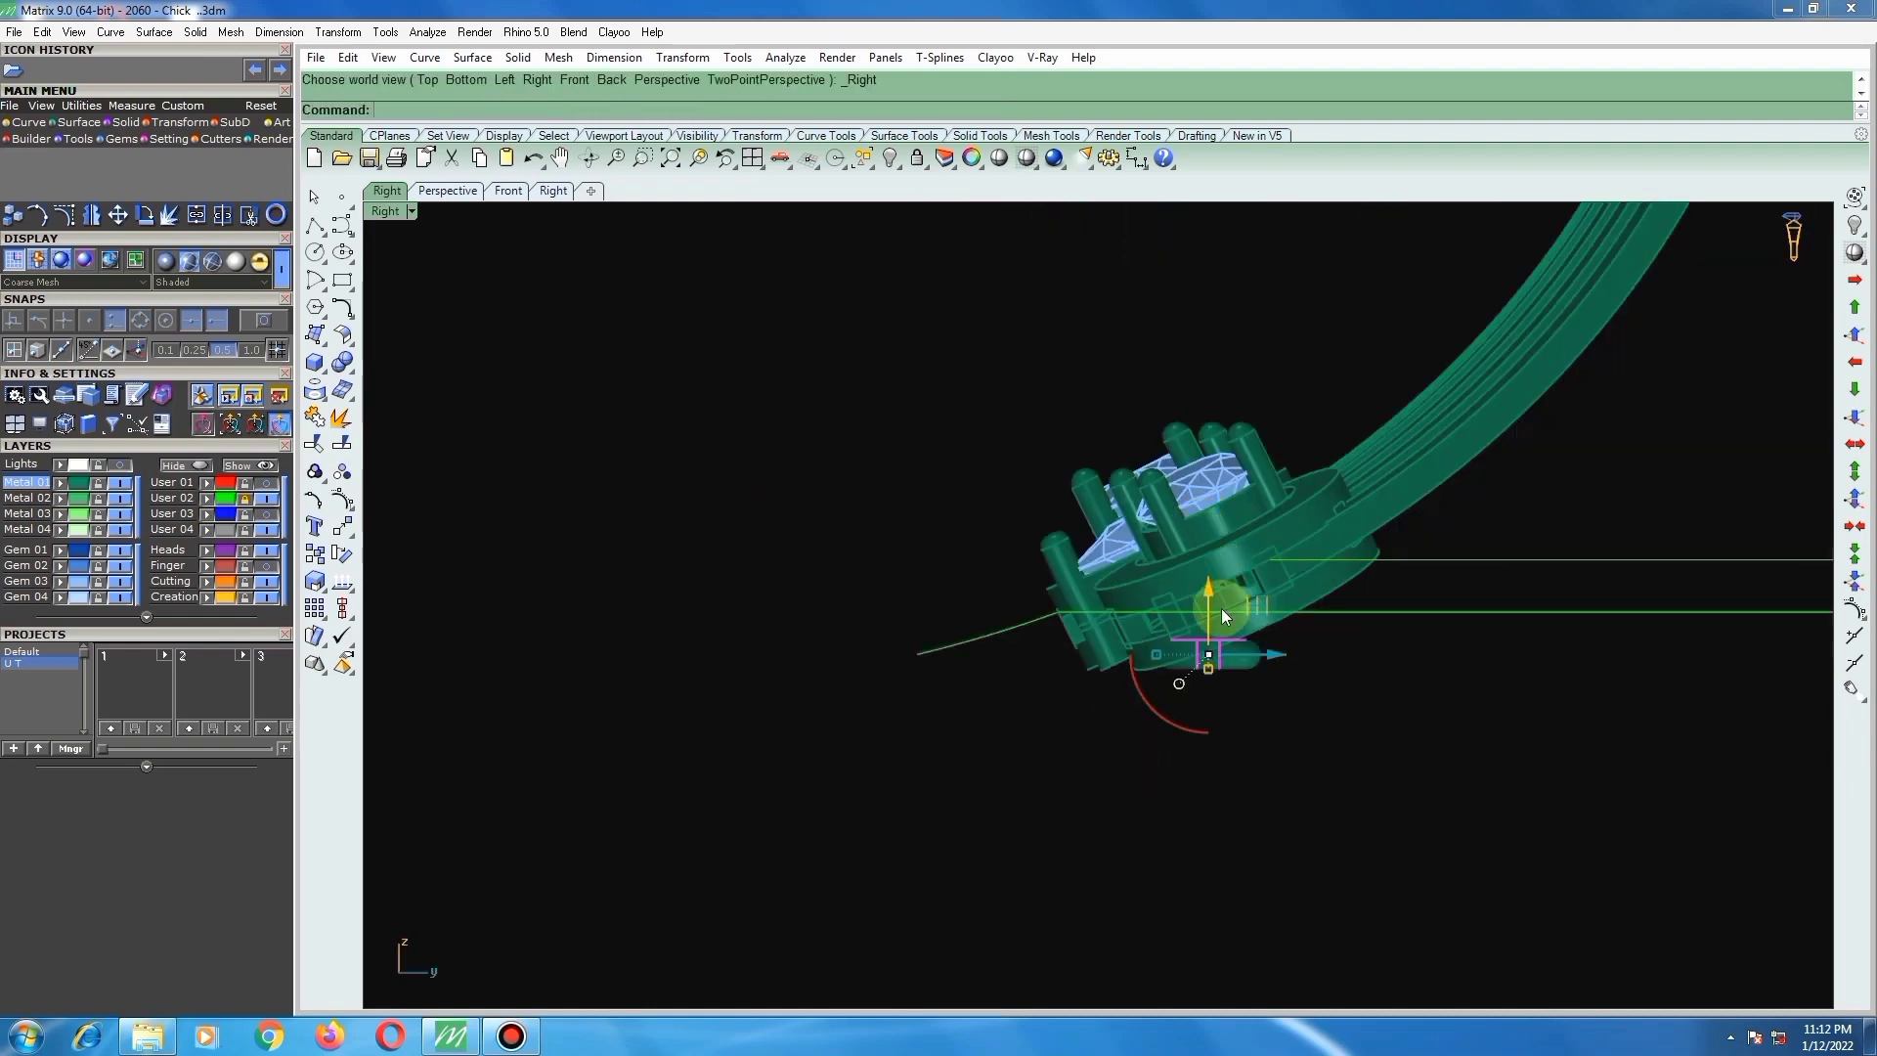
scroll(1210, 624, up, 2)
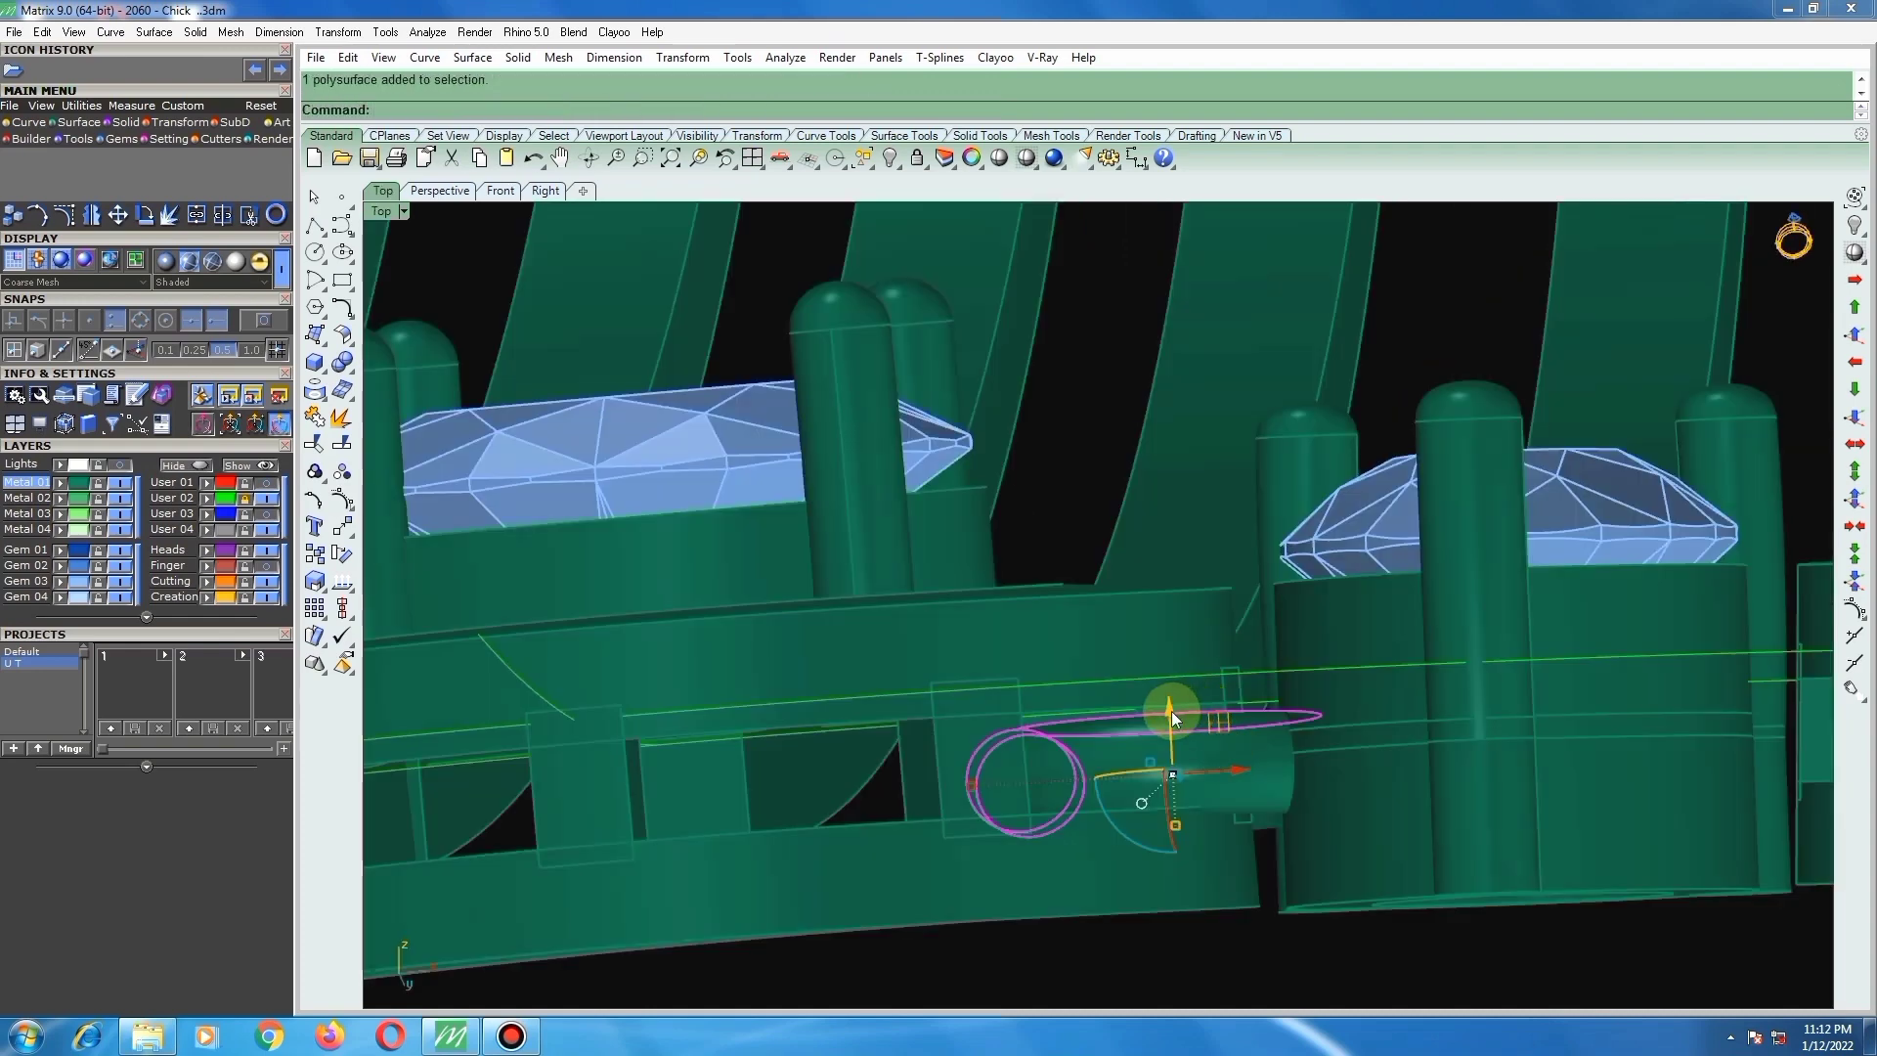
drag(1171, 712, 1165, 704)
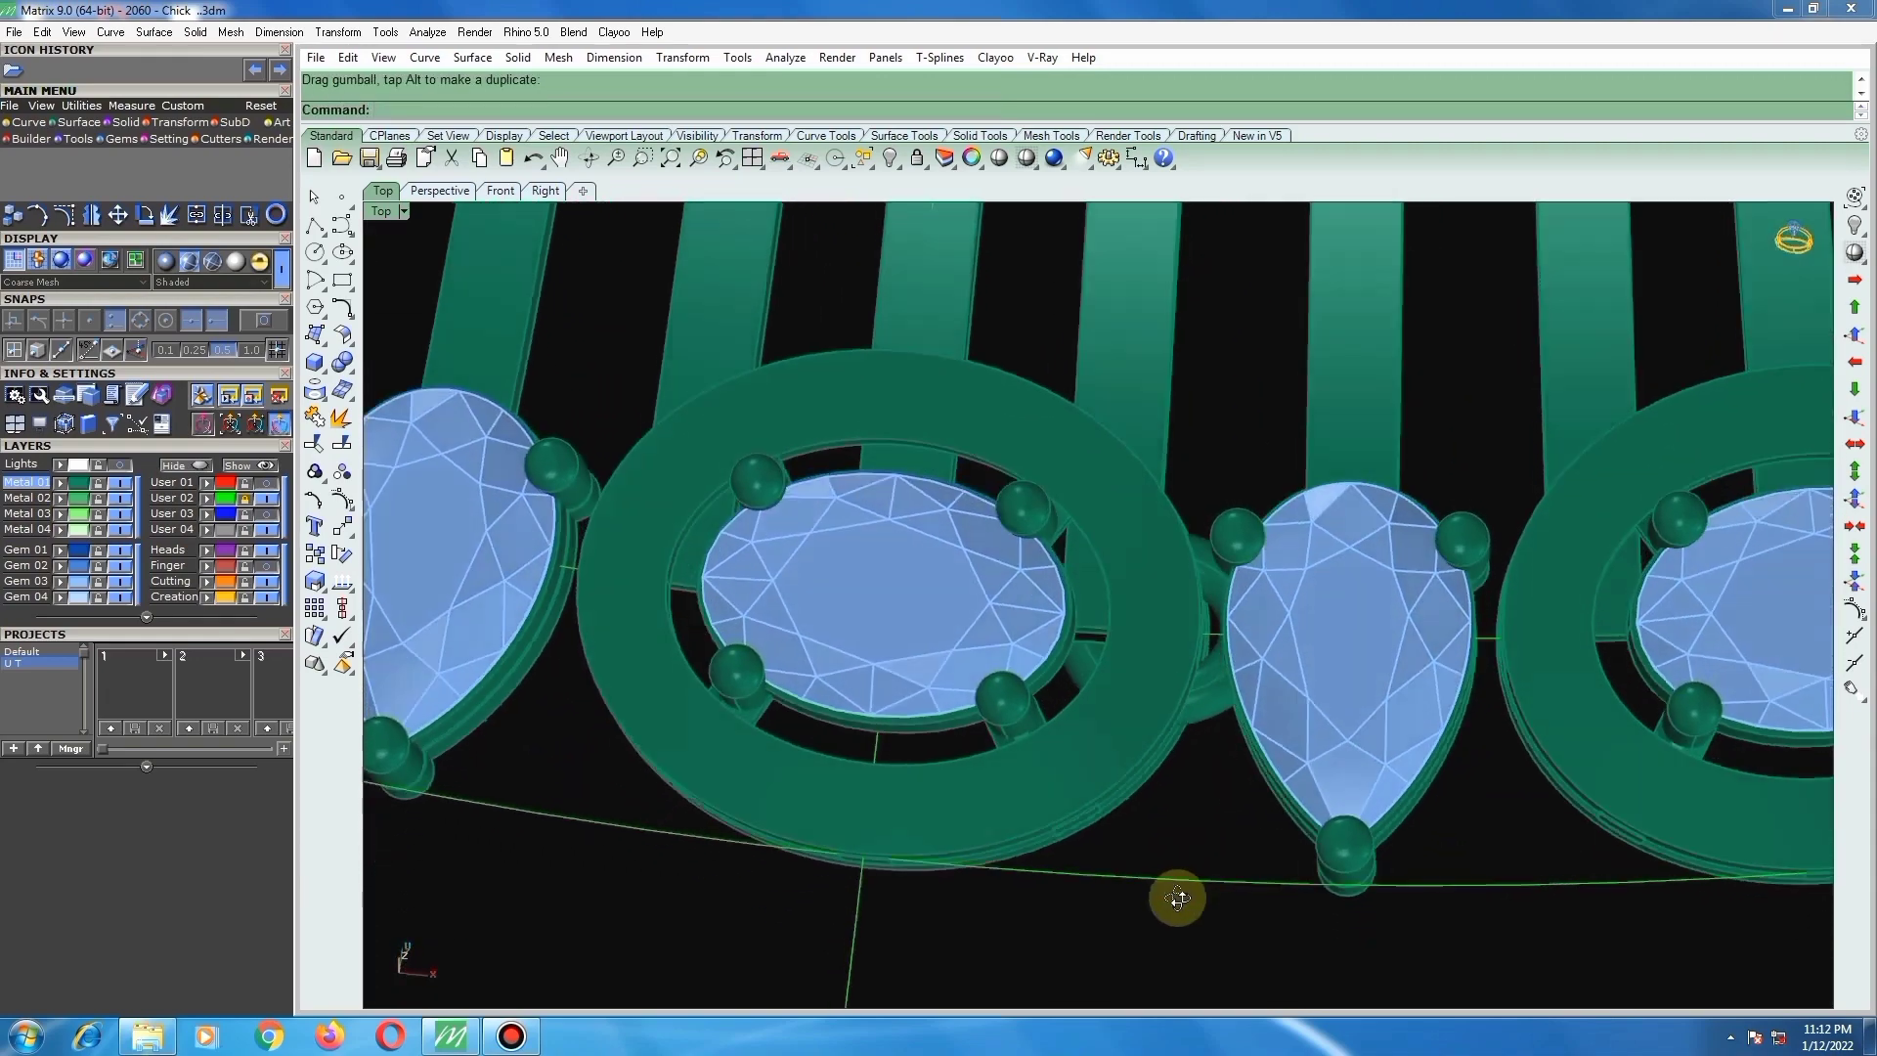
Step: From the underside of the settings, nudge the open ring slightly toward the long stems
right_drag(1178, 897, 1210, 349)
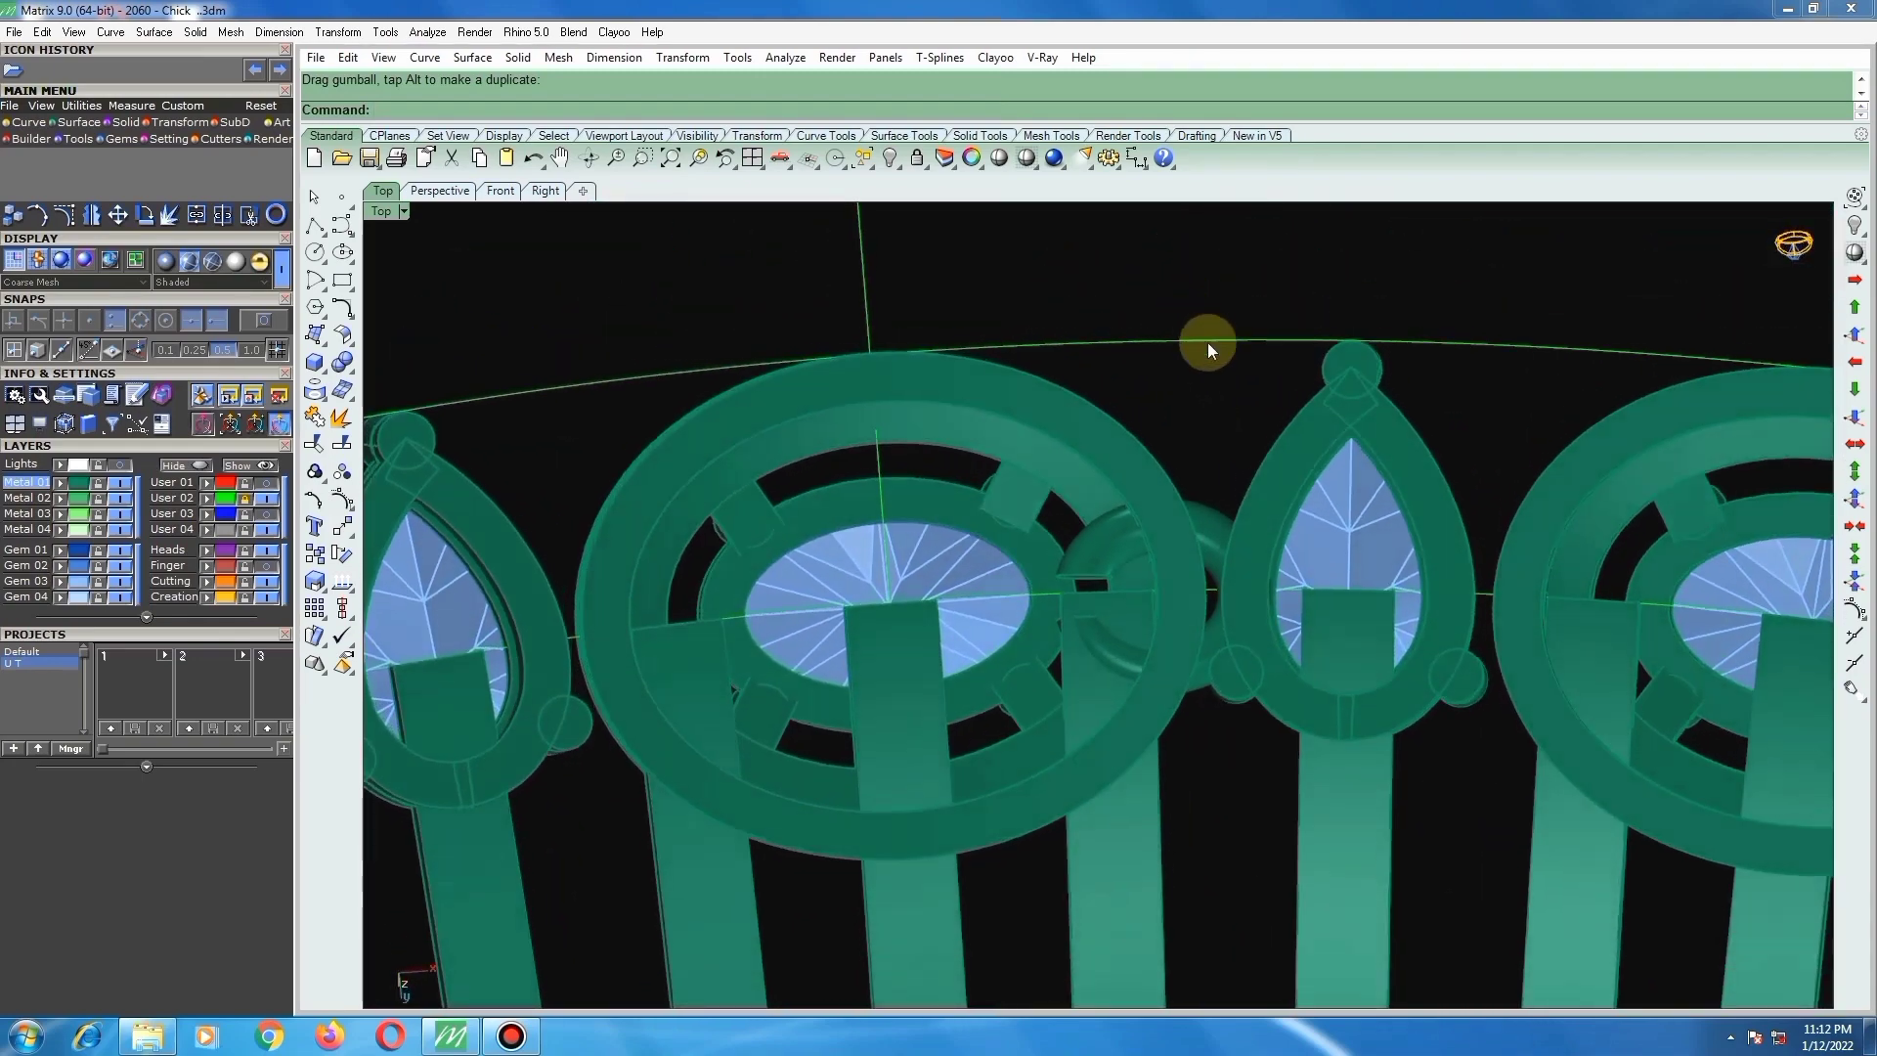
click(1215, 523)
scroll(1212, 586, up, 2)
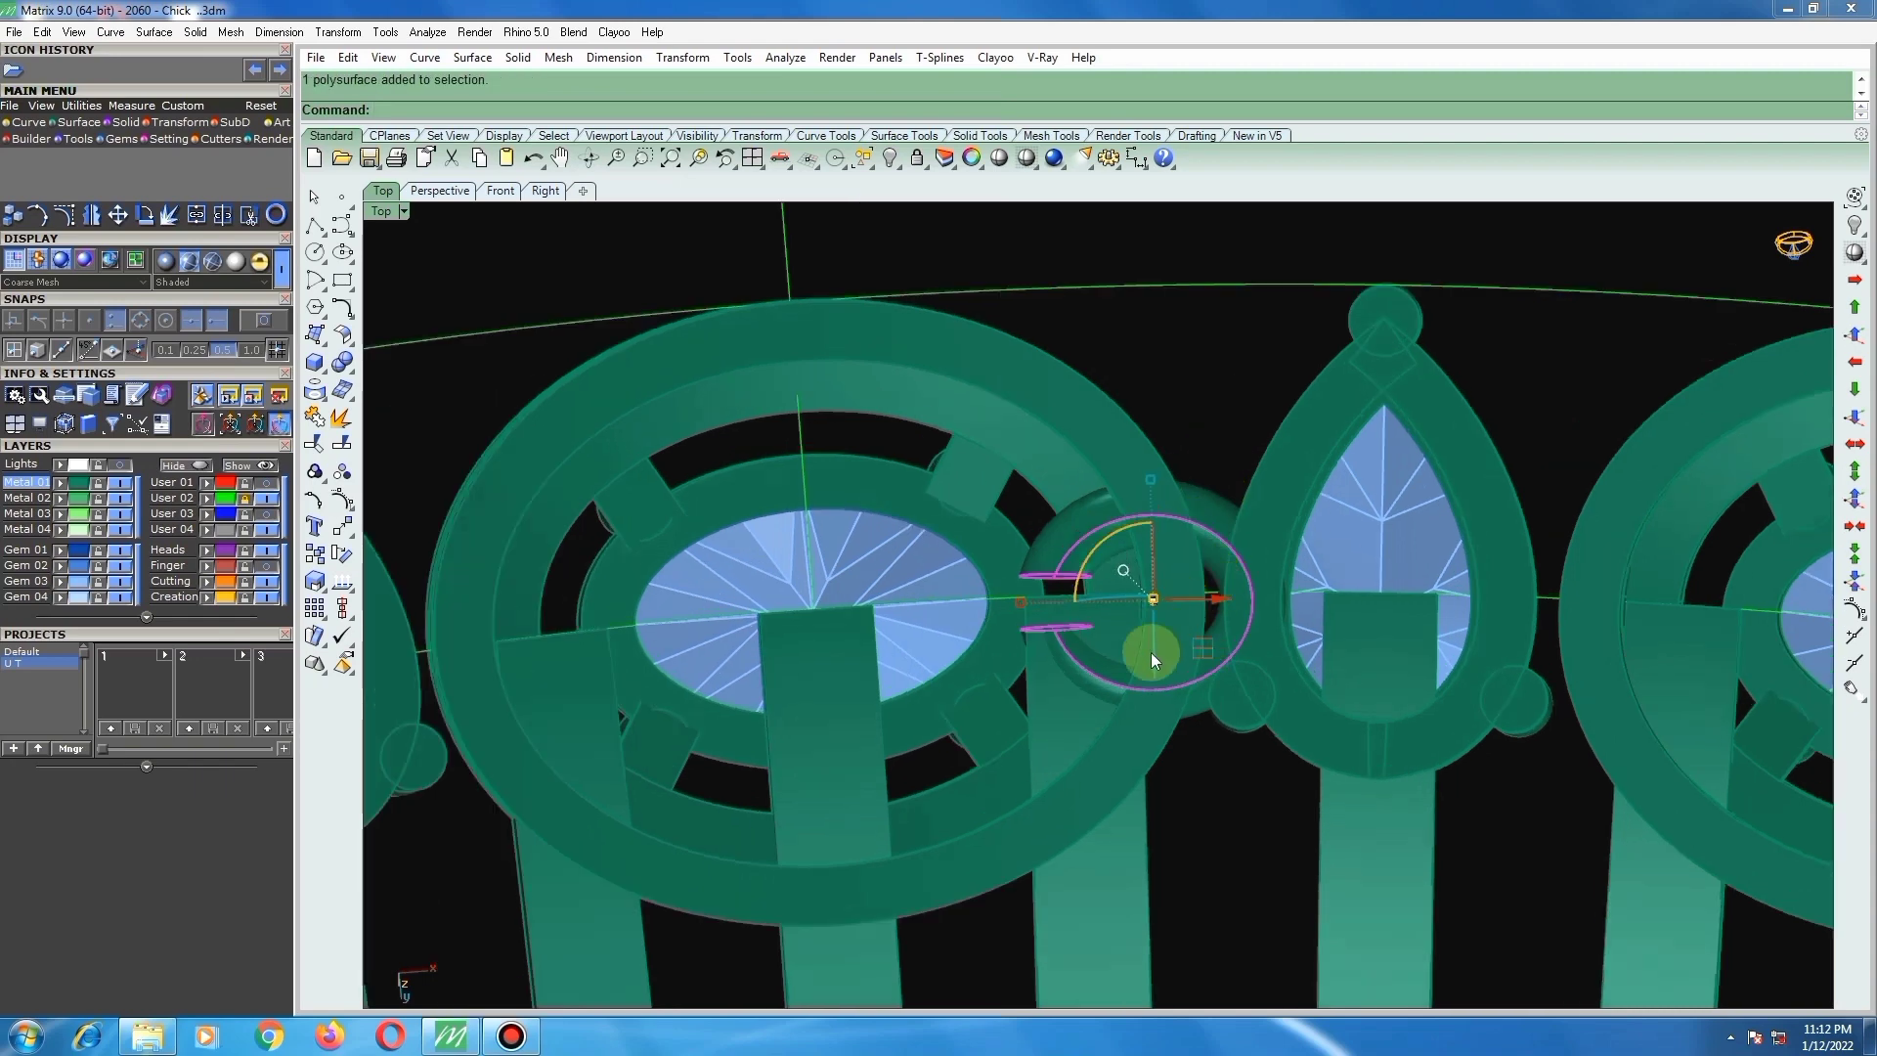
drag(1149, 666, 1151, 672)
click(1224, 392)
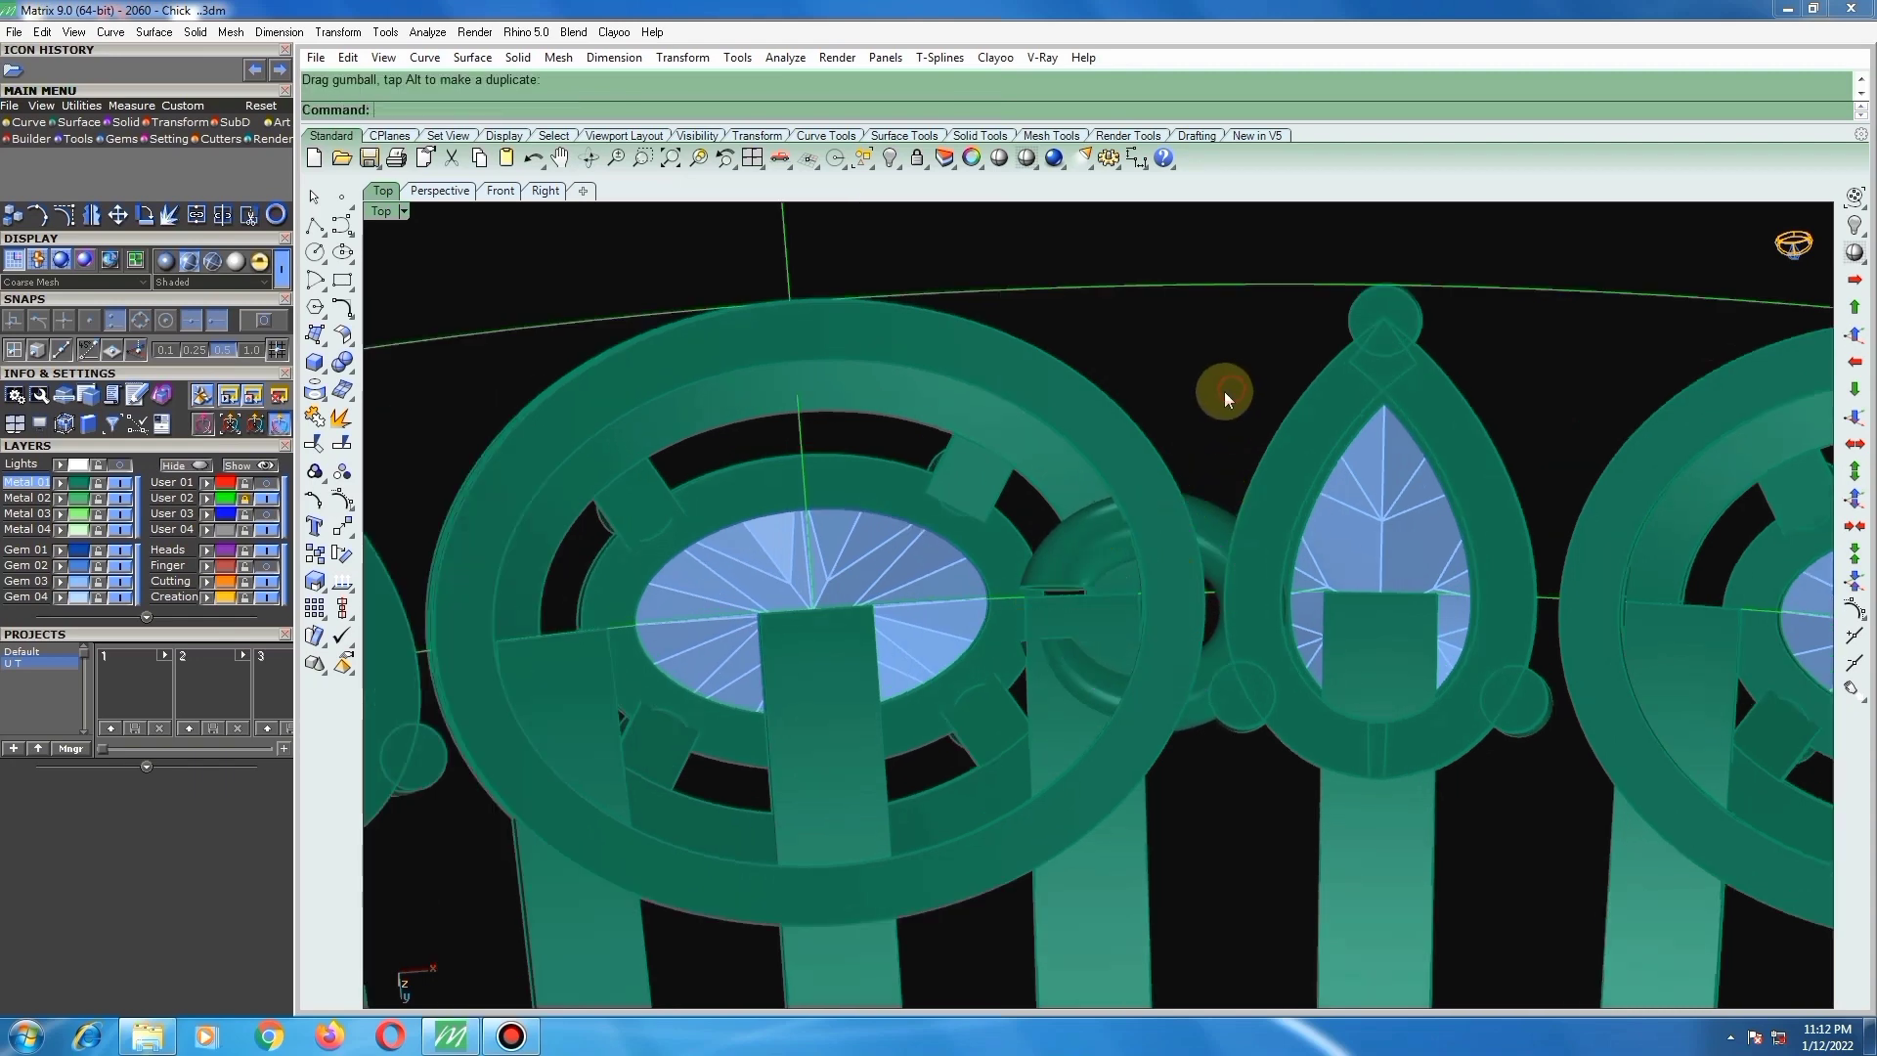
Step: From the gem side, shift the open ring a little further toward the stems between the oval and pear settings
scroll(1221, 393, down, 3)
right_drag(1175, 404, 1217, 990)
scroll(1210, 744, up, 2)
scroll(1204, 714, up, 1)
click(1199, 686)
scroll(1167, 606, up, 3)
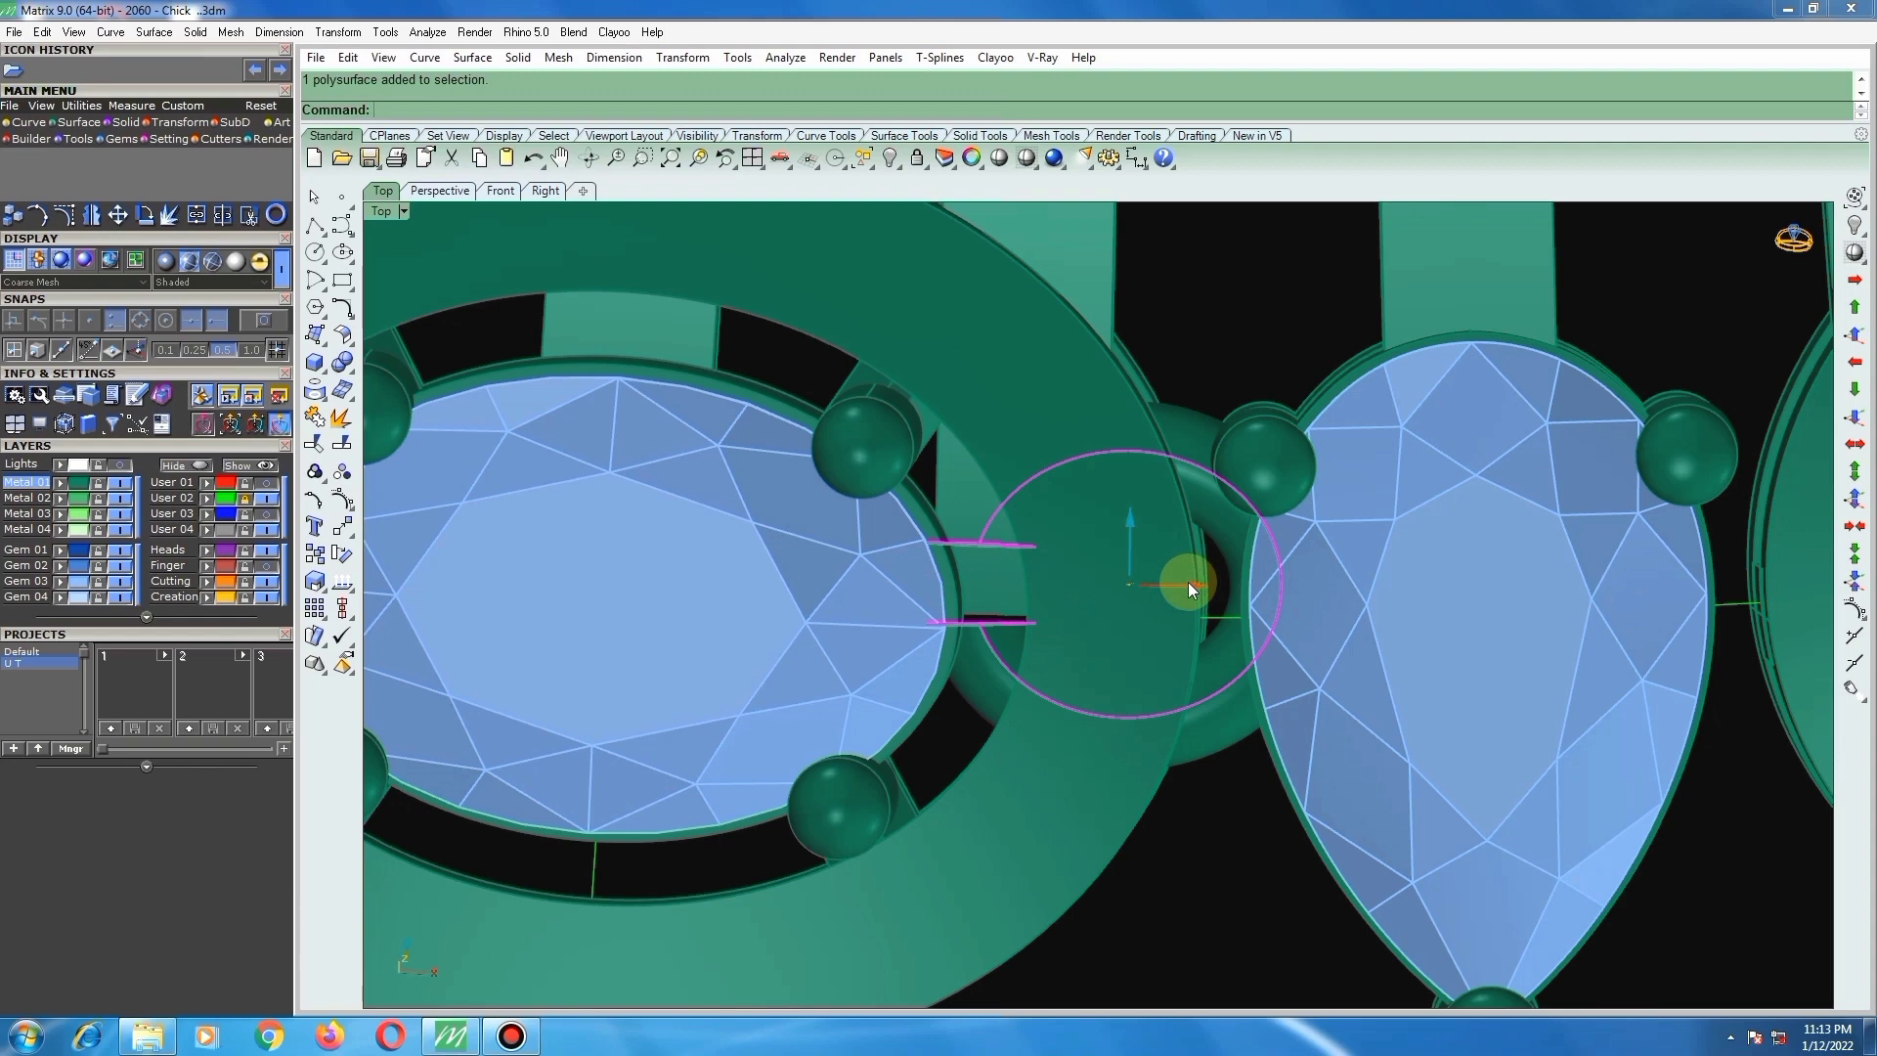
click(1188, 584)
click(1217, 849)
click(1214, 697)
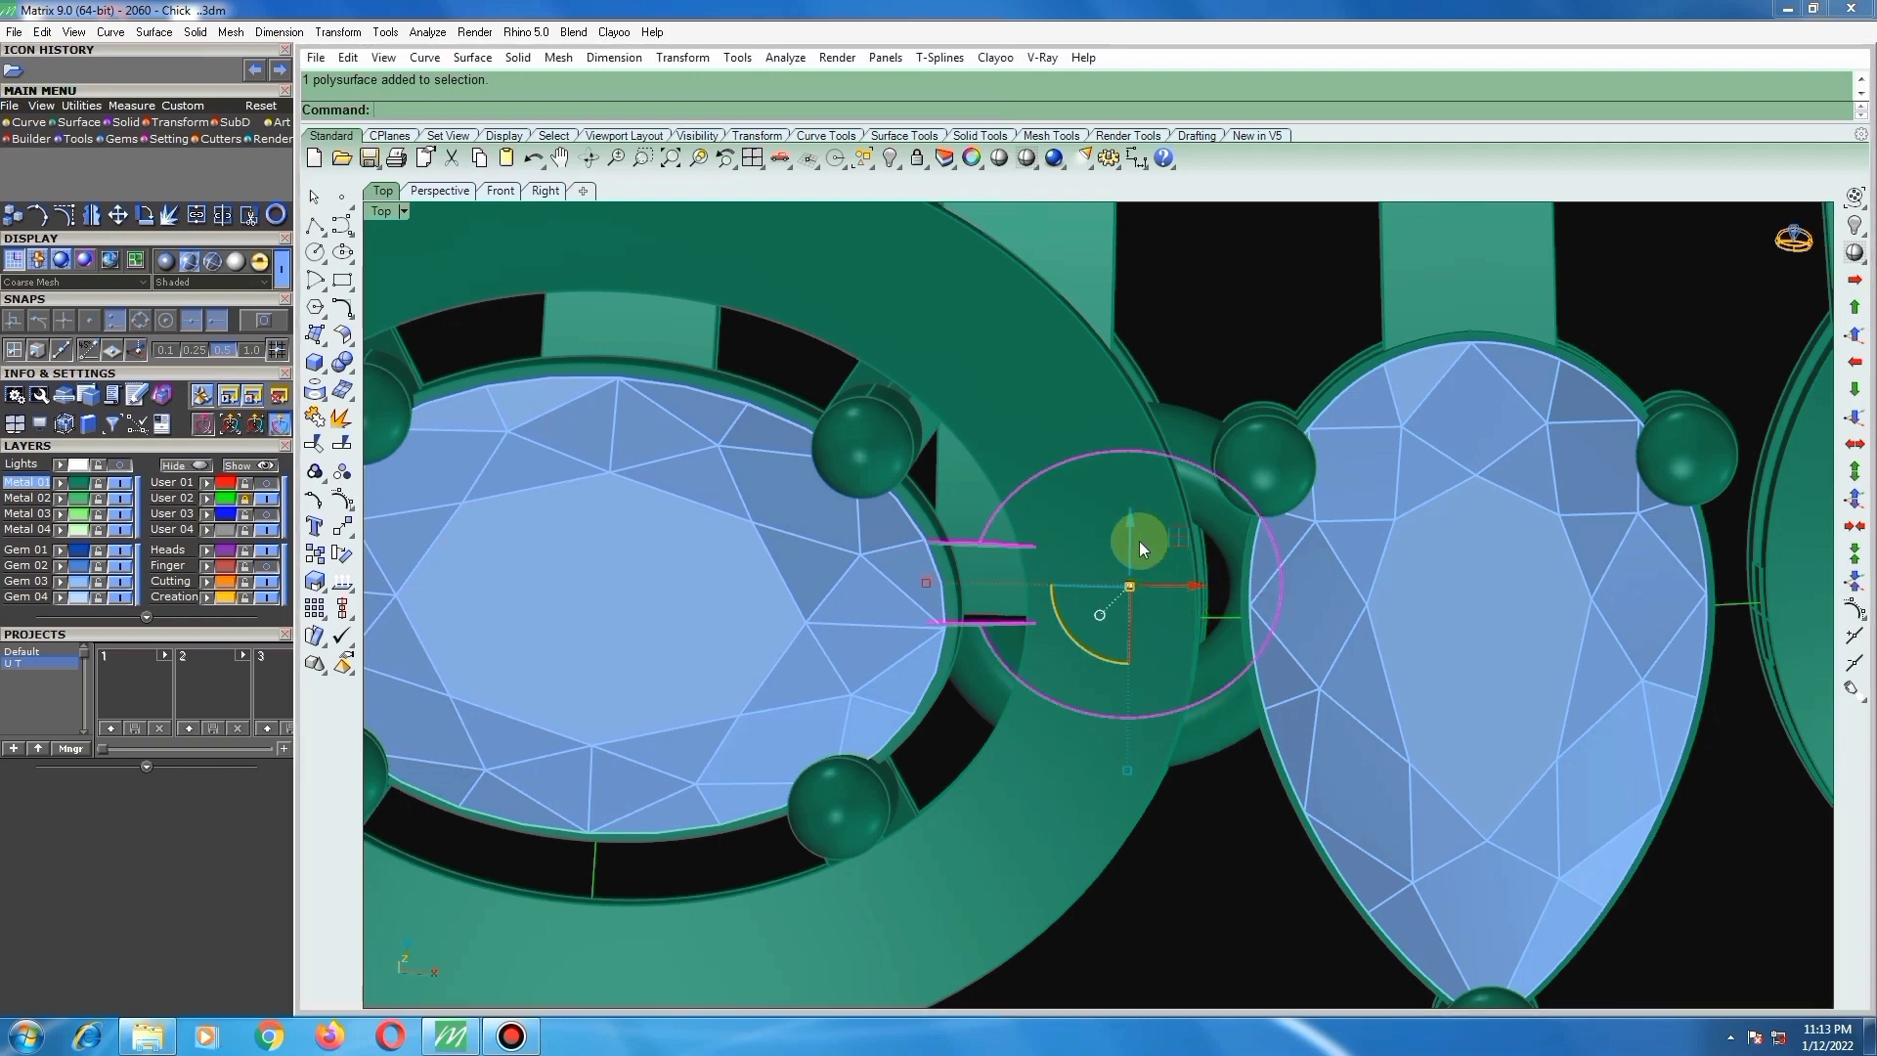
drag(1130, 525, 1129, 513)
scroll(1134, 514, down, 6)
click(1178, 390)
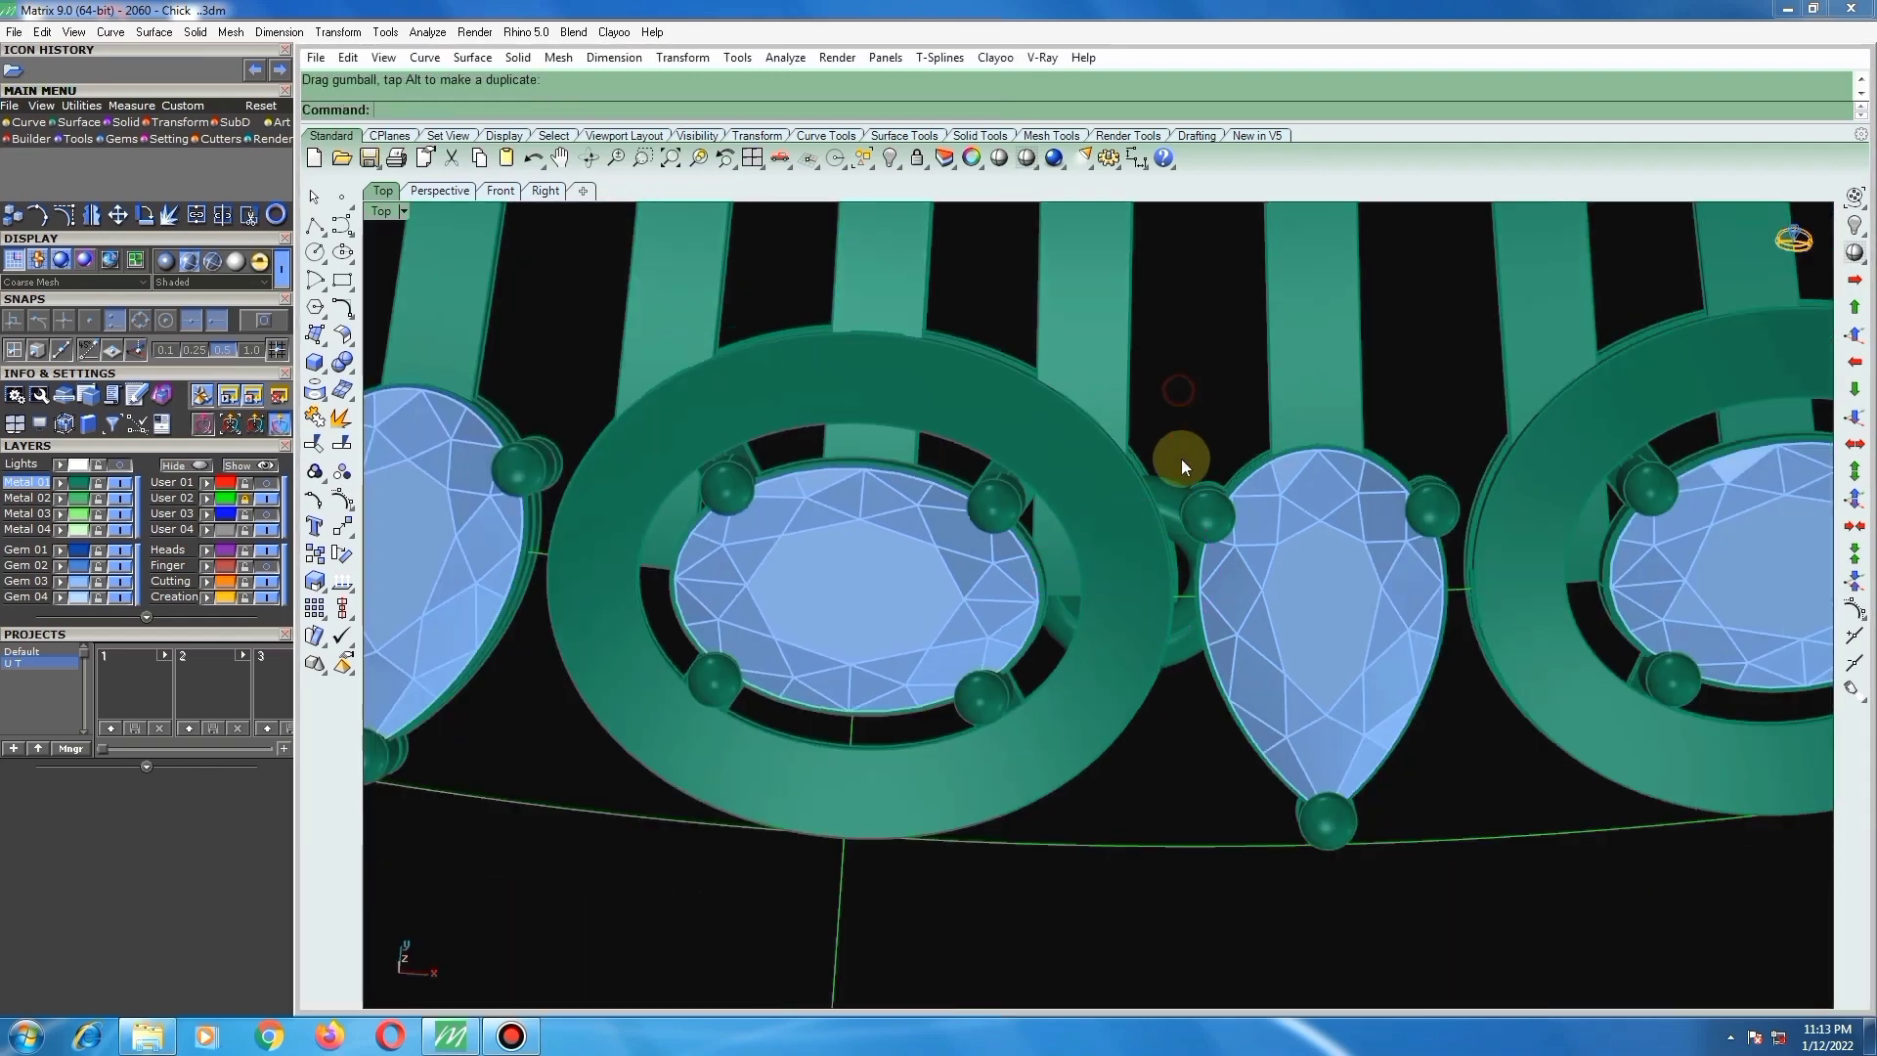
Step: Inspect the open ring's fit between the oval and pear settings from the underside and the front
scroll(1187, 498, down, 3)
scroll(1173, 606, up, 3)
ctrl+shift+right_drag(1164, 670, 1203, 206)
mouse_move(1156, 528)
ctrl+shift+right_down()
mouse_move(1185, 637)
mouse_move(1111, 549)
mouse_move(1114, 586)
mouse_move(1145, 502)
ctrl+shift+right_up()
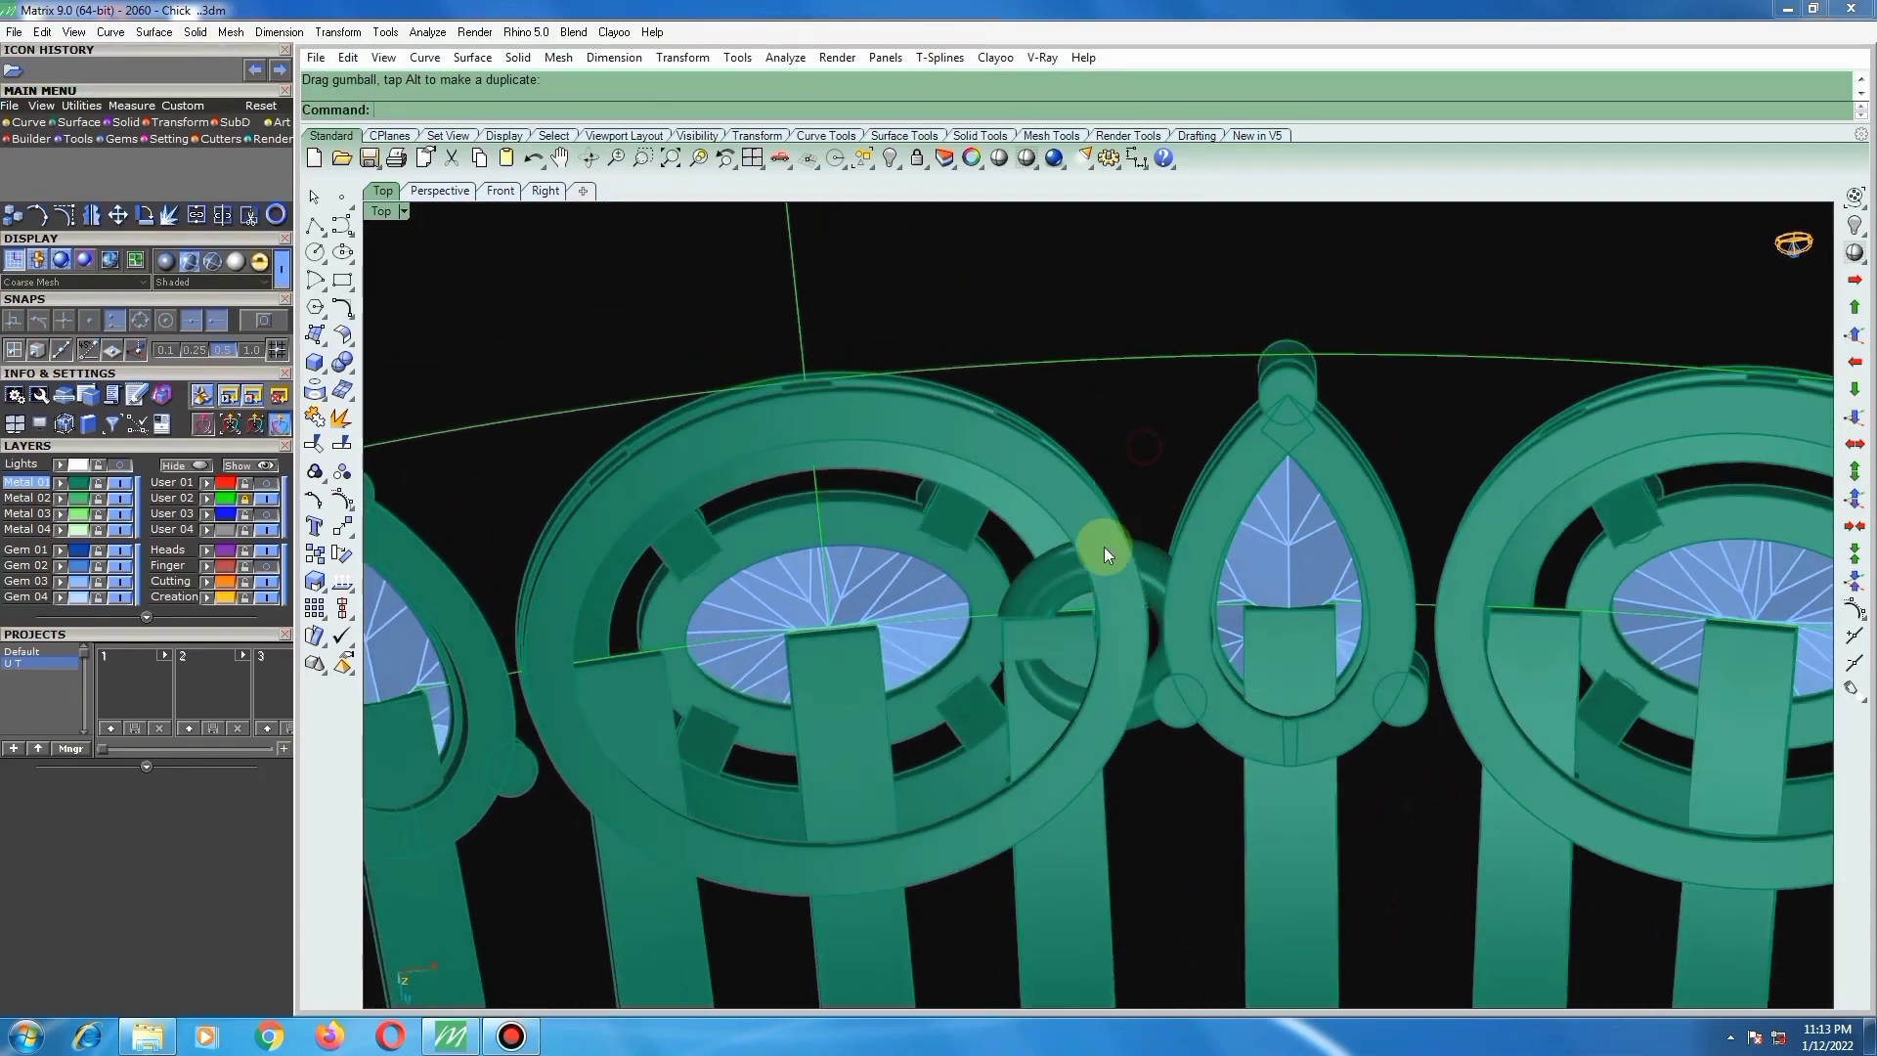
scroll(1105, 554, down, 3)
mouse_move(1106, 636)
ctrl+shift+right_down()
mouse_move(1144, 583)
mouse_move(1133, 653)
ctrl+shift+right_up()
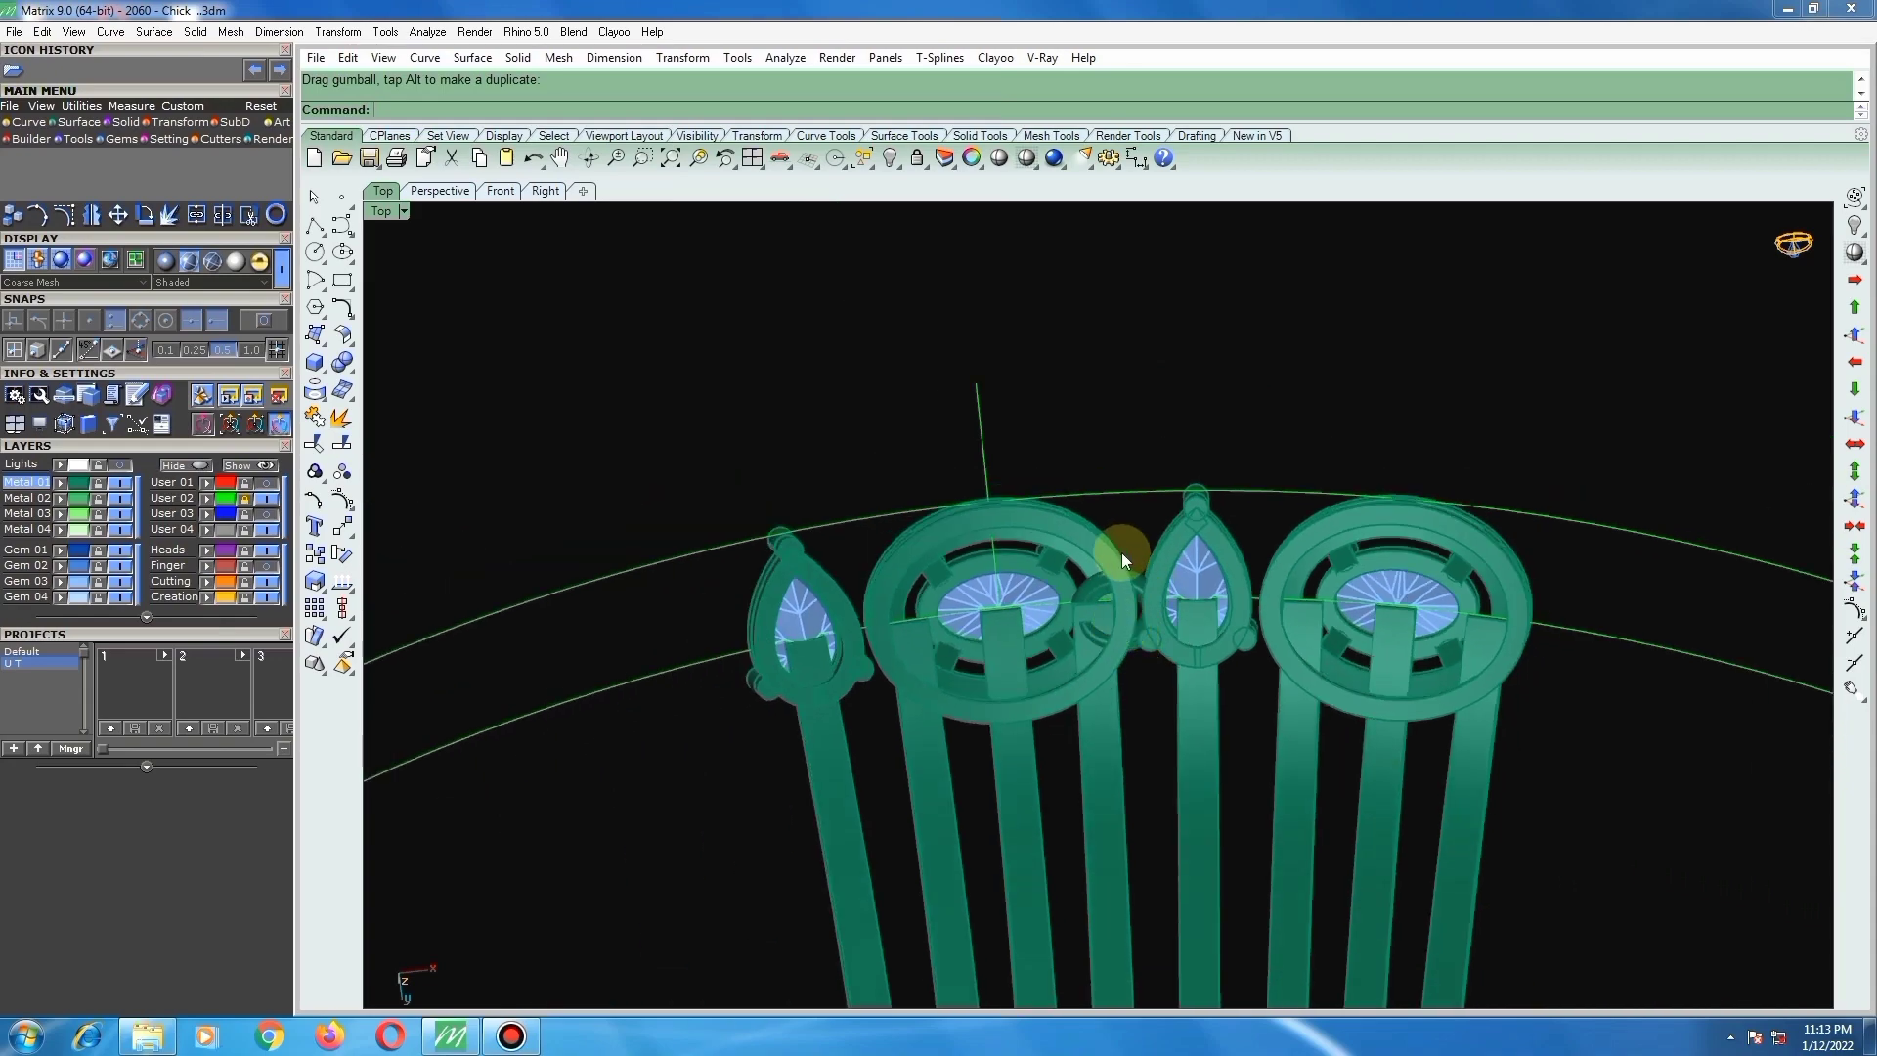
ctrl+shift+right_drag(1123, 554, 1164, 741)
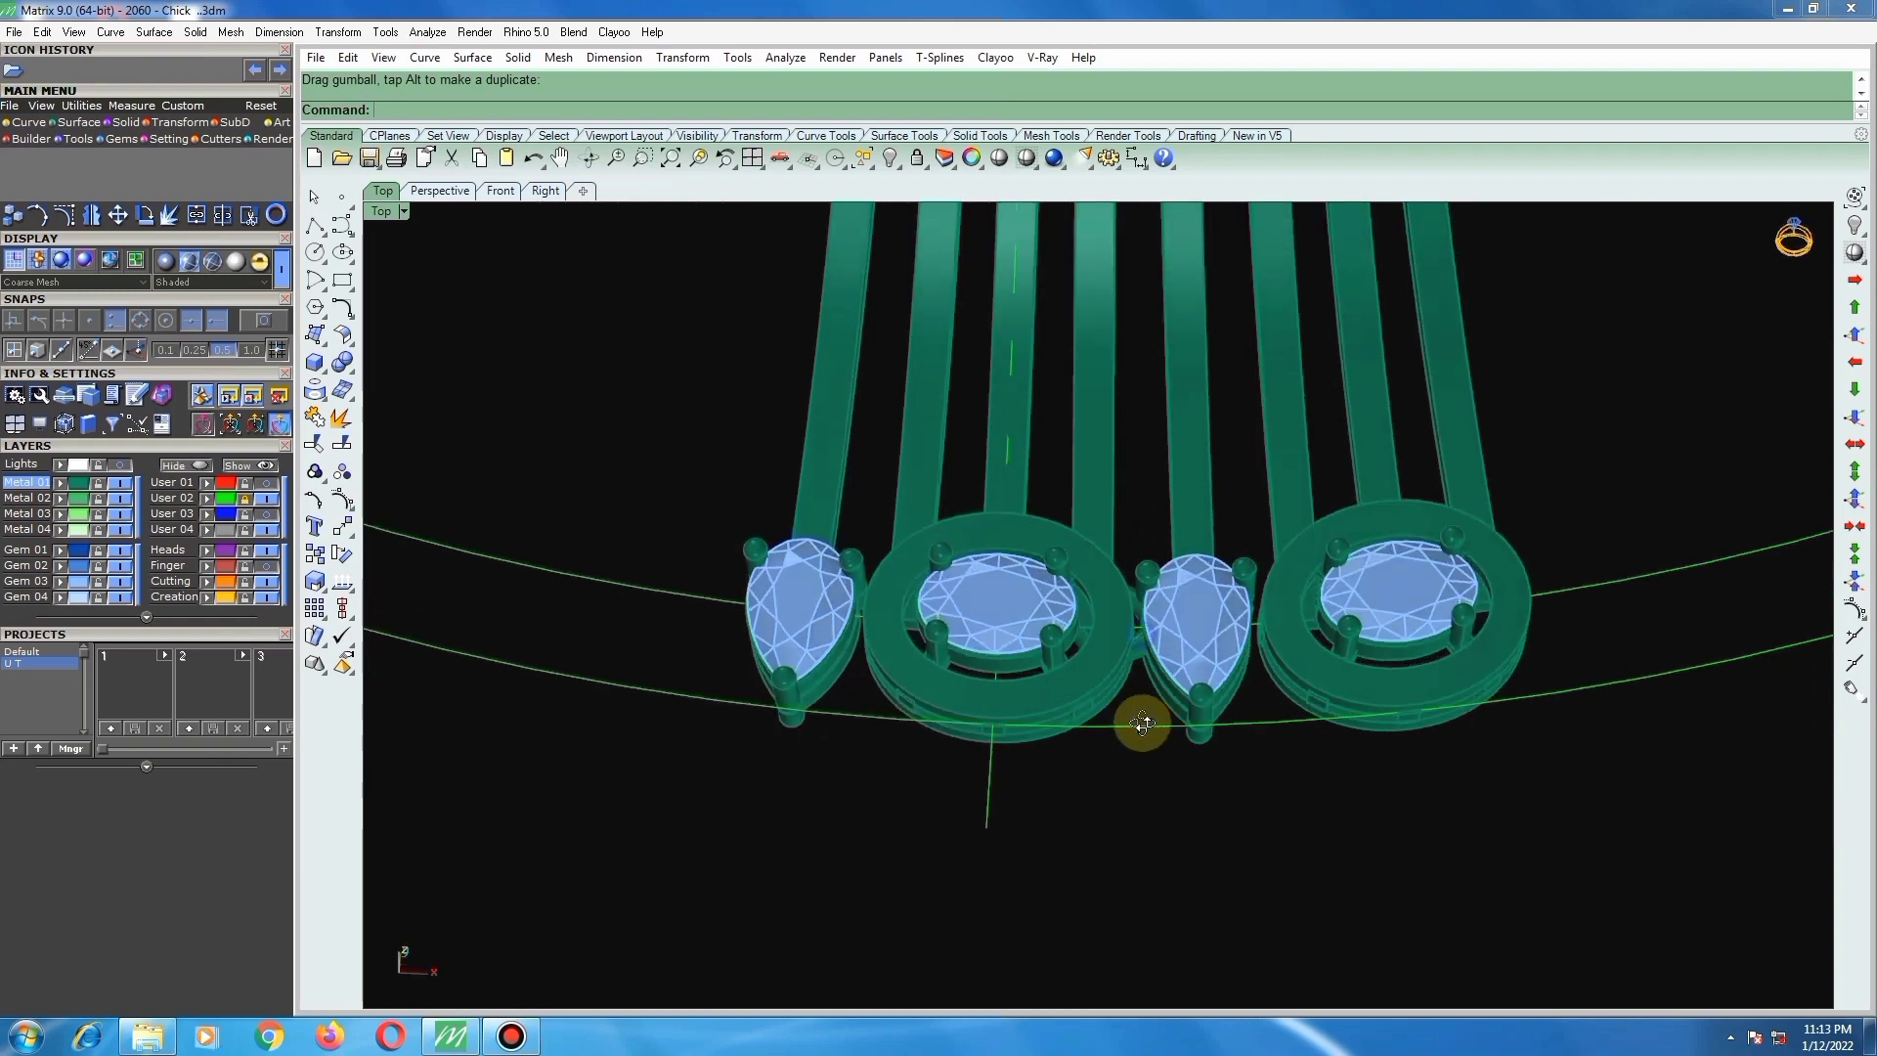
Step: Rotate the small connector block between the pear and oval settings with Rotate3D, using an axis through its upper edge's midpoint
scroll(1087, 565, up, 5)
click(1087, 565)
scroll(1087, 565, up, 4)
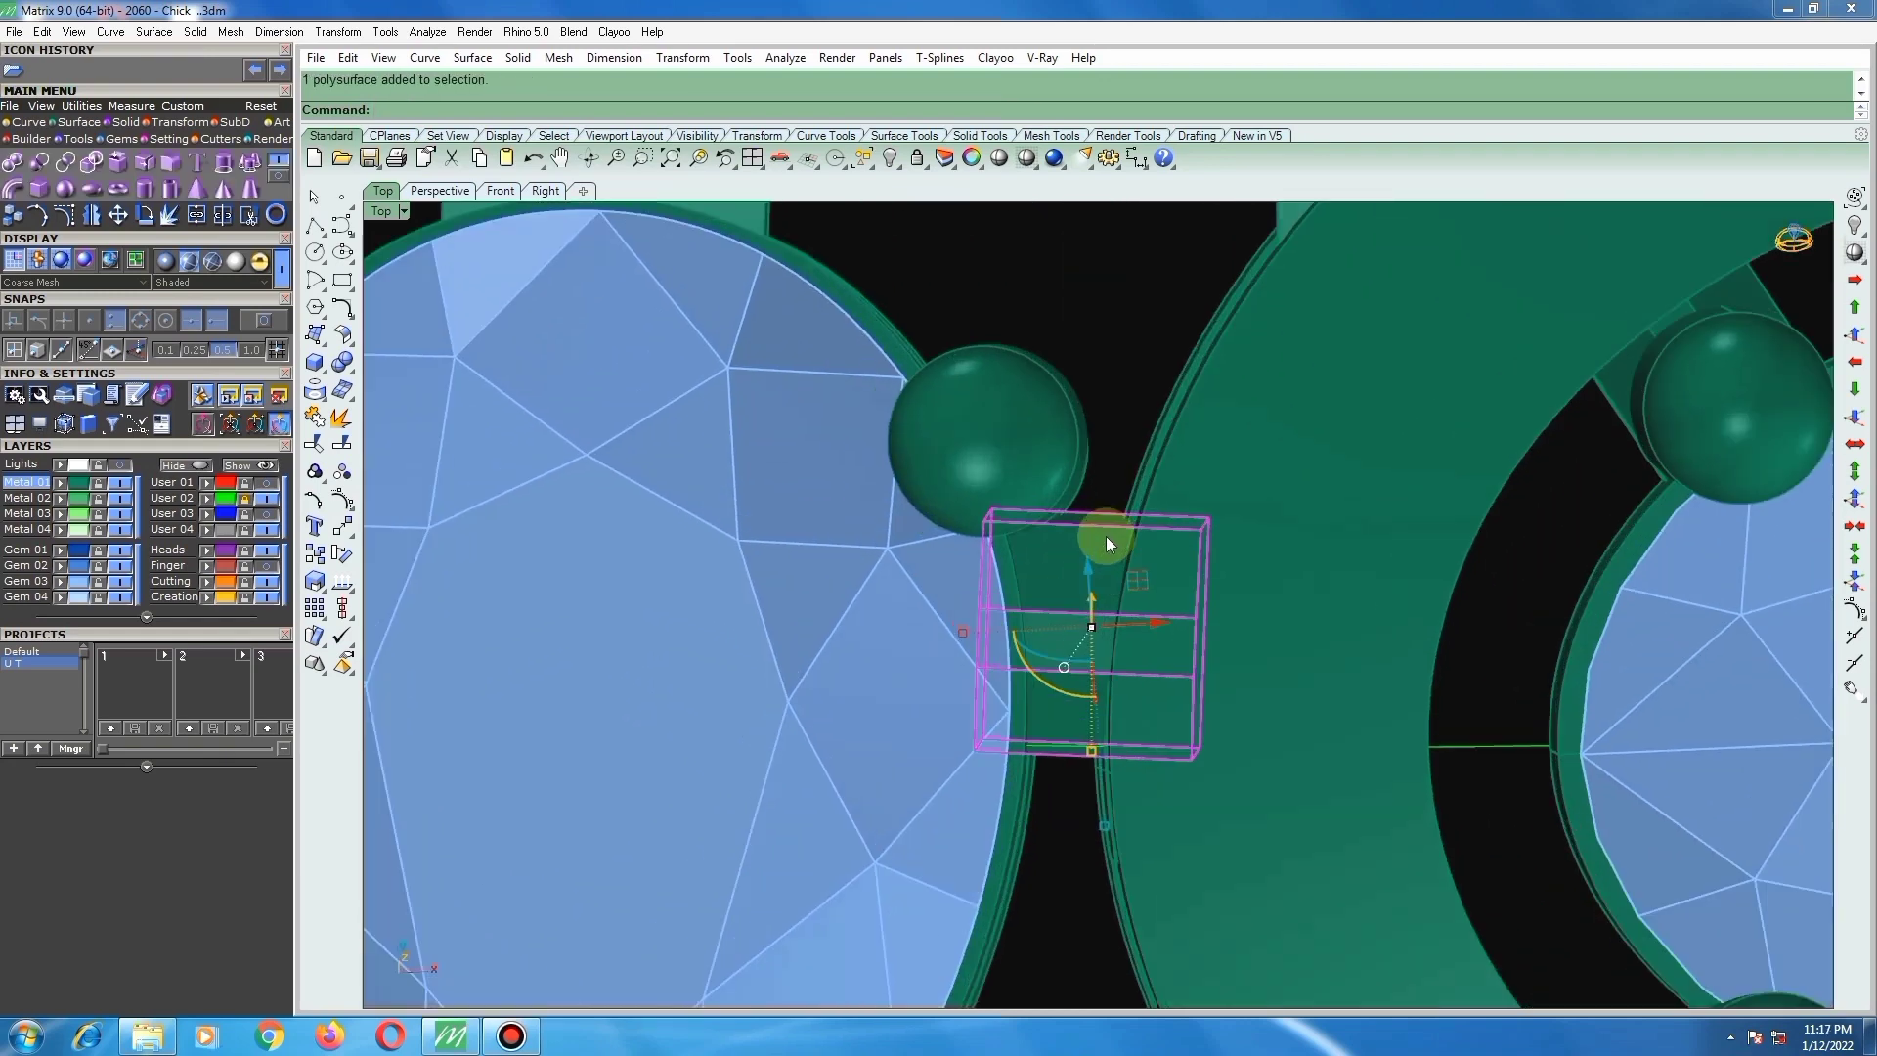
text(r)
key(space)
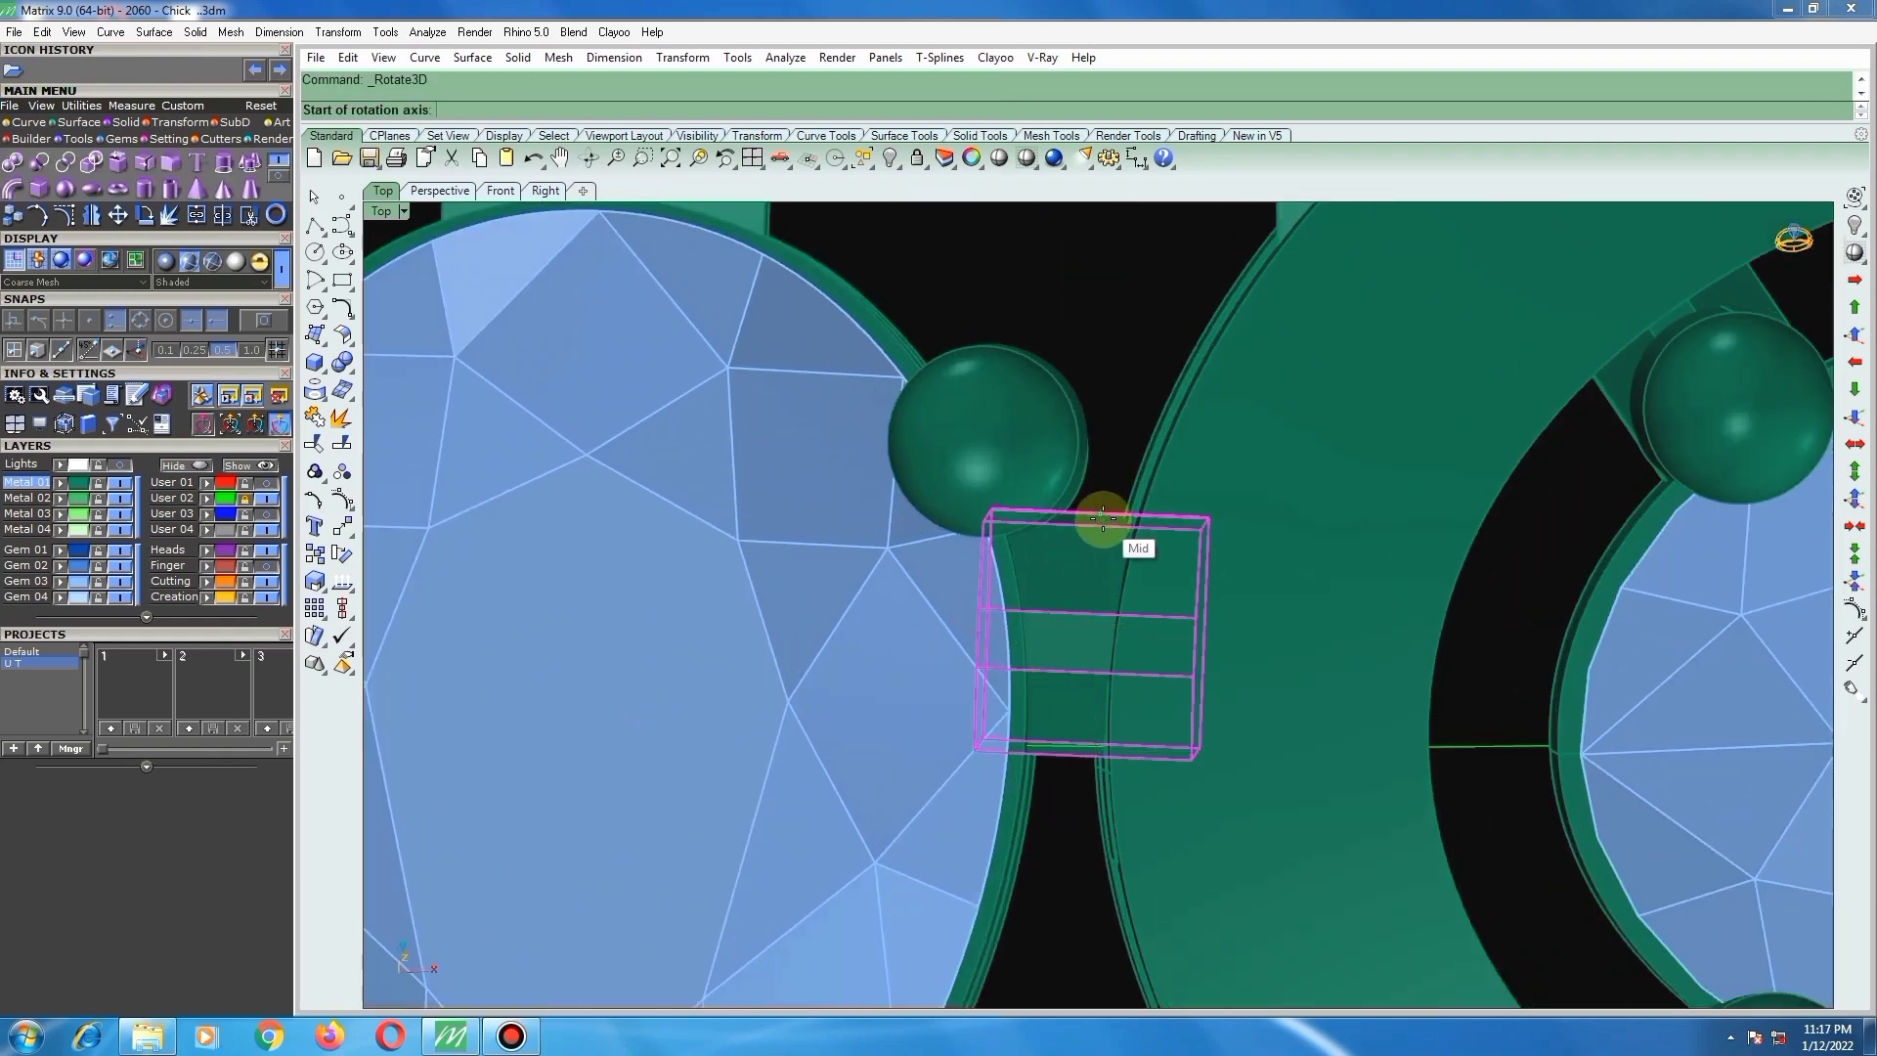
click(1097, 524)
click(1315, 513)
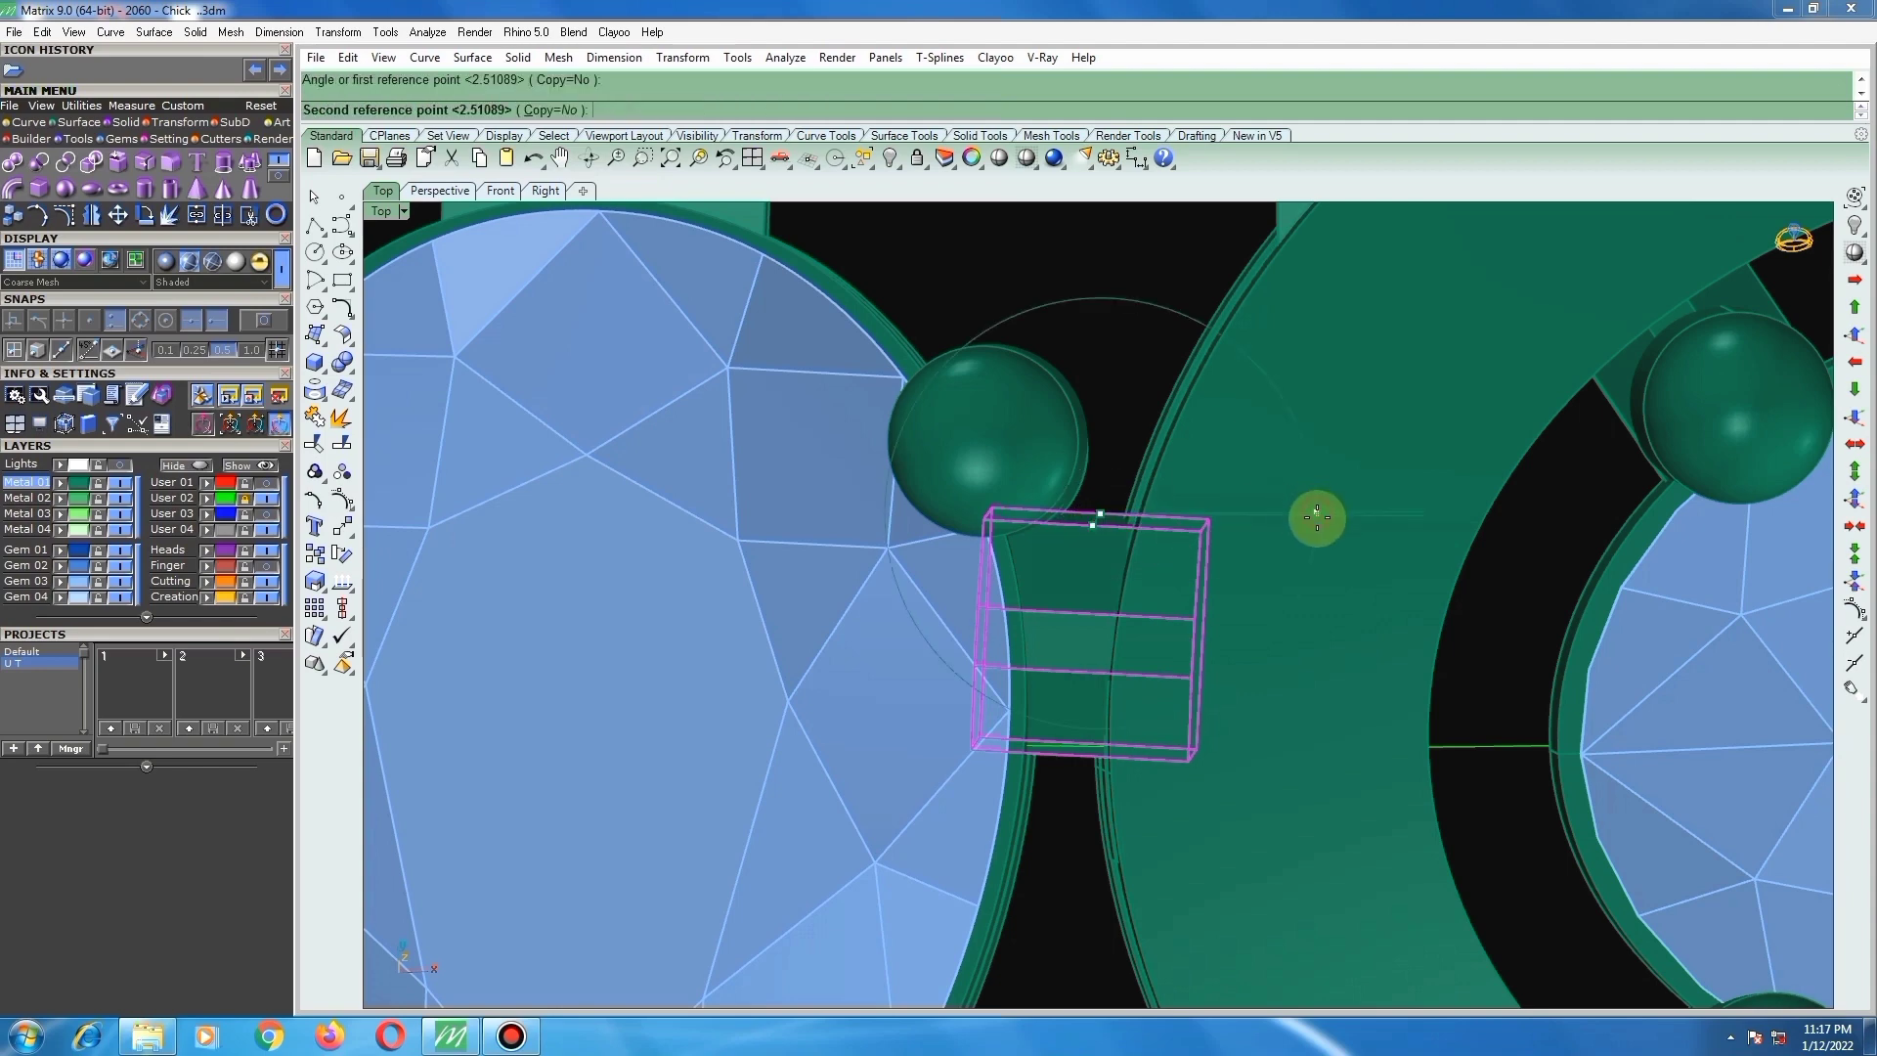
click(1312, 534)
Step: Shift the connector block slightly toward the pear setting
drag(1141, 628, 1120, 628)
click(1112, 391)
scroll(1092, 532, down, 4)
scroll(1083, 563, down, 1)
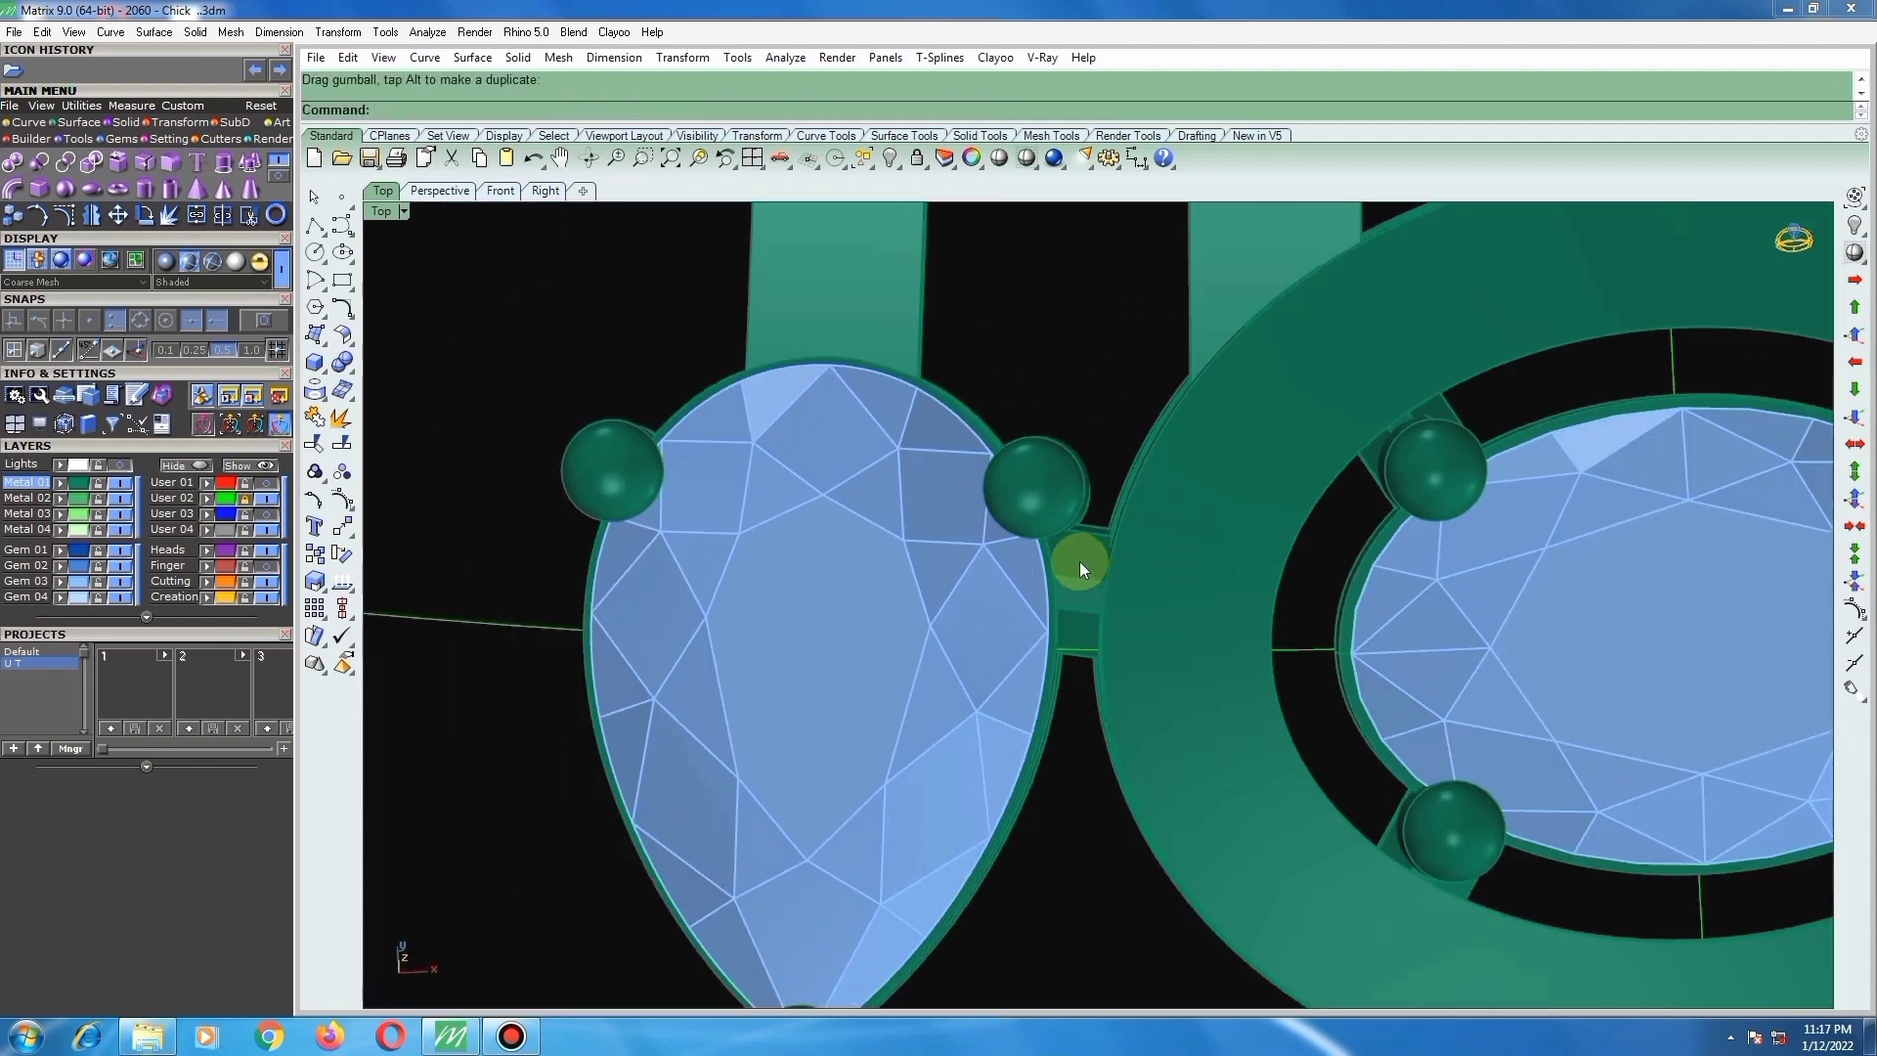
Step: Start another Rotate3D on the connector block, with the axis near its corner beside the pear setting's prong
scroll(1076, 555, up, 3)
click(1072, 555)
drag(1073, 553, 1016, 514)
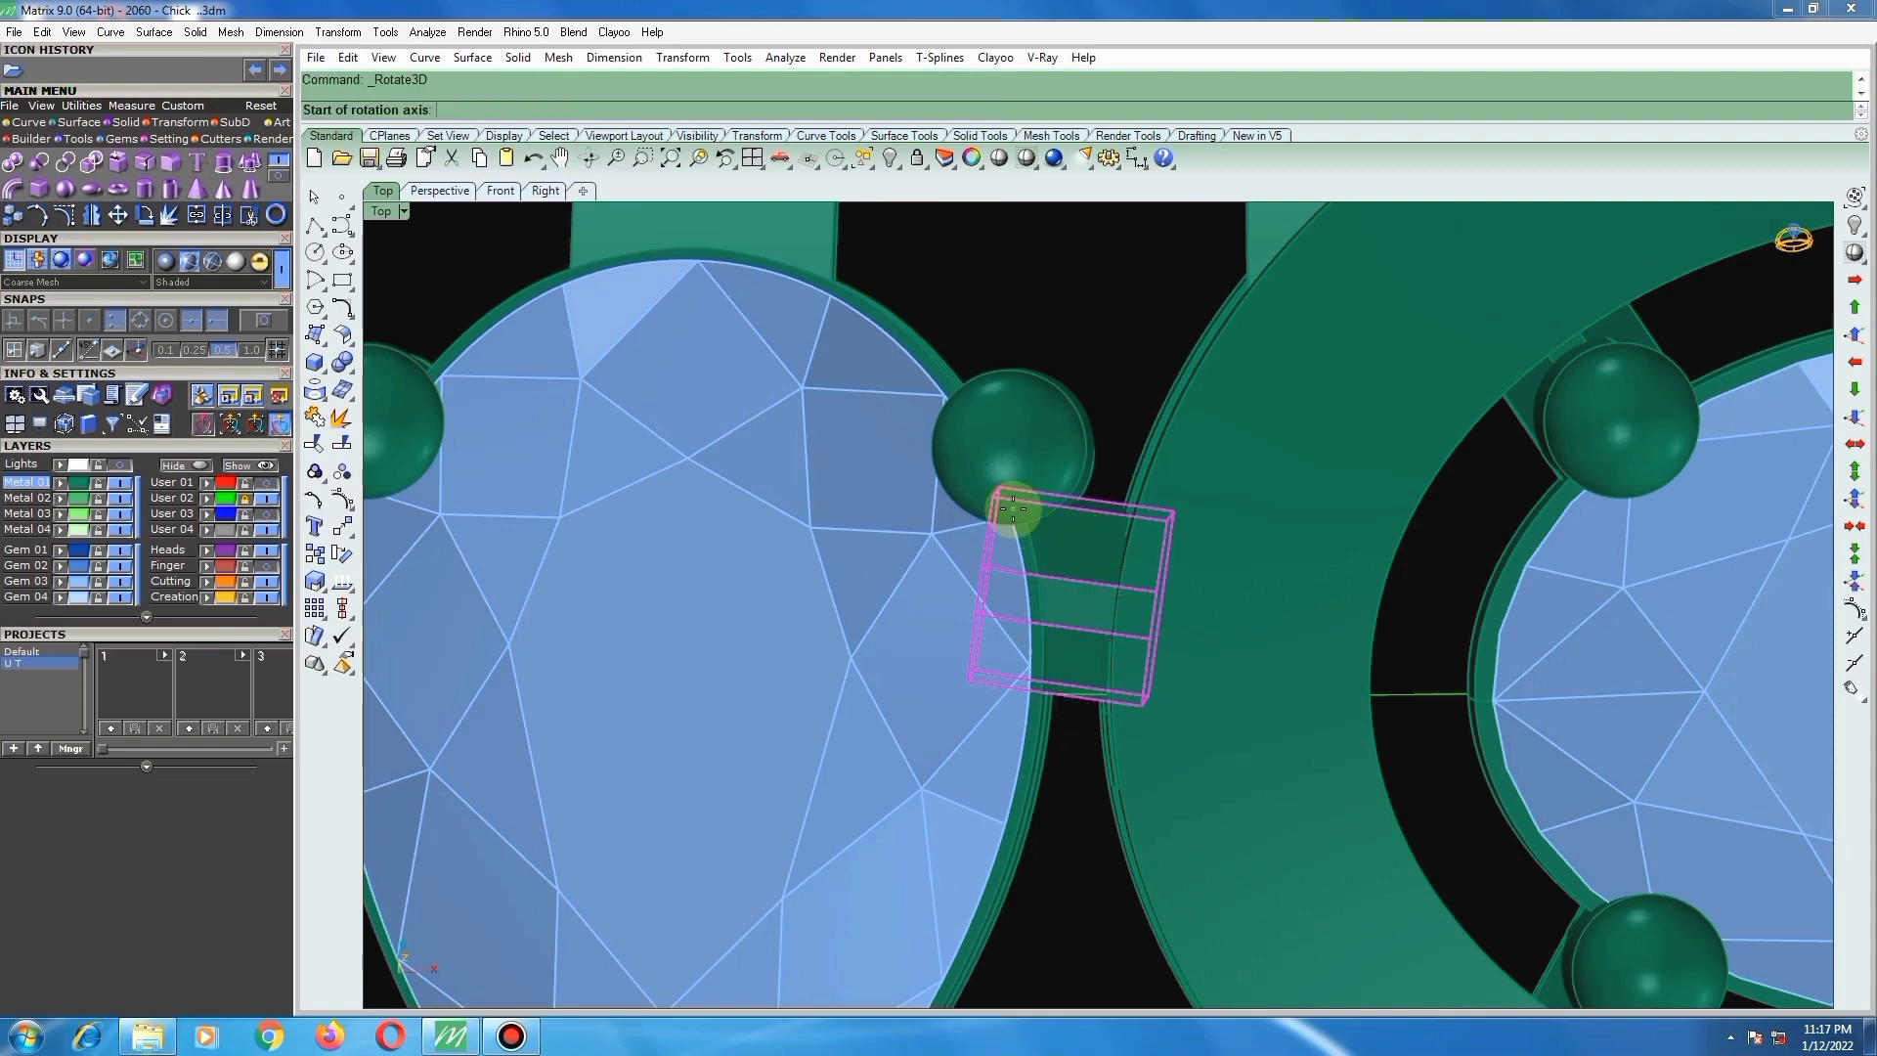
scroll(1007, 508, up, 2)
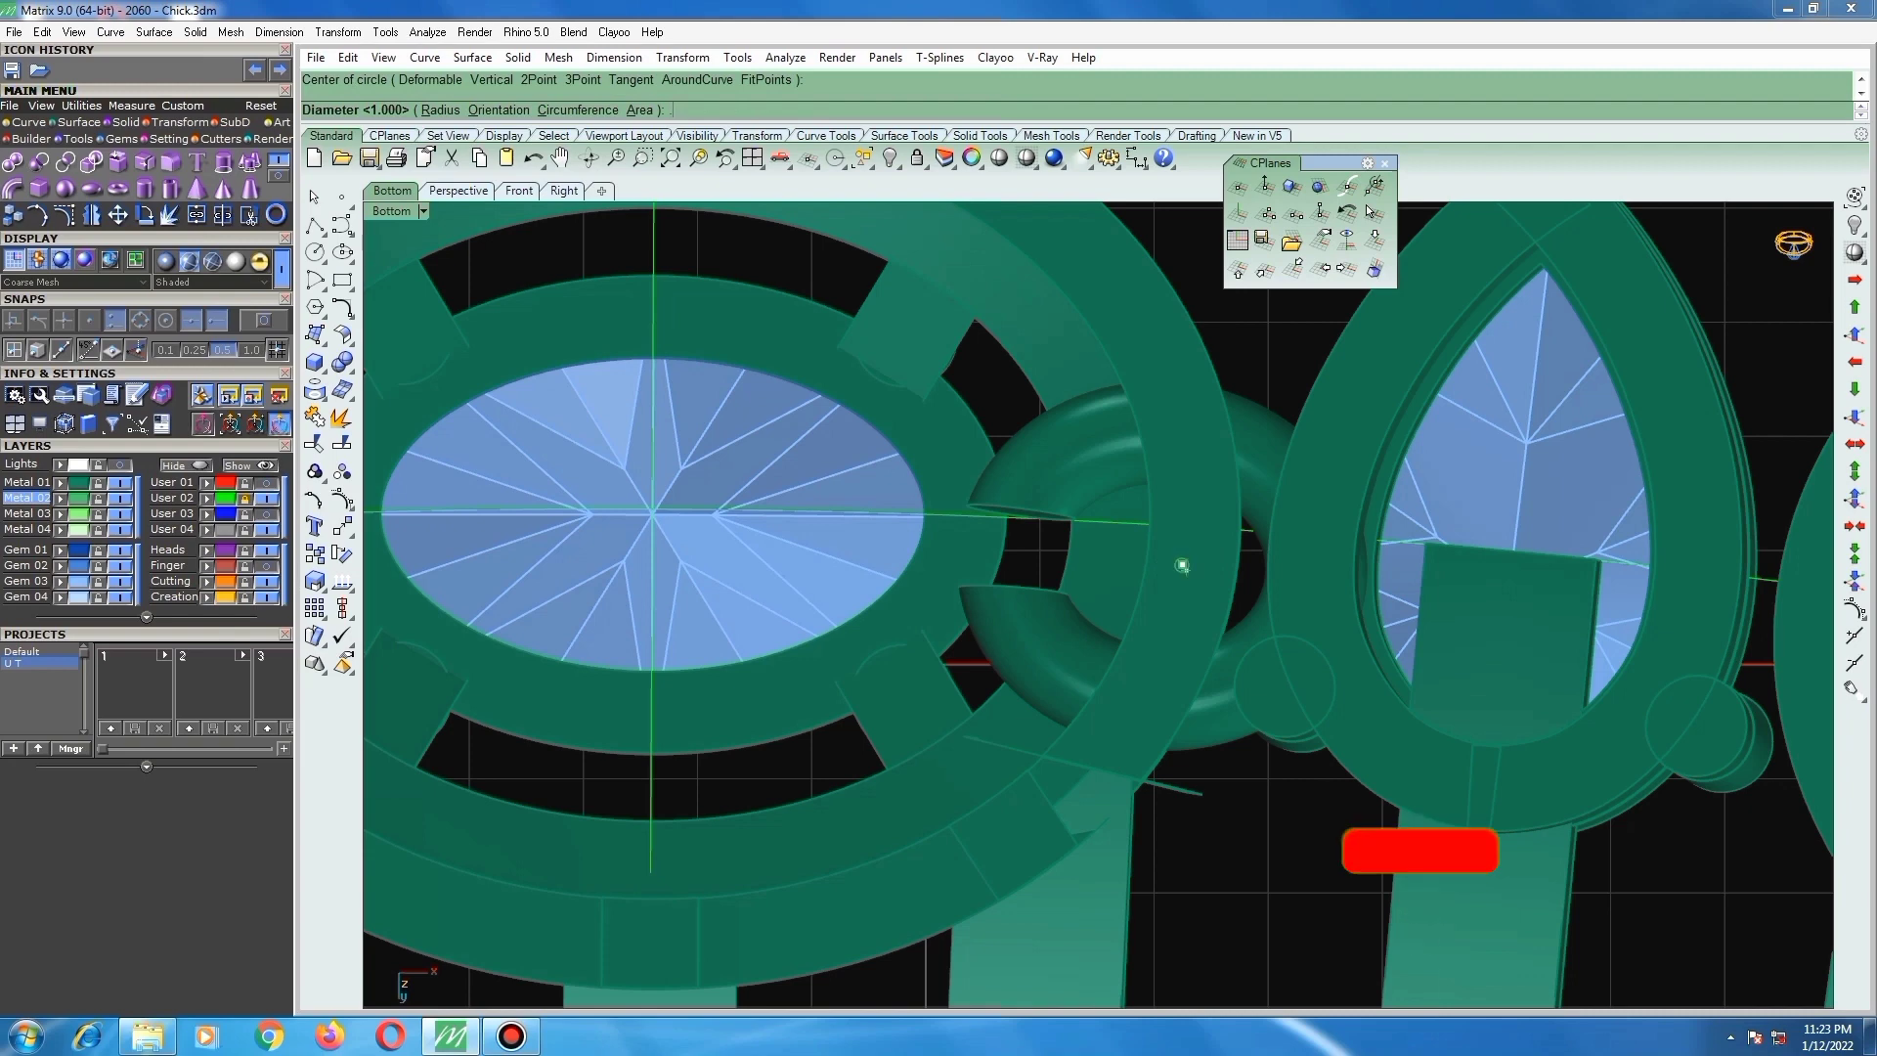
Step: Draw a circle of diameter 0.9 on the oval frame over the open ring and shift it slightly toward the pear setting
text(.9)
key(Return)
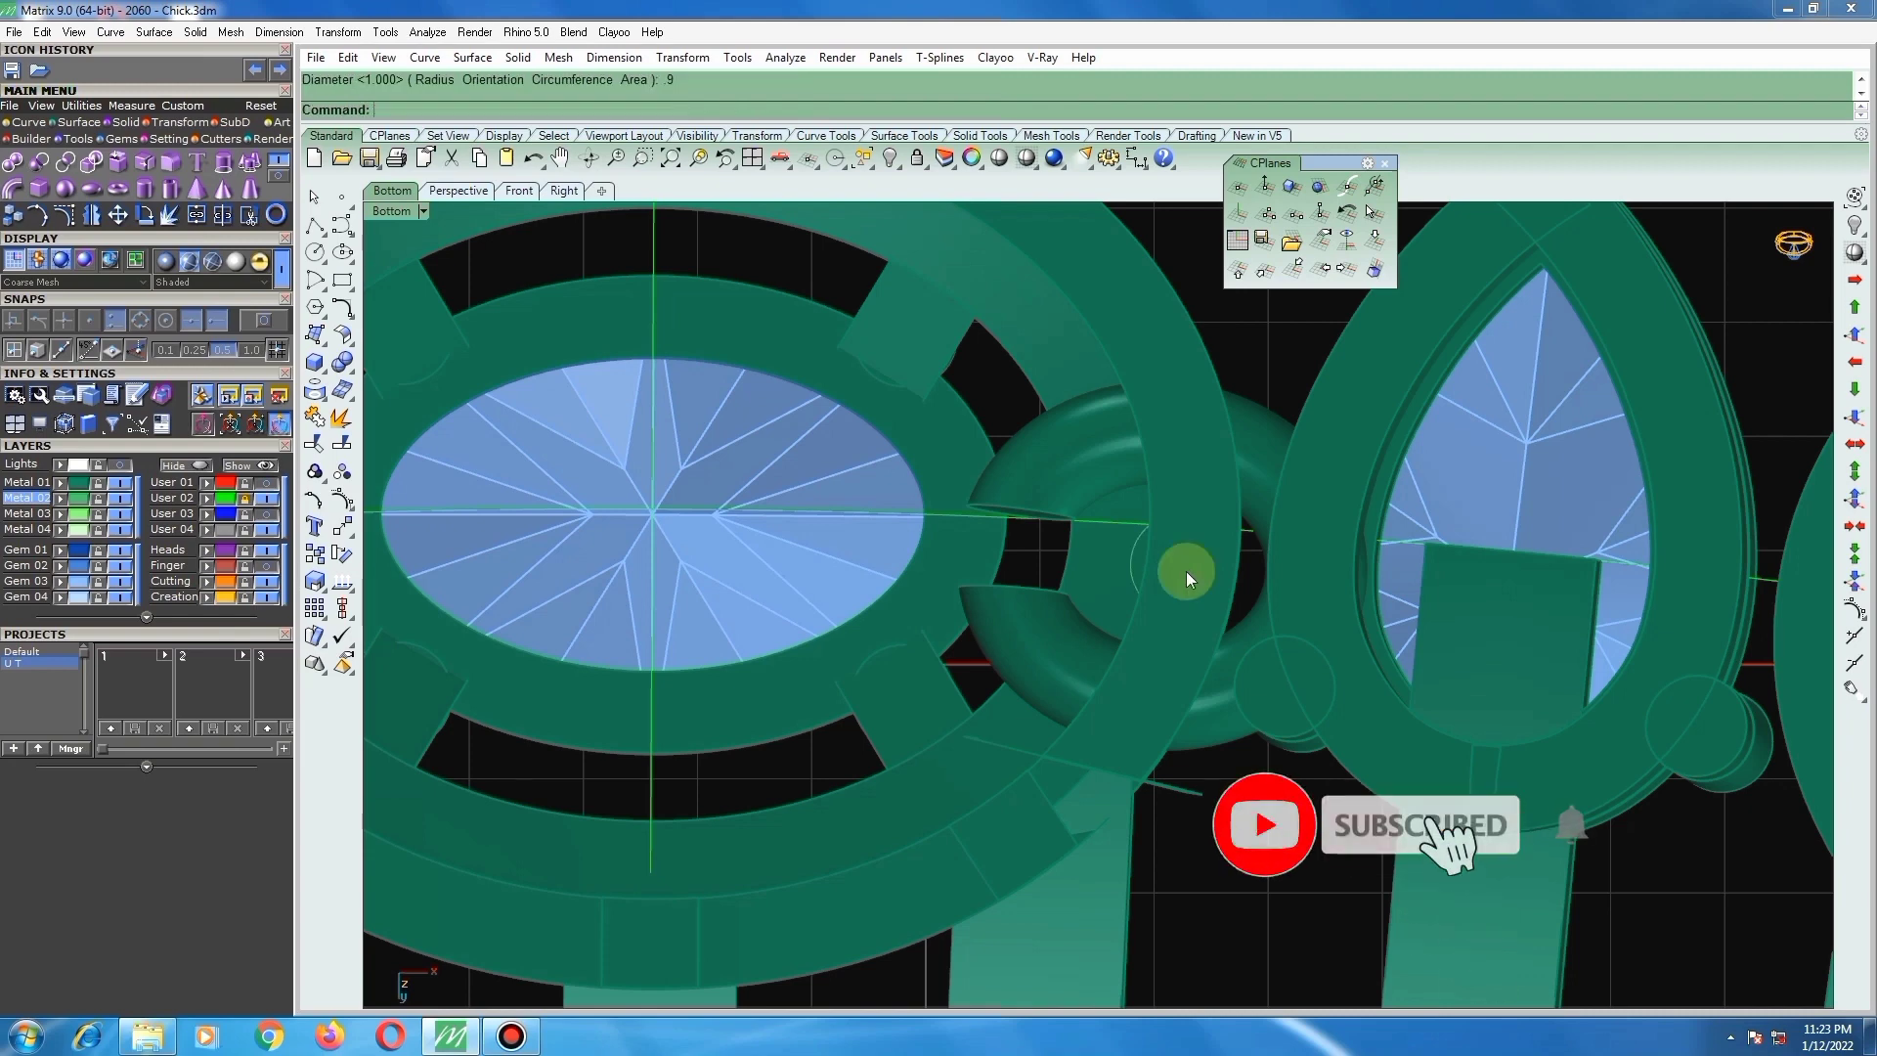
click(1132, 551)
scroll(1194, 559, up, 3)
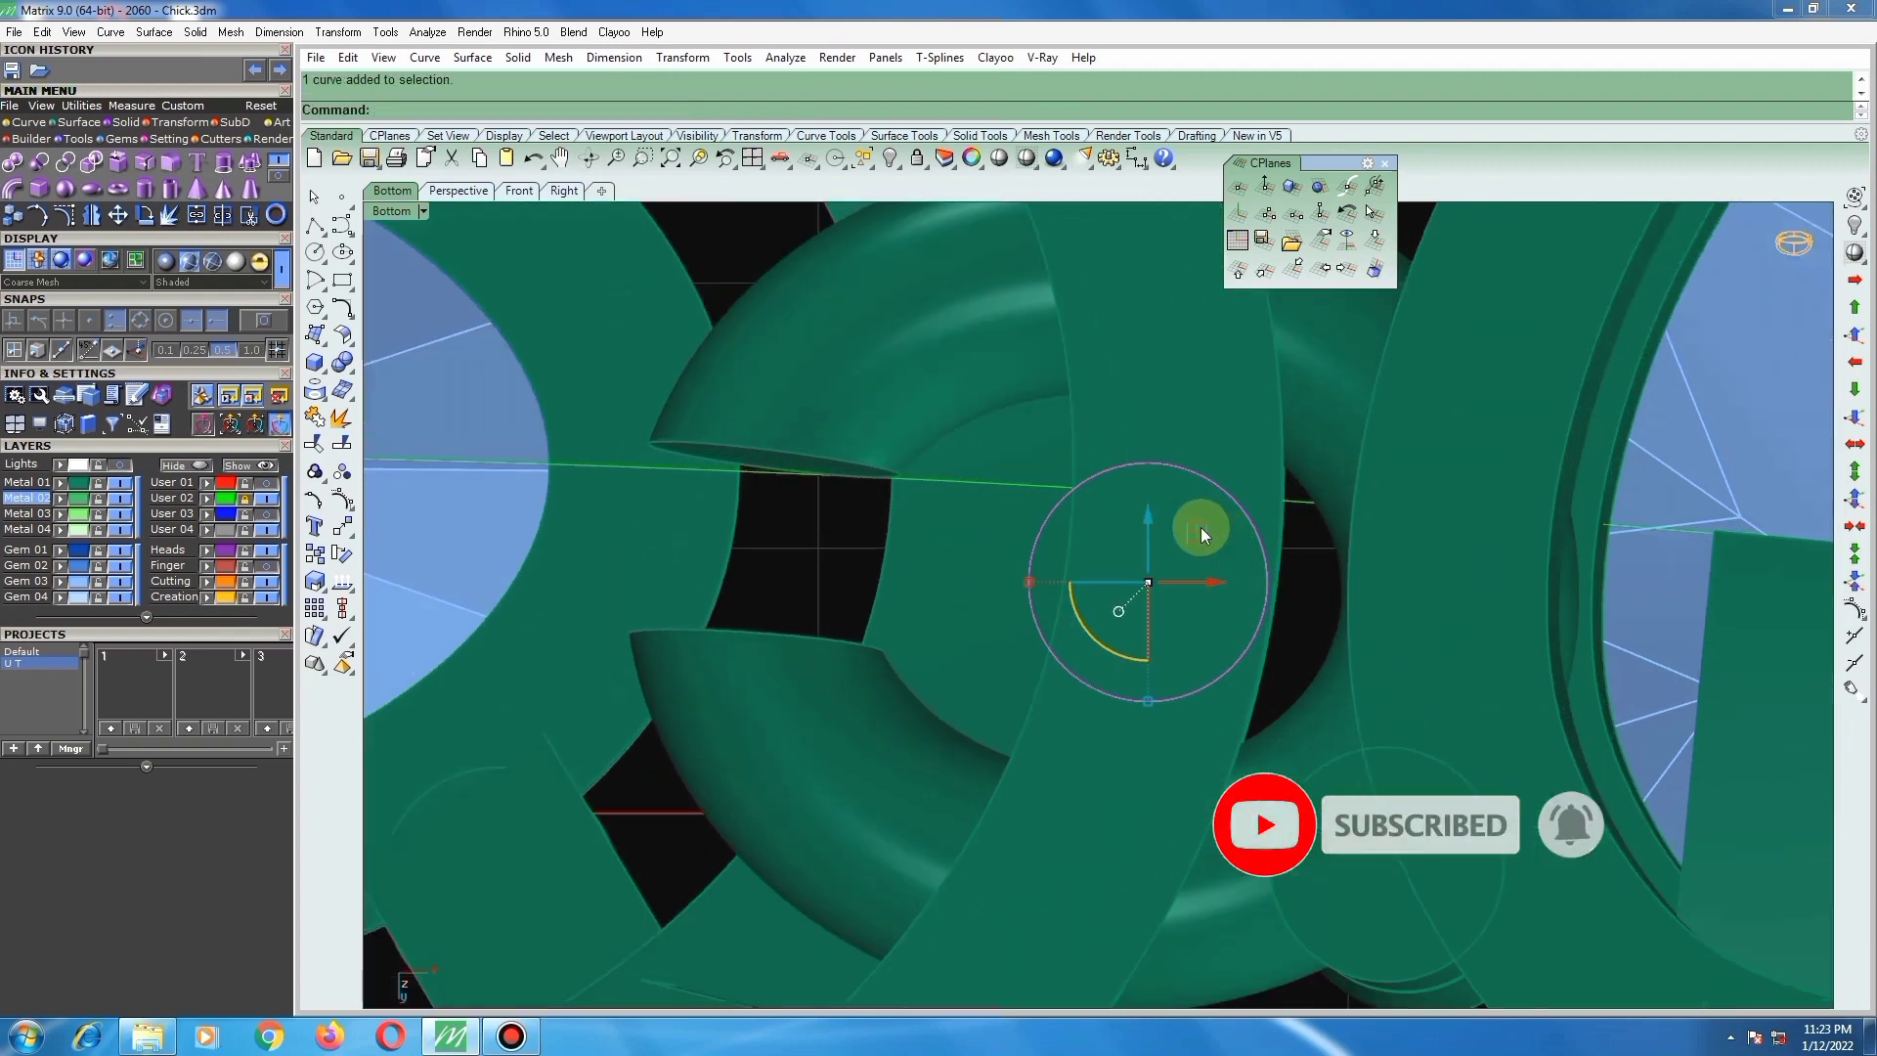
drag(1201, 531, 1207, 530)
scroll(1193, 559, down, 3)
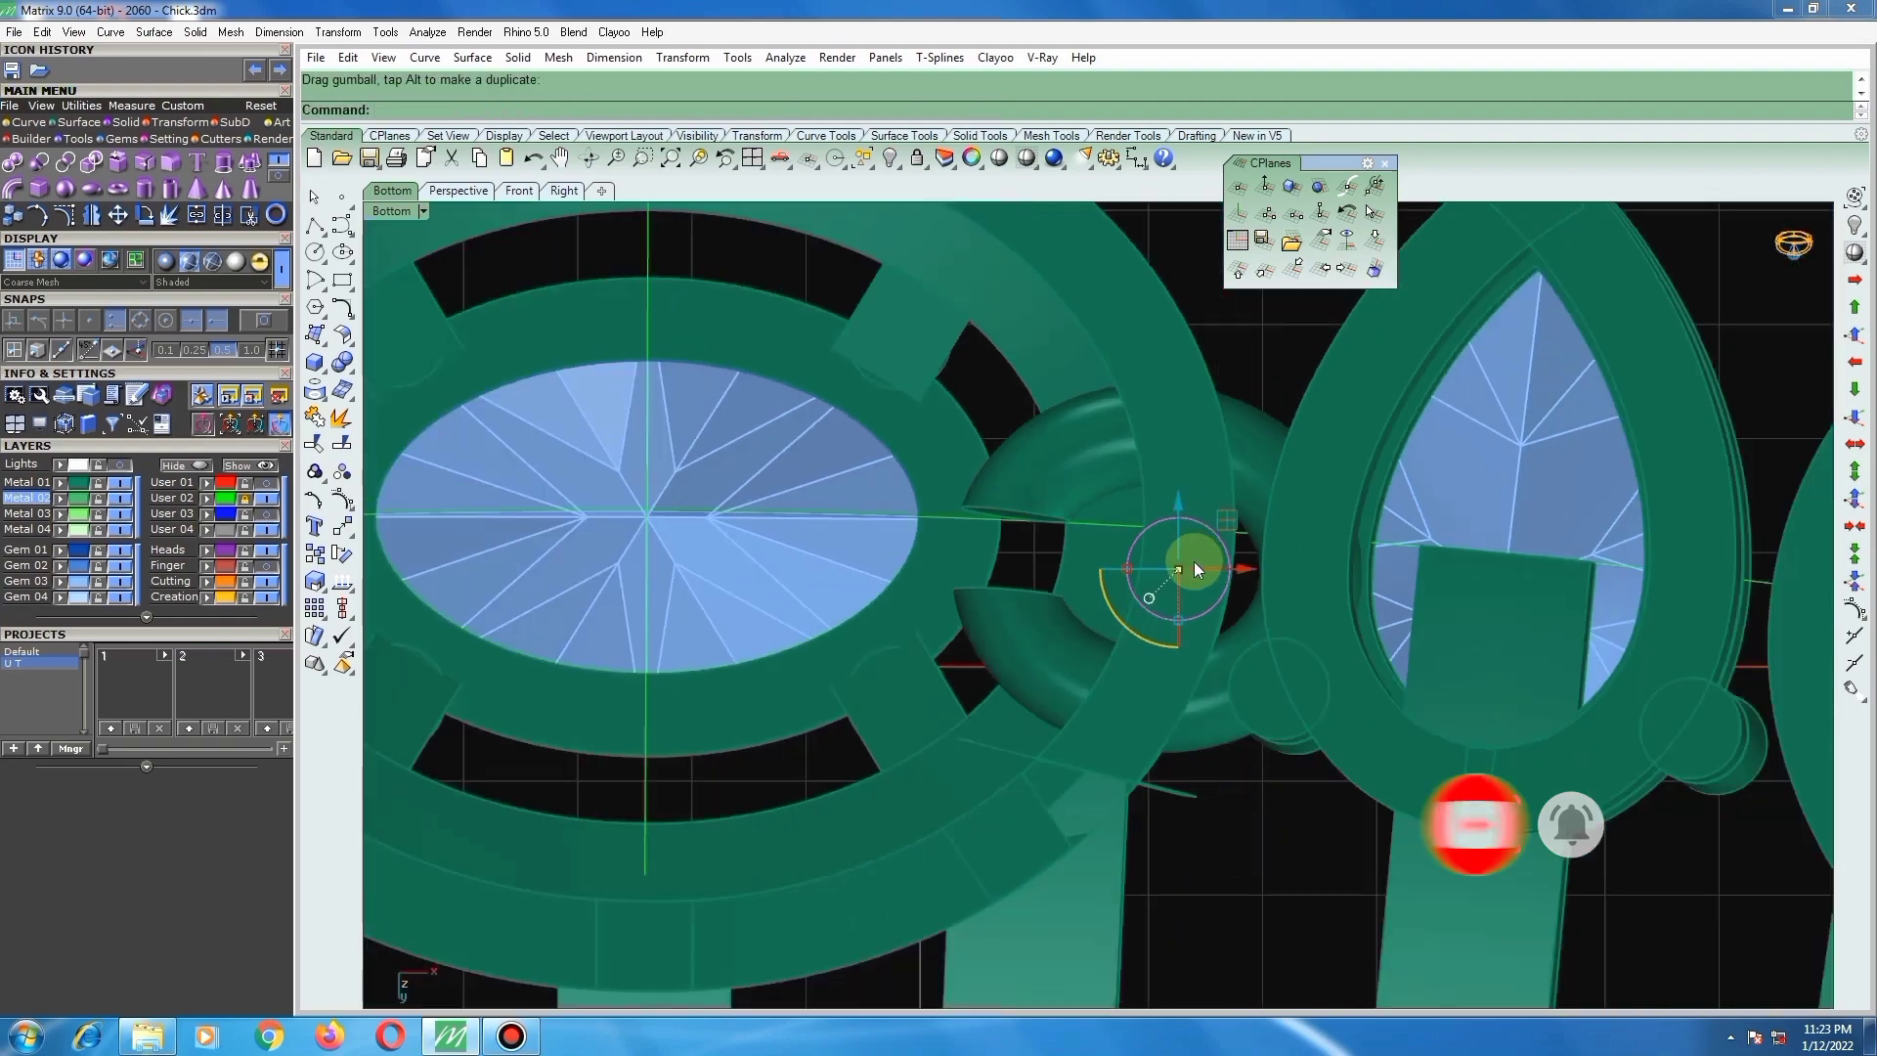
Step: Extrude the circle to both sides as a solid pin passing through the oval frame, and select the pin
key(ctrl+e)
ctrl+shift+right_drag(1190, 564, 1042, 475)
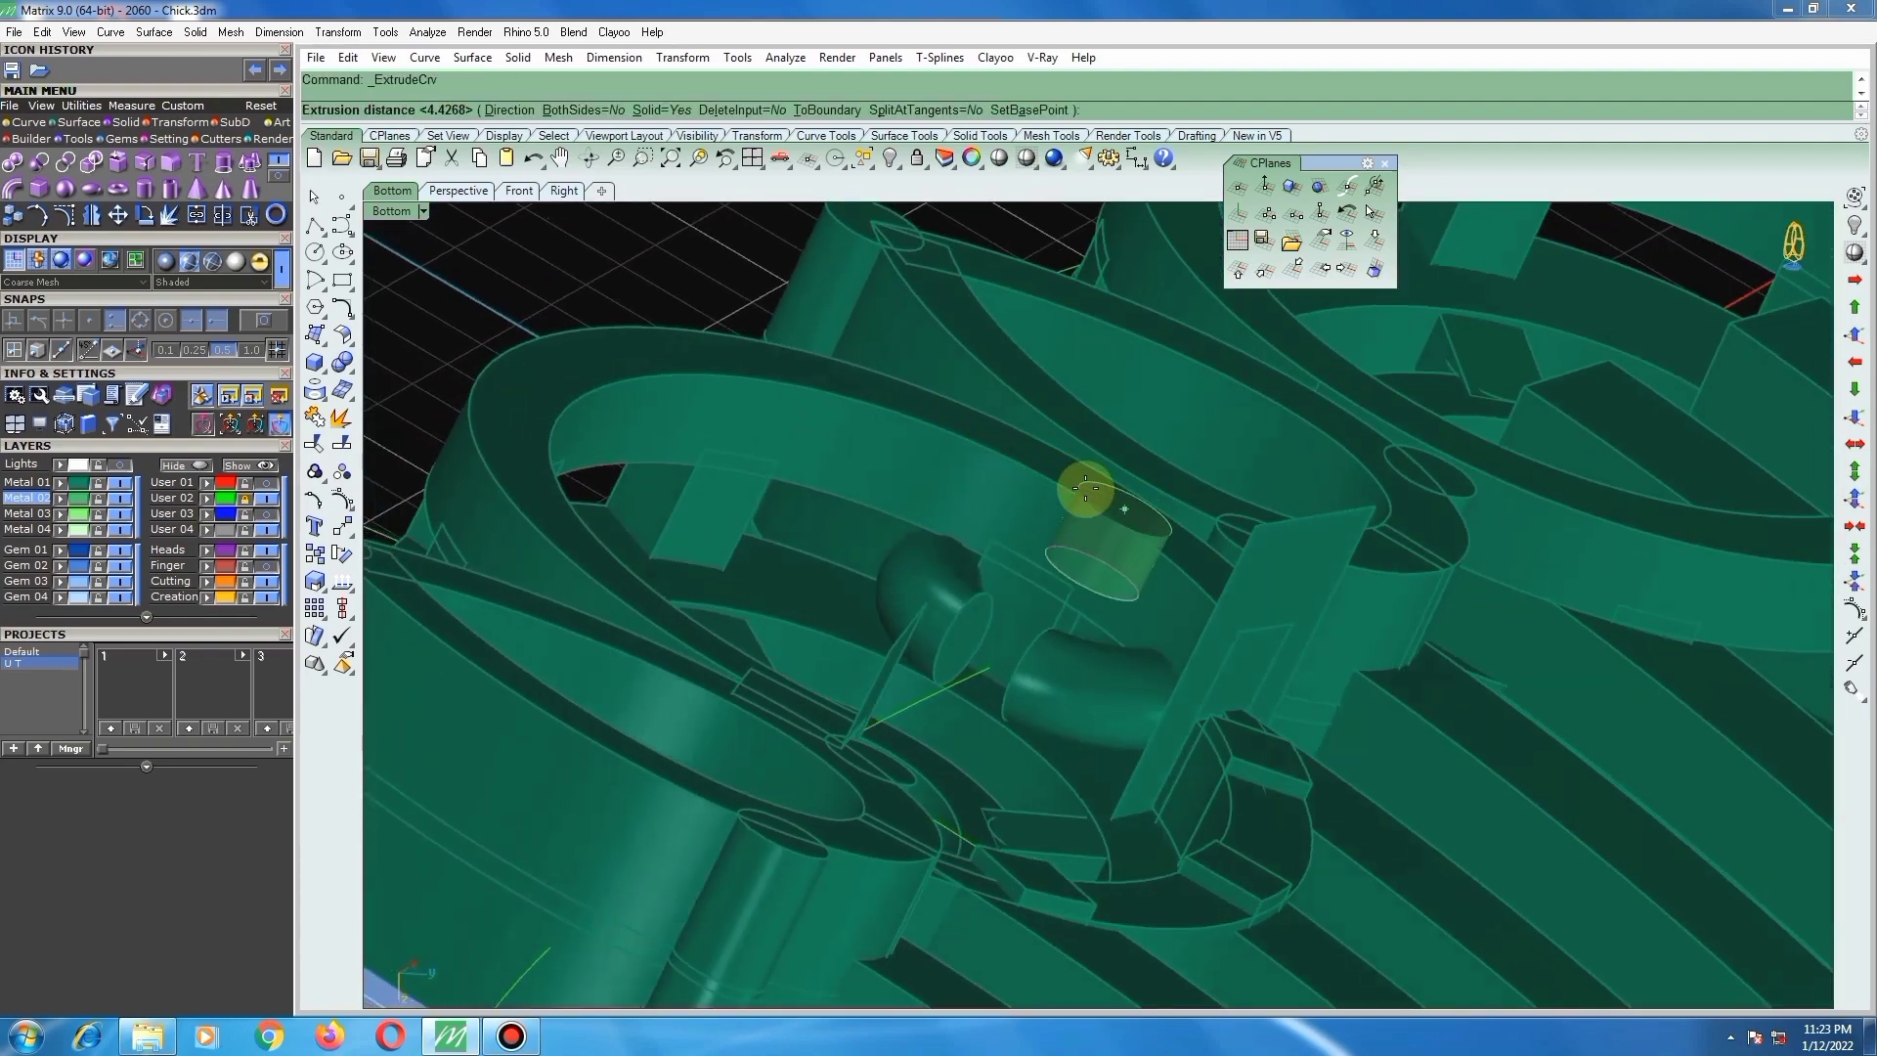
text(b)
key(Return)
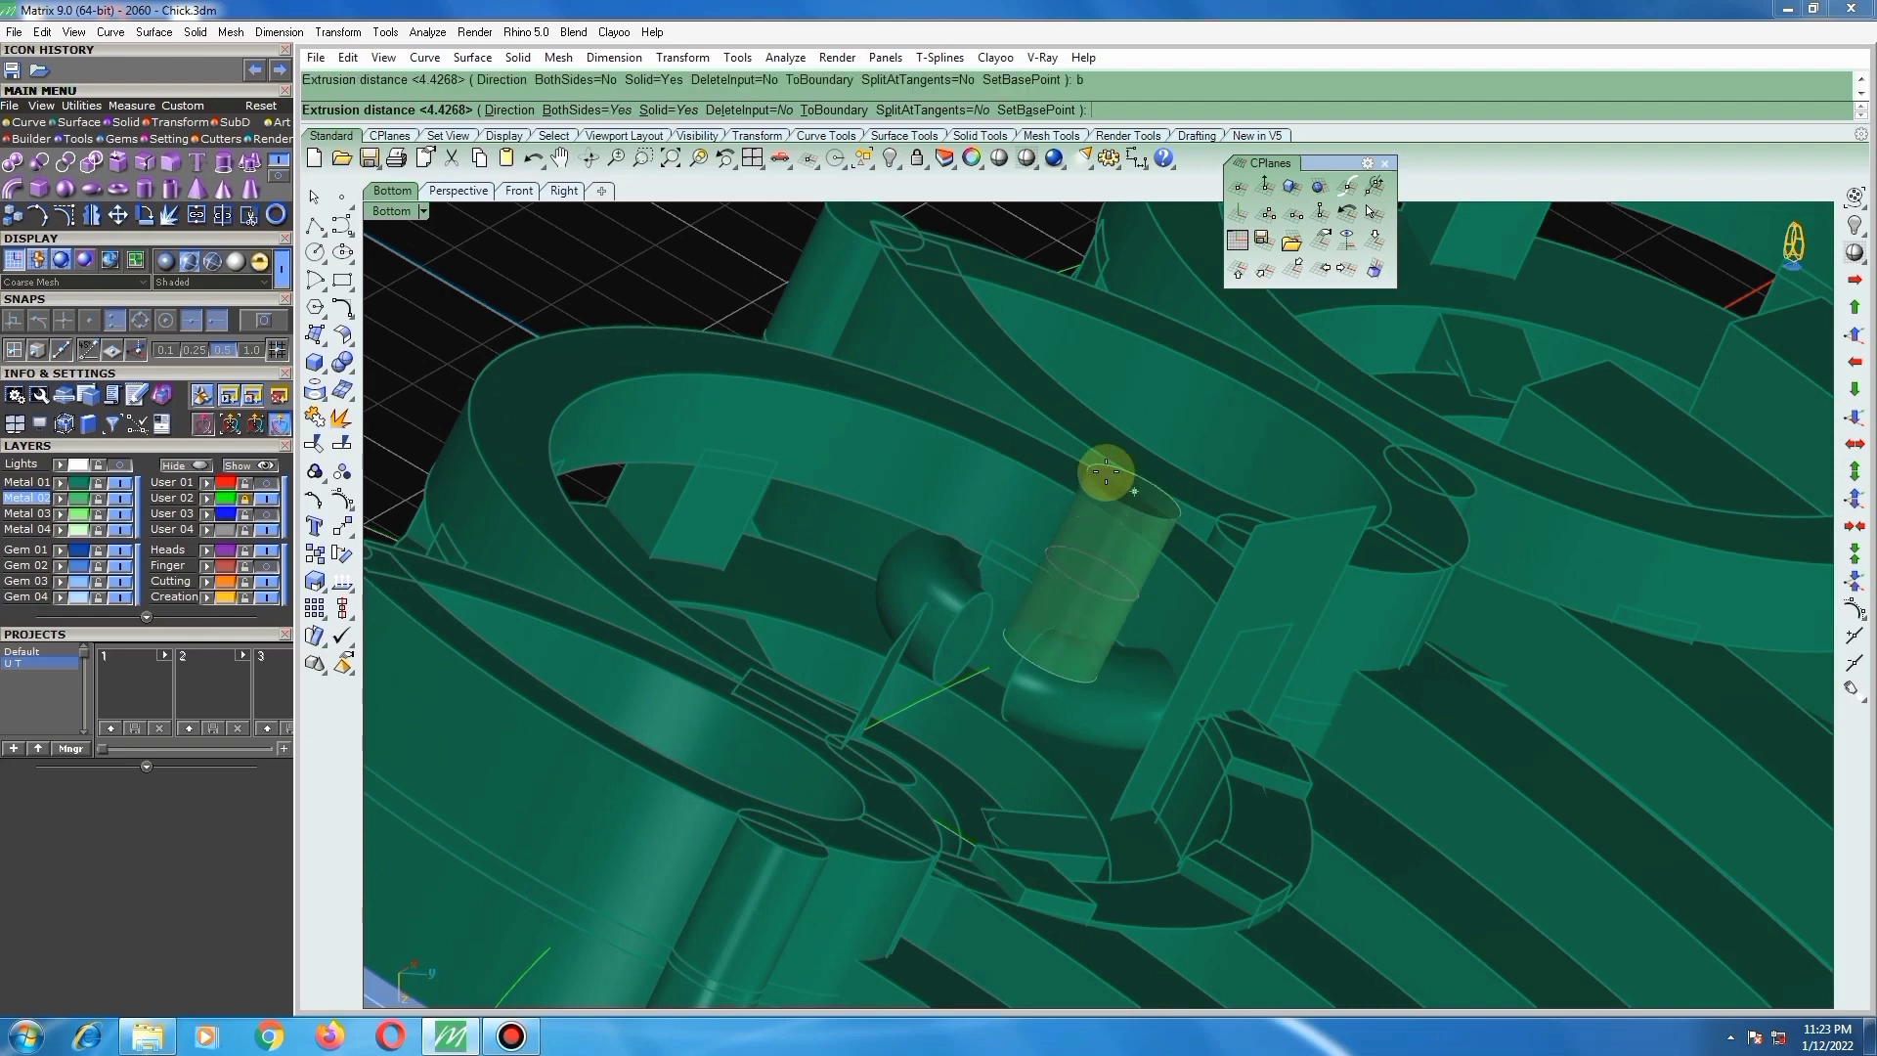
click(1109, 461)
ctrl+shift+right_drag(1083, 492, 1081, 653)
click(1112, 479)
scroll(1089, 520, up, 3)
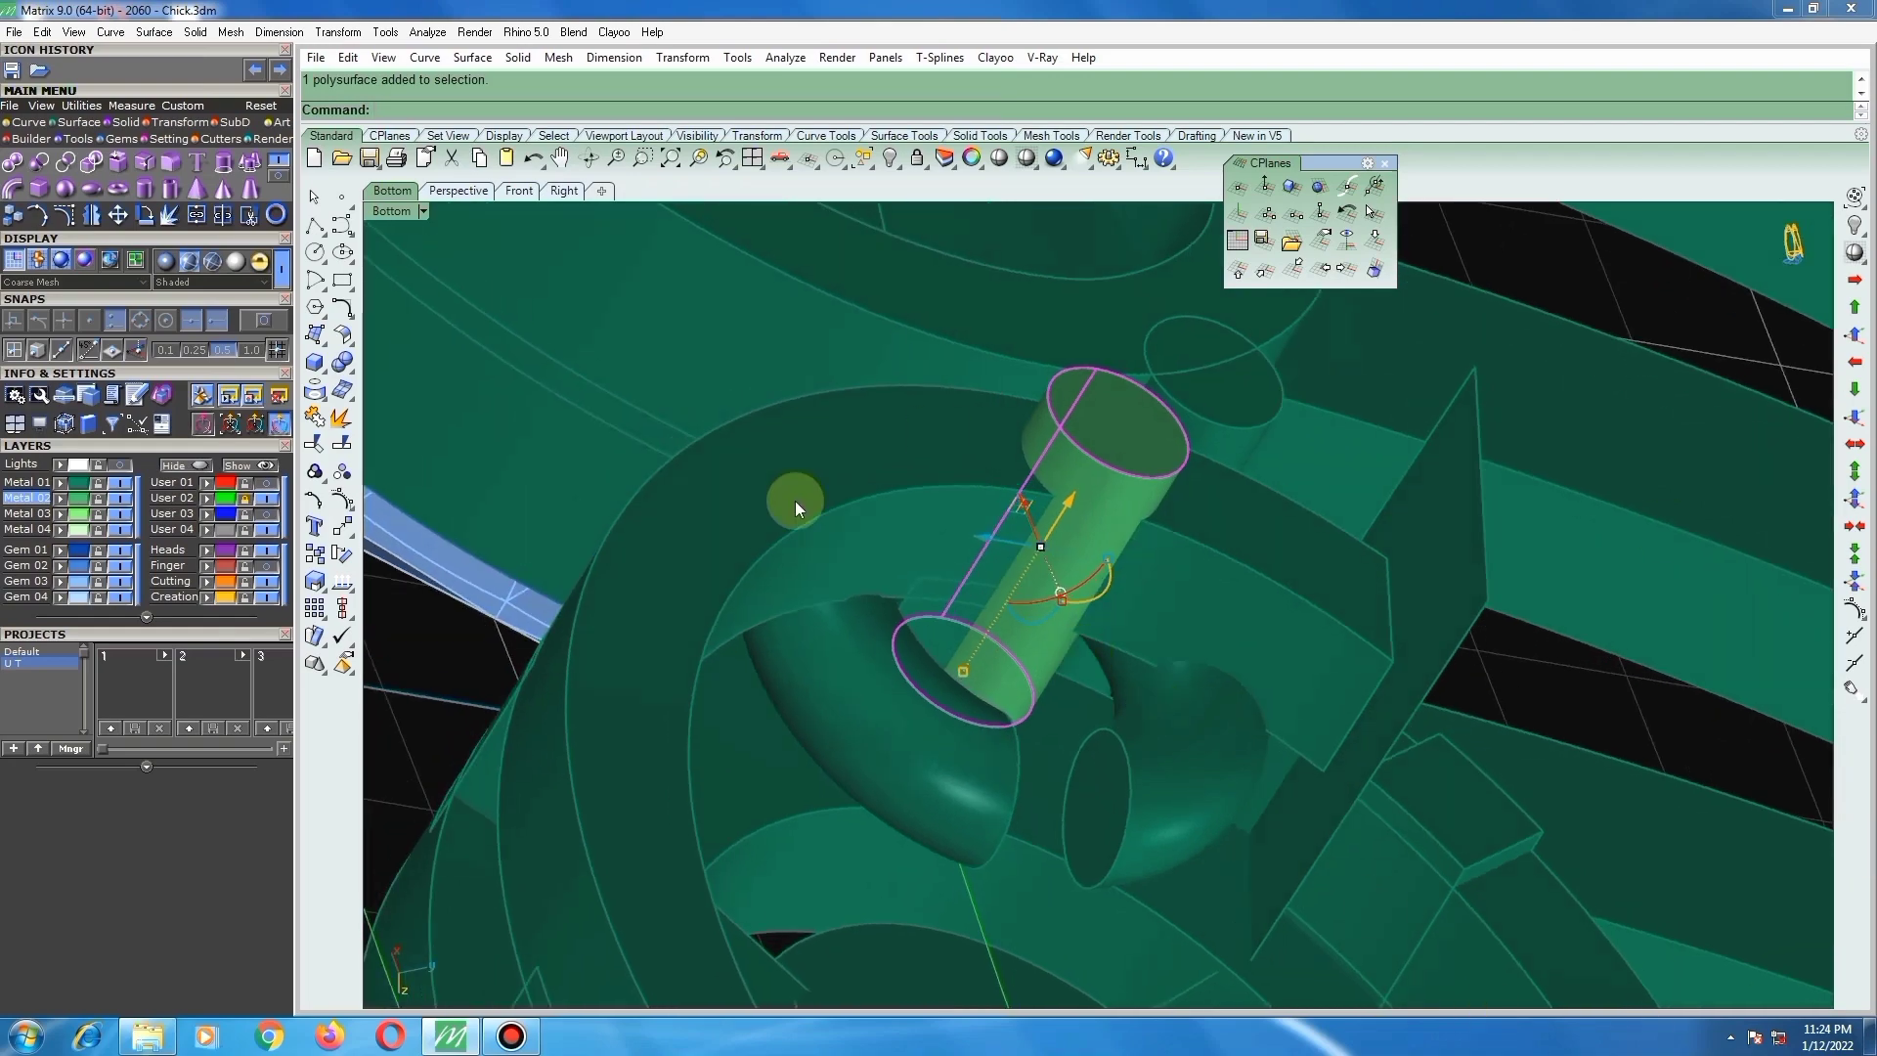
Step: Scale the pin in one direction from its exposed end face, extending the opposite end slightly
click(318, 584)
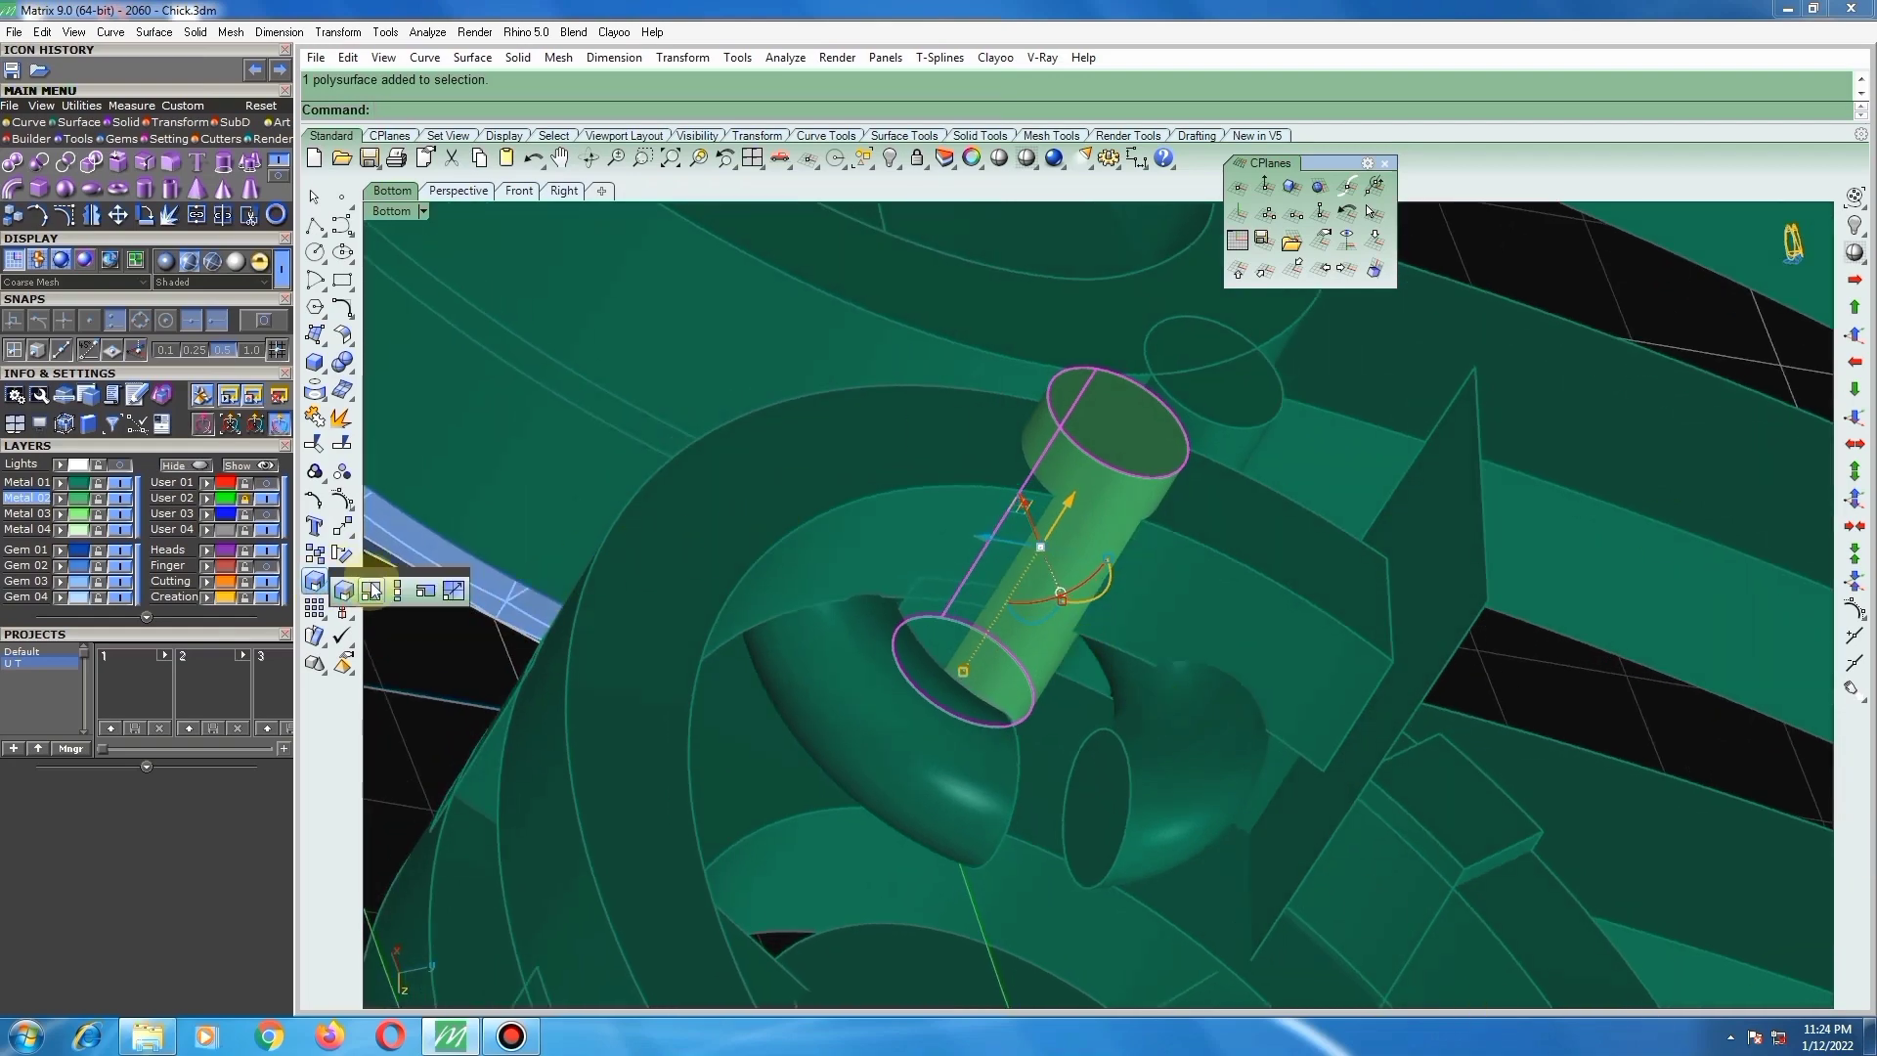
click(424, 591)
ctrl+shift+right_drag(1131, 431, 1287, 458)
scroll(1233, 440, up, 4)
click(1244, 419)
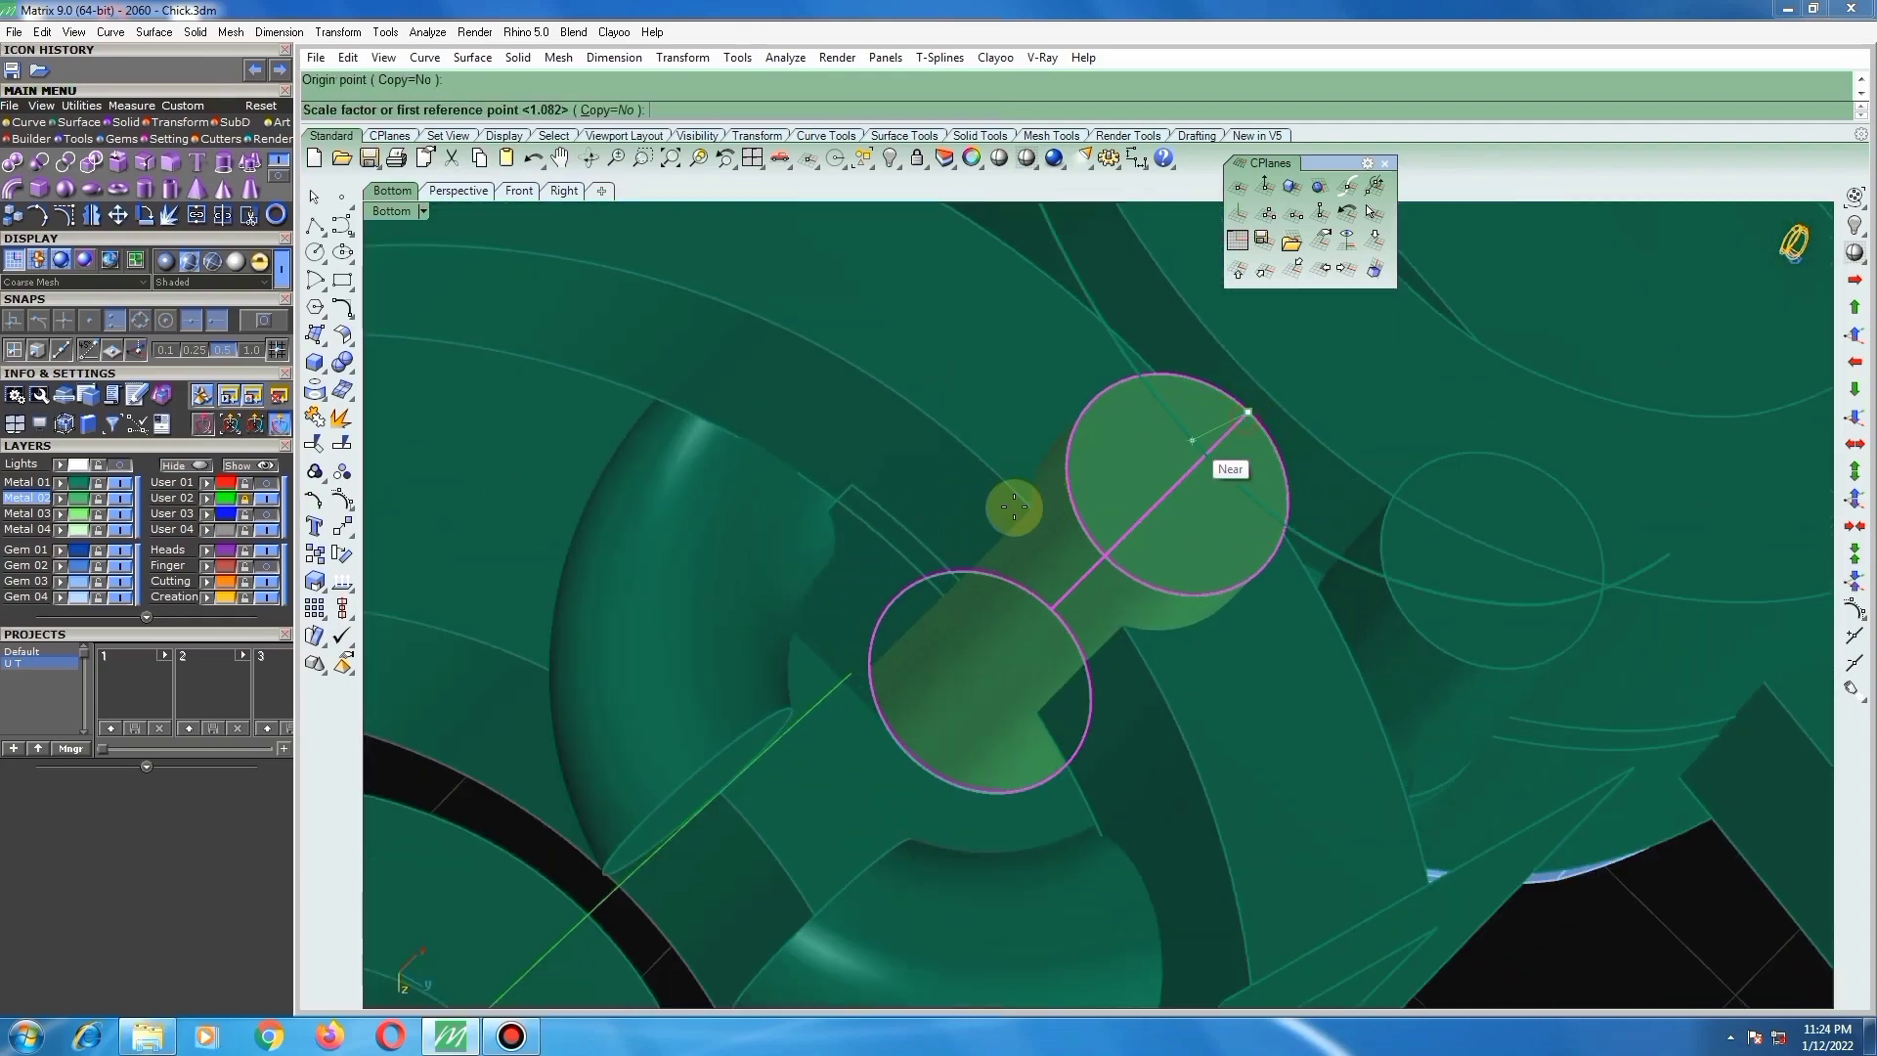
ctrl+shift+right_drag(1009, 508, 1157, 436)
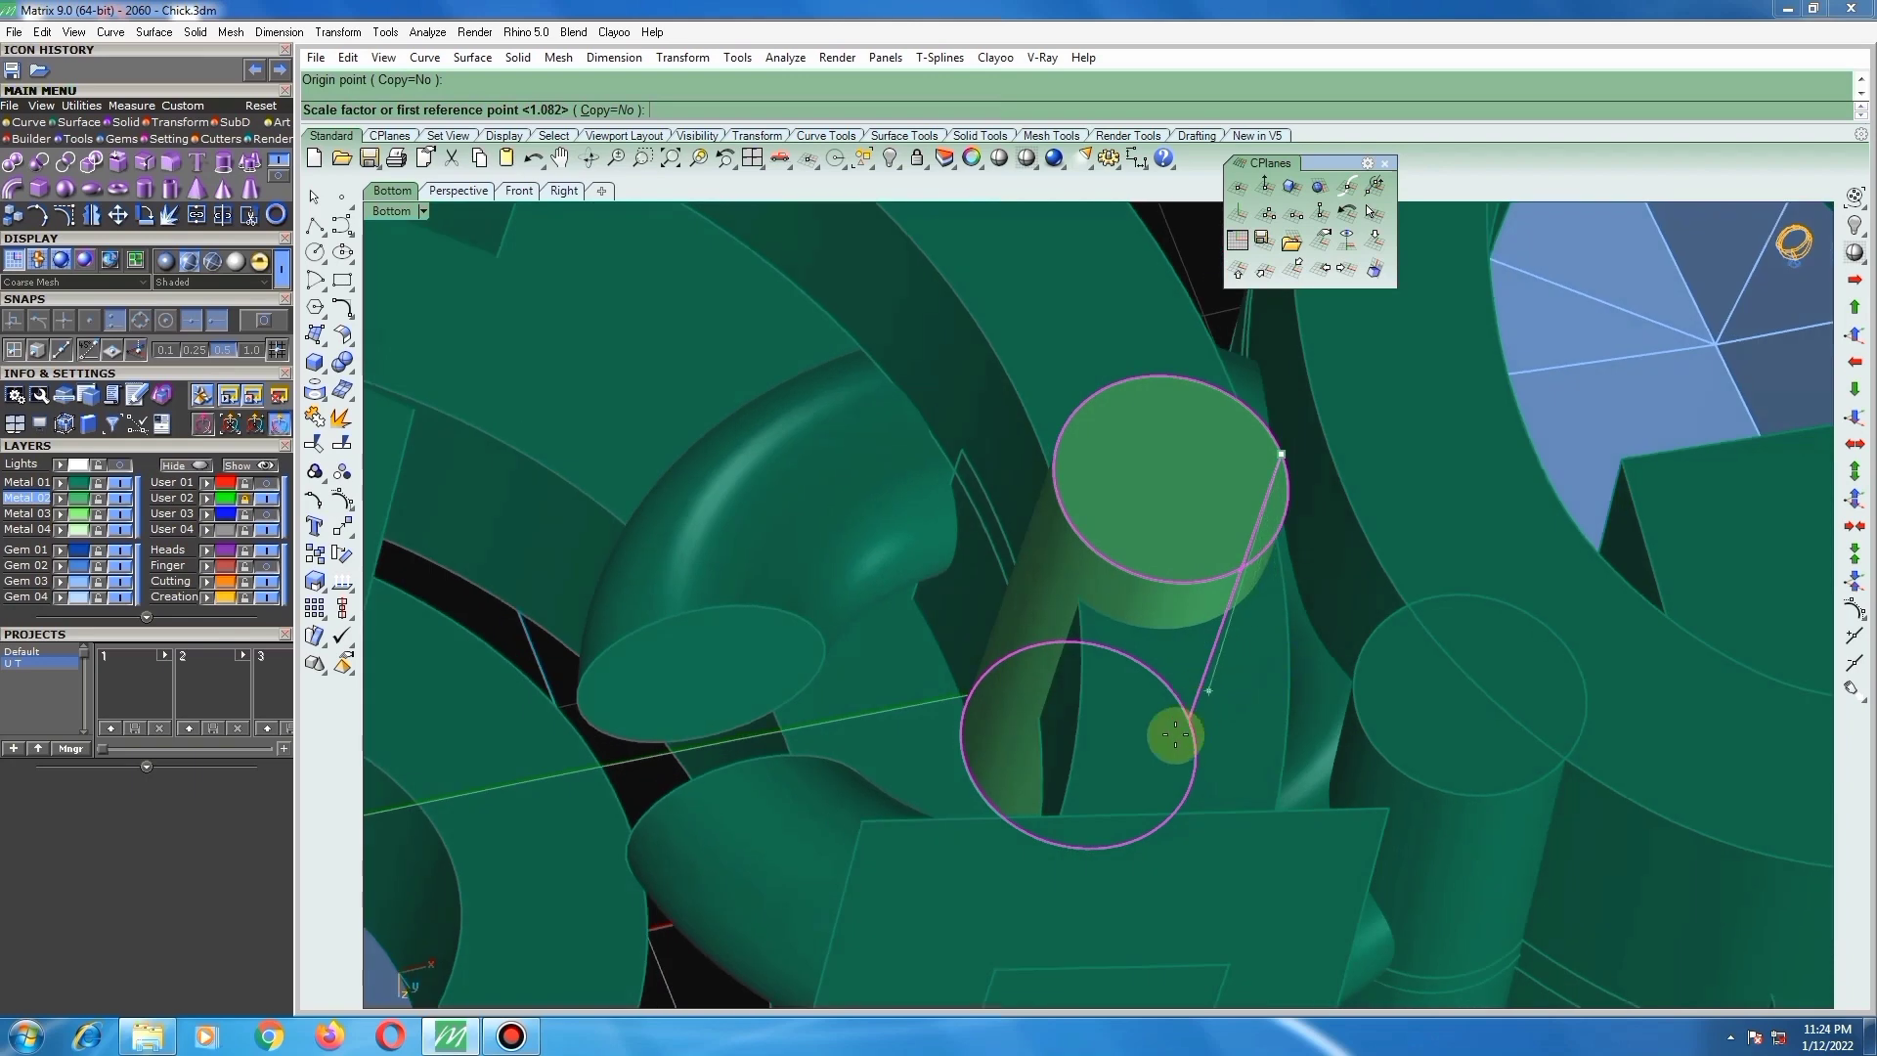
scroll(1187, 721, up, 4)
click(1197, 711)
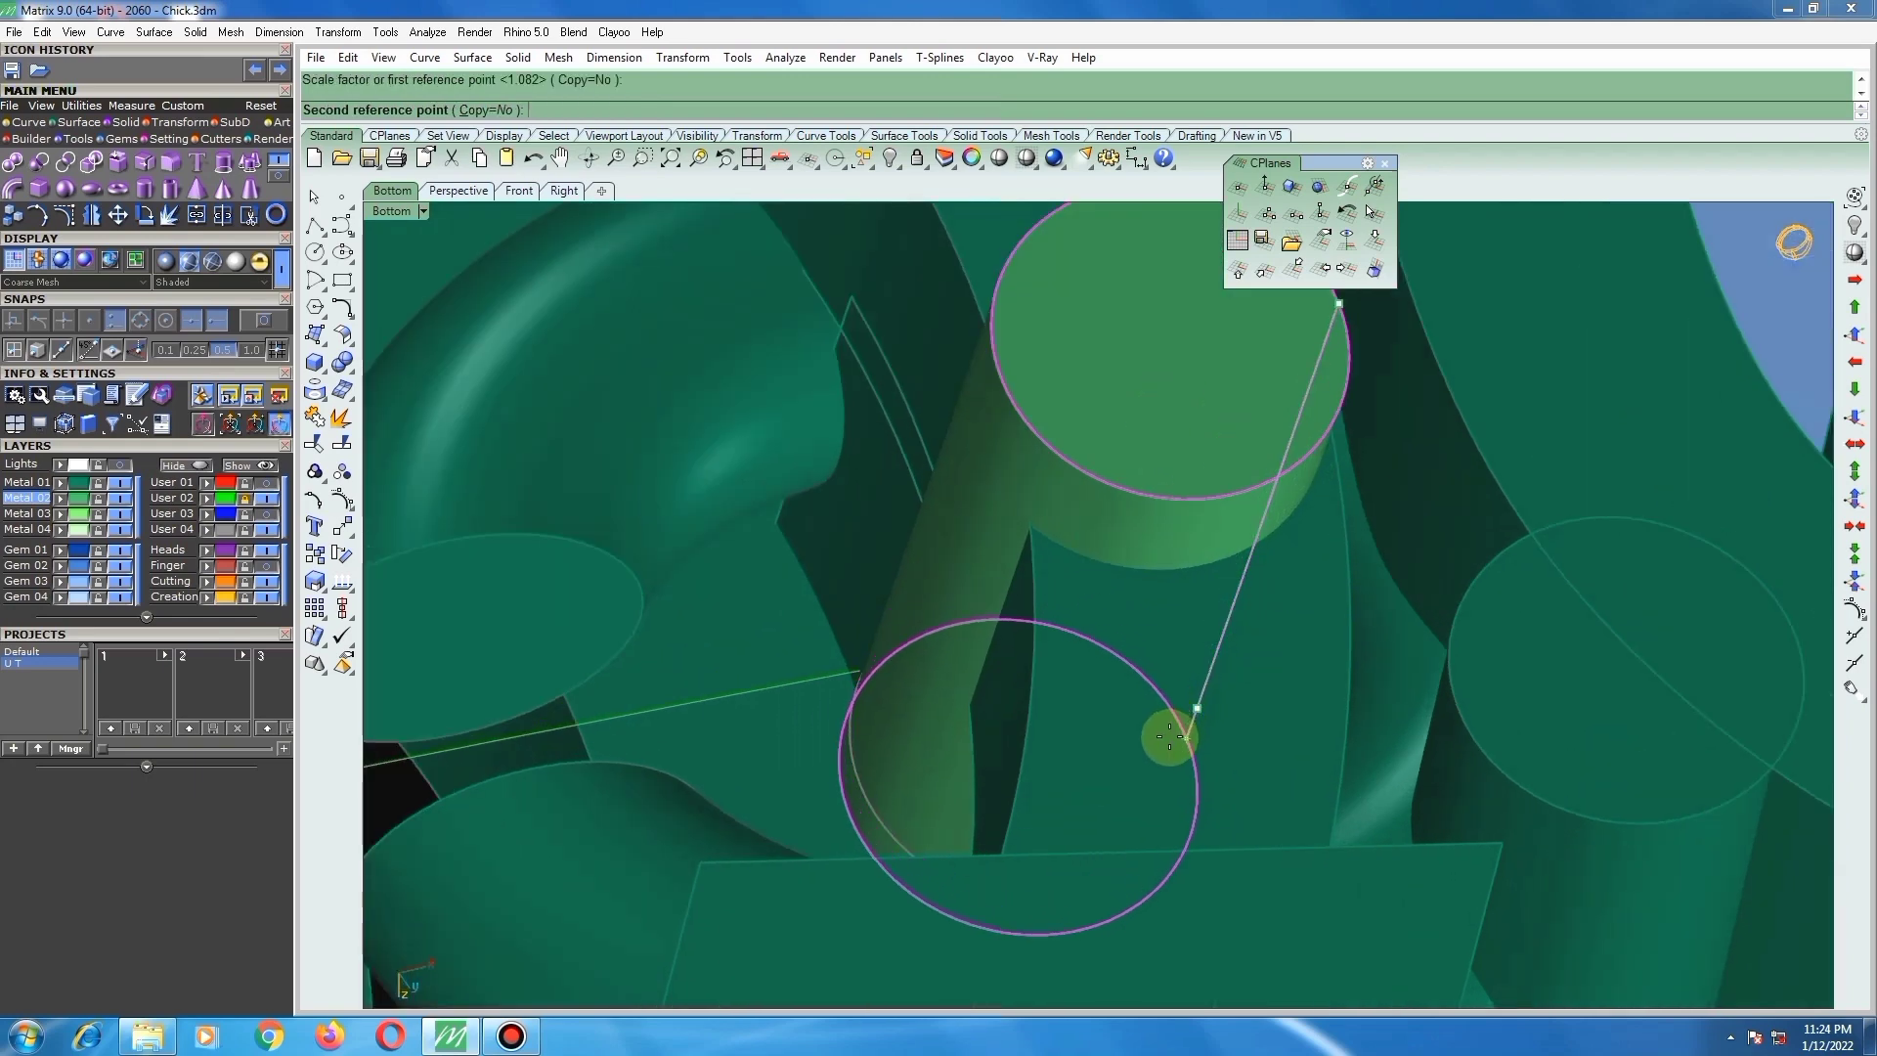
click(1157, 764)
Step: Scale the pin in one direction from its hidden end to shorten its exposed end slightly
scroll(1076, 657, down, 6)
right_click(1078, 659)
scroll(1124, 695, up, 6)
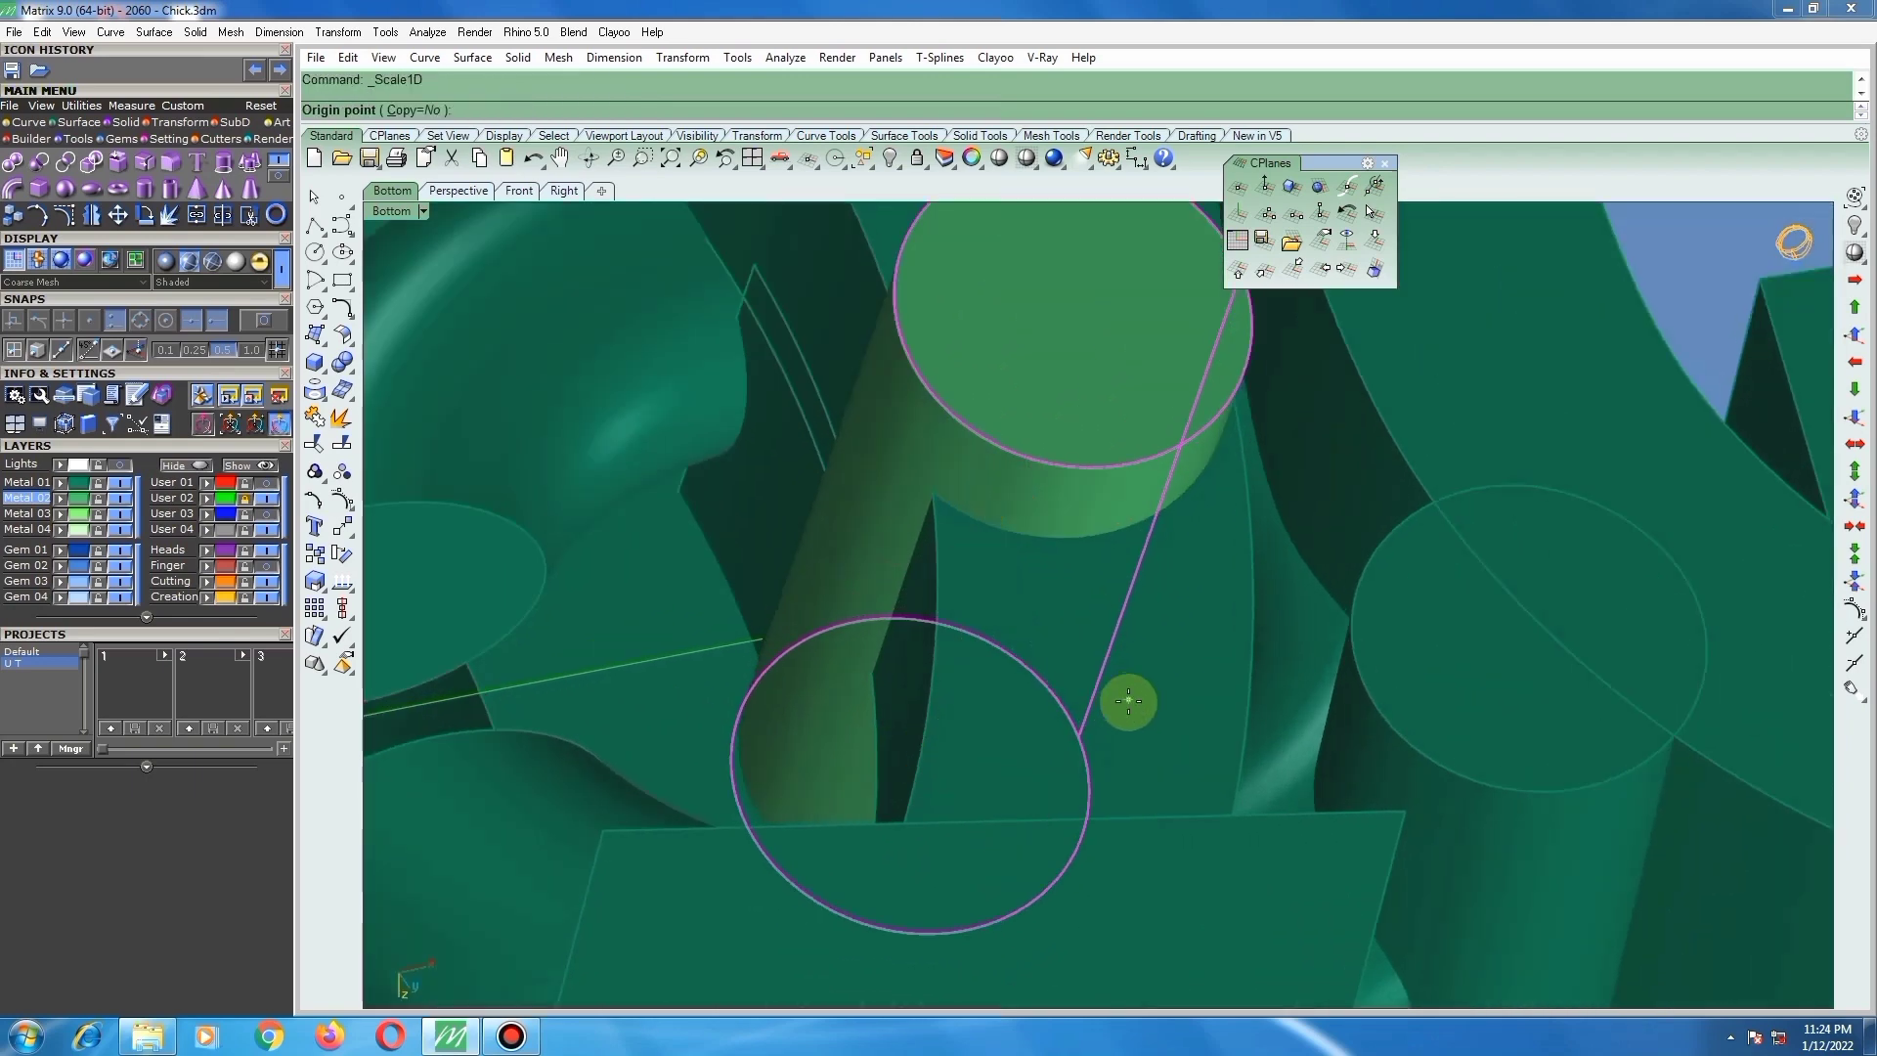
click(1085, 731)
scroll(1114, 548, down, 3)
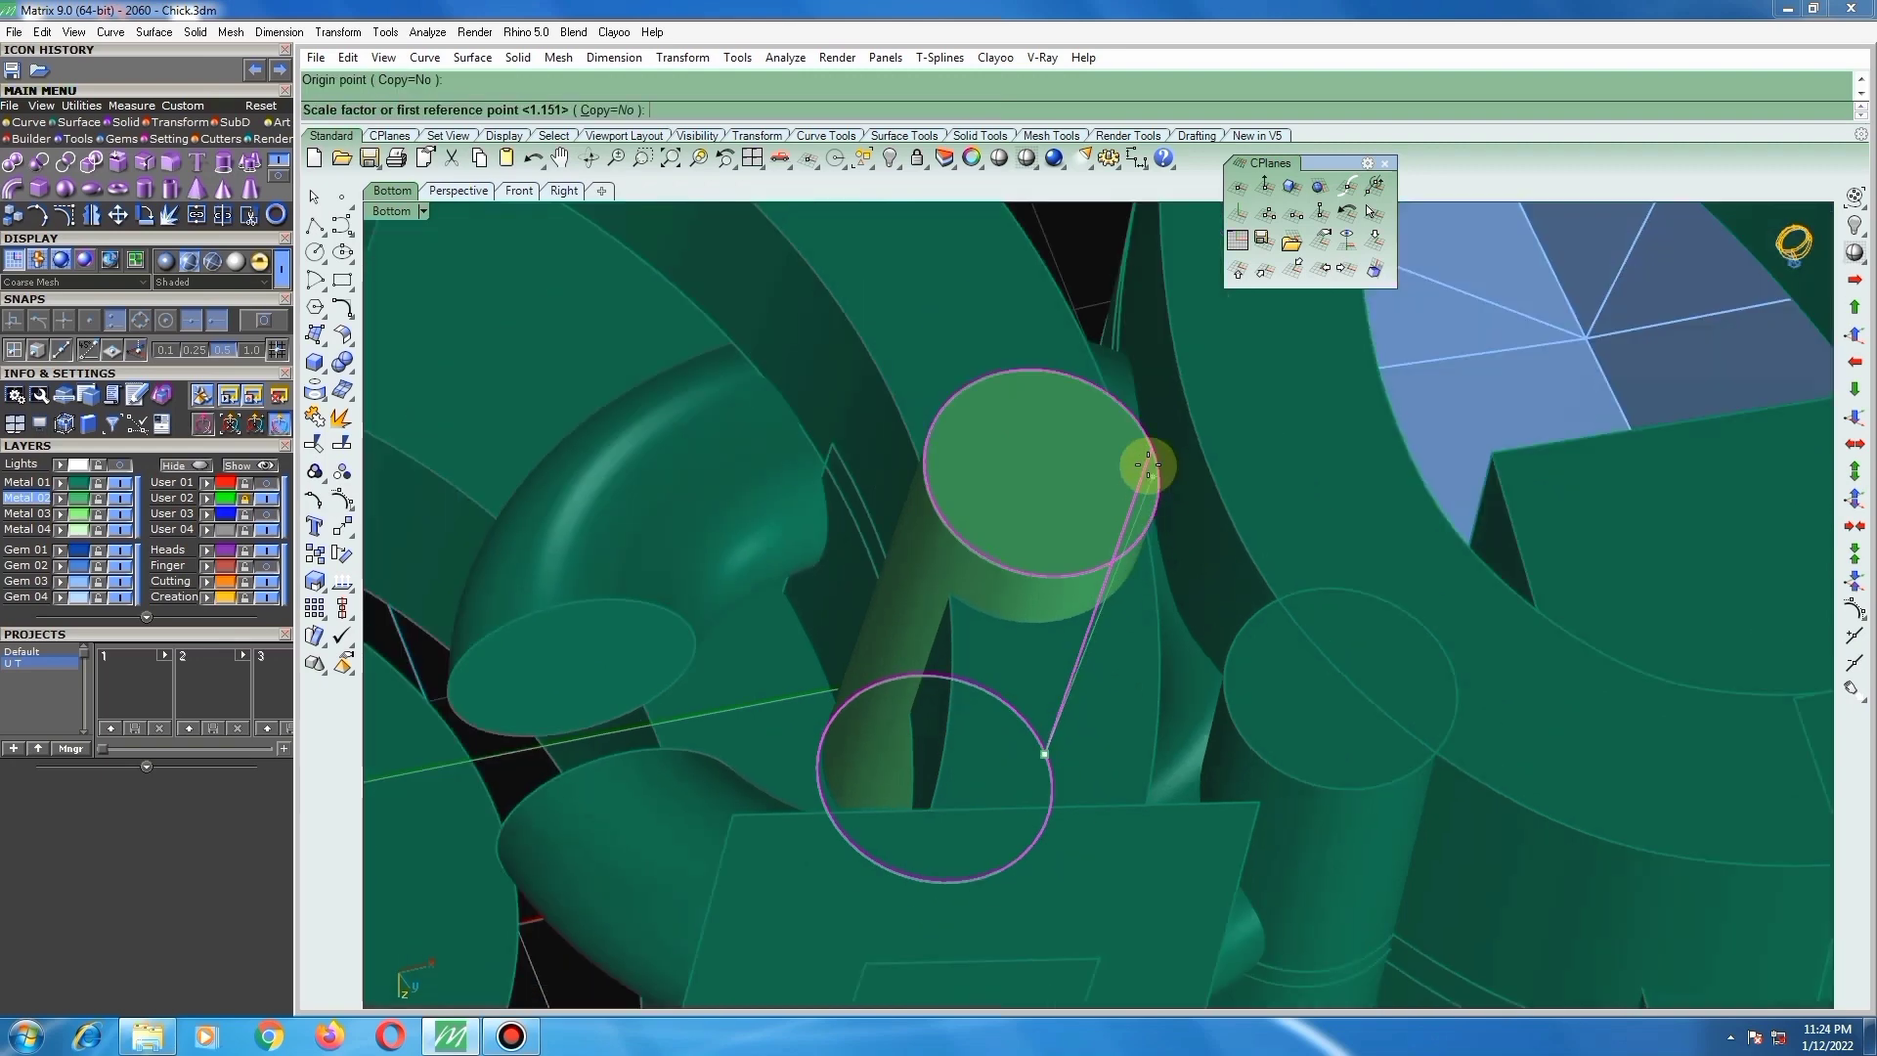
scroll(1144, 464, up, 1)
click(1153, 452)
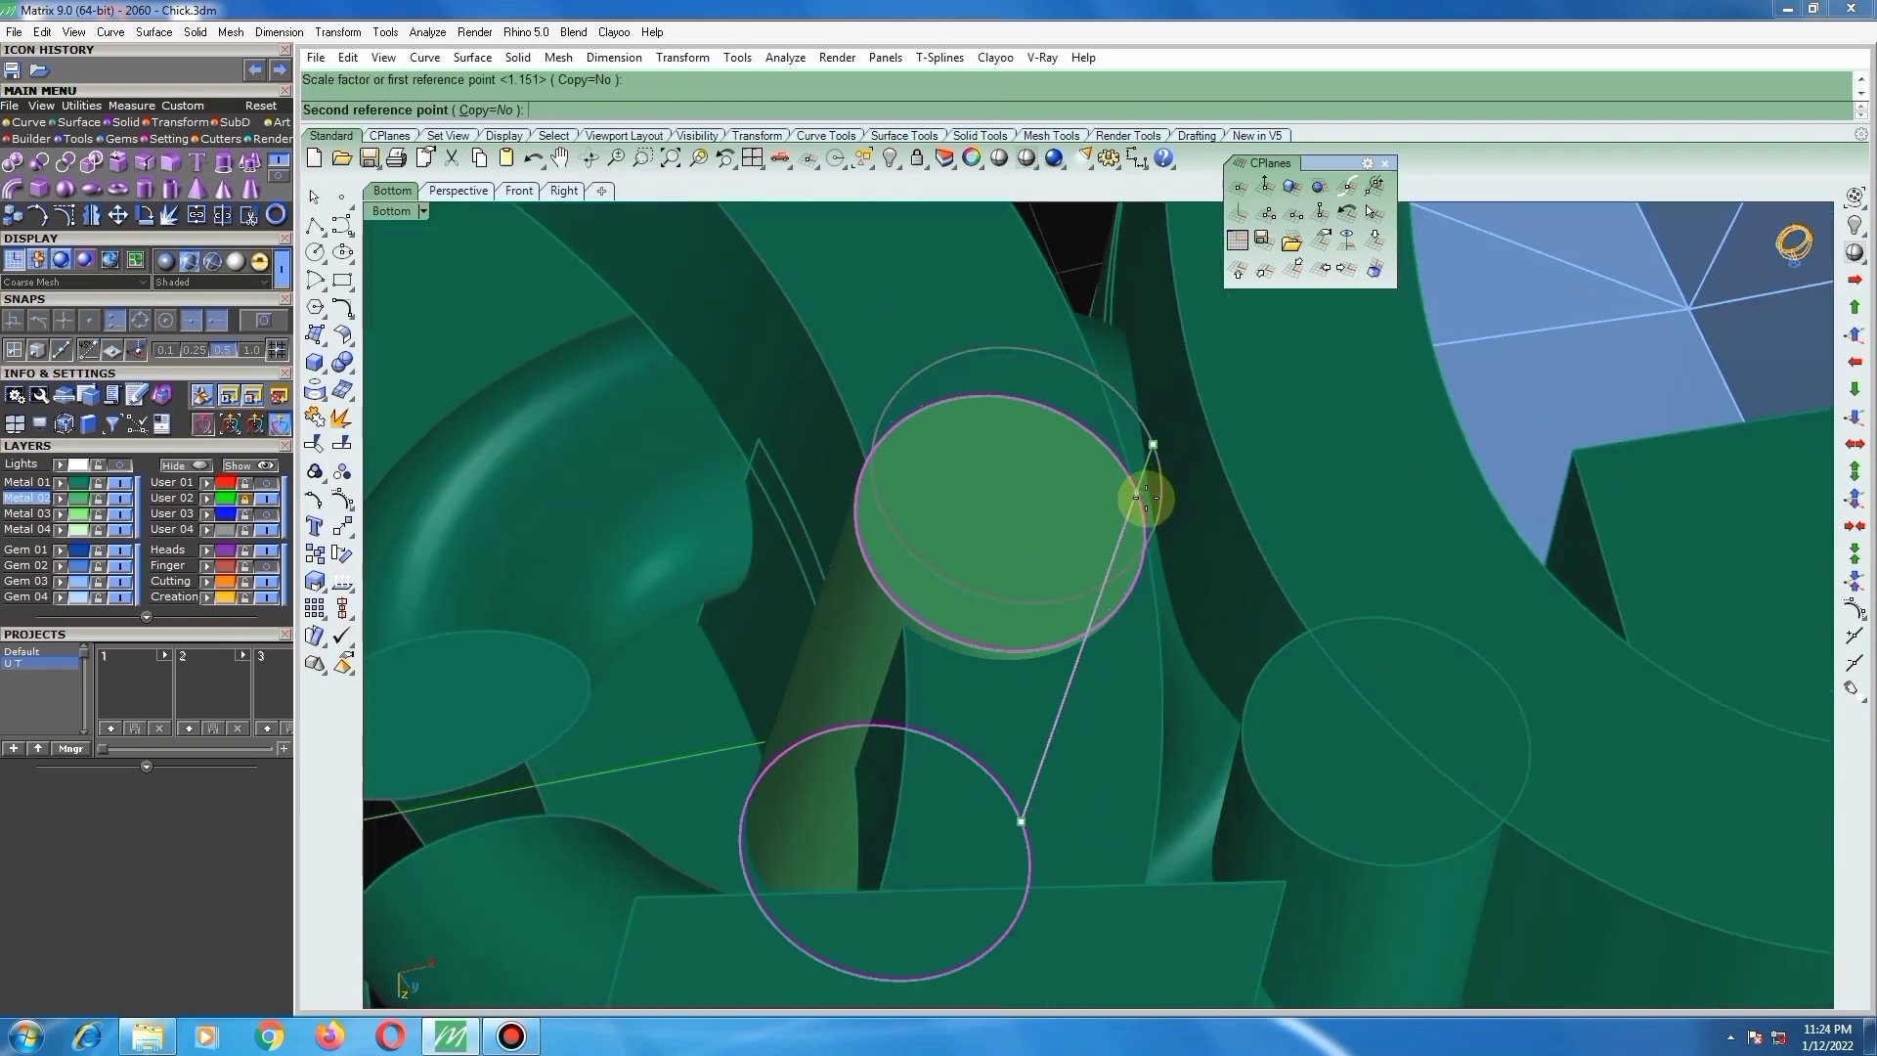
click(1137, 501)
scroll(1111, 514, down, 3)
key(Escape)
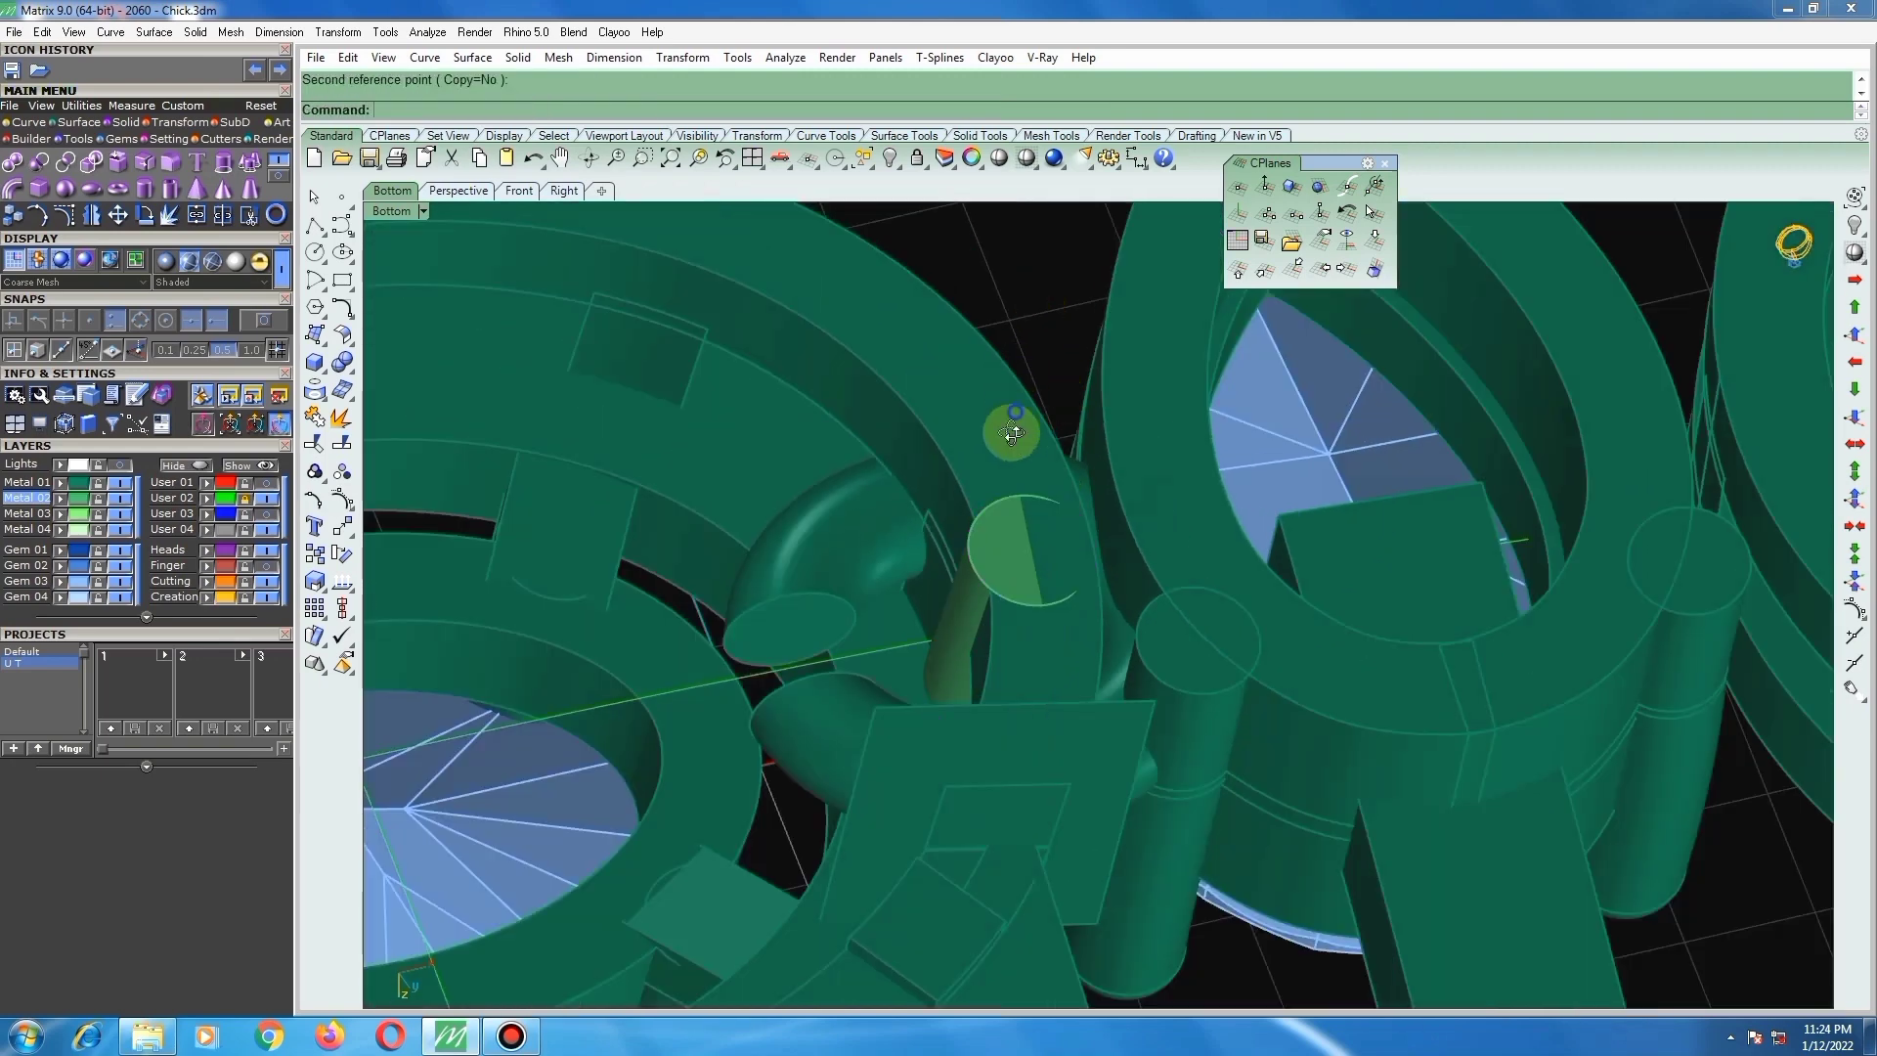
Step: Reselect the pin and adjust its hidden end with another Scale1D from the exposed end face
scroll(938, 439, up, 4)
click(970, 733)
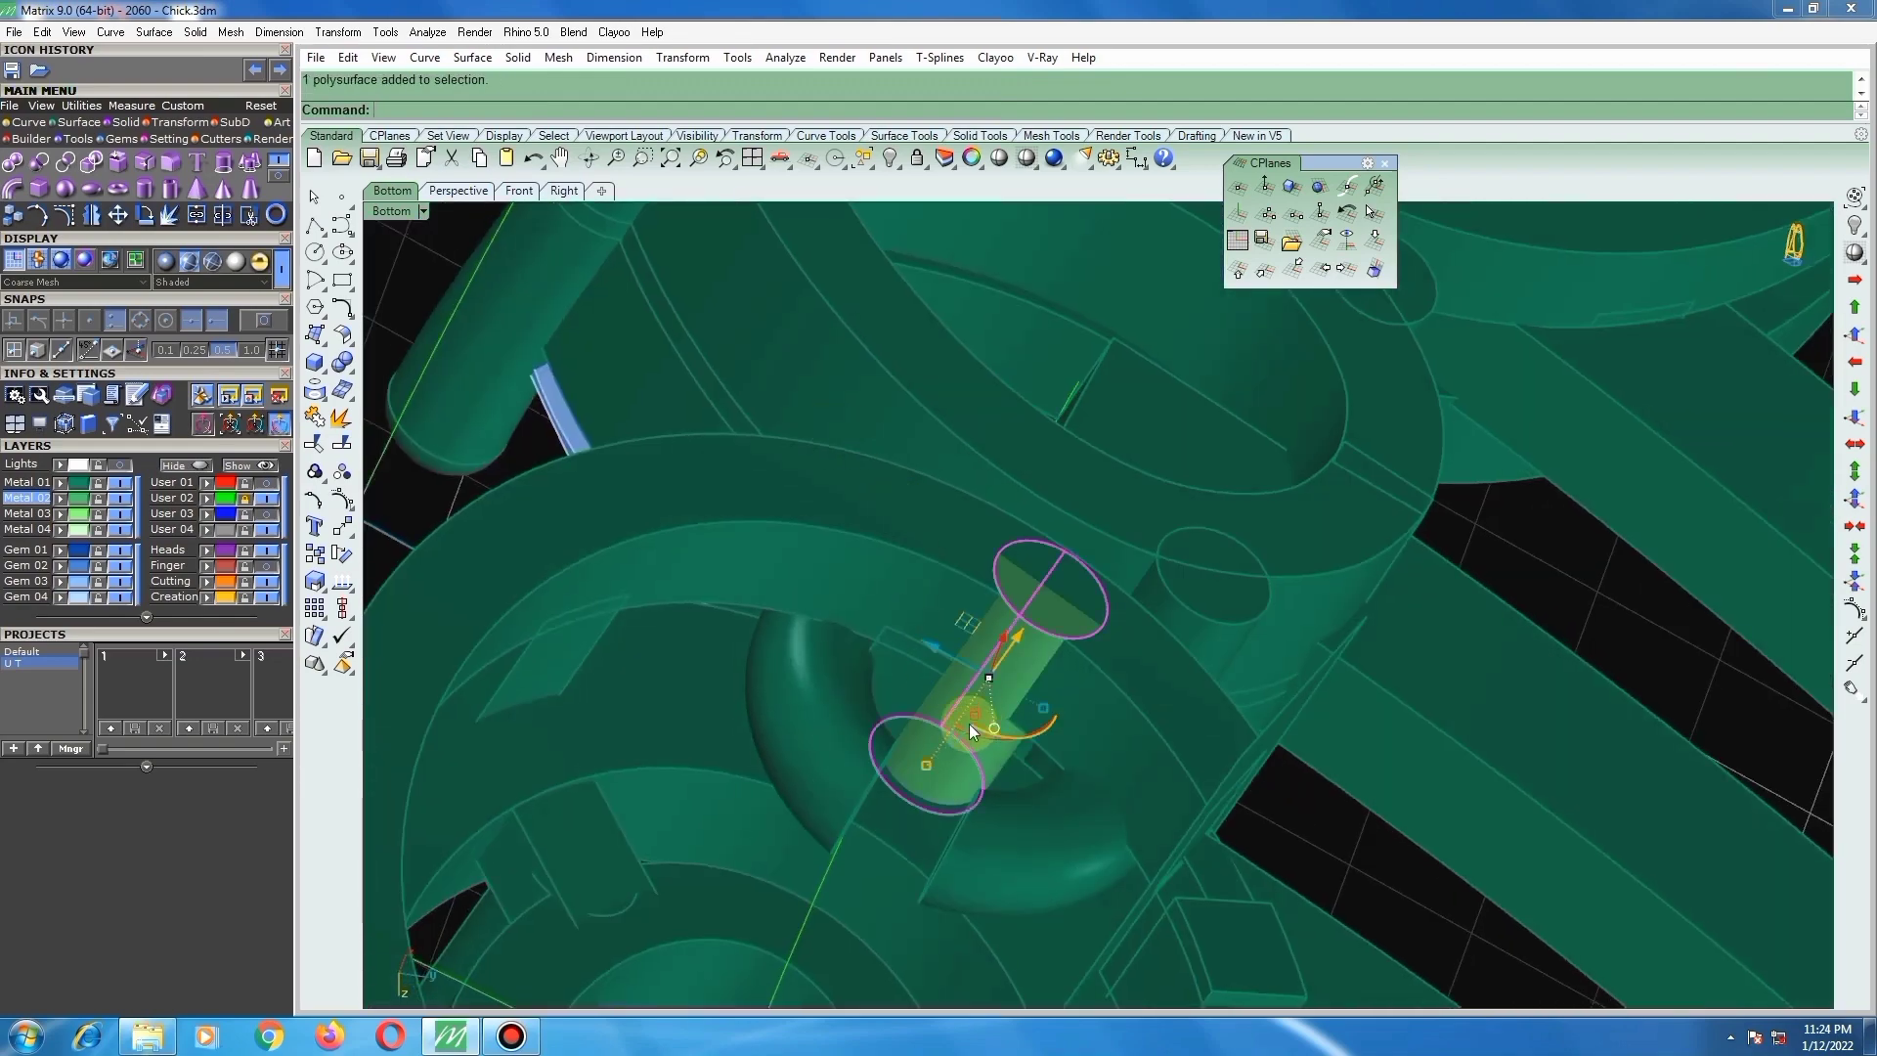
right_drag(970, 724, 1047, 573)
scroll(1047, 573, up, 4)
key(Return)
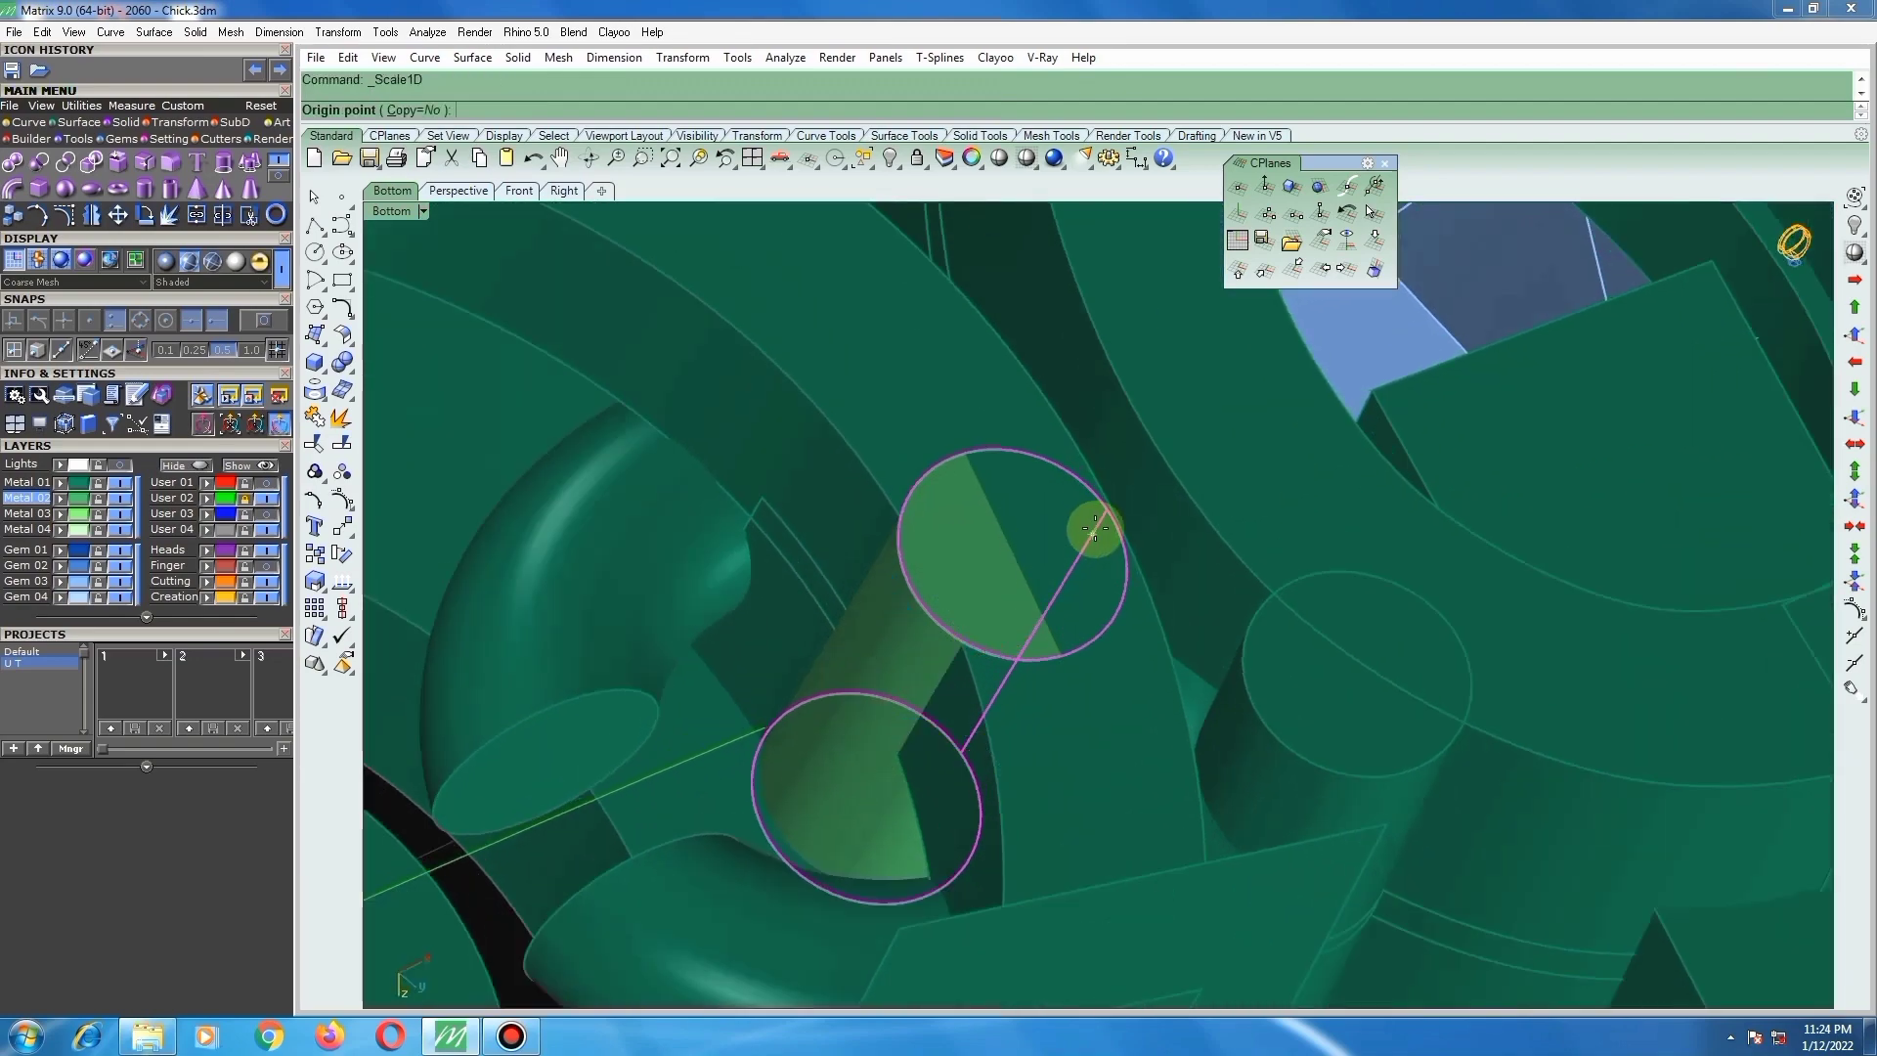
click(1102, 514)
scroll(1005, 532, down, 4)
scroll(976, 712, up, 6)
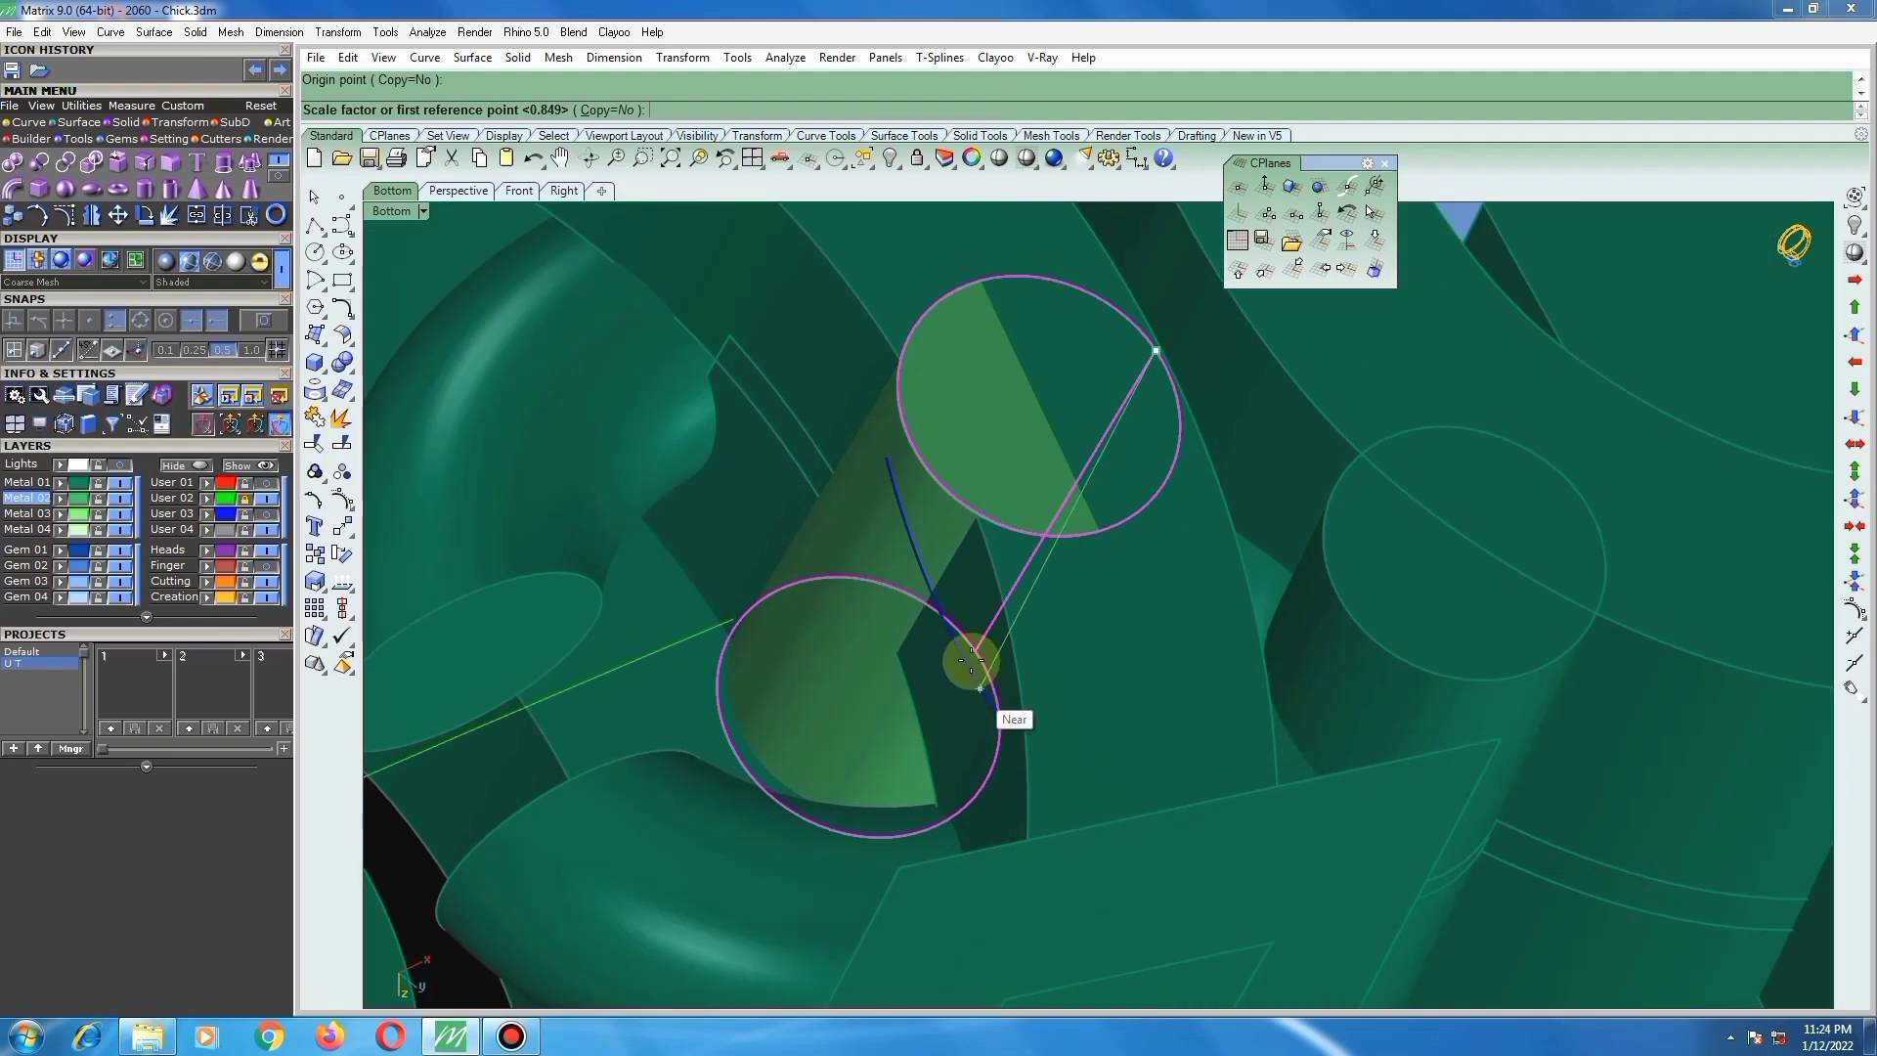
scroll(974, 658, up, 2)
click(973, 642)
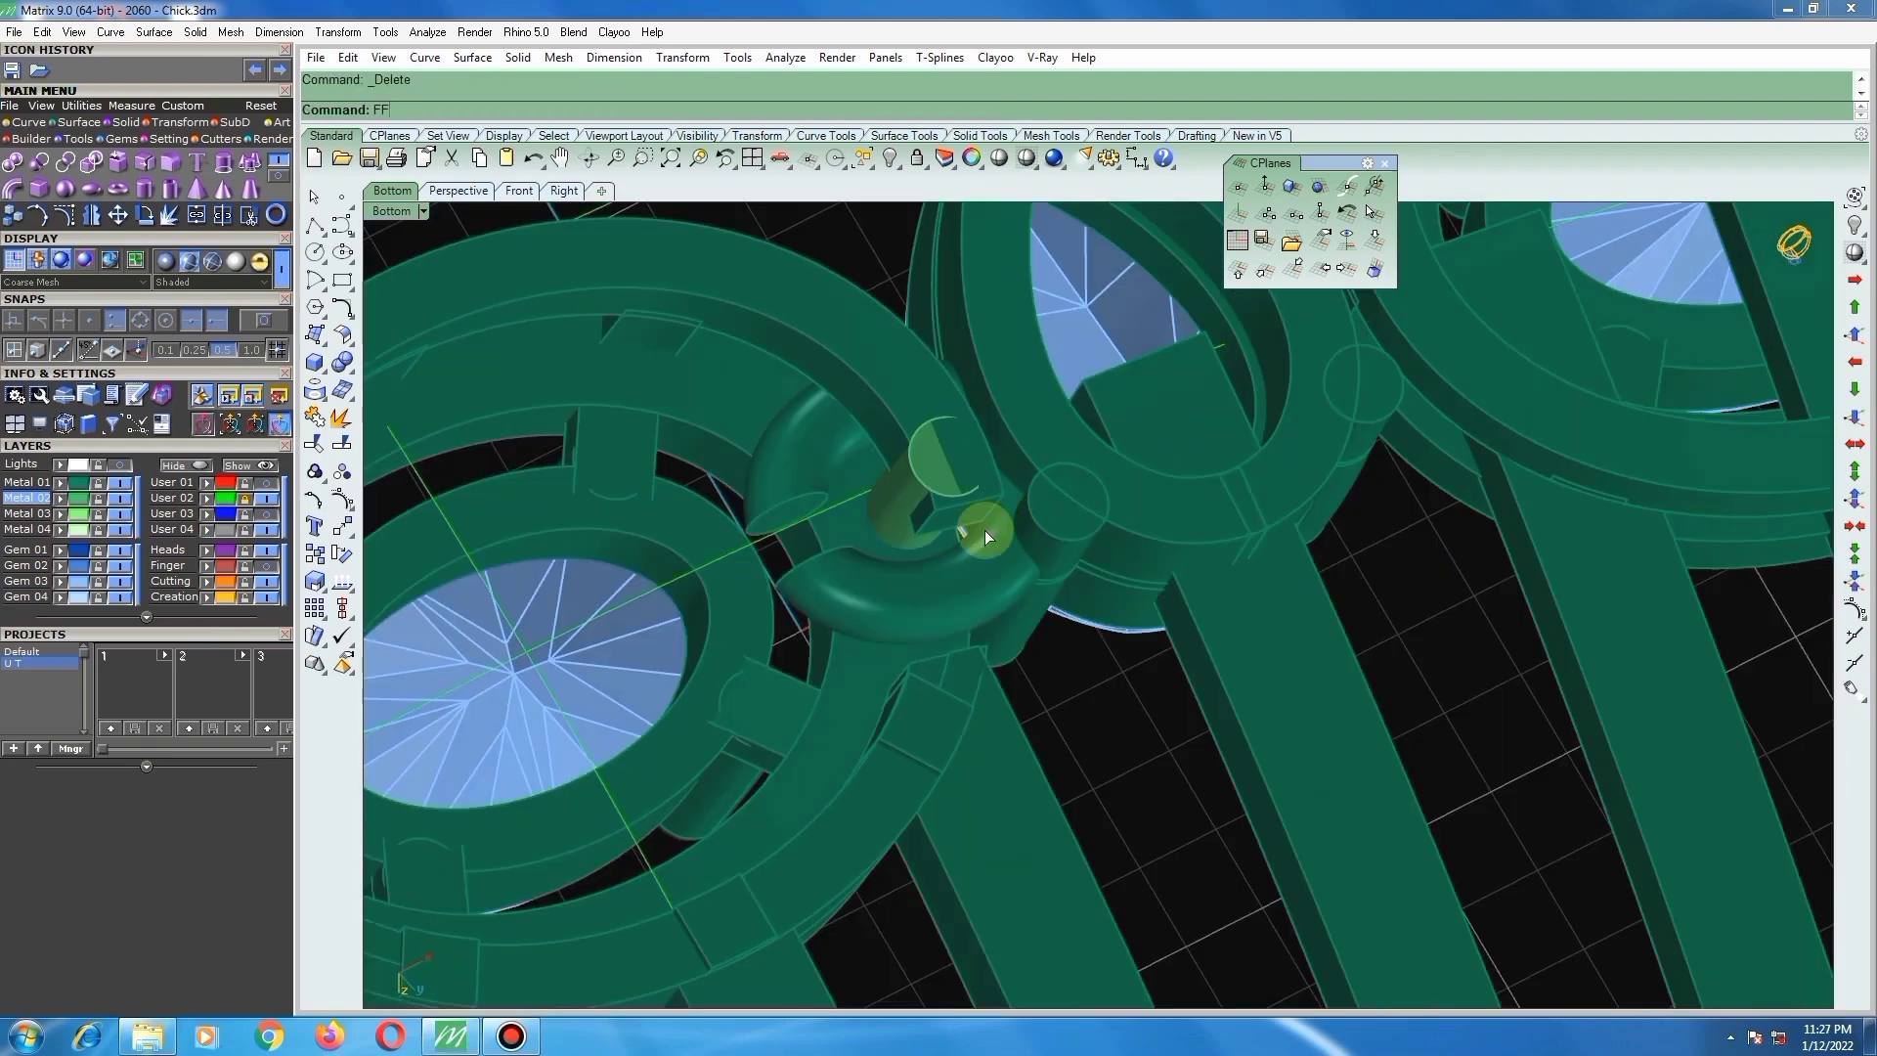
Step: Fillet two edges of the small connector block beside the pin with a radius of 0.2
scroll(953, 505, up, 2)
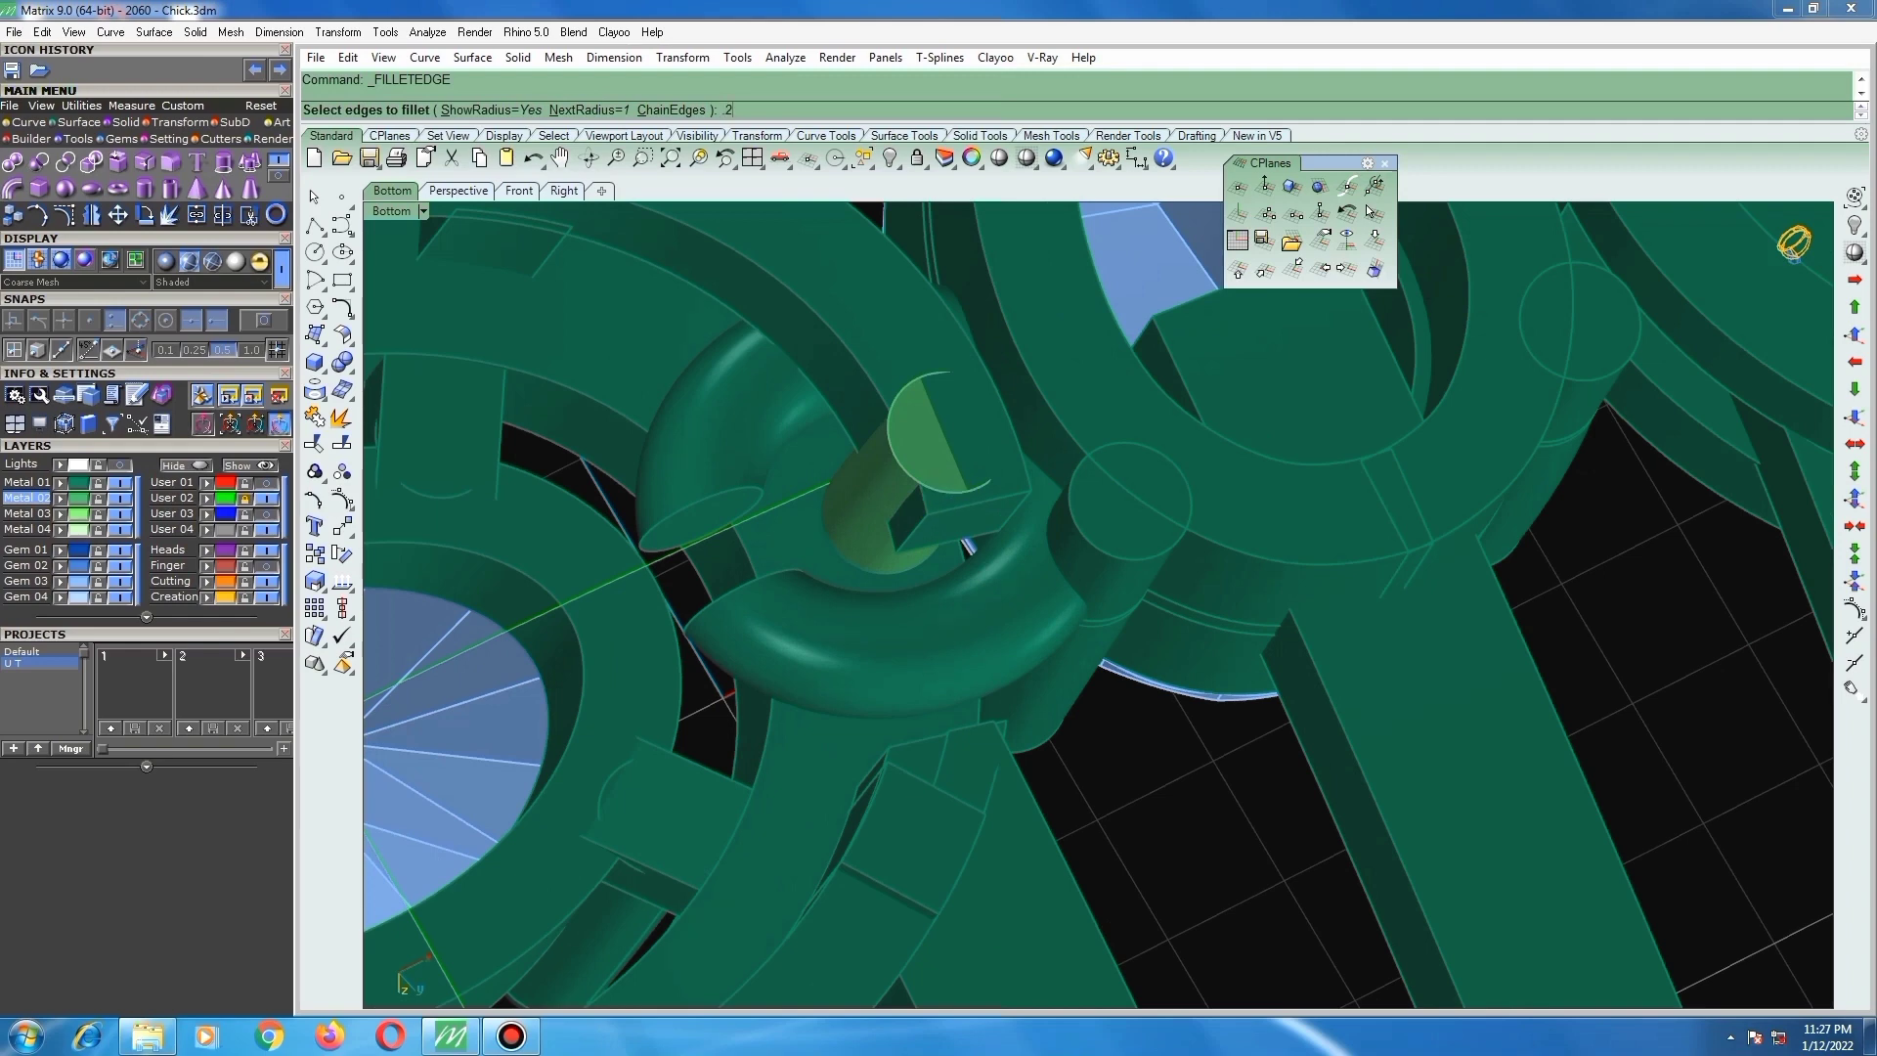
click(911, 544)
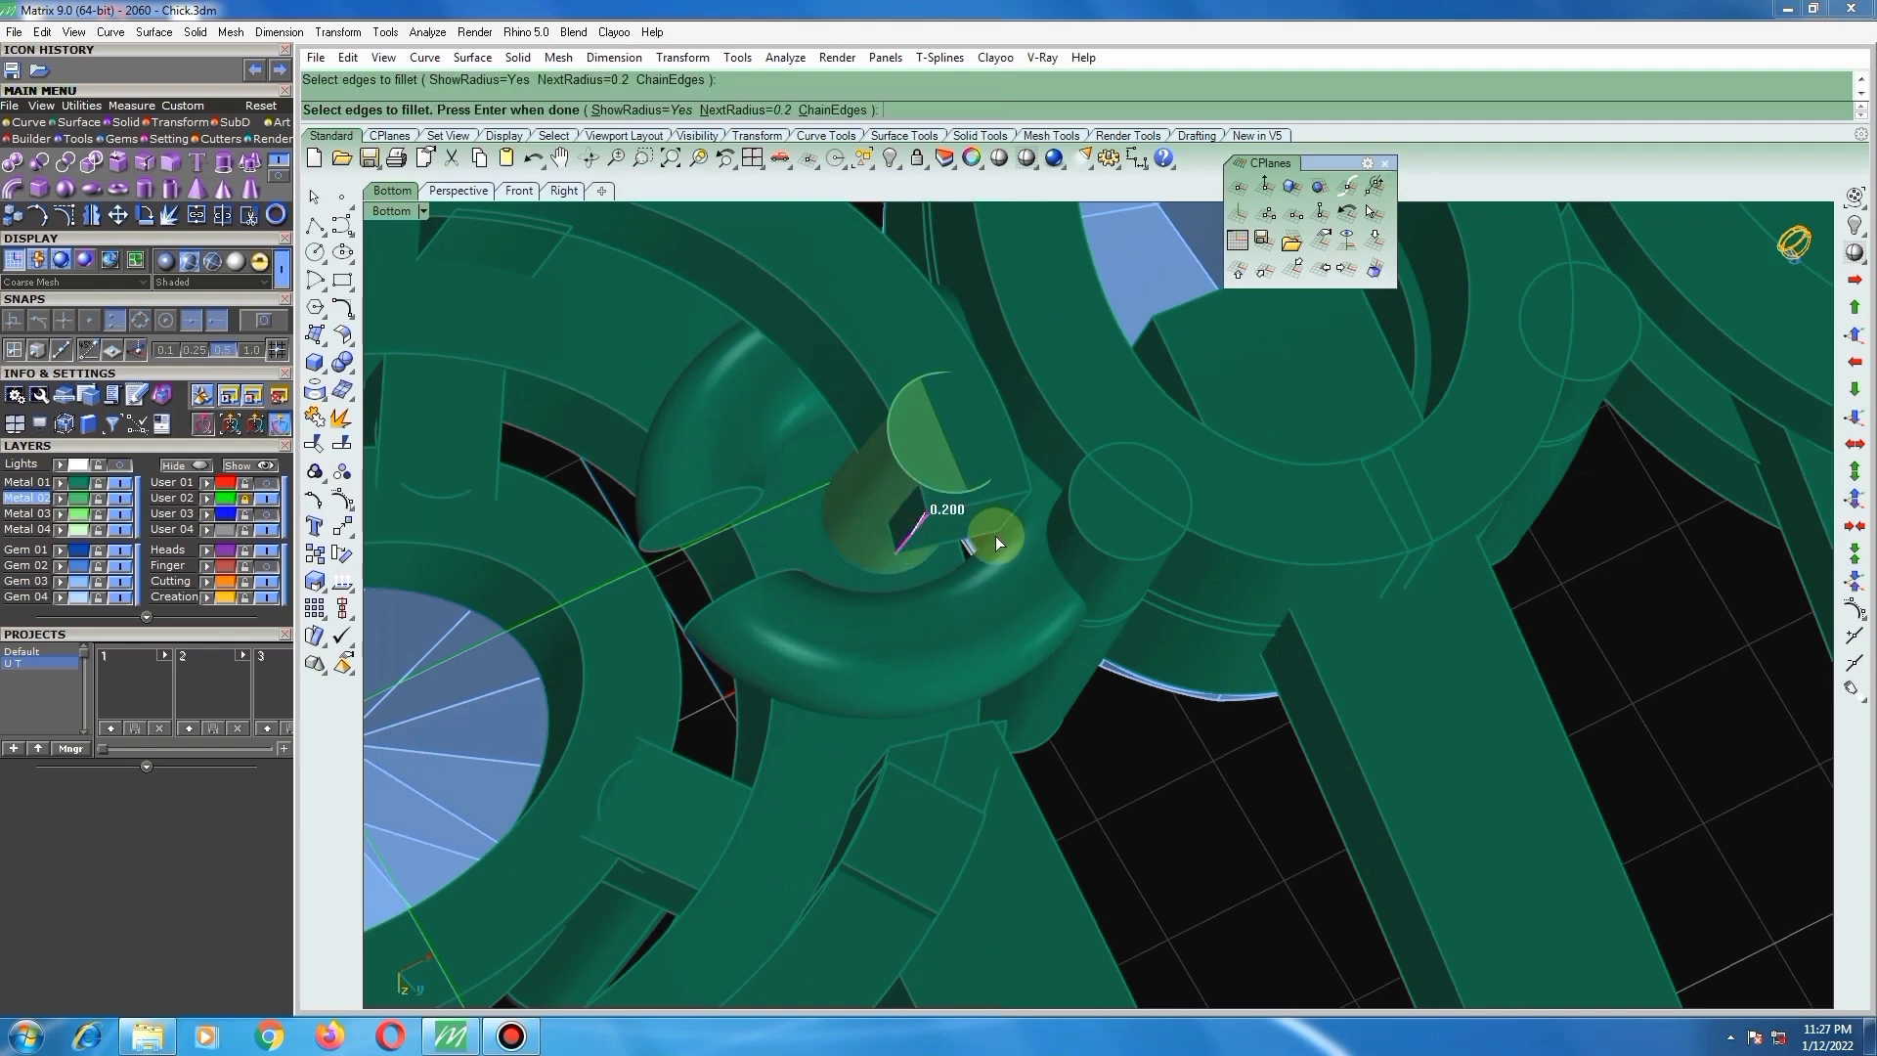
click(1012, 508)
right_click(1008, 543)
right_click(1002, 547)
scroll(929, 507, down, 6)
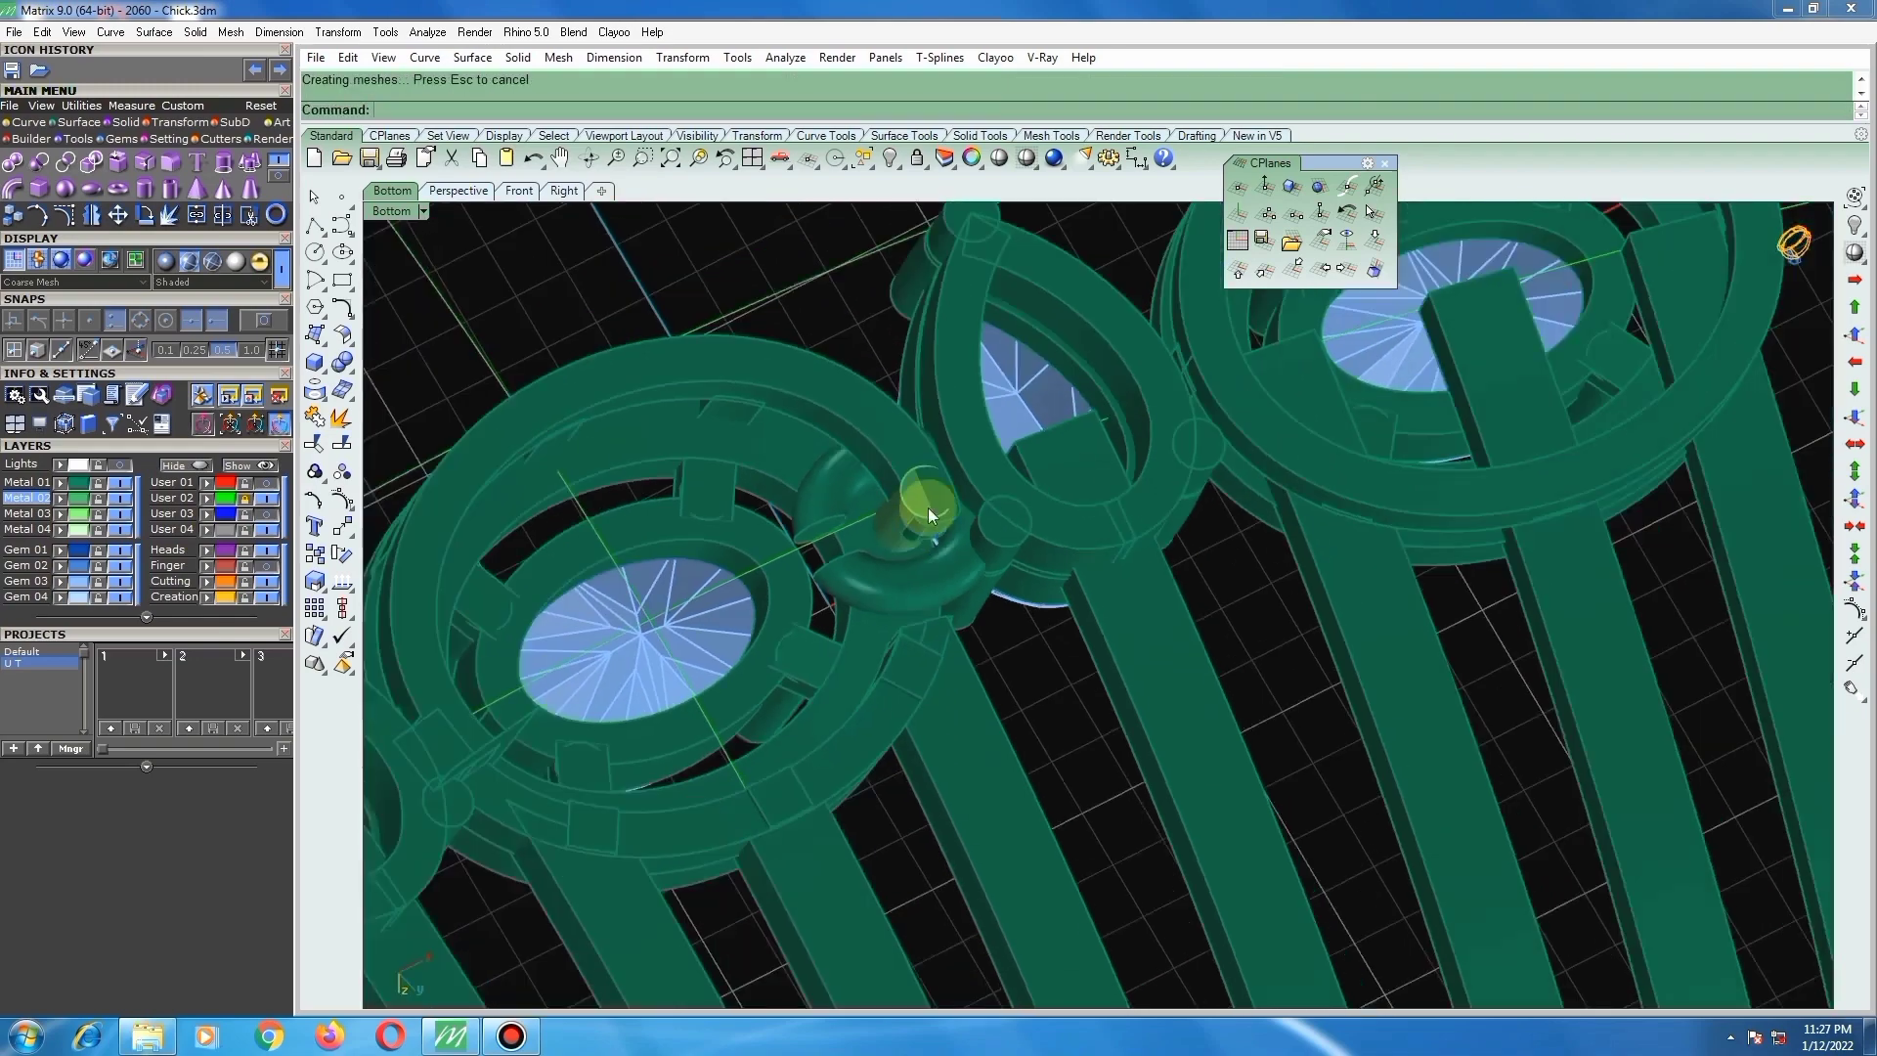
Step: Finish the Rotate3D by tilting the connector block between the pear and oval settings slightly
right_drag(1015, 505, 1076, 524)
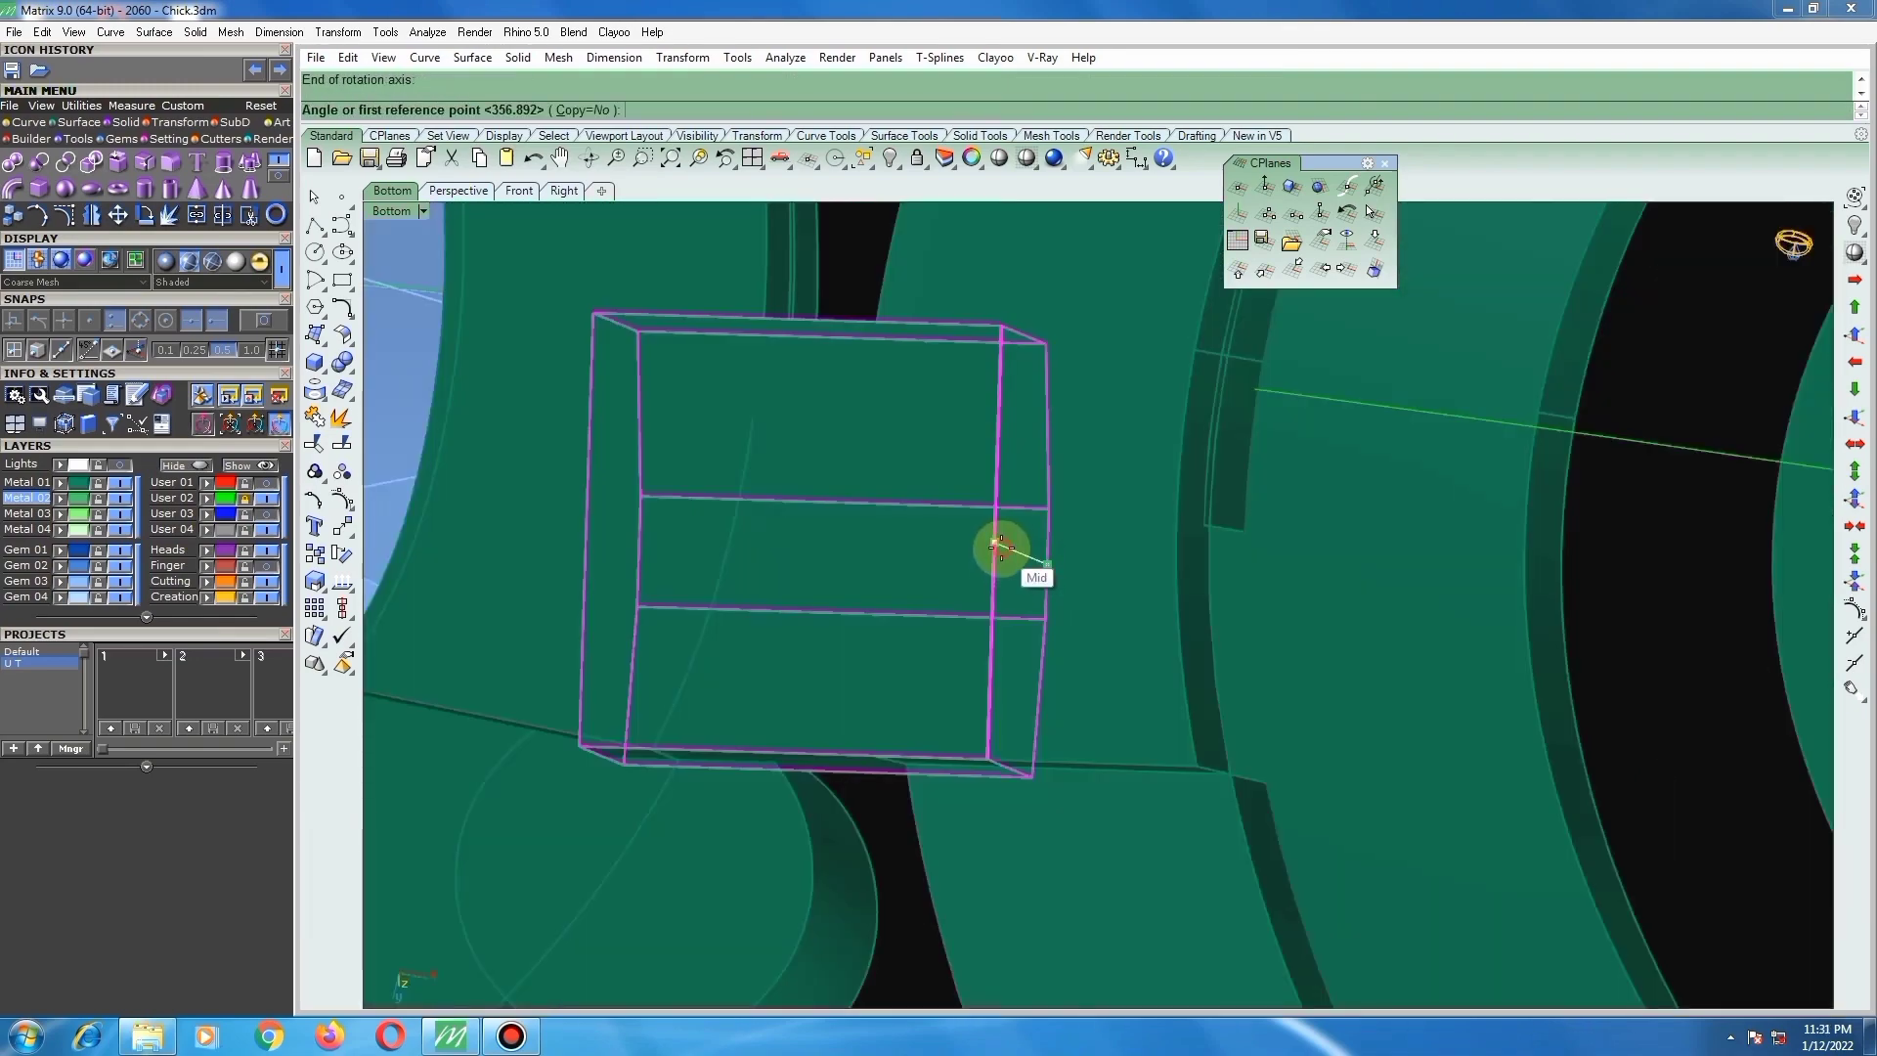
scroll(1001, 548, down, 6)
scroll(751, 561, up, 2)
click(745, 561)
click(743, 552)
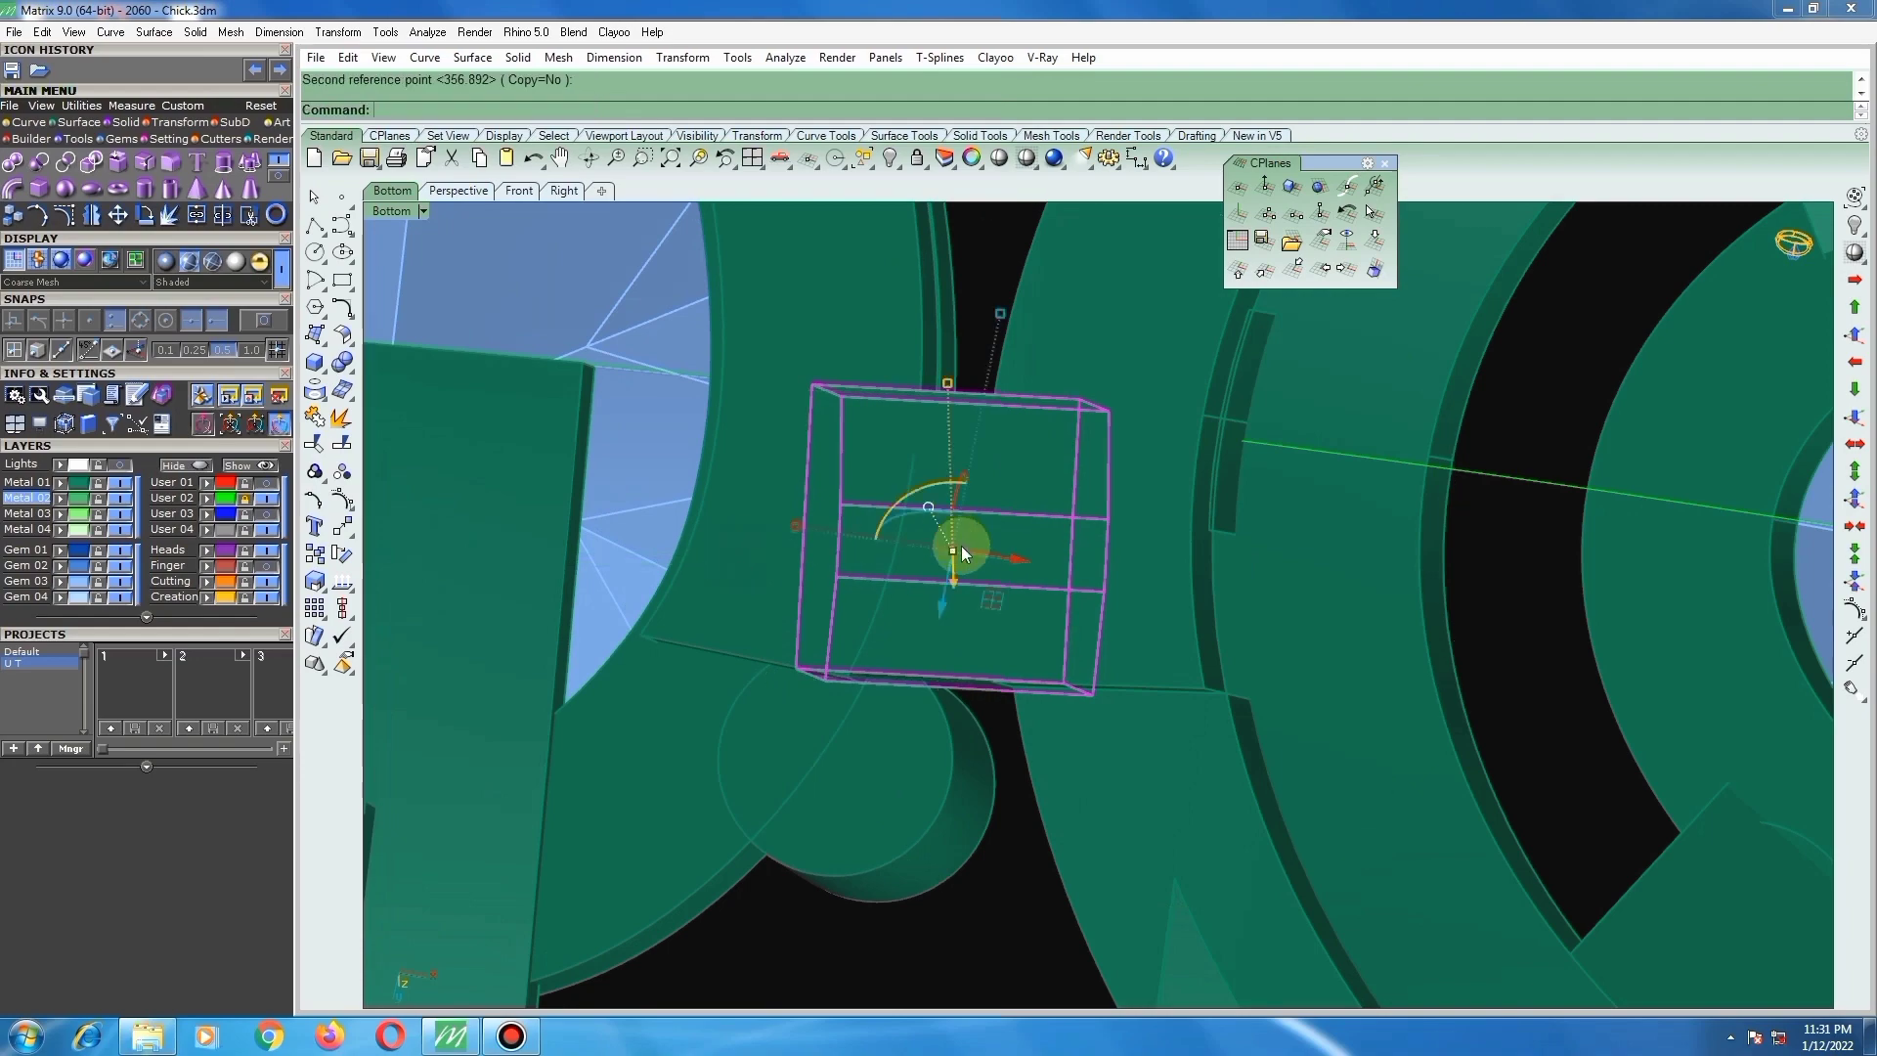
Step: Select the rectangular surface on the pear setting beside the open ring and shift it toward the nearby prong
scroll(960, 553, down, 5)
right_drag(980, 335, 720, 502)
click(719, 495)
scroll(720, 495, up, 3)
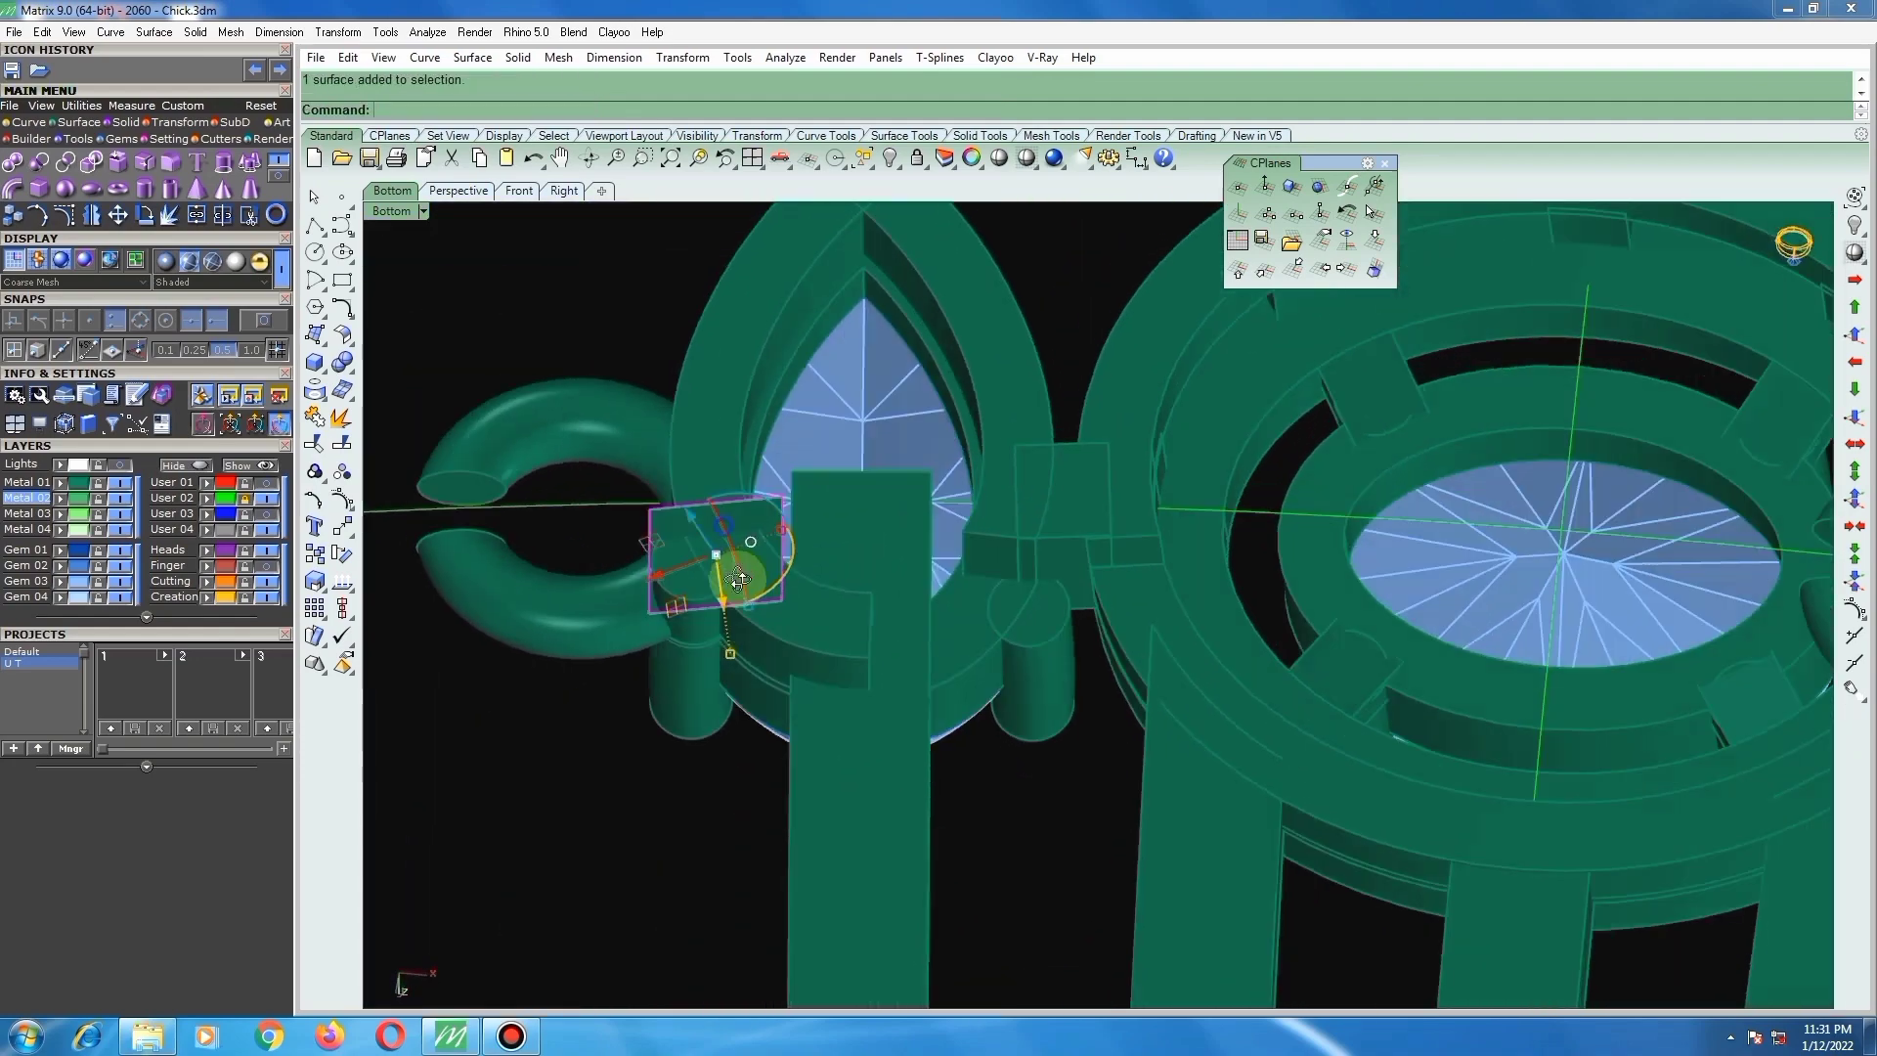
right_drag(739, 578, 698, 513)
drag(698, 513, 720, 548)
right_drag(720, 548, 712, 653)
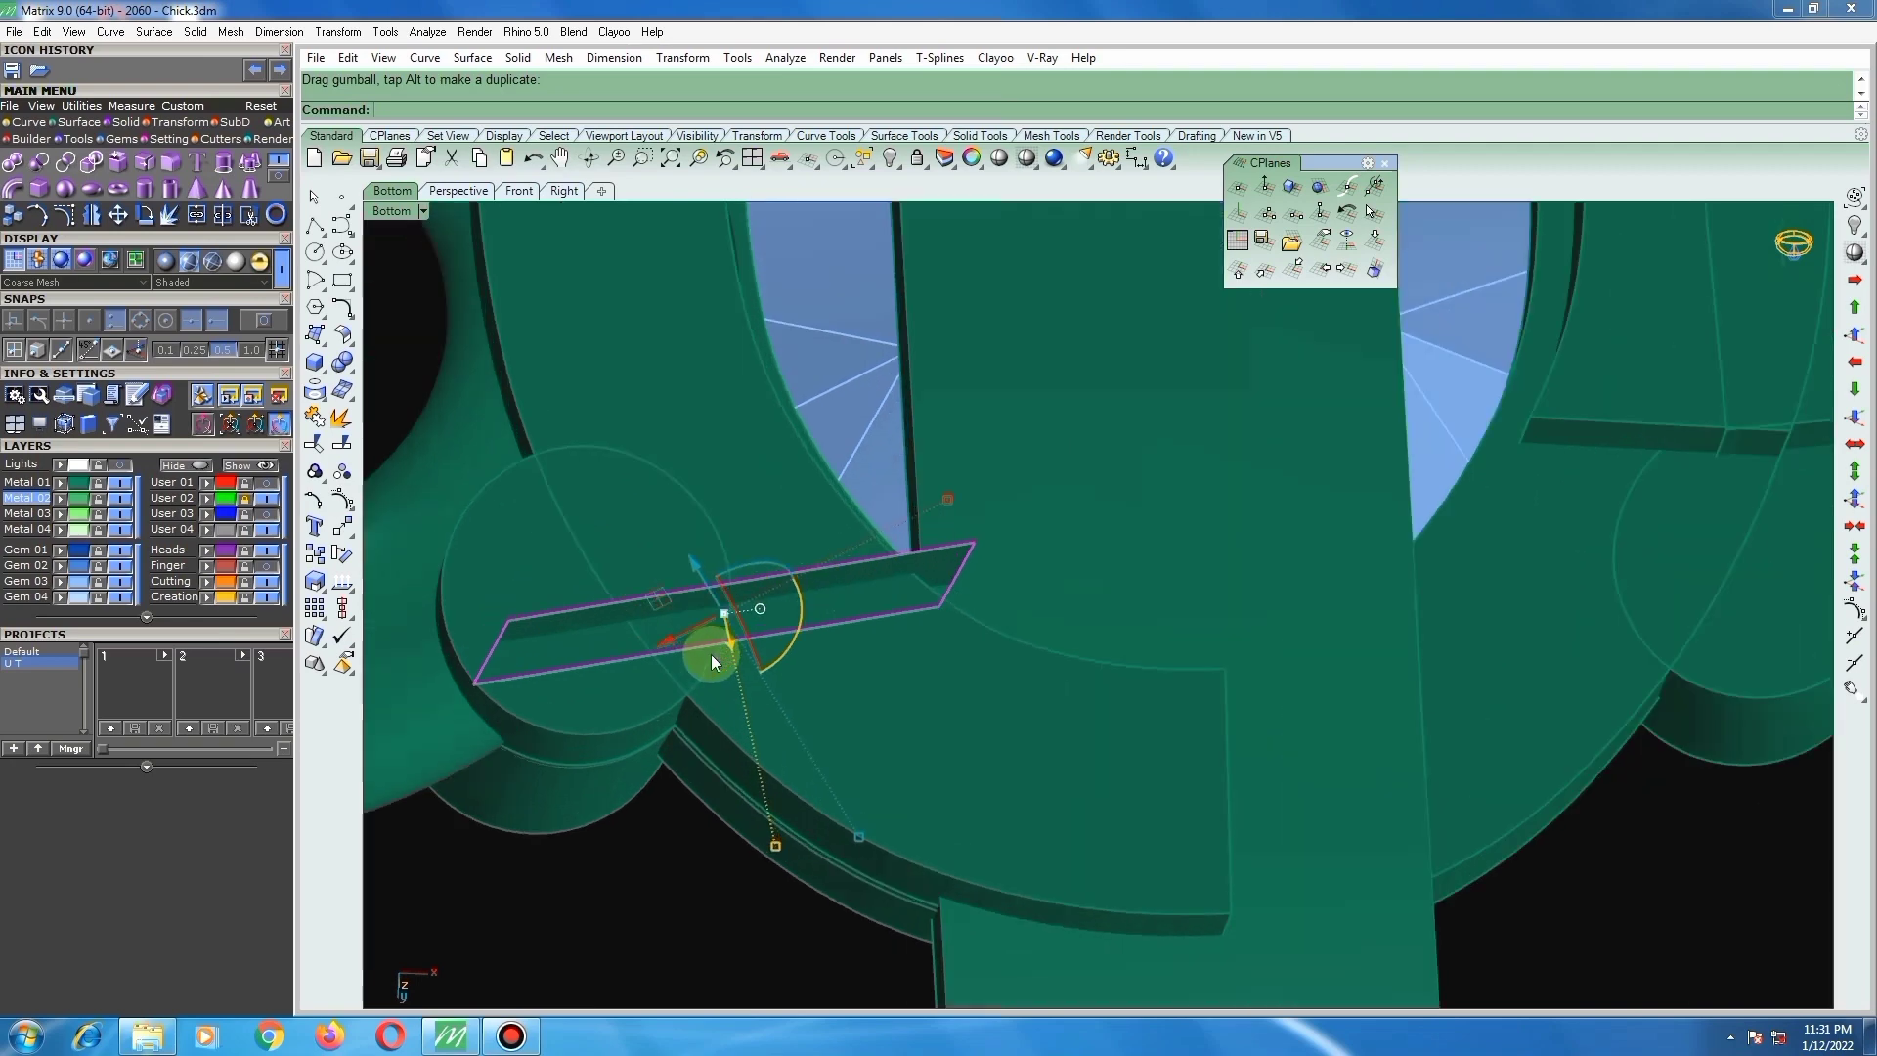
Step: Rotate the rectangular surface about 20.68 degrees around its middle axis and shift it across the pear frame beside the prong
text(e)
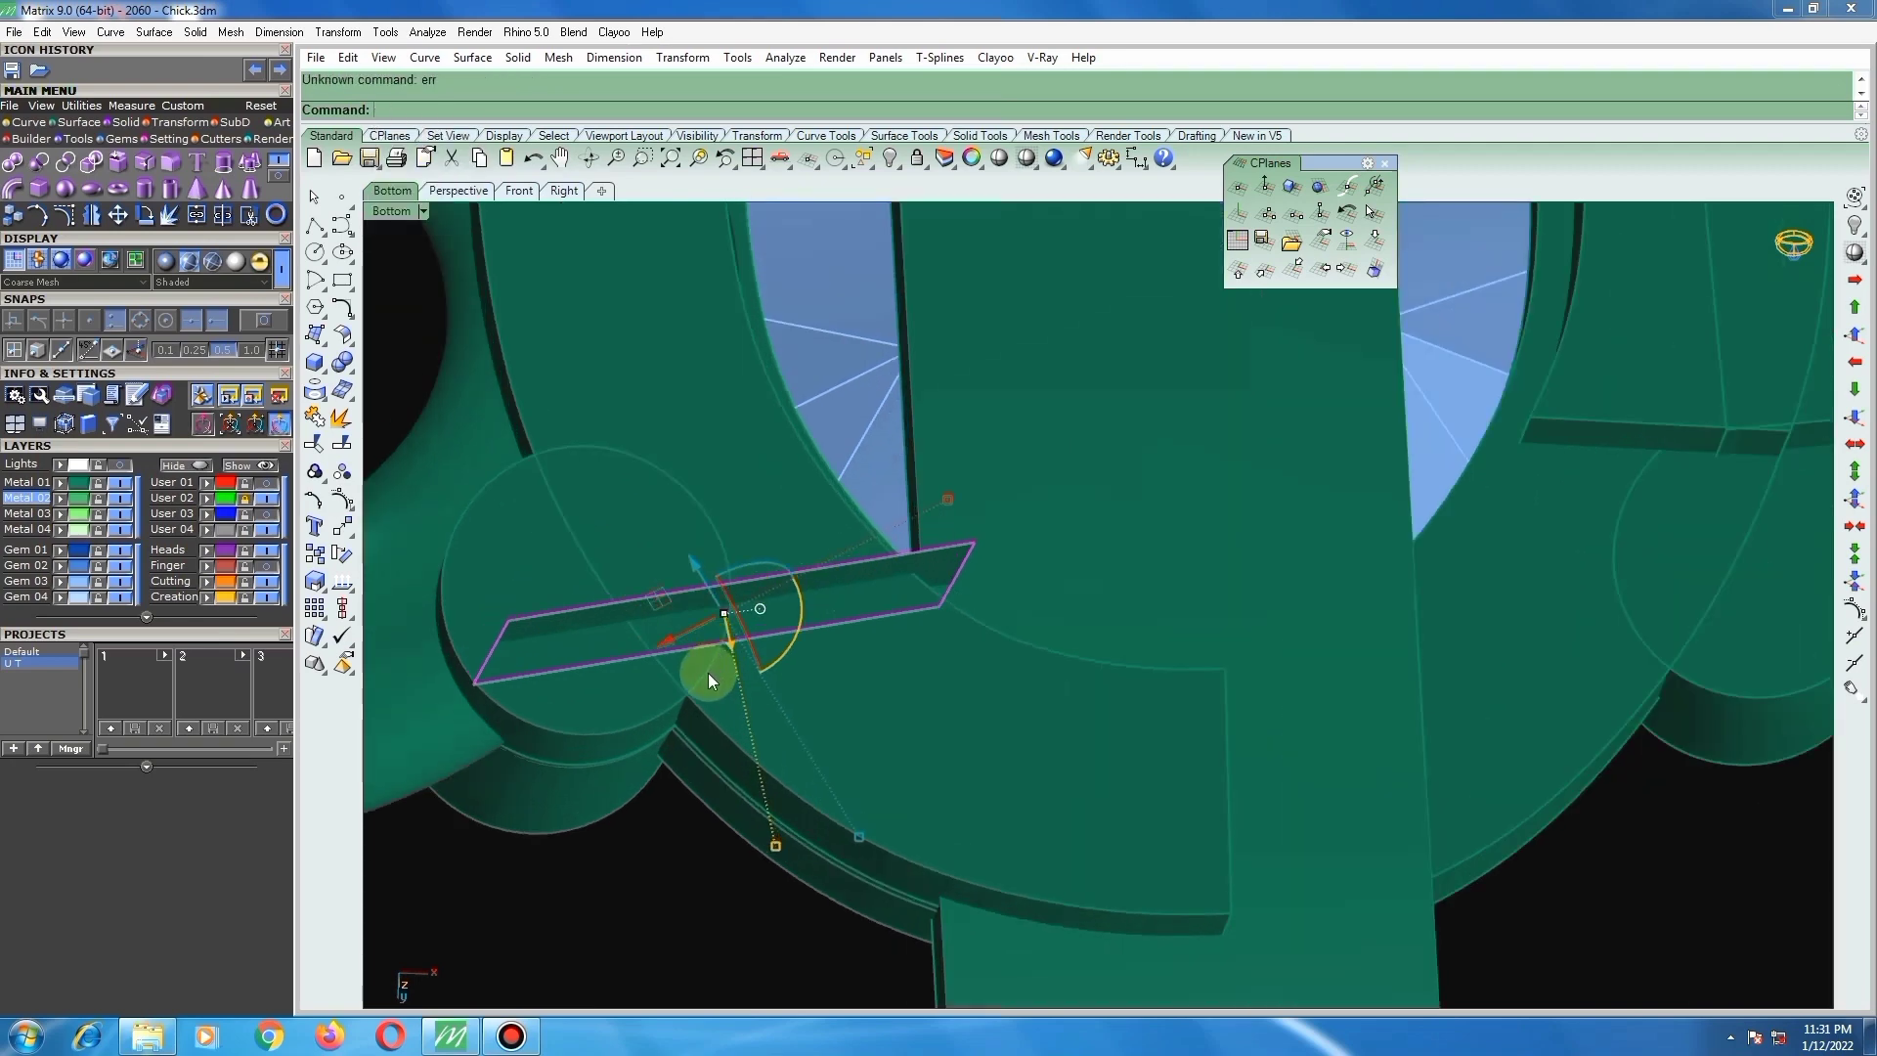
right_drag(759, 600, 771, 602)
text(rr)
key(Return)
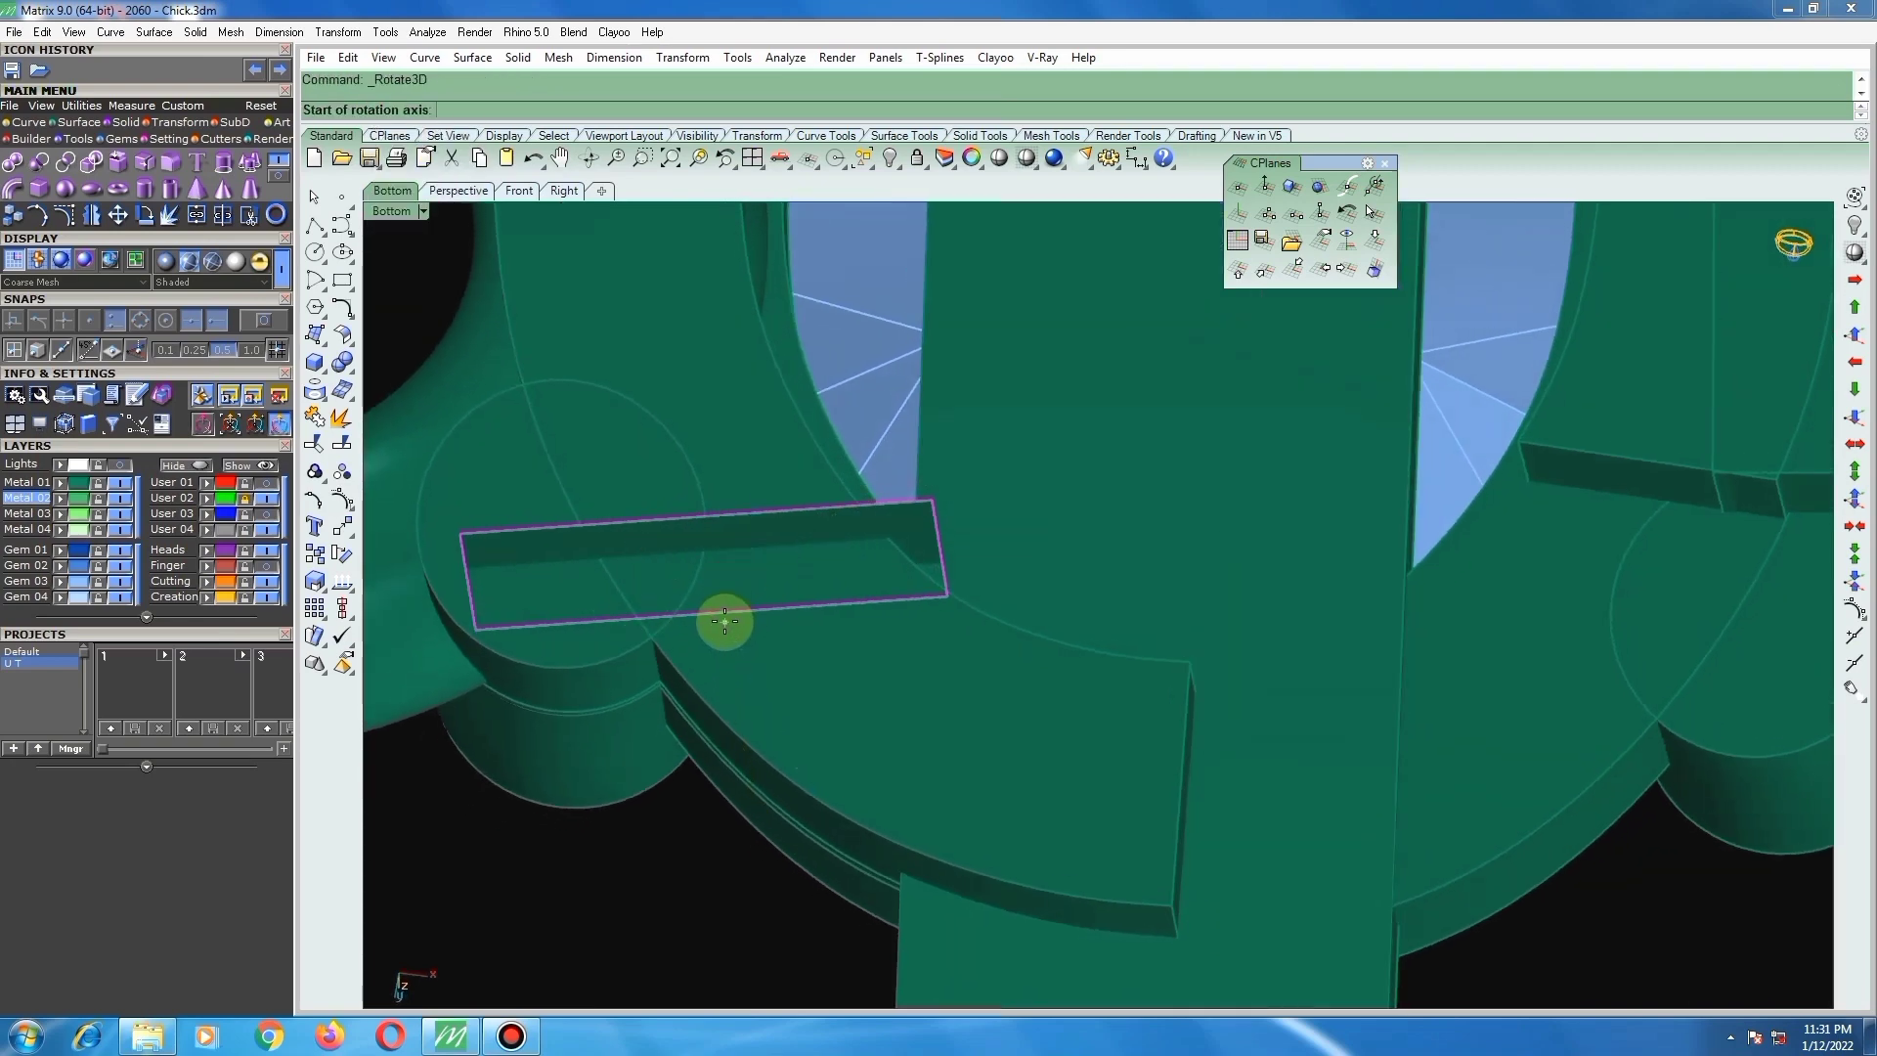
click(717, 614)
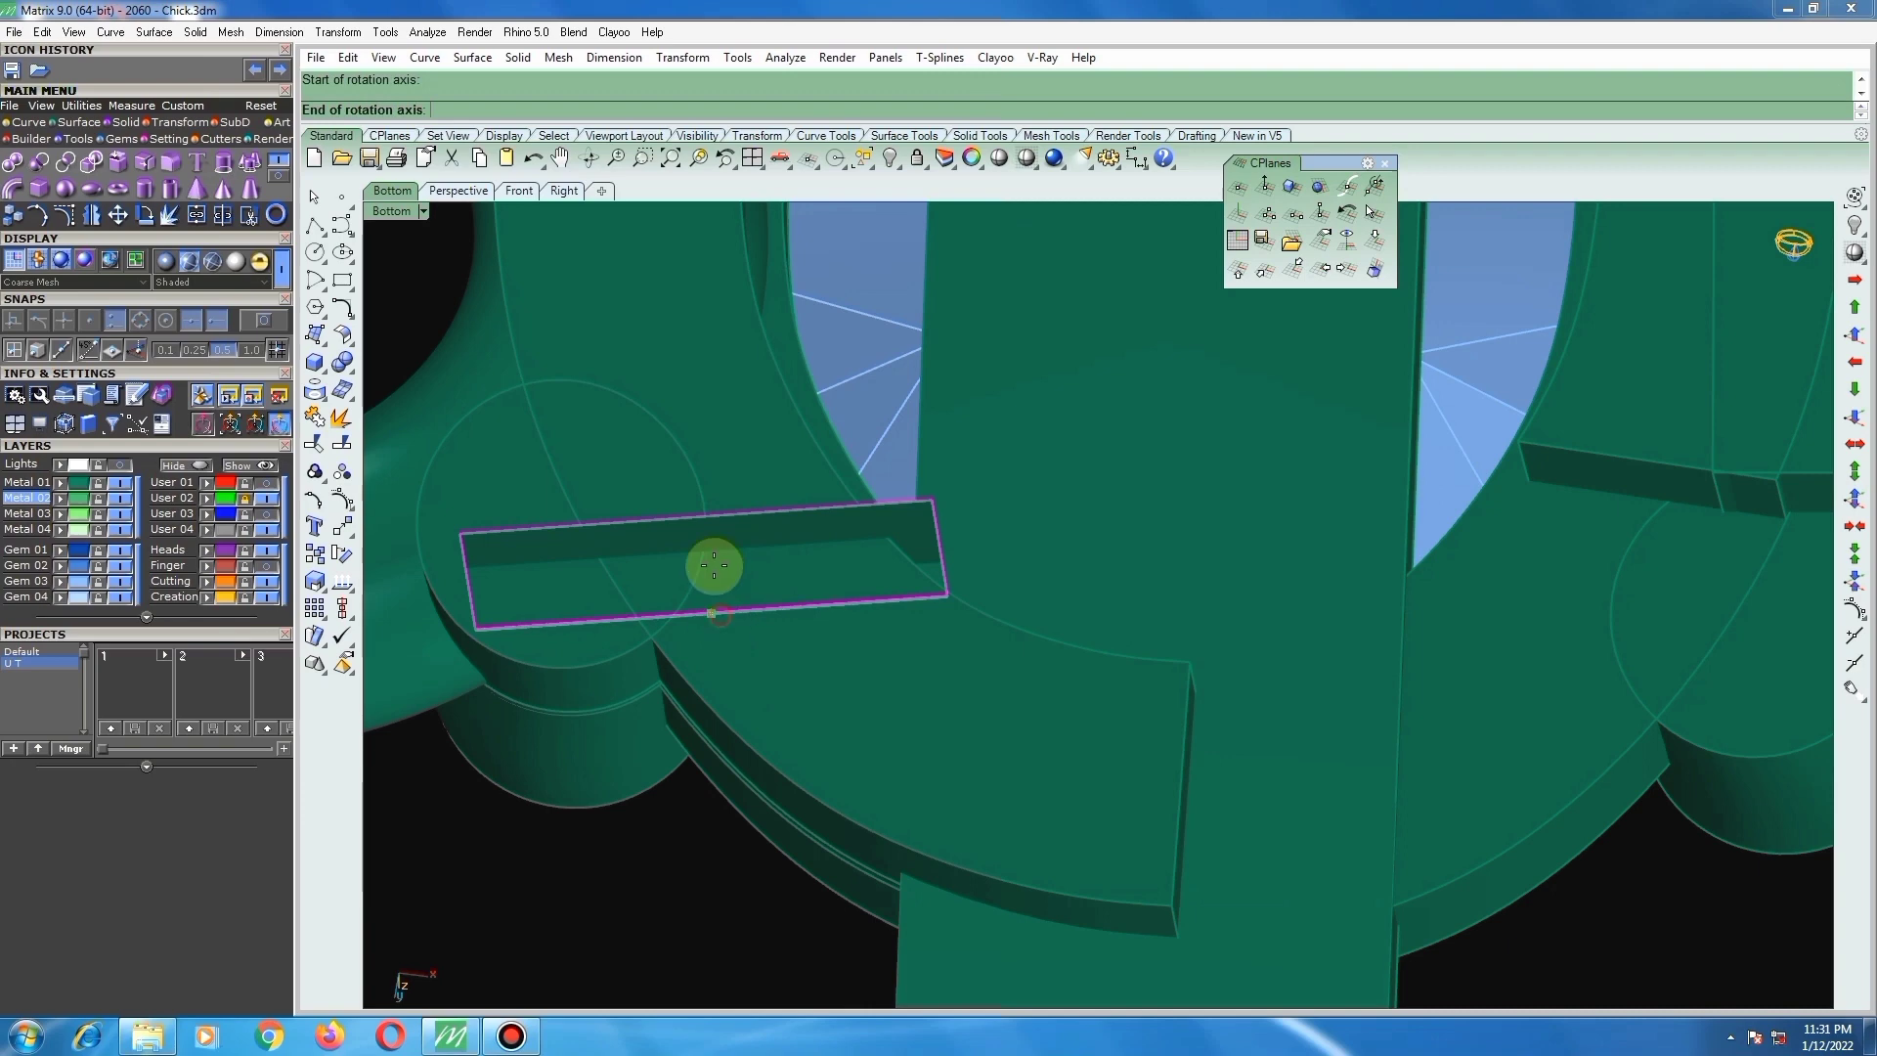
click(700, 515)
click(632, 785)
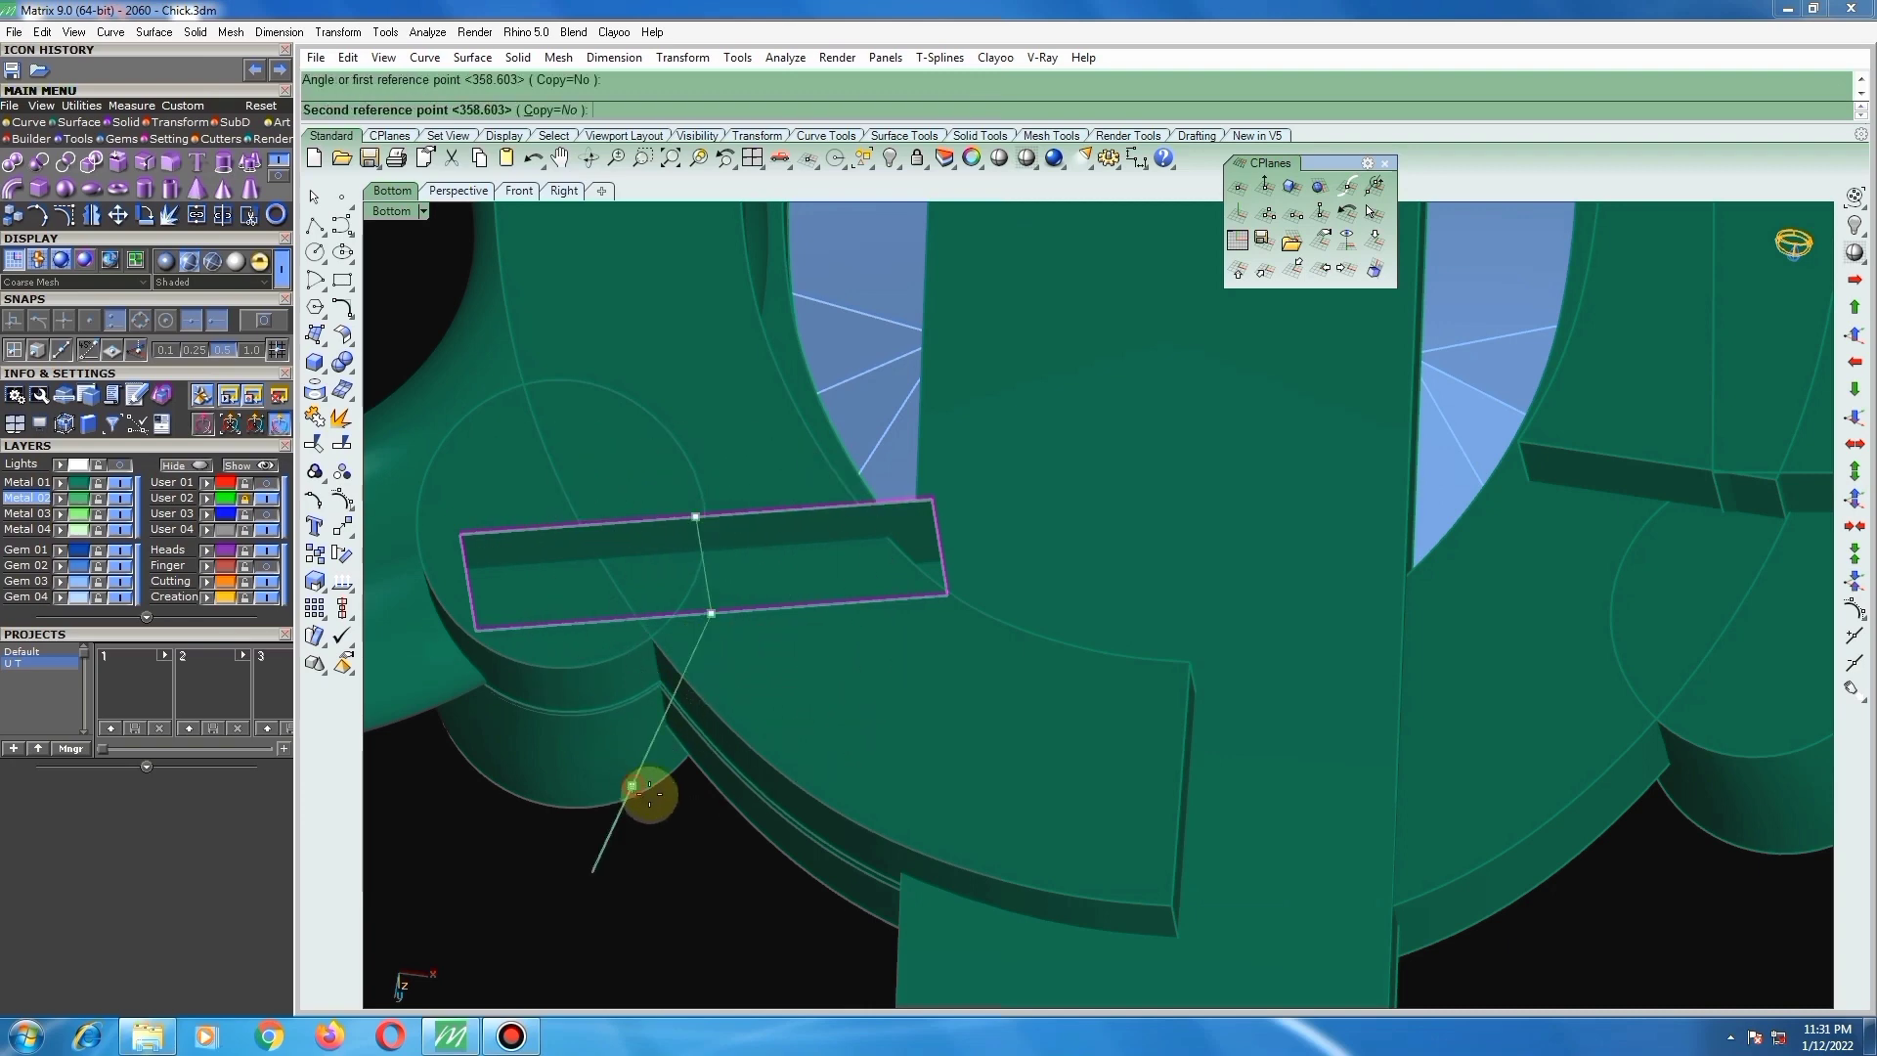
click(689, 800)
right_drag(703, 766, 661, 628)
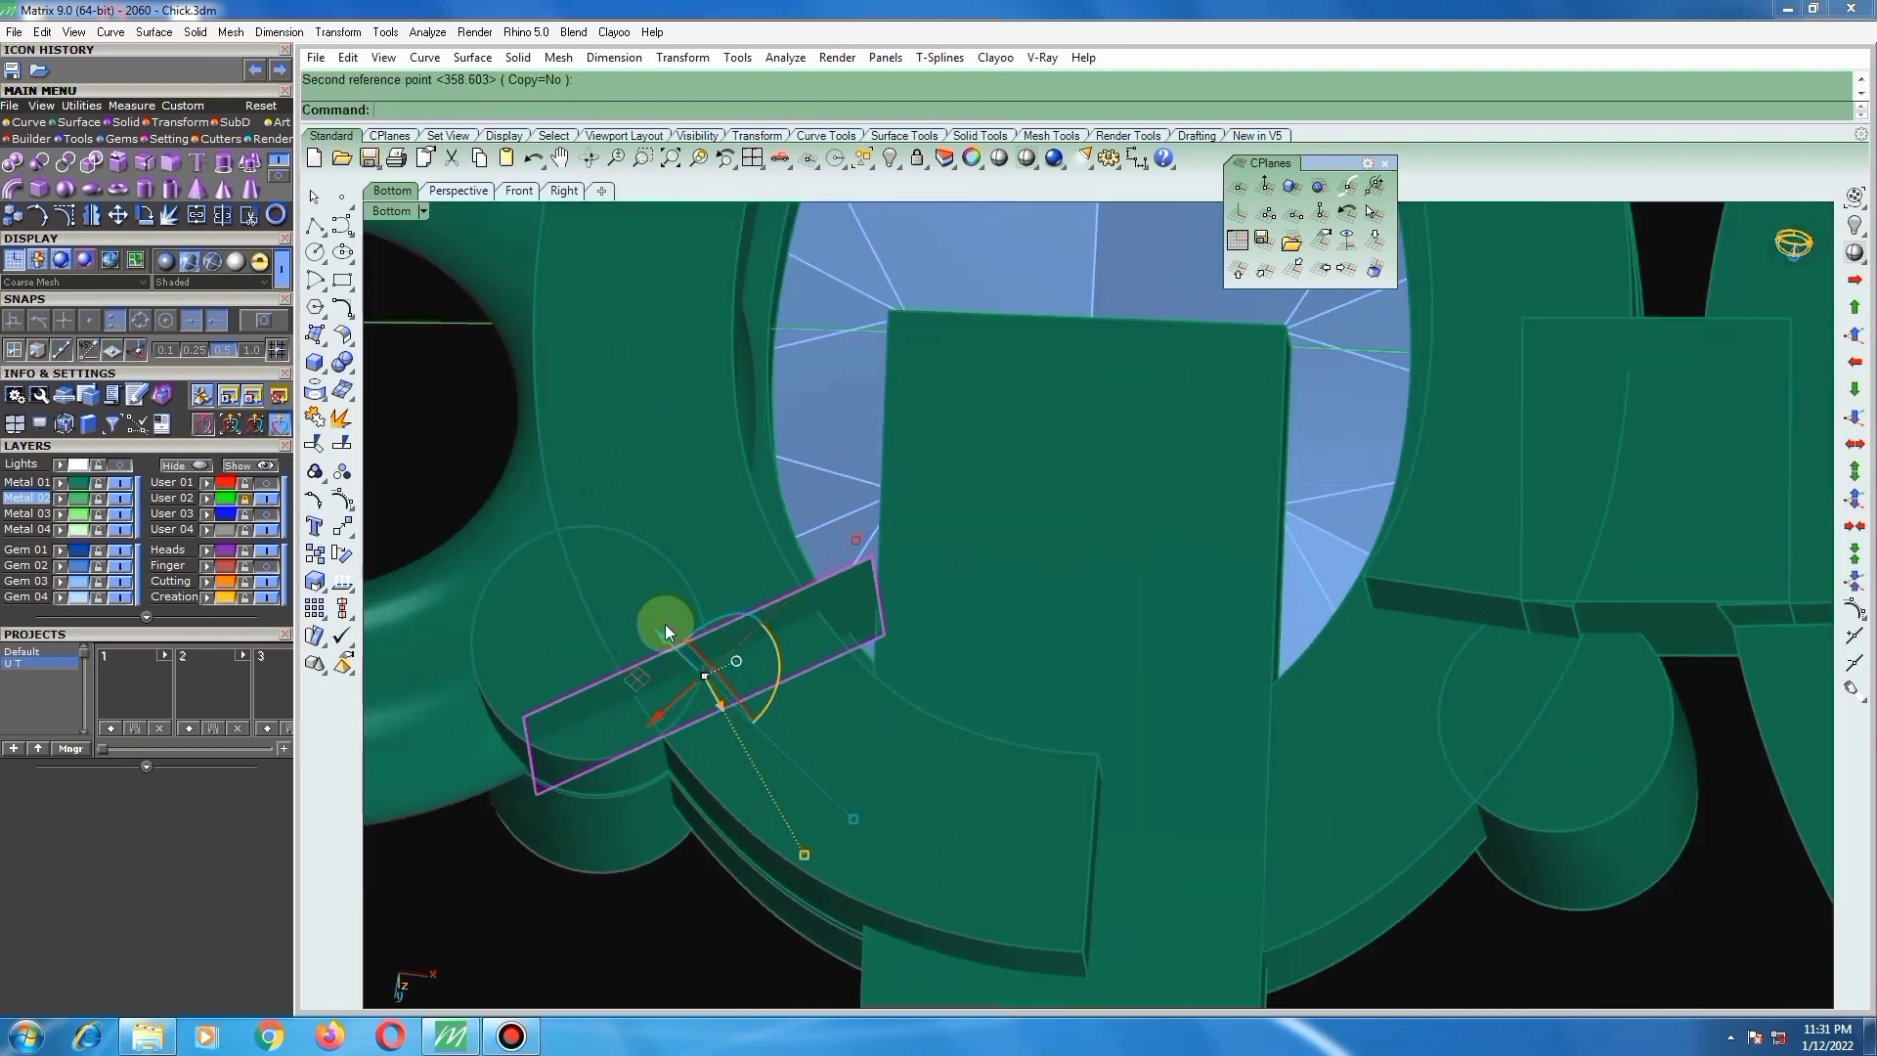
drag(671, 648, 723, 676)
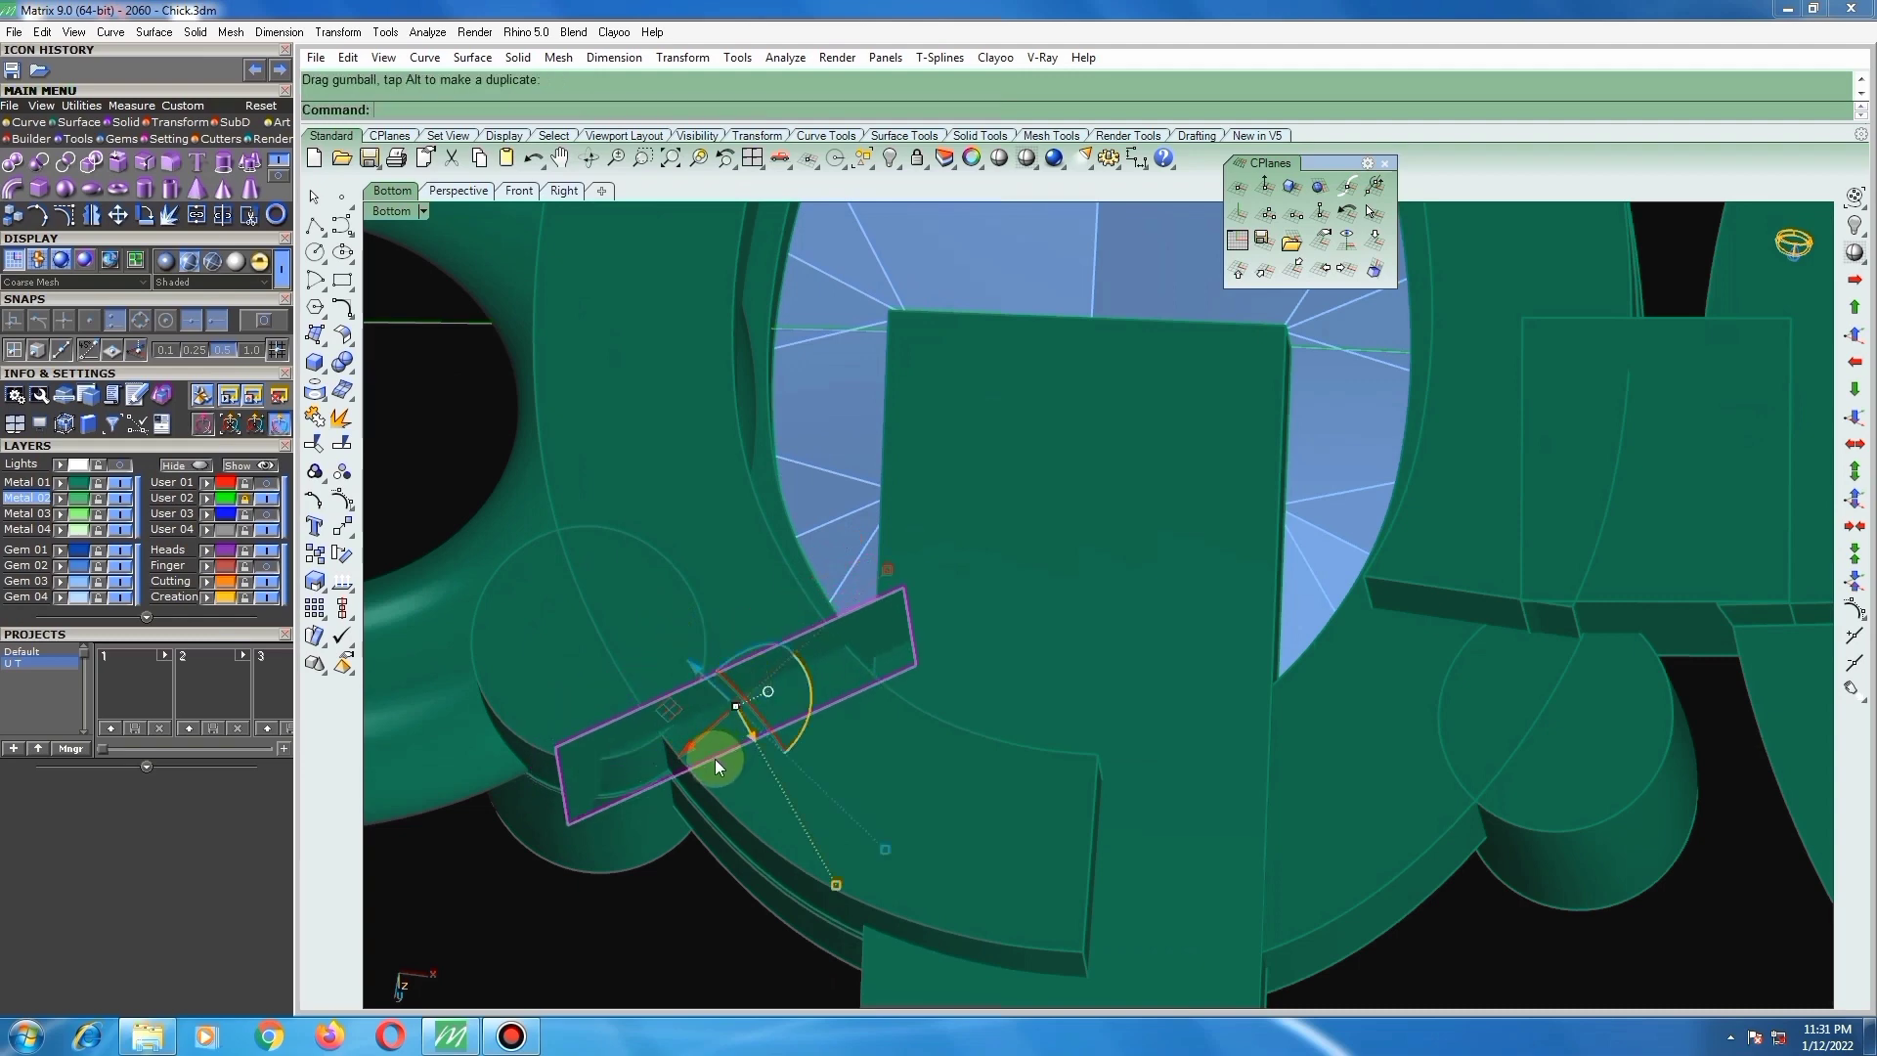
Step: Rotate the rectangular surface slightly in 3D about its short edge by the prong, and nudge it along the pear frame
scroll(714, 759, up, 4)
right_click(714, 759)
right_drag(618, 807, 815, 645)
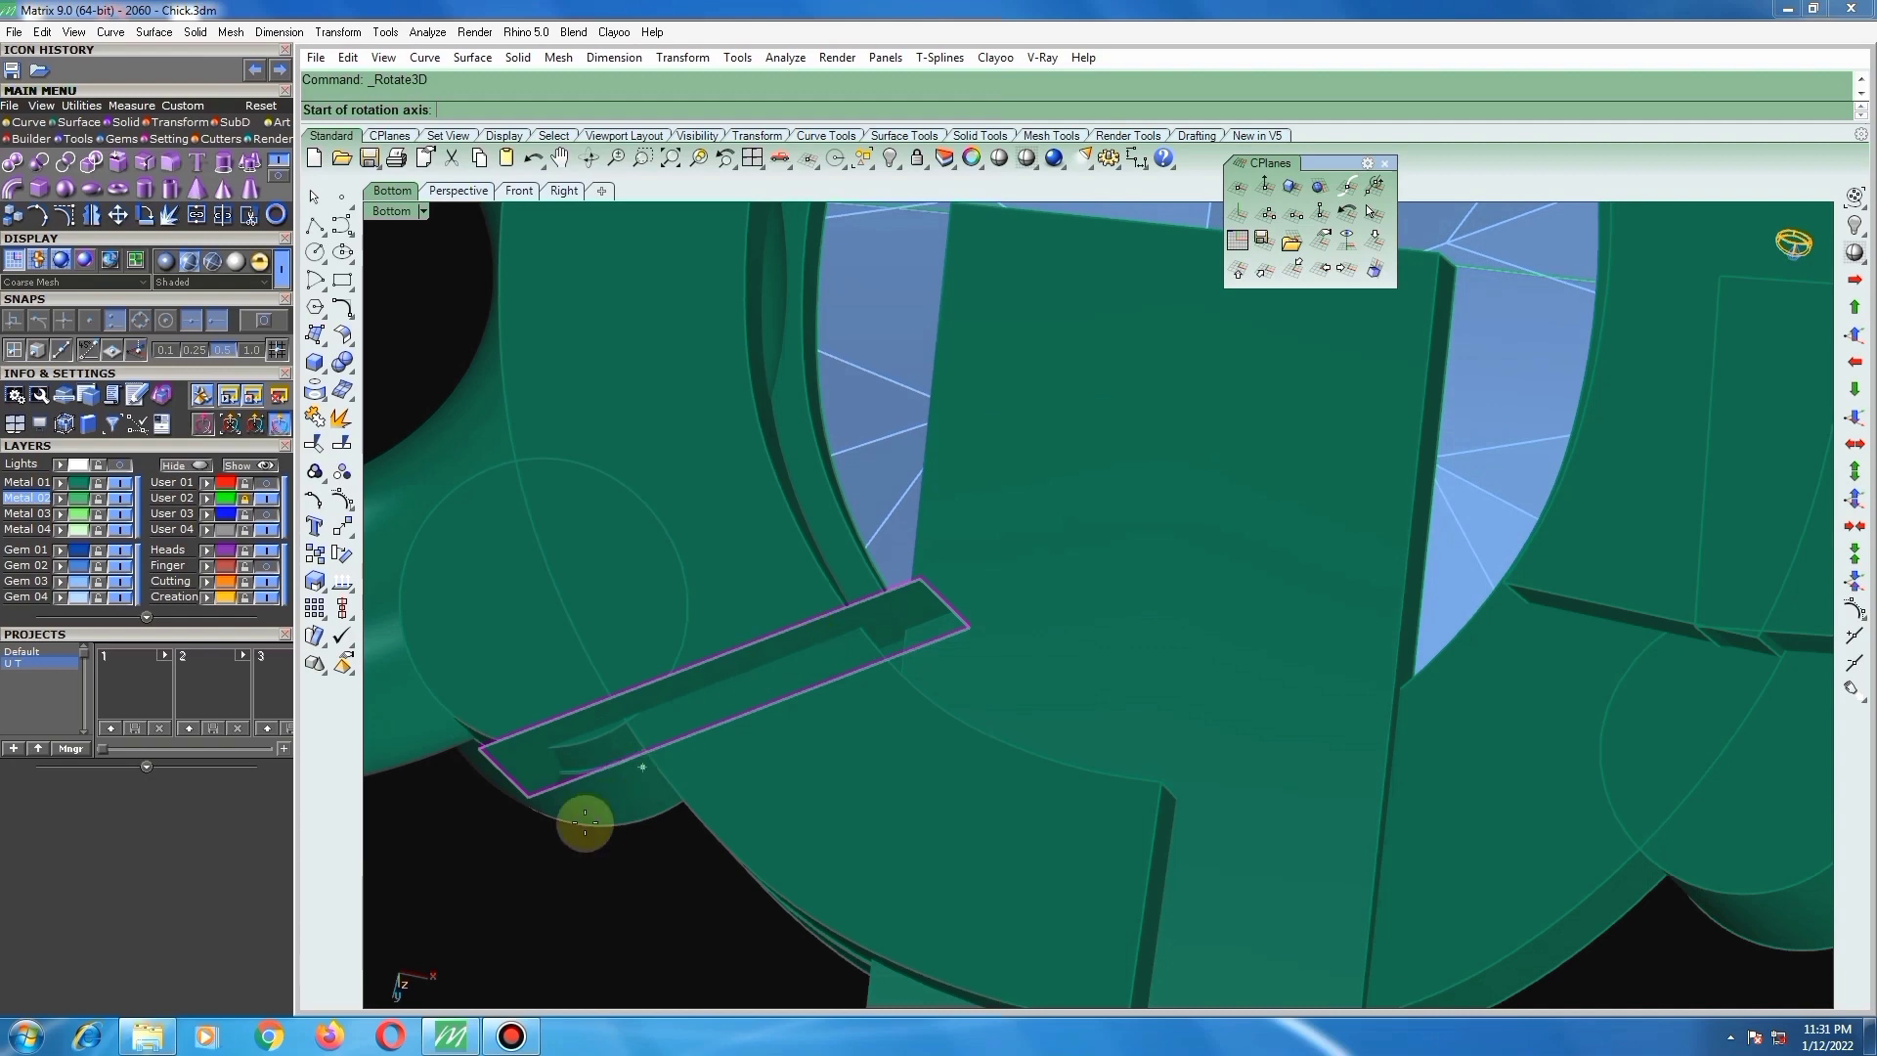
right_drag(585, 823, 521, 809)
click(518, 794)
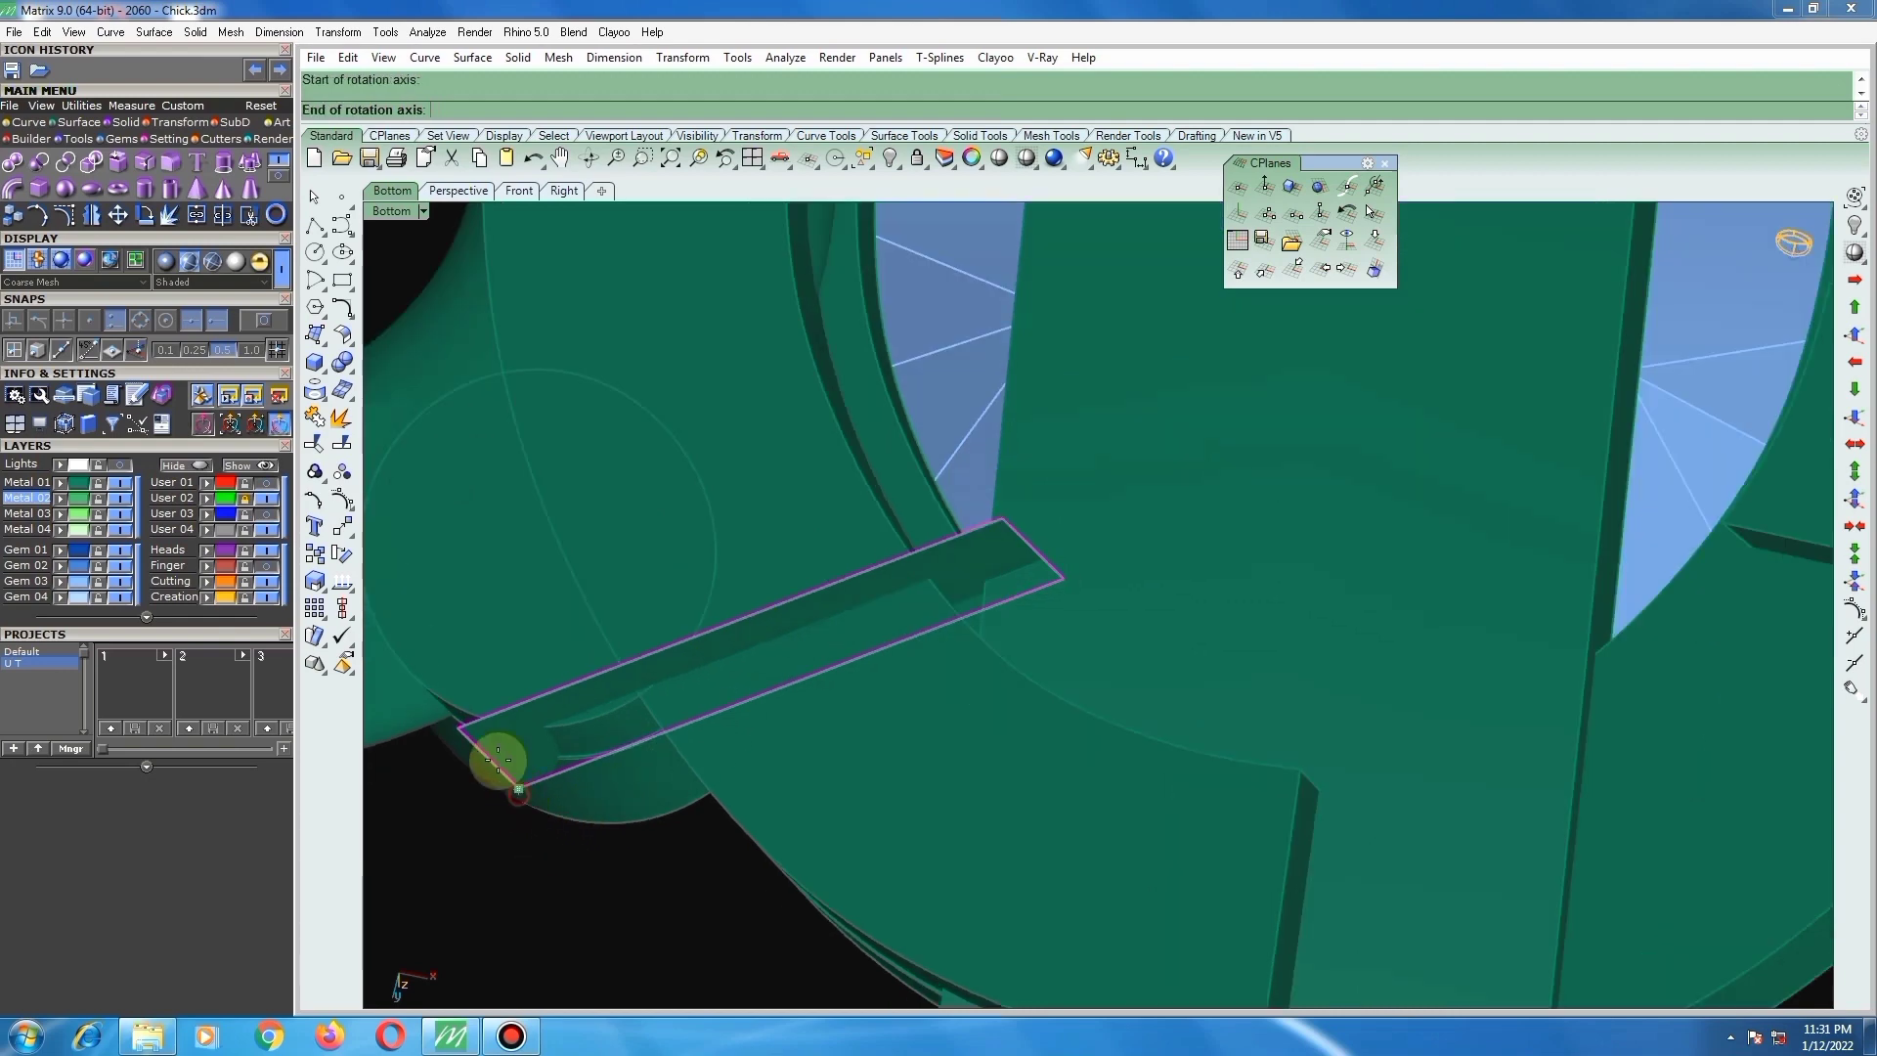
click(465, 726)
right_drag(678, 753, 978, 691)
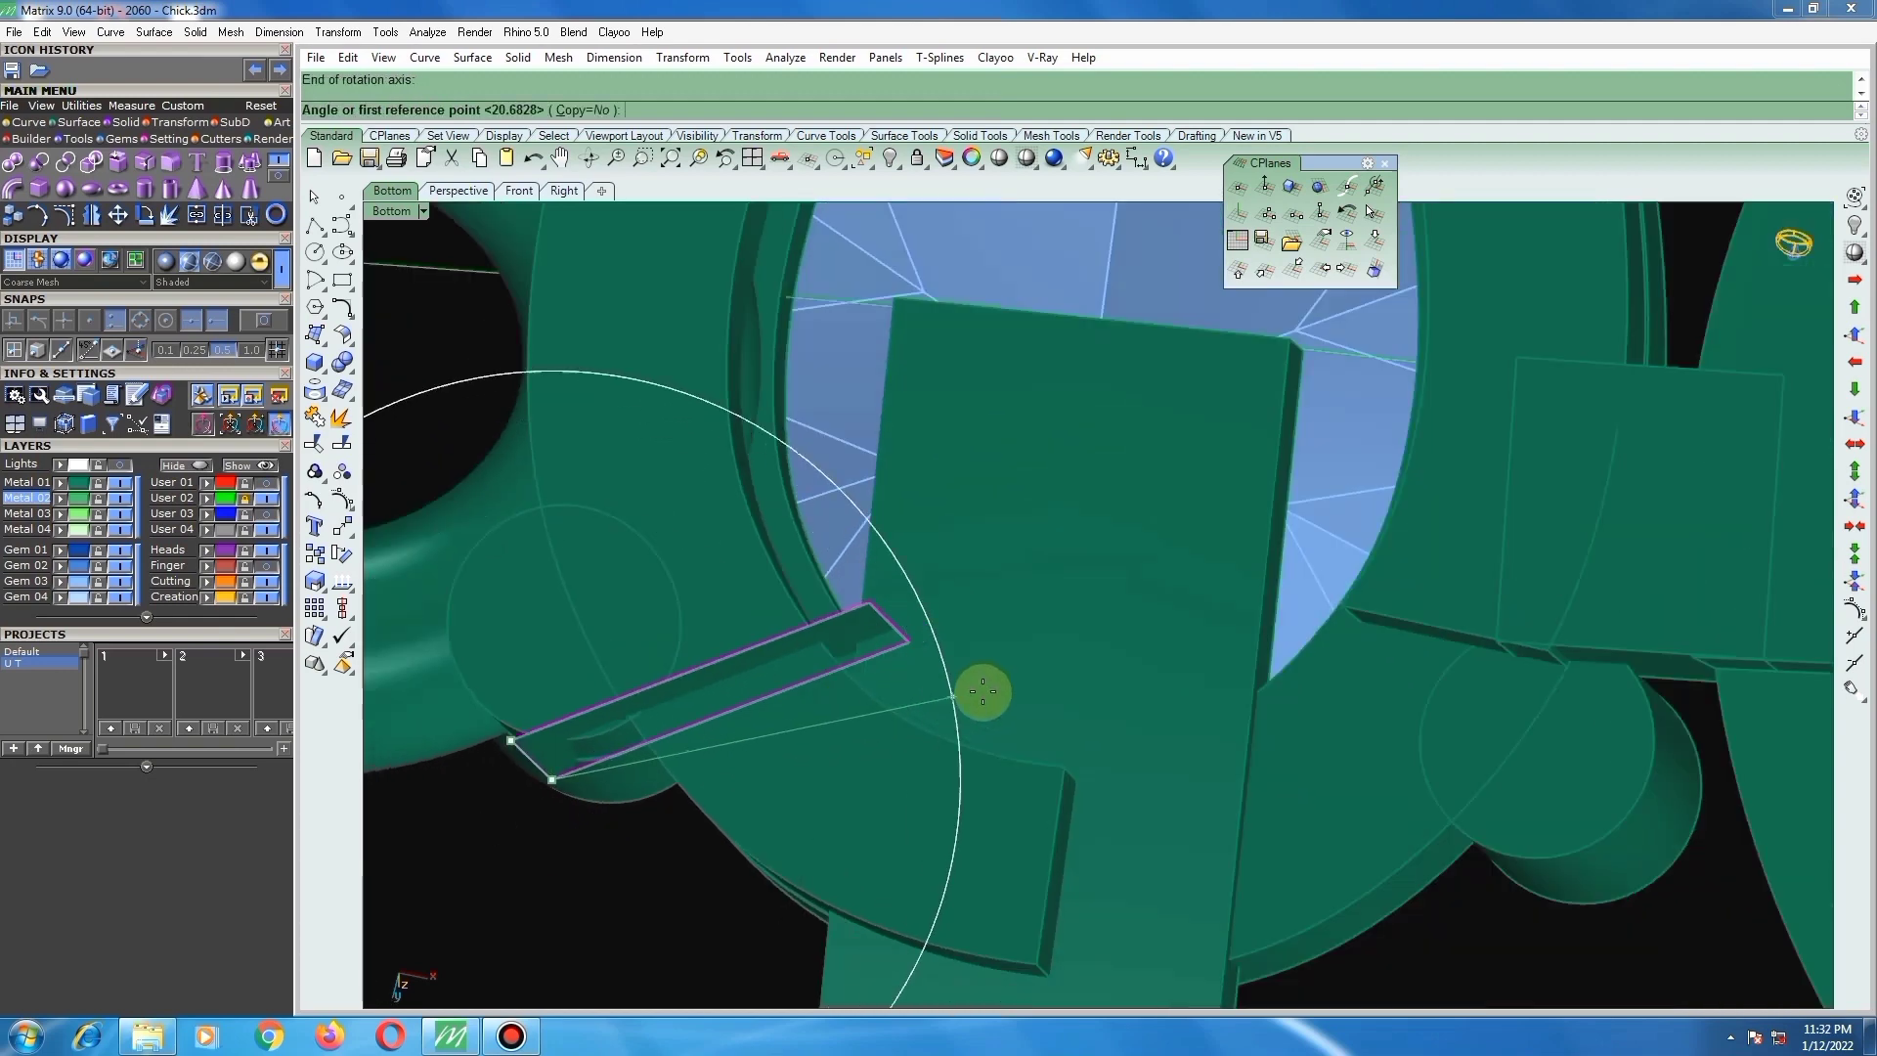
click(978, 684)
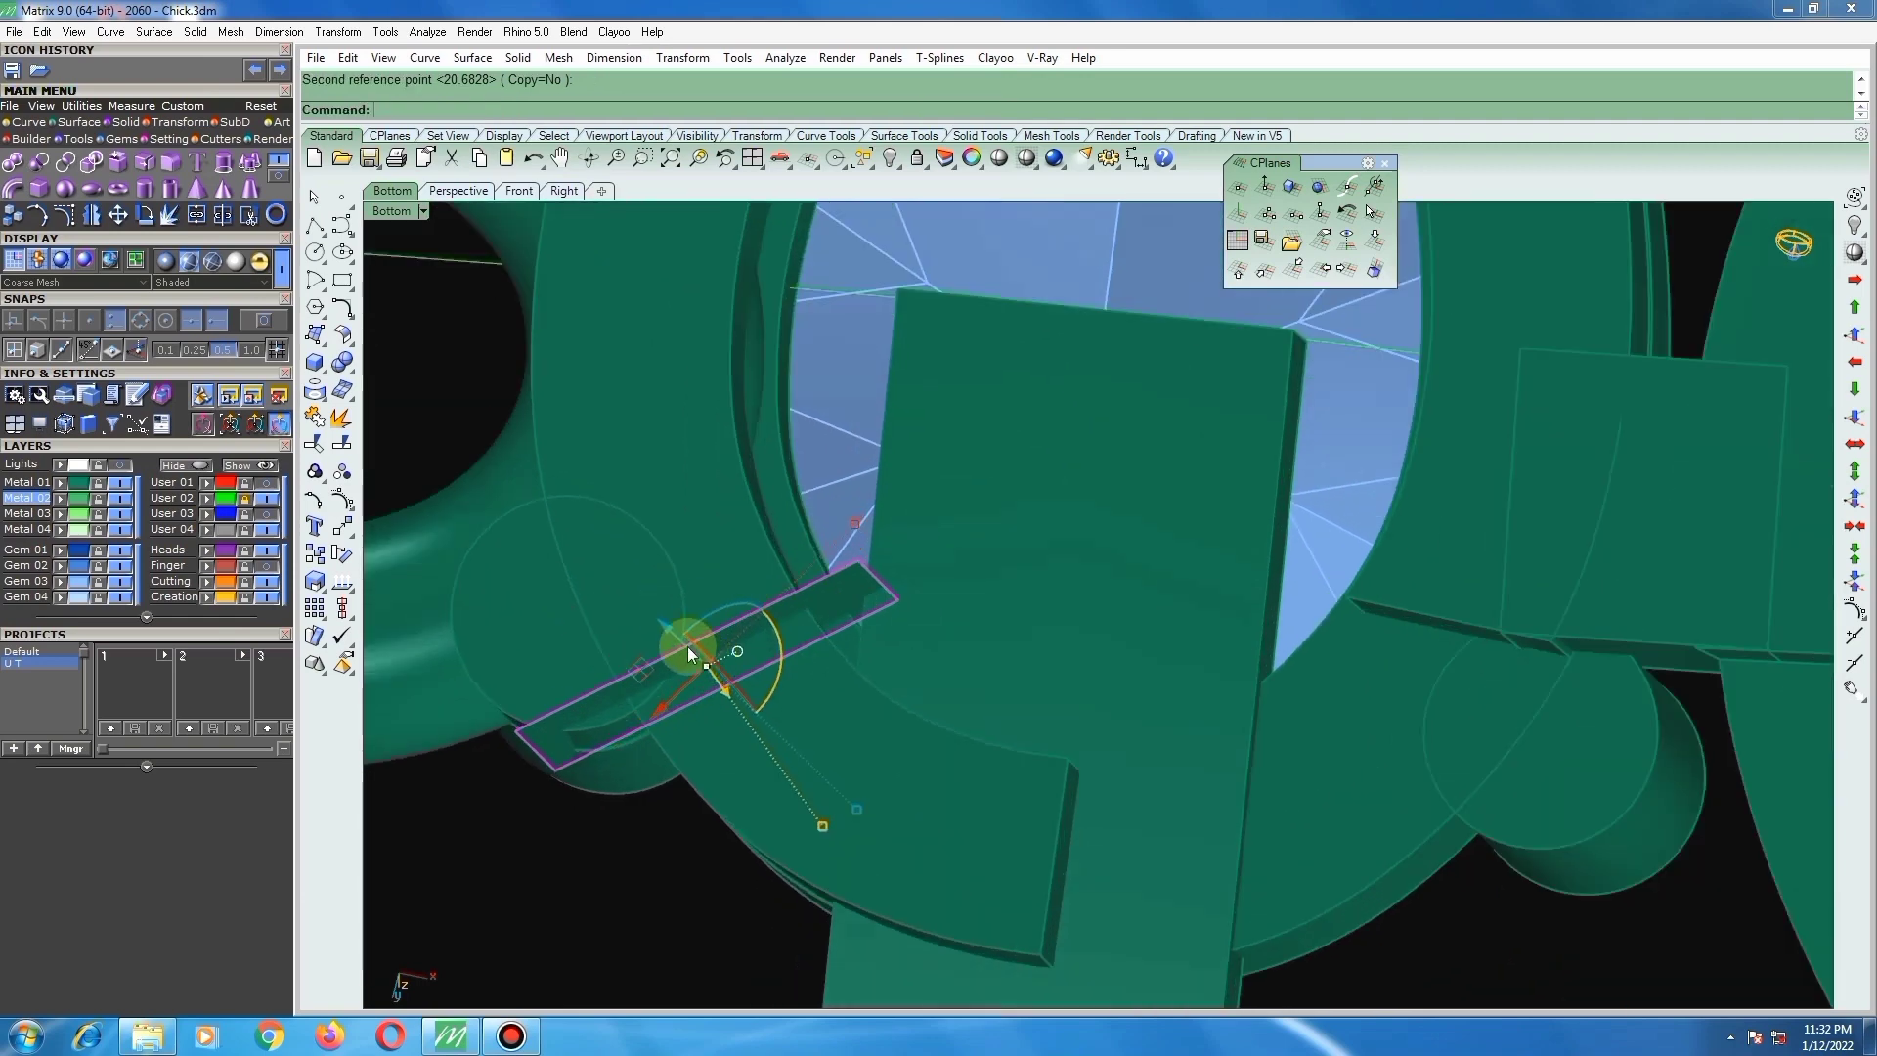
click(663, 621)
drag(670, 641, 673, 644)
Step: Remove the pear setting's curved frame half from its group and Boolean-split it with the rectangular surface
scroll(775, 672, down, 6)
click(649, 847)
right_drag(869, 741, 899, 596)
scroll(884, 621, down, 6)
scroll(872, 657, up, 4)
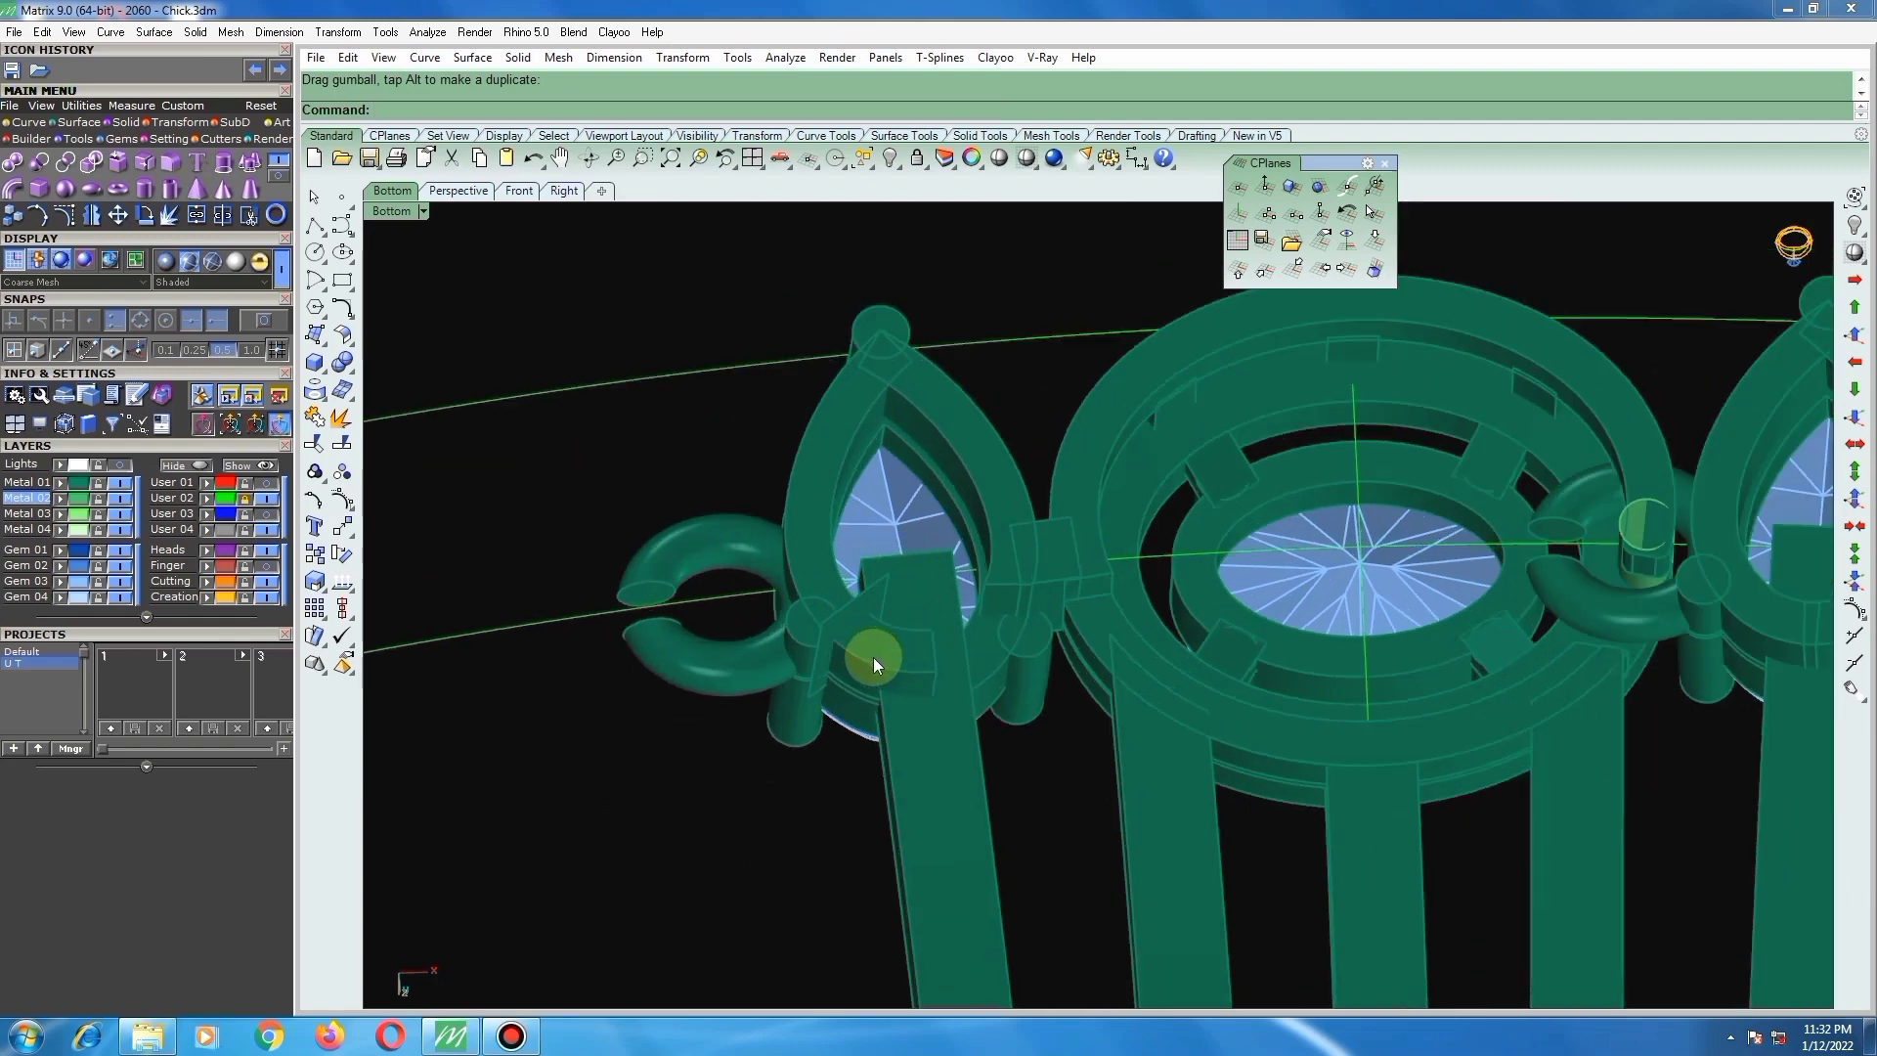
click(871, 659)
click(655, 304)
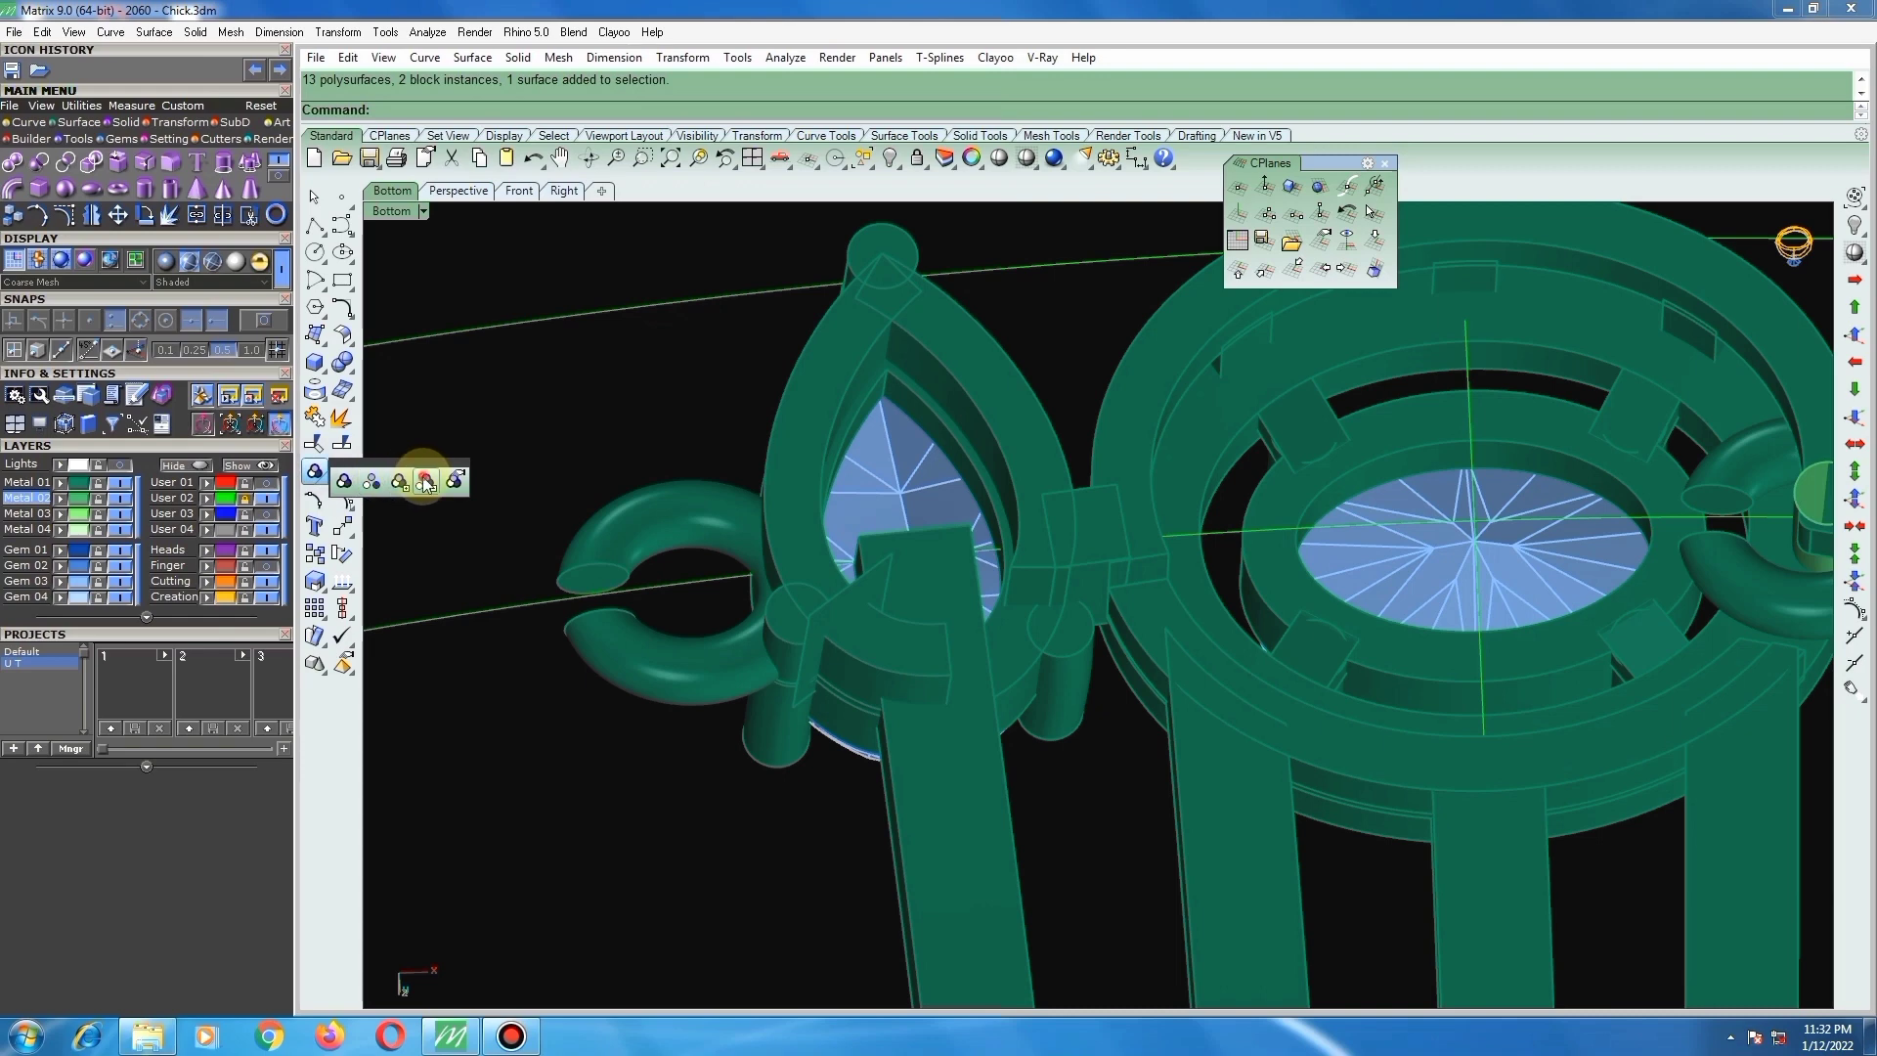
right_click(897, 649)
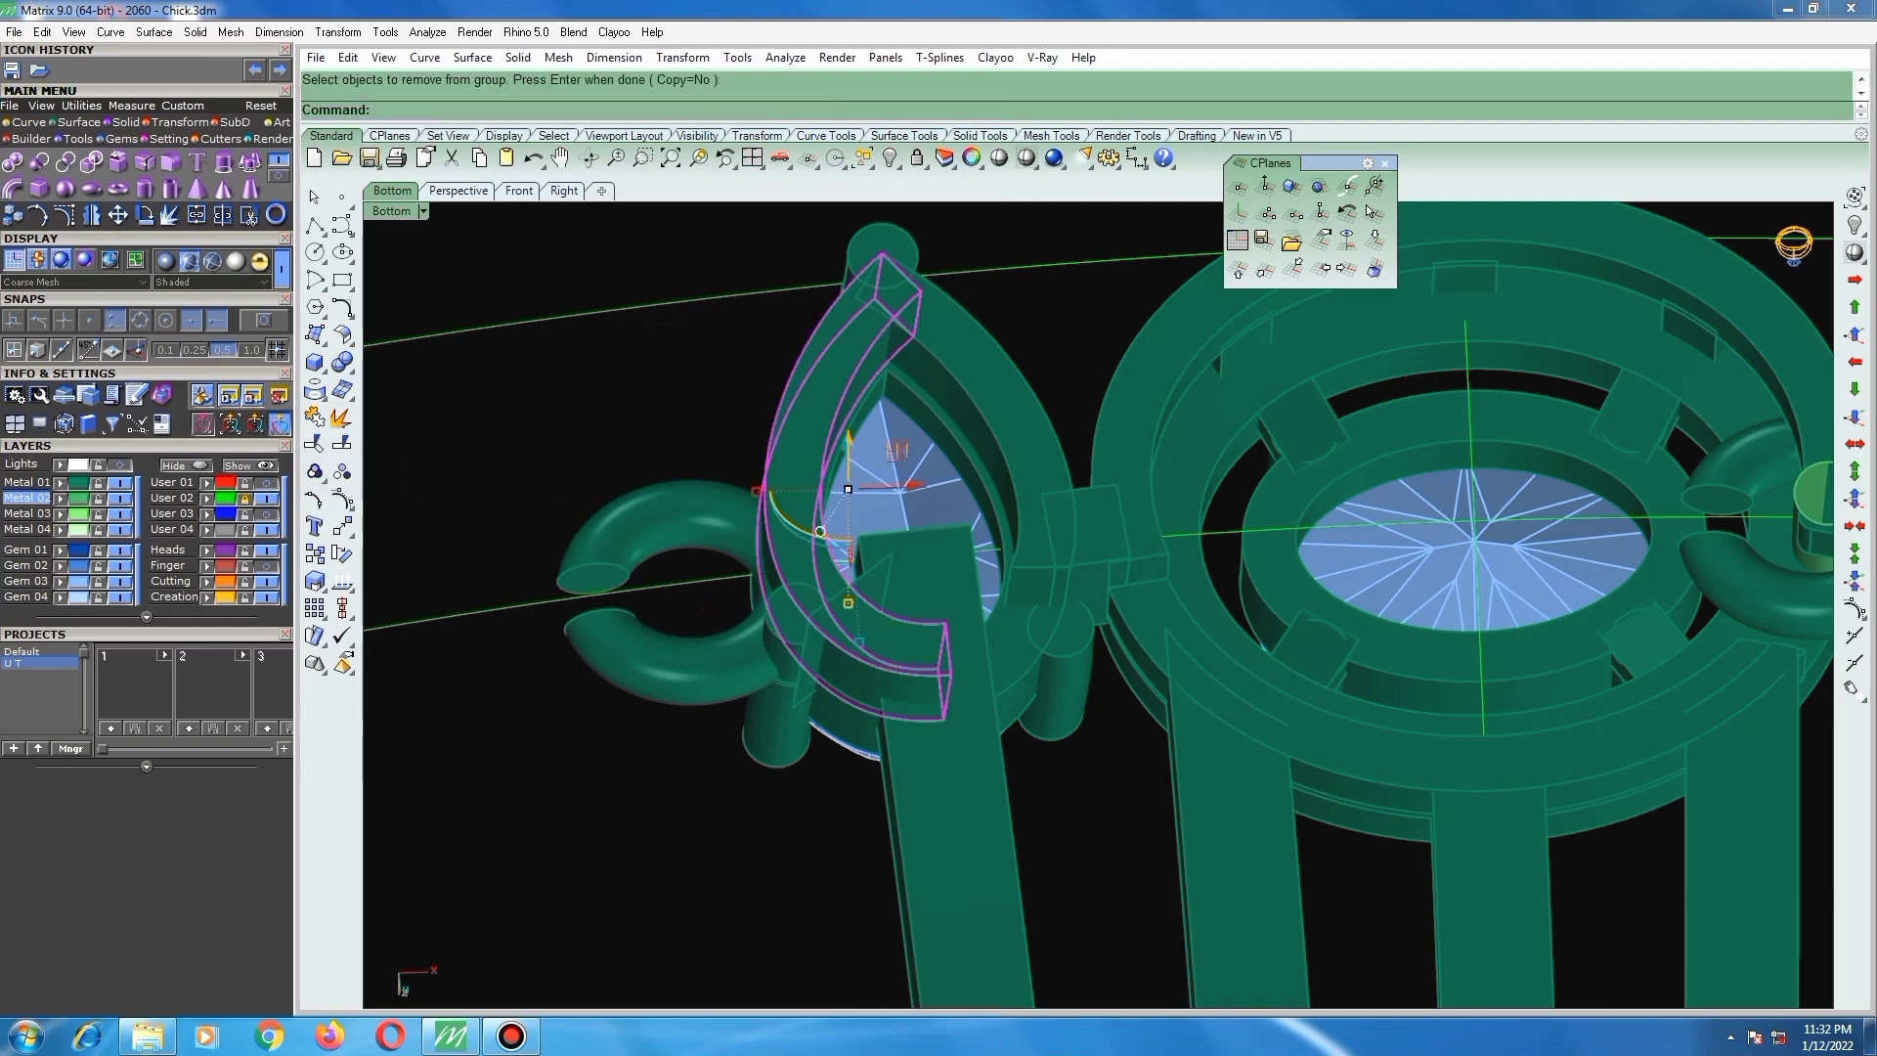
text(bs)
key(Return)
right_click(848, 601)
Step: Delete the short lower piece split from the pear setting's curved frame half
click(878, 659)
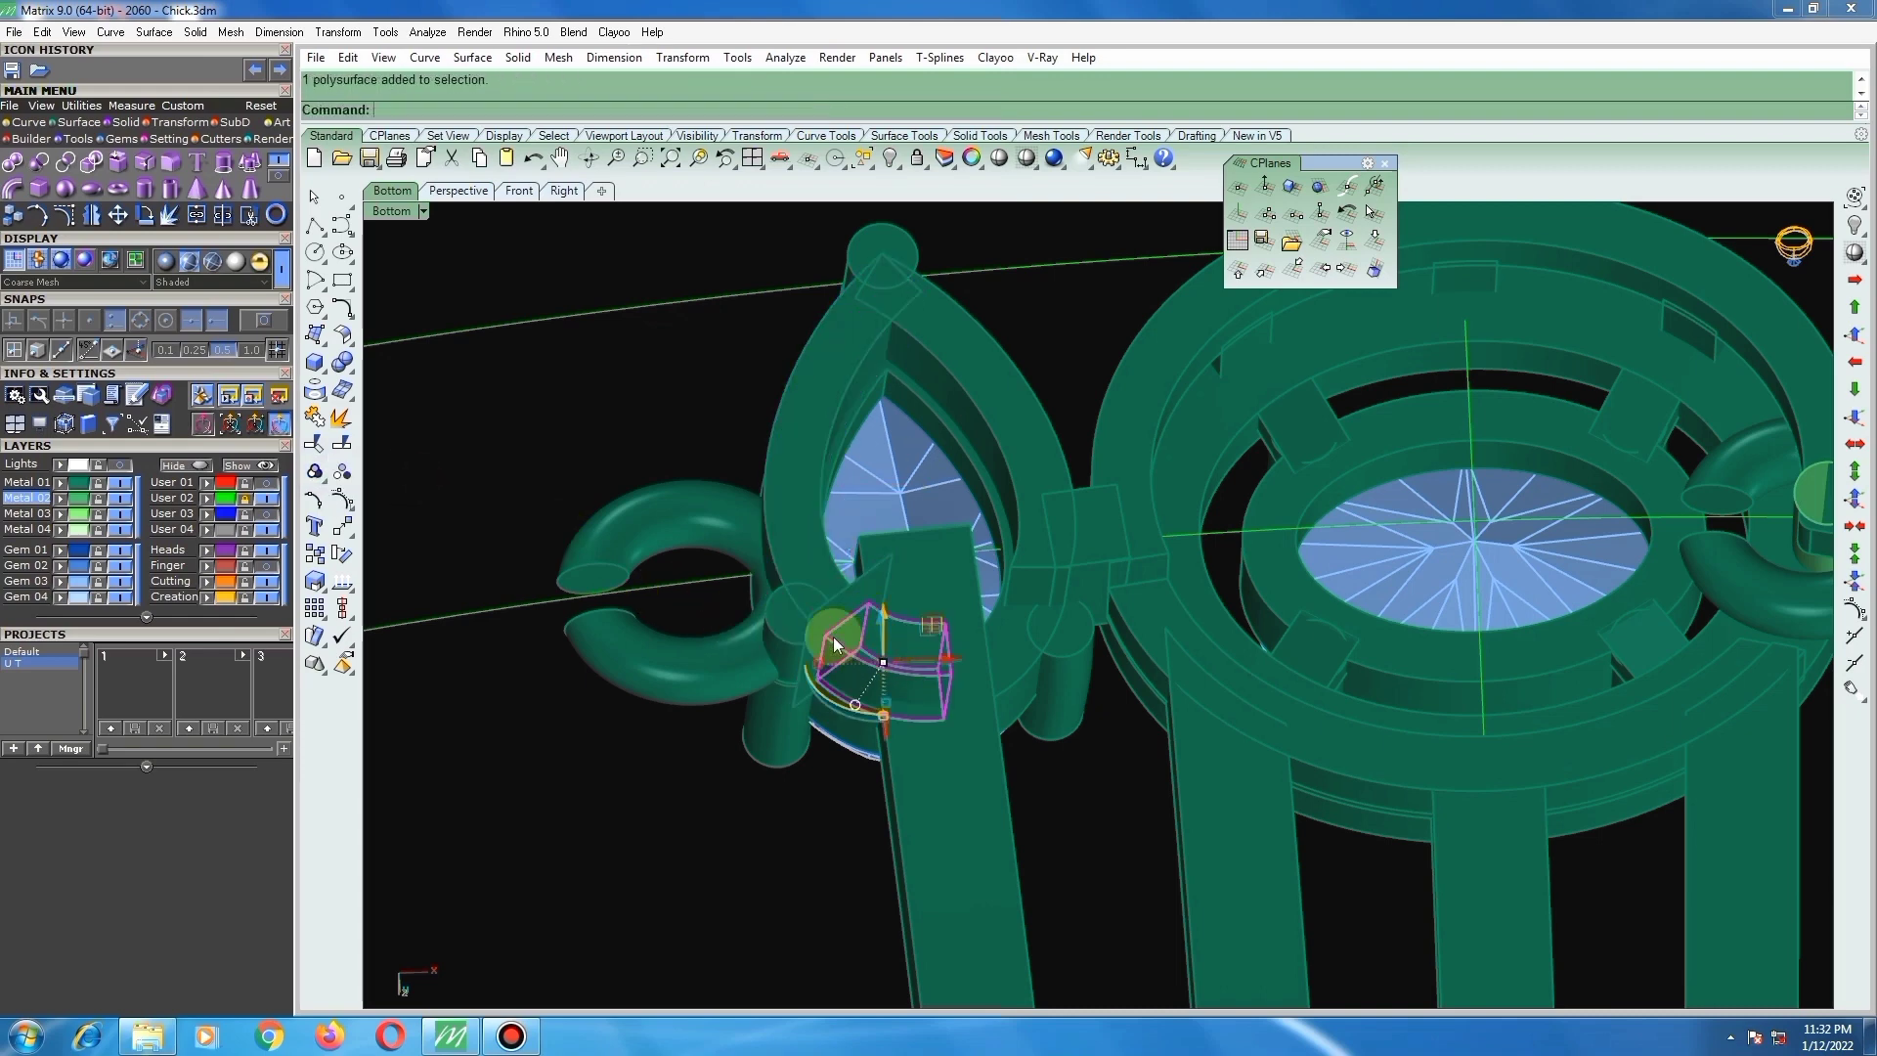
right_drag(871, 626, 860, 421)
key(Delete)
scroll(875, 557, down, 5)
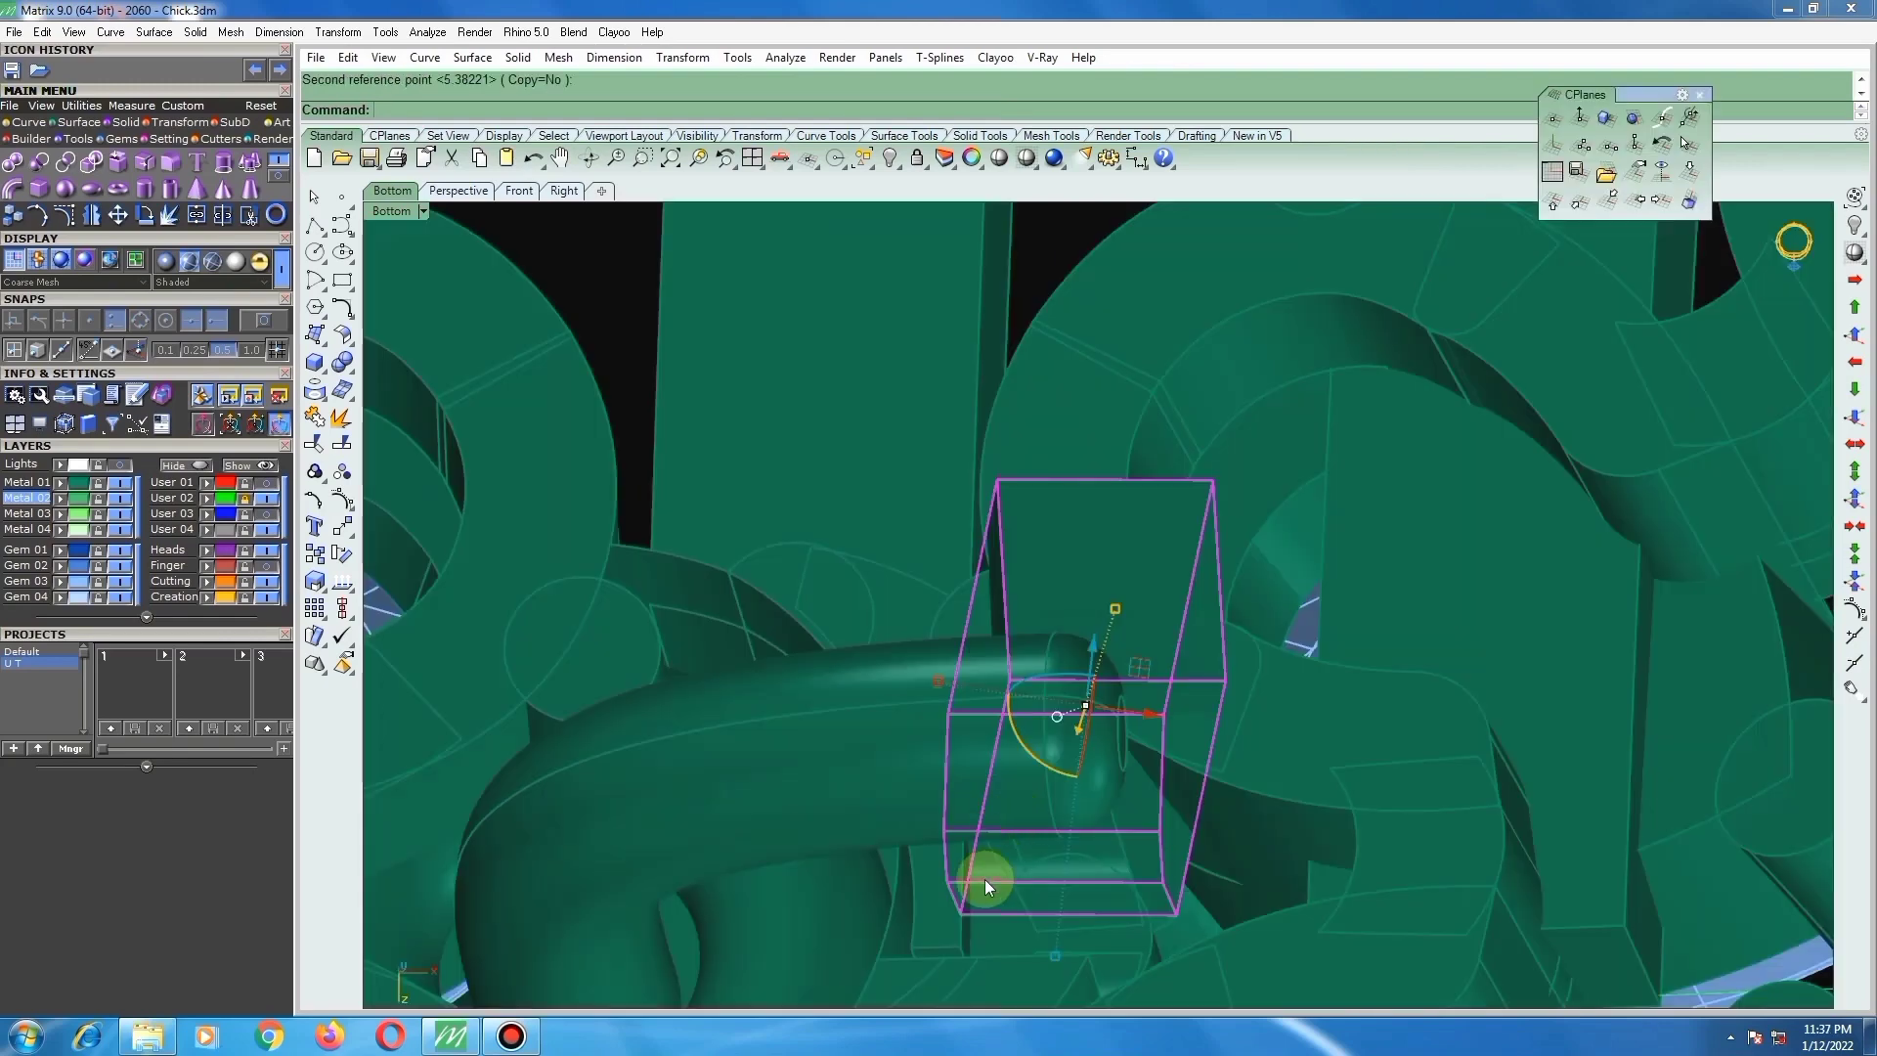
Step: Rotate the connector block in 3D about its short edge so that it leans towards the open ring's end
right_drag(983, 878, 948, 889)
right_click(947, 884)
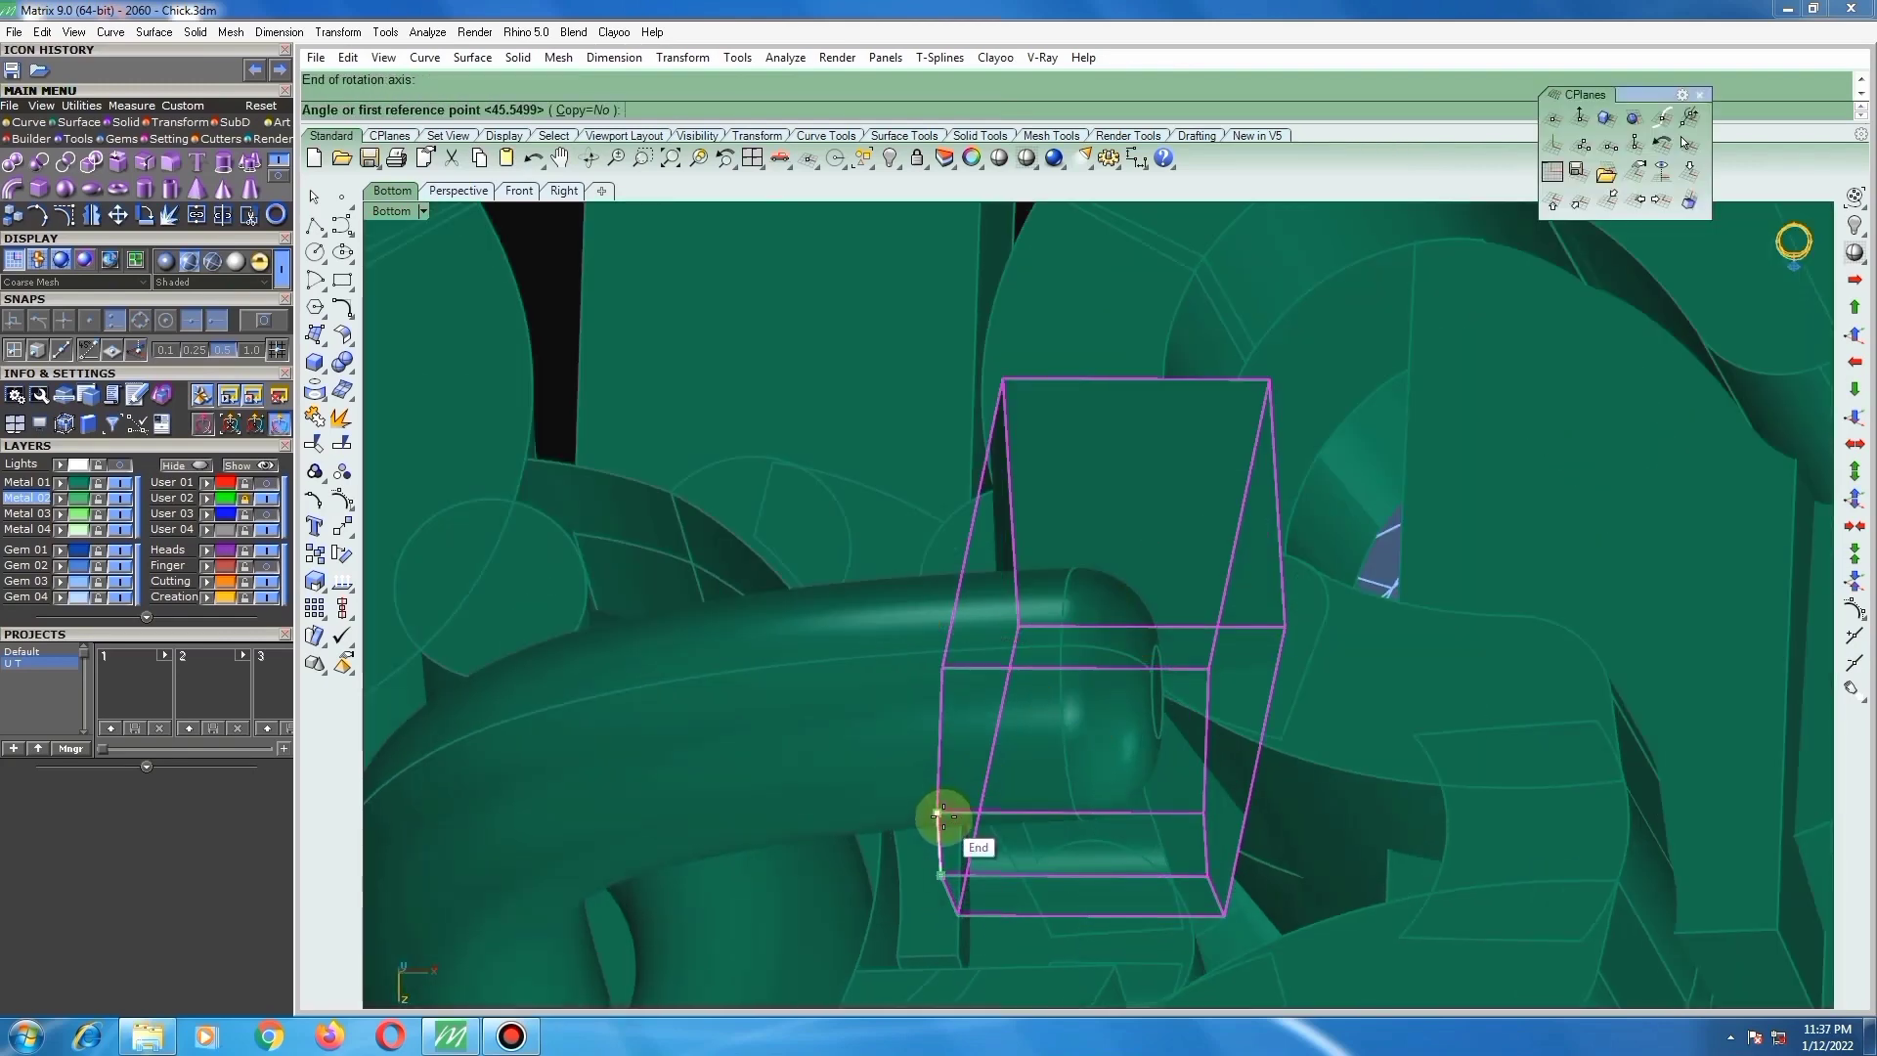
scroll(944, 816, down, 5)
right_drag(943, 817, 997, 662)
click(1170, 484)
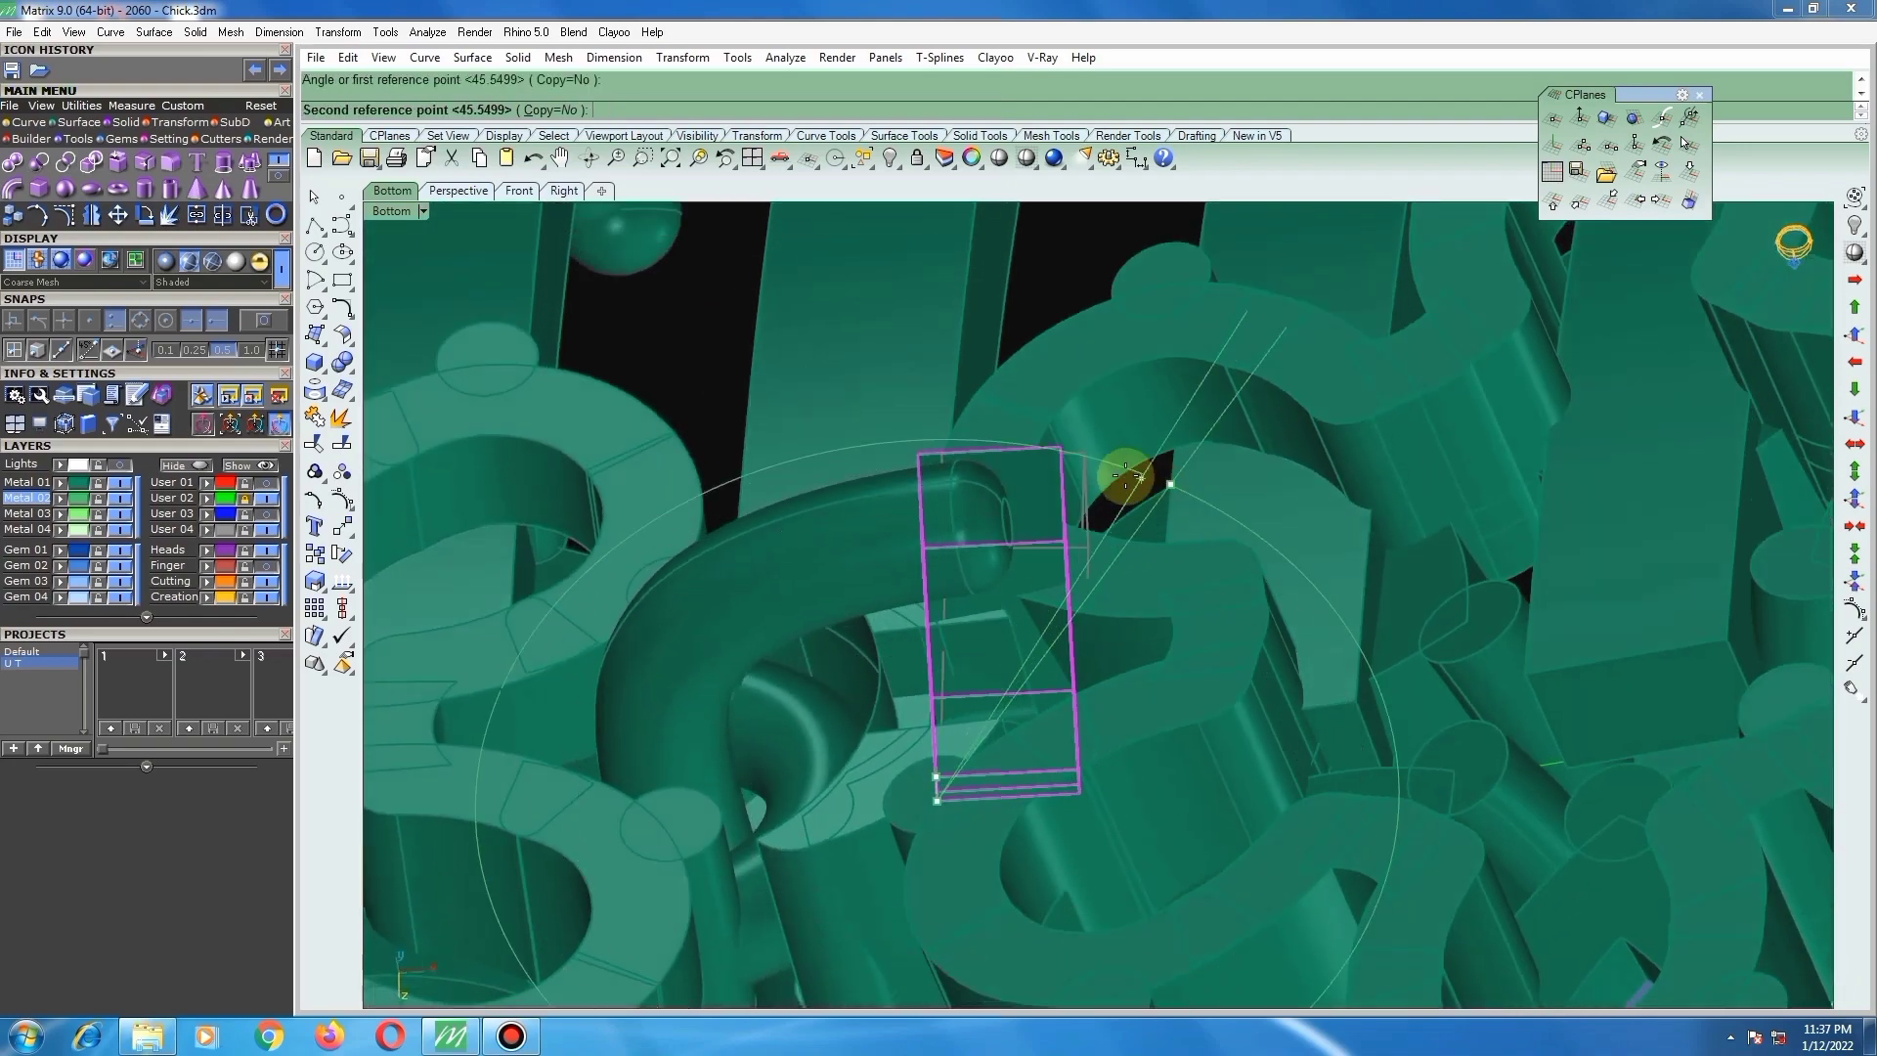
click(1064, 479)
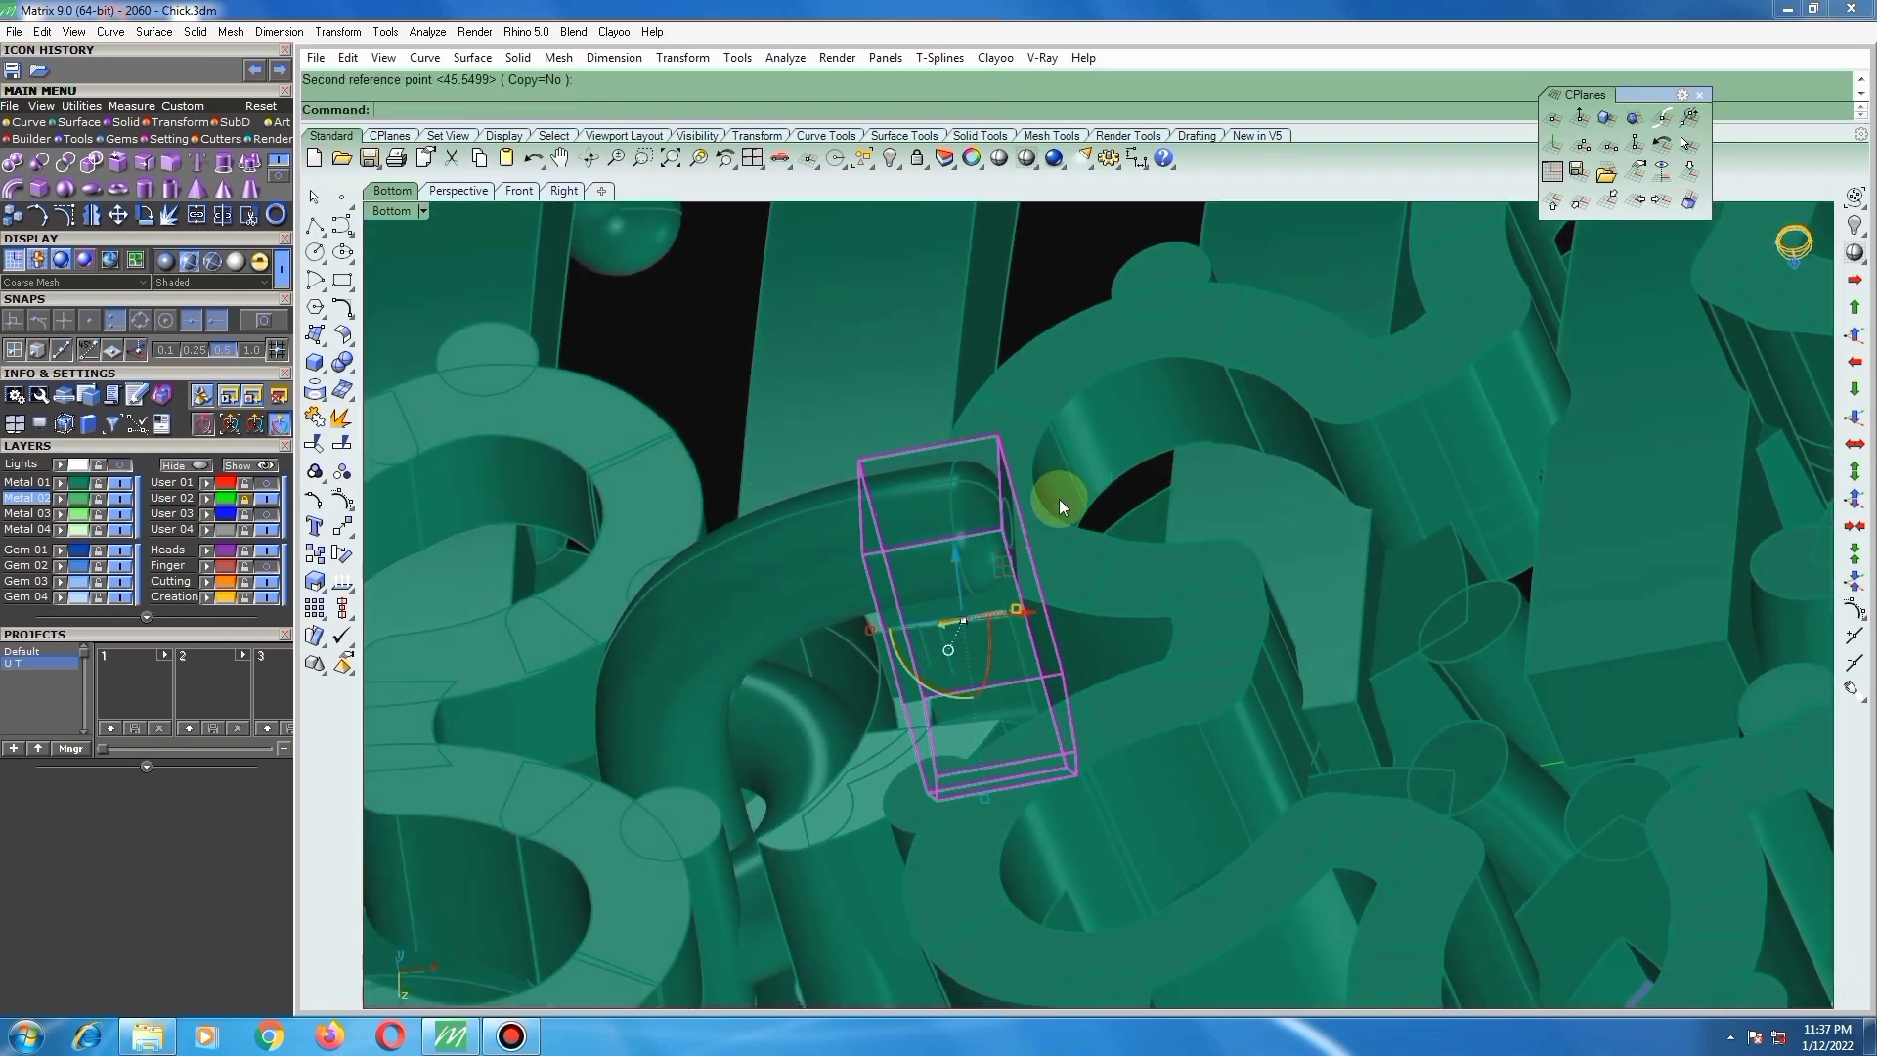
right_drag(1059, 498, 1010, 506)
scroll(1016, 485, down, 3)
click(831, 489)
Step: Group the end flower's settings and bars together with the adjoining small round and pear settings
right_drag(923, 613, 944, 598)
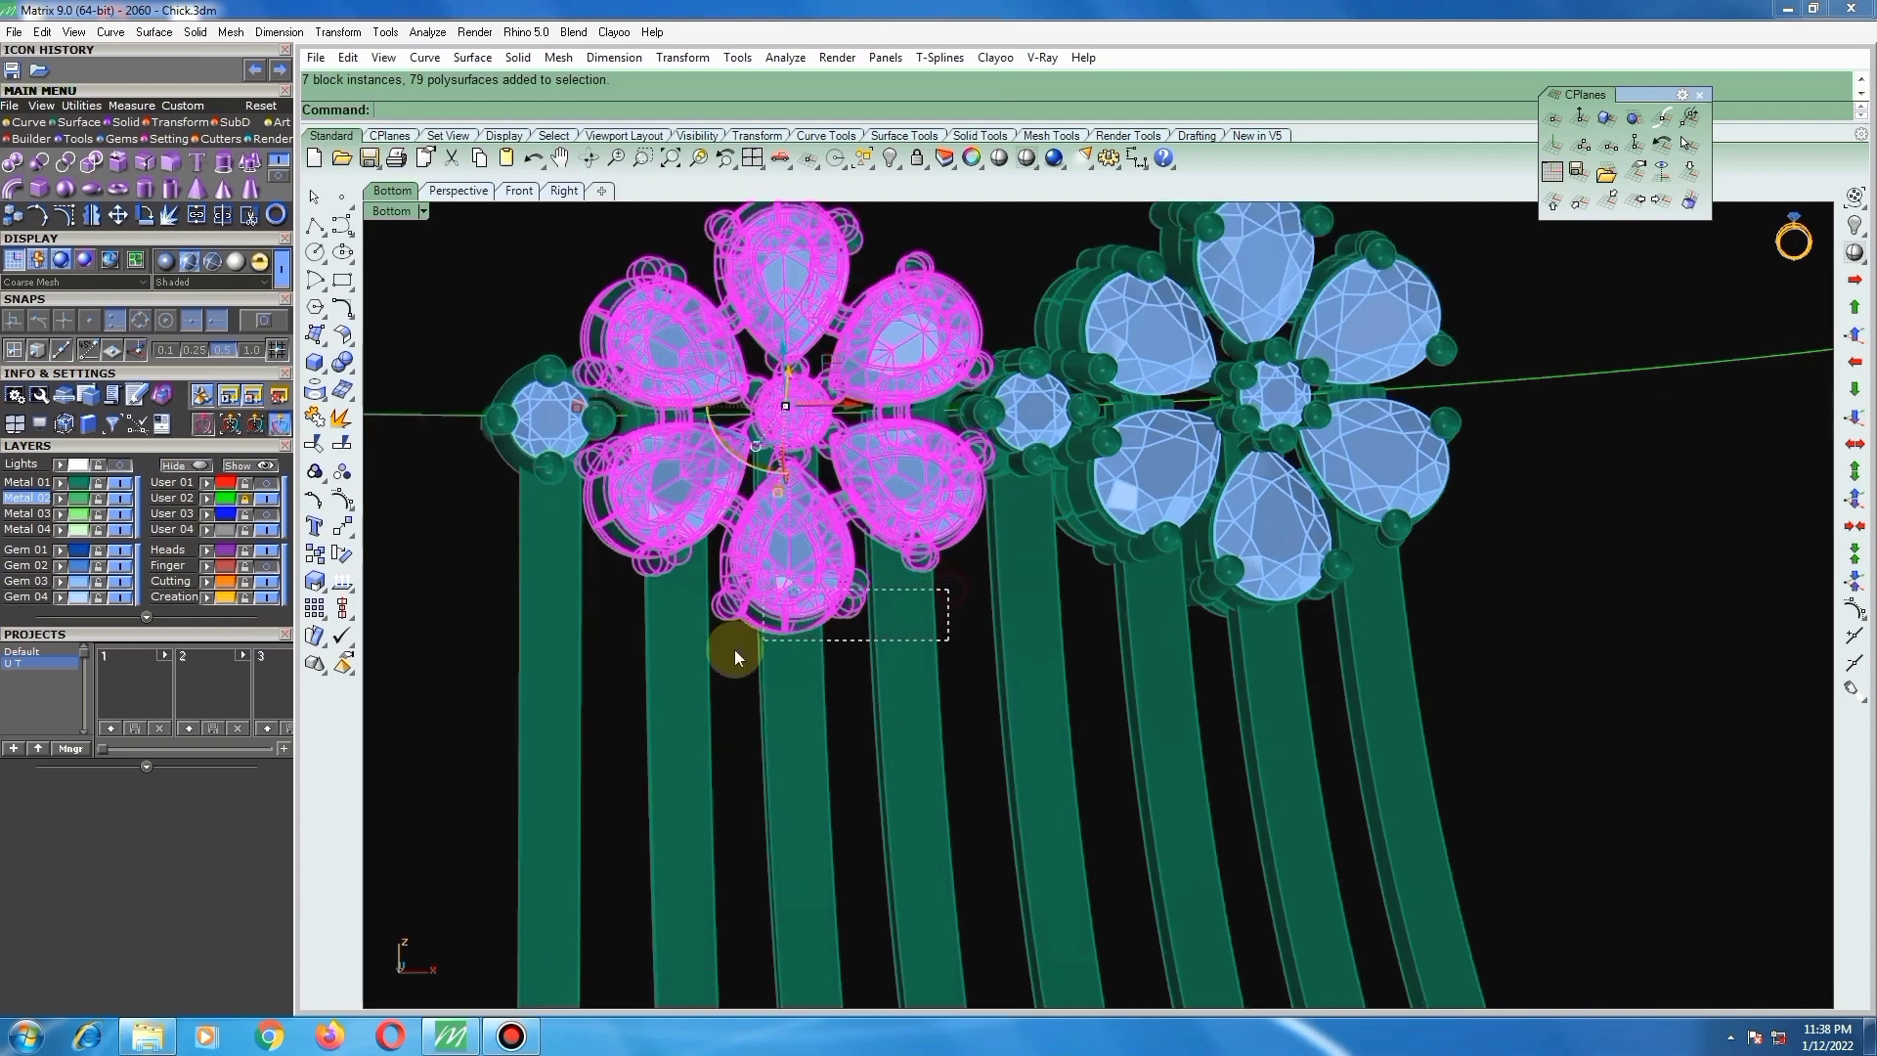
drag(736, 649, 741, 646)
right_drag(813, 590, 726, 500)
shift+click(598, 454)
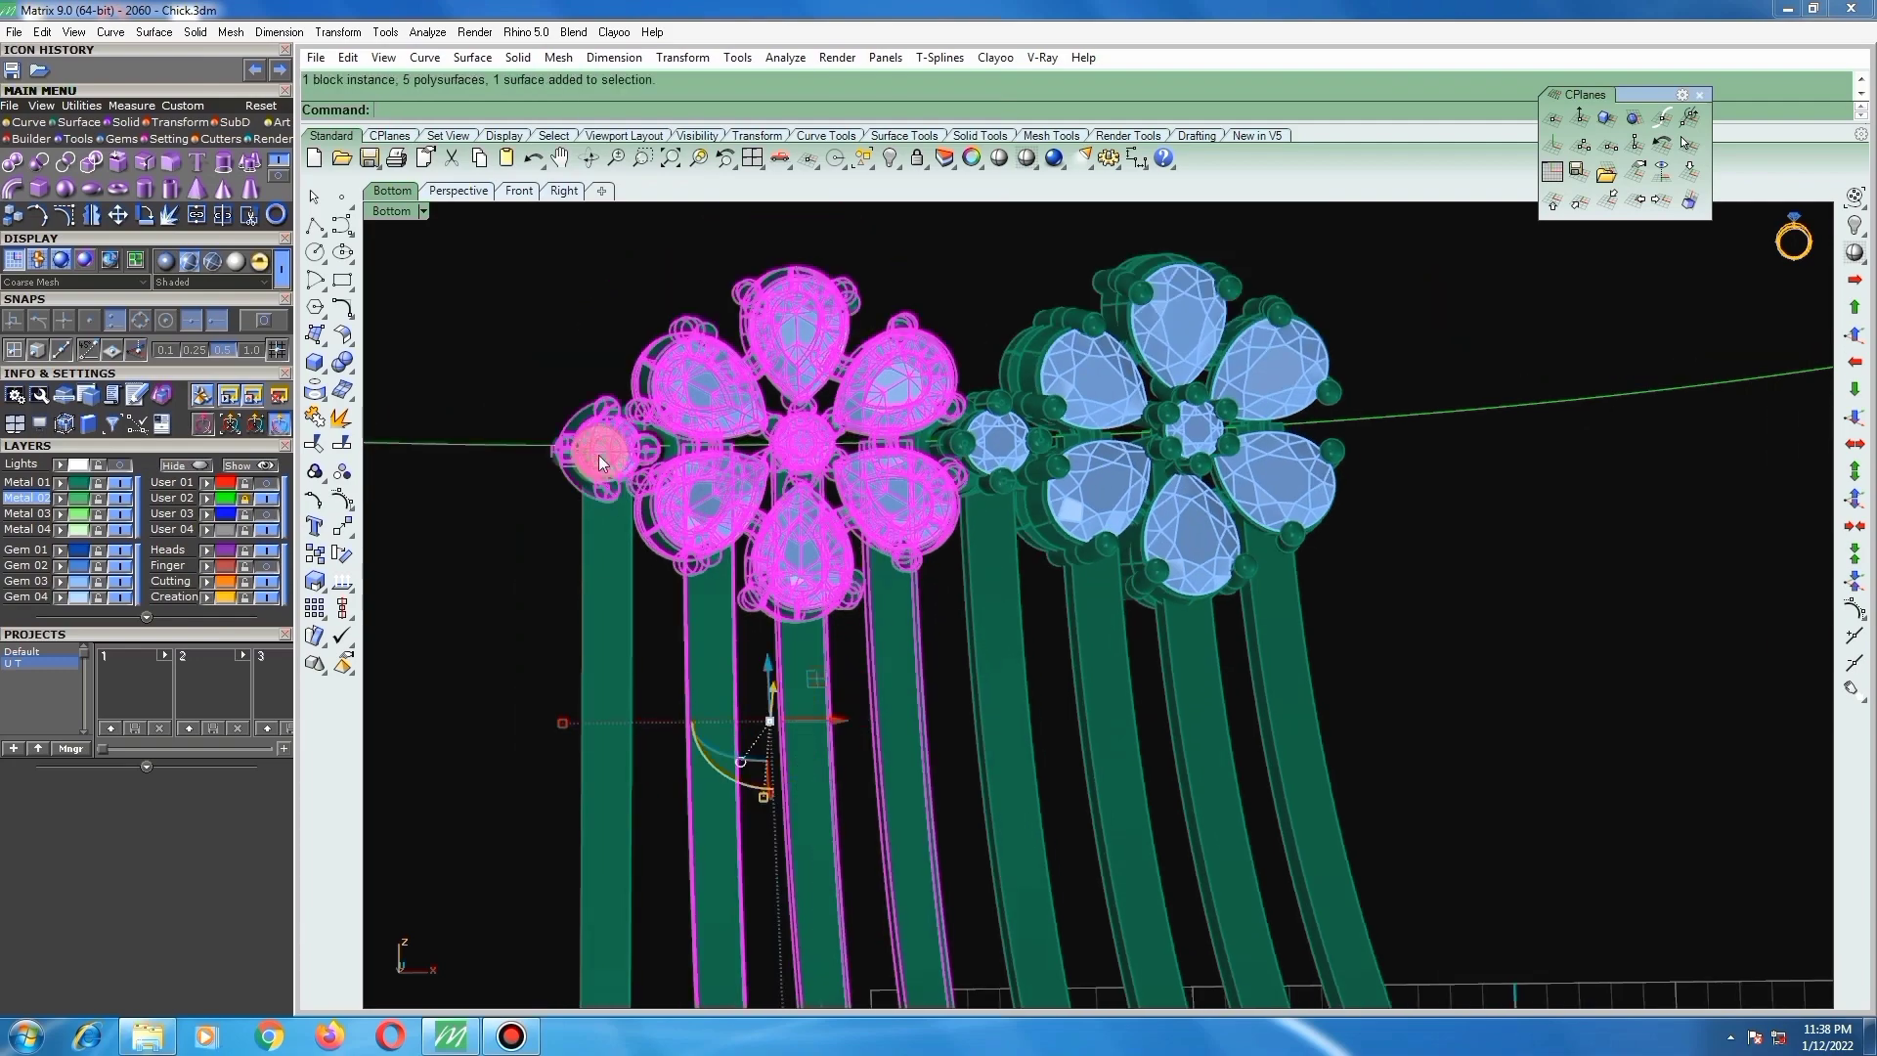
scroll(669, 360, down, 9)
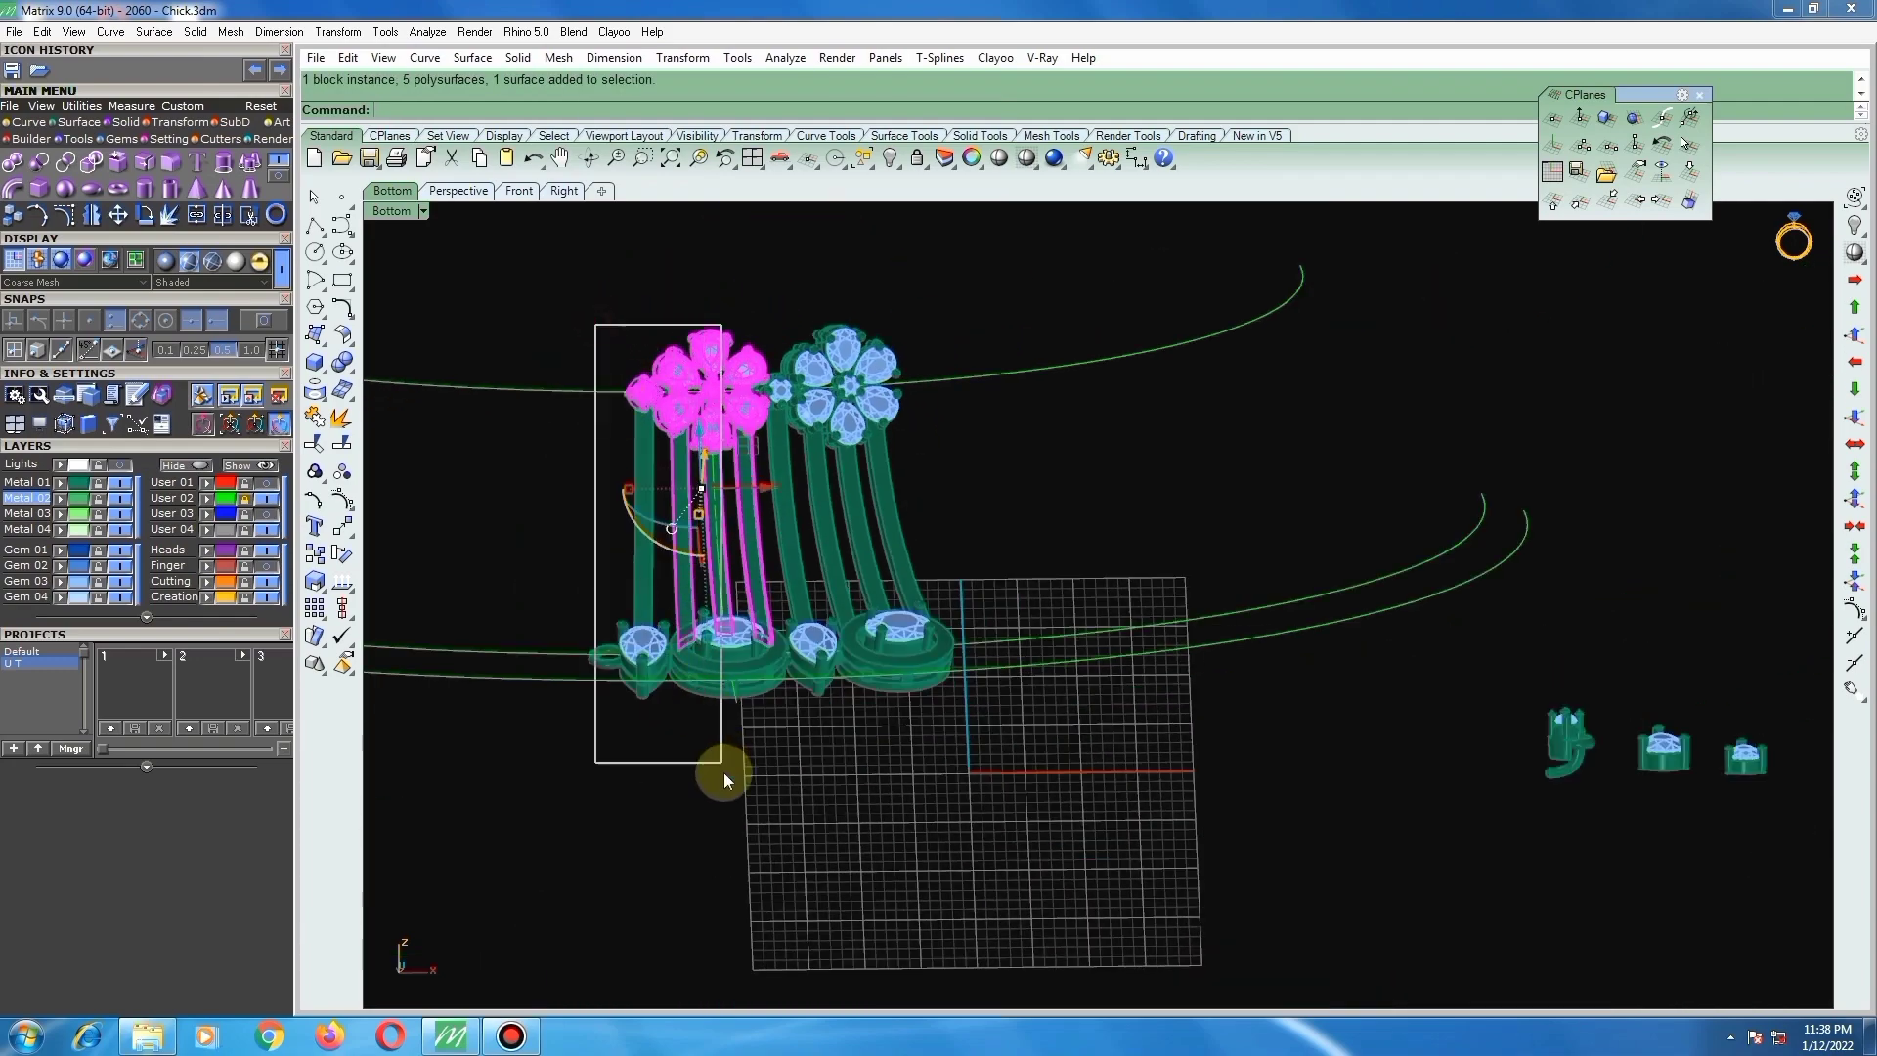
right_drag(751, 639, 739, 712)
scroll(749, 508, up, 4)
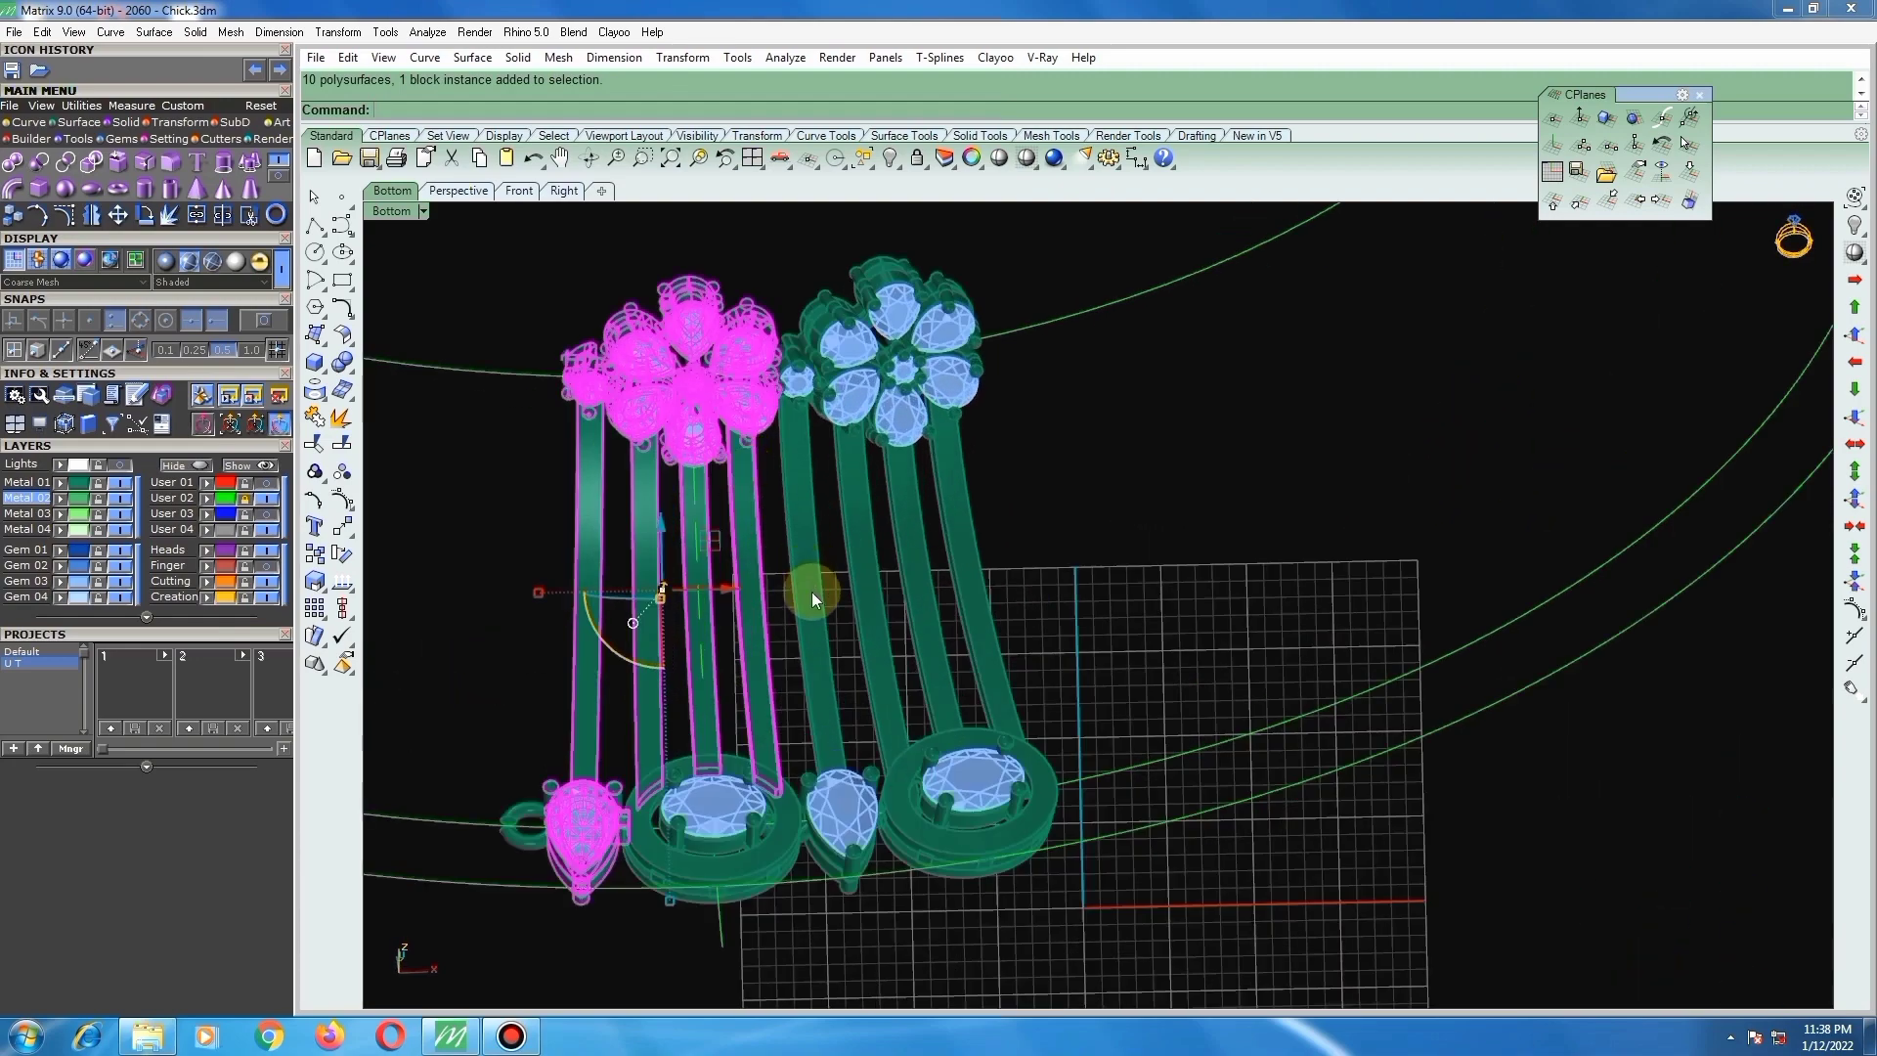
scroll(747, 554, up, 2)
text(g)
key(Return)
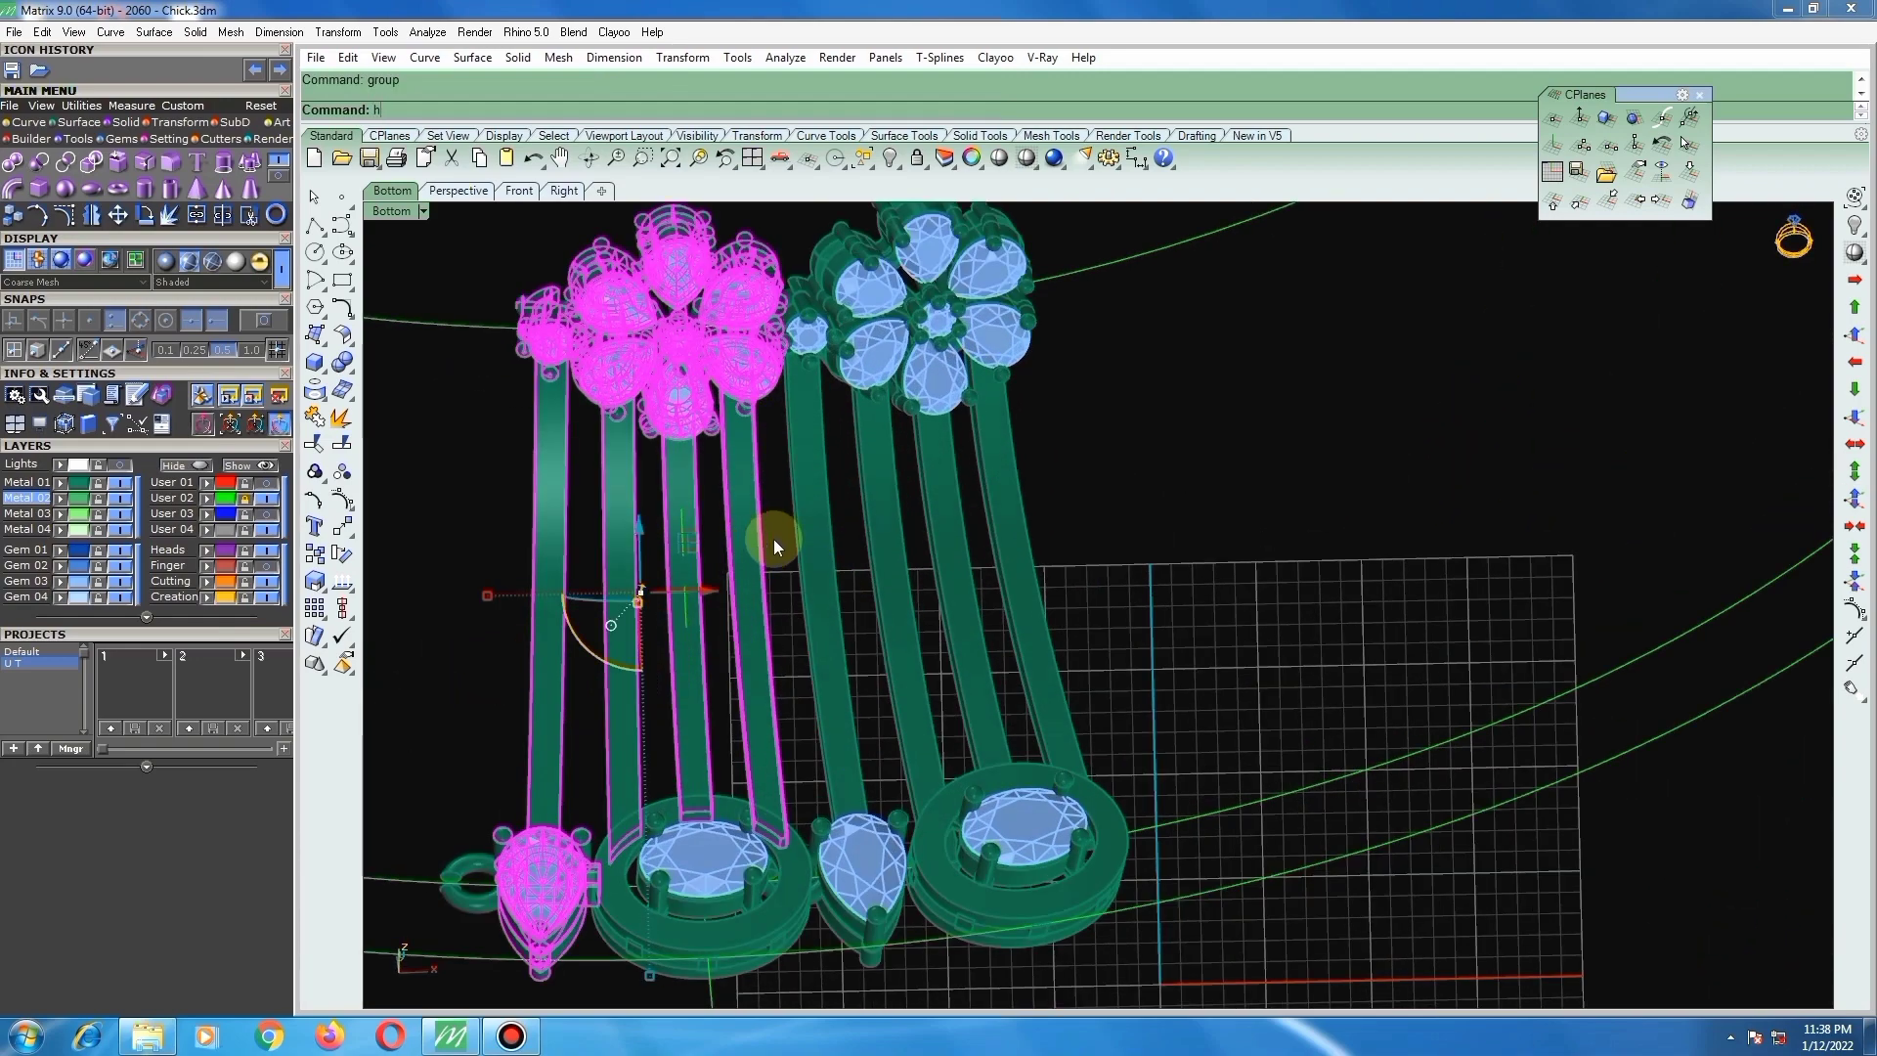
Step: Hide the grouped end flower unit to expose the connection on the neighbouring flower
text(h)
key(Return)
scroll(805, 313, up, 4)
scroll(805, 313, up, 2)
right_drag(830, 535, 817, 417)
scroll(726, 295, down, 7)
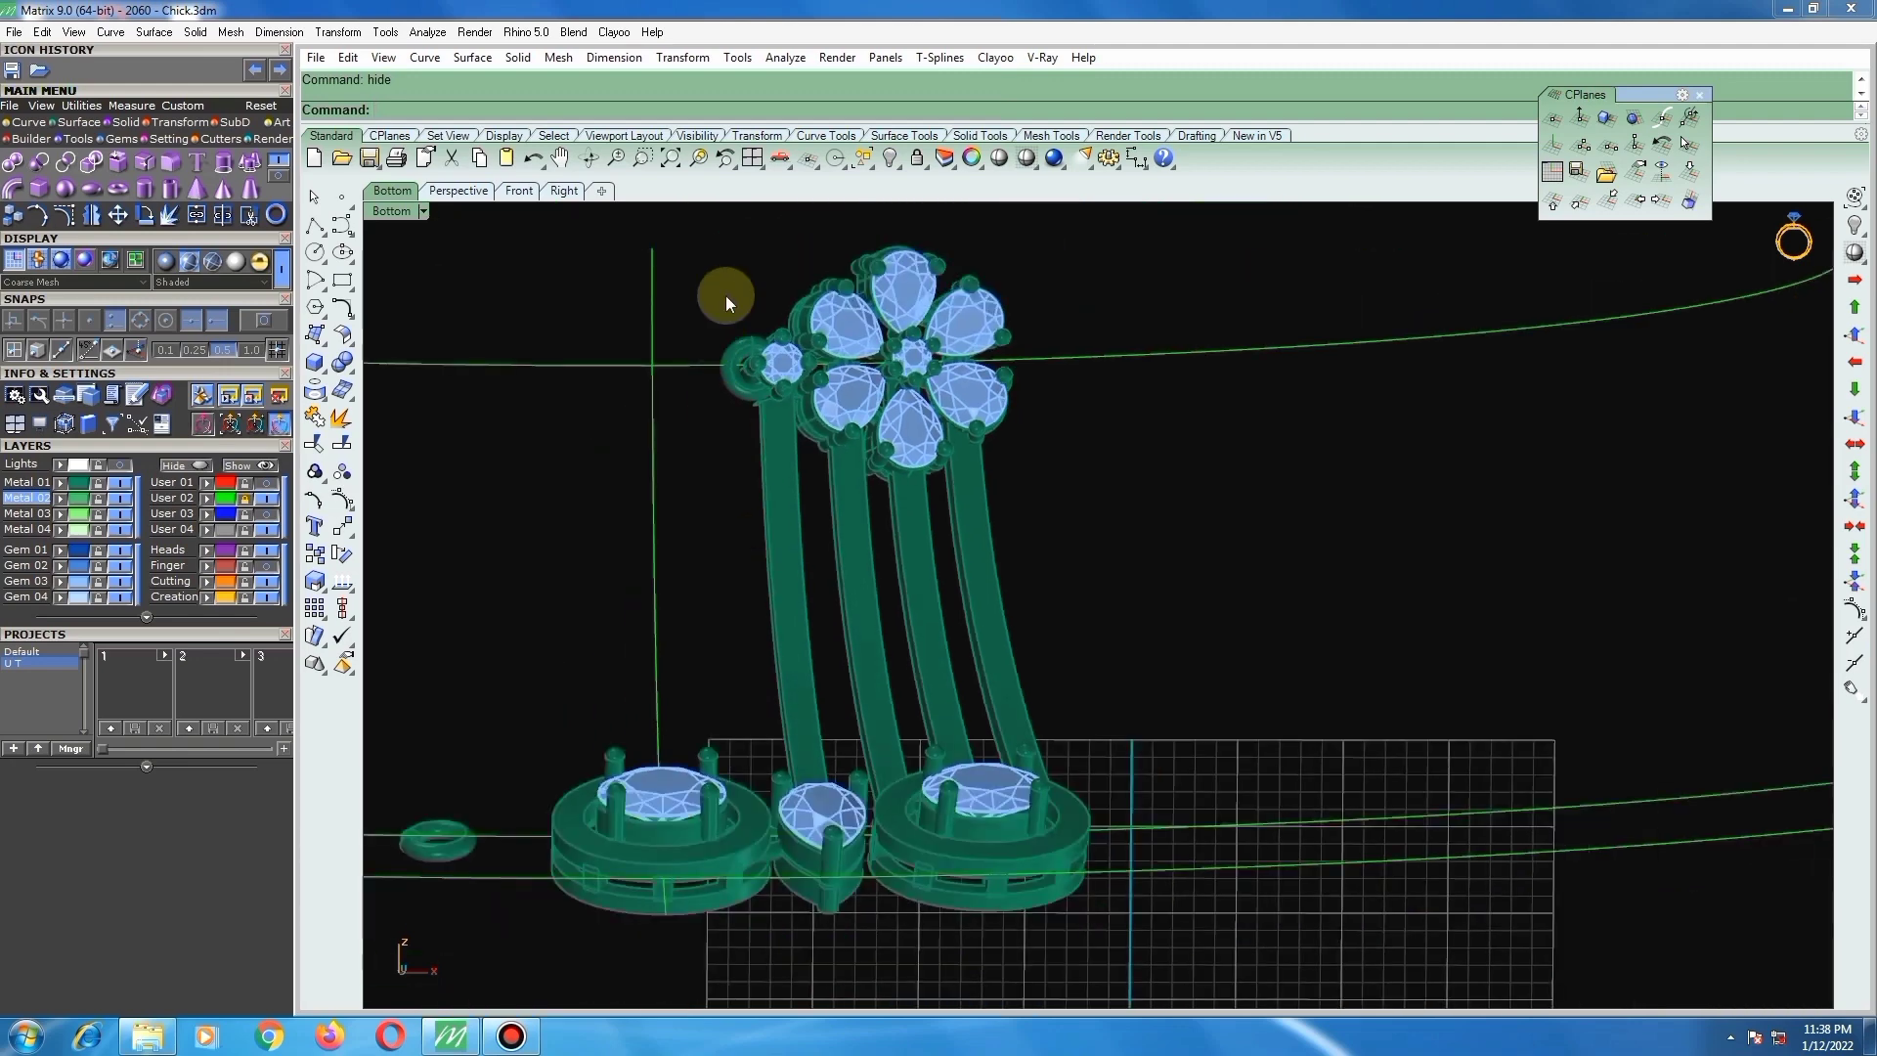
scroll(730, 295, up, 6)
right_drag(806, 342, 863, 438)
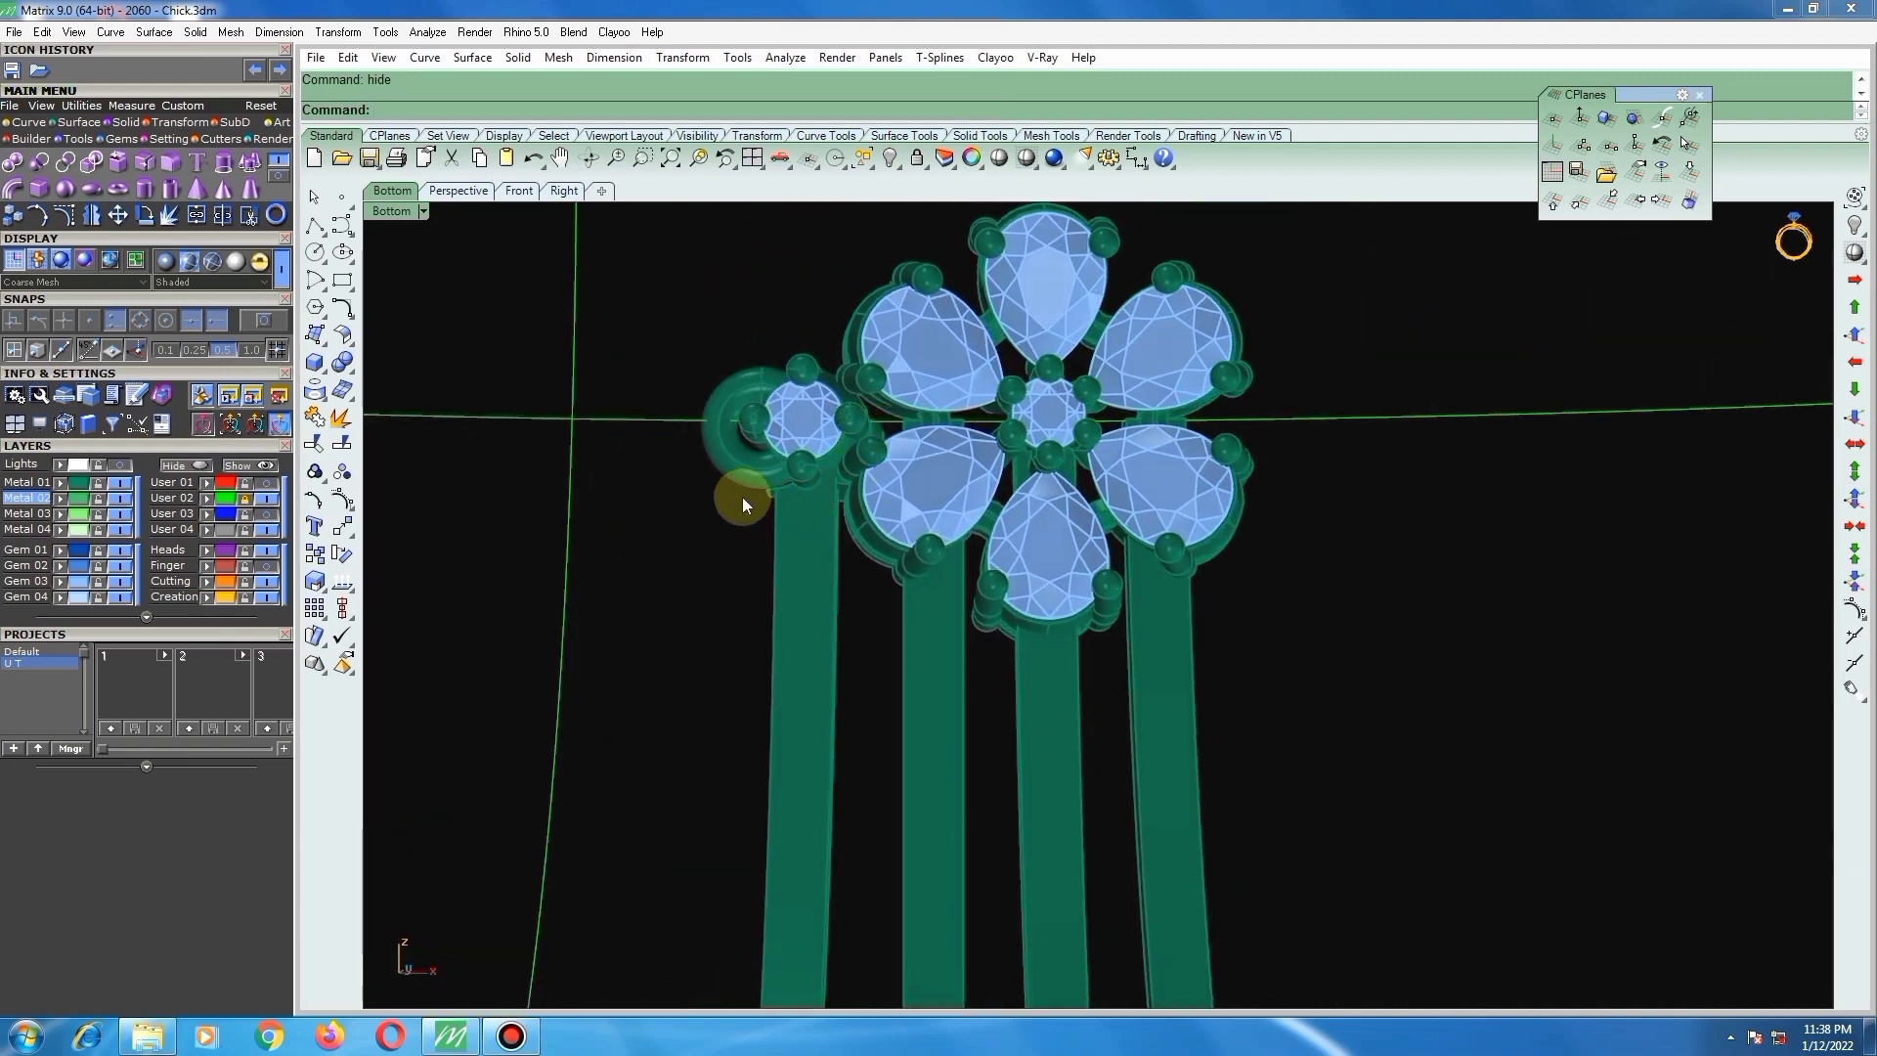
Step: Remove the ring beside the small round setting from its group and hide it
click(735, 471)
click(683, 537)
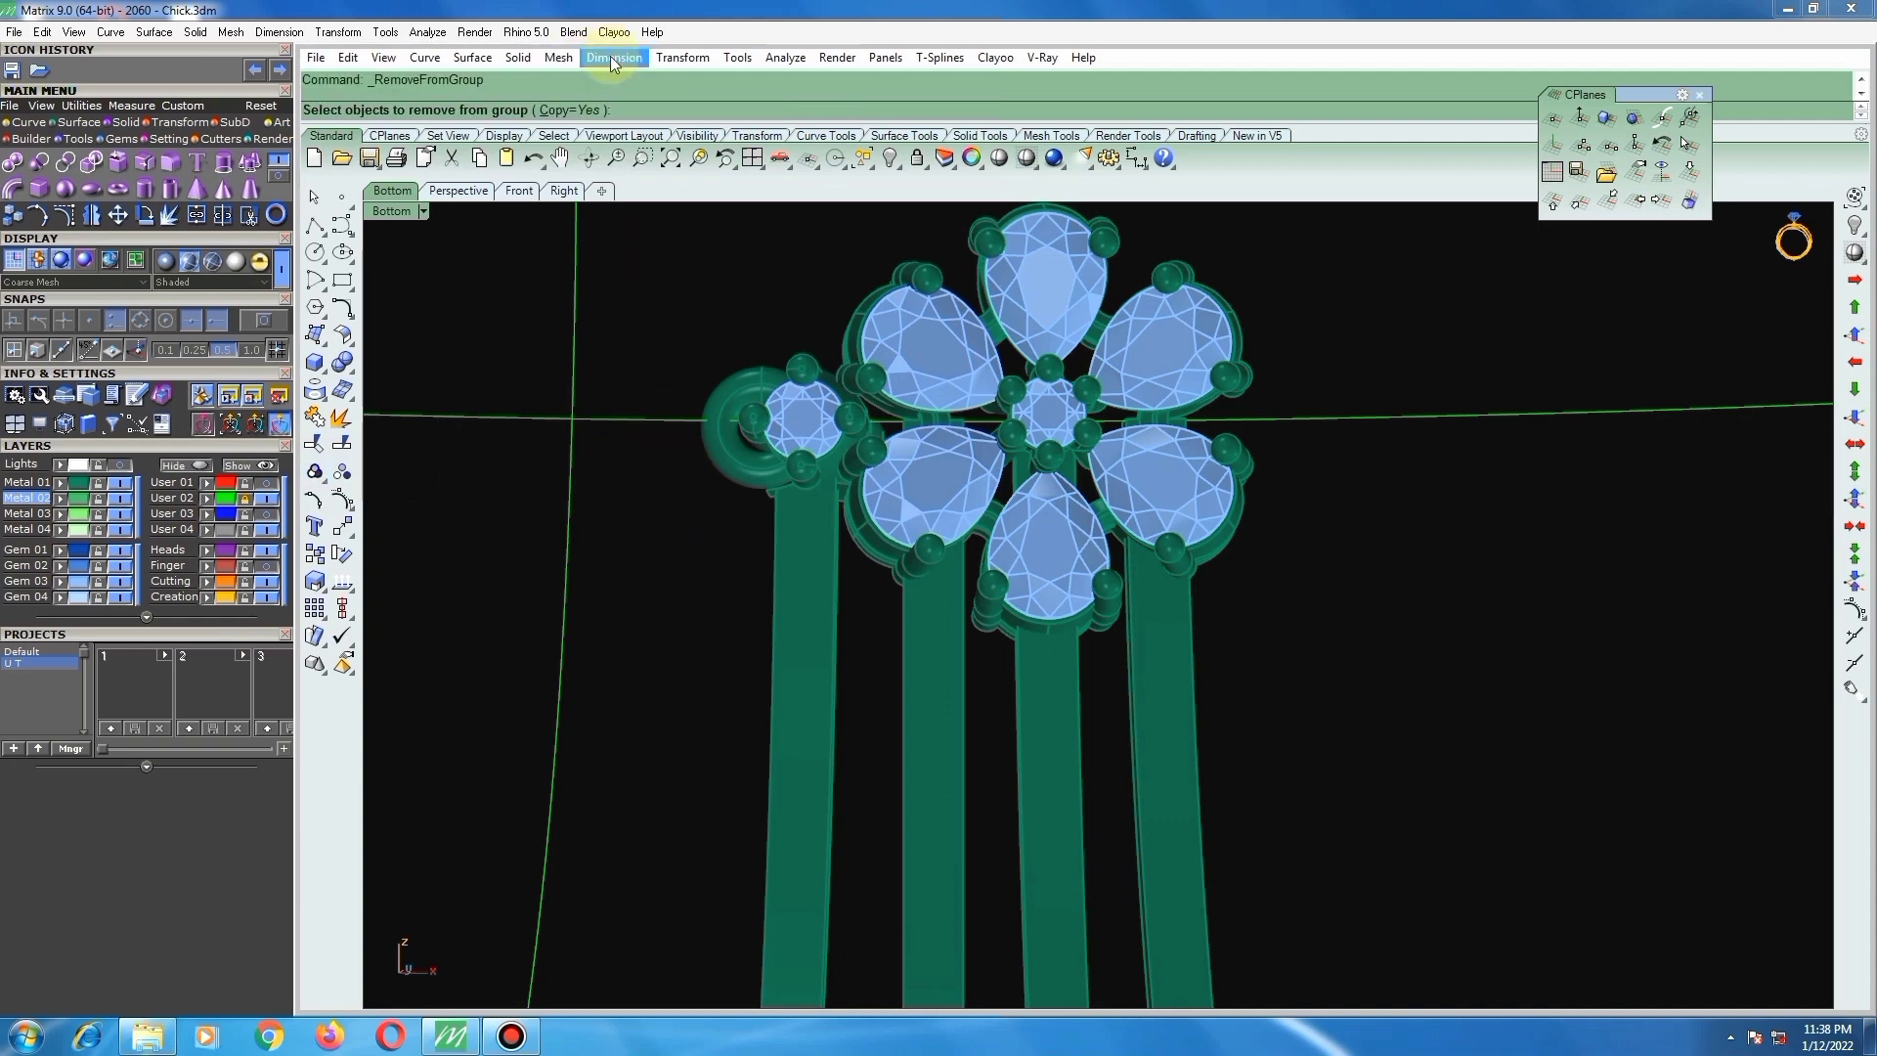
click(710, 458)
right_click(760, 457)
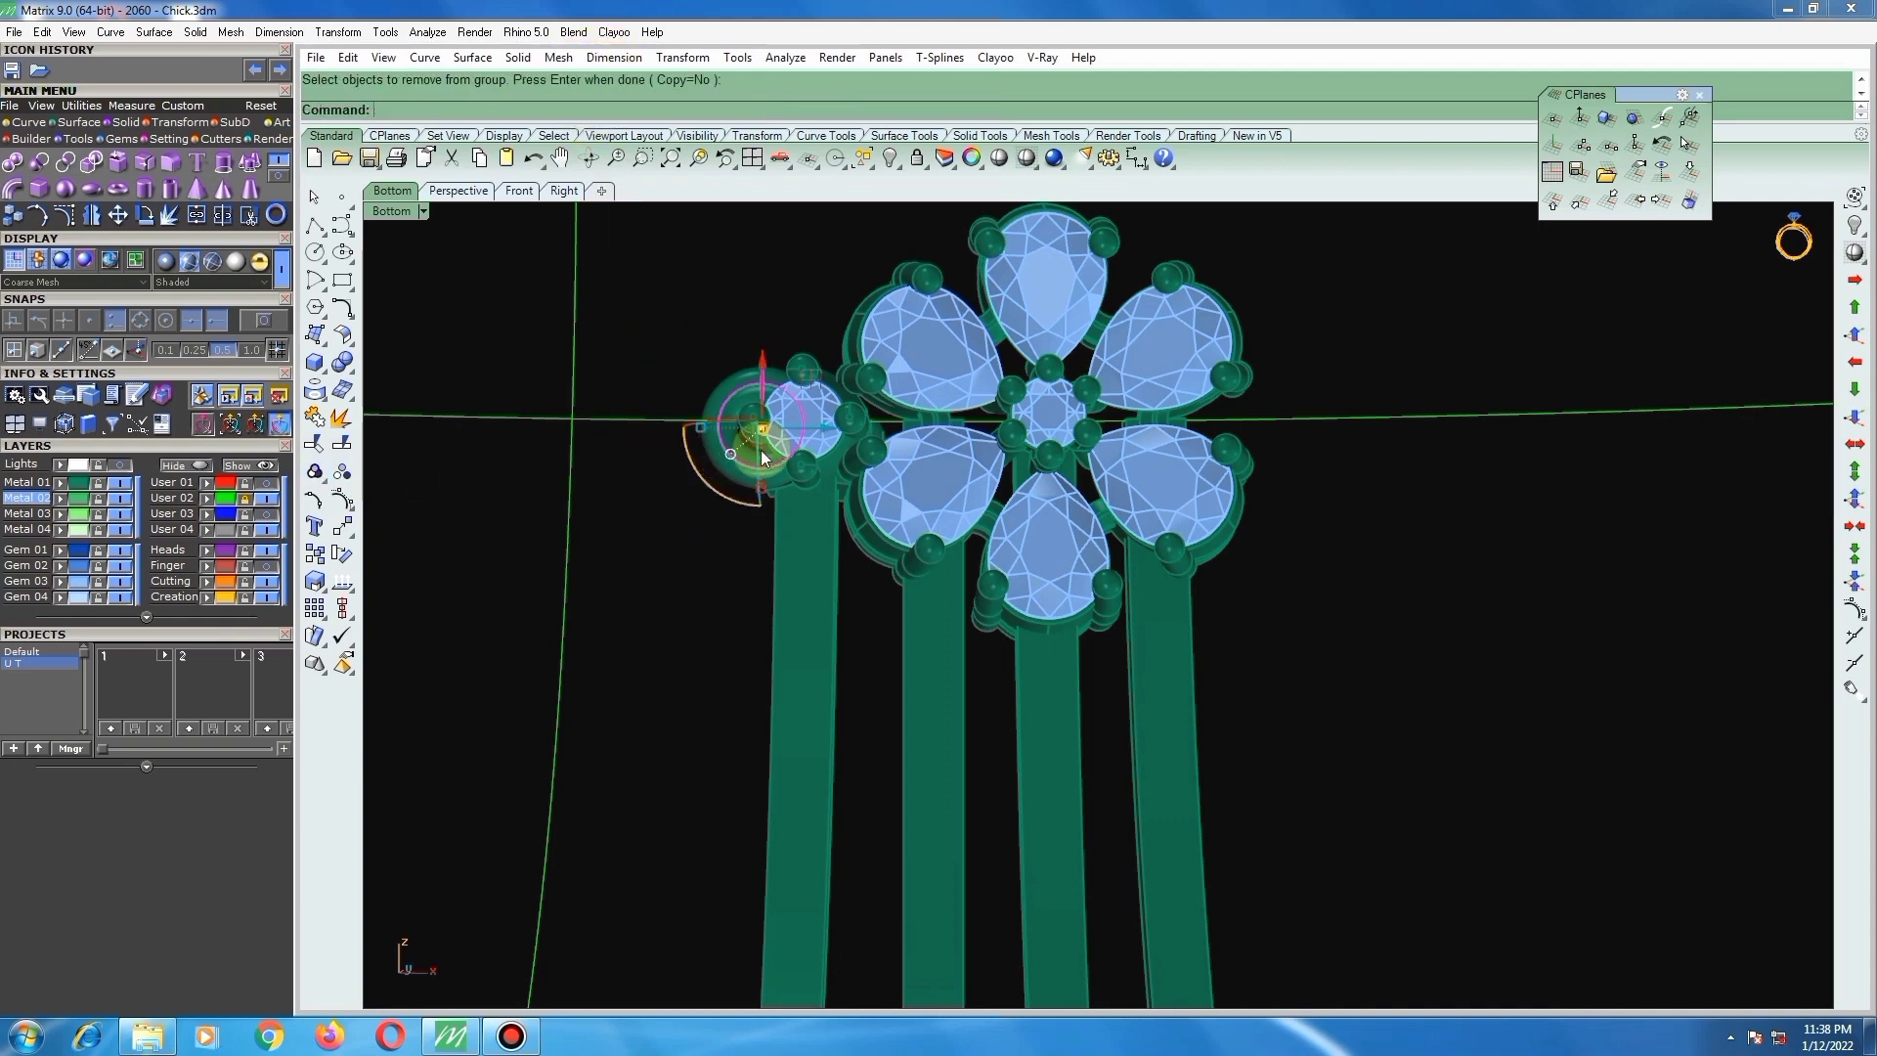
scroll(880, 500, down, 4)
scroll(876, 491, up, 6)
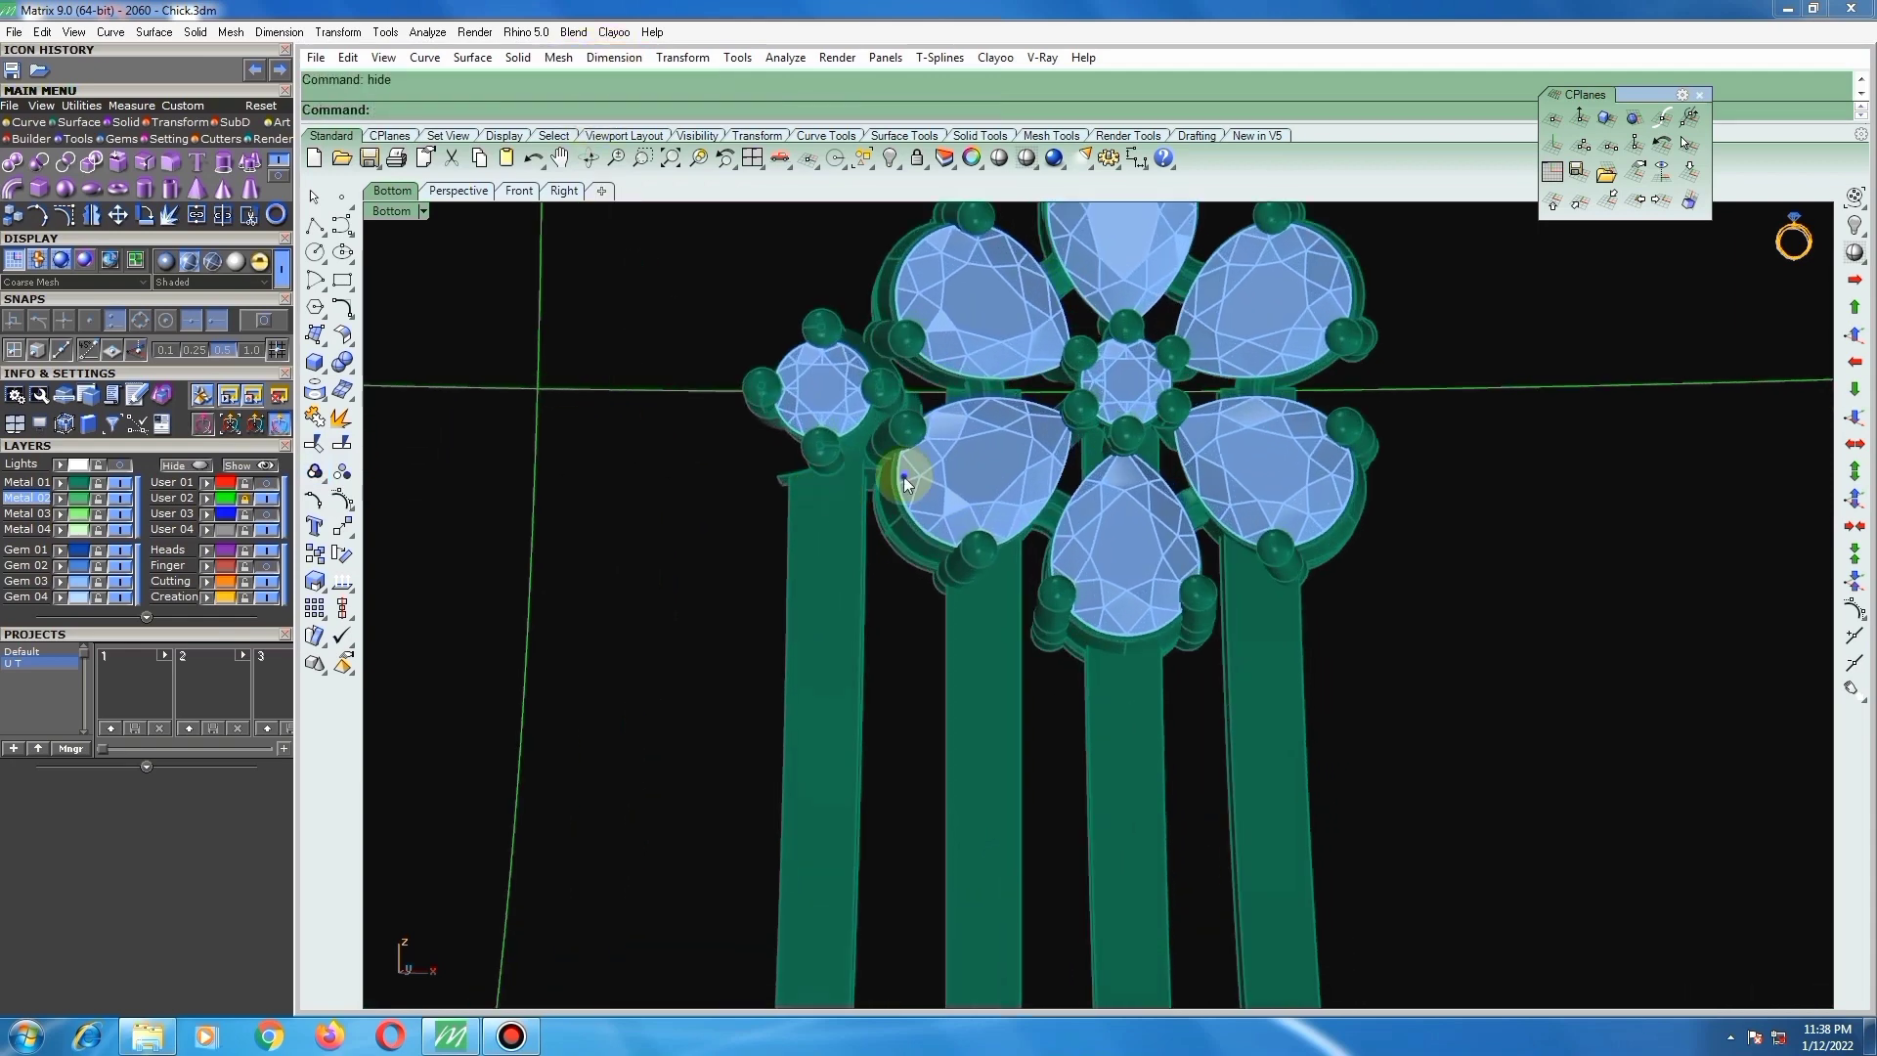
Step: Delete the stray curved surface around the small round setting
right_drag(903, 477, 956, 496)
click(778, 500)
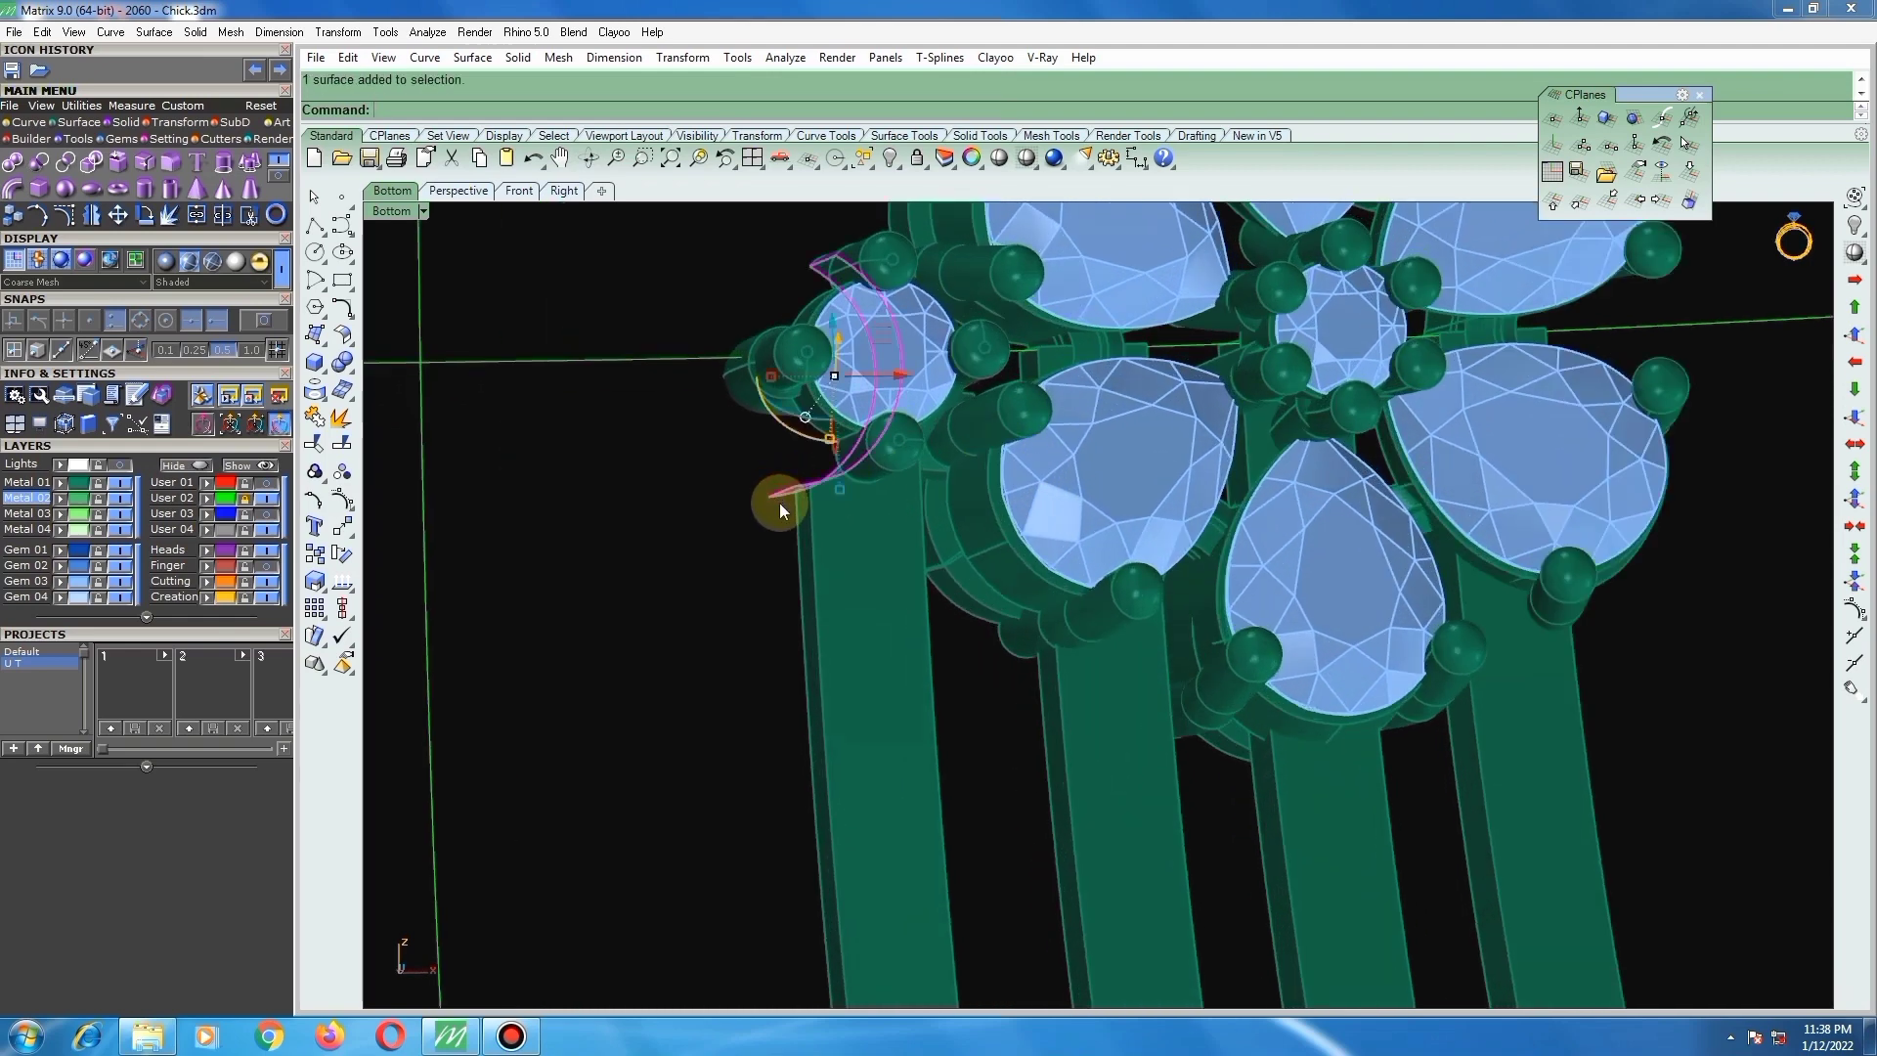
key(Delete)
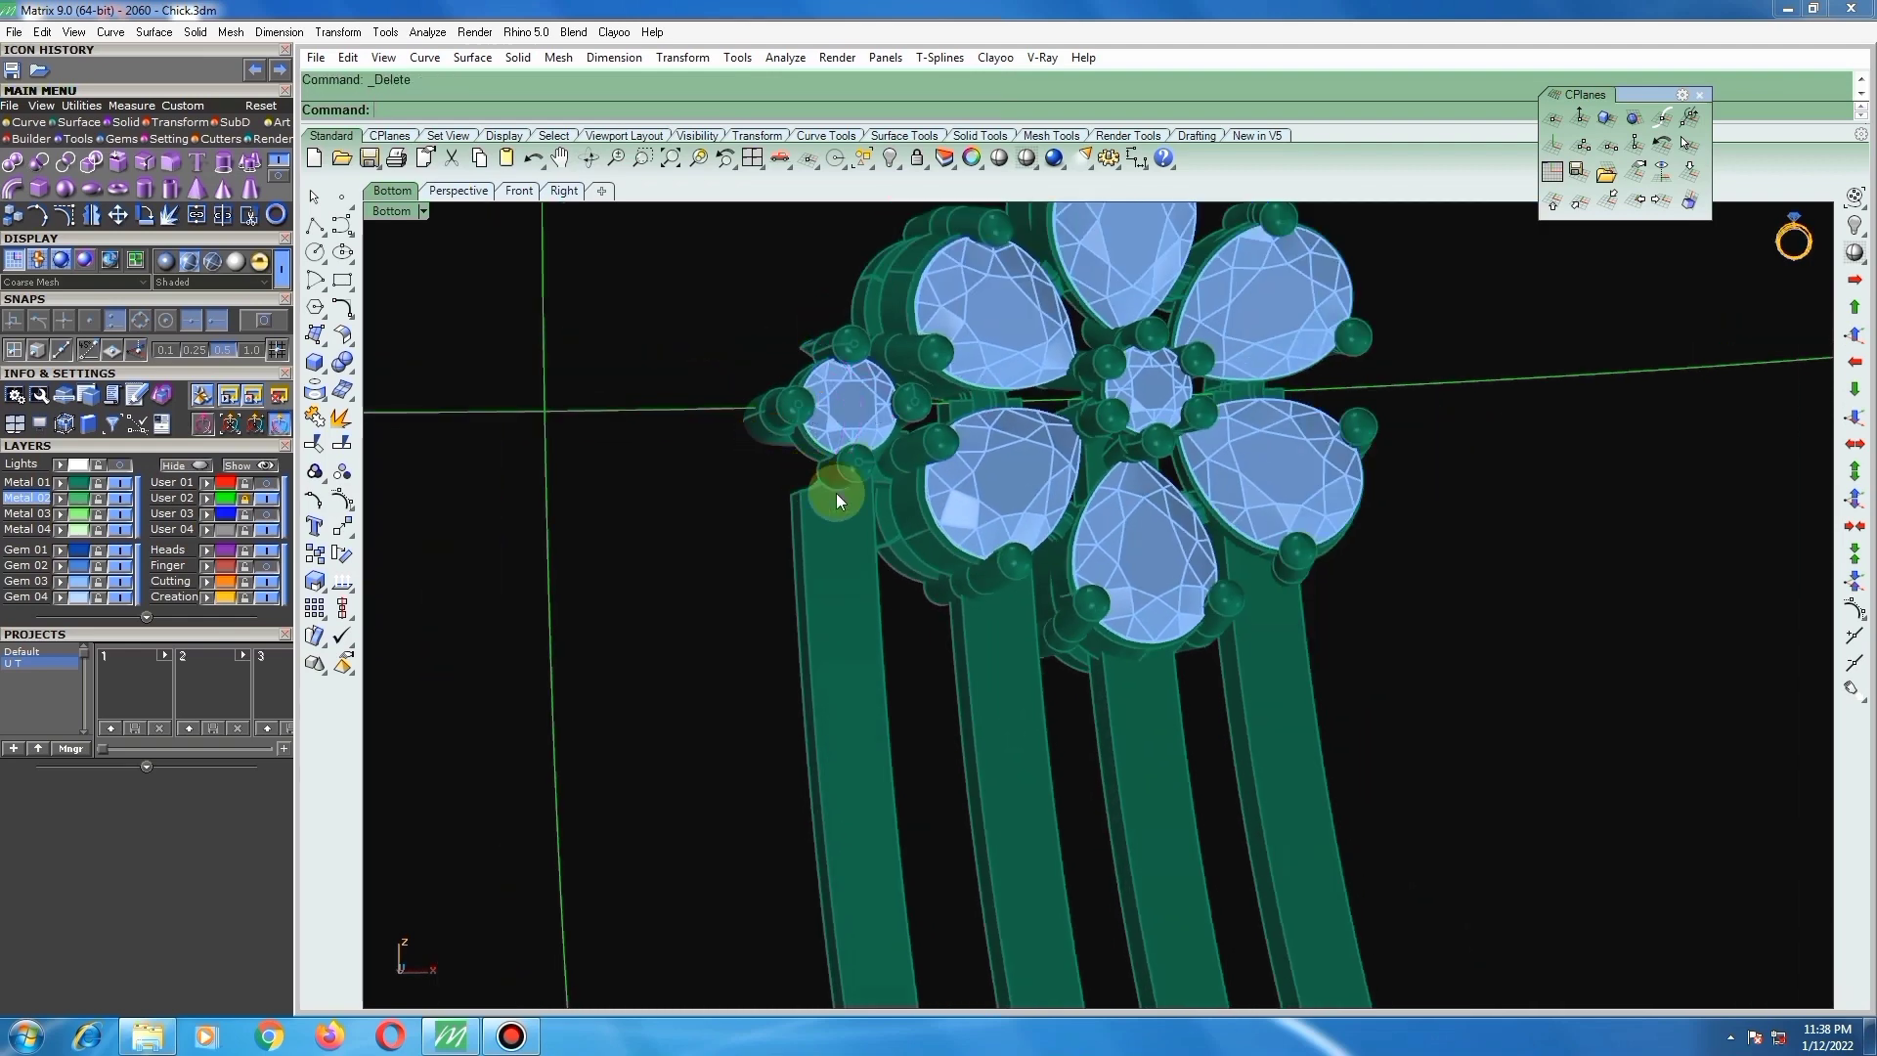
Step: Shift the connector block towards the open ring's end, between the petal frame and the round setting
right_drag(836, 493, 1364, 361)
scroll(841, 460, down, 5)
scroll(875, 489, up, 4)
scroll(1352, 413, up, 5)
click(1333, 449)
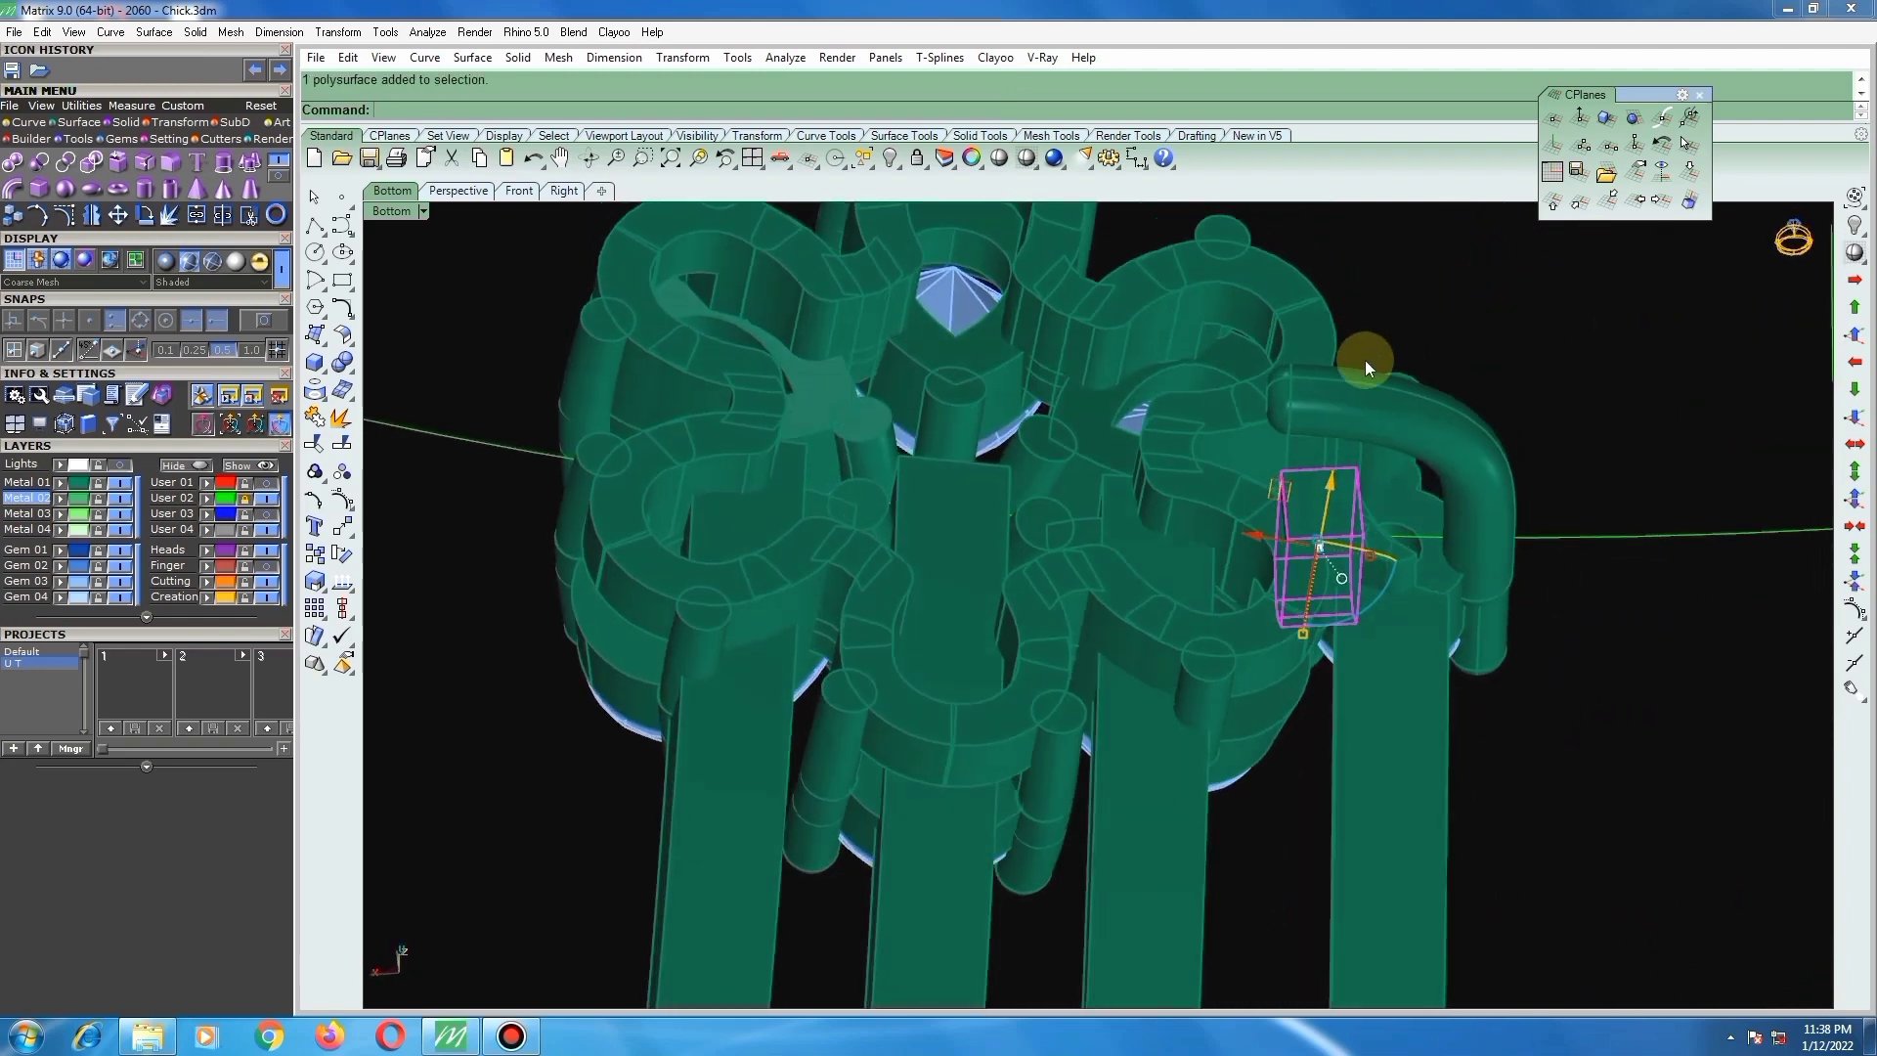
scroll(1323, 495, up, 4)
drag(1318, 489, 1392, 337)
click(1436, 236)
scroll(1091, 483, down, 5)
scroll(1240, 448, up, 5)
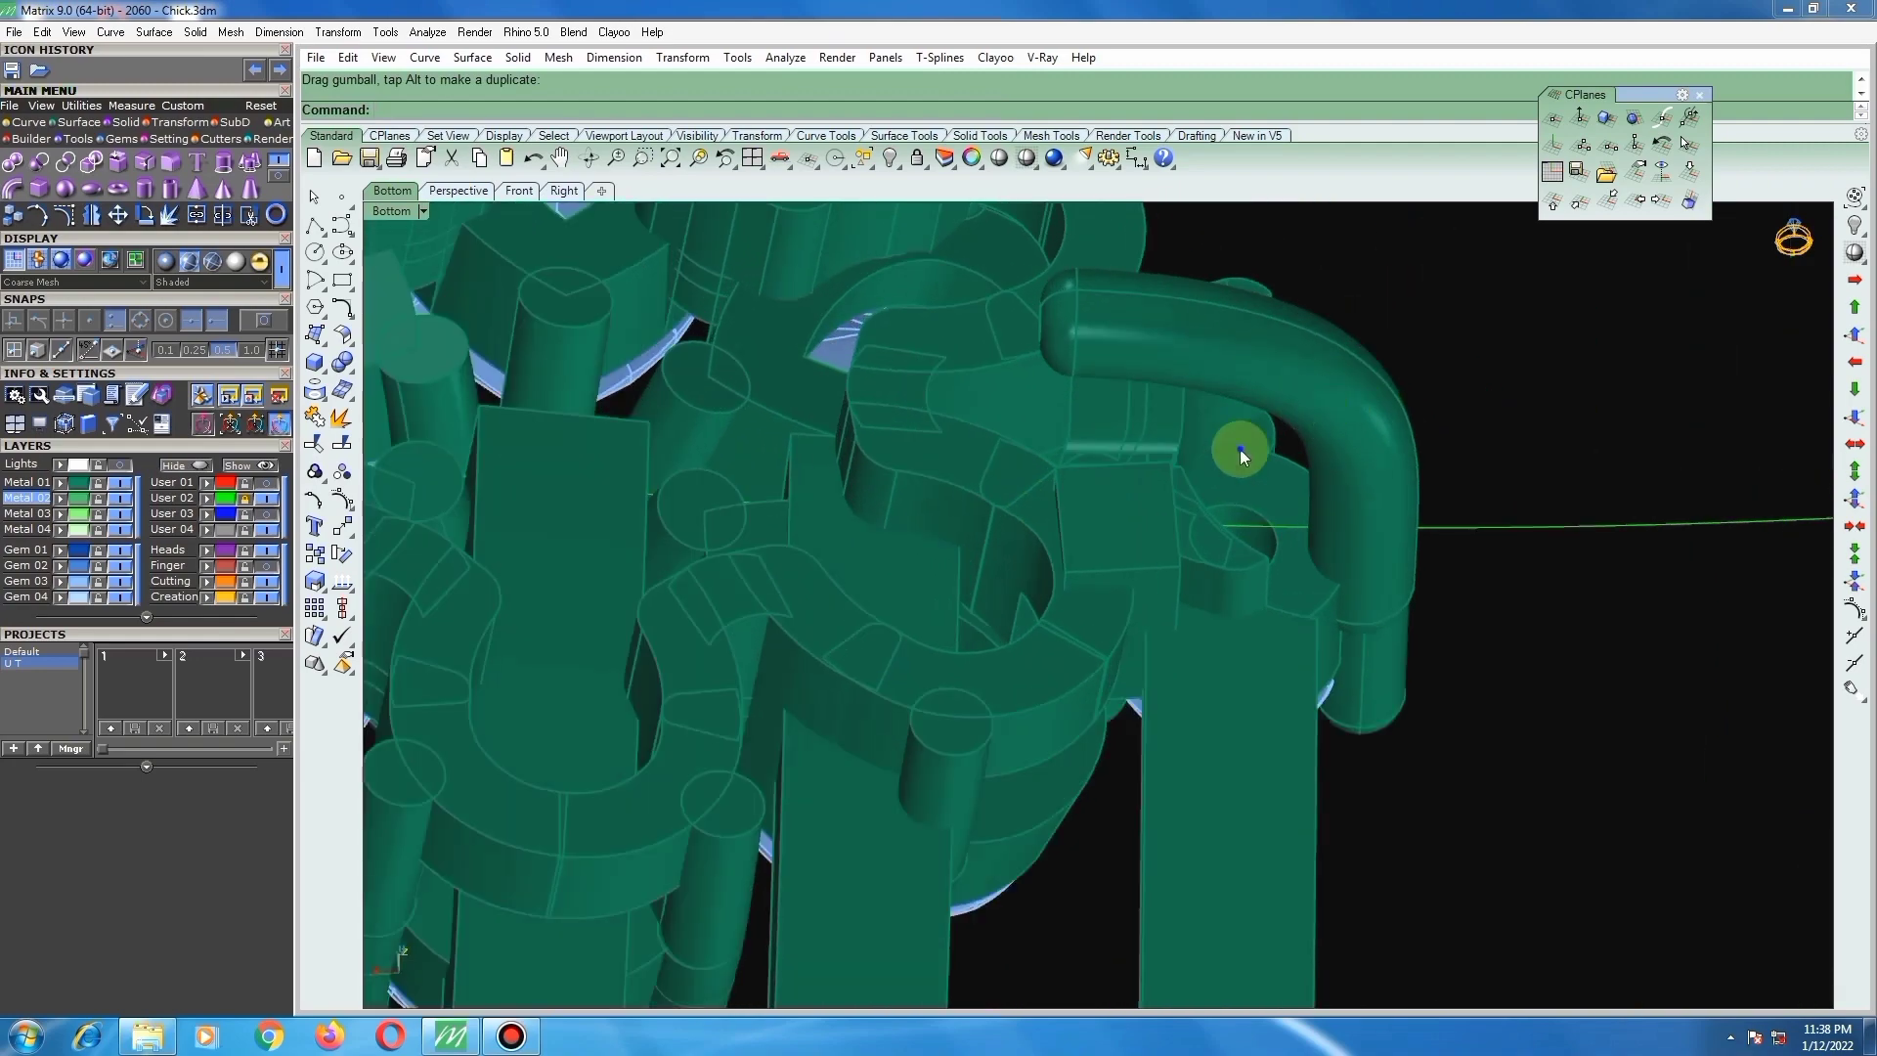
Step: Nudge the connector block slightly away from the open ring, along the gap between the two frames
right_drag(1239, 448, 1439, 436)
click(1088, 461)
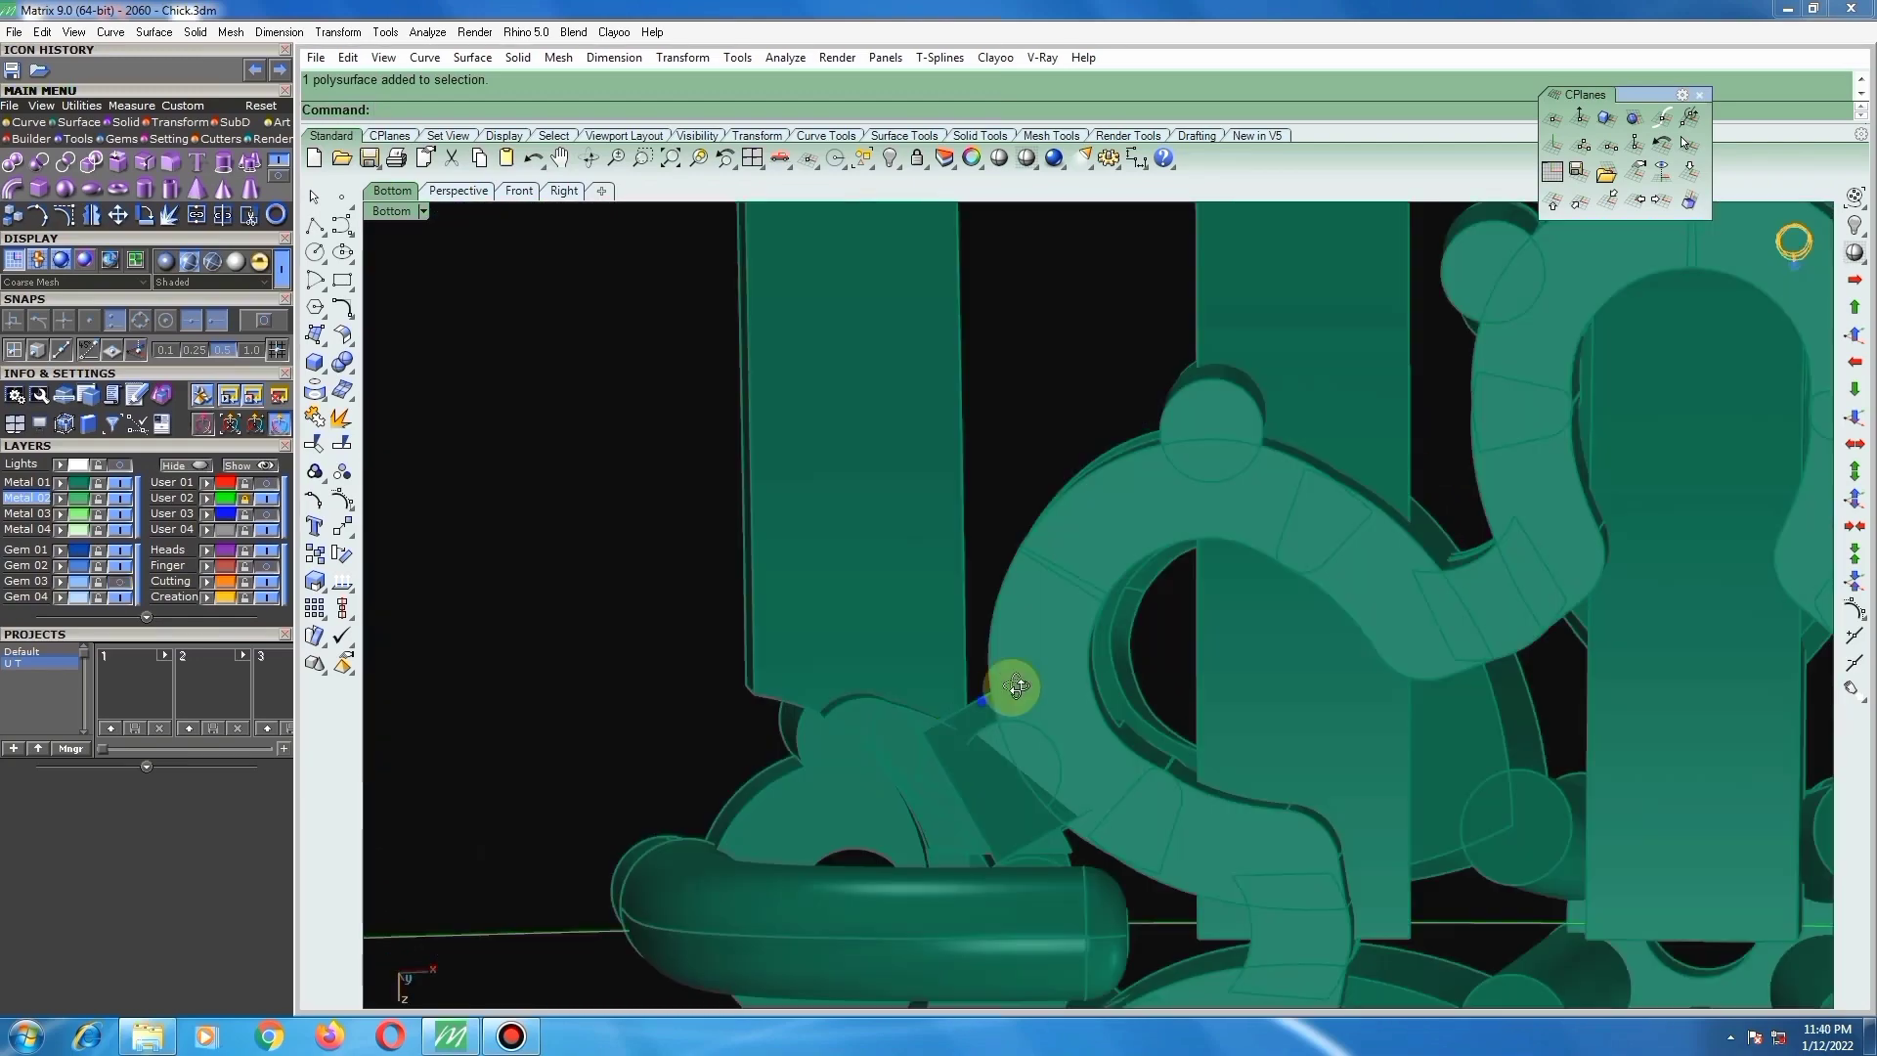
mouse_move(991, 688)
right_down()
mouse_move(1017, 658)
mouse_move(979, 665)
right_up()
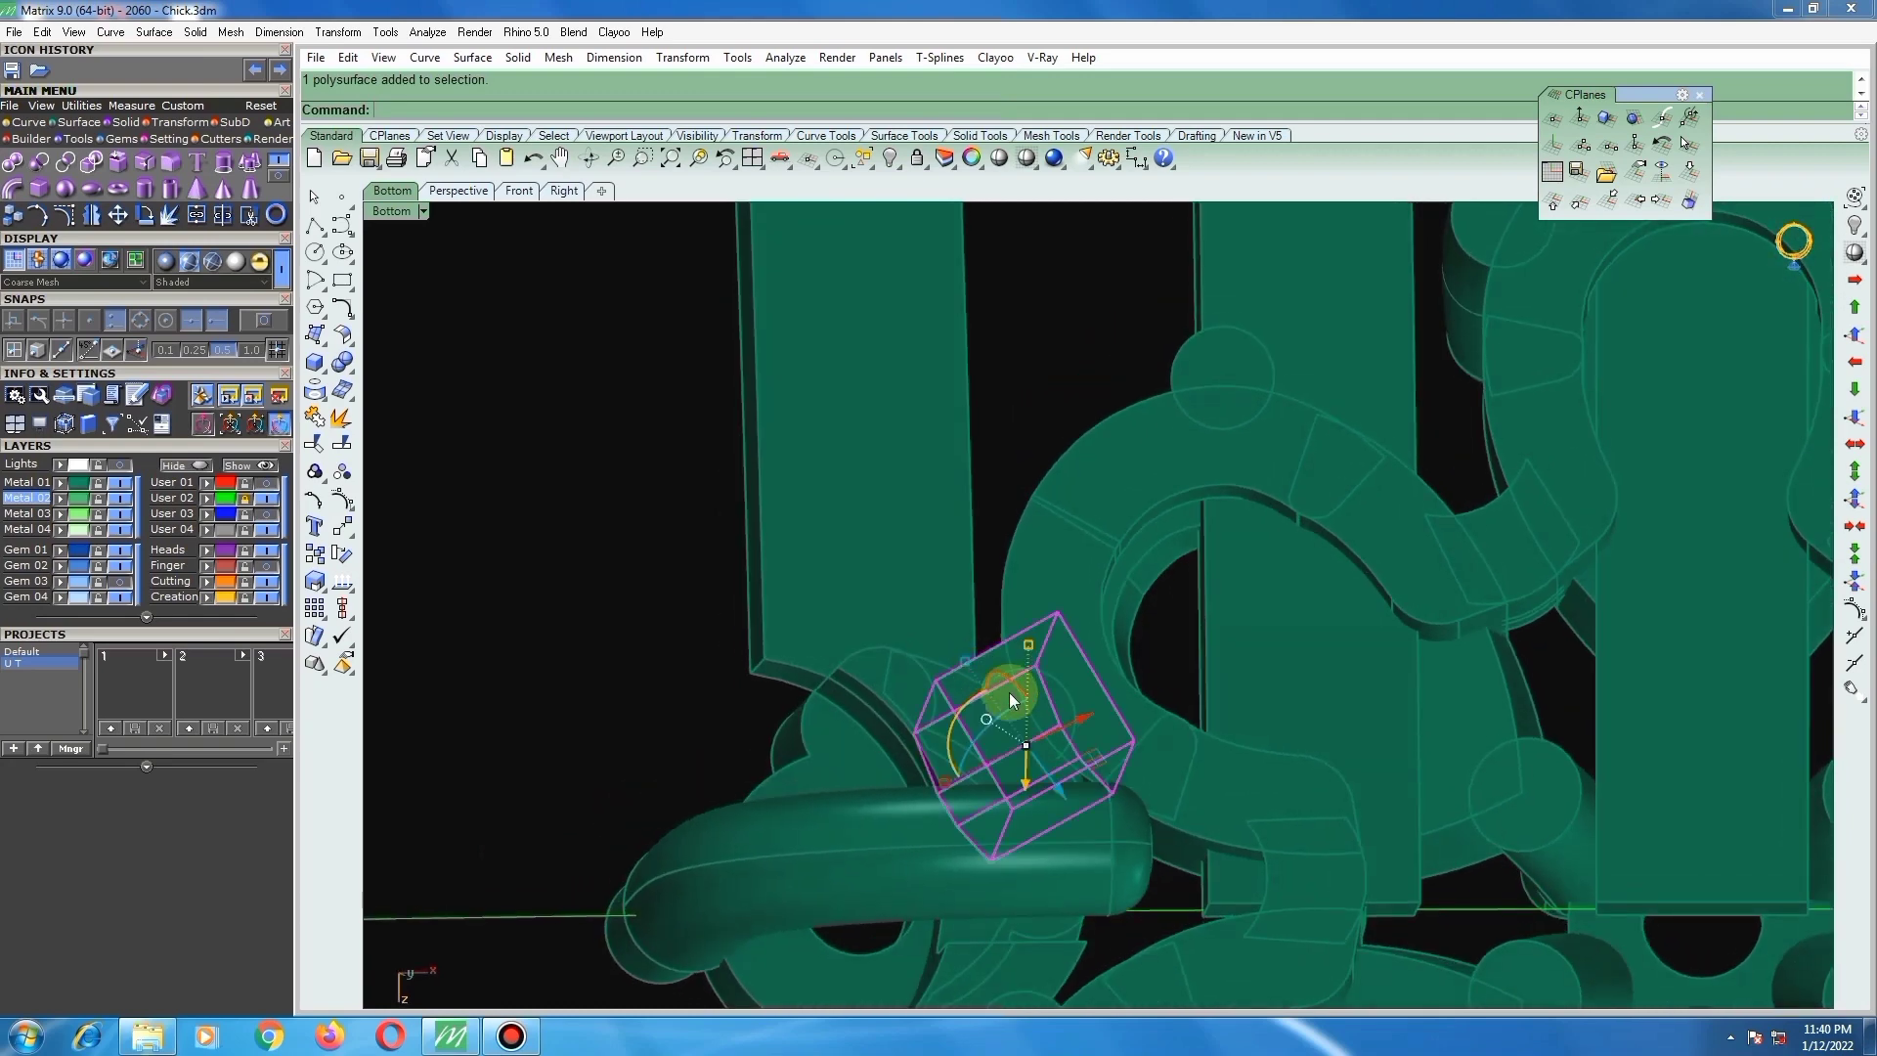
drag(1052, 784, 1047, 778)
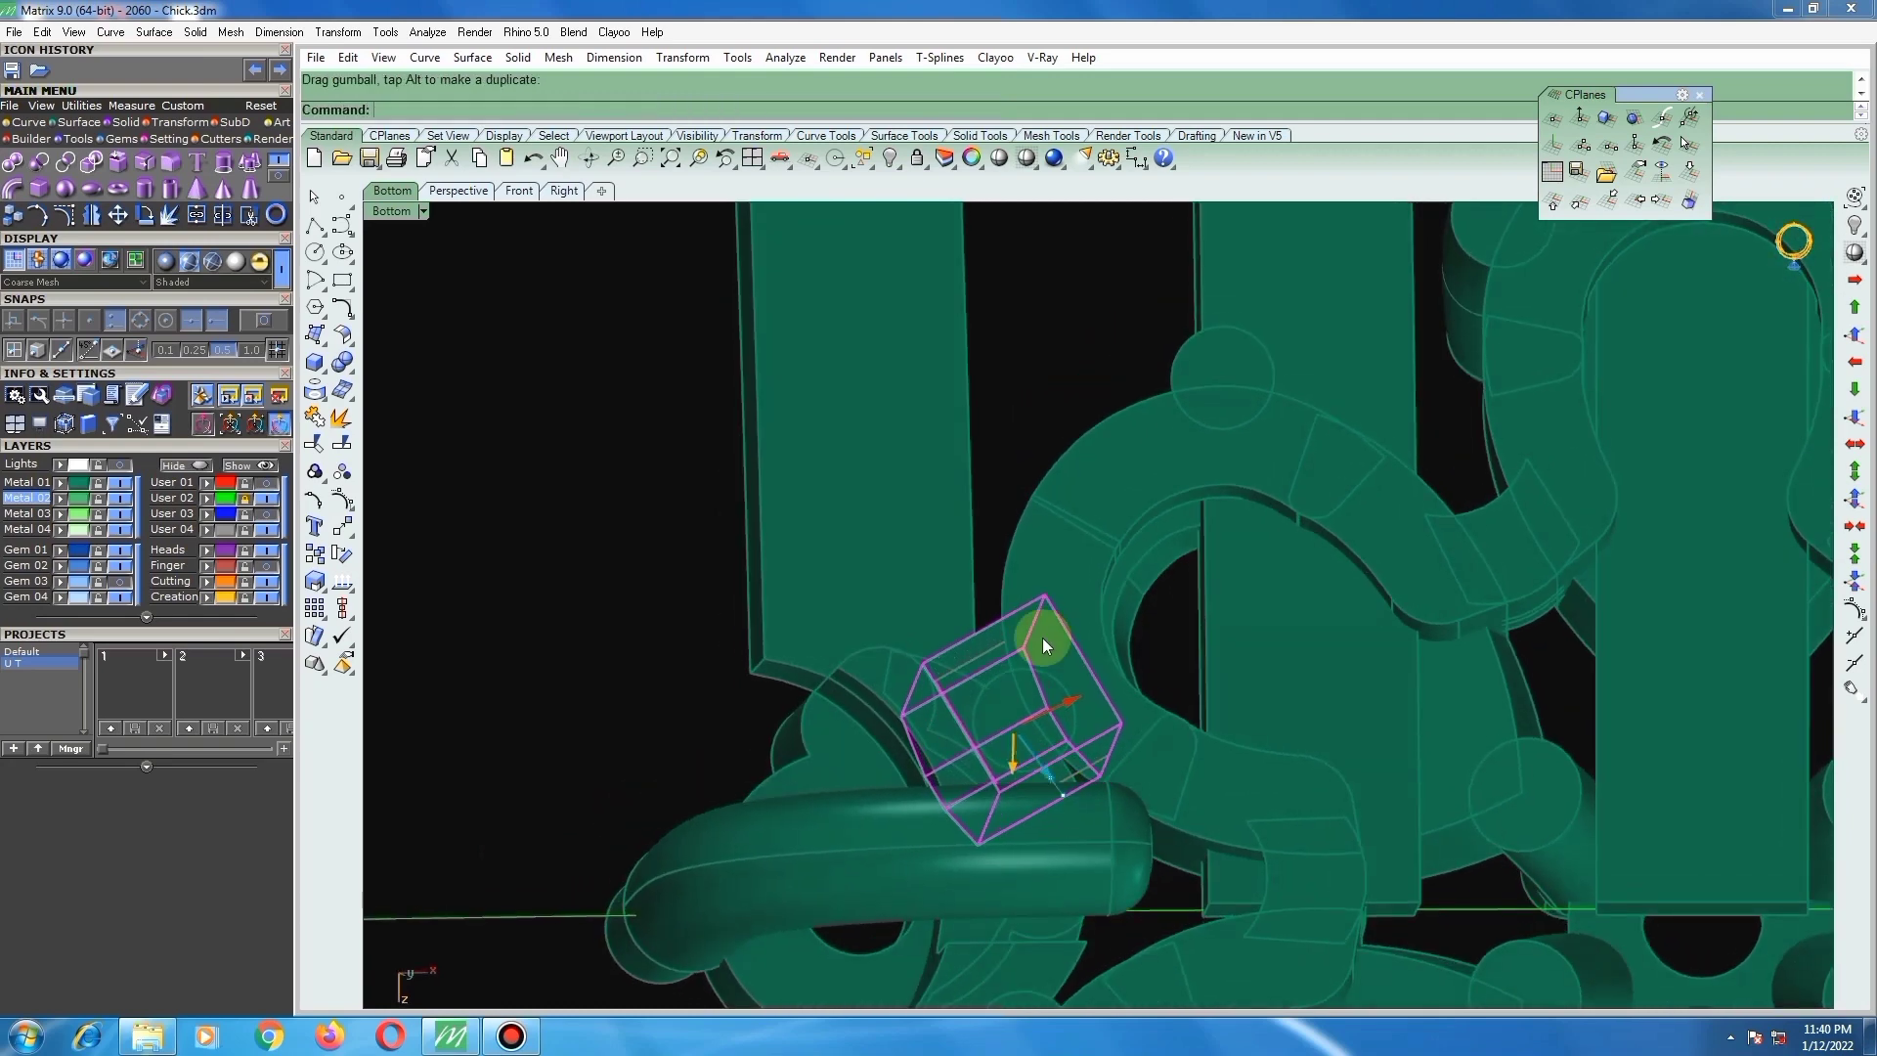
click(1034, 402)
Step: Rotate the connector block in 3D about its upper short edge beside the petal setting's prong
scroll(981, 646, down, 6)
right_drag(980, 657, 1007, 227)
click(938, 696)
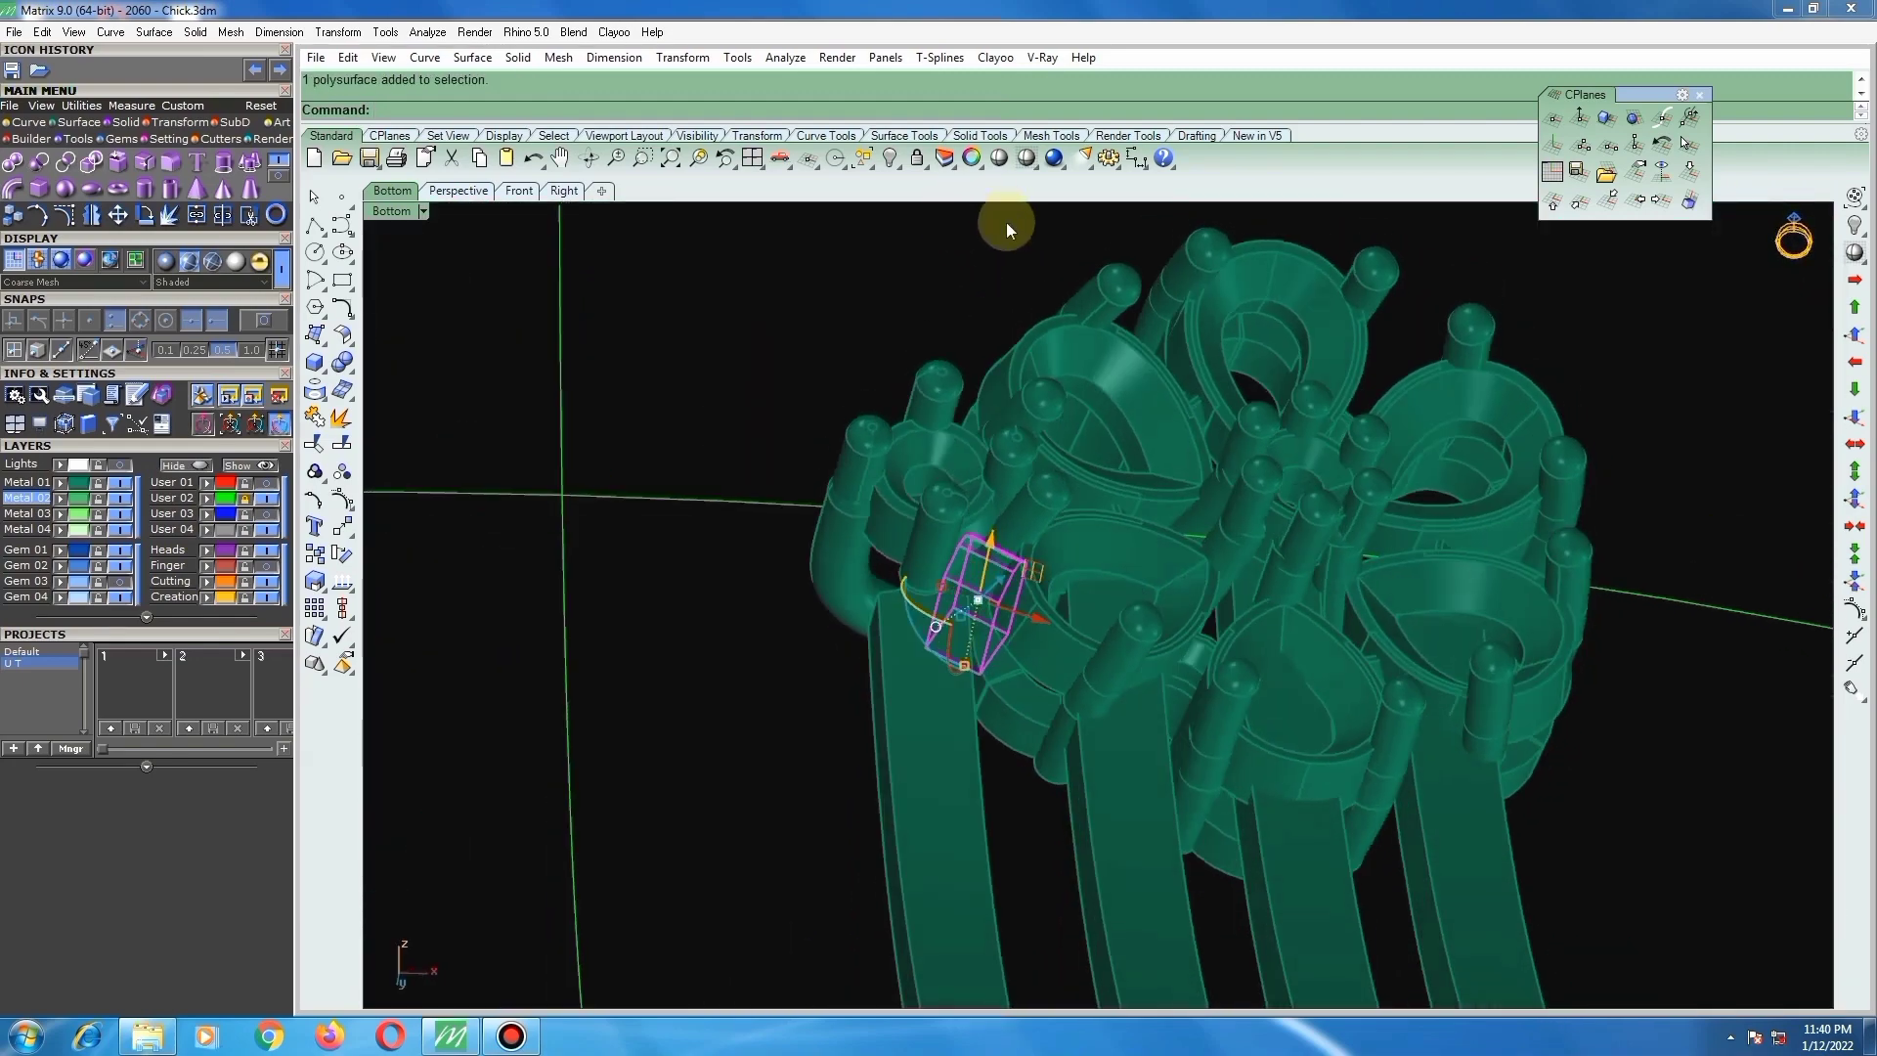
scroll(995, 569, up, 10)
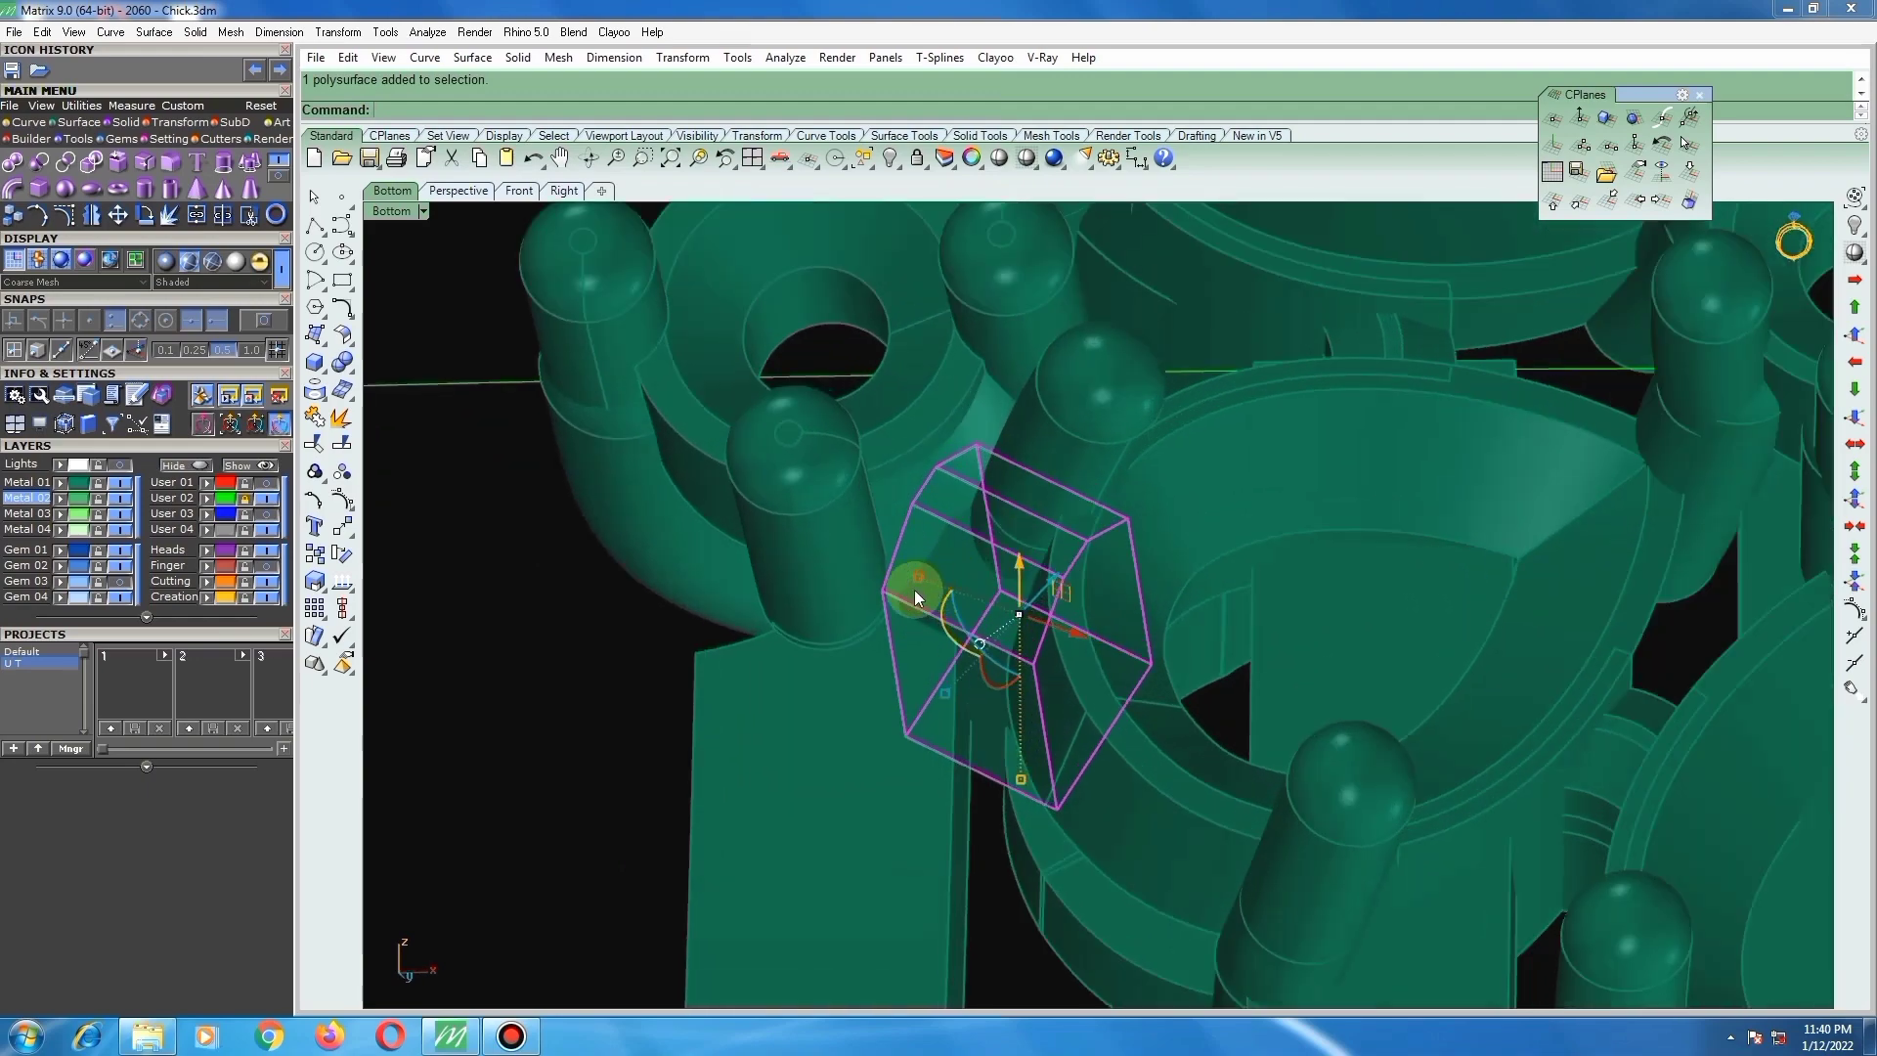
text(r3)
key(Return)
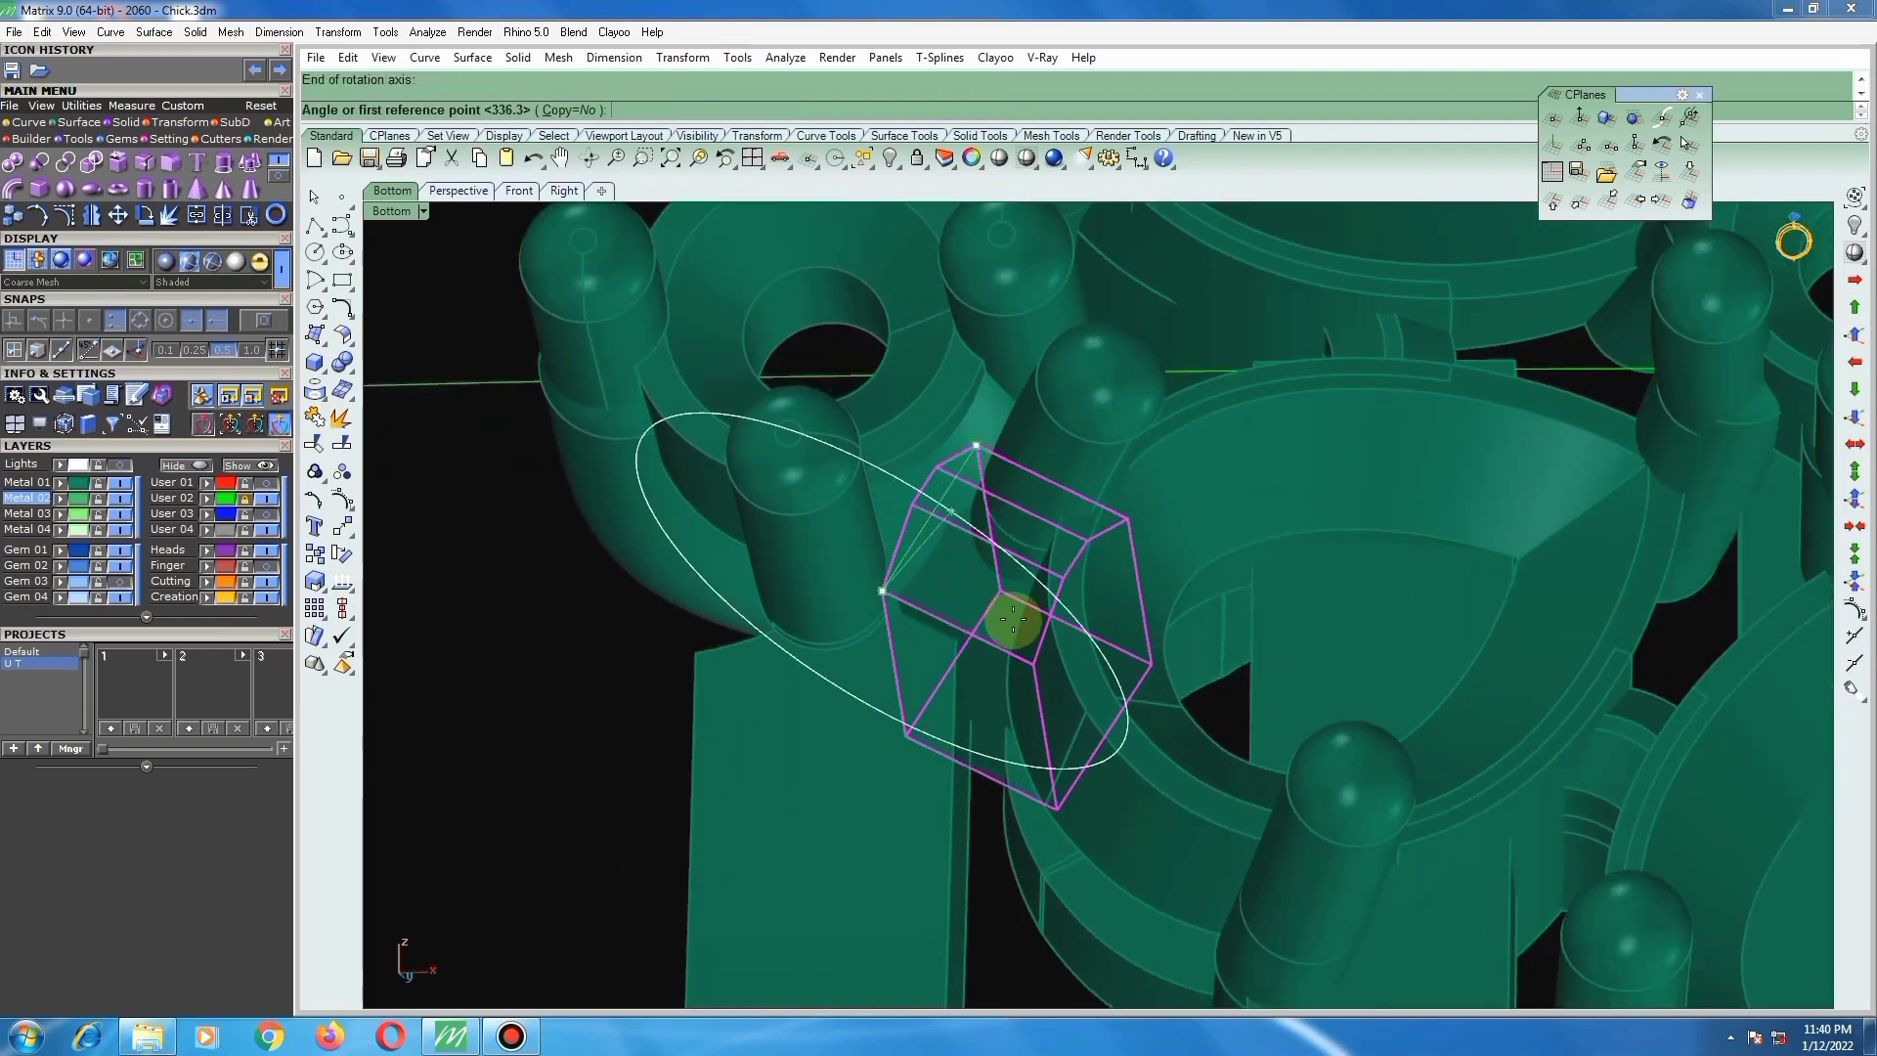
scroll(1012, 618, down, 4)
right_drag(1013, 619, 1039, 708)
scroll(1039, 708, up, 4)
click(1107, 731)
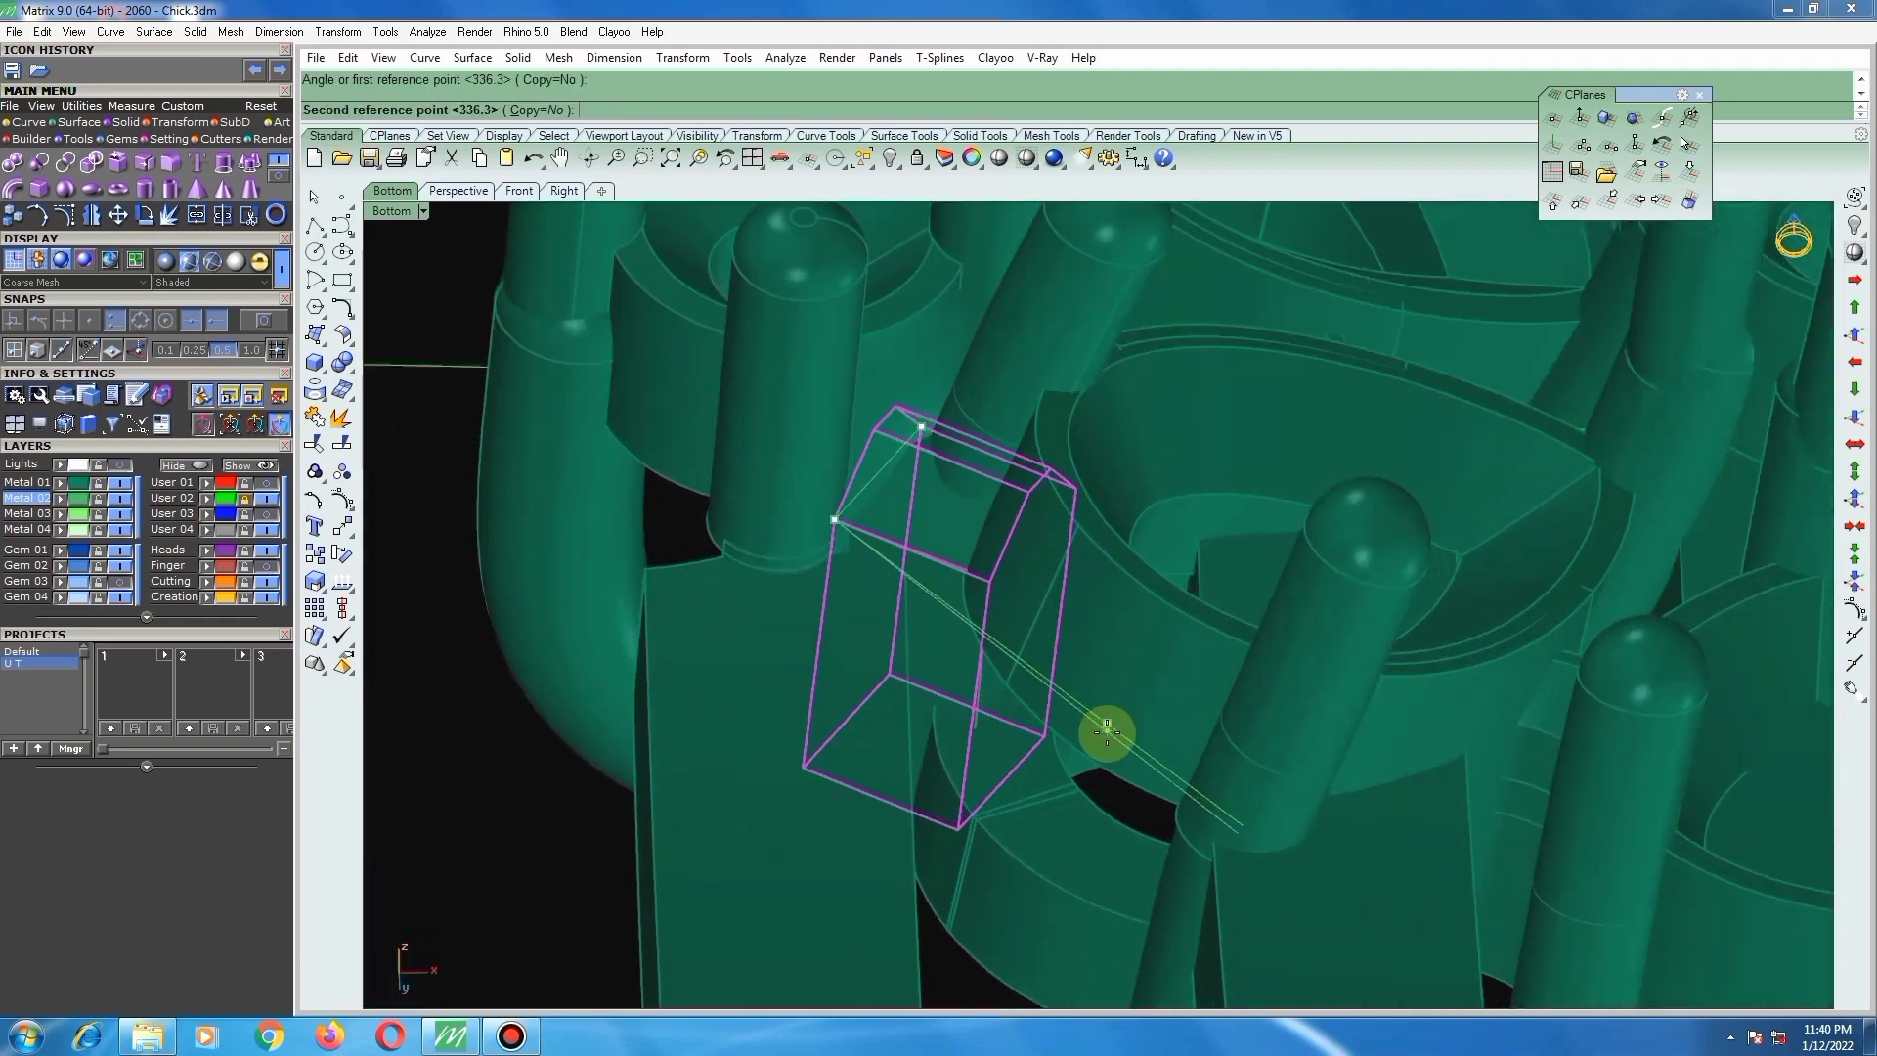
Step: Rotate the connector block in 3D about its lower short edge next to the open ring
right_drag(899, 815, 964, 529)
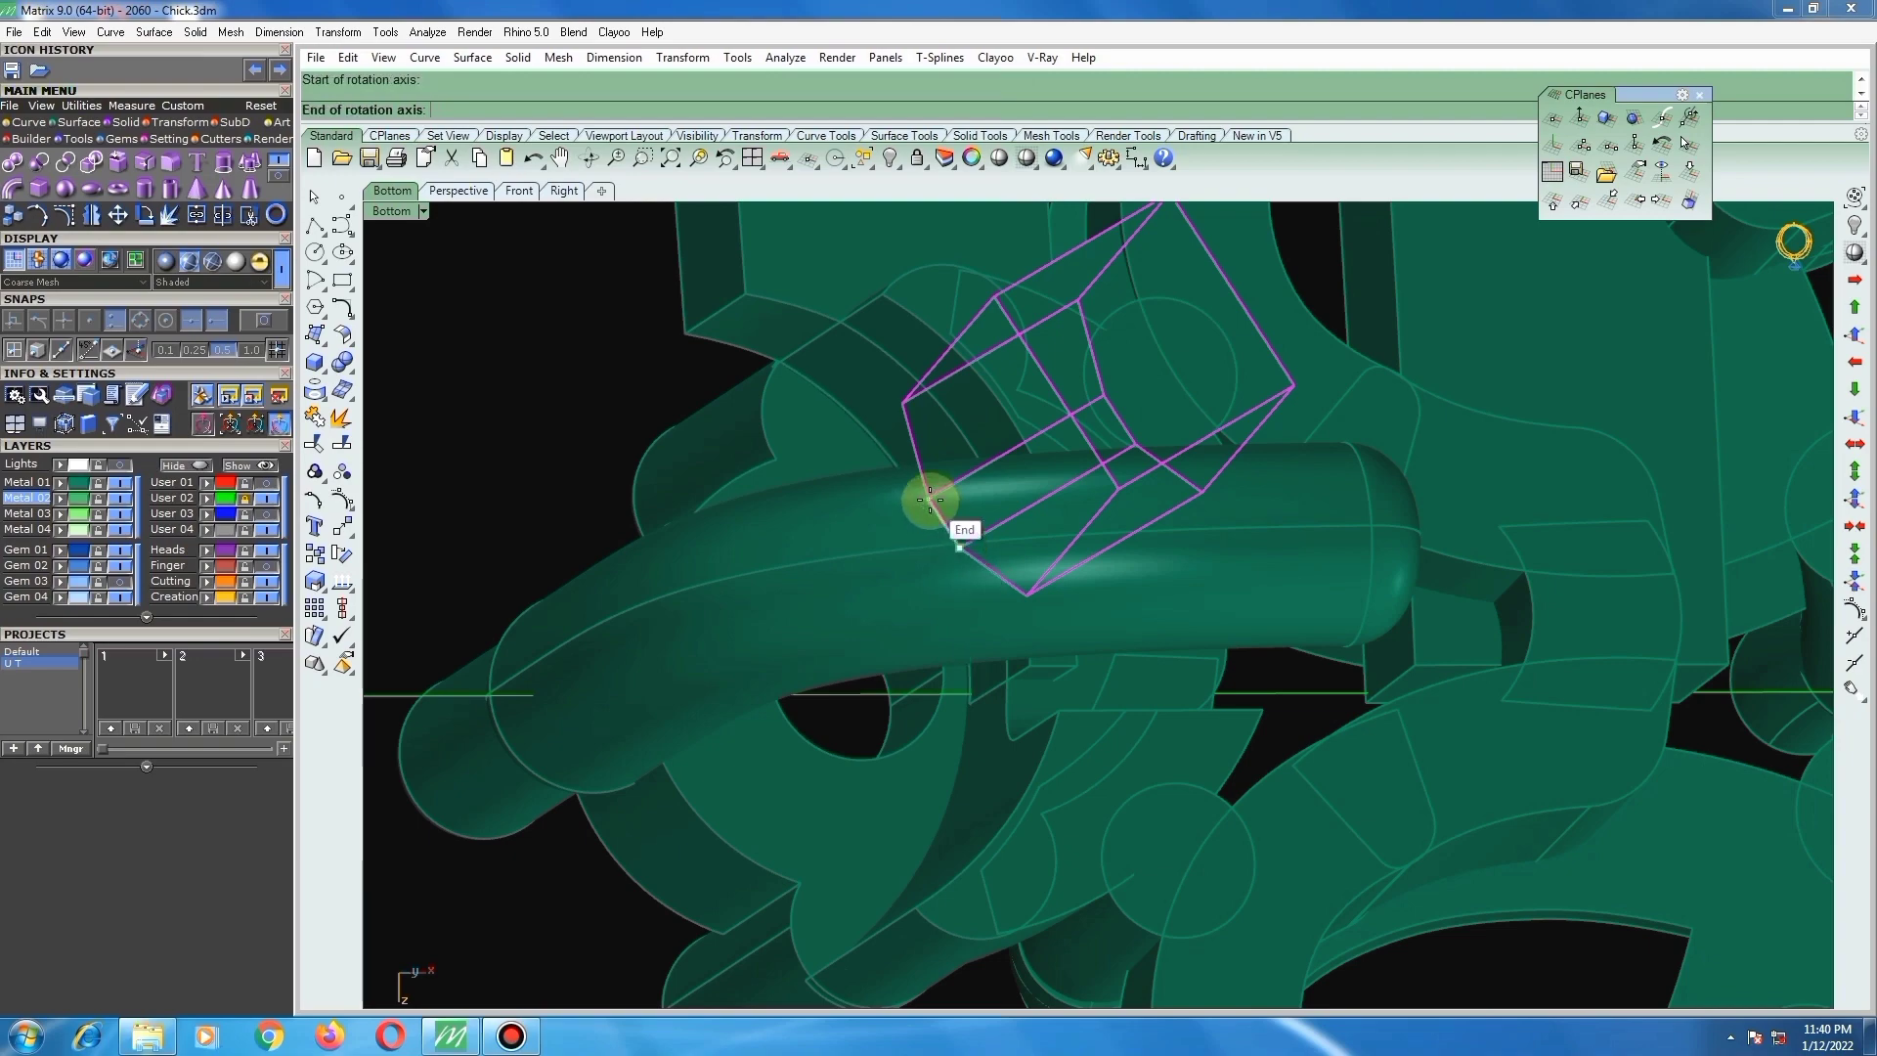
right_drag(862, 549, 1041, 315)
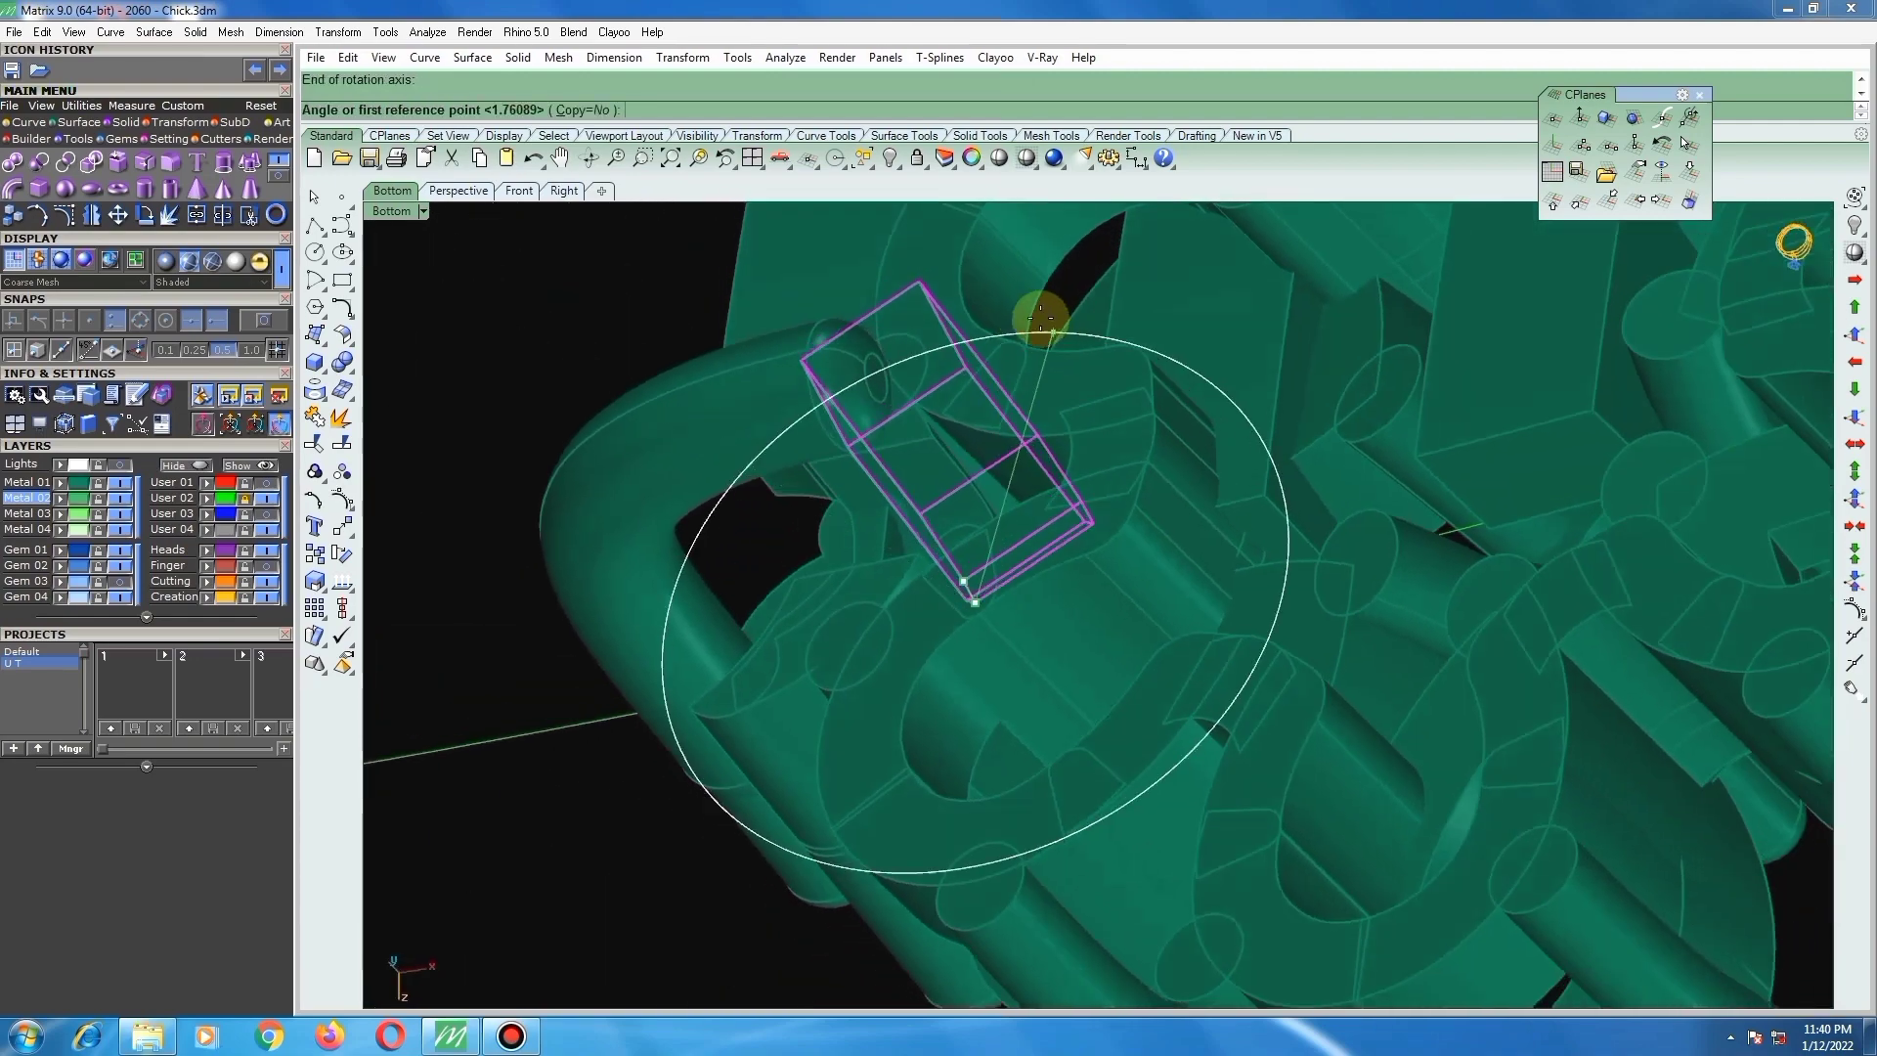
right_drag(988, 535, 896, 390)
scroll(896, 390, up, 3)
key(Escape)
Step: Move the connector block a little further from the open ring, against the petal frame
click(1022, 501)
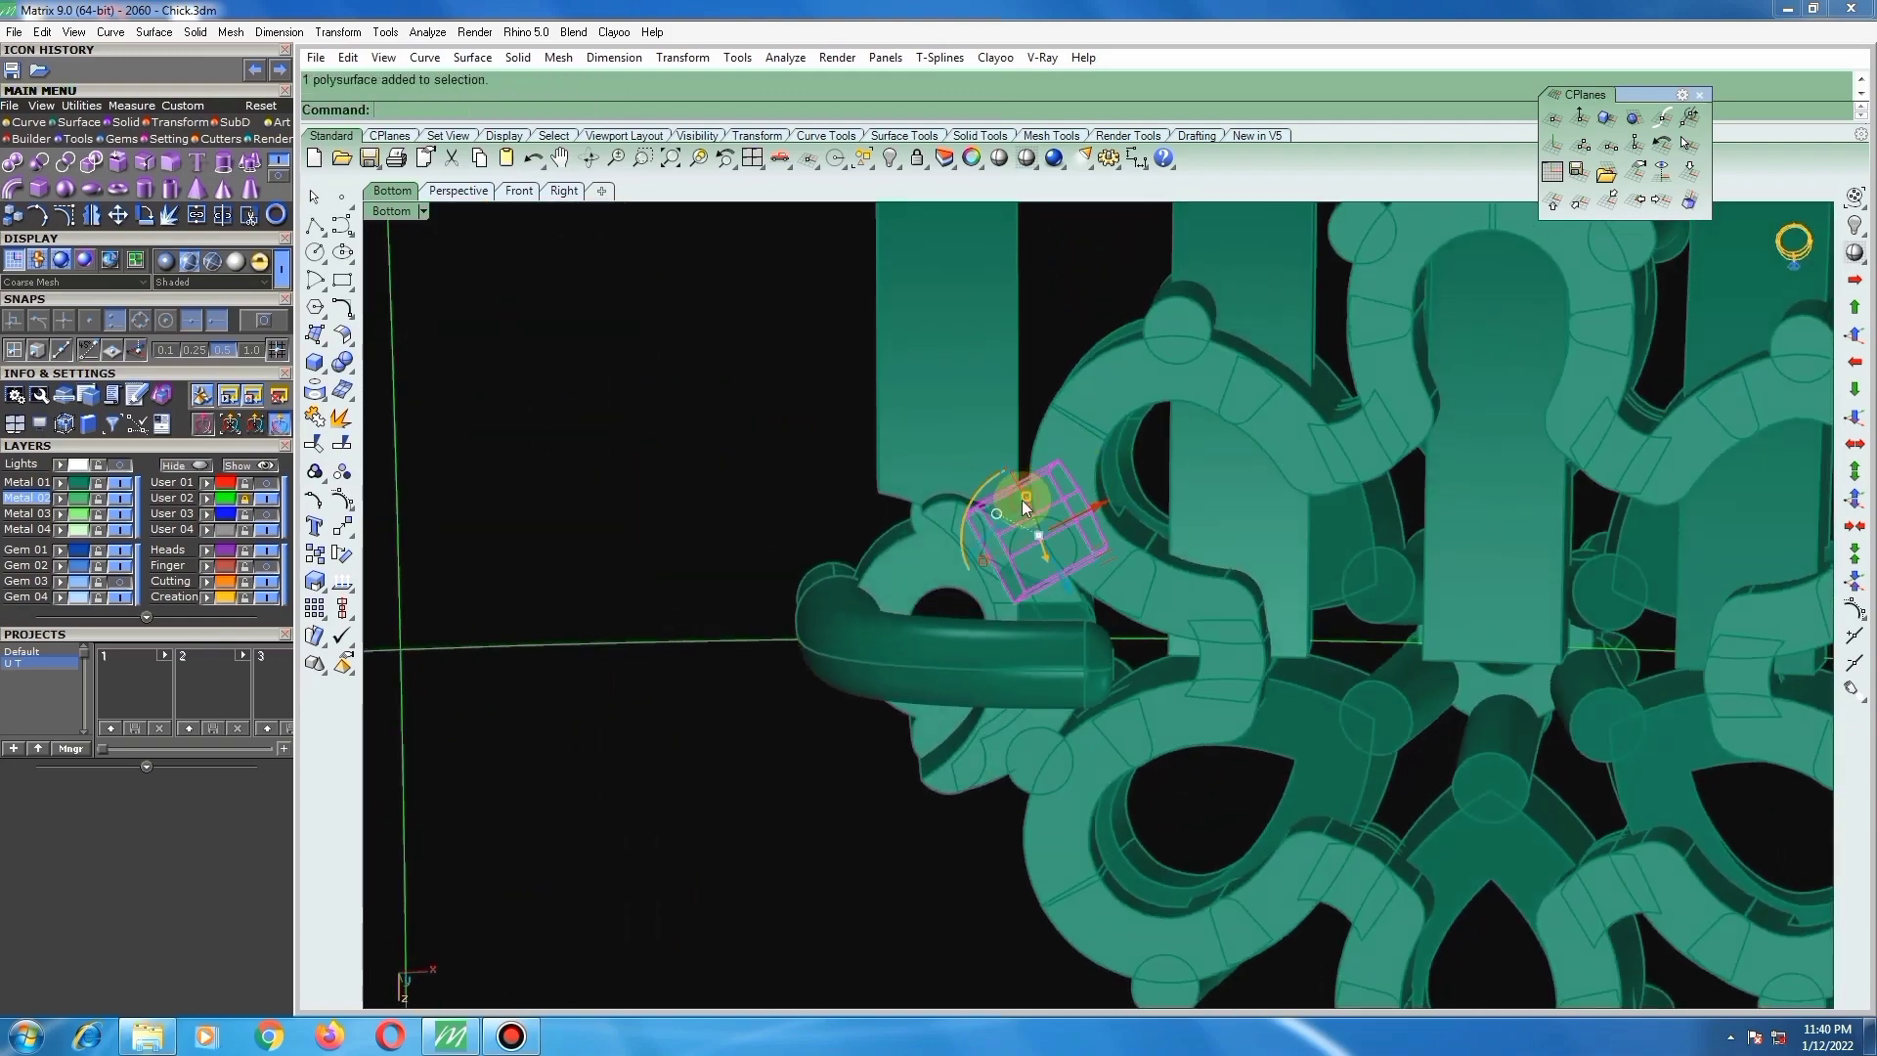
scroll(1036, 508, up, 3)
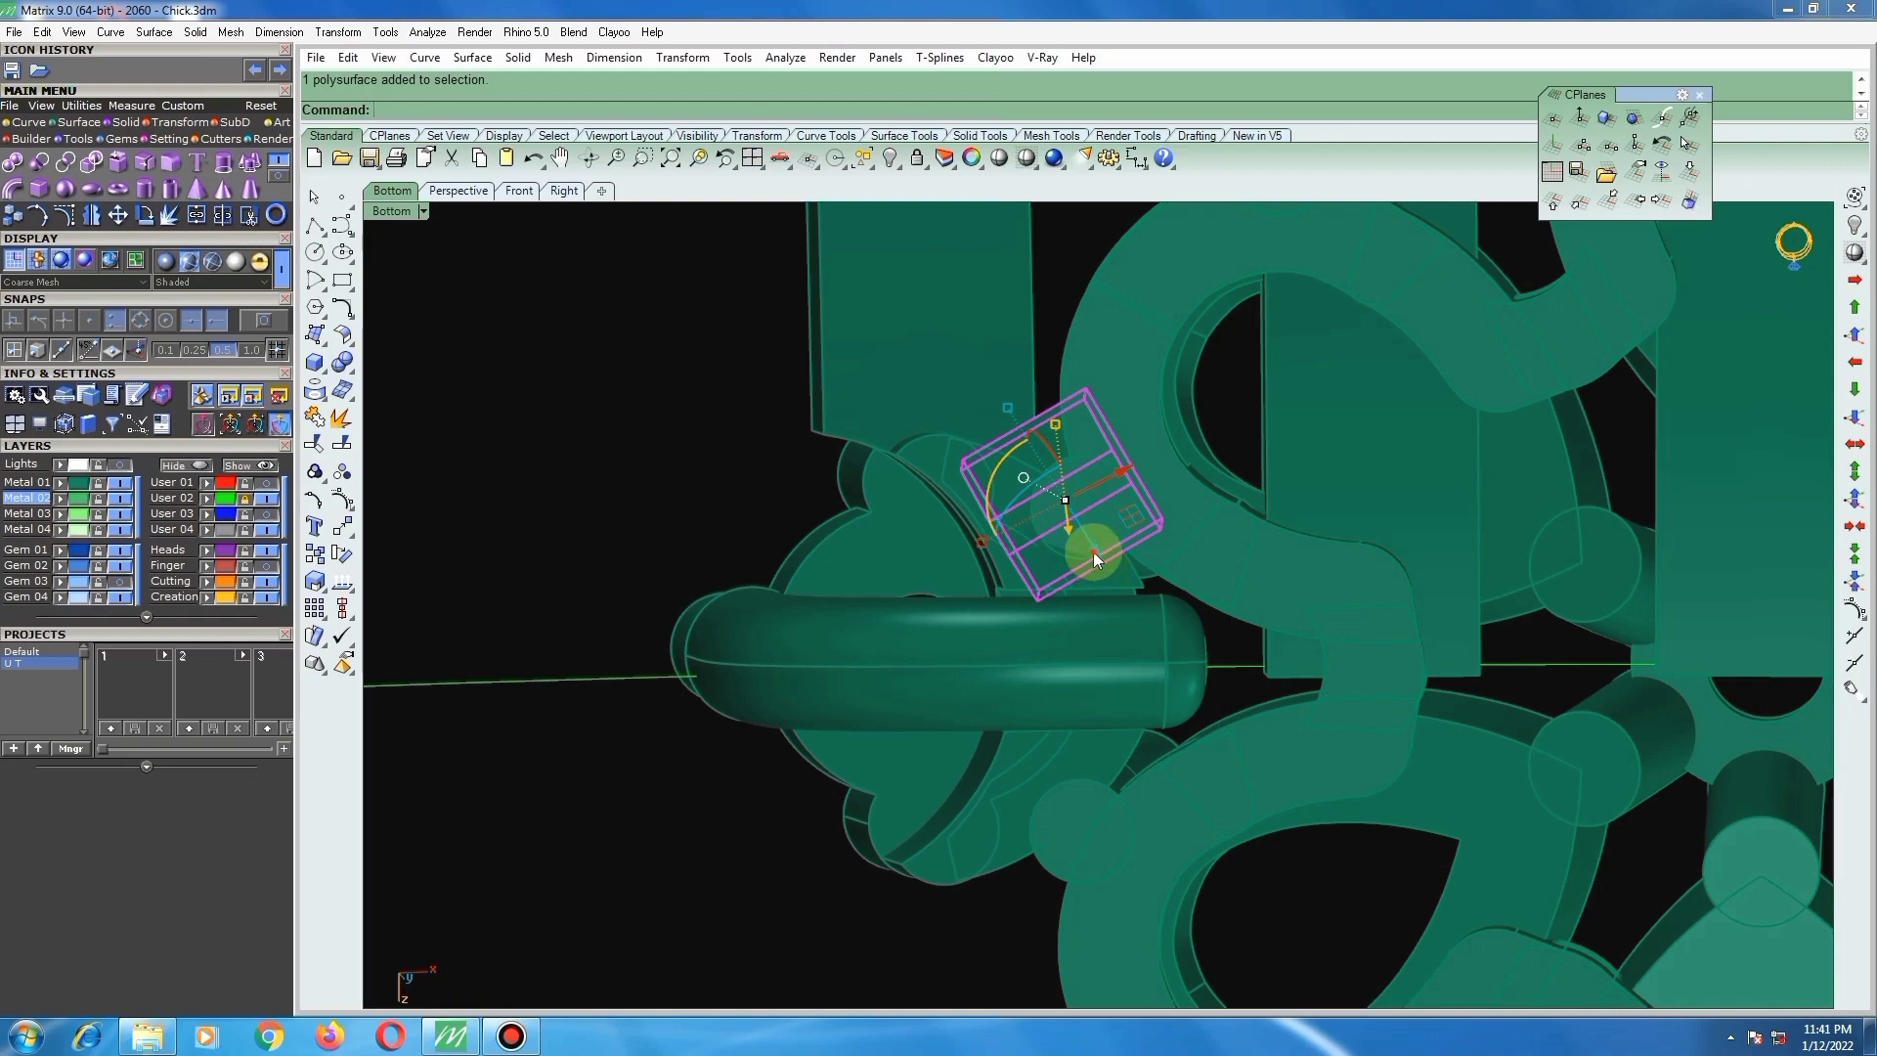
drag(1093, 551, 1083, 530)
scroll(1036, 503, down, 5)
click(850, 441)
Step: Slide the connector block slightly along the seam between the round setting and the petal frame
scroll(1065, 498, up, 4)
right_drag(1080, 479, 1222, 528)
scroll(1124, 524, up, 3)
click(925, 516)
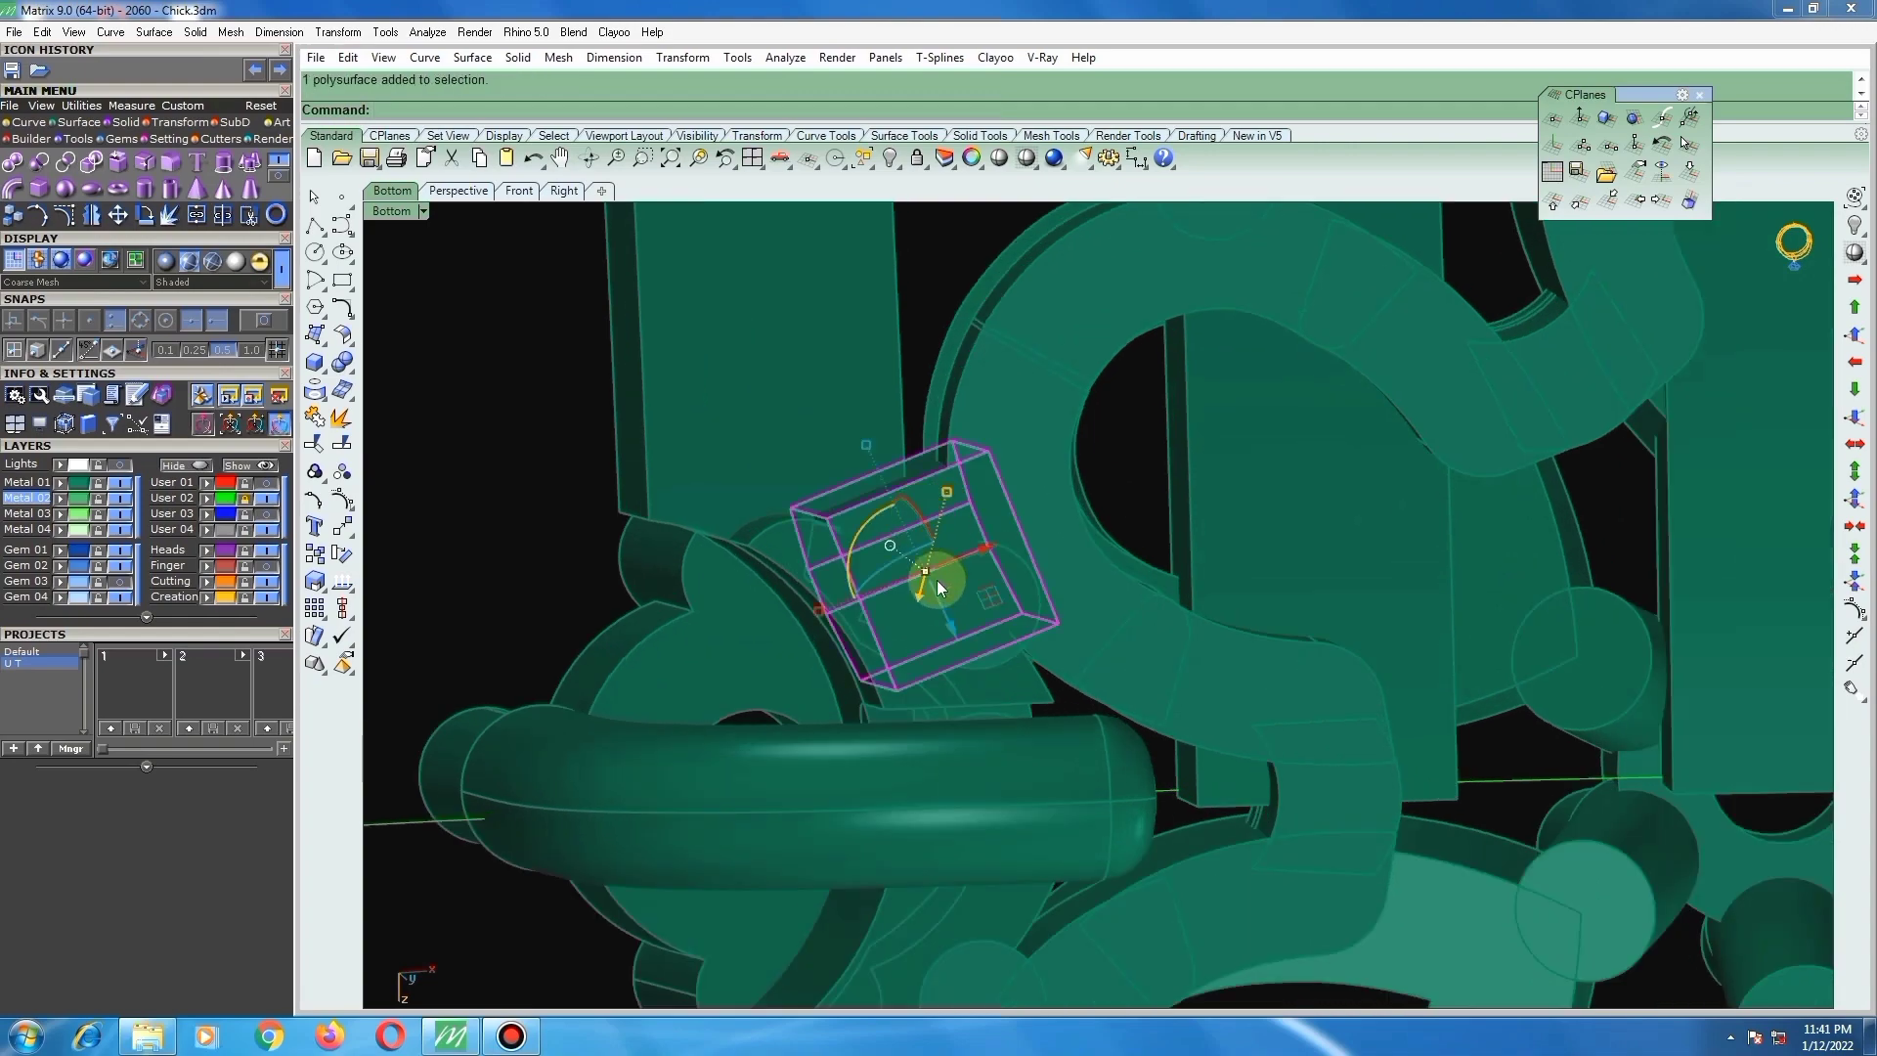
click(950, 625)
Step: Adjust the connector block's position where it meets the round setting's side wall
scroll(953, 631, down, 1)
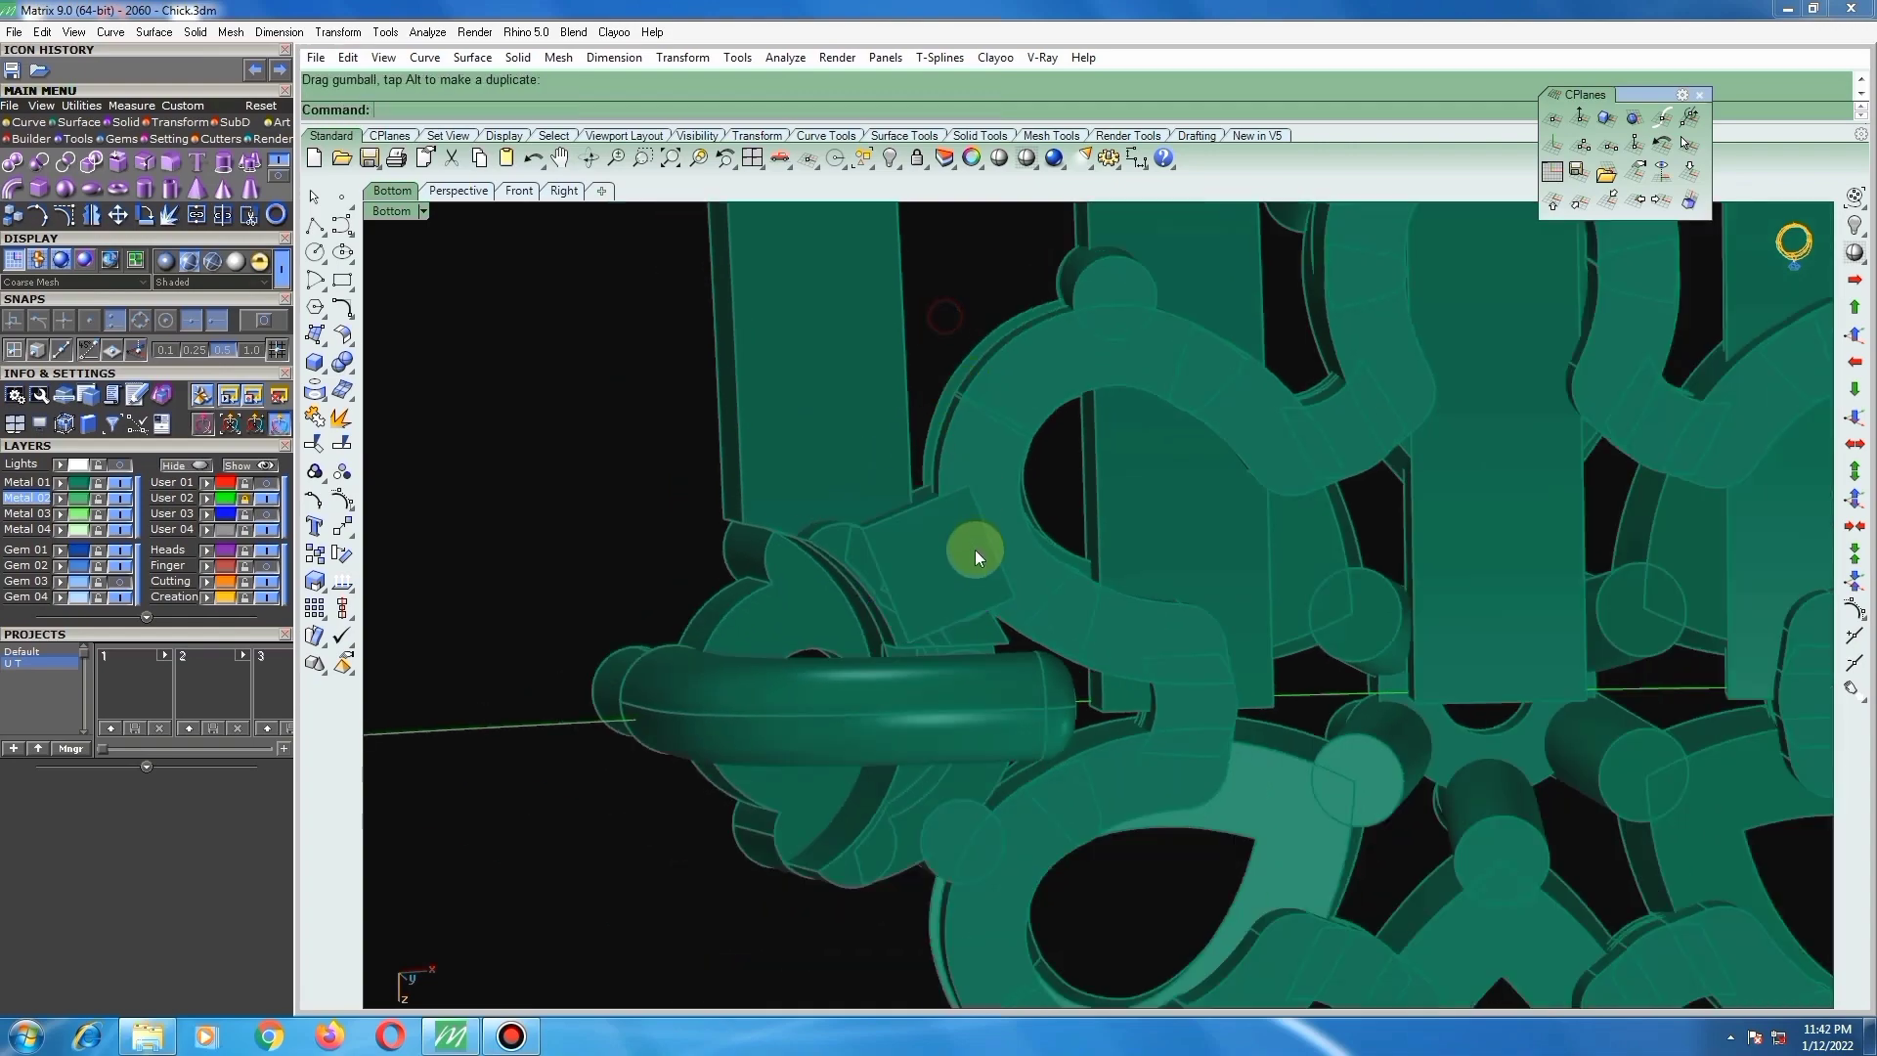
scroll(976, 550, down, 3)
mouse_move(977, 532)
right_down()
mouse_move(935, 457)
mouse_move(786, 477)
right_up()
scroll(1189, 483, up, 4)
click(1189, 483)
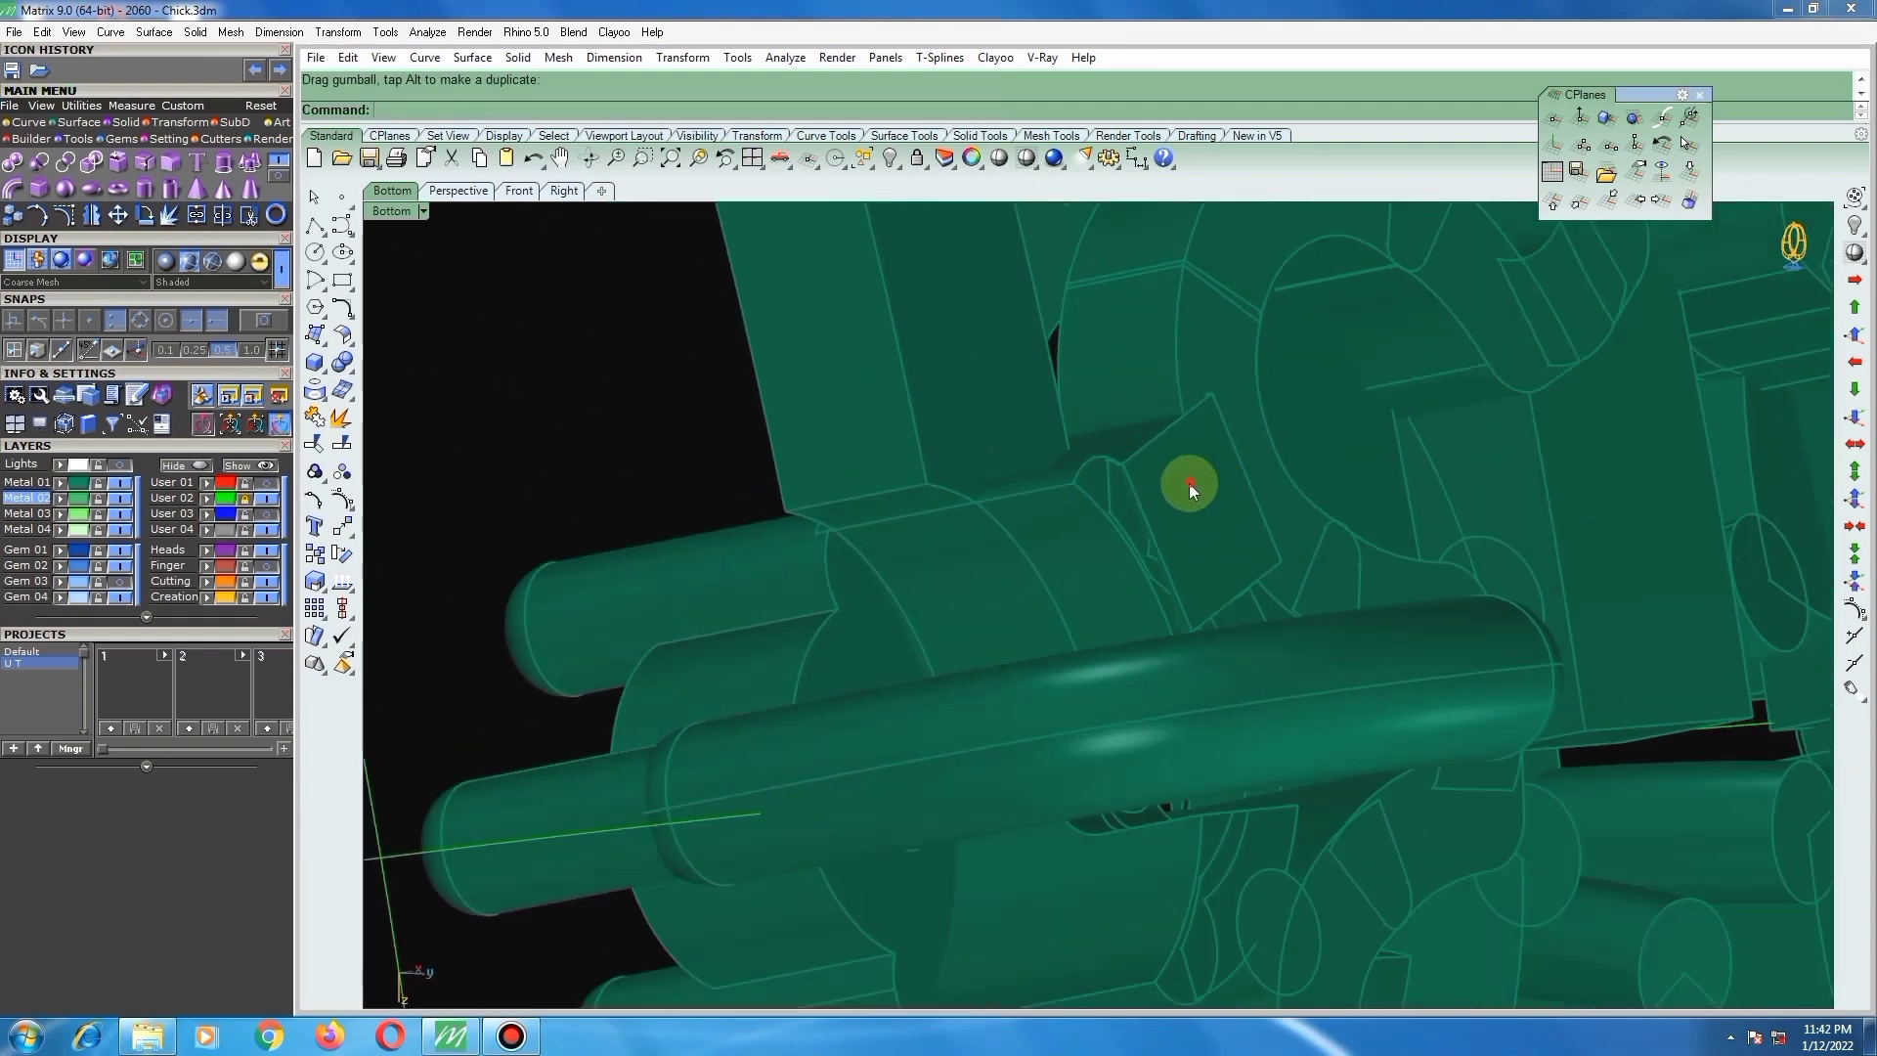
click(1235, 532)
Step: Lengthen the connector block towards the prong tips and nudge it slightly sideways across the frames
scroll(1204, 490, down, 4)
right_drag(1103, 516, 950, 604)
scroll(1427, 561, up, 2)
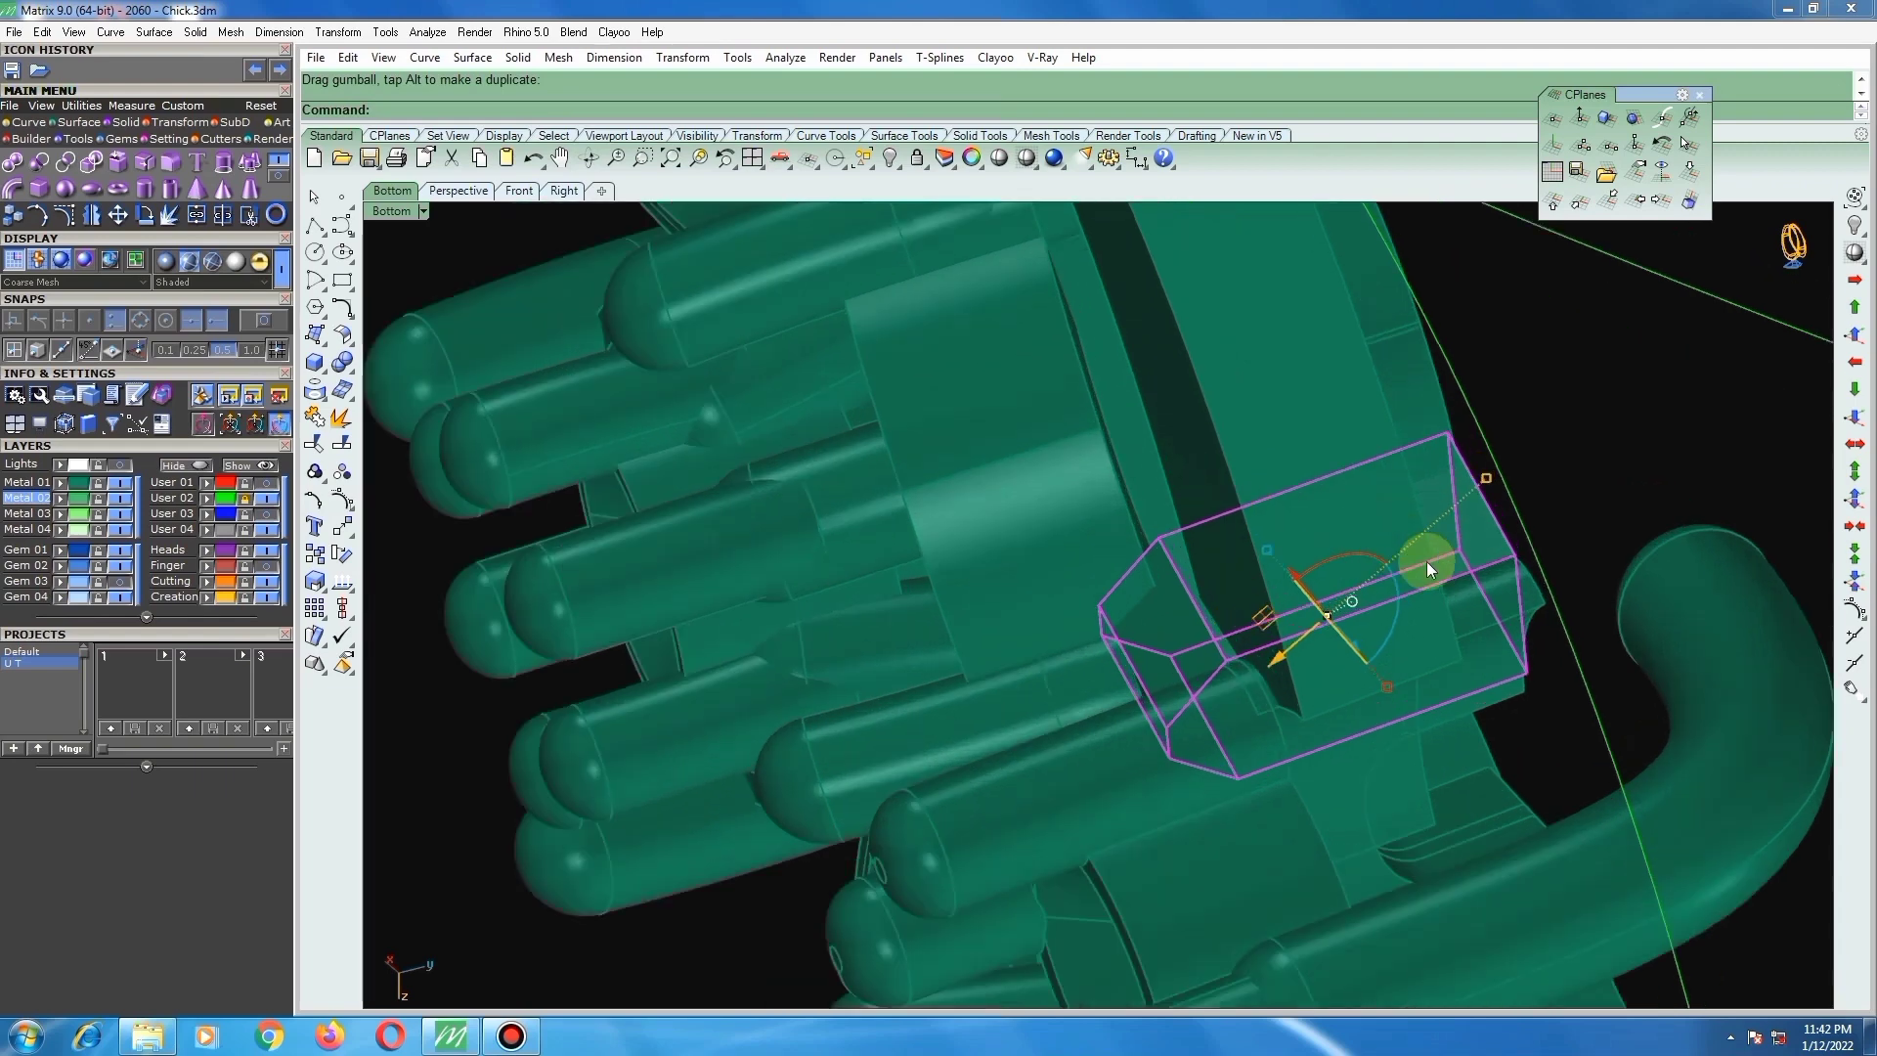
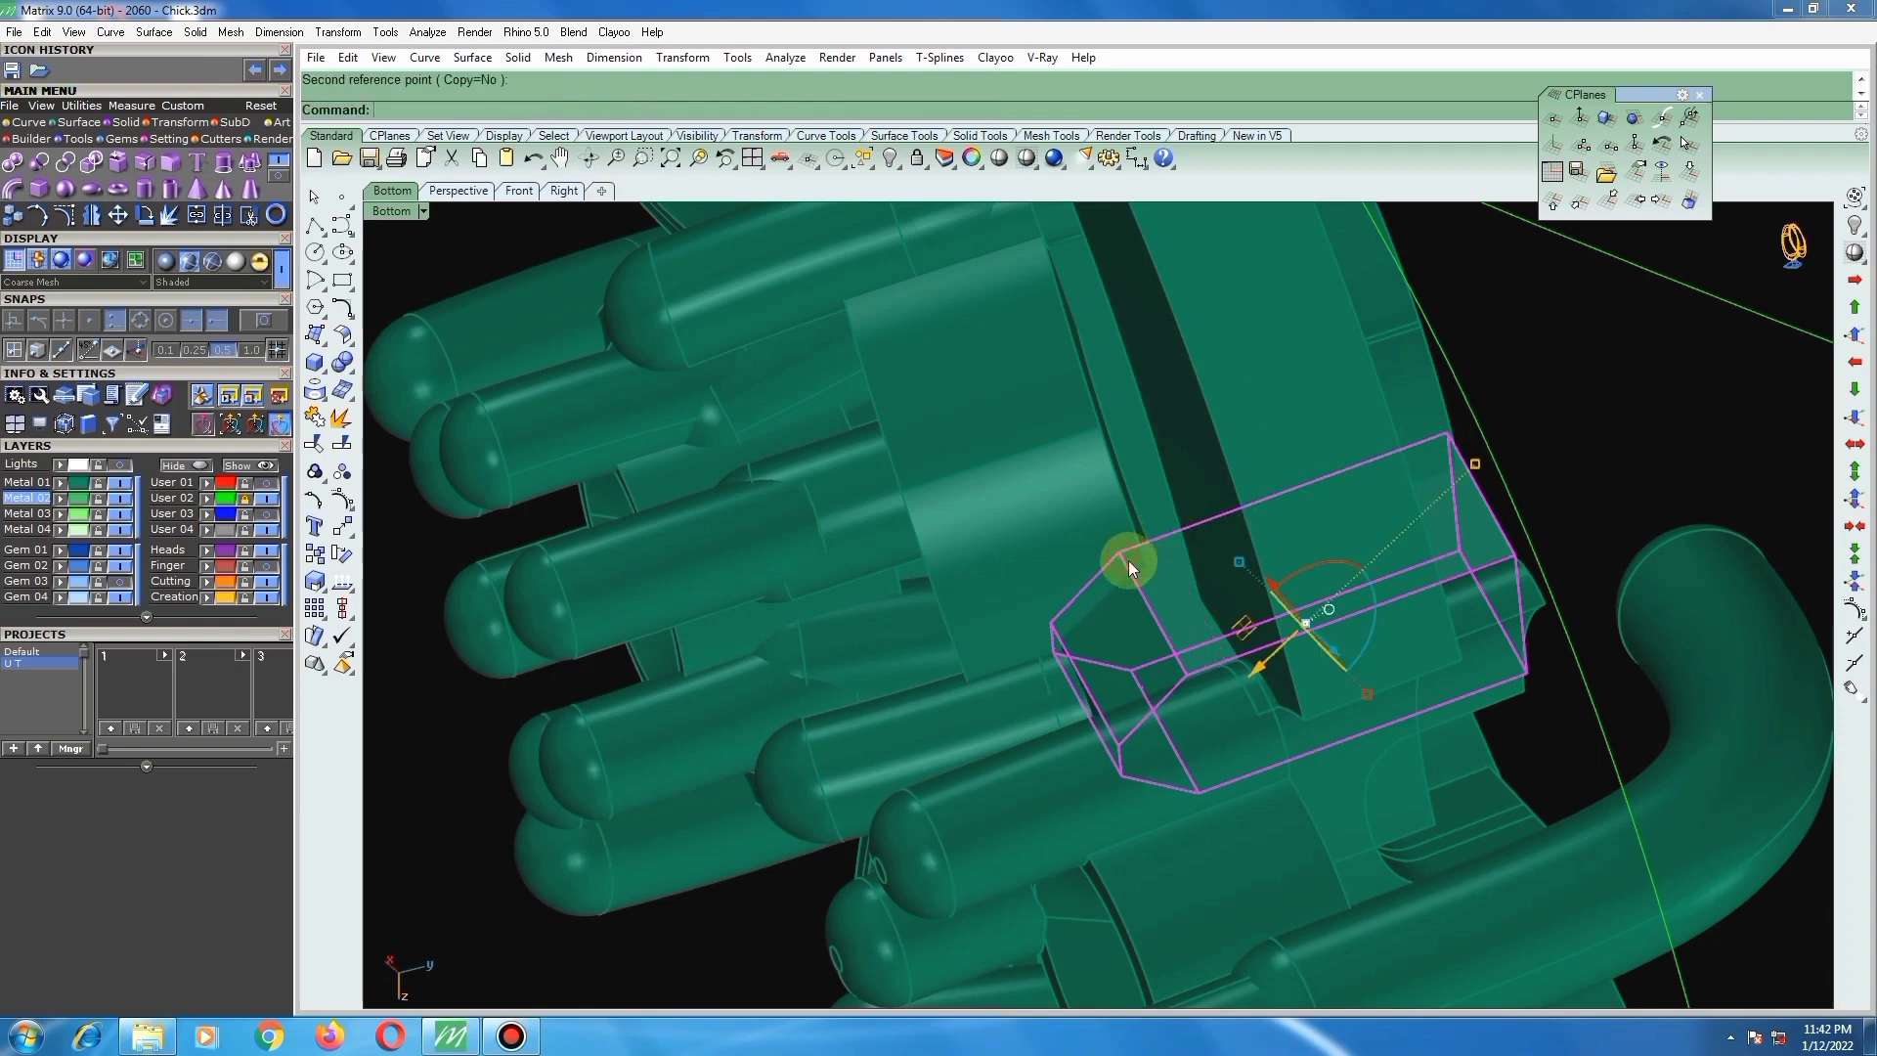
drag(1256, 673, 1250, 681)
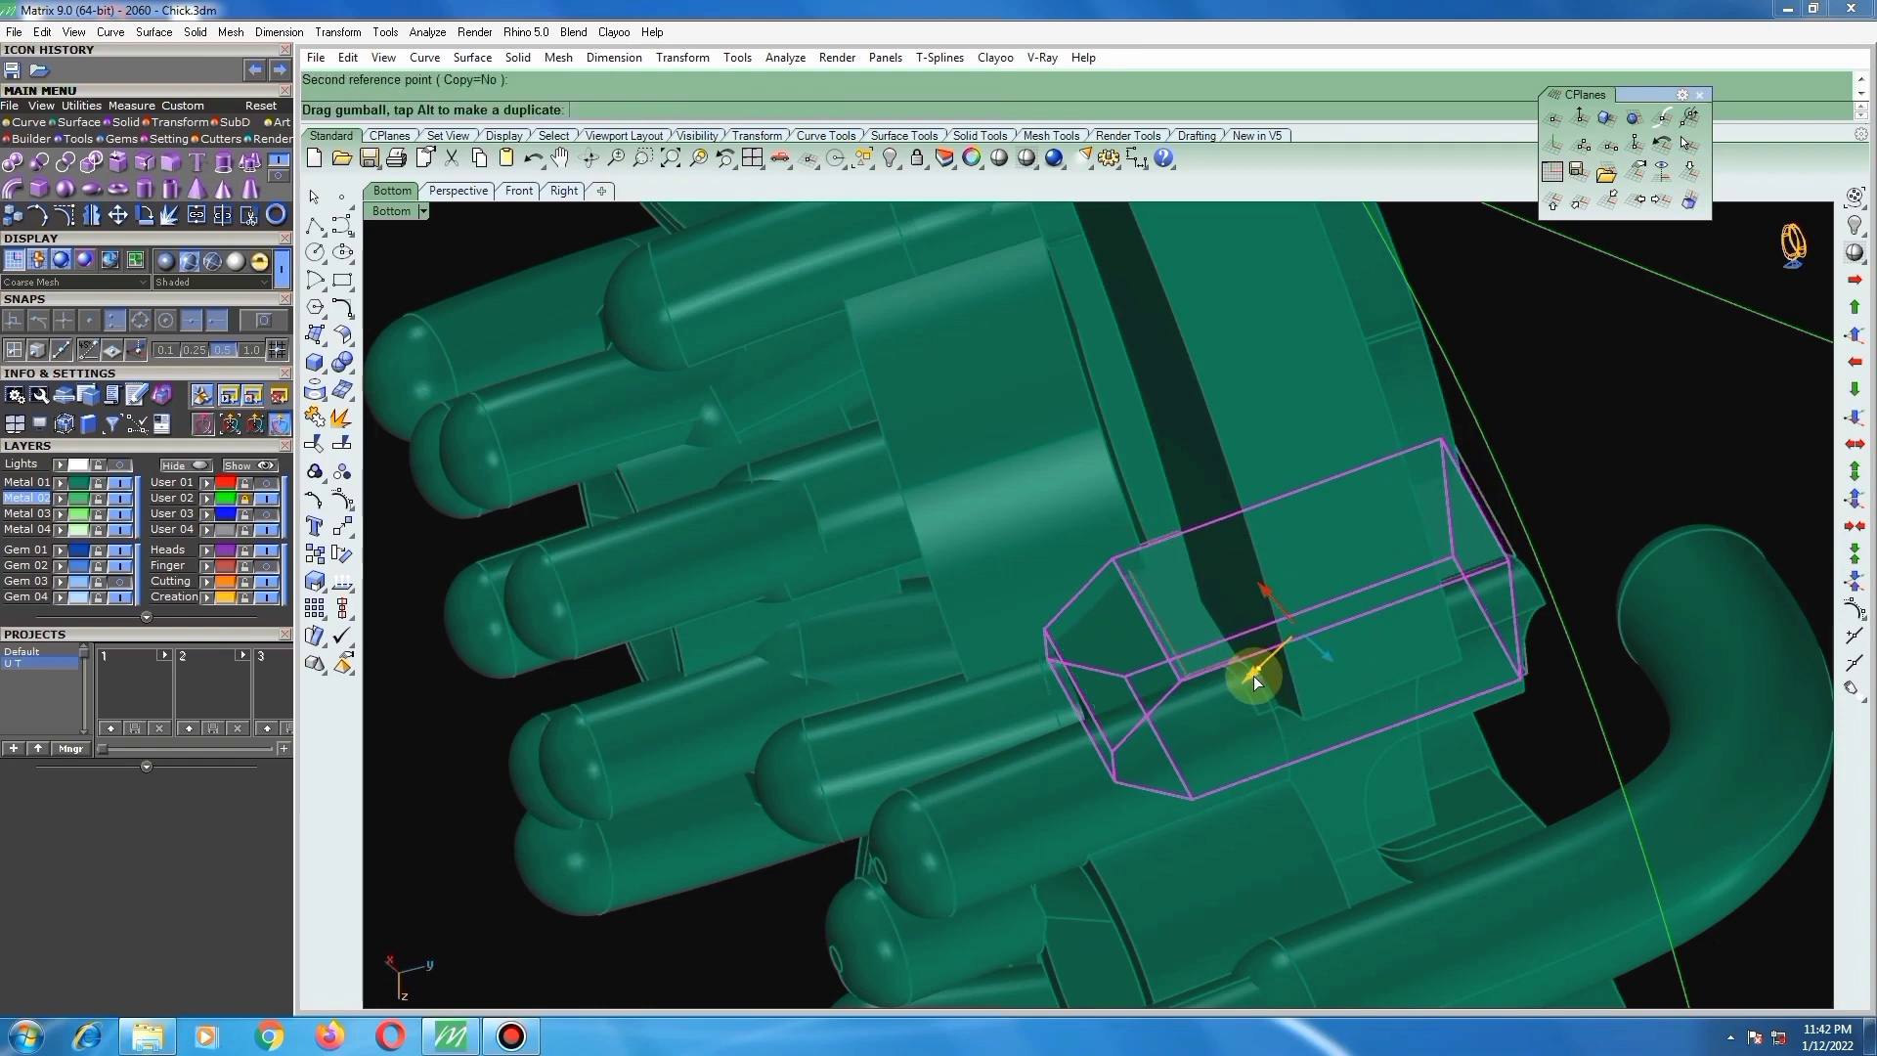
scroll(1251, 680, down, 3)
right_drag(1399, 555, 1206, 196)
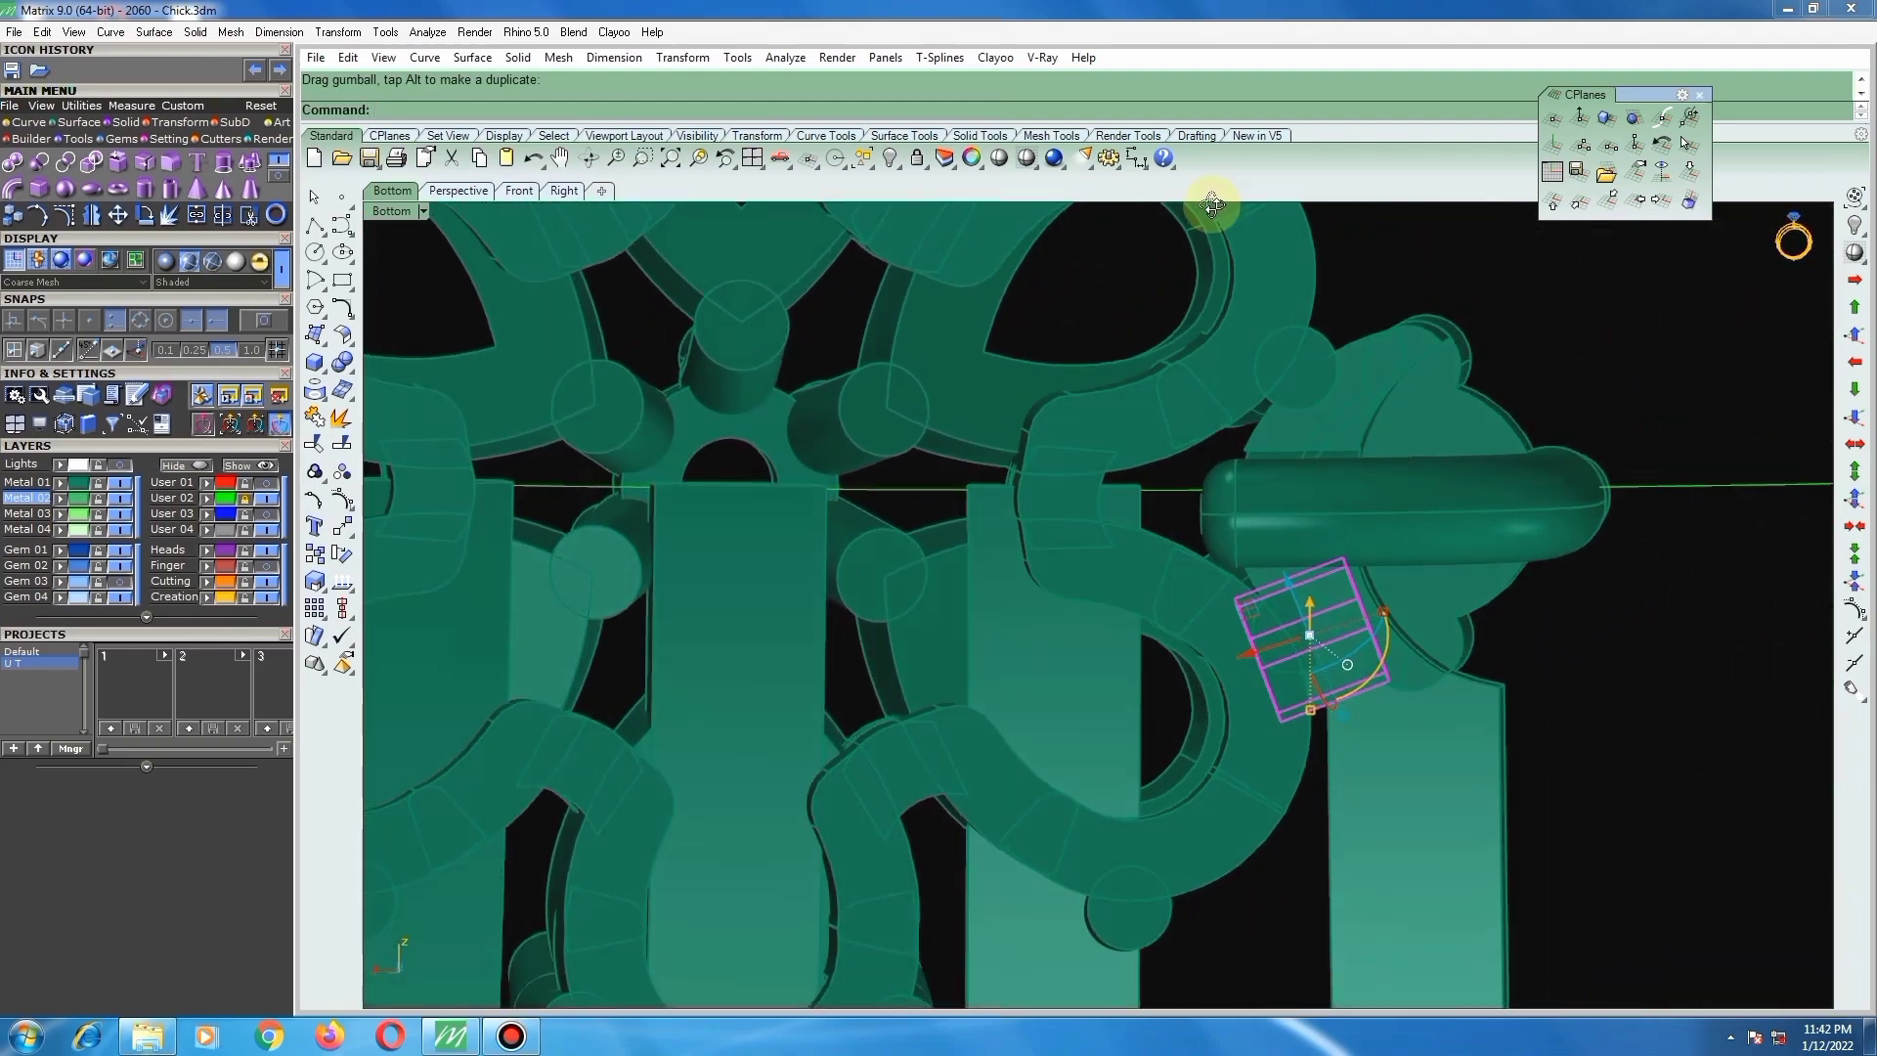
Step: Nudge the connector block slightly sideways, further onto the petal frame
scroll(1382, 740, down, 5)
scroll(1138, 695, up, 6)
right_drag(1138, 695, 1102, 714)
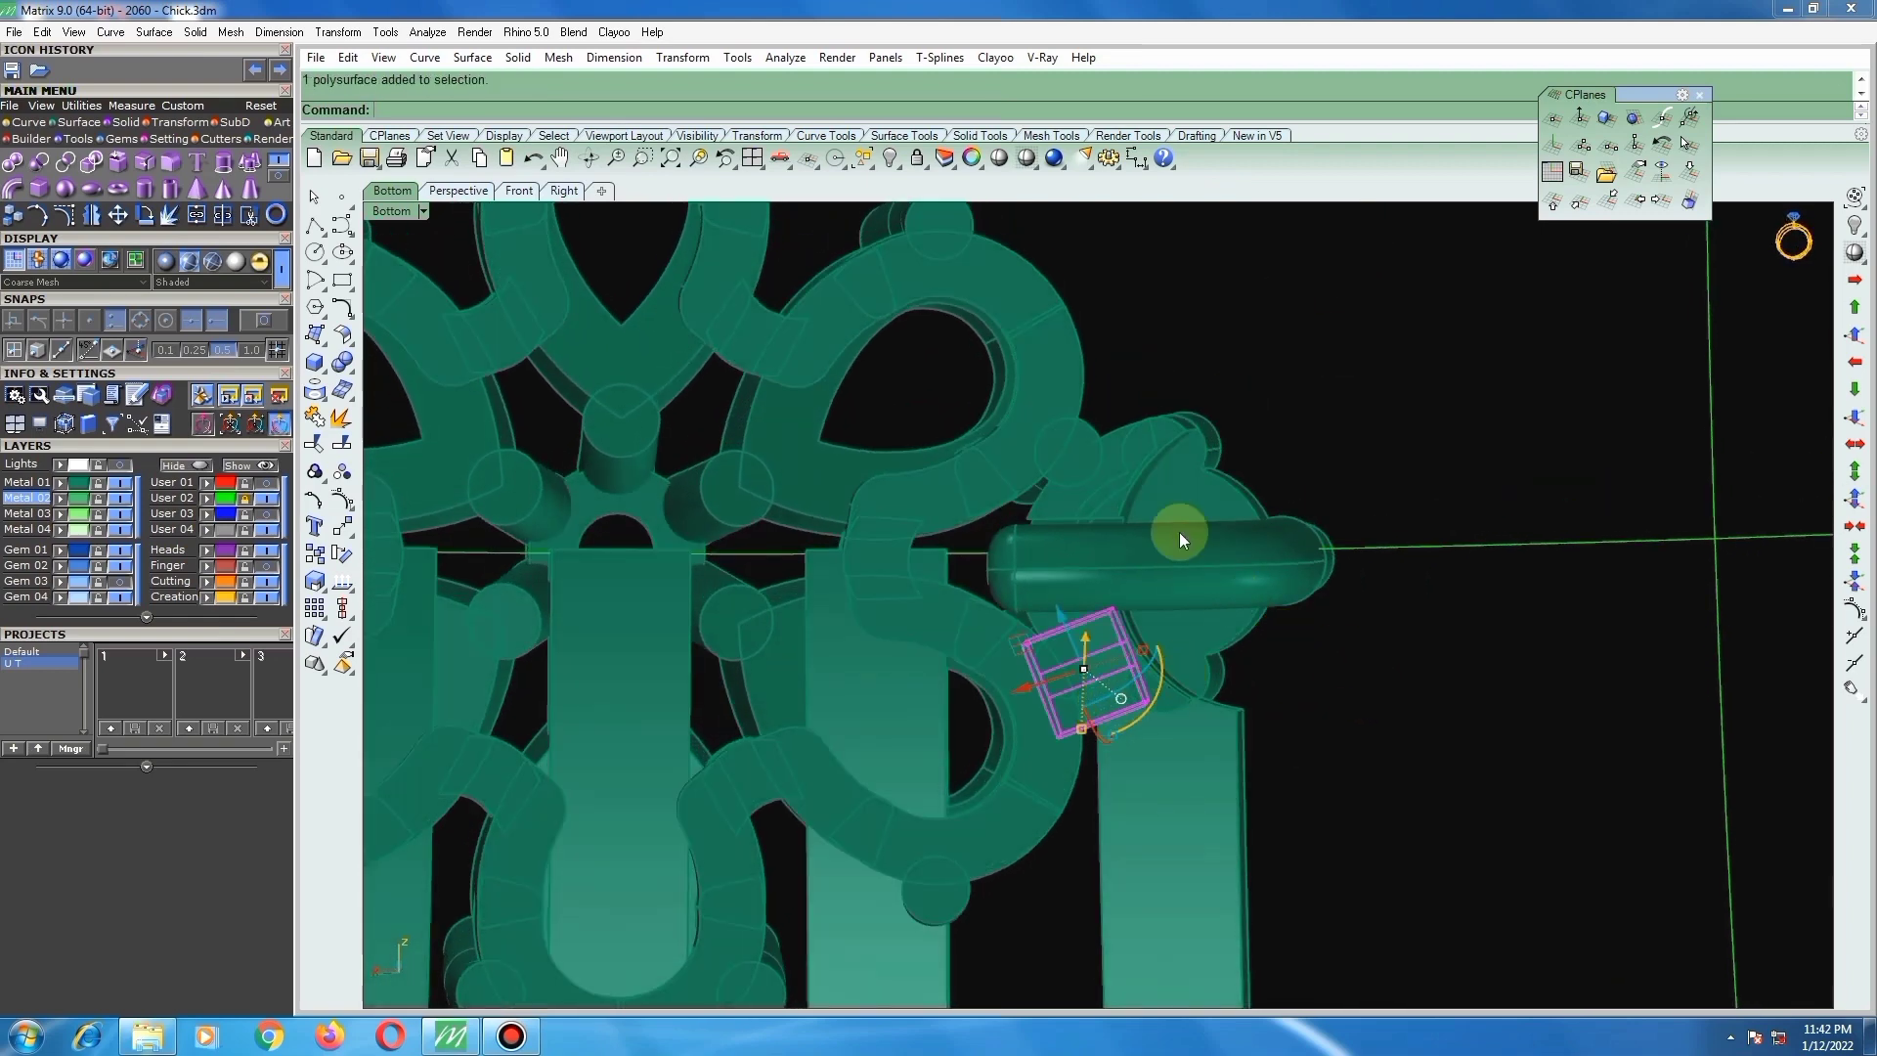
scroll(1082, 676, up, 3)
drag(1014, 675, 1004, 679)
click(1499, 663)
Step: Nudge the connector block slightly along its length towards the prong tips
right_drag(1282, 718, 1146, 473)
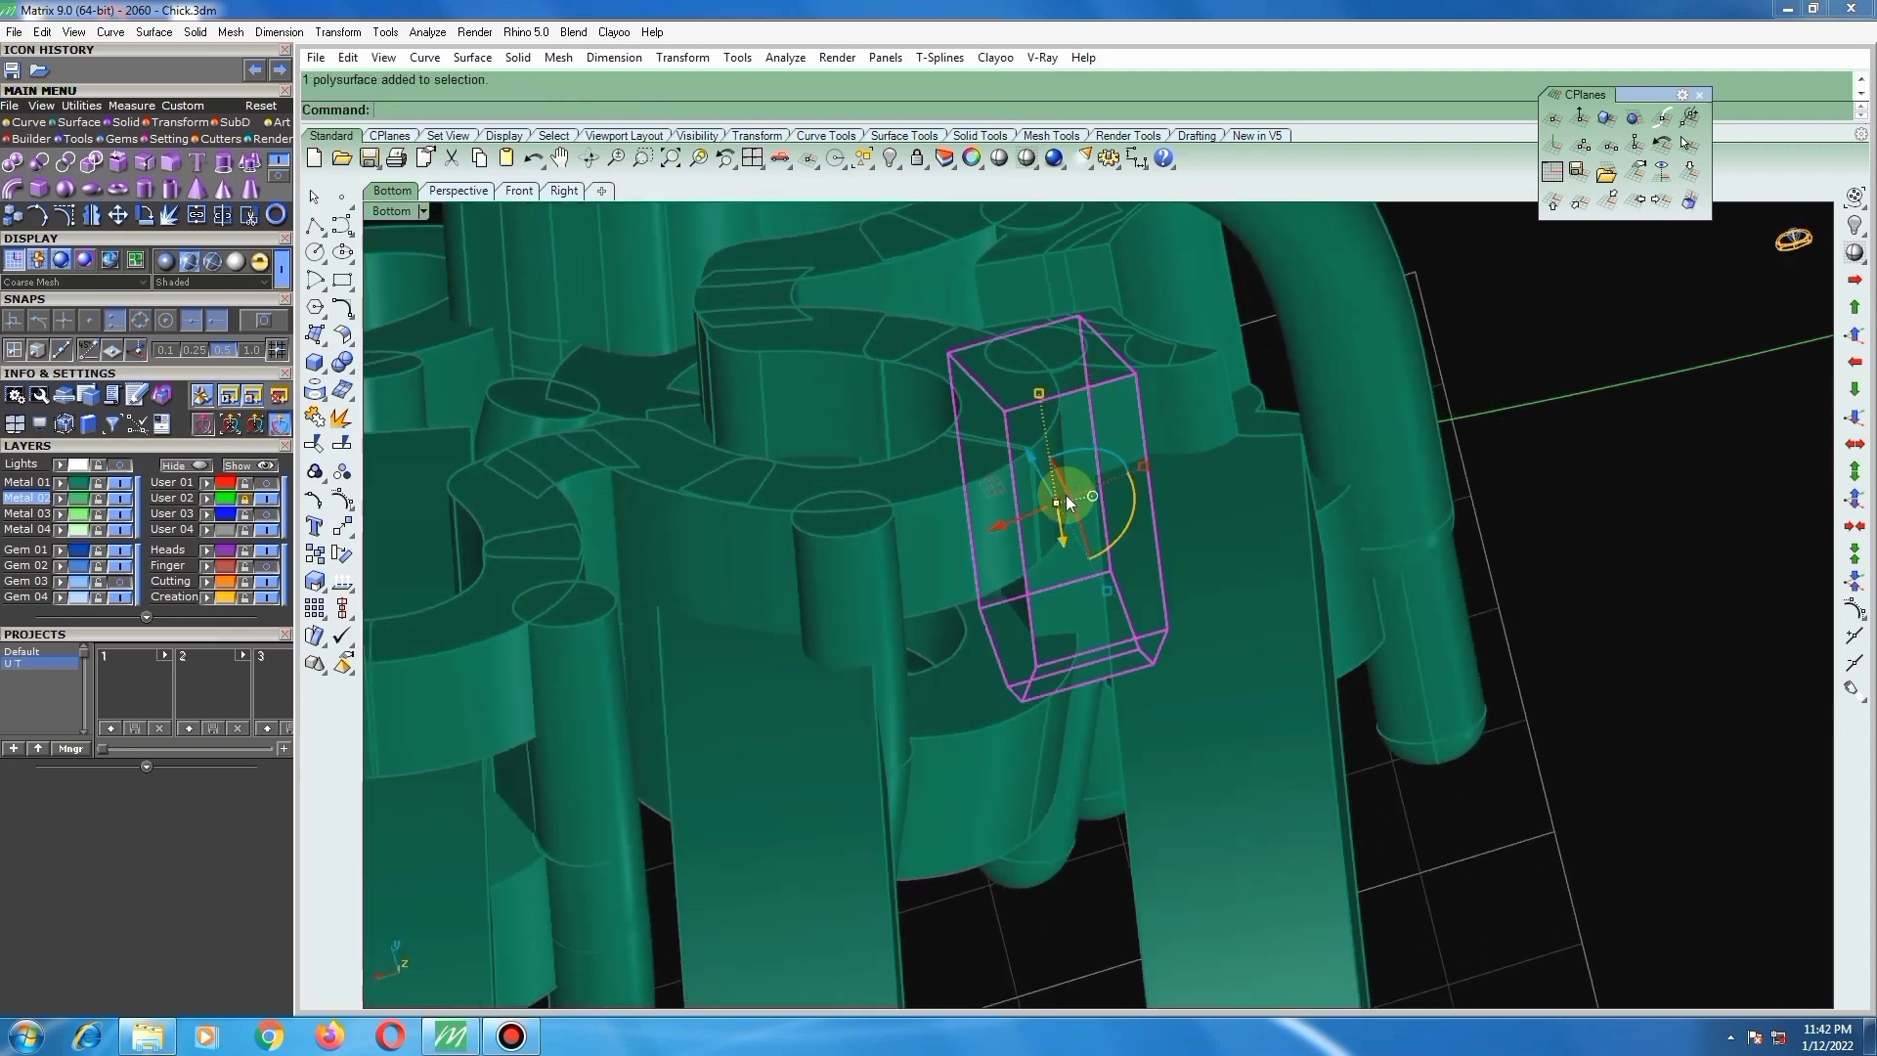
drag(1065, 545, 1064, 546)
right_drag(1059, 542, 1069, 602)
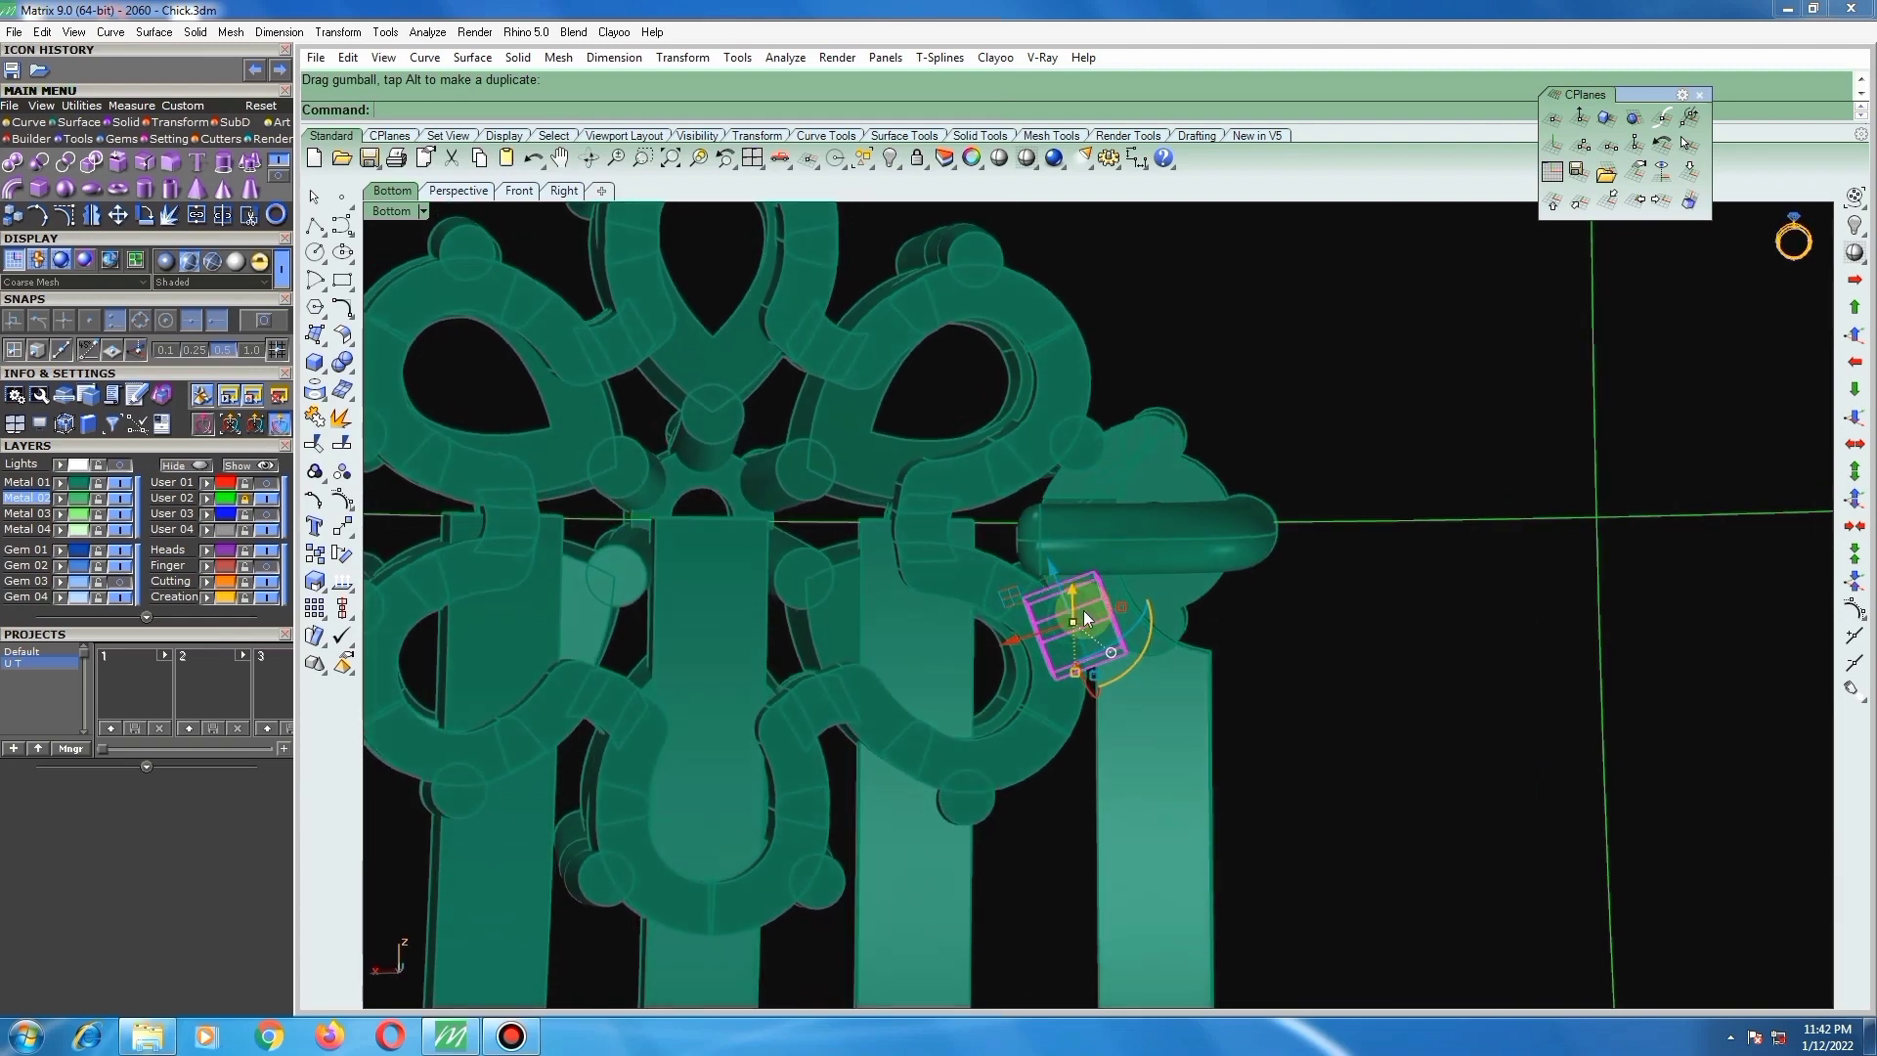
Step: Try shifting the connector block away from the open ring along the petal frame, and undo that move
scroll(1032, 625, up, 6)
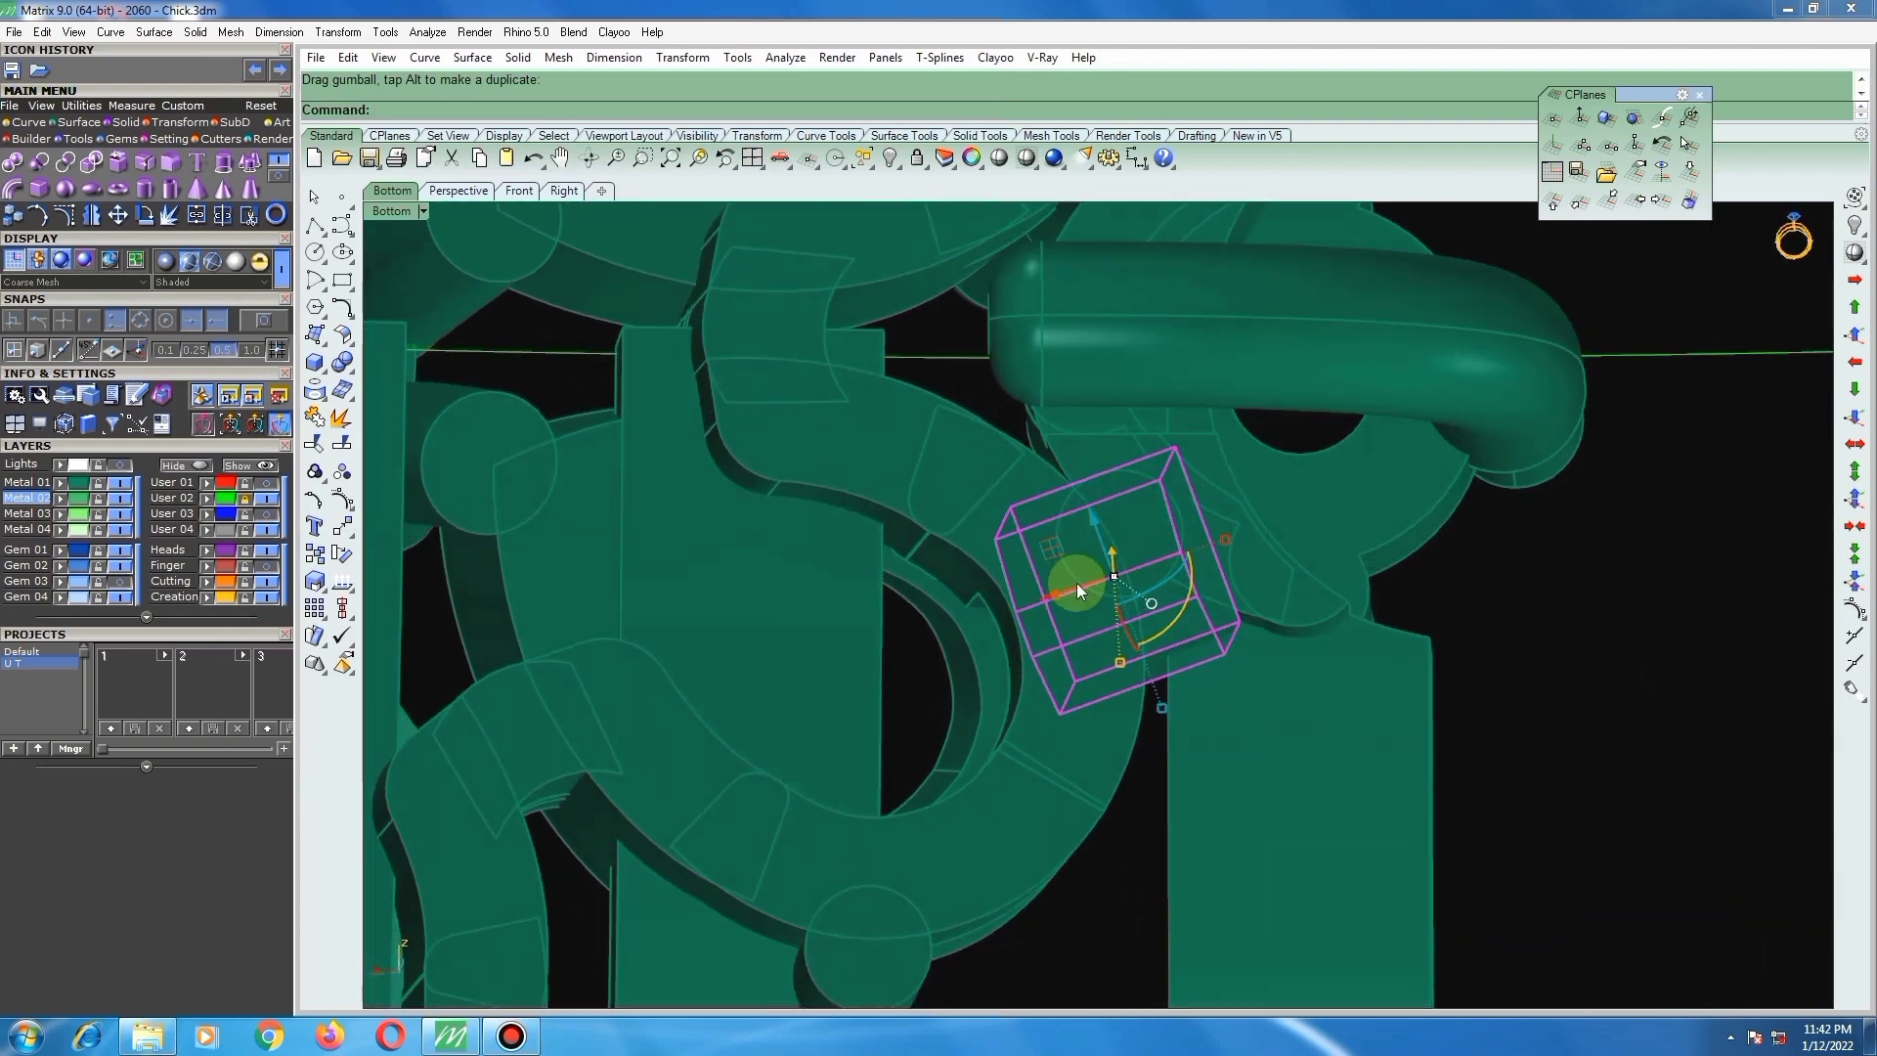
drag(1095, 548, 1098, 557)
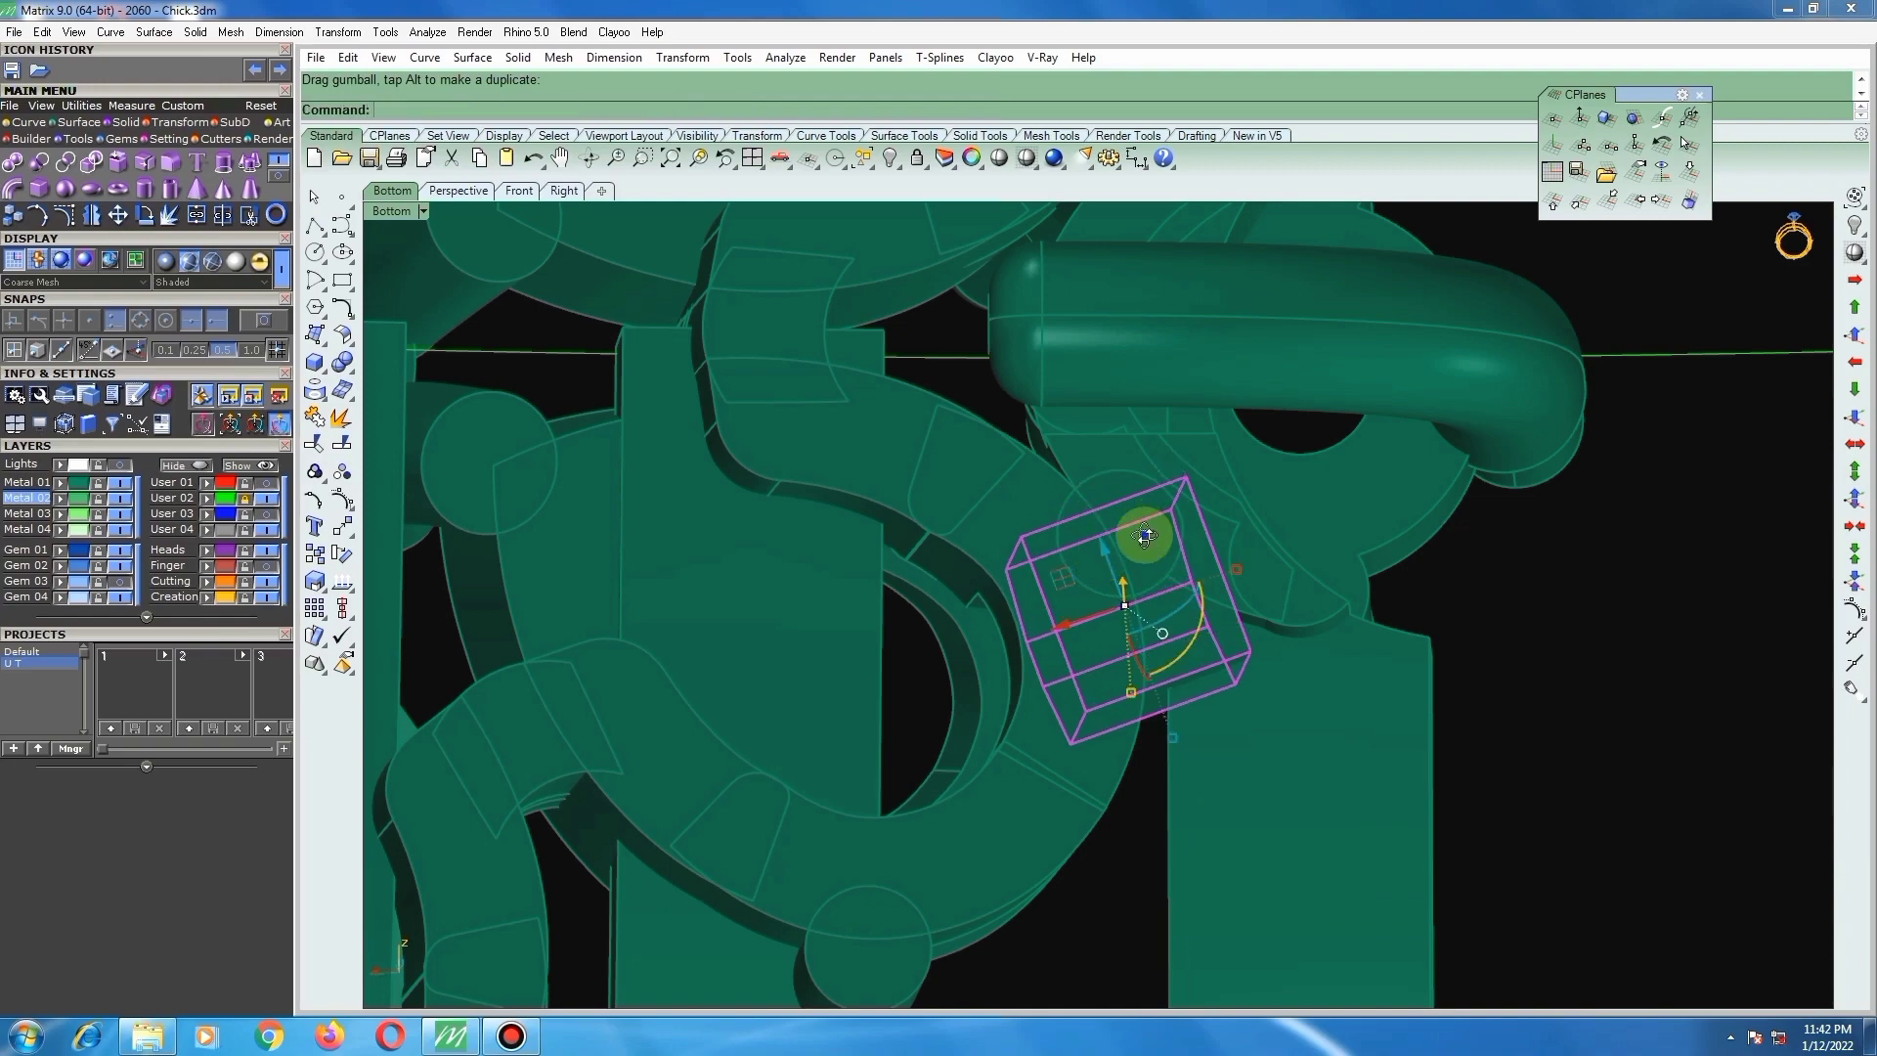
right_drag(1143, 535, 1779, 728)
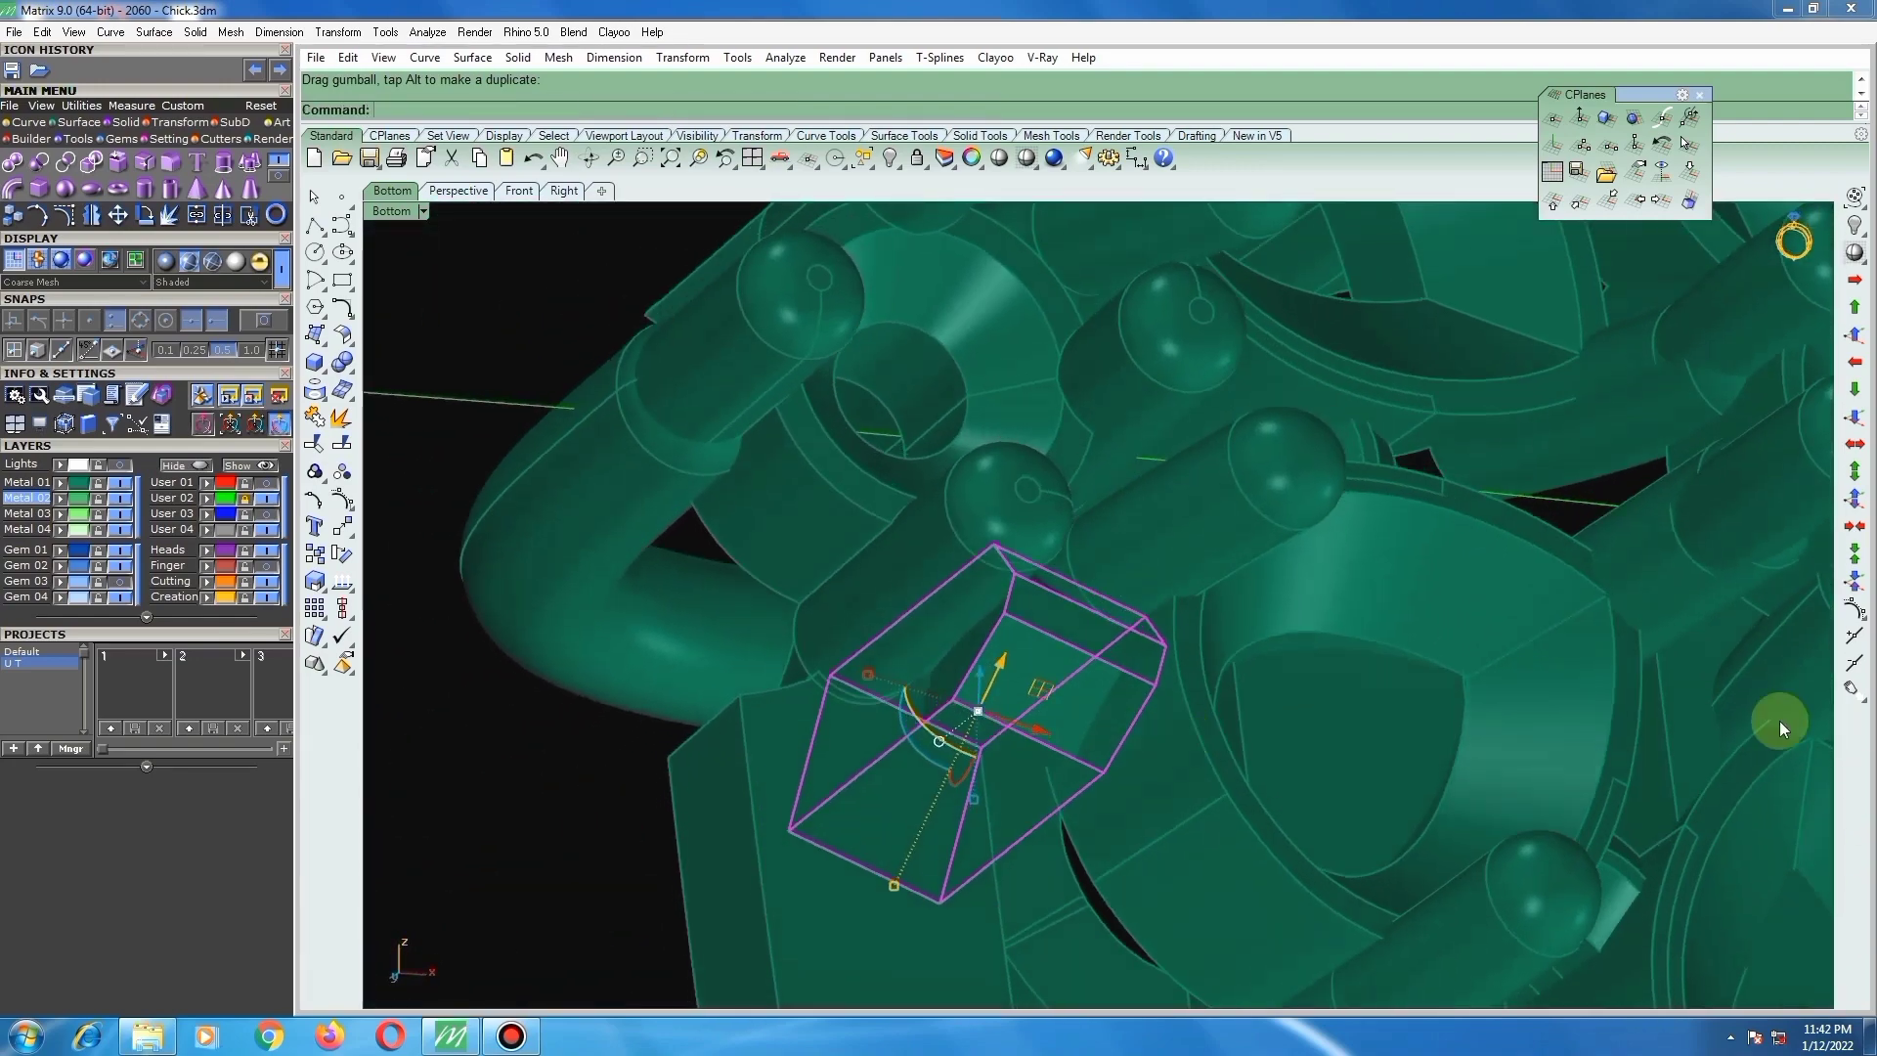
right_drag(963, 690, 1011, 668)
scroll(956, 667, down, 4)
scroll(1009, 692, down, 2)
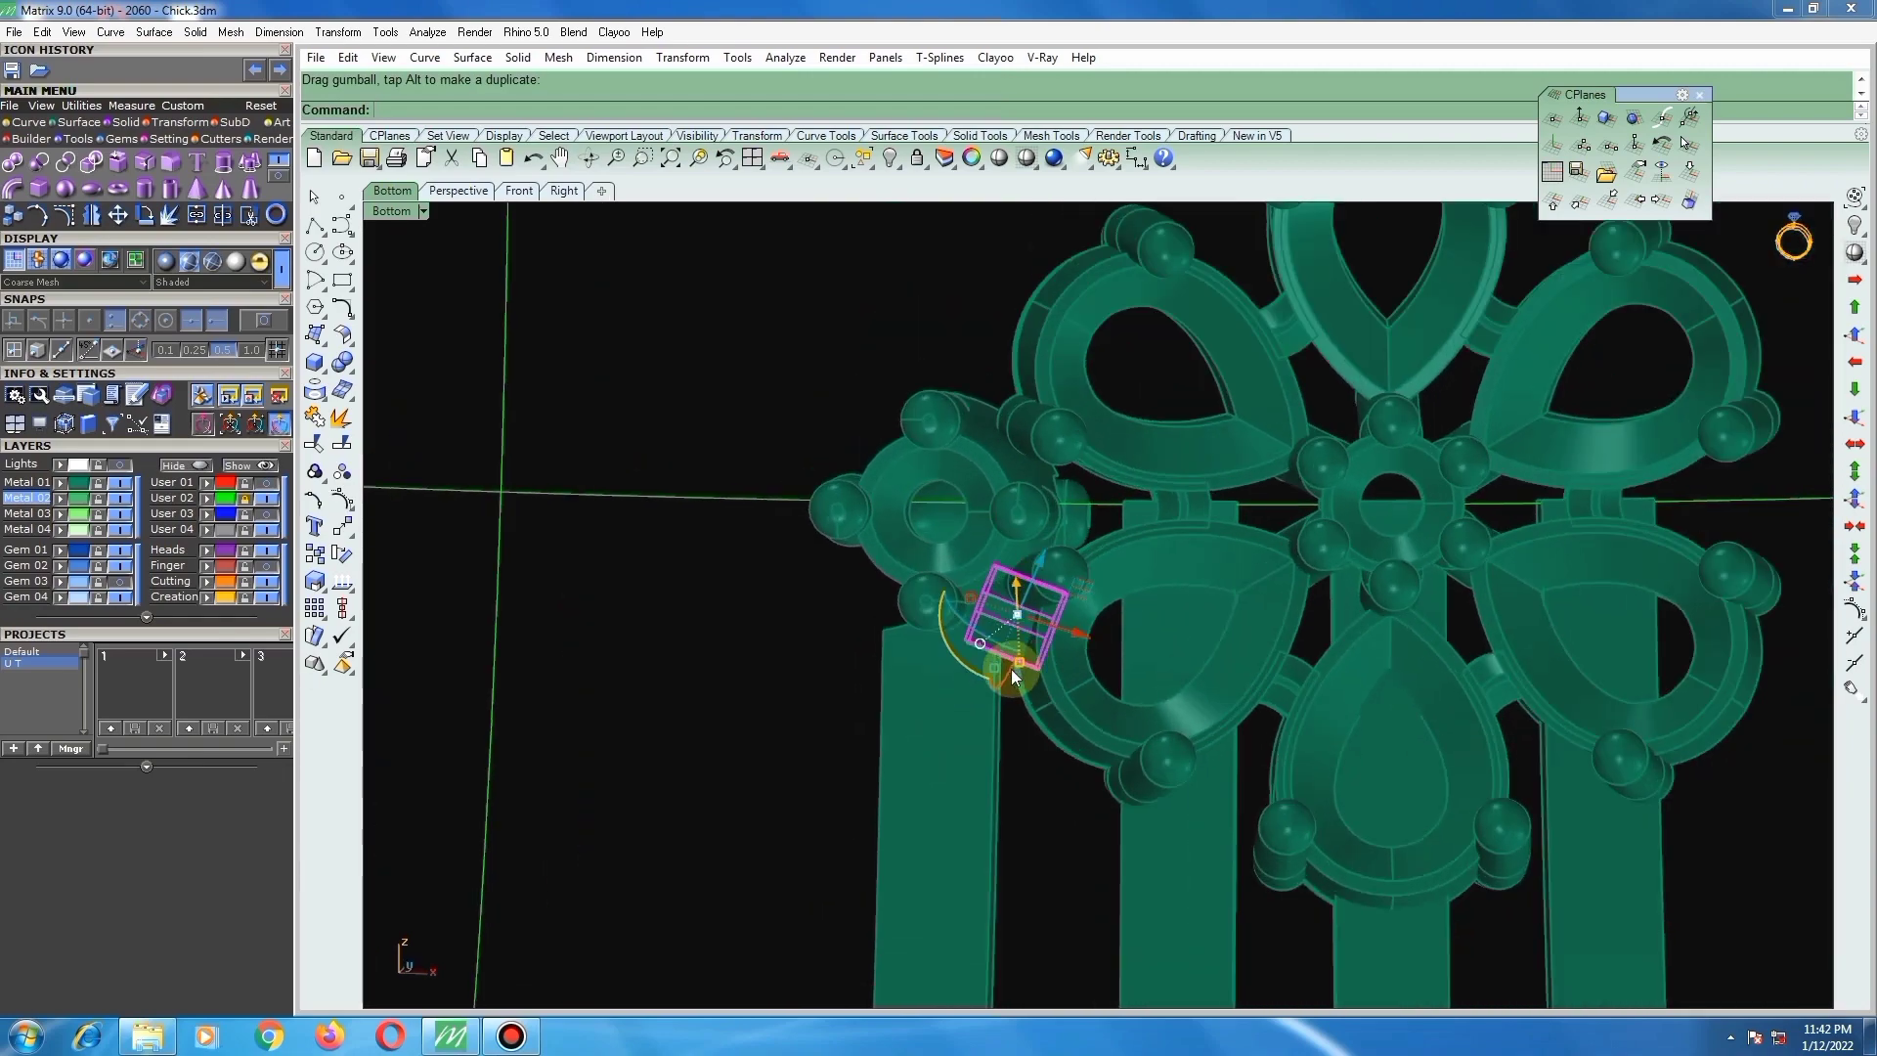
key(ctrl+z)
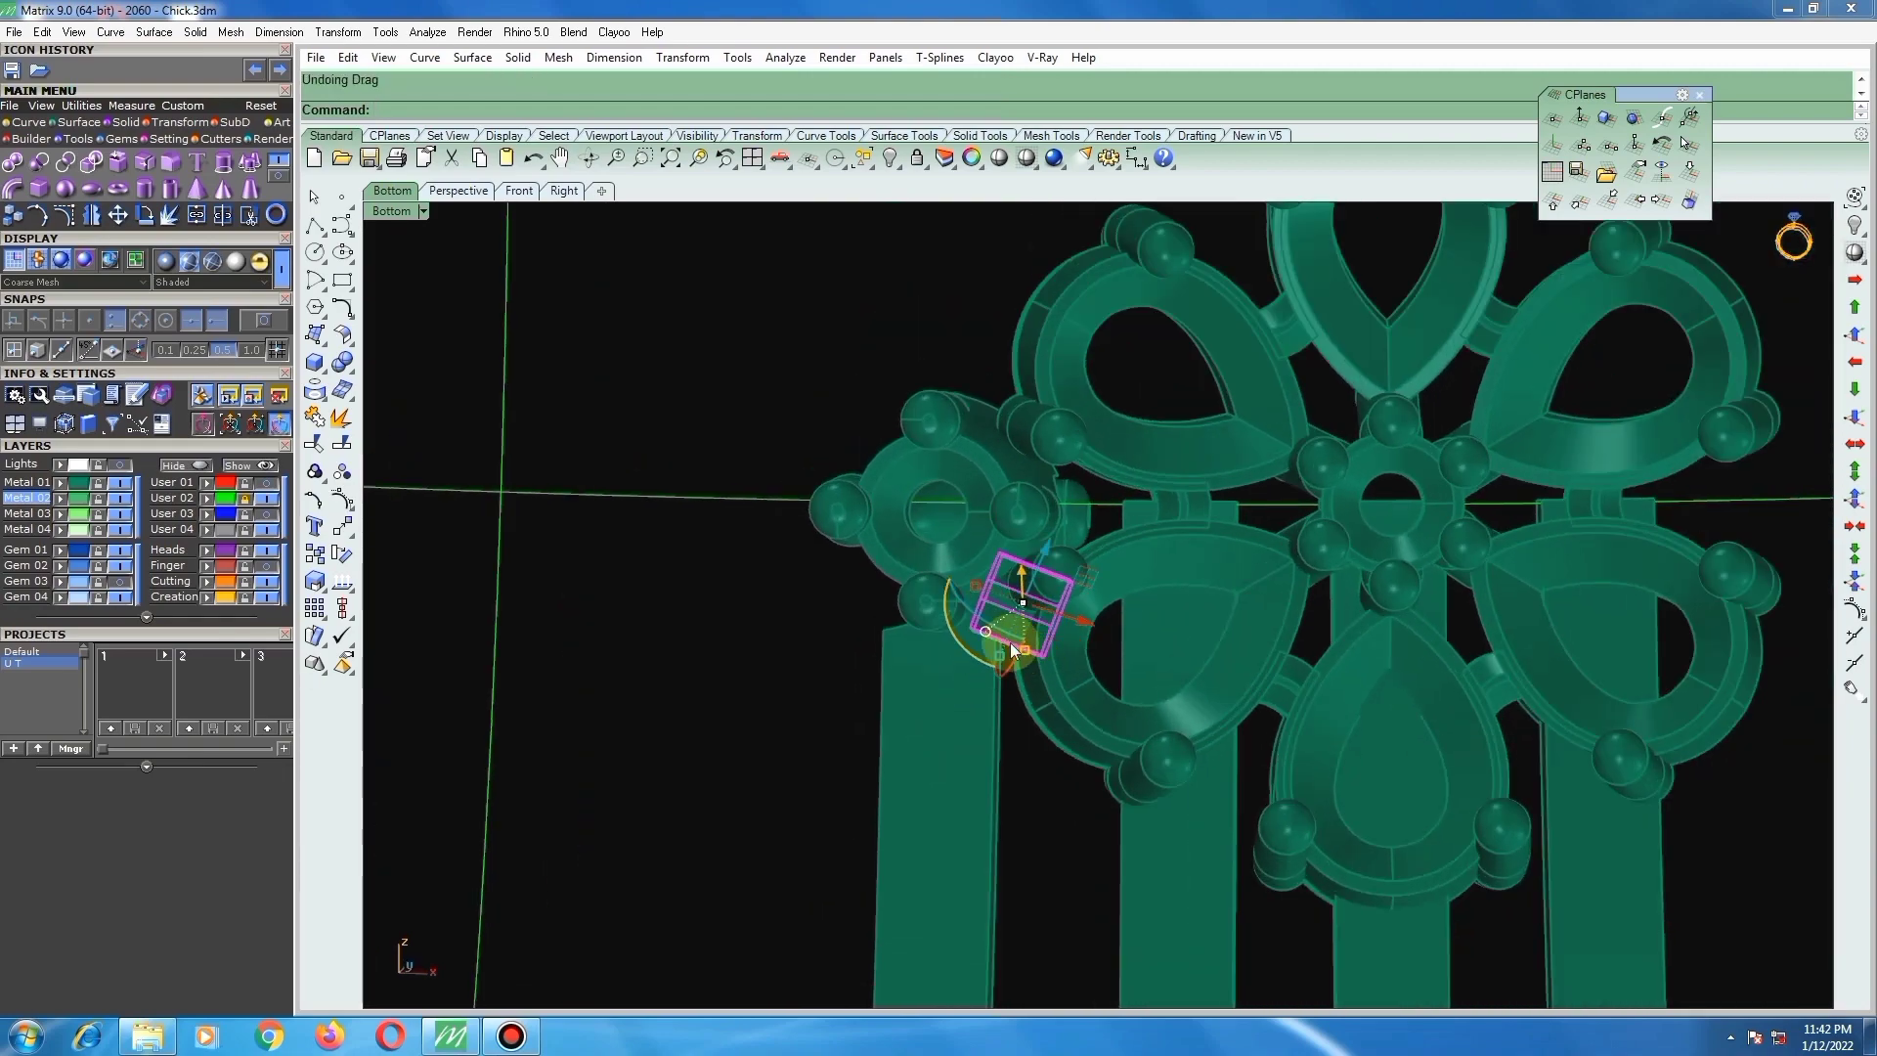
Step: Rotate the connector block slightly in 3D about the midpoint of its side next to the round setting, towards the gap between both frames
scroll(1034, 625, up, 4)
scroll(1037, 576, down, 3)
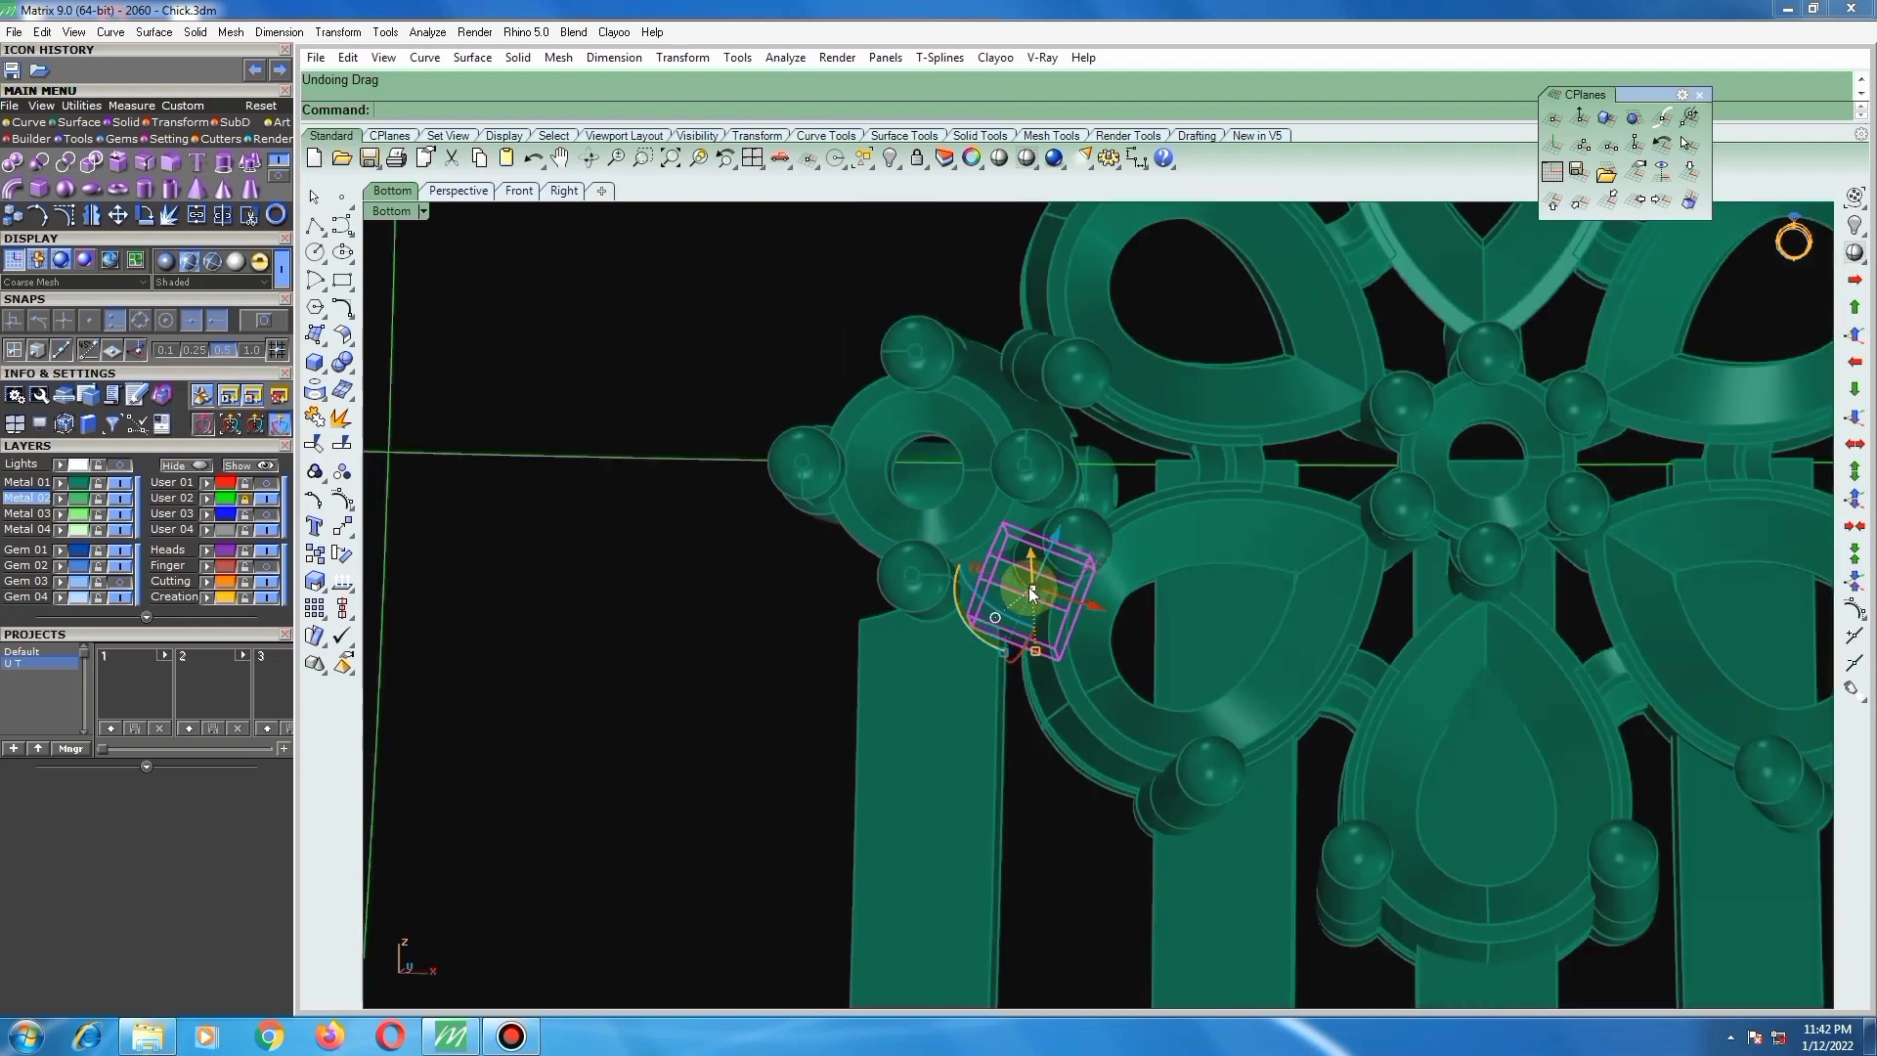
scroll(990, 583, up, 2)
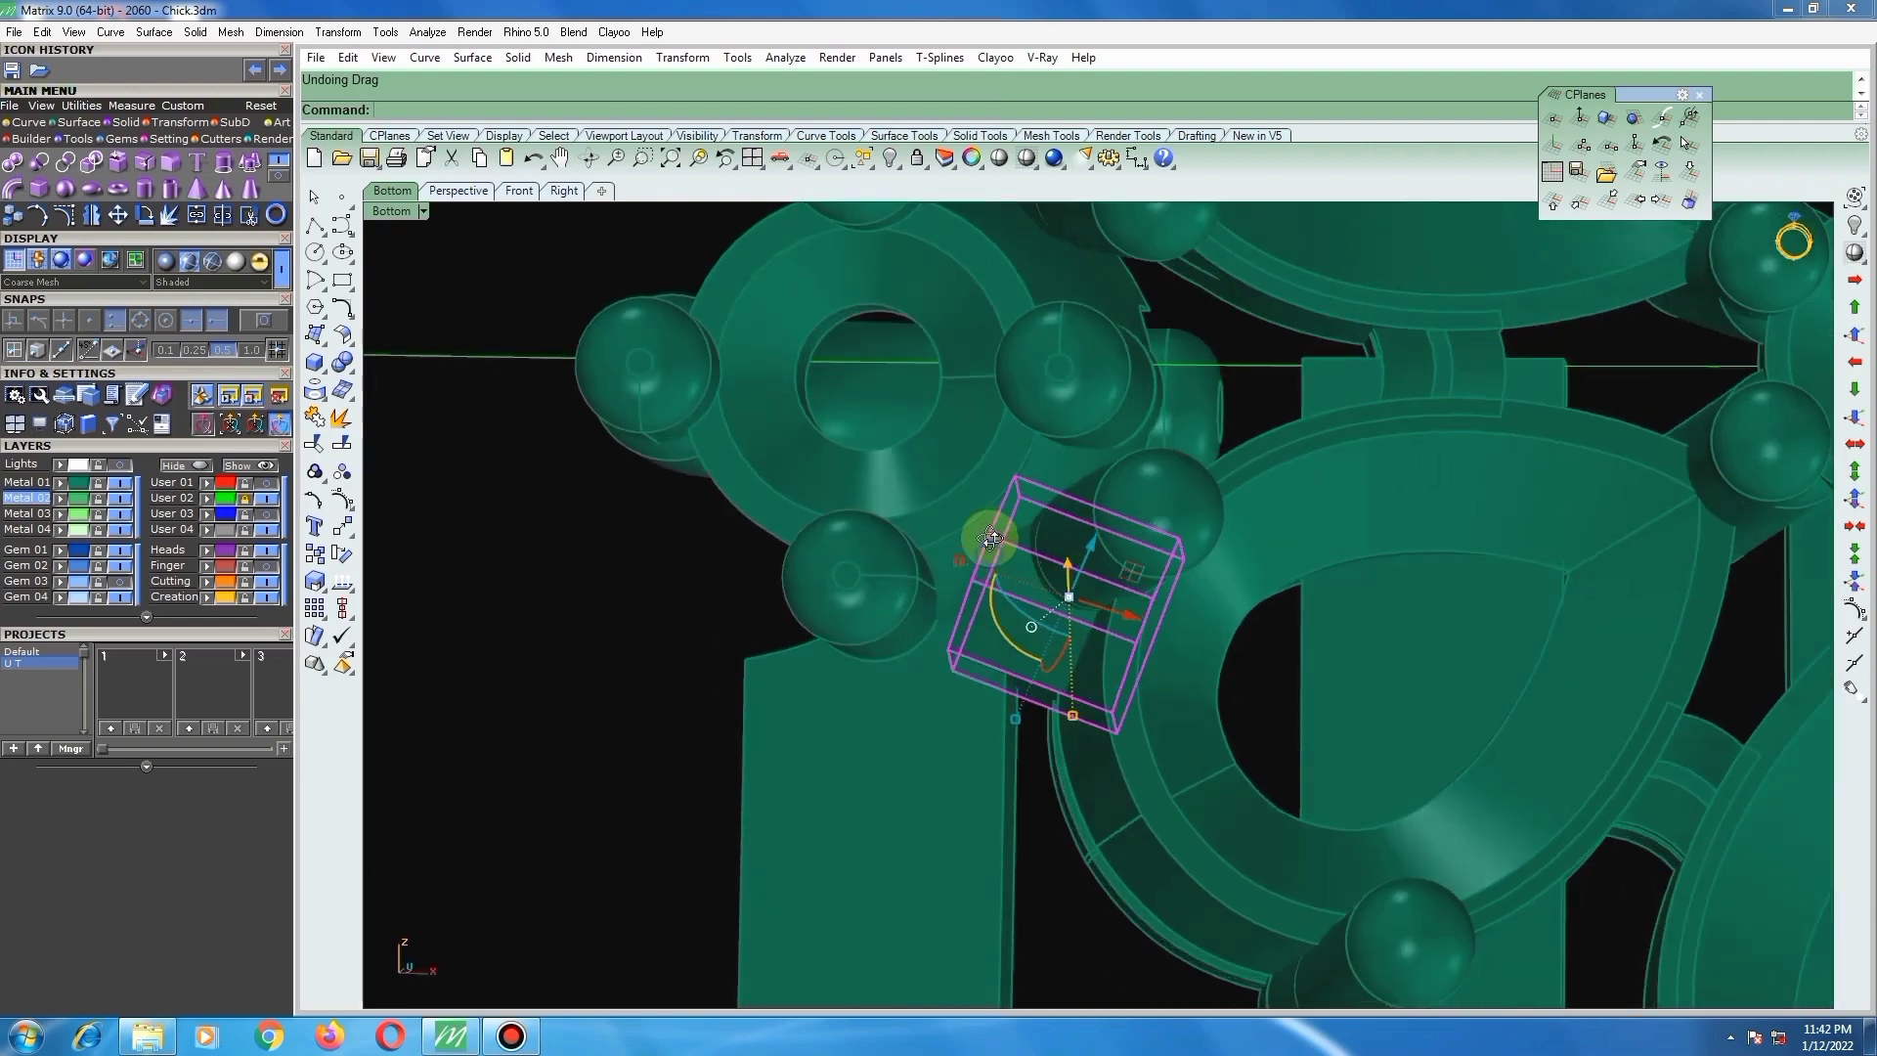
scroll(990, 561, up, 2)
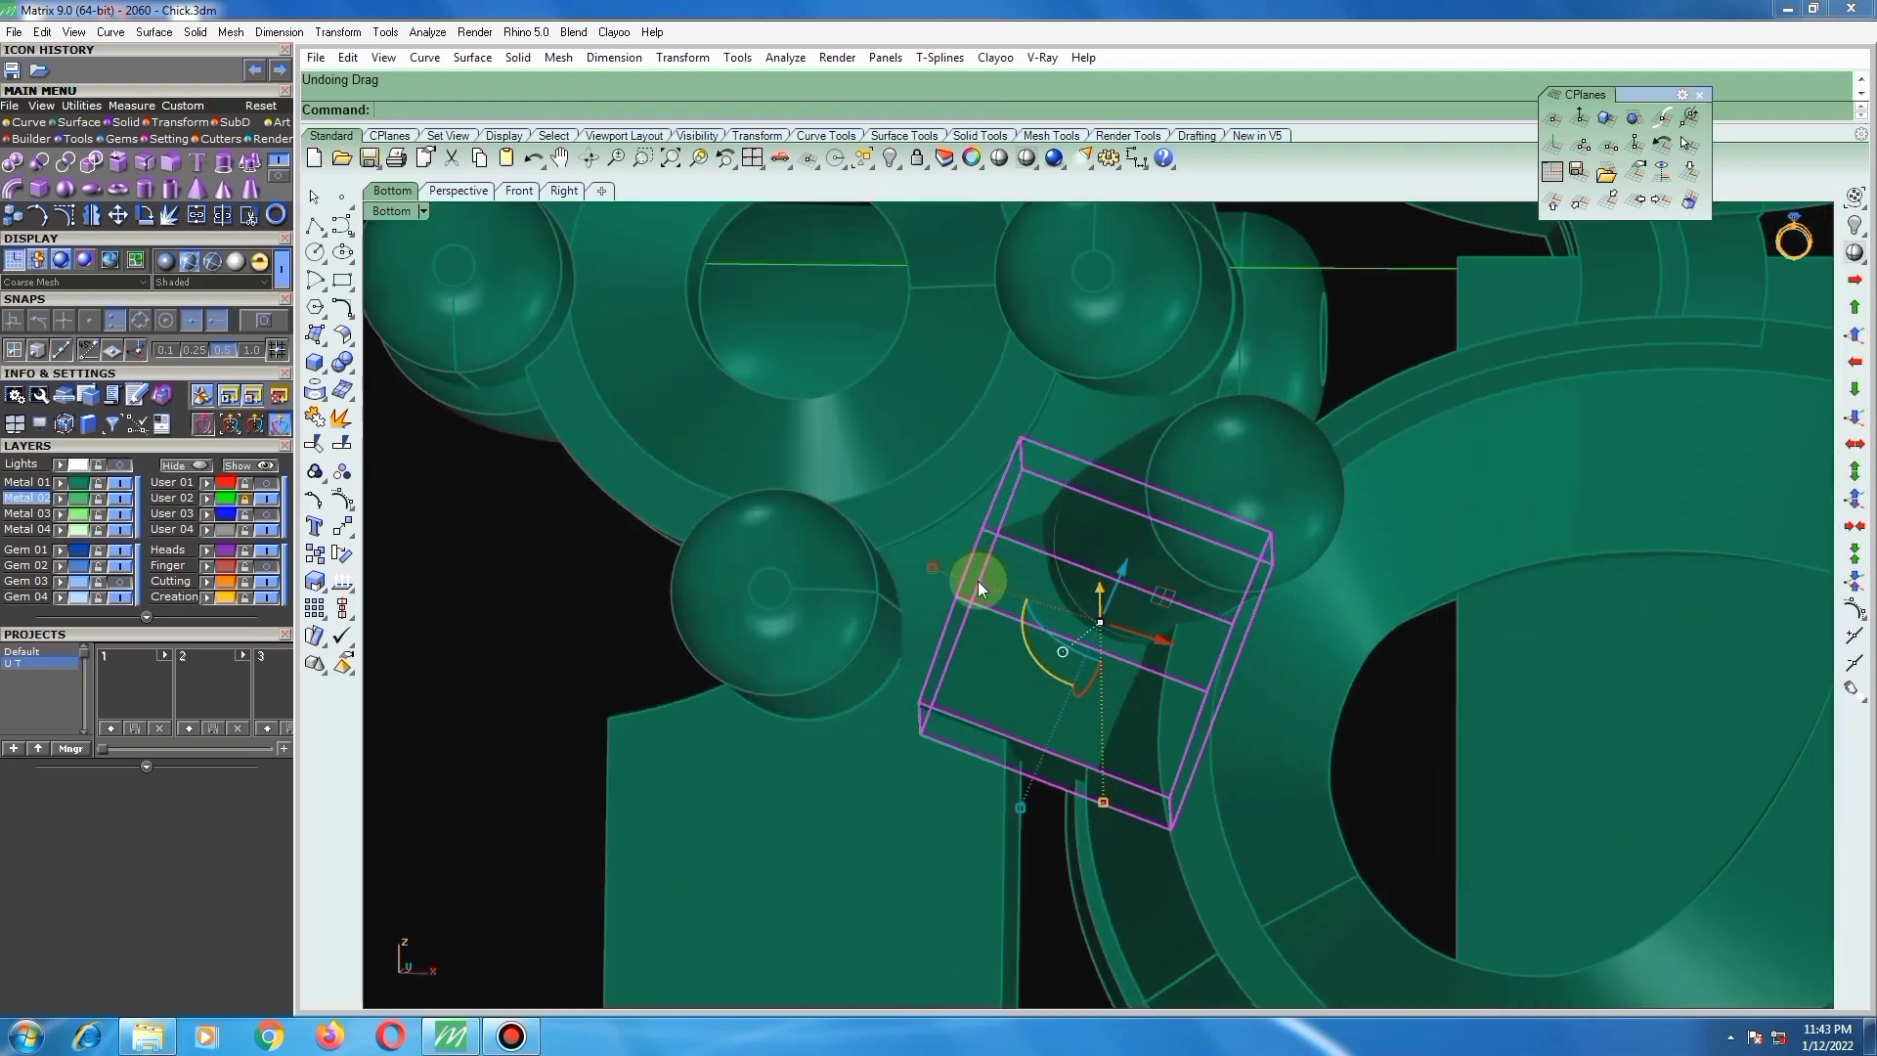
right_click(981, 582)
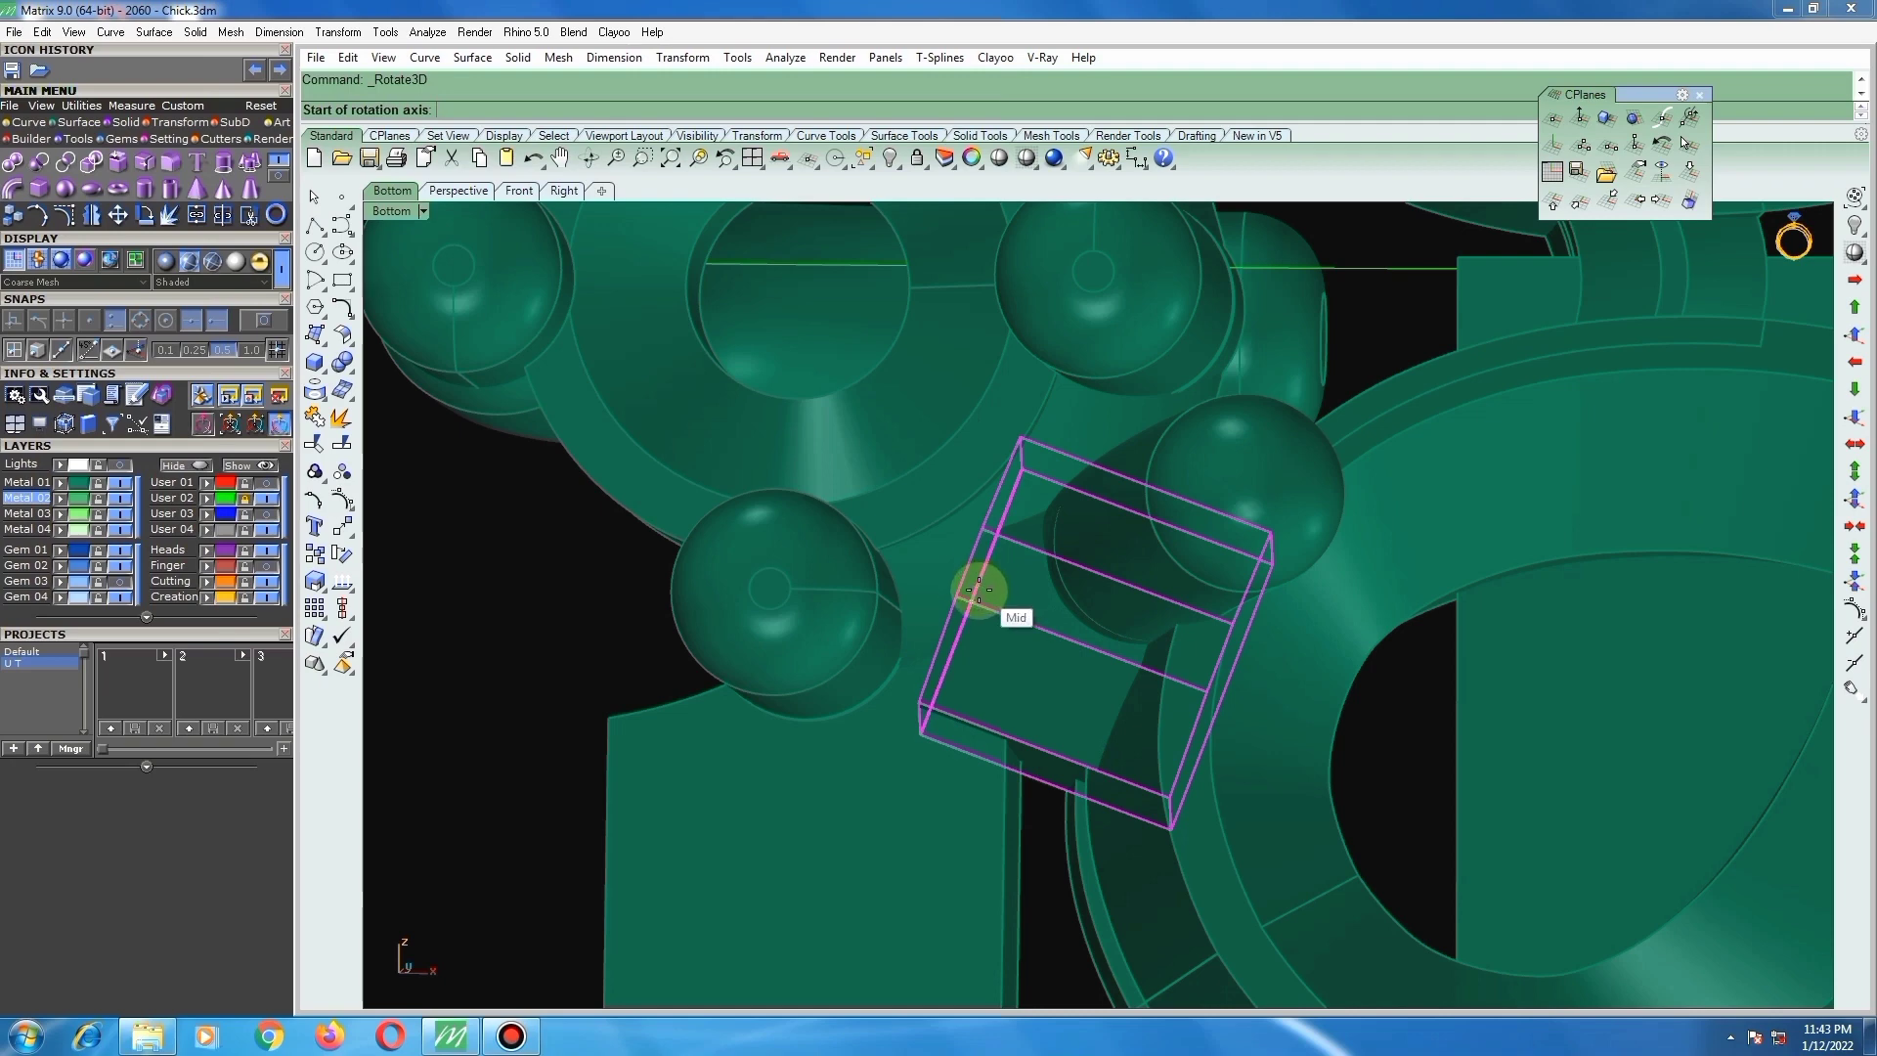
click(979, 590)
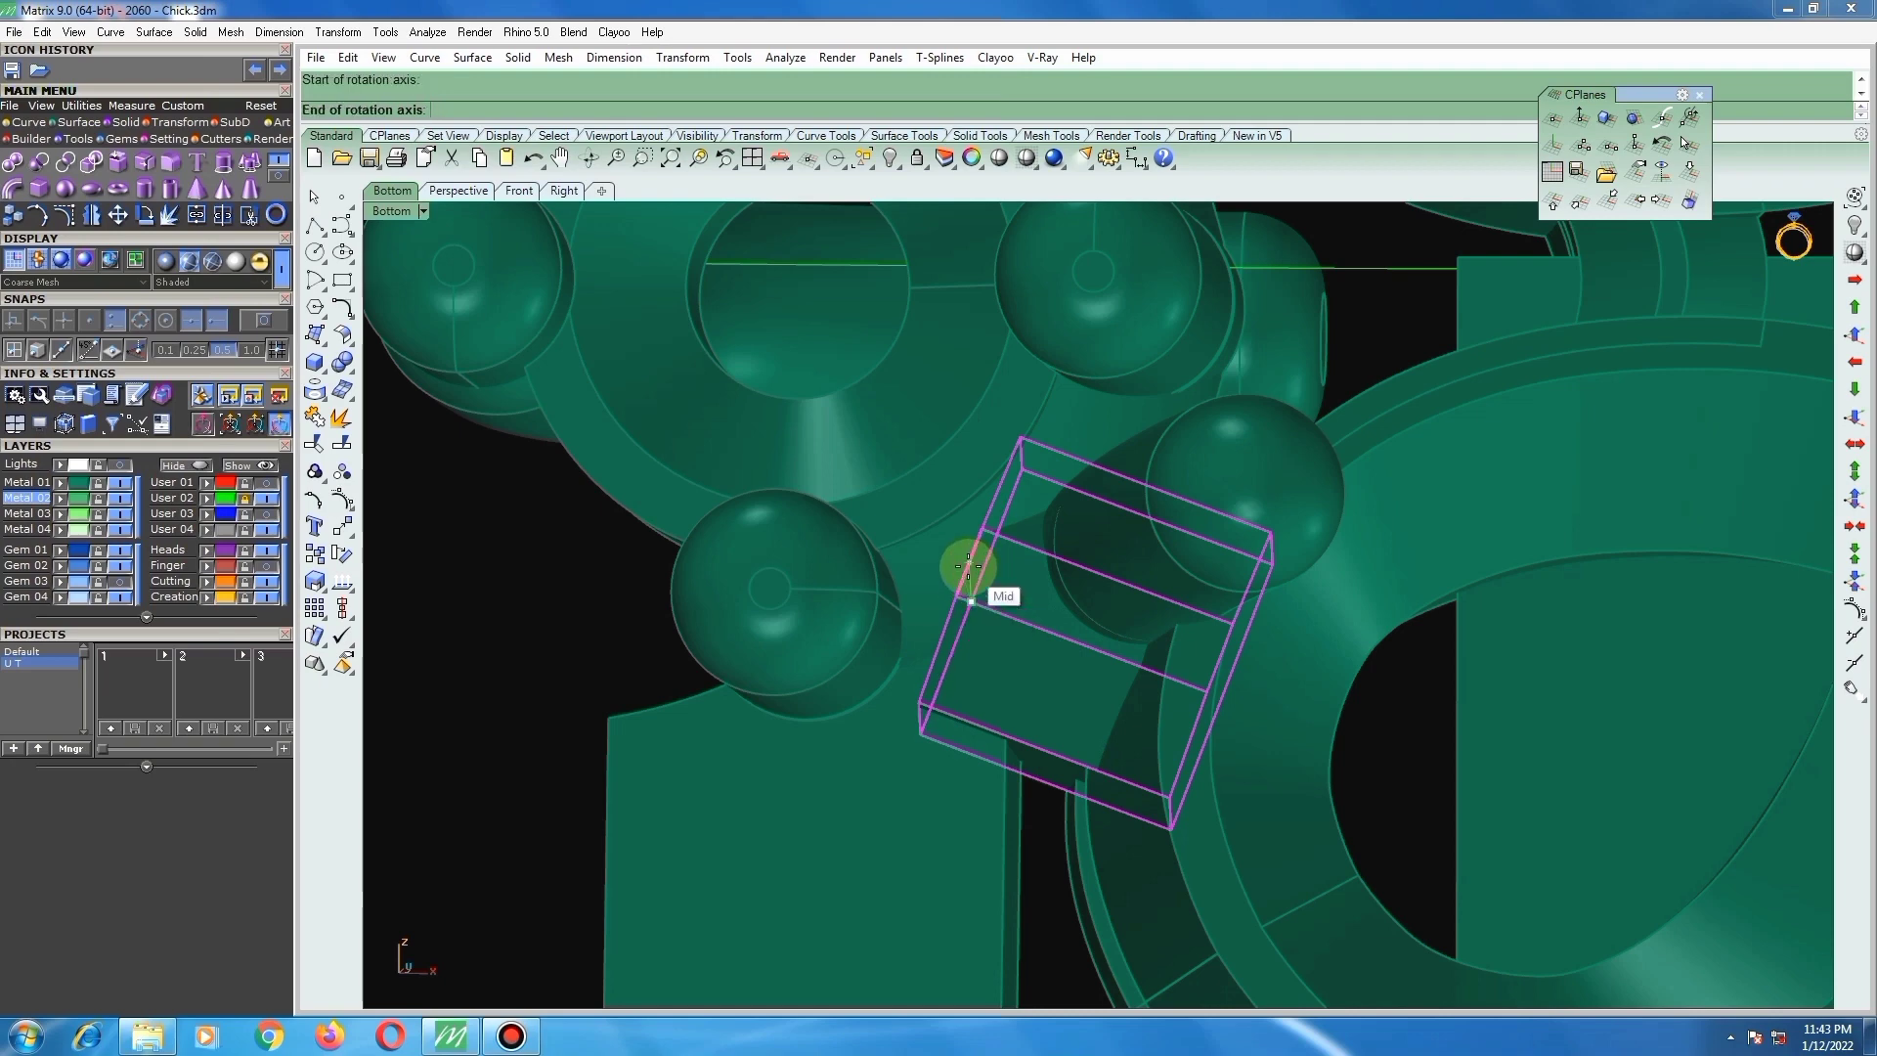
click(971, 559)
scroll(1281, 548, down, 2)
click(1282, 548)
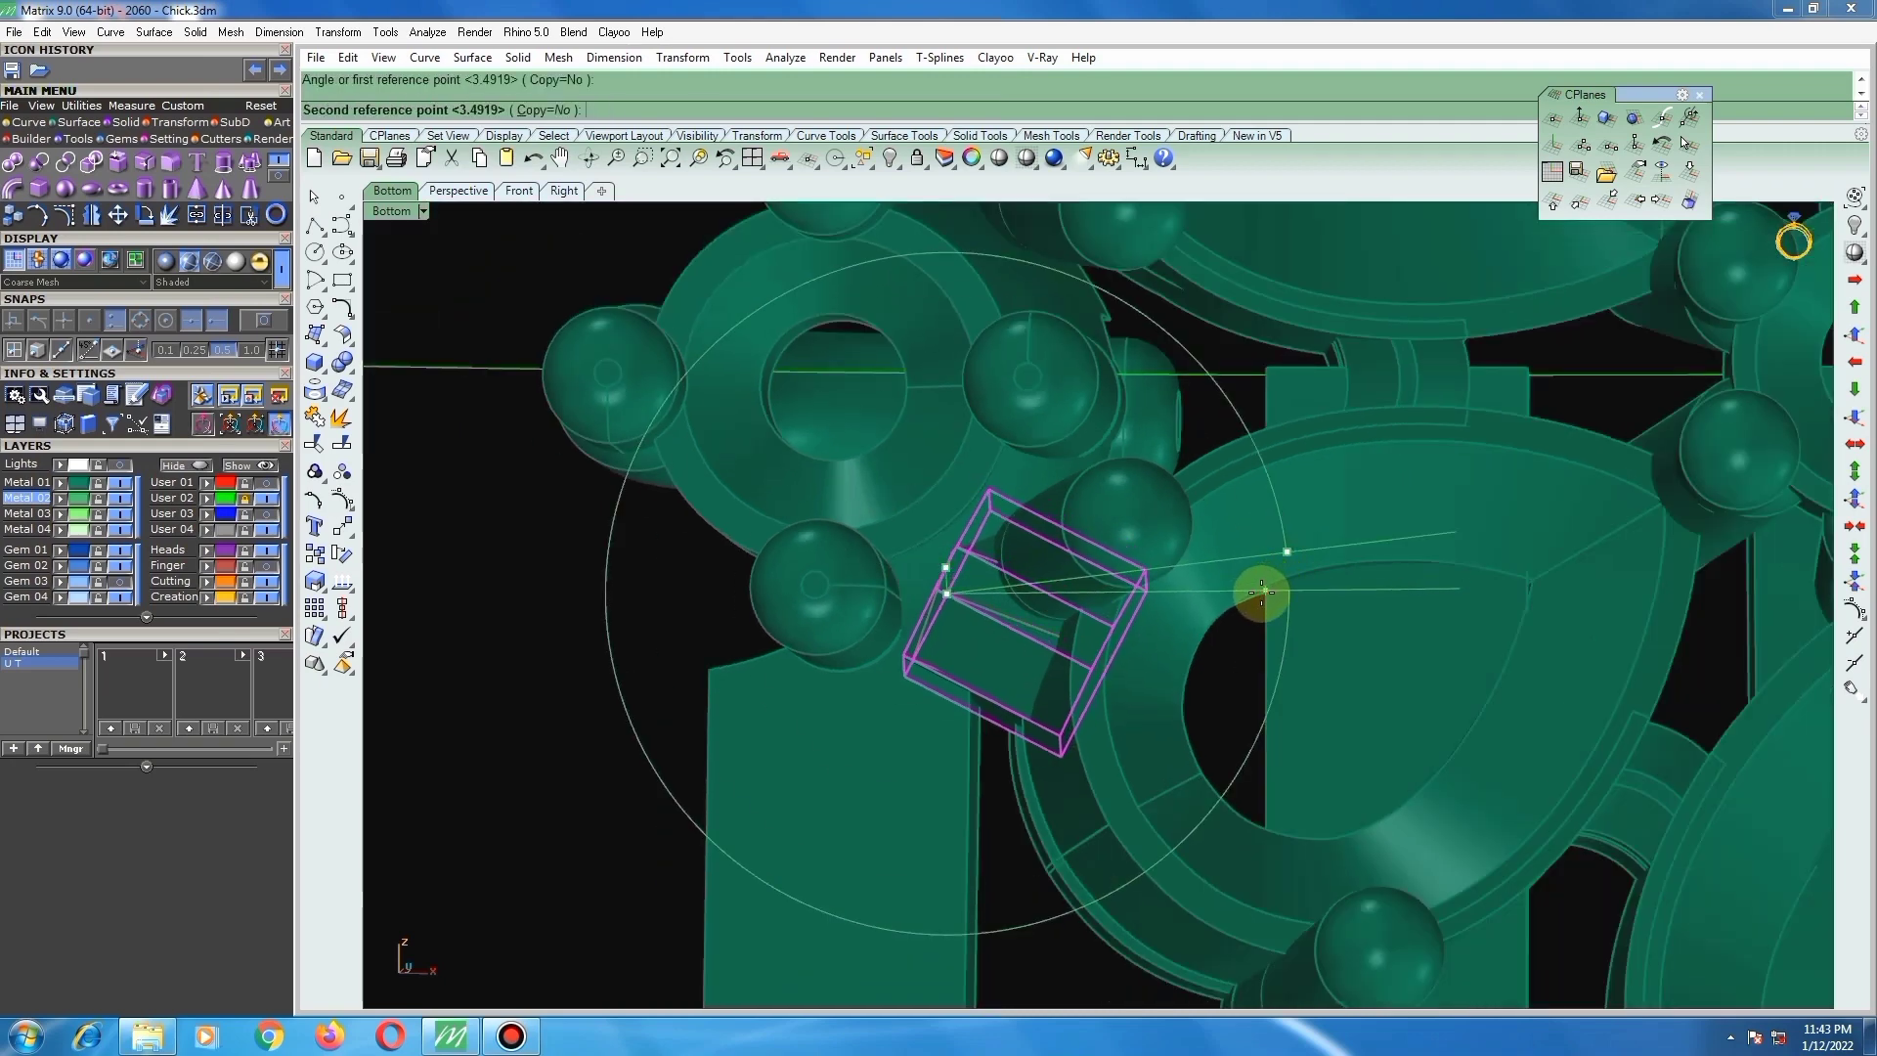
click(1068, 607)
scroll(1061, 607, down, 2)
scroll(1061, 607, up, 2)
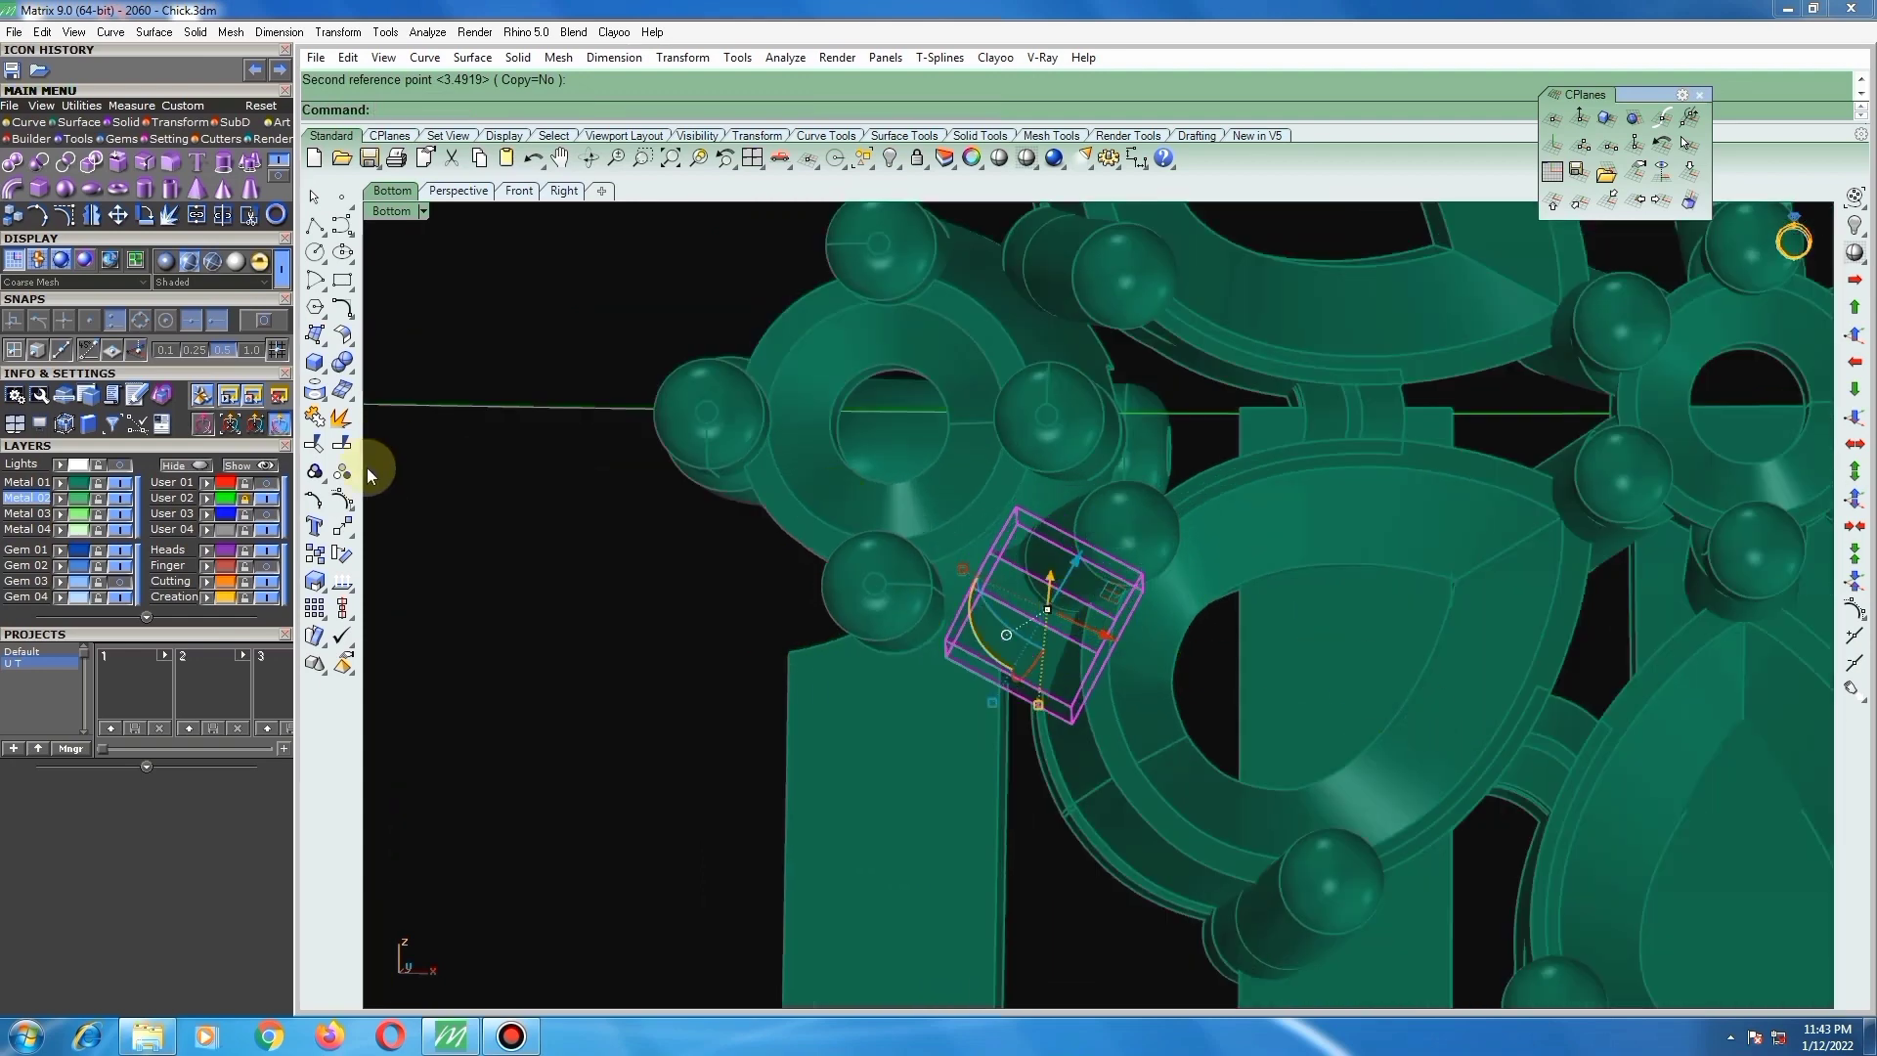
Step: Stretch the connector block in one direction from its petal-side edge so it reaches further into the round setting
click(318, 582)
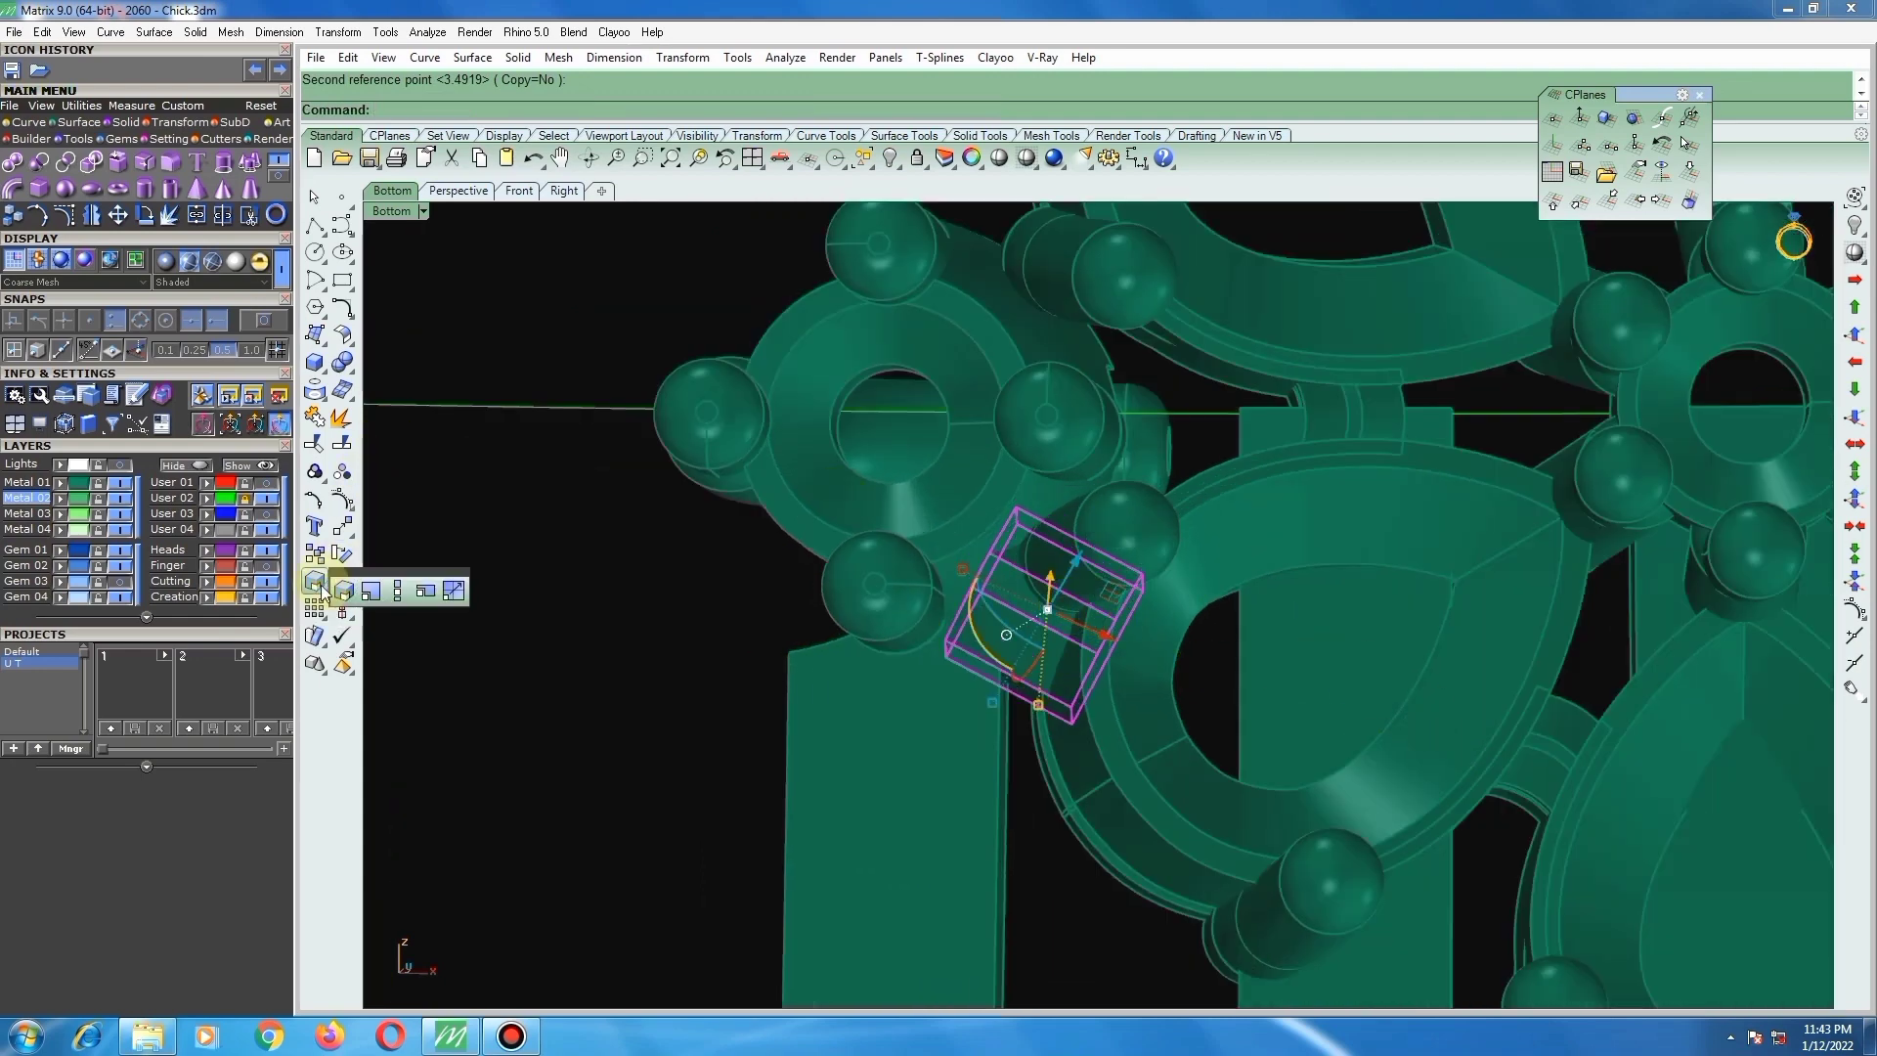
click(401, 593)
scroll(1098, 620, up, 3)
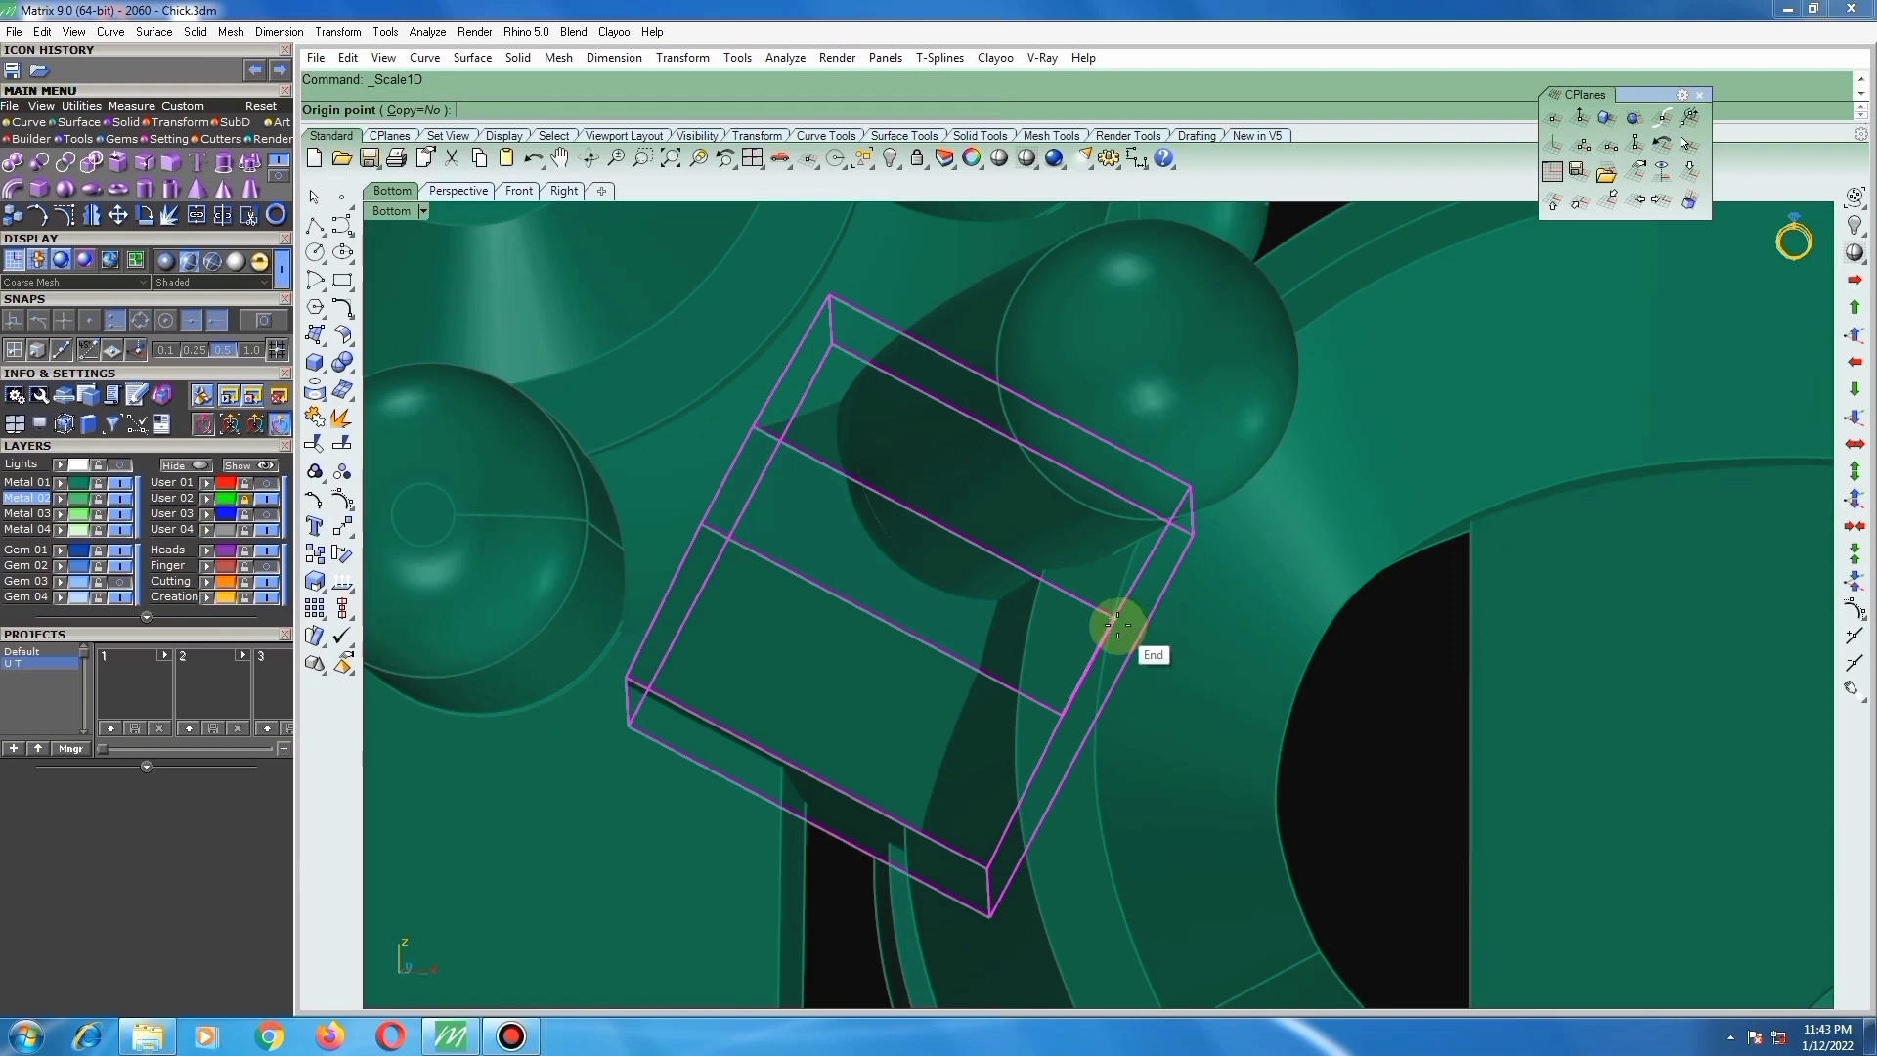
click(1114, 620)
click(754, 426)
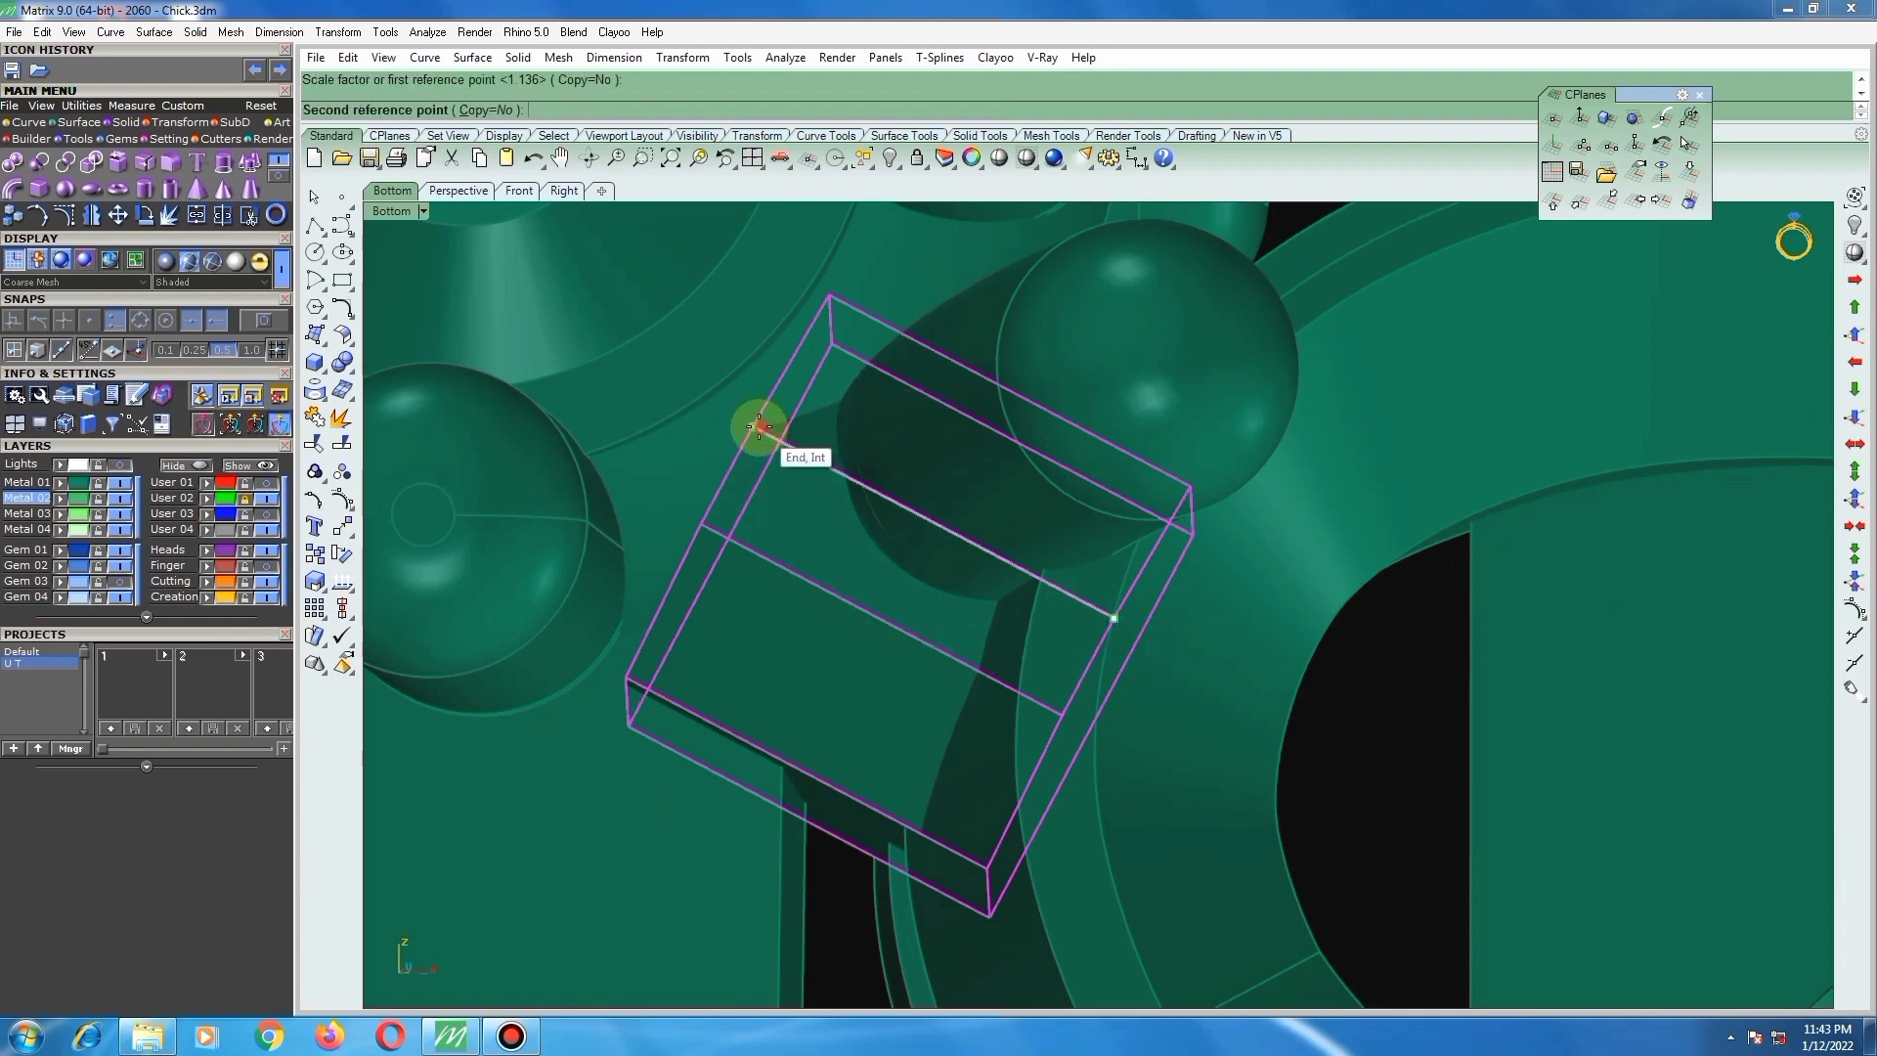
click(673, 389)
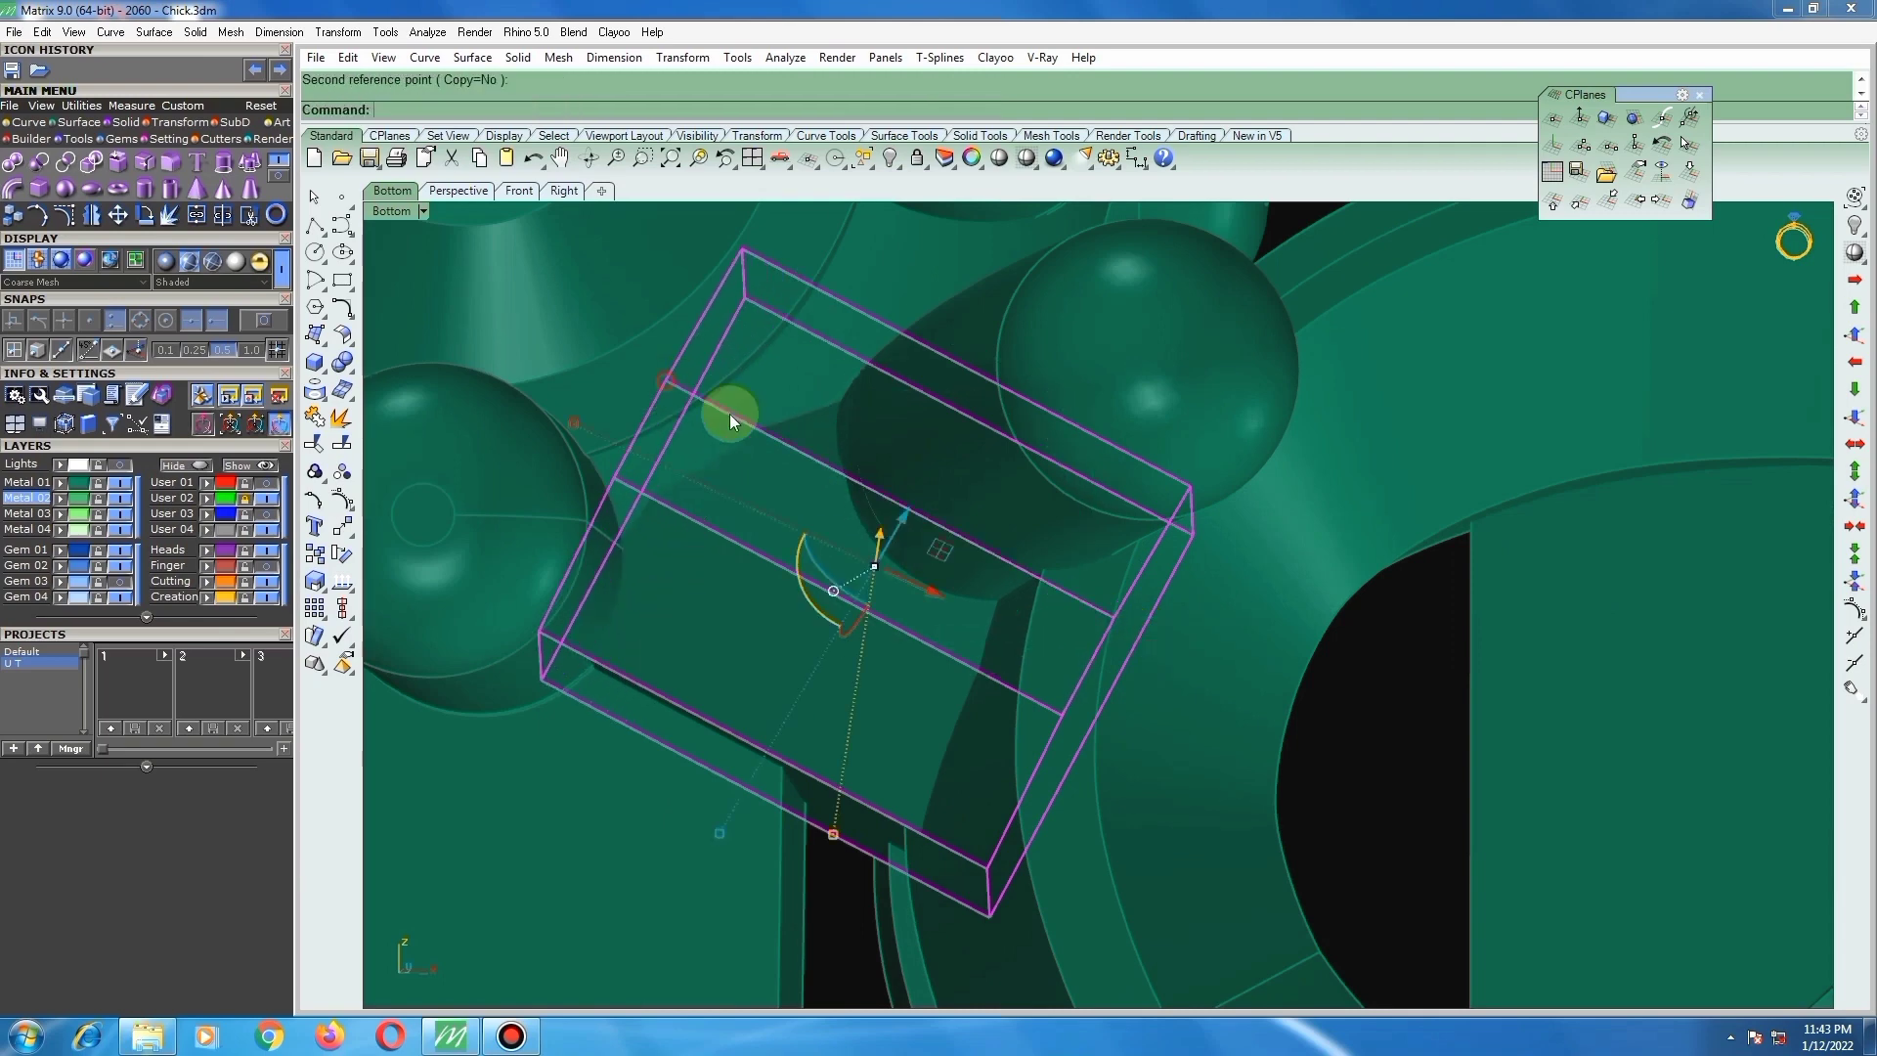
scroll(831, 589, down, 4)
scroll(831, 589, down, 2)
click(586, 598)
Step: Shorten the connector block's height with a one-directional scale from its back corner, lowering the end near the prongs
right_drag(921, 560, 938, 511)
click(895, 775)
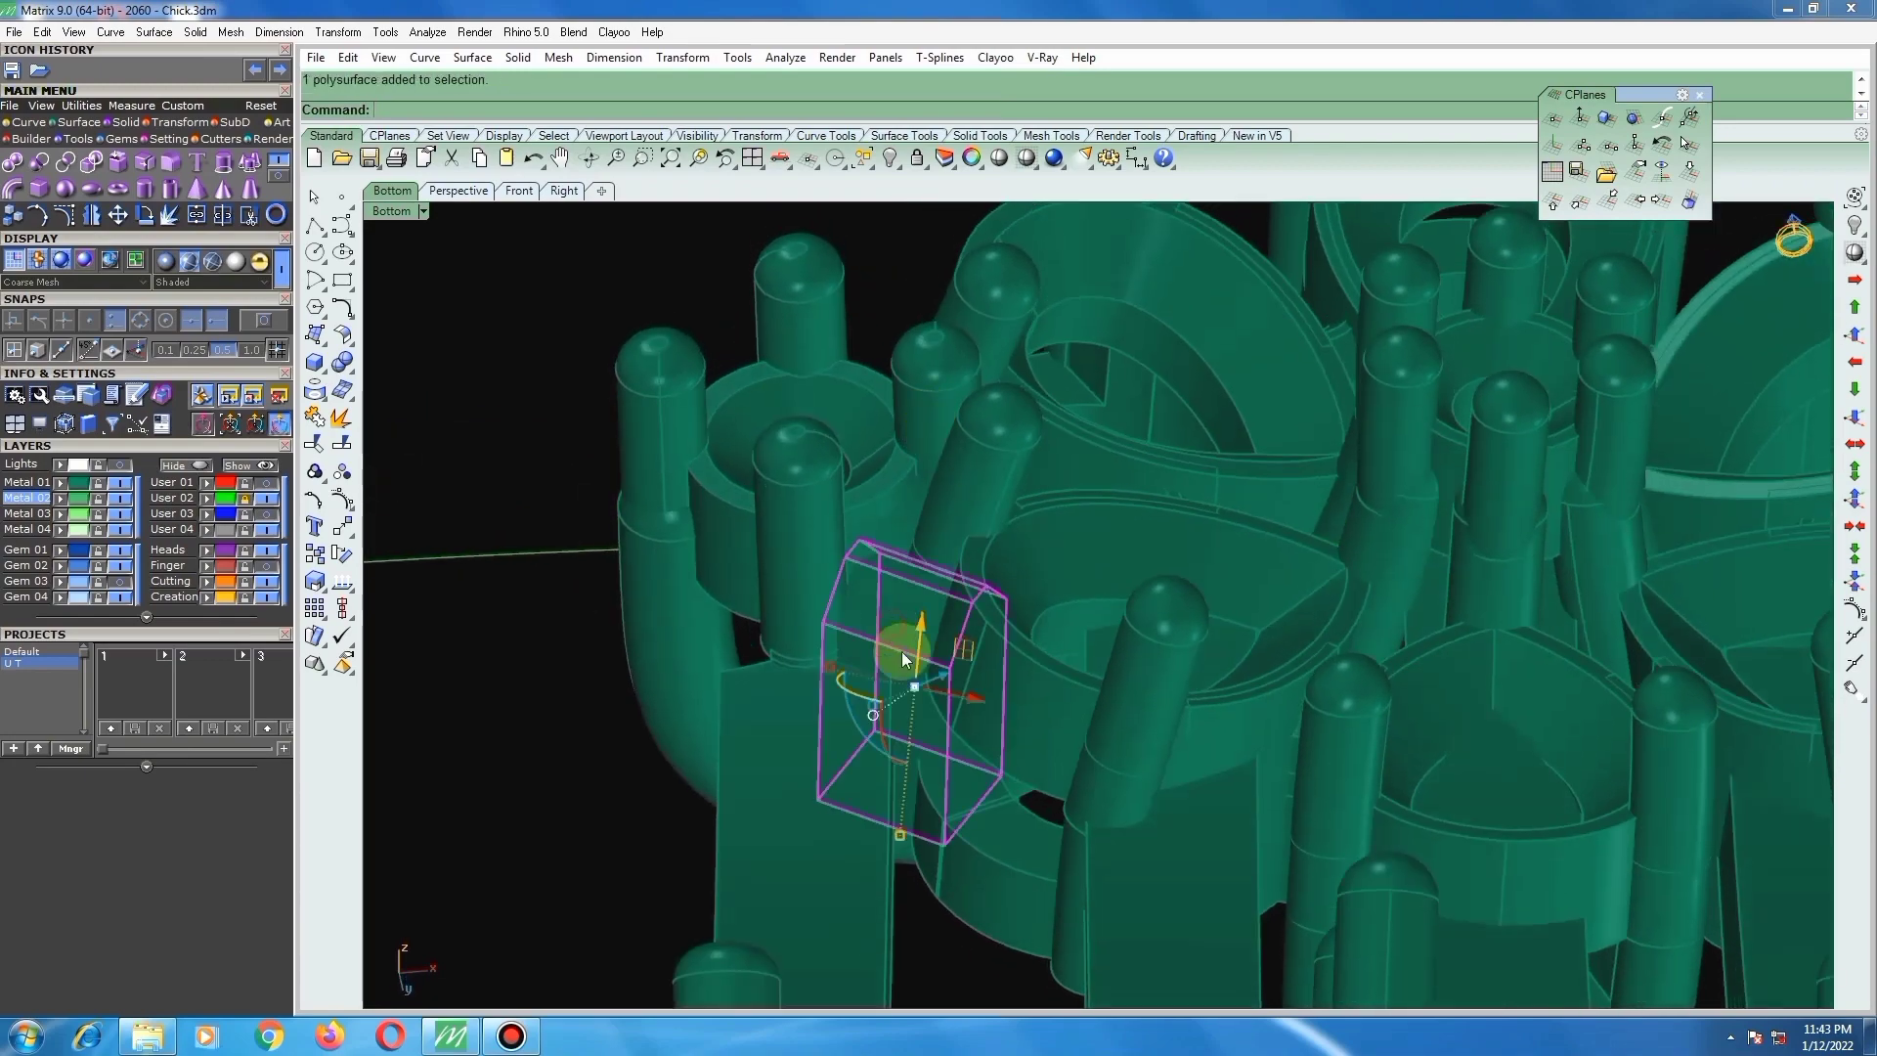
click(314, 581)
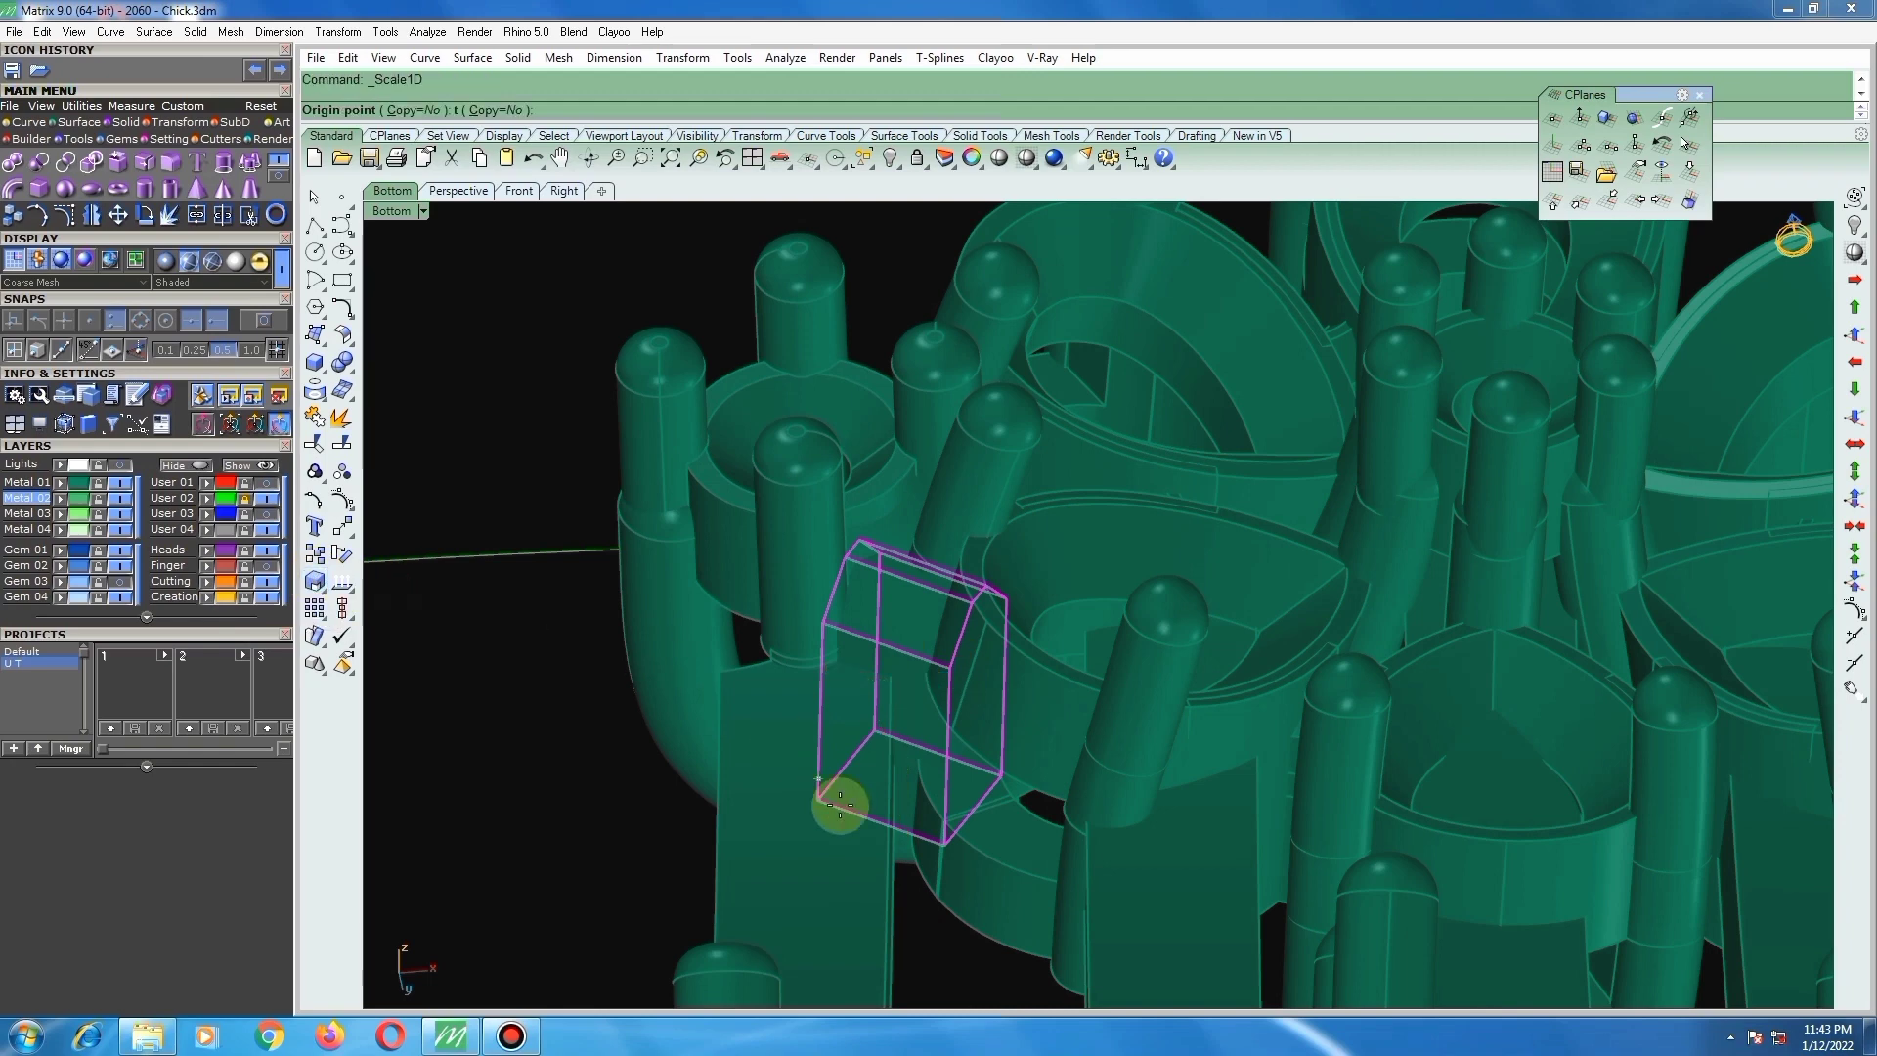
click(397, 589)
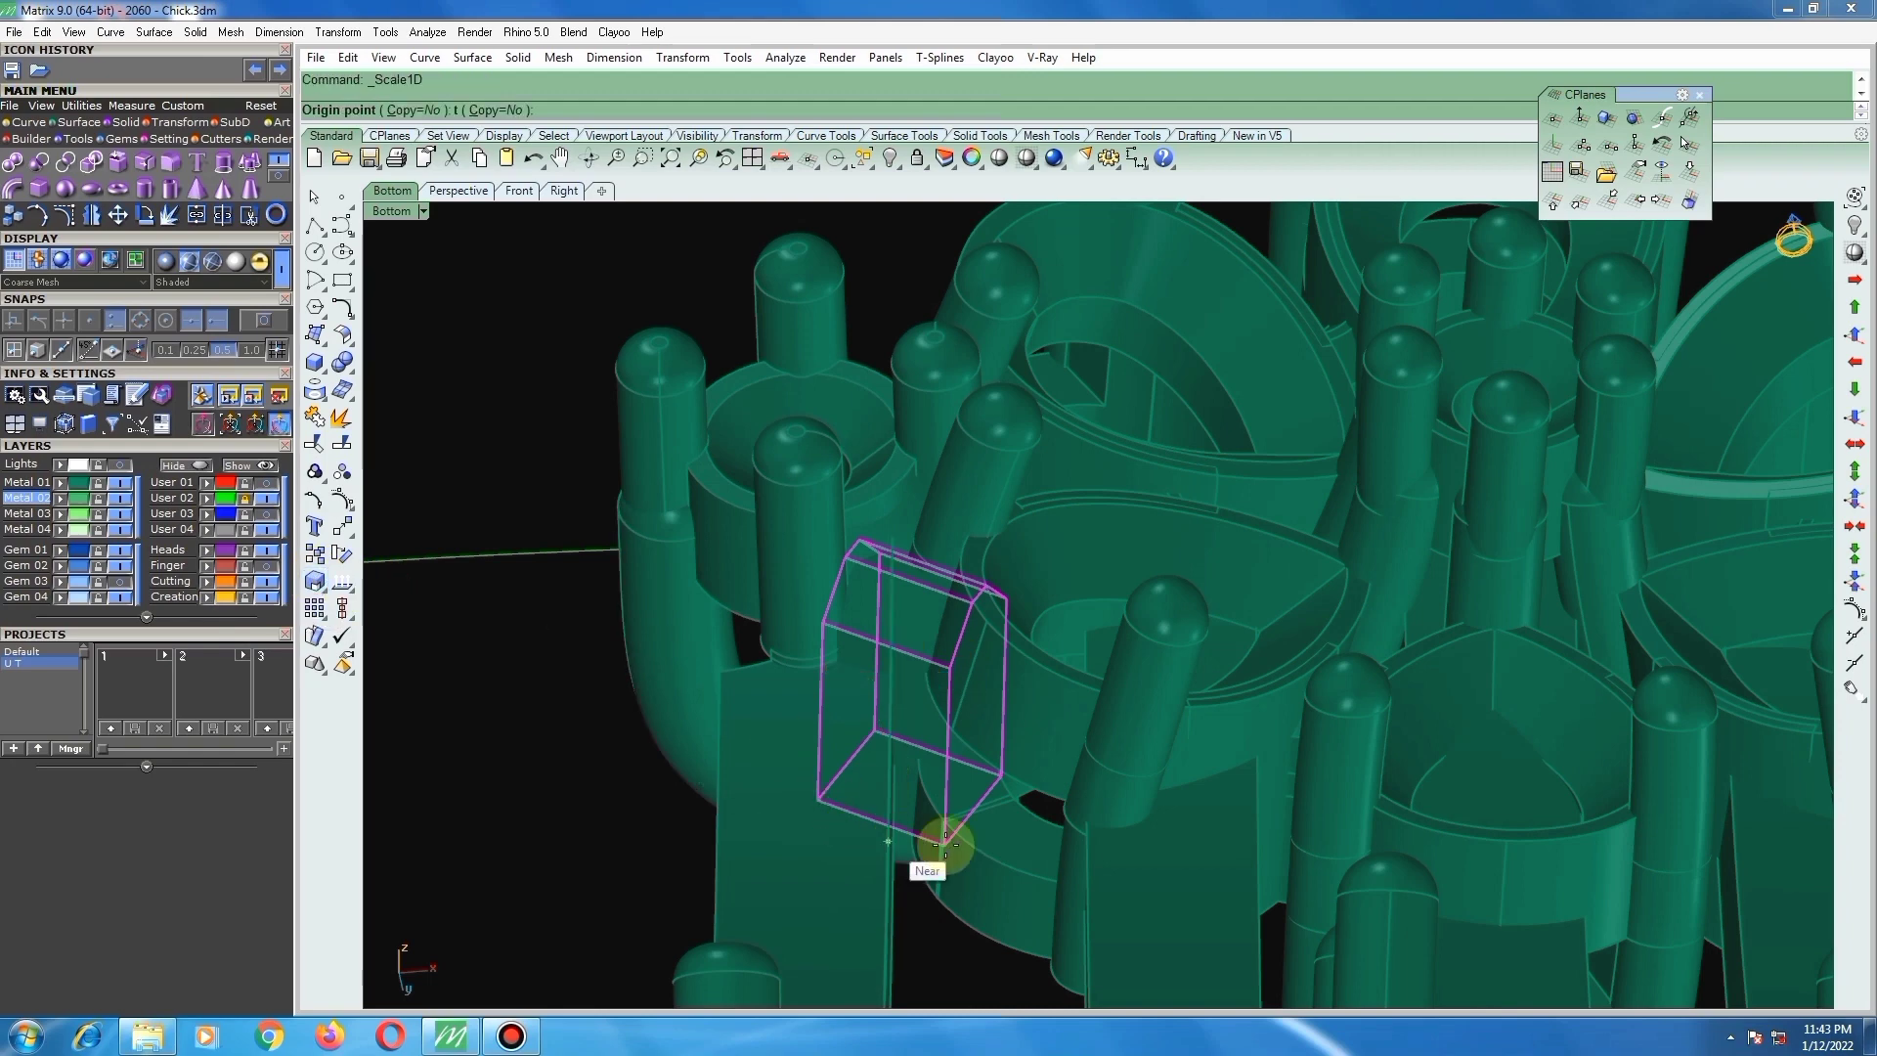
click(822, 798)
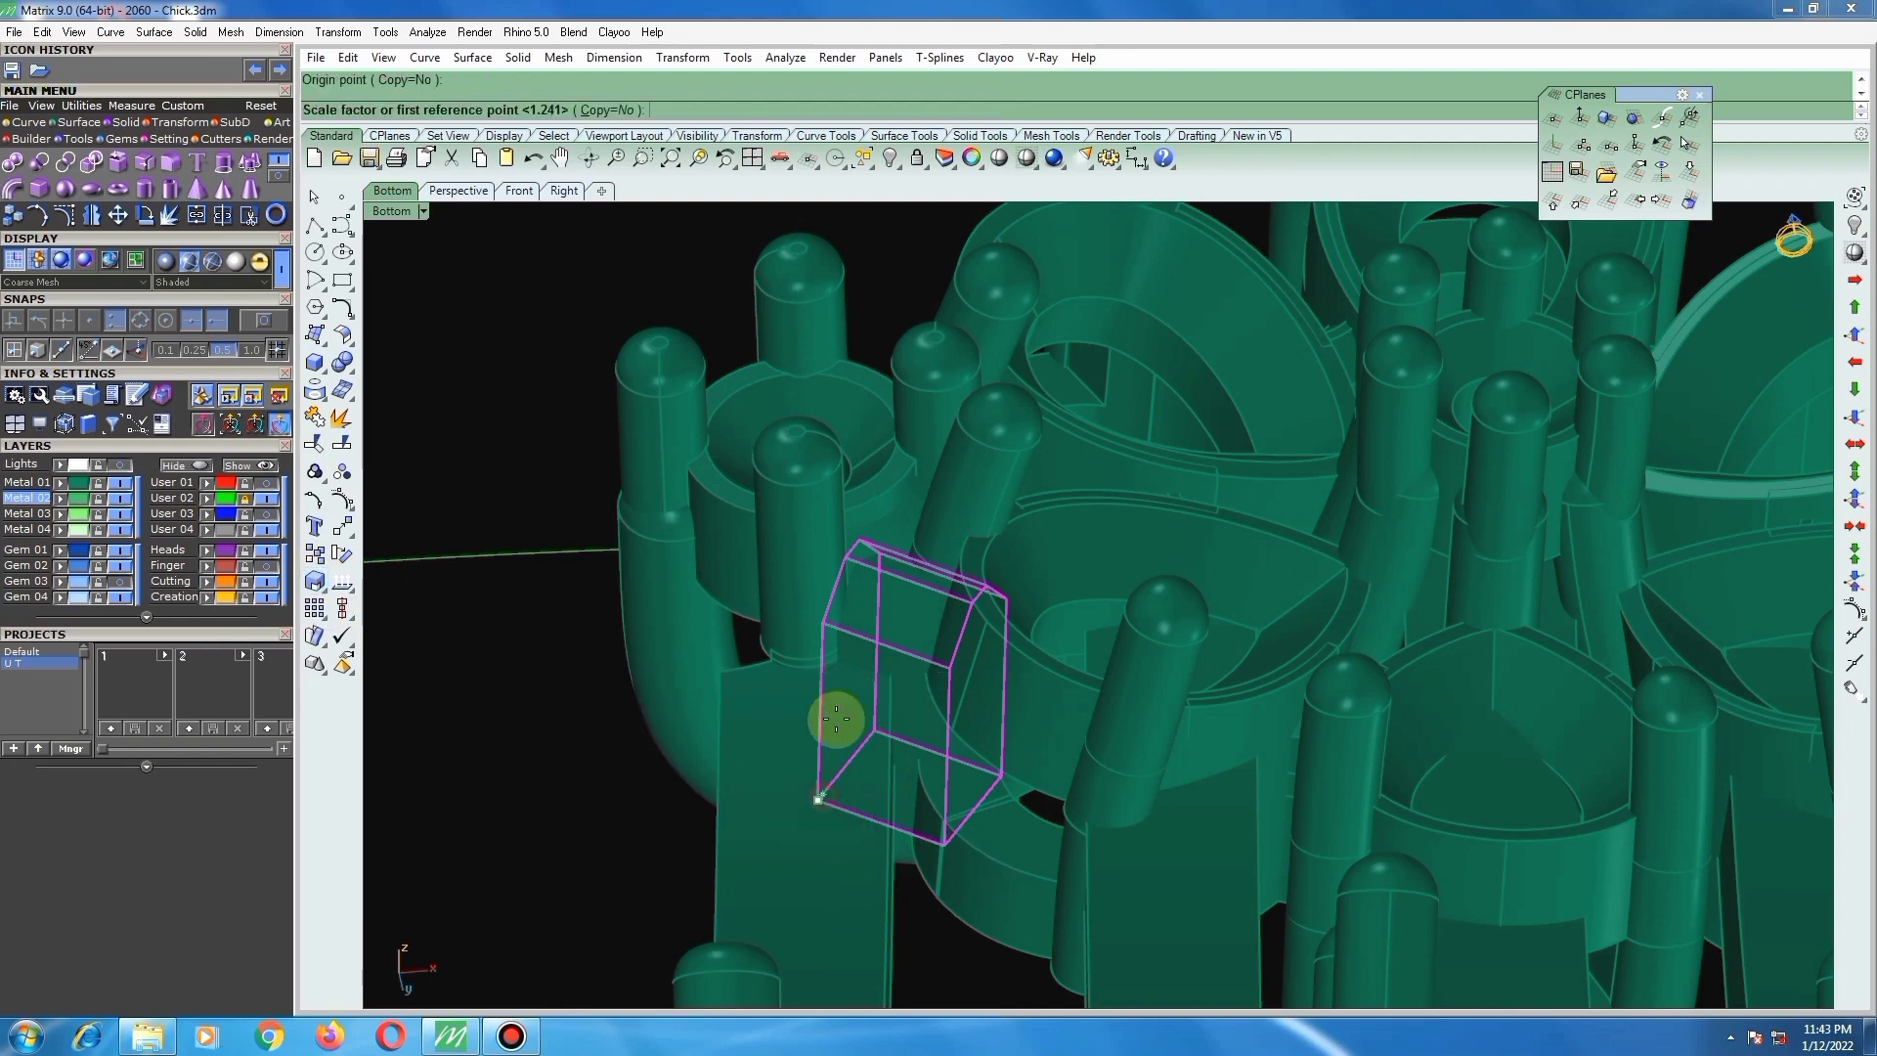
click(822, 627)
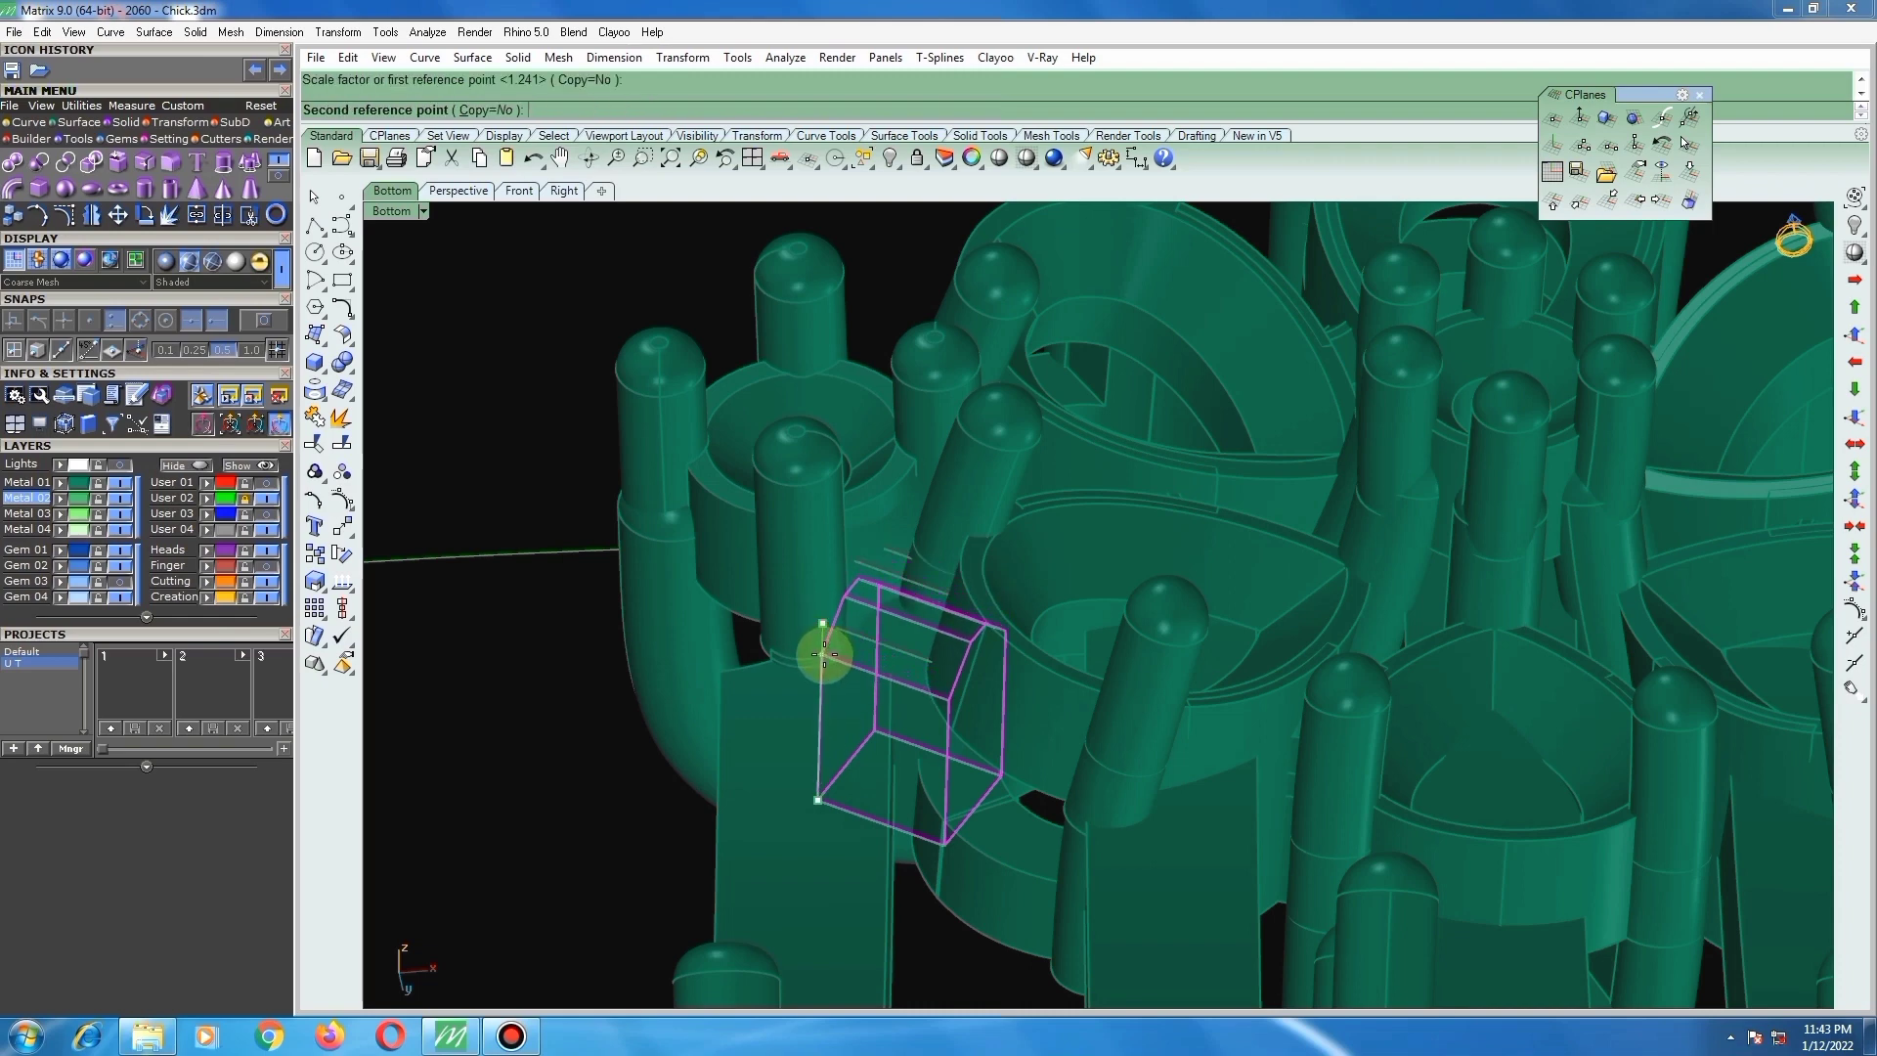
click(824, 655)
click(611, 596)
Step: Copy the connector block to the mirrored gap between the round setting and the upper petal frame
scroll(876, 674, up, 2)
right_drag(877, 674, 942, 573)
click(884, 595)
click(889, 595)
scroll(894, 593, down, 6)
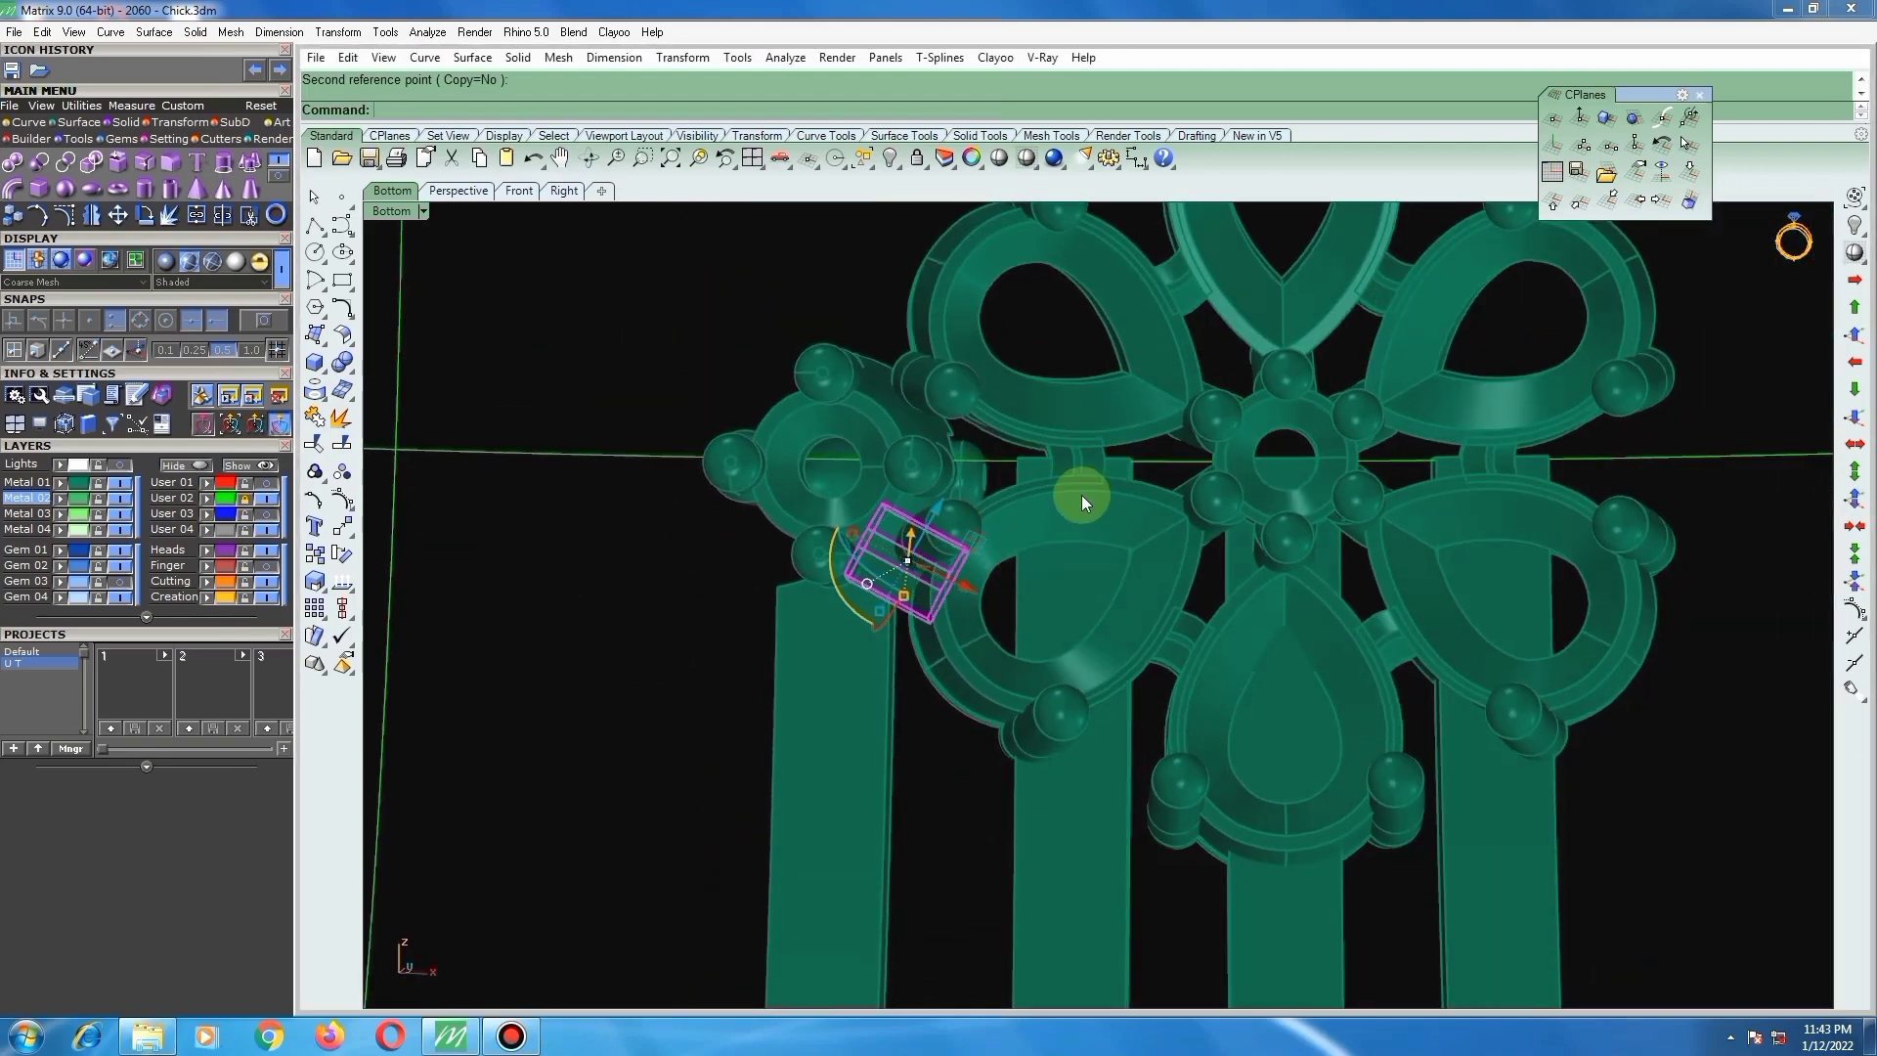
right_drag(1081, 496, 1088, 500)
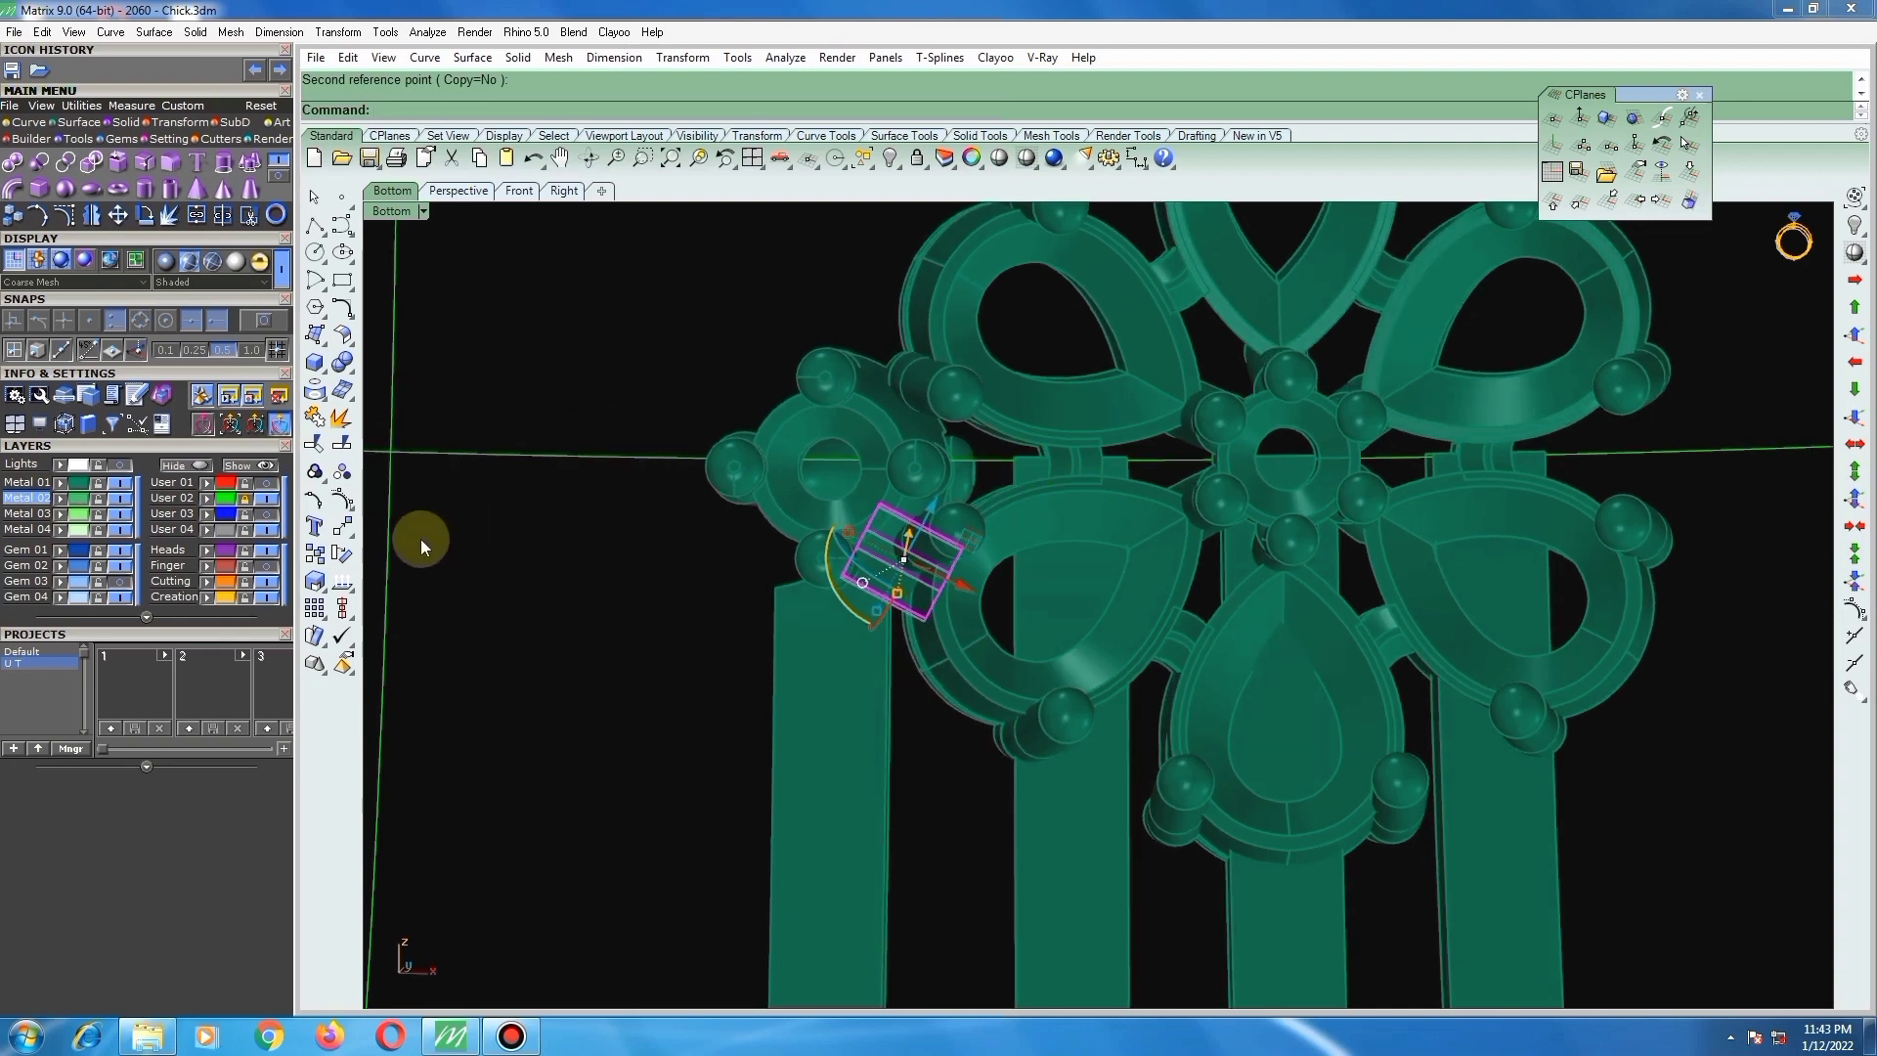
click(315, 554)
click(935, 539)
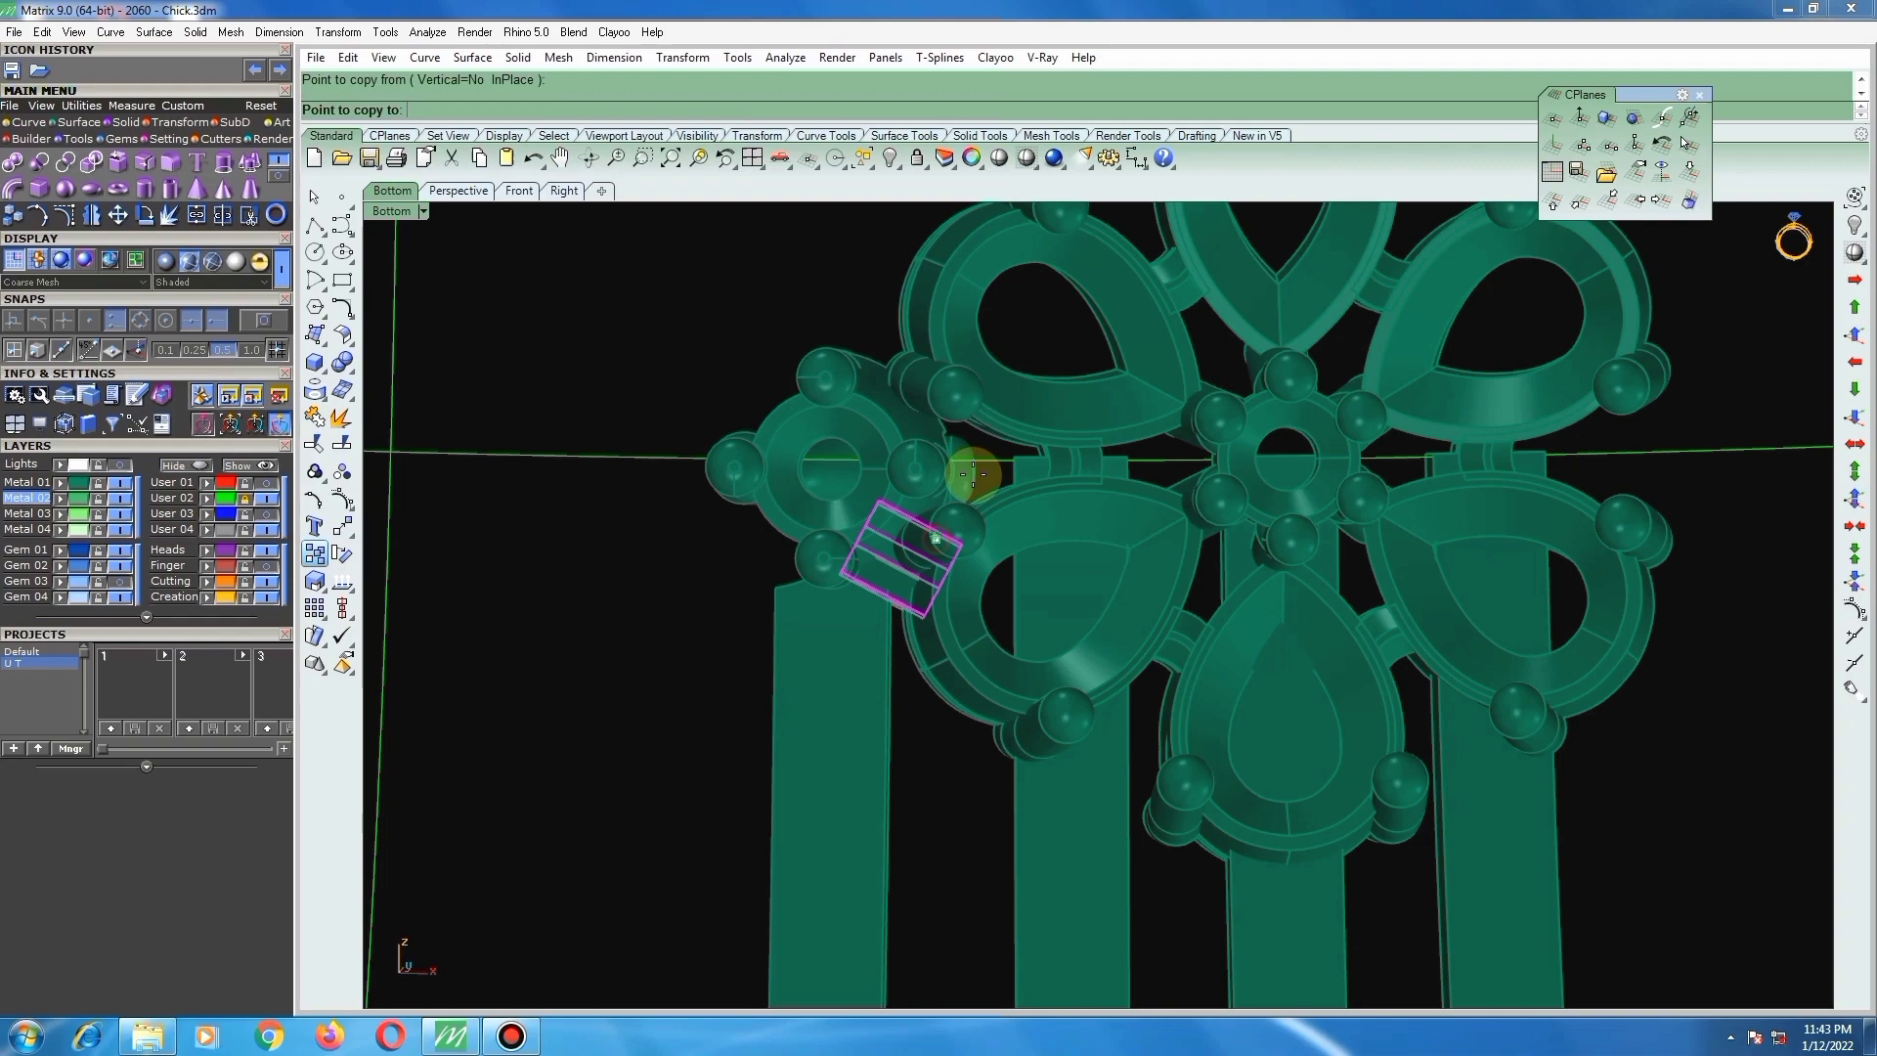
click(950, 372)
right_click(886, 373)
Step: Move the copied connector block by its back corner, in from the open ring's bend to the back edge of the frames
click(884, 350)
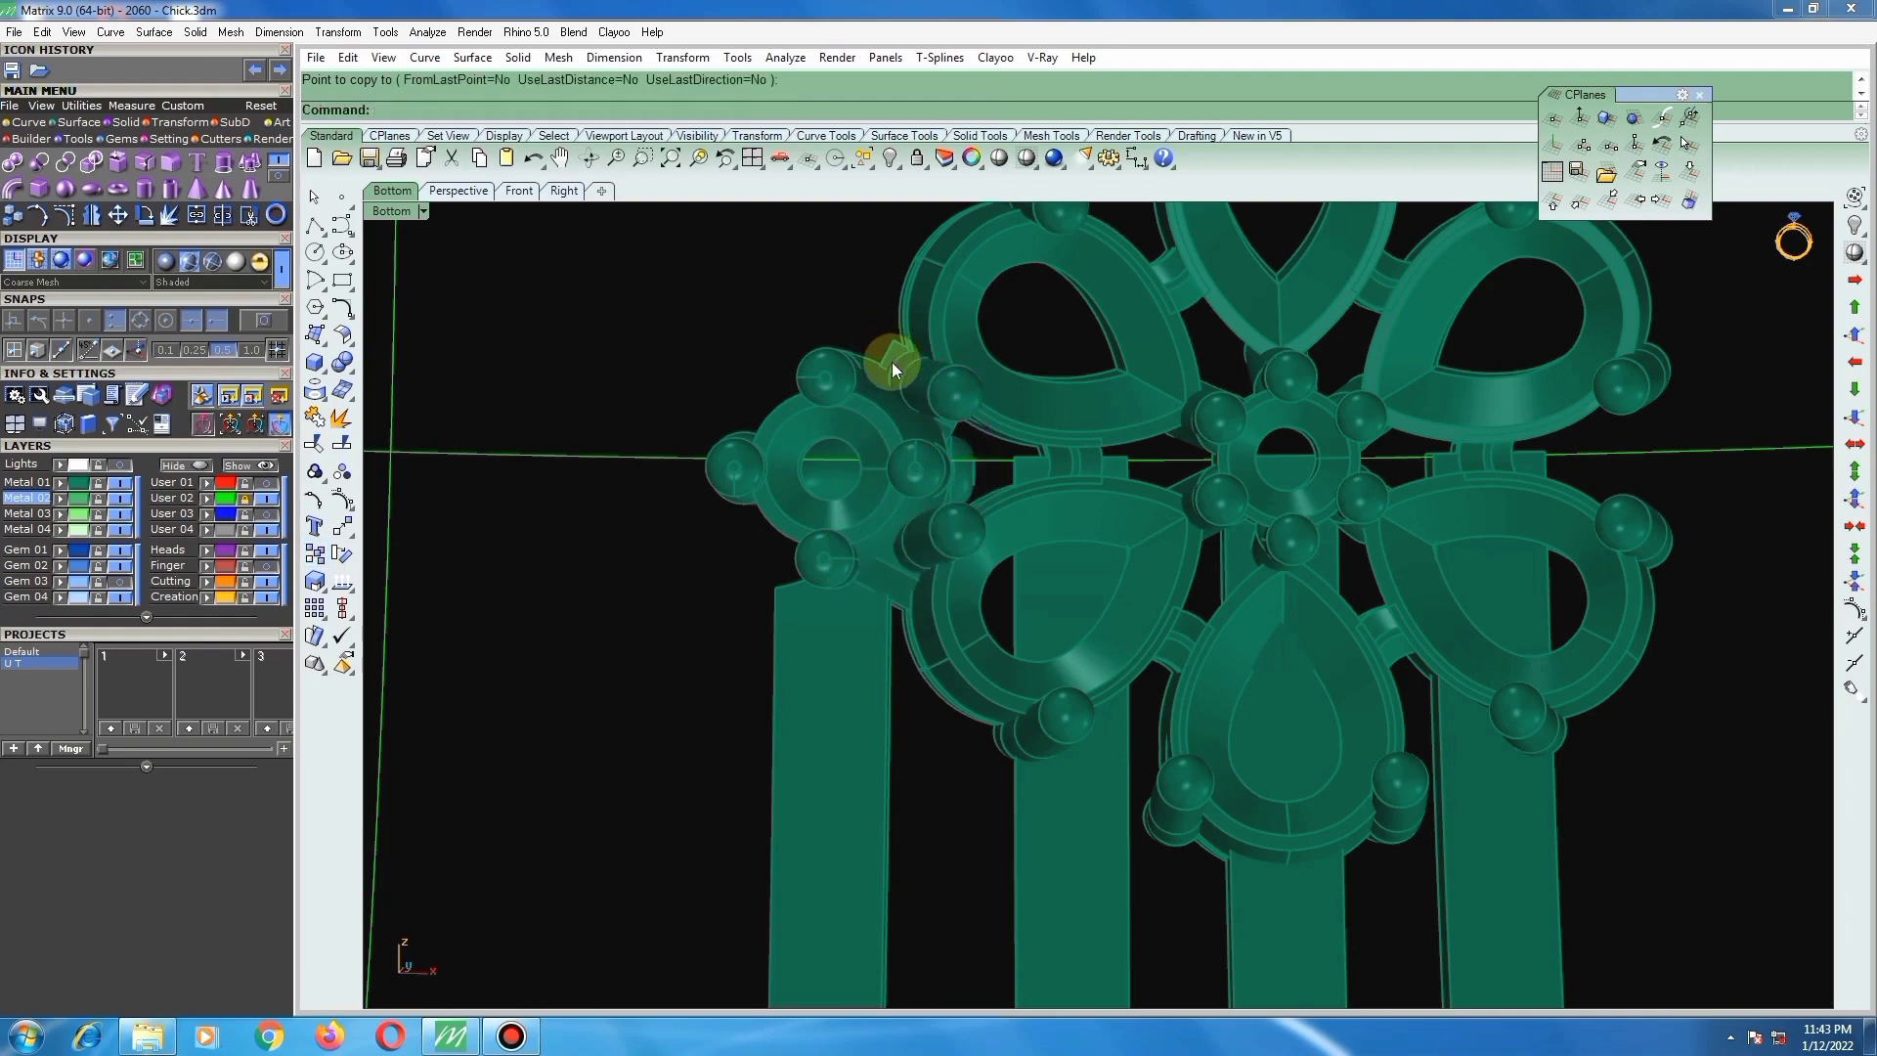
click(890, 364)
right_drag(1036, 508, 1272, 527)
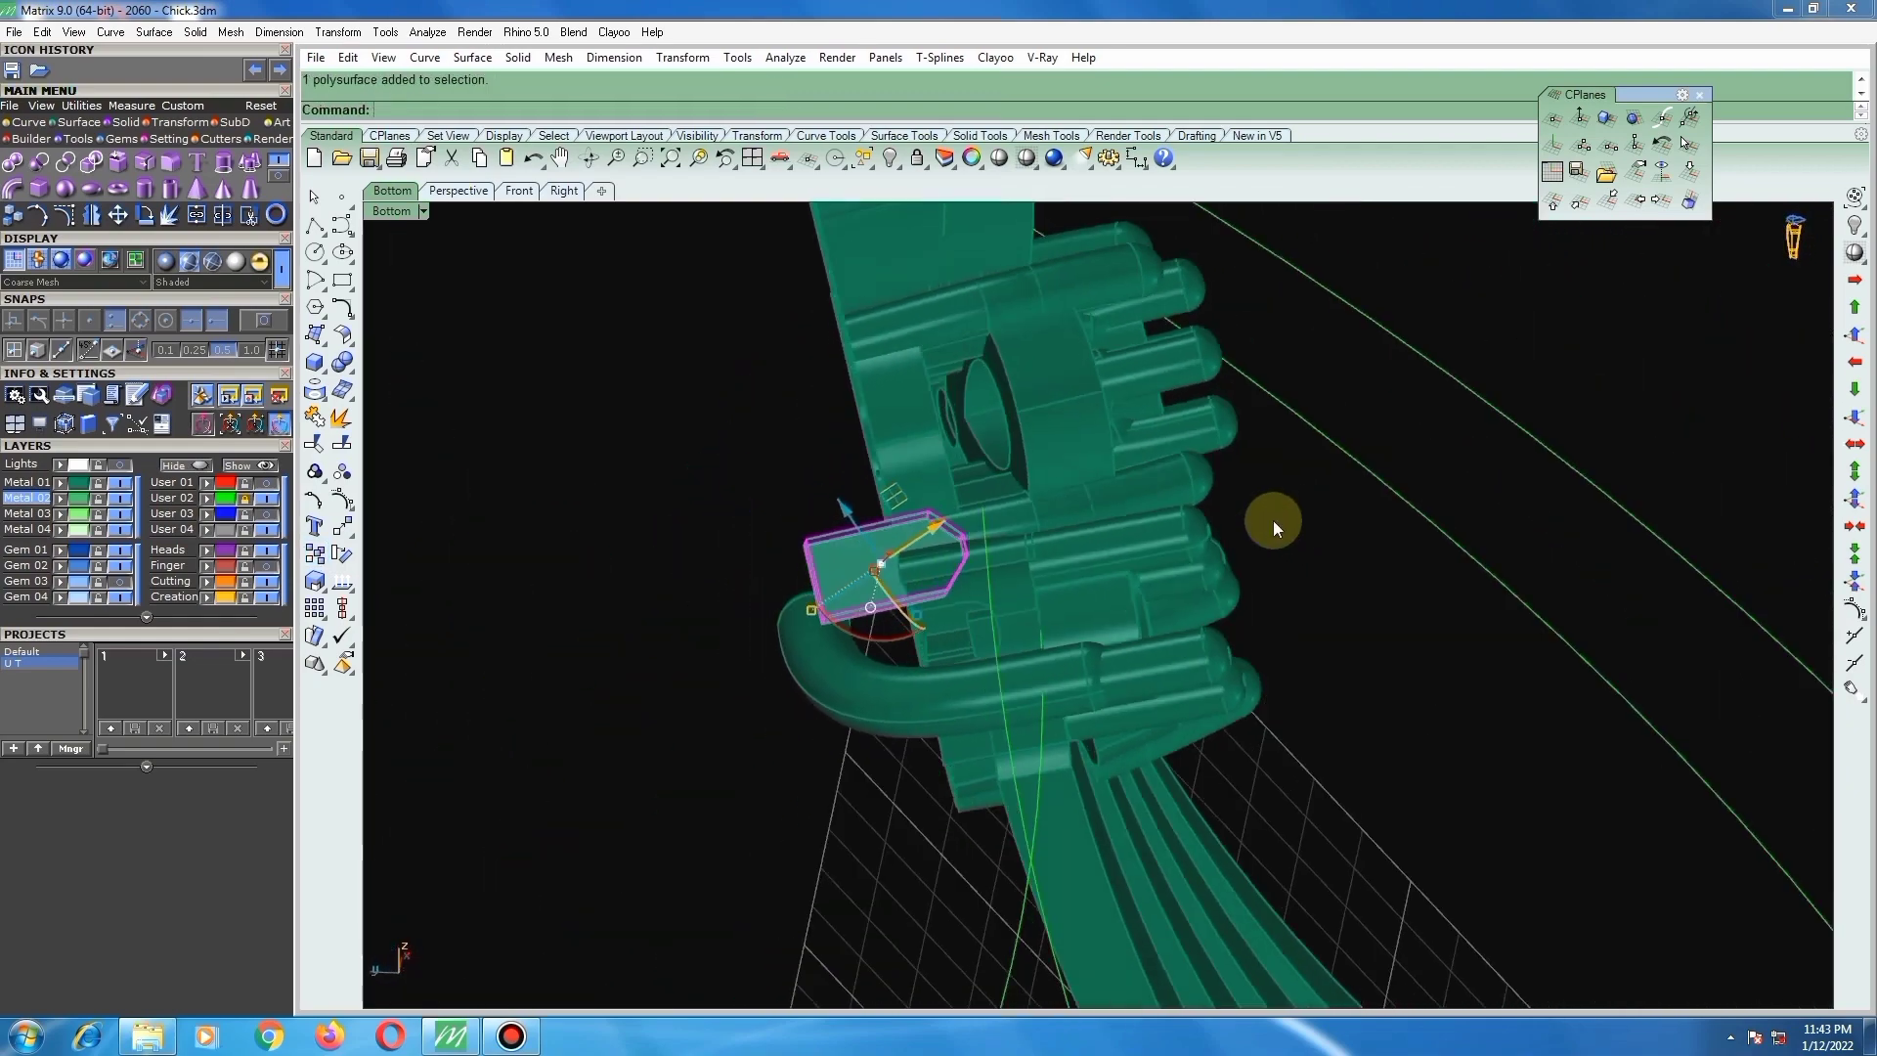
right_drag(870, 546, 794, 558)
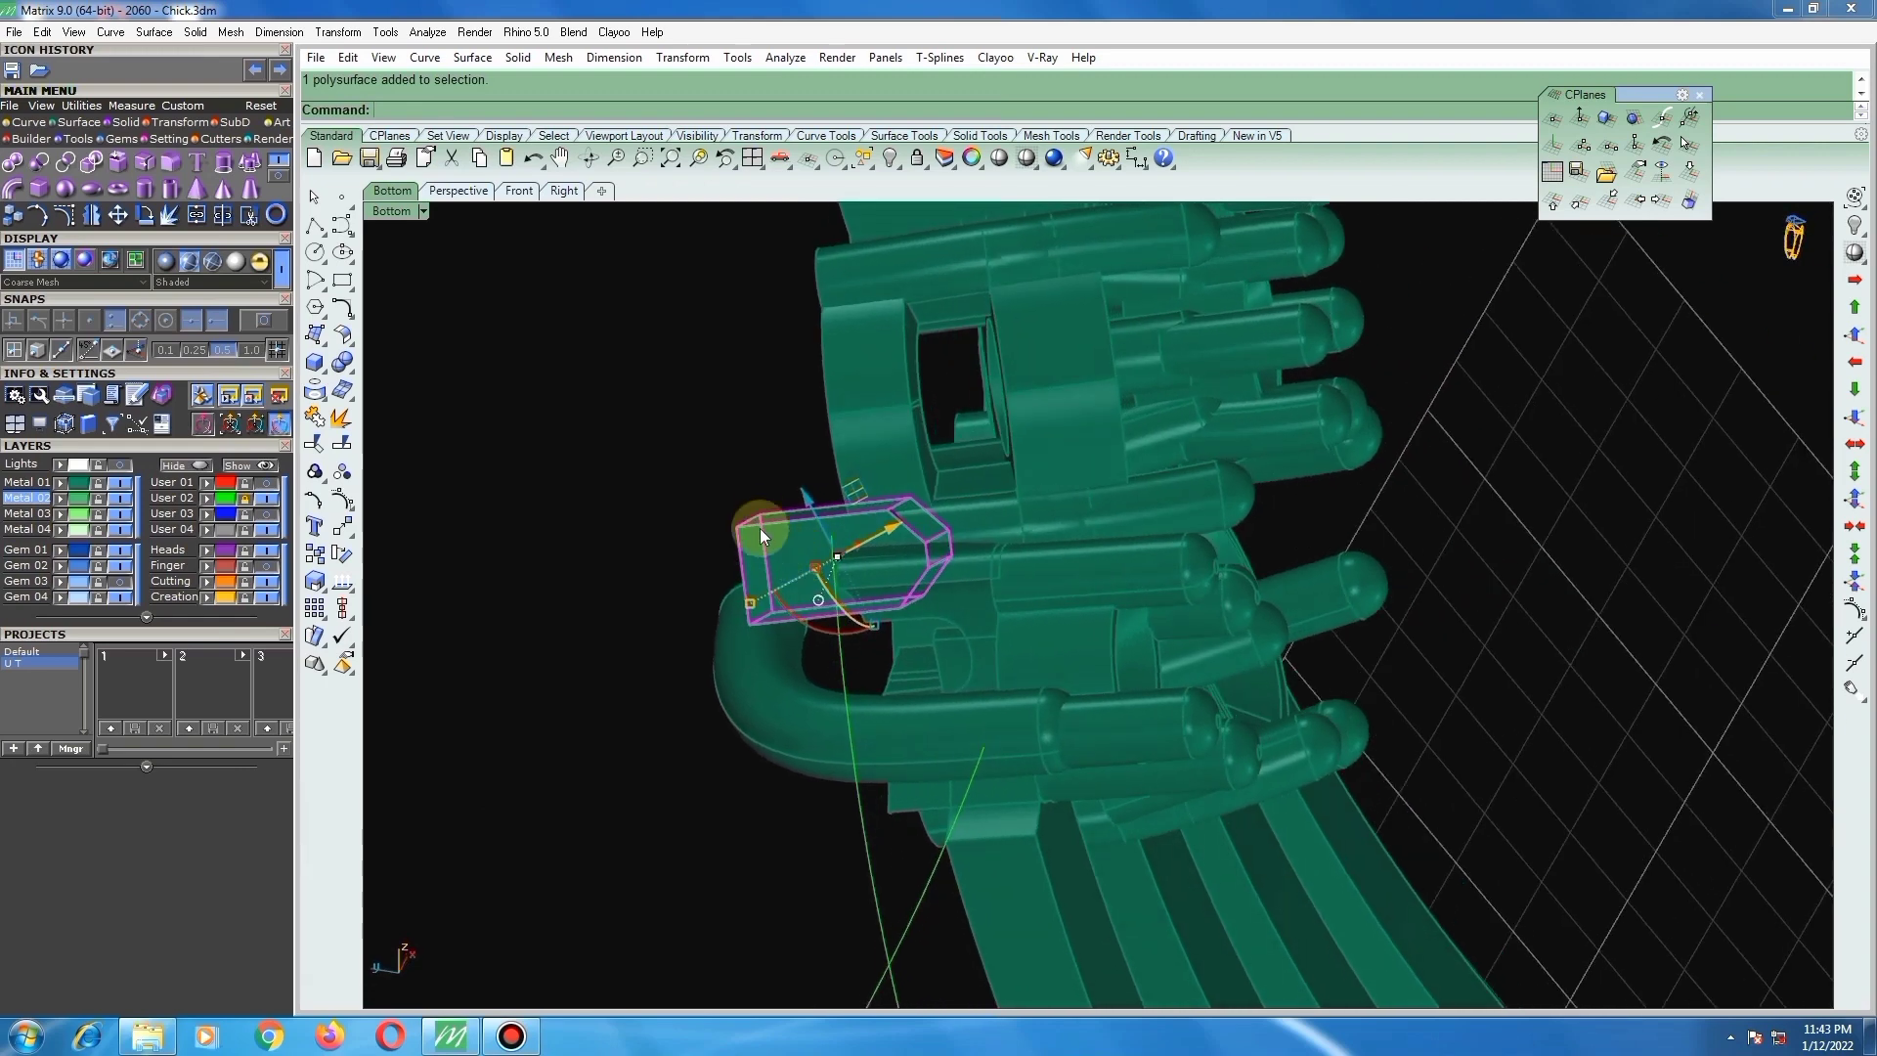
text(m)
key(Return)
scroll(737, 528, up, 4)
click(733, 527)
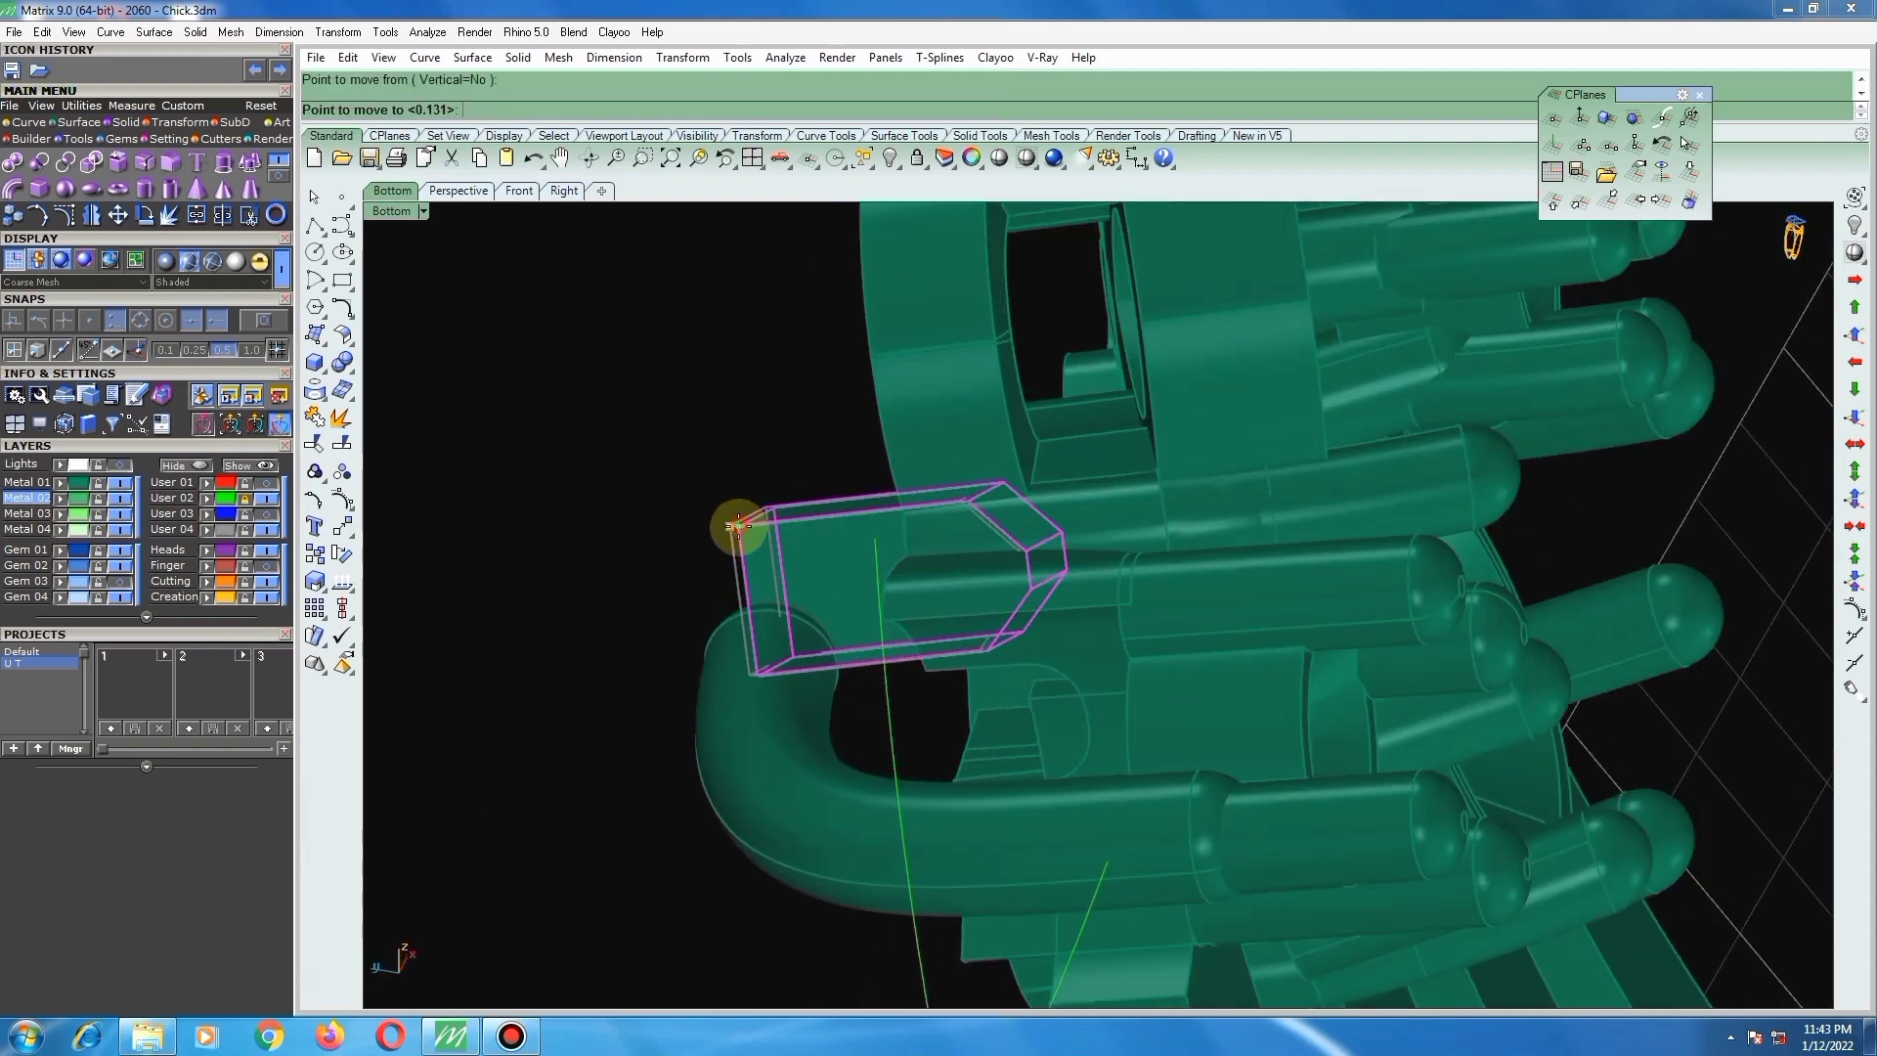
click(861, 509)
scroll(835, 518, down, 3)
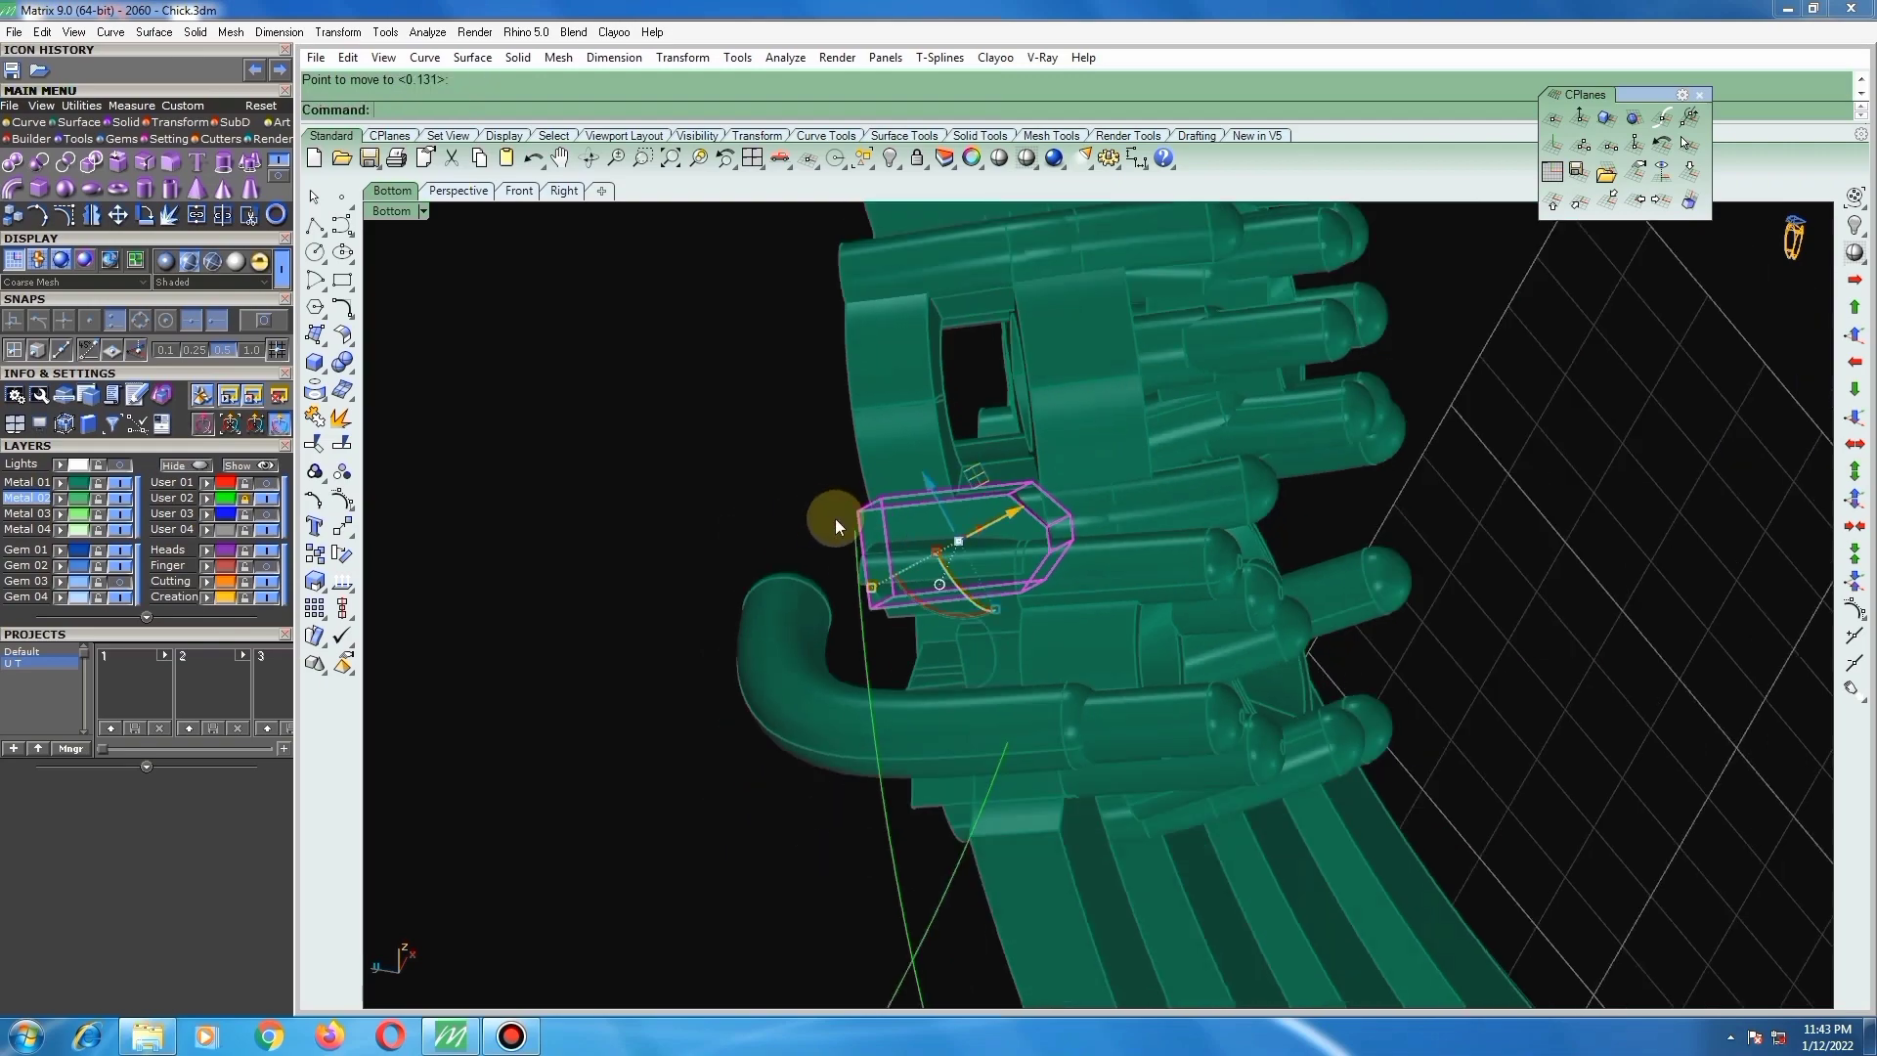
Step: Shift the copied connector block slightly inward by its outer back corner, onto the upper petal frame's outer edge
right_drag(835, 518, 1315, 426)
scroll(1345, 315, up, 6)
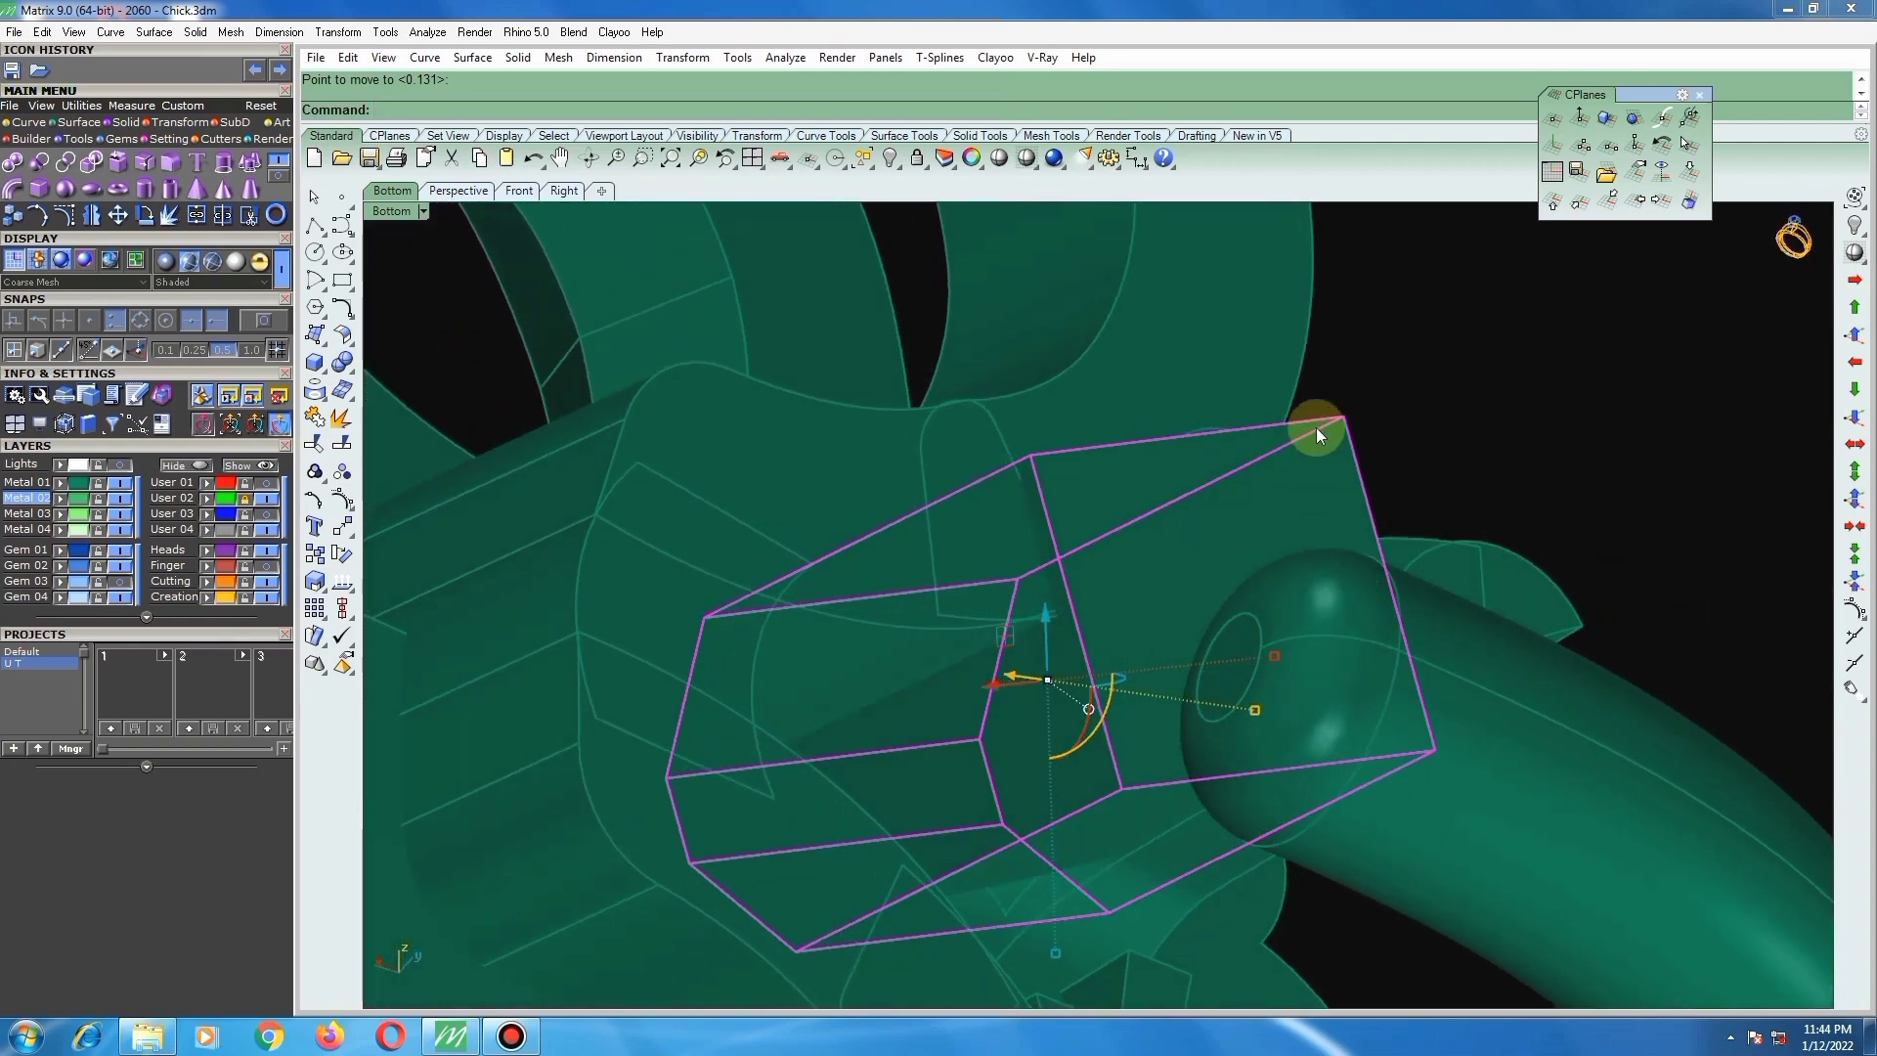
right_click(1326, 427)
scroll(1329, 428, up, 4)
click(1331, 424)
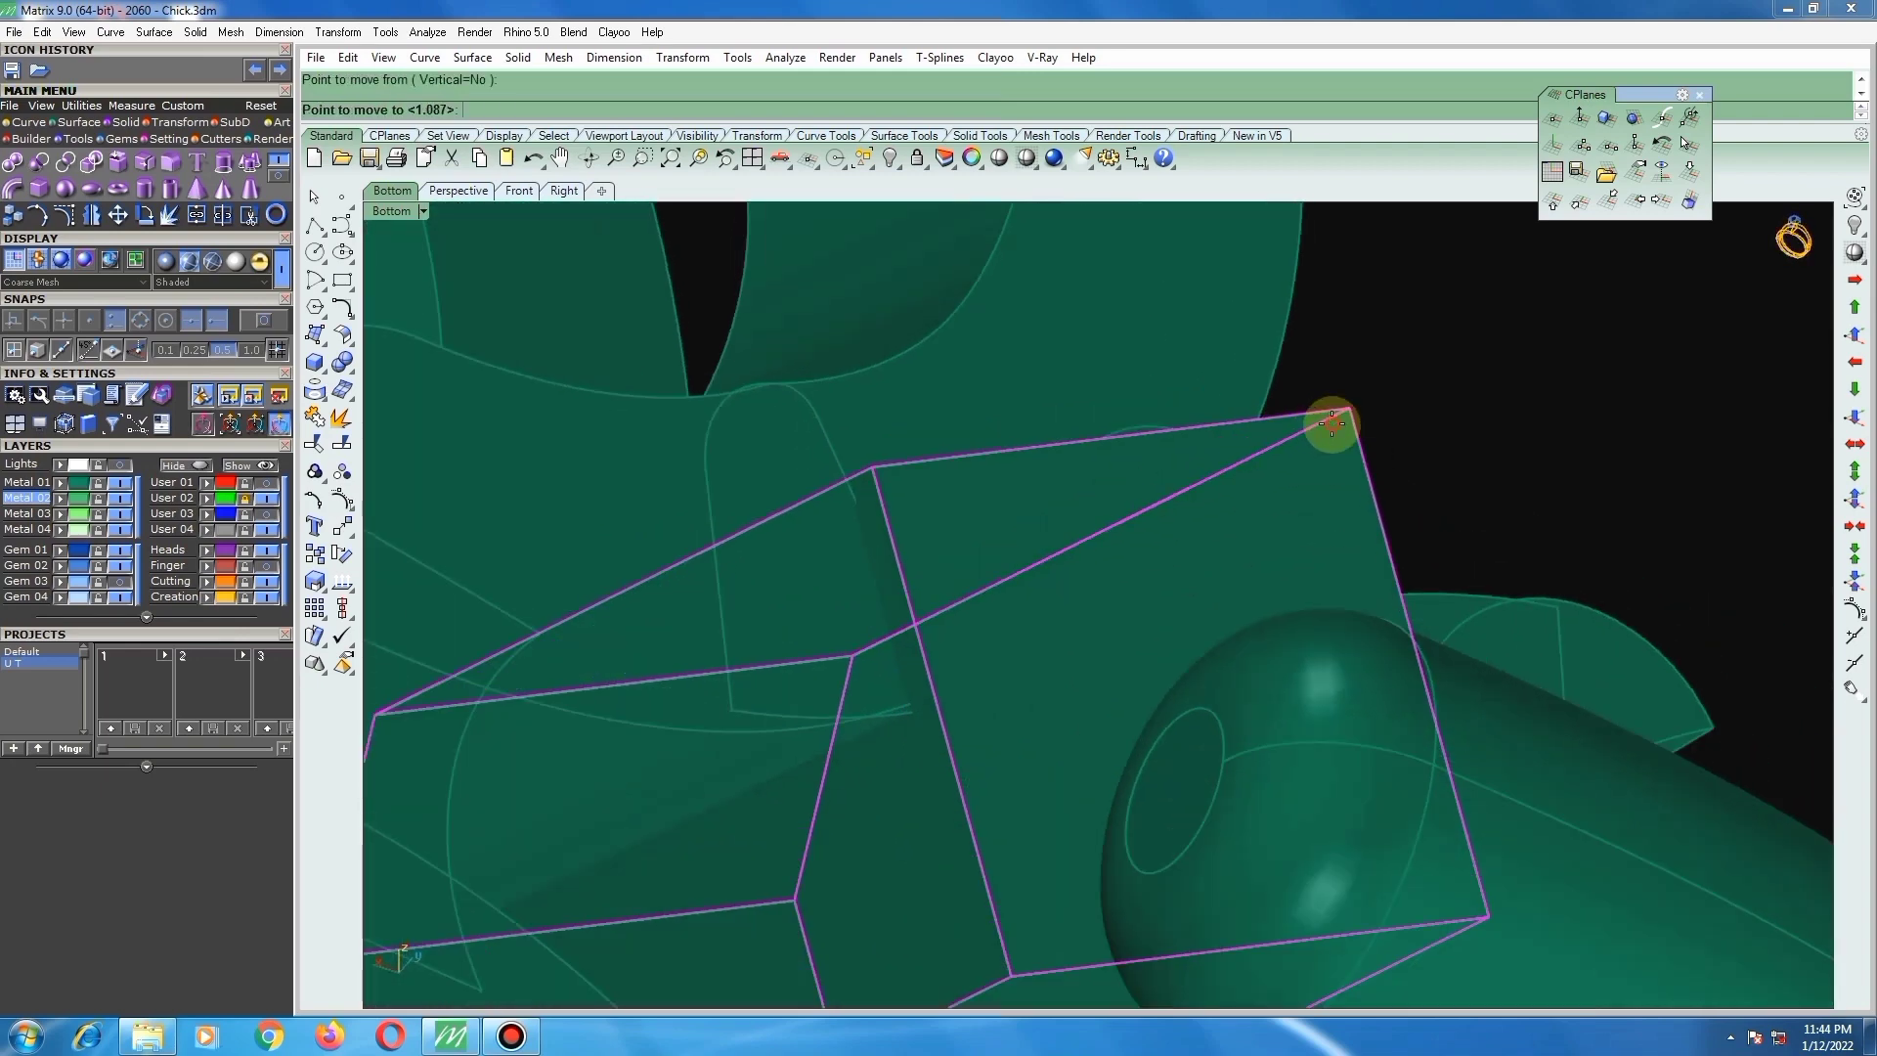
click(1297, 449)
scroll(1281, 435, down, 6)
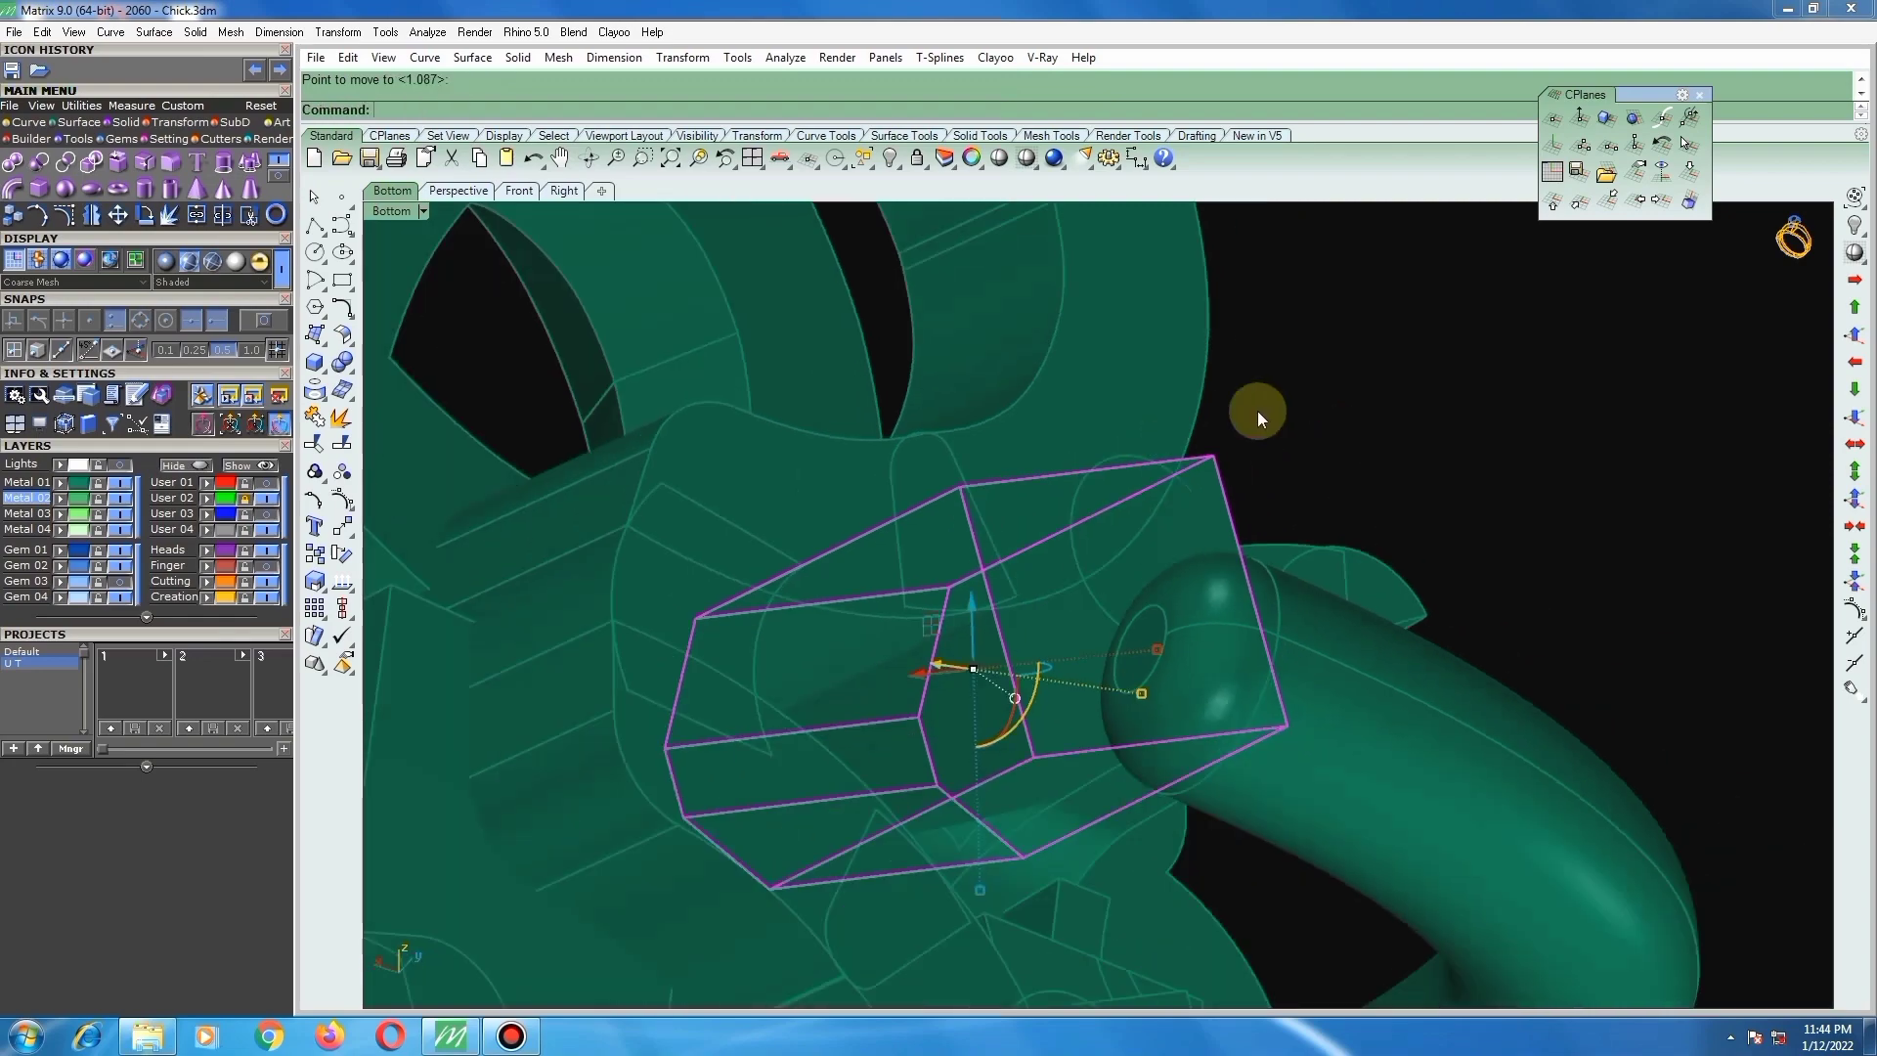
Step: Rotate the copied connector block in 3D about an axis at its outer edge's midpoint, swinging it away from the round setting
click(1259, 411)
right_drag(1064, 479, 1011, 621)
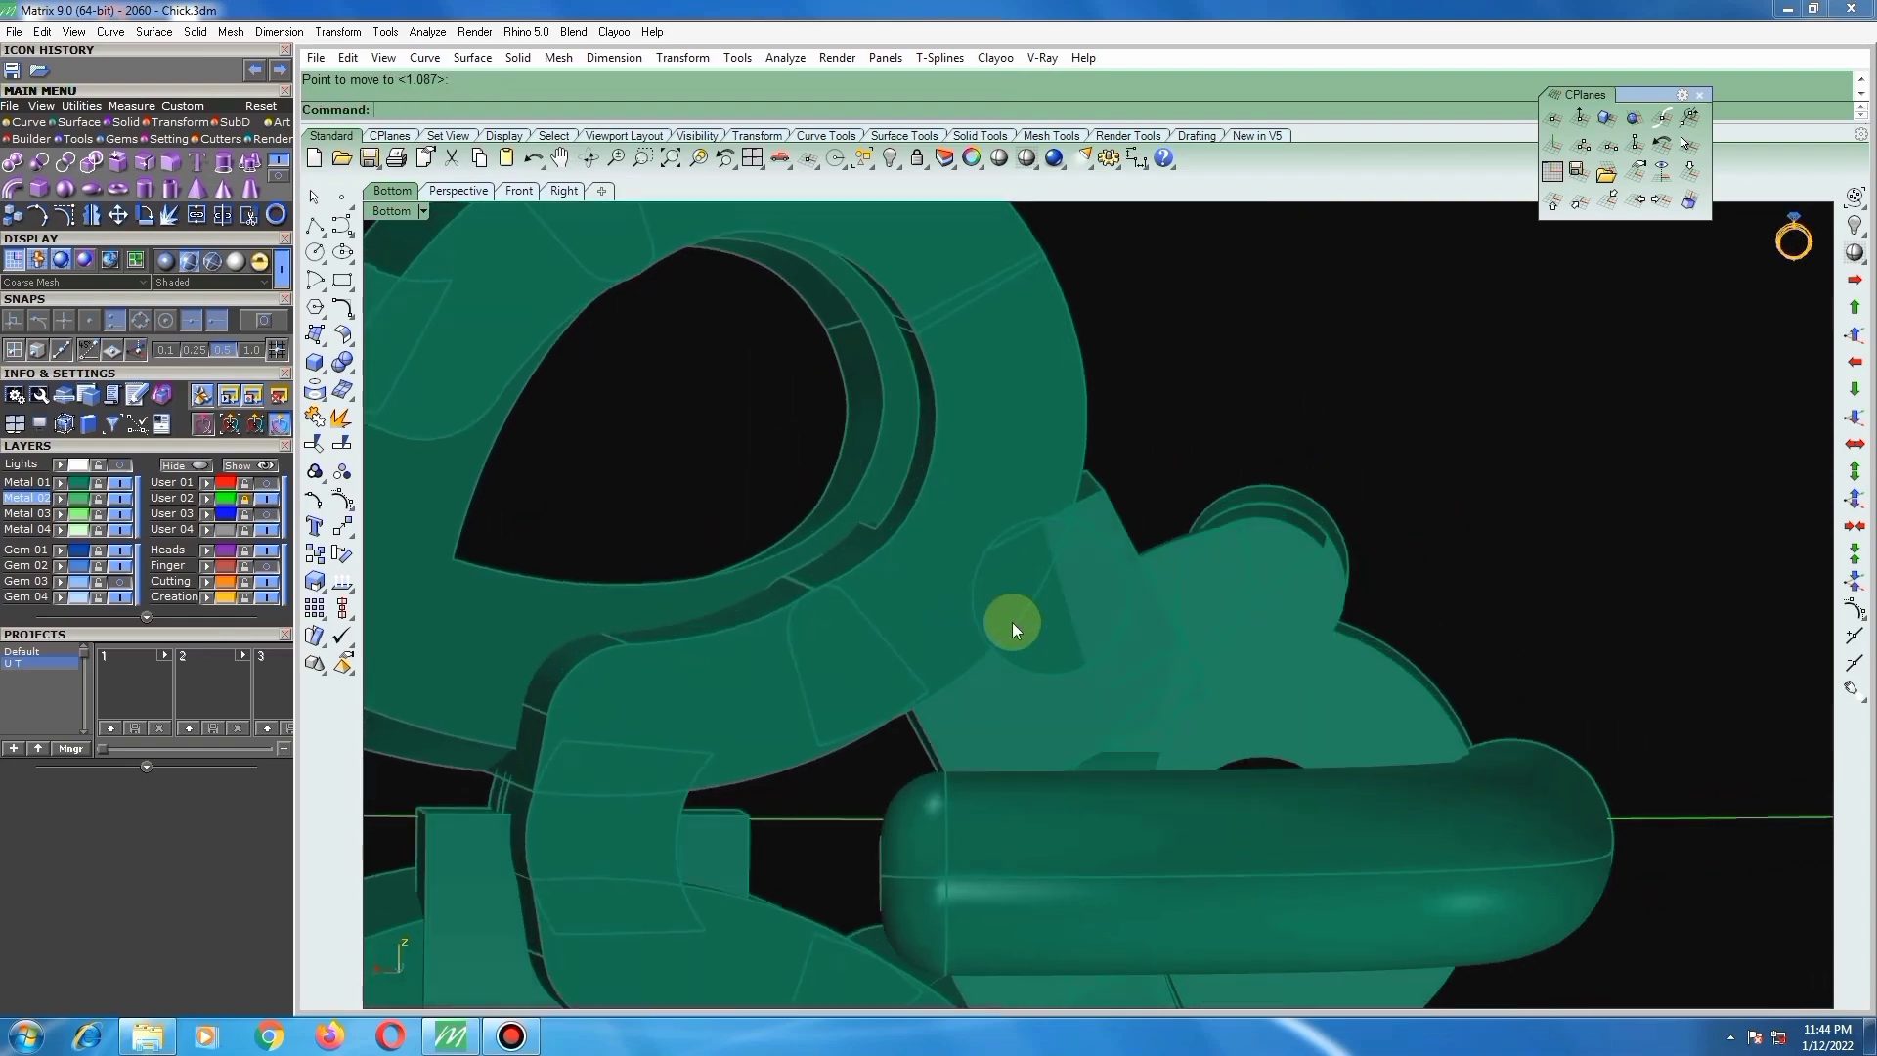
click(1075, 527)
right_drag(1052, 536, 922, 587)
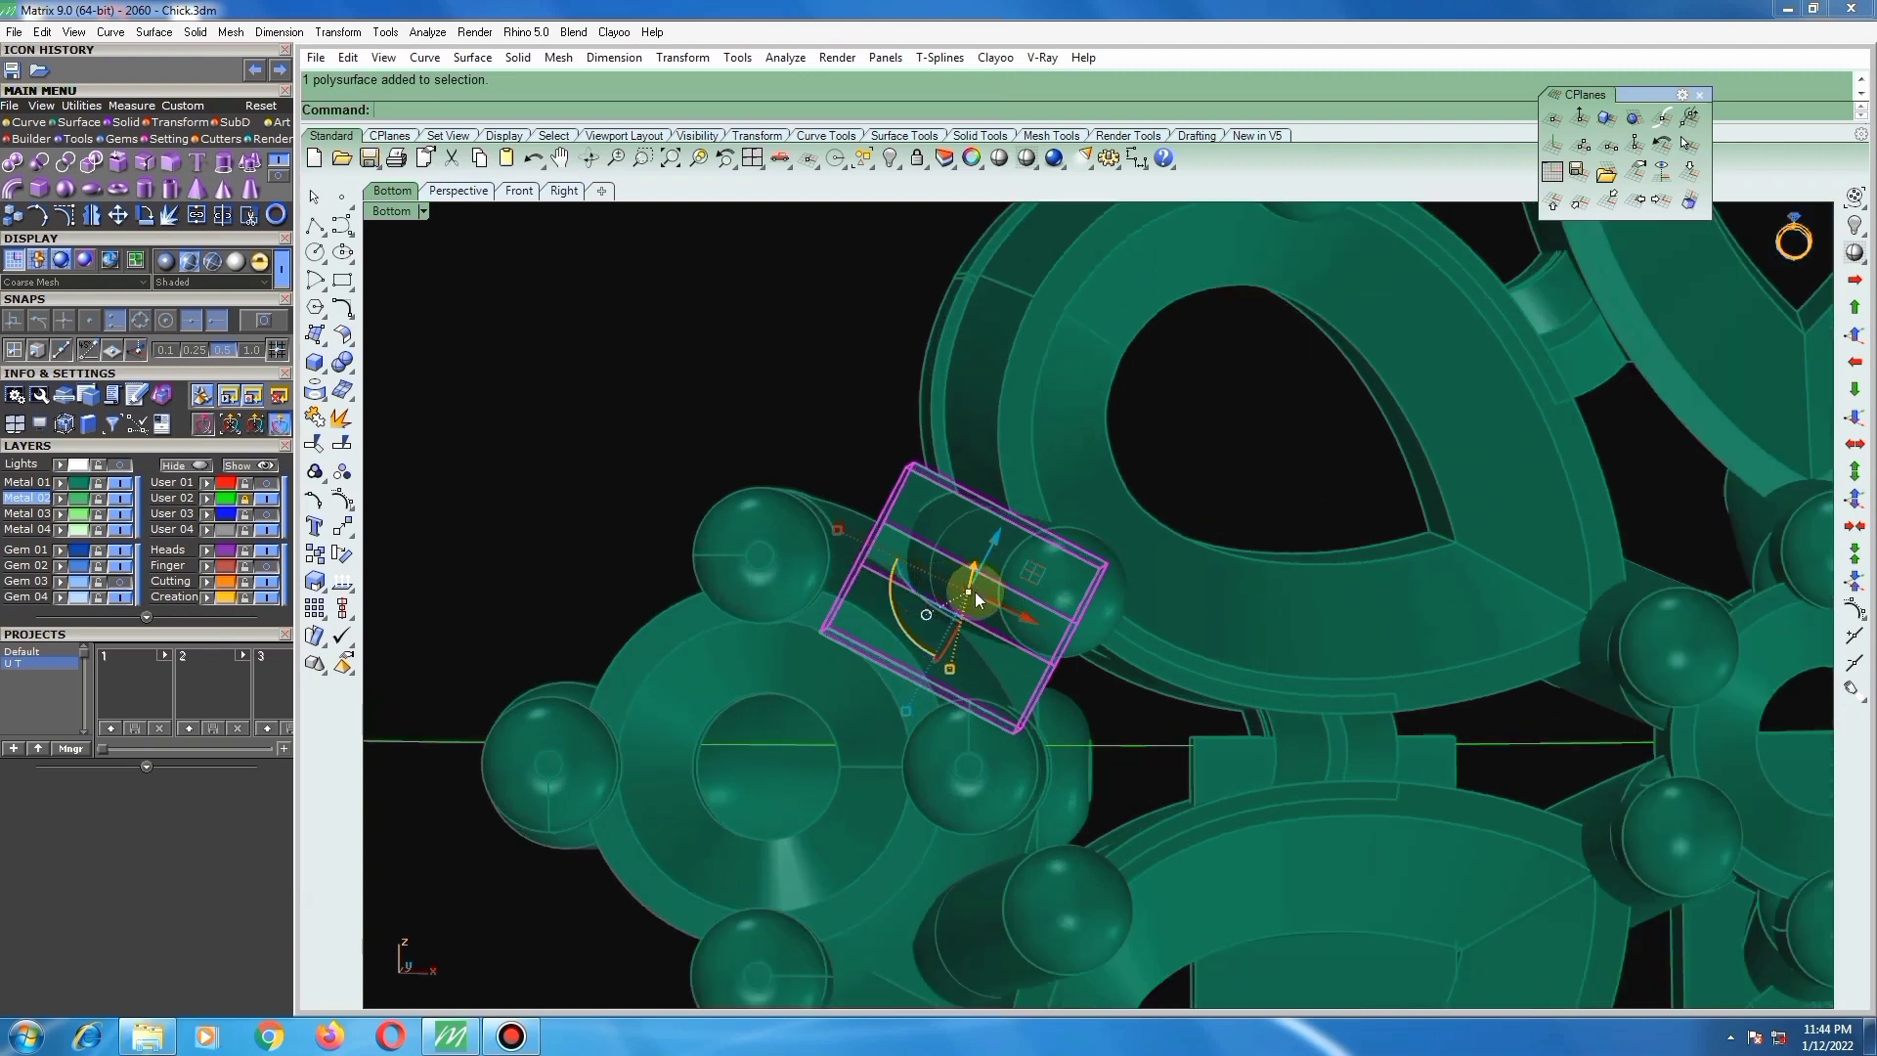
scroll(1004, 518, up, 2)
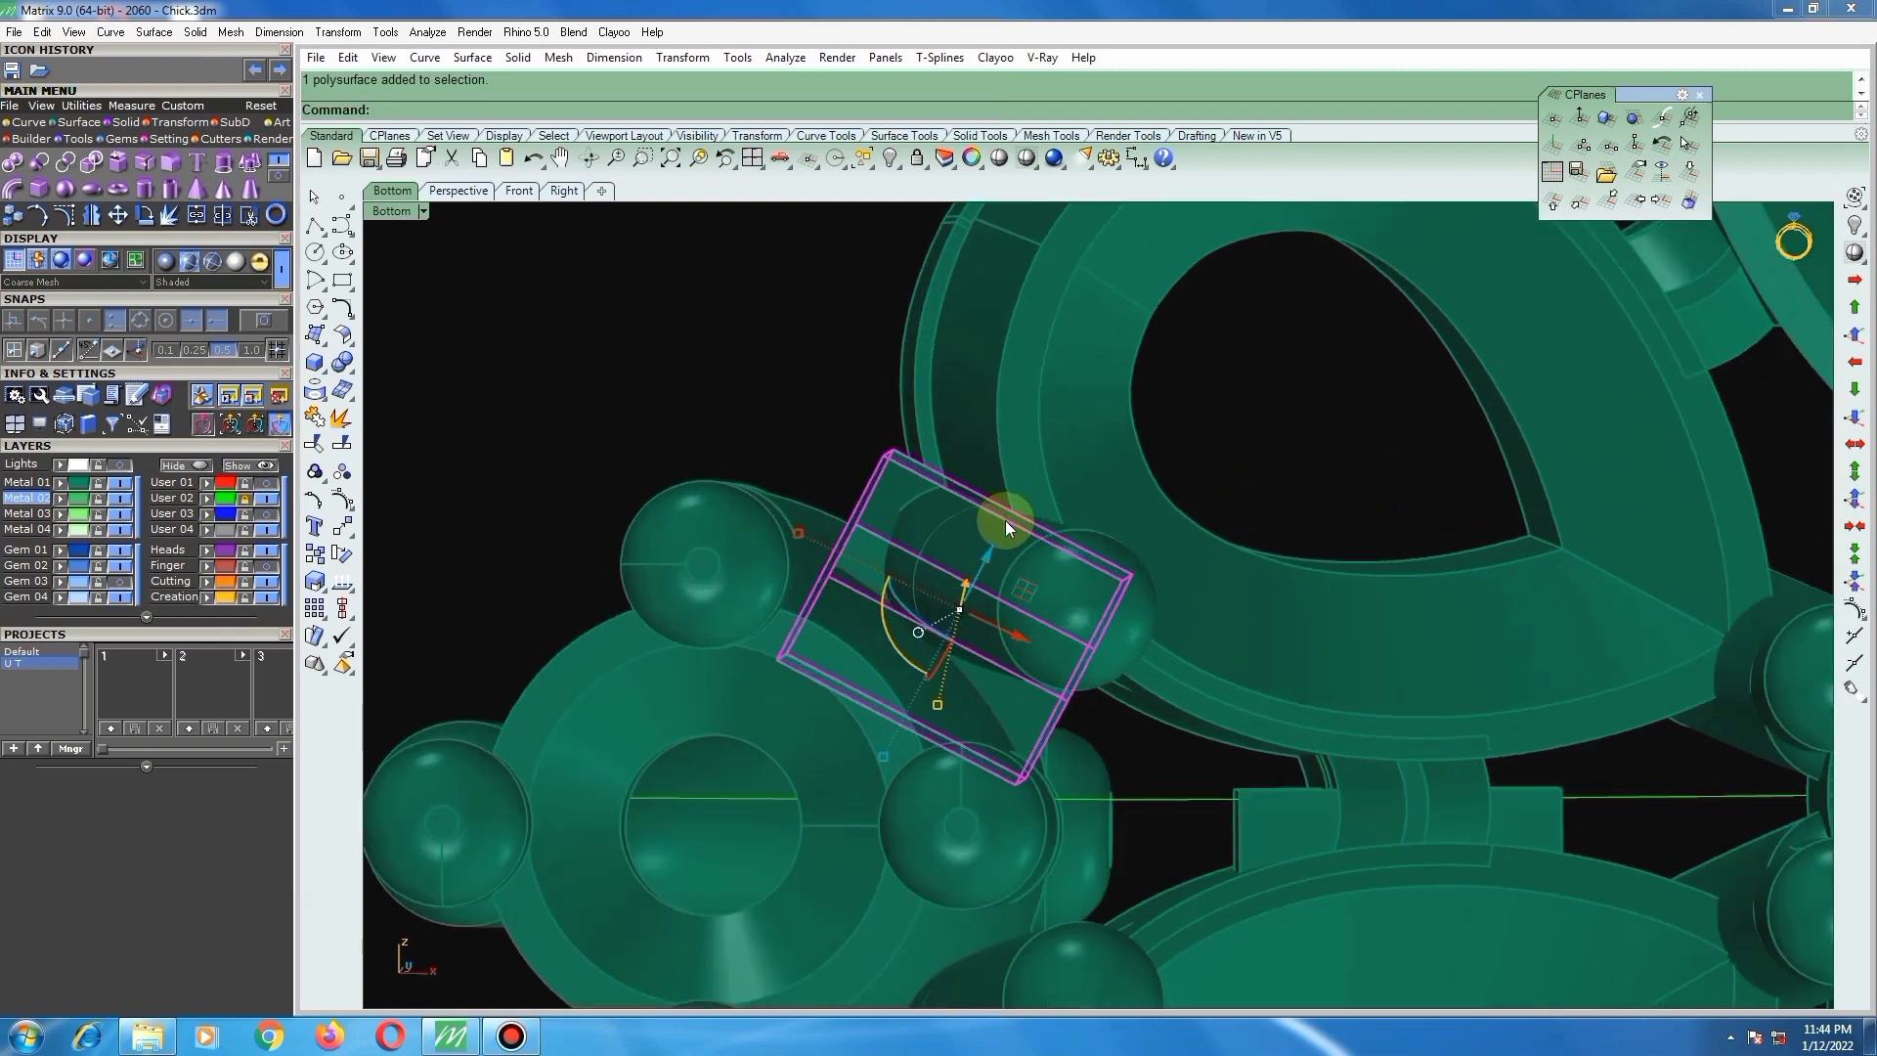
text(r)
key(Return)
scroll(1009, 526, up, 4)
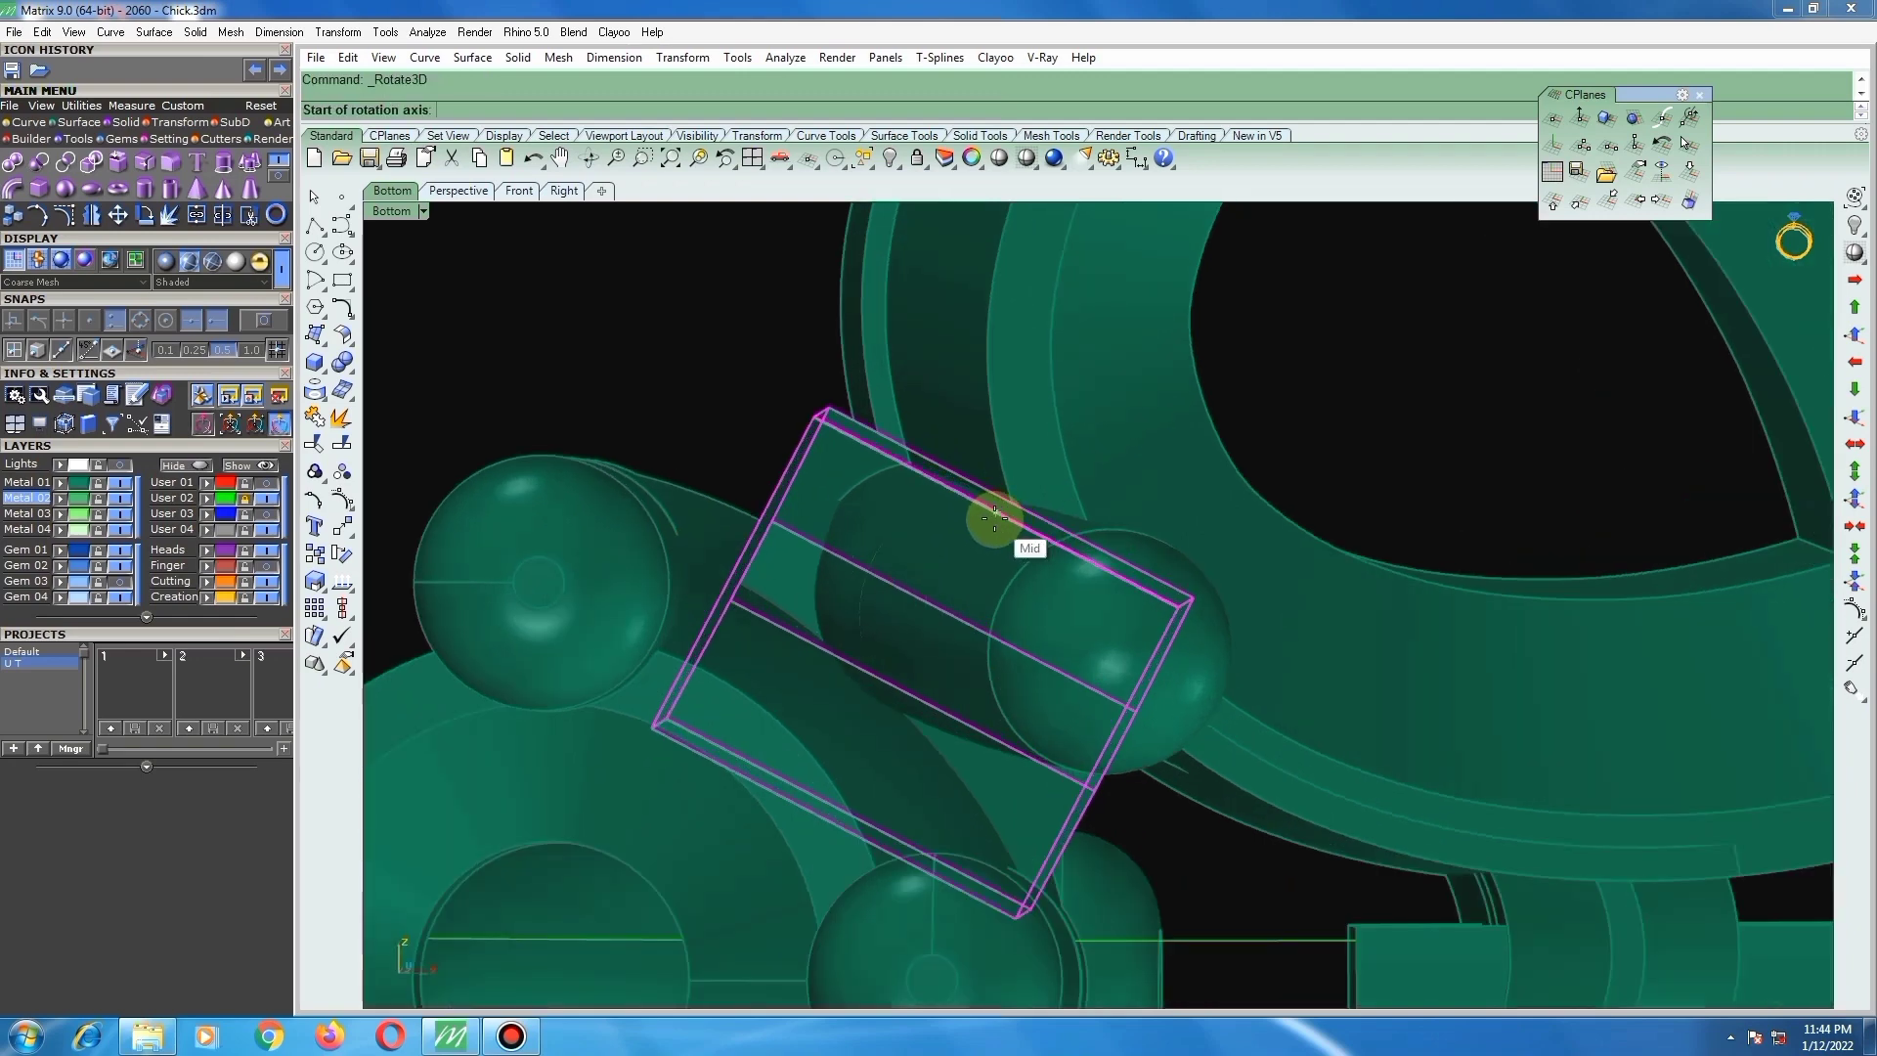
click(999, 513)
click(1011, 504)
scroll(827, 587, down, 4)
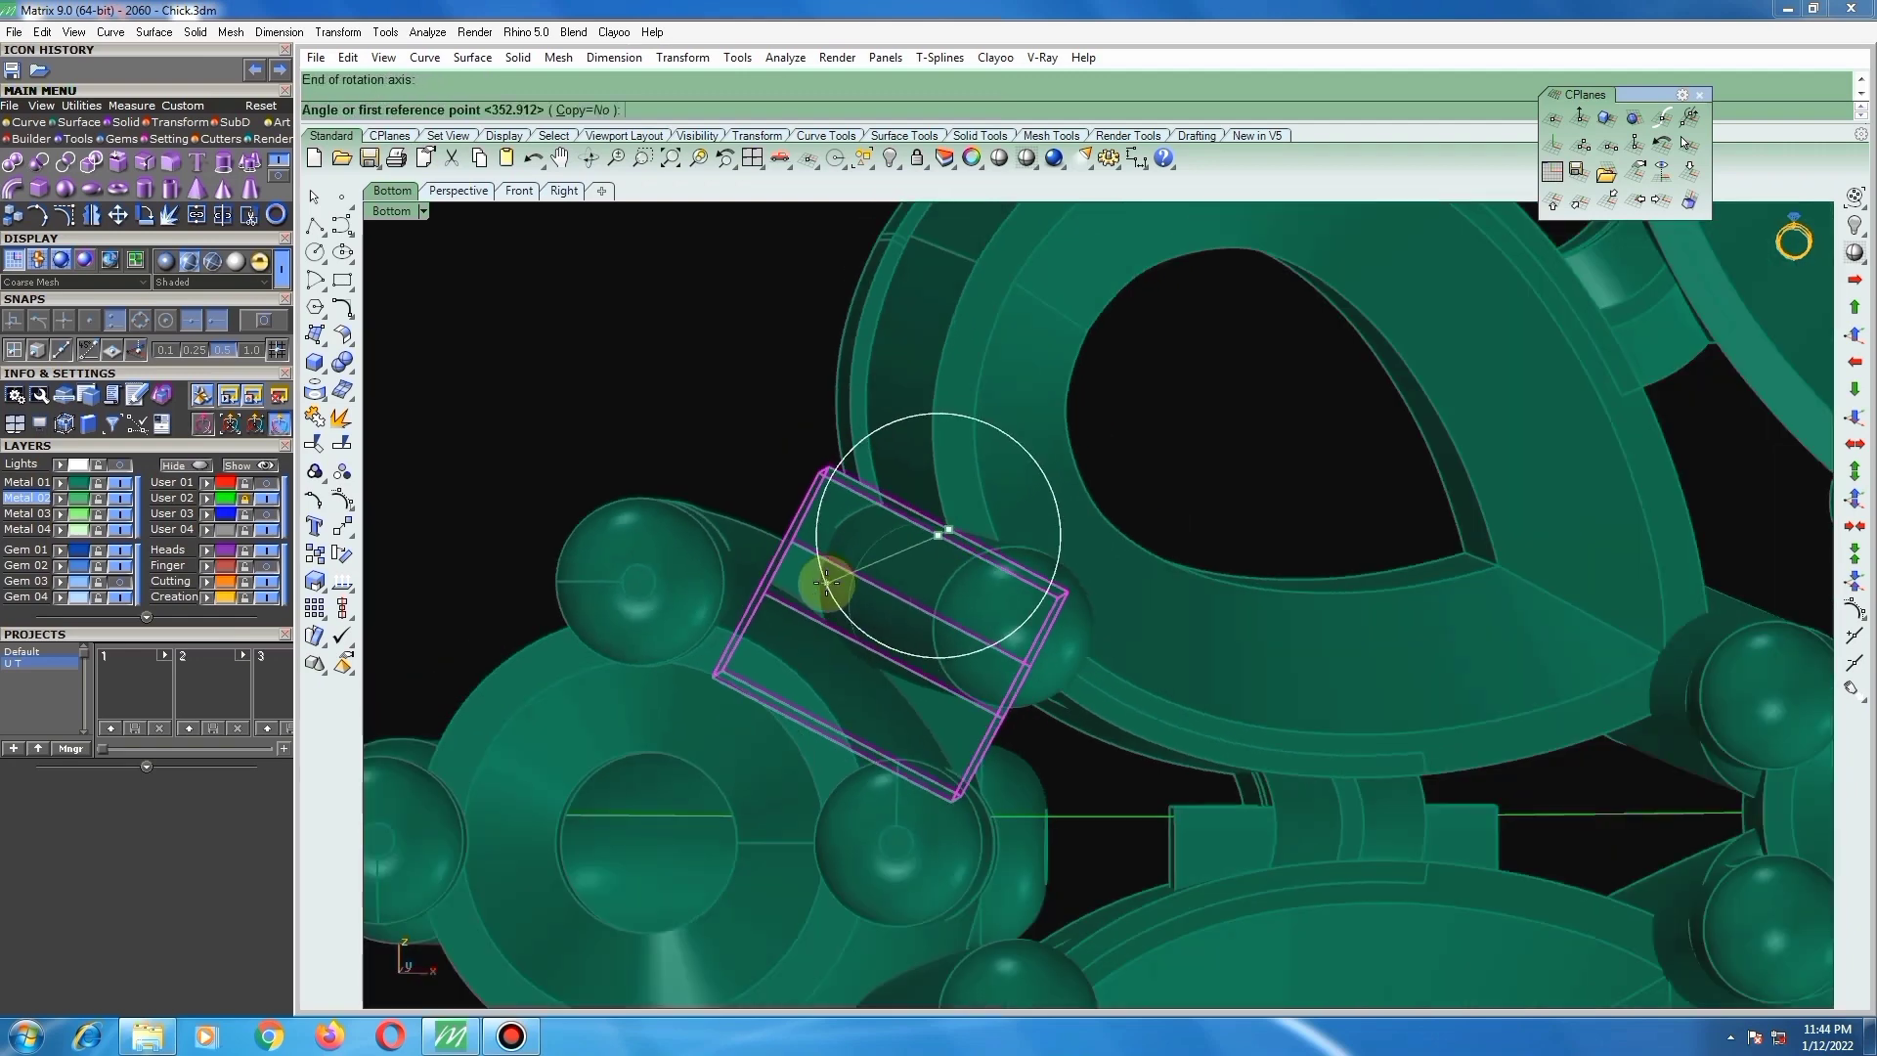
click(815, 600)
click(878, 746)
Step: Rotate the connector block in 3D about its inner edge's midpoint, turning it to span between the round setting and the upper petal frame
key(Return)
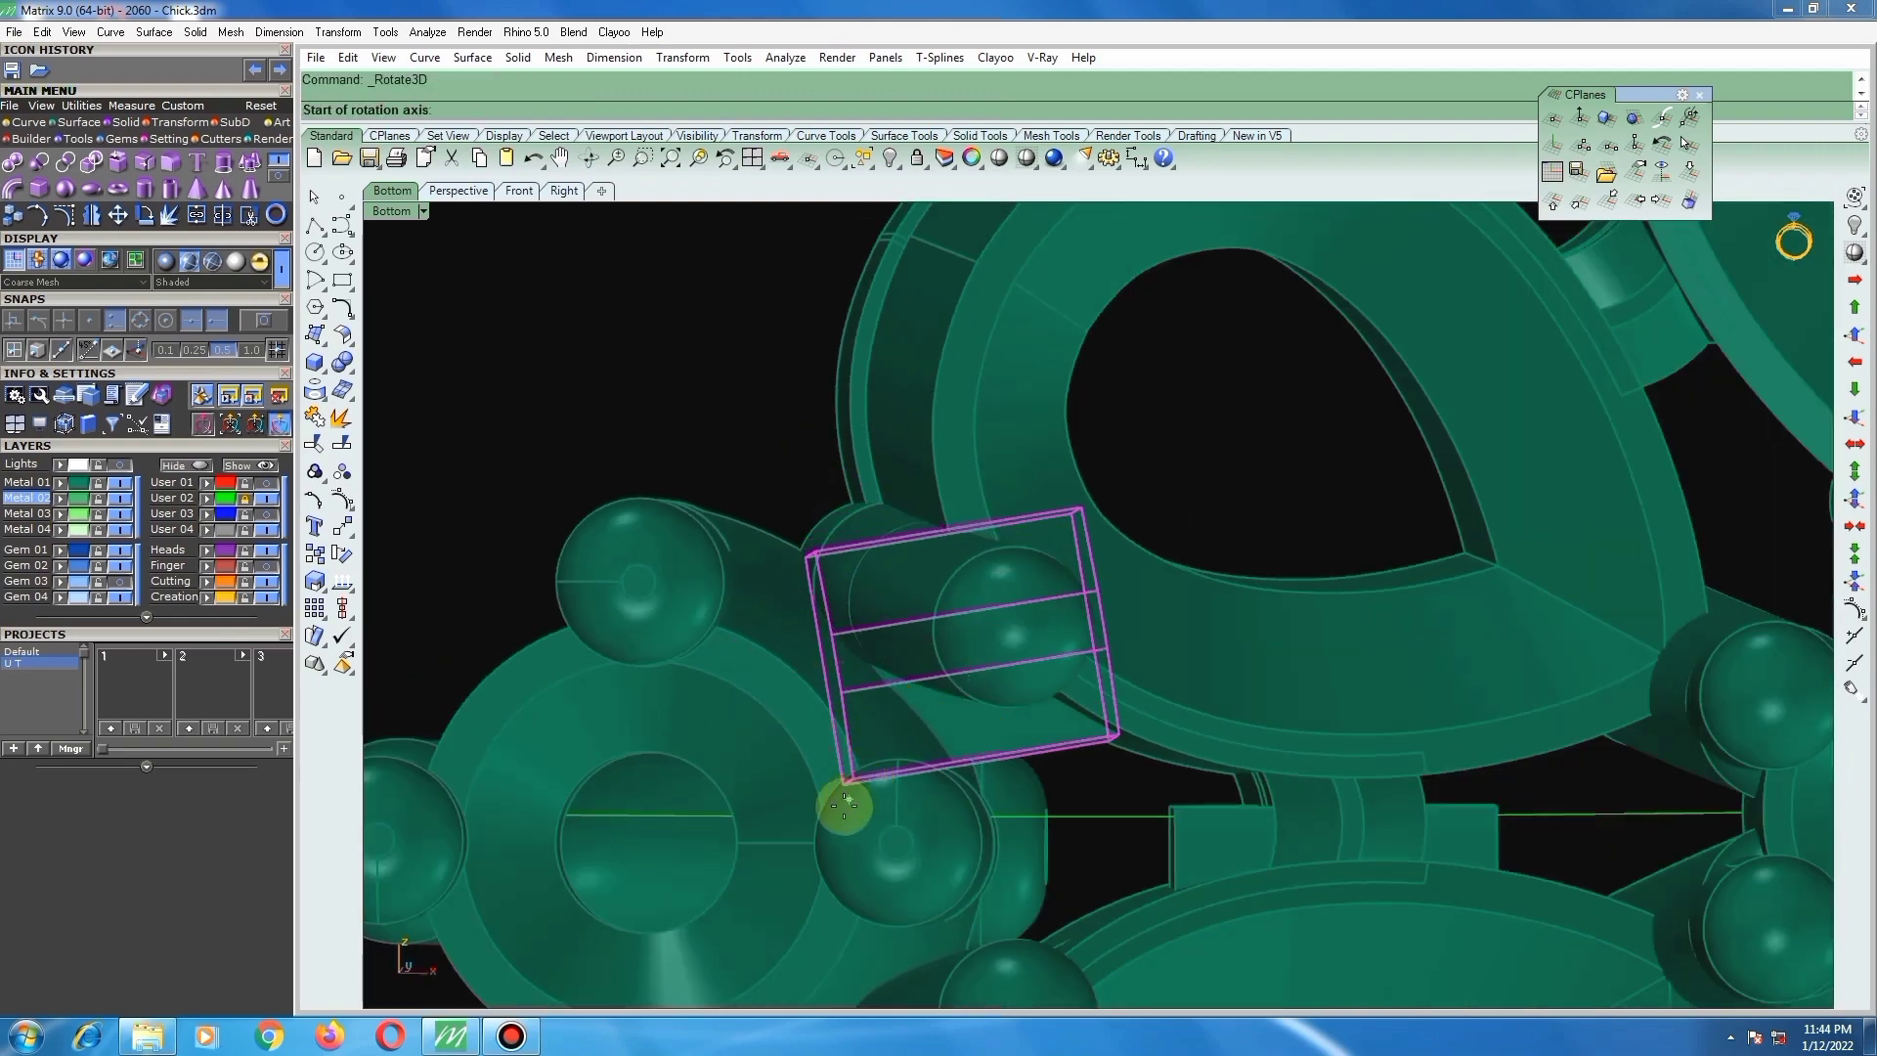
scroll(837, 795, up, 4)
click(1056, 733)
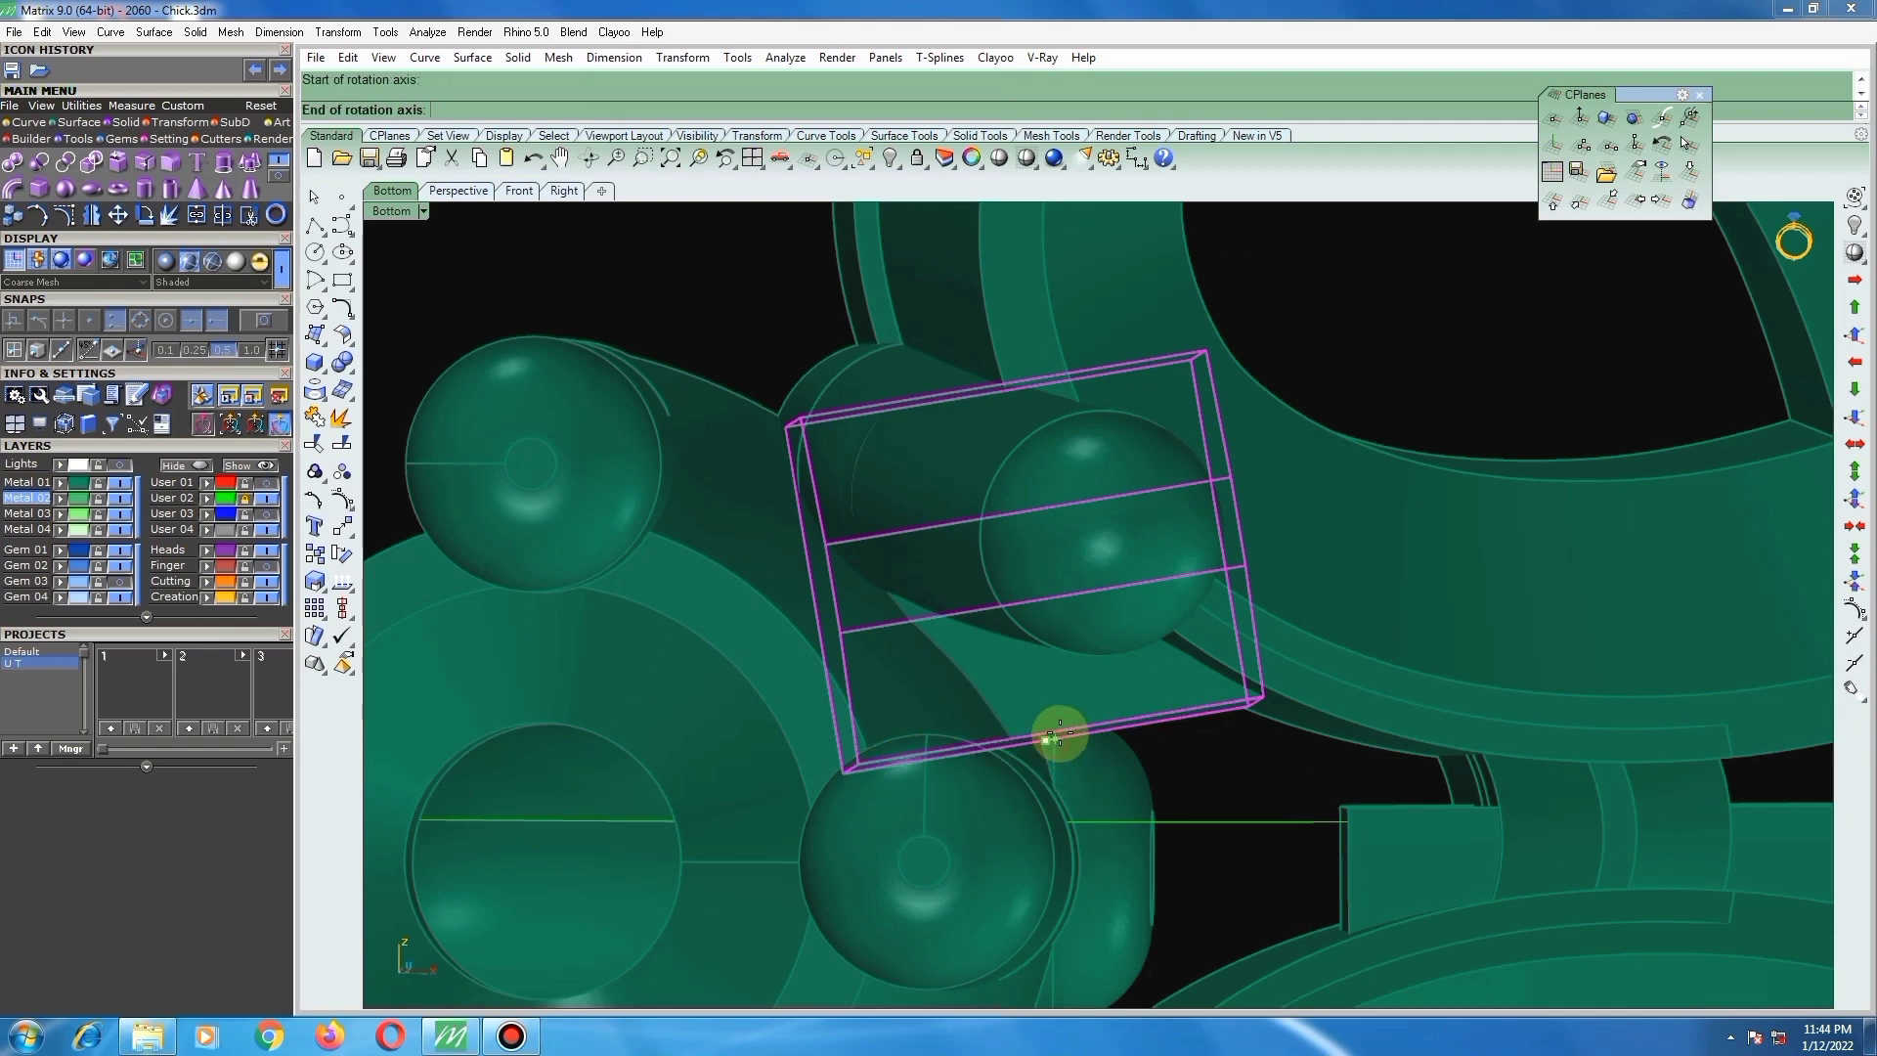
click(1060, 733)
click(874, 591)
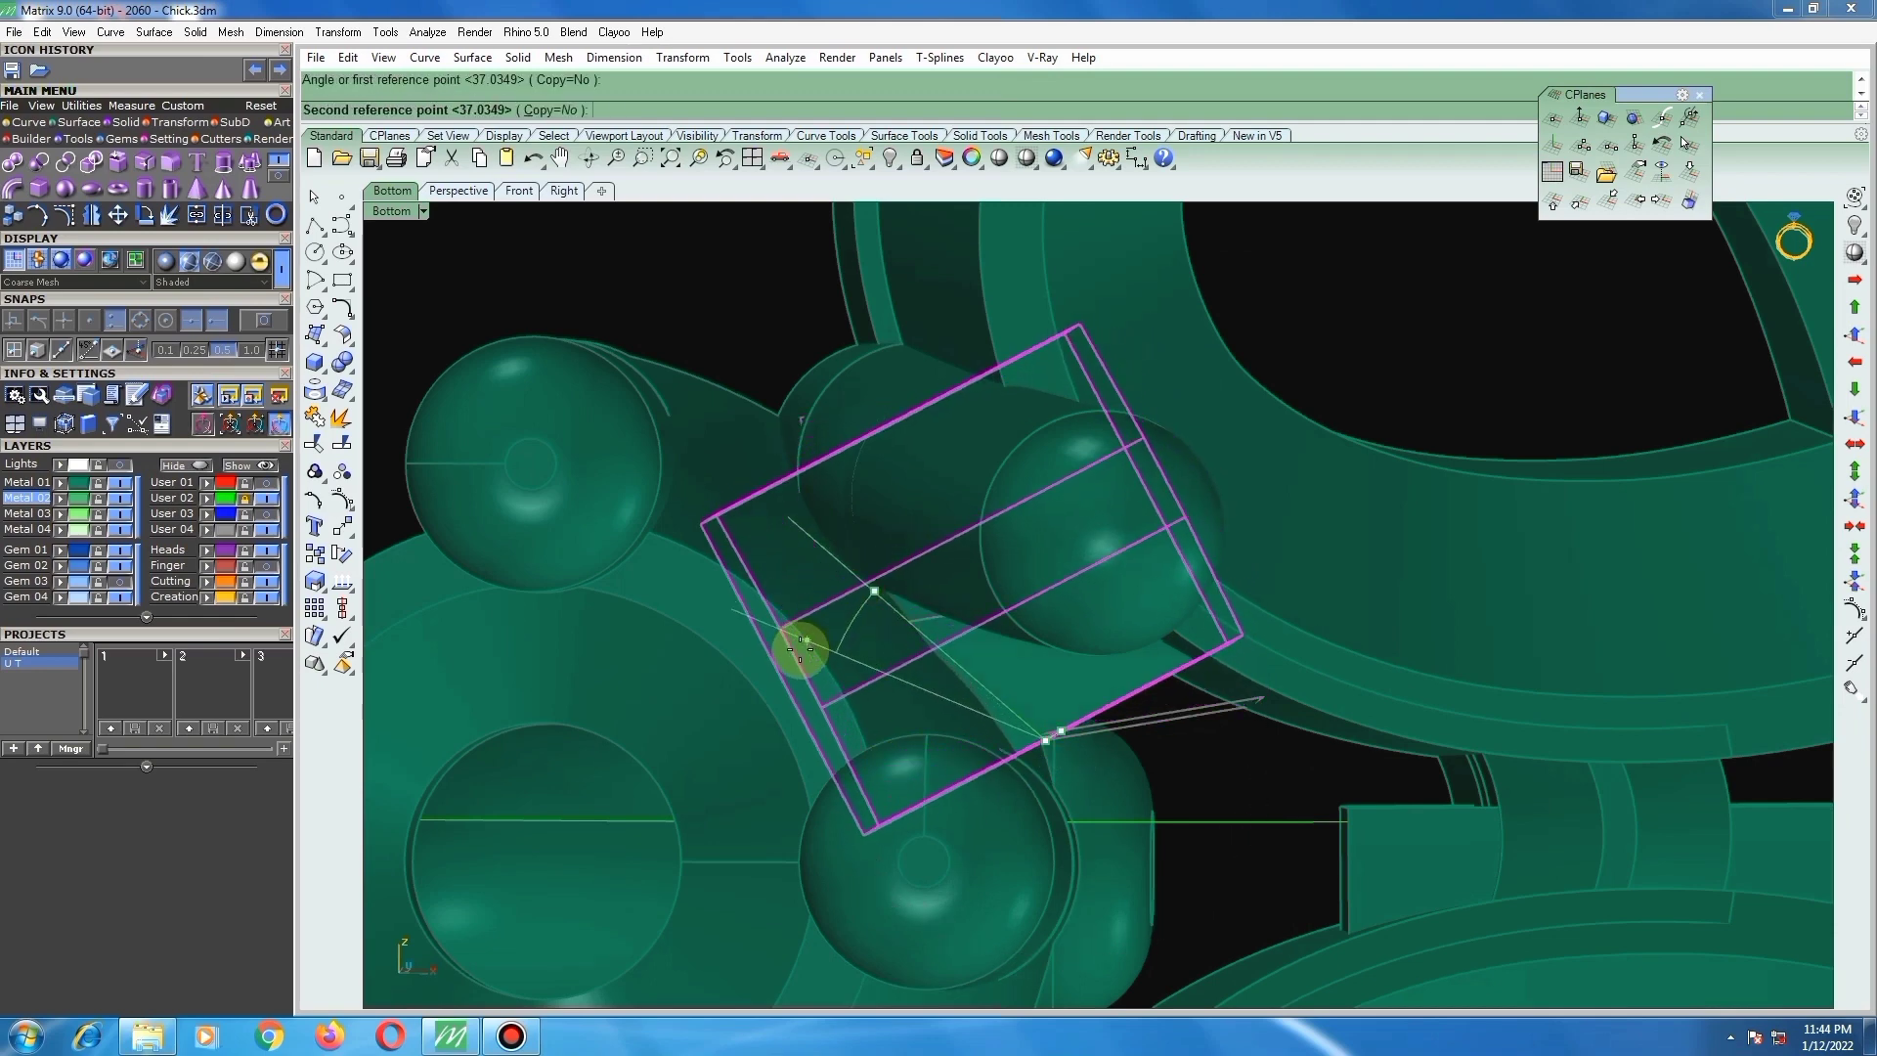
click(829, 664)
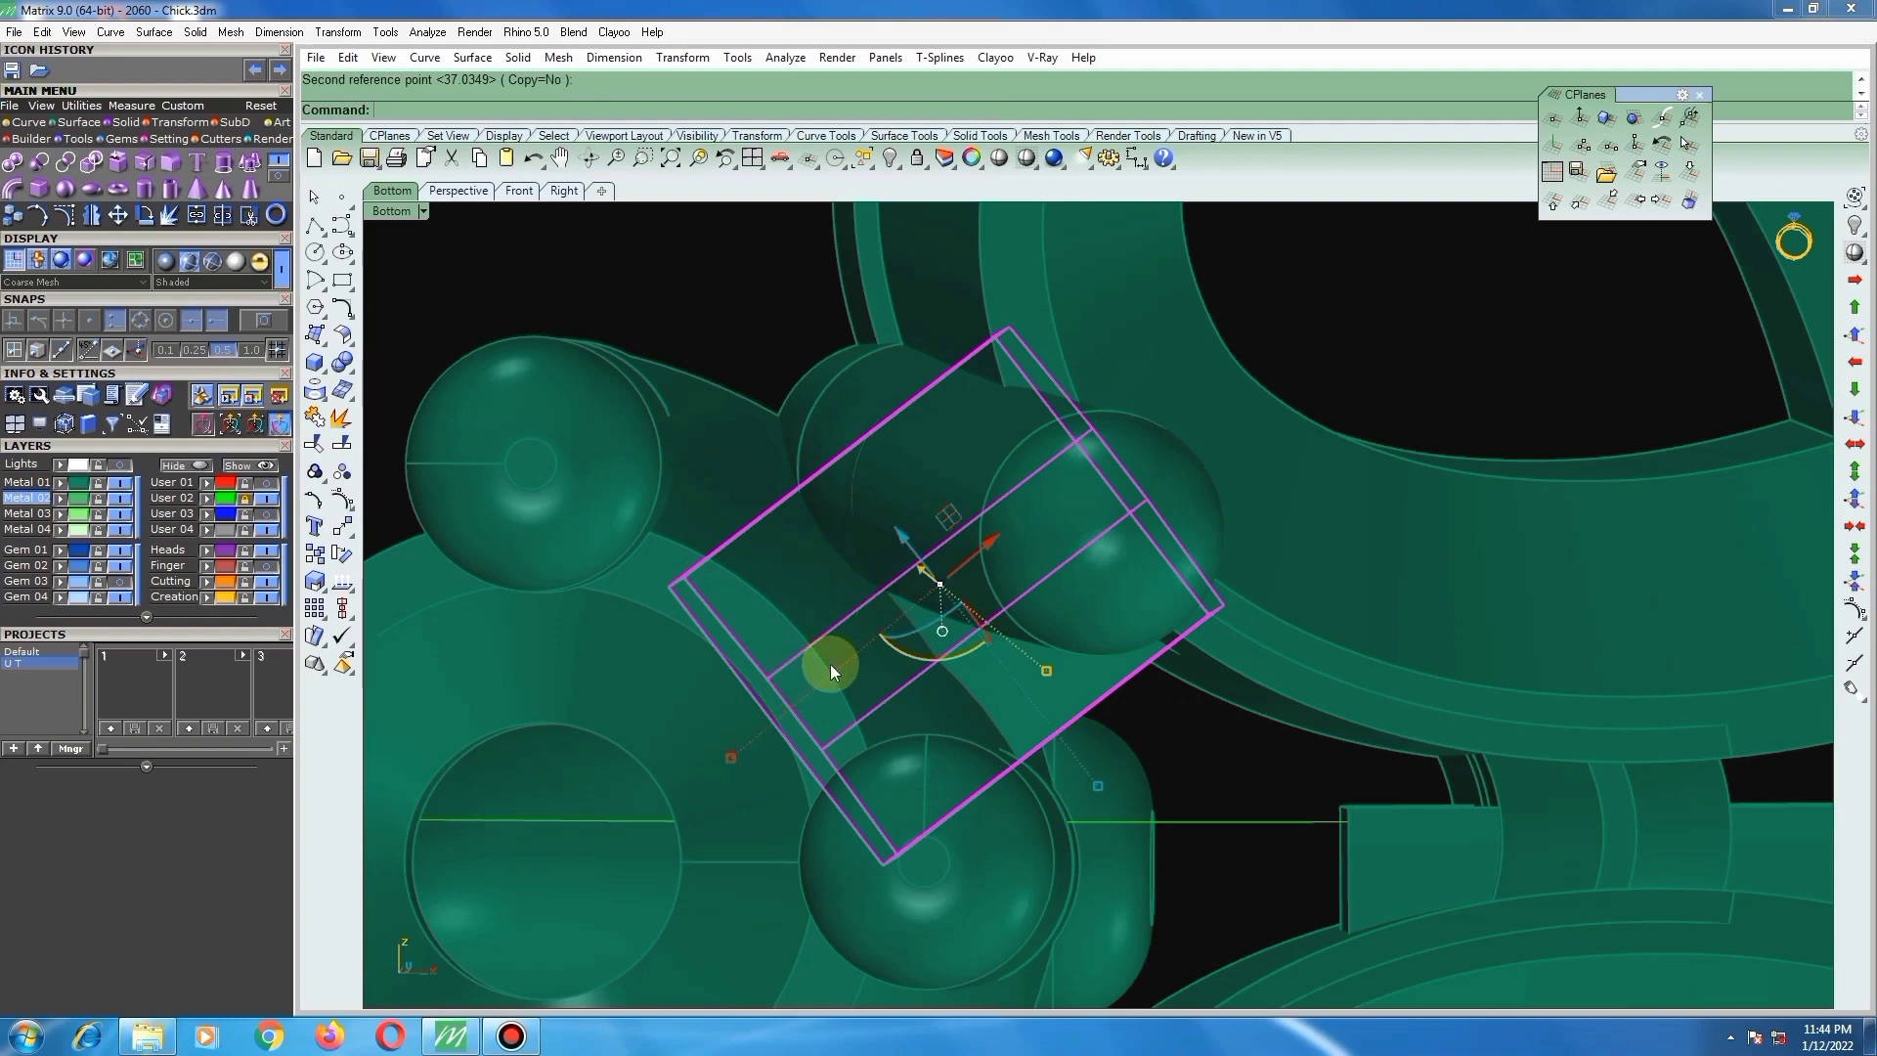
Step: Move the rotated connector block outward from the lower prongs and fine-tune its position from the back side
drag(901, 530, 870, 466)
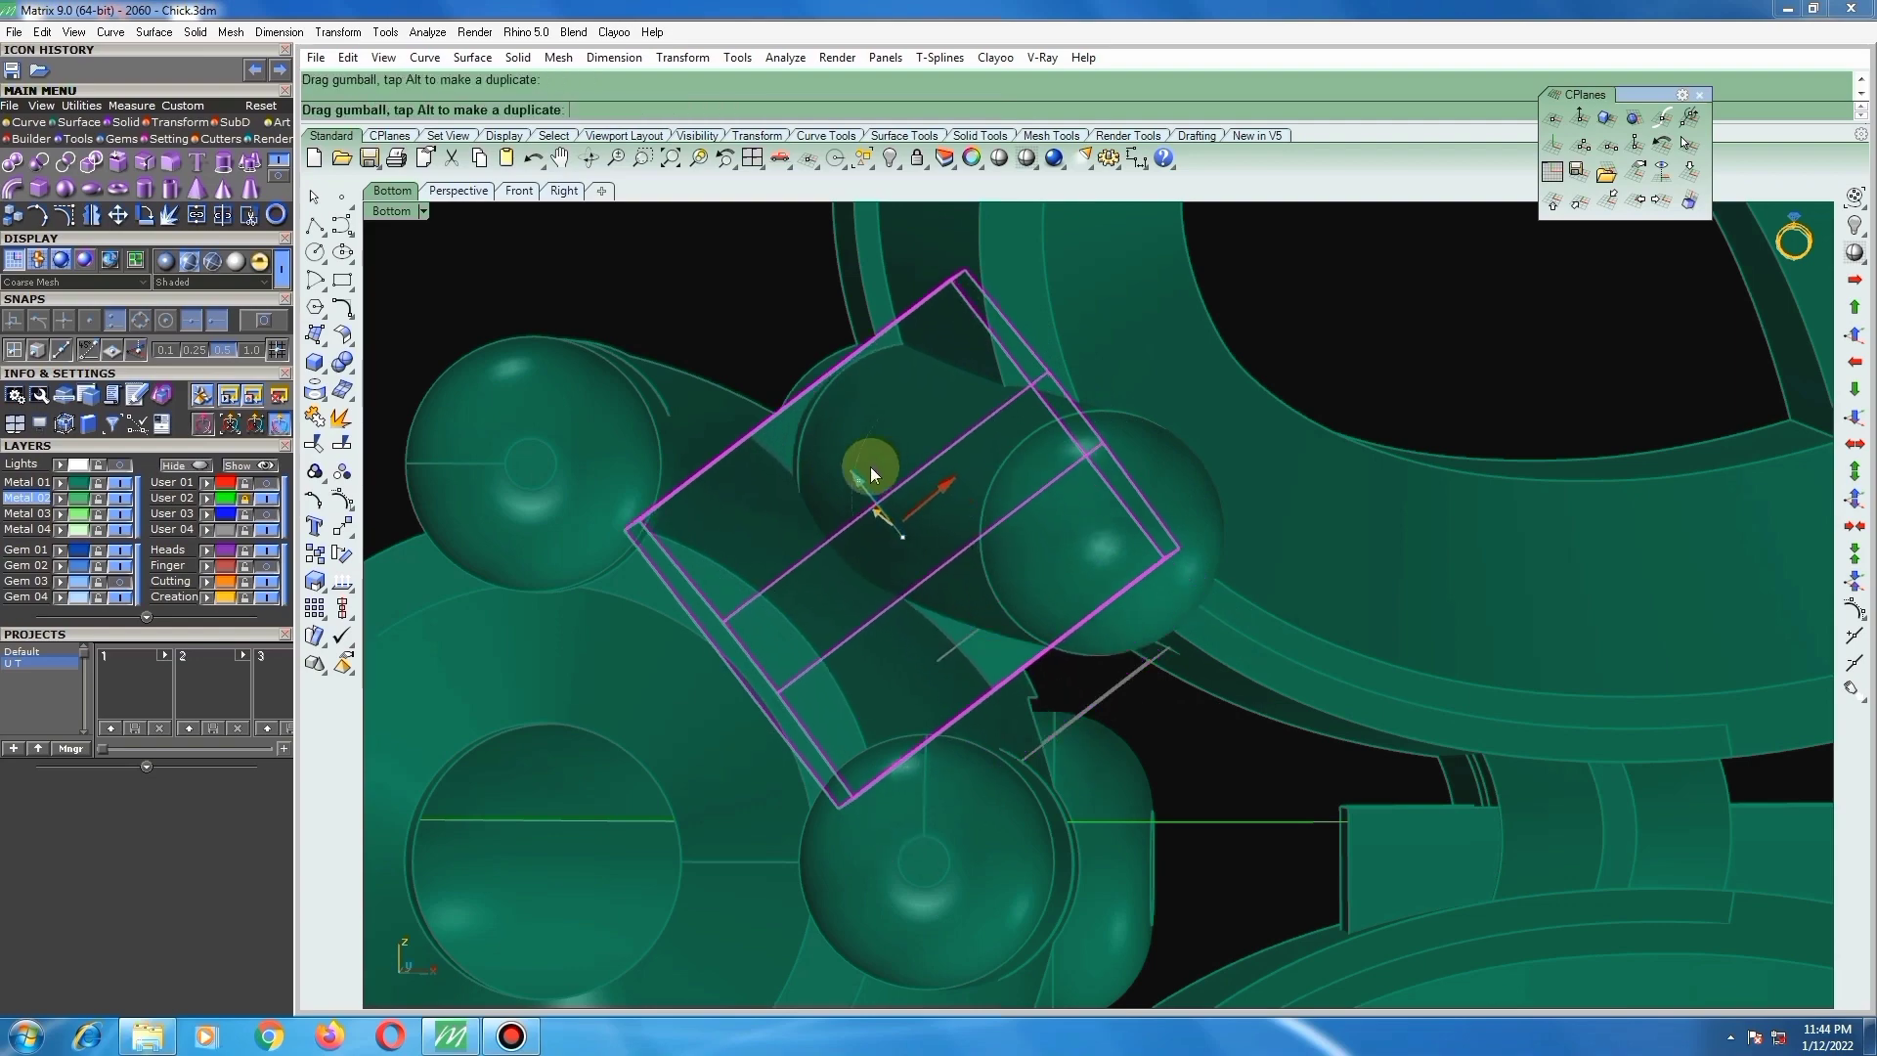
scroll(870, 466, down, 5)
click(748, 299)
scroll(960, 568, down, 4)
right_drag(960, 567, 1266, 490)
scroll(1316, 522, up, 2)
click(1270, 503)
right_click(1270, 501)
scroll(1259, 526, down, 6)
drag(1283, 480, 1289, 467)
click(1330, 430)
Step: Nudge the connector block sideways along its length, further onto the upper petal frame
scroll(1221, 524, down, 6)
scroll(1224, 526, up, 7)
right_drag(1226, 528, 1093, 565)
click(1154, 583)
click(1146, 570)
right_click(1145, 570)
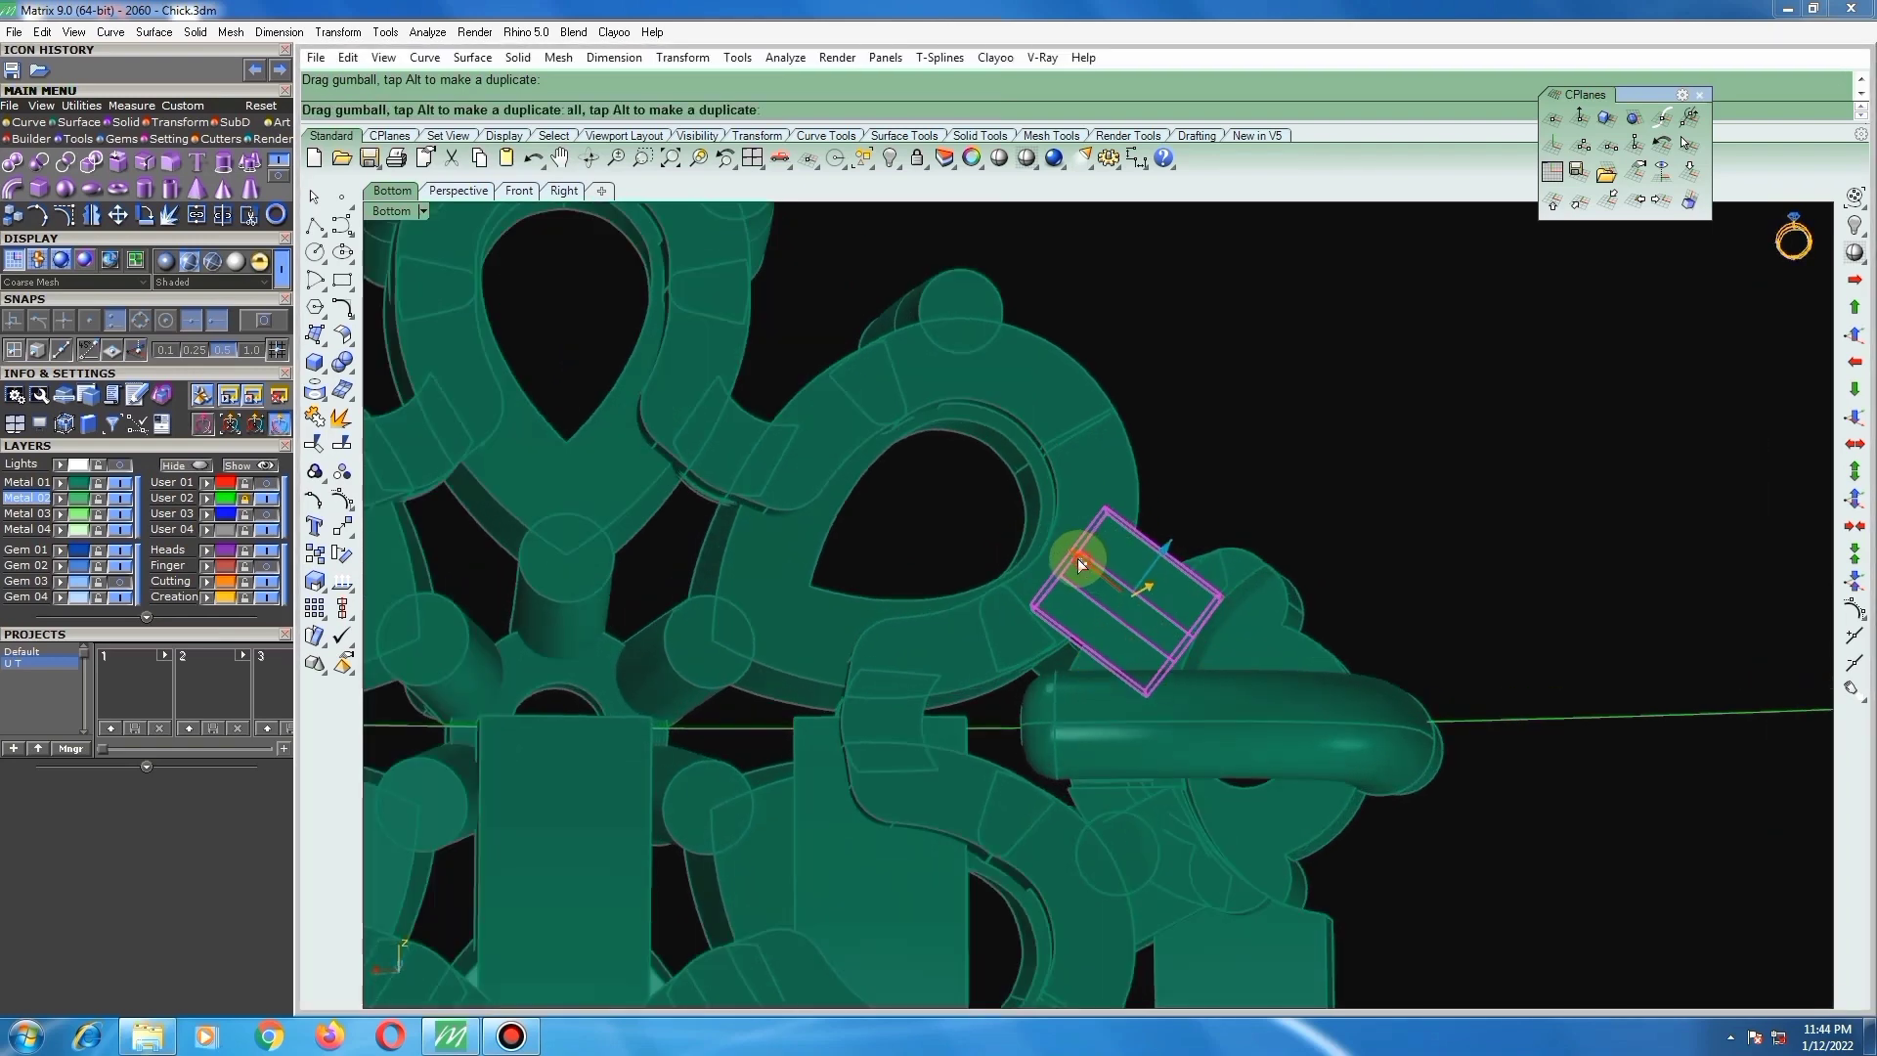
click(1171, 493)
Step: Shorten the connector block's span with a one-directional scale about the midpoint of its outer back edge
click(1151, 570)
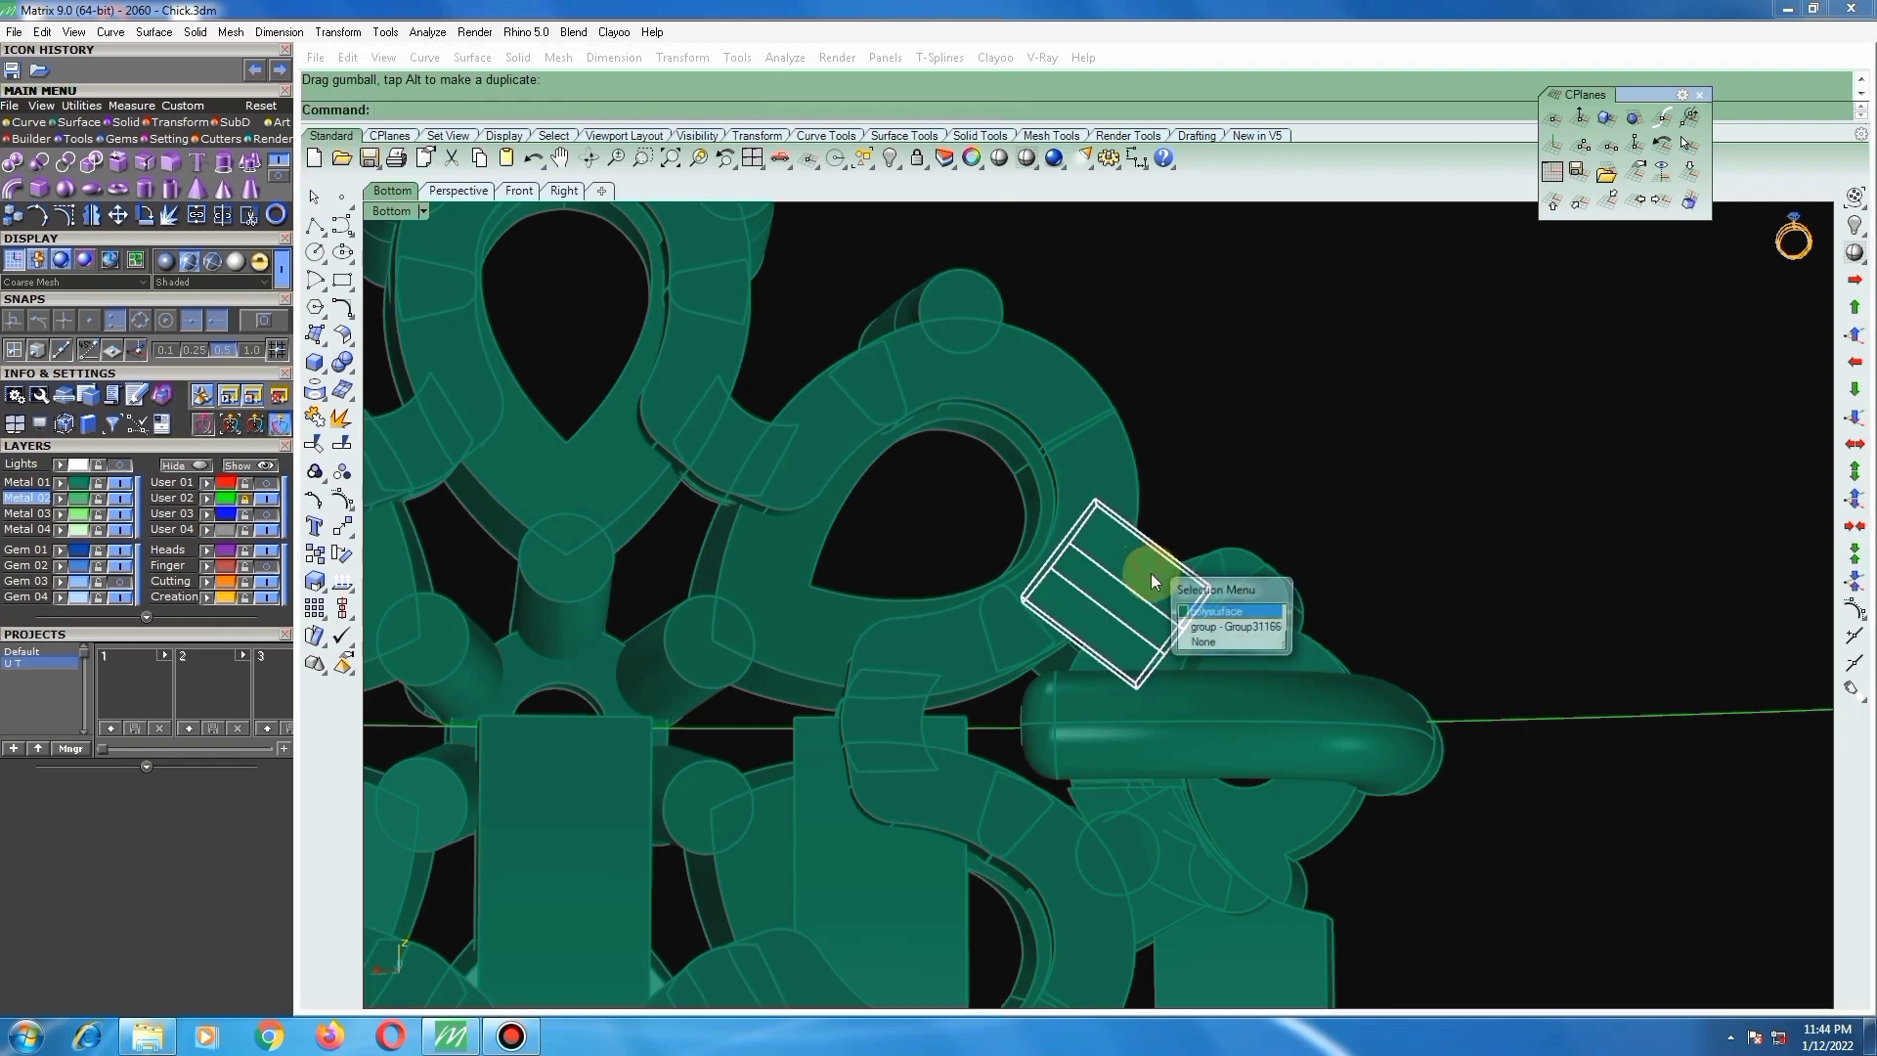
right_click(1155, 561)
right_drag(1183, 533, 1216, 472)
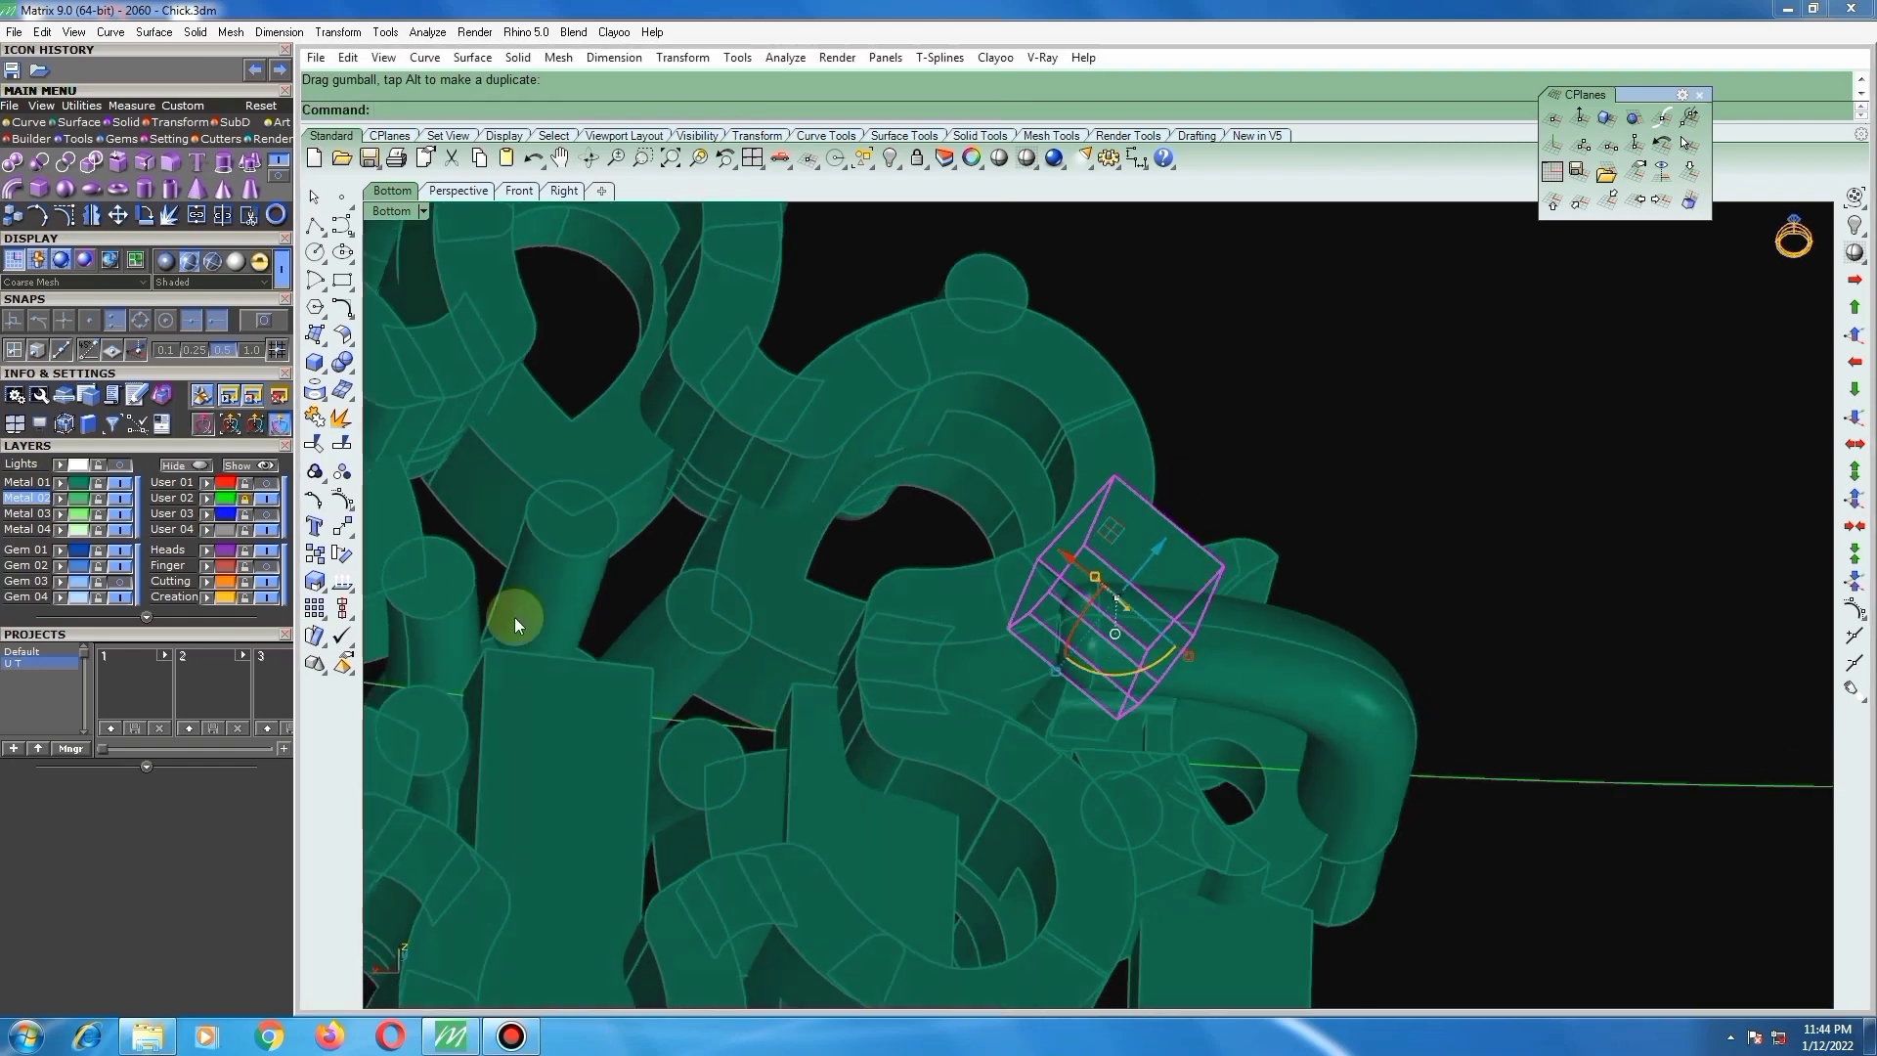
click(317, 582)
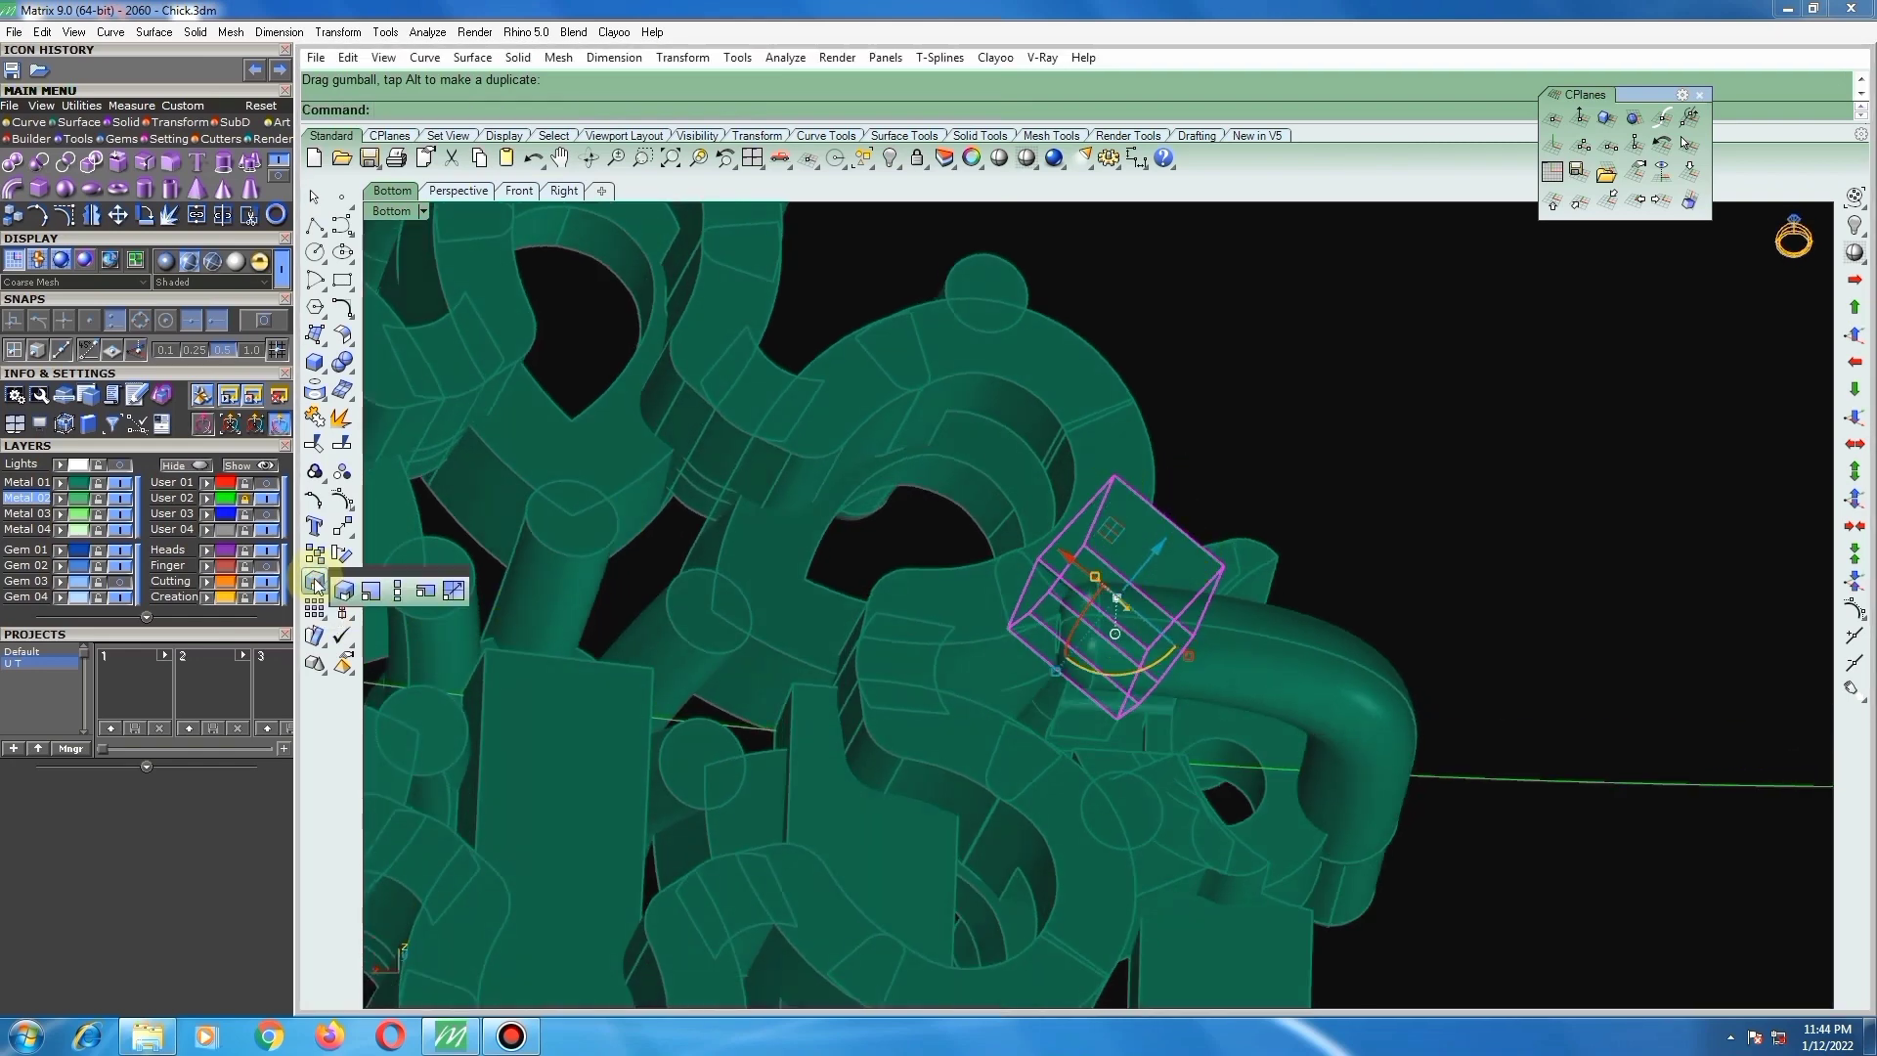
click(395, 585)
scroll(1137, 567, up, 4)
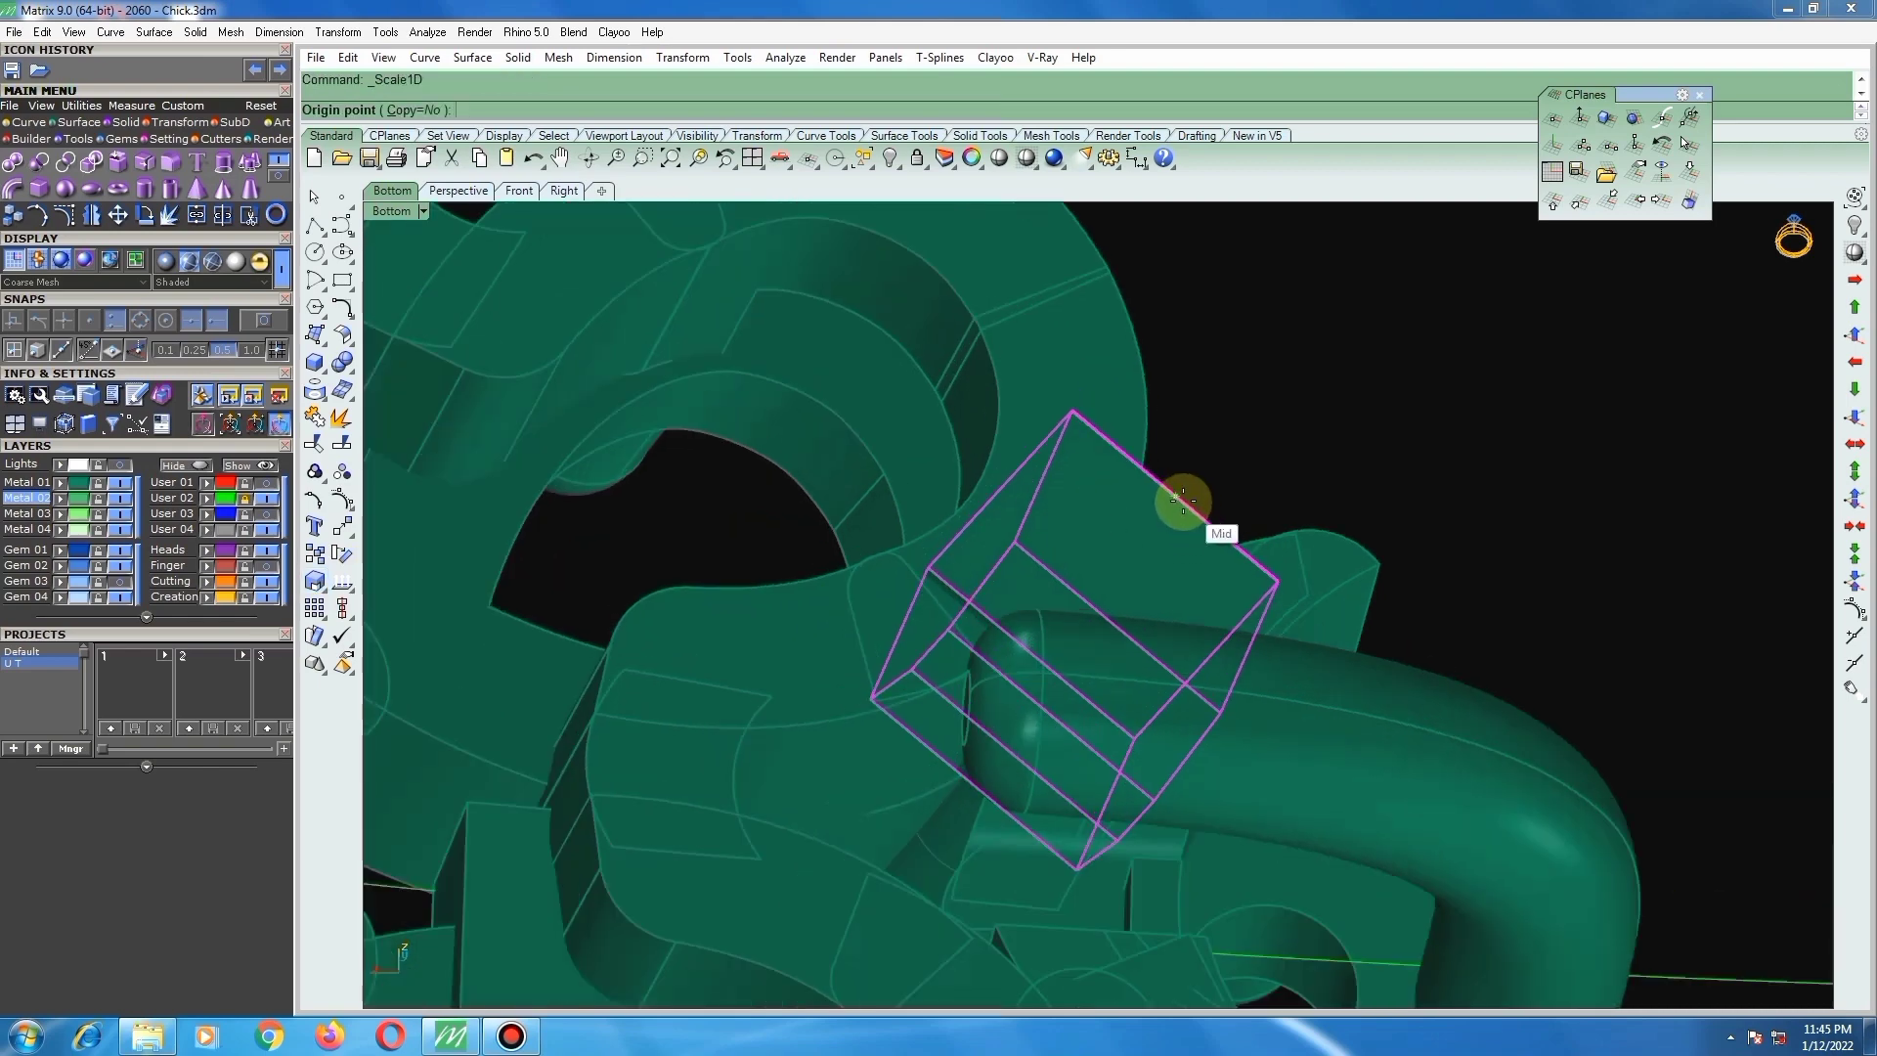
click(1175, 495)
click(1280, 574)
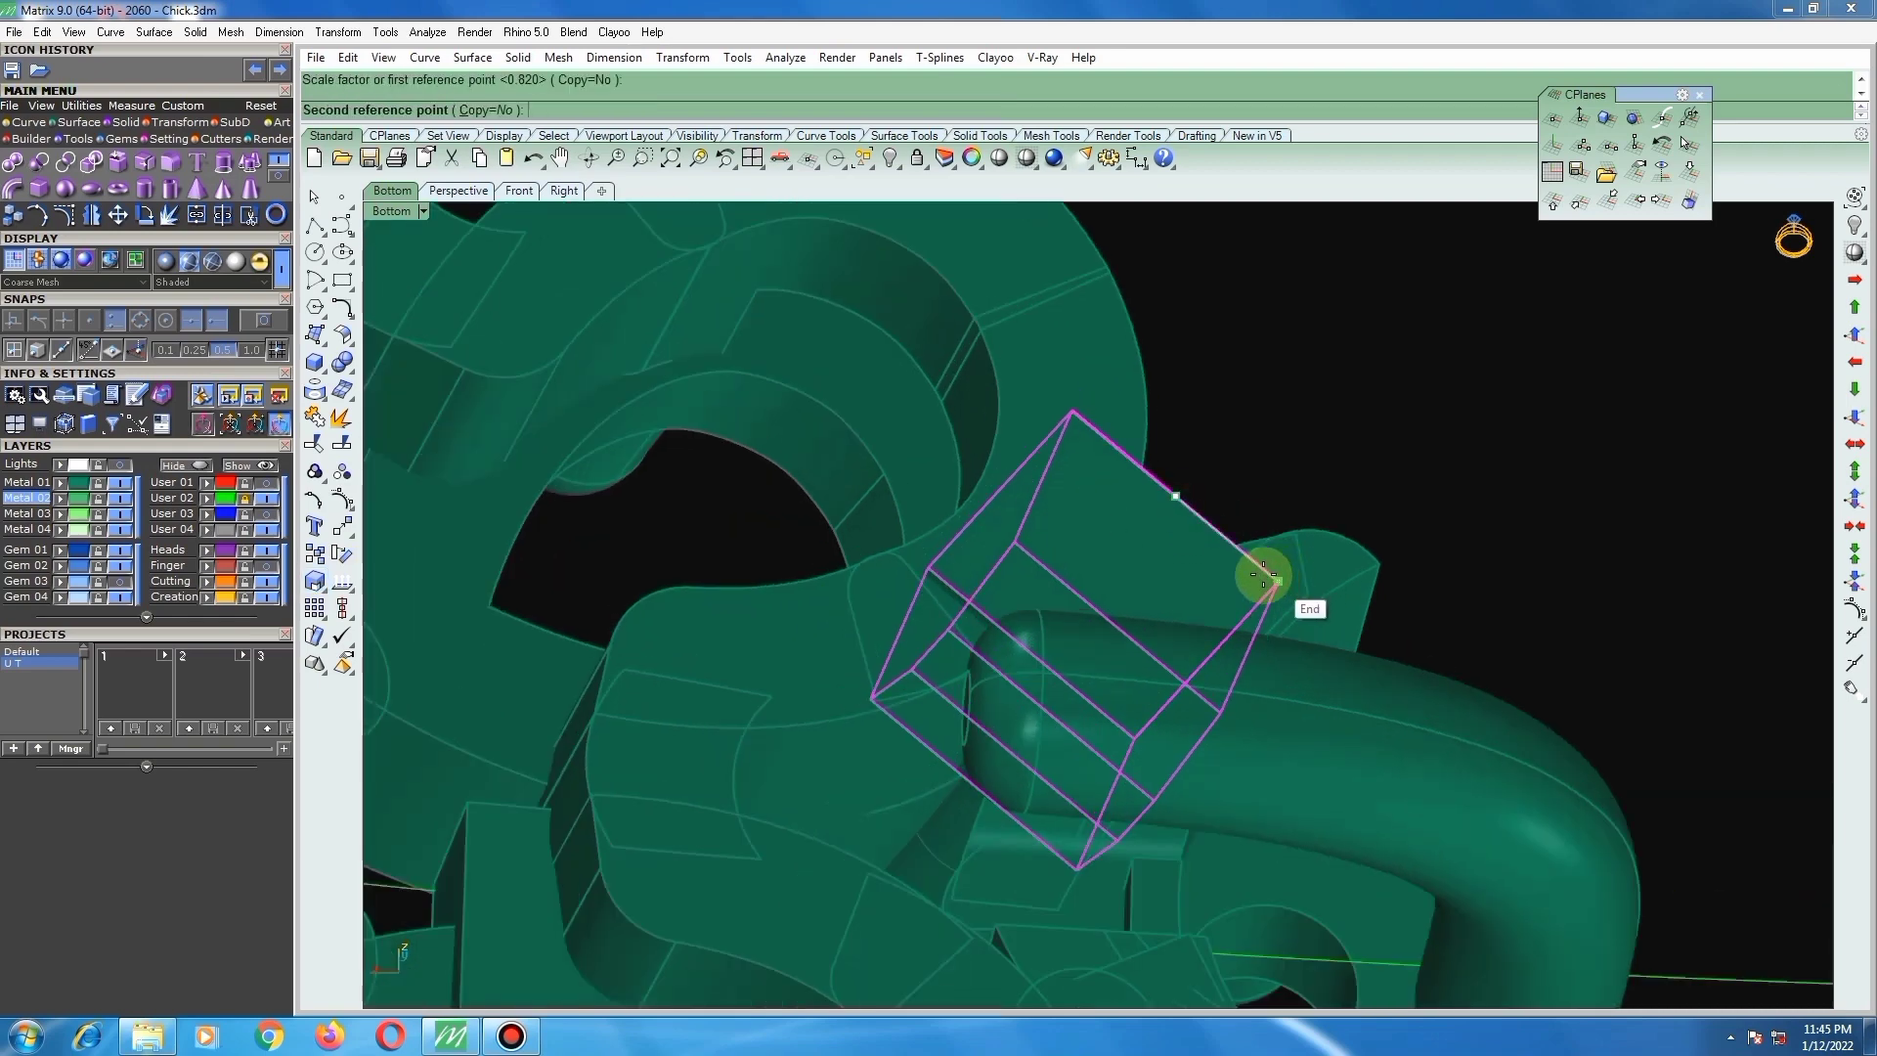
click(1261, 430)
Step: Move the connector block by its outer back corner, slightly forward toward the prongs to meet the frame's back edge
right_drag(1261, 430, 1161, 674)
click(1134, 618)
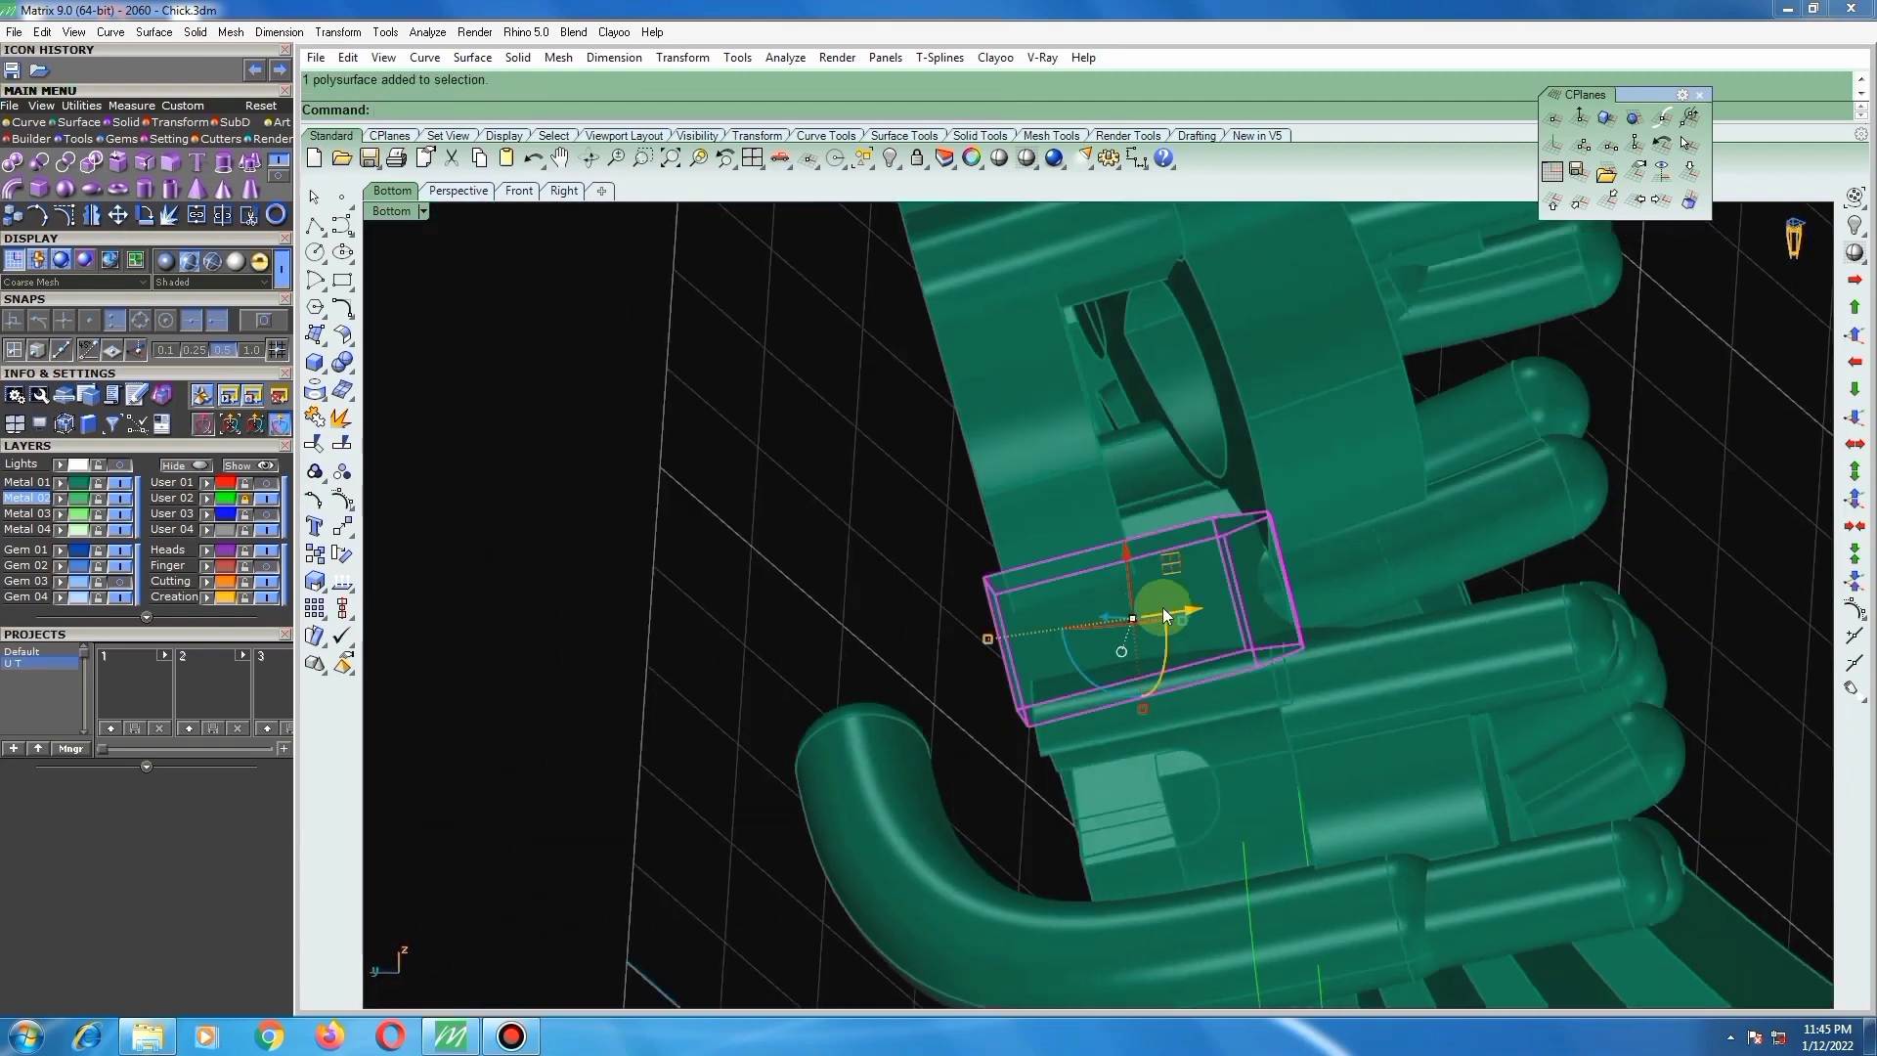
scroll(992, 577, up, 3)
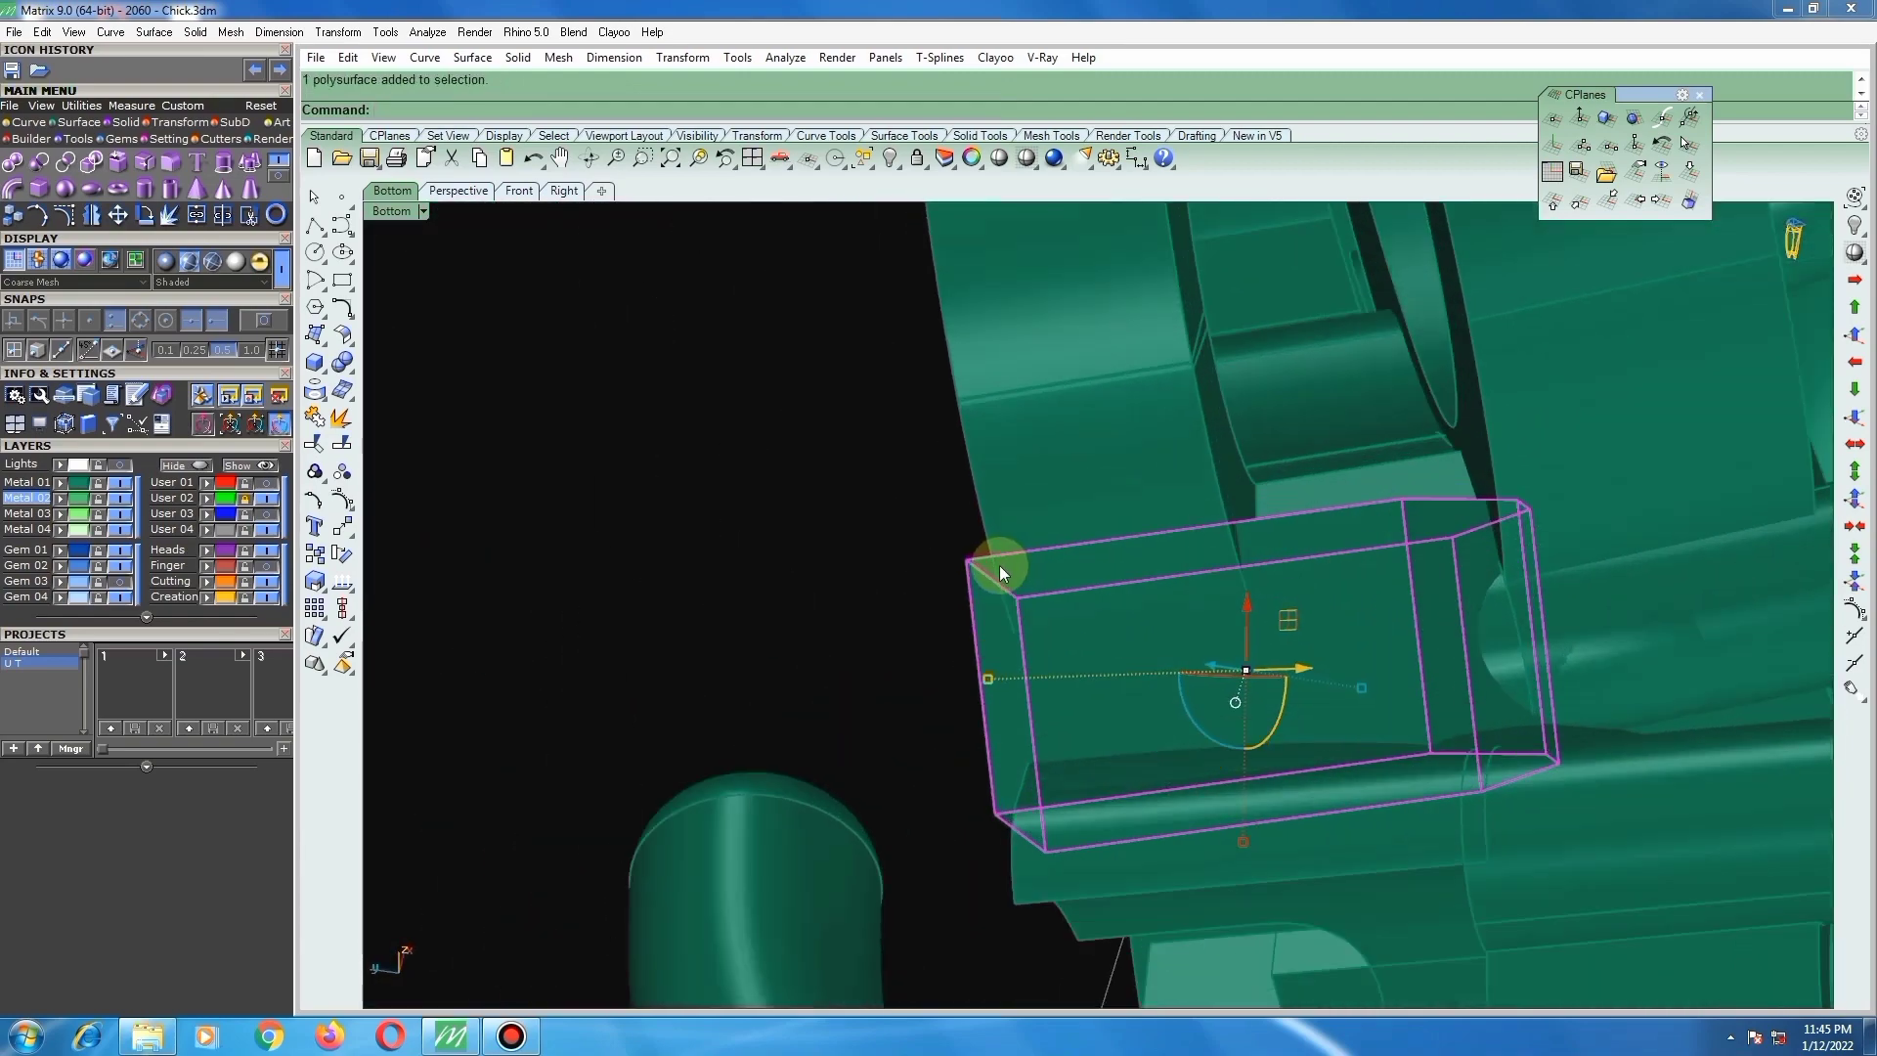
text(m)
key(Return)
scroll(977, 565, up, 2)
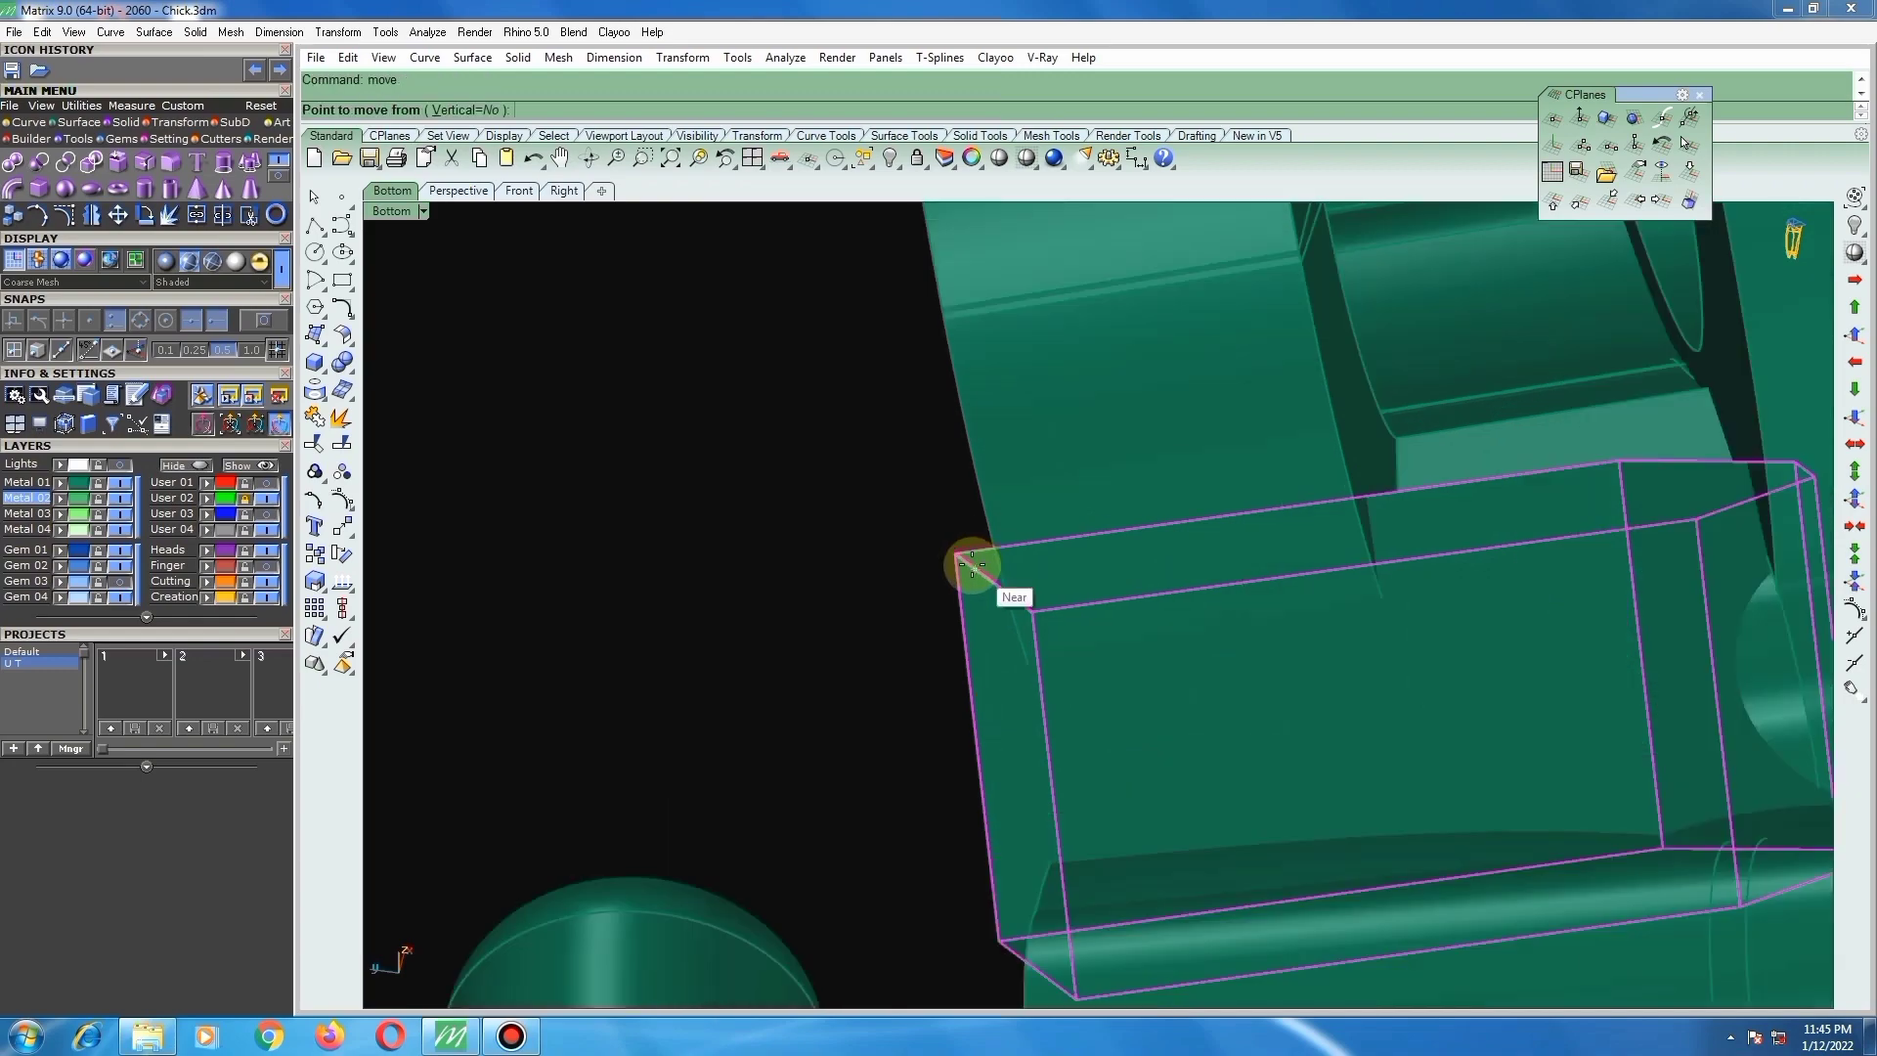
click(961, 555)
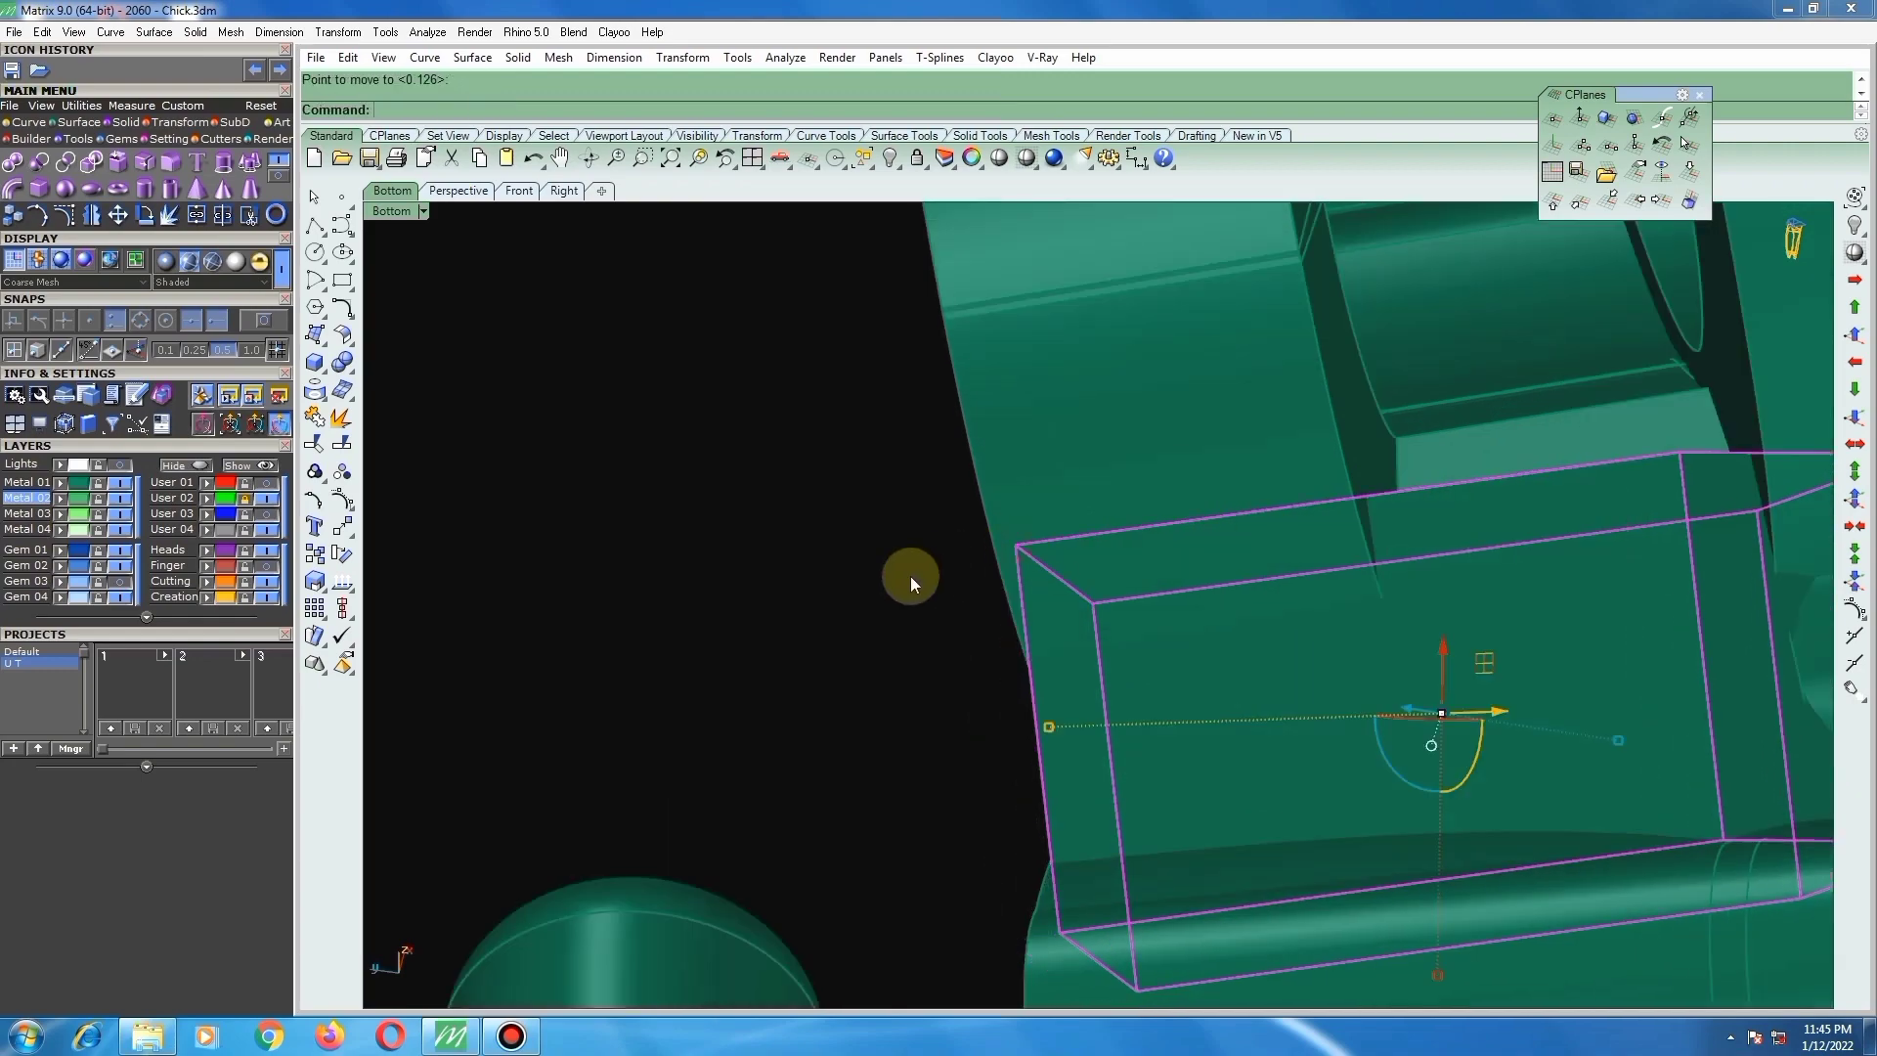
Step: Lengthen the connector block toward the prongs with a one-directional scale from its outer back corner
click(932, 585)
right_drag(935, 586, 1034, 587)
scroll(1038, 570, down, 5)
click(1034, 583)
scroll(1065, 526, up, 3)
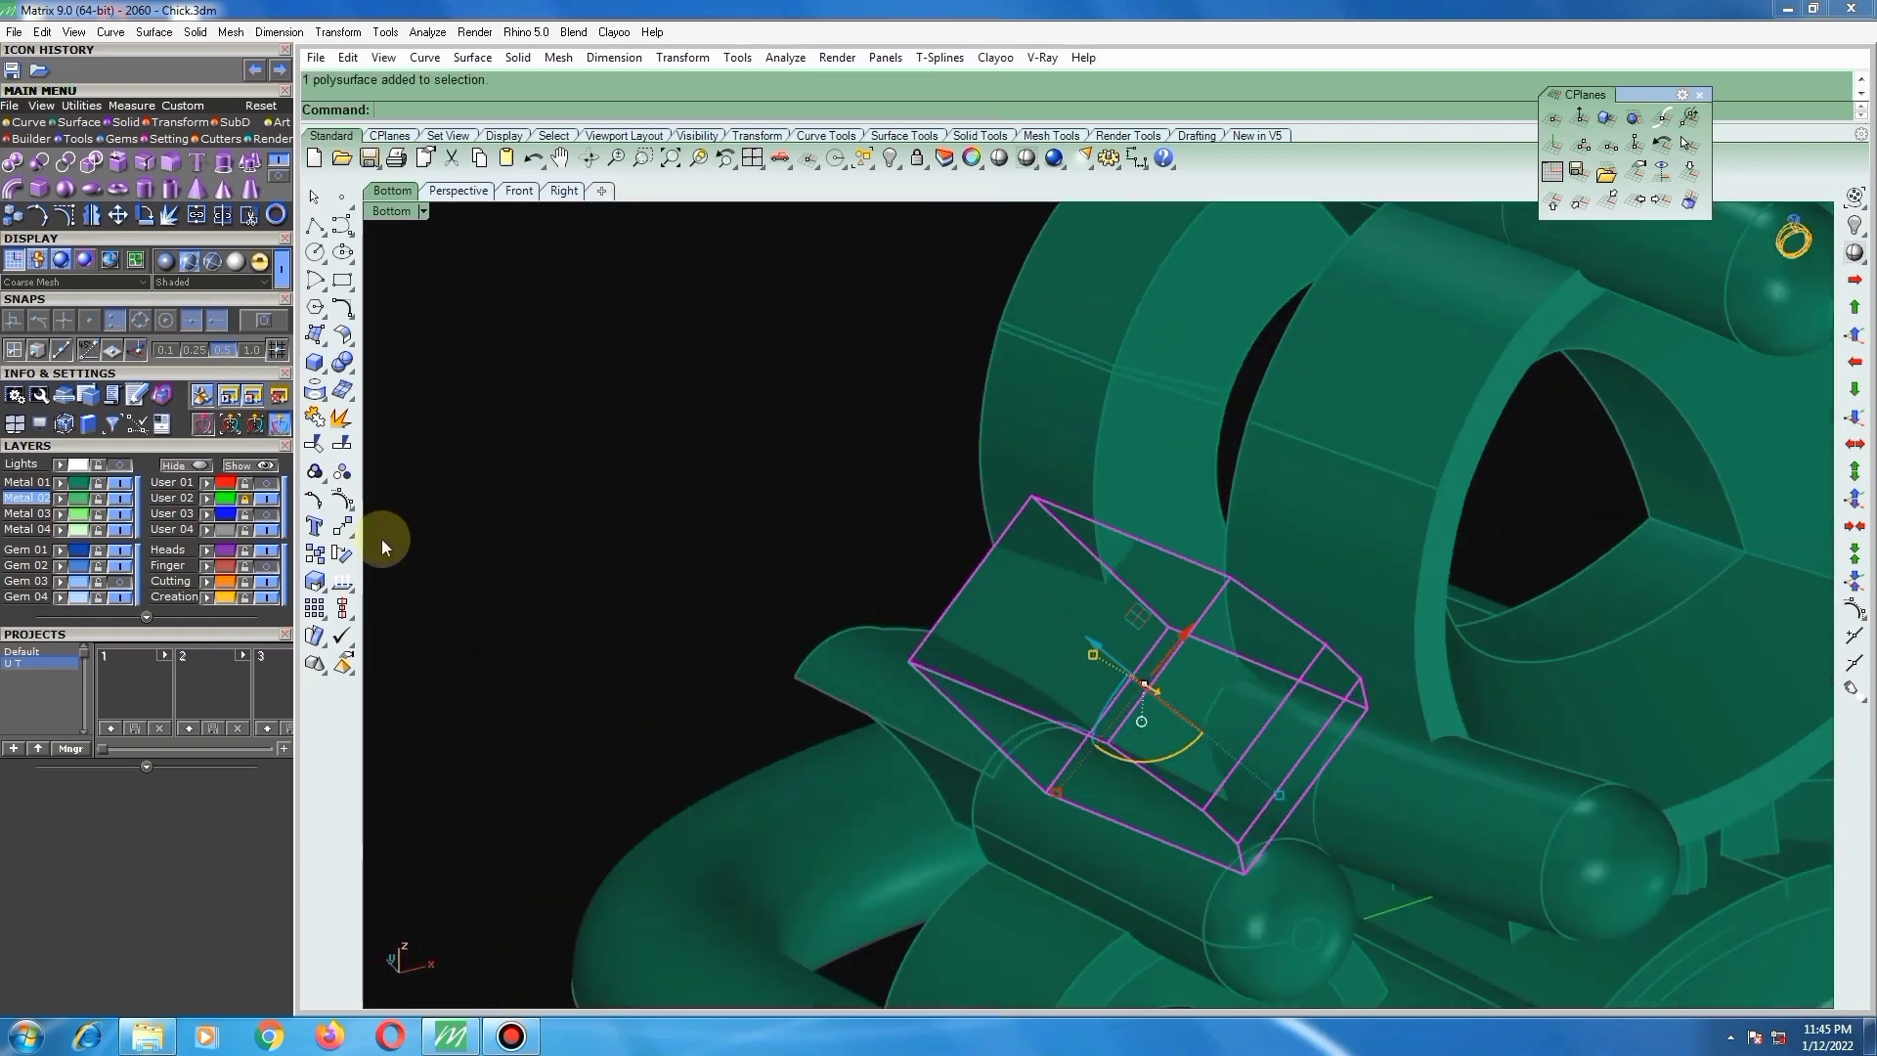
click(317, 585)
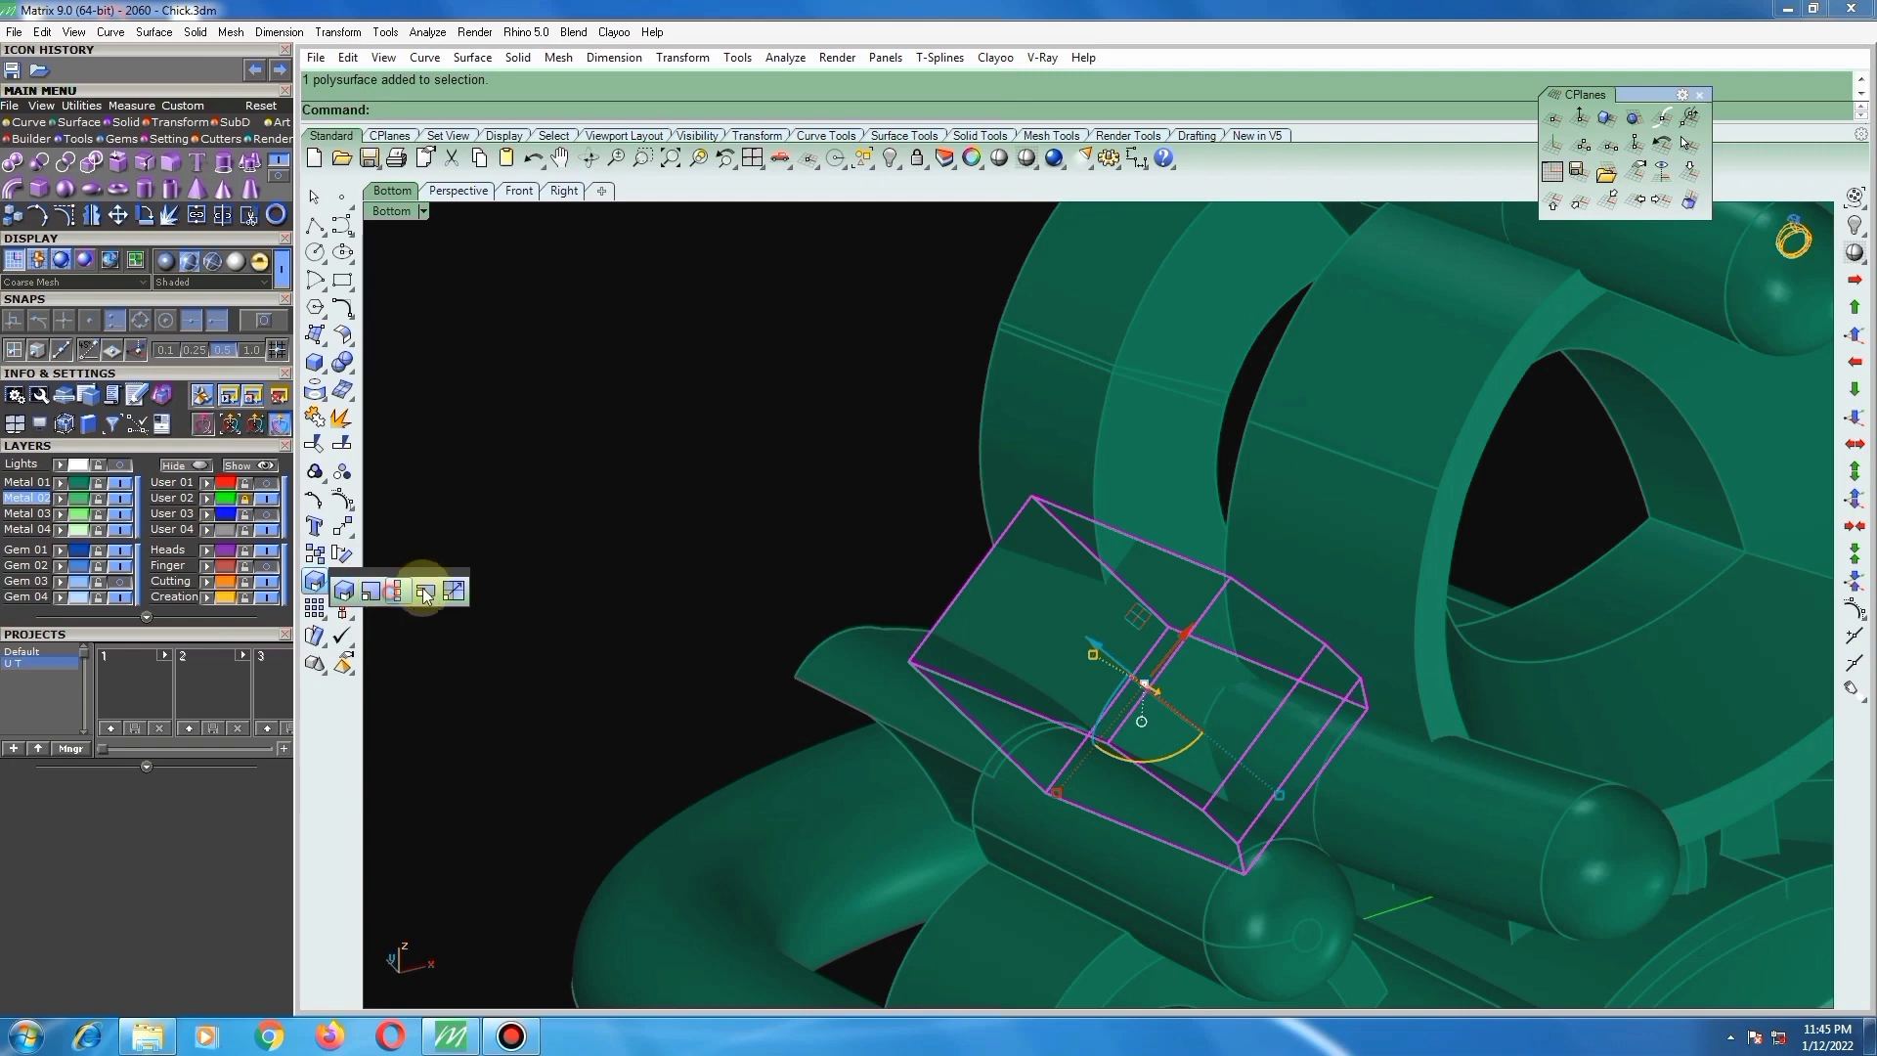
click(419, 590)
click(1030, 500)
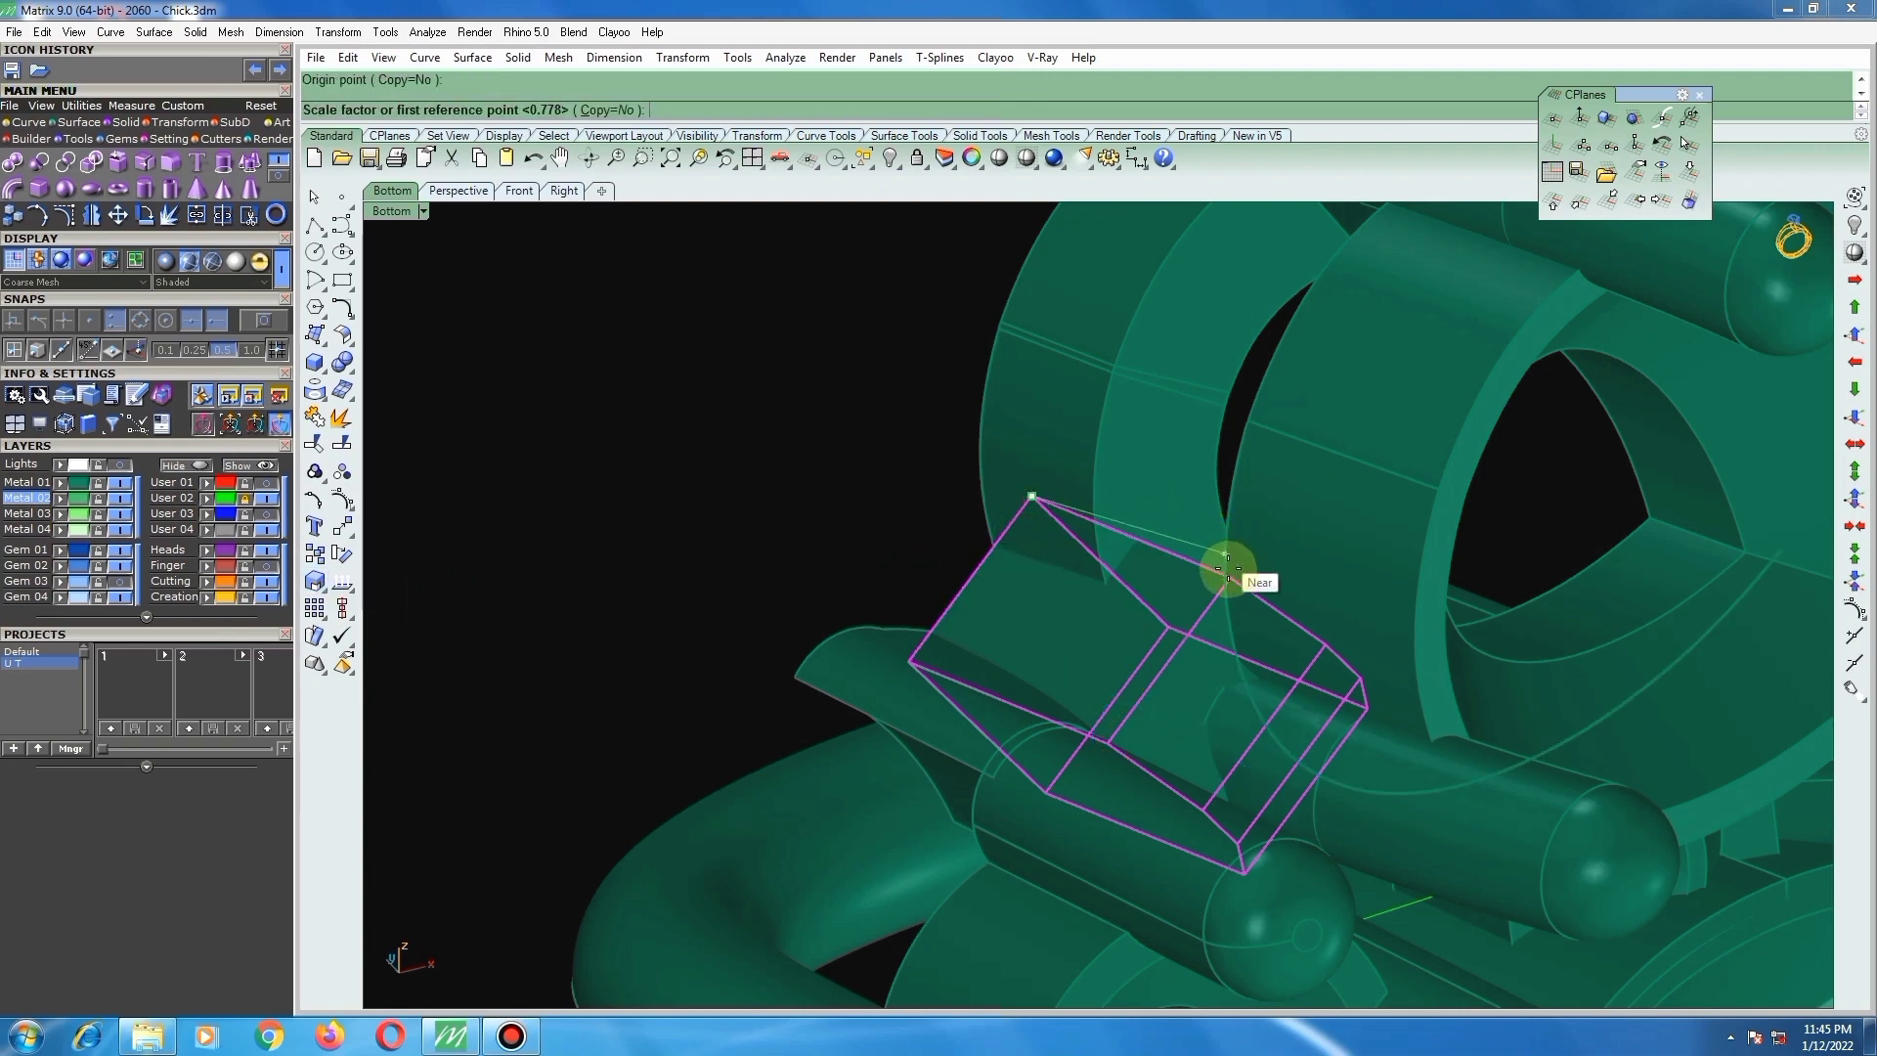
click(1228, 577)
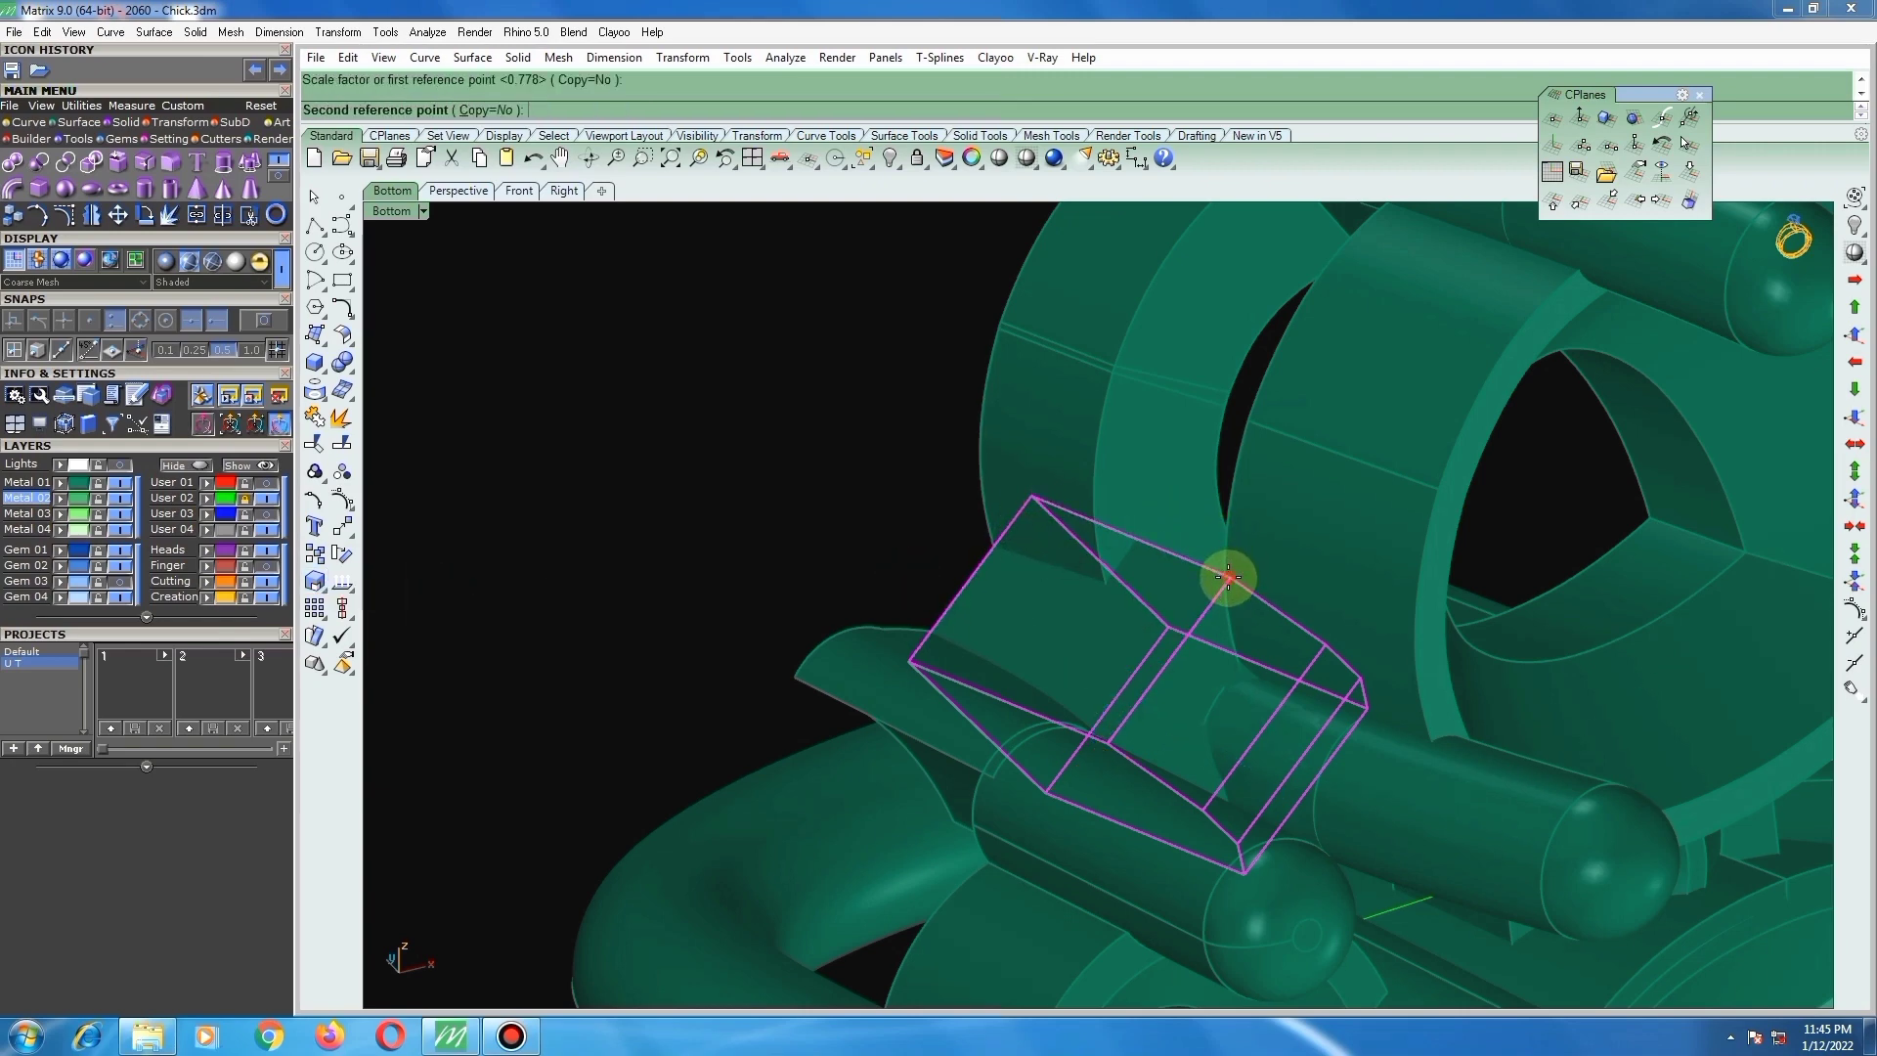
click(1281, 612)
Step: Tilt the connector block with a 3D rotation about its short back edge, following the slope between the settings
right_drag(1081, 561, 971, 511)
scroll(1032, 586, down, 2)
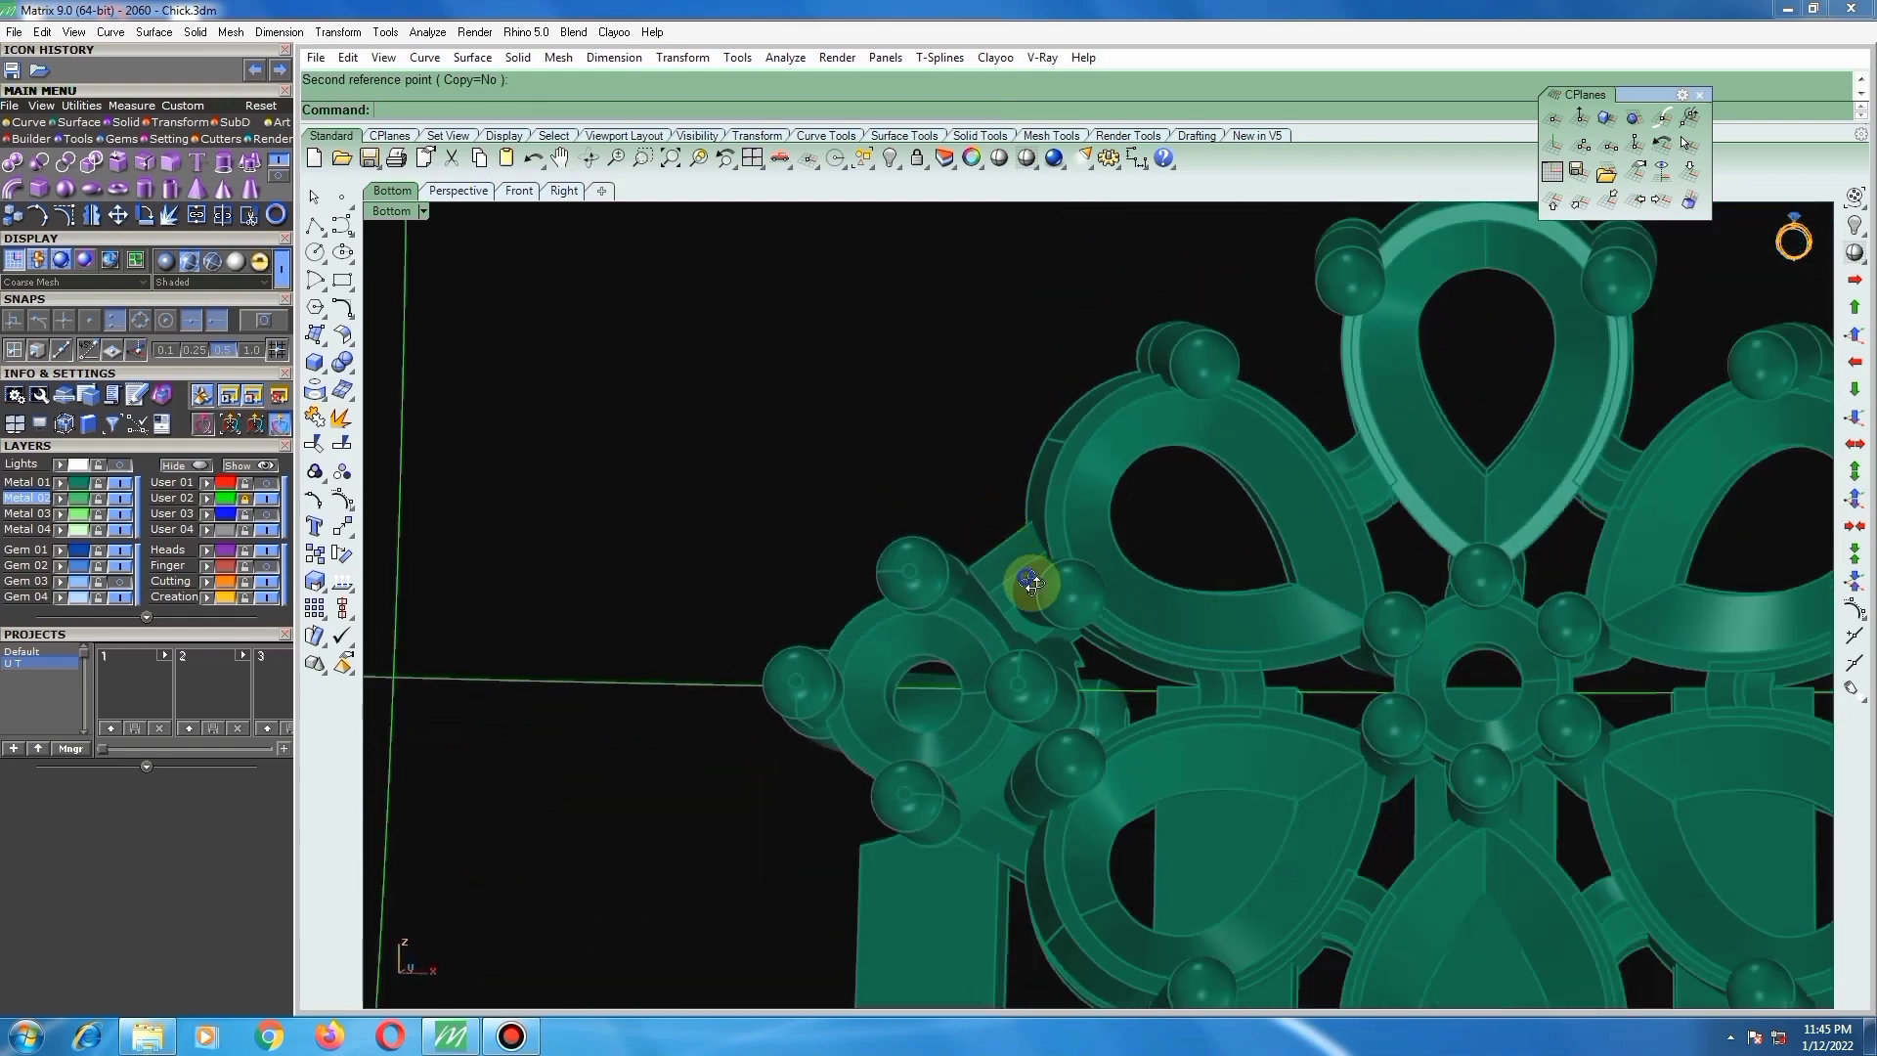
right_drag(1032, 586, 935, 614)
click(1021, 562)
scroll(936, 613, up, 2)
text(r3)
key(Return)
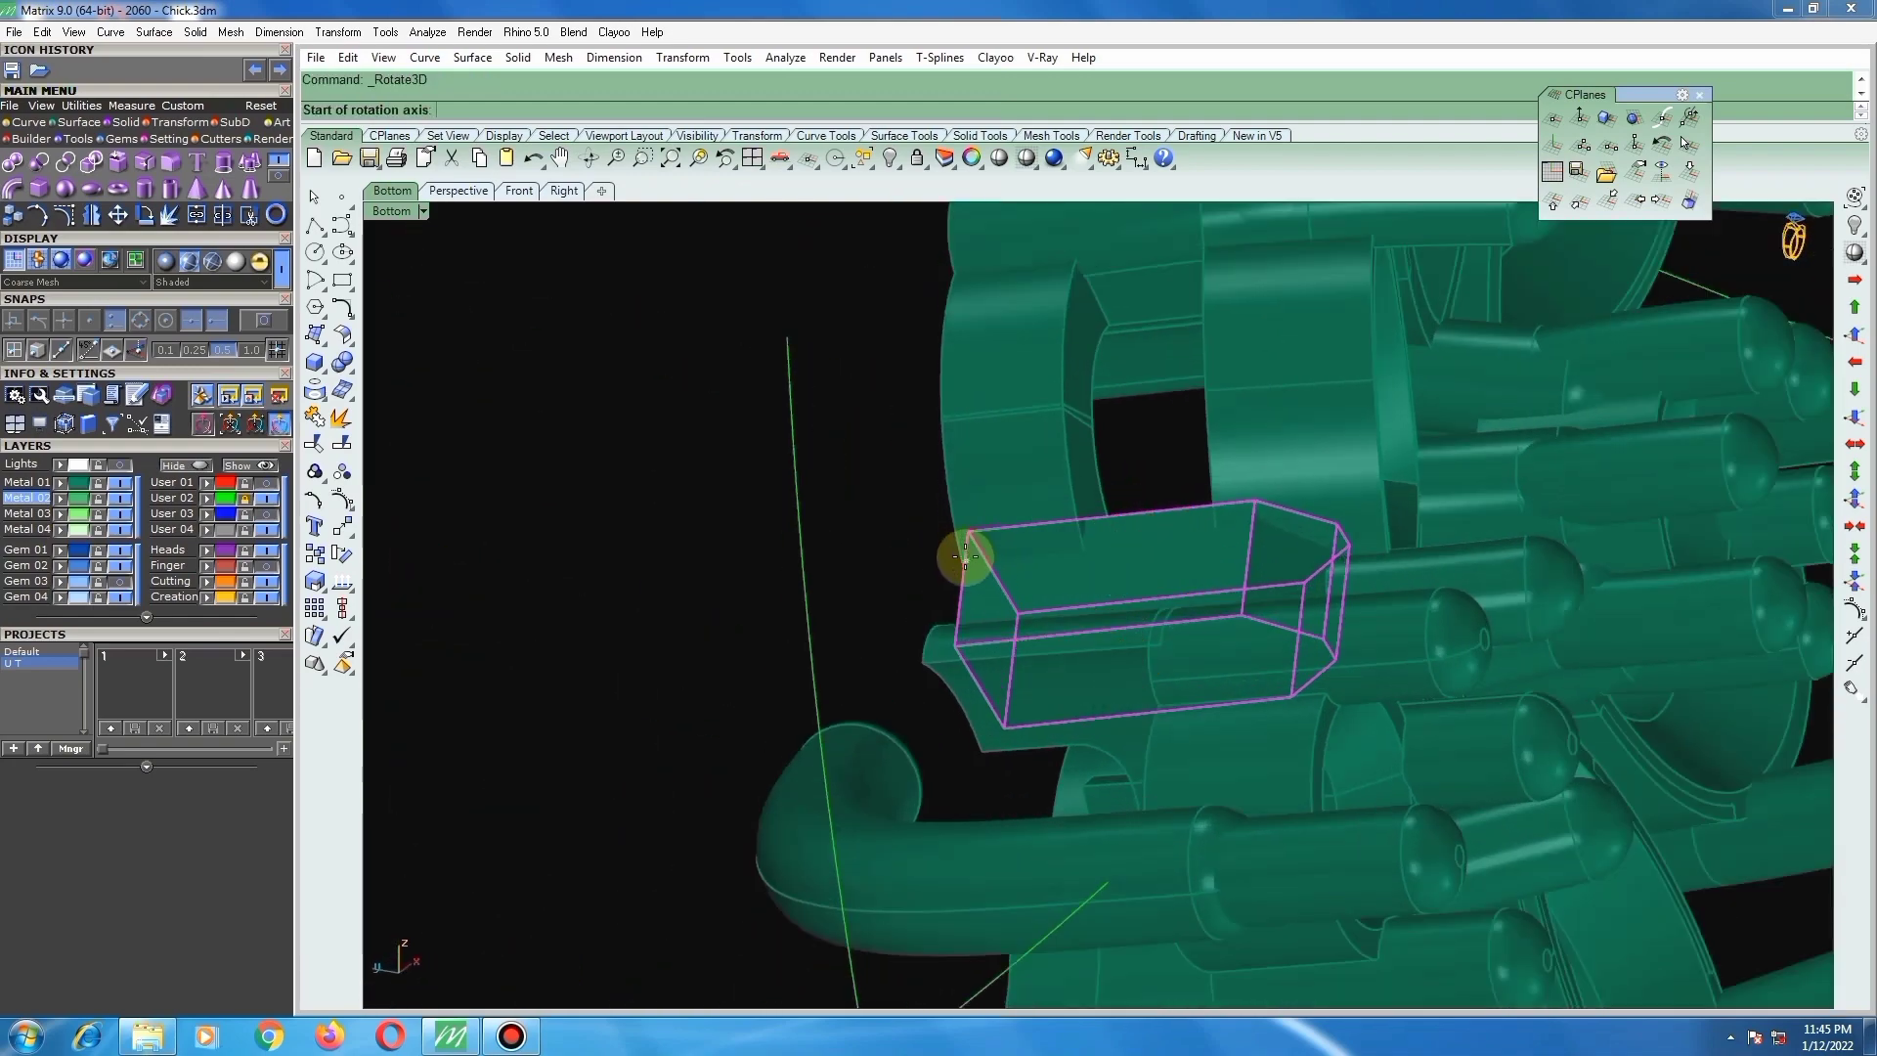
click(969, 533)
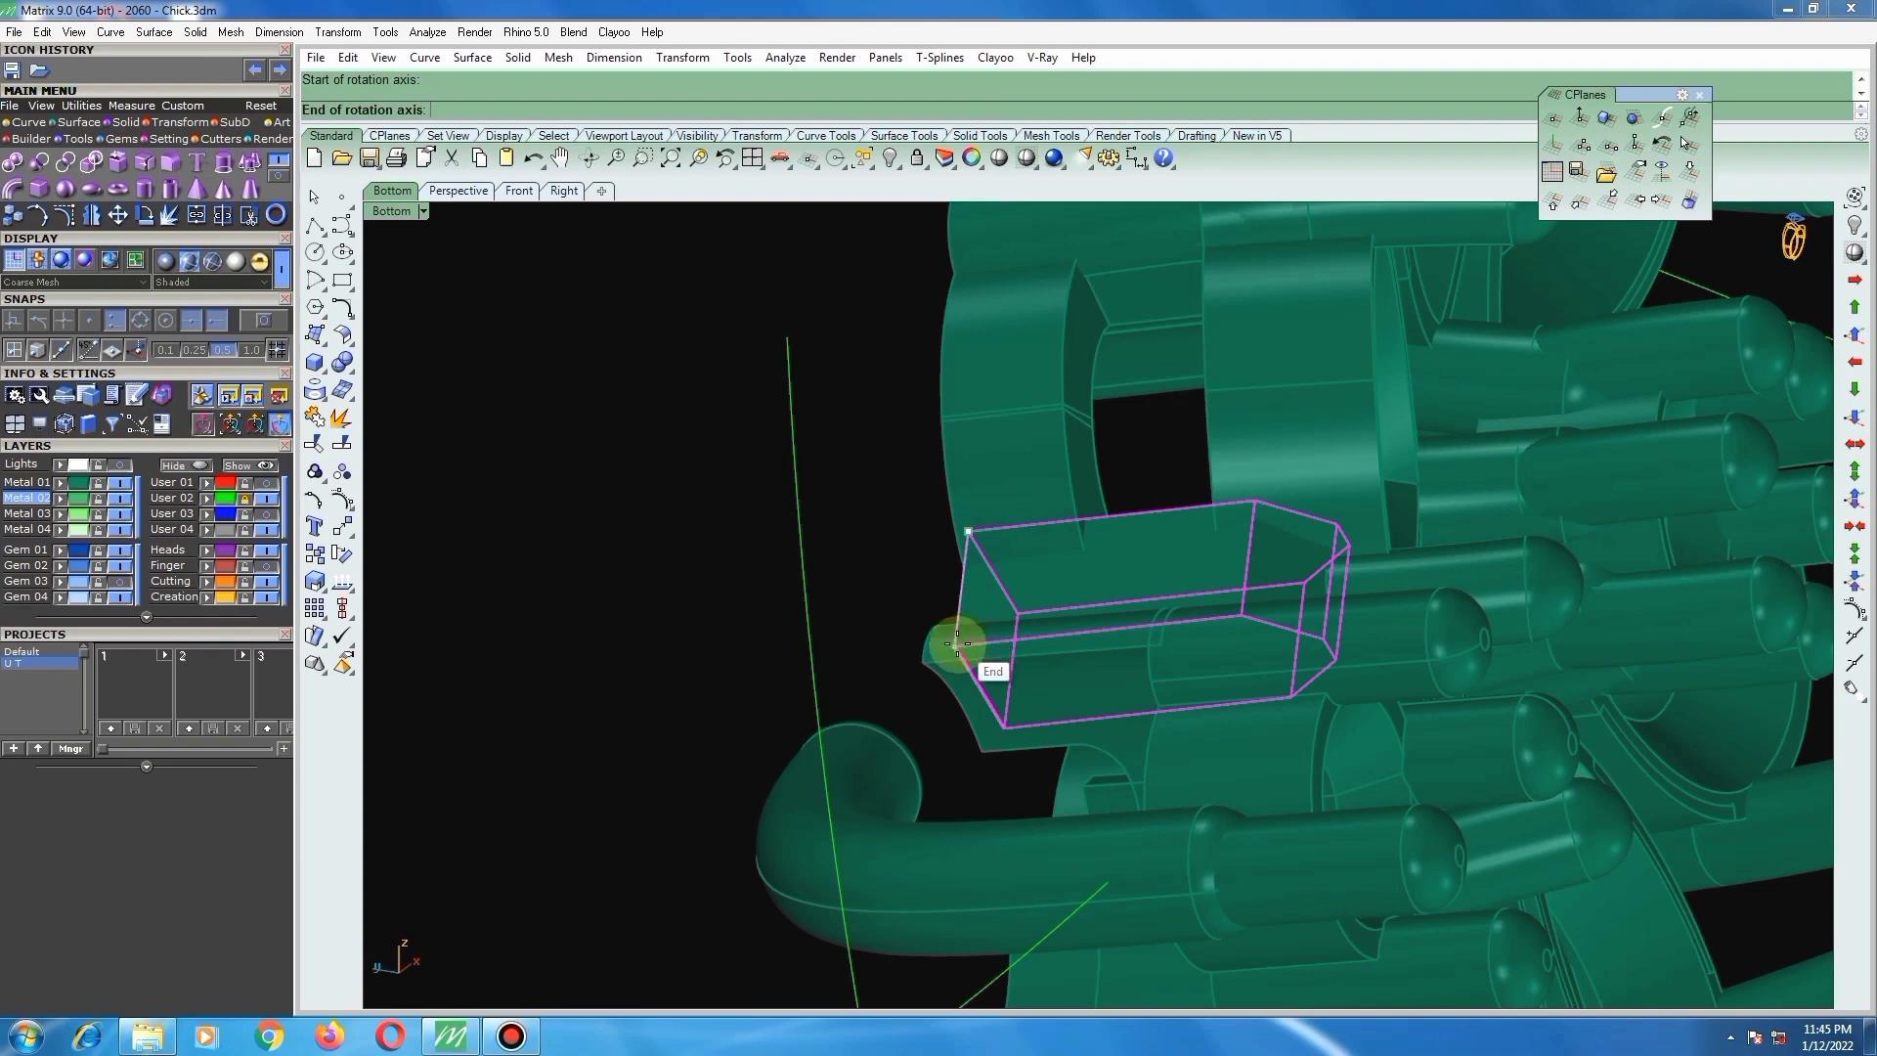
click(957, 646)
right_drag(1153, 598, 1004, 513)
click(1270, 514)
click(1269, 538)
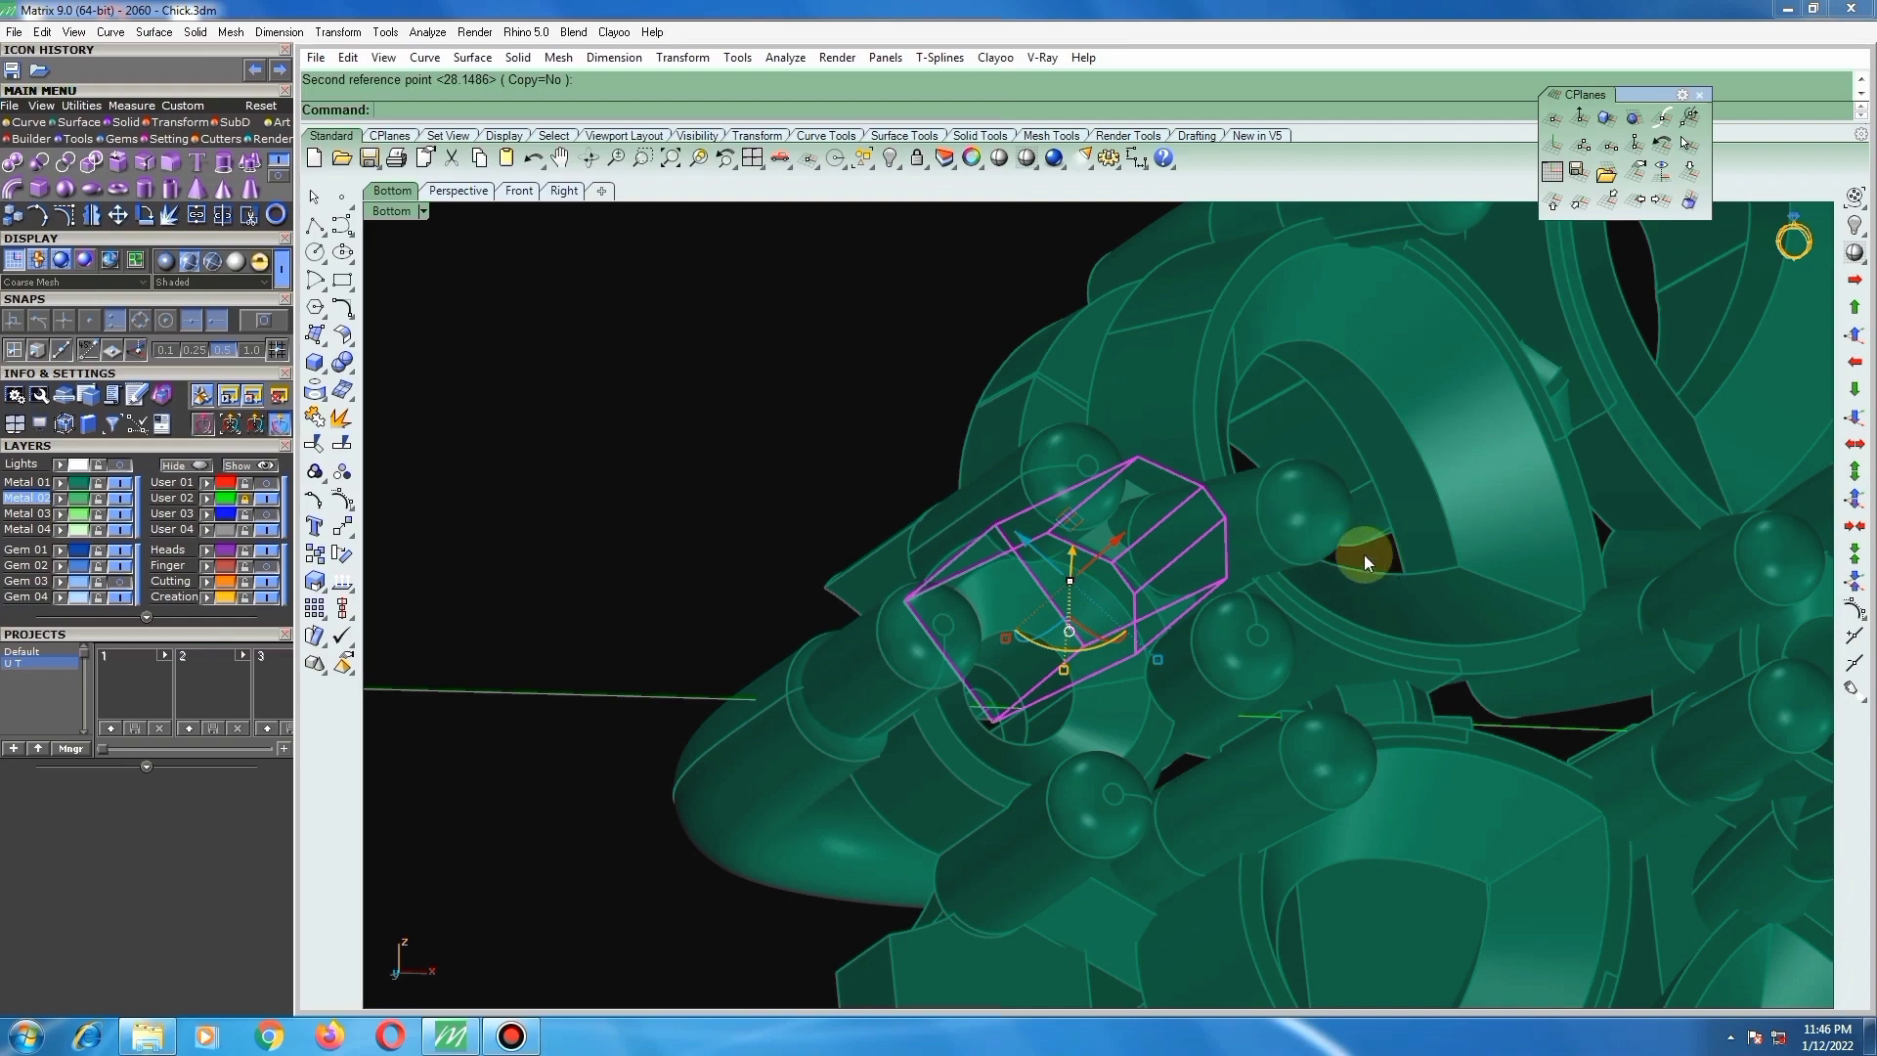
Step: Nudge the tilted connector block slightly to refine its fit between the round setting and the upper petal frame
click(827, 407)
scroll(1163, 435, down, 4)
right_drag(1178, 435, 1030, 483)
scroll(1007, 513, up, 2)
click(994, 536)
scroll(989, 513, up, 3)
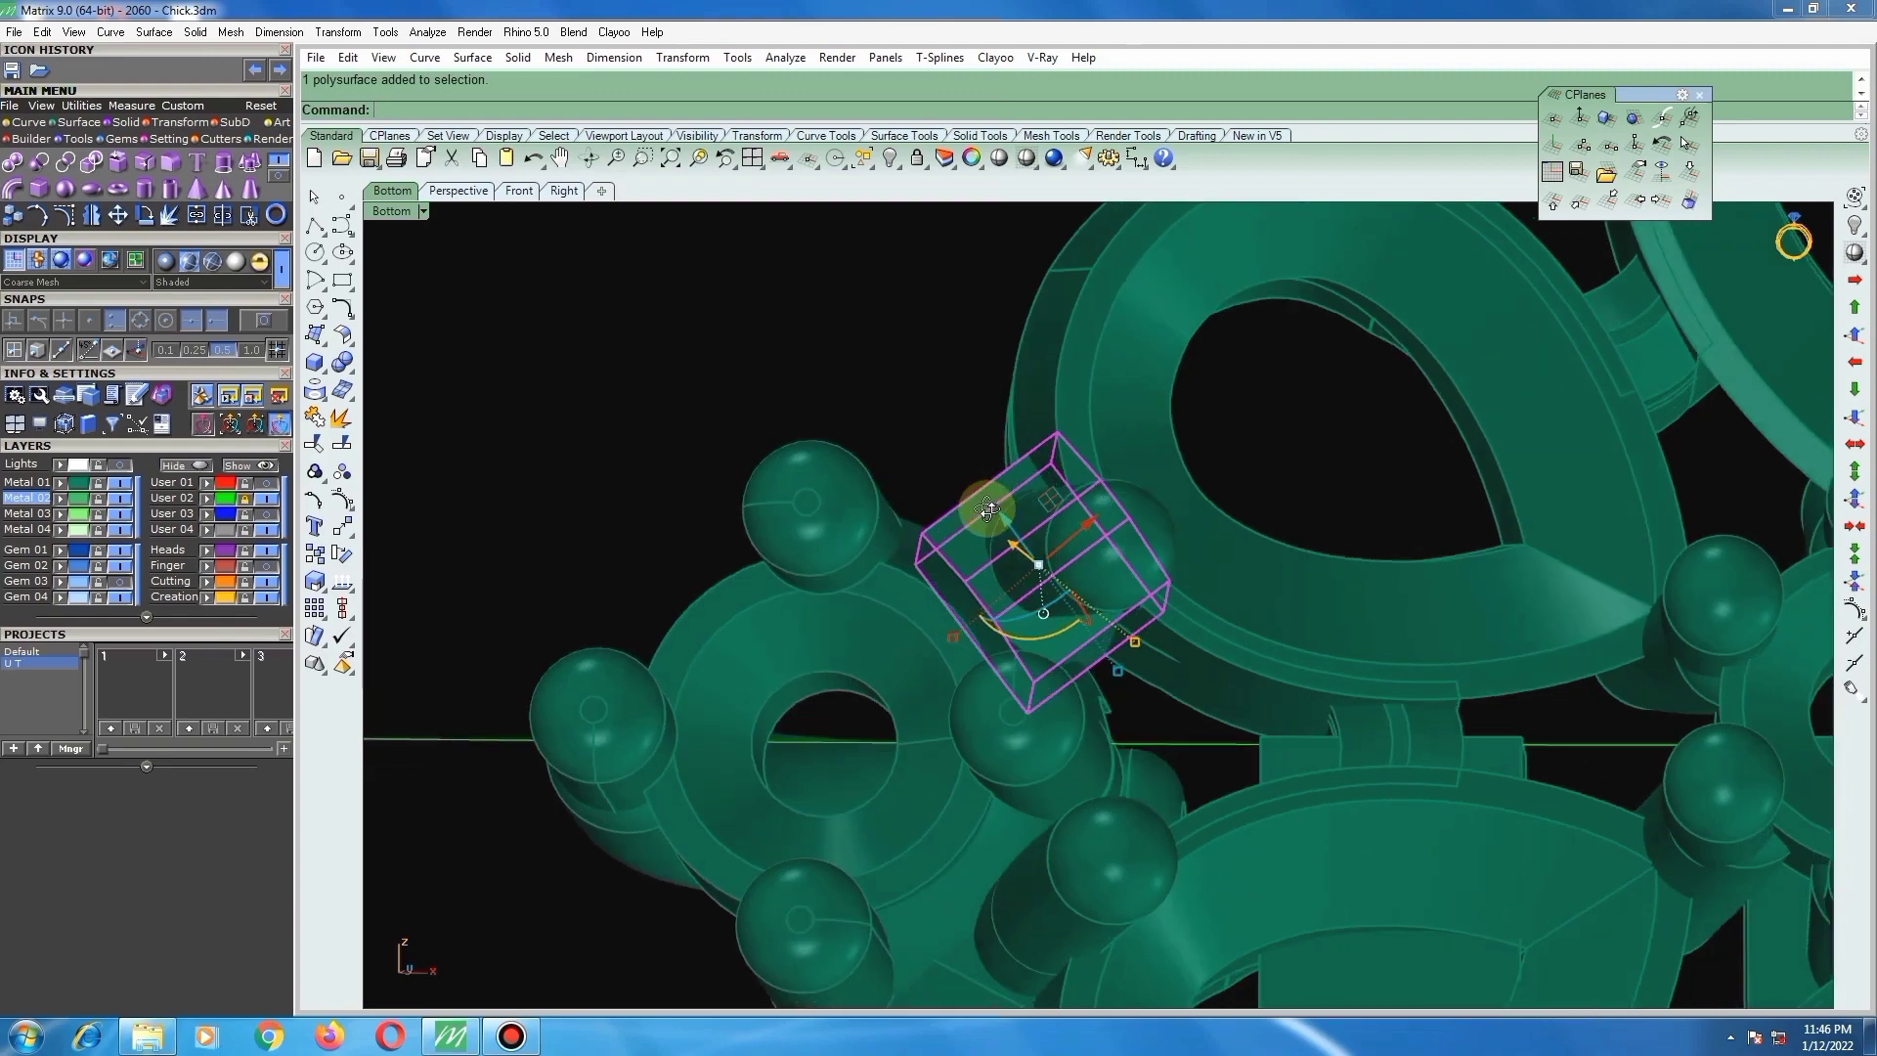
right_drag(815, 557, 1026, 521)
drag(1079, 528, 1019, 487)
click(1020, 500)
right_drag(1018, 487, 1229, 683)
Step: Stretch the connector block toward the round setting with a one-directional scale from its corner at the upper petal frame
click(320, 585)
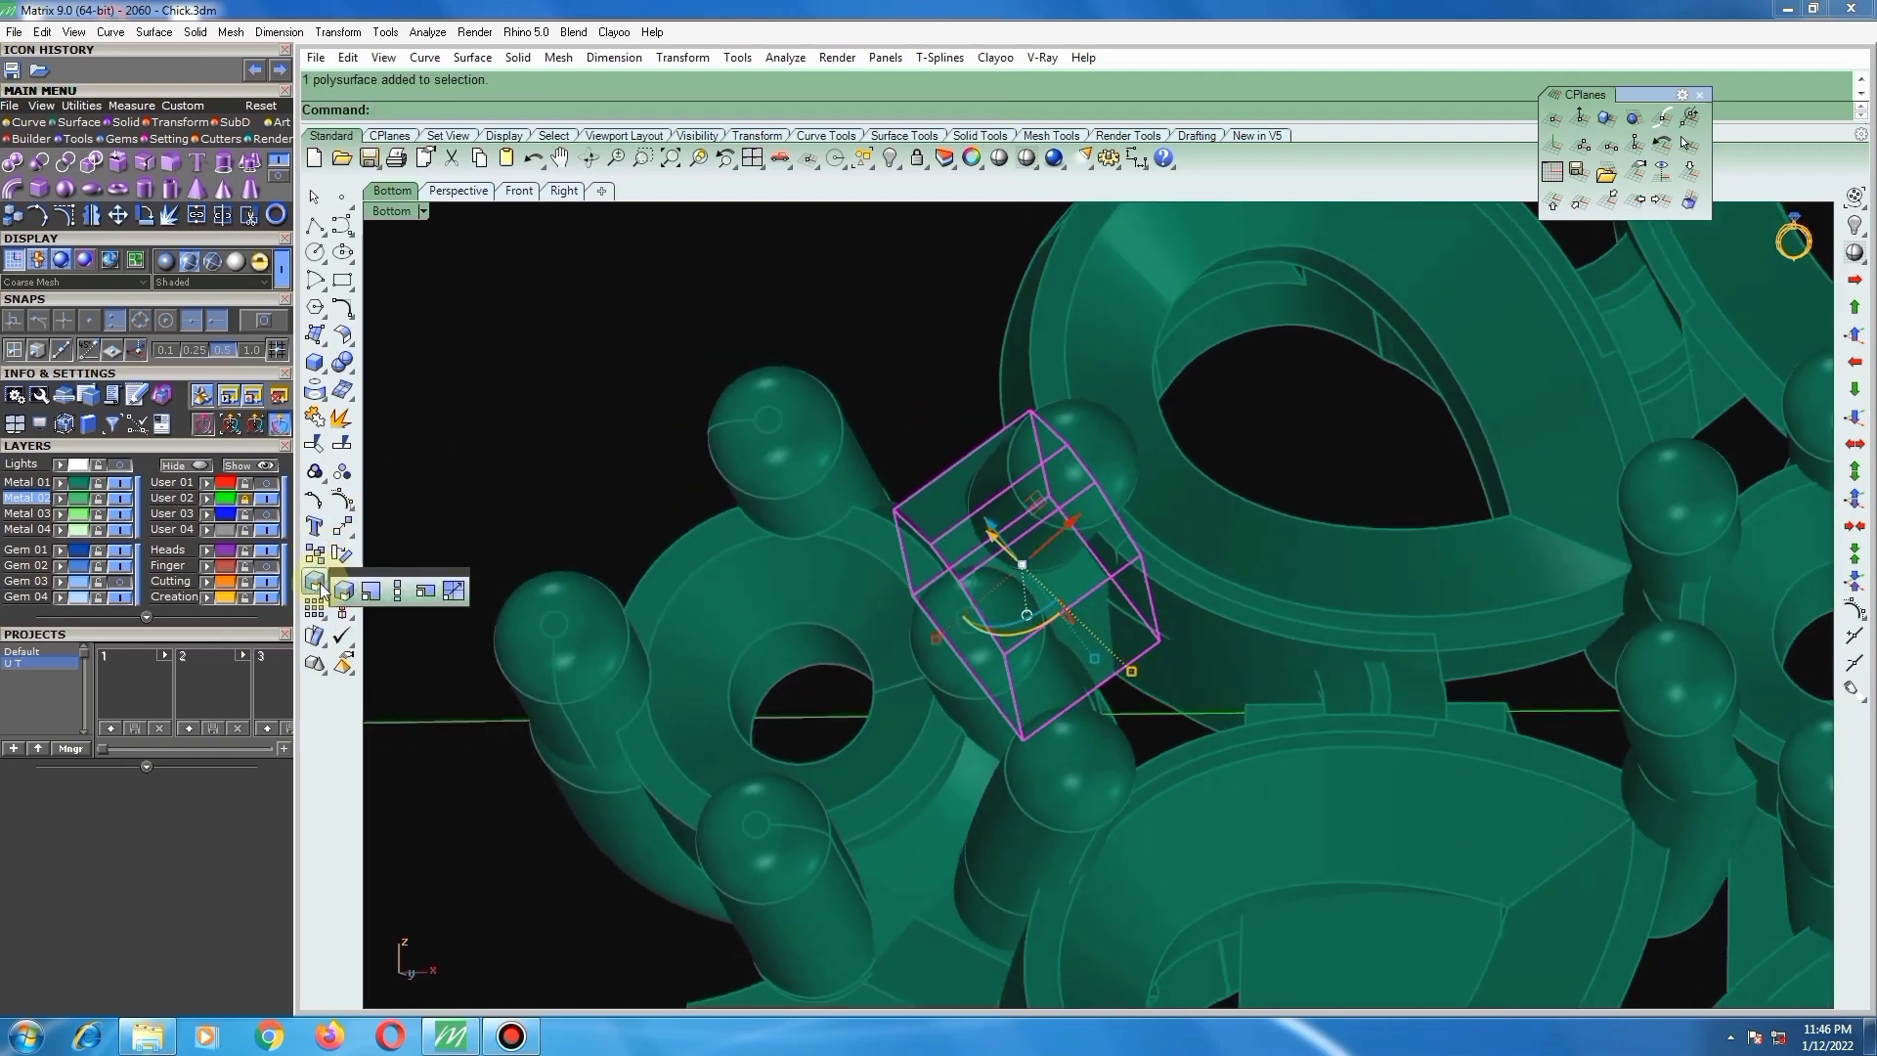
click(388, 585)
scroll(948, 449, up, 2)
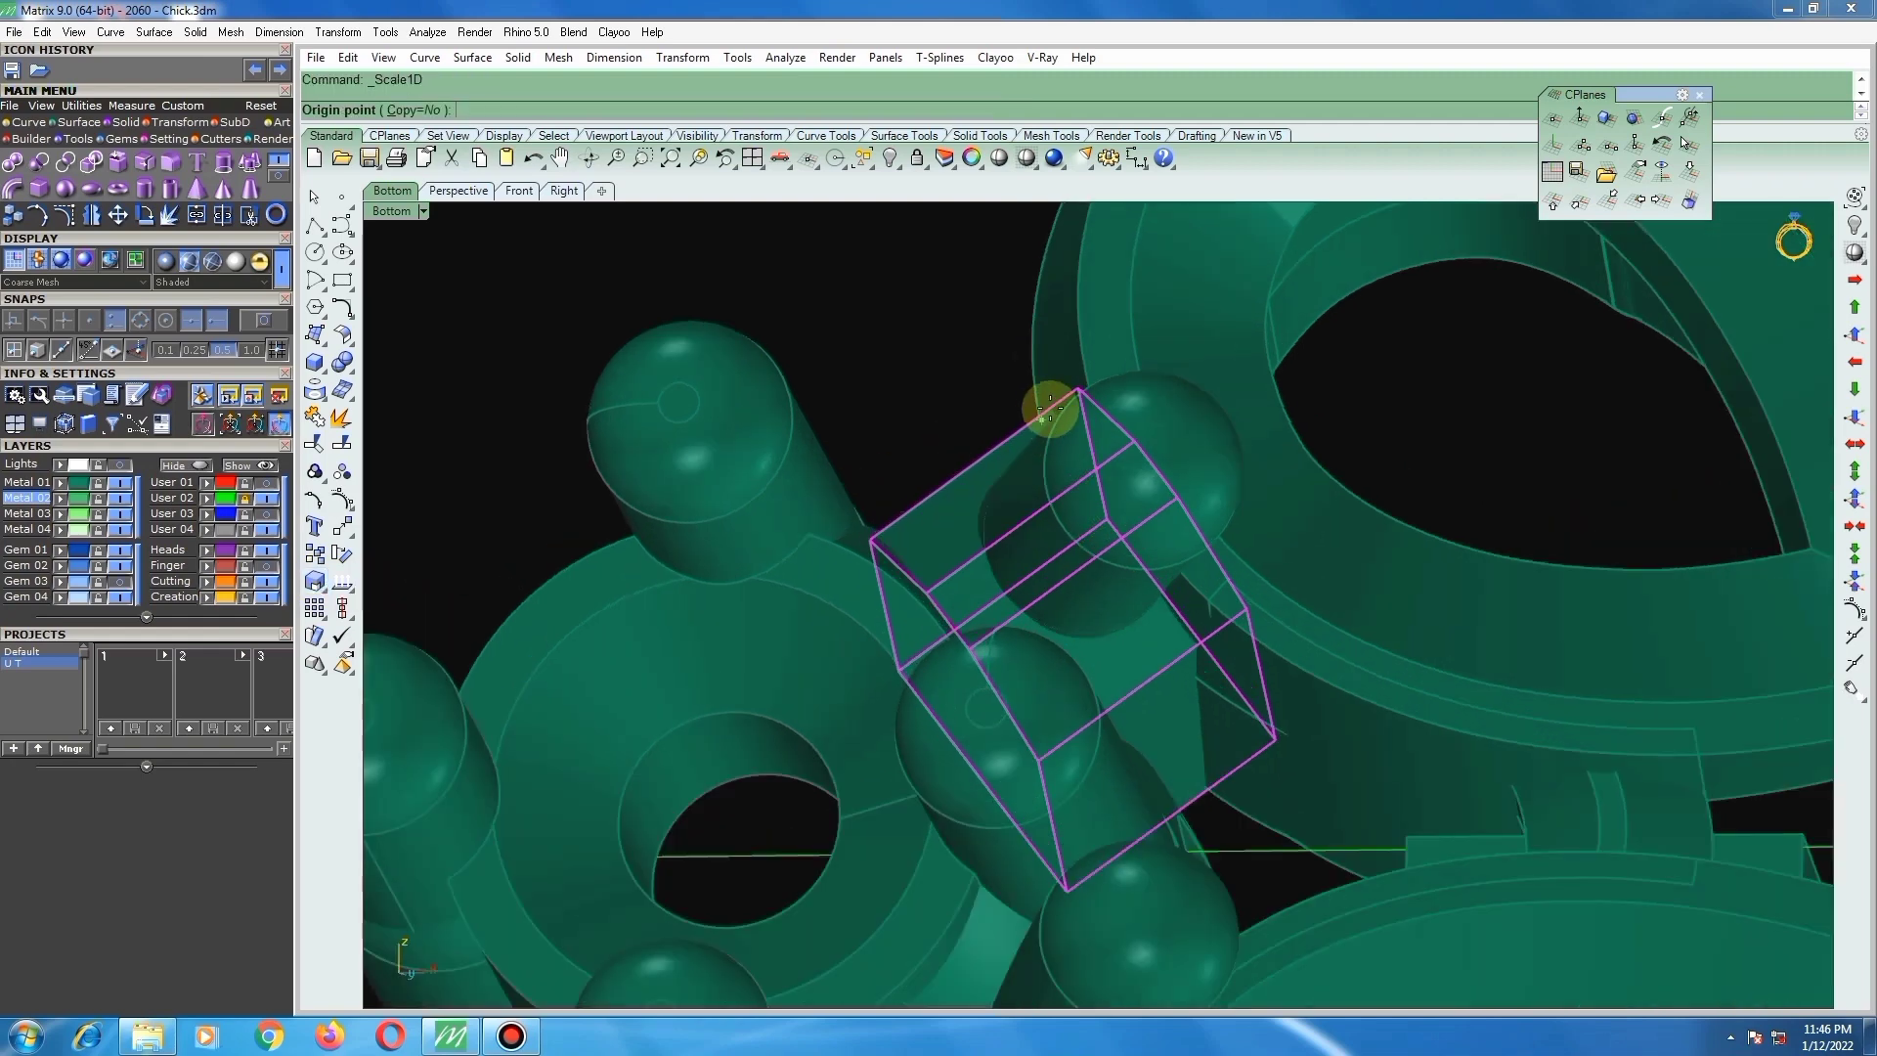
click(1078, 389)
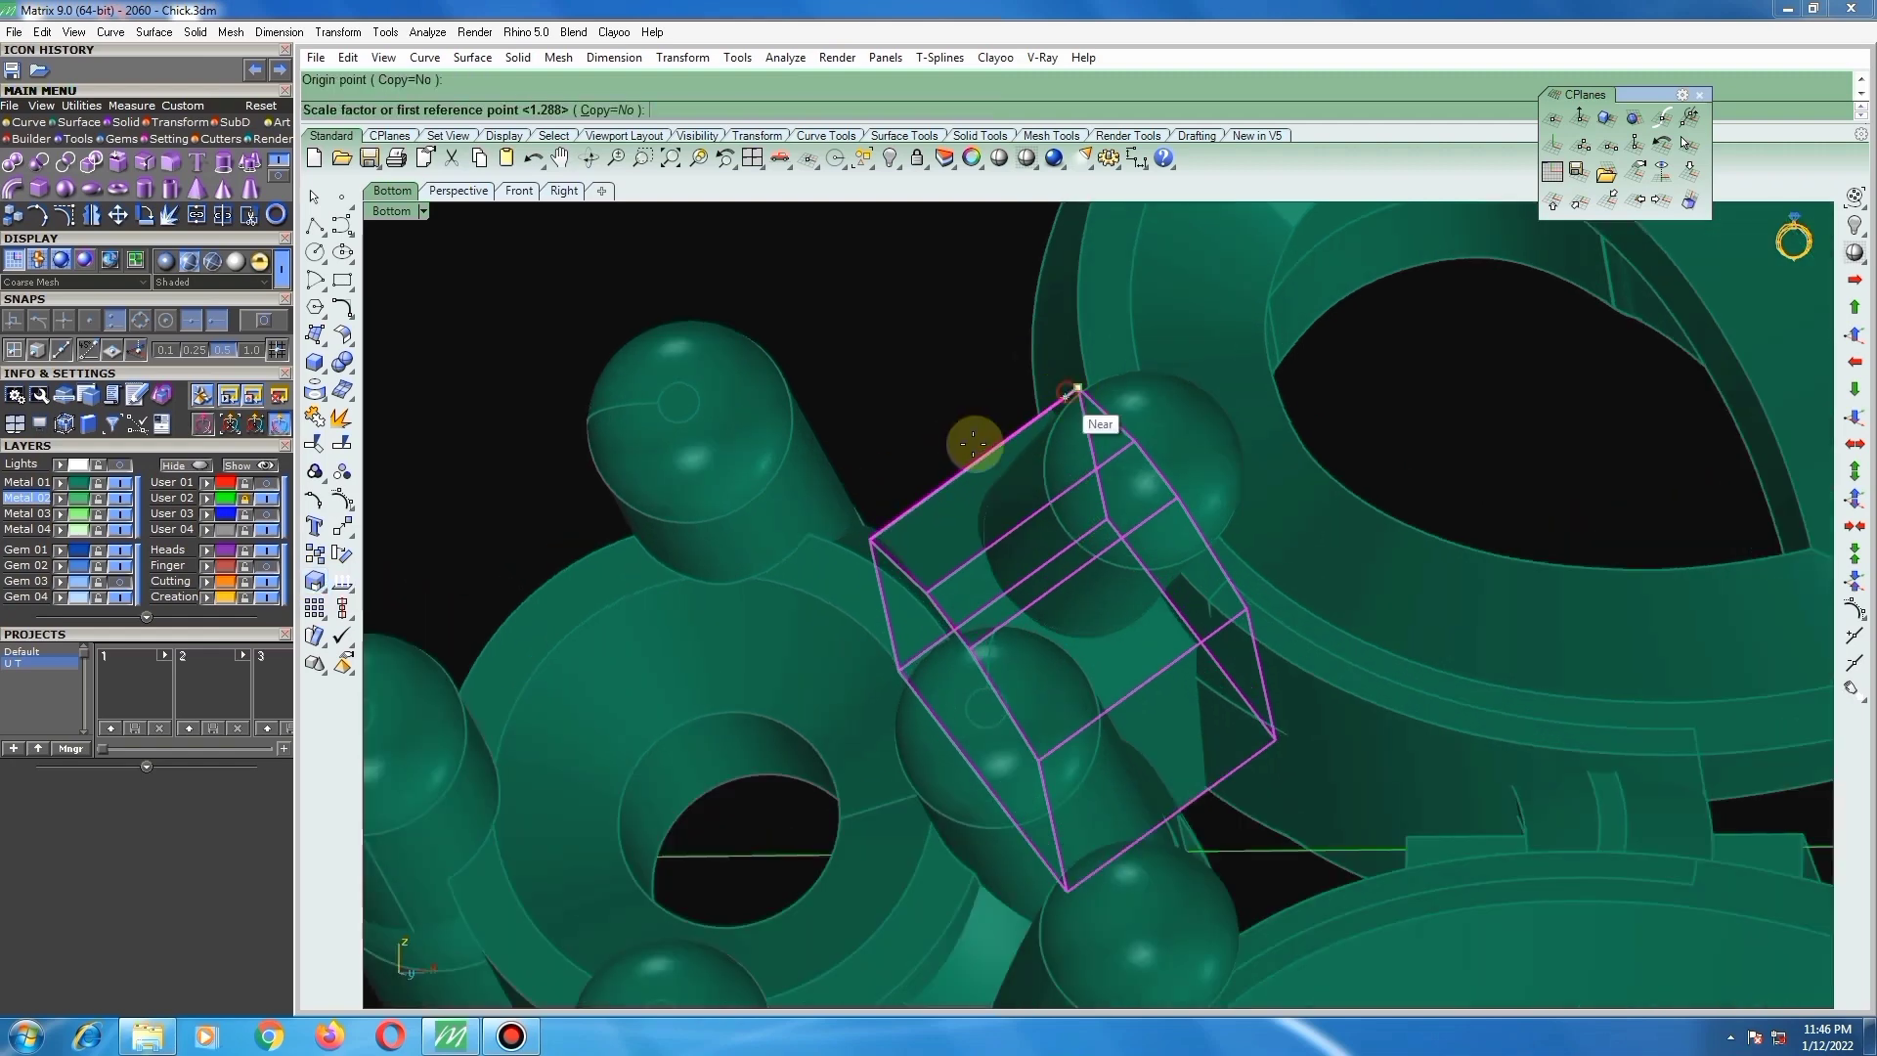
click(870, 539)
click(832, 577)
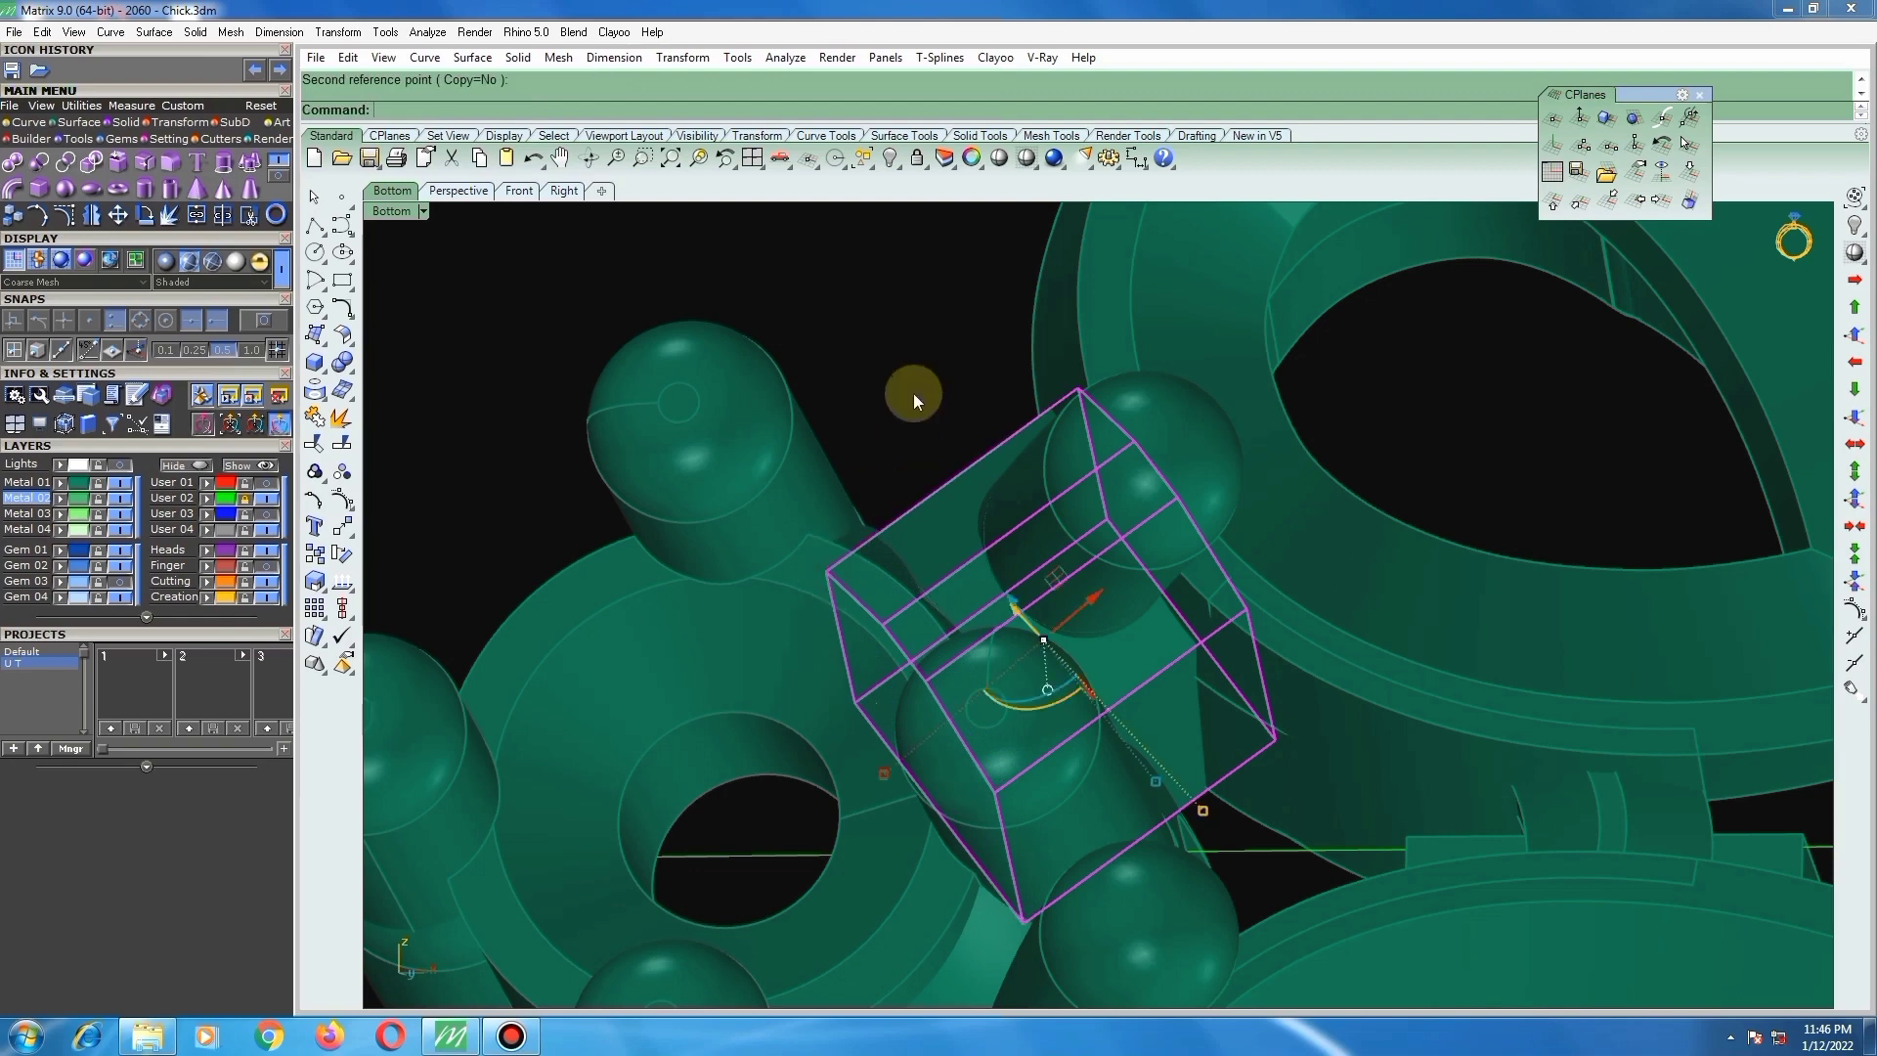
scroll(900, 443, down, 3)
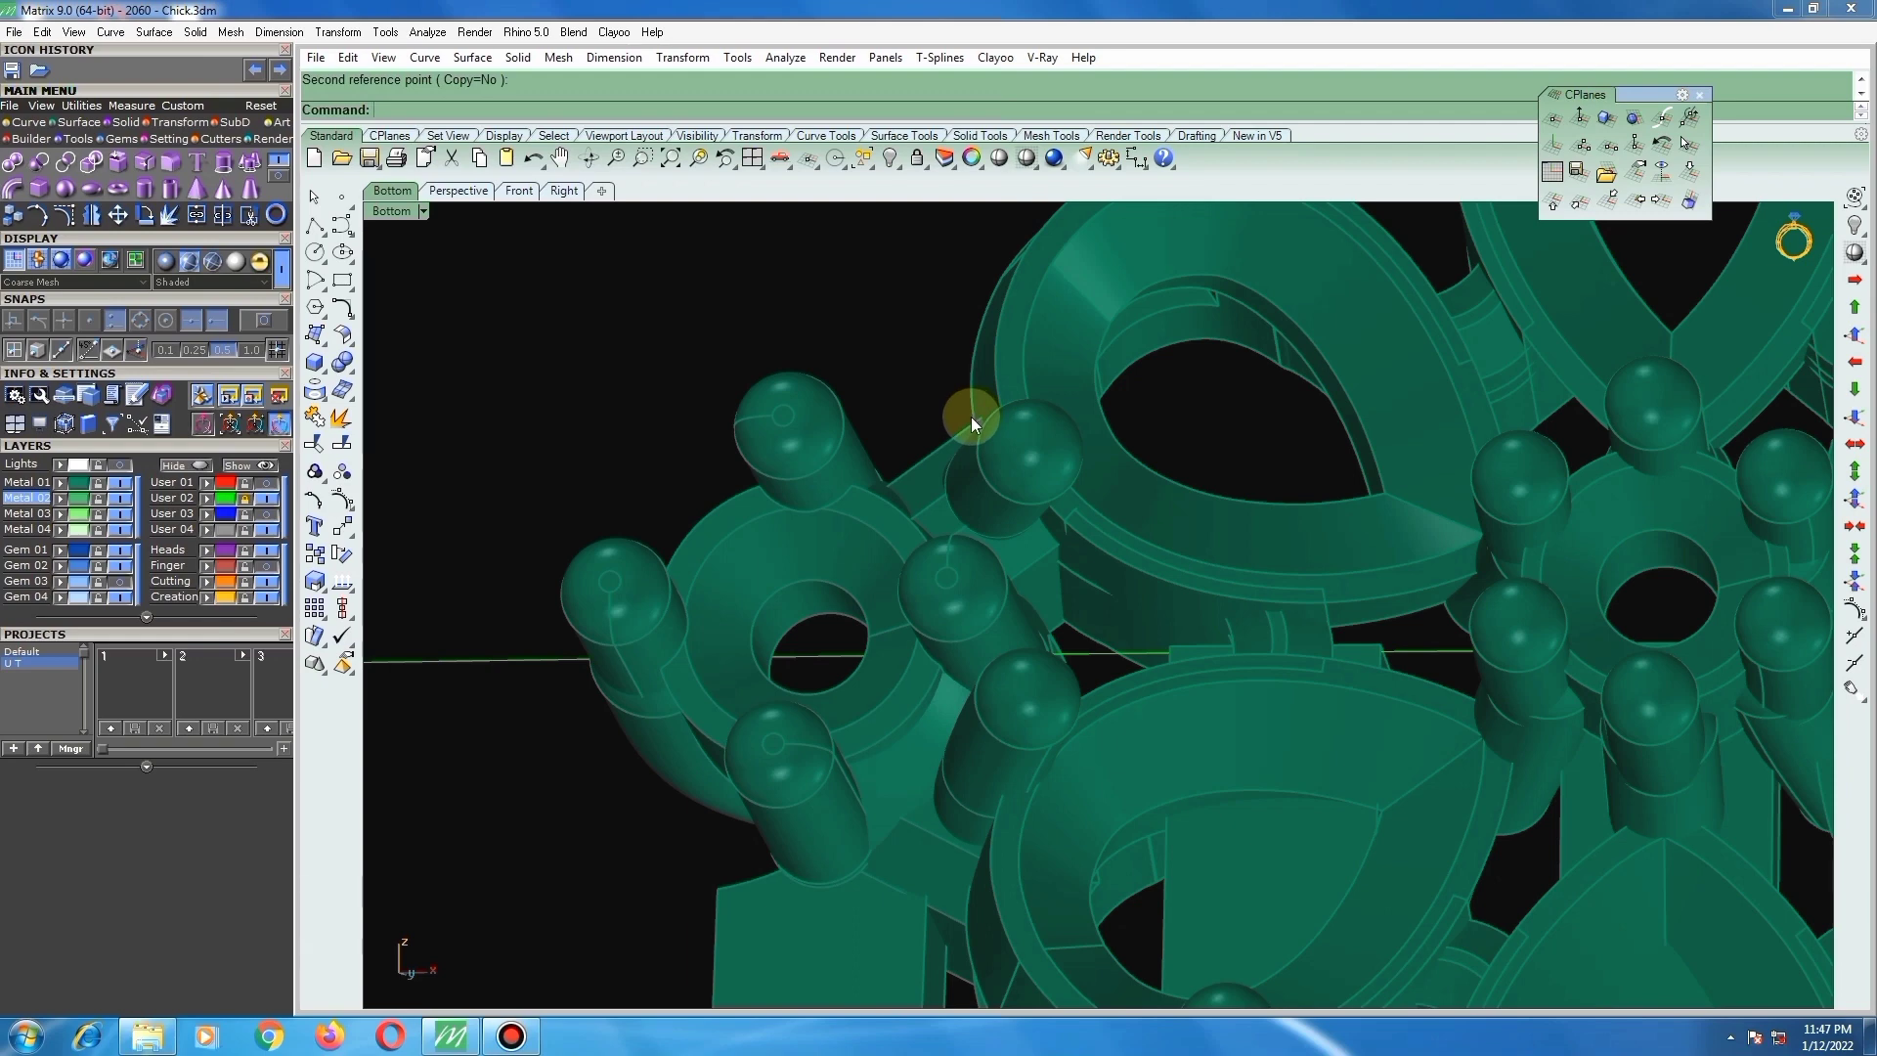
scroll(895, 387, down, 5)
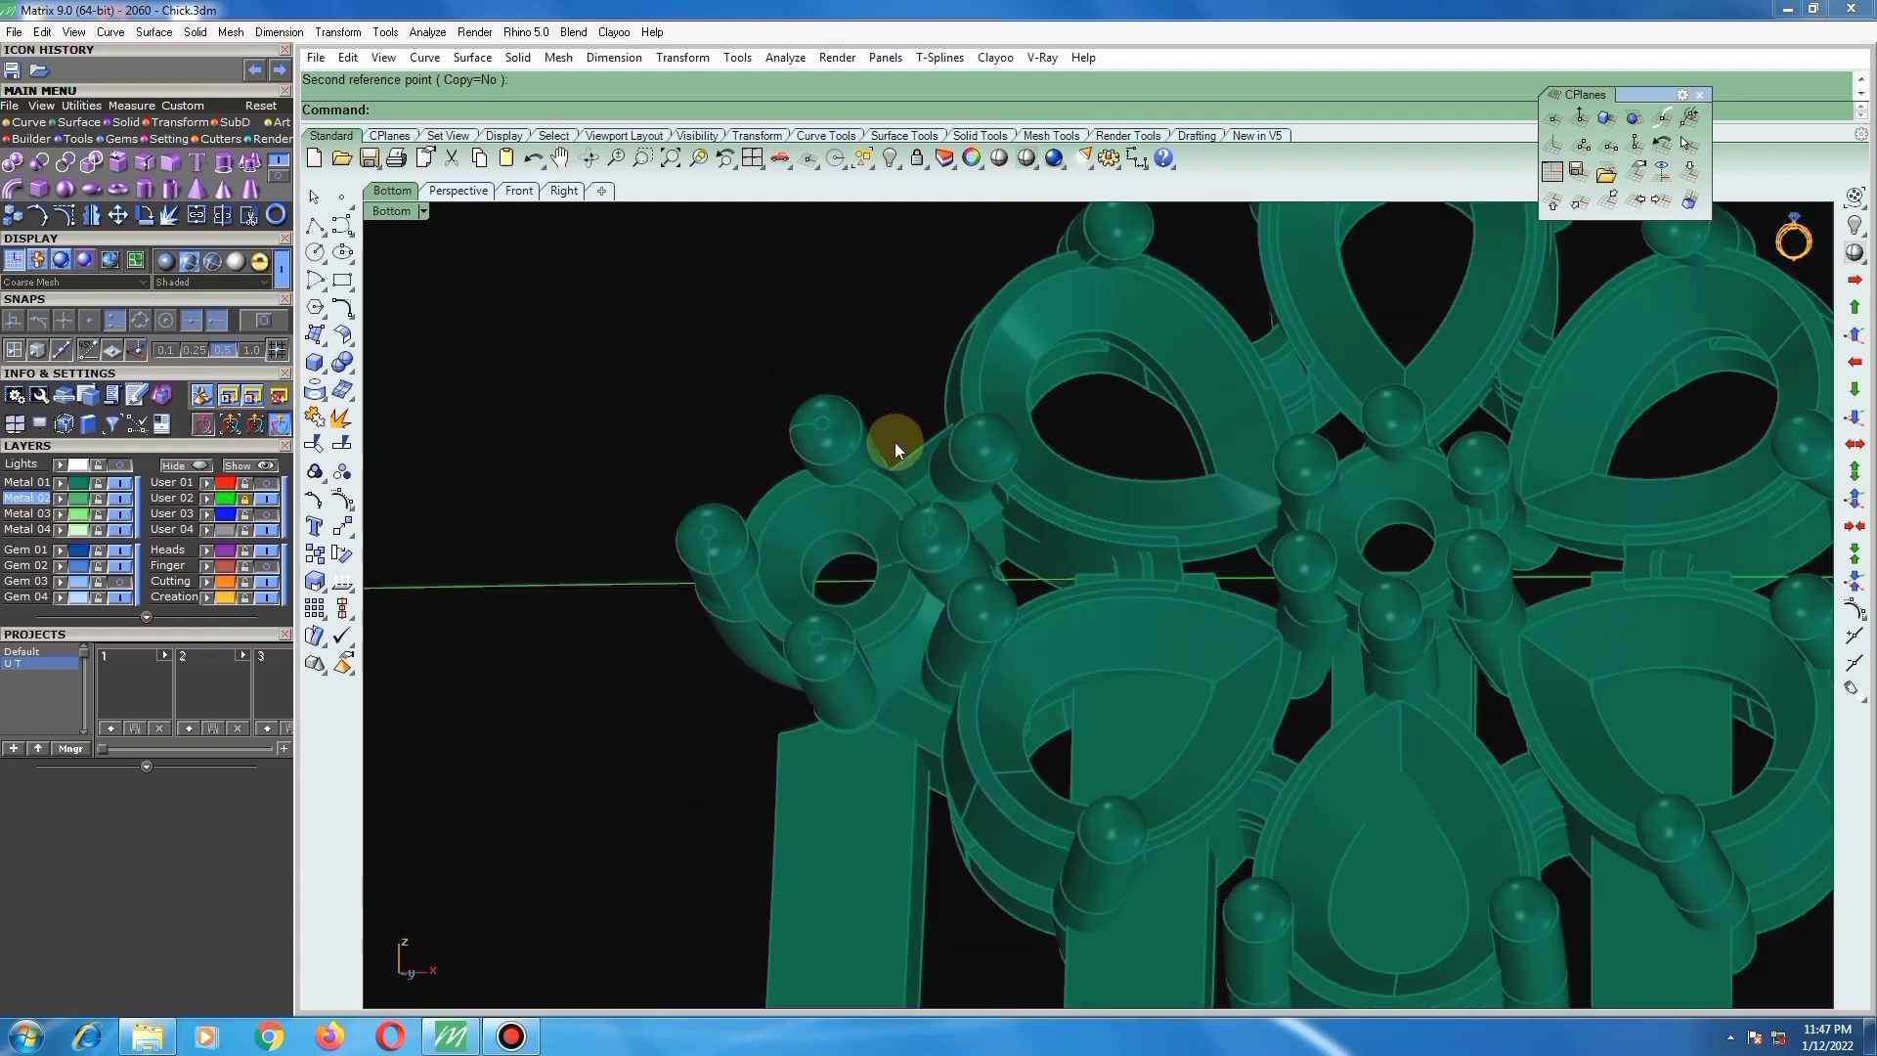
Step: Select the connector block between the round setting and the upper petal frame and nudge its position slightly
scroll(893, 431, up, 6)
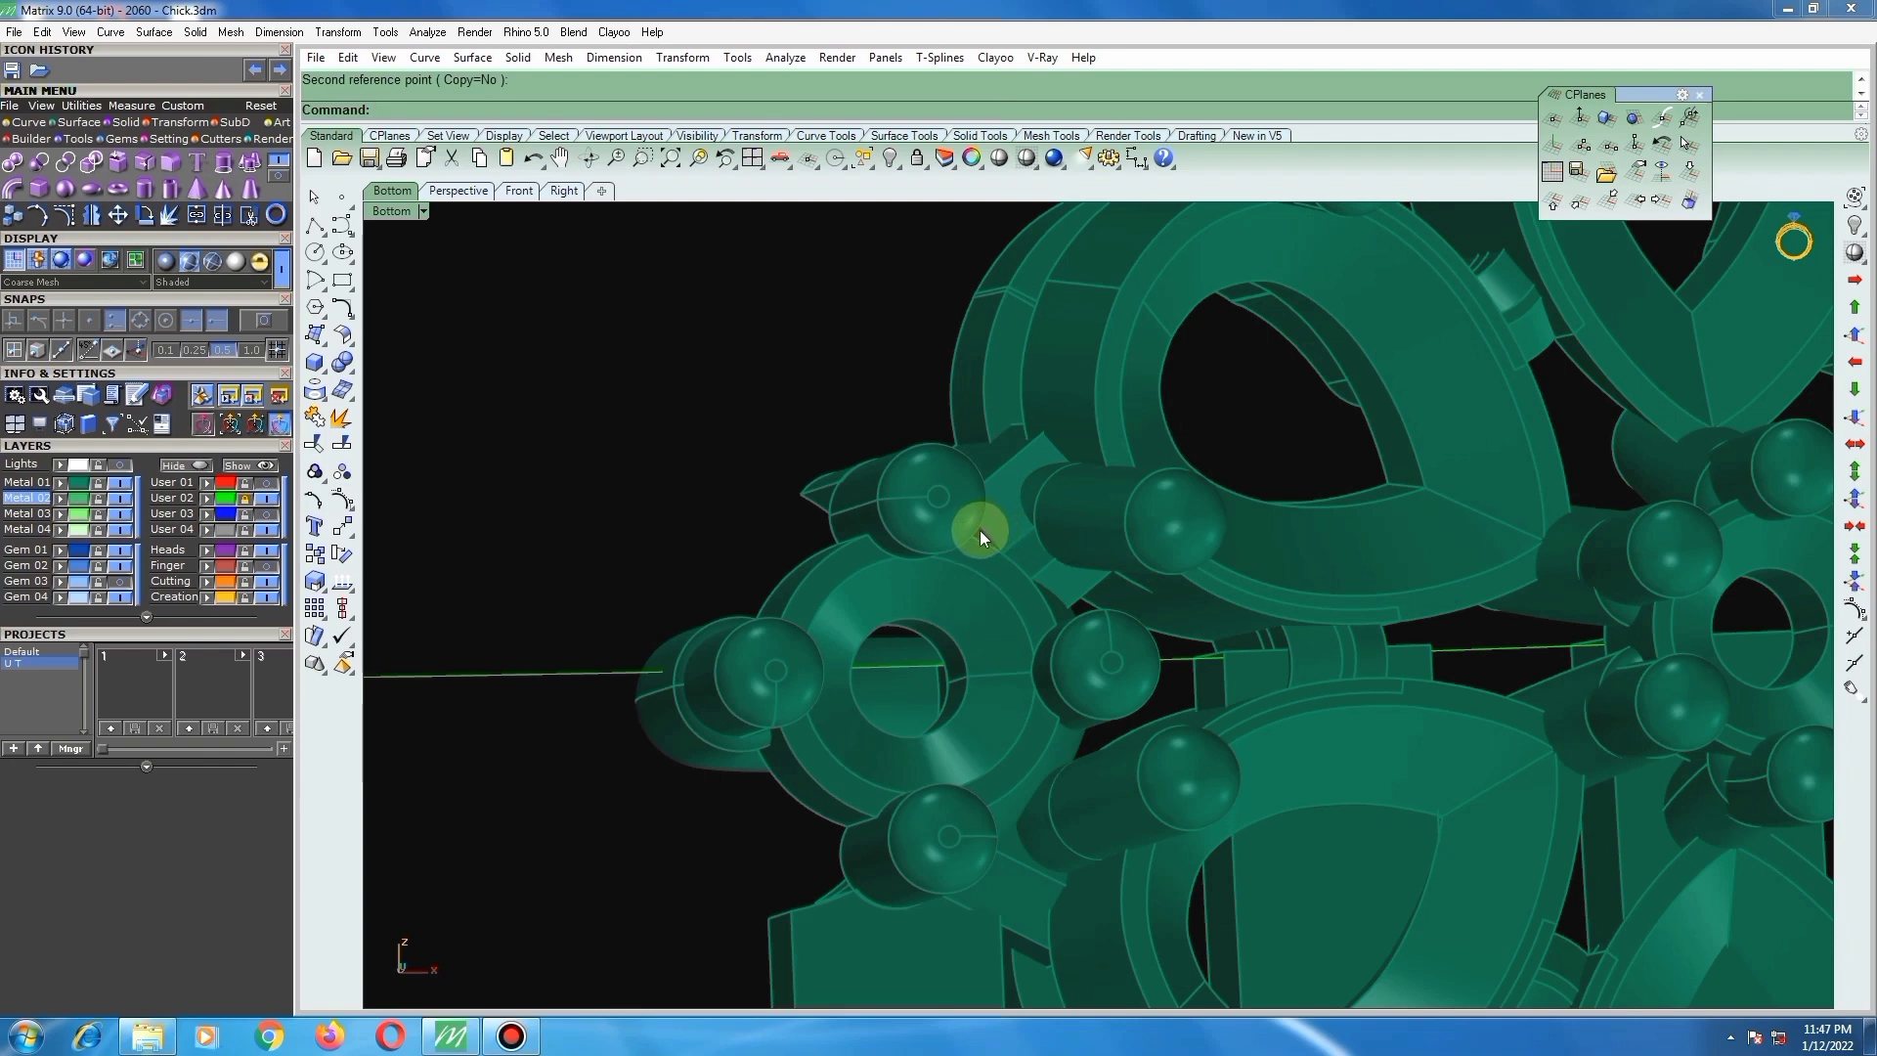
right_drag(1038, 525, 988, 505)
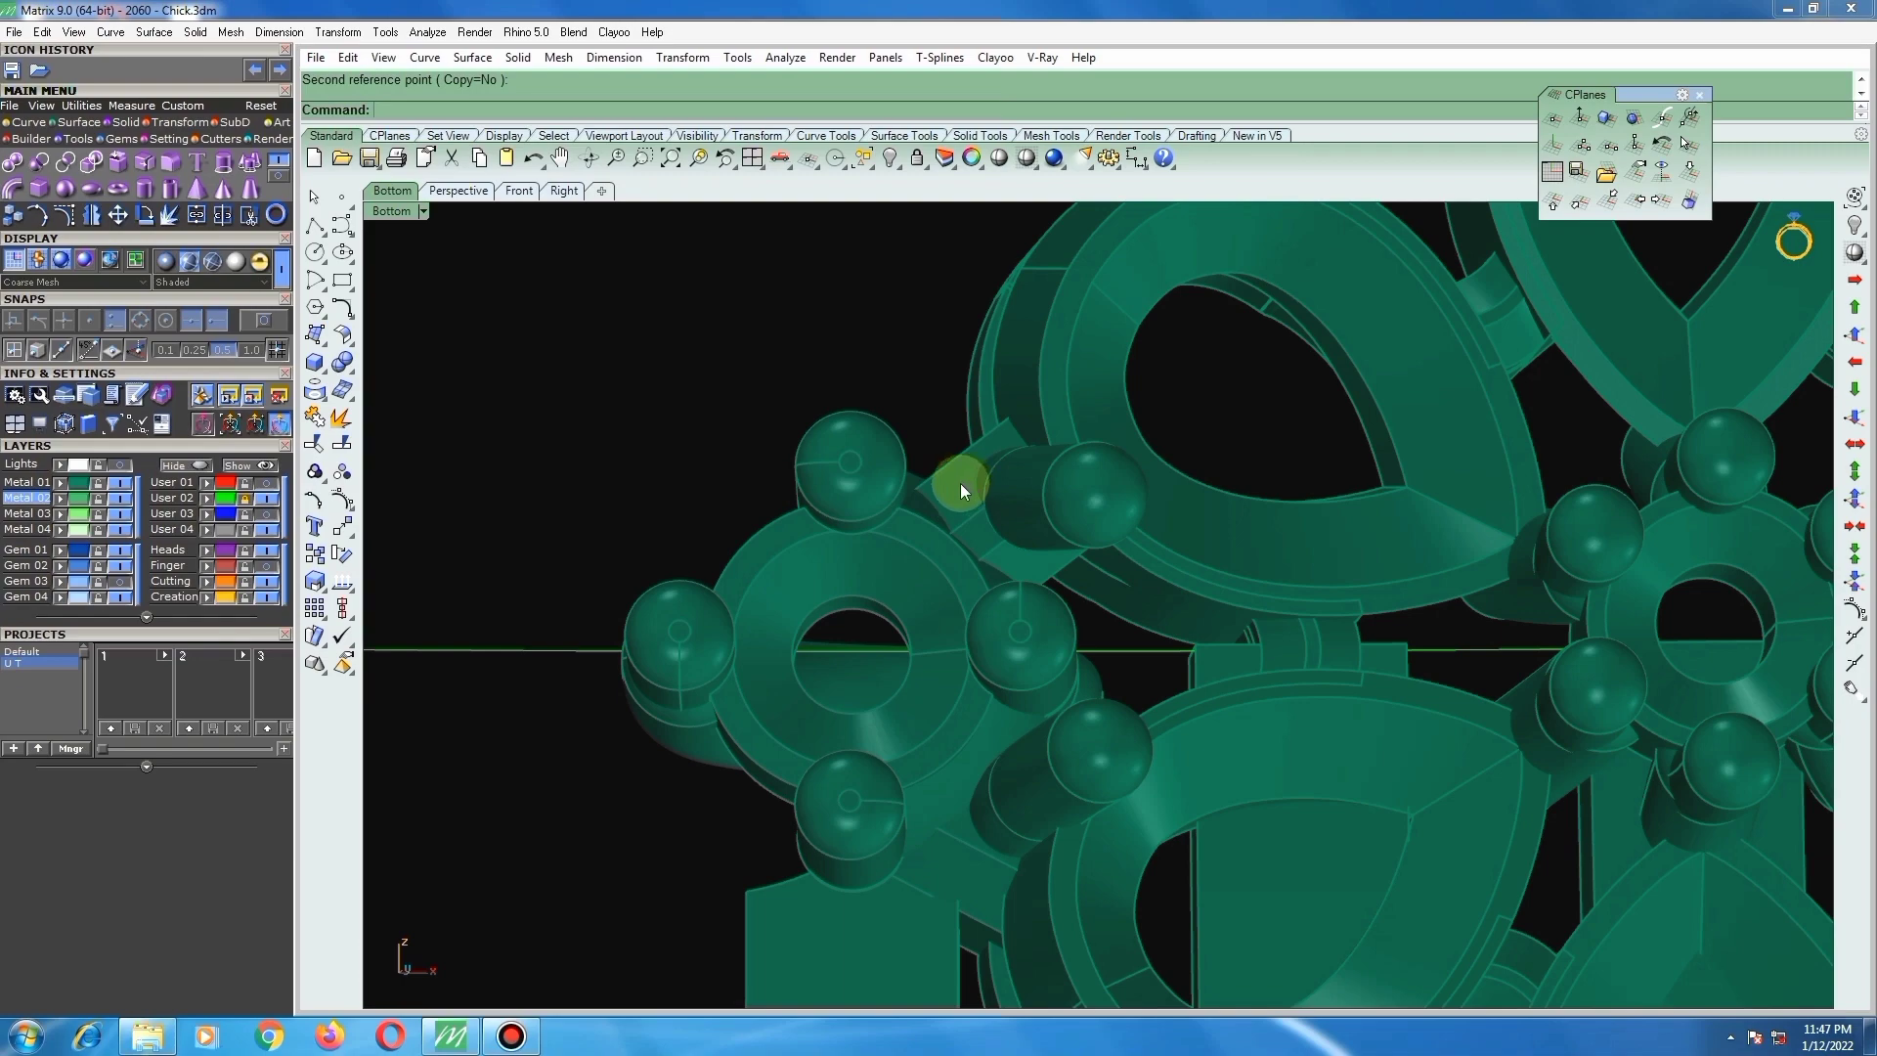
click(956, 479)
right_drag(960, 491, 930, 495)
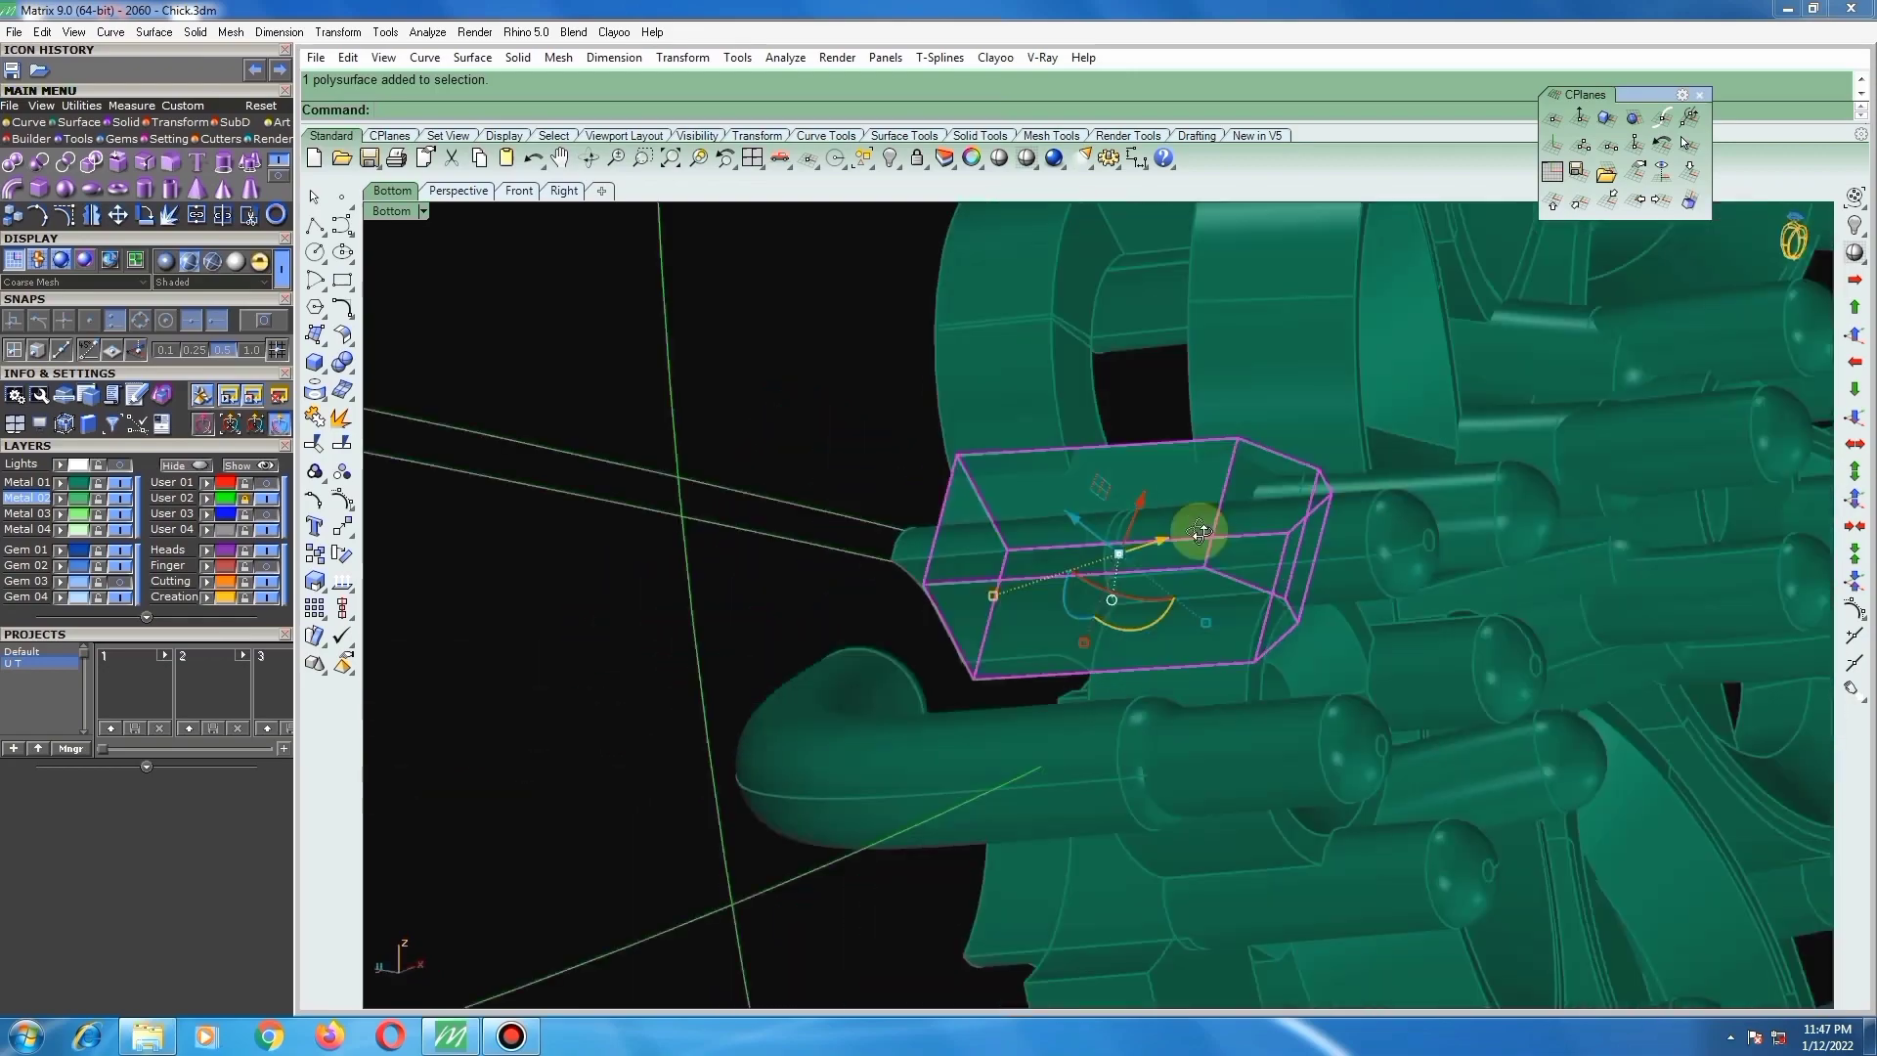
right_drag(1186, 532, 1861, 919)
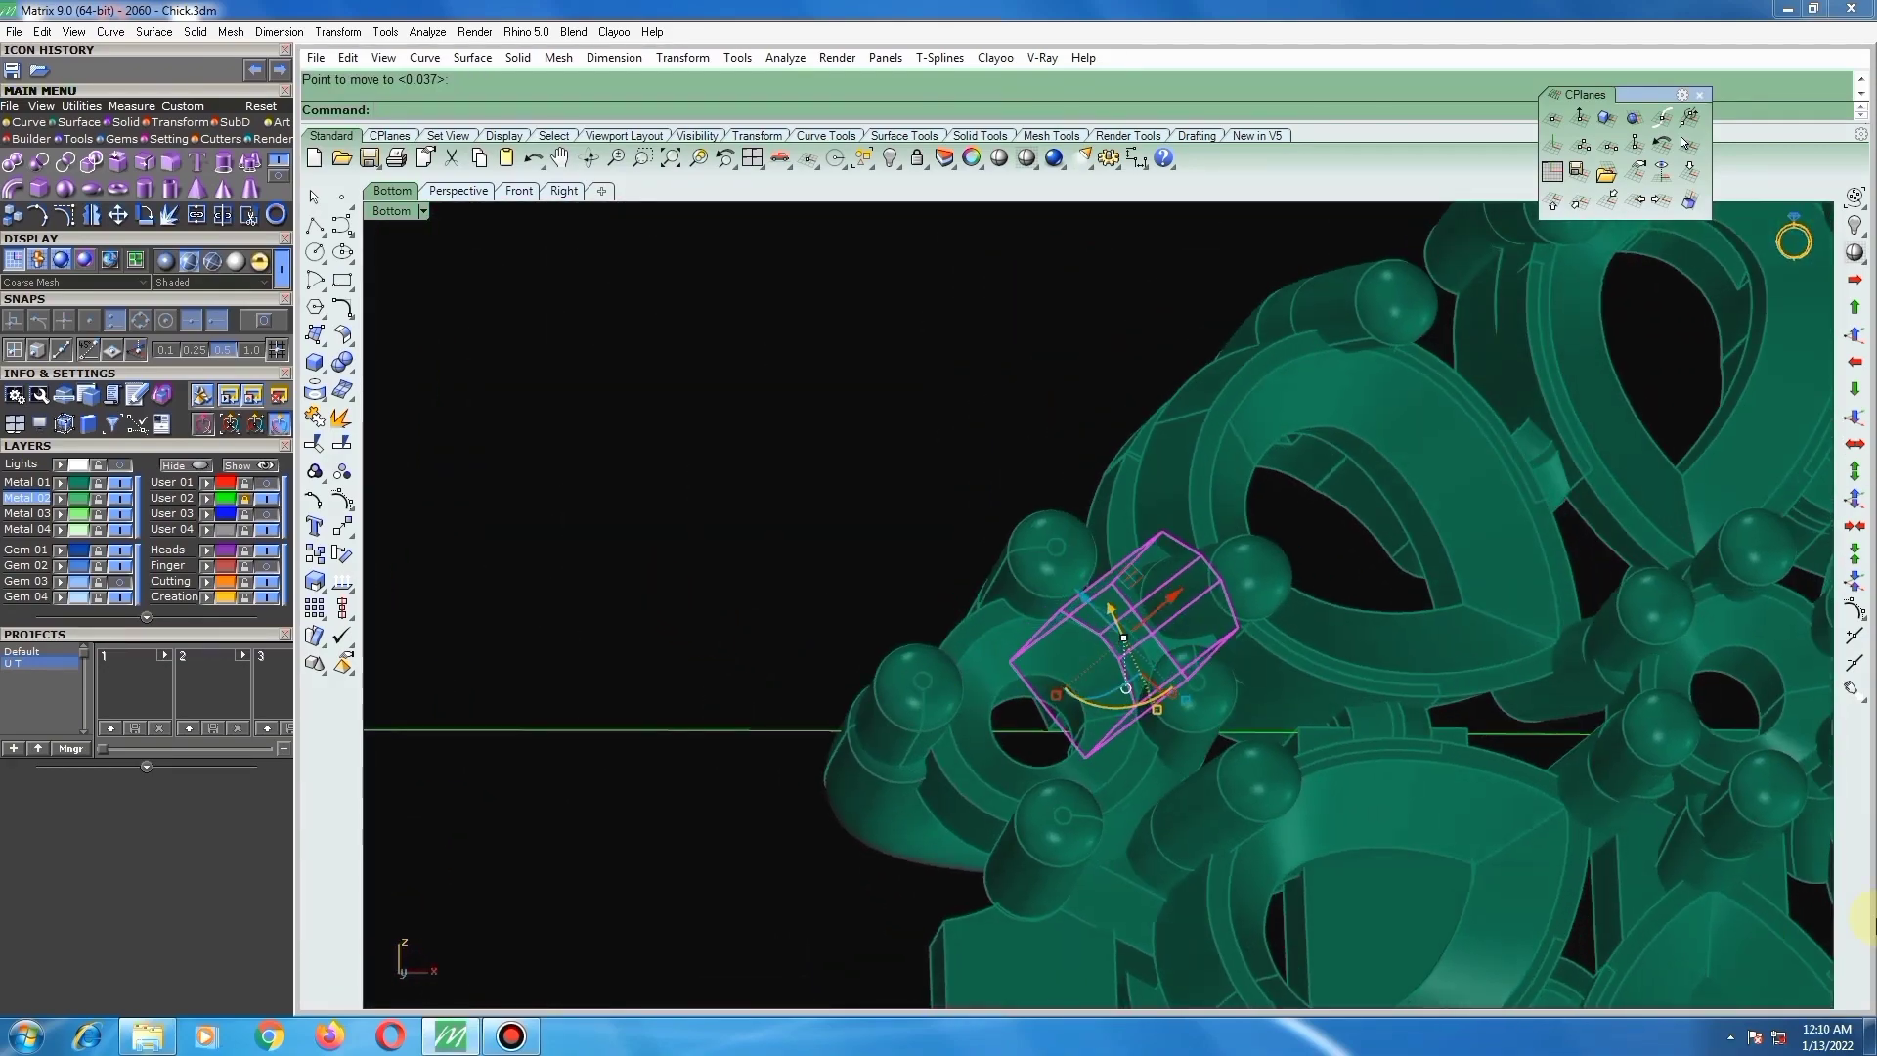
Step: Tilt the upper connector block slightly with a 3D rotation about its long outer edge, without copying it
right_drag(919, 408, 950, 579)
click(950, 578)
scroll(965, 582, up, 3)
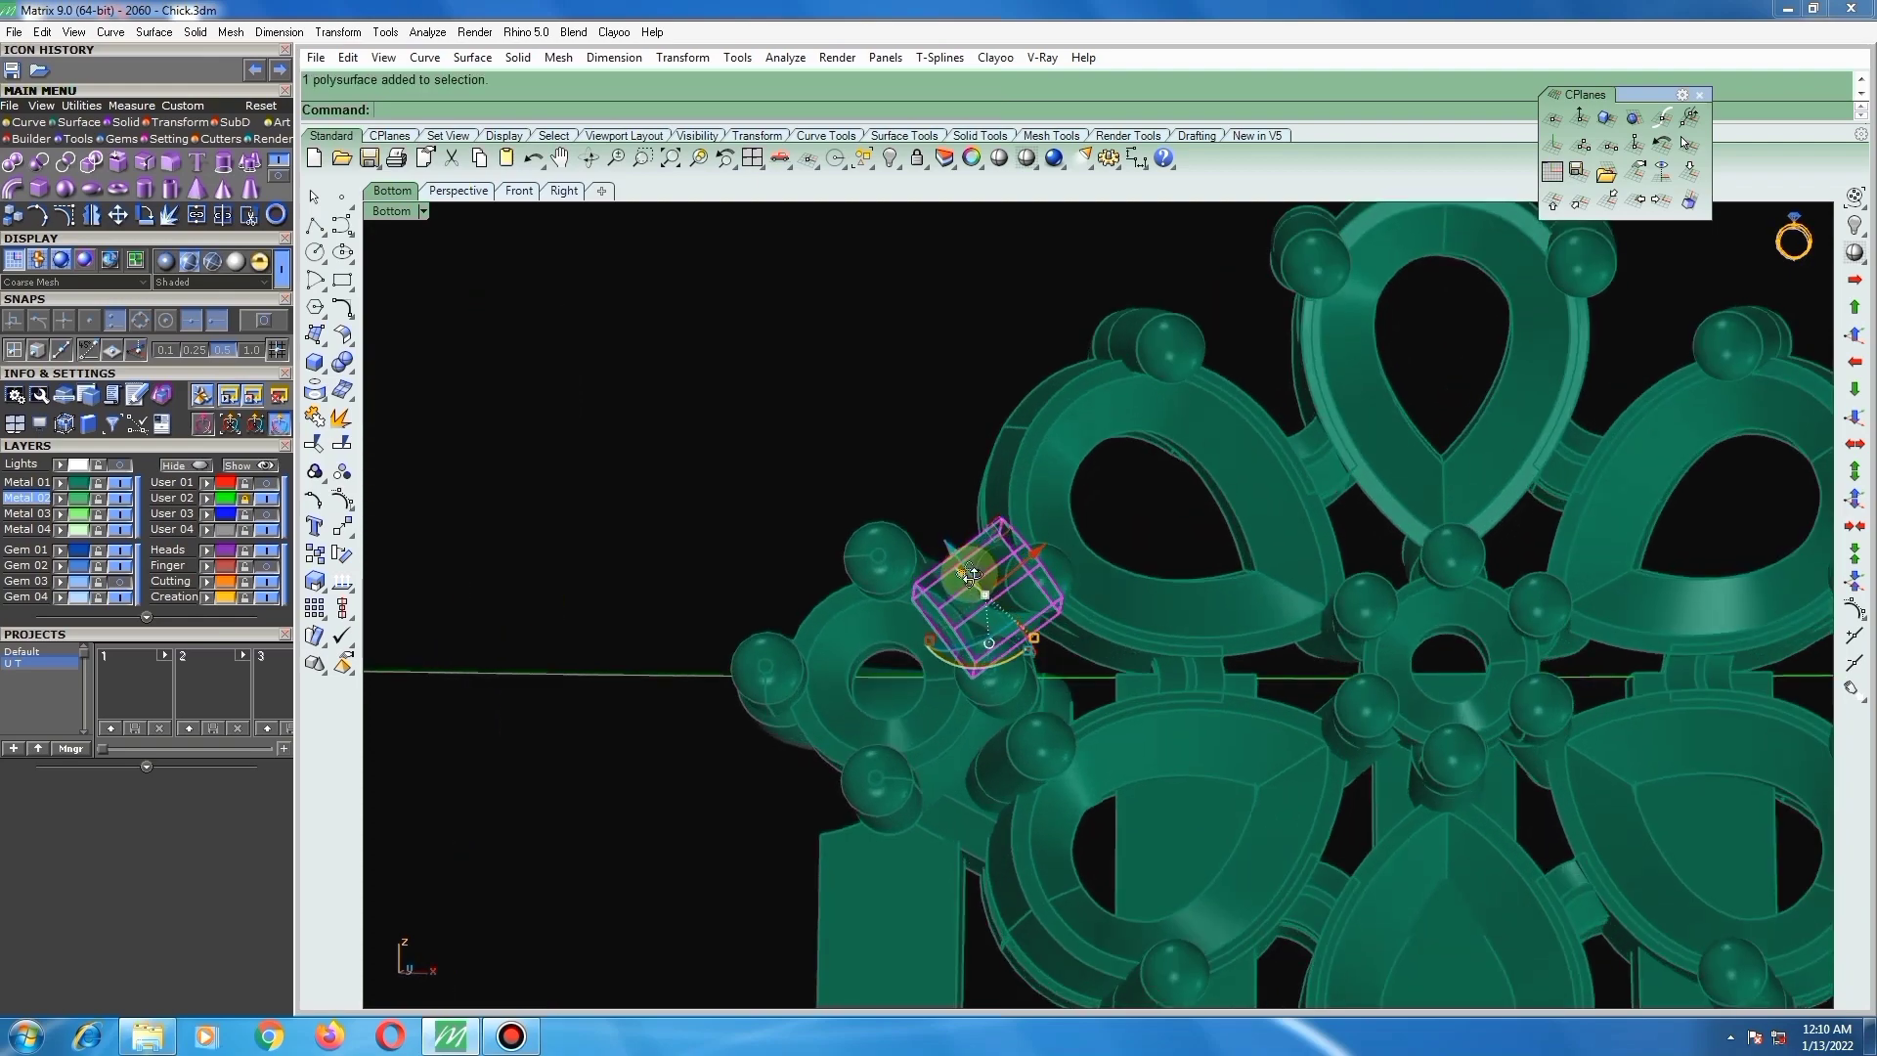
scroll(923, 593, up, 5)
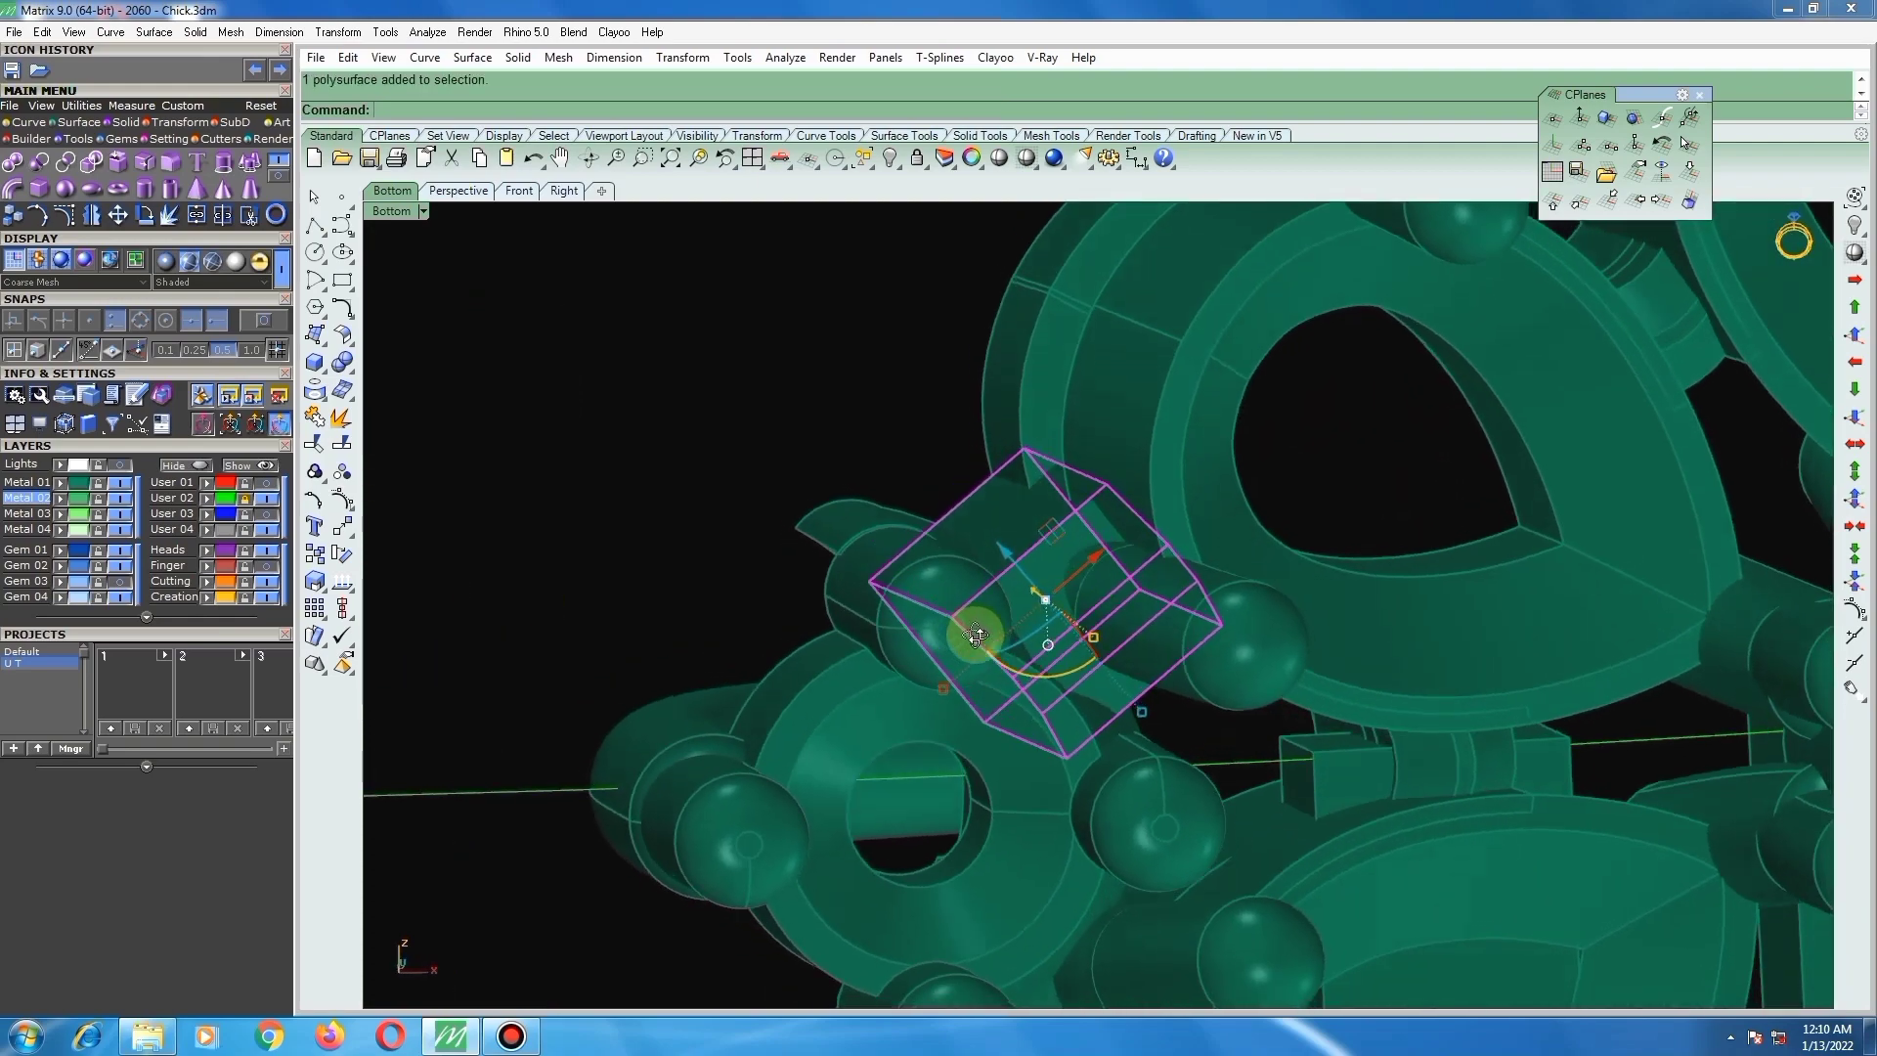
scroll(847, 601, up, 2)
key(Return)
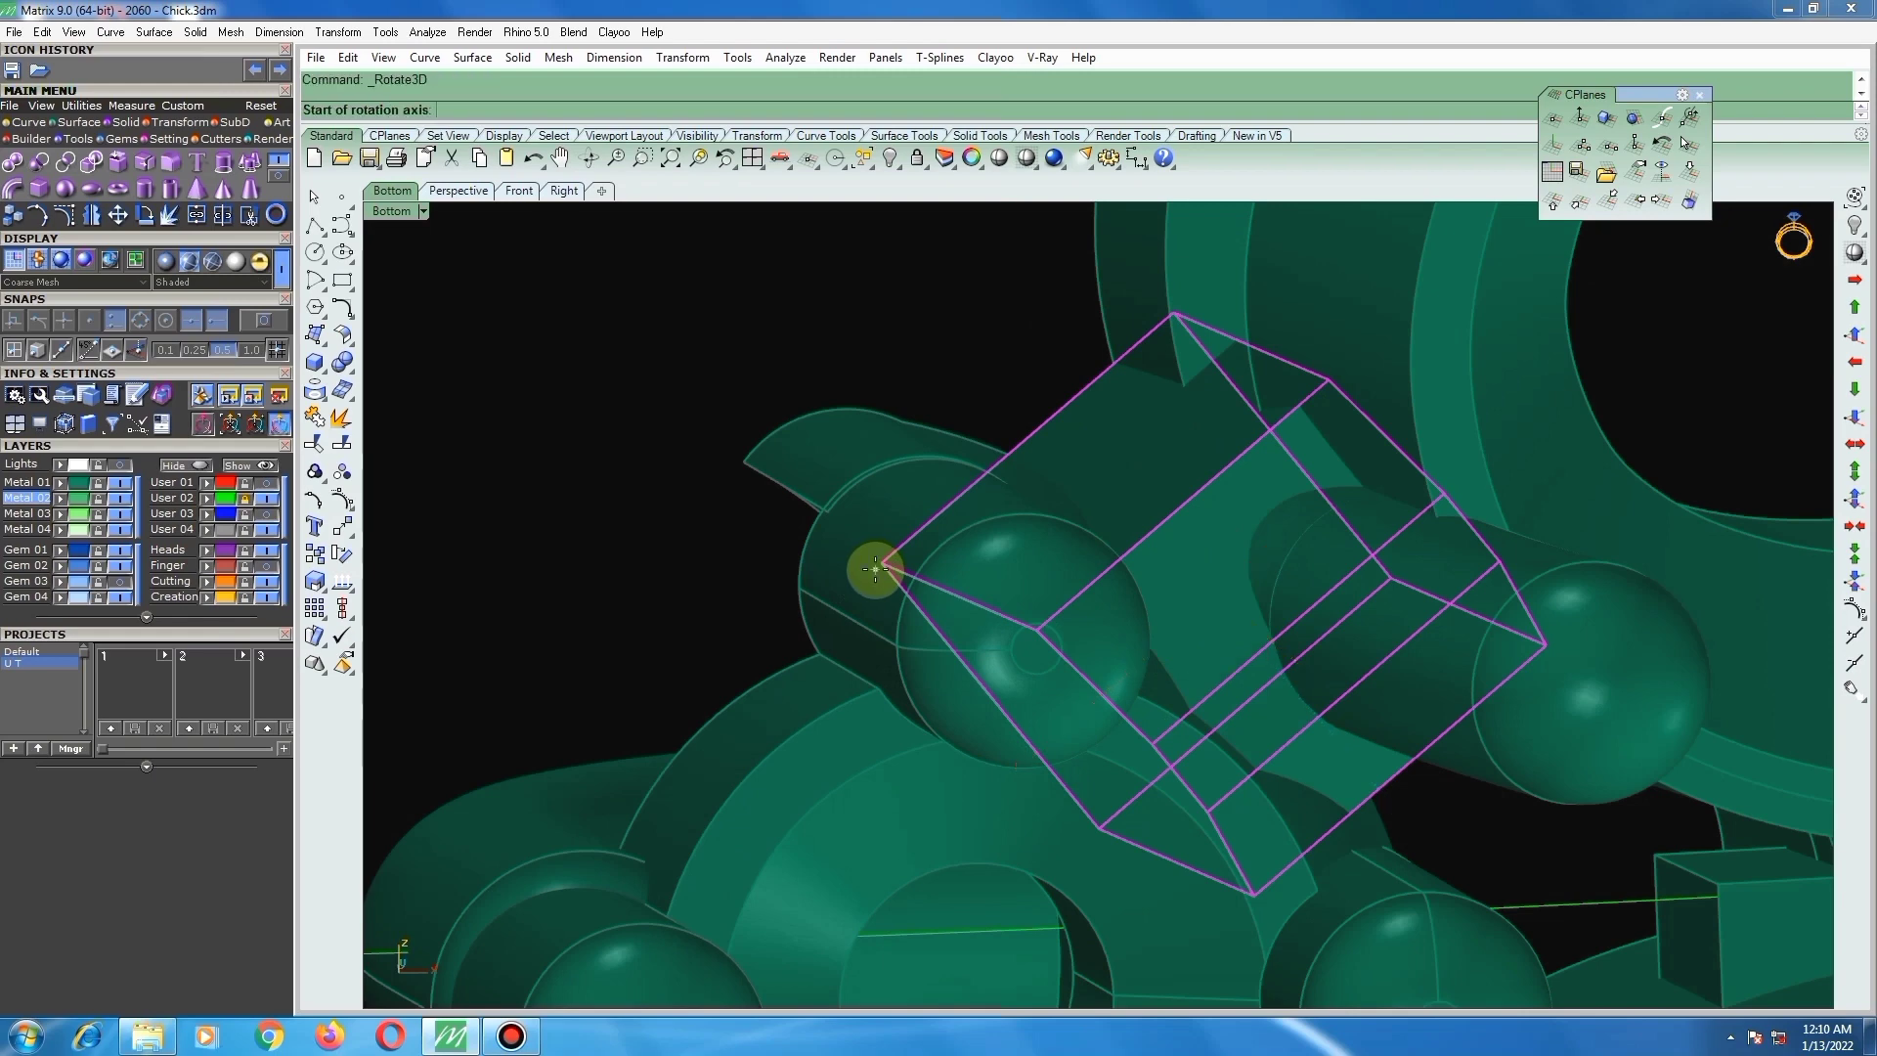
click(880, 563)
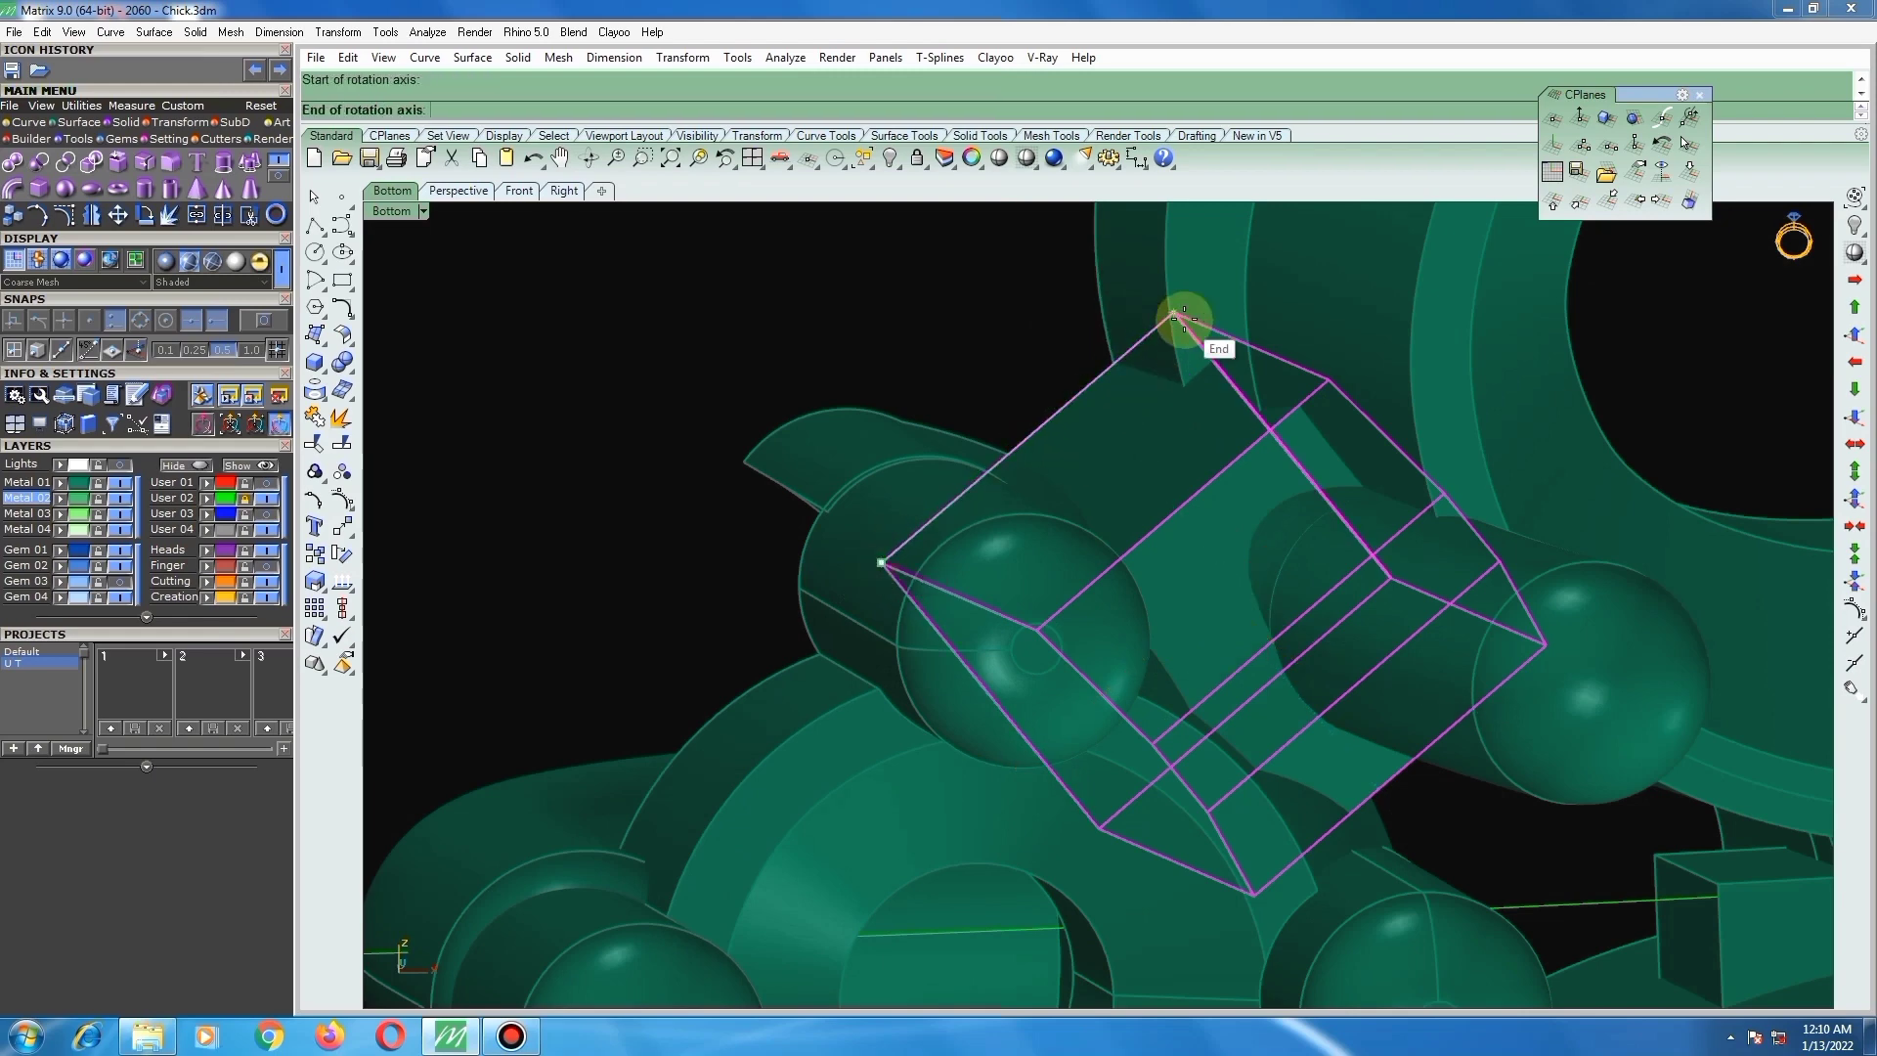
click(1173, 318)
scroll(1123, 473, down, 3)
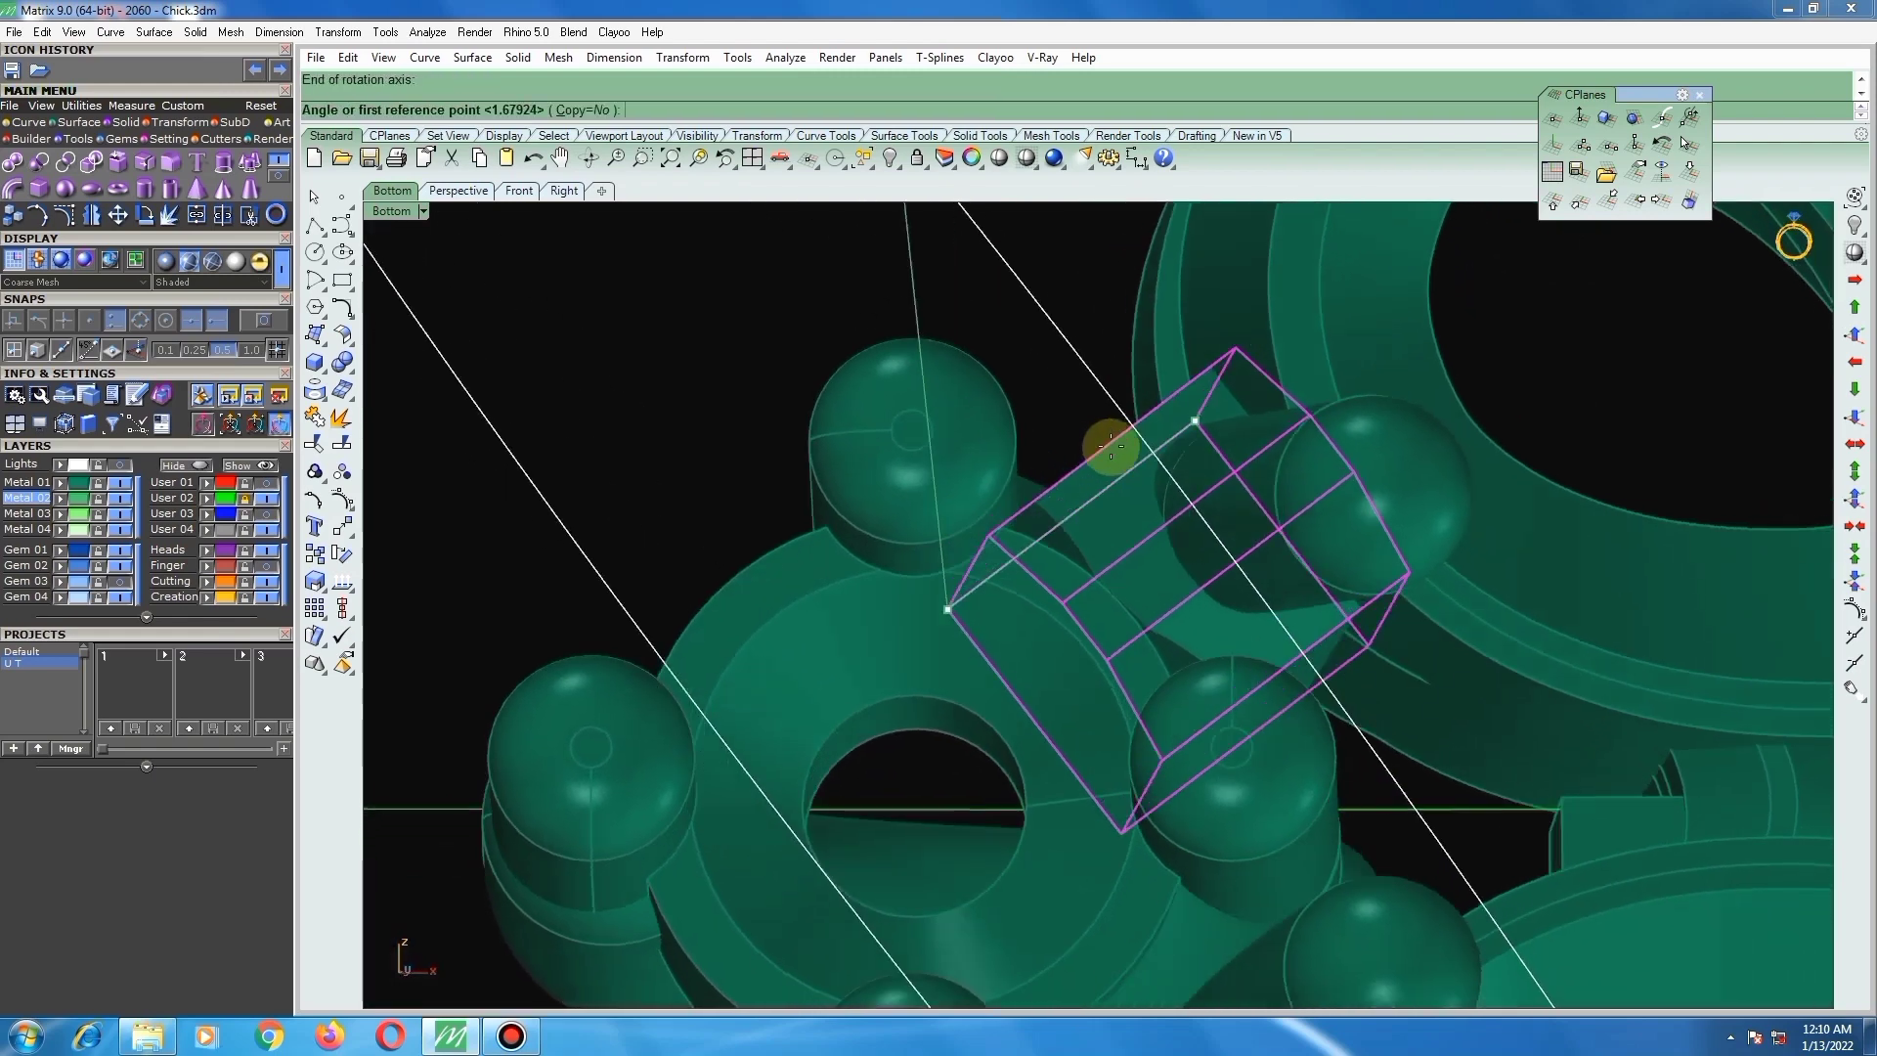
click(1366, 611)
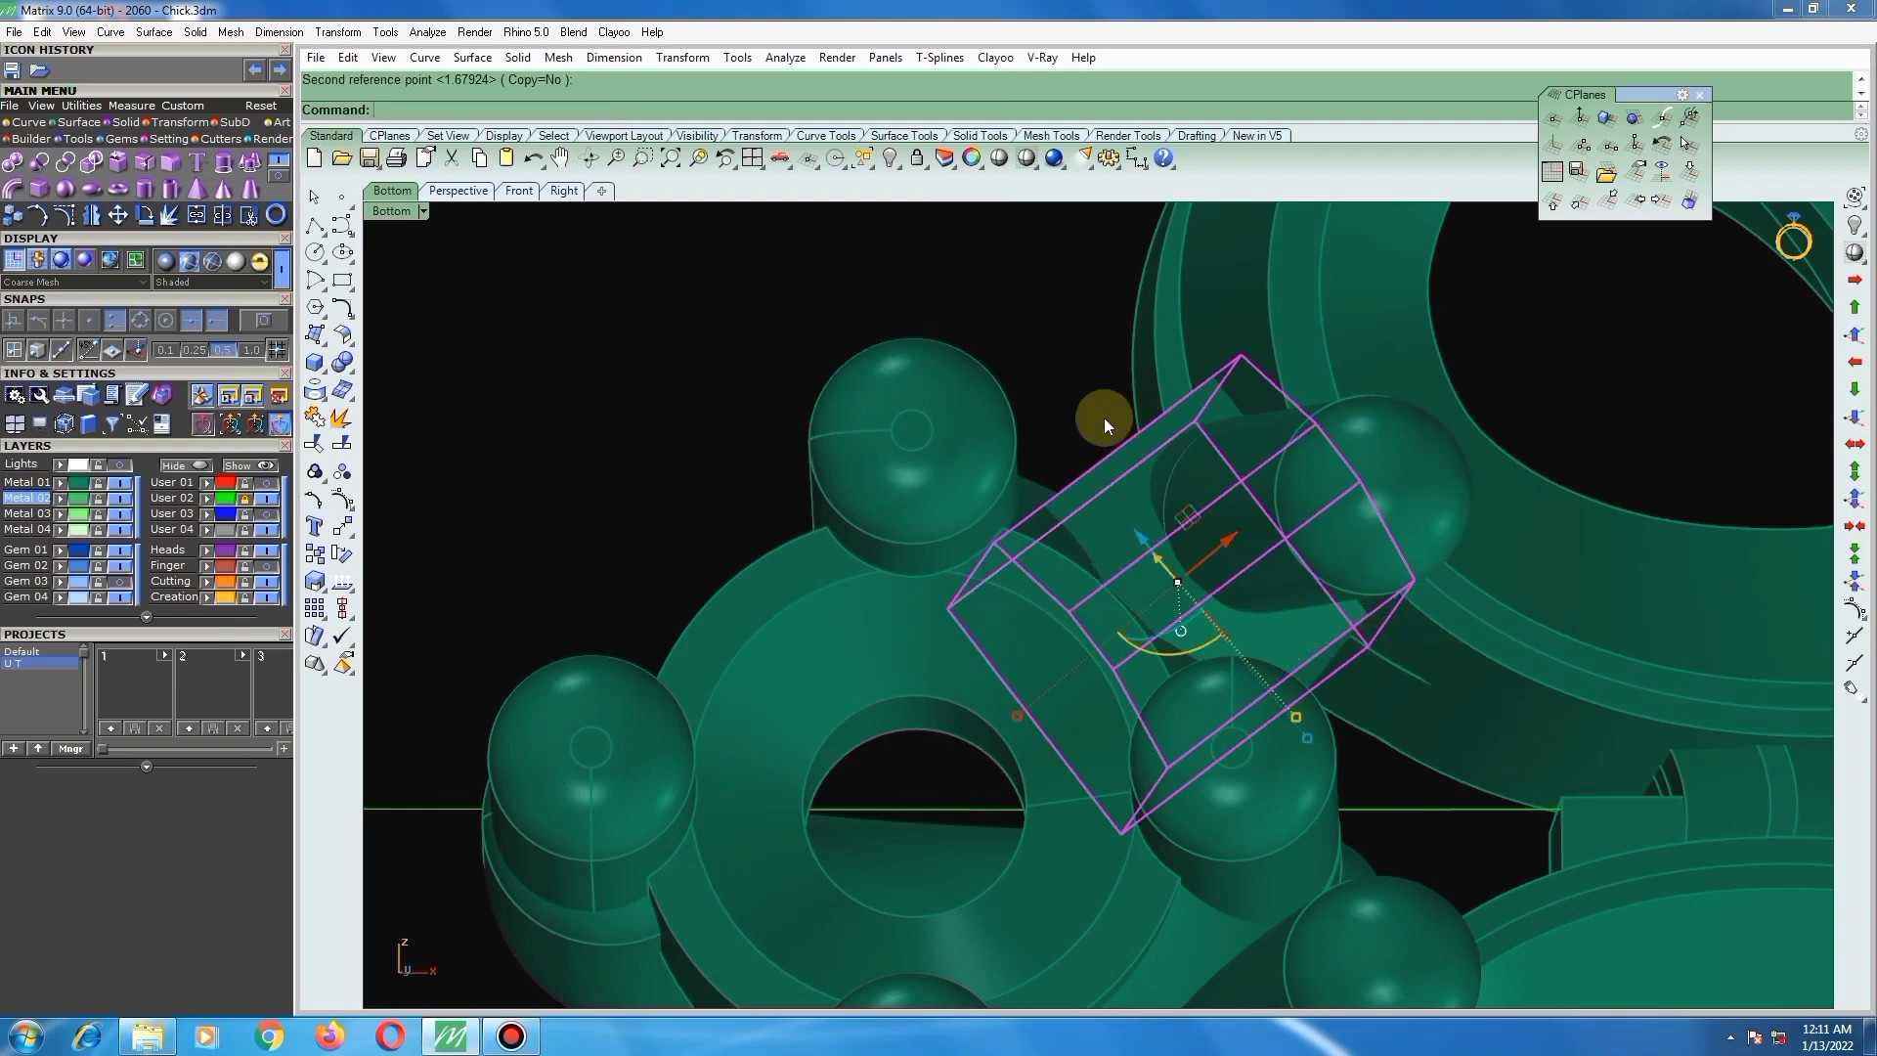
click(1059, 390)
Step: Examine the flower cluster and its connector joints from several angles, near and far
scroll(1077, 449, down, 5)
right_drag(1091, 486, 1111, 481)
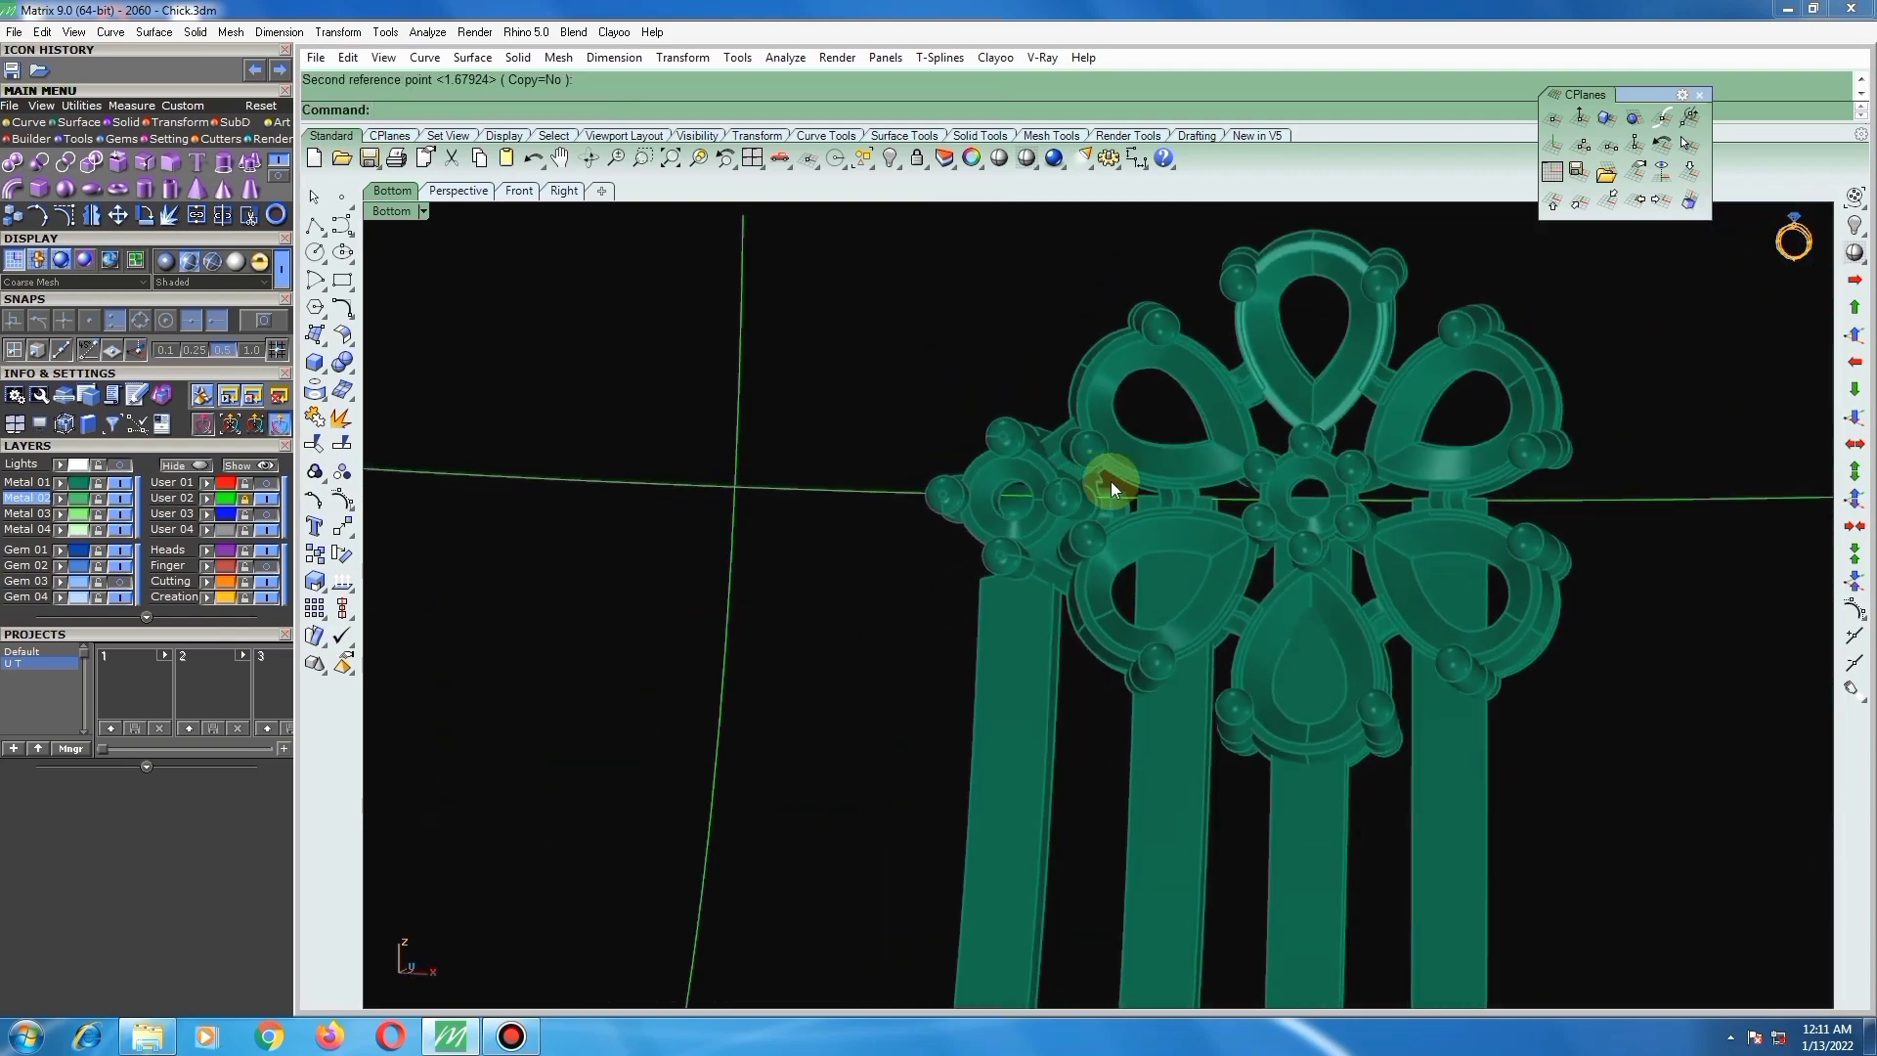
scroll(1106, 477, down, 6)
scroll(1081, 405, up, 9)
right_drag(1115, 553, 1163, 459)
scroll(903, 401, down, 6)
scroll(896, 387, up, 4)
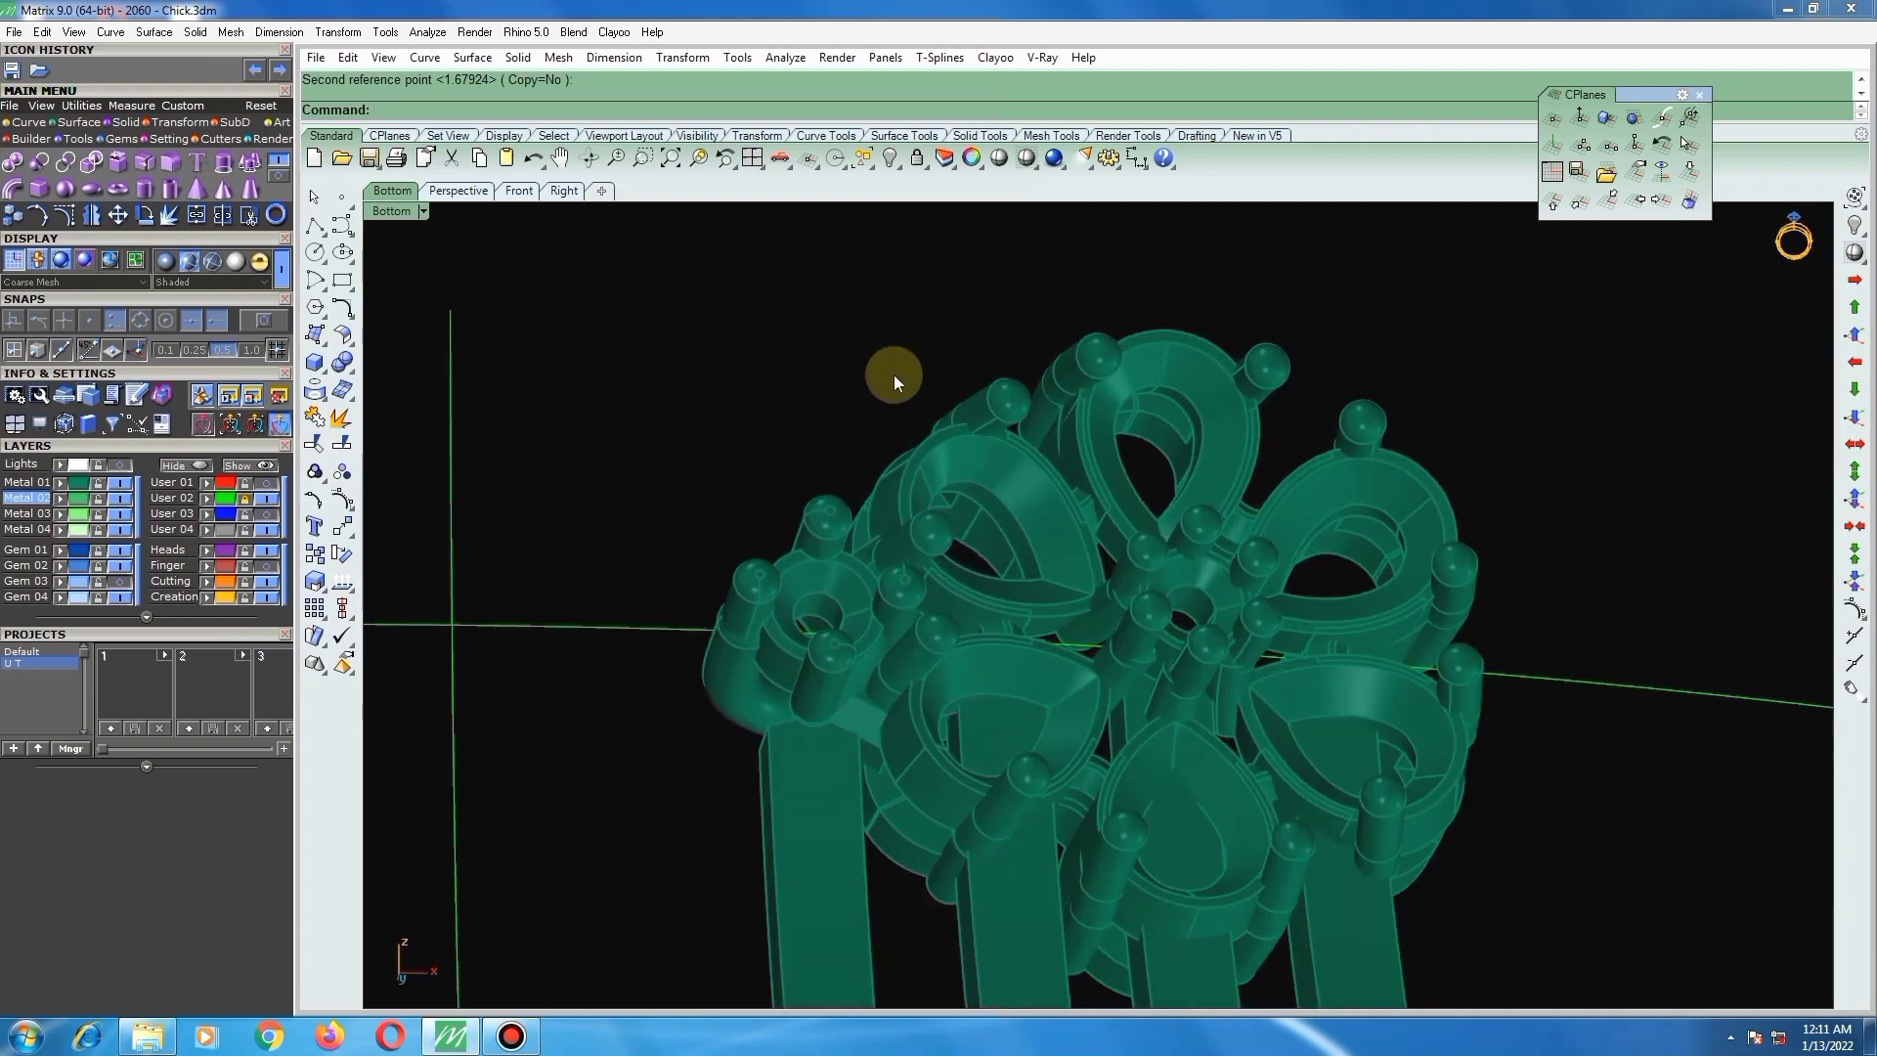
scroll(968, 450, down, 4)
right_drag(975, 475, 919, 511)
scroll(894, 606, up, 6)
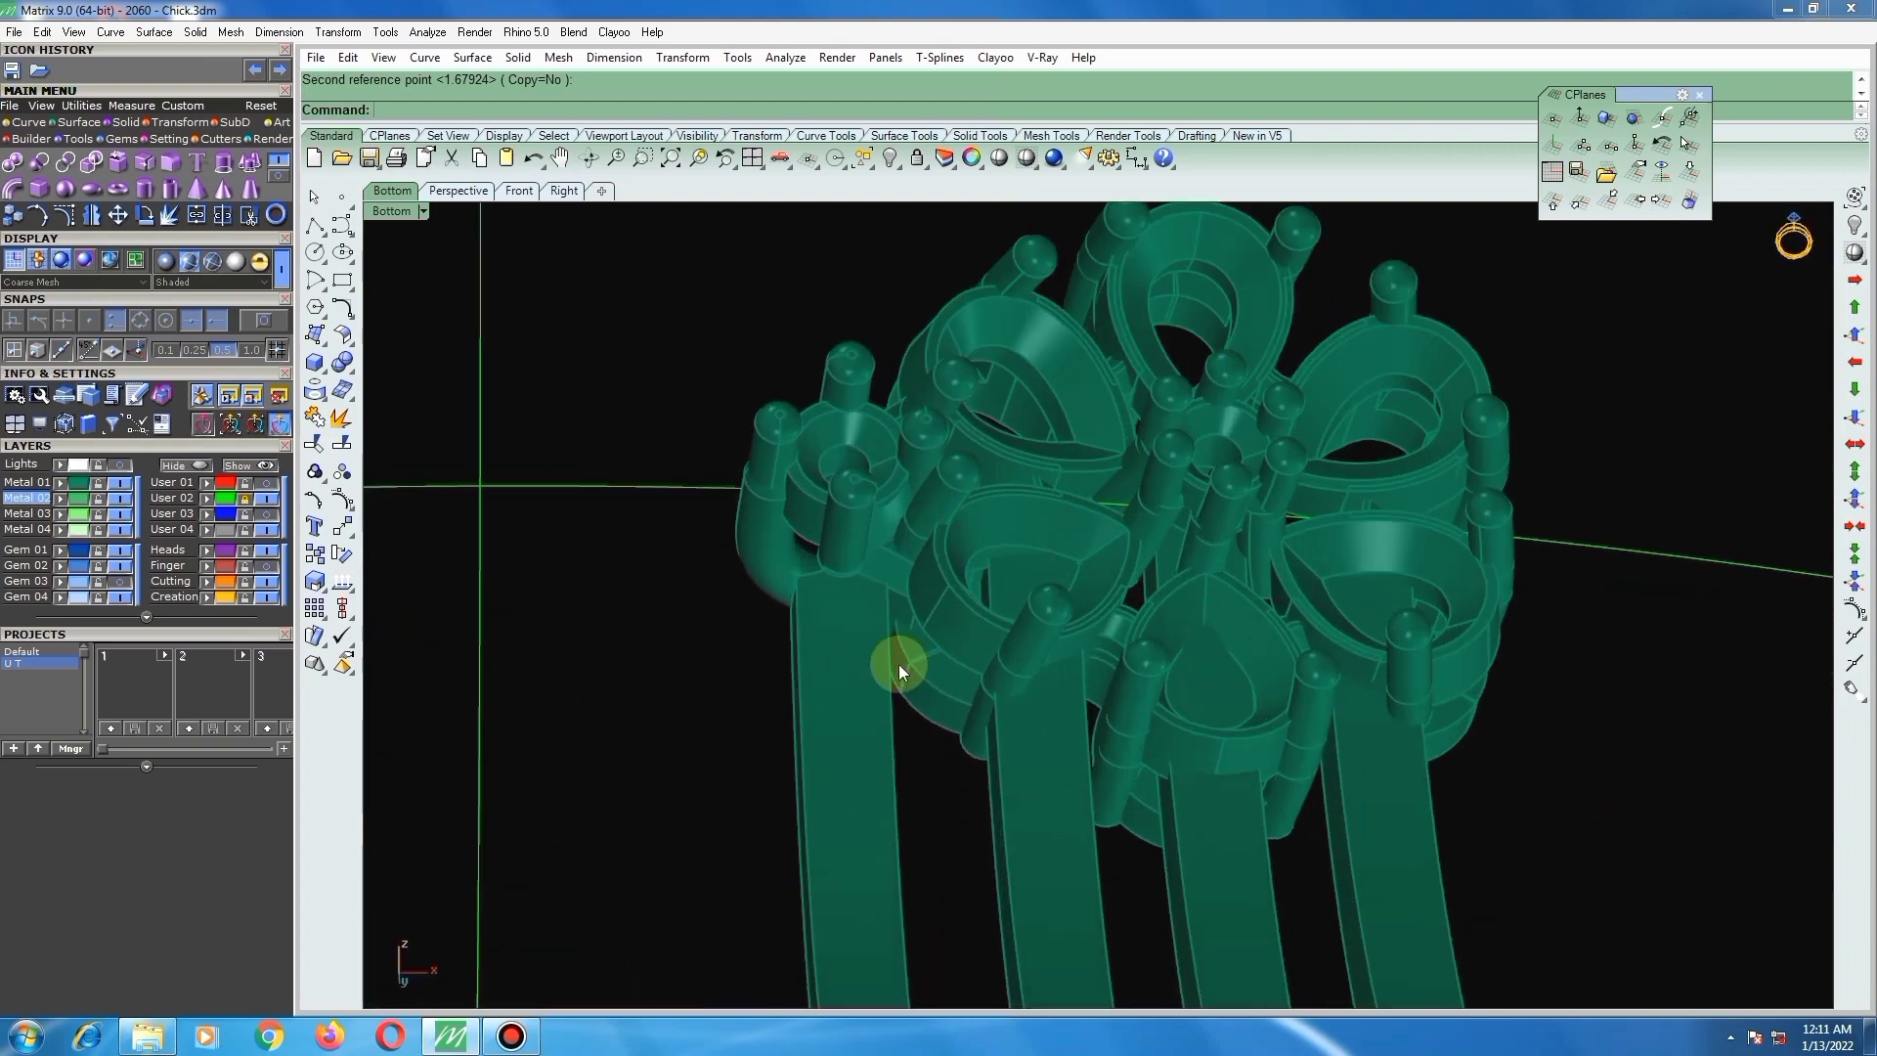
click(887, 532)
click(952, 585)
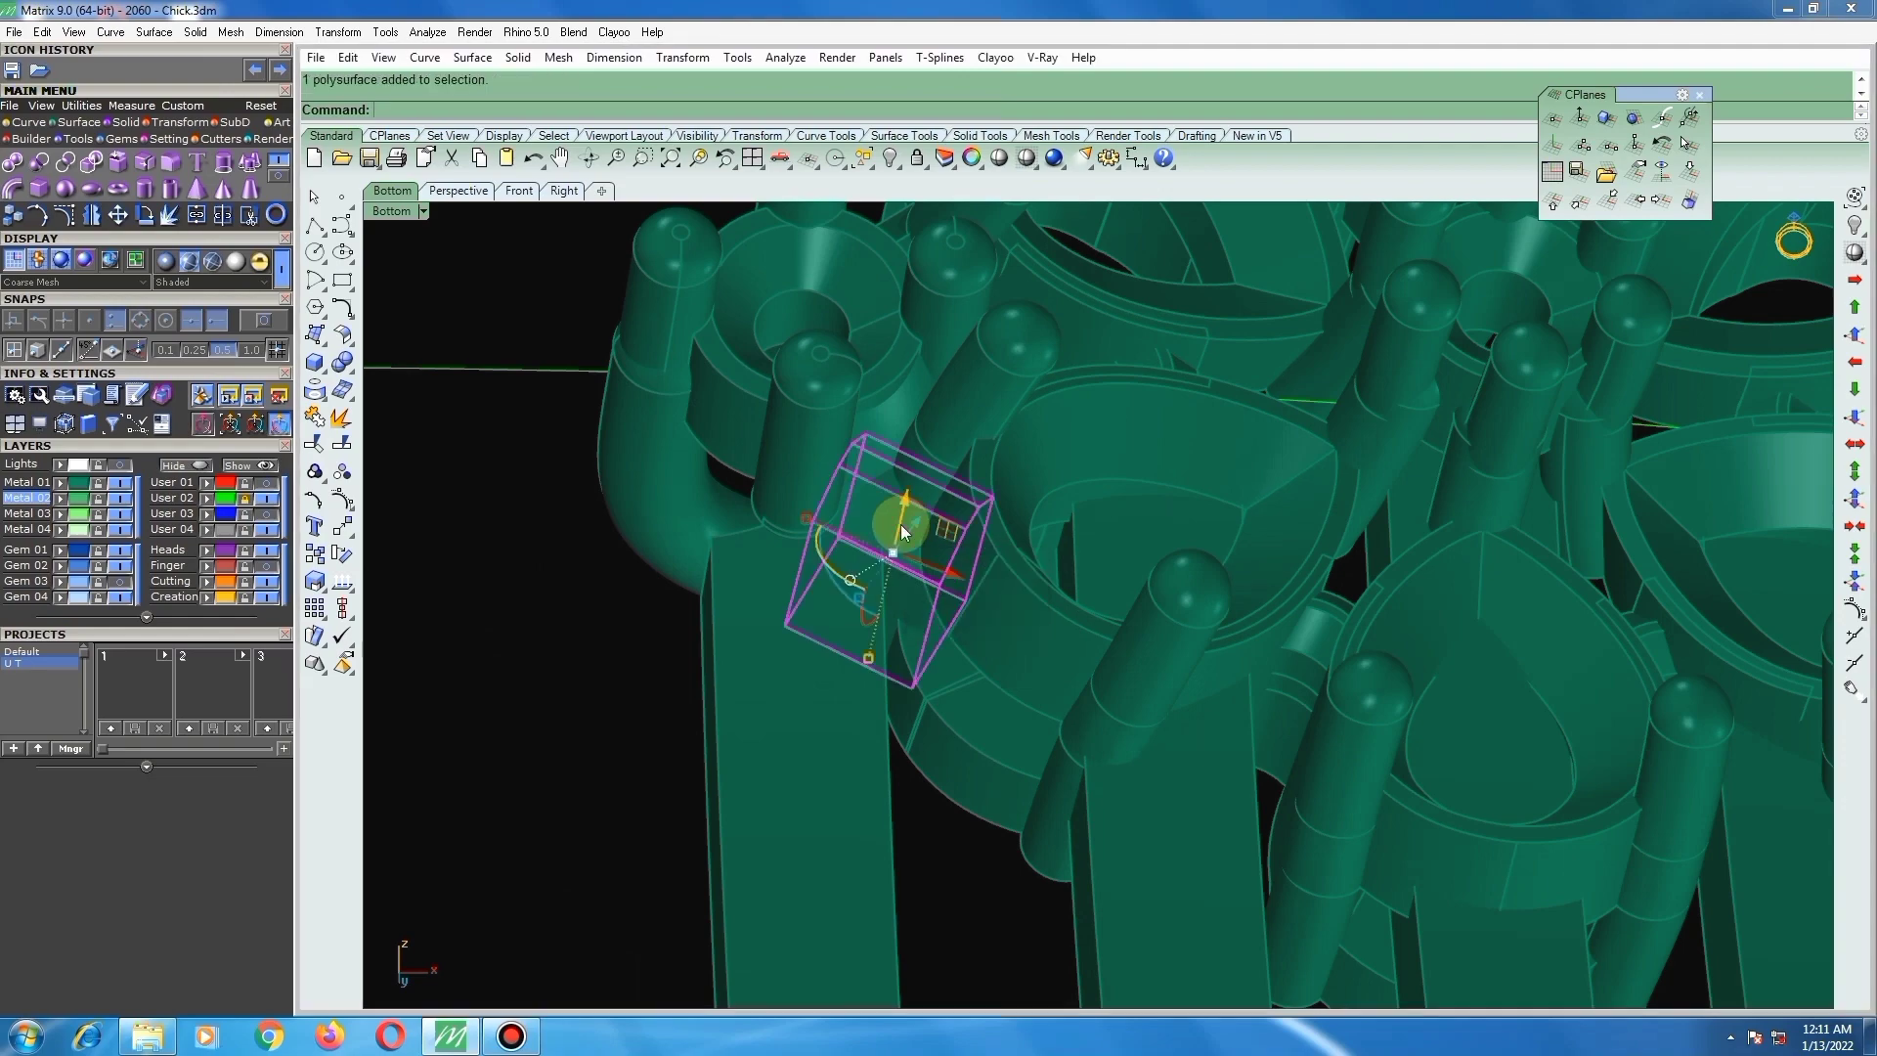
right_click(902, 525)
scroll(902, 524, down, 6)
right_drag(764, 528, 1311, 532)
scroll(1283, 637, up, 5)
right_drag(1284, 636, 1365, 559)
key(Escape)
key(Escape)
Step: Resize the lower connector block along its outer edge by the round setting with a one-directional scale from the corner, with Copy set to No
click(1293, 628)
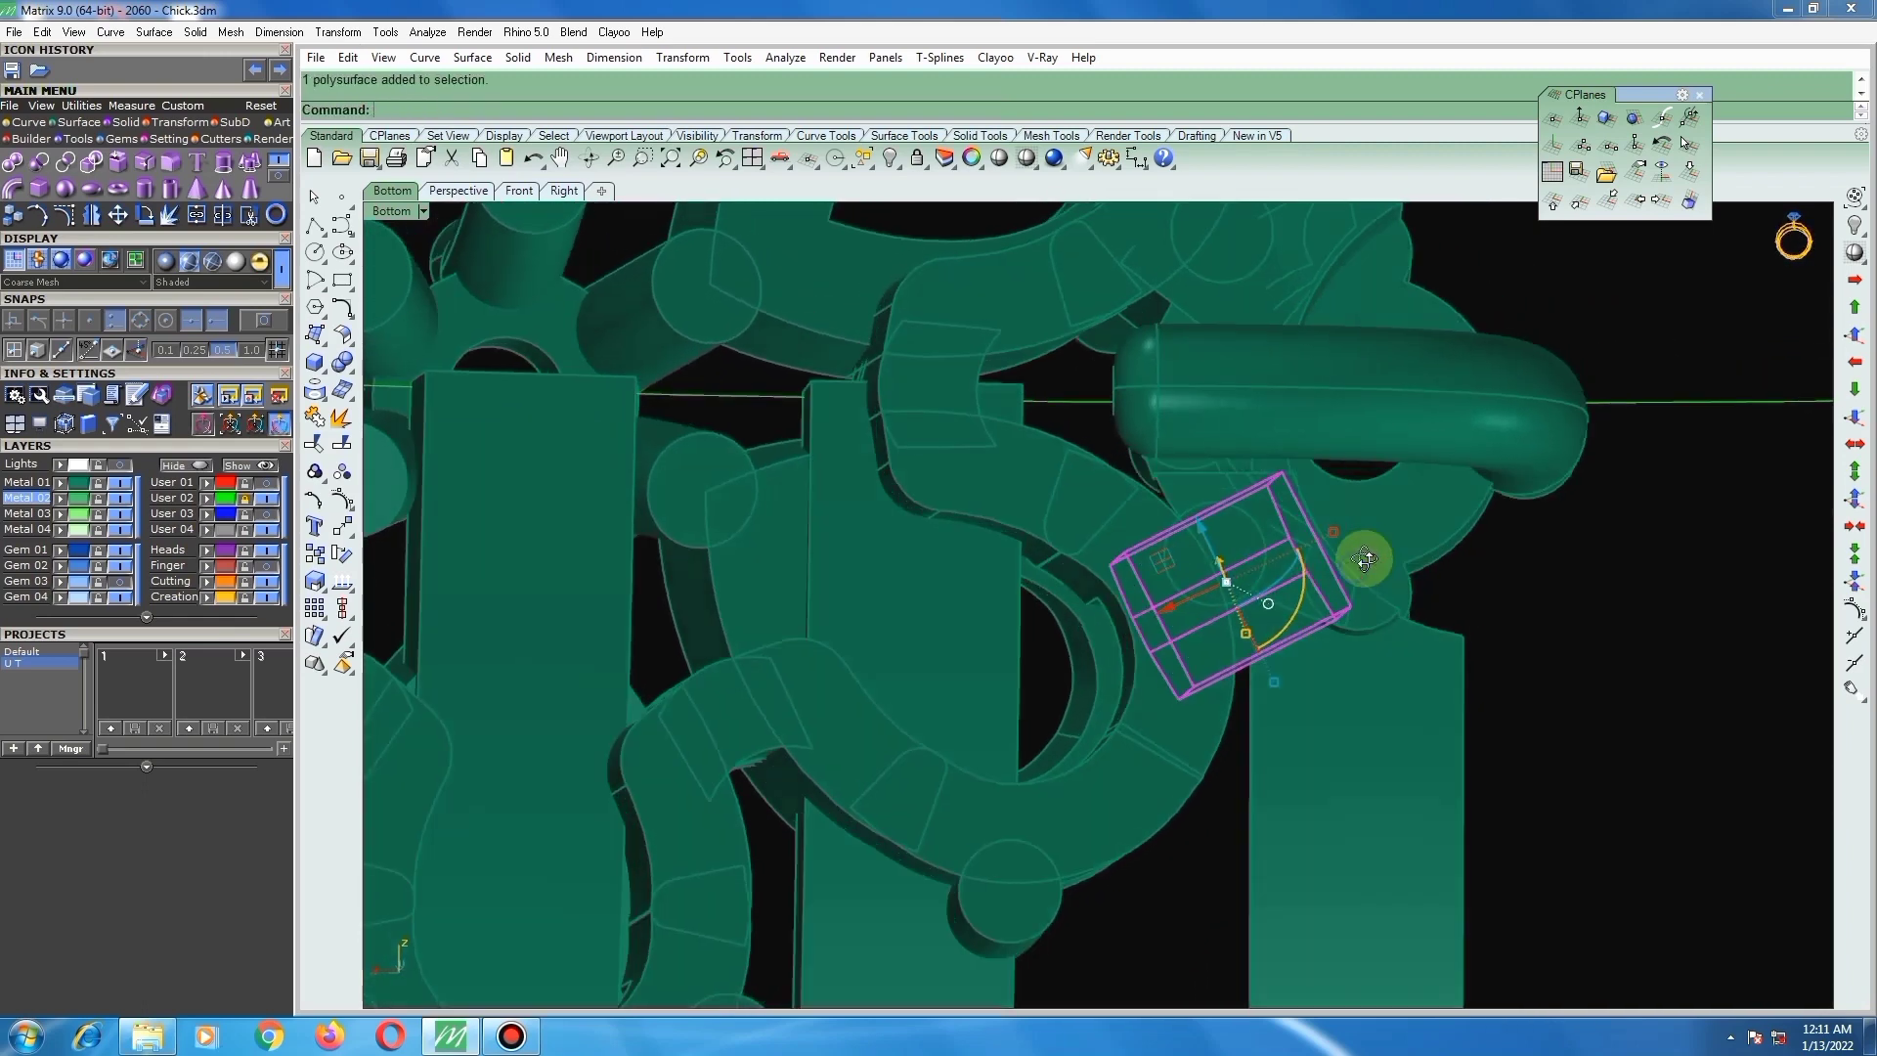
click(329, 579)
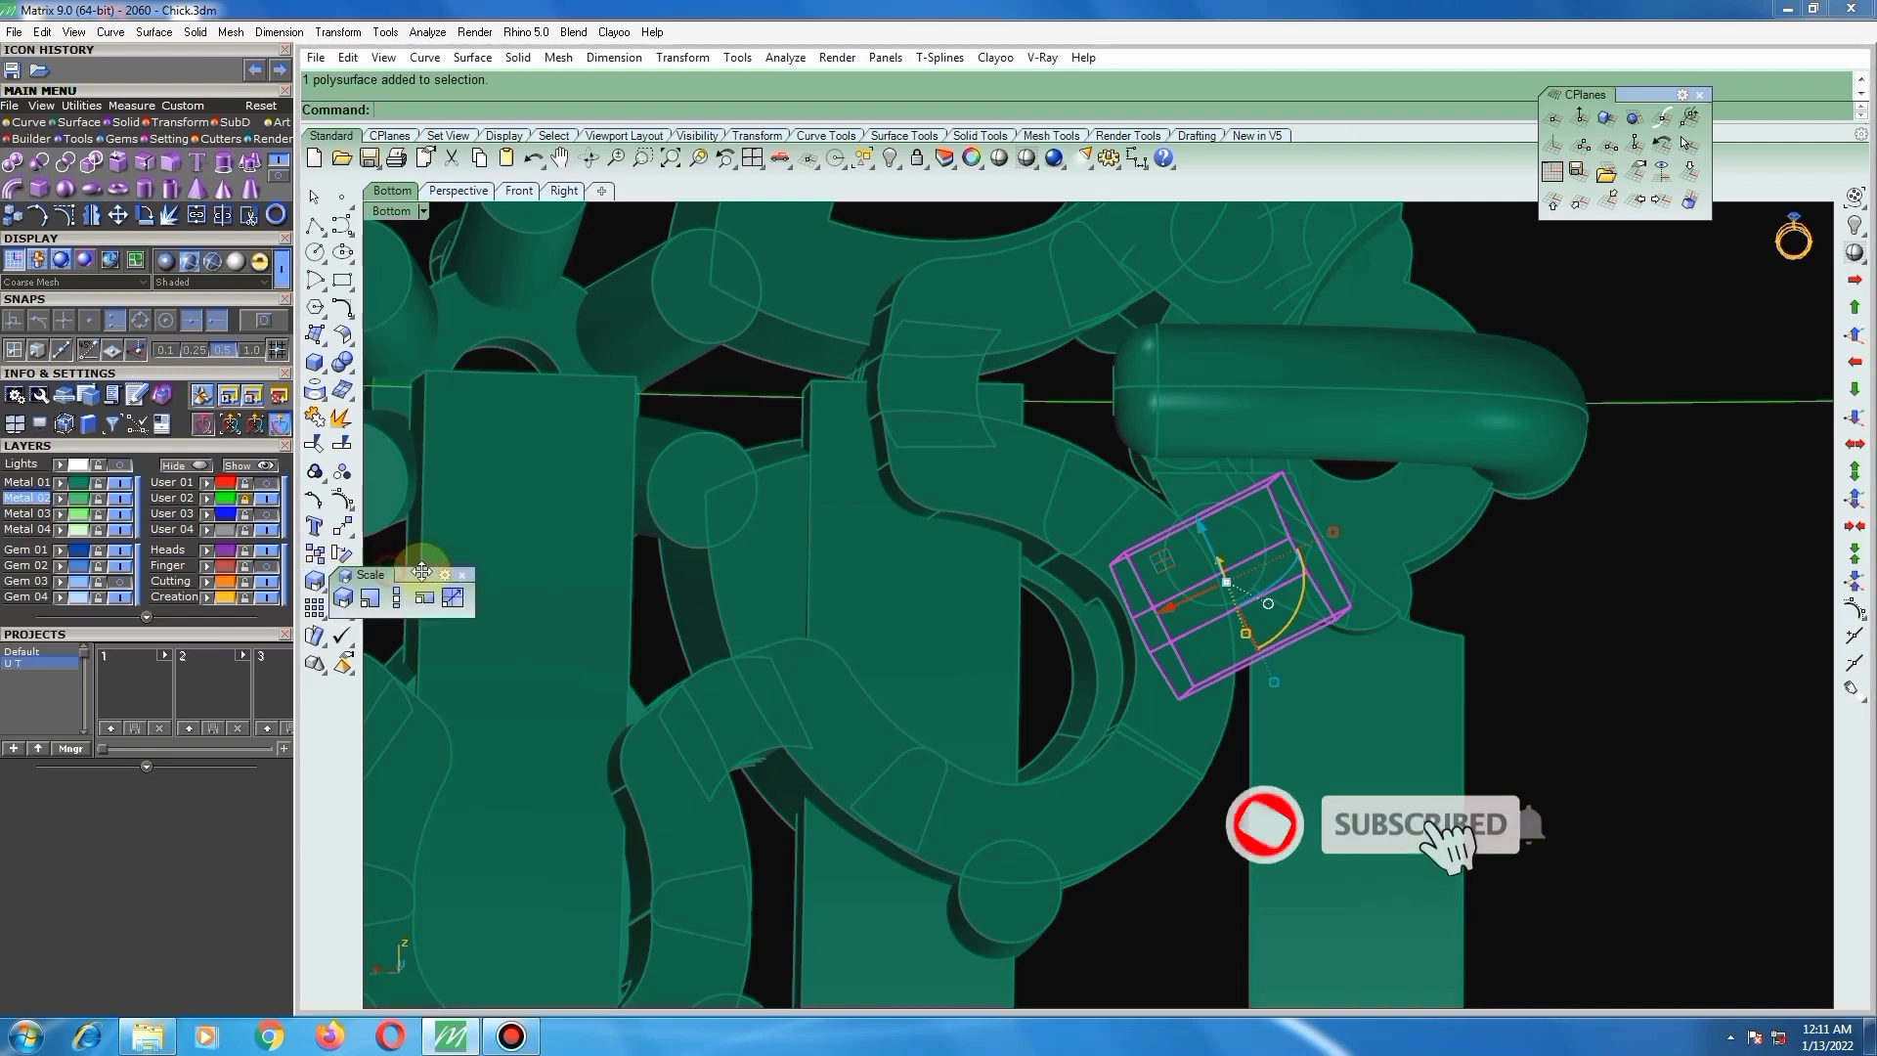
click(396, 597)
scroll(1398, 582, up, 3)
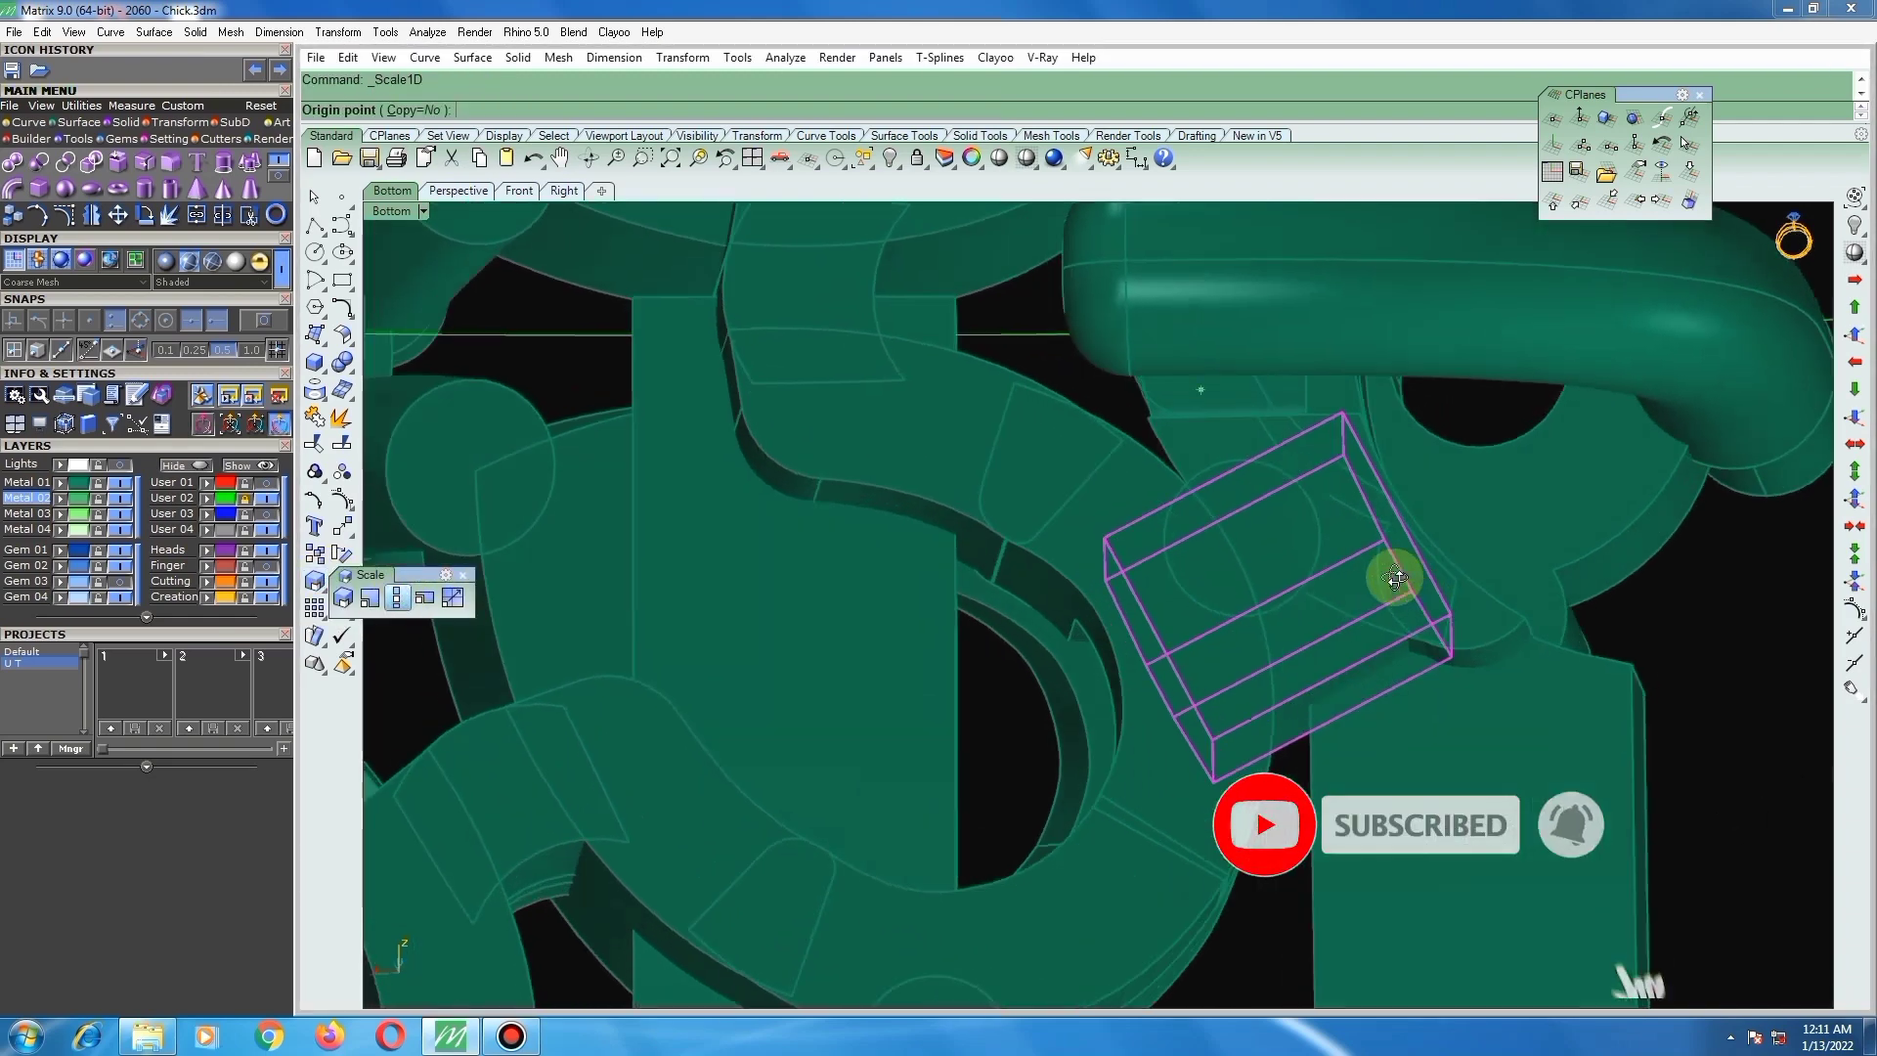
right_drag(1395, 577, 1414, 575)
scroll(1469, 617, up, 4)
key(alt)
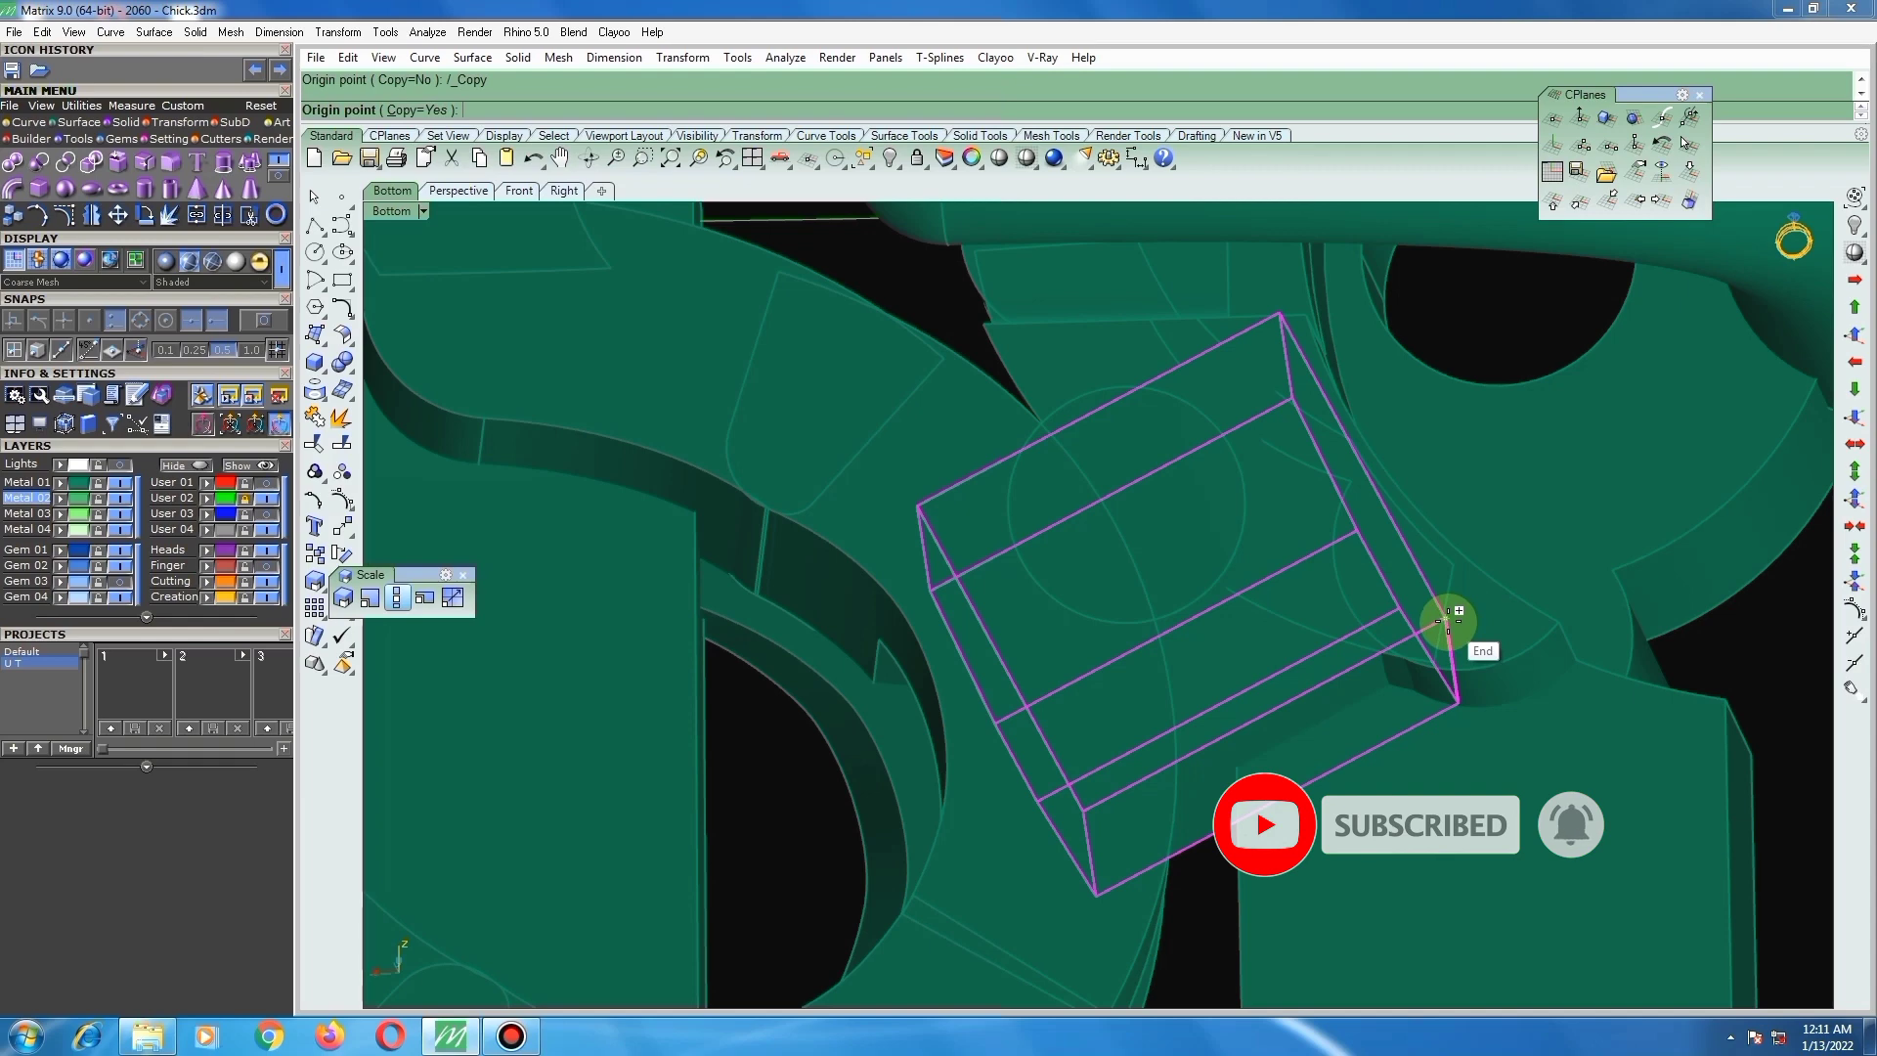
click(420, 110)
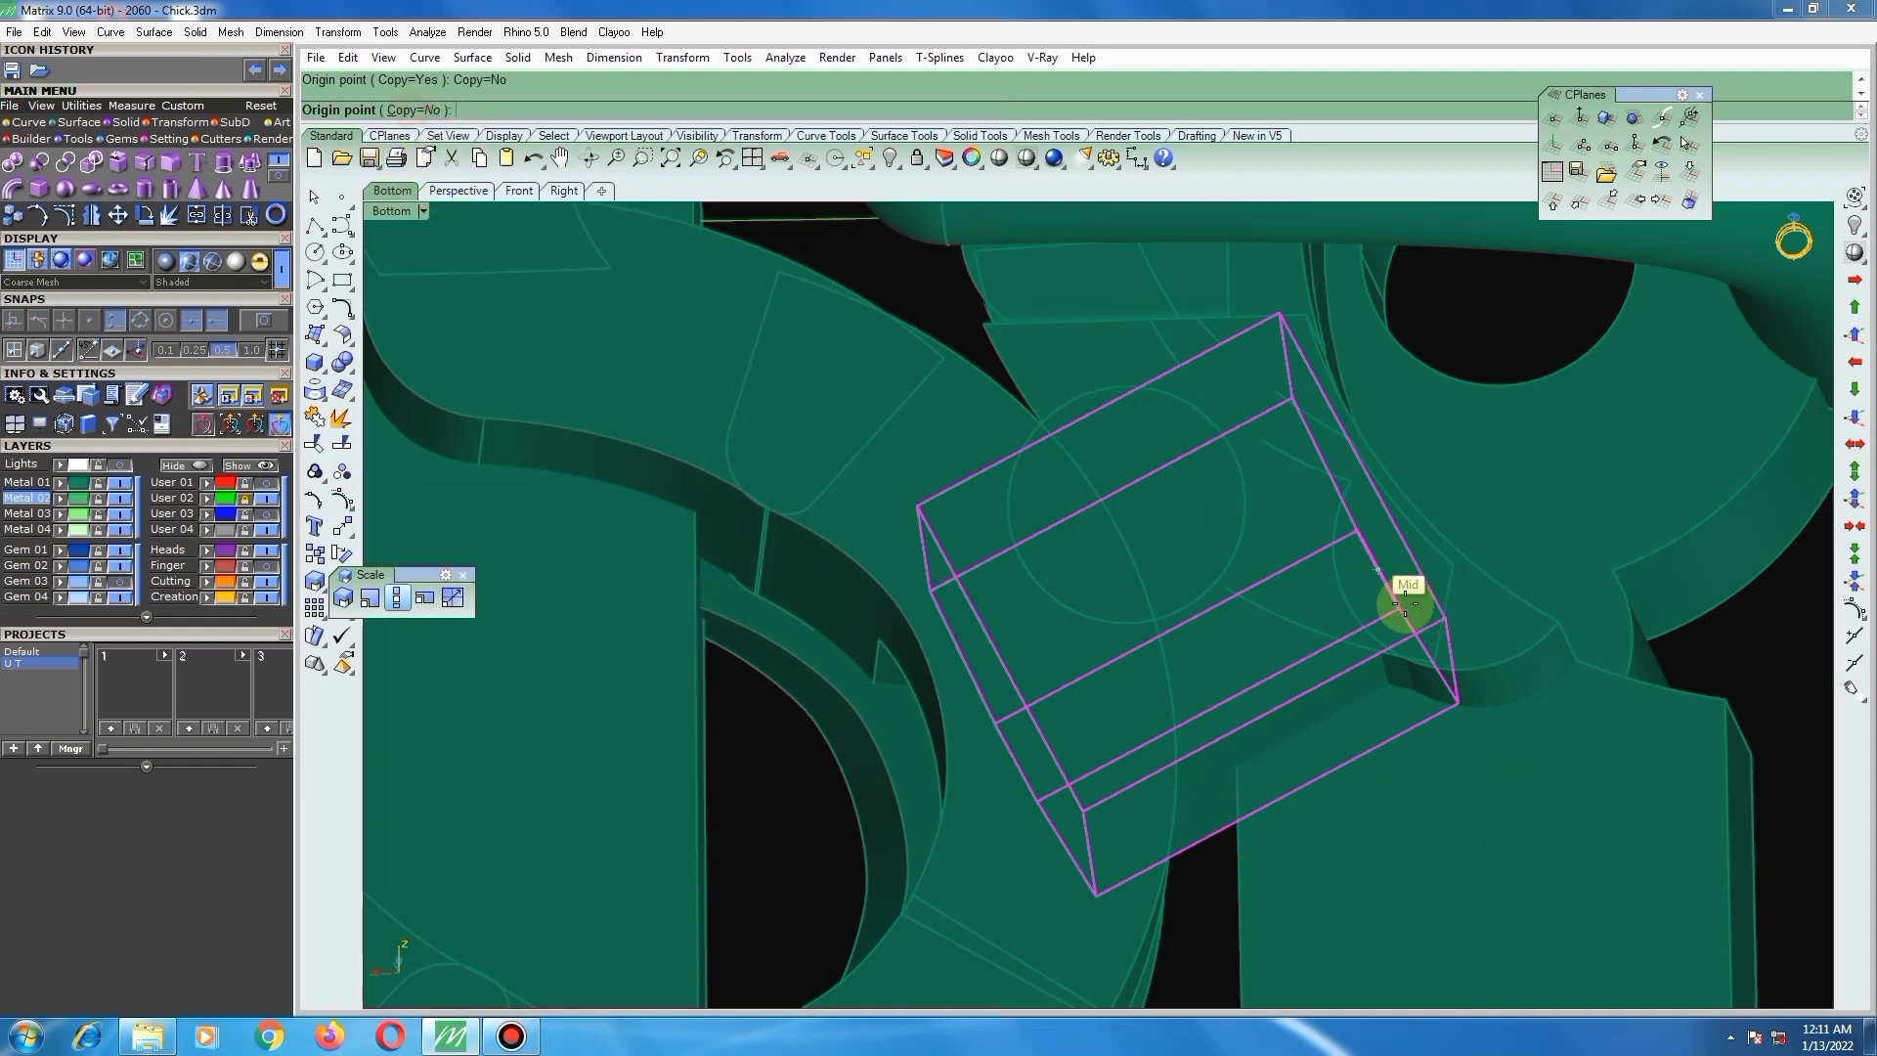
click(1444, 618)
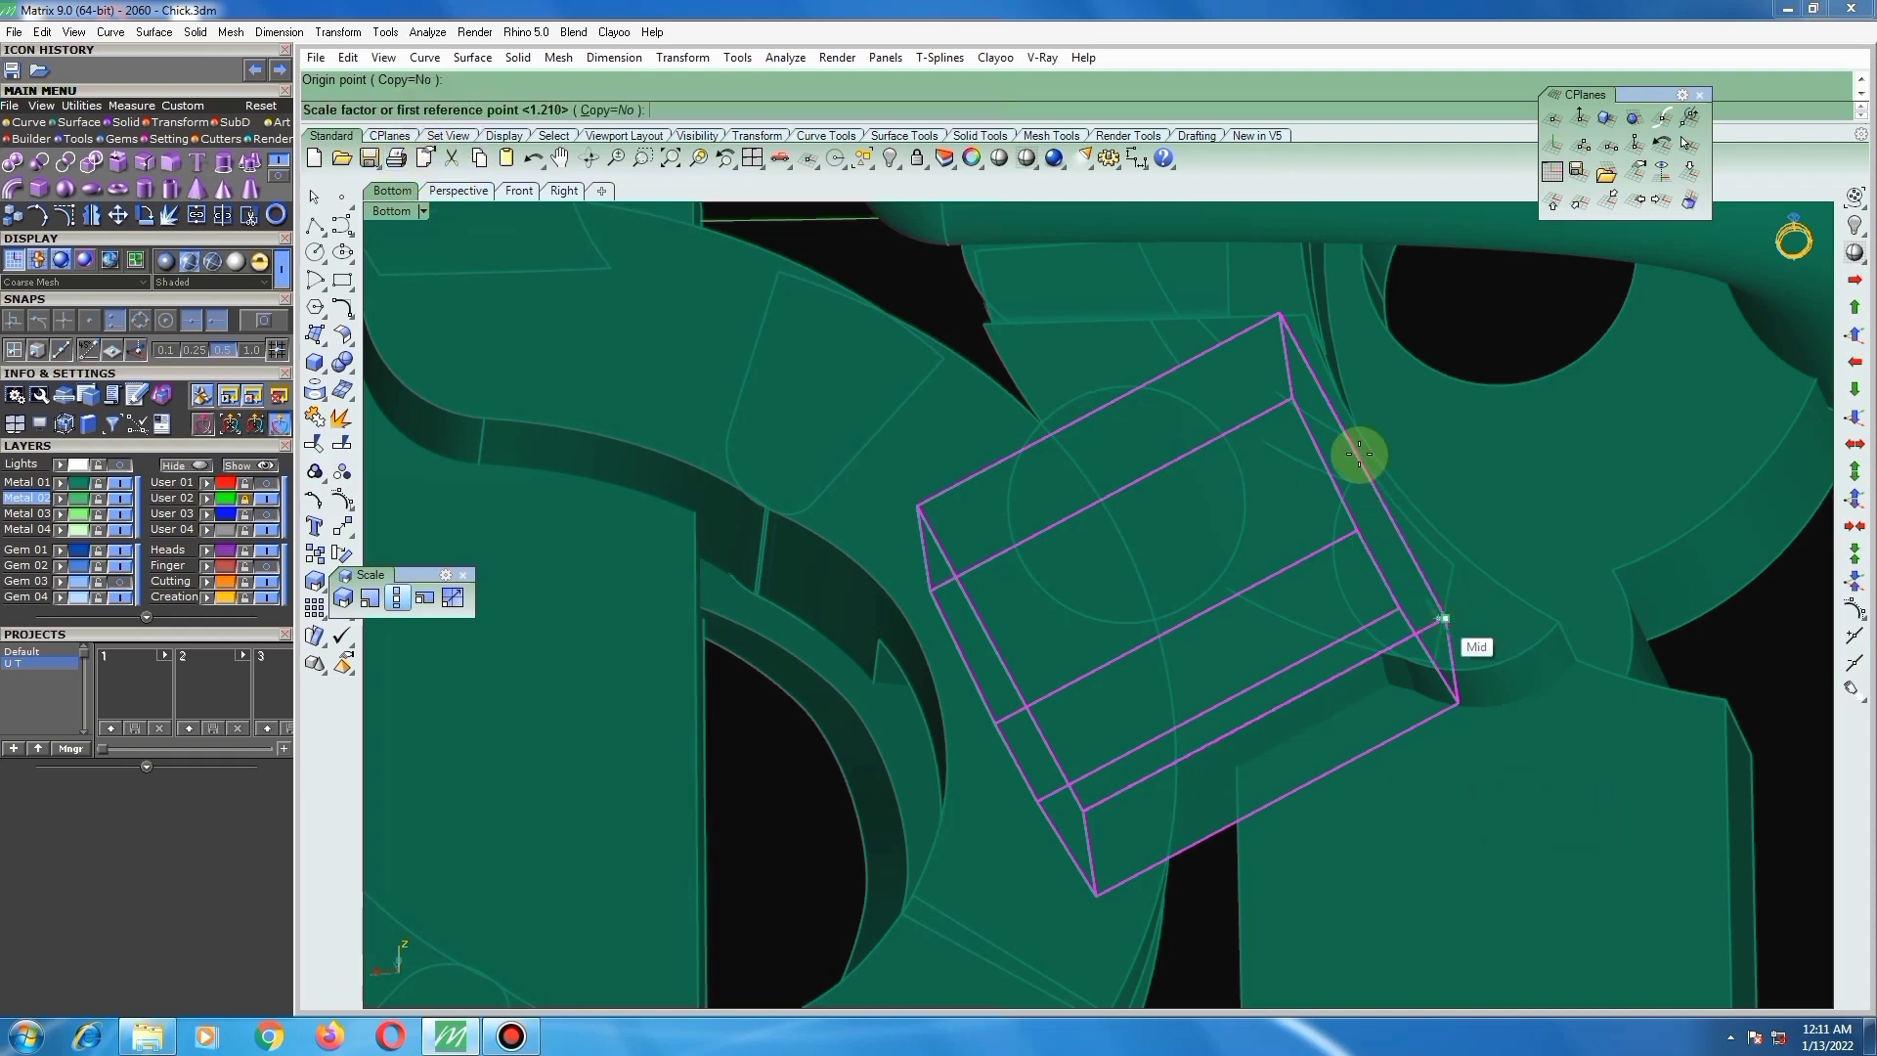
click(1276, 308)
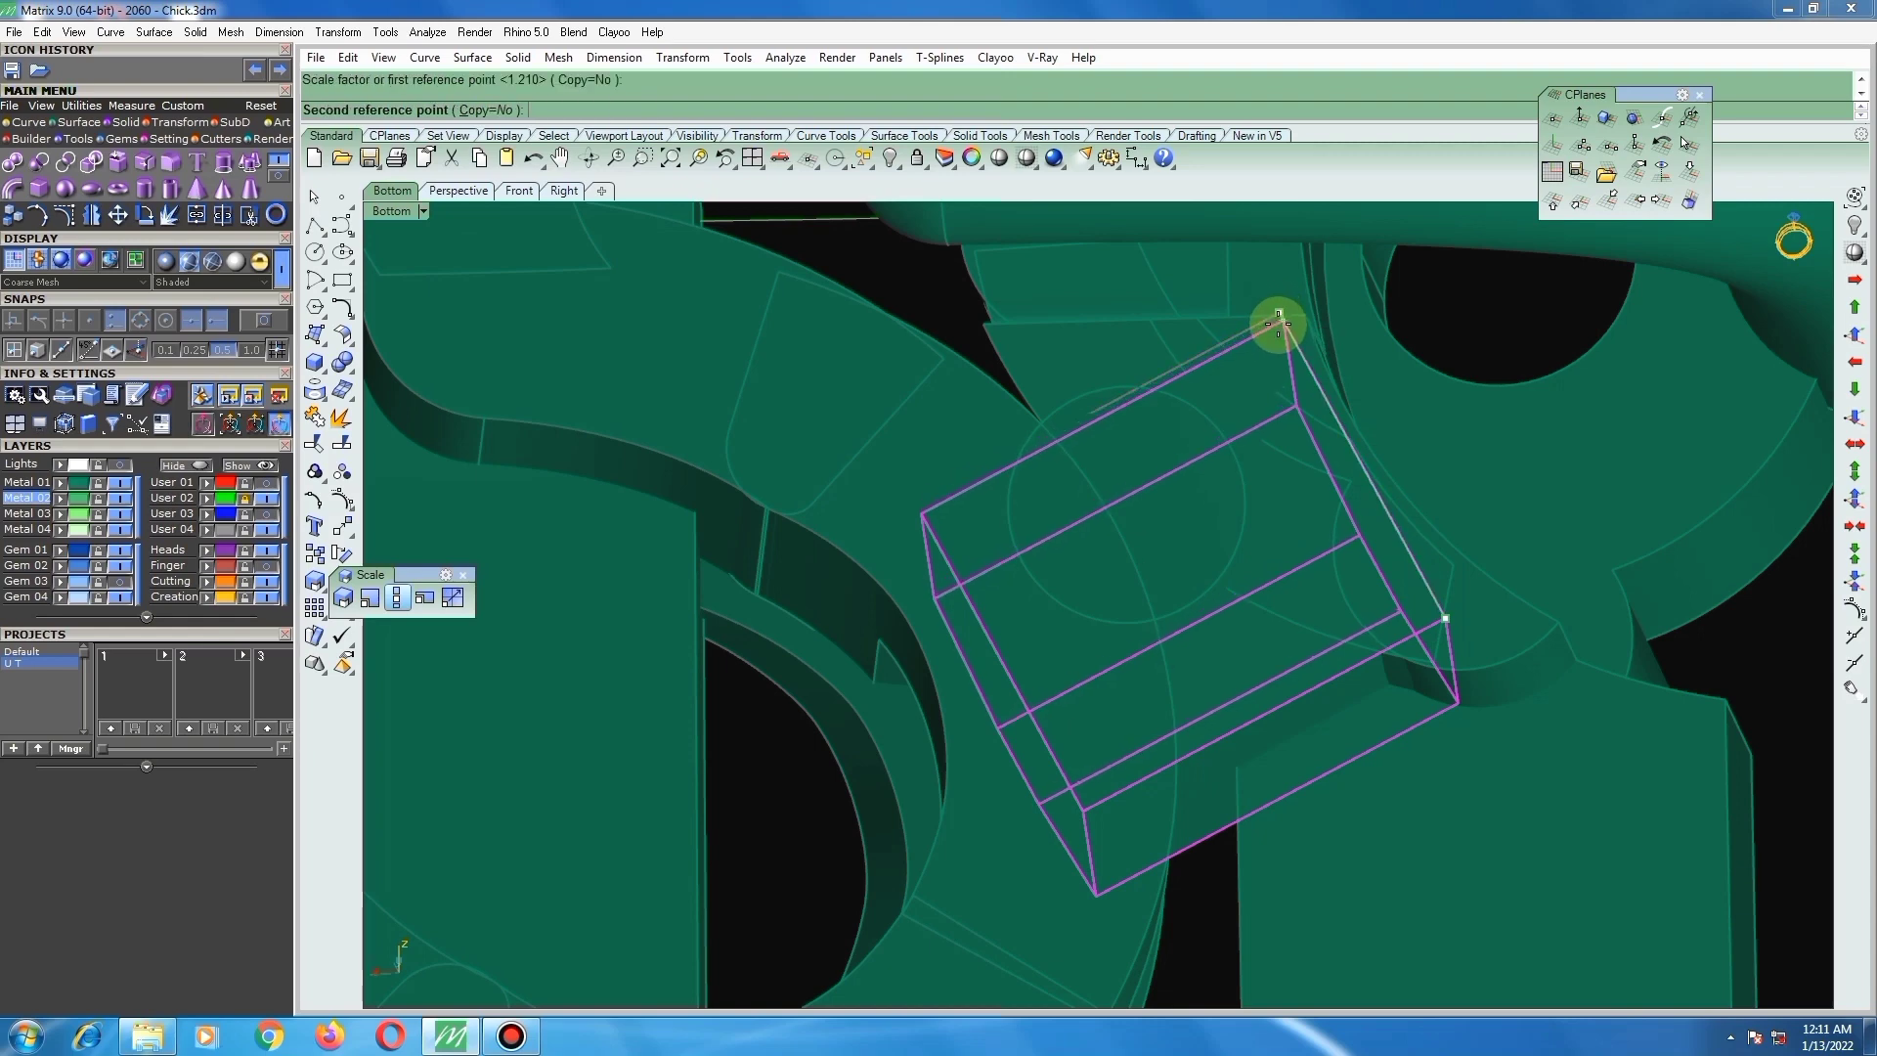
click(1428, 307)
Step: Select the upper connector block from the back of the cluster and align the construction plane to the current view
right_drag(1252, 402, 1315, 459)
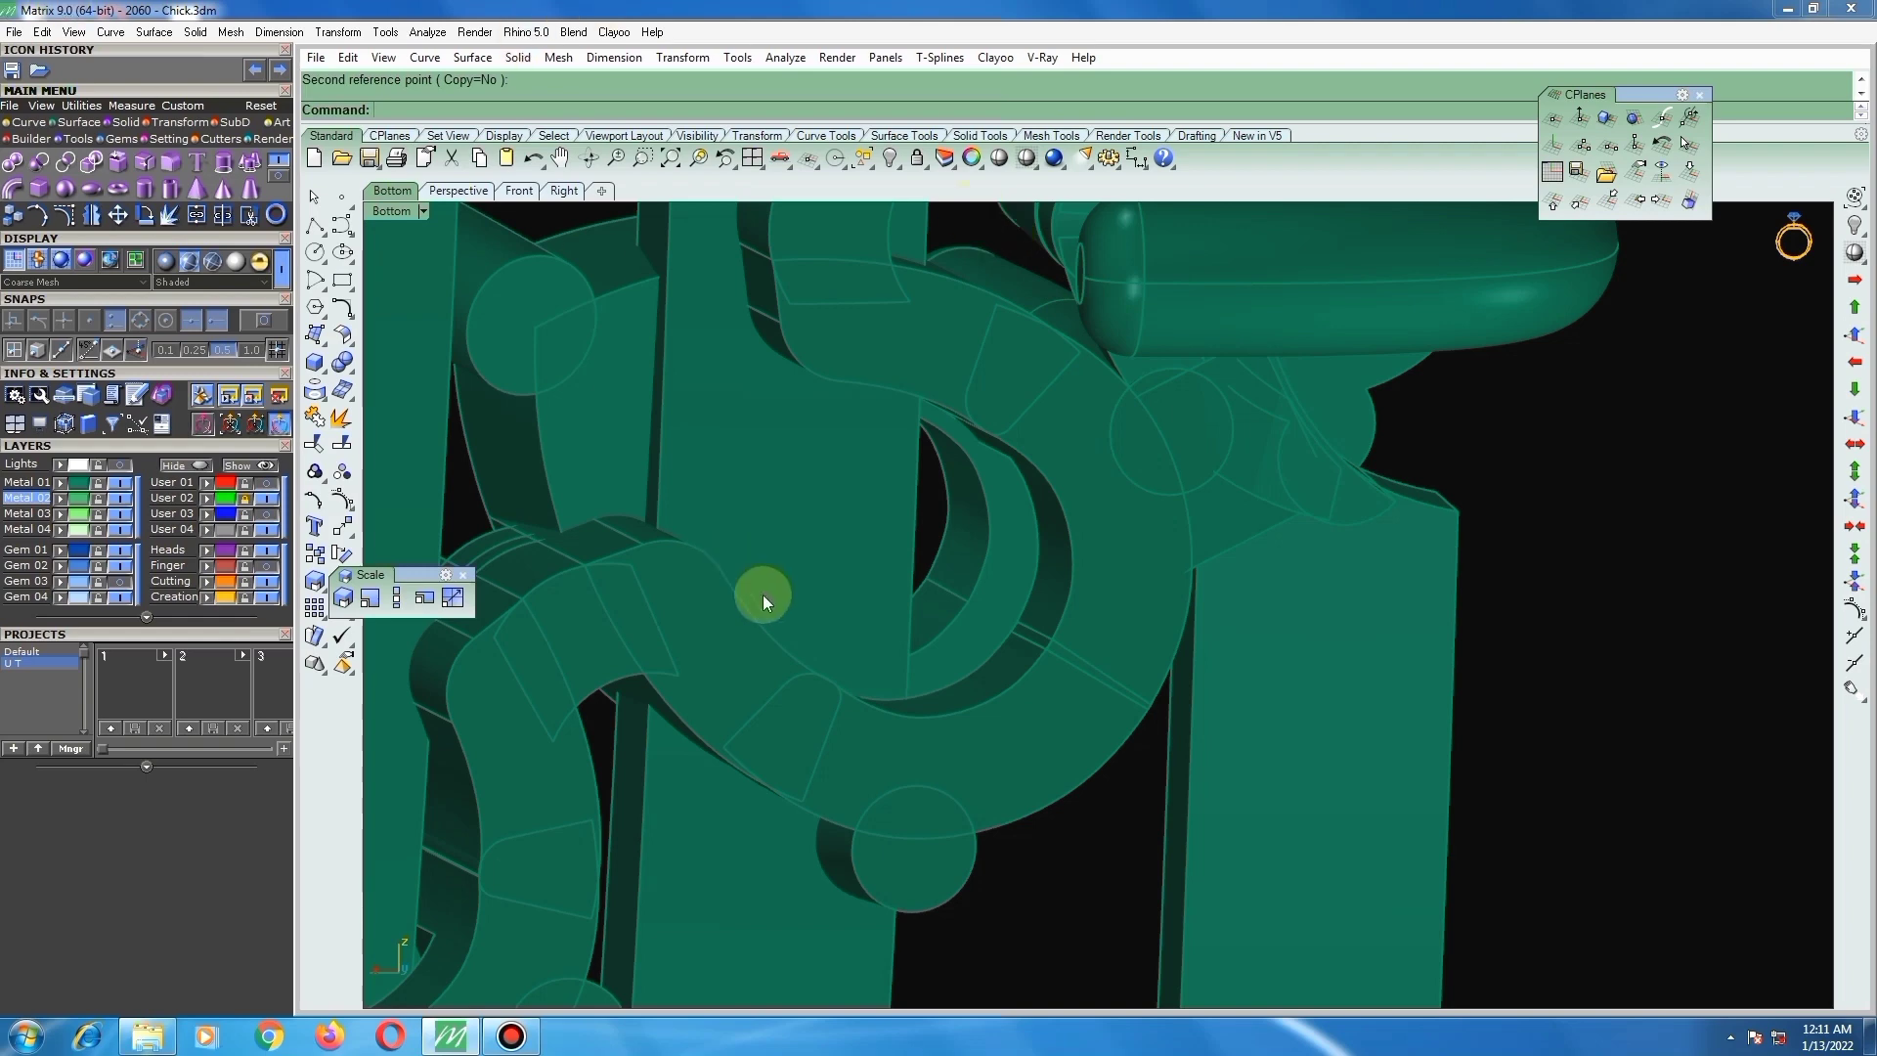
scroll(1114, 694, down, 4)
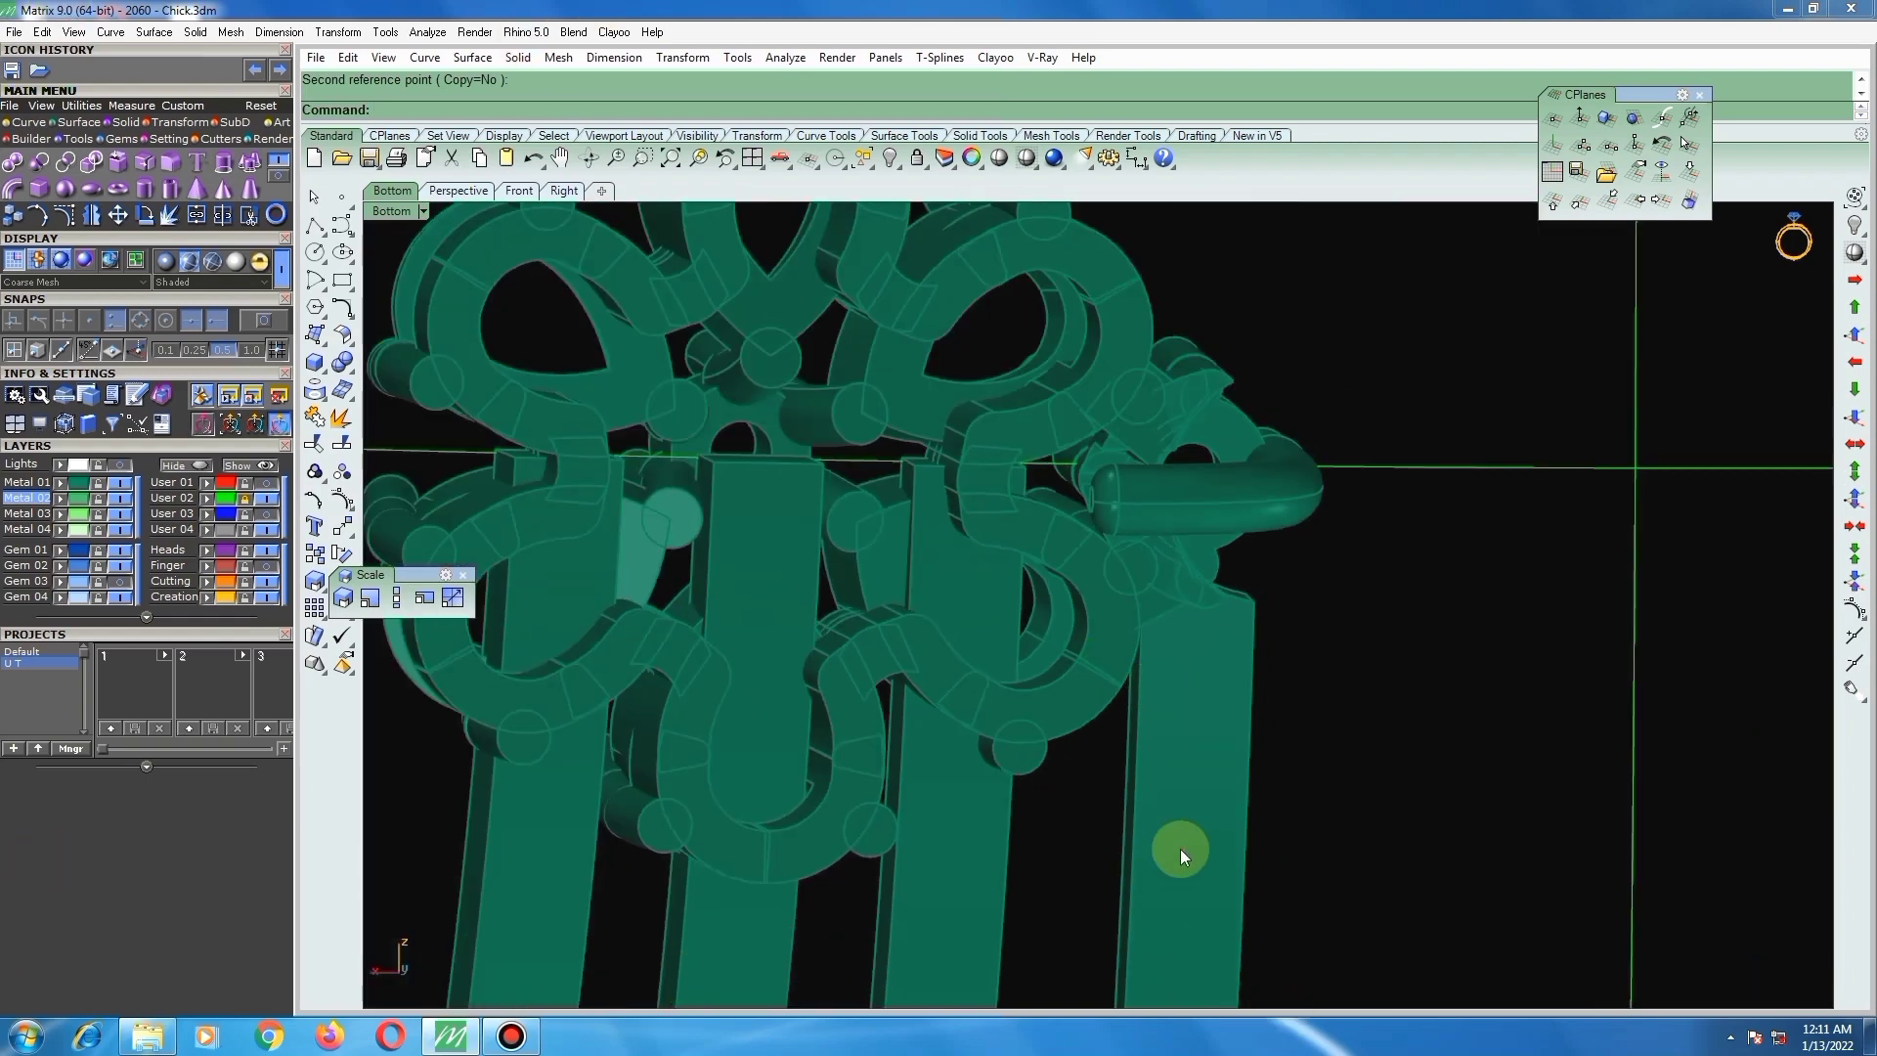
mouse_move(1393, 601)
right_down()
mouse_move(1039, 398)
mouse_move(993, 449)
mouse_move(1072, 398)
mouse_move(1094, 439)
mouse_move(1143, 407)
mouse_move(1202, 499)
mouse_move(1186, 410)
mouse_move(1254, 460)
mouse_move(1257, 578)
mouse_move(1154, 458)
right_up()
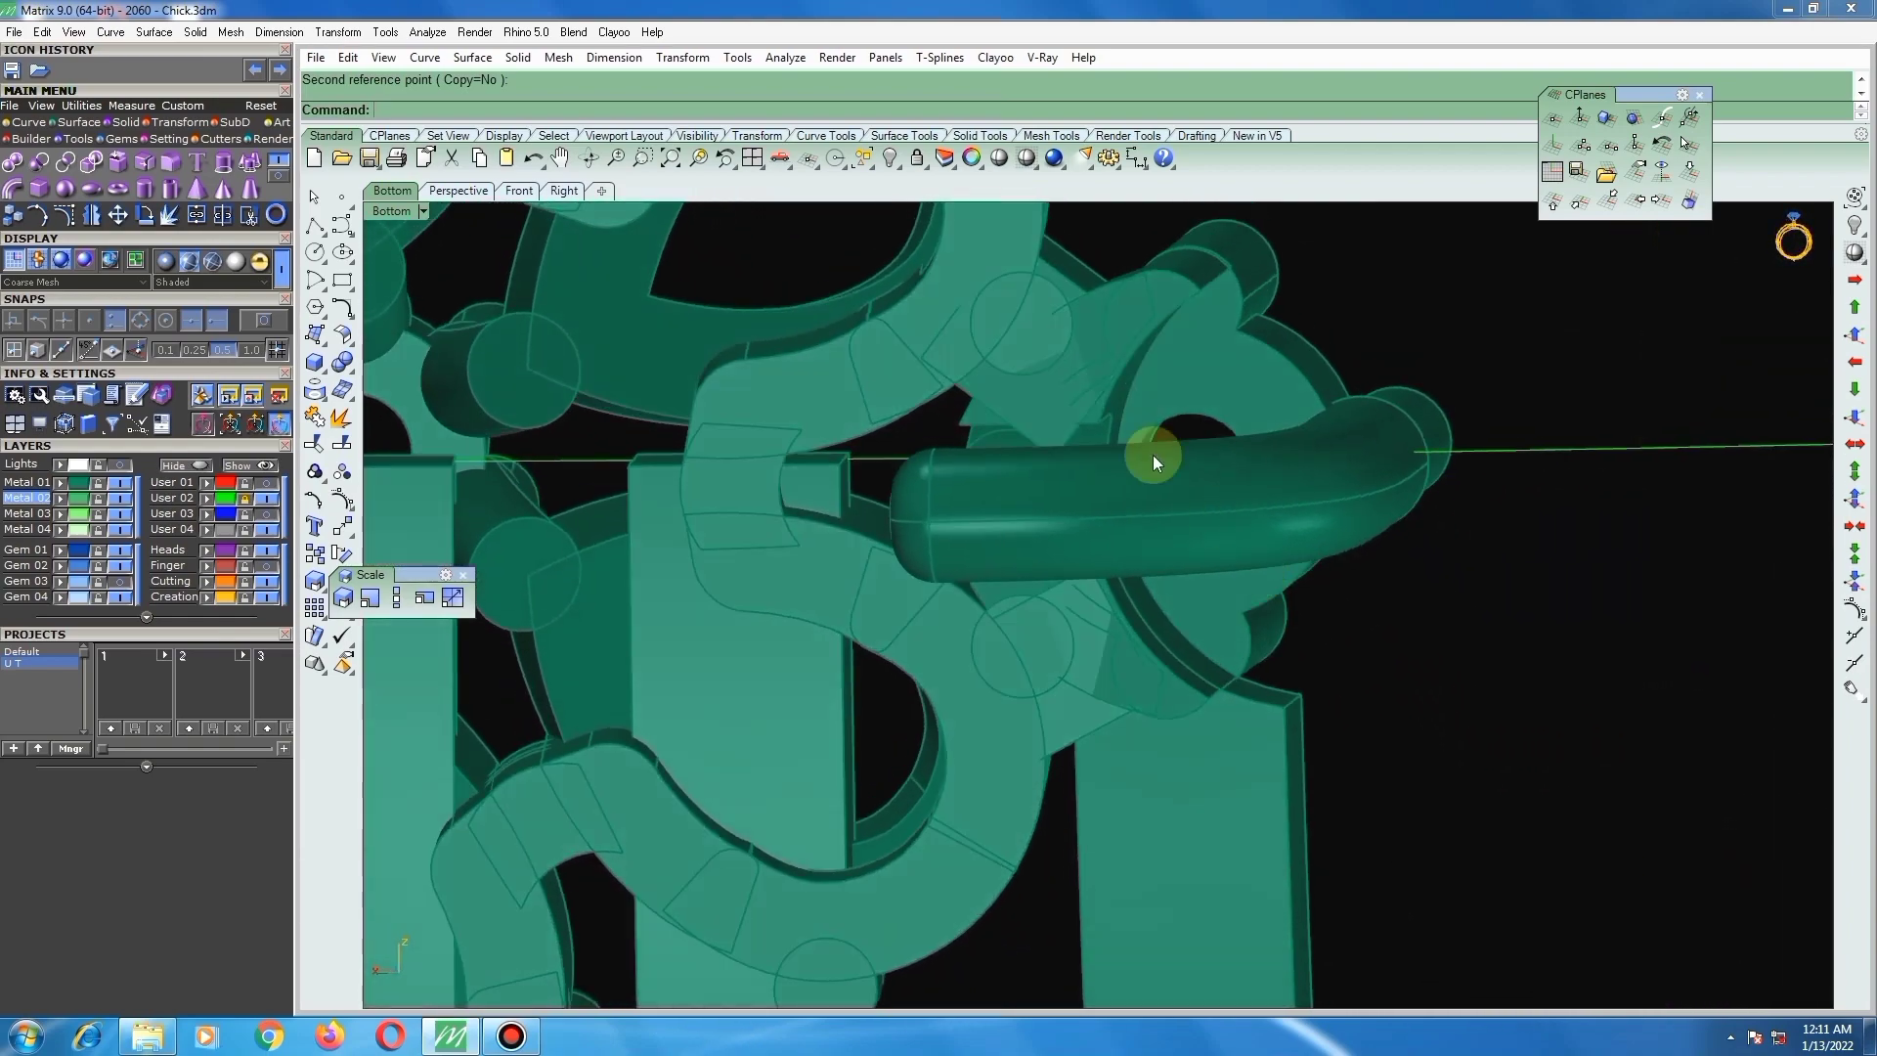
click(1071, 257)
right_drag(1106, 330, 1064, 360)
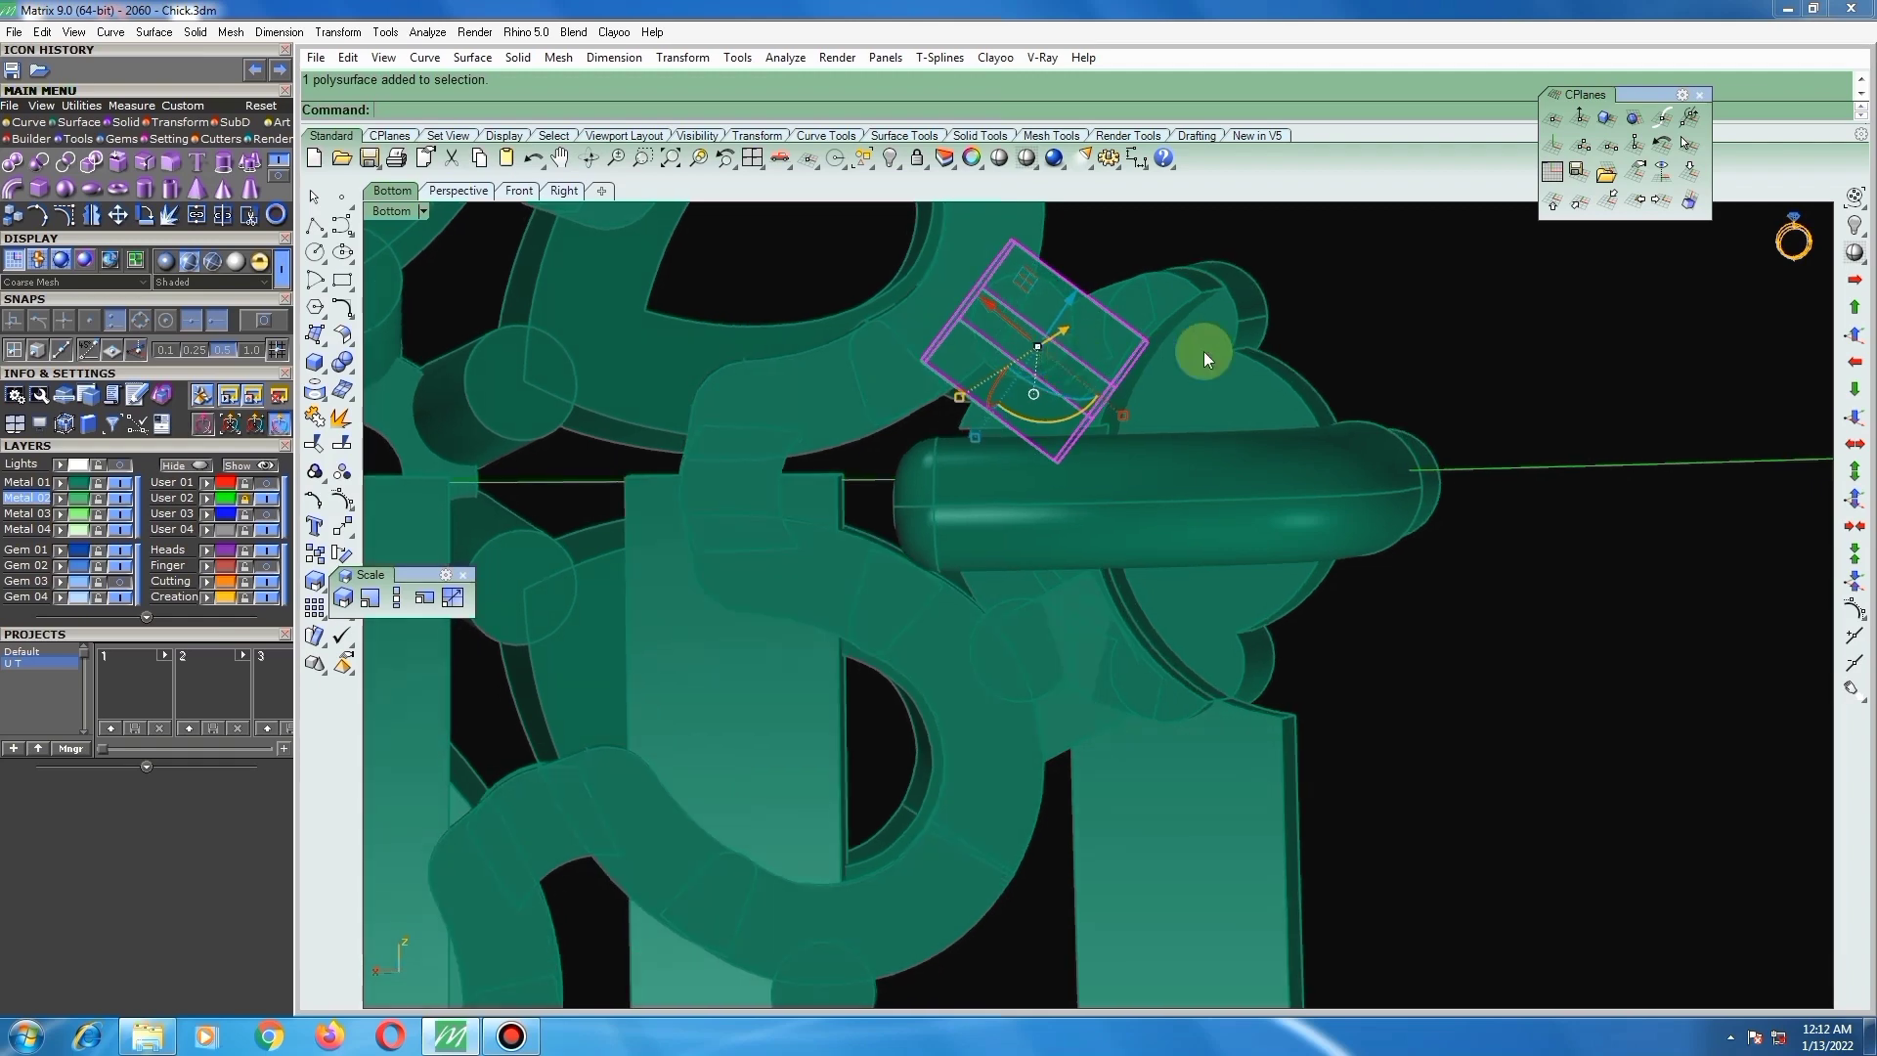
click(1648, 174)
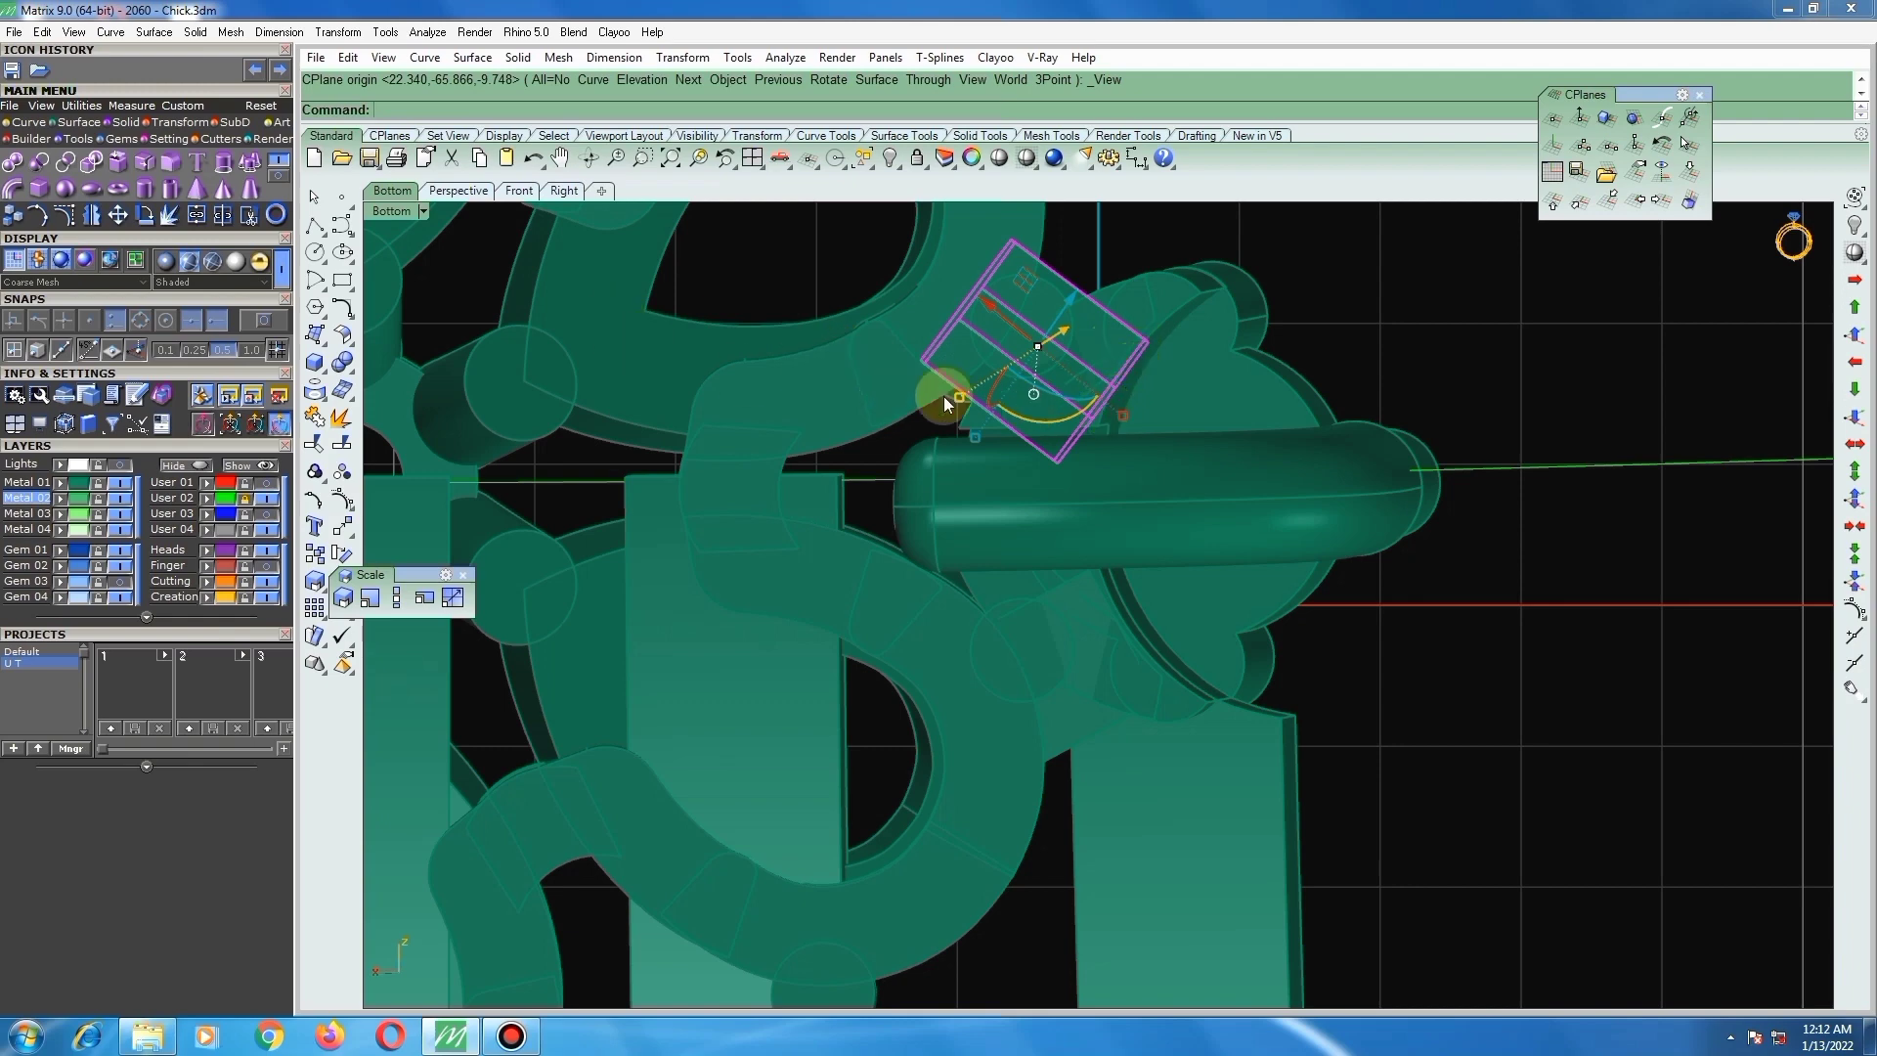
Step: Draw a slanted straight polyline from the connector's inner end across the round setting, just above the curved hook
click(317, 228)
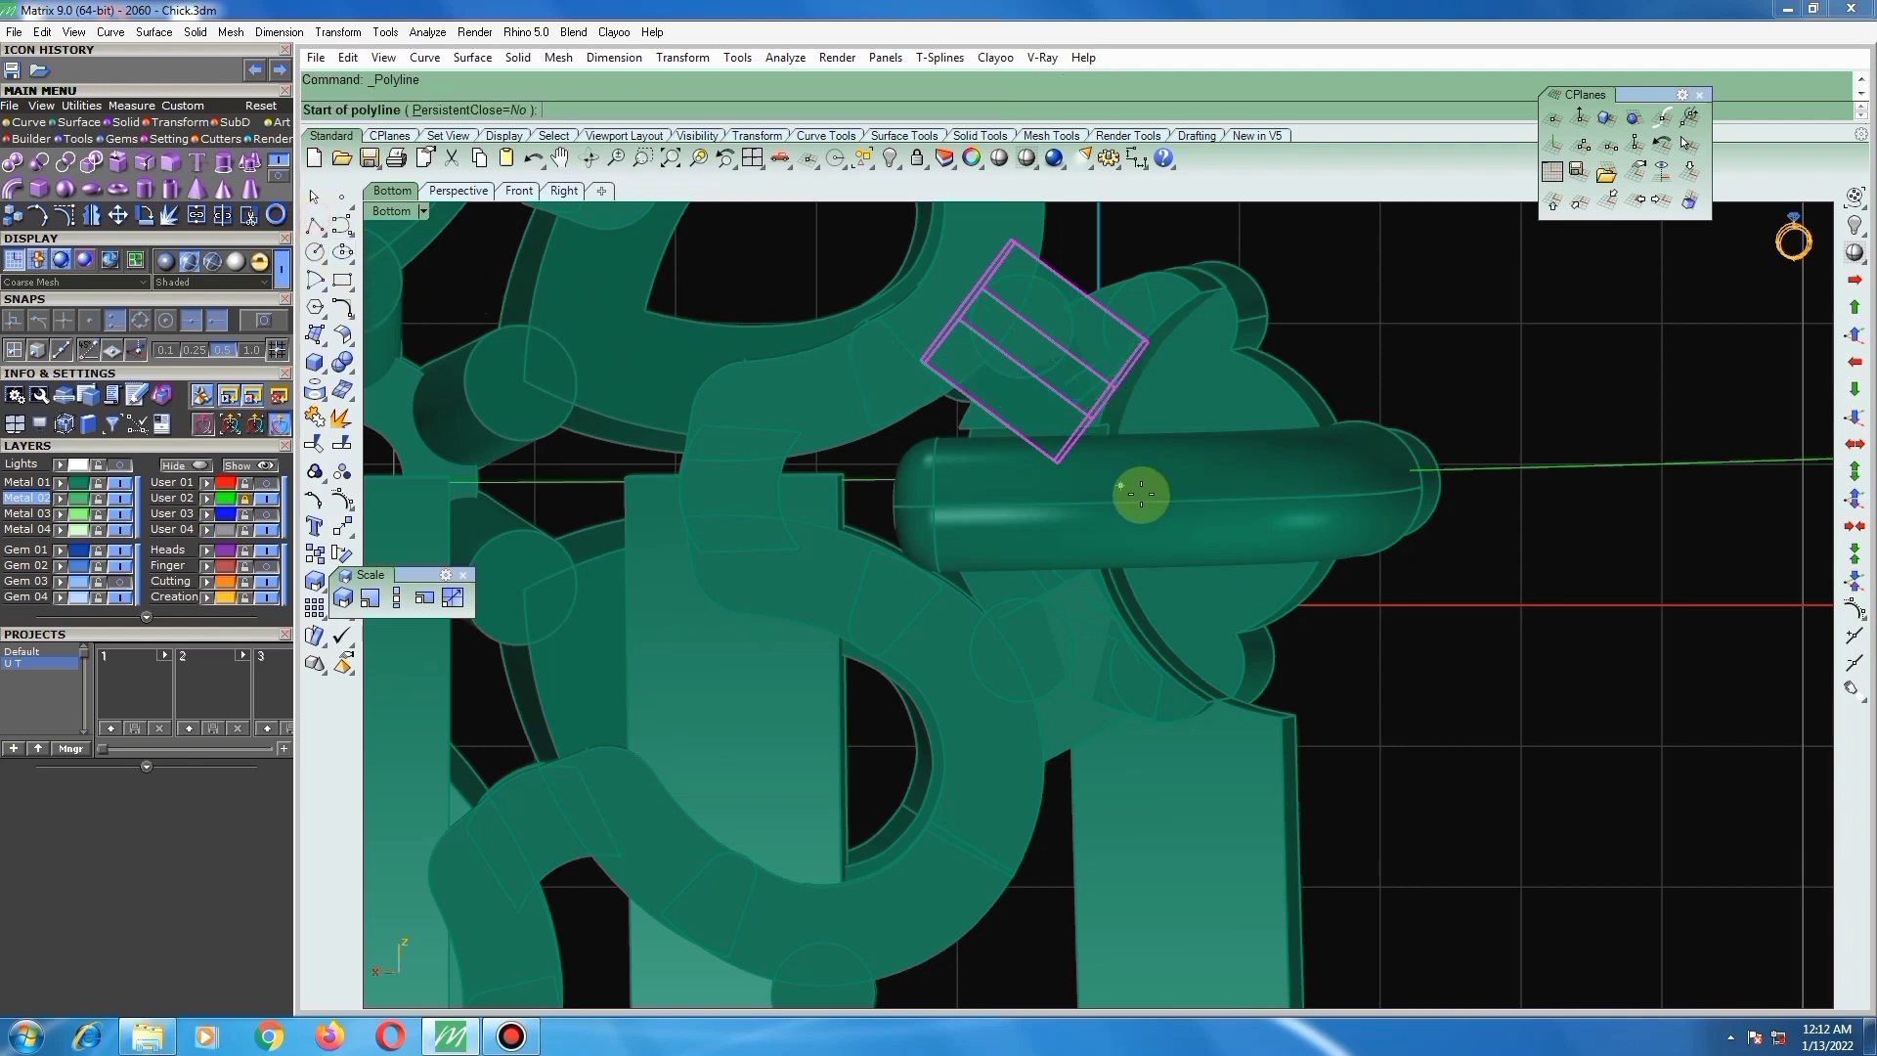
scroll(975, 436, up, 2)
click(942, 430)
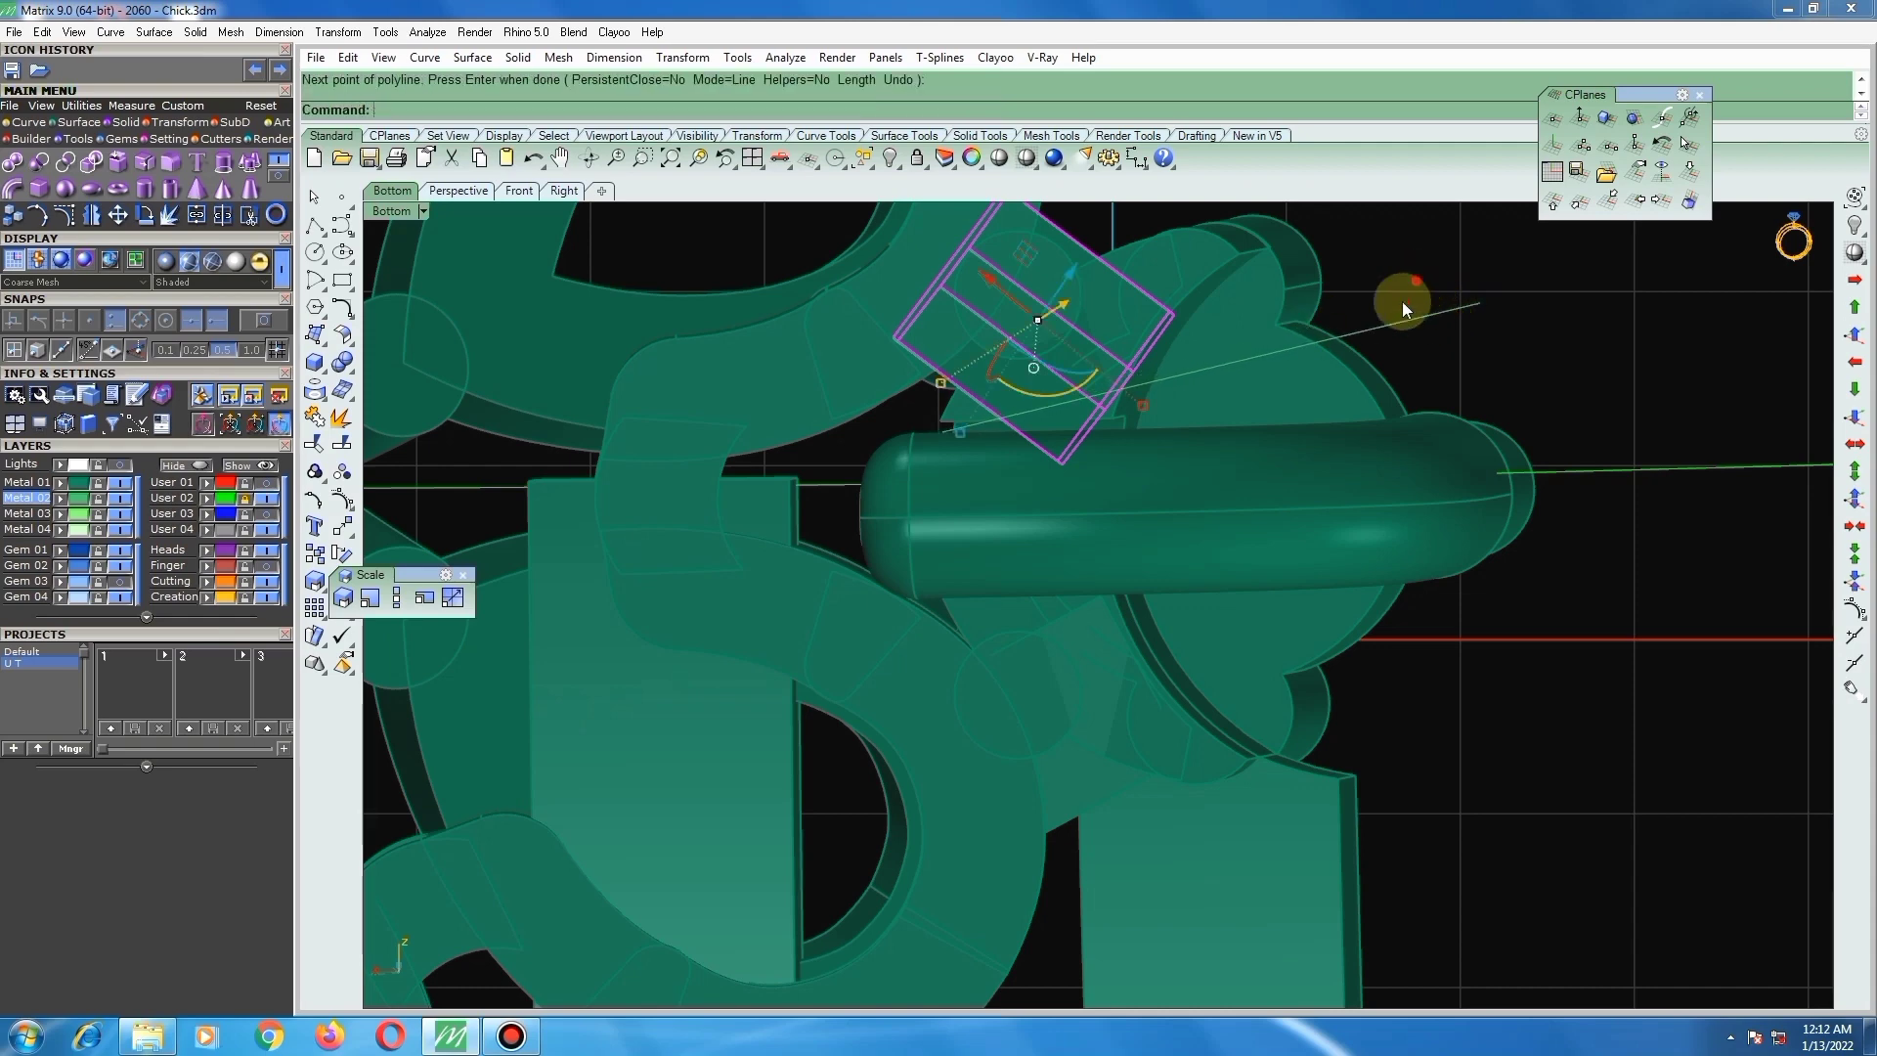
click(1369, 328)
scroll(1117, 379, up, 4)
scroll(1075, 399, down, 2)
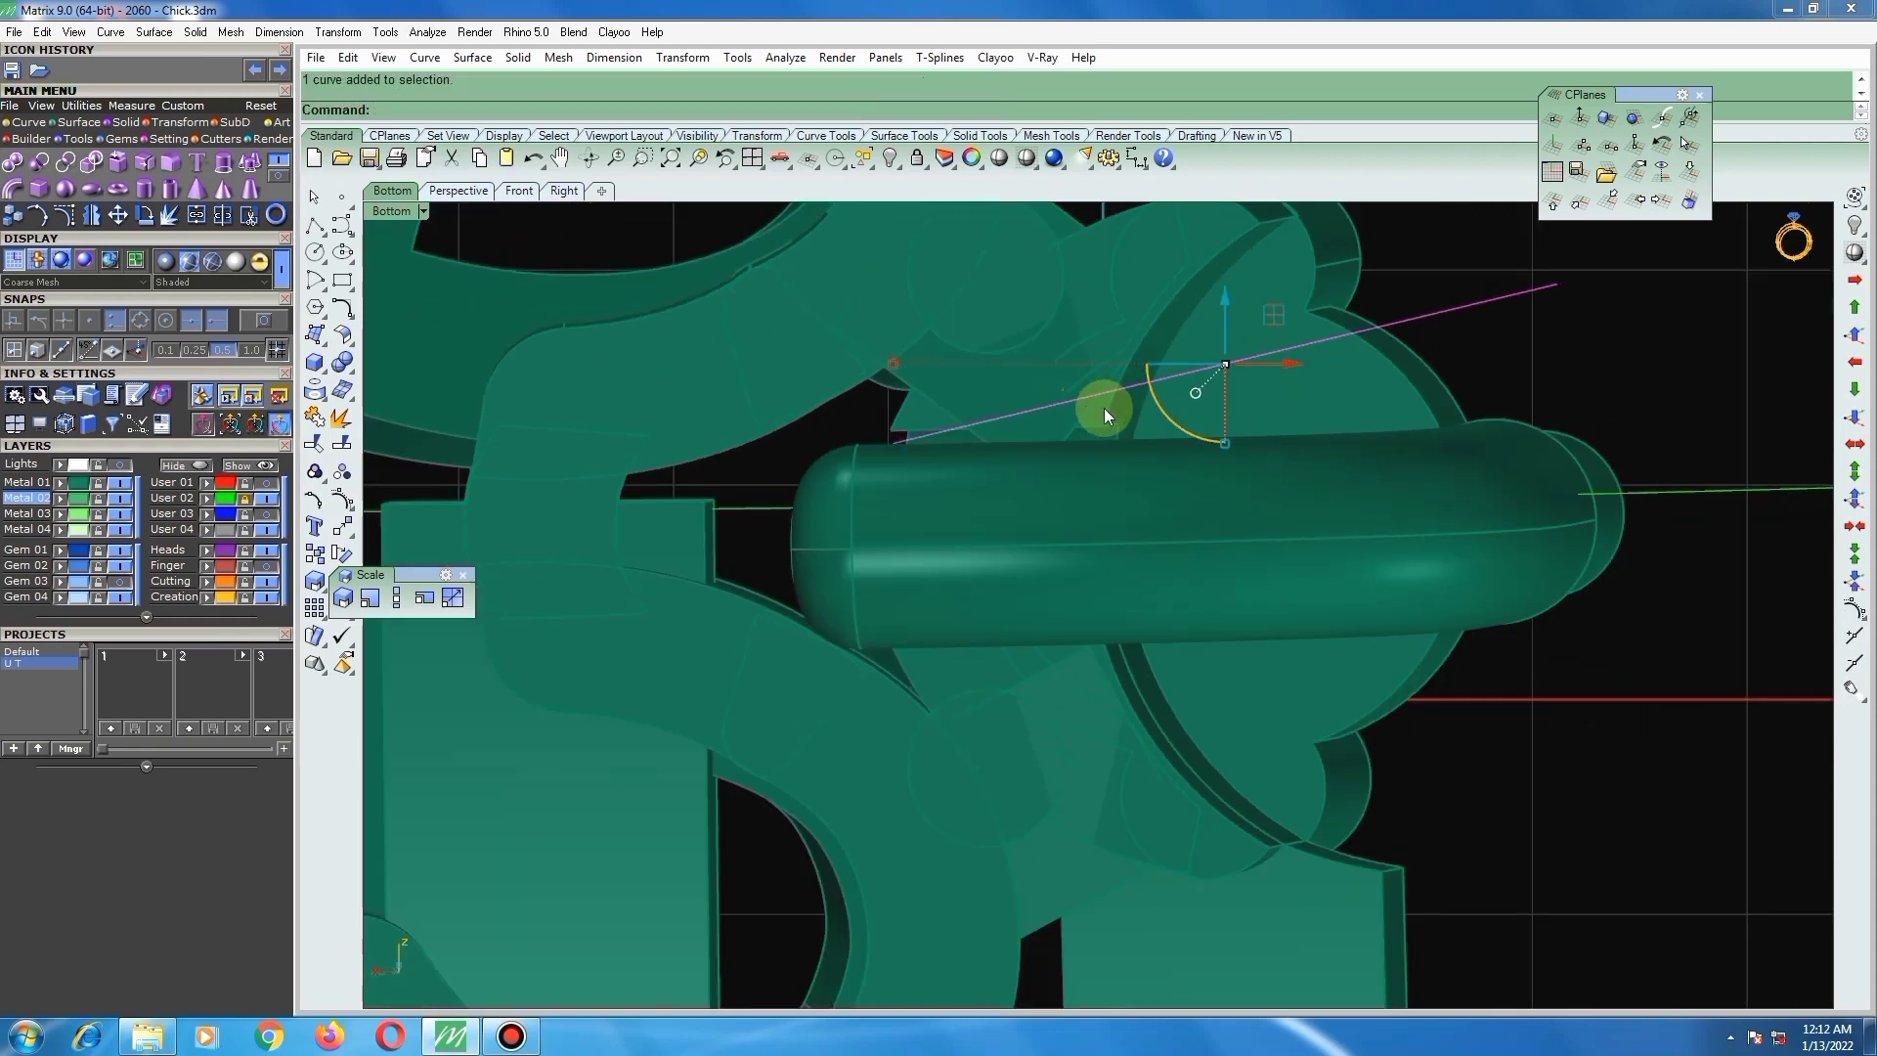
scroll(1098, 409, down, 2)
scroll(1089, 417, up, 2)
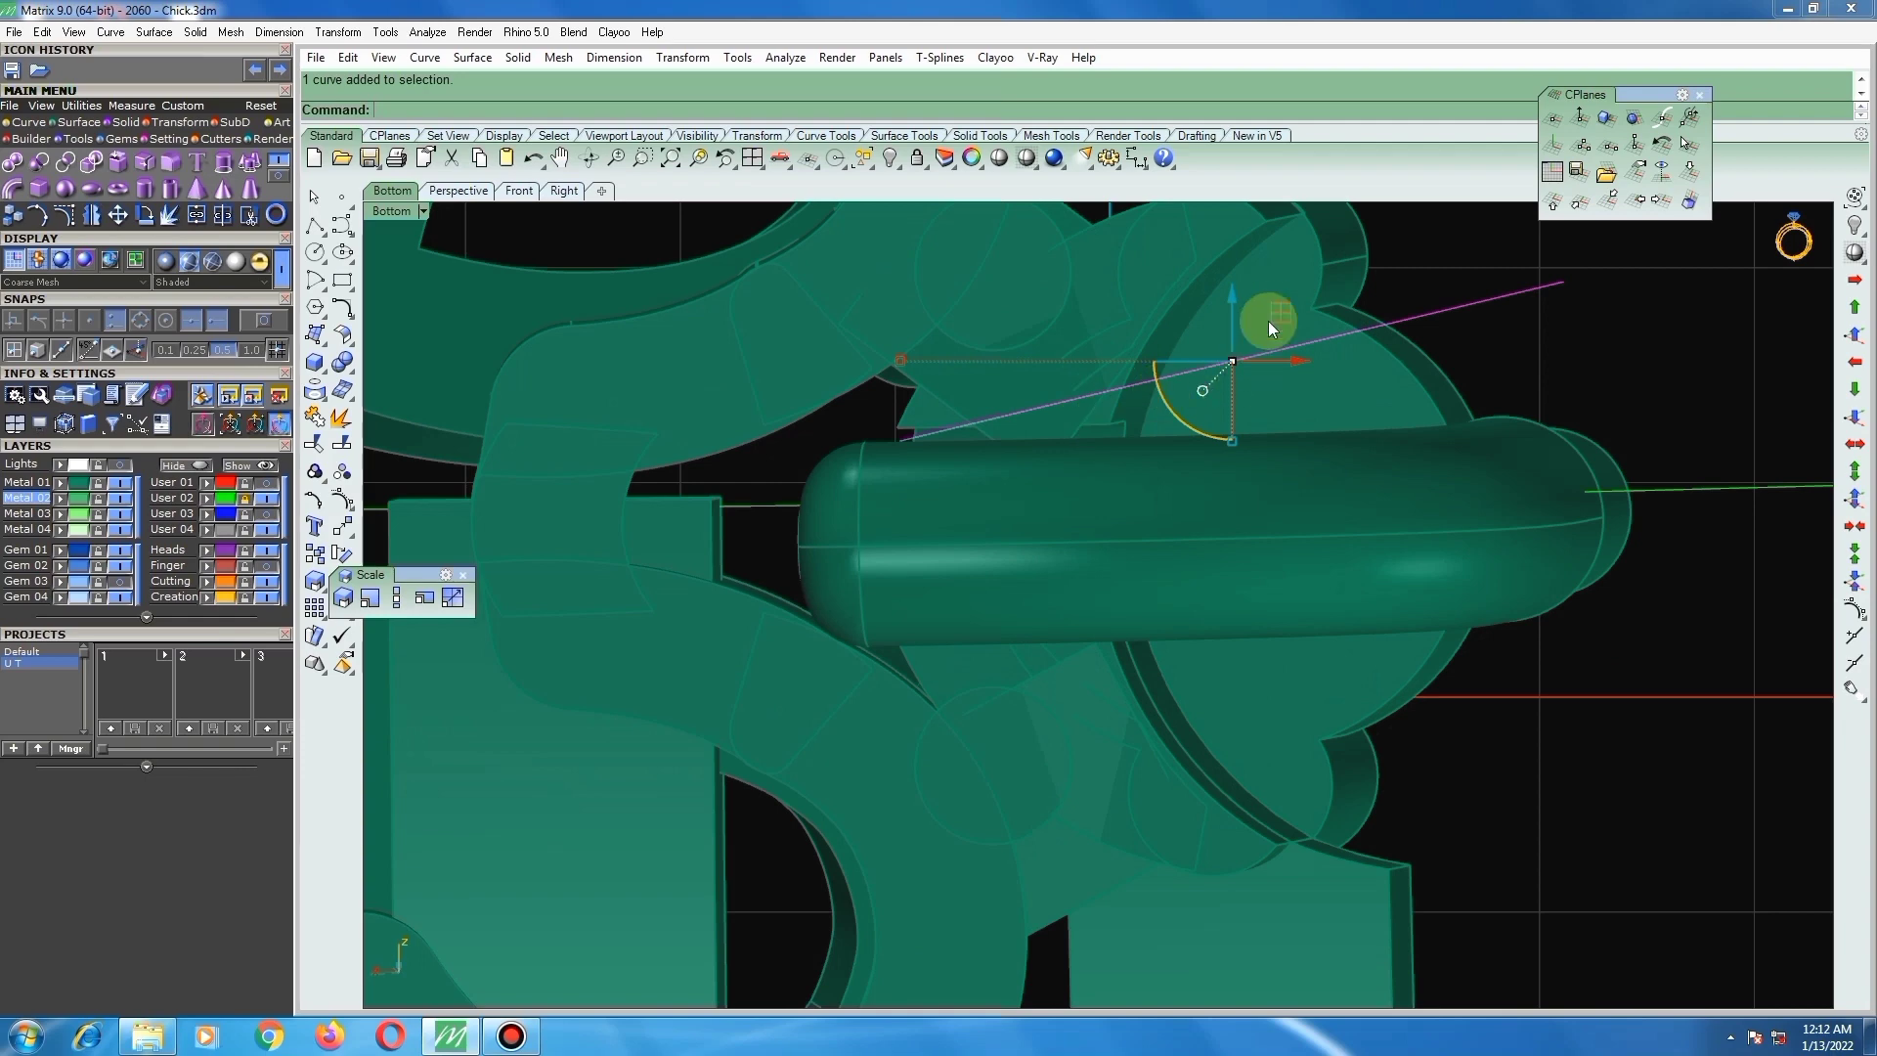
Step: Shift the slanted line slightly toward the petal frames and rotate it
drag(1269, 320, 1159, 354)
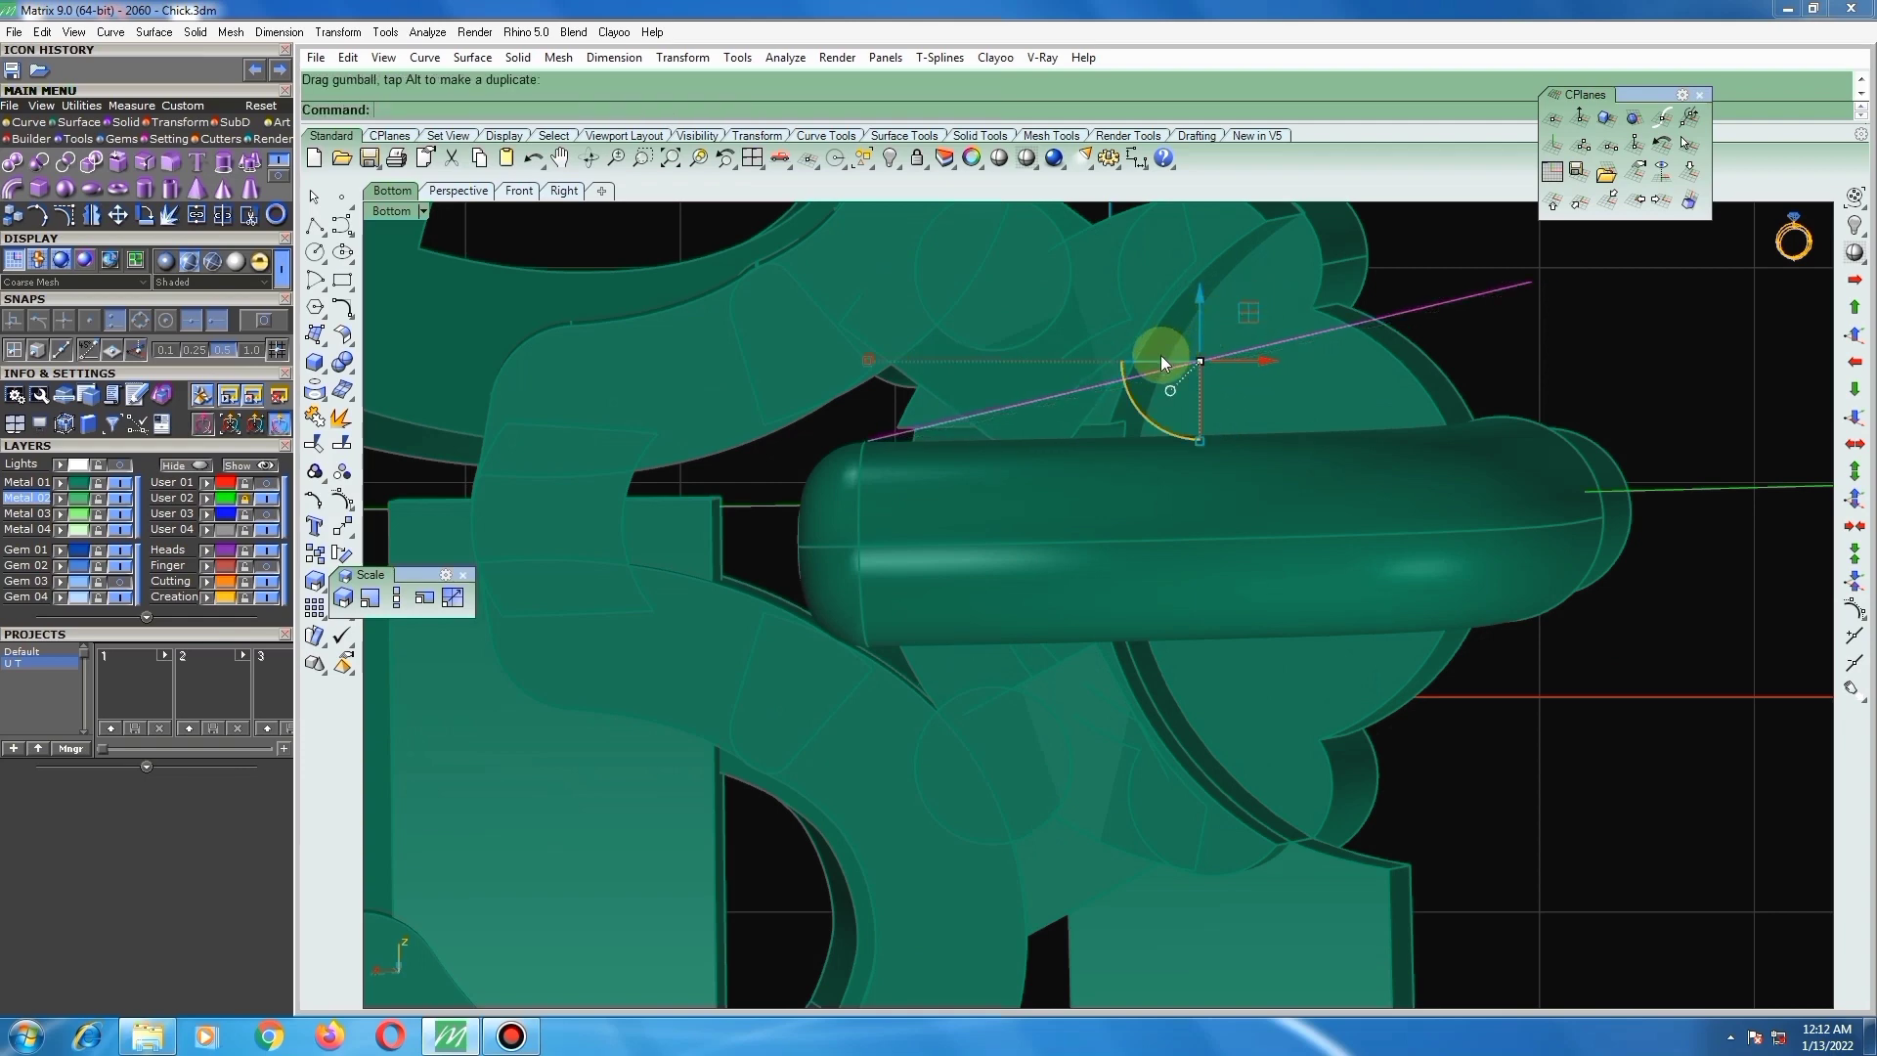
text(rotate)
key(Return)
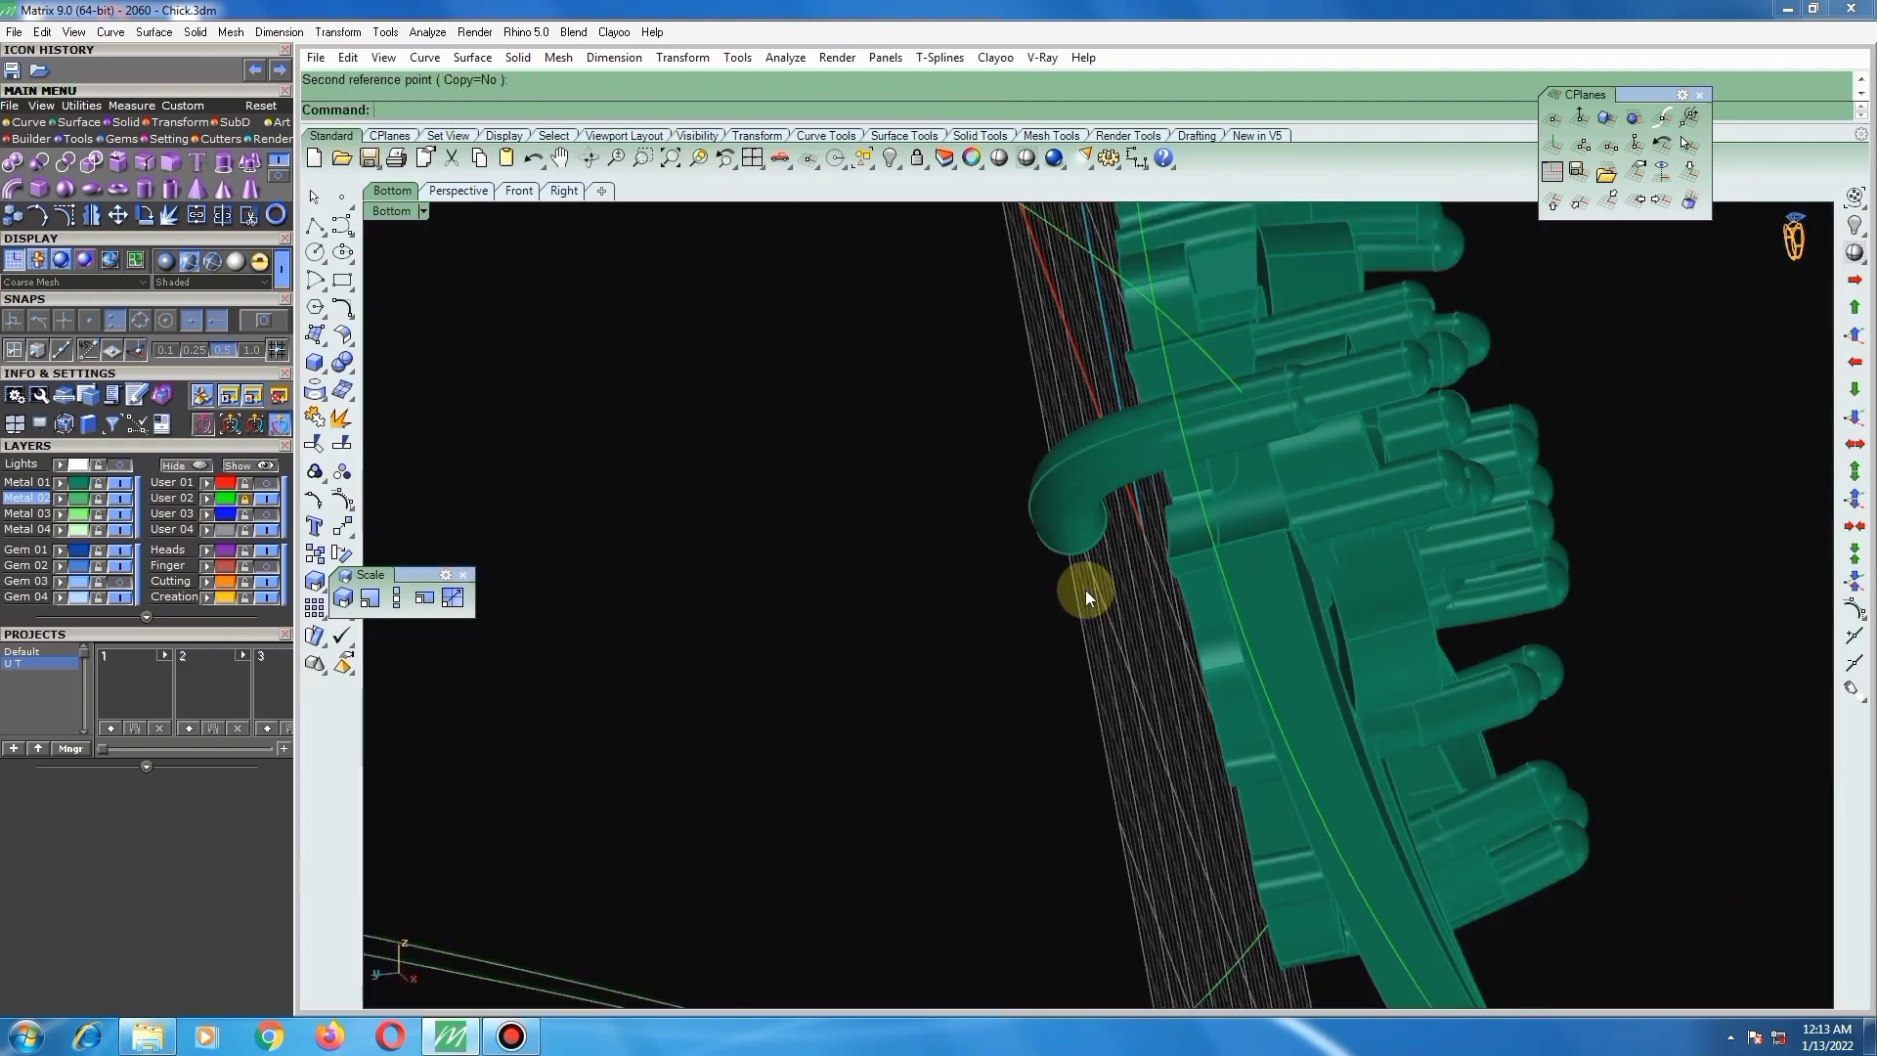
Step: Reset the construction plane to World Top
right_drag(1081, 586, 1144, 622)
scroll(1046, 584, down, 6)
scroll(1122, 483, down, 6)
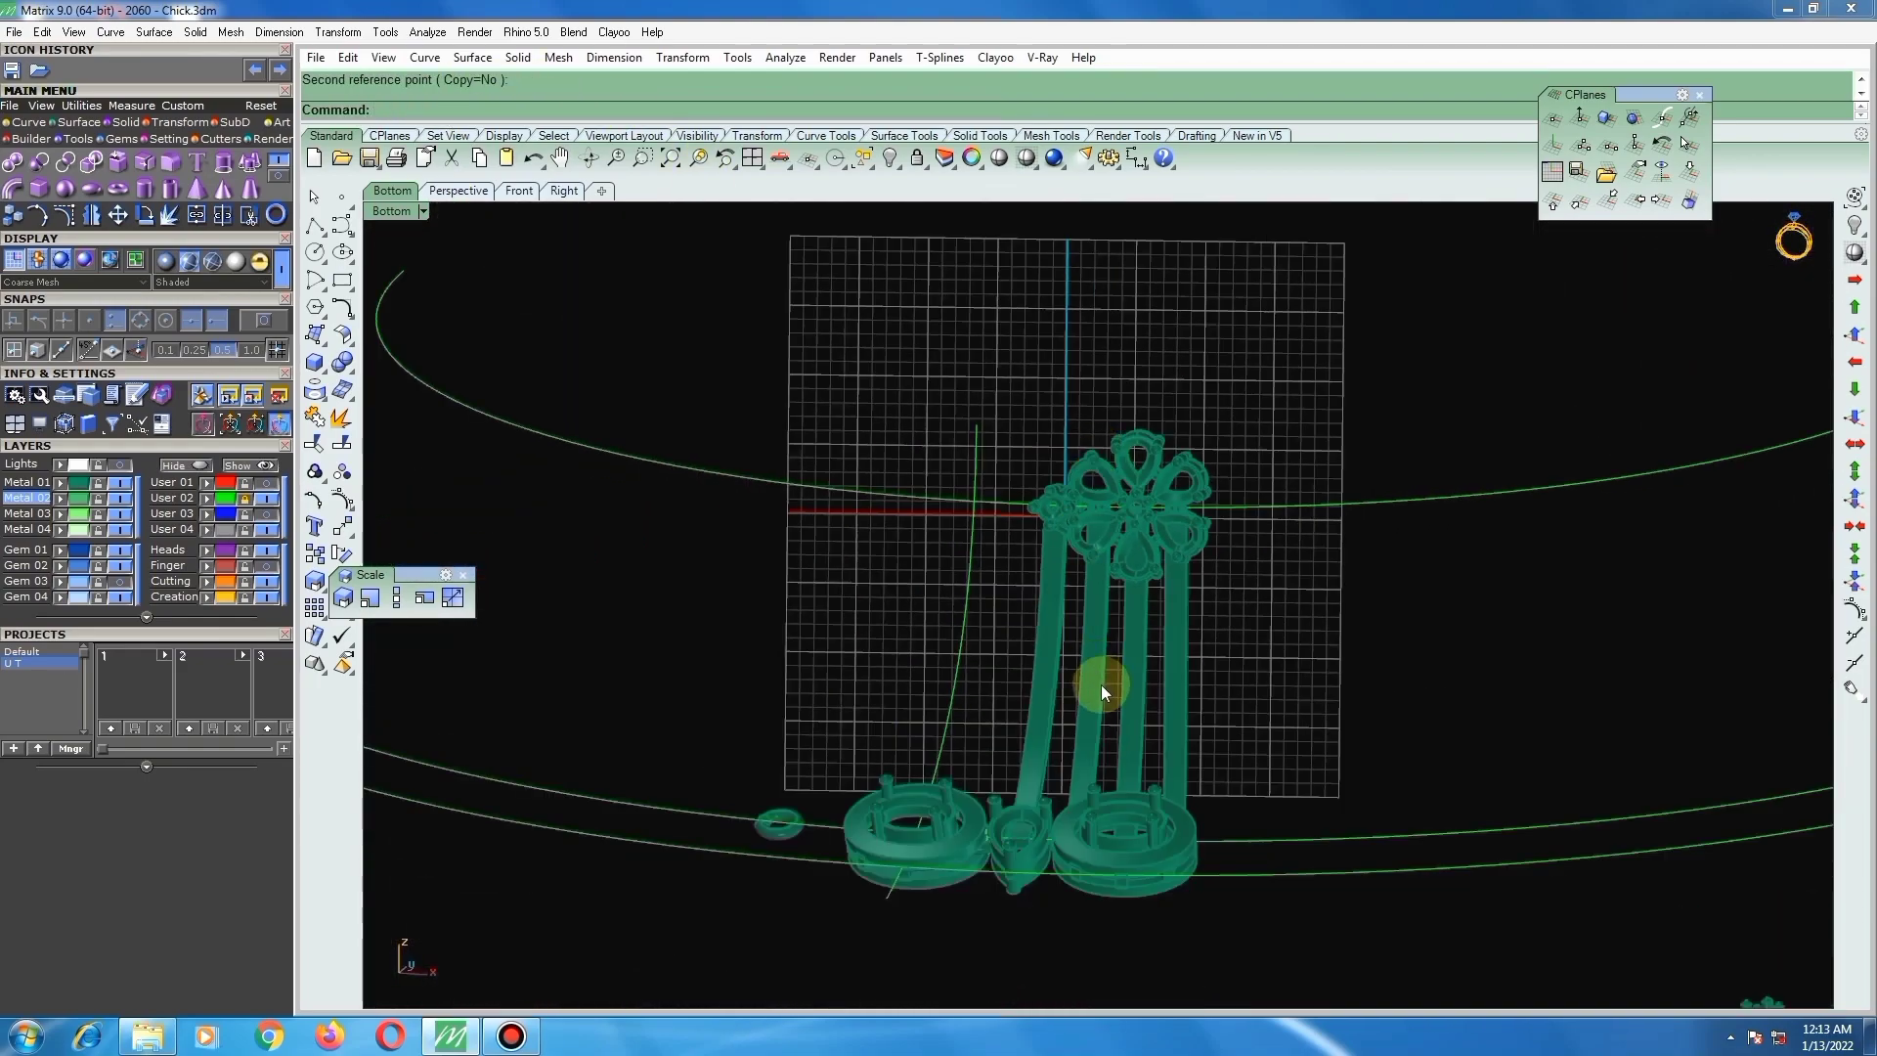
right_drag(1146, 725, 1151, 800)
scroll(1128, 479, down, 4)
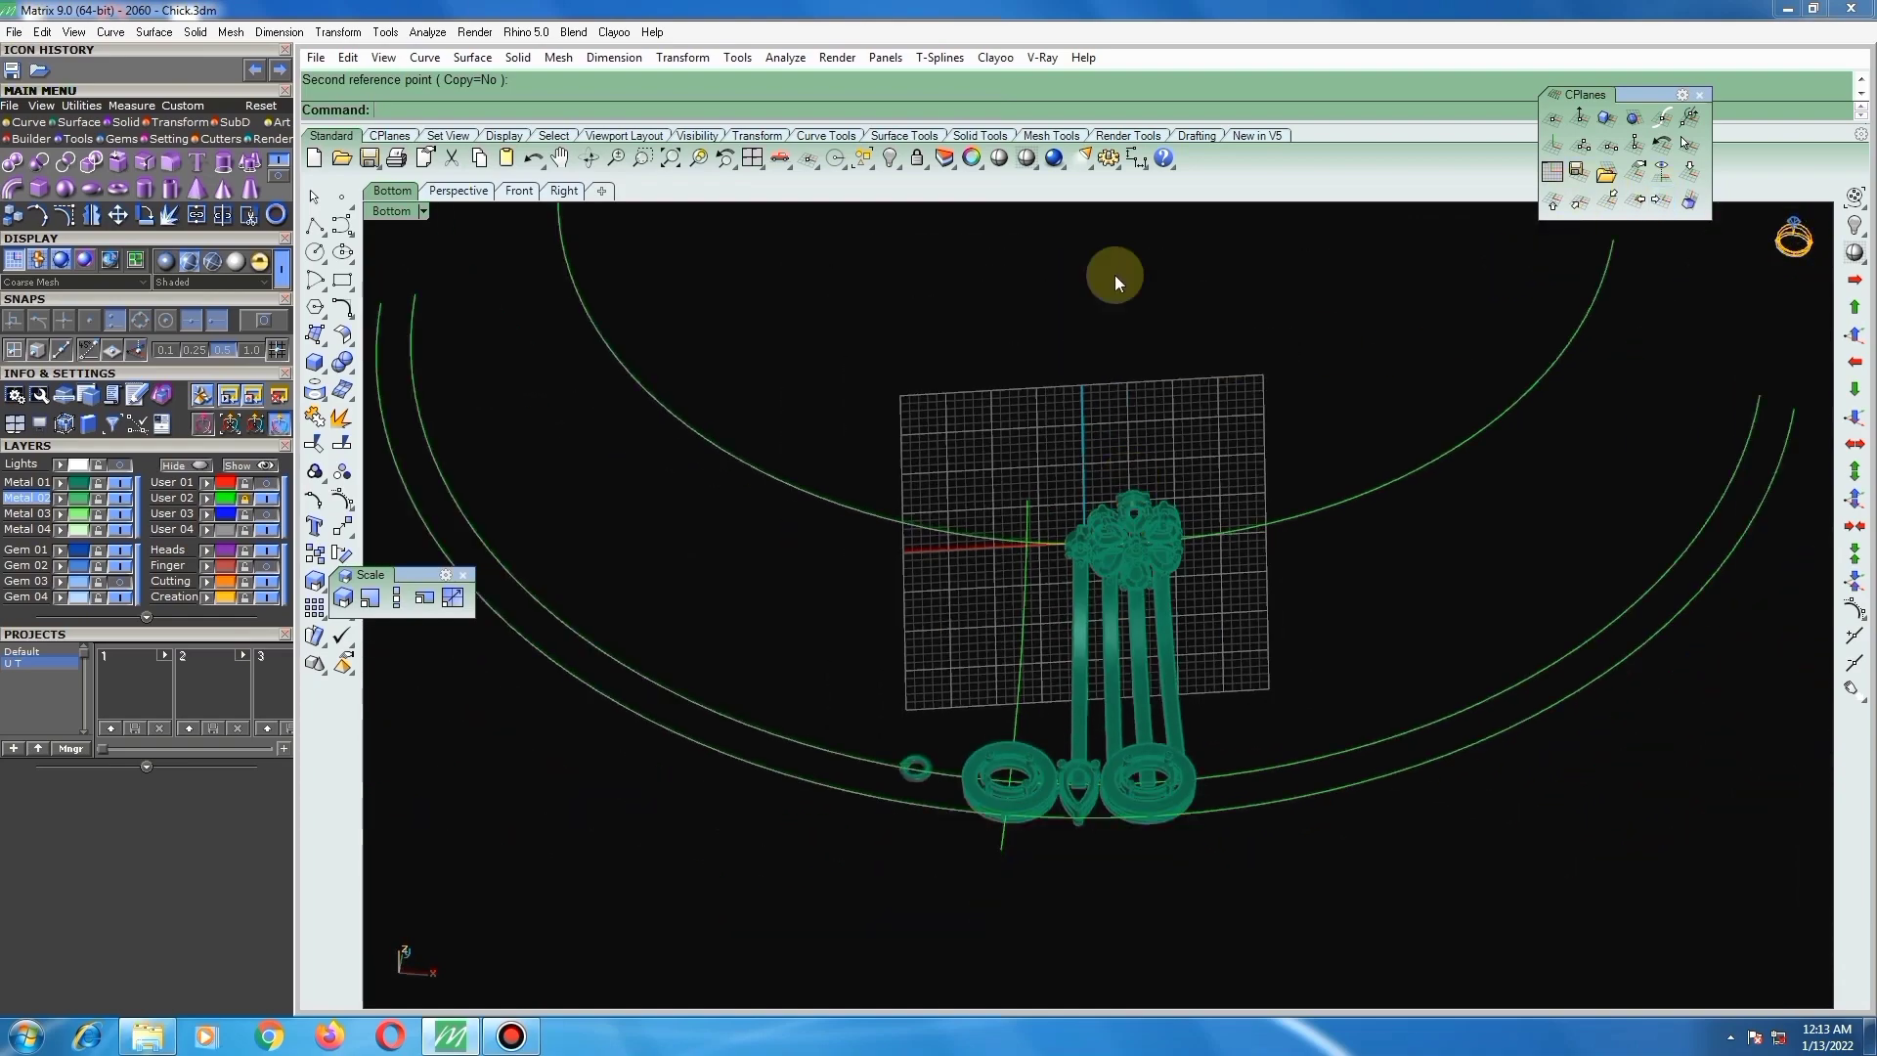
click(1690, 176)
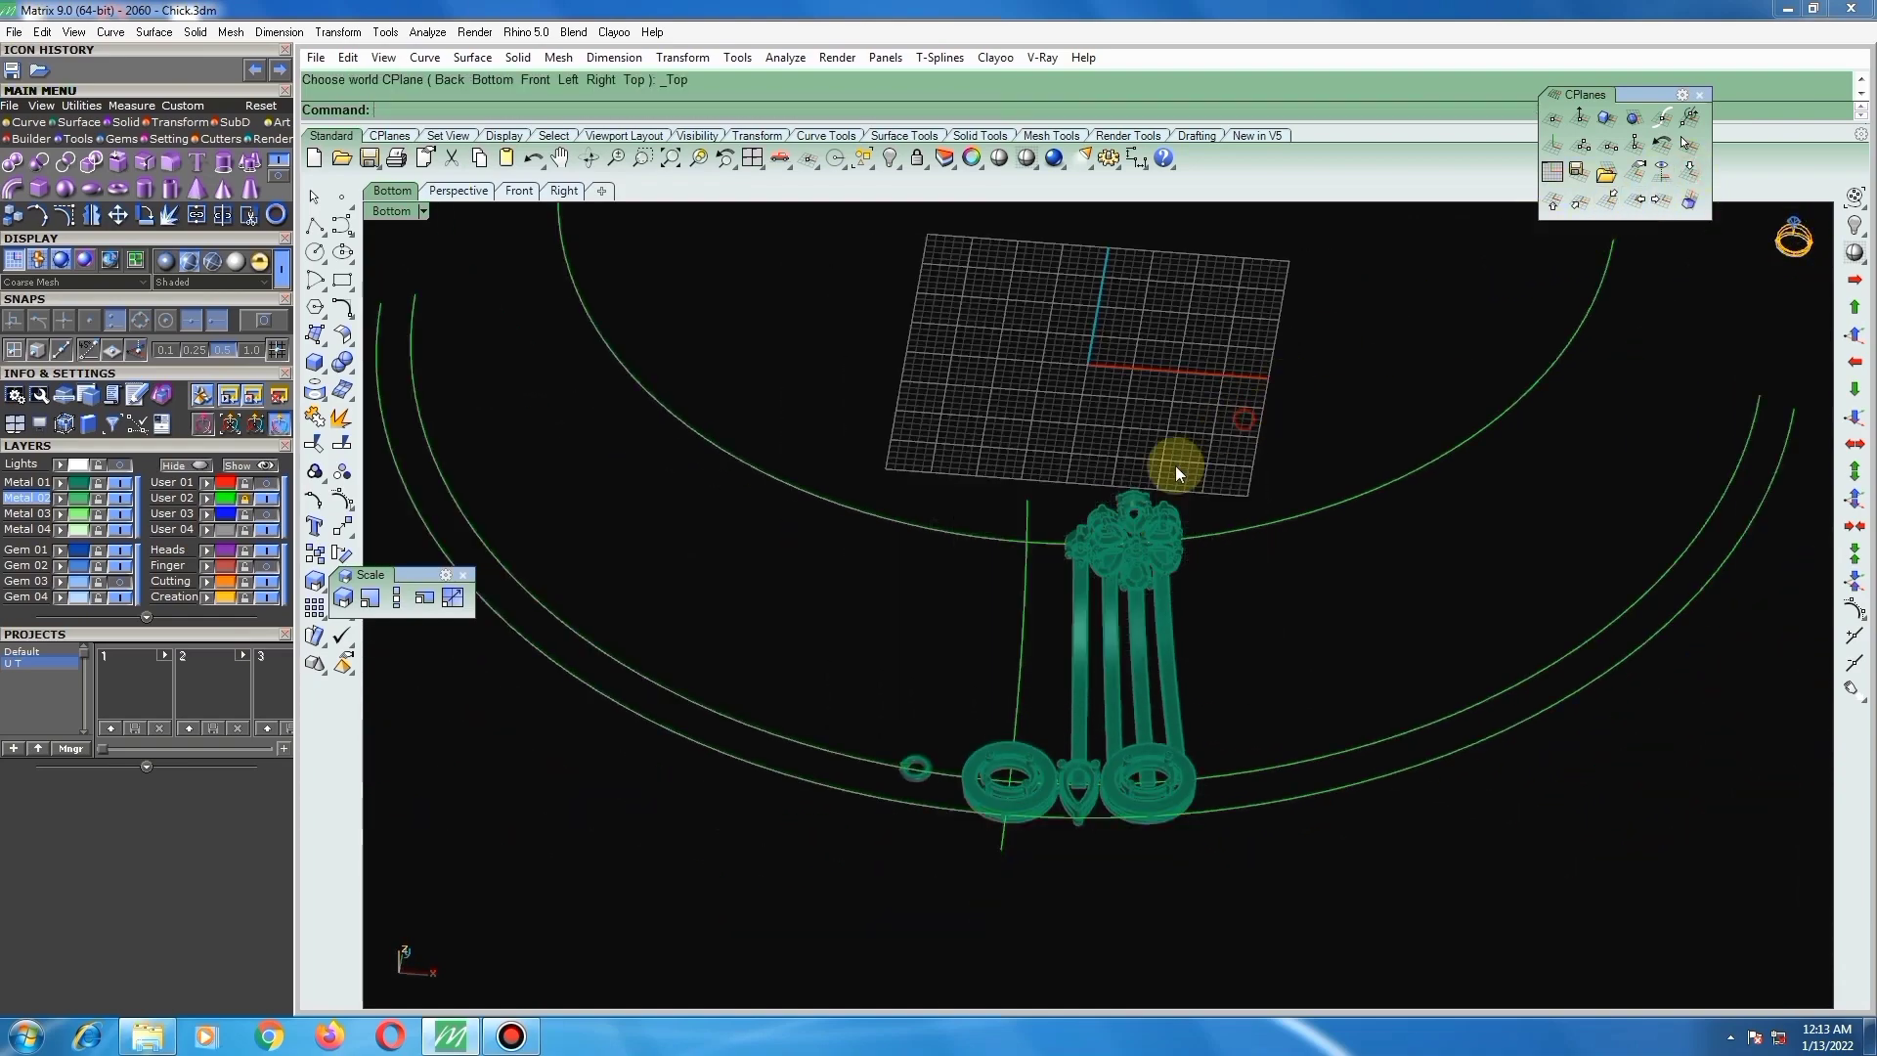
Step: Set the viewport to shaded display and unhide the flower strand next to the visible one
scroll(1099, 614, up, 5)
mouse_move(1093, 600)
right_down()
mouse_move(1081, 503)
mouse_move(1080, 545)
right_up()
scroll(1079, 546, down, 3)
click(1026, 159)
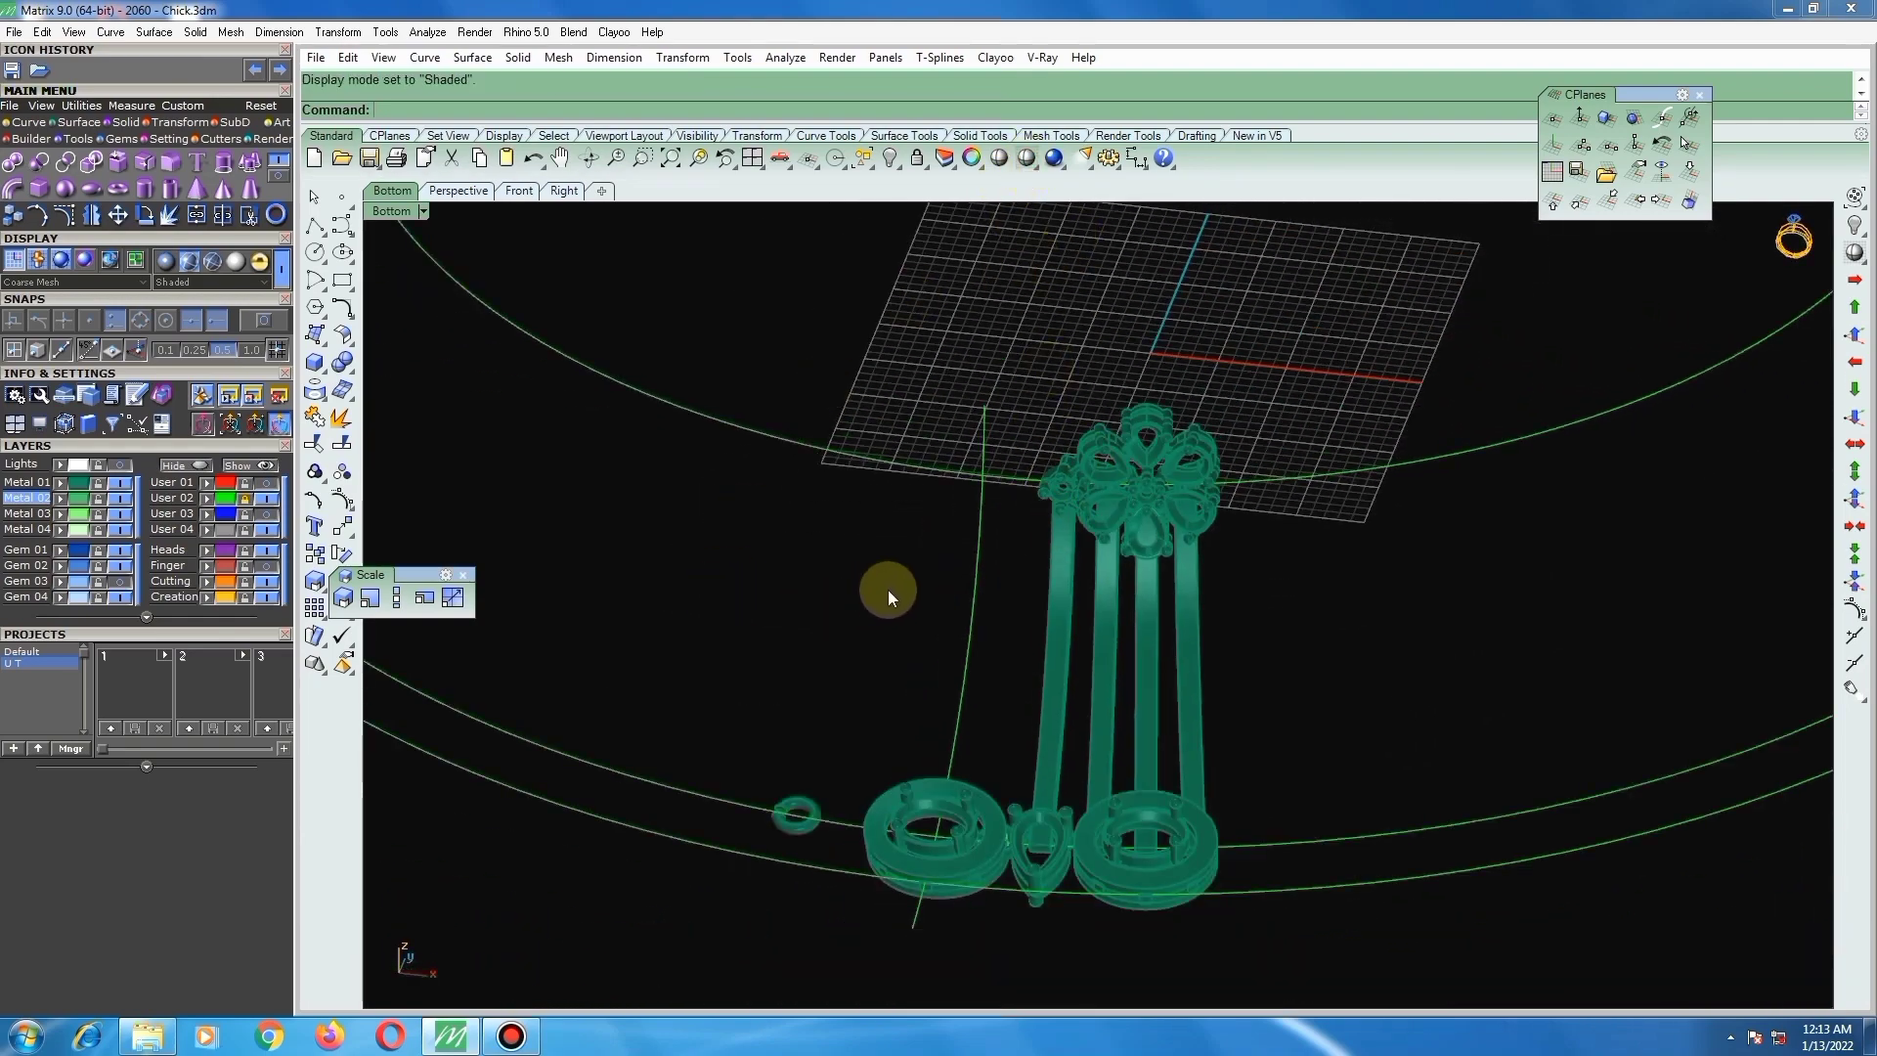
key(ctrl+shift+h)
click(1003, 516)
right_click(1000, 509)
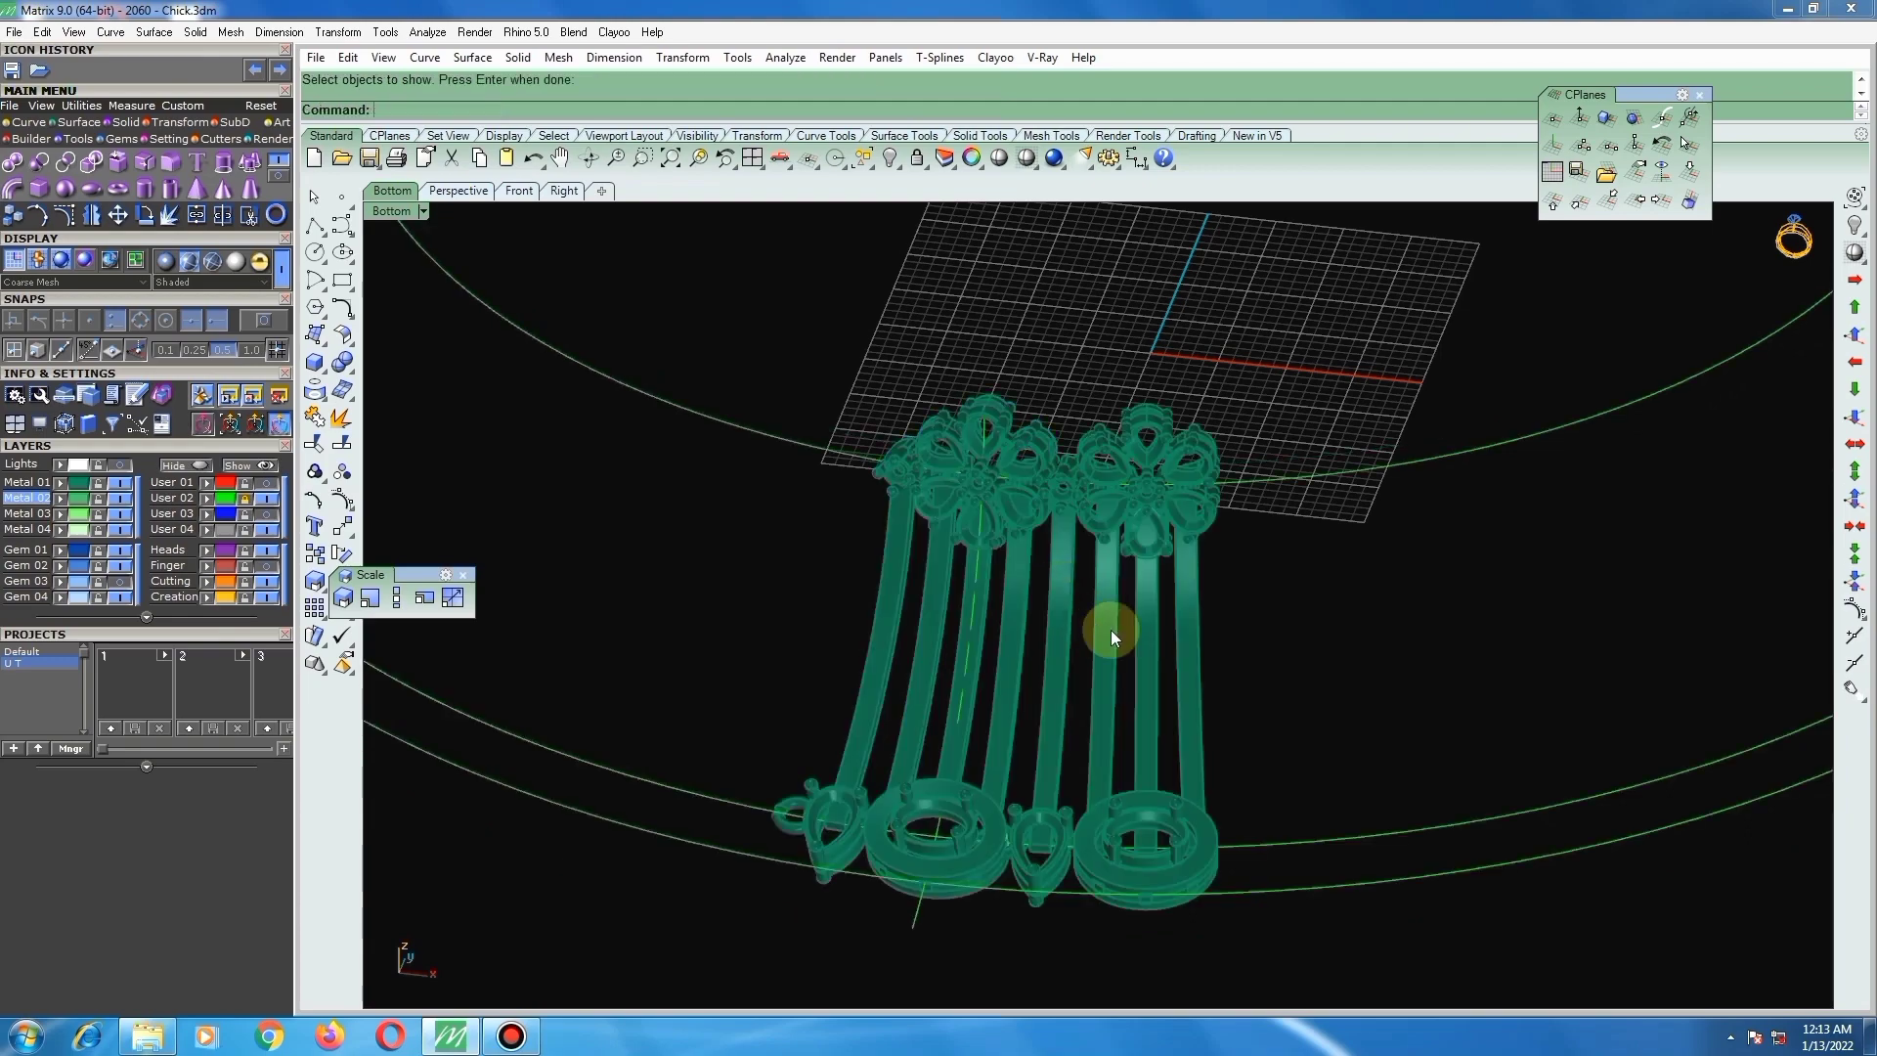
Step: Turn on the Gem 03 layer to display the stones in both flower strands
right_drag(1019, 556, 1030, 348)
scroll(1024, 496, up, 5)
scroll(1029, 525, down, 3)
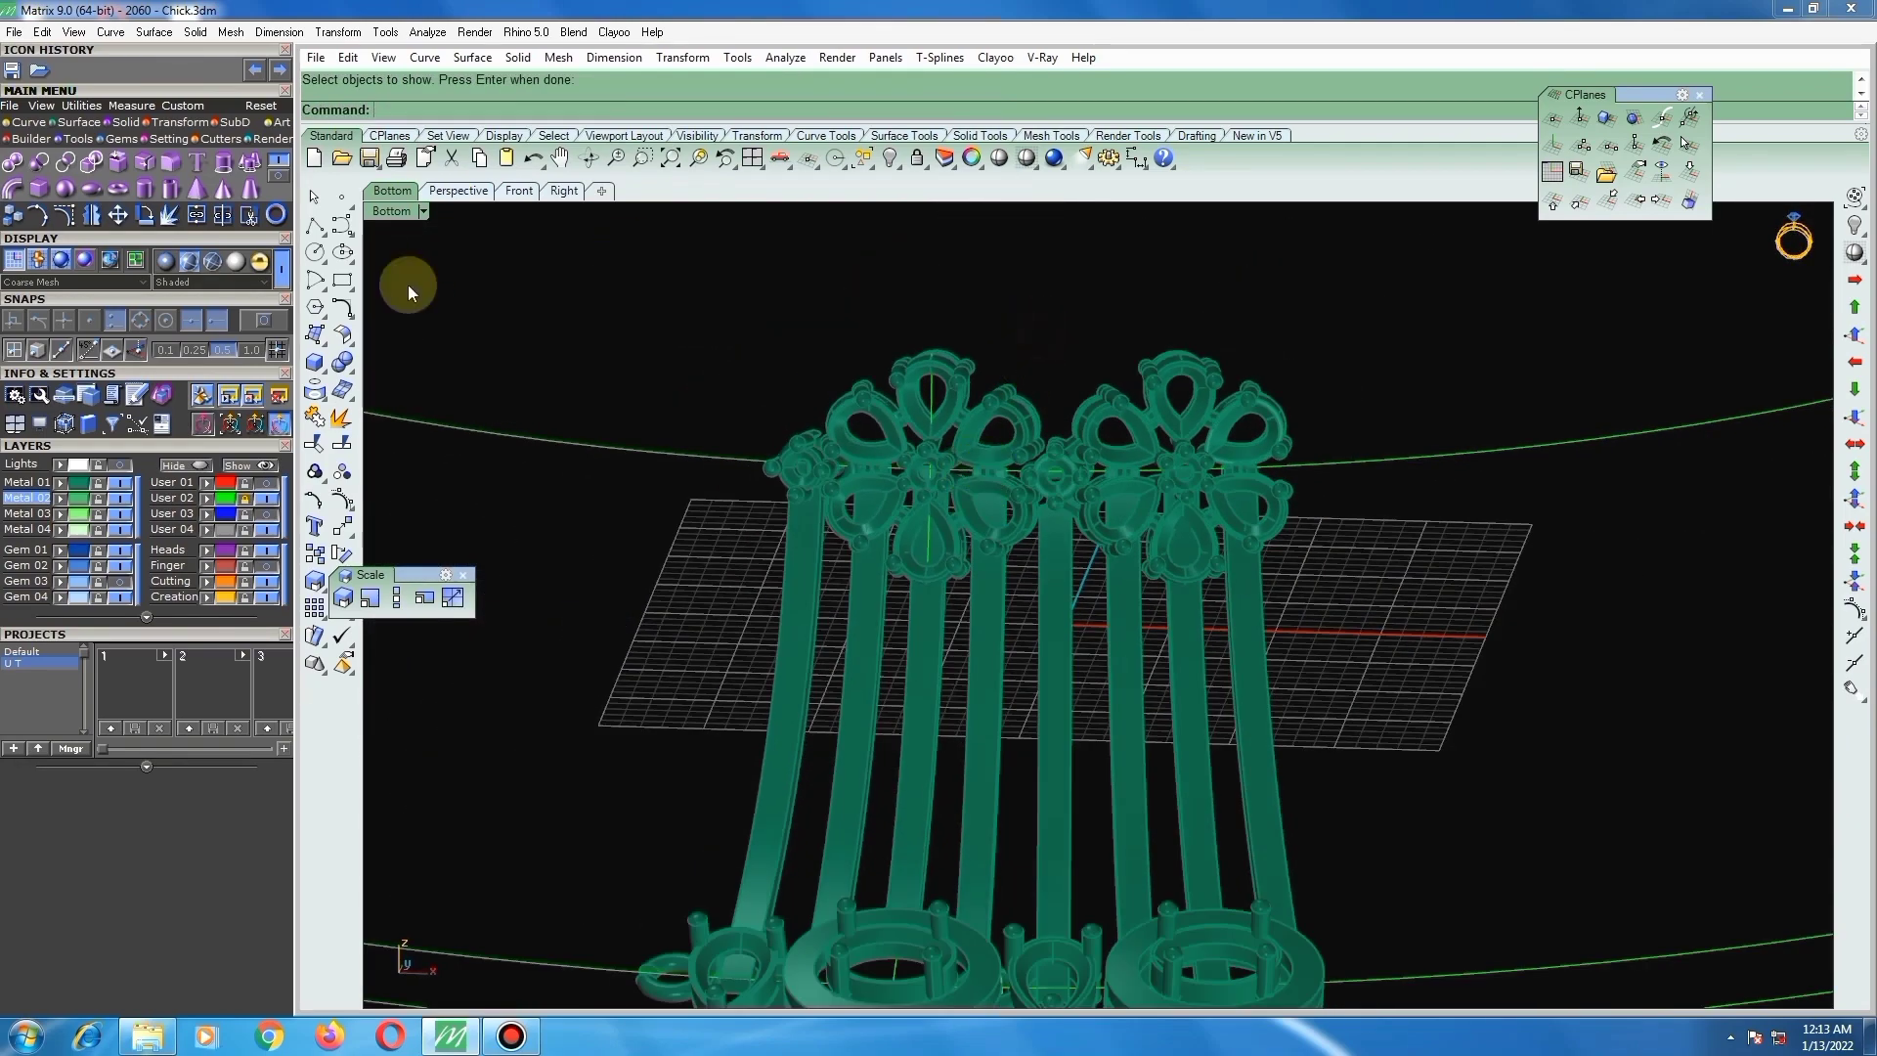
click(123, 582)
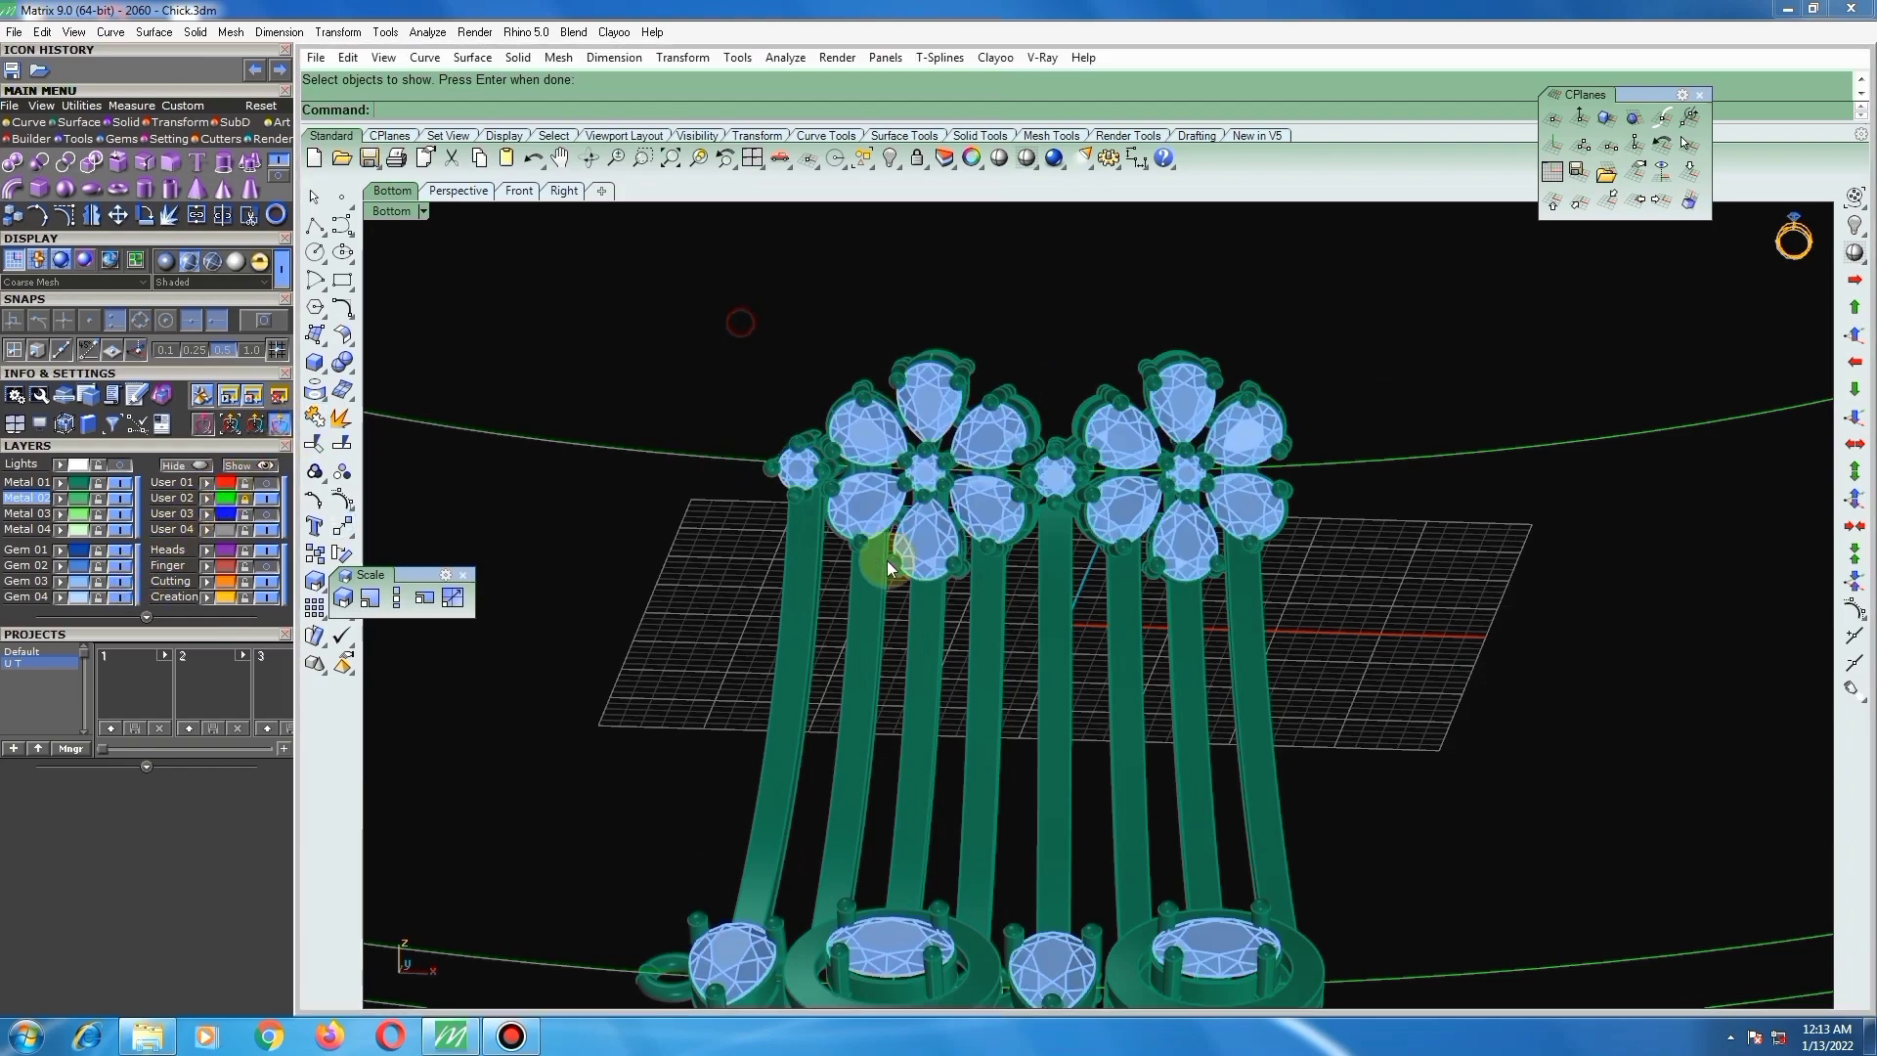
right_drag(888, 560, 1041, 464)
key(ctrl+shift+h)
key(Return)
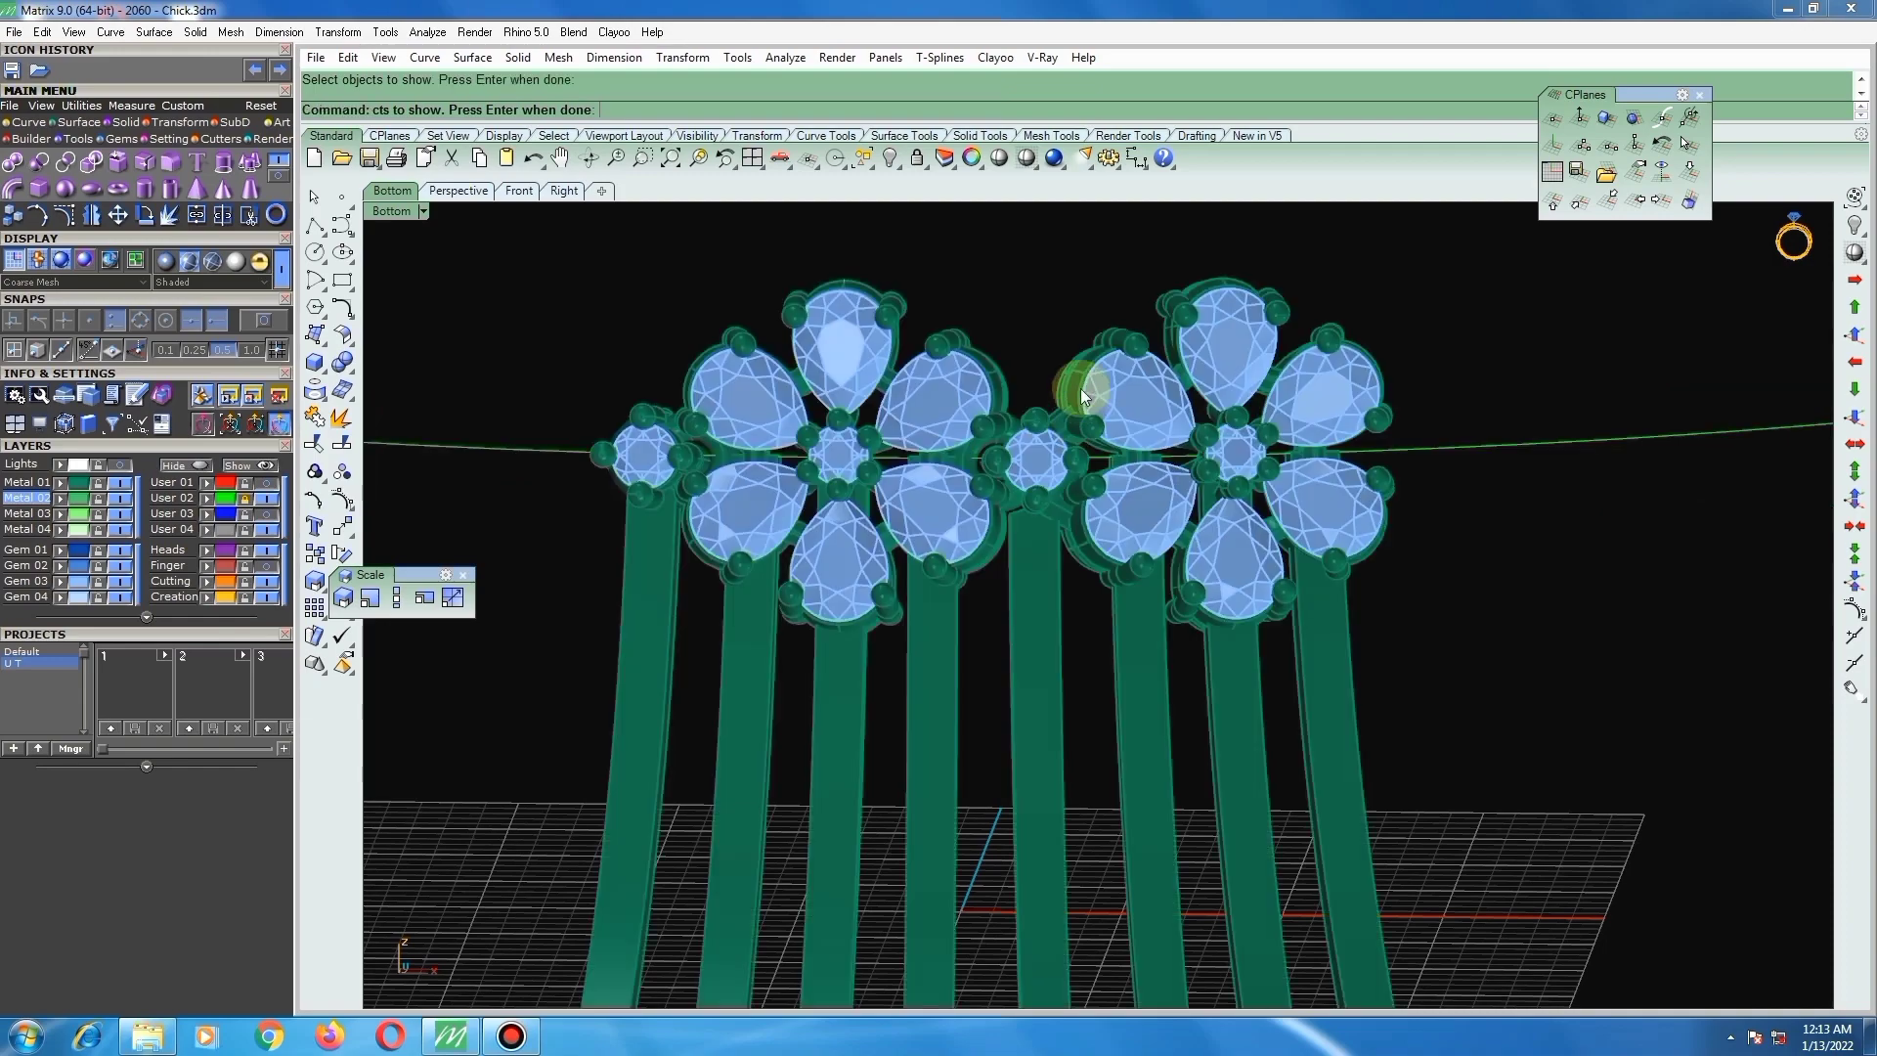
Step: Select the single strand between the flowers with its two settings, add the adjoining flower strand on the unlinked side, and group them
scroll(1071, 444, up, 8)
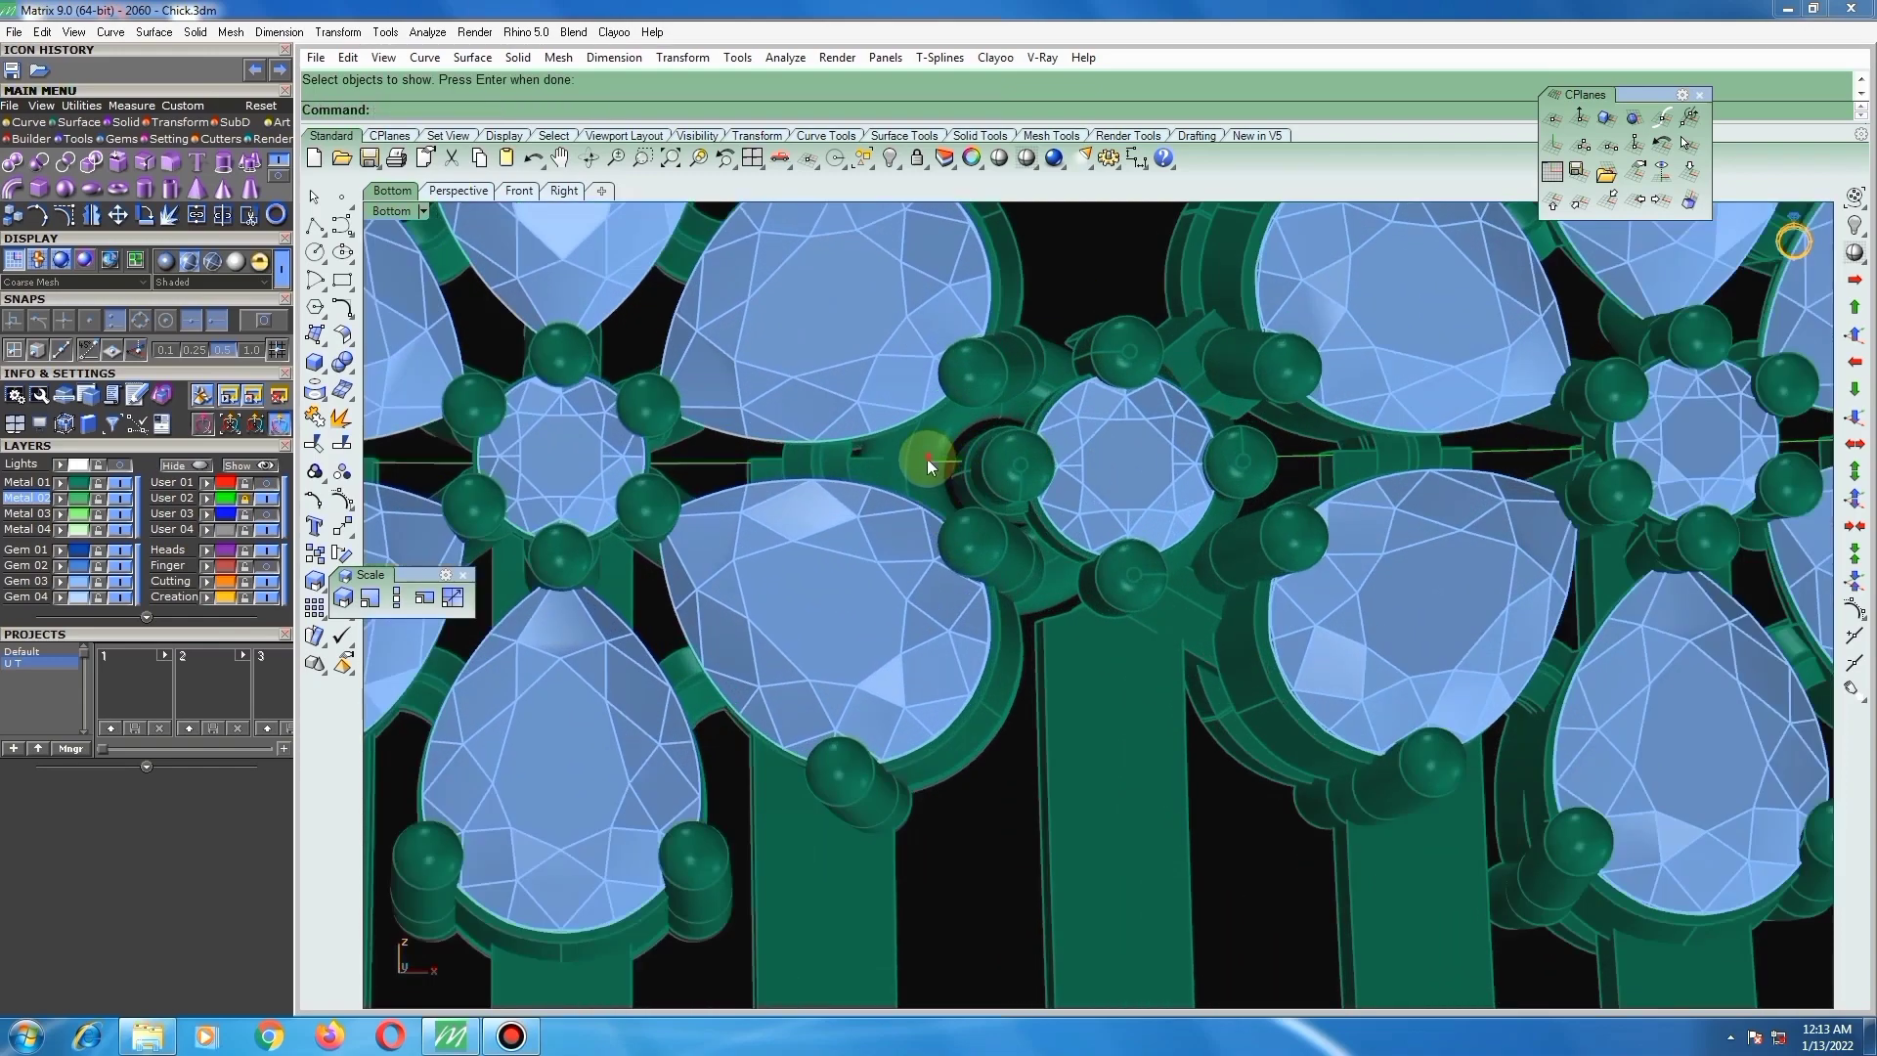
click(954, 448)
scroll(954, 448, down, 6)
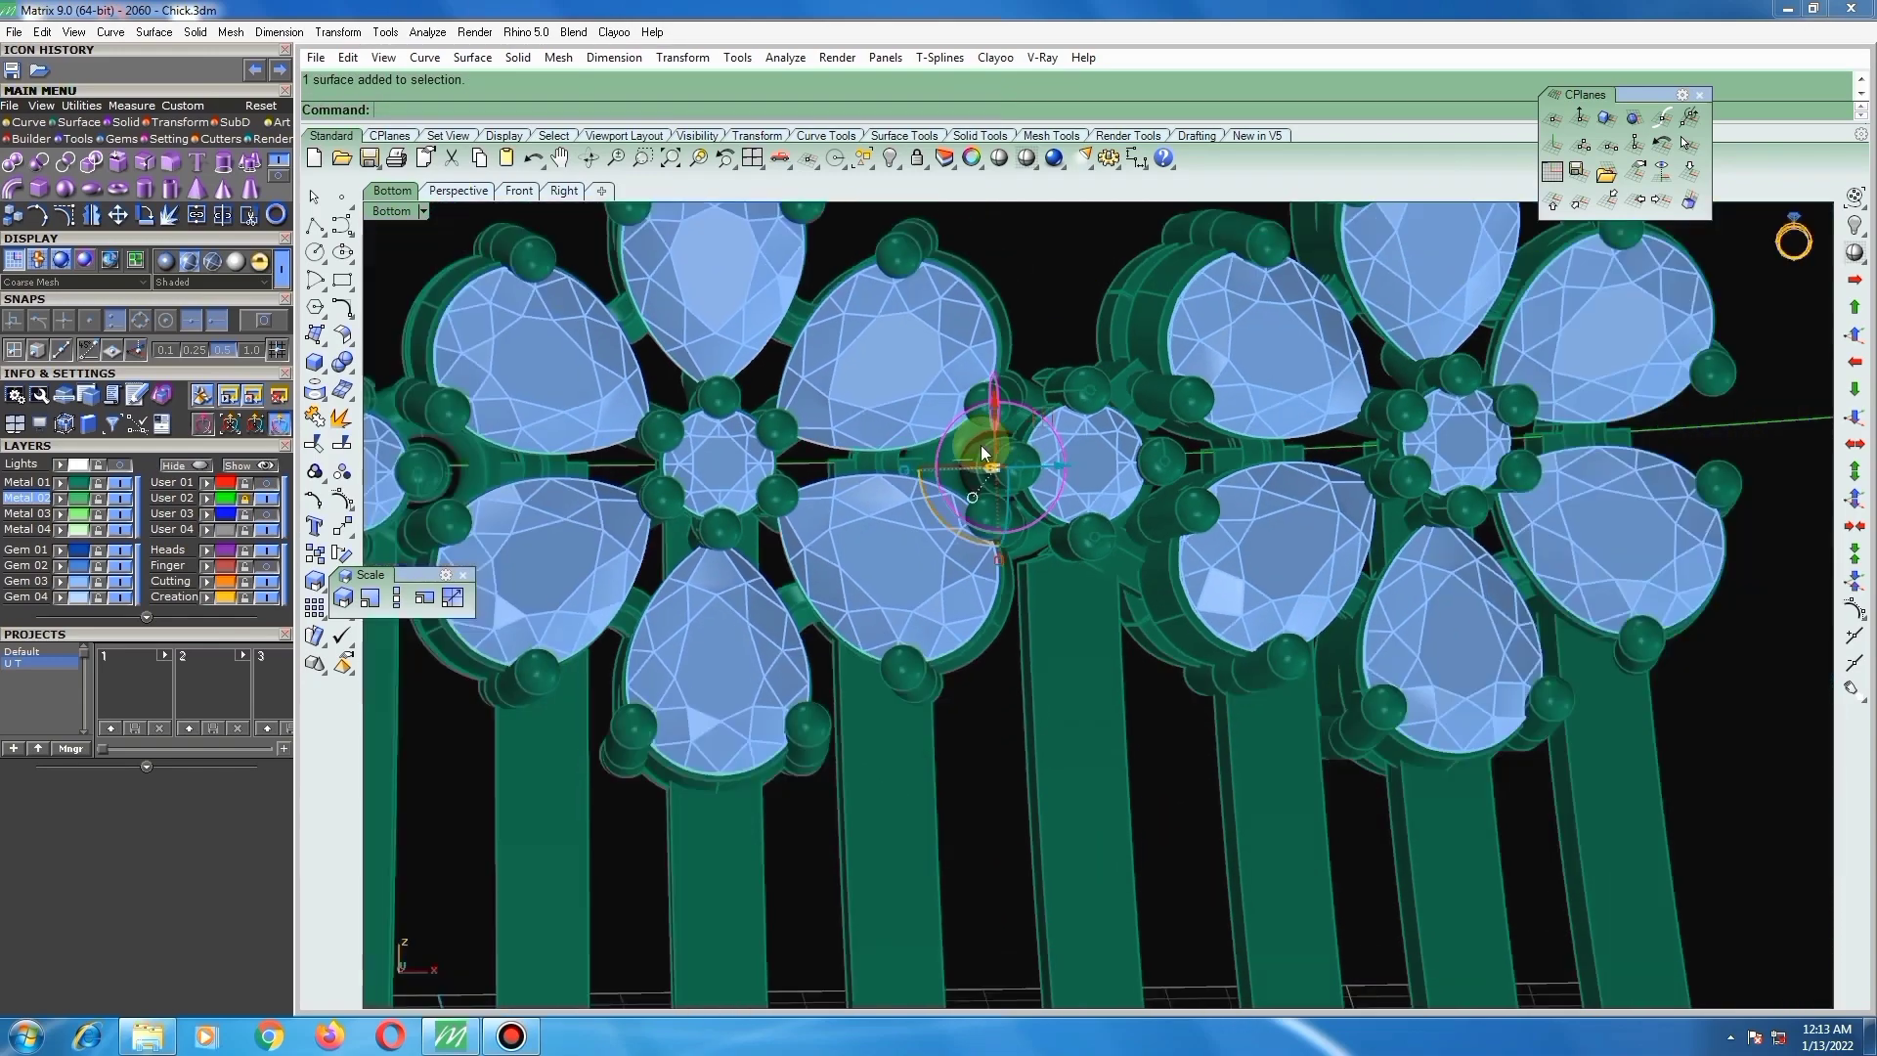
scroll(981, 443, up, 3)
scroll(1042, 431, down, 2)
click(1042, 431)
scroll(1070, 491, down, 3)
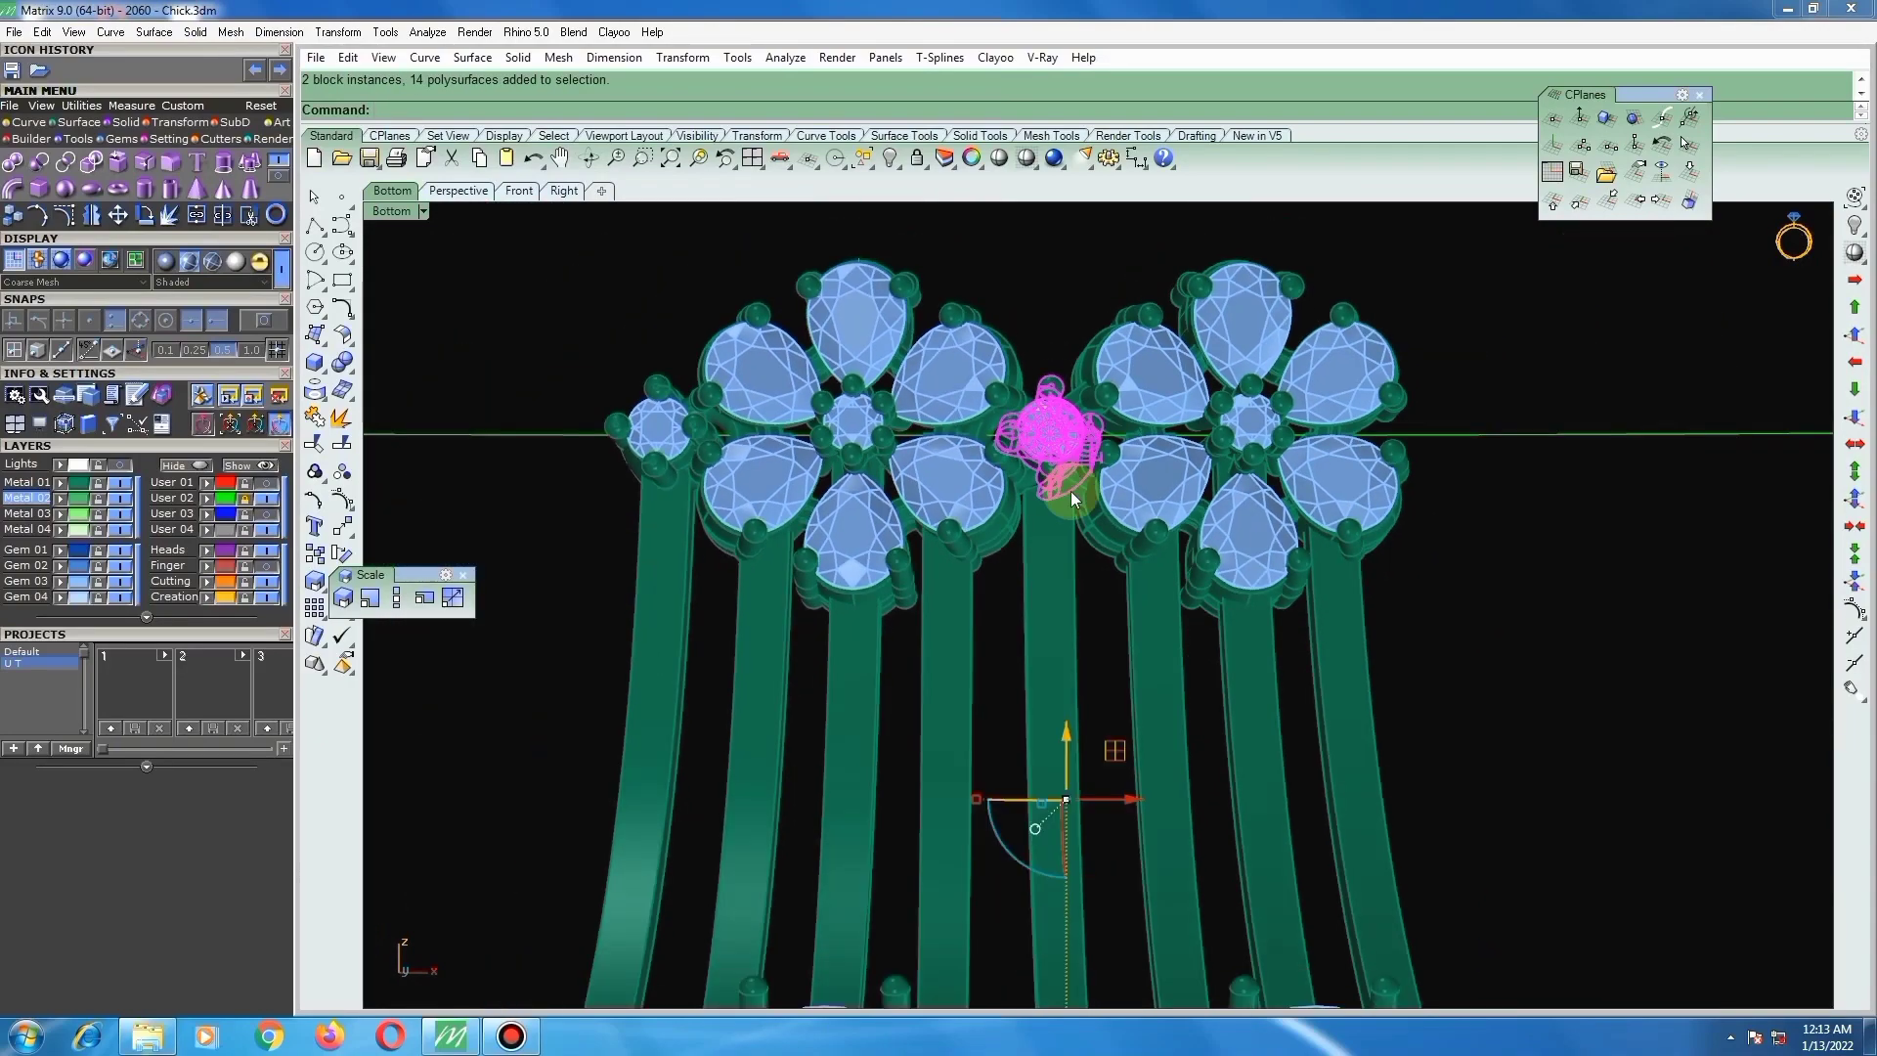
scroll(1054, 545, up, 2)
scroll(1053, 544, down, 3)
scroll(1148, 560, up, 2)
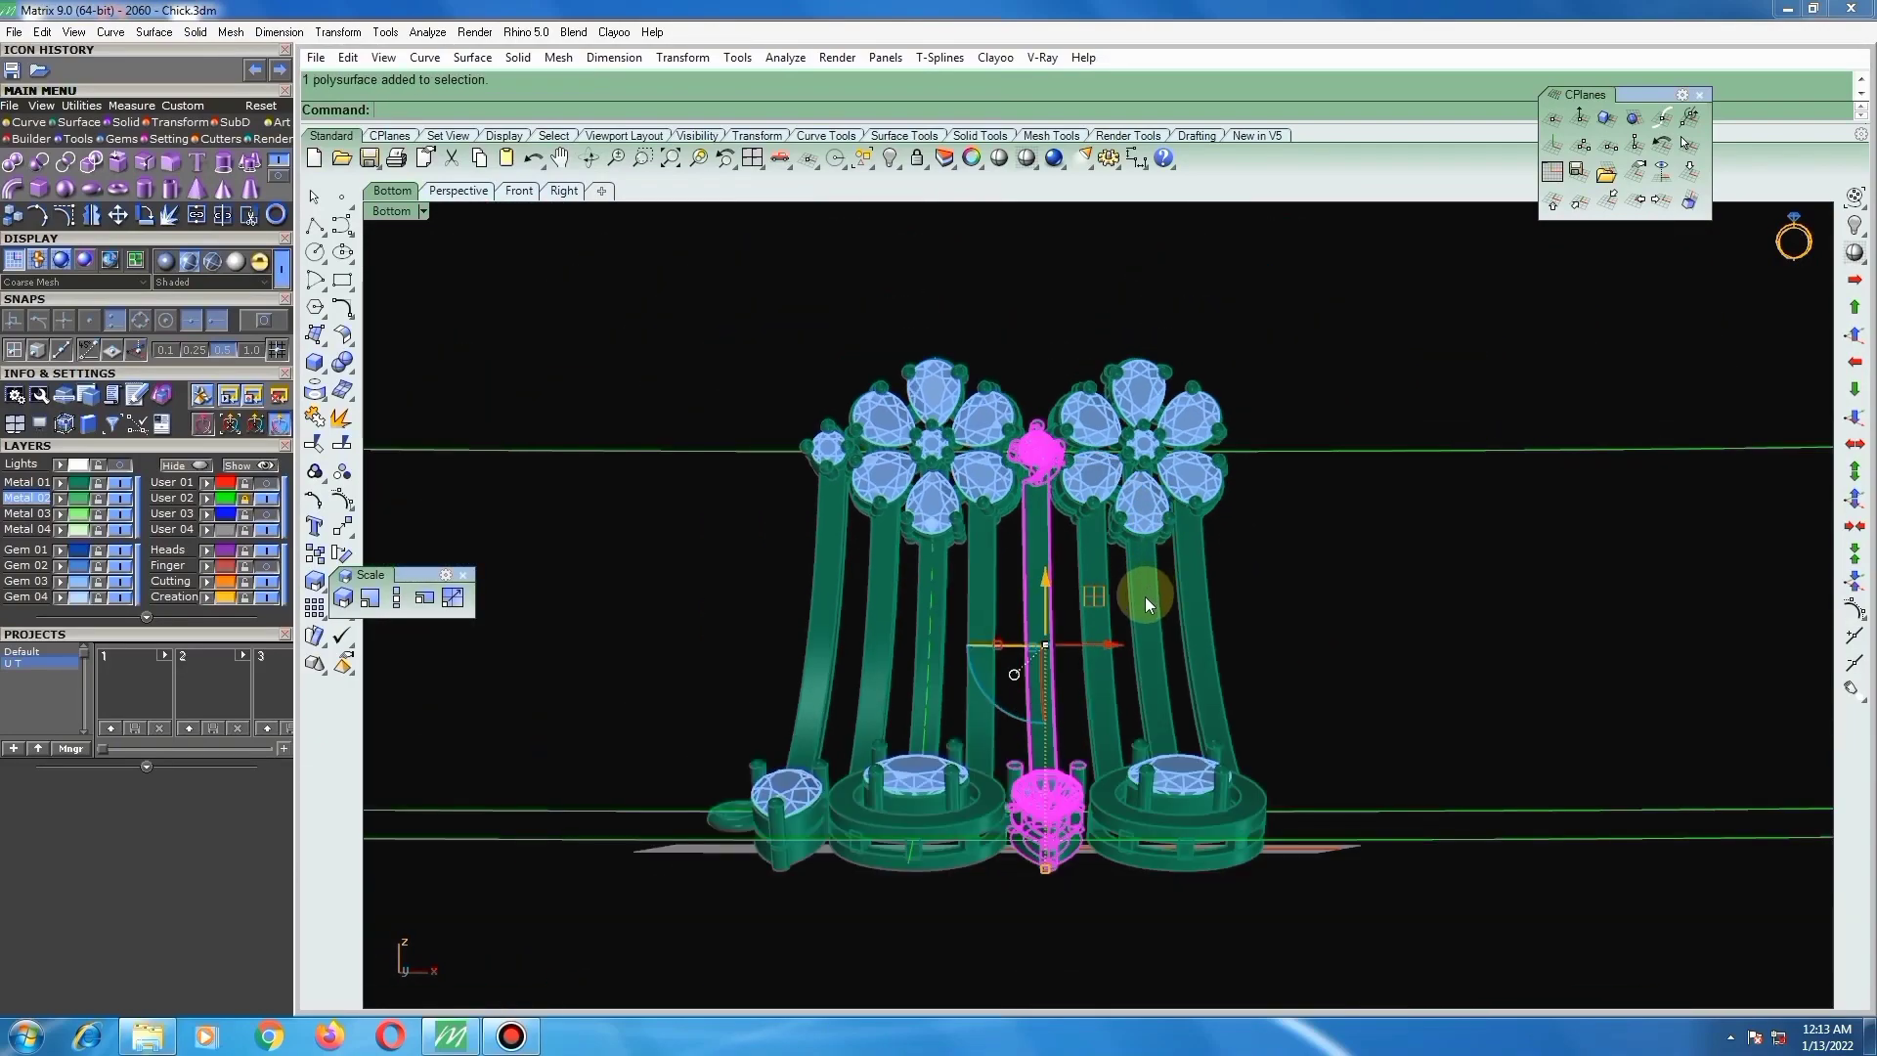
right_drag(1146, 597, 1082, 633)
scroll(1082, 634, down, 3)
scroll(1082, 795, up, 3)
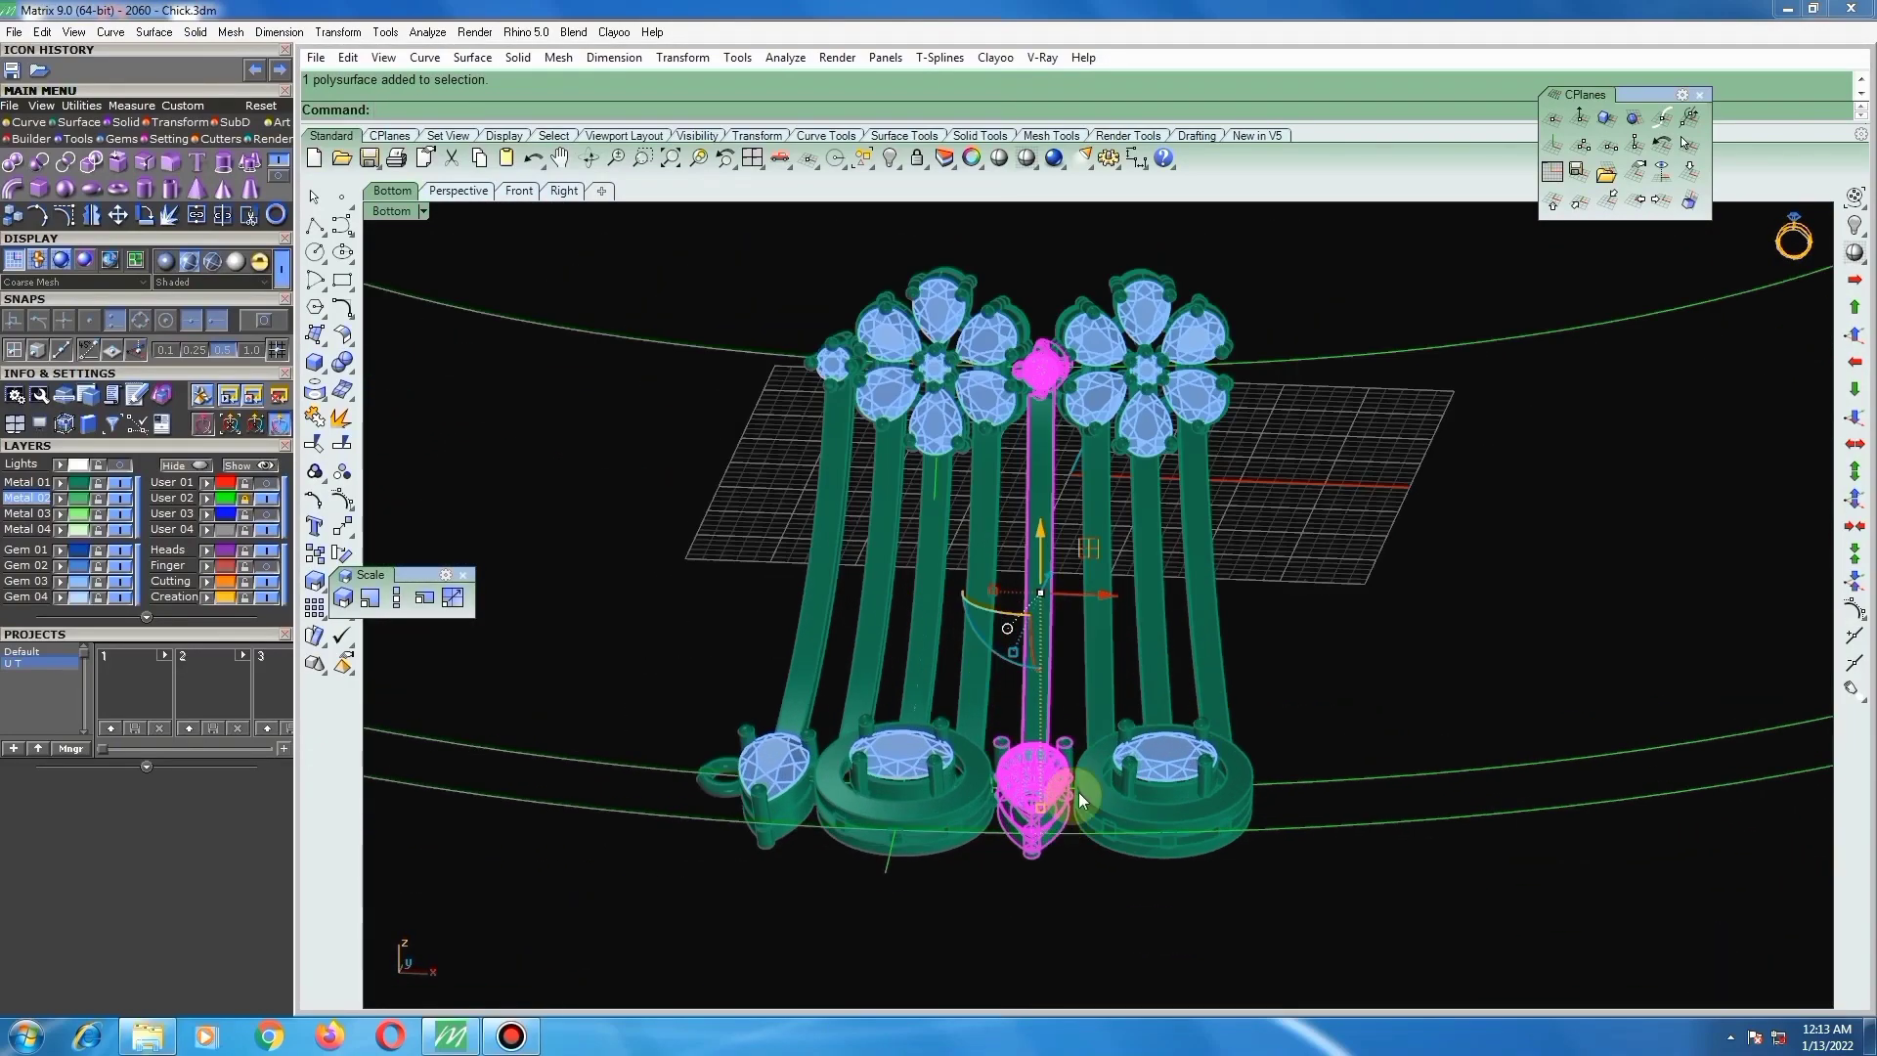
shift+drag(1085, 616, 1087, 614)
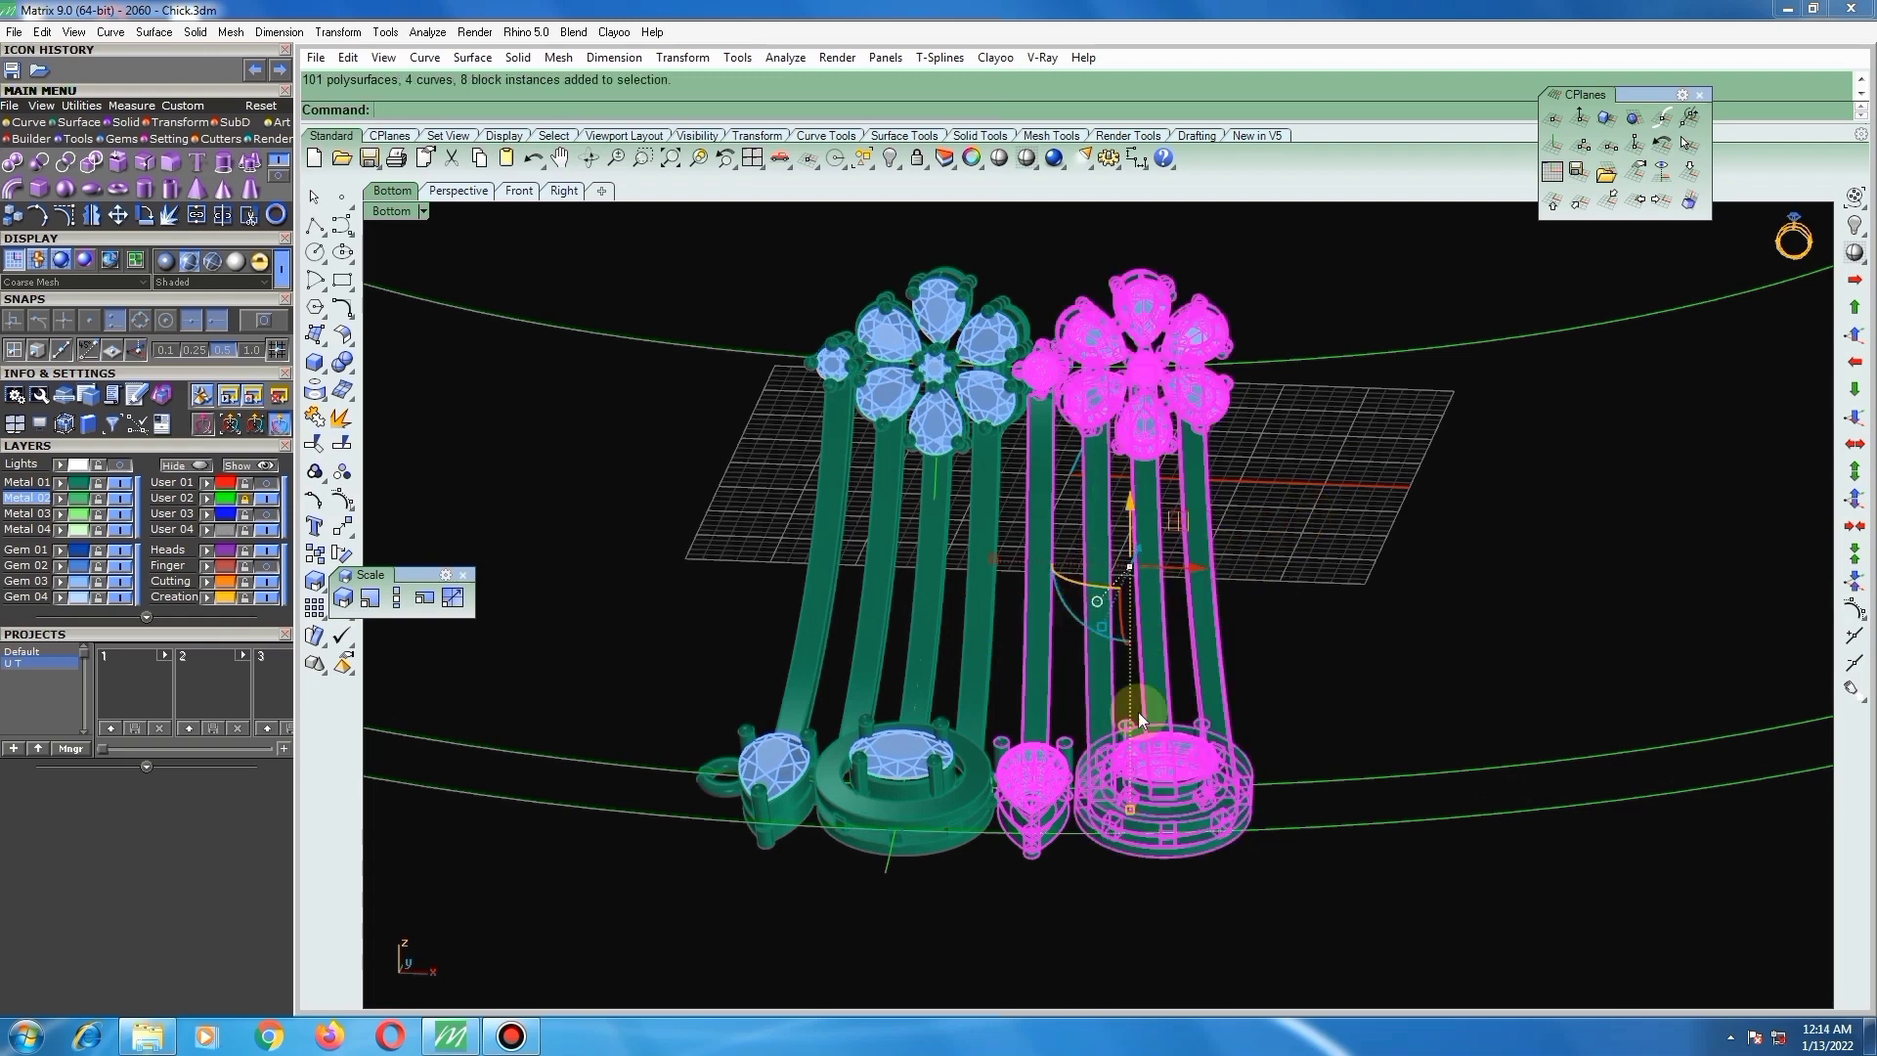
key(ctrl+g)
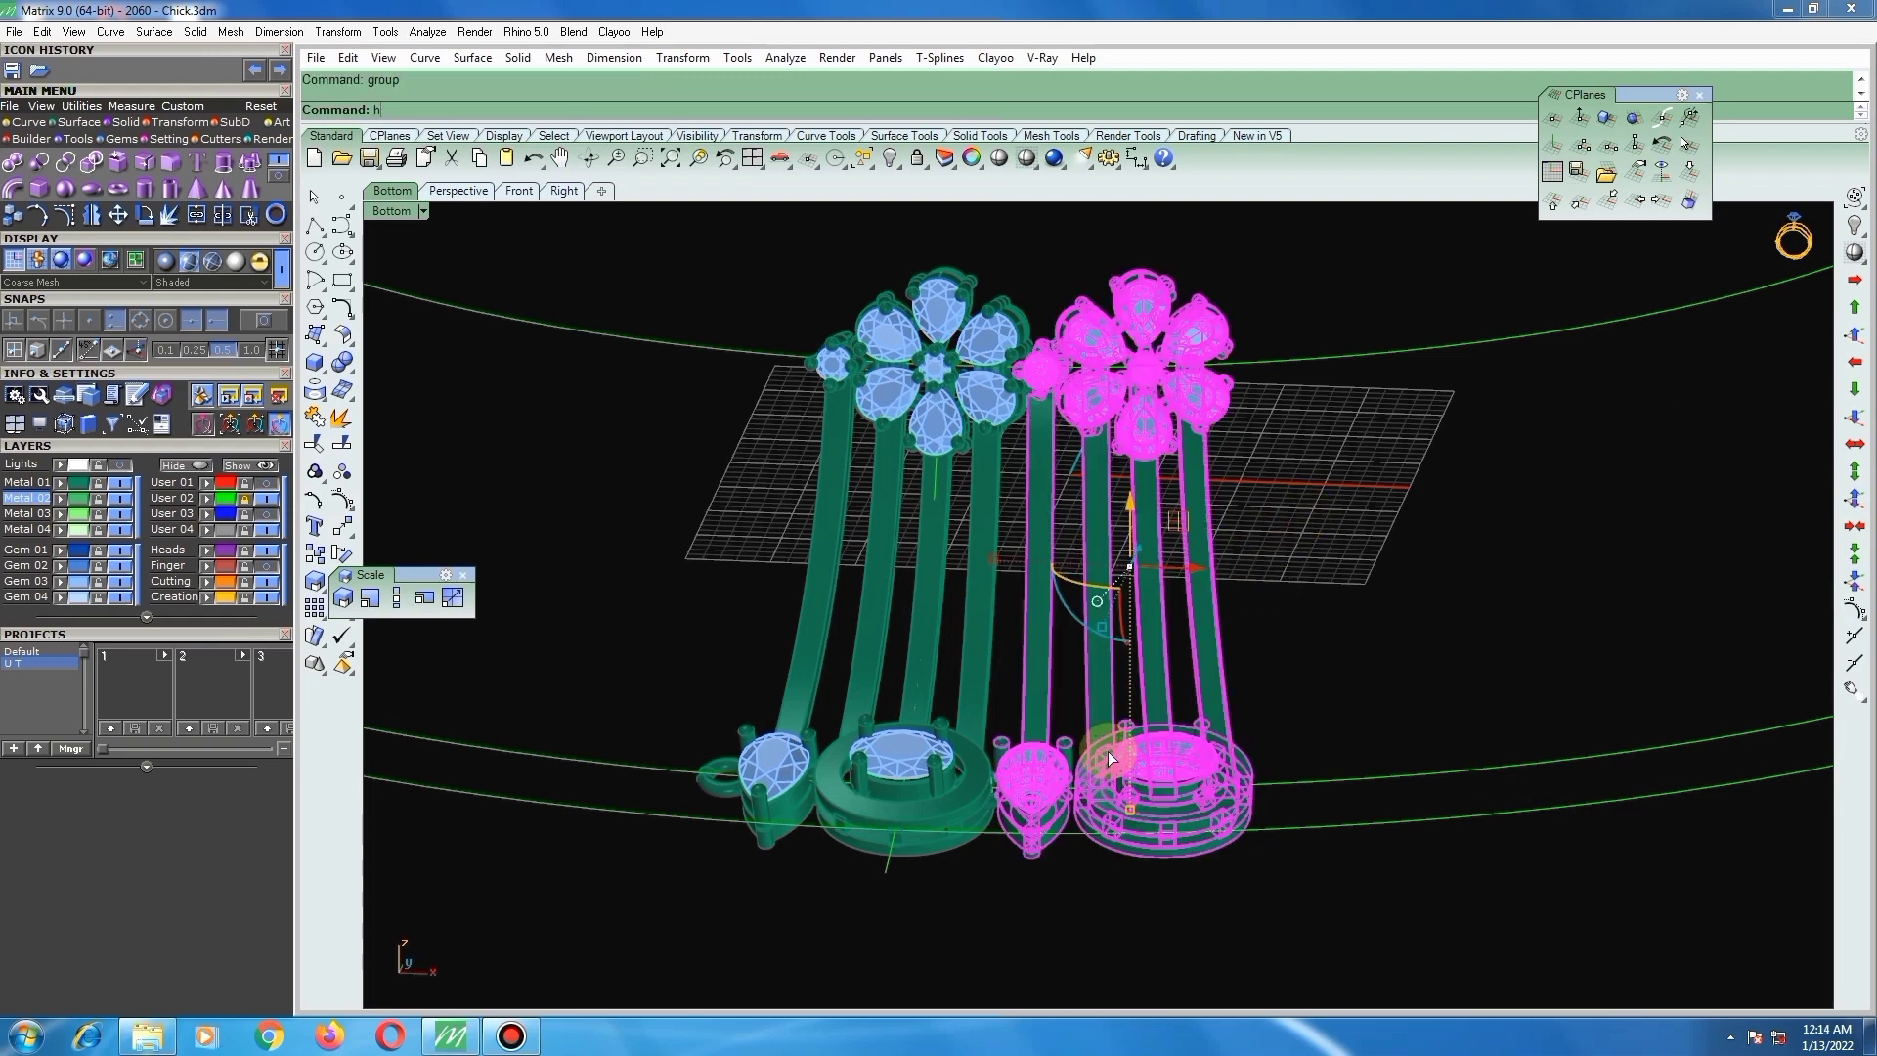
Step: Hide the grouped flower strand and single strand, leaving the flower with the link ring in view
key(ctrl+h)
key(ctrl+z)
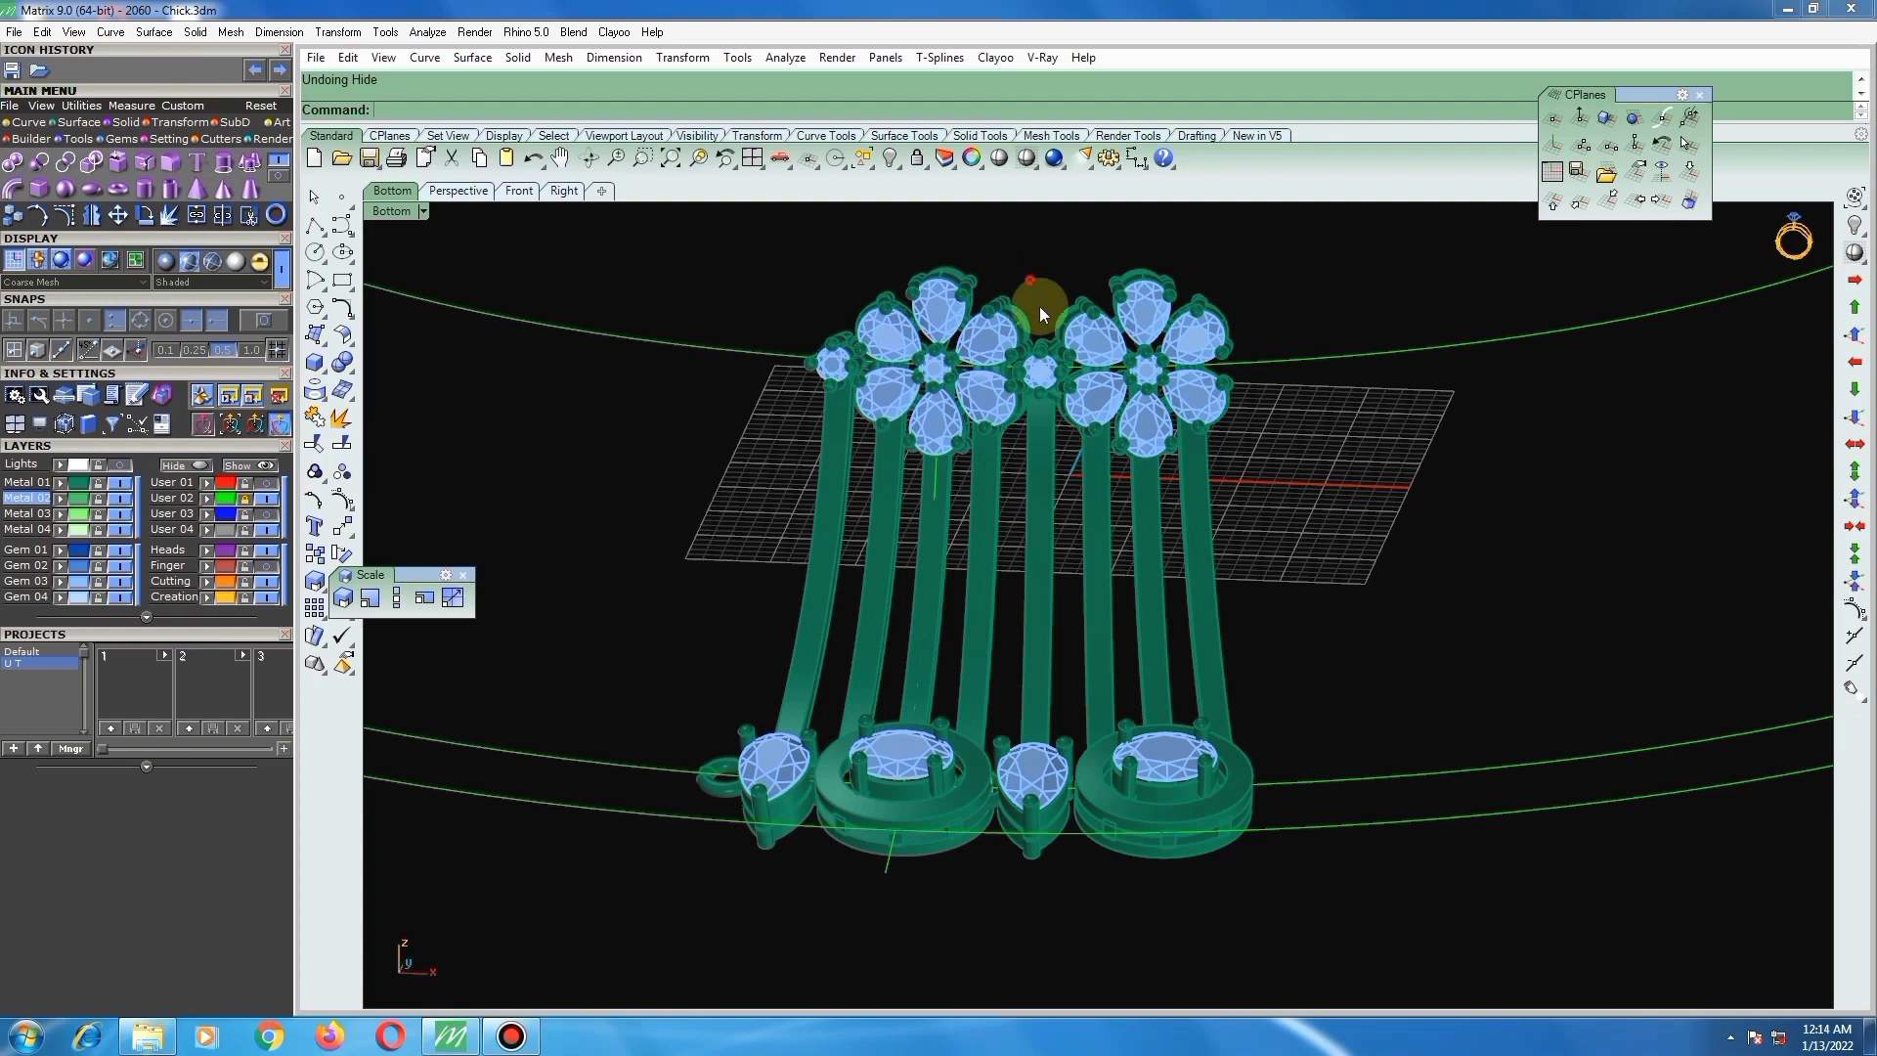
click(1040, 311)
shift+click(1099, 483)
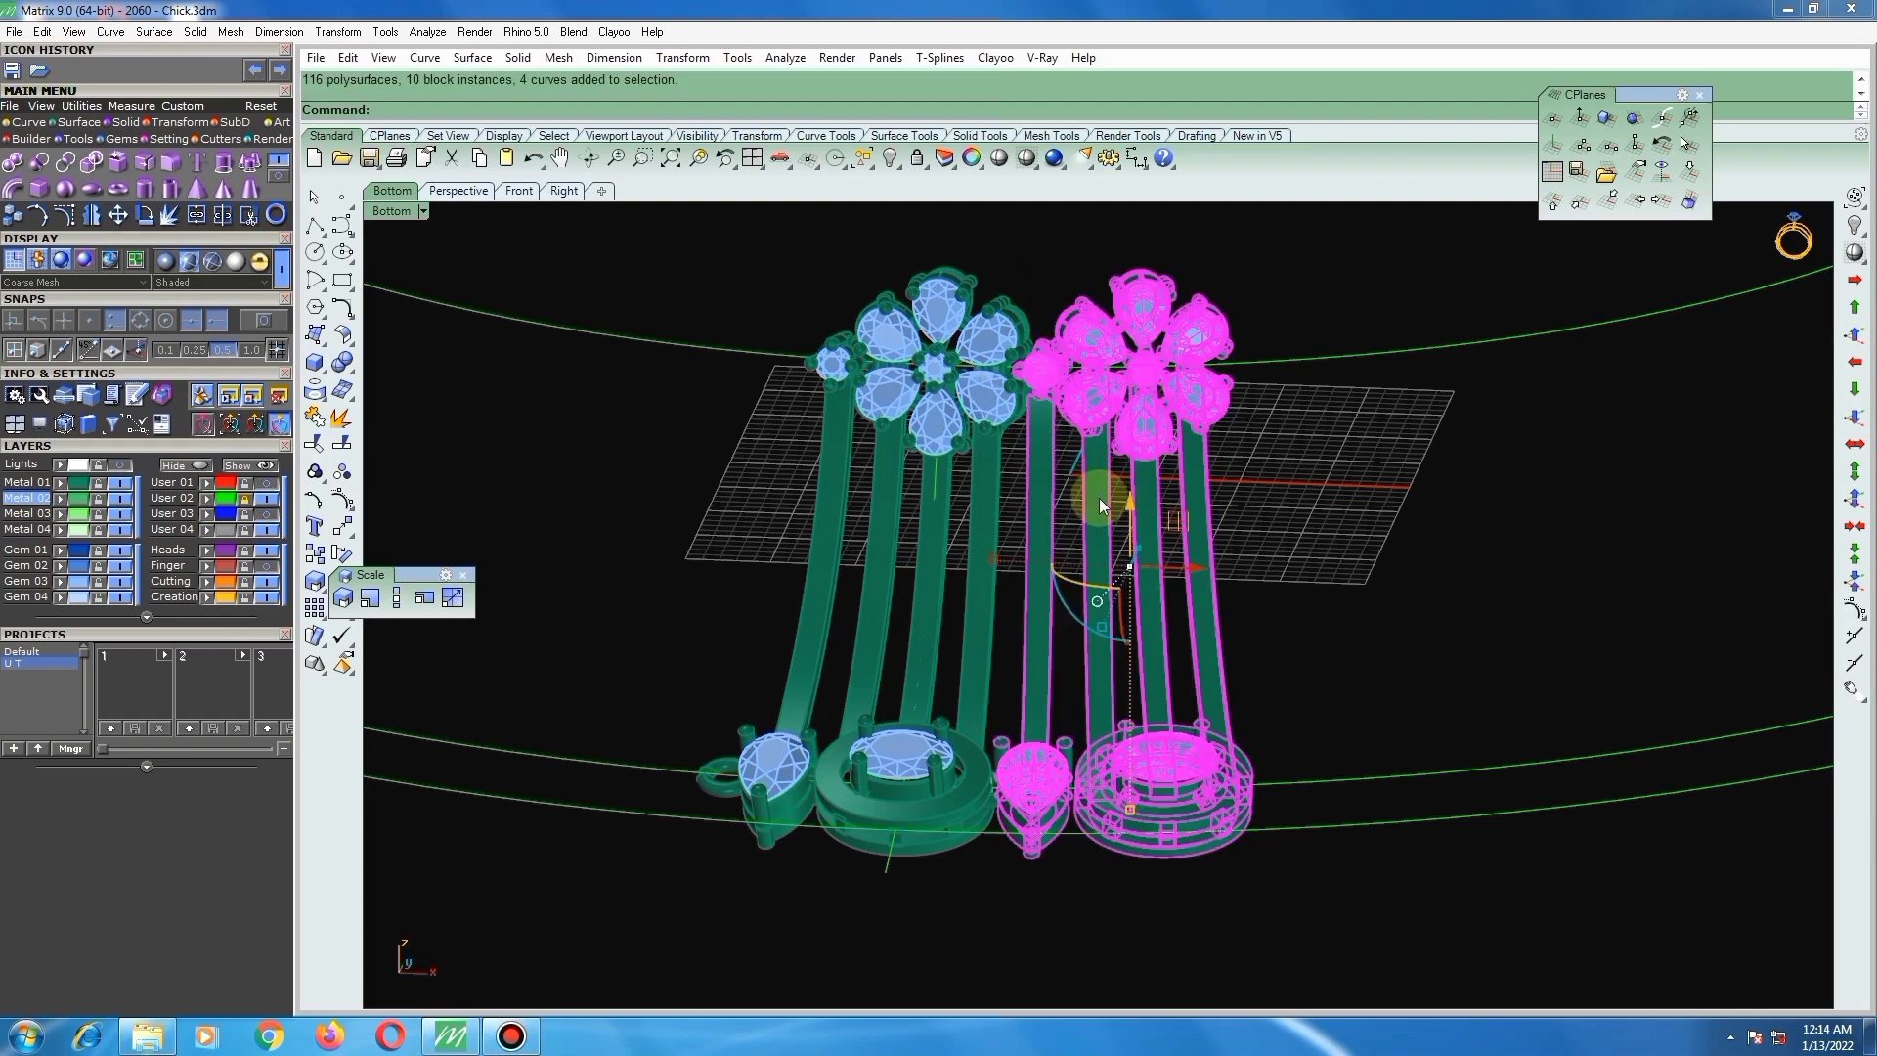
key(ctrl+g)
key(ctrl+h)
Step: Select the link ring on the flower's outer edge and rotate it slightly clockwise in the Top view about its inner end
scroll(1013, 366, up, 10)
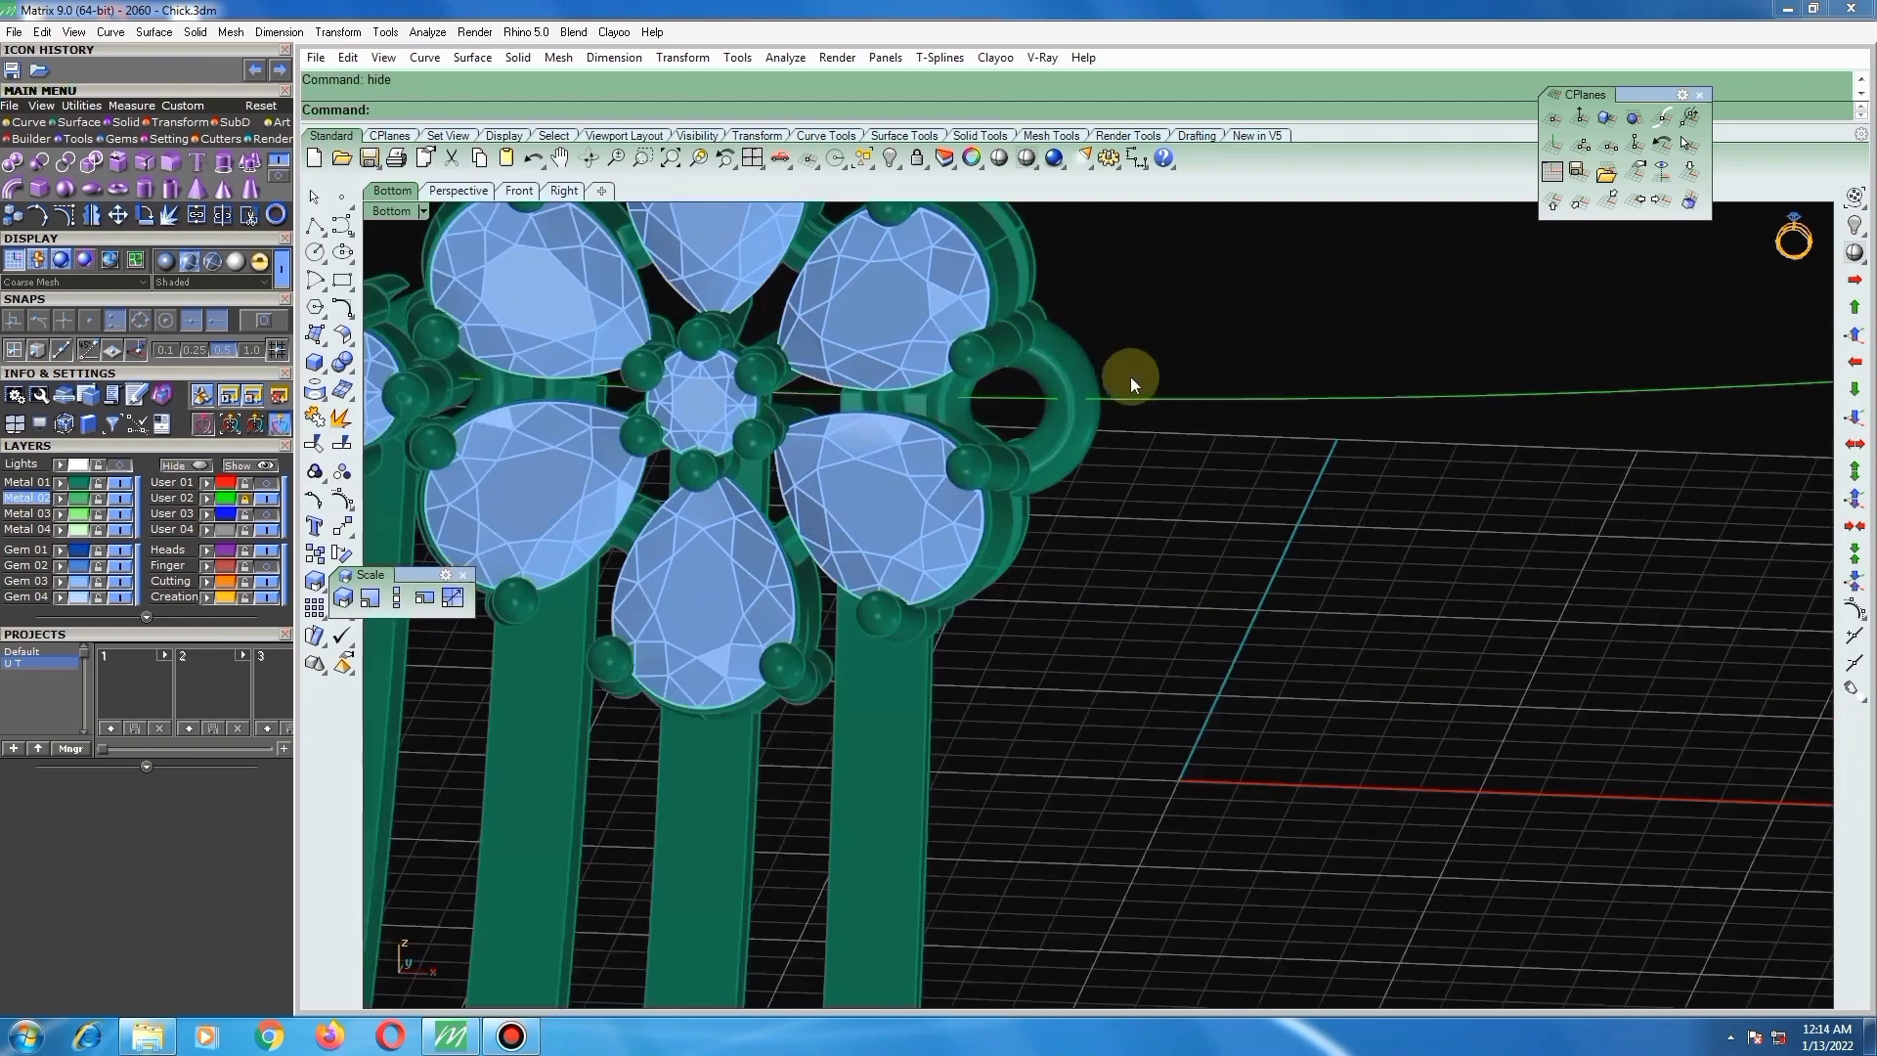
right_drag(1130, 379, 1106, 871)
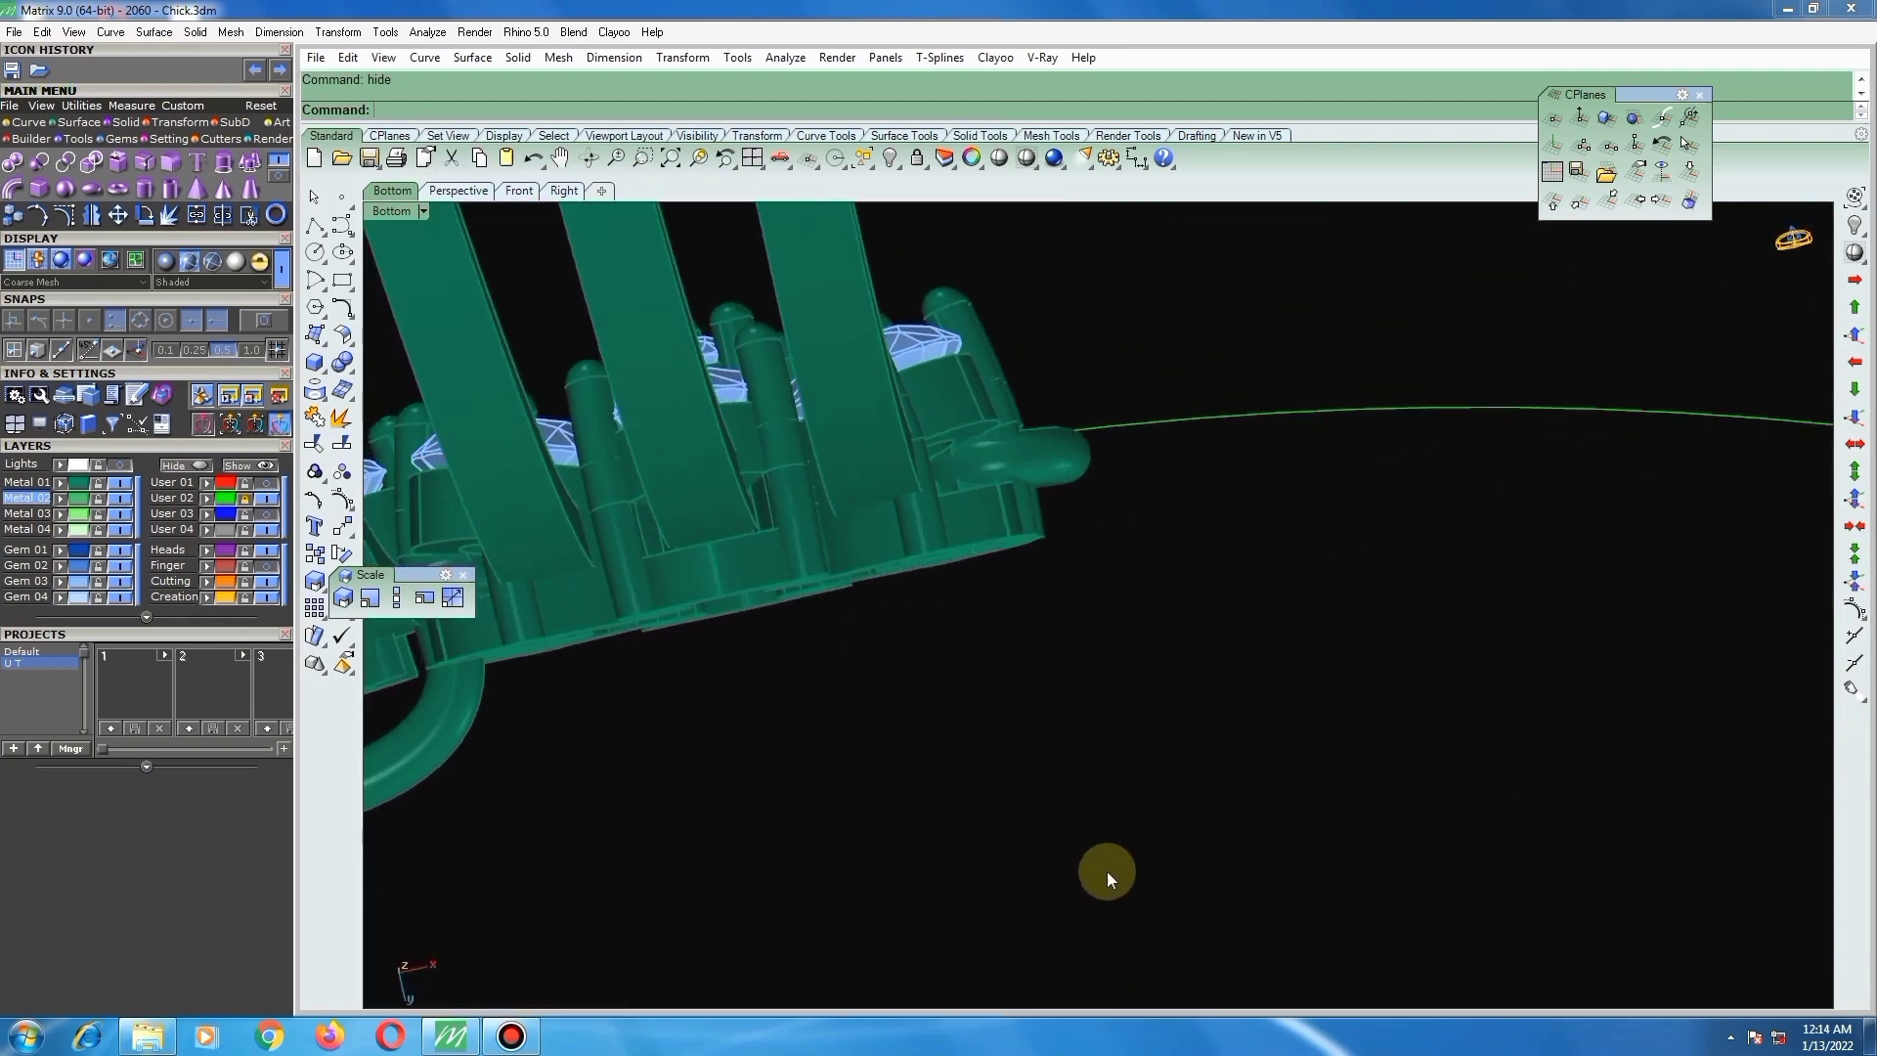
scroll(1027, 459, up, 3)
click(1008, 464)
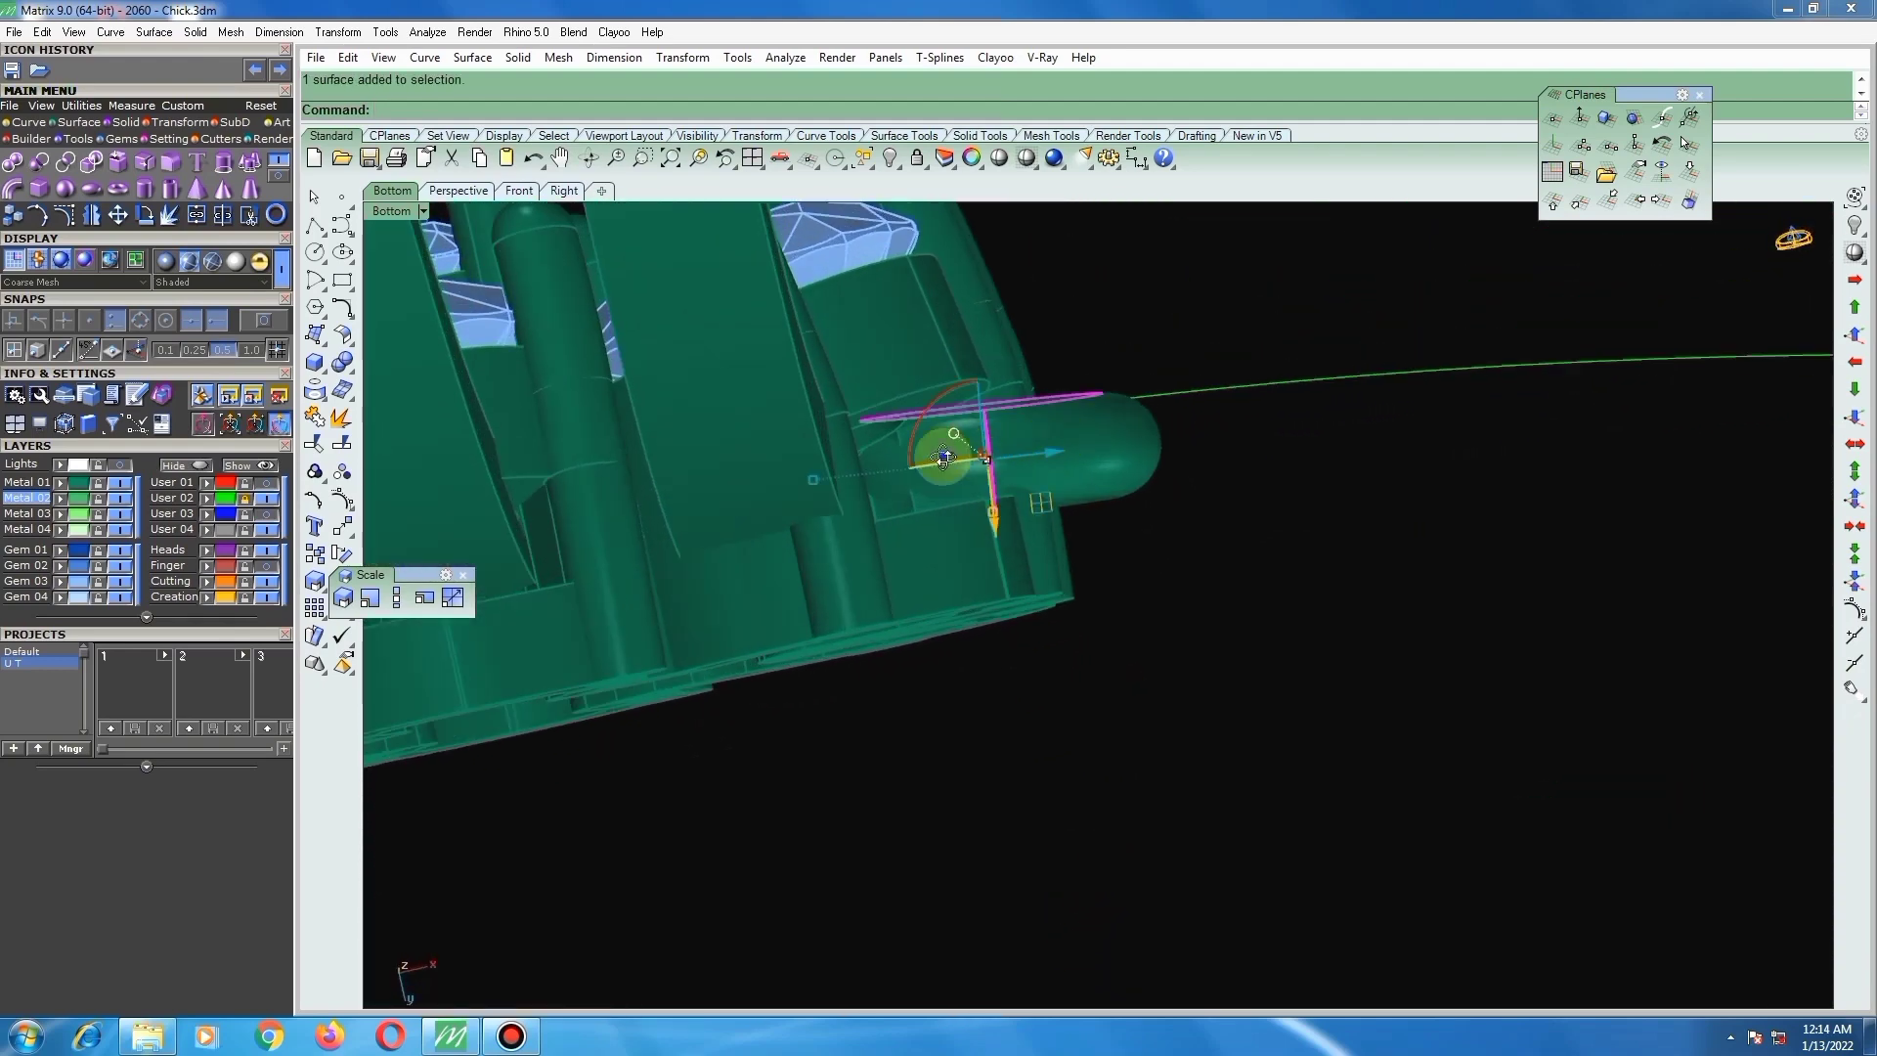
right_drag(943, 457, 948, 845)
key(F1)
scroll(999, 674, up, 2)
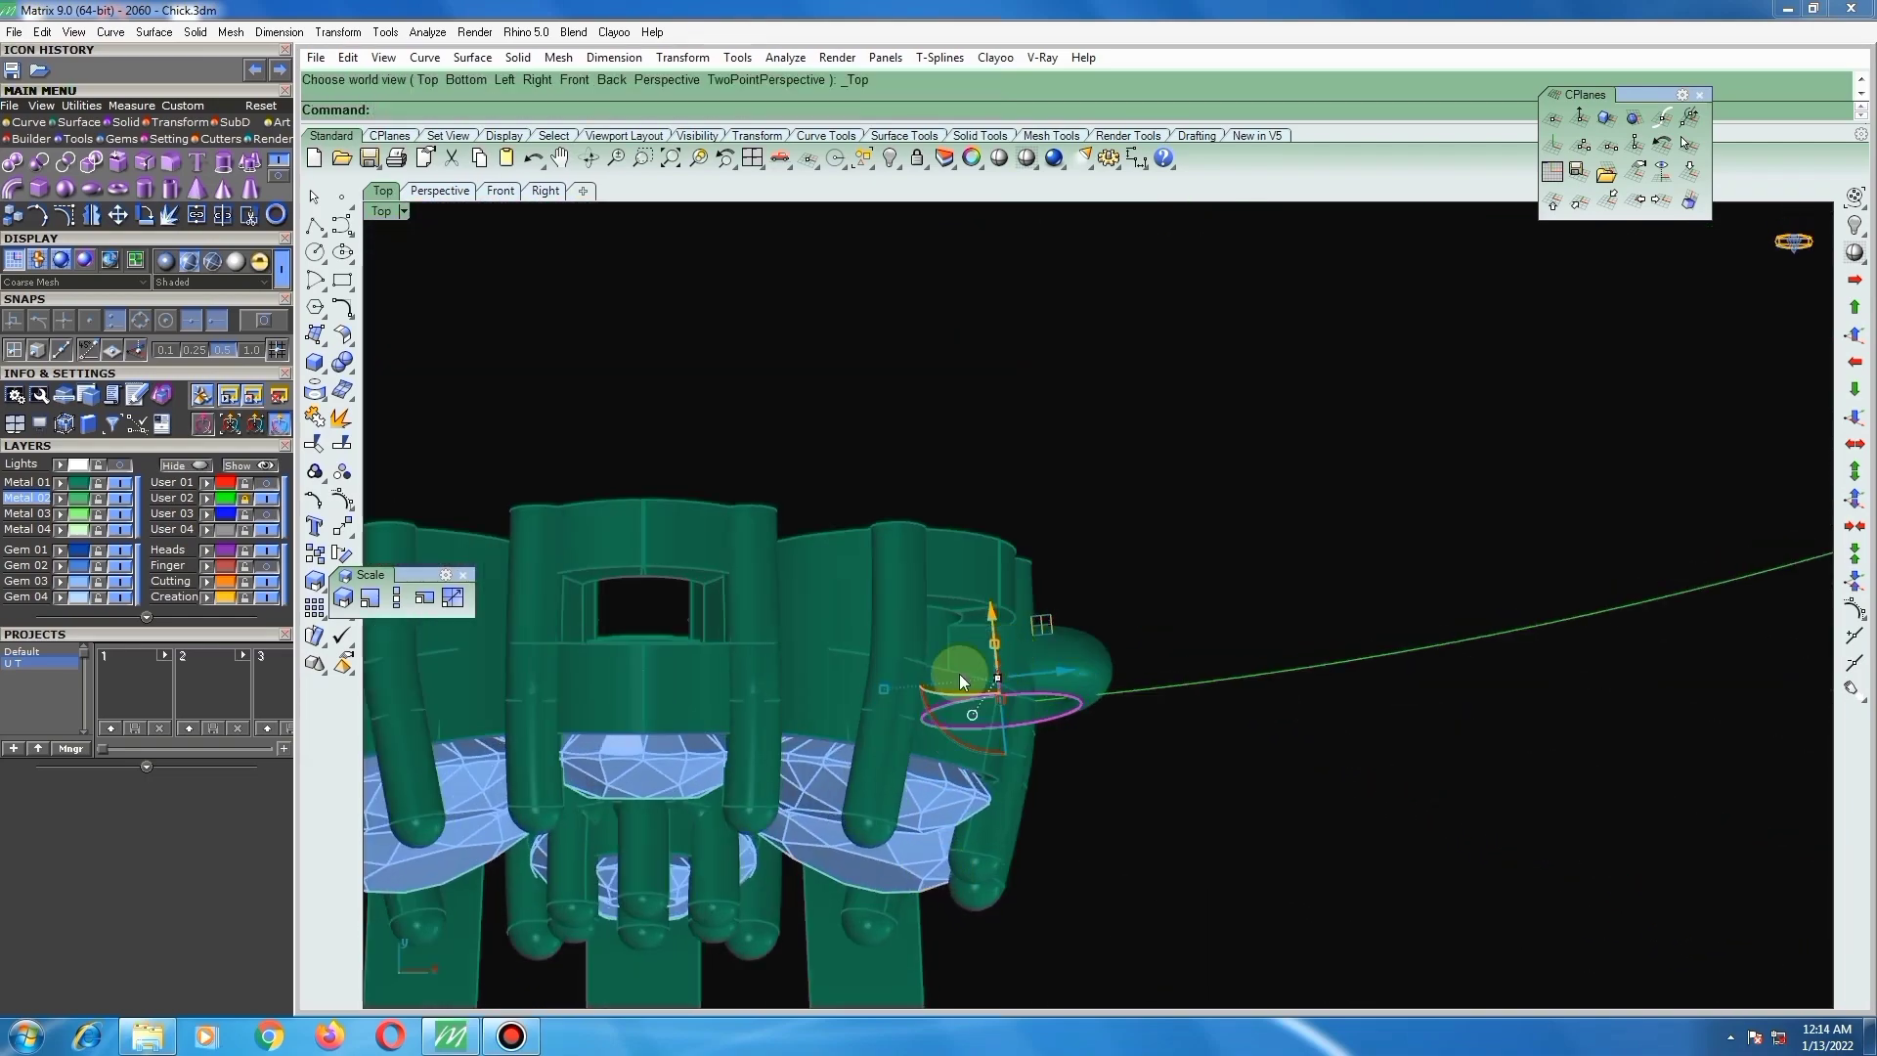
scroll(956, 676, up, 1)
key(F3)
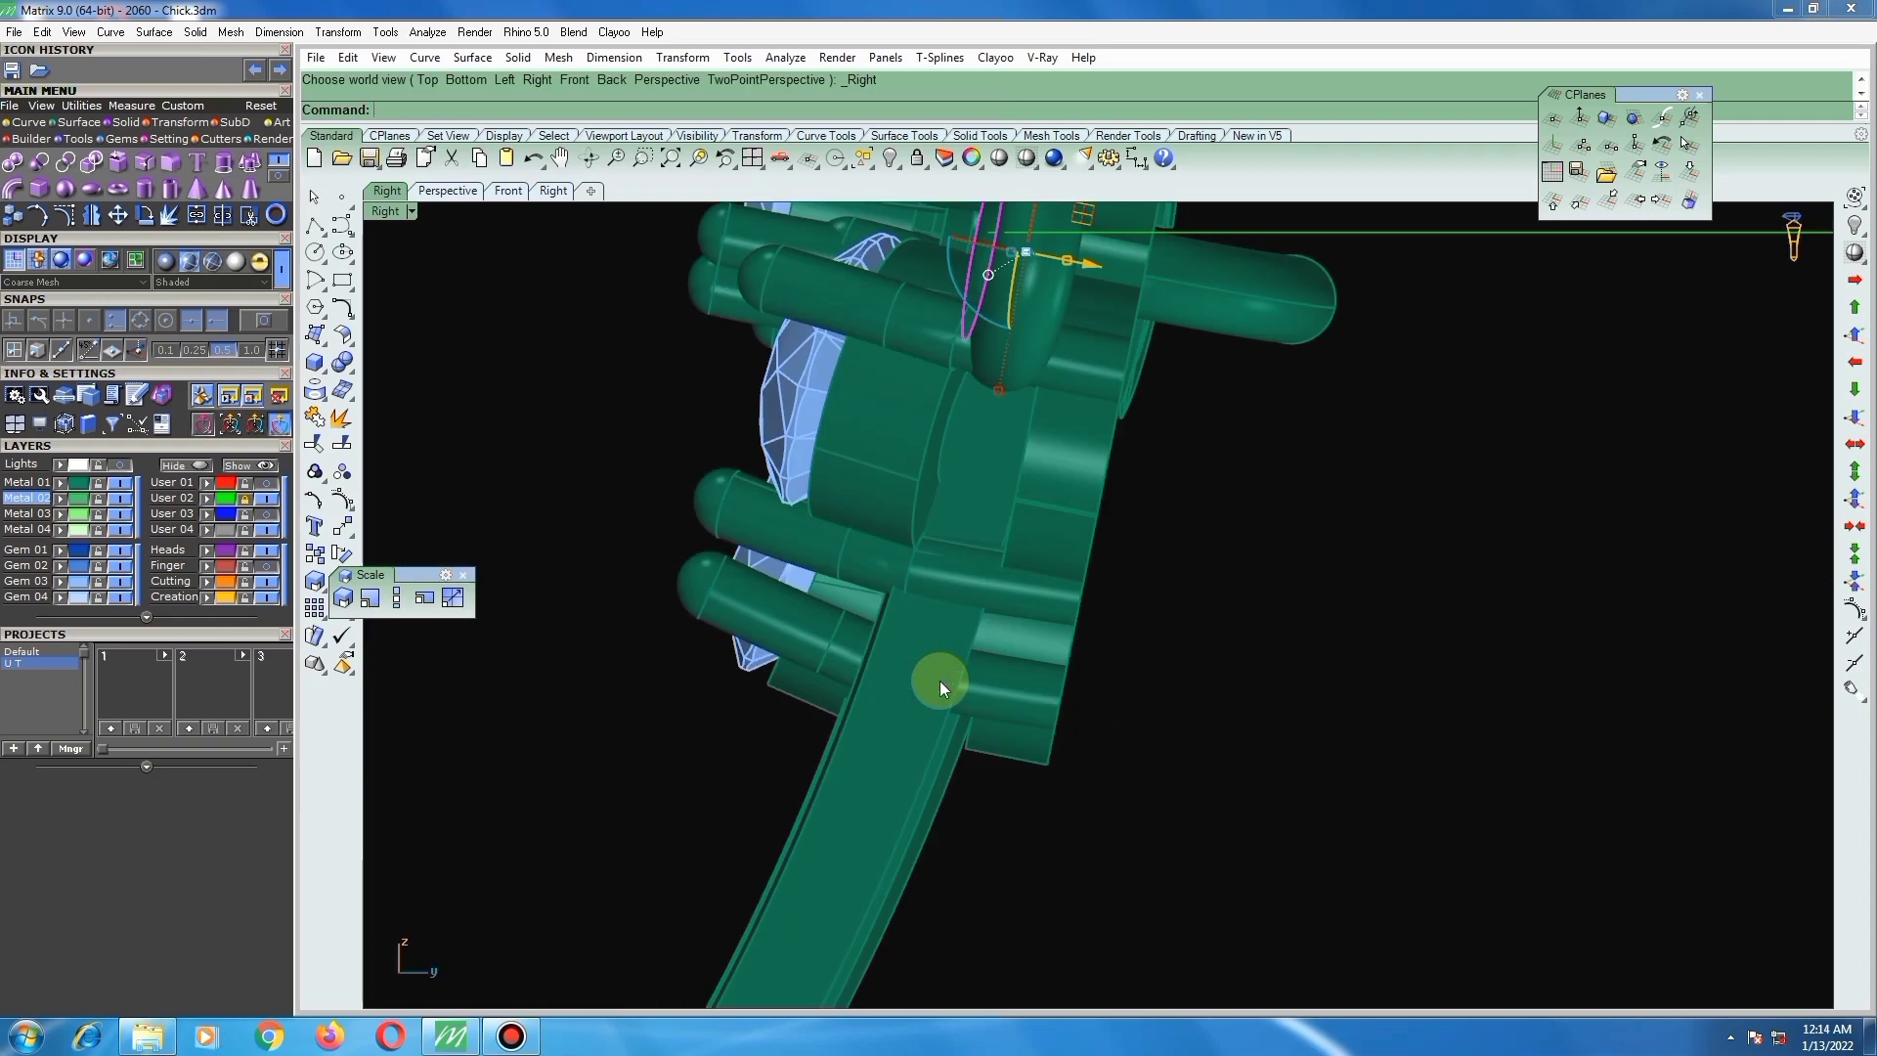
key(F1)
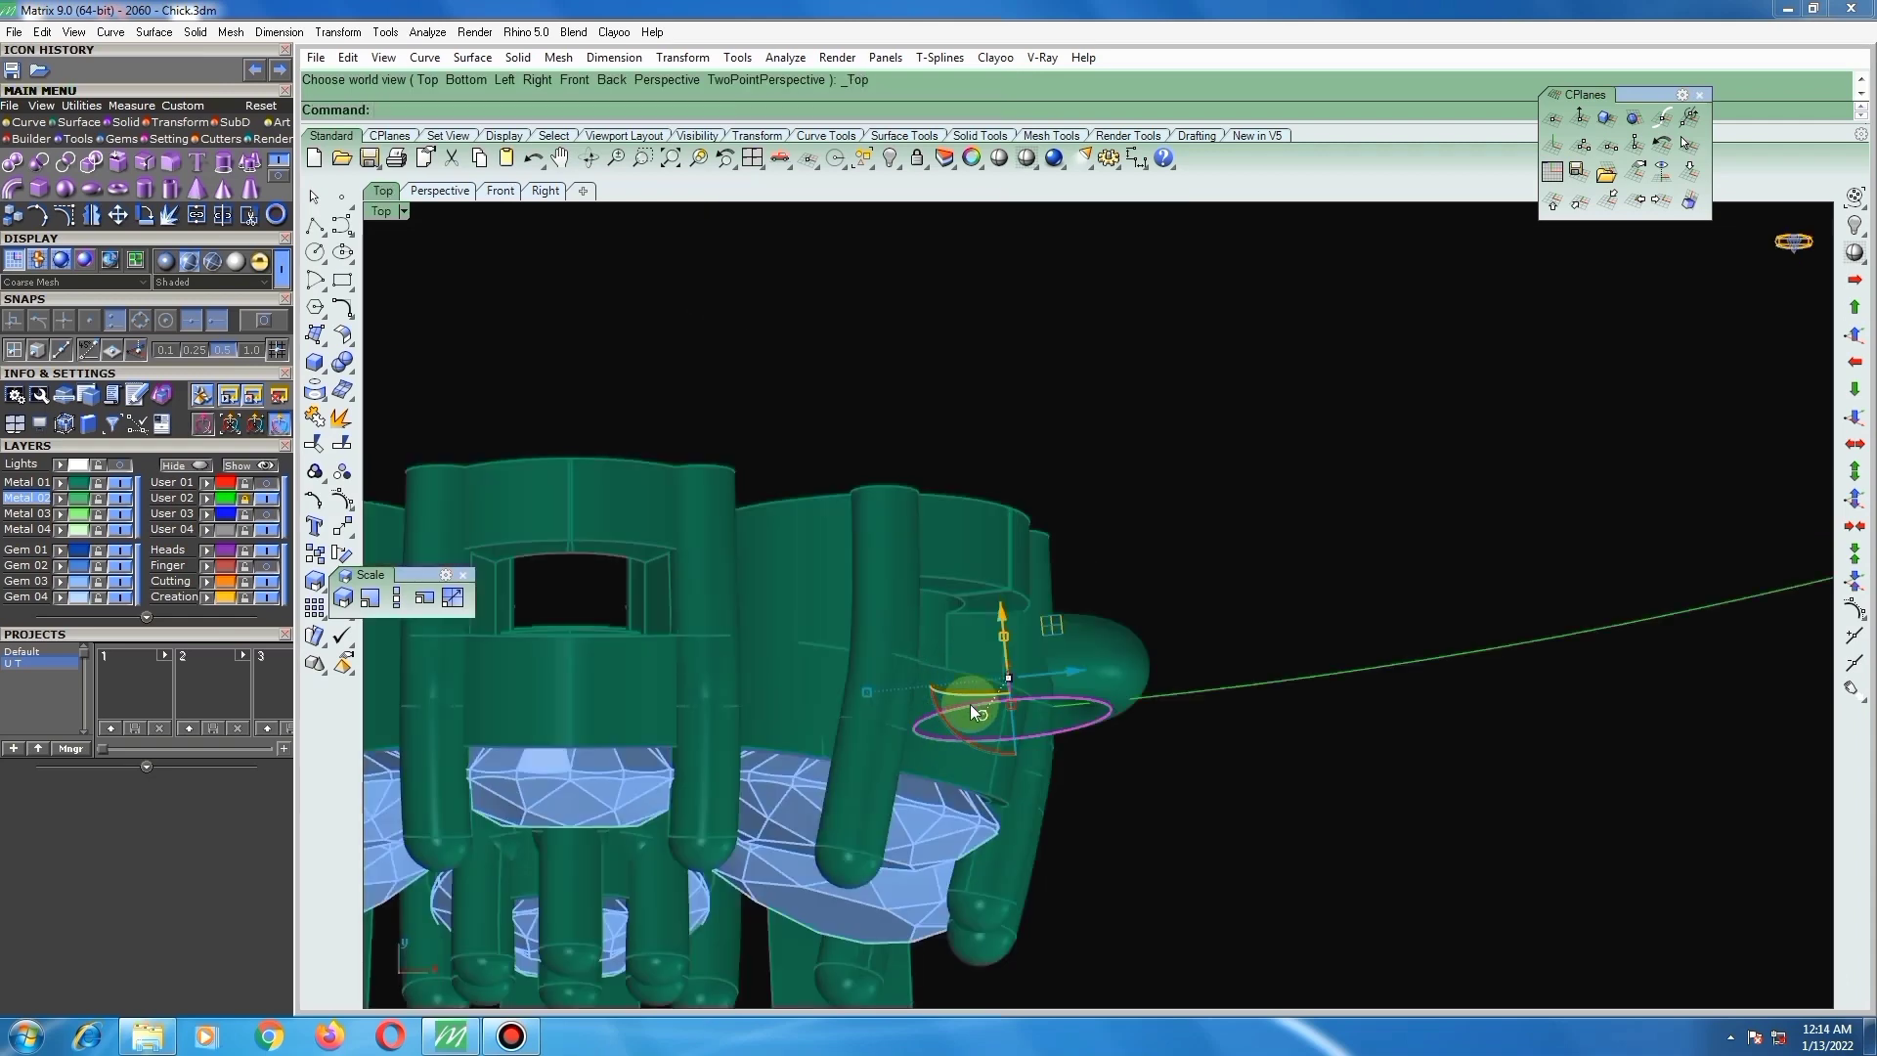
text(r)
key(space)
click(927, 670)
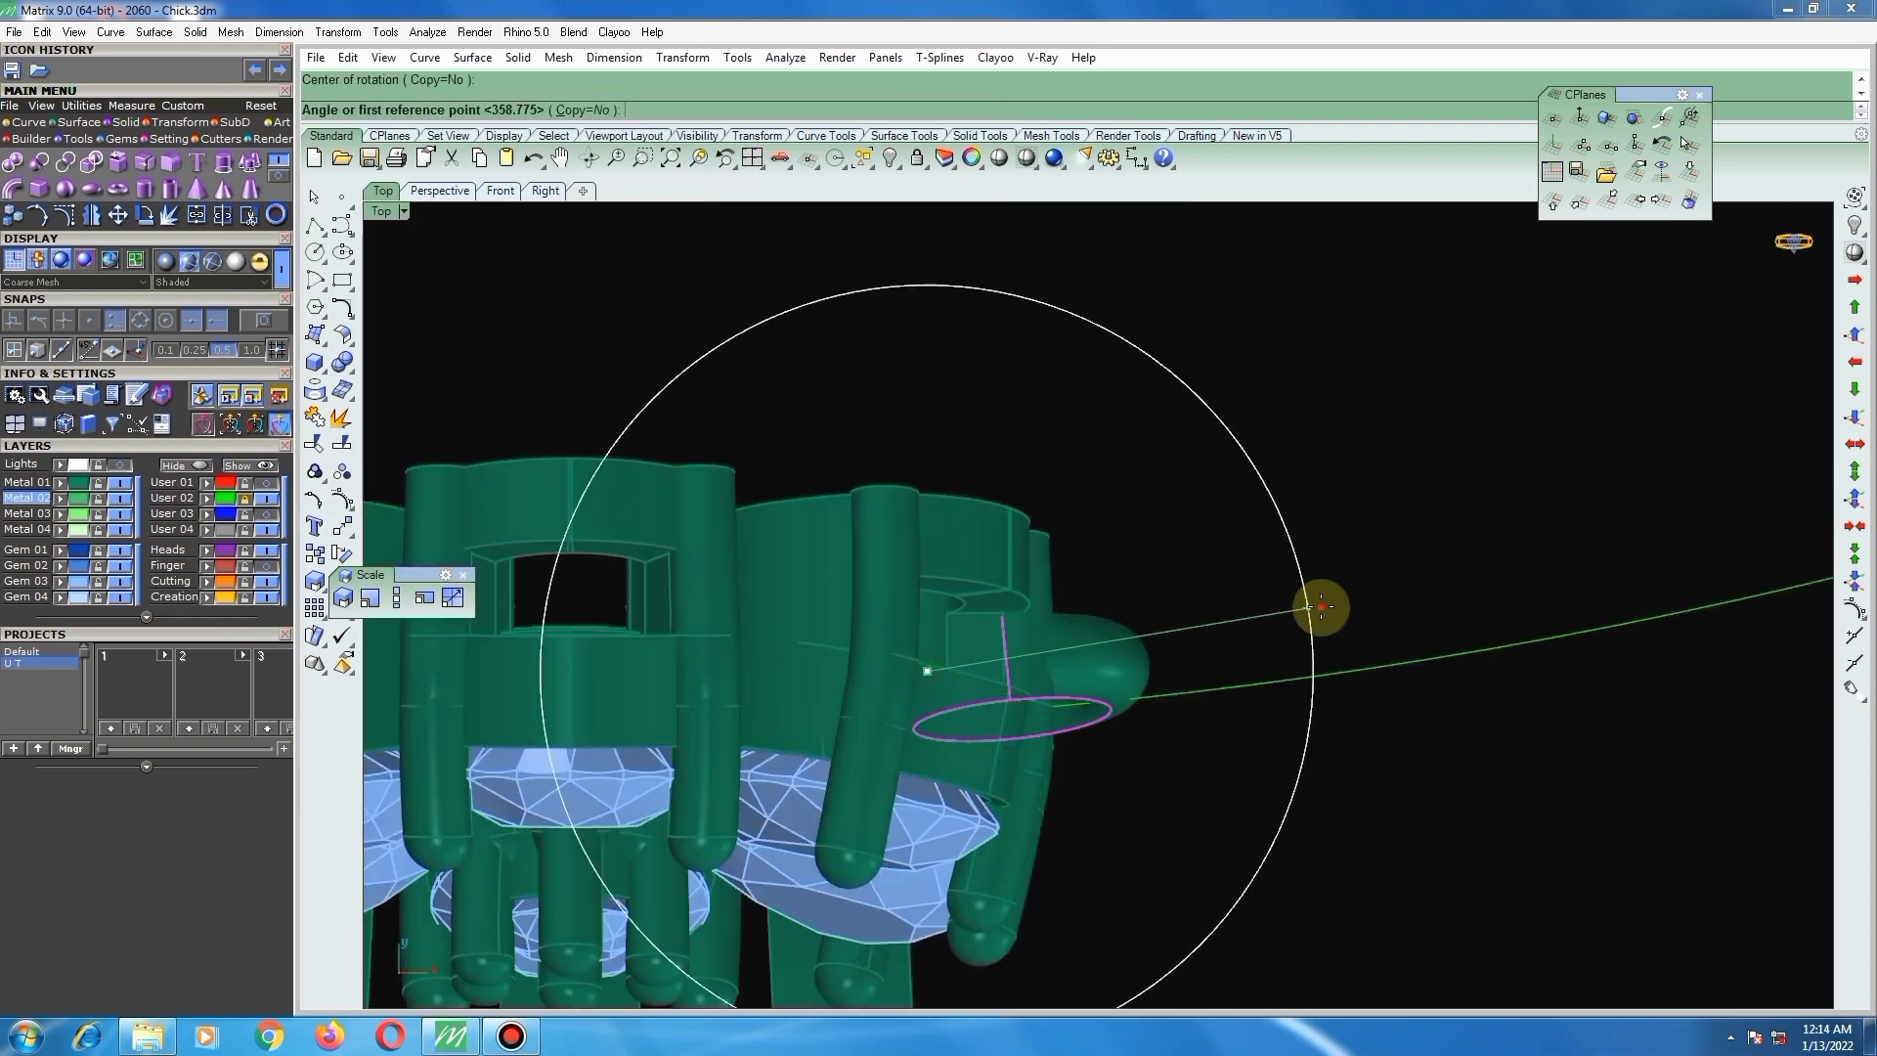
click(1320, 607)
click(1318, 636)
click(1304, 629)
Step: Tilt the link ring slightly with Rotate 3D about an axis between two points on its flower-side edge
ctrl+shift+right_drag(1191, 669, 1294, 423)
click(970, 462)
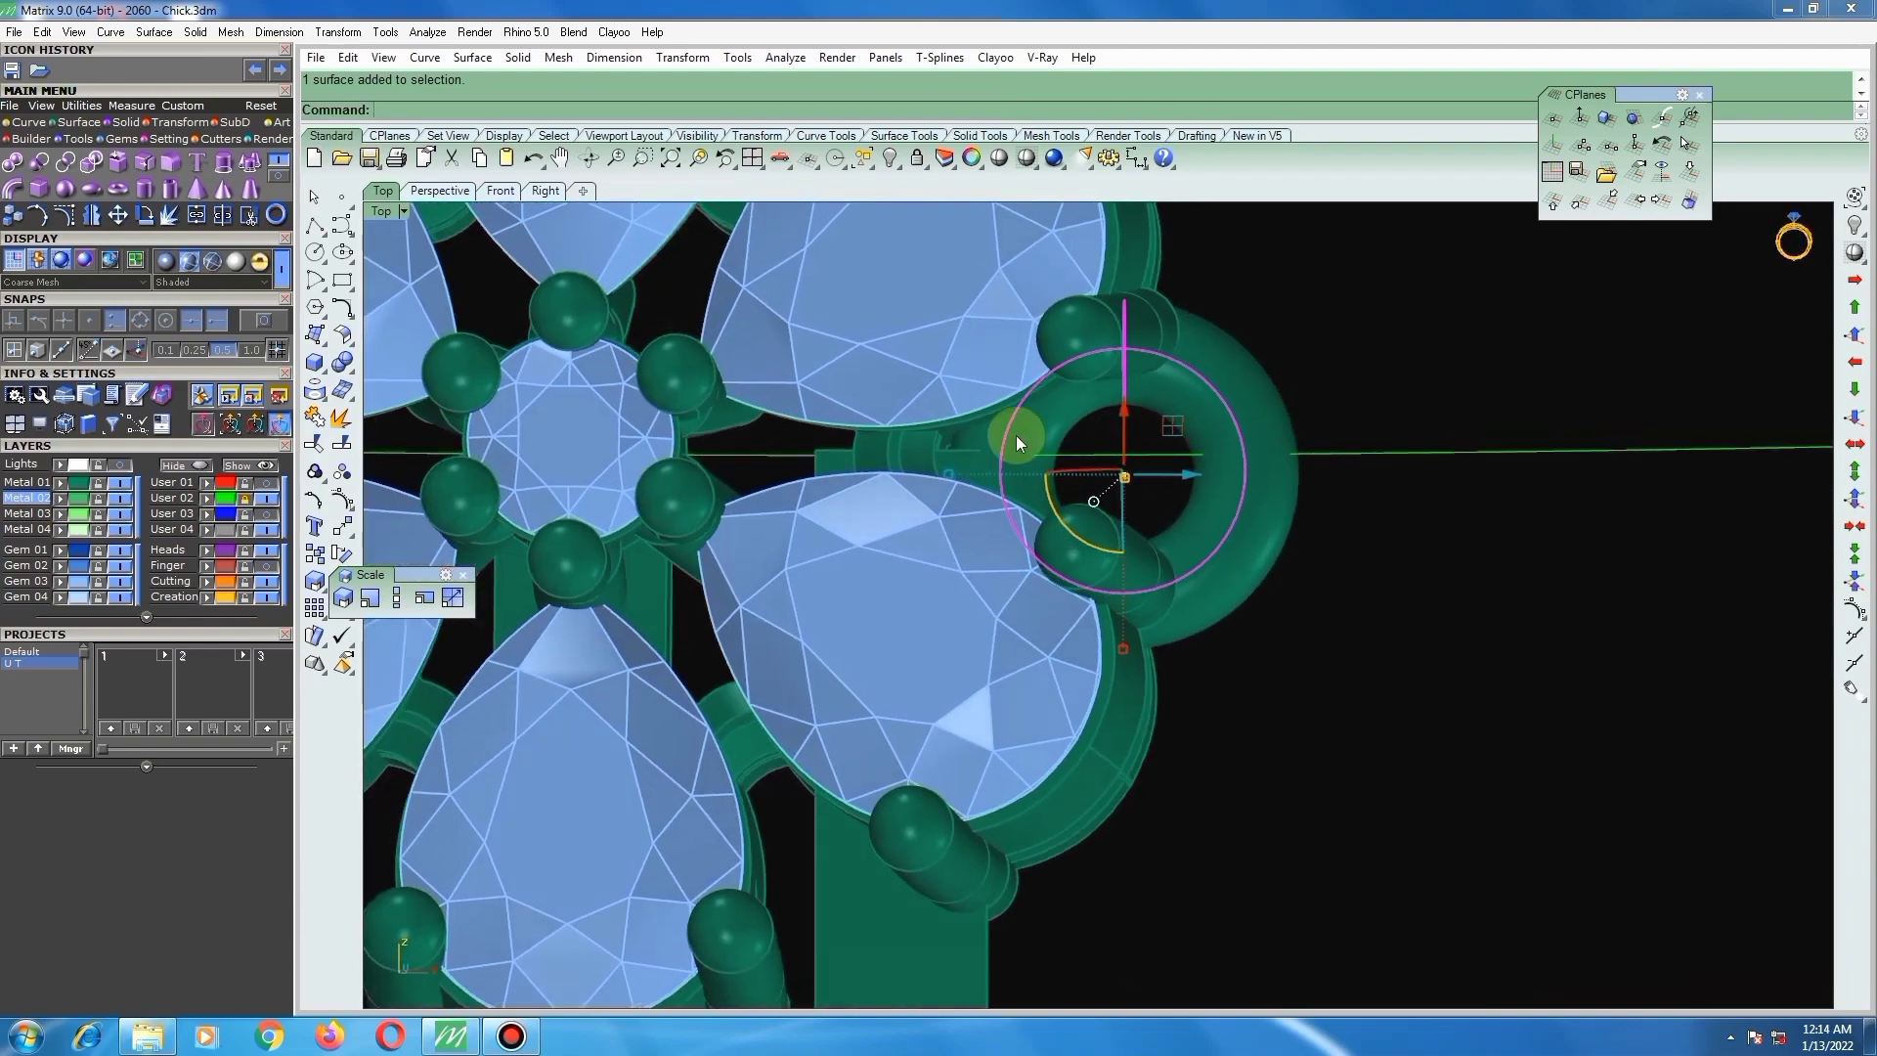
scroll(1017, 440, up, 4)
text(r)
key(Return)
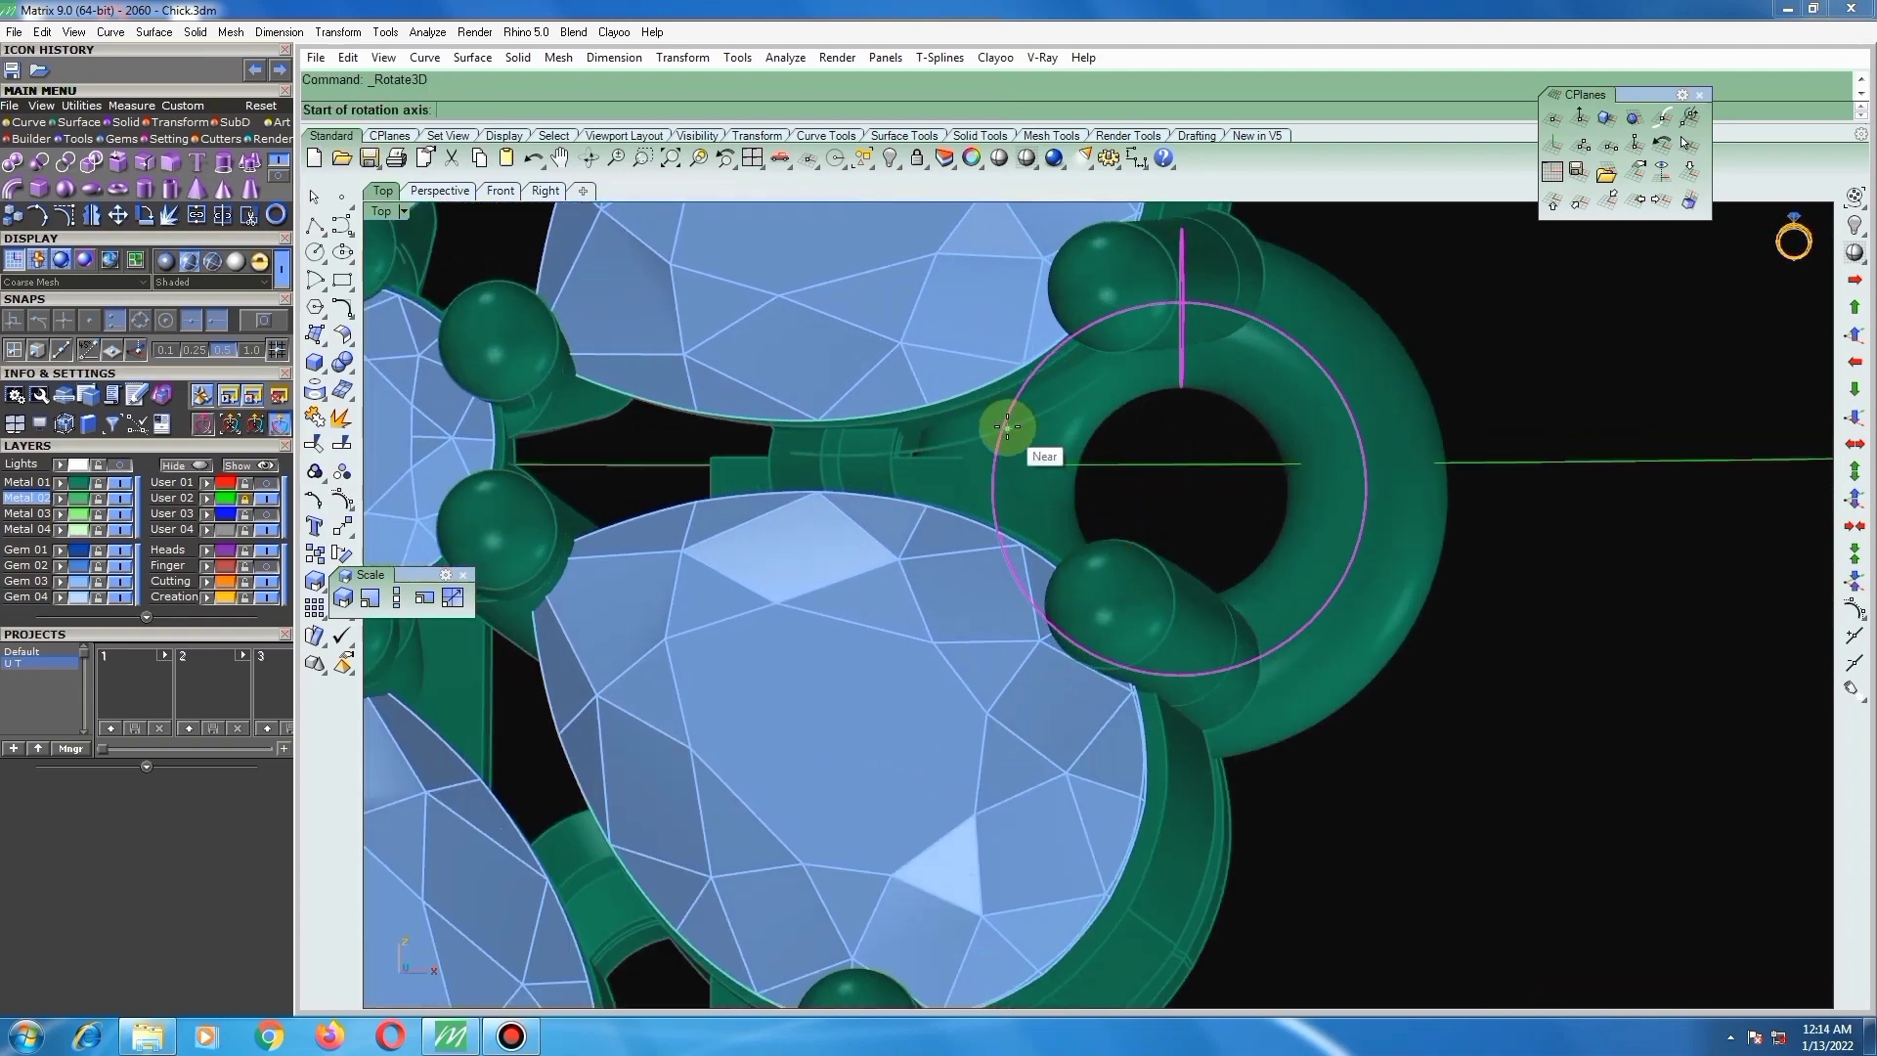
click(1005, 420)
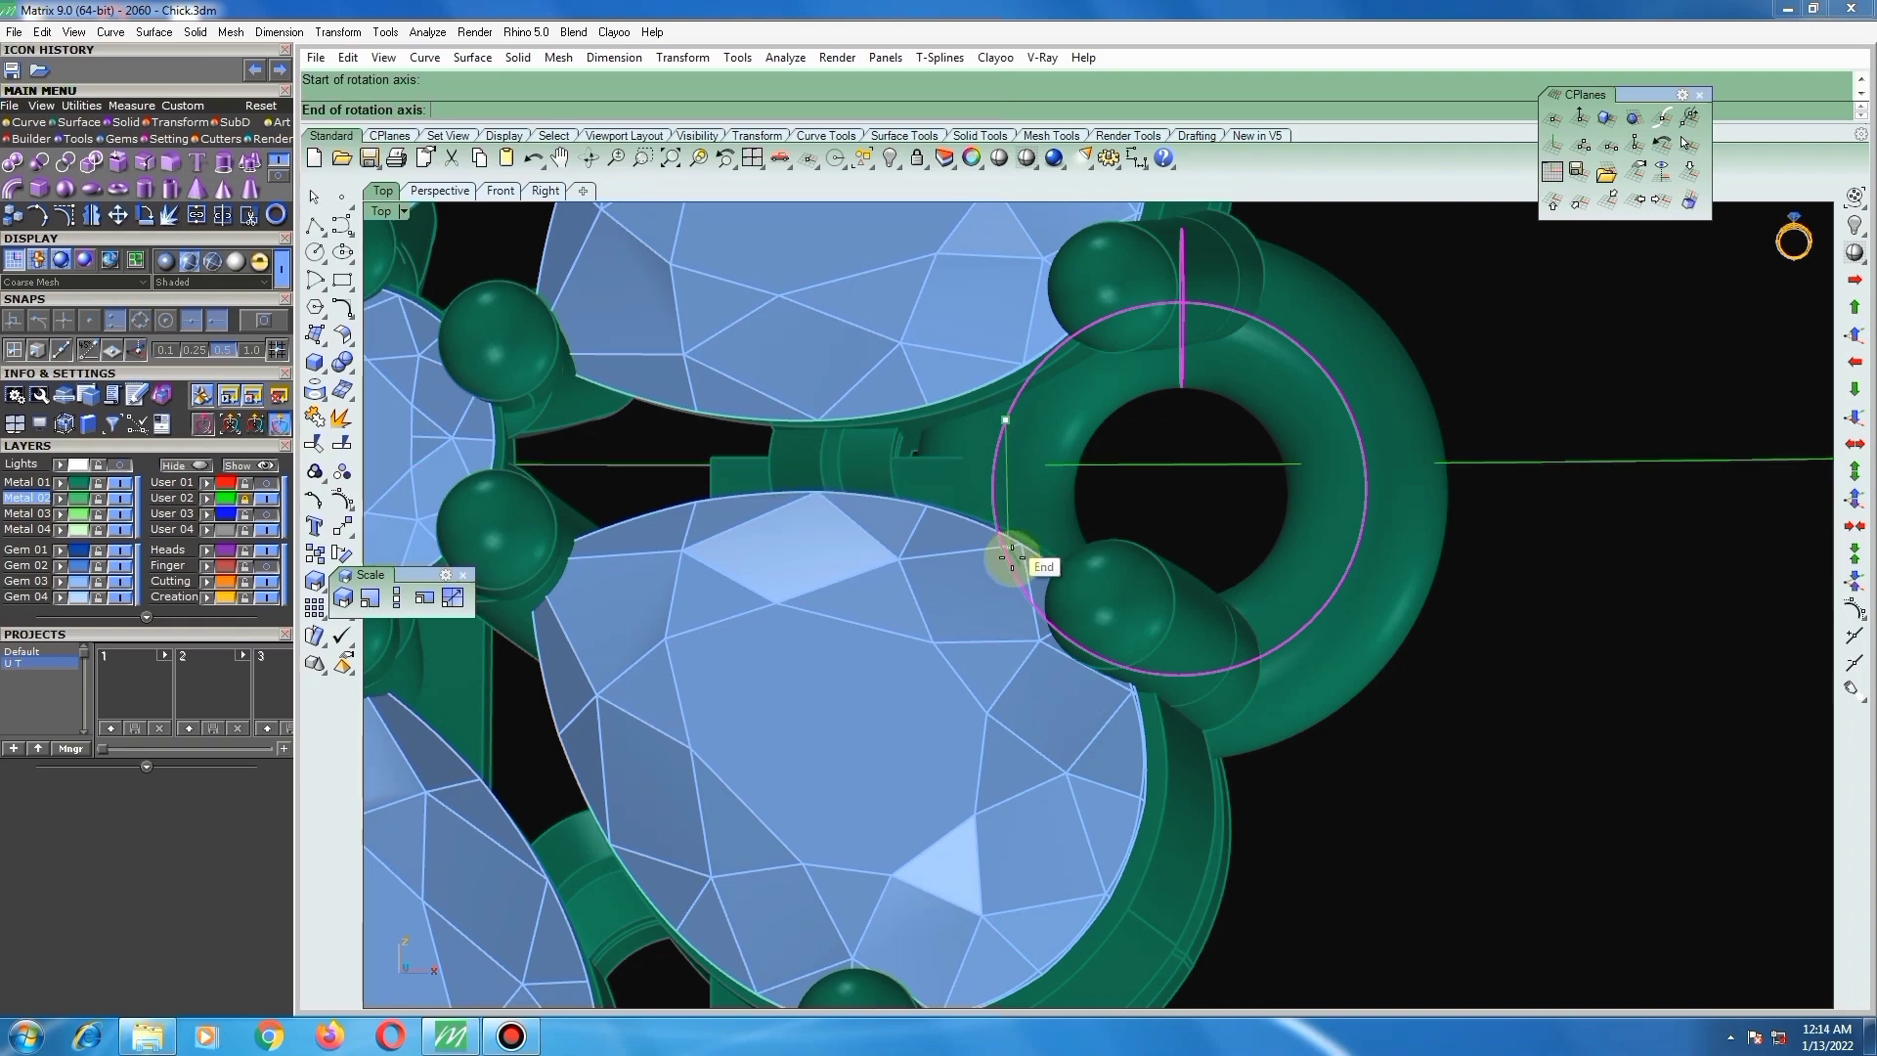
scroll(1016, 579, up, 3)
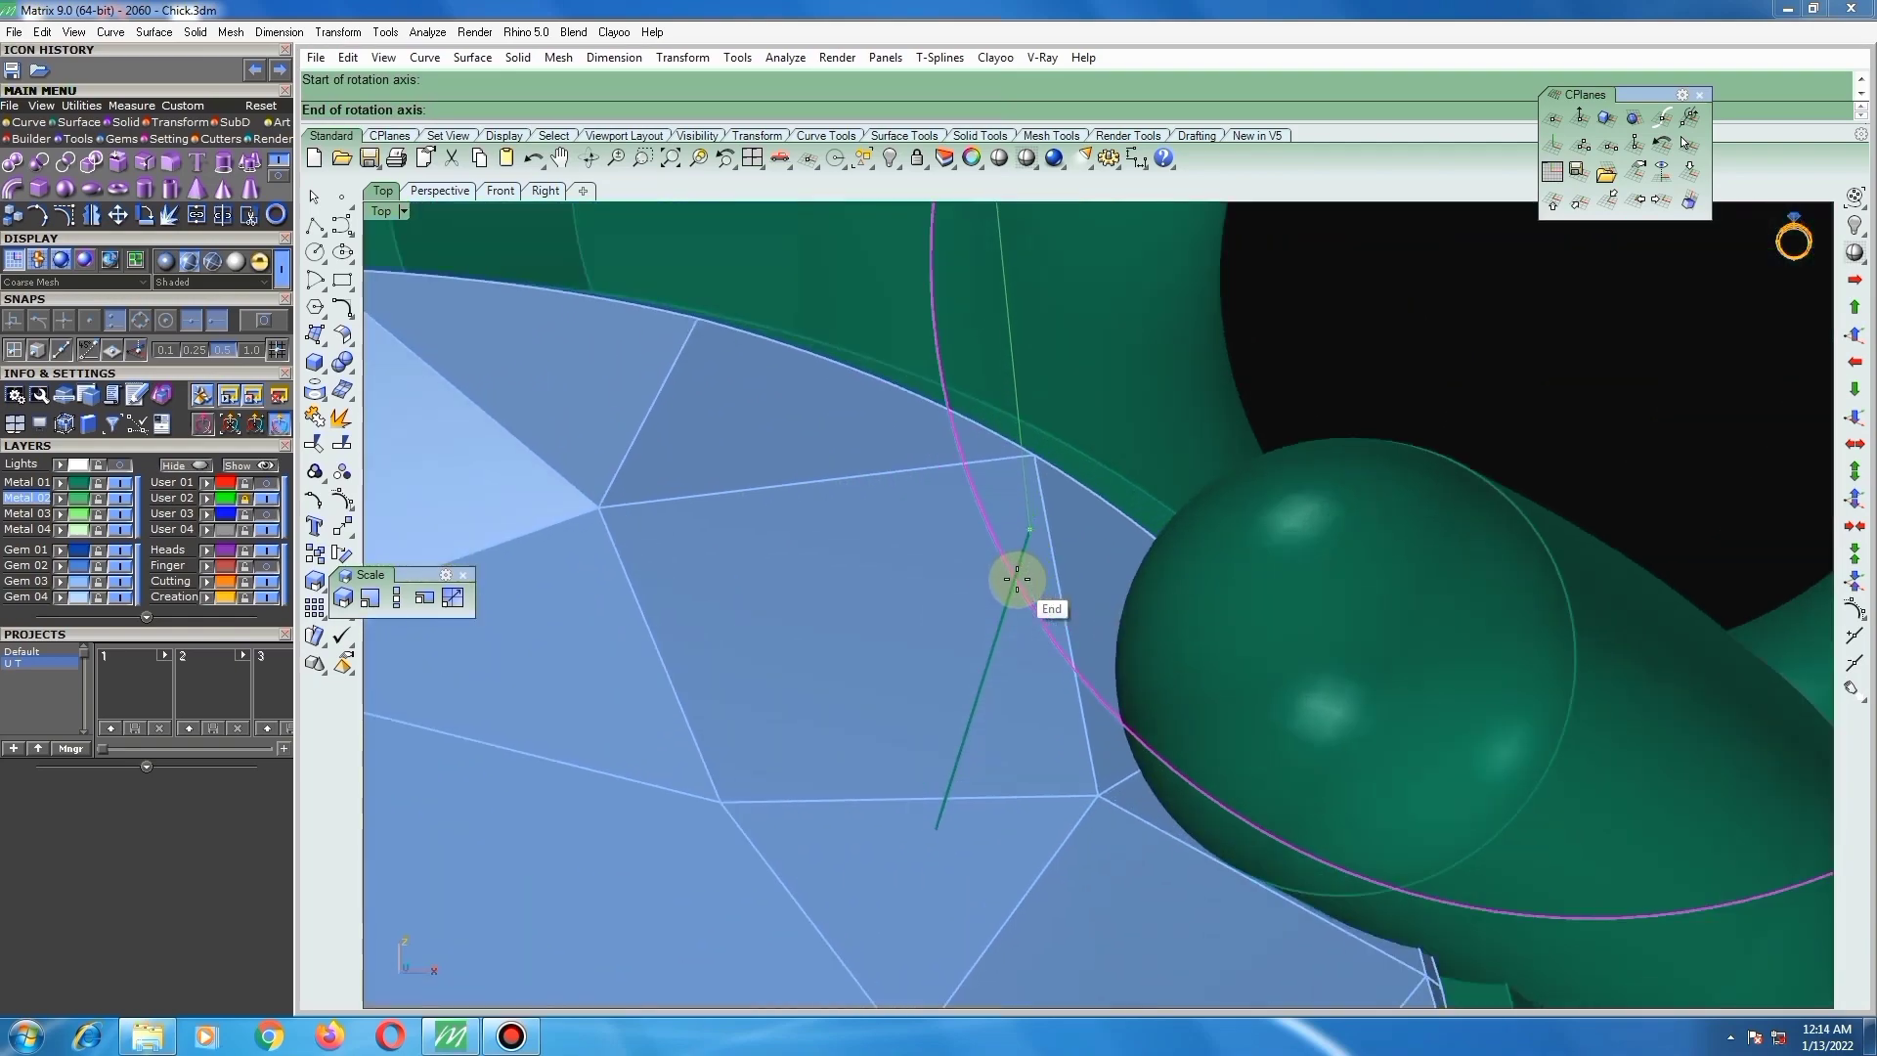
click(1022, 592)
scroll(963, 612, down, 7)
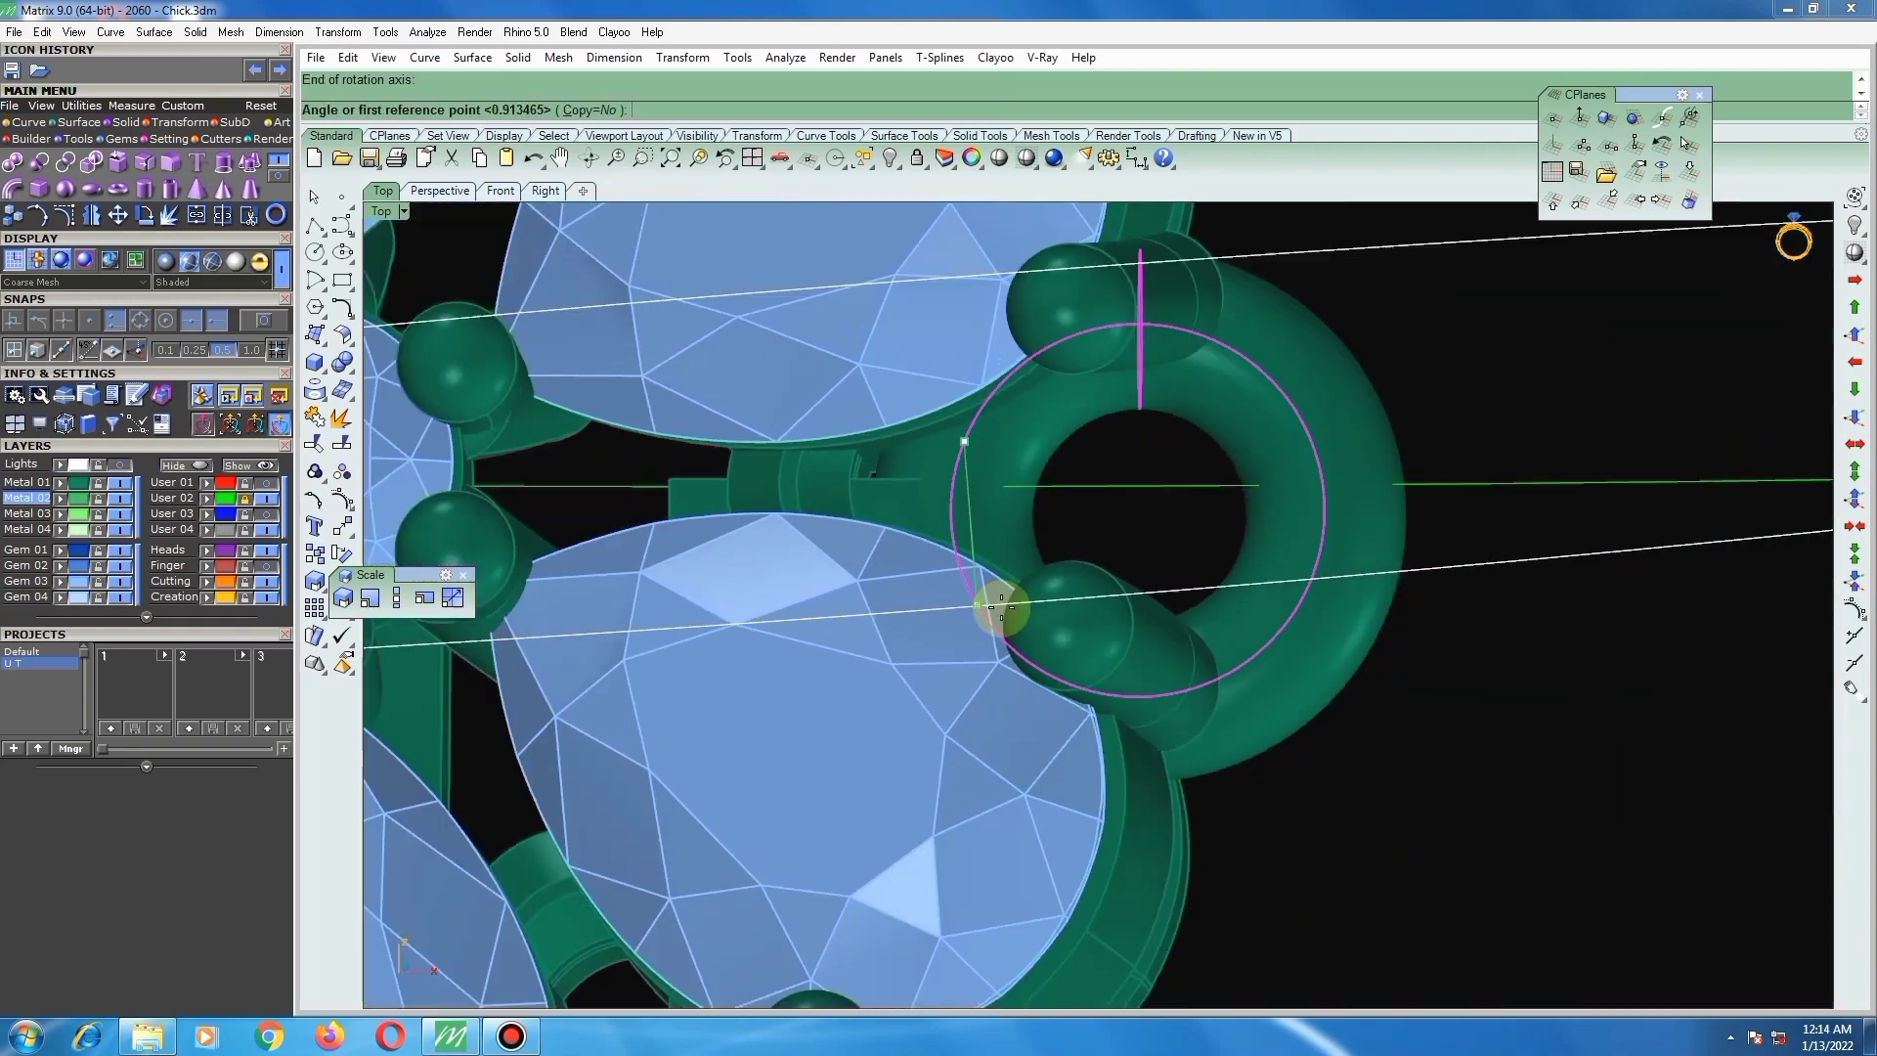
ctrl+shift+right_drag(1002, 608, 1140, 495)
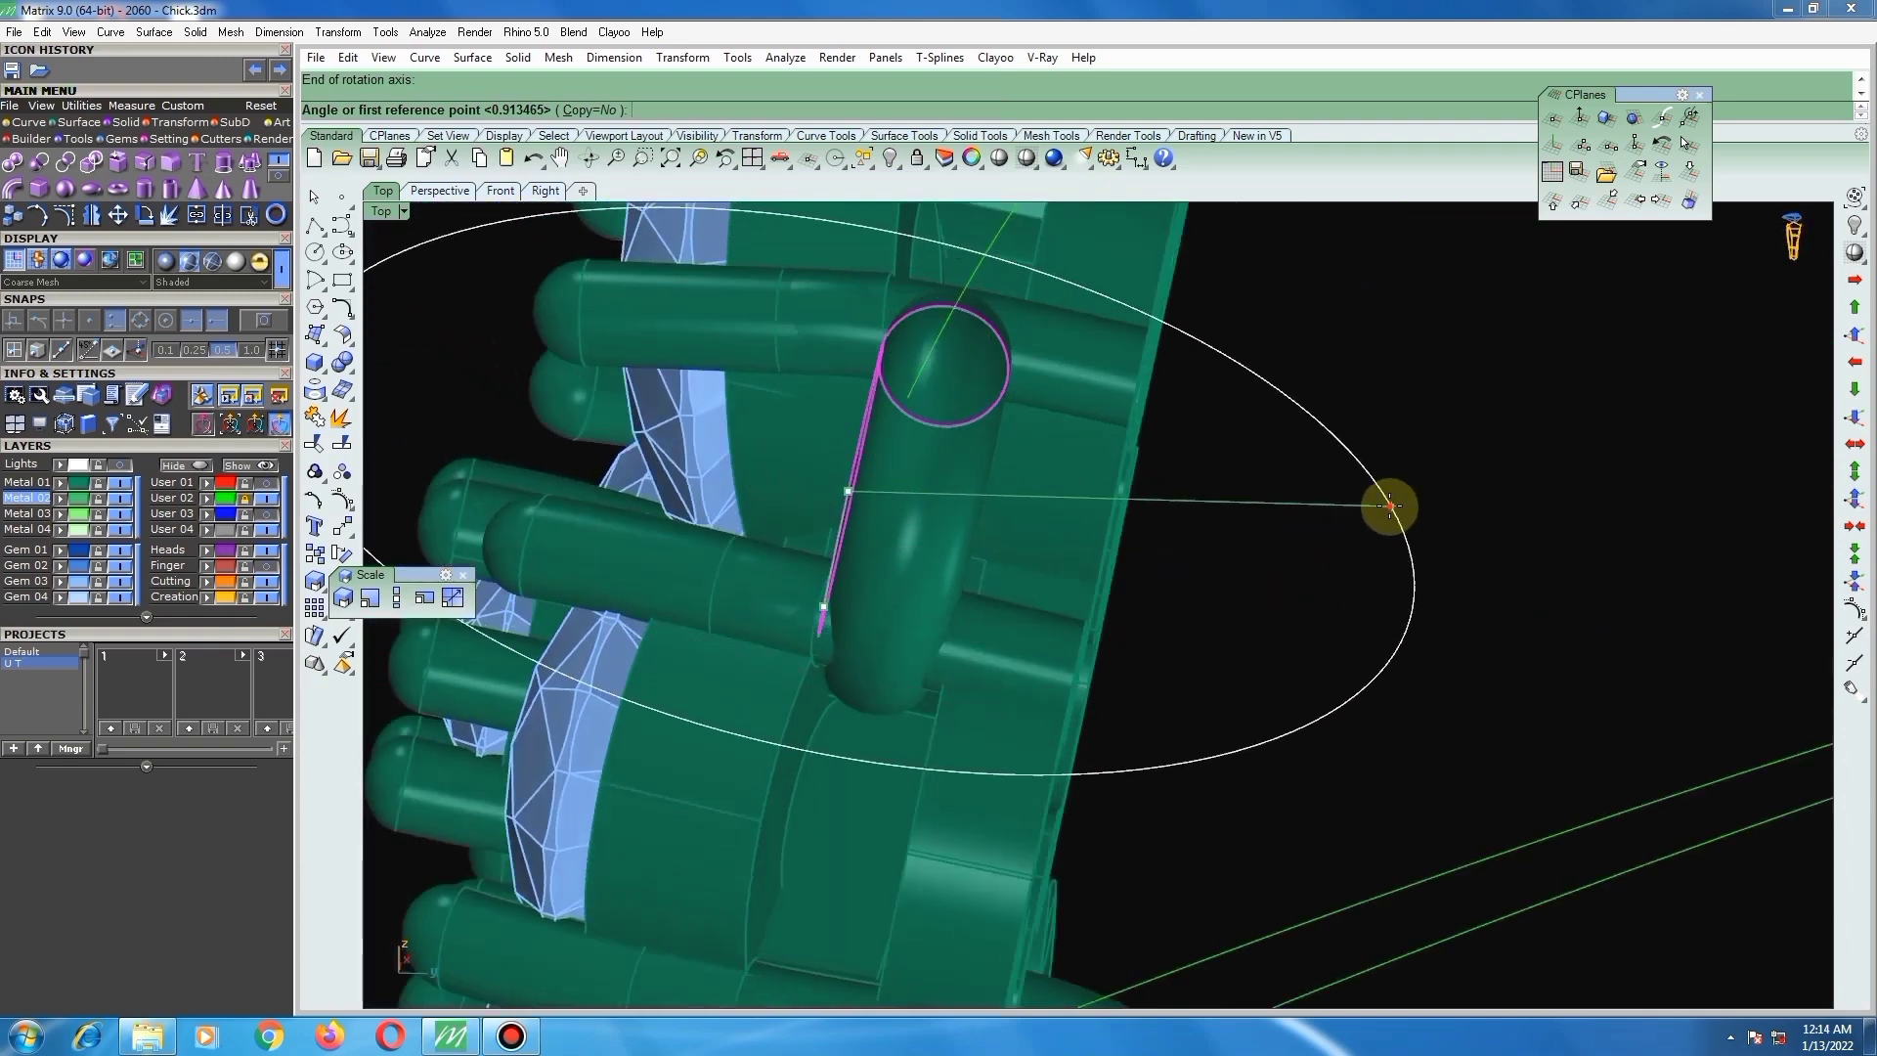
click(1389, 506)
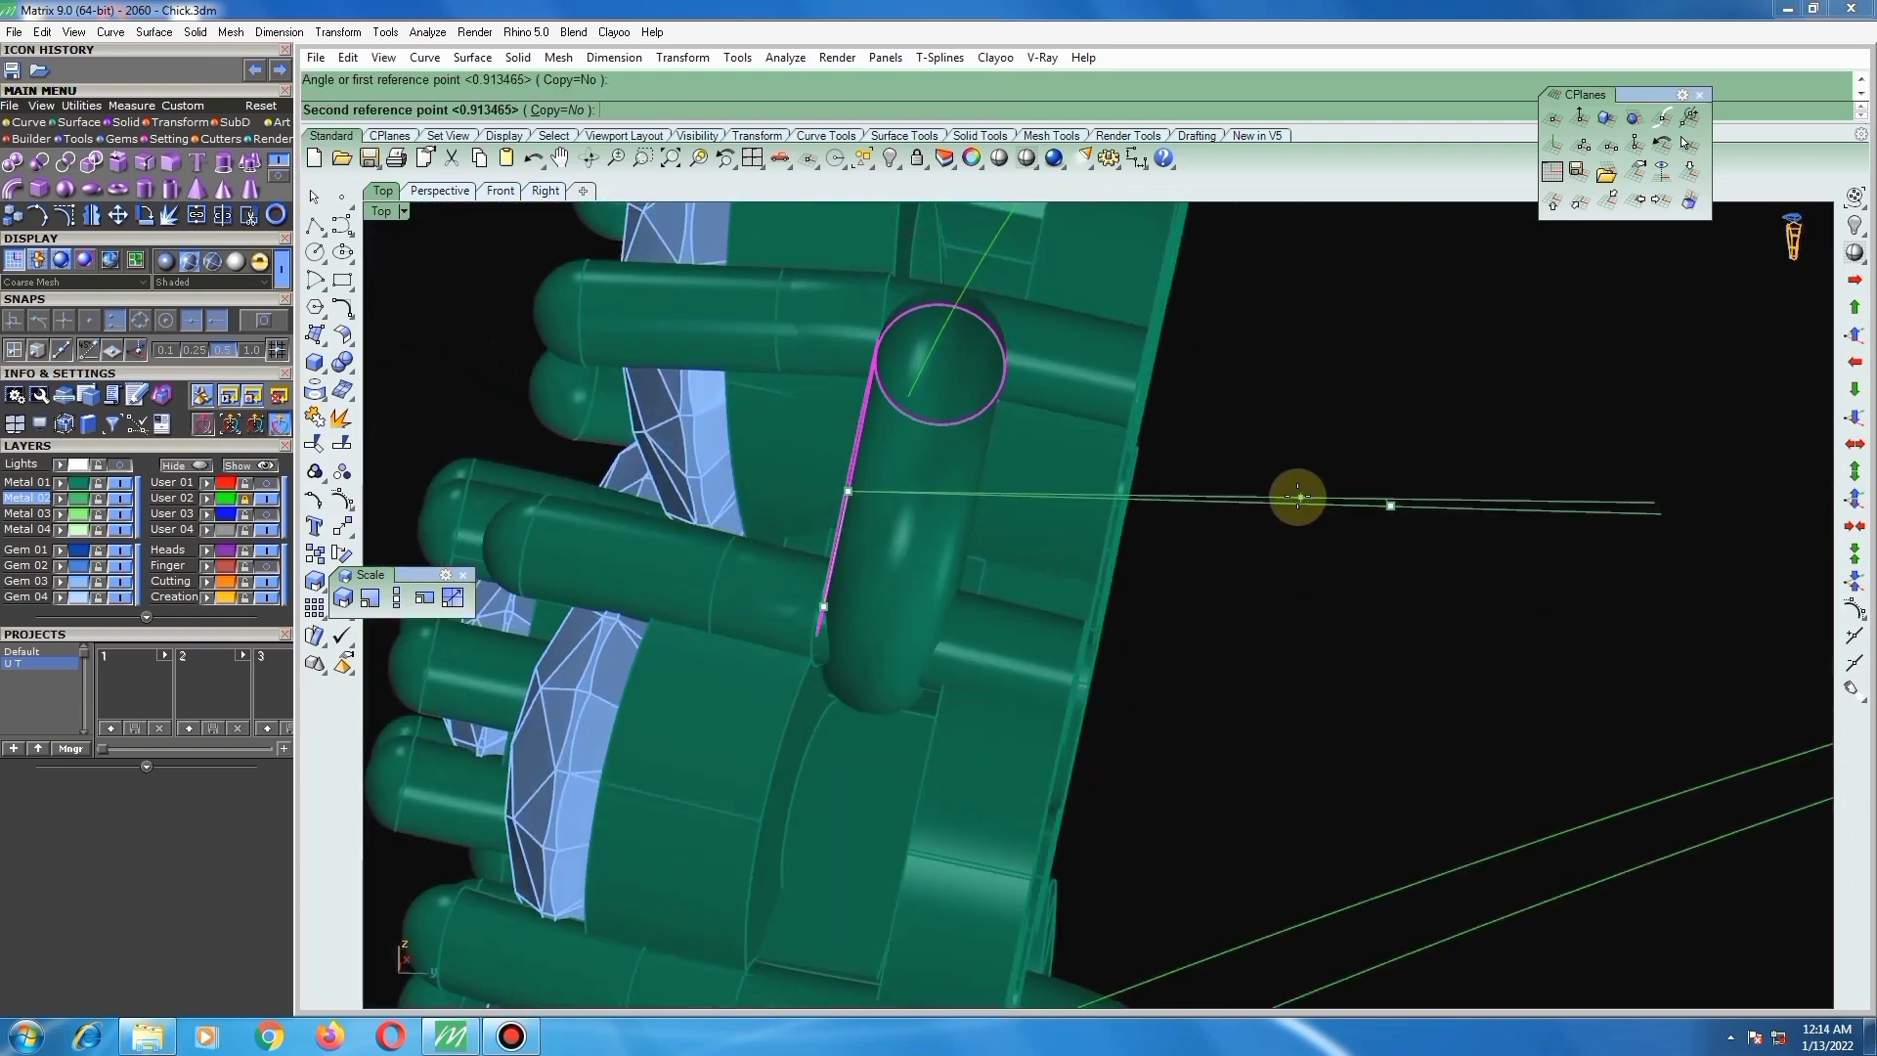
click(1256, 489)
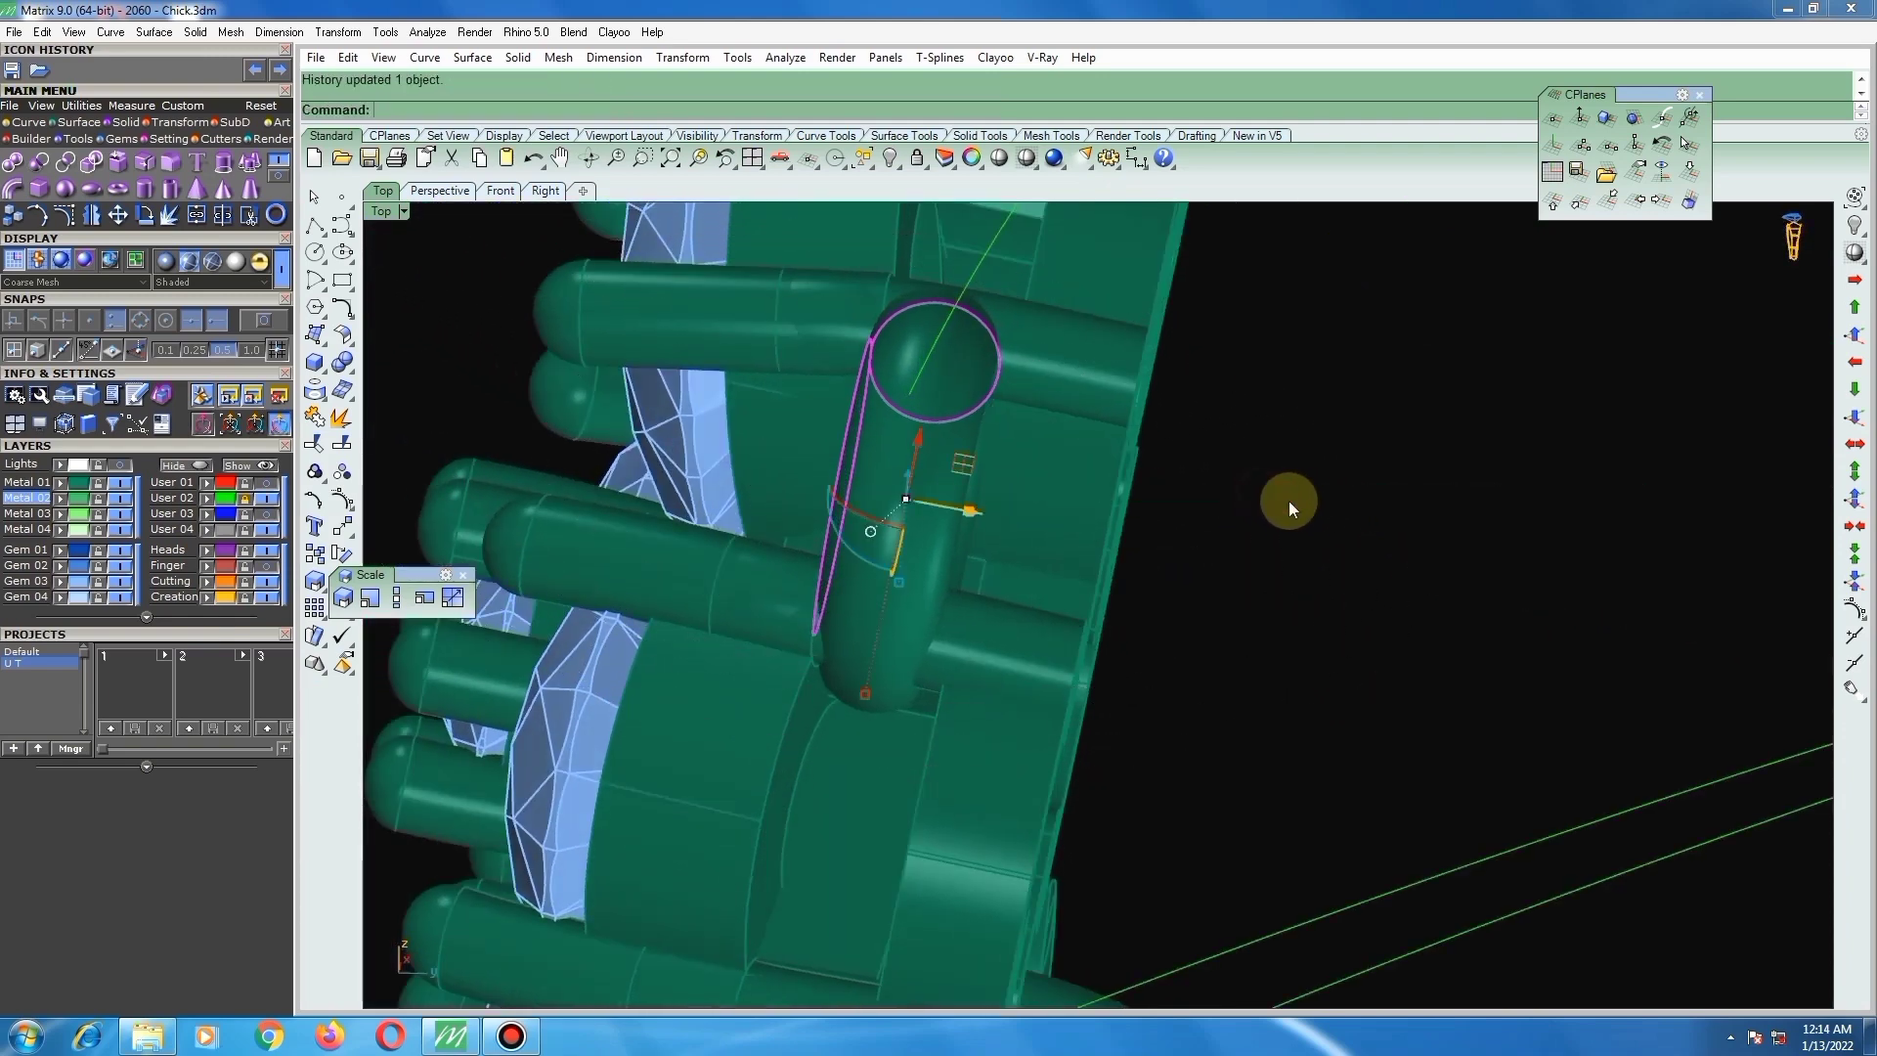
Step: Select the link ring again and examine its fit against the flower's petal settings from several angles
ctrl+shift+right_drag(1288, 500, 1356, 606)
click(1186, 548)
scroll(1187, 547, up, 5)
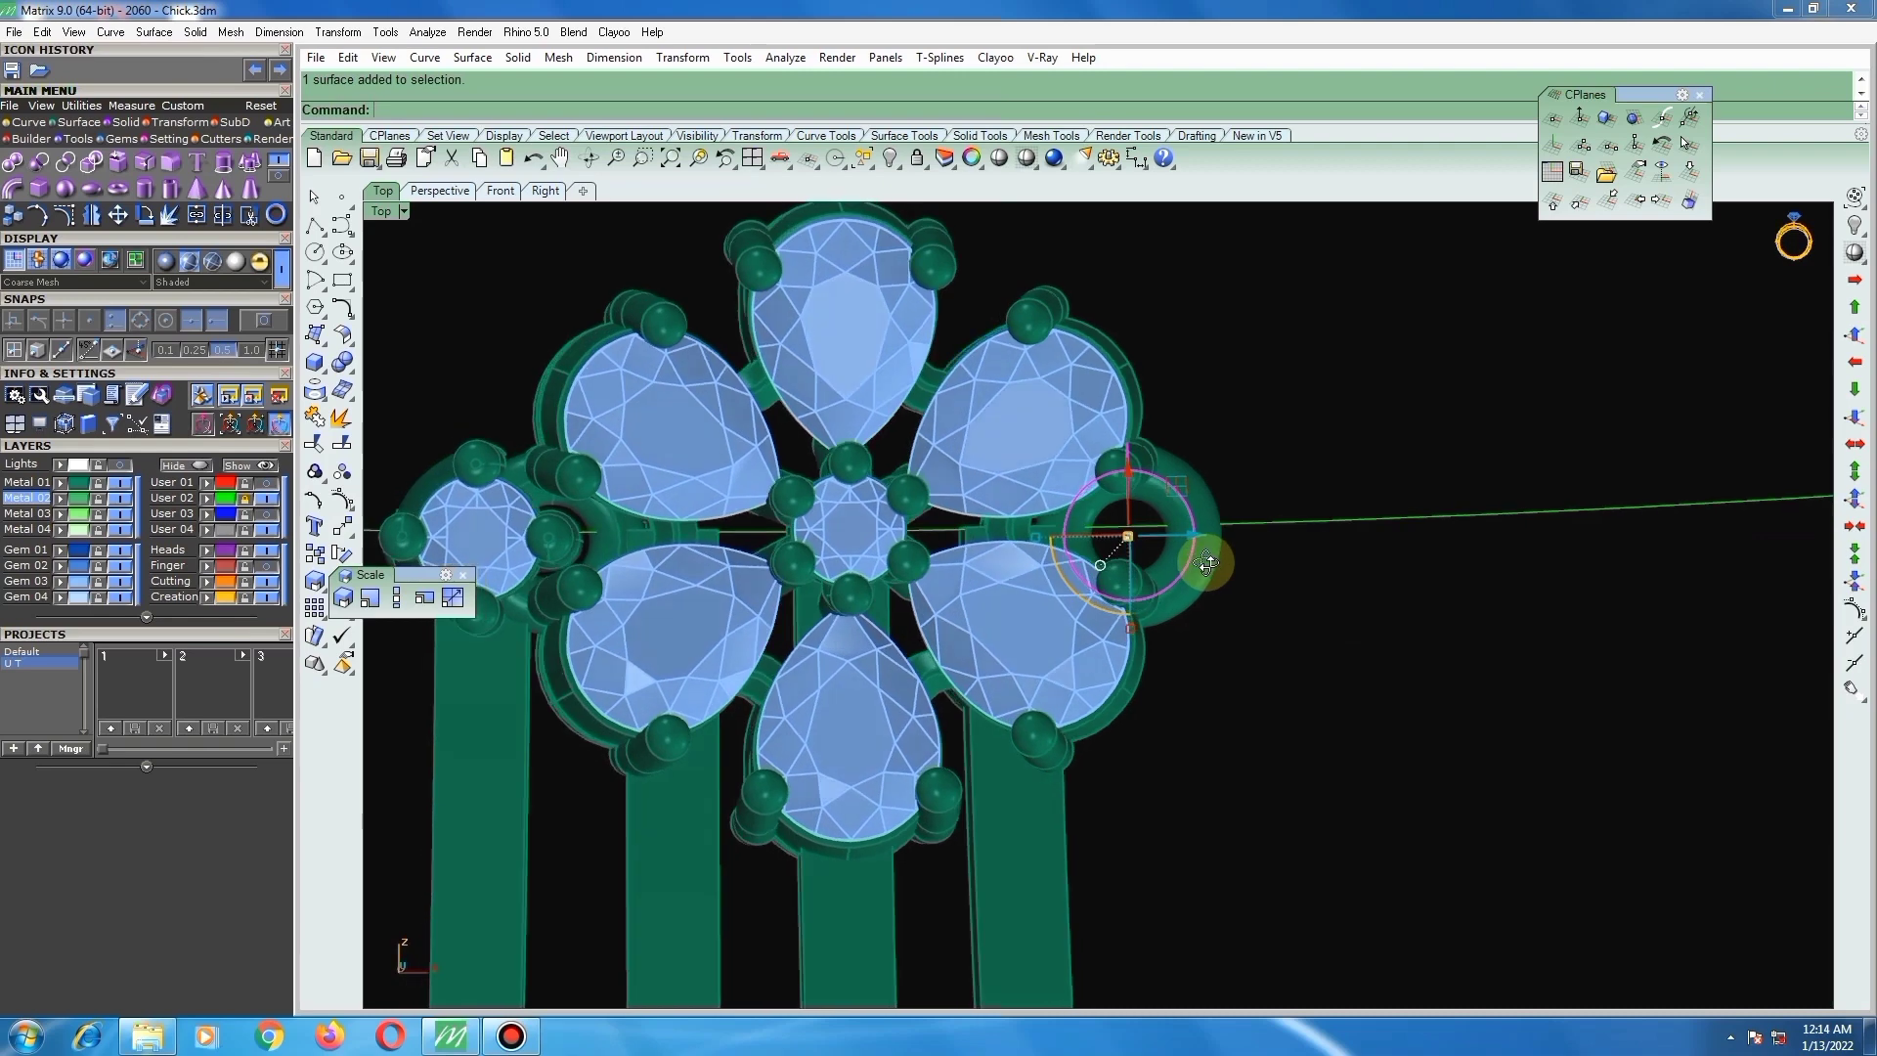
ctrl+shift+right_drag(1177, 523, 1180, 520)
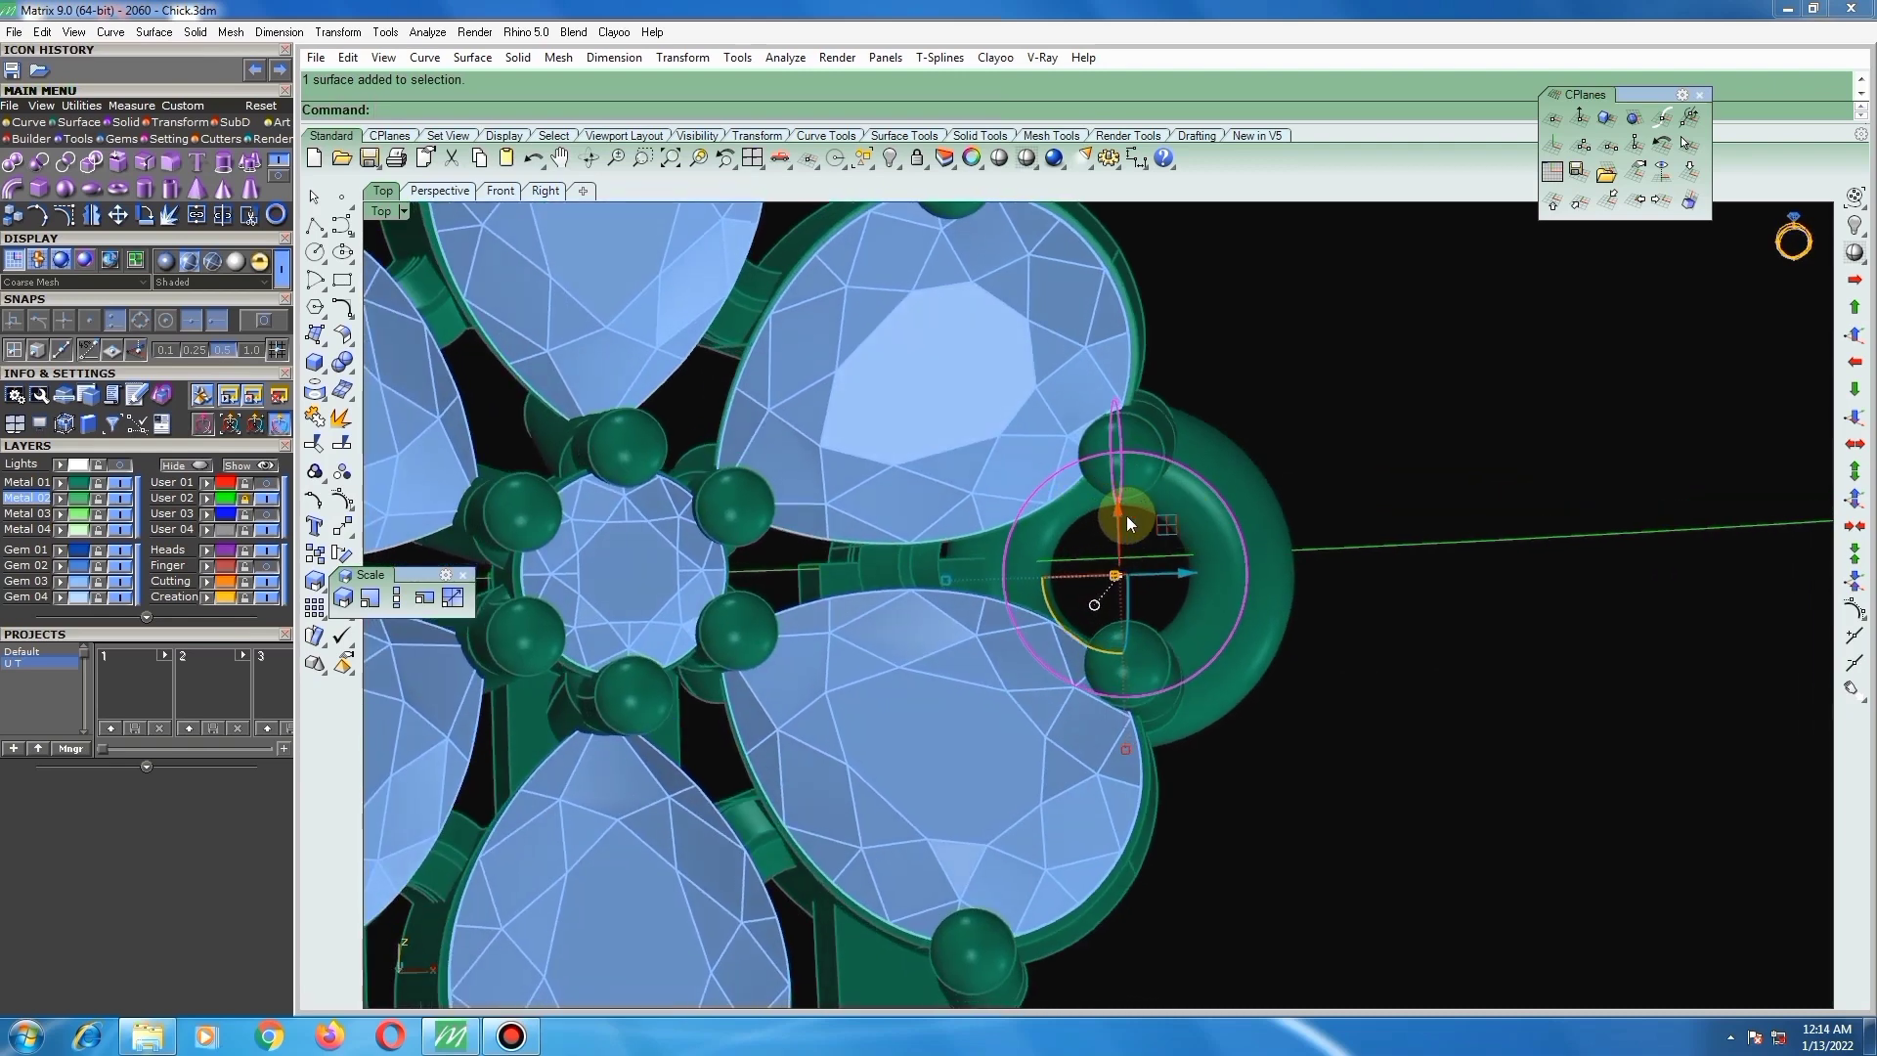
mouse_move(1129, 514)
ctrl+shift+right_down()
mouse_move(1010, 587)
mouse_move(959, 431)
mouse_move(921, 428)
mouse_move(988, 447)
mouse_move(1053, 533)
mouse_move(1110, 494)
mouse_move(1134, 523)
ctrl+shift+right_up()
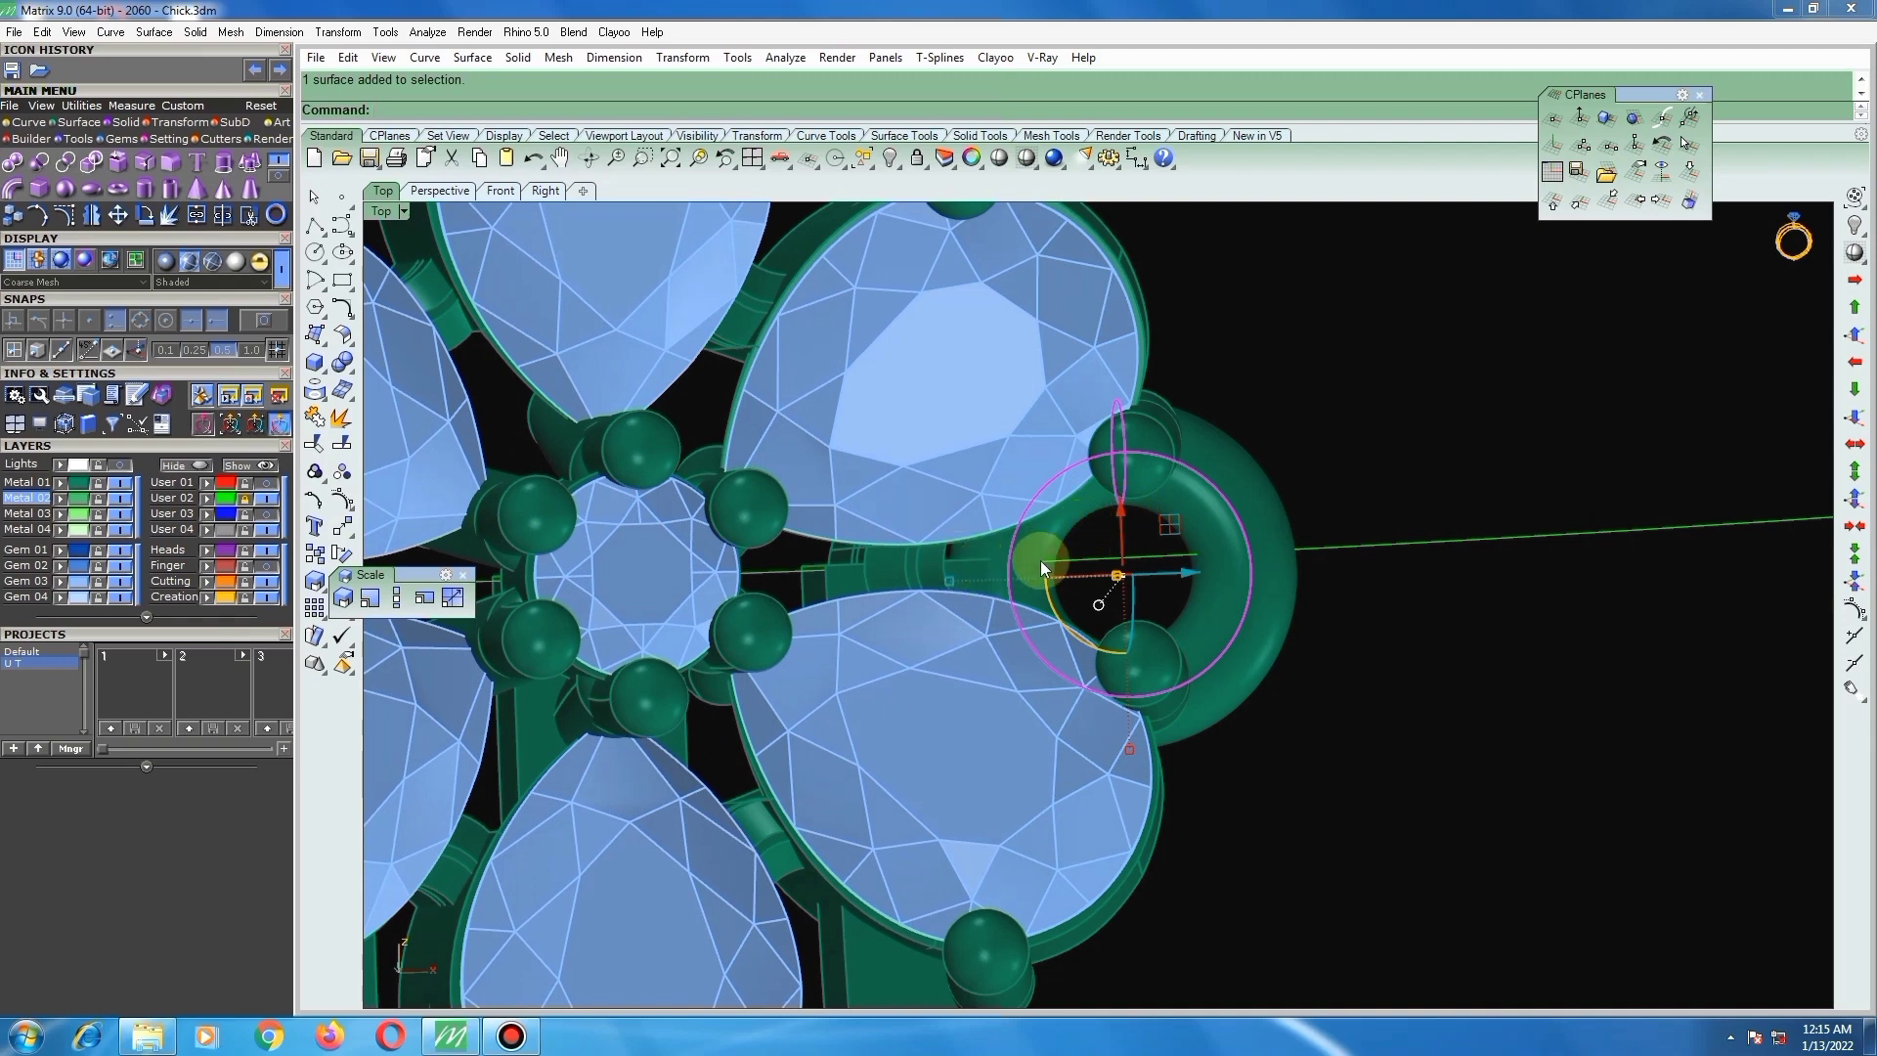
ctrl+shift+right_drag(1108, 549, 1120, 538)
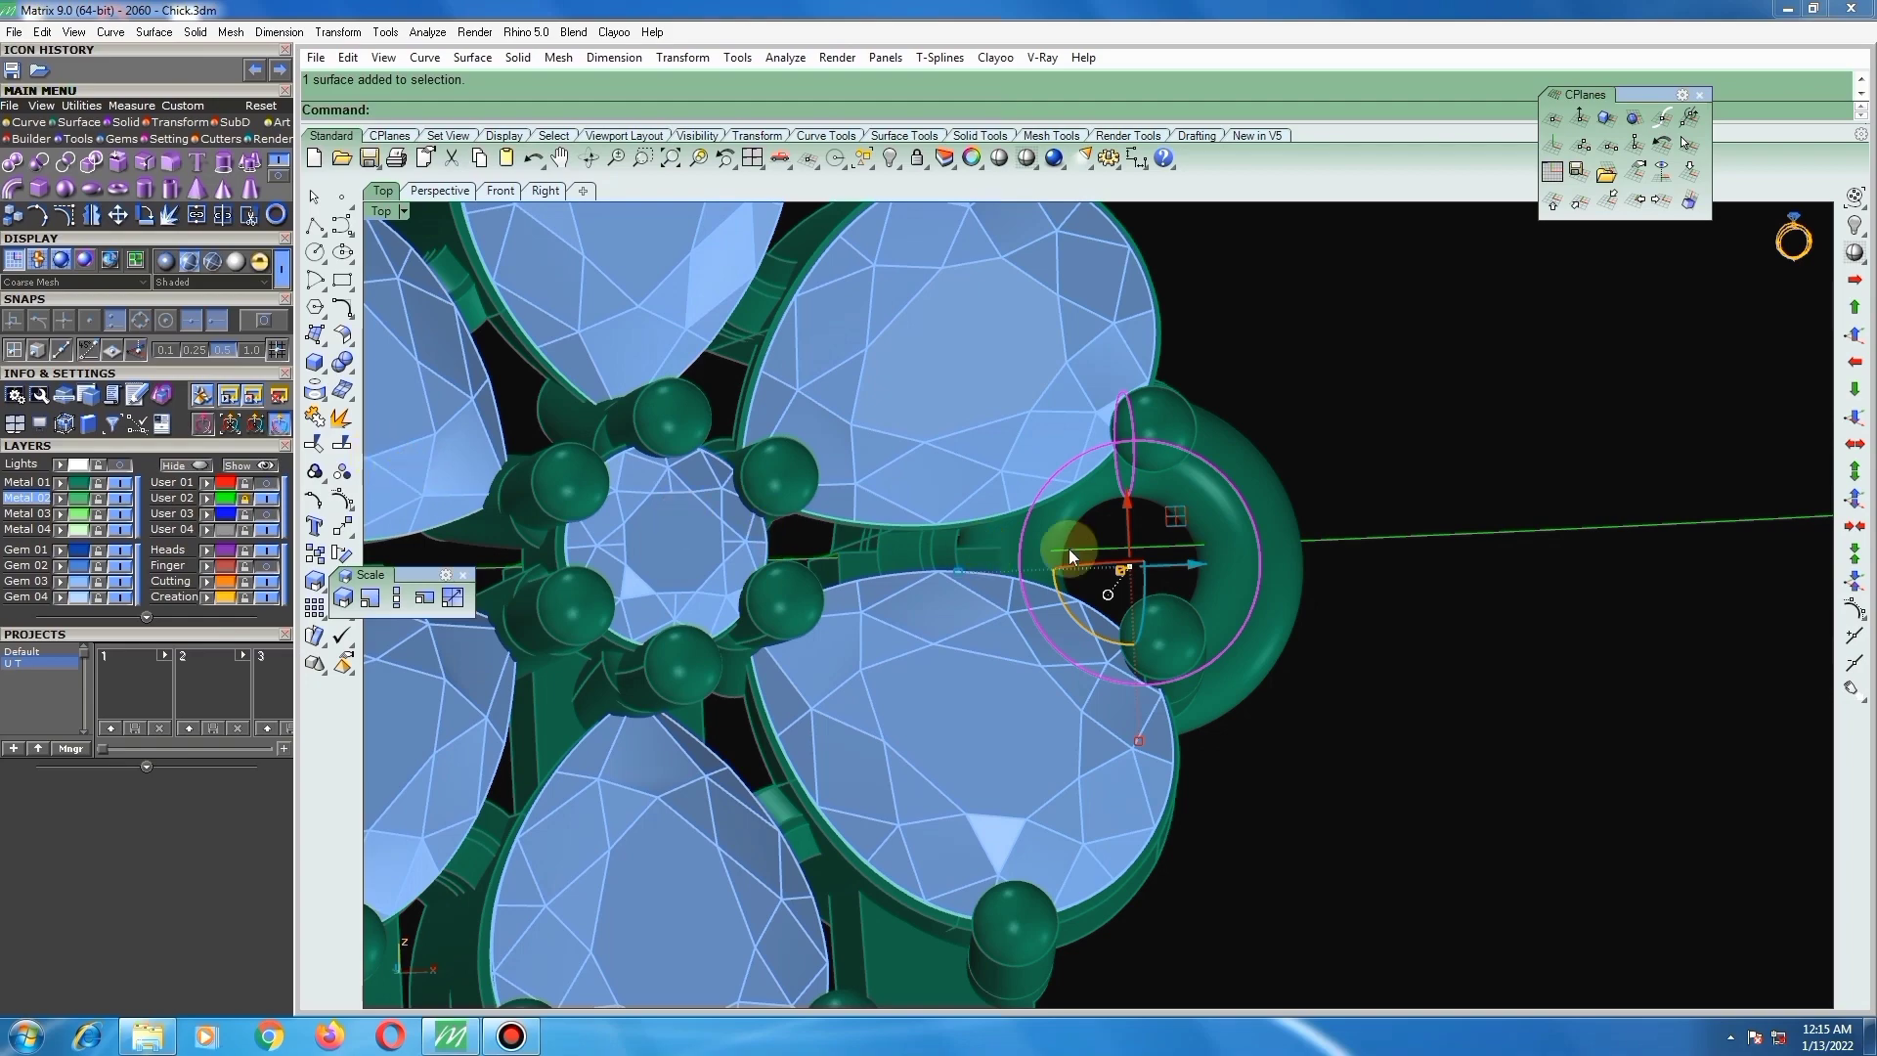
mouse_move(1070, 548)
ctrl+shift+right_down()
mouse_move(557, 486)
mouse_move(871, 537)
mouse_move(1123, 545)
mouse_move(1083, 538)
mouse_move(1099, 567)
mouse_move(1082, 563)
ctrl+shift+right_up()
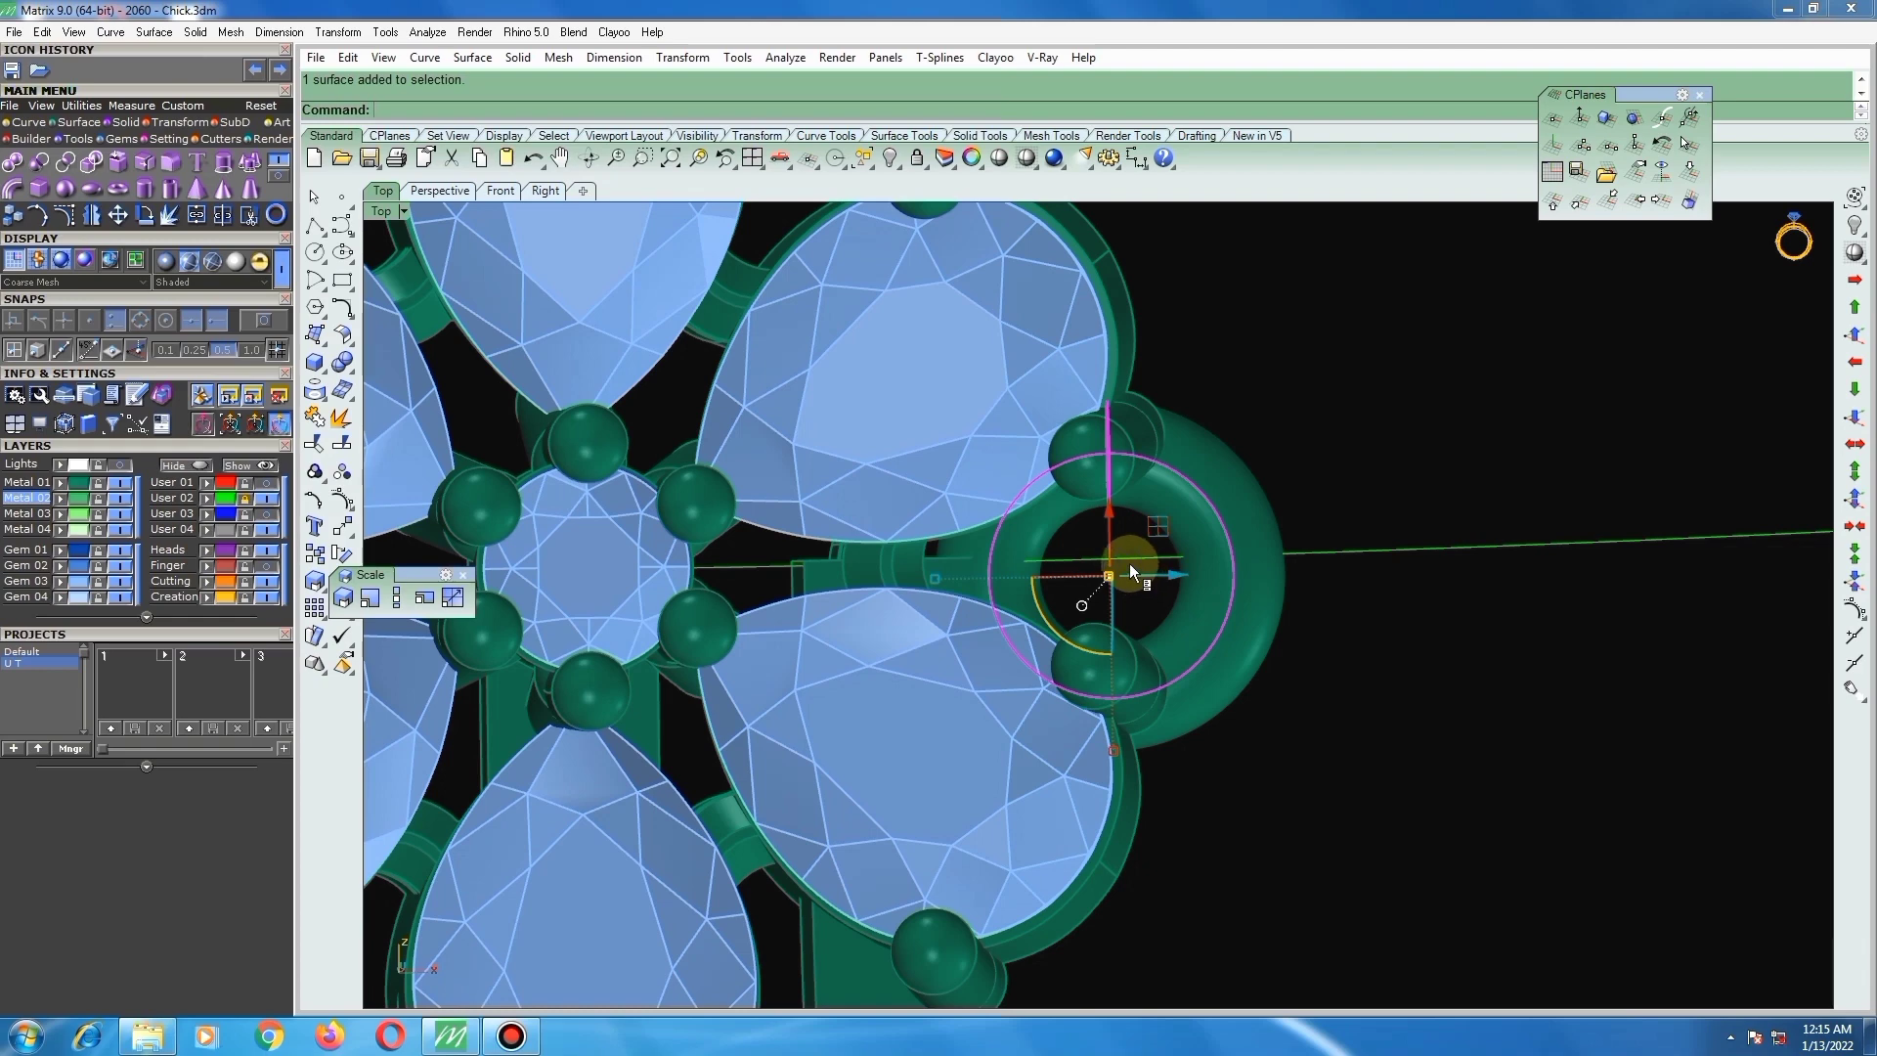
ctrl+shift+right_drag(1129, 563, 1124, 563)
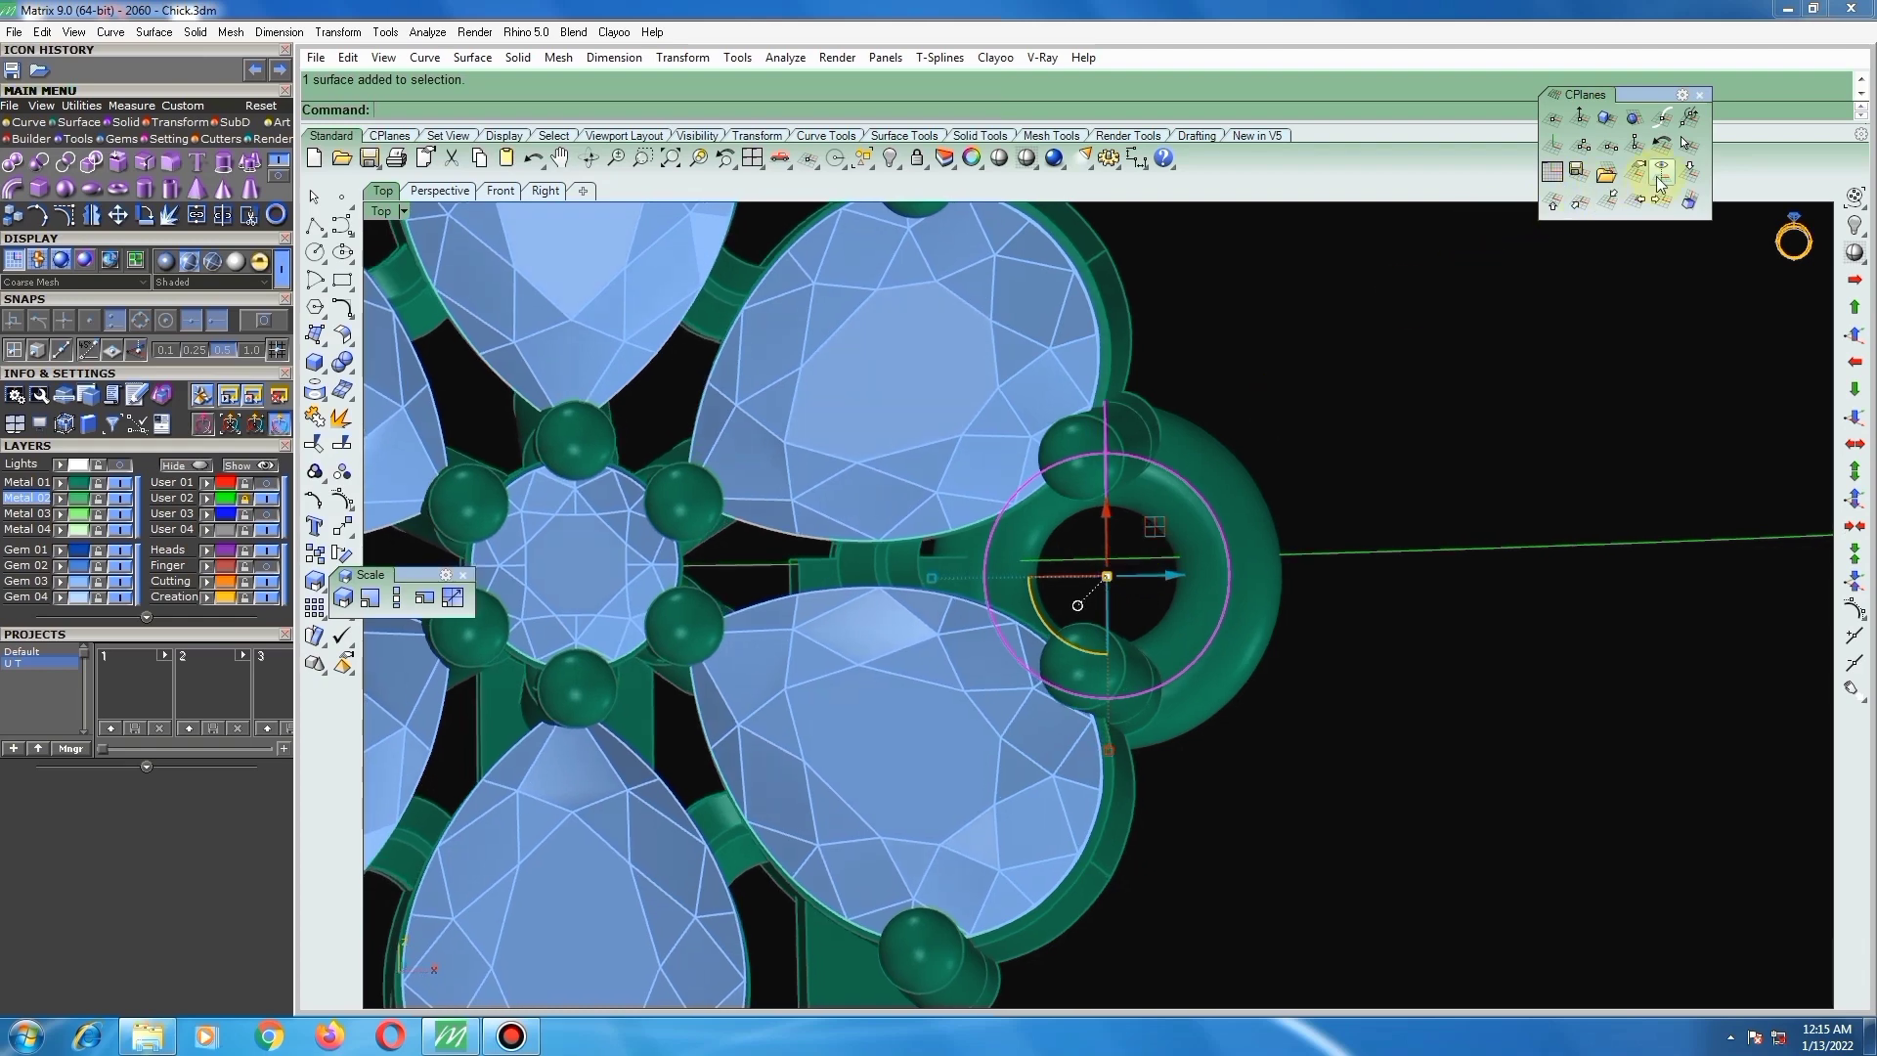
Step: Align the construction plane to the Top view and rotate the link ring slightly counterclockwise about its centre
click(1661, 173)
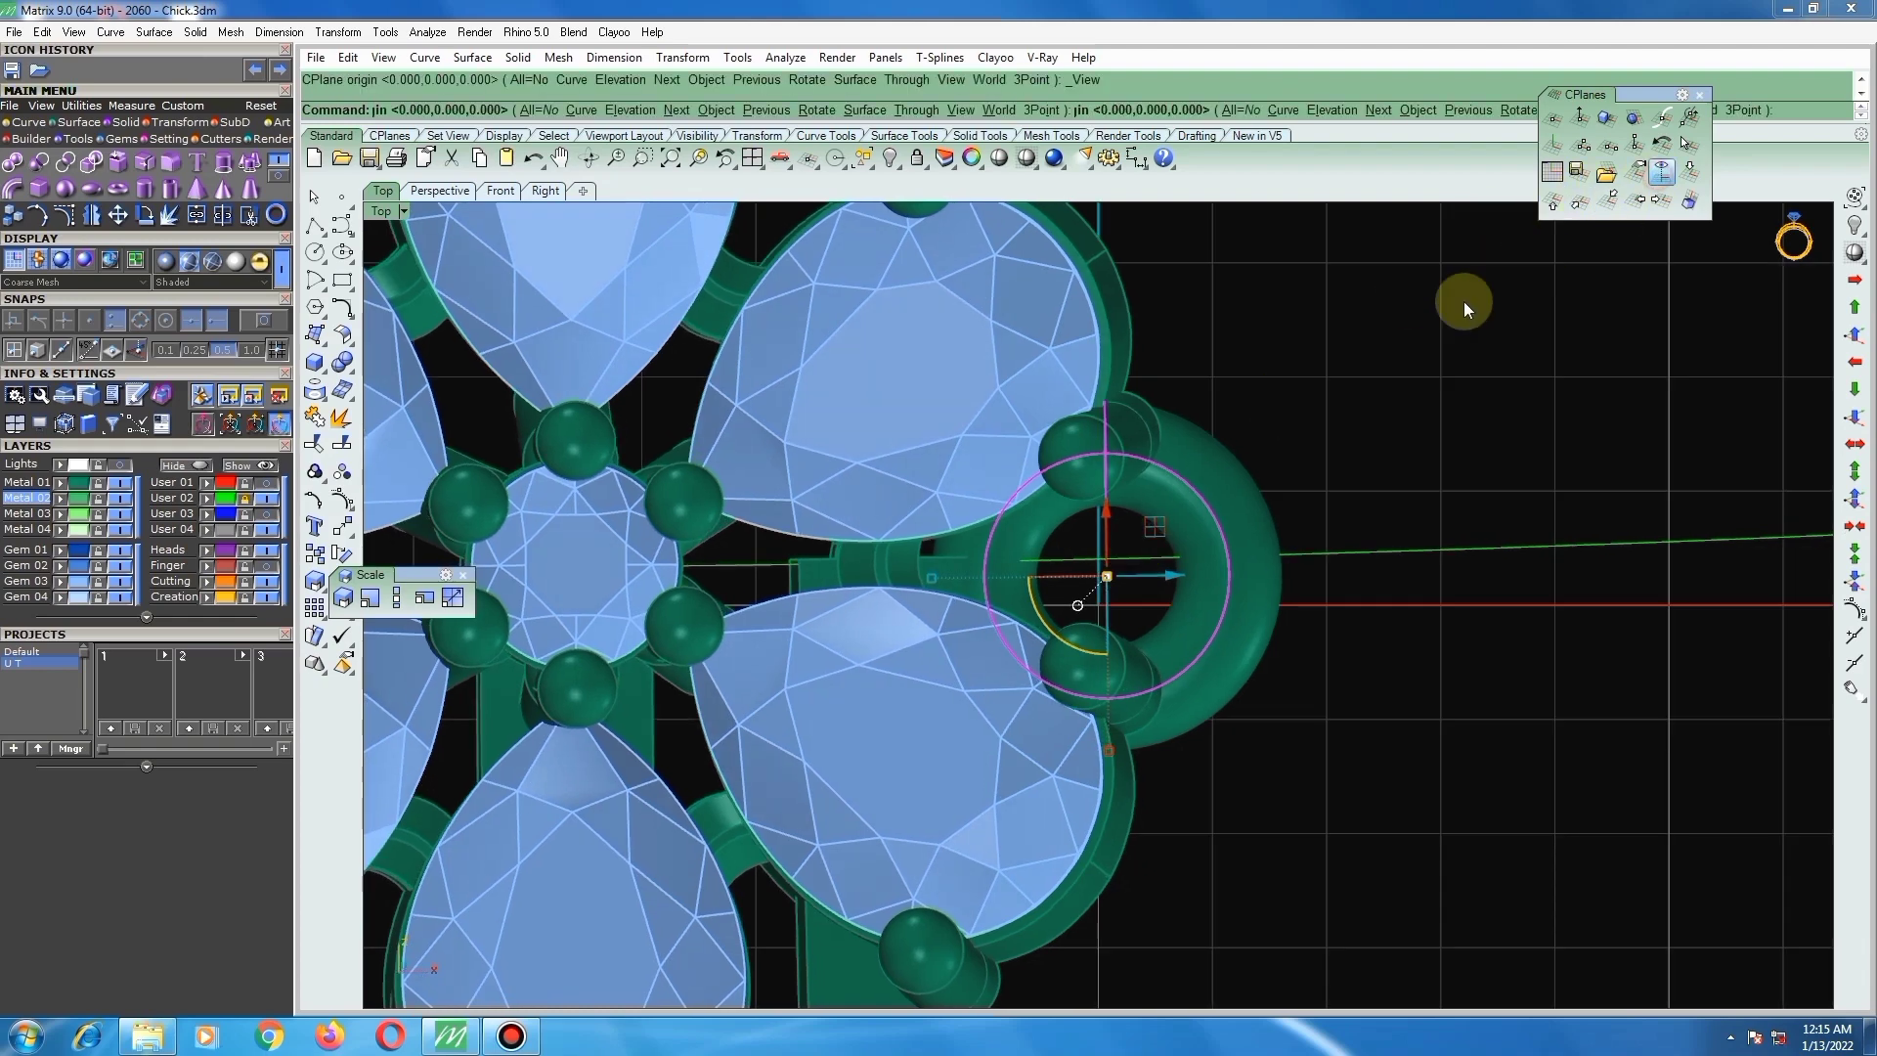
right_click(1135, 613)
click(1107, 569)
click(1347, 737)
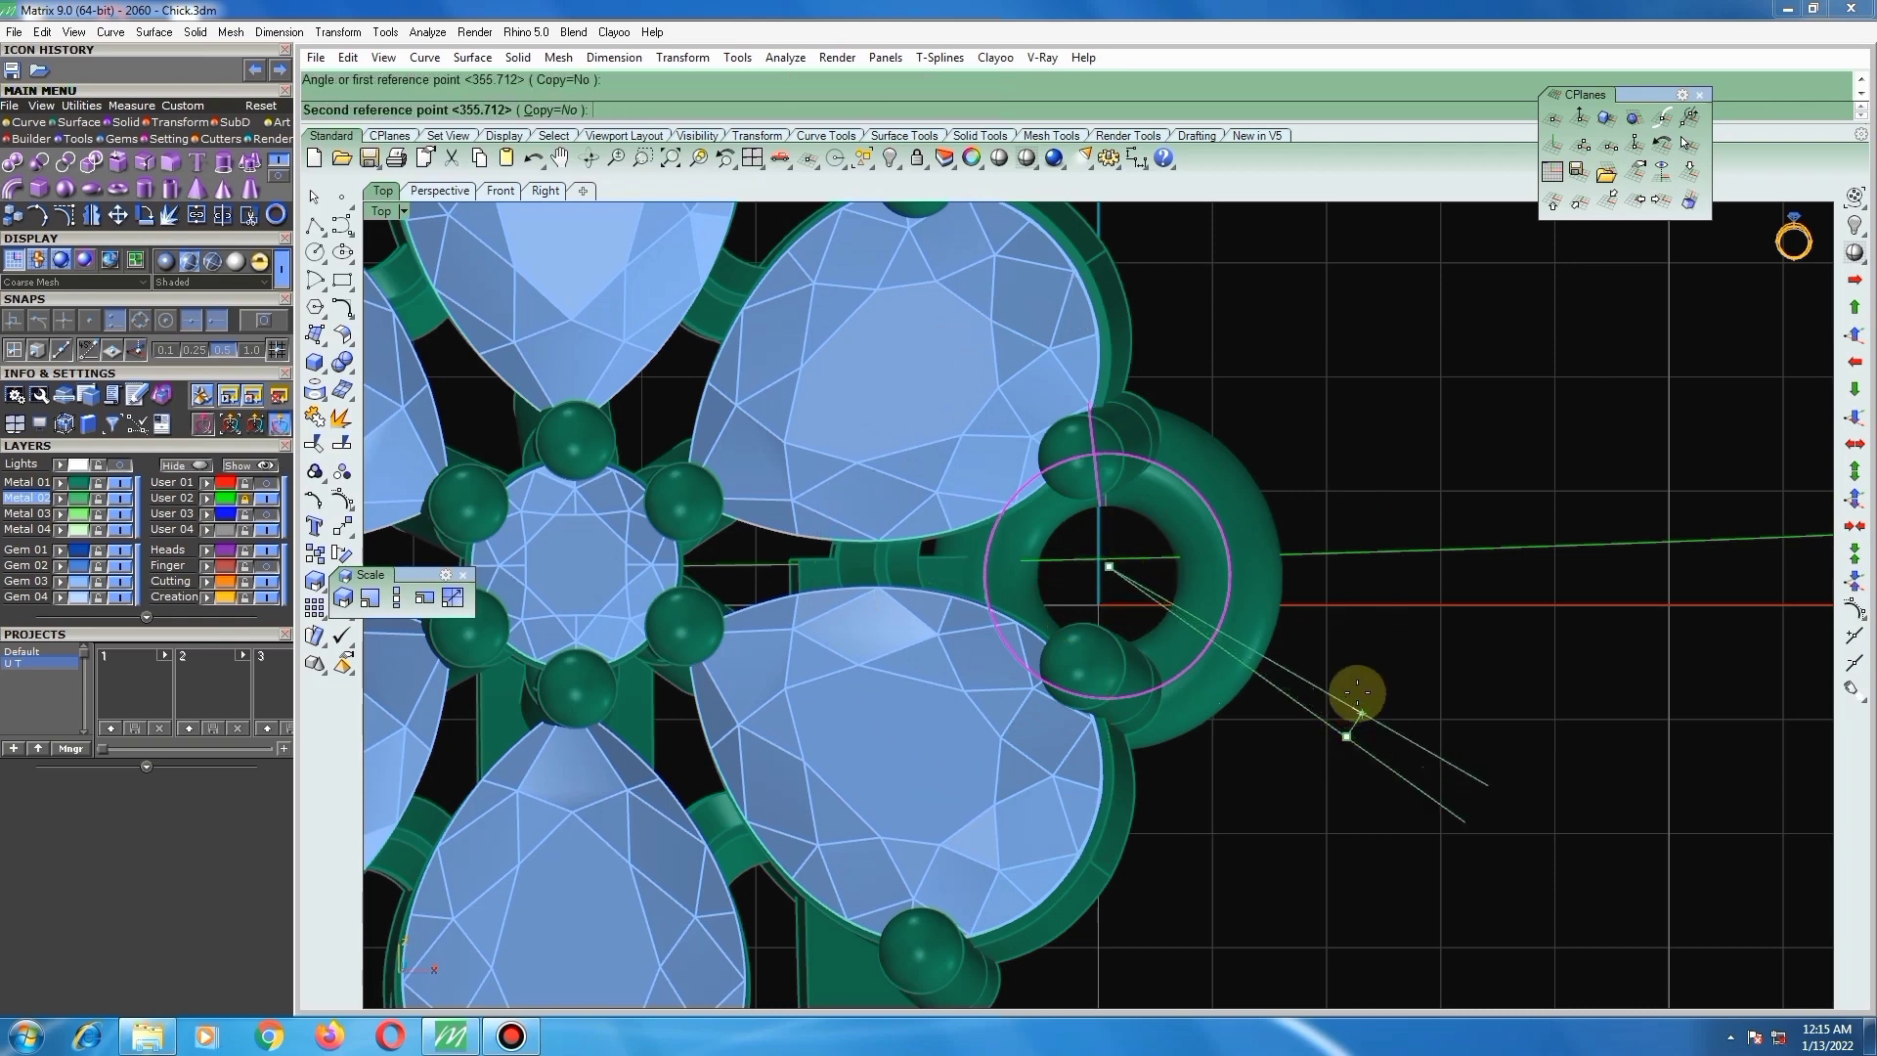
click(1373, 660)
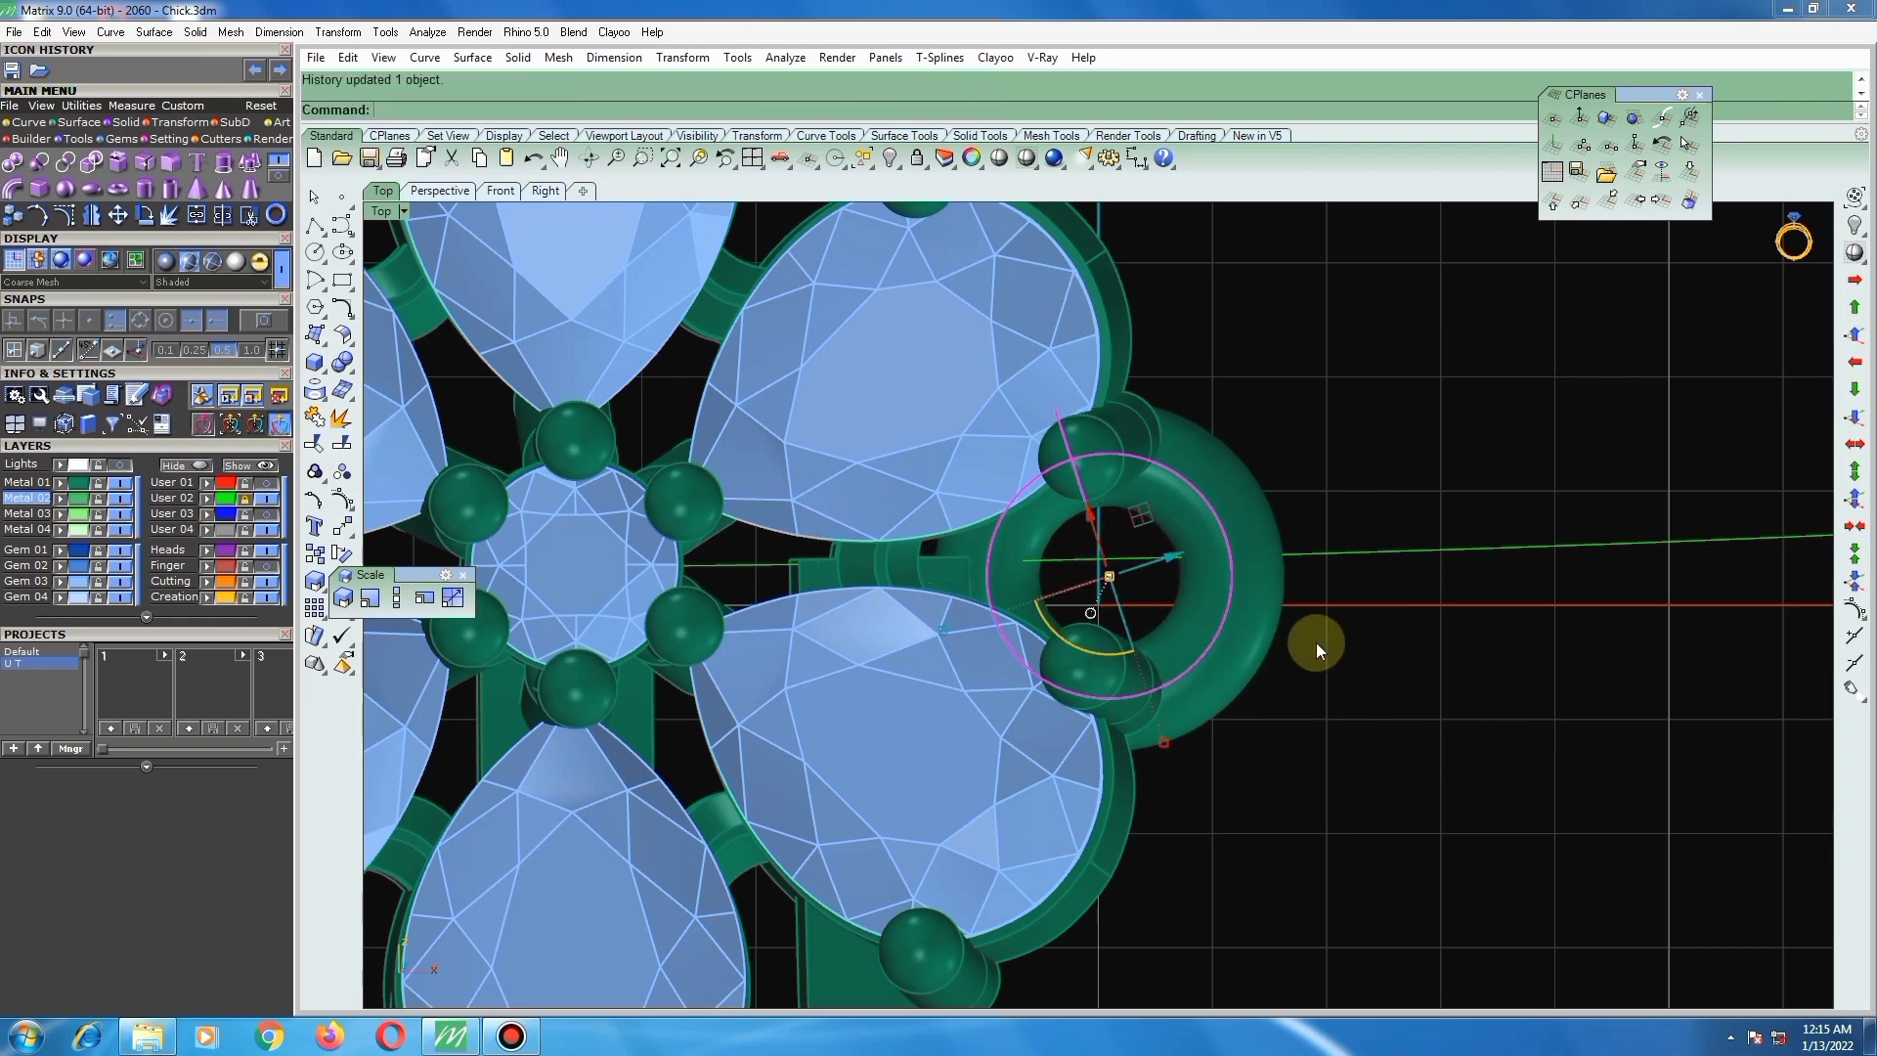
Step: Draw a near-vertical polyline across the link ring's flower-side half and shift it slightly toward the flower
scroll(1126, 571, down, 3)
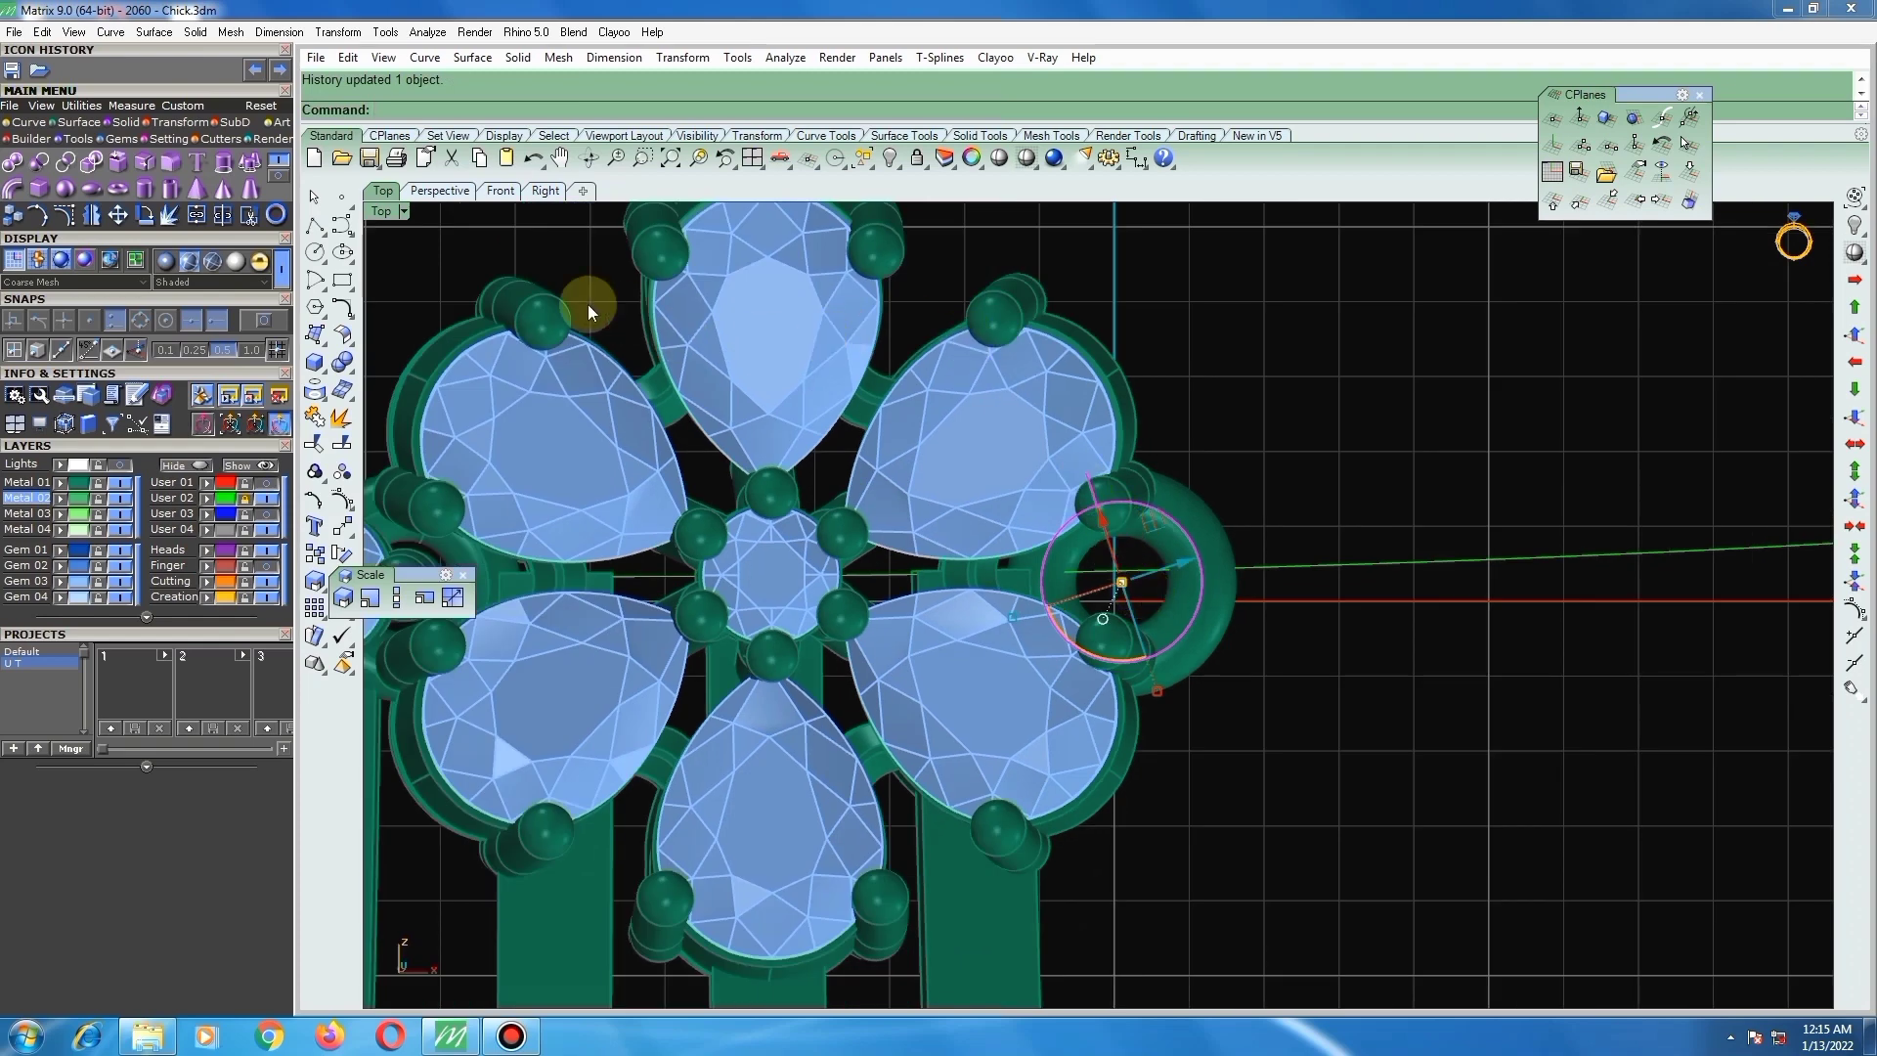
click(323, 229)
click(1106, 388)
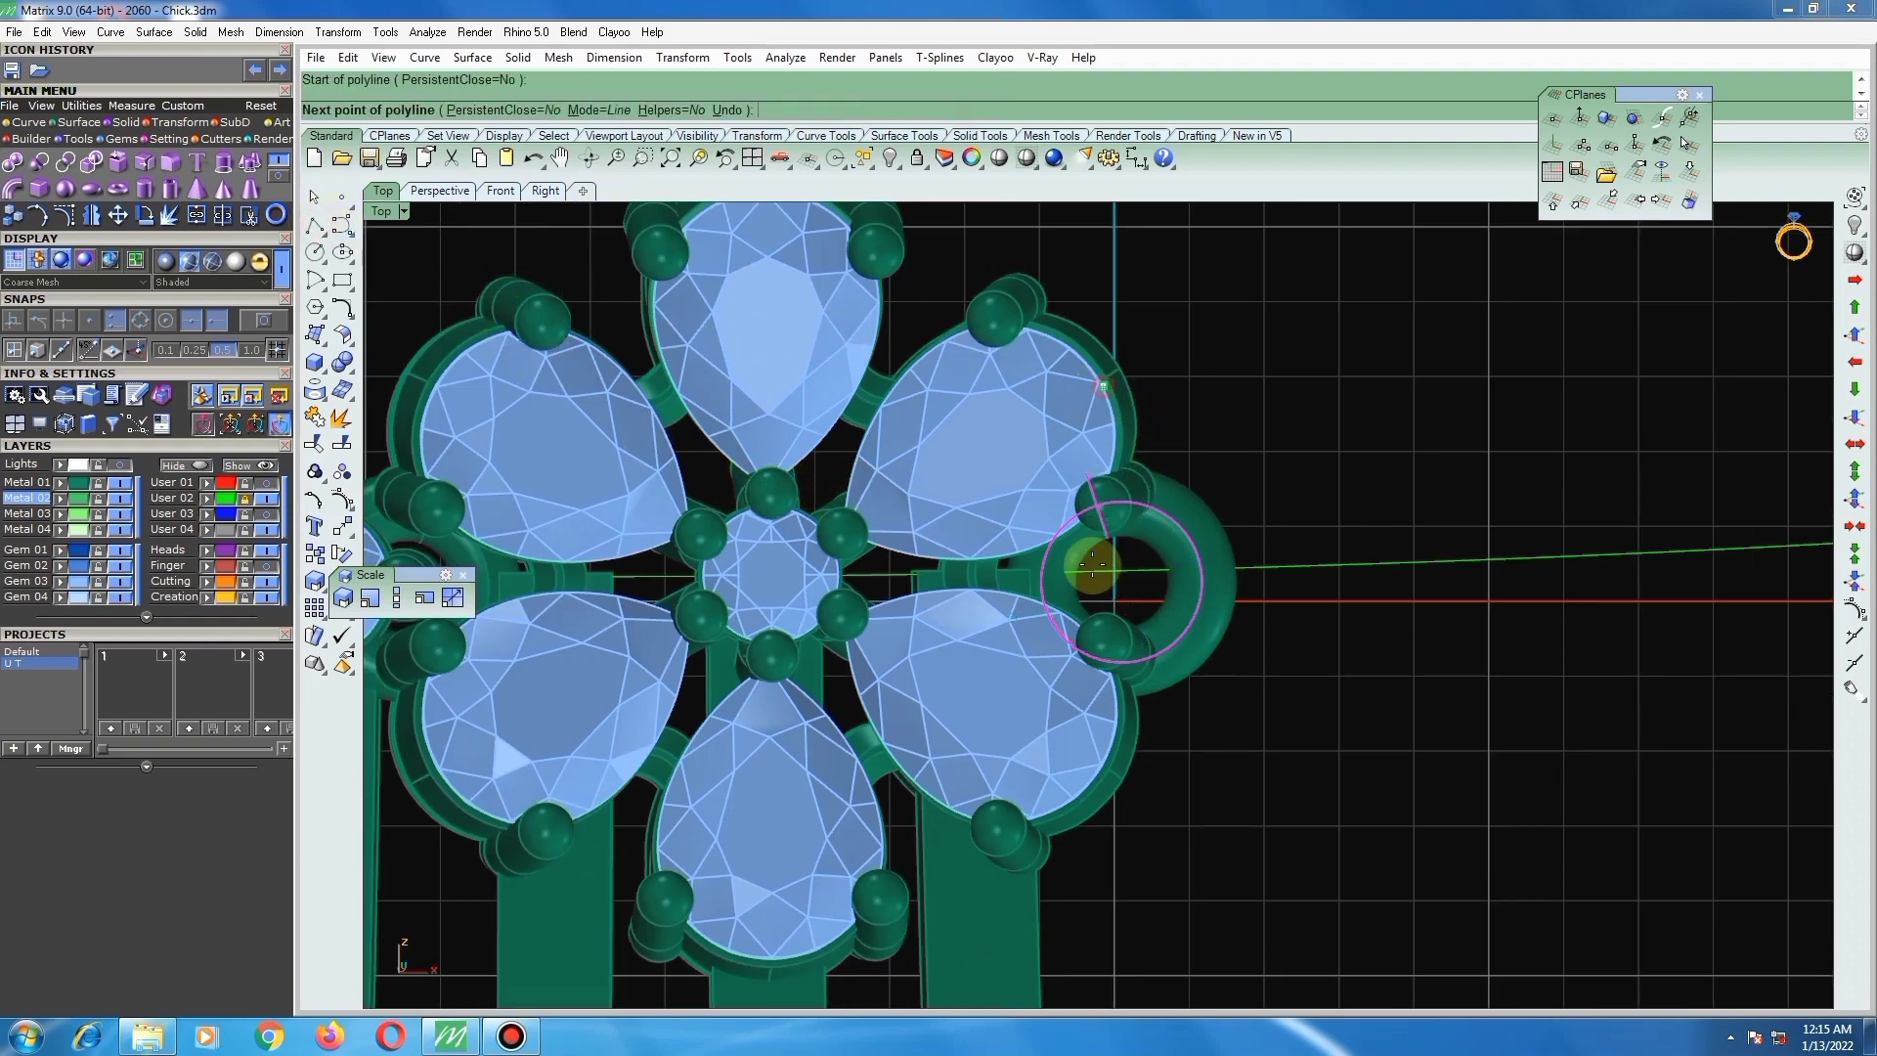
click(1093, 883)
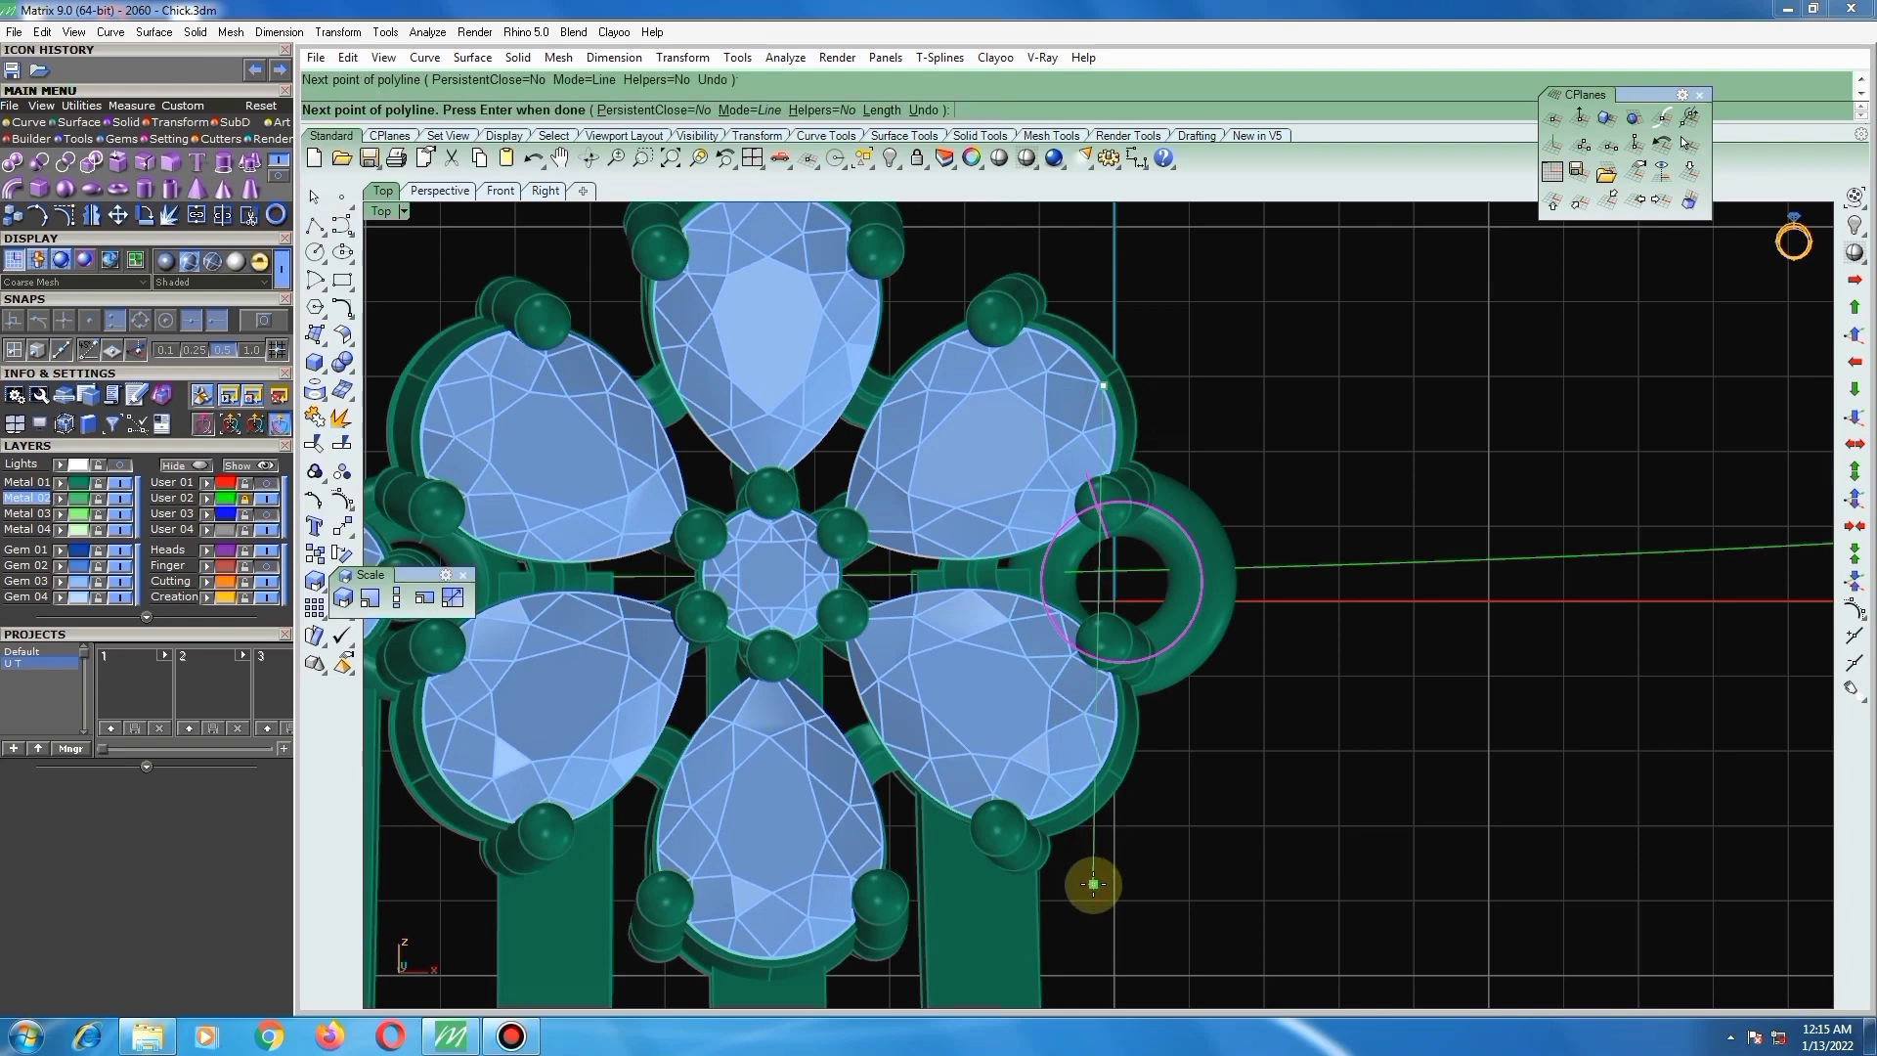
key(Return)
click(1096, 869)
scroll(1138, 586, up, 3)
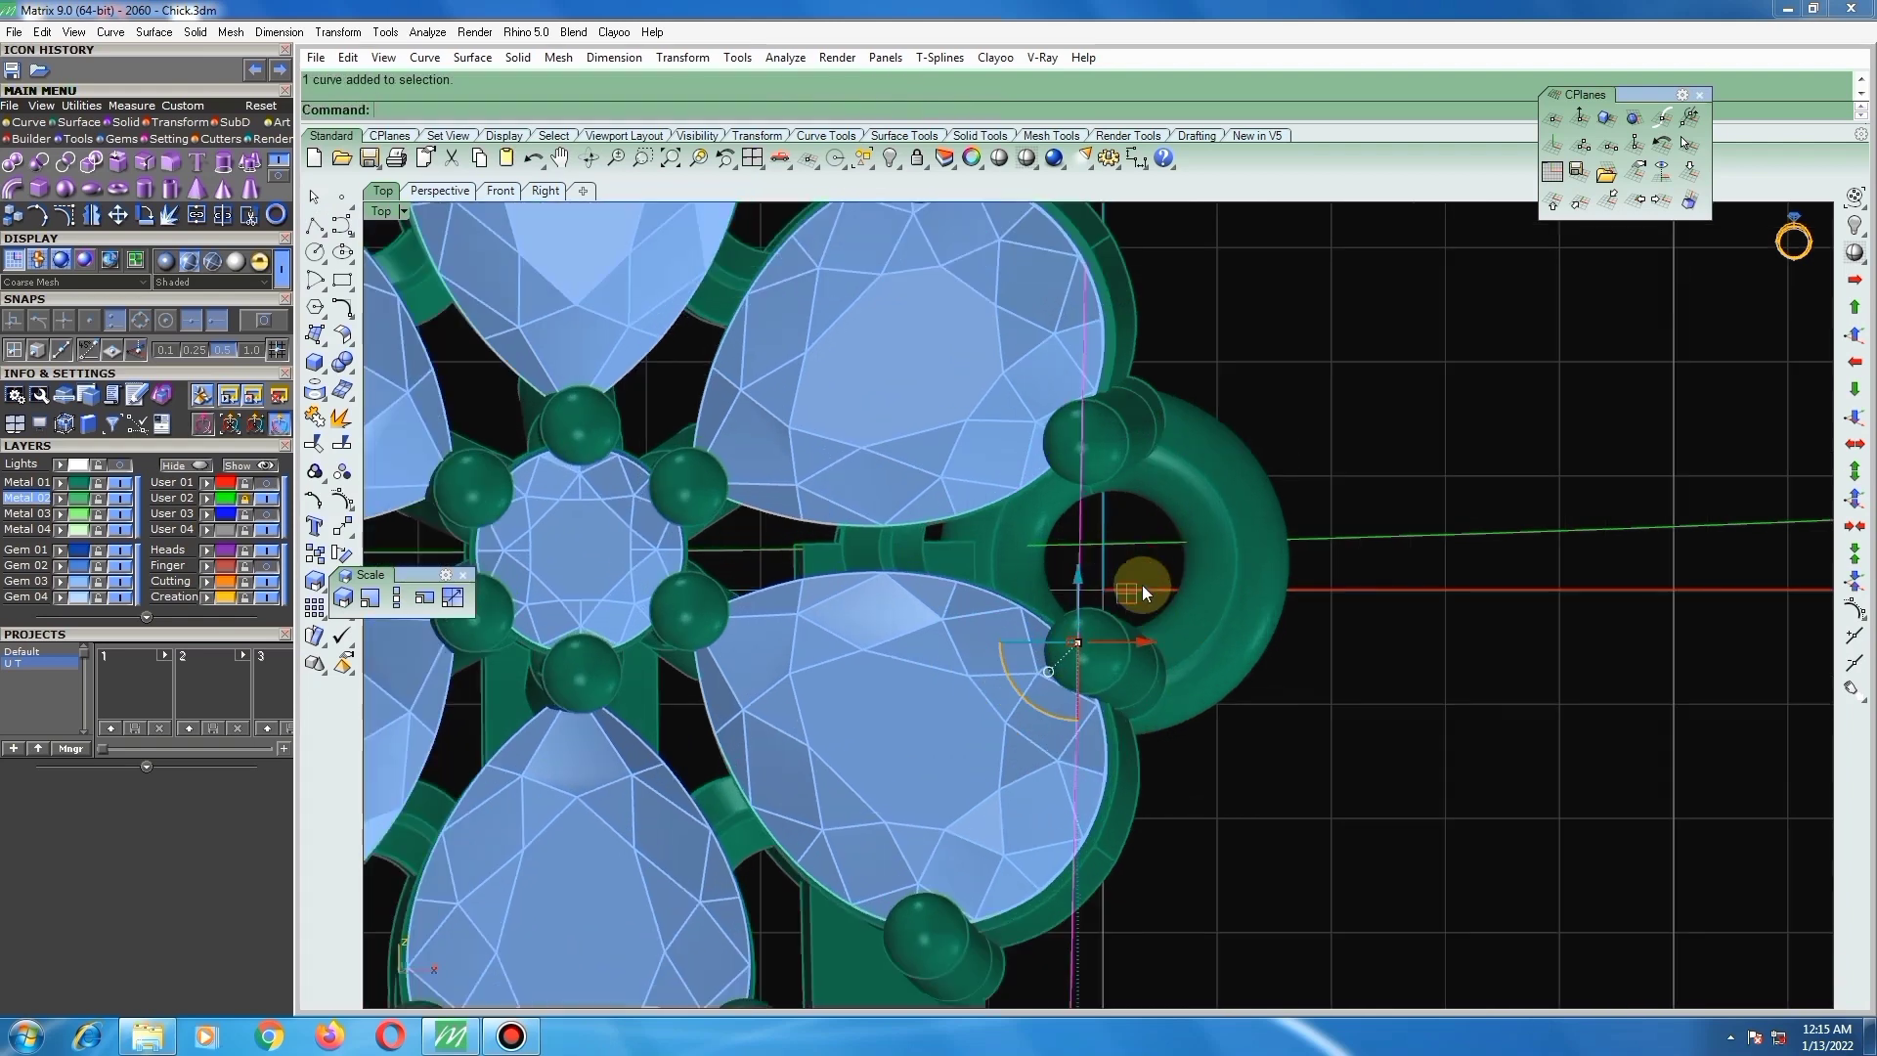
drag(1123, 600, 1115, 577)
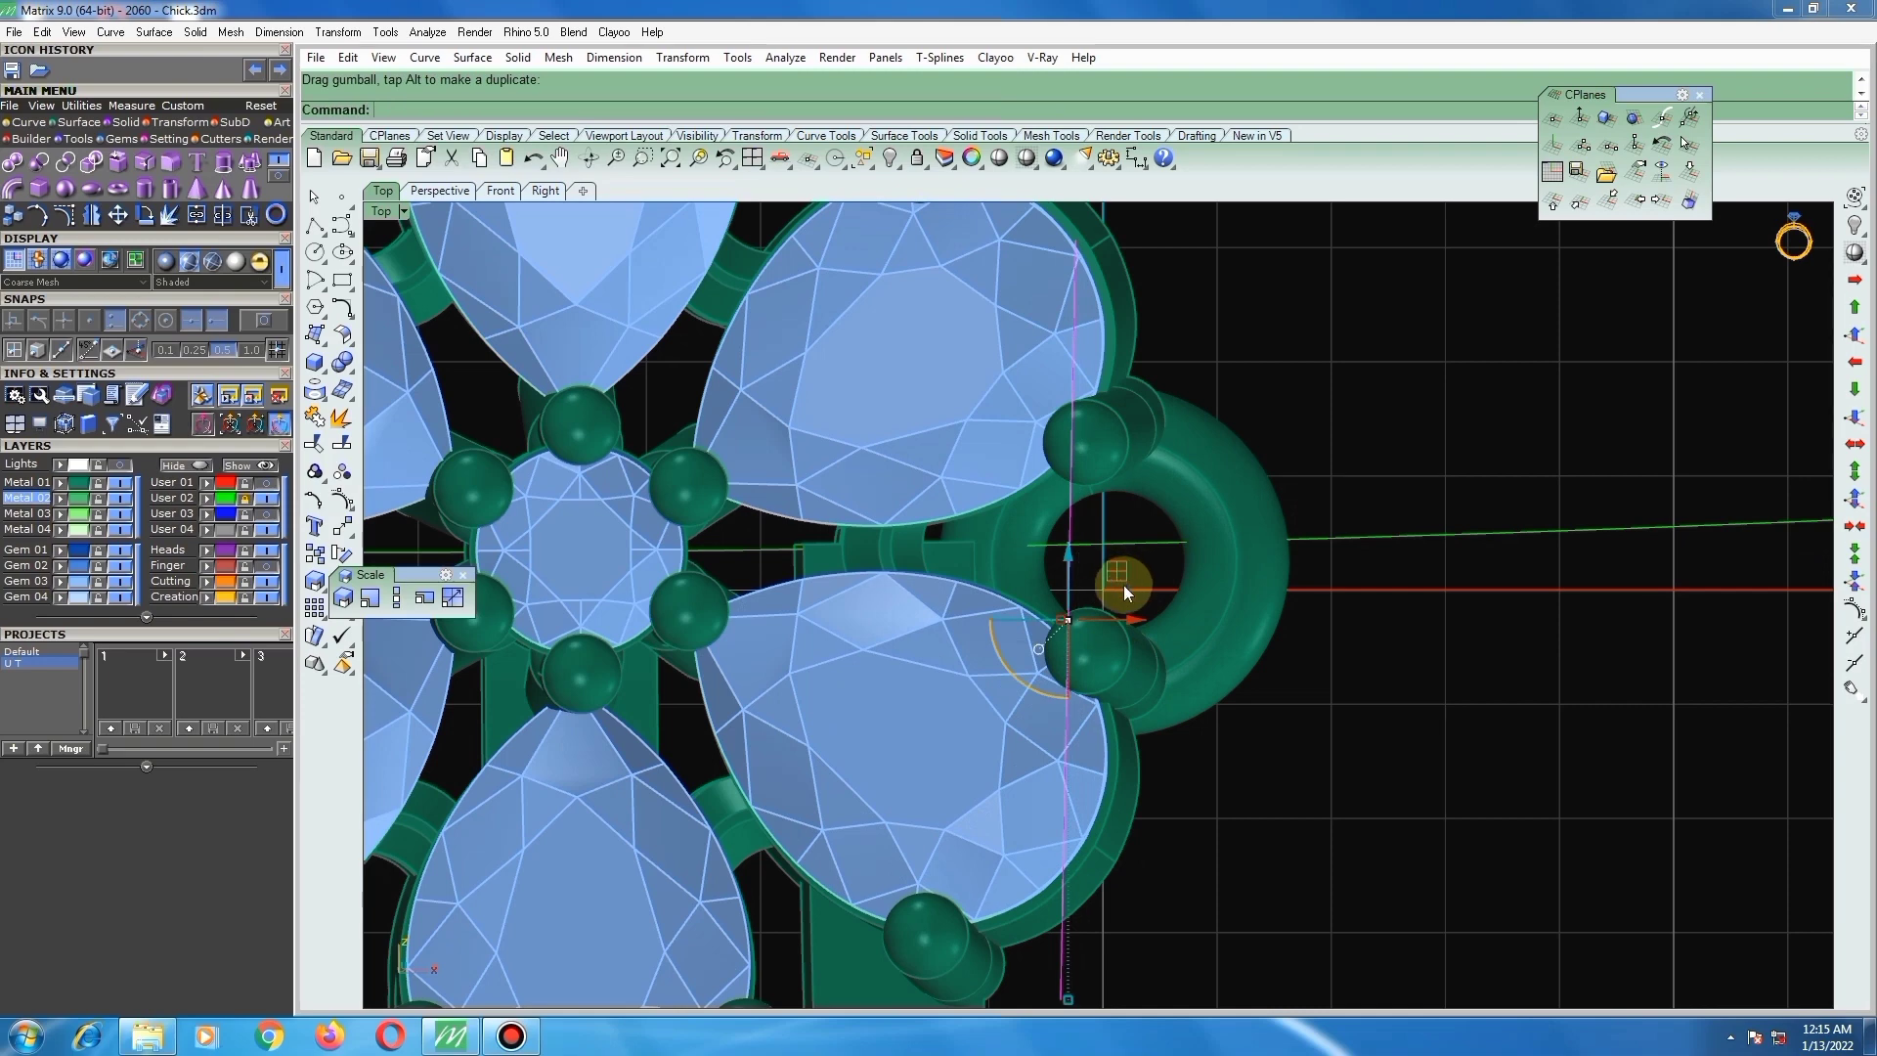
Step: Rotate the cutting line slightly clockwise about a point inside the ring and nudge it outward
text(r)
key(Return)
click(1124, 579)
click(1216, 587)
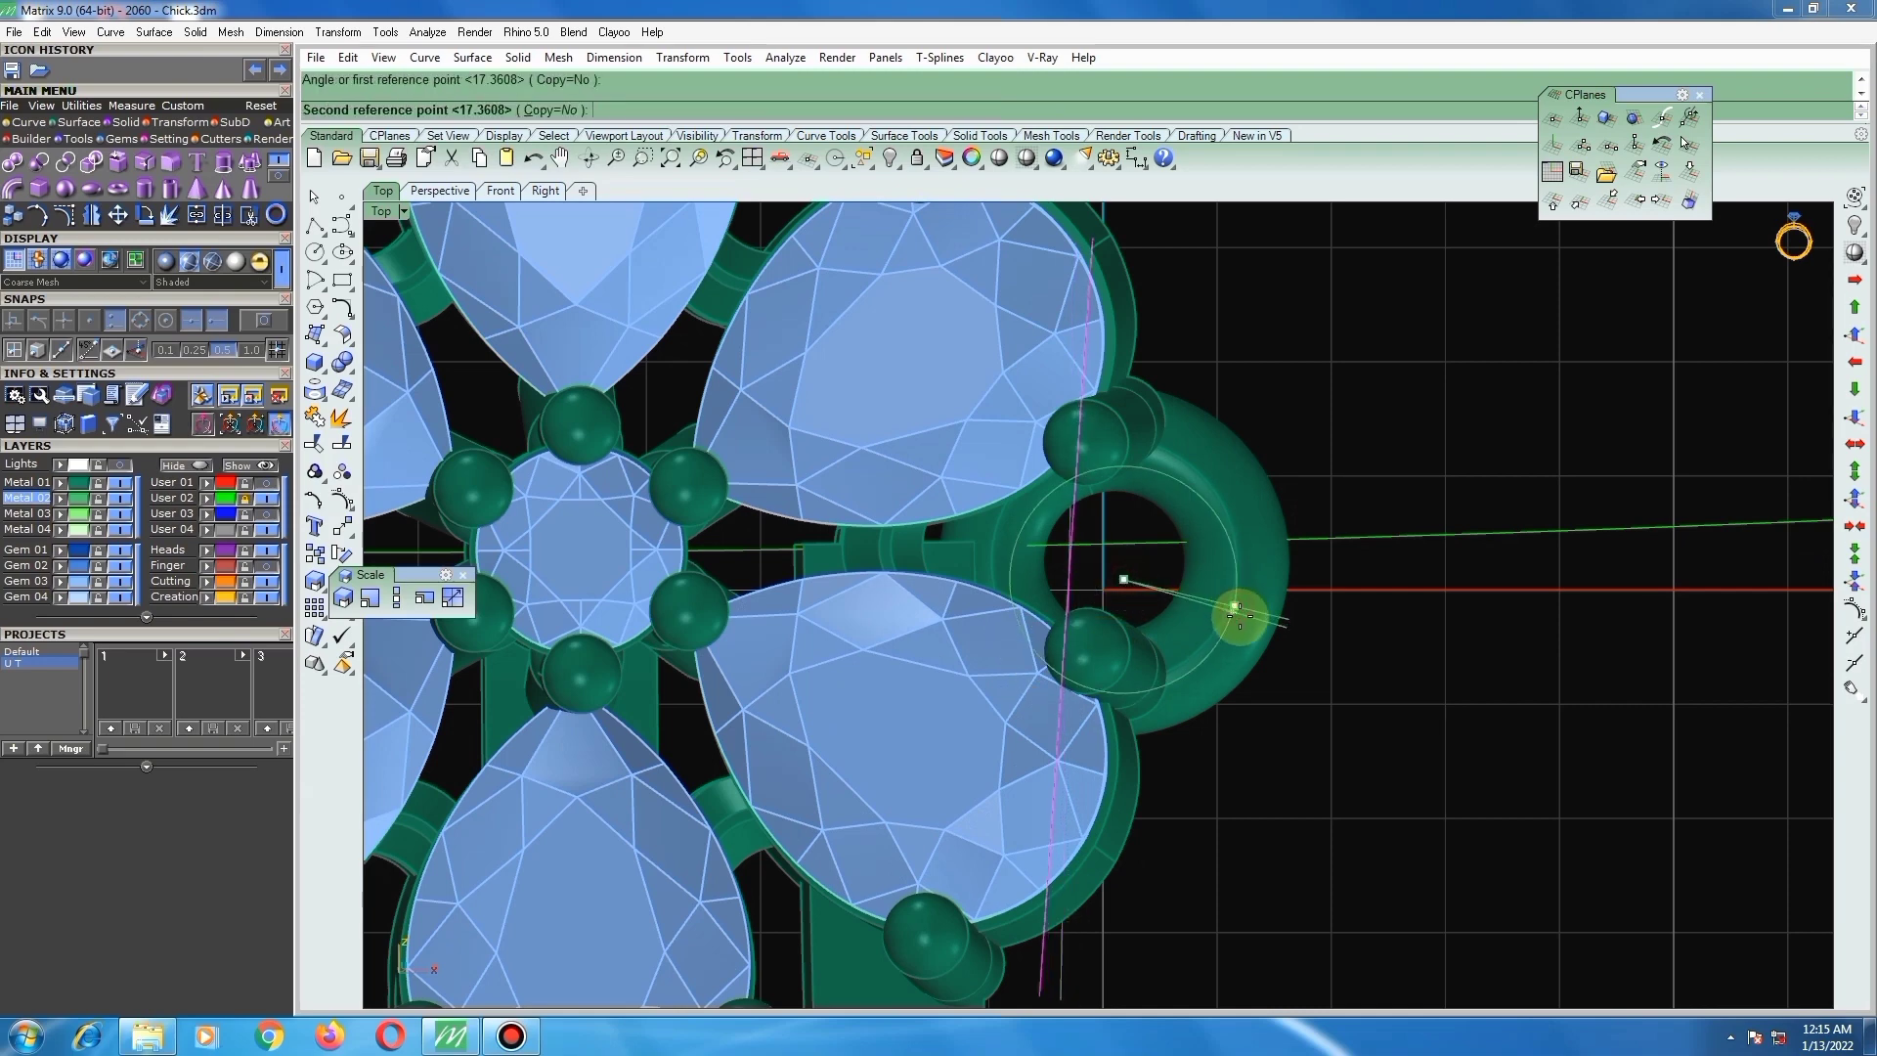
click(1210, 616)
drag(1113, 570, 1124, 568)
Step: Rotate the cutting line slightly back about the upper prong tip and move it slightly sideways over the ring's opening
text(r)
key(Return)
click(1091, 449)
click(1127, 762)
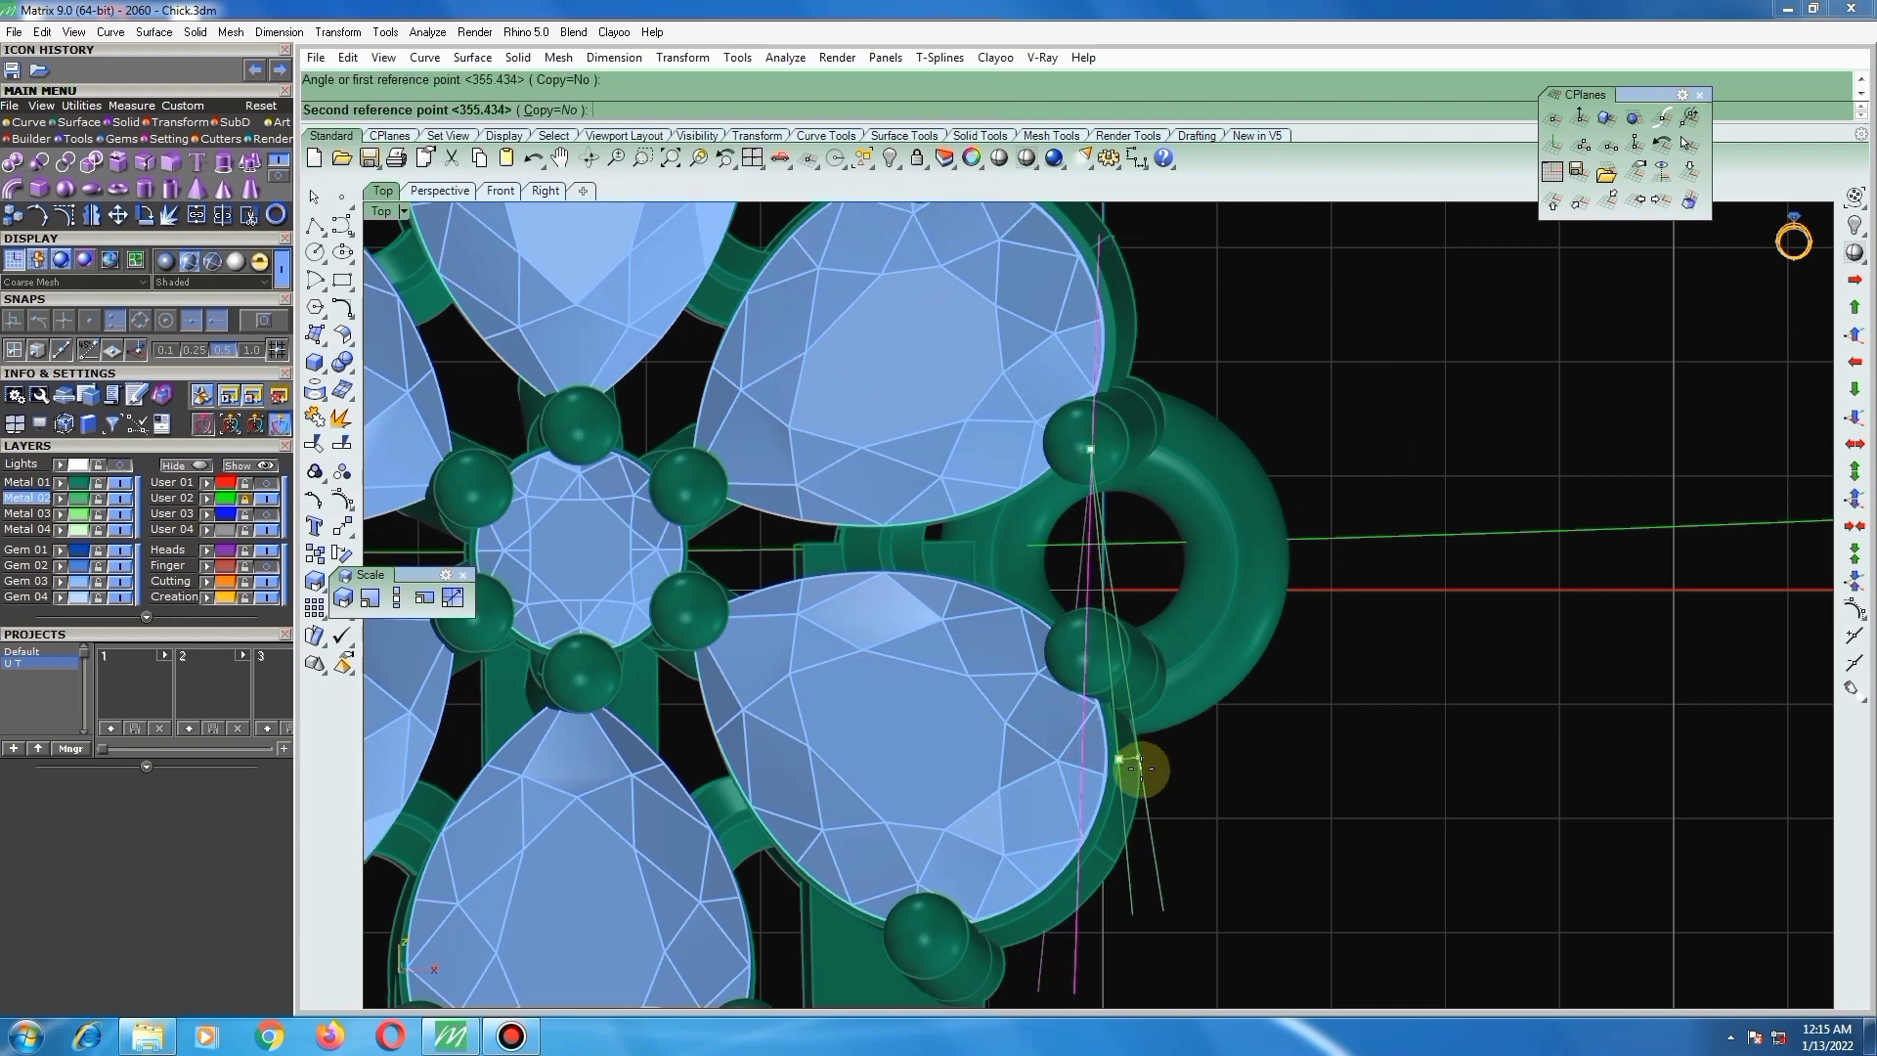
click(1083, 509)
scroll(1104, 501, up, 5)
scroll(1106, 512, up, 3)
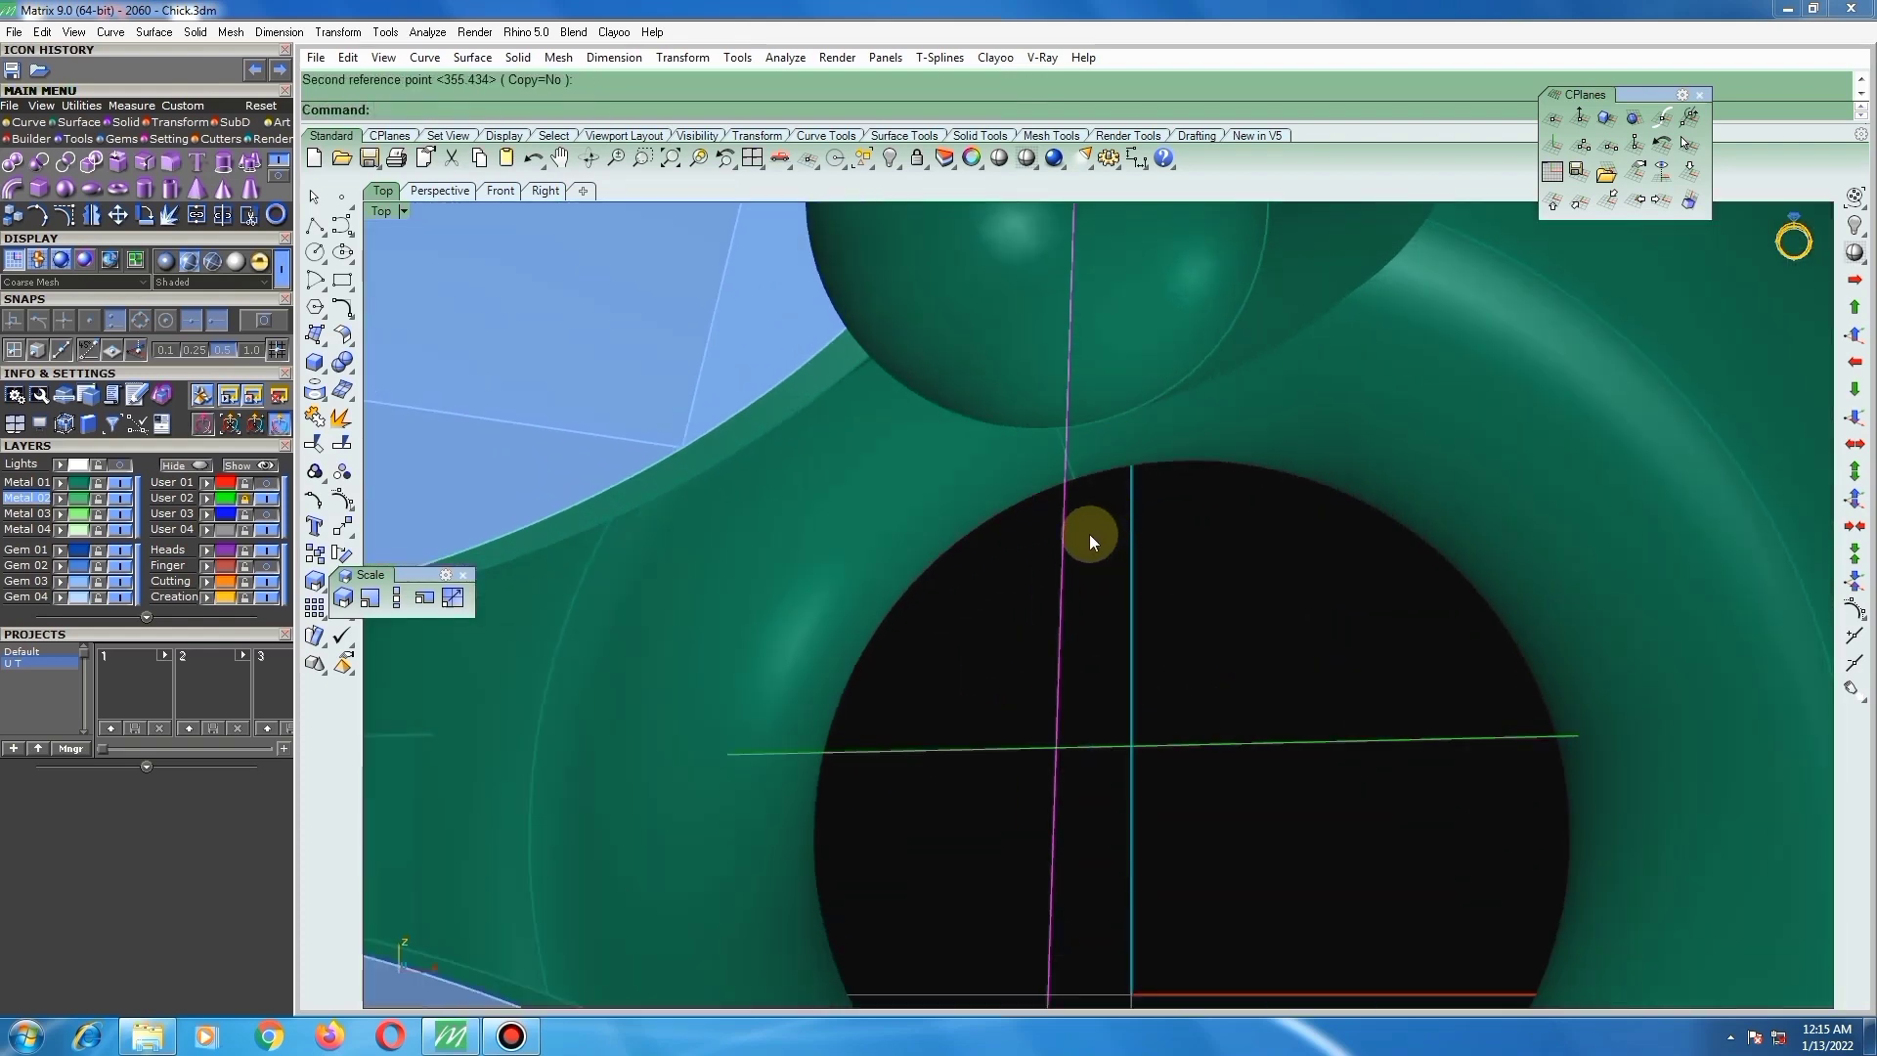
text(m)
key(Return)
click(1089, 537)
click(1103, 534)
Step: Cut off the link ring's flower-side part along the line with WireCut and delete the cutting line
scroll(1047, 532, down, 6)
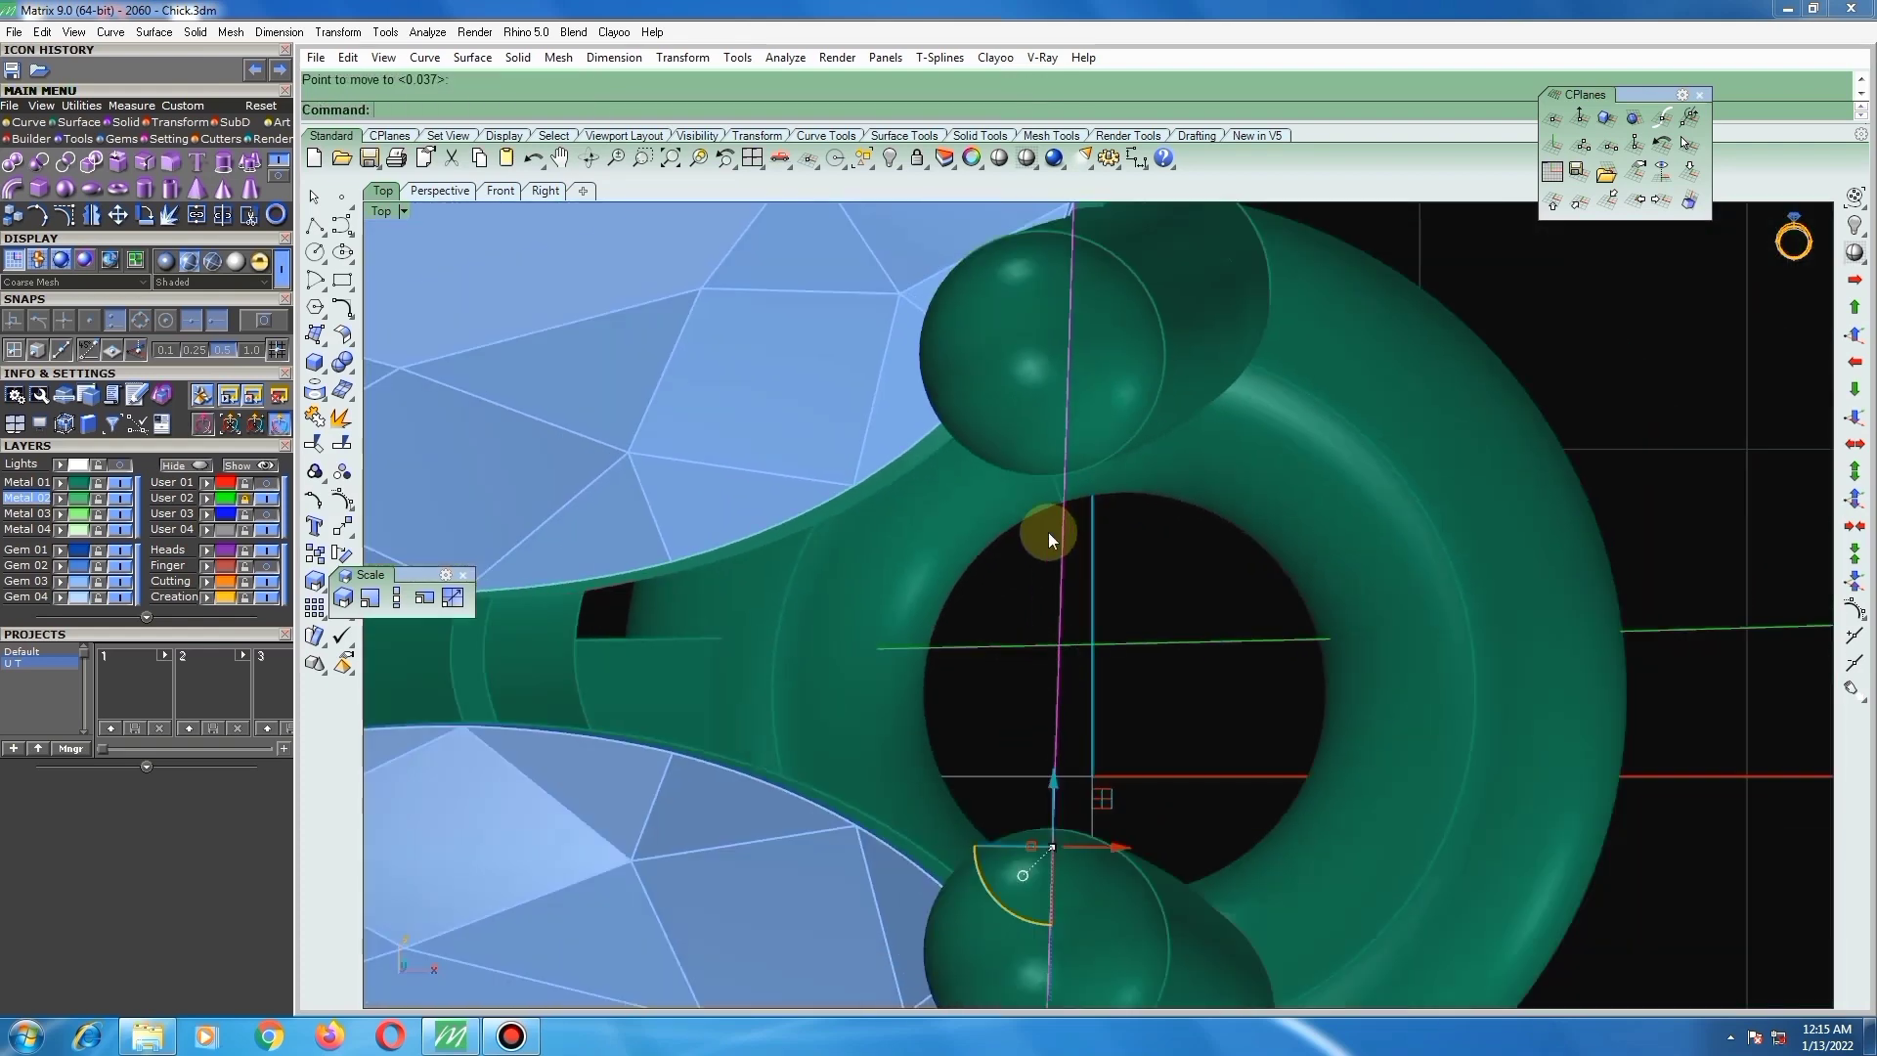
text(WireCut)
key(Return)
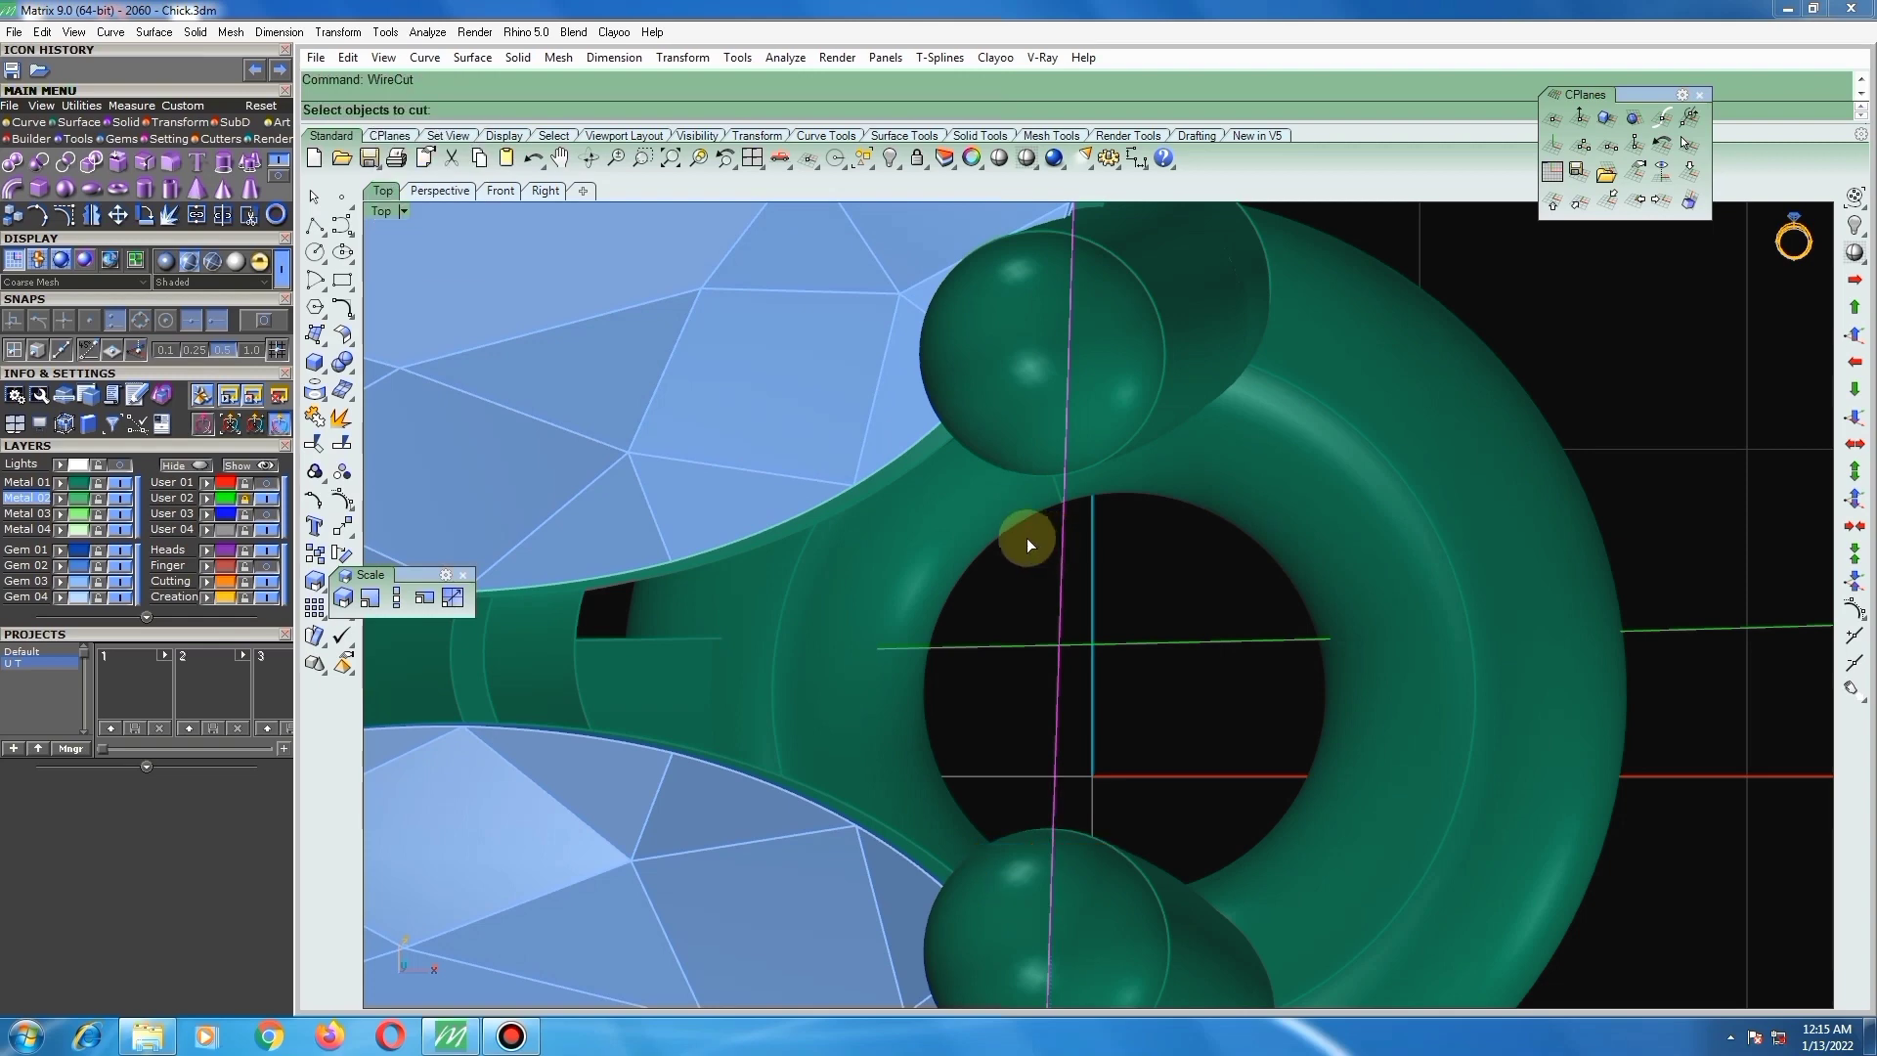
click(966, 542)
key(Return)
key(Return)
key(Return)
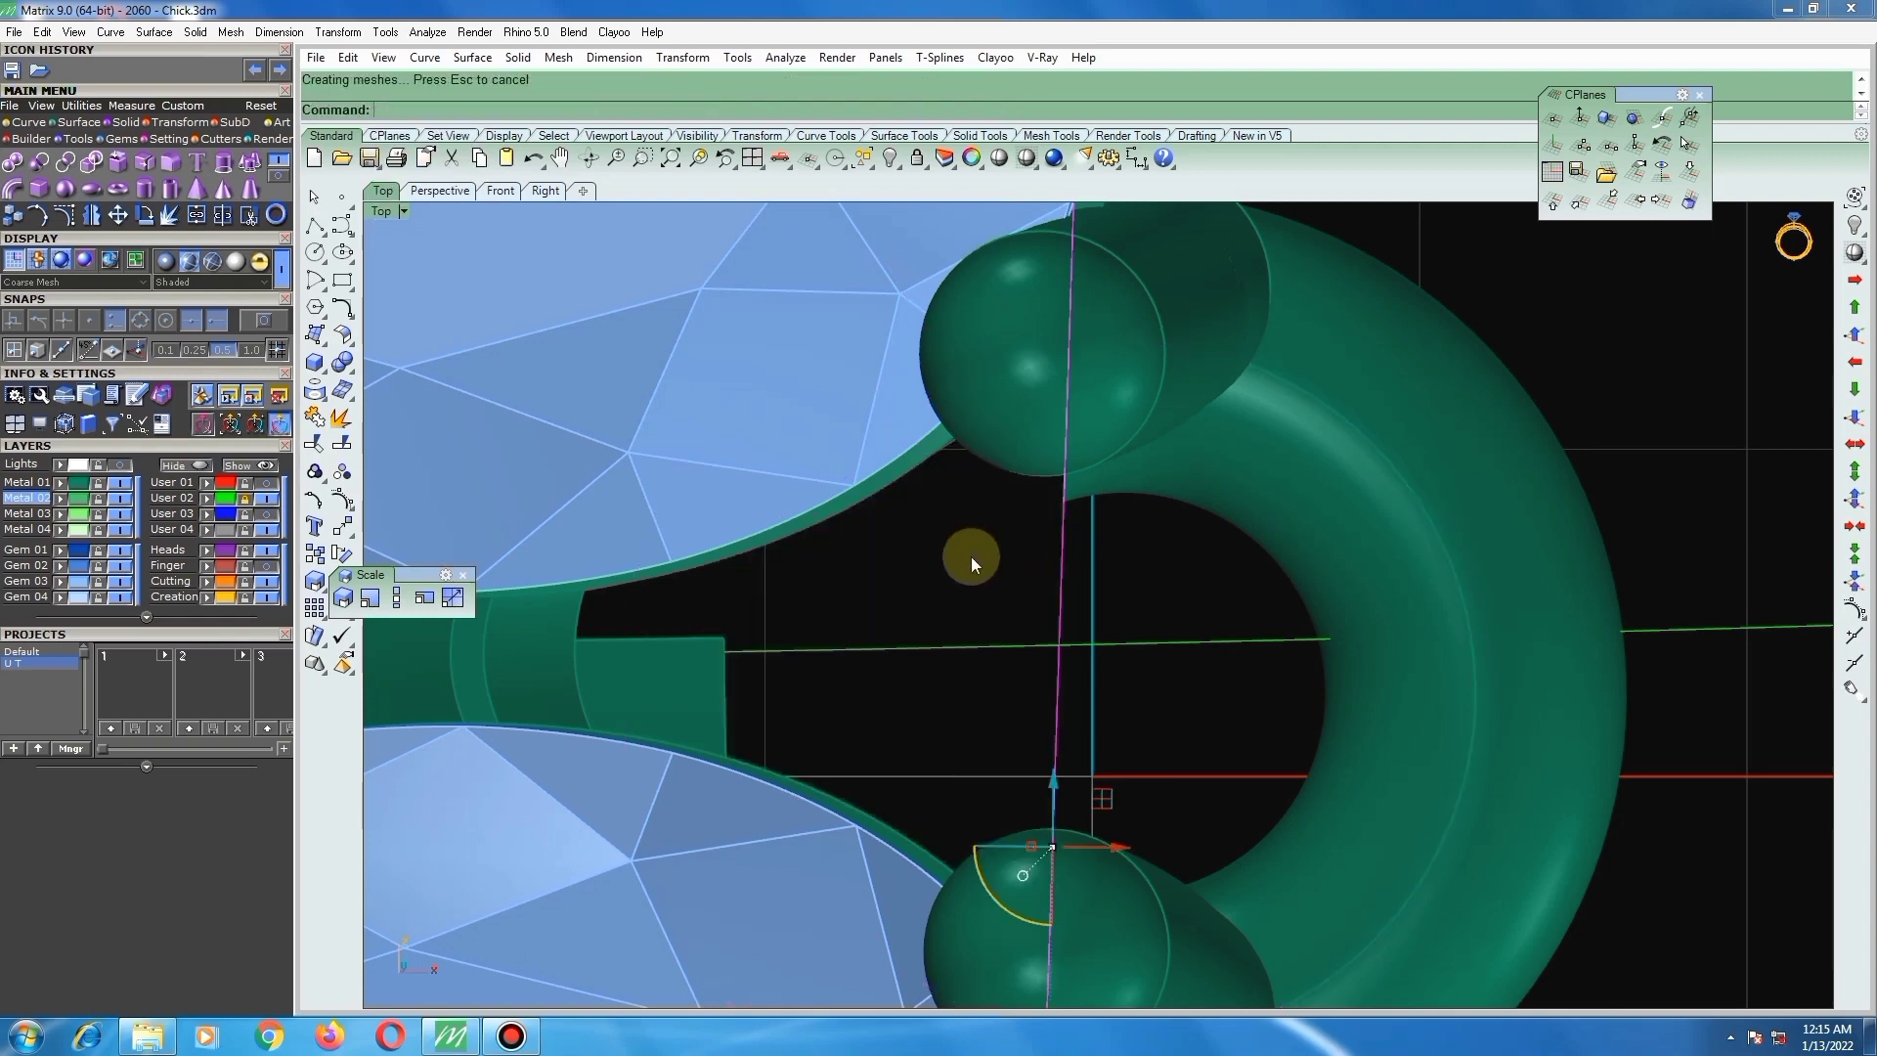
scroll(974, 555, down, 6)
key(Delete)
Step: Explode the trimmed link ring and delete its flat end surfaces, keeping the curved ring surface
scroll(1038, 533, down, 6)
scroll(983, 566, down, 3)
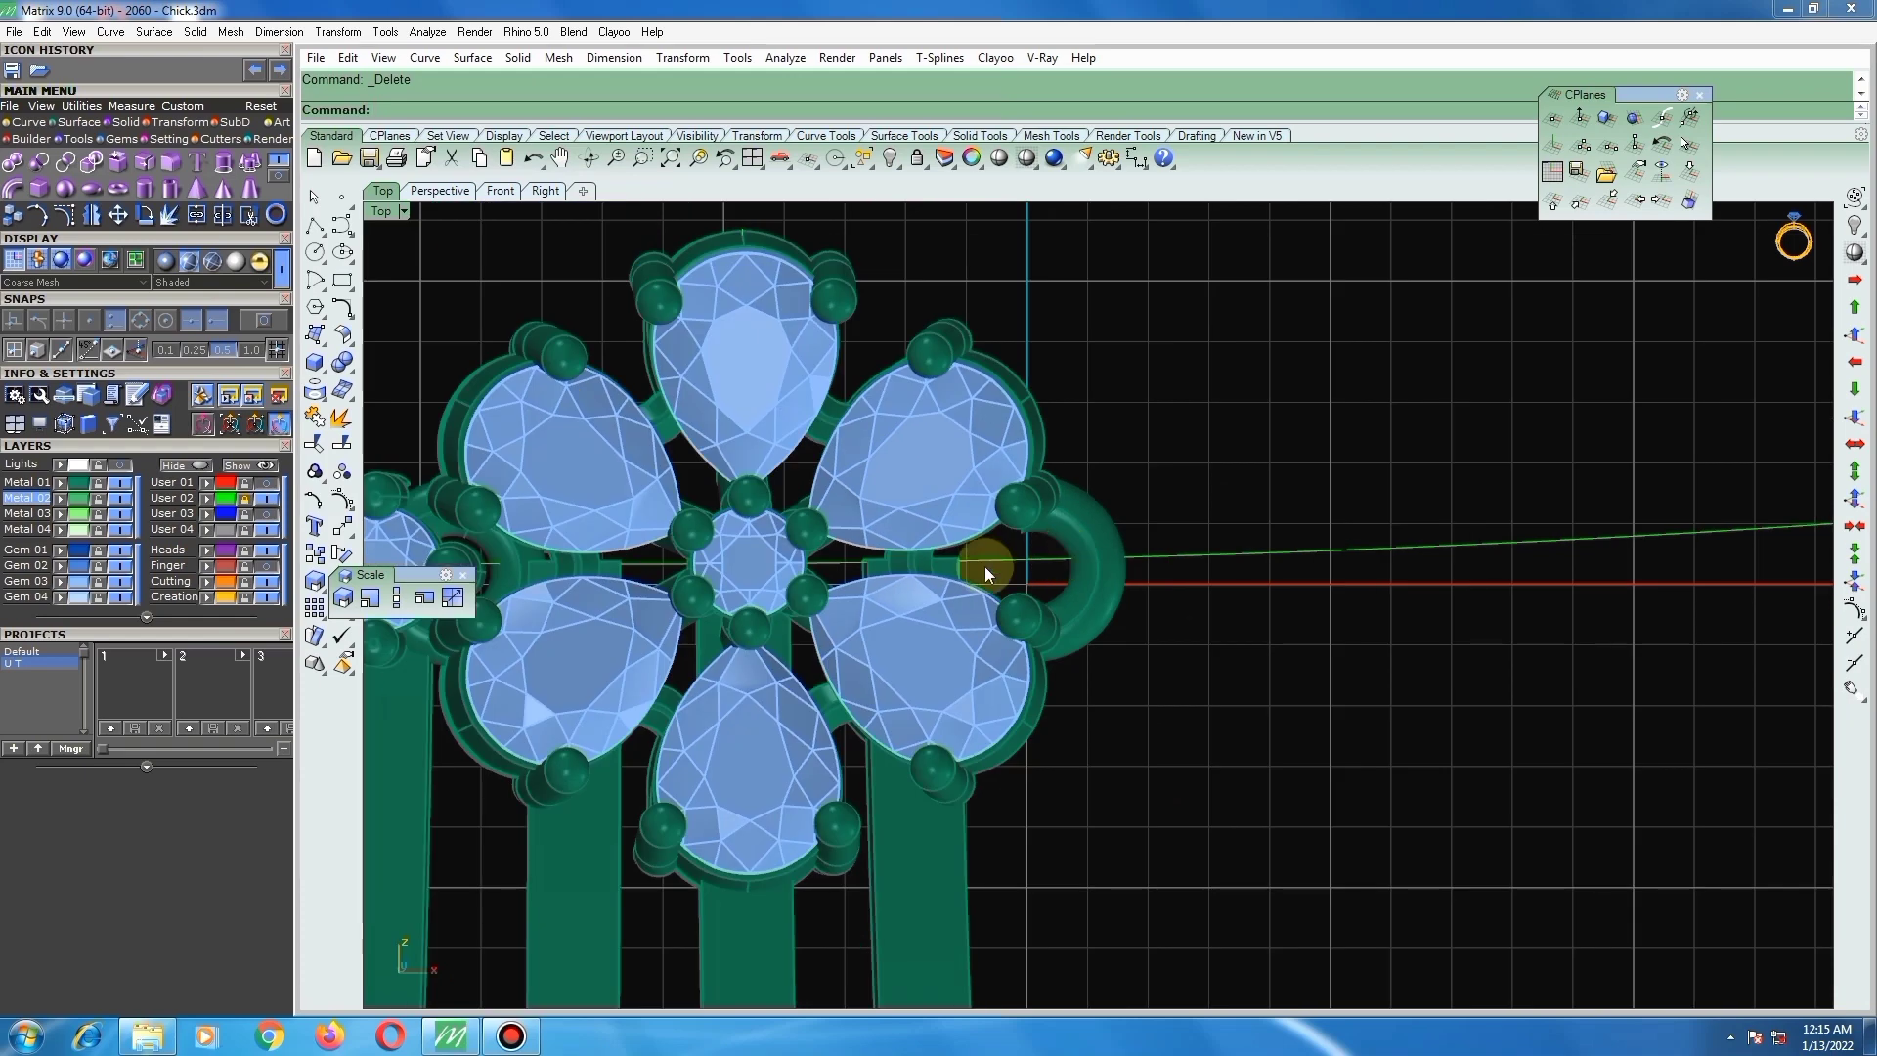
scroll(1025, 547, up, 4)
scroll(1124, 528, down, 1)
click(1122, 526)
scroll(1128, 520, up, 2)
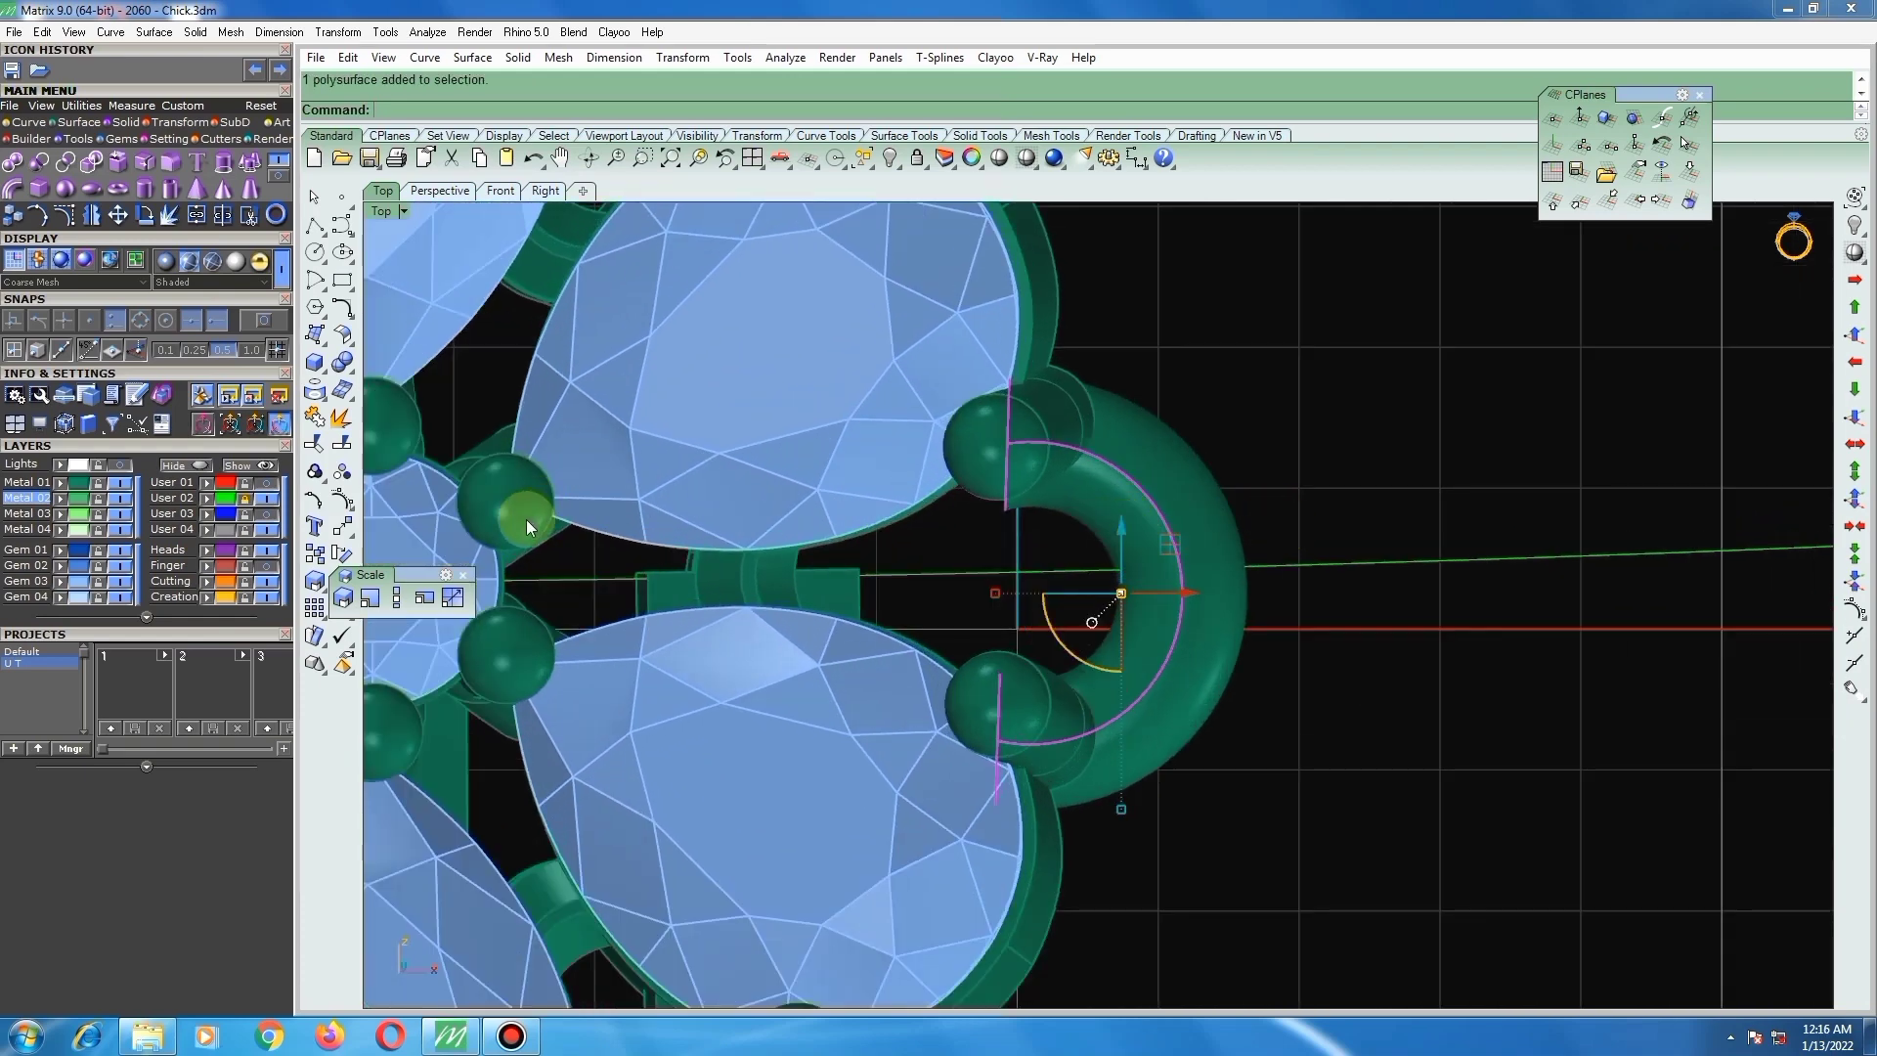
click(341, 419)
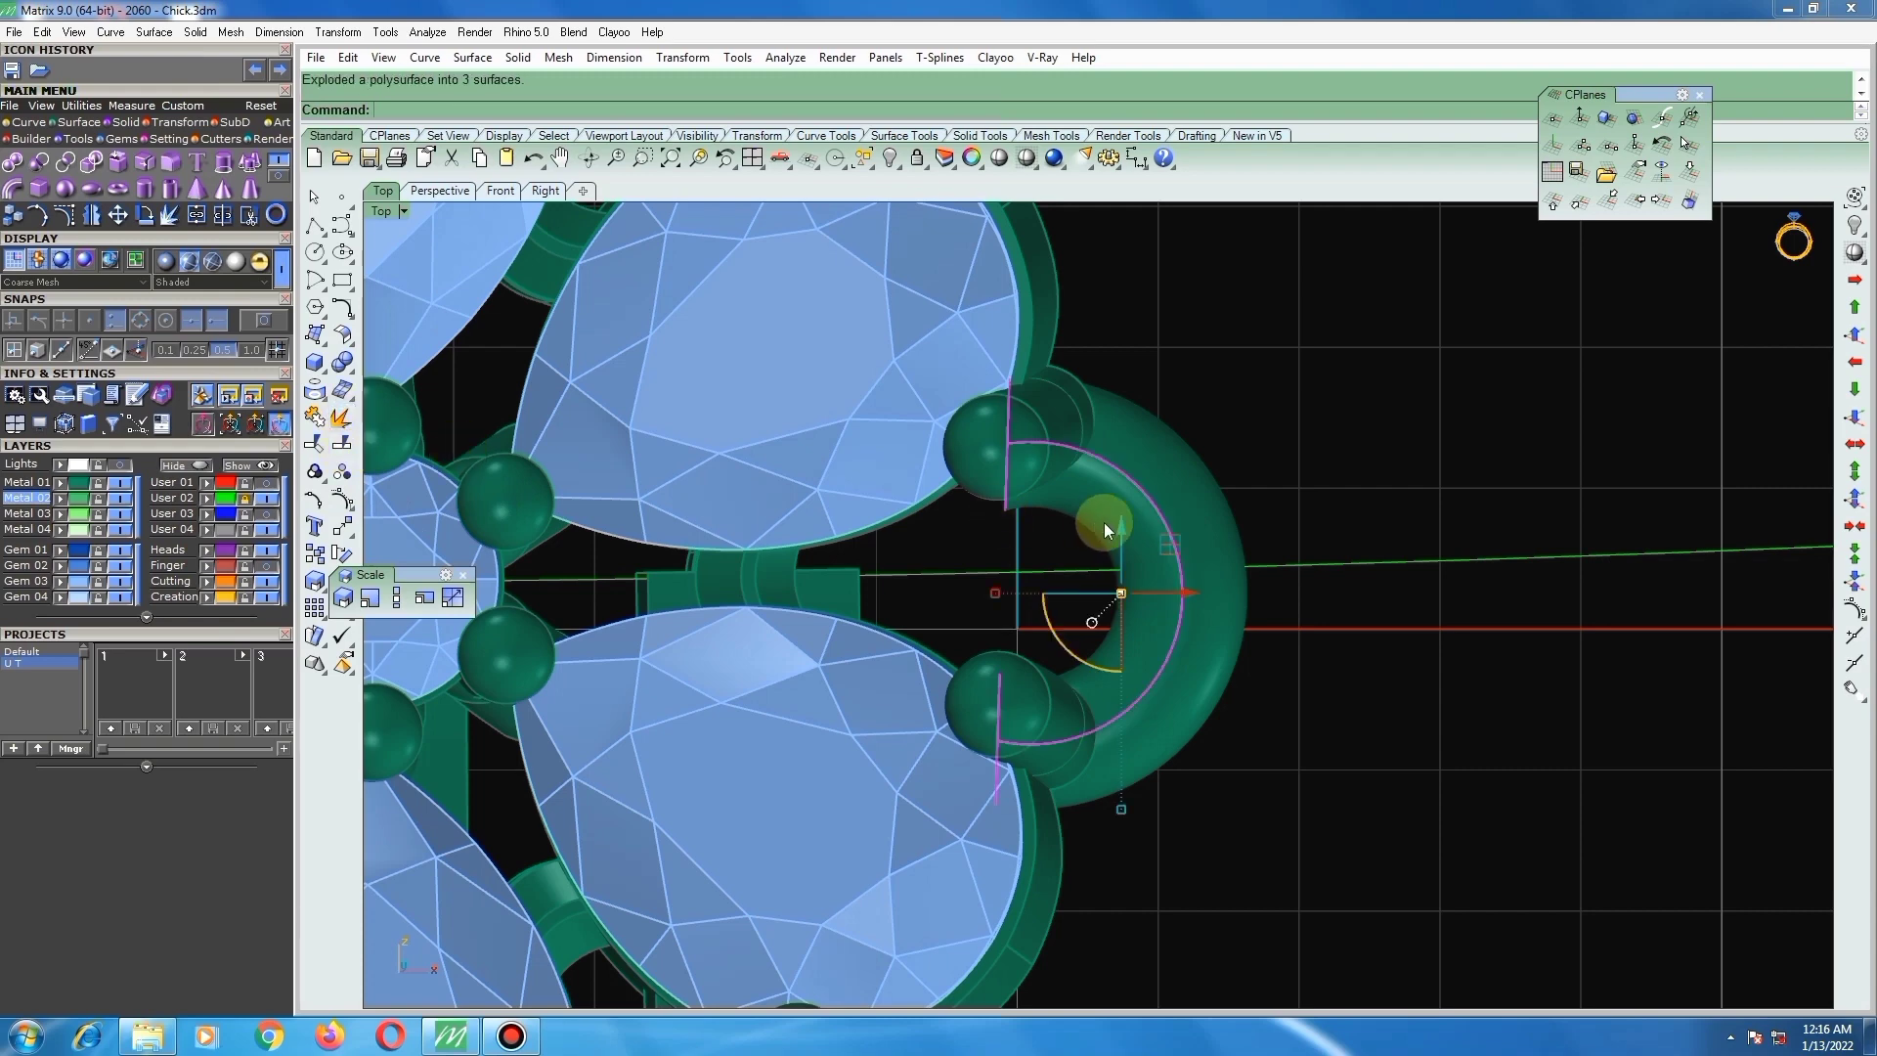
click(1087, 508)
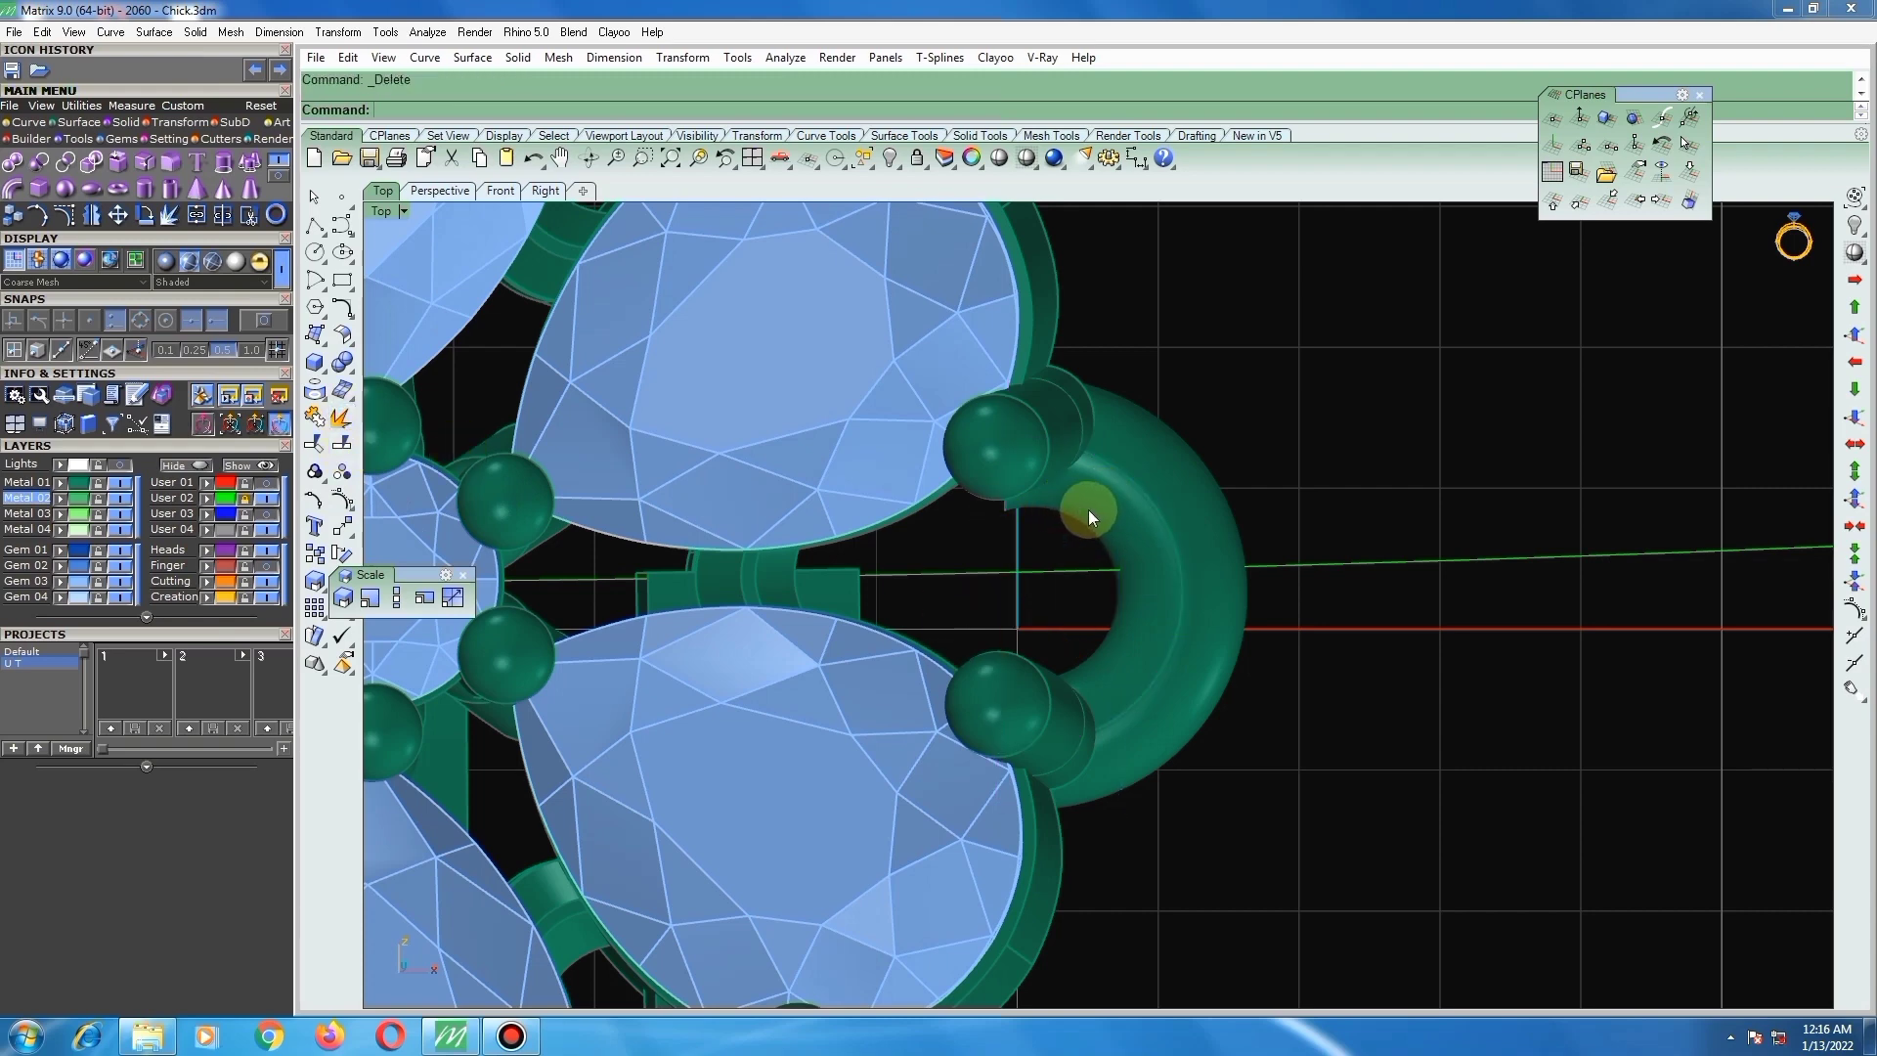
Step: Check the curved ring surface's control points and reselect the surface for a transform operation
key(F10)
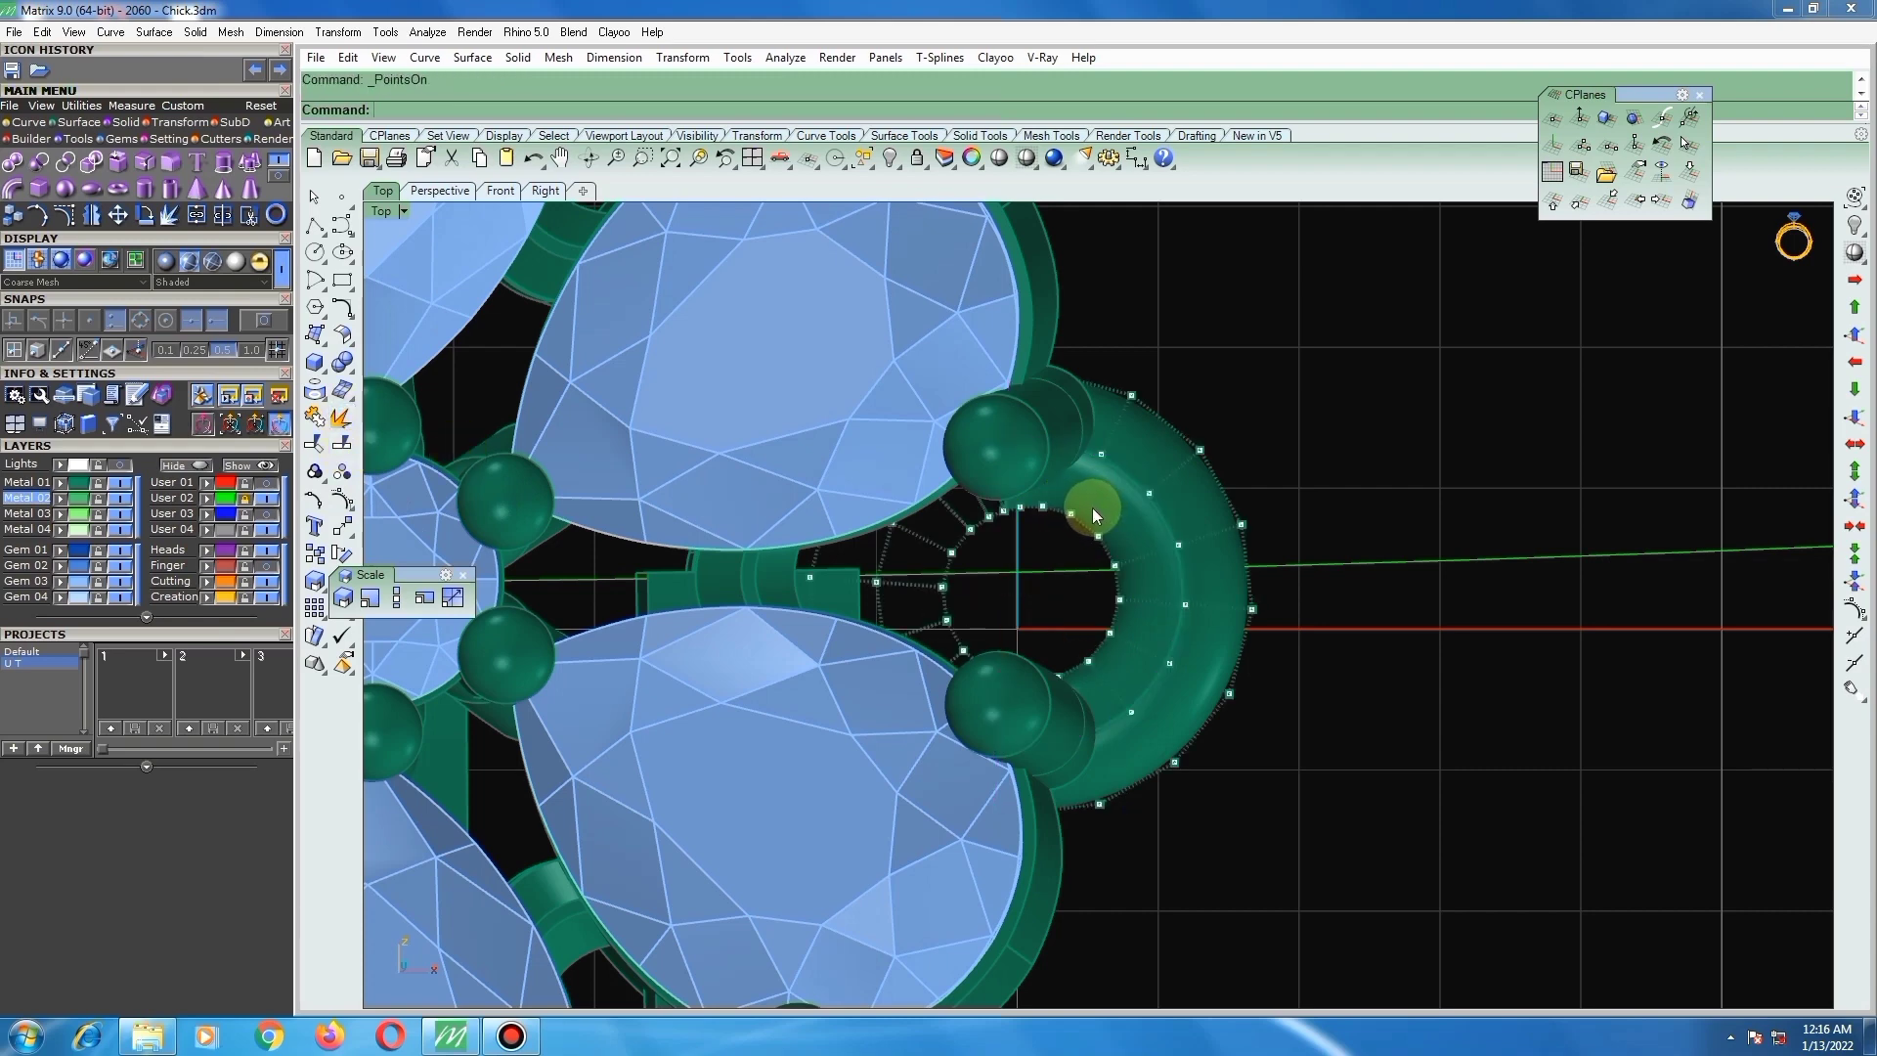
key(Escape)
click(1124, 498)
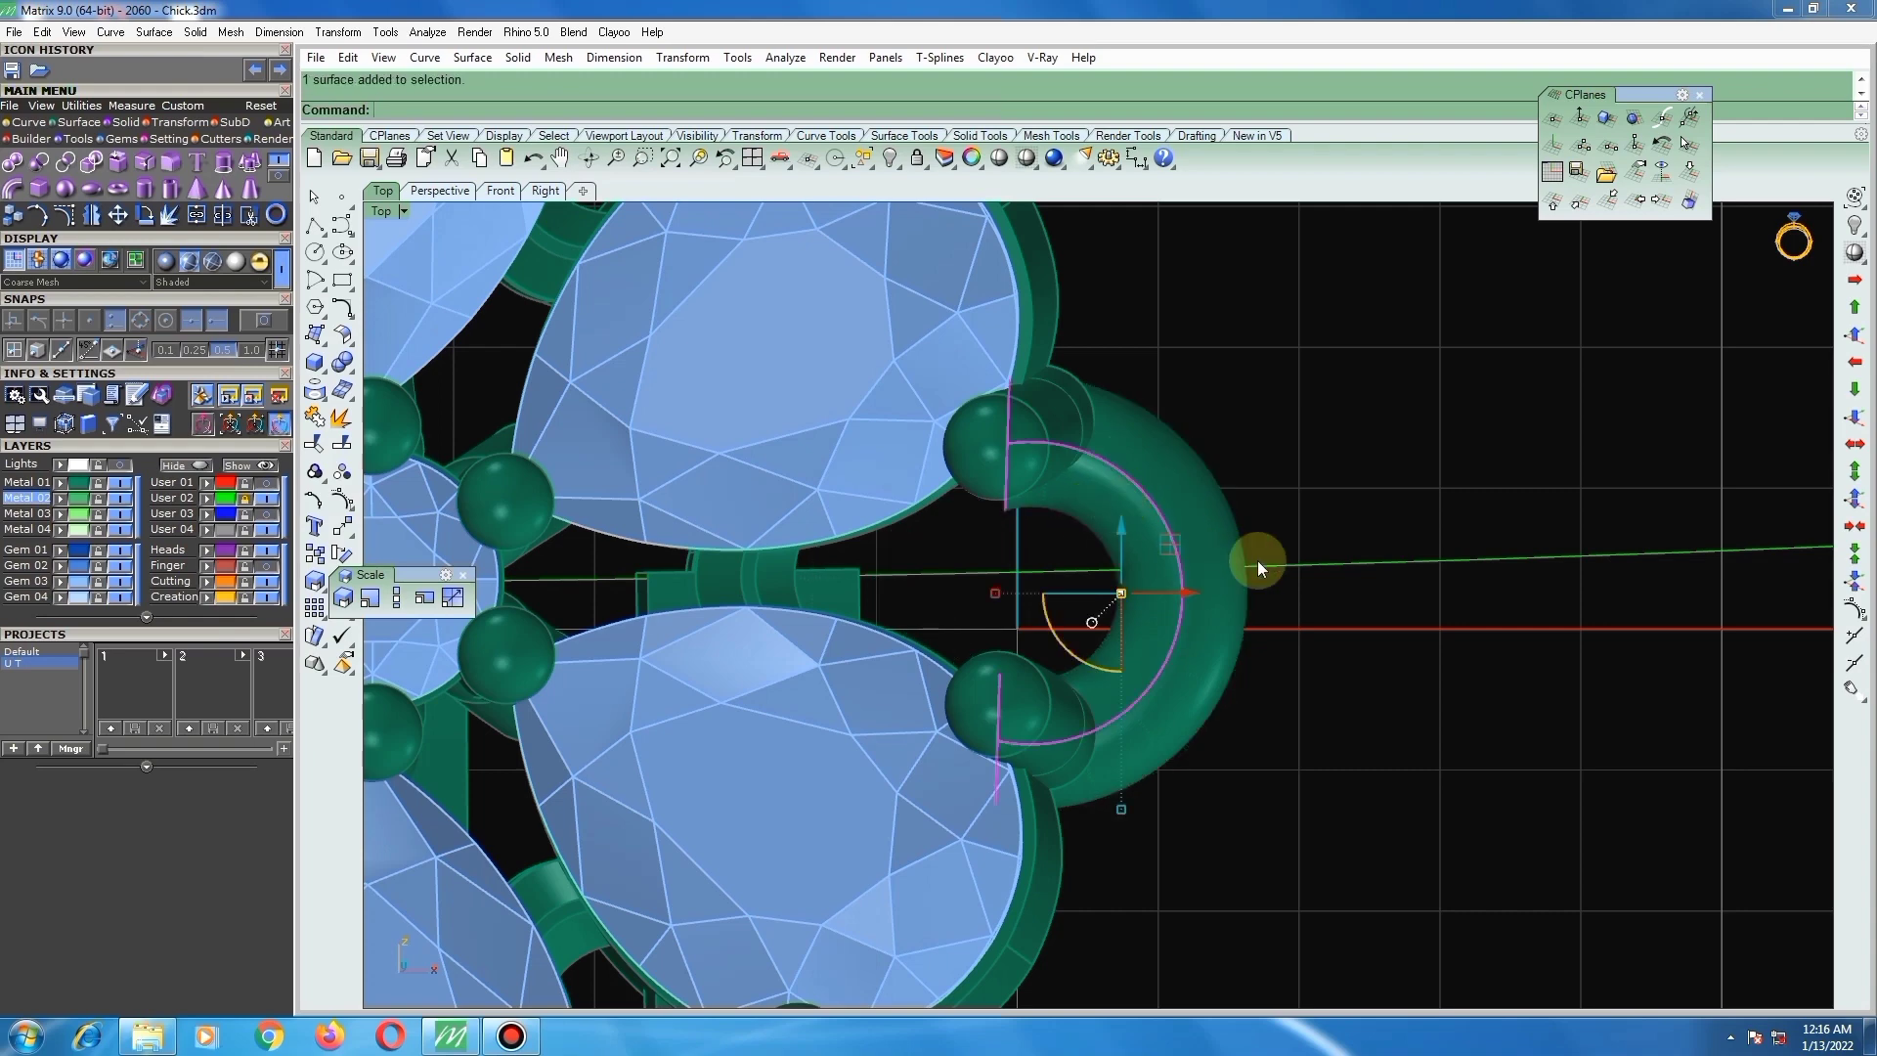
click(463, 574)
click(344, 530)
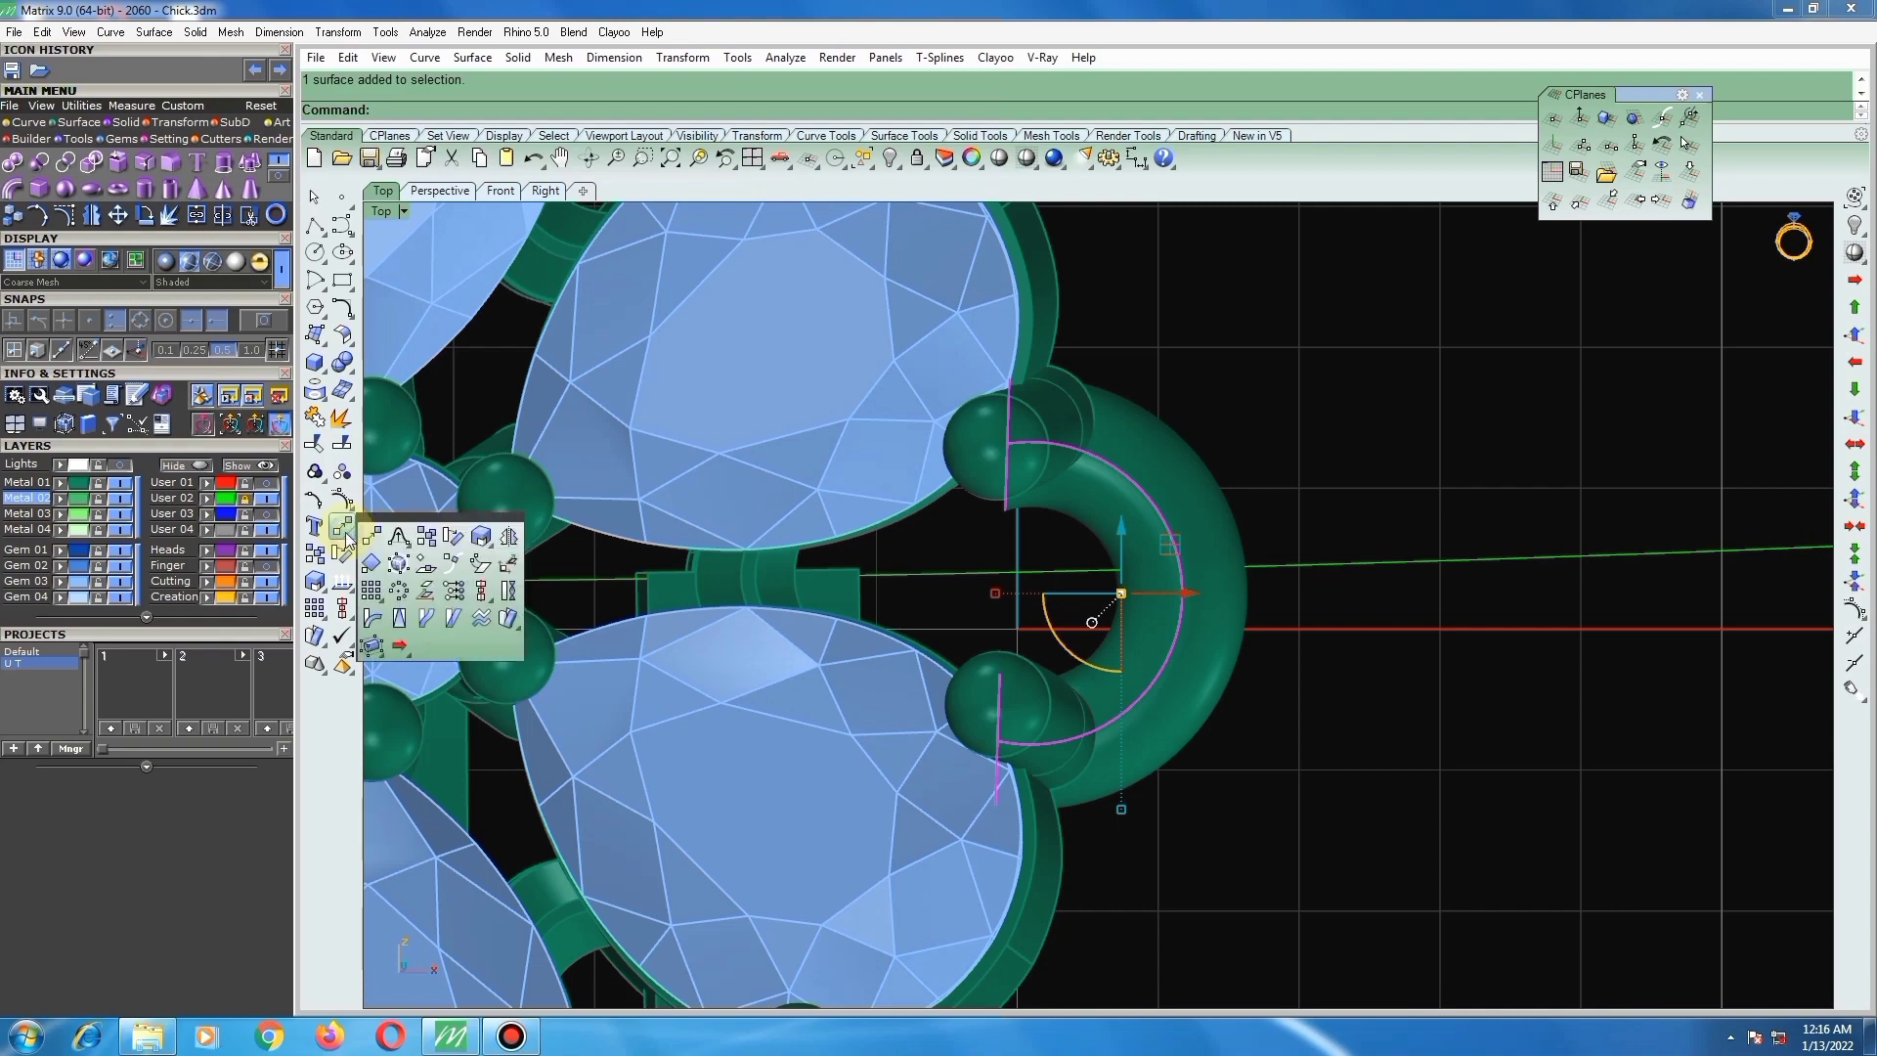
click(427, 619)
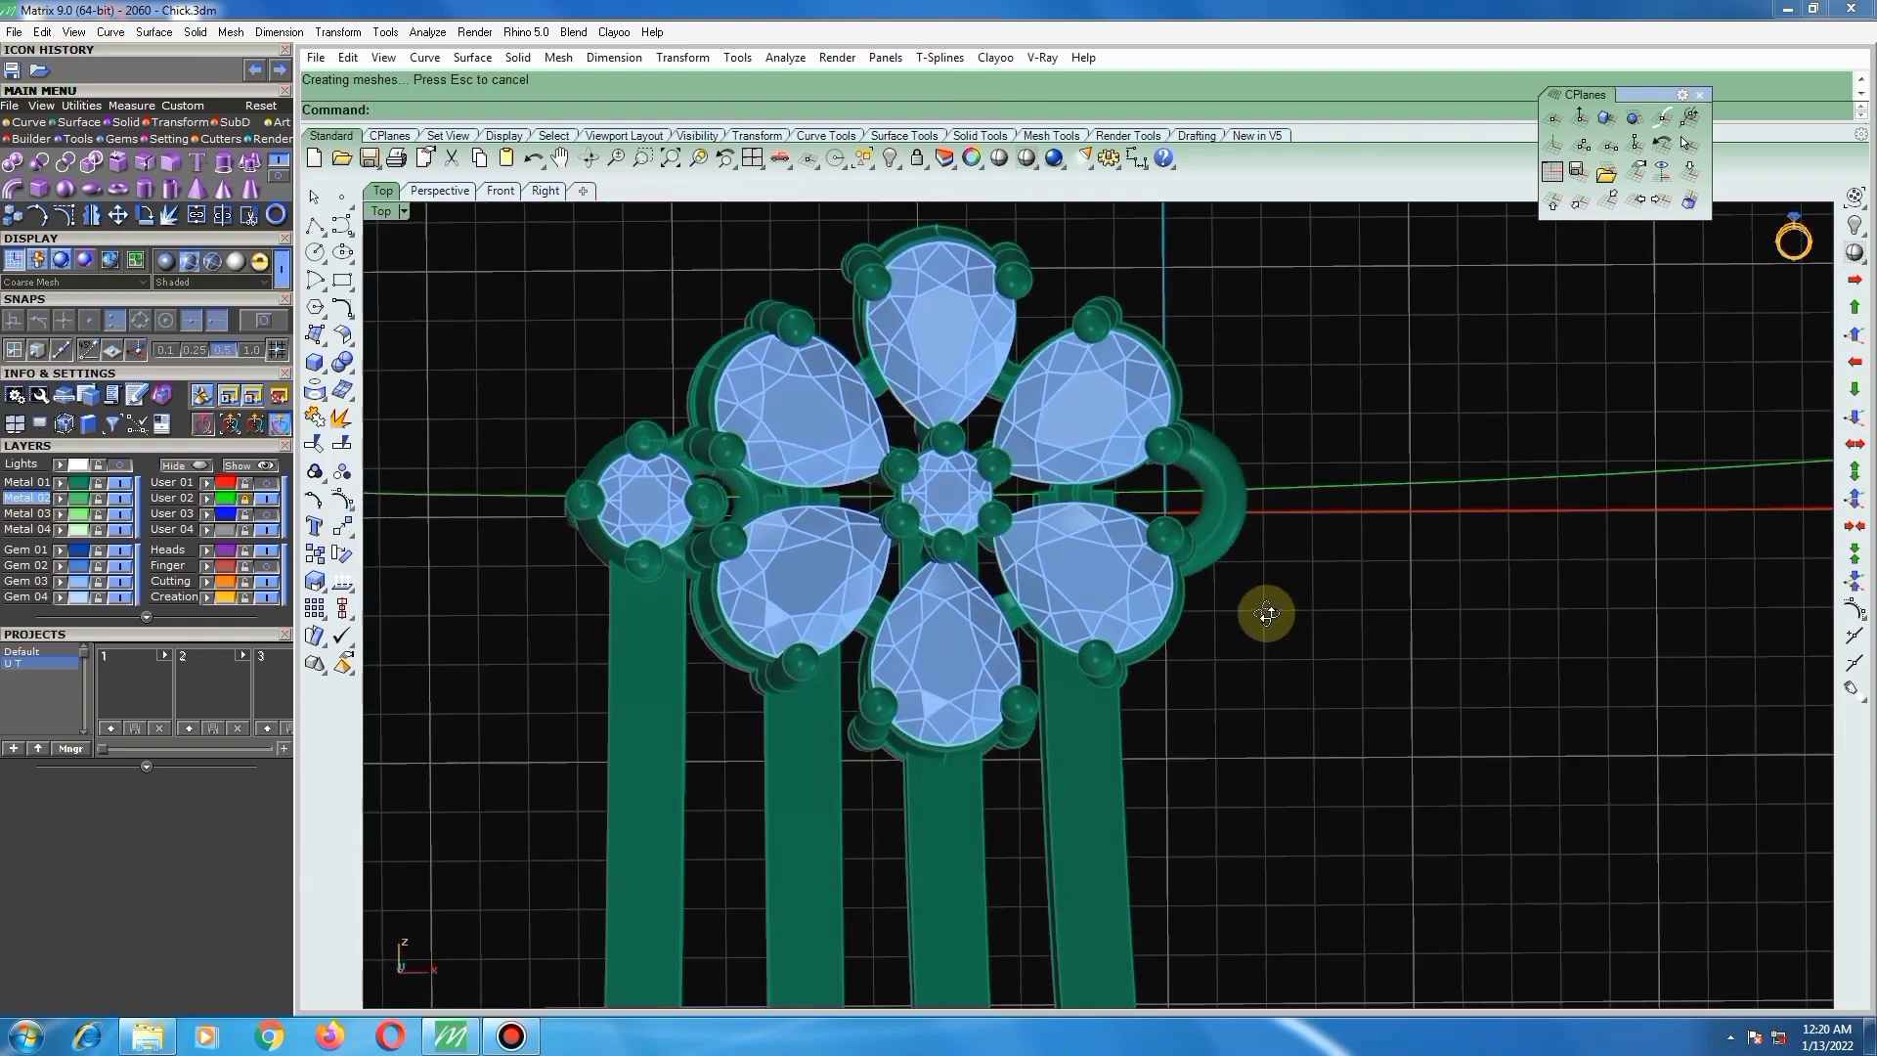
Step: Extract a copy of the narrow curved inner face of the lower band beneath the link ring
mouse_move(1213, 594)
ctrl+shift+right_down()
mouse_move(993, 528)
mouse_move(905, 536)
mouse_move(997, 513)
mouse_move(1026, 469)
ctrl+shift+right_up()
scroll(1124, 557, up, 6)
mouse_move(1124, 559)
ctrl+shift+right_down()
mouse_move(1115, 607)
mouse_move(1138, 611)
ctrl+shift+right_up()
click(1291, 634)
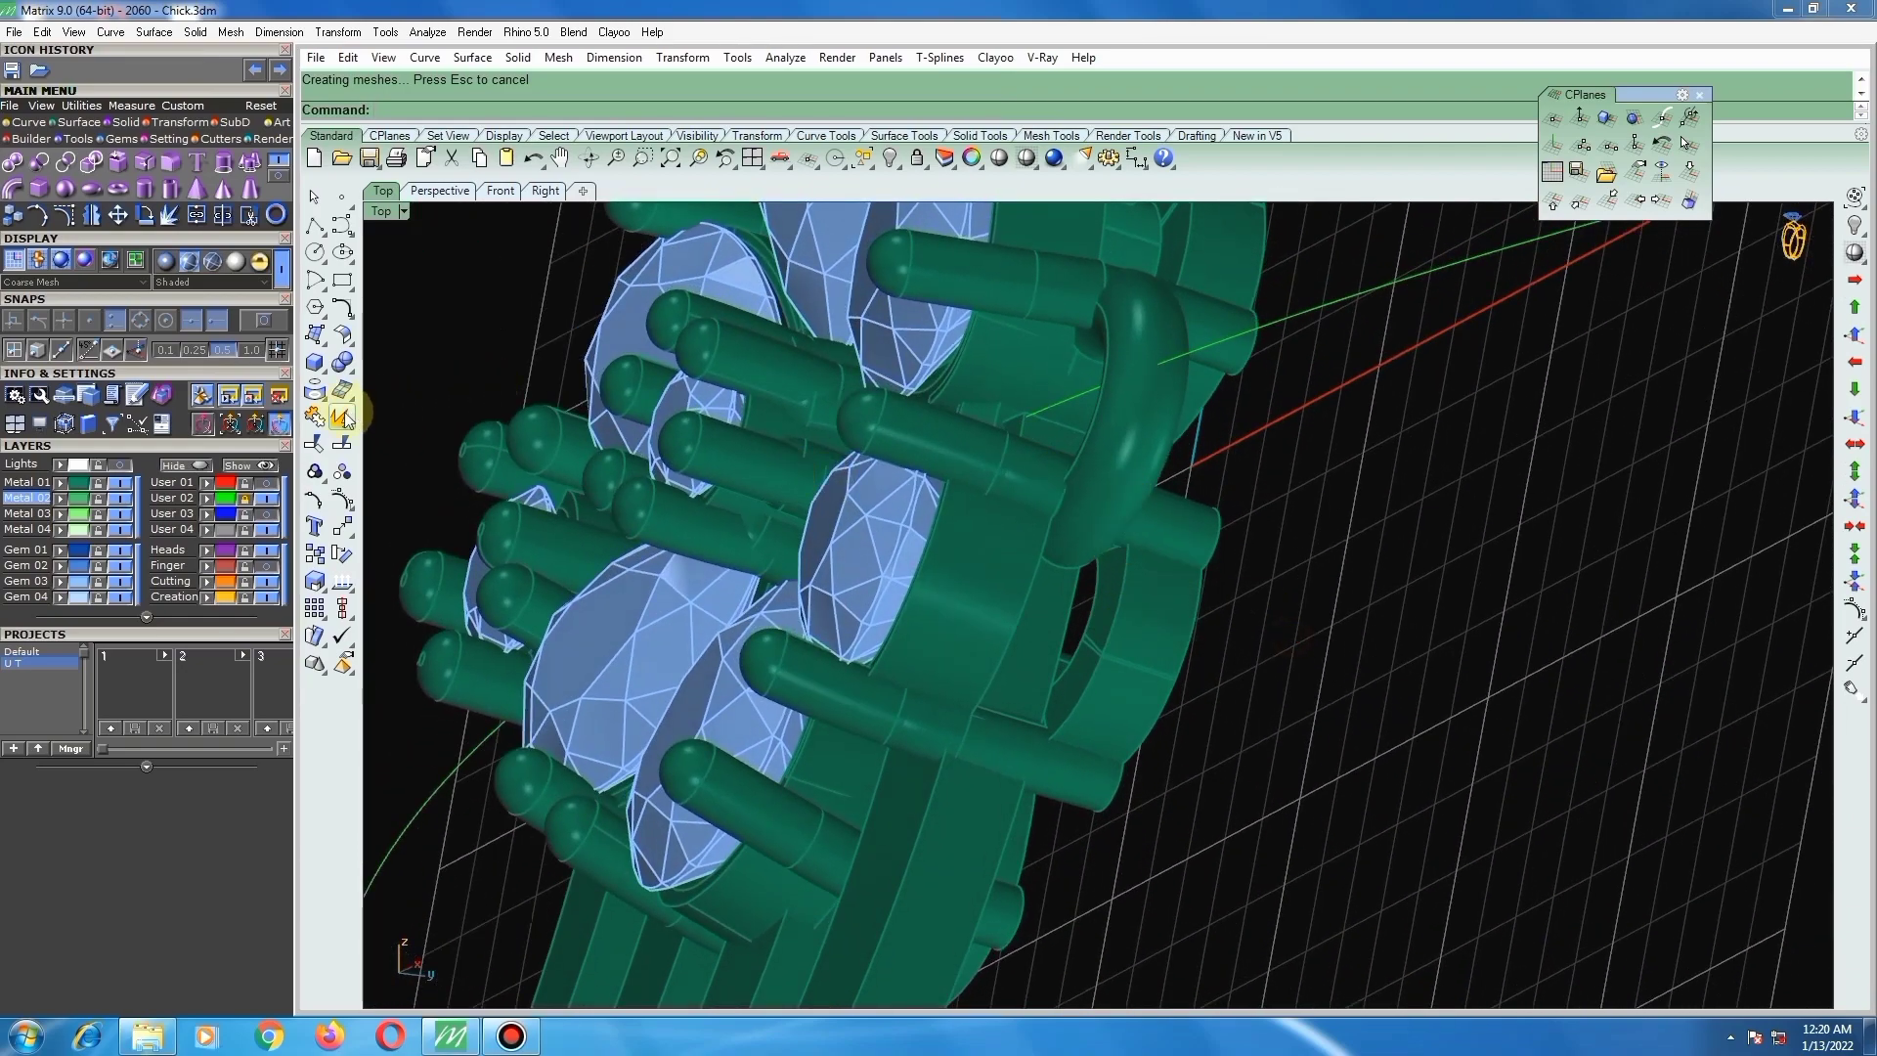
click(350, 337)
click(342, 394)
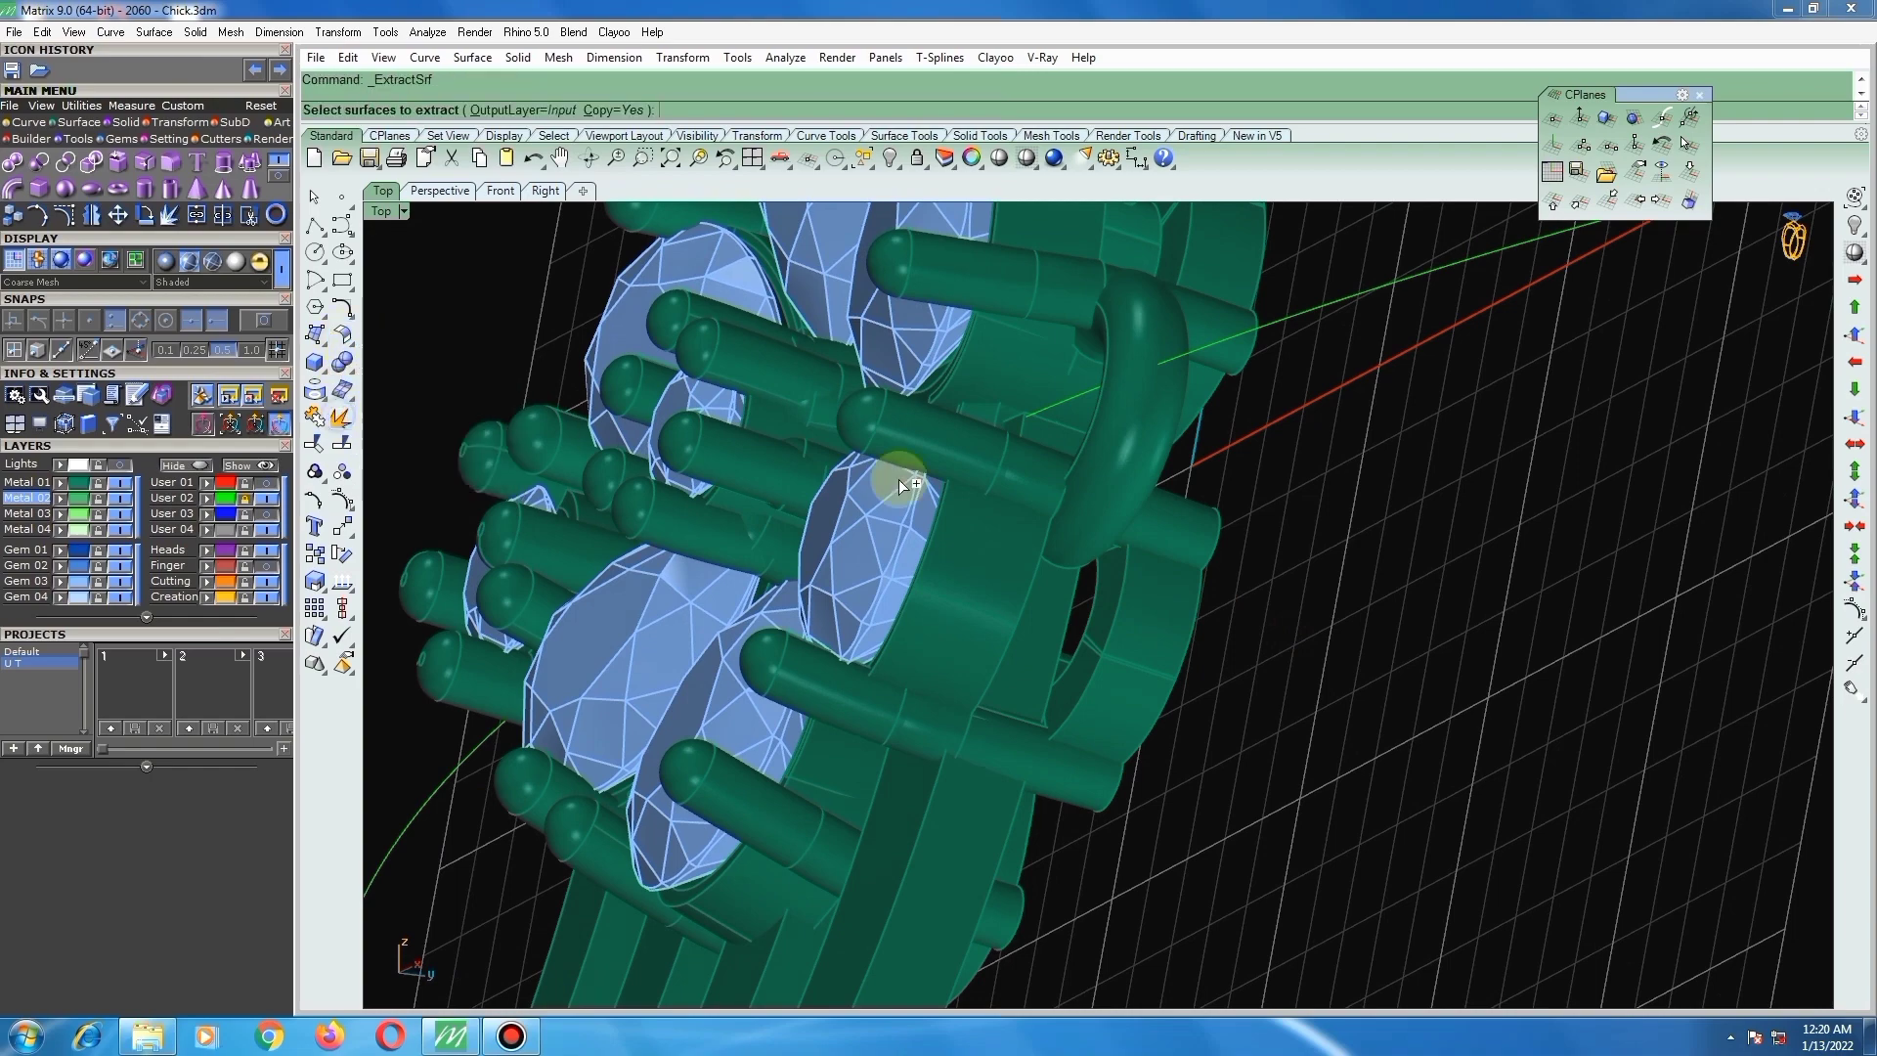
scroll(1114, 582, up, 5)
click(1129, 587)
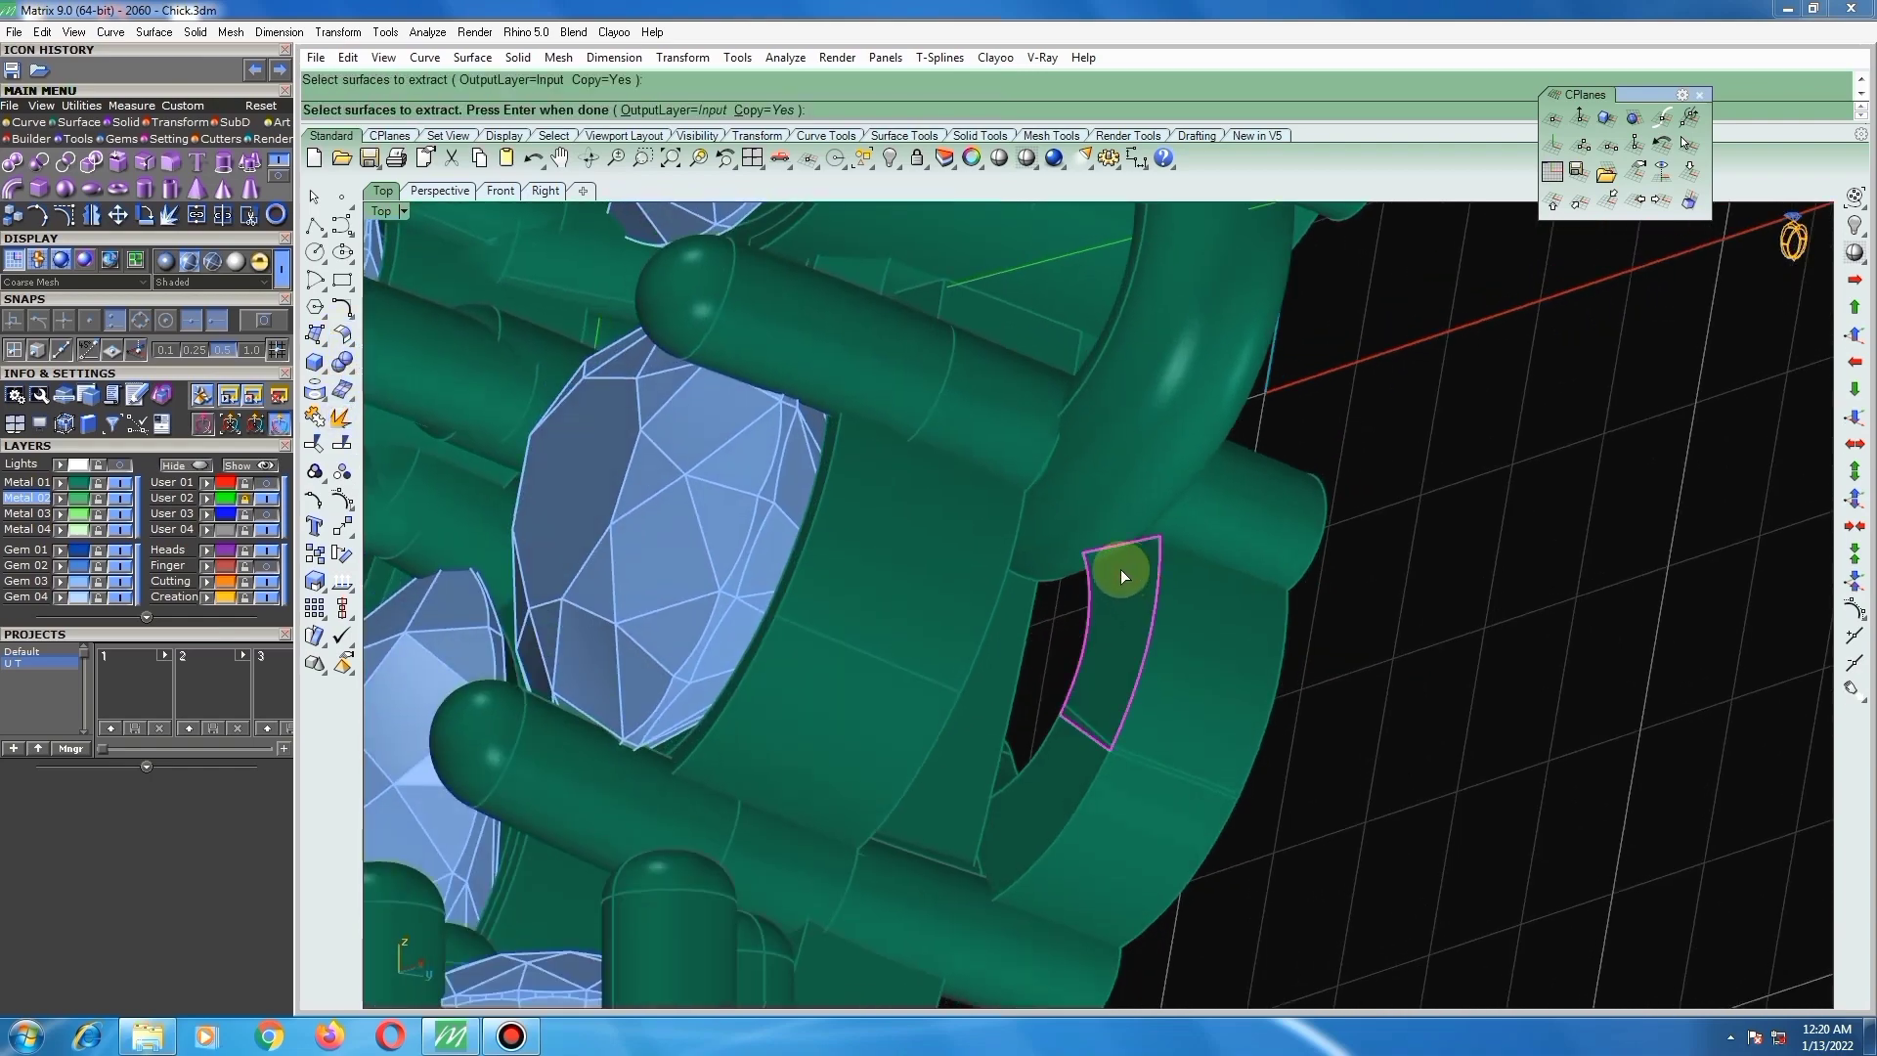
right_click(1120, 569)
Step: Draw a straight polyline across the extracted face between its two long curved edges, just below the ring
ctrl+shift+right_drag(1154, 557, 1149, 621)
scroll(1158, 599, down, 5)
scroll(1176, 619, up, 3)
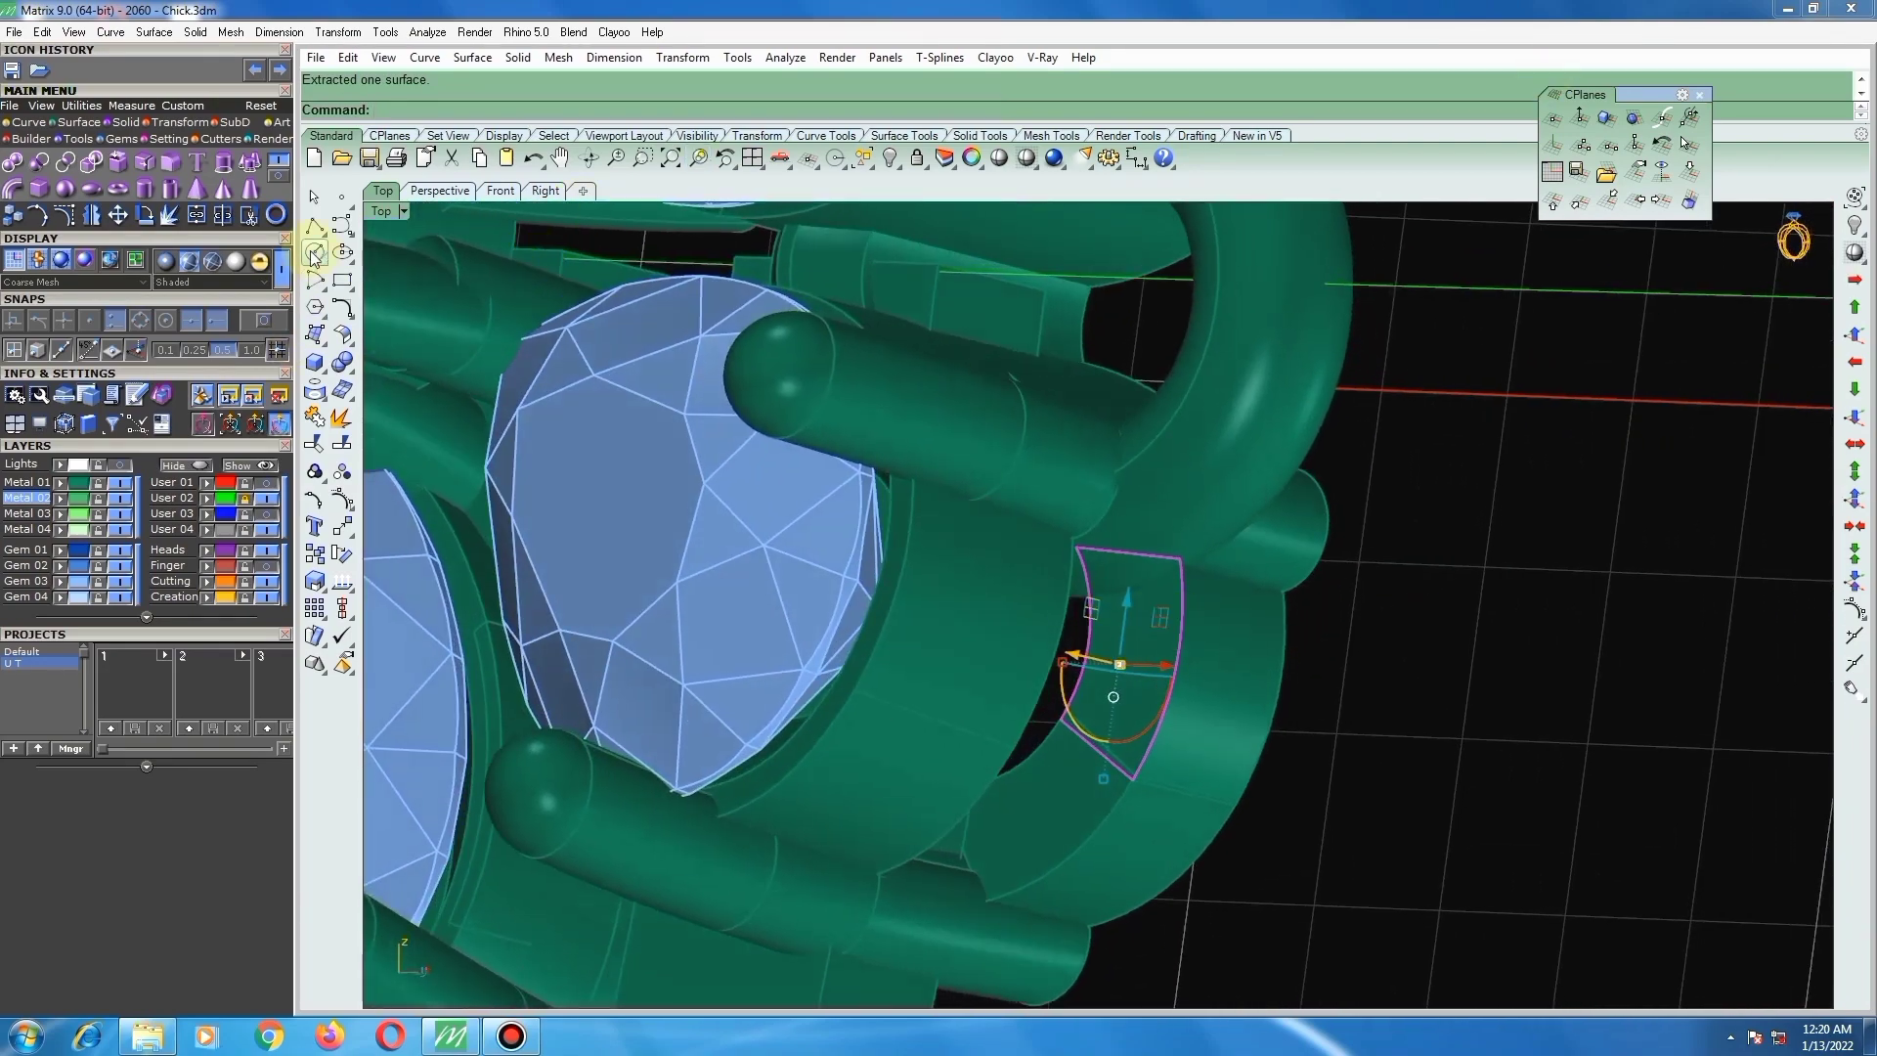
click(315, 226)
scroll(1066, 630, up, 5)
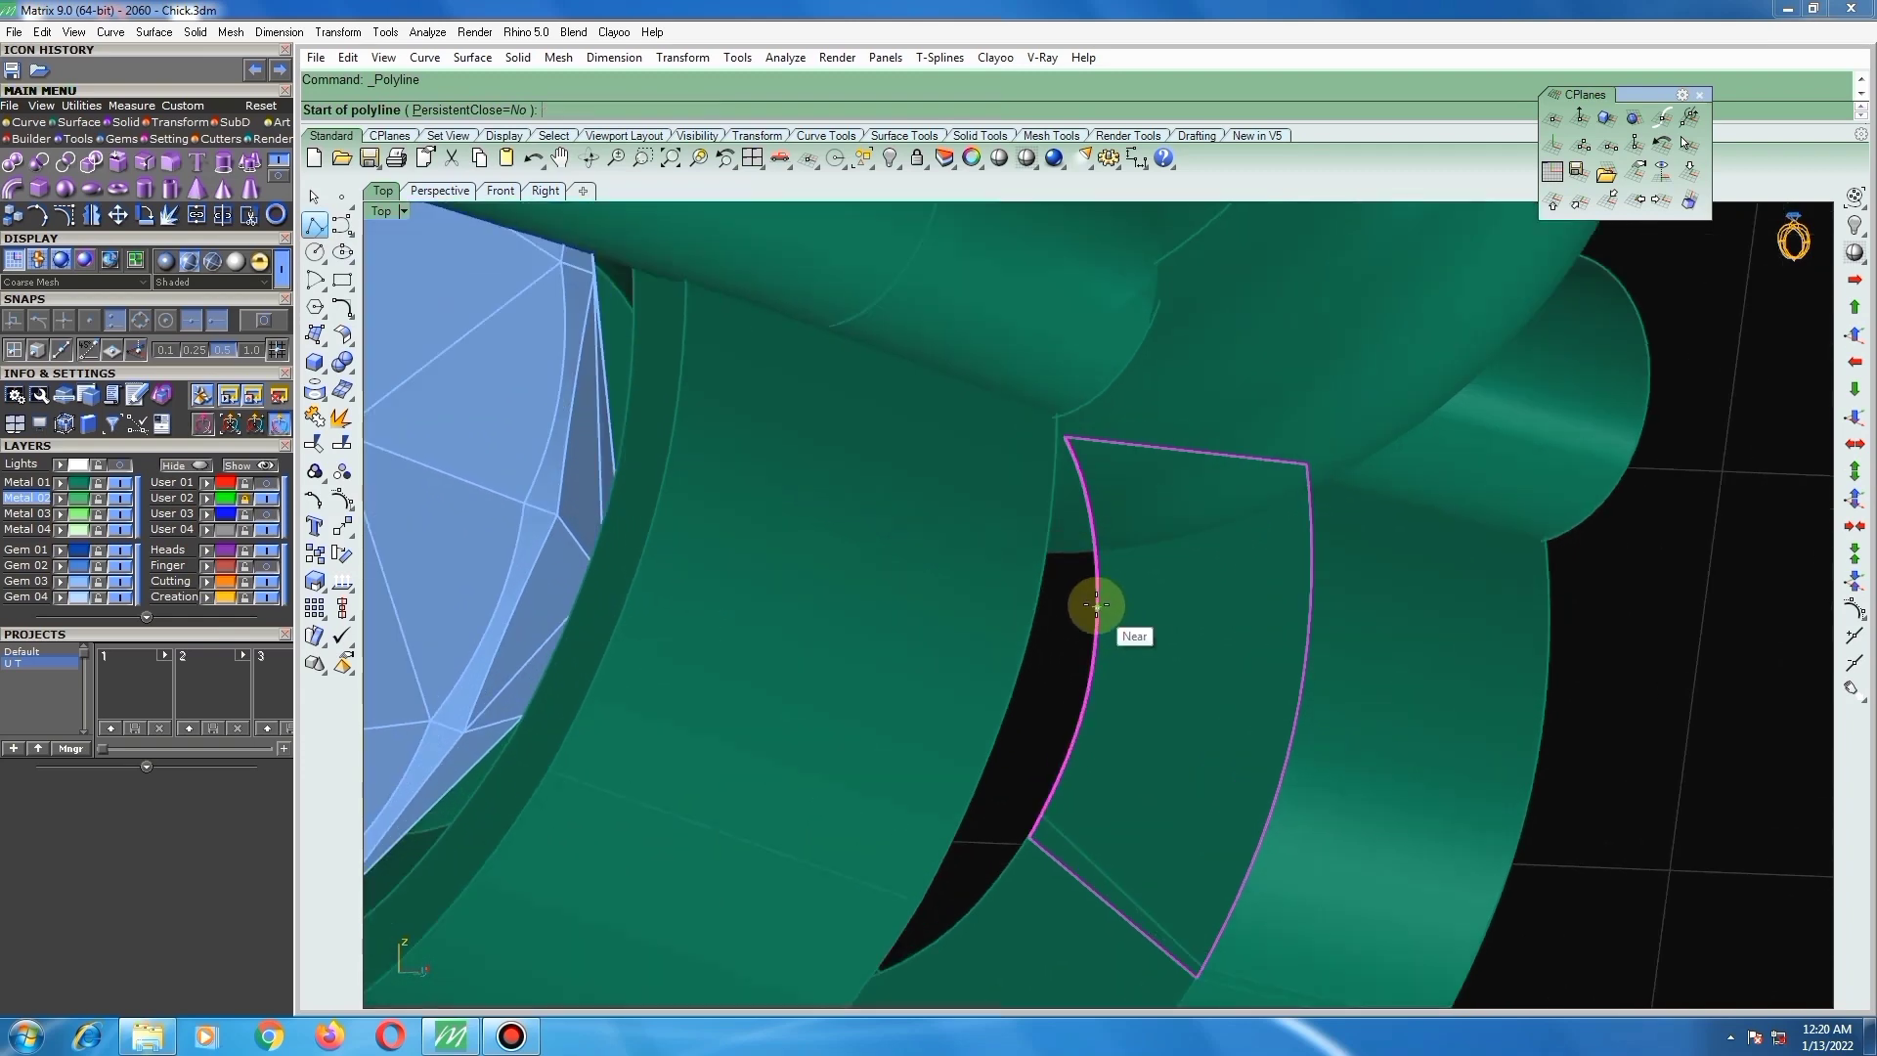
click(1094, 598)
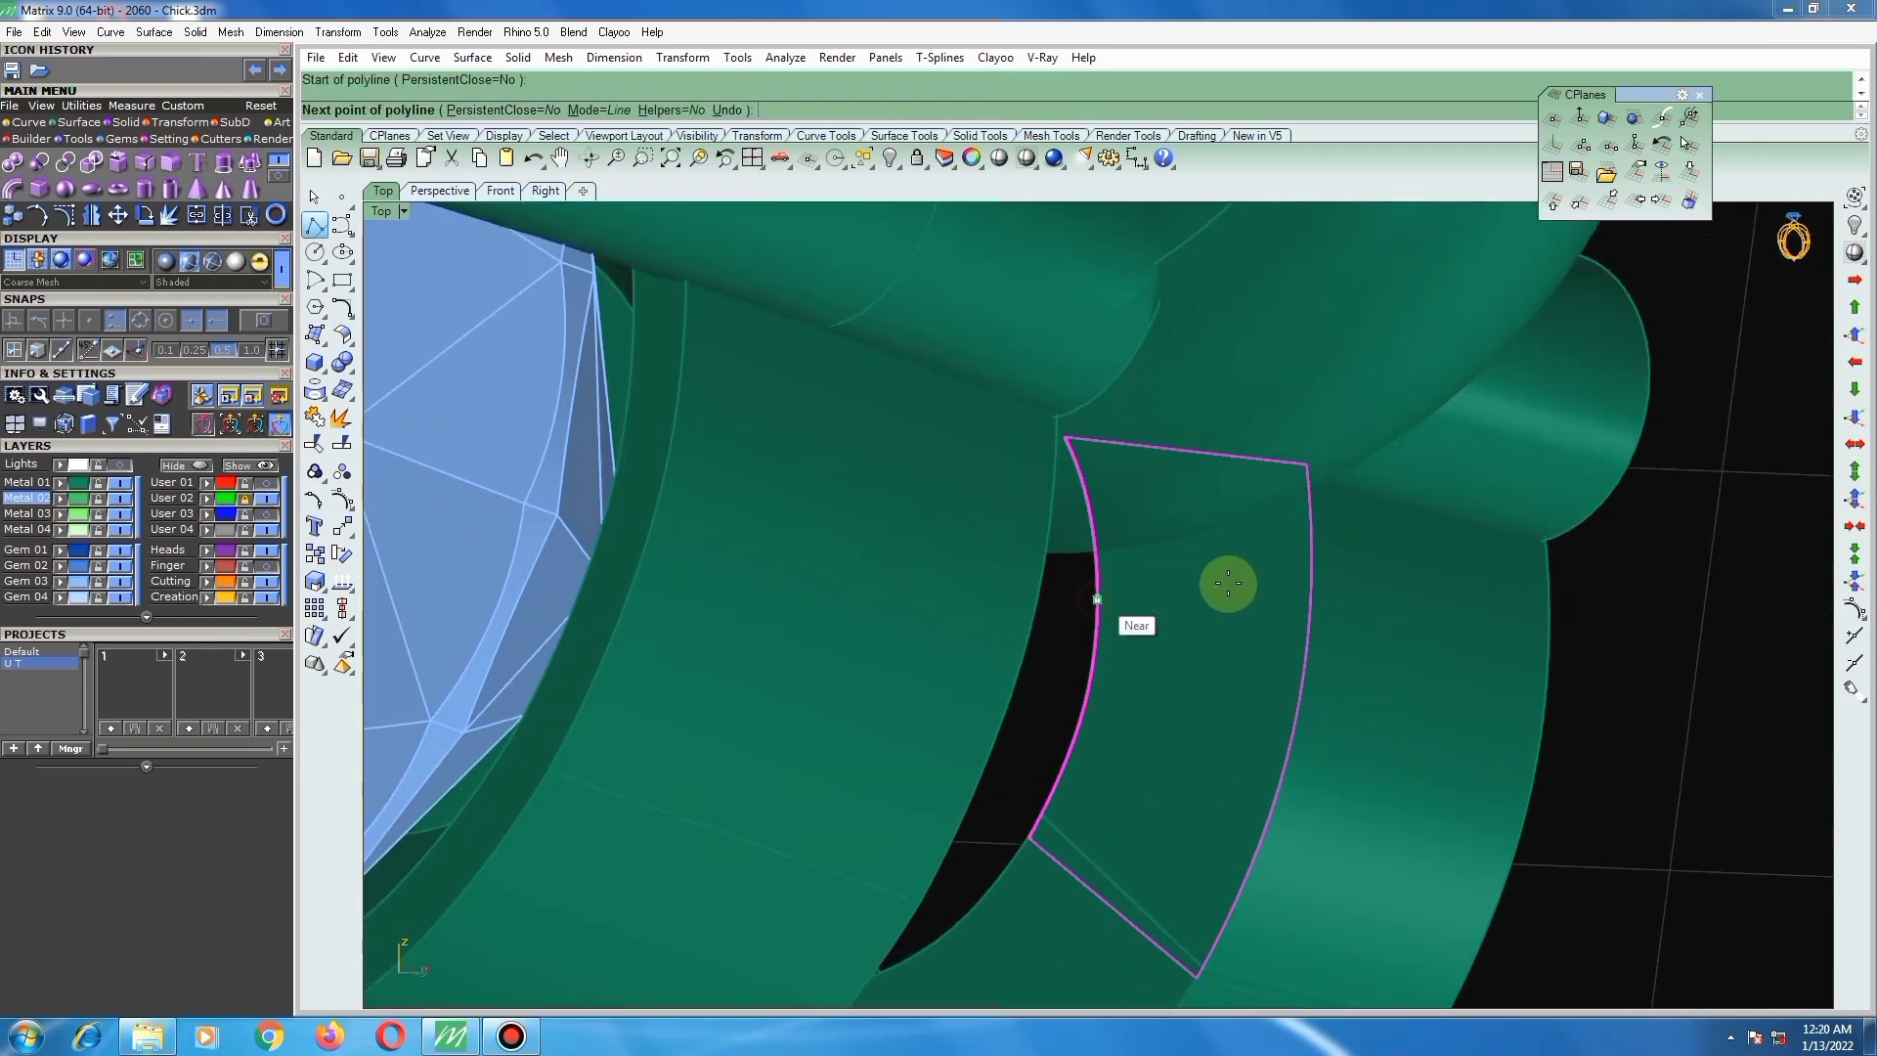
click(1310, 571)
right_click(1161, 506)
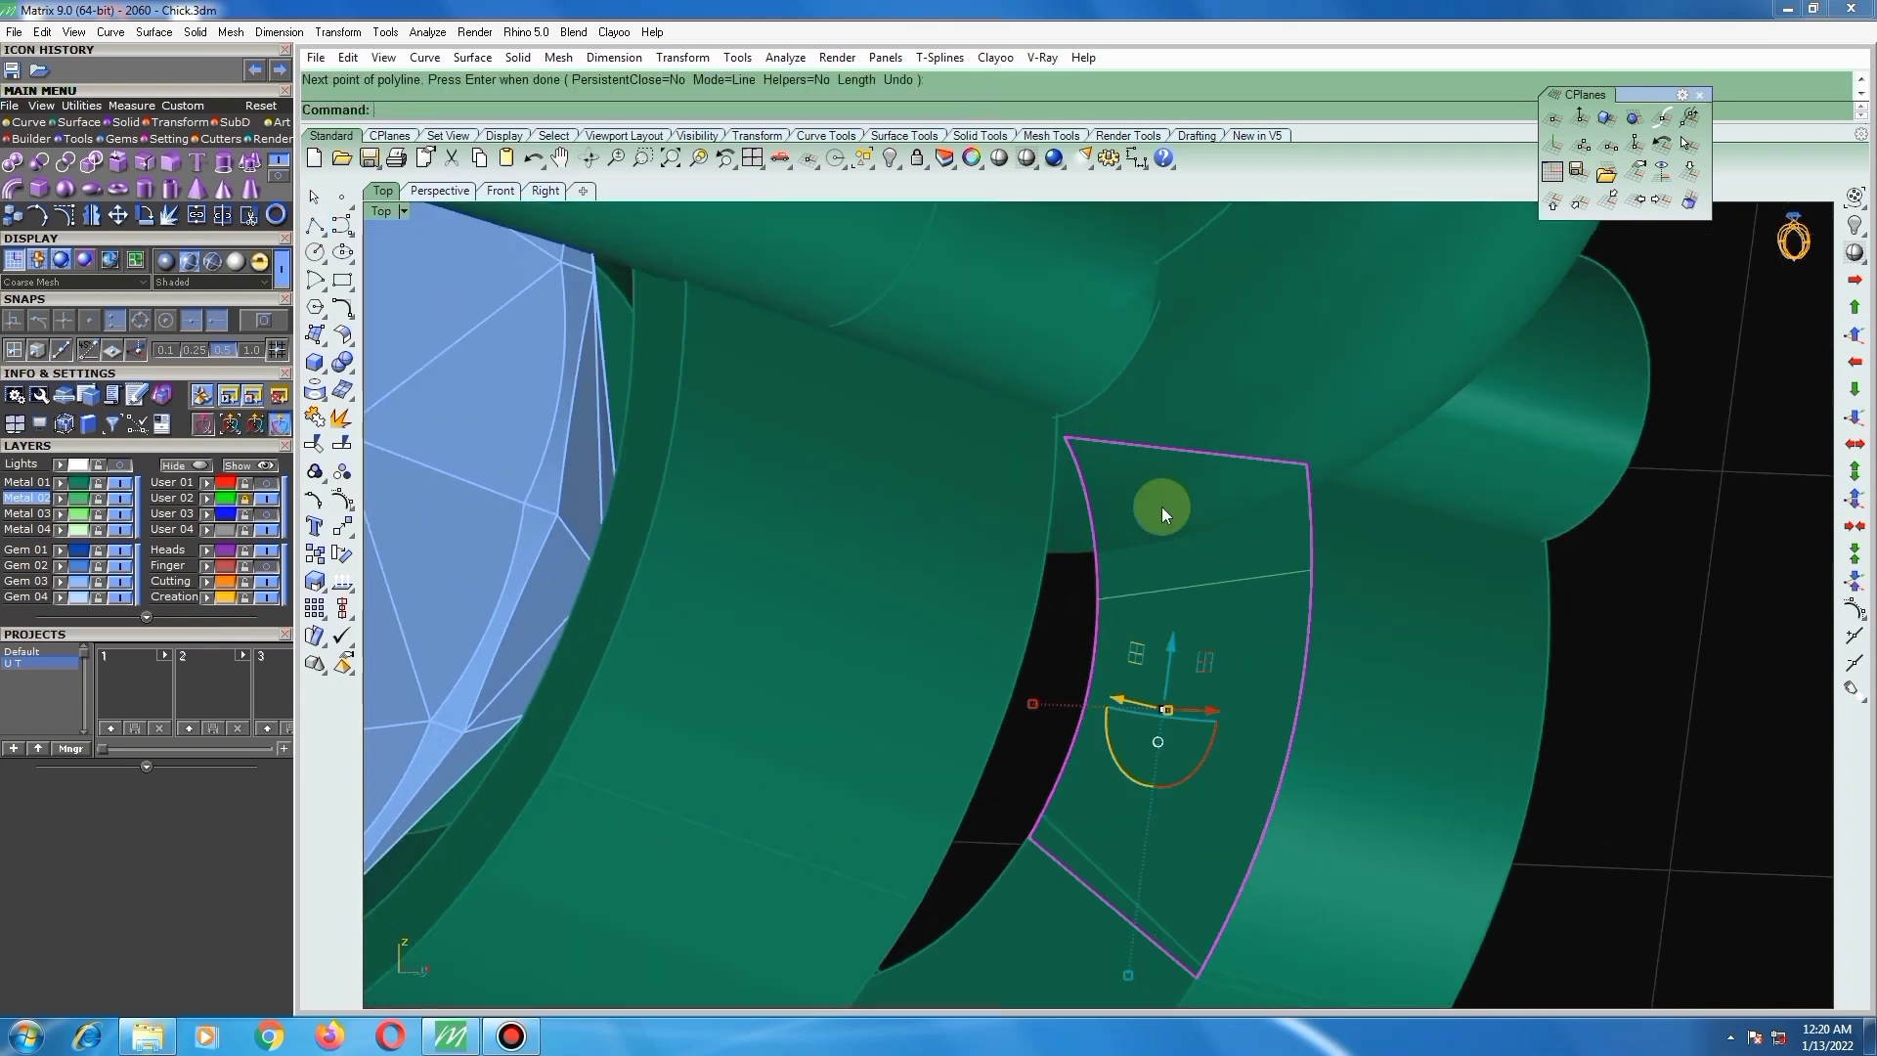
Step: Split the extracted face with the polyline, then delete the larger lower piece and the polyline
click(341, 446)
click(1159, 590)
right_click(1159, 590)
right_click(1159, 590)
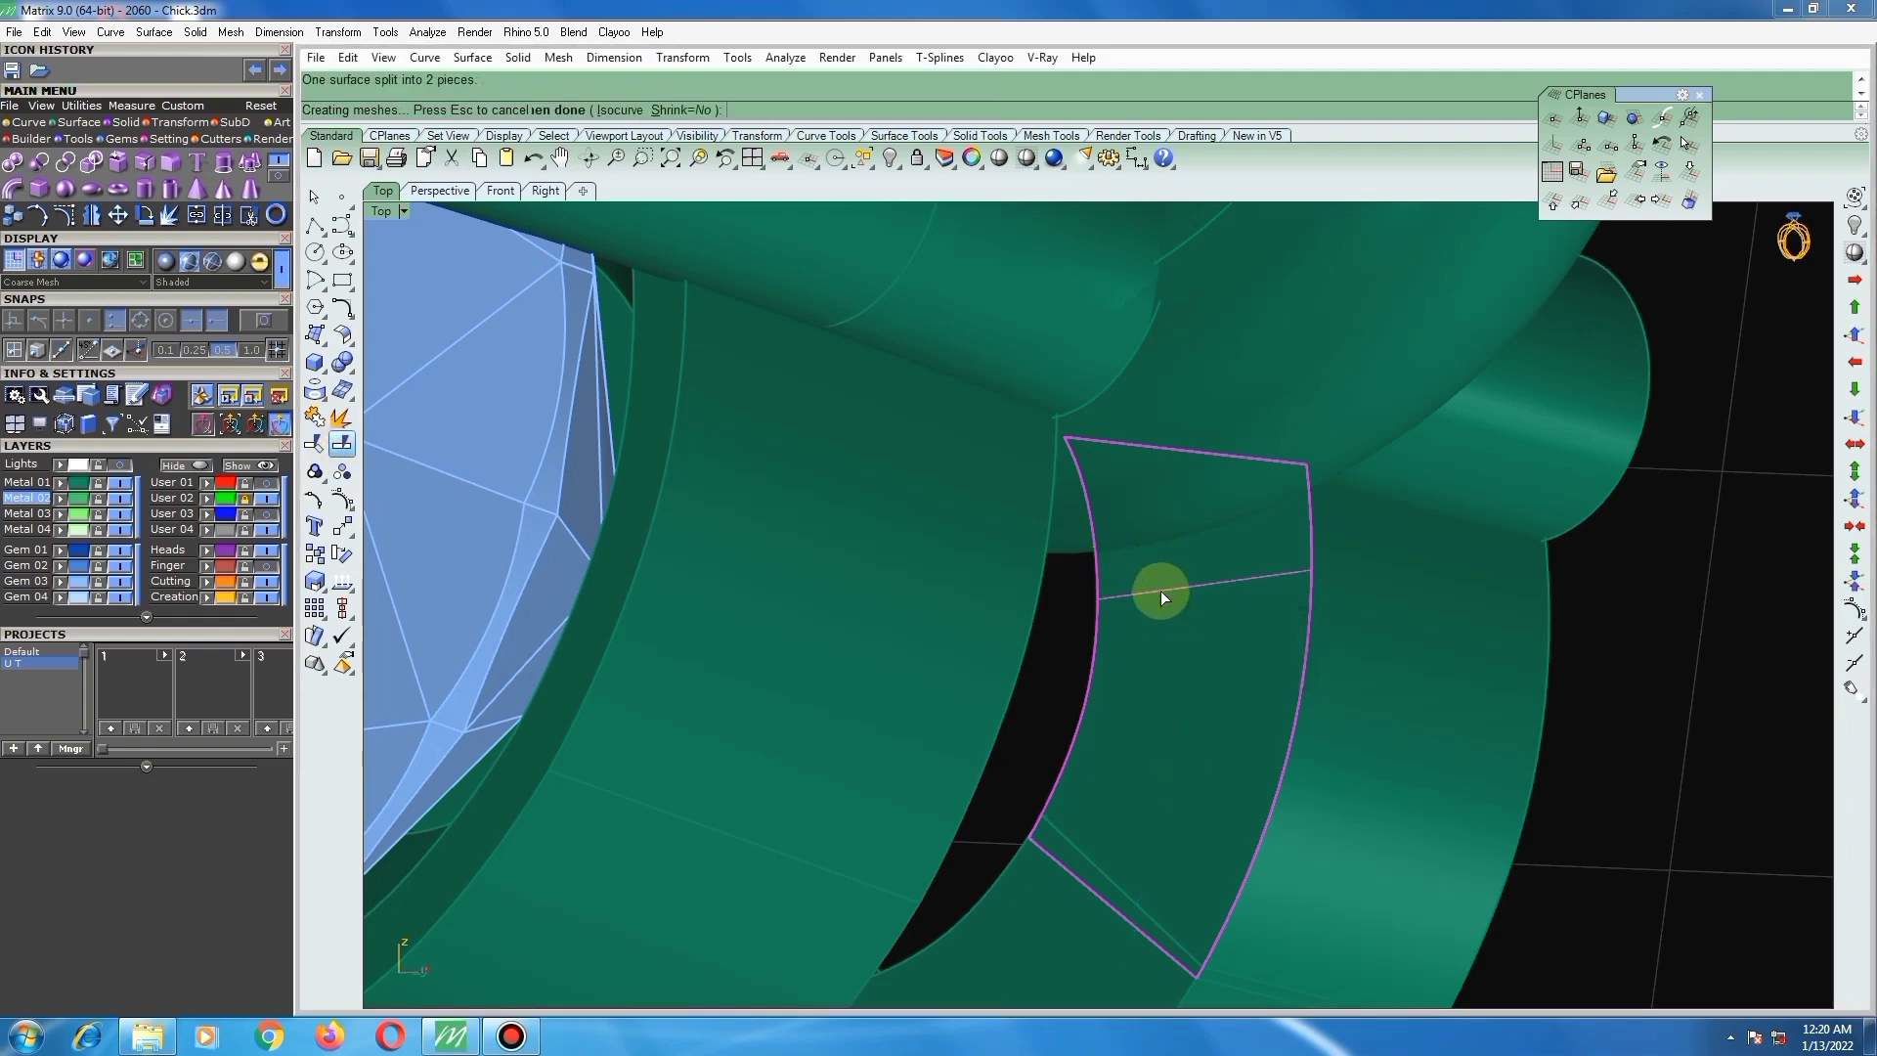
ctrl+click(1200, 554)
key(Delete)
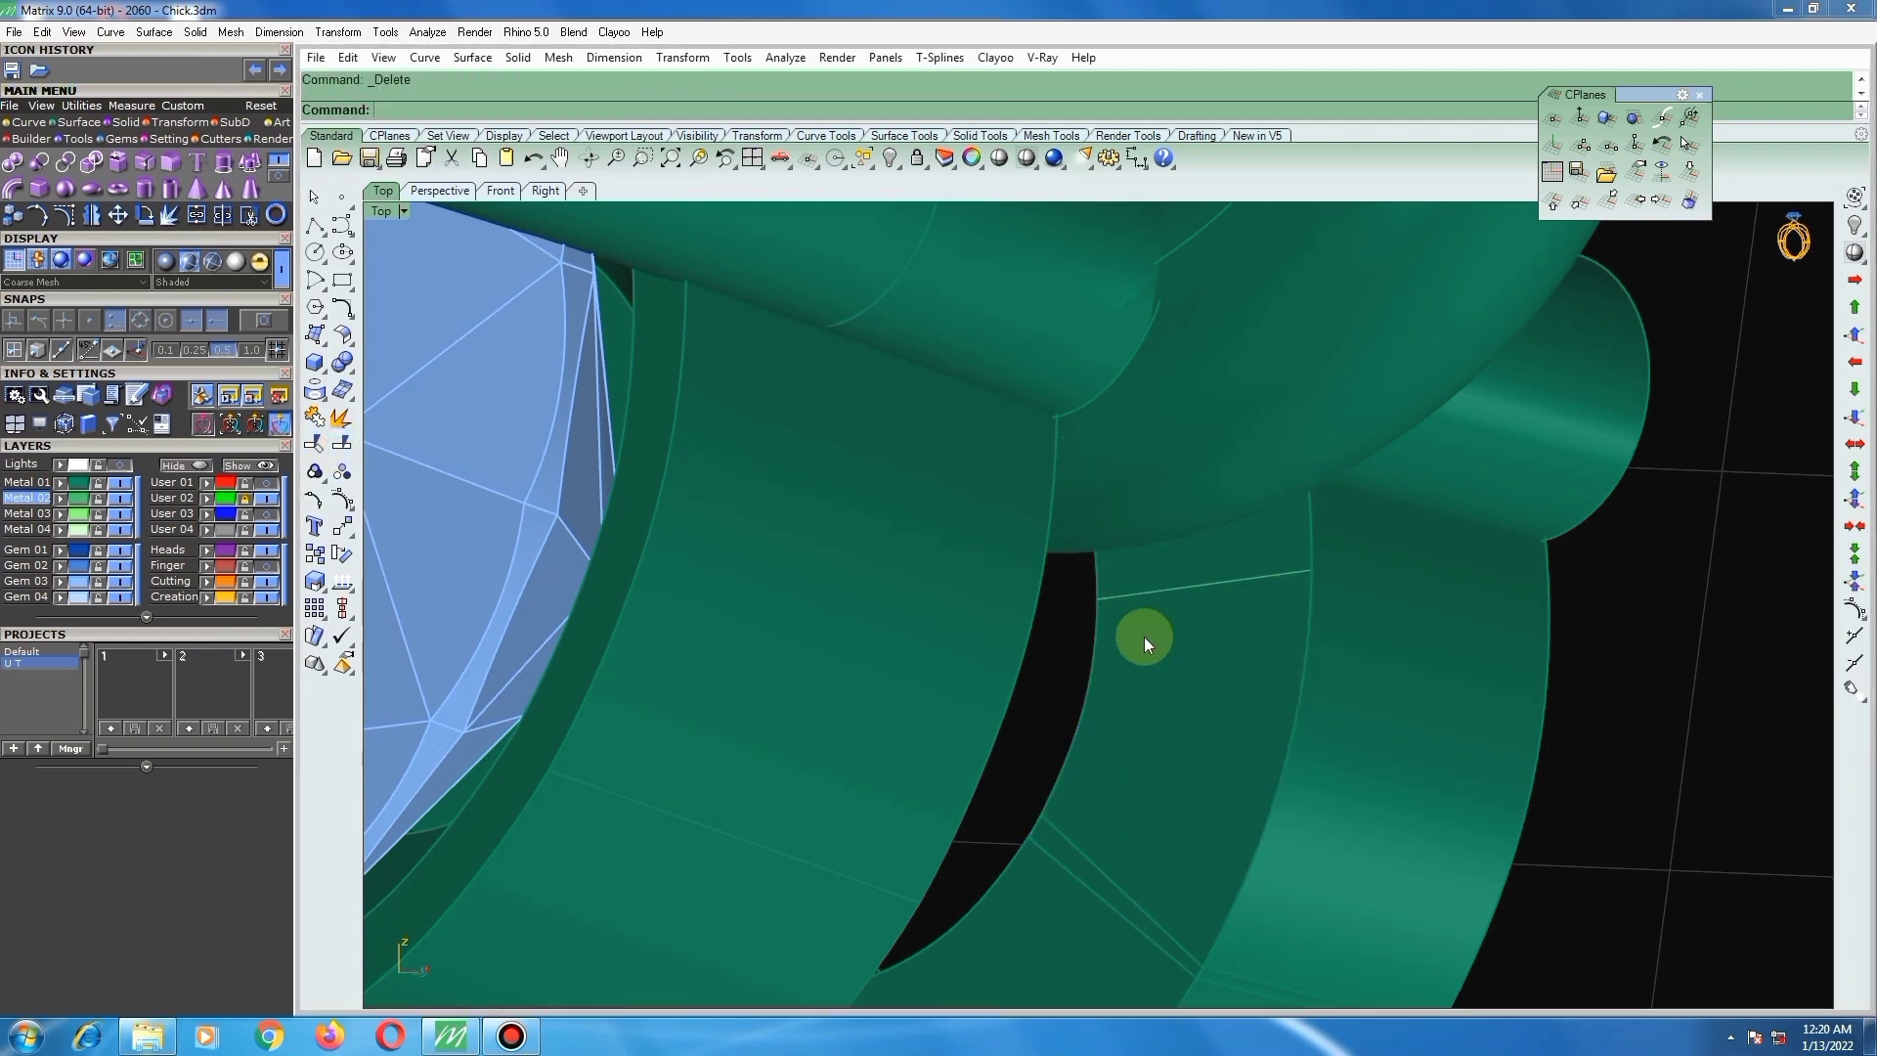
drag(1048, 678, 1402, 537)
key(Delete)
Step: Select the remaining small face and offset it toward the flower by a distance of 1.5 as an open surface
click(1245, 561)
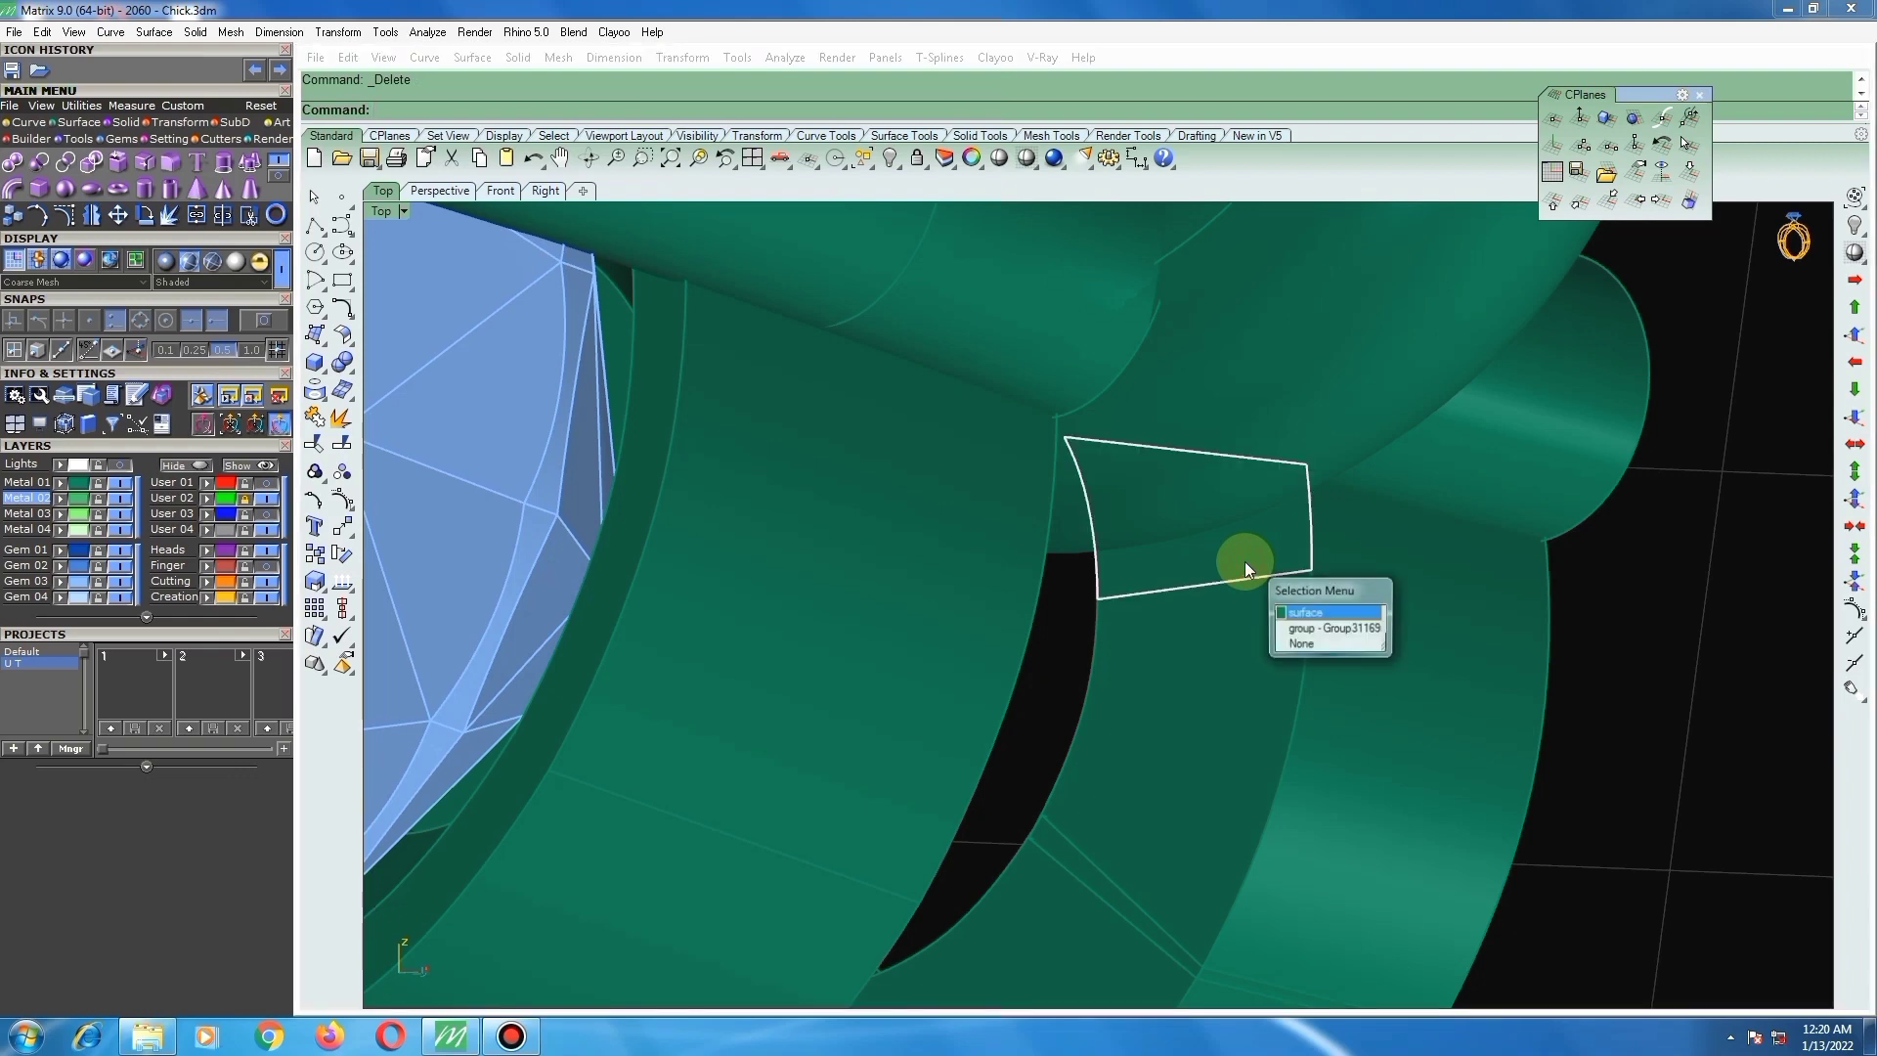
right_click(1244, 562)
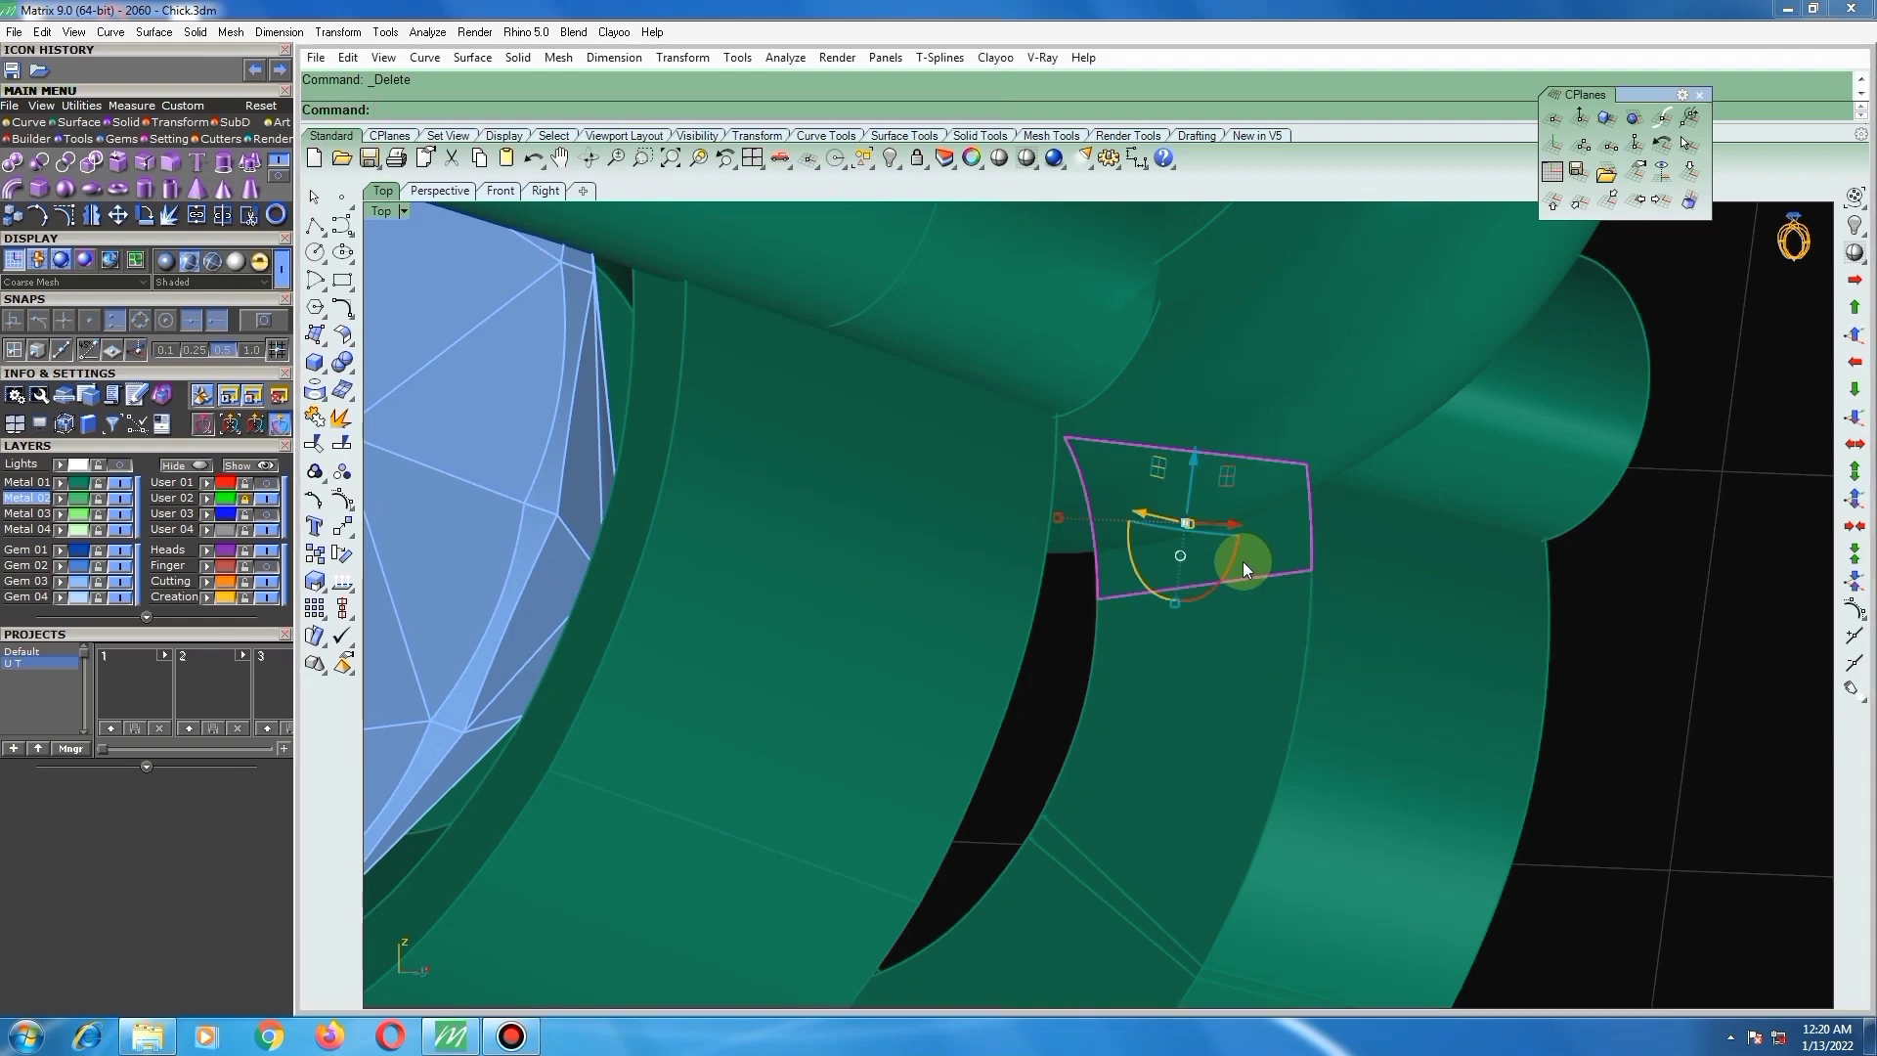
click(342, 334)
click(397, 371)
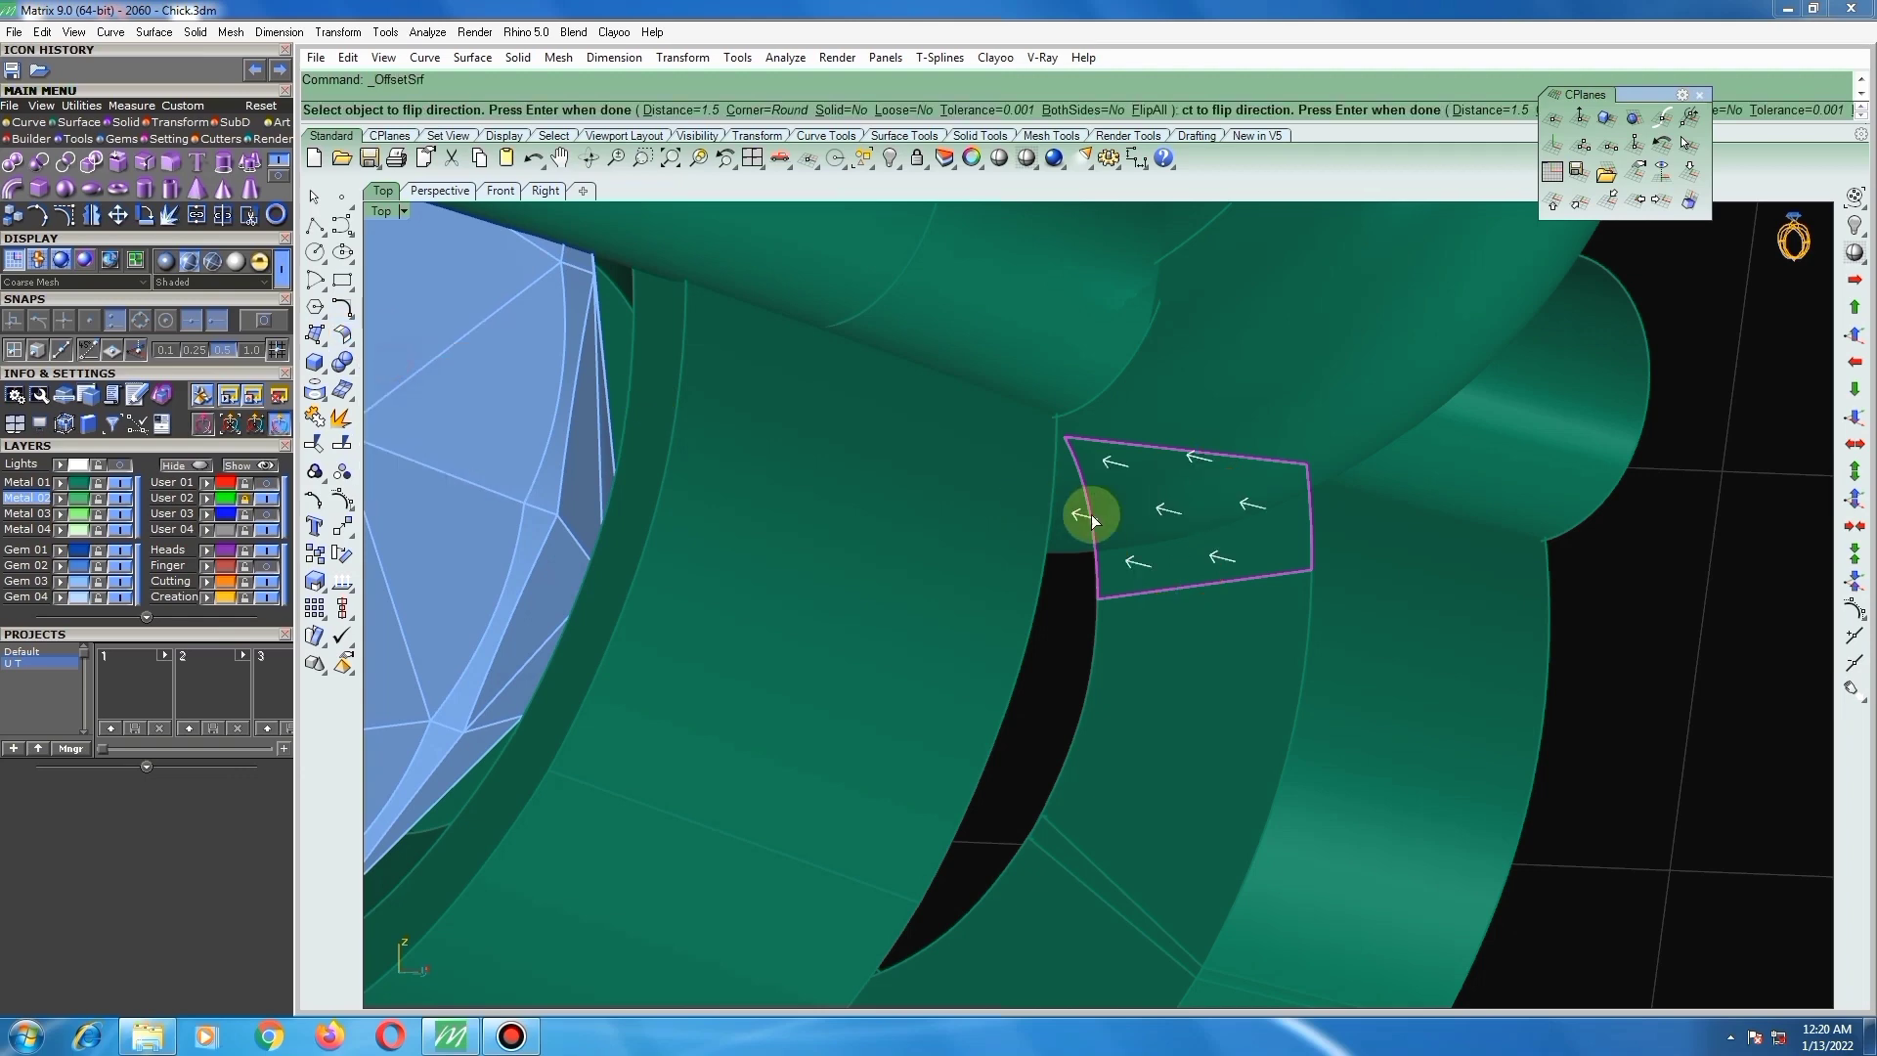
right_click(1169, 512)
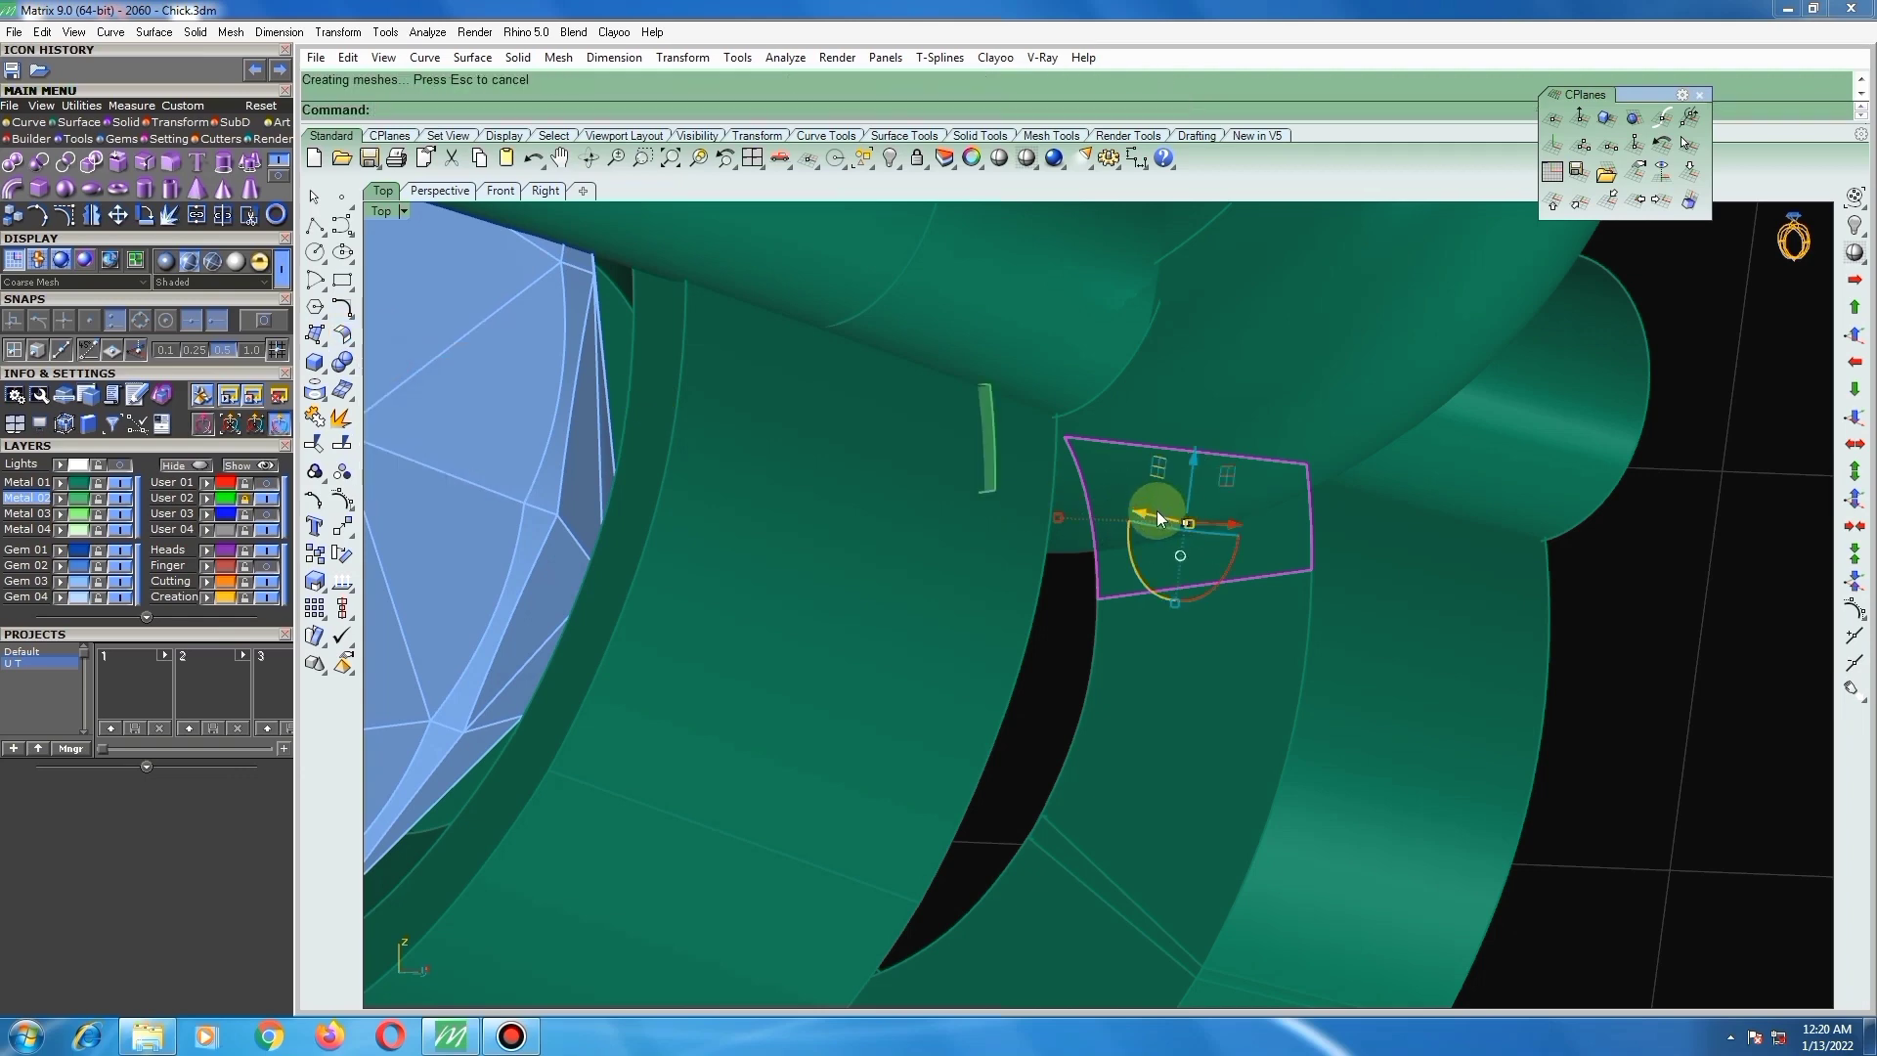
Step: Offset the small face toward the flower by a distance of 1.2 as a closed solid block
right_click(1157, 510)
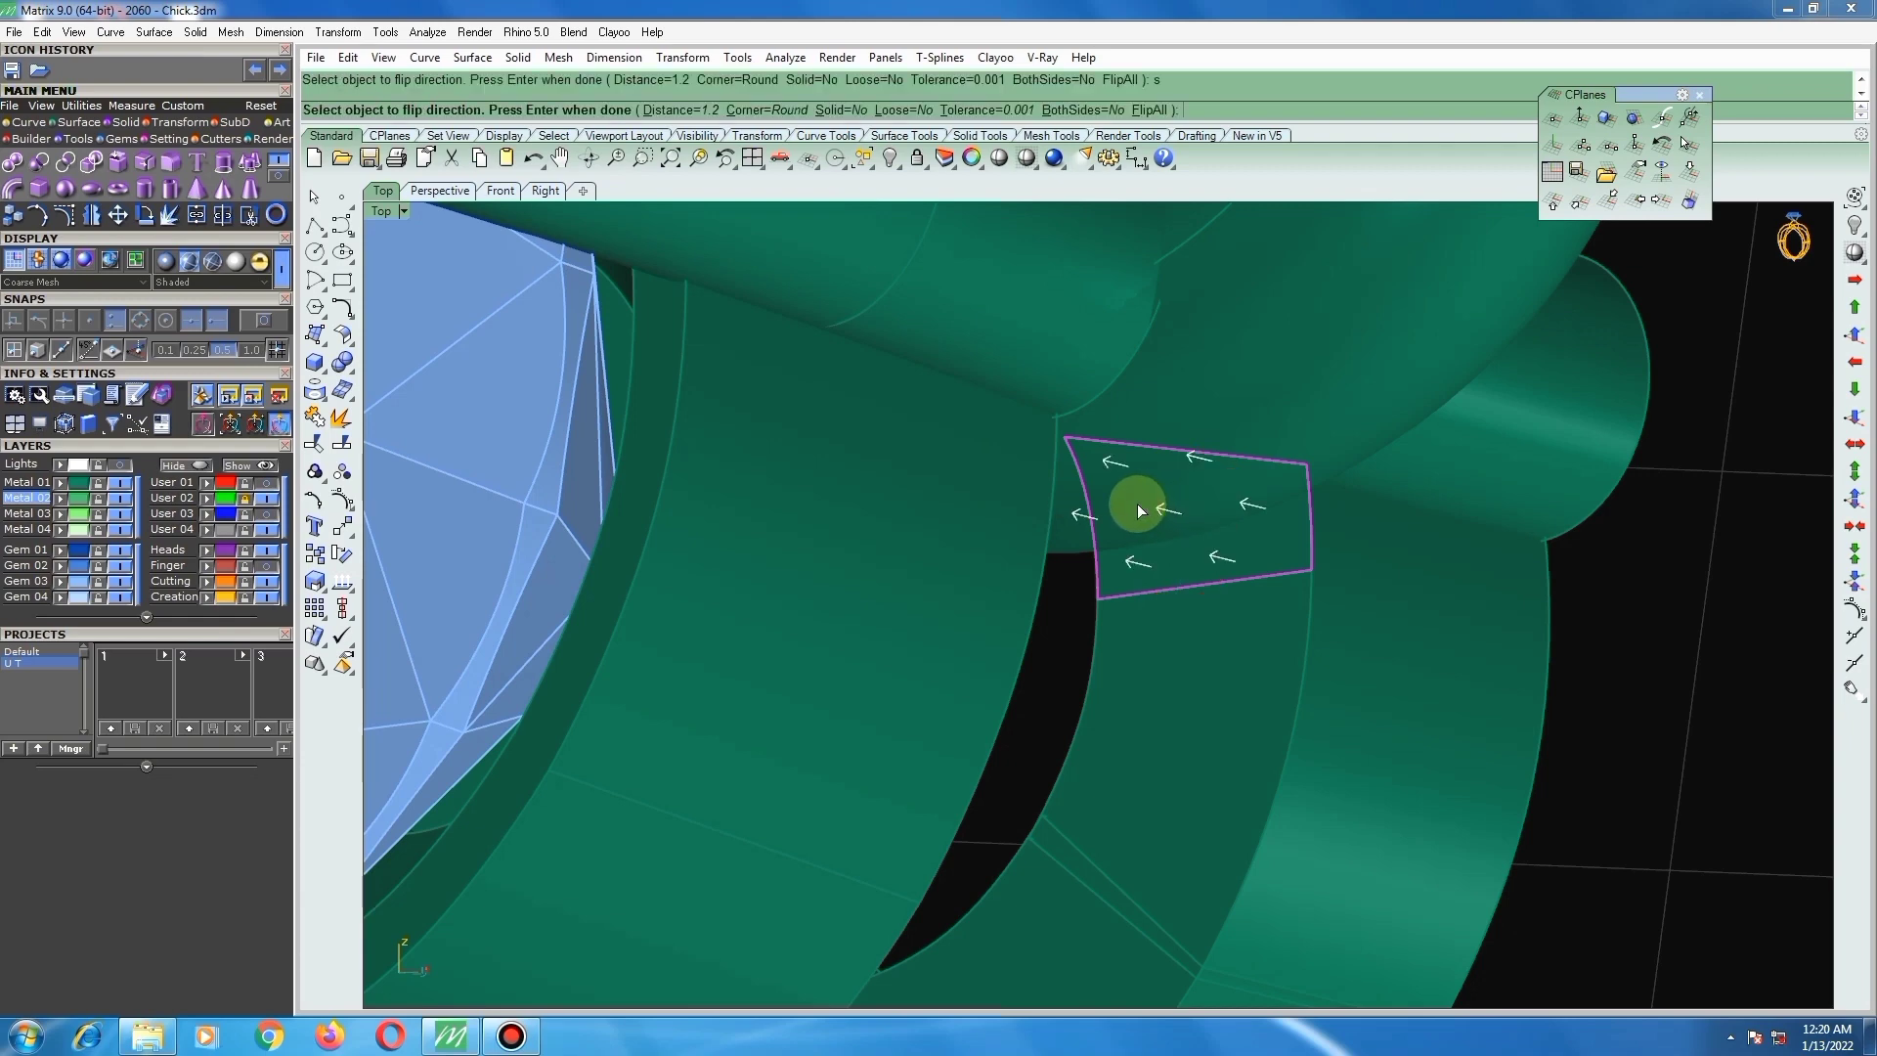
right_click(1155, 512)
right_drag(1132, 502, 1552, 580)
click(1552, 580)
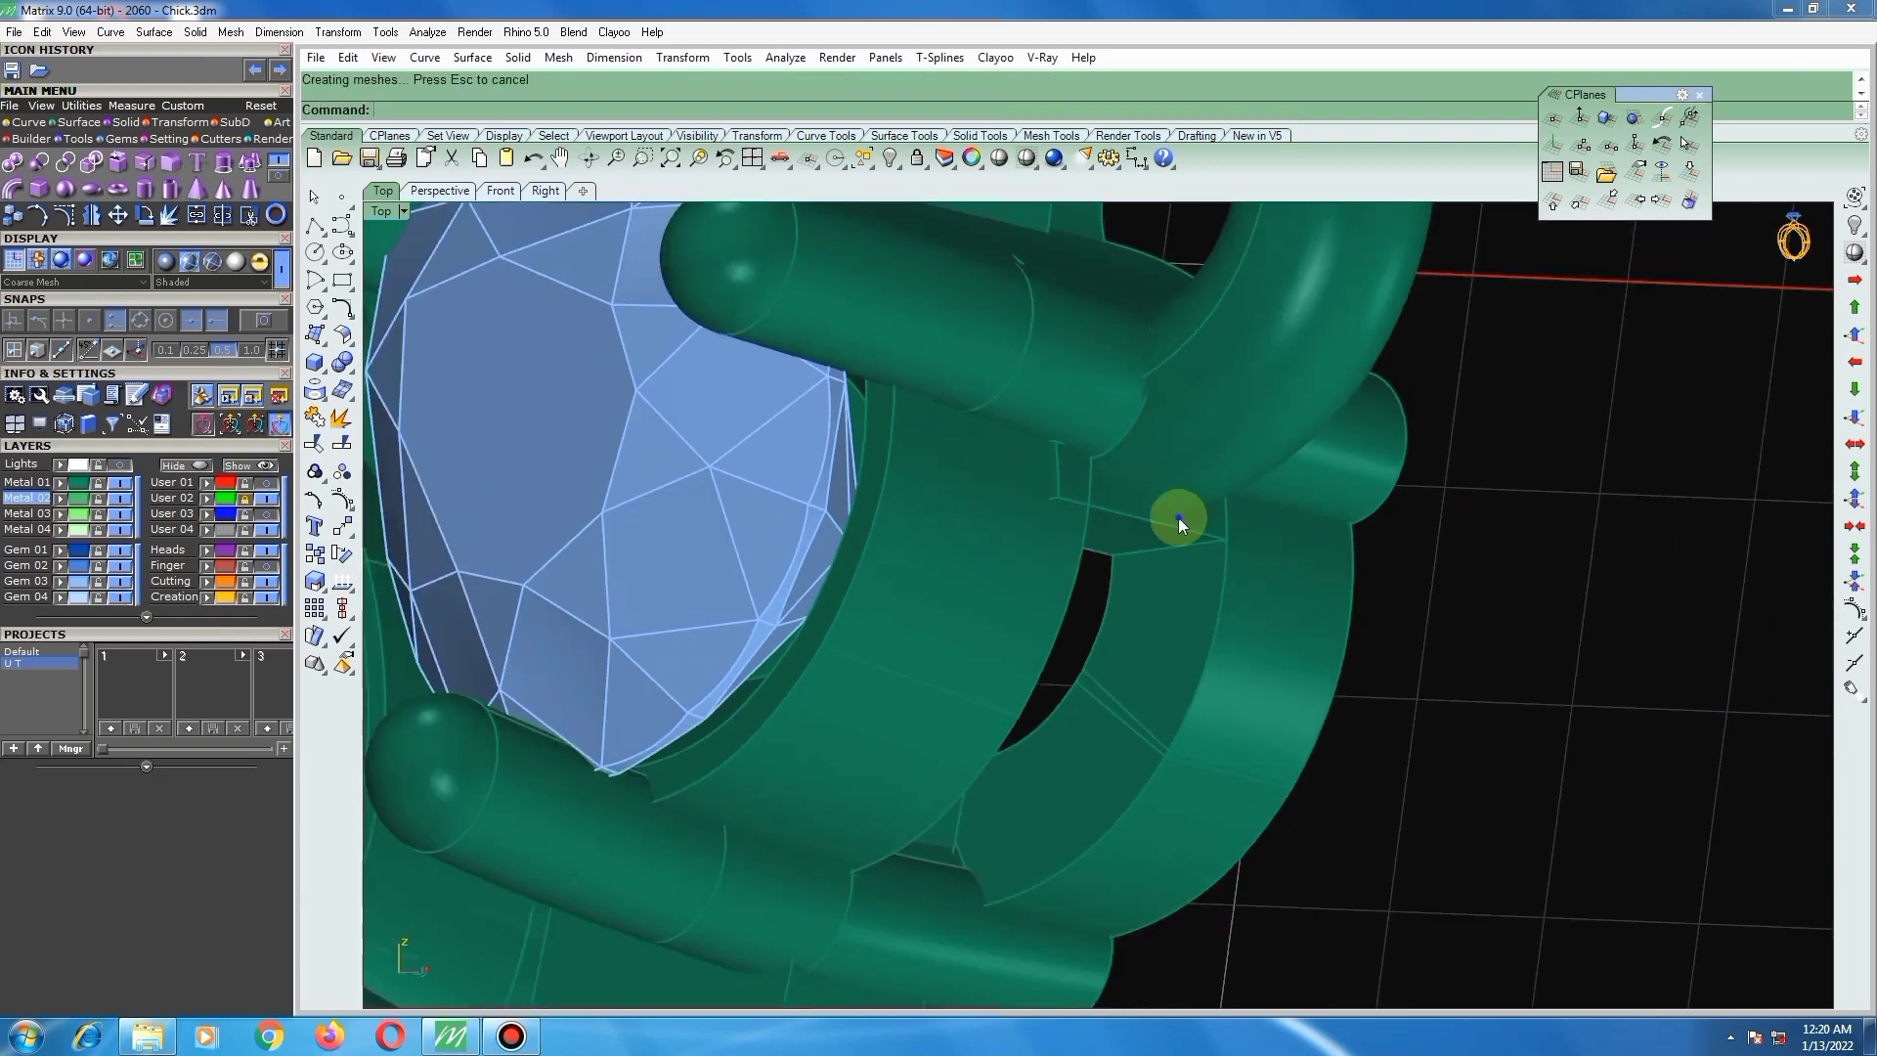
Step: Move the new connector block slightly outward along its lower long edge, into the outer band beneath the link ring
right_drag(1177, 518, 1130, 502)
click(1136, 513)
scroll(1159, 522, up, 6)
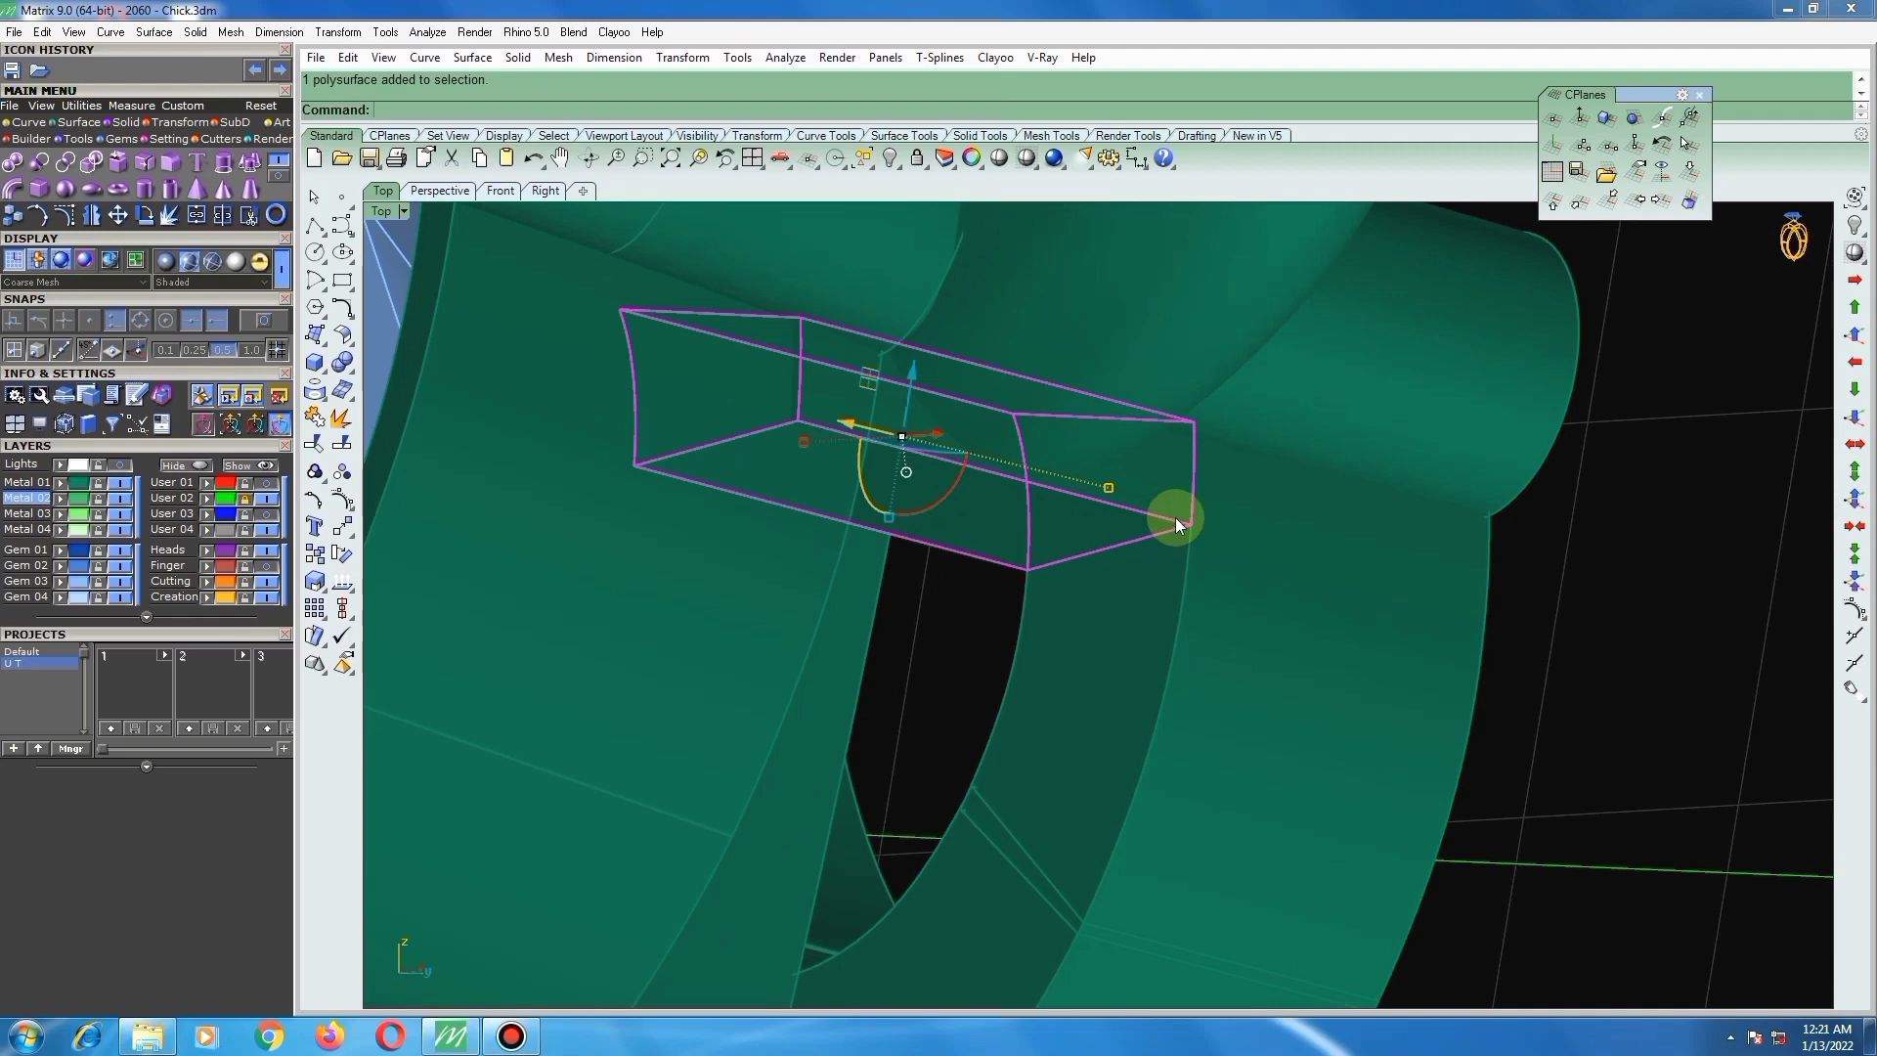
text(m)
key(Return)
scroll(1176, 518, up, 5)
click(1169, 521)
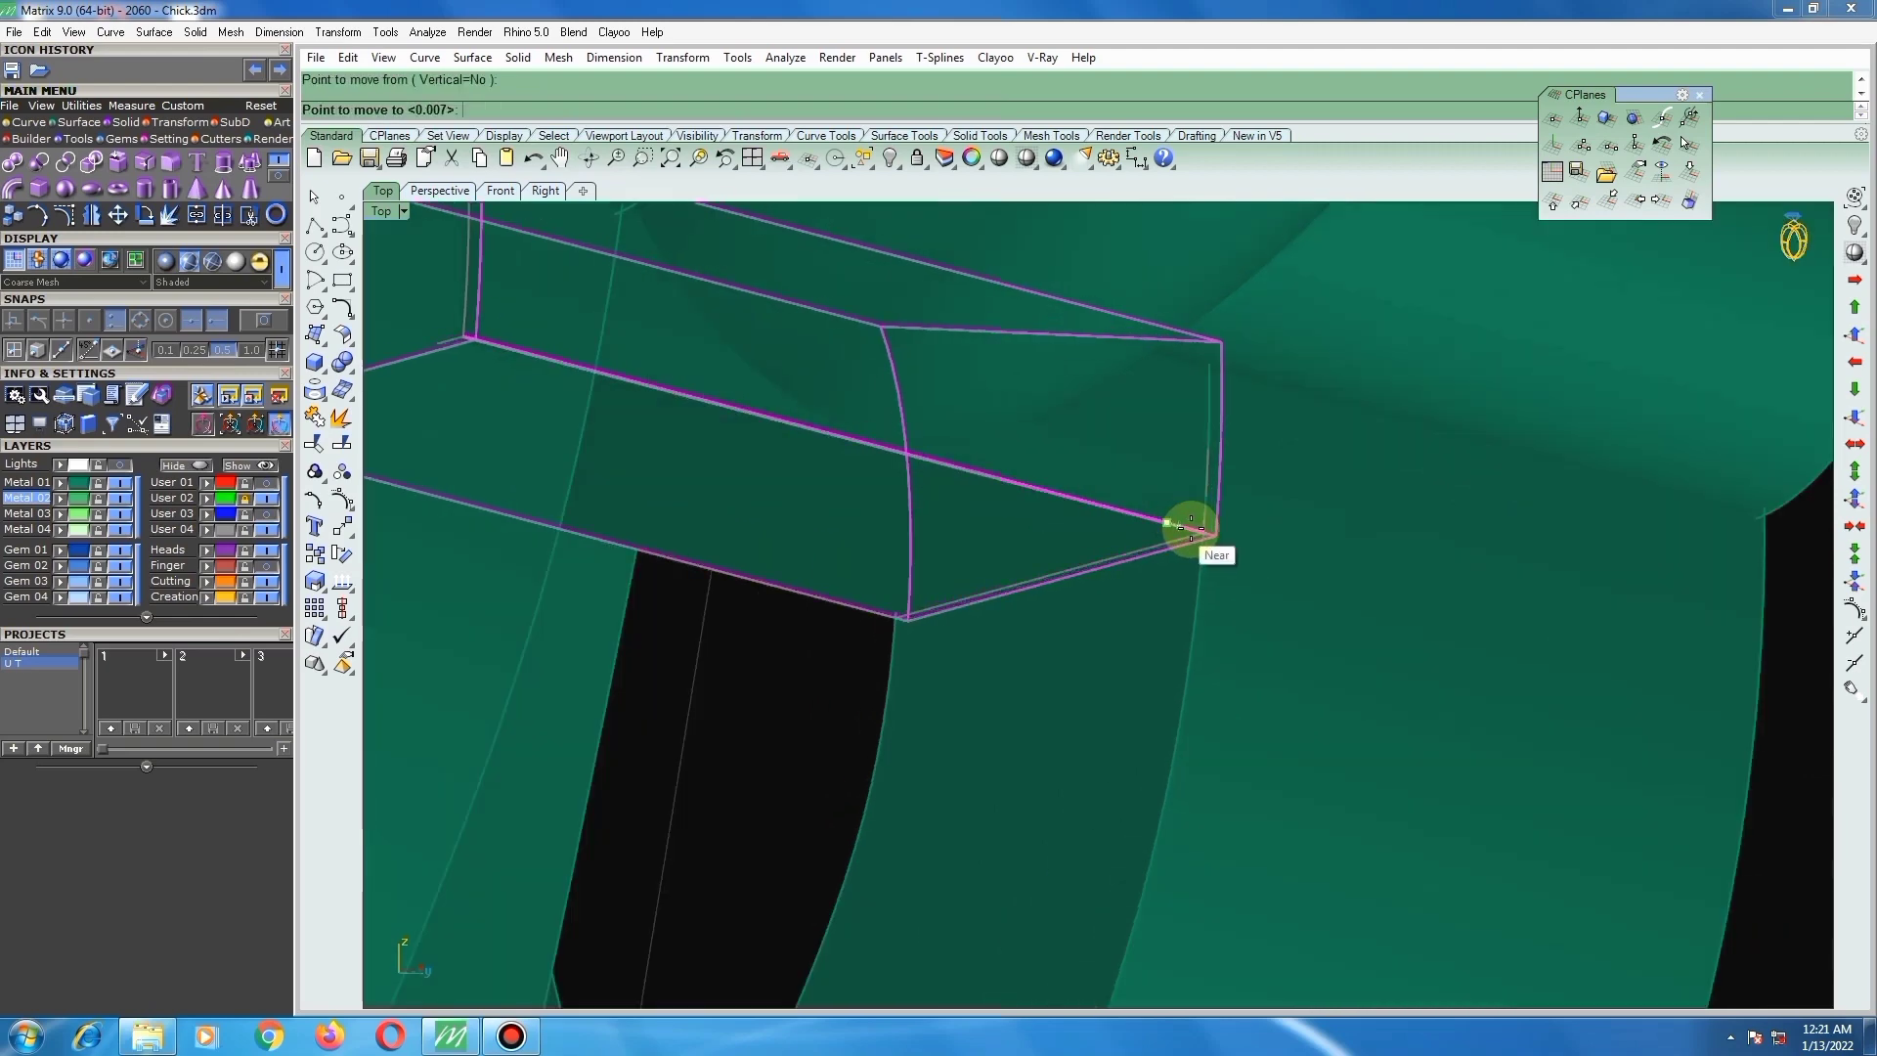
click(1196, 530)
scroll(1178, 510, down, 3)
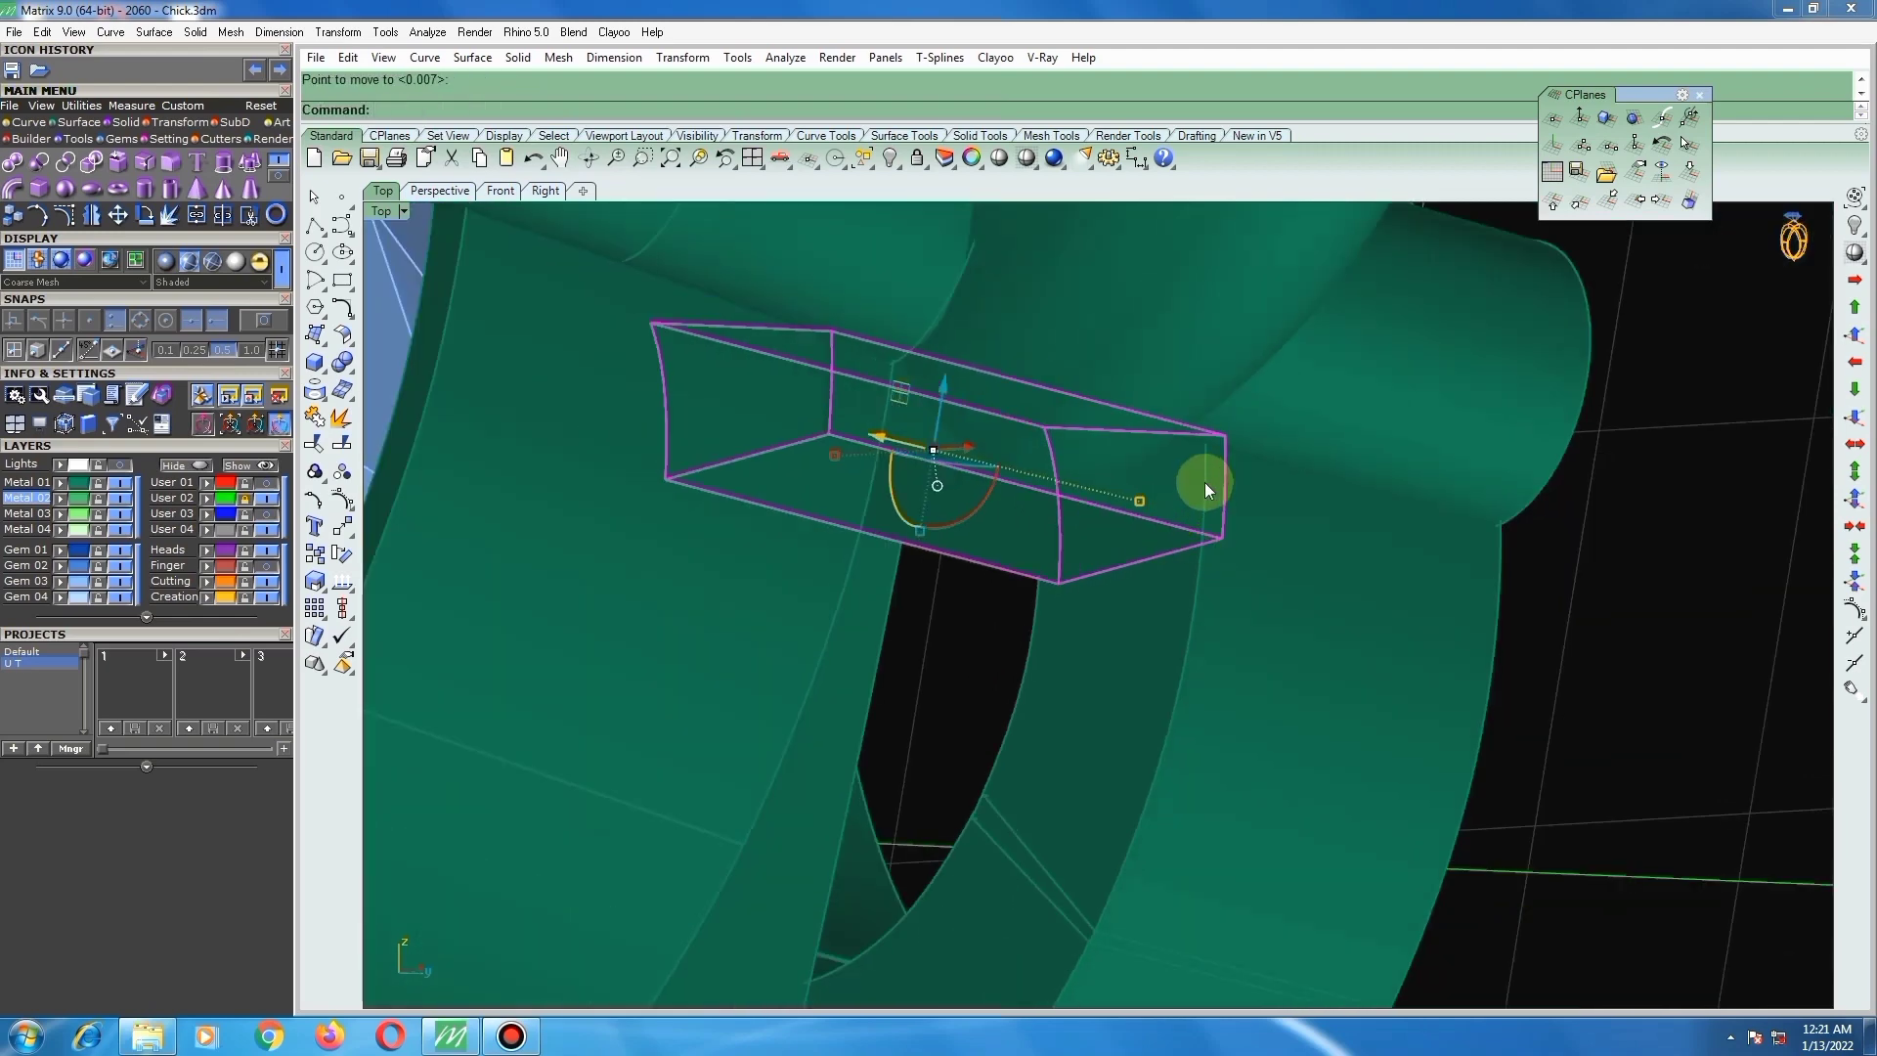
Step: Rotate the connector block slightly in 3D about the short vertical edge at its outer end
text(r3)
key(Return)
click(1226, 436)
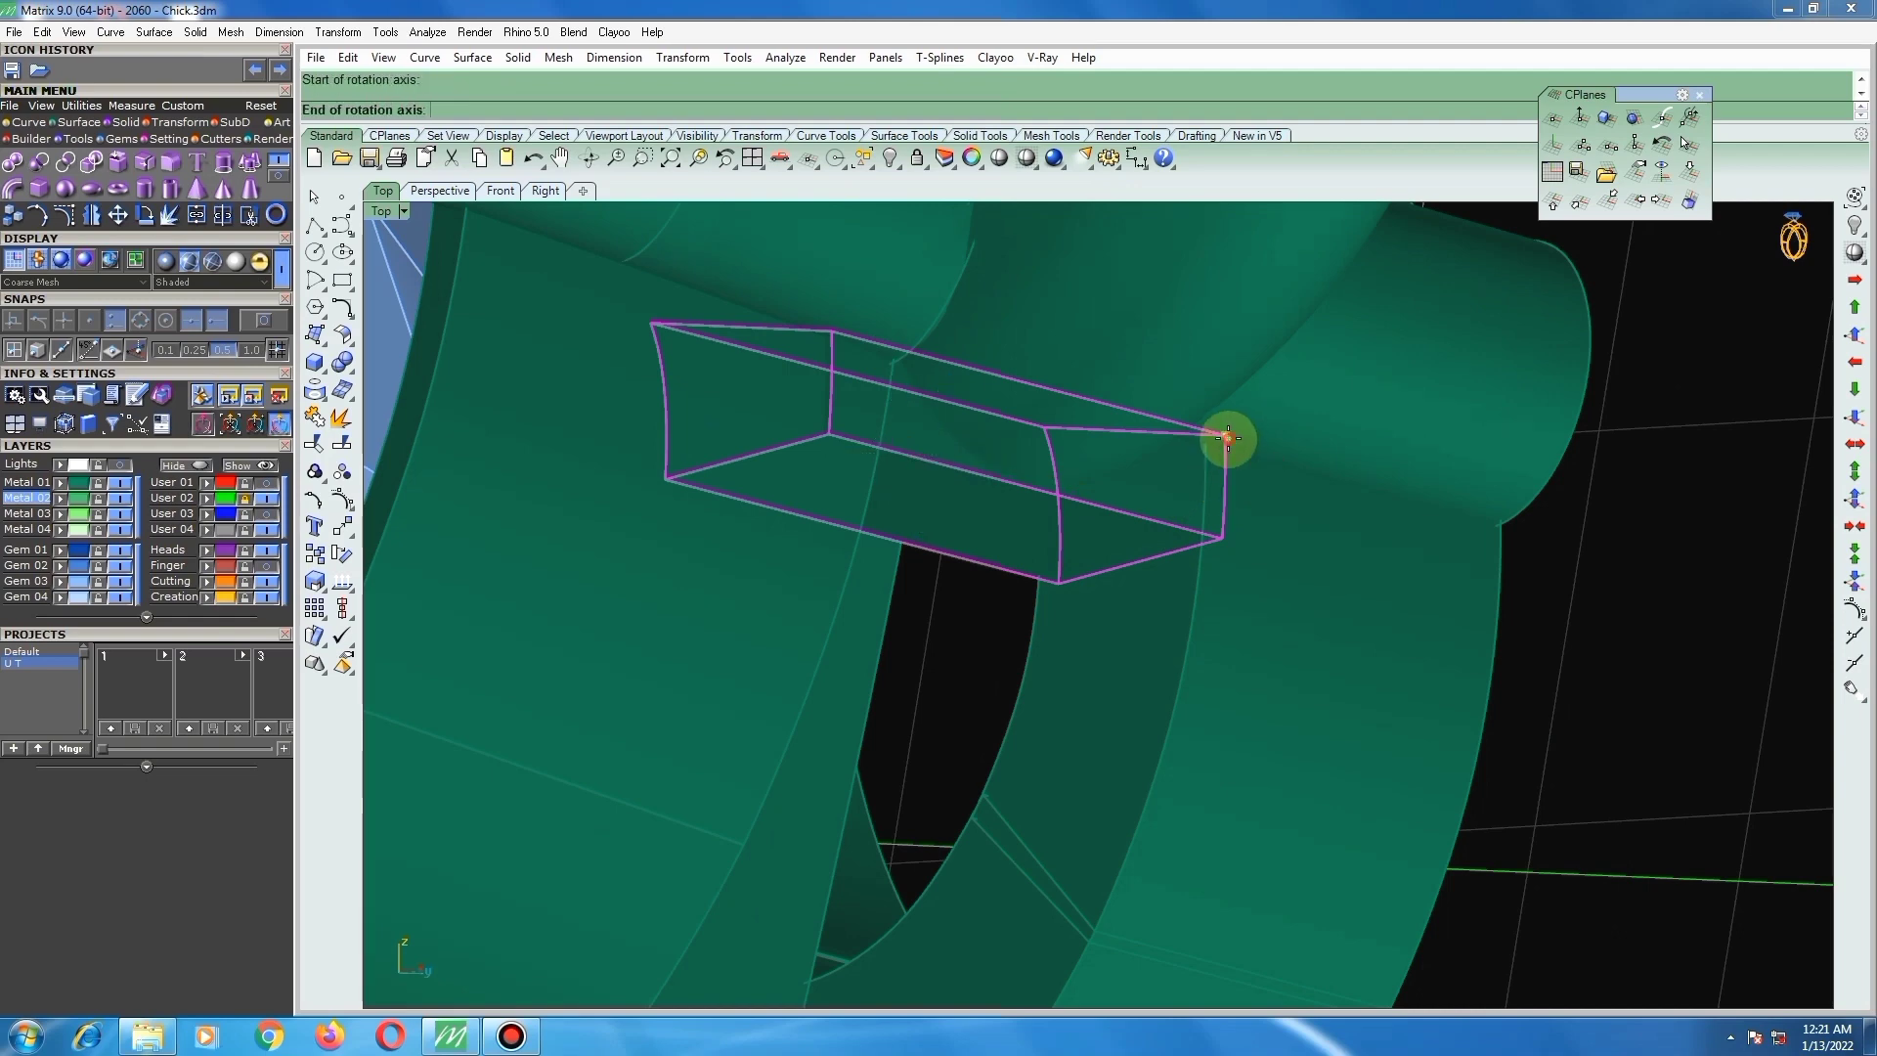
click(1223, 539)
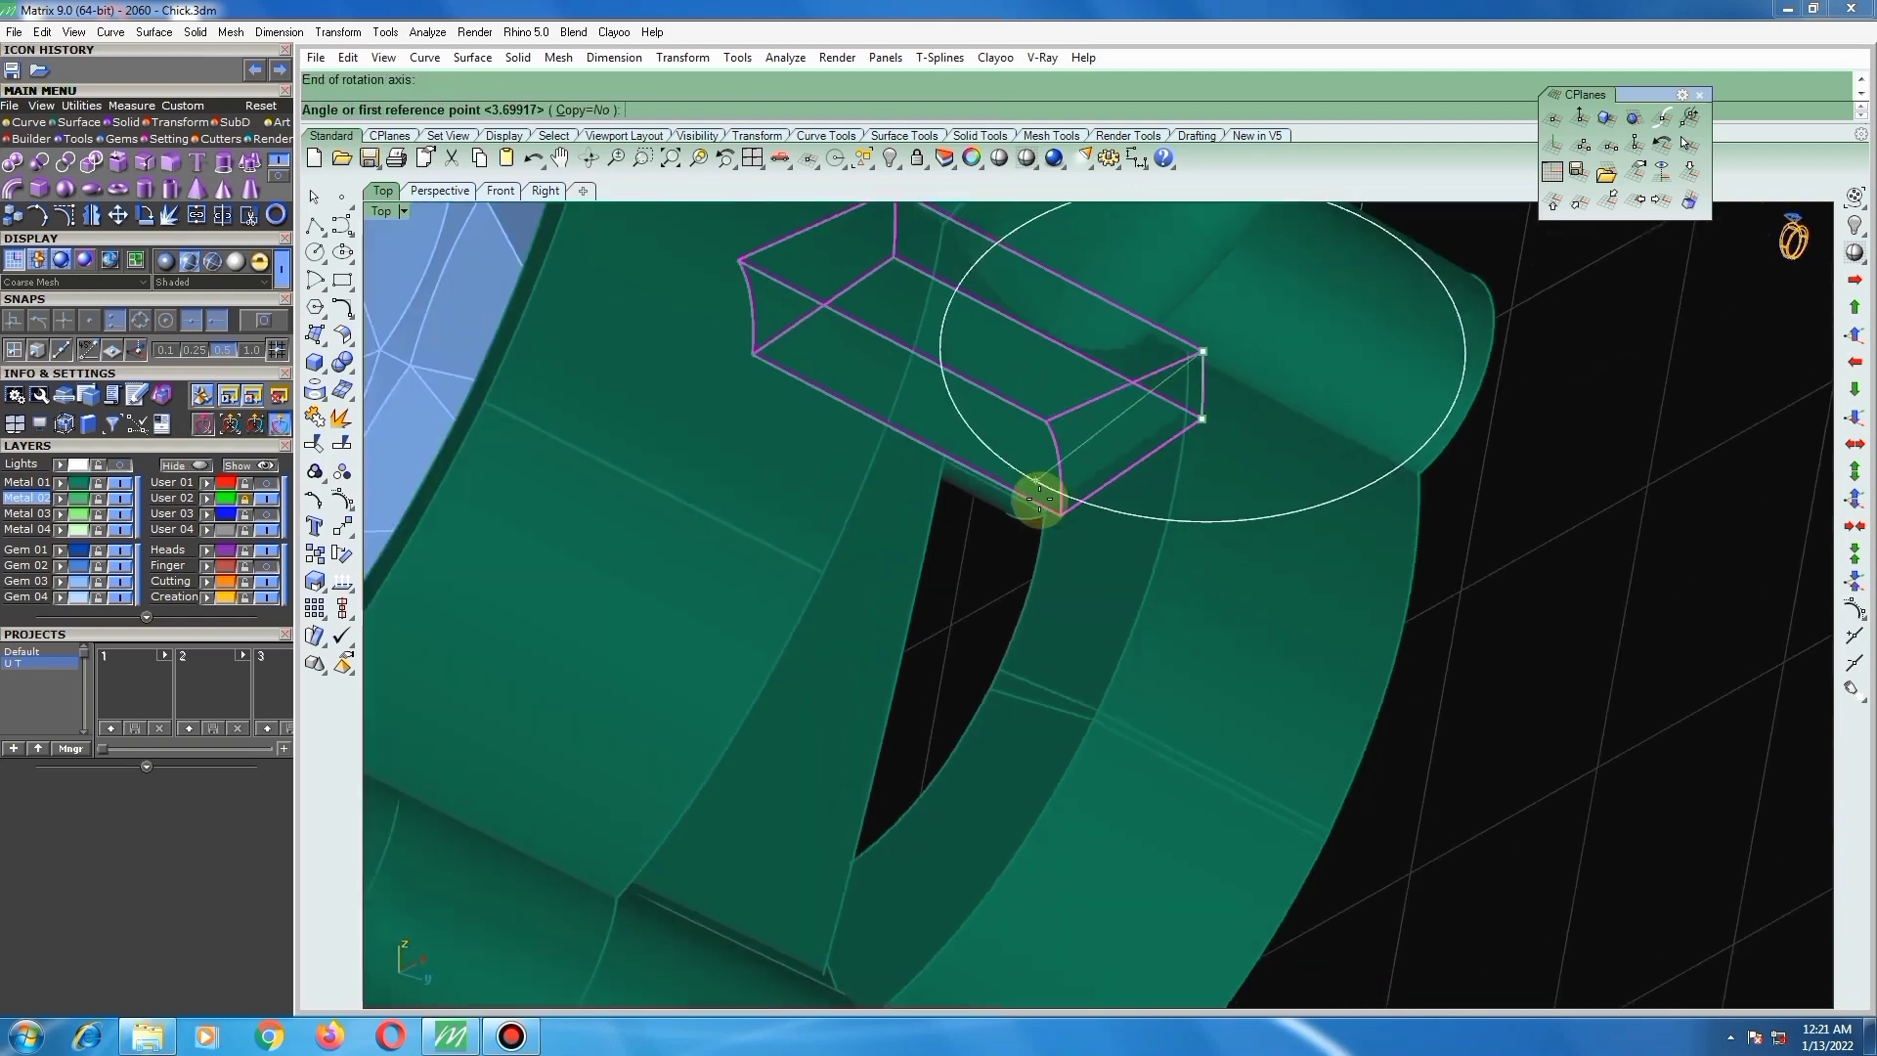
scroll(930, 326, up, 5)
click(909, 352)
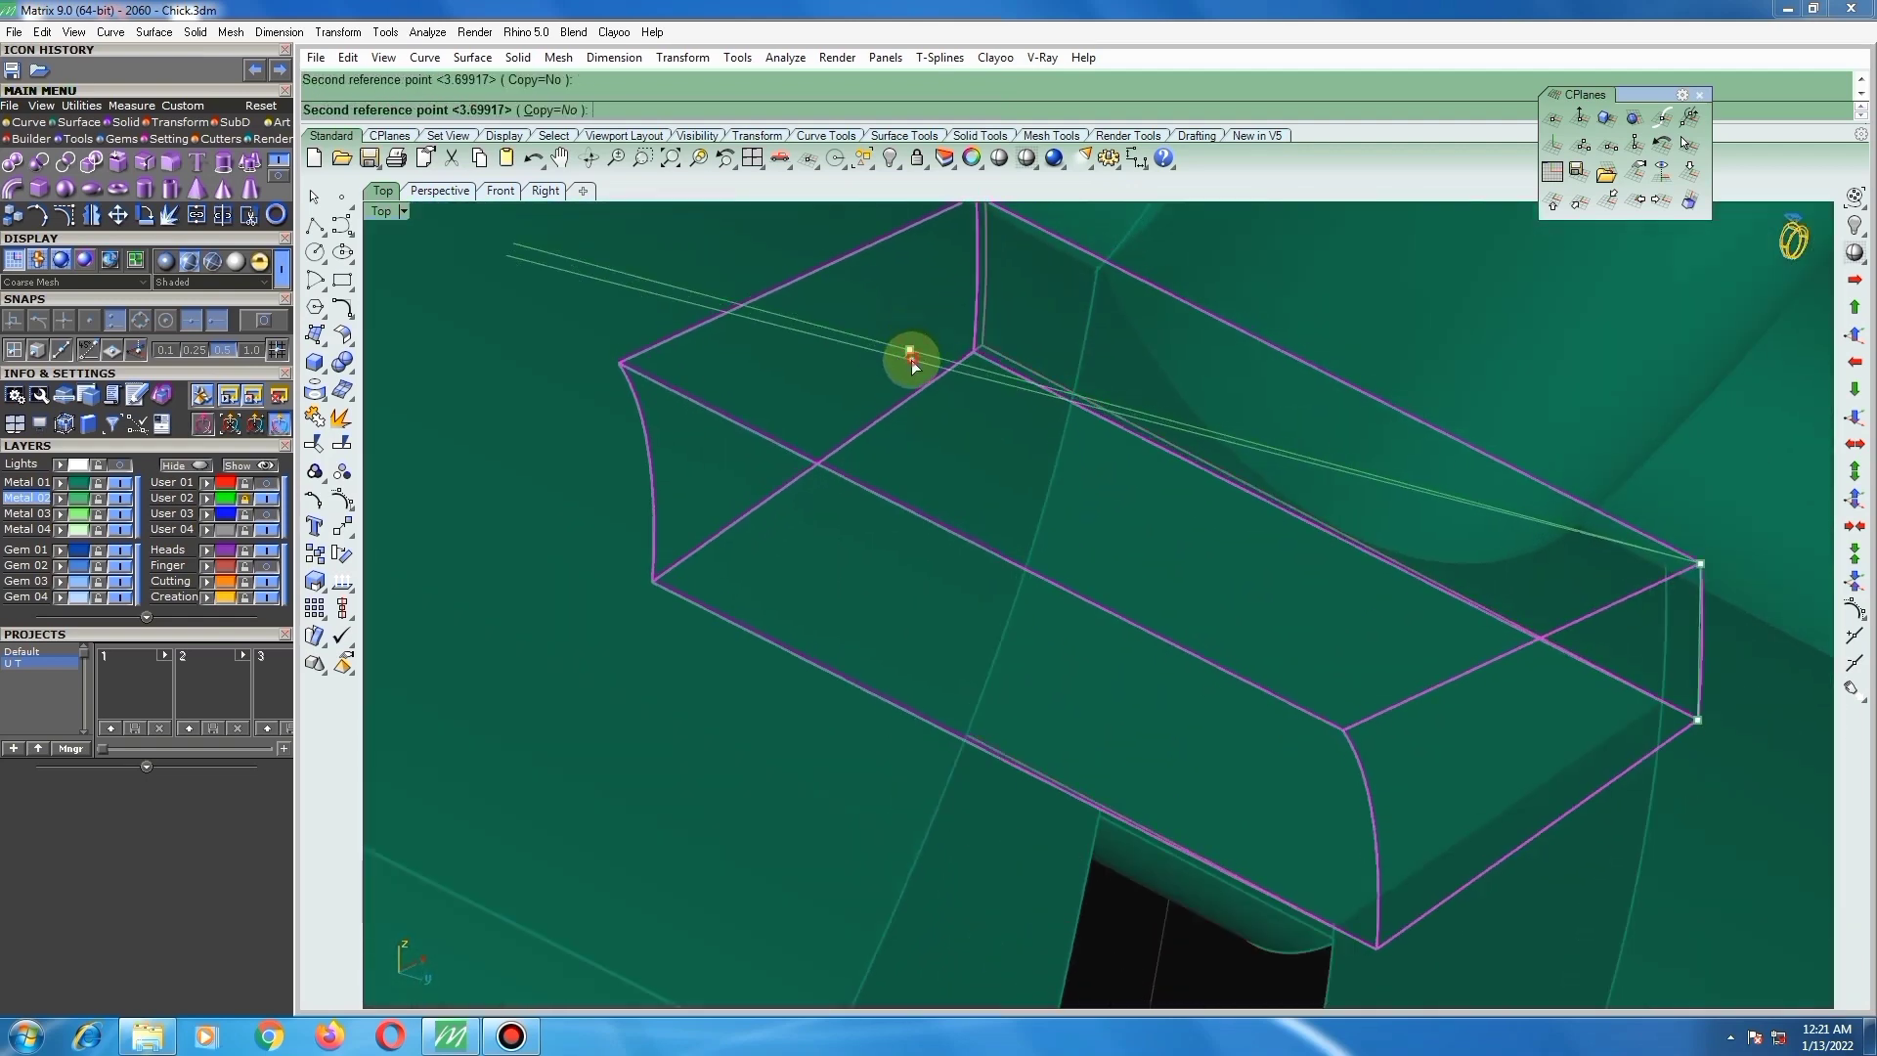
click(971, 381)
scroll(1369, 448, down, 3)
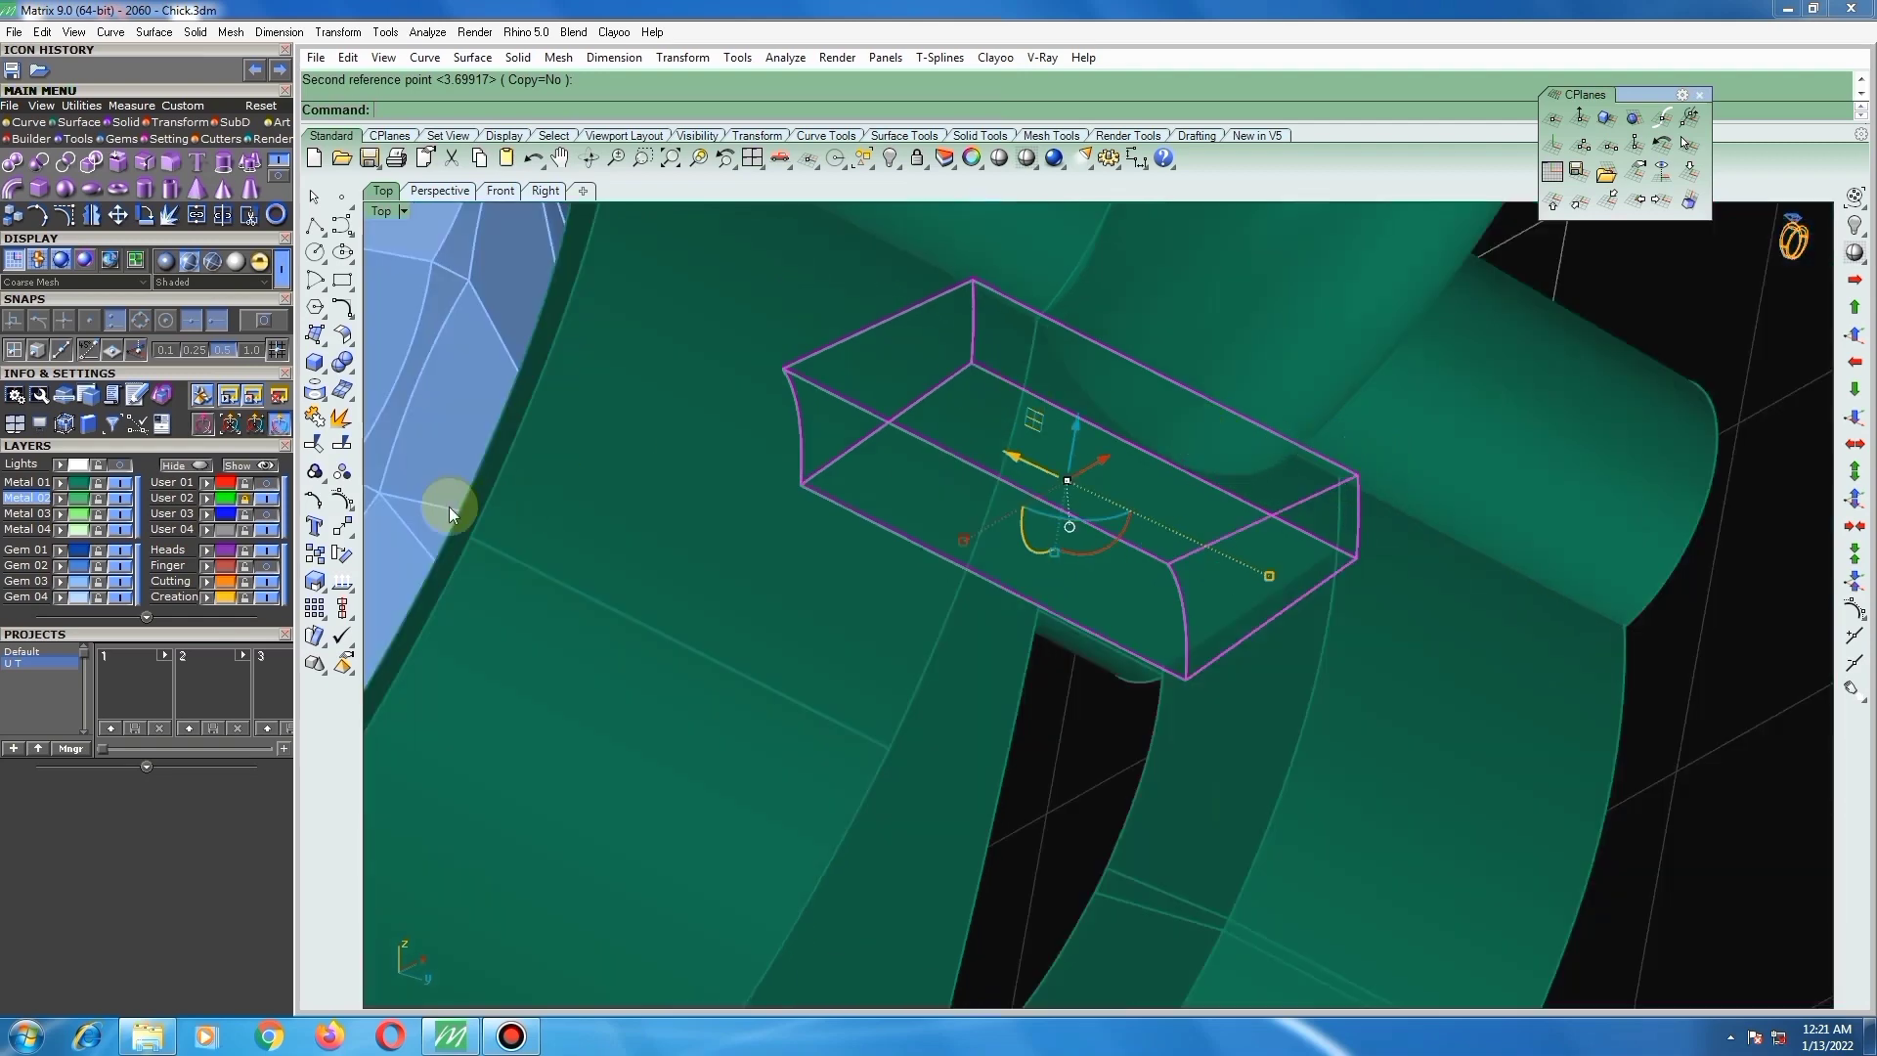
Step: Shorten the connector block with Scale1D along its long top edge, keeping the outer corner fixed as the origin
click(314, 583)
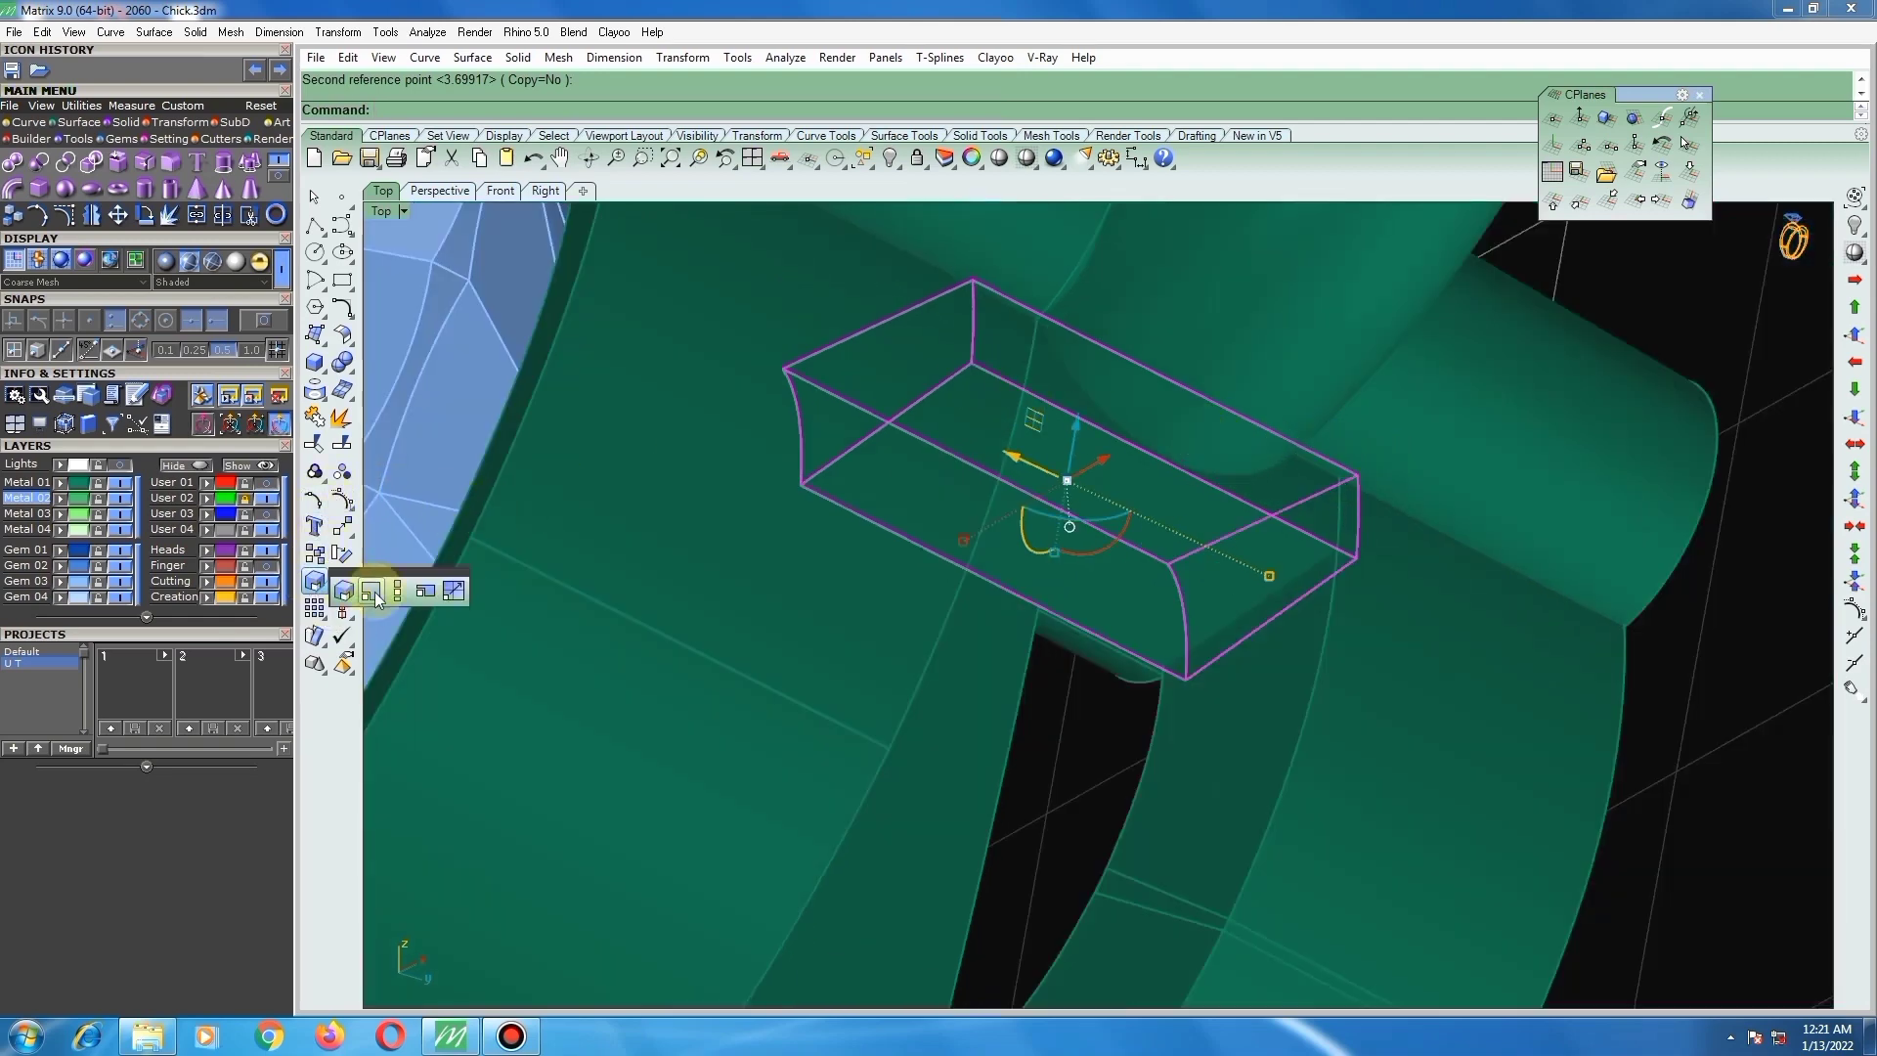
click(395, 590)
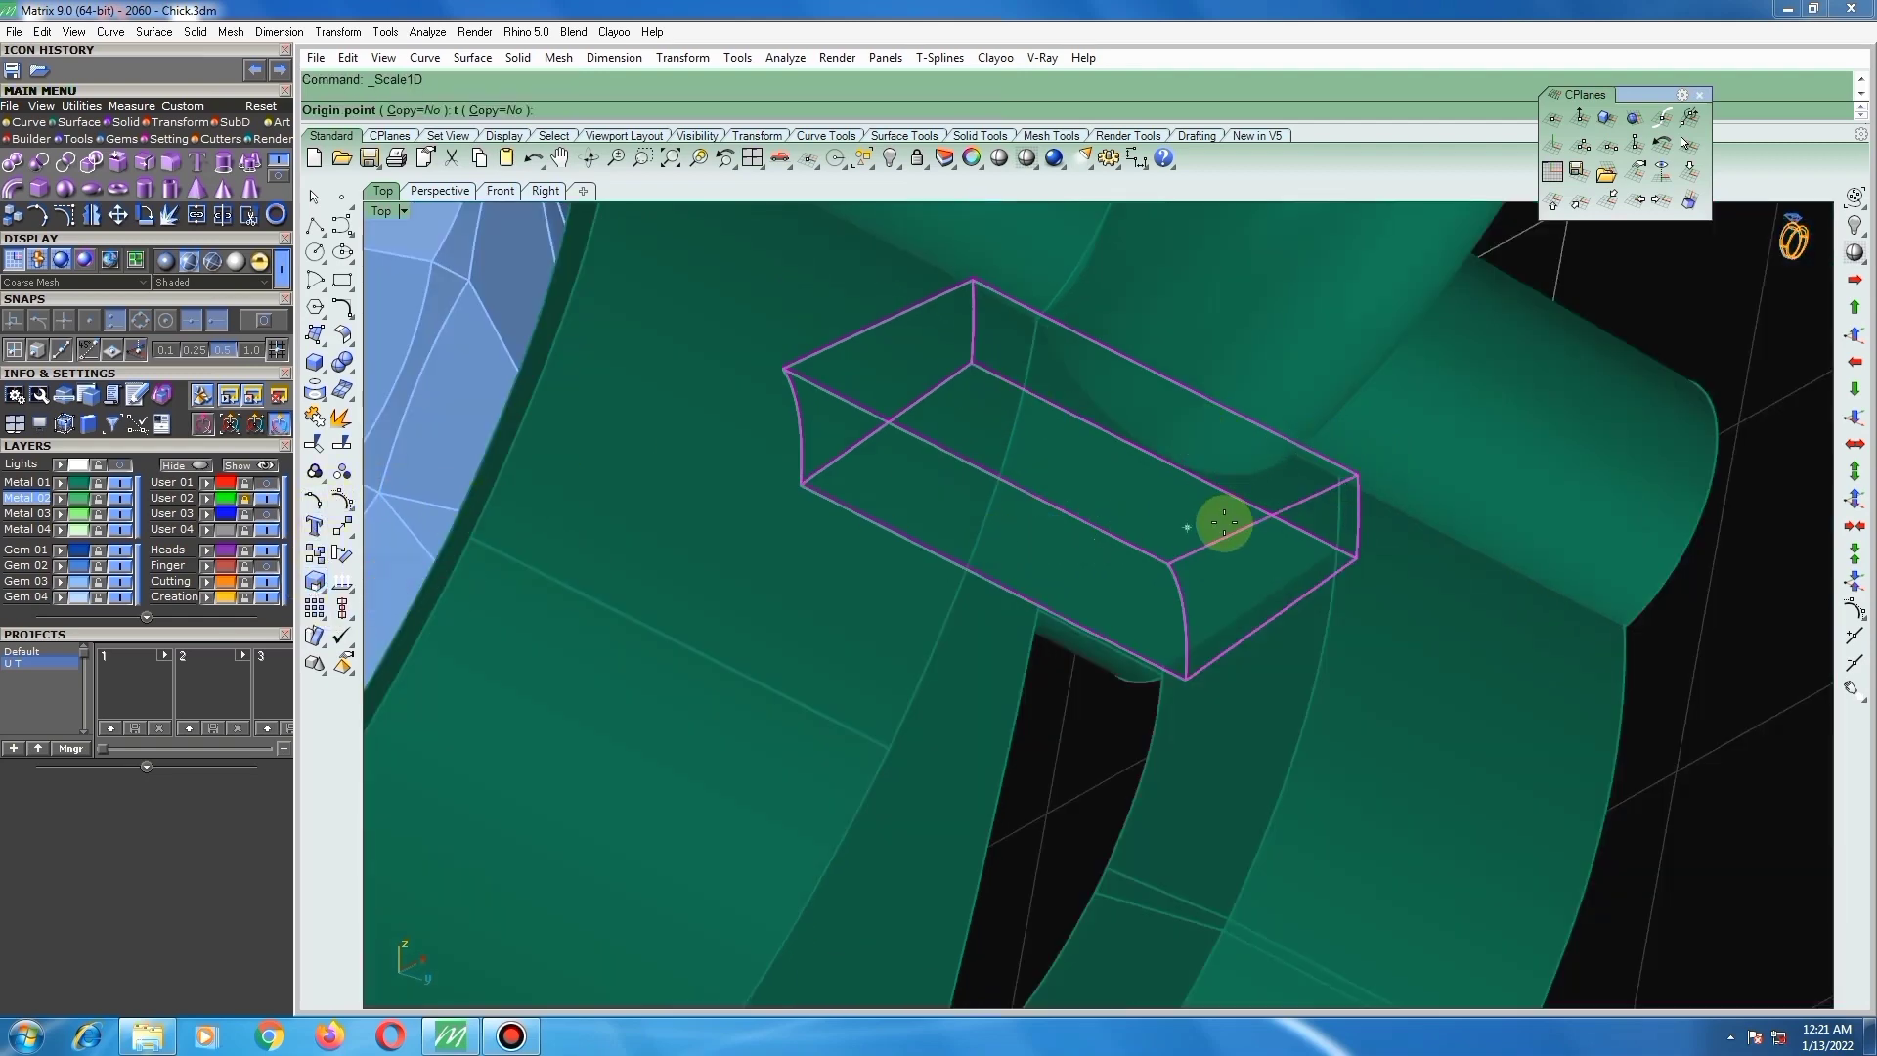
click(1361, 480)
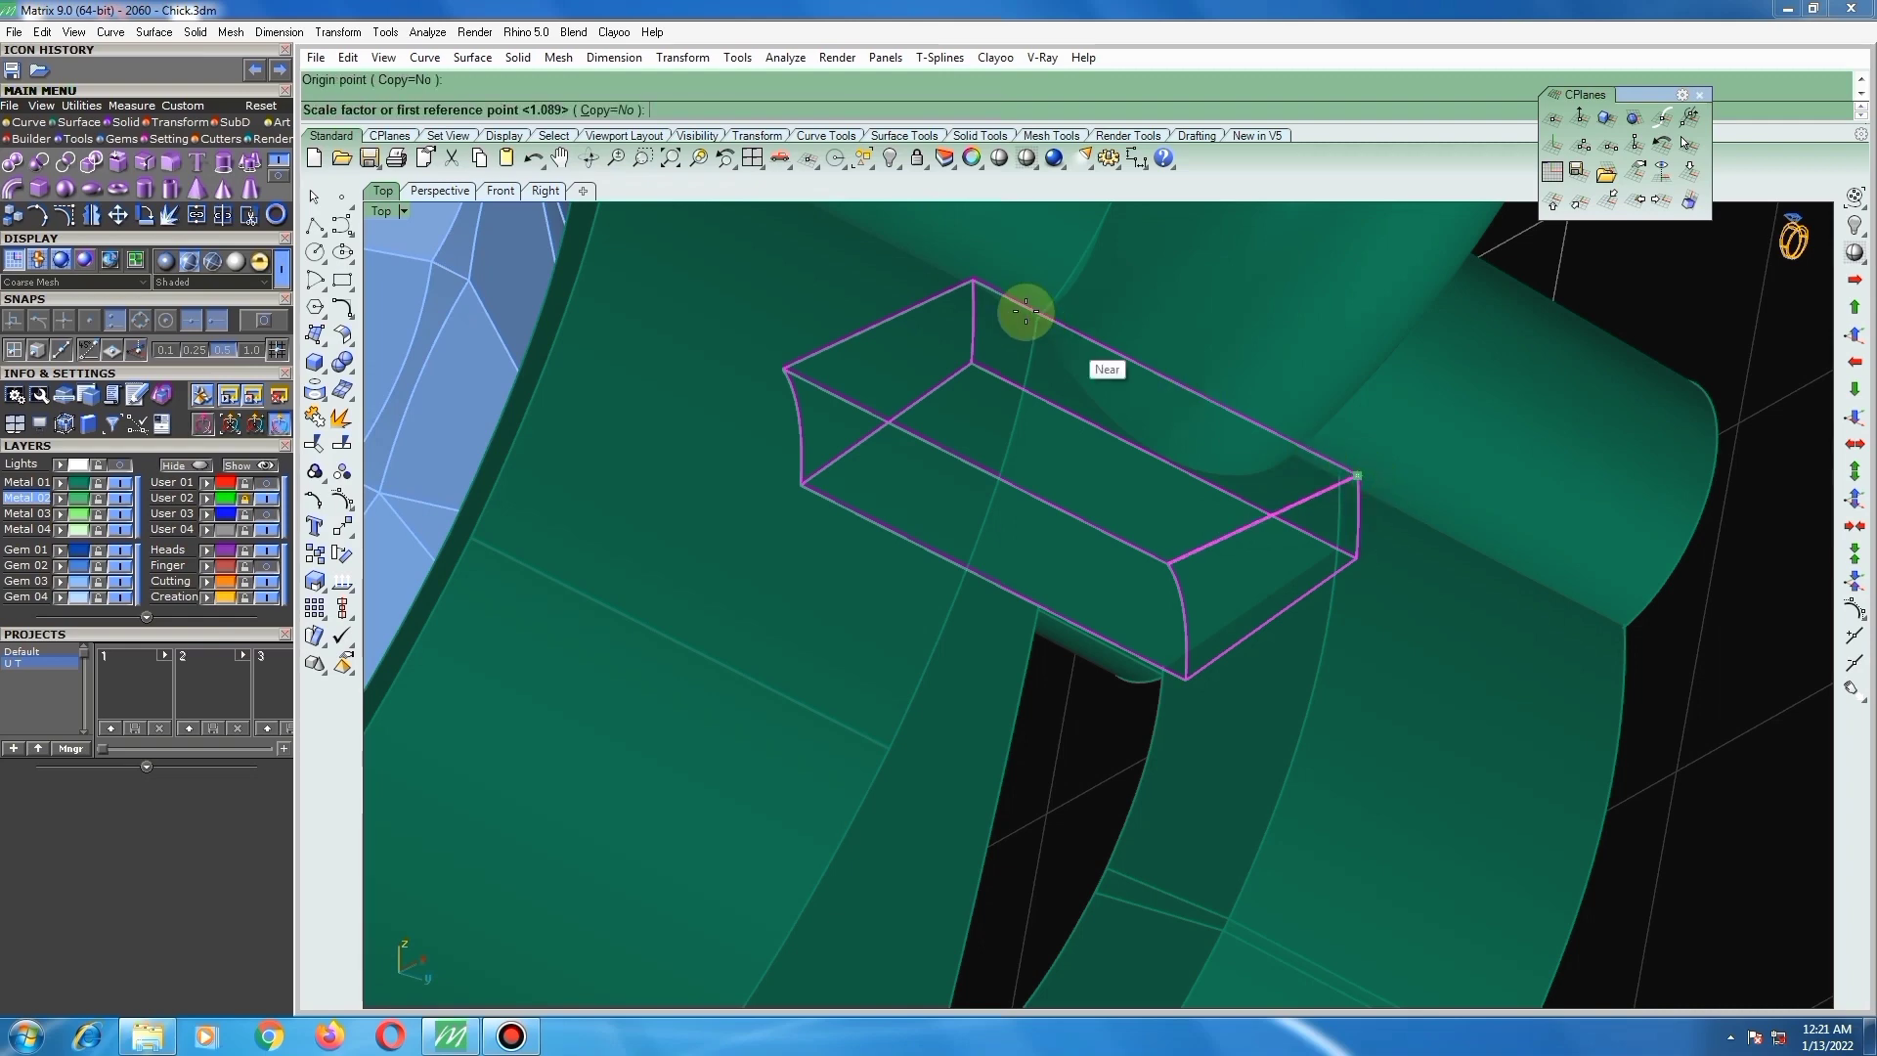
click(966, 285)
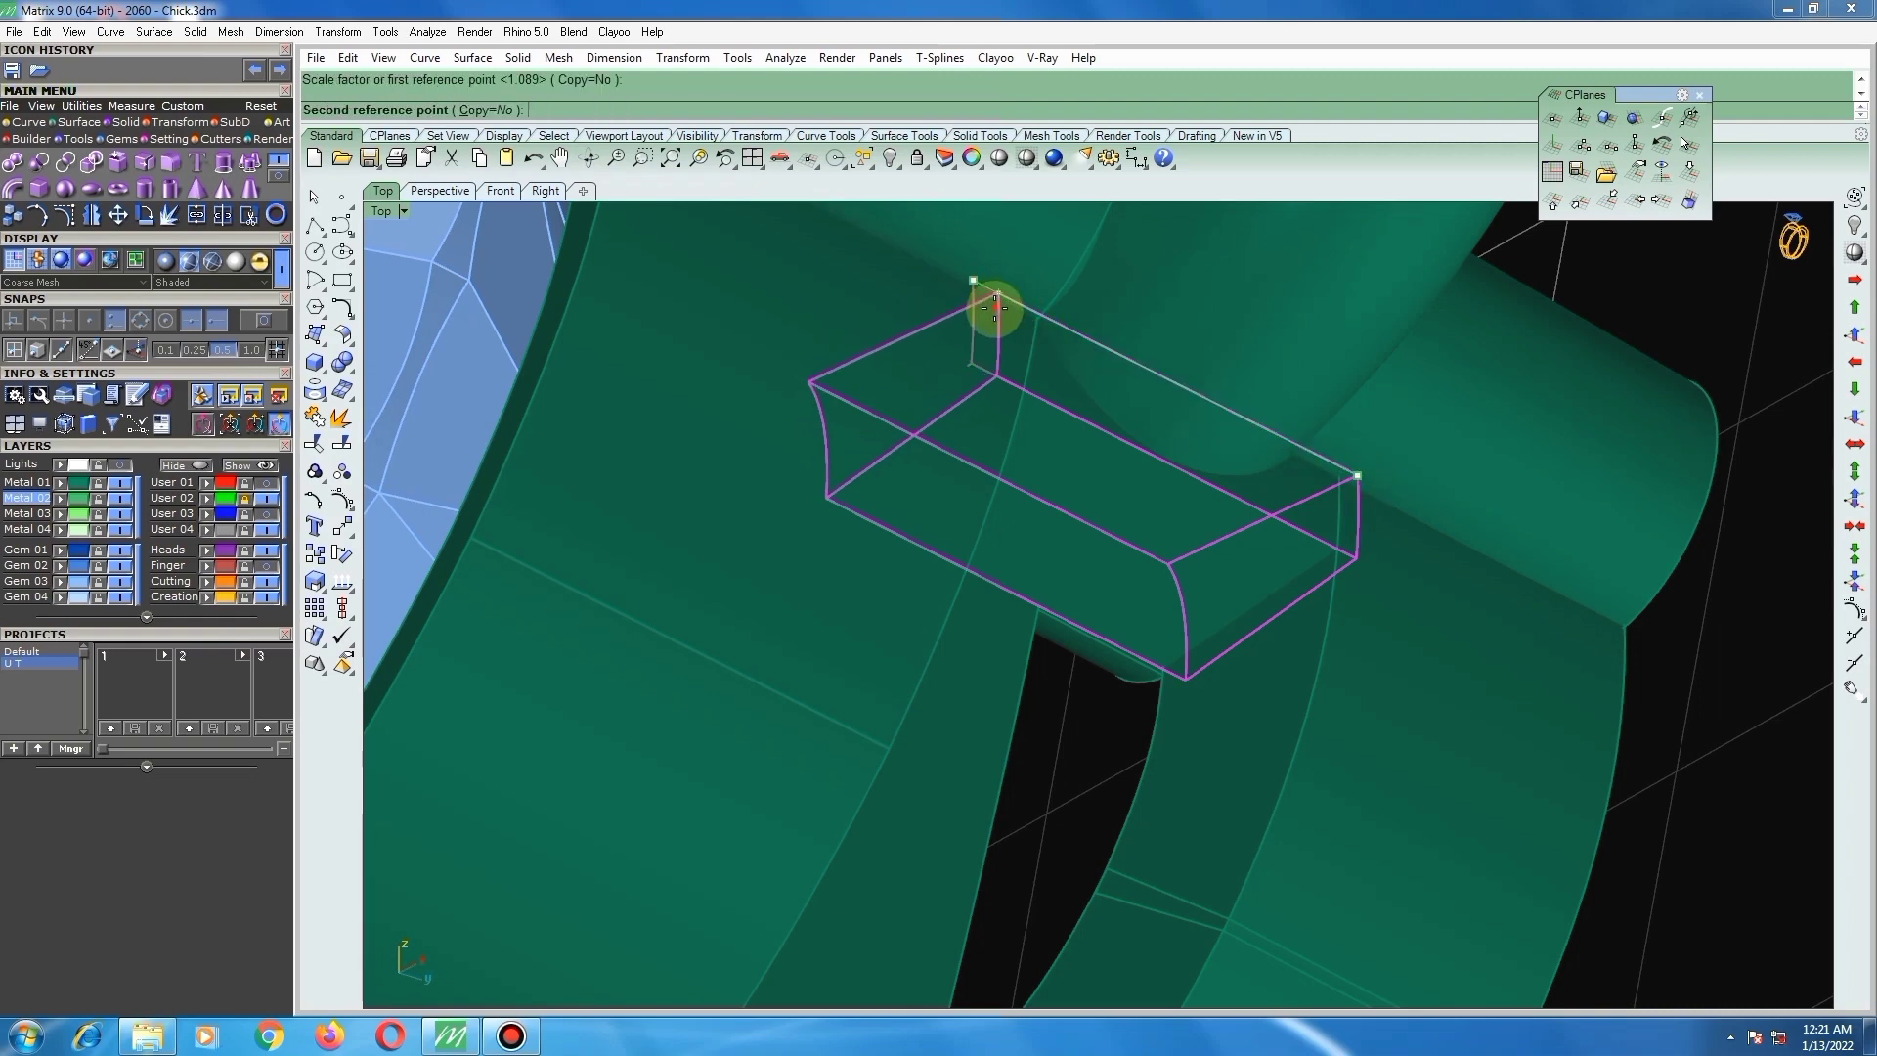
scroll(1110, 619, down, 2)
click(1124, 621)
Step: Examine how the connector block and link ring sit against the flower
scroll(1124, 620, down, 5)
right_drag(1124, 620, 1223, 567)
scroll(1193, 528, down, 4)
scroll(1192, 527, down, 2)
scroll(1176, 502, down, 5)
scroll(1176, 503, up, 6)
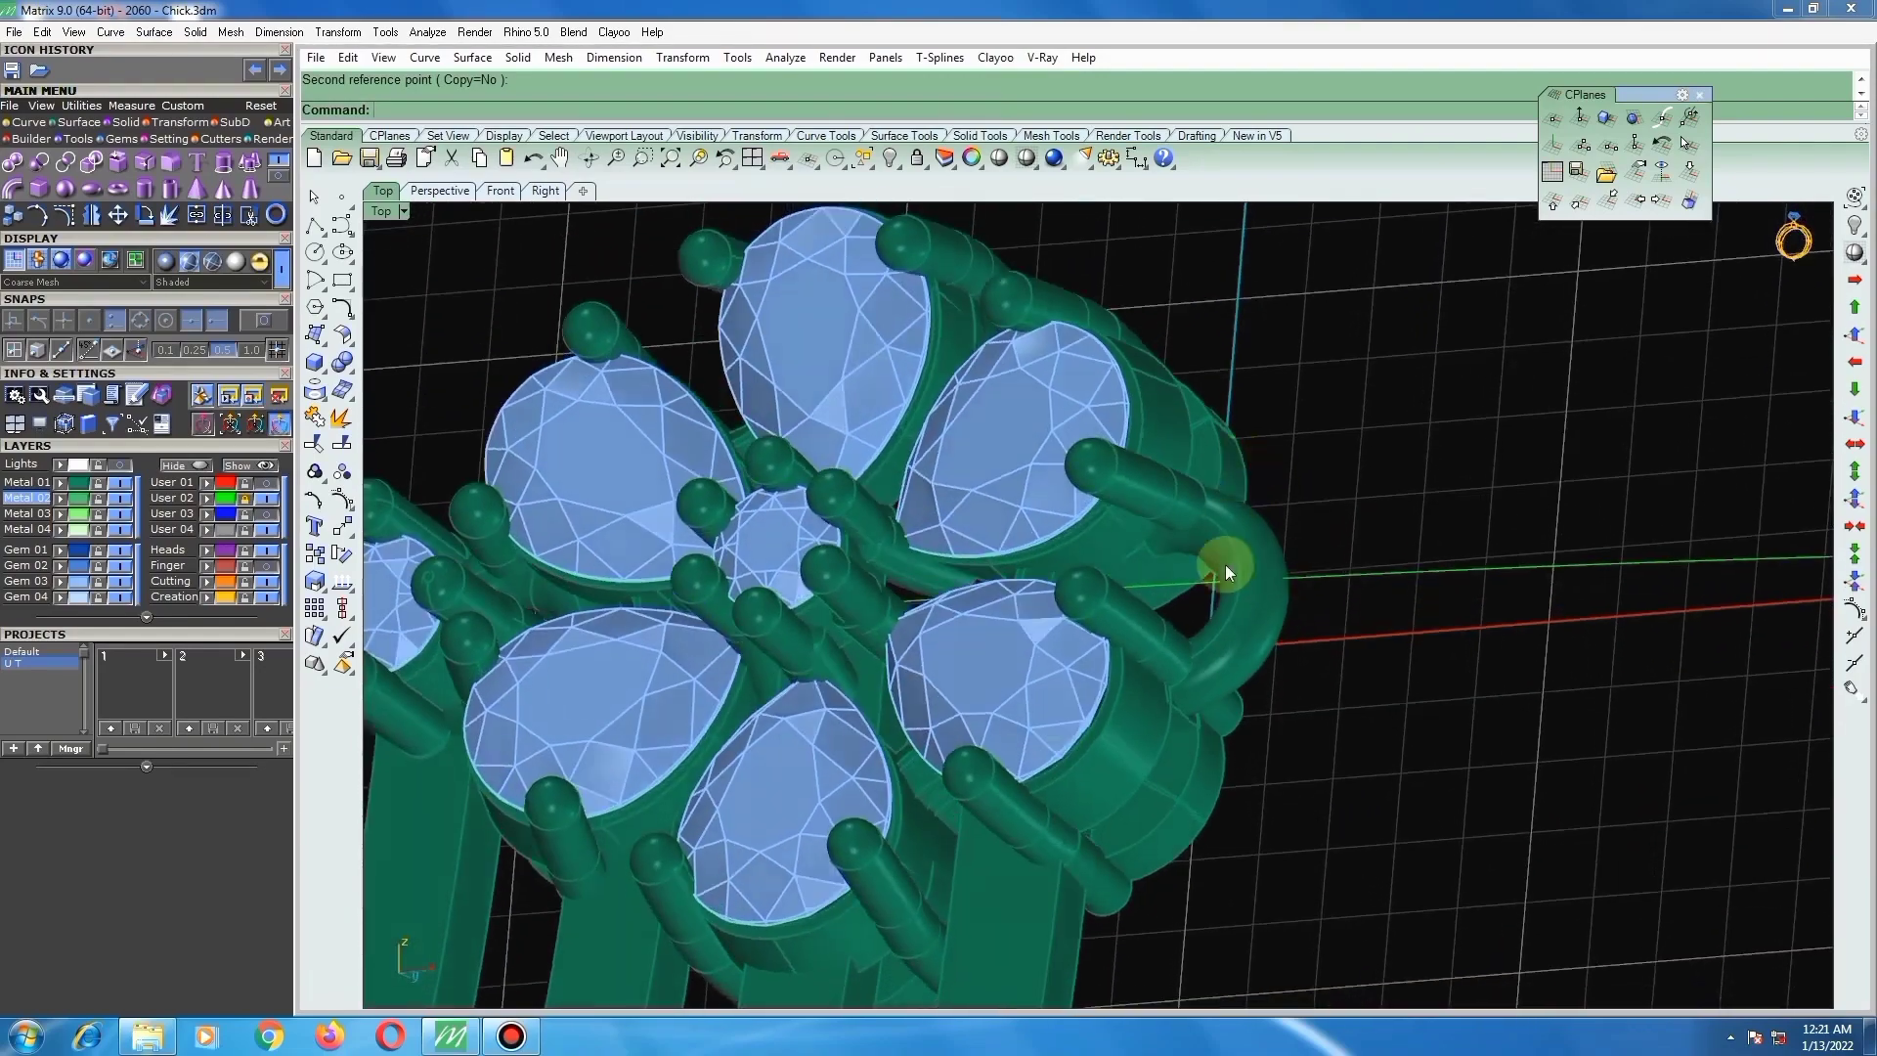
scroll(1224, 566, down, 5)
scroll(1165, 659, up, 8)
right_drag(1165, 659, 1395, 519)
click(1347, 491)
scroll(1268, 455, down, 4)
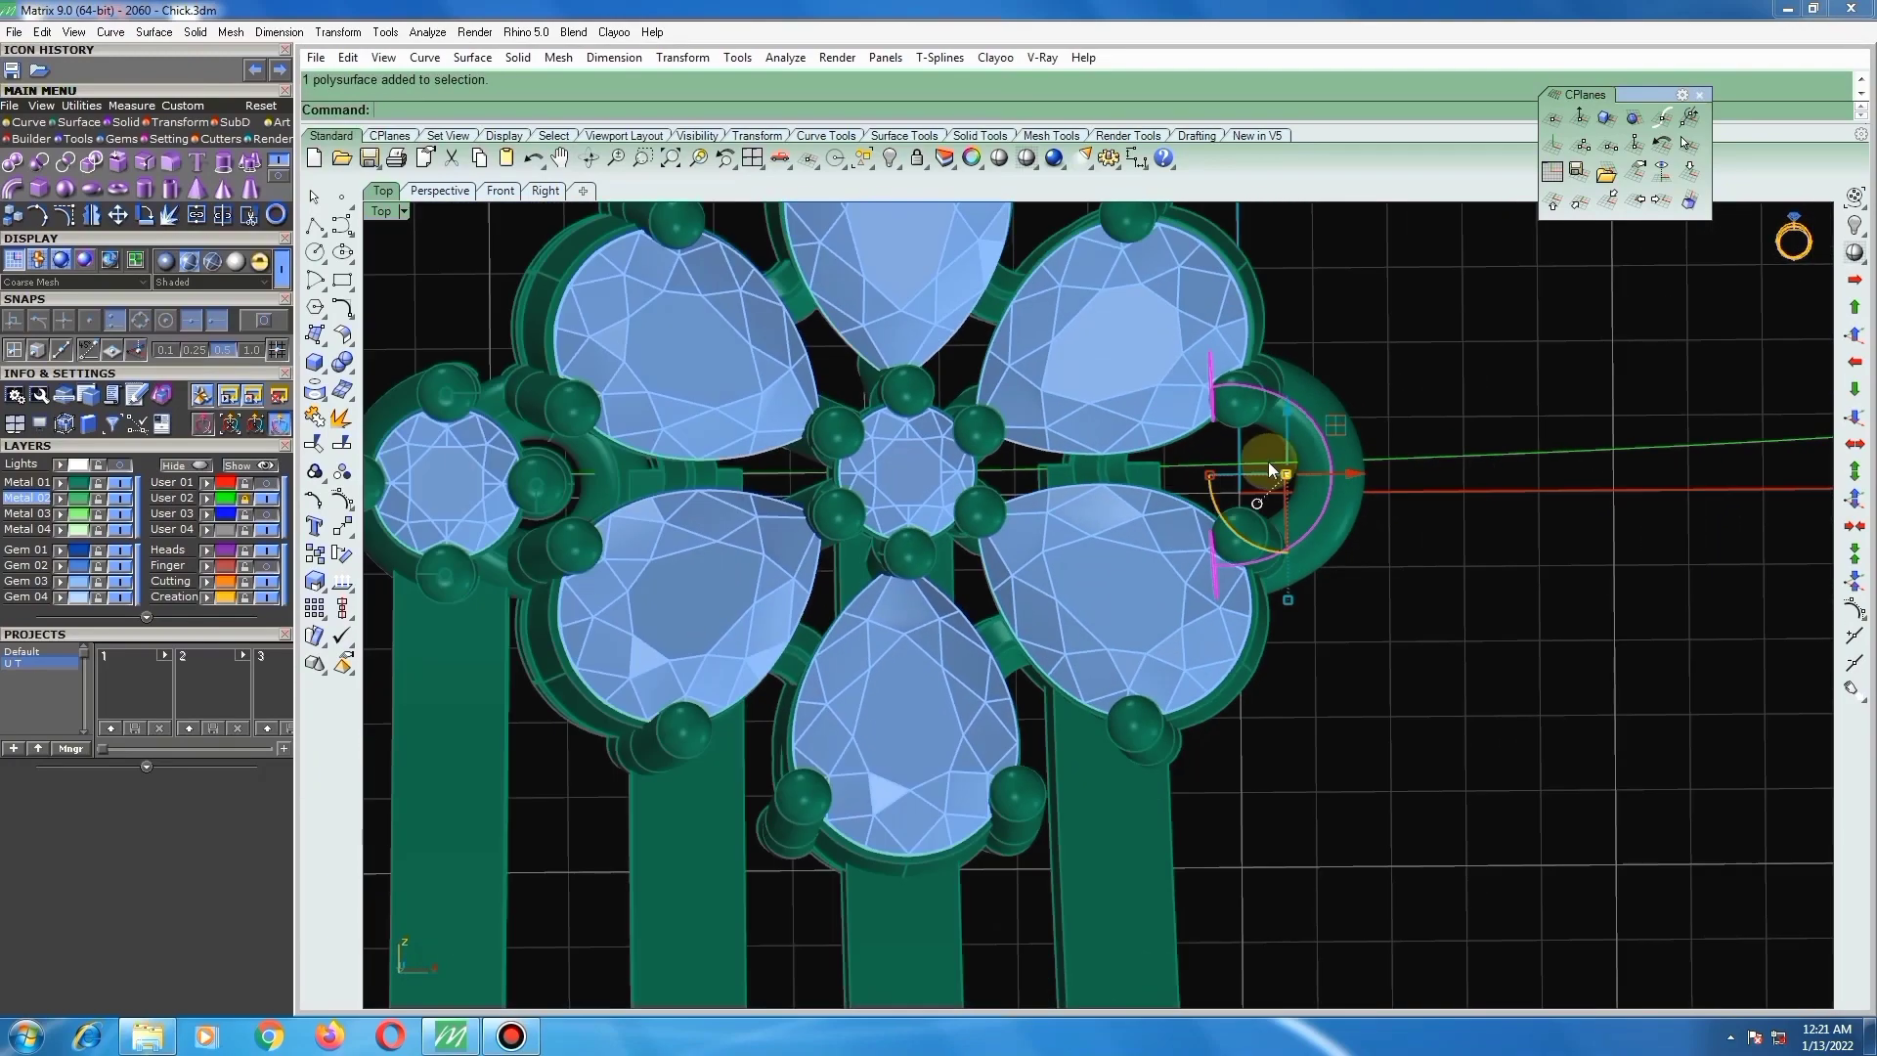
scroll(1268, 455, up, 6)
right_drag(1269, 456, 1168, 489)
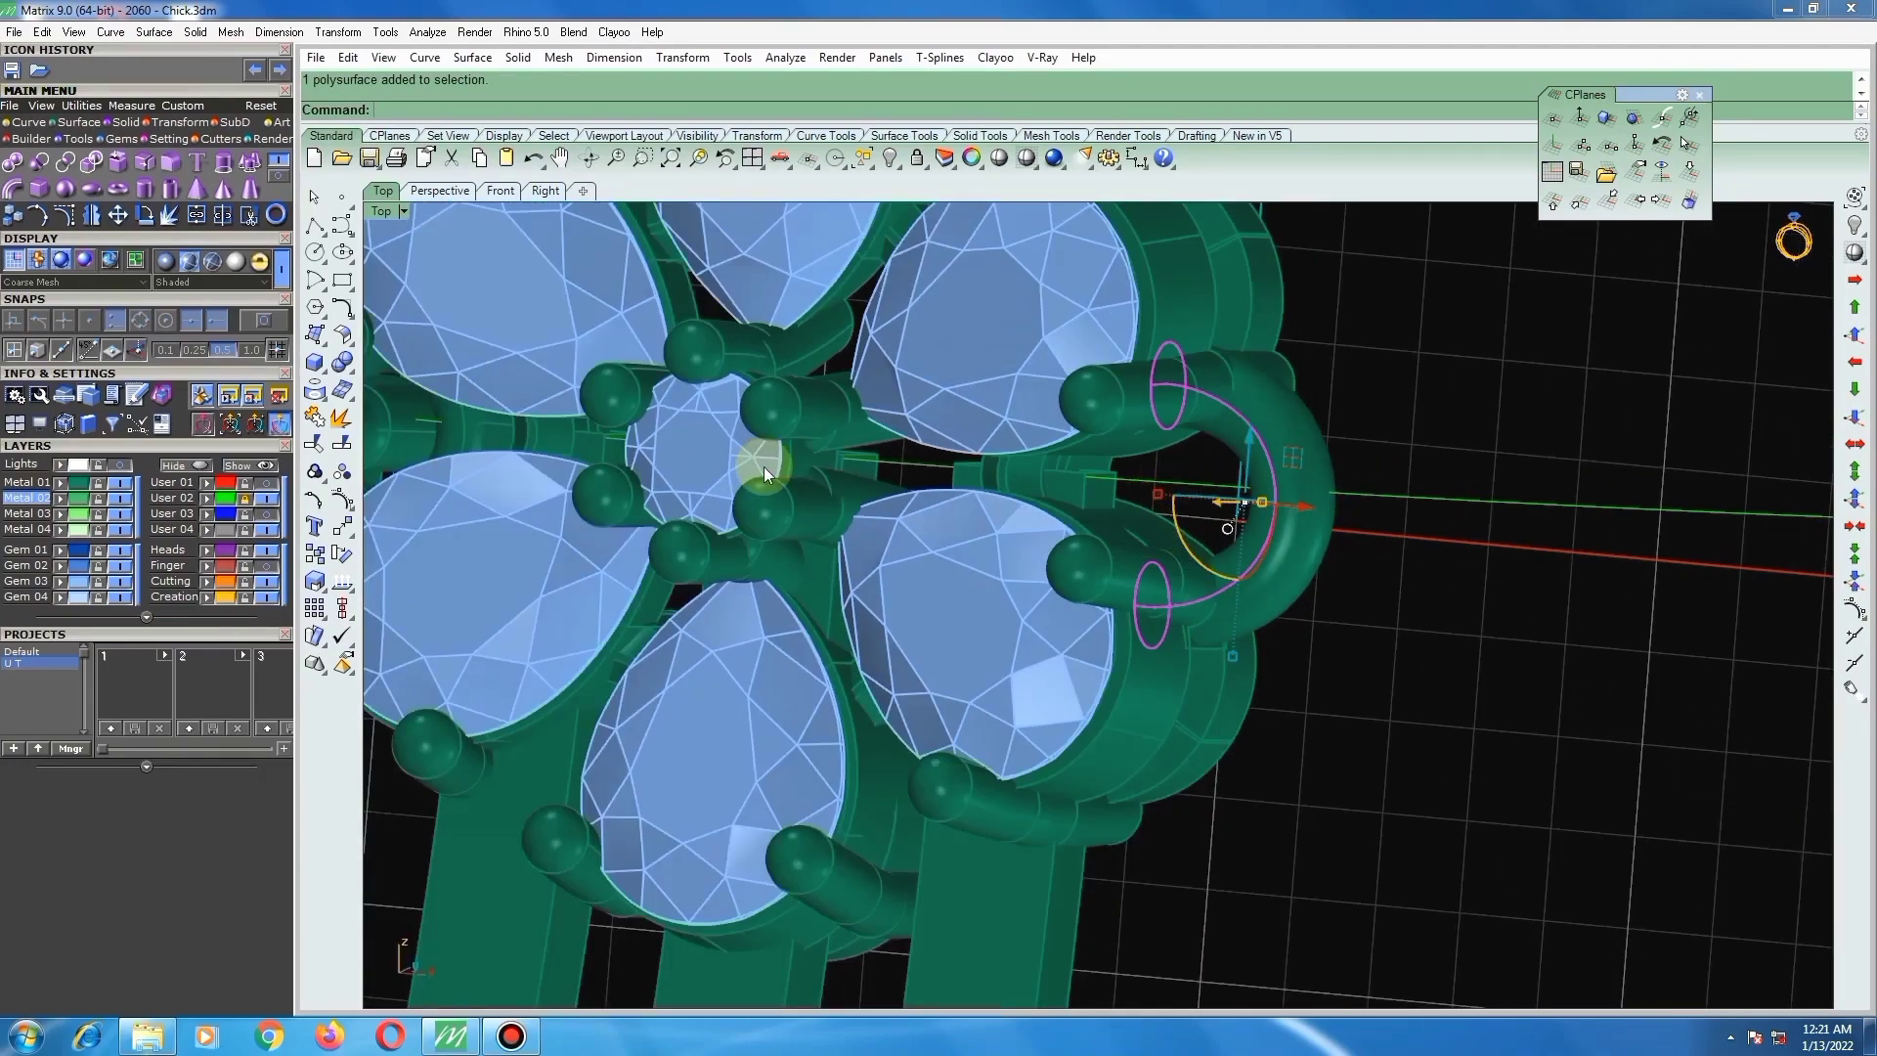
click(315, 584)
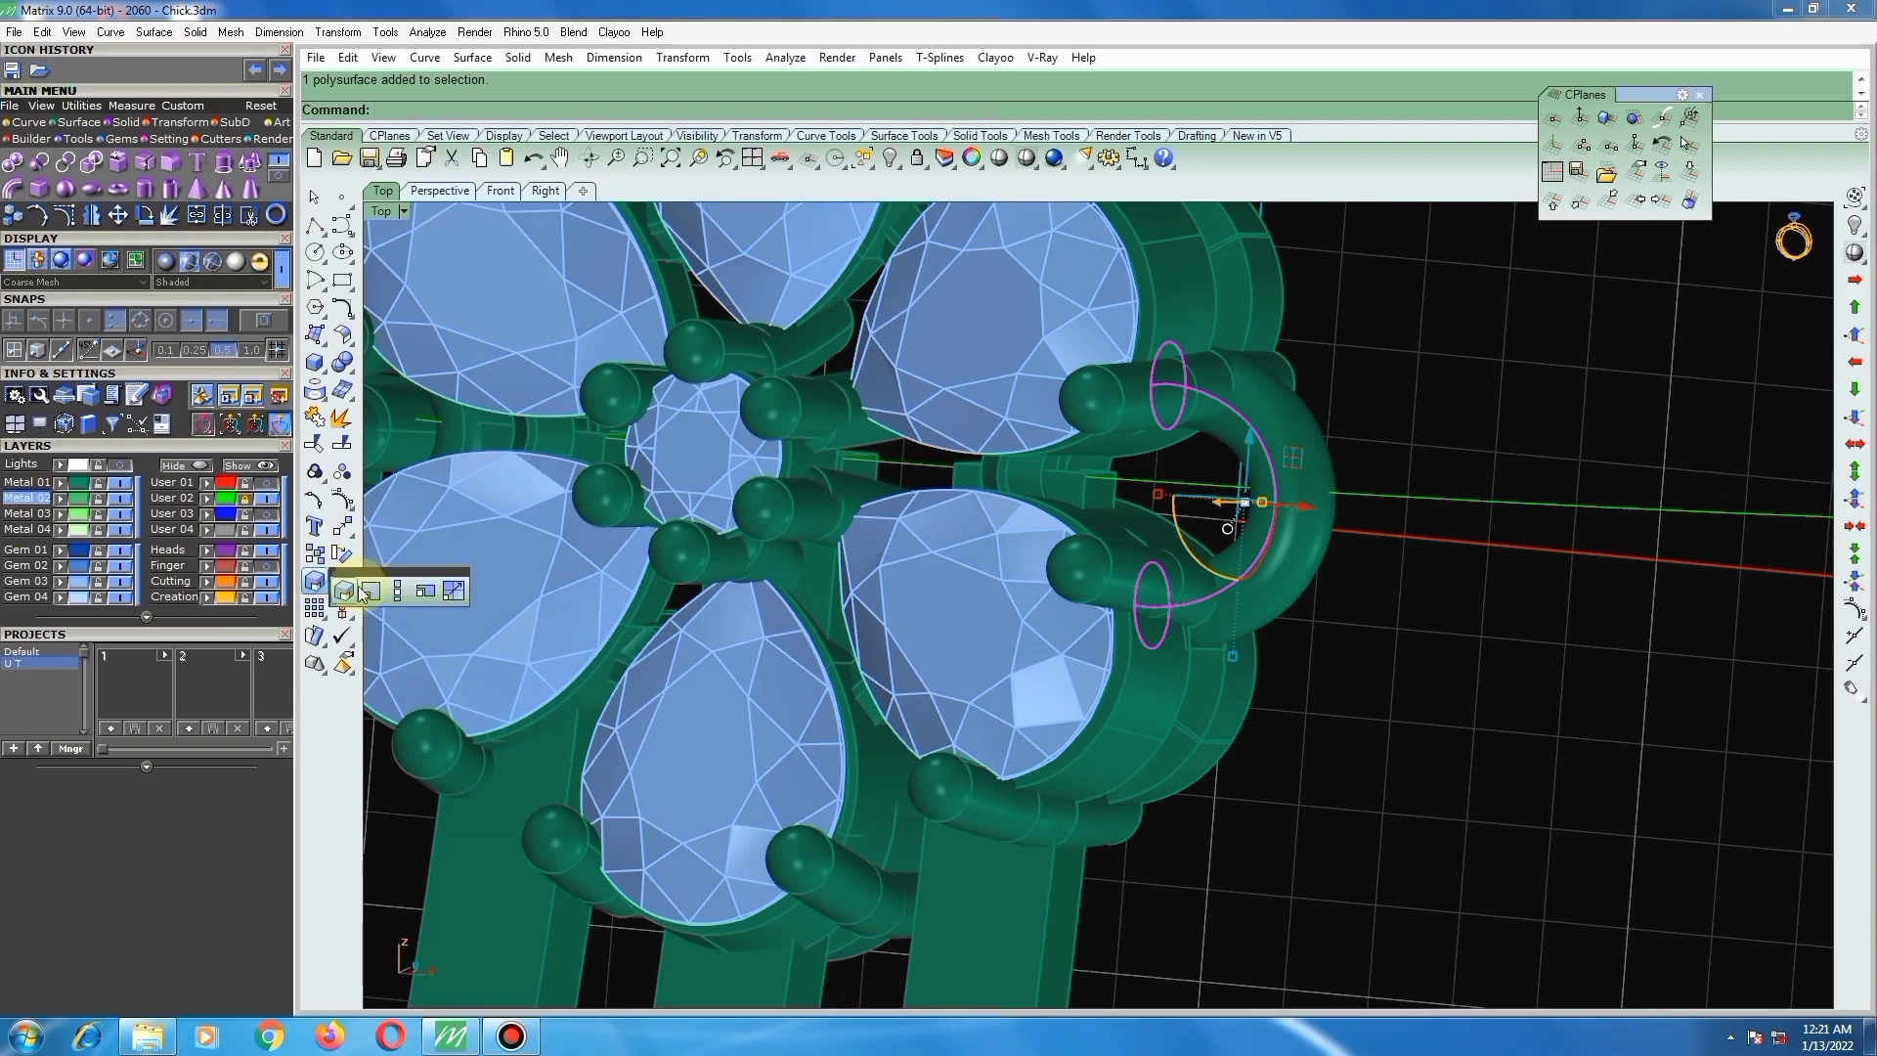
click(397, 590)
right_drag(1140, 758, 1109, 603)
click(1108, 603)
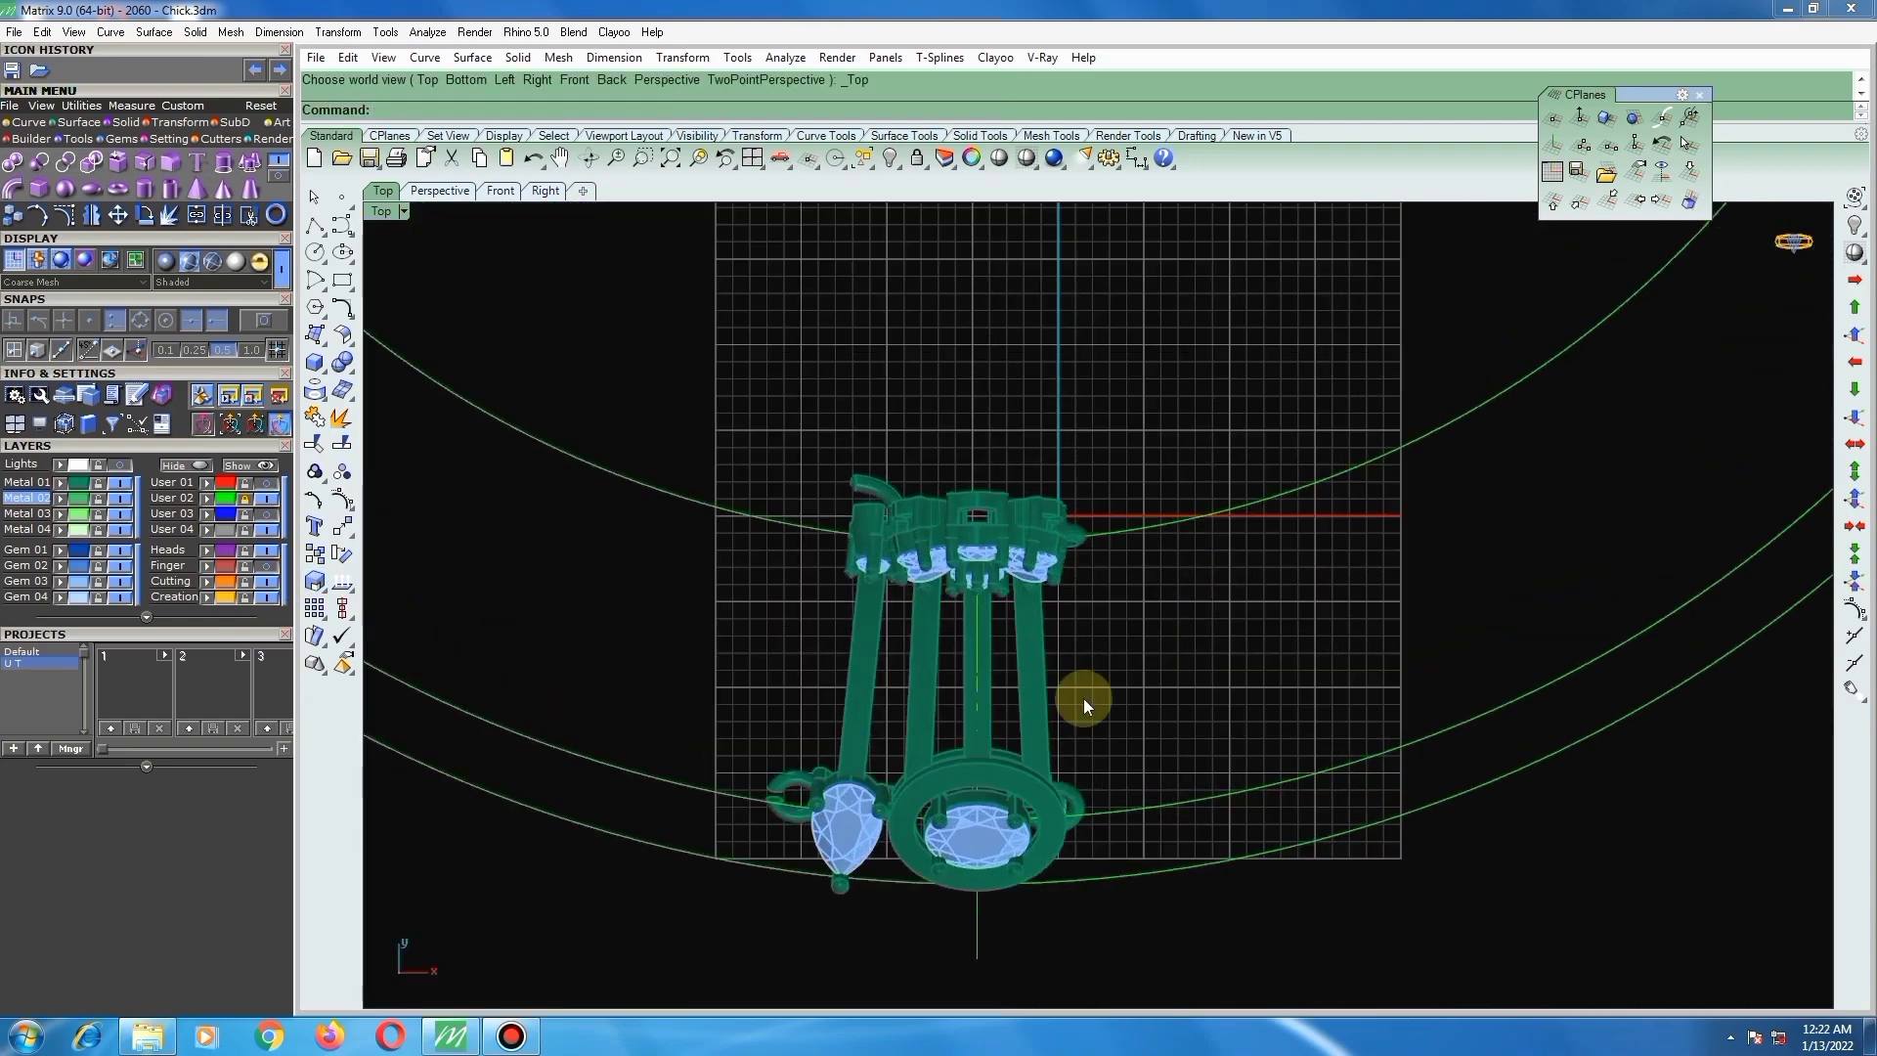
Step: Hide the Gem 03 layer so the strands behind the flower can be seen through the petal settings
right_drag(1089, 604, 981, 601)
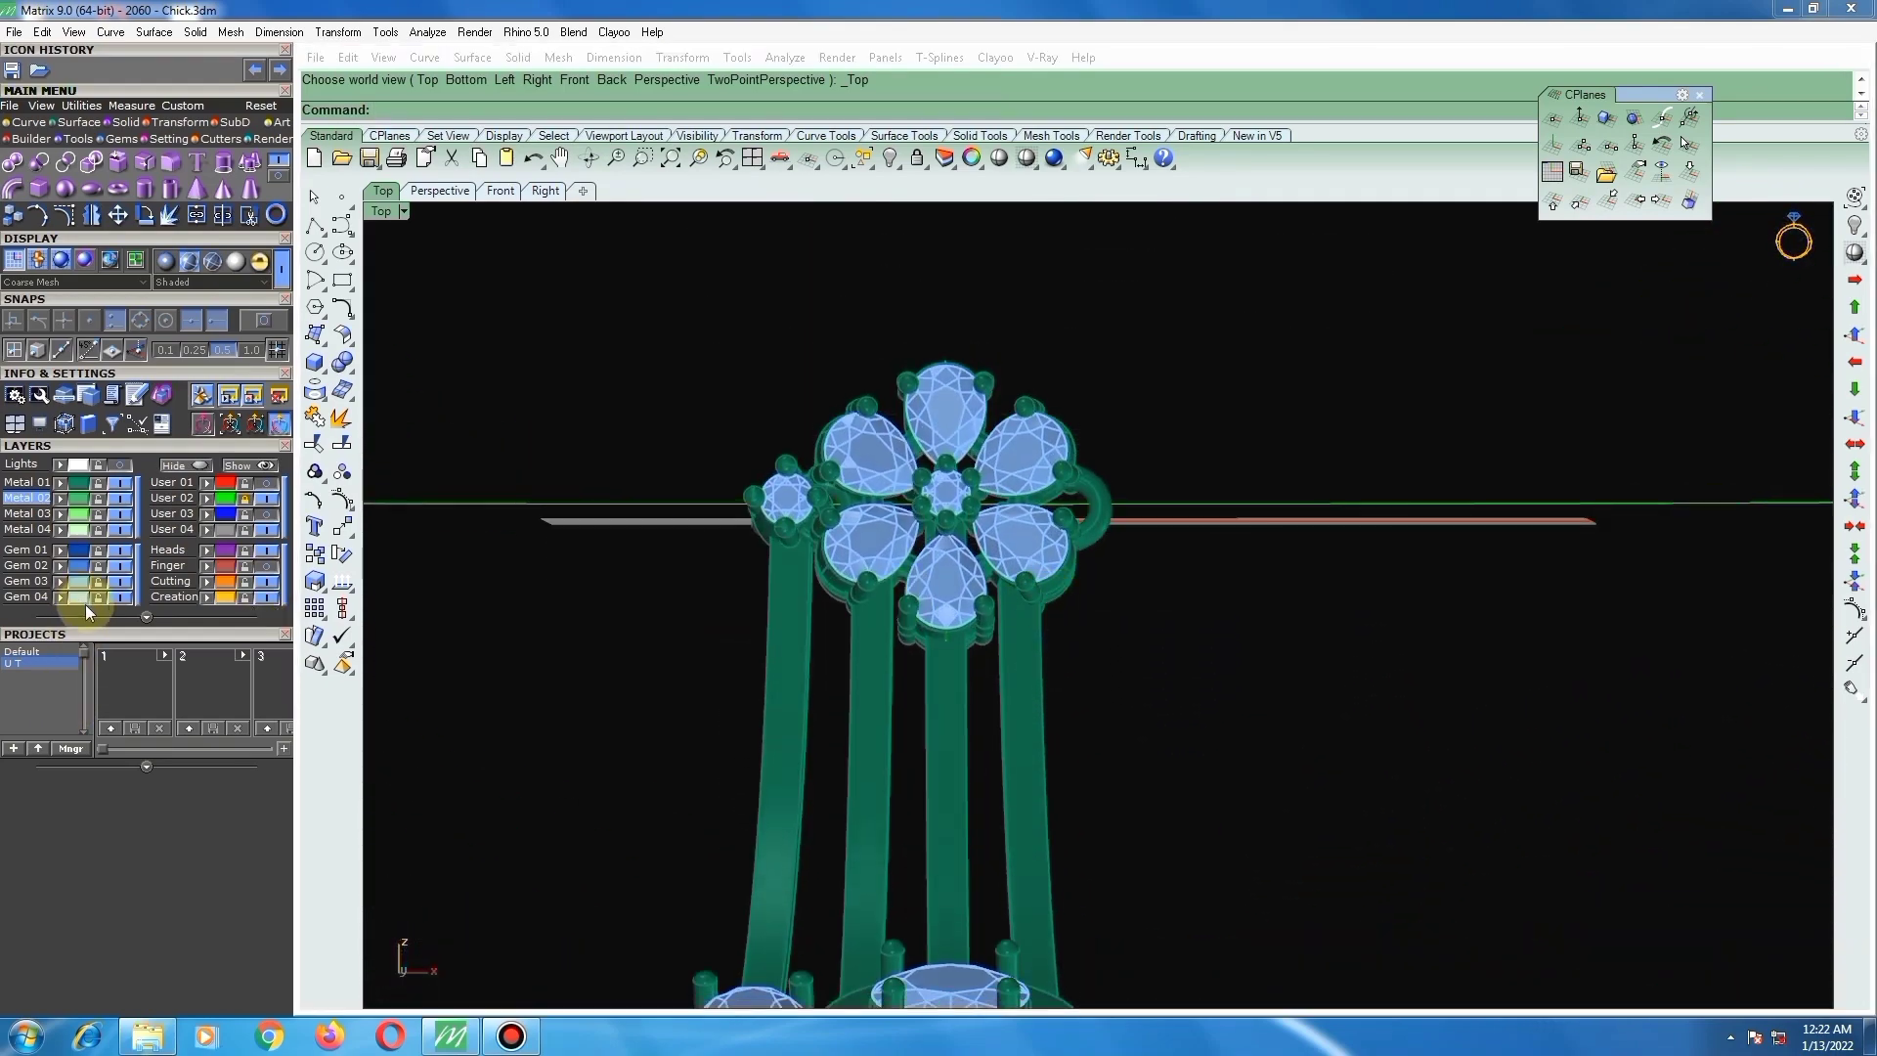
click(117, 580)
scroll(1038, 596, up, 3)
Step: Align the construction plane to the view and draw a slanted line across the outermost strand beside the link ring, behind the lower petal
right_drag(1044, 596, 1023, 661)
scroll(1000, 651, up, 2)
click(1000, 651)
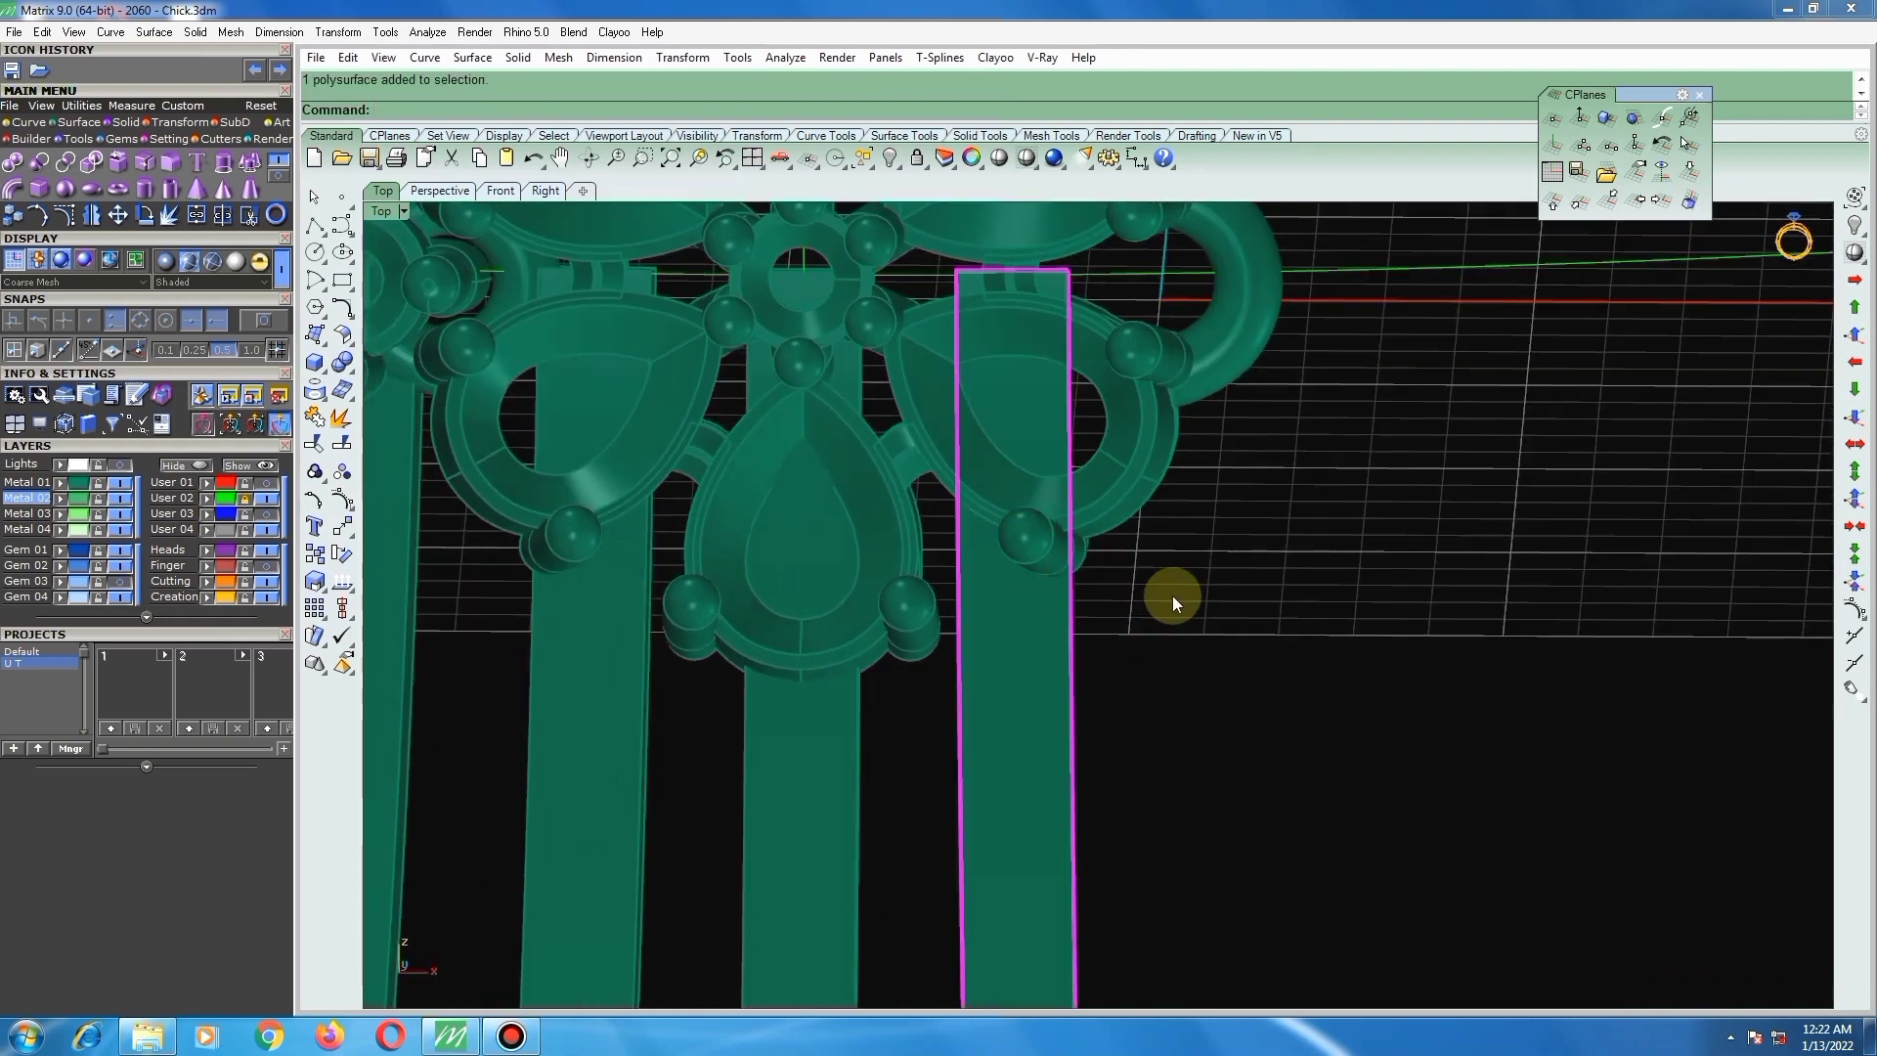
click(1662, 173)
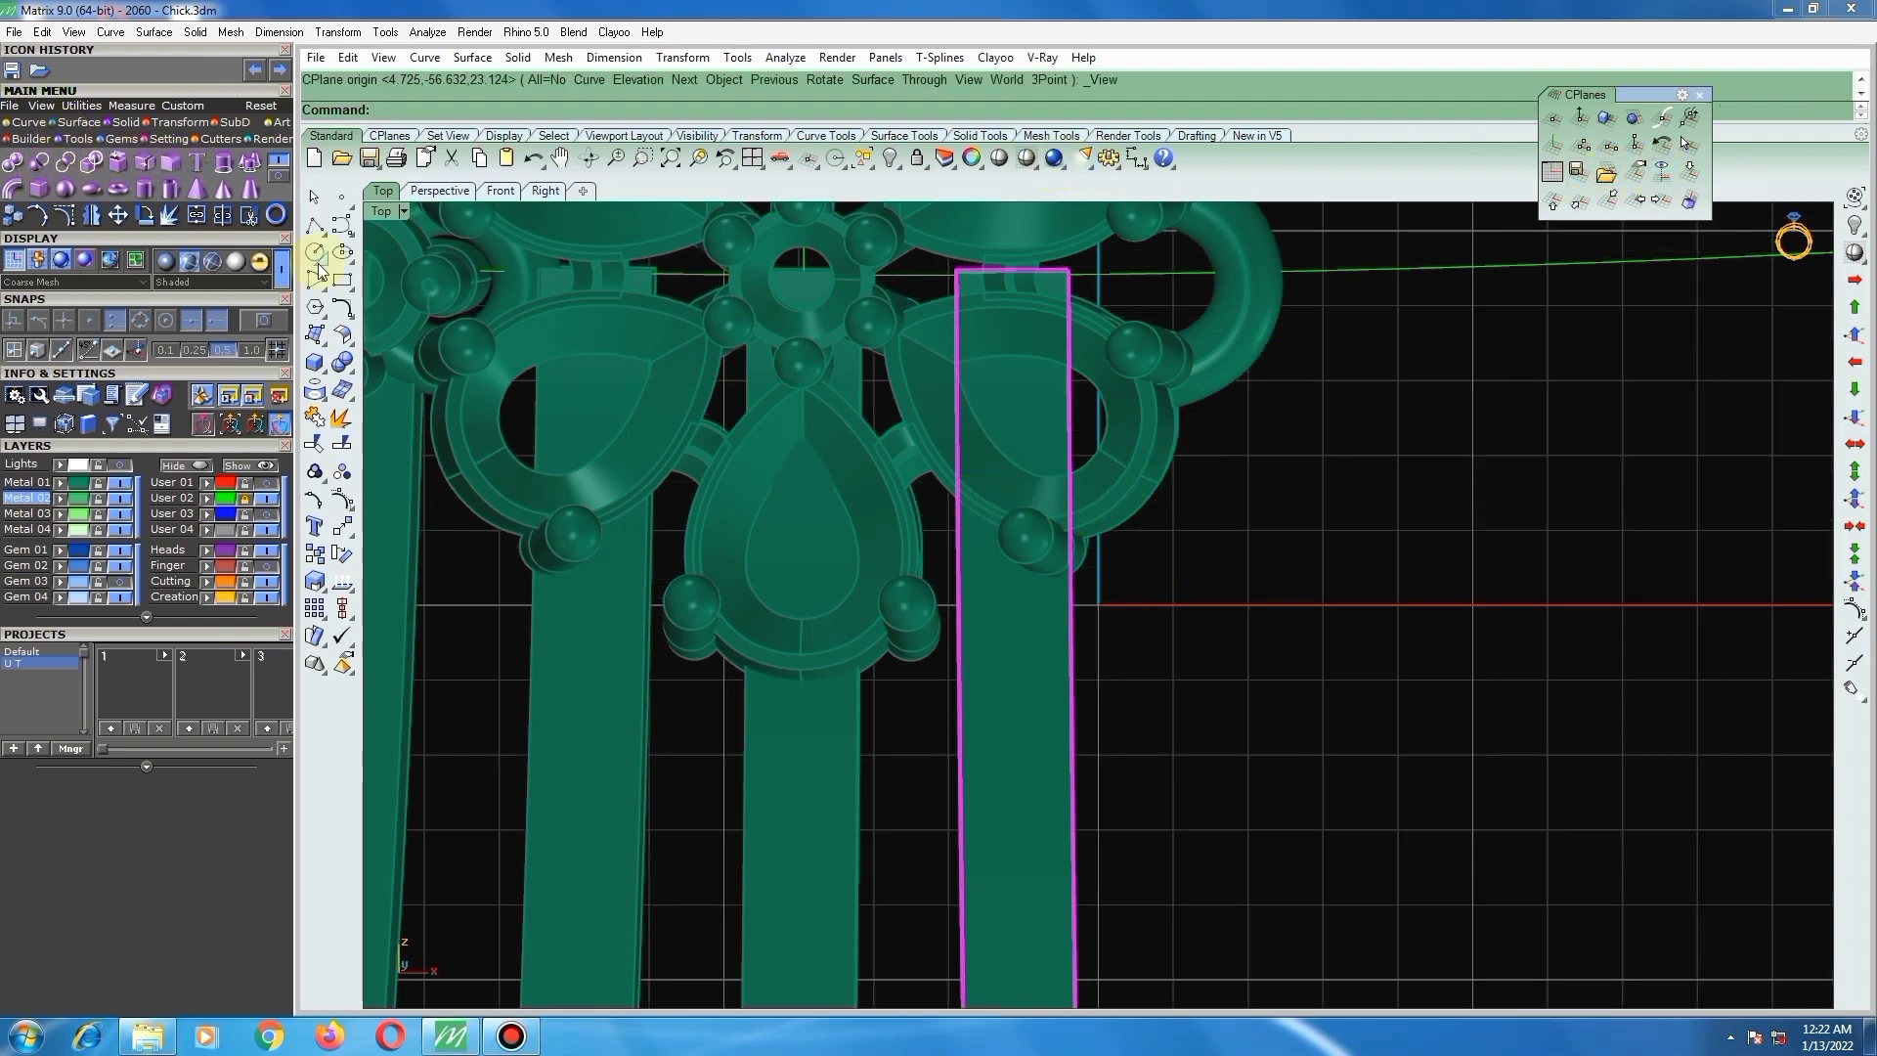
click(35, 126)
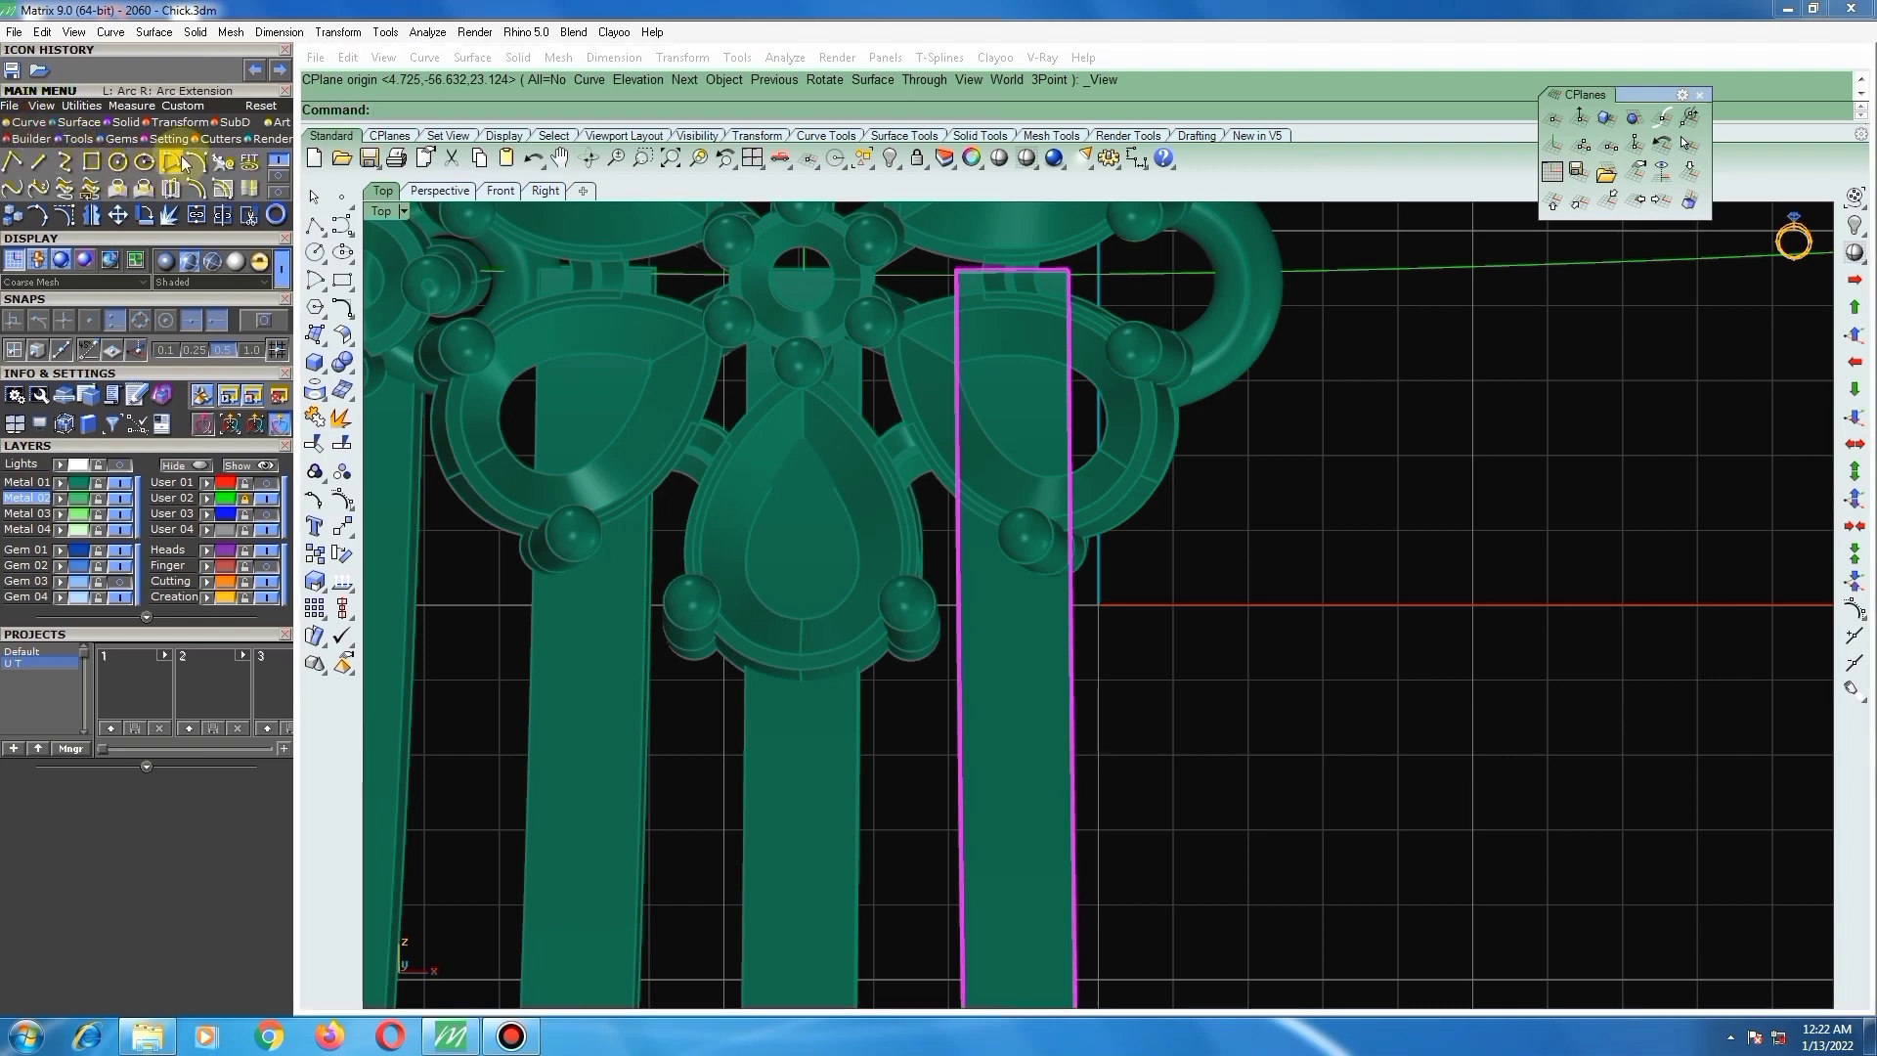
click(41, 161)
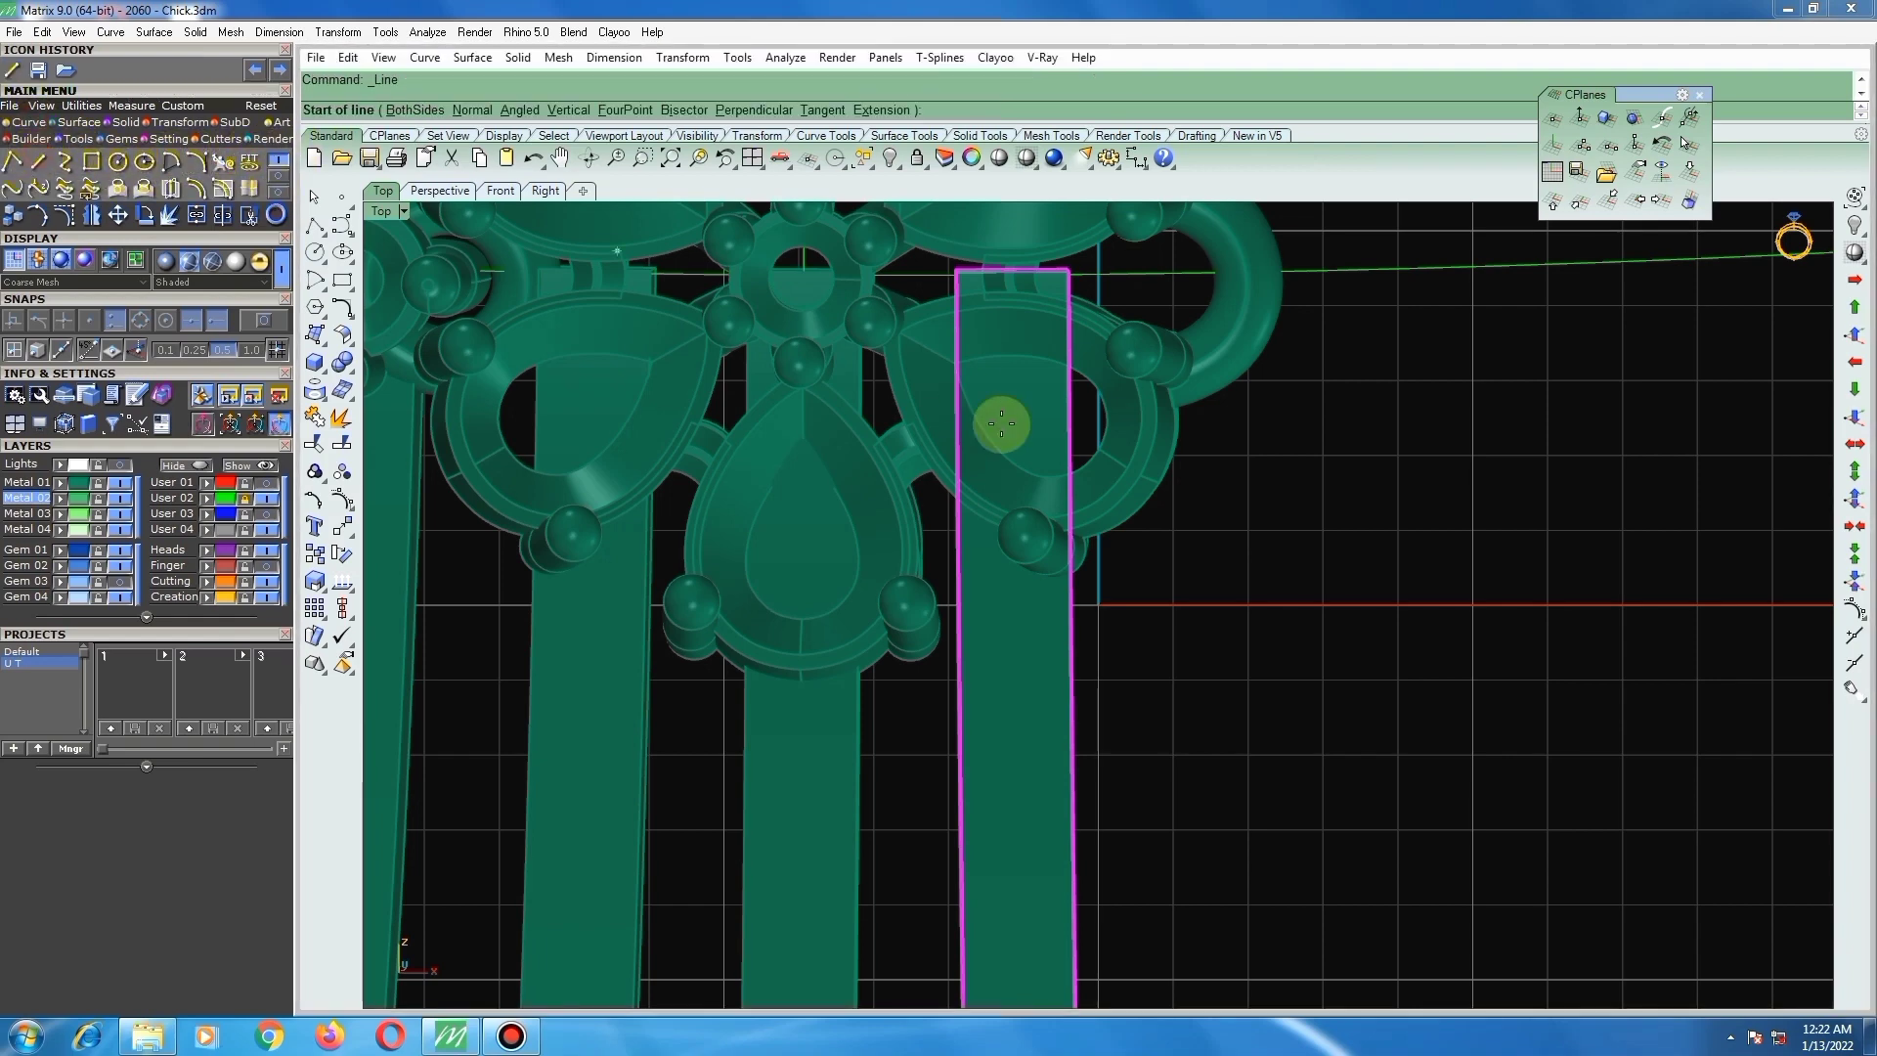
click(942, 450)
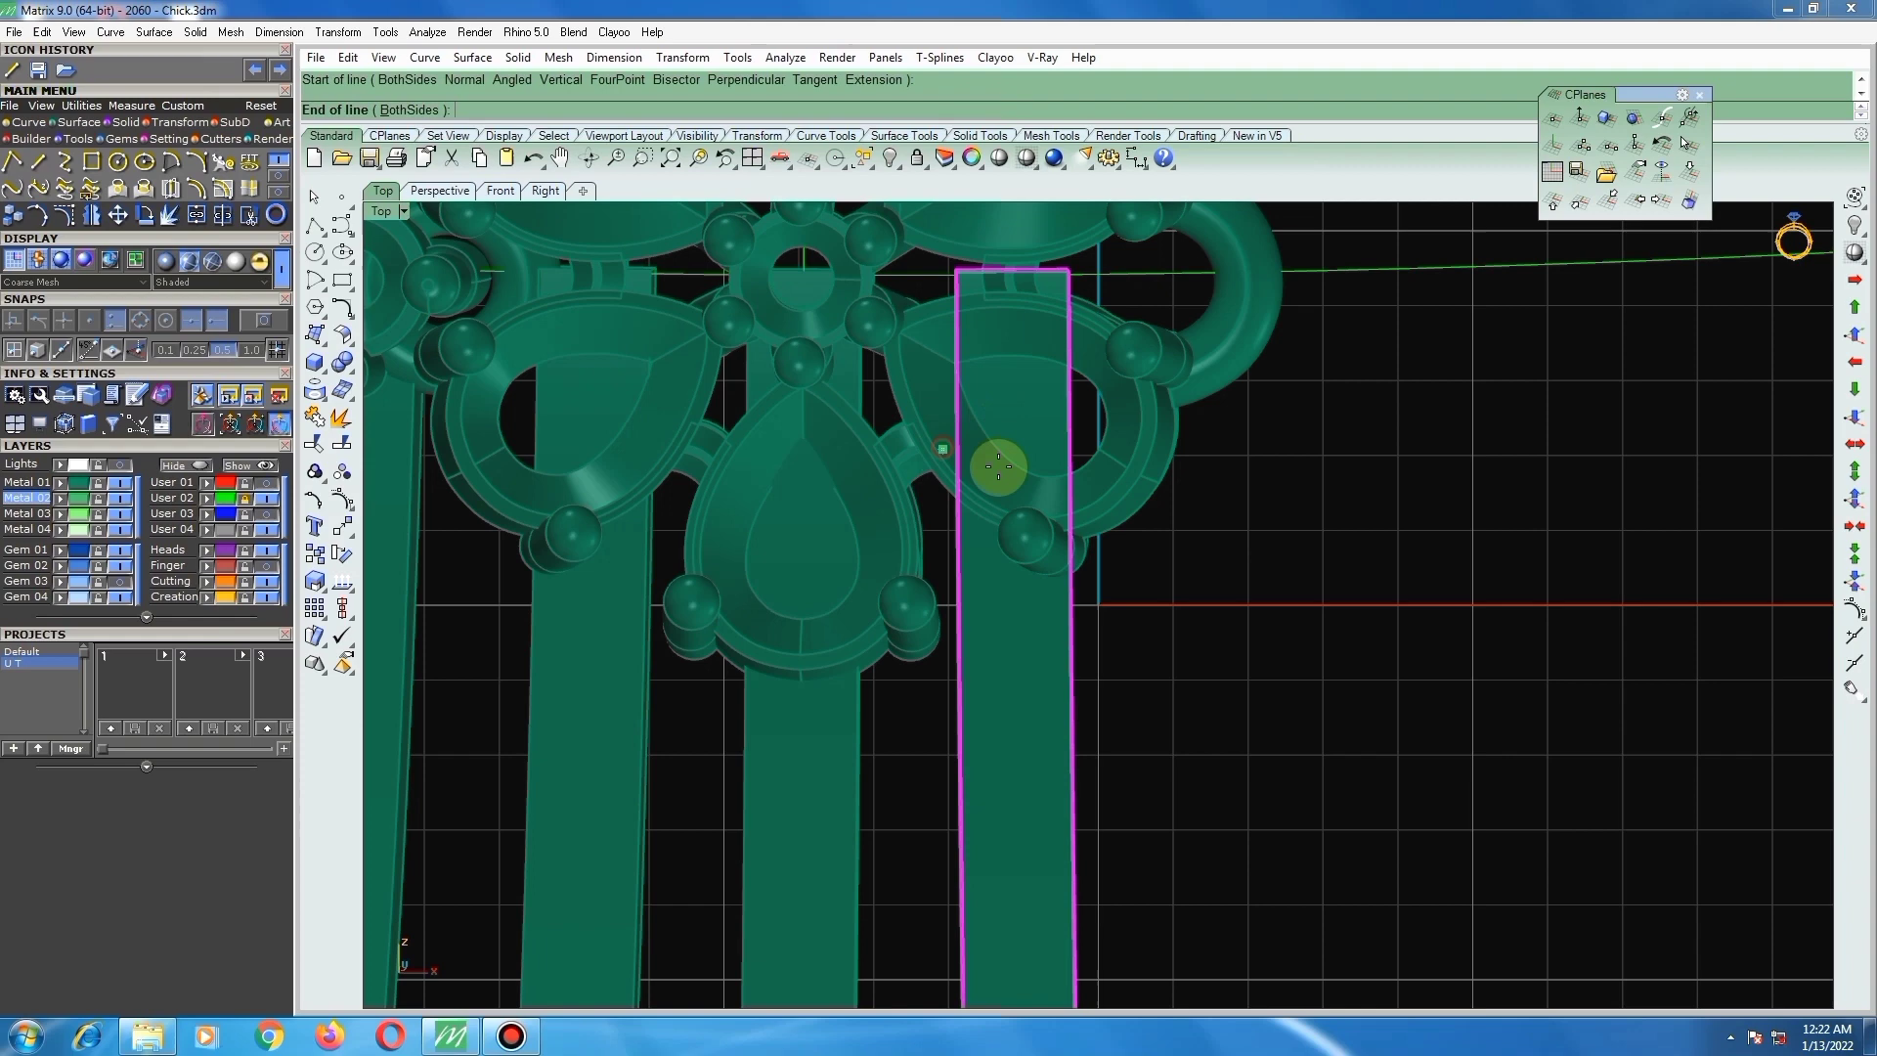
click(1206, 588)
Step: Wire-cut the strand with the slanted line, removing the end above it behind the petal, and delete the line
click(1168, 567)
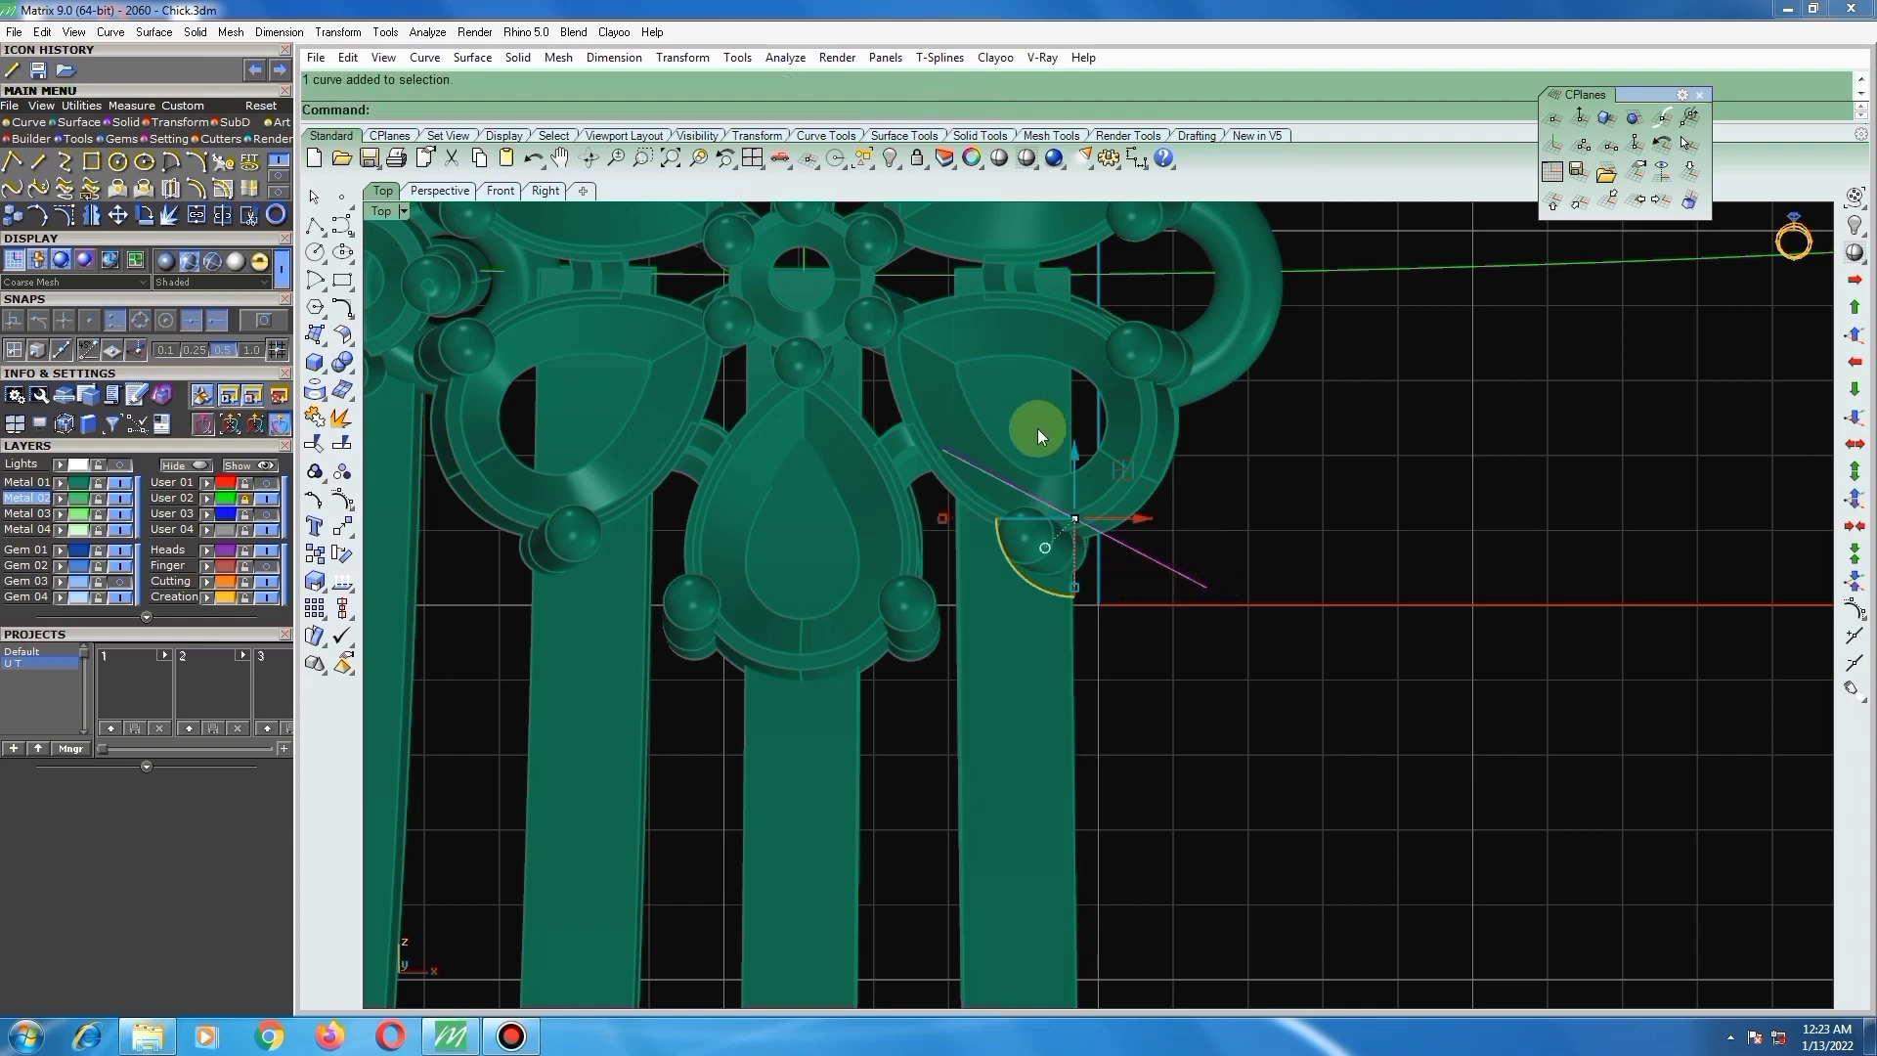
key(Return)
click(1030, 397)
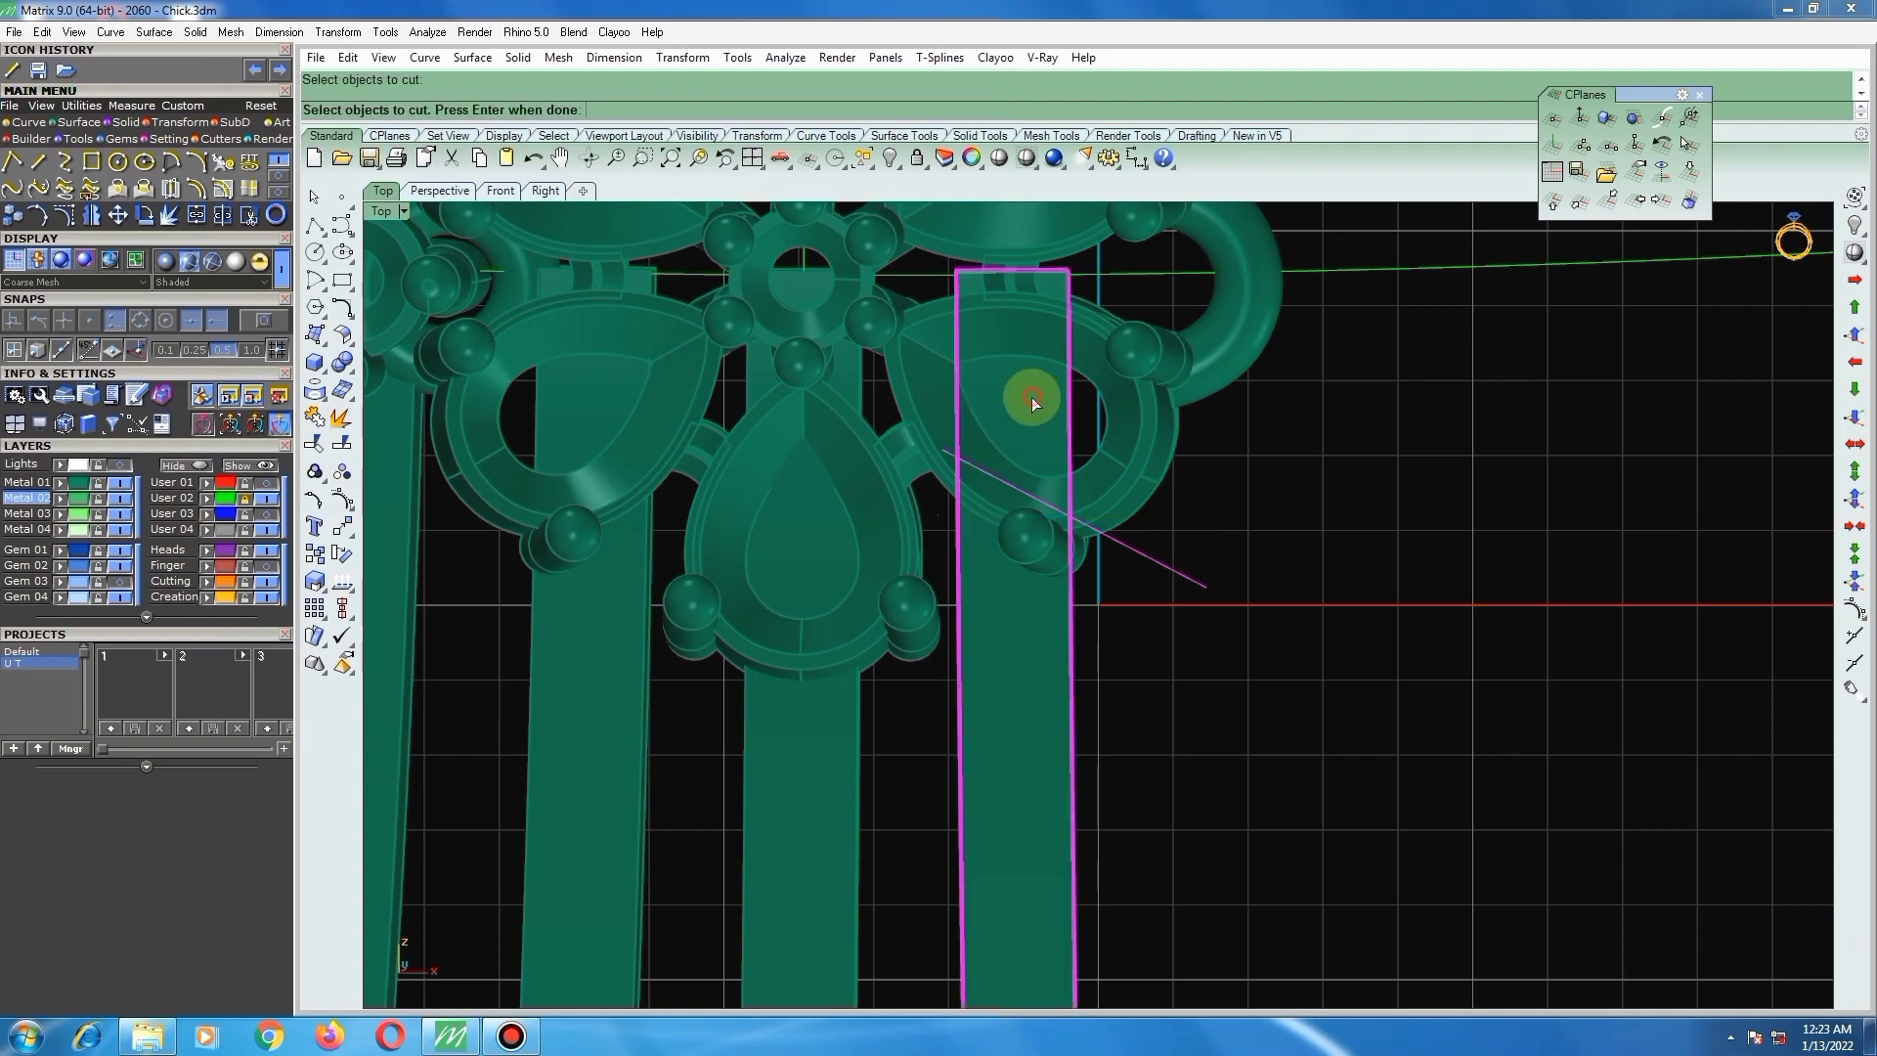
key(Return)
key(Return)
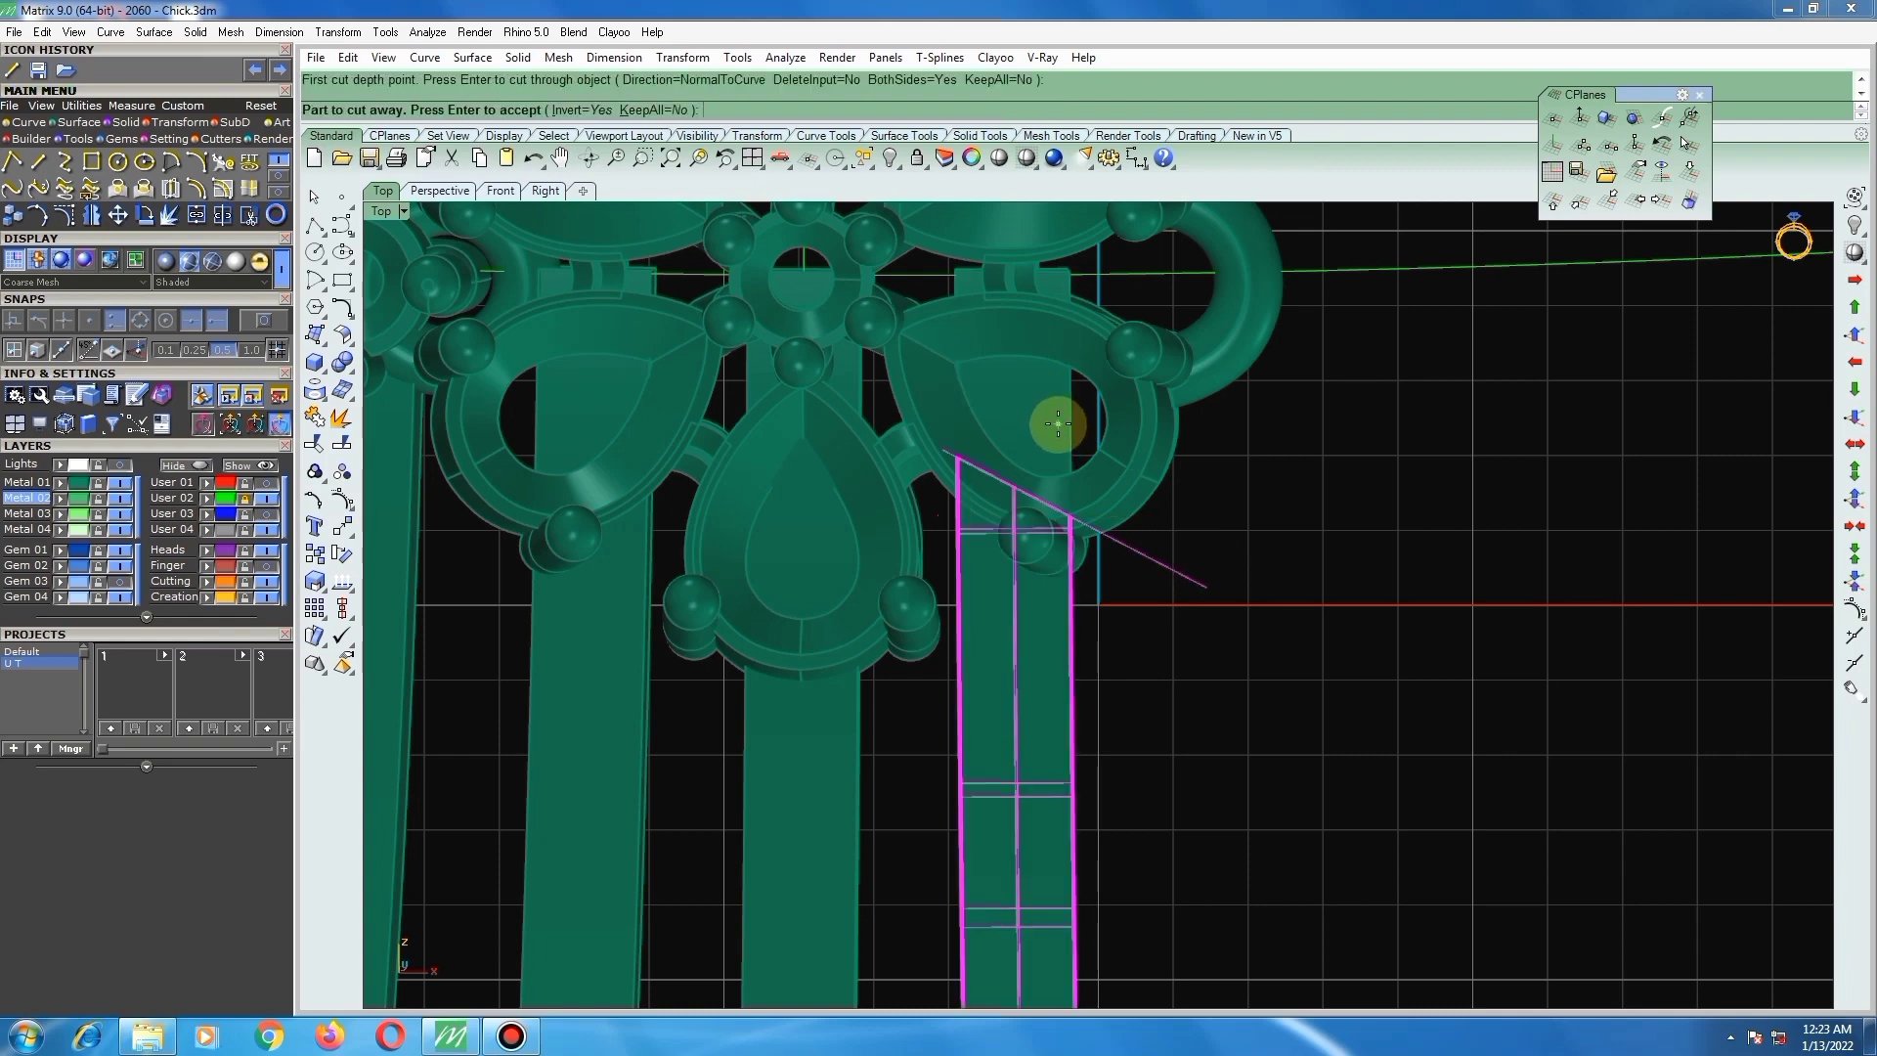
click(576, 110)
key(Return)
scroll(1100, 522, down, 4)
key(Delete)
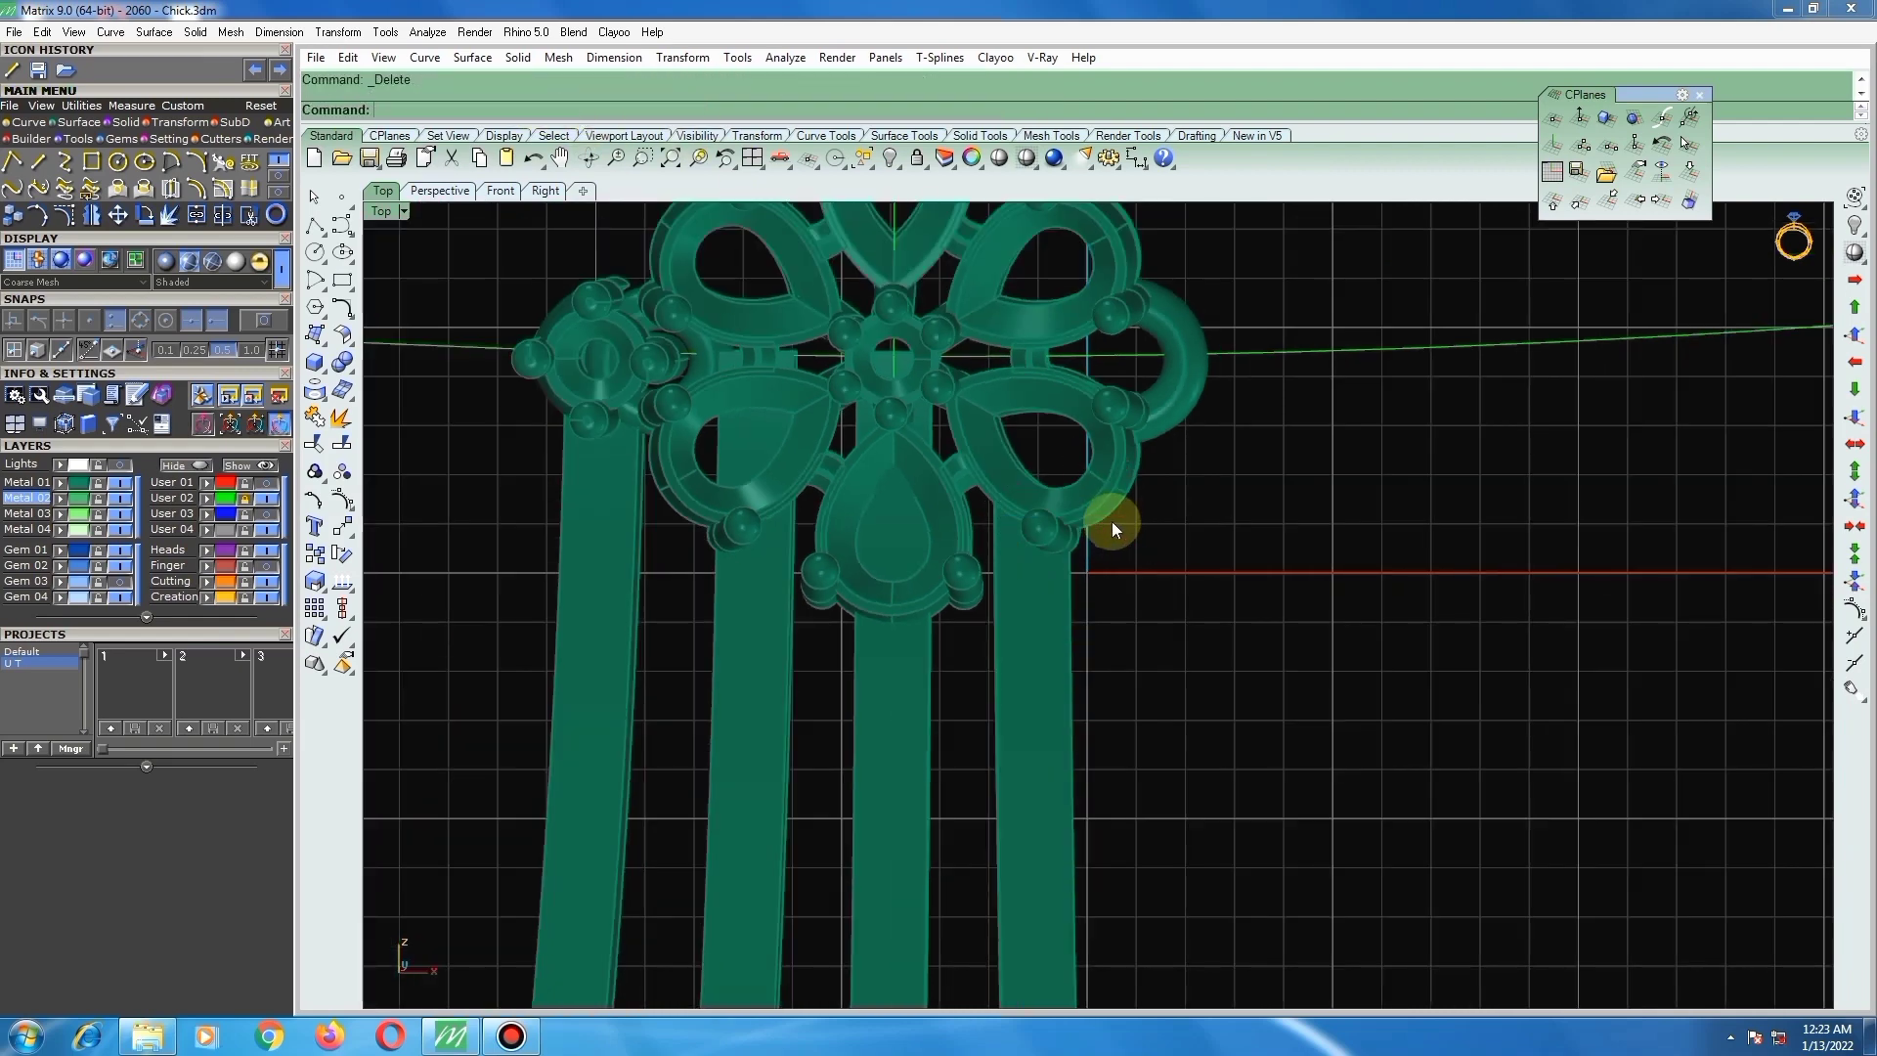
Step: Duplicate the two rim edges of the bottom petal setting and join them into one closed curve
scroll(1111, 520, down, 2)
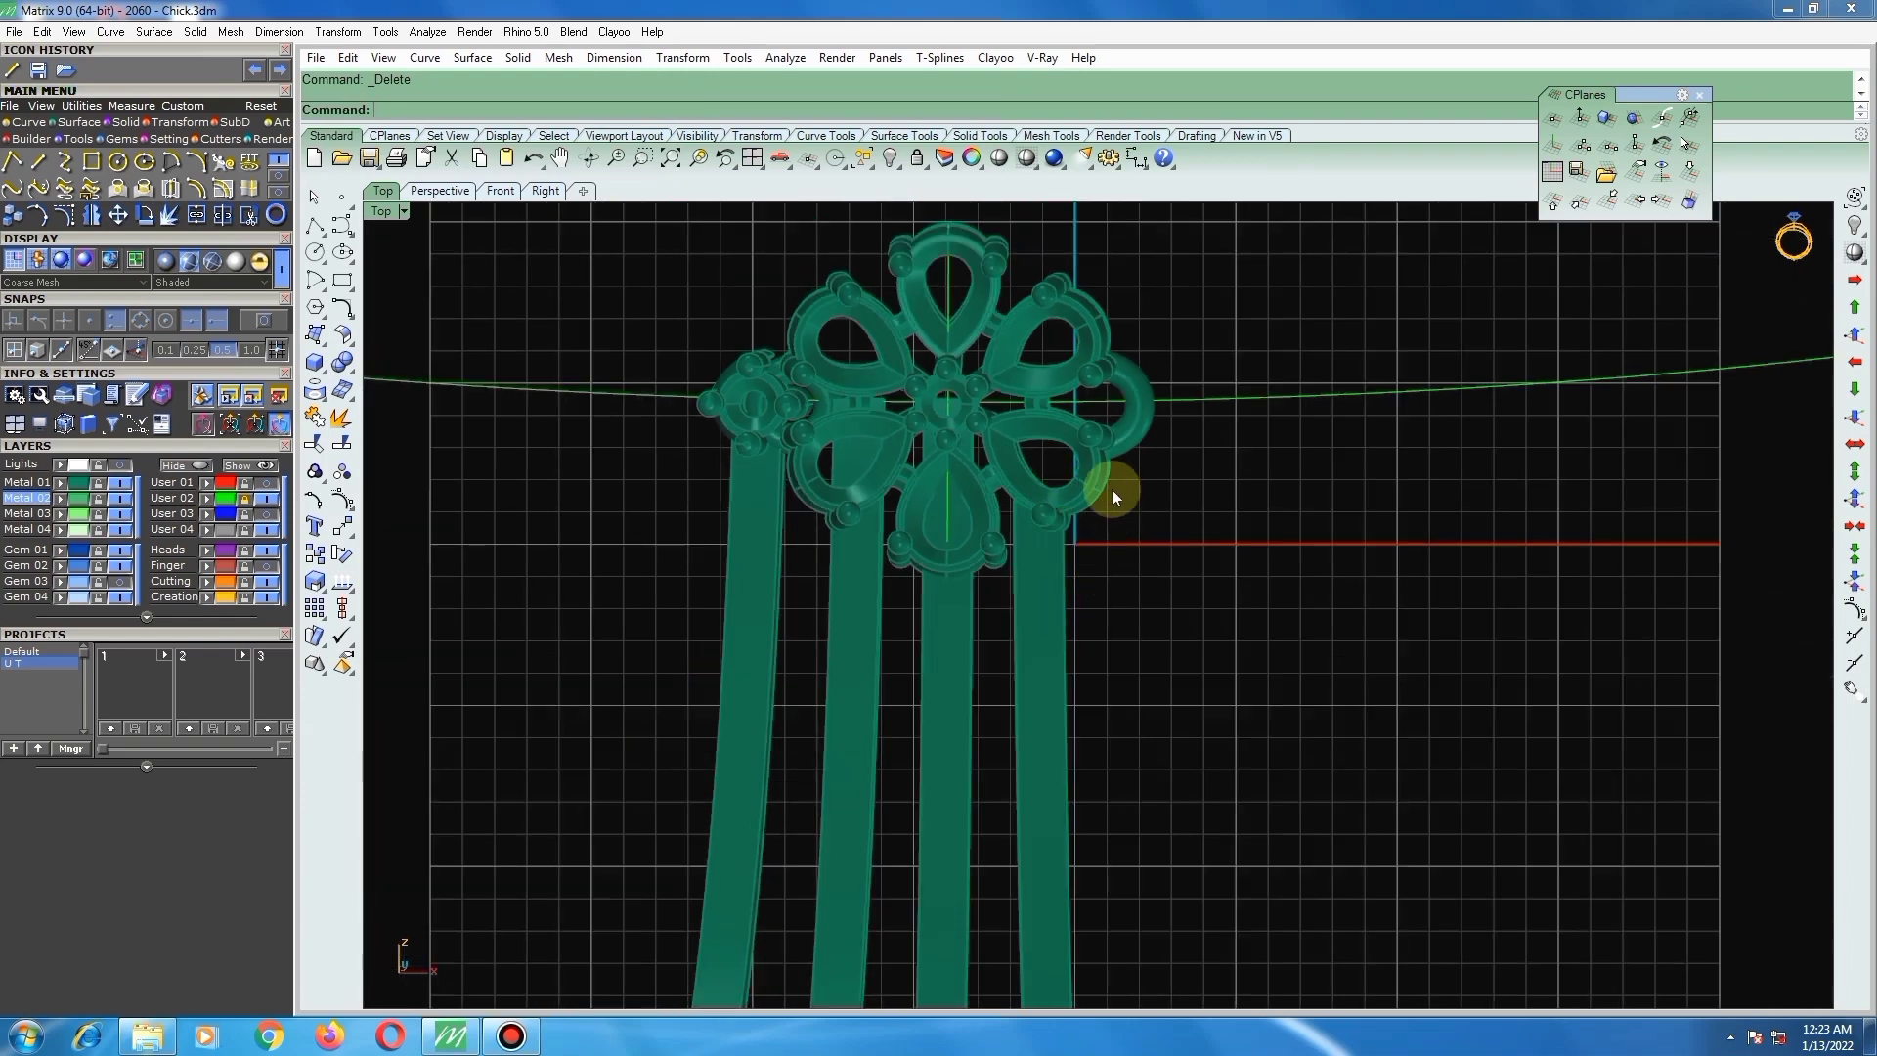
scroll(931, 450, up, 4)
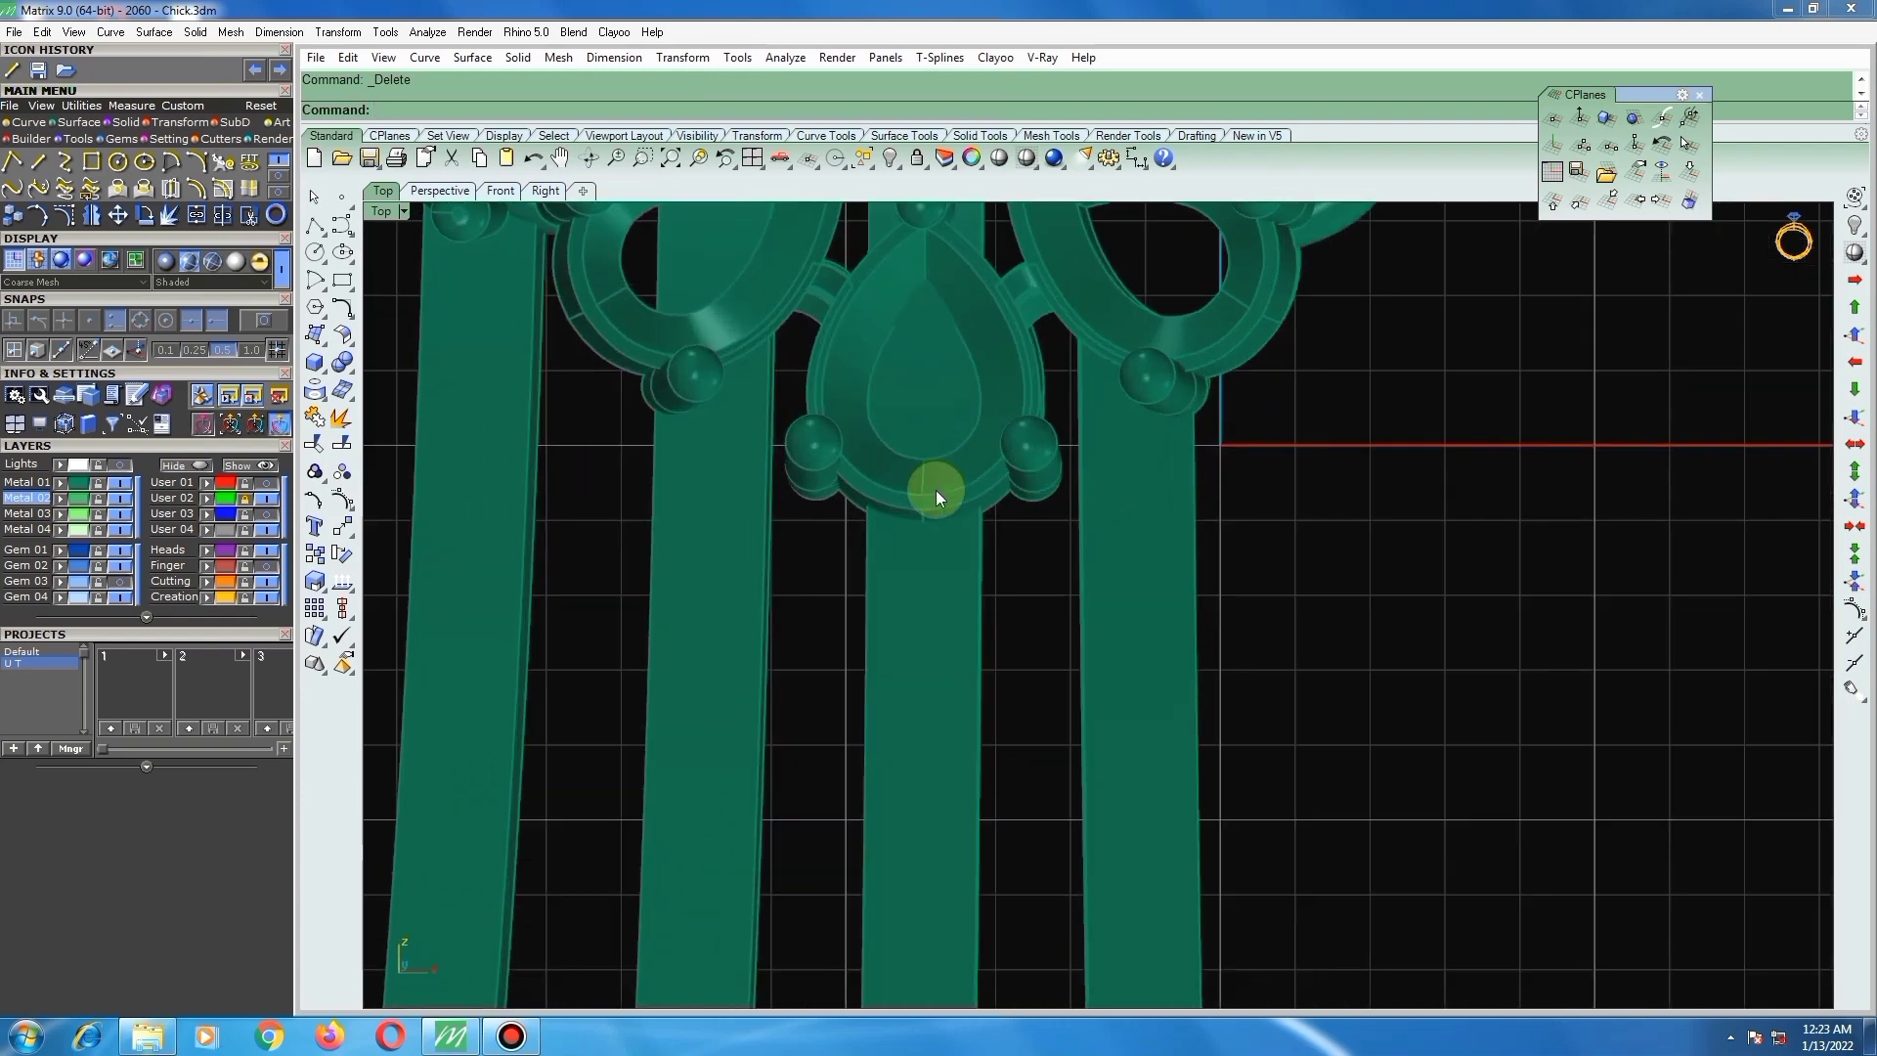
mouse_move(939, 463)
right_down()
mouse_move(950, 419)
mouse_move(944, 456)
right_up()
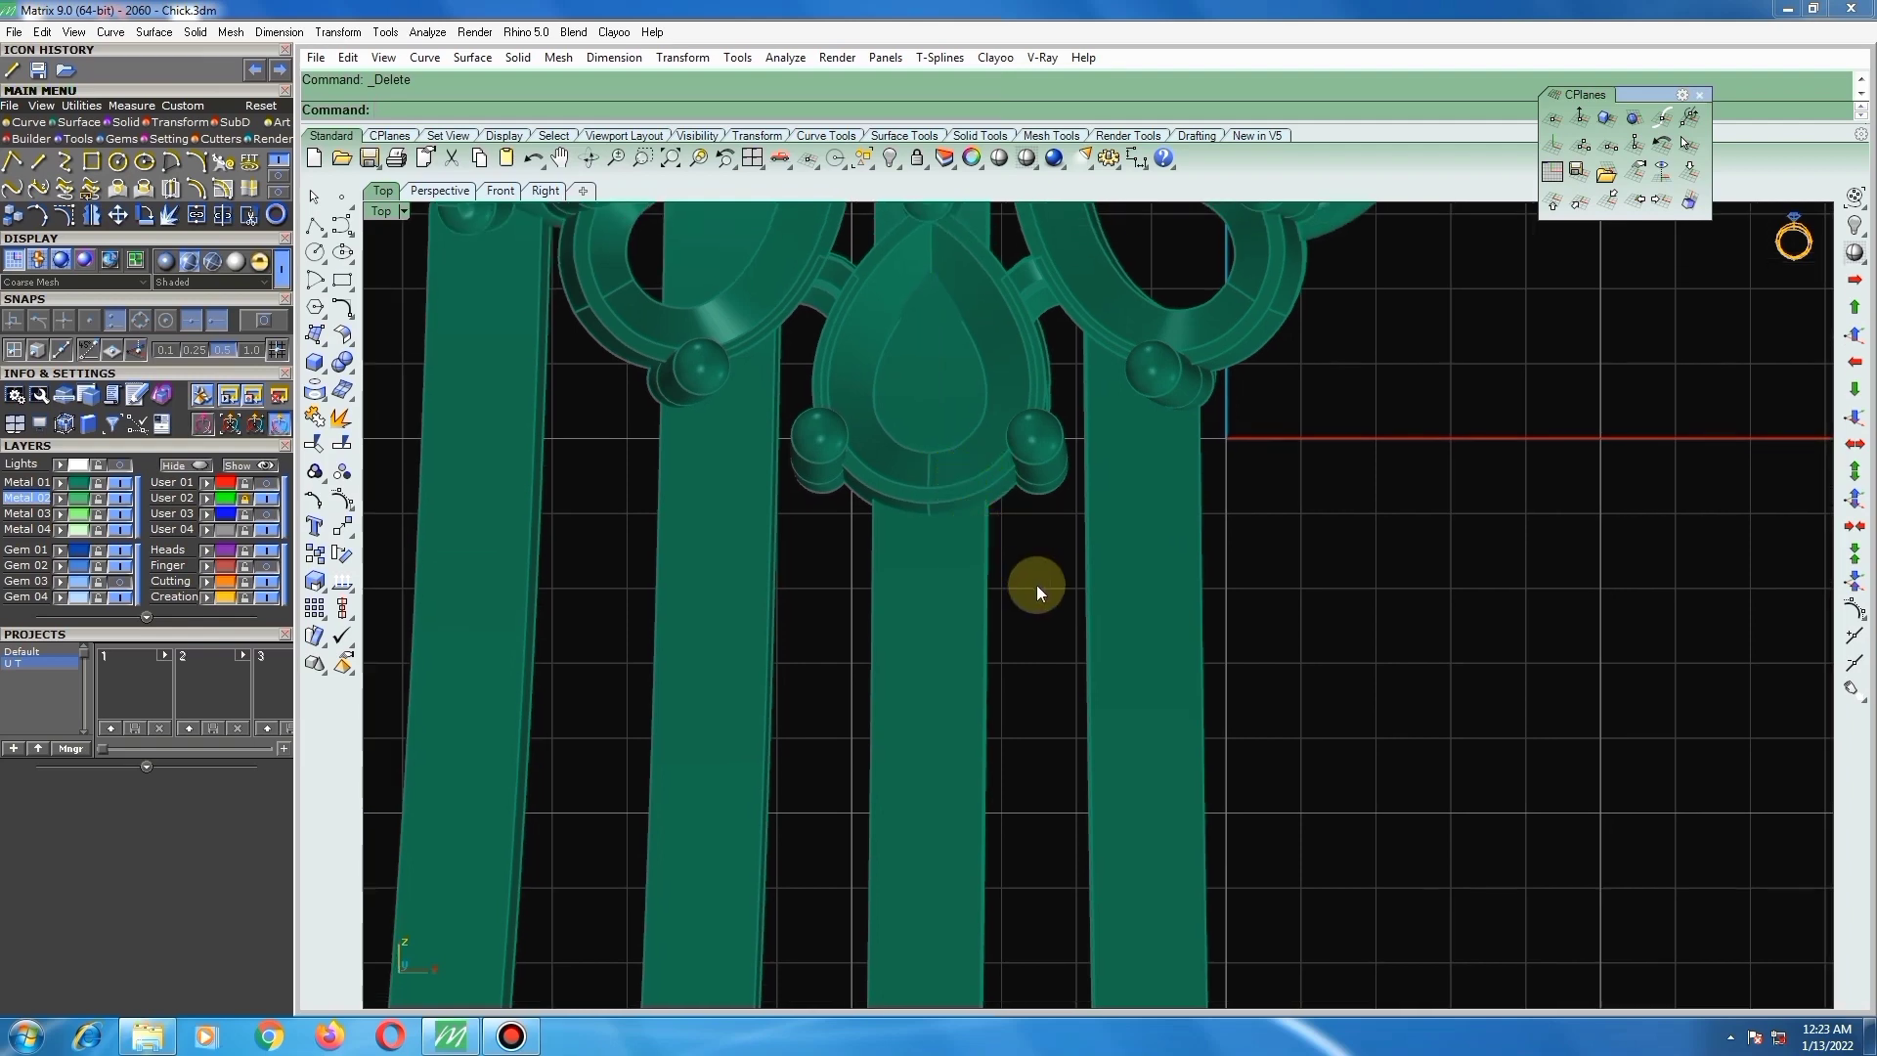
click(313, 396)
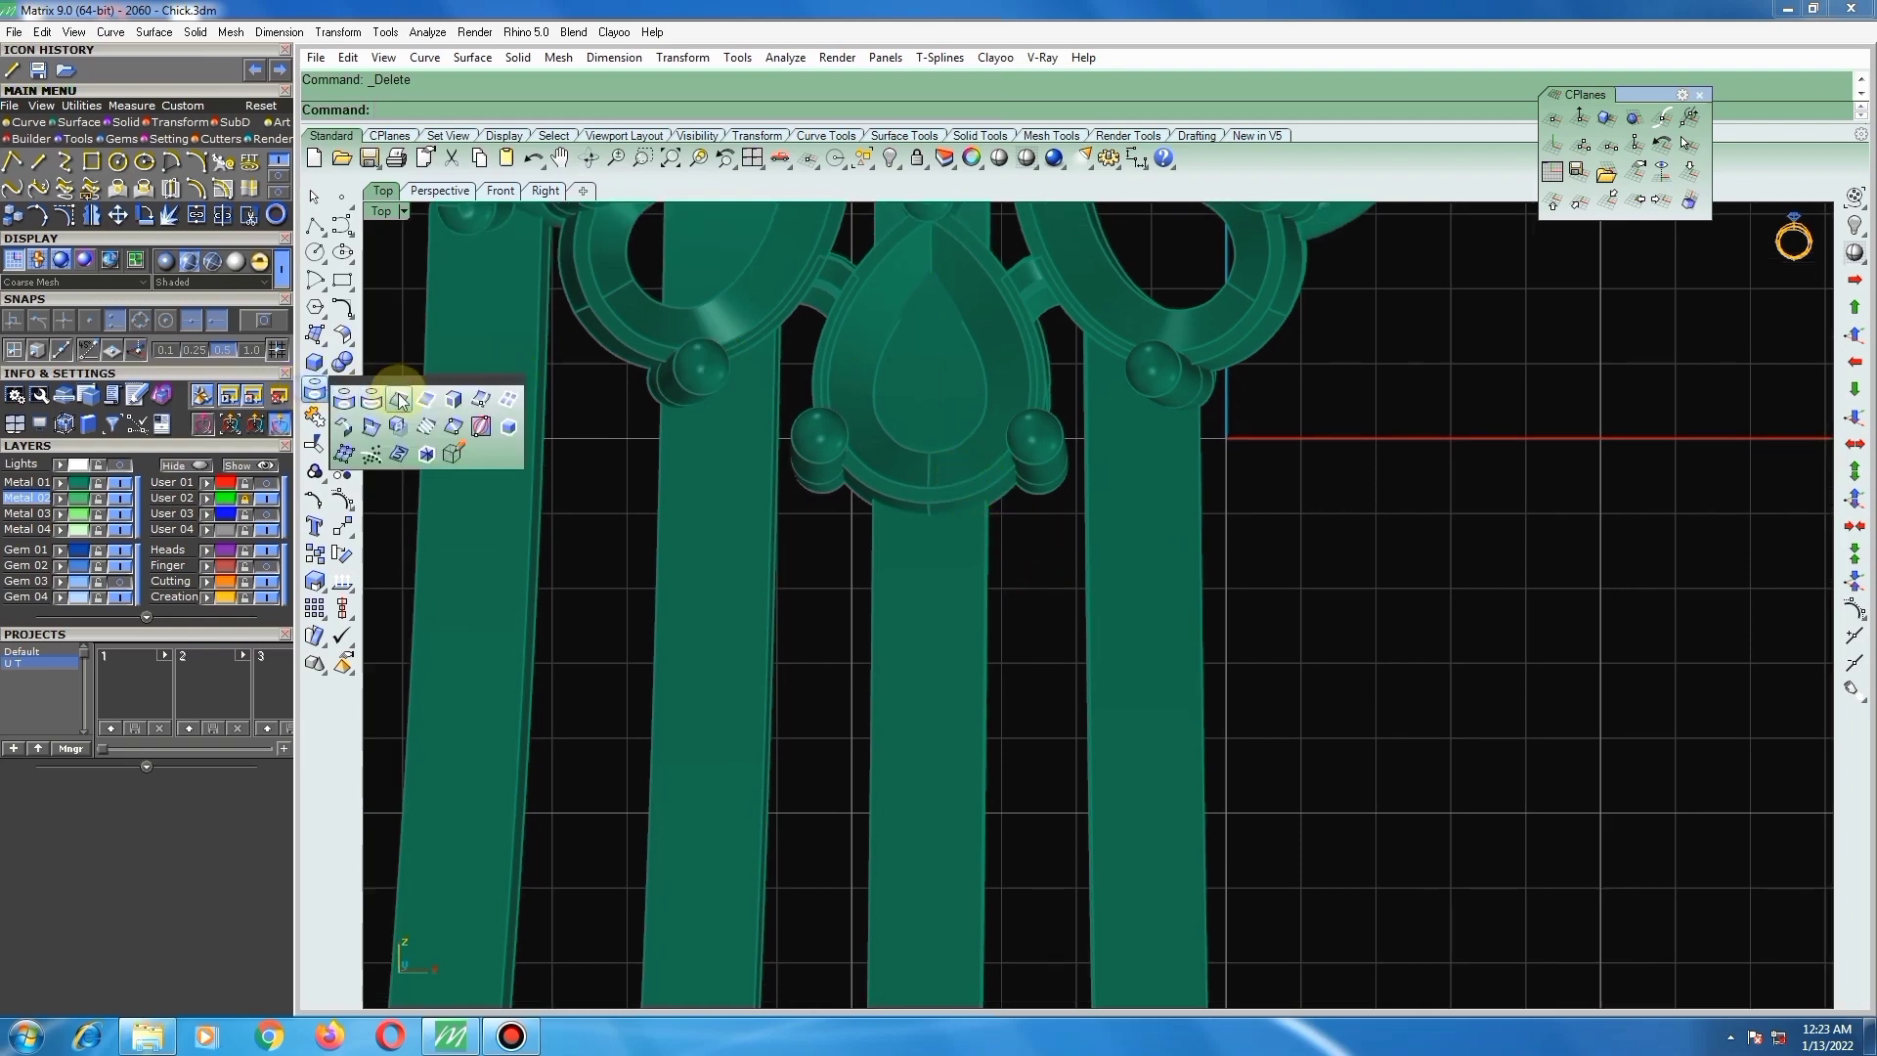
click(403, 397)
click(882, 480)
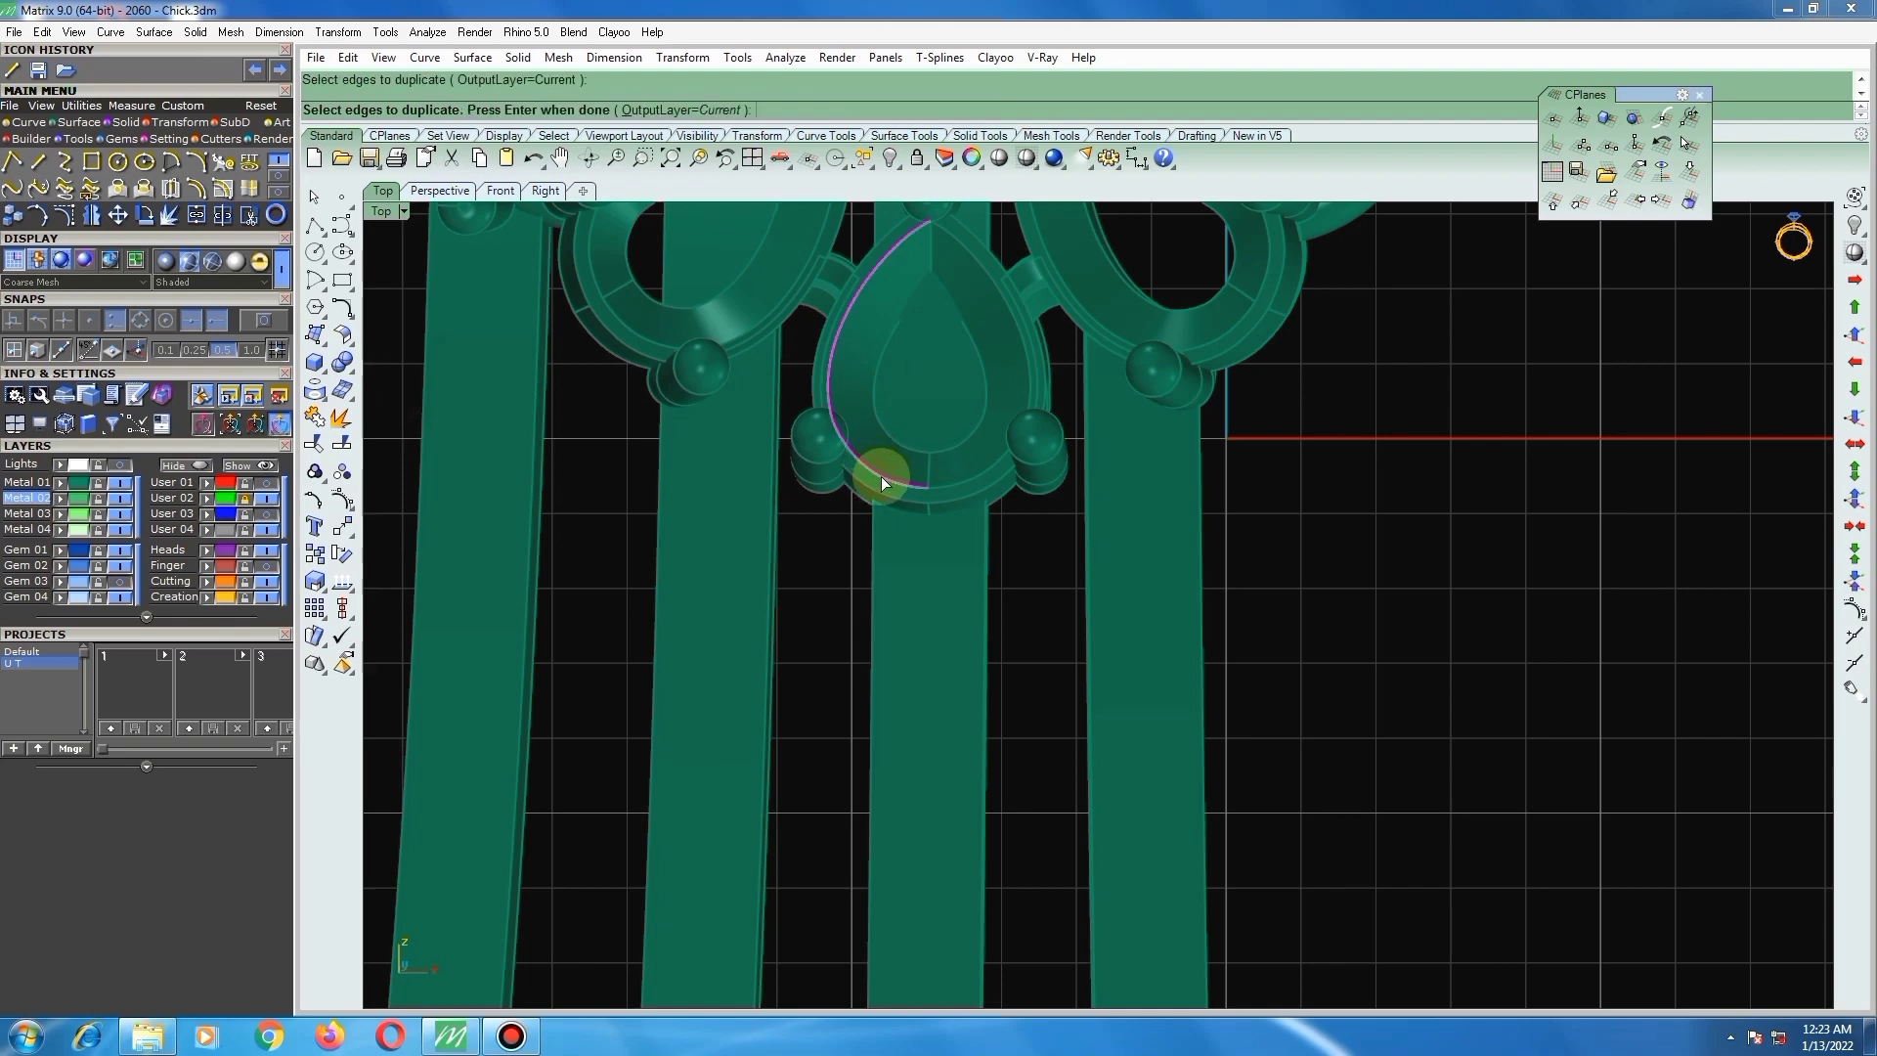
click(940, 489)
key(Return)
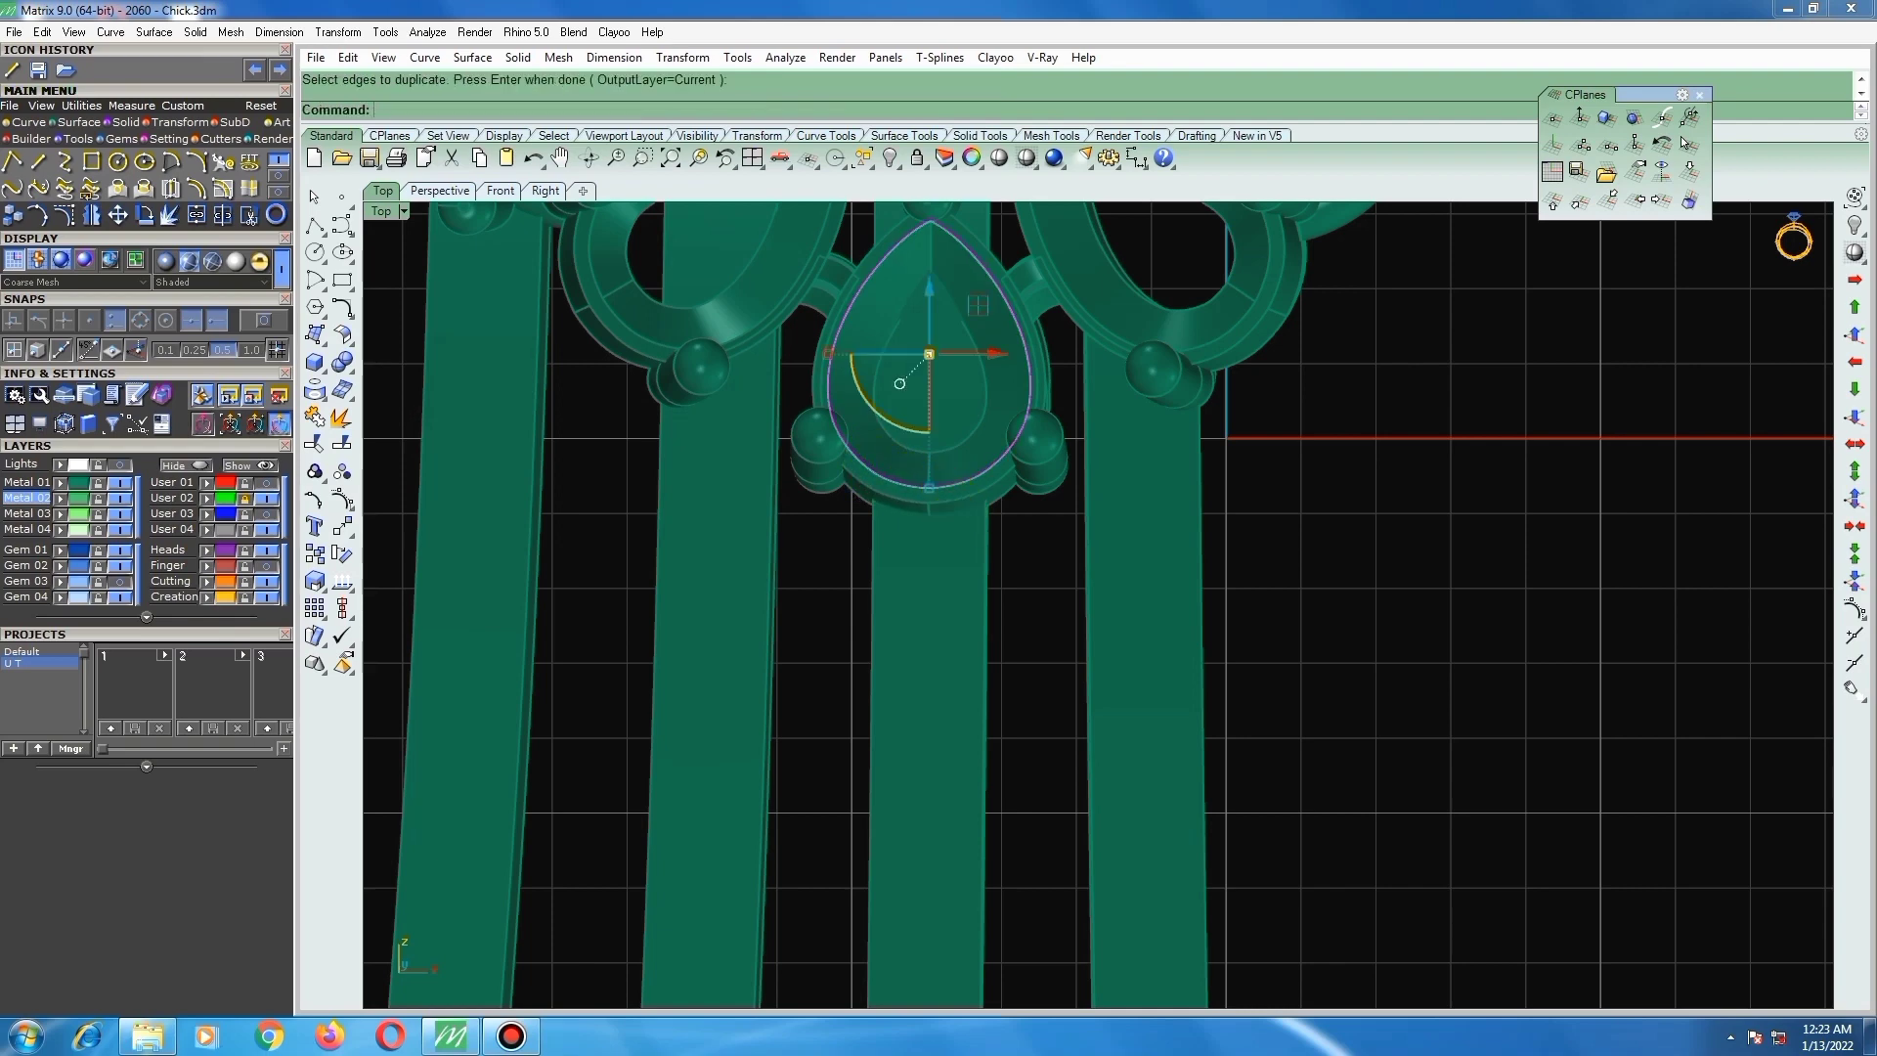
key(ctrl+j)
scroll(943, 496, up, 3)
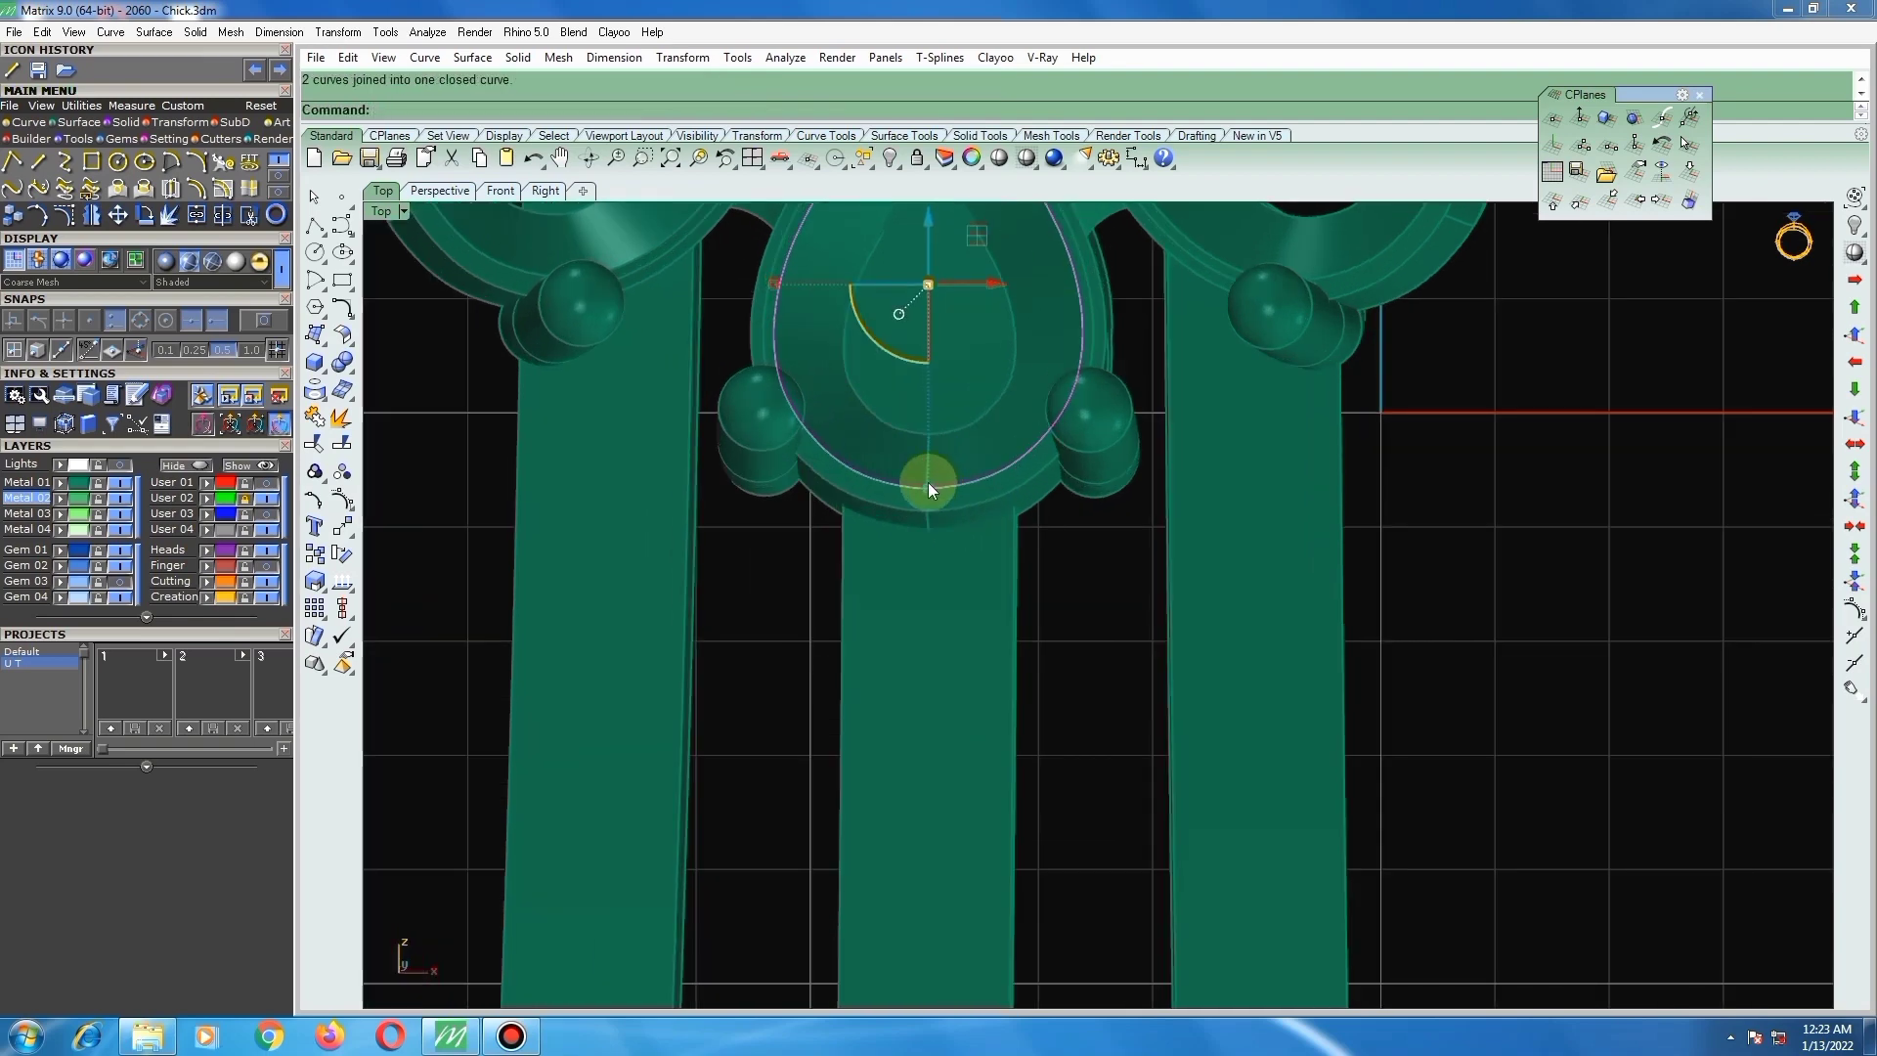
Step: Show the control points of the joined rim curve and delete the one at its bottom seam, above the middle strand
key(F10)
scroll(929, 484, up, 5)
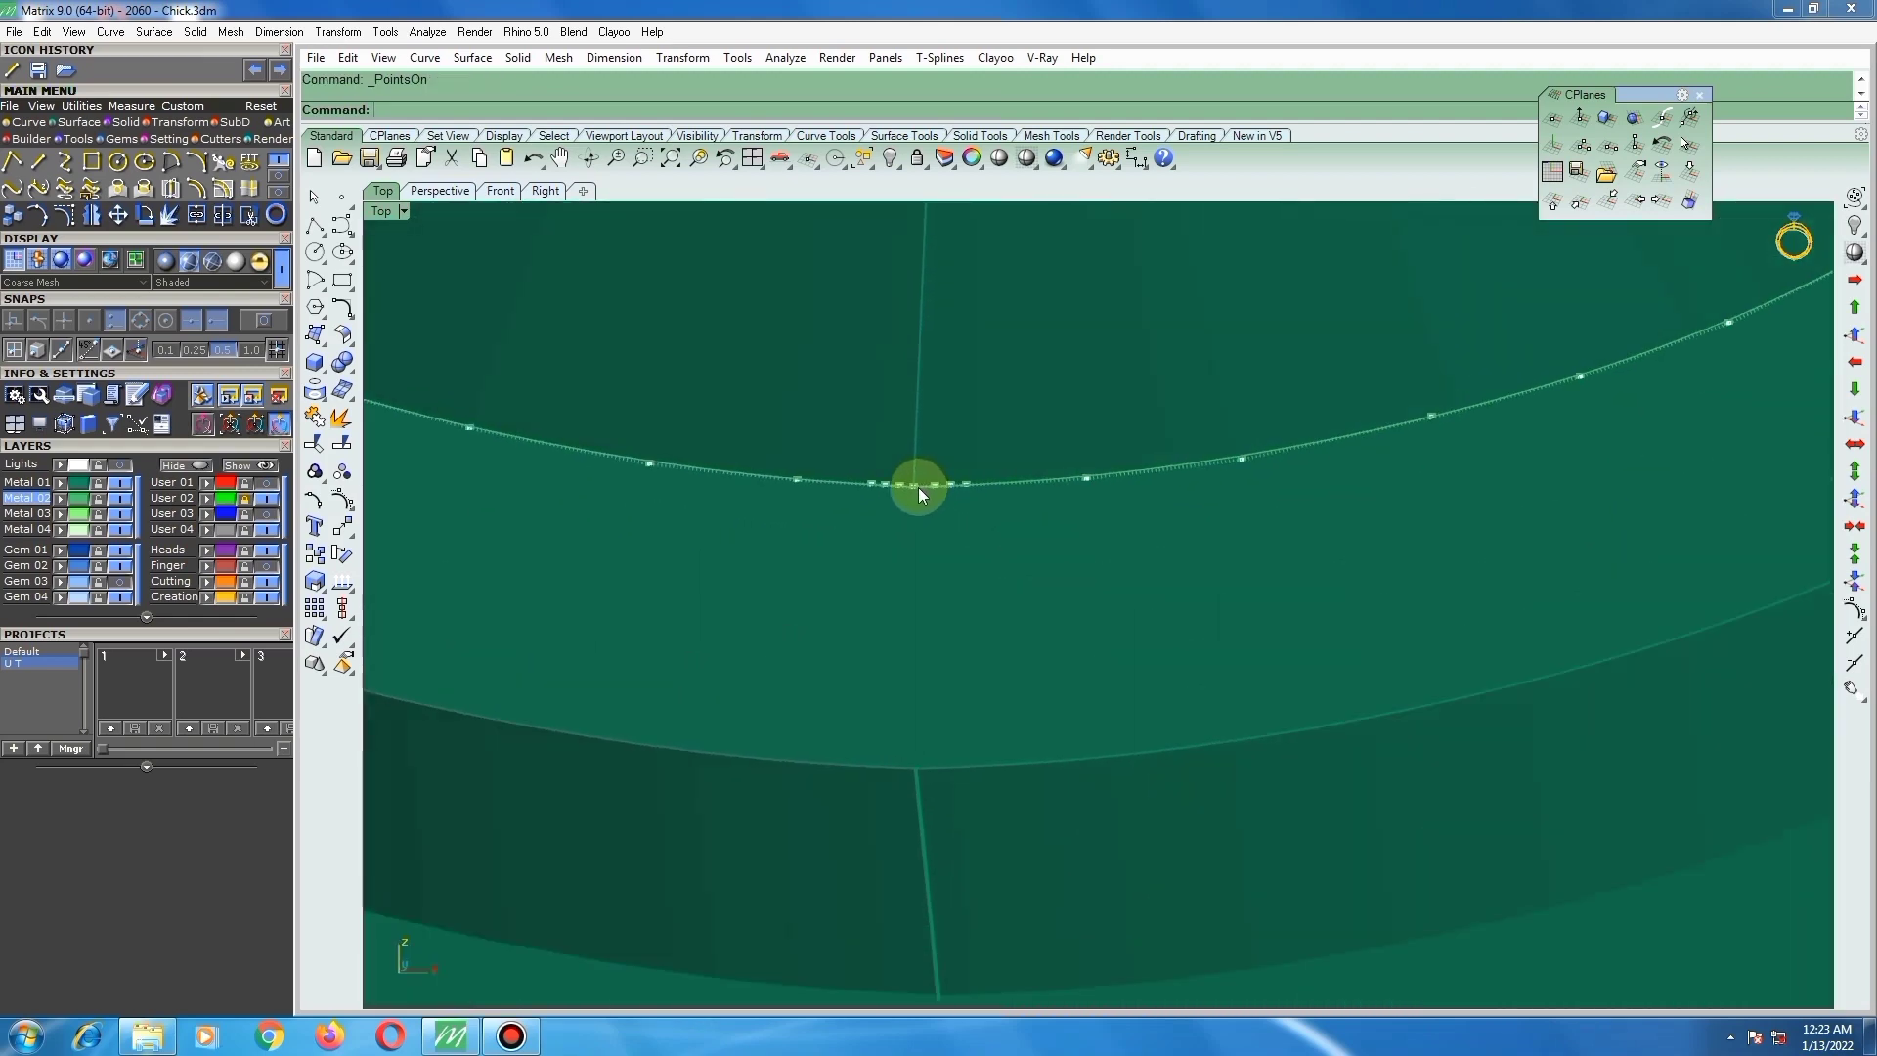
scroll(918, 487, up, 3)
click(913, 486)
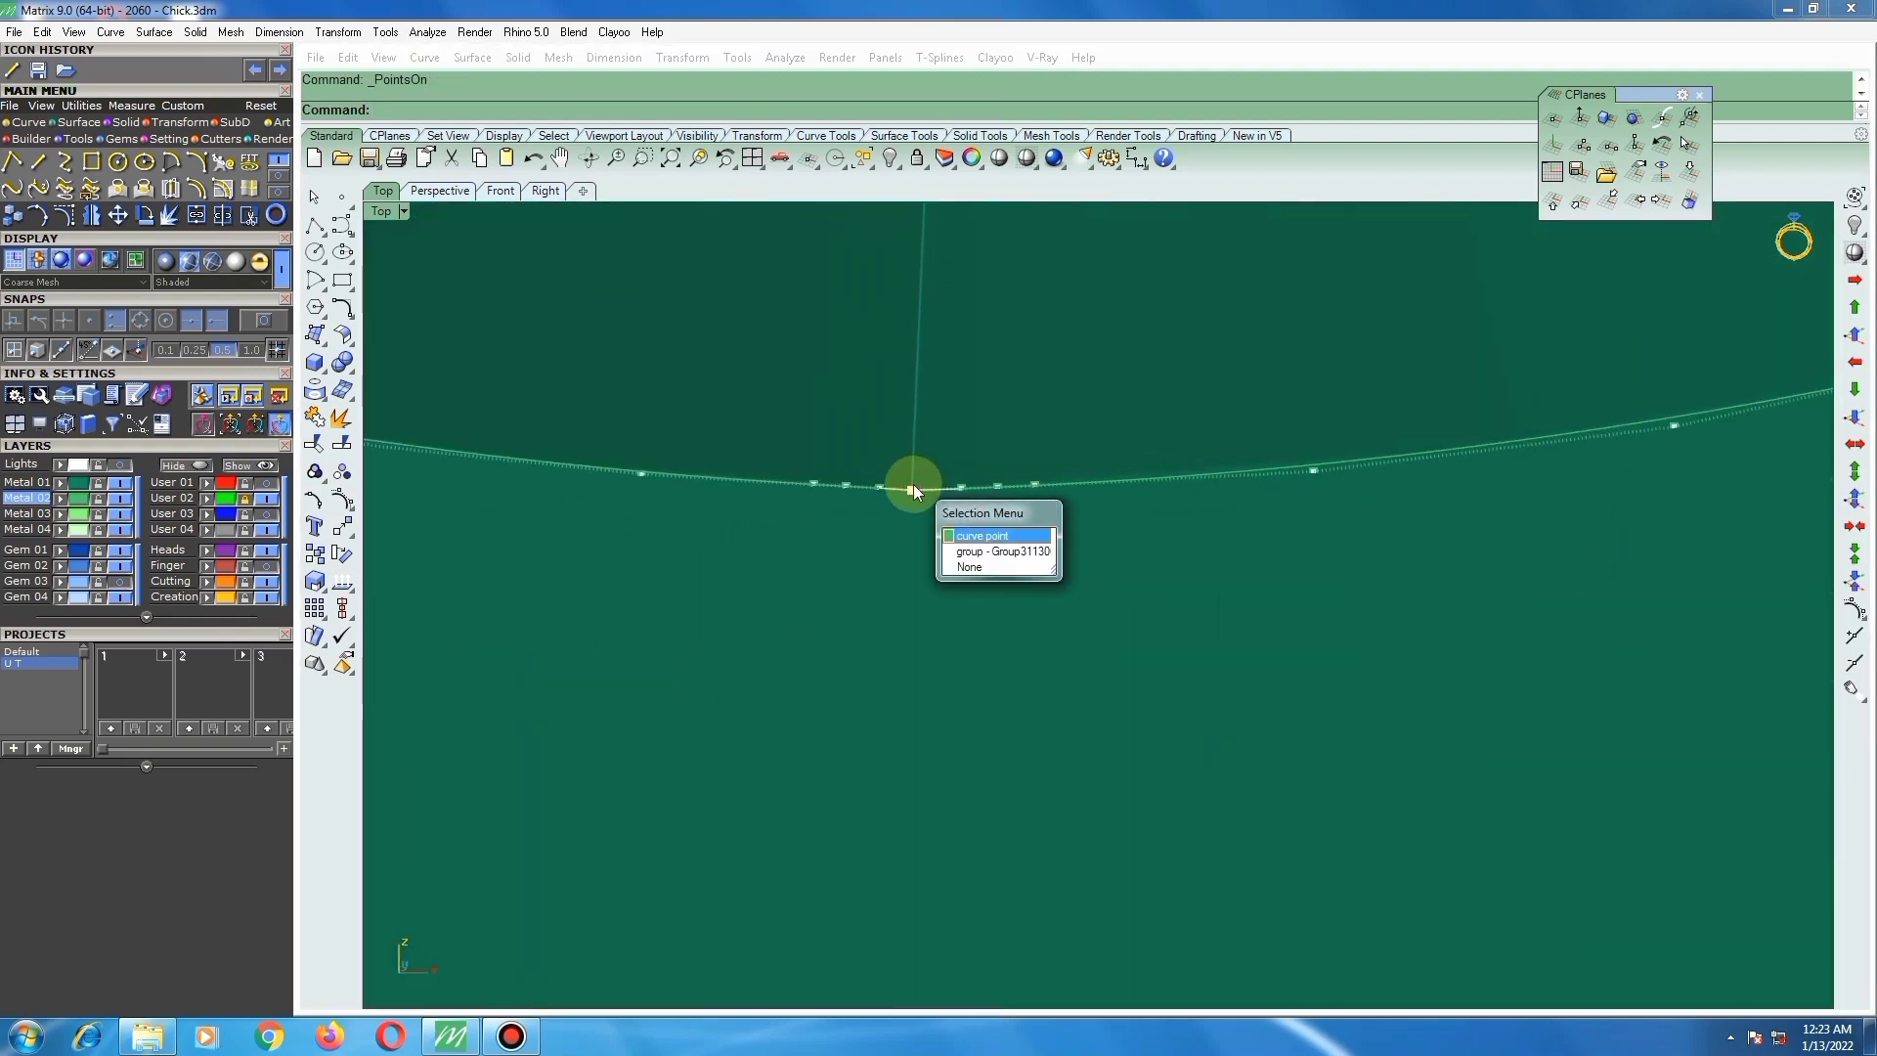
key(Delete)
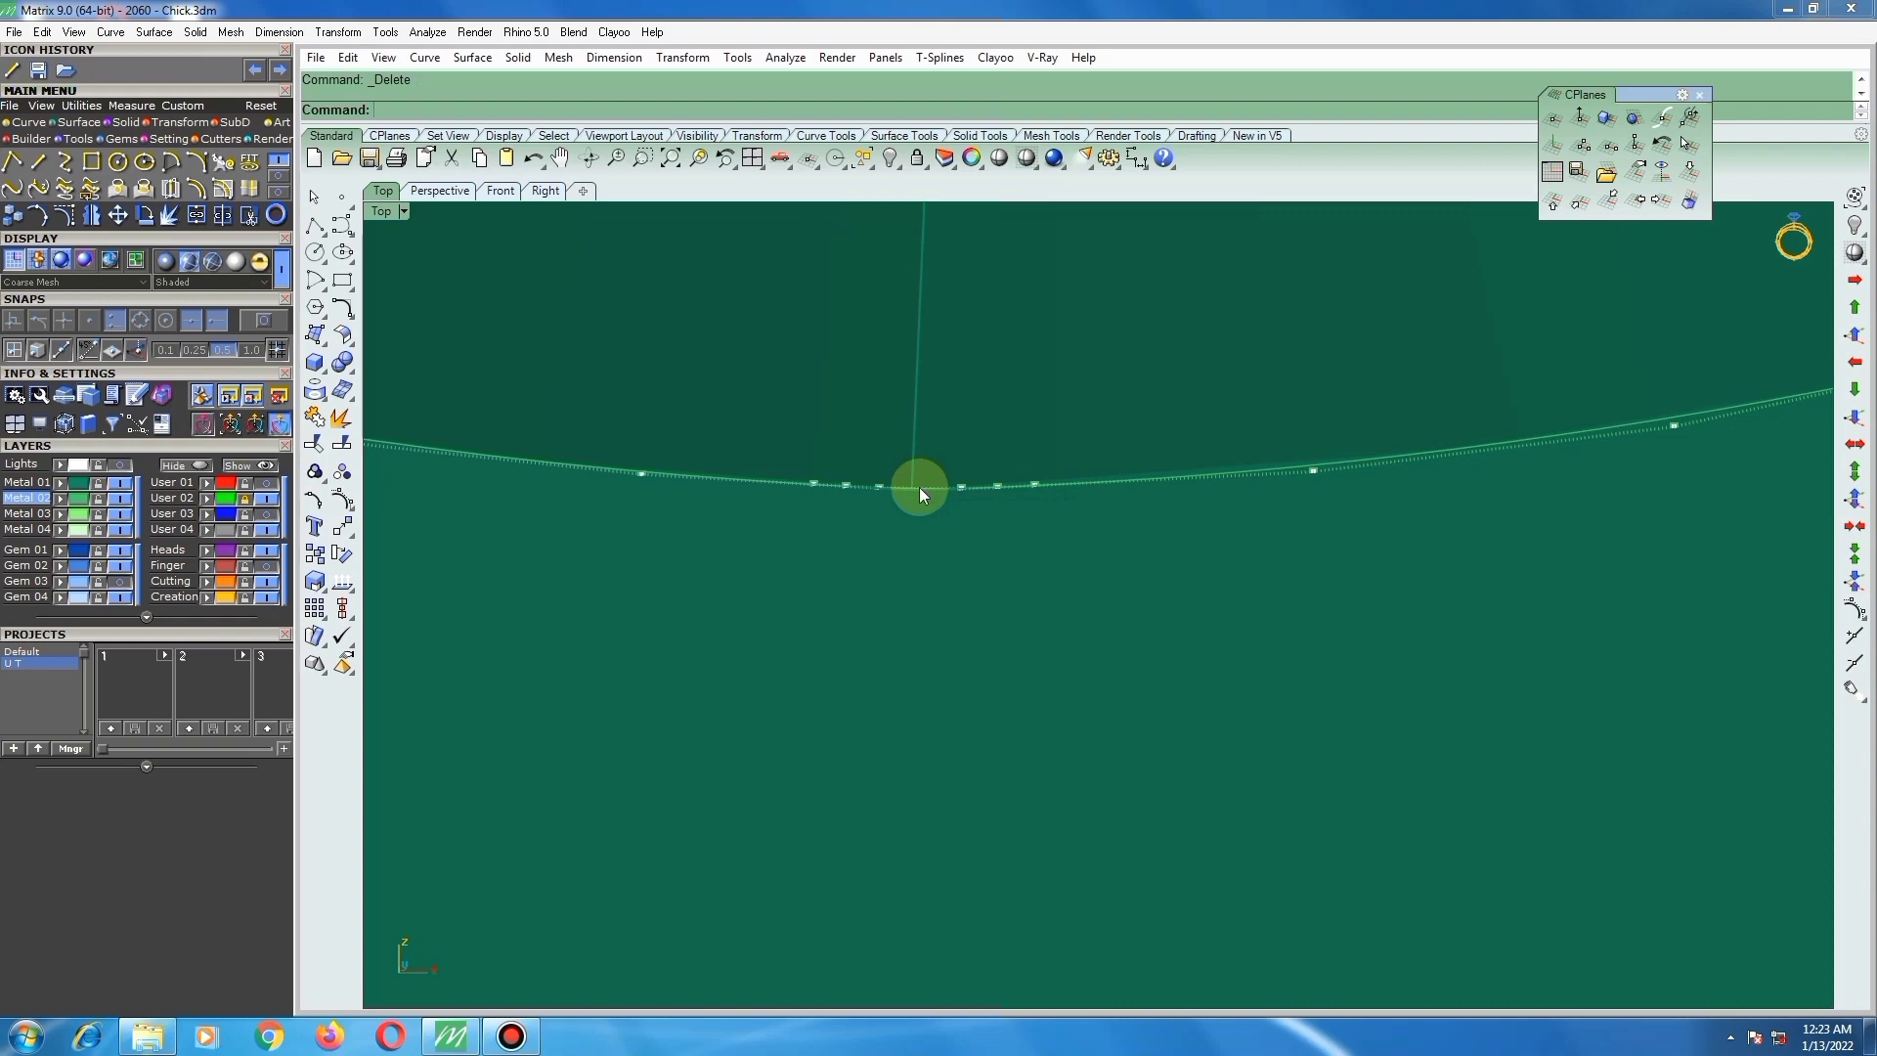
key(Escape)
click(918, 488)
click(919, 489)
scroll(927, 502, down, 4)
scroll(927, 501, down, 5)
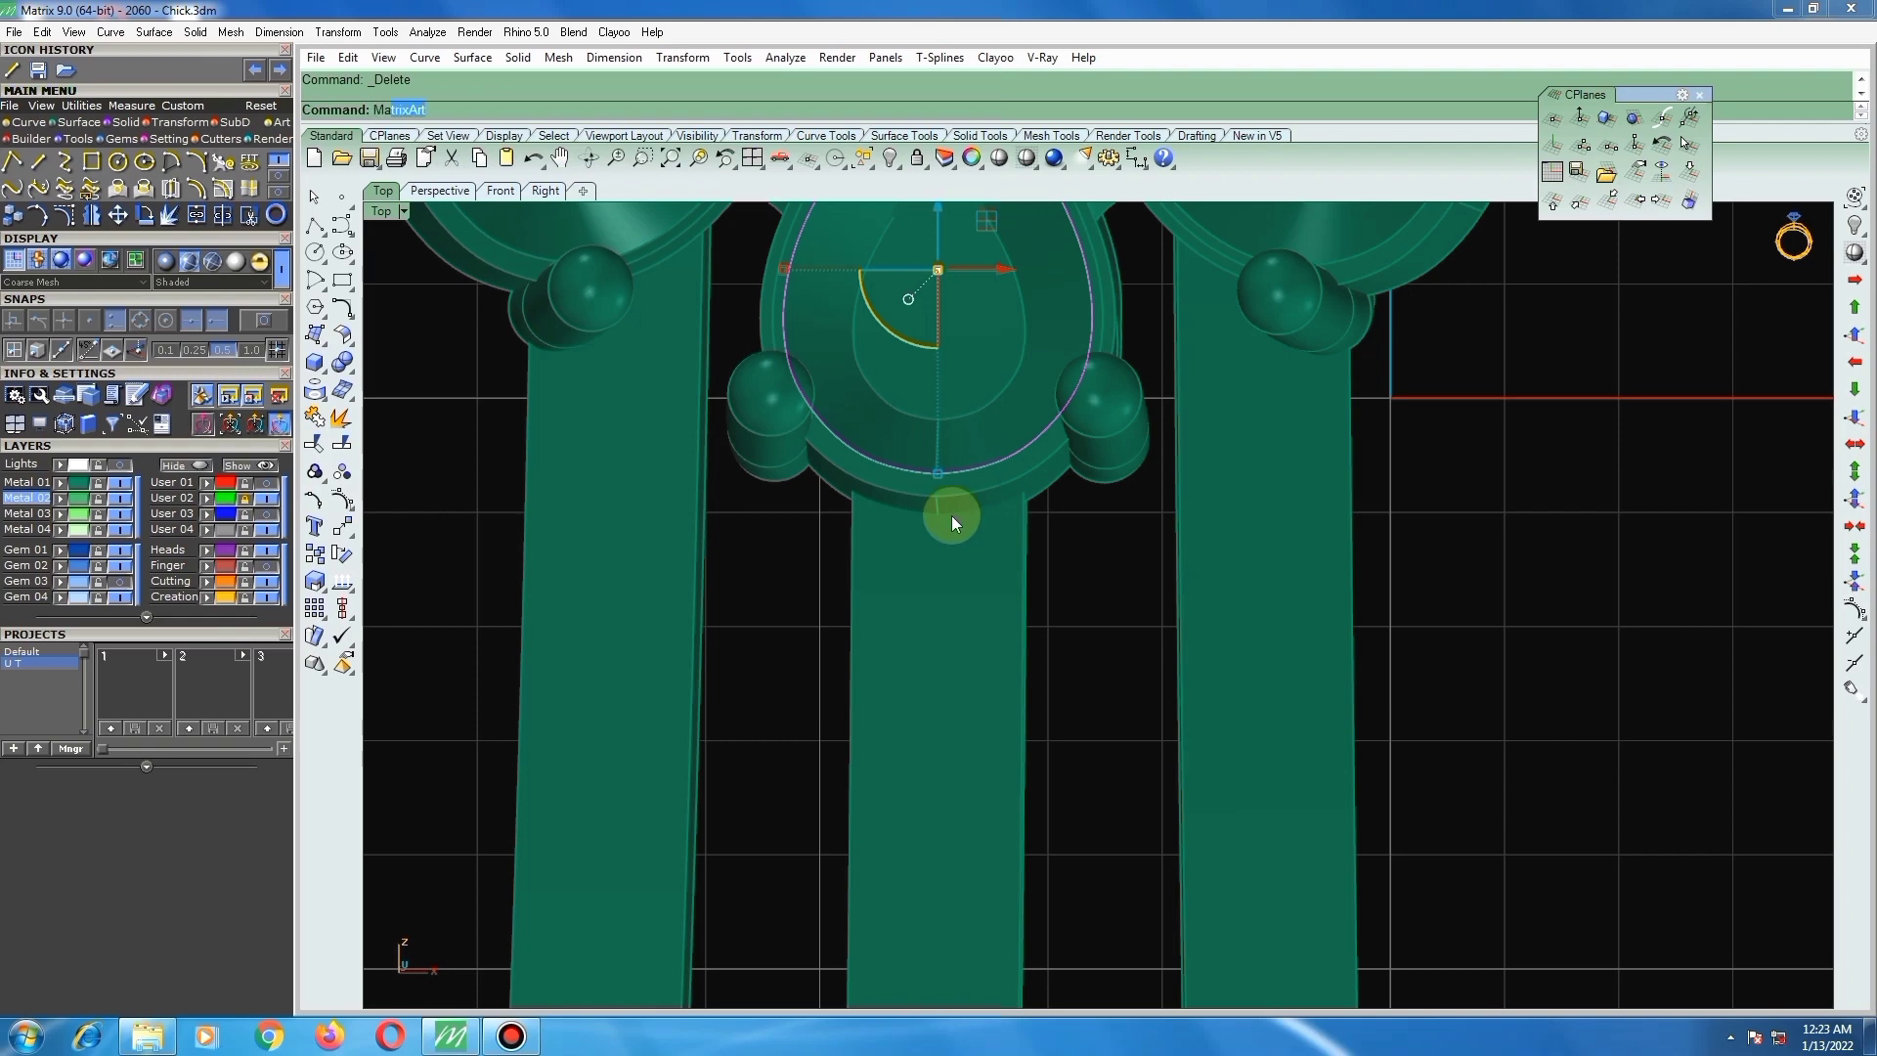
key(Escape)
click(963, 593)
scroll(990, 595, down, 6)
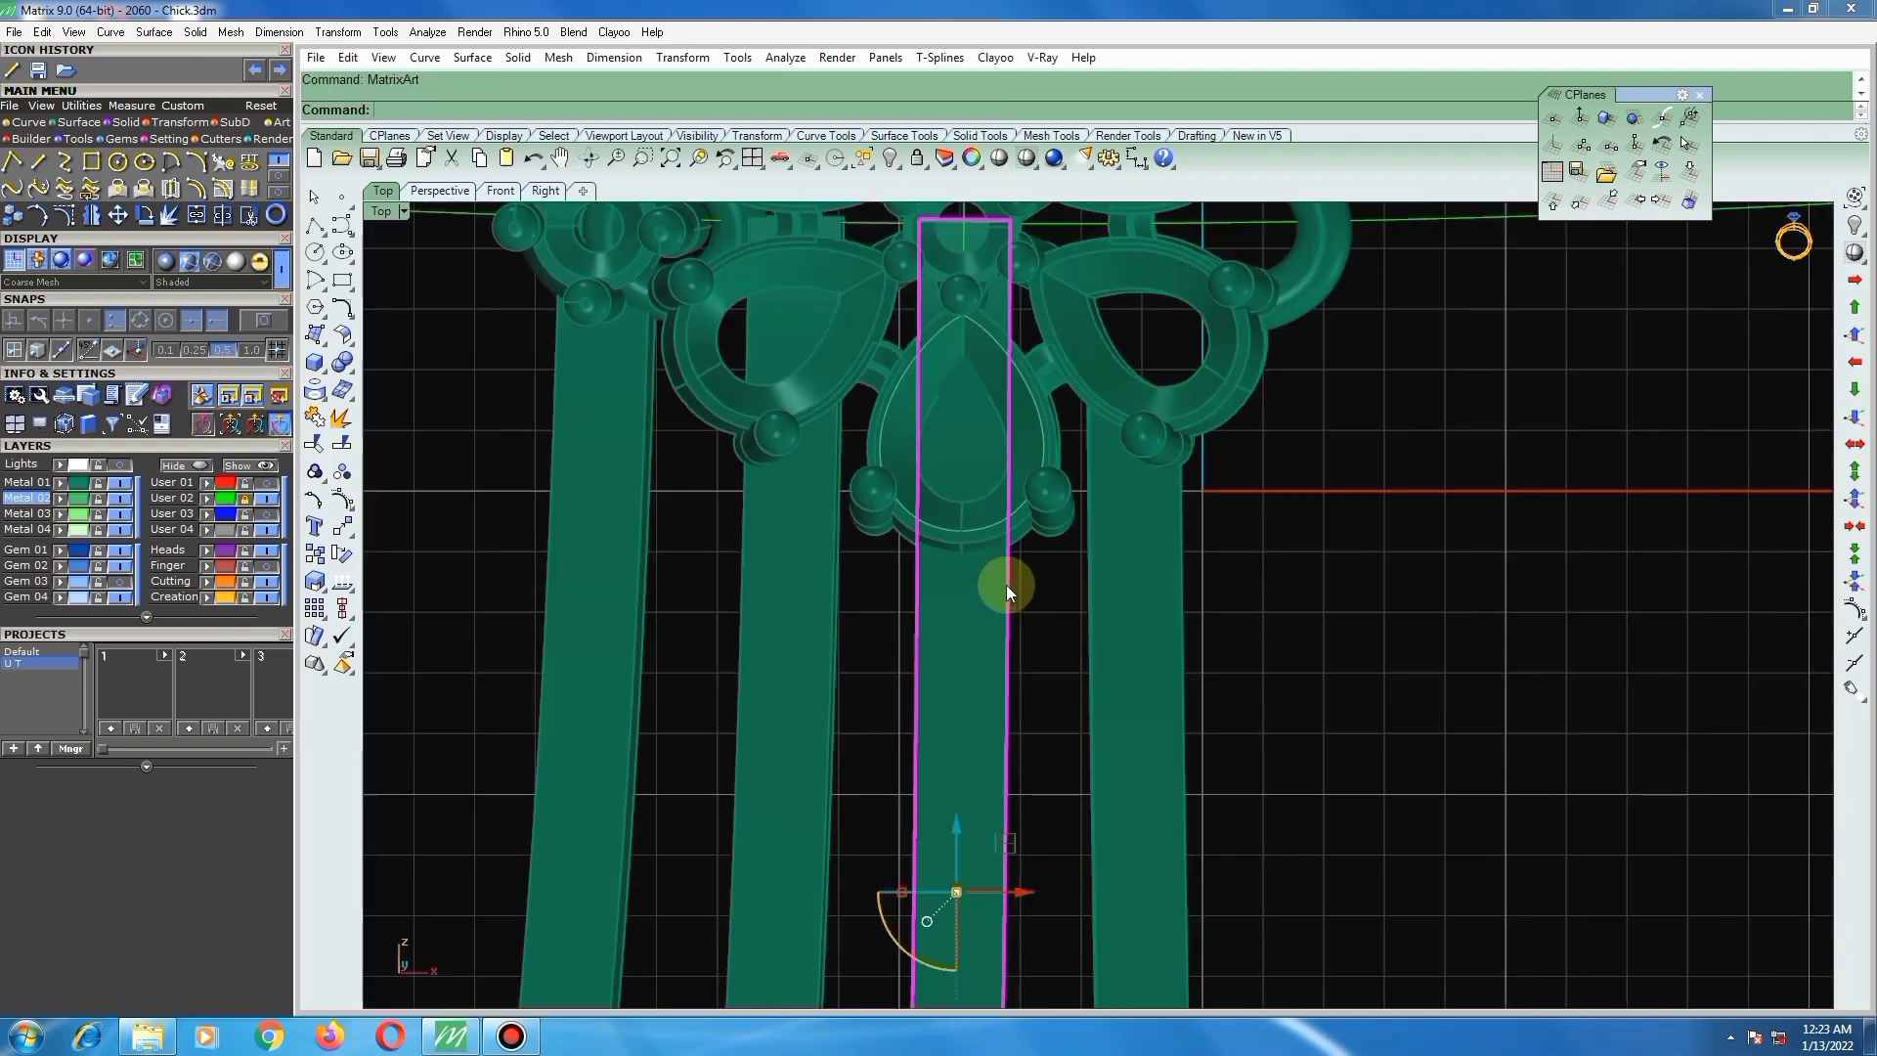
click(966, 526)
key(Escape)
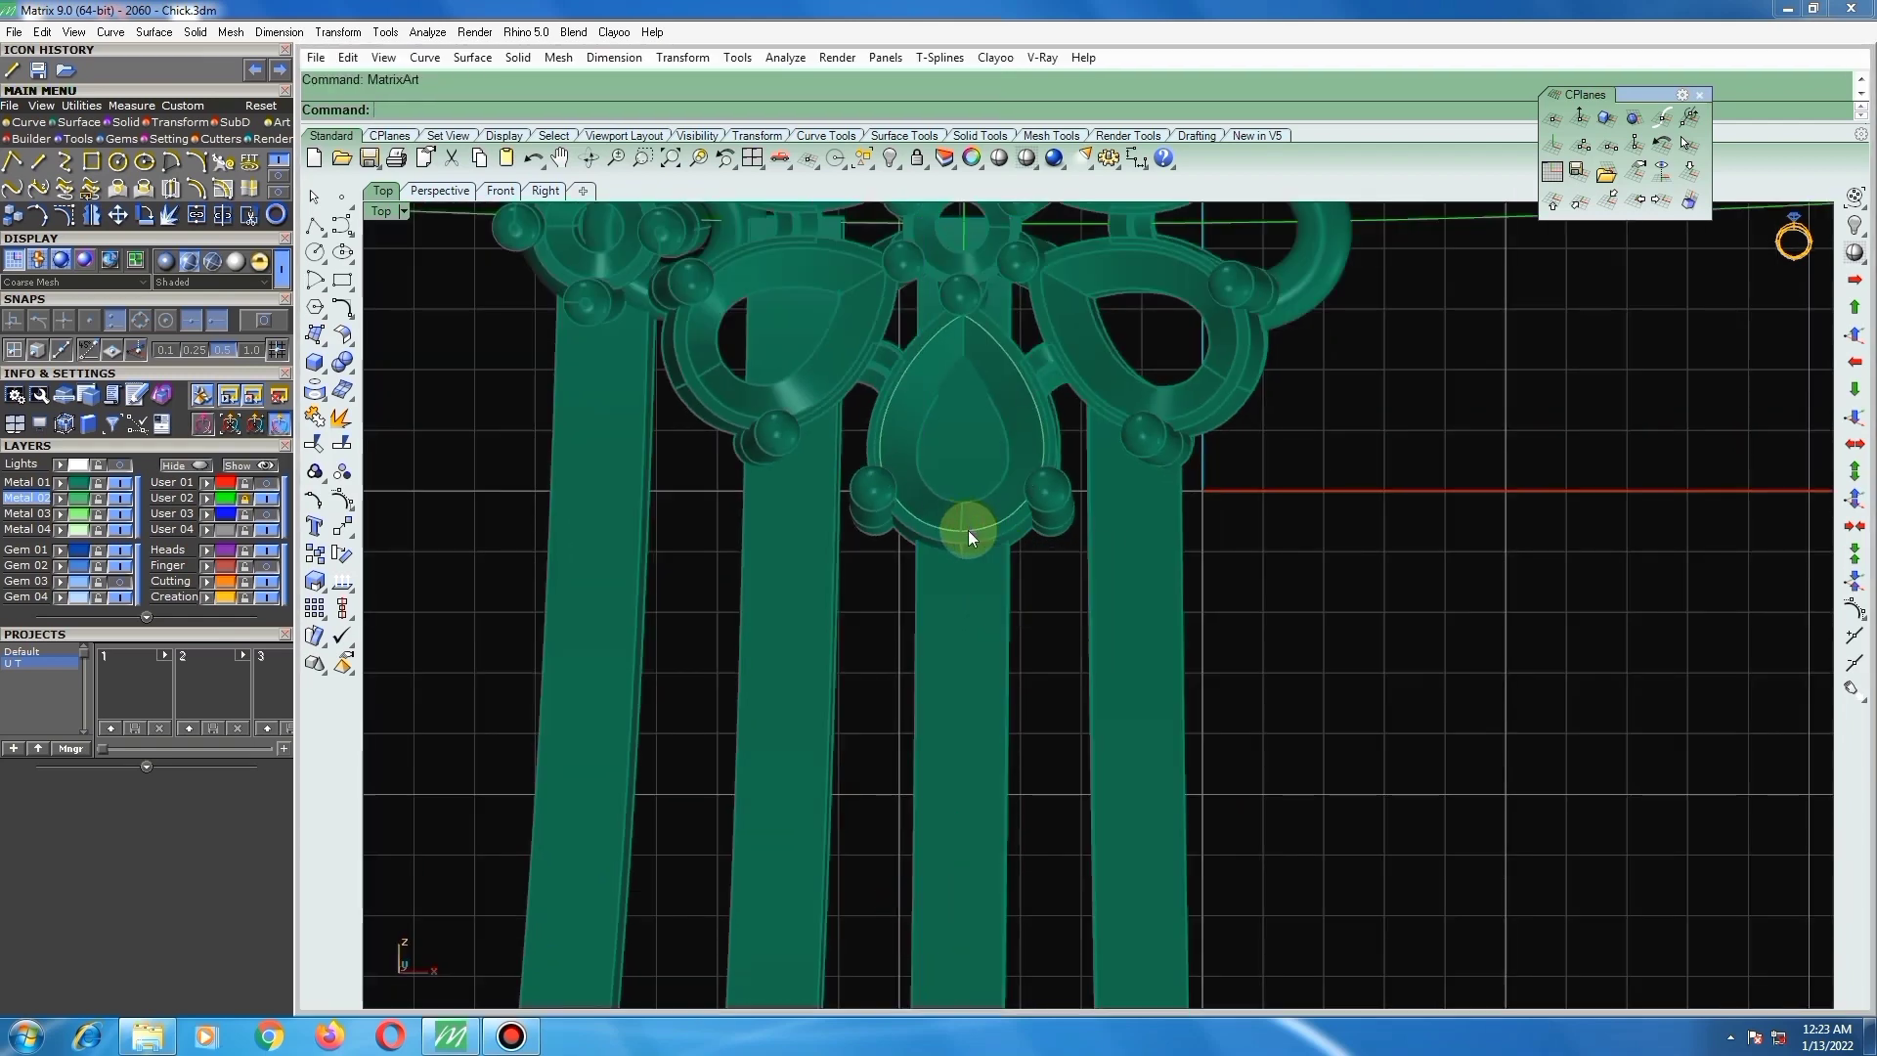
Step: Split the rim curve at two points beside the lower prongs and delete its upper part
click(972, 532)
key(Return)
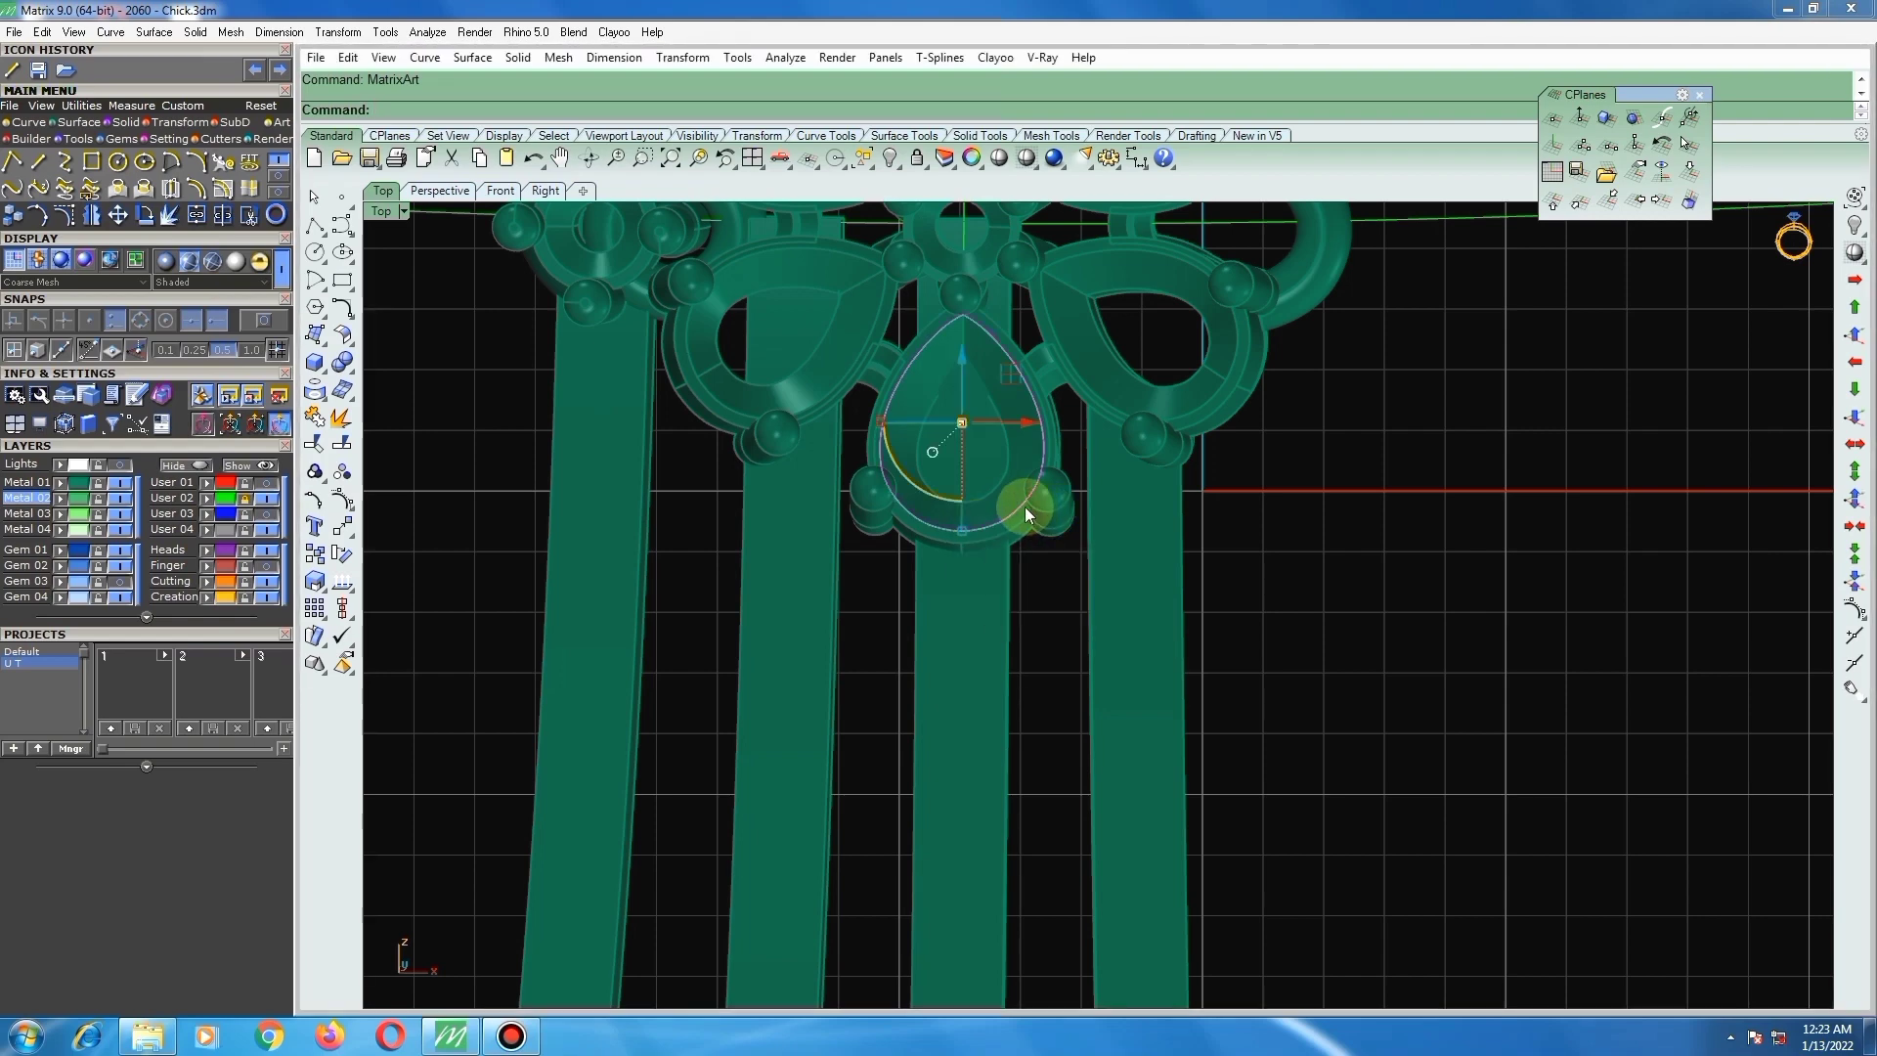
mouse_move(958, 486)
right_down()
mouse_move(925, 465)
mouse_move(924, 491)
right_up()
scroll(921, 508, up, 2)
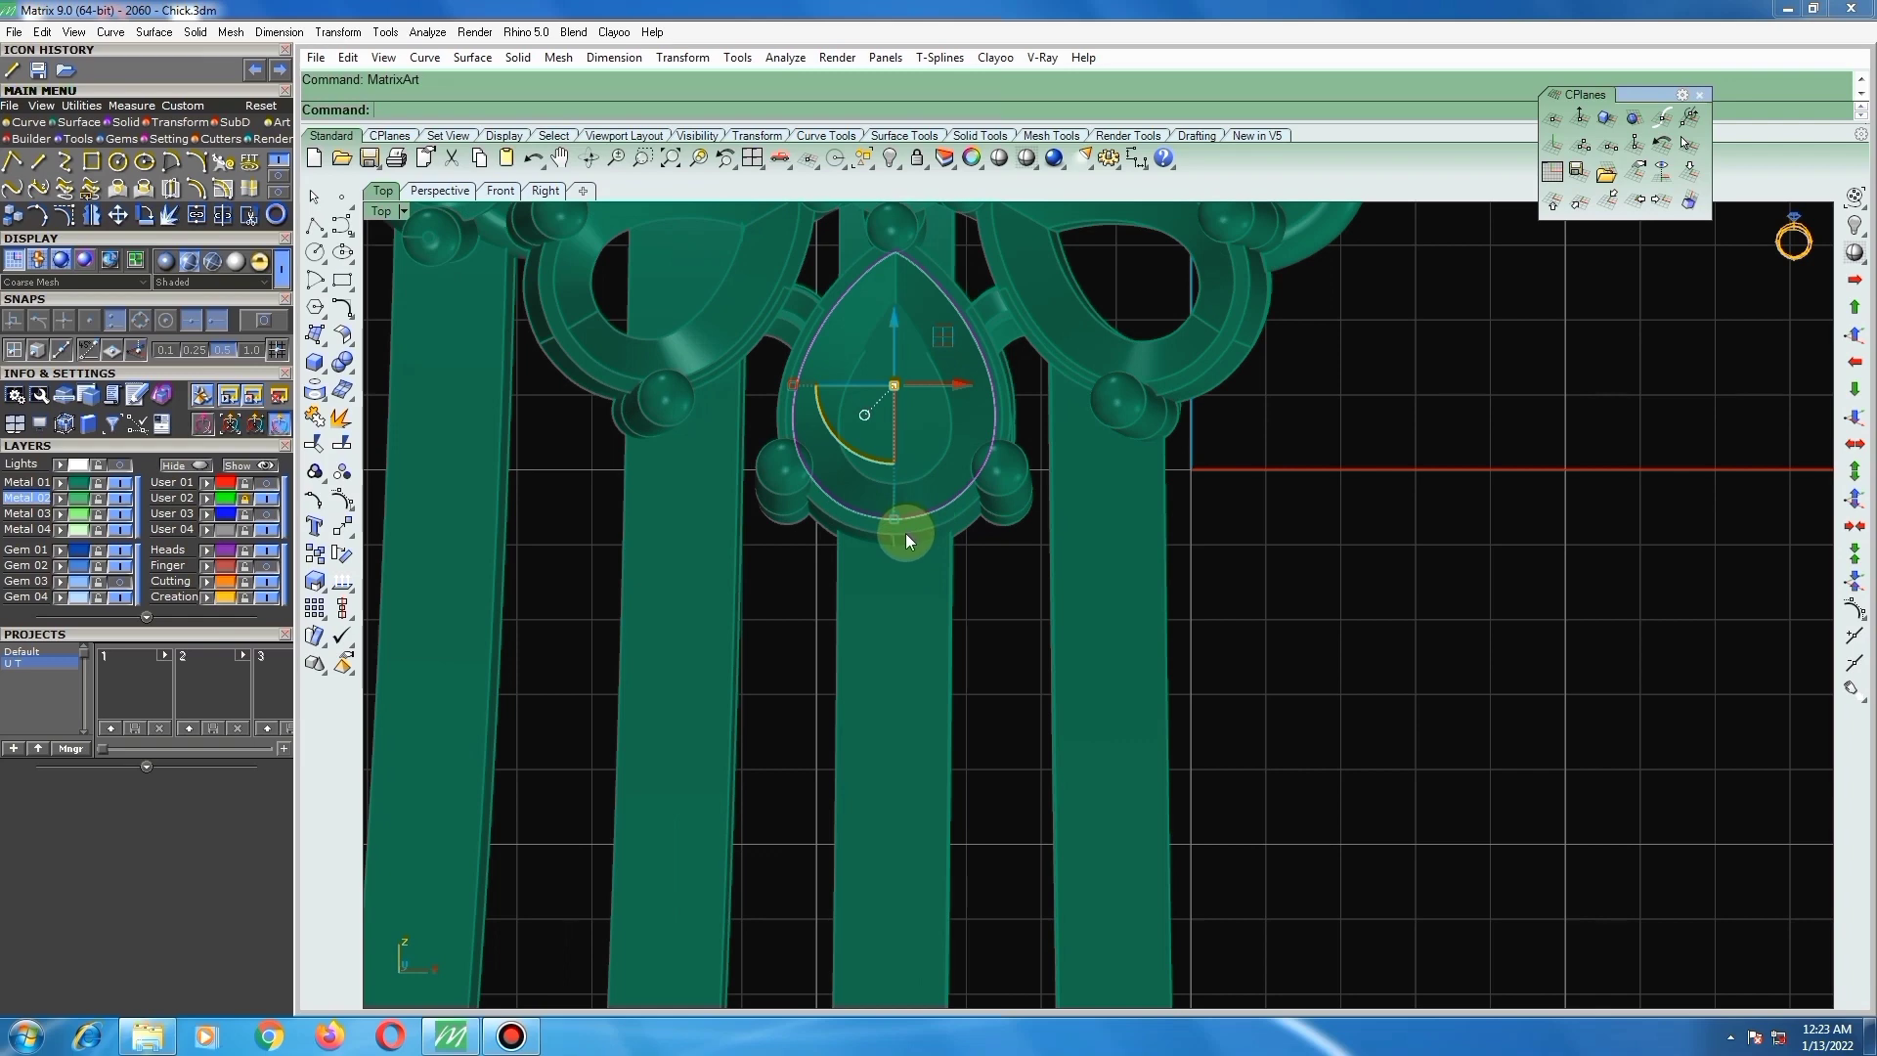
click(342, 447)
click(462, 110)
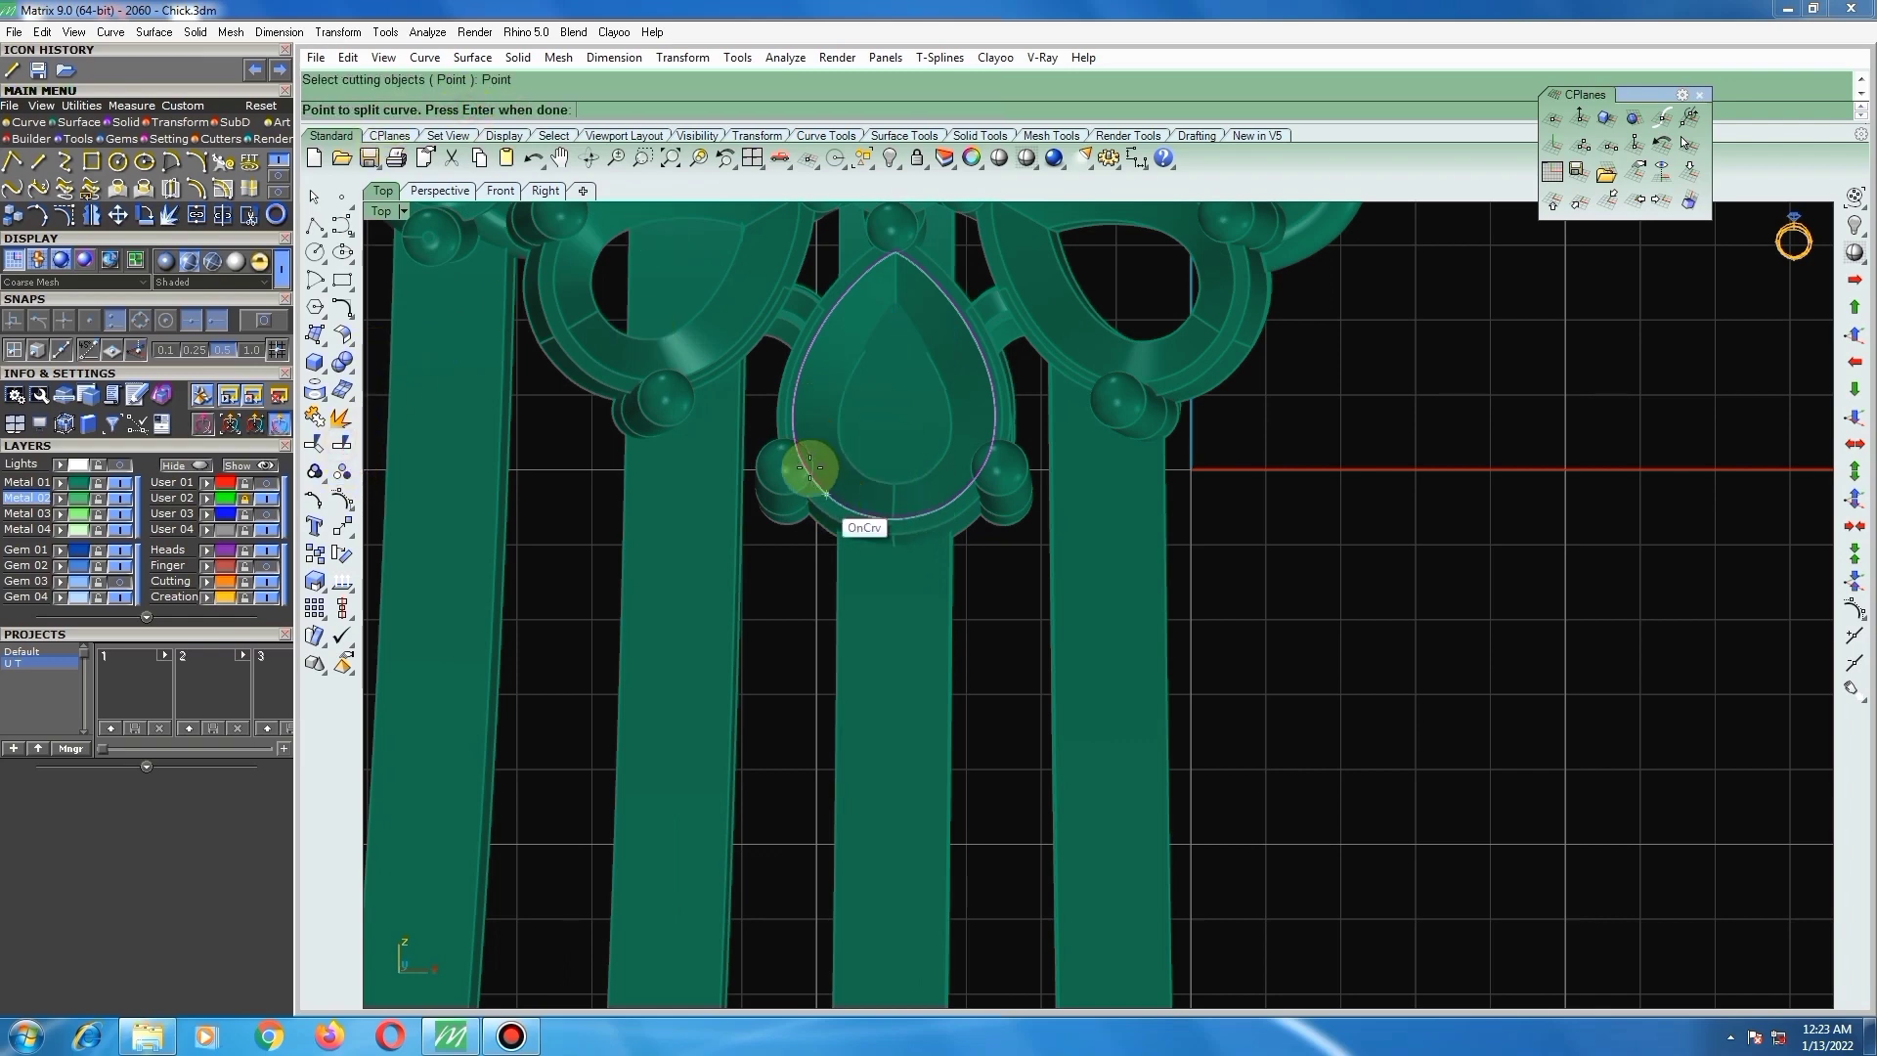
click(1004, 455)
key(Return)
ctrl+click(909, 518)
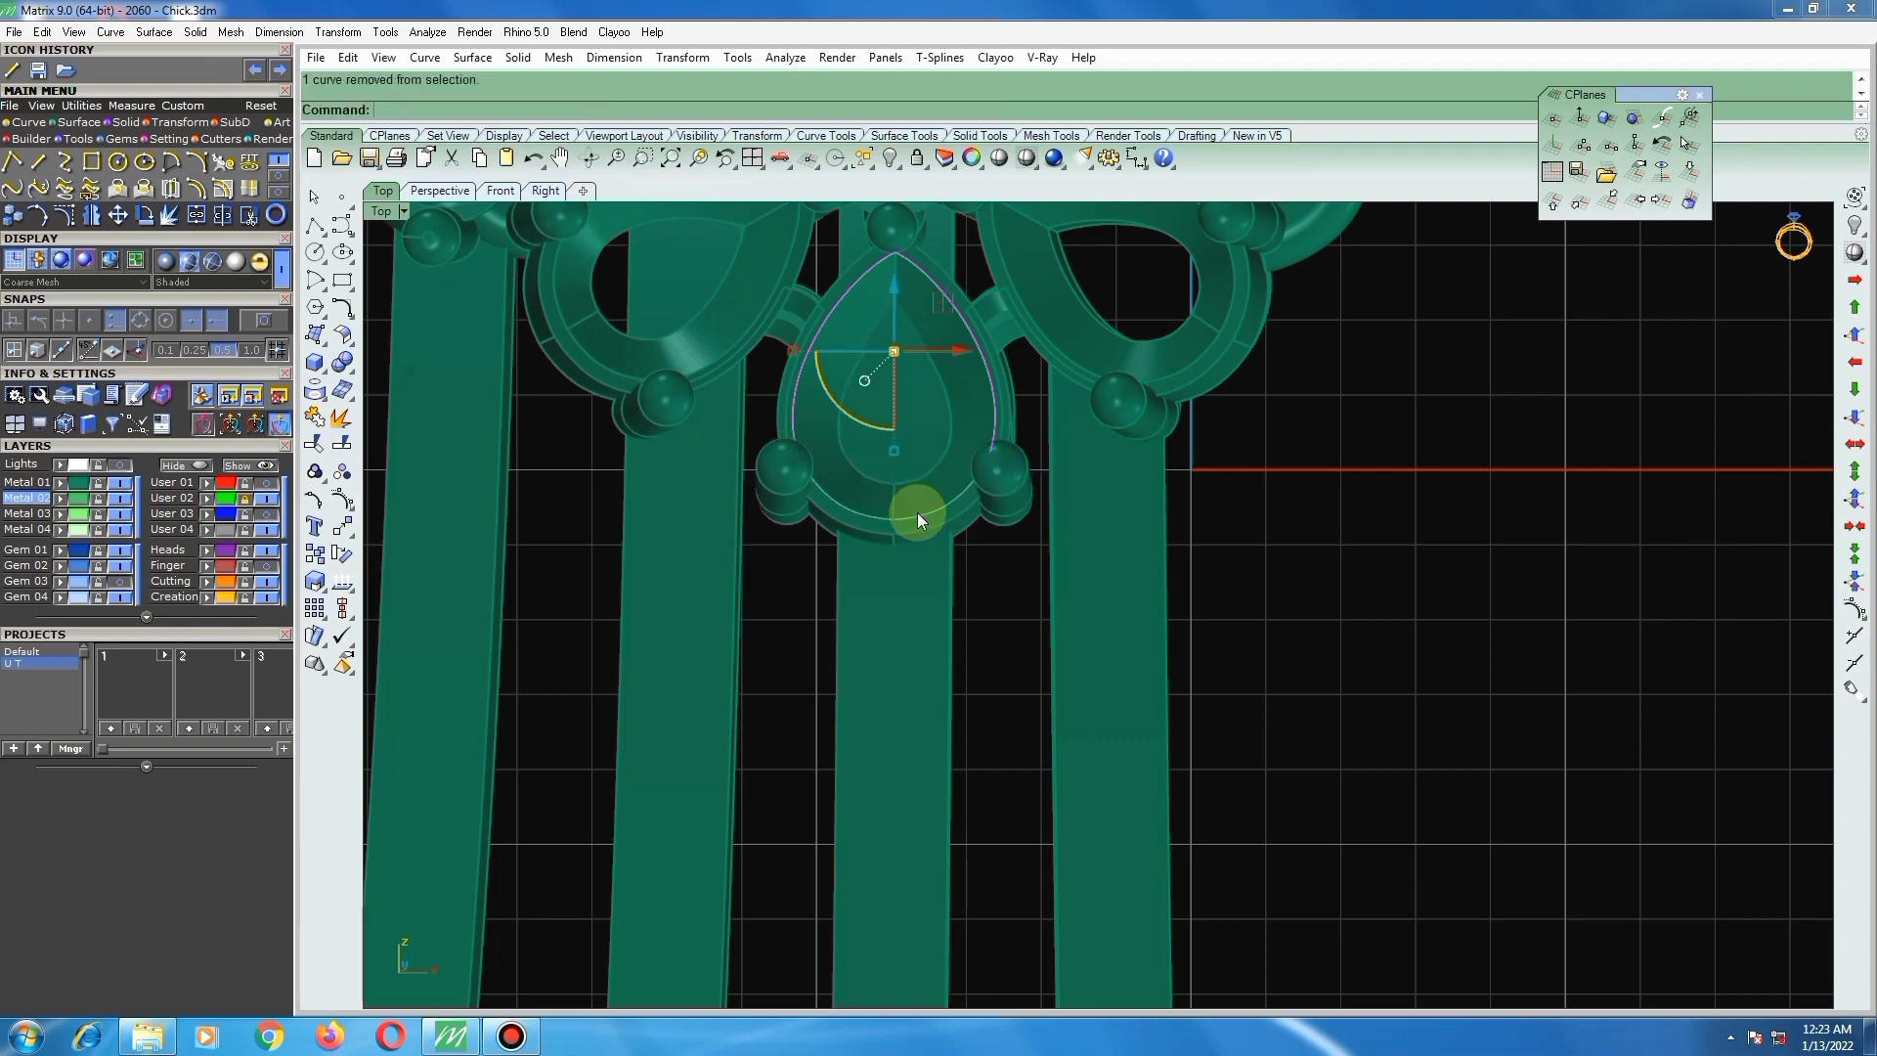
key(Delete)
Step: Rebuild the remaining lower arc with a point count of 9 and degree 3, deleting the input curve
click(919, 509)
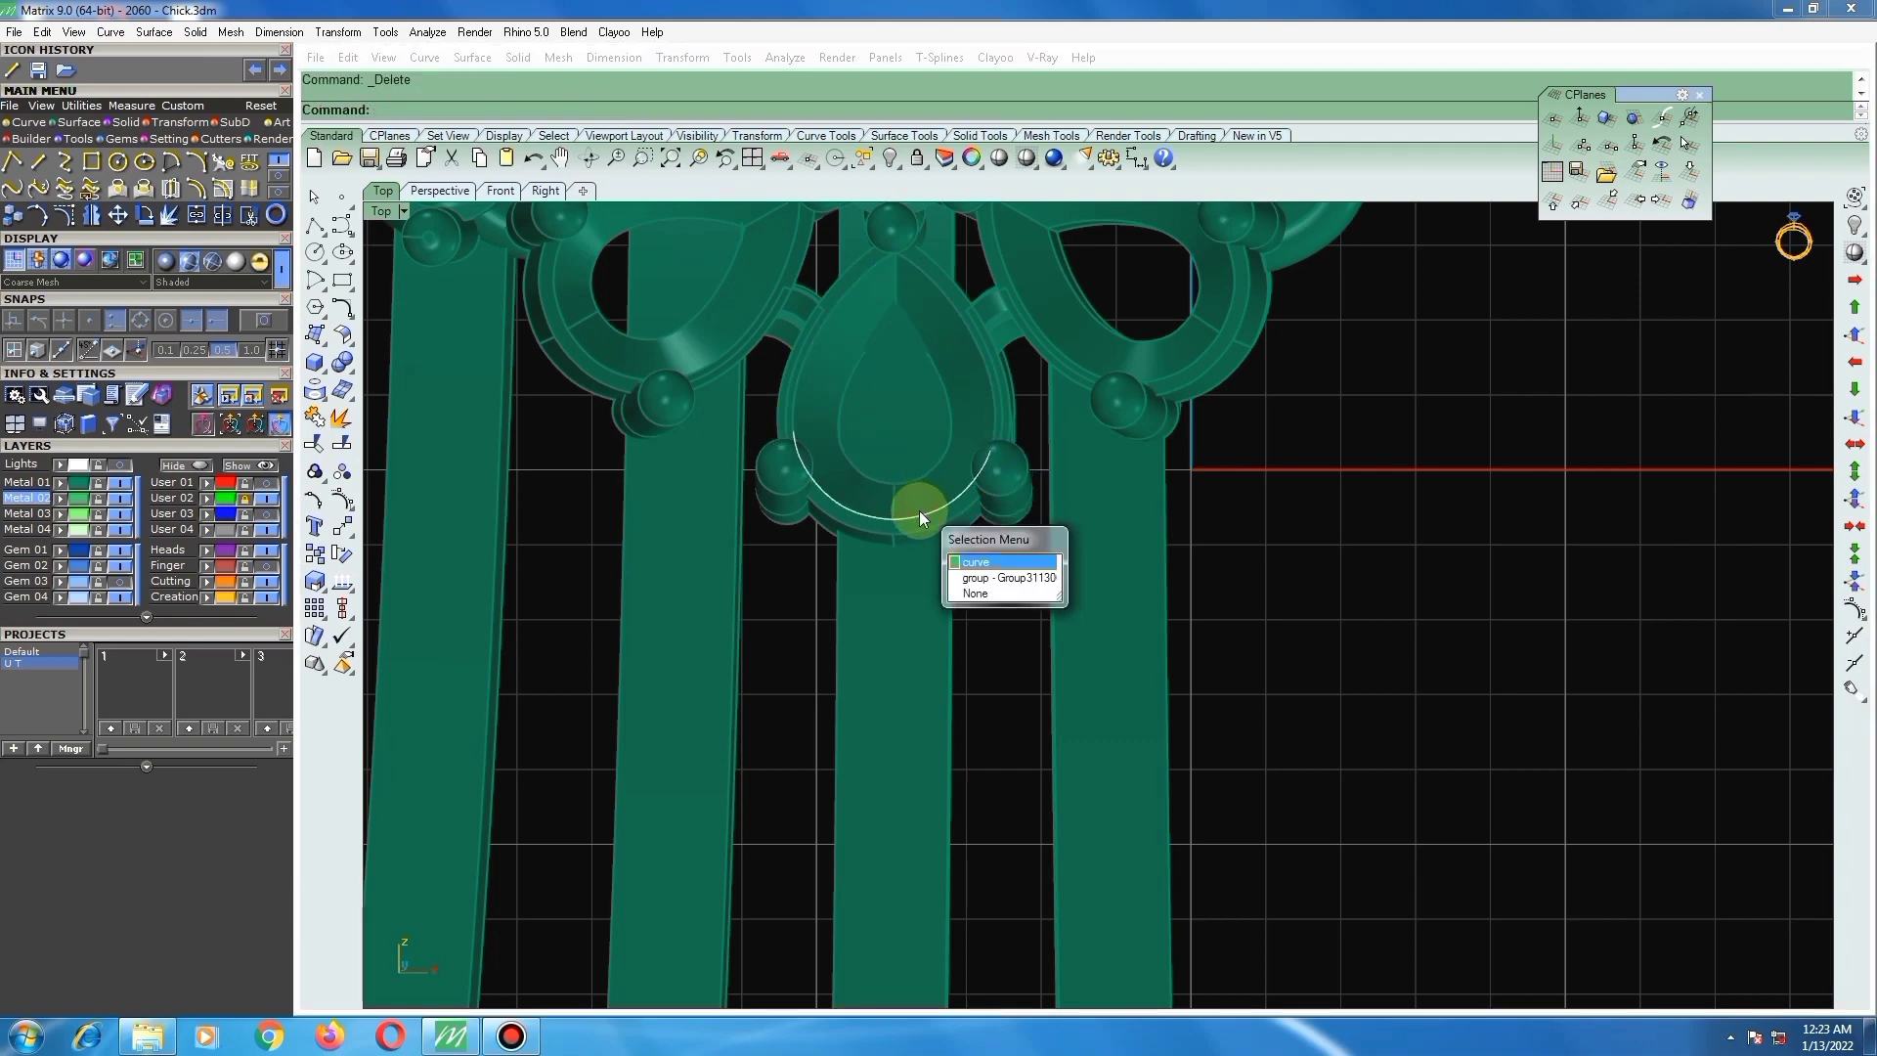
key(Return)
text(R)
key(Return)
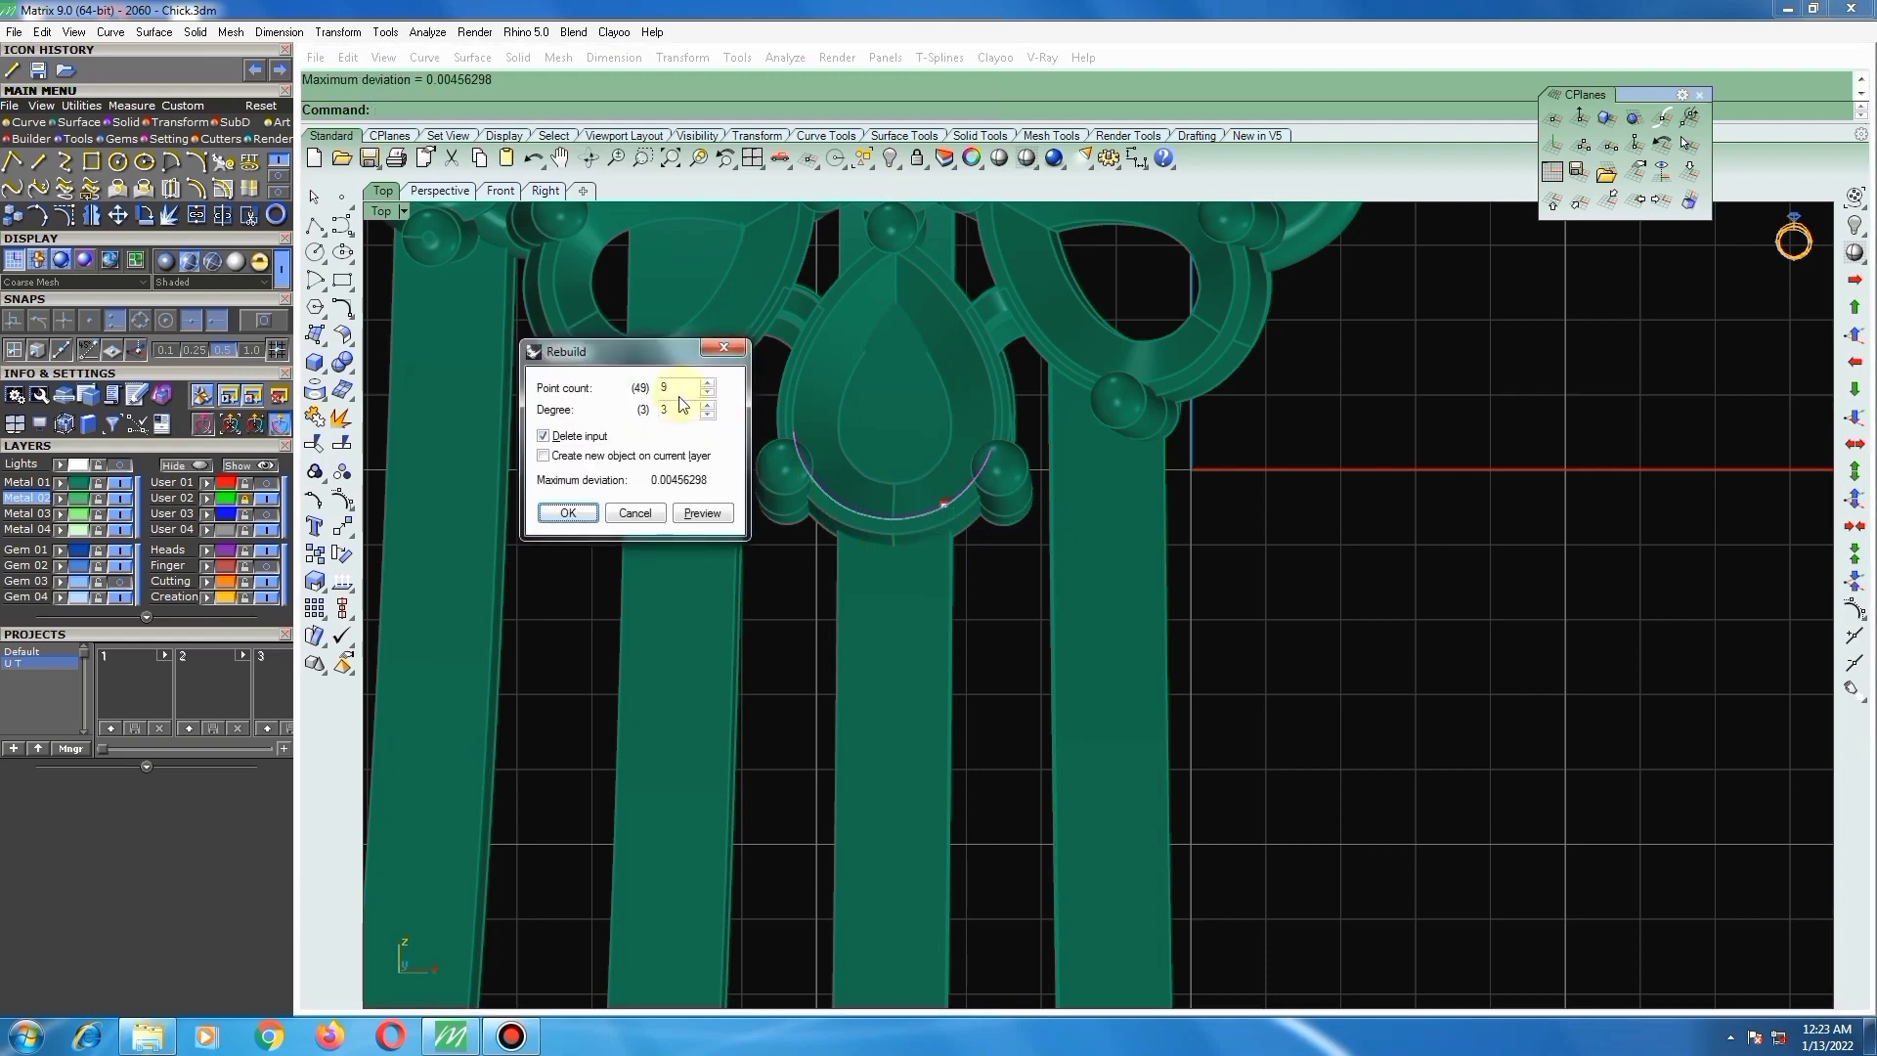
click(567, 513)
Step: Align the construction plane to the view and wire-cut the middle strand with the arc, removing the part behind the bottom petal
scroll(923, 549, down, 1)
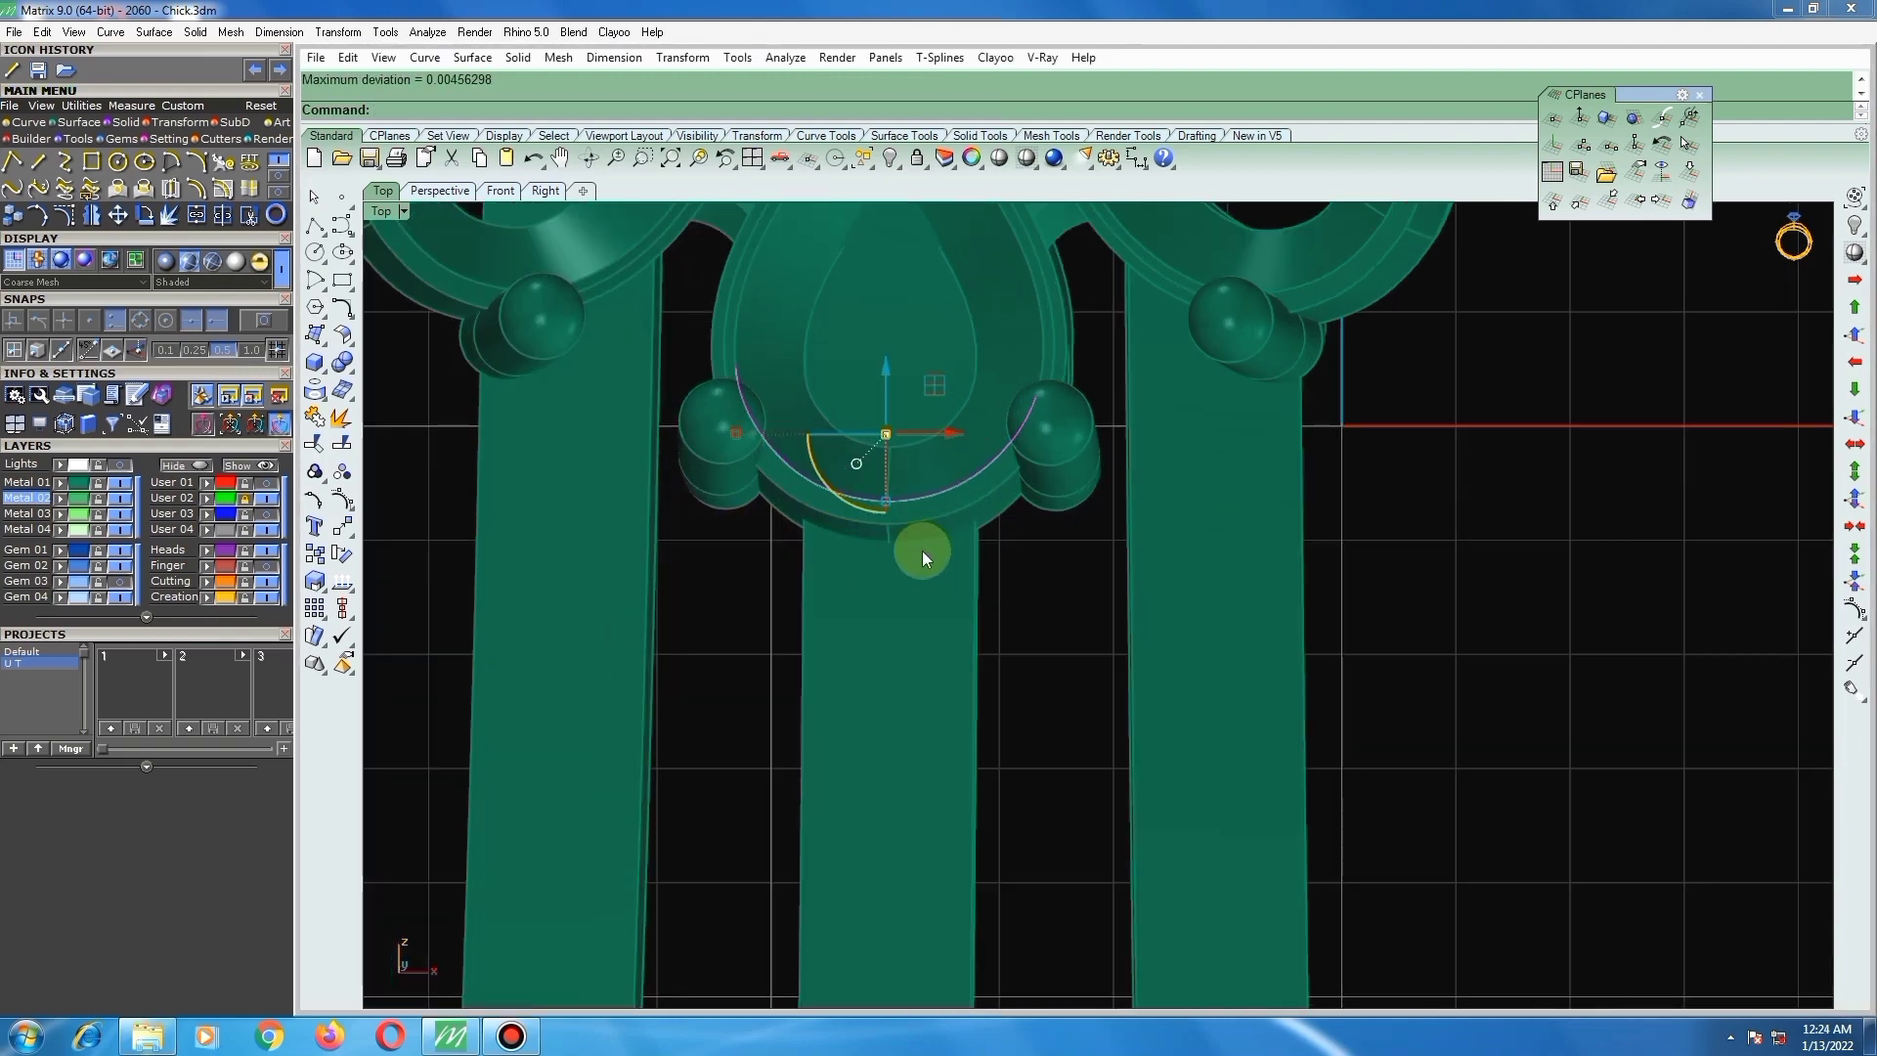
scroll(1011, 566, down, 1)
mouse_move(1011, 566)
ctrl+shift+right_down()
mouse_move(993, 431)
mouse_move(847, 508)
mouse_move(1006, 524)
mouse_move(994, 564)
ctrl+shift+right_up()
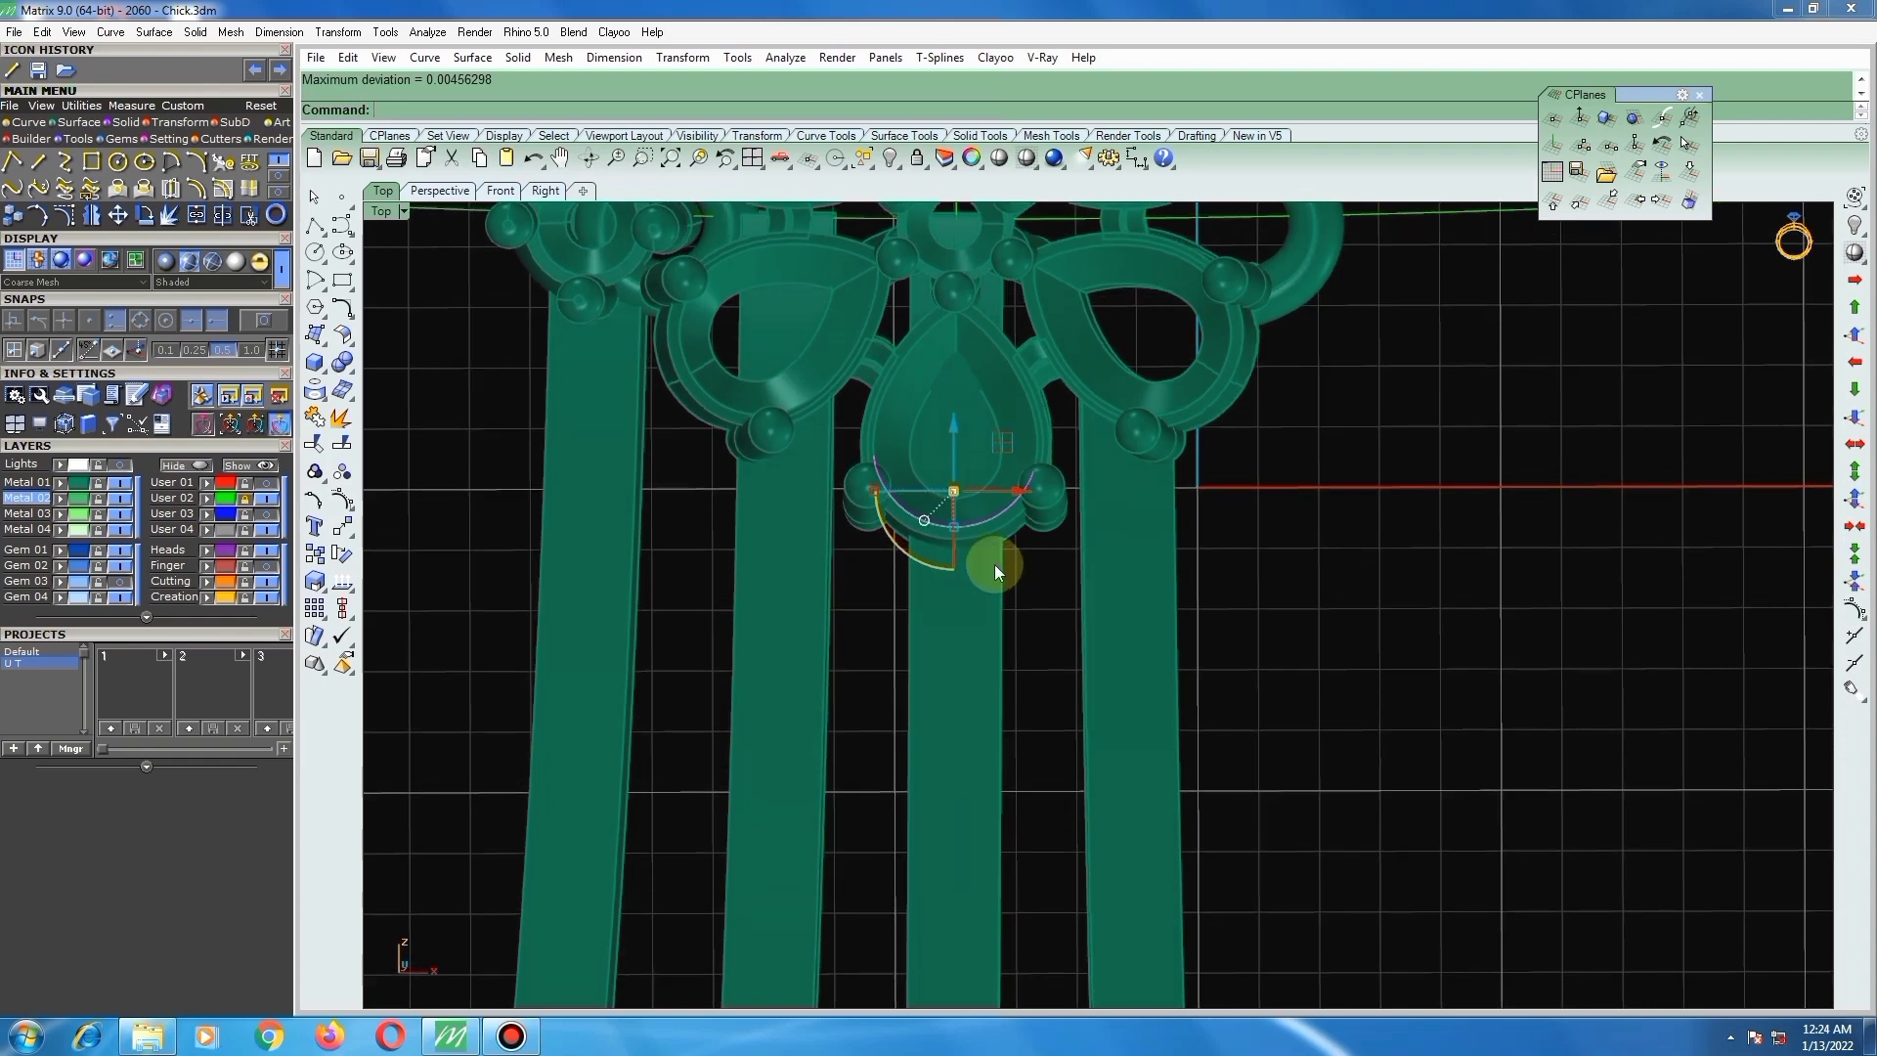
click(1662, 171)
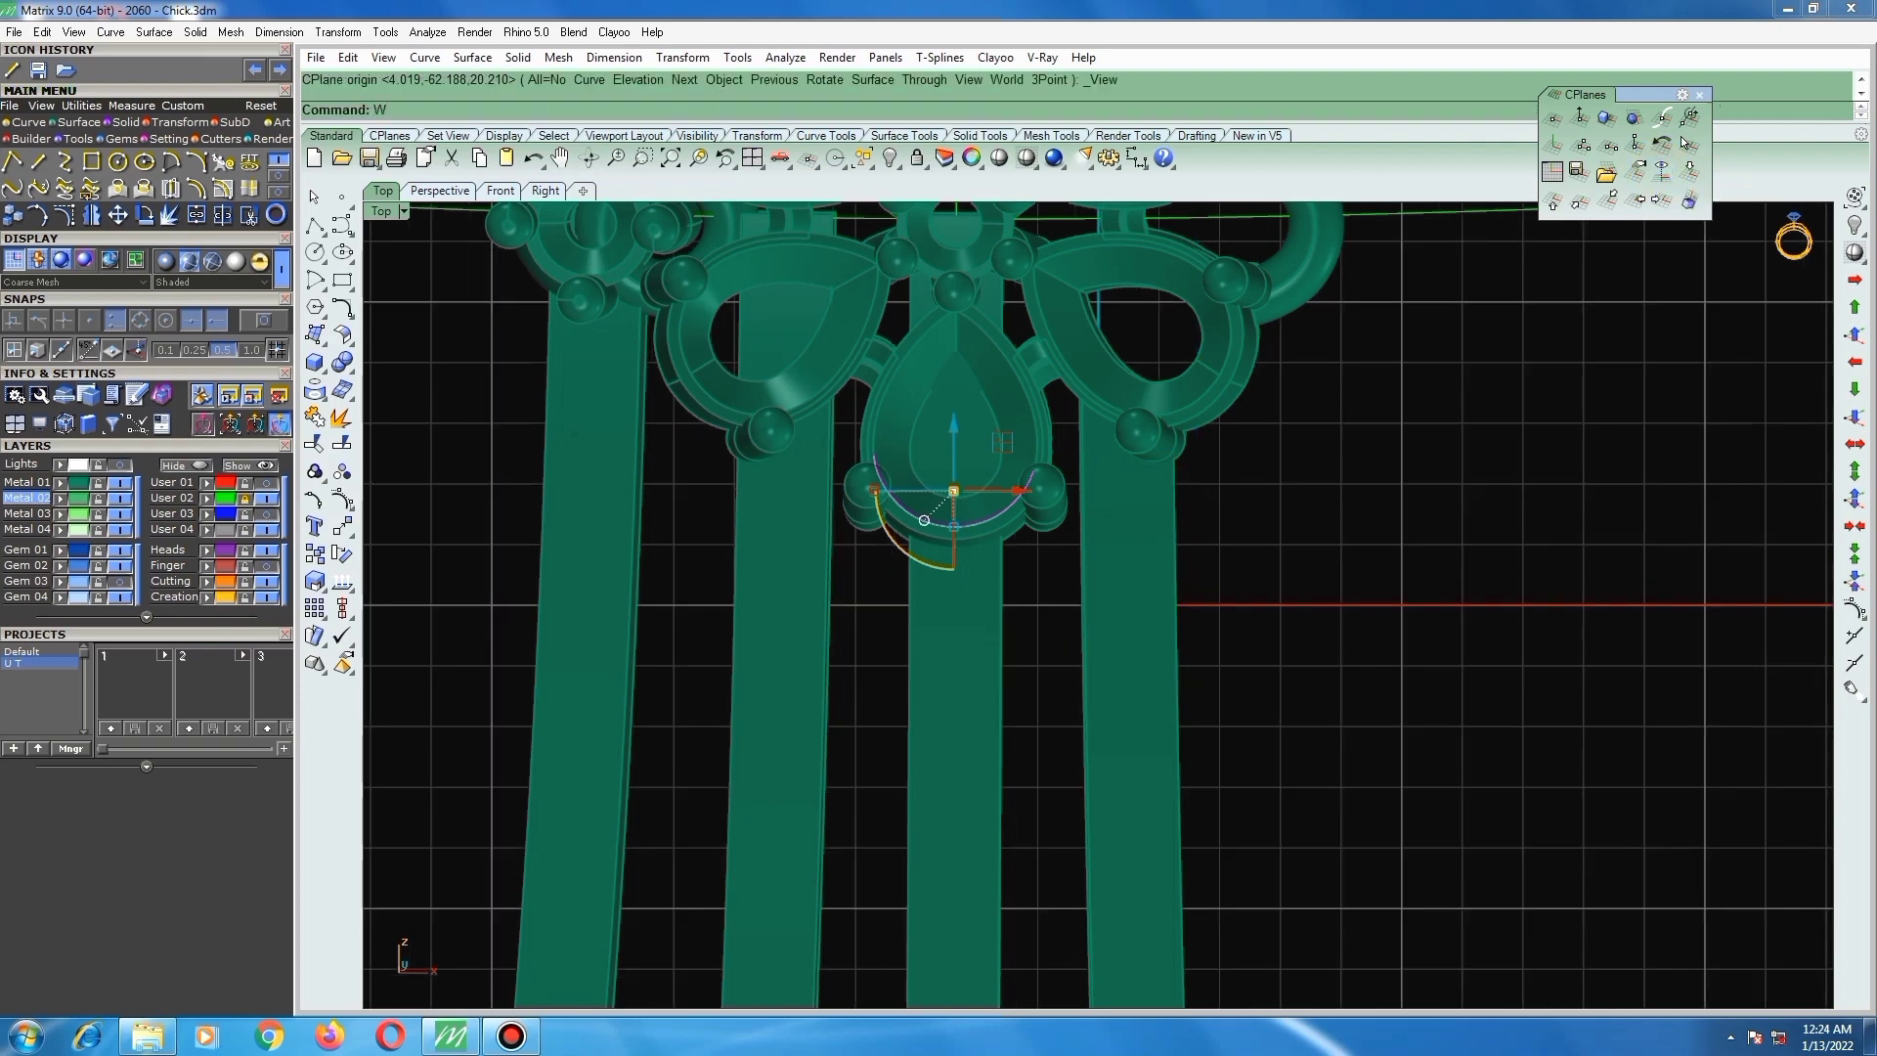
key(Return)
click(958, 704)
key(Return)
key(Return)
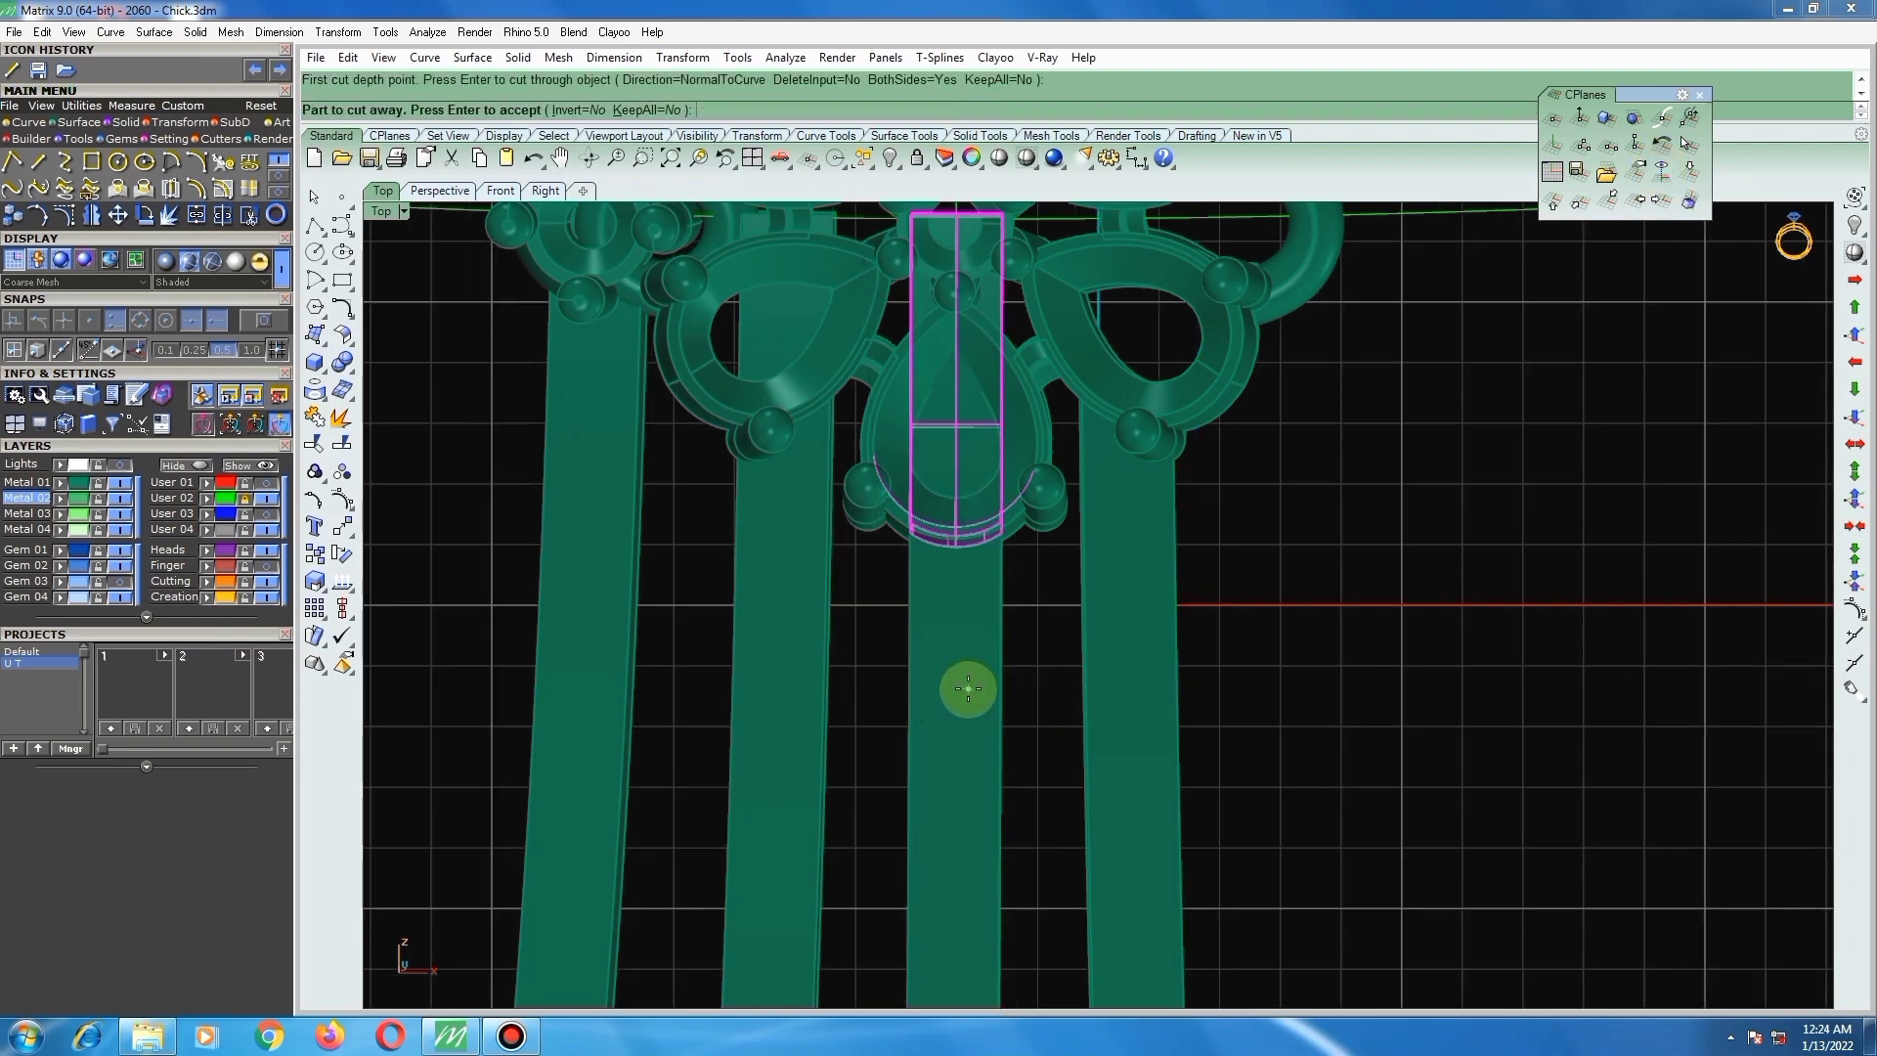
mouse_move(970, 673)
ctrl+shift+right_down()
mouse_move(905, 619)
mouse_move(838, 599)
mouse_move(1000, 653)
ctrl+shift+right_up()
key(Return)
scroll(977, 552, up, 4)
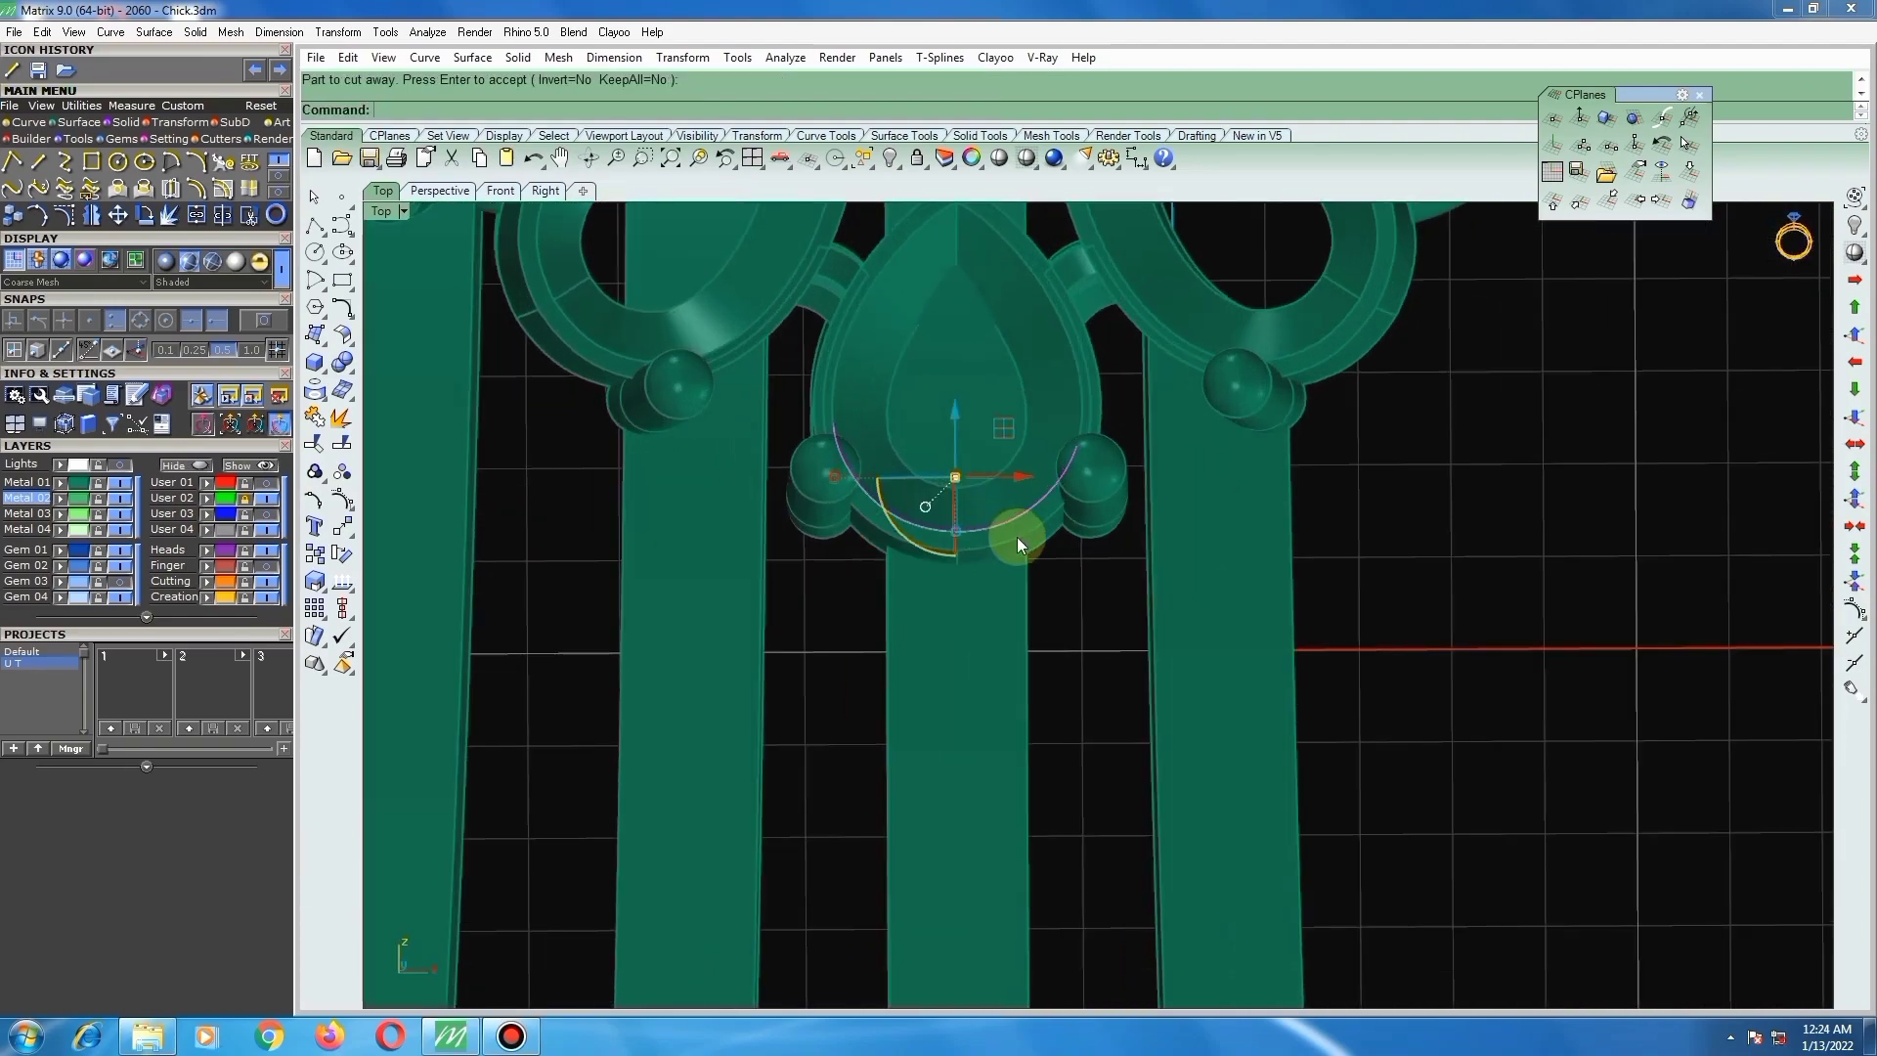
Step: Extrude the arc to both sides in the right view, far enough to pass through the strand and setting
ctrl+shift+right_drag(1016, 540, 835, 467)
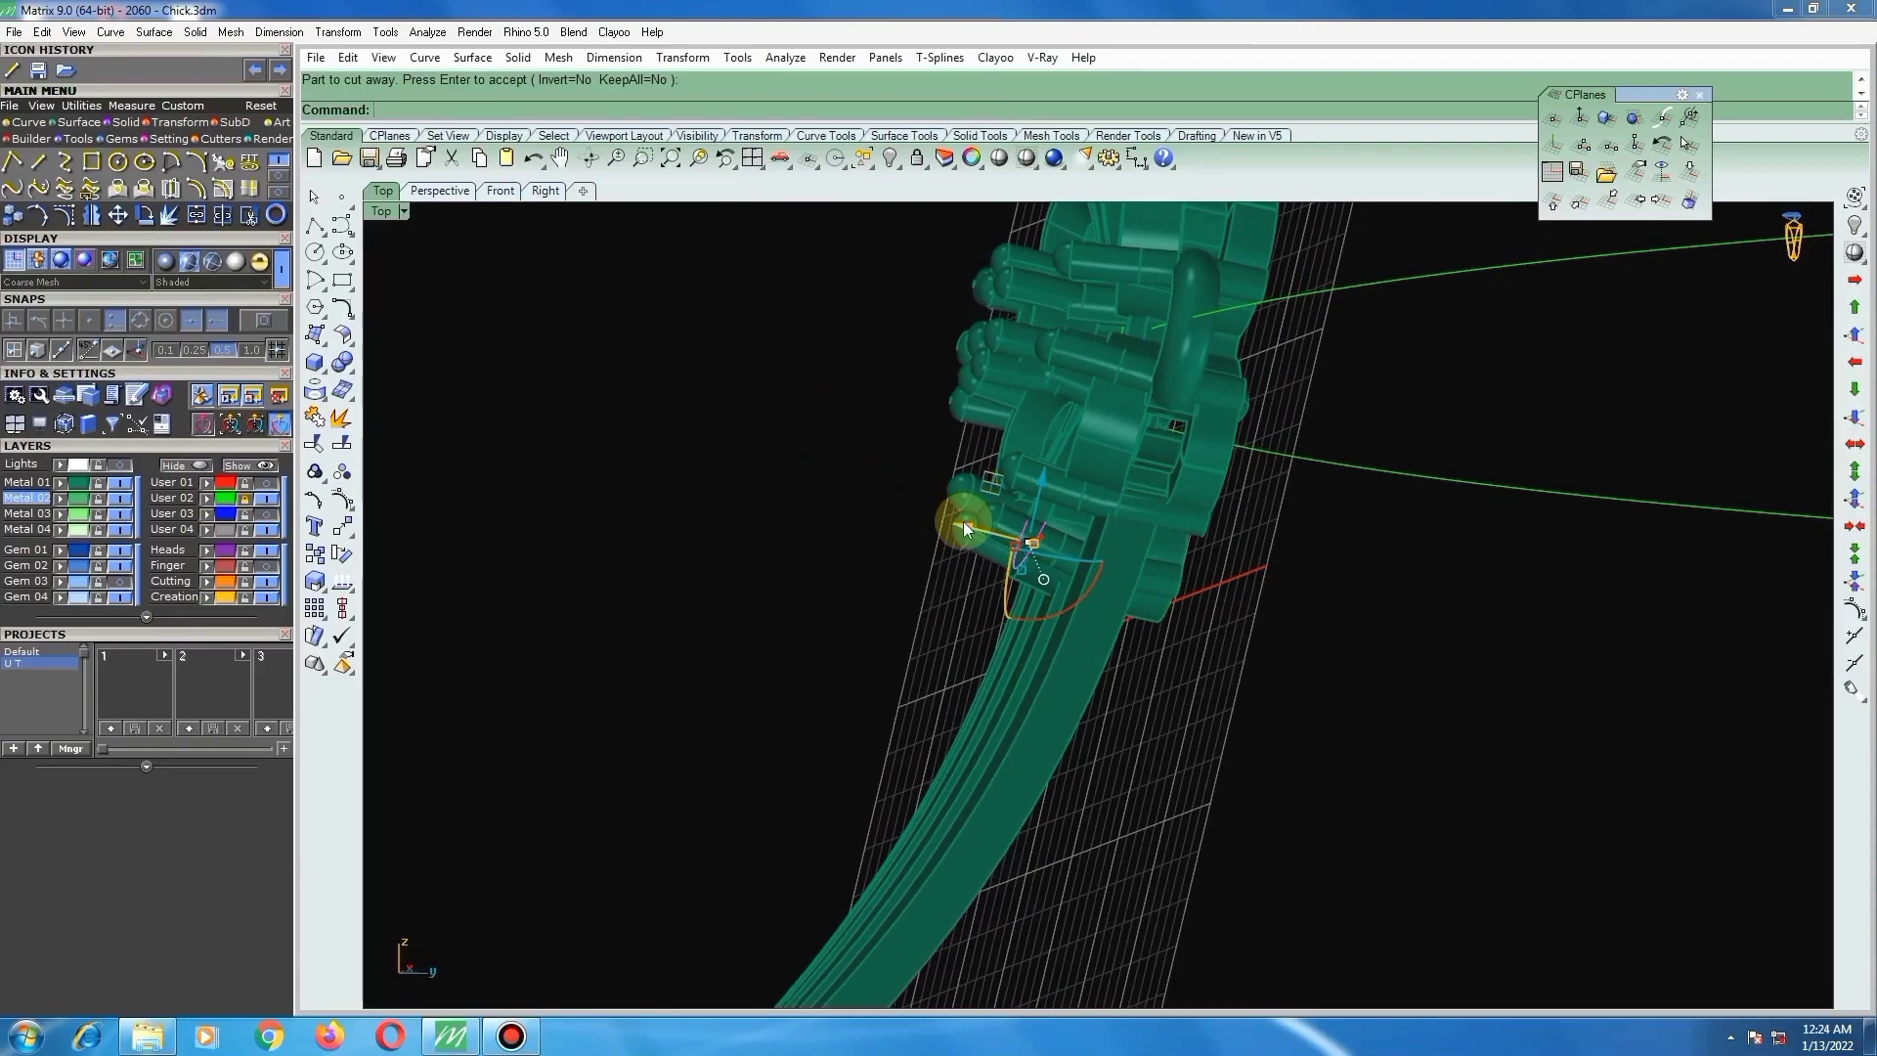
key(ctrl+F3)
scroll(1076, 550, up, 4)
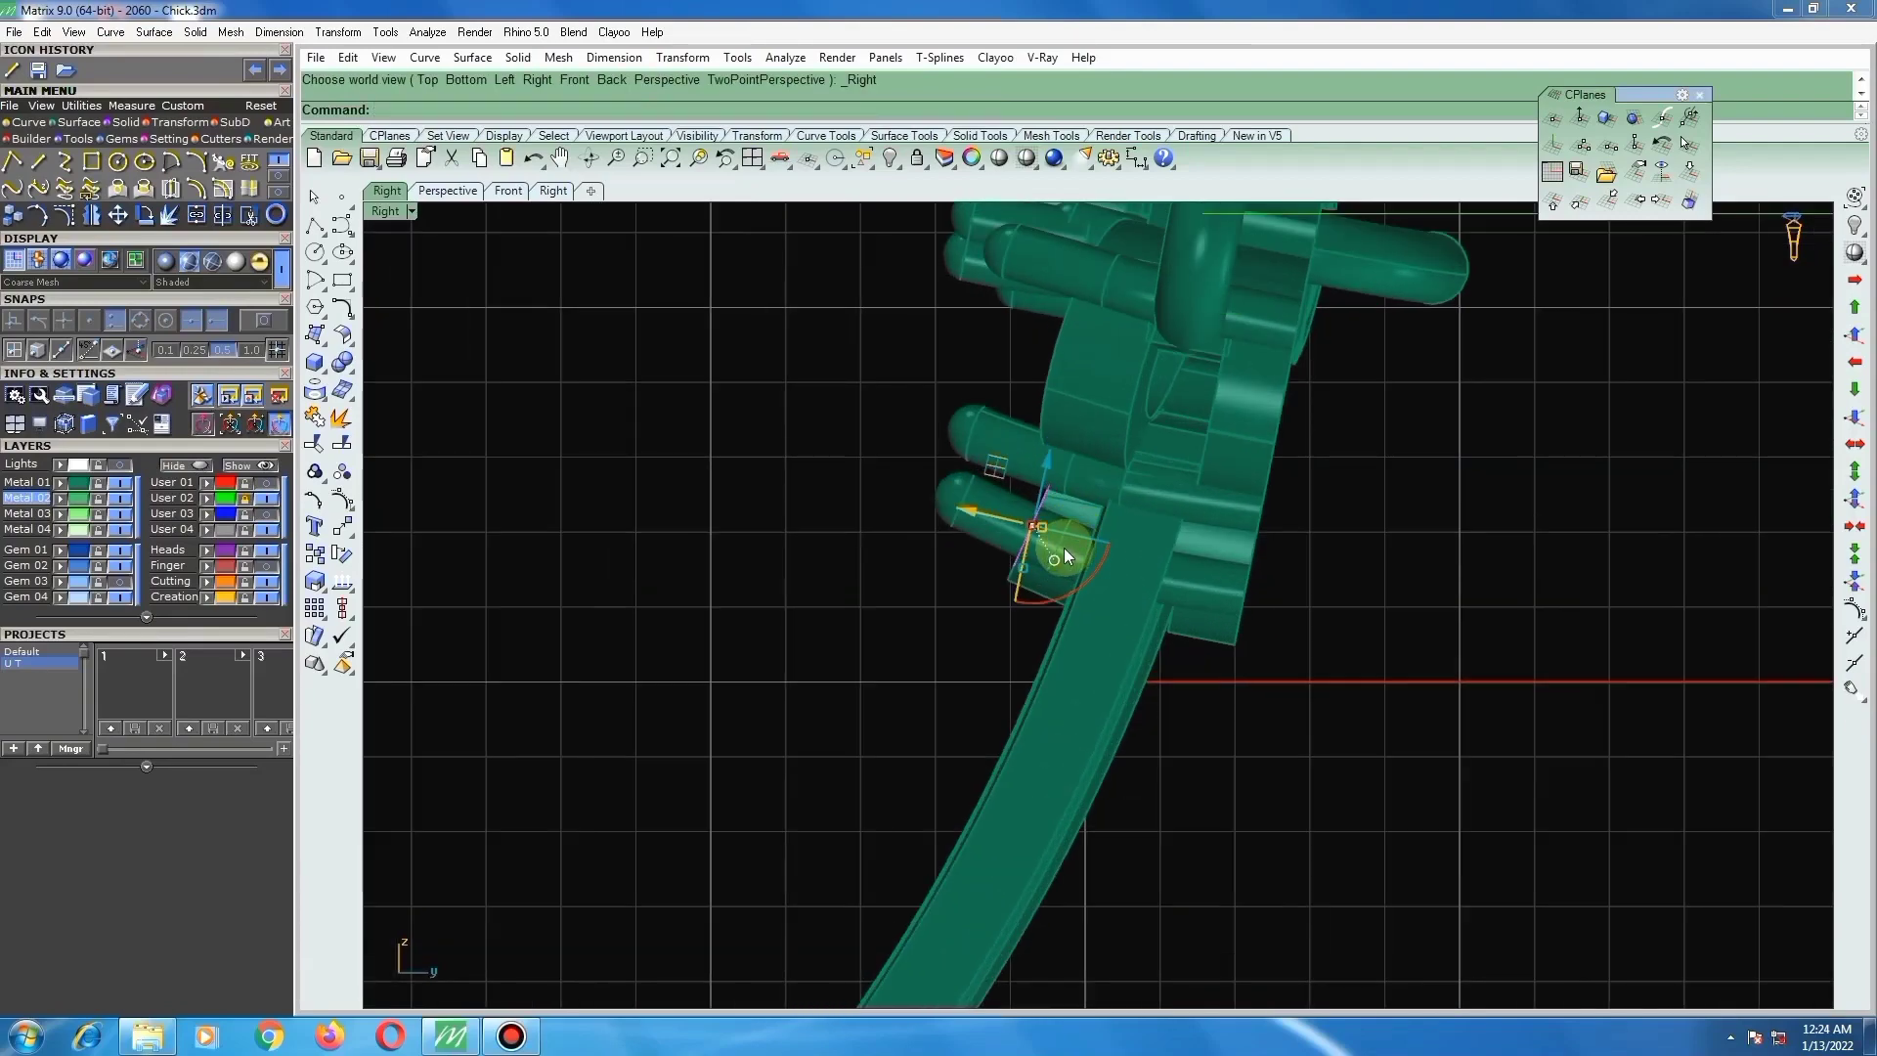
right_click(1064, 549)
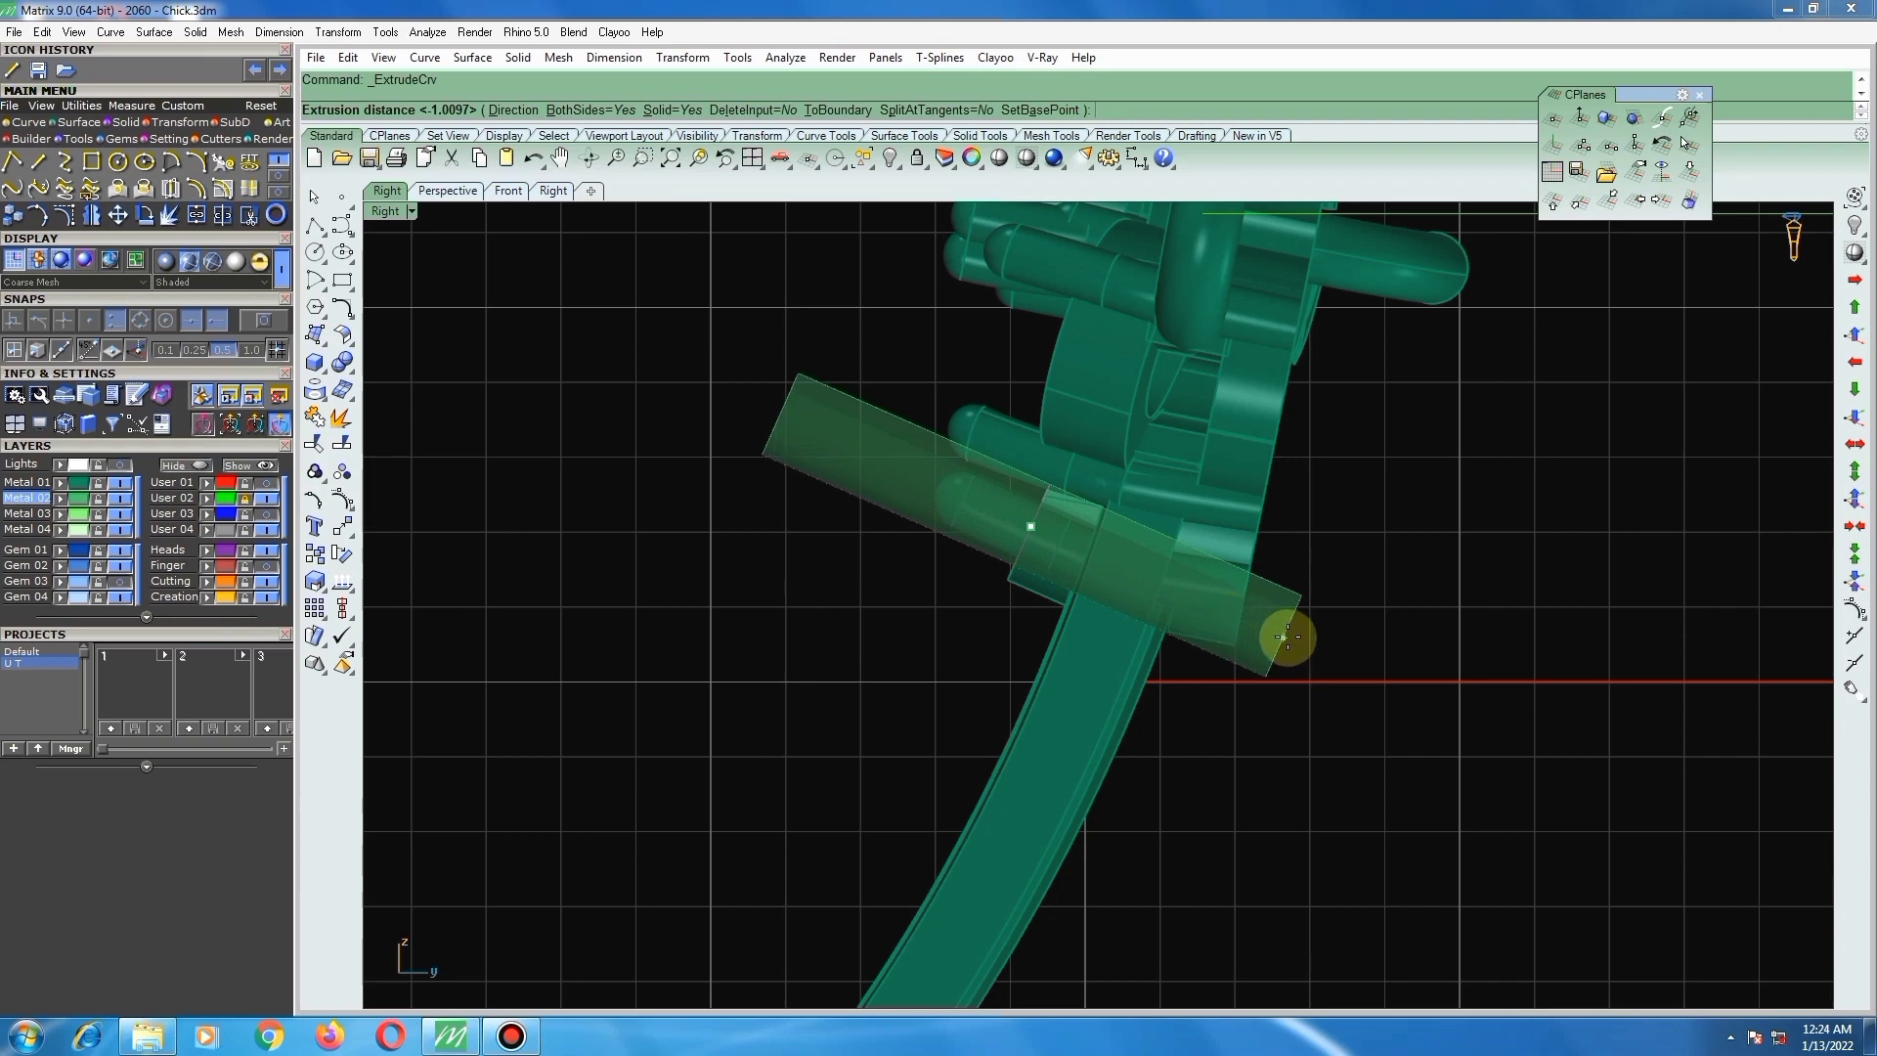
click(1313, 643)
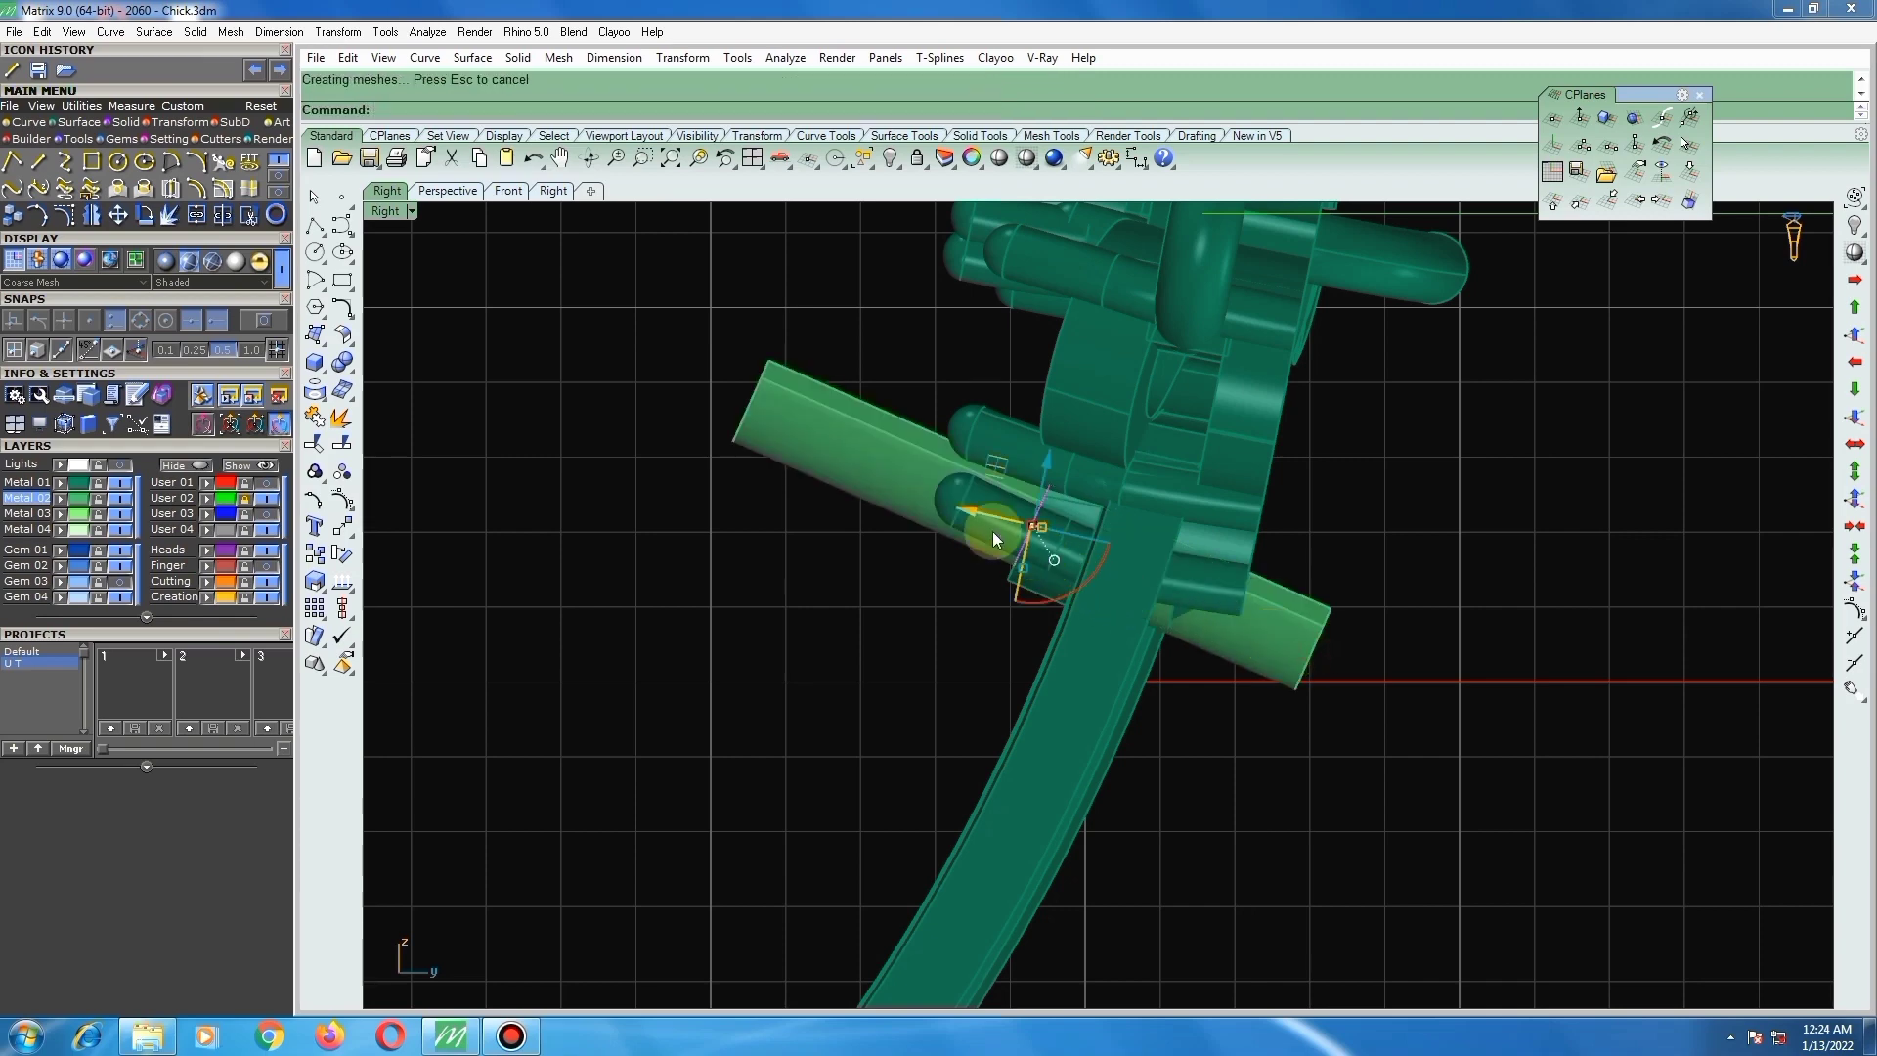
Step: Select the extruded arc surface and start rotating it in the right view
click(923, 465)
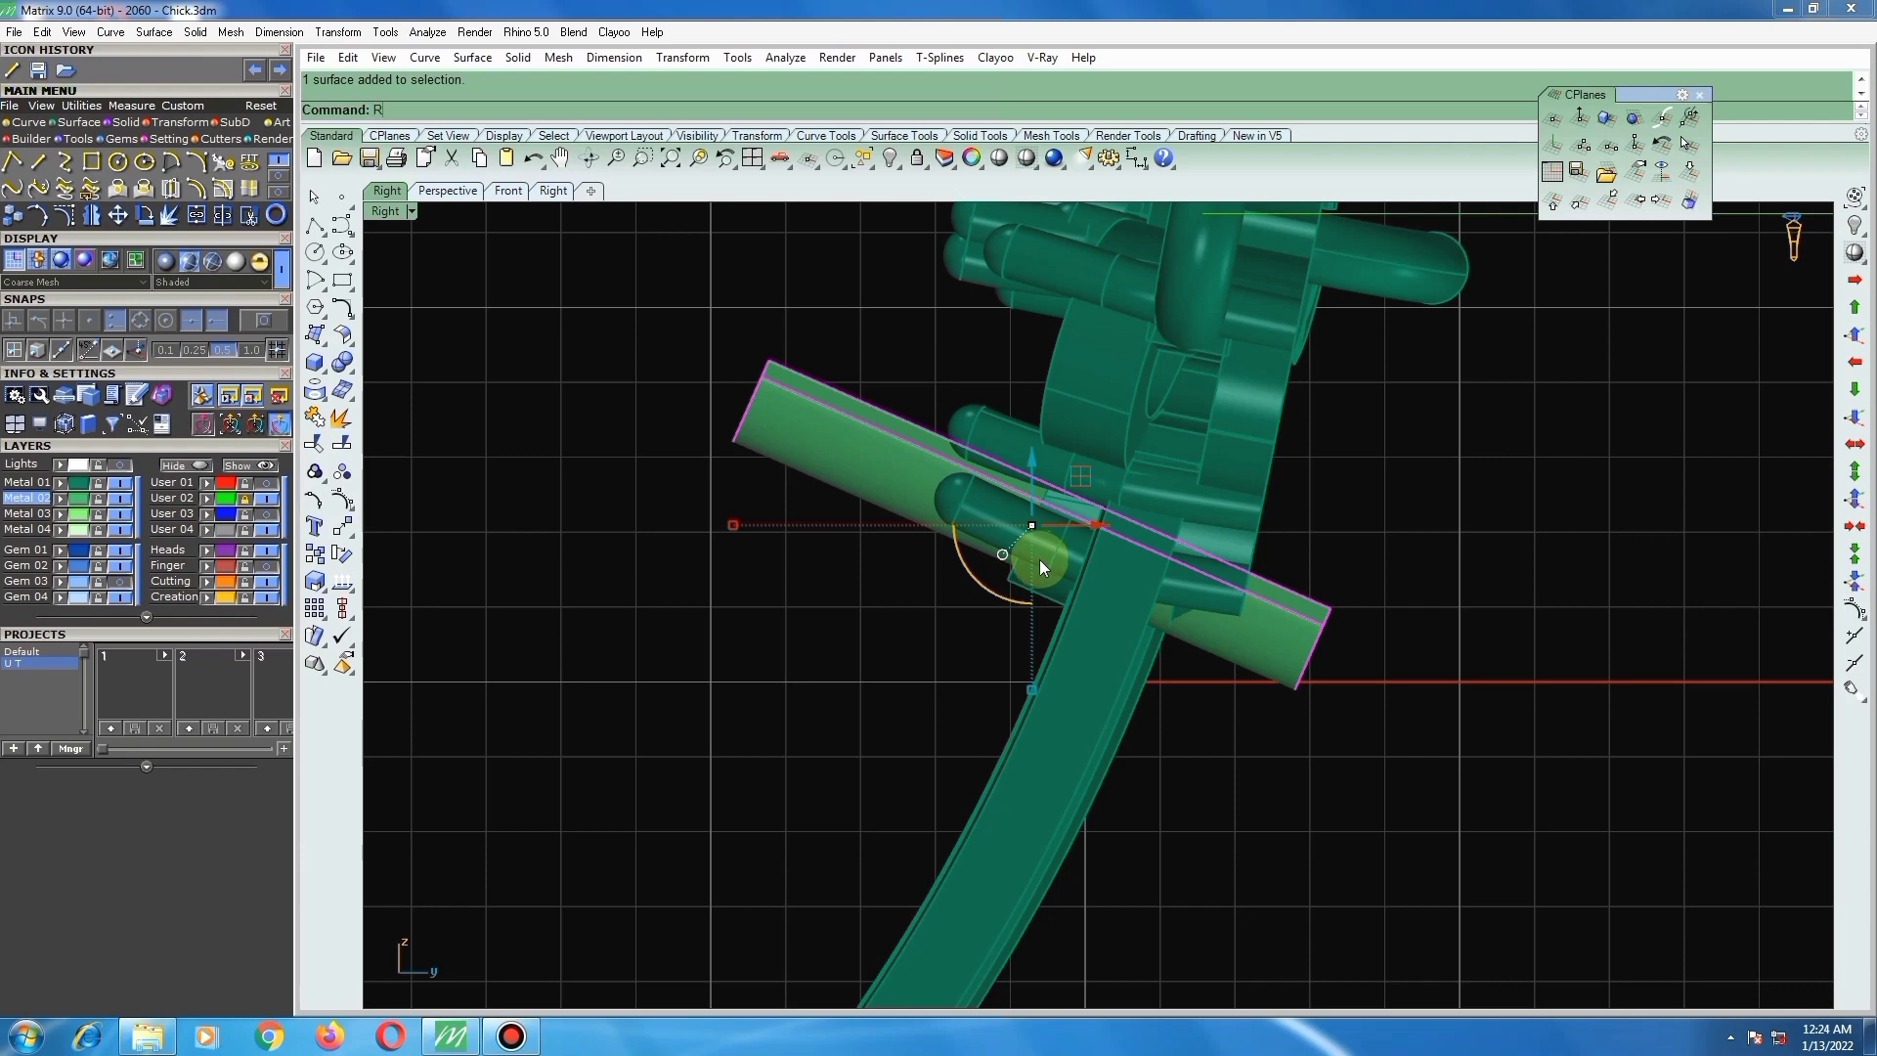
key(Return)
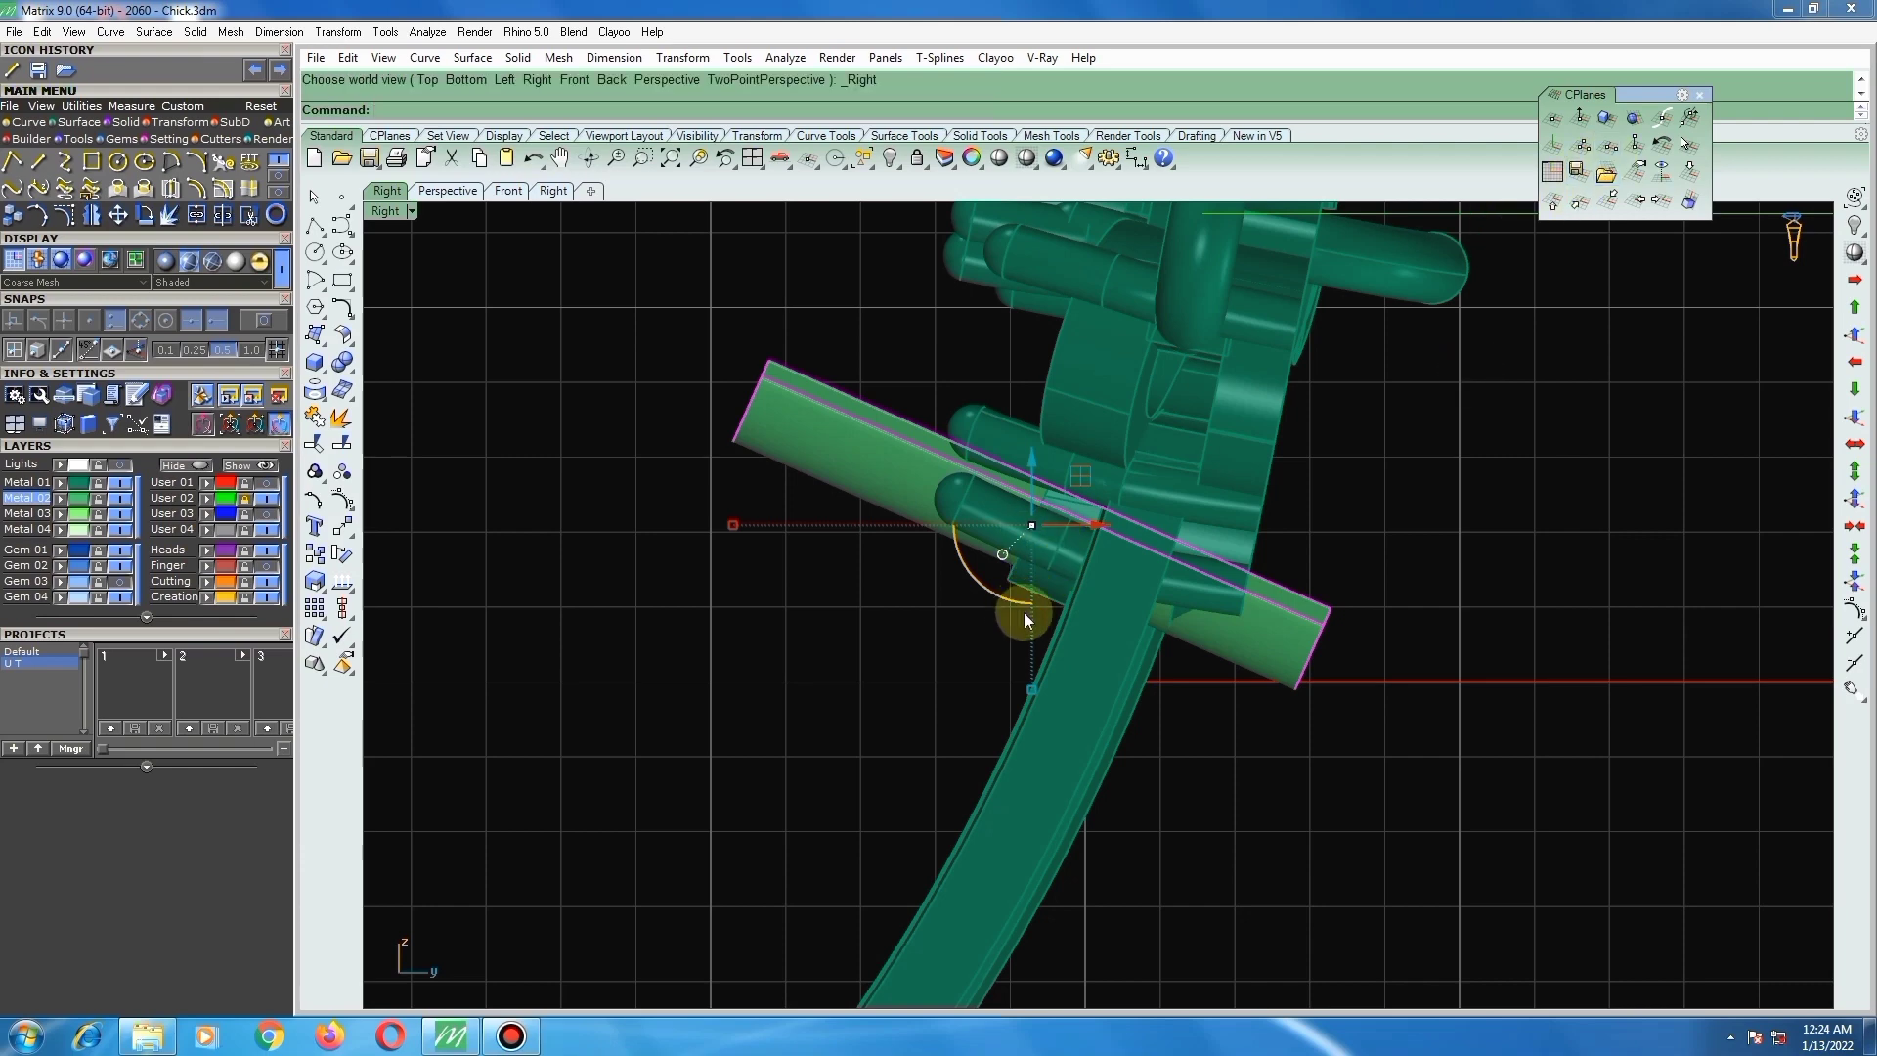
text(RO)
key(Return)
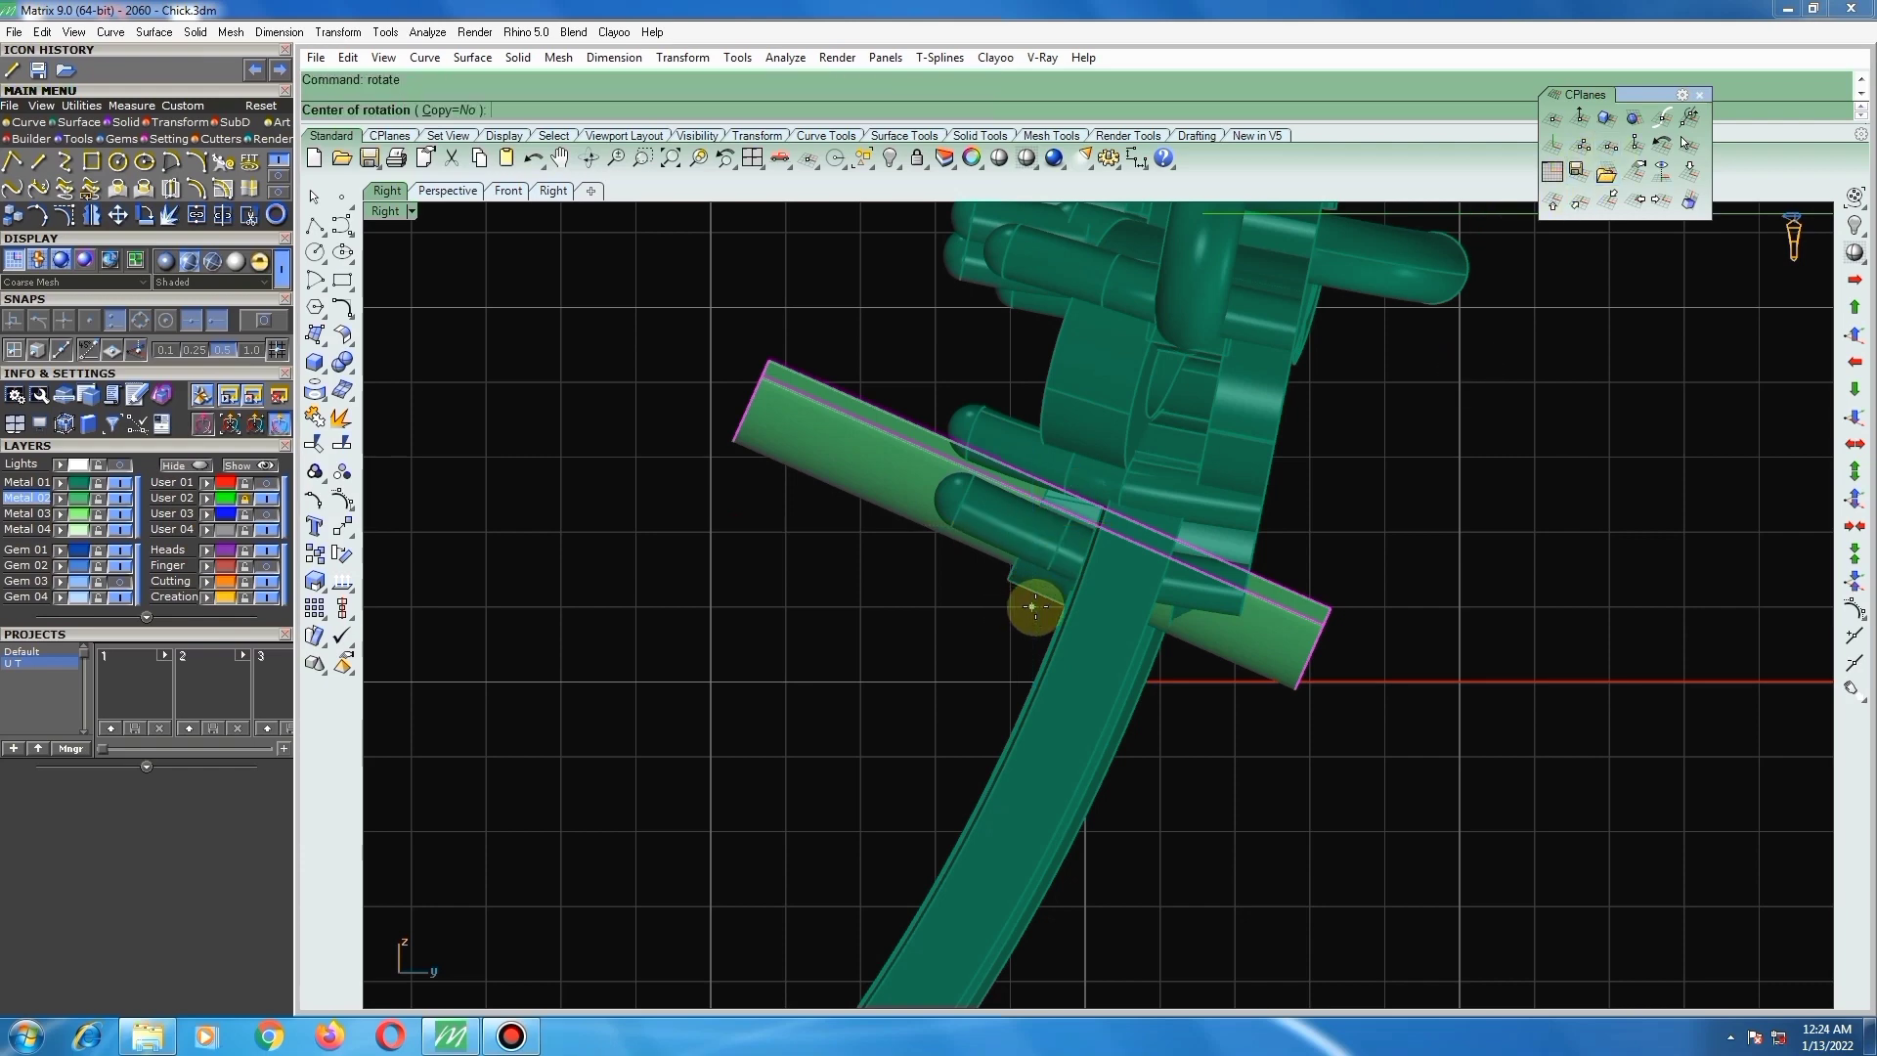
Step: Rotate the curved cutting surface counter-clockwise in two small turns in the Right view to align it with the petal's underside
click(1016, 522)
click(1256, 772)
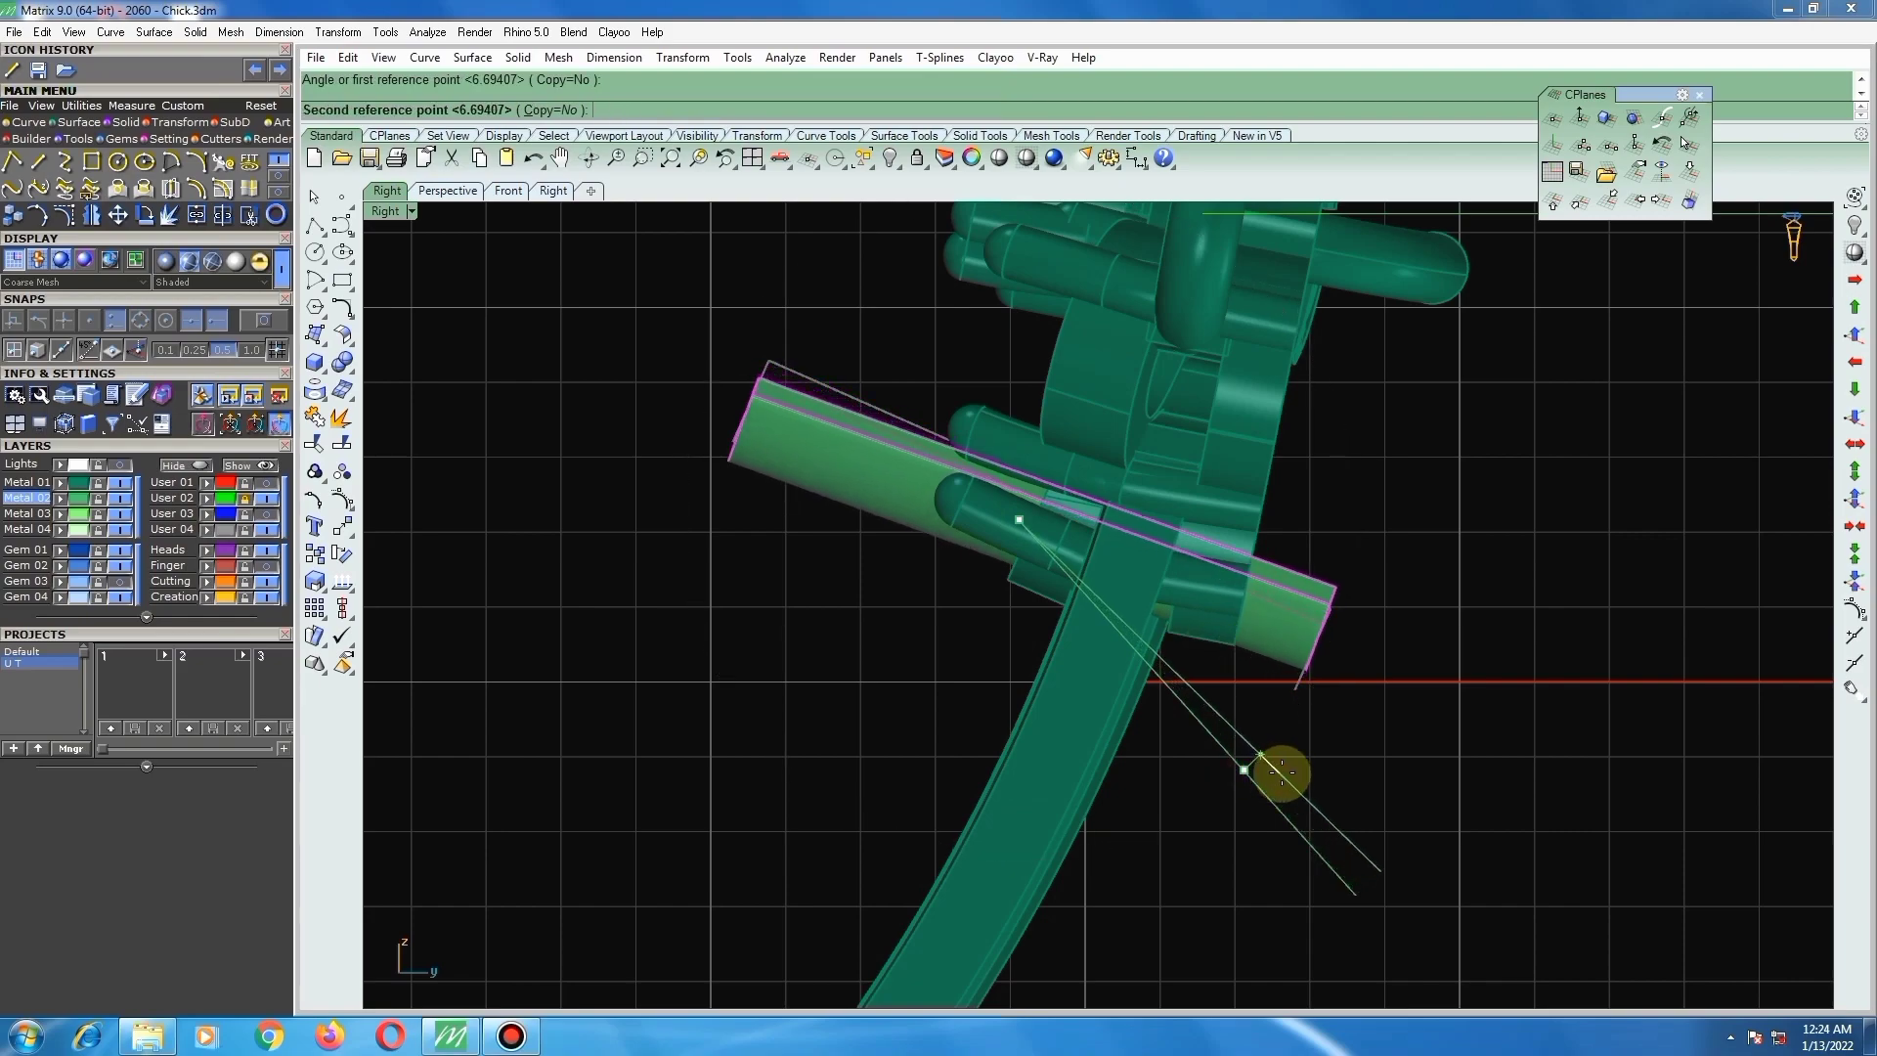
click(1278, 777)
right_drag(1181, 717, 1064, 585)
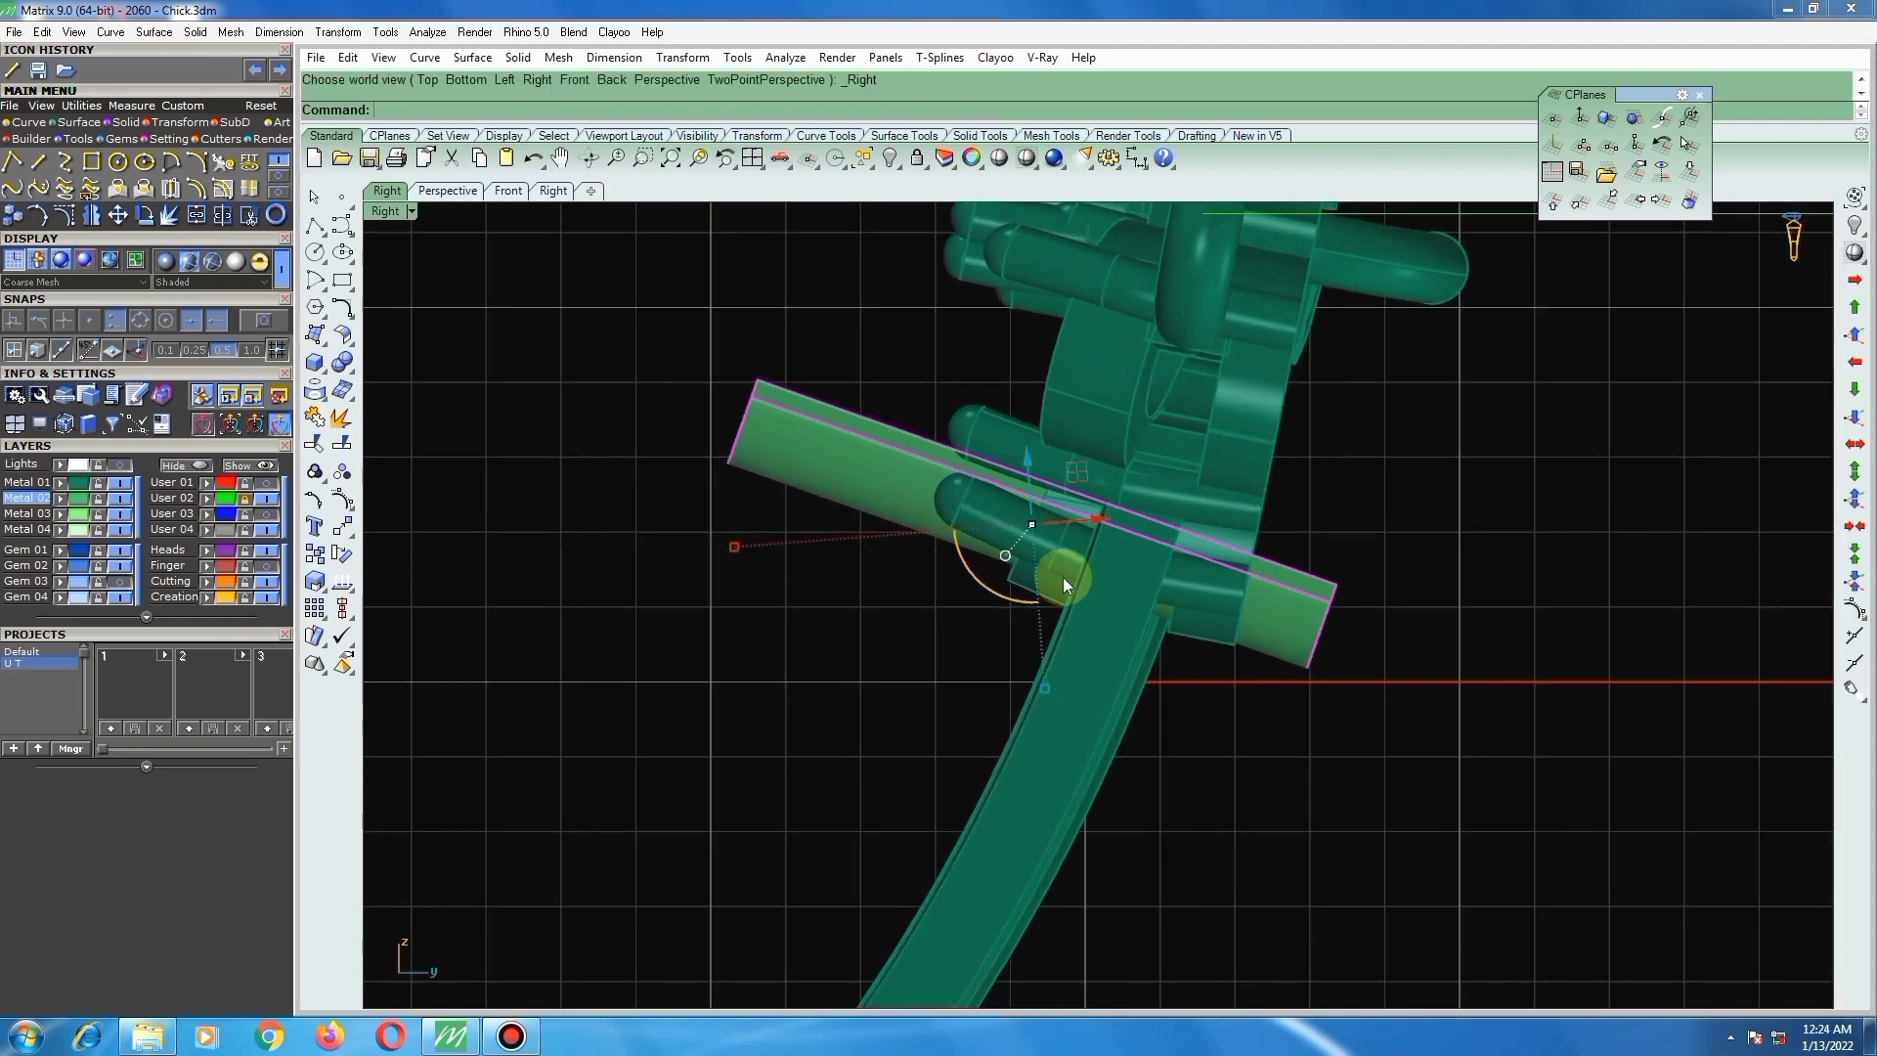
text(rt)
key(Return)
click(1016, 495)
click(1271, 798)
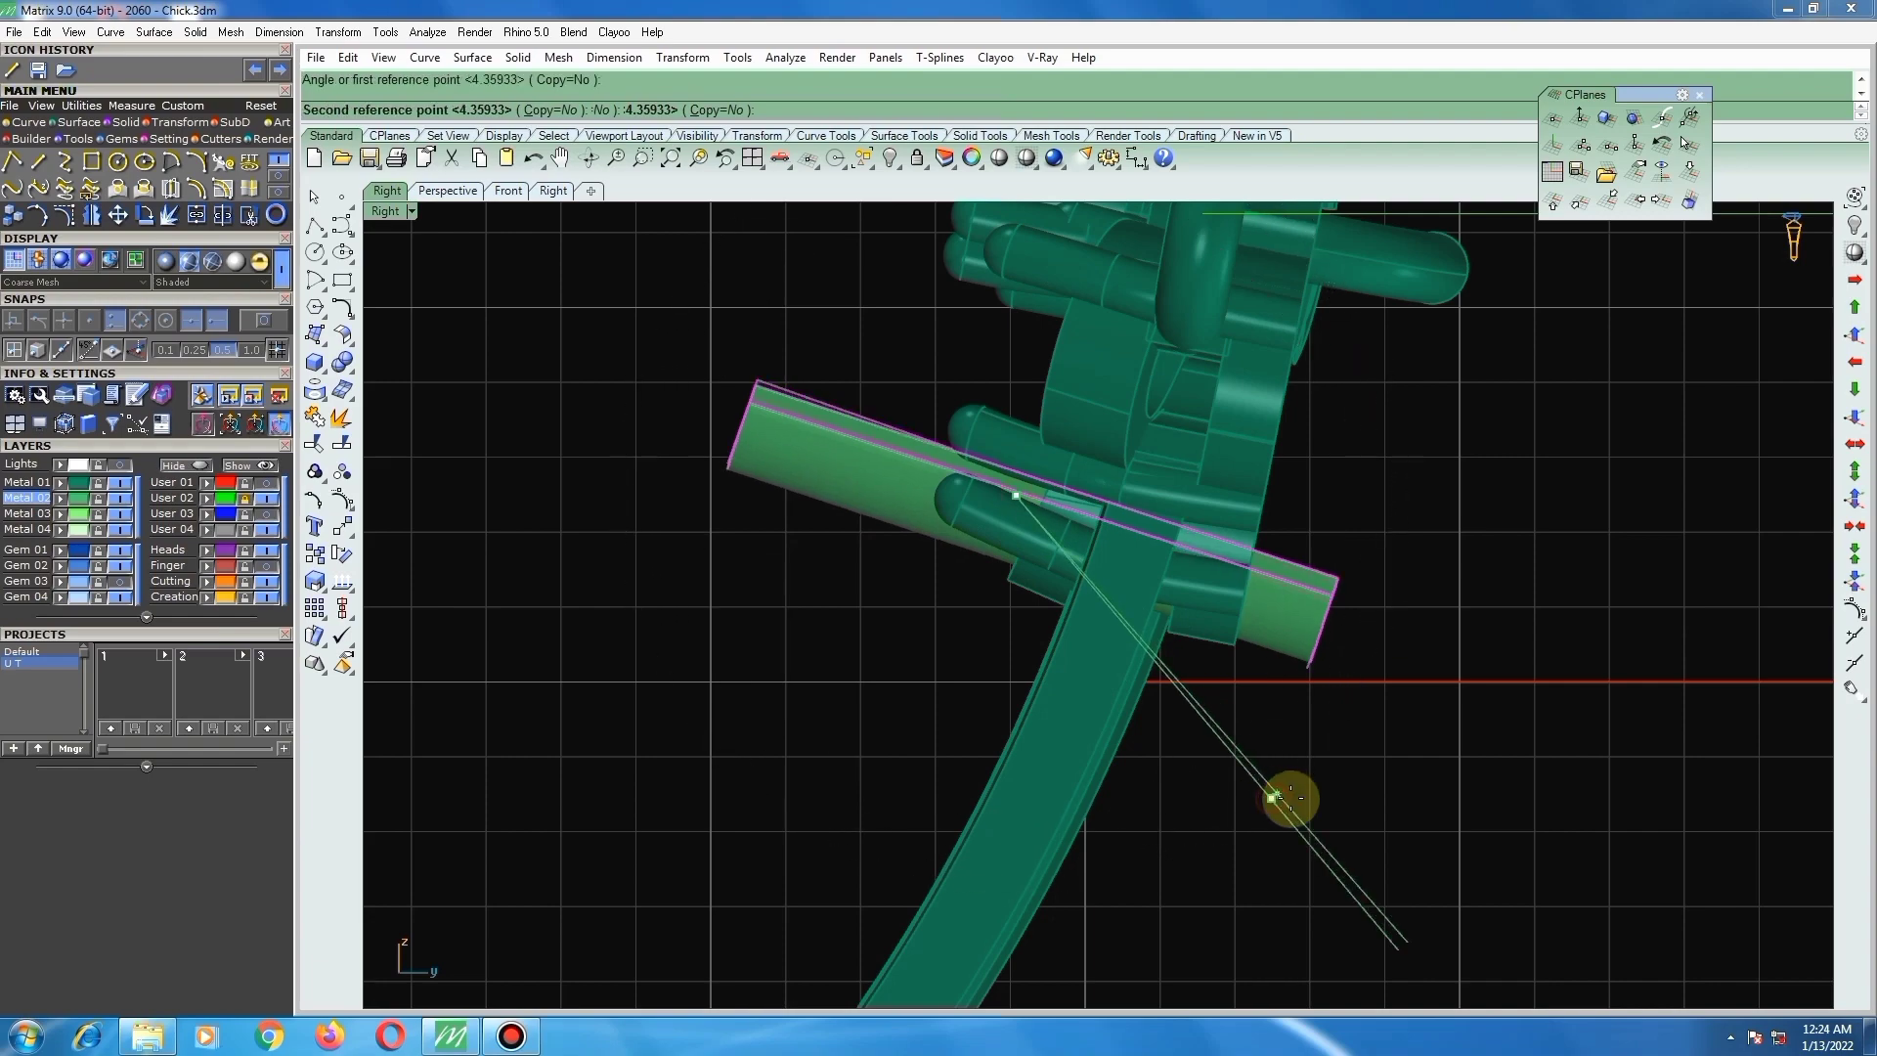
click(1310, 752)
right_drag(1311, 753, 953, 606)
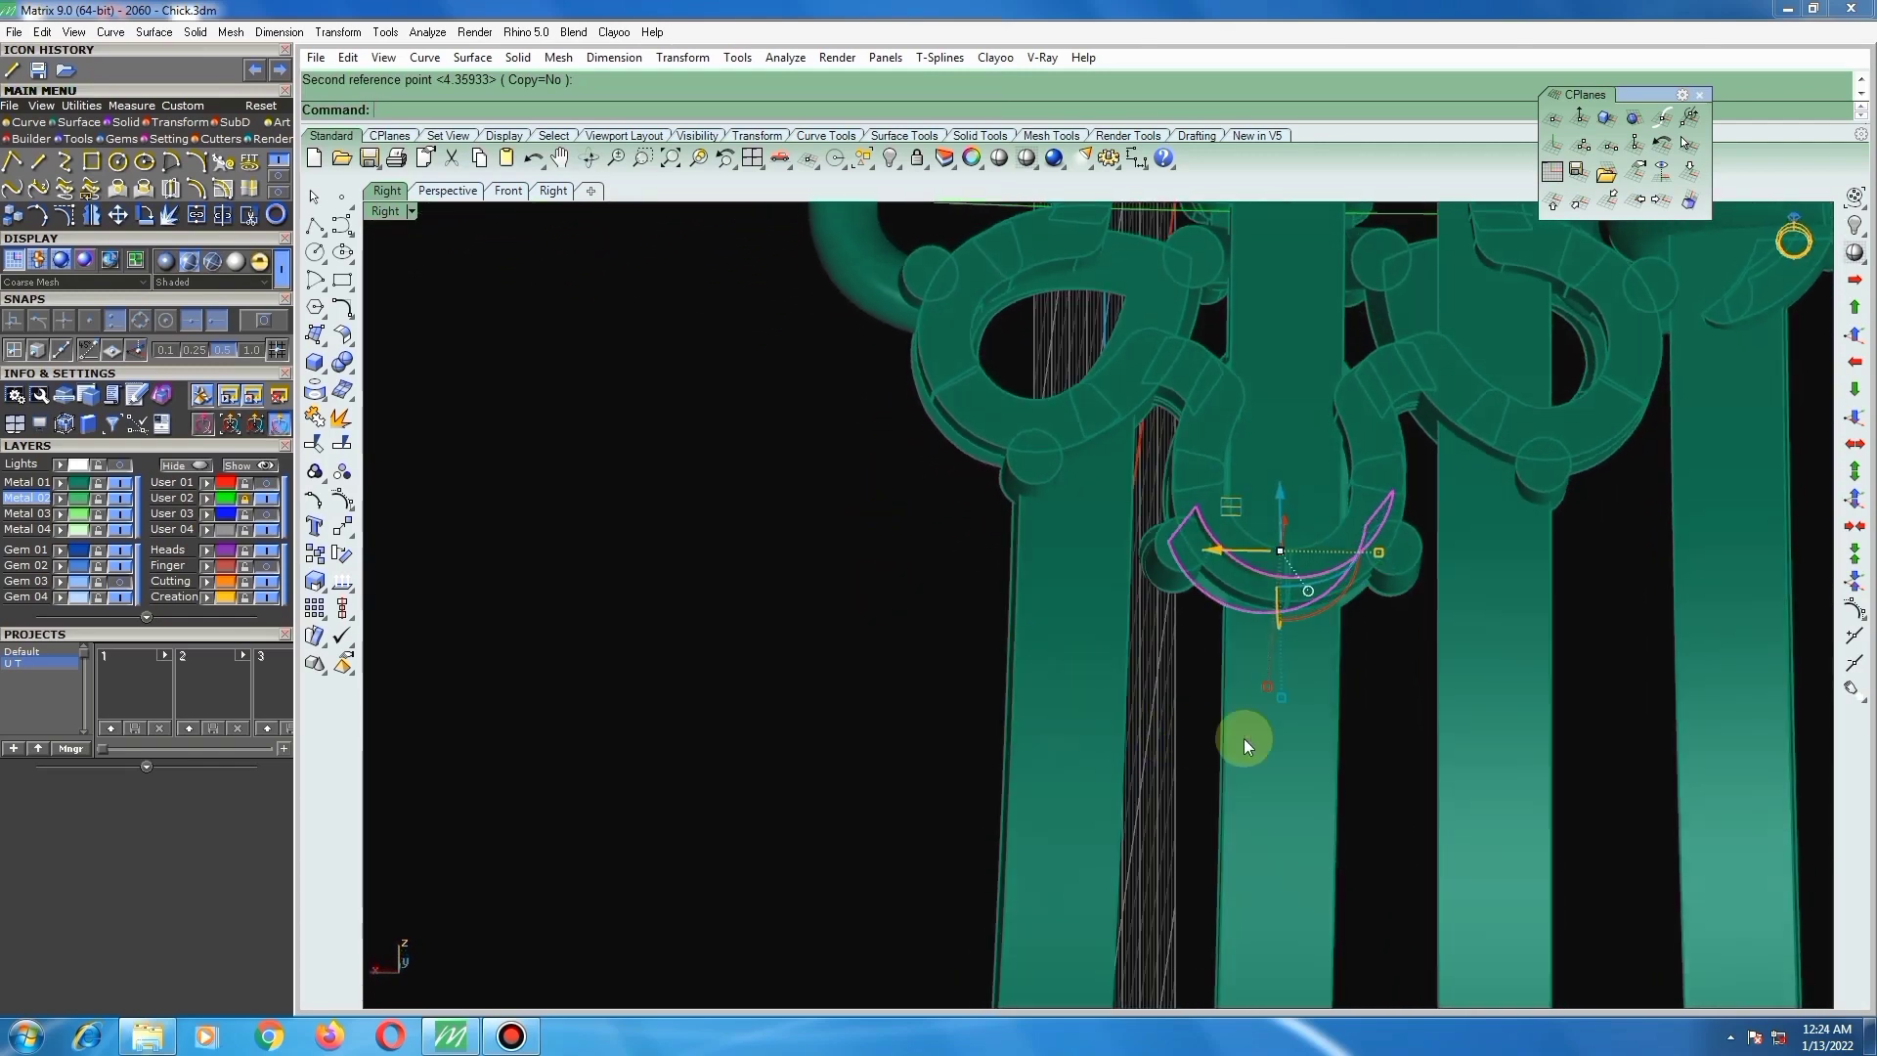
Step: Try to Boolean-split the middle shank band under the lower petal with the curved cutting surface
click(1281, 723)
text(bs)
key(Return)
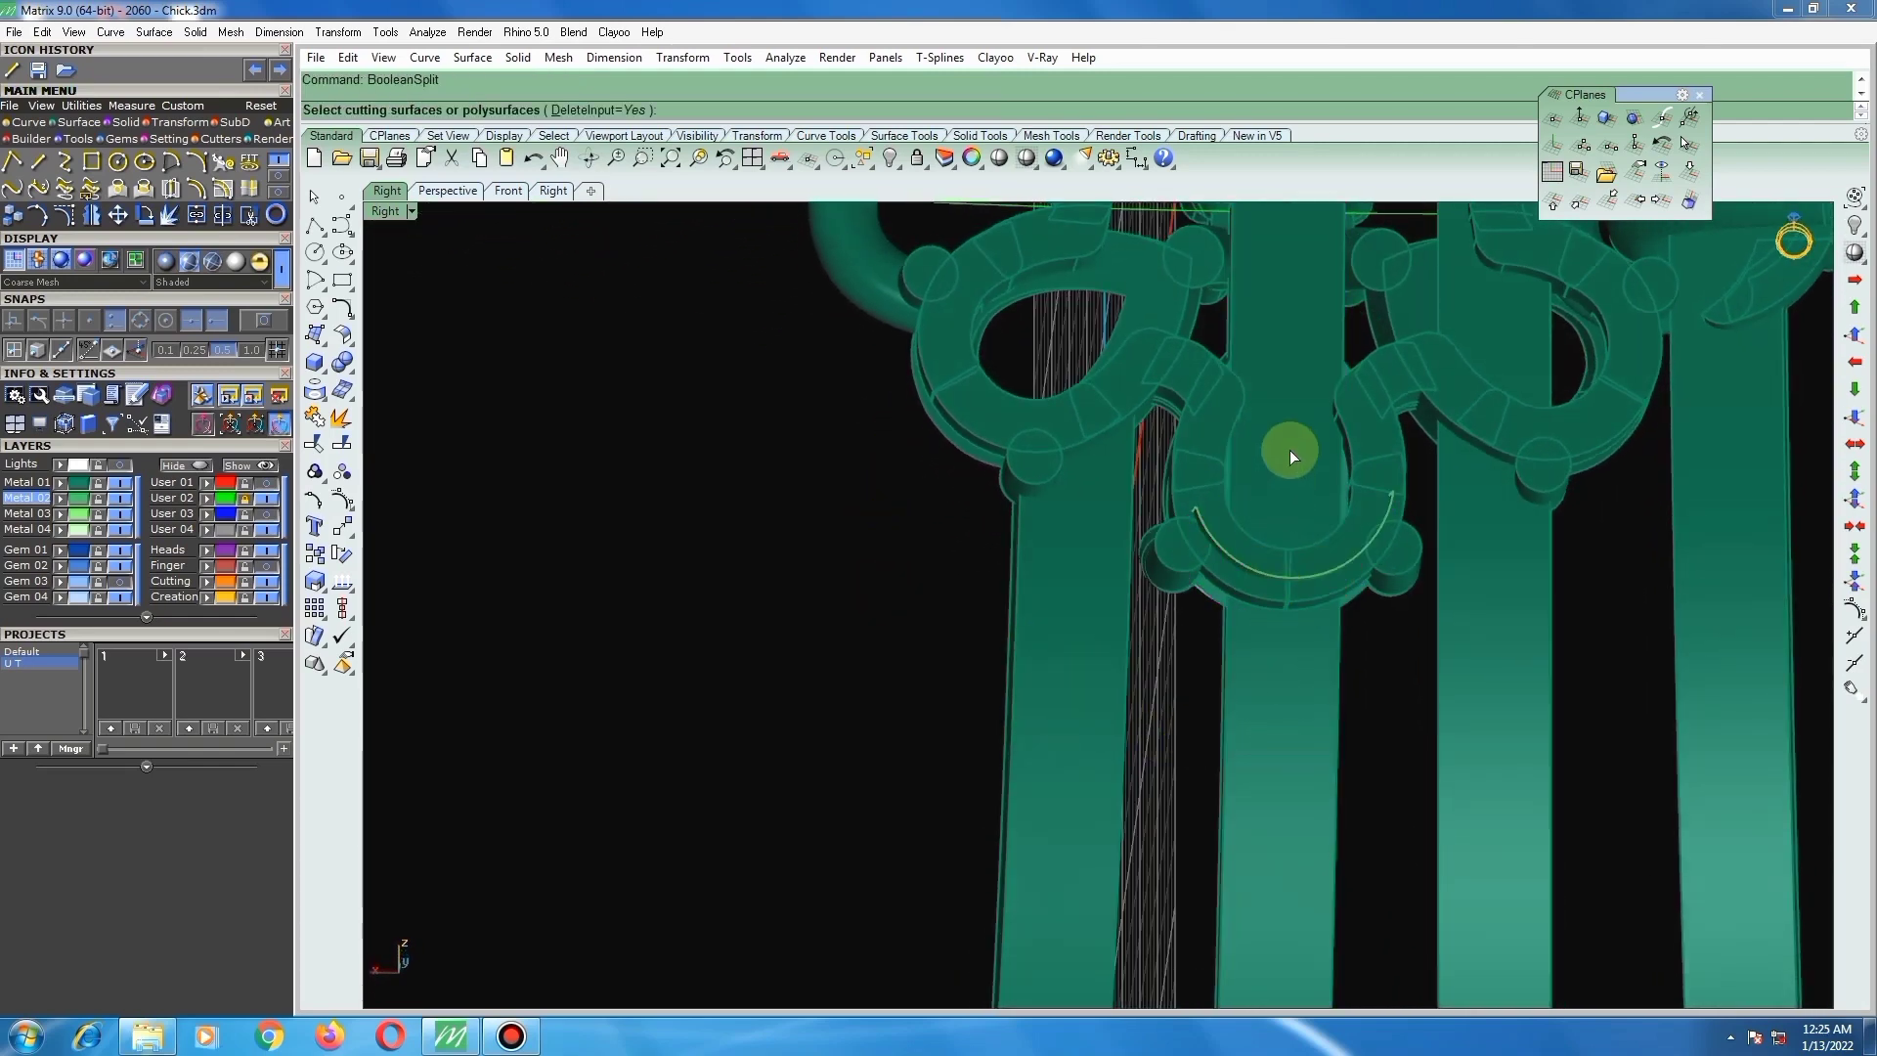
click(1274, 503)
right_click(1269, 520)
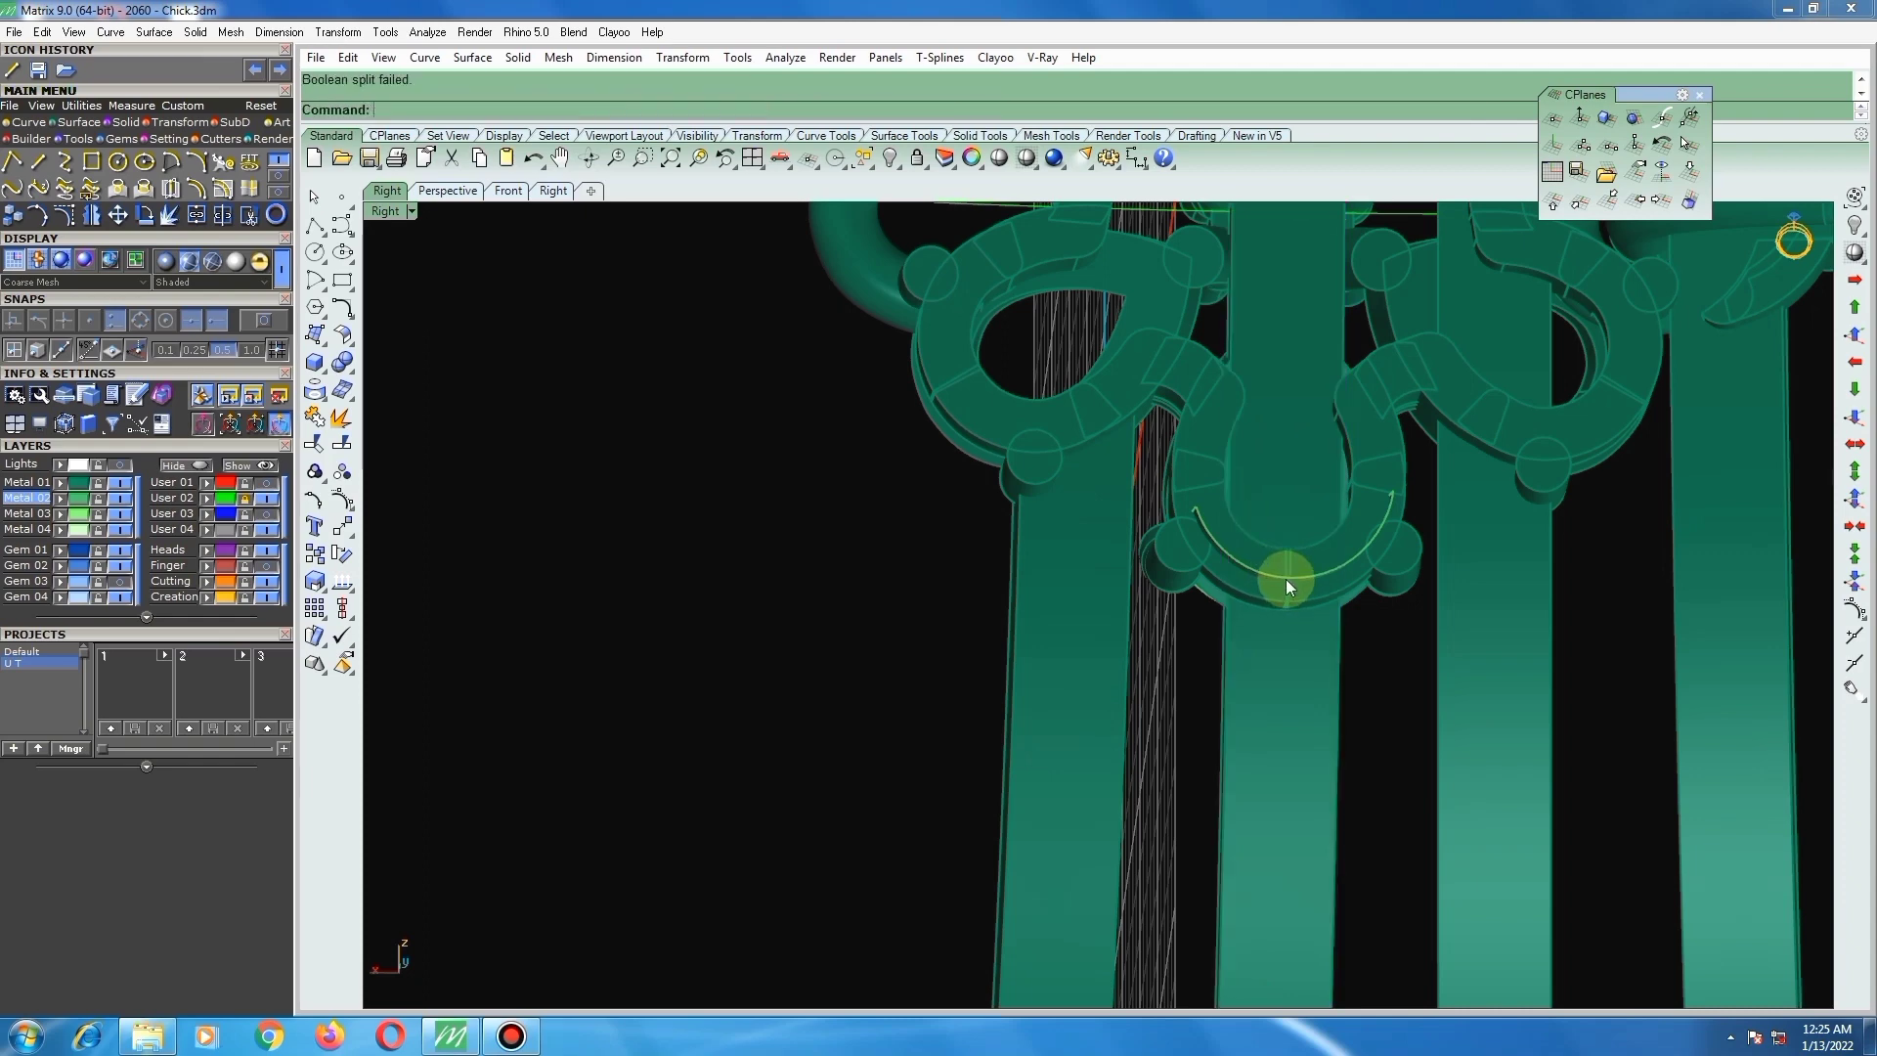
Step: Boolean-split the middle shank band inside the lower central petal, using the curved surface as the cutter
click(1292, 507)
click(1277, 578)
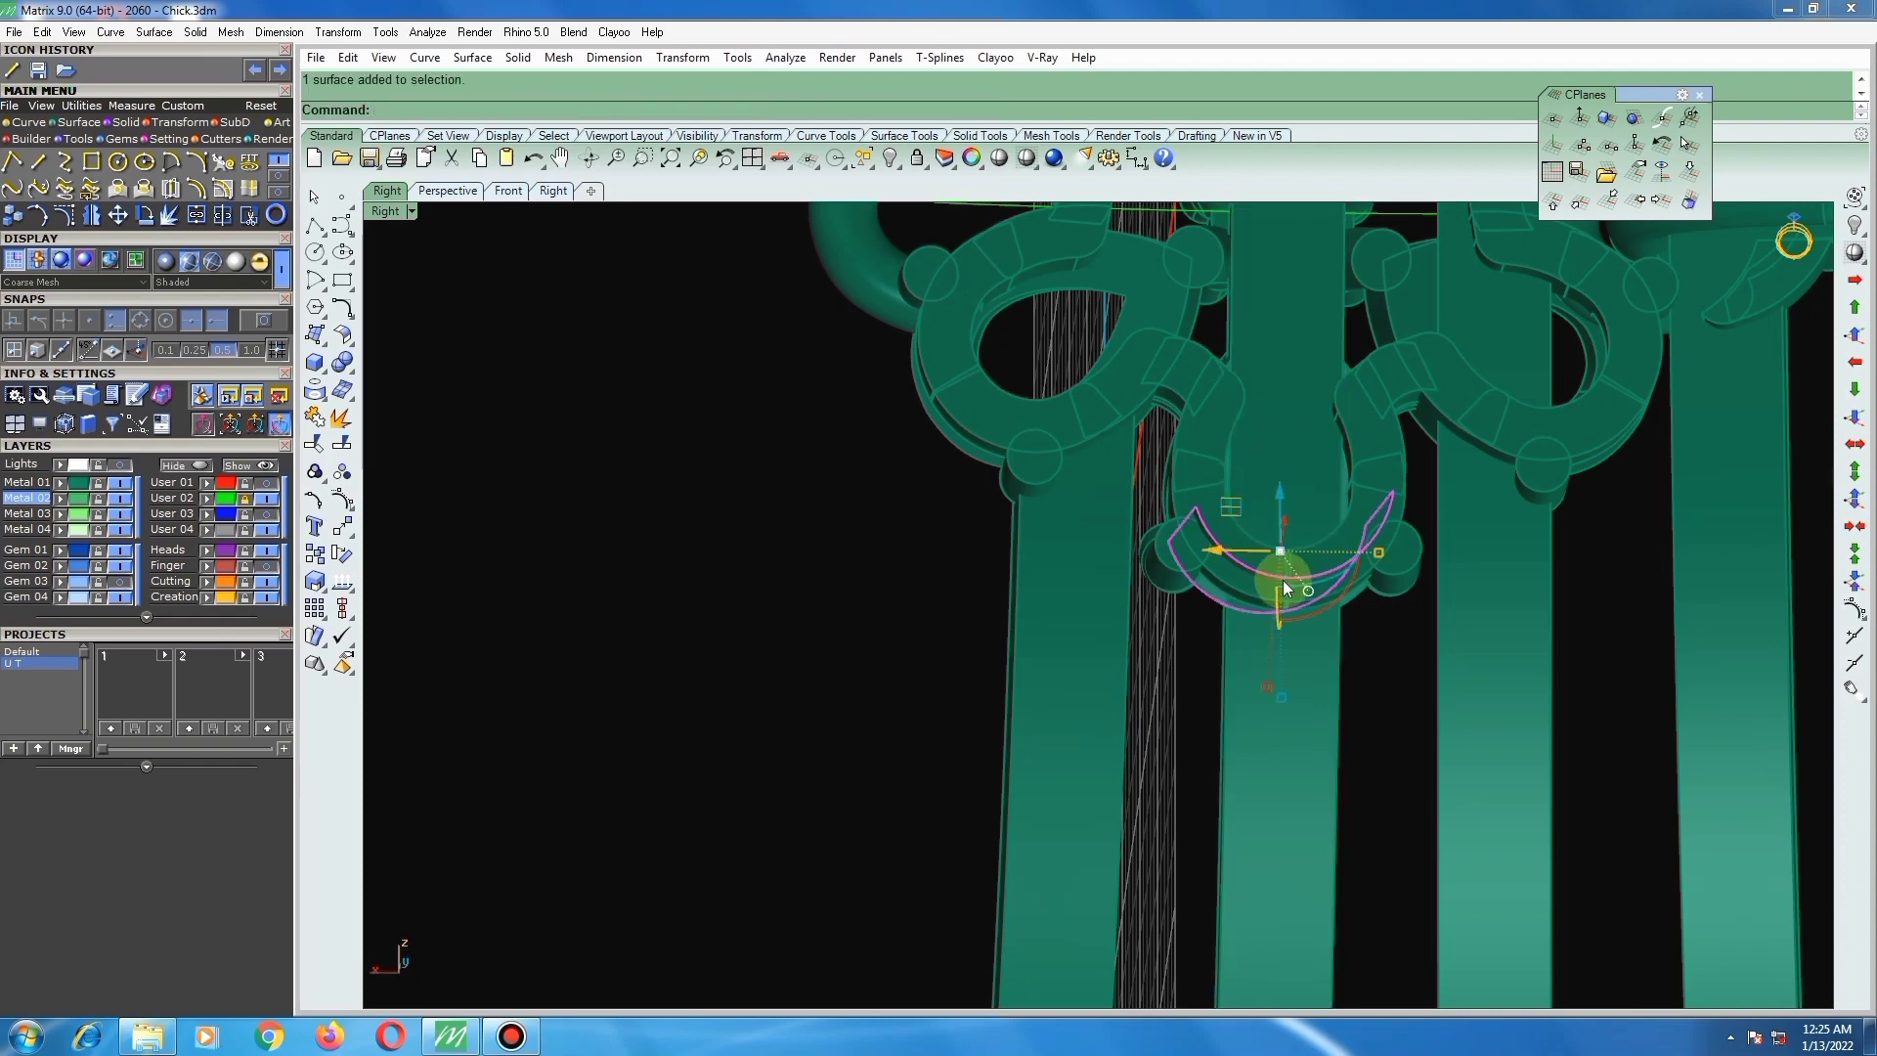
click(1282, 483)
click(1285, 452)
text(bs)
key(Return)
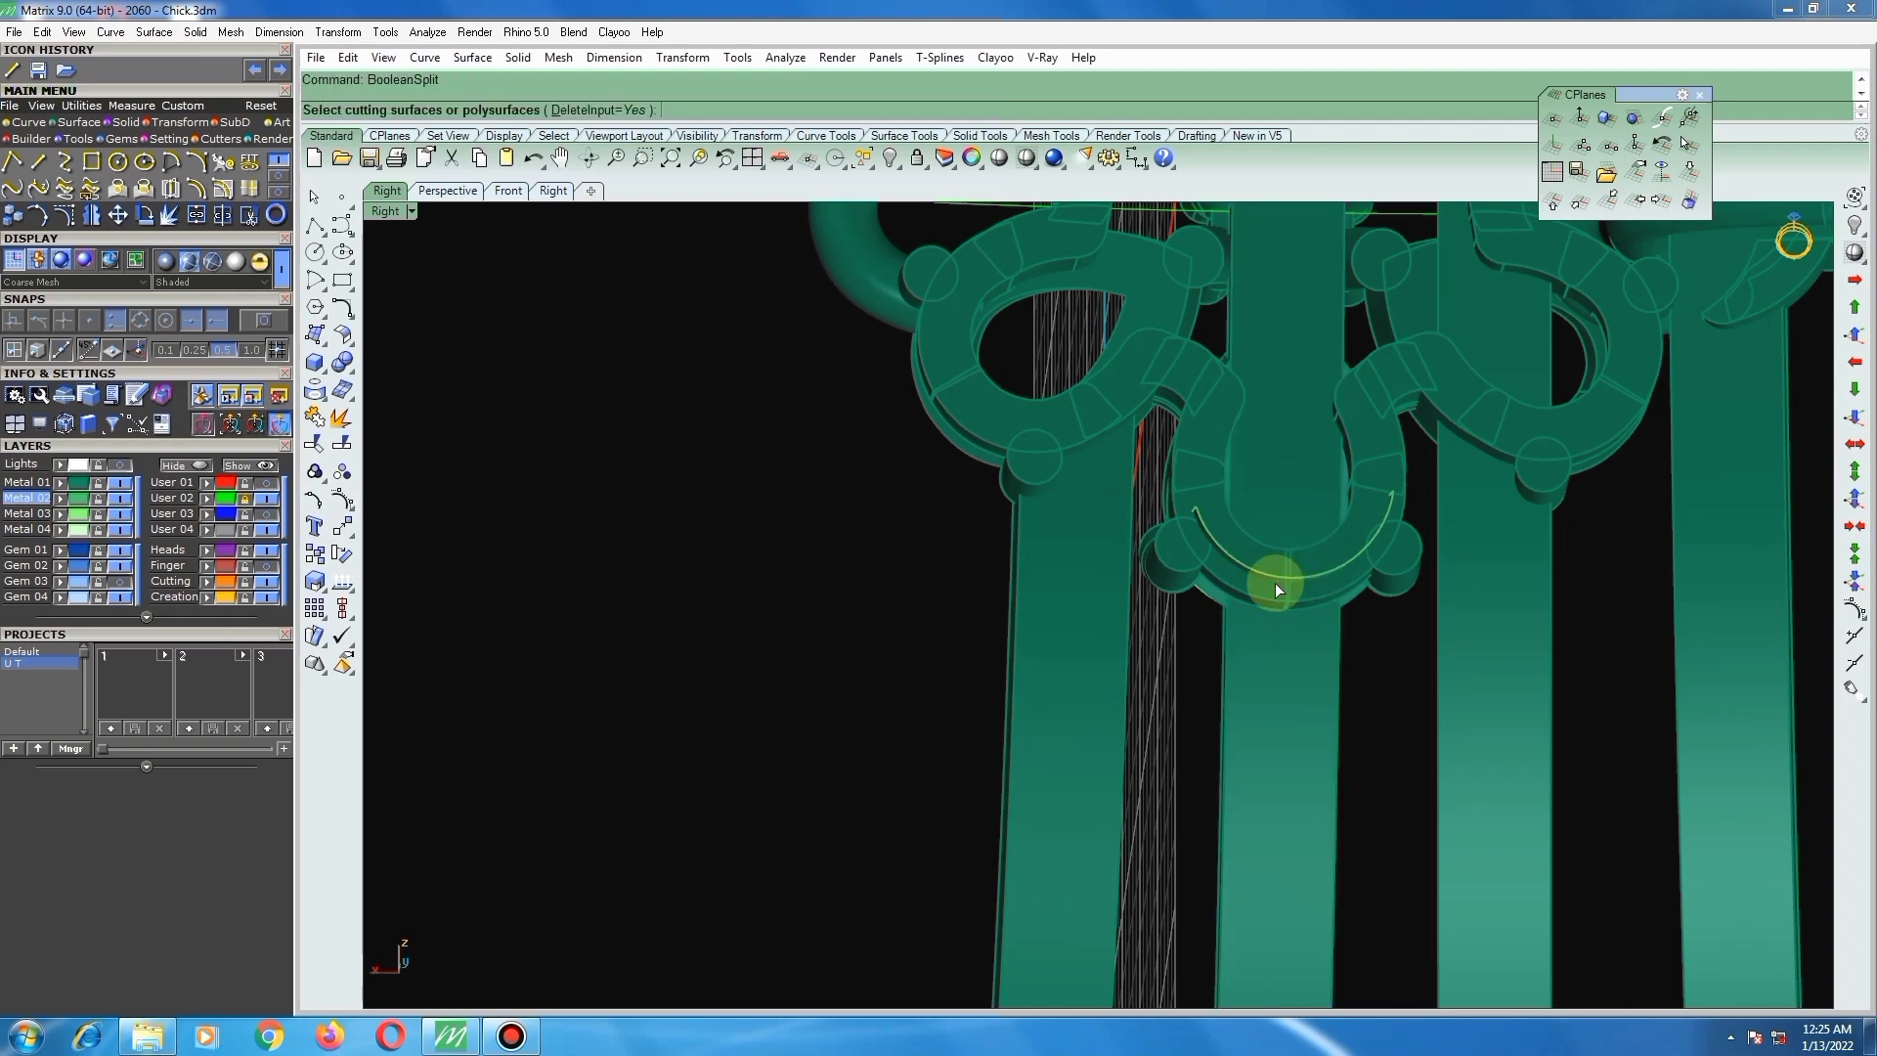
scroll(1273, 577, up, 4)
click(1269, 576)
right_click(1268, 583)
Step: Delete the split-off upper piece of the middle shank band and the curved cutting surface
click(1304, 479)
scroll(1100, 559, down, 6)
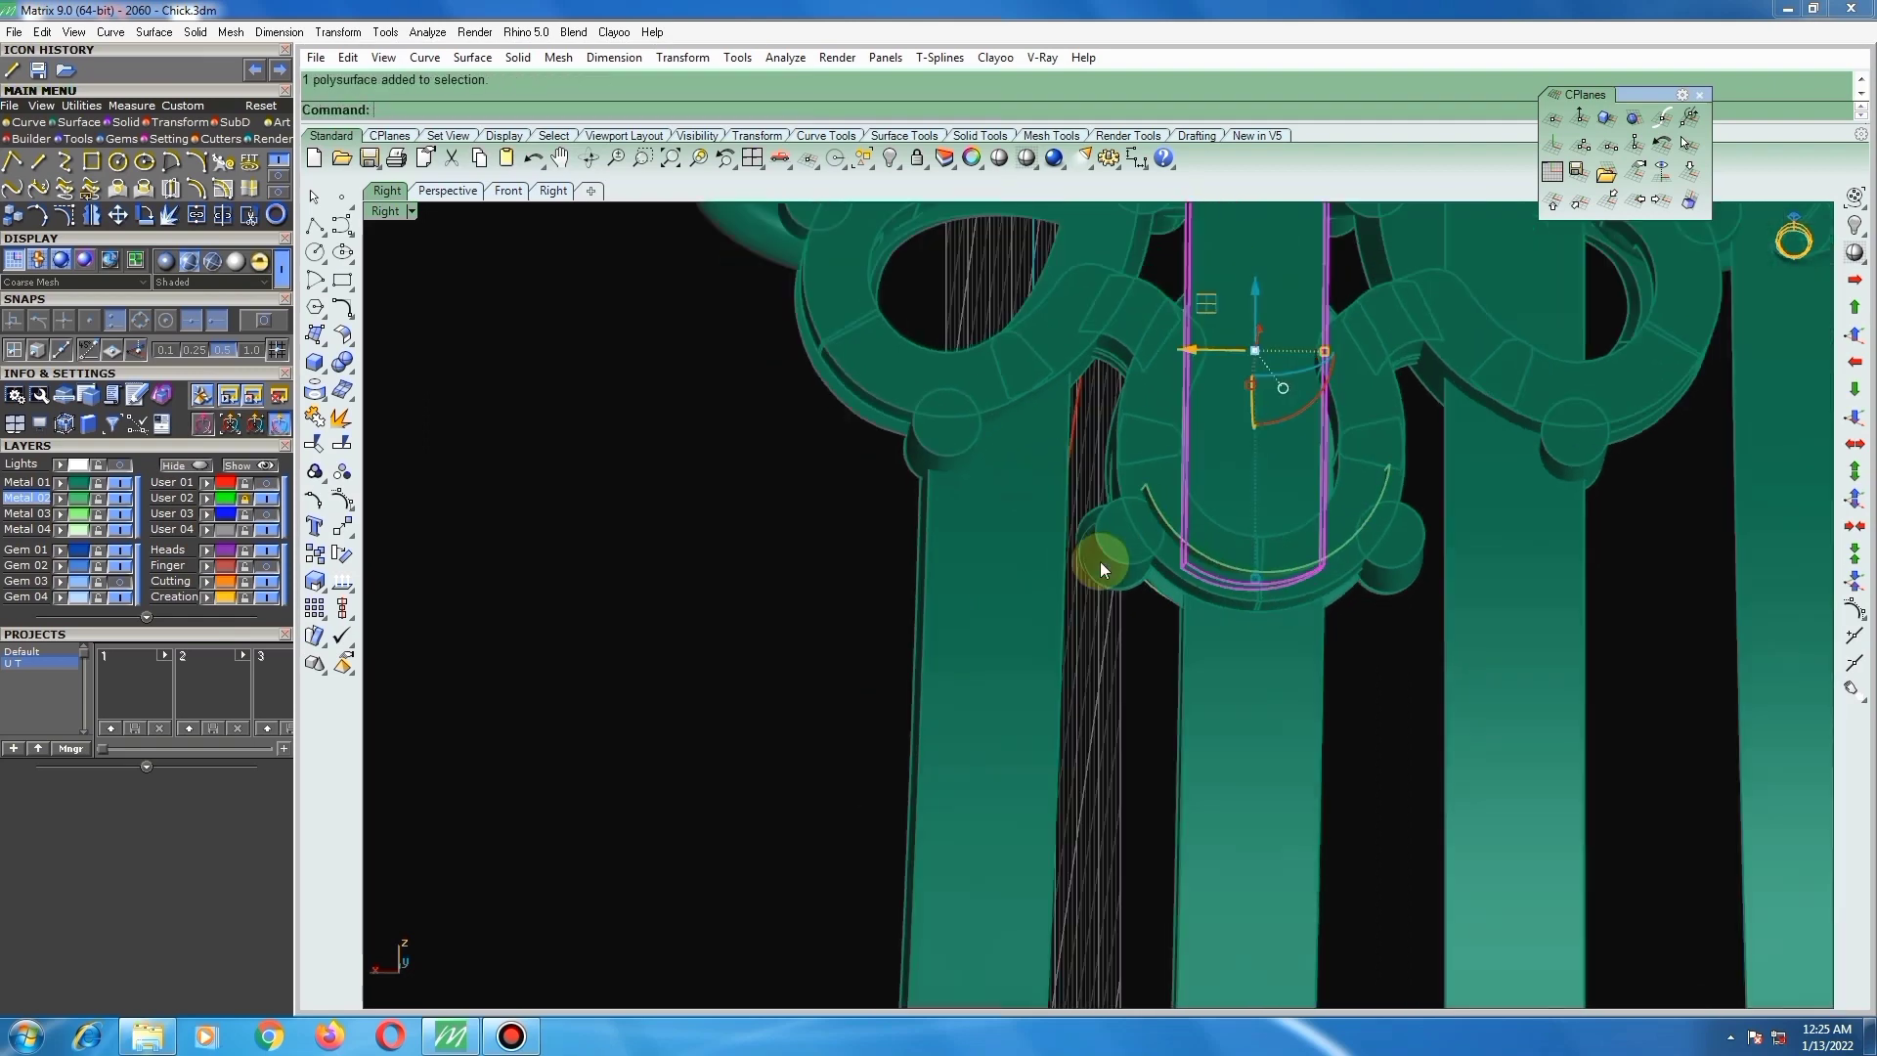
key(Delete)
click(1194, 567)
key(Delete)
right_drag(1118, 582, 1154, 639)
scroll(1160, 576, up, 5)
right_drag(1161, 576, 1168, 535)
scroll(1197, 616, down, 5)
right_drag(1095, 606, 1090, 568)
right_drag(1024, 663, 1030, 797)
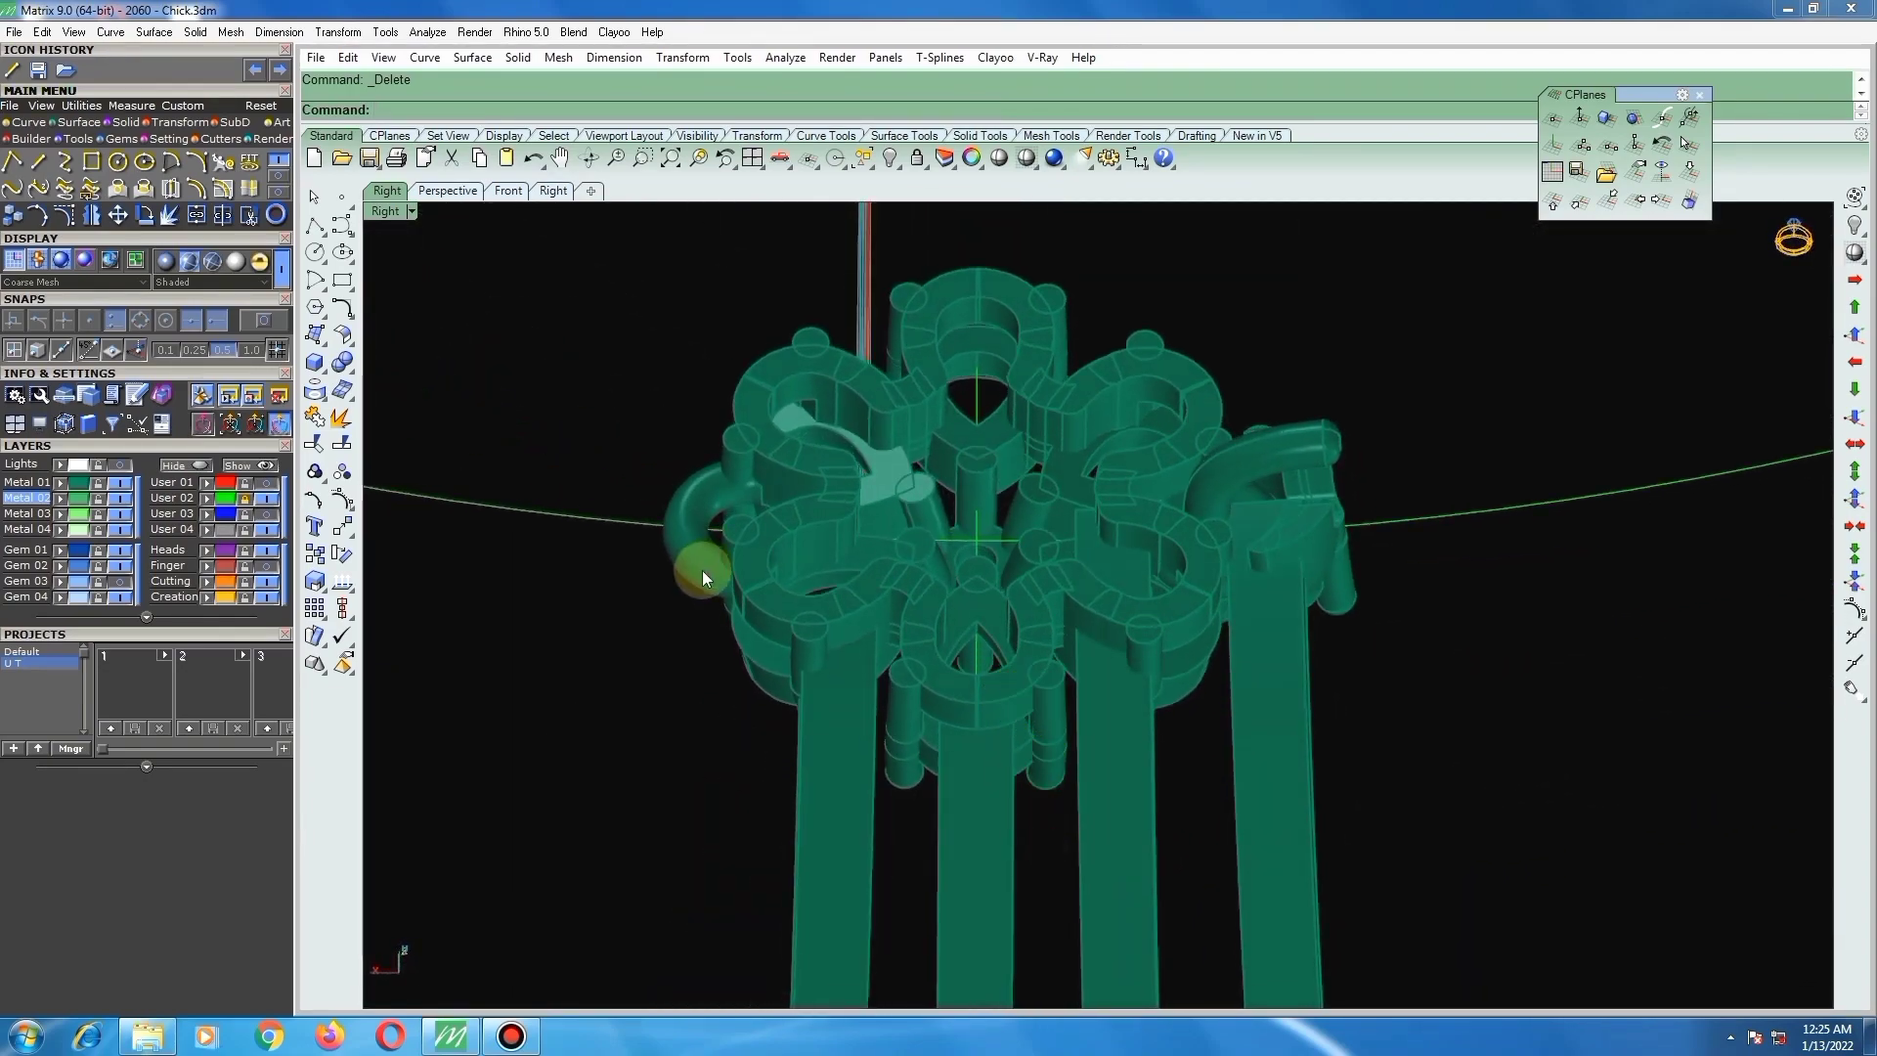
click(313, 470)
click(426, 476)
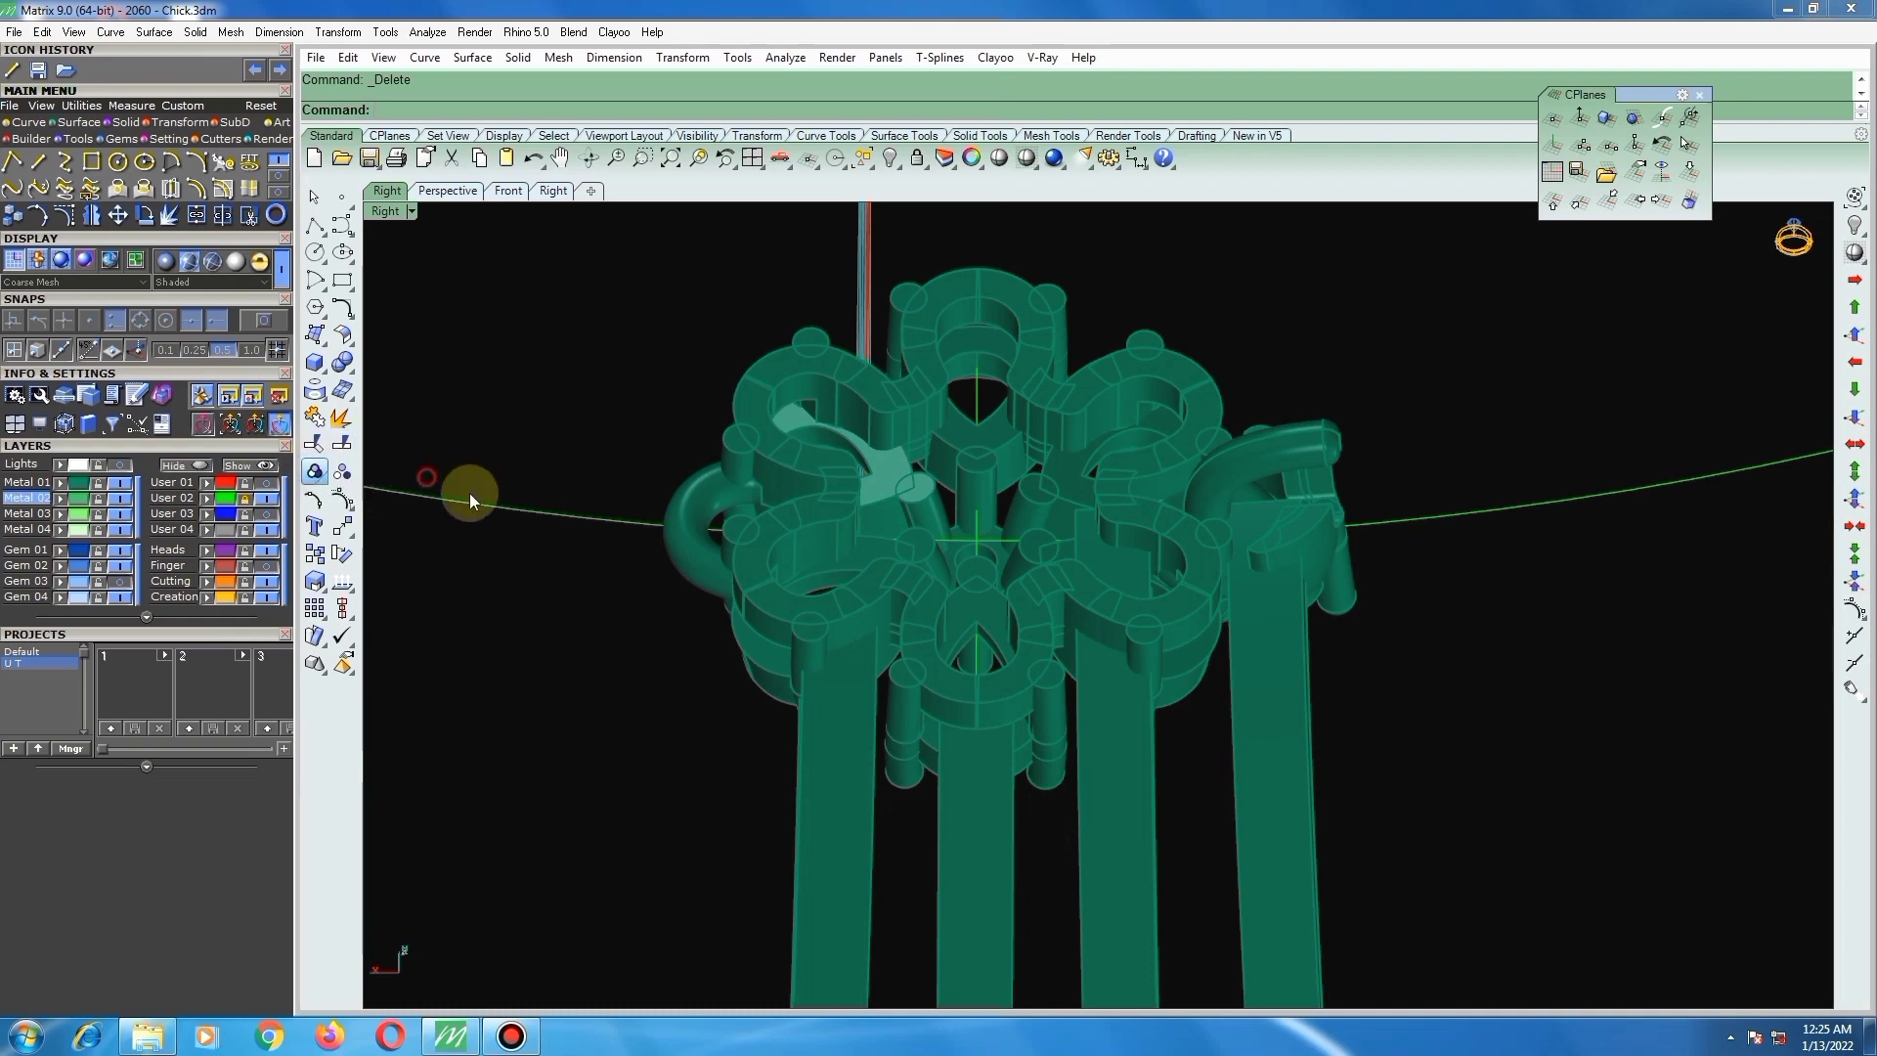
click(1007, 699)
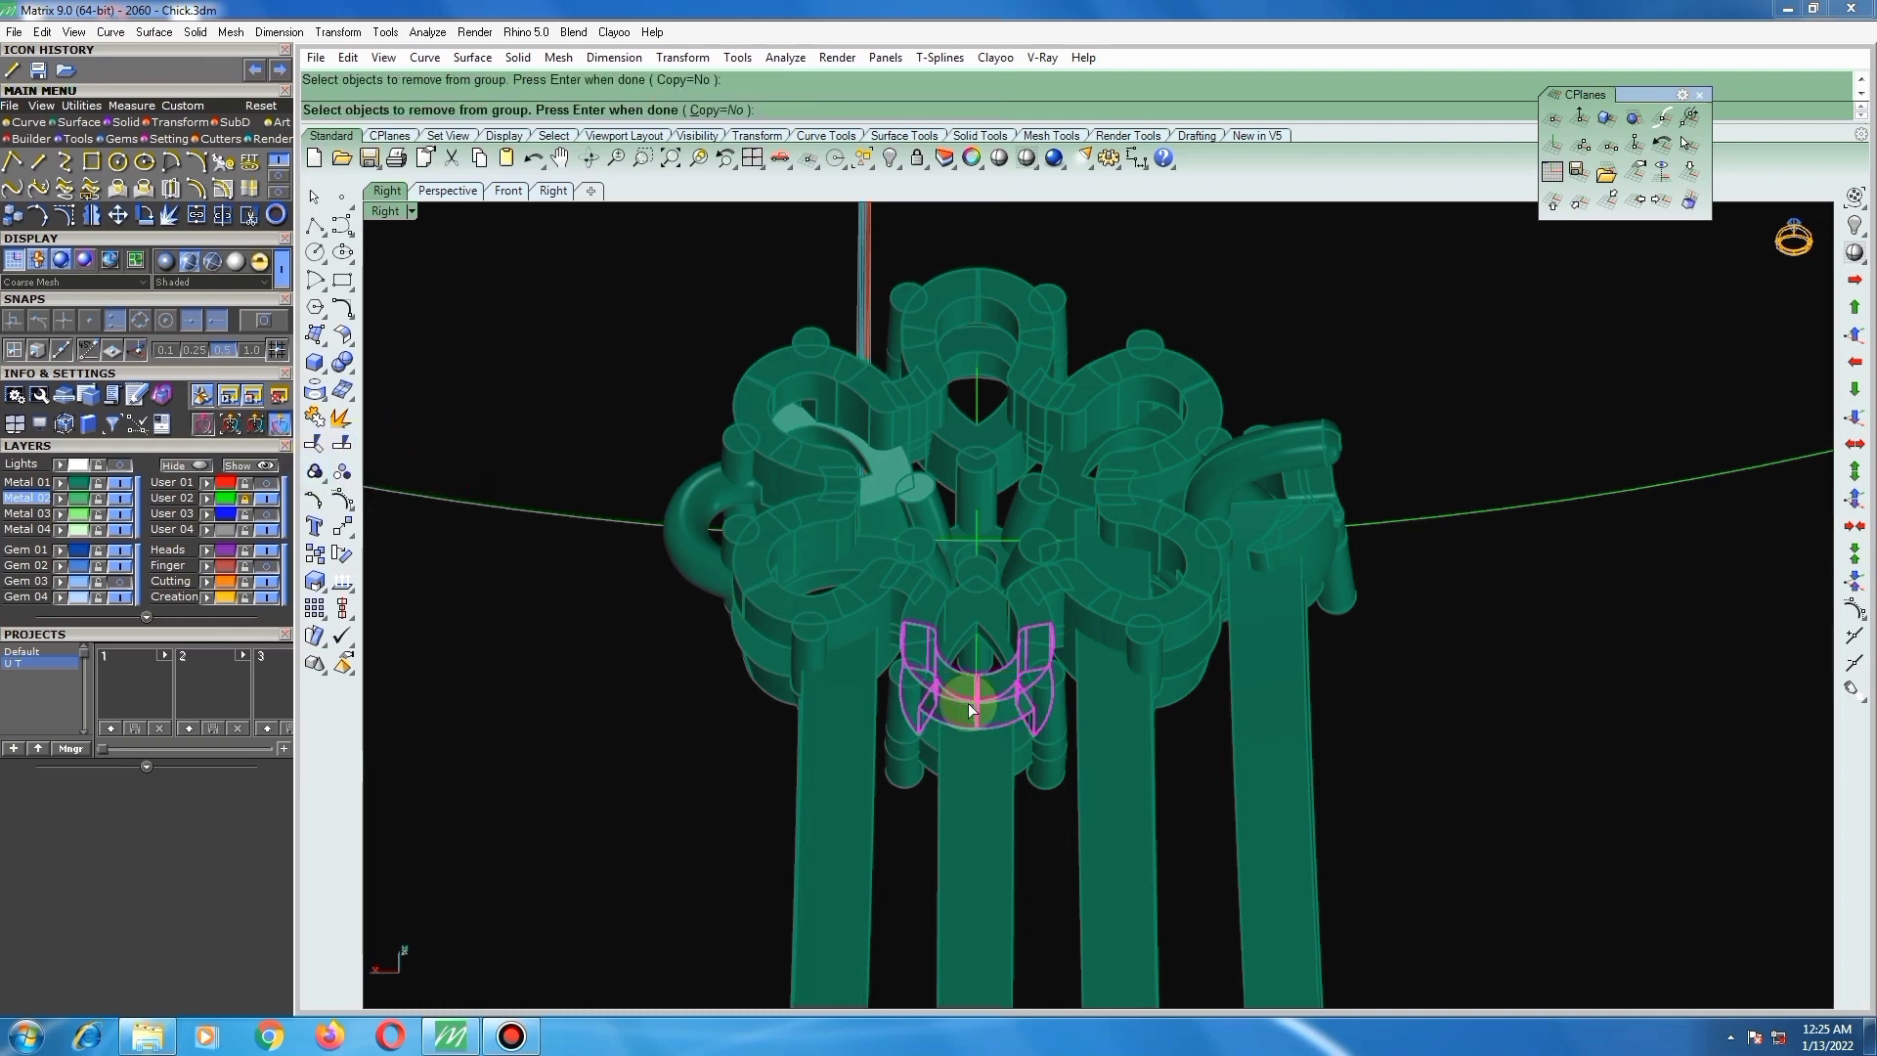
right_drag(971, 707, 1022, 758)
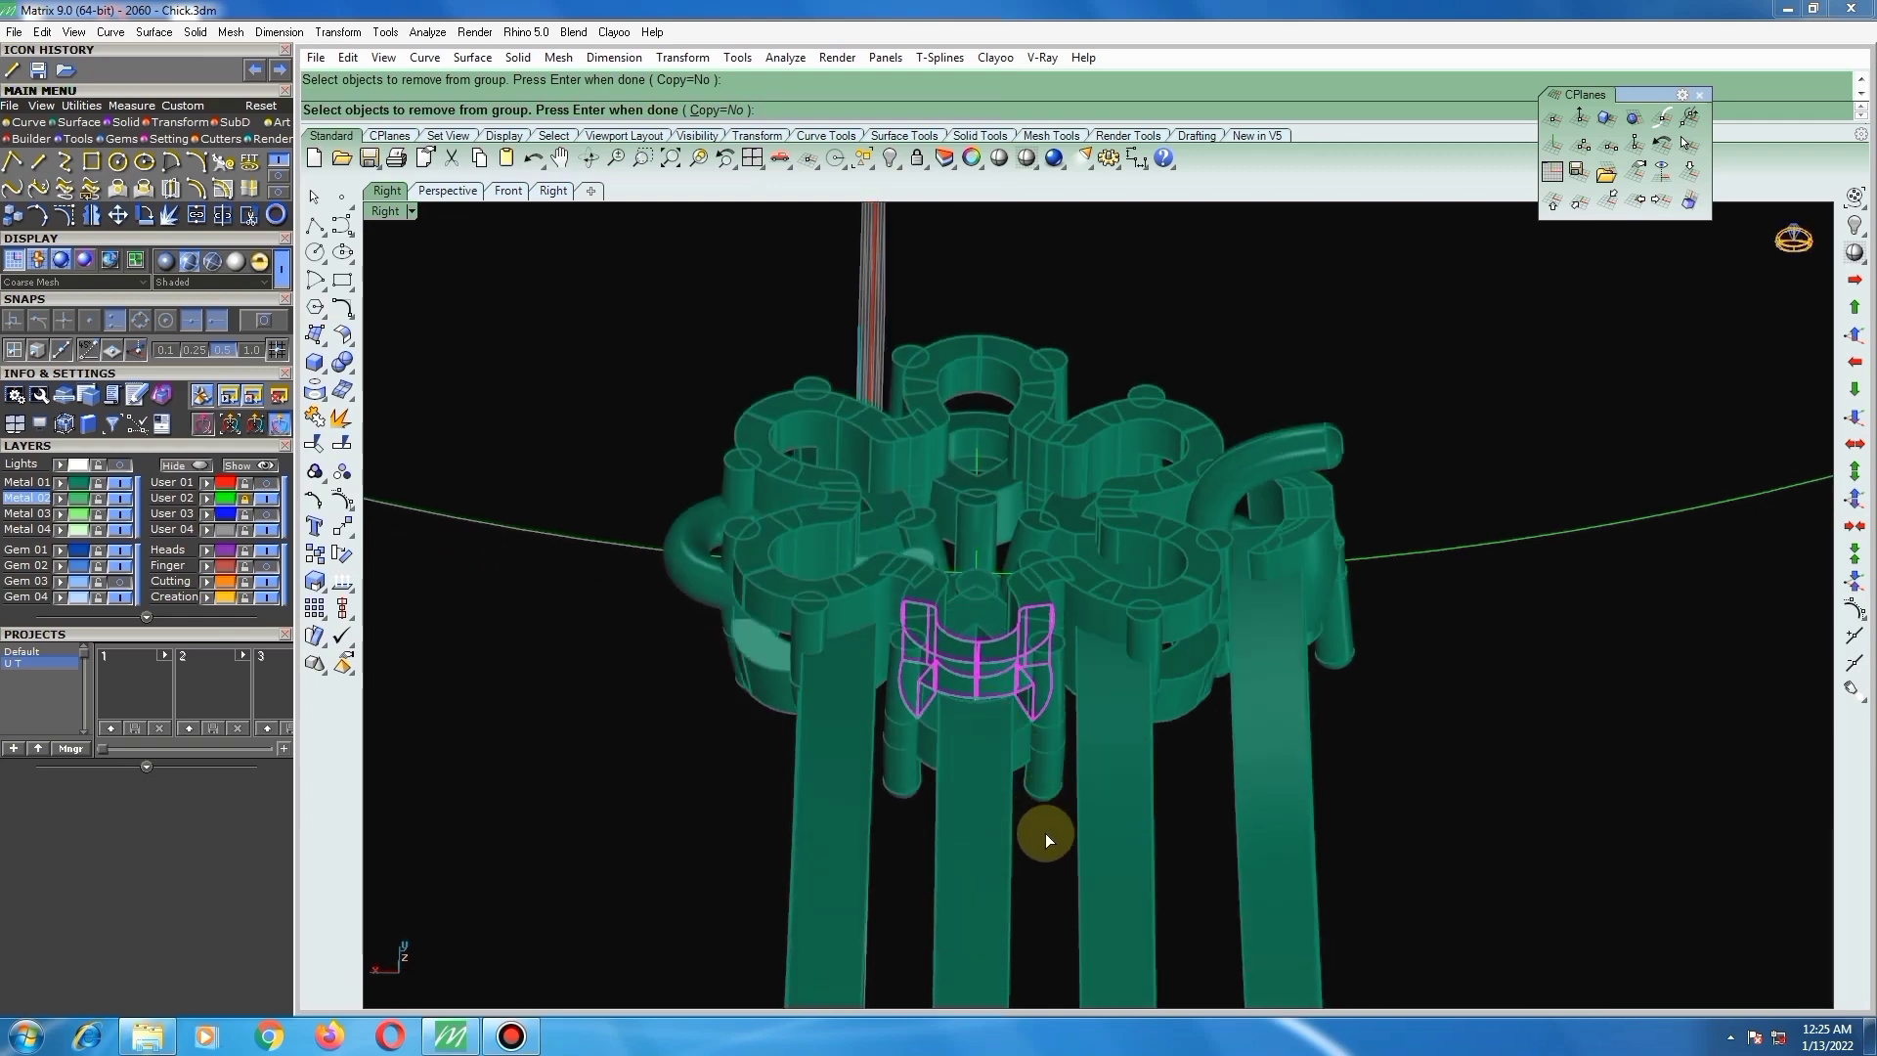
Step: Set the construction plane to an edge-on view of the flower head and draw a straight polyline across the upper ends of the shank bands
right_drag(929, 592, 1007, 492)
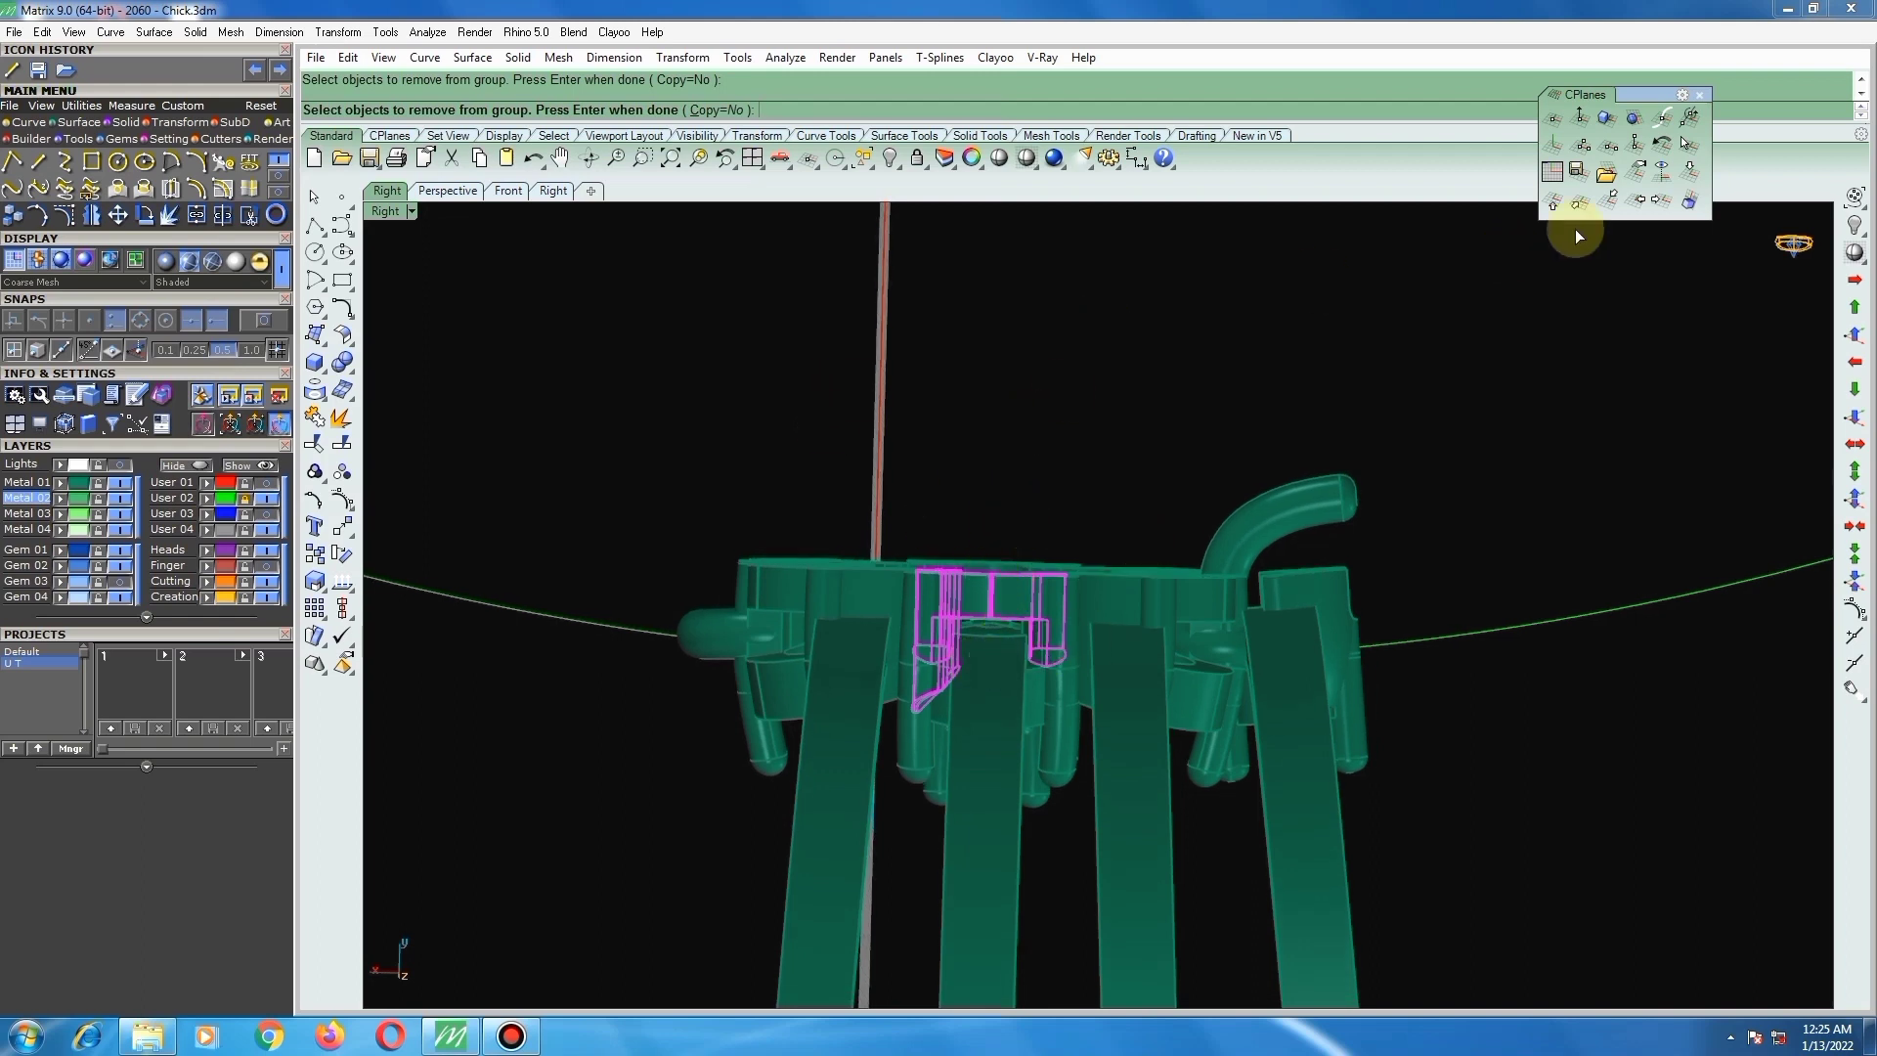
click(1677, 174)
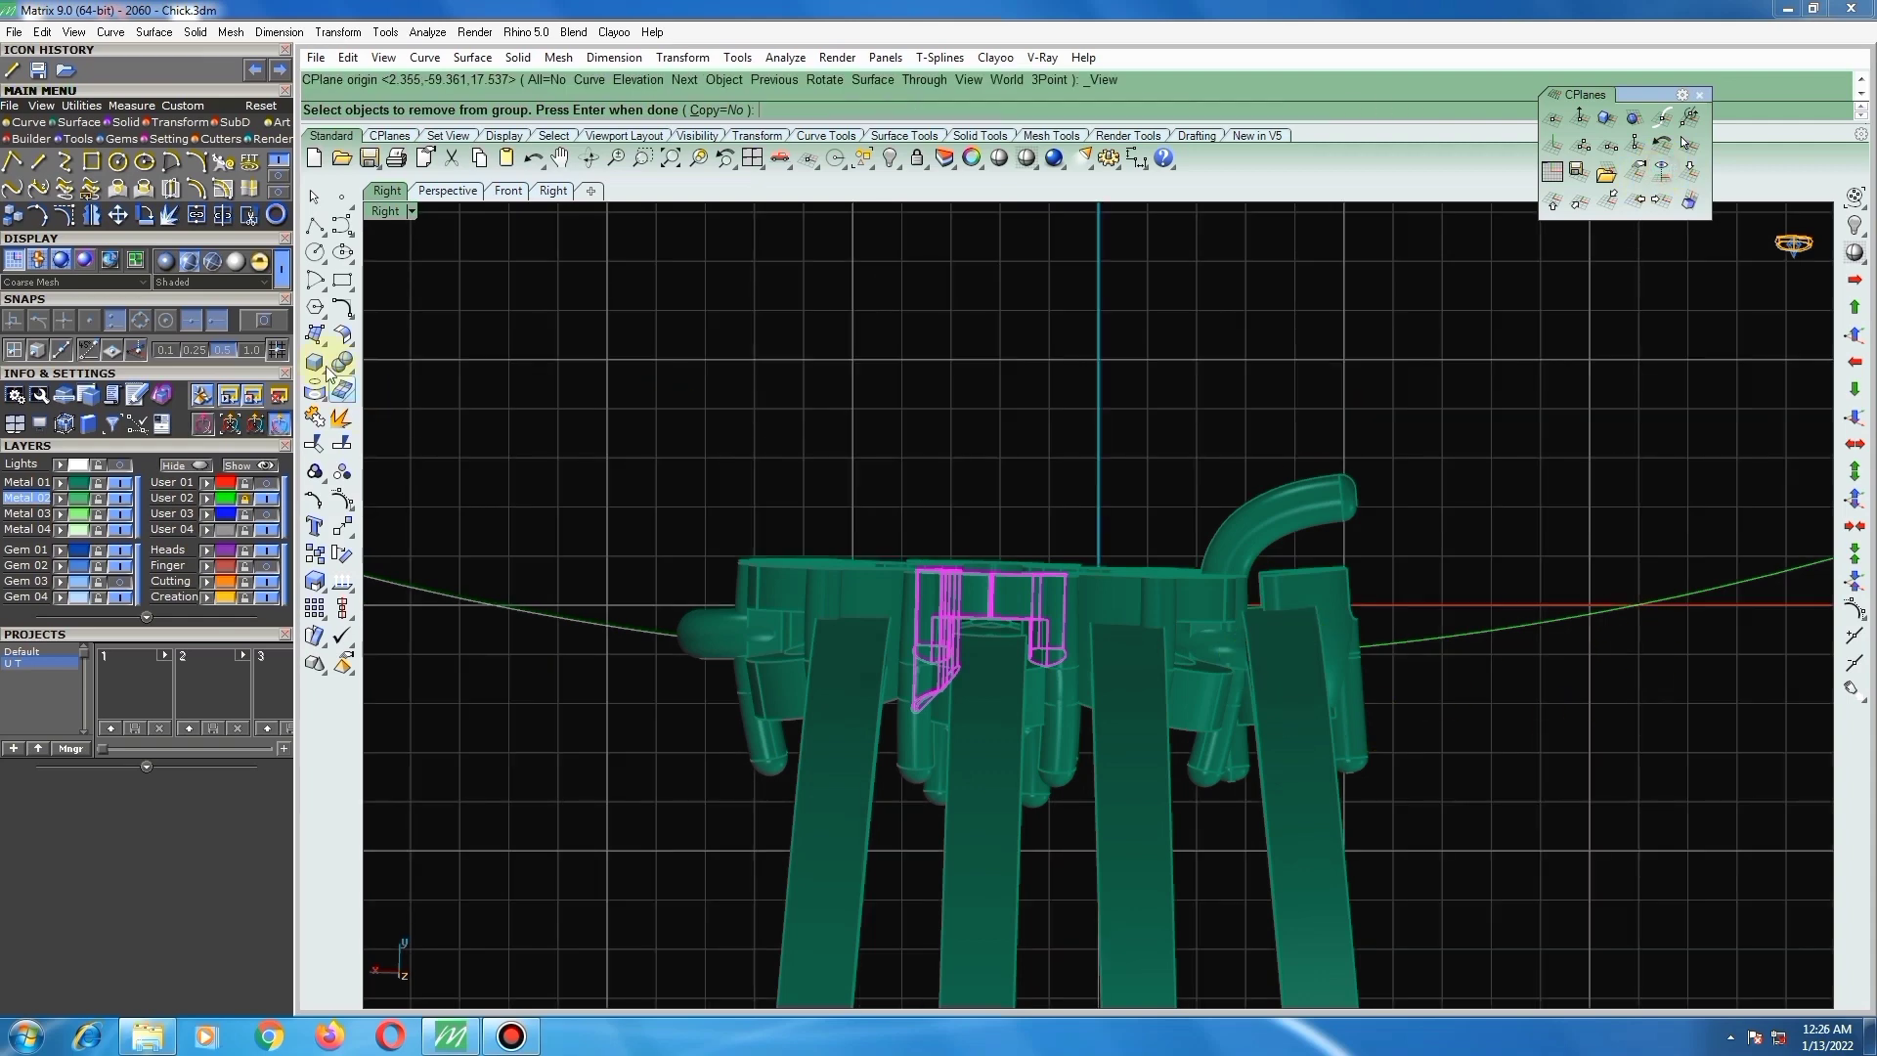
click(315, 227)
scroll(908, 636, up, 2)
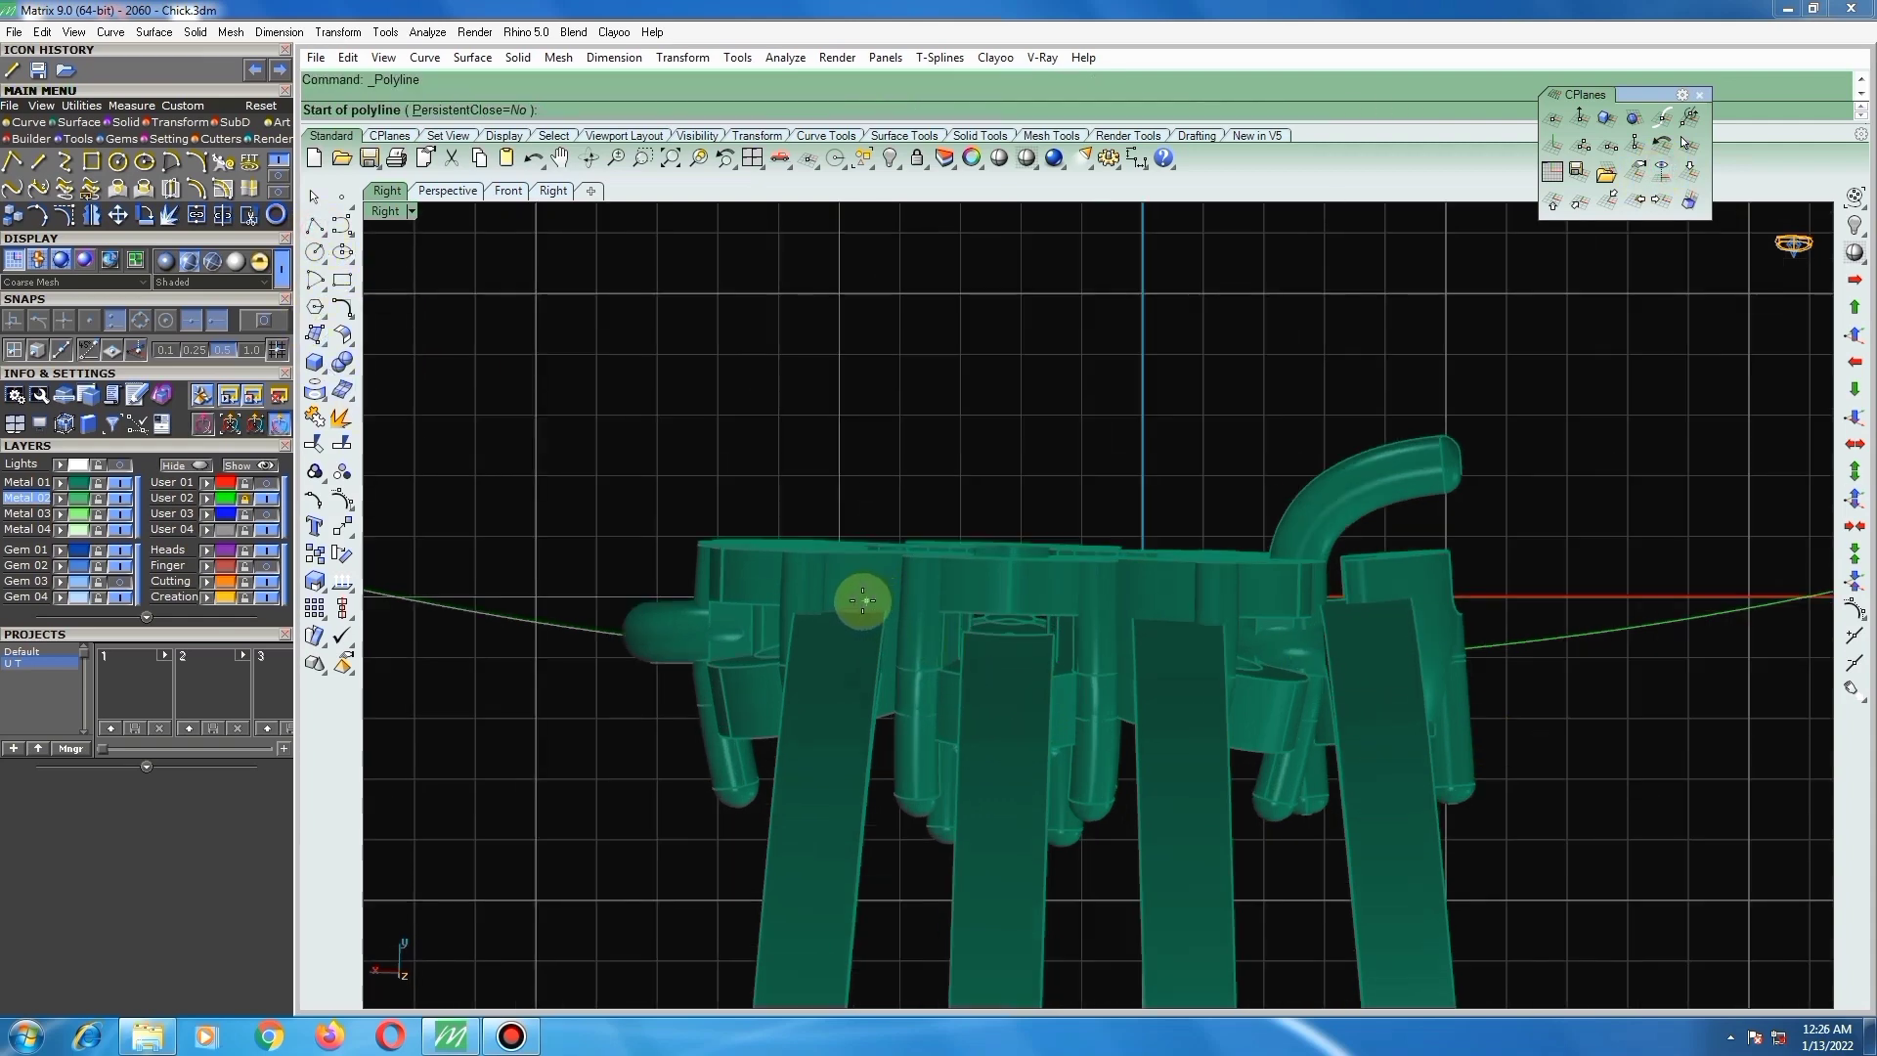
click(848, 602)
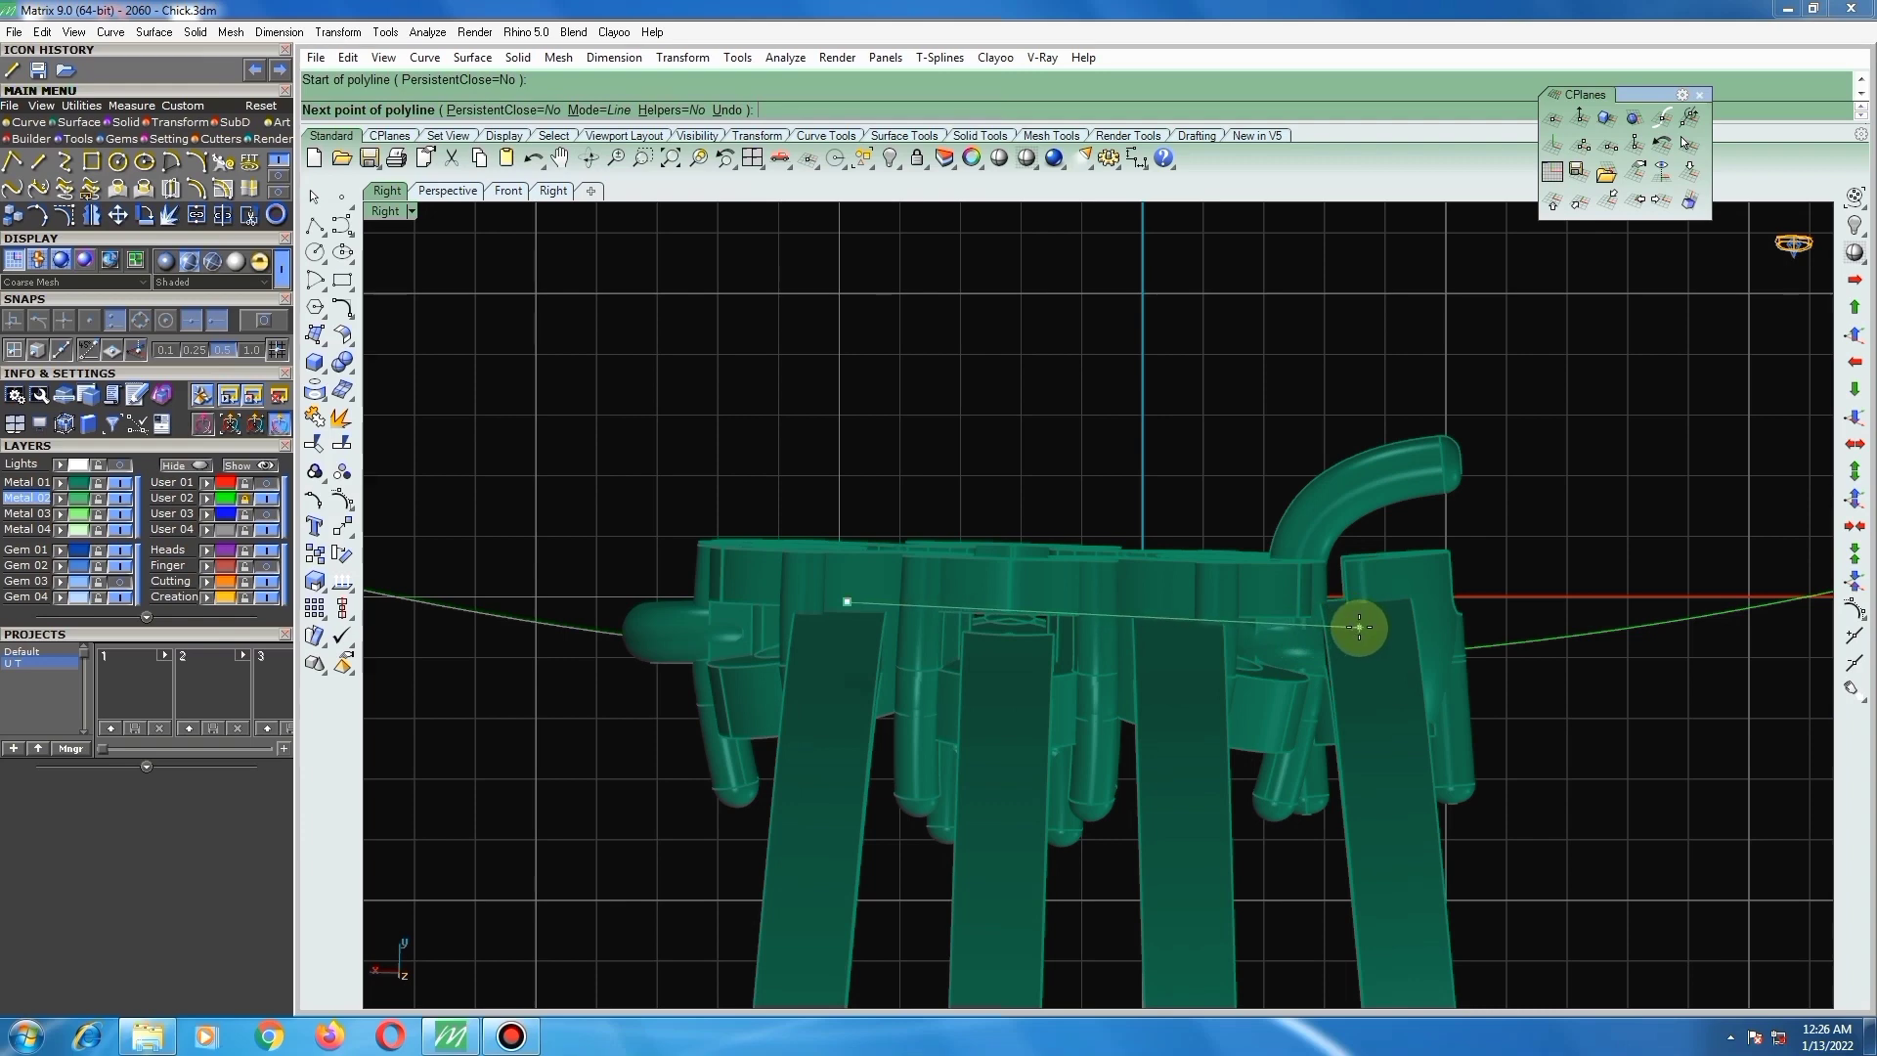
click(1363, 622)
right_click(1365, 626)
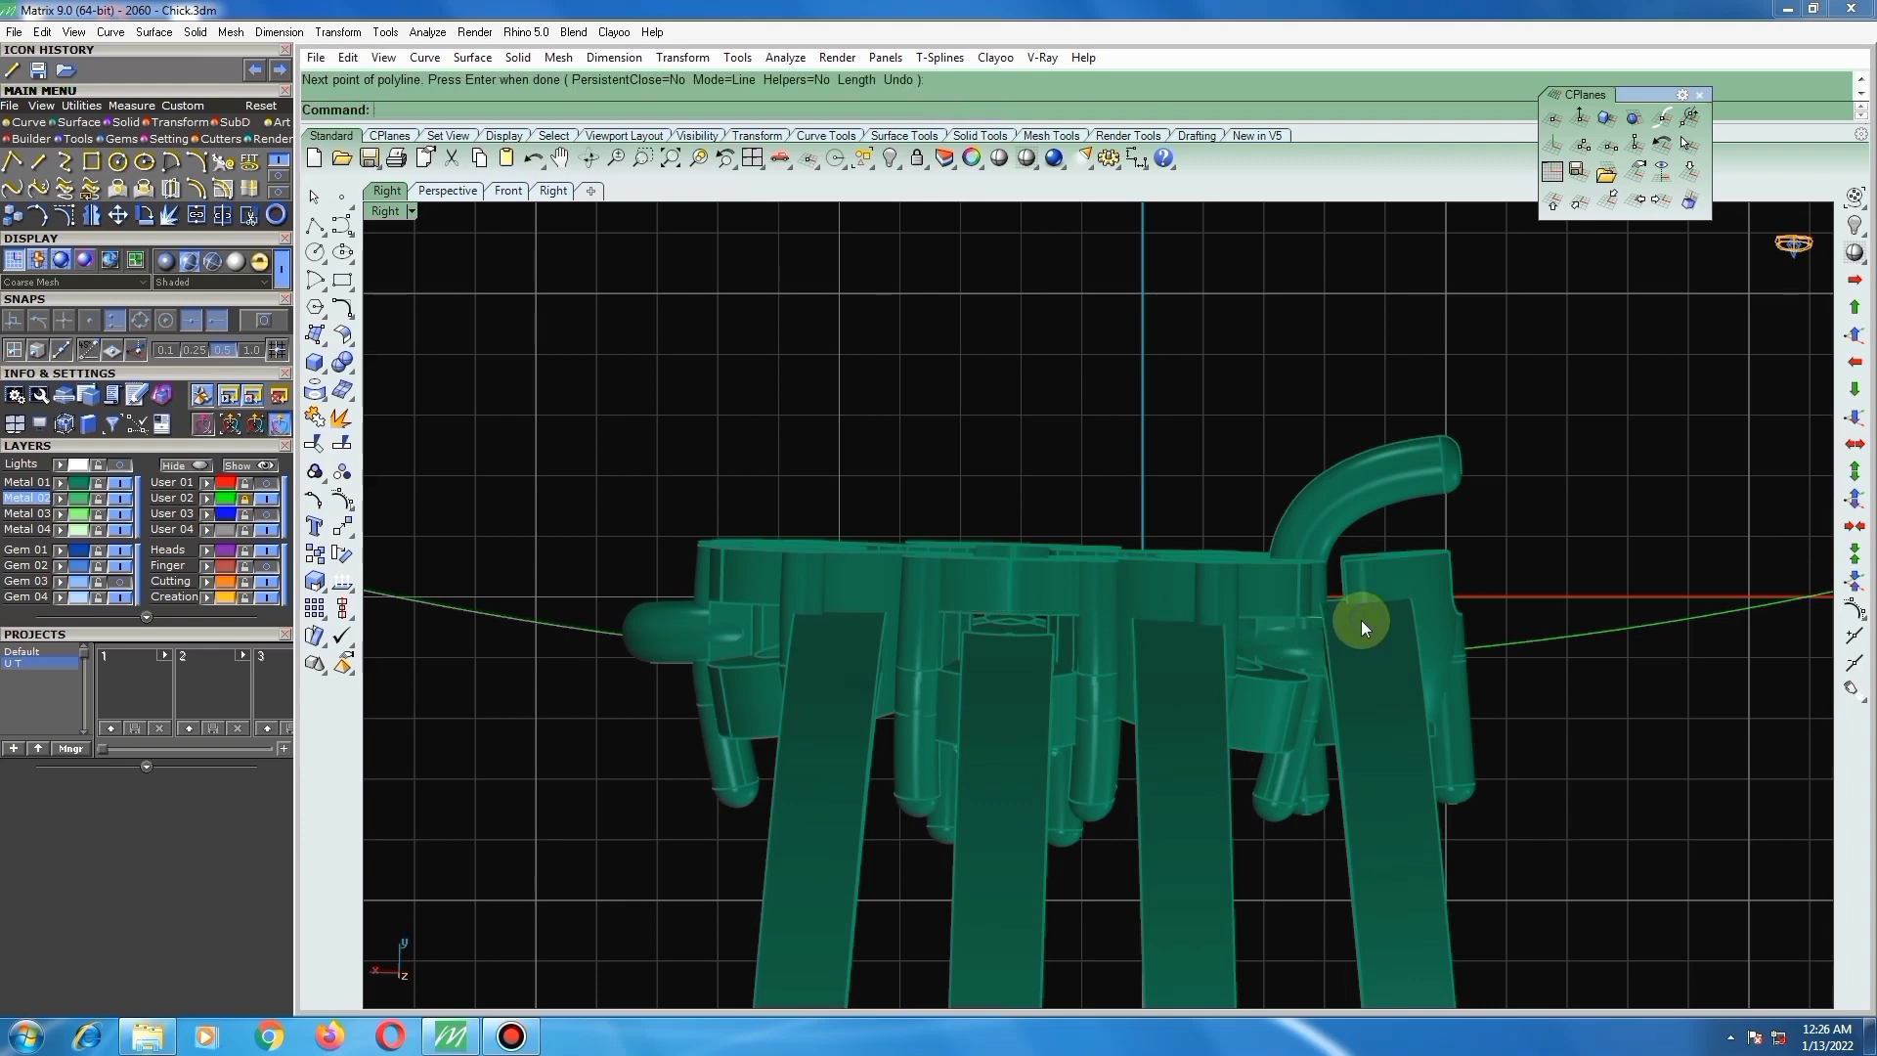
Step: Move the new straight line slightly down and sideways to just below the petals' underside
click(1310, 619)
scroll(1313, 615, up, 5)
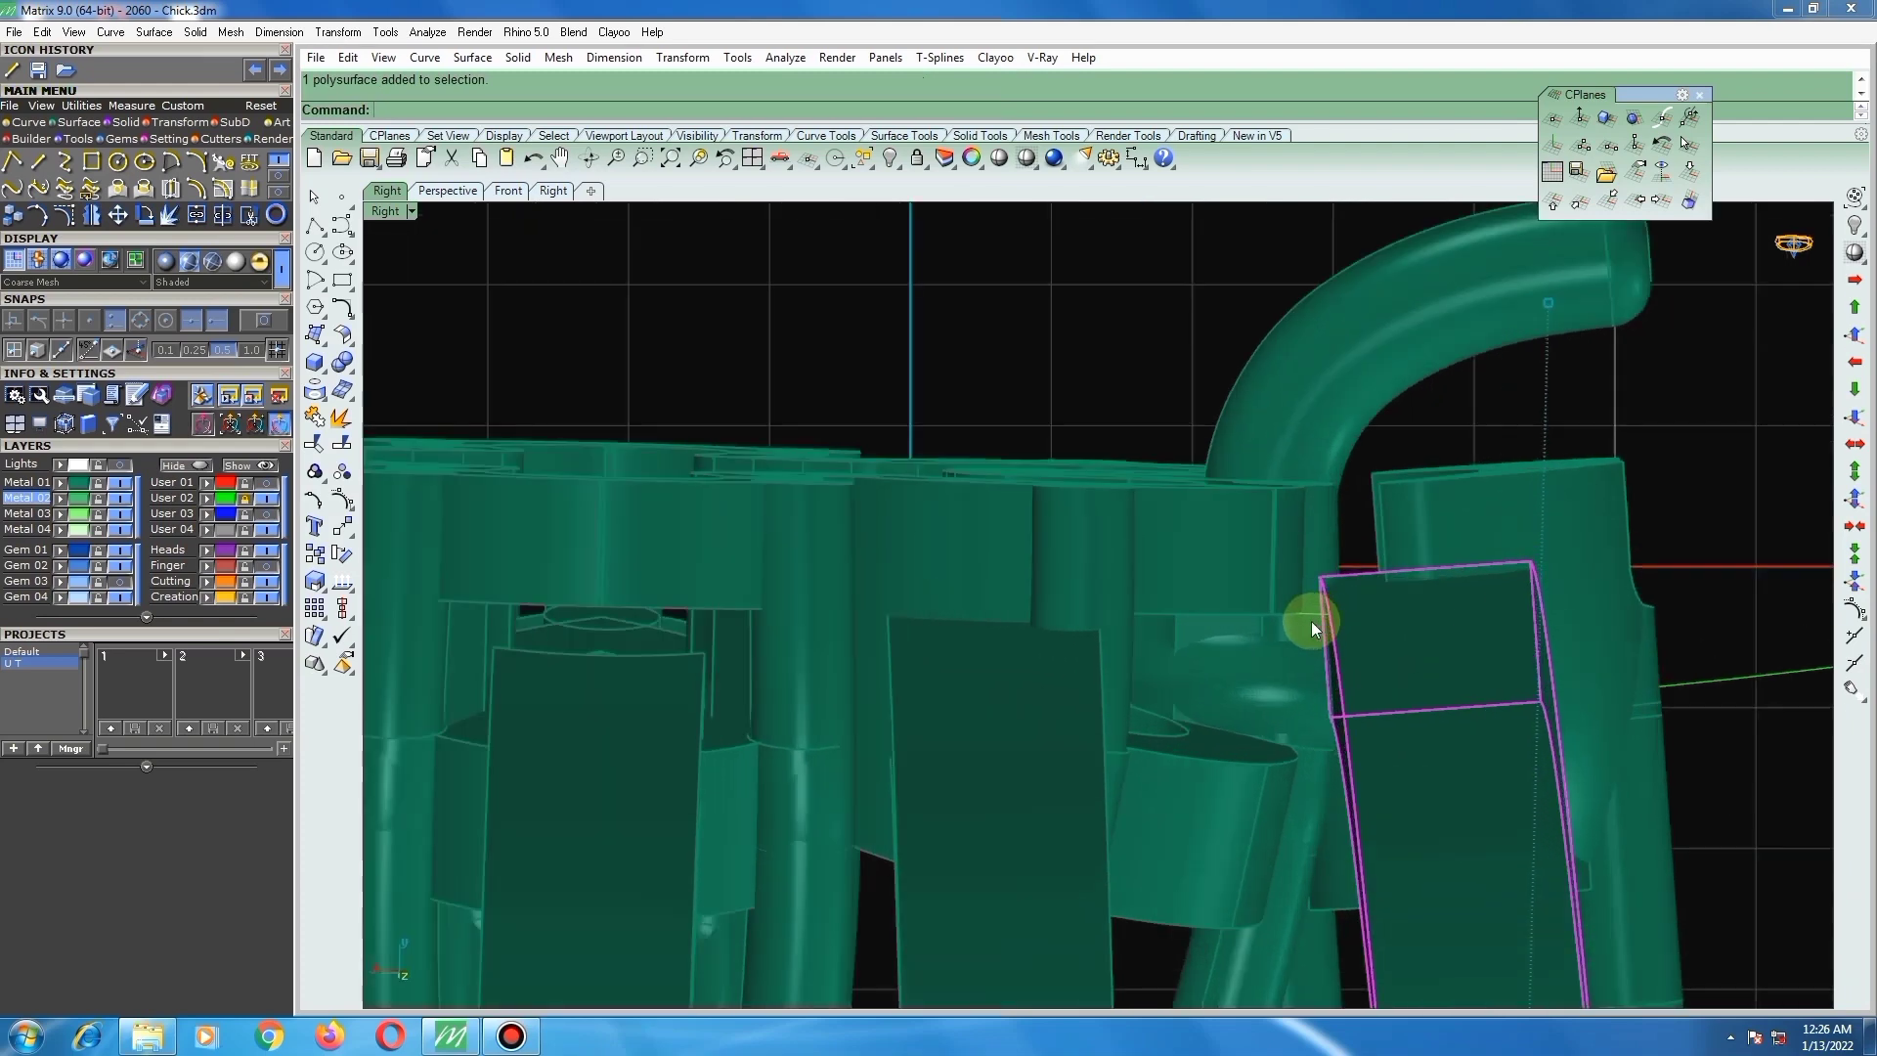
scroll(1308, 612, down, 5)
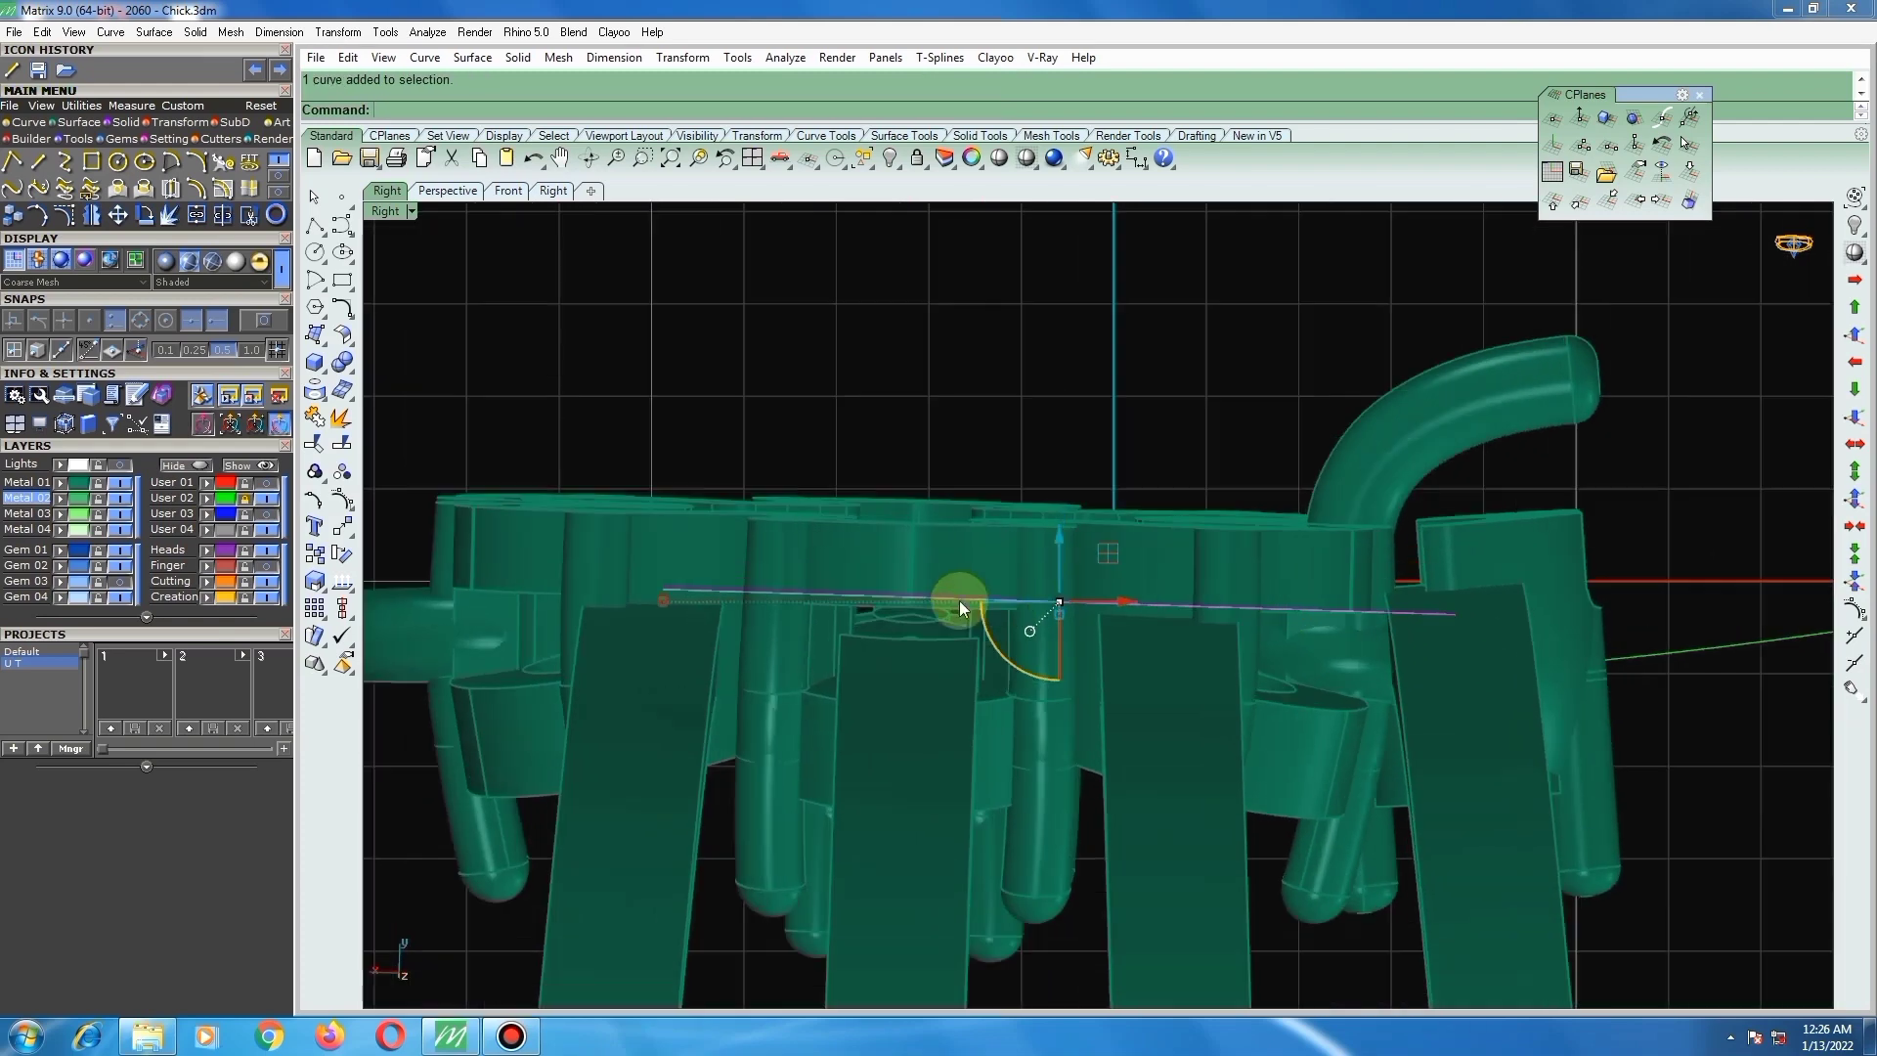
drag(1105, 555, 1016, 585)
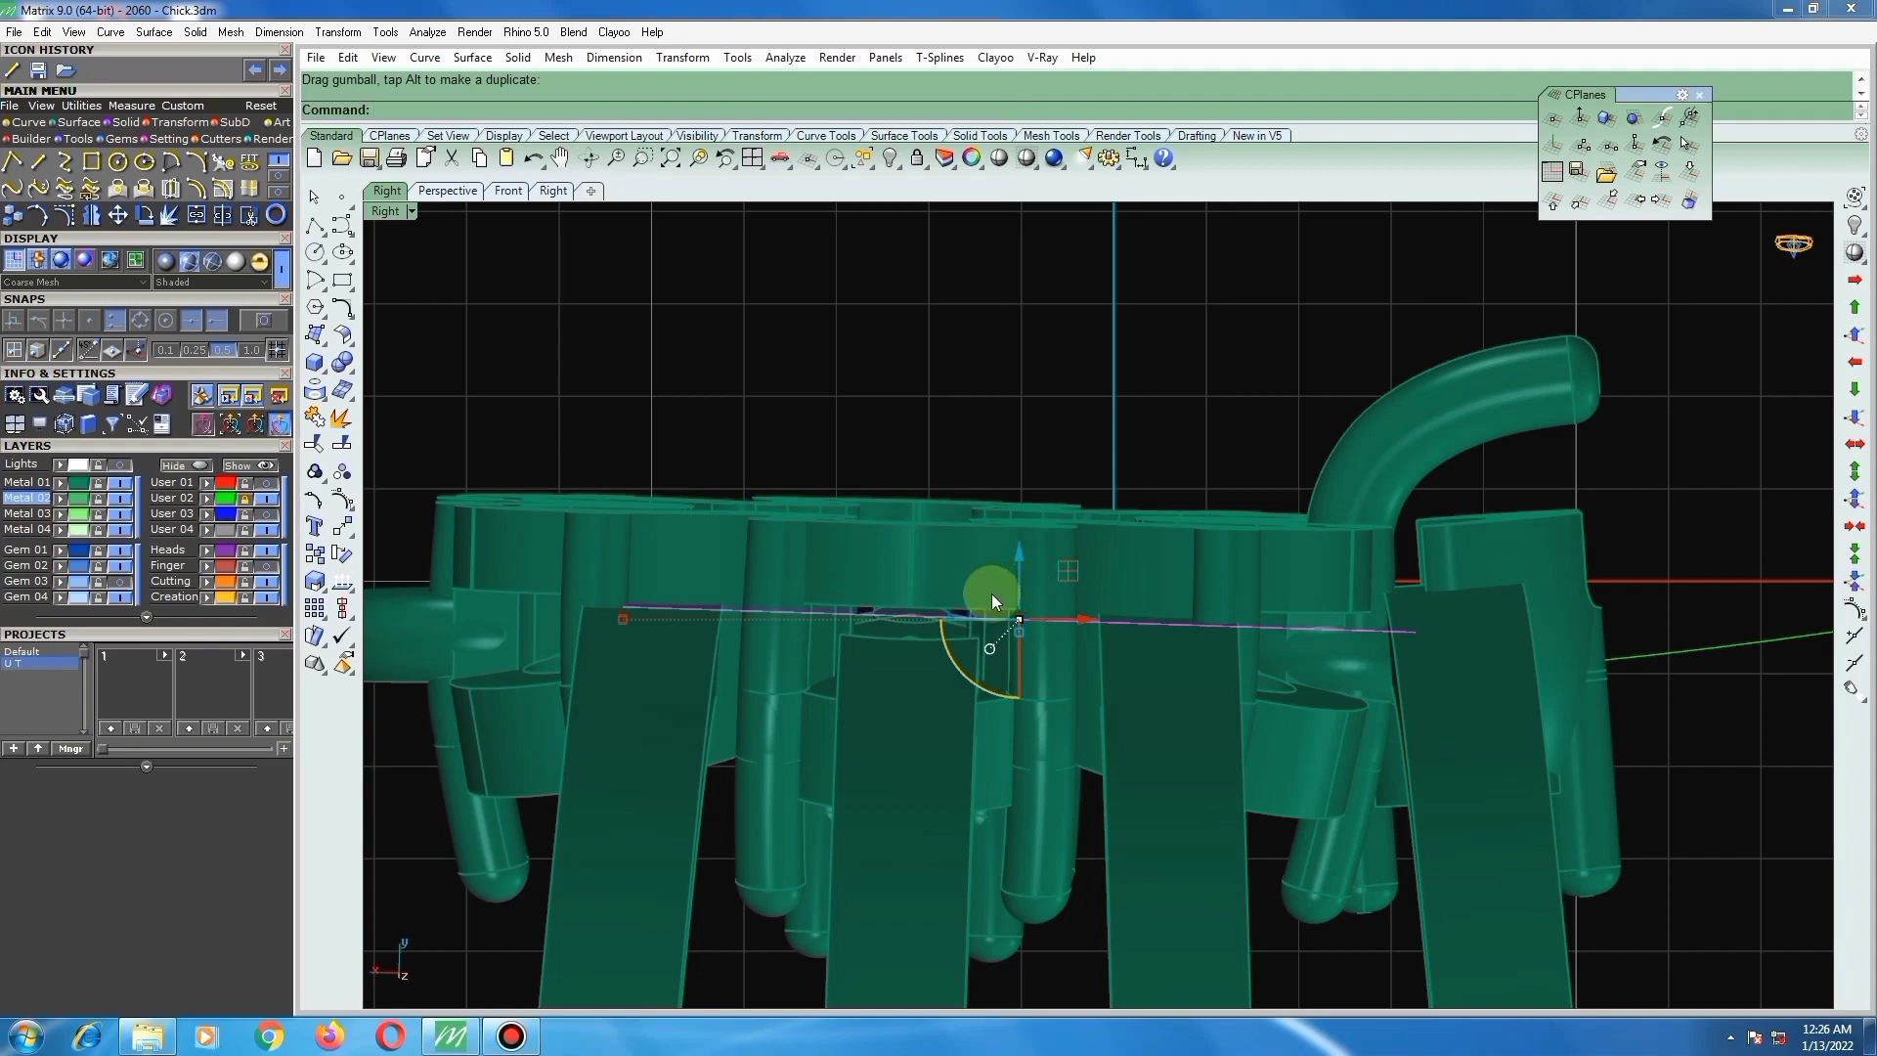
Step: Extrude the line to one side only into a flat surface that reaches past the lower central petal
right_click(991, 594)
ctrl+shift+right_drag(971, 623, 988, 837)
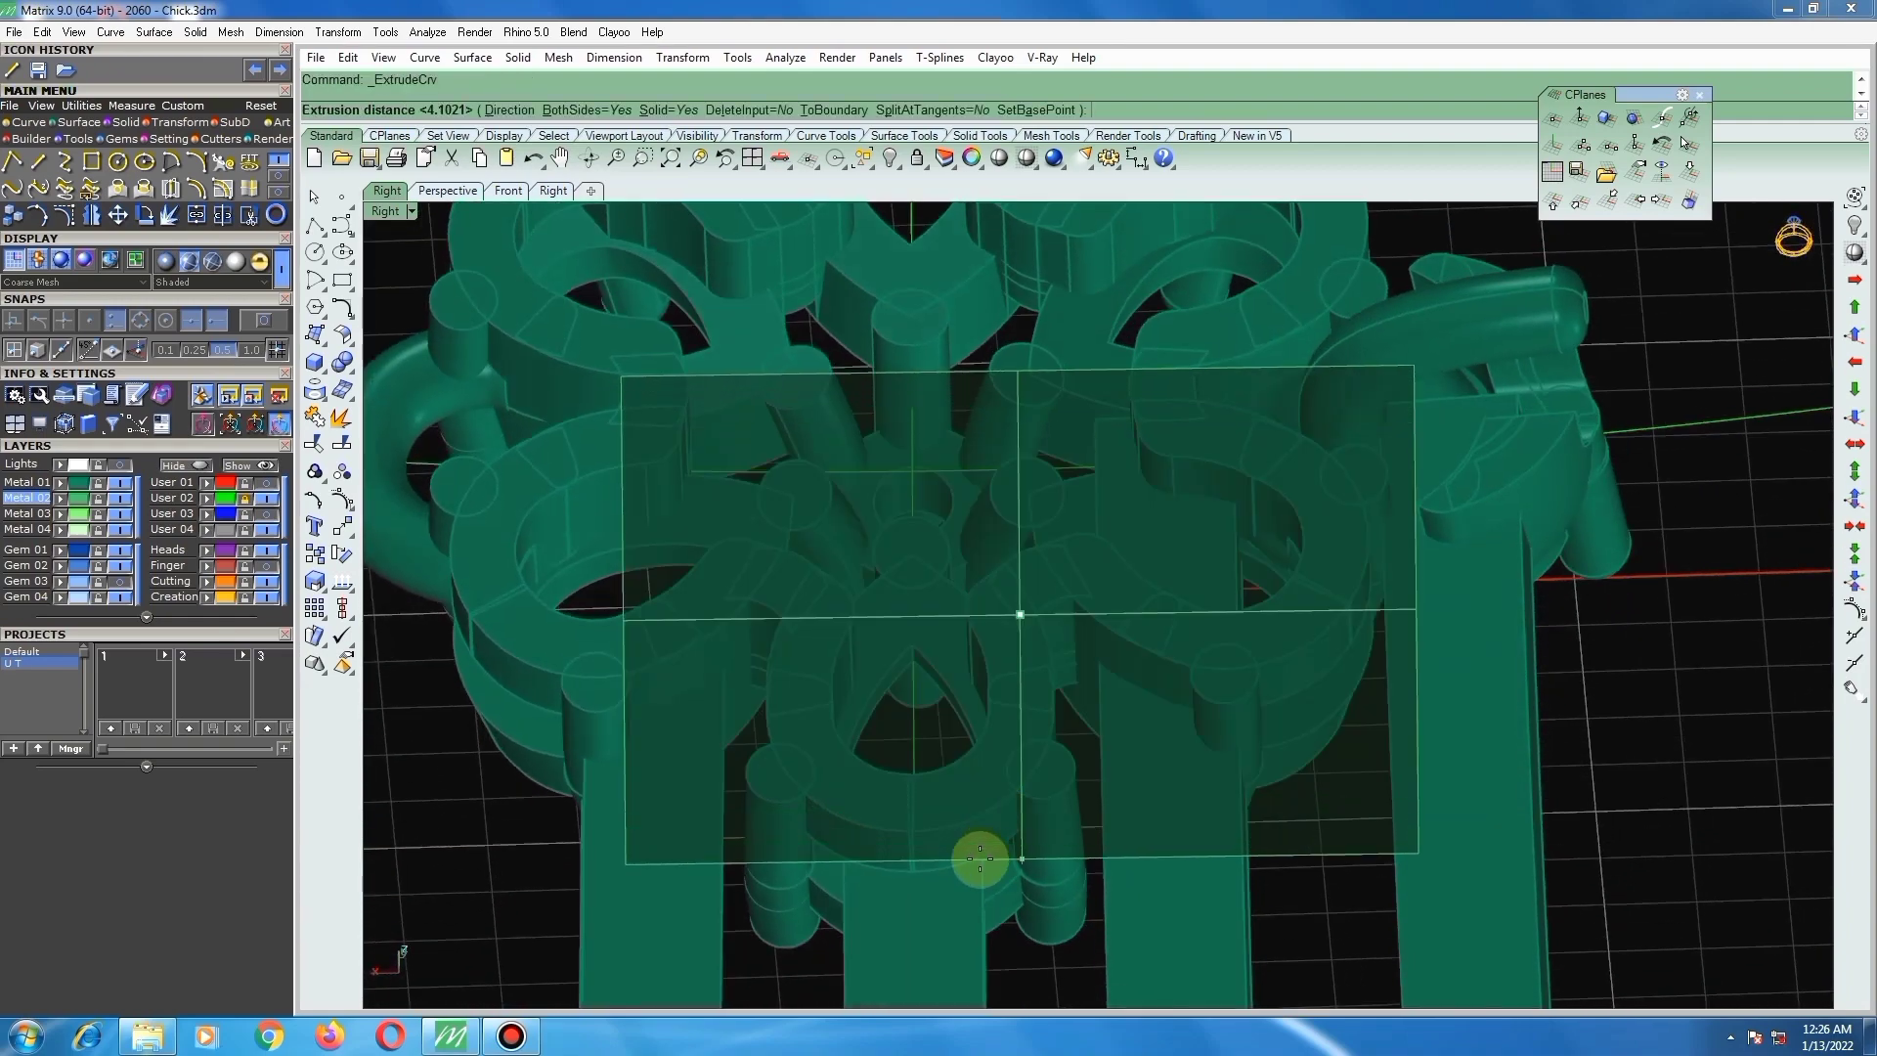
text(b)
key(Return)
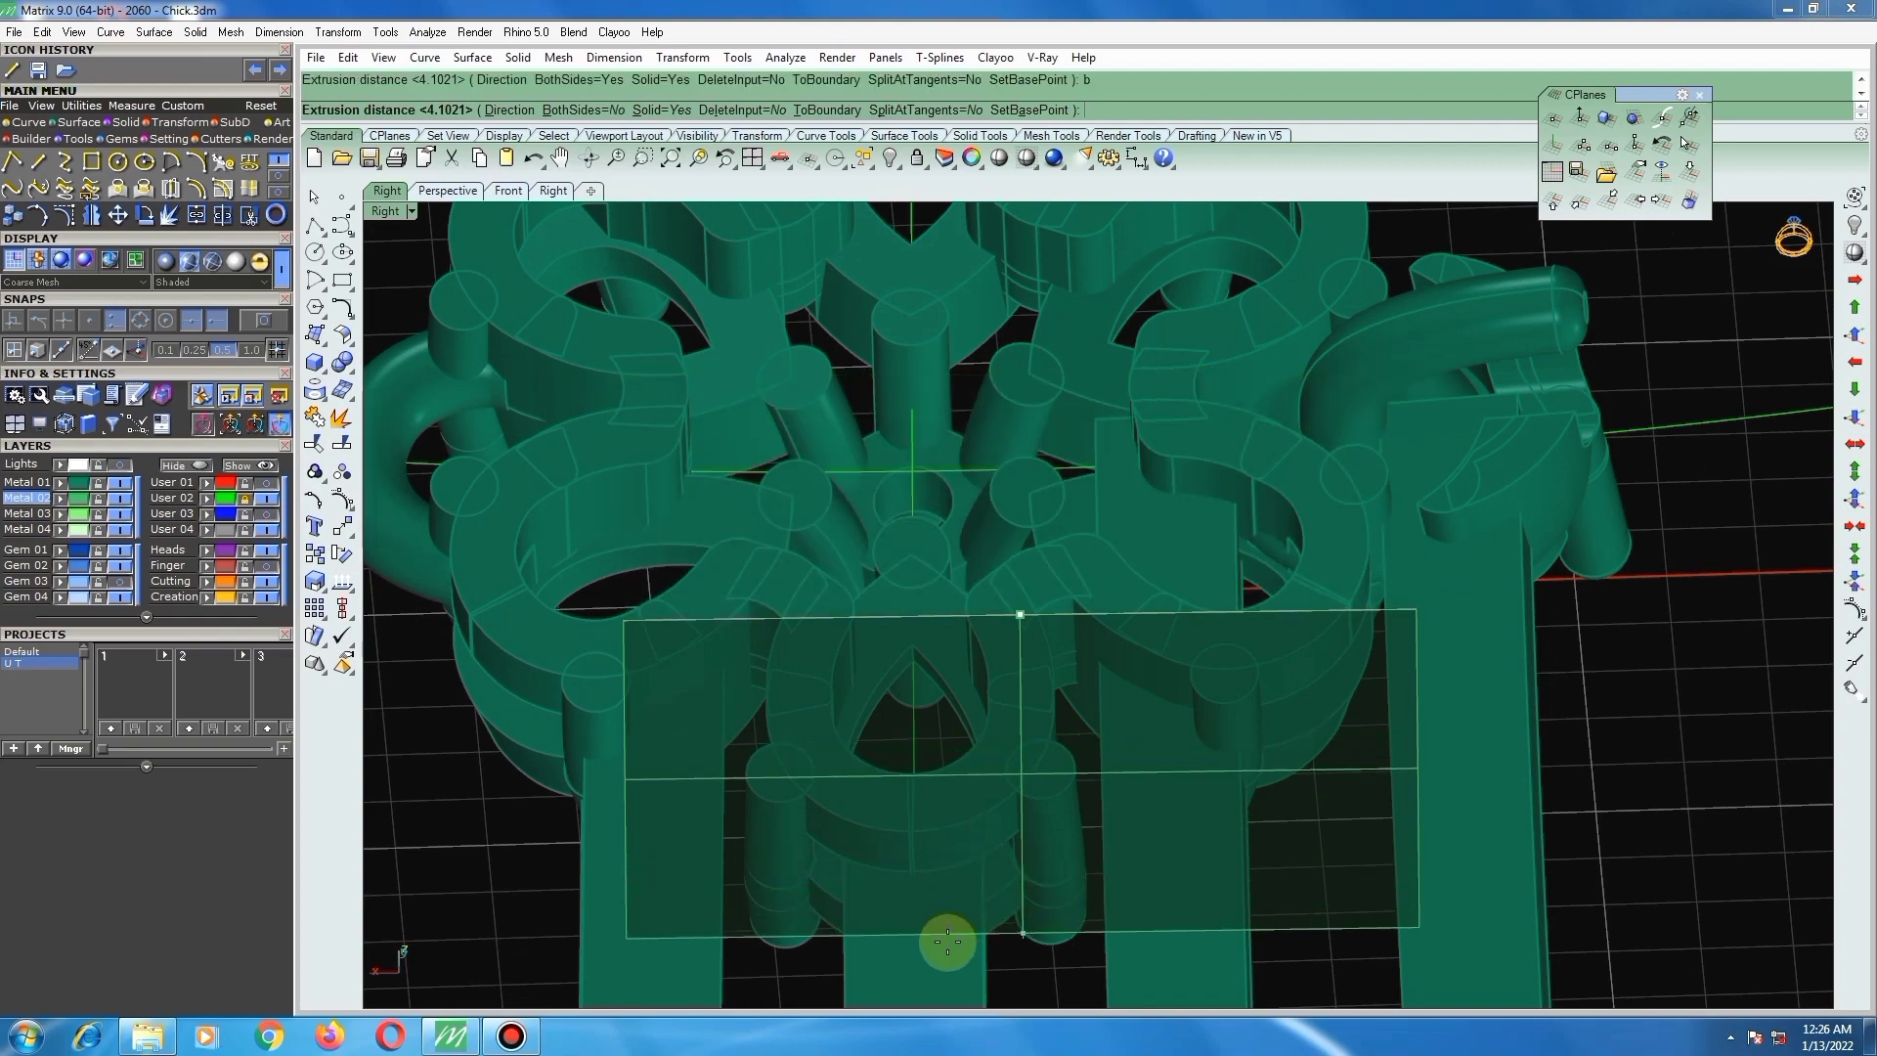
scroll(971, 599, down, 5)
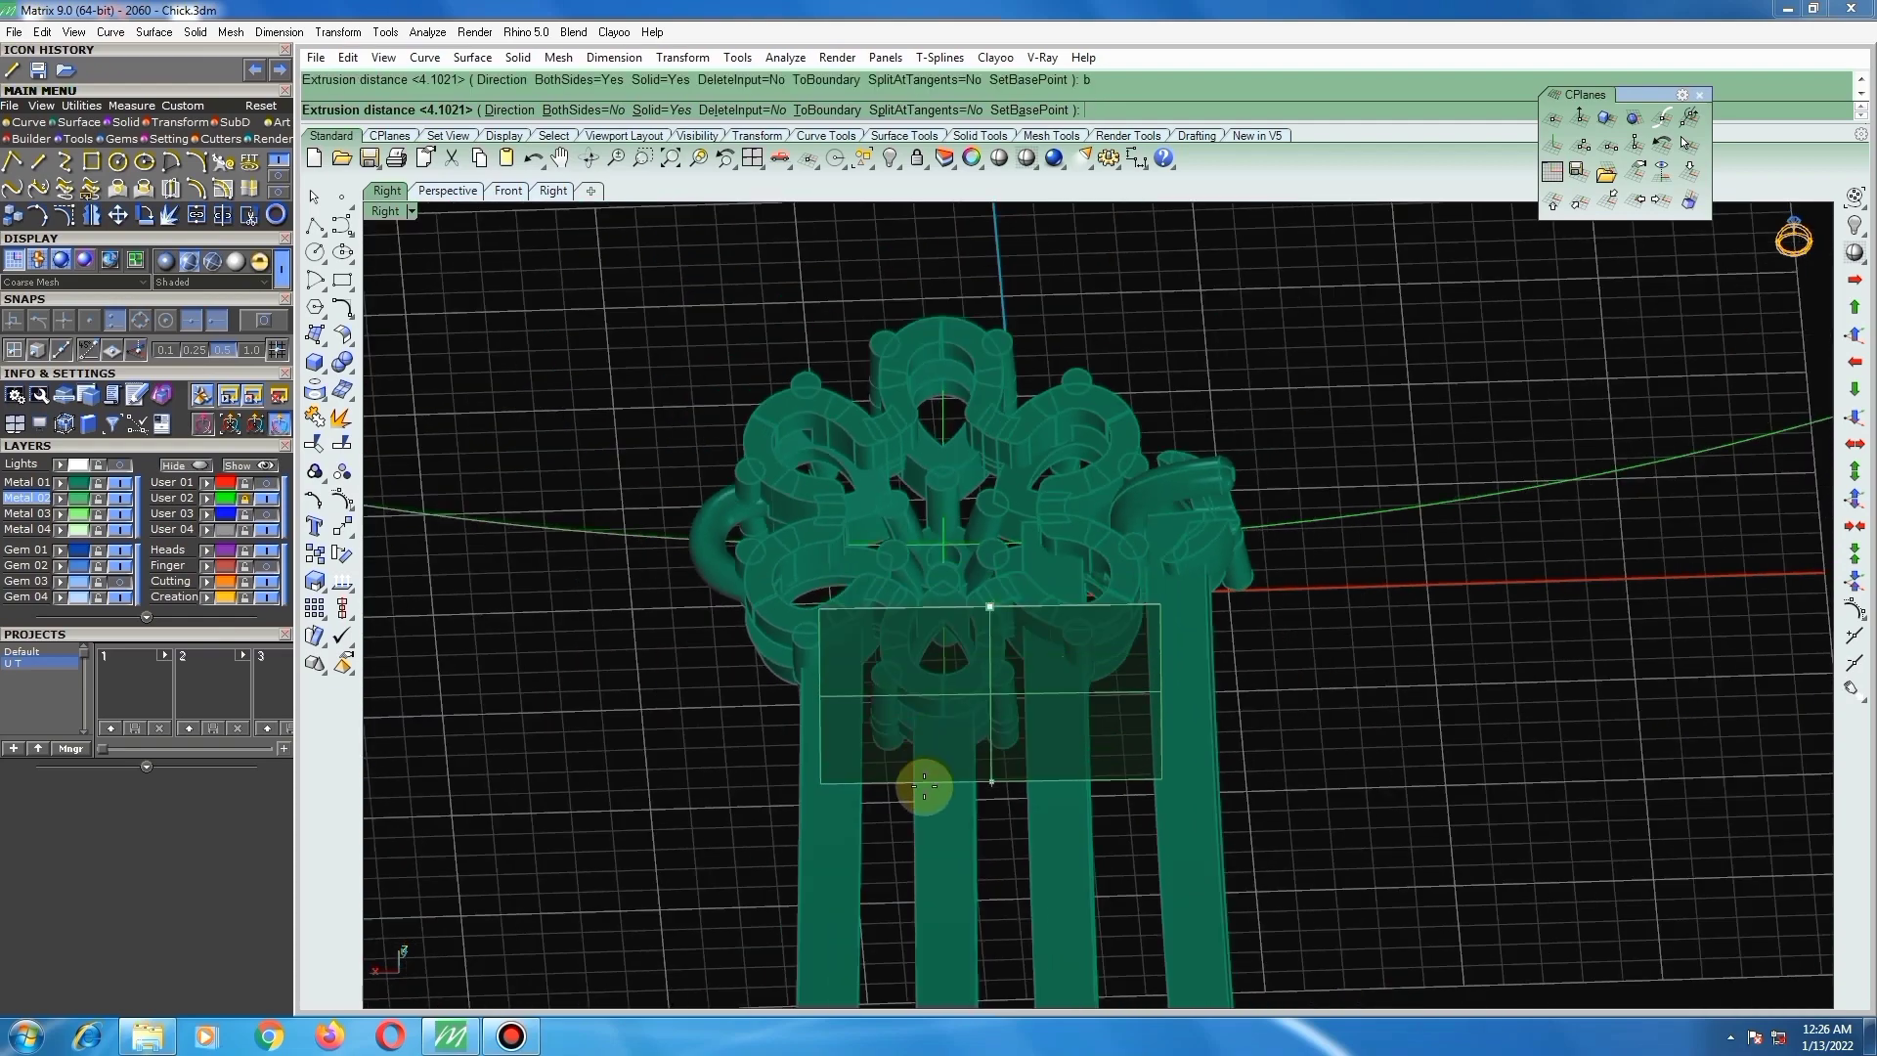
click(926, 779)
Step: Move the line with its extruded surface toward the flower's centre, and delete the line
ctrl+shift+right_drag(976, 710, 988, 770)
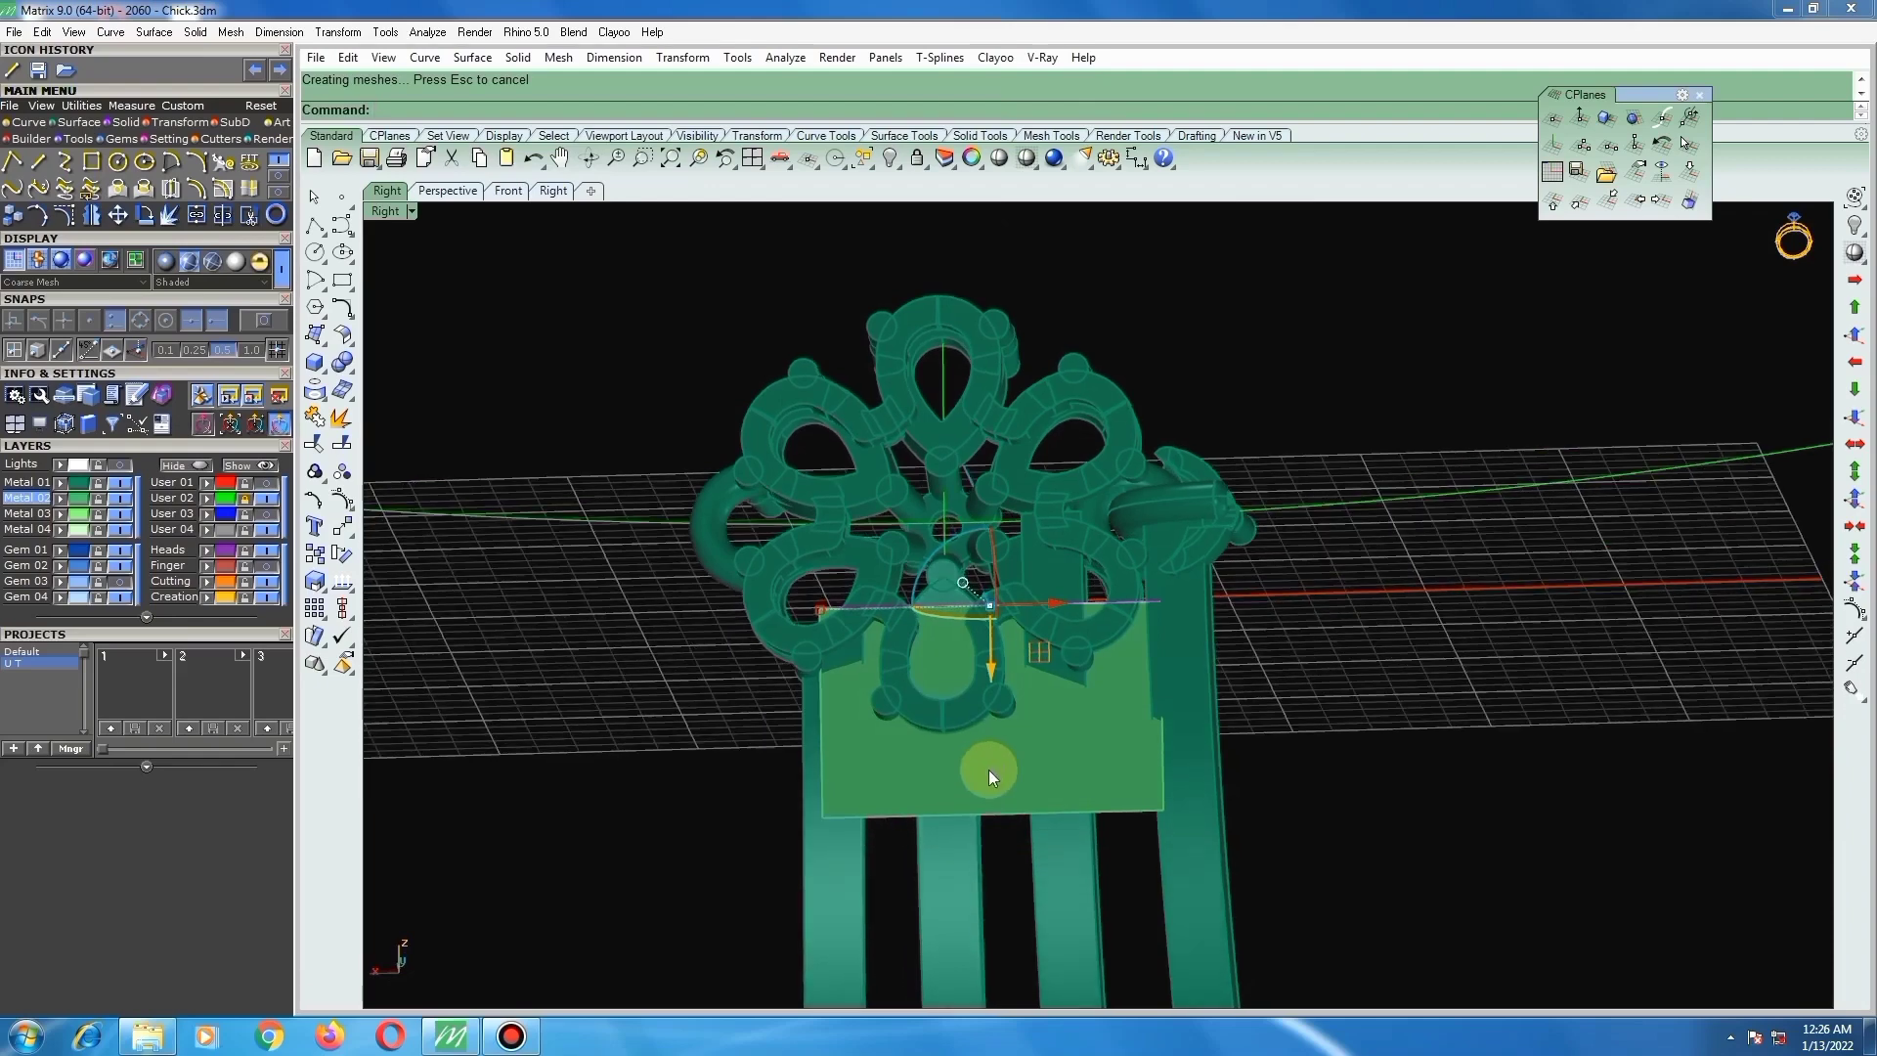
drag(993, 666, 987, 626)
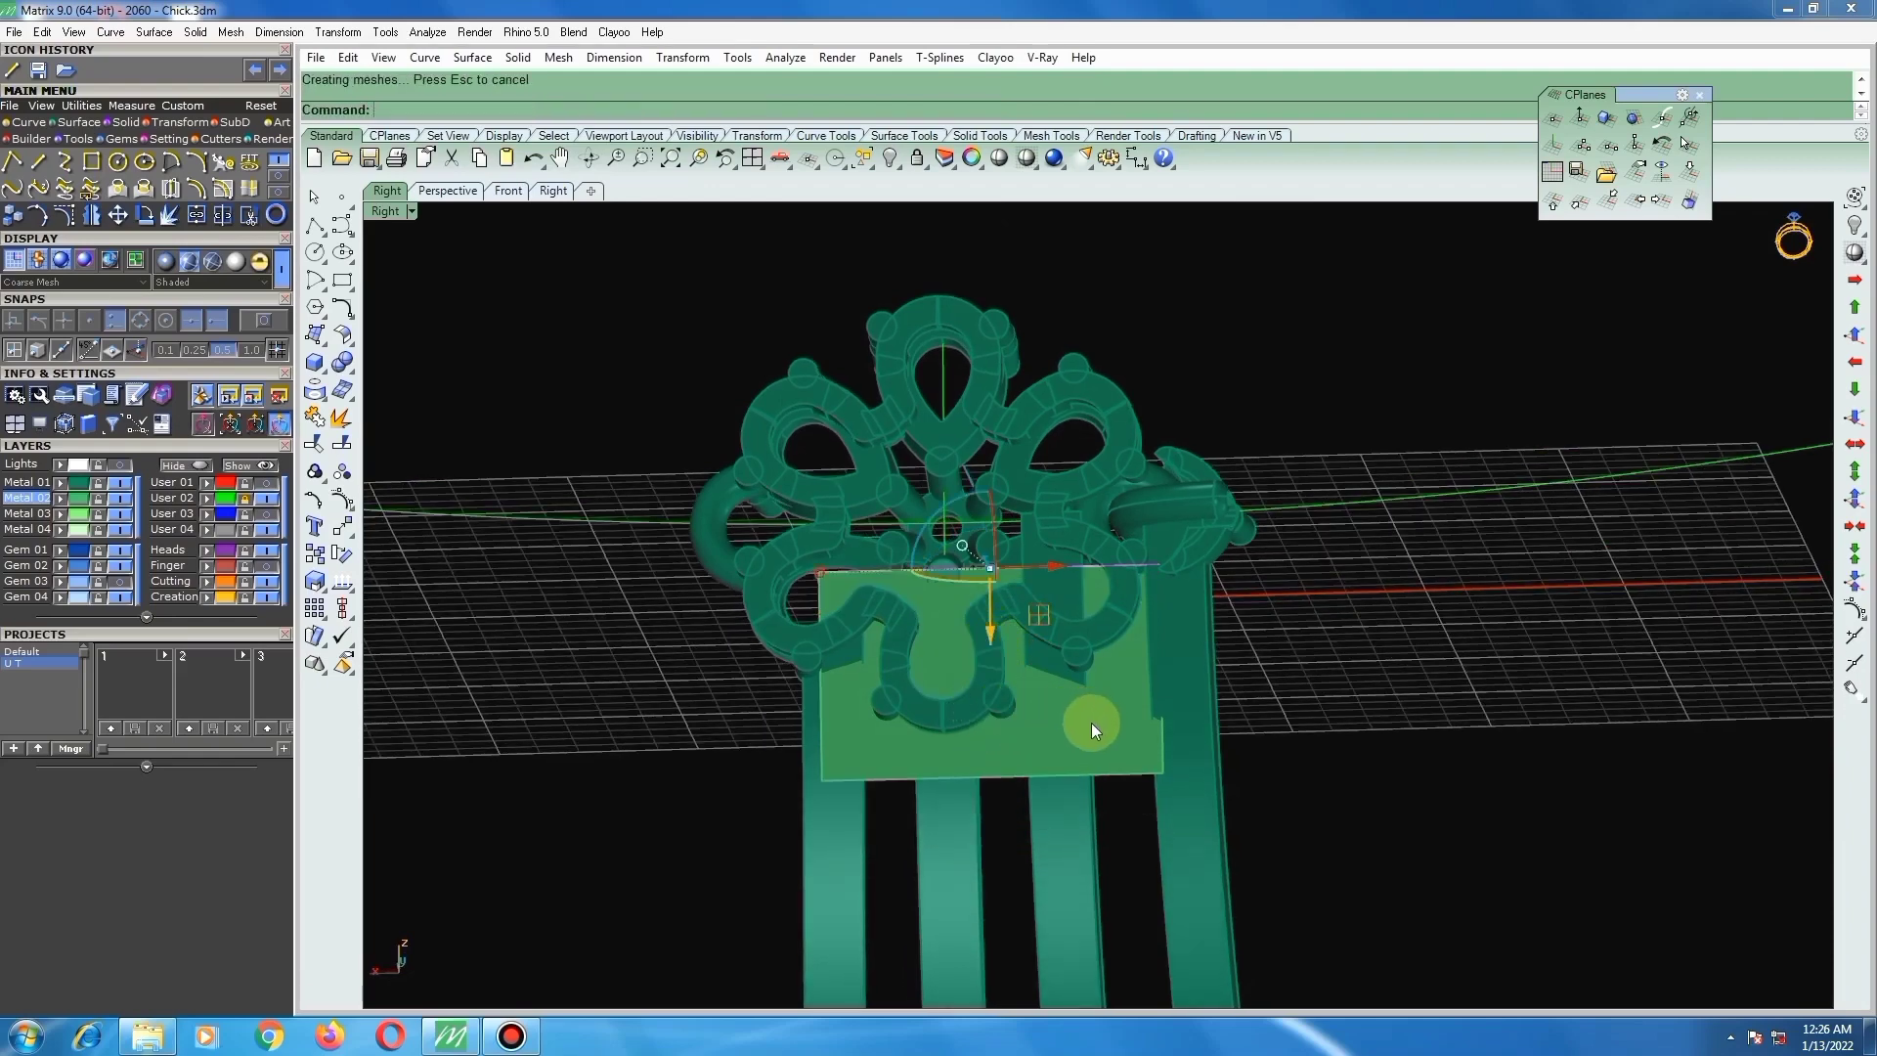
key(Delete)
Step: Nudge the flat cutting surface slightly down, away from the petals' top faces
ctrl+shift+right_drag(1052, 760, 1022, 609)
click(1016, 620)
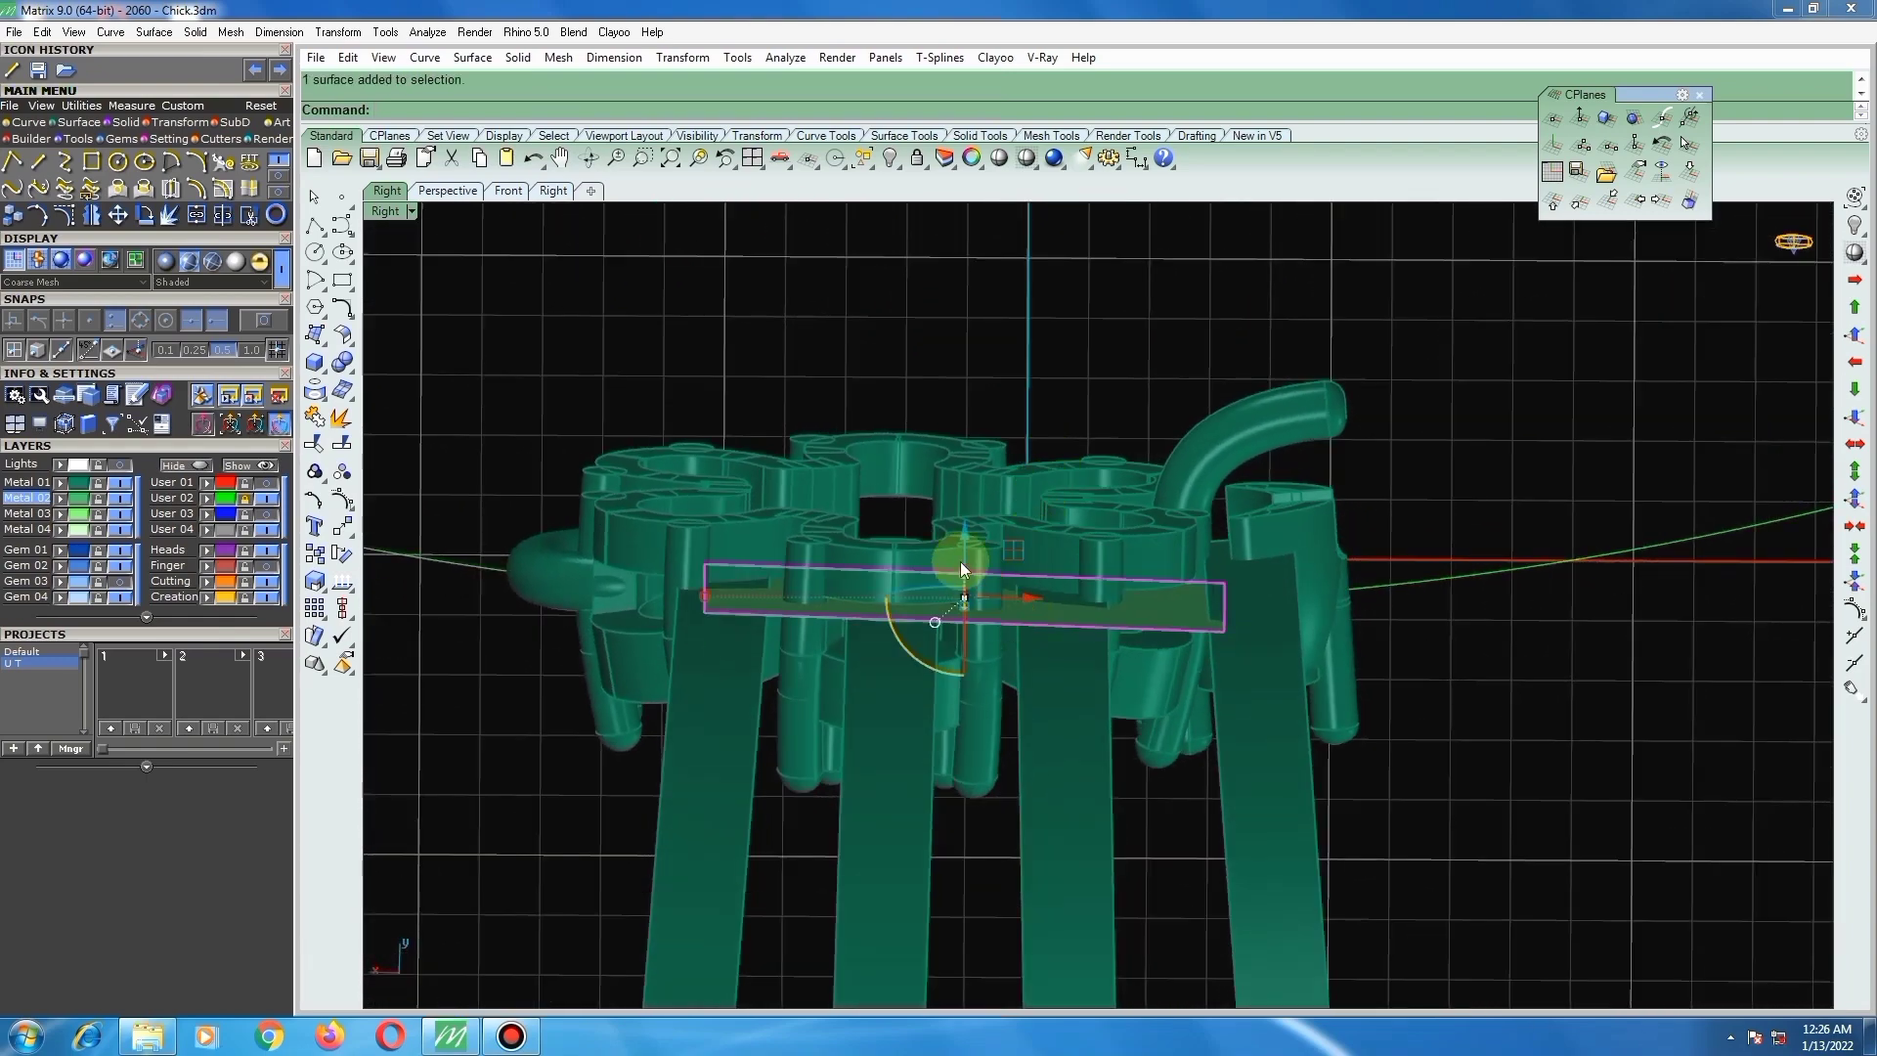
drag(964, 539, 963, 551)
click(889, 557)
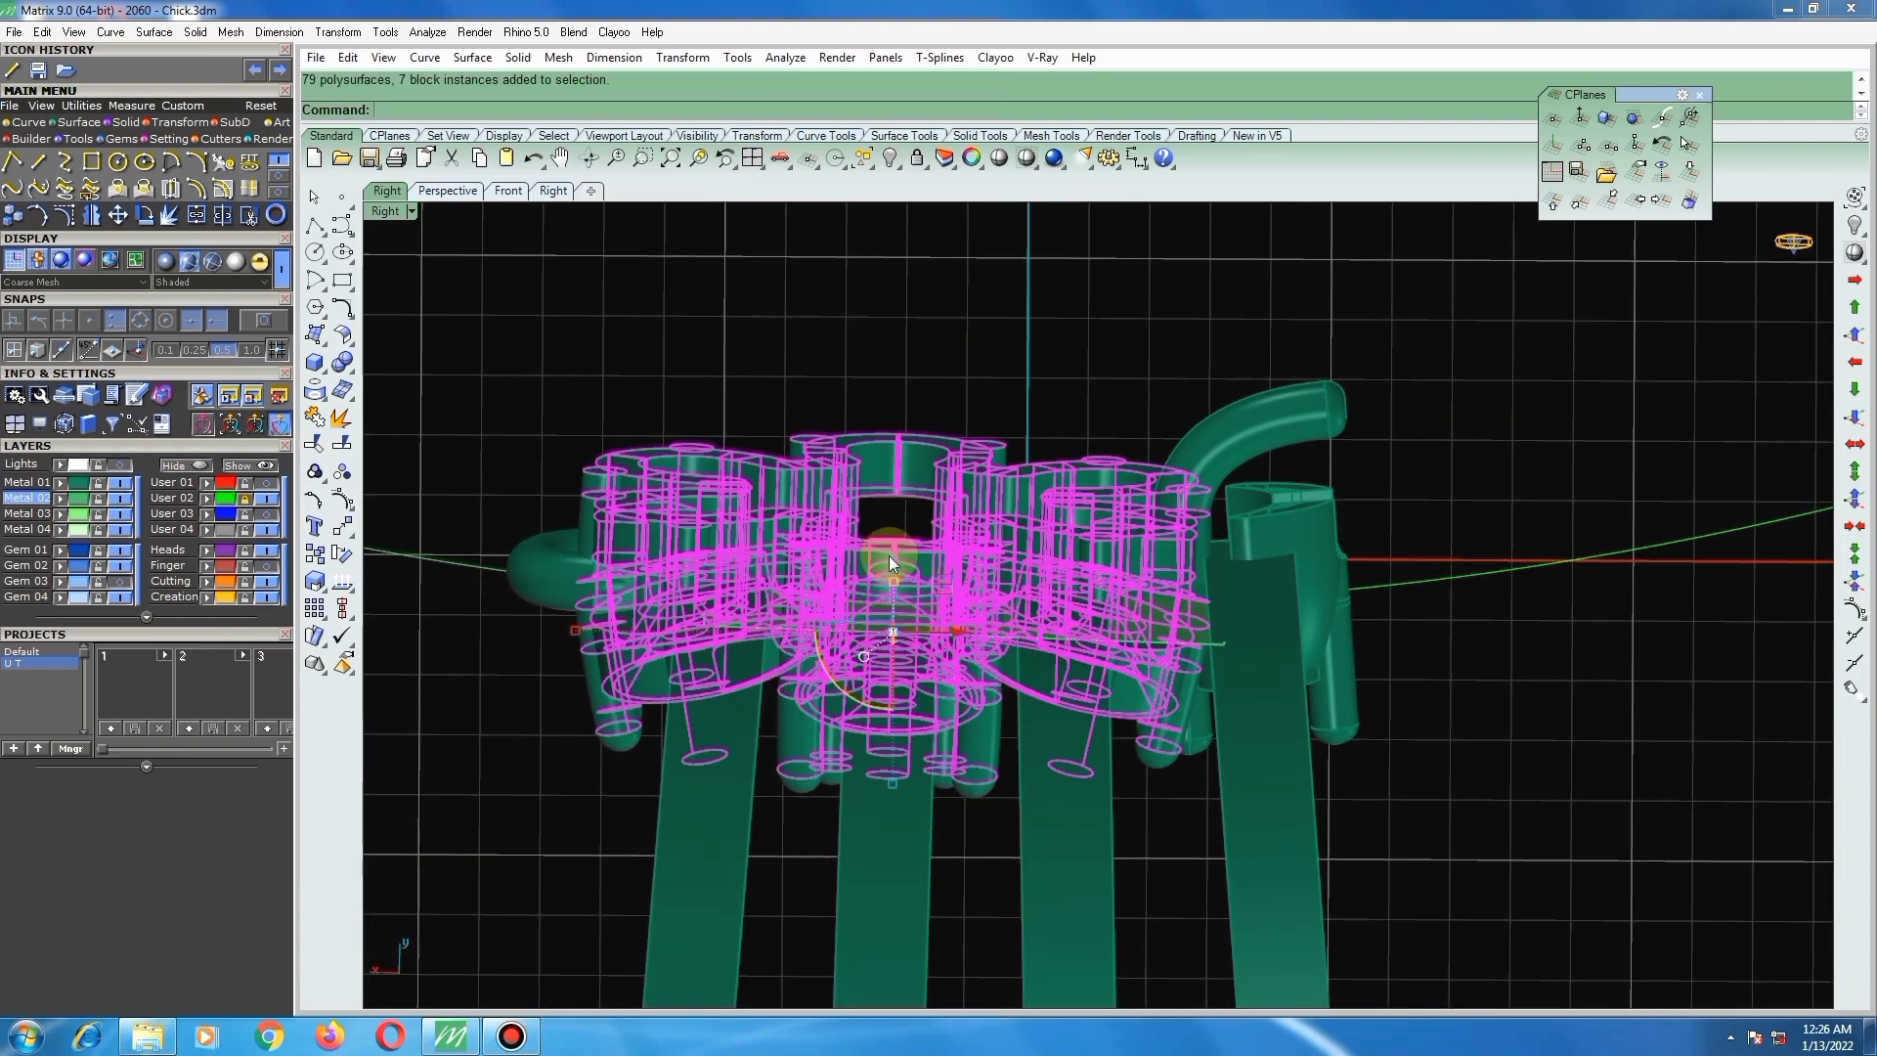
scroll(888, 555, down, 5)
click(982, 366)
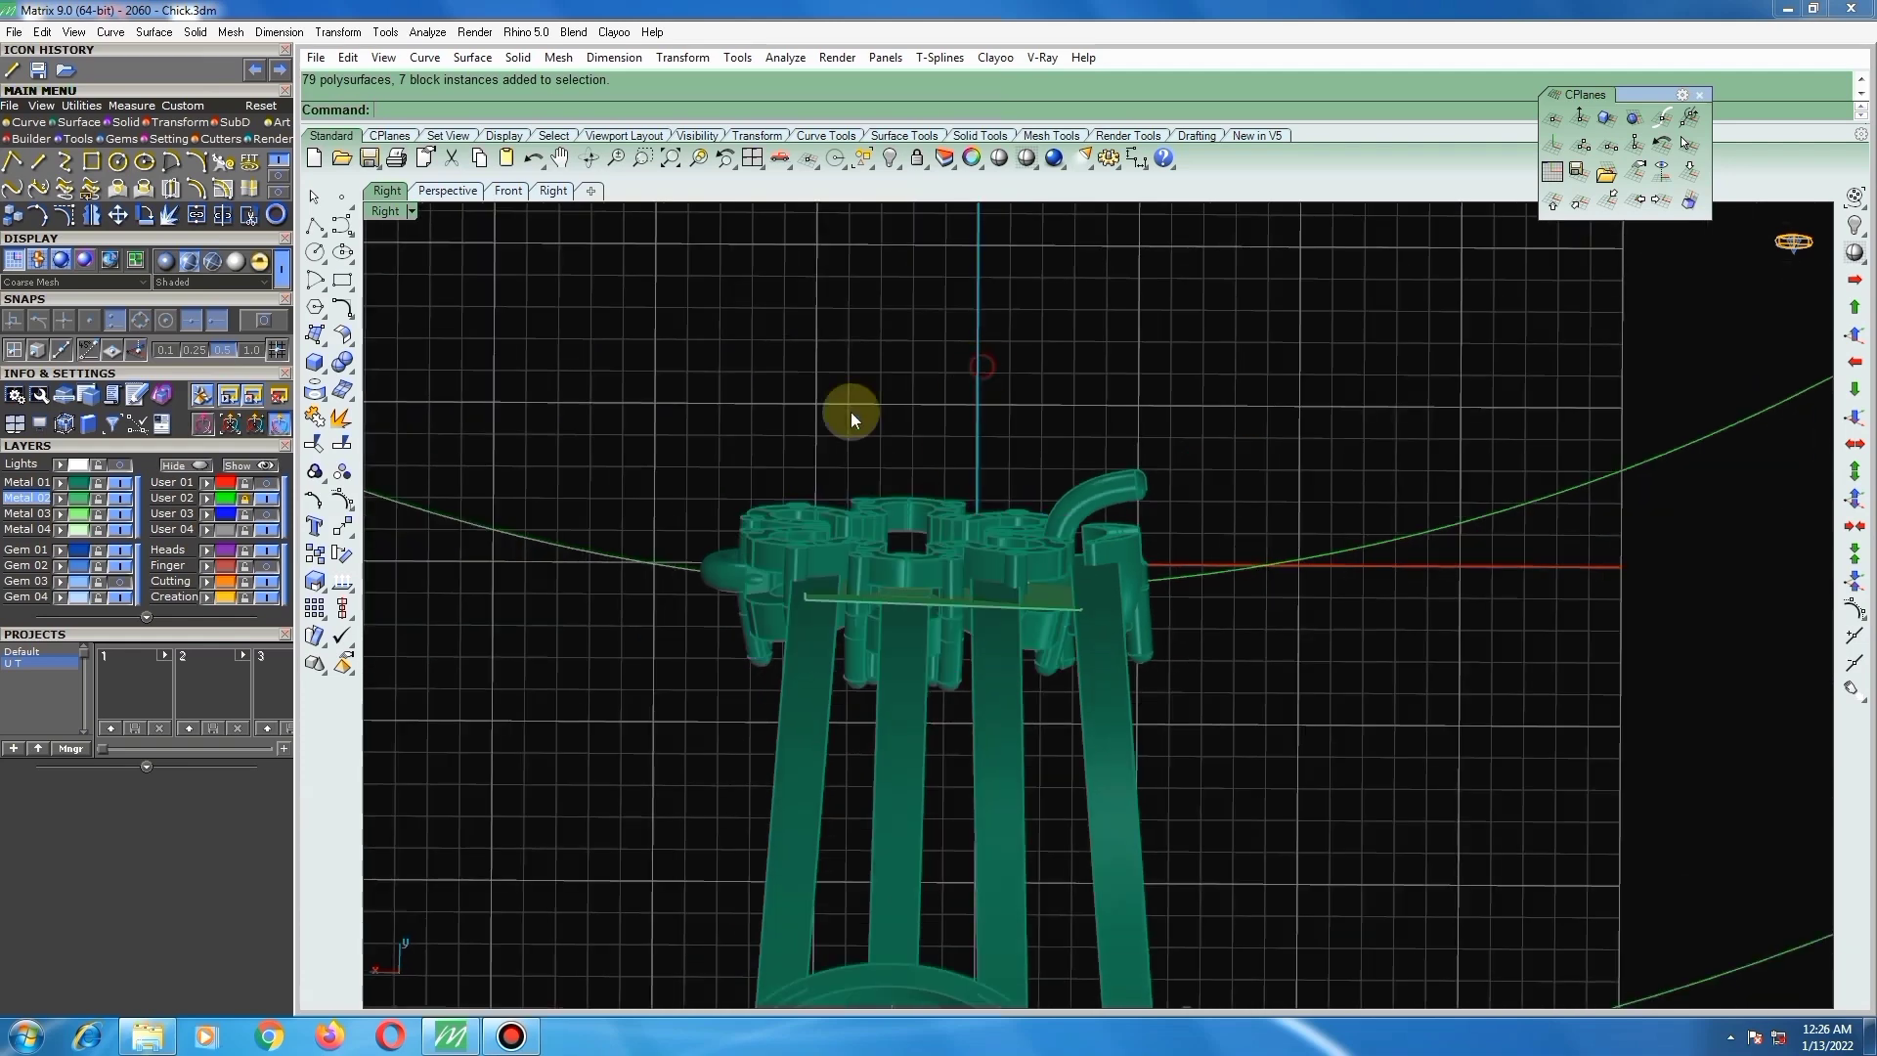
Step: Remove the front and both rear pieces of the lower central petal from the flower group
click(320, 476)
click(426, 481)
scroll(888, 587, up, 4)
scroll(962, 567, up, 3)
click(917, 549)
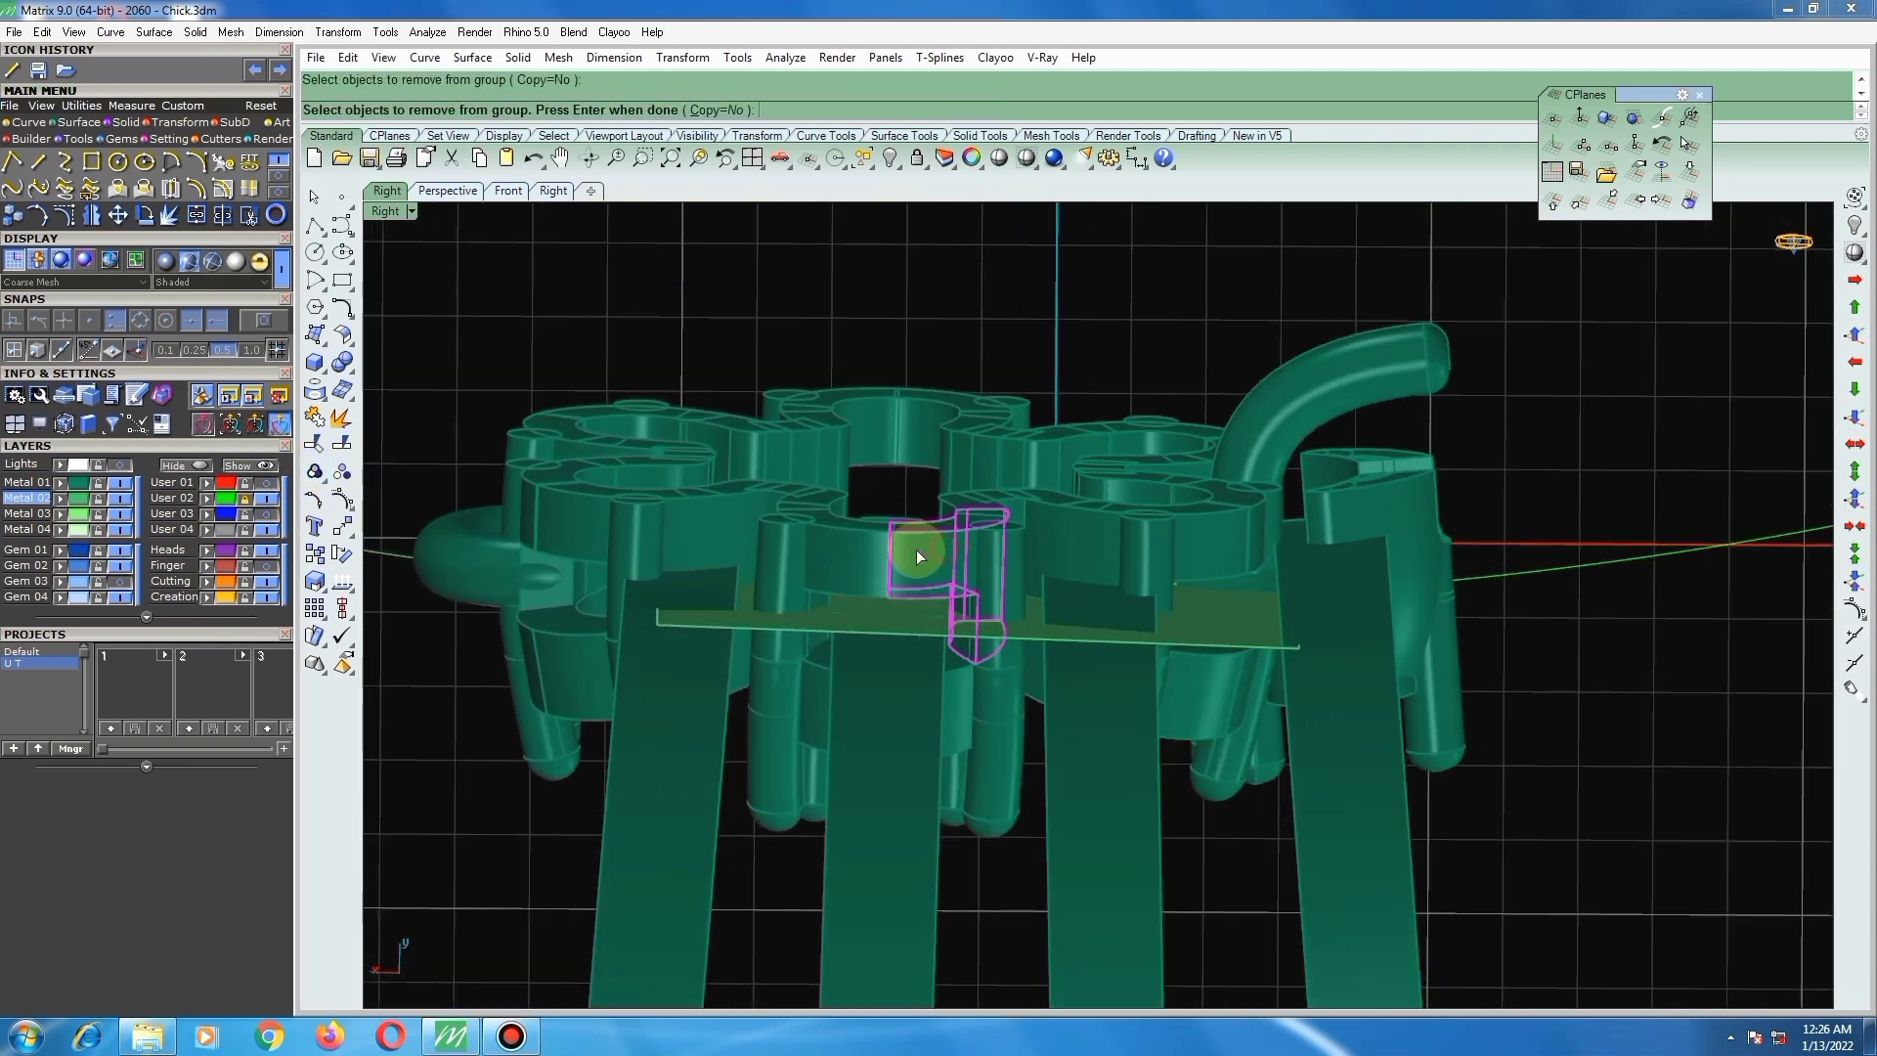
click(848, 553)
scroll(827, 523, up, 2)
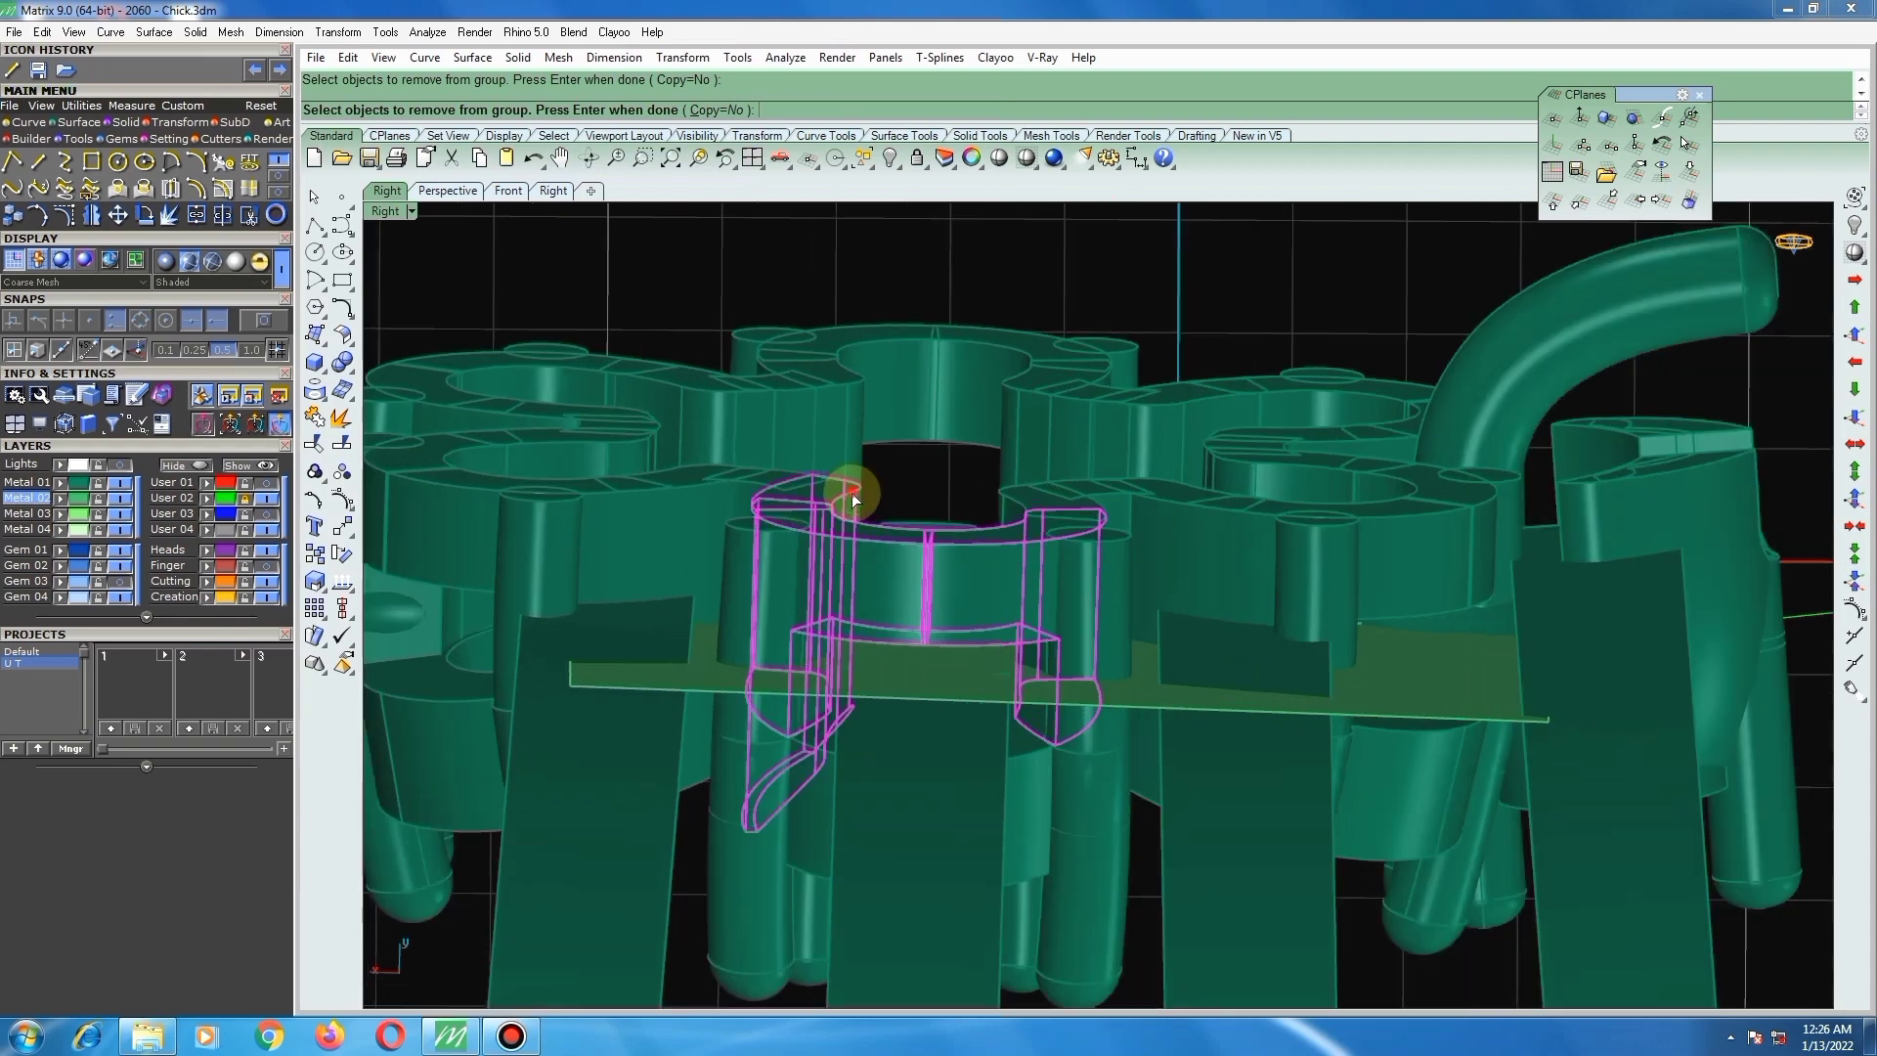
click(1007, 510)
key(Return)
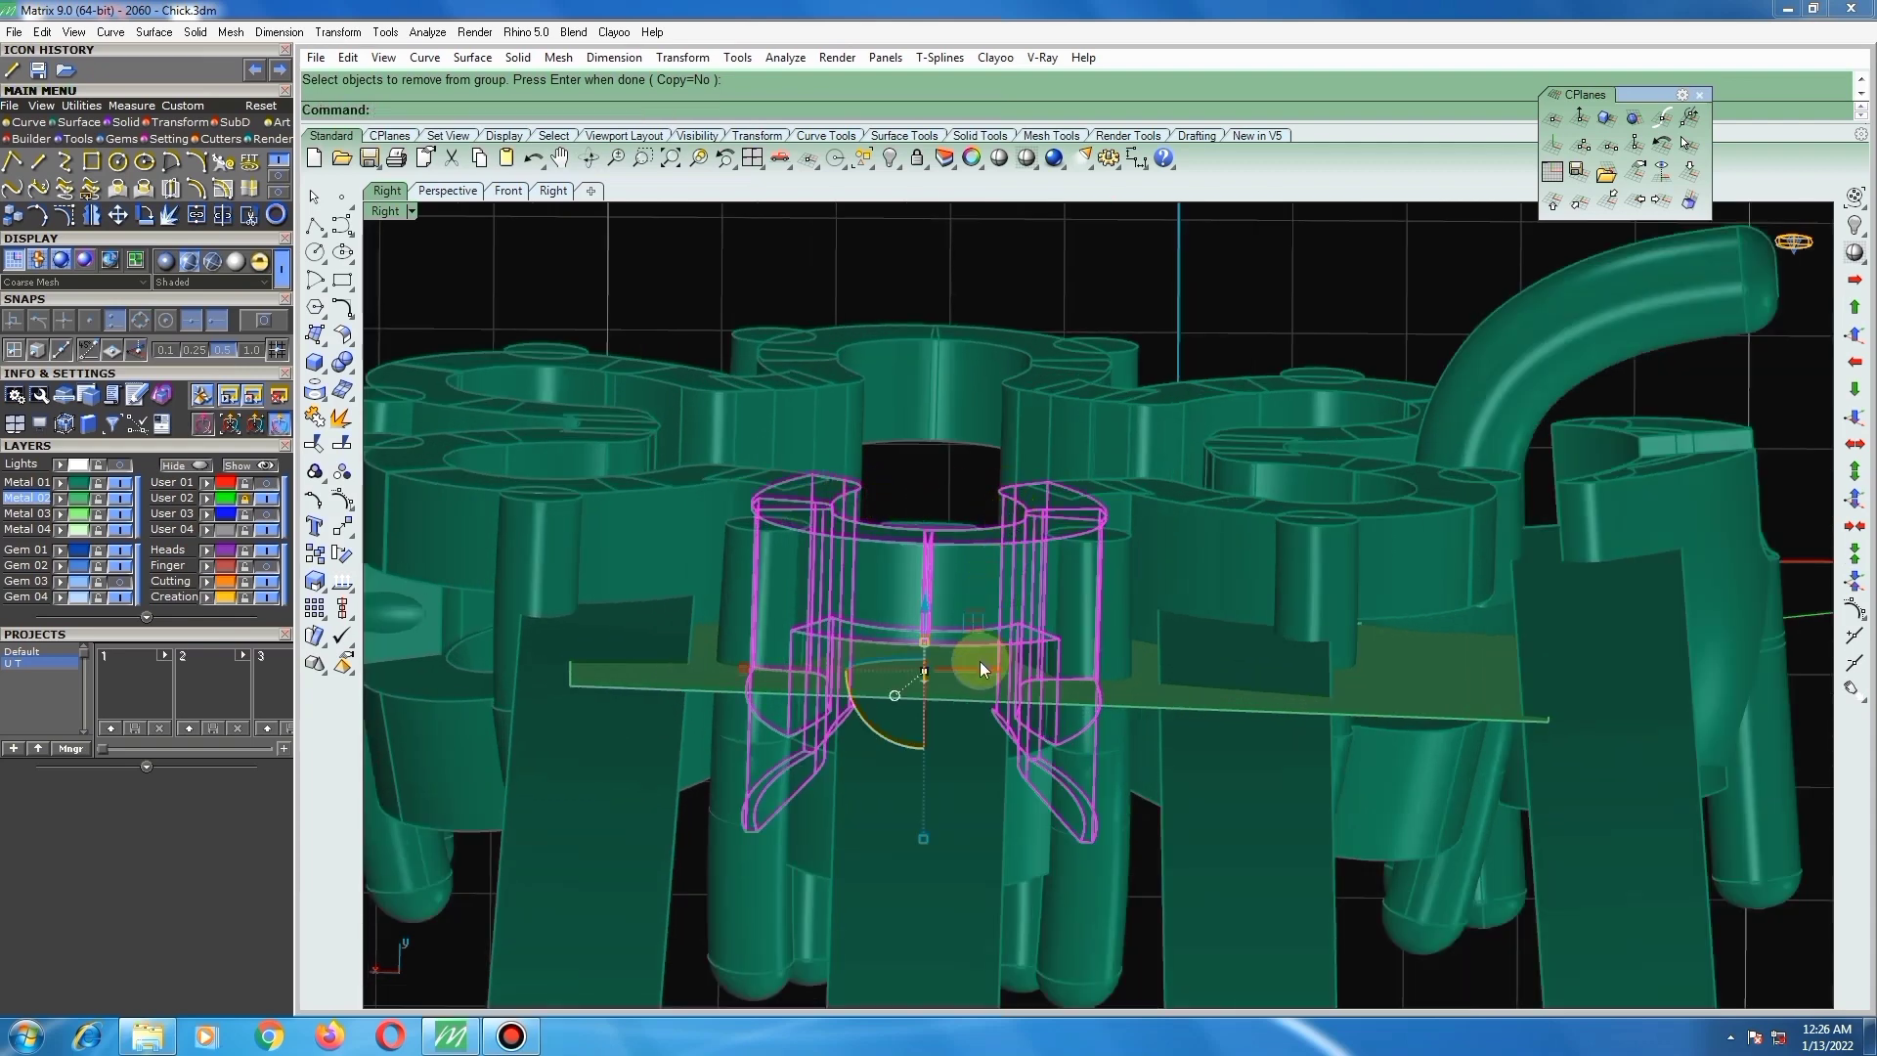
Step: Raise the flat cutting surface slightly toward the underside of the petals
right_drag(978, 660, 966, 635)
click(958, 649)
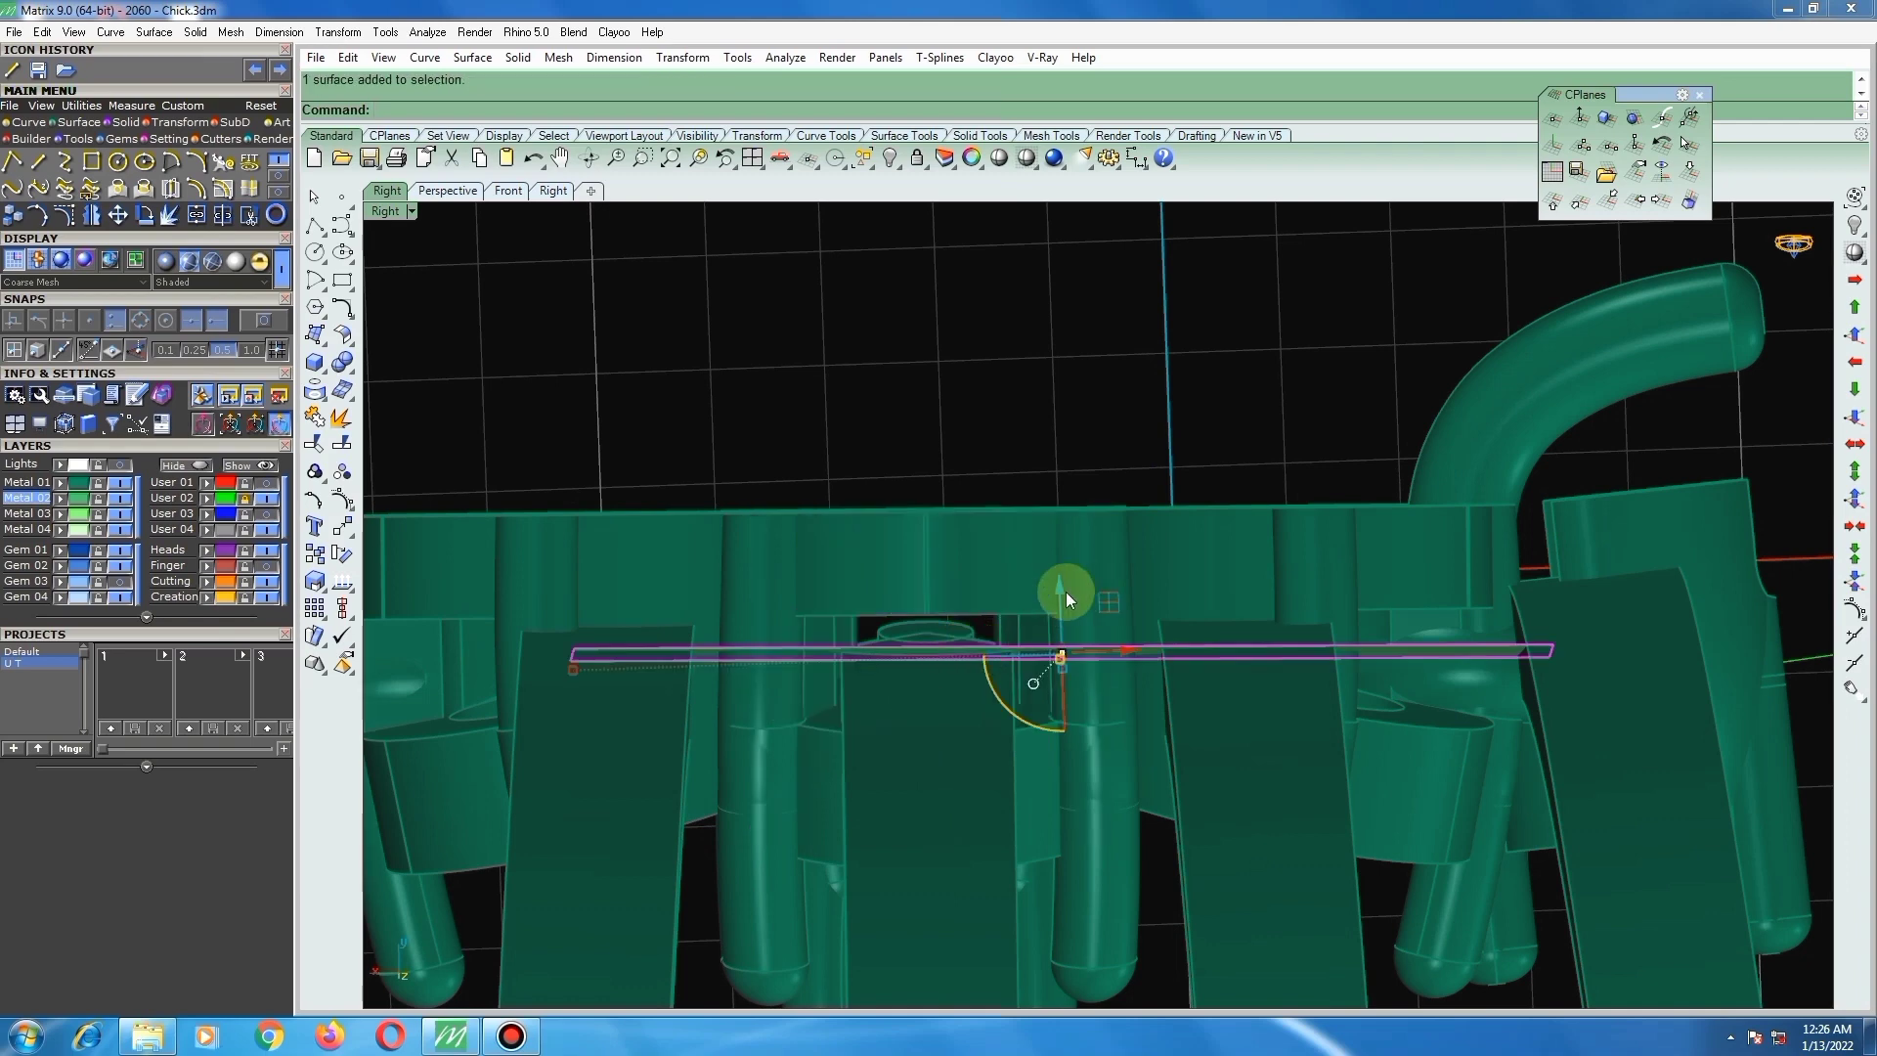
drag(1066, 590, 1018, 570)
Step: Boolean-split the ungrouped pieces of the lower central petal with the flat cutting surface
click(968, 561)
right_drag(966, 561, 874, 595)
shift+click(811, 486)
shift+click(1047, 490)
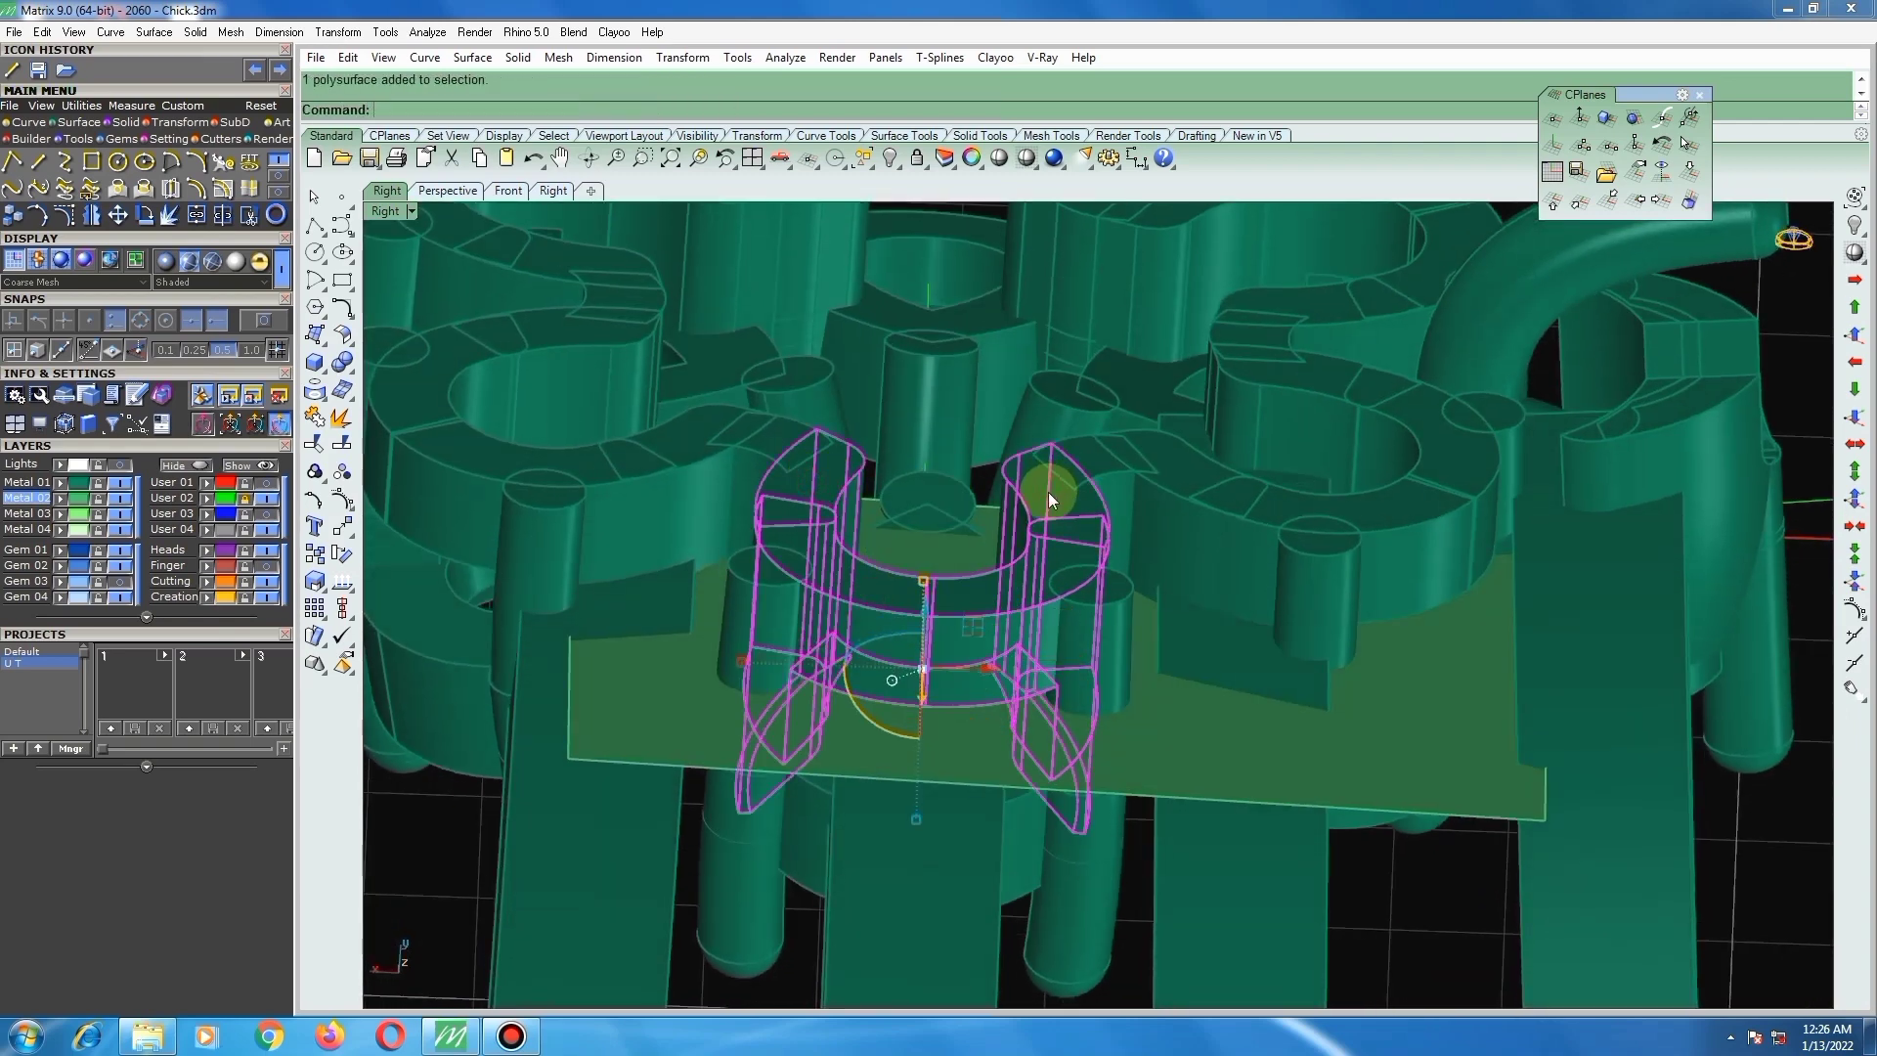
key(Return)
click(946, 748)
key(Return)
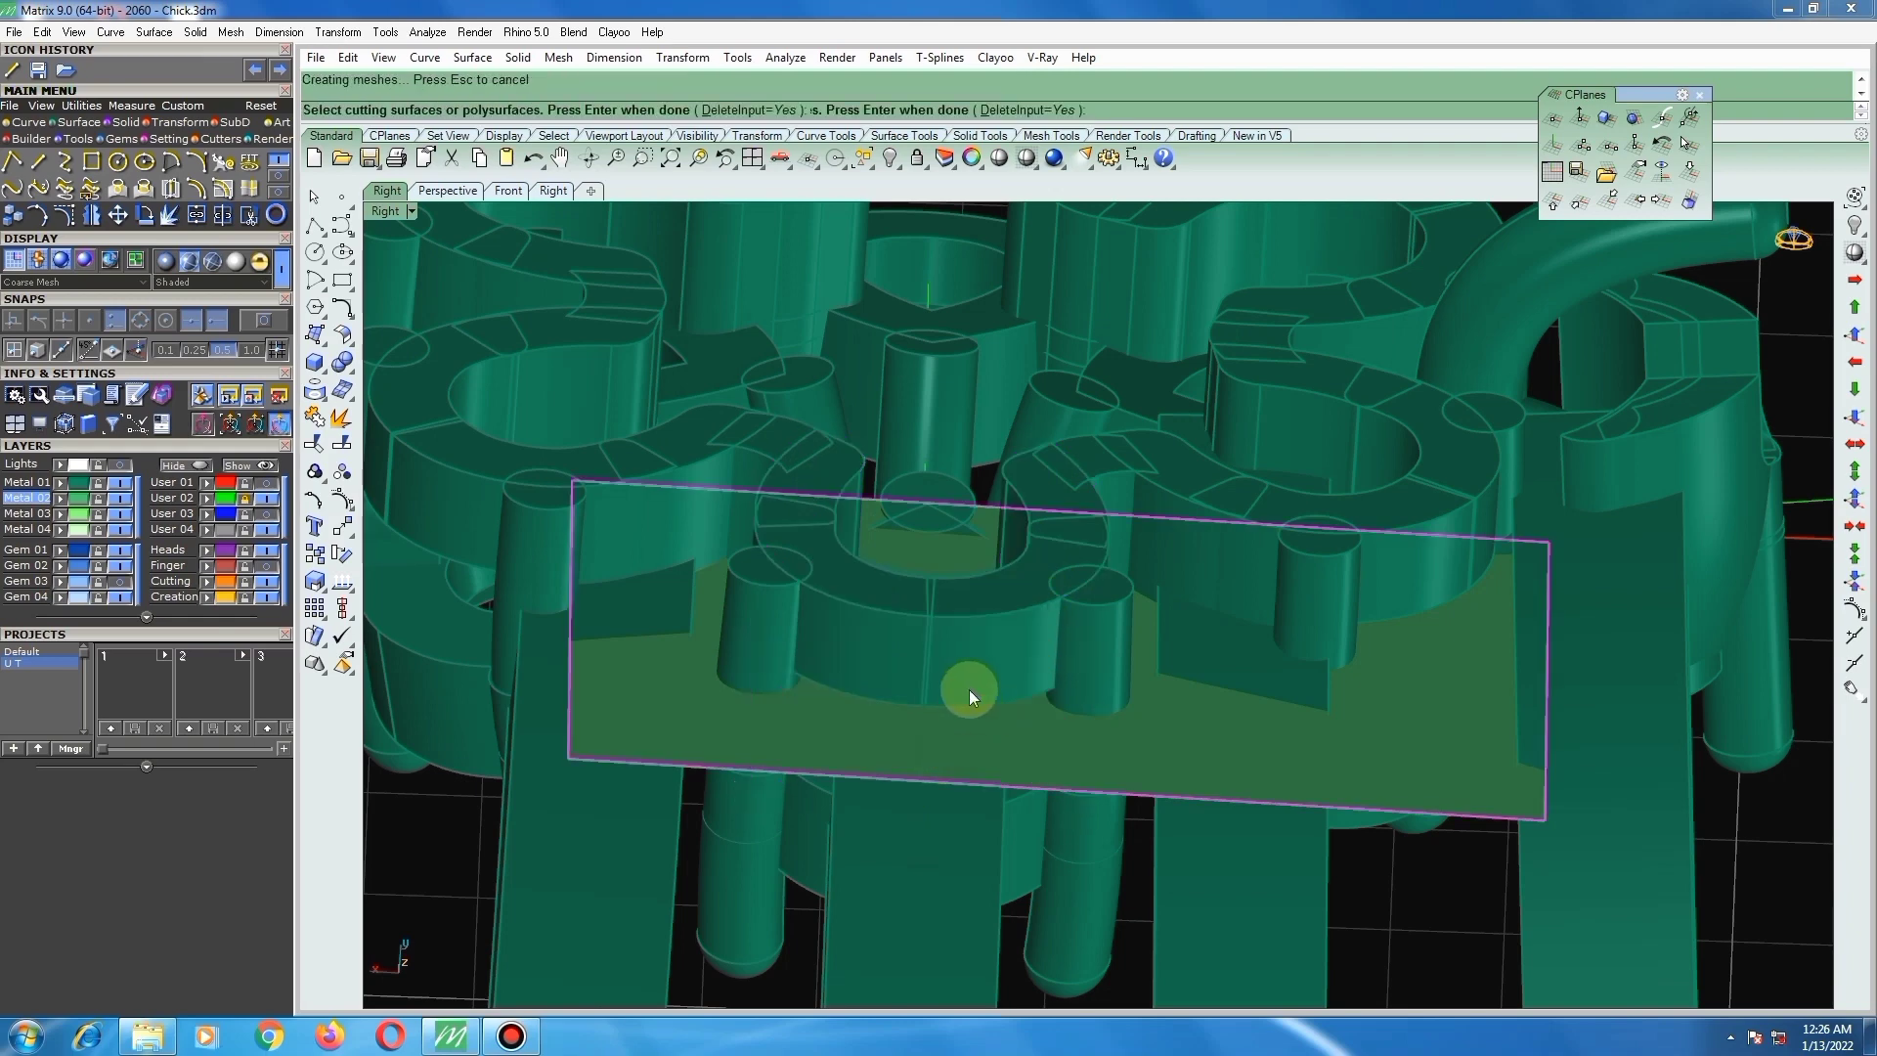
Step: Lower the cut pieces of the lower central petal along their front side edge to near its bottom end
click(1002, 598)
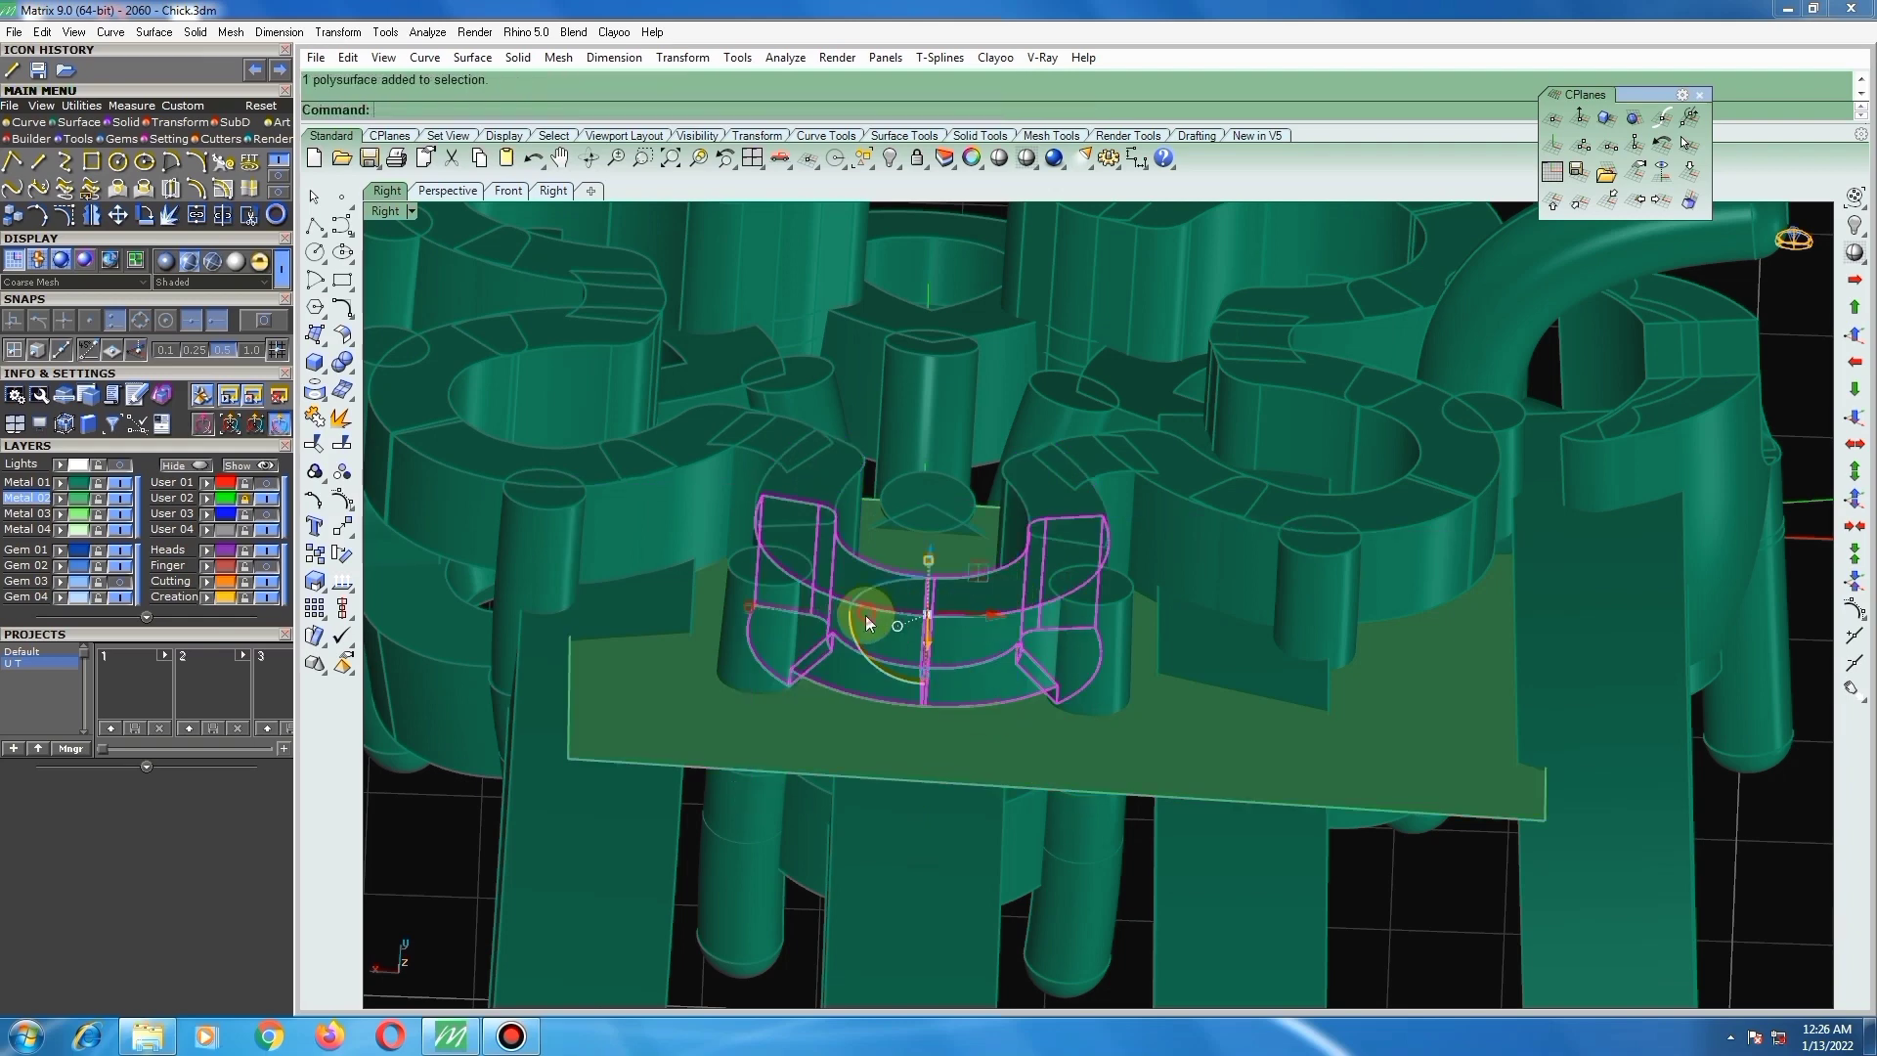
shift+click(832, 469)
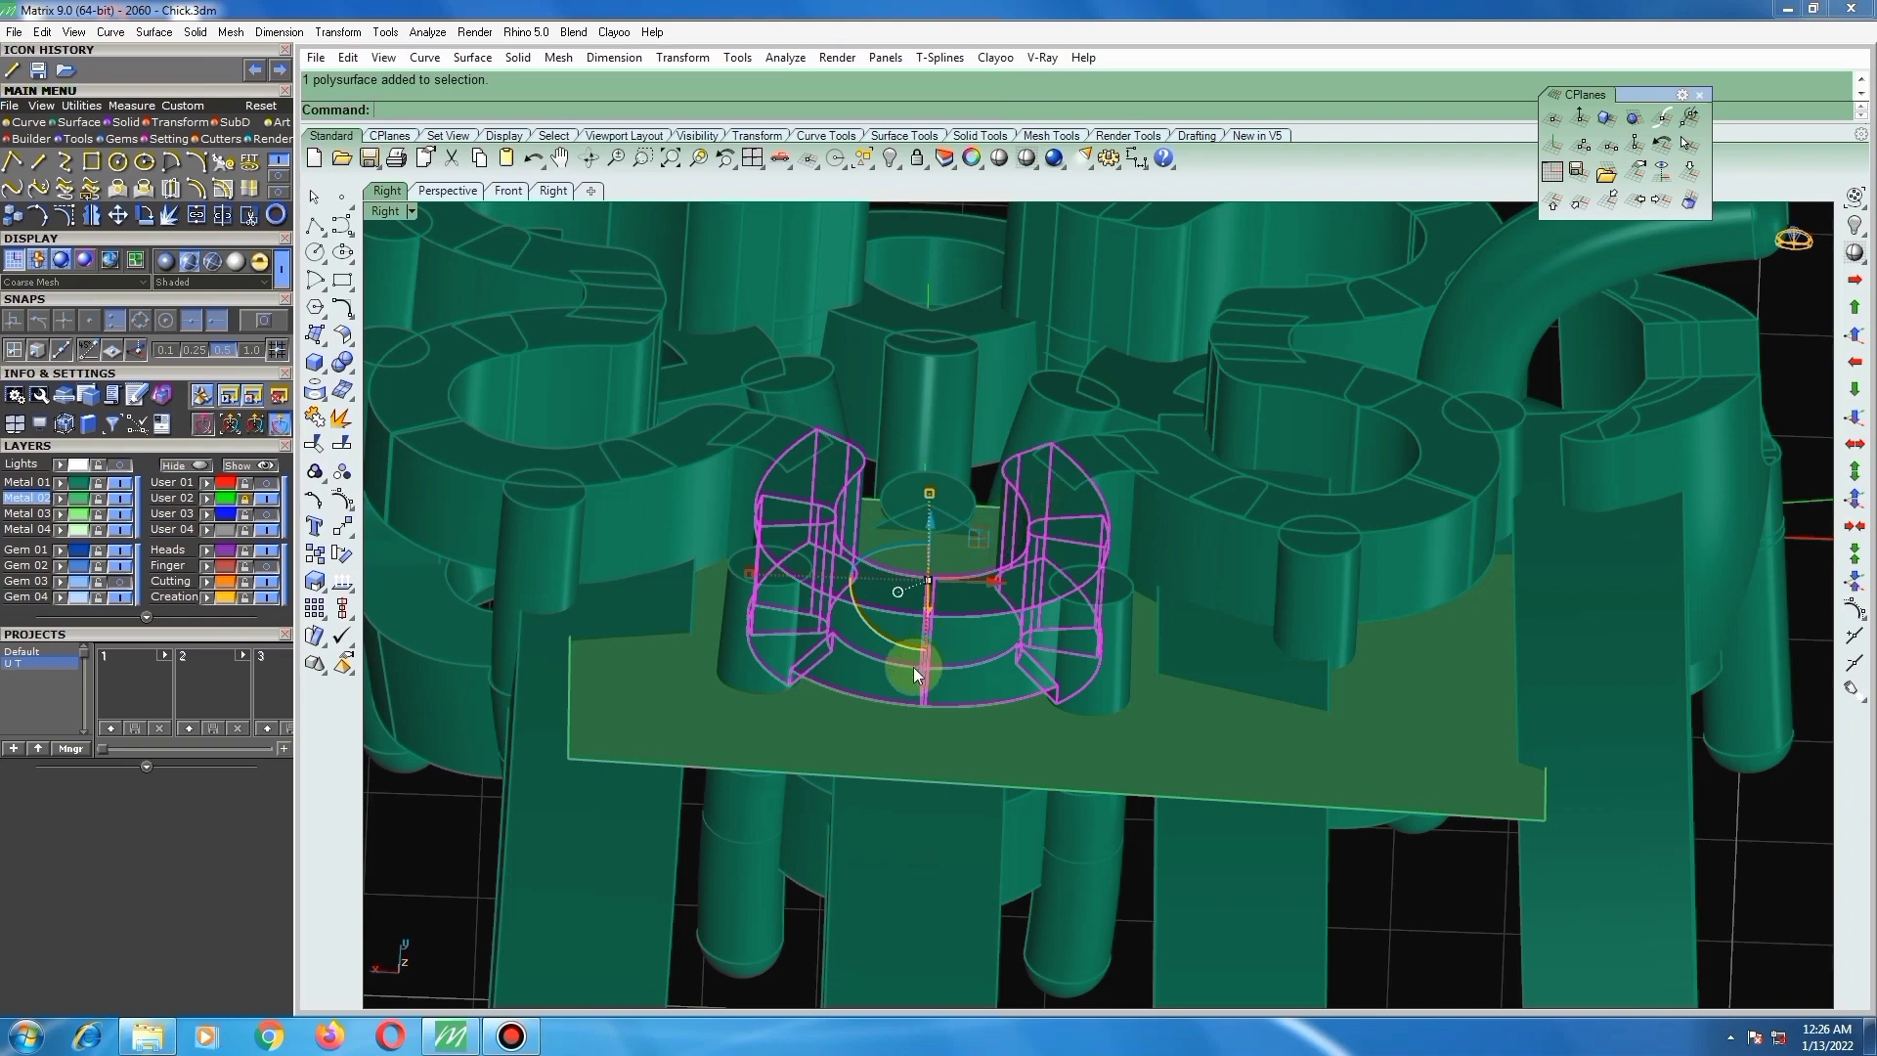
scroll(913, 667, up, 6)
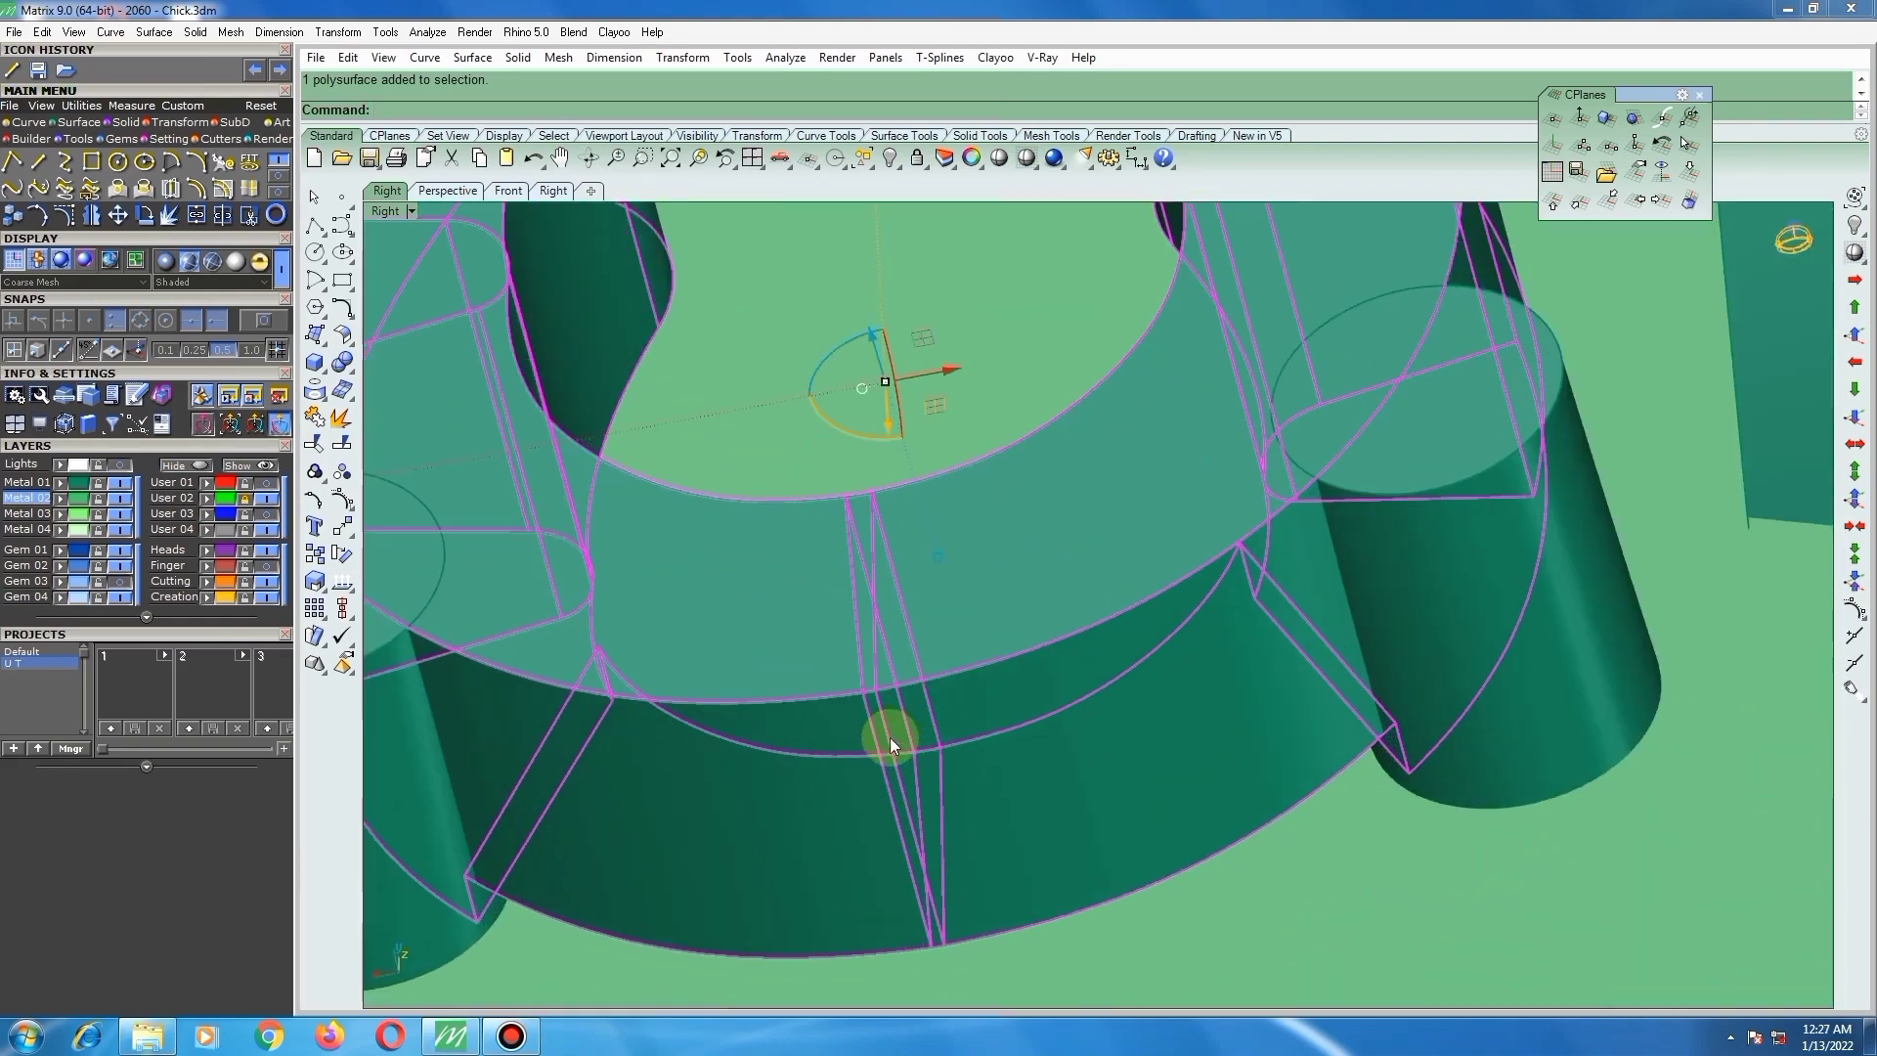
text(m)
key(Return)
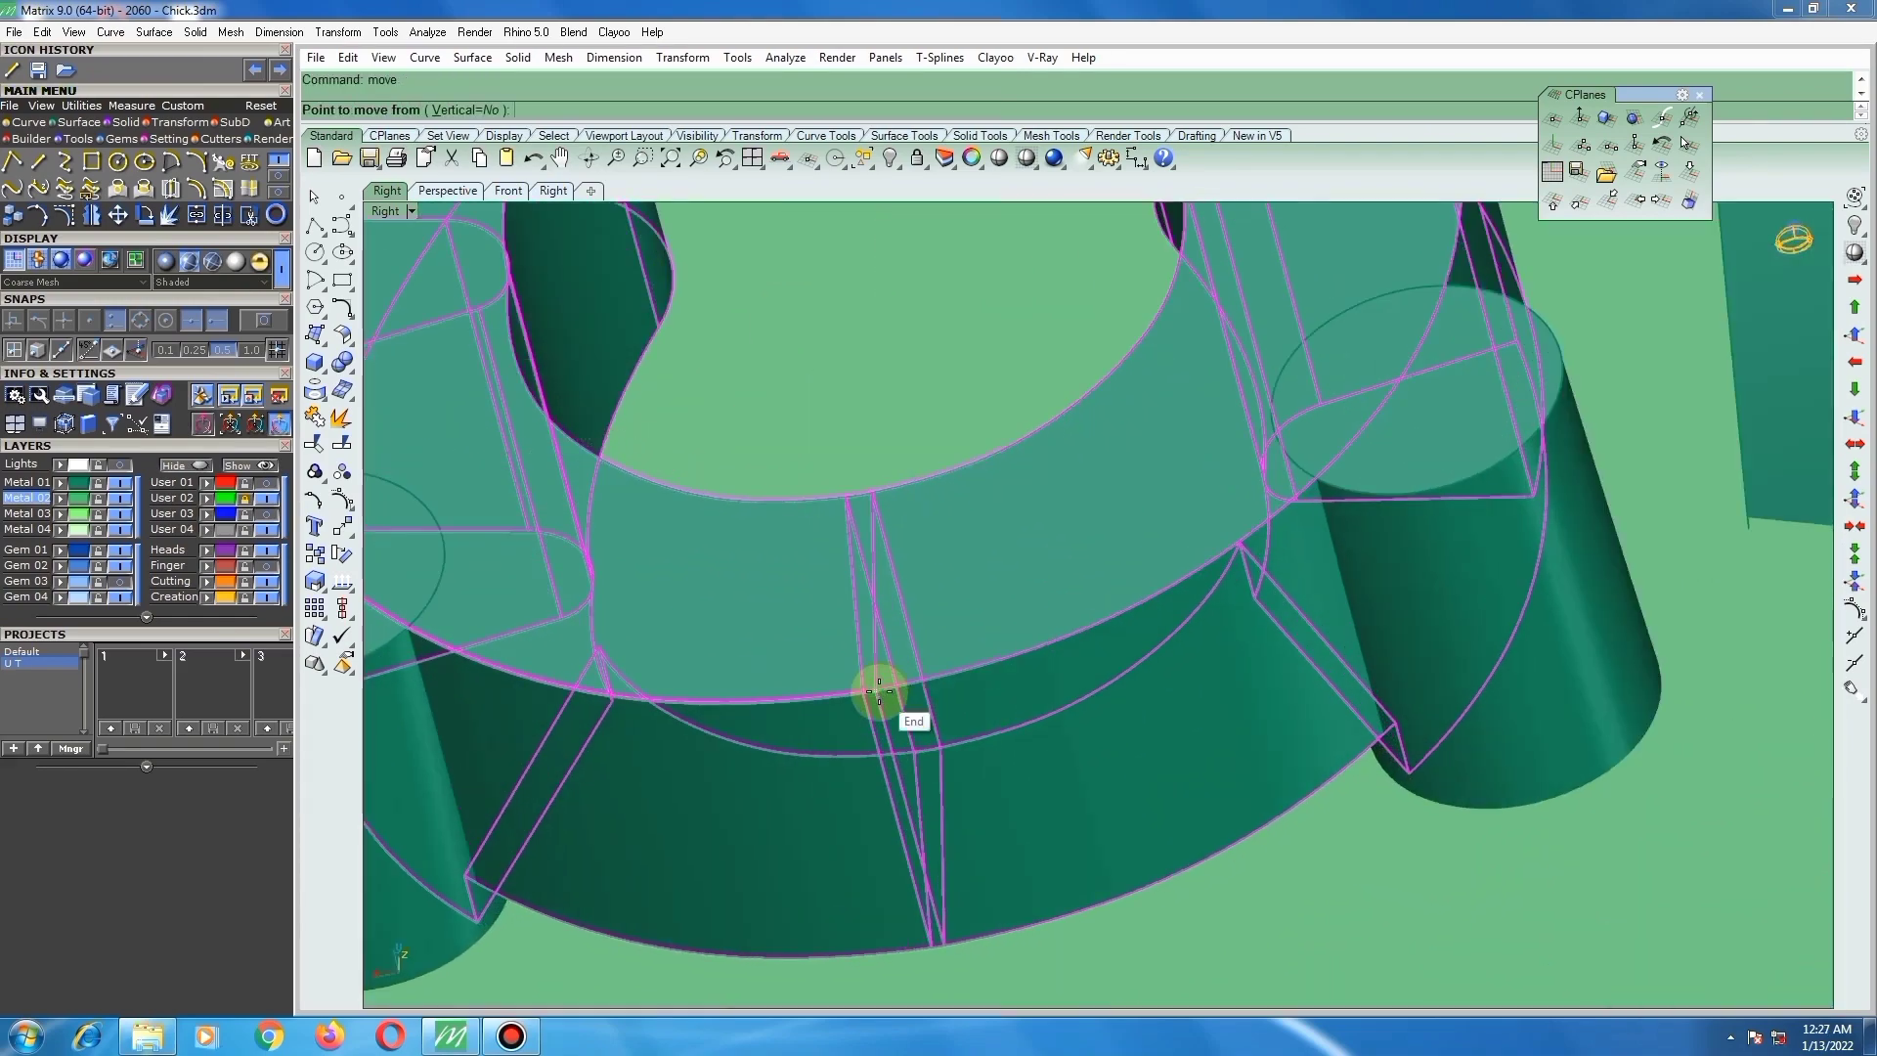
click(875, 690)
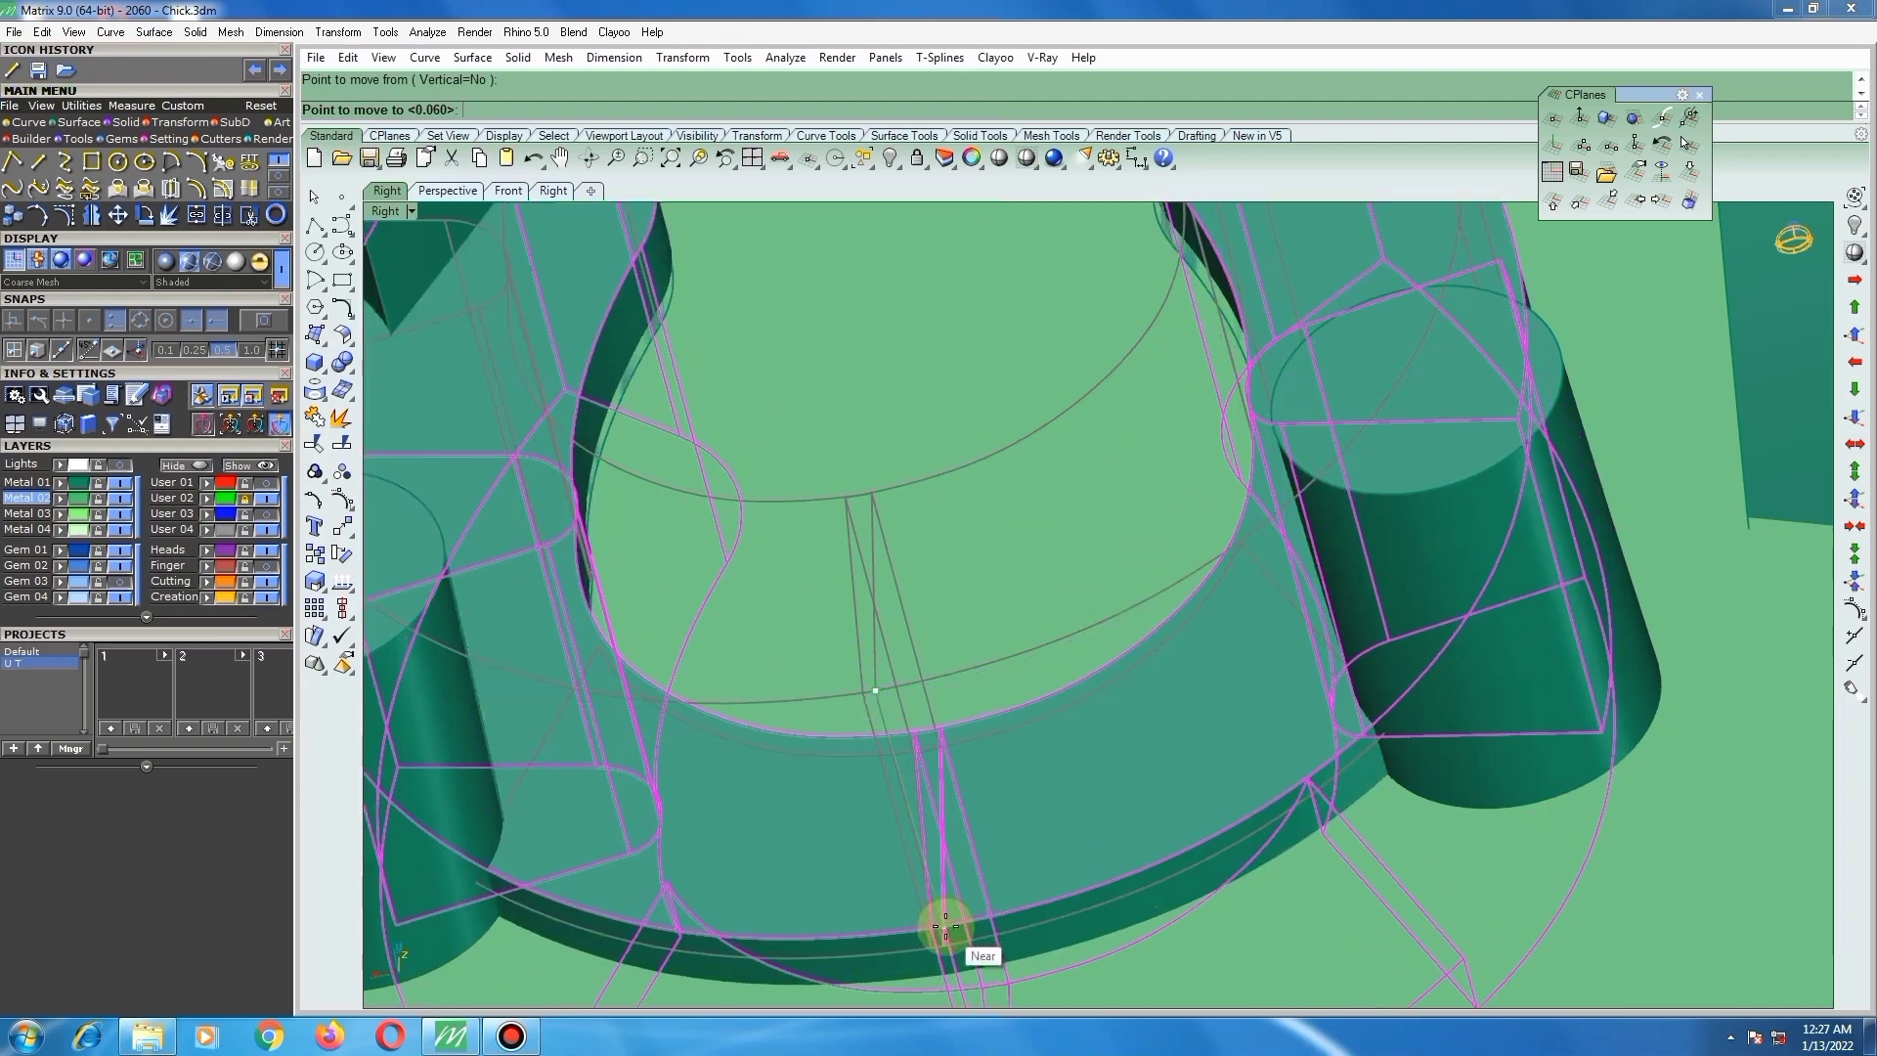
click(945, 935)
scroll(987, 801, down, 10)
right_drag(1042, 767, 996, 642)
scroll(1126, 739, down, 8)
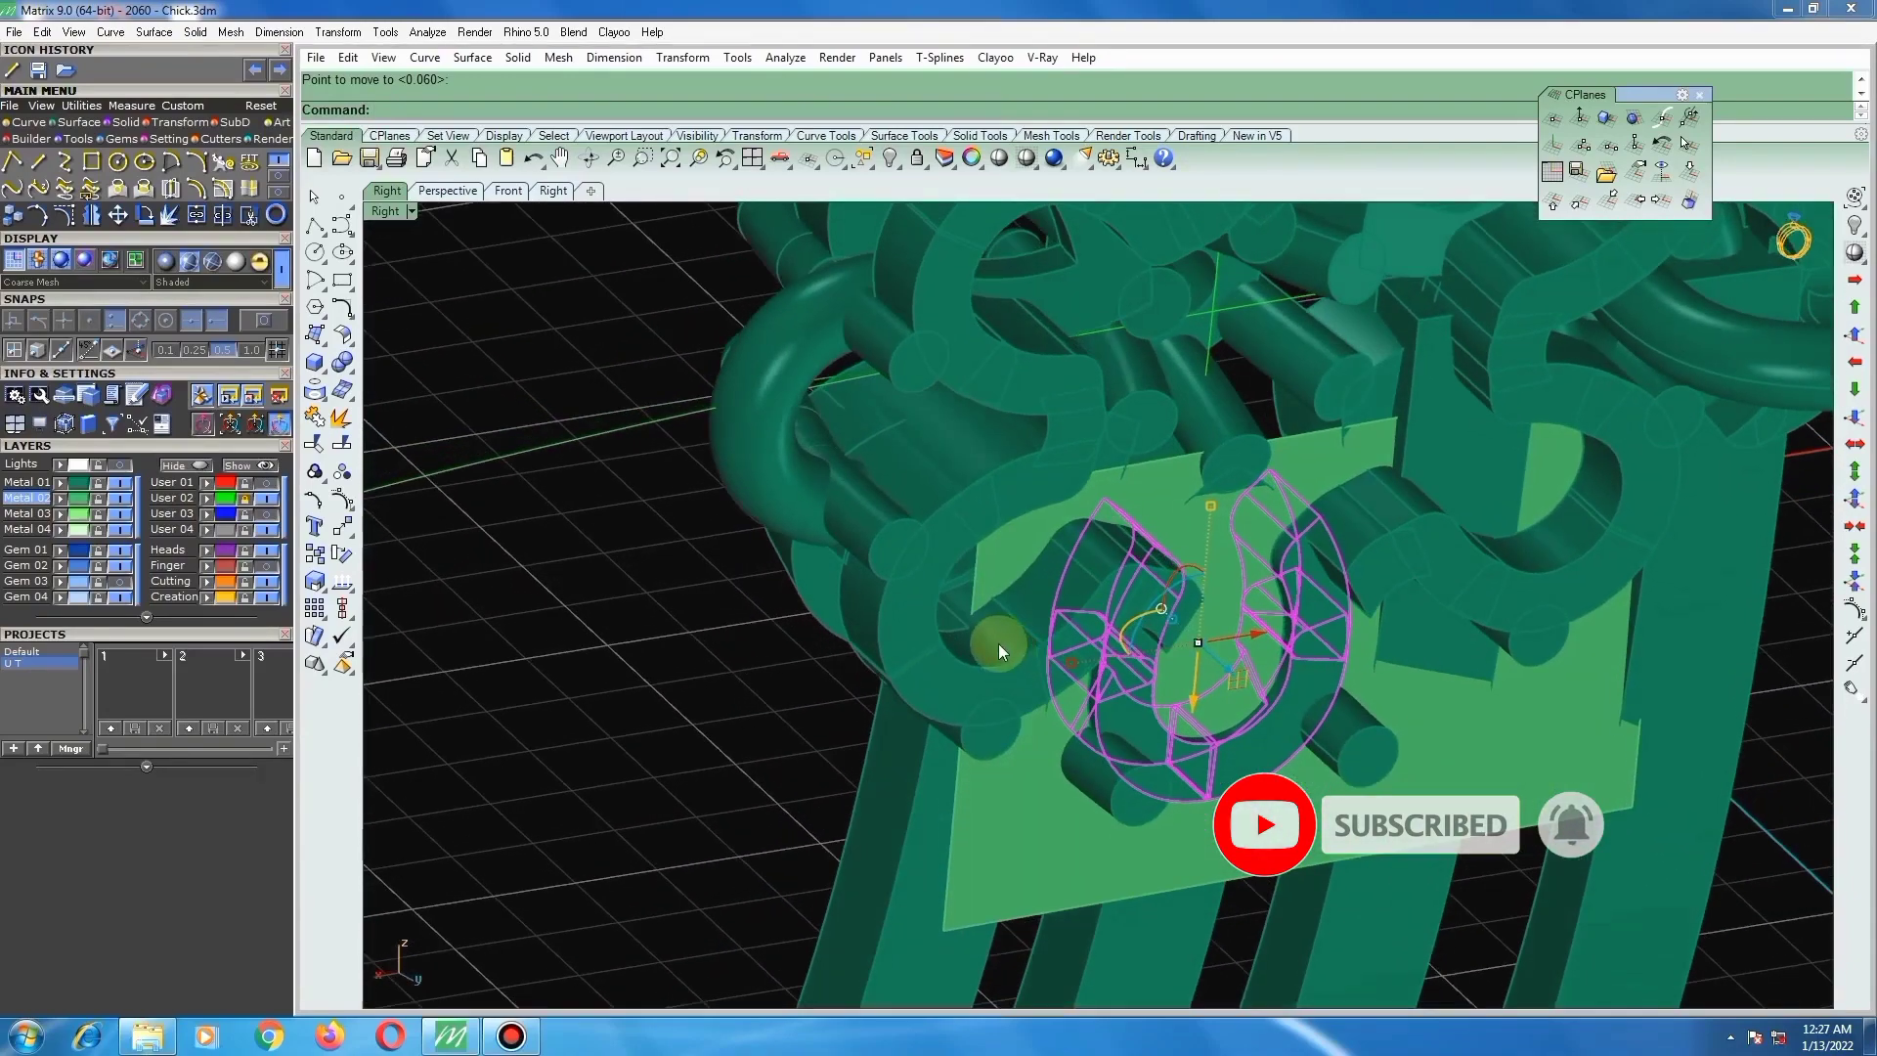
click(603, 596)
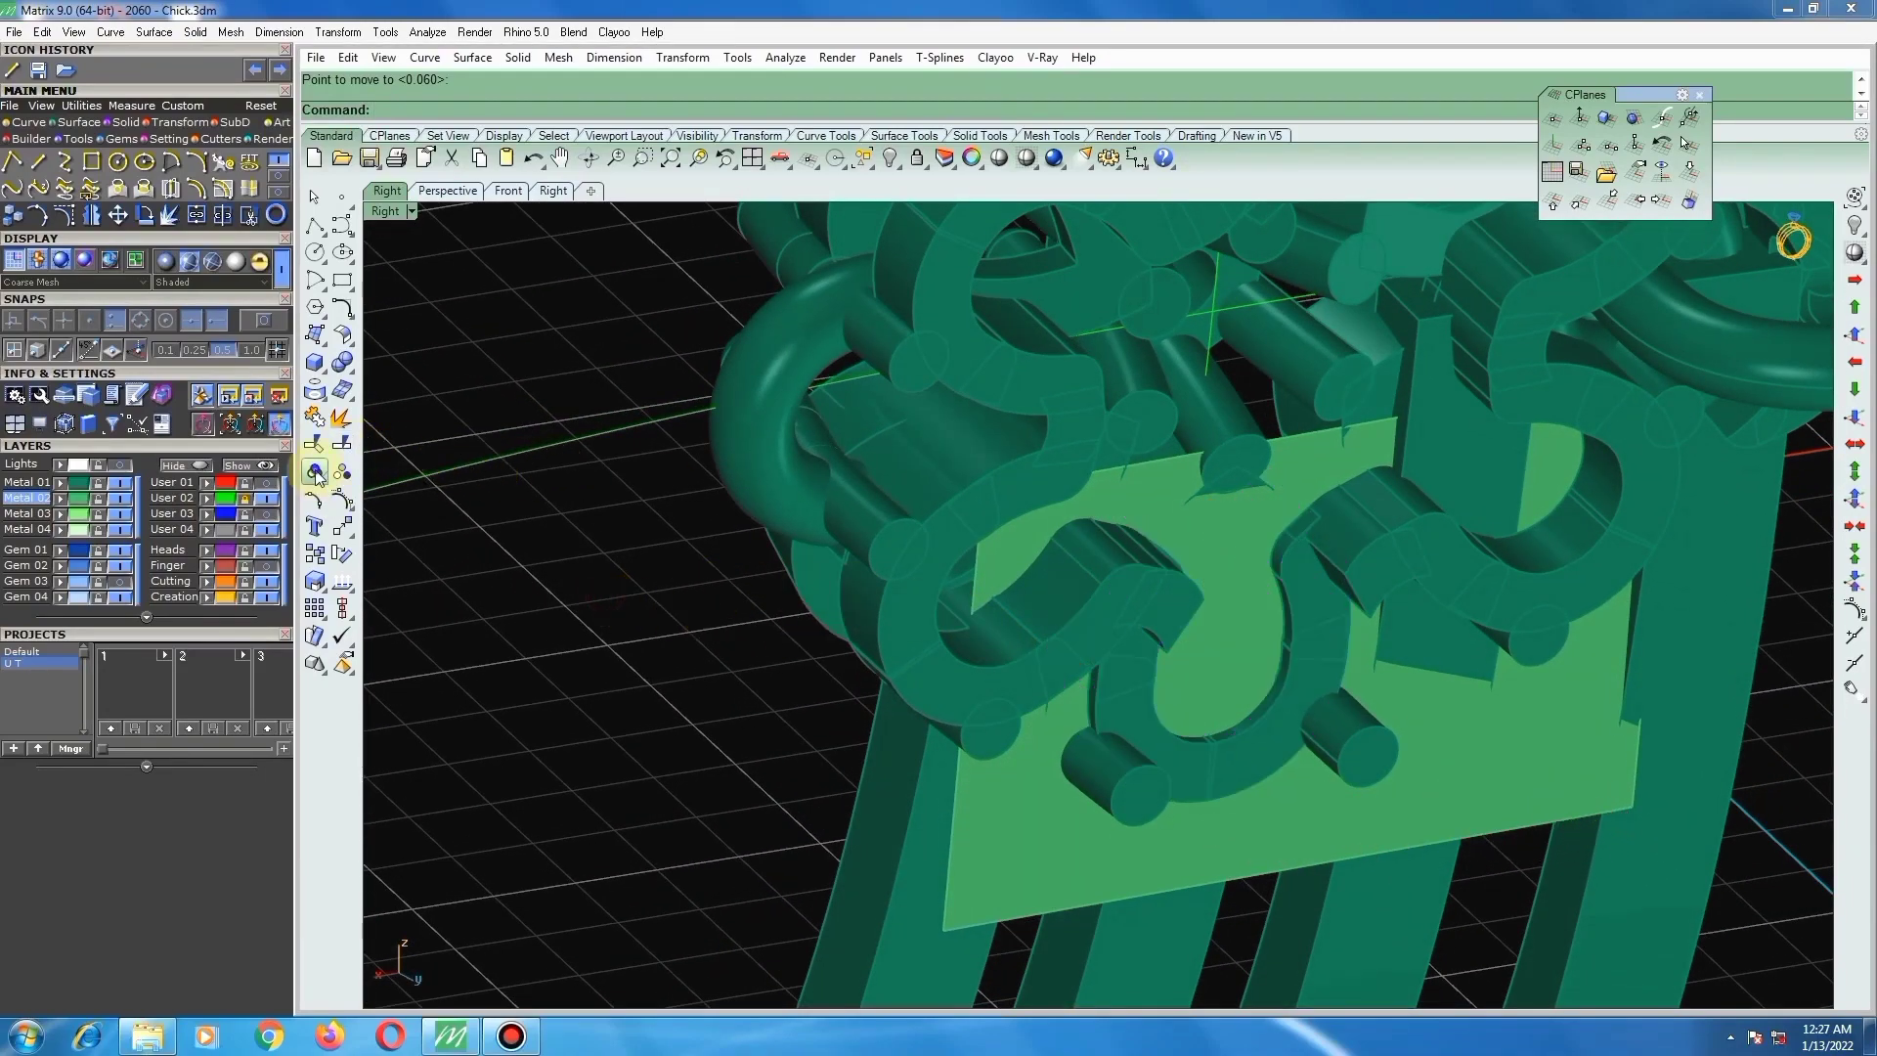
Step: Remove the side, front and inner pieces of the lower left petal from the flower group
drag(316, 474, 398, 497)
click(426, 481)
click(897, 623)
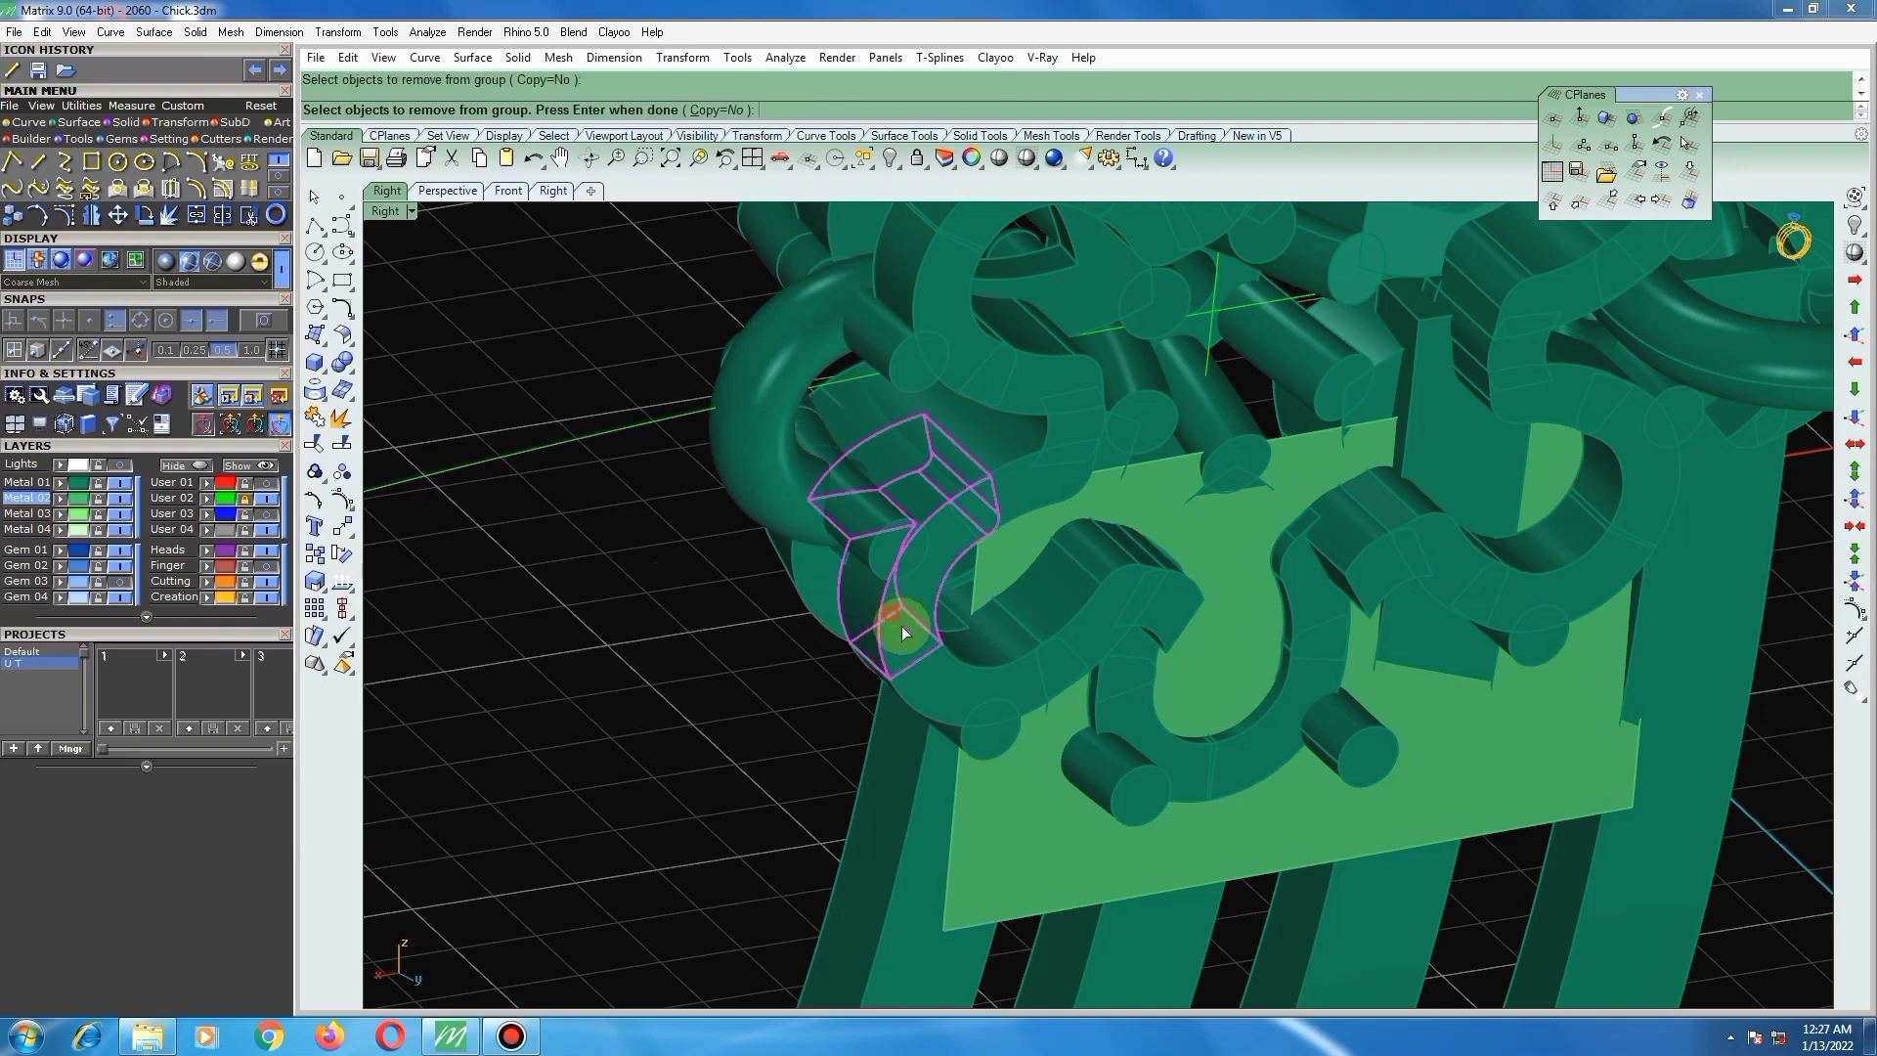
click(942, 683)
scroll(929, 634, up, 2)
right_drag(928, 634, 962, 604)
click(1059, 626)
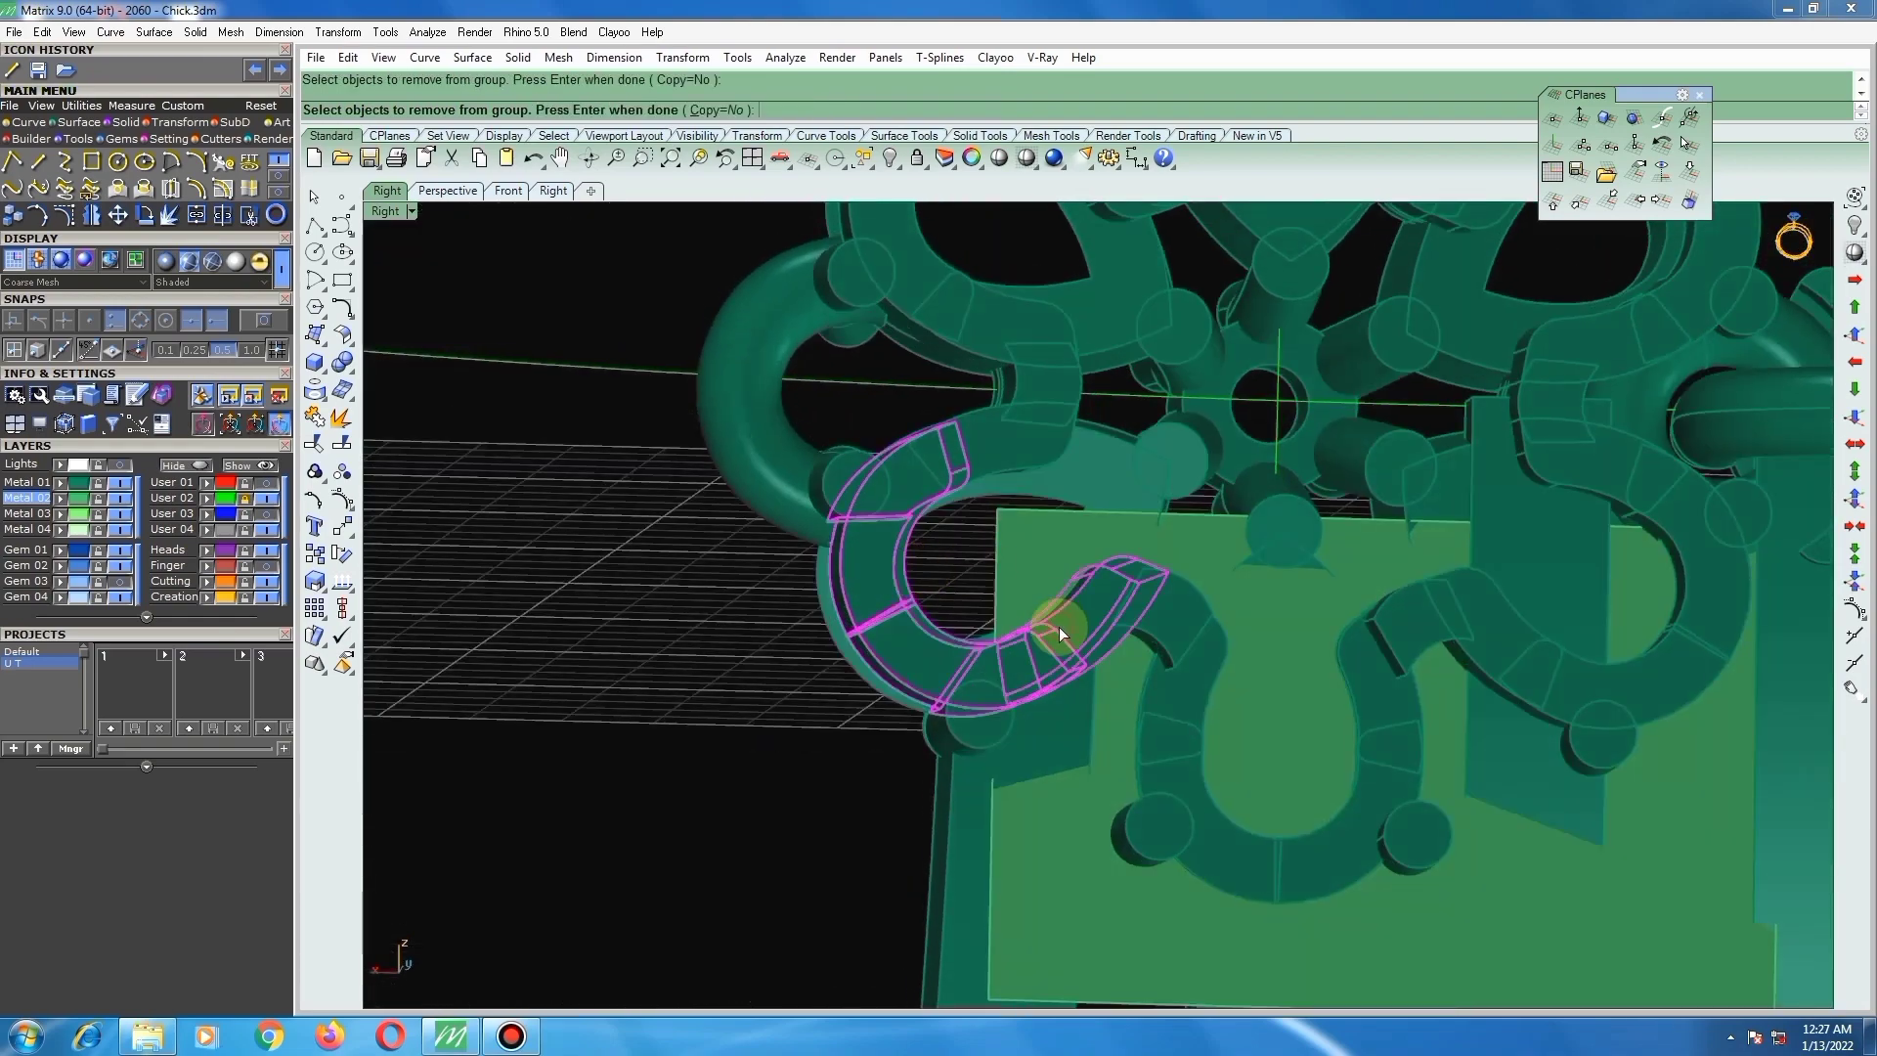
right_drag(952, 501, 981, 463)
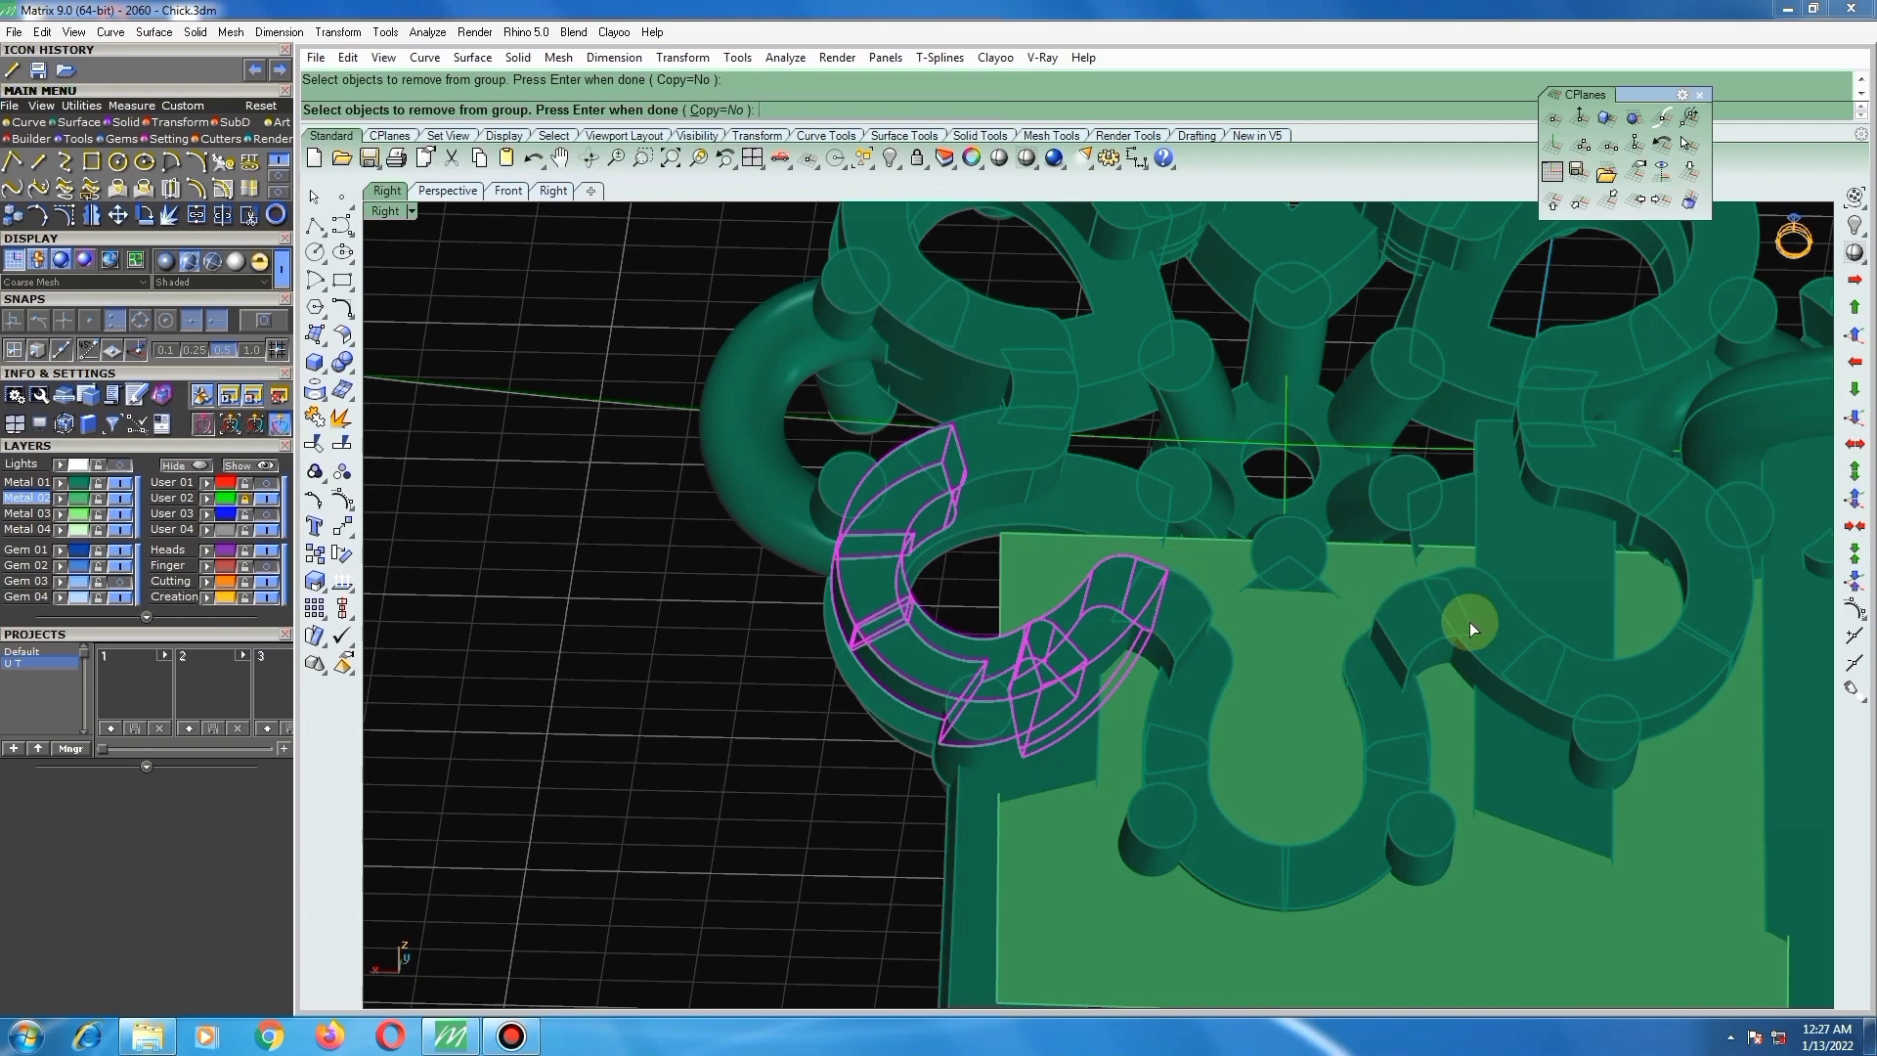
scroll(1073, 539, down, 9)
scroll(1317, 608, up, 8)
right_click(1310, 606)
scroll(1212, 602, down, 4)
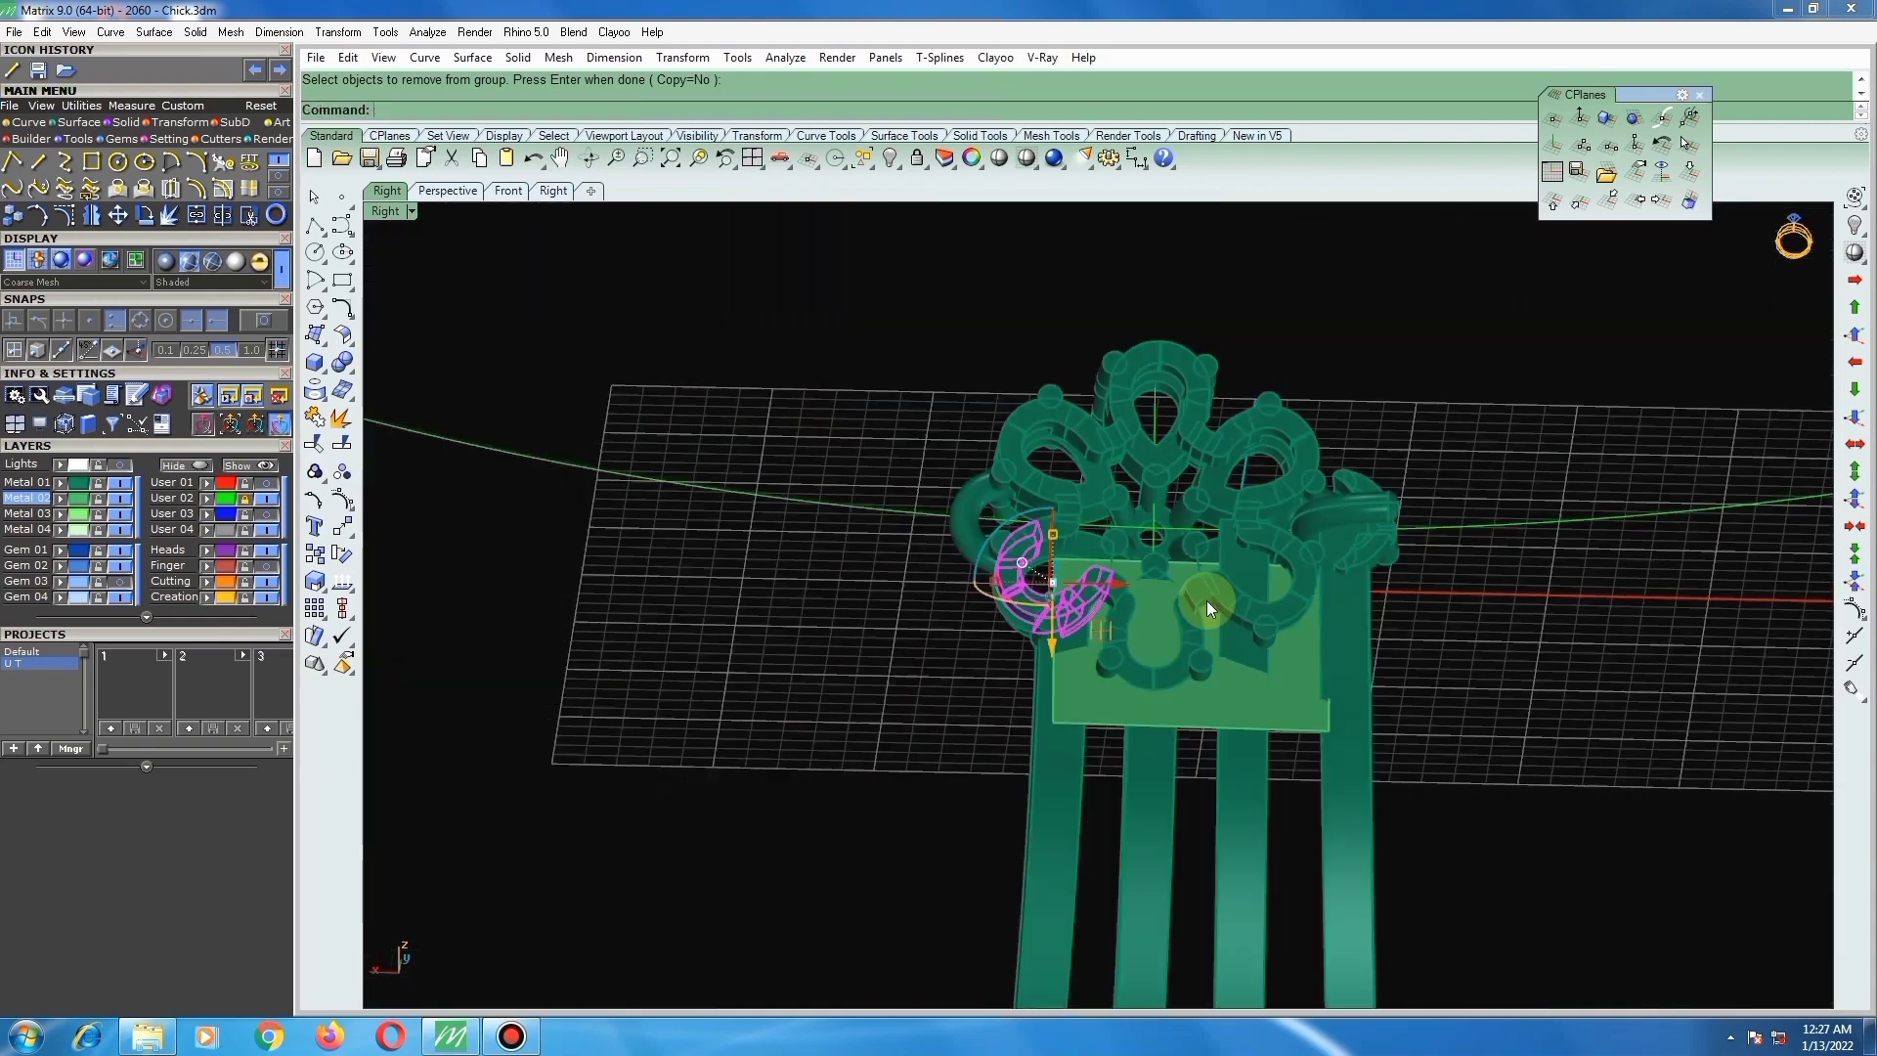
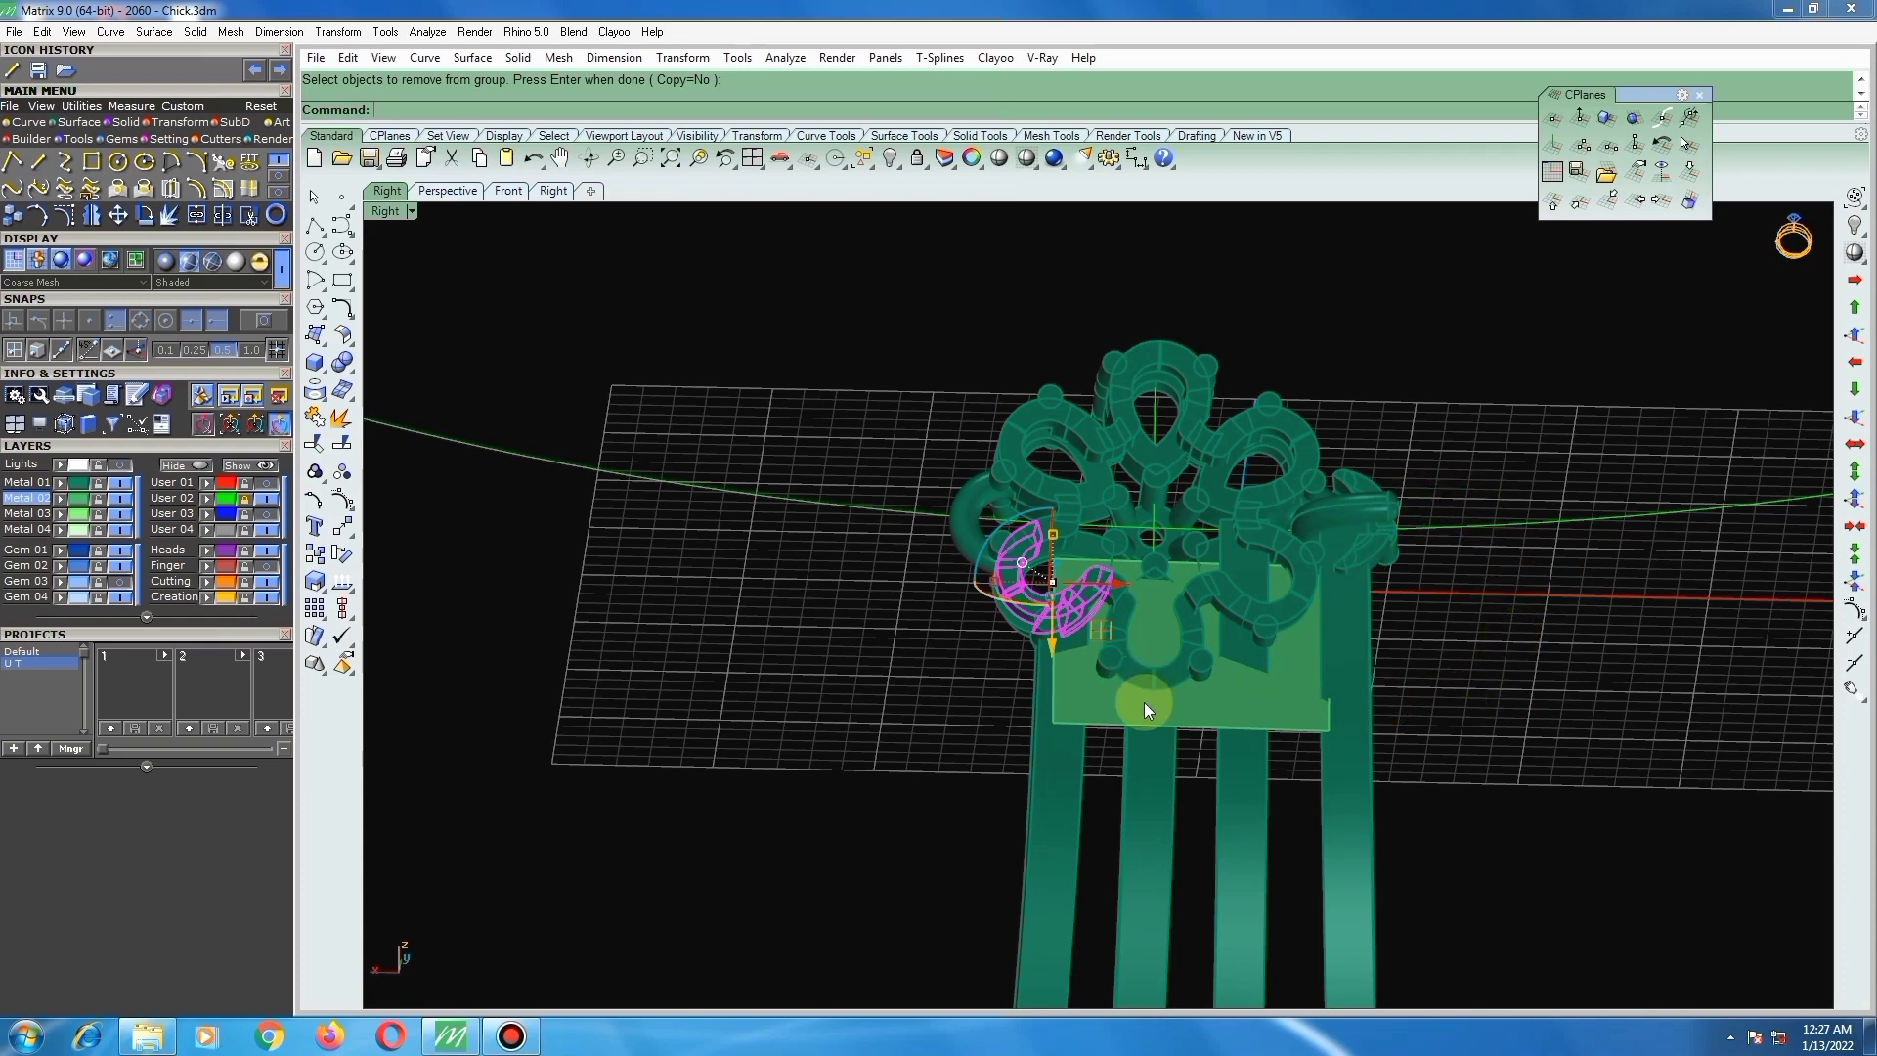
Step: Extend the flat cutting surface by a factor of 2 at its left edge and repeat the extension at its upper edge
click(1077, 701)
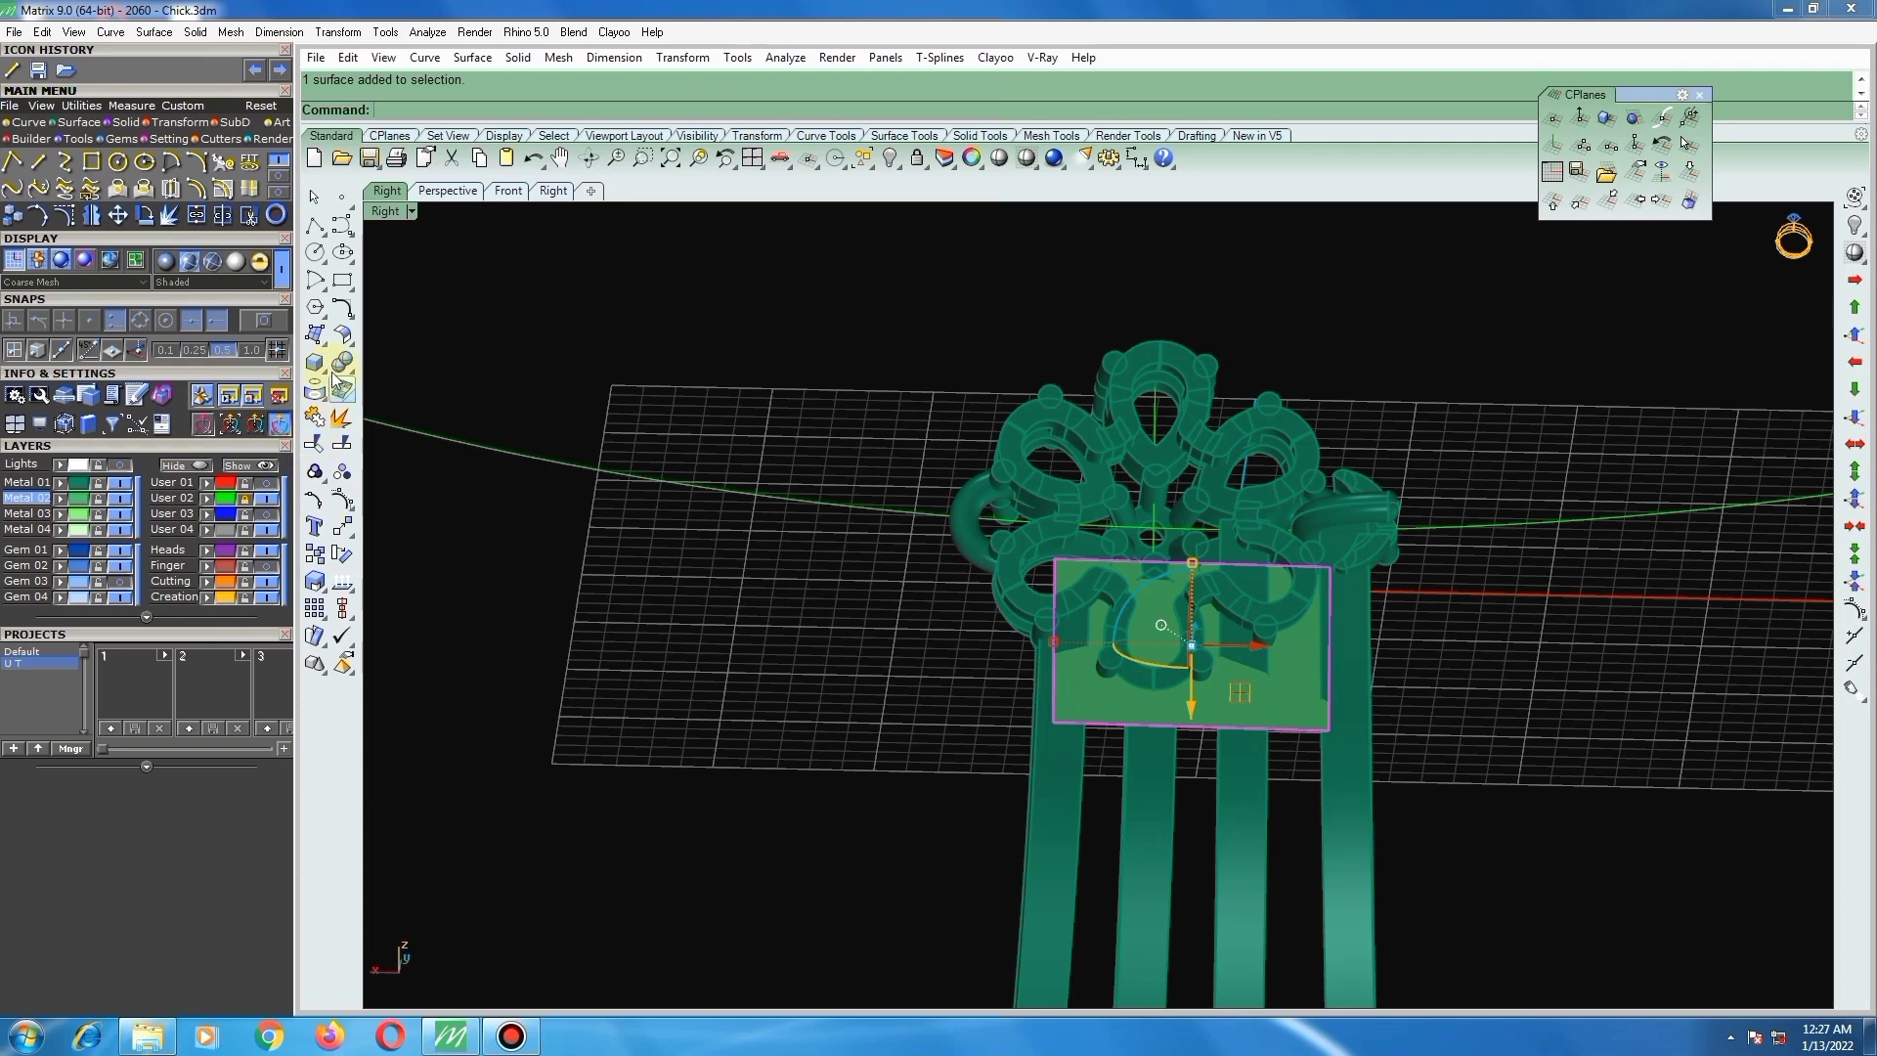
click(346, 338)
click(401, 342)
scroll(1065, 705, up, 4)
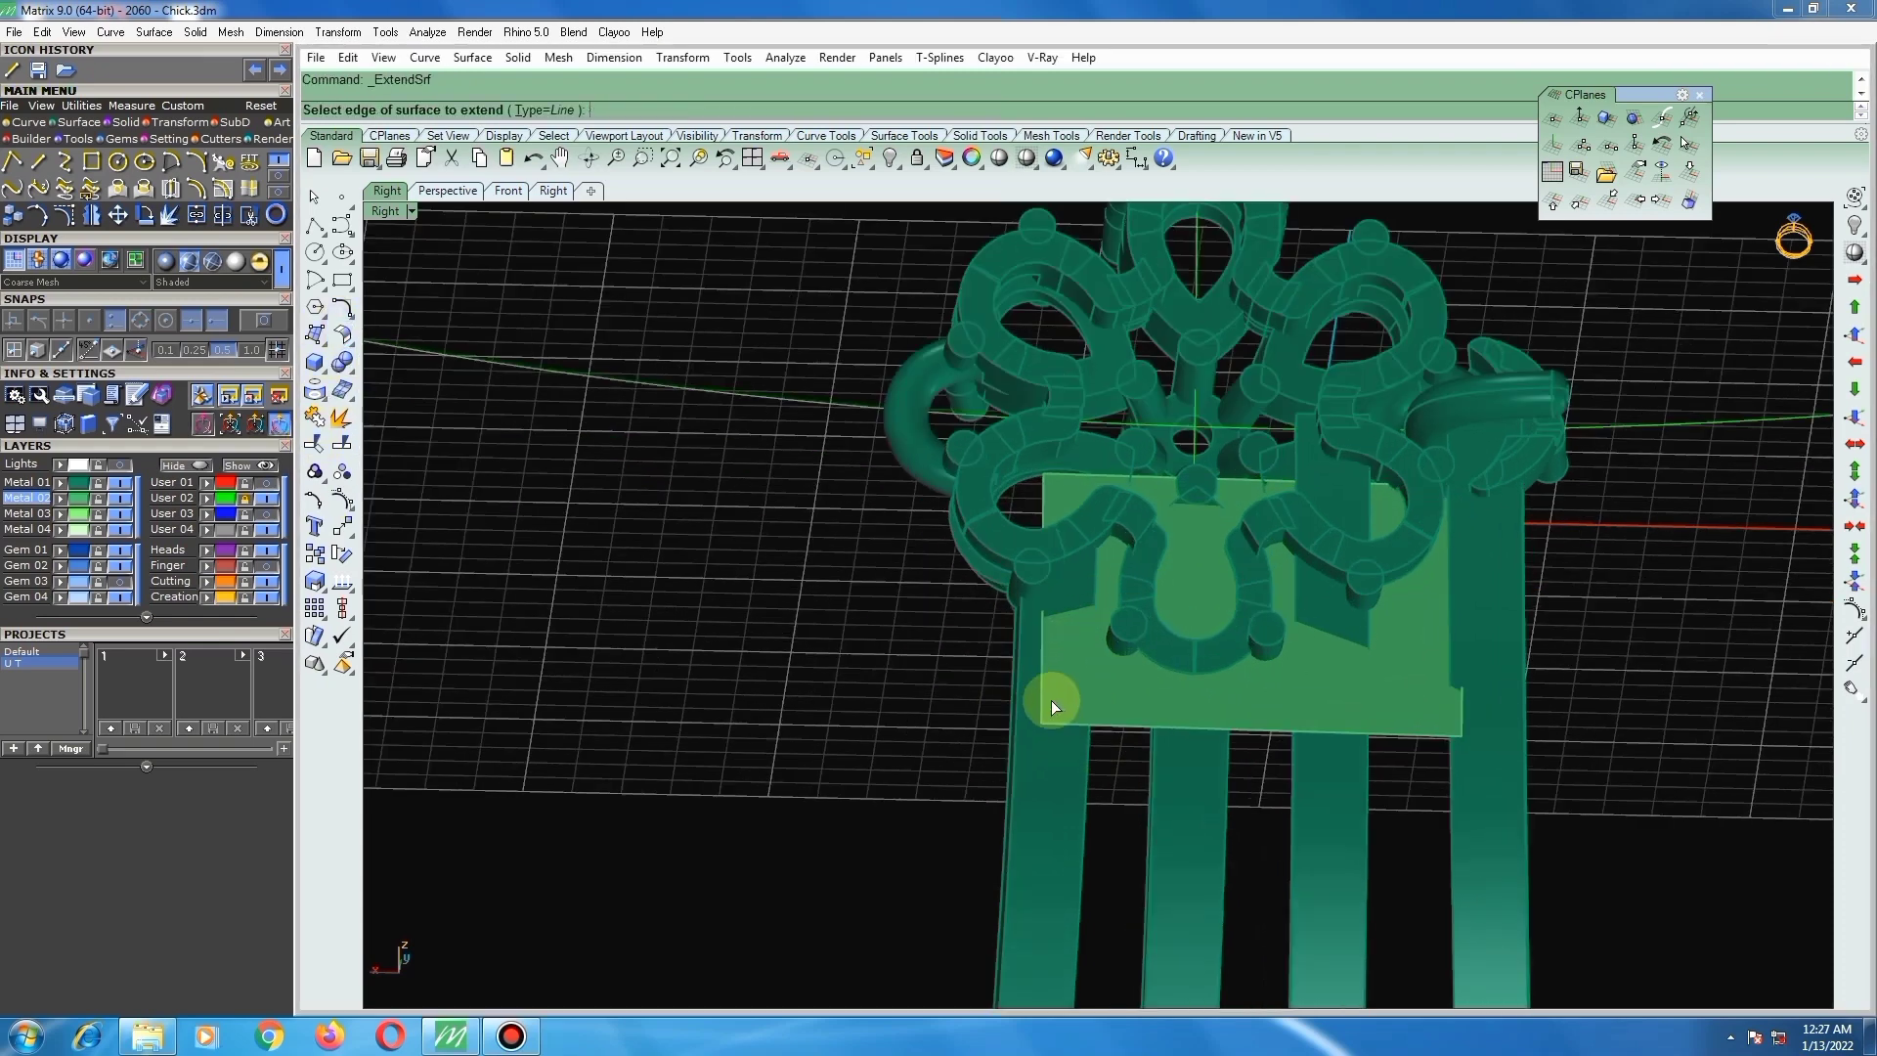
click(1041, 681)
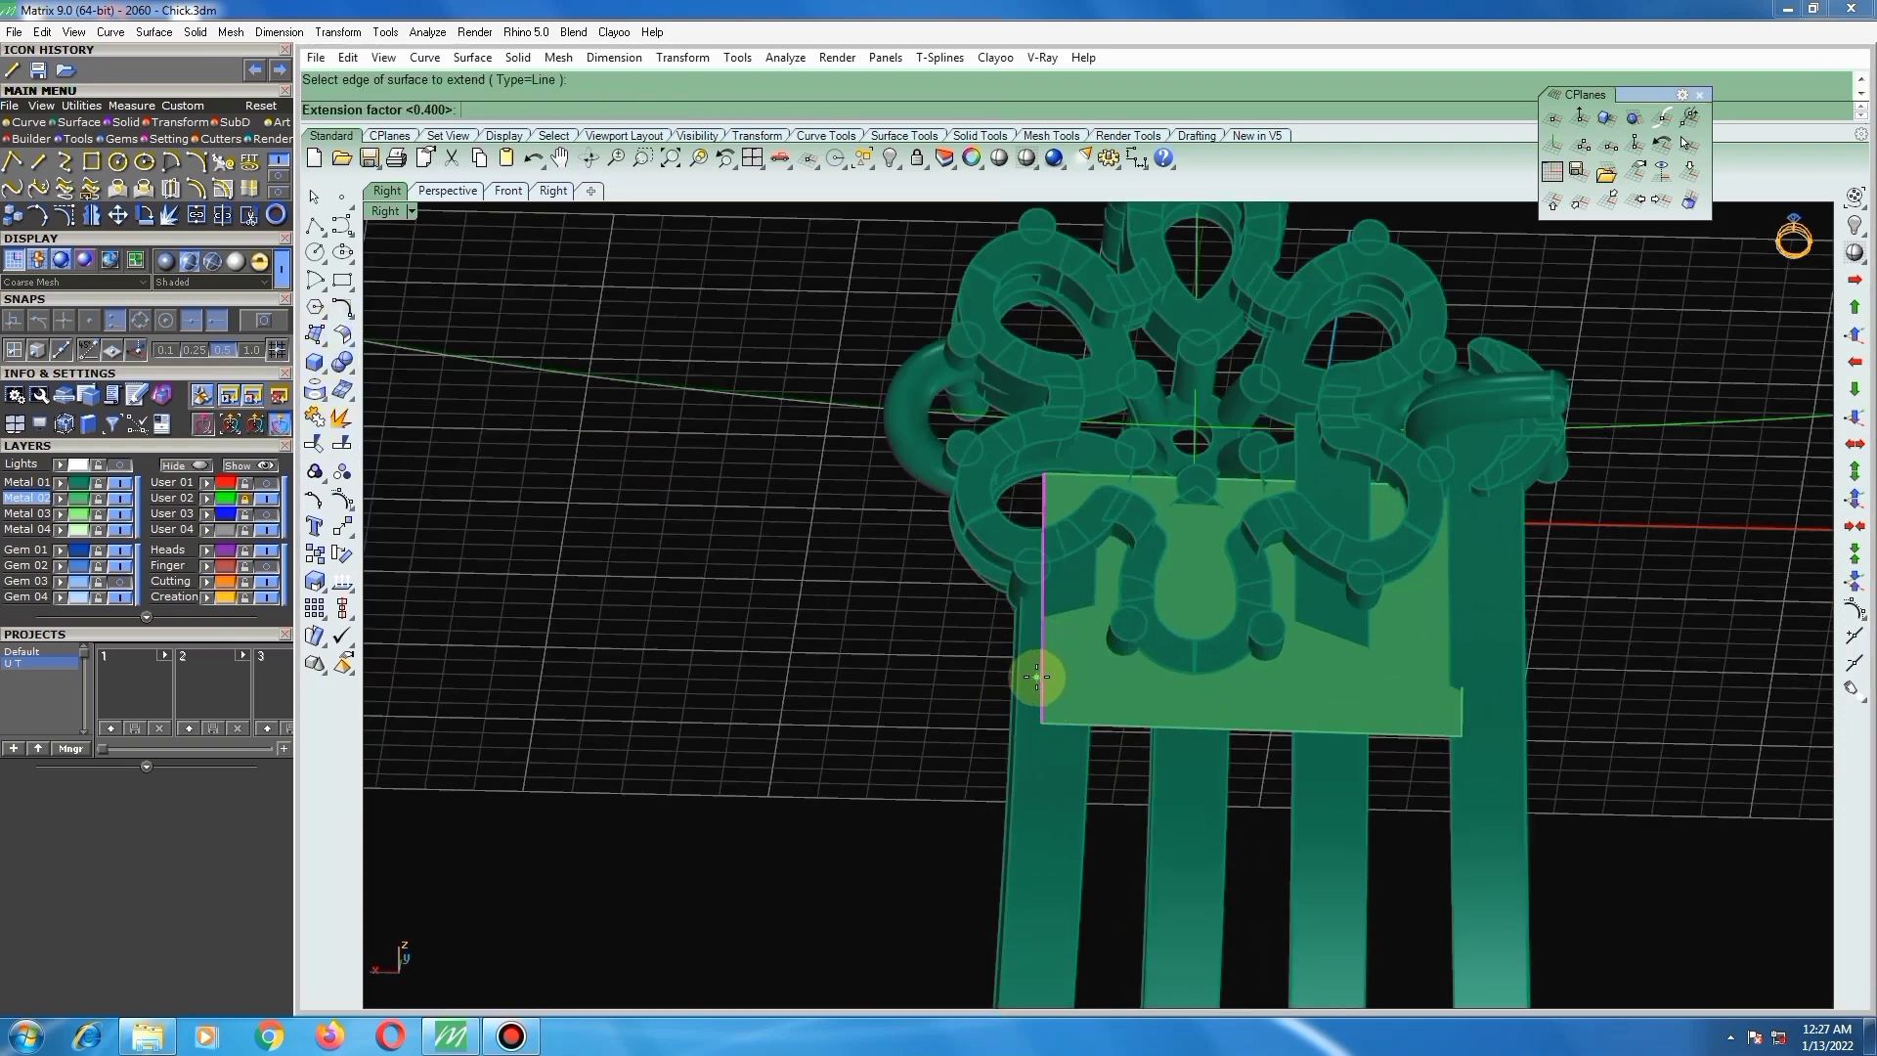
text(2)
key(Return)
scroll(966, 547, up, 4)
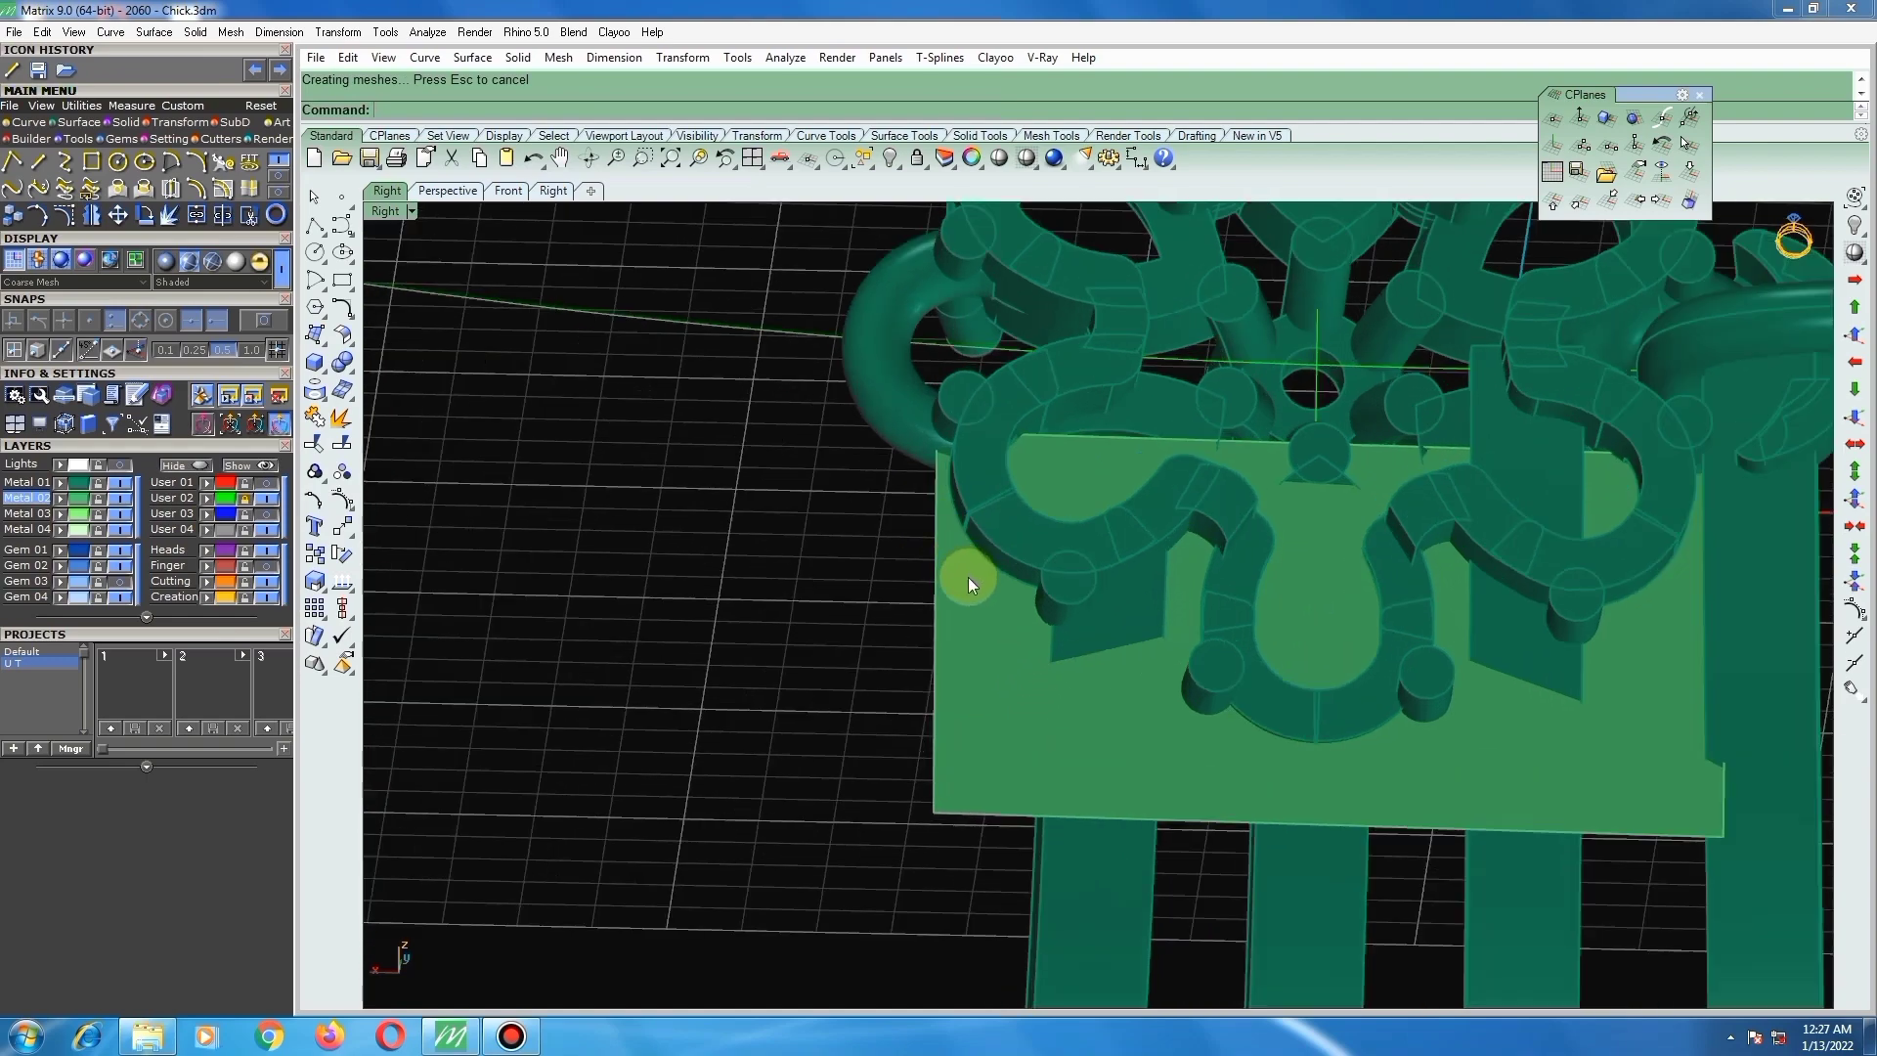
right_click(1176, 478)
click(1117, 438)
right_click(1118, 442)
scroll(1081, 524, down, 6)
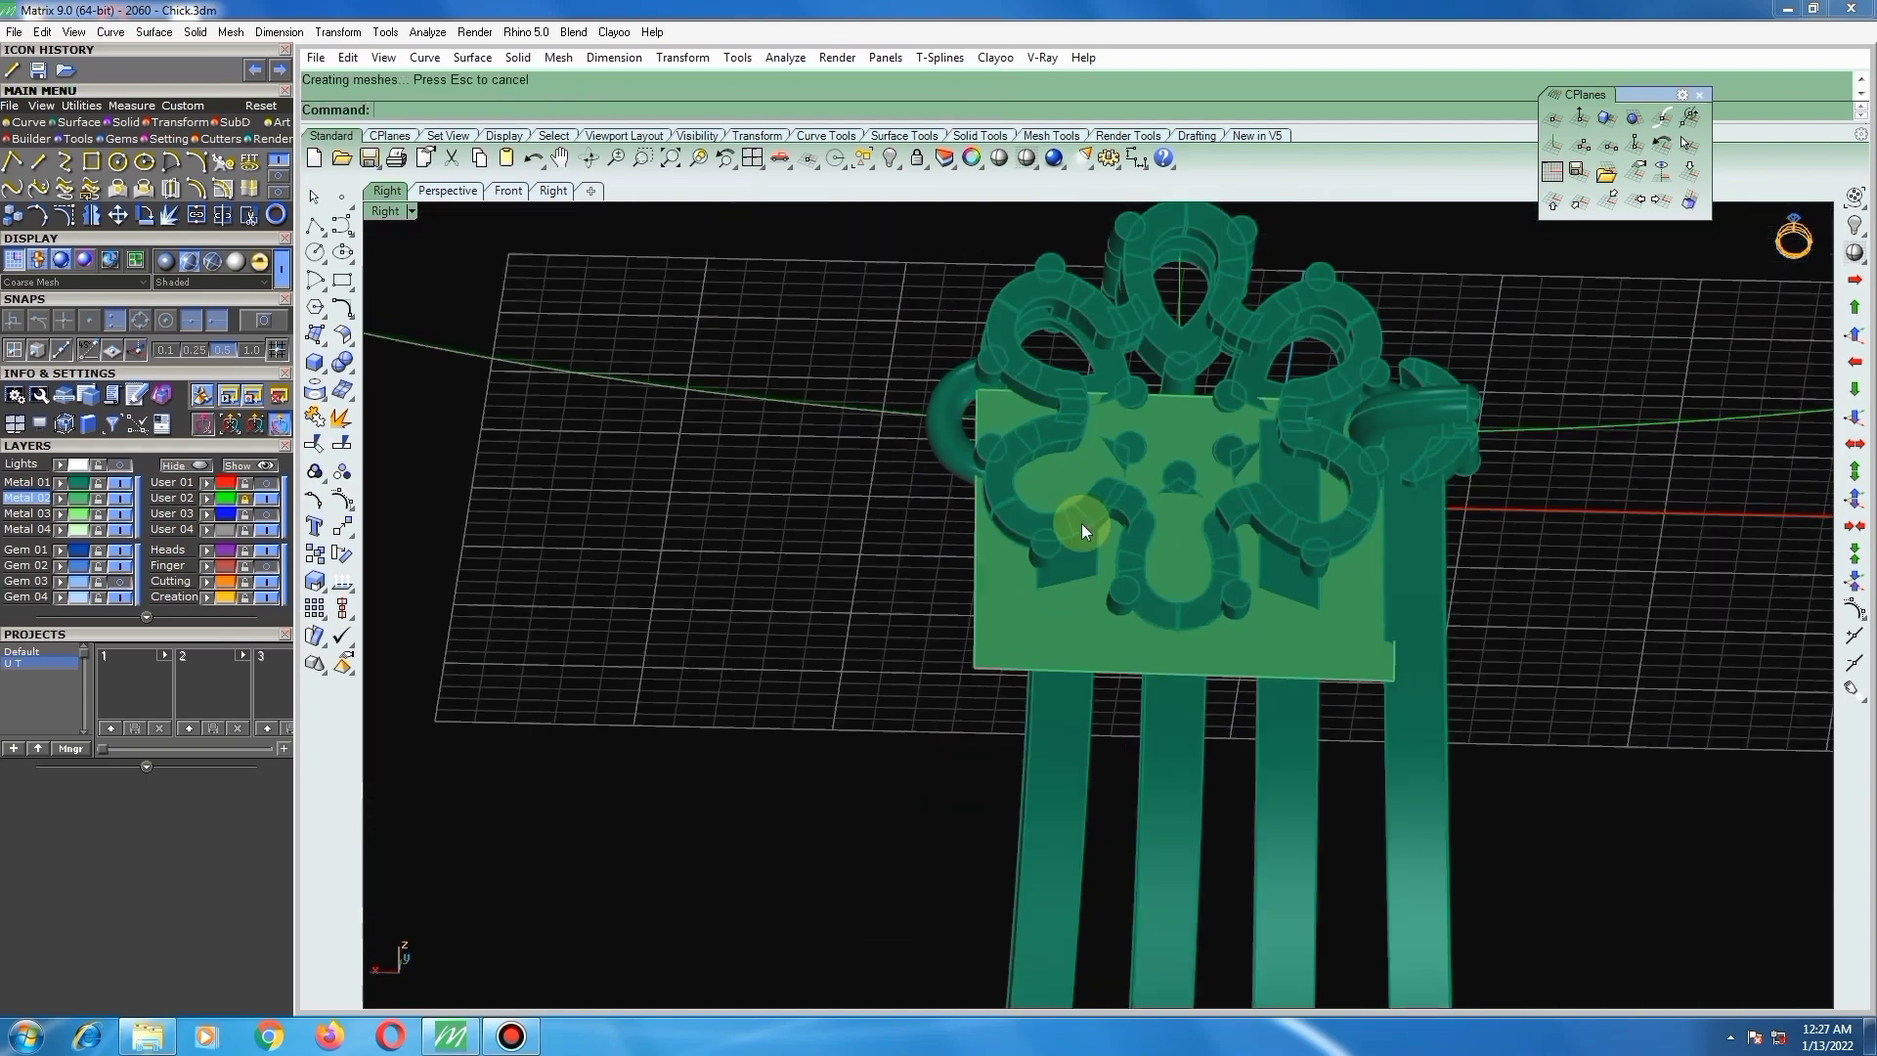
right_drag(1046, 555, 1192, 508)
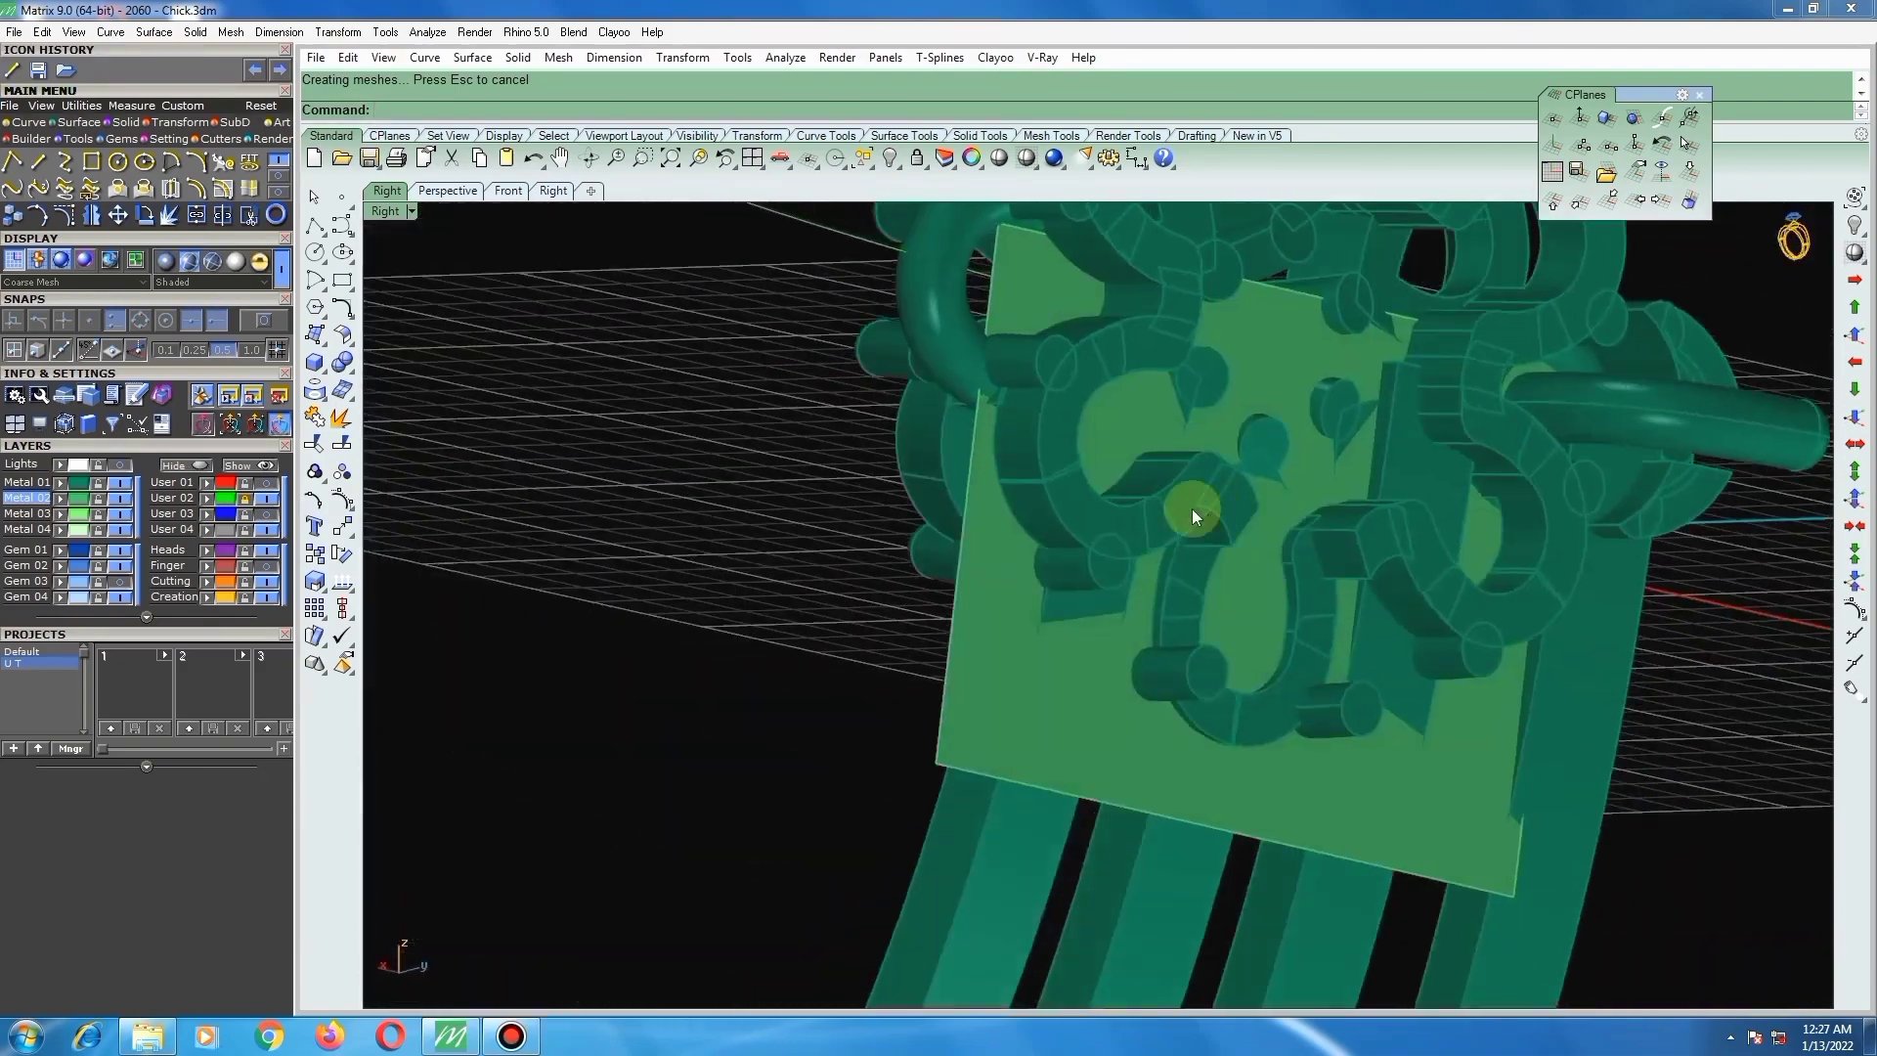
click(1051, 445)
shift+click(1116, 520)
shift+click(1180, 491)
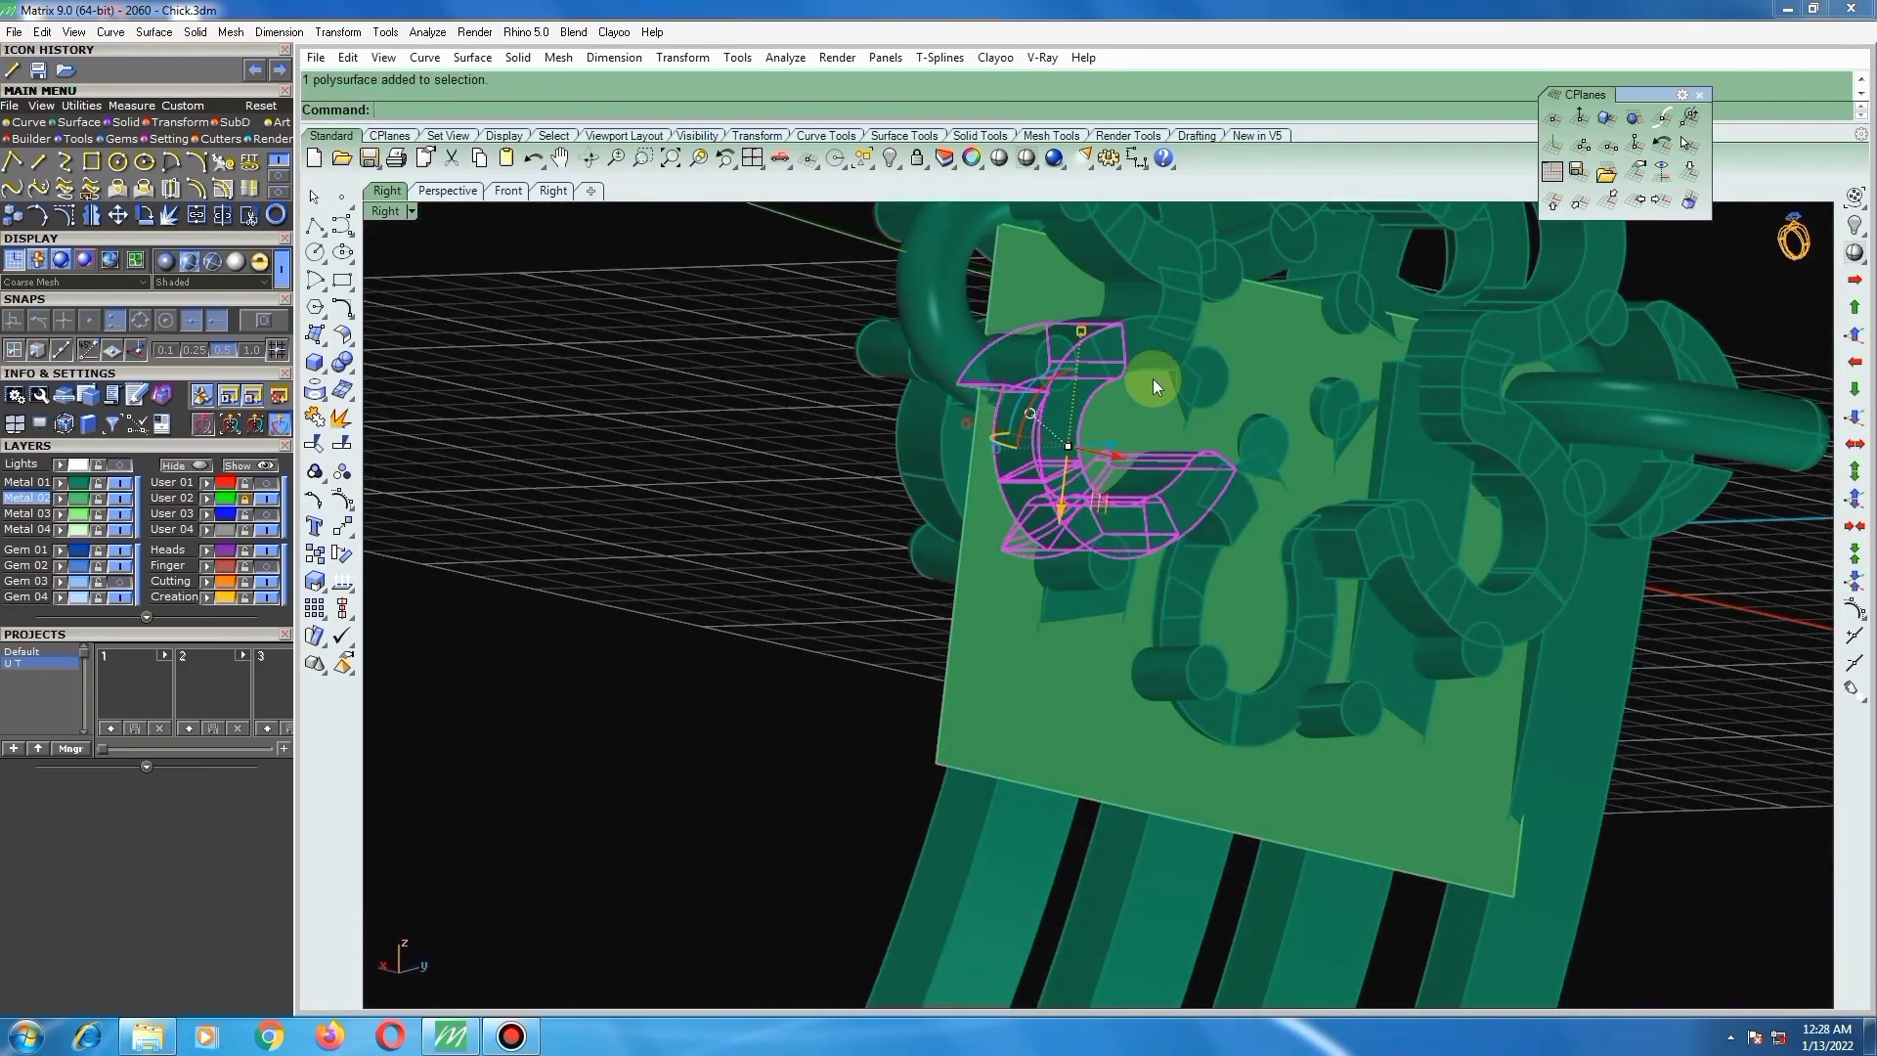
shift+click(1112, 372)
click(806, 608)
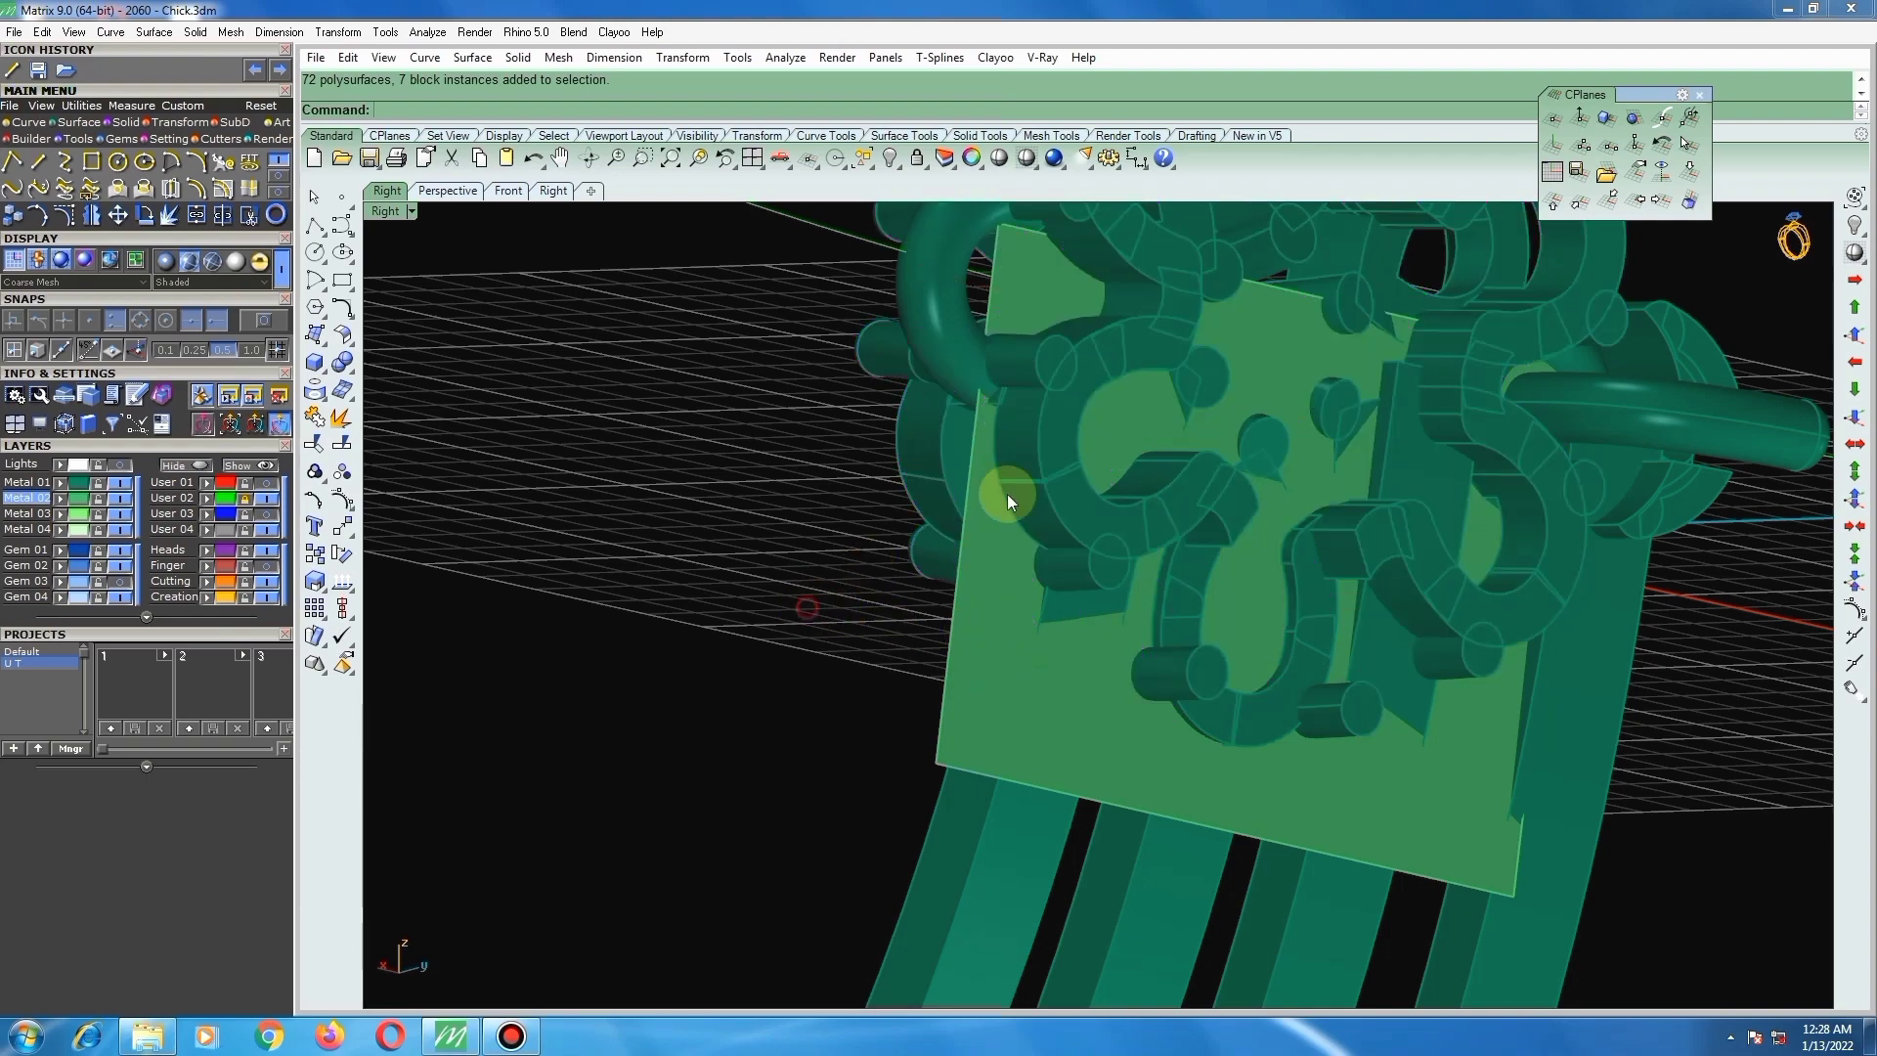
click(1126, 330)
click(1136, 326)
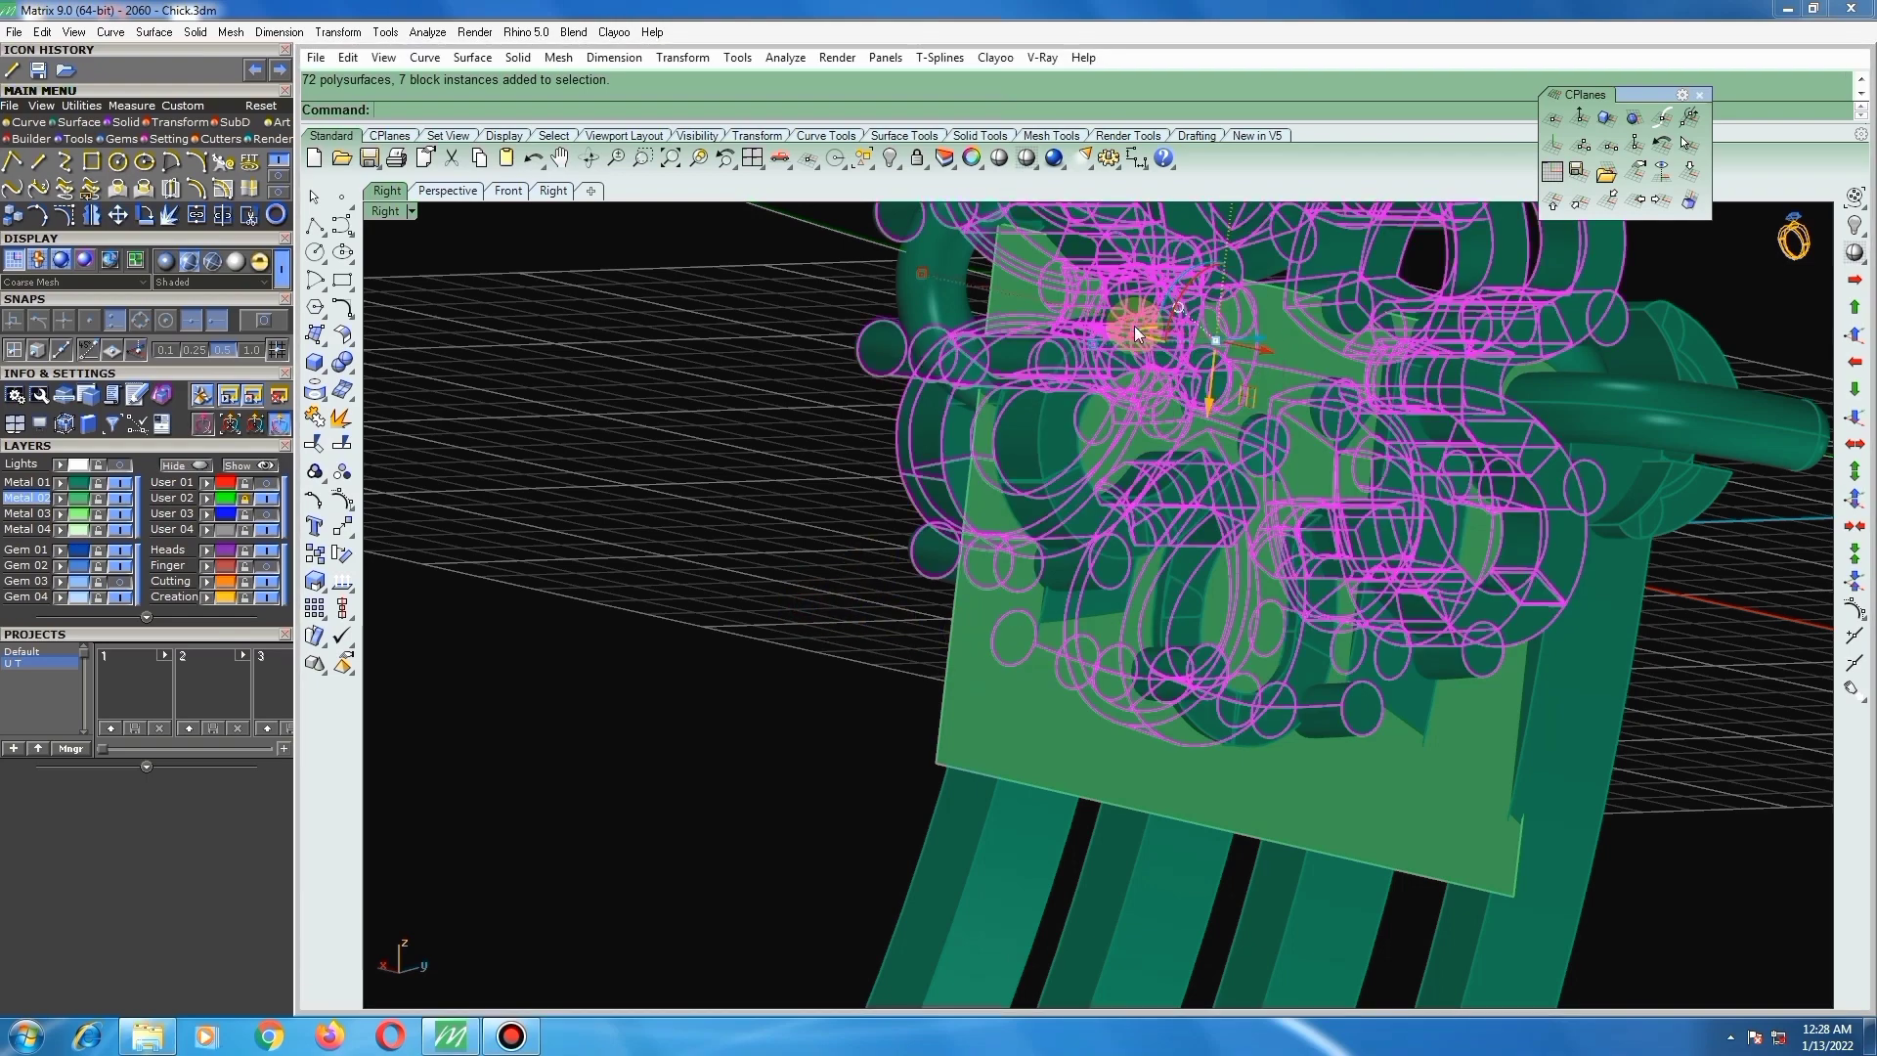
click(698, 618)
Step: Remove the remaining upper end piece of the lower left petal from the flower group
click(318, 476)
click(423, 478)
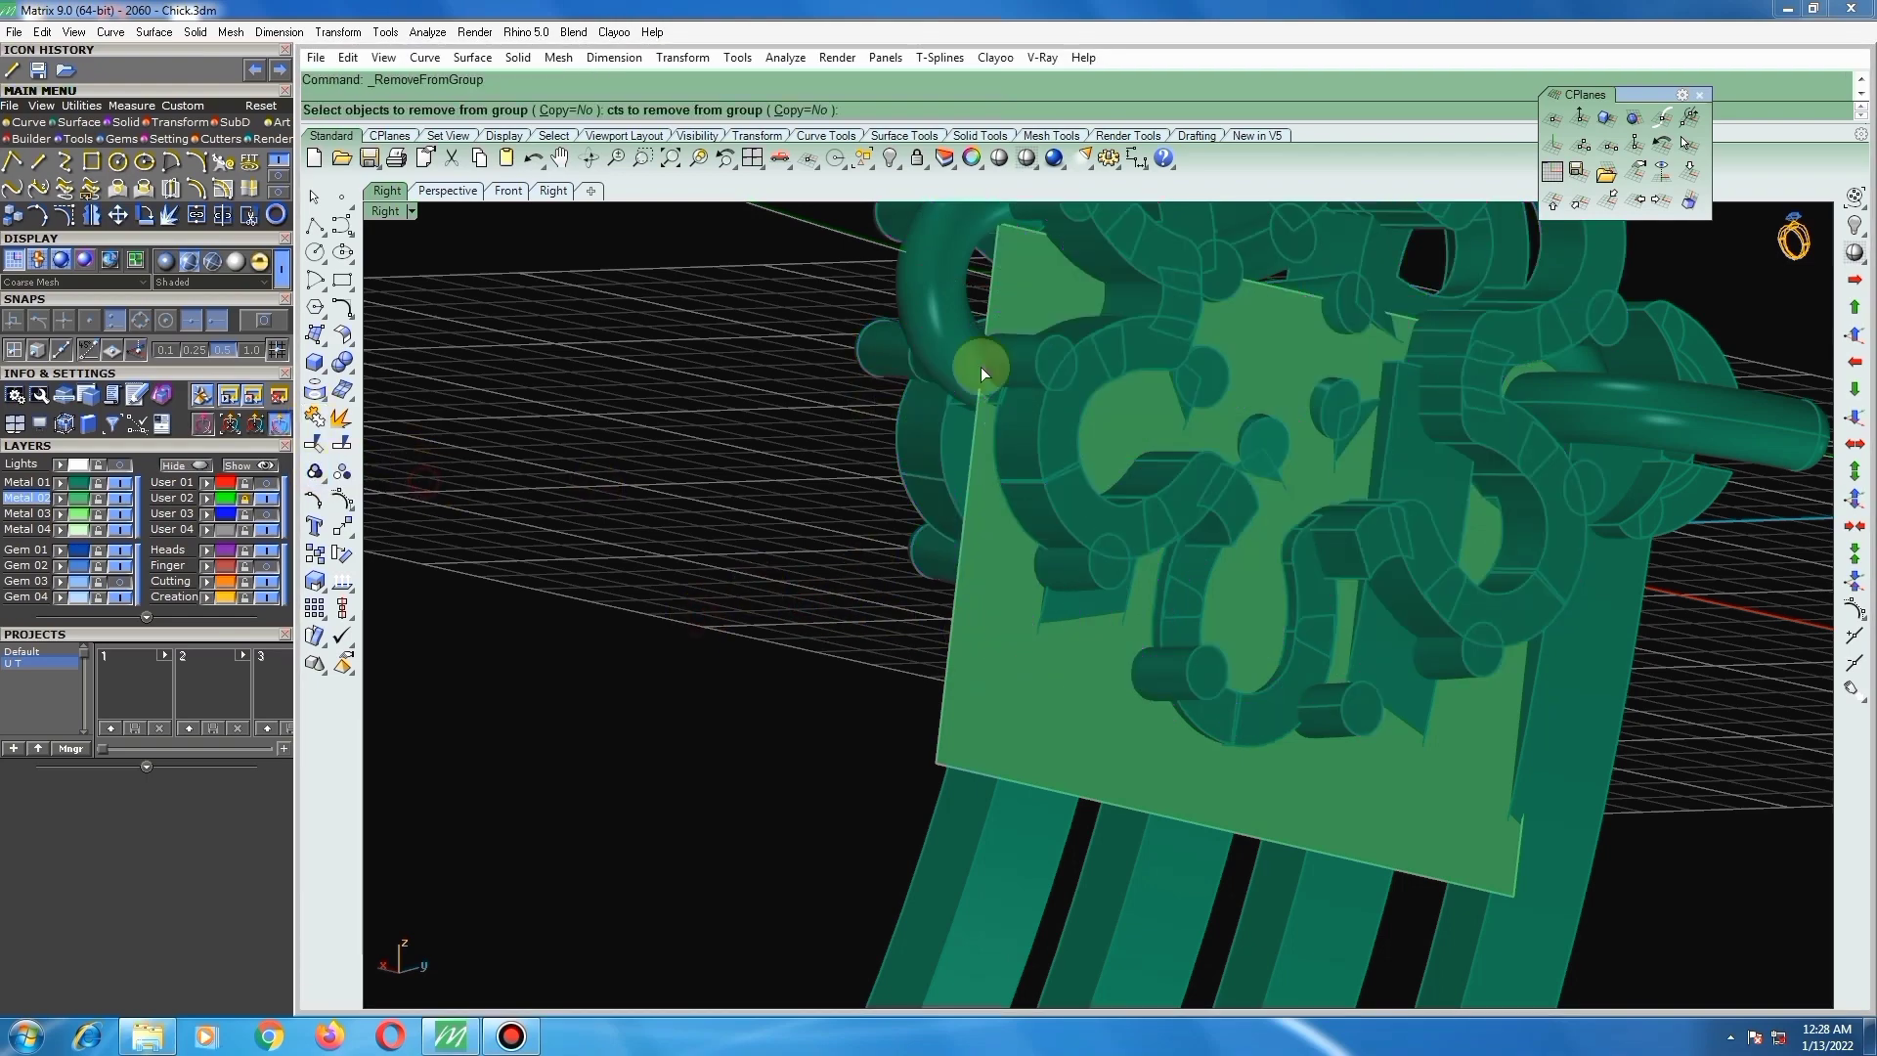
click(1149, 352)
right_click(1150, 354)
Step: Boolean-split the ungrouped pieces of the lower left petal, including its upper end piece, with the enlarged cutting surface
shift+click(1047, 460)
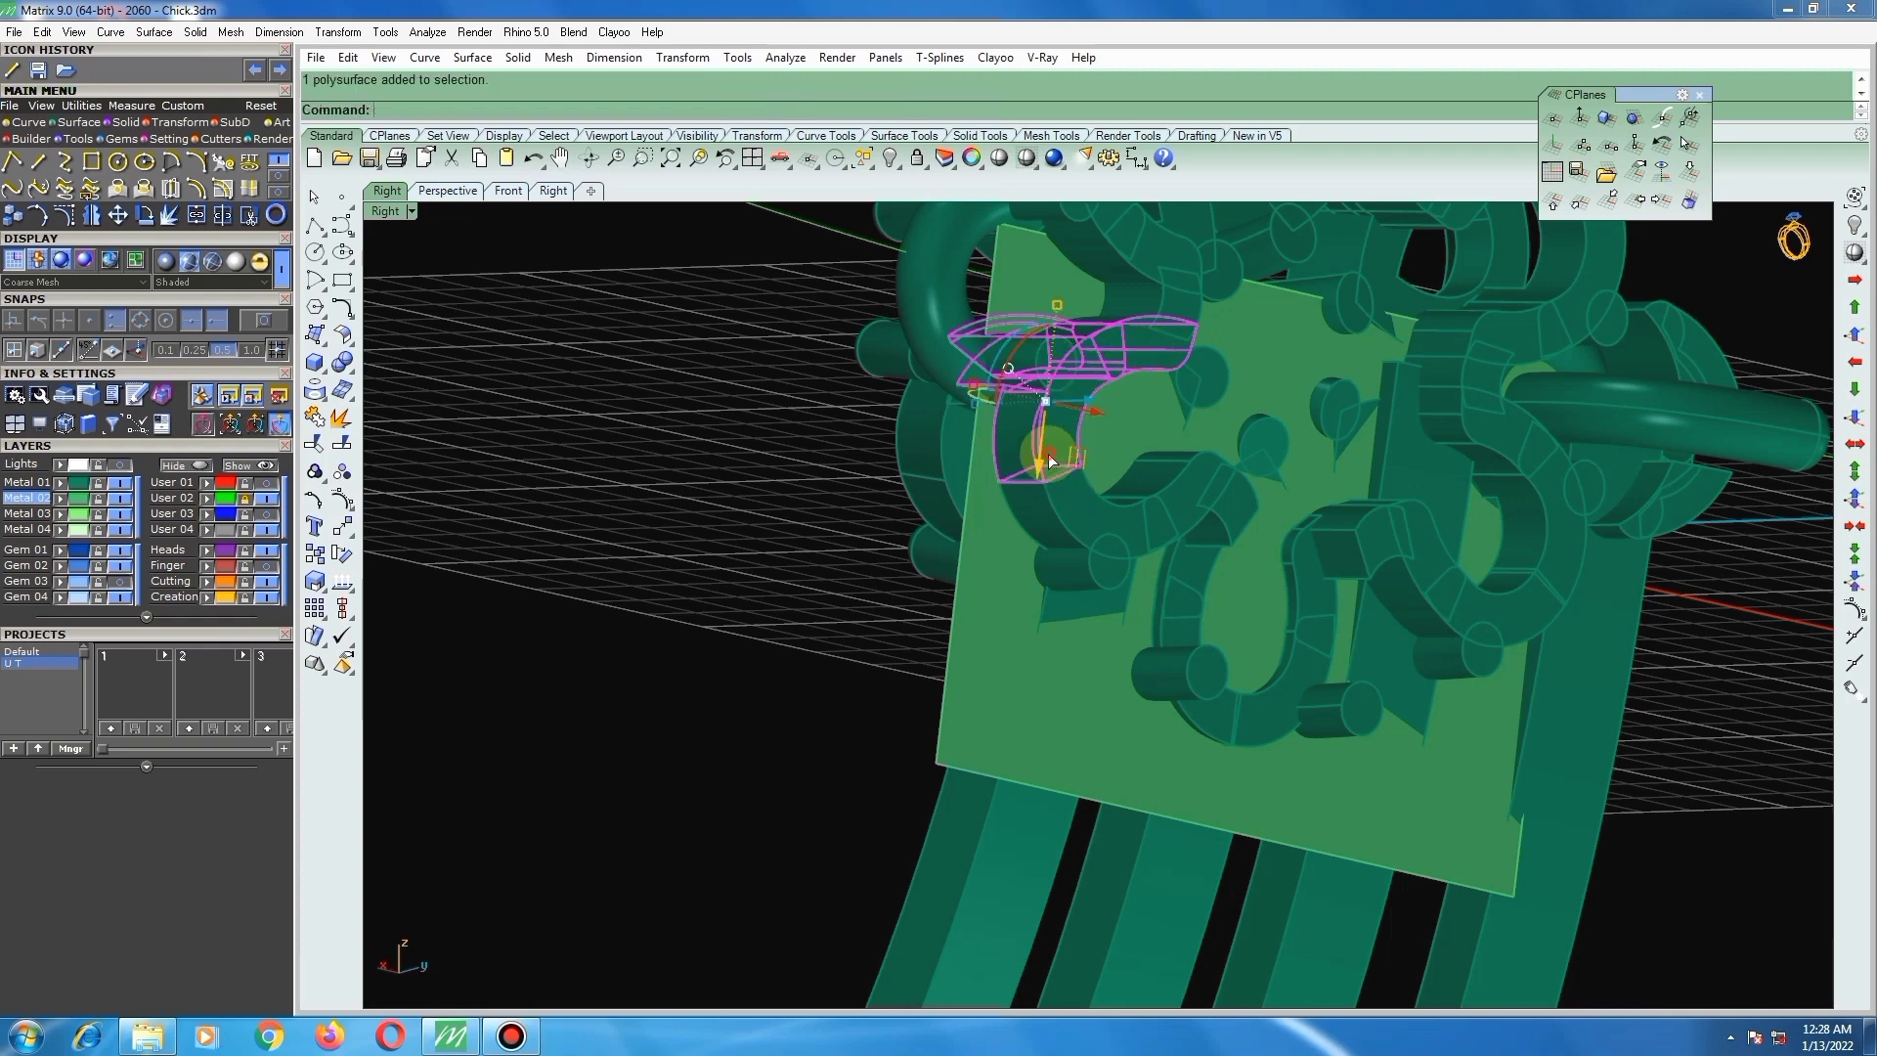
shift+click(1070, 506)
shift+click(1191, 507)
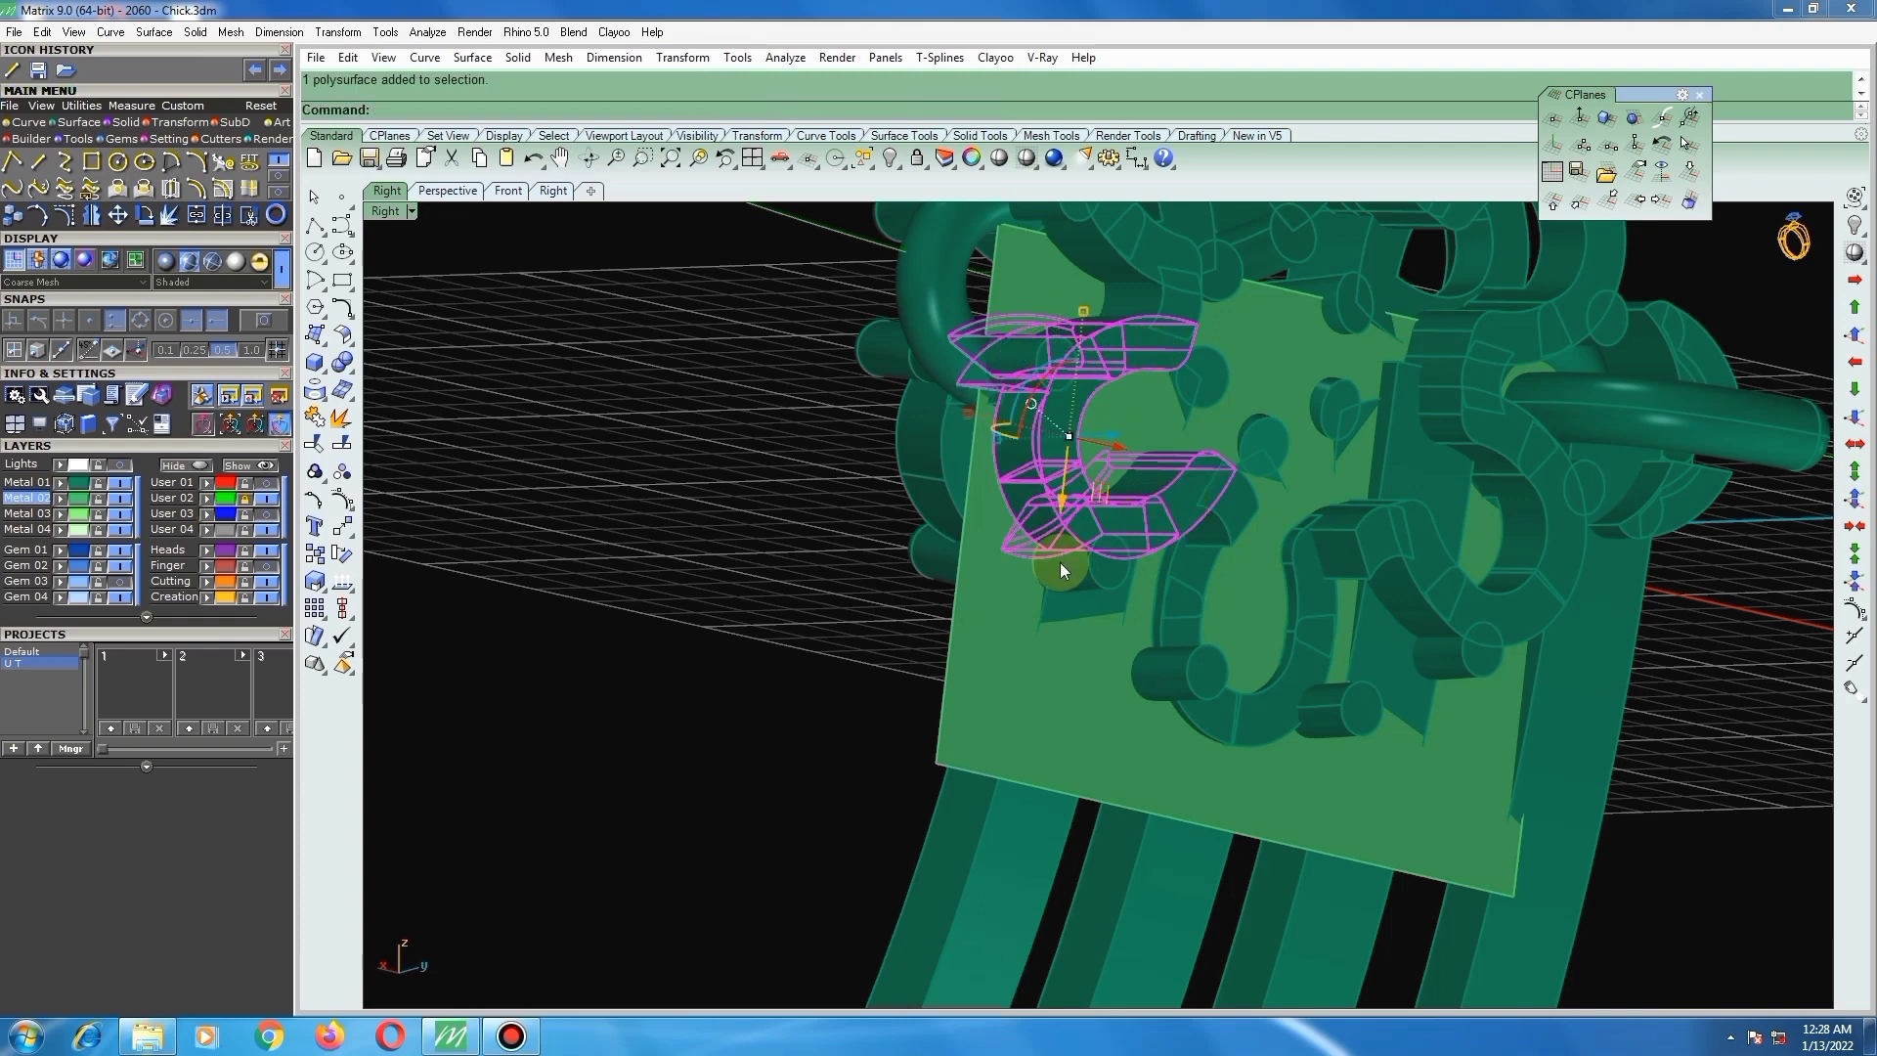
text(bs)
key(Return)
click(973, 625)
key(Return)
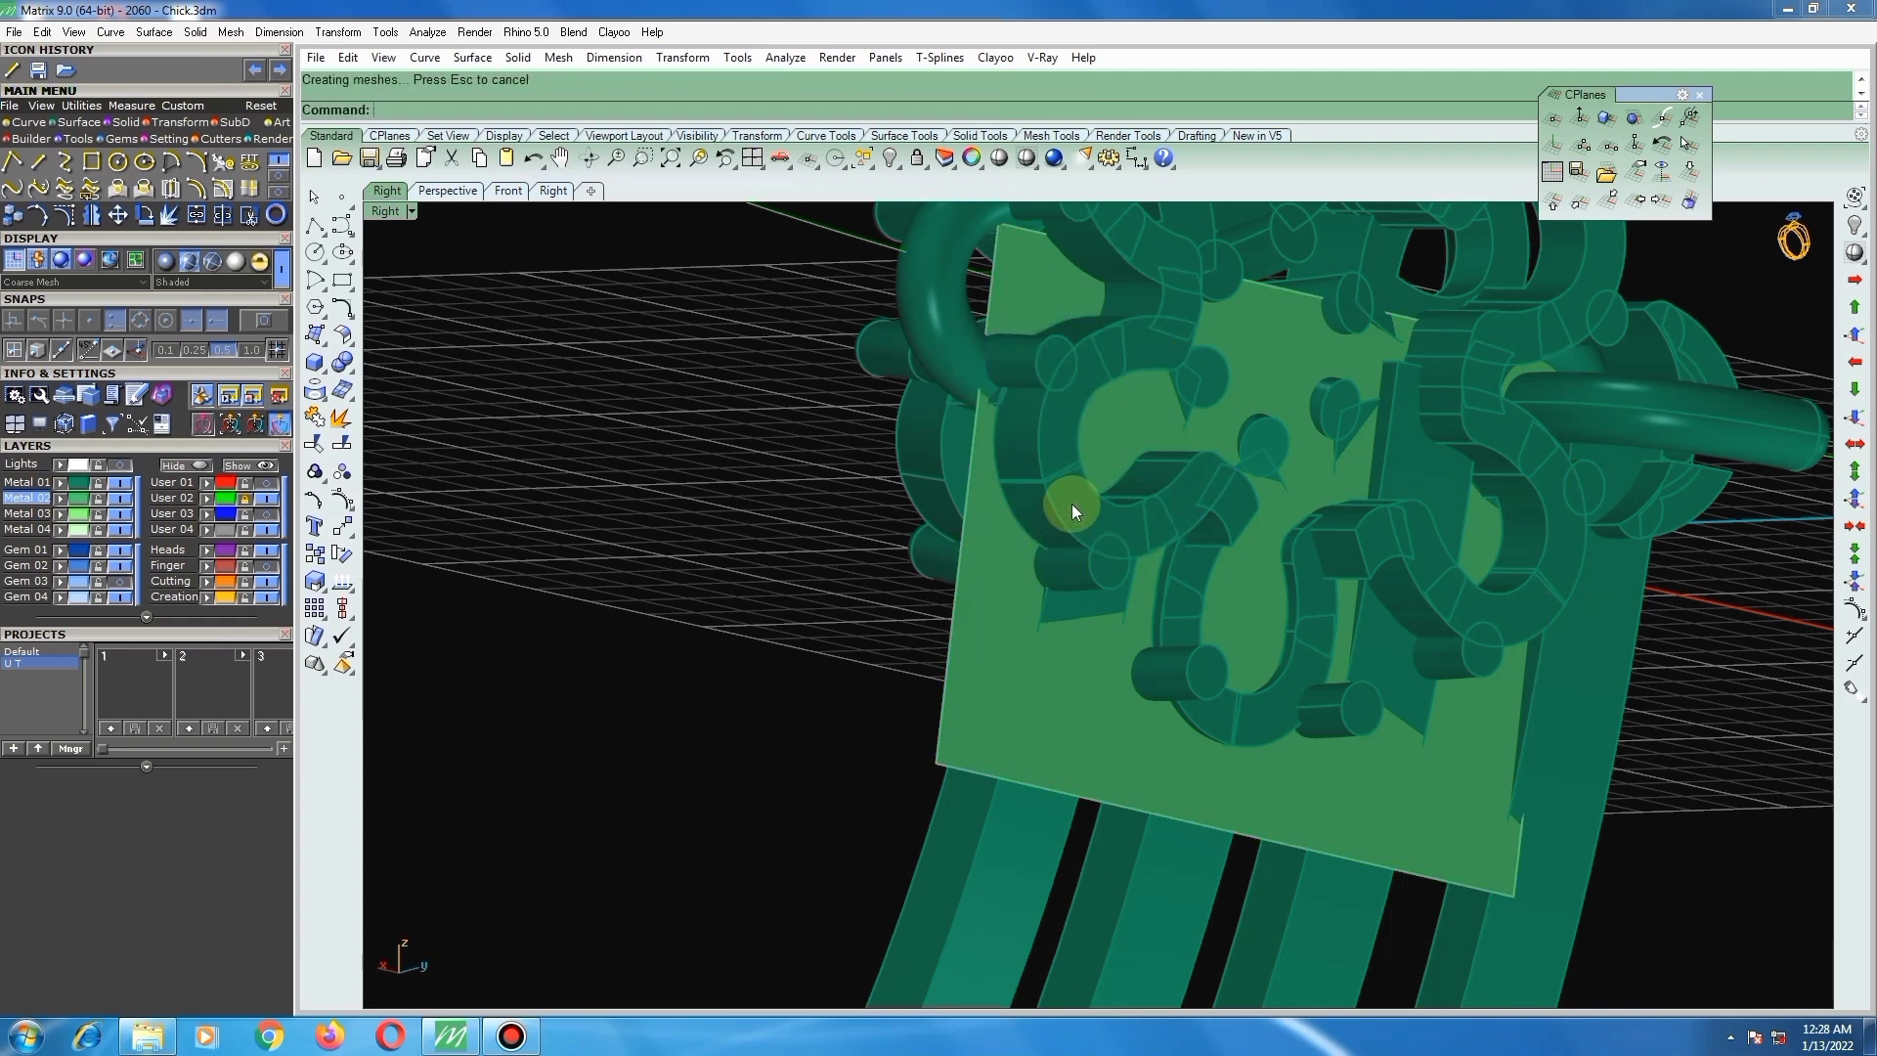
click(1071, 502)
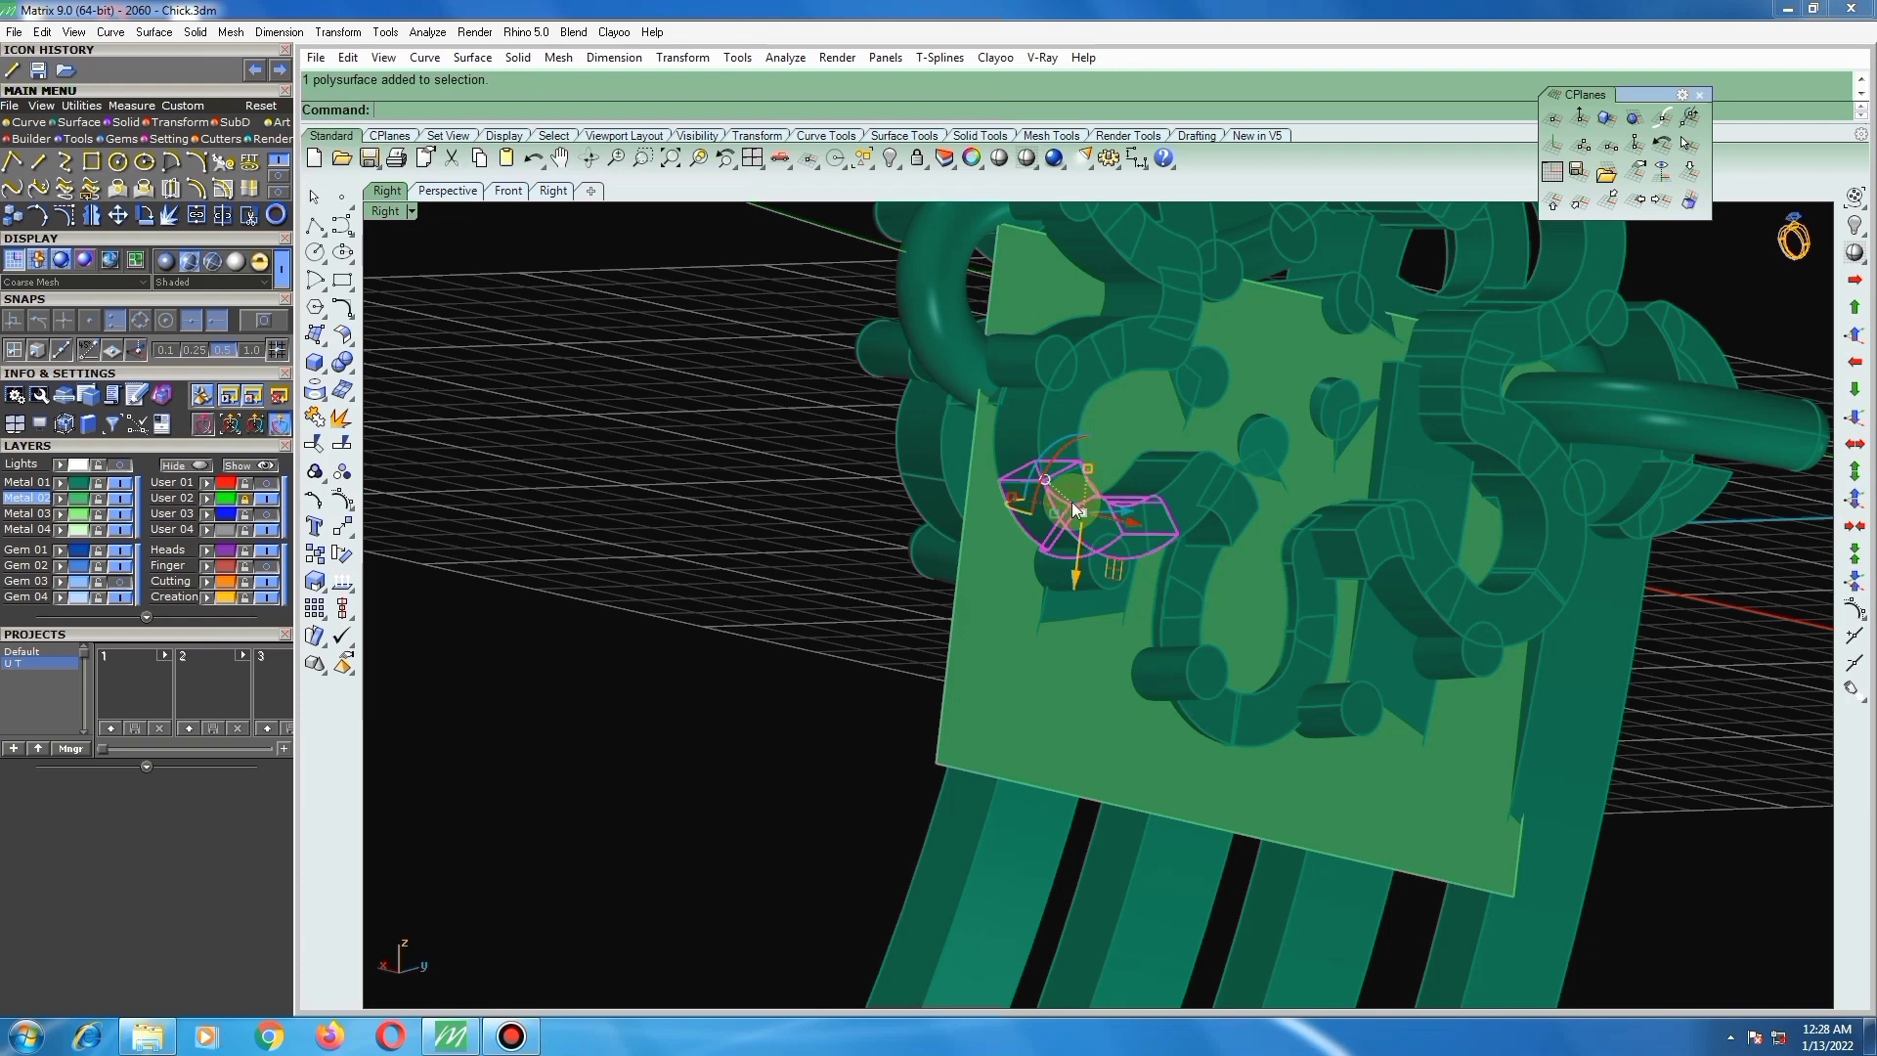
shift+click(1055, 428)
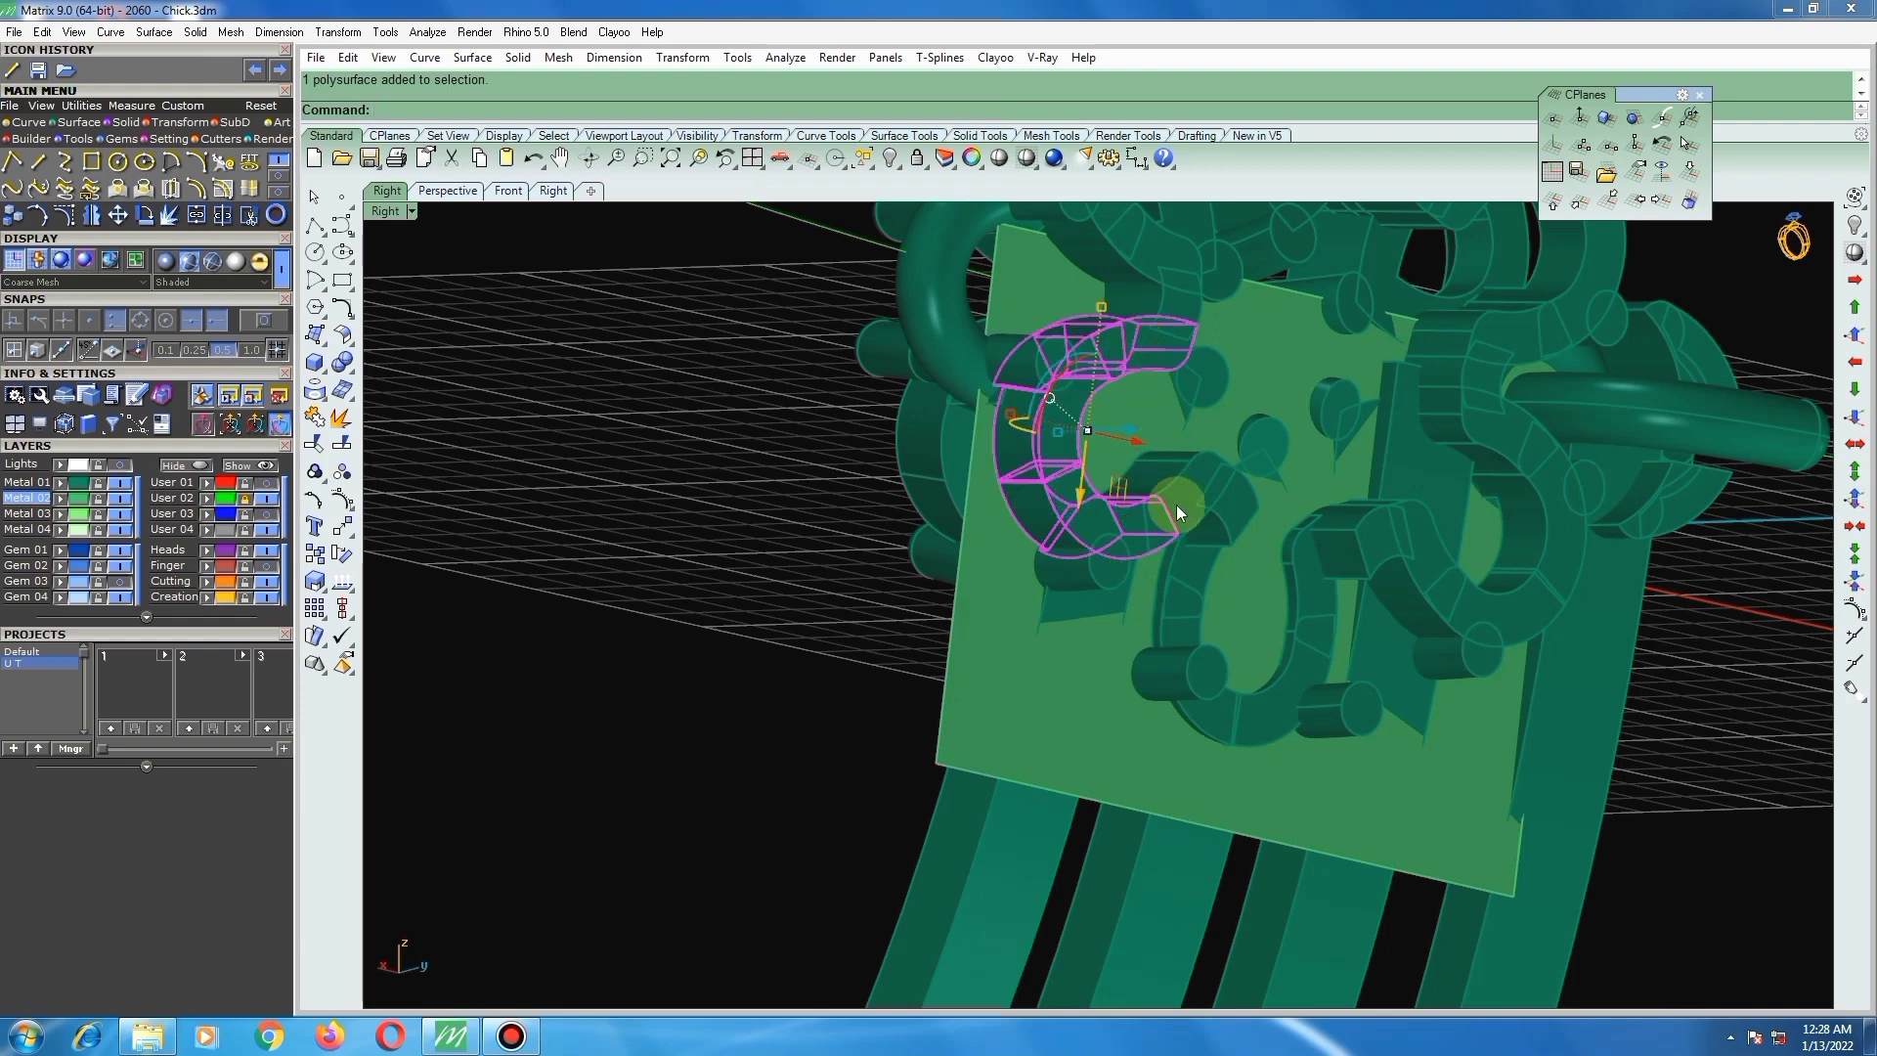
ctrl+click(1135, 337)
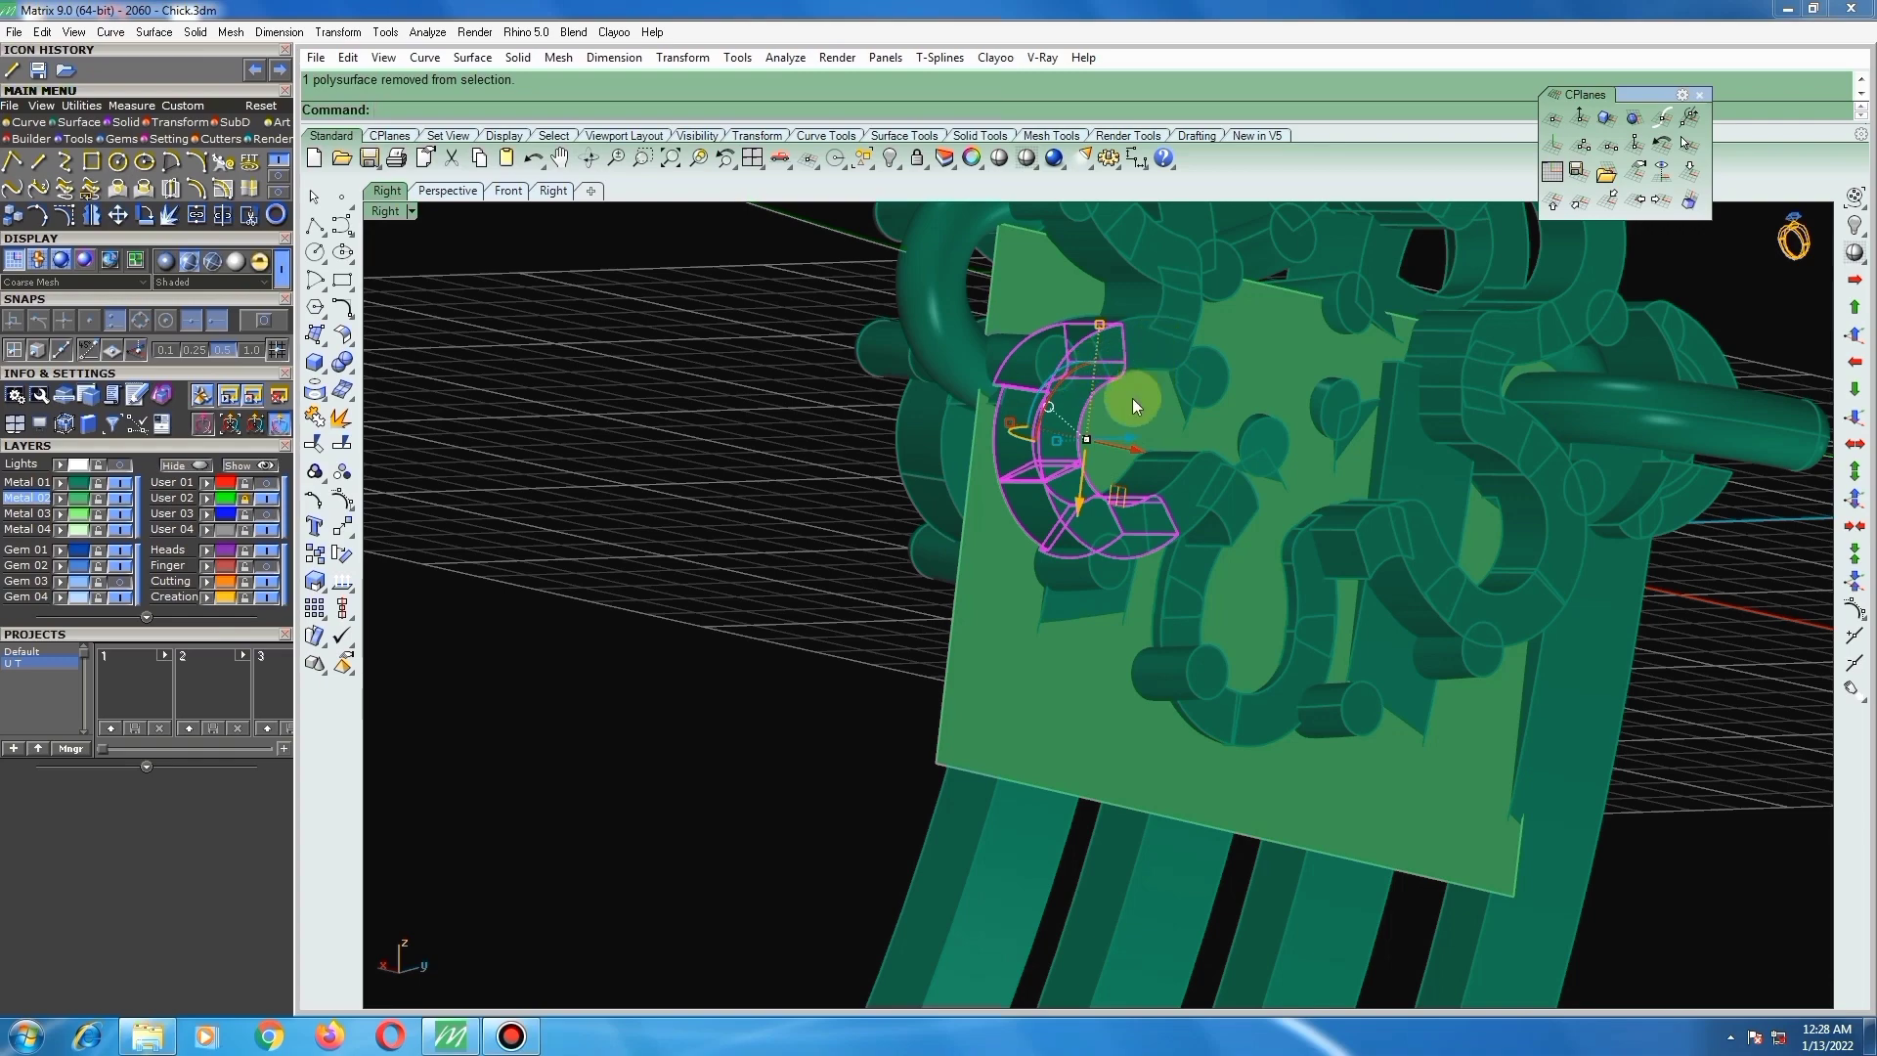
Step: Undo the last Boolean split of the lower left petal and clear the selection
key(ctrl+z)
click(1155, 333)
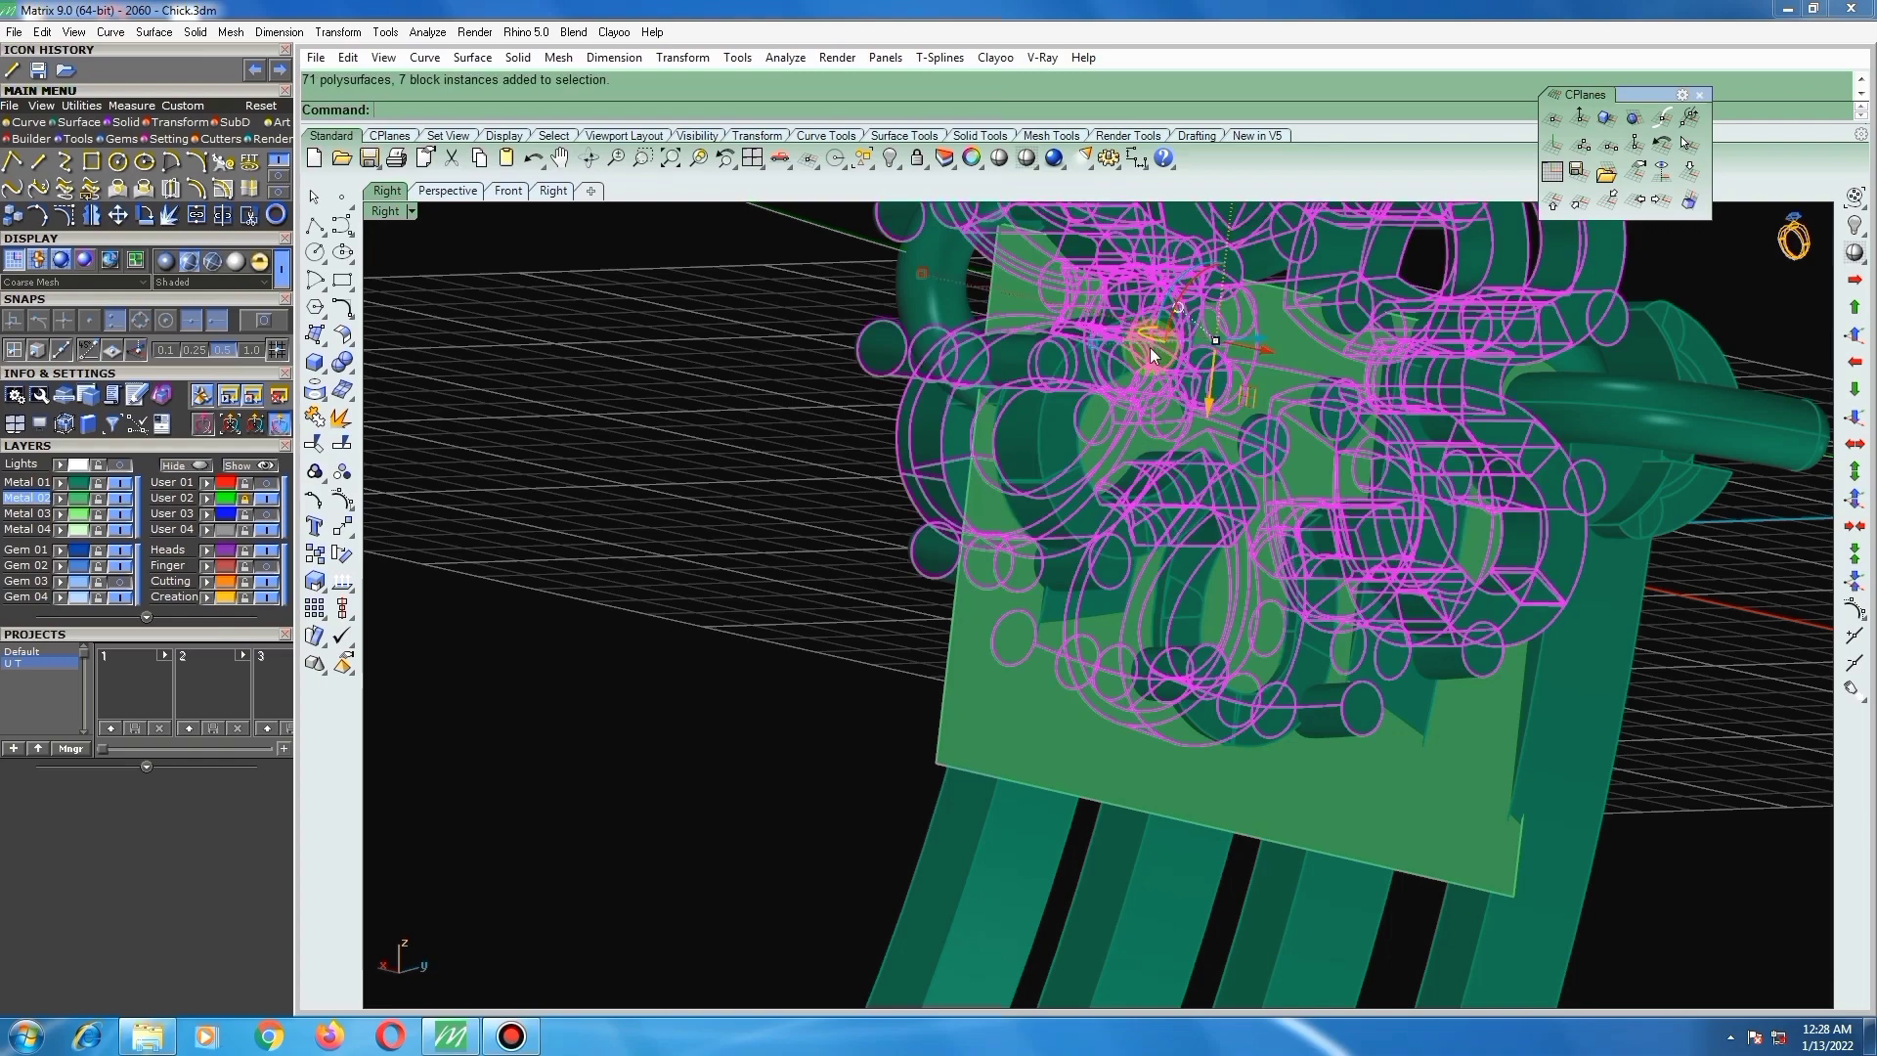
click(1142, 367)
click(763, 514)
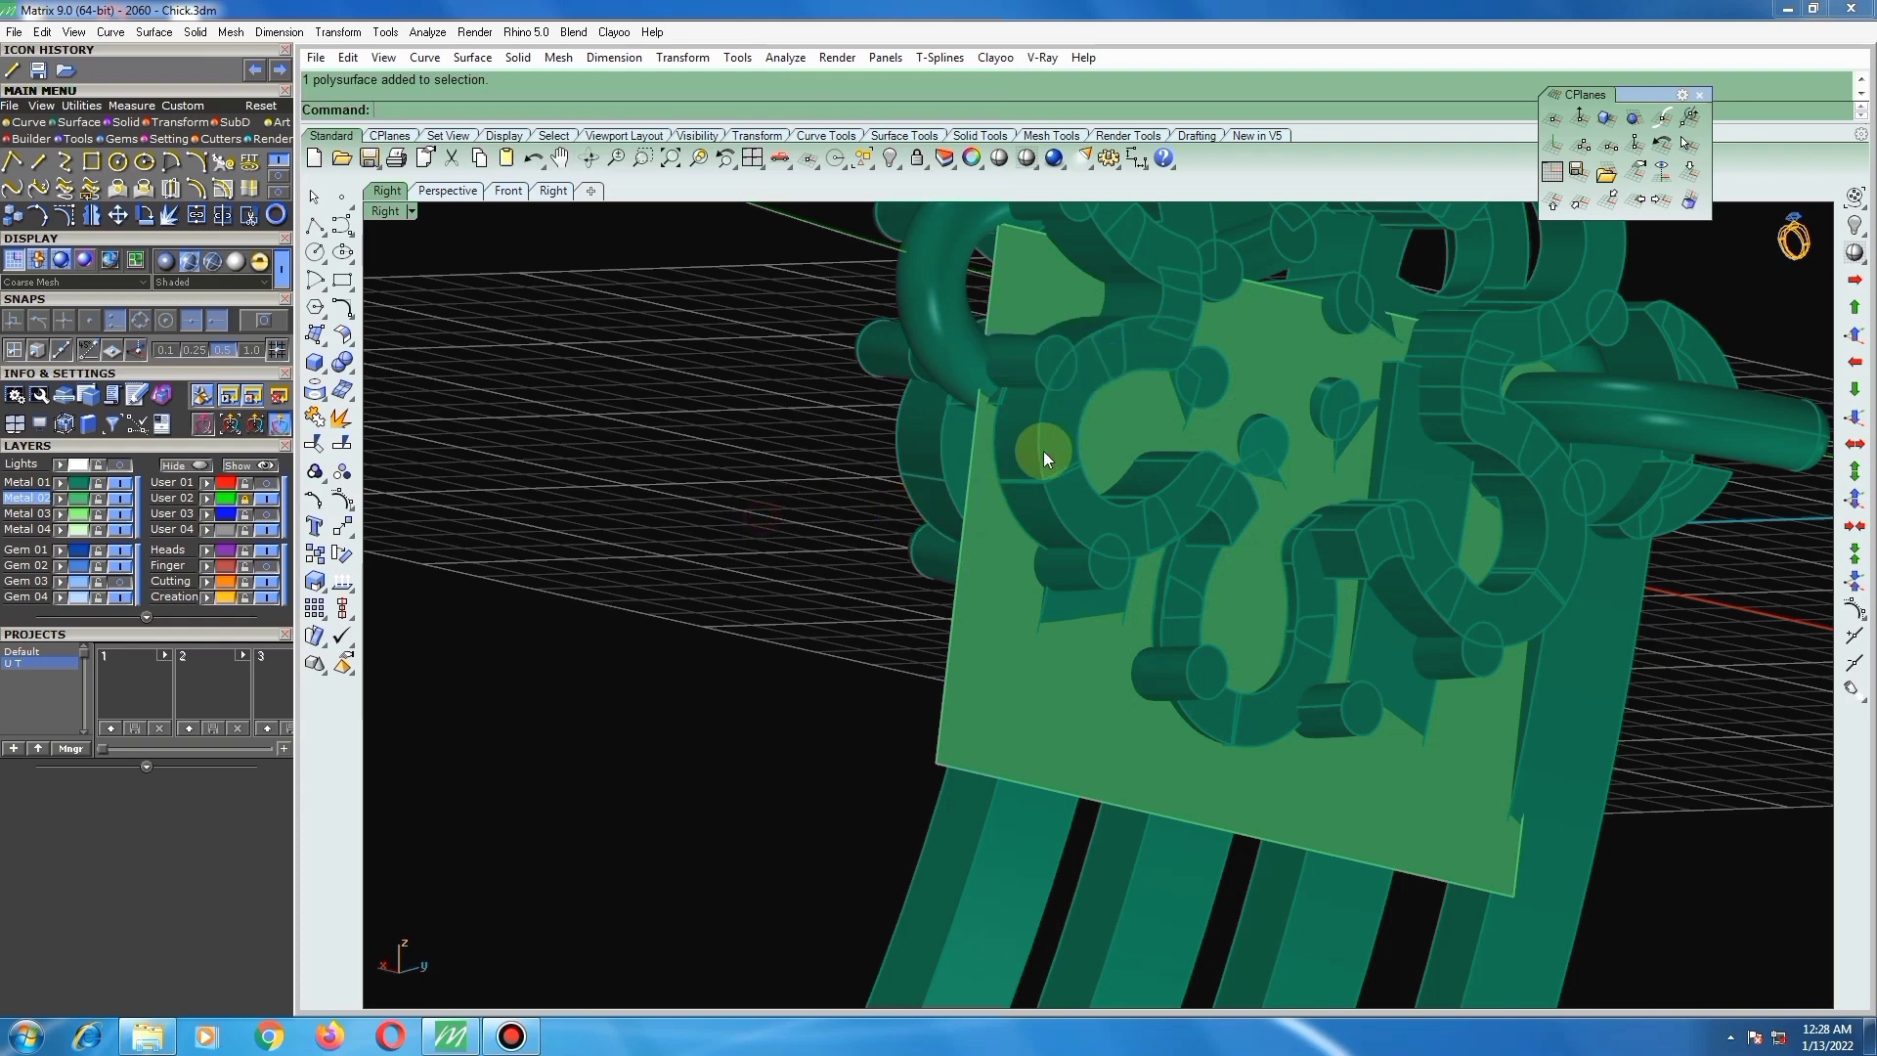
Step: Boolean-split the lower left petal's pieces with the enlarged flat cutting surface, leaving out the upper end piece
text(split)
key(Return)
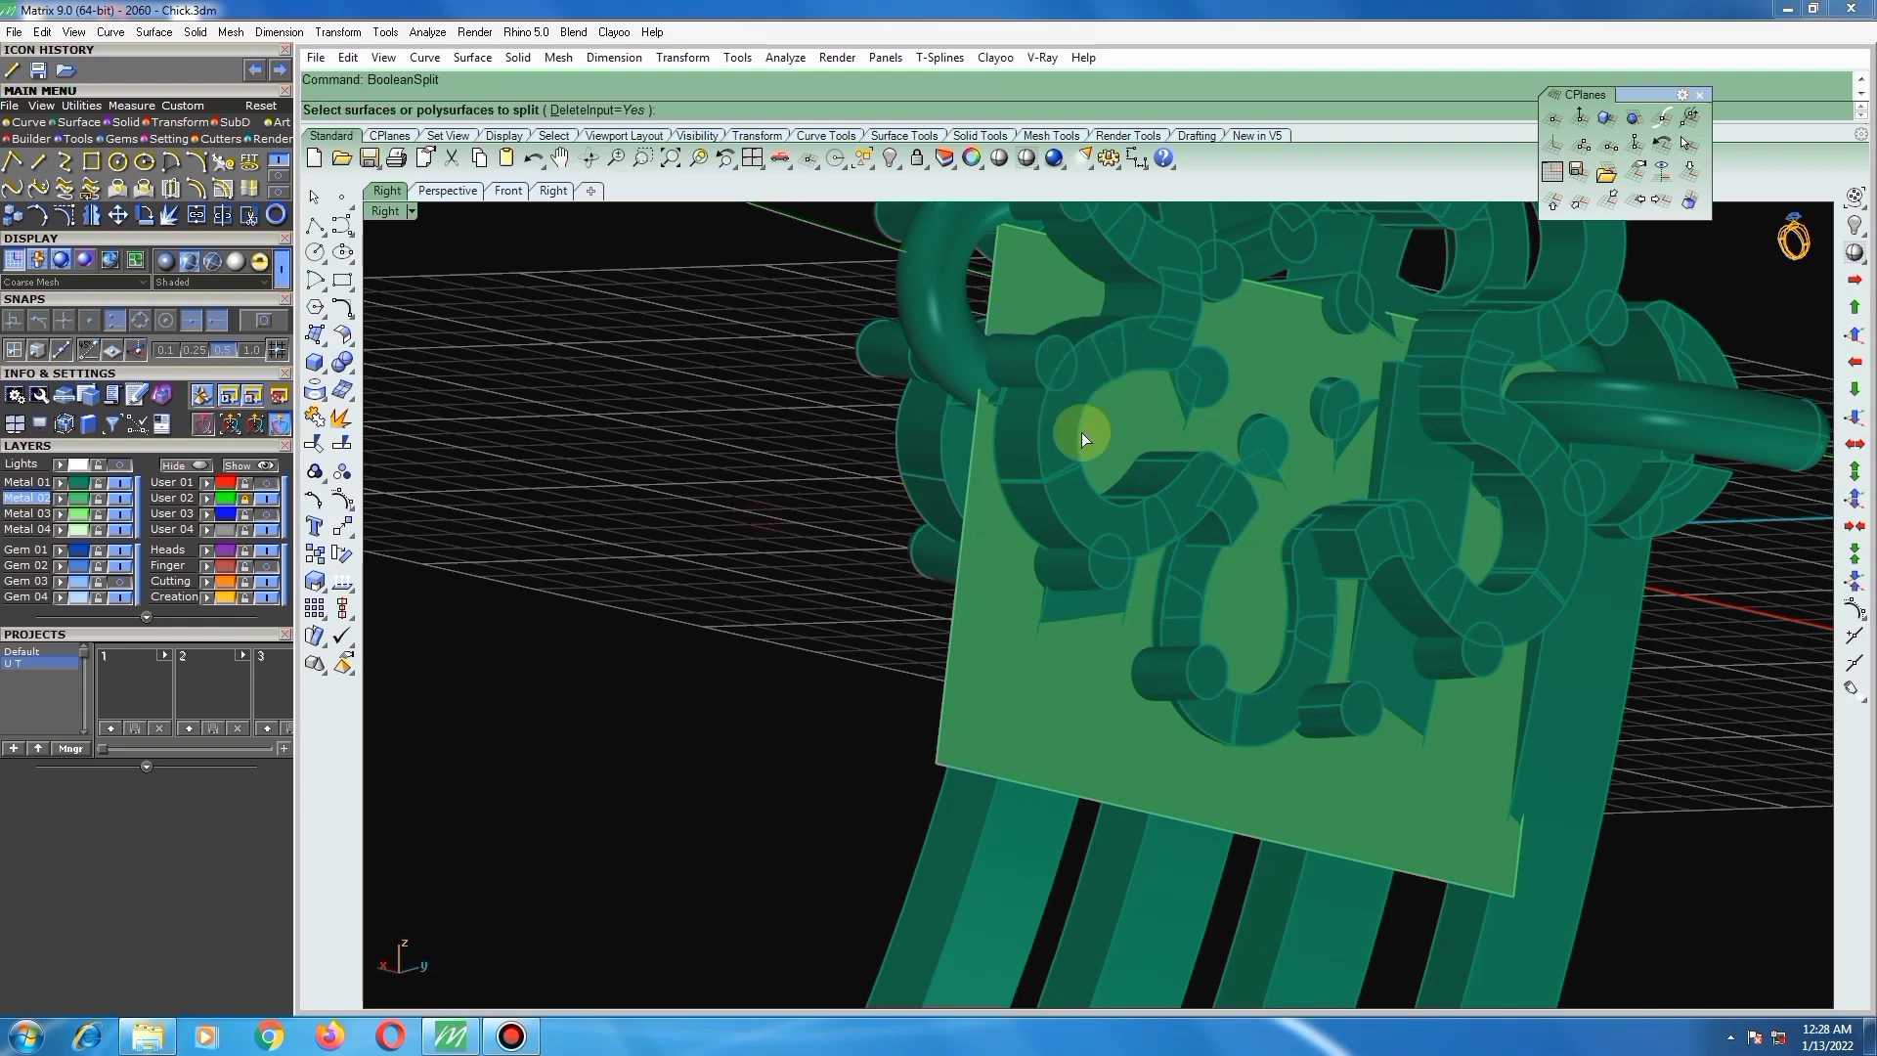
click(1088, 486)
click(1159, 518)
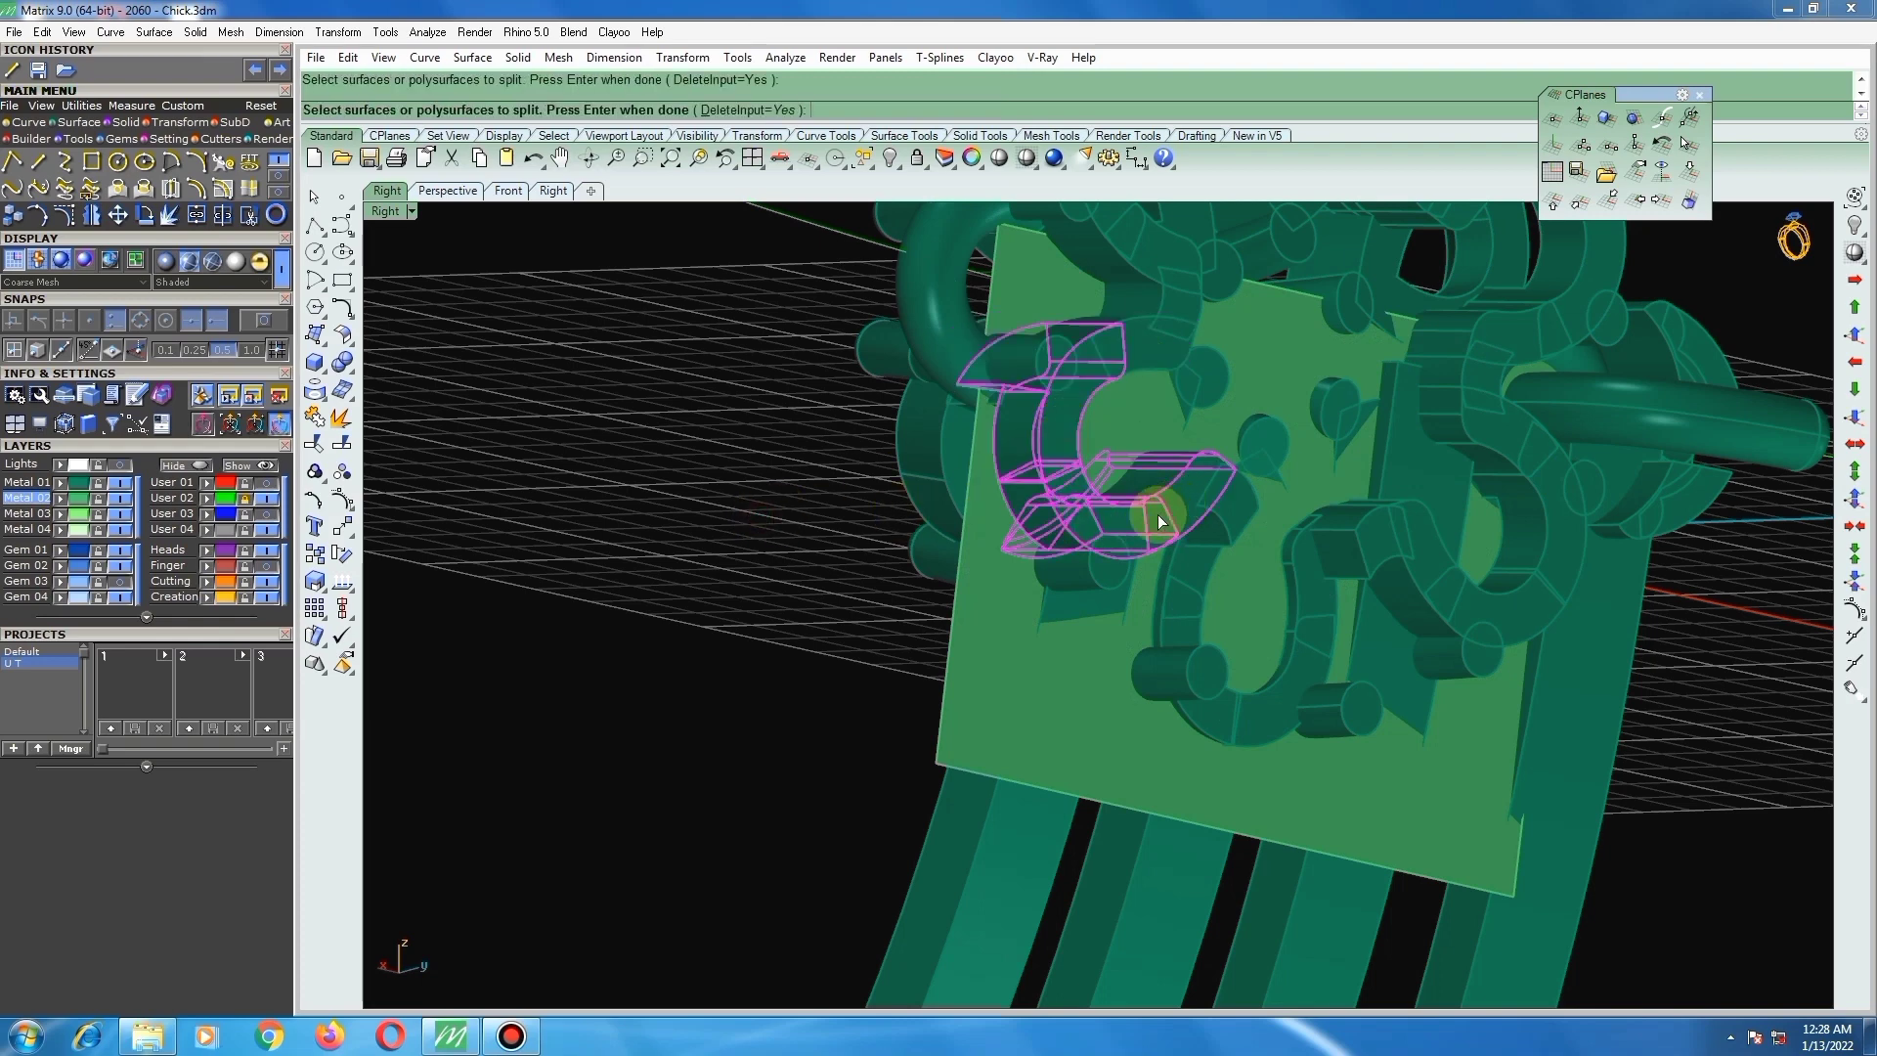
right_click(1109, 528)
click(988, 584)
right_click(1012, 571)
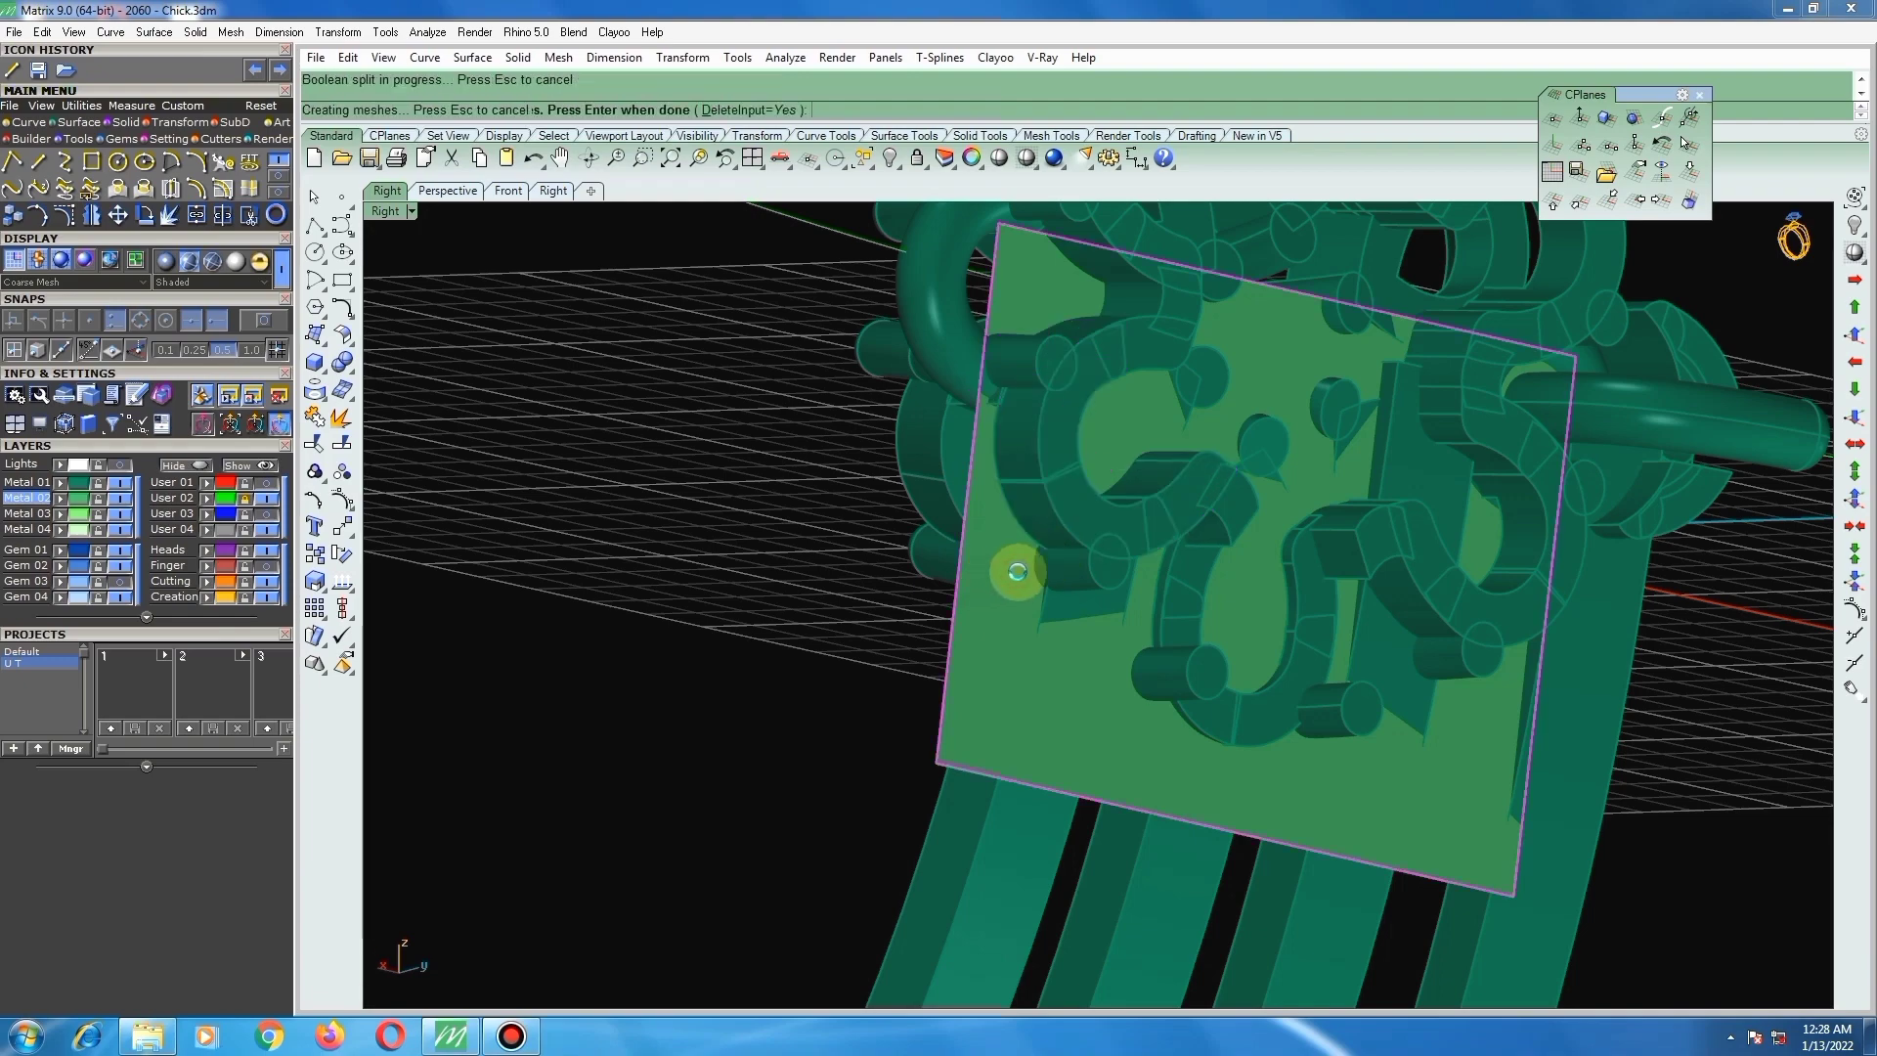
Step: Lower the split-off section of the lower left petal by moving it from one upper end corner to the corner directly beneath
click(1062, 508)
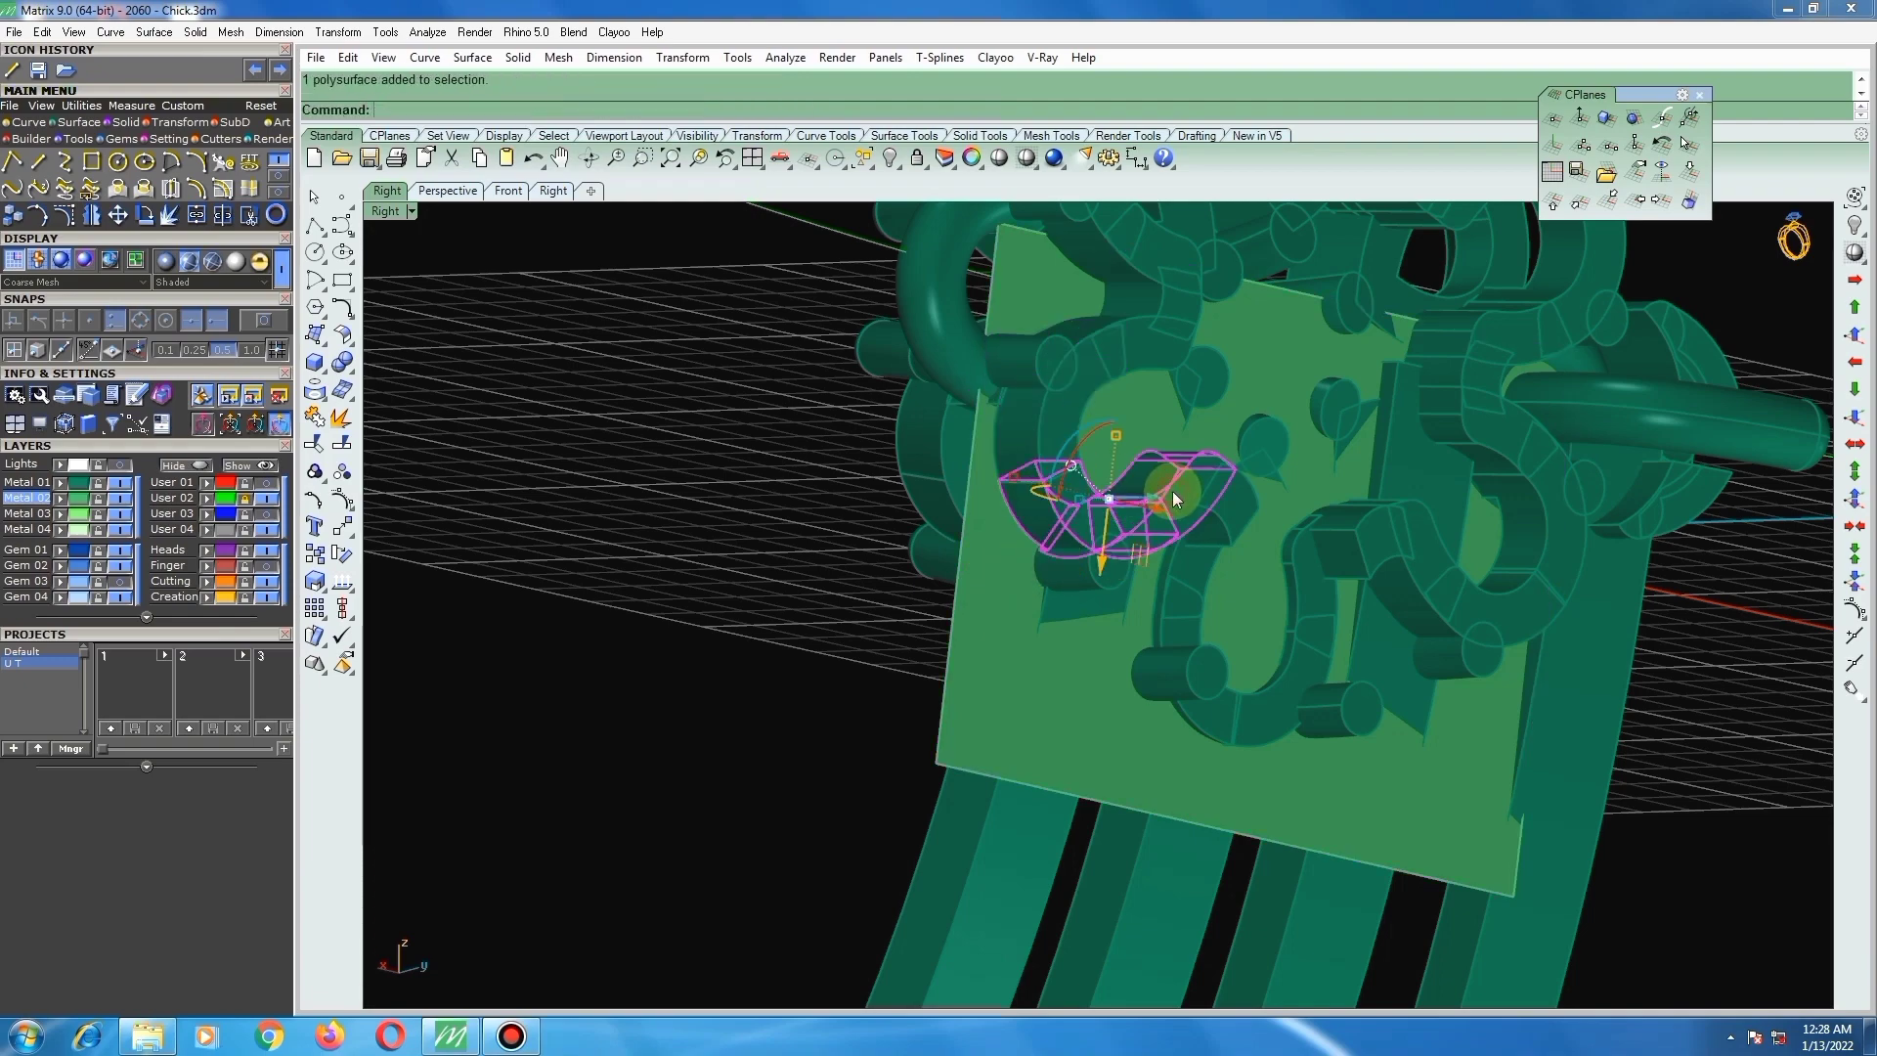
scroll(1013, 475, up, 5)
scroll(1011, 473, up, 5)
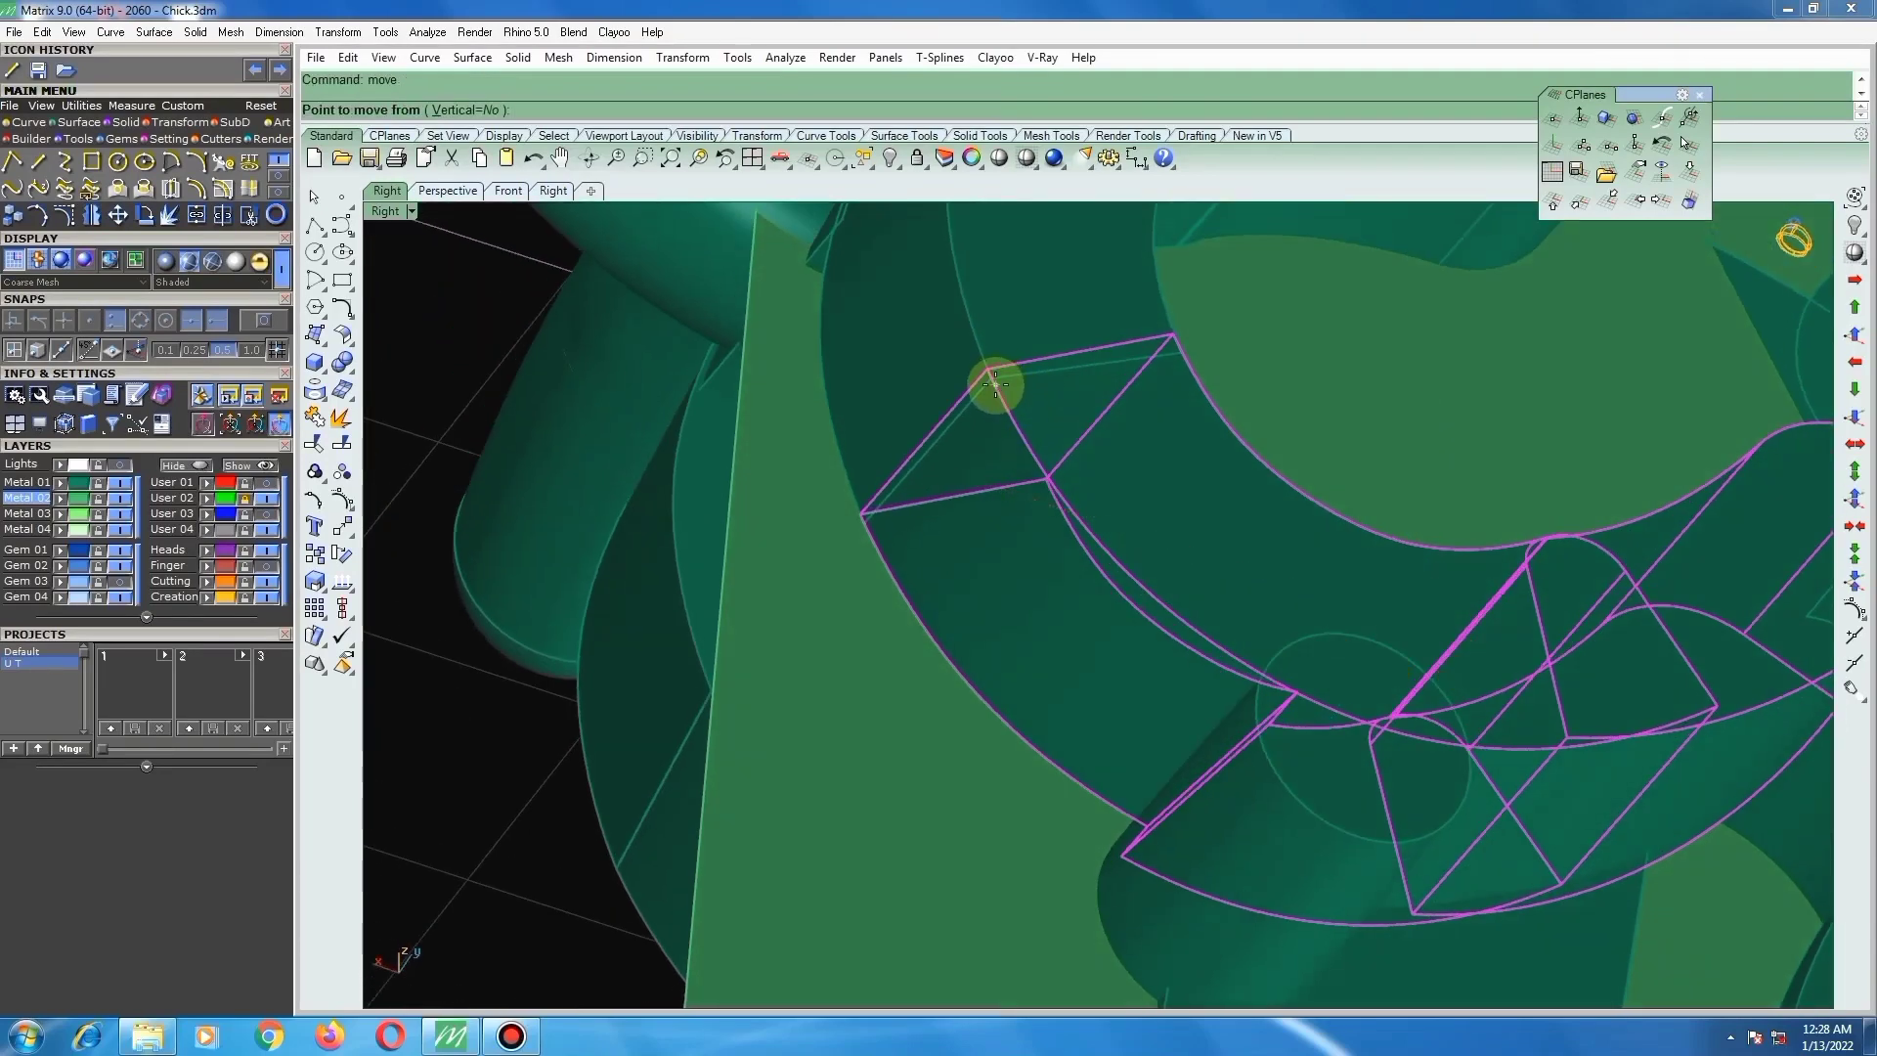
drag(987, 370, 872, 519)
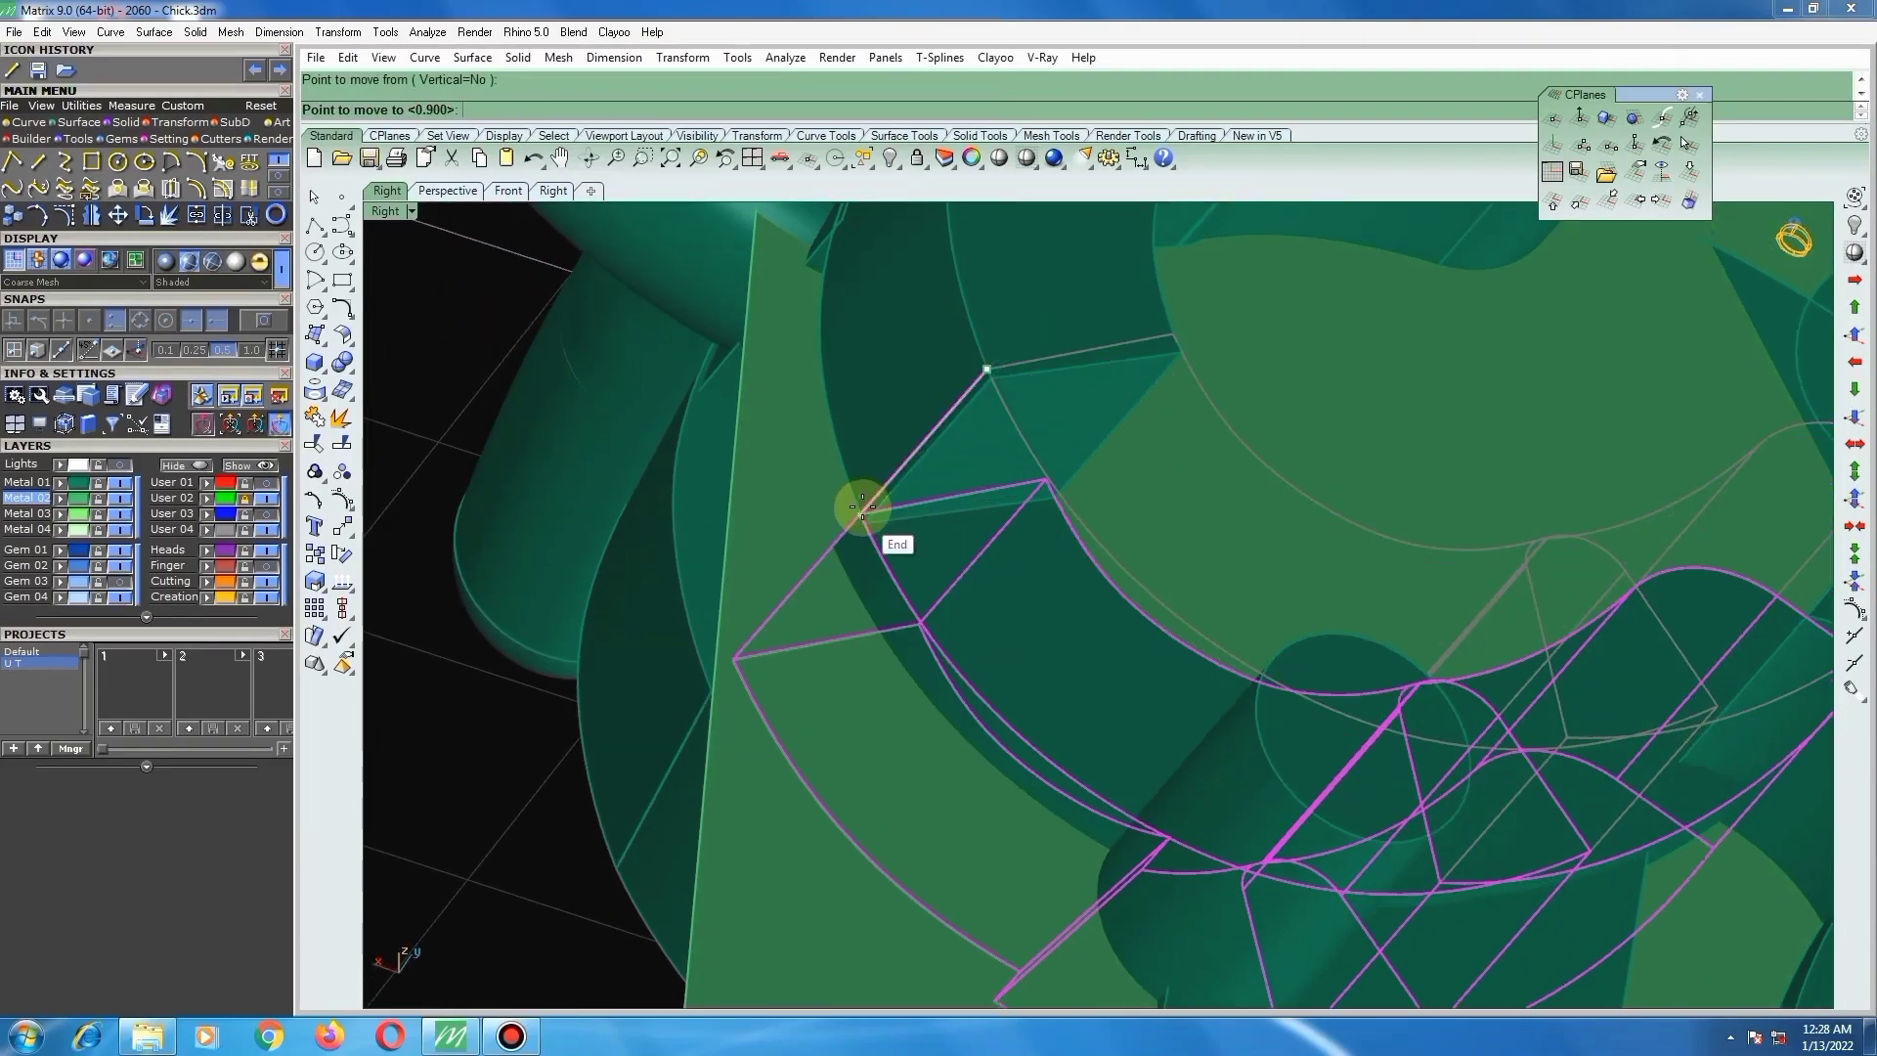
click(862, 506)
scroll(902, 534, down, 8)
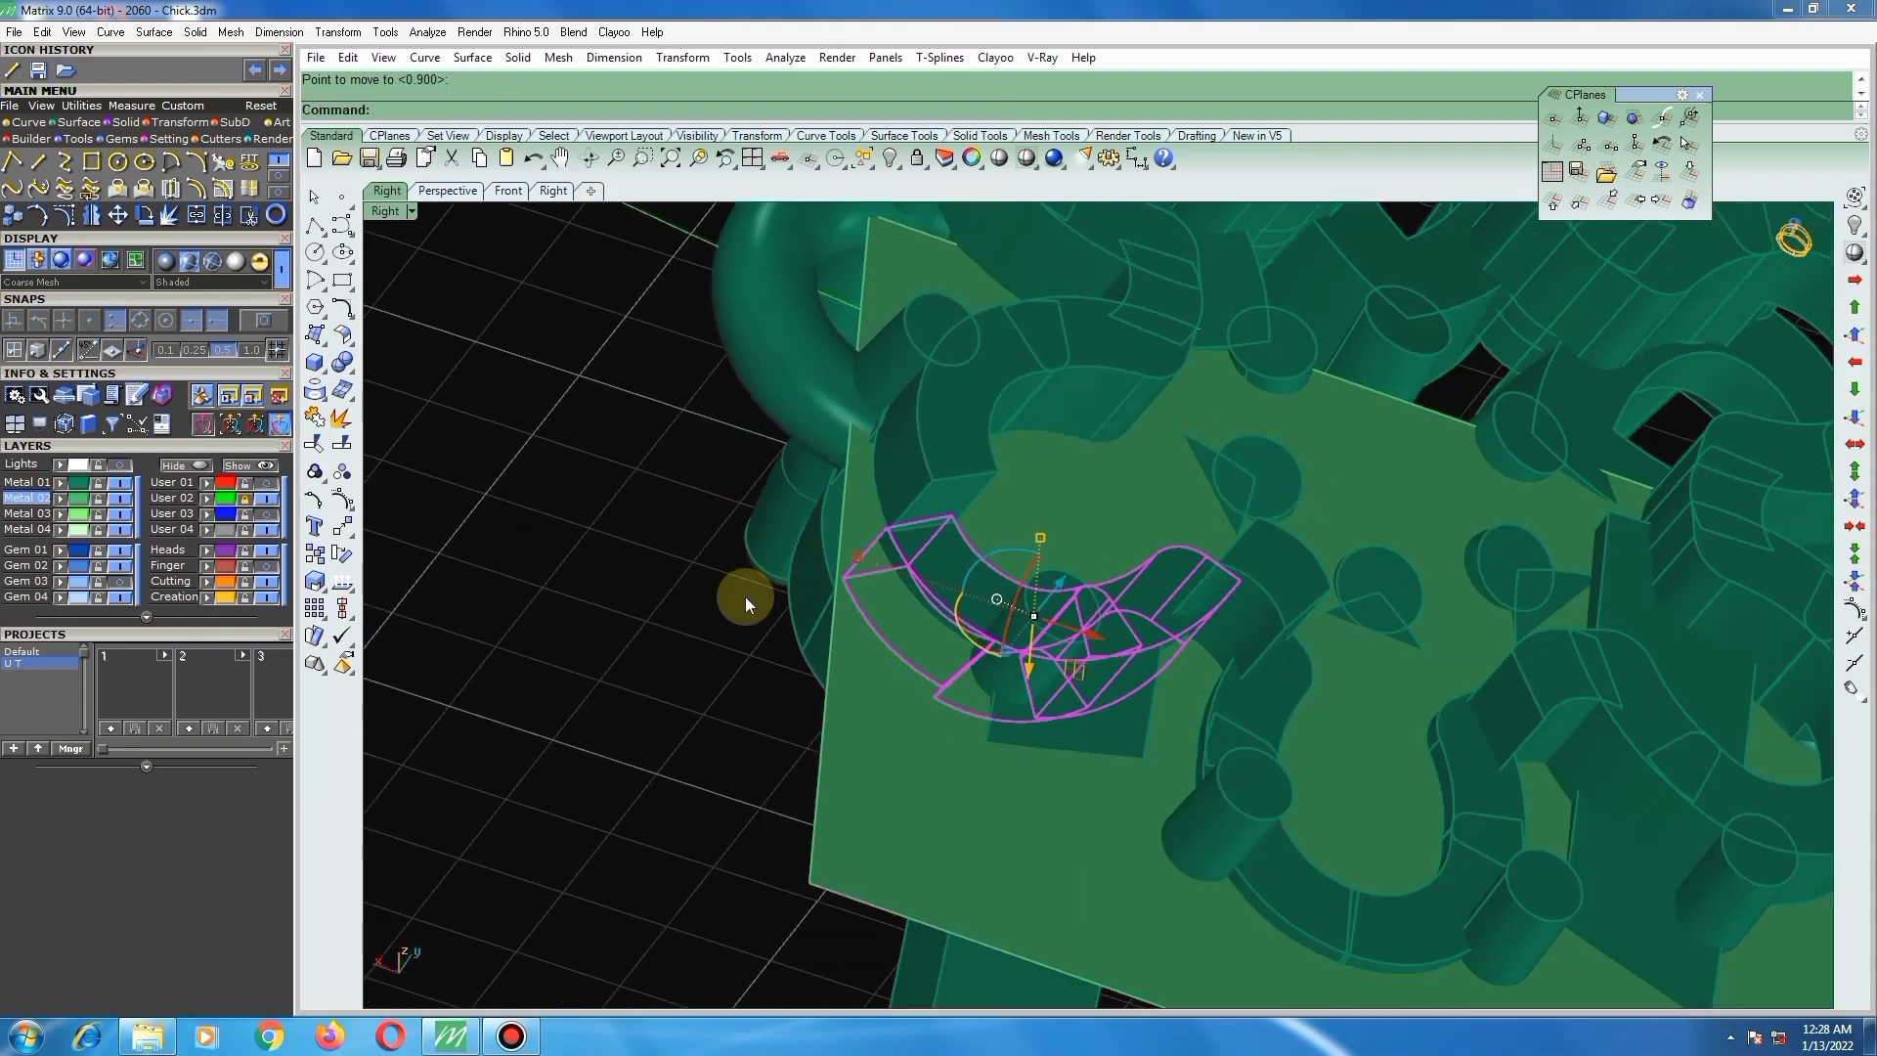
Step: Move the same lower left petal section slightly further down along its own end edge and clear the selection
scroll(988, 508, up, 8)
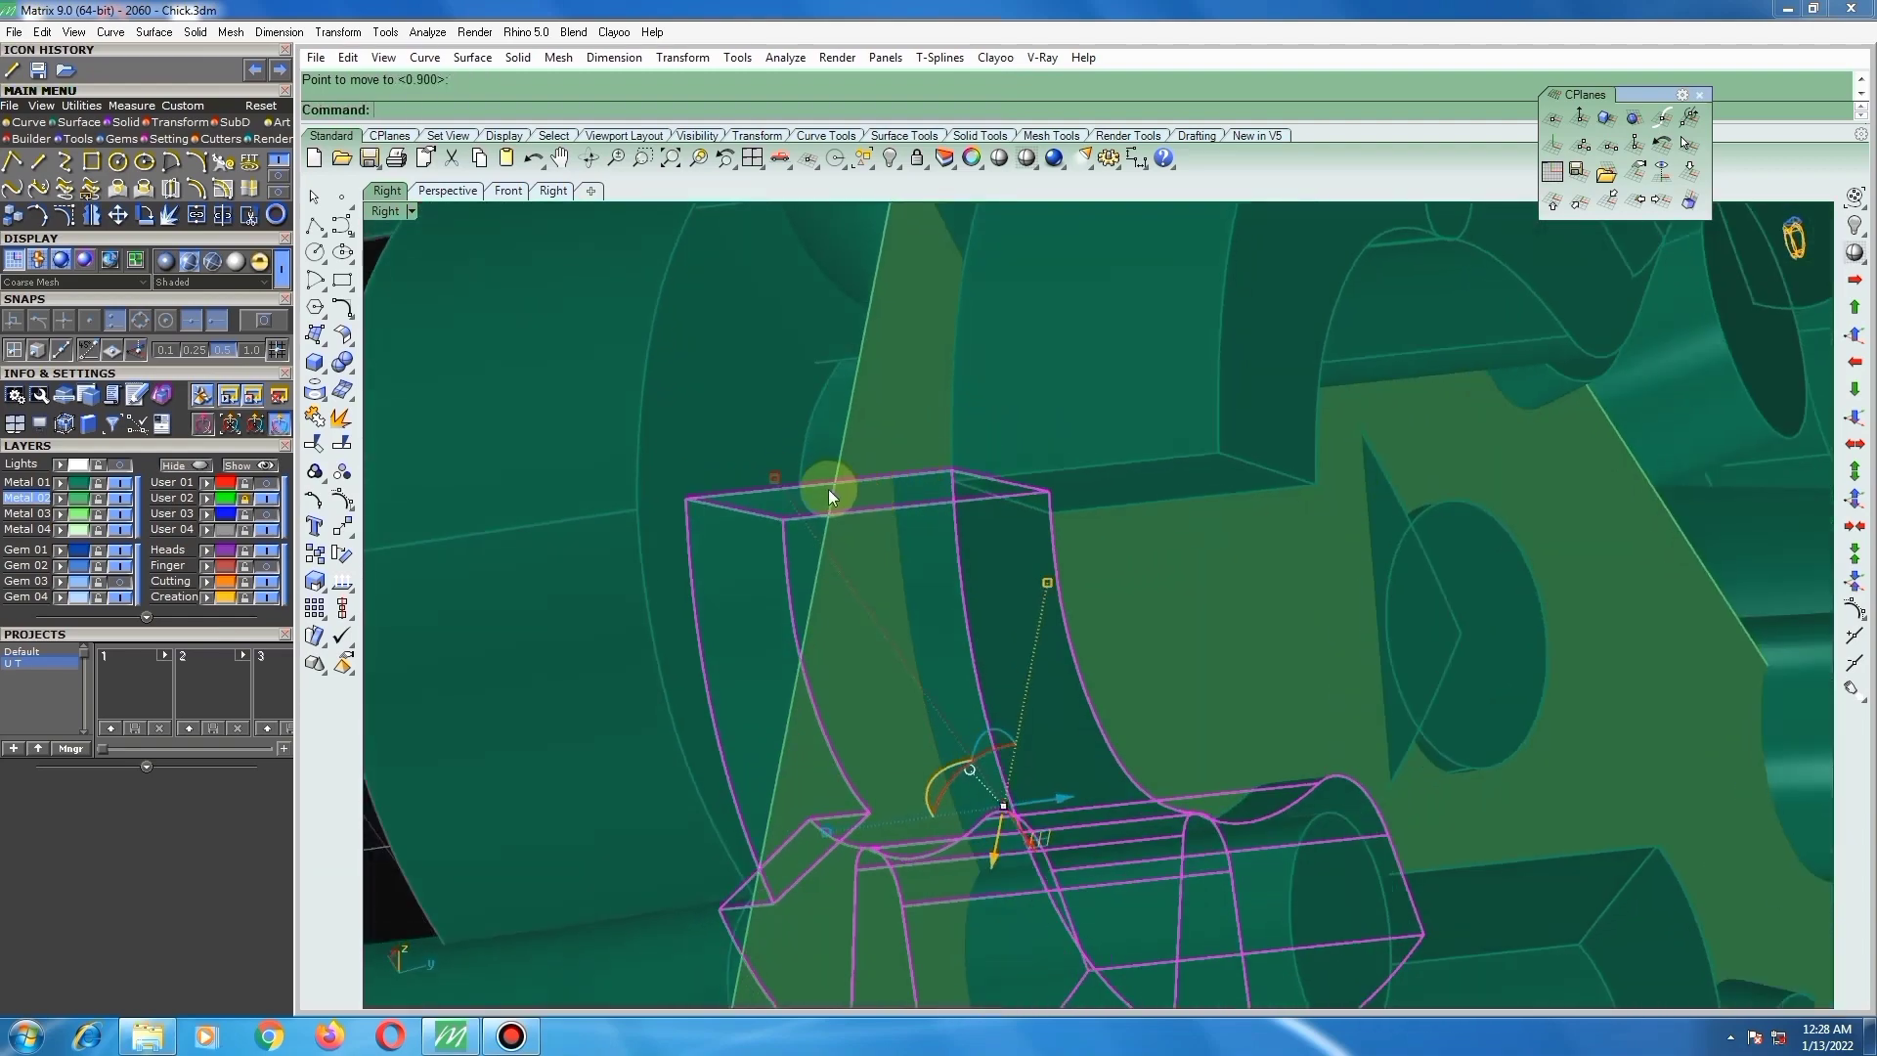
scroll(918, 479, down, 4)
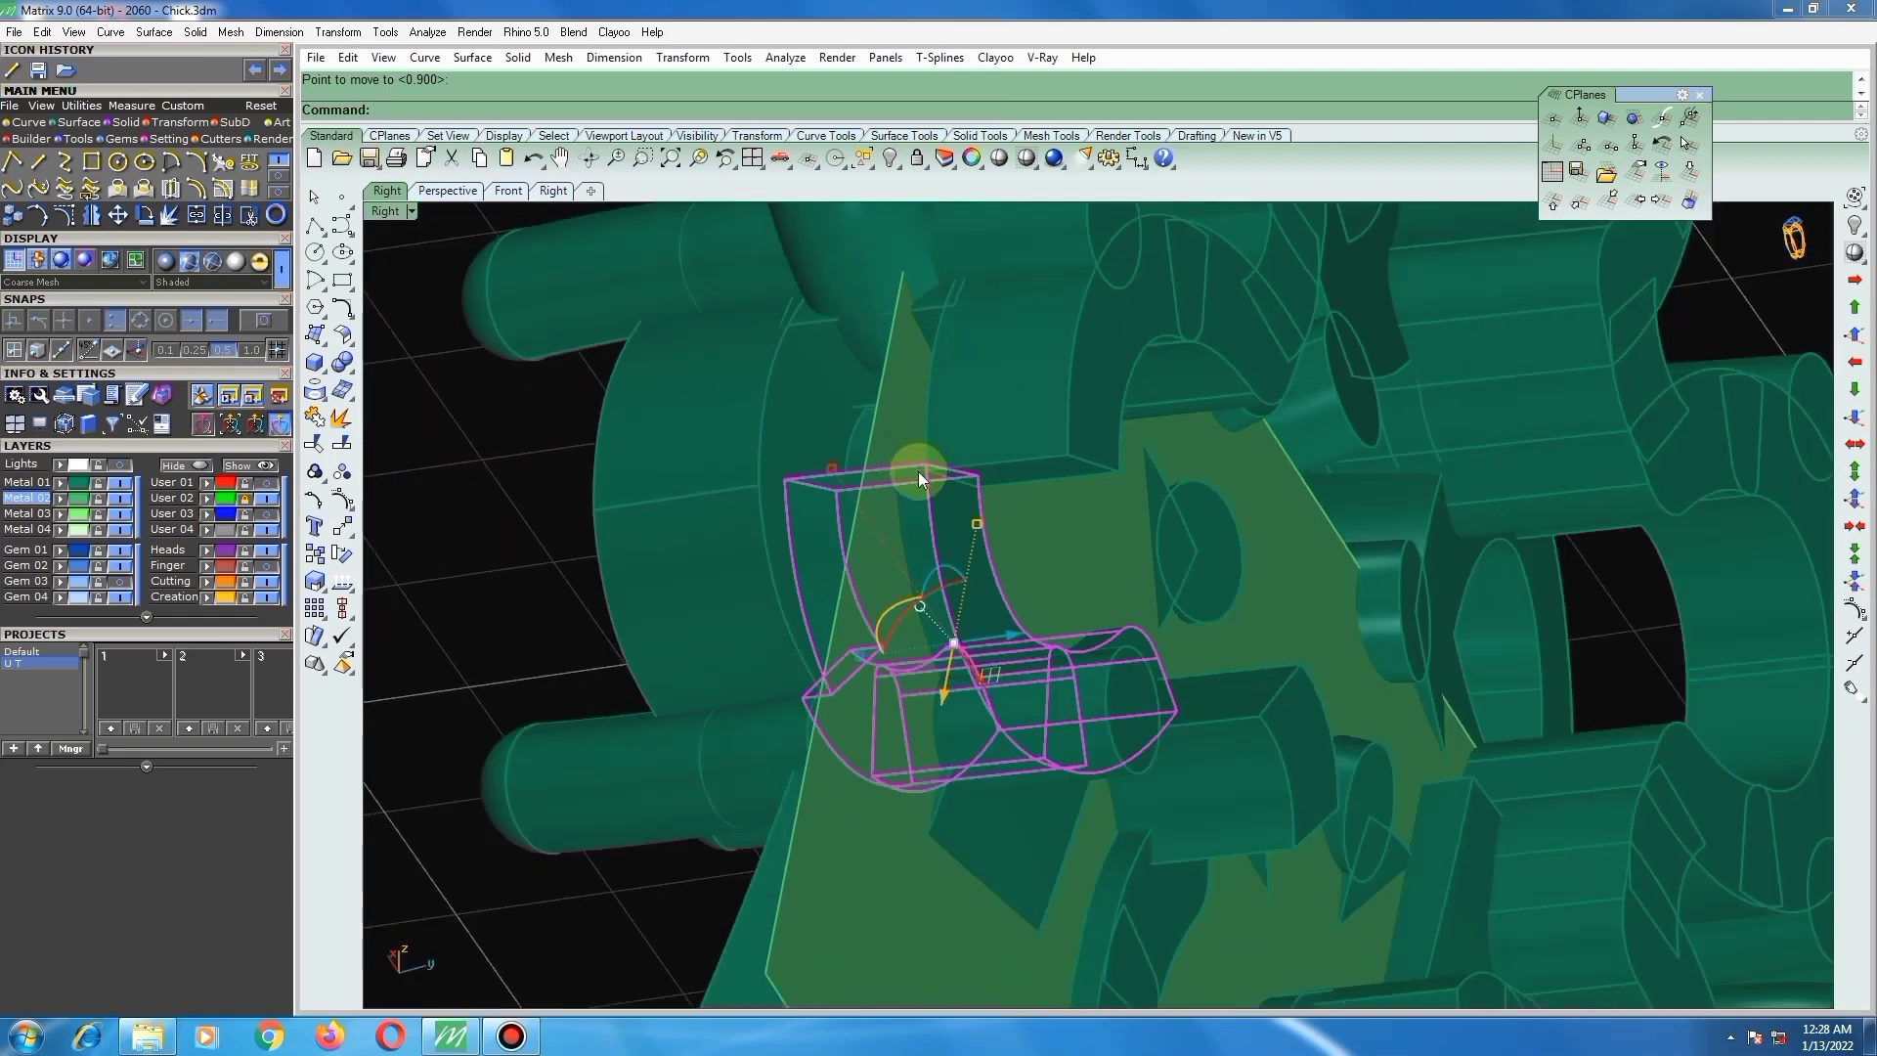
scroll(917, 472, up, 3)
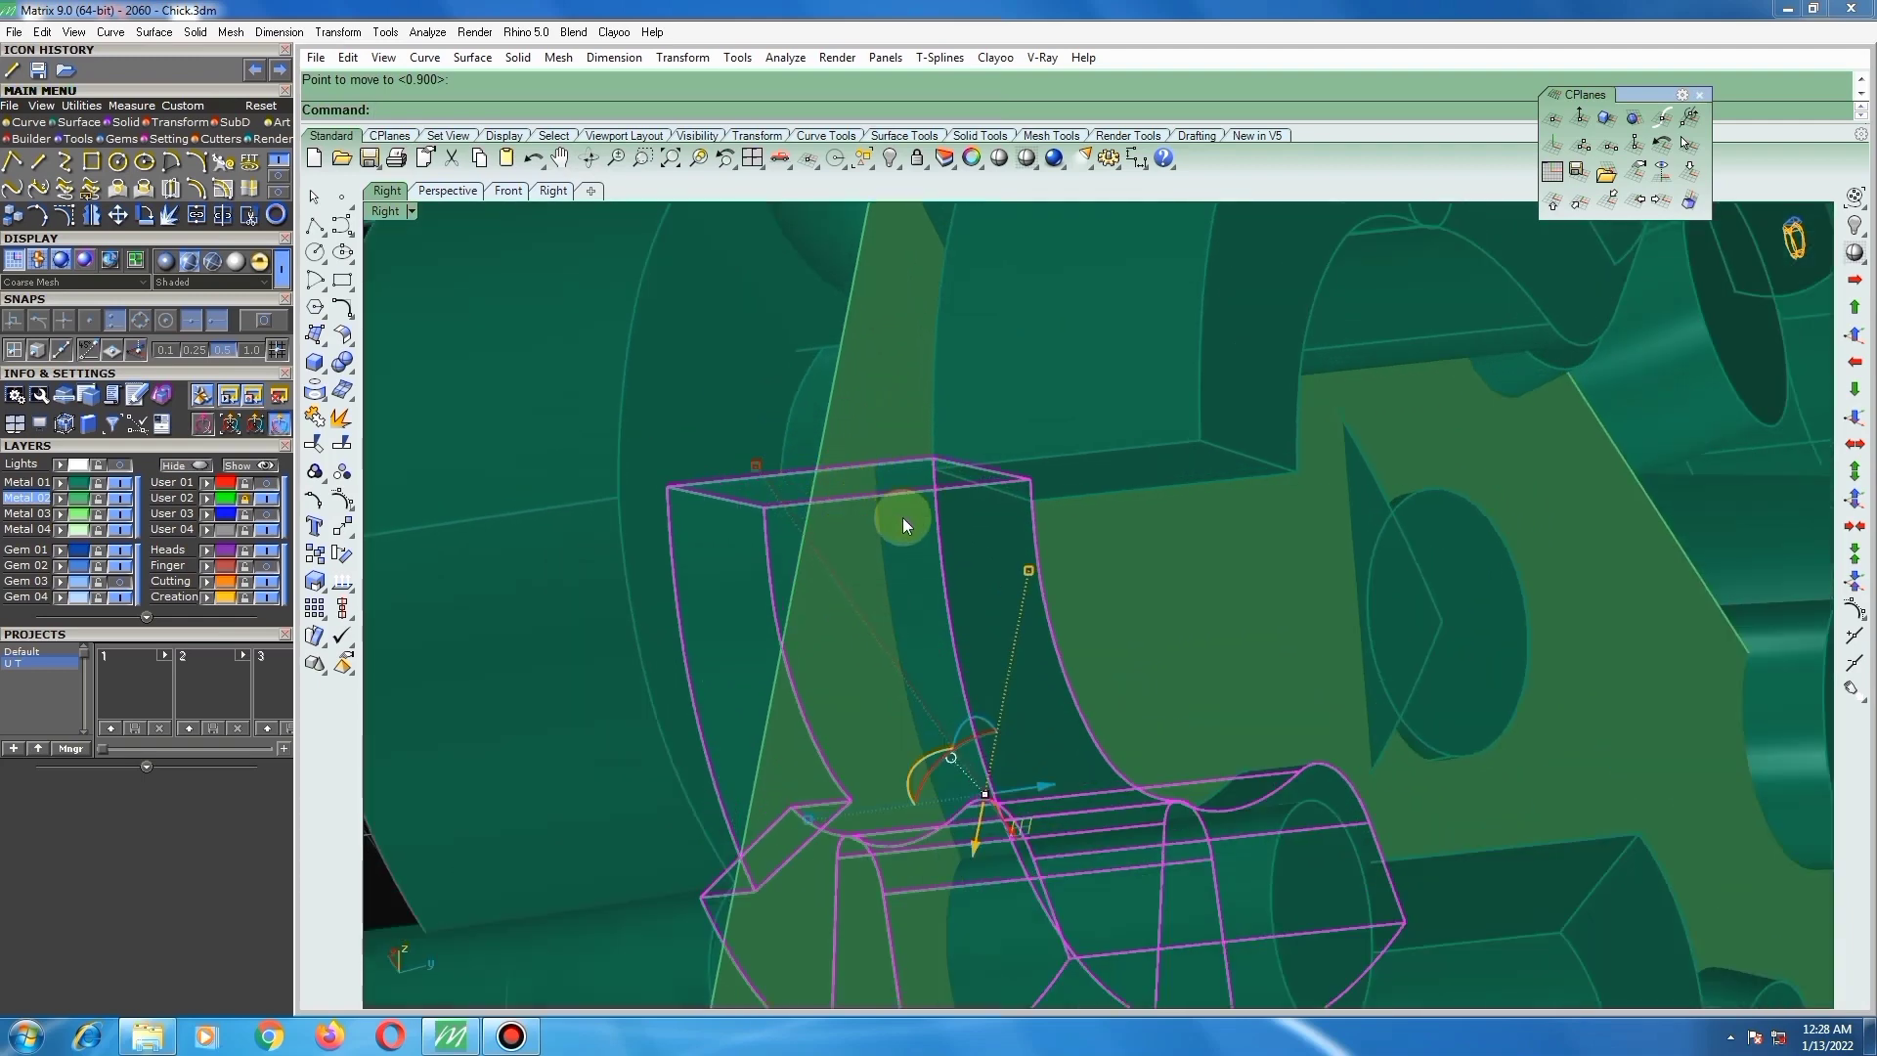
text(move)
key(Return)
scroll(748, 477, up, 2)
click(742, 473)
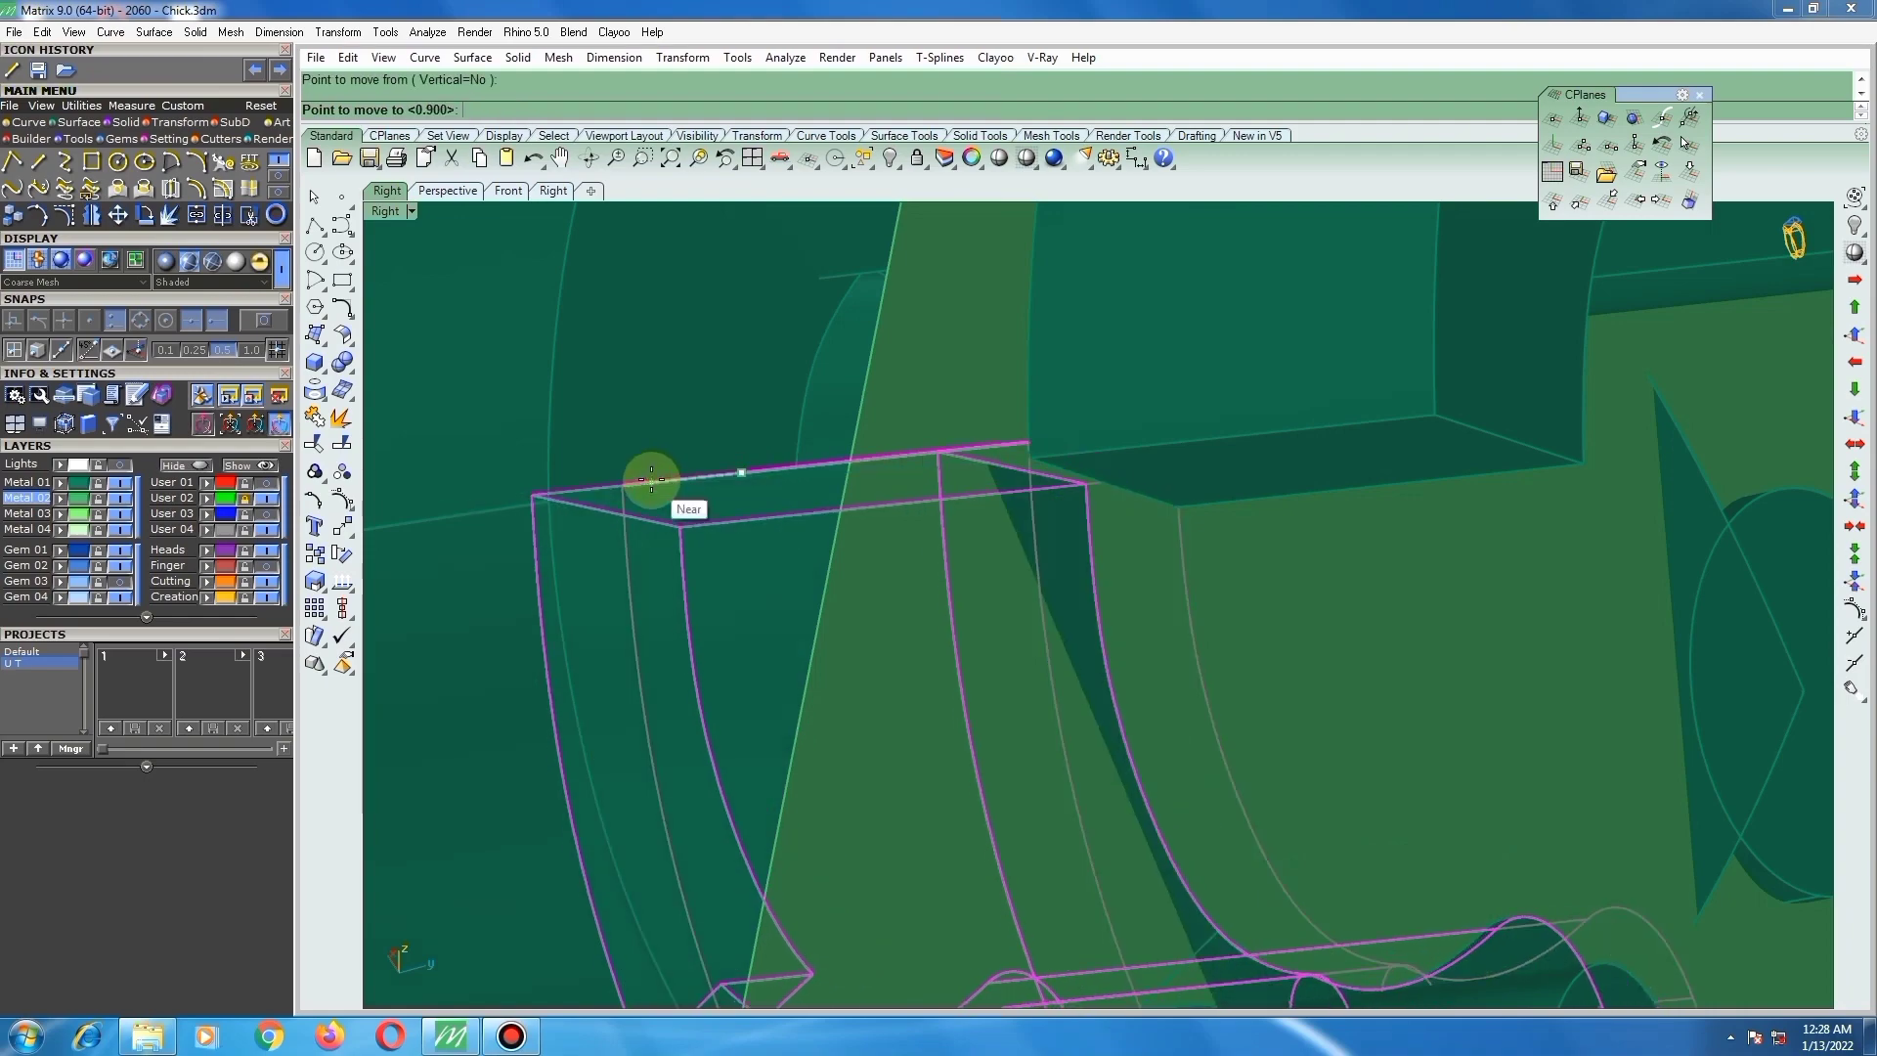
click(651, 479)
scroll(692, 489, down, 6)
click(498, 543)
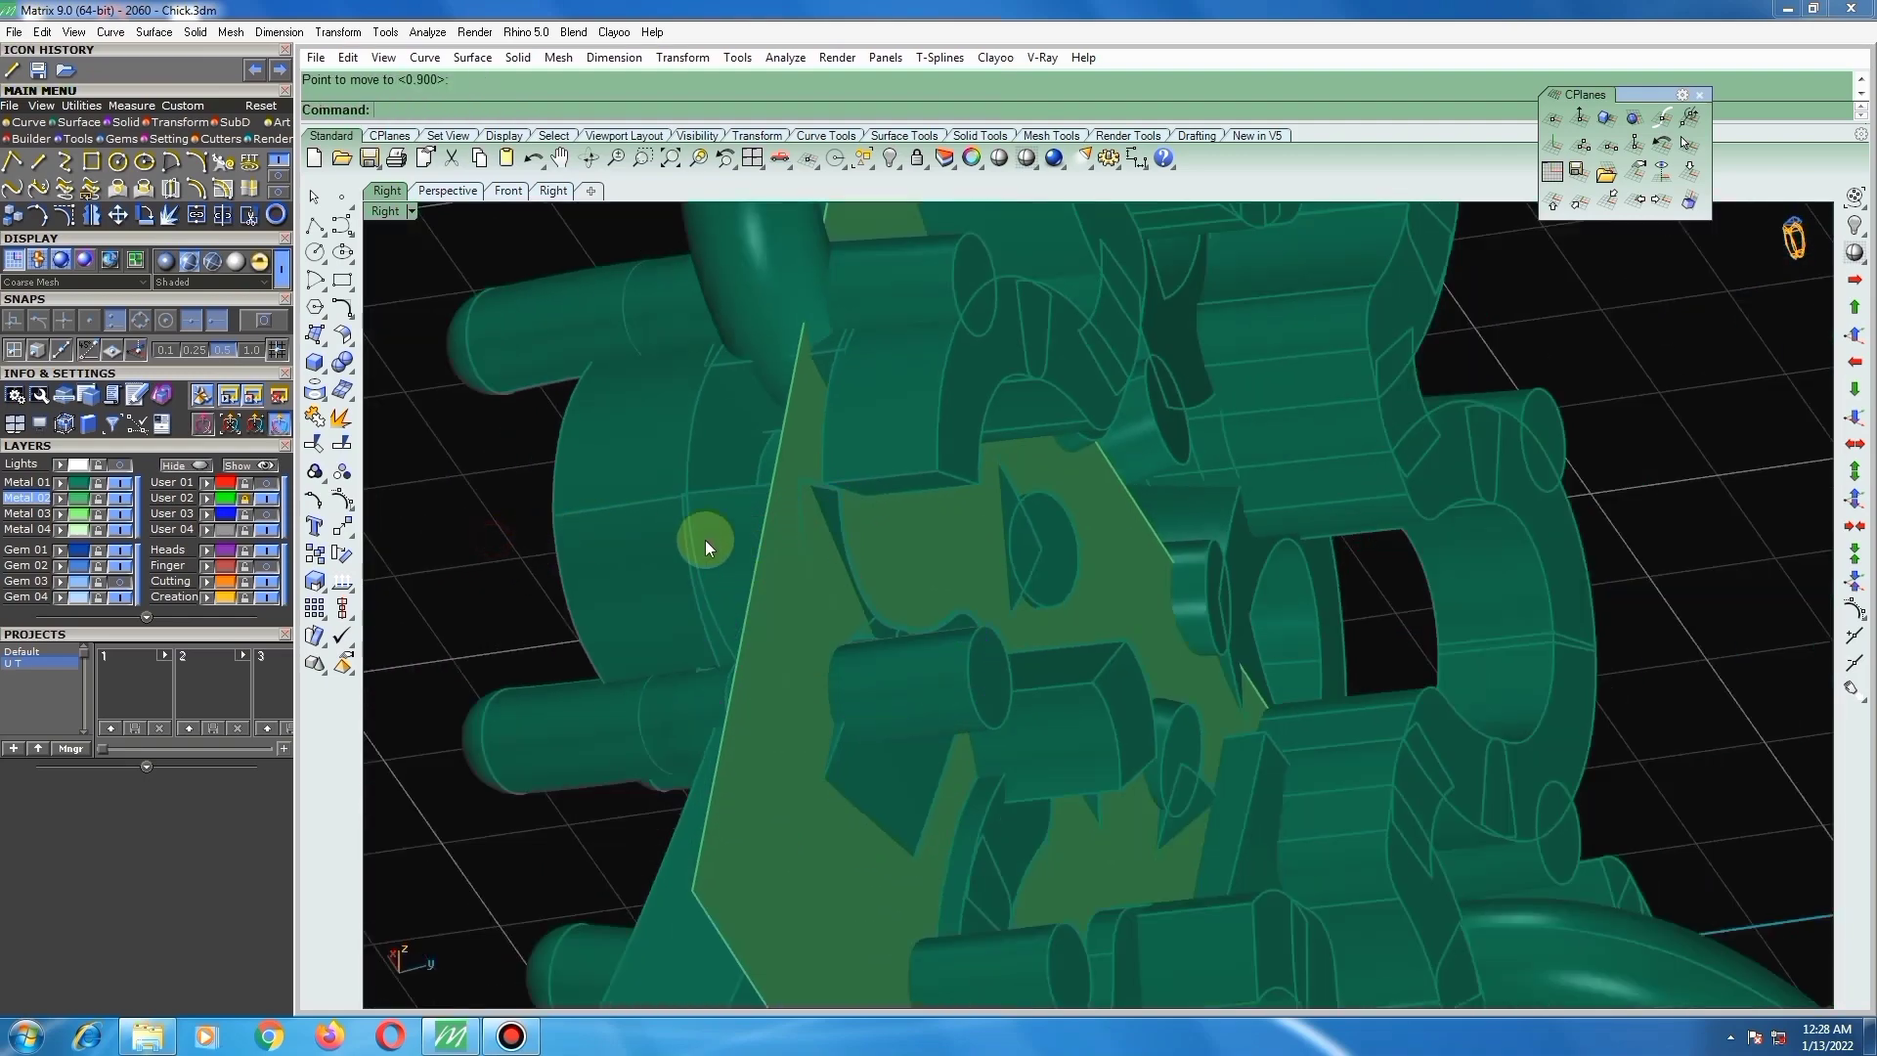
Step: Examine the lowered lower left petal section and the posts around the cutting surface from several angles
scroll(708, 541, down, 5)
mouse_move(713, 540)
right_down()
mouse_move(775, 549)
mouse_move(739, 558)
right_up()
scroll(740, 557, down, 5)
right_drag(835, 595, 690, 647)
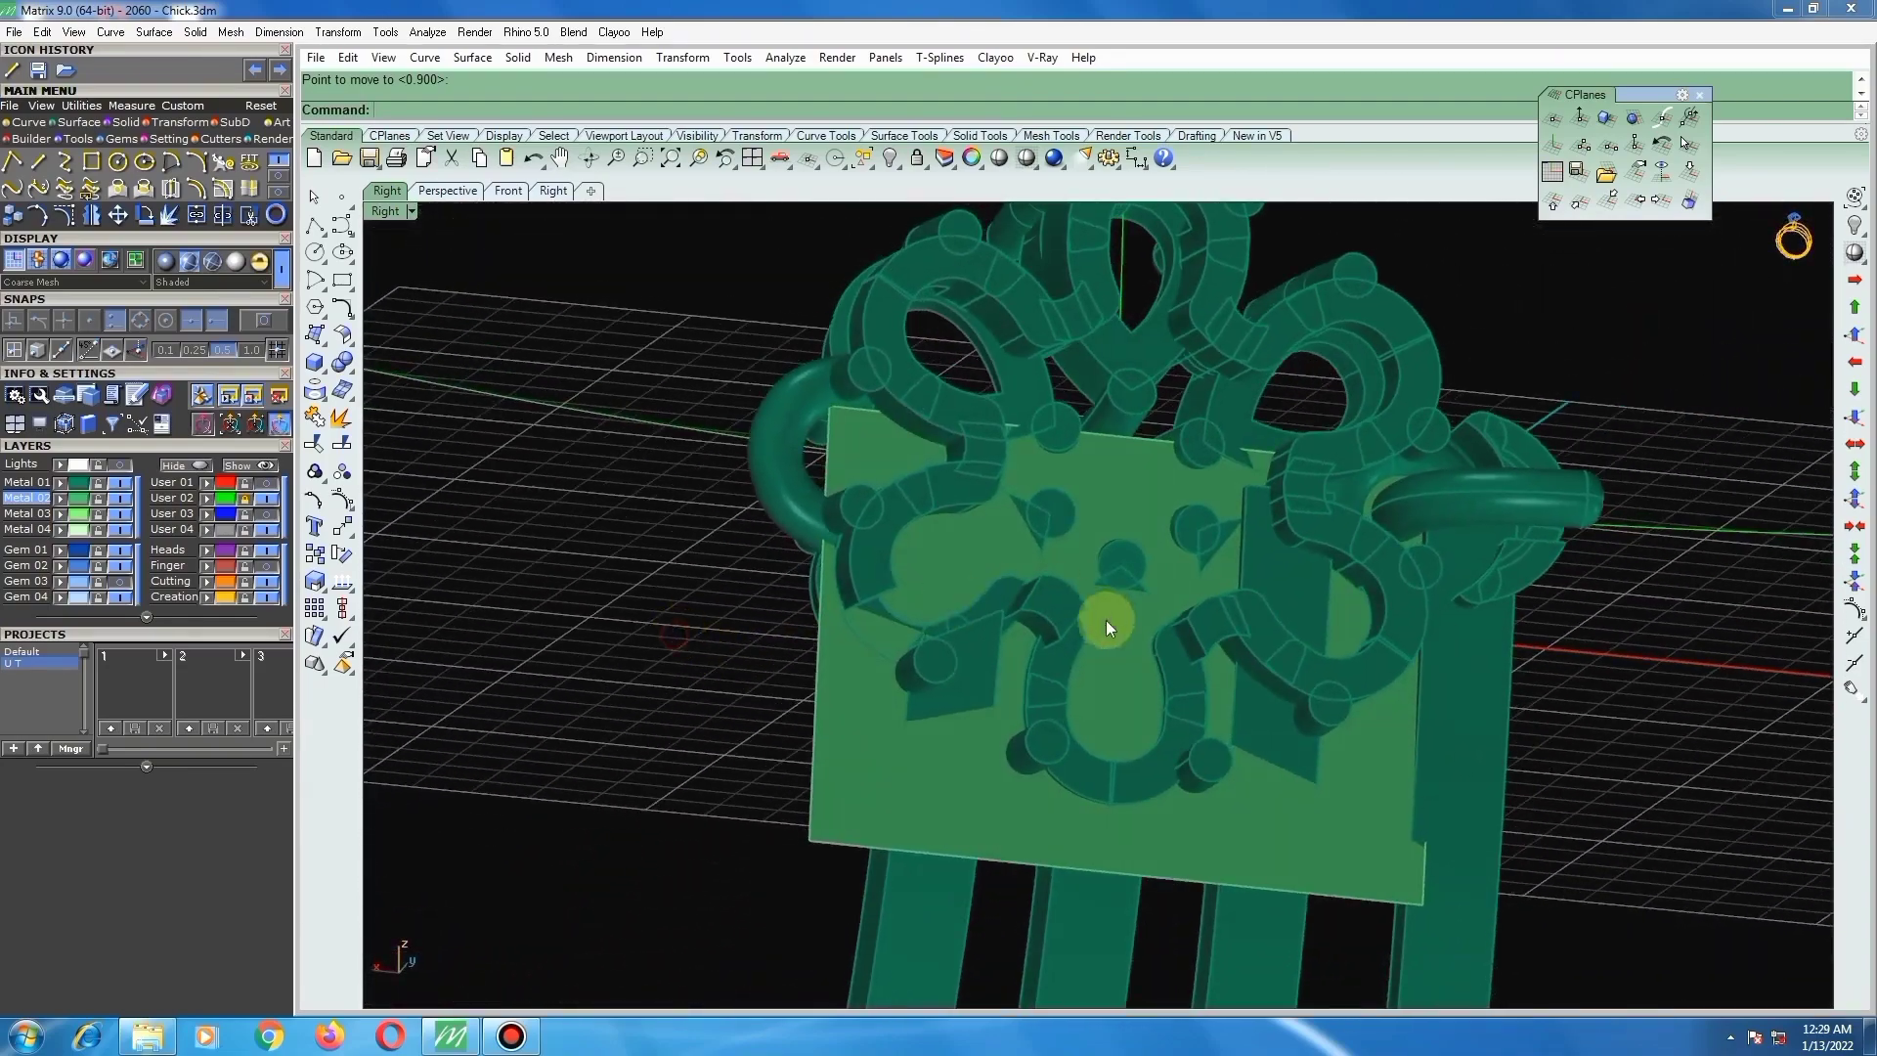
right_drag(1105, 620, 1082, 713)
scroll(1082, 713, down, 4)
scroll(1203, 707, up, 2)
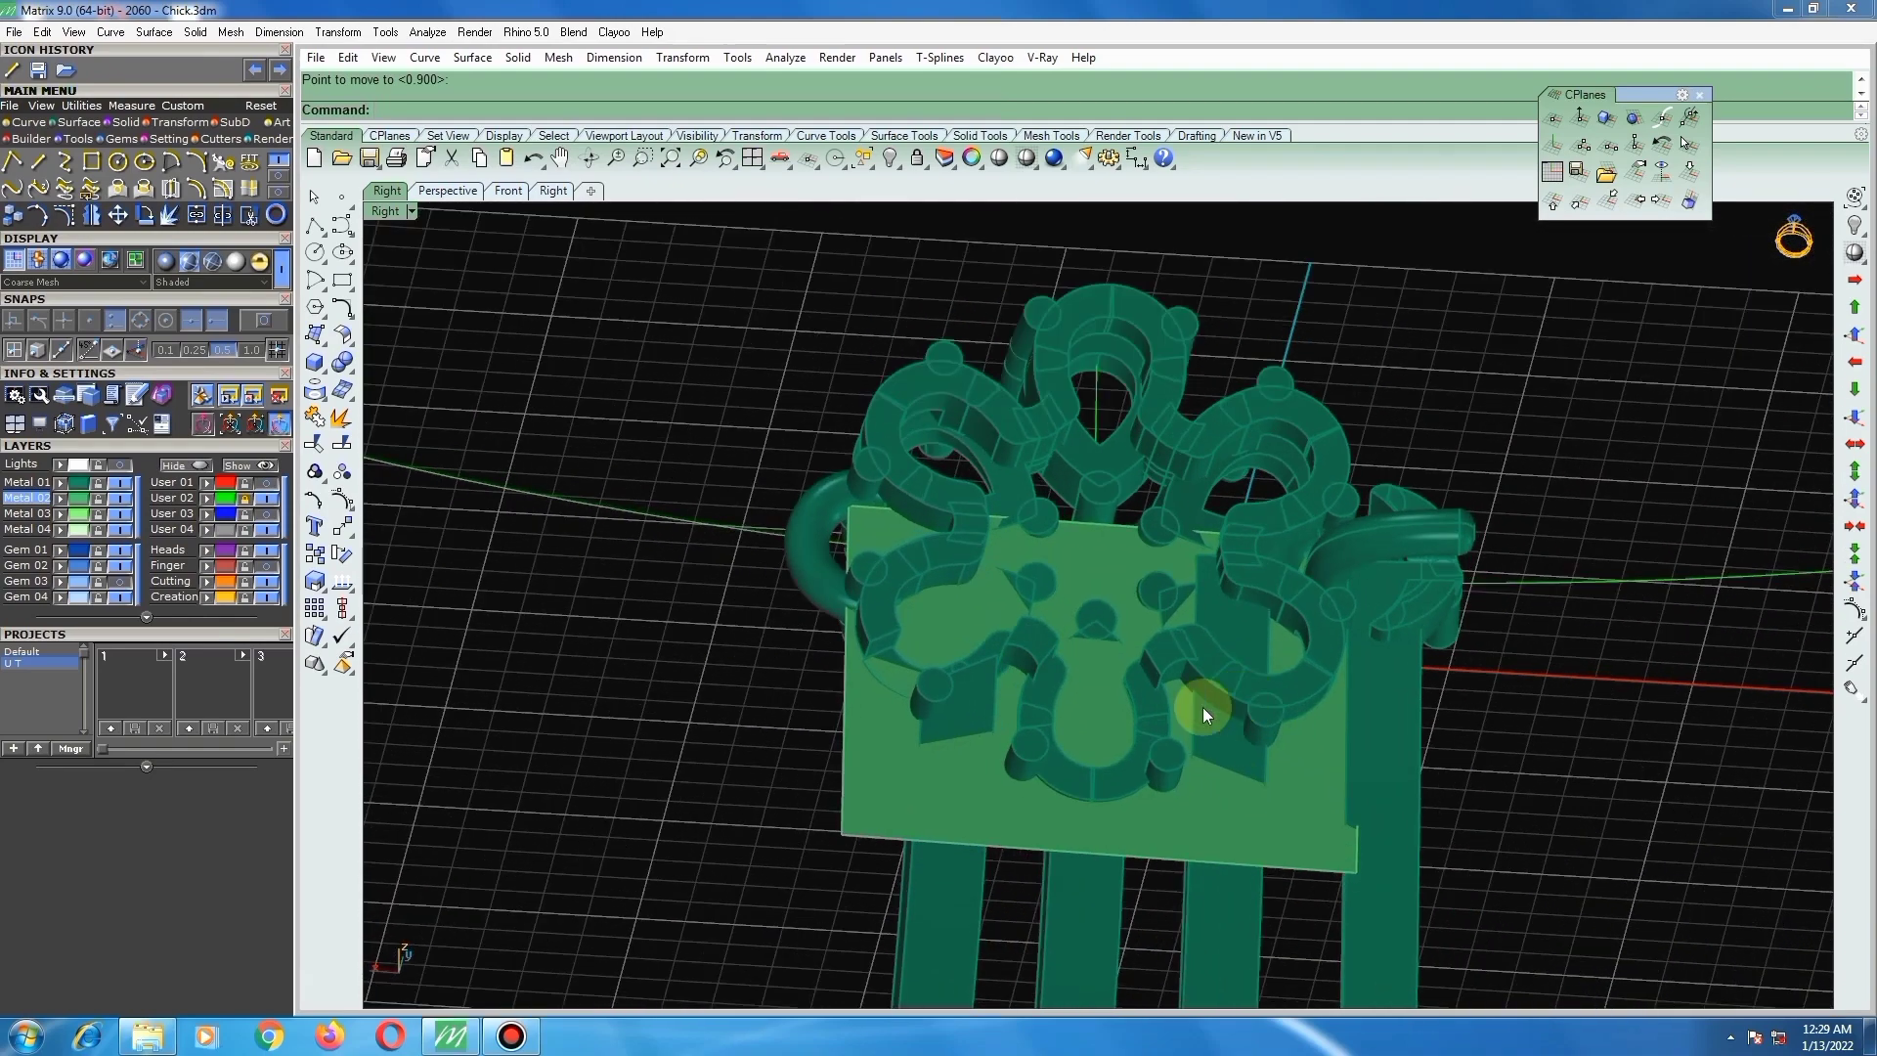
click(991, 817)
key(ctrl+h)
right_drag(1013, 775, 1030, 677)
key(ctrl+z)
click(1057, 638)
key(Delete)
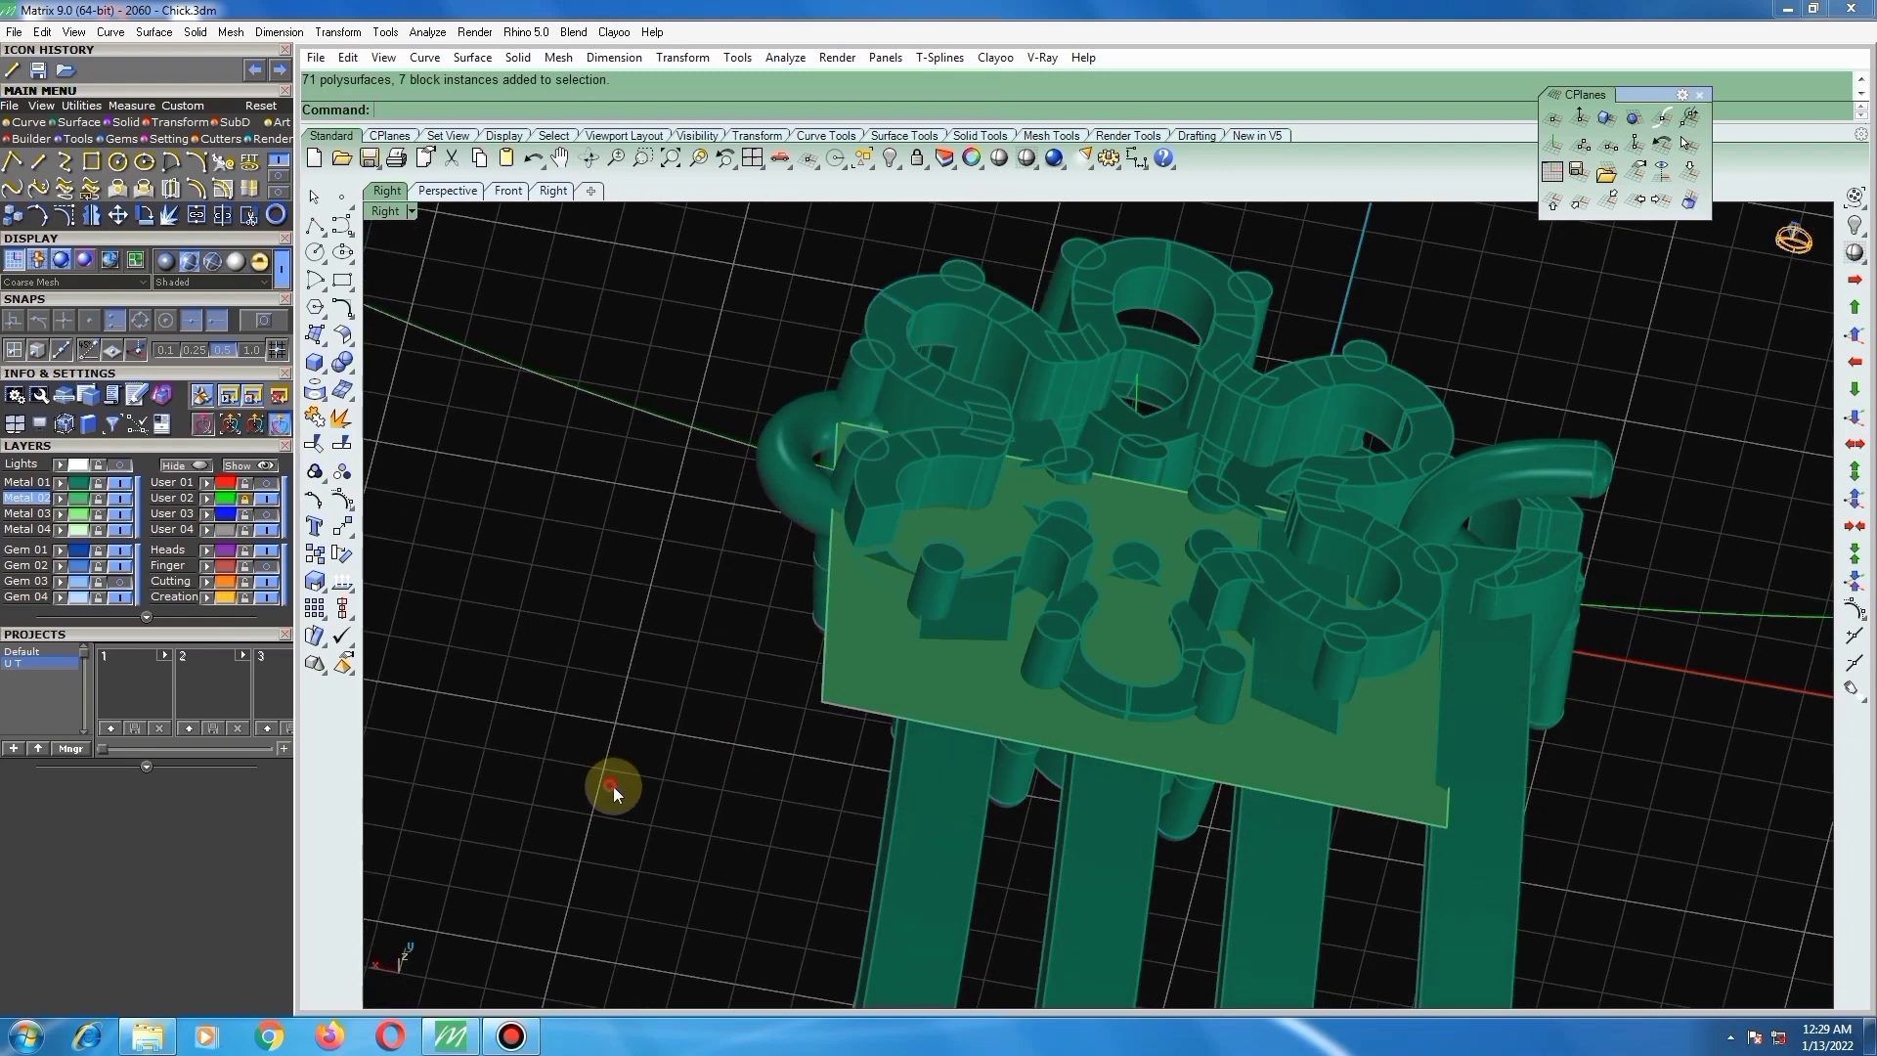
Step: Remove the lower left petal's post and the lower central petal's two posts from the group, and Boolean-split them with the flat cutting surface
click(328, 494)
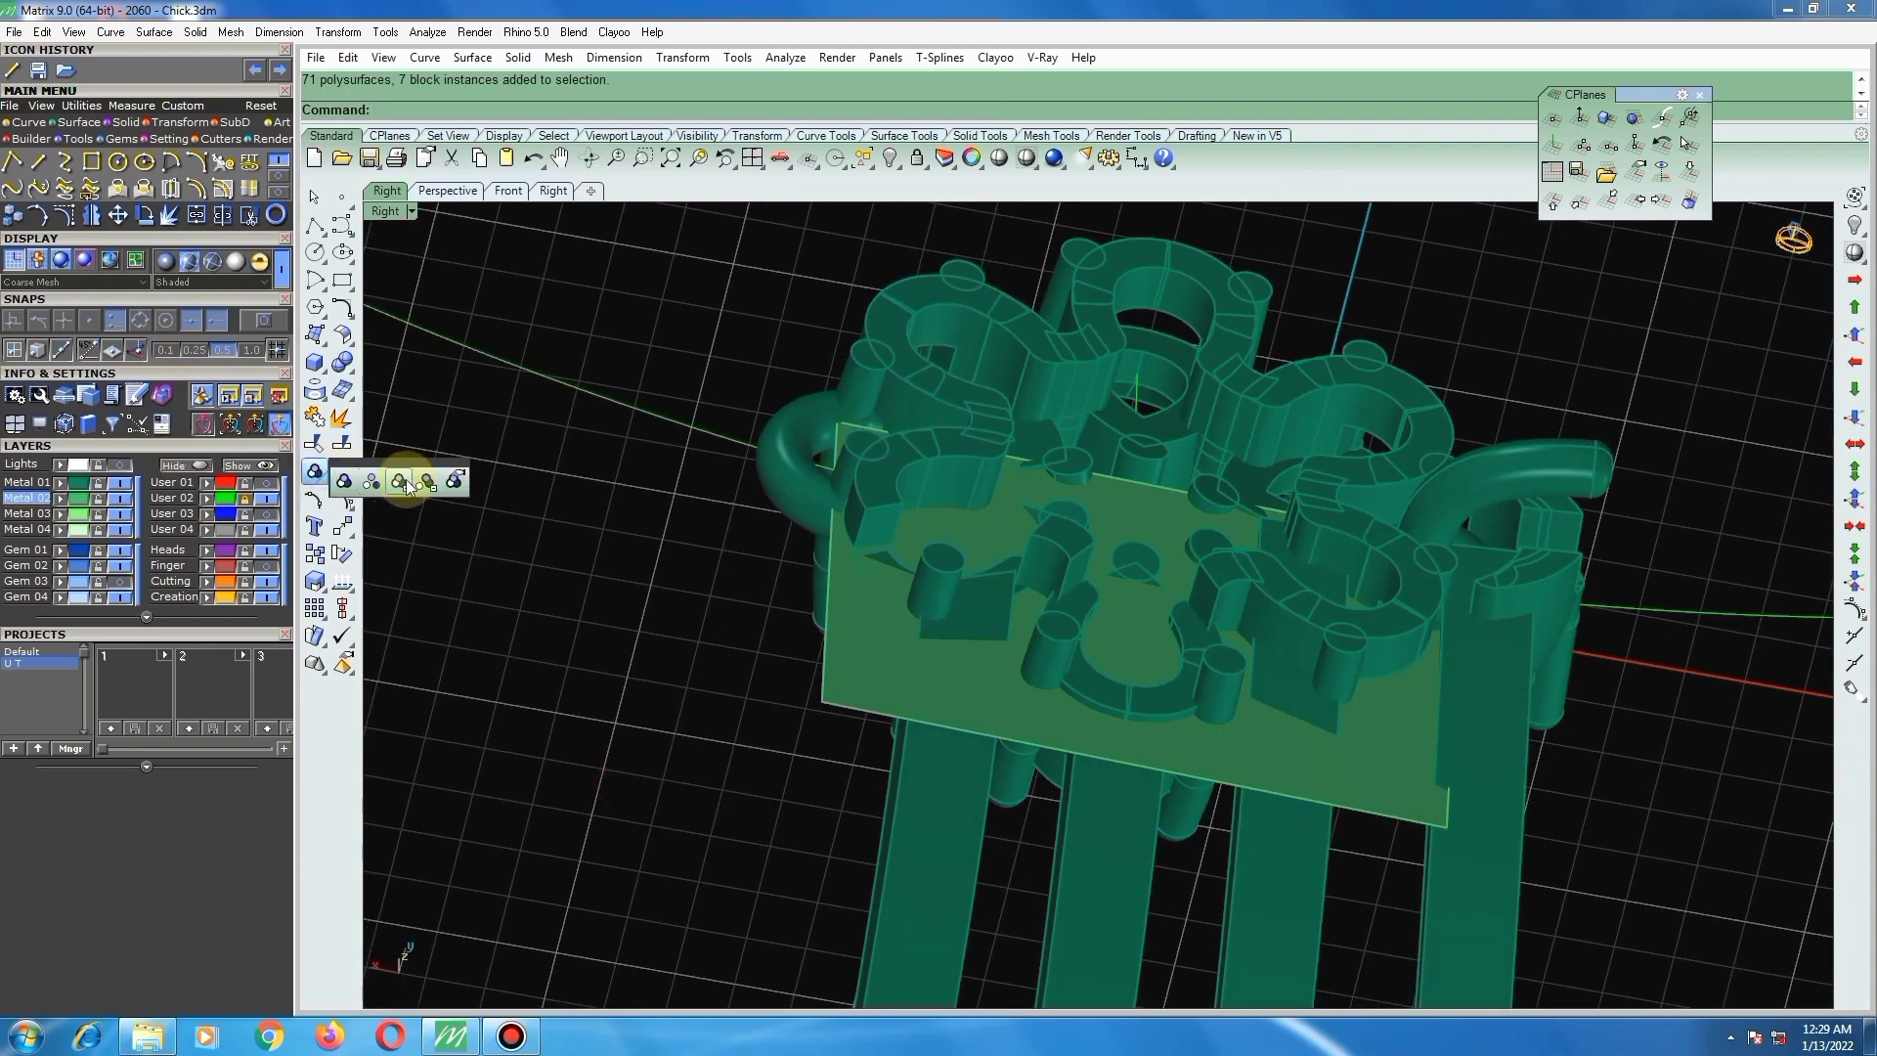
click(422, 482)
click(1060, 649)
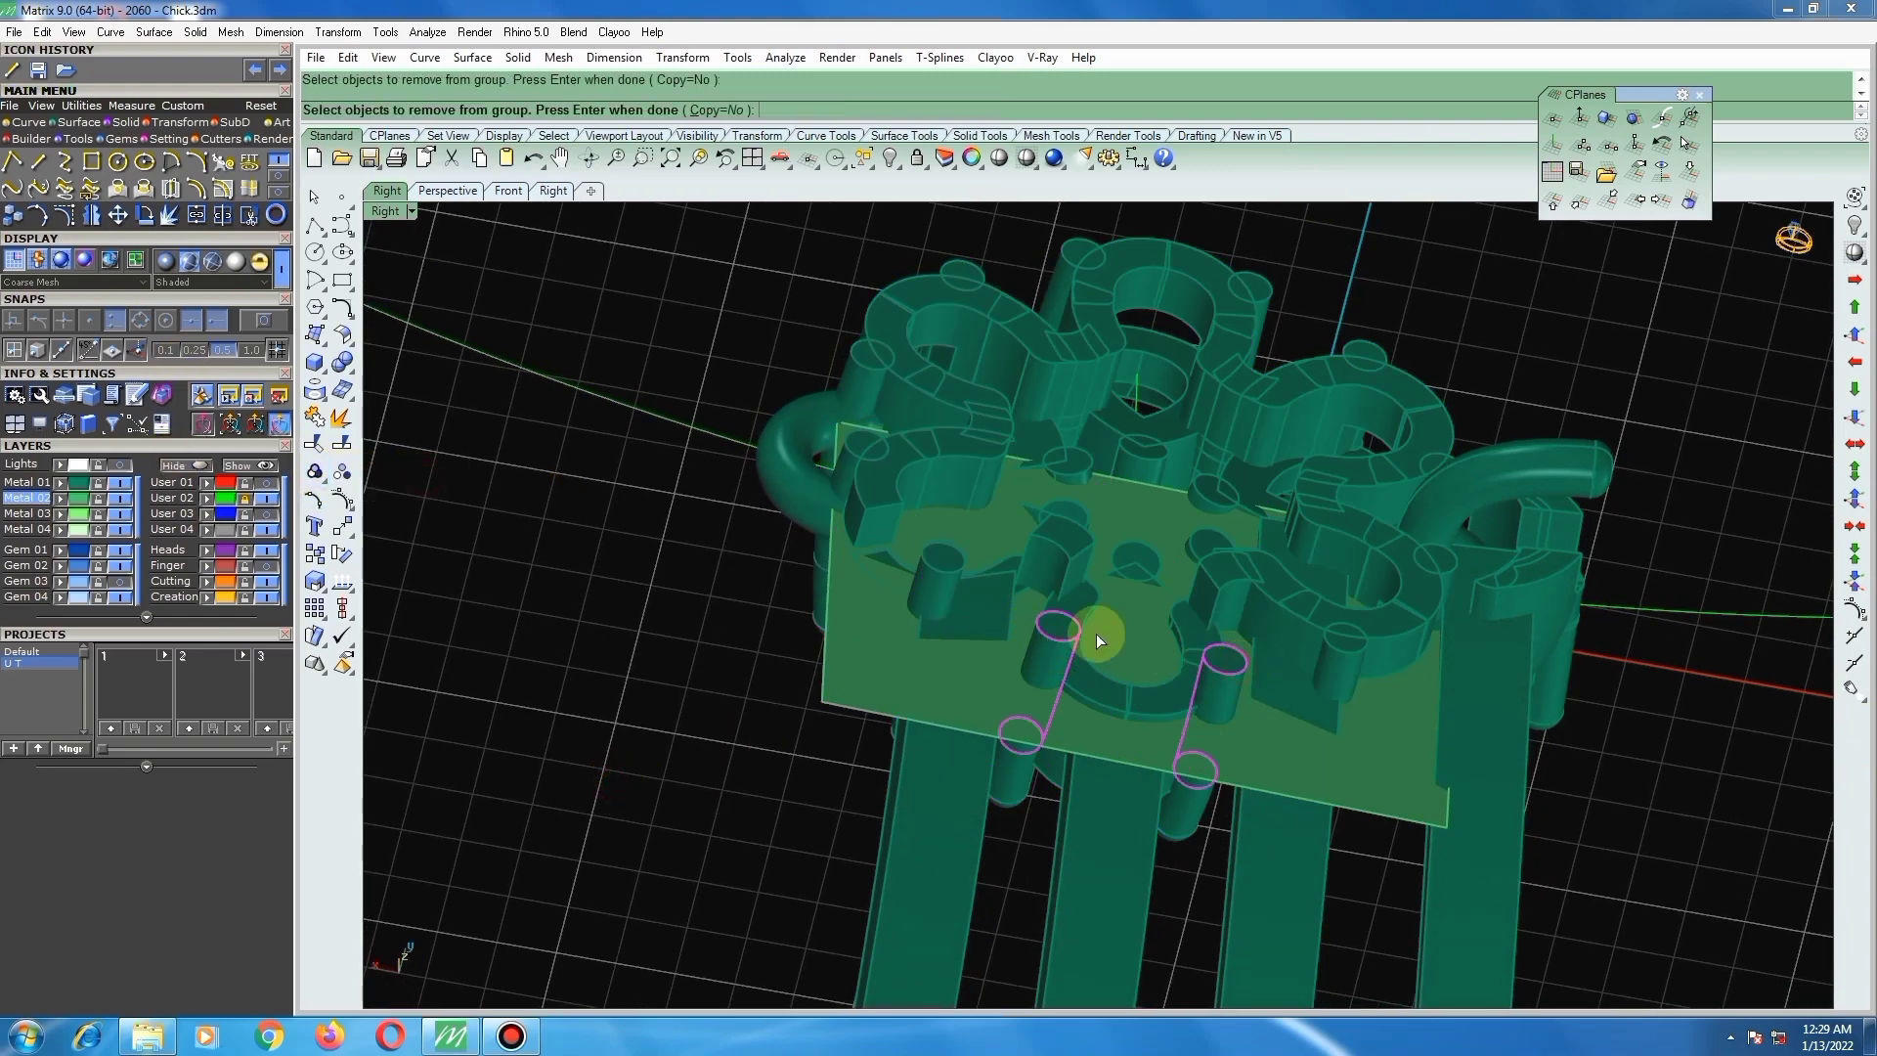
right_click(976, 608)
text(bs)
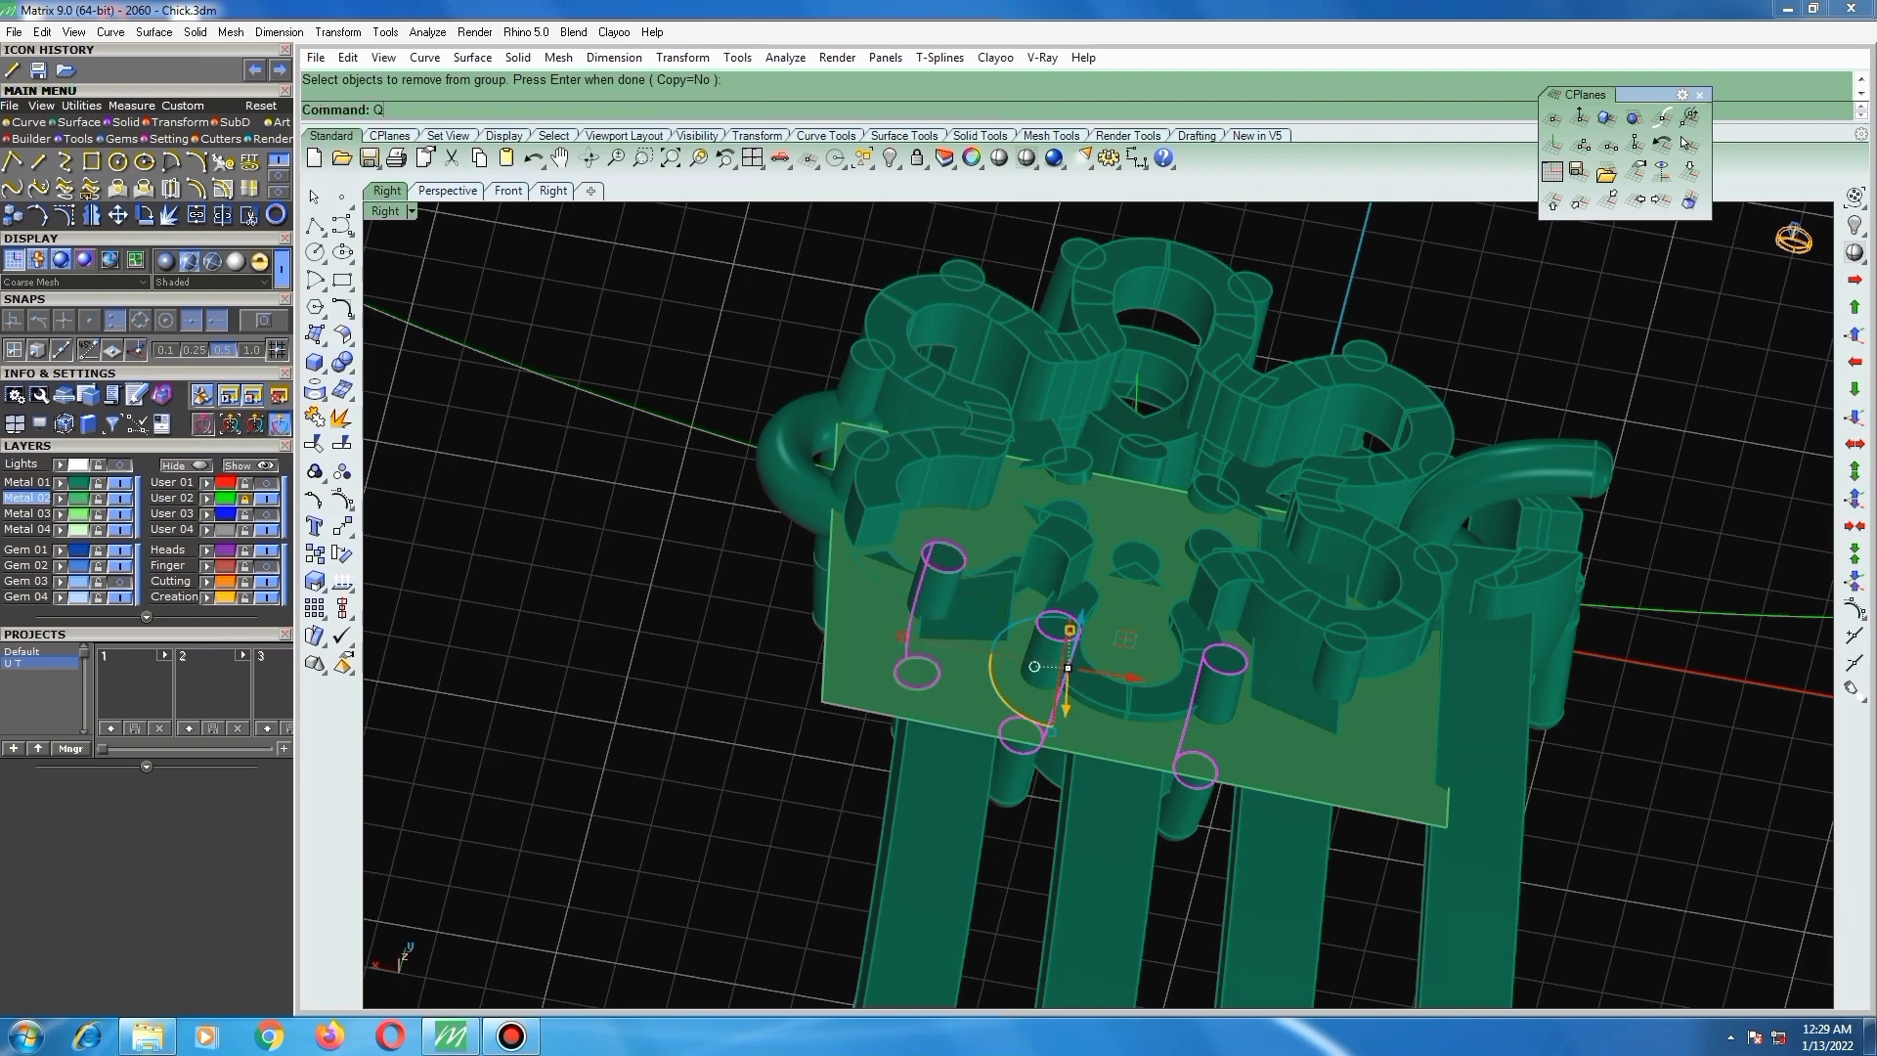
key(Return)
click(824, 662)
right_click(924, 619)
Step: Delete the upper parts of the three split posts on the lower left and lower central petals
click(936, 584)
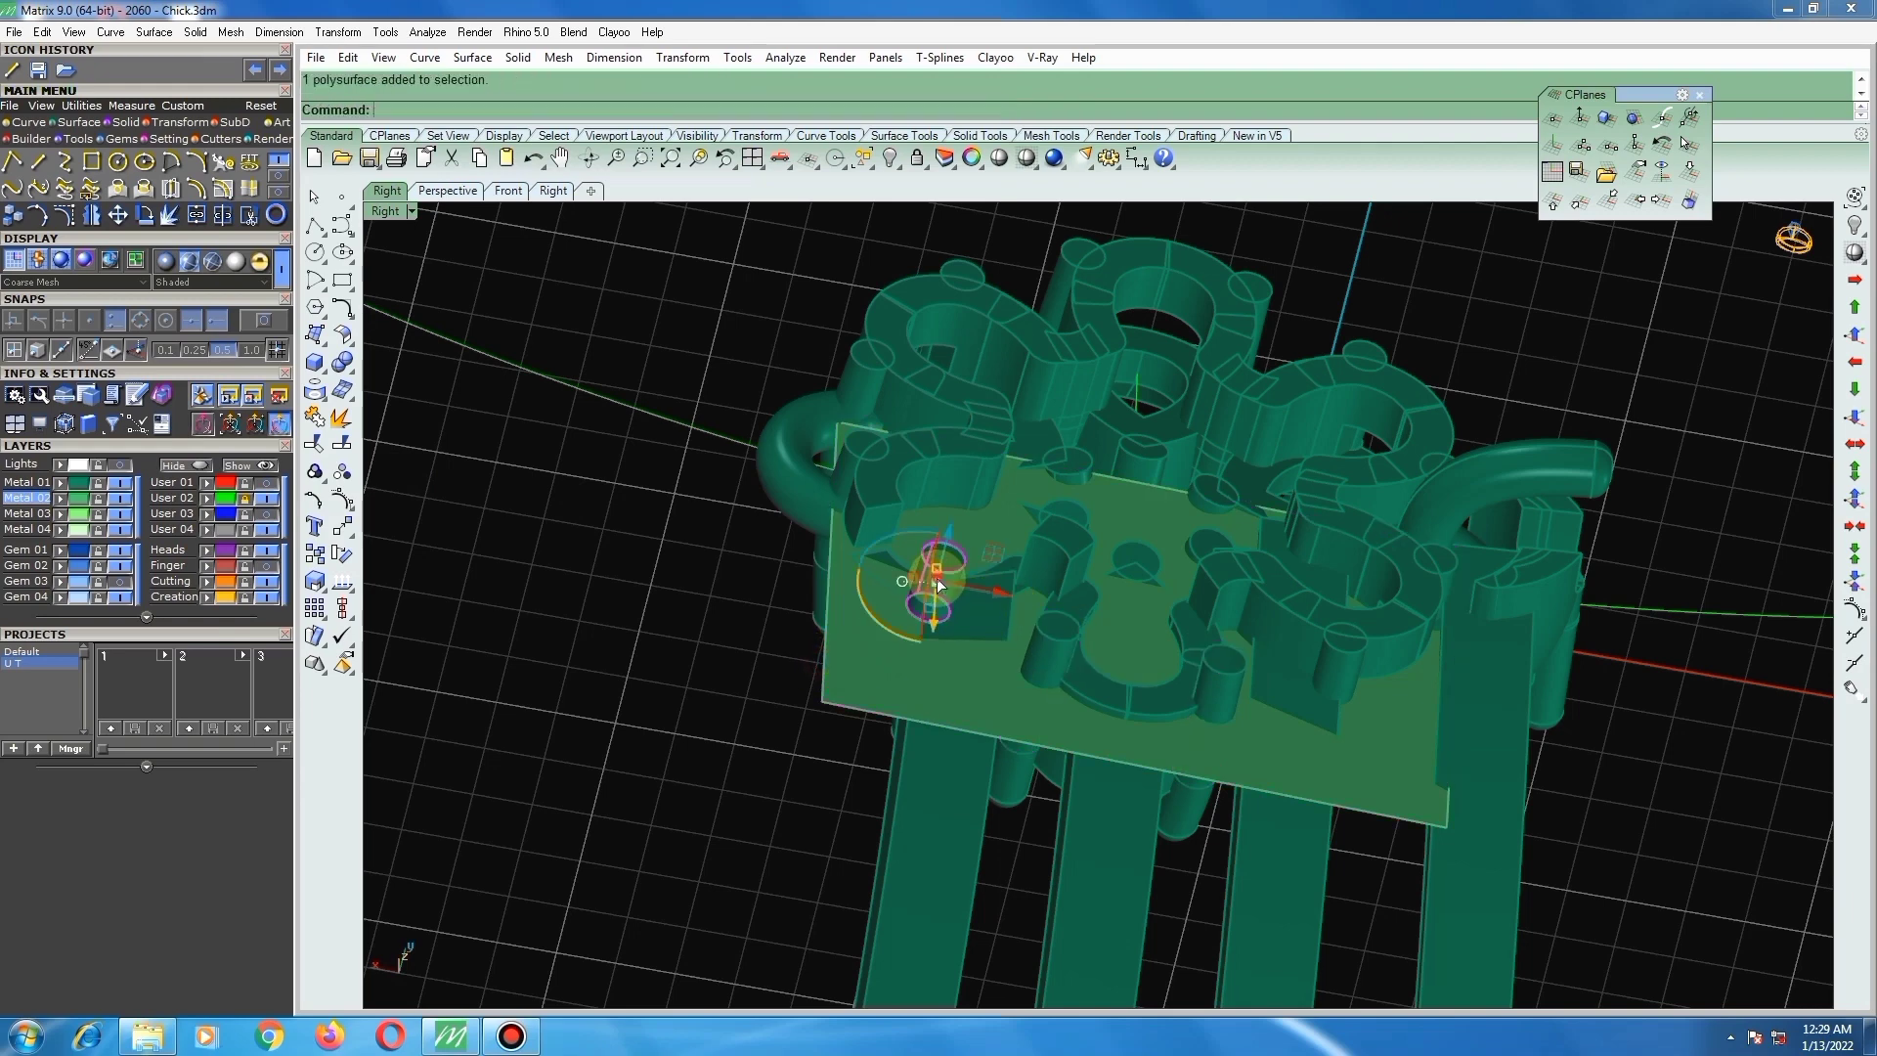
click(1038, 629)
key(Delete)
click(1239, 668)
key(Delete)
scroll(1061, 542, up, 2)
Step: Remove the two tall inner end pieces of the lower central petal from the flower group and clear the selection
click(1061, 539)
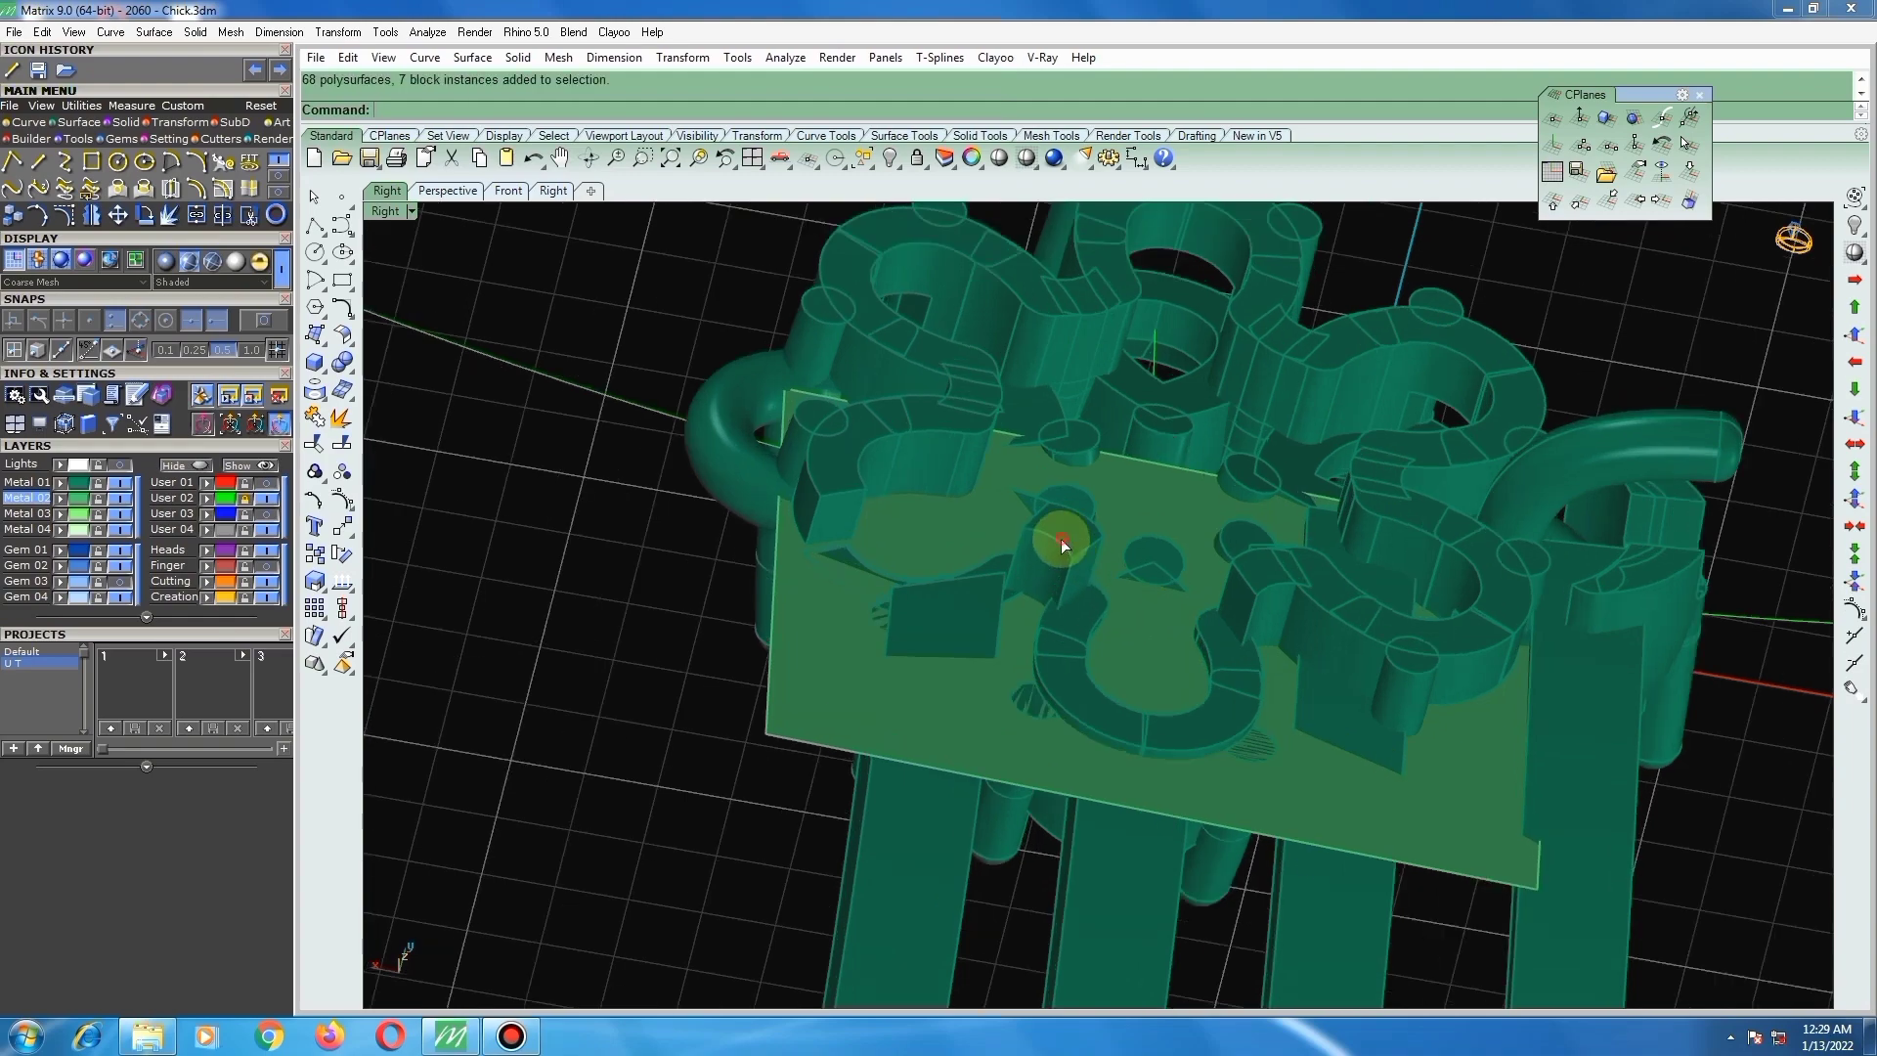
scroll(1036, 557, down, 3)
click(650, 716)
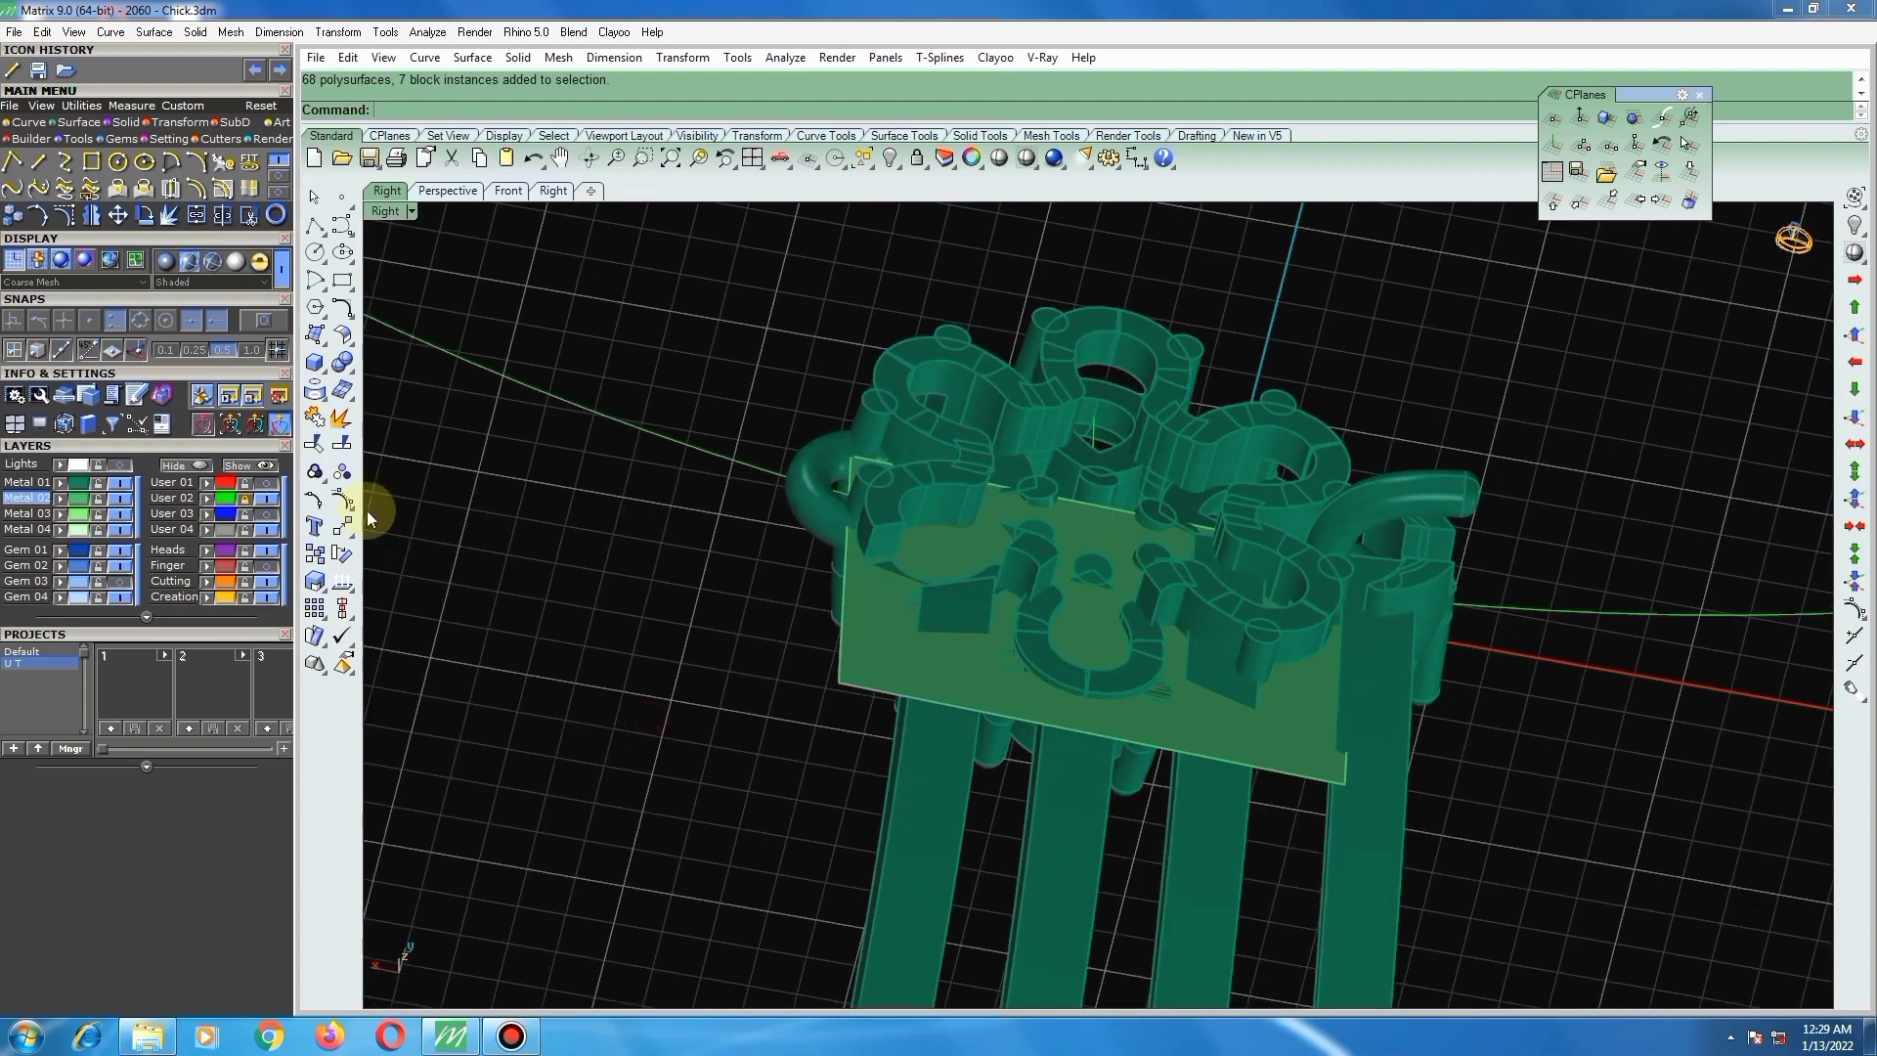
click(324, 480)
click(429, 481)
click(1049, 574)
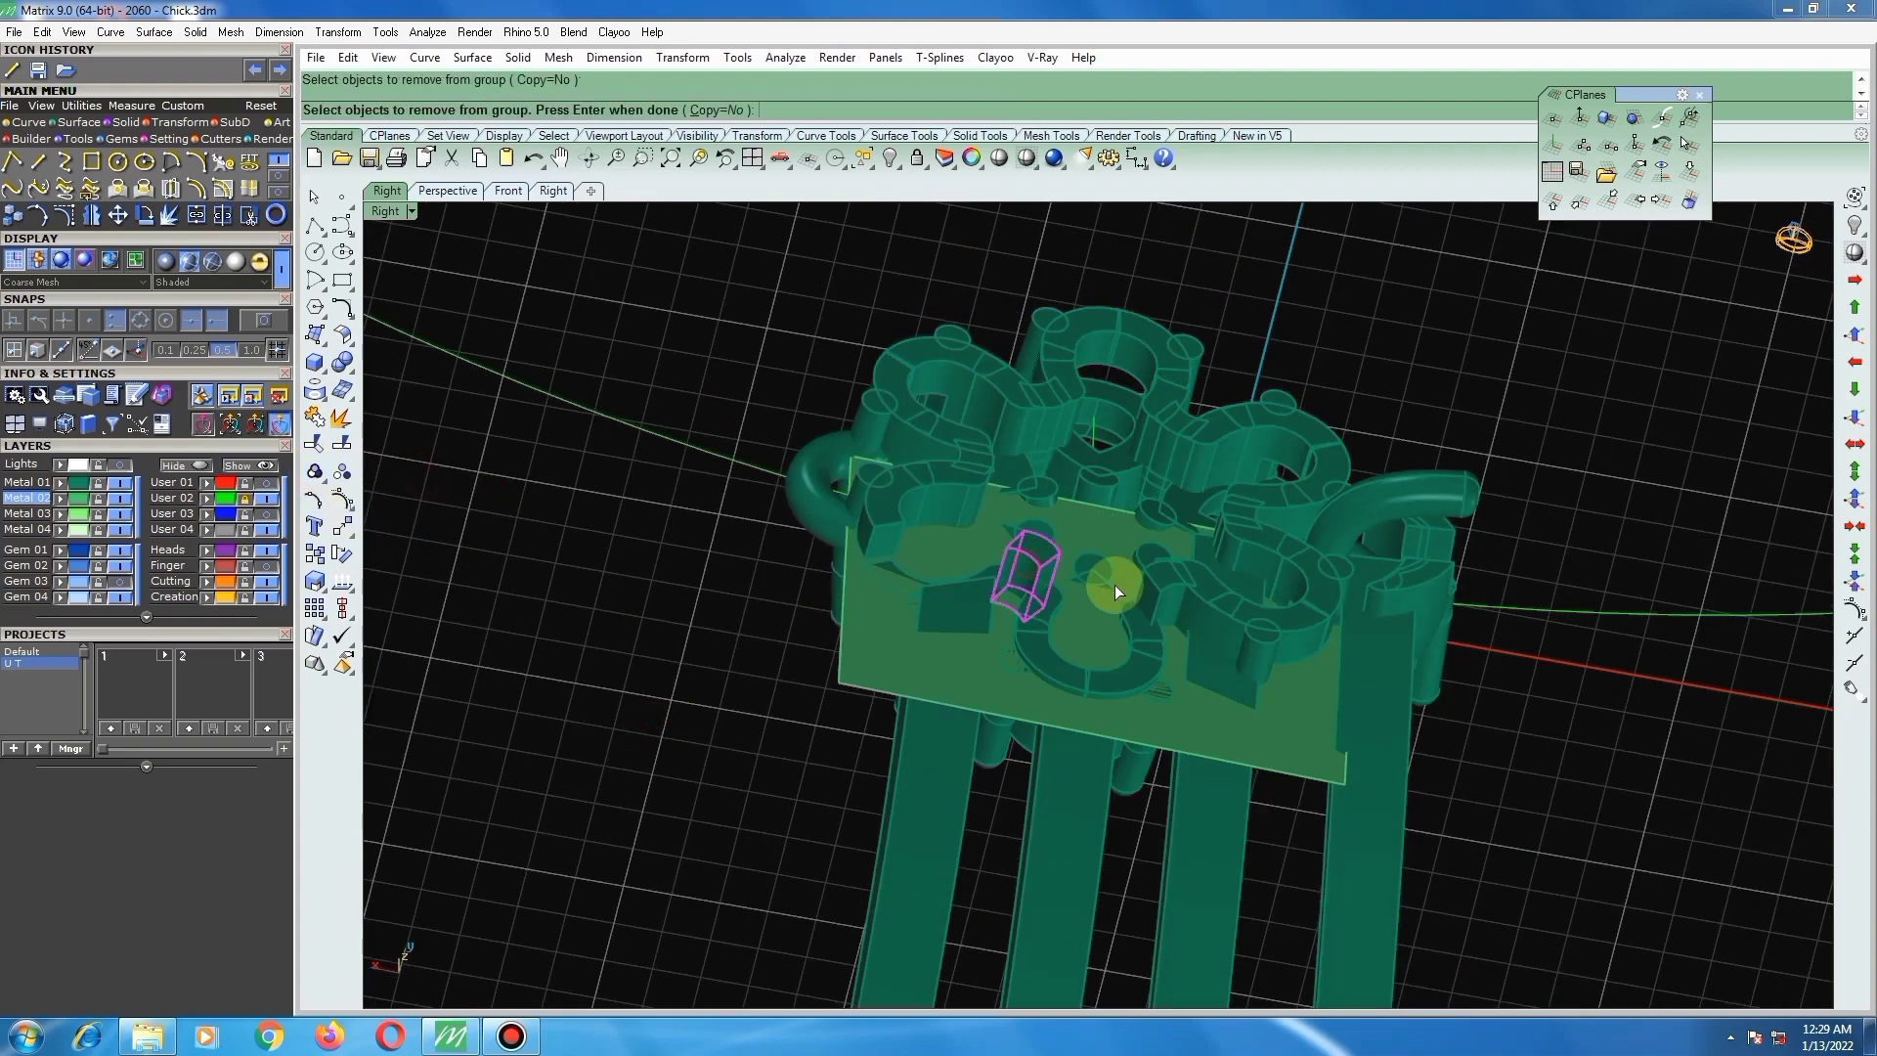
scroll(1154, 624, down, 2)
right_drag(1152, 625, 1054, 645)
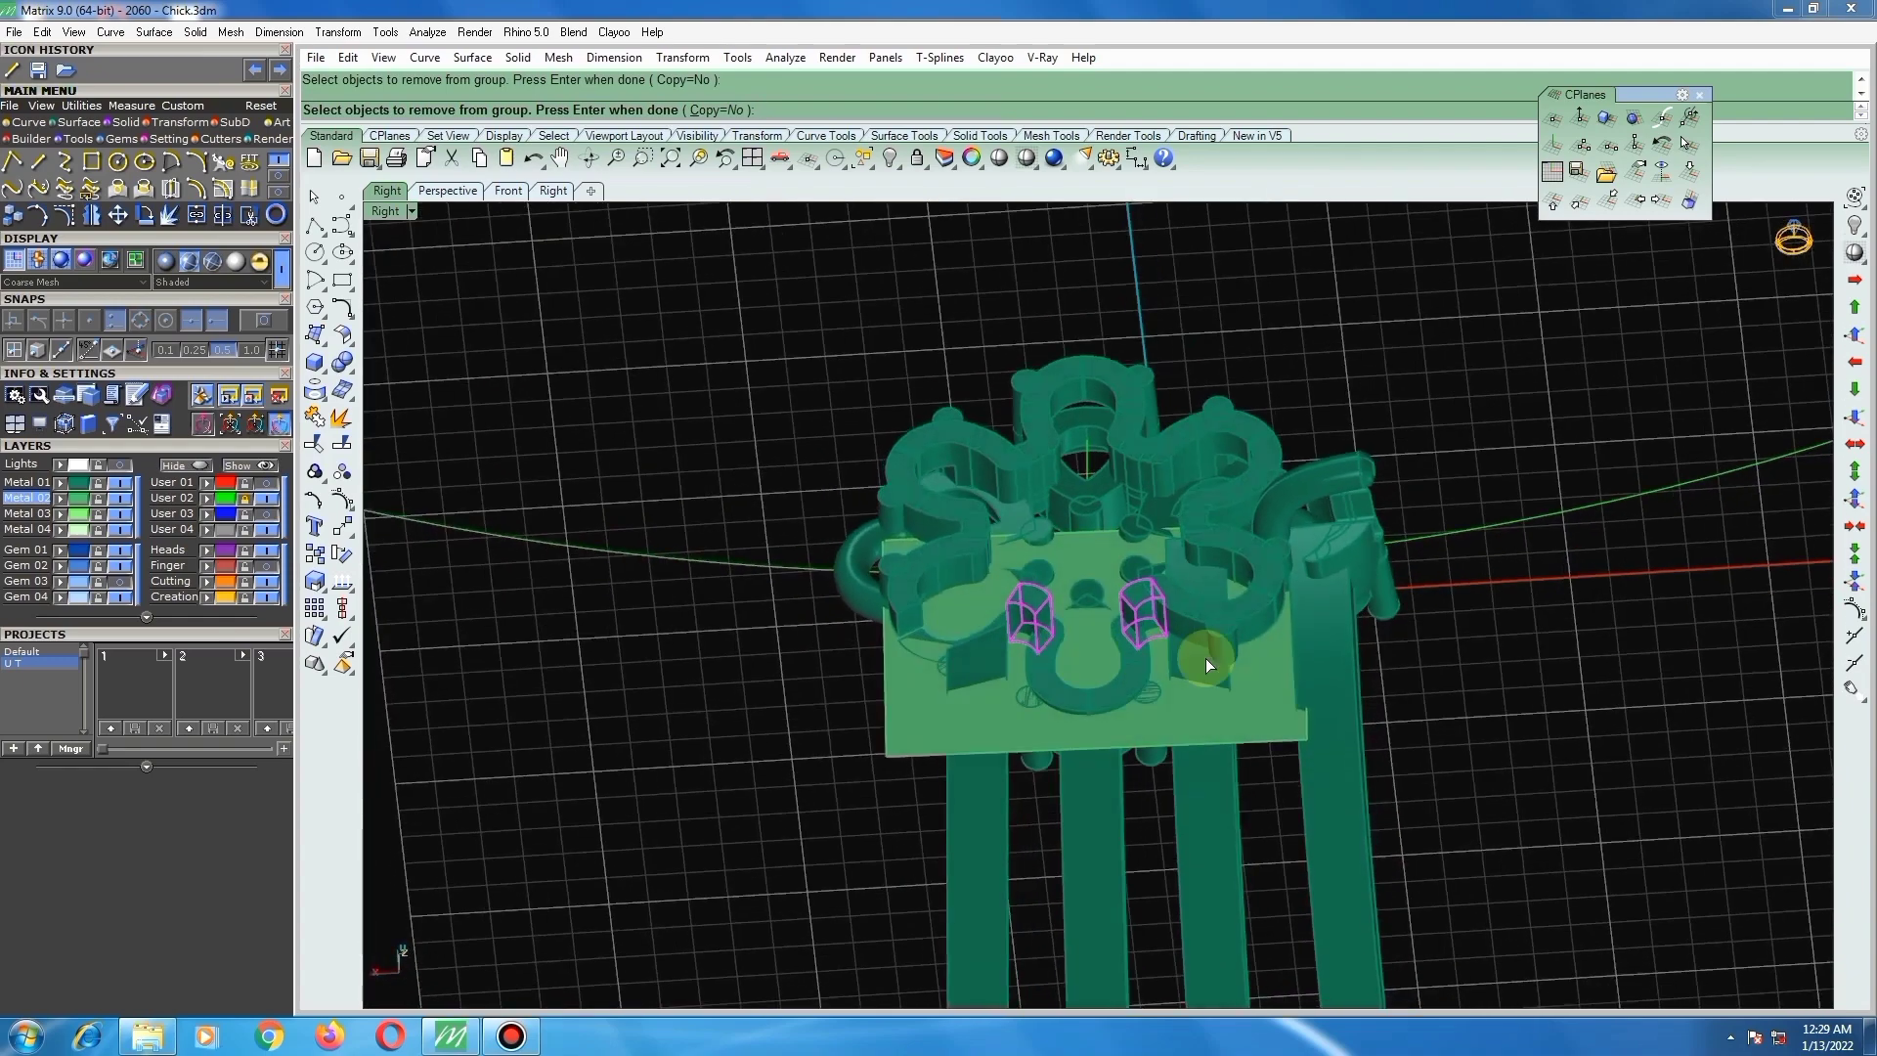
right_click(1206, 659)
click(1517, 672)
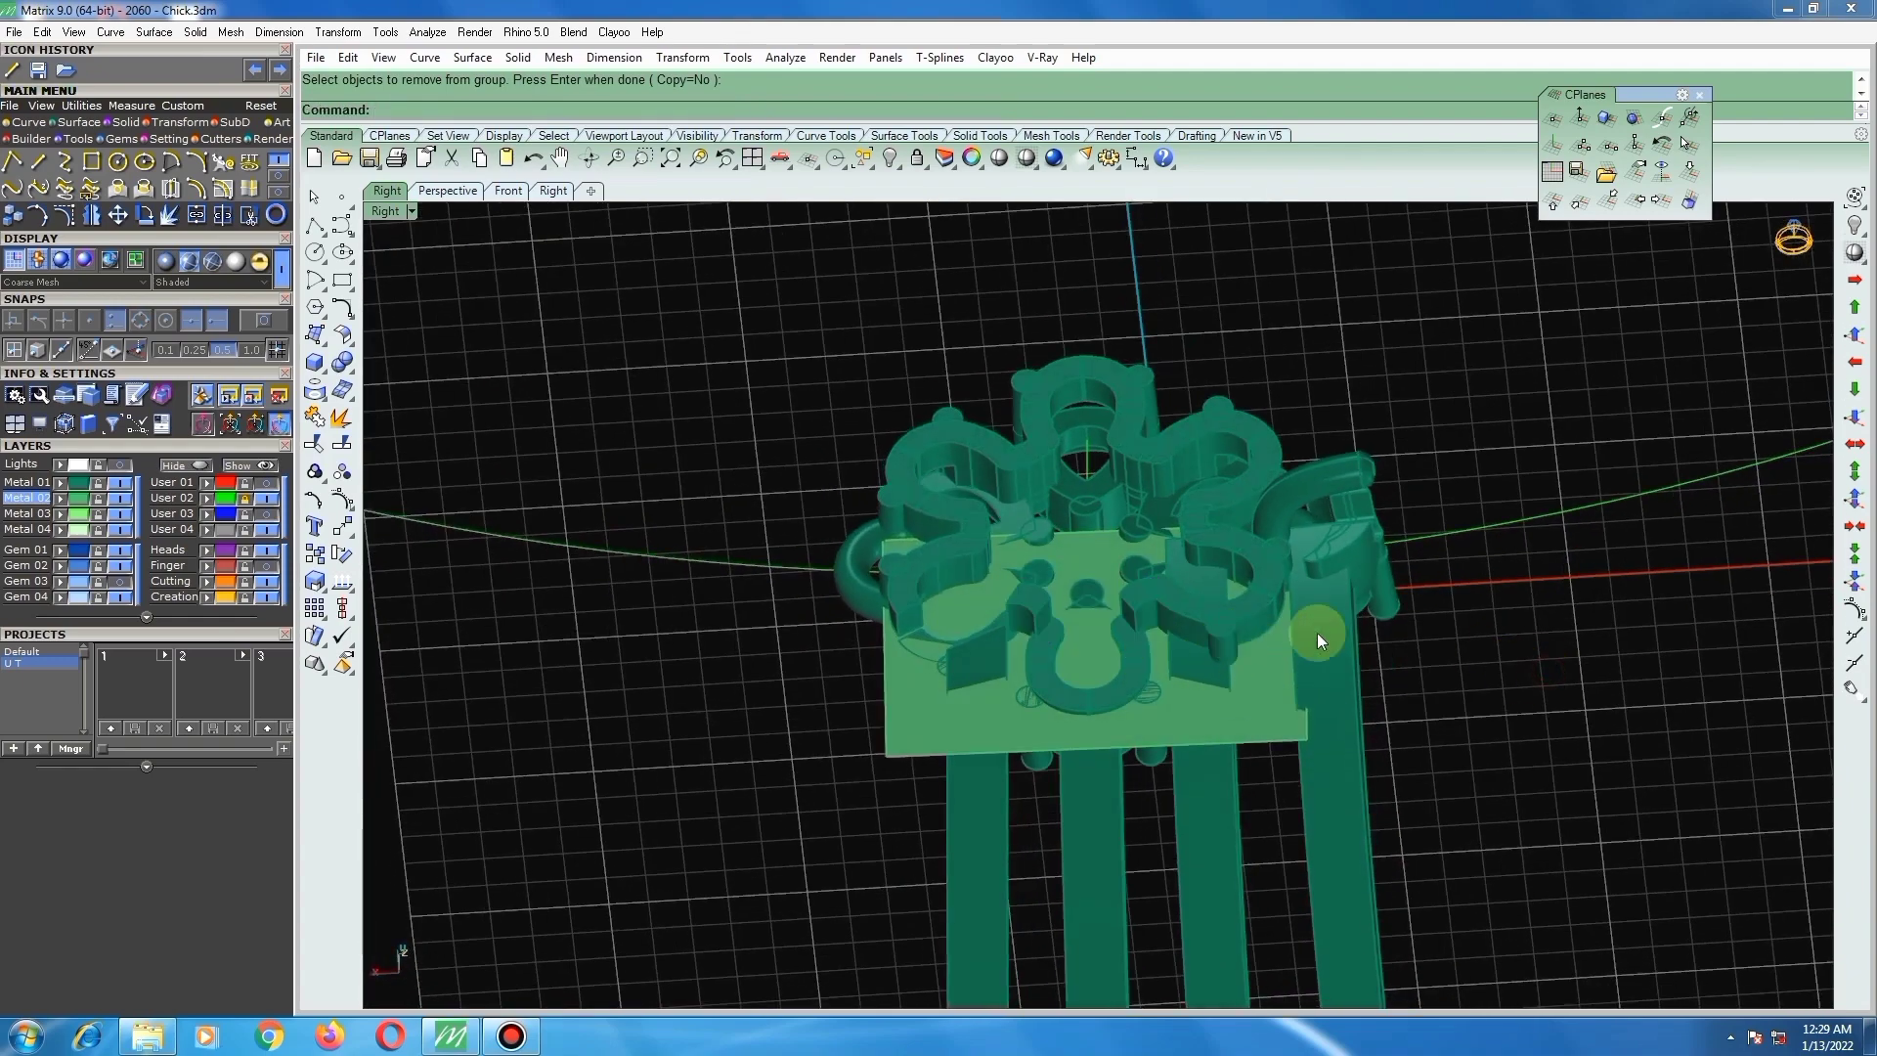
Step: Remove the lower right petal's curved pieces and its post from the flower group
click(1227, 638)
click(1494, 651)
right_click(1248, 614)
click(1240, 613)
scroll(1182, 605, up, 6)
click(1163, 590)
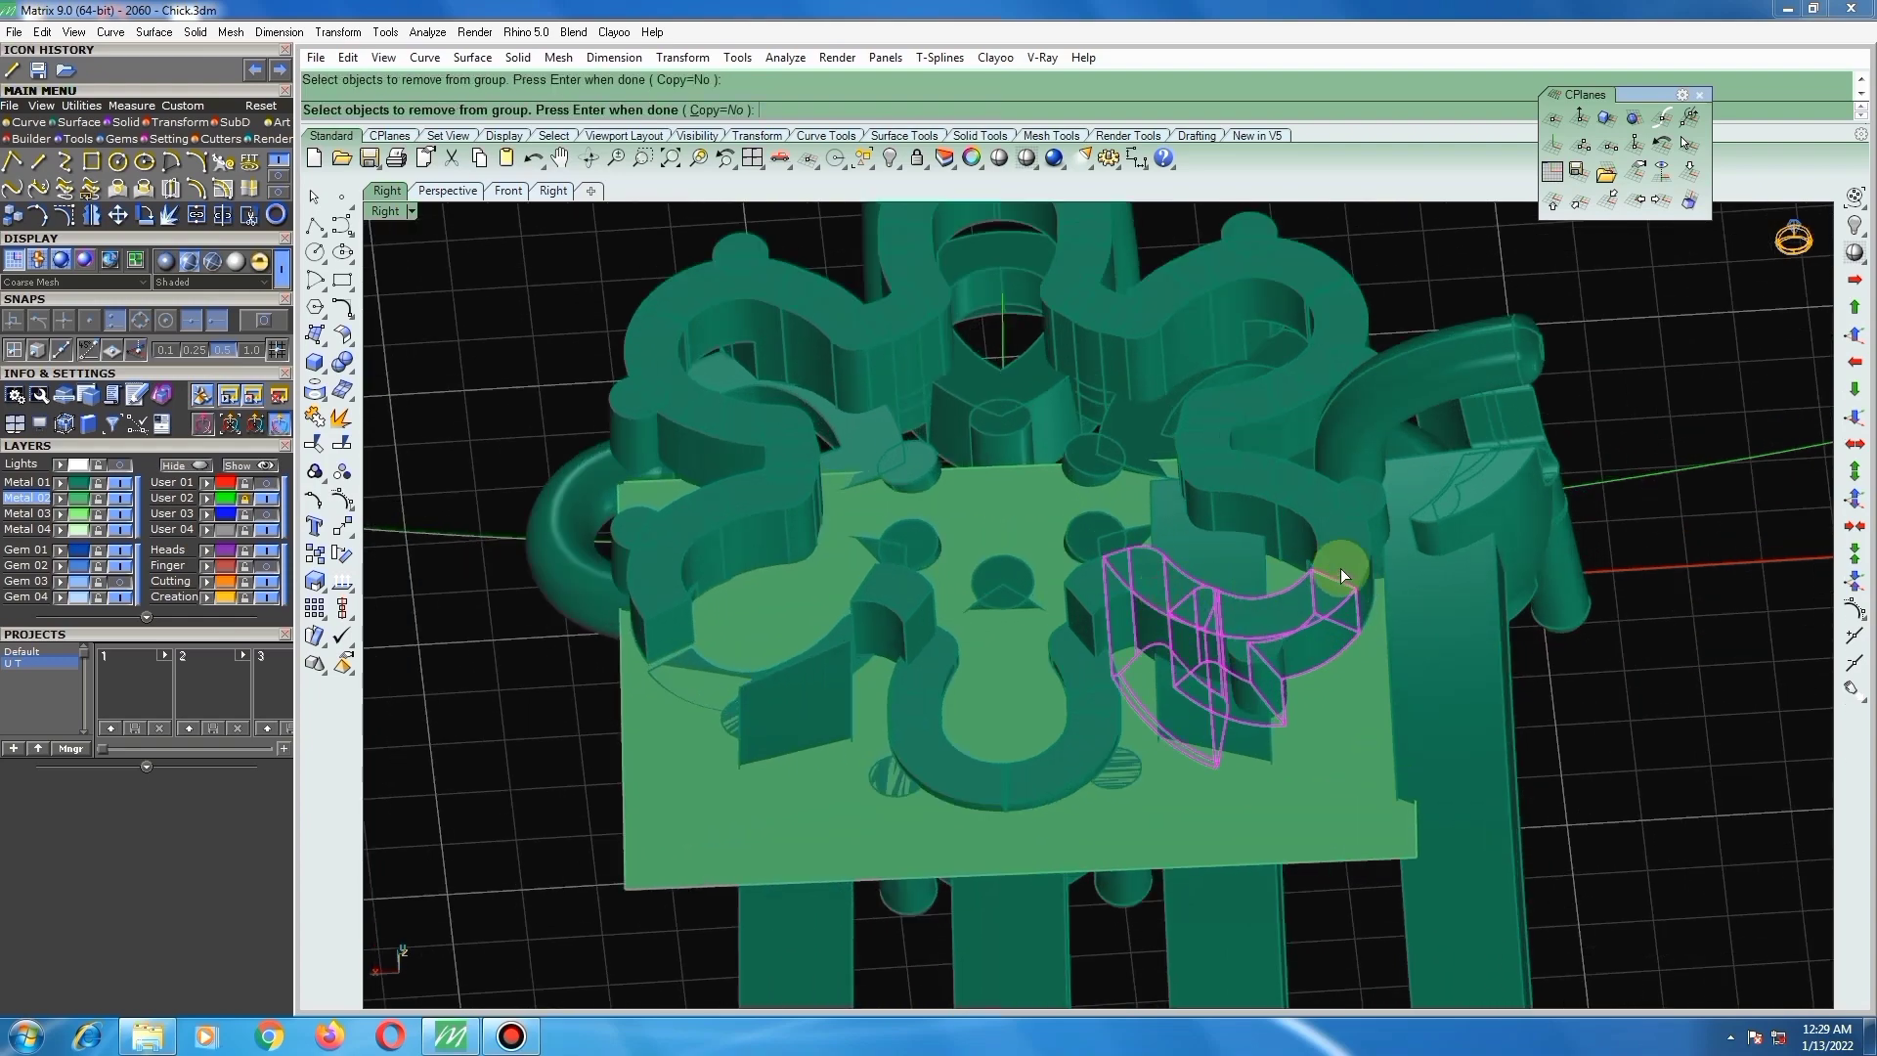
click(1364, 554)
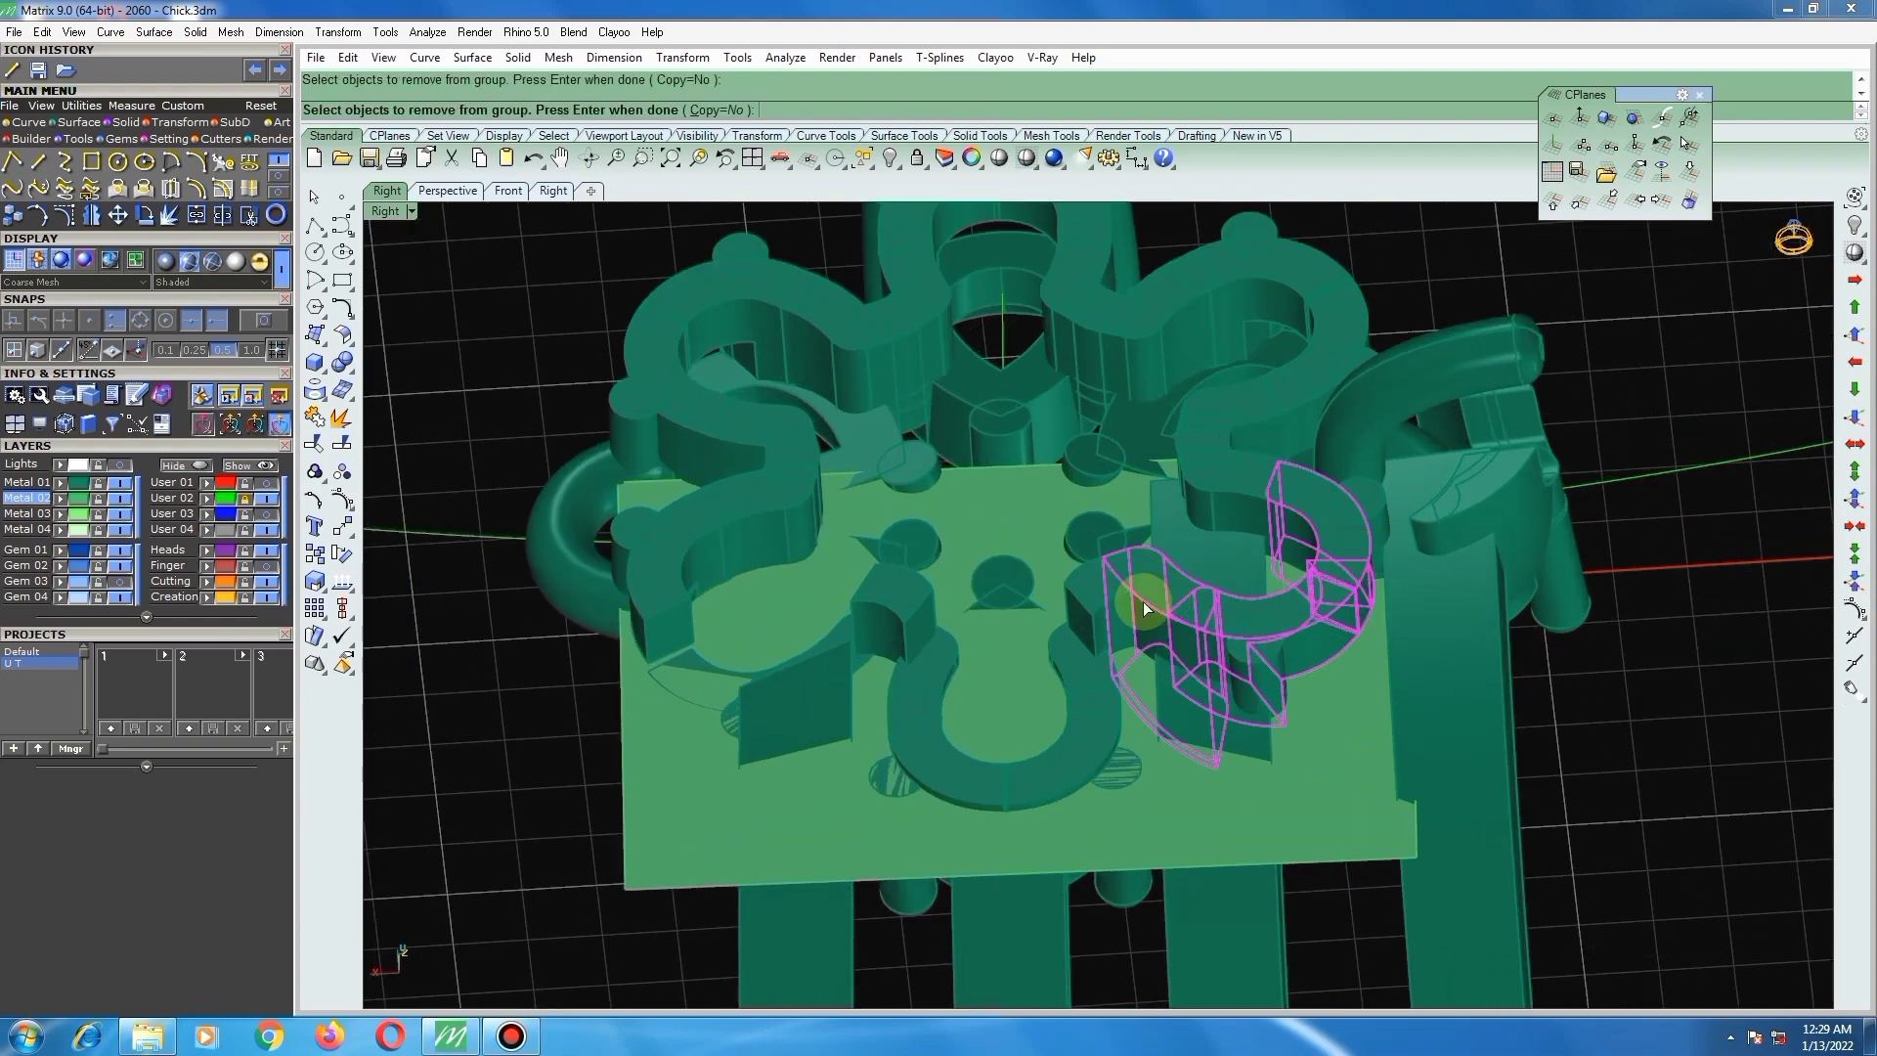
key(Return)
Step: Shorten the lower central petal's right inner end piece from its base with Scale1D, to a factor of about 0.41
click(1109, 606)
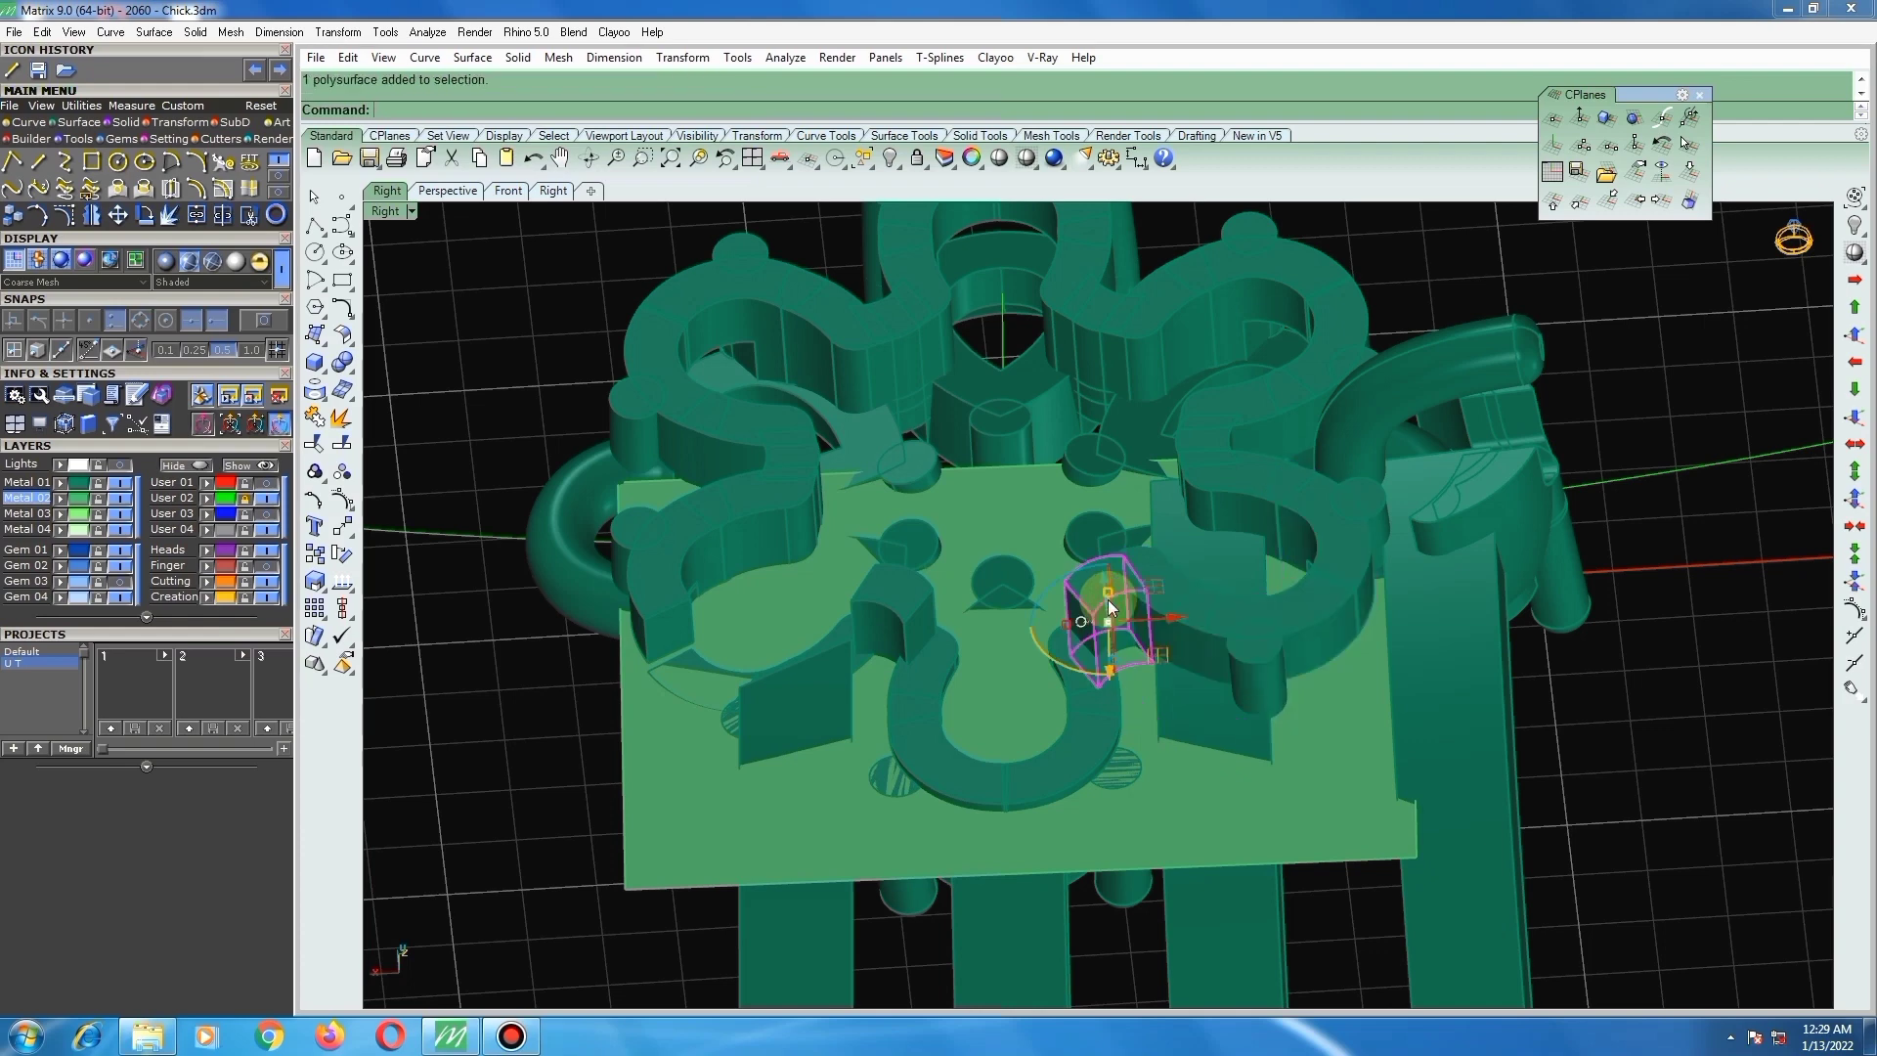
scroll(1118, 621, up, 4)
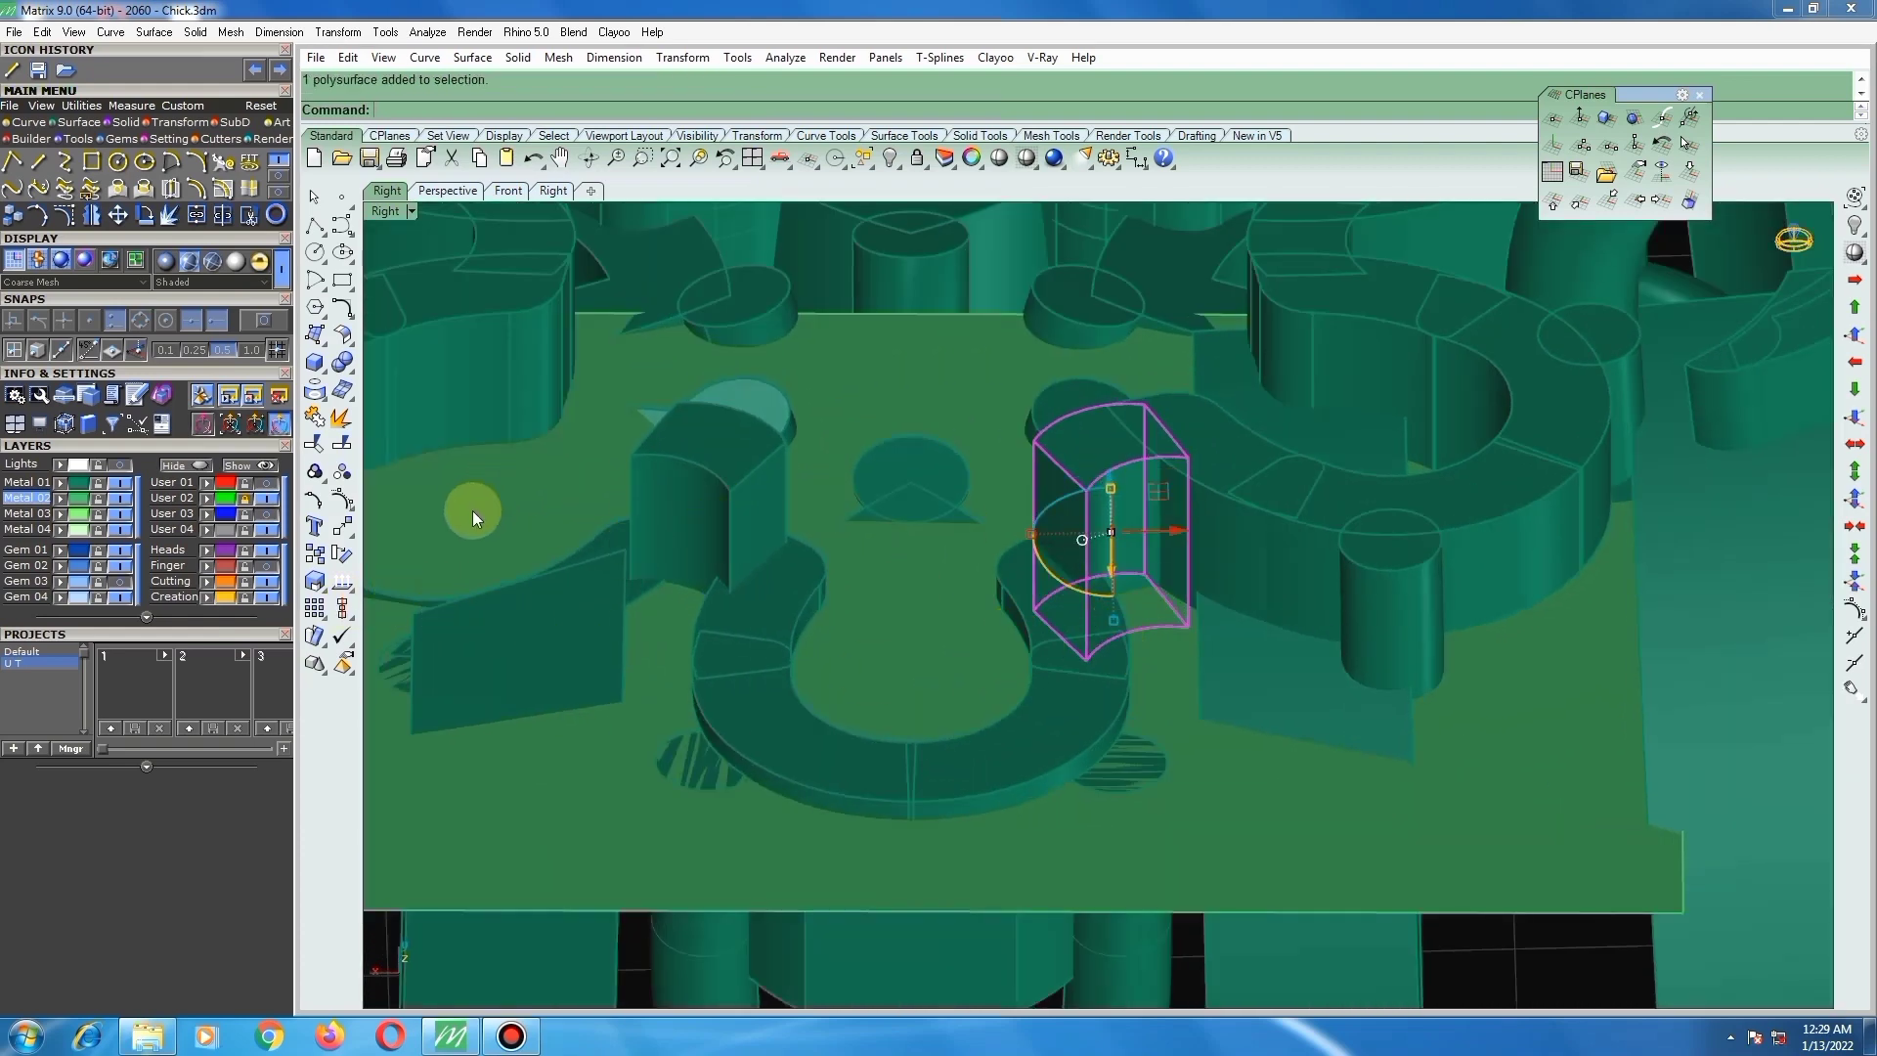
click(319, 582)
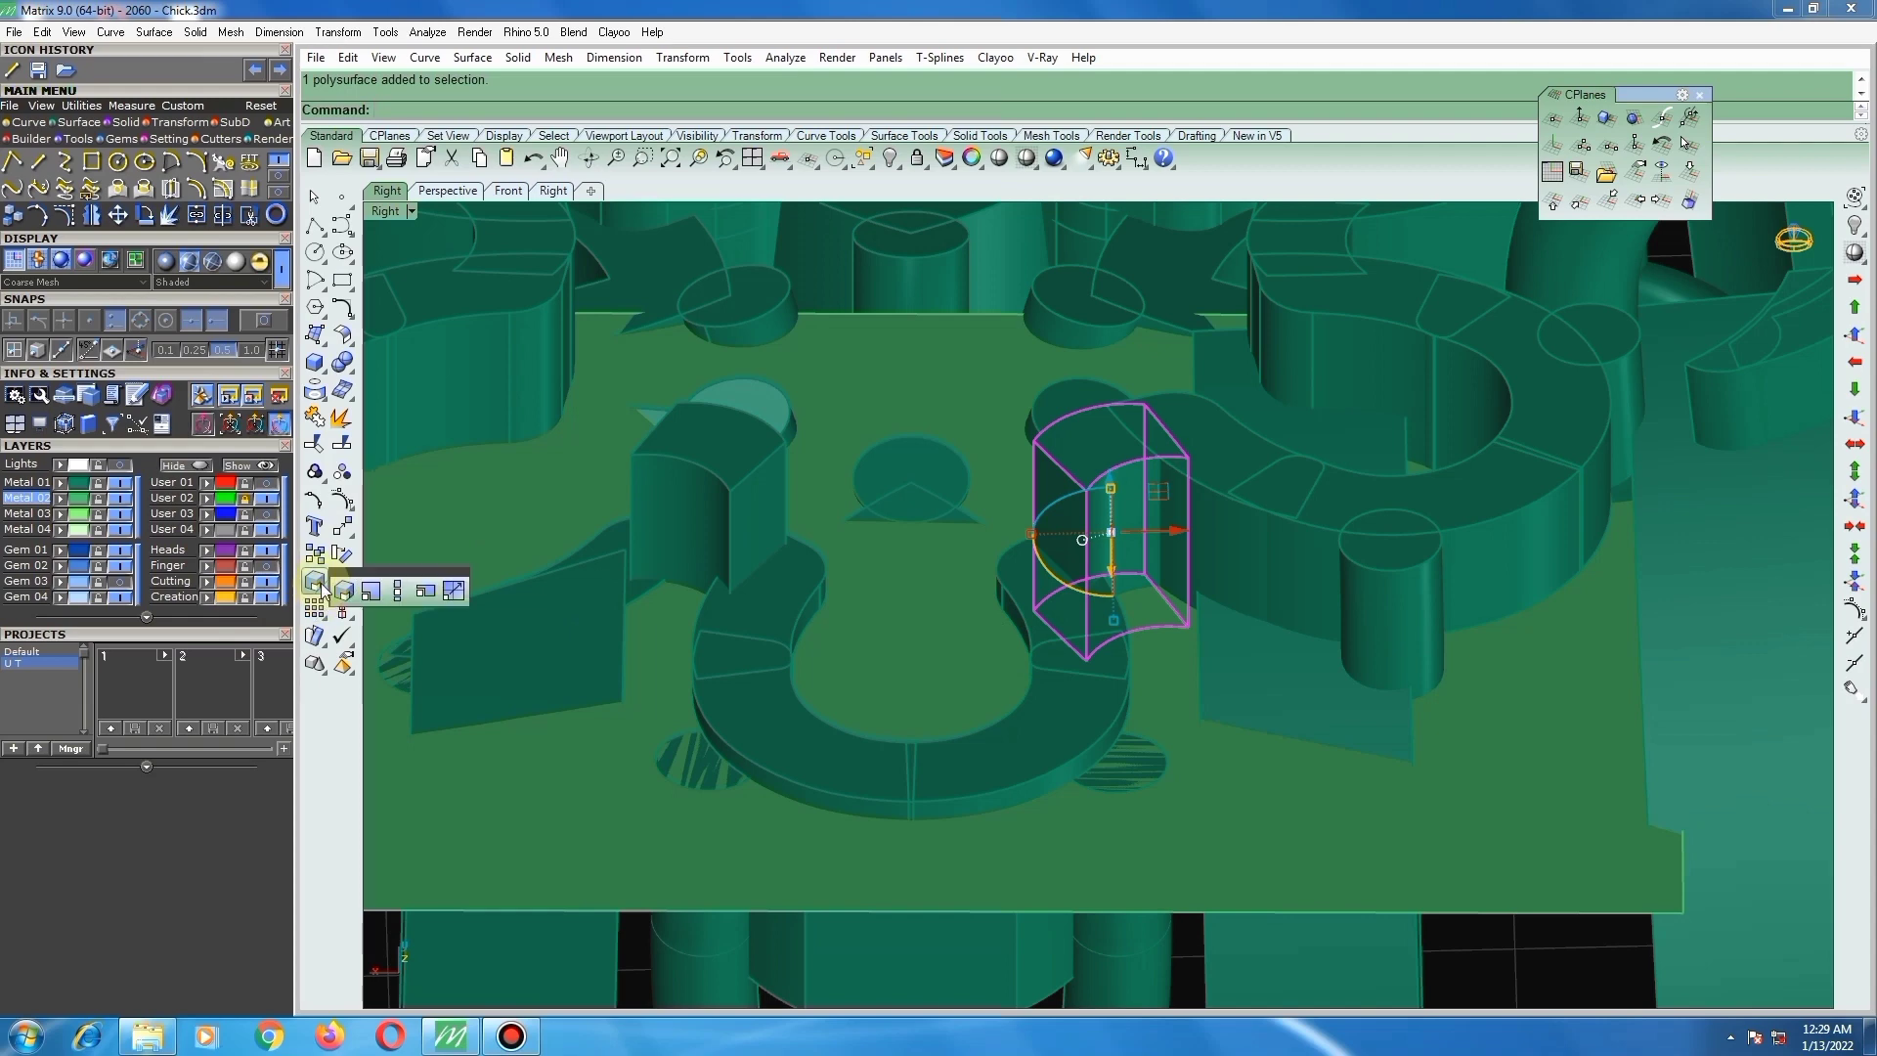
click(384, 591)
scroll(1006, 619, up, 4)
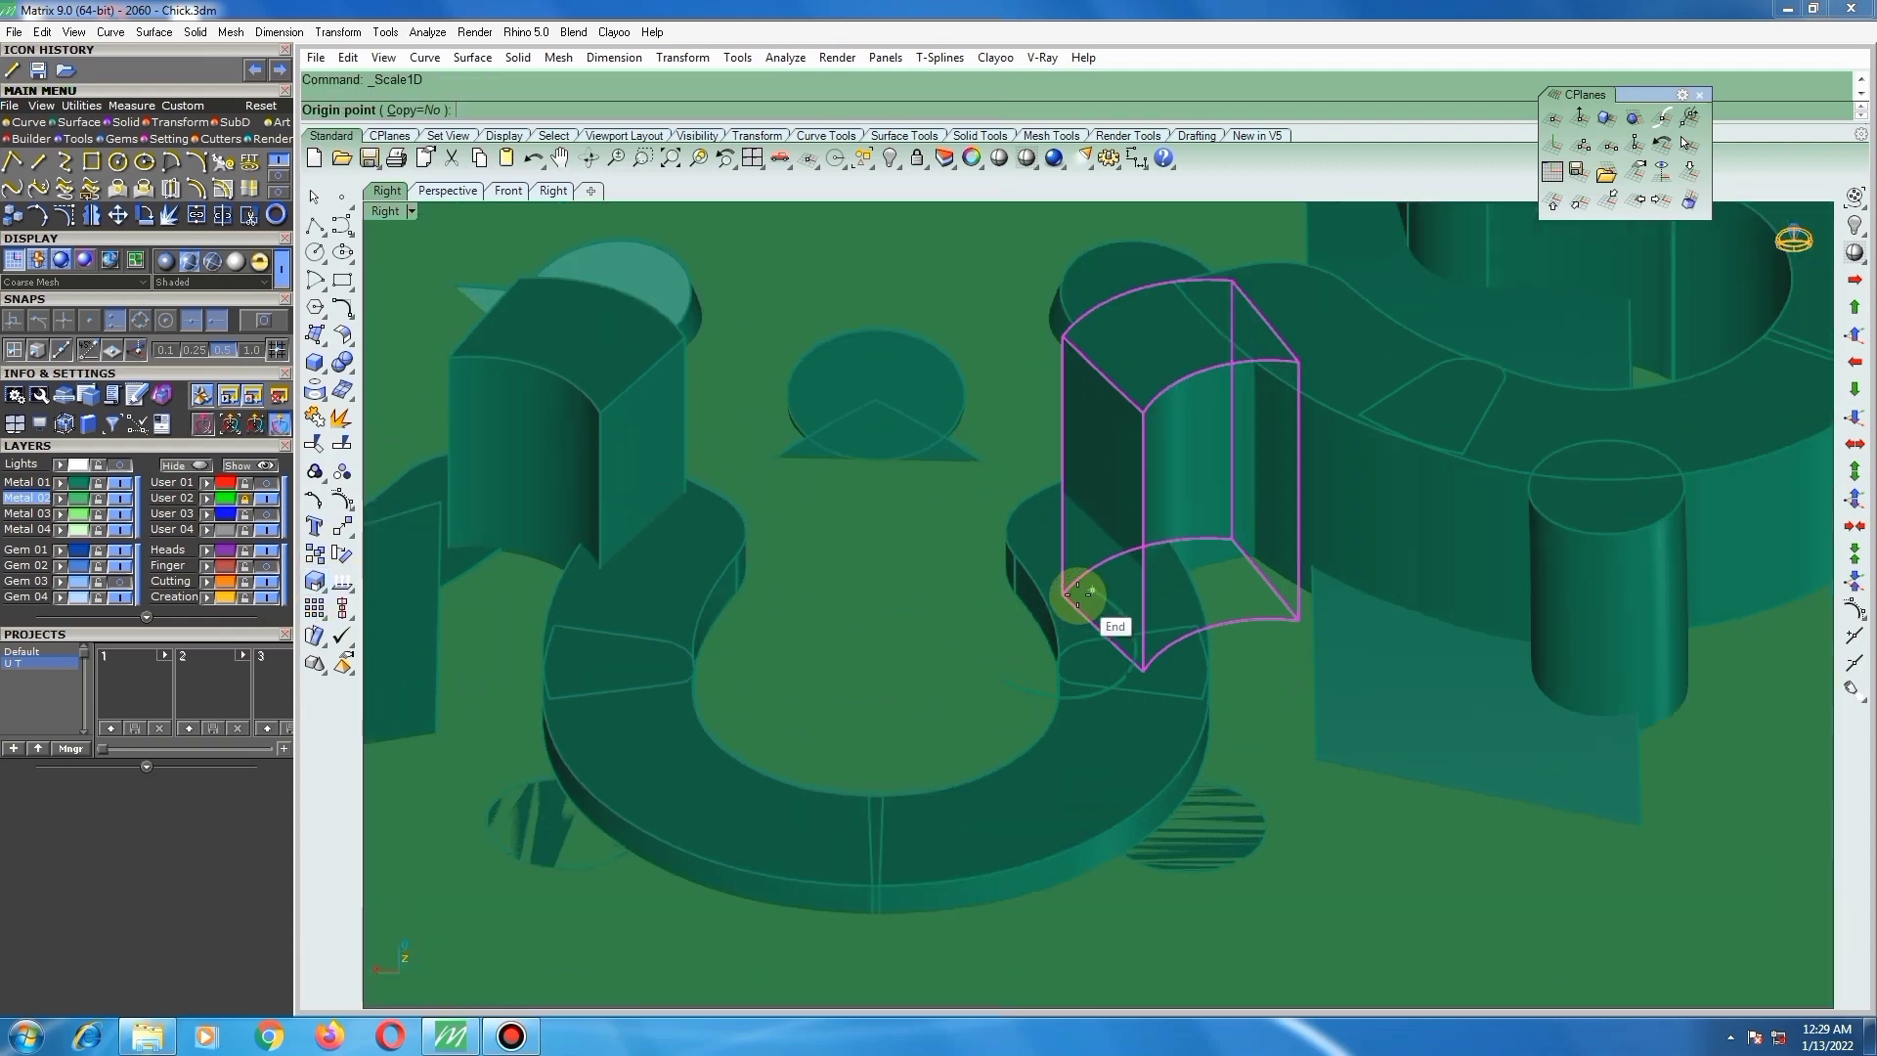
click(1065, 593)
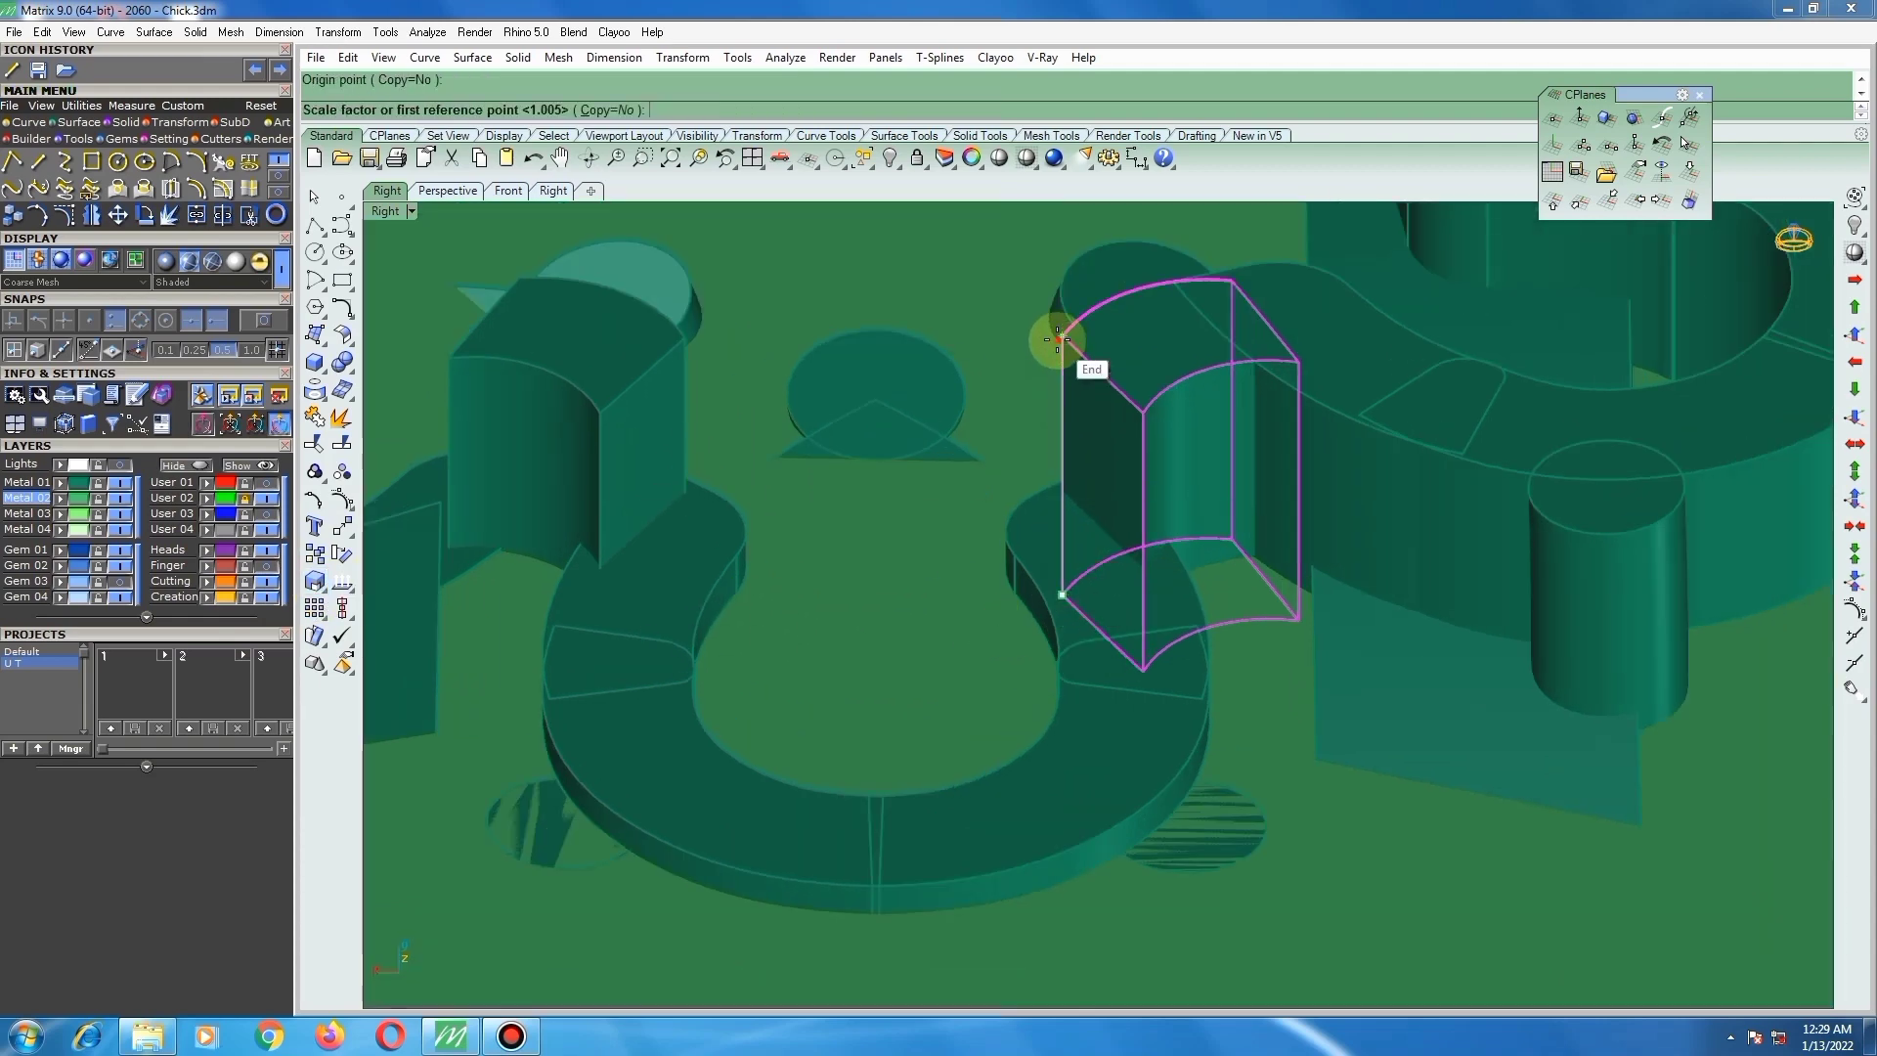
click(1062, 337)
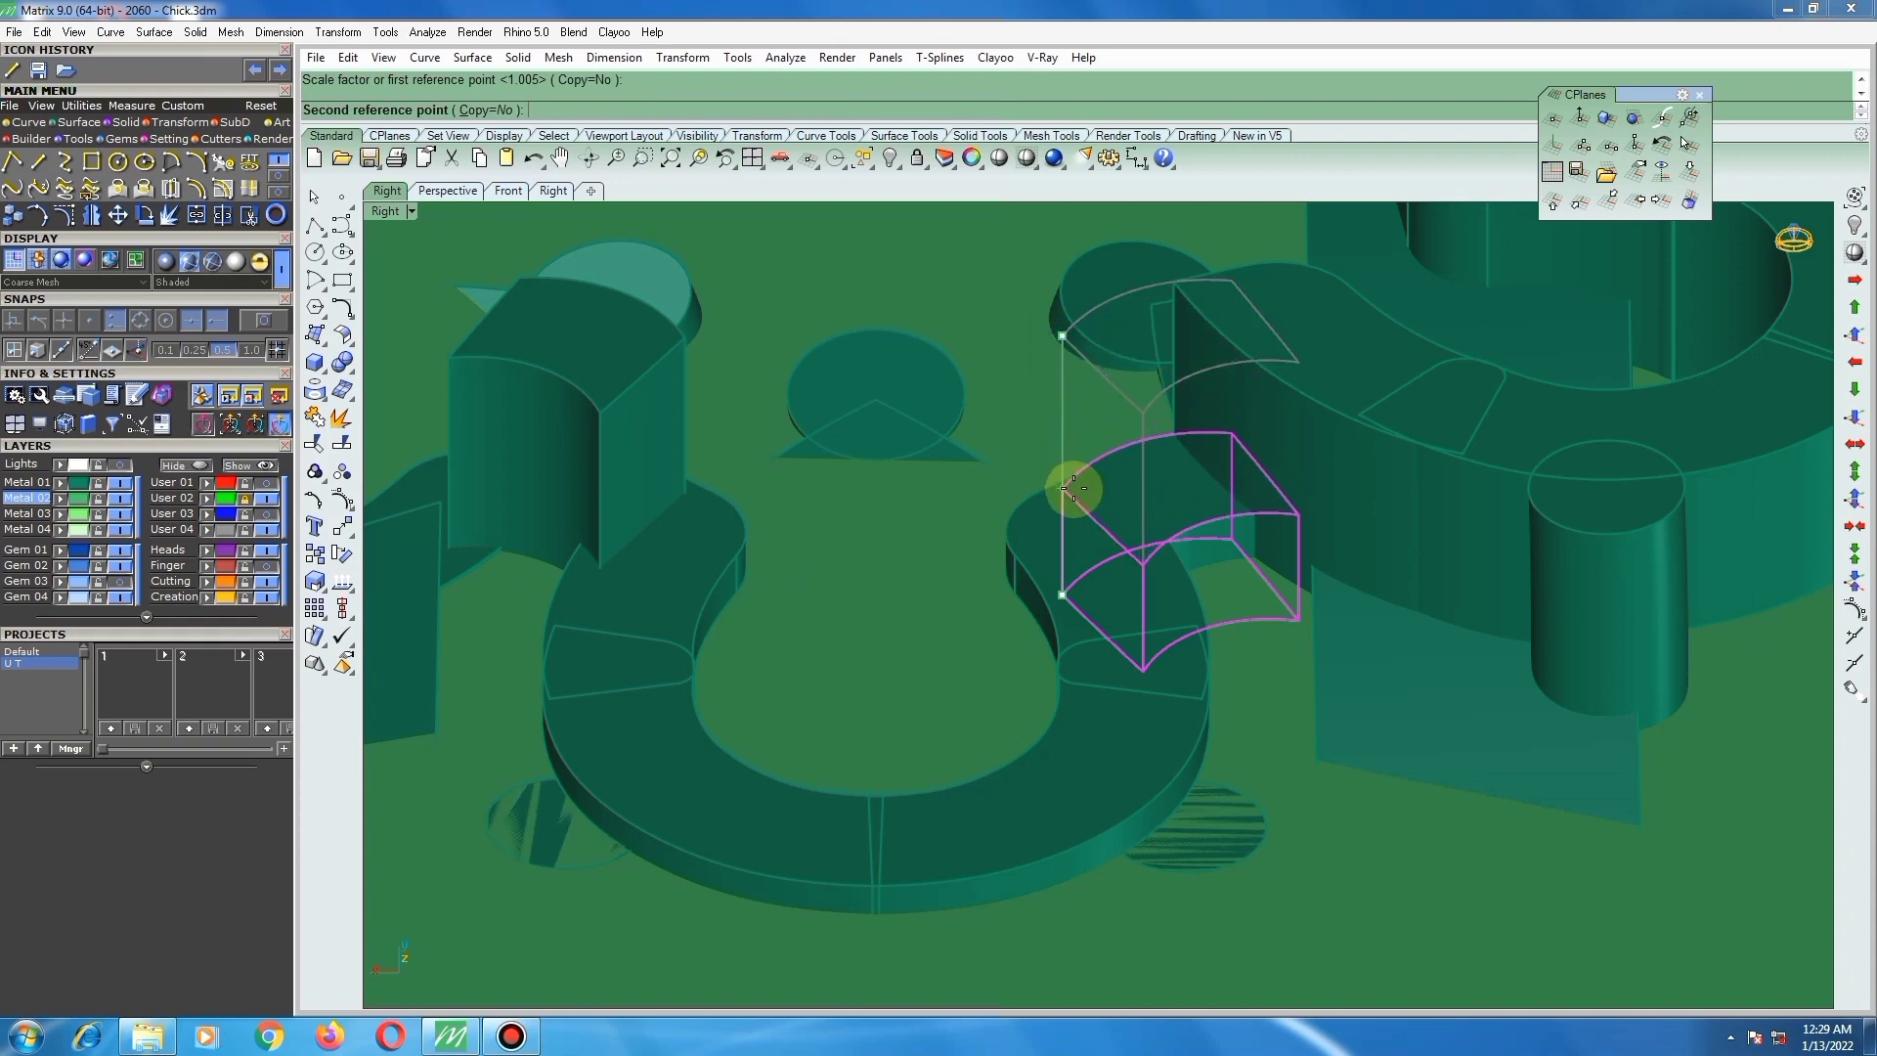
click(1075, 490)
Step: Shorten the lower central petal's left inner end piece from its base with Scale1D to match the right one, and clear the selection
scroll(1083, 526, down, 5)
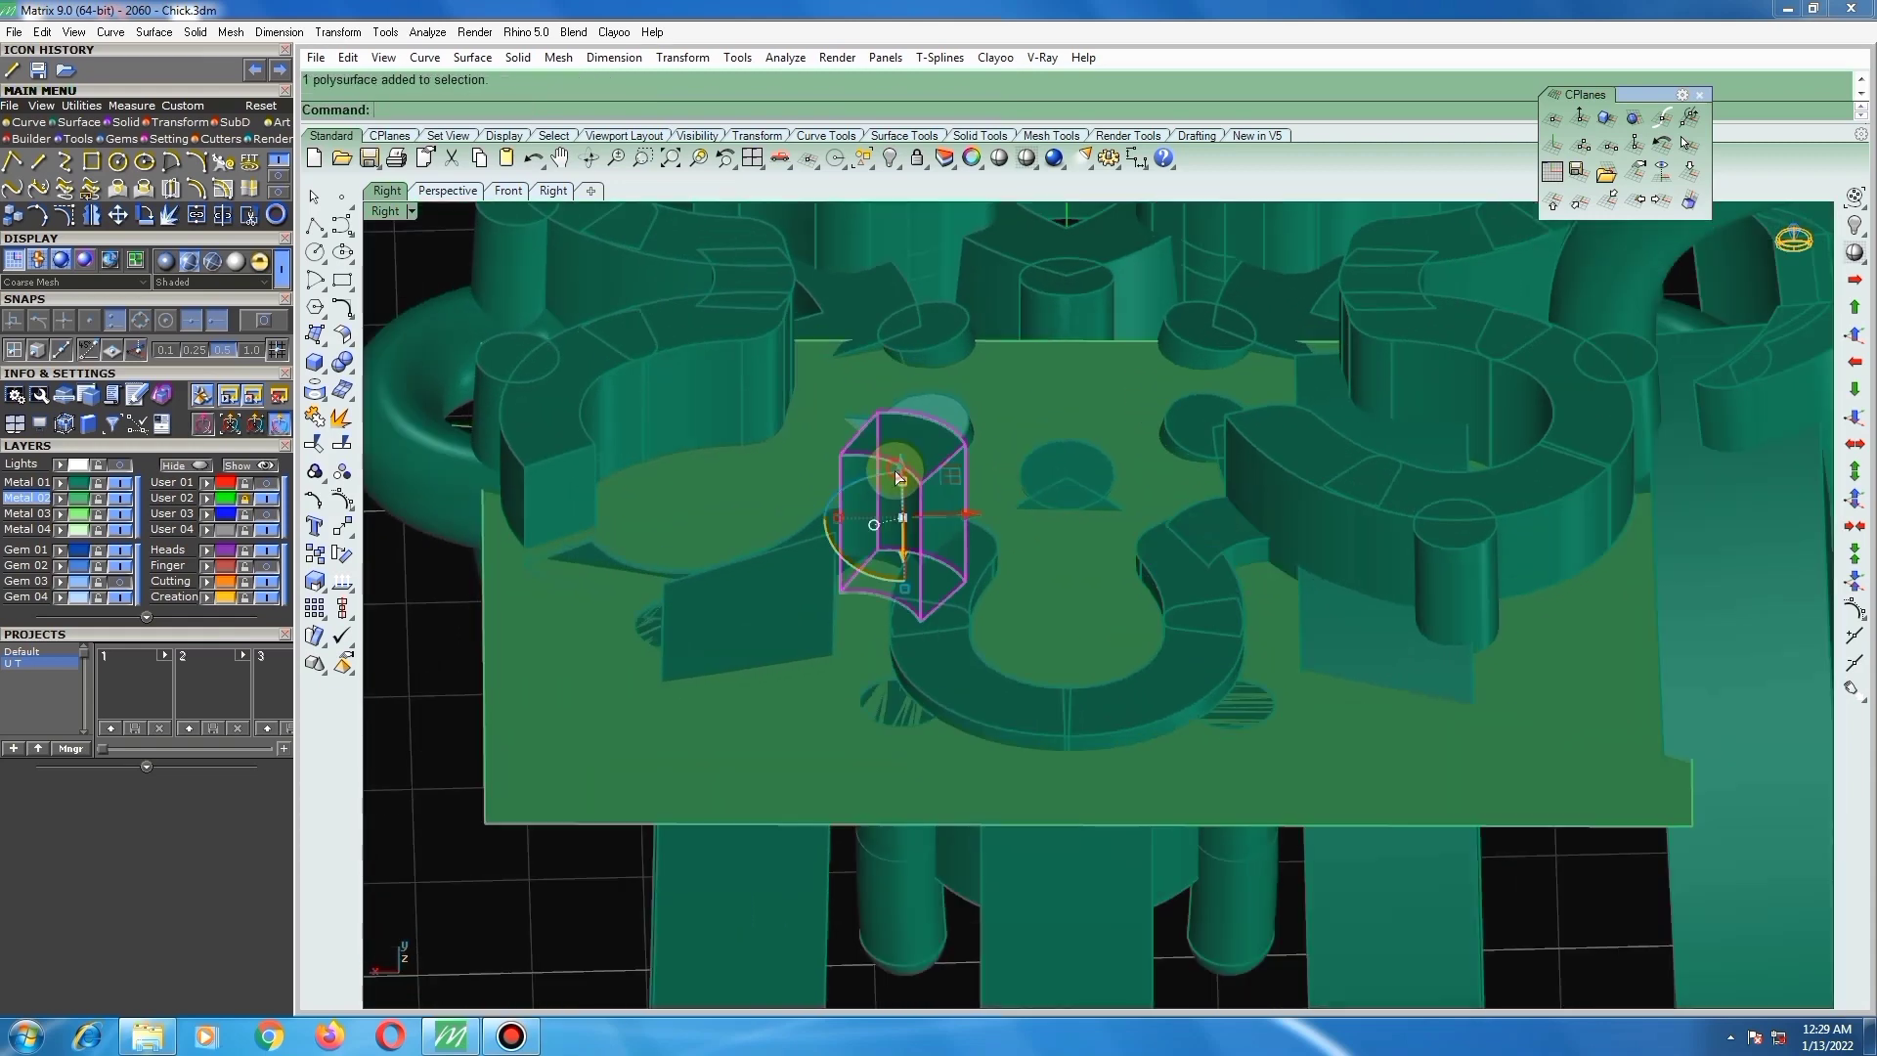
right_click(934, 536)
scroll(940, 627, up, 4)
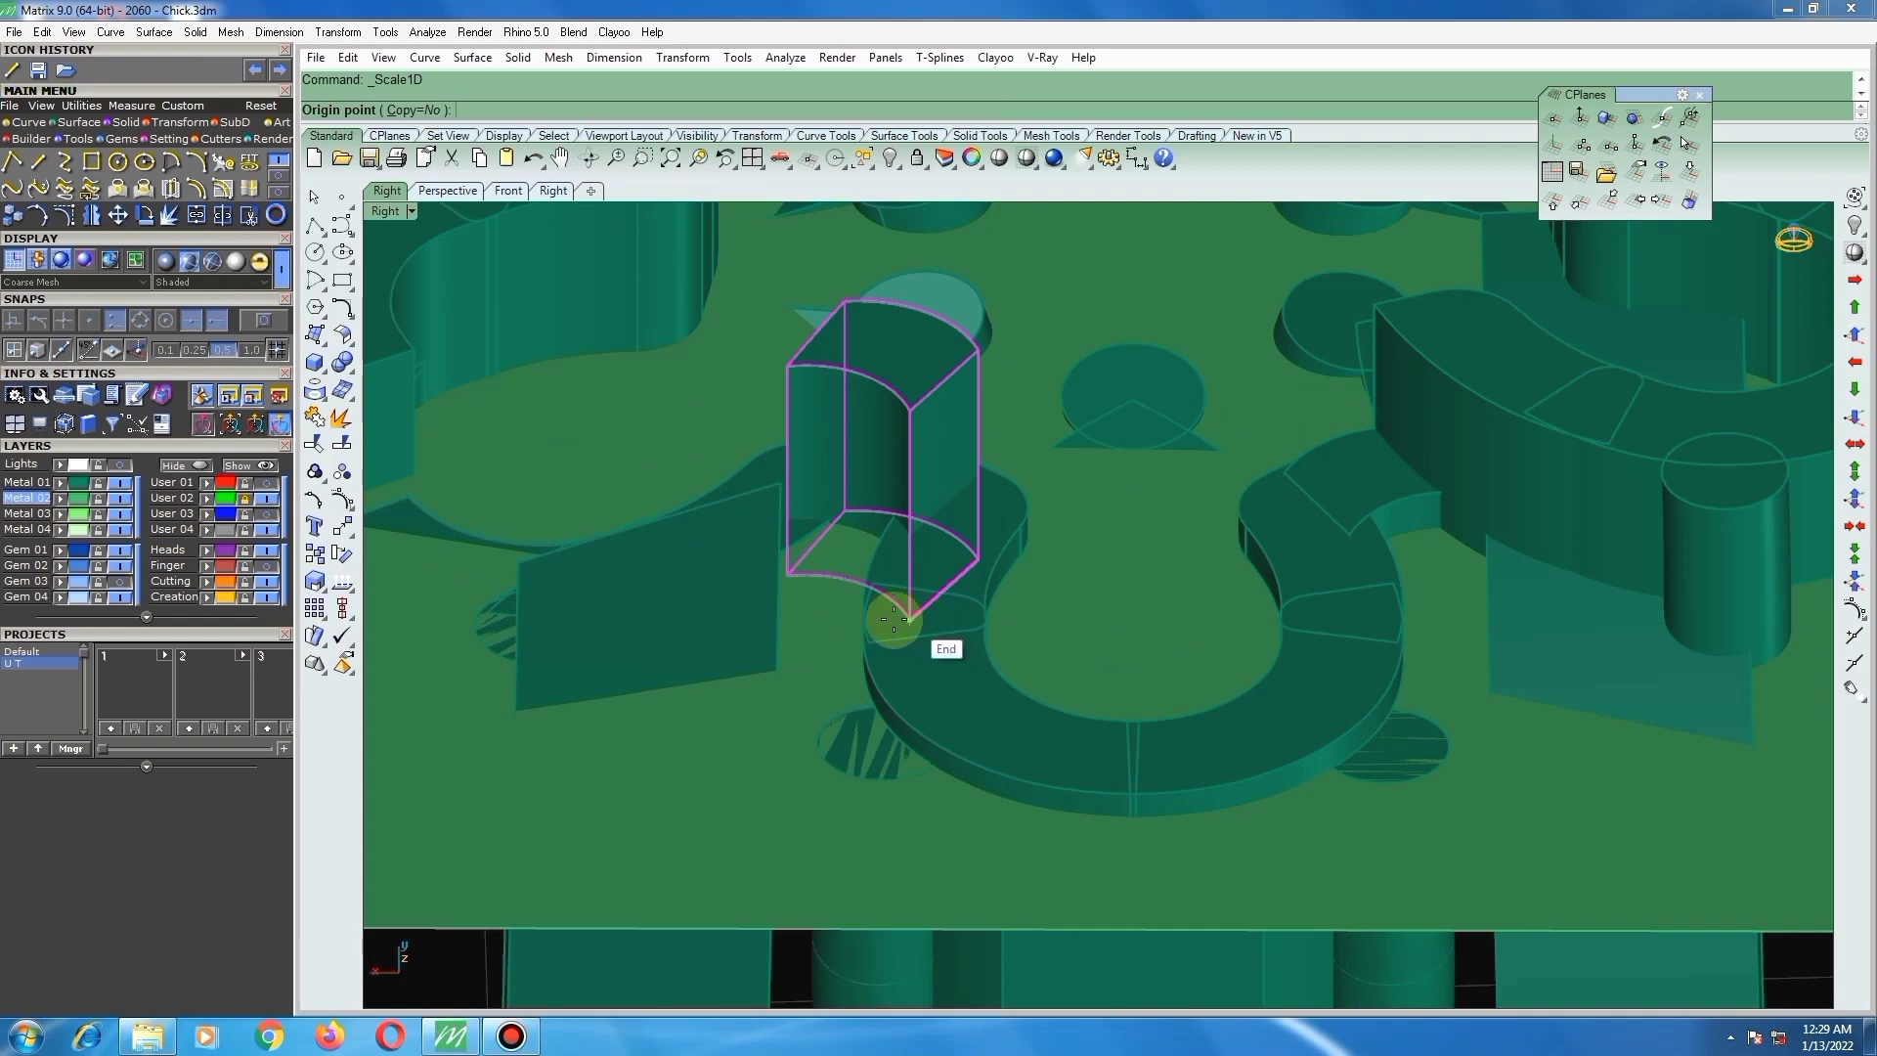
click(786, 576)
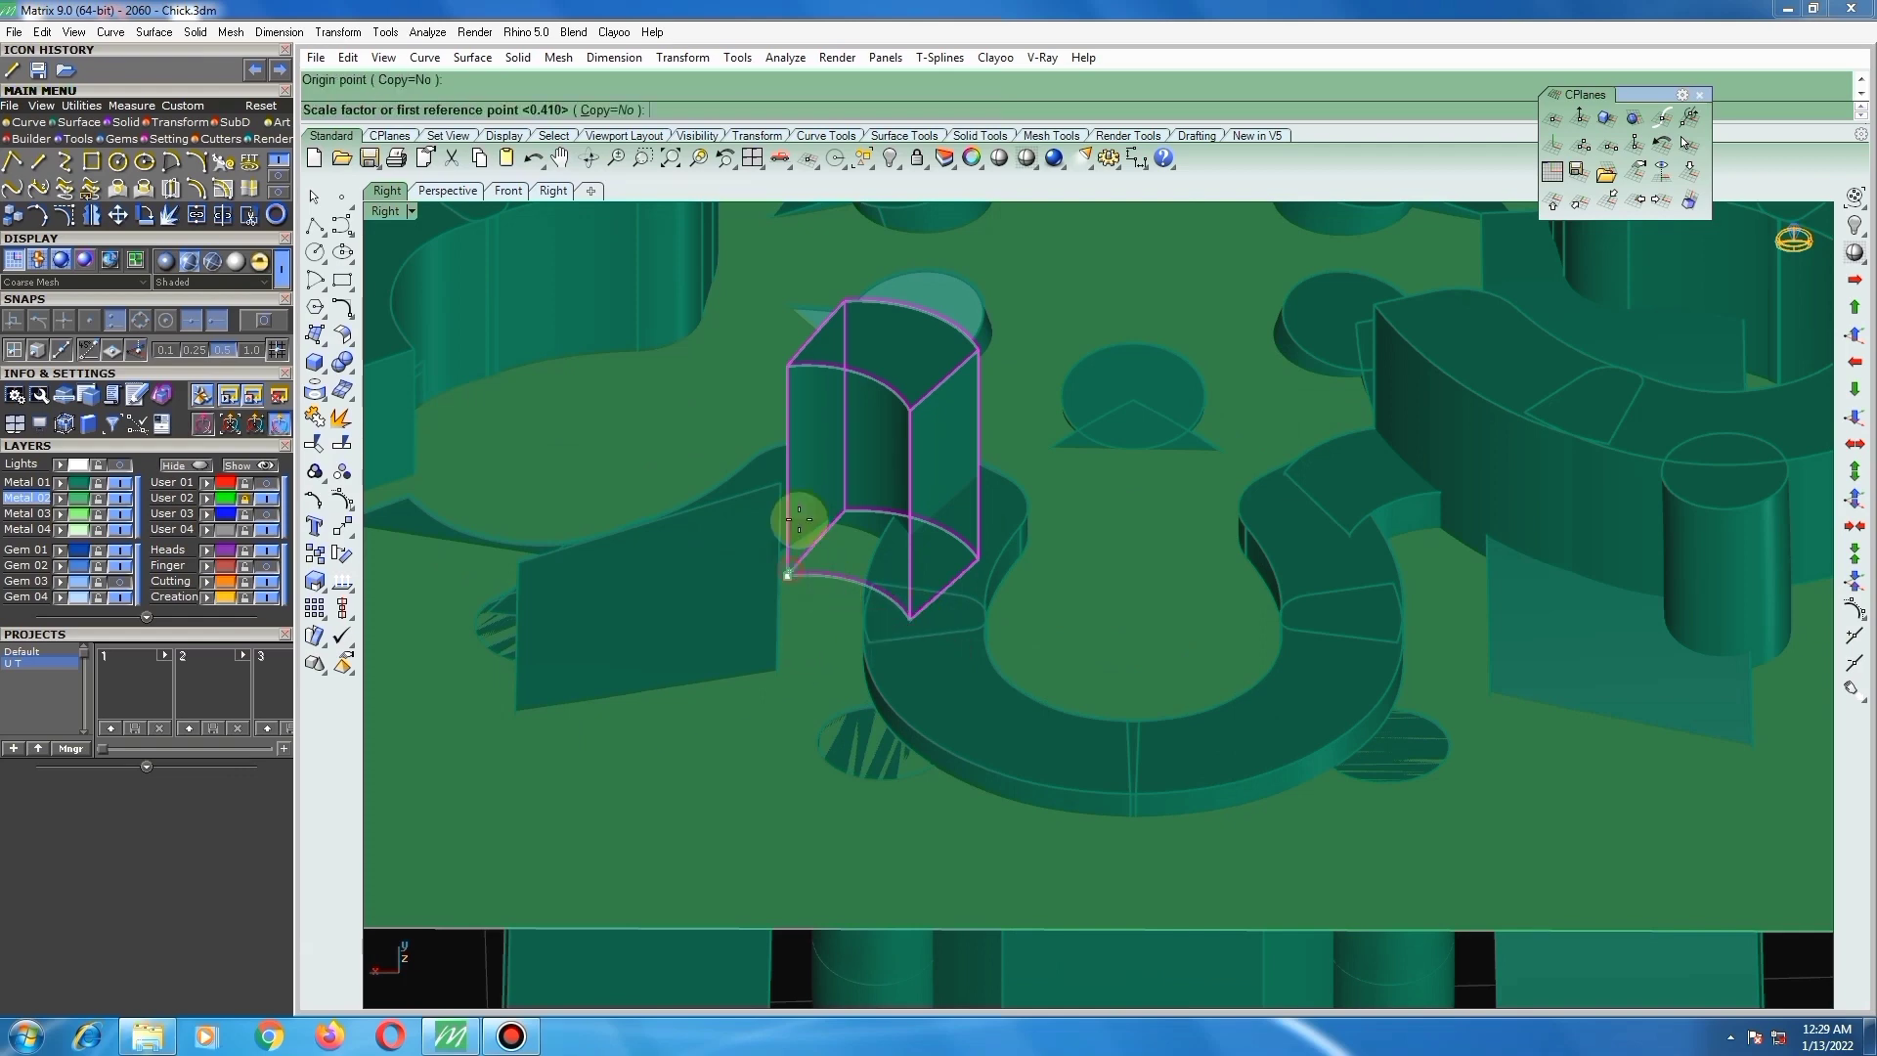
click(788, 371)
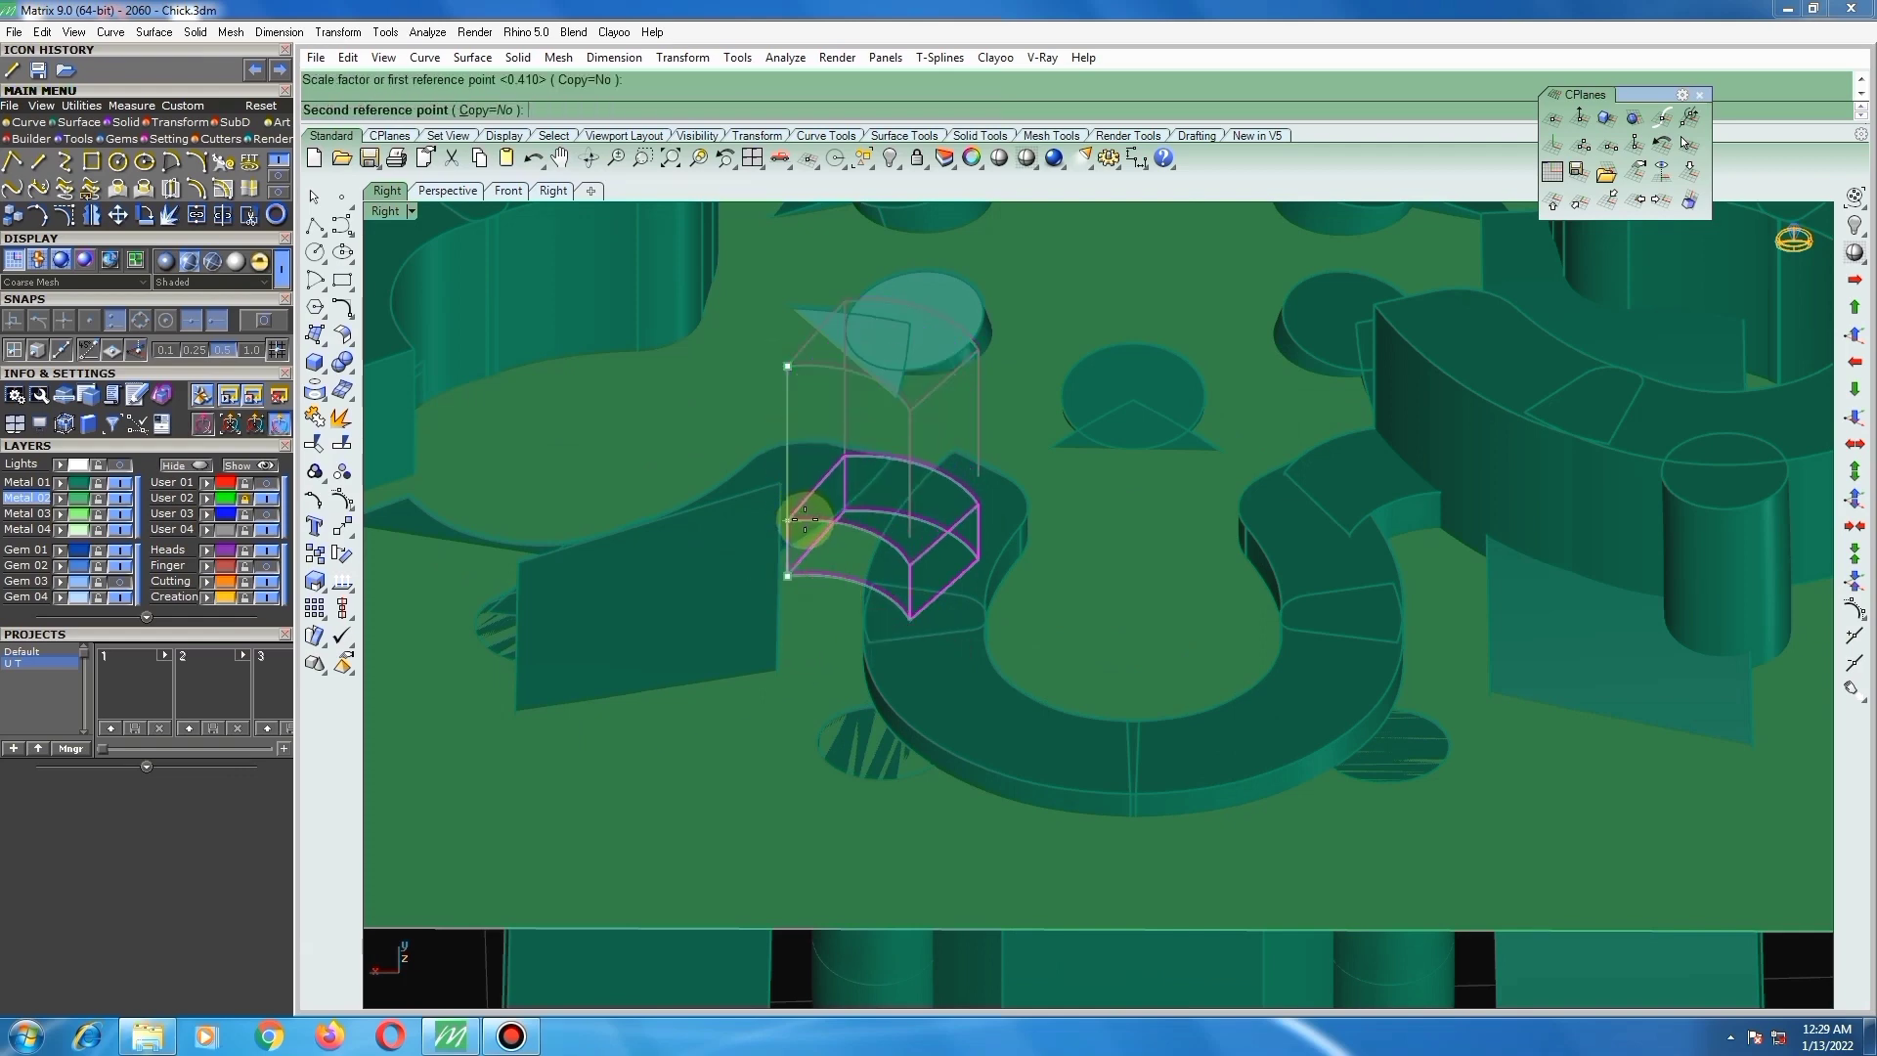
click(804, 518)
scroll(814, 516, down, 5)
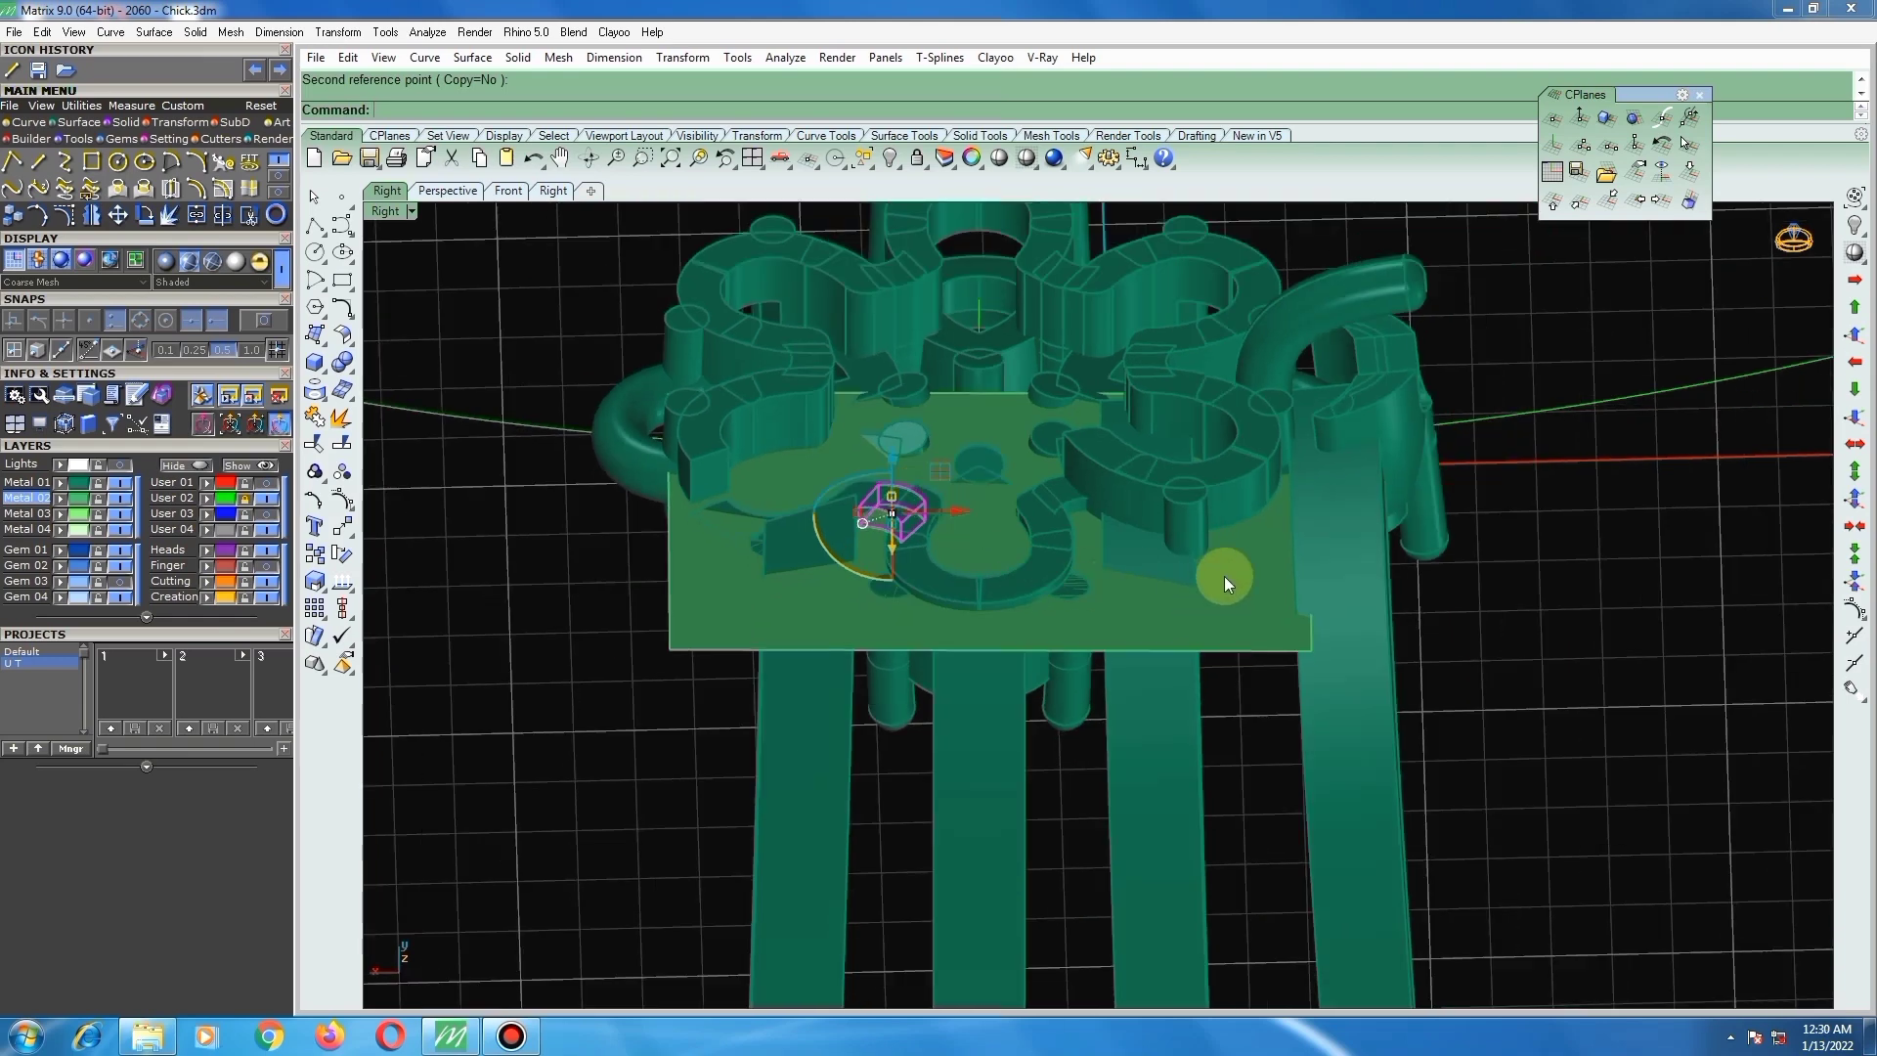
click(1664, 487)
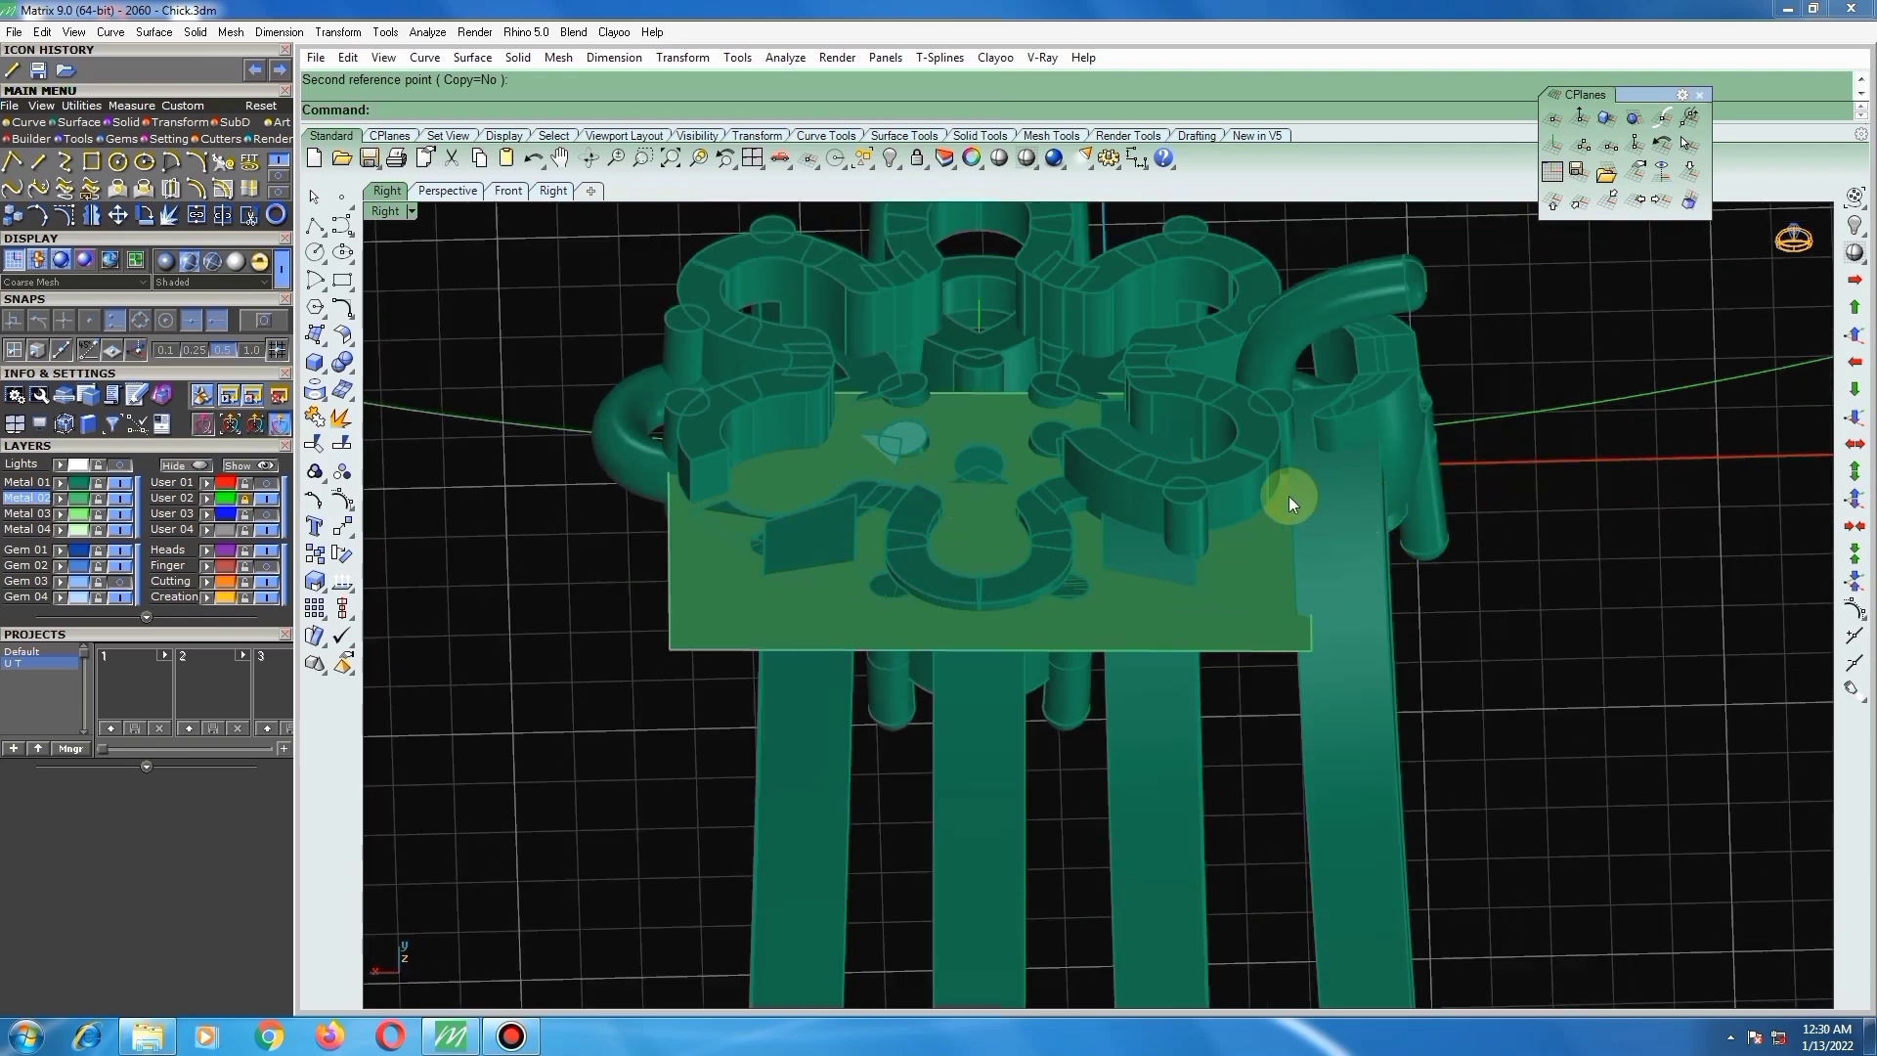
Step: Delete the remaining curved piece of the lower right petal and hide the flat cutting surface
click(1234, 477)
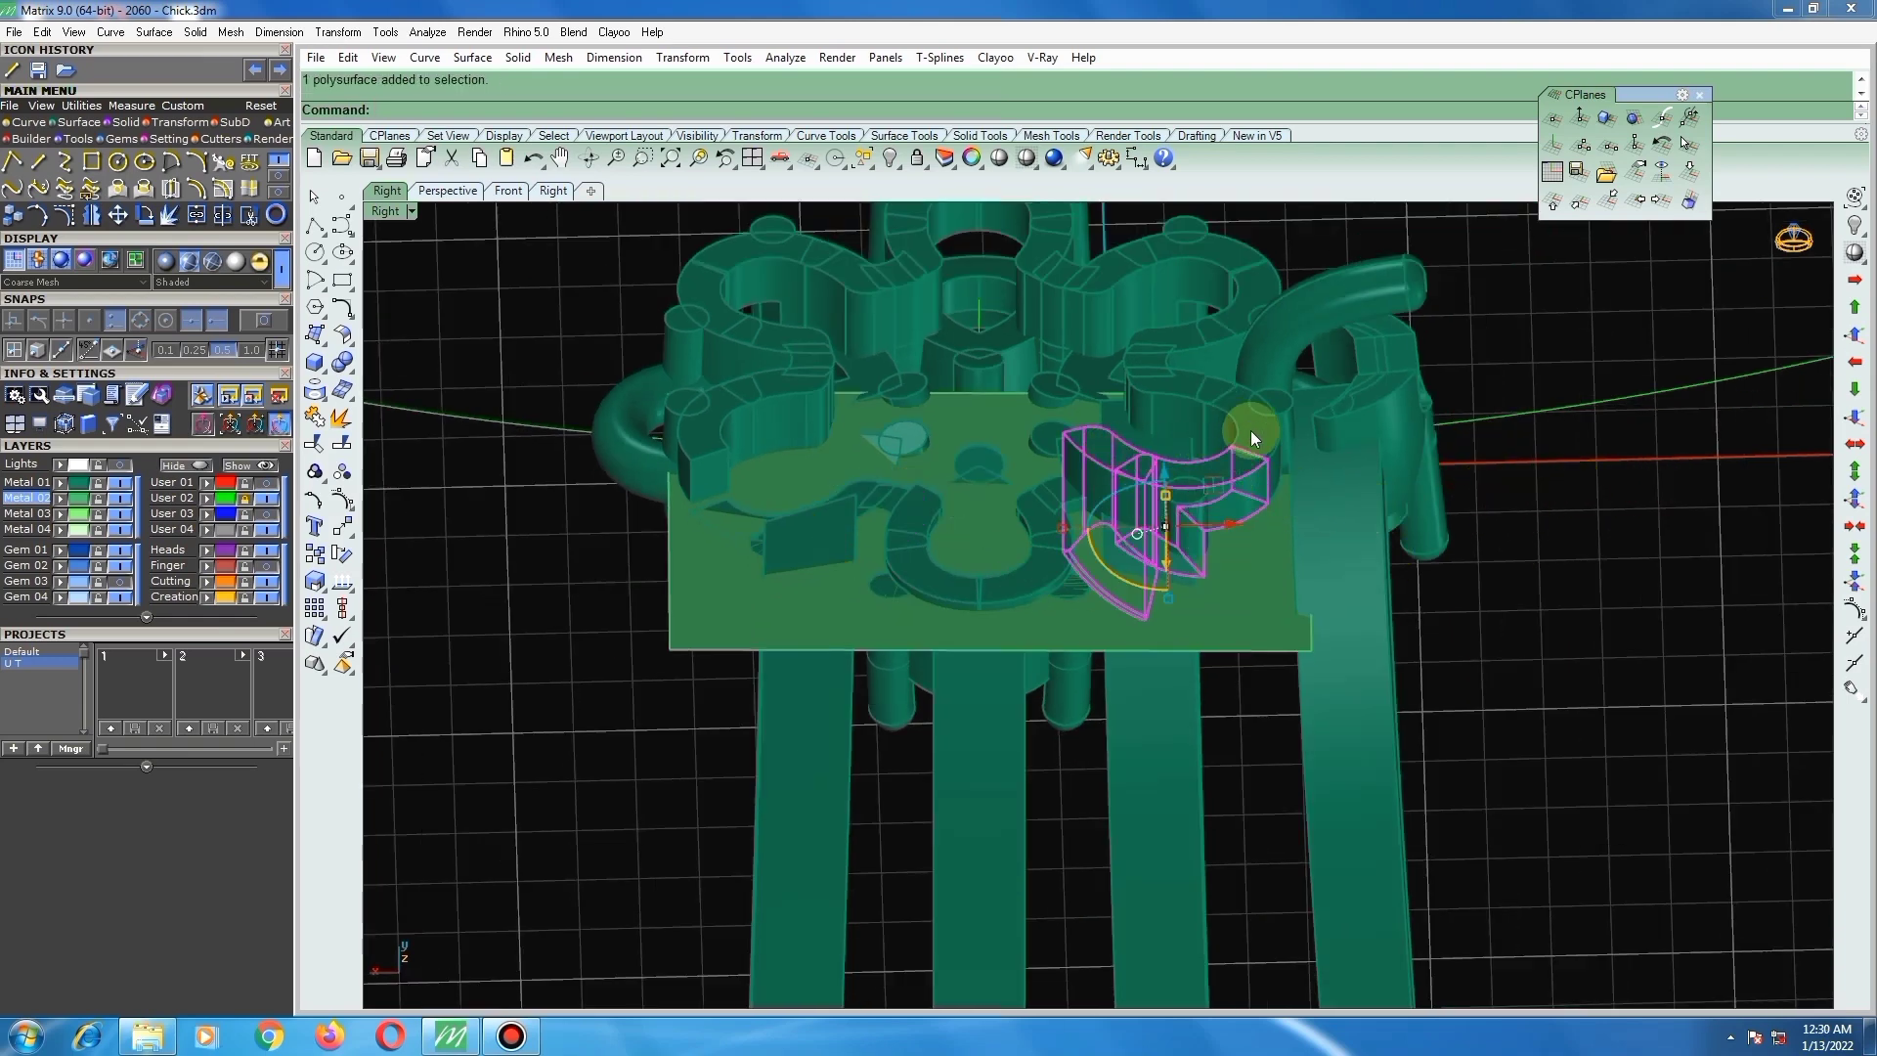
key(Delete)
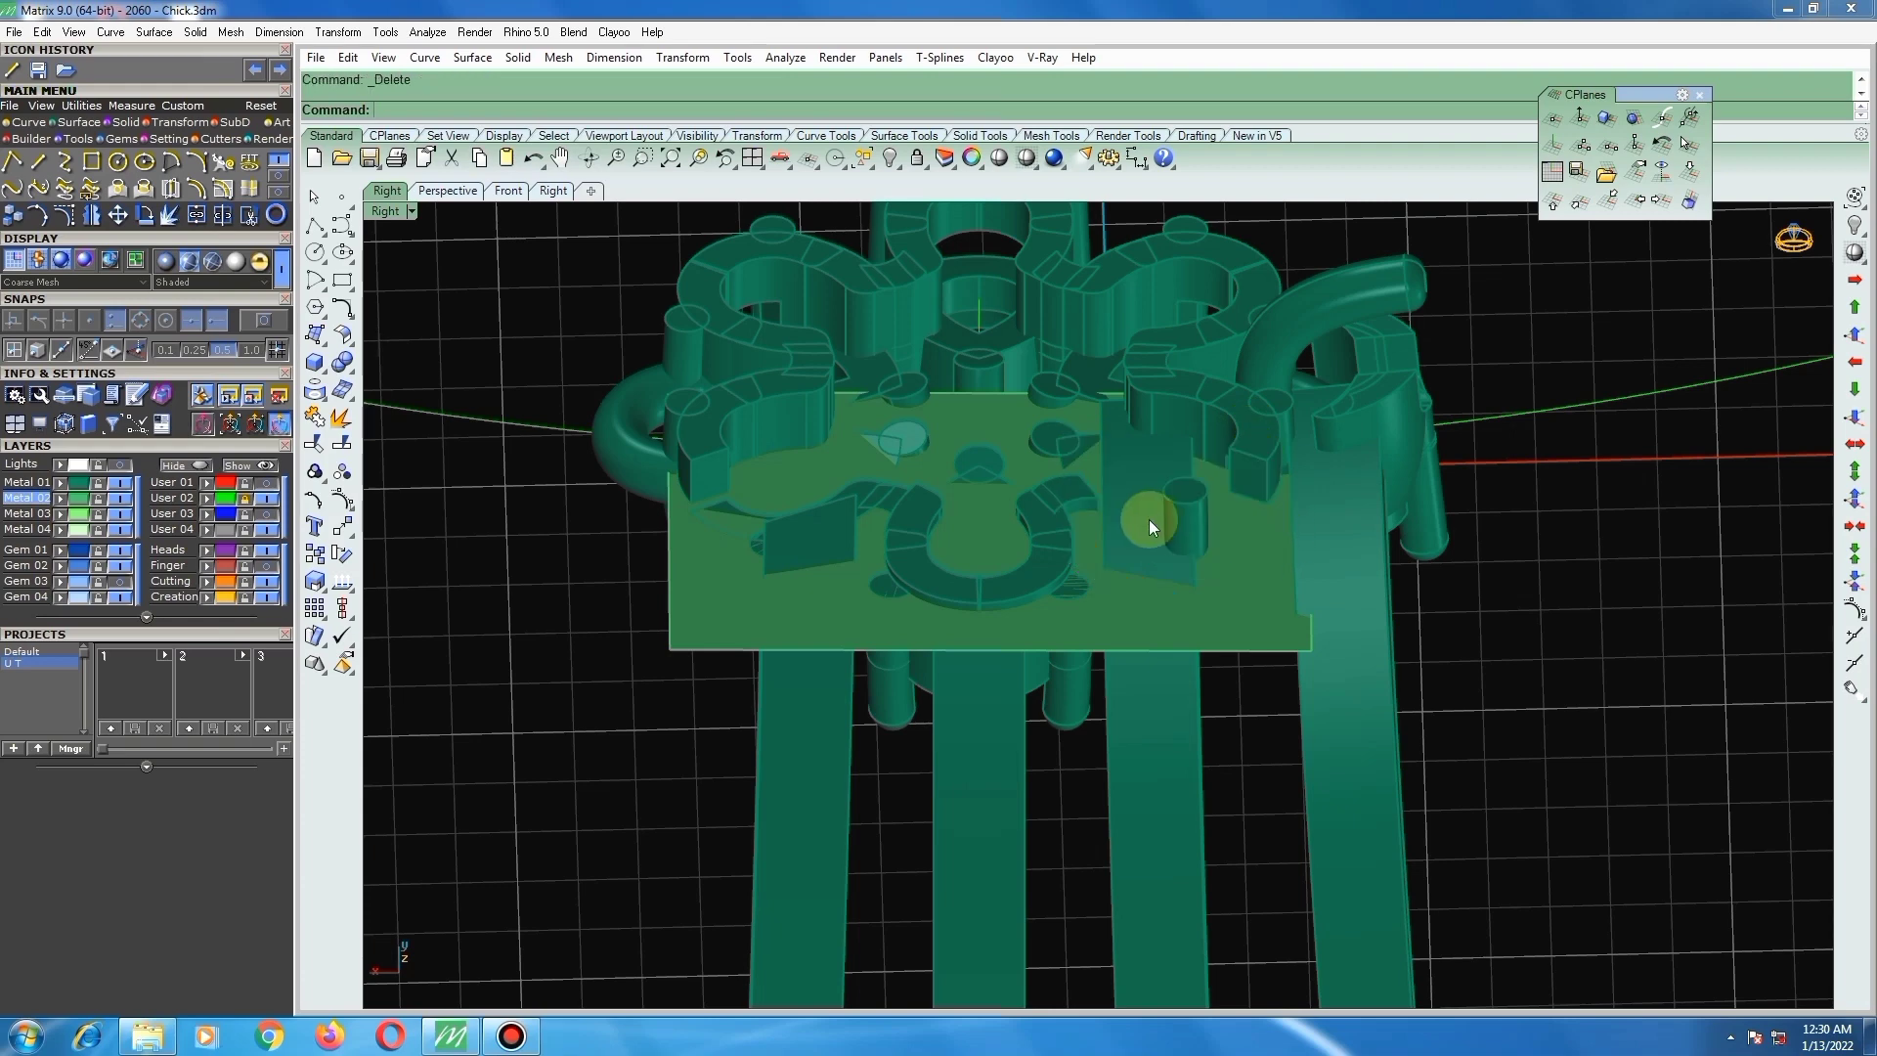
scroll(1173, 557, down, 2)
click(1187, 579)
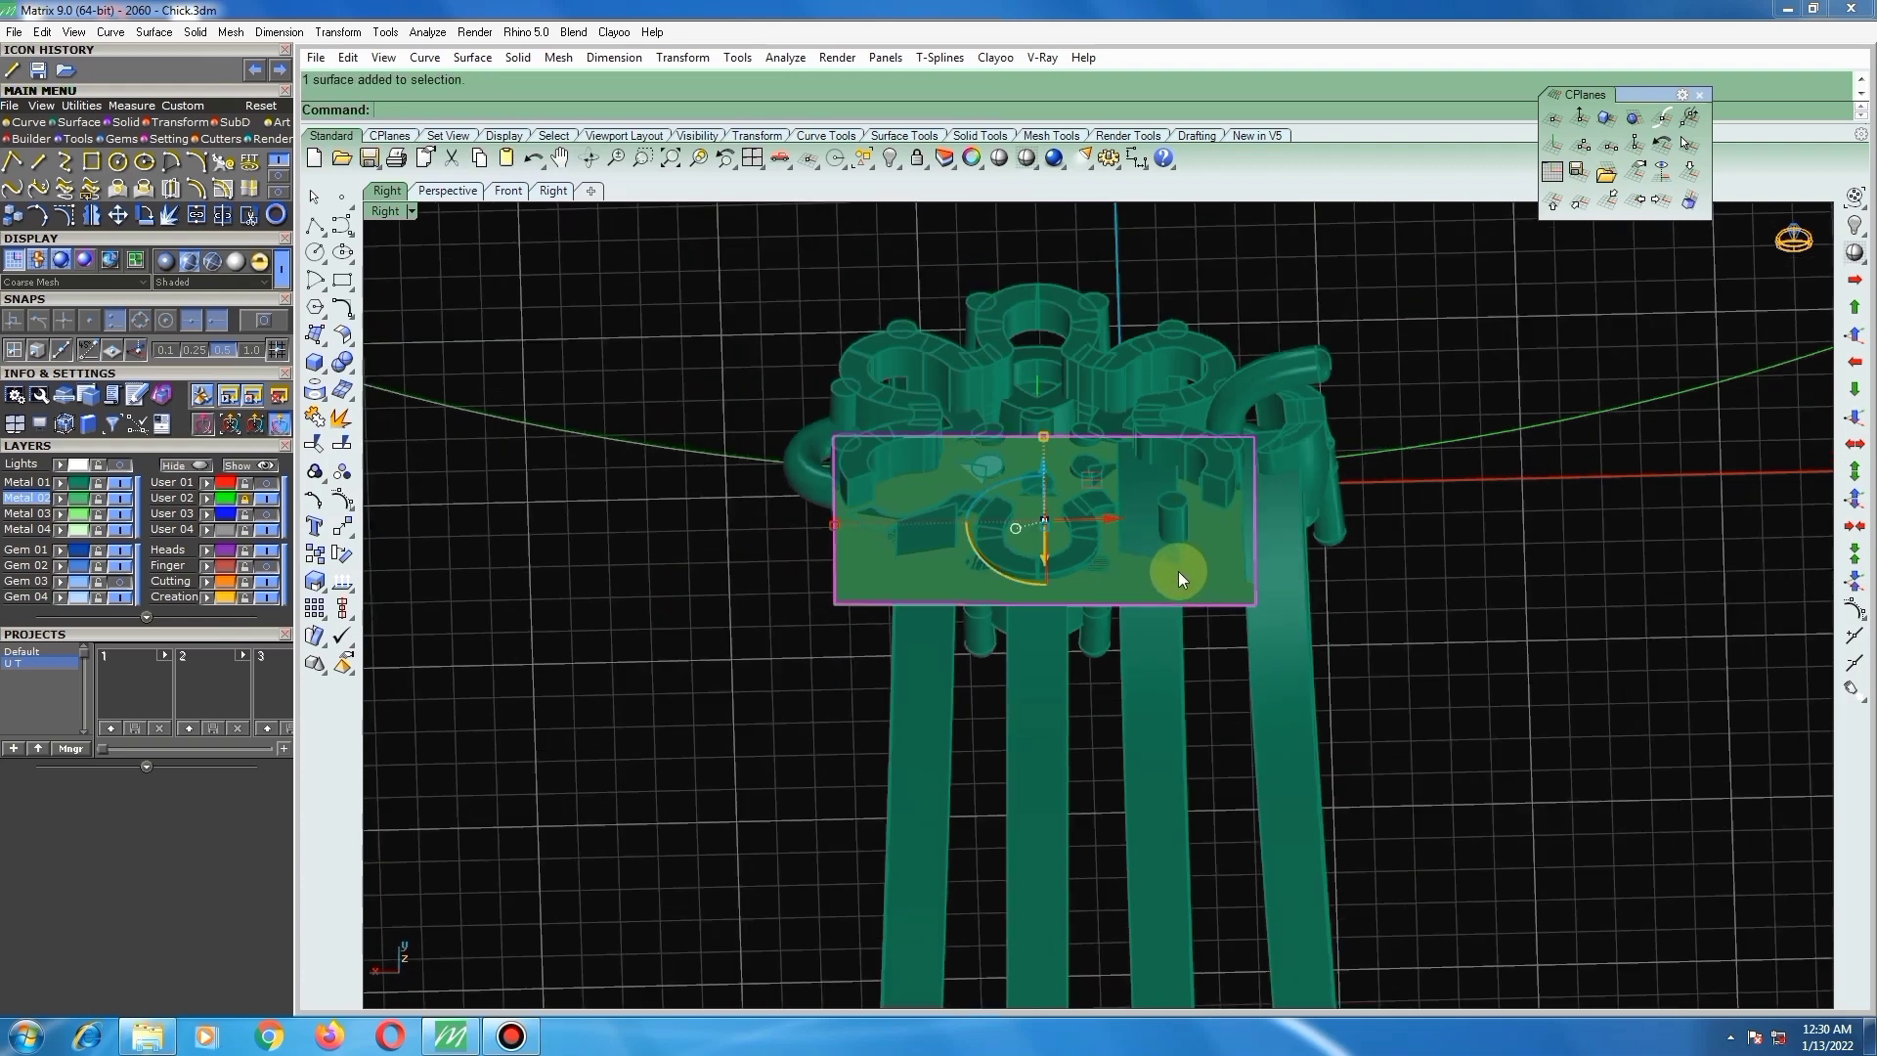
key(ctrl+h)
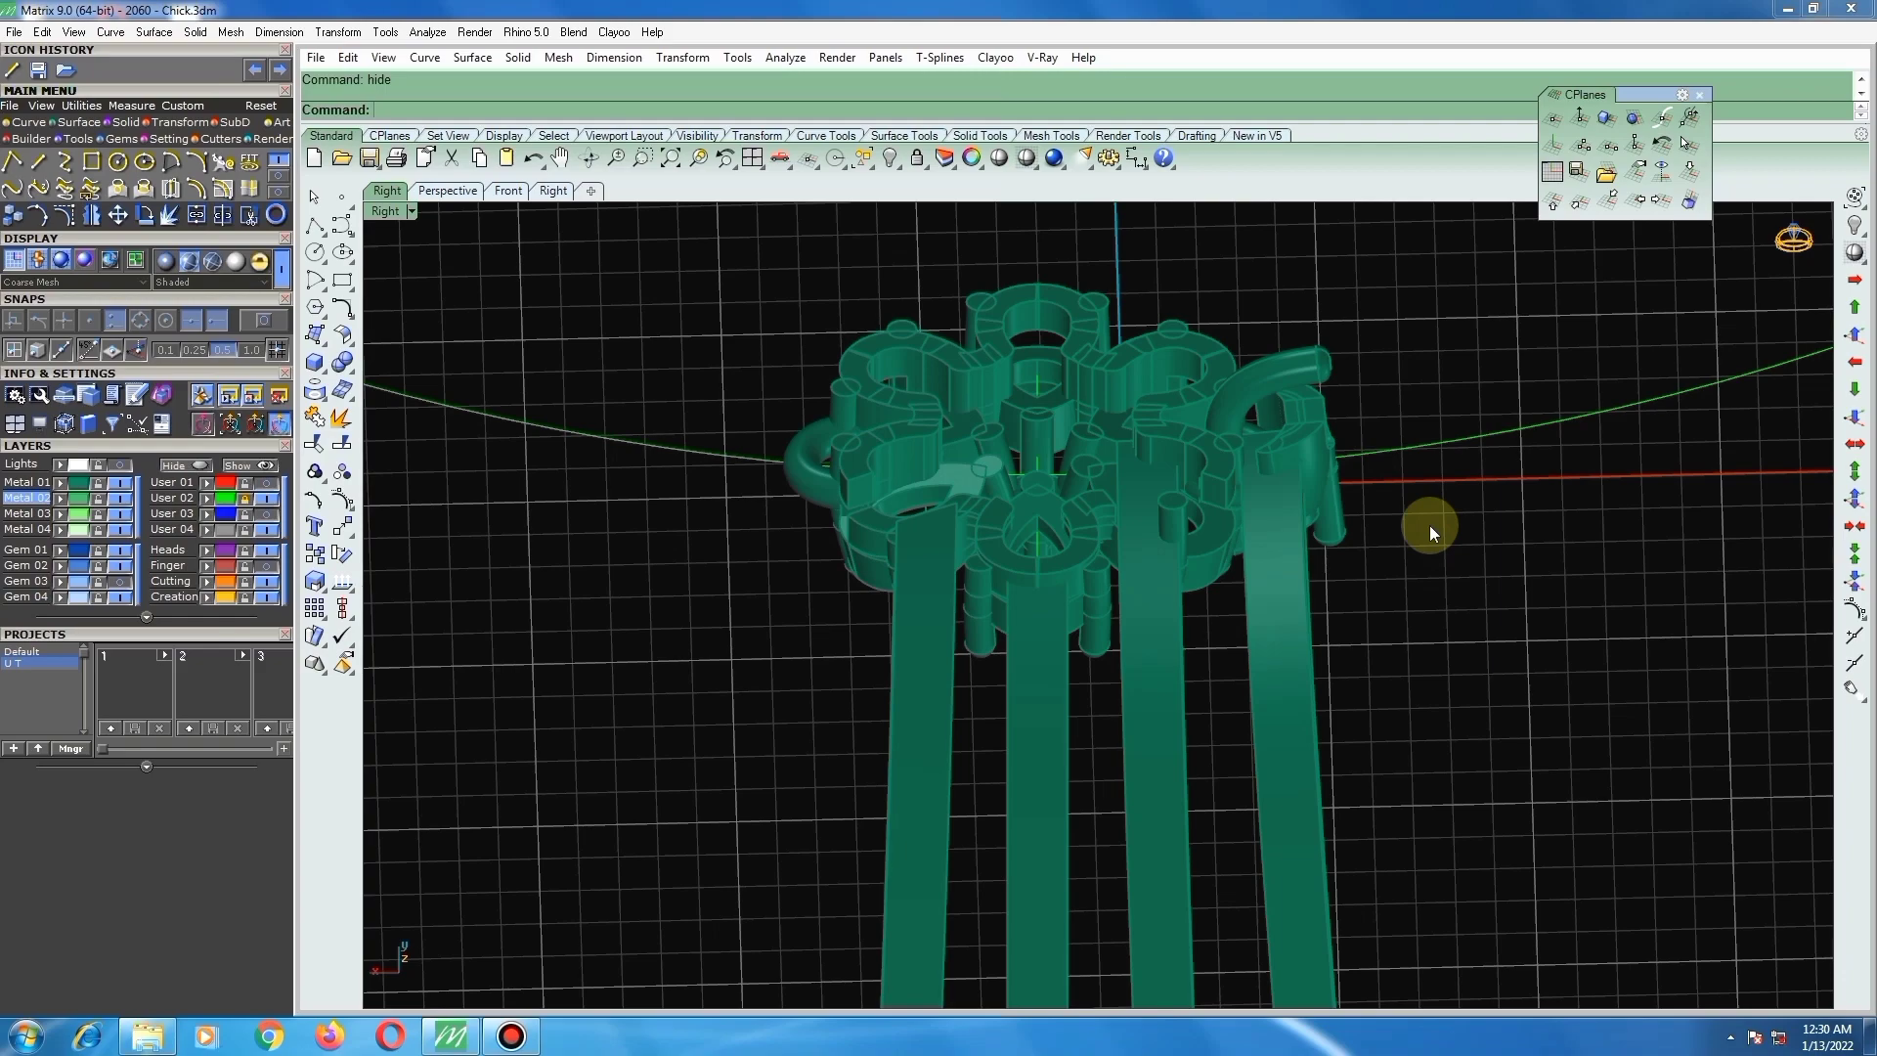
Step: Lengthen the curved piece on the outer side of the lower left petal with Scale1D, to a factor of about 1.19
right_drag(897, 598, 1152, 641)
click(1282, 619)
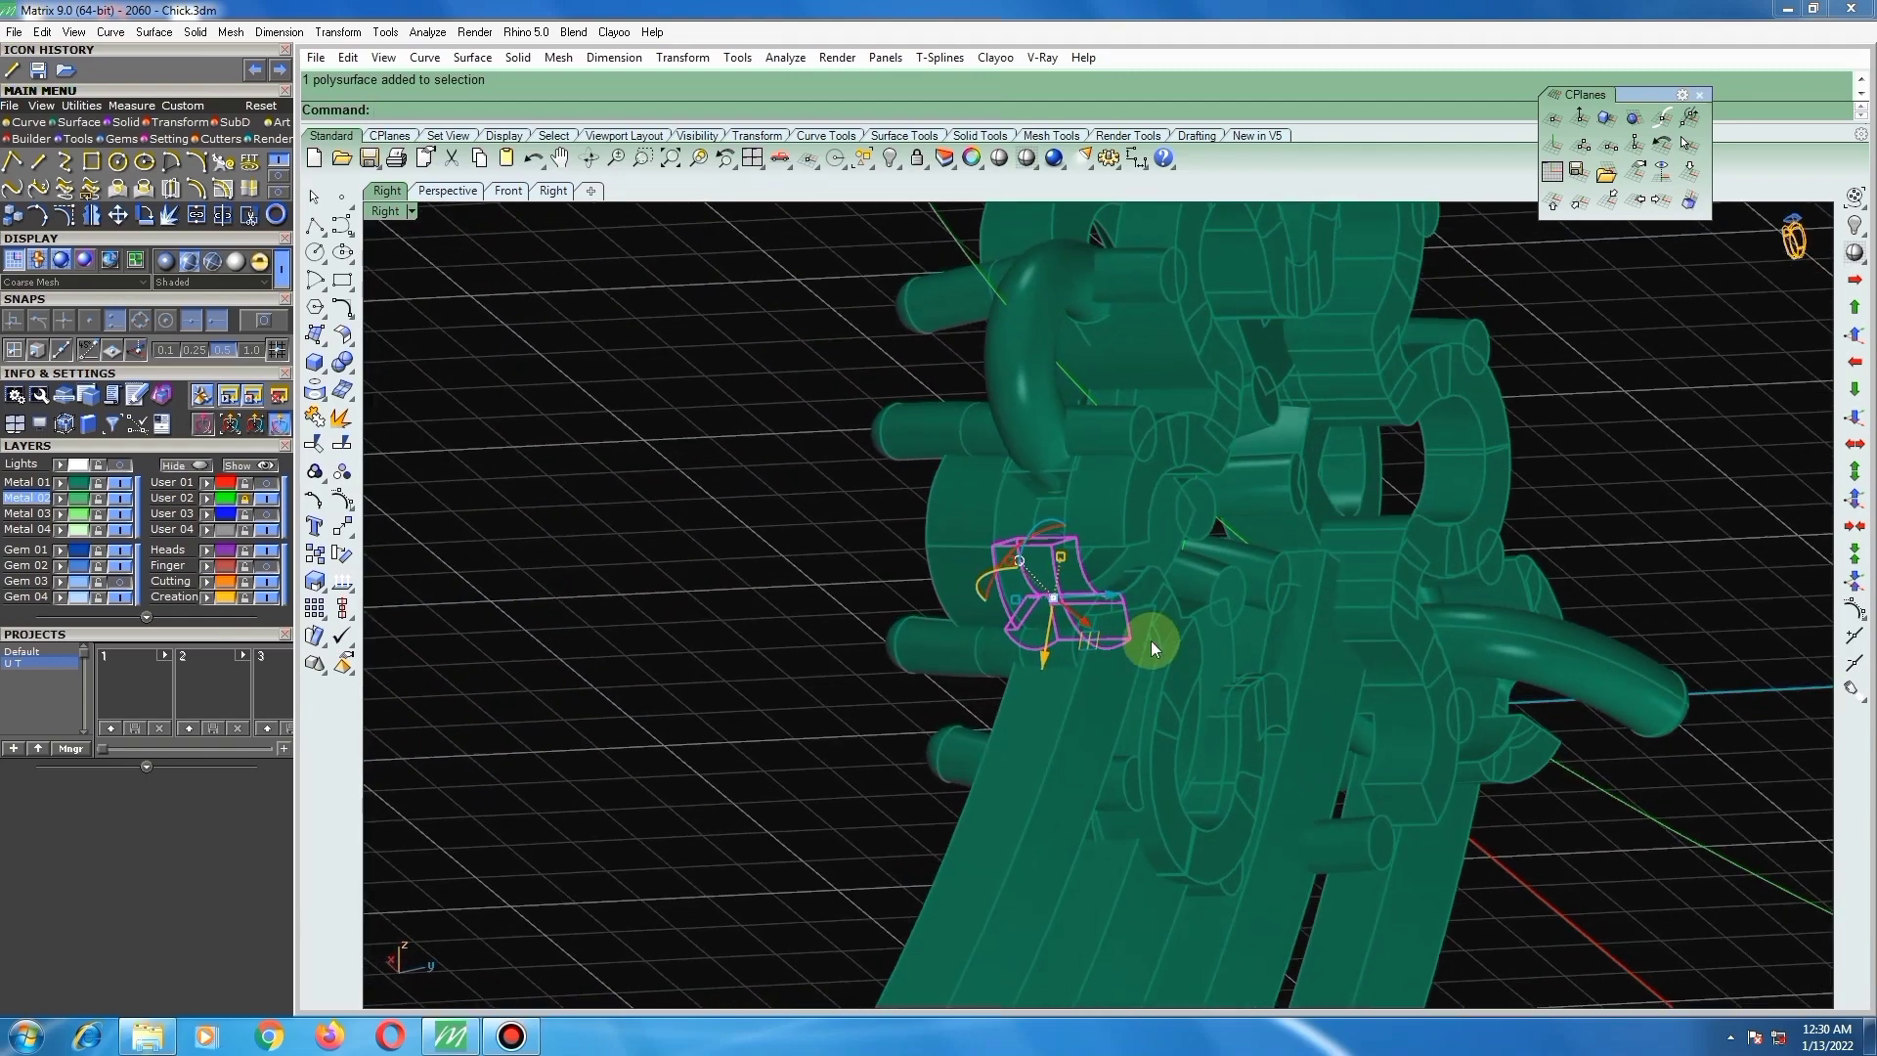
scroll(1040, 511, up, 7)
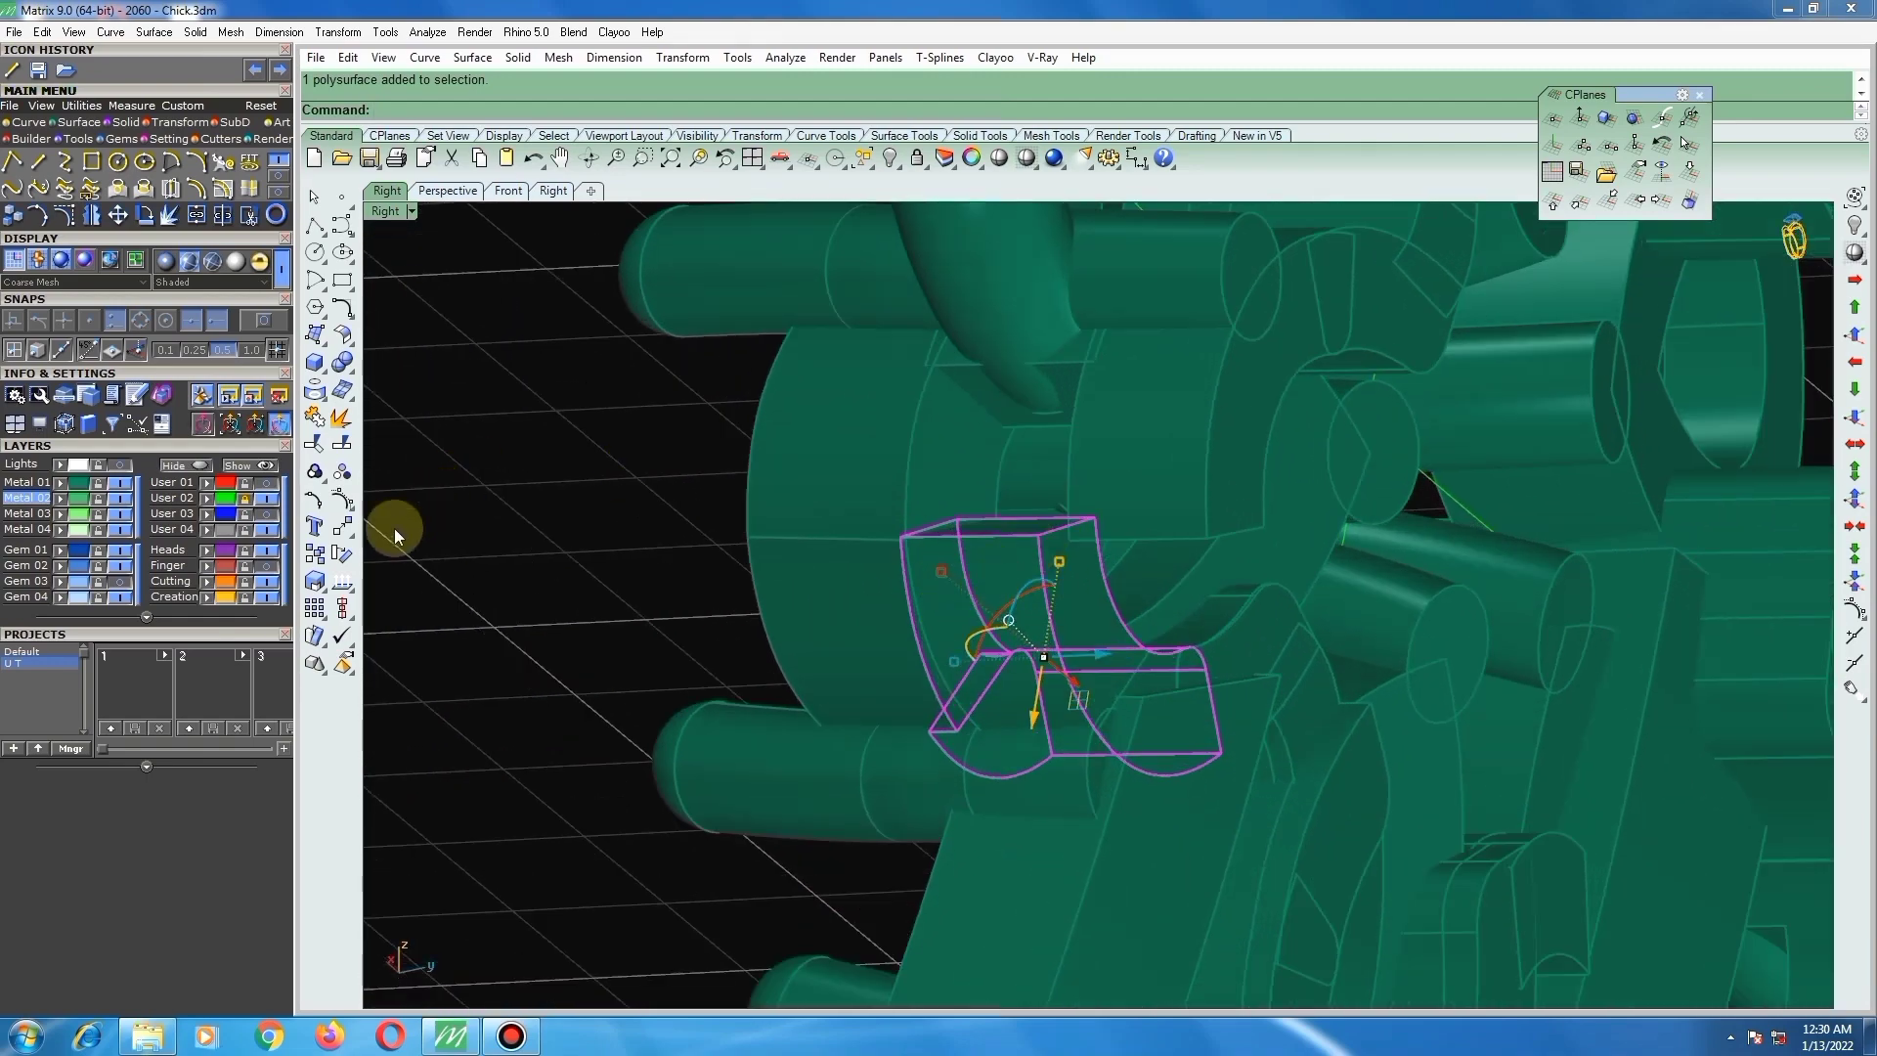
click(314, 581)
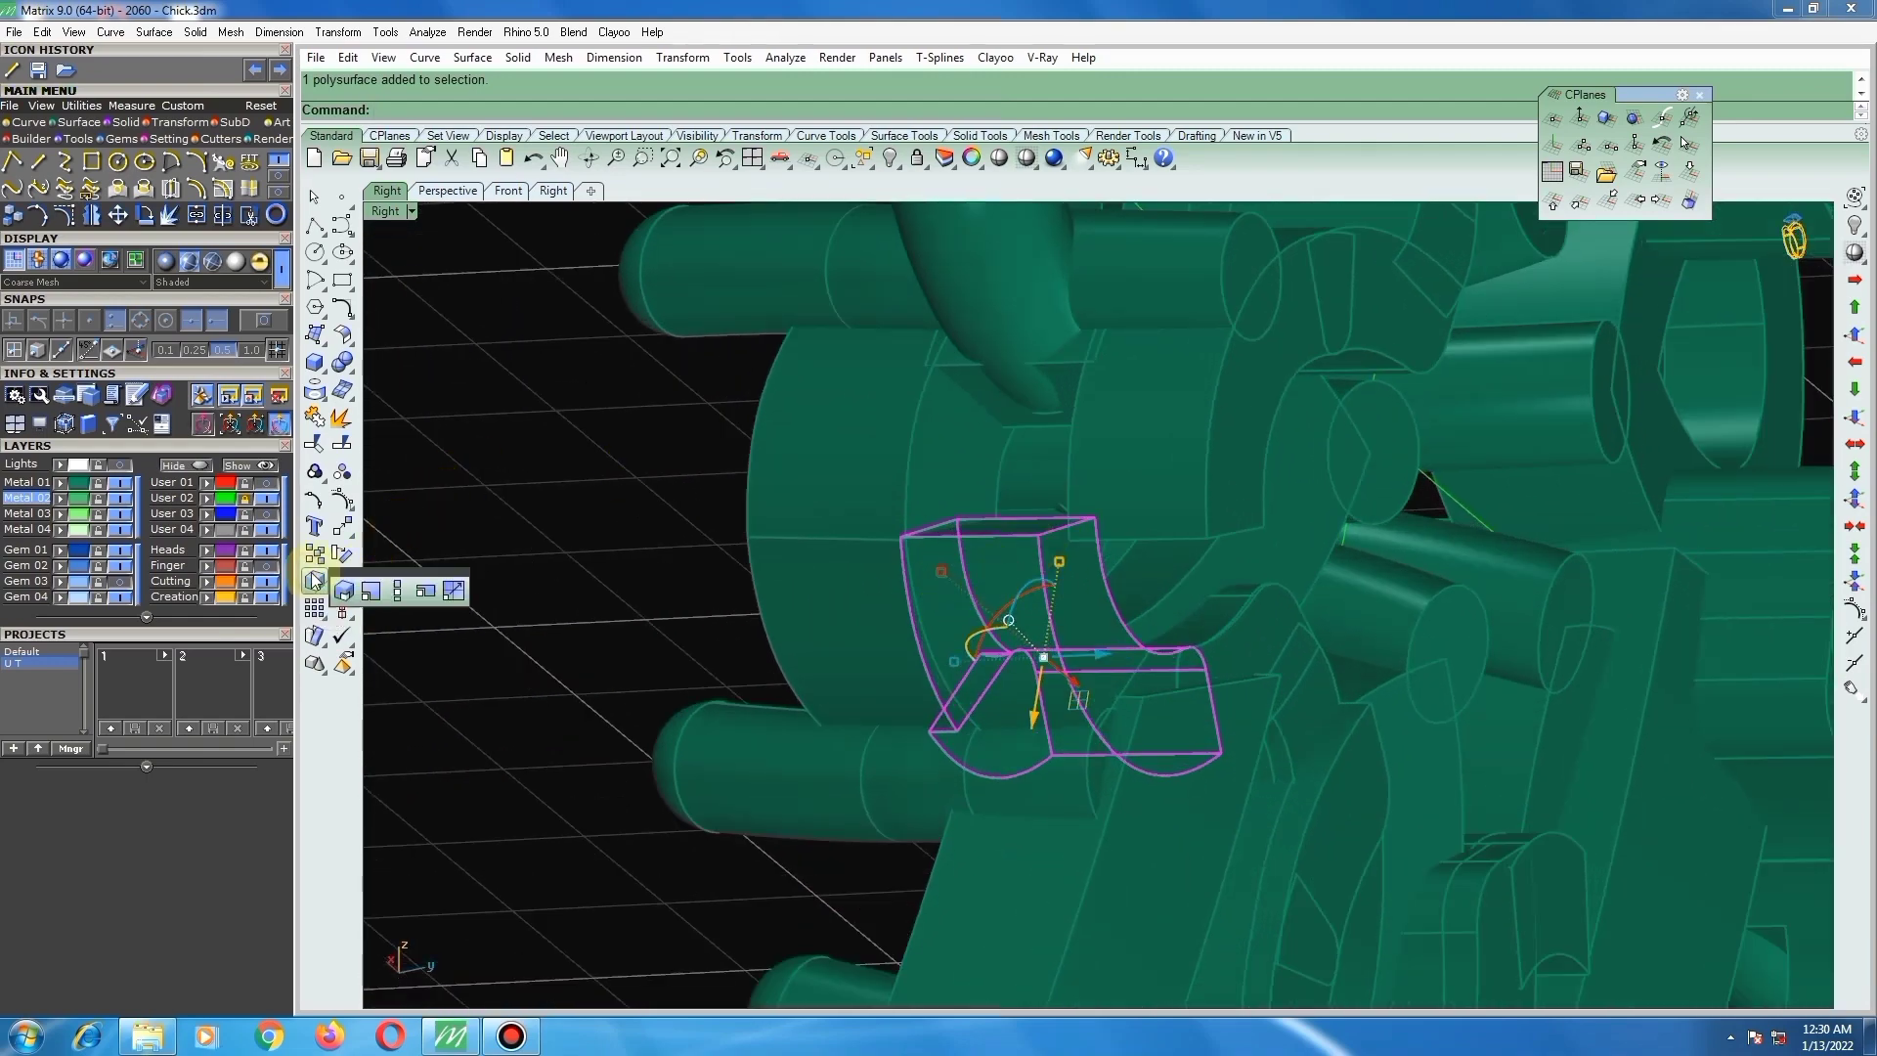
click(399, 590)
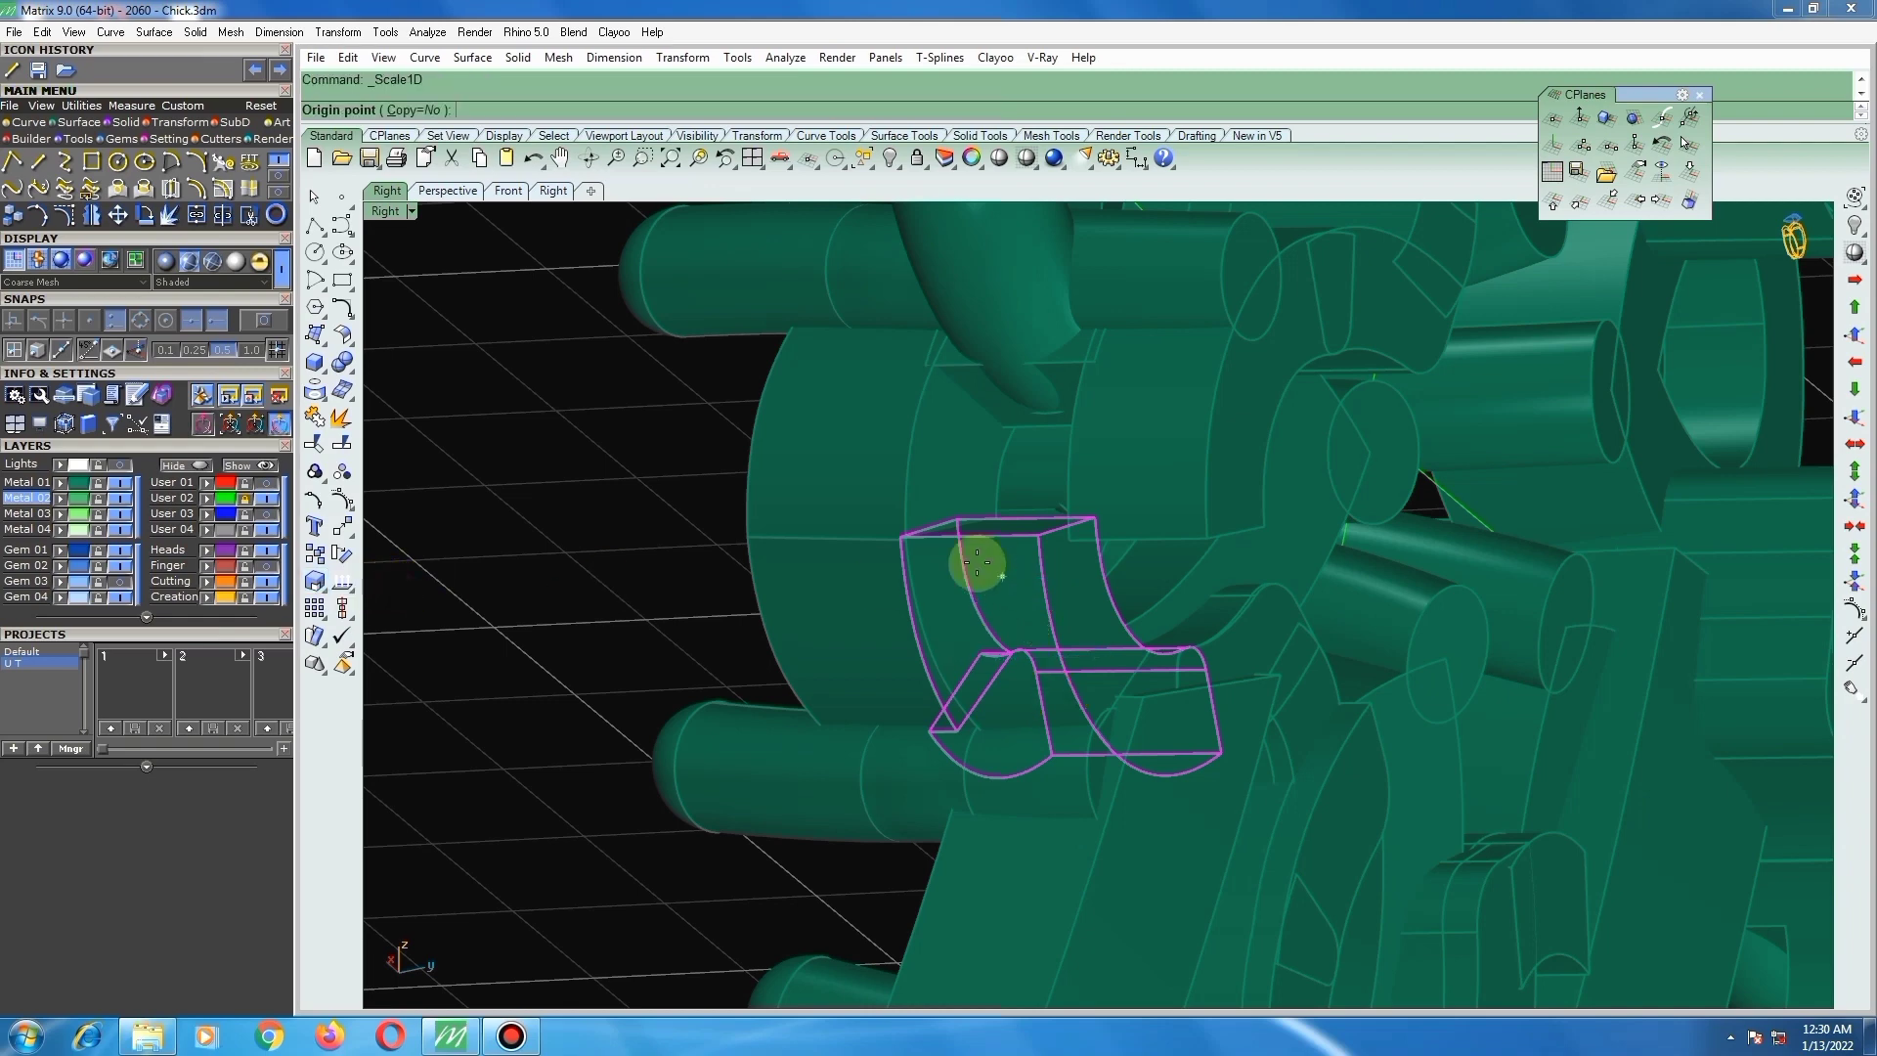
scroll(903, 538, up, 5)
click(900, 531)
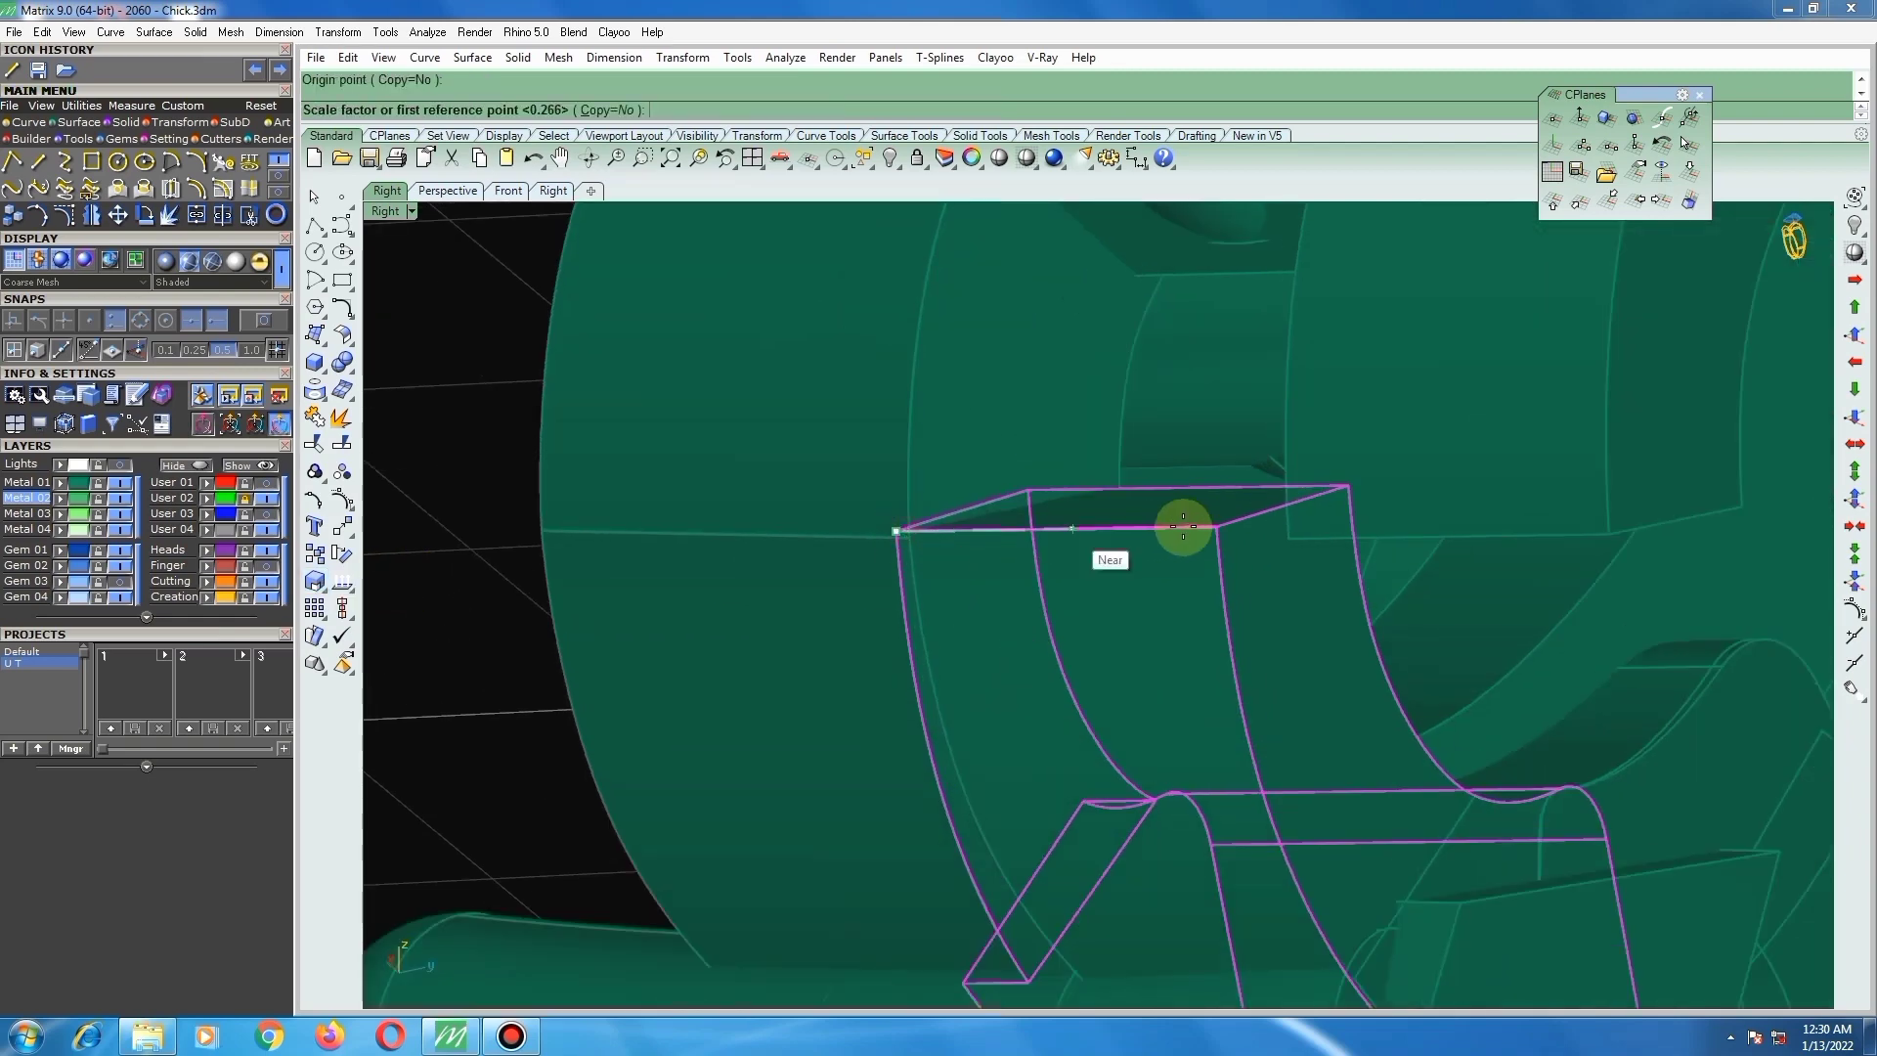
click(1217, 526)
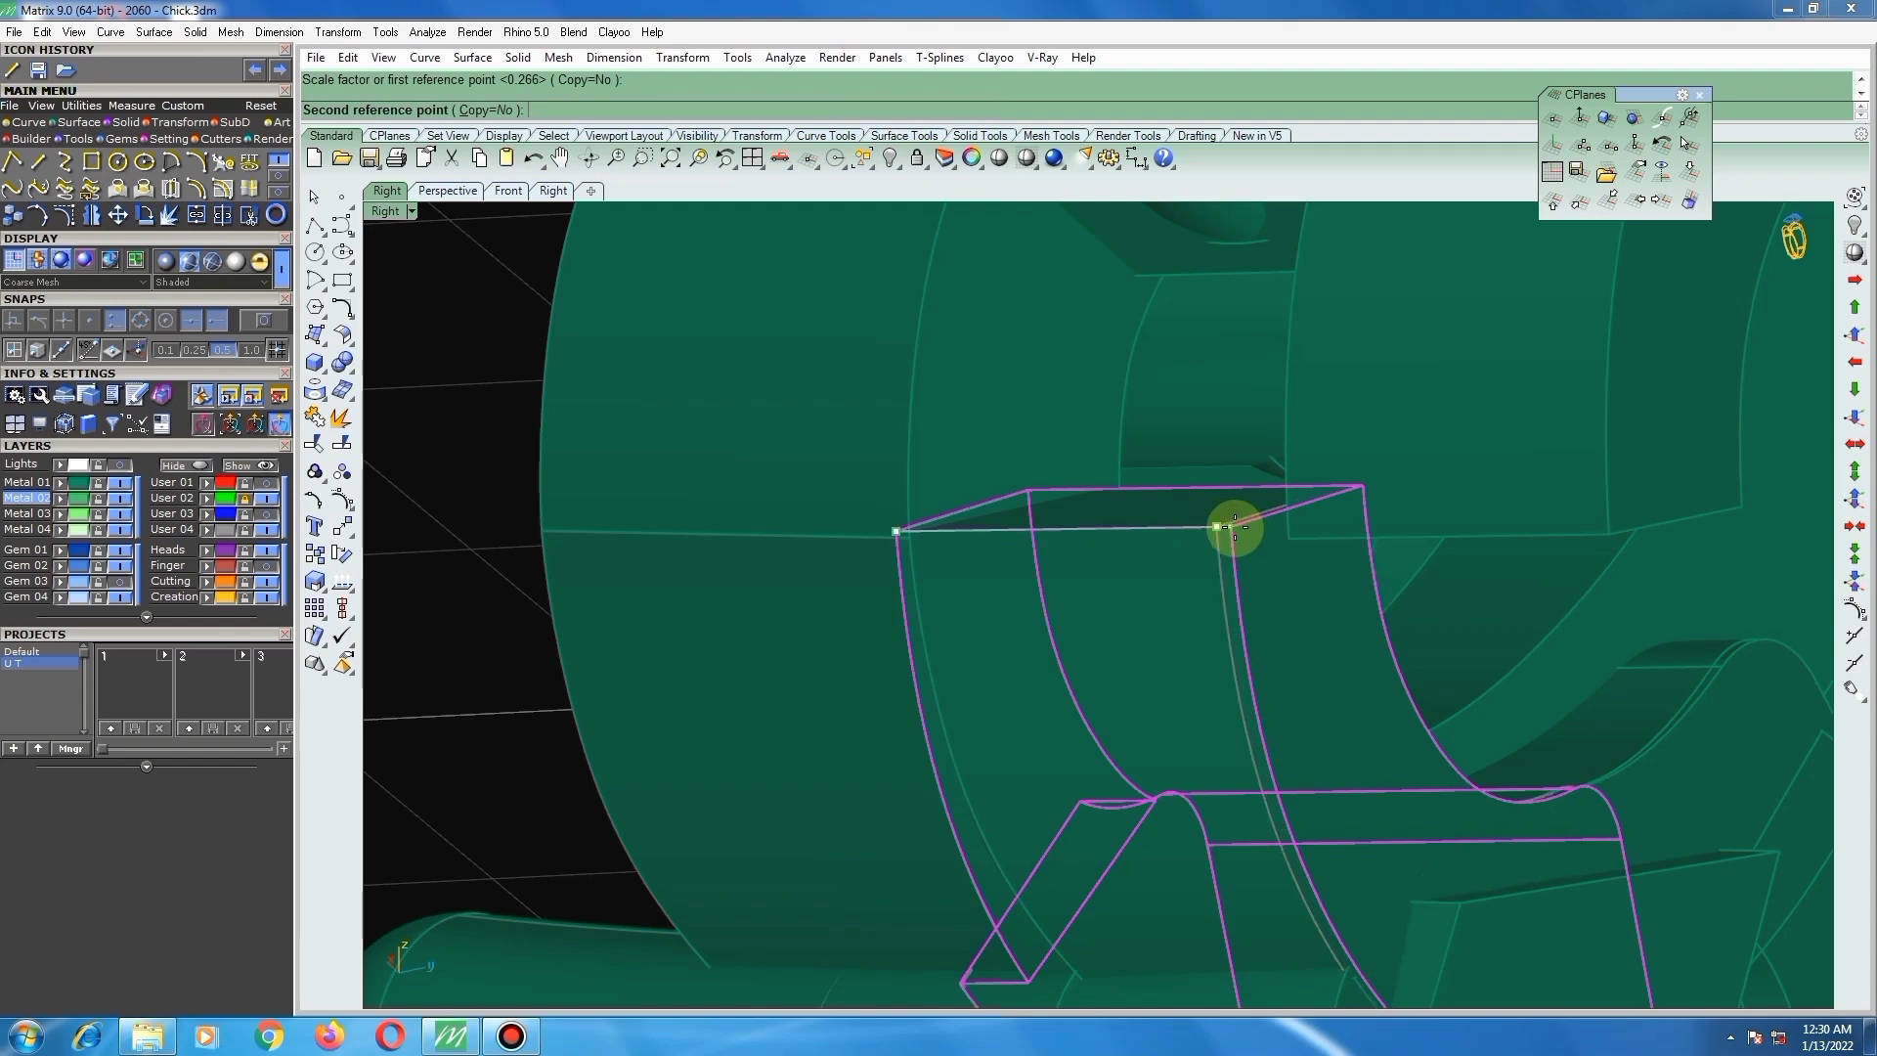
click(1276, 534)
scroll(1276, 534, down, 5)
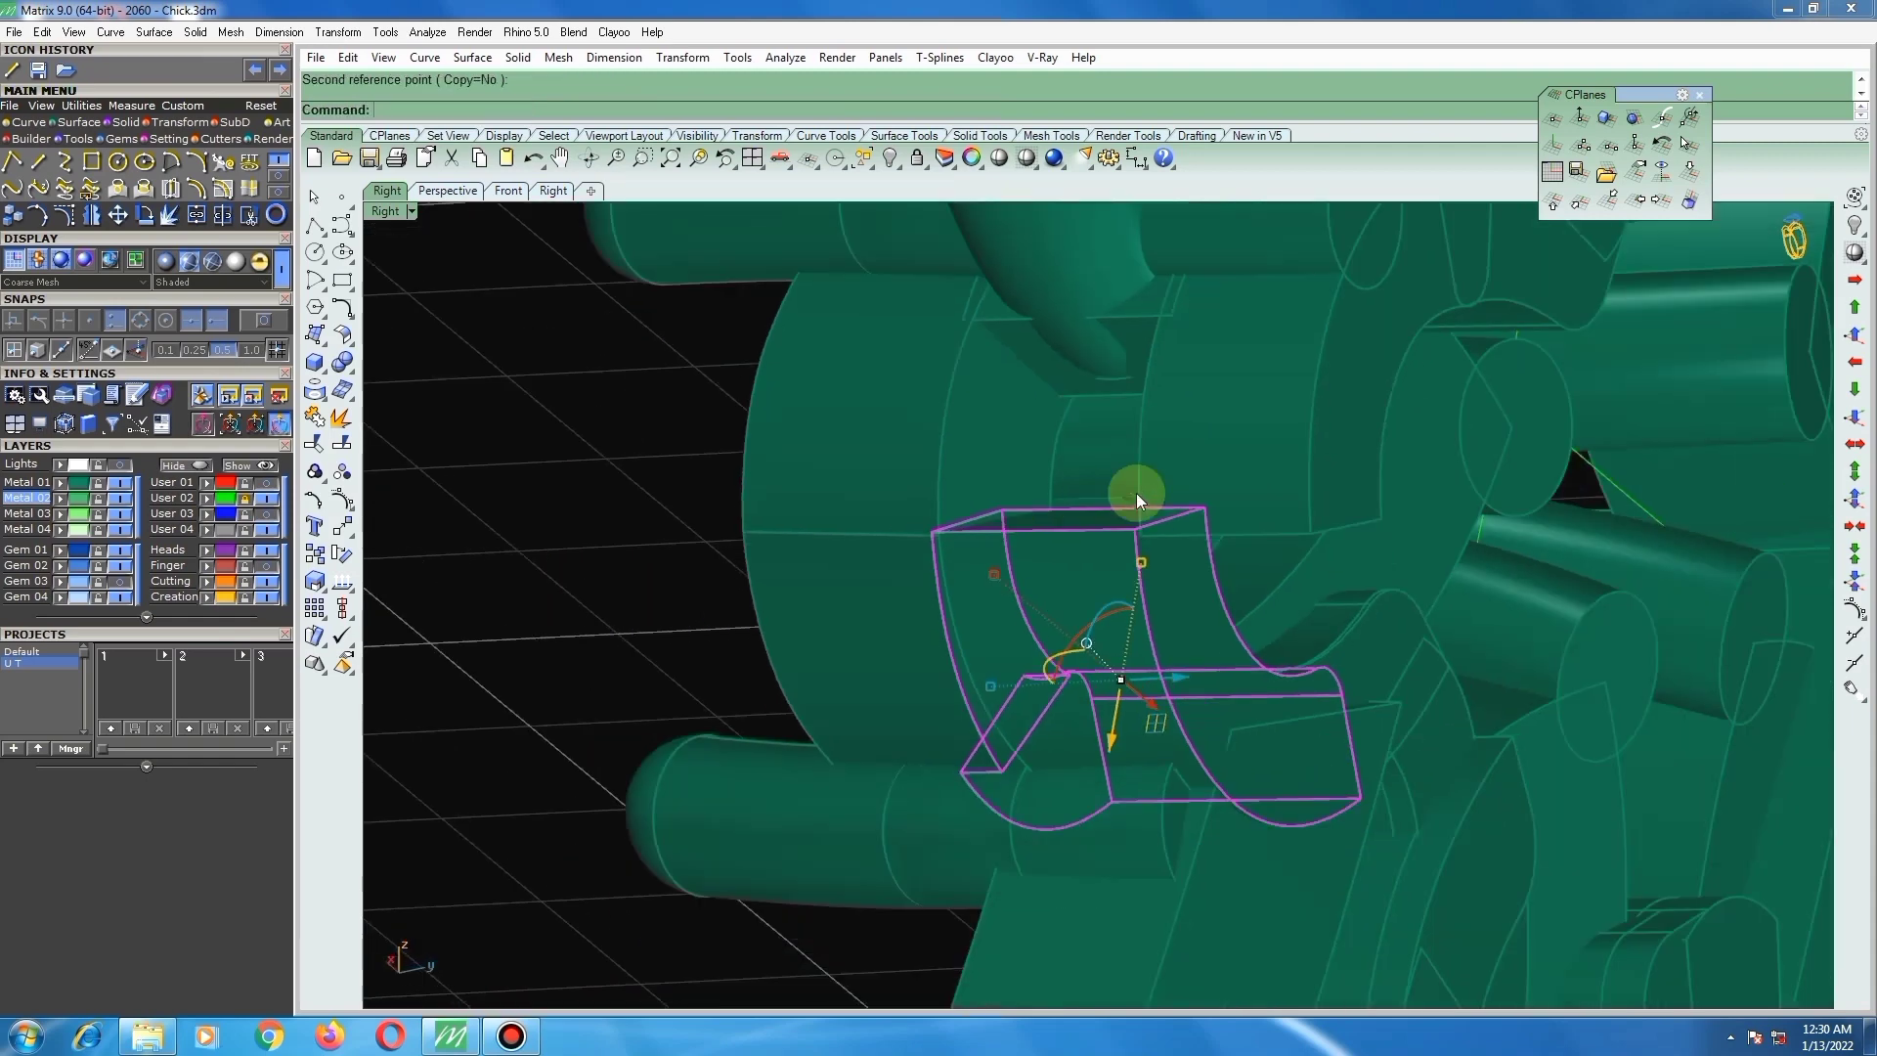
Step: Stretch the adjoining curved piece of the lower left petal along its straight edge with Scale1D, to a factor of about 1.16, and clear the selection
right_drag(1396, 540, 1283, 528)
click(1177, 500)
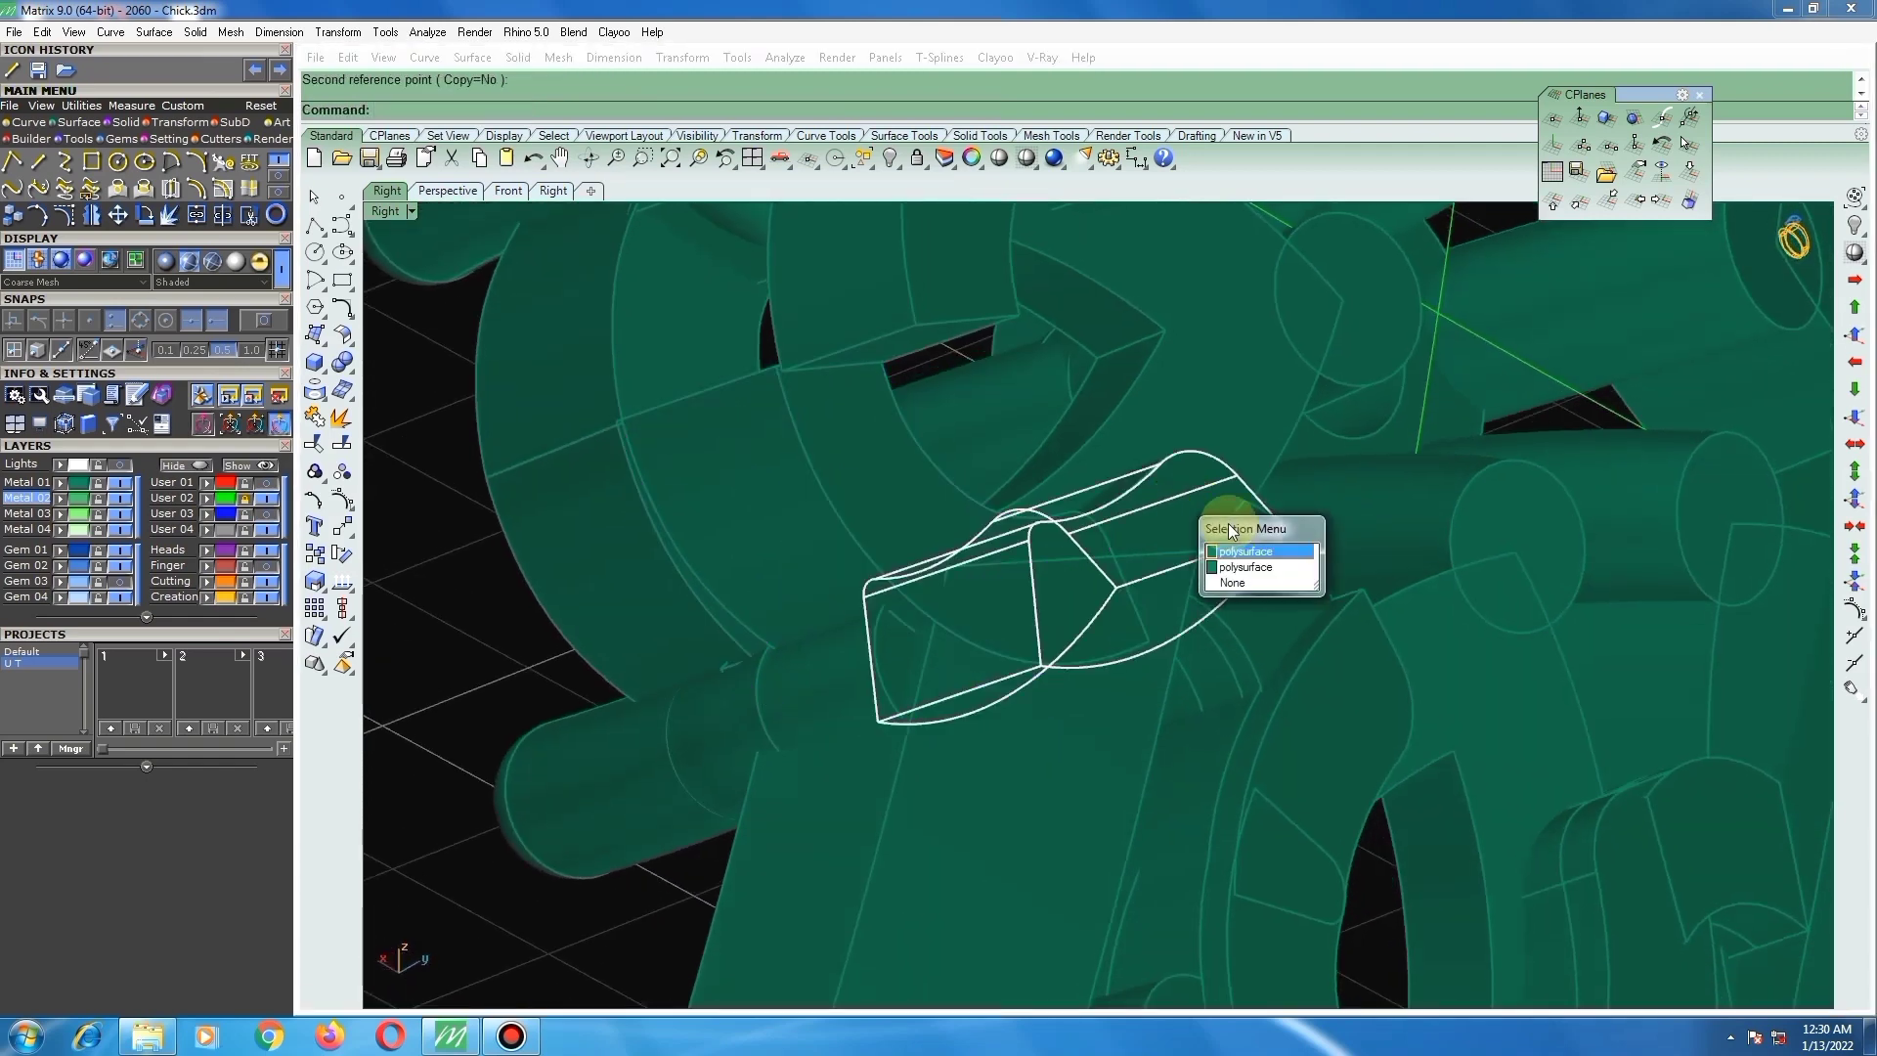
click(1228, 542)
scroll(1185, 532, up, 4)
right_drag(1064, 612, 1051, 615)
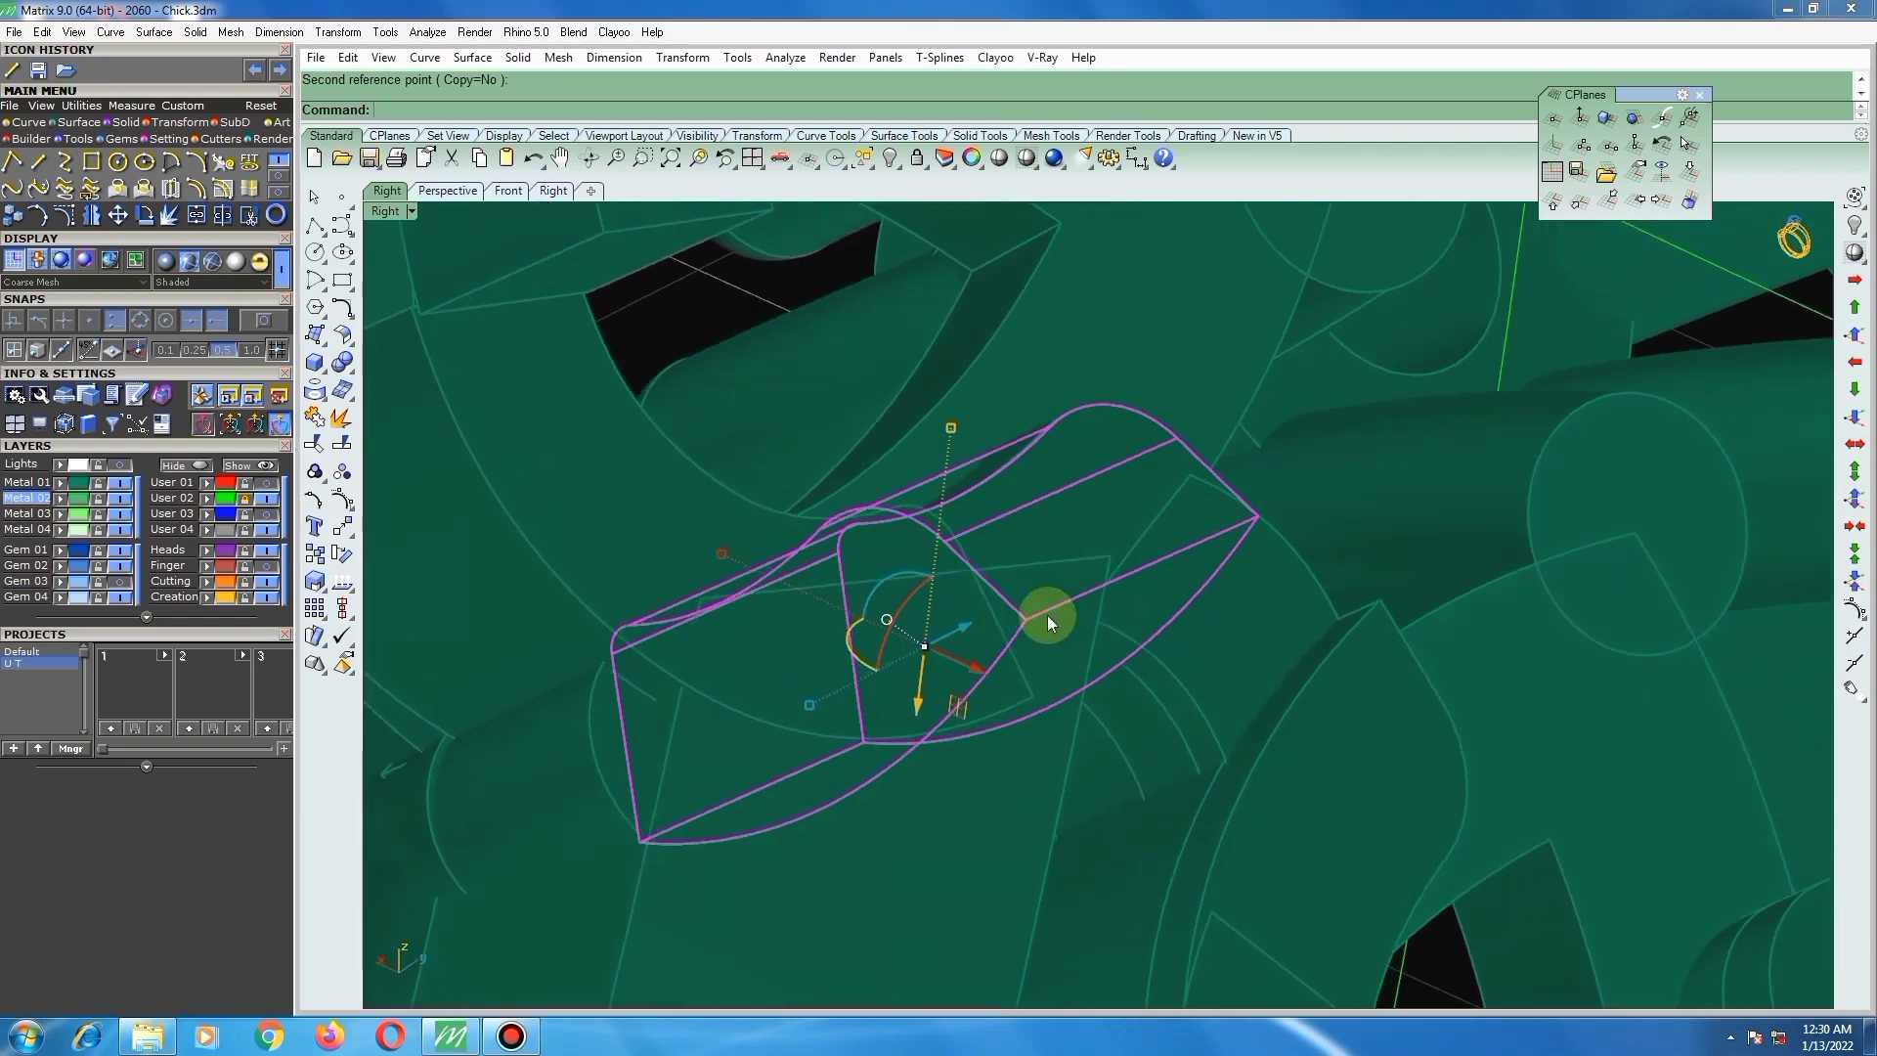
right_click(1052, 617)
click(1031, 619)
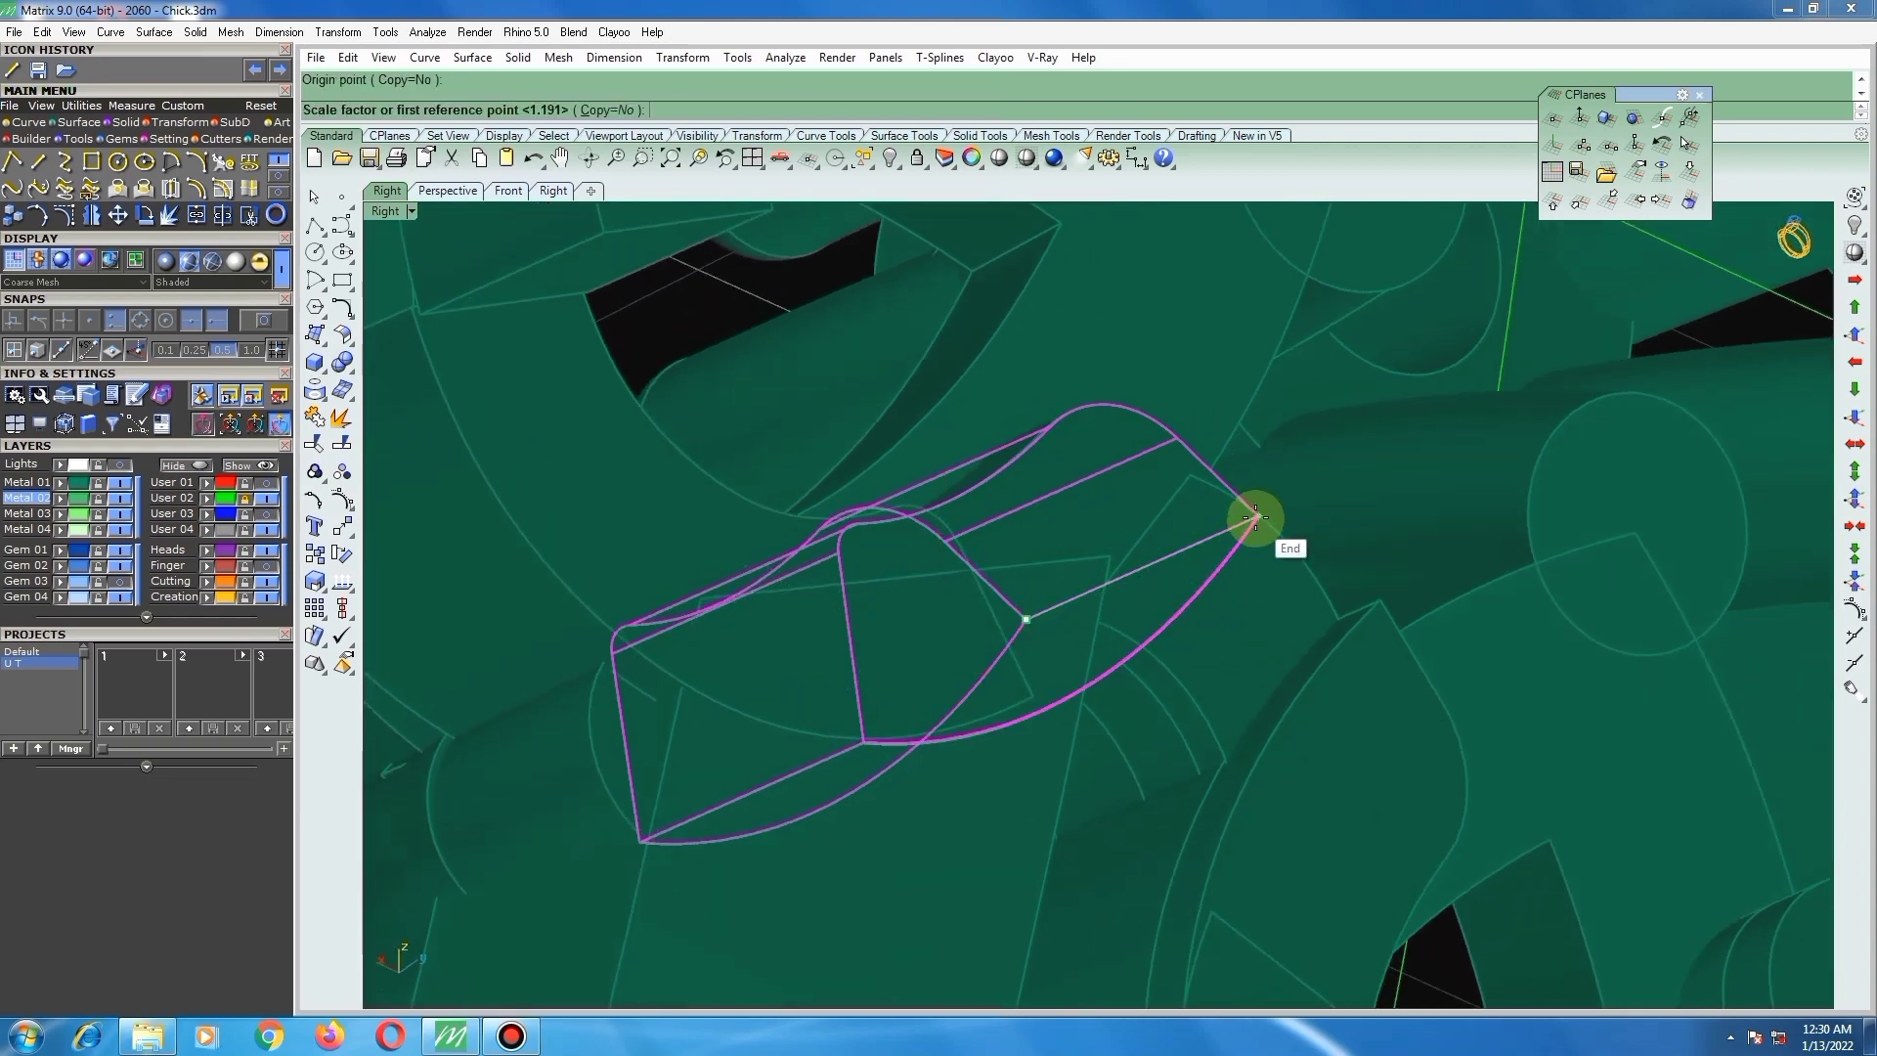
click(1258, 517)
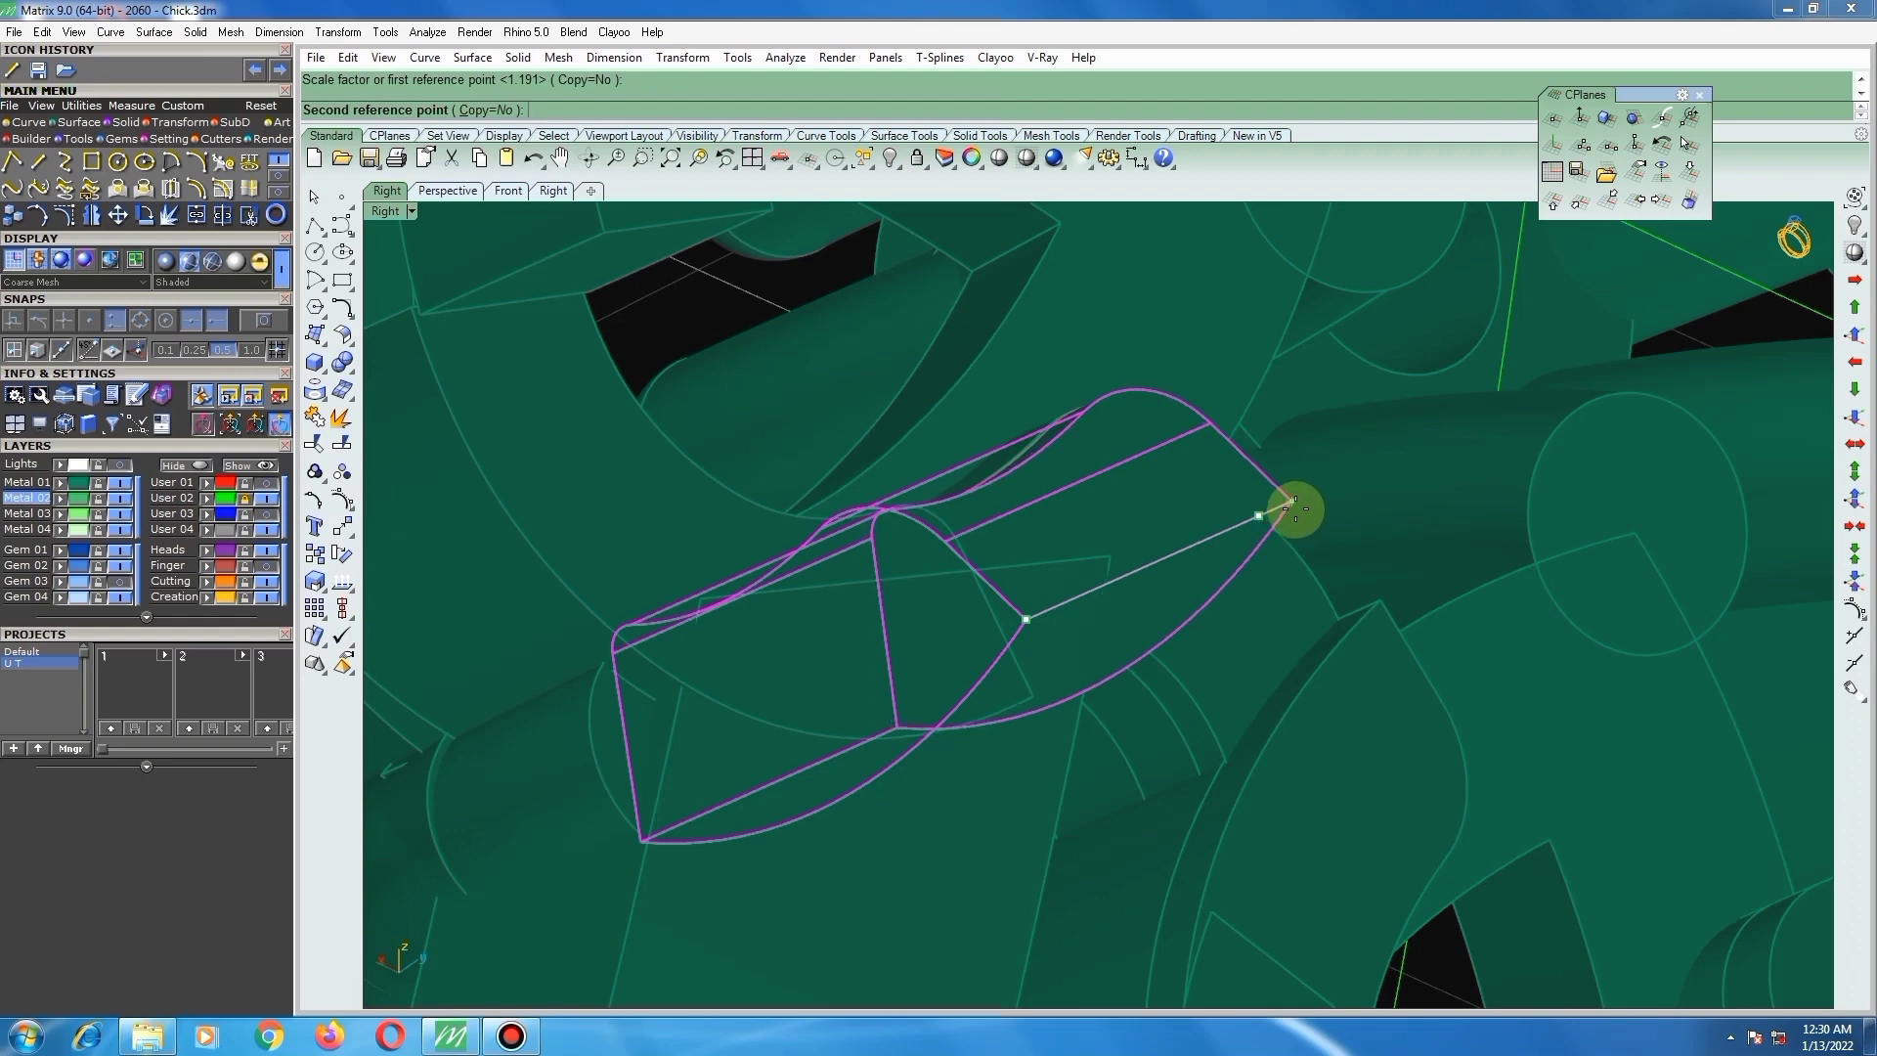
click(1298, 507)
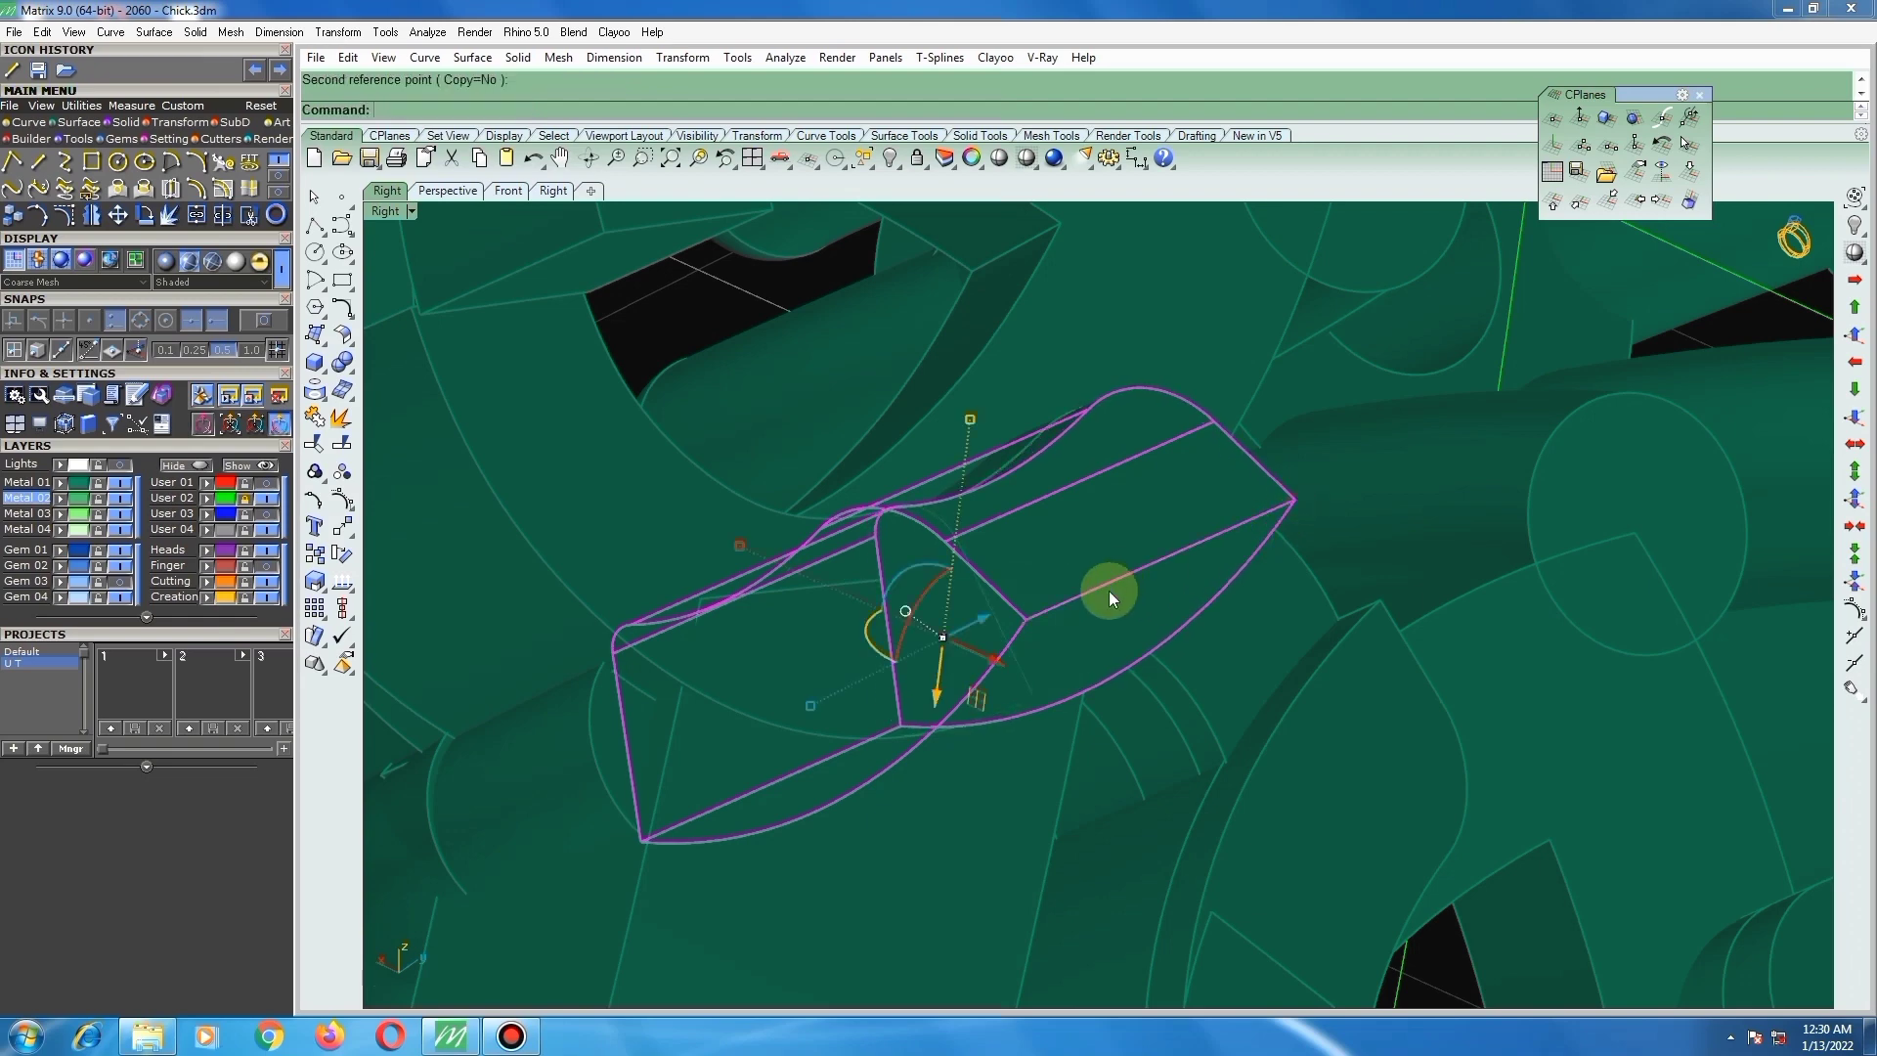
scroll(1109, 590, down, 5)
click(929, 452)
Step: Raise the small curved piece between the lower left and lower central petals from its base with Scale1D, to a factor of about 1.48
scroll(944, 554, down, 3)
right_drag(962, 575, 857, 414)
scroll(891, 481, down, 6)
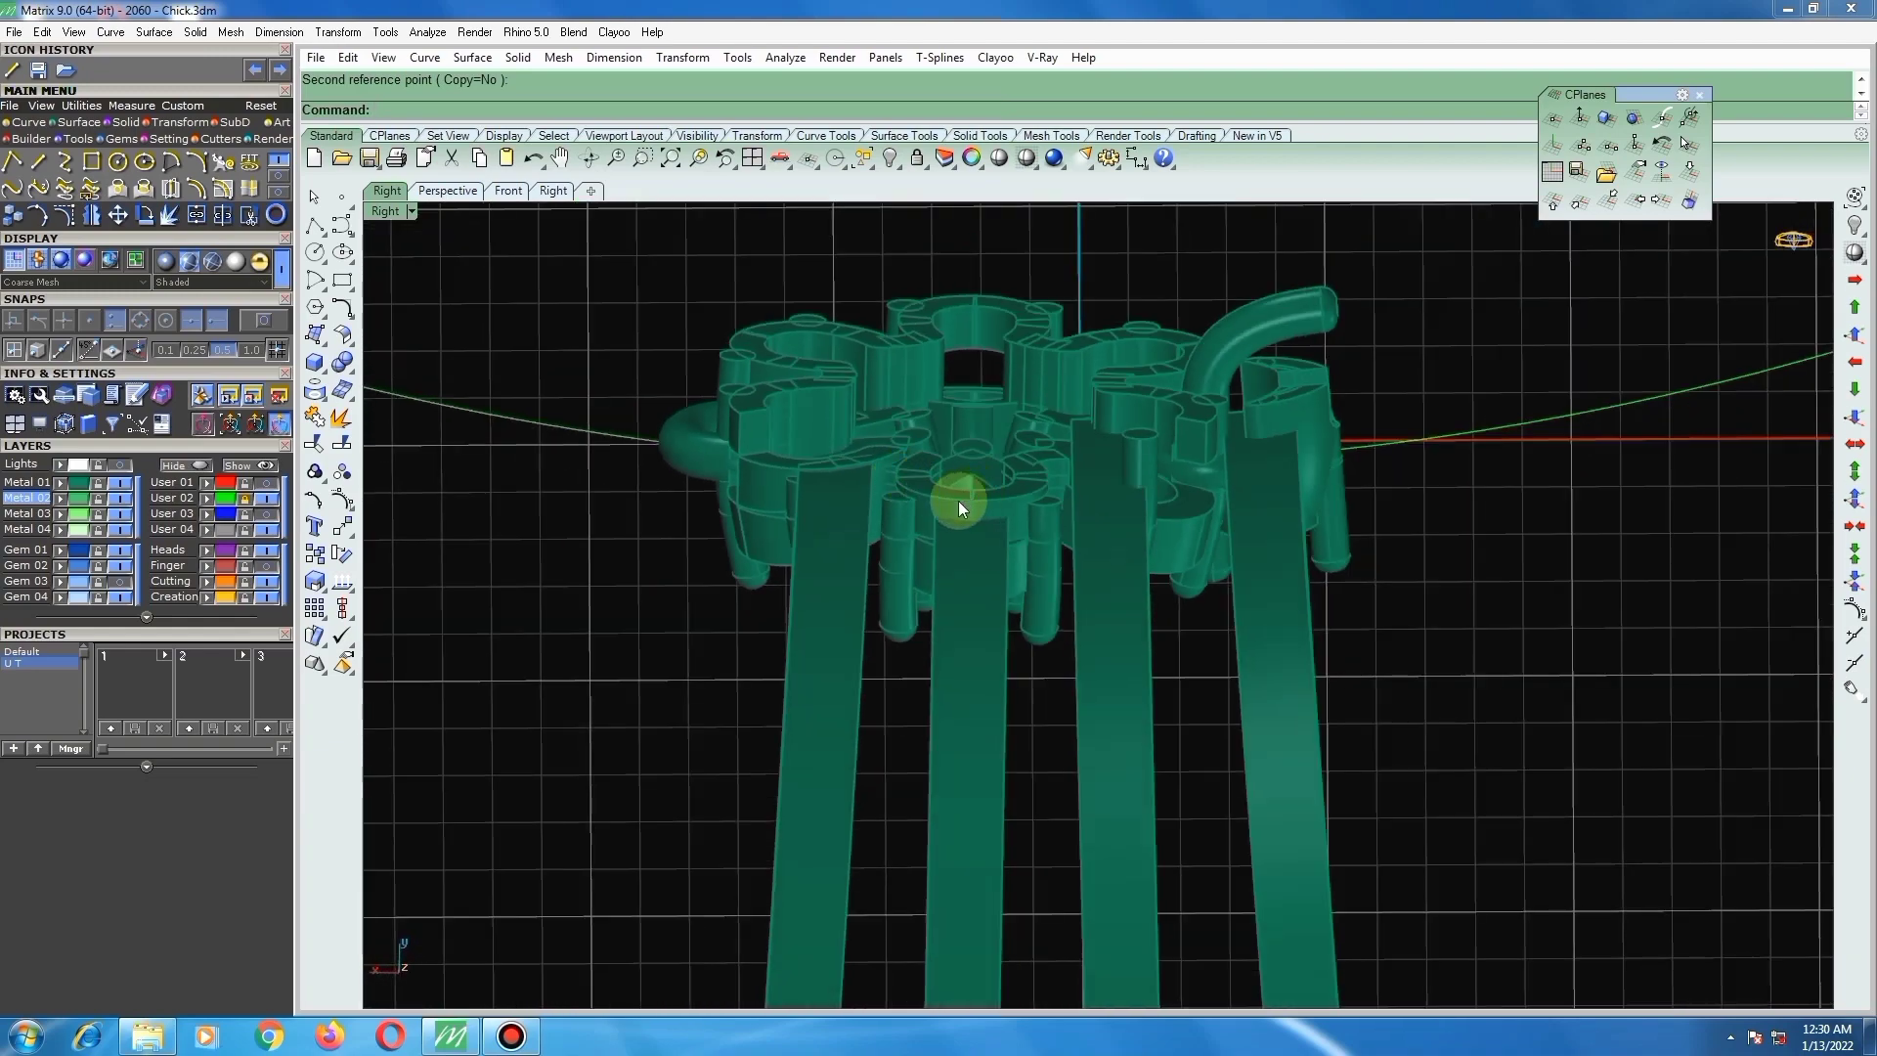
scroll(895, 498, up, 10)
click(907, 483)
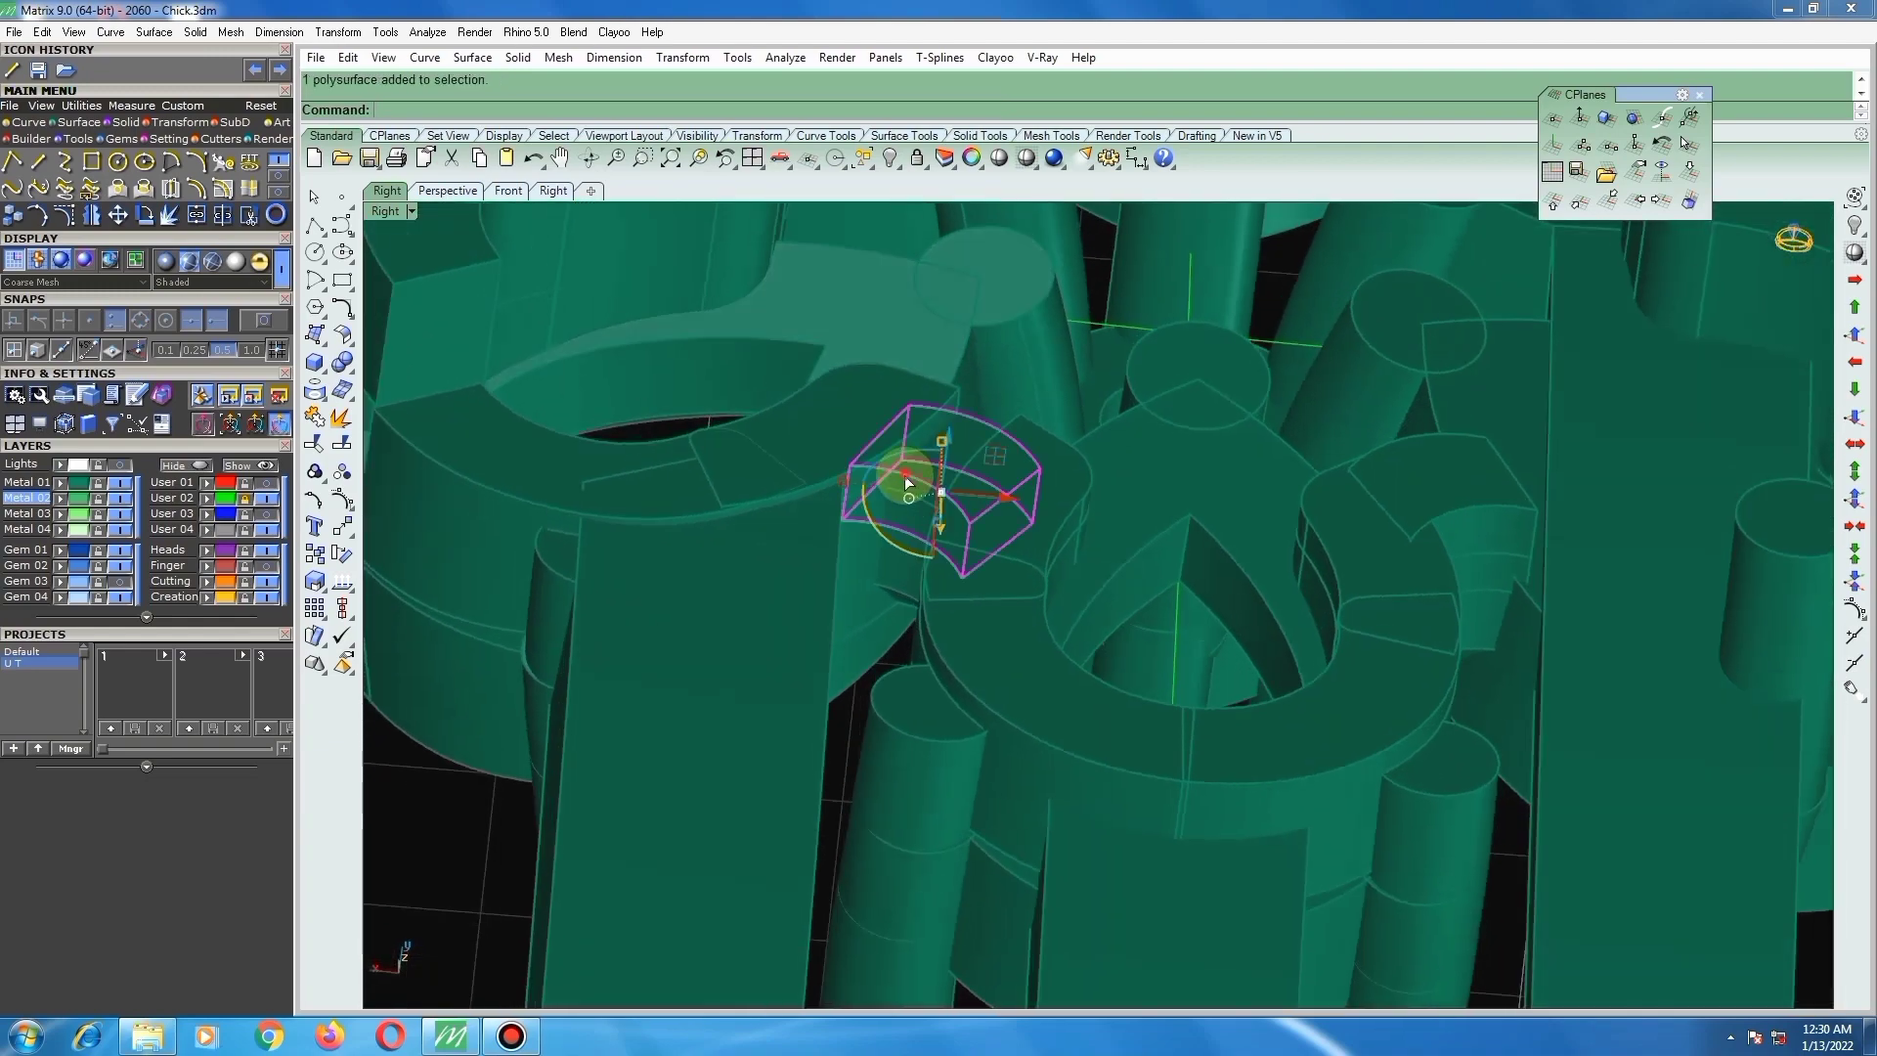
right_click(872, 495)
scroll(849, 519, up, 4)
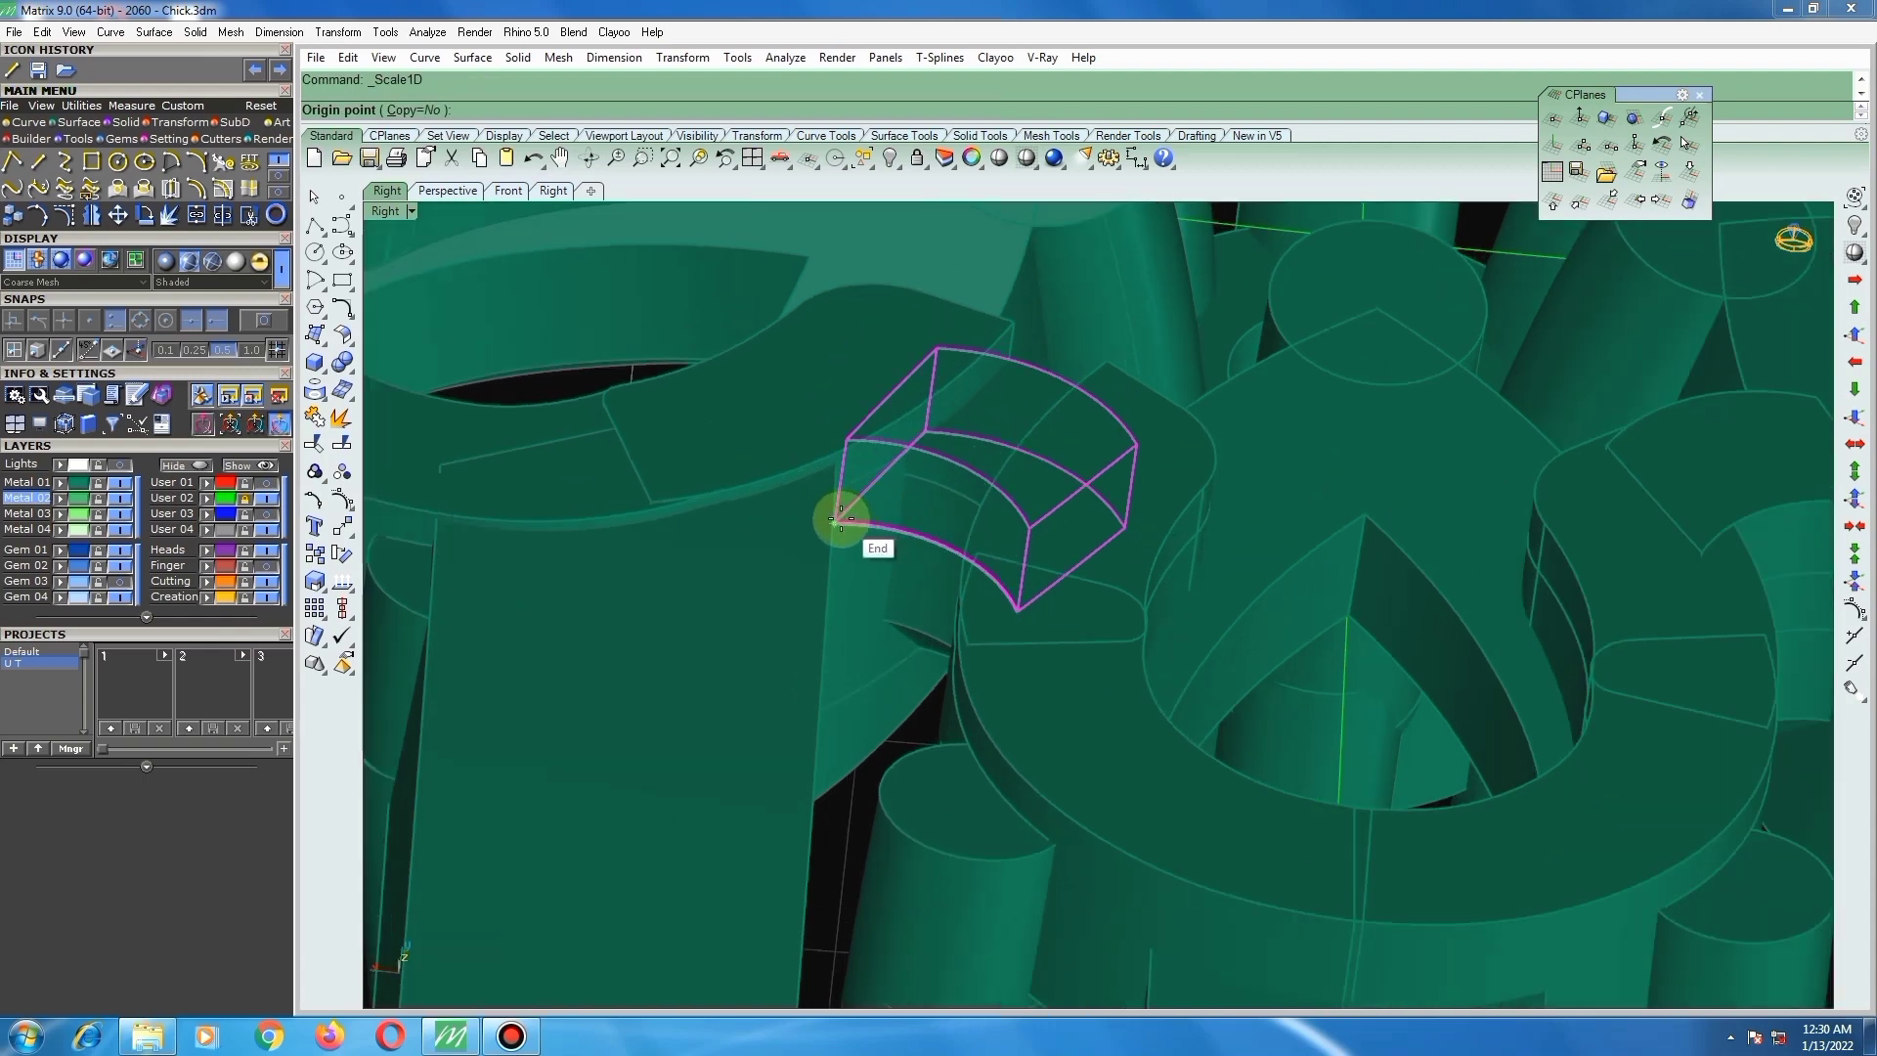
click(837, 521)
click(846, 441)
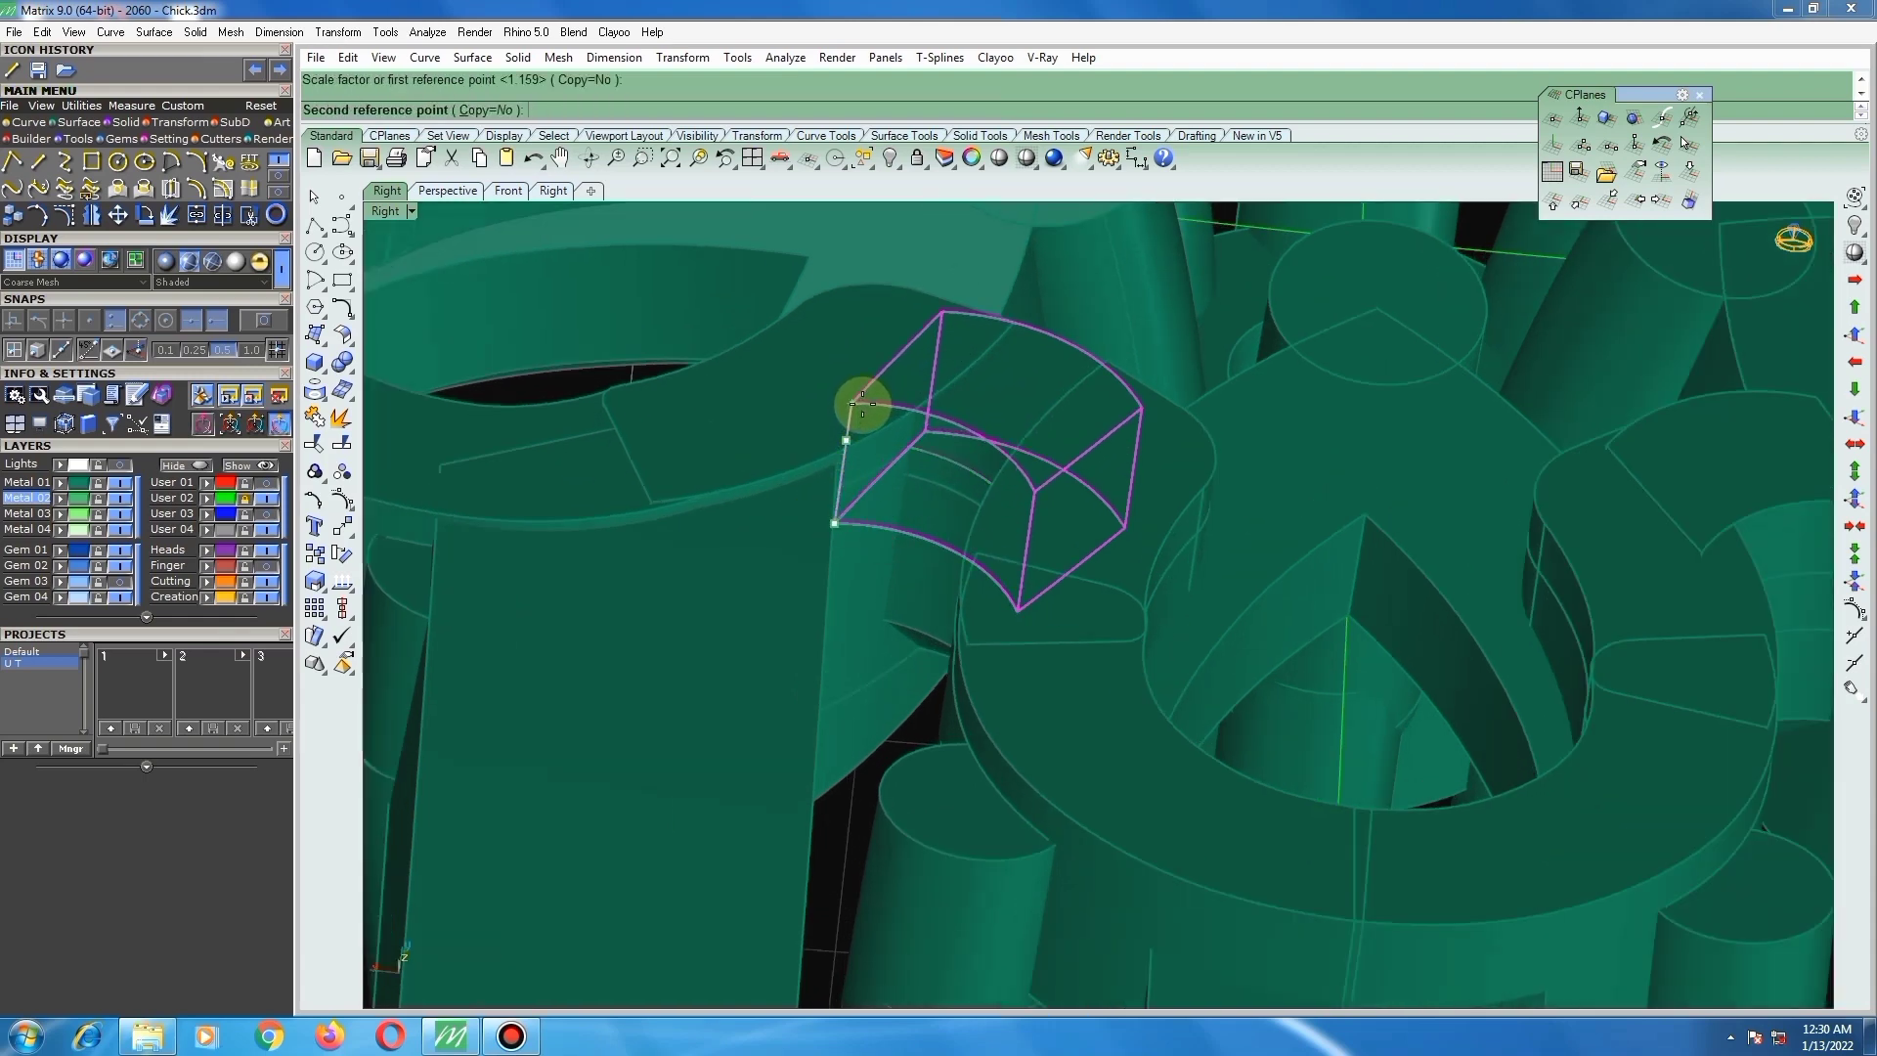
click(863, 400)
right_drag(877, 446, 887, 649)
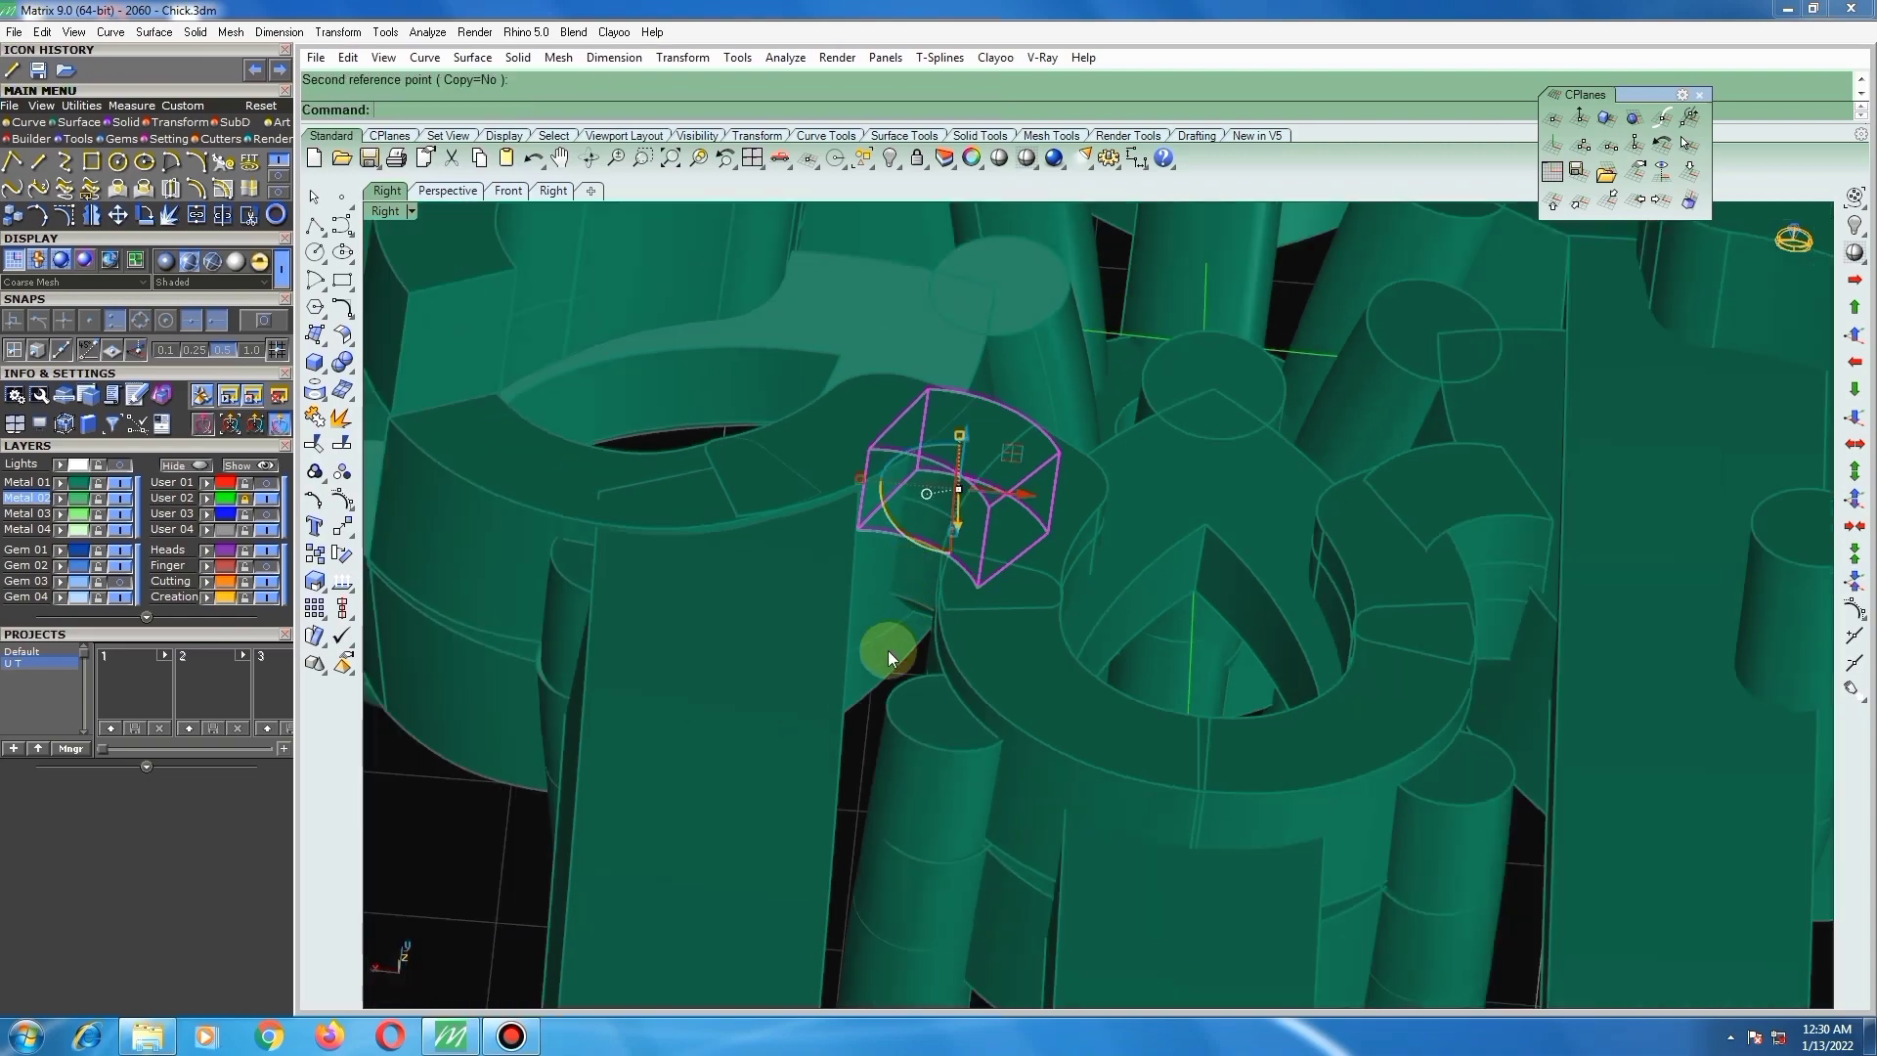
click(452, 841)
Step: Stretch the lower central petal's curved outer piece slightly downward from its upper edge with Scale1D
scroll(899, 595, down, 7)
right_drag(1076, 571, 1044, 508)
scroll(1044, 518, up, 5)
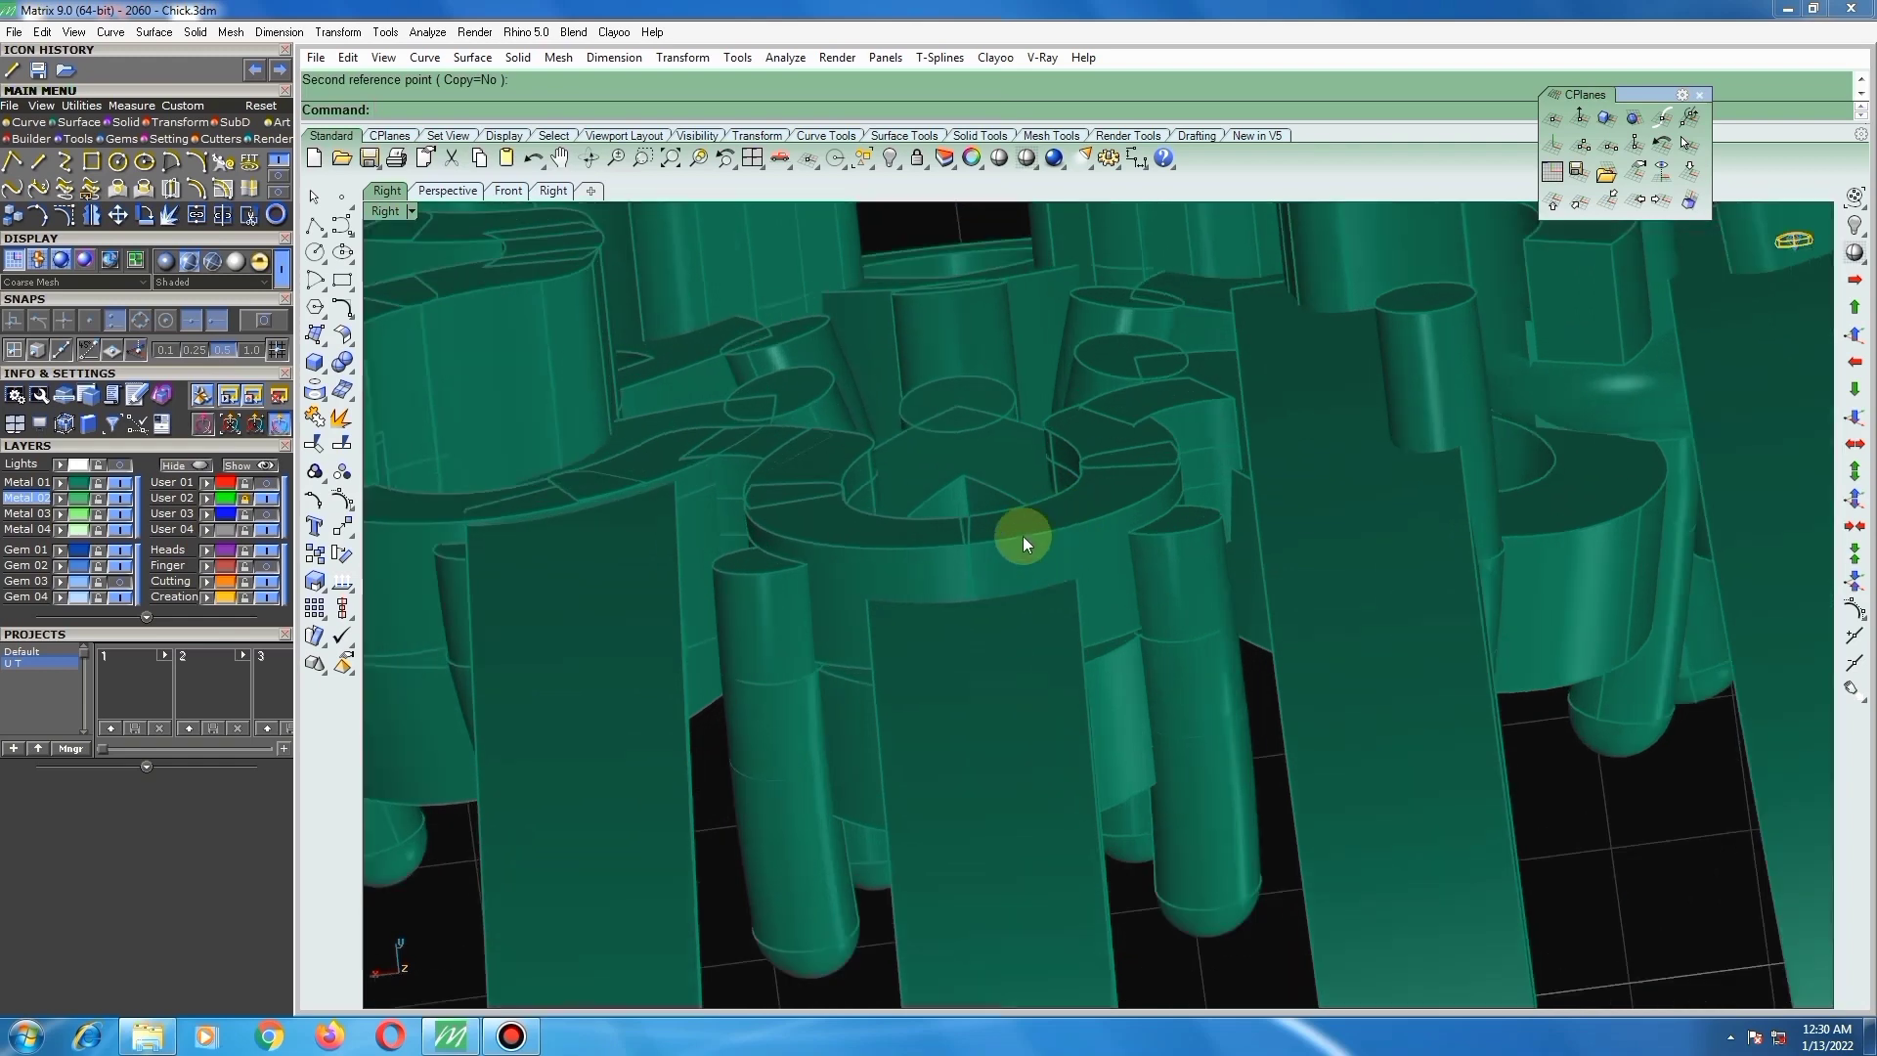
click(959, 549)
scroll(943, 514, up, 4)
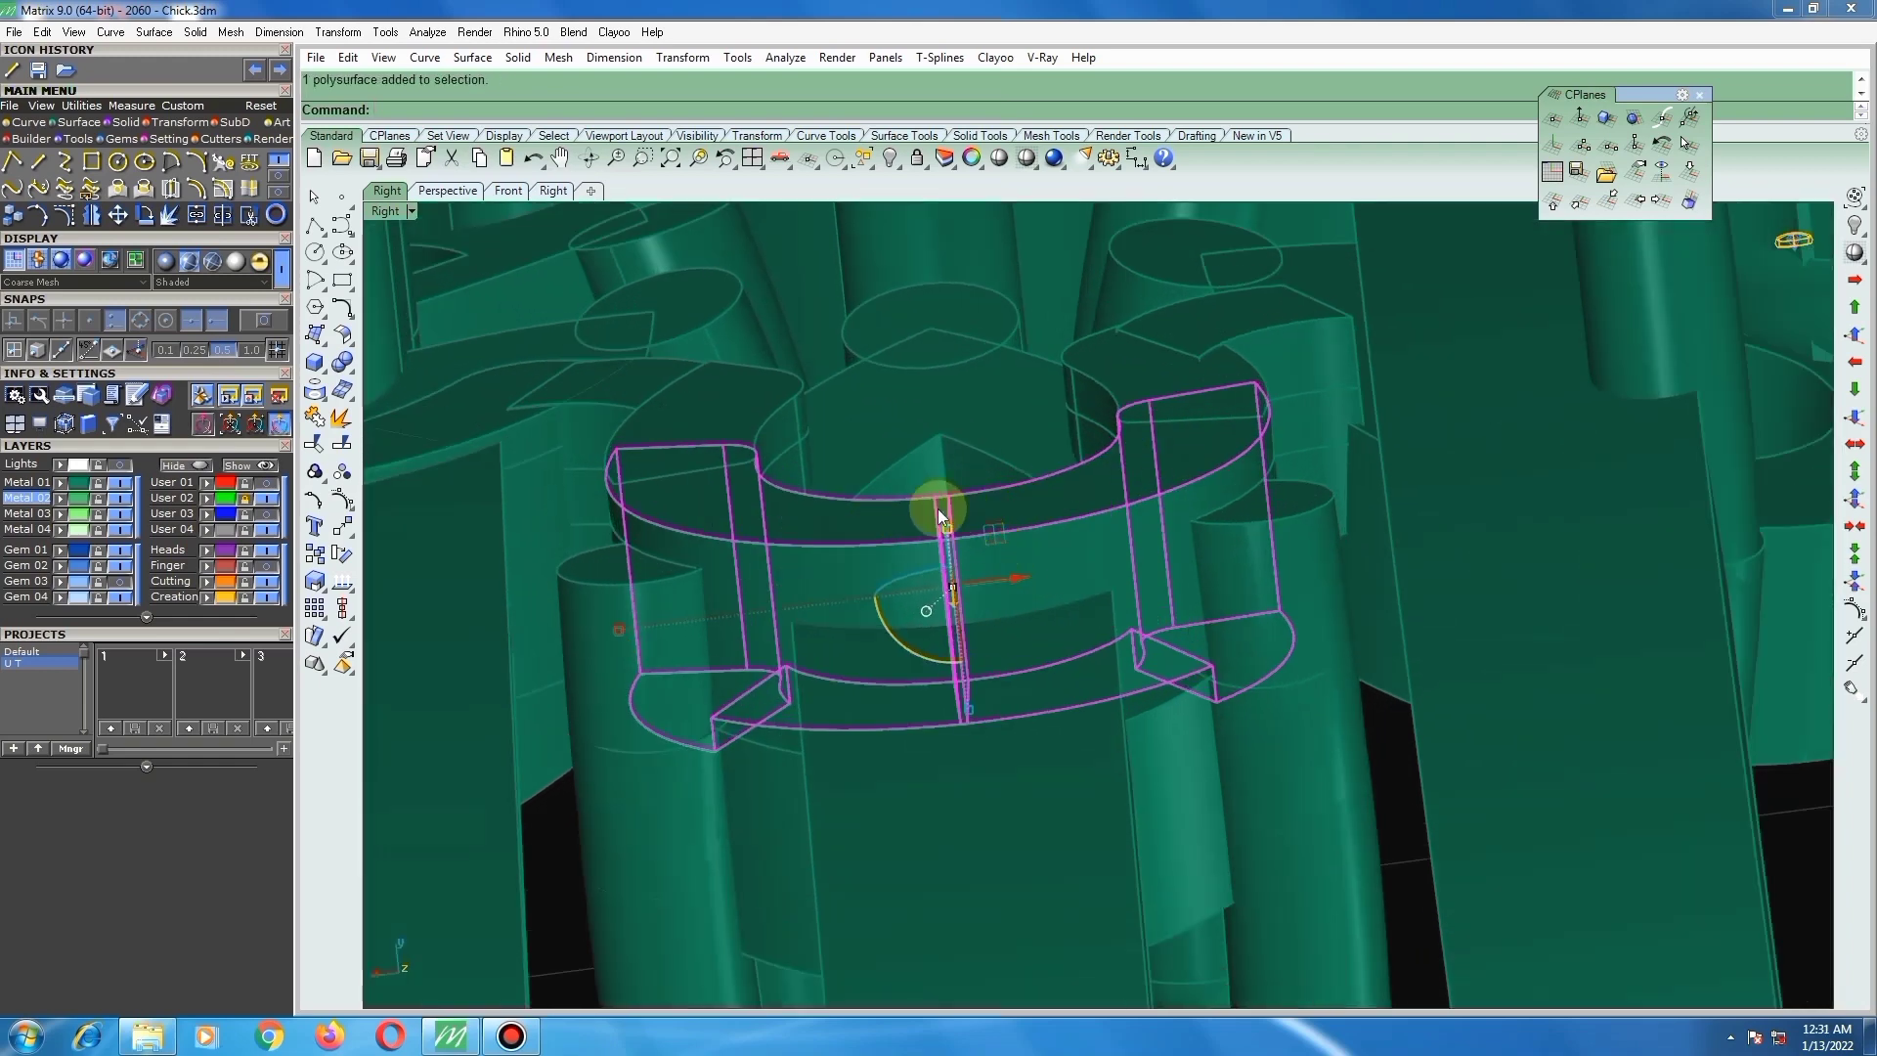
click(317, 580)
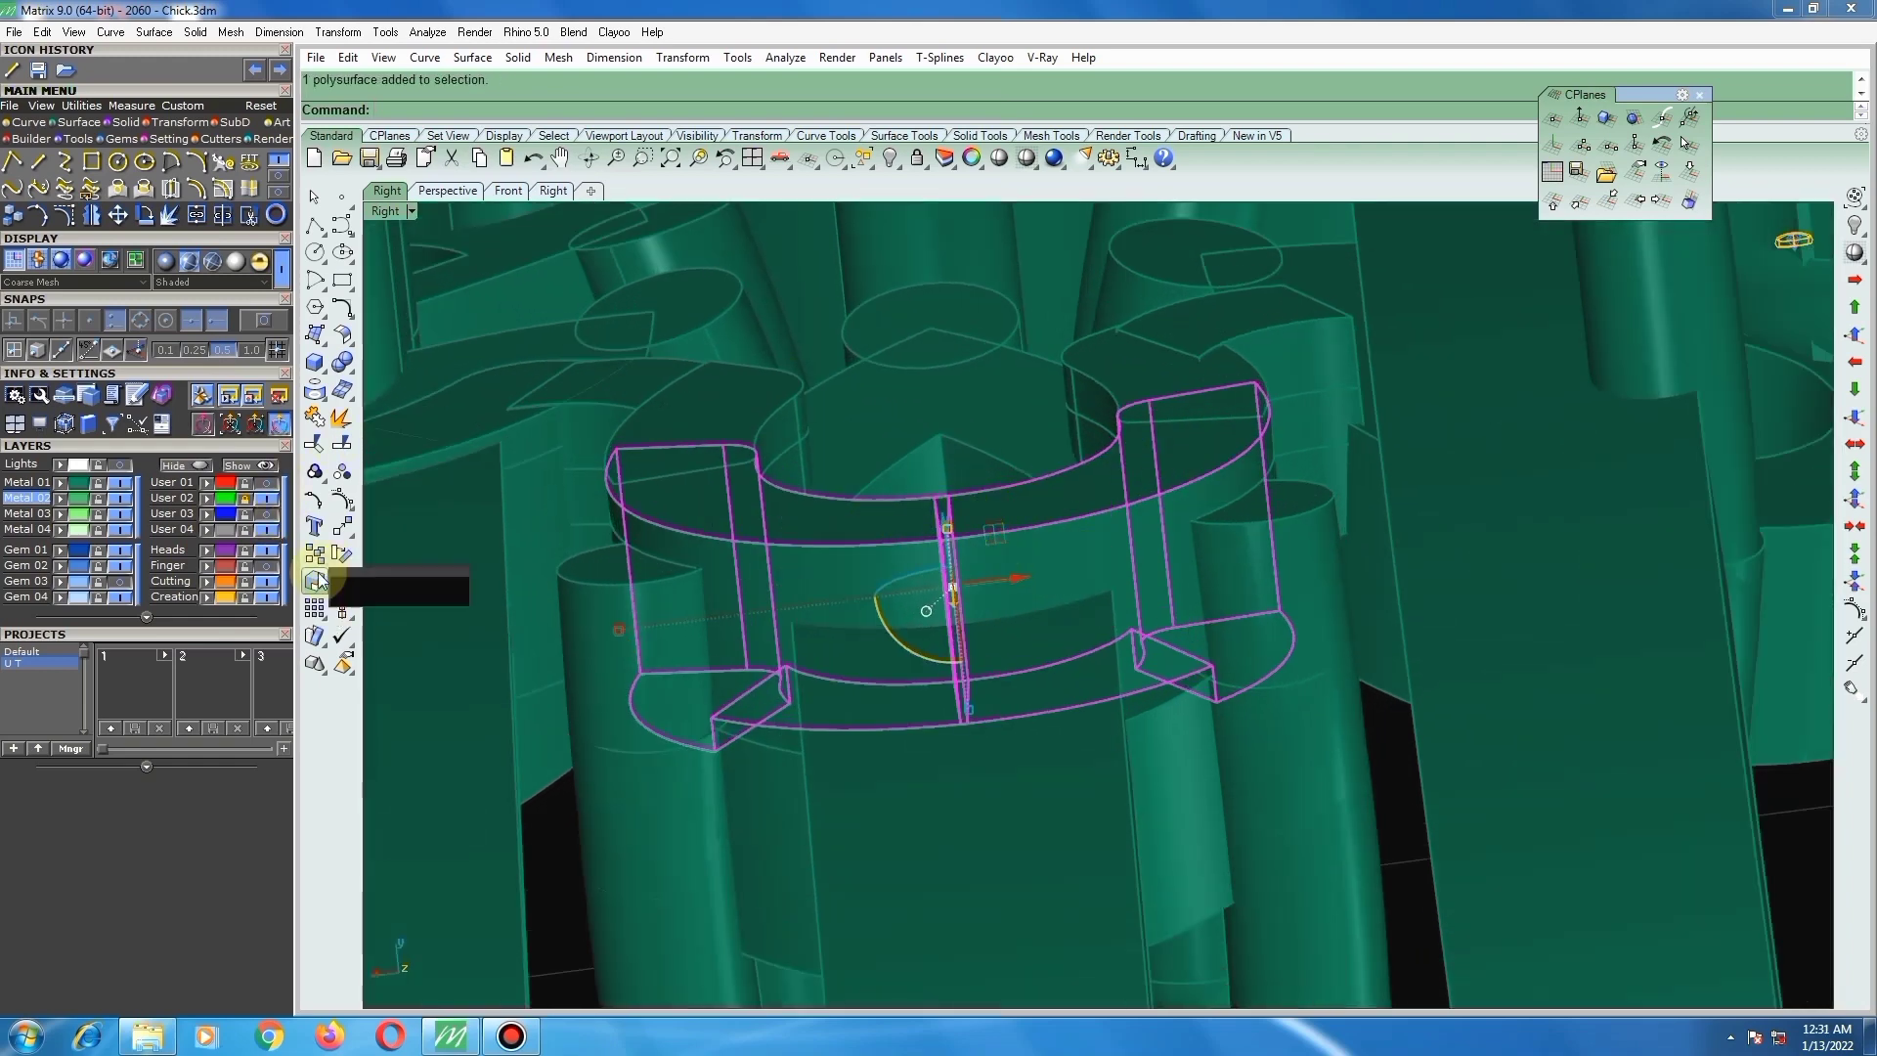
click(415, 587)
right_drag(871, 557, 971, 869)
scroll(953, 826, up, 5)
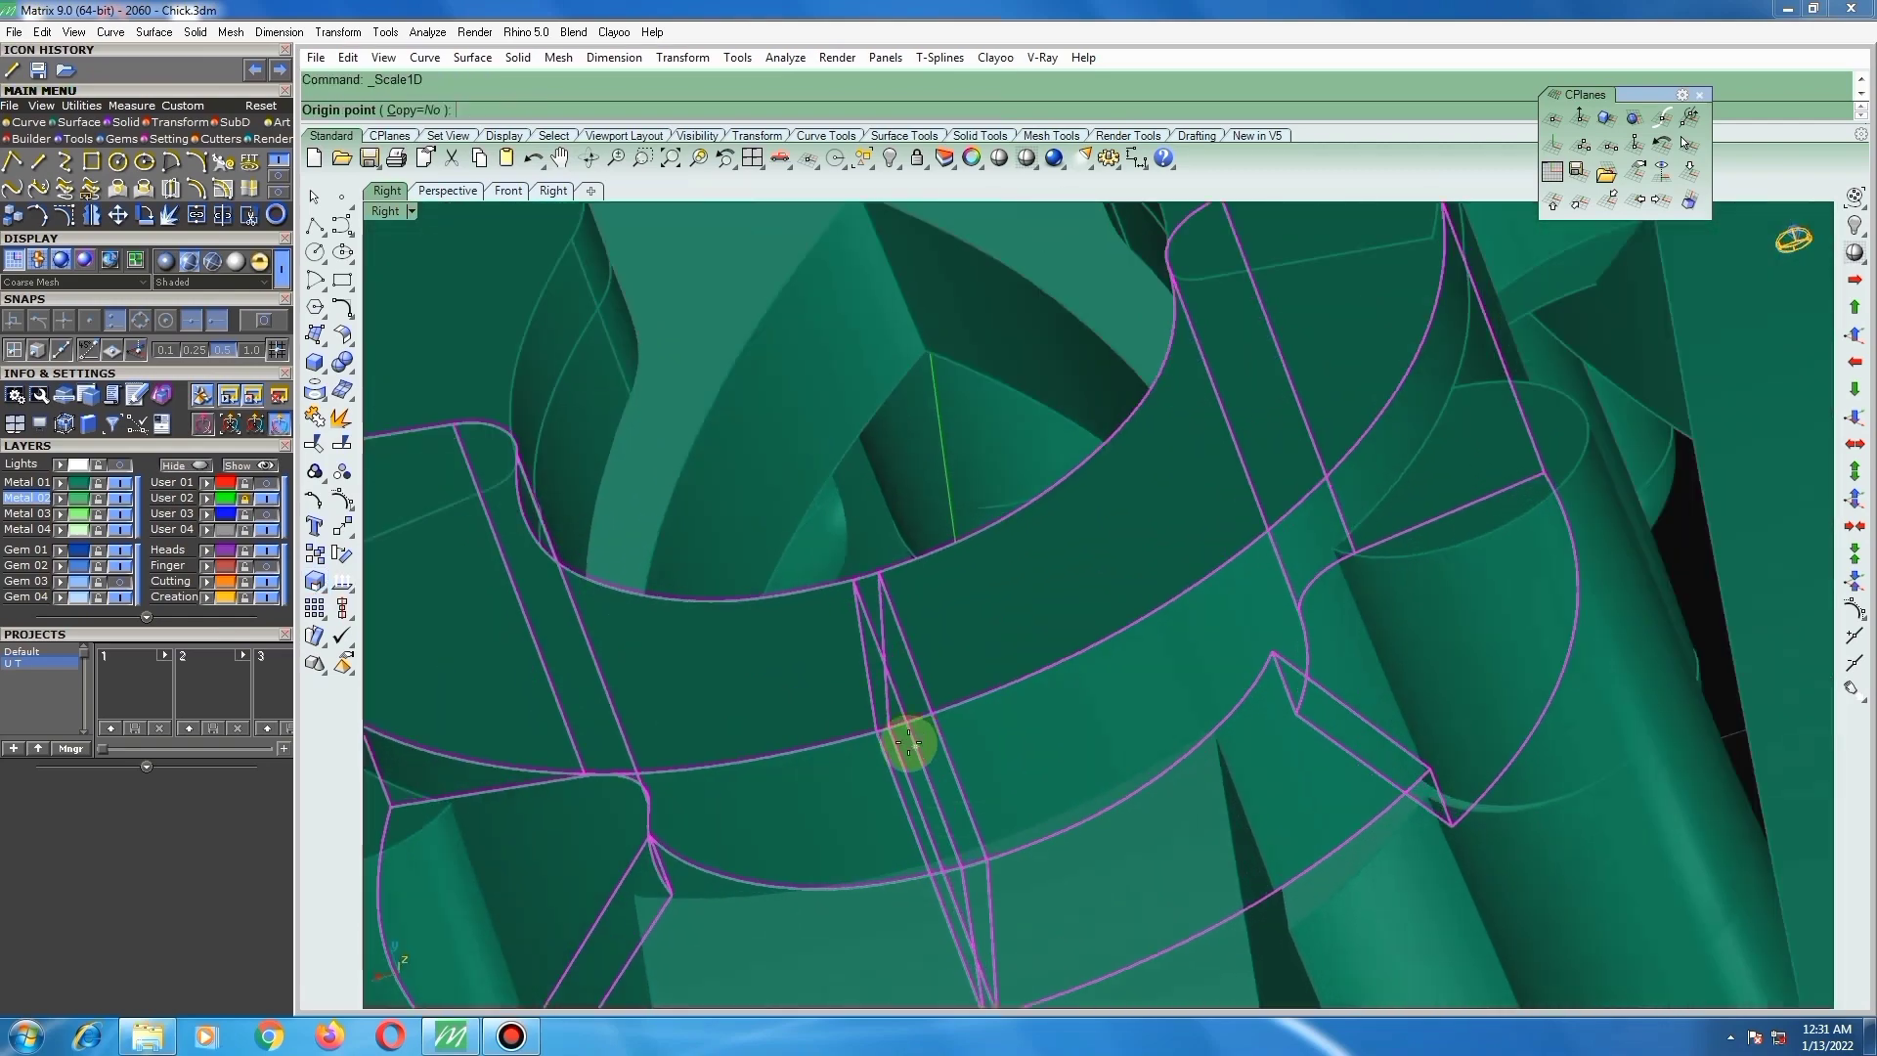
click(889, 735)
scroll(976, 913, down, 5)
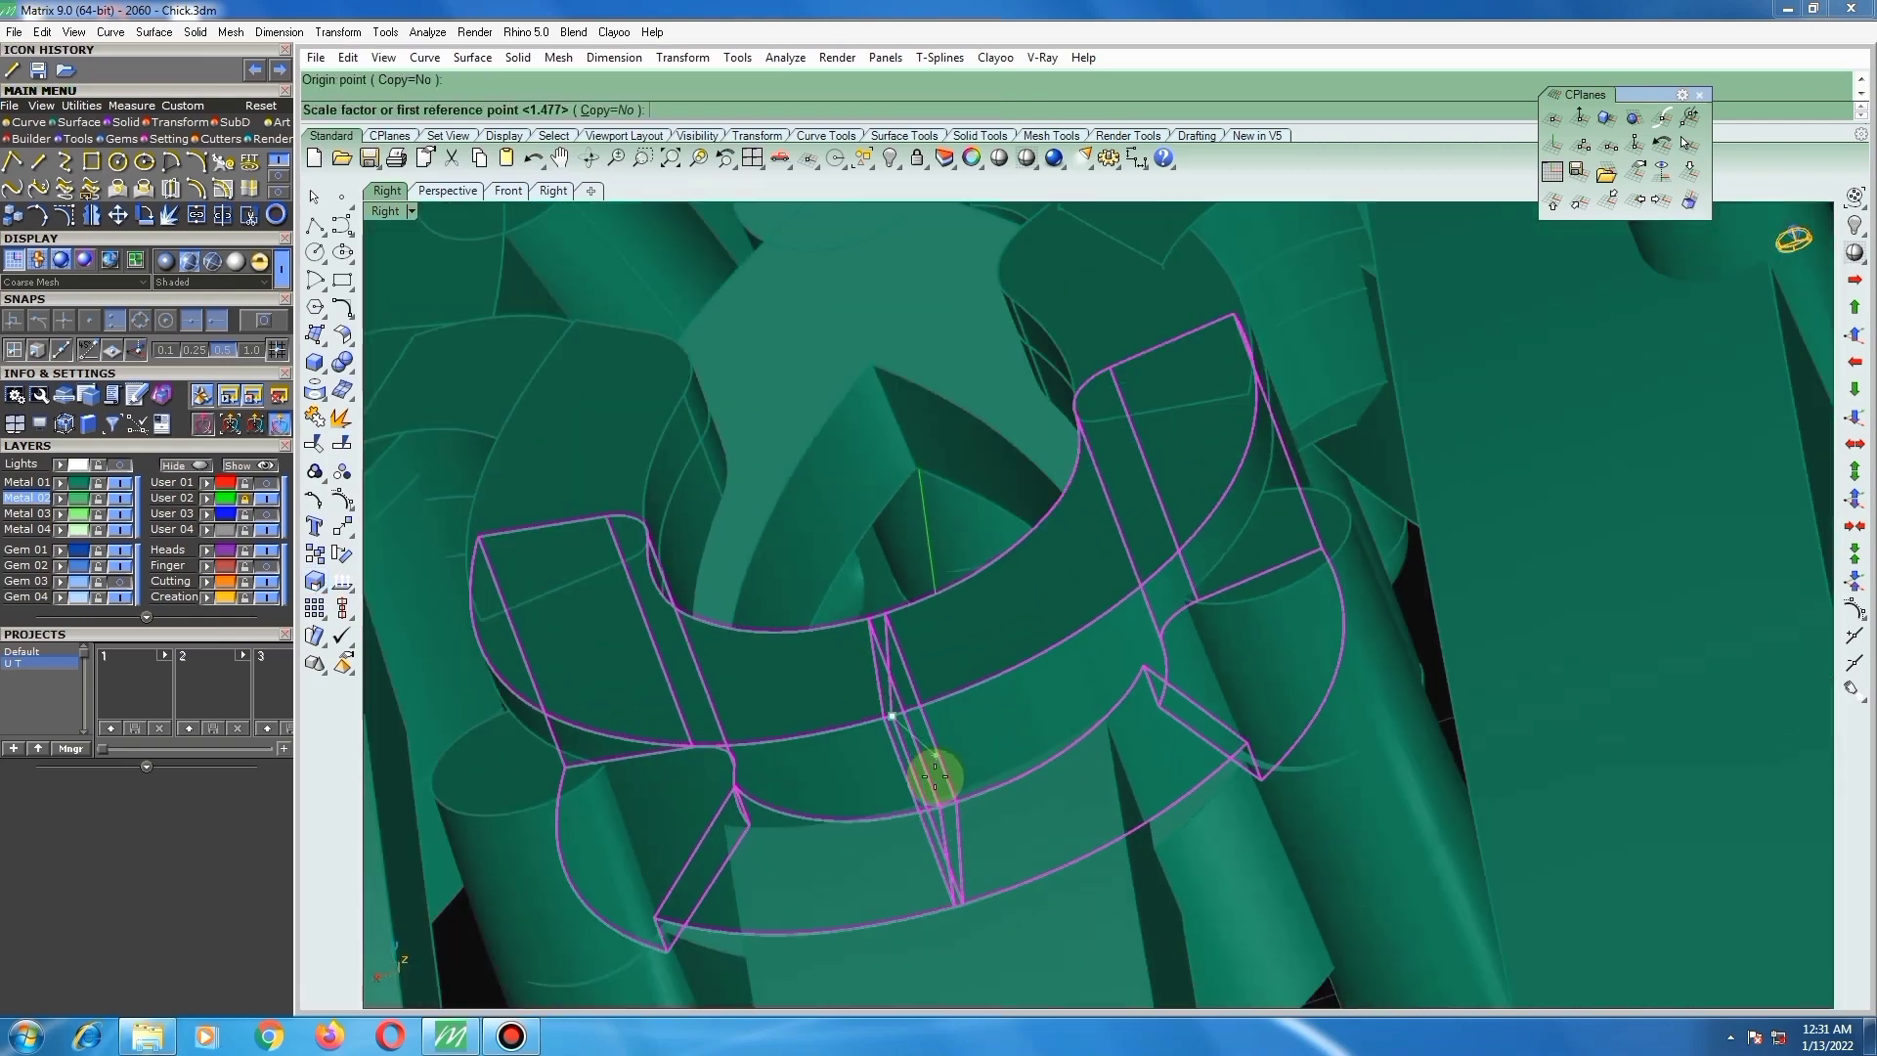
click(960, 875)
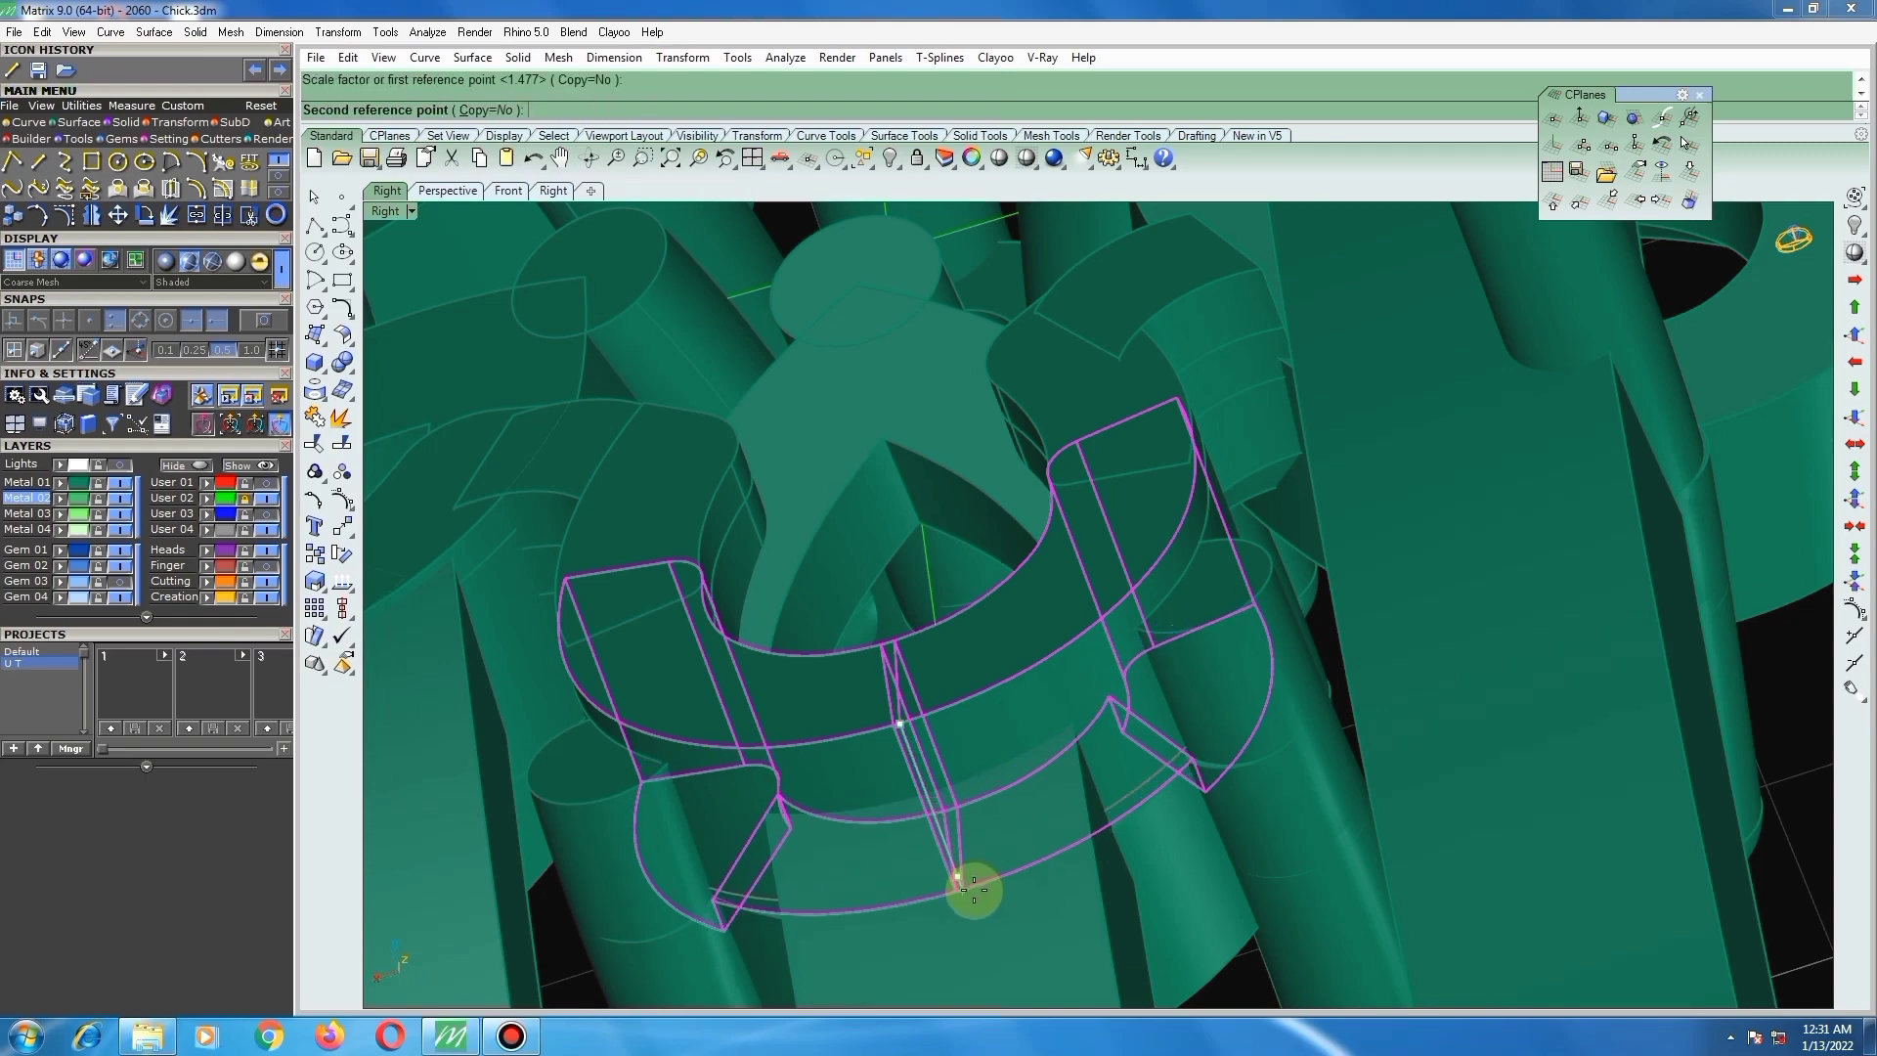
scroll(1075, 841, down, 5)
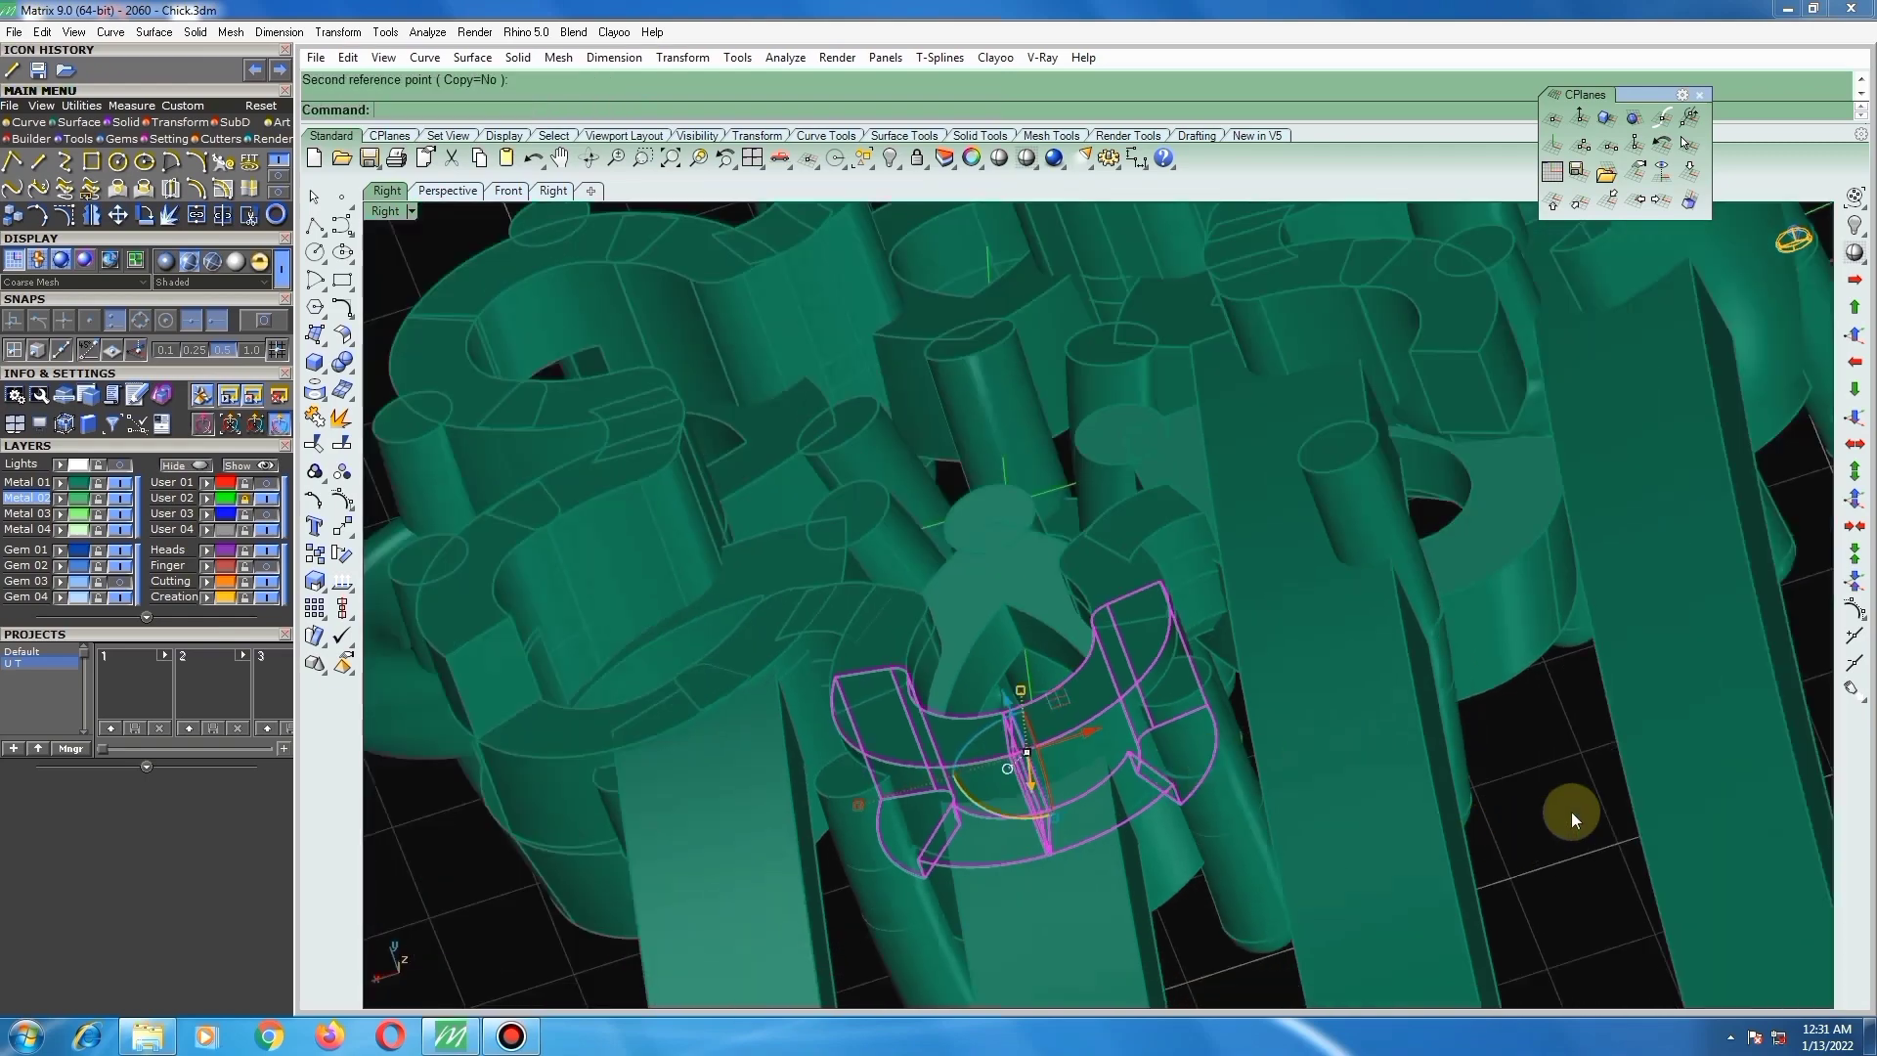
Step: Examine the flower head's petals and posts from close up and from the front
scroll(1310, 703, up, 3)
right_drag(1304, 657, 1277, 766)
scroll(1023, 583, up, 5)
right_drag(1013, 685, 996, 585)
scroll(997, 584, down, 4)
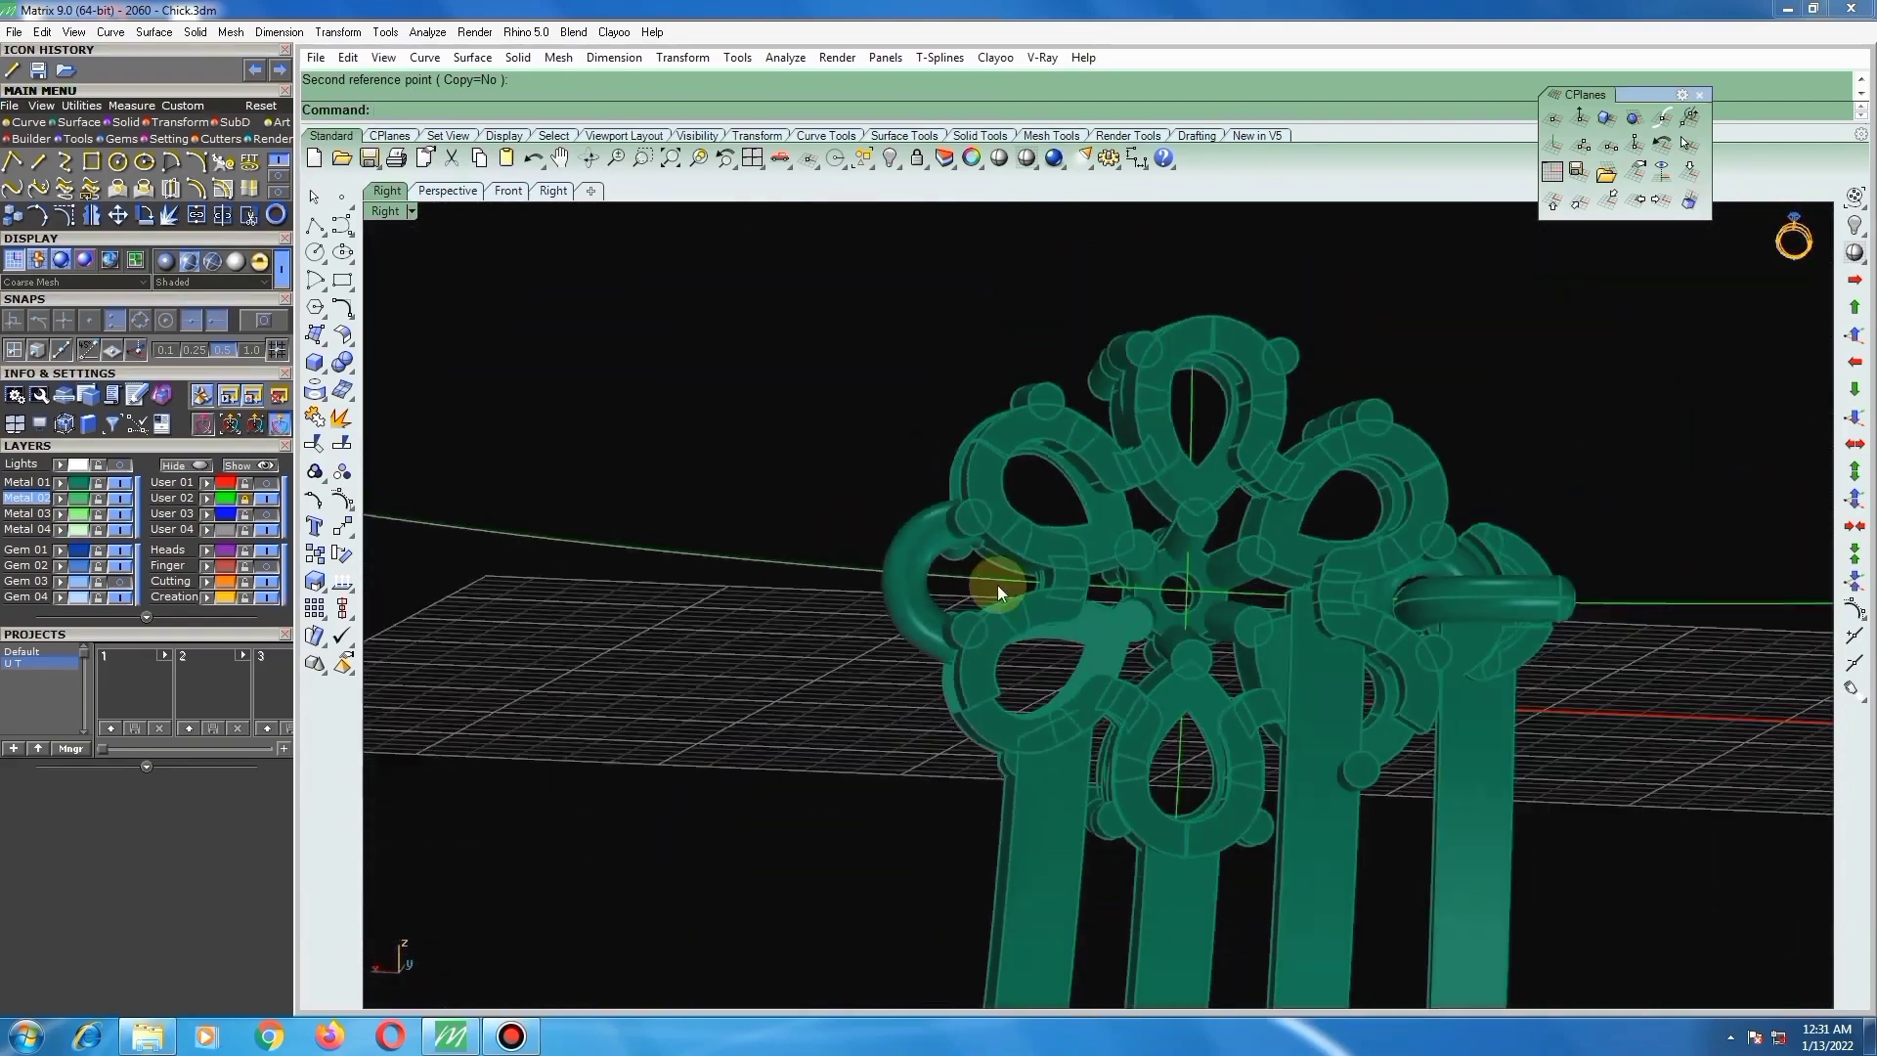
scroll(1269, 707, up, 2)
scroll(1155, 645, down, 5)
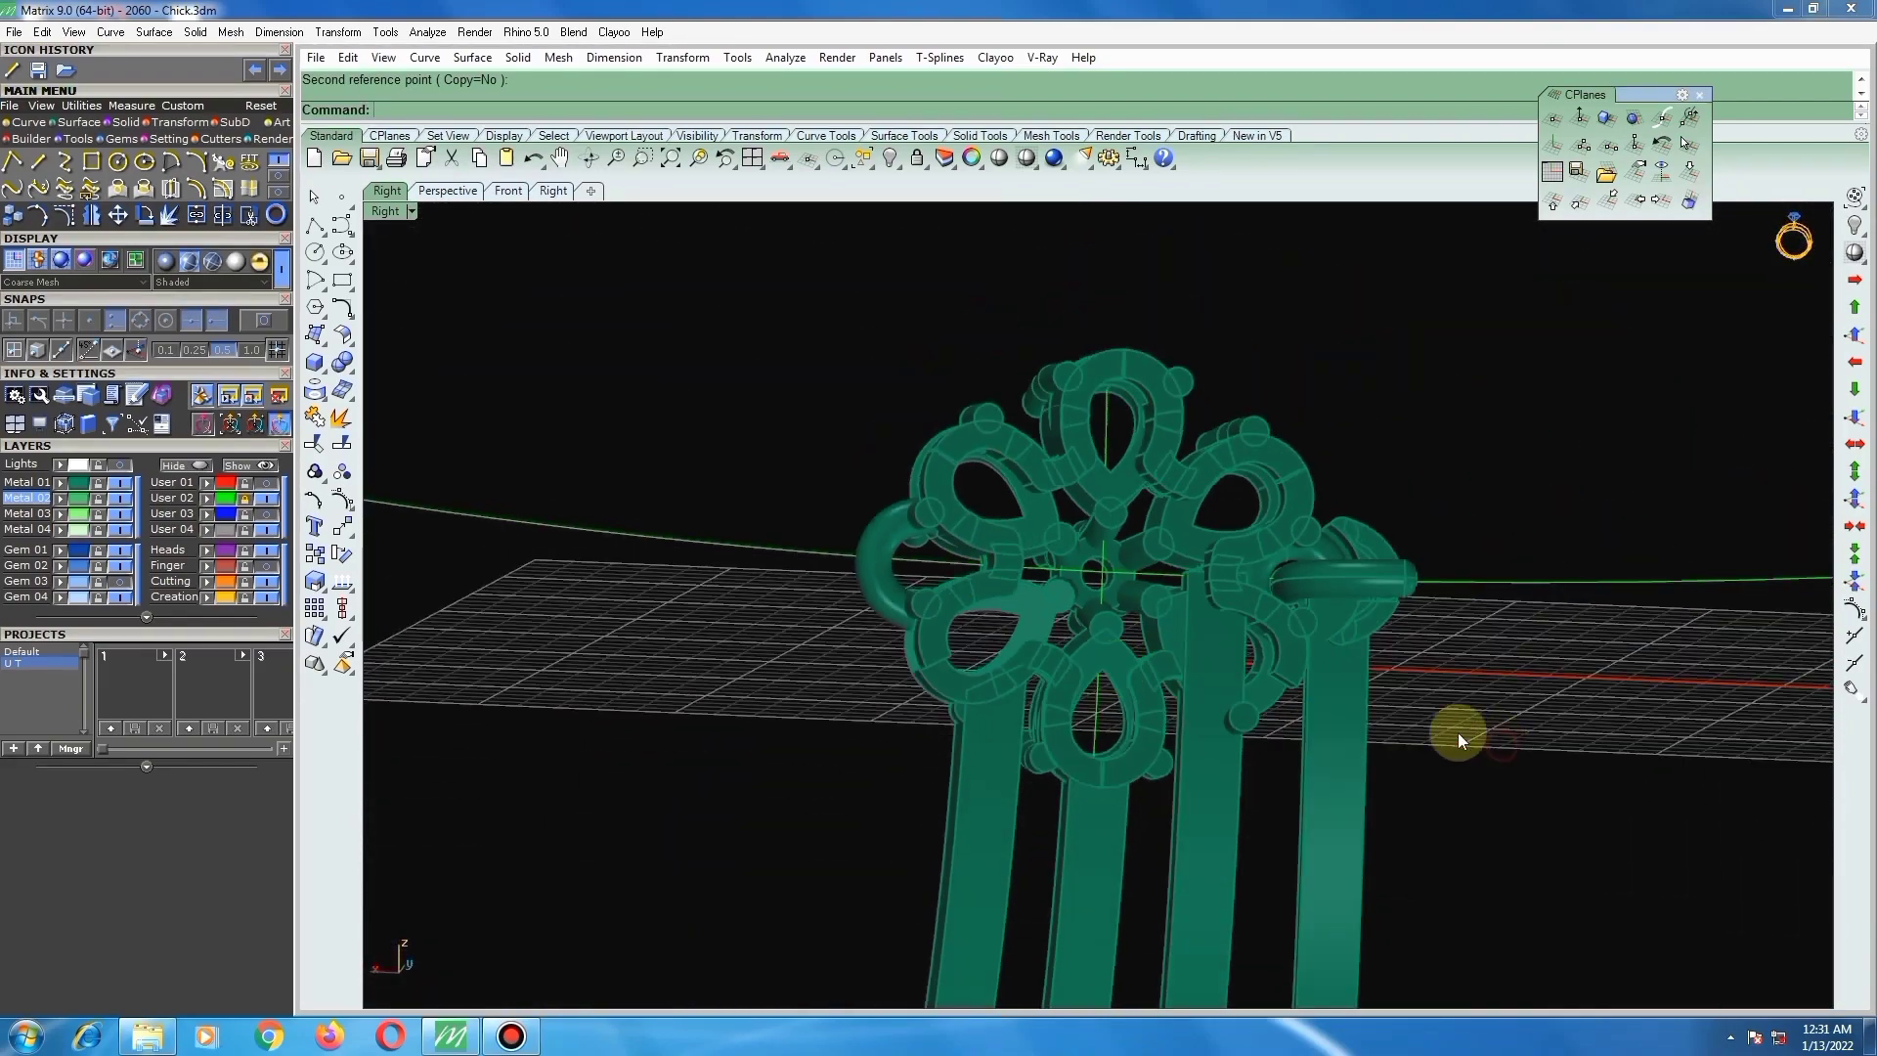
scroll(1290, 662, up, 3)
mouse_move(1290, 662)
right_down()
mouse_move(1287, 620)
mouse_move(1306, 651)
right_up()
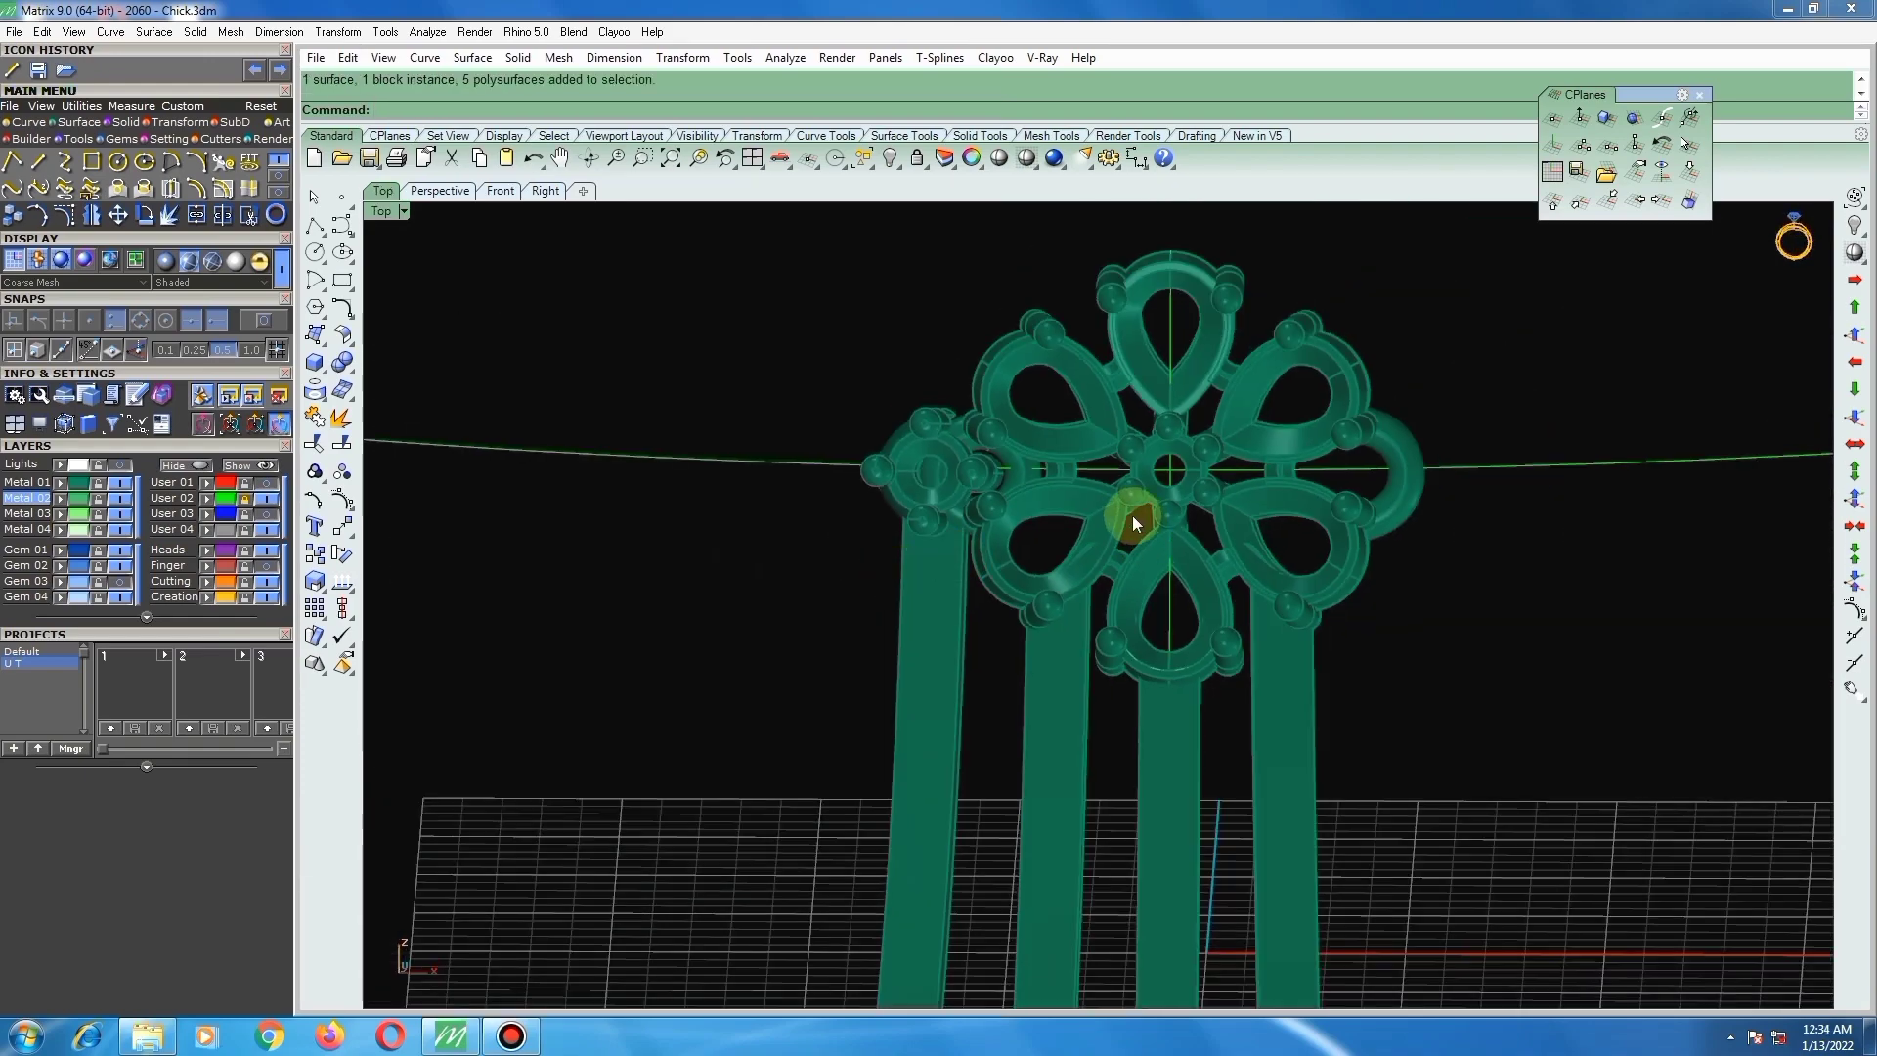
Step: Show the hidden neighbouring flower together with its posts, strips and lower gem settings
key(ctrl+shift+h)
click(1442, 430)
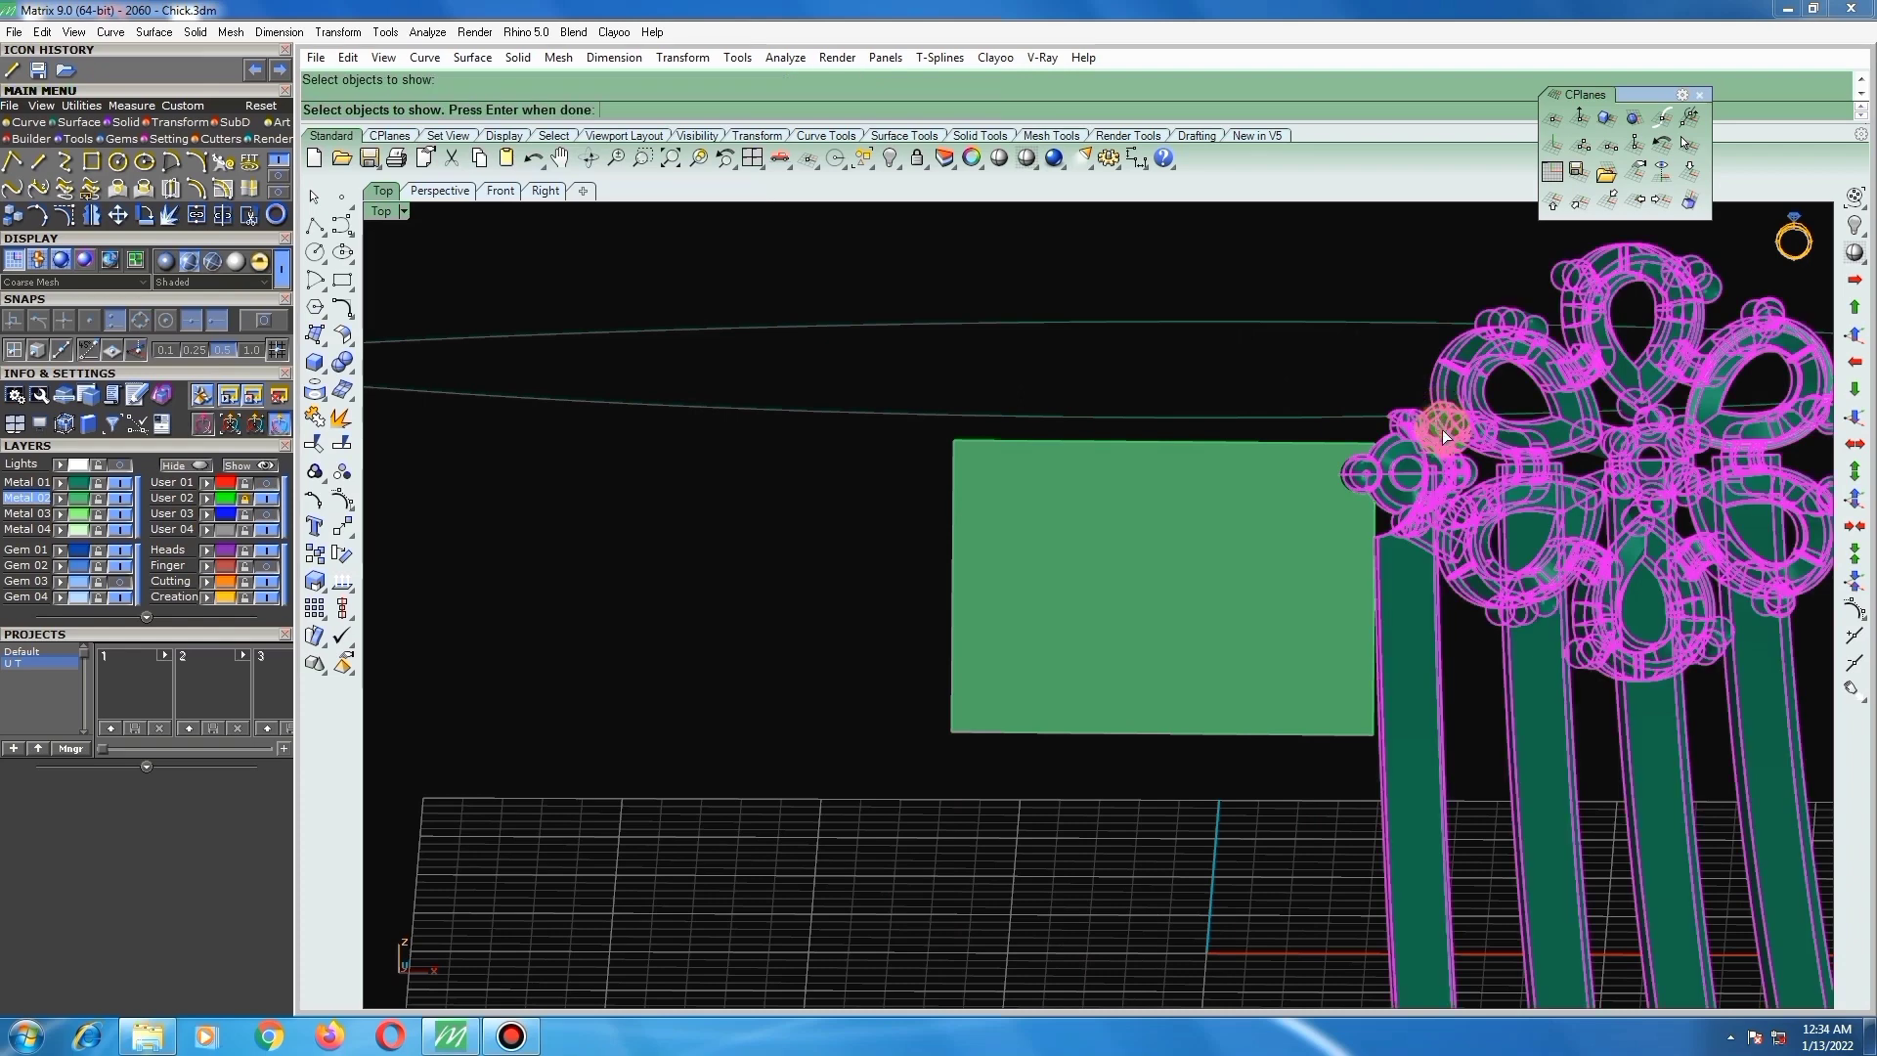
right_click(1447, 473)
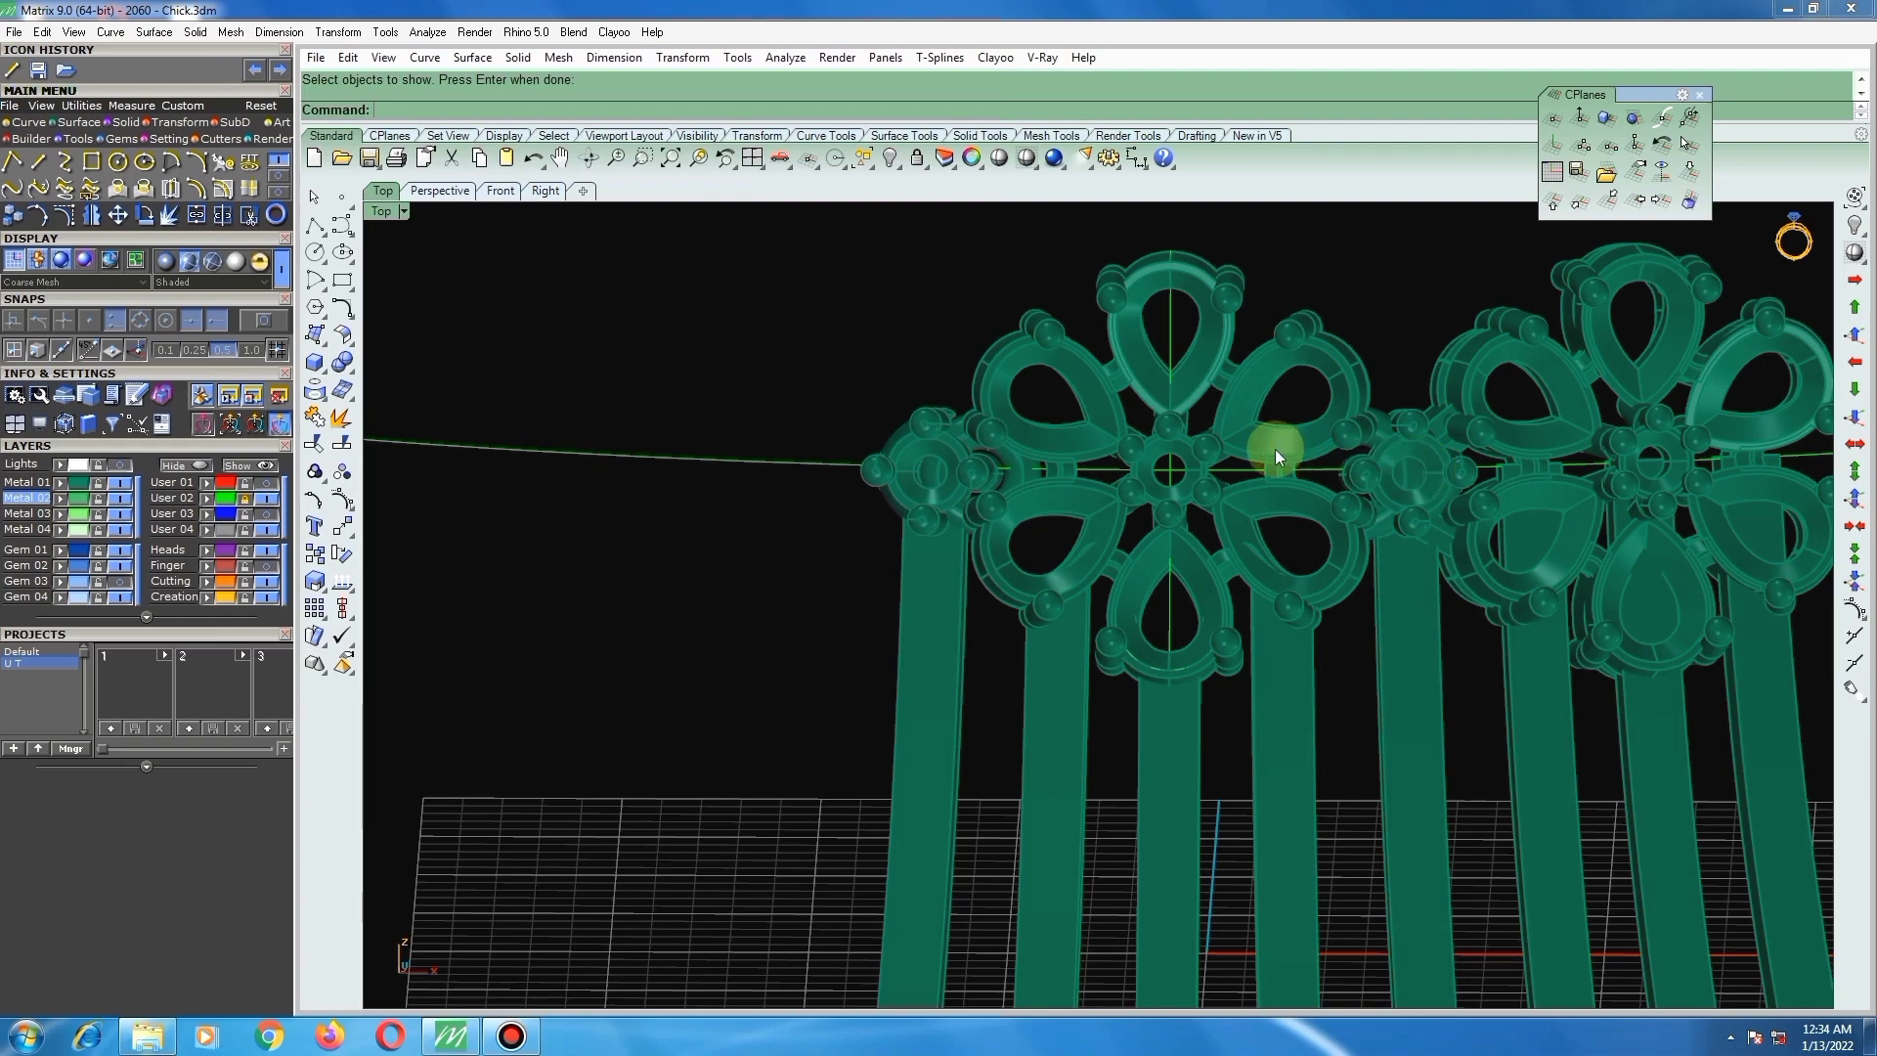
scroll(1333, 505, down, 3)
scroll(1220, 514, down, 4)
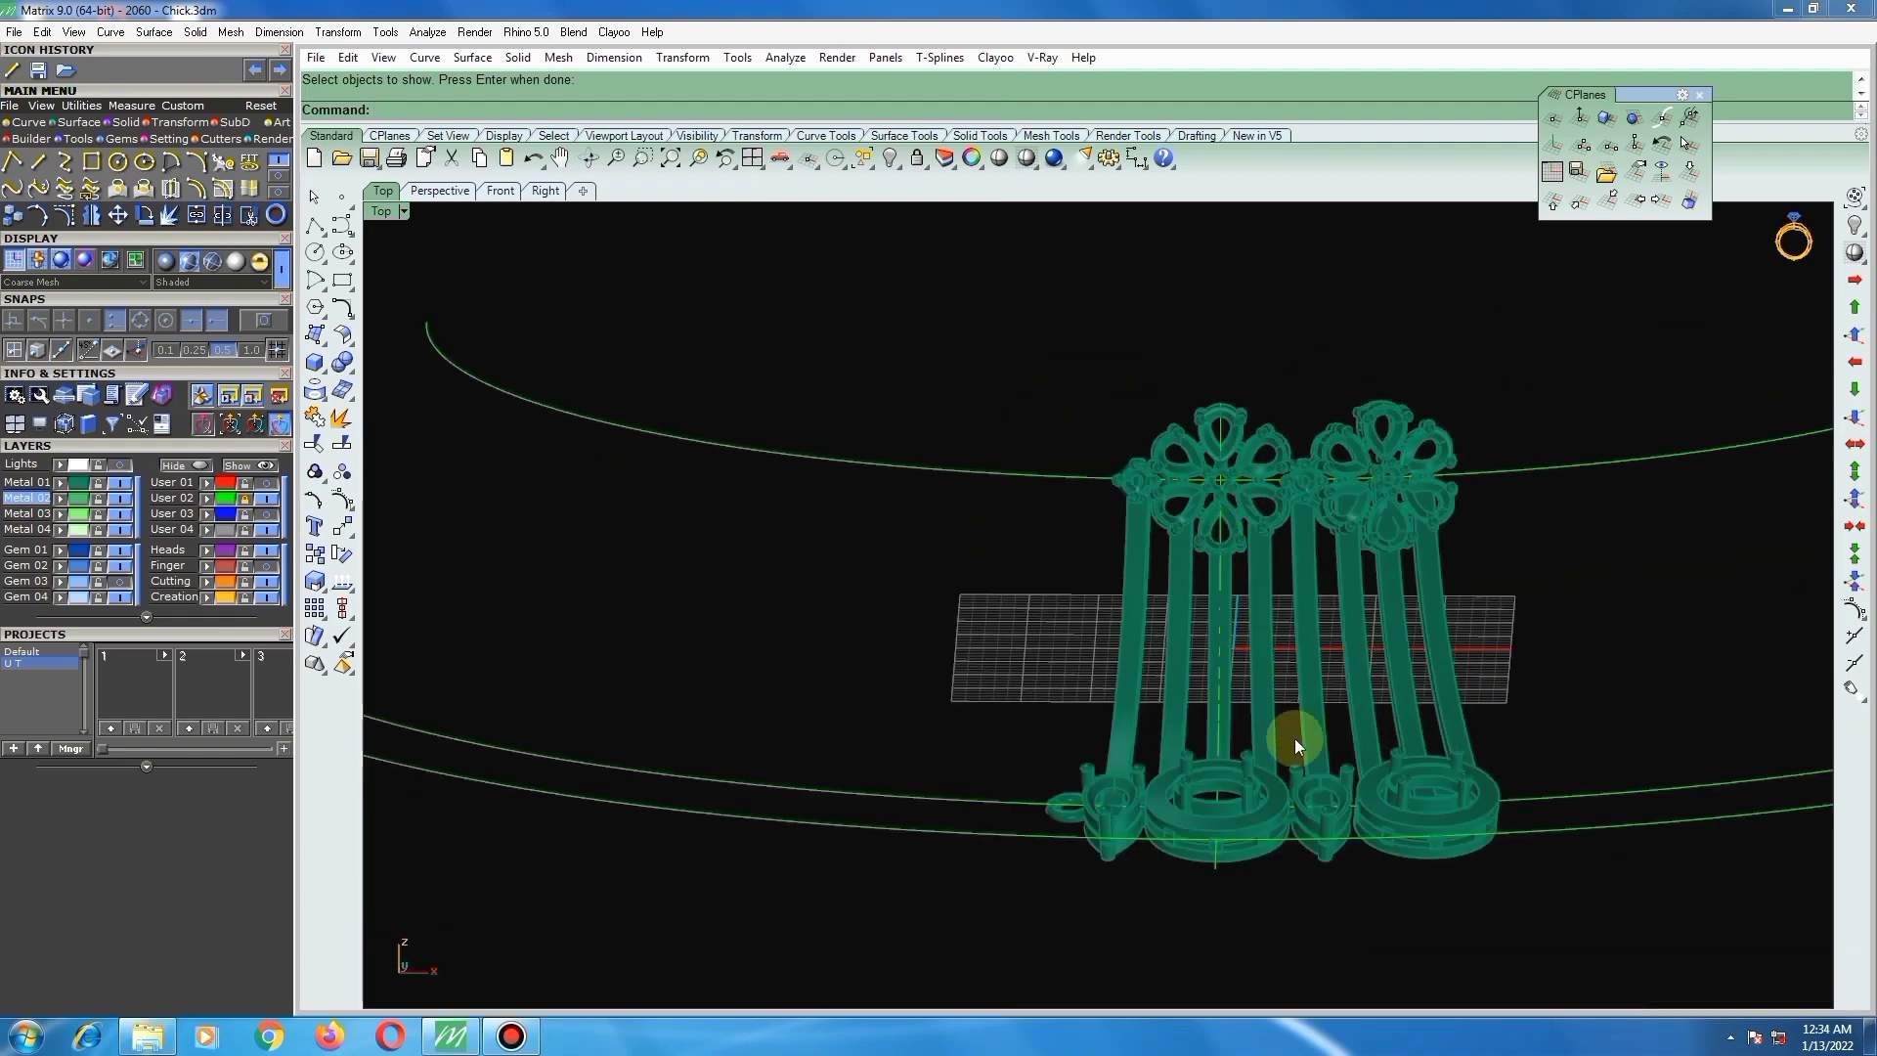
right_drag(1335, 788, 1329, 856)
scroll(1329, 856, up, 2)
scroll(1295, 843, up, 4)
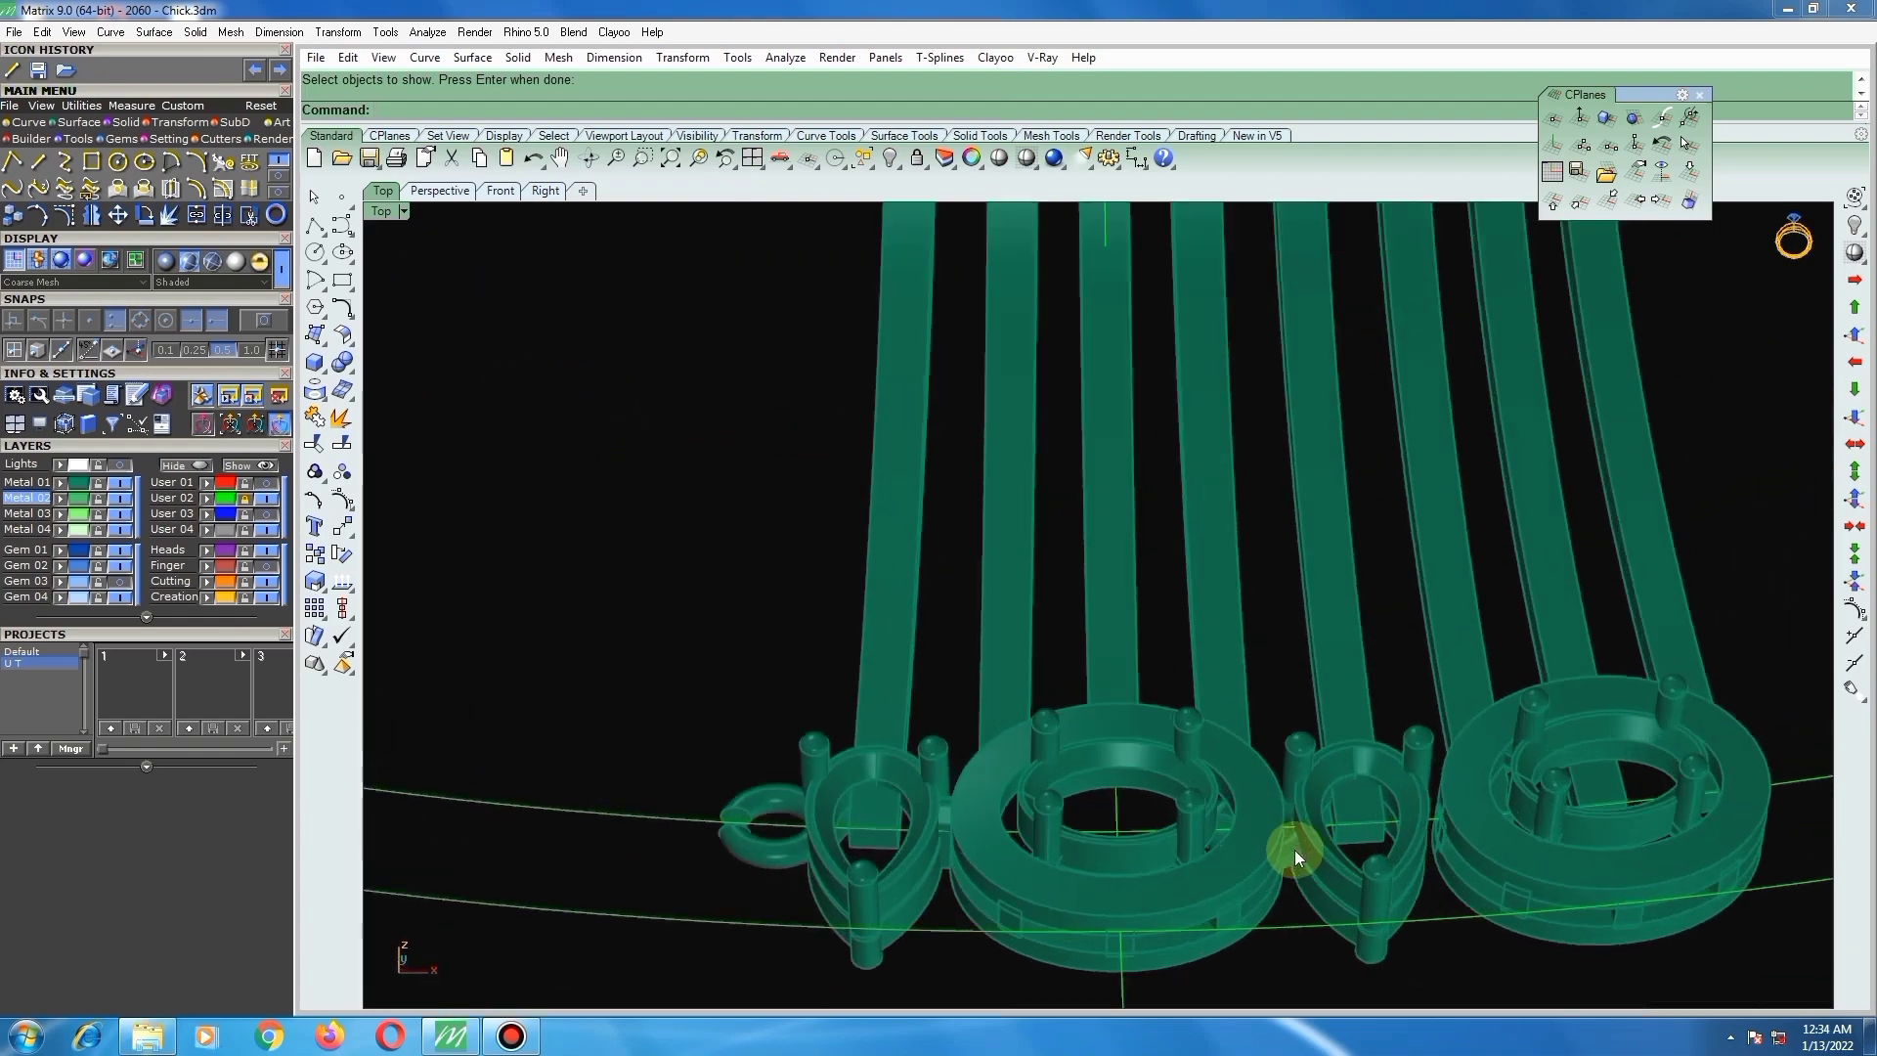
Step: Select the ring piece between the oval setting and the second pear setting, and show the gems in a true top view
click(1291, 847)
scroll(1305, 782, down, 2)
scroll(1308, 765, down, 4)
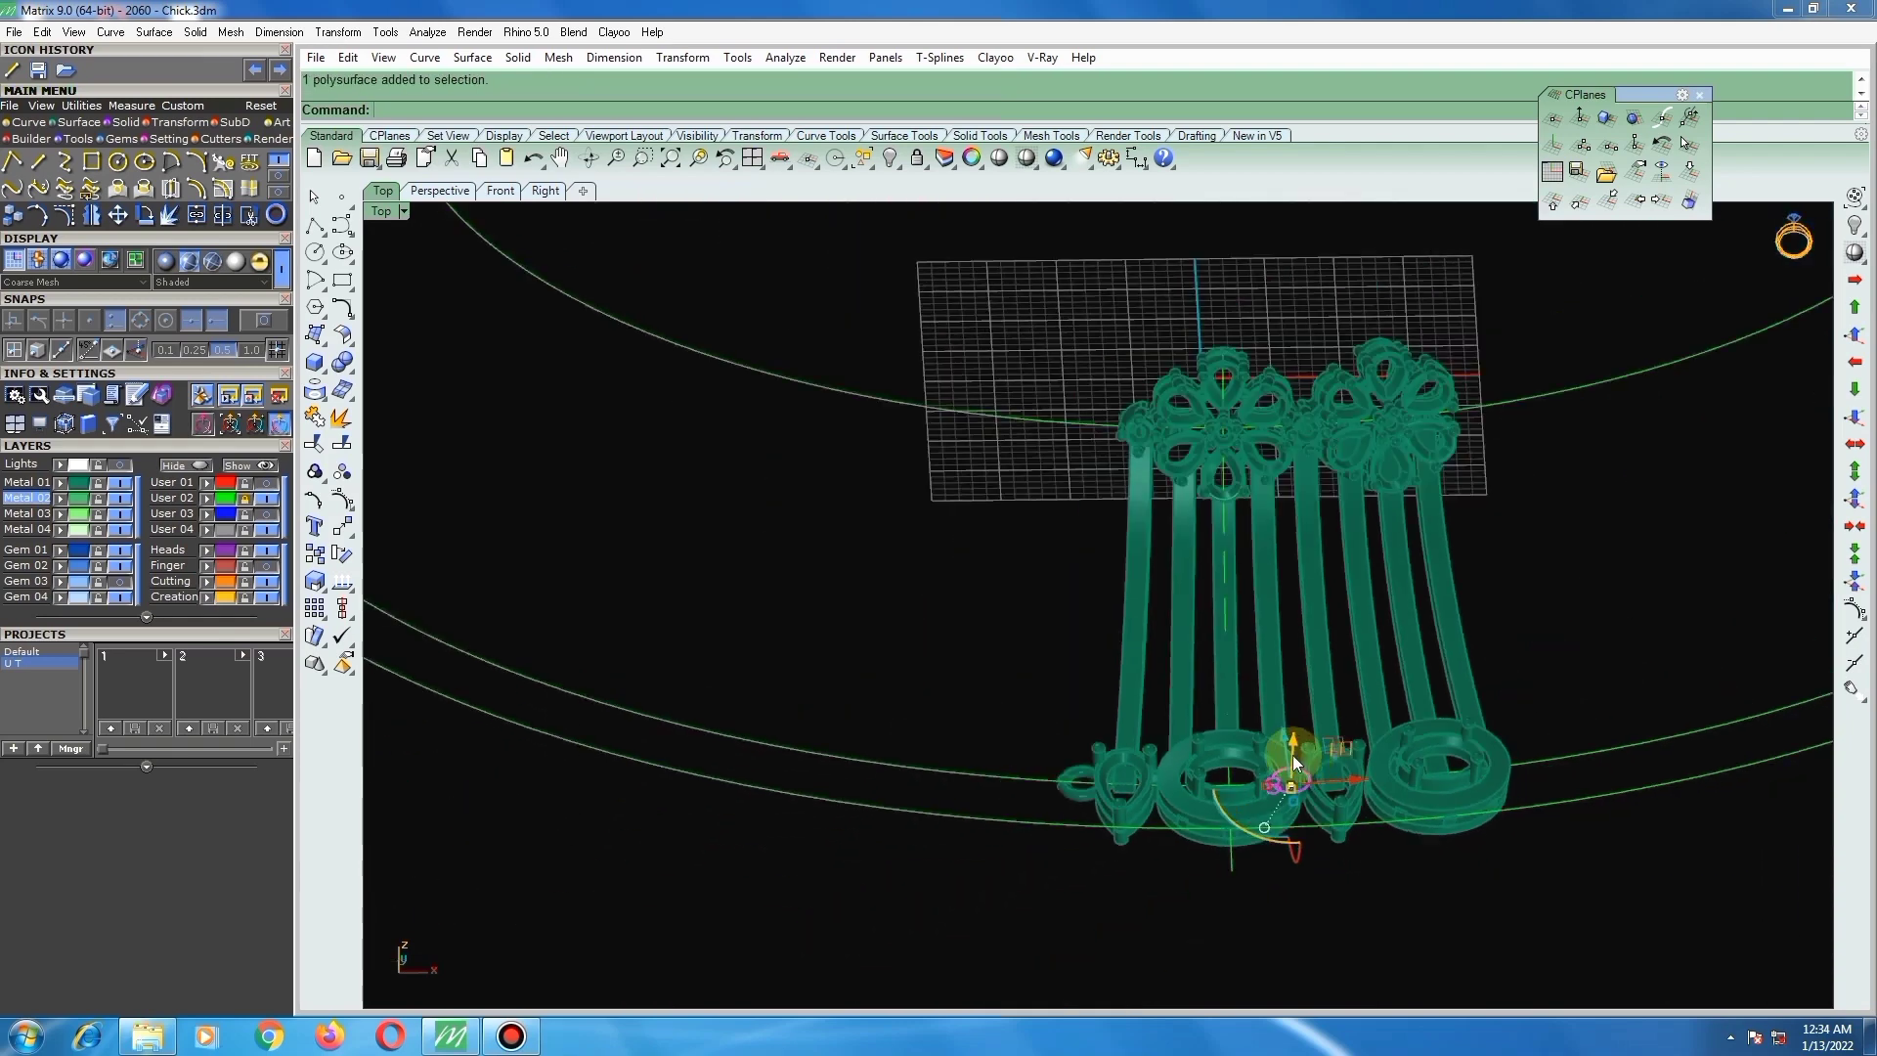
key(ctrl+F1)
scroll(1304, 778, up, 2)
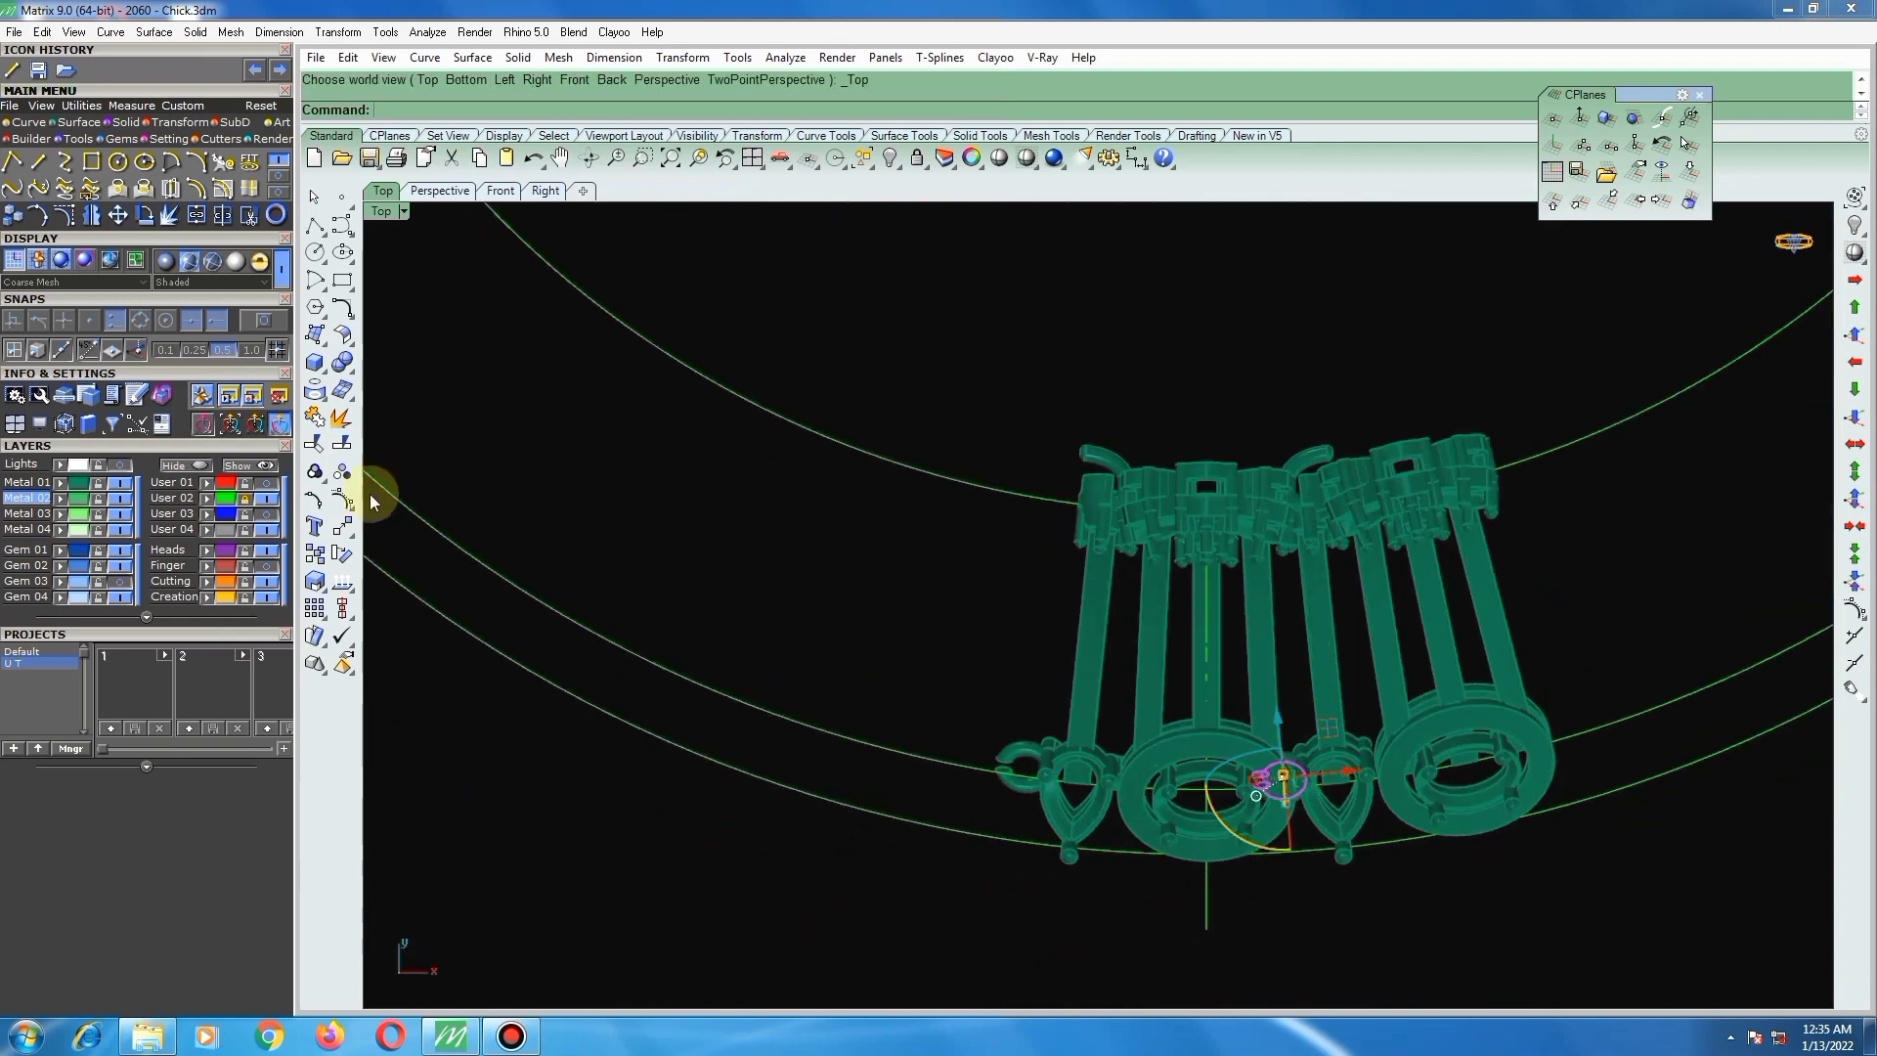
click(121, 582)
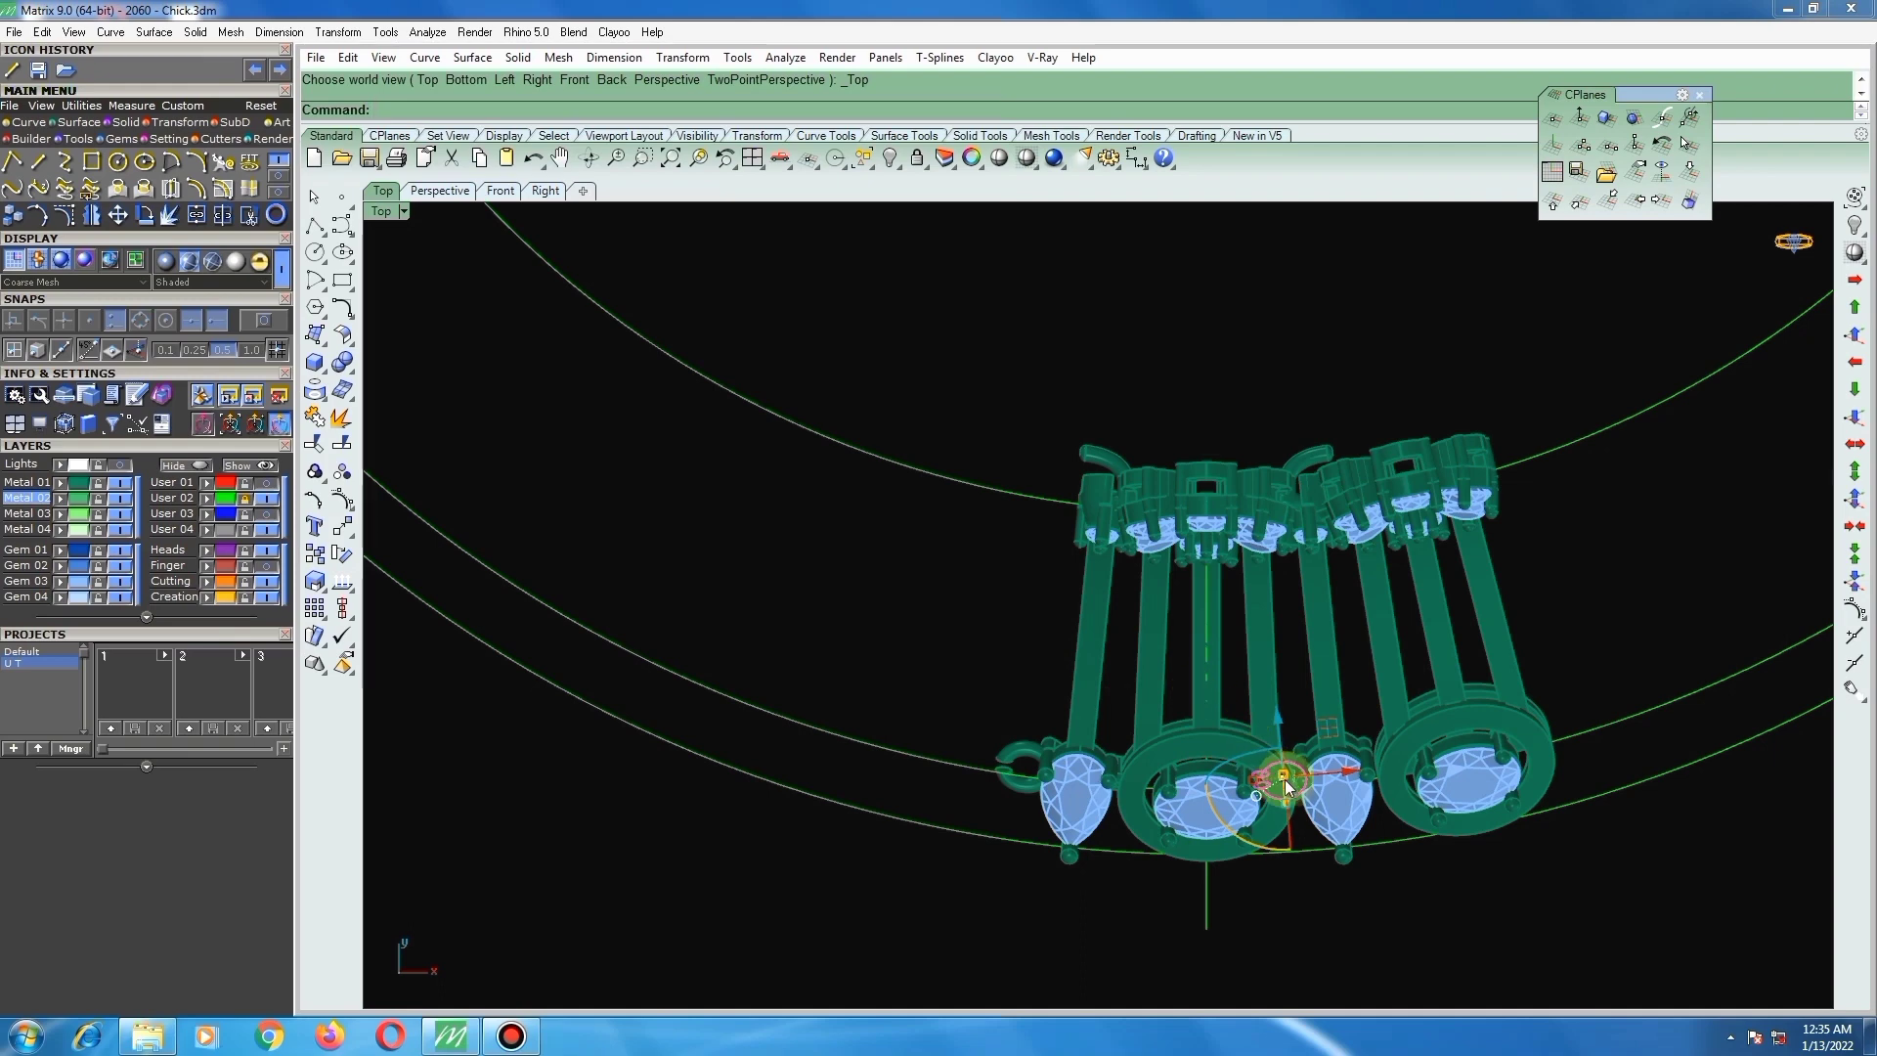
Step: Rotate the selected ring piece about the origin 0, from the second pear setting to the matching point on the first pear setting
text(Rotate)
key(Return)
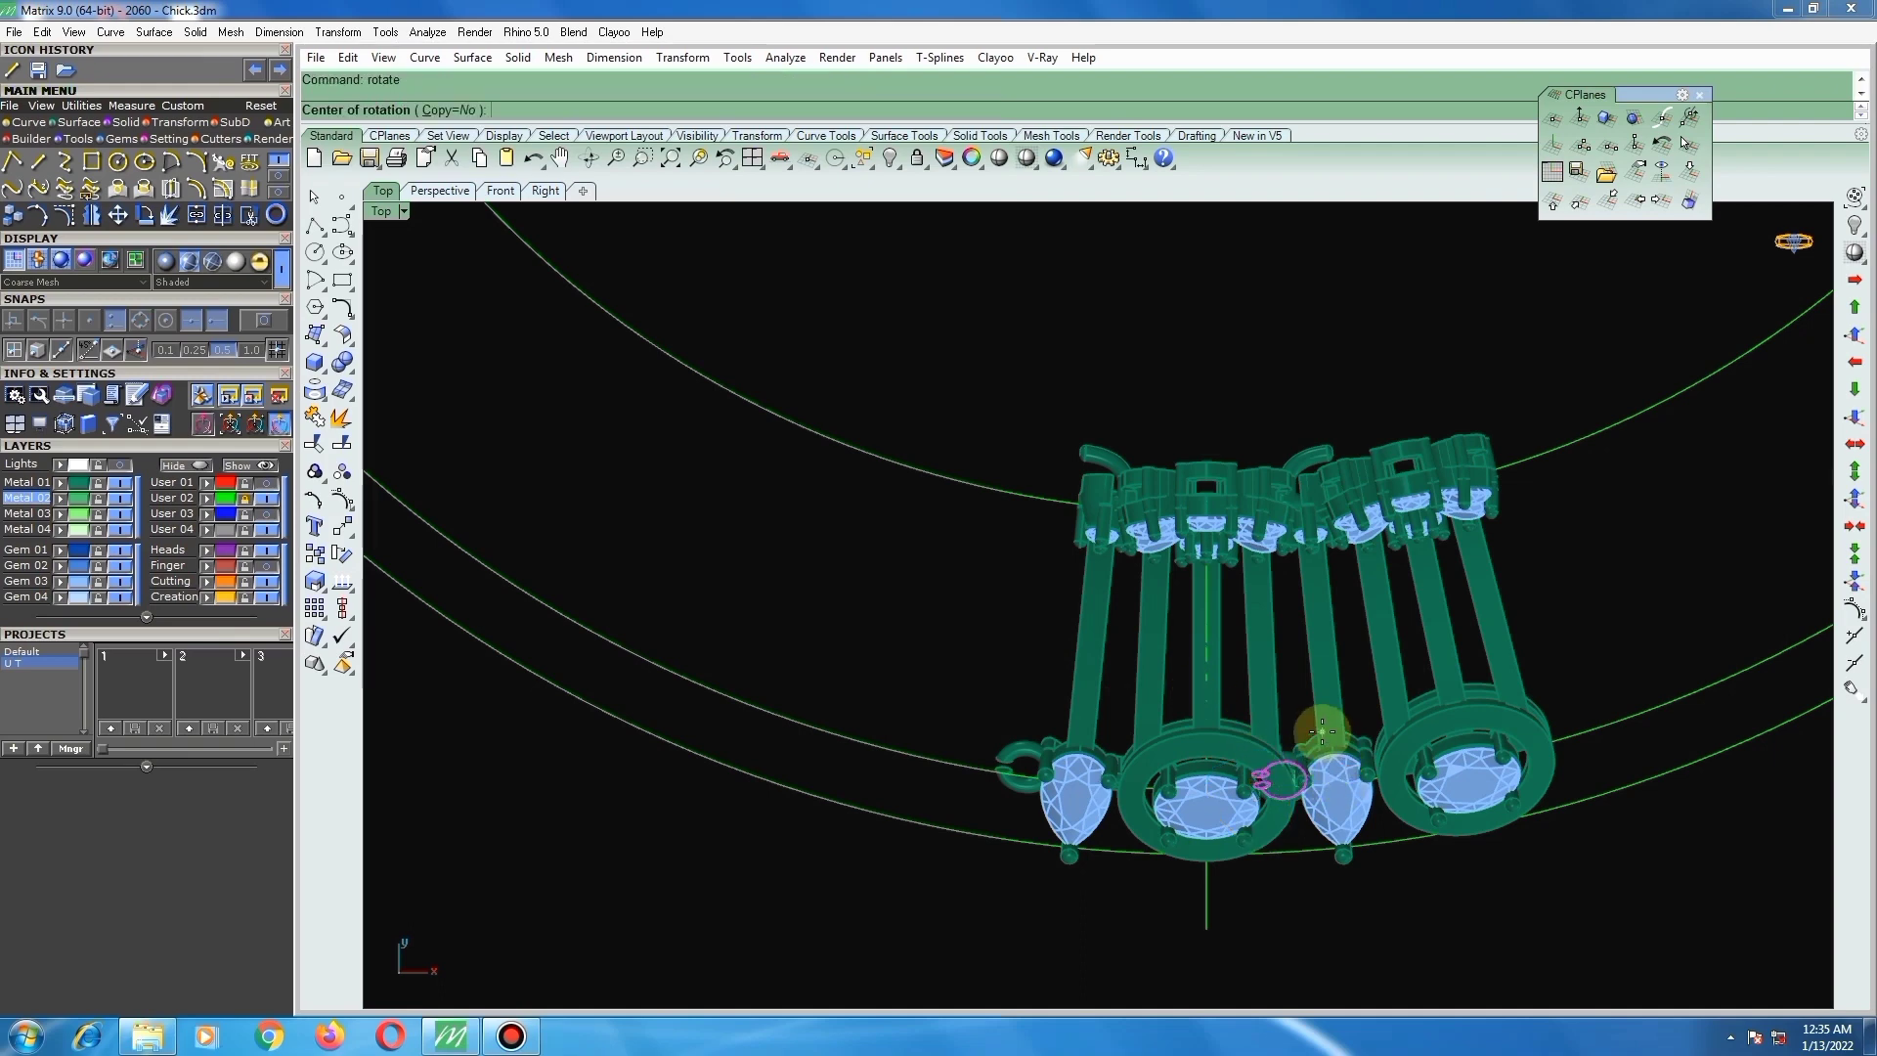
text(0)
key(Return)
scroll(1349, 811, up, 5)
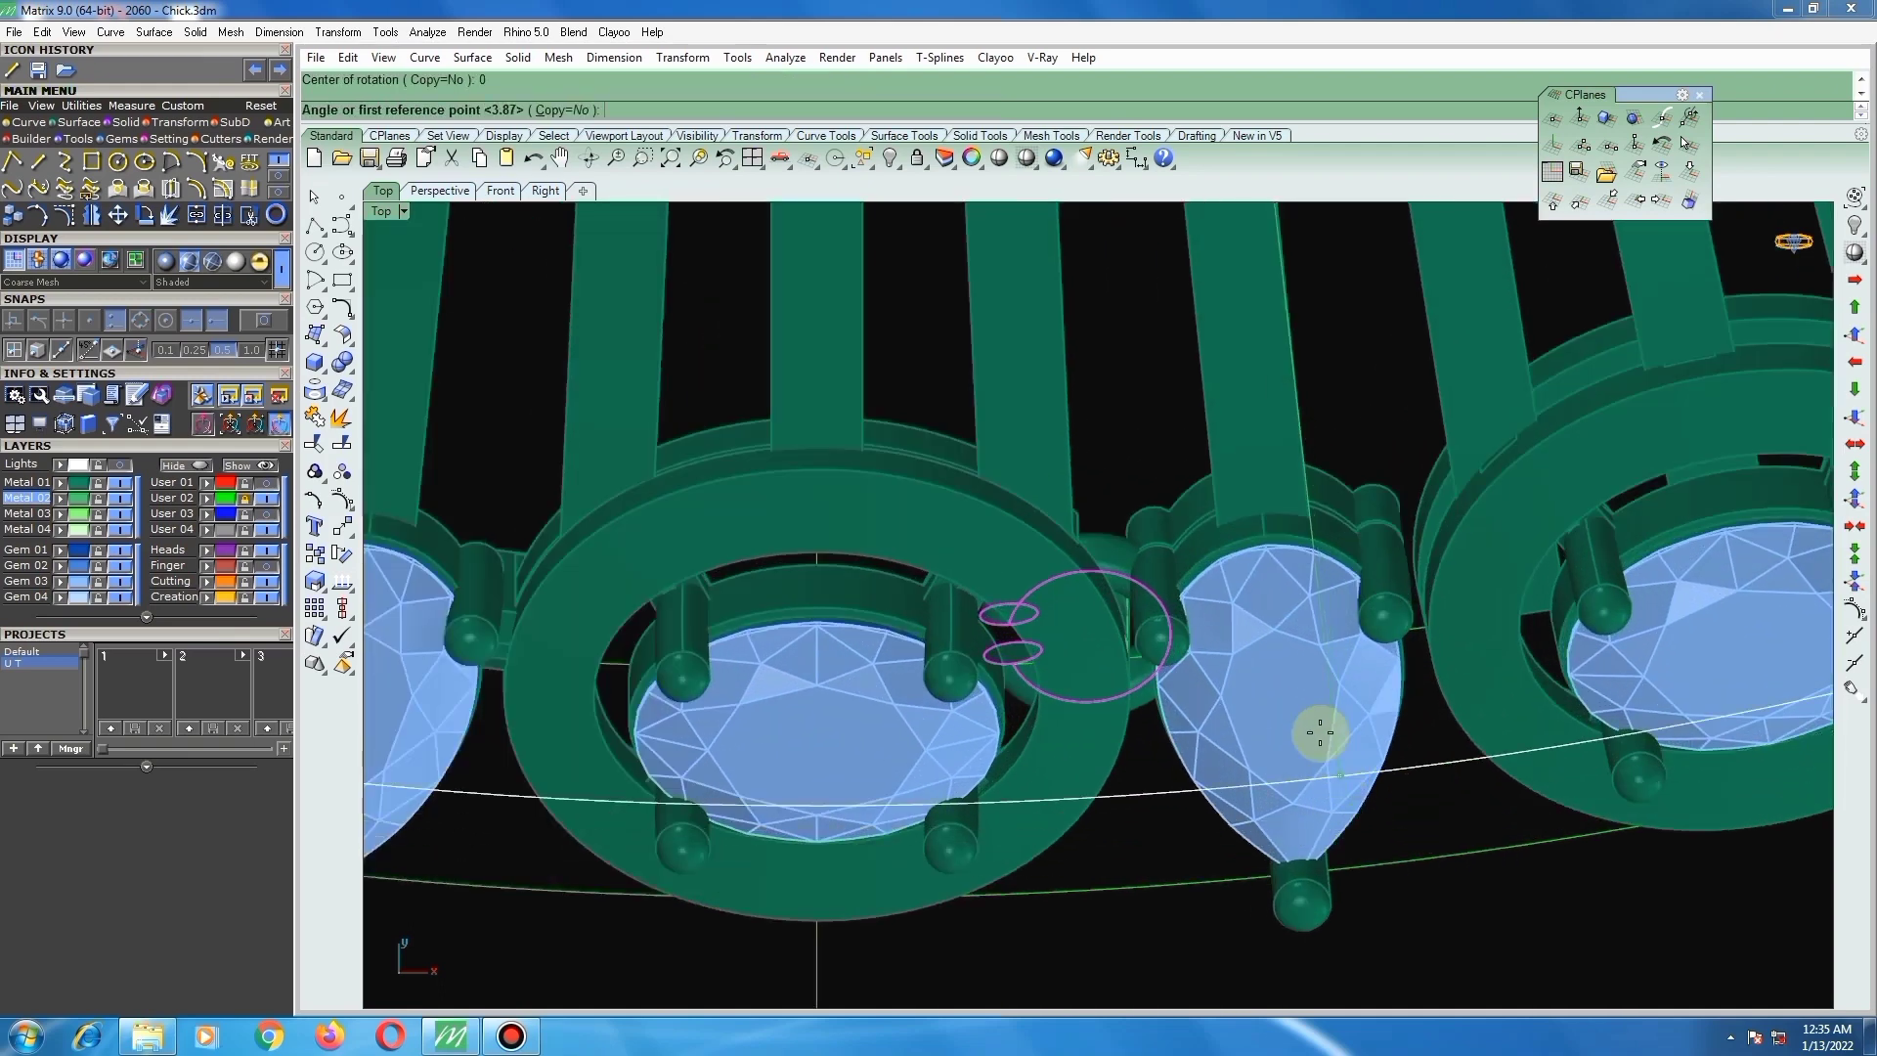
click(1278, 637)
scroll(1270, 631, down, 4)
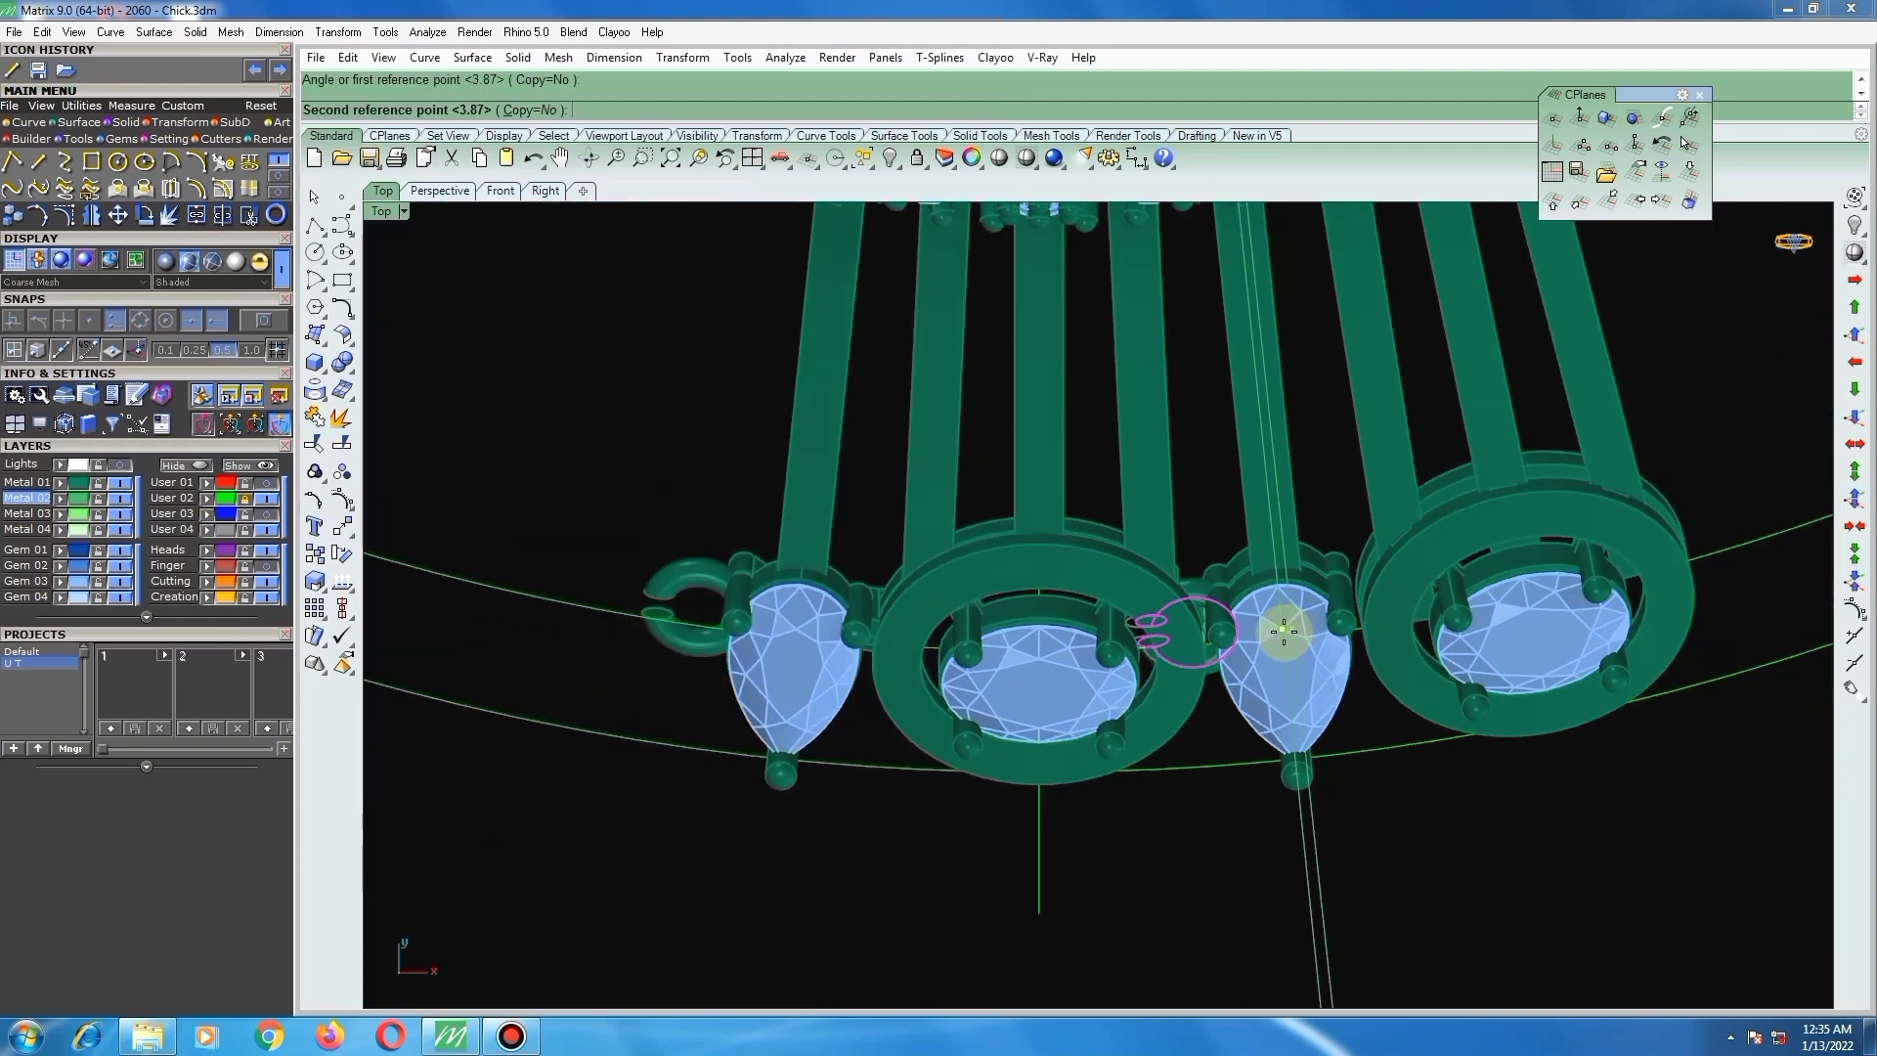
scroll(955, 657, up, 4)
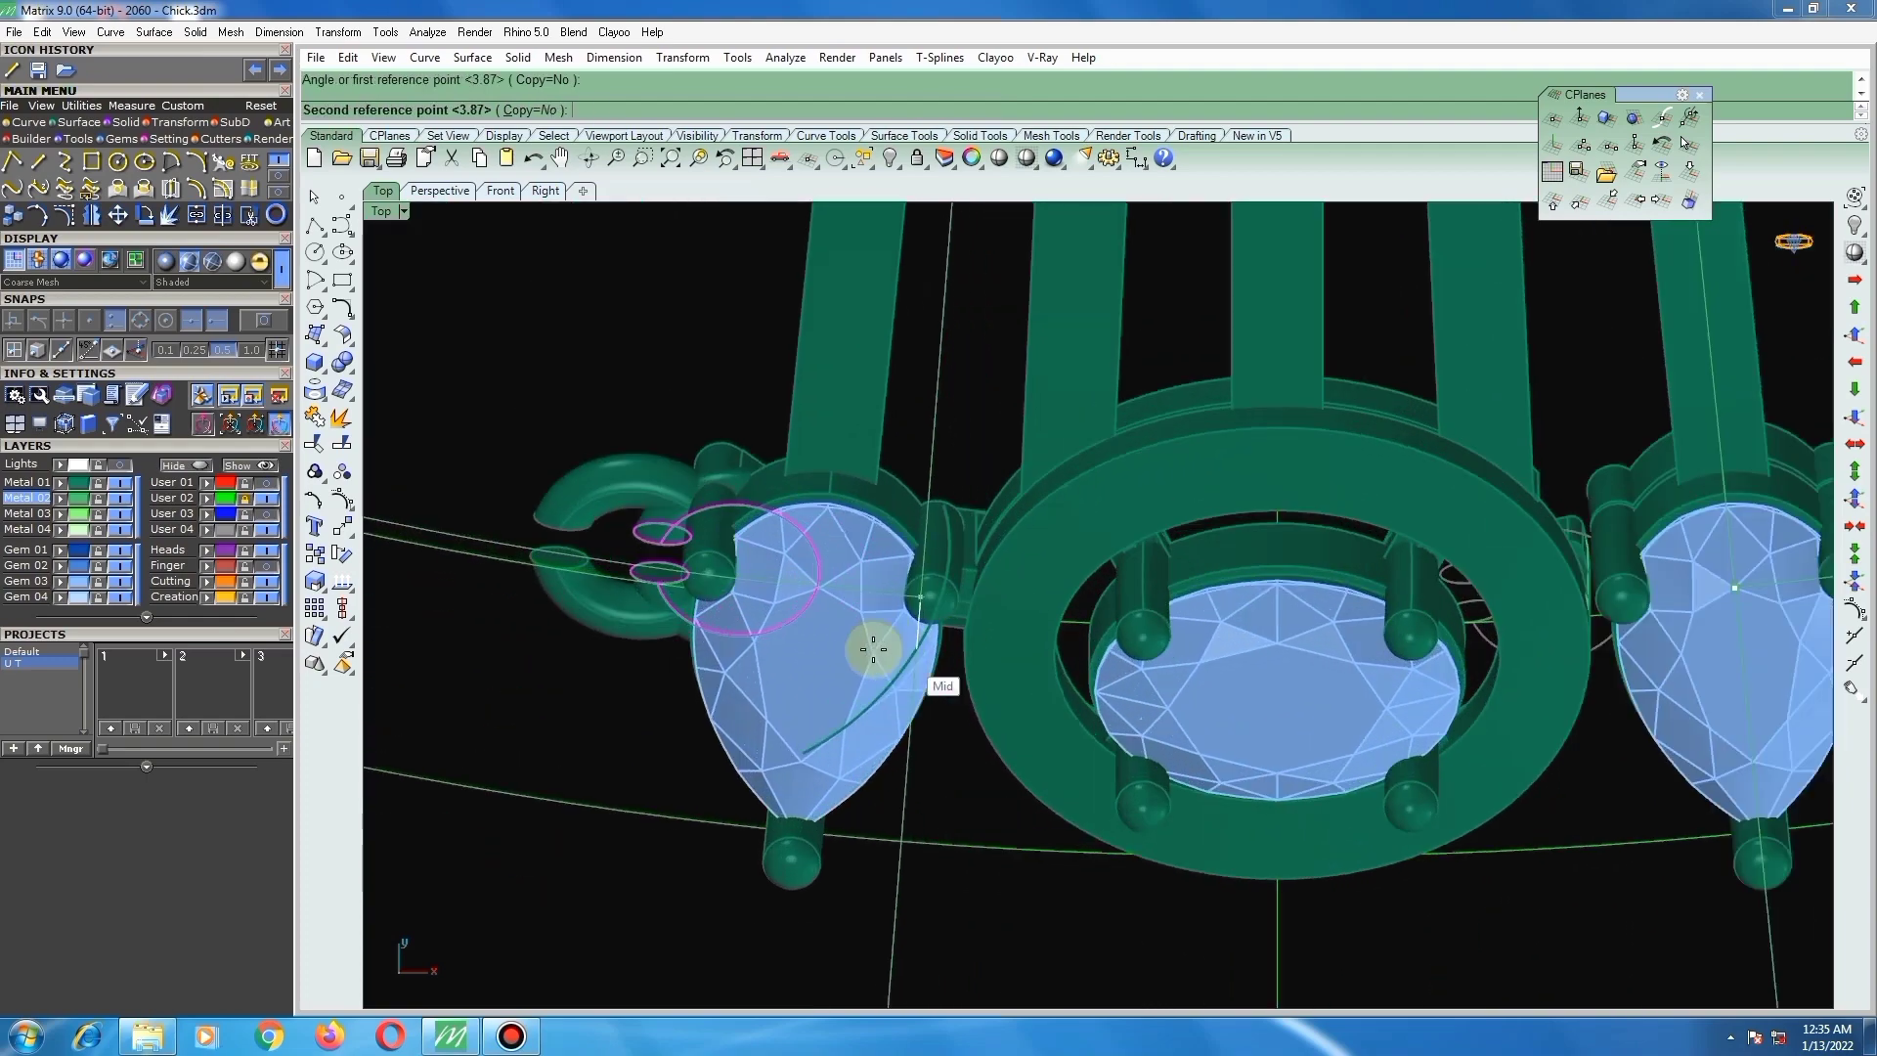
click(821, 590)
scroll(1017, 601, down, 4)
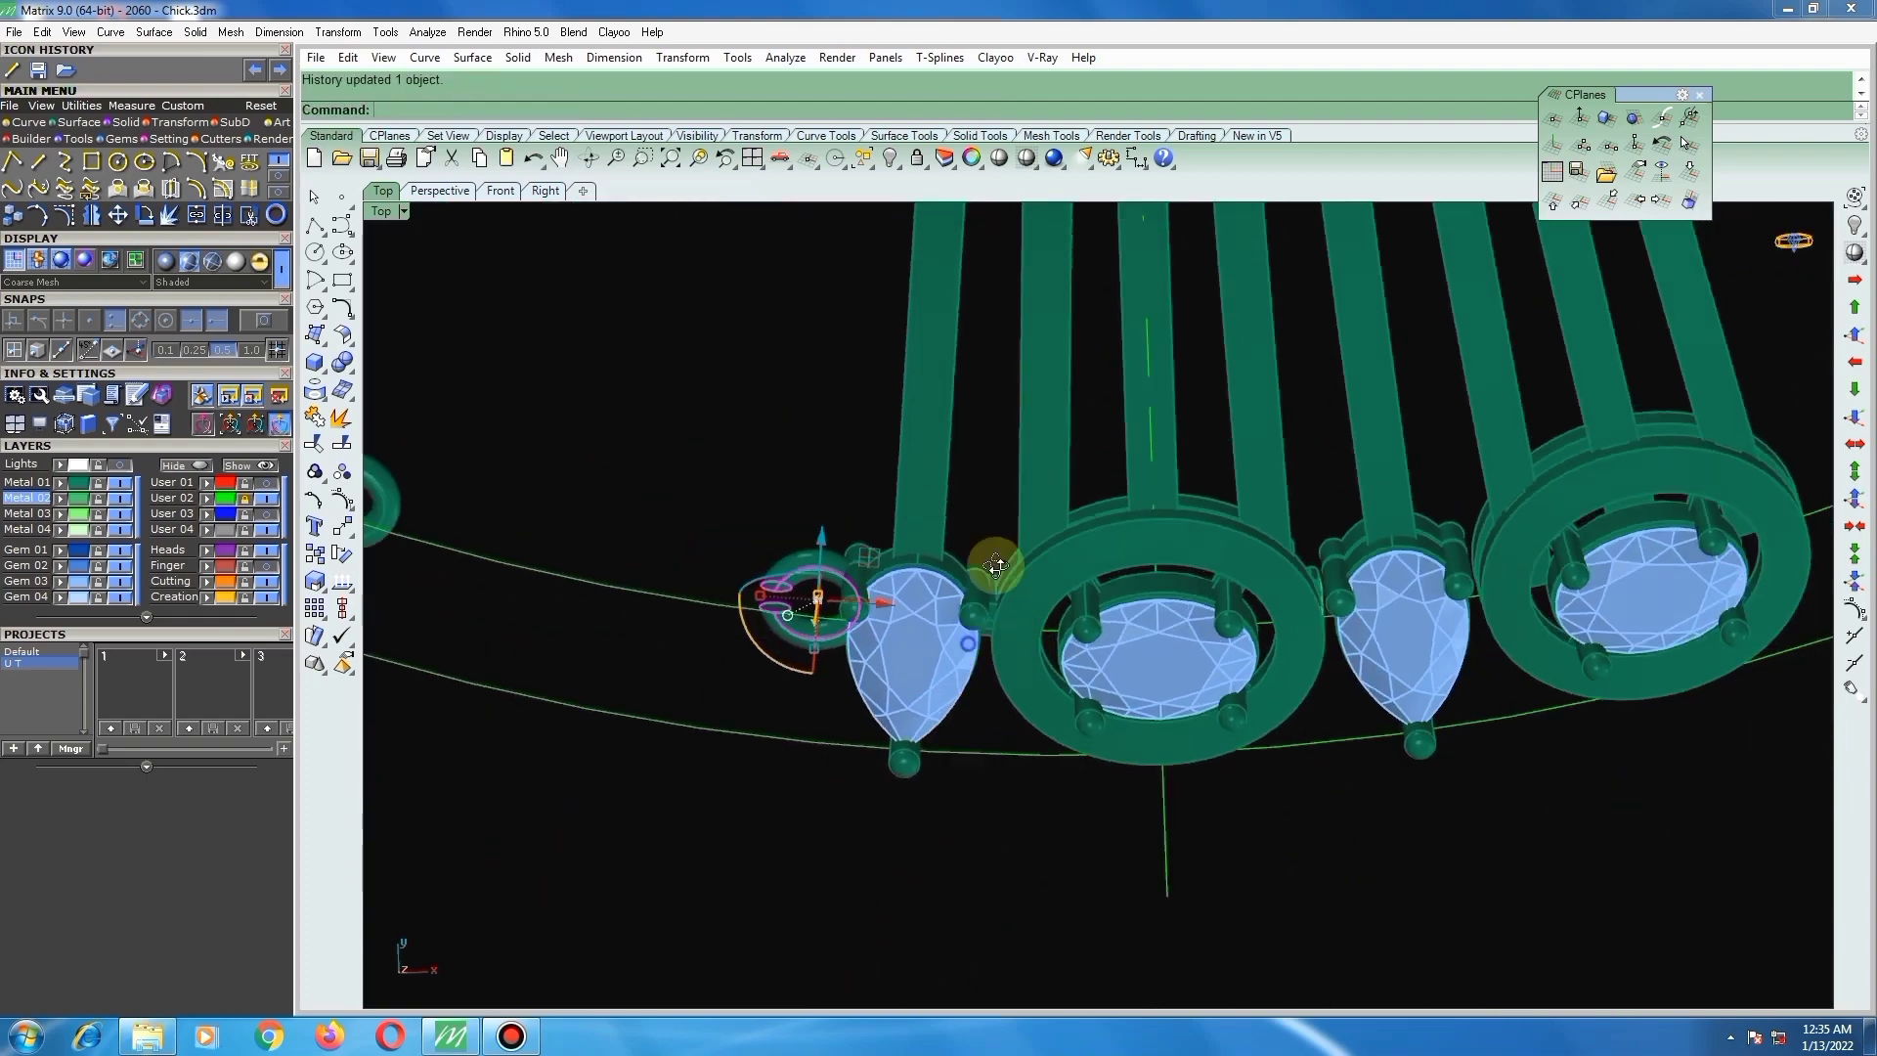
Step: Delete the surplus open ring lying on the guide curve beyond the first pear setting
scroll(967, 552, up, 3)
scroll(946, 645, down, 2)
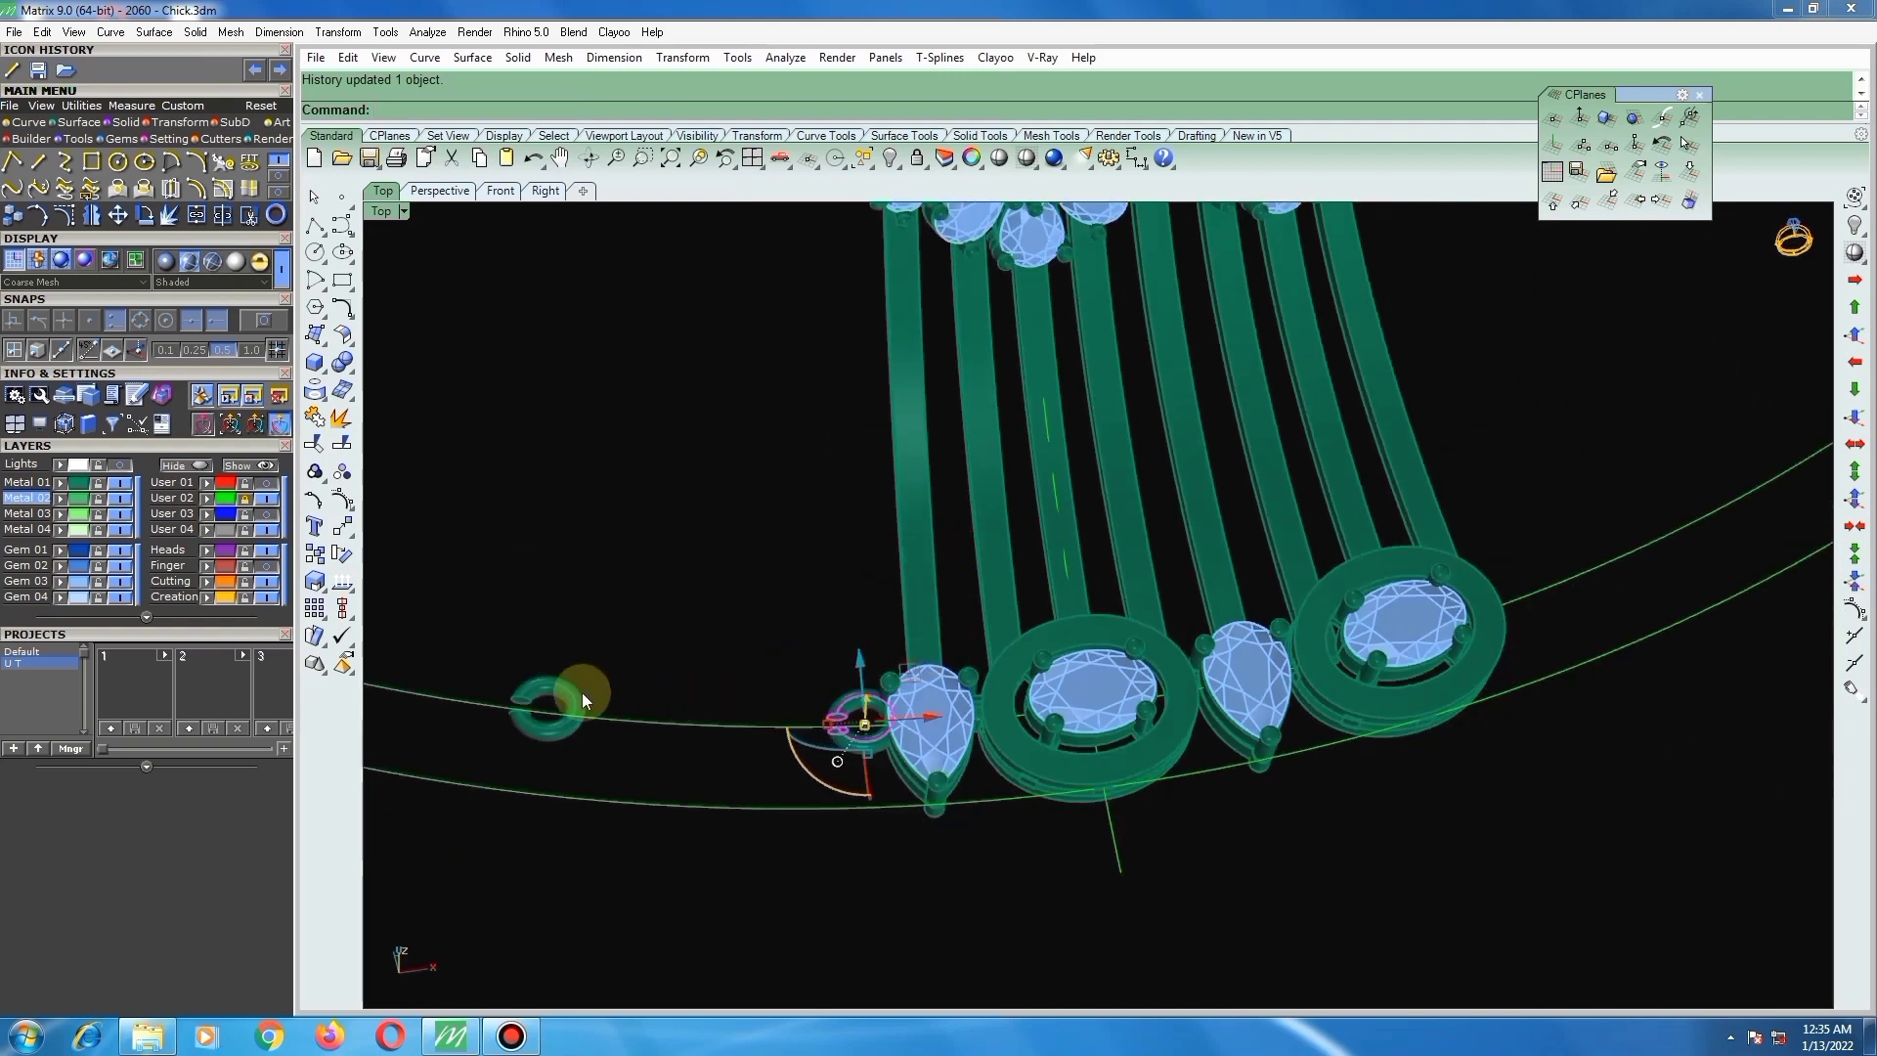
click(557, 694)
key(Delete)
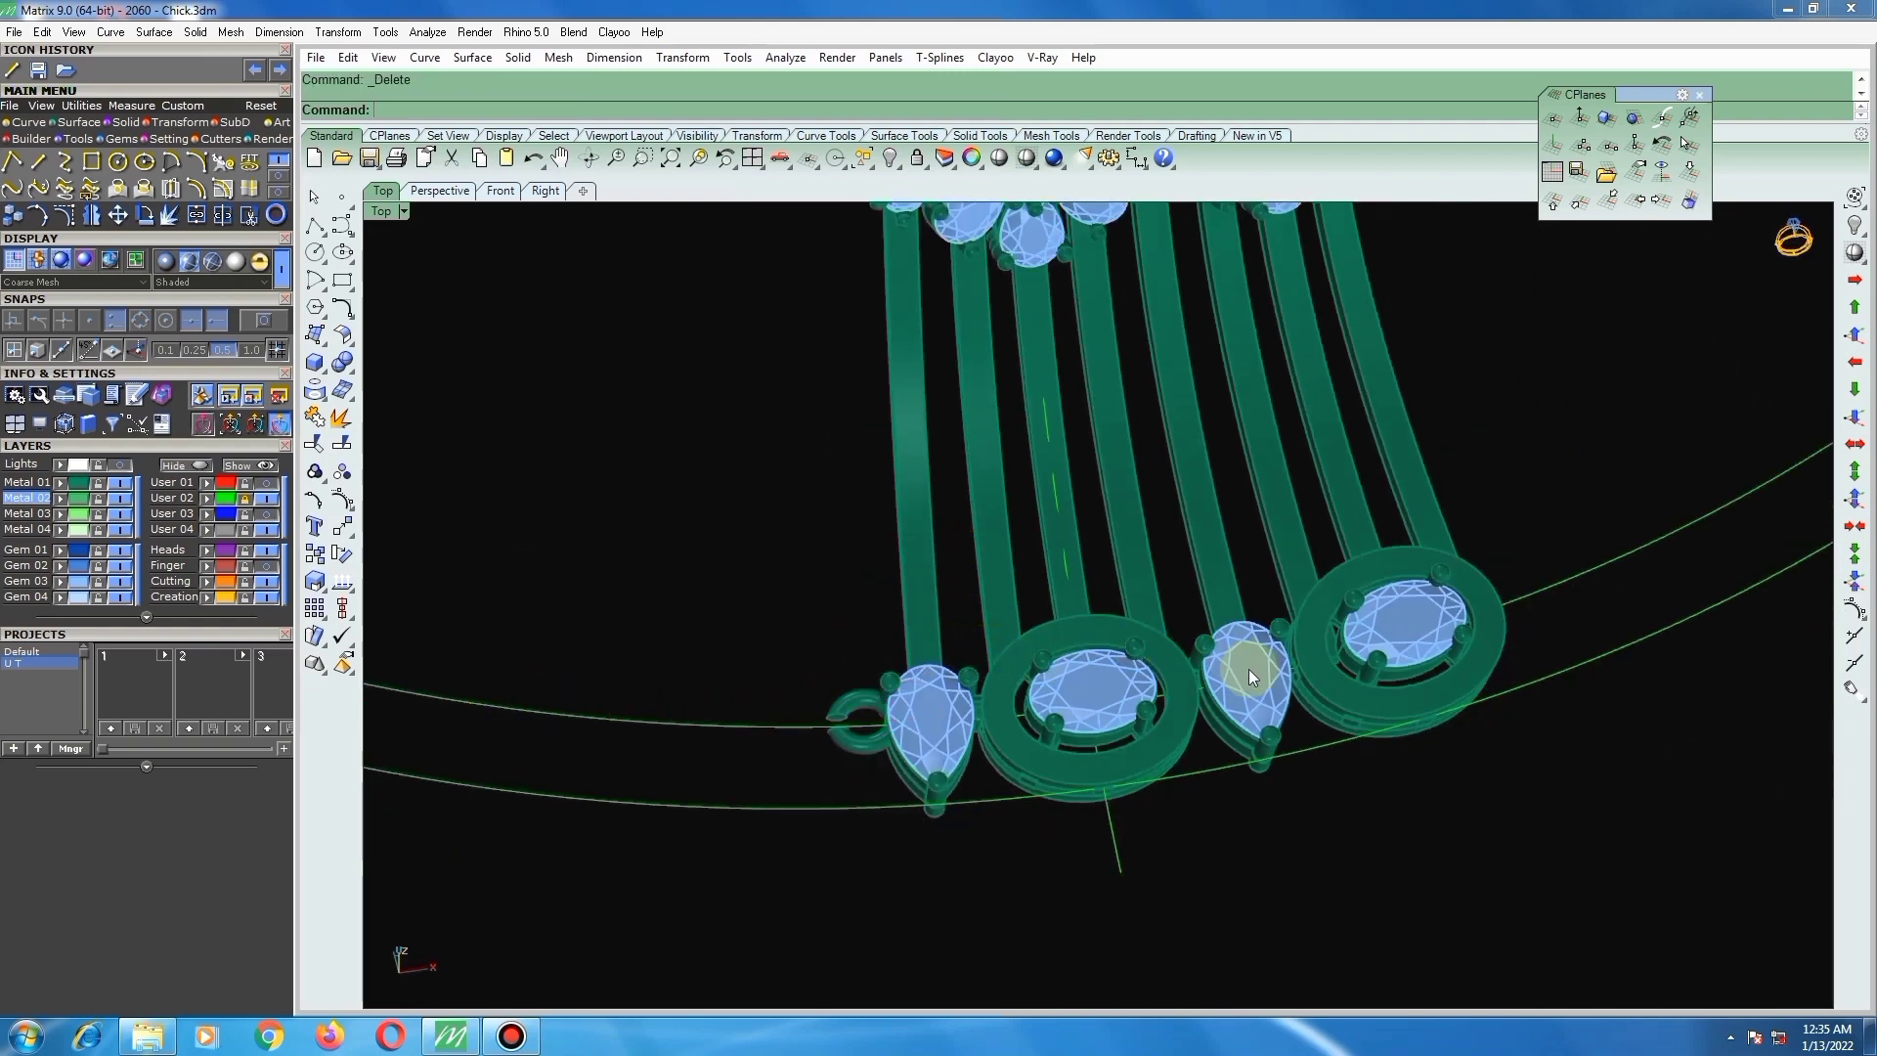
Step: Examine the lower gem settings from the front and from behind, checking where the strips and small connectors meet them
right_drag(1247, 669, 1210, 733)
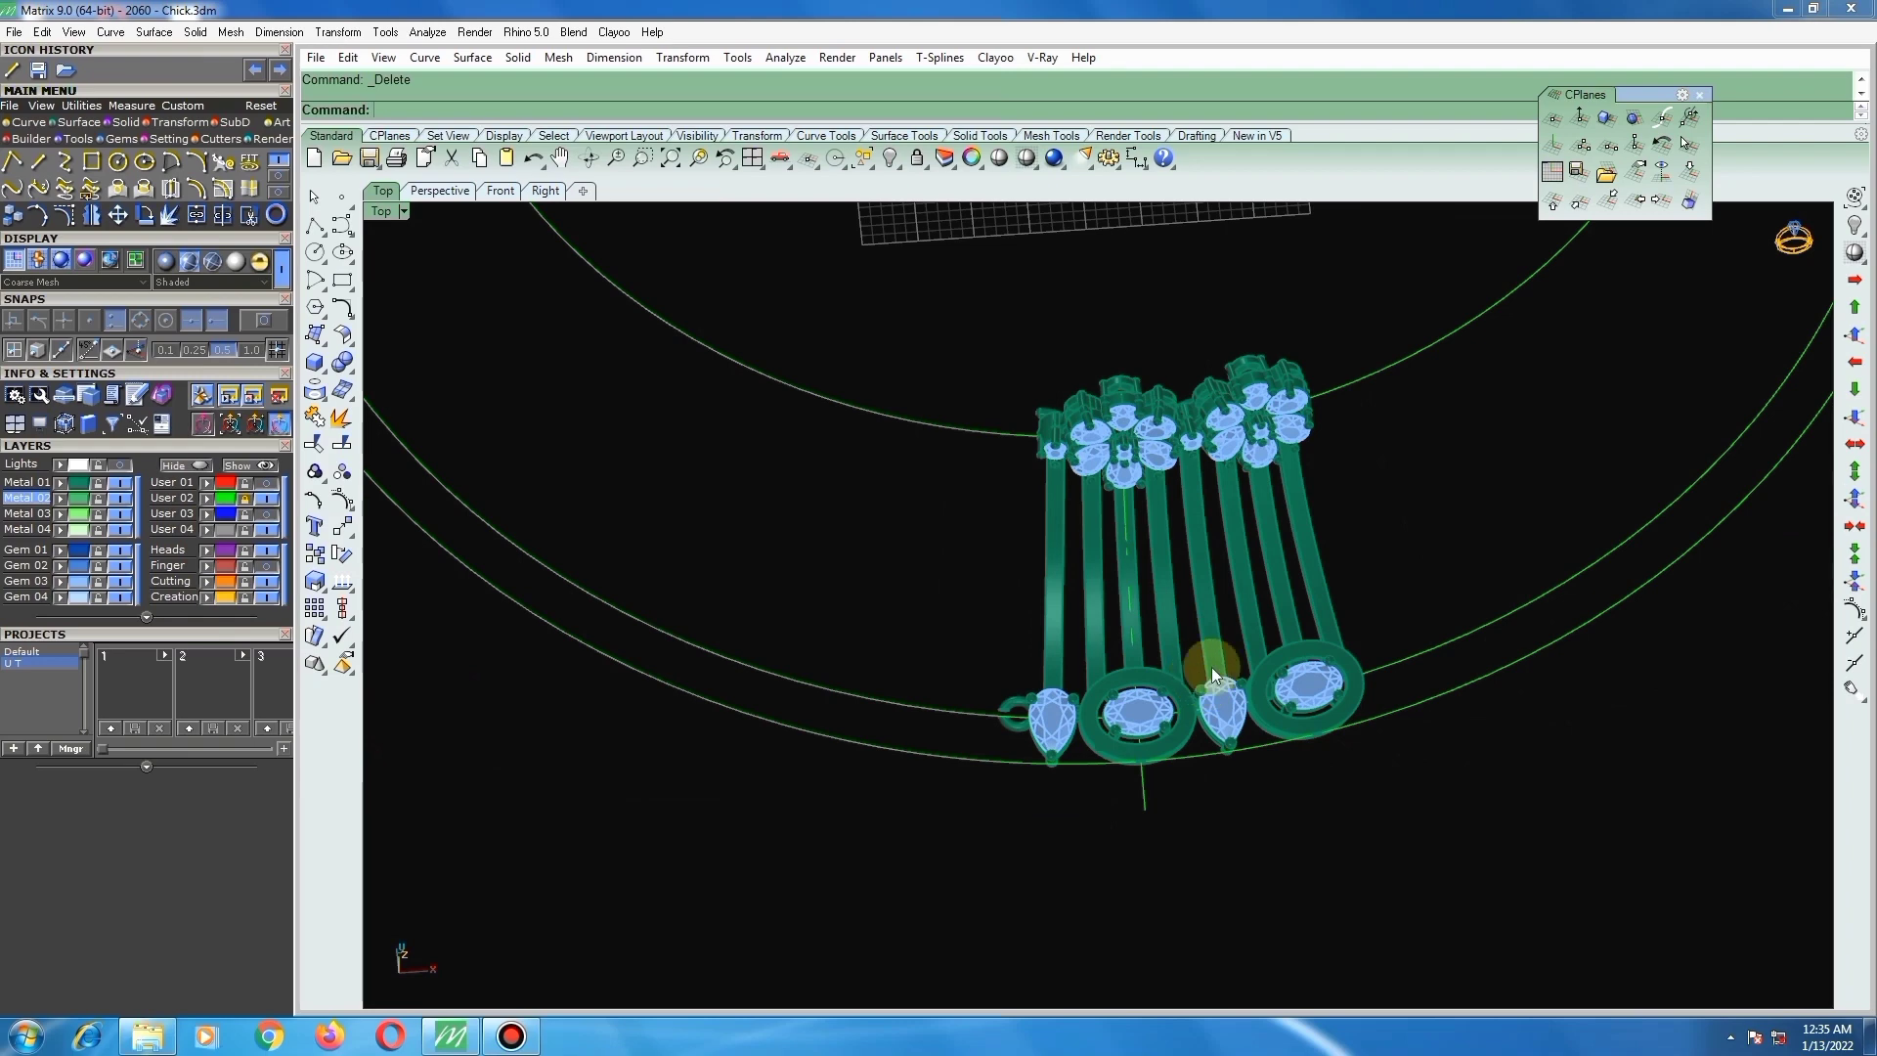
scroll(1205, 683, up, 5)
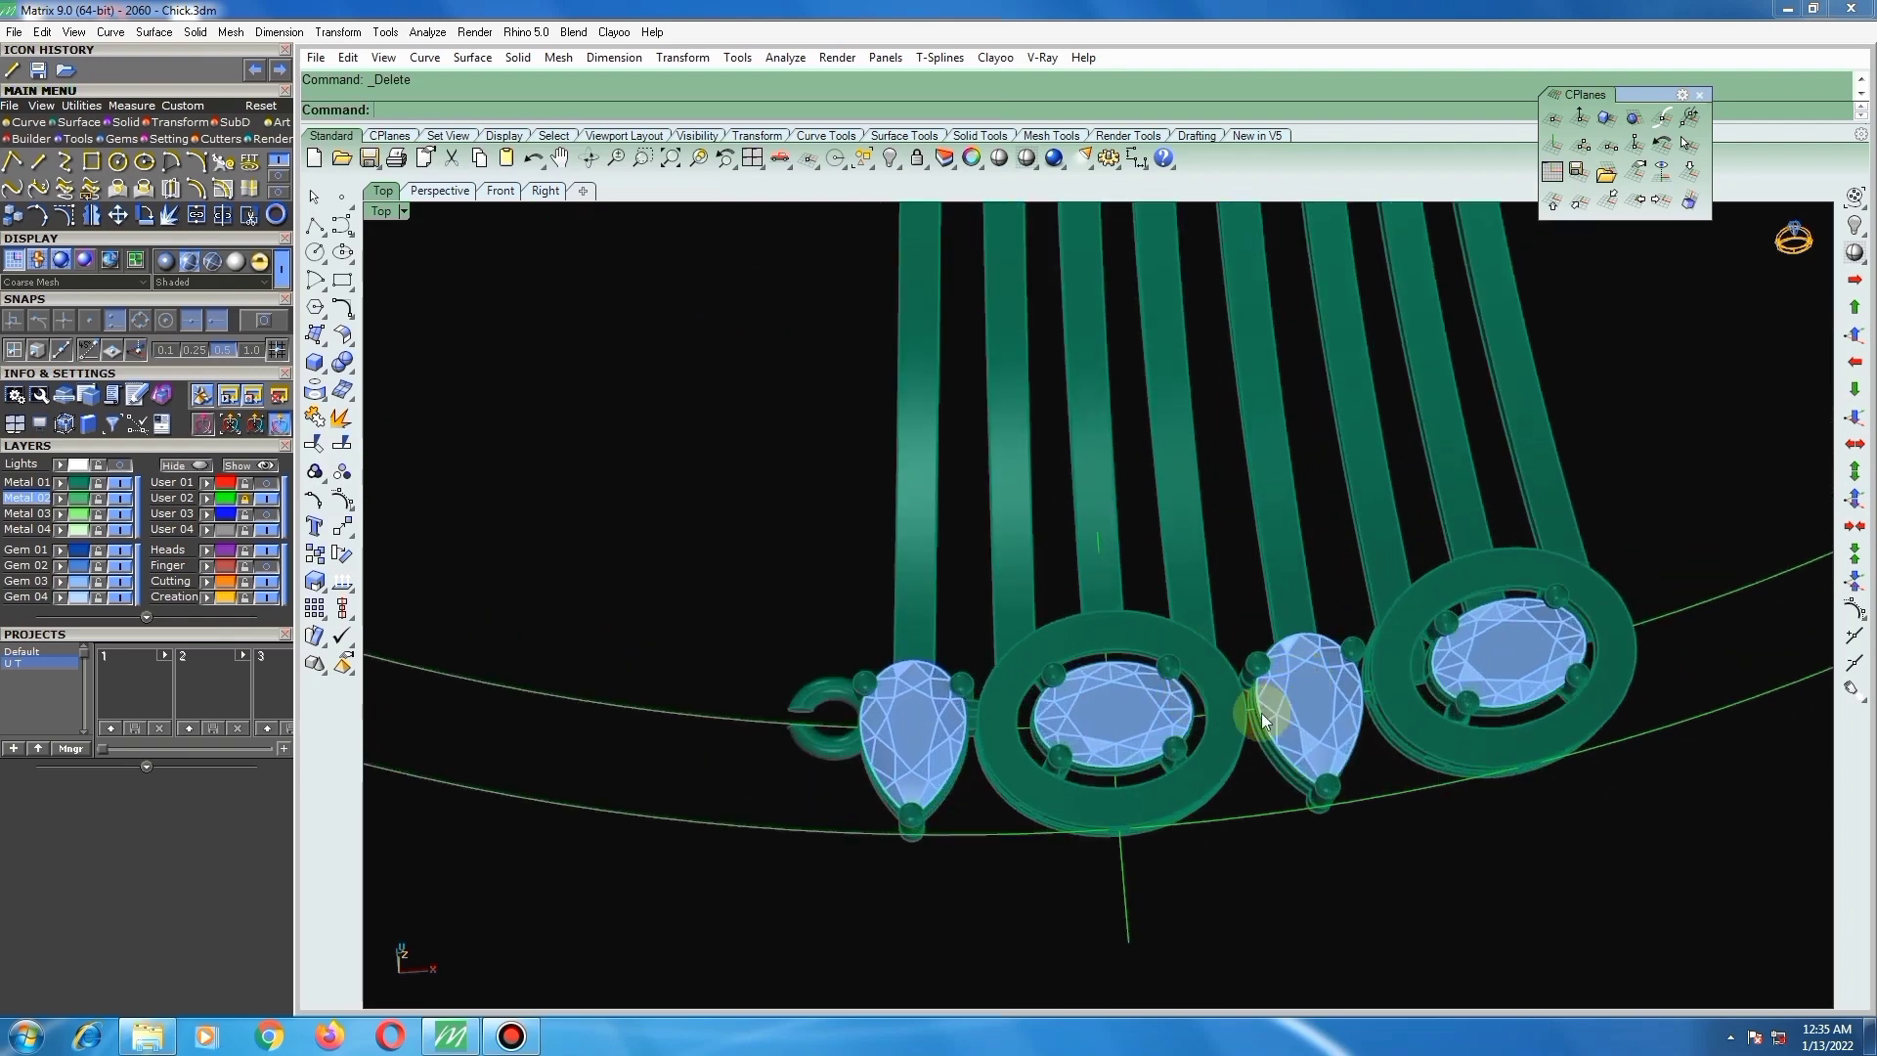
scroll(1251, 718, up, 2)
scroll(1232, 733, down, 6)
scroll(1208, 731, up, 4)
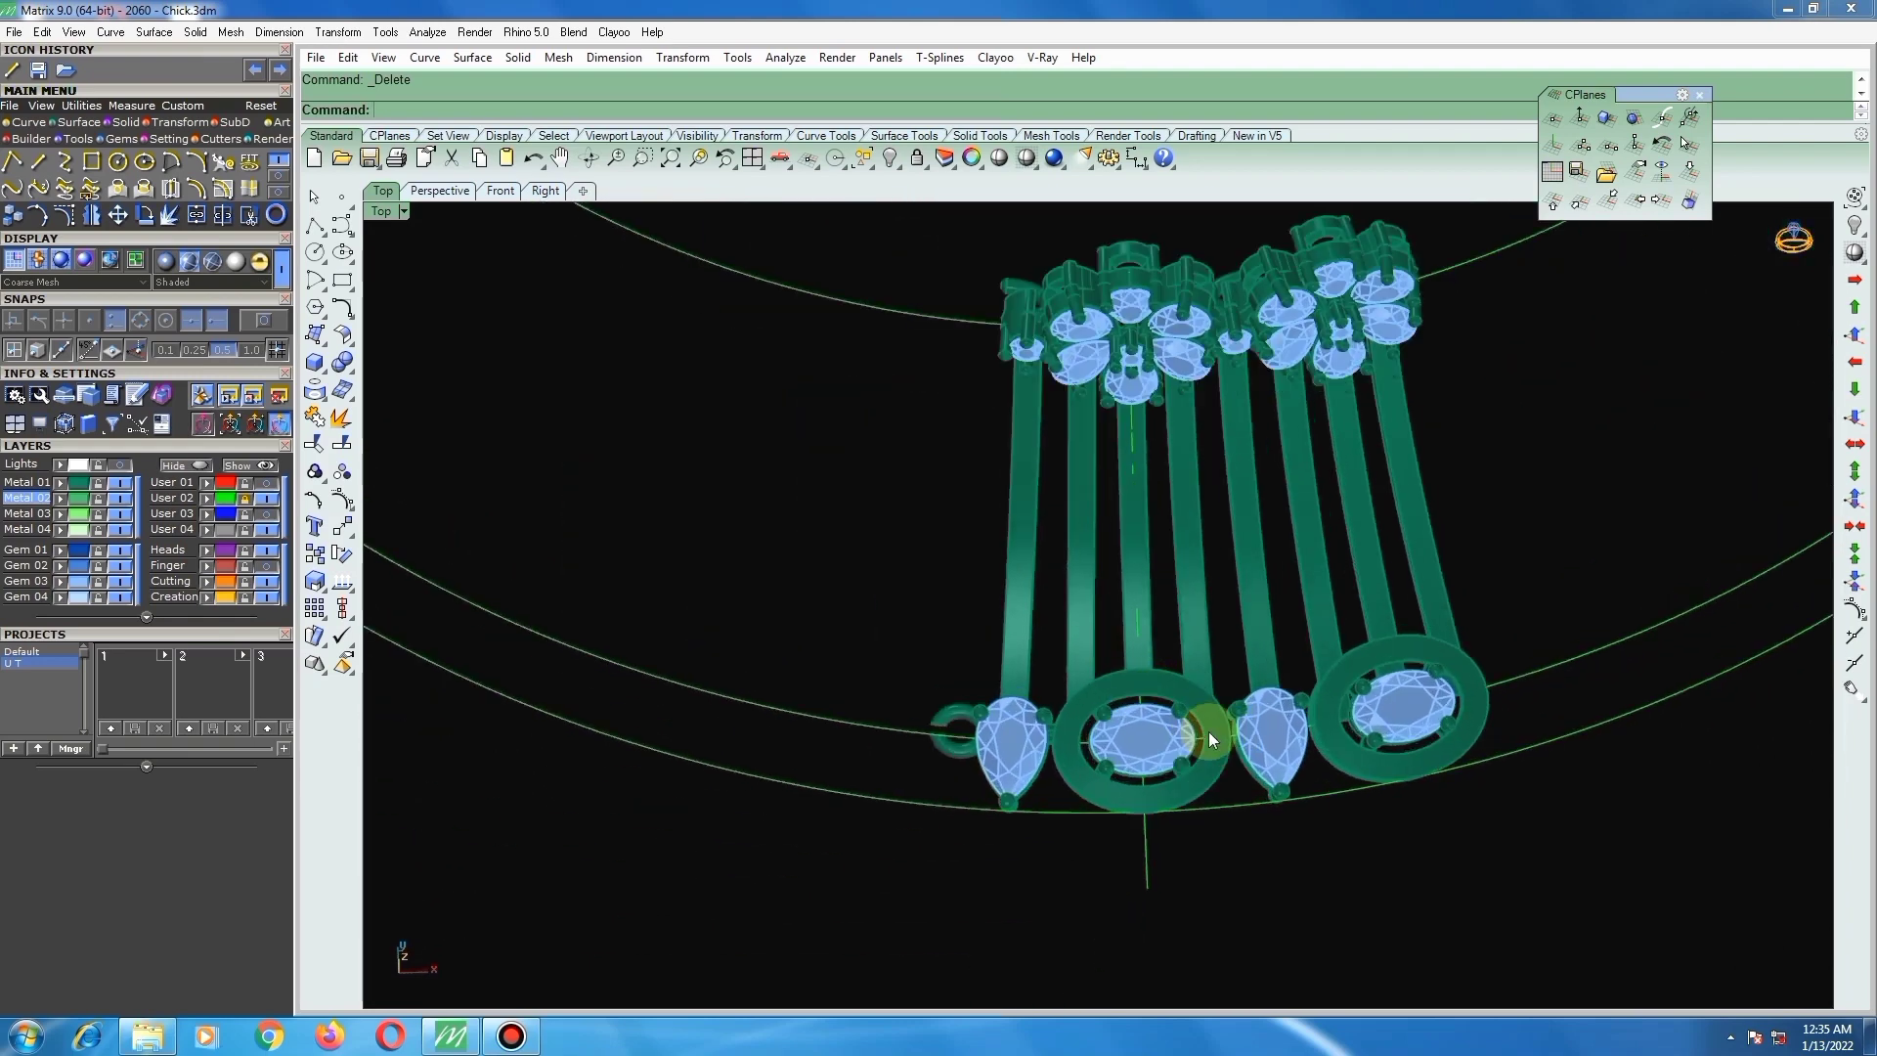
right_drag(1223, 737, 1378, 1009)
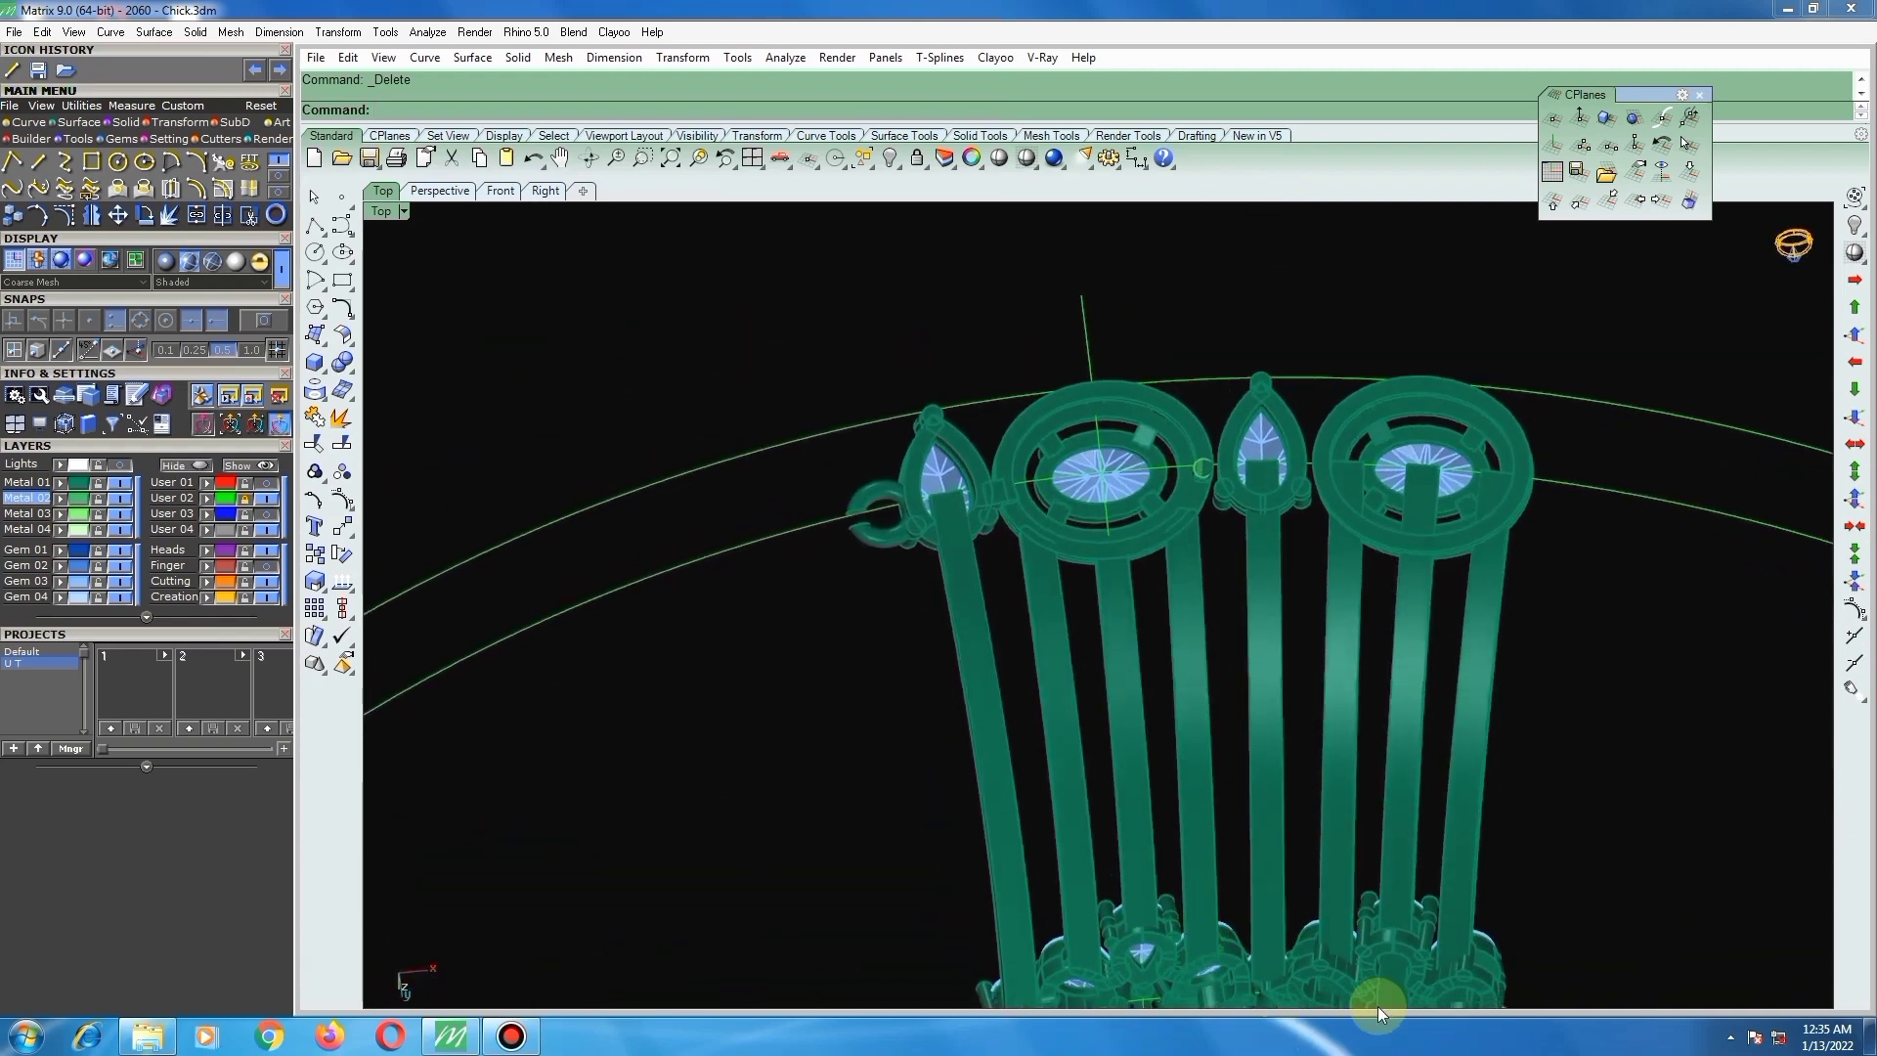
right_drag(1283, 409, 1294, 343)
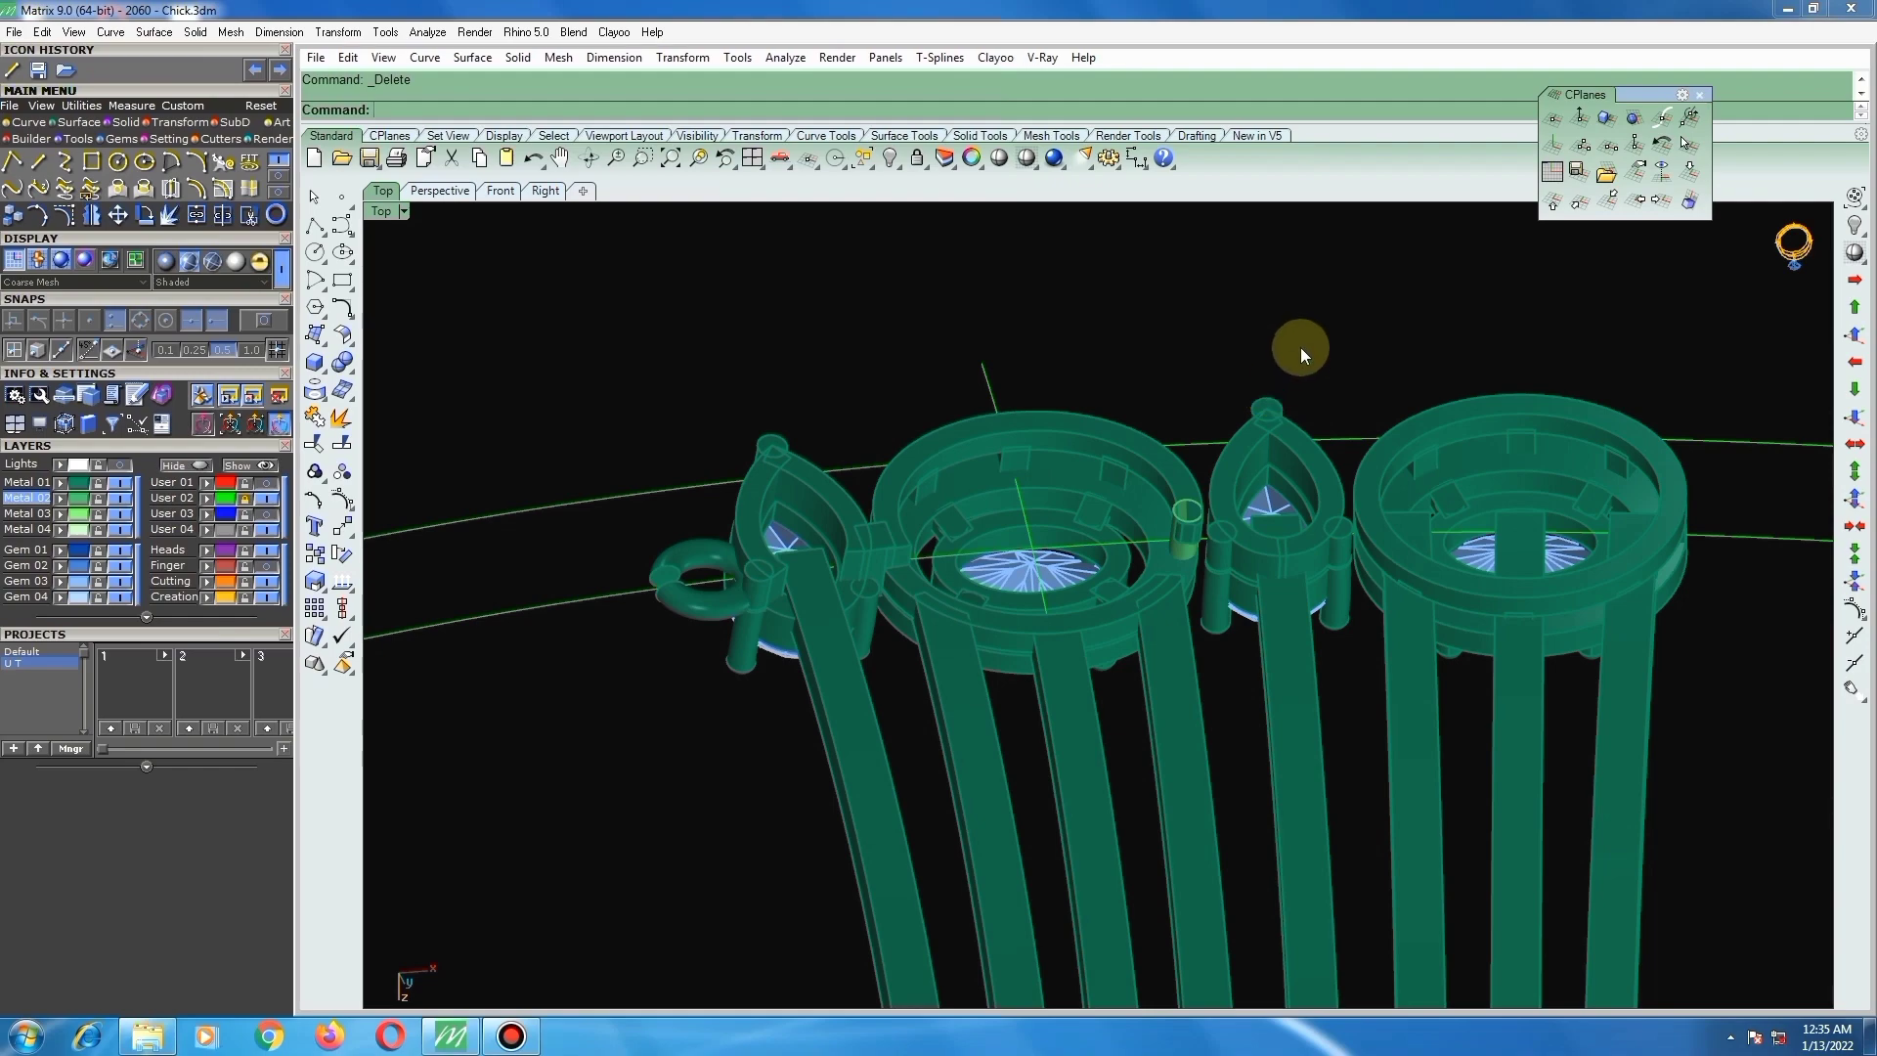
right_drag(1269, 454, 1269, 520)
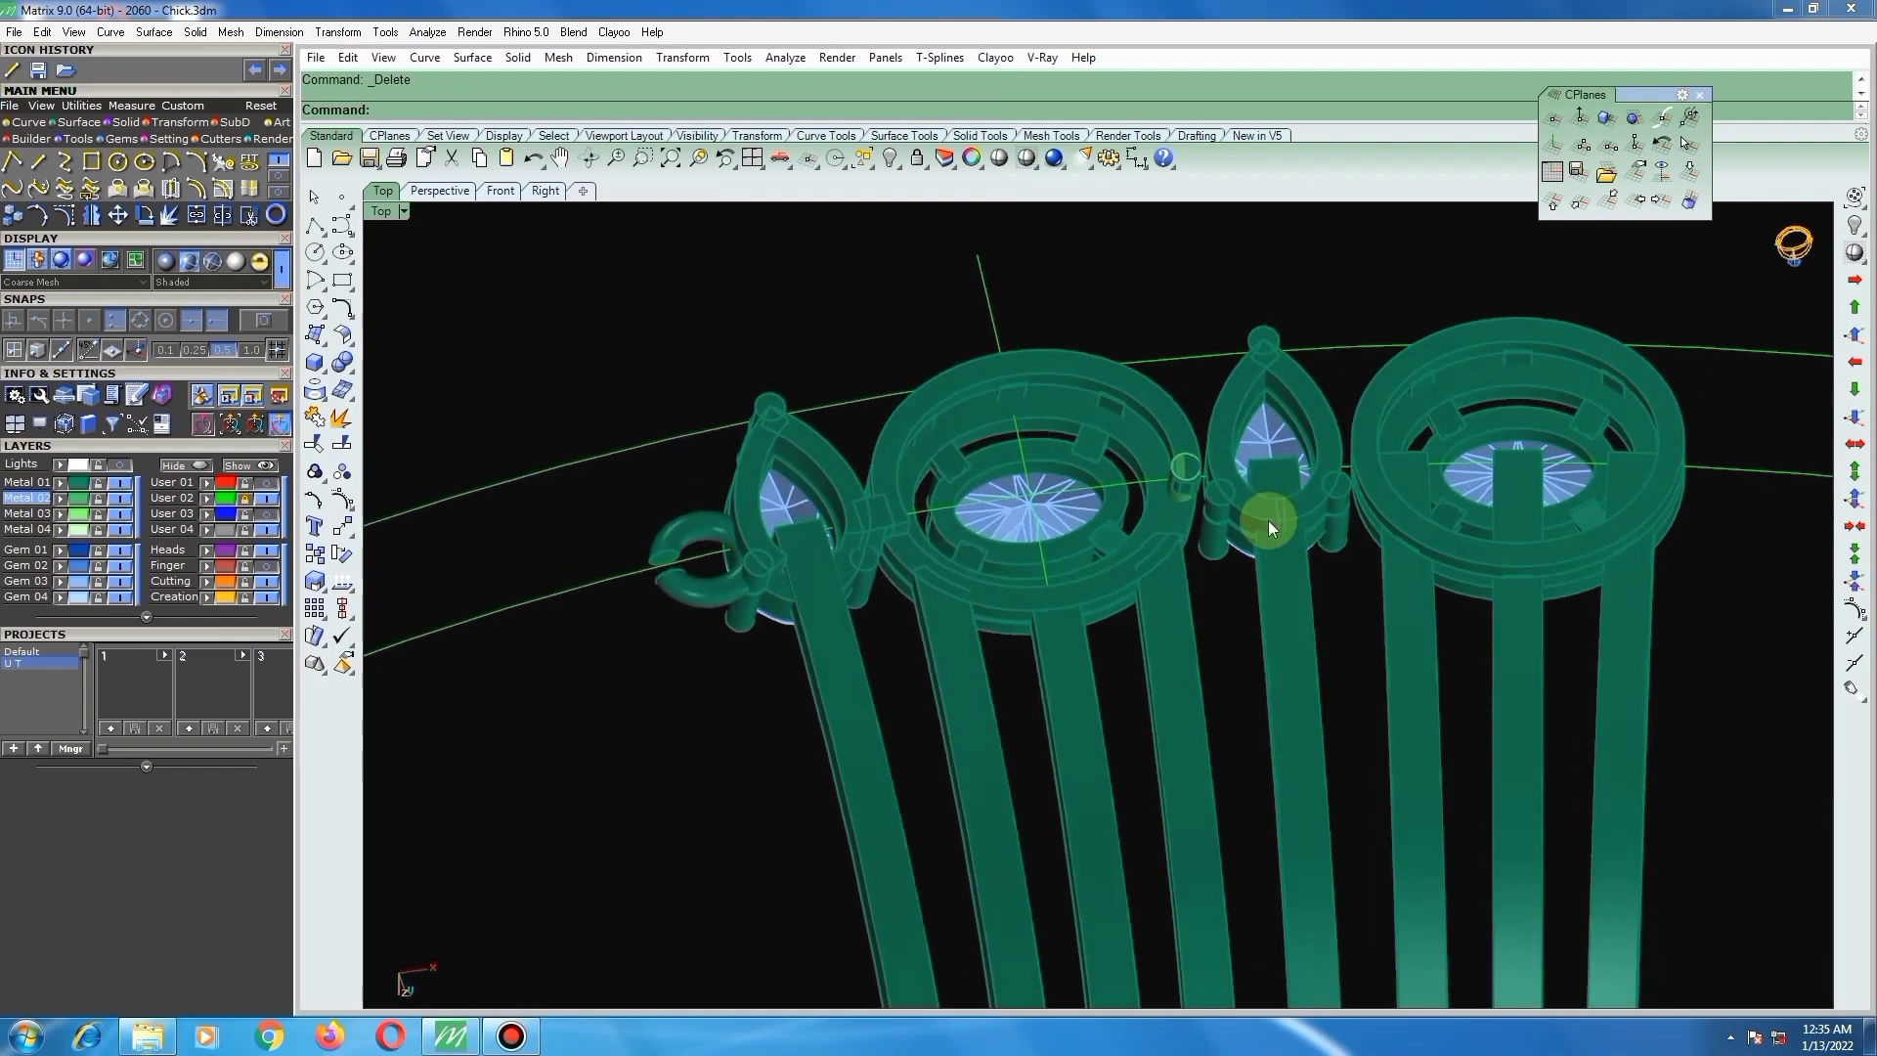
scroll(1039, 575, down, 4)
scroll(1040, 575, up, 6)
right_drag(1040, 575, 1128, 502)
scroll(1253, 505, down, 7)
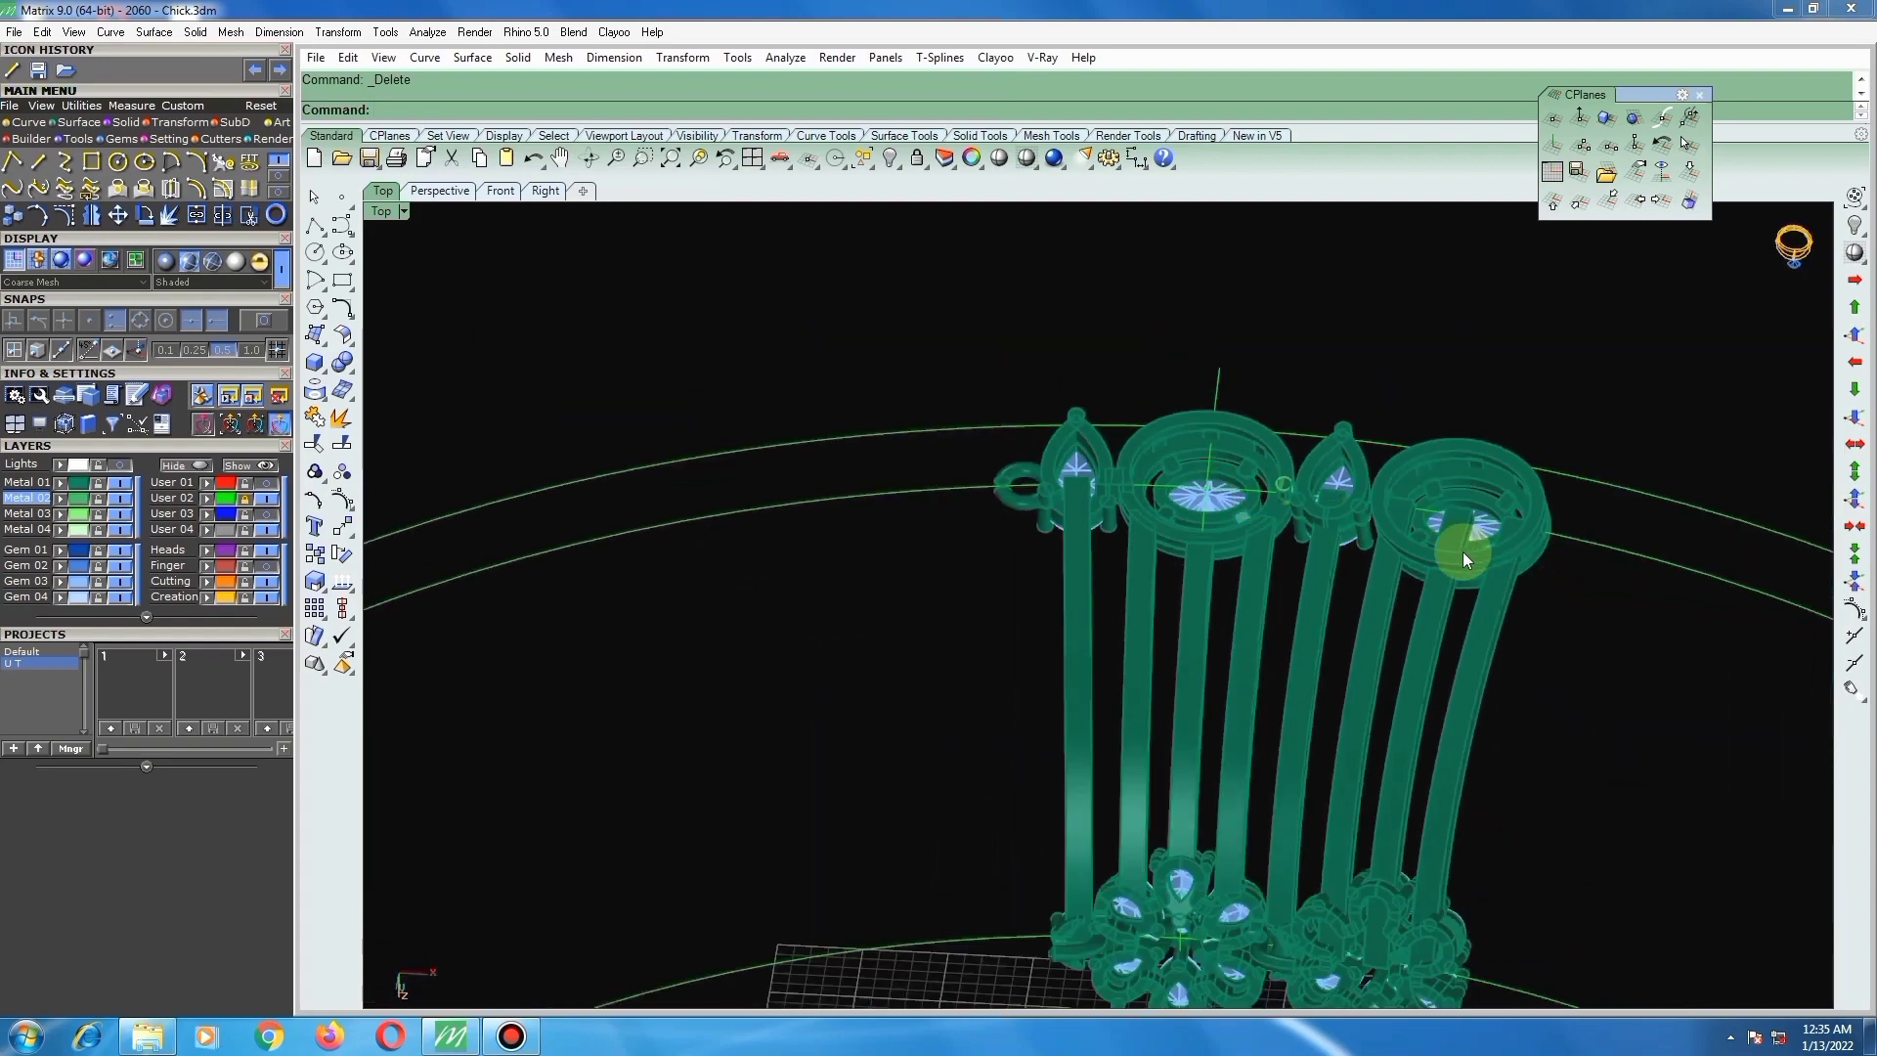
scroll(1463, 553, up, 6)
scroll(1463, 553, down, 4)
scroll(1269, 545, up, 2)
right_drag(1265, 549, 1266, 569)
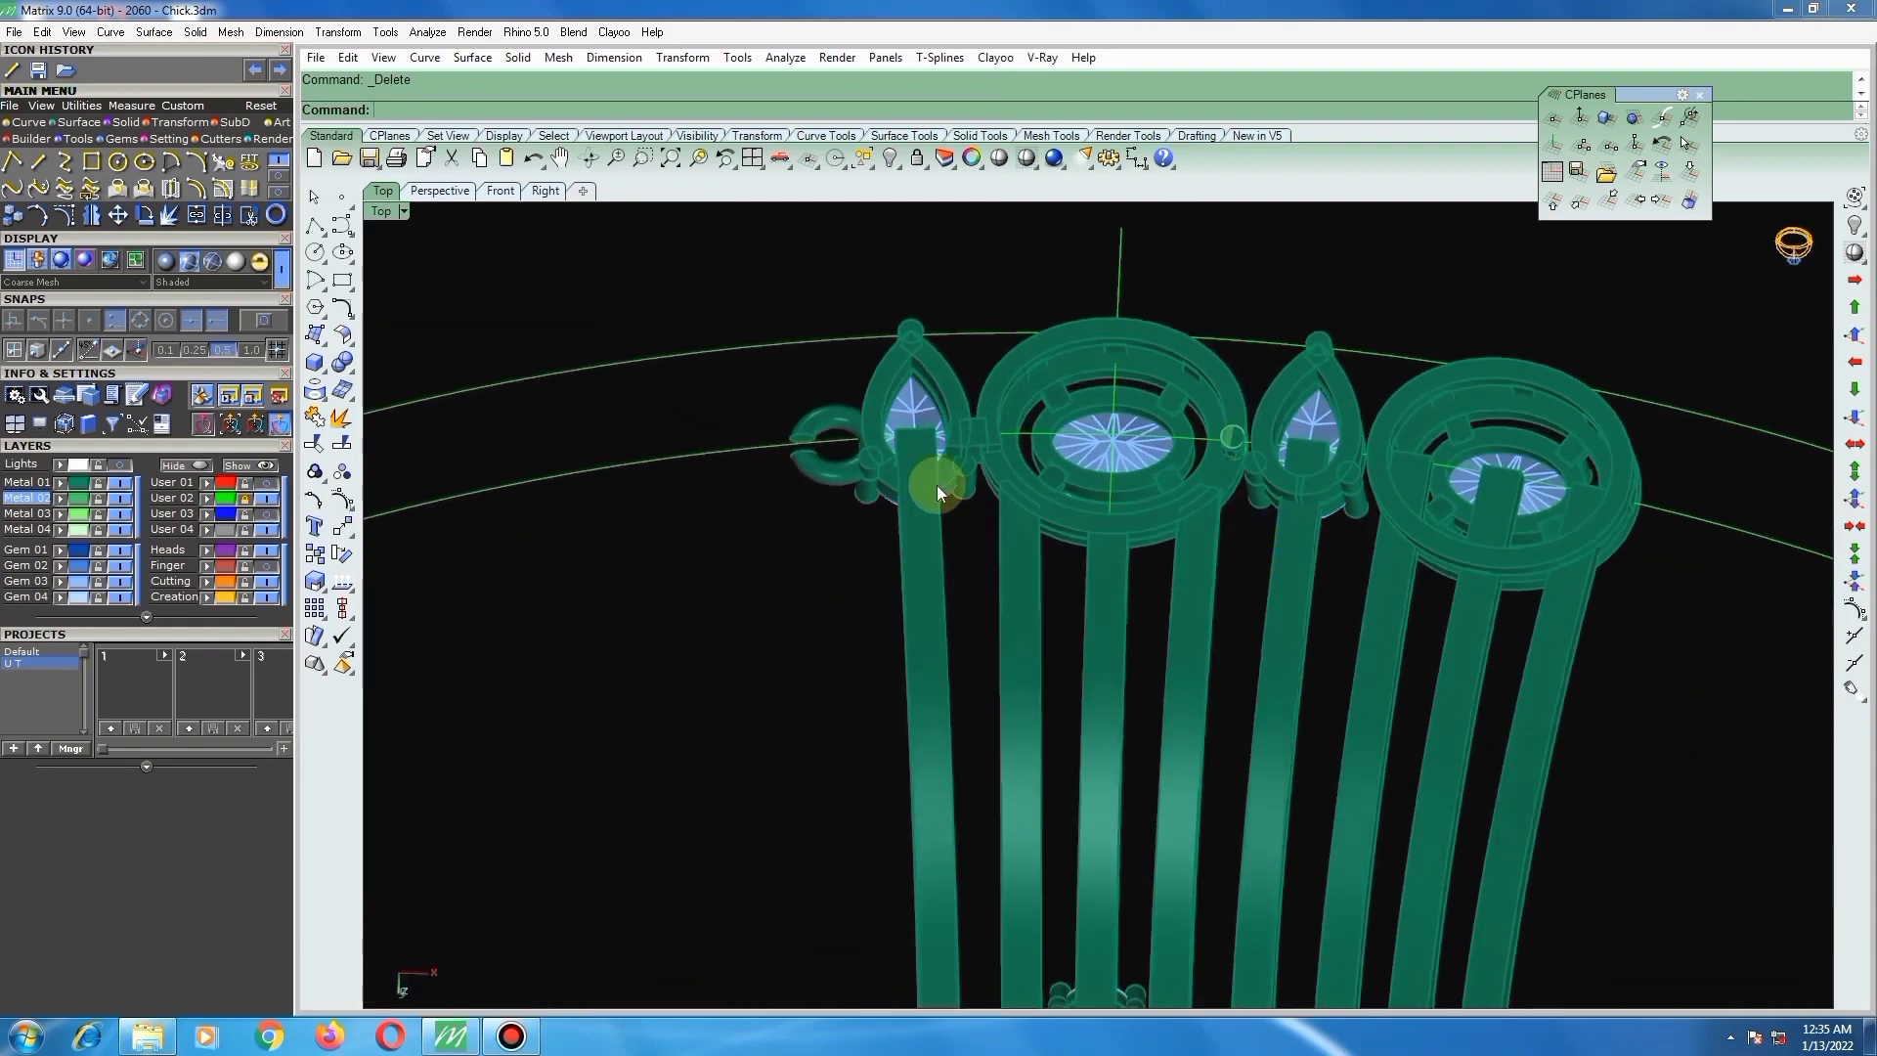
Step: Select the strip behind the first pear setting and align the construction plane with the current rear view
scroll(919, 485, up, 4)
right_drag(936, 436, 998, 500)
click(884, 463)
click(942, 487)
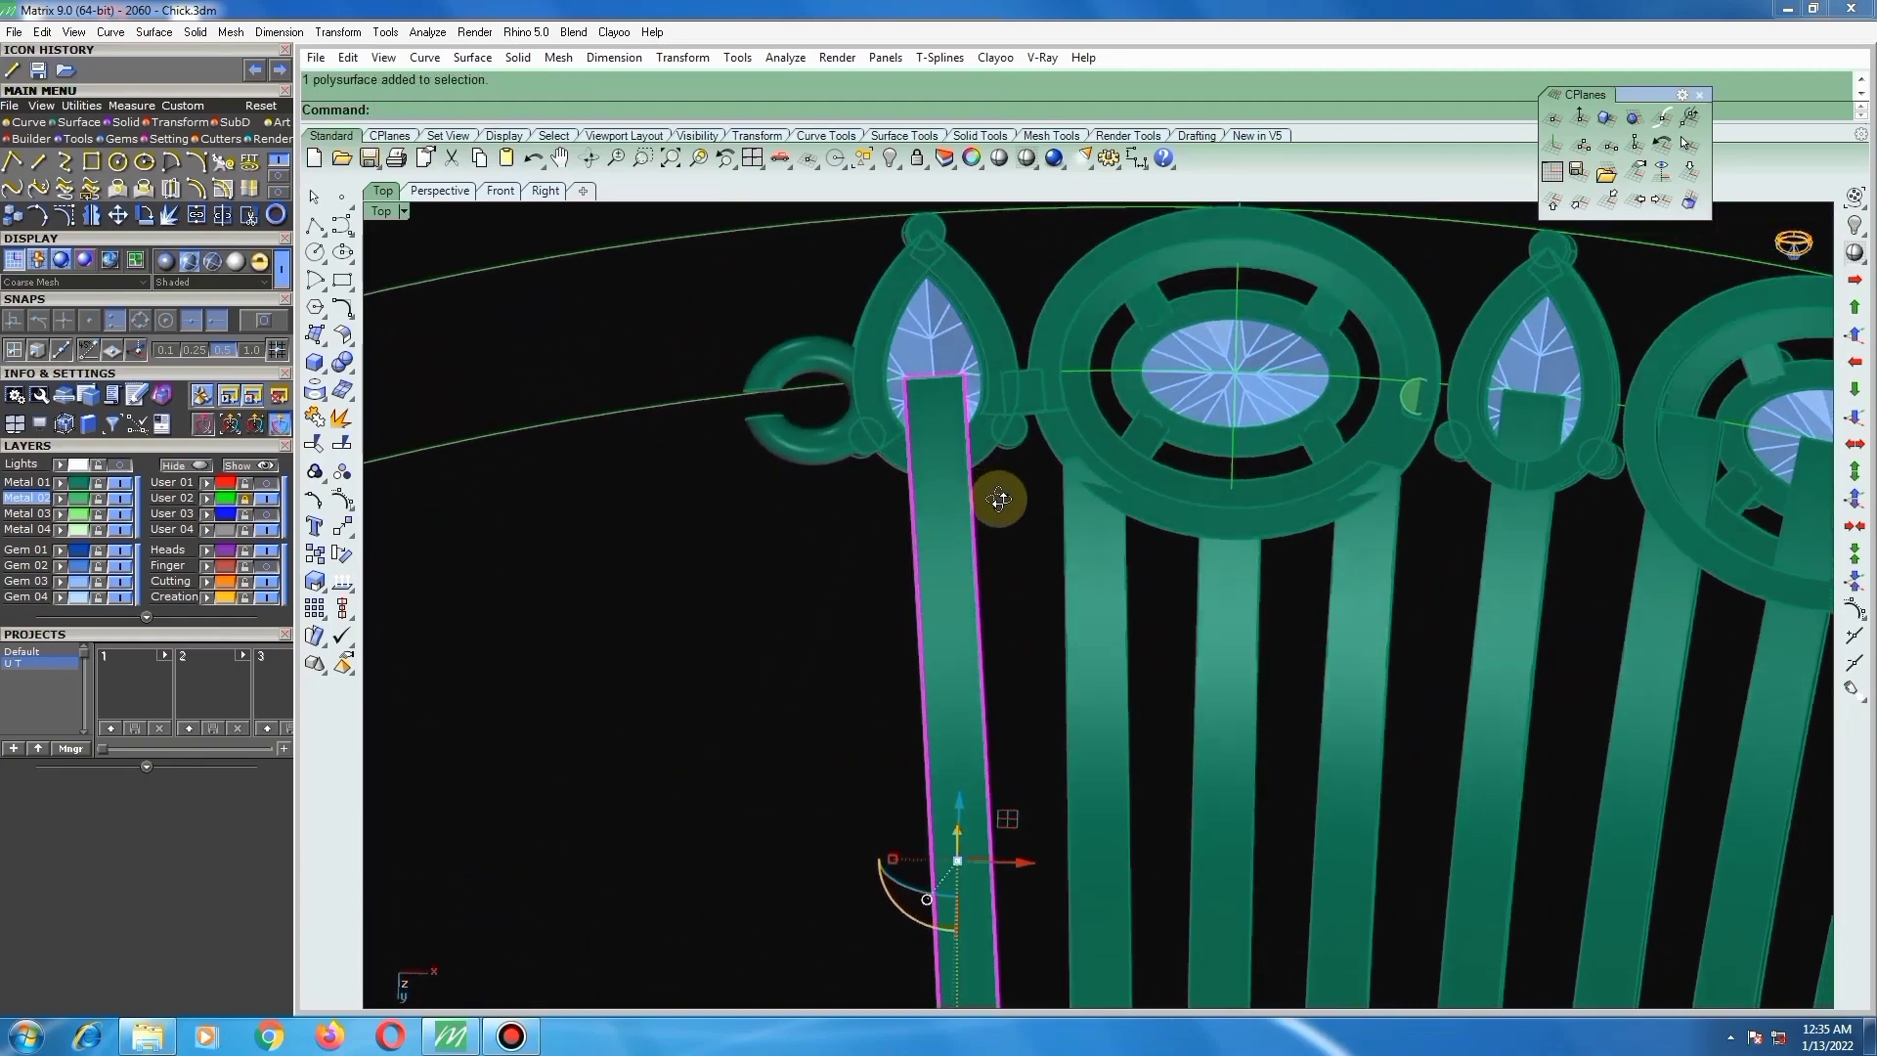
scroll(977, 435, up, 3)
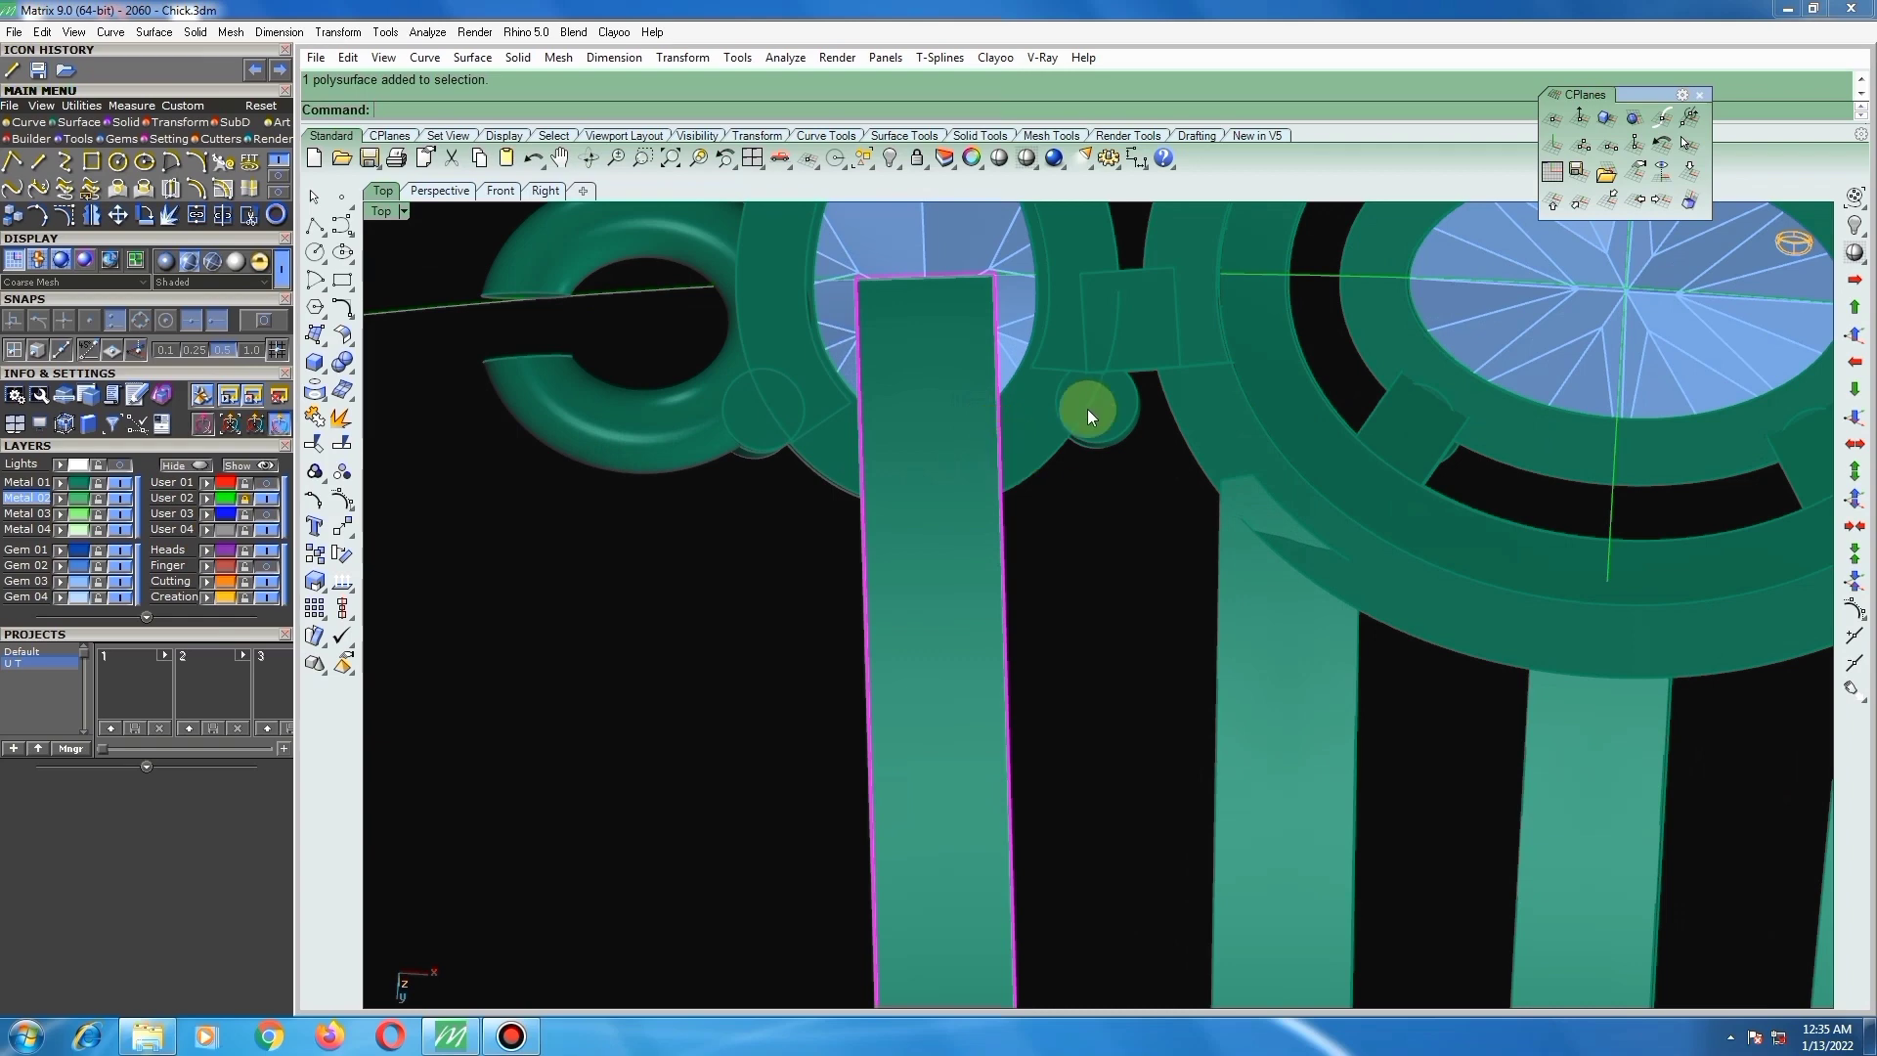
click(1662, 171)
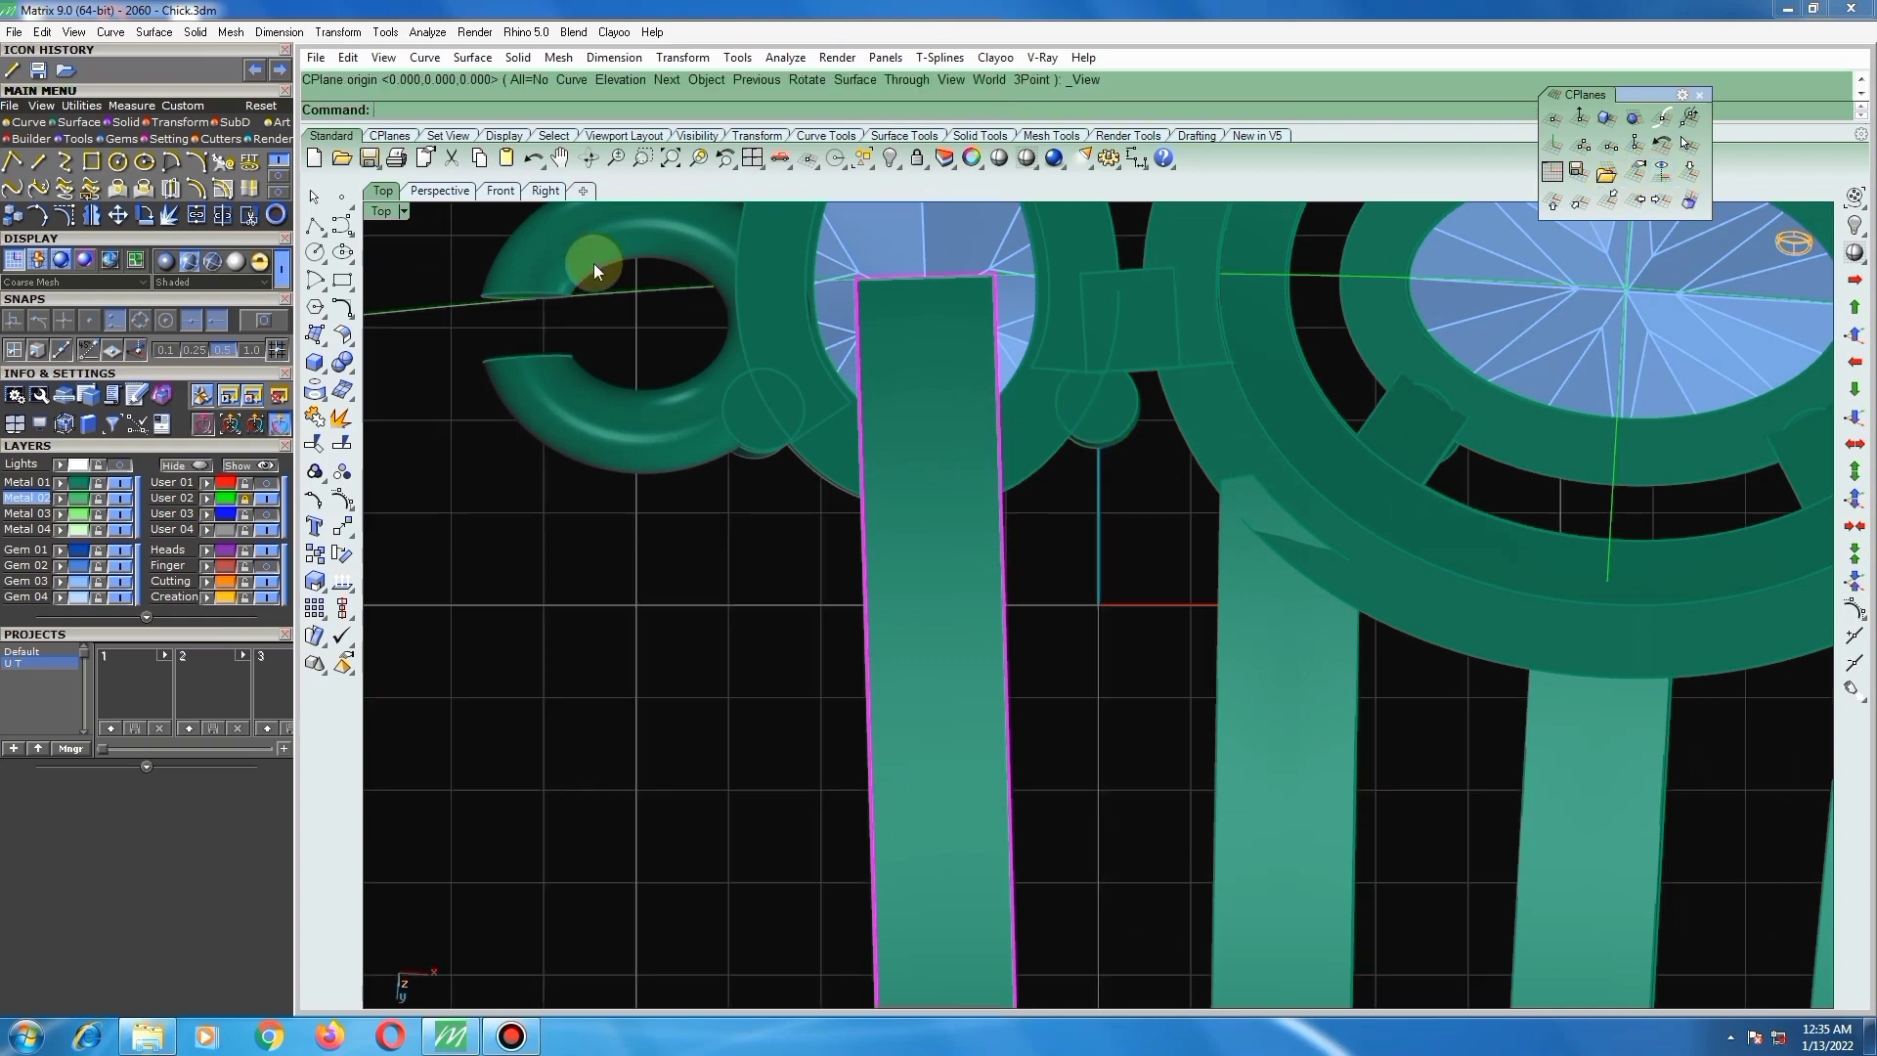
Step: Draw a straight two-point polyline across the strip near the base of the pear setting and nudge it slightly into place
click(316, 227)
scroll(1026, 449, up, 1)
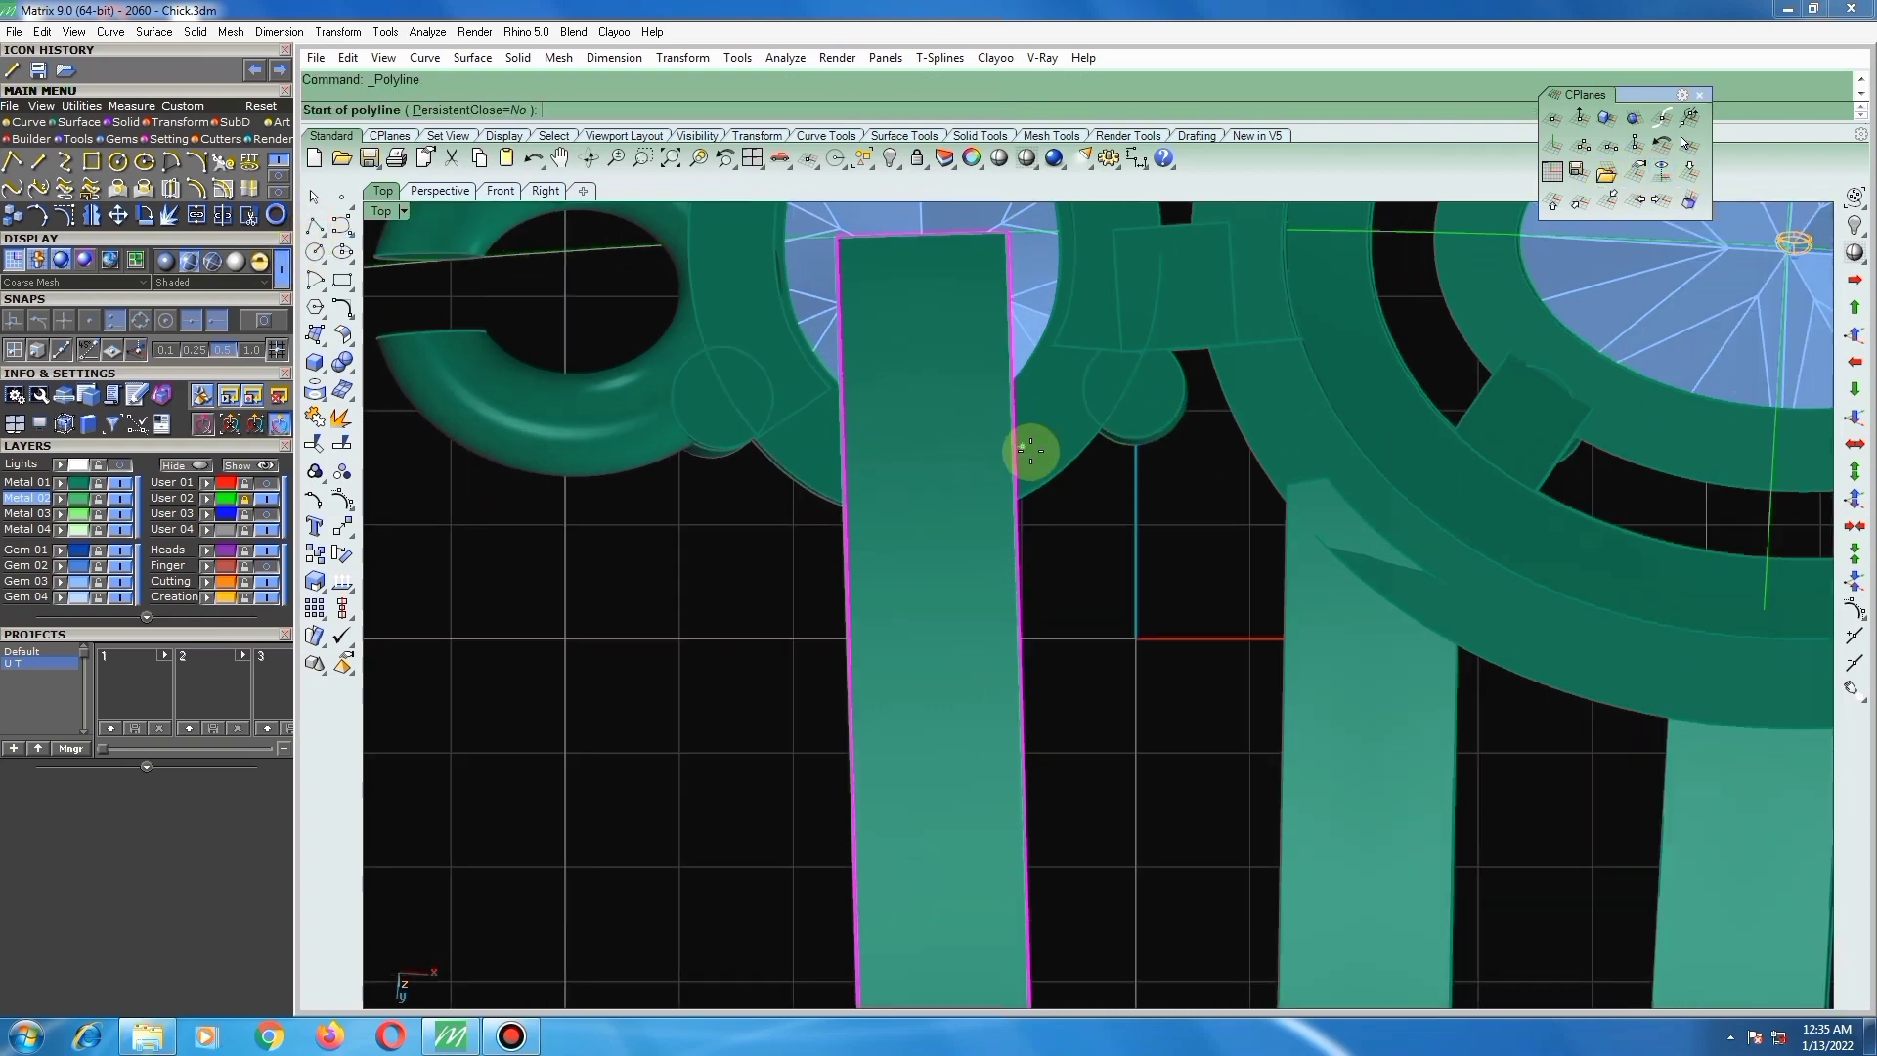
click(1033, 454)
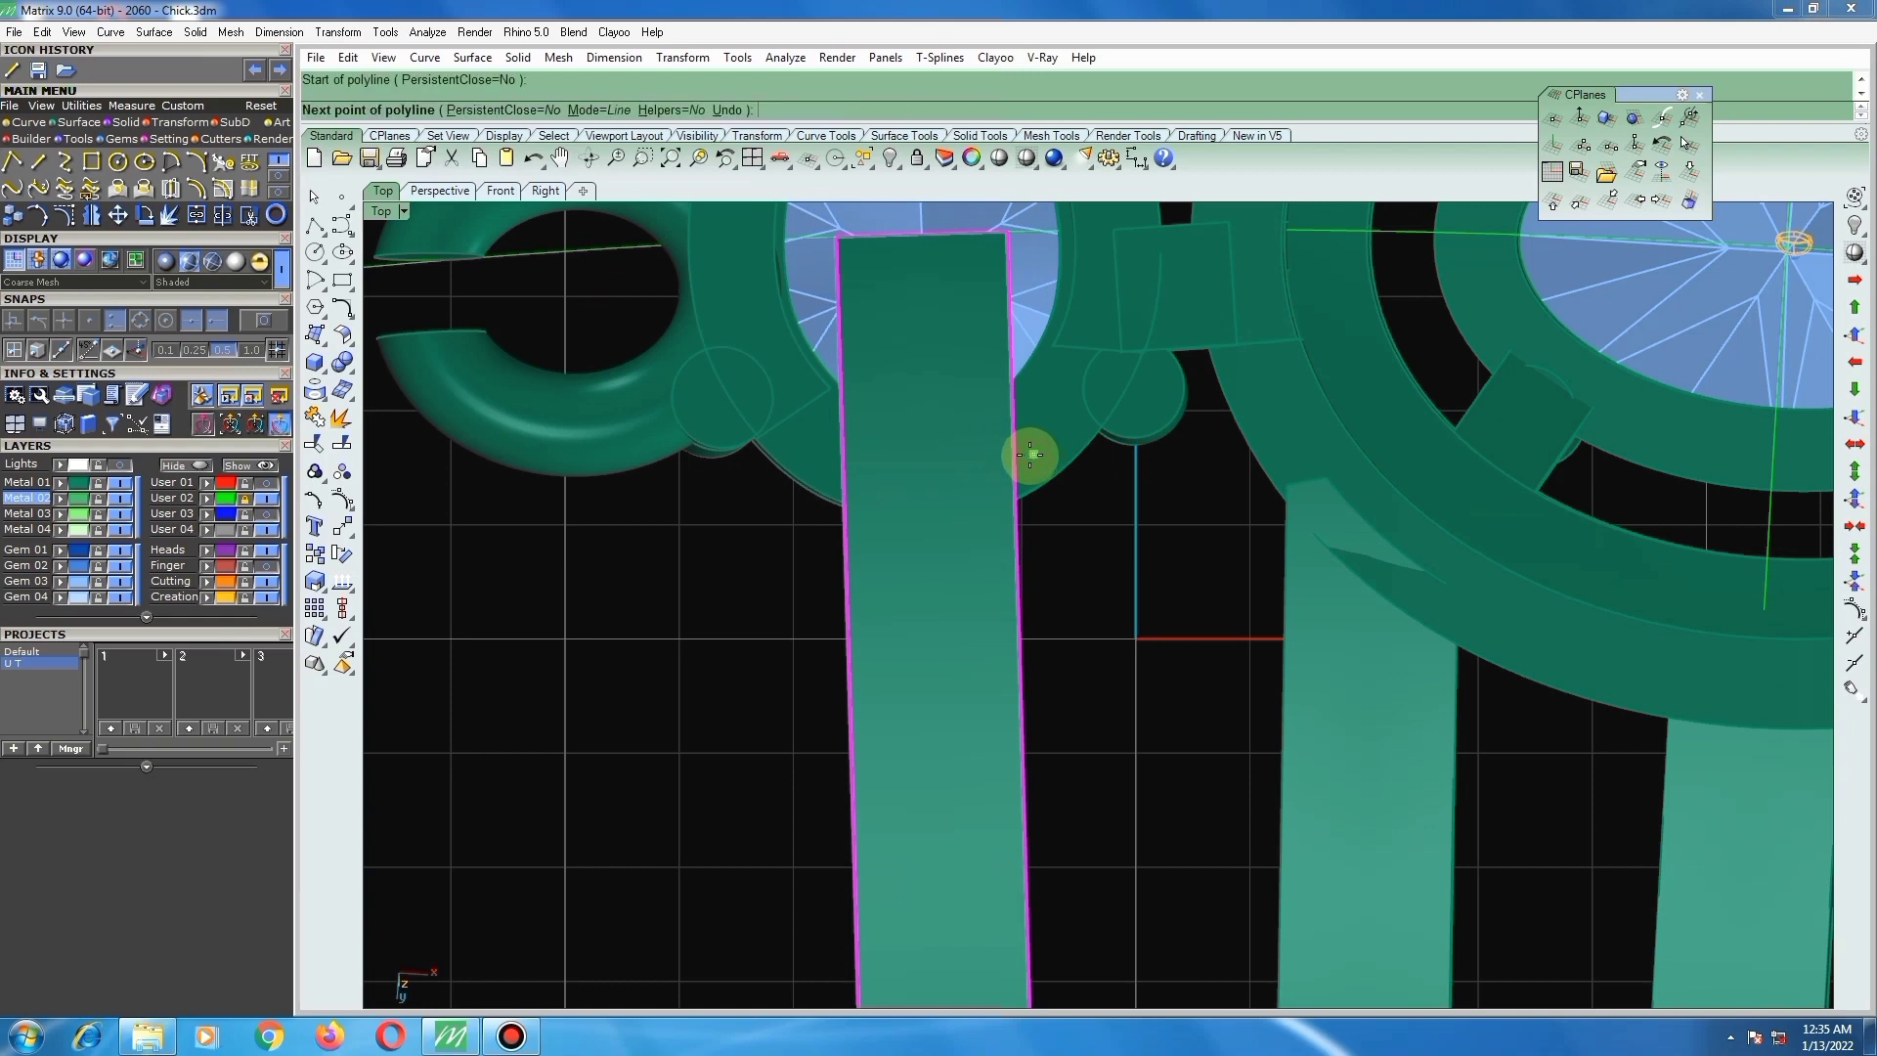
click(653, 454)
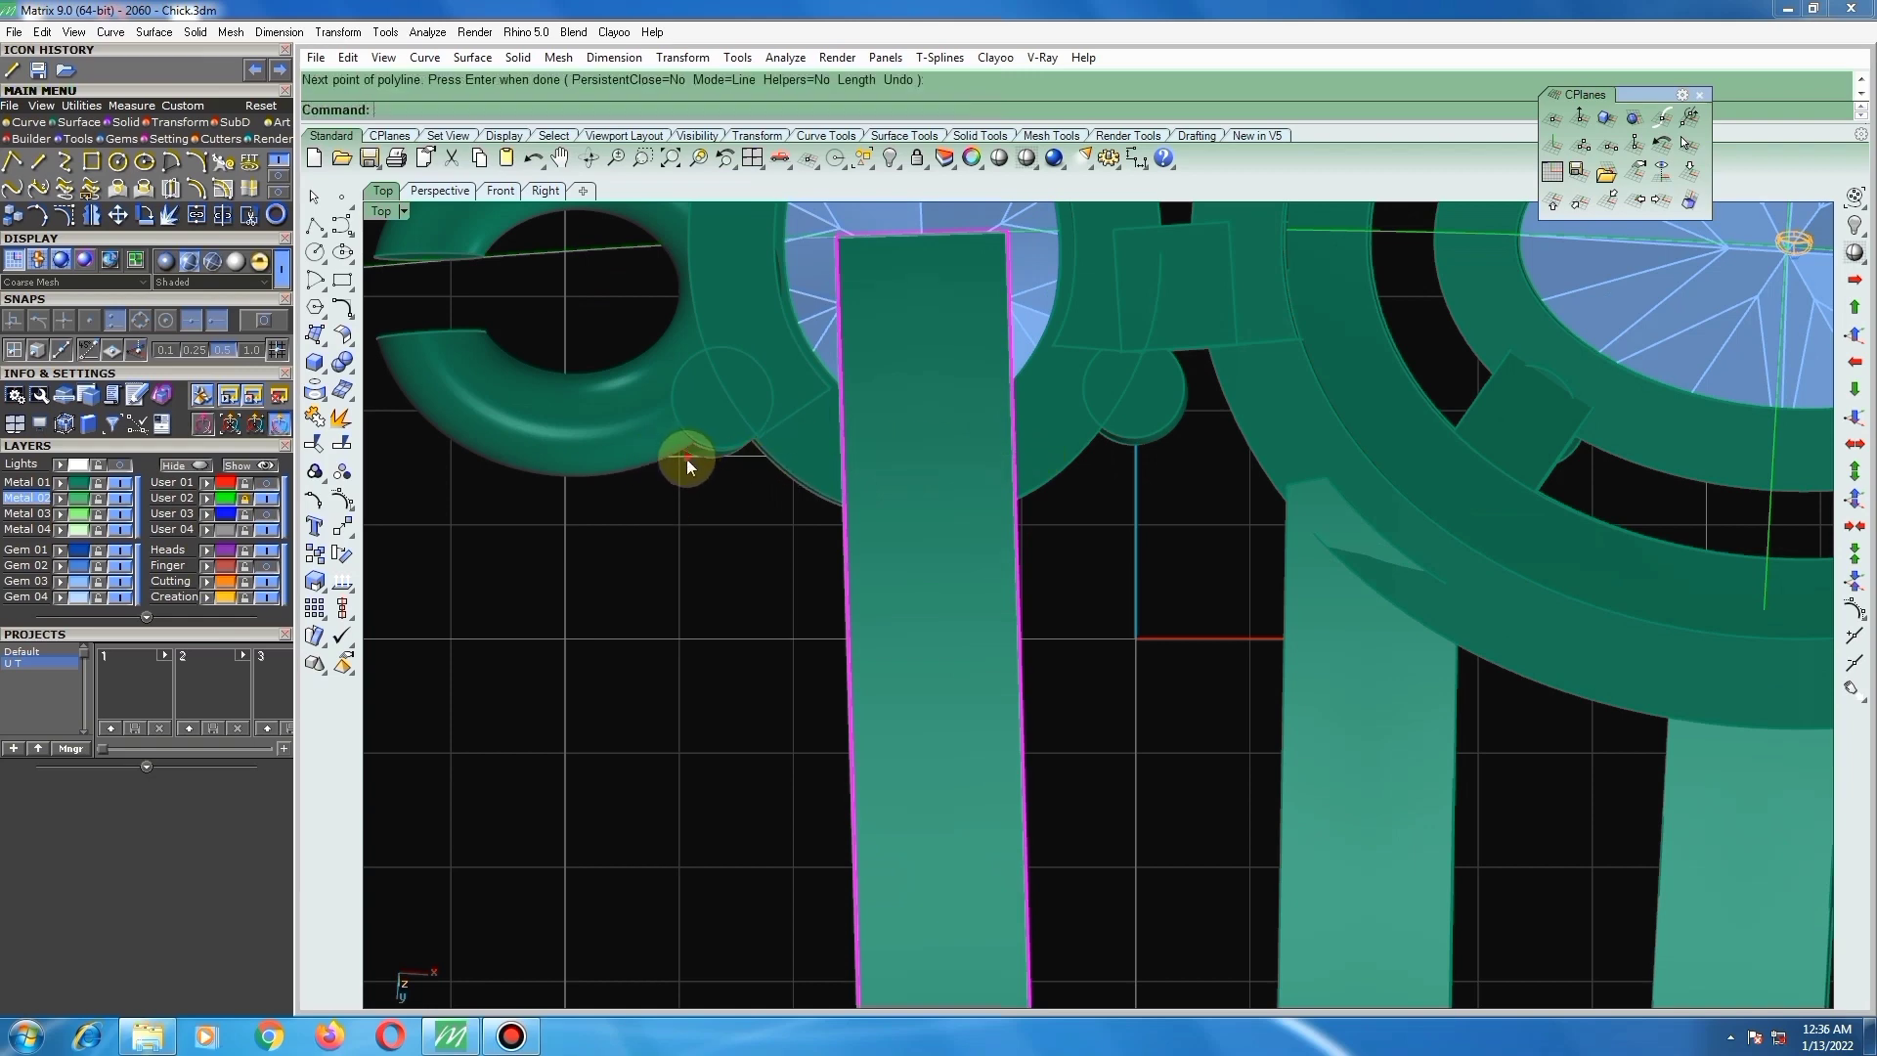
key(Return)
scroll(724, 459, up, 4)
click(762, 459)
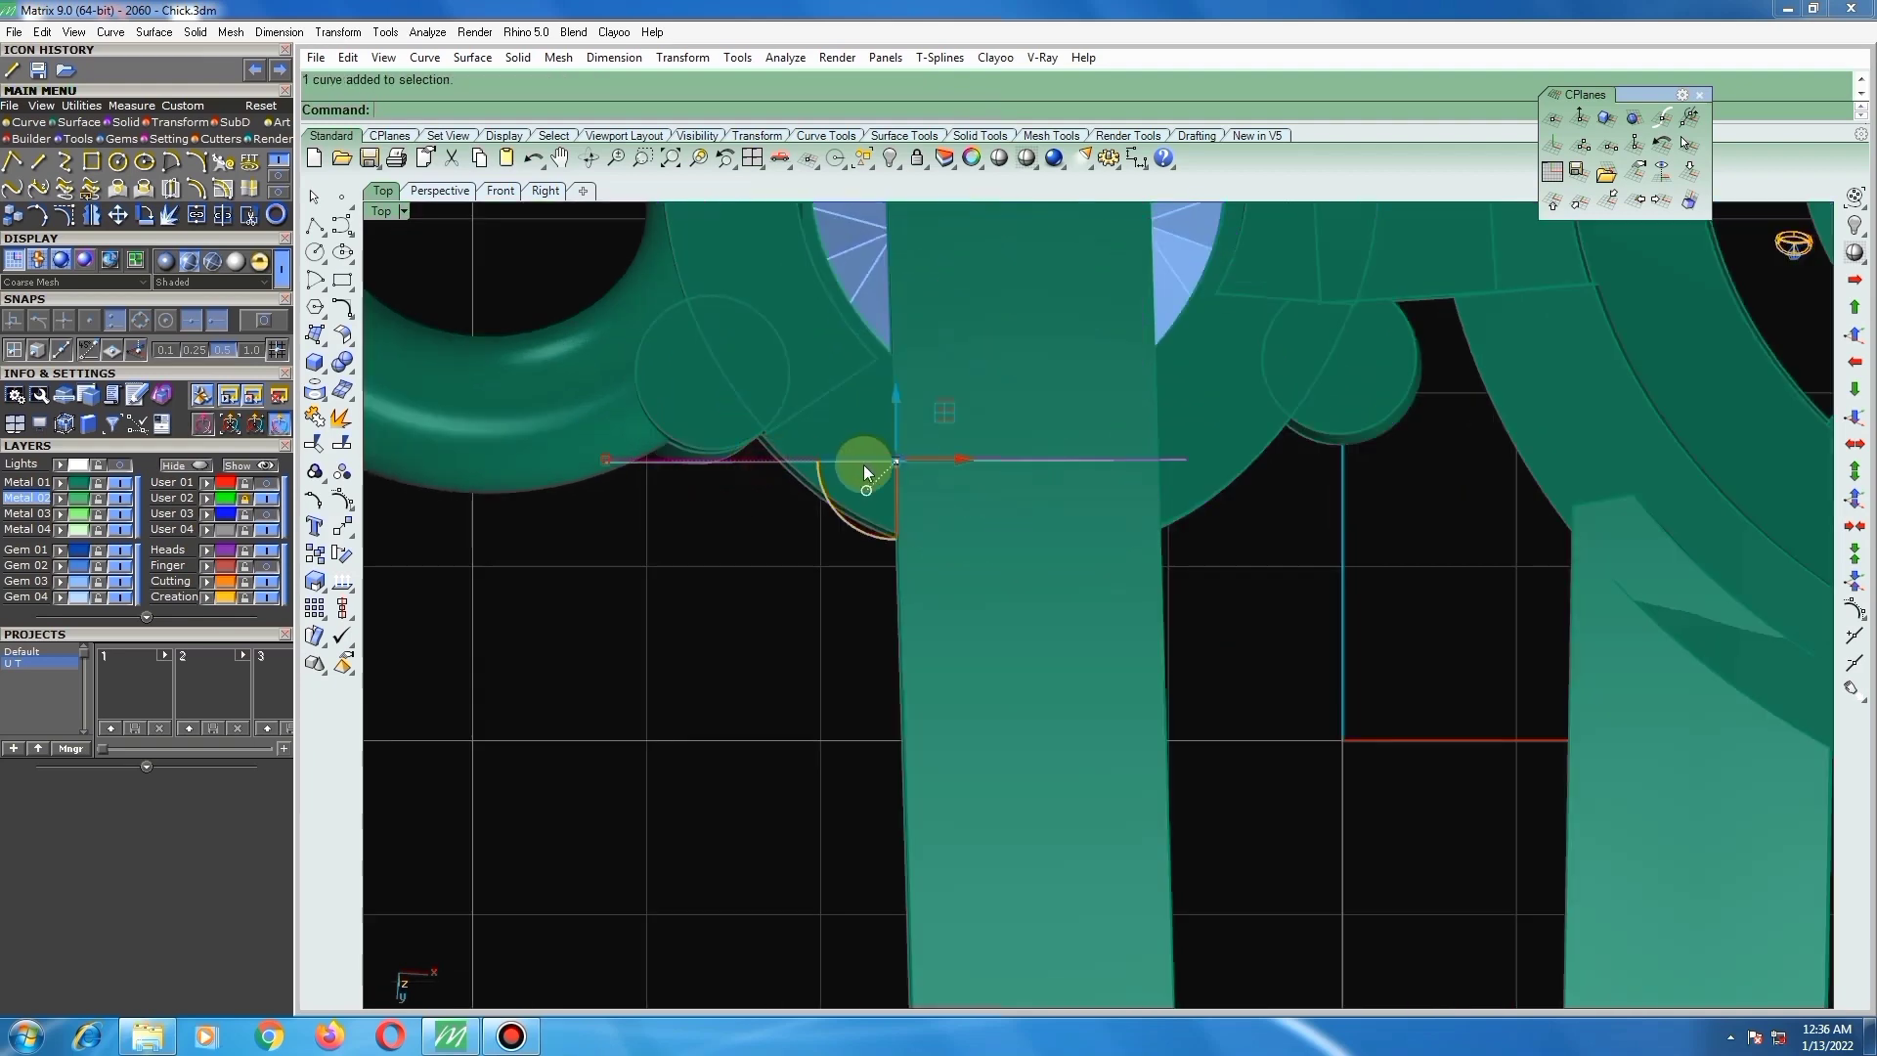
scroll(869, 466, down, 2)
drag(948, 419, 995, 446)
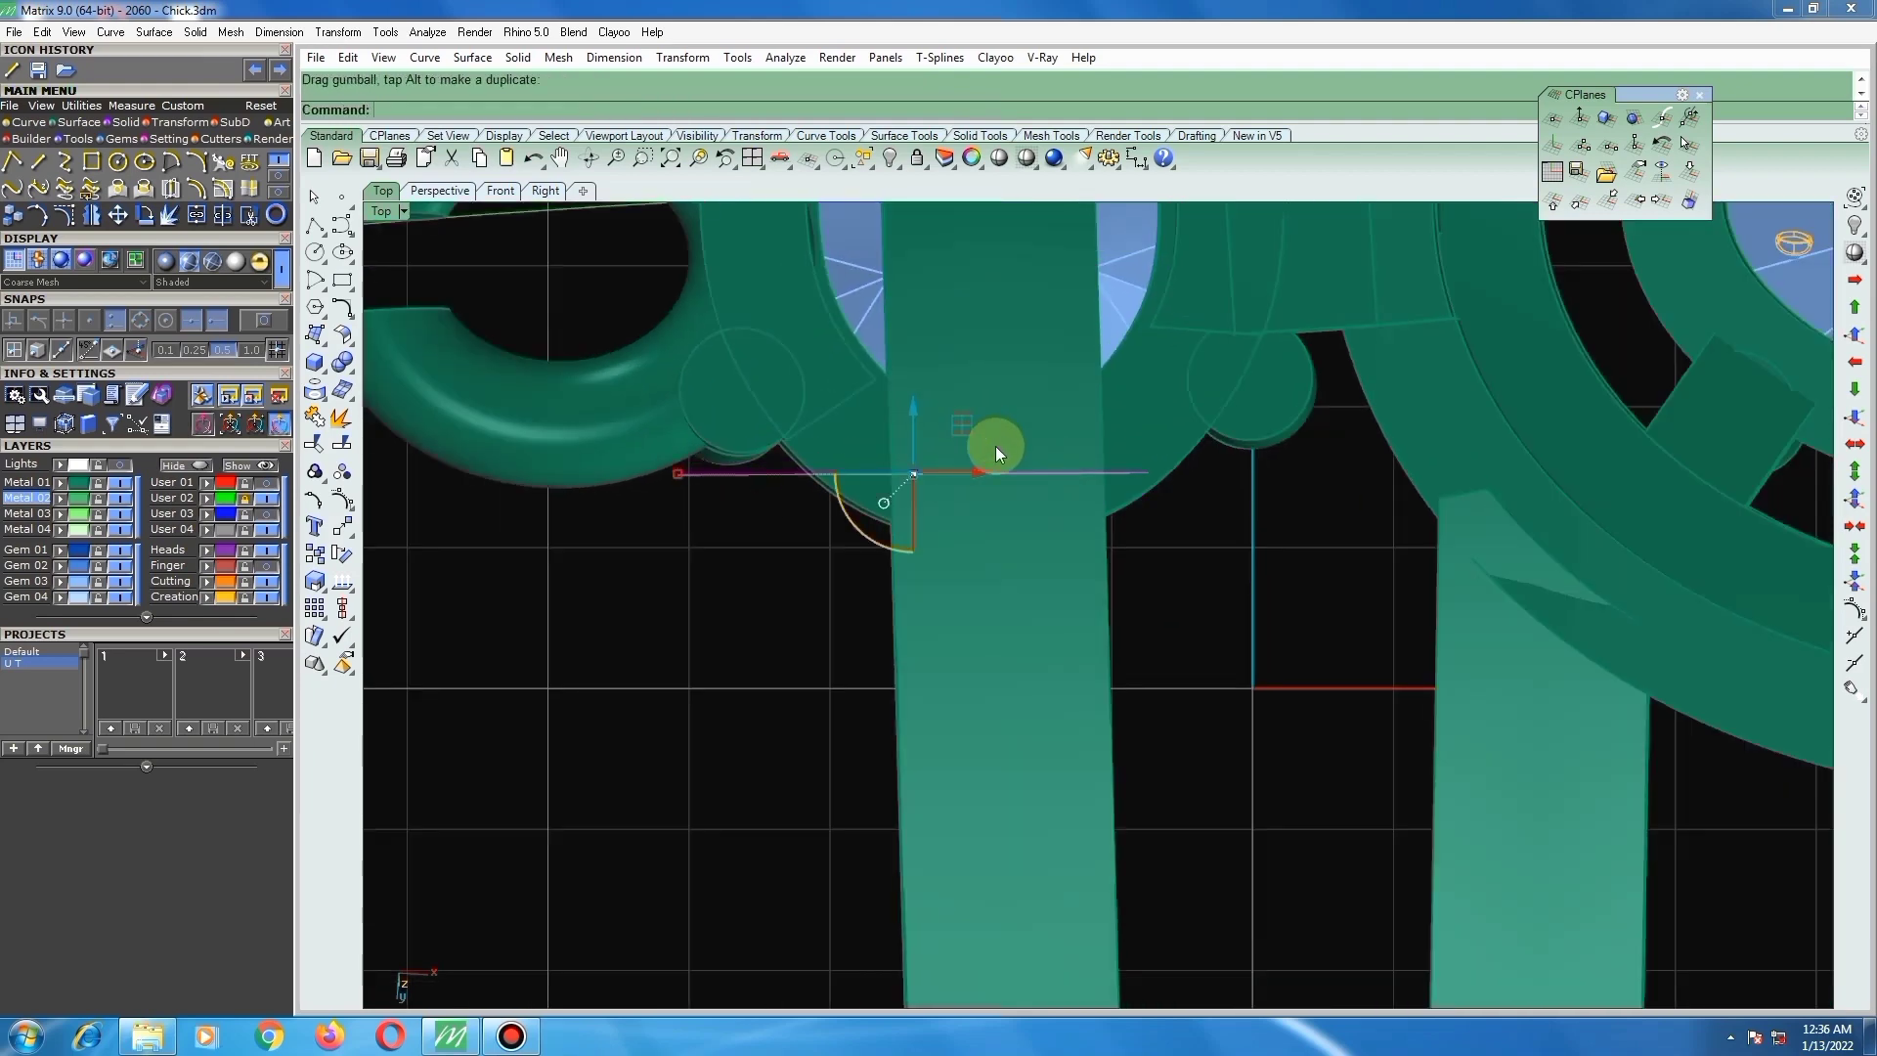
Step: Tilt the cutting line slightly with two small Rotate operations so it runs square across the strip
text(r)
key(Return)
click(994, 471)
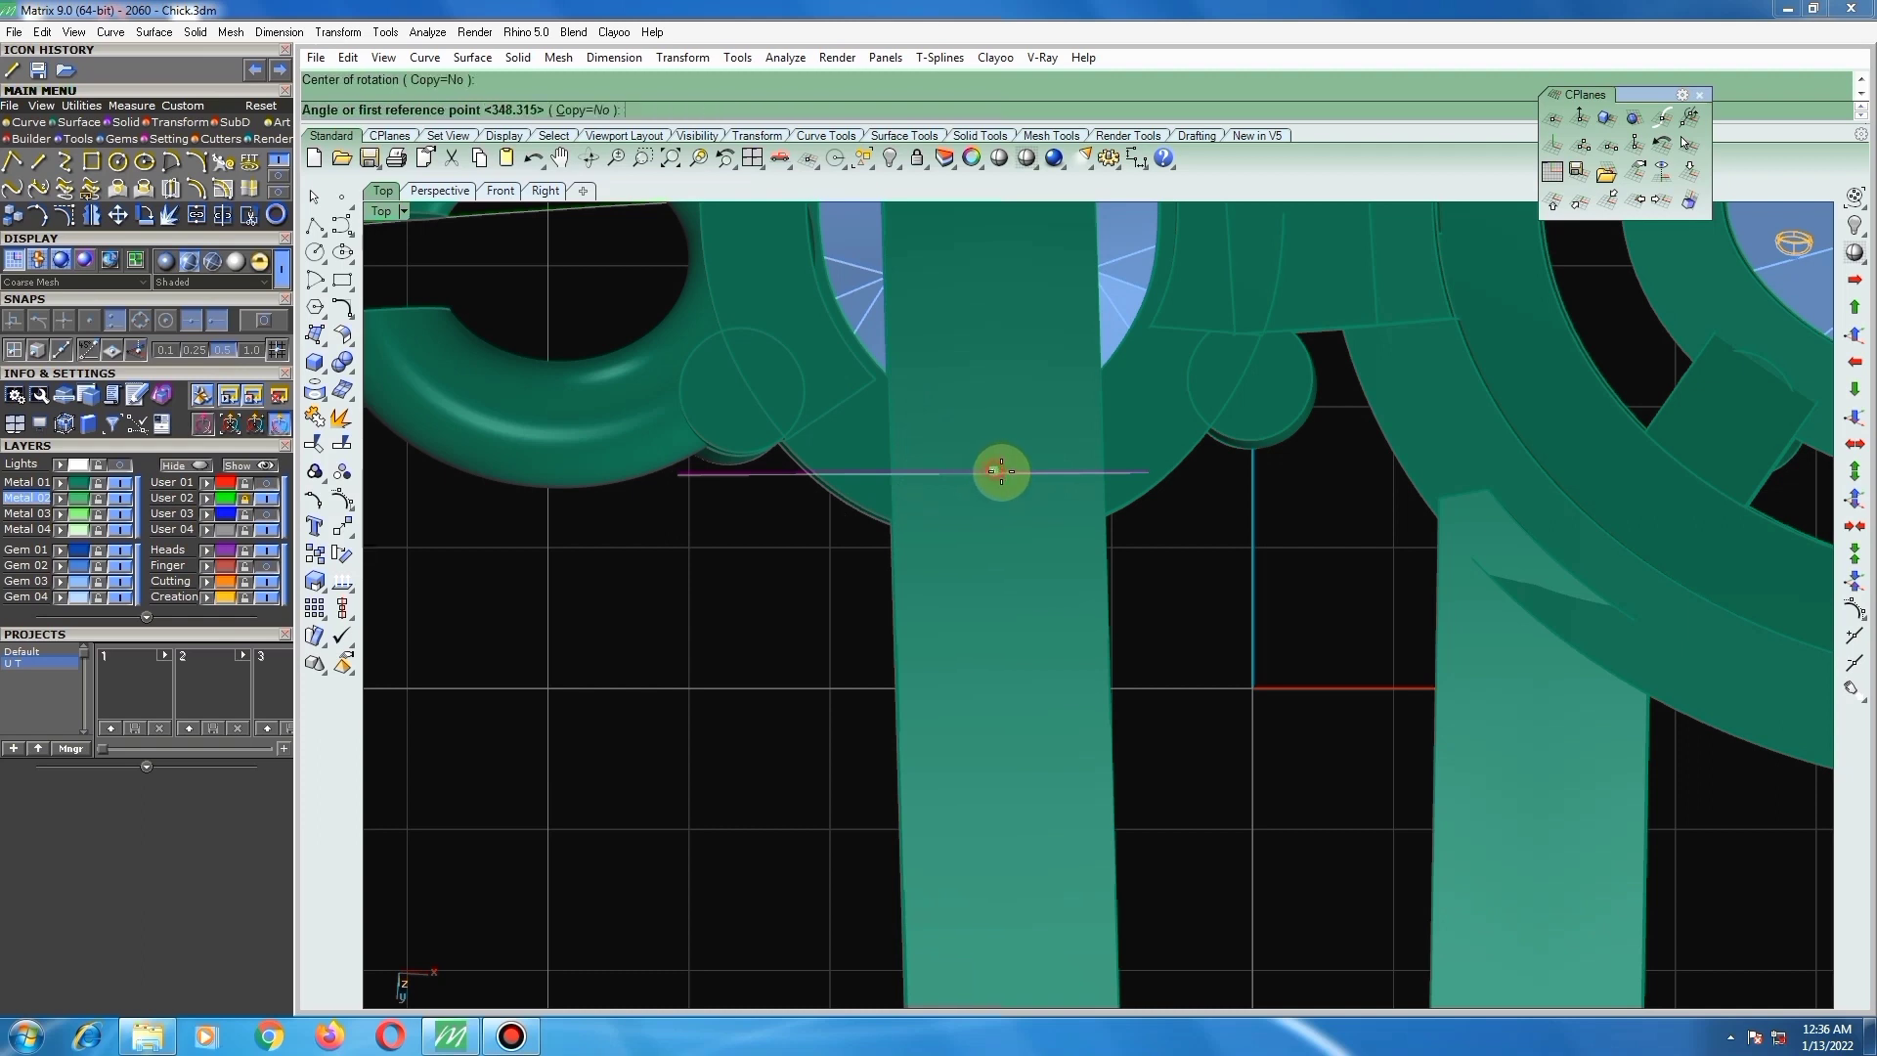
click(780, 618)
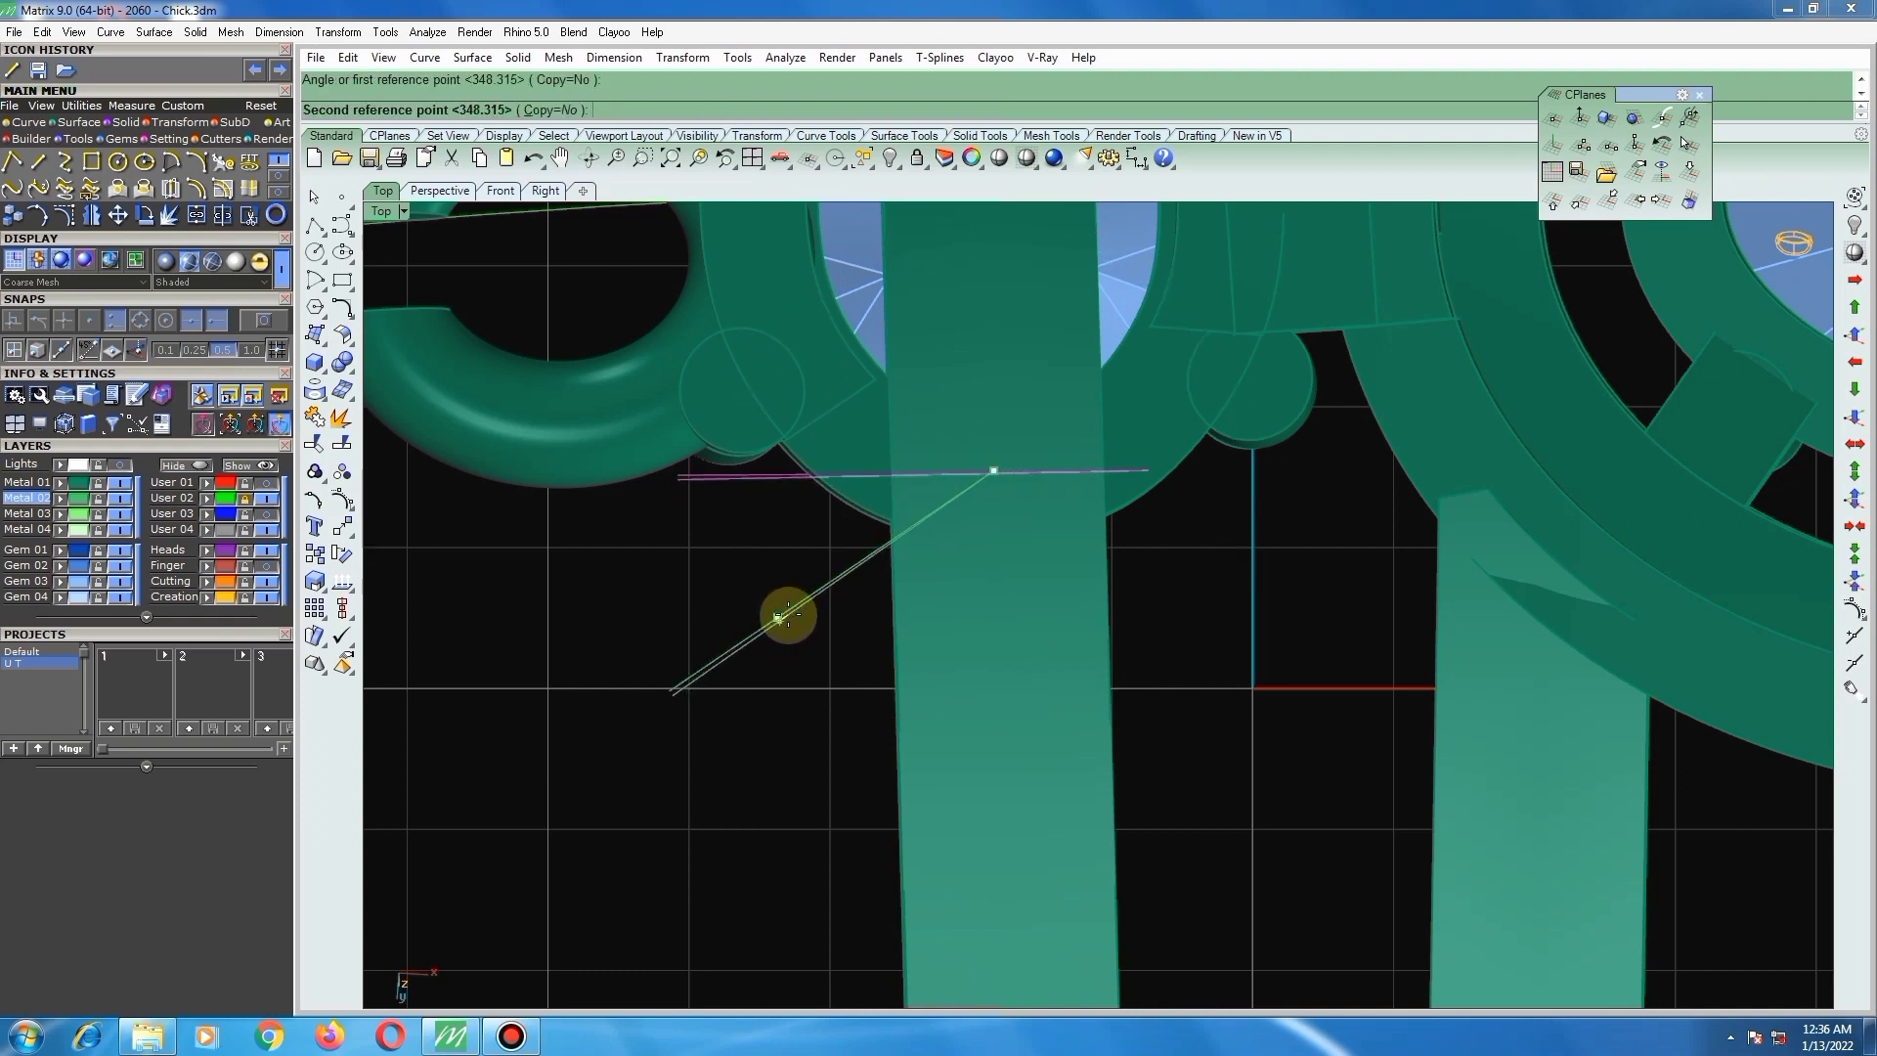
click(790, 616)
right_click(978, 495)
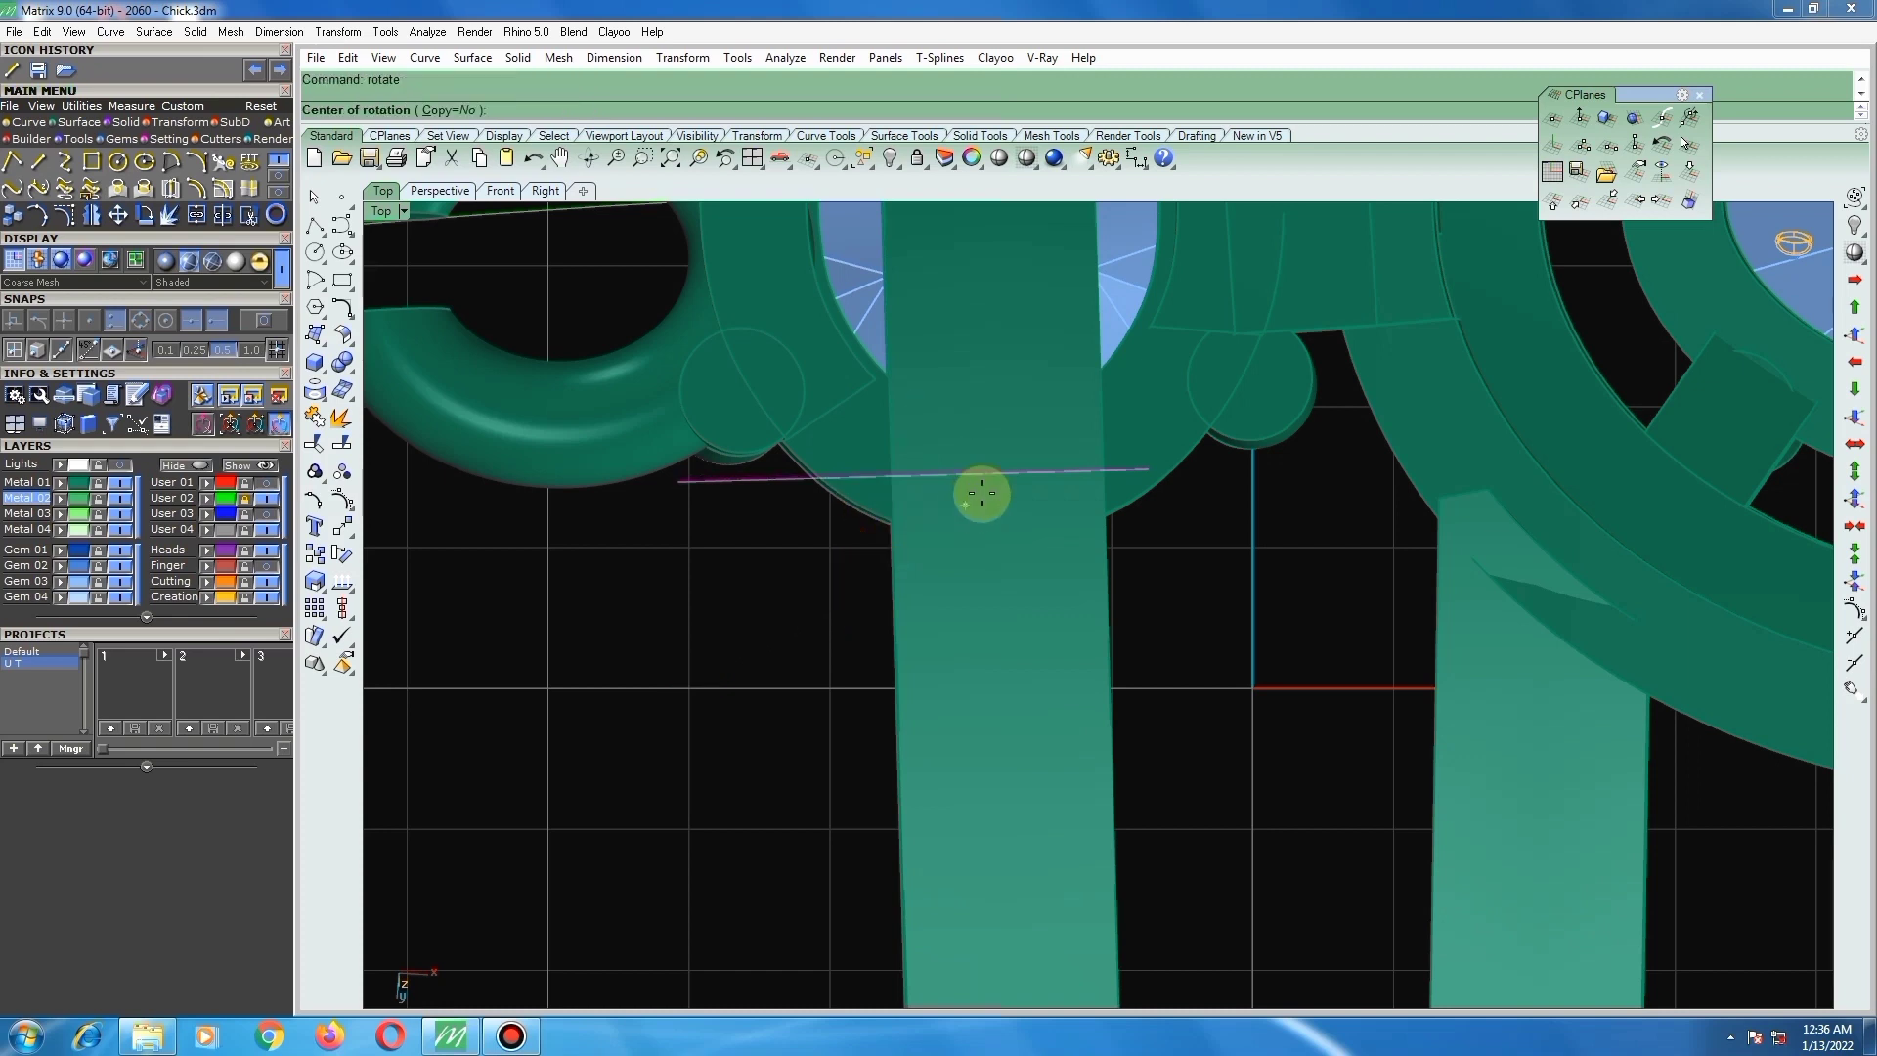
click(889, 477)
click(1159, 736)
click(1182, 747)
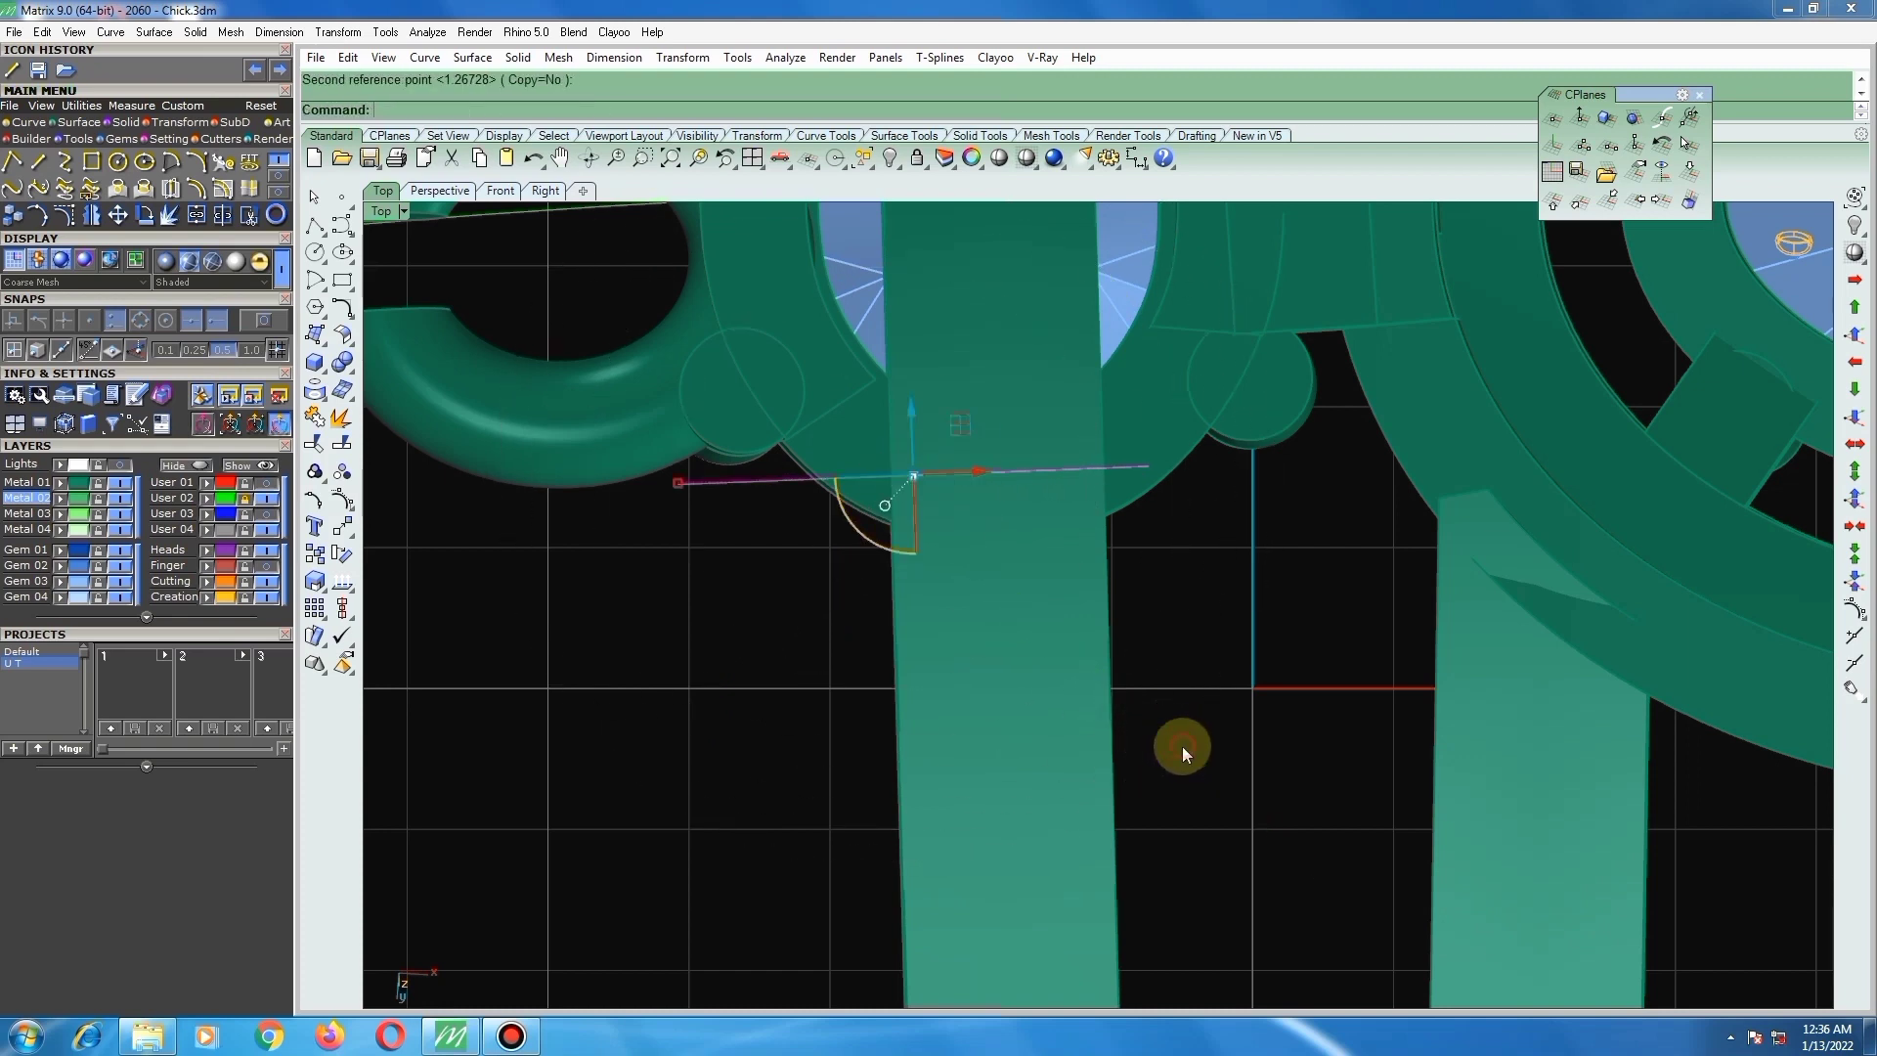
Step: Try trimming the strip's end behind the pear gem along the line with an inverted WireCut, and undo the cut
text(WireCut)
key(Return)
click(1055, 671)
right_click(1052, 664)
right_click(1048, 658)
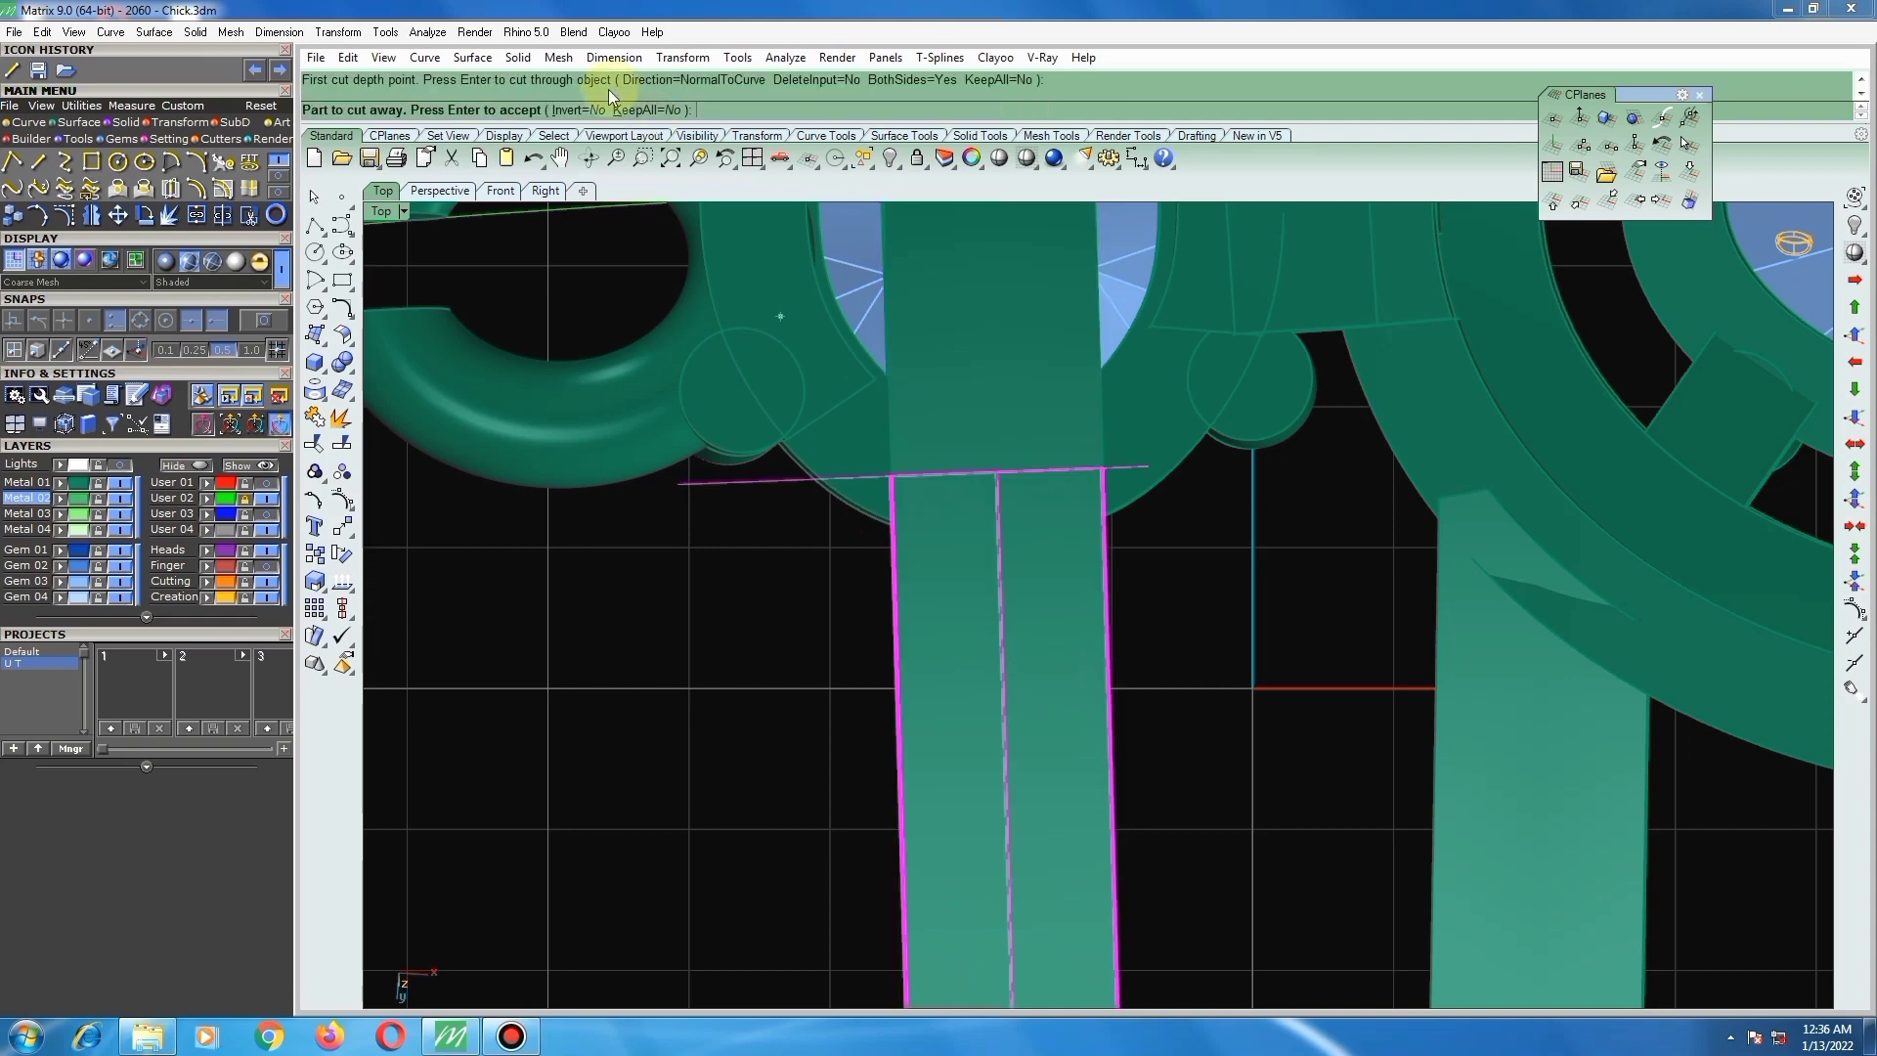
click(585, 109)
right_click(997, 510)
scroll(1016, 538, down, 3)
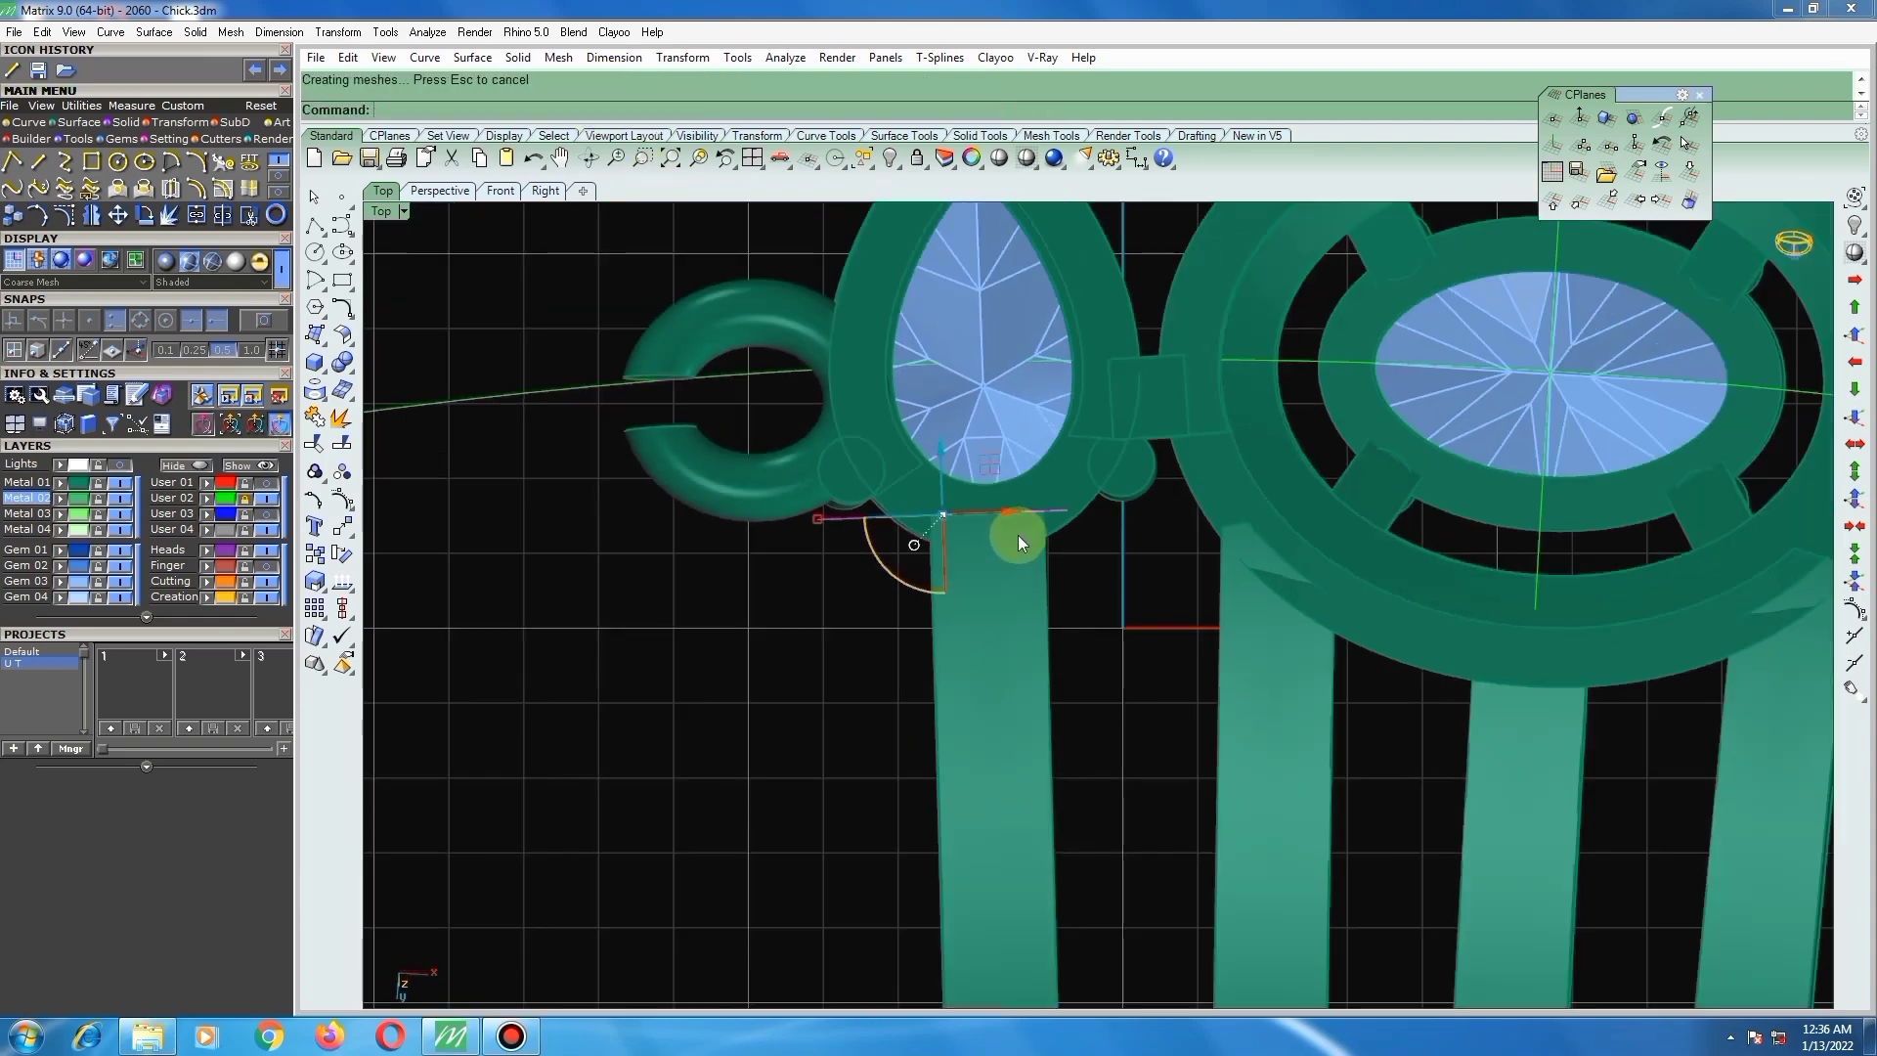
key(ctrl+z)
scroll(1011, 529, up, 2)
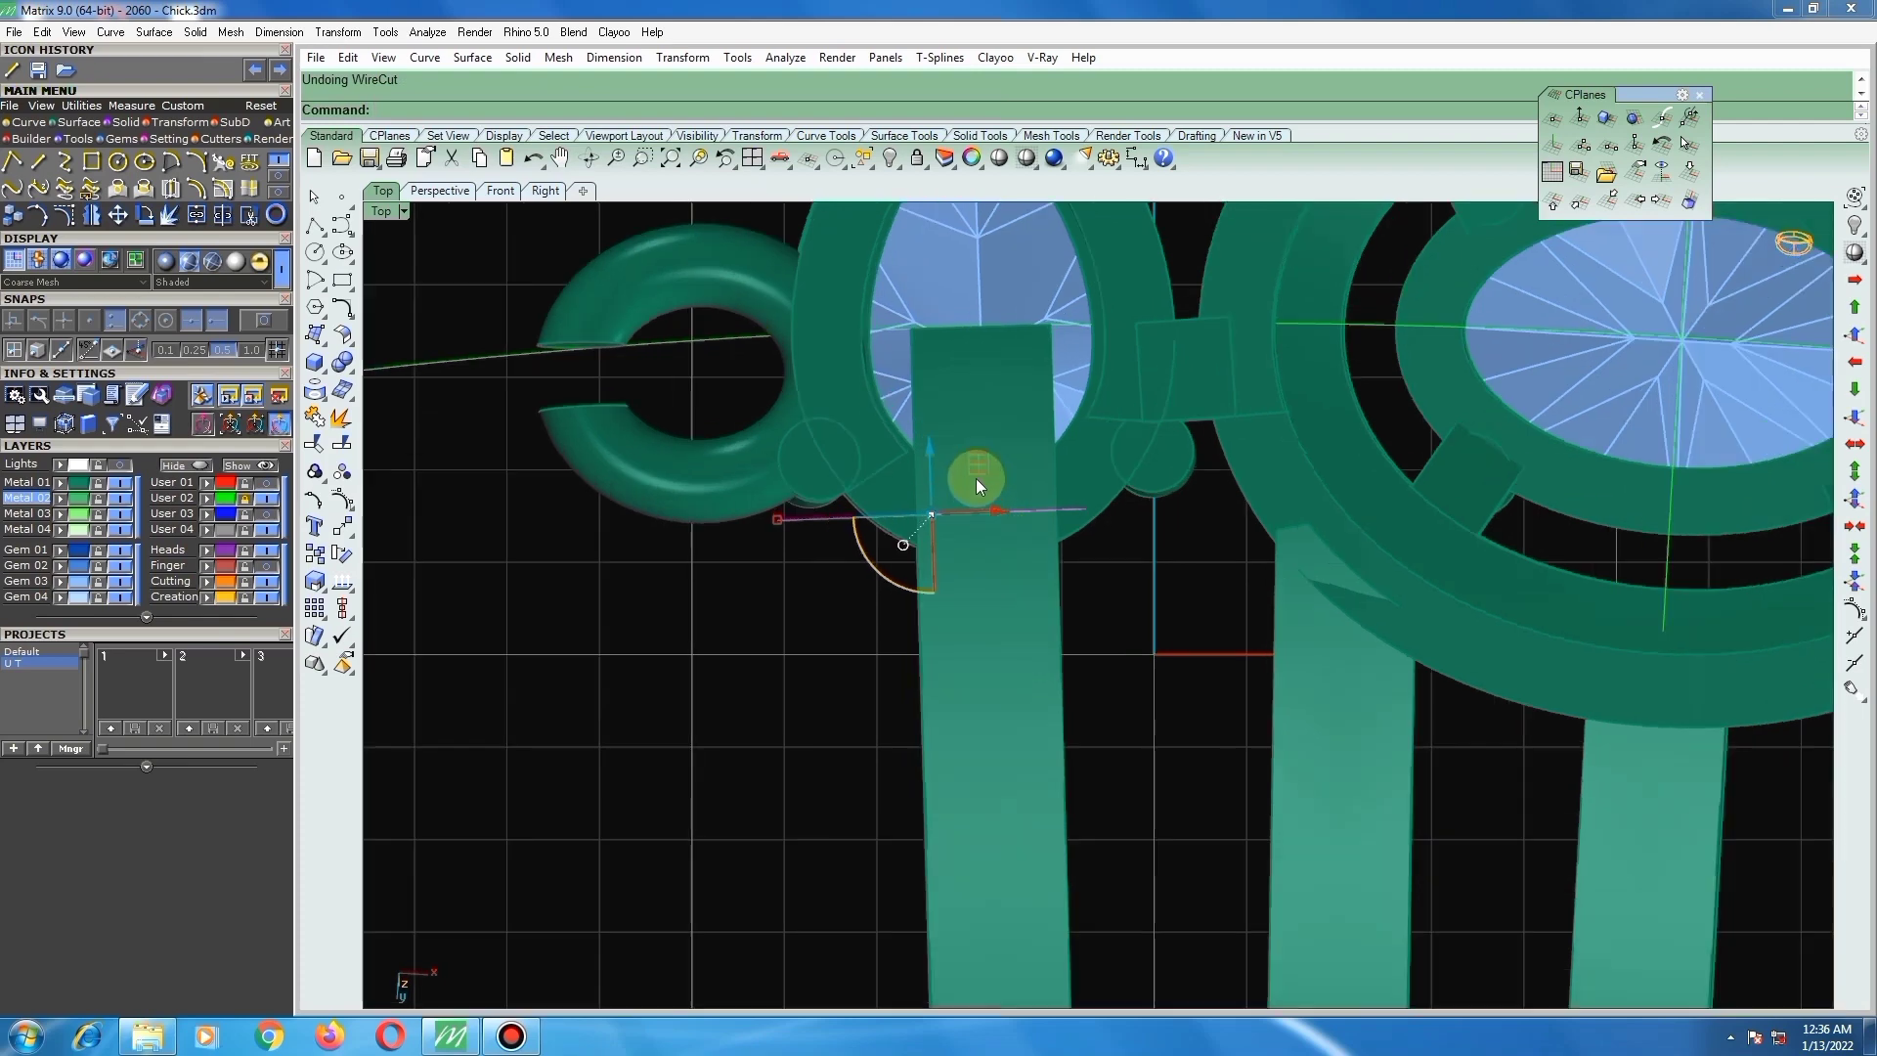
Step: Shift the cutting line slightly toward the pear gem and WireCut away the strip's end that overlaps the gem
drag(978, 459, 982, 454)
right_click(1006, 502)
click(1022, 416)
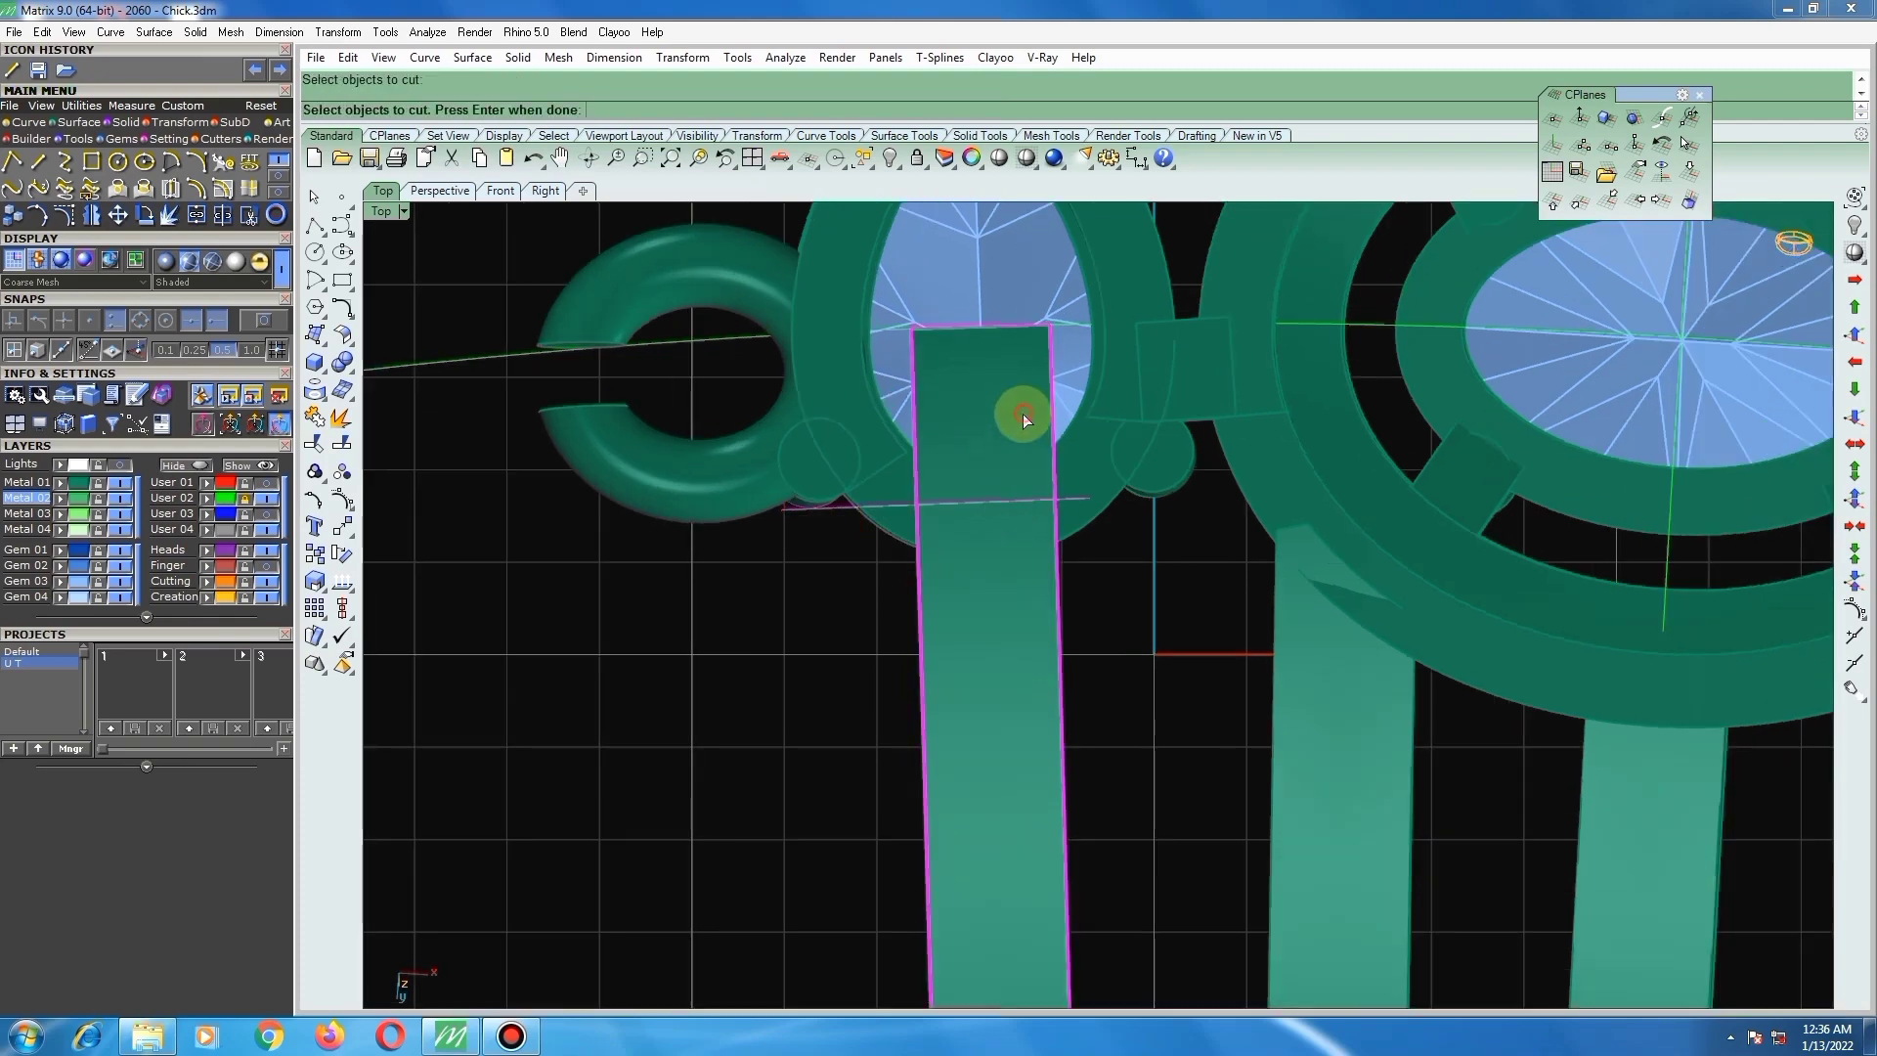
right_click(1019, 423)
right_click(1018, 426)
right_click(1018, 432)
scroll(1017, 432, down, 8)
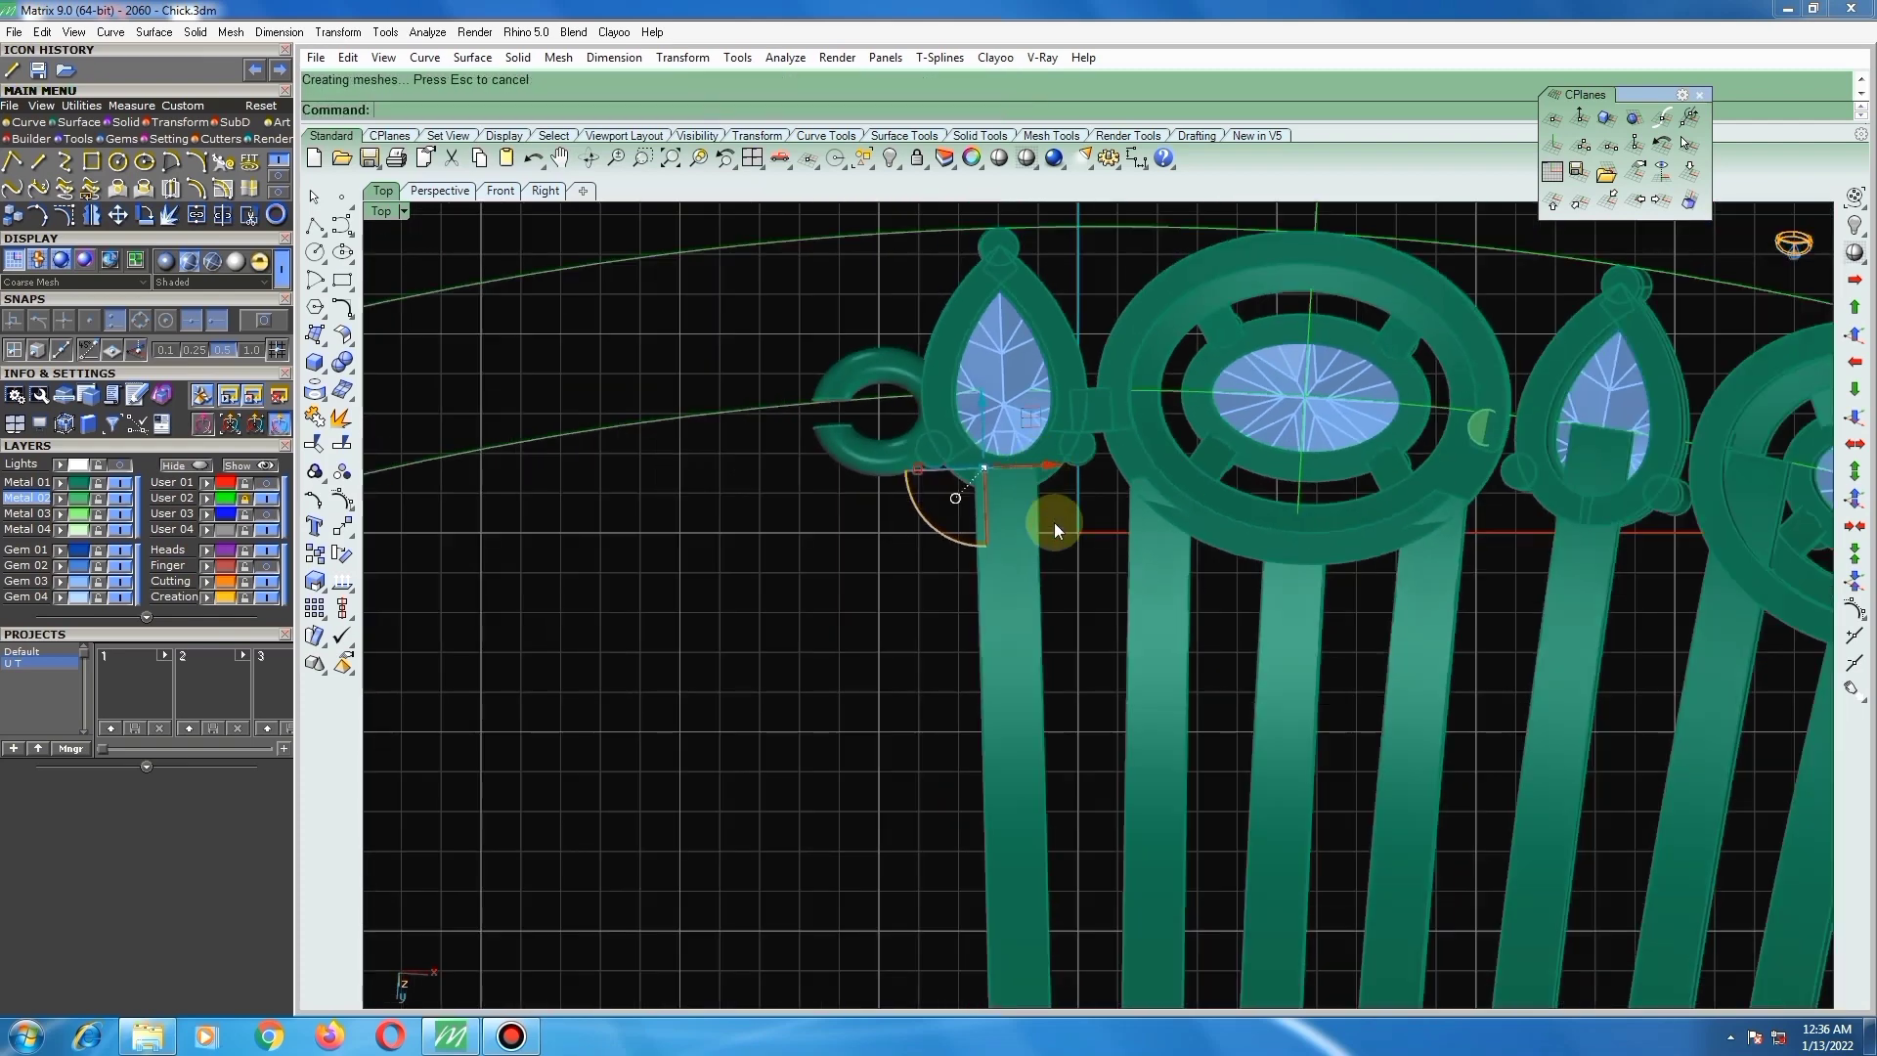
Step: Delete the leftover cutting line, and extract a copy of the pear setting's top surface
key(Delete)
scroll(999, 489, up, 2)
scroll(999, 489, up, 4)
ctrl+shift+right_drag(999, 489, 959, 658)
scroll(1034, 373, down, 4)
scroll(1128, 298, up, 4)
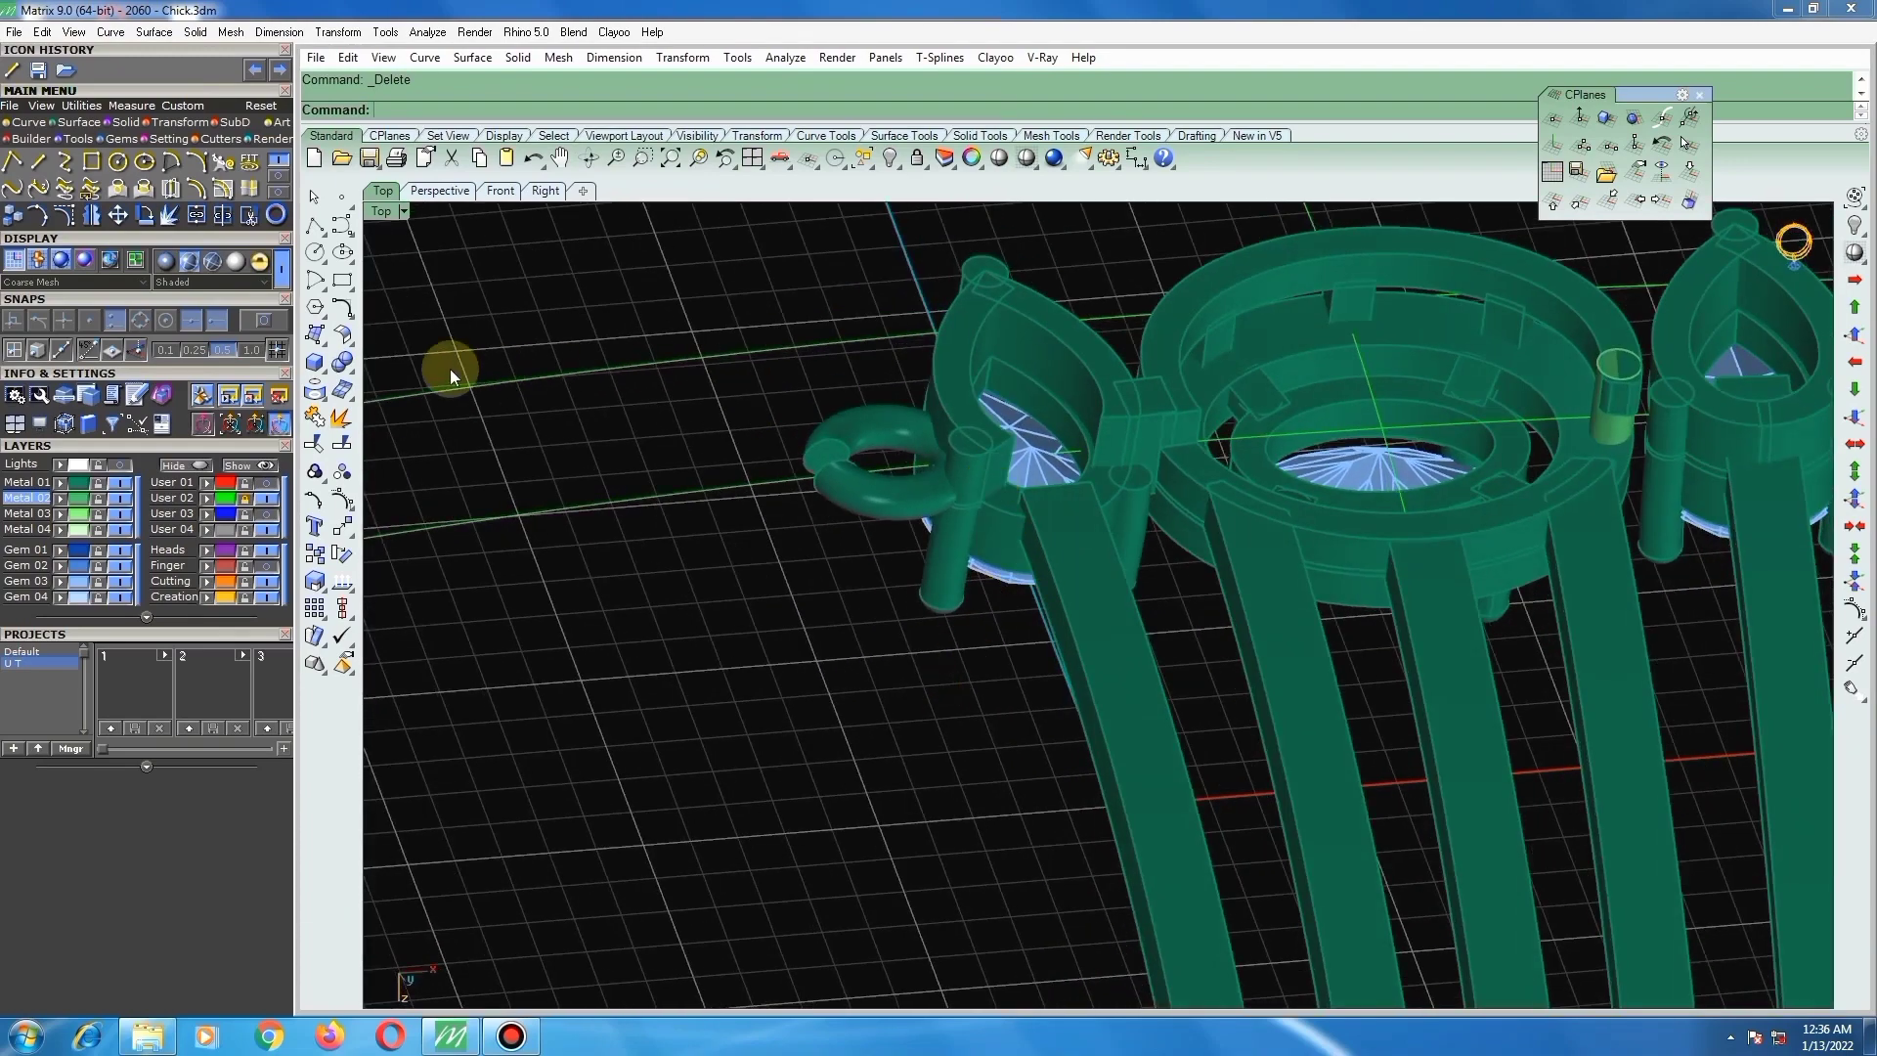
click(338, 423)
scroll(1005, 513, up, 4)
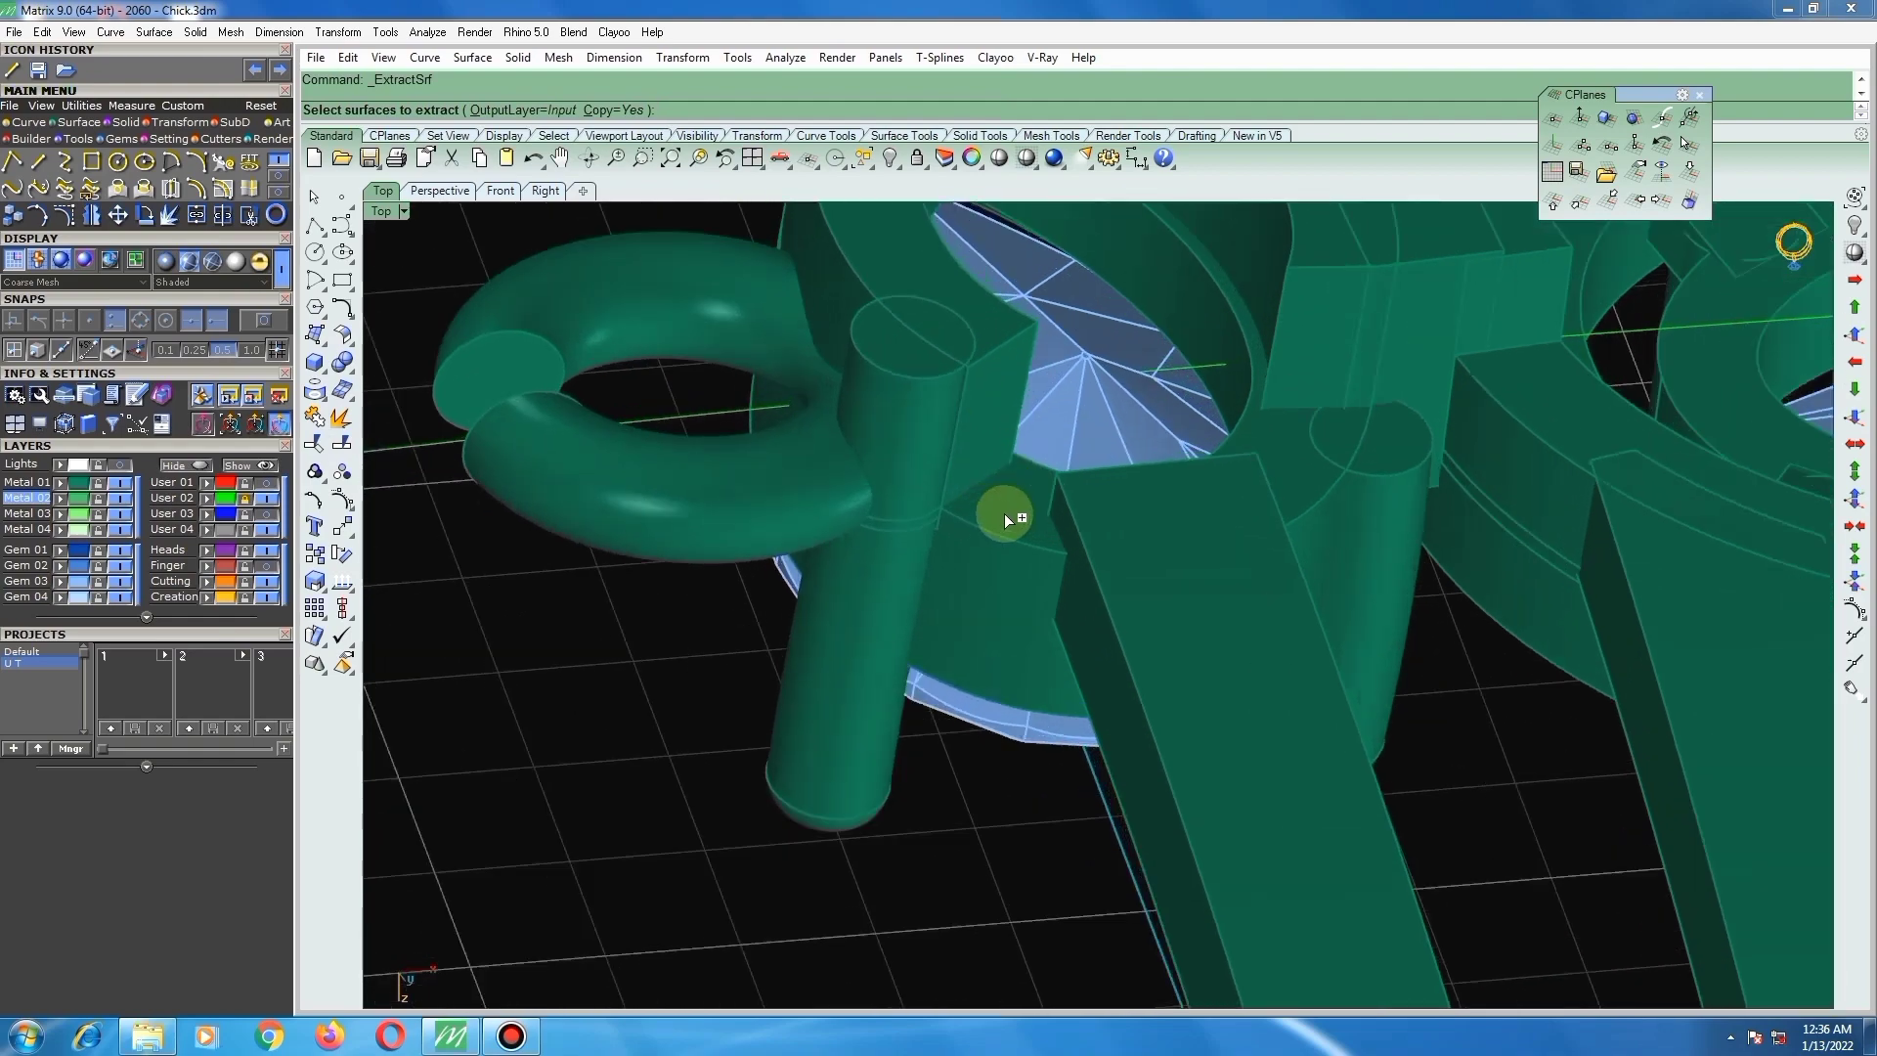
click(1220, 482)
right_click(1165, 490)
Step: Try to split the extracted surface along an isocurve near the prong beside the open ring
ctrl+shift+right_drag(1168, 515, 1208, 602)
click(341, 442)
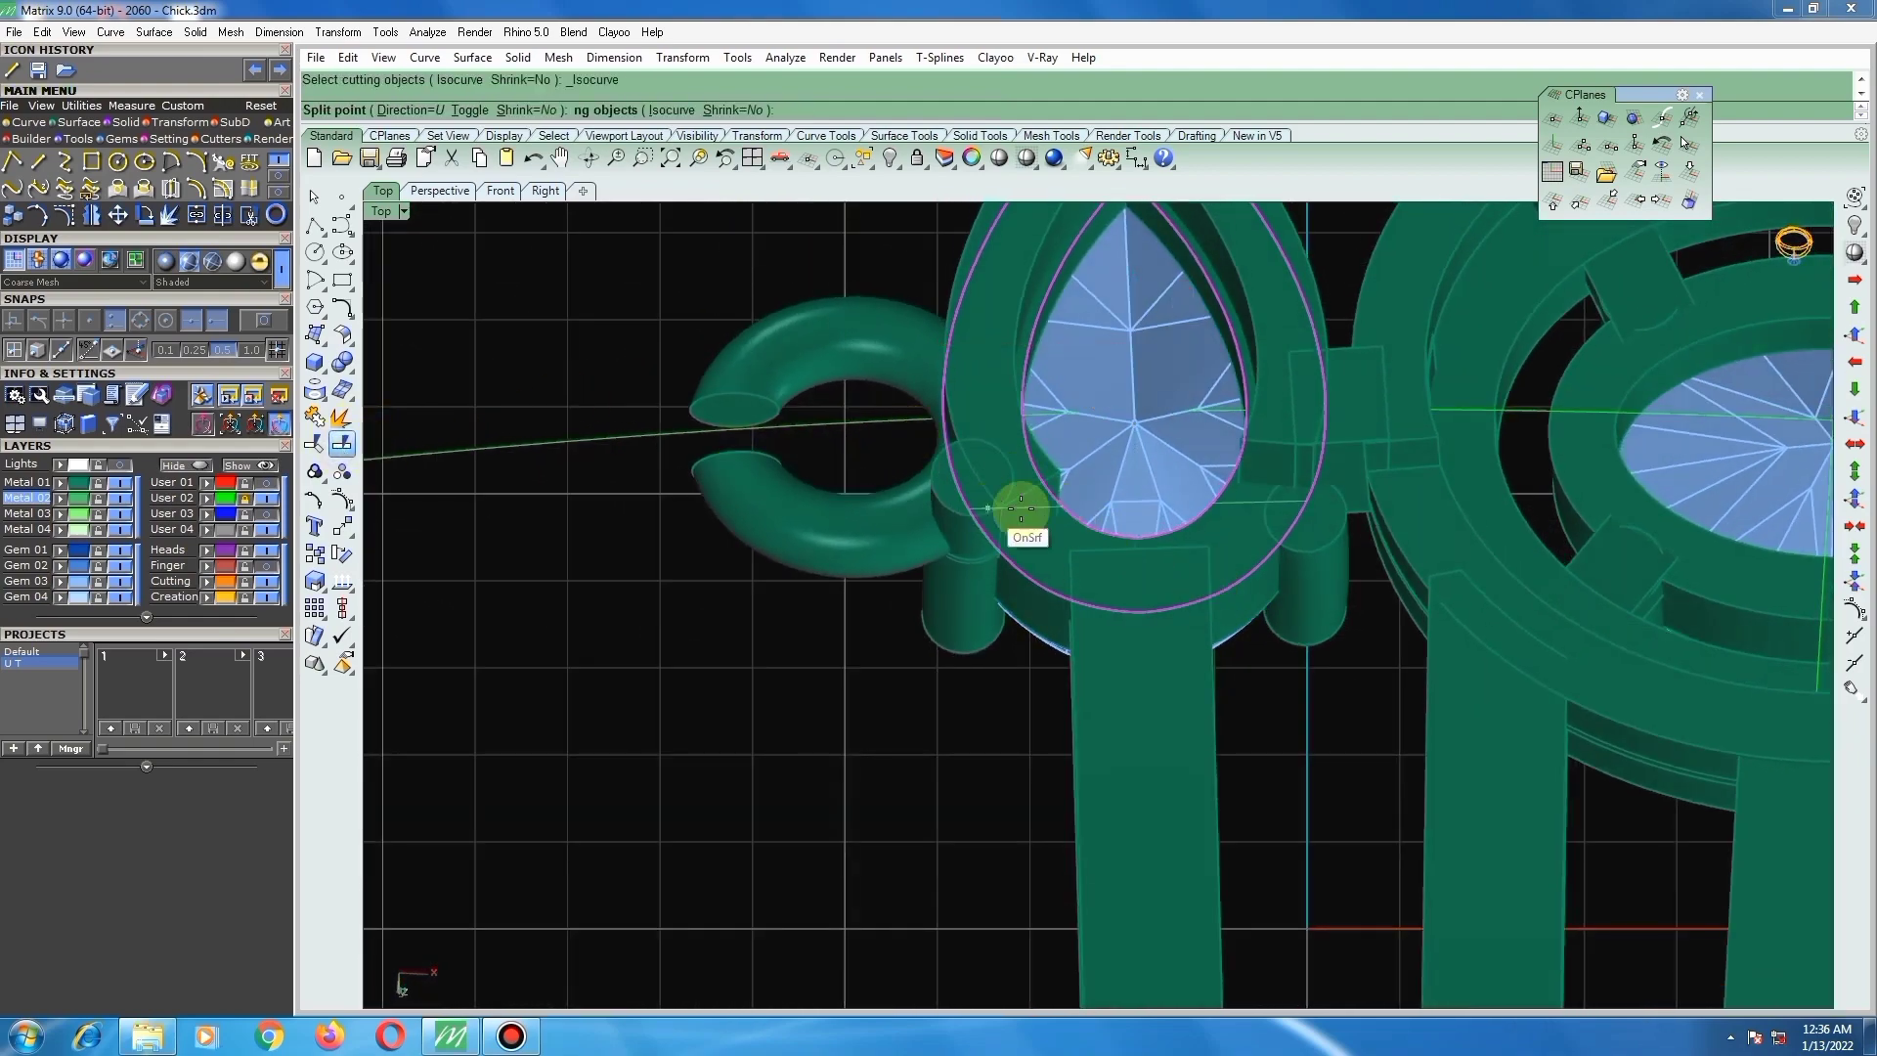
scroll(1036, 503, up, 1)
click(1039, 516)
right_click(1010, 561)
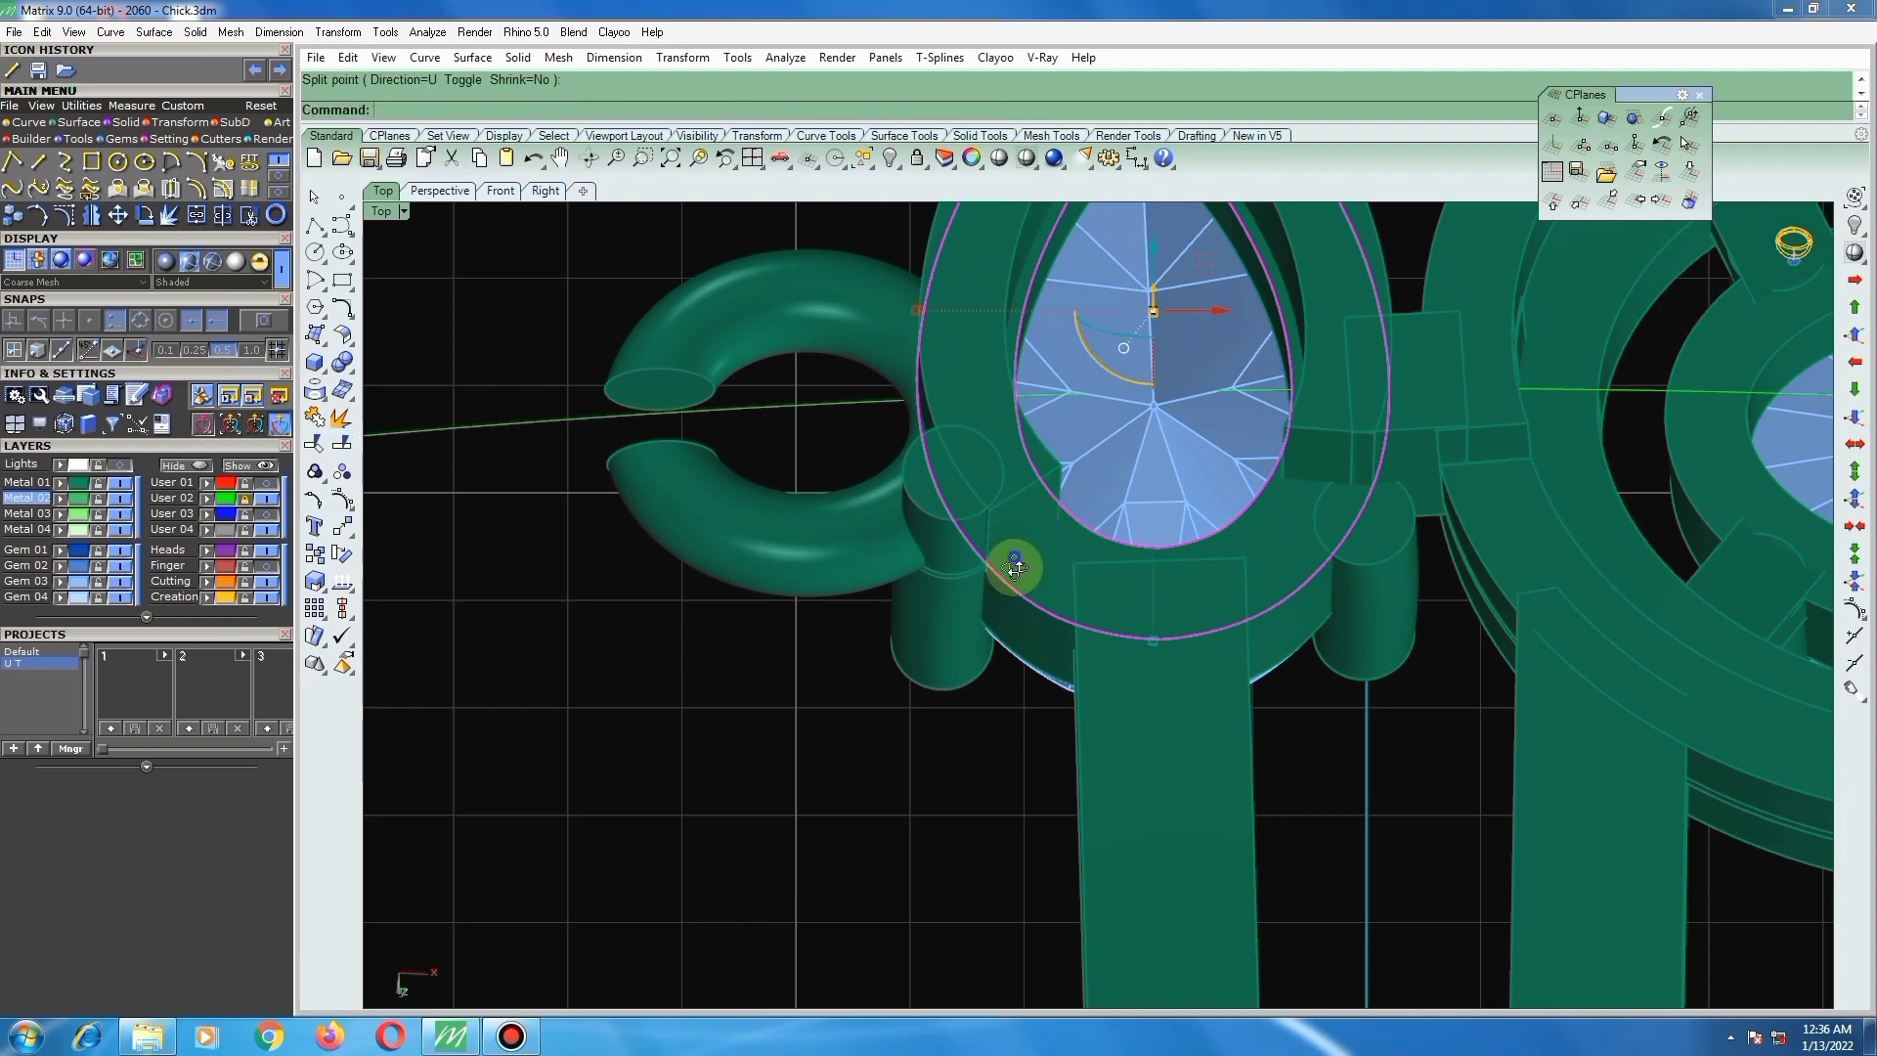
Step: Draw a two-point polyline across the extracted surface, from its outer to inner edge, beside the prong near the open ring
mouse_move(1010, 561)
ctrl+shift+right_down()
mouse_move(997, 612)
mouse_move(1023, 545)
ctrl+shift+right_up()
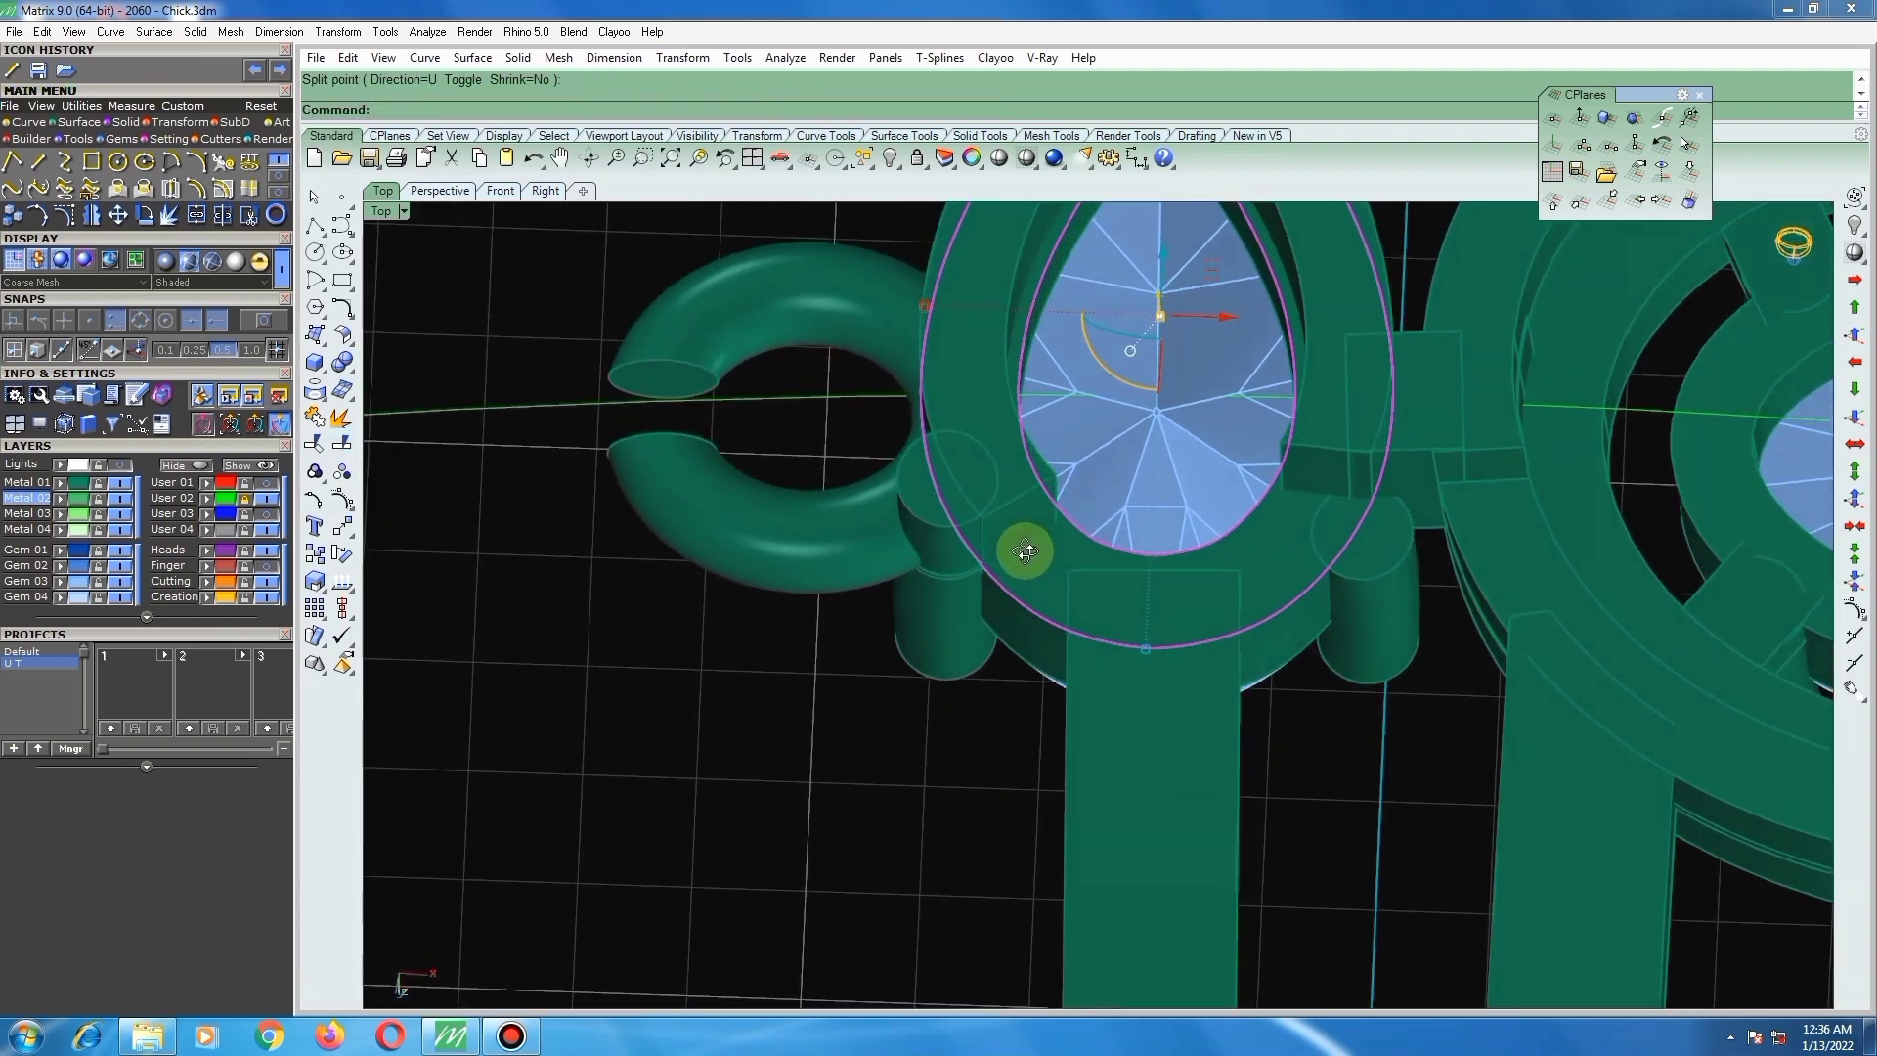
scroll(1024, 532, up, 1)
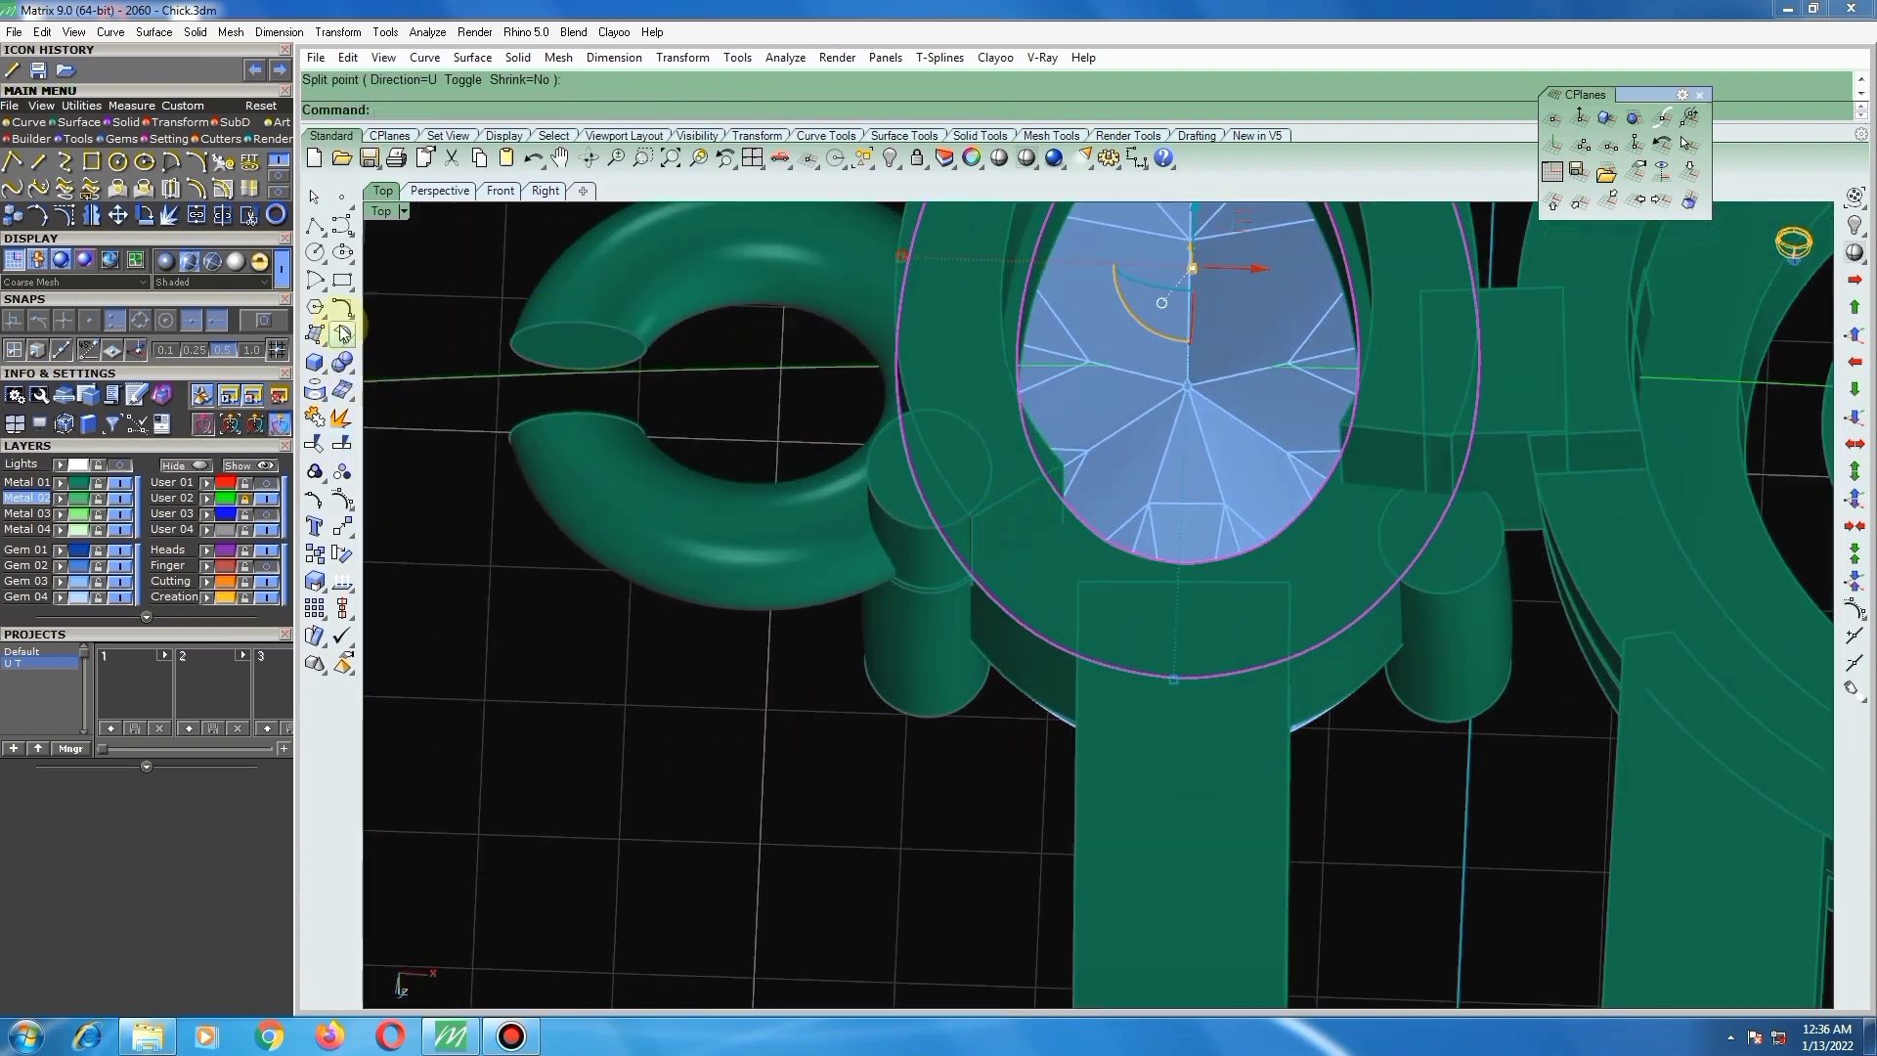
click(313, 227)
scroll(962, 551, up, 3)
scroll(961, 550, up, 1)
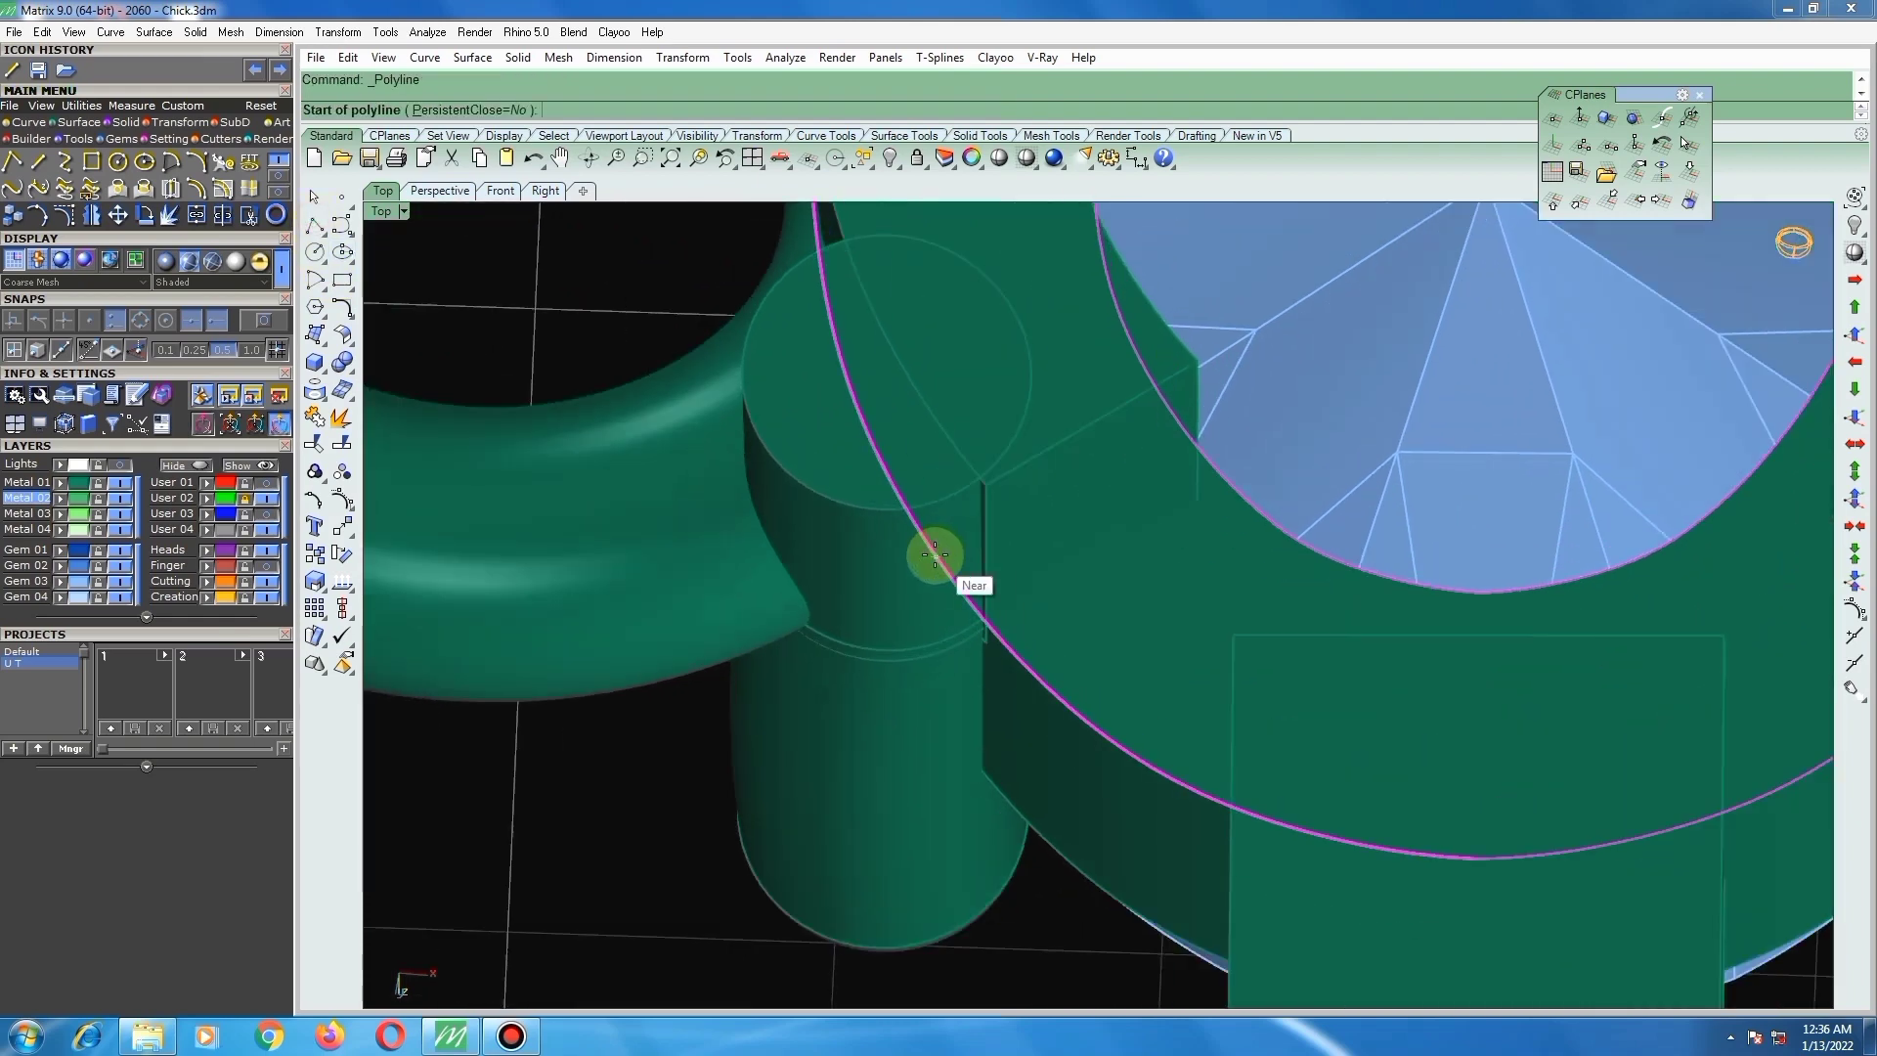
click(931, 553)
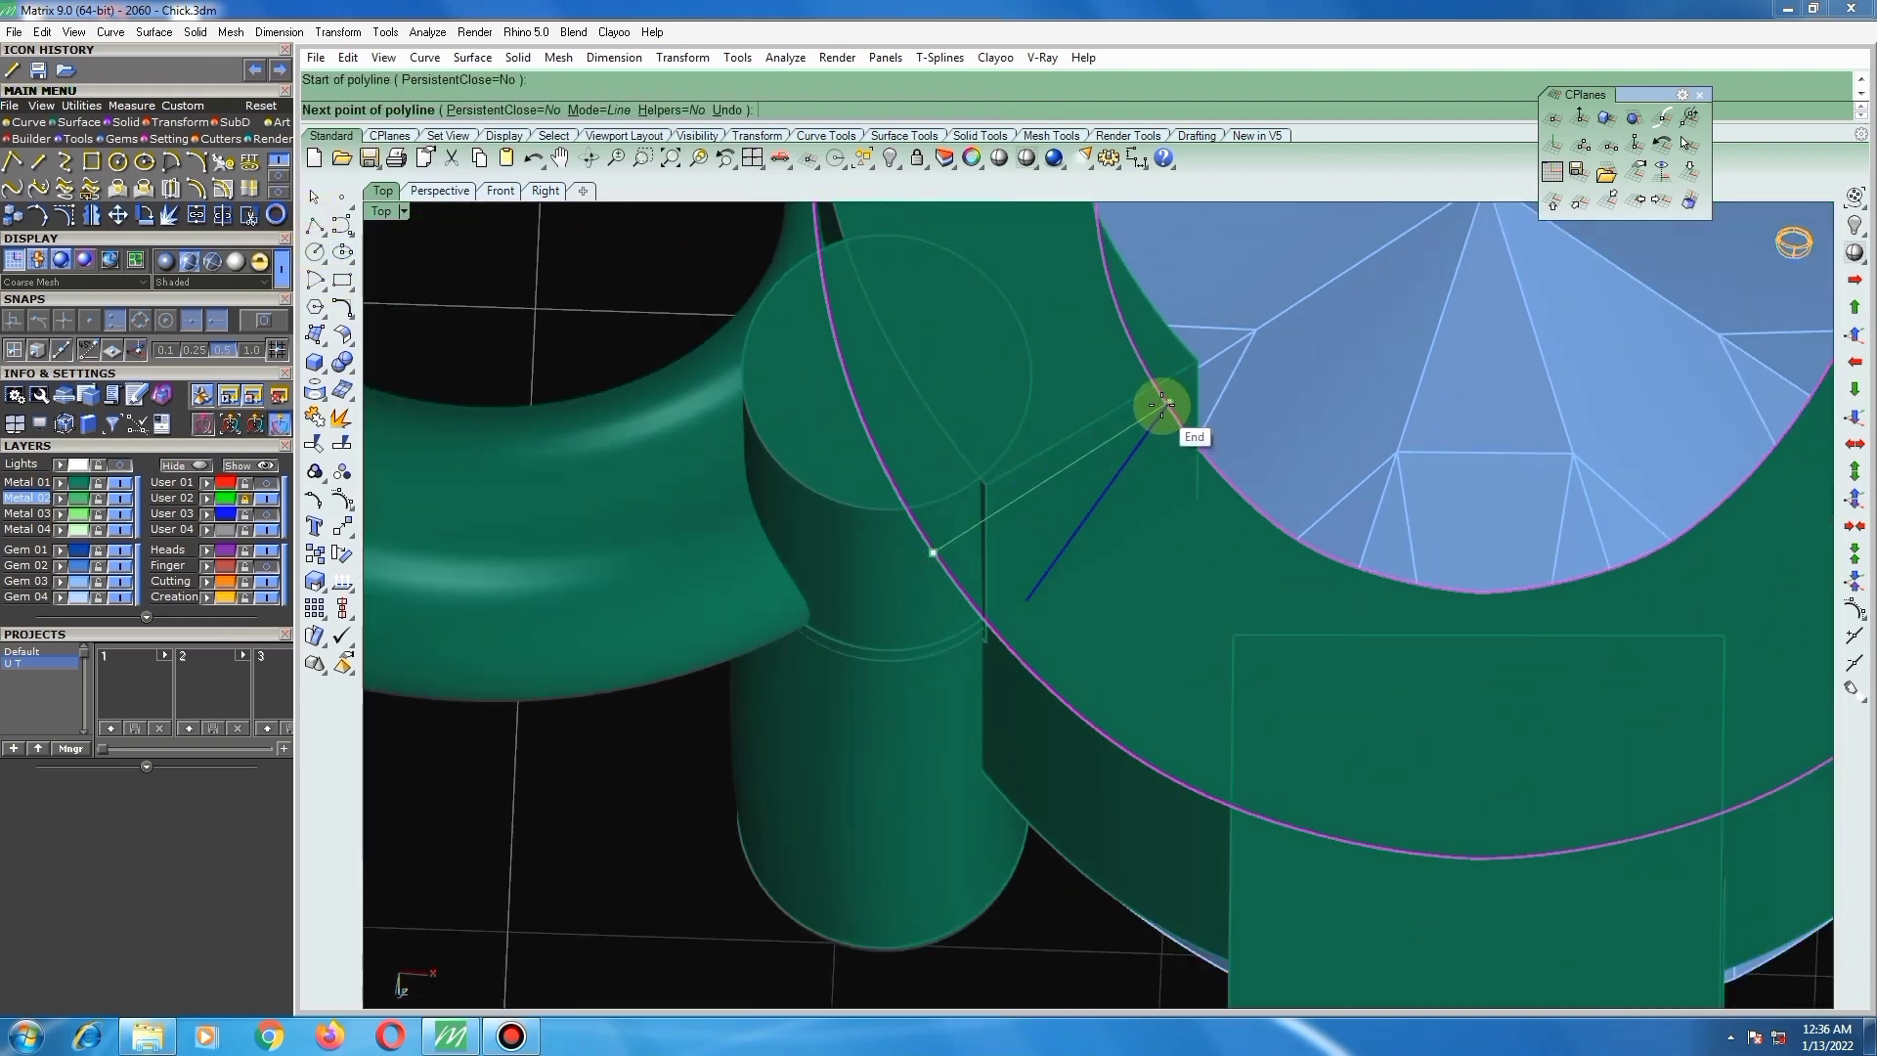
scroll(1161, 403, up, 2)
click(1155, 404)
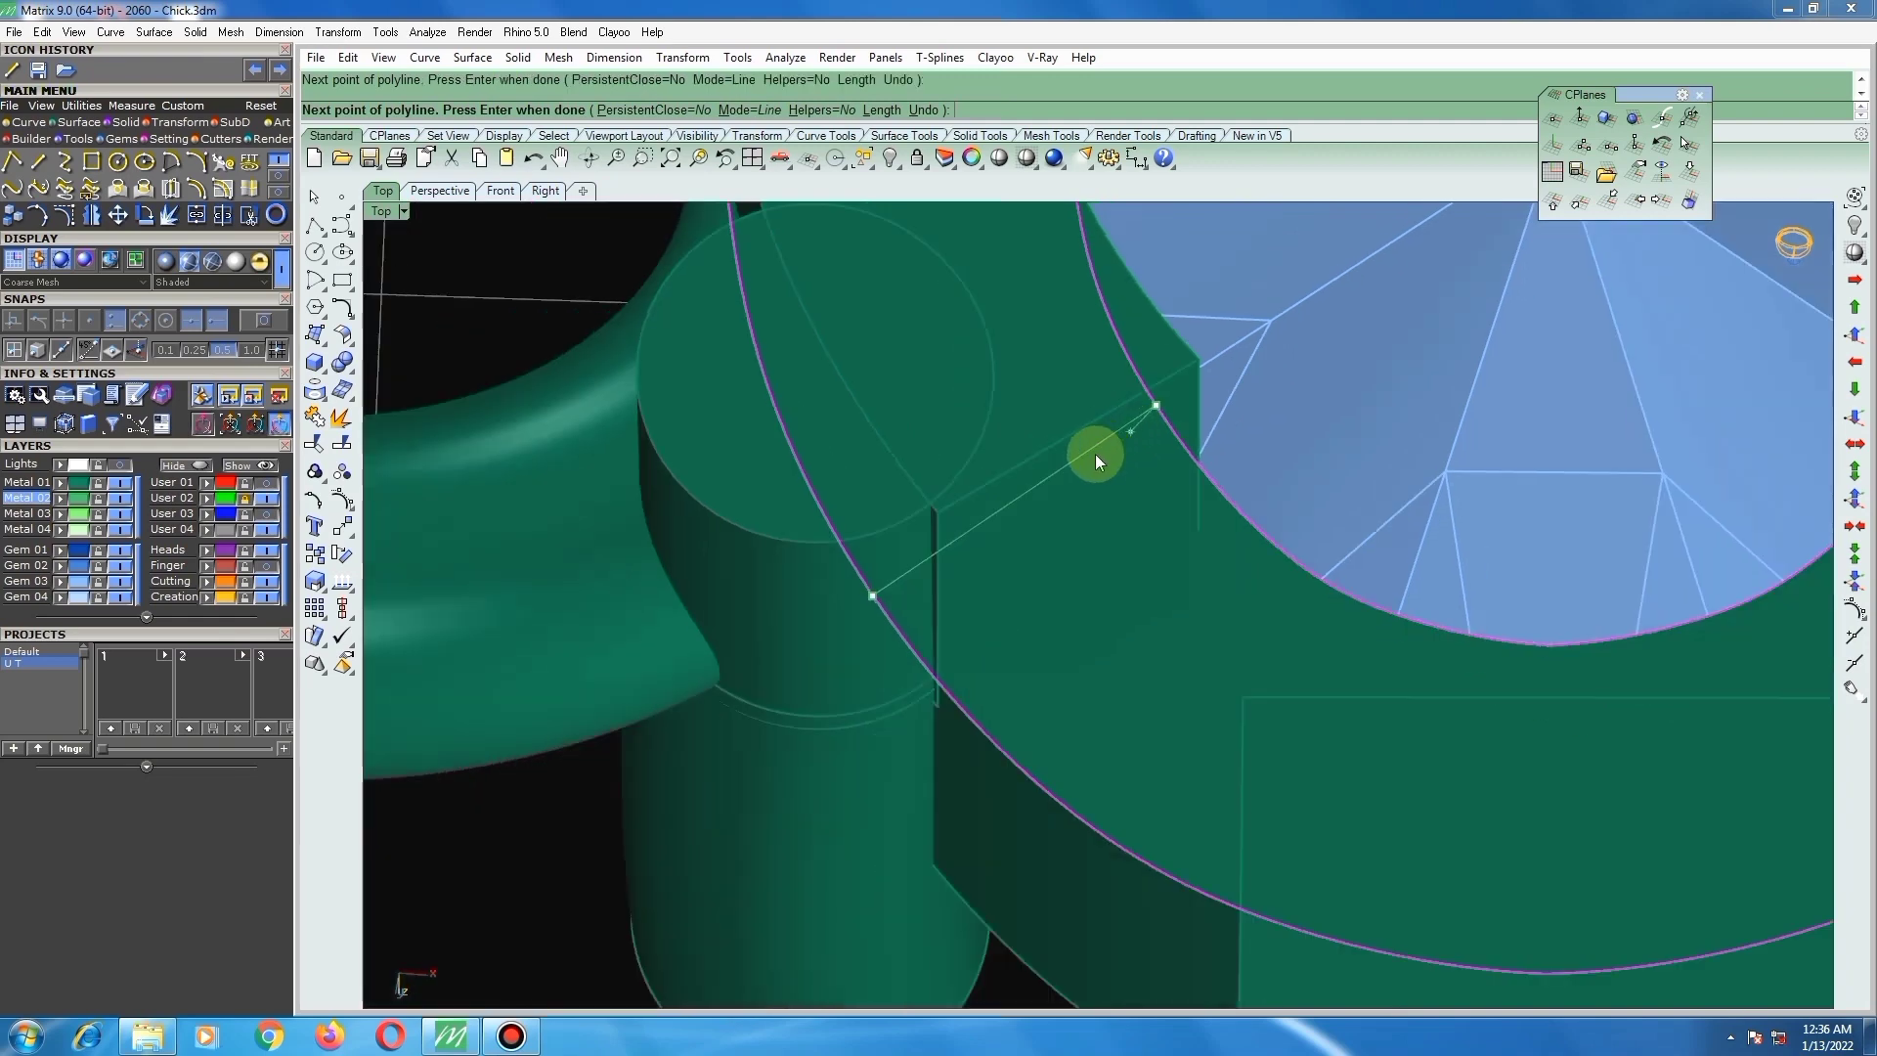
key(Return)
Step: Draw a second two-point polyline across the extracted surface beside the connector to the oval setting
scroll(1476, 485, down, 3)
scroll(1632, 439, up, 5)
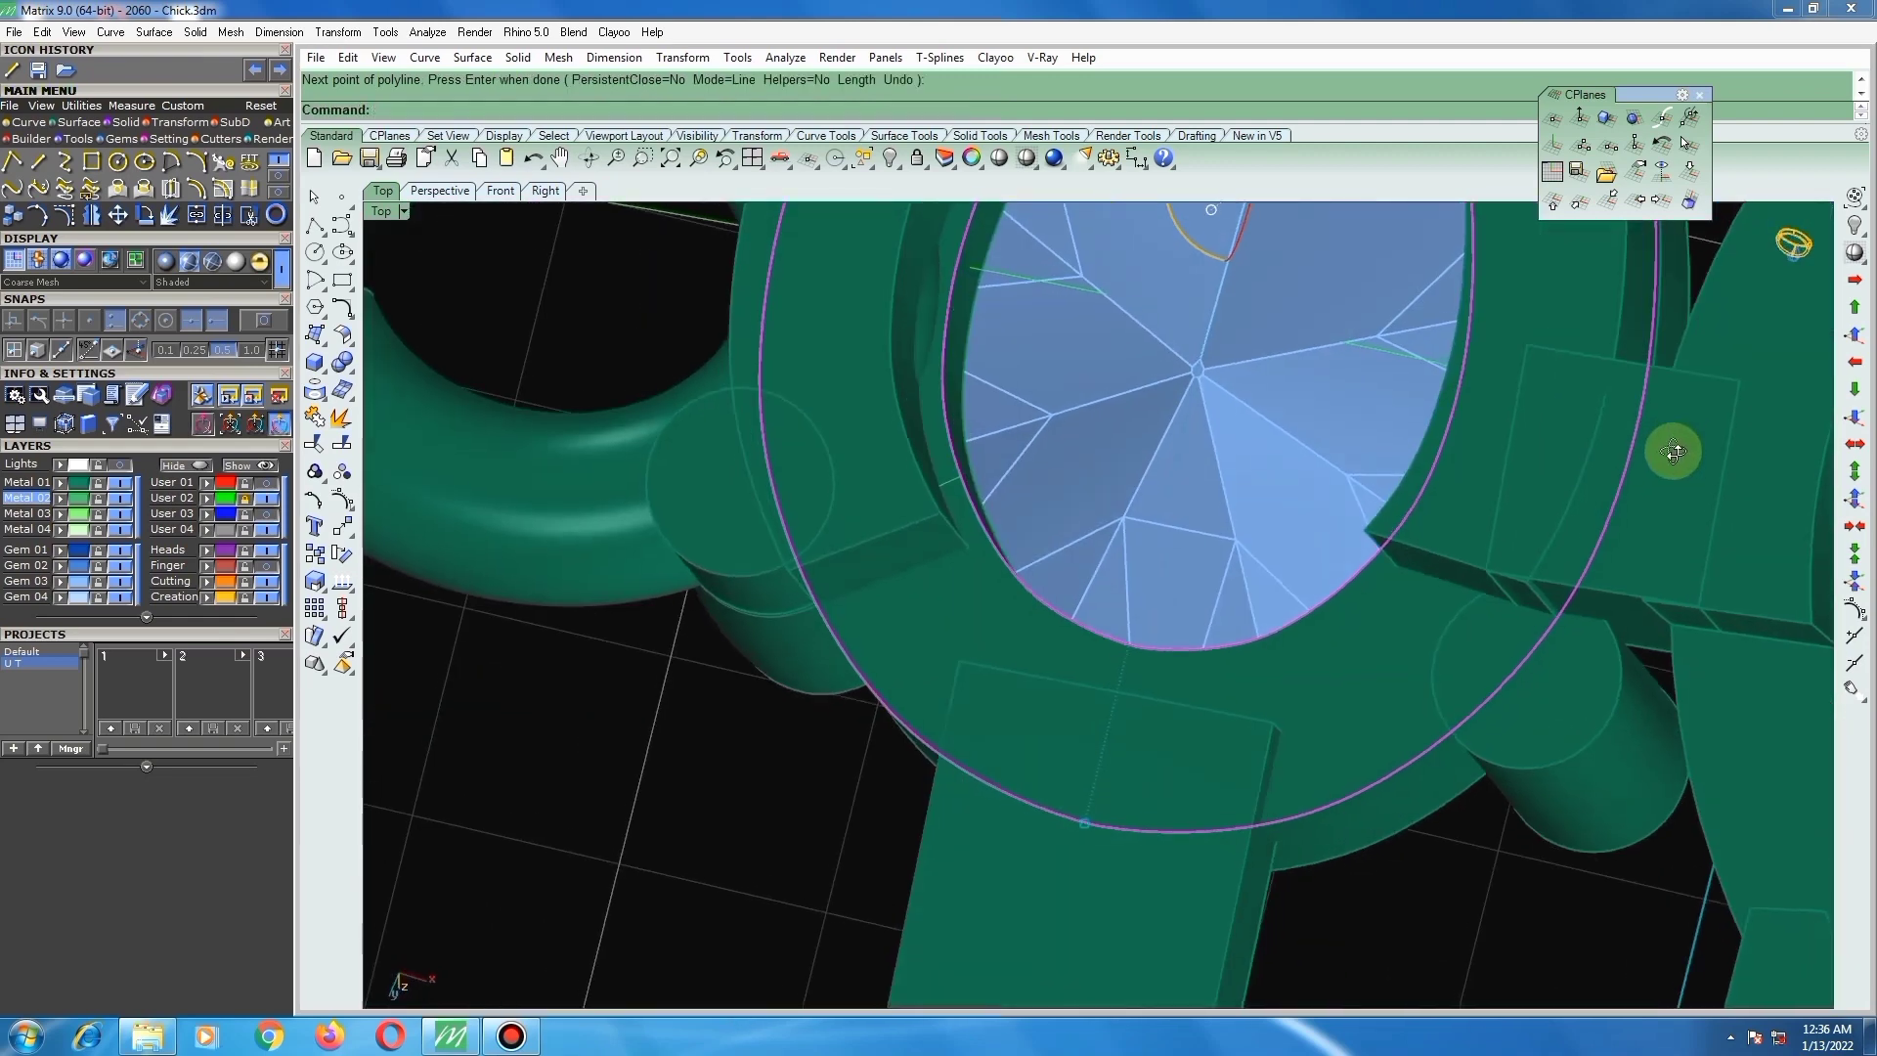
scroll(1583, 567, up, 2)
key(Return)
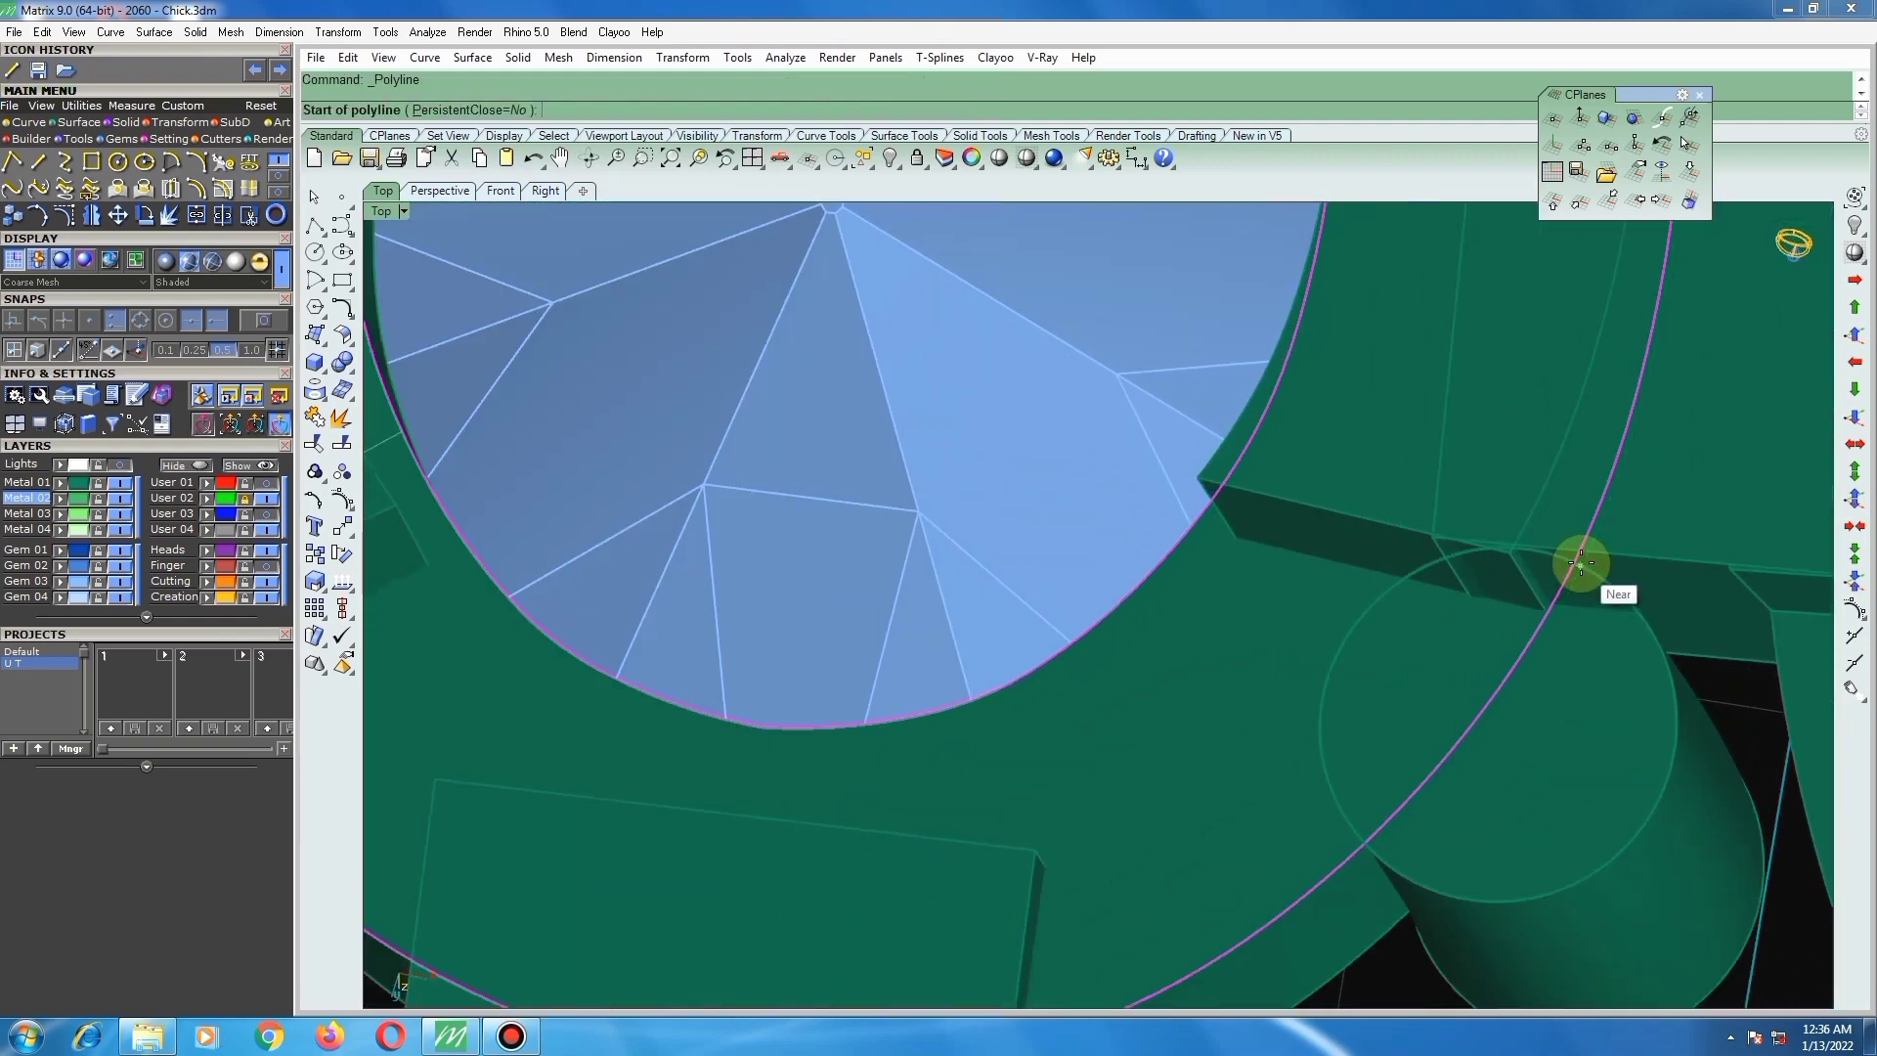
click(1574, 559)
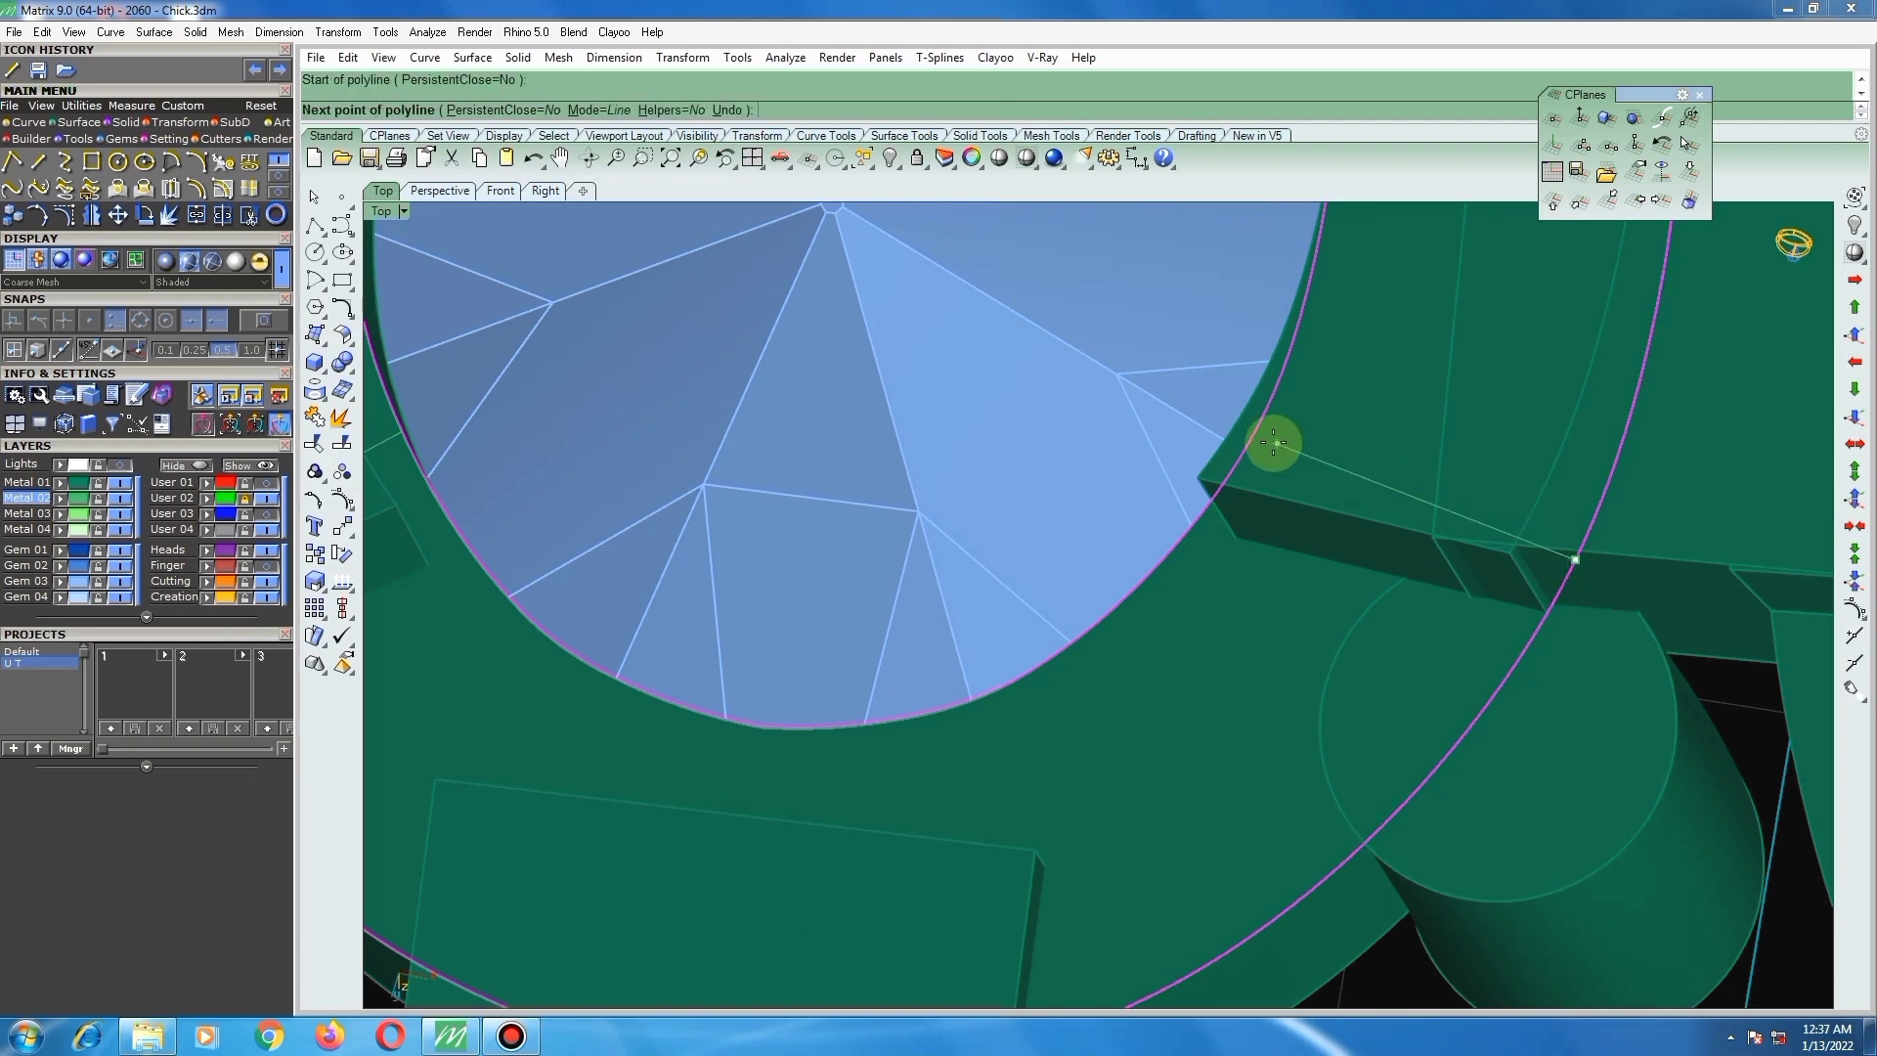
key(Return)
scroll(1386, 508, down, 3)
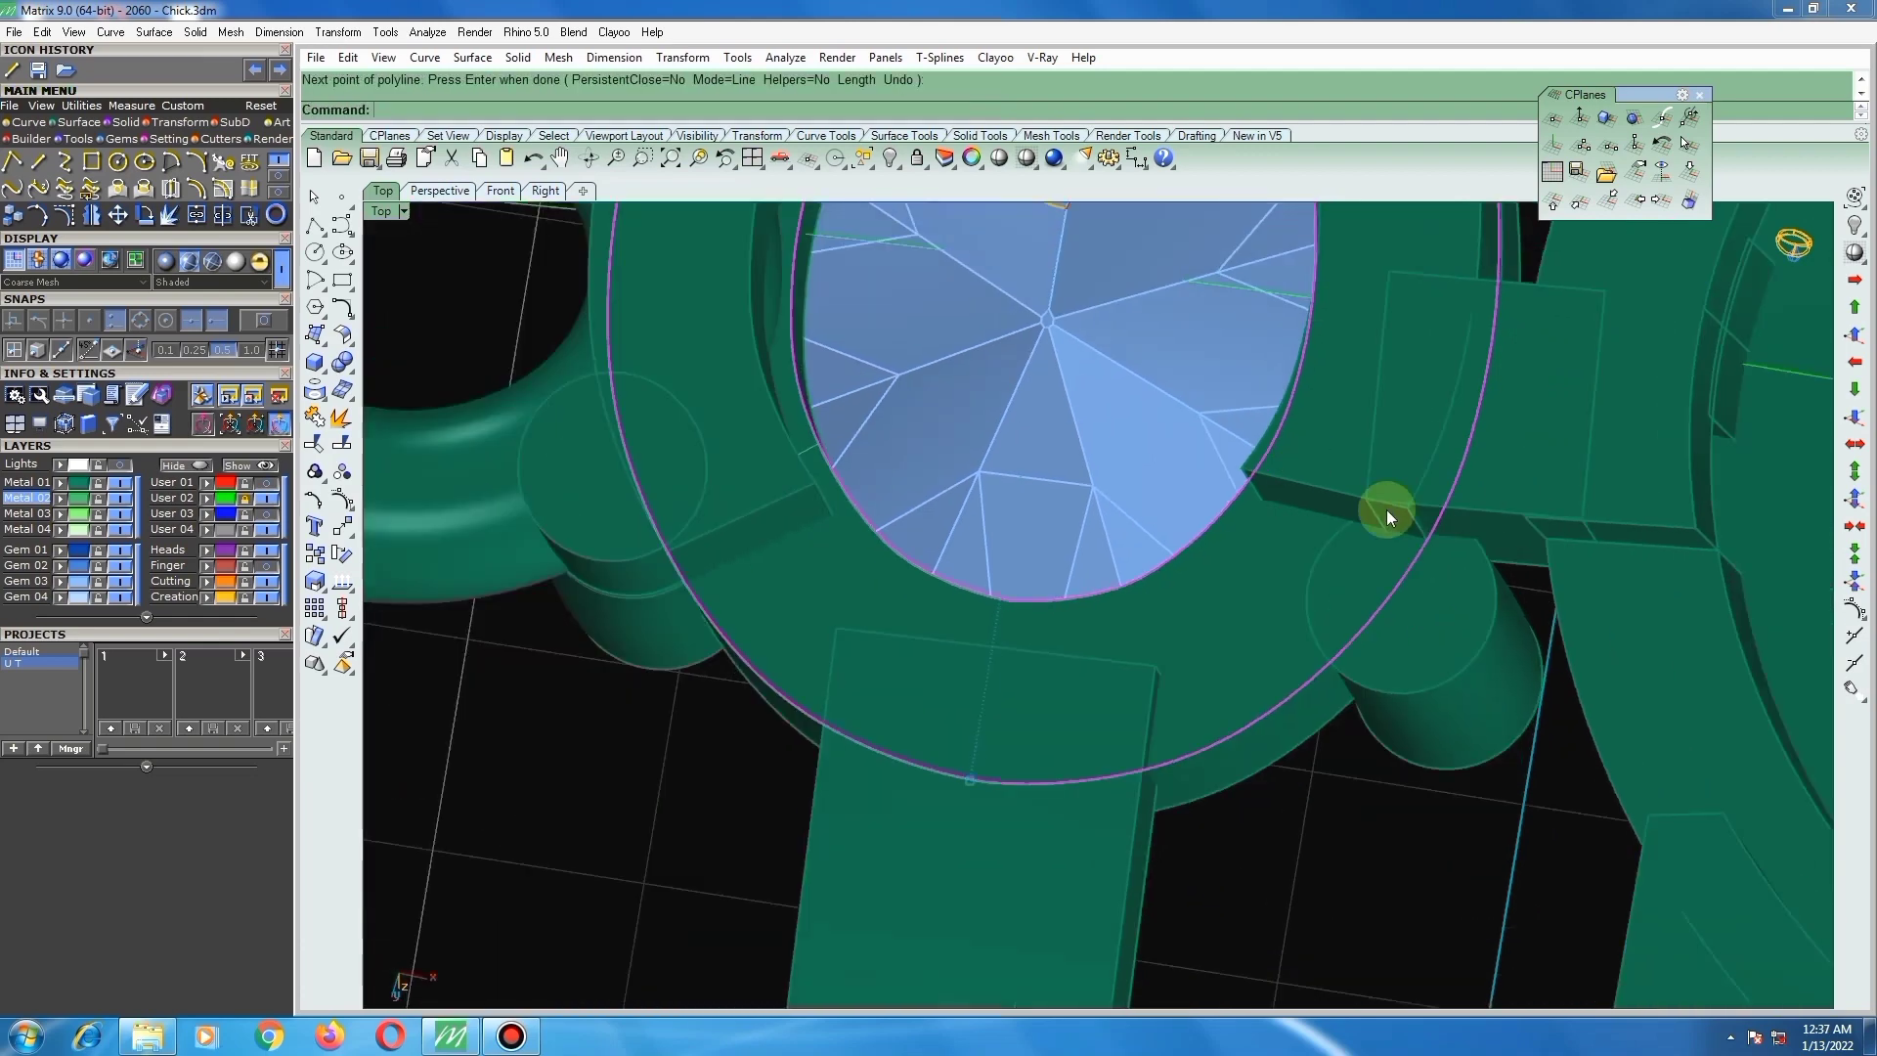
Step: With the Gem 03 layer hidden and wireframe display on, split the extracted surface with both lines and delete its upper piece
click(120, 581)
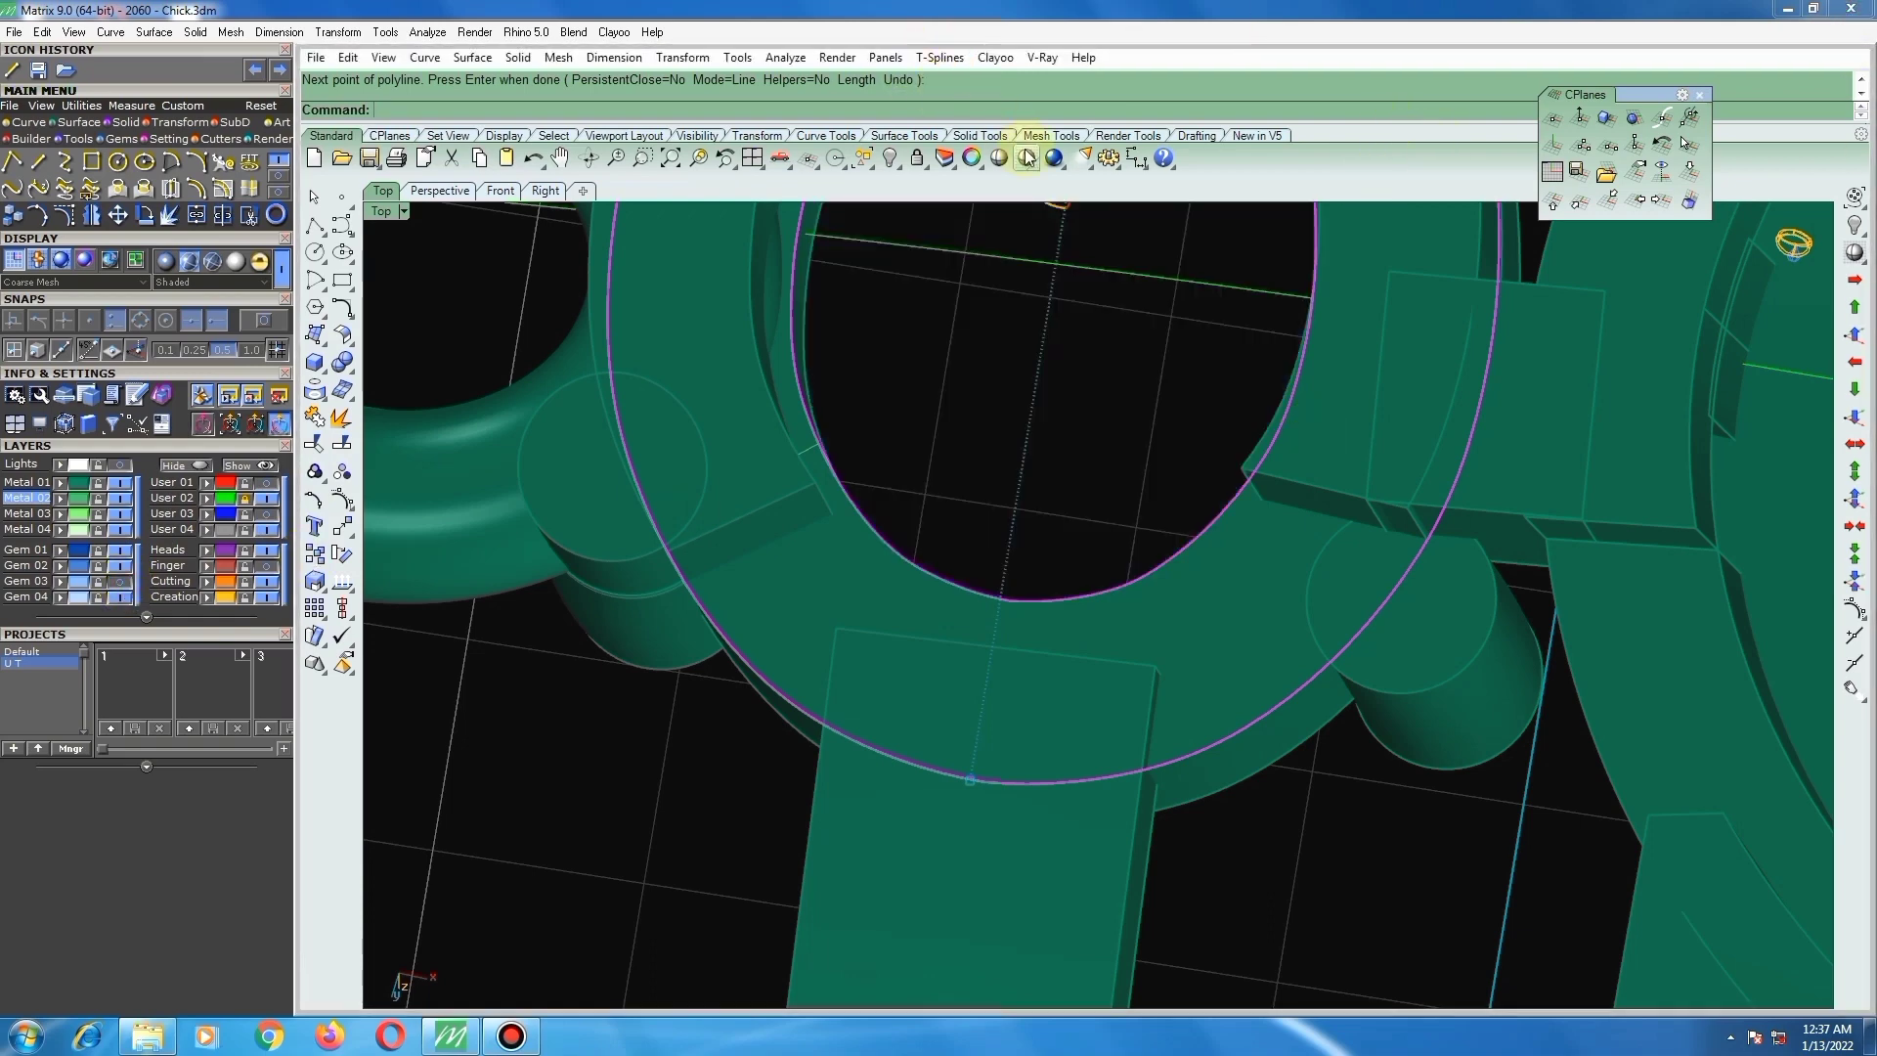
click(1026, 157)
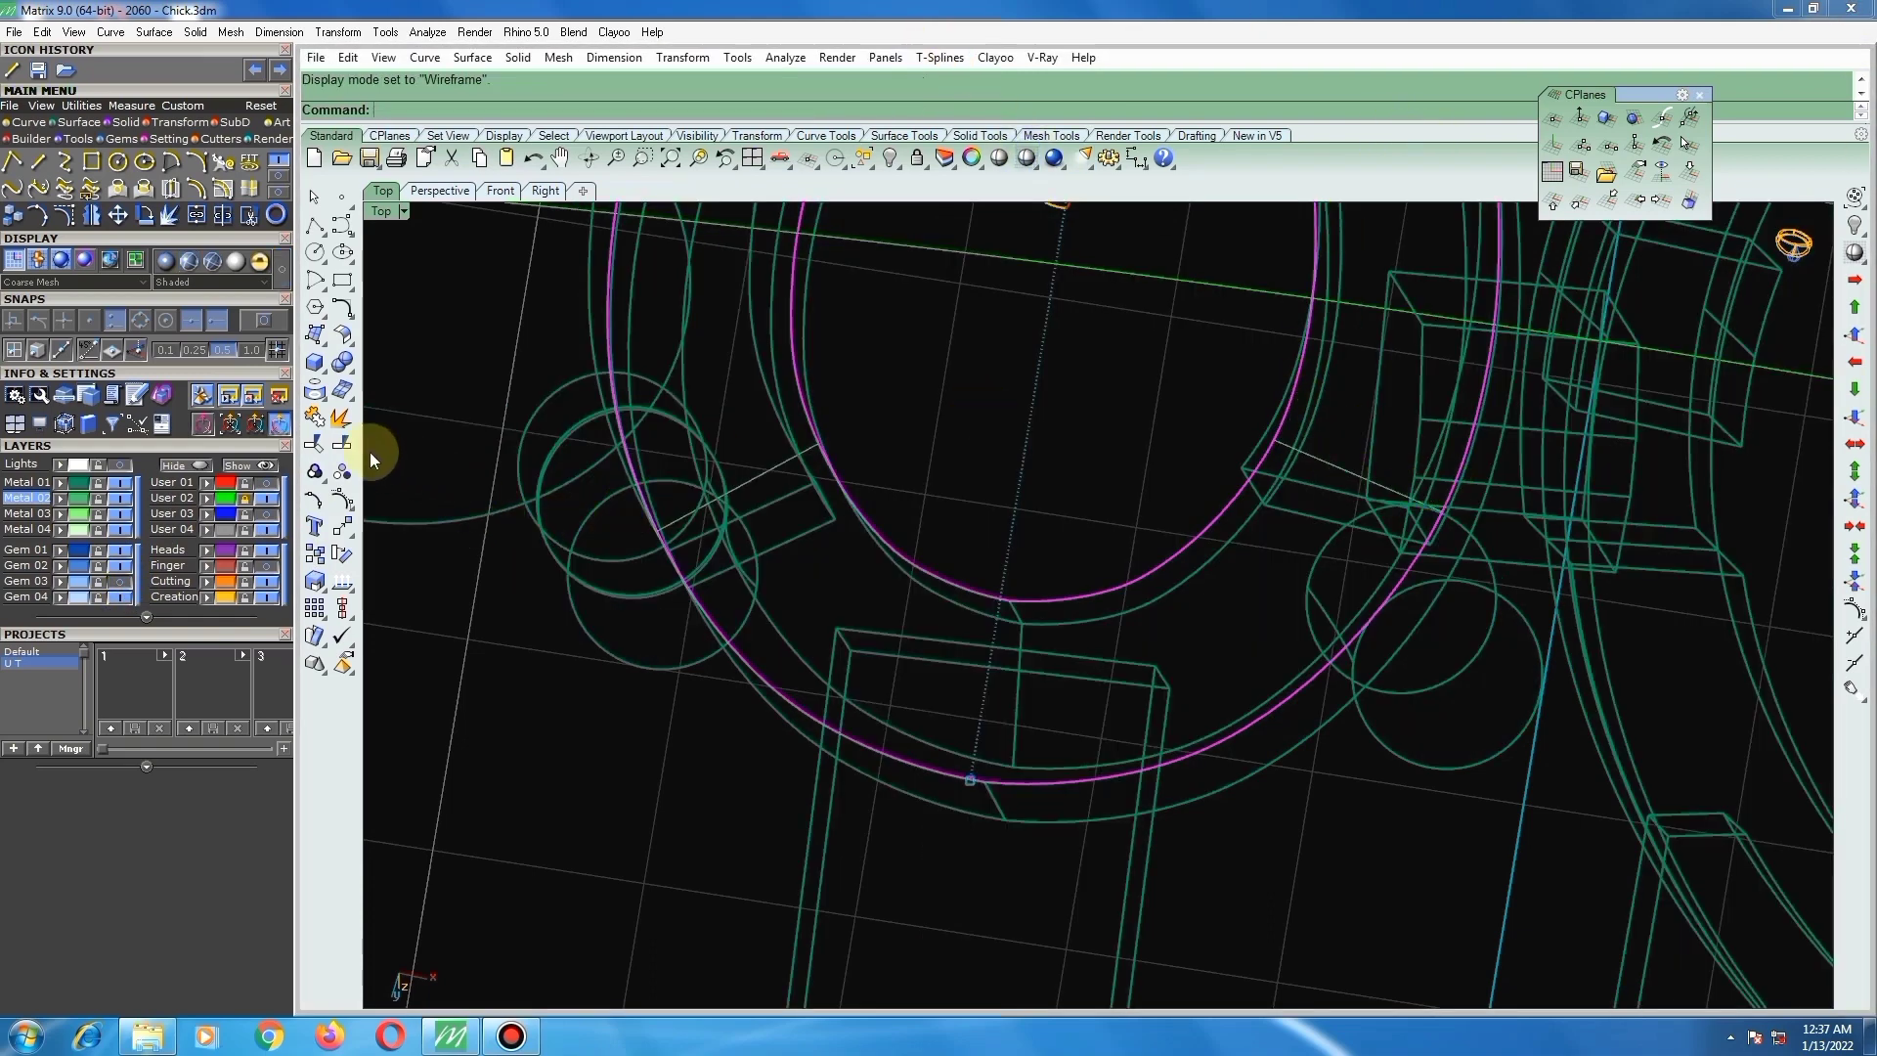
click(341, 443)
click(1318, 464)
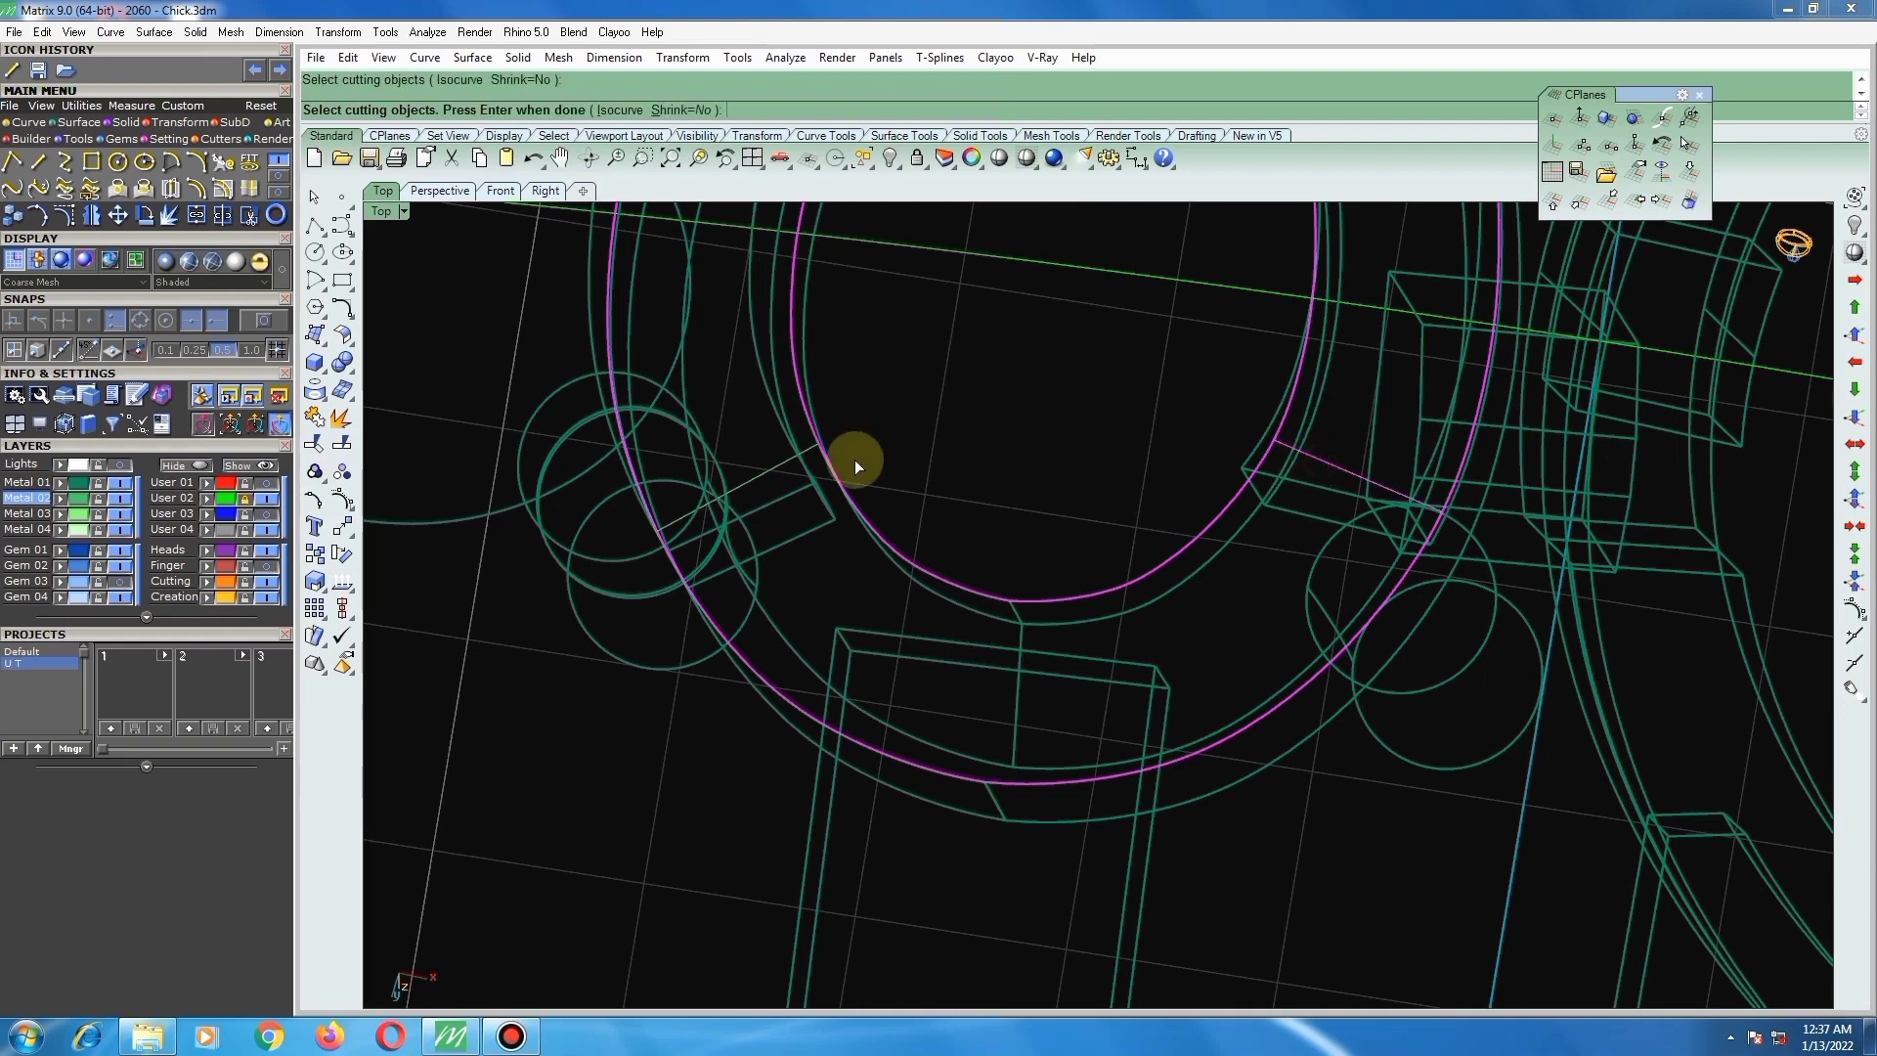
click(785, 476)
key(Return)
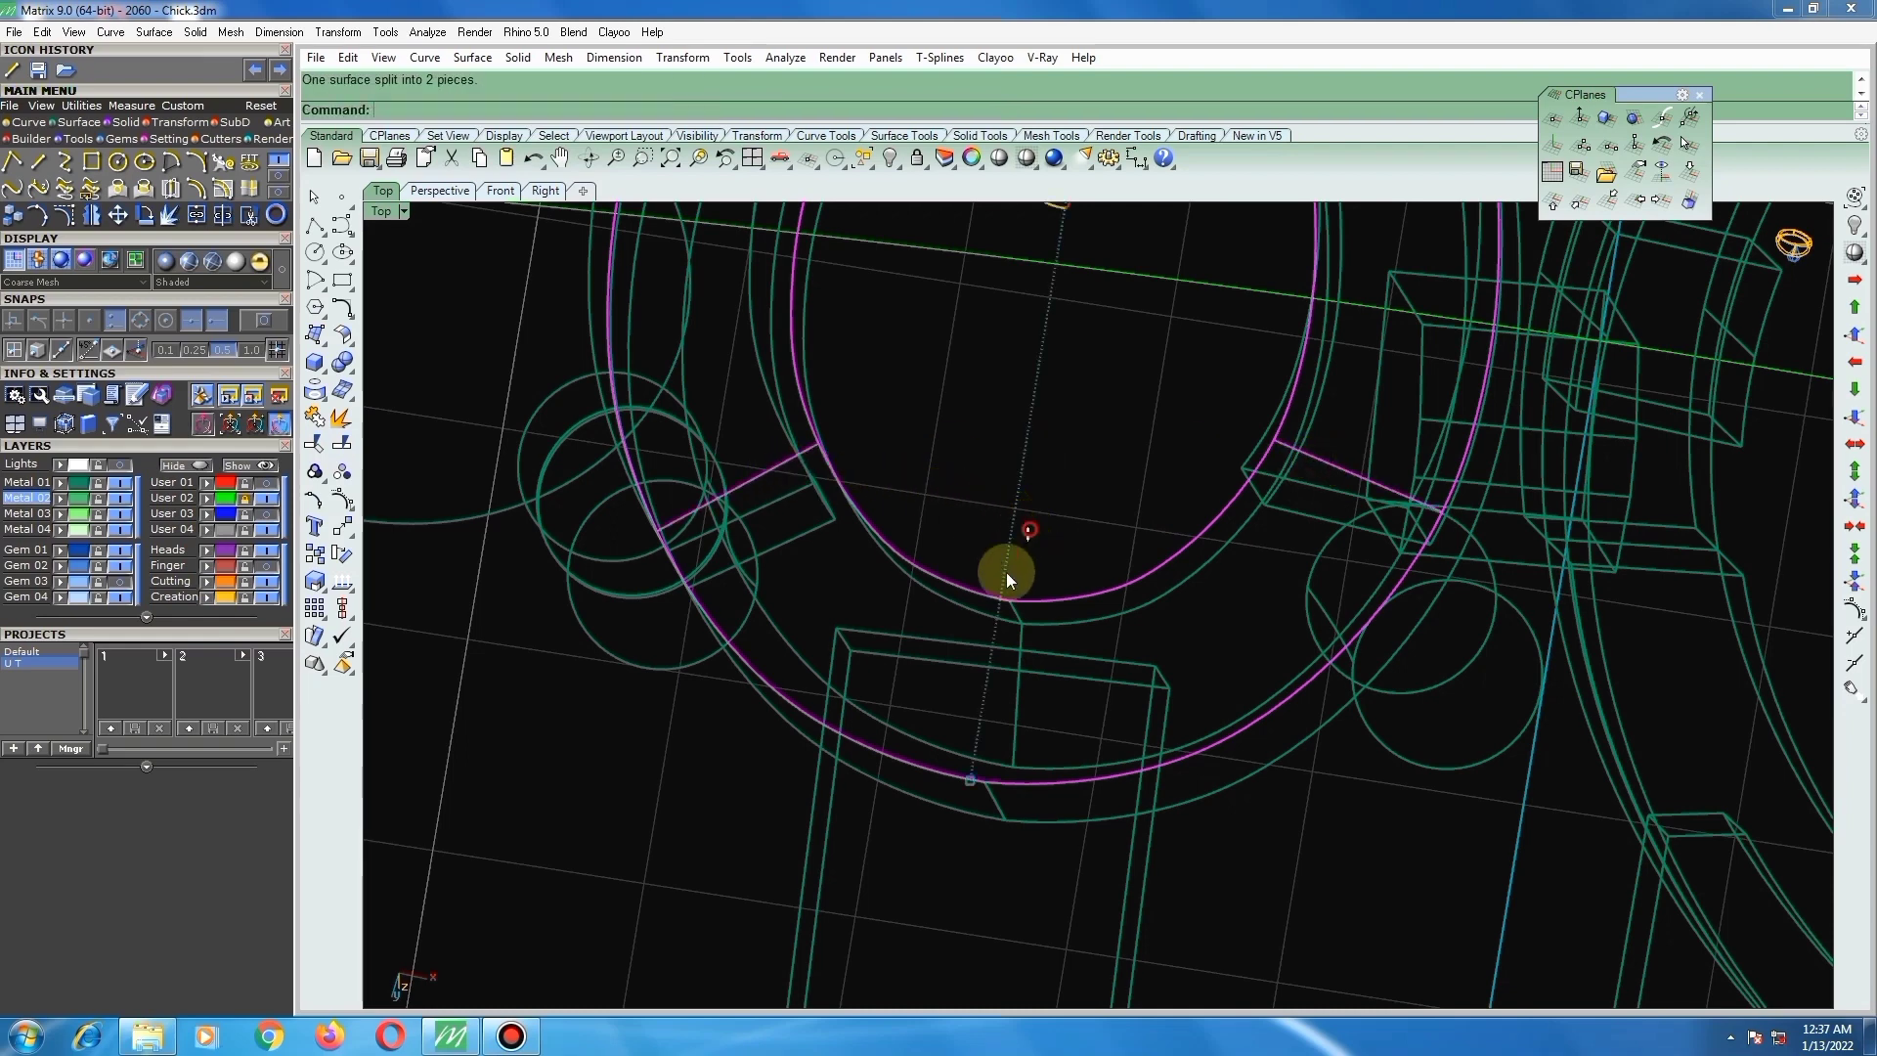
ctrl+click(988, 608)
key(Delete)
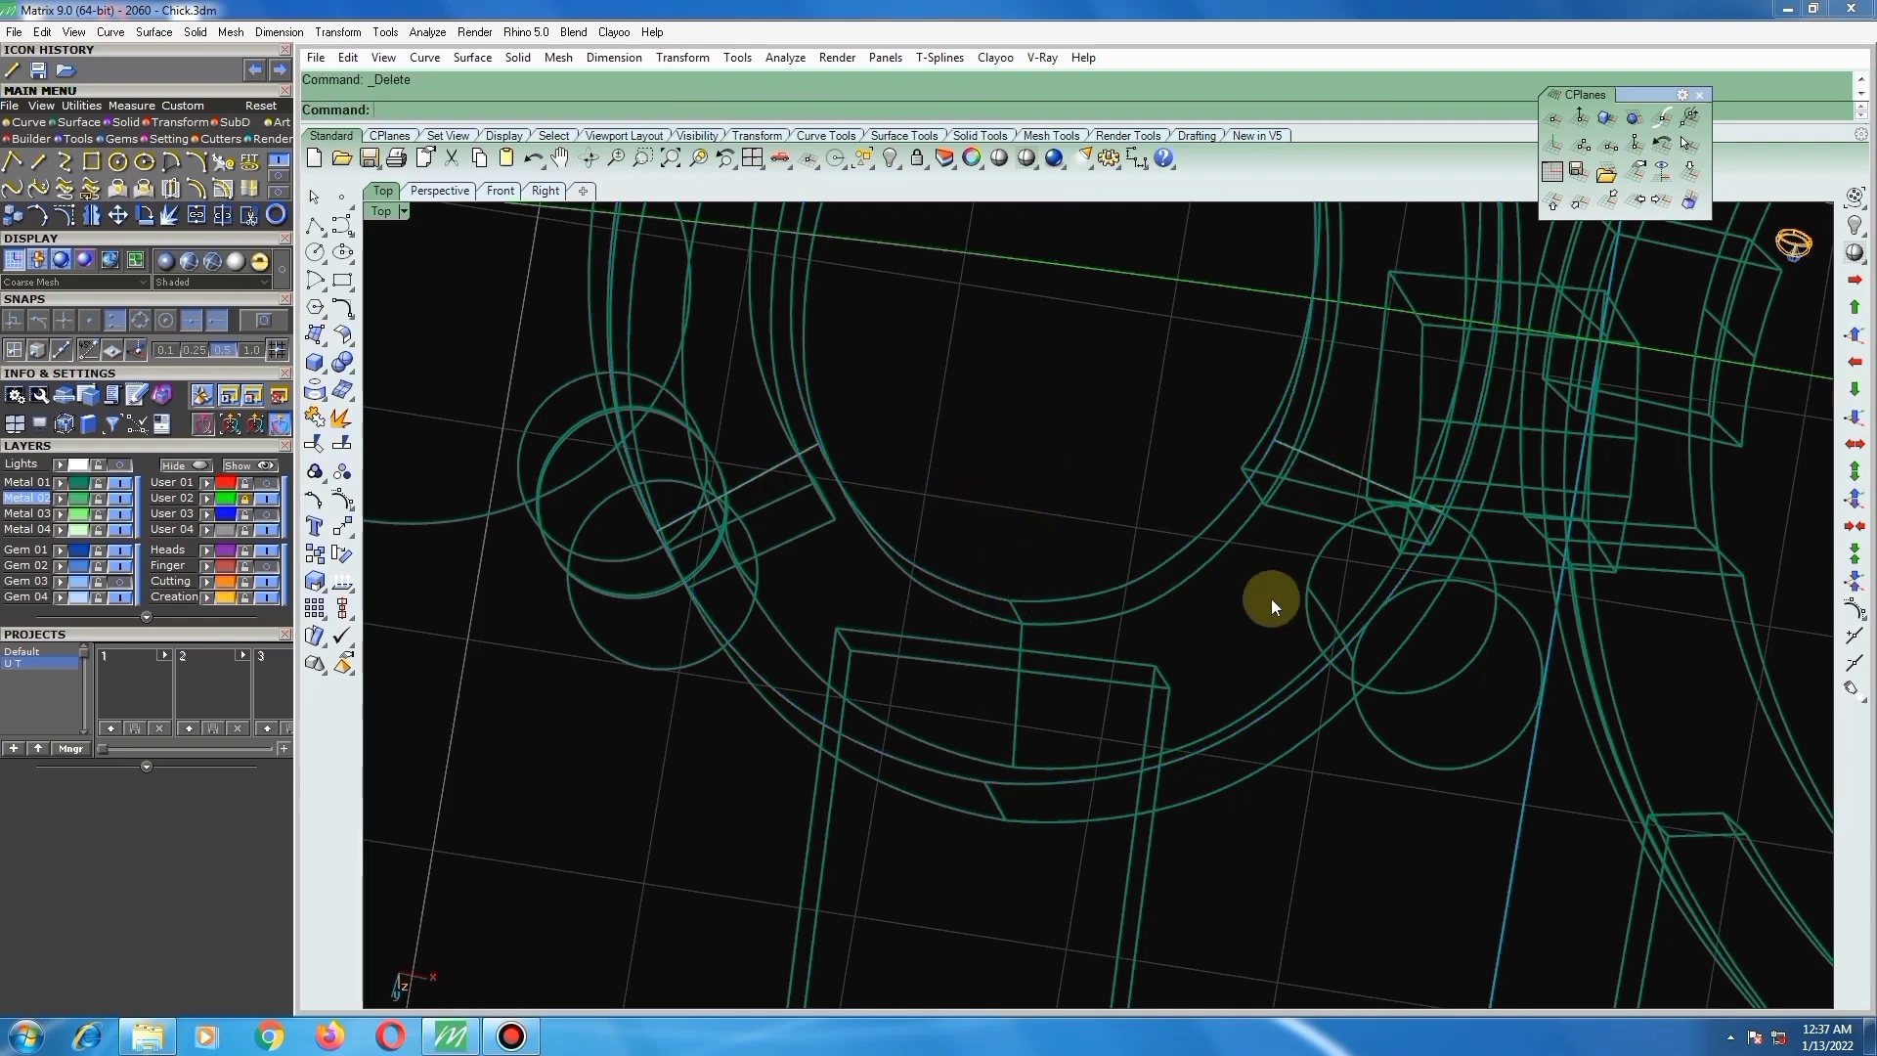
Step: Delete both splitting lines, return to shaded display and select the remaining curved band surface
click(1322, 454)
click(761, 475)
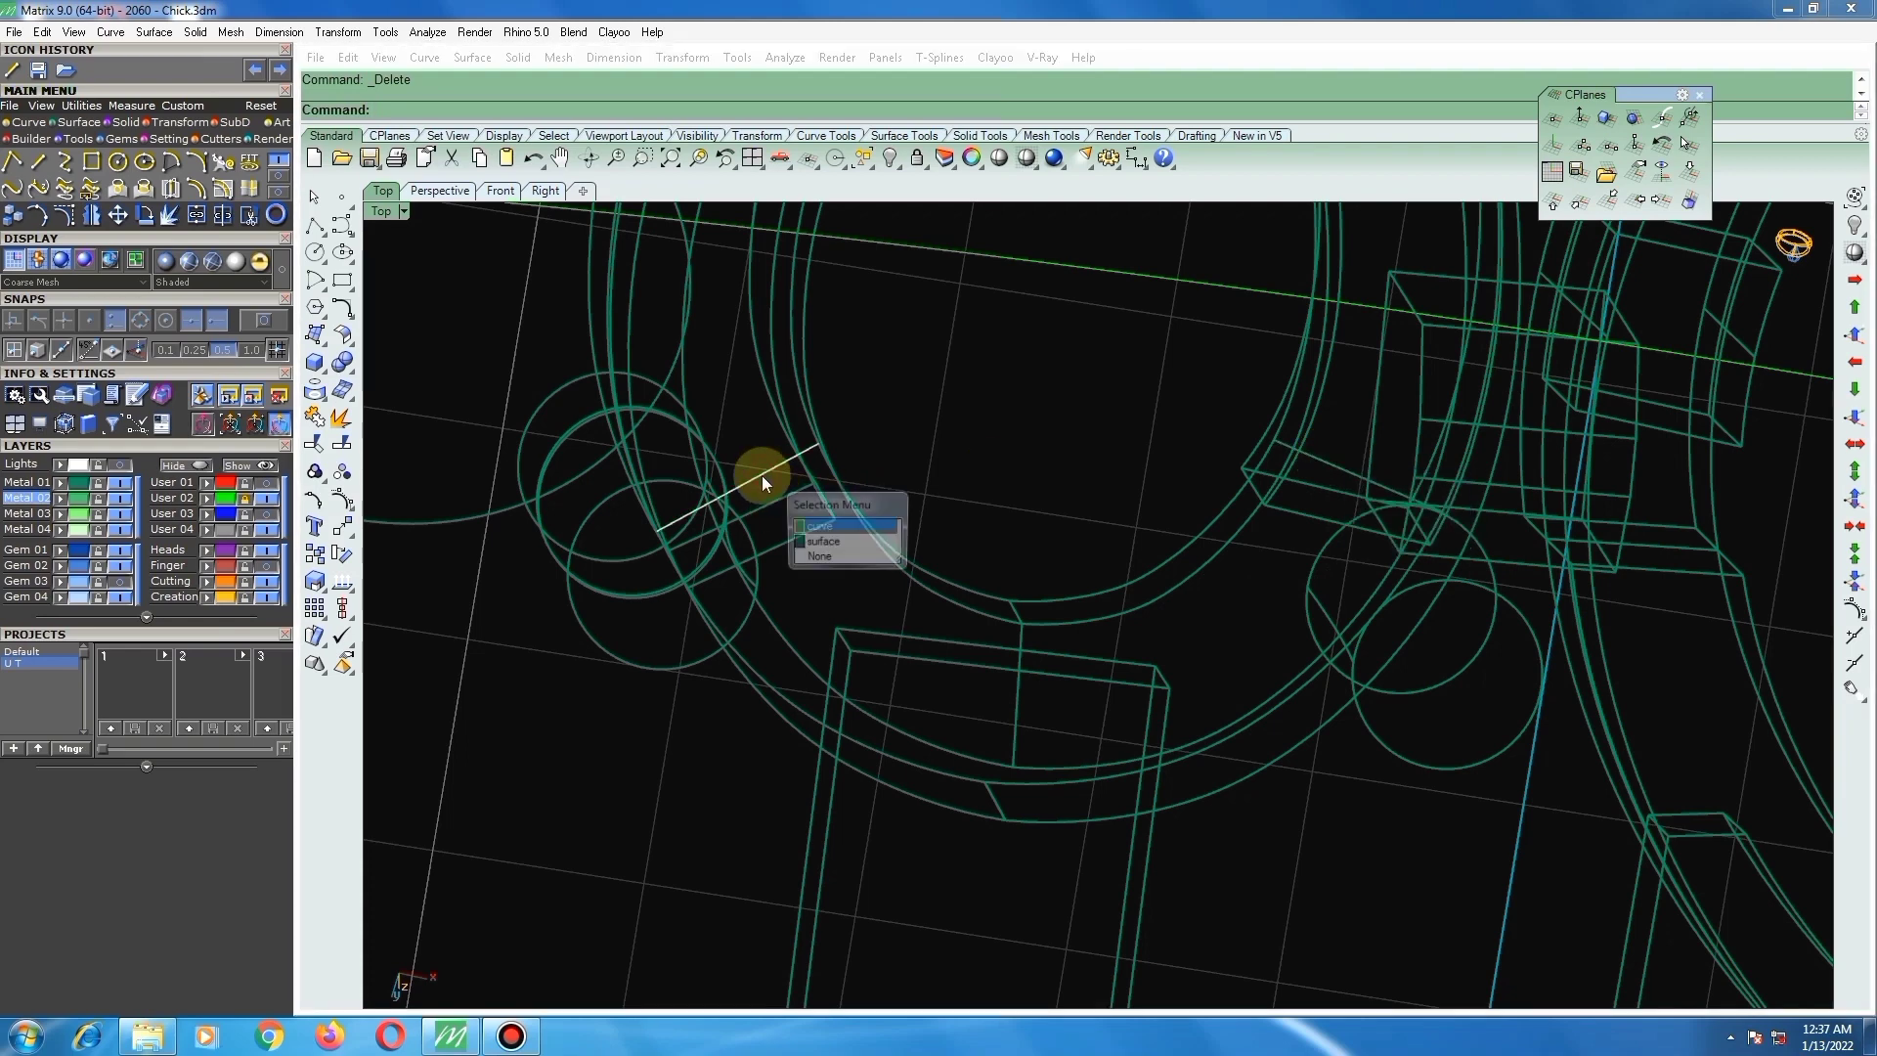
click(1017, 157)
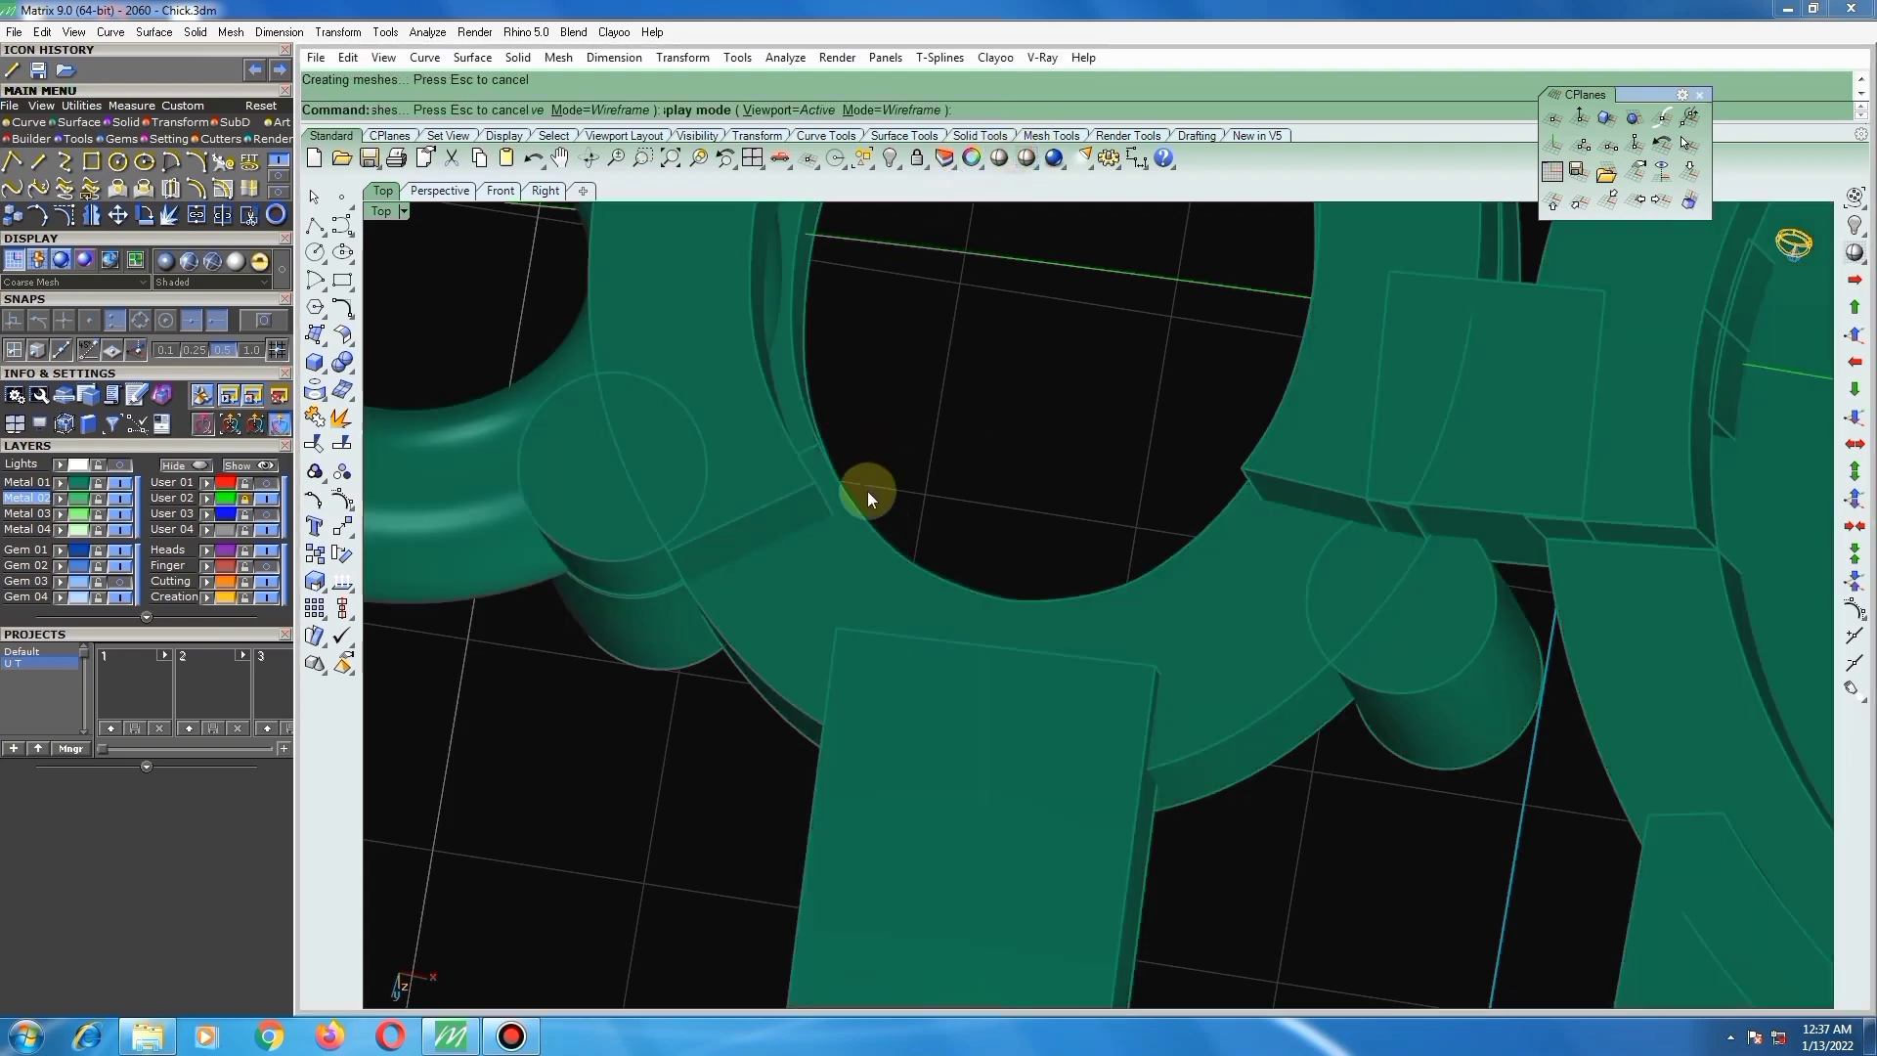
click(802, 601)
click(861, 653)
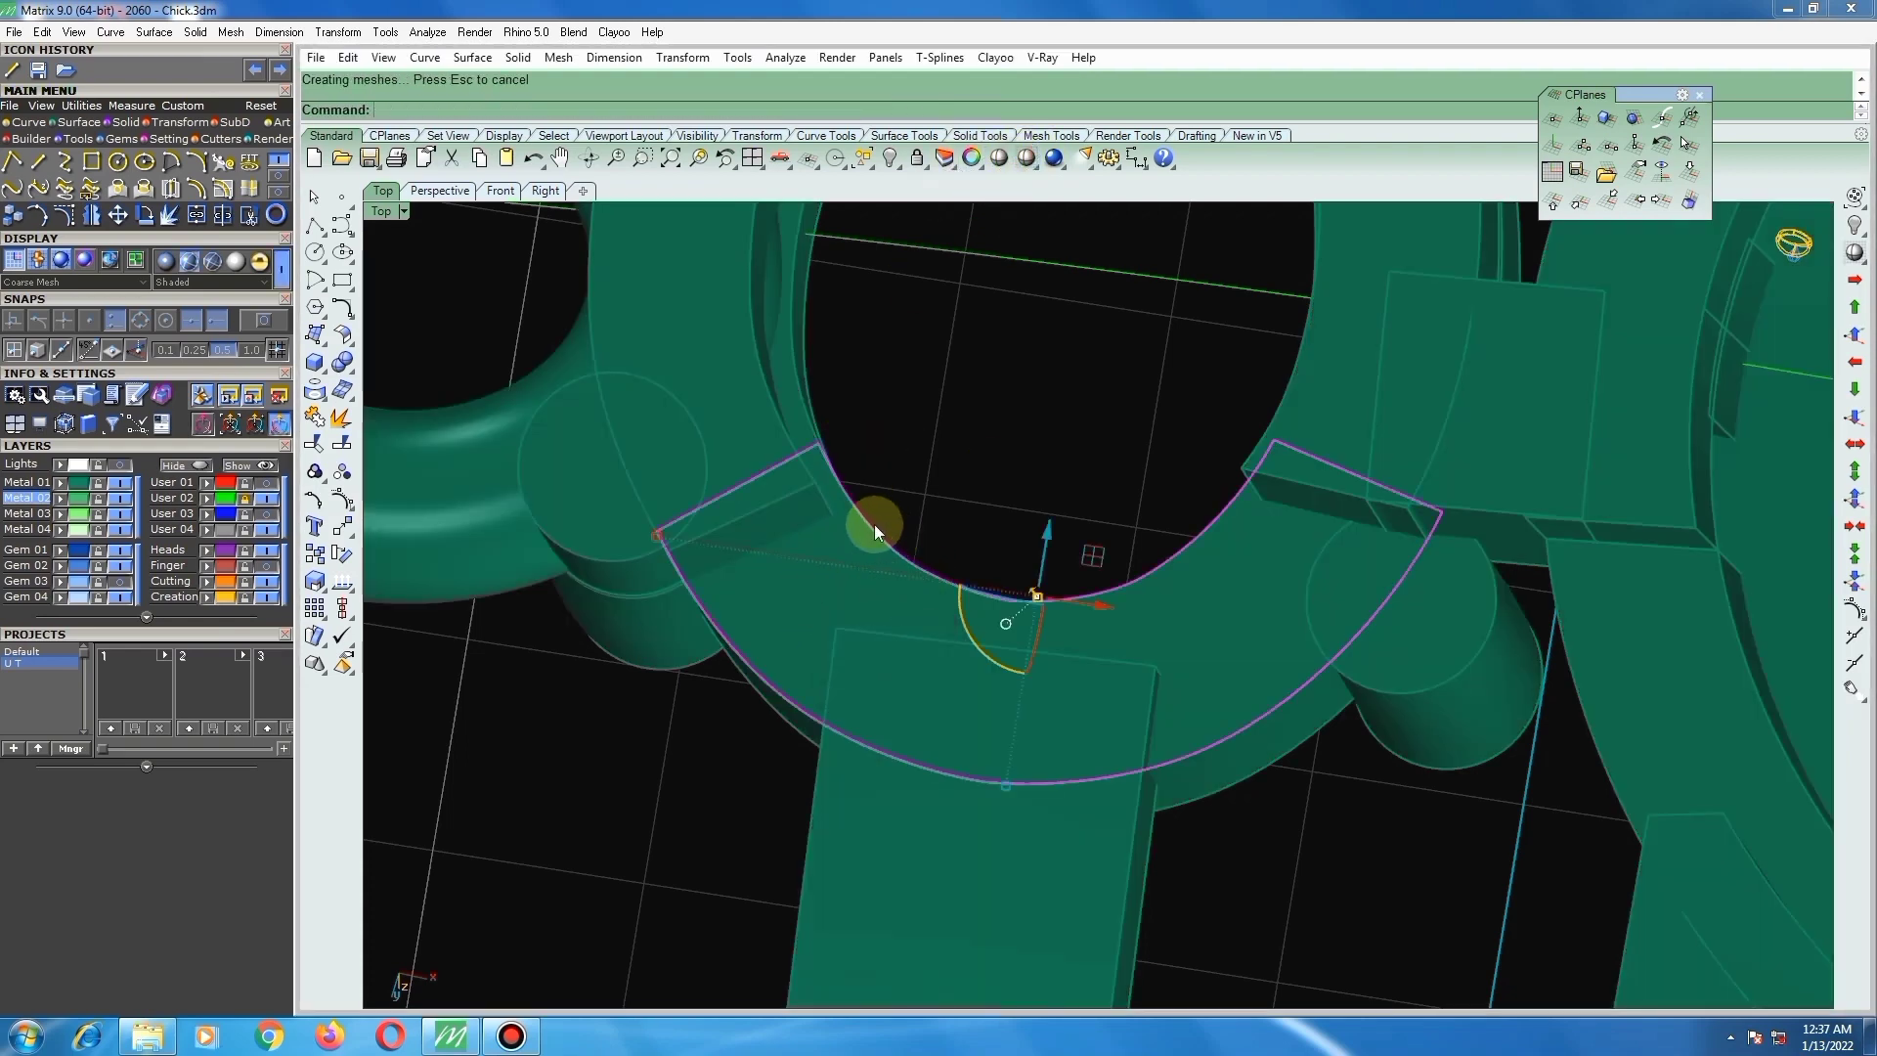
scroll(874, 524, up, 5)
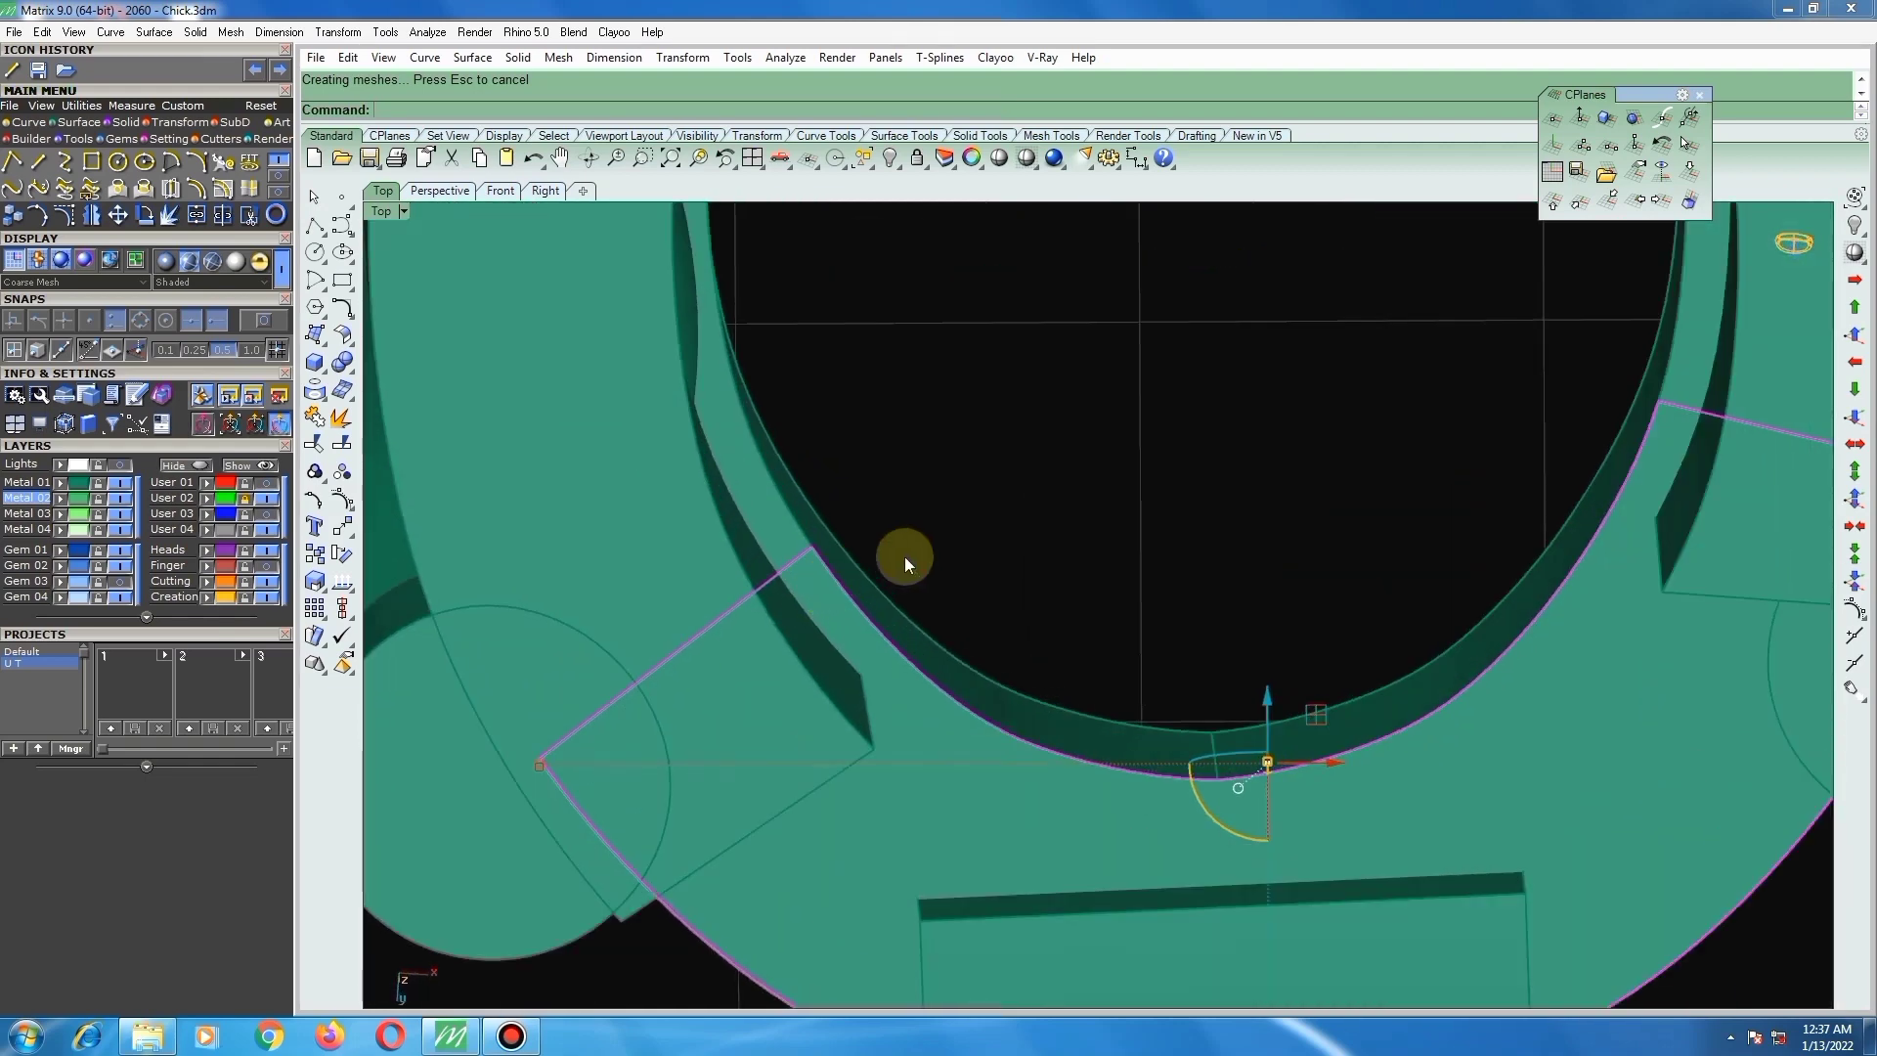
key(Escape)
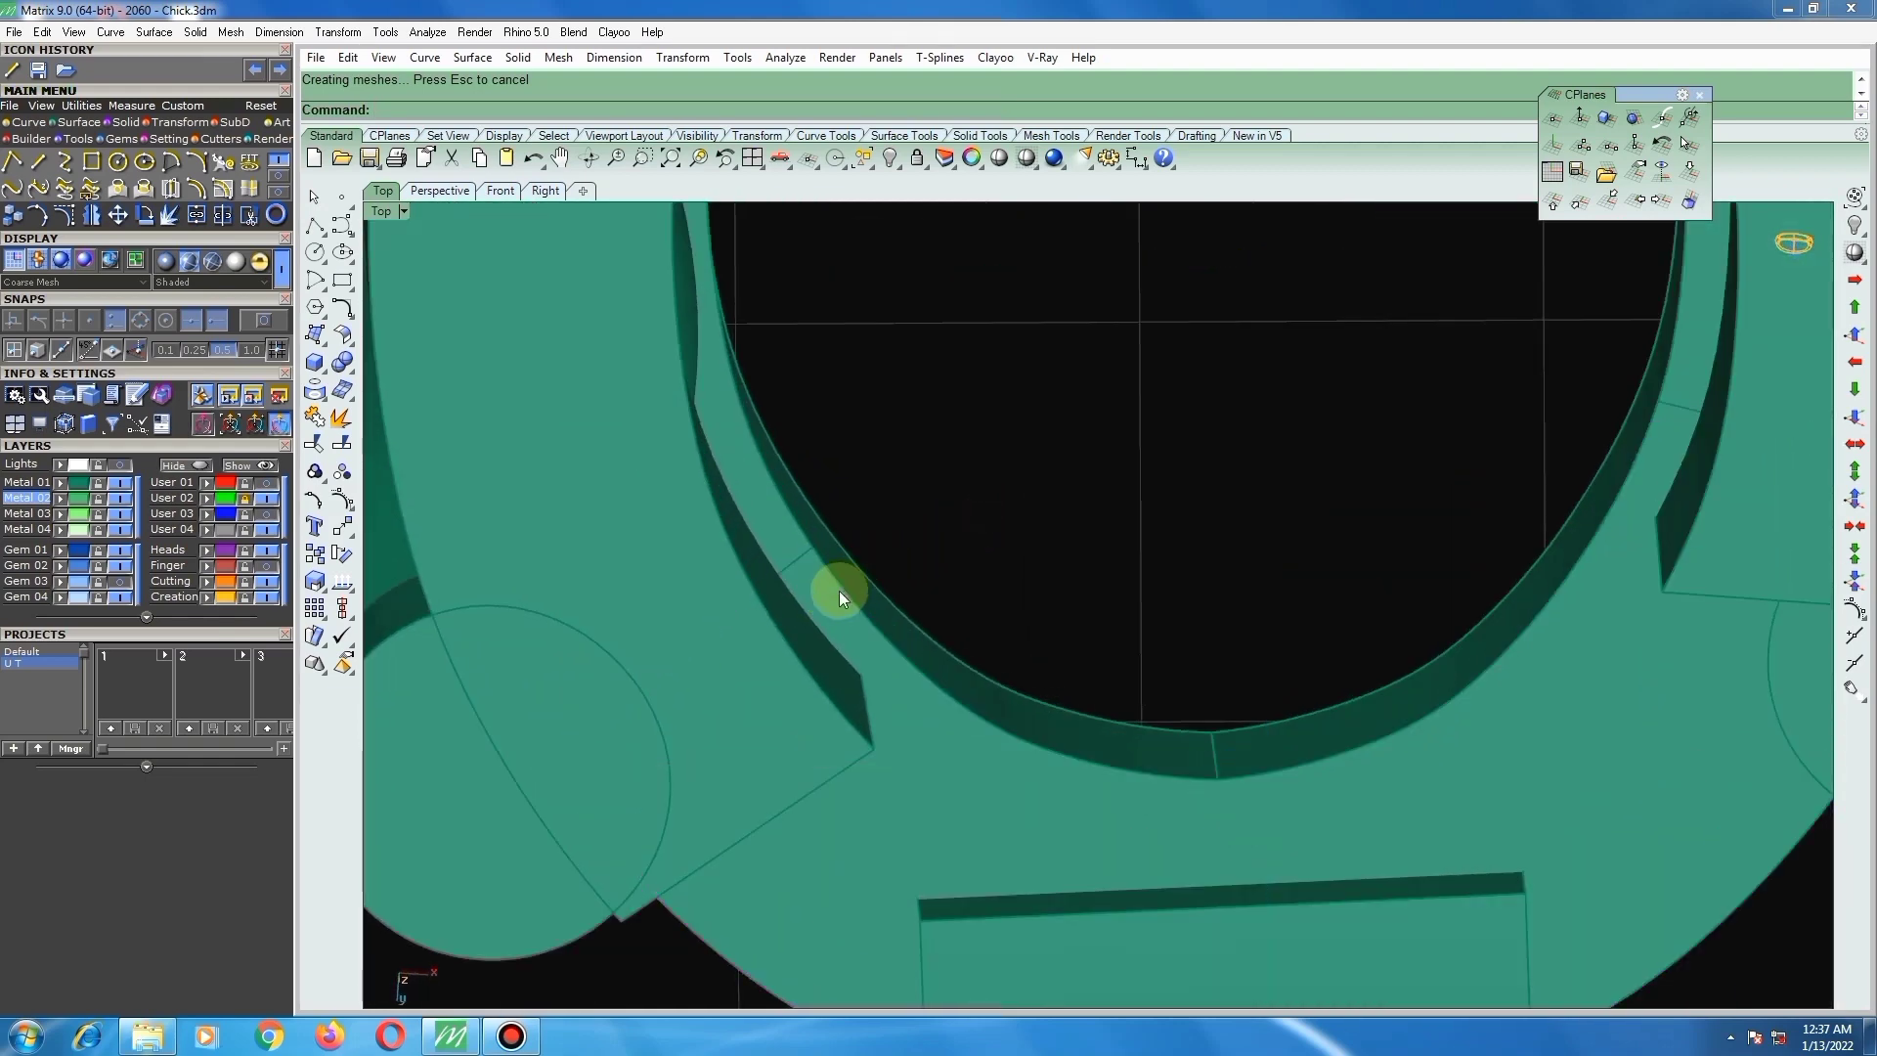
right_click(839, 584)
click(837, 583)
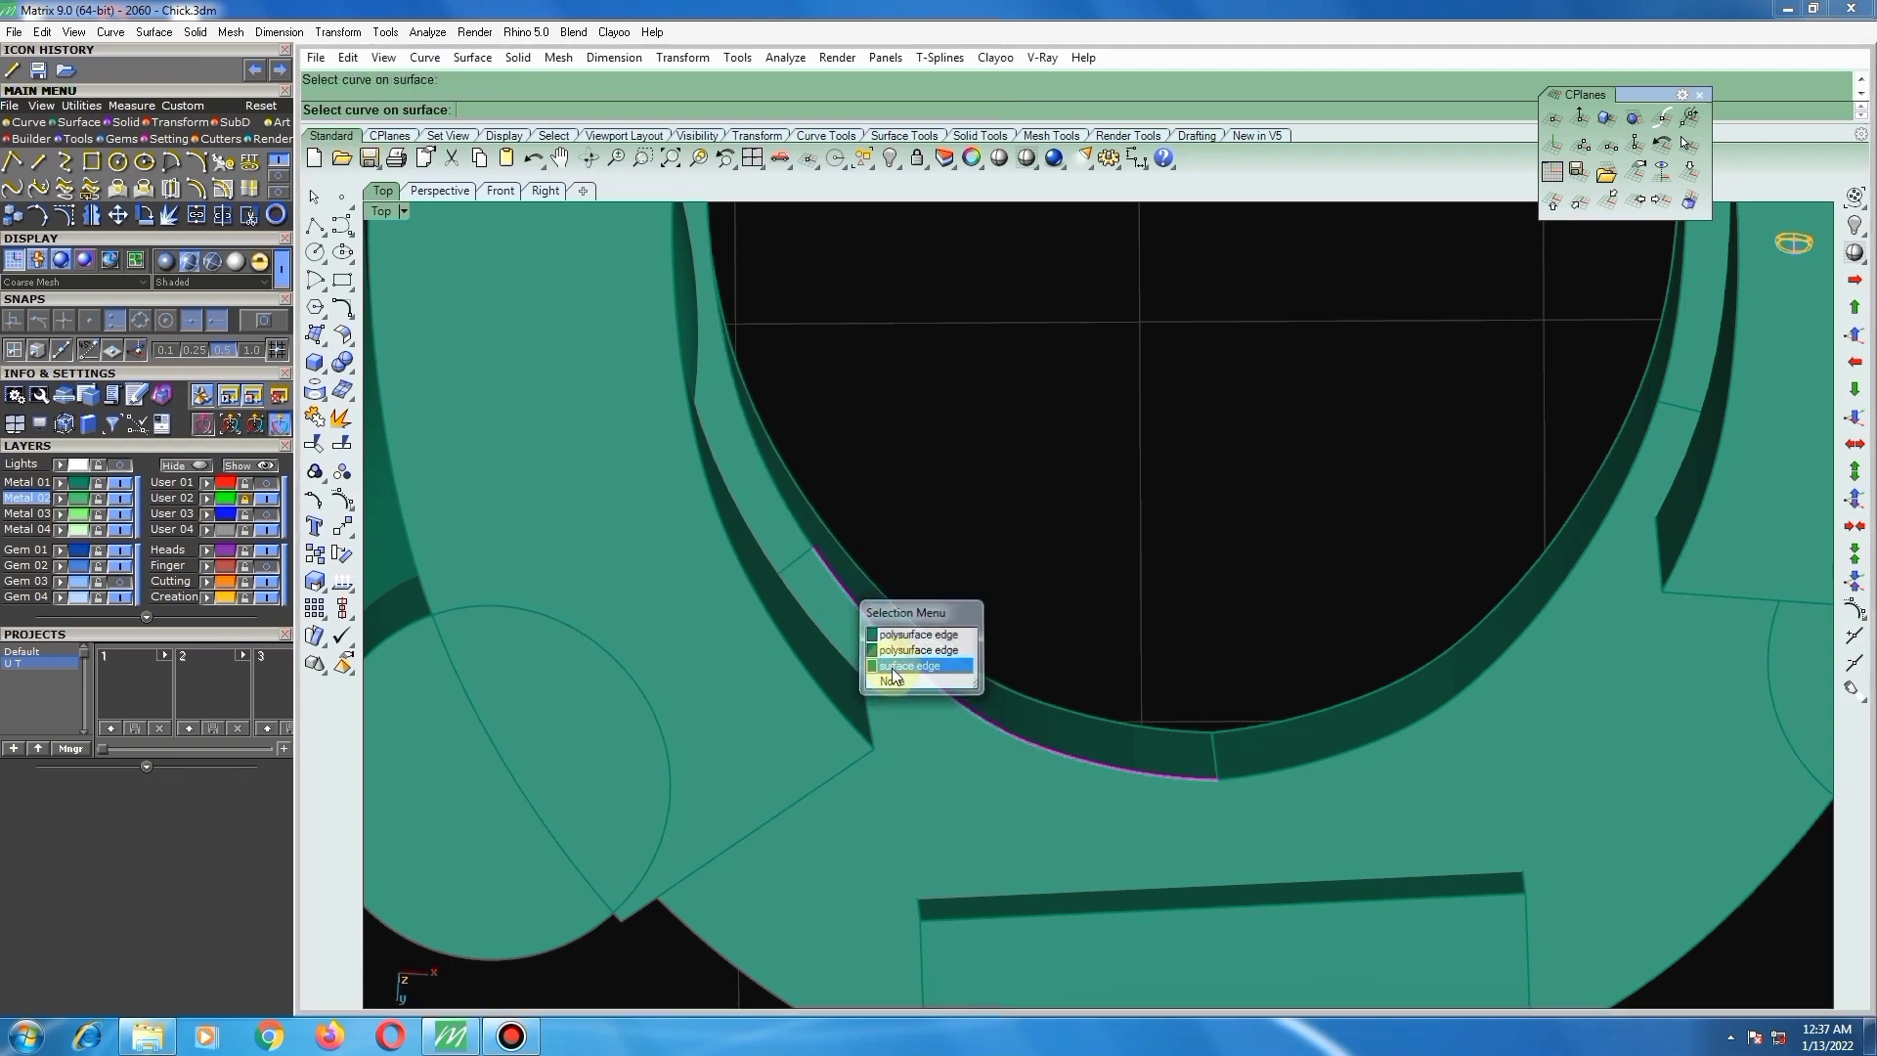
click(892, 666)
scroll(911, 652, down, 6)
key(Escape)
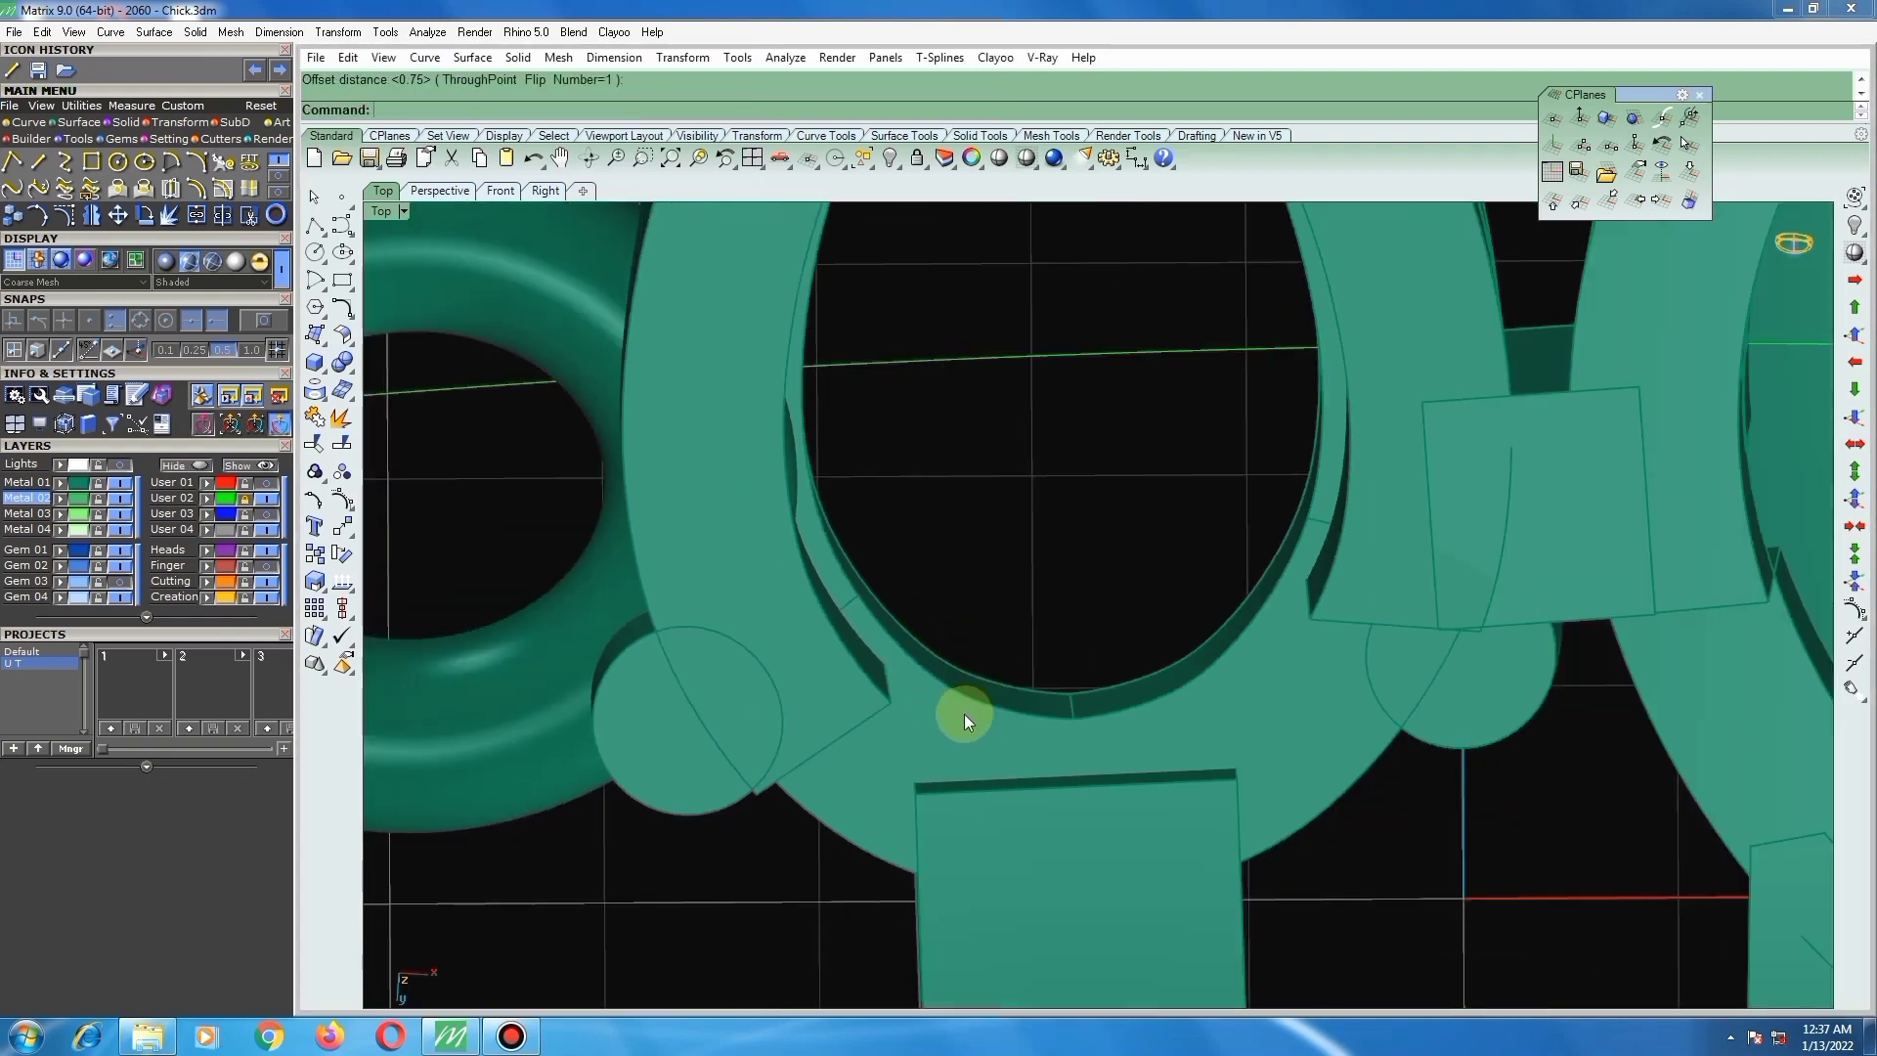
Step: Try thickening the band surface with a solid OffsetSrf at distance 1.2, and undo the offset
click(964, 714)
right_click(964, 714)
right_drag(967, 677, 913, 495)
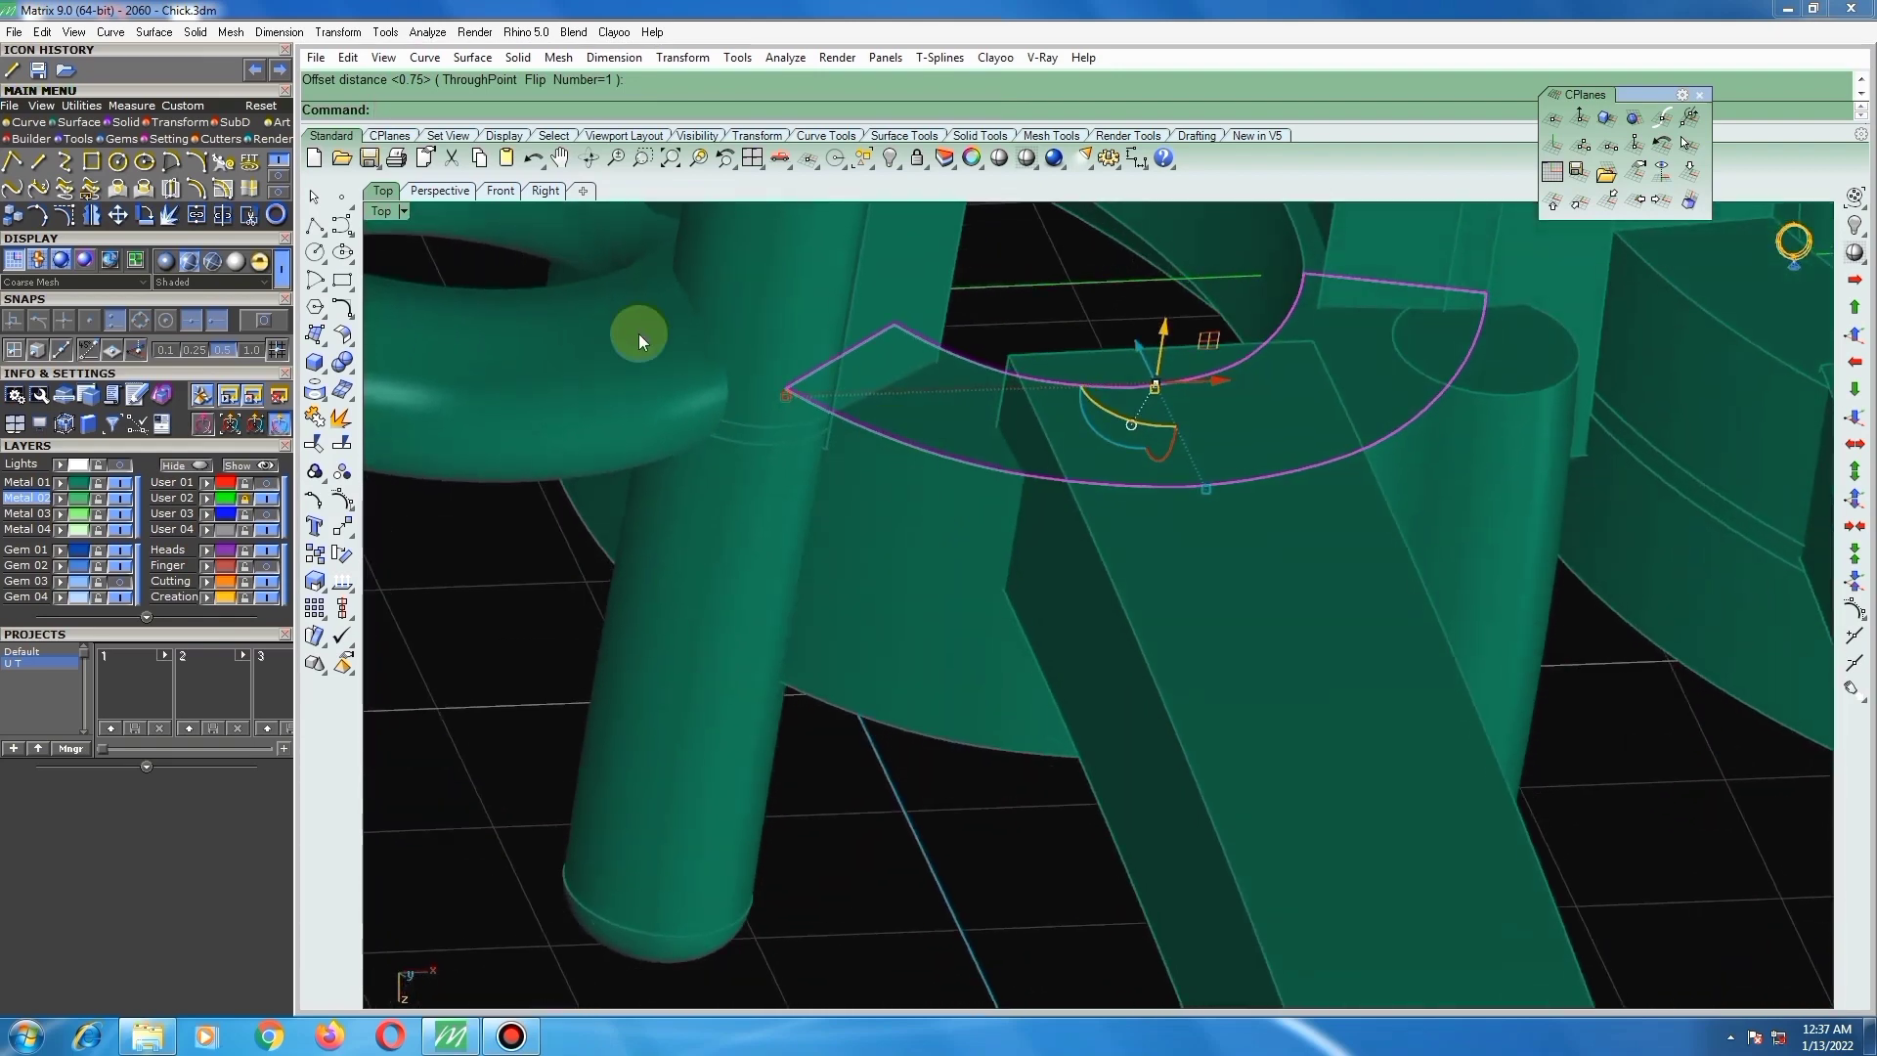
click(340, 337)
click(394, 380)
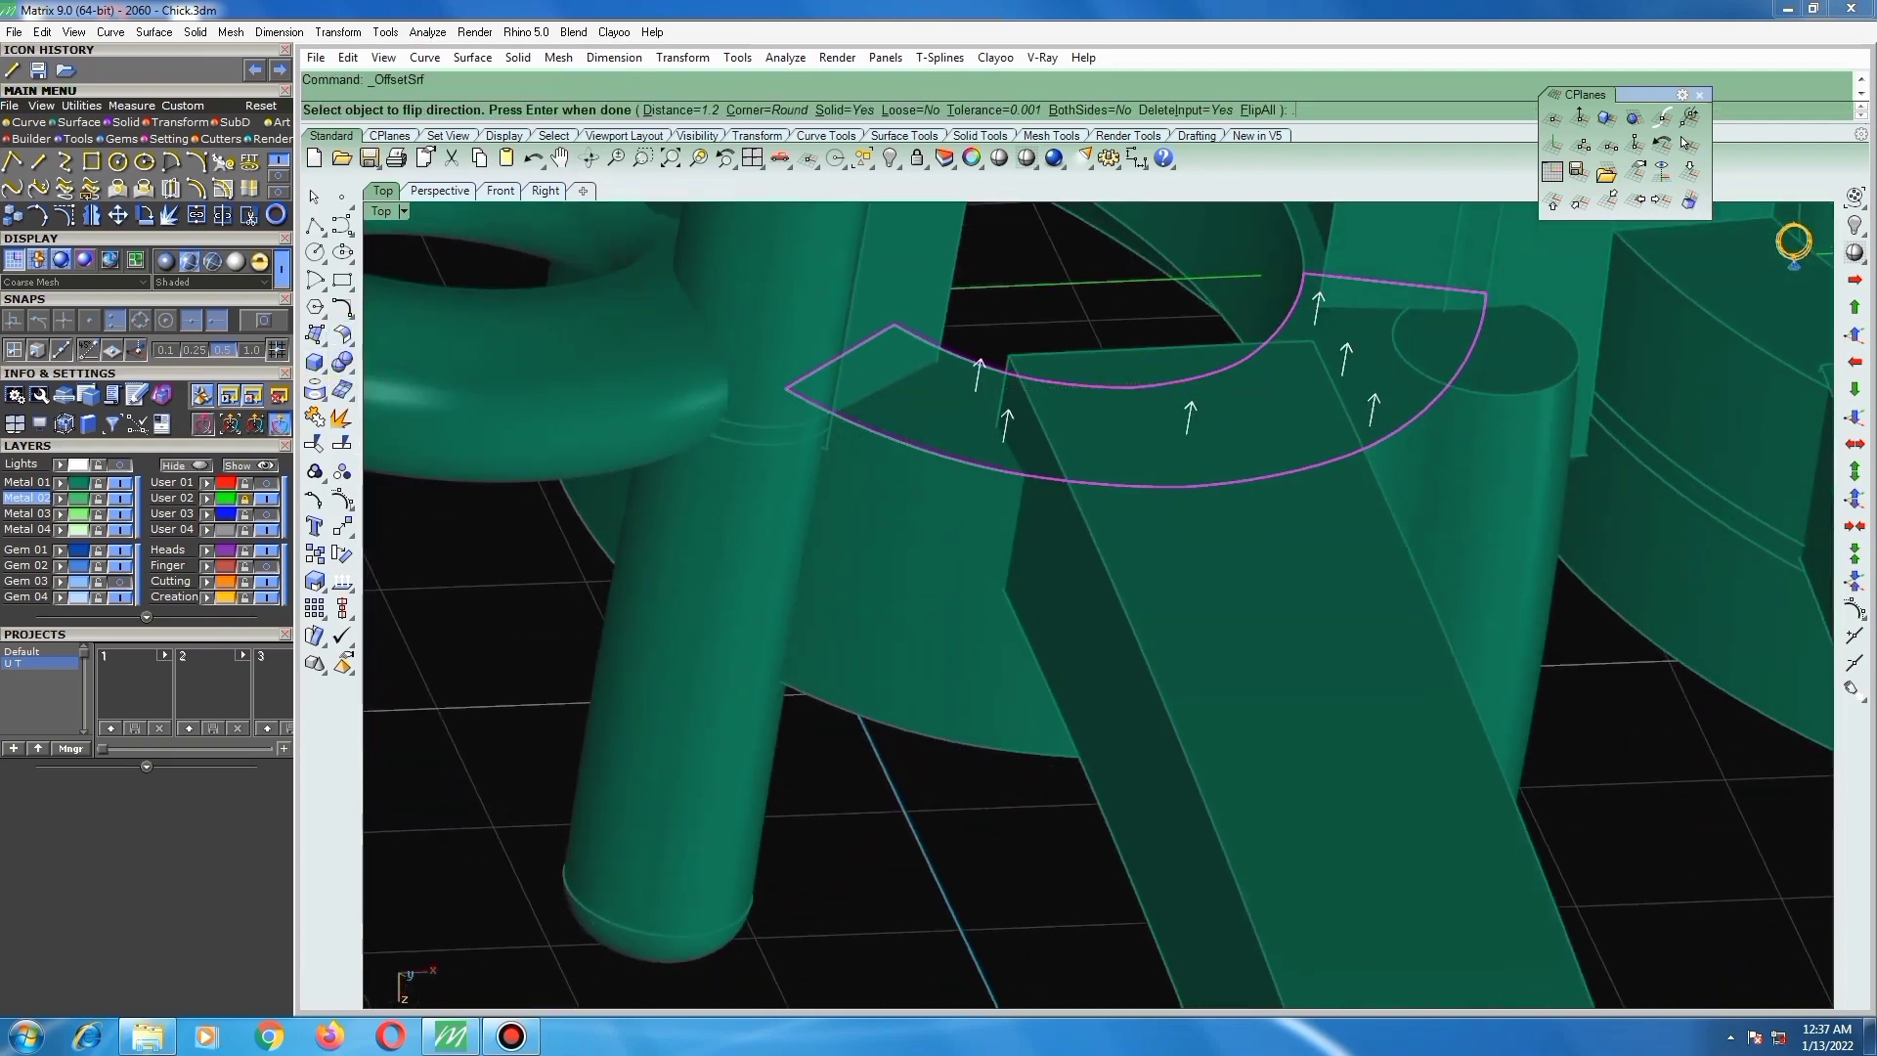
right_click(878, 441)
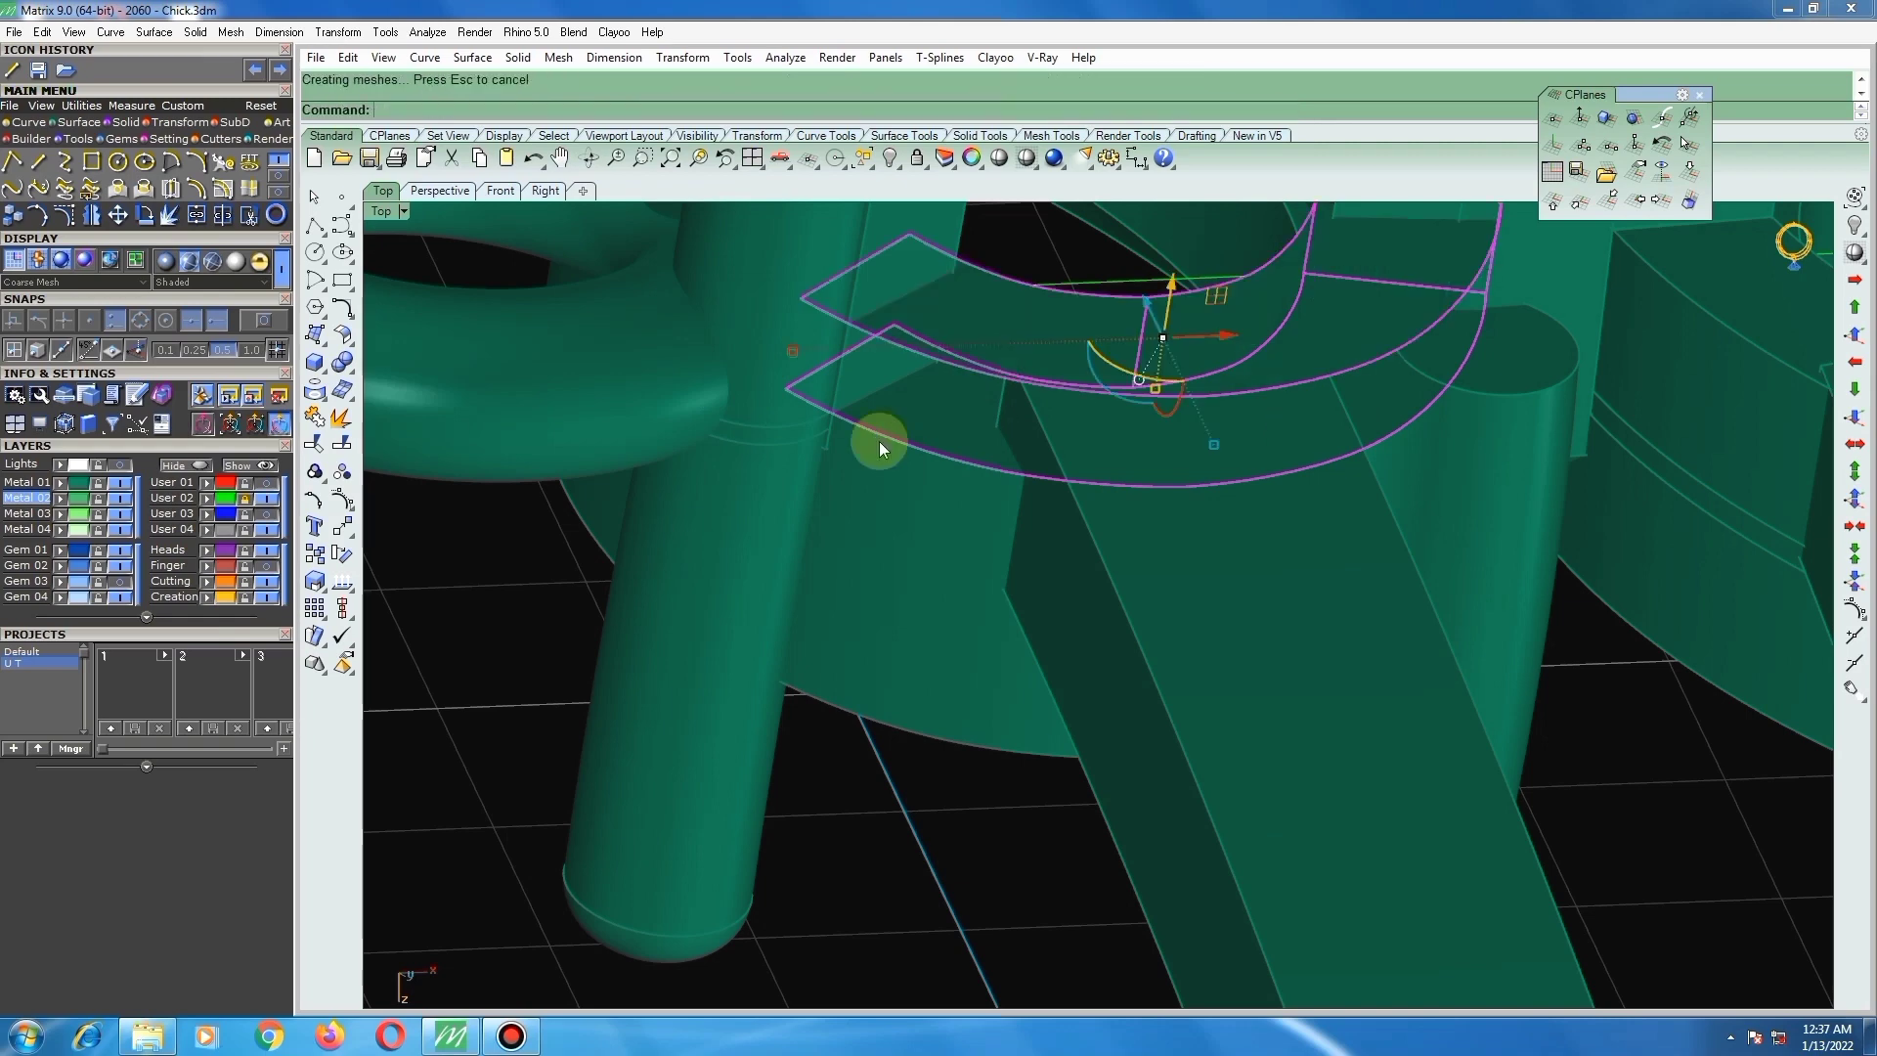
right_drag(925, 519, 1012, 408)
key(ctrl+z)
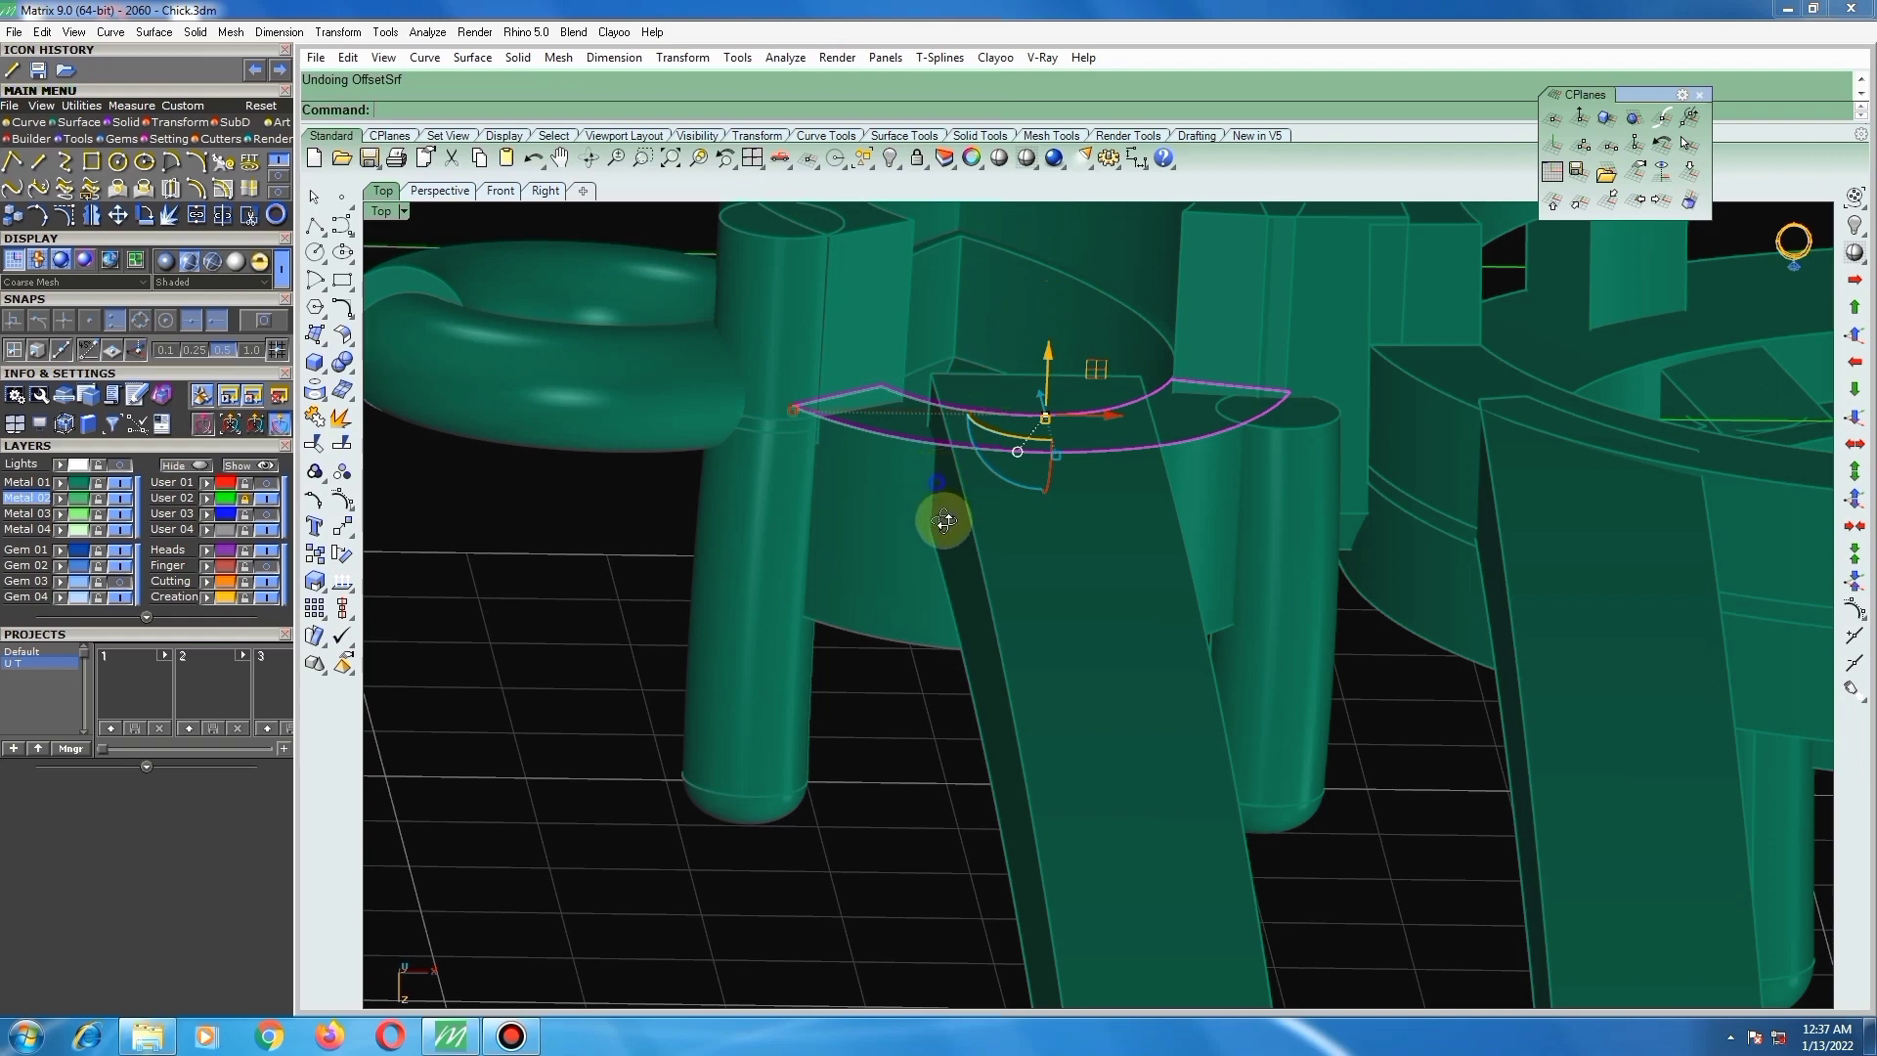
Step: Duplicate the two outer edge segments of the band surface with DupEdge
right_drag(945, 521, 955, 575)
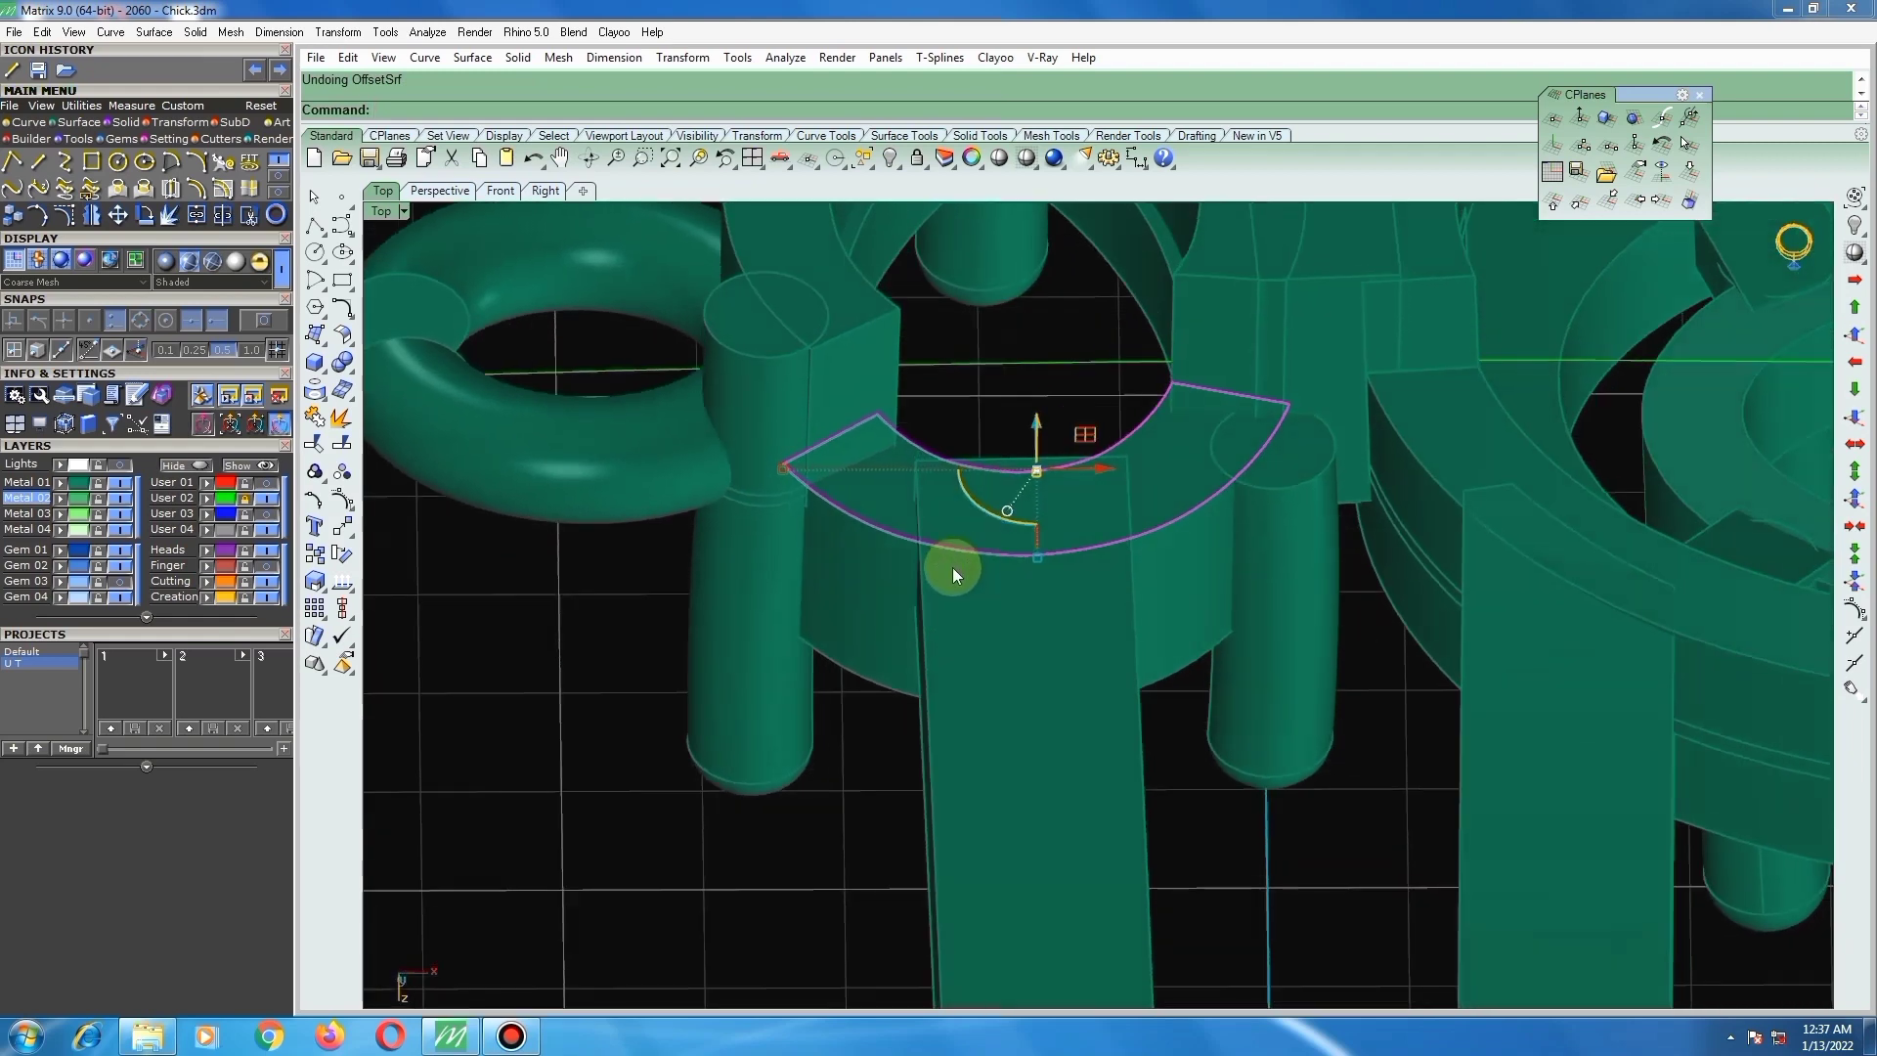
click(835, 800)
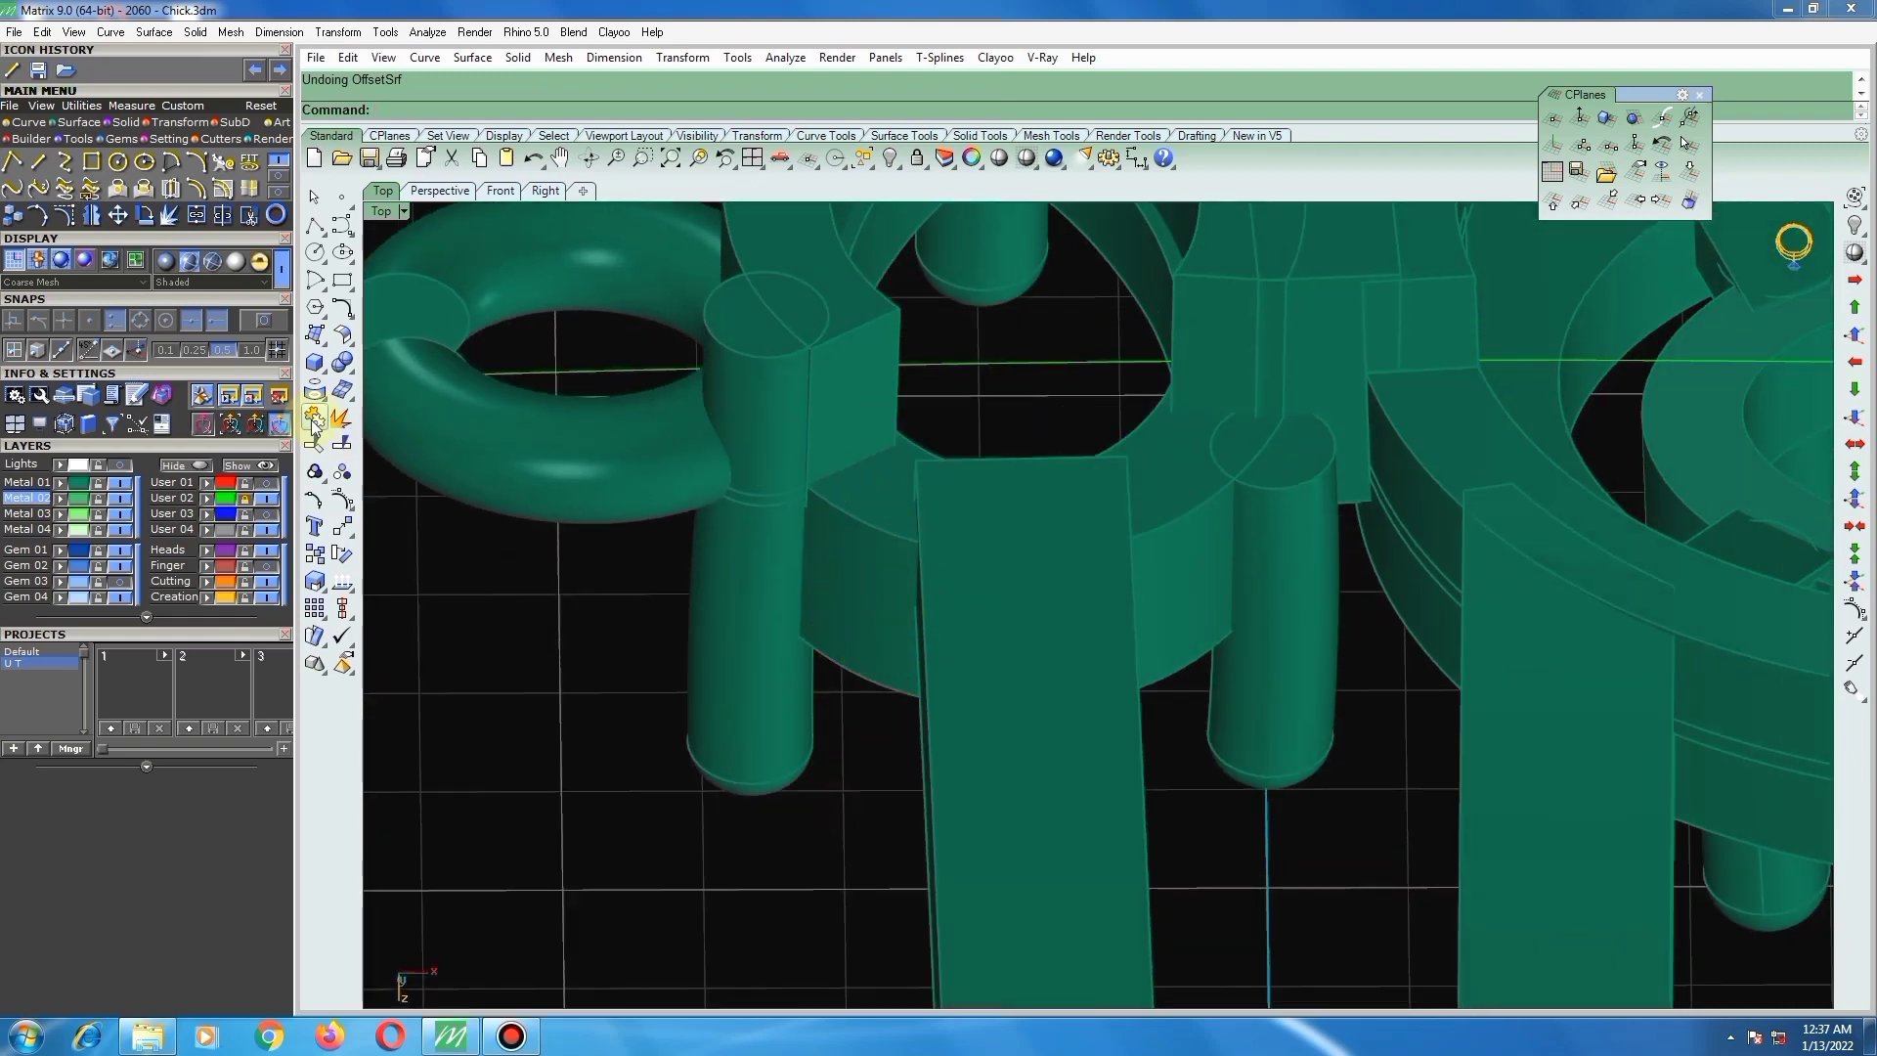
click(320, 395)
click(403, 405)
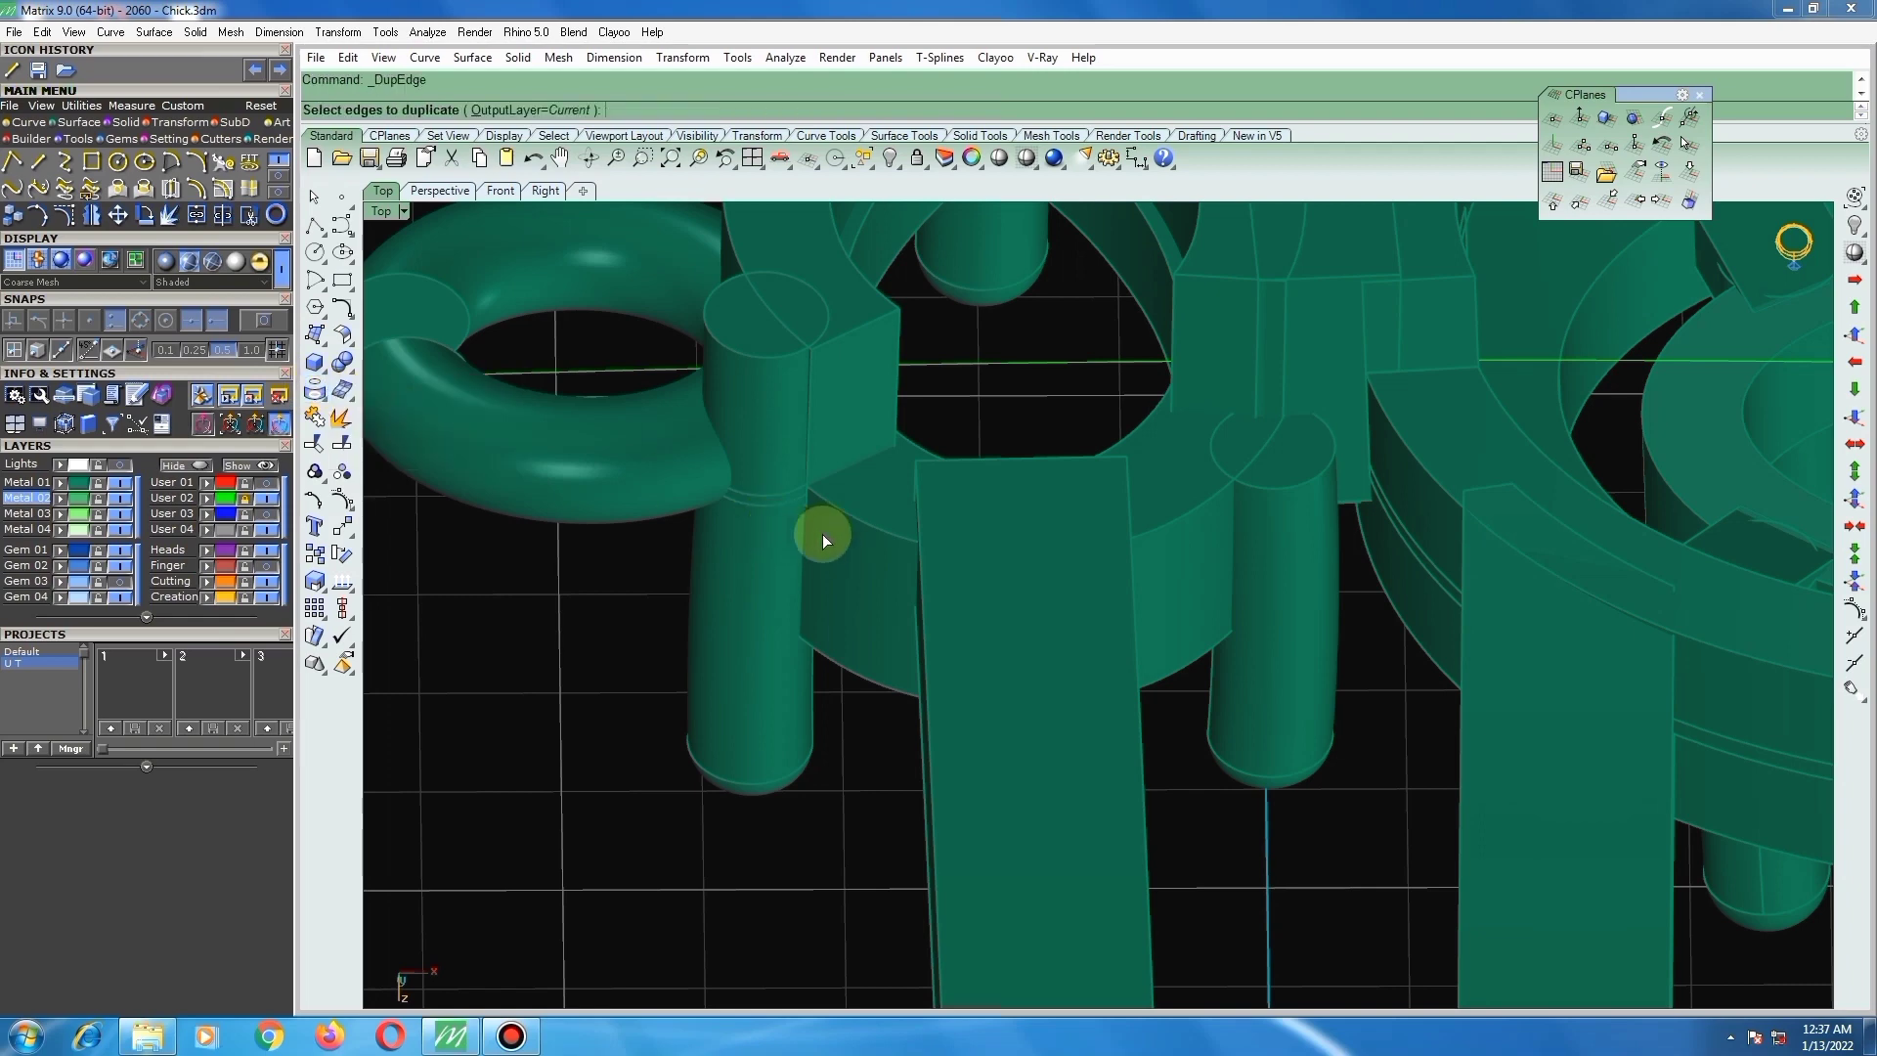
click(847, 514)
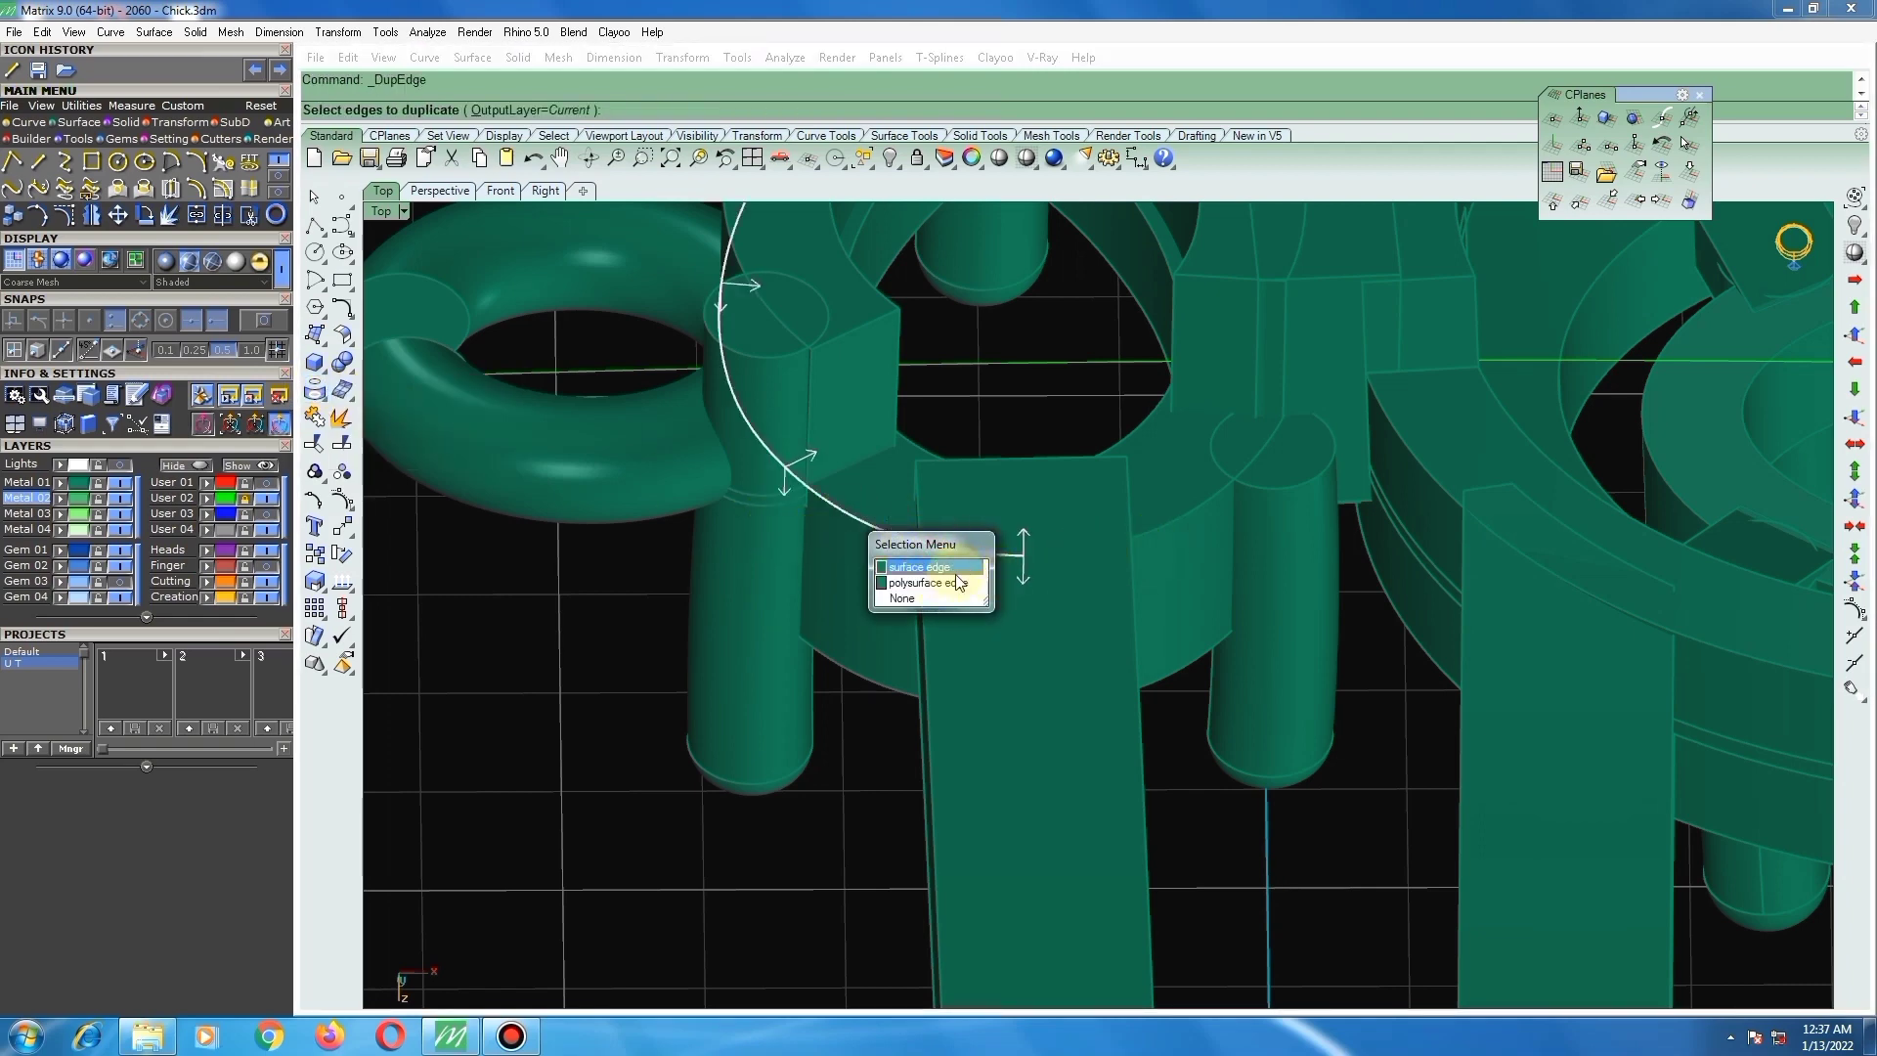
click(919, 567)
click(1163, 526)
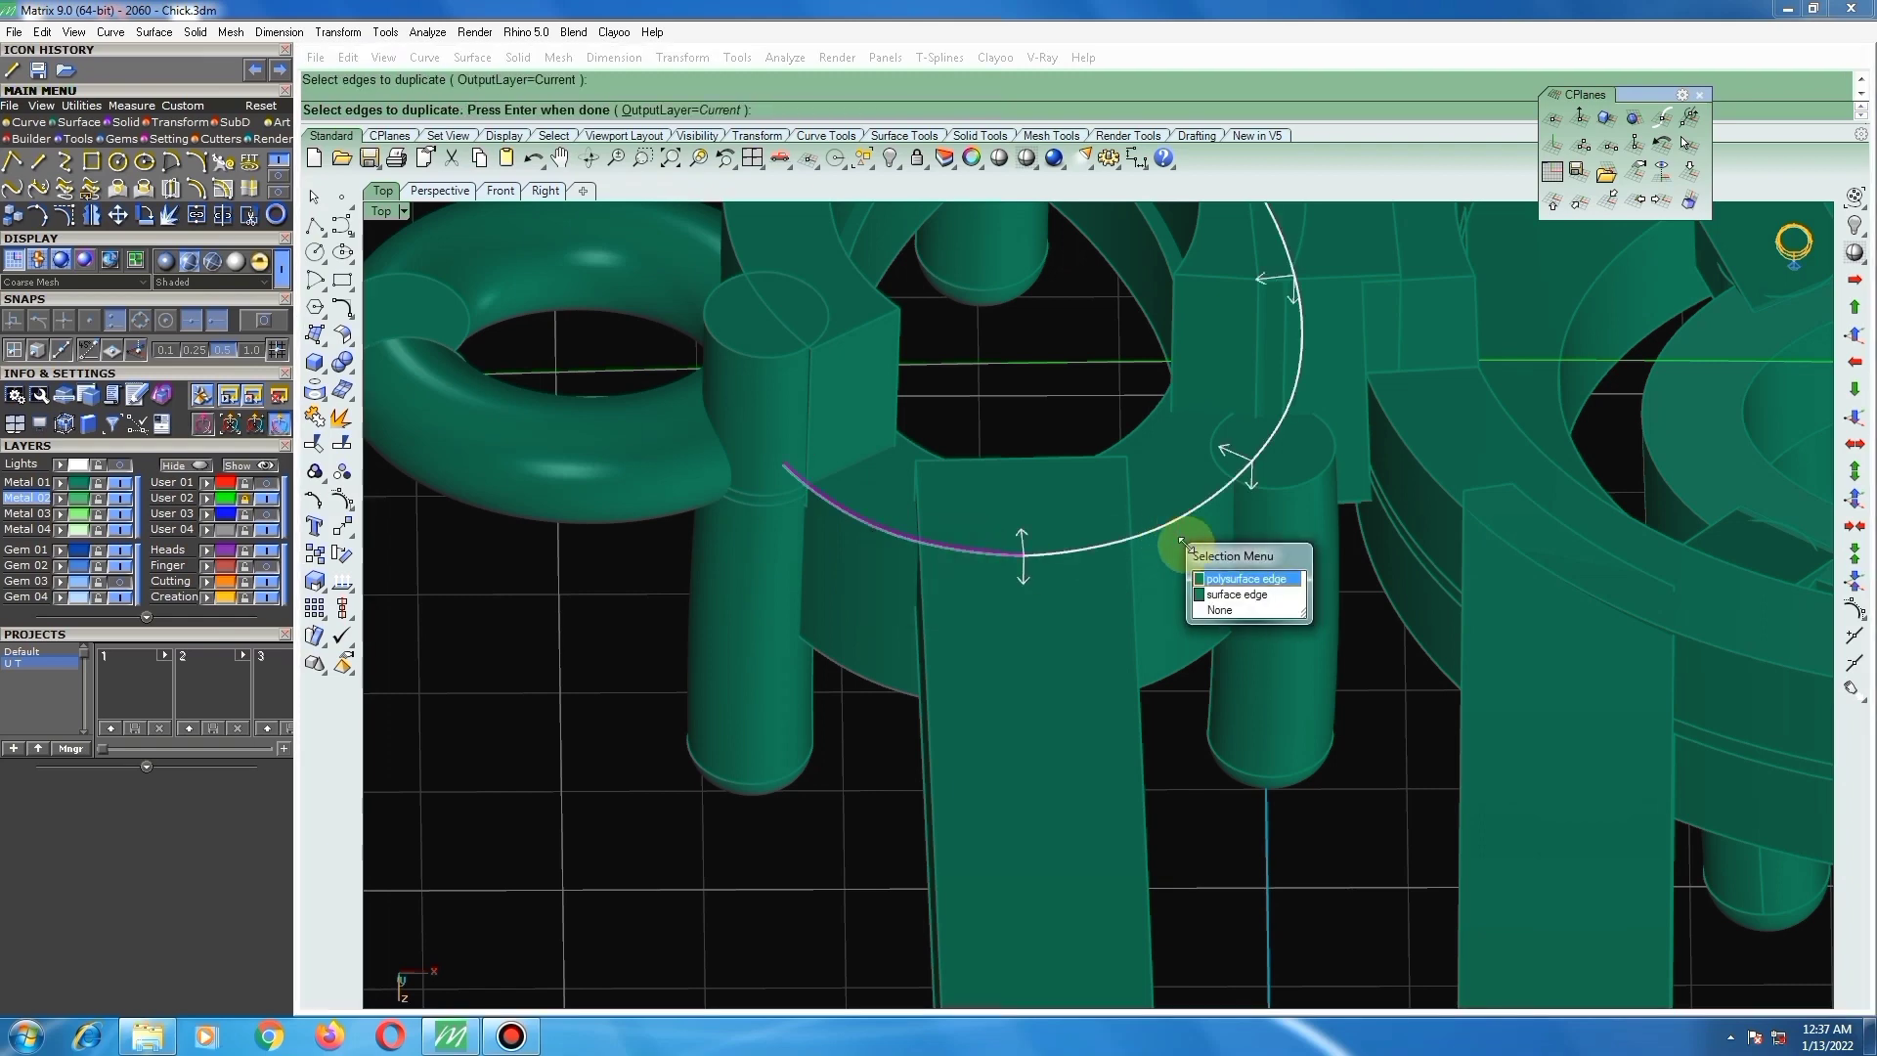
click(1171, 588)
key(Return)
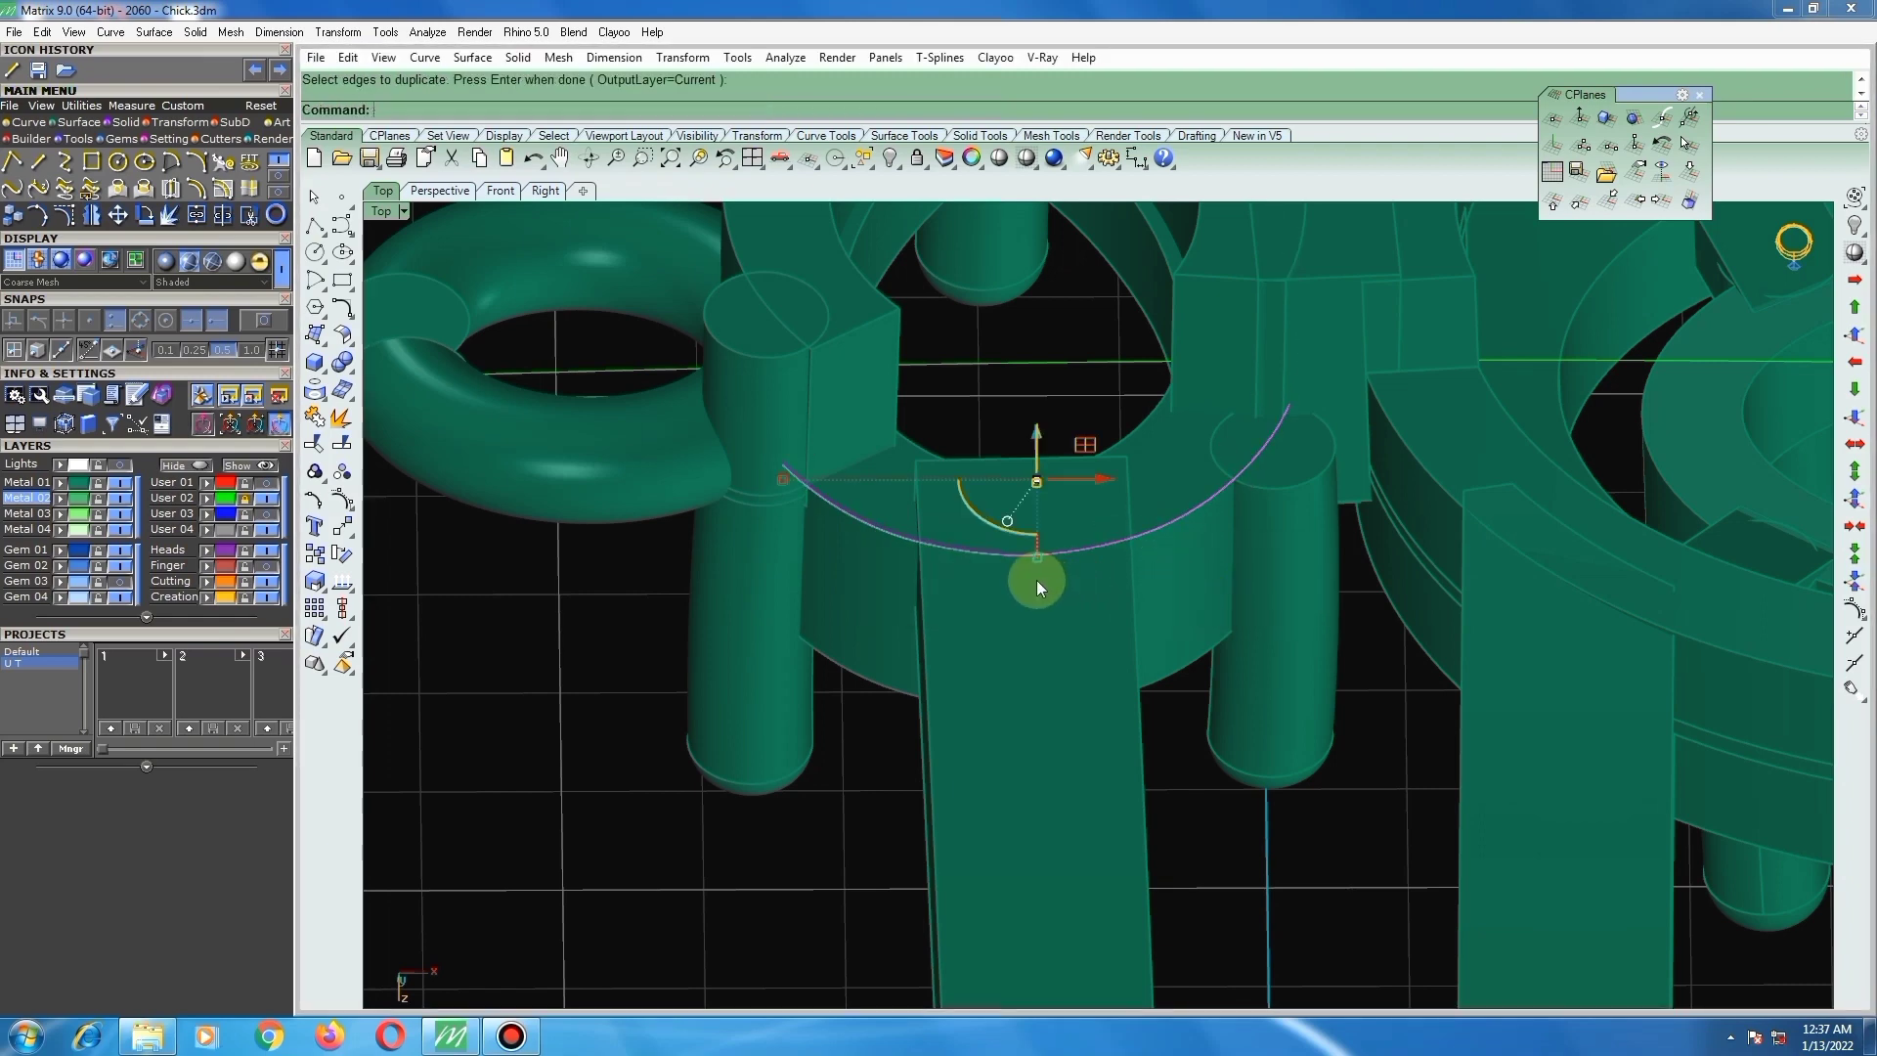
Step: Join the two duplicated band edges into one curve and rebuild it with 20 points at degree 3
text(j)
key(Return)
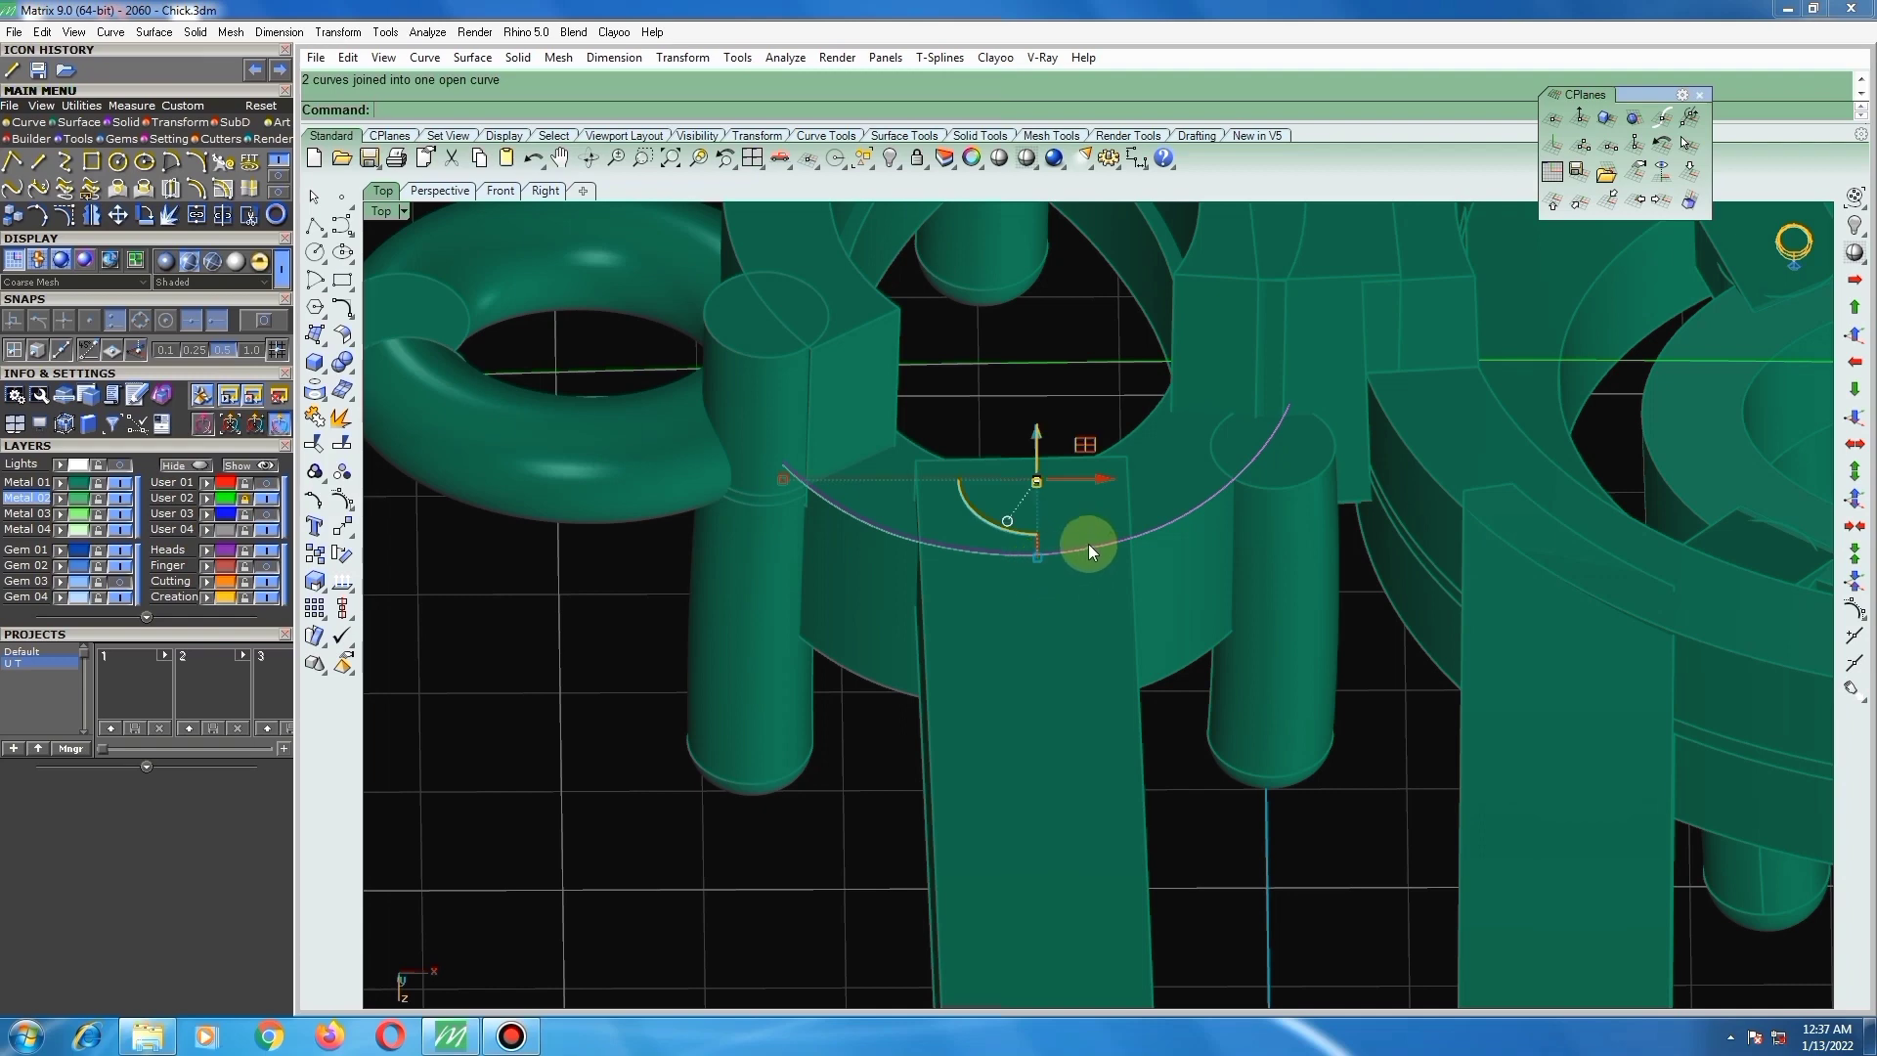
text(rb)
key(Return)
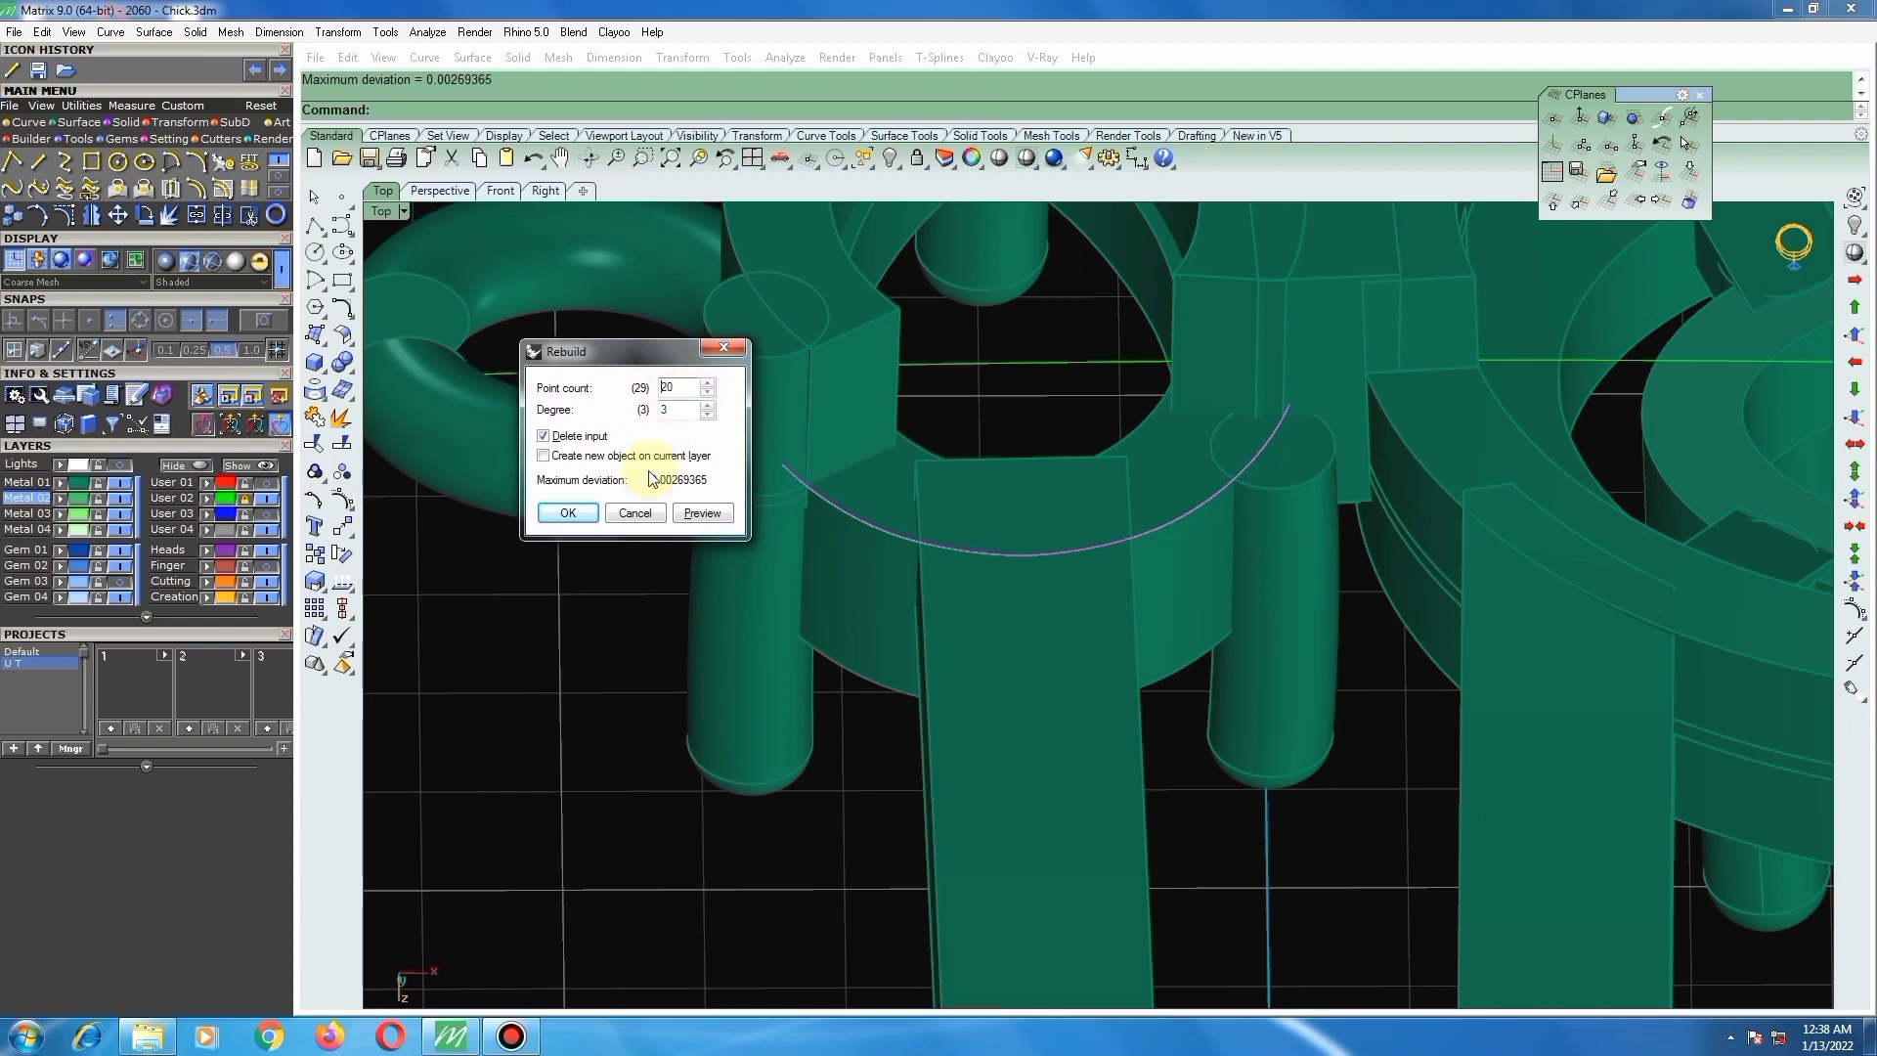
click(583, 513)
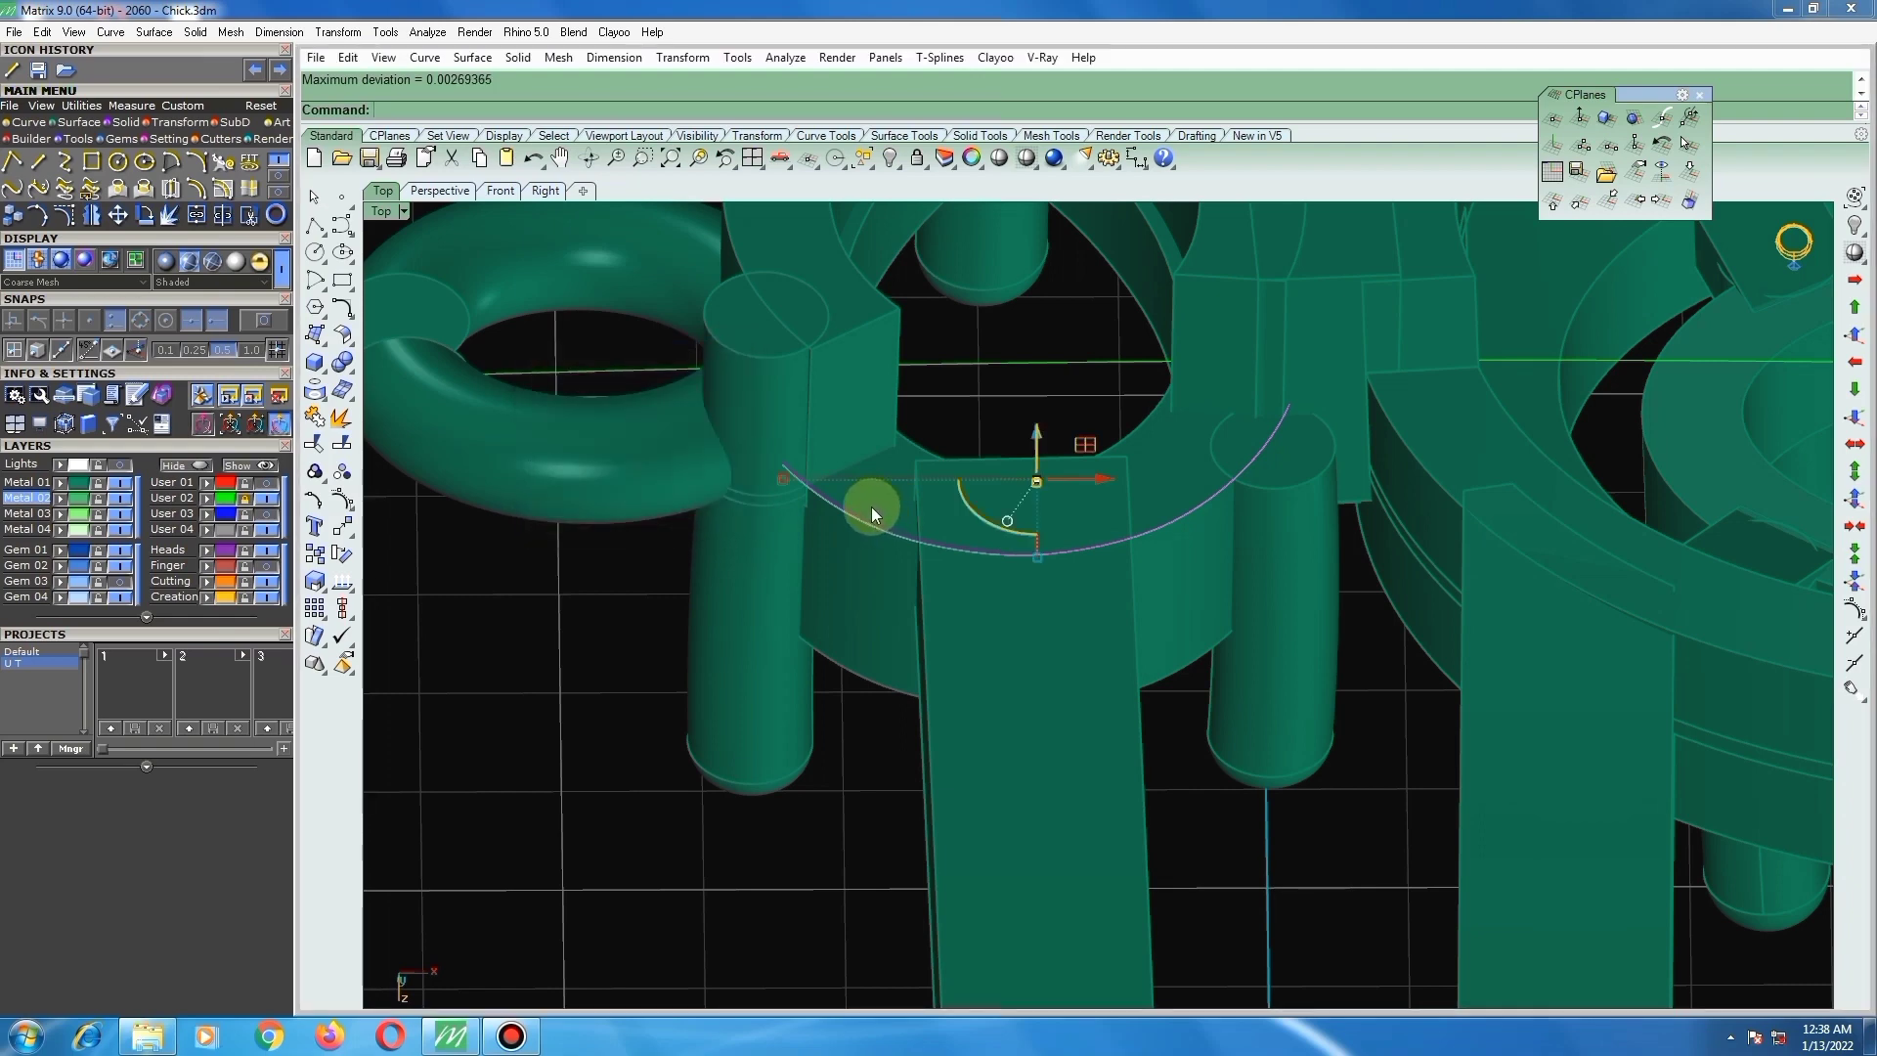
Step: Try offsetting the rebuilt curve on the band surface by 0.75, and undo the offset
text(os)
key(Return)
click(870, 491)
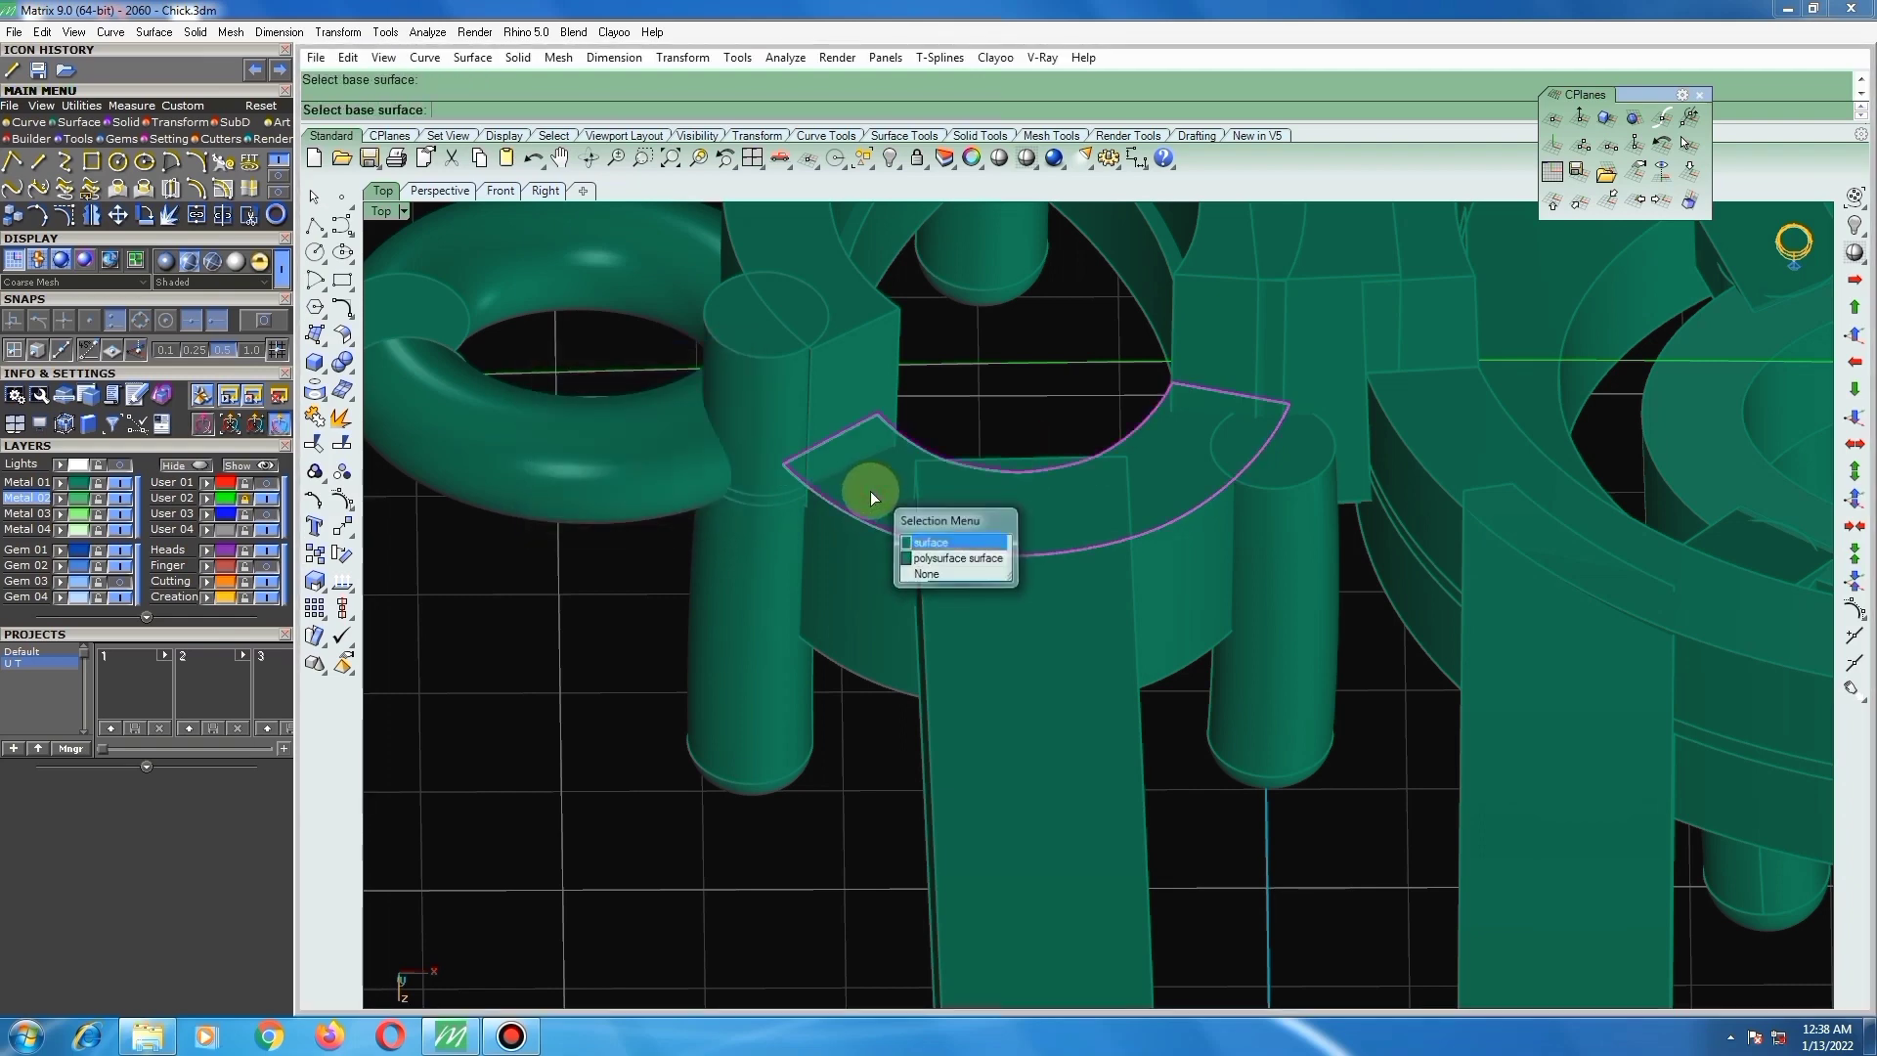
key(Return)
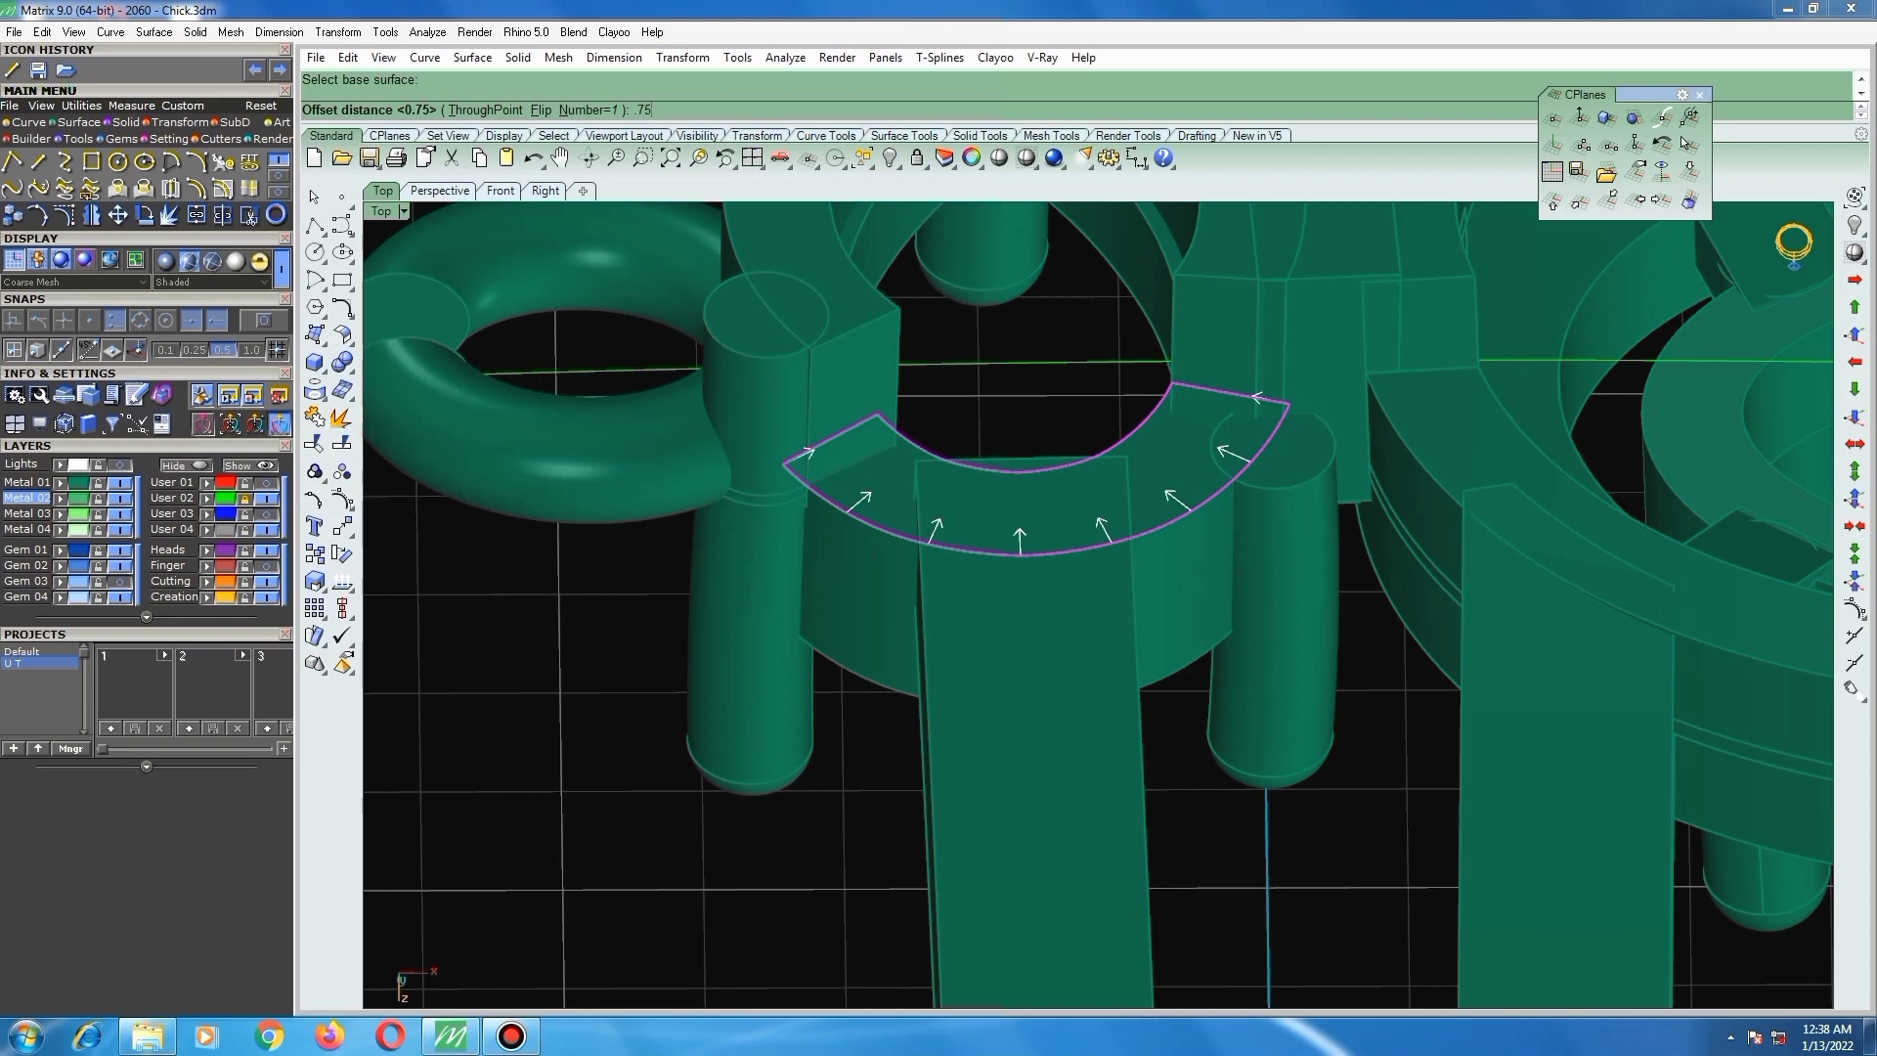
key(Return)
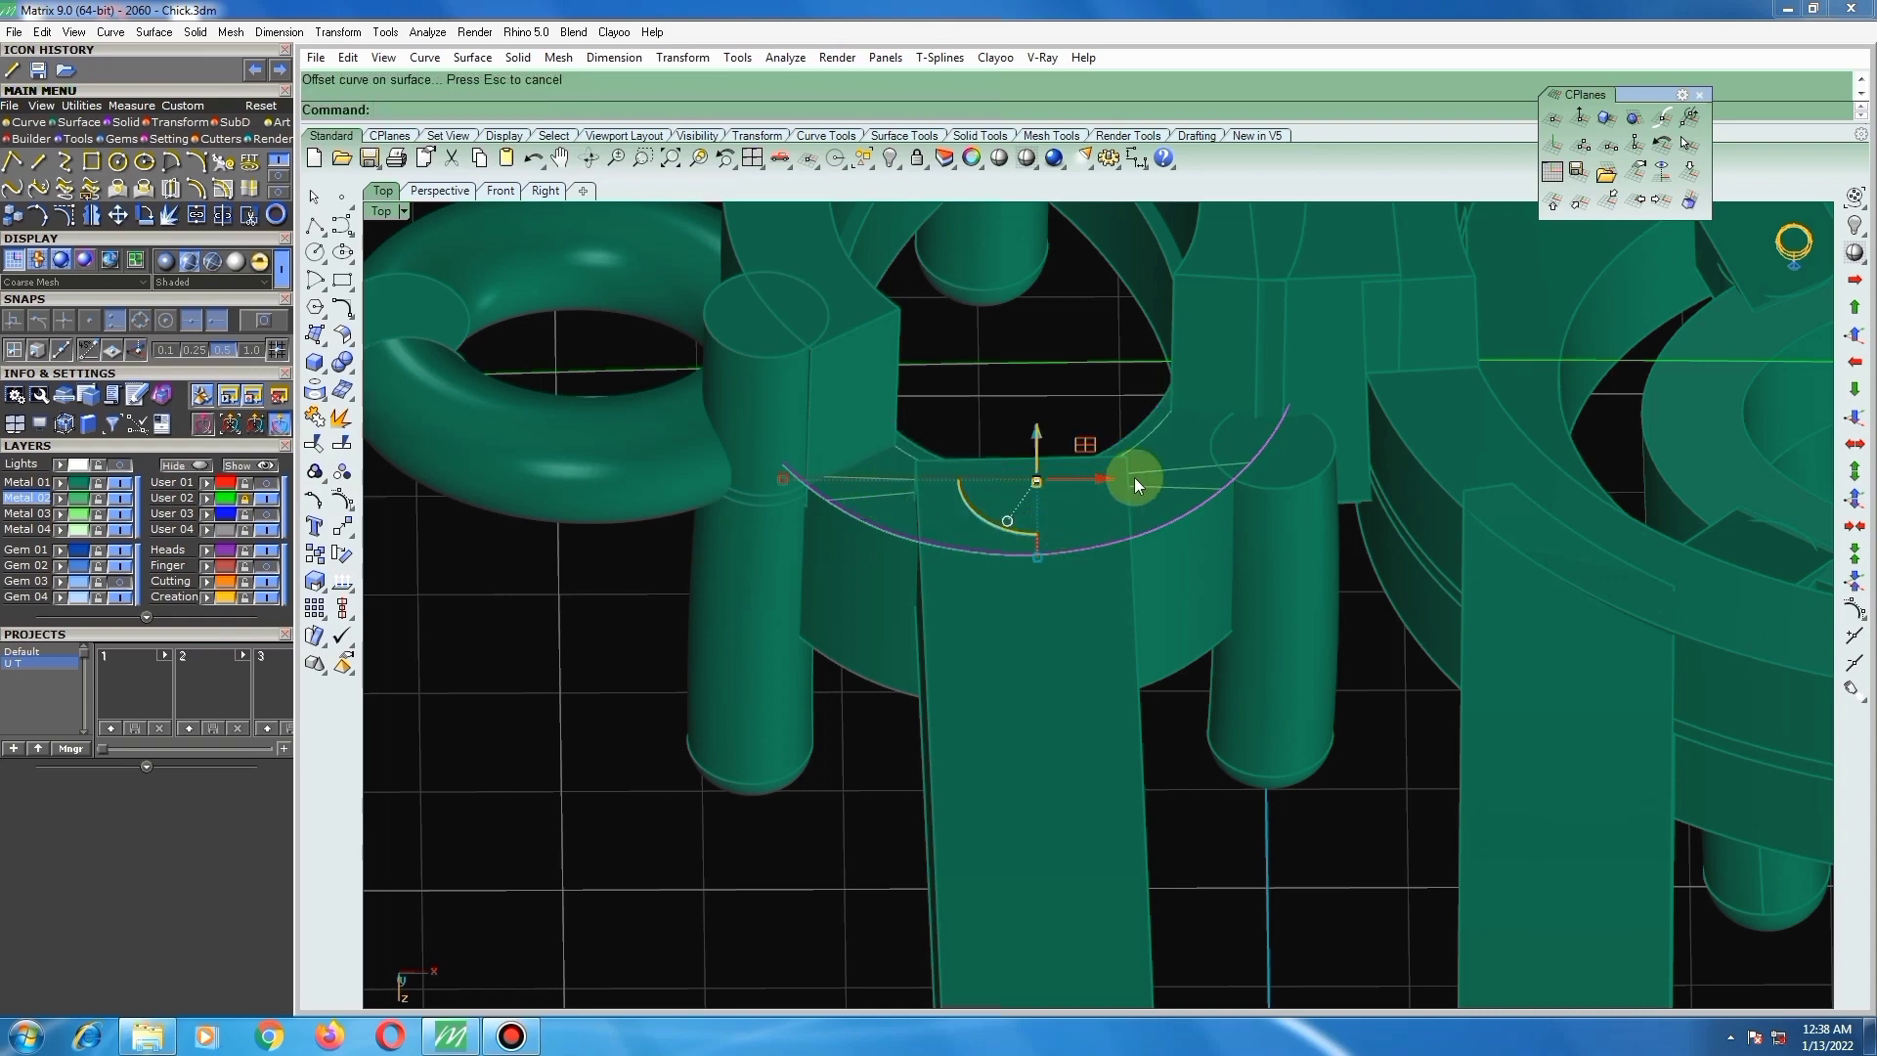
scroll(1134, 477, up, 4)
click(1143, 430)
click(1108, 545)
key(ctrl+z)
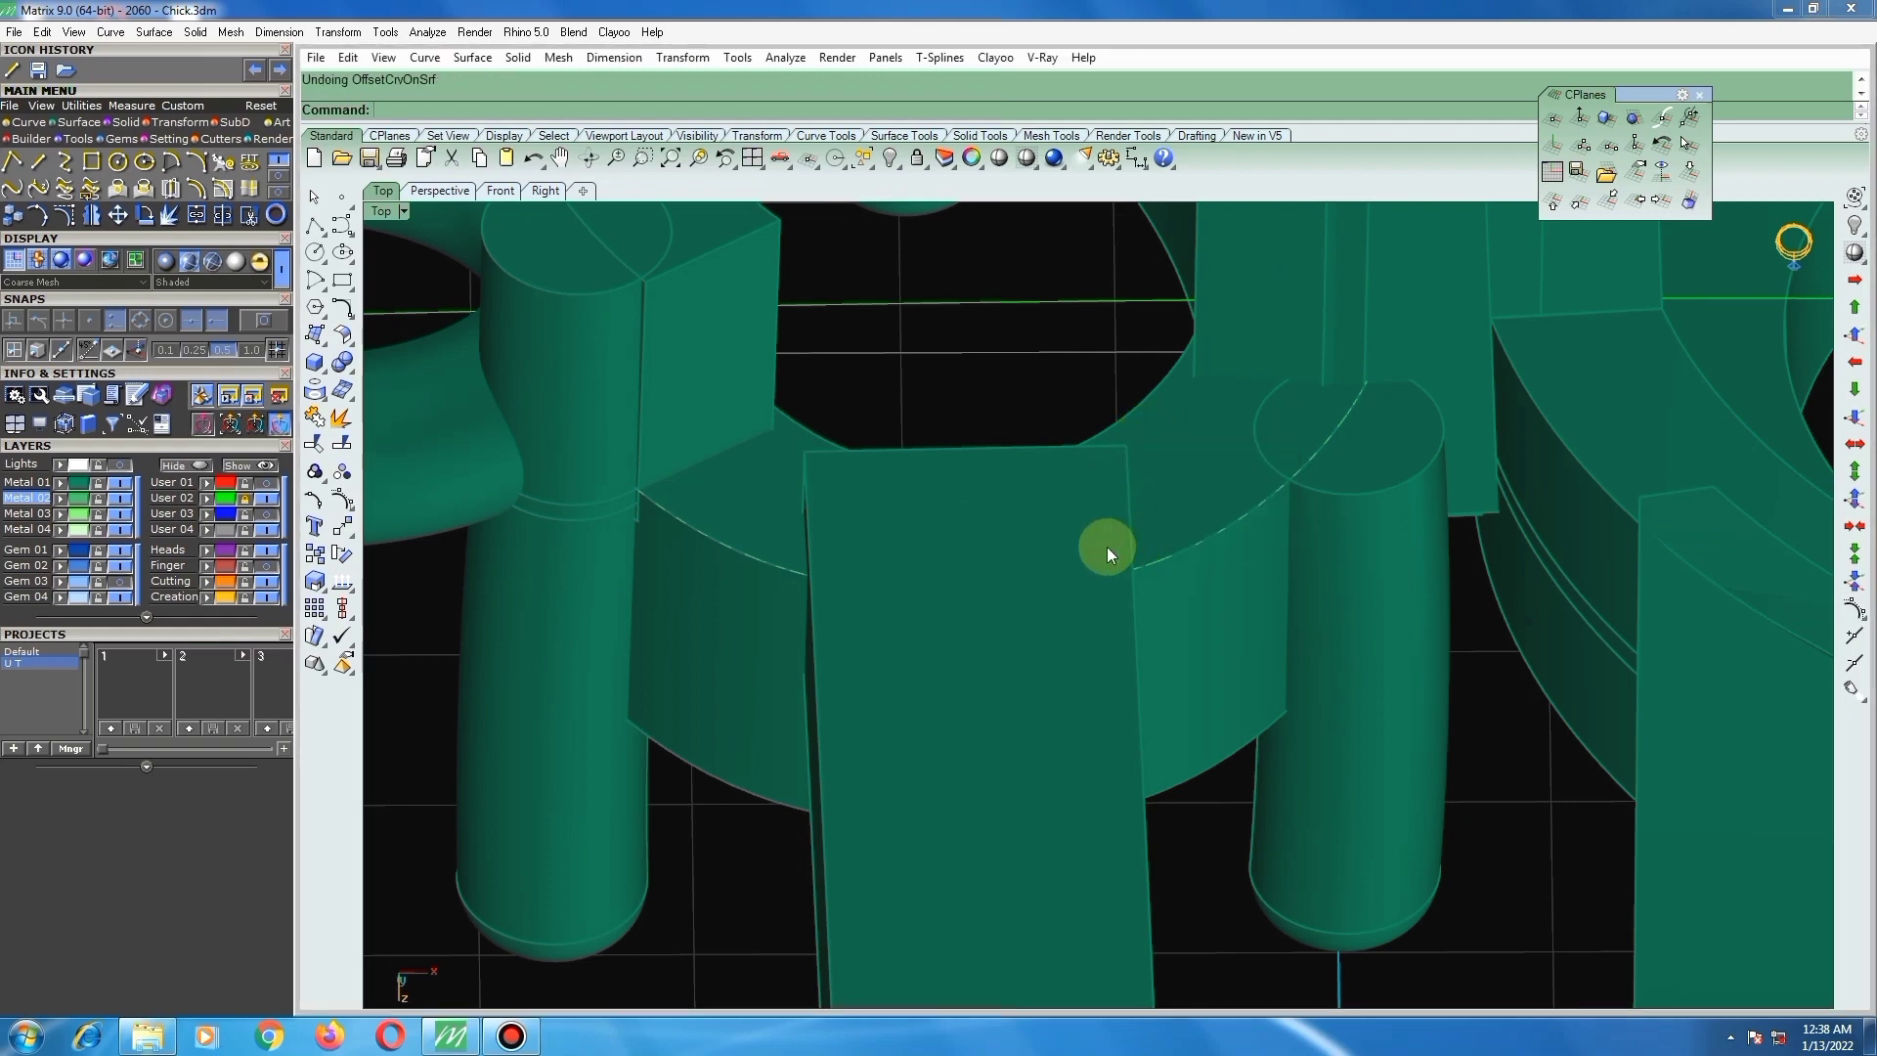
Step: Rebuild the curved band surface with 16 points and degree 3 in both U and V
scroll(840, 537, down, 2)
click(766, 543)
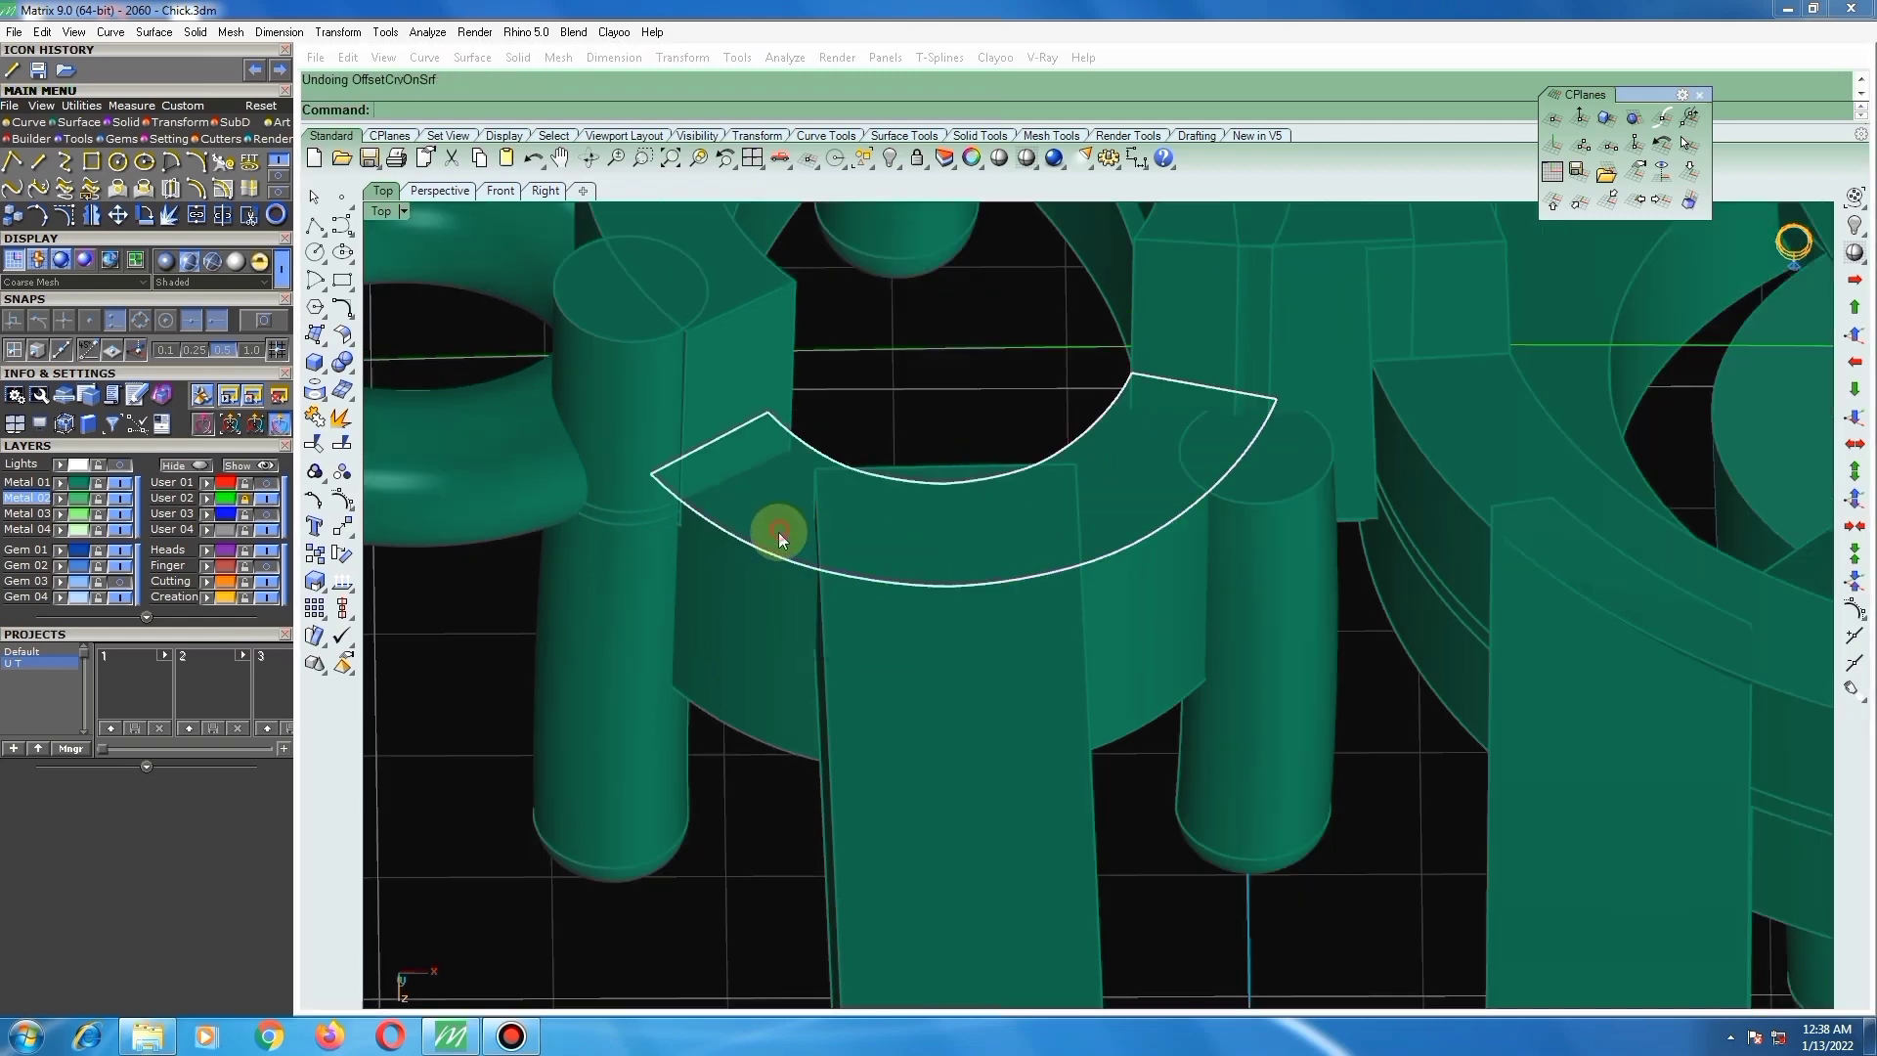
click(778, 531)
click(829, 583)
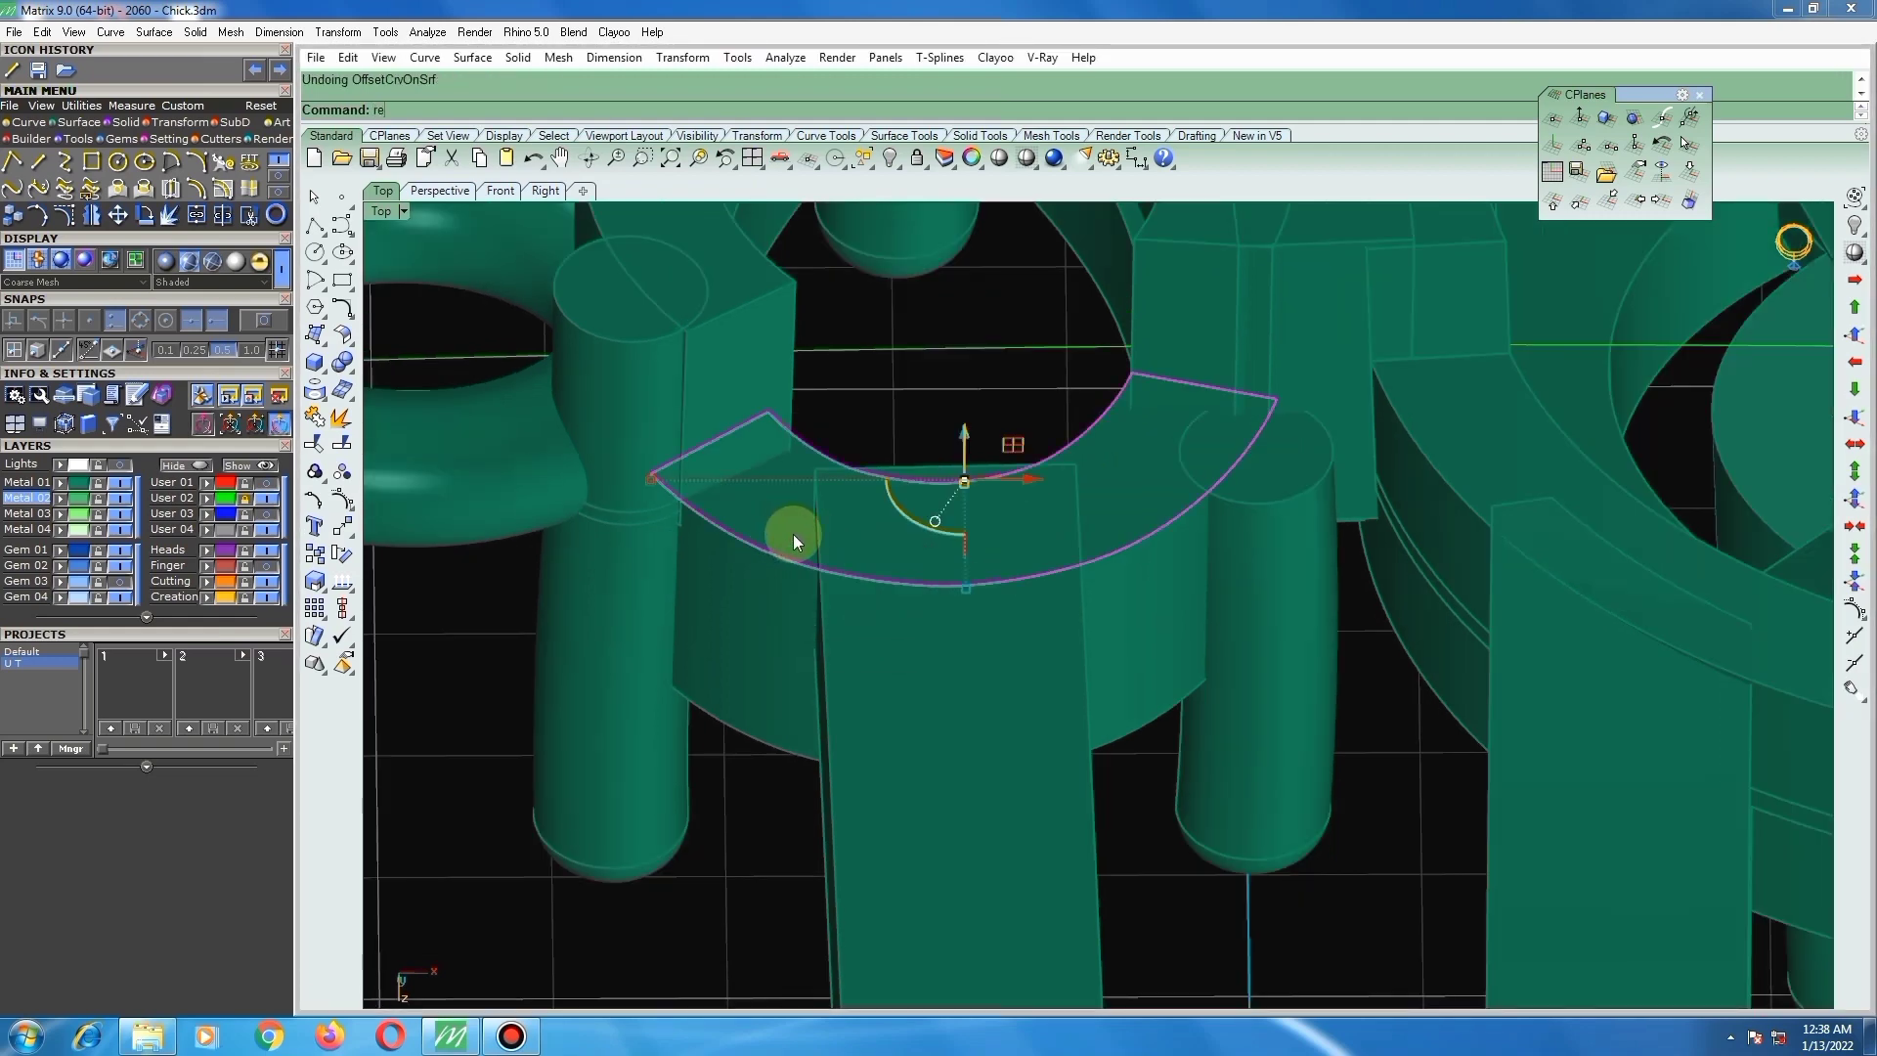
key(ctrl+r)
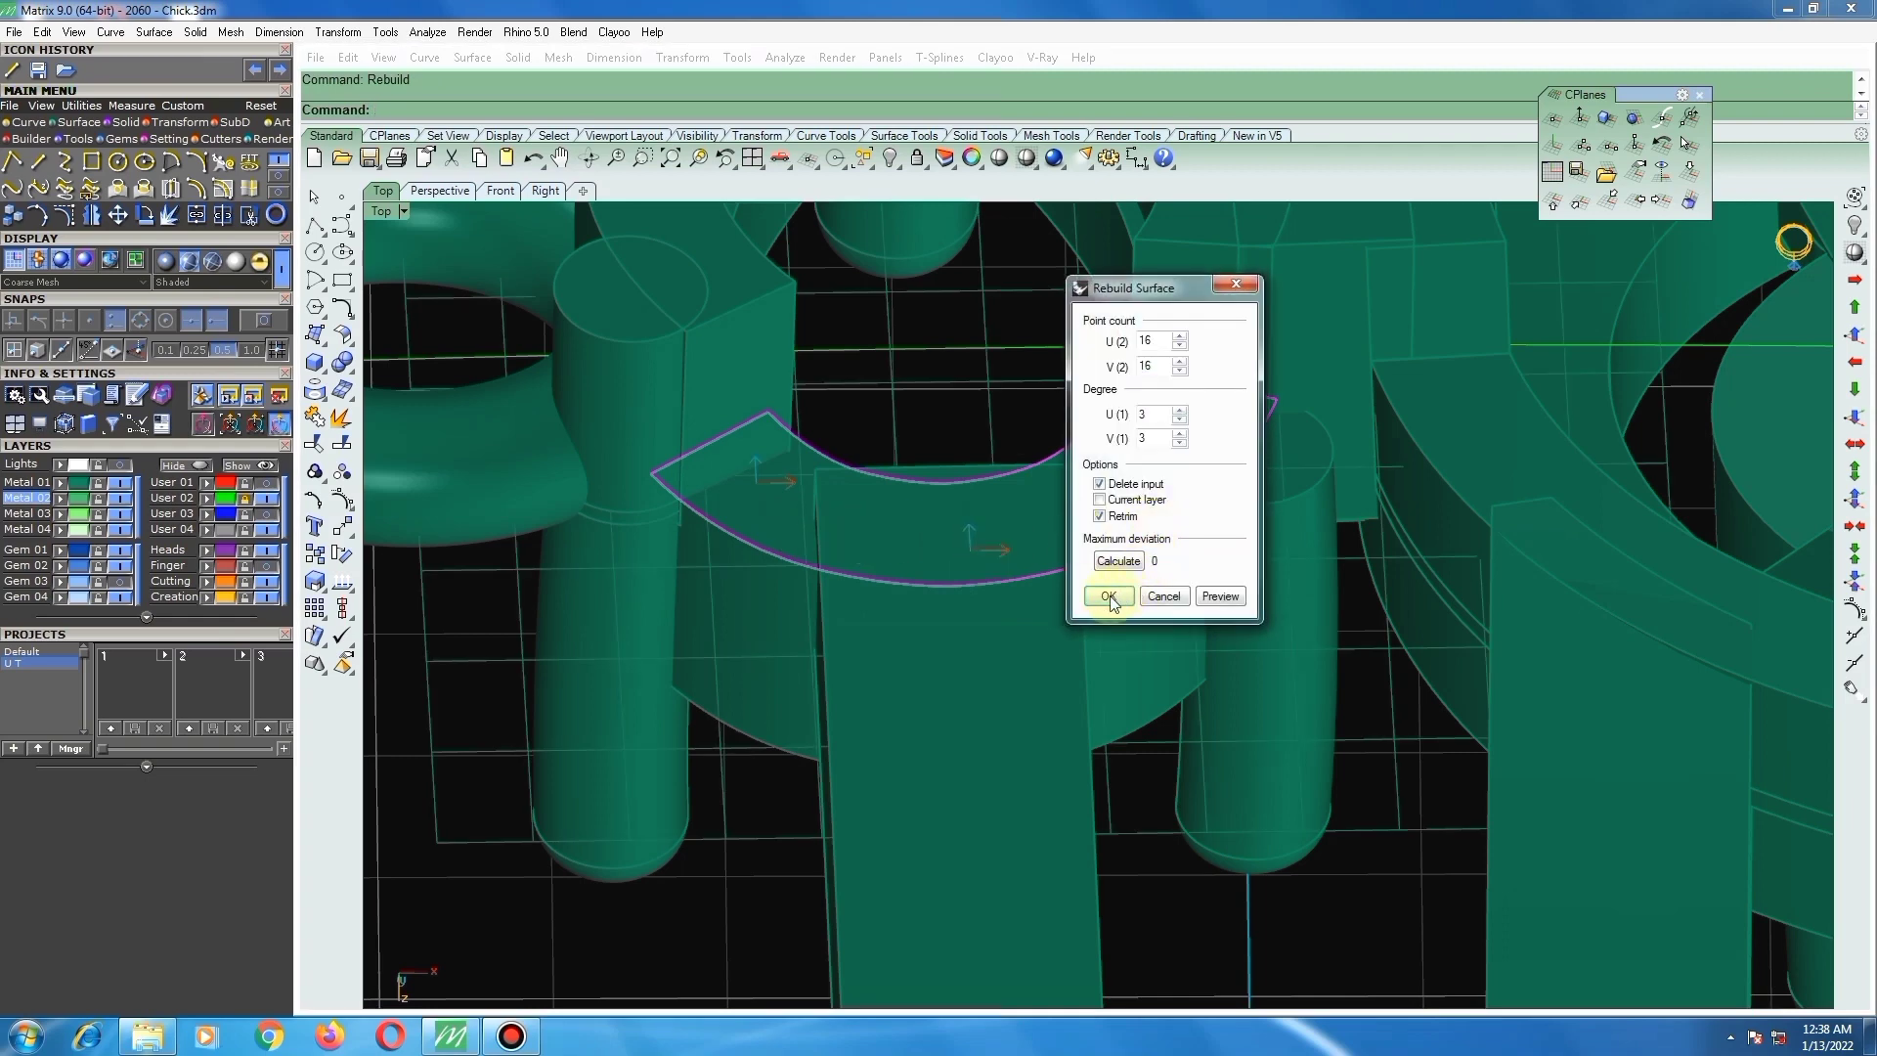
click(1108, 597)
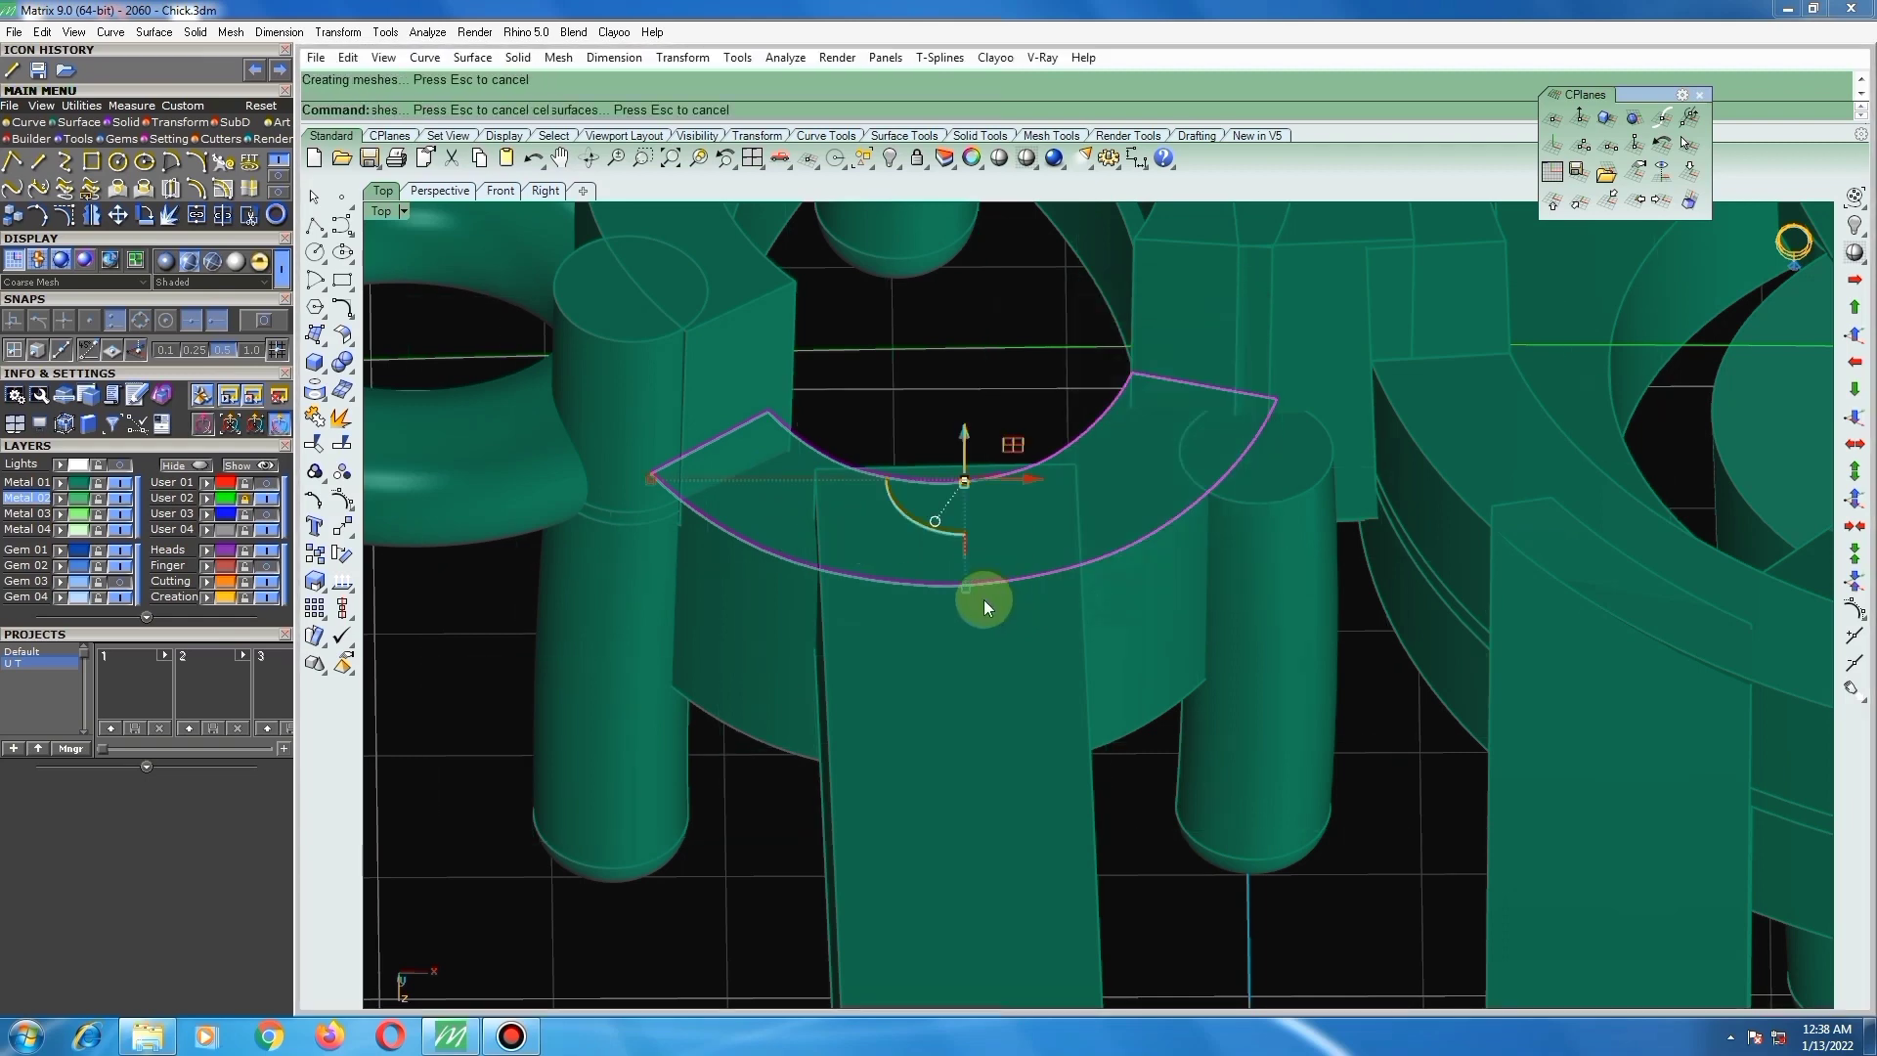
Step: Thicken the rebuilt band surface into a solid with OffsetSrf
click(337, 337)
click(408, 367)
right_click(831, 505)
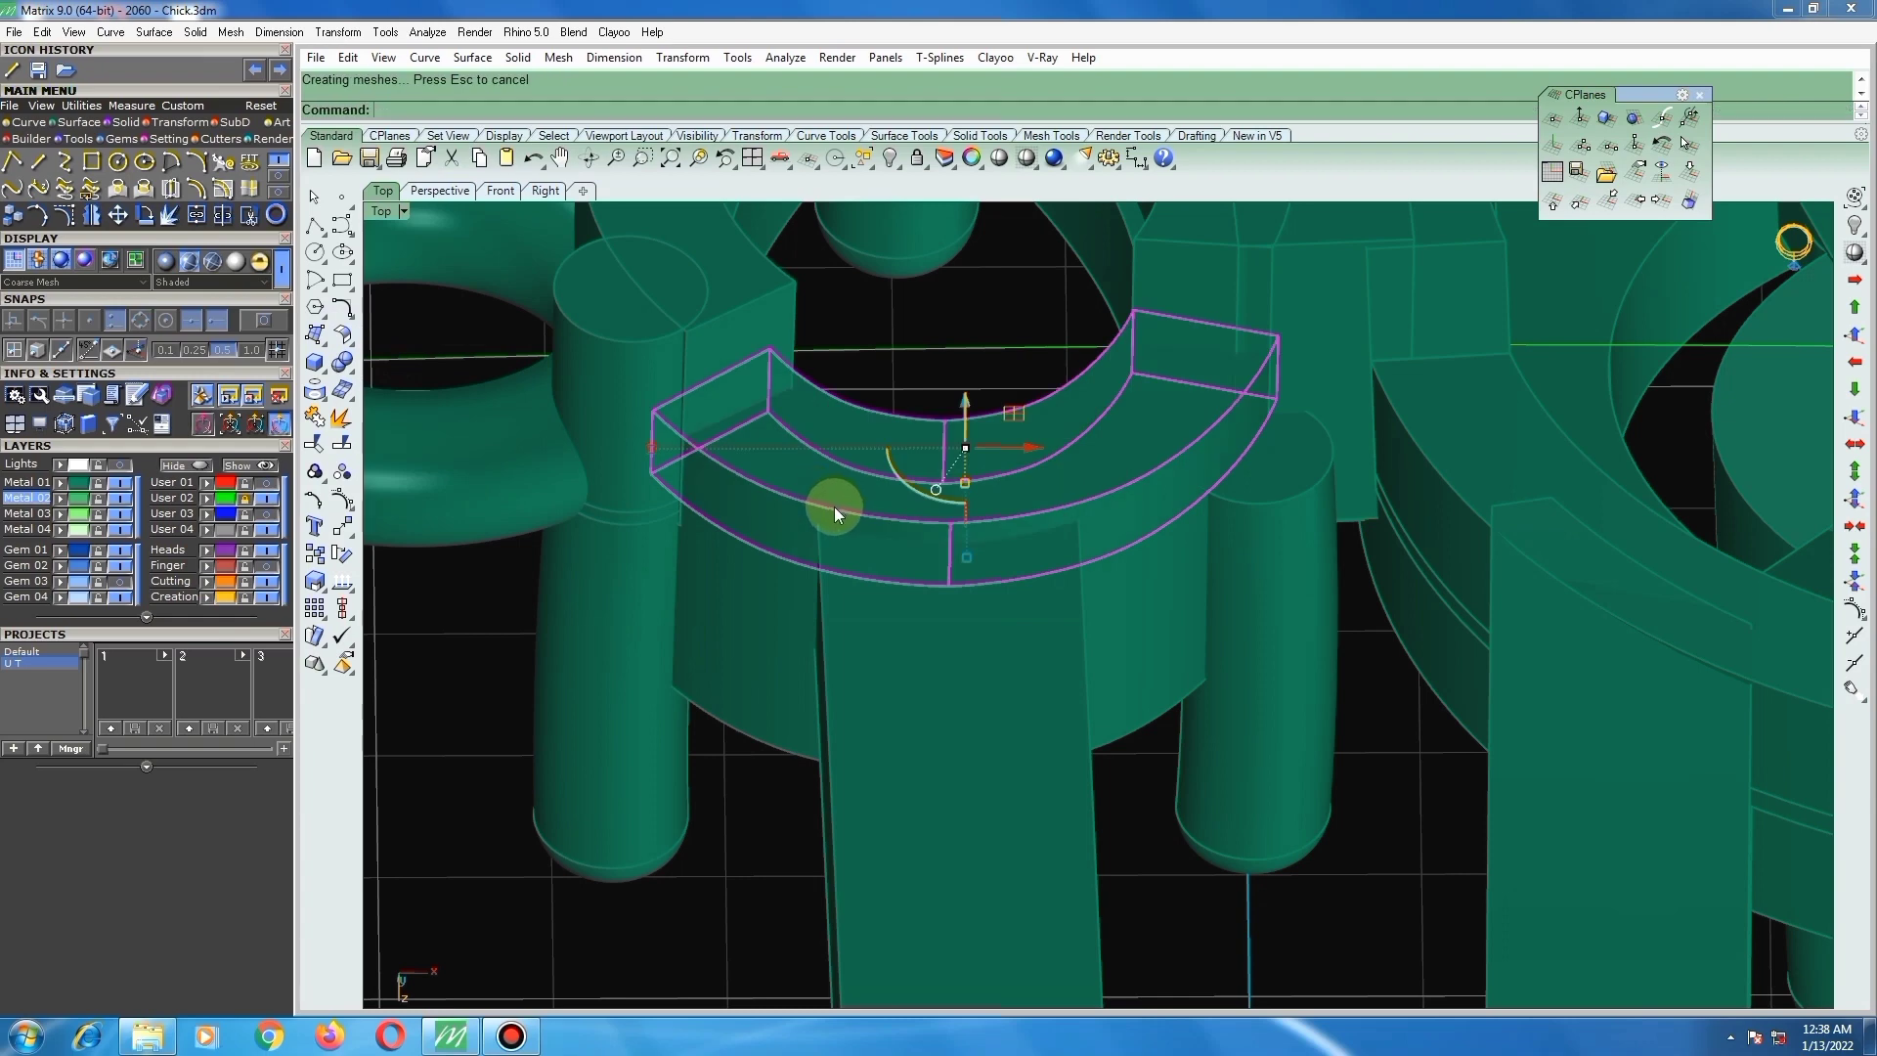
scroll(839, 507, down, 2)
scroll(790, 443, up, 4)
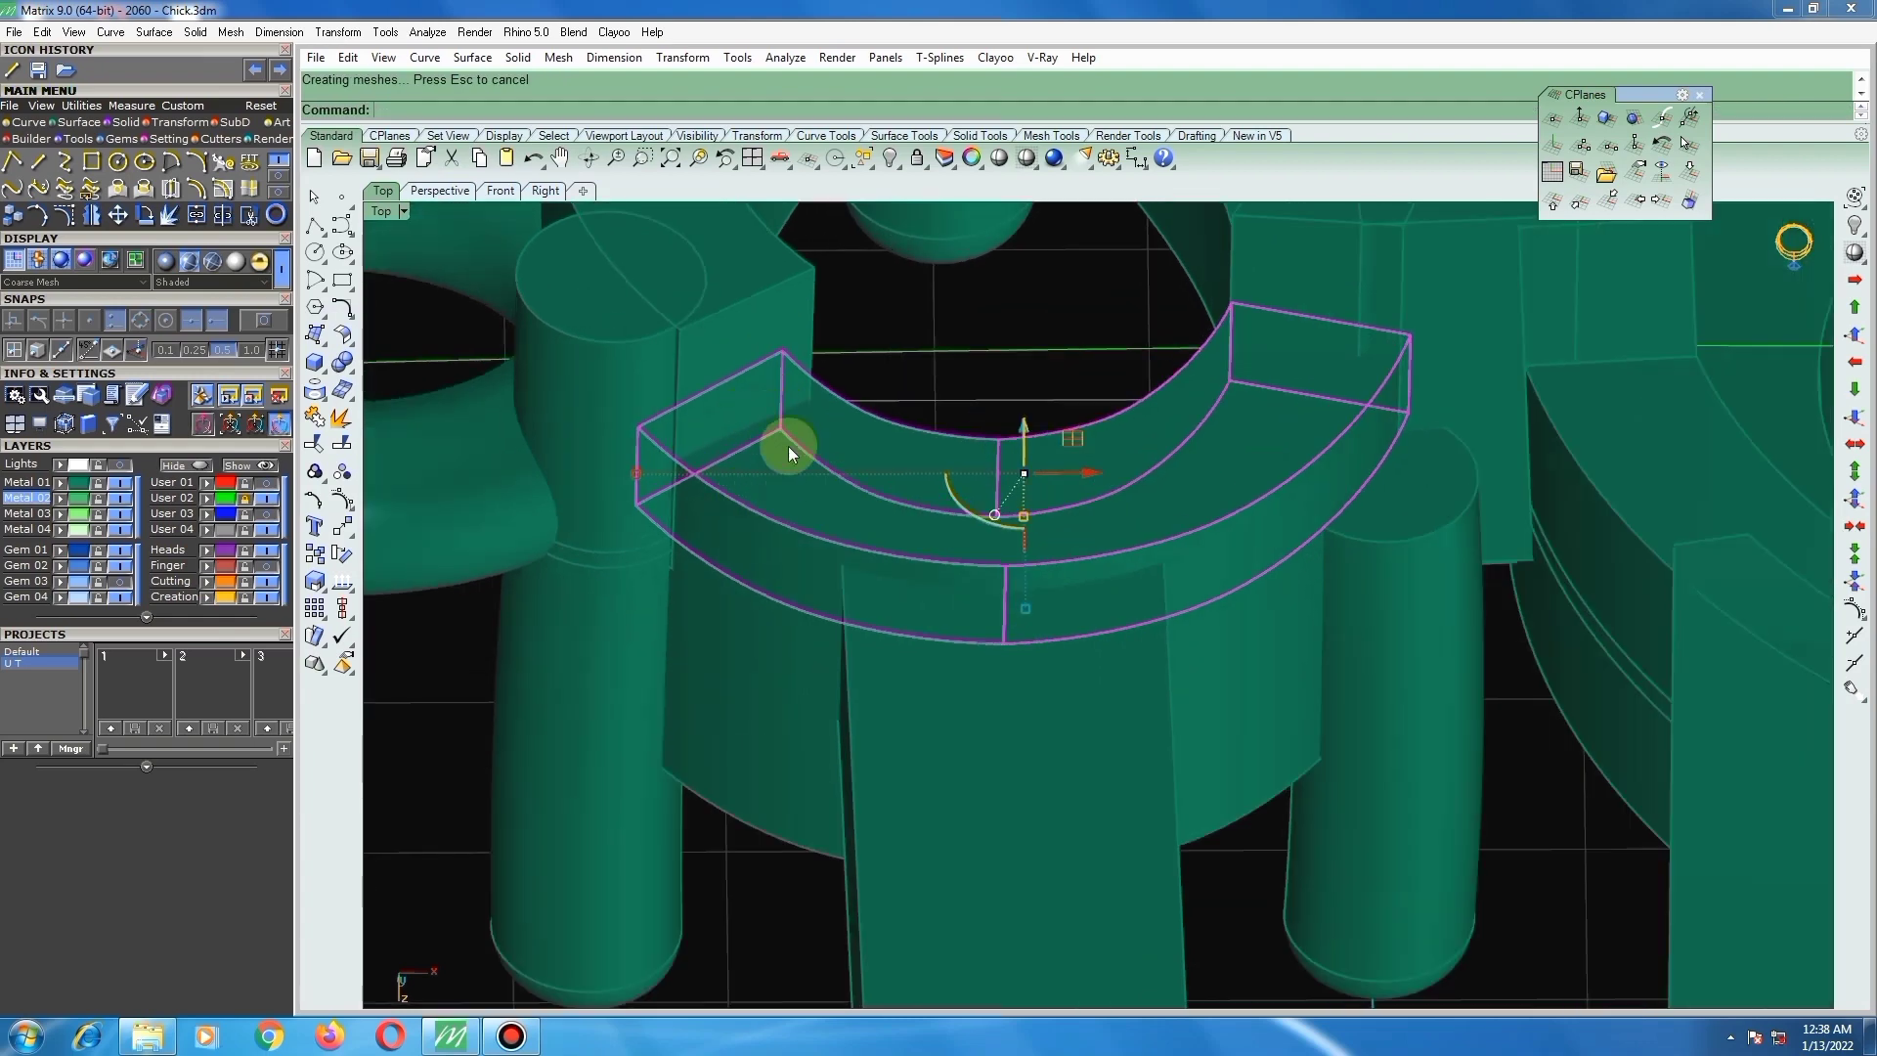
scroll(788, 446, up, 1)
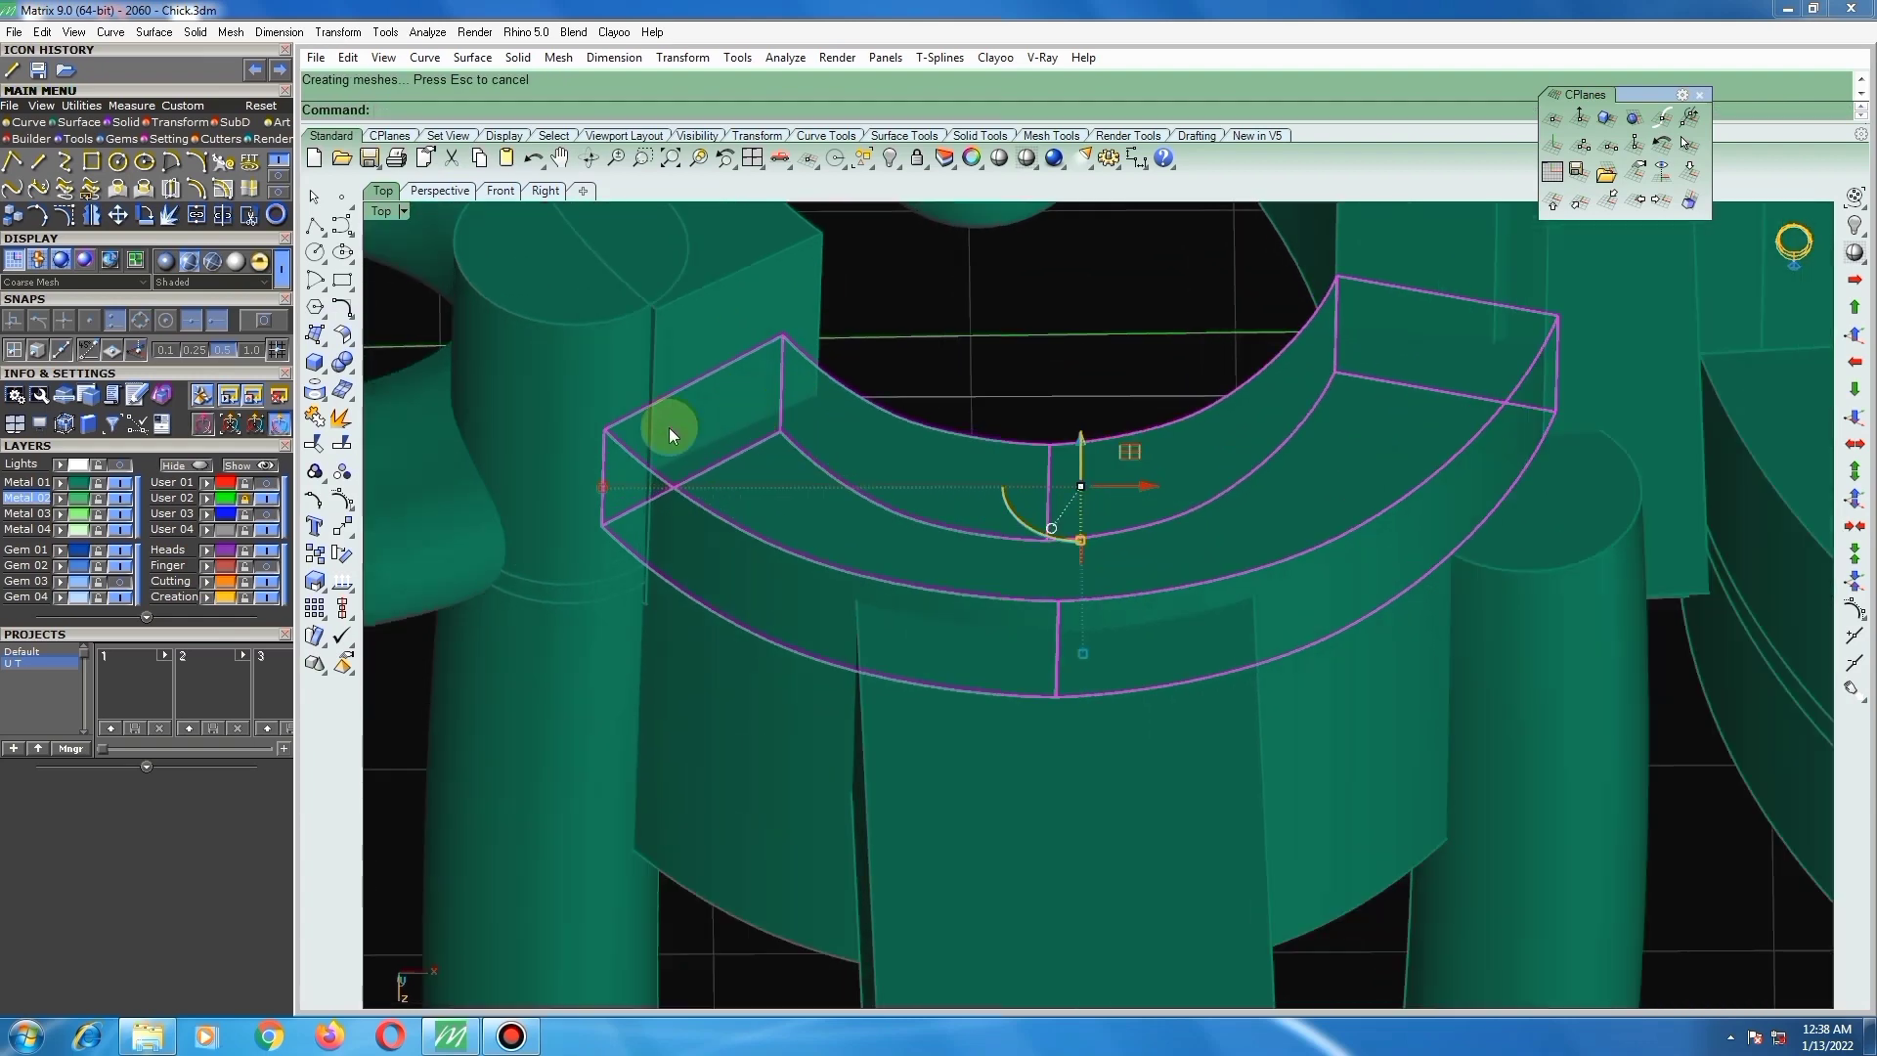
Step: Reduce the band solid's height slightly from its upper side with Scale1D, keeping its lower inner corner fixed
click(315, 584)
click(400, 587)
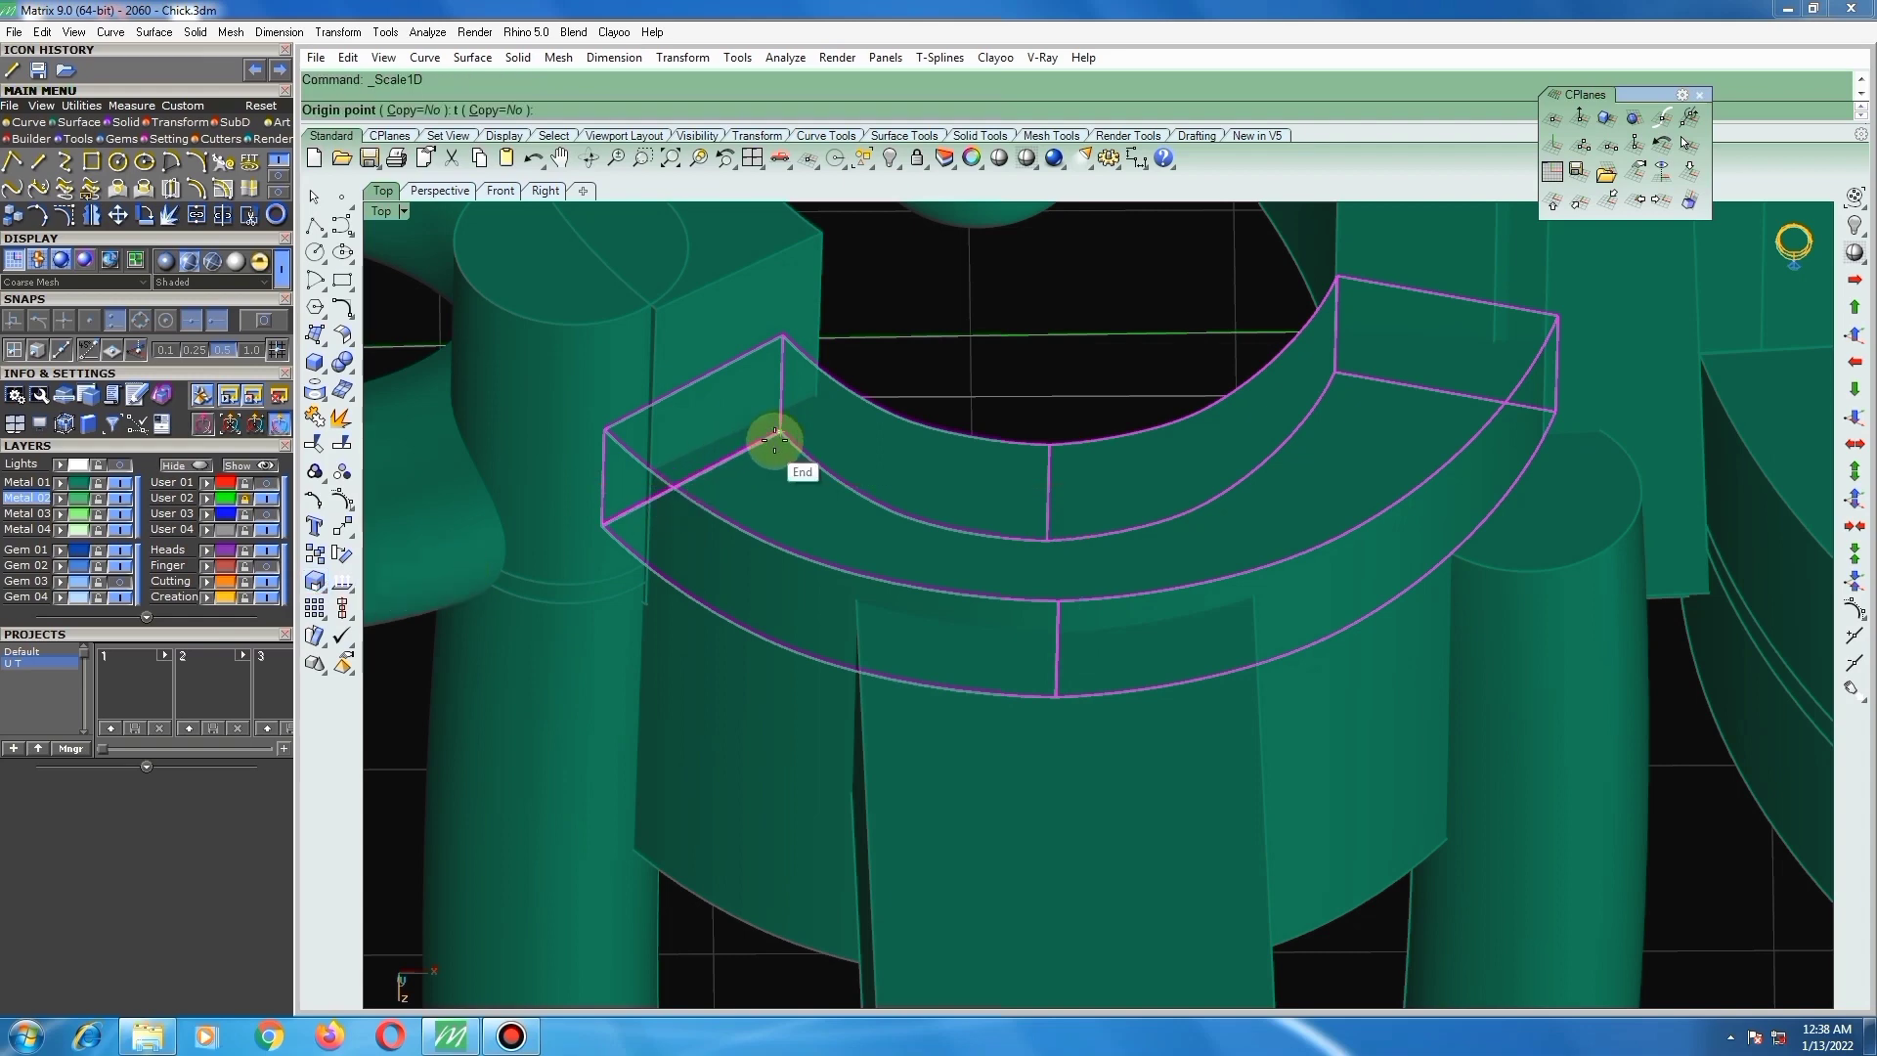
click(776, 436)
click(783, 344)
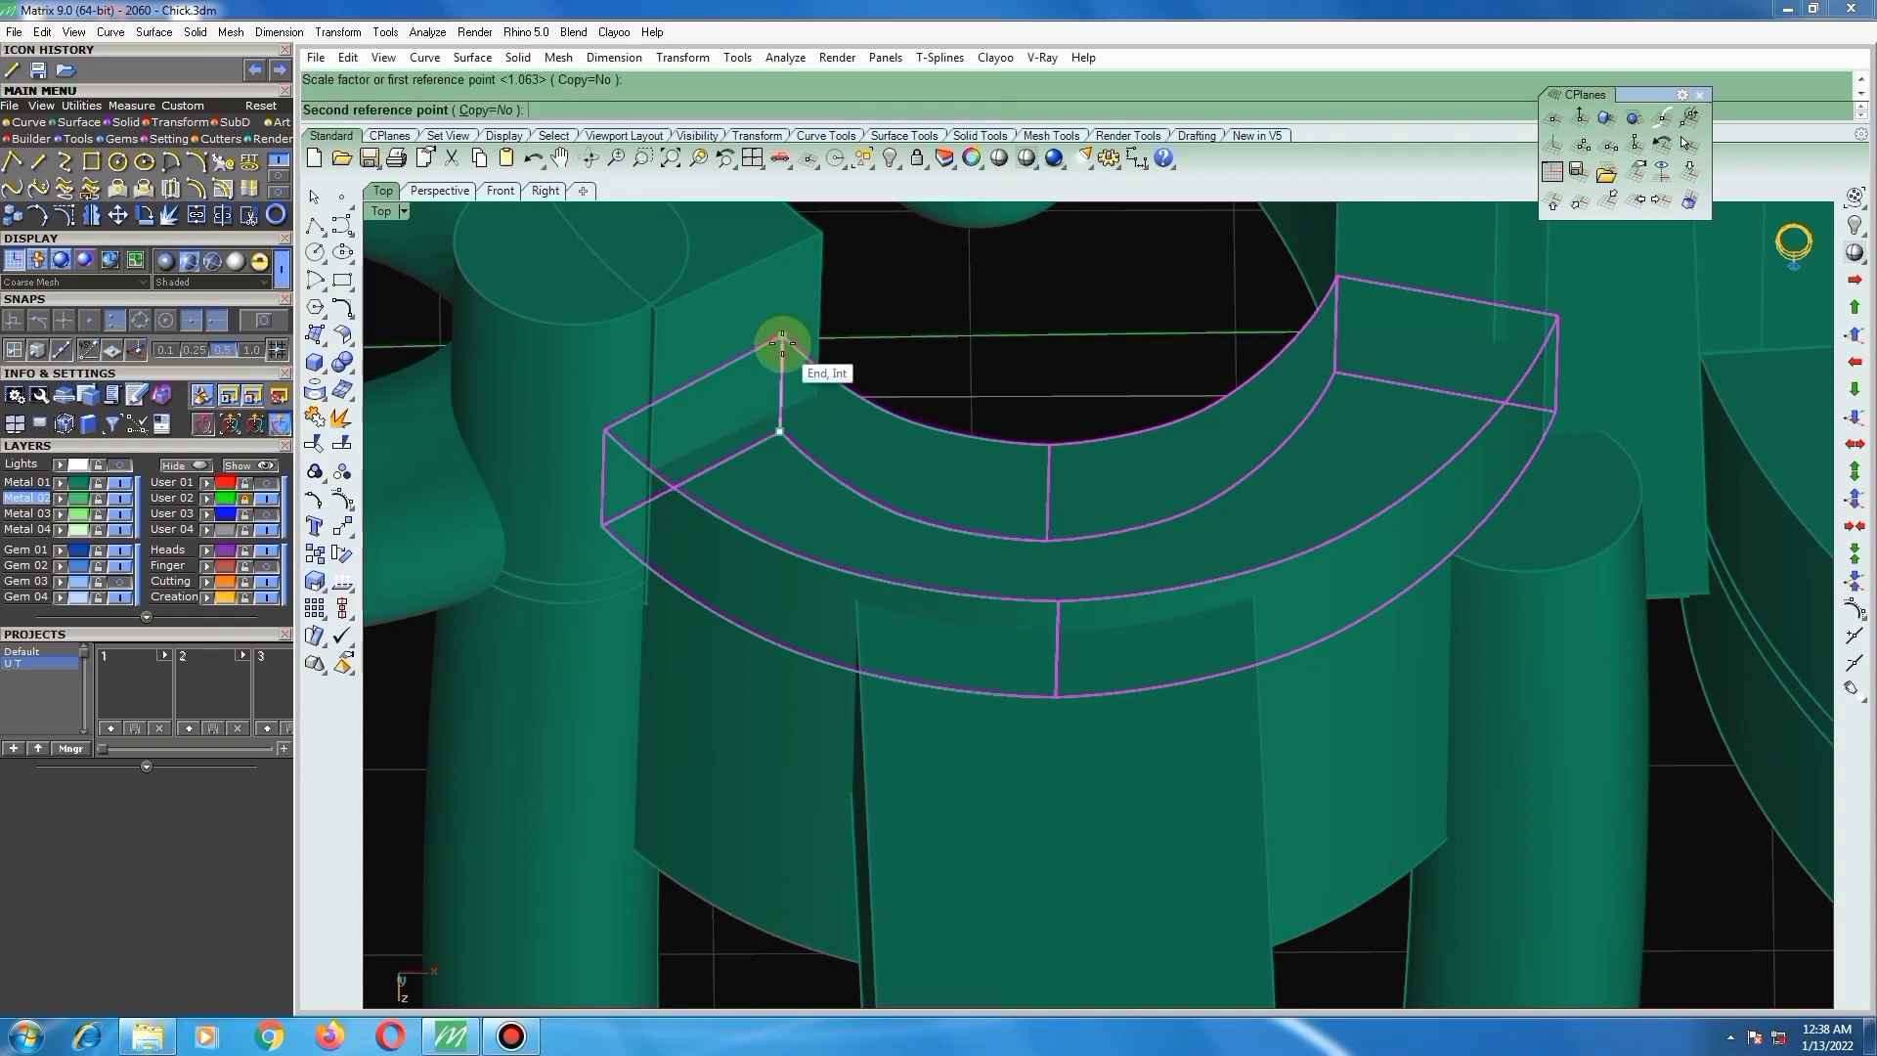
click(784, 360)
Step: Extend the band solid slightly downward with Scale1D from its upper inner corner, and delete the leftover edge curve
key(Return)
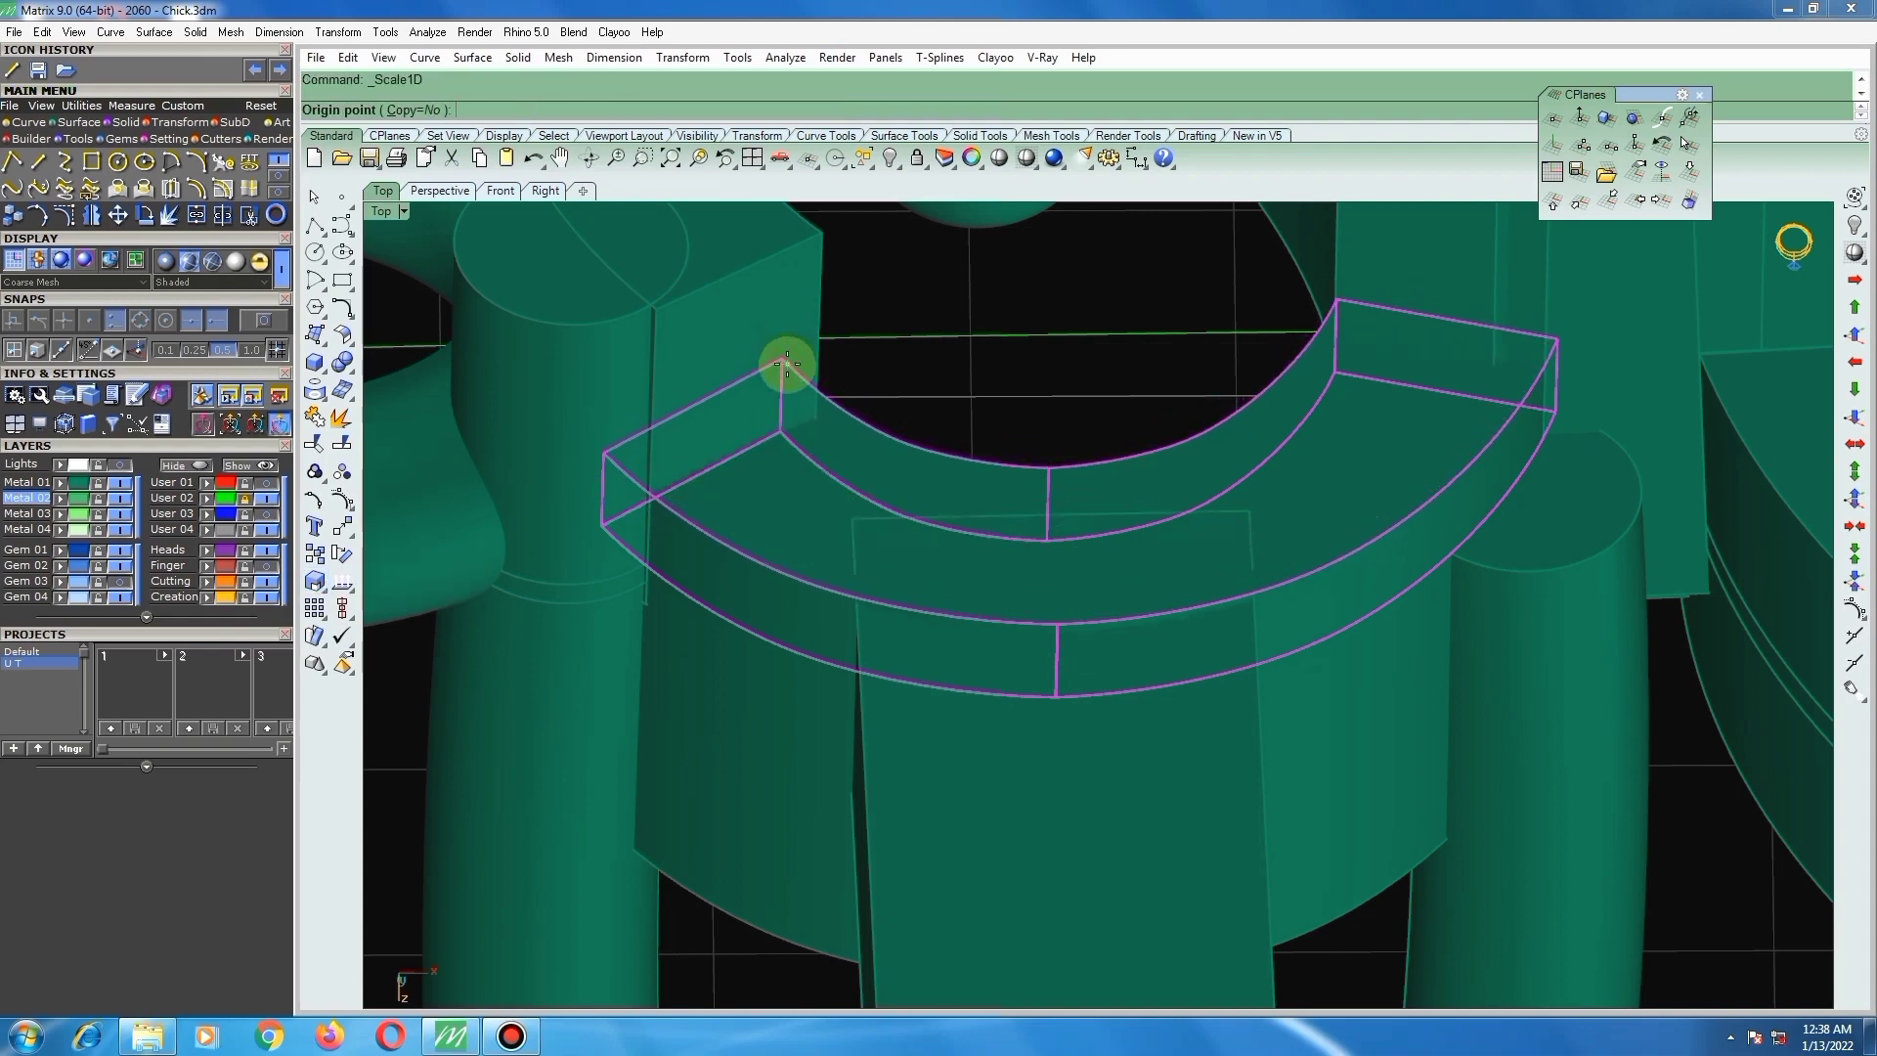
click(782, 358)
click(778, 424)
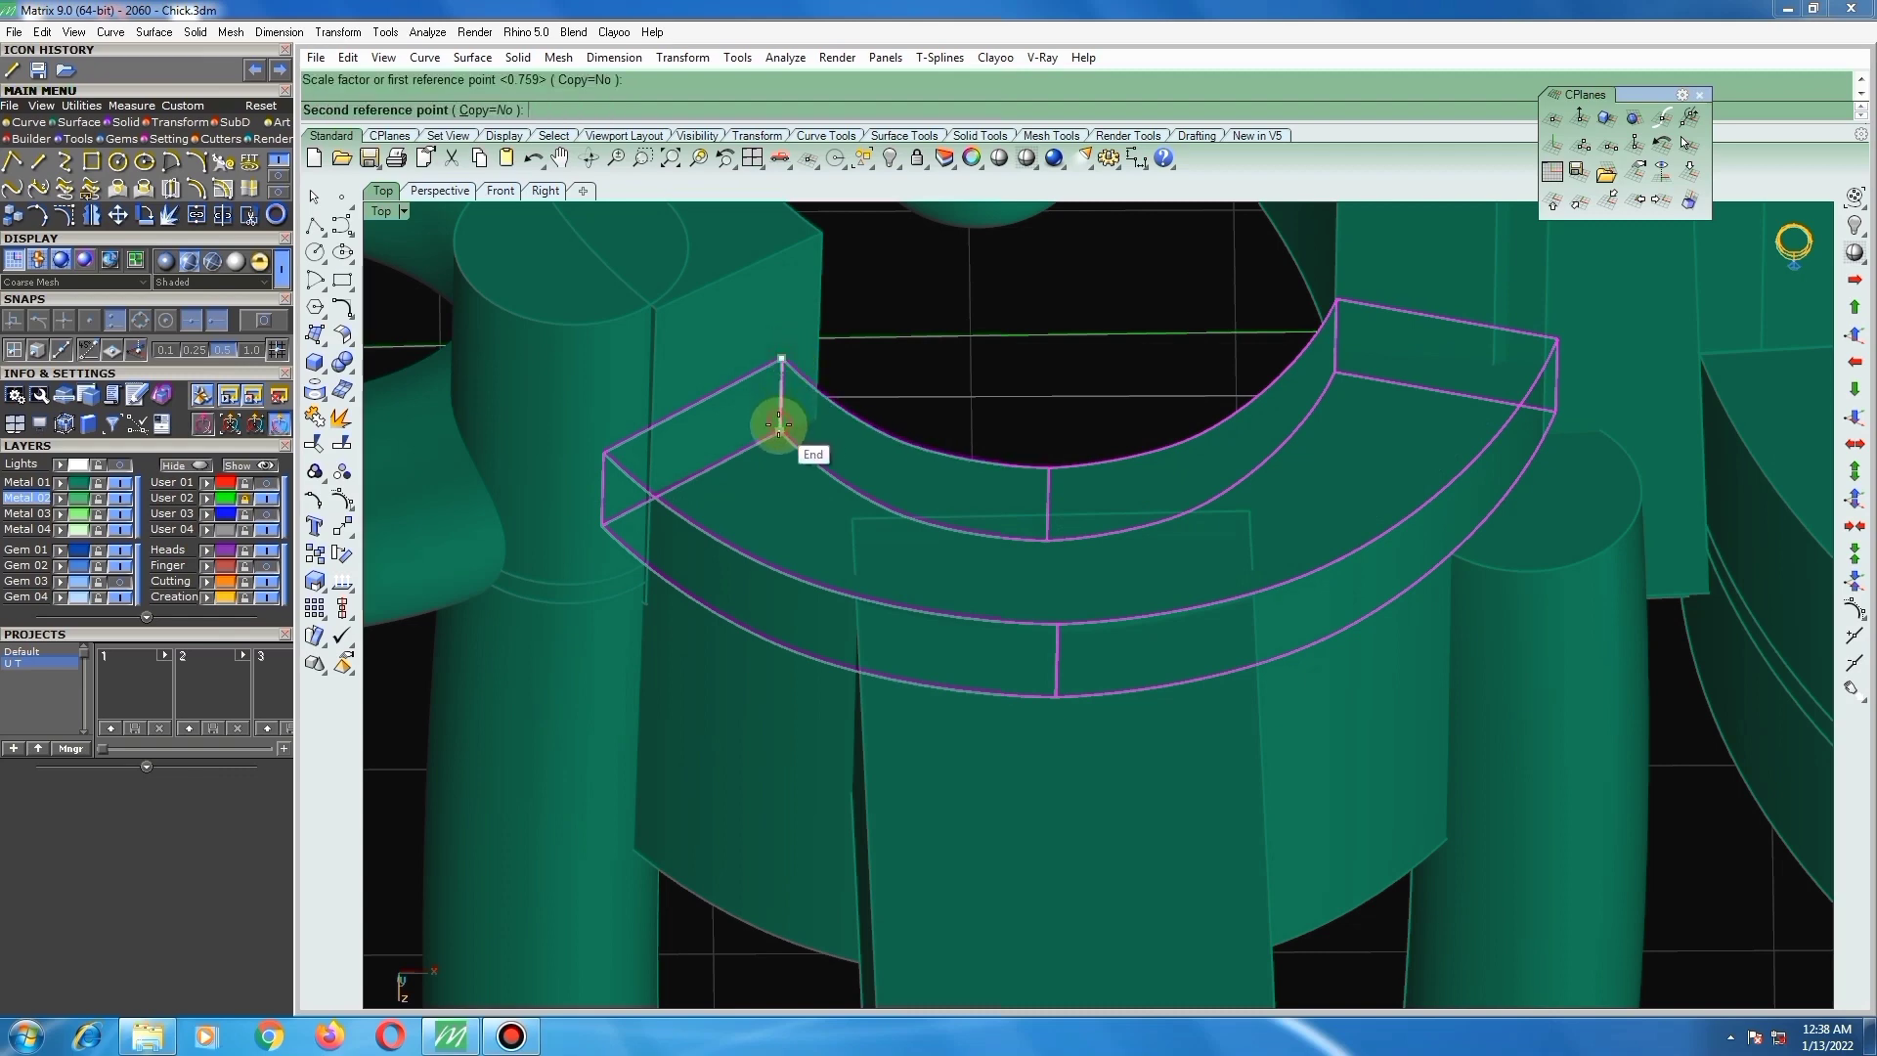
click(782, 460)
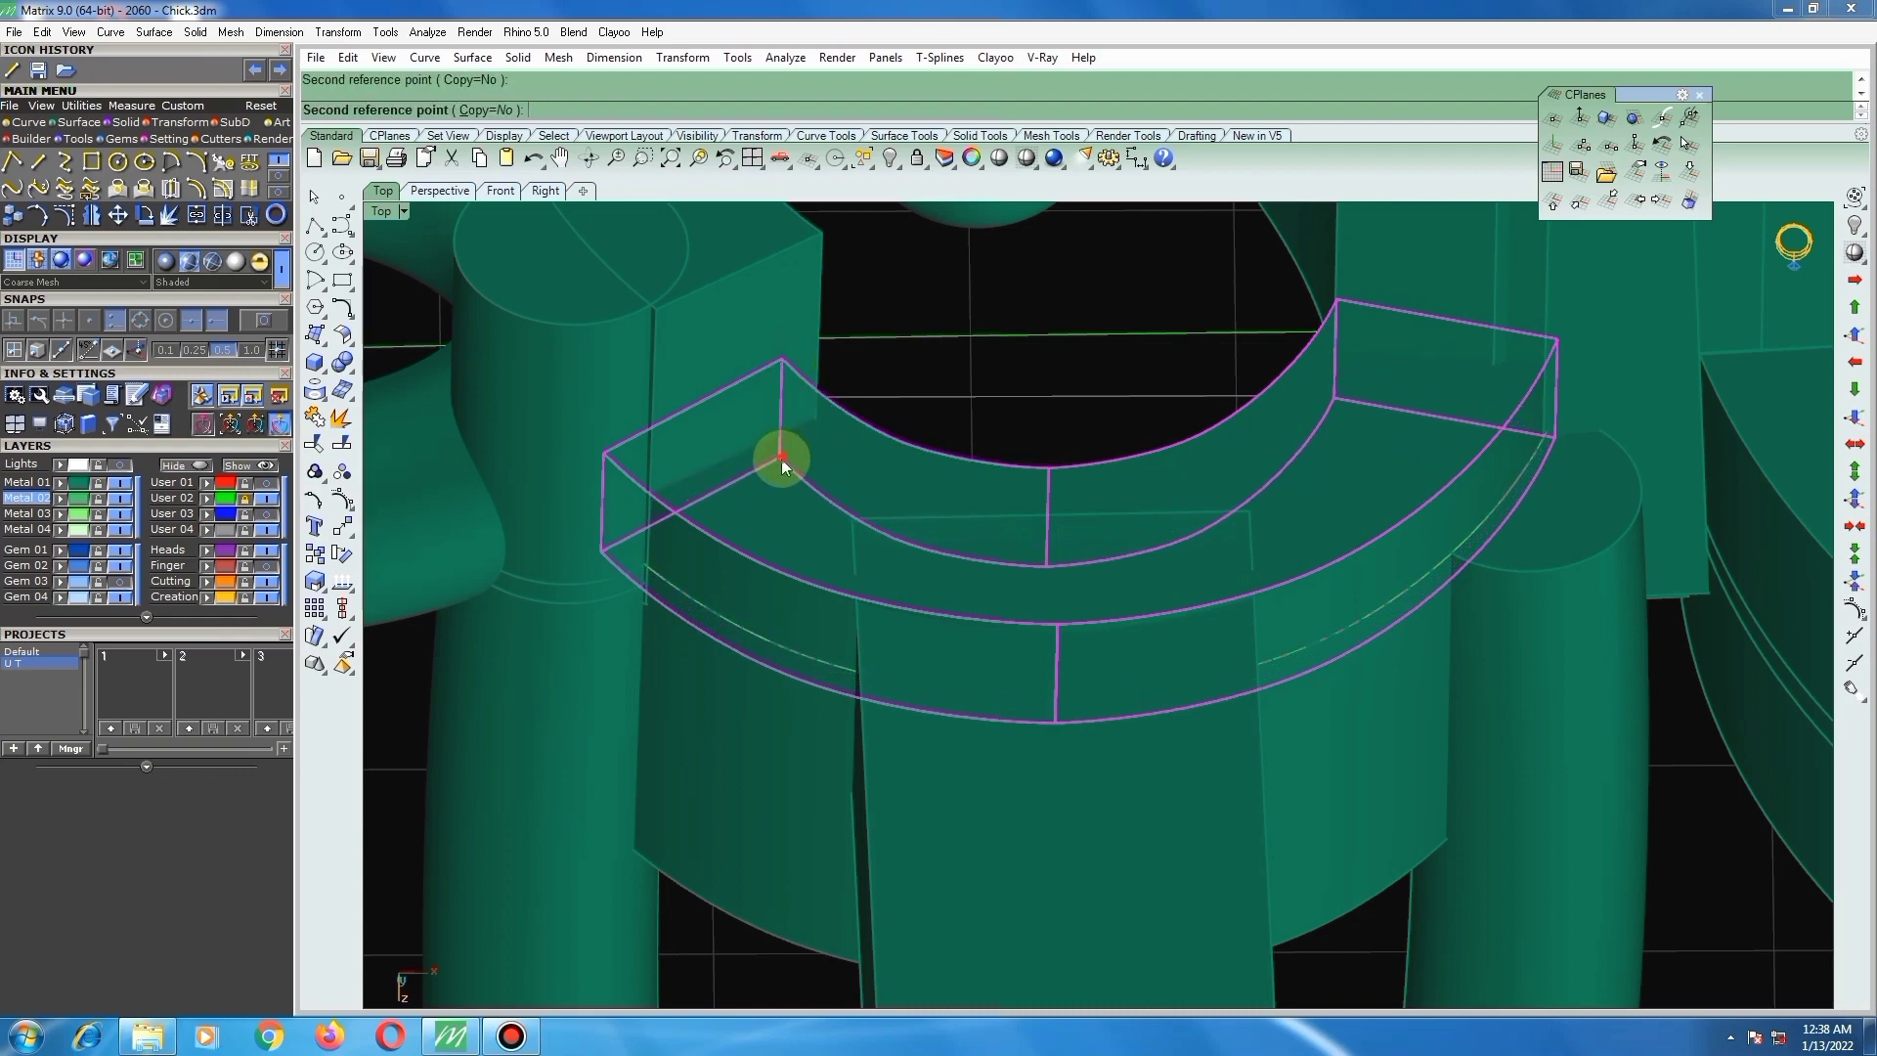
click(792, 645)
click(793, 648)
key(Delete)
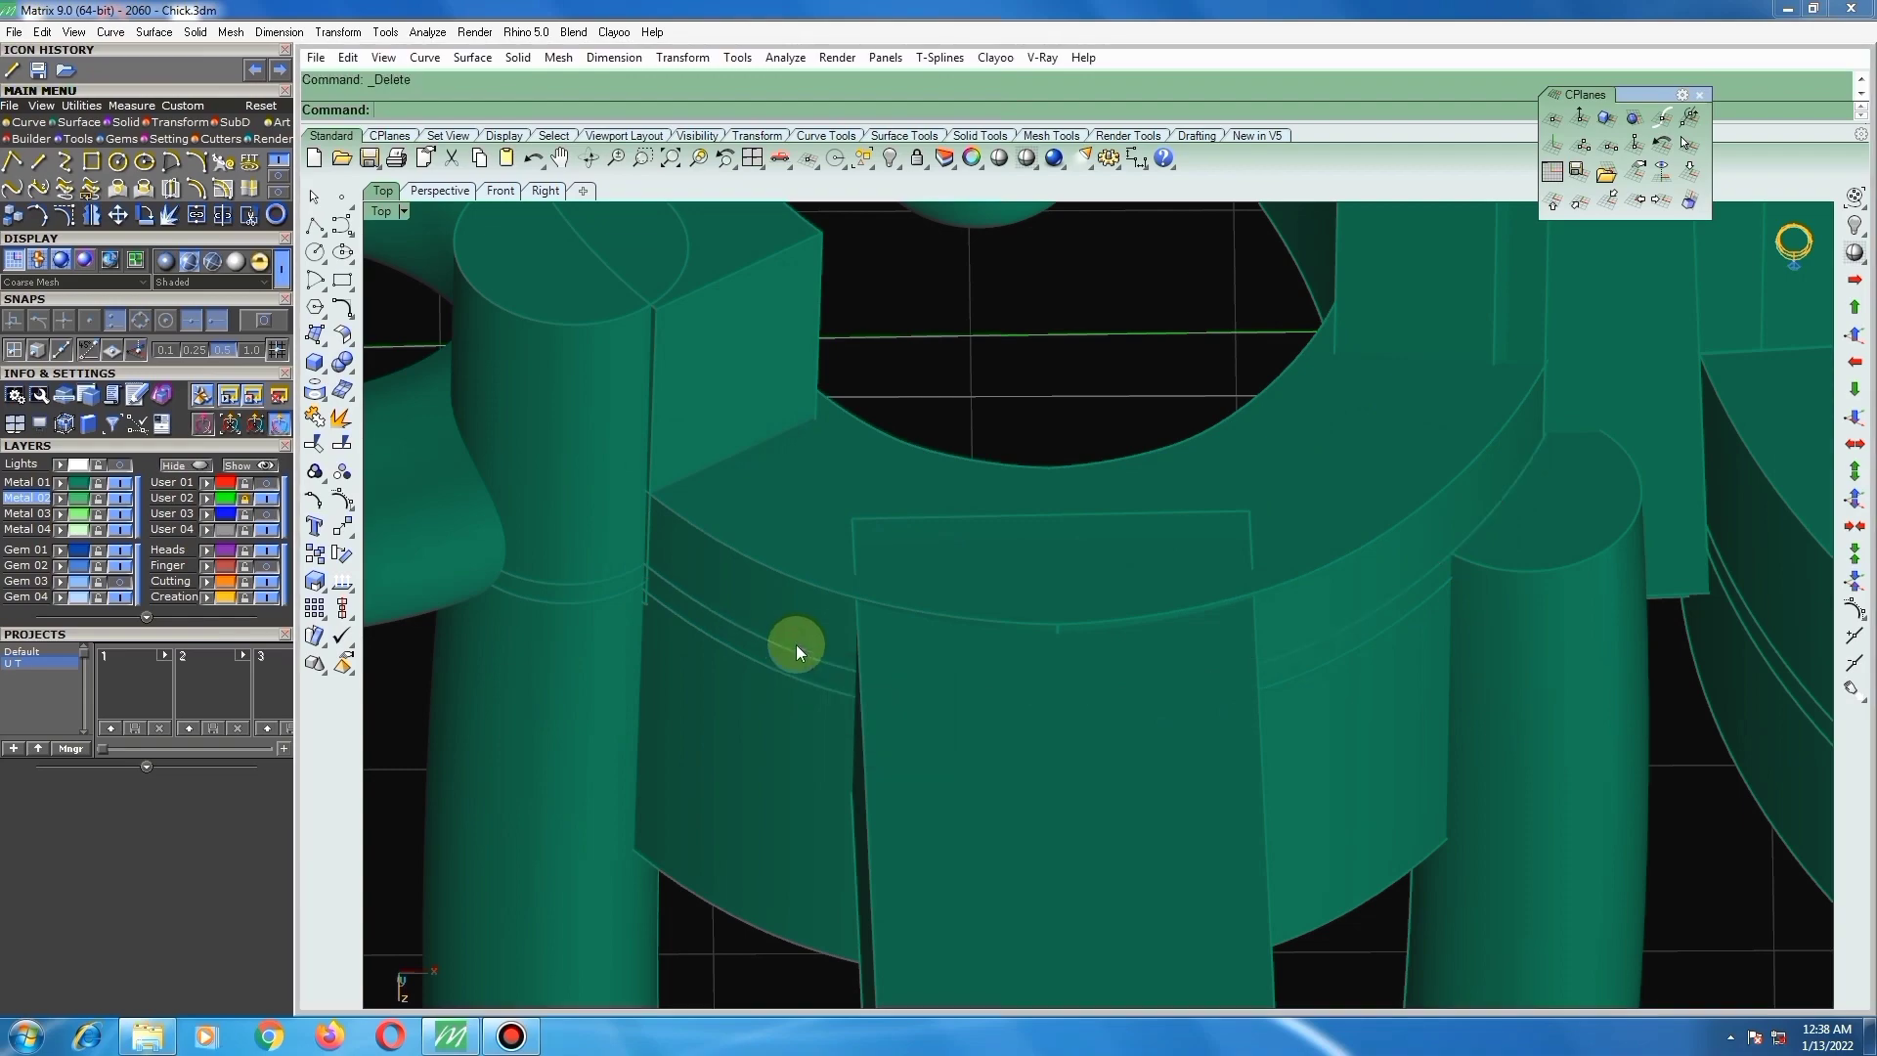
Step: Fillet the band piece's two inner vertical end edges with FilletEdge at radius 0.3
scroll(926, 548, down, 5)
right_drag(951, 501, 1003, 659)
scroll(964, 524, down, 6)
scroll(1003, 659, up, 6)
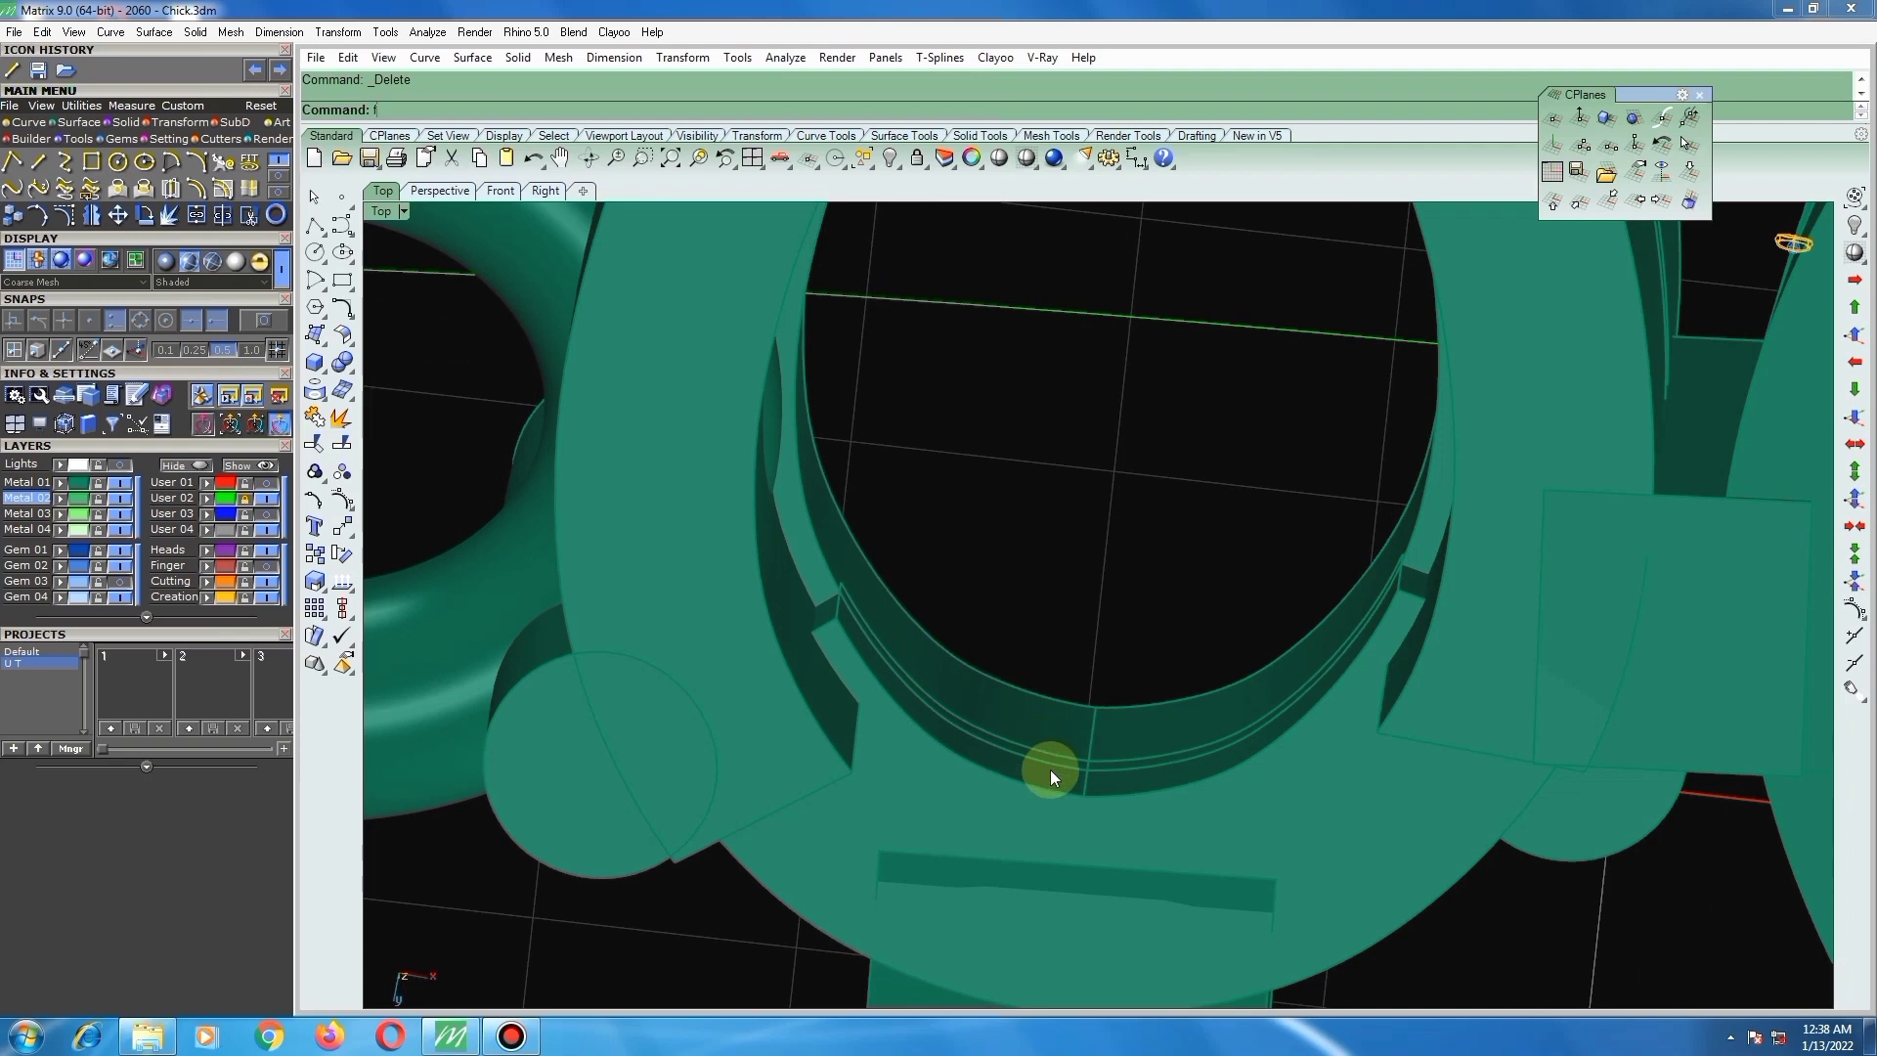
key(Return)
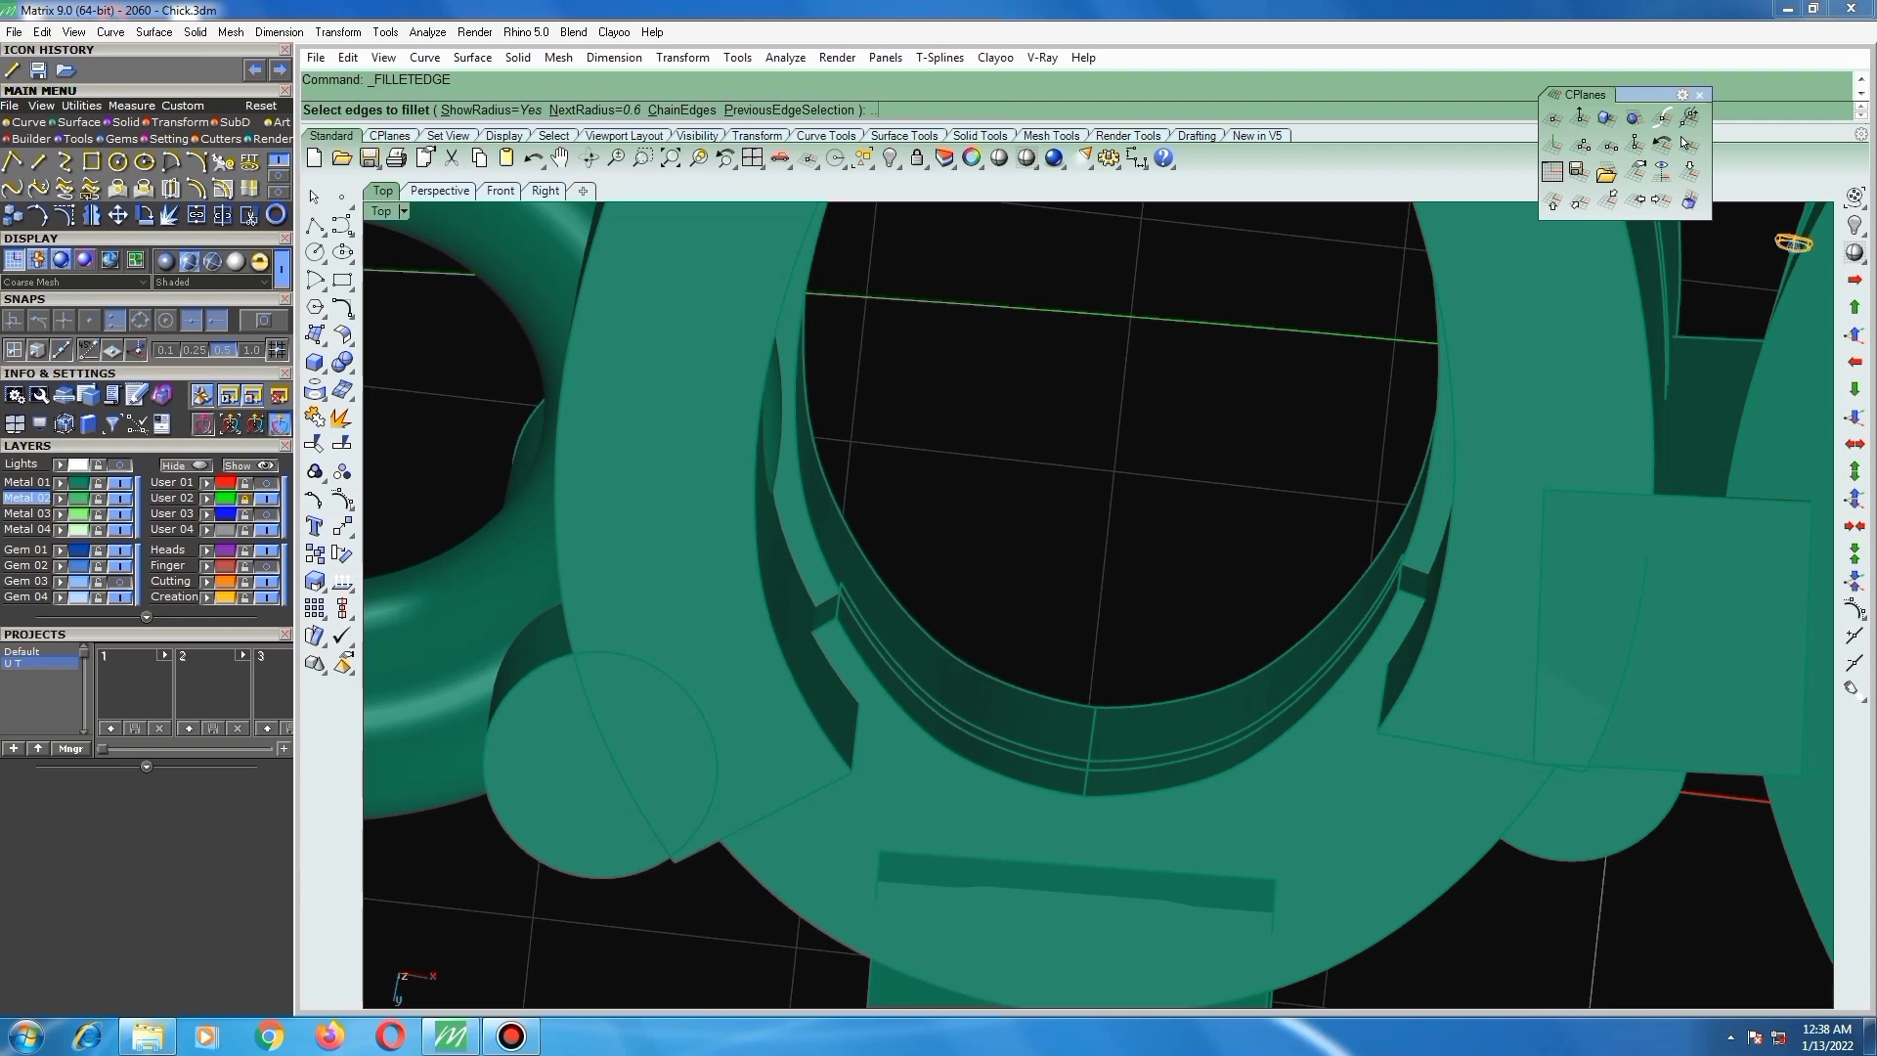
text(.3)
key(Return)
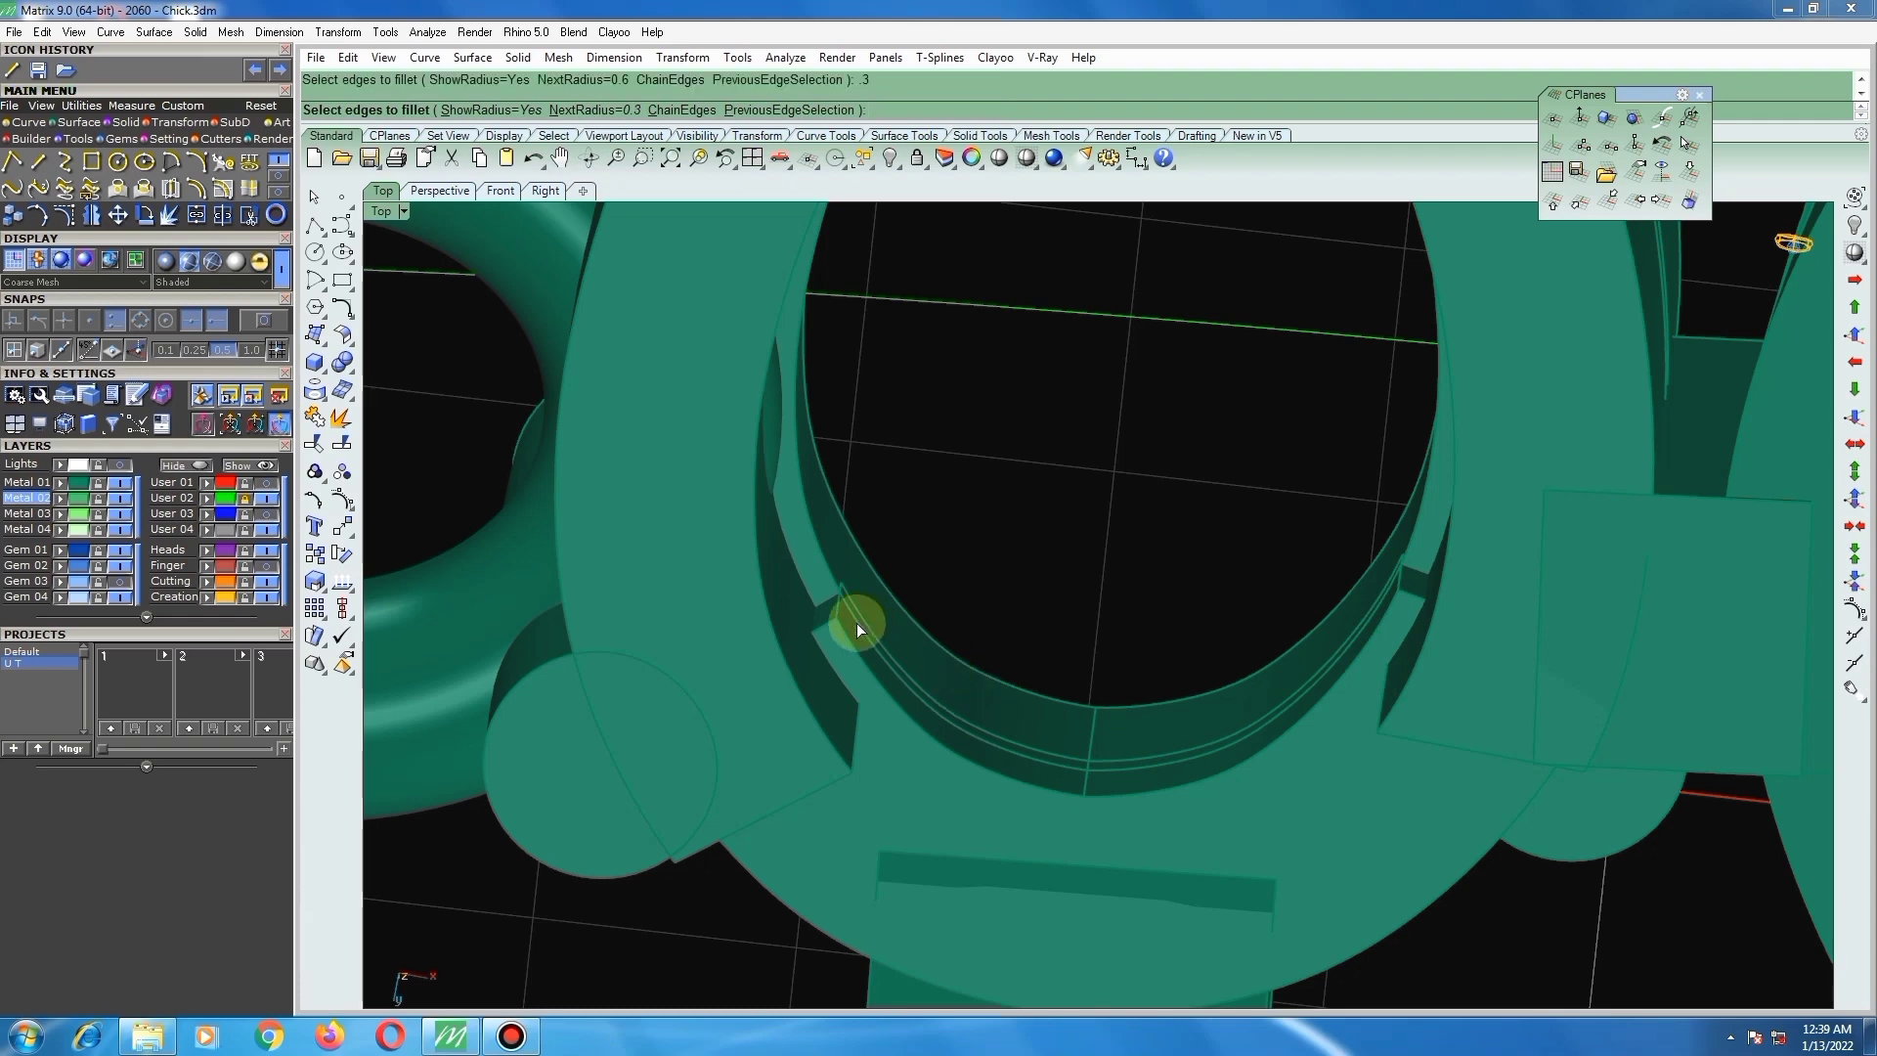
click(835, 614)
scroll(1348, 589, up, 3)
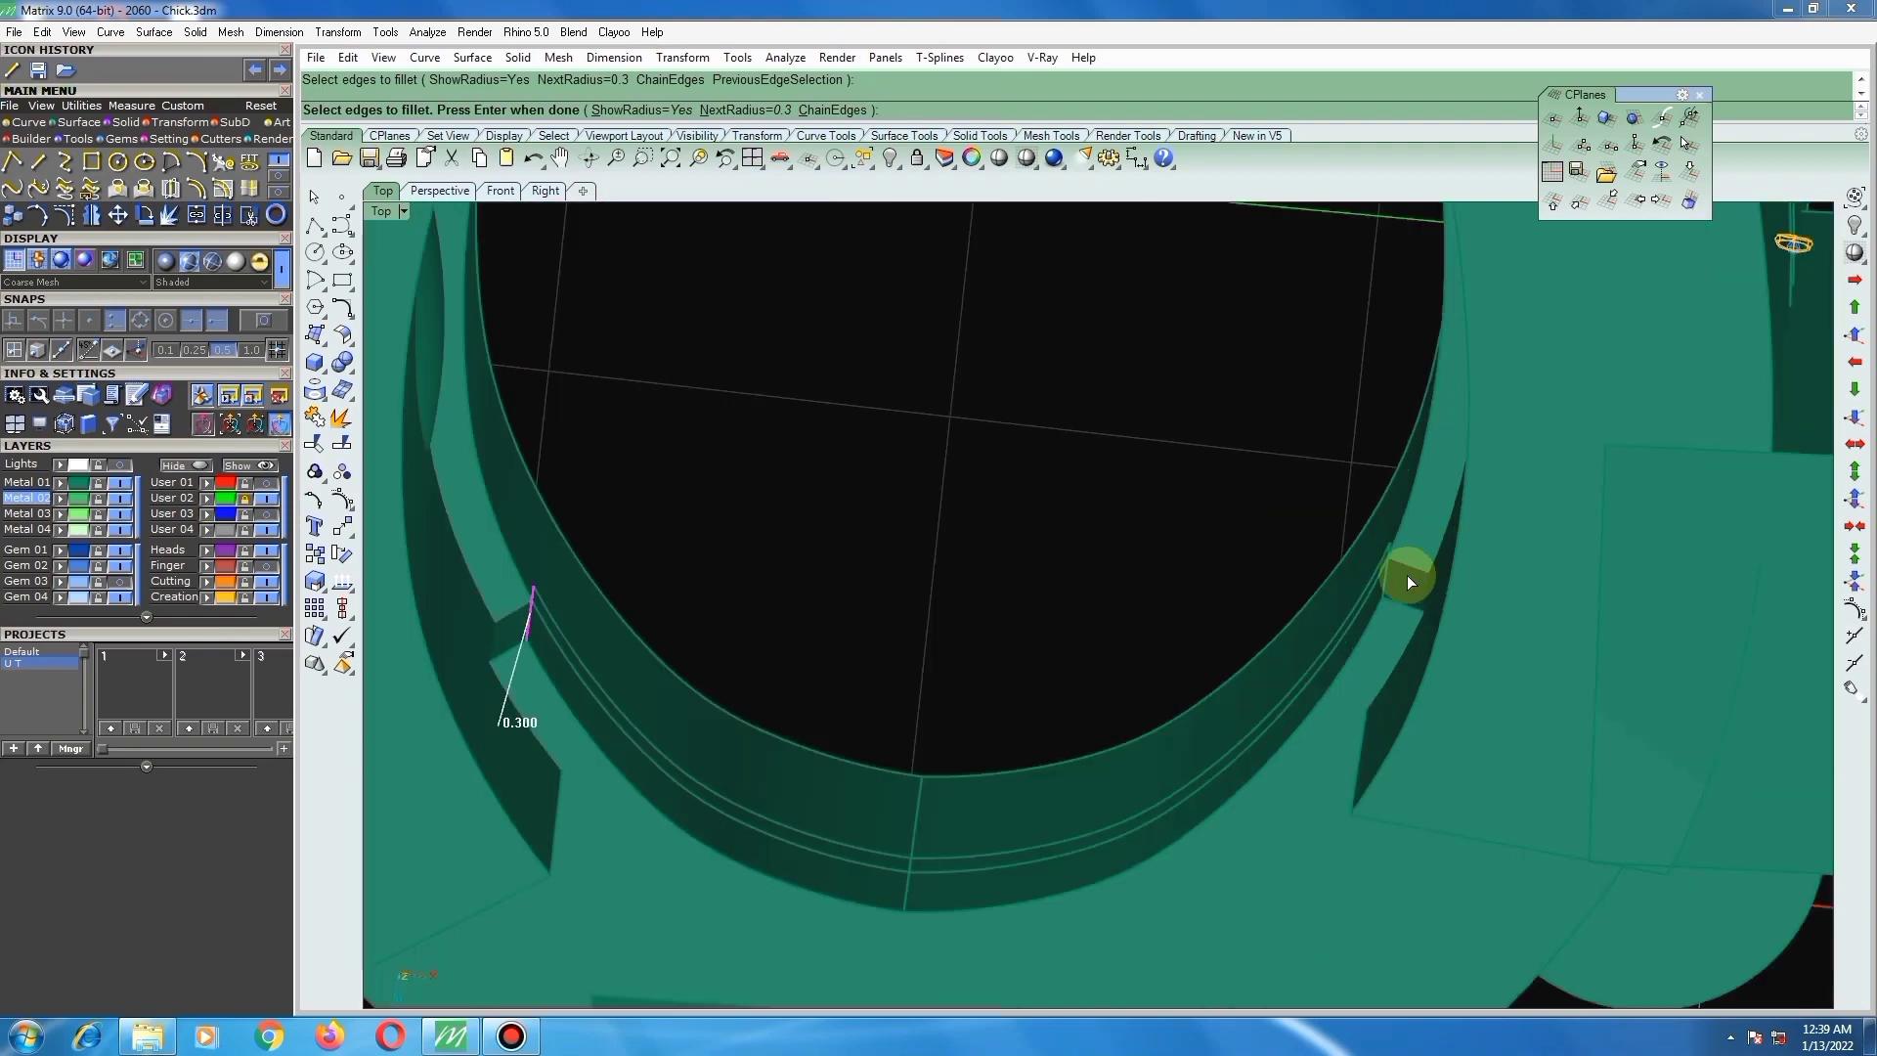
click(1388, 581)
key(Return)
key(Return)
scroll(1325, 614, down, 5)
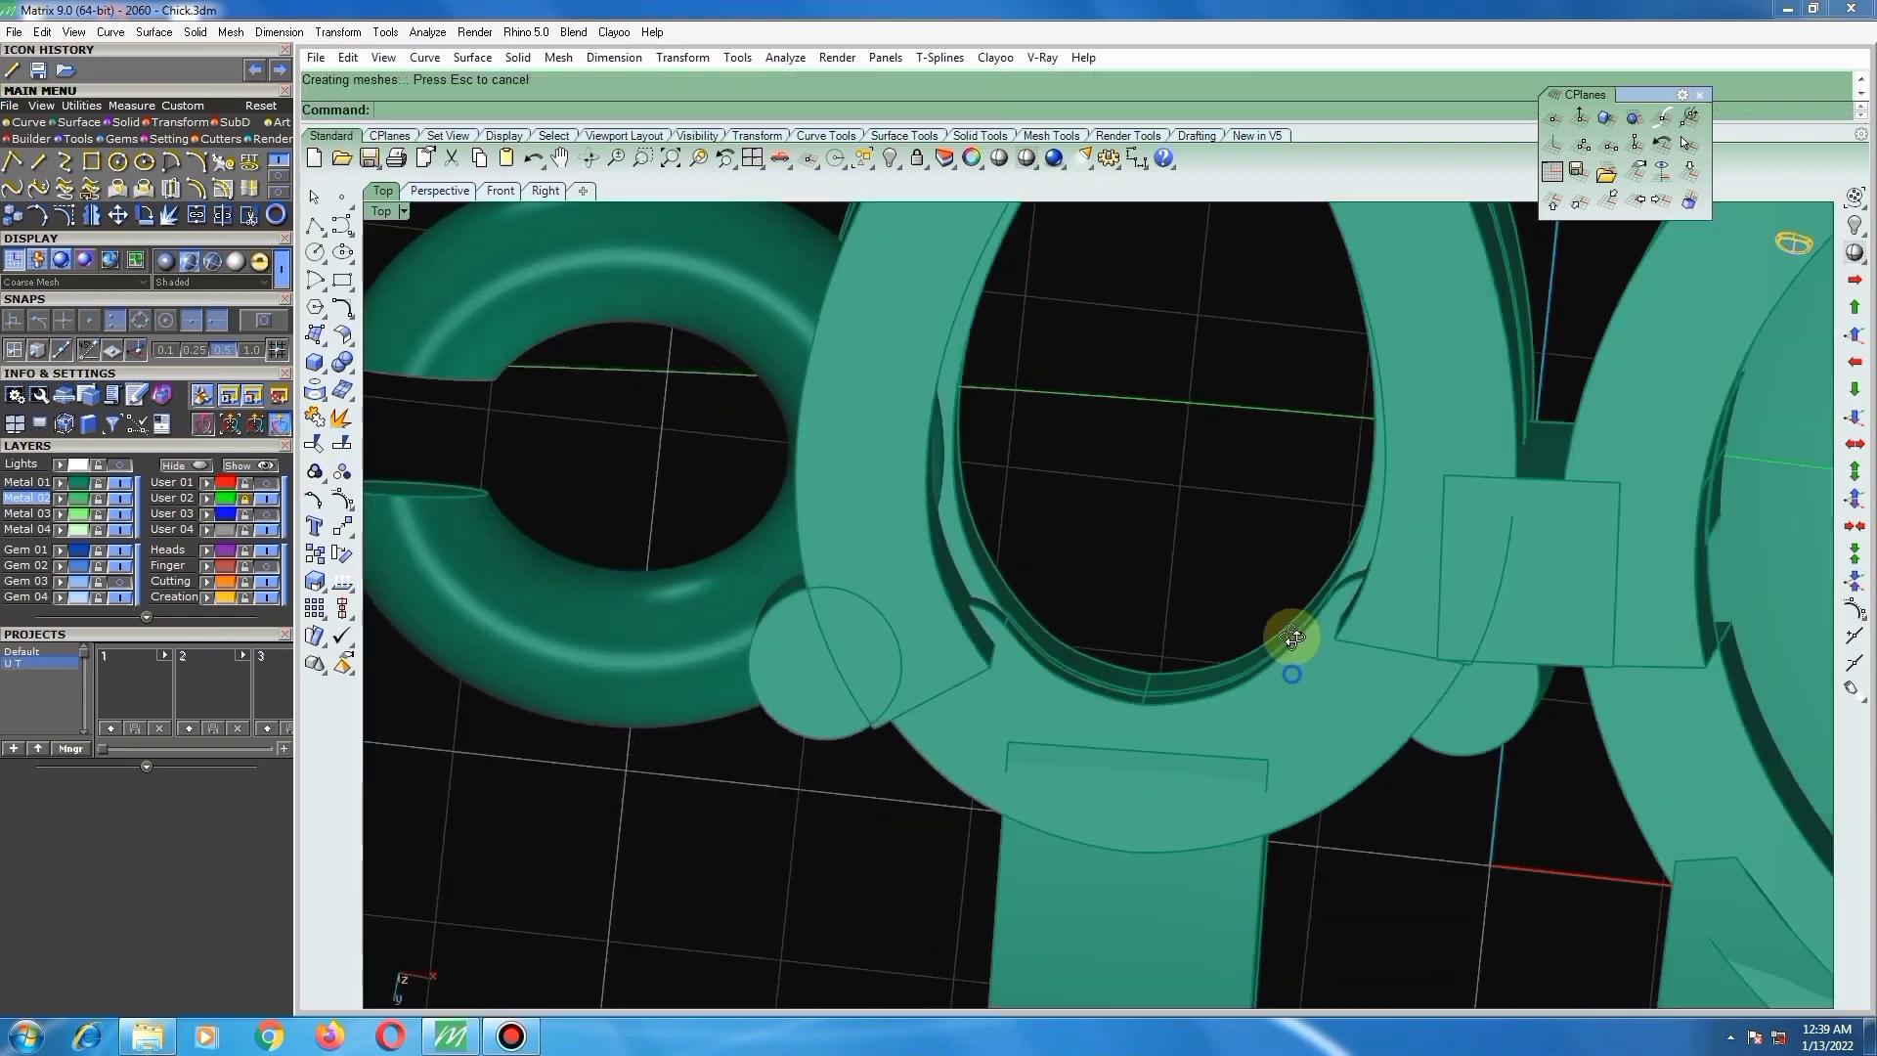
Step: Try a 0.3 fillet on the pear setting's inner corner edge beside the oval connector, and undo it
mouse_move(1122, 653)
right_down()
mouse_move(1035, 646)
mouse_move(1116, 624)
right_up()
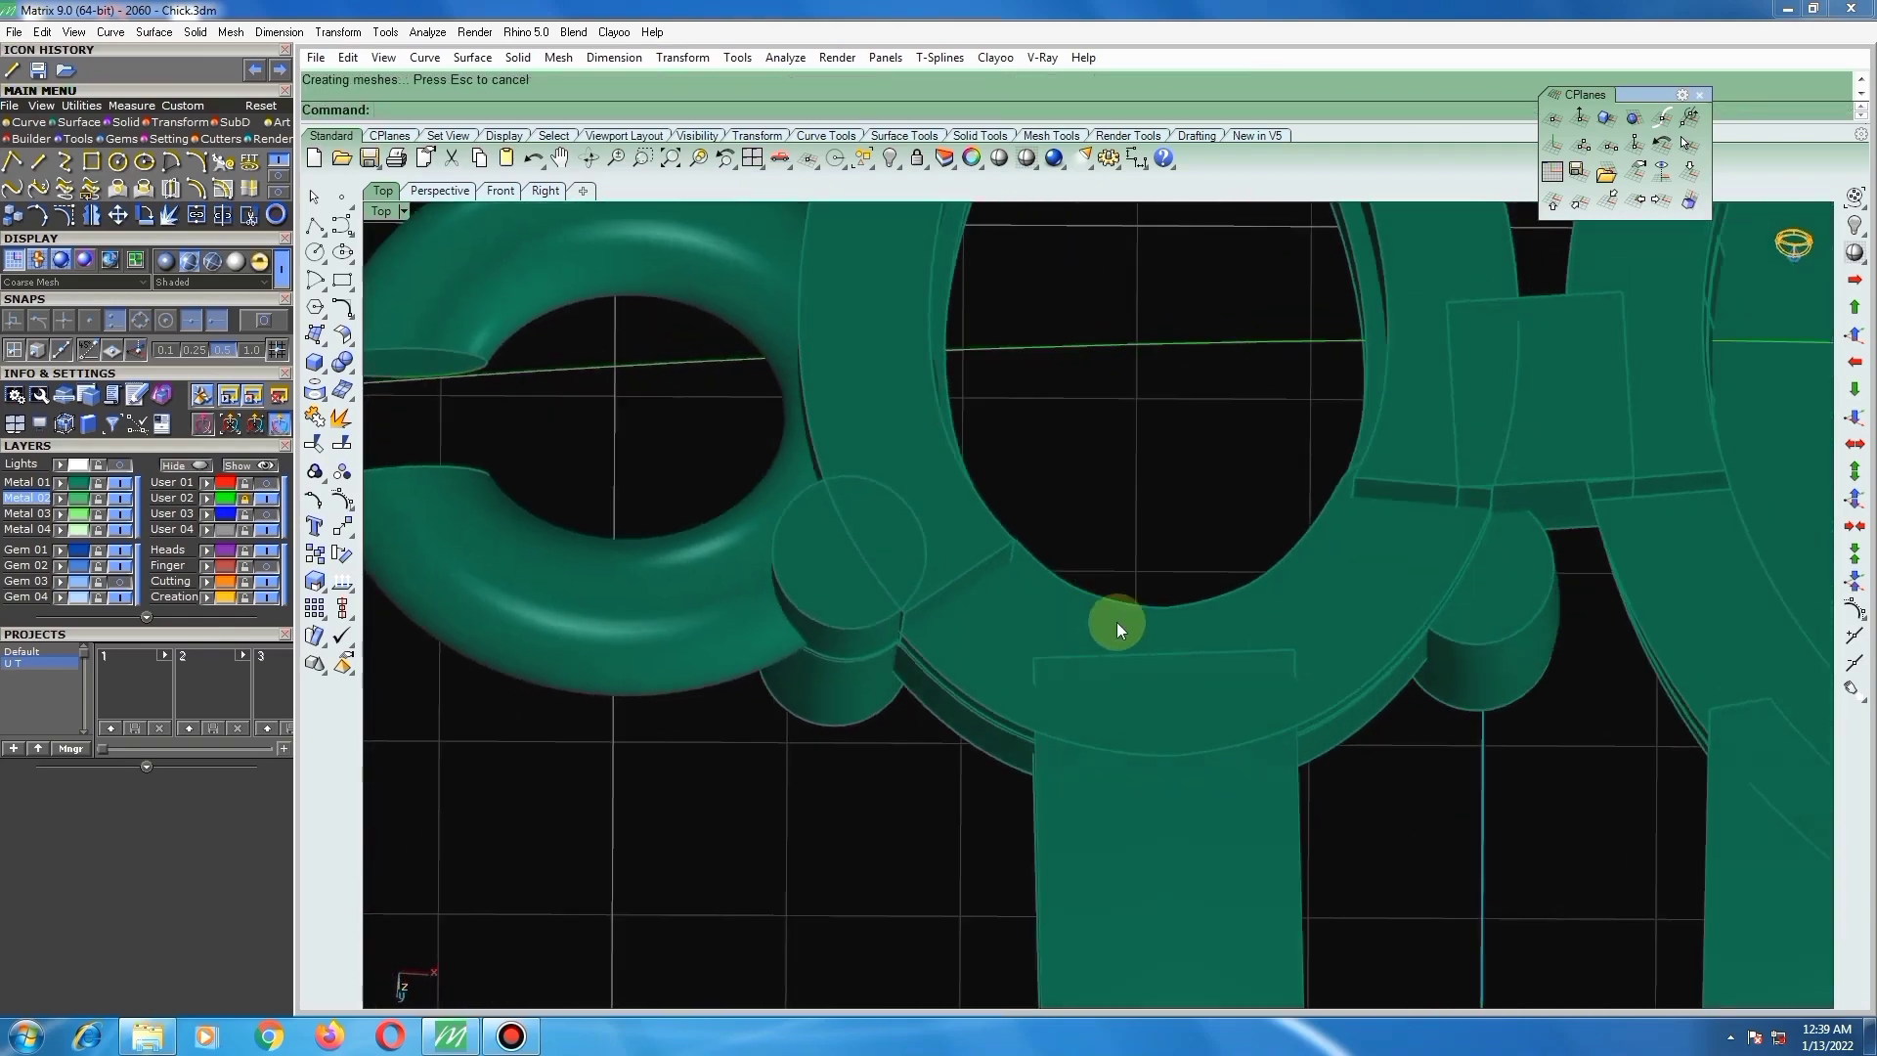
scroll(1117, 623, down, 6)
scroll(1242, 538, up, 4)
key(Return)
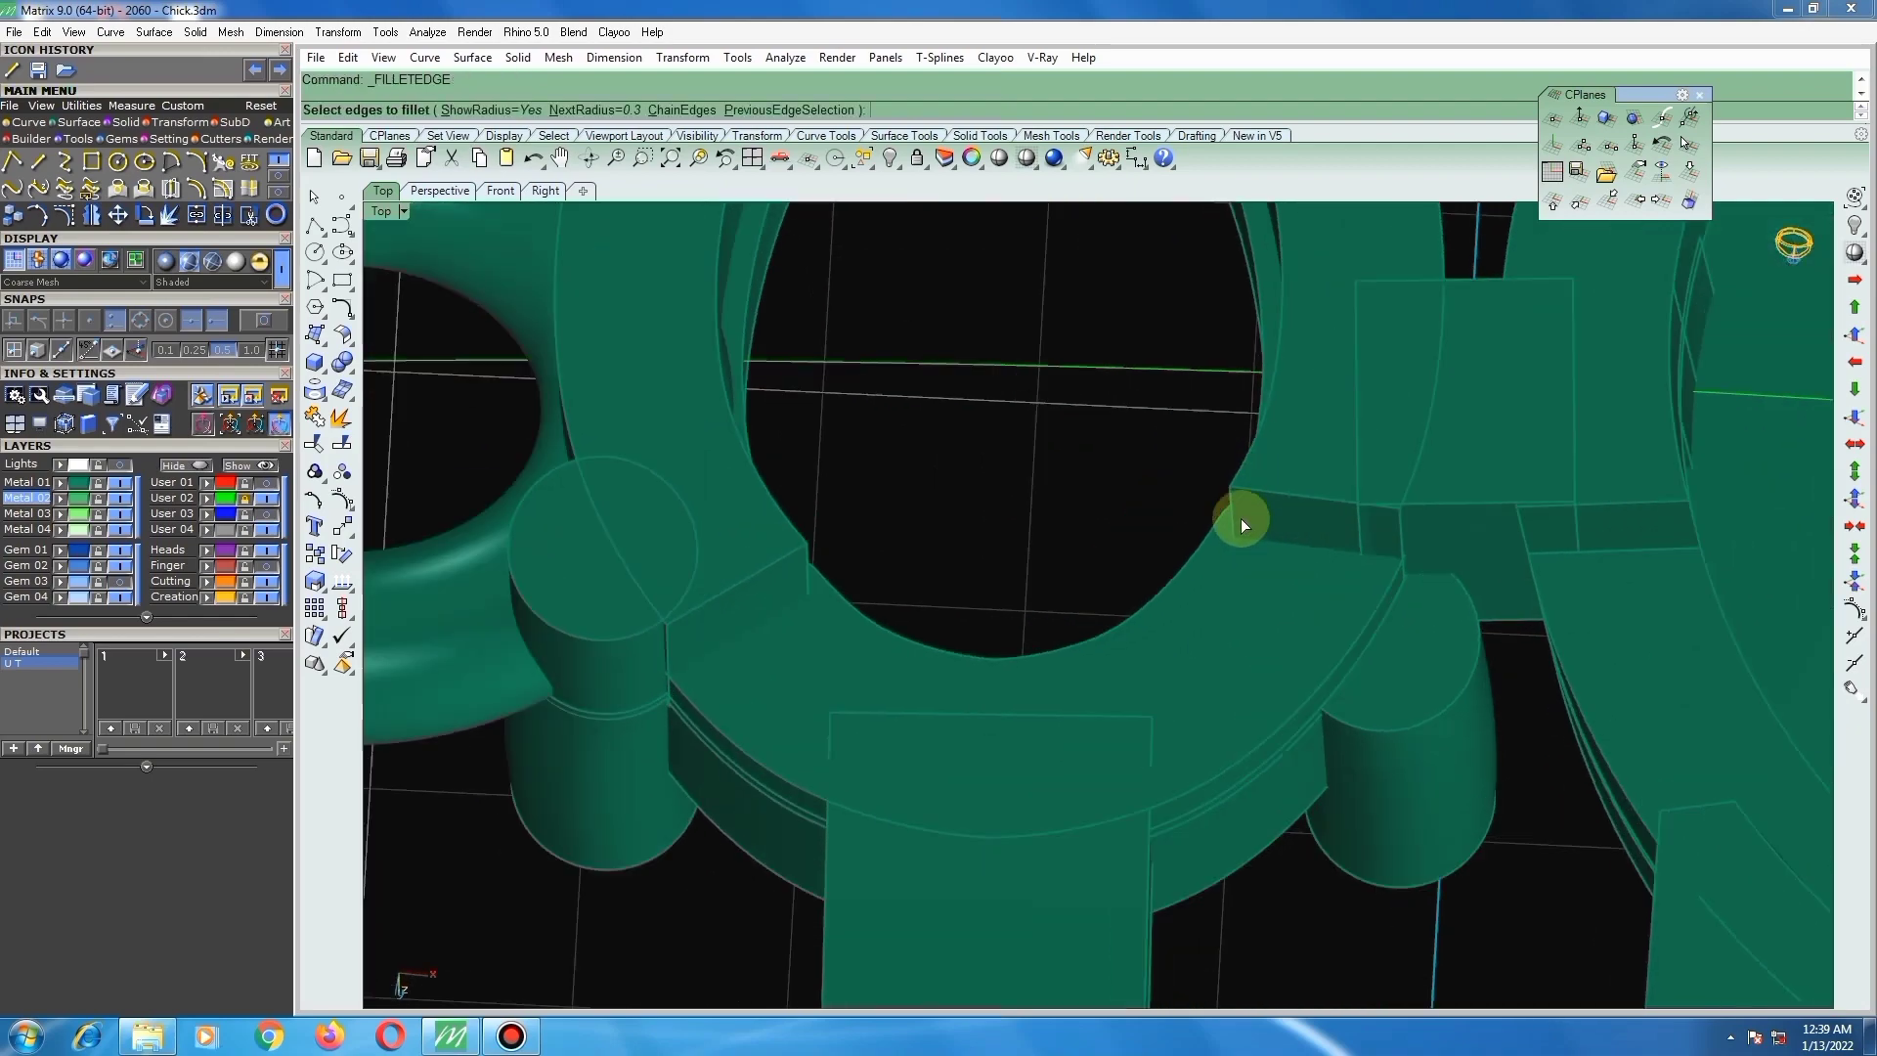
click(1239, 514)
key(Return)
key(Return)
mouse_move(1235, 514)
right_down()
mouse_move(1211, 549)
mouse_move(1248, 536)
mouse_move(1232, 546)
right_up()
scroll(1211, 549, down, 6)
scroll(1229, 548, down, 3)
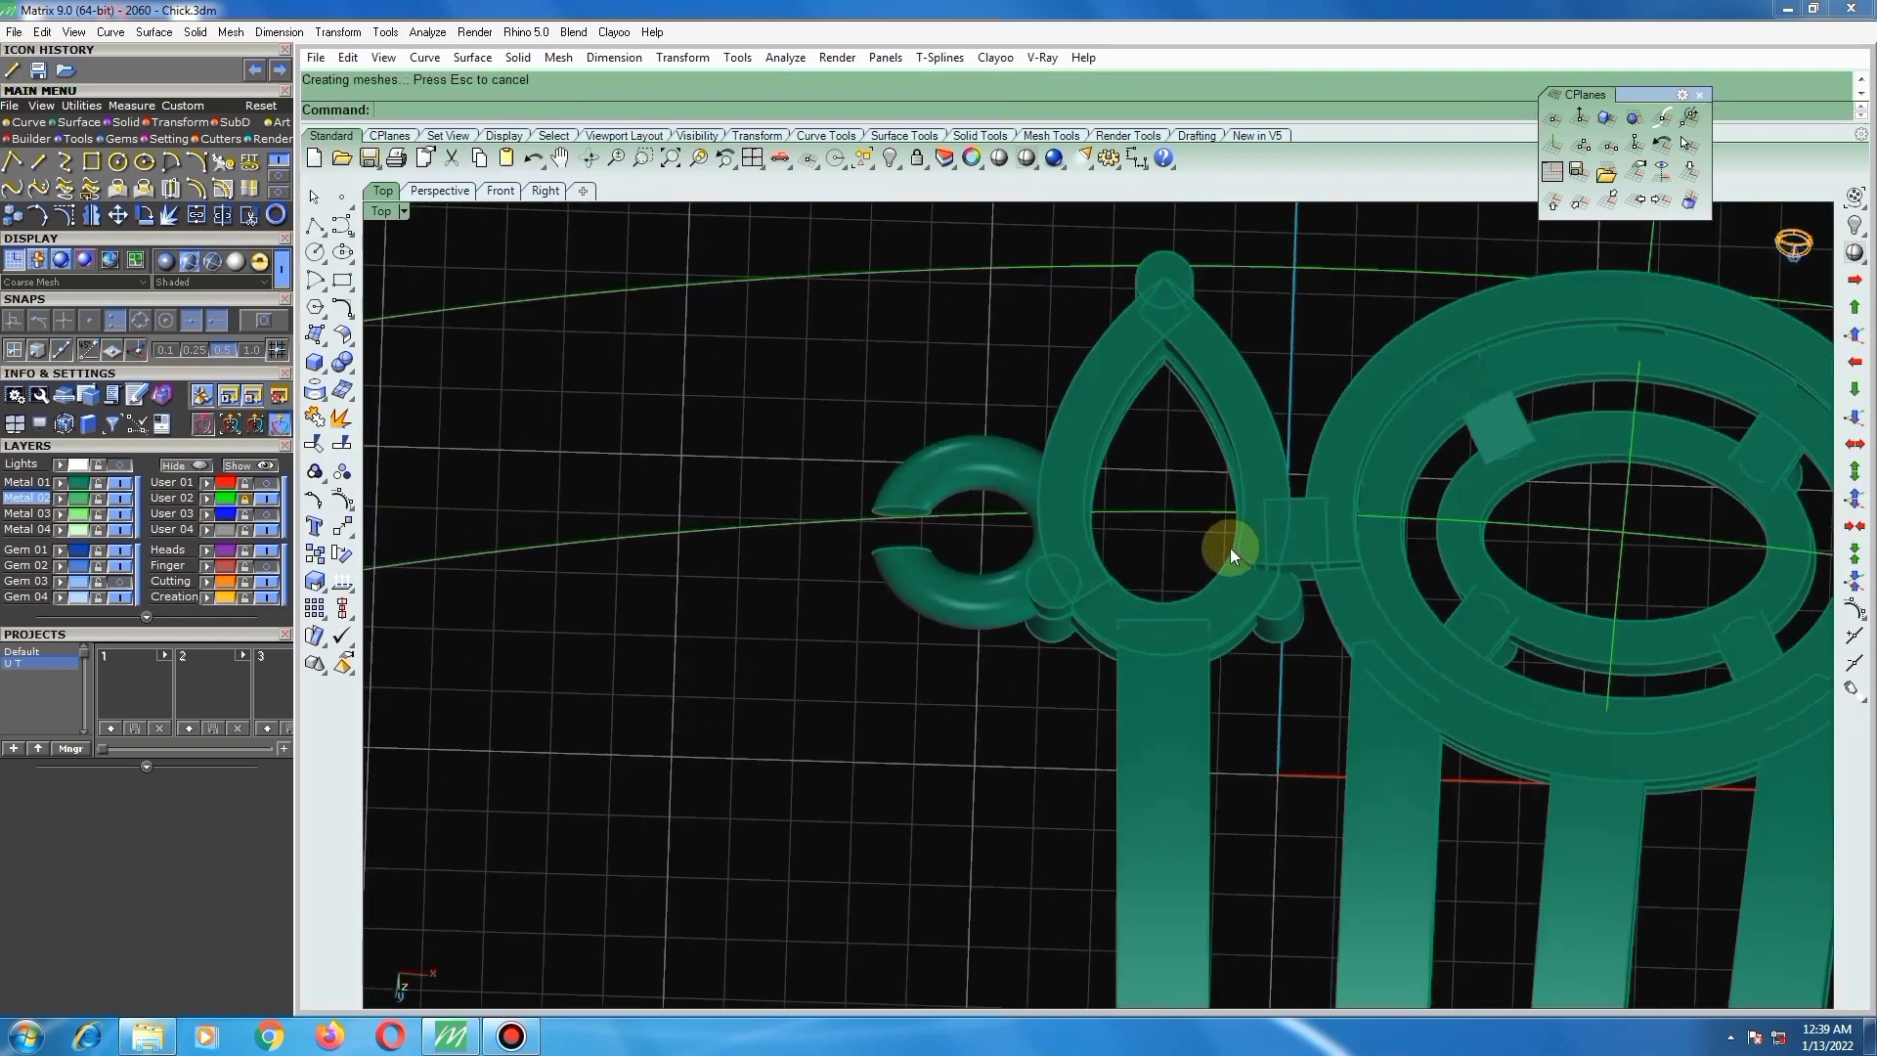
scroll(1280, 584, up, 7)
key(ctrl+z)
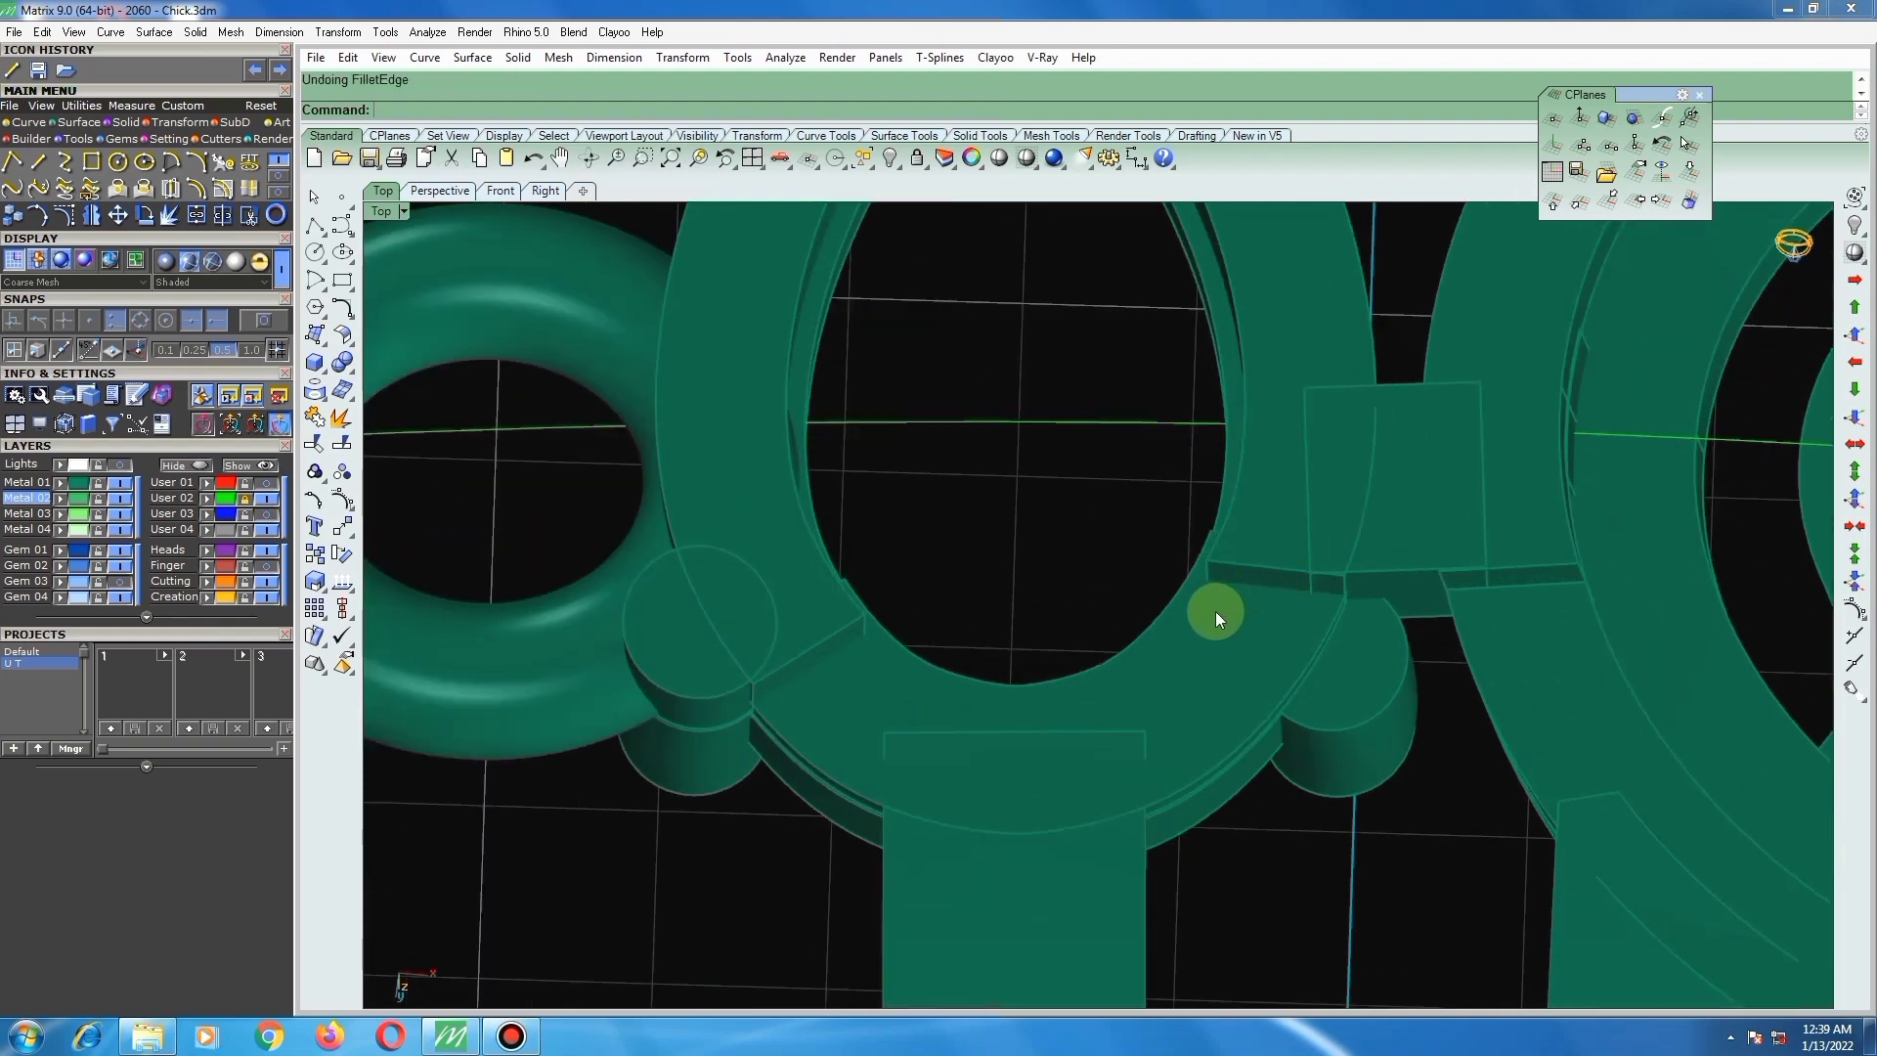
Step: Fillet the pear setting's inner vertical corner edge beside the oval connector at radius 0.3
key(Return)
click(1210, 576)
key(Return)
key(Return)
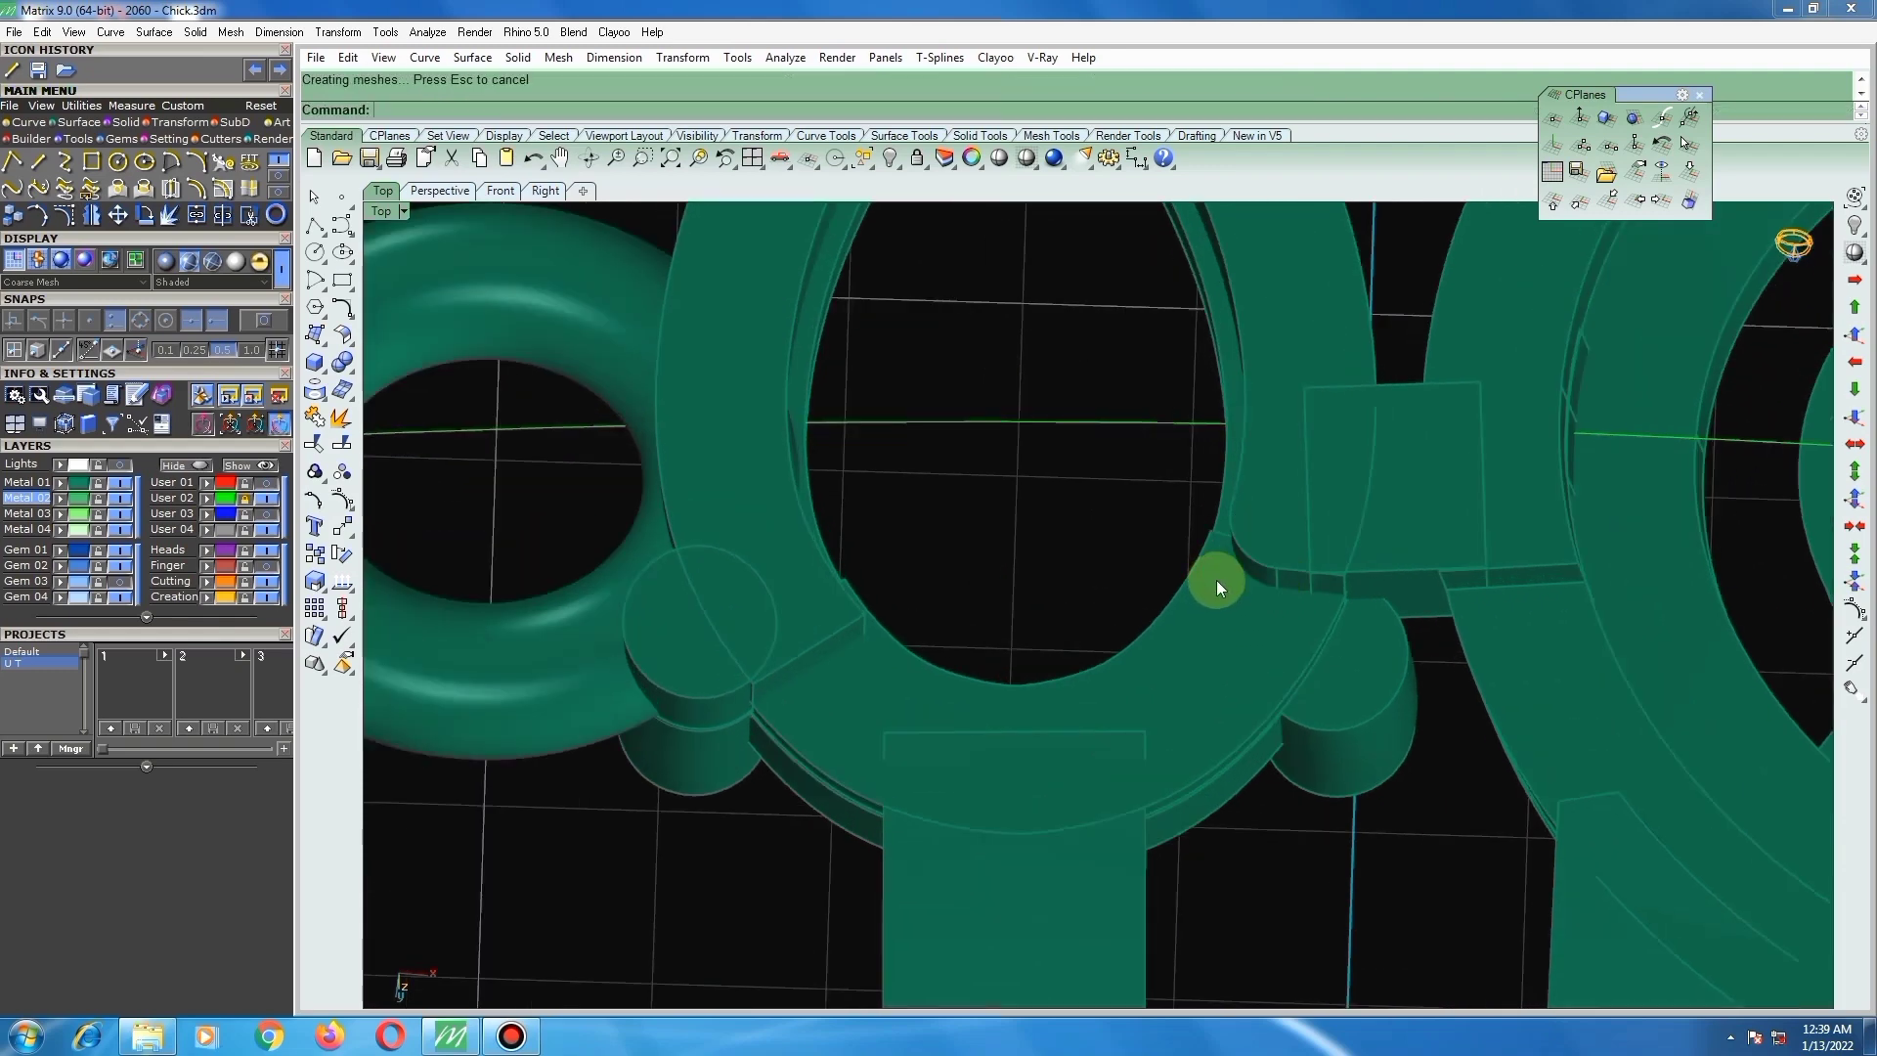
right_drag(1216, 579, 1210, 577)
scroll(1210, 577, down, 3)
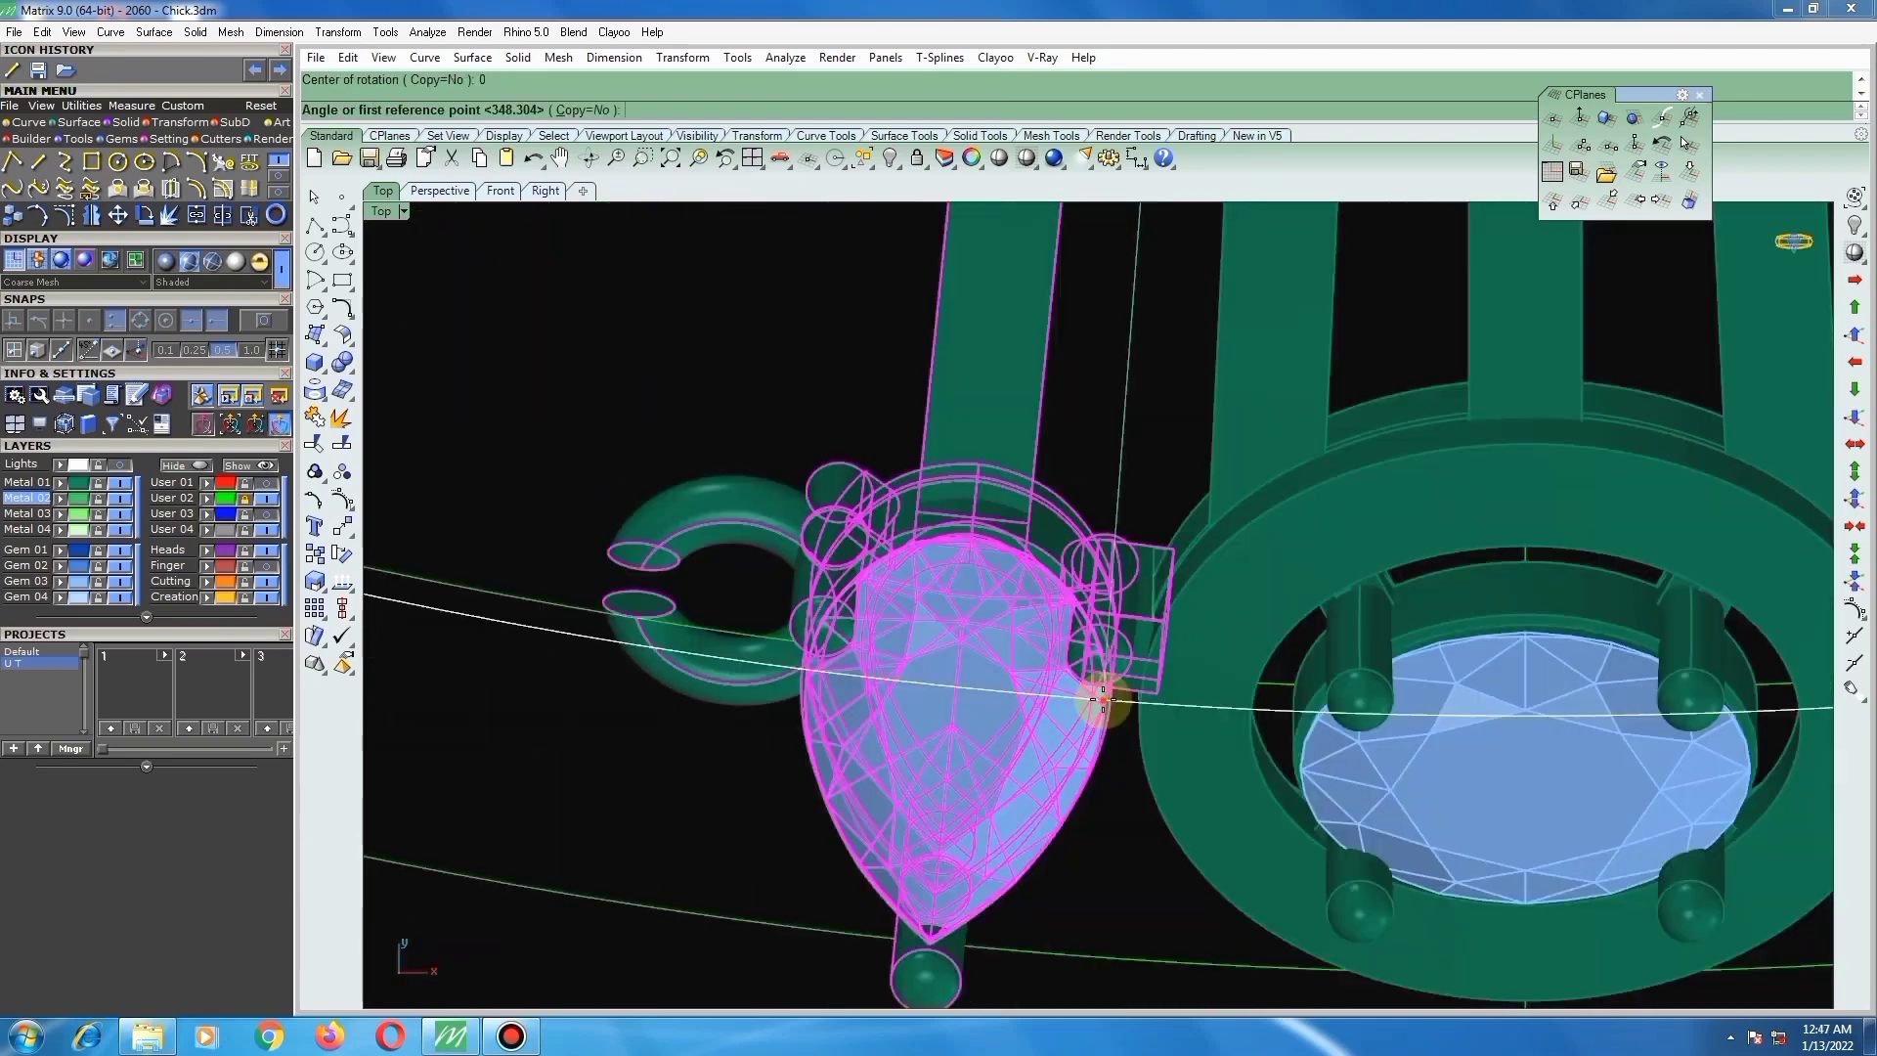
Step: Rotate the pear gem with its setting and strip about the origin 0, slightly toward the oval setting
click(1104, 696)
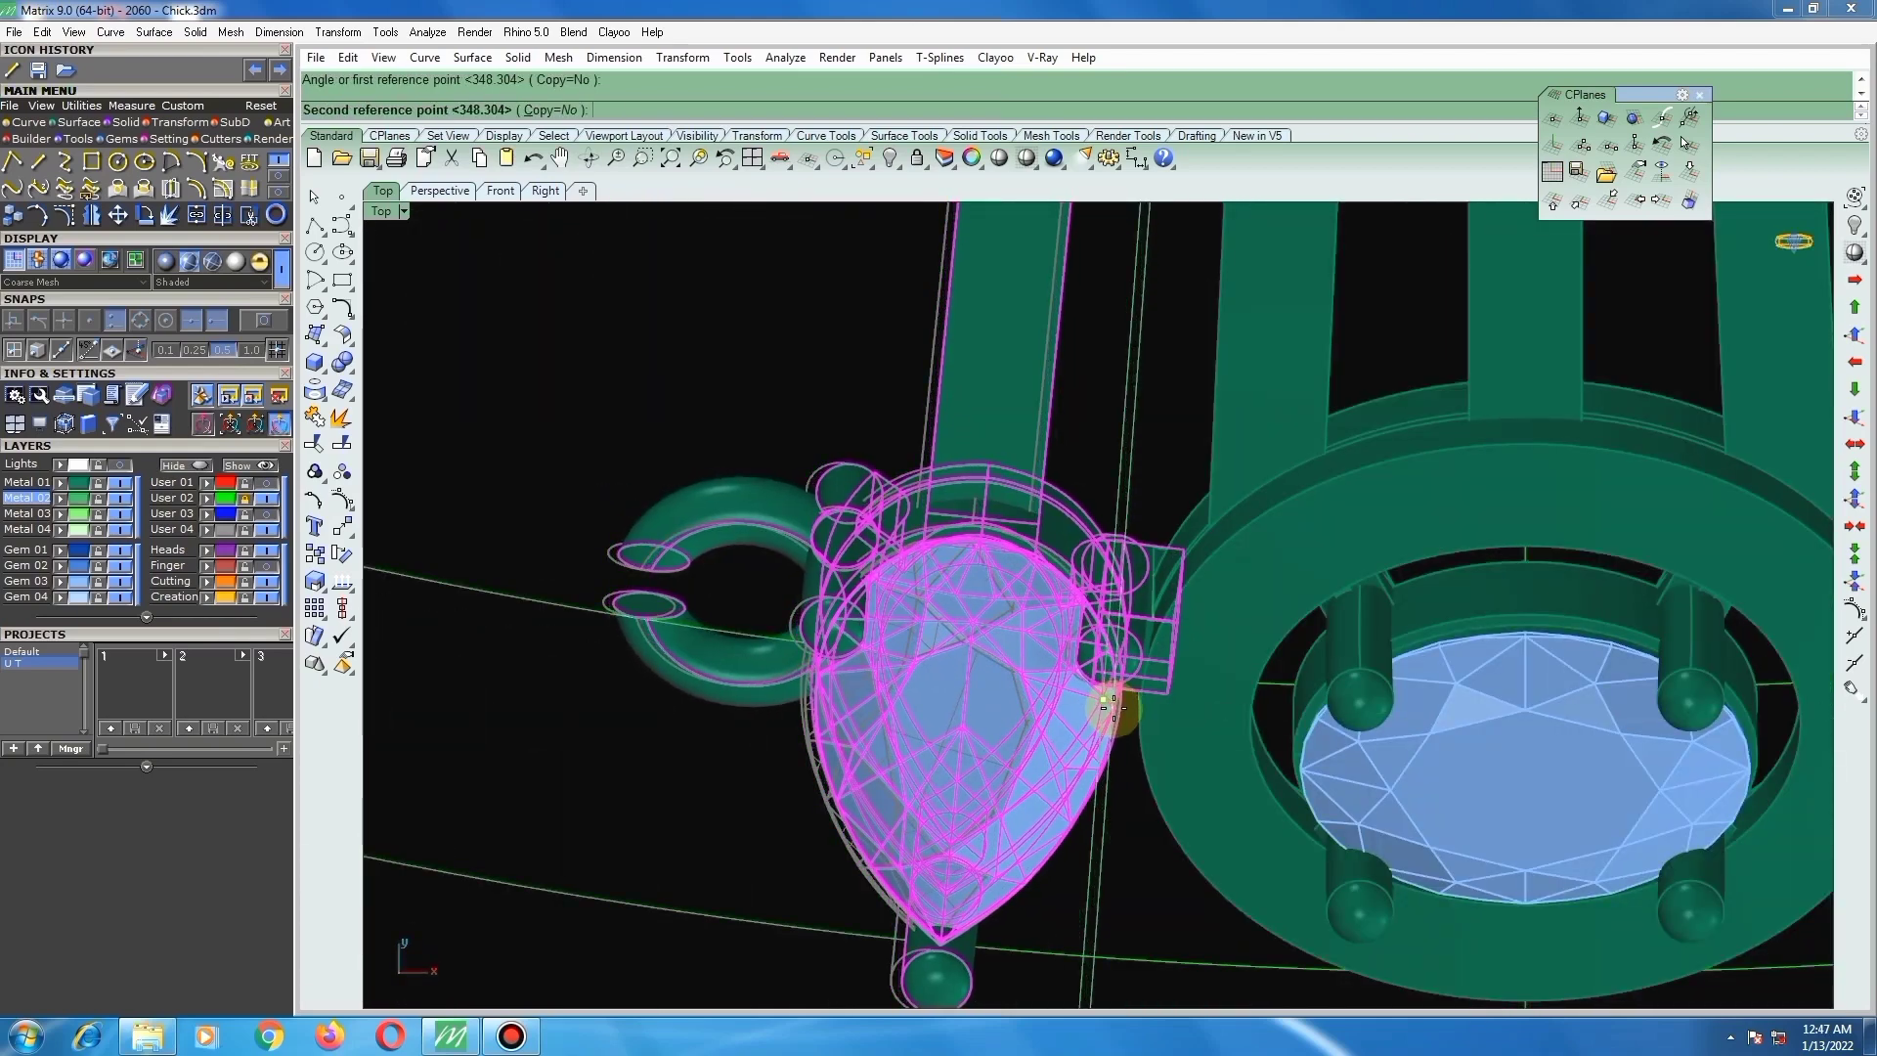
click(1109, 696)
scroll(1079, 547, down, 3)
key(Escape)
scroll(1085, 608, down, 5)
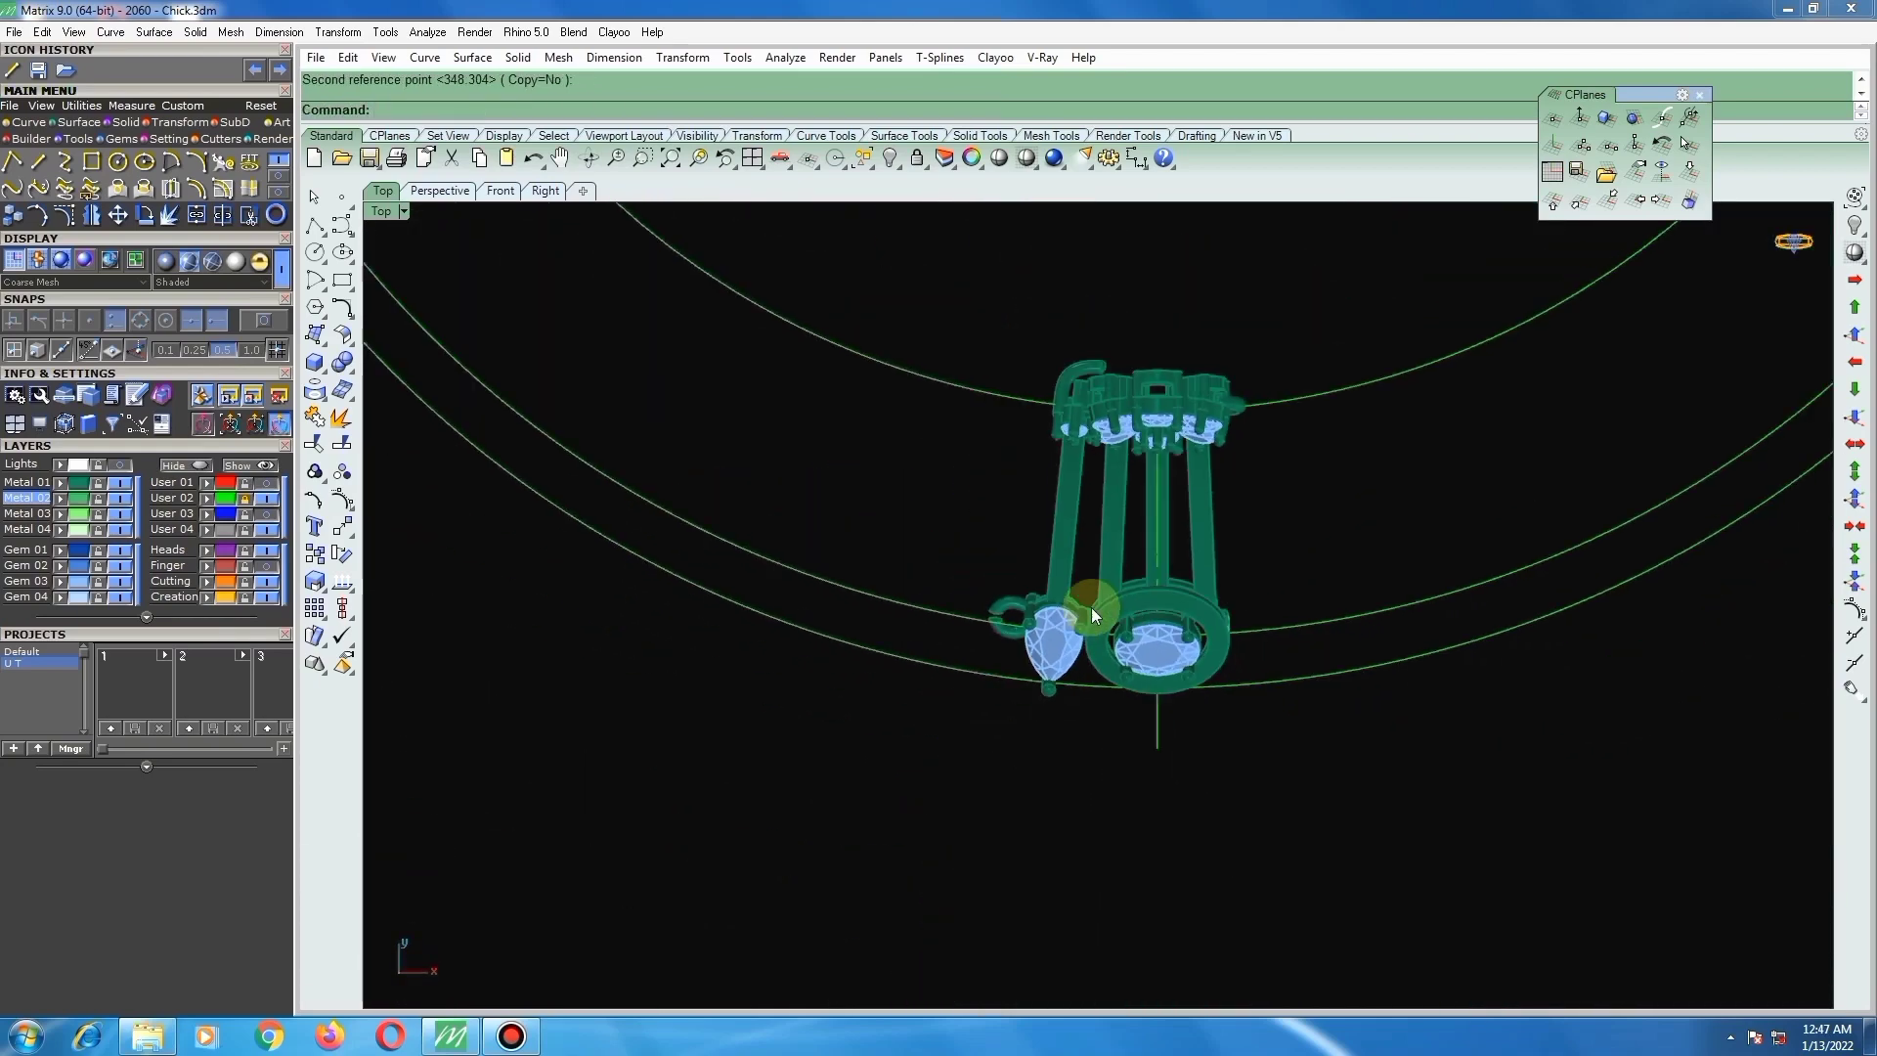
Step: Rotate the strip between the pear setting's strip and the centre strip about the origin 0, slightly toward the pear setting
scroll(1129, 547, up, 5)
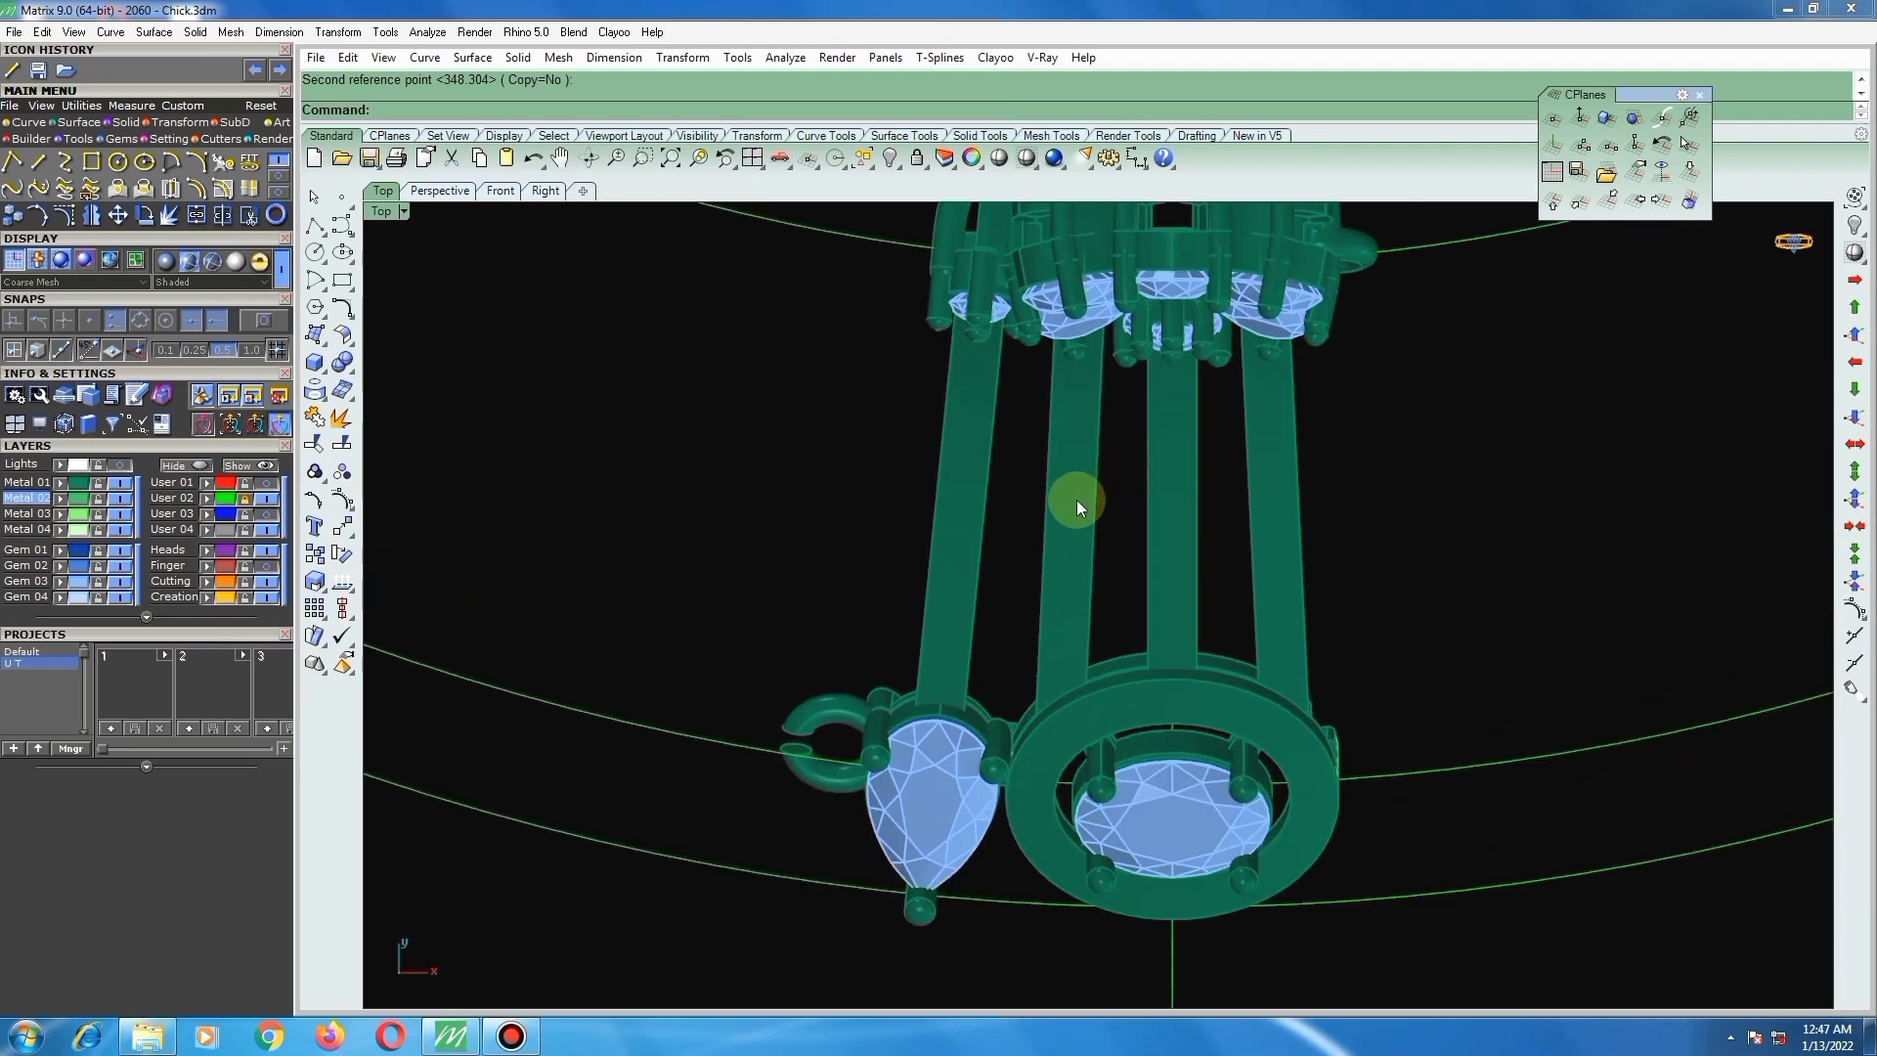
click(1076, 500)
scroll(1139, 537, down, 2)
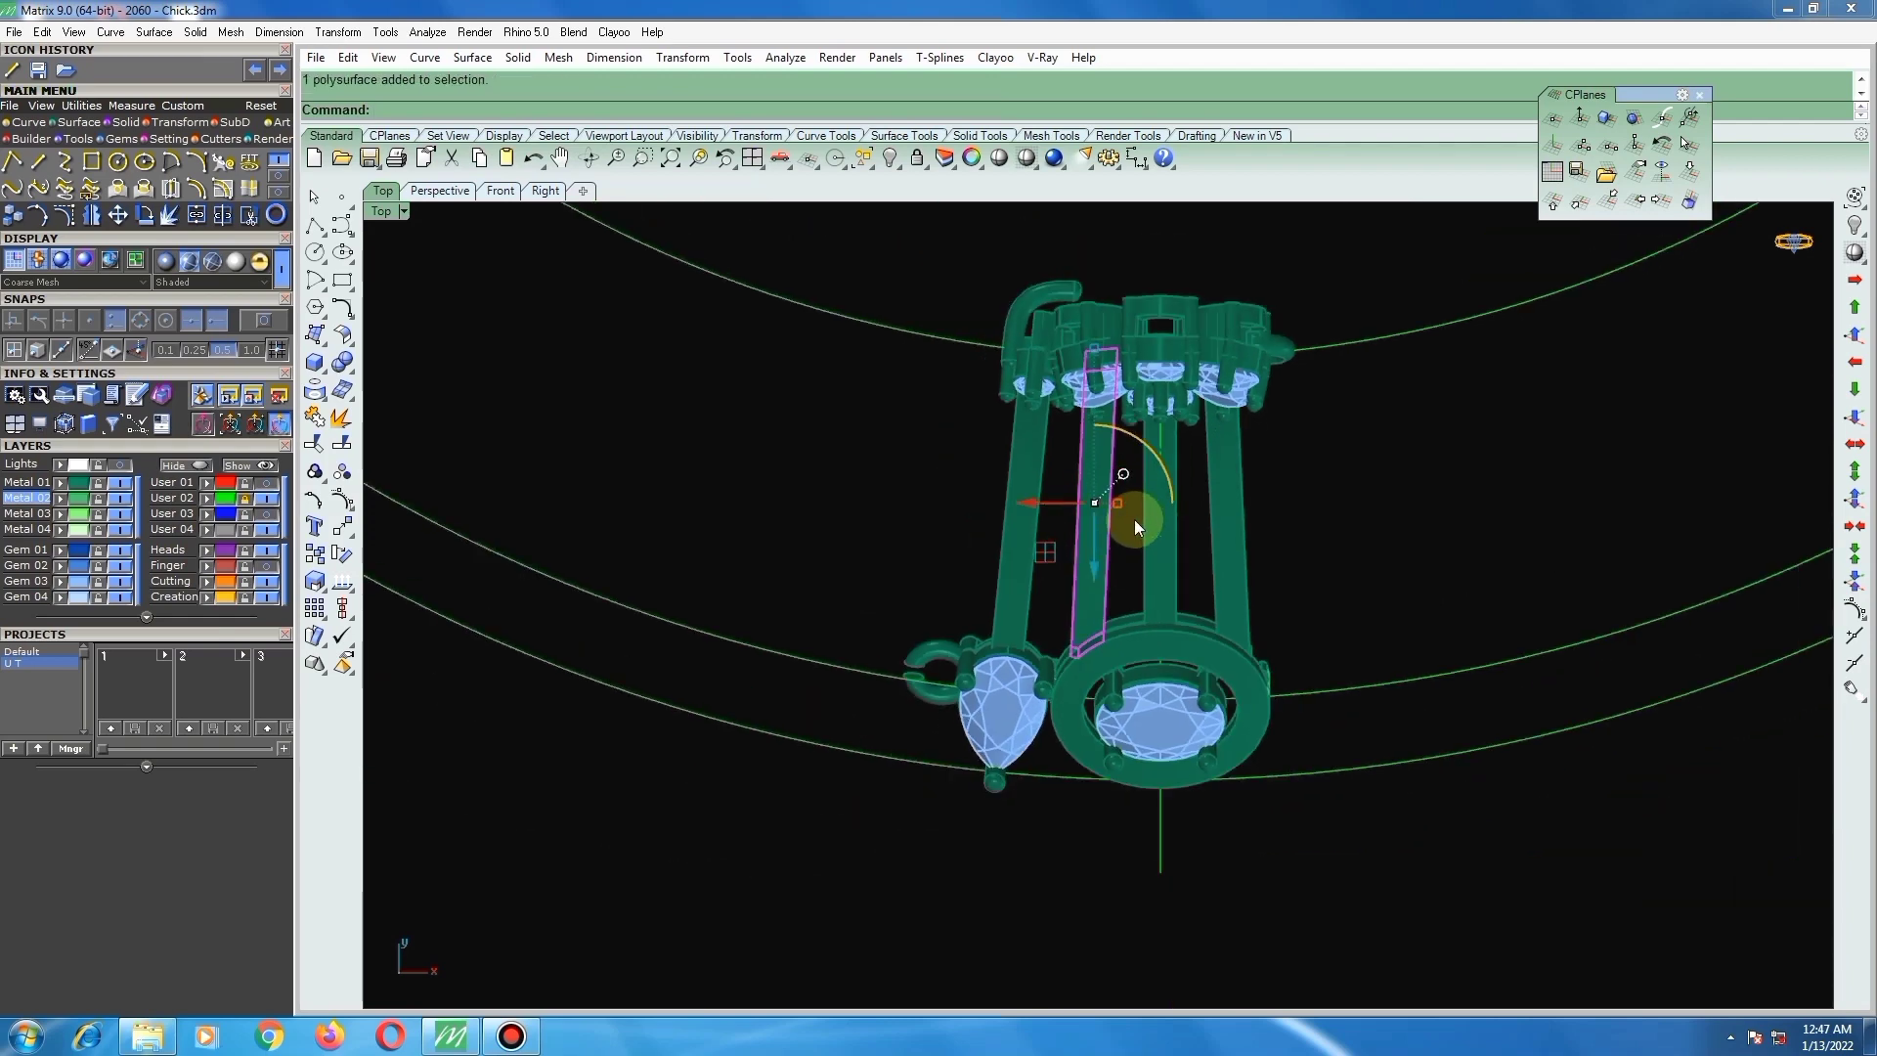
text(rotate)
key(Return)
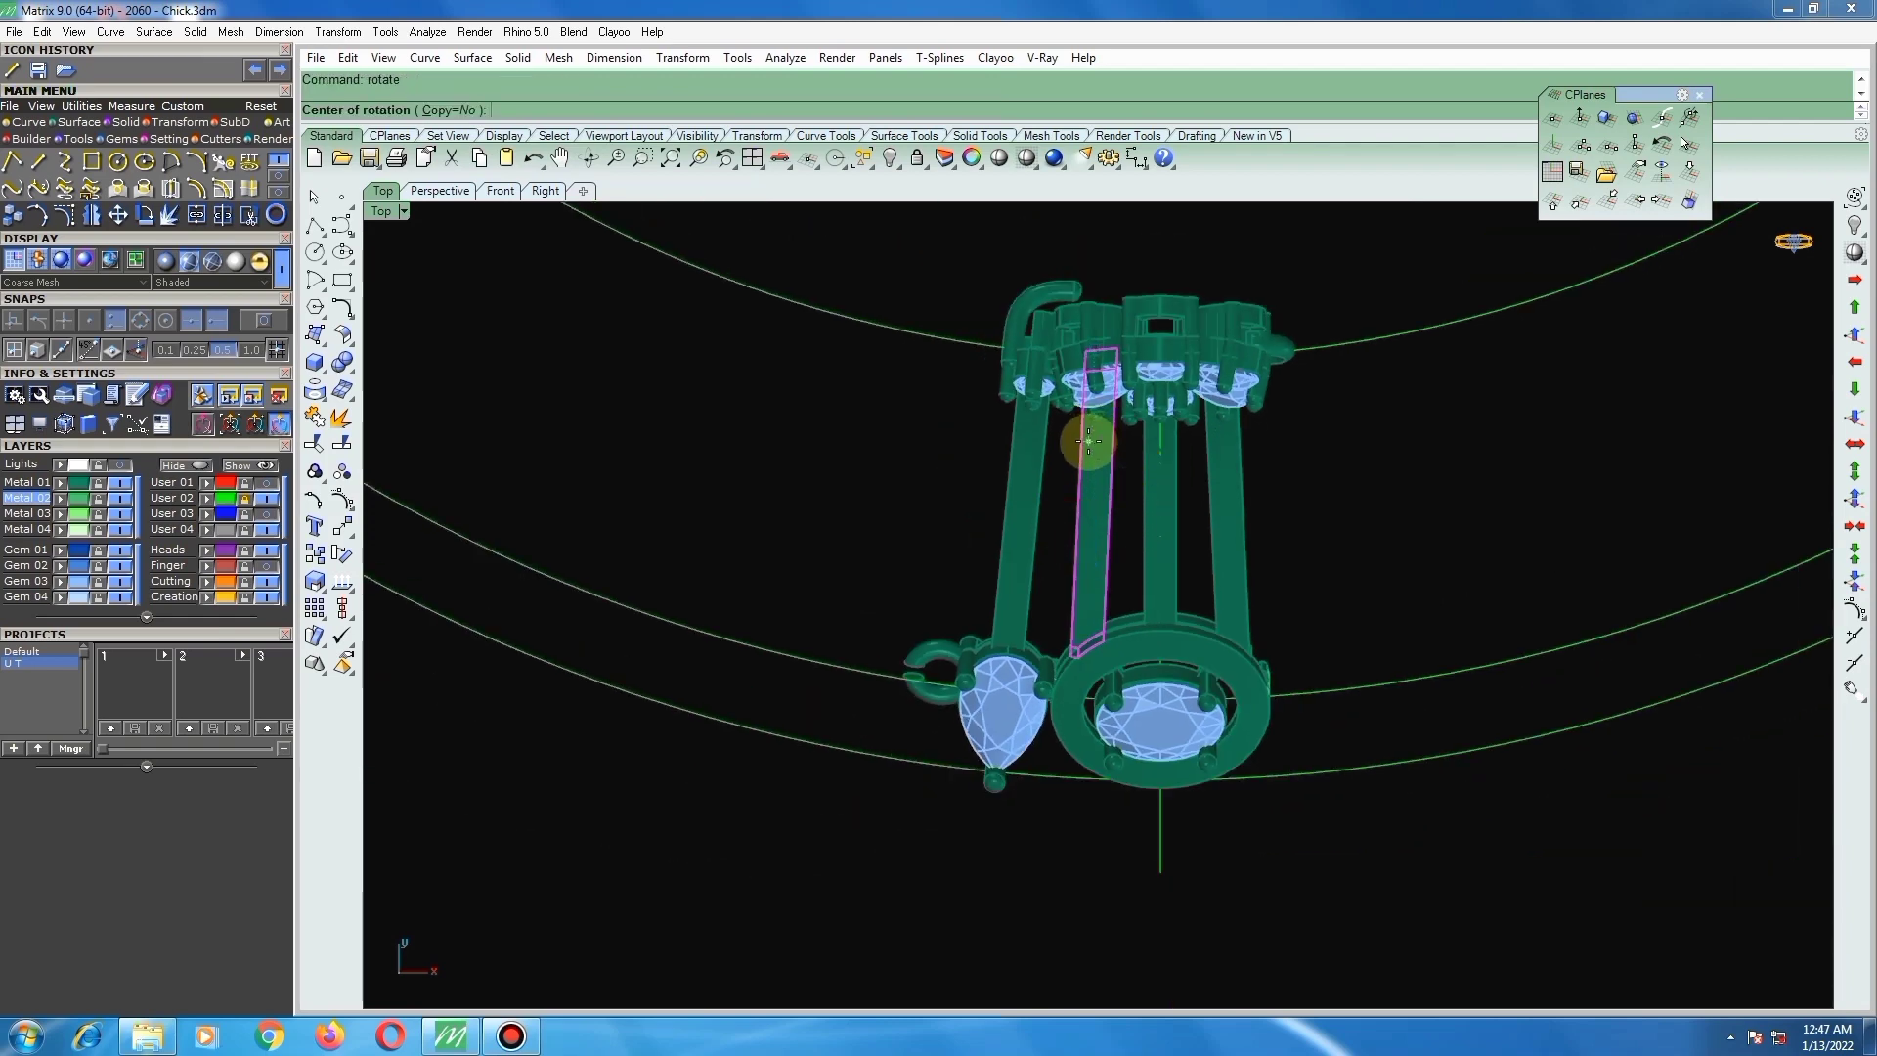
text(0)
key(Return)
scroll(1017, 721, up, 5)
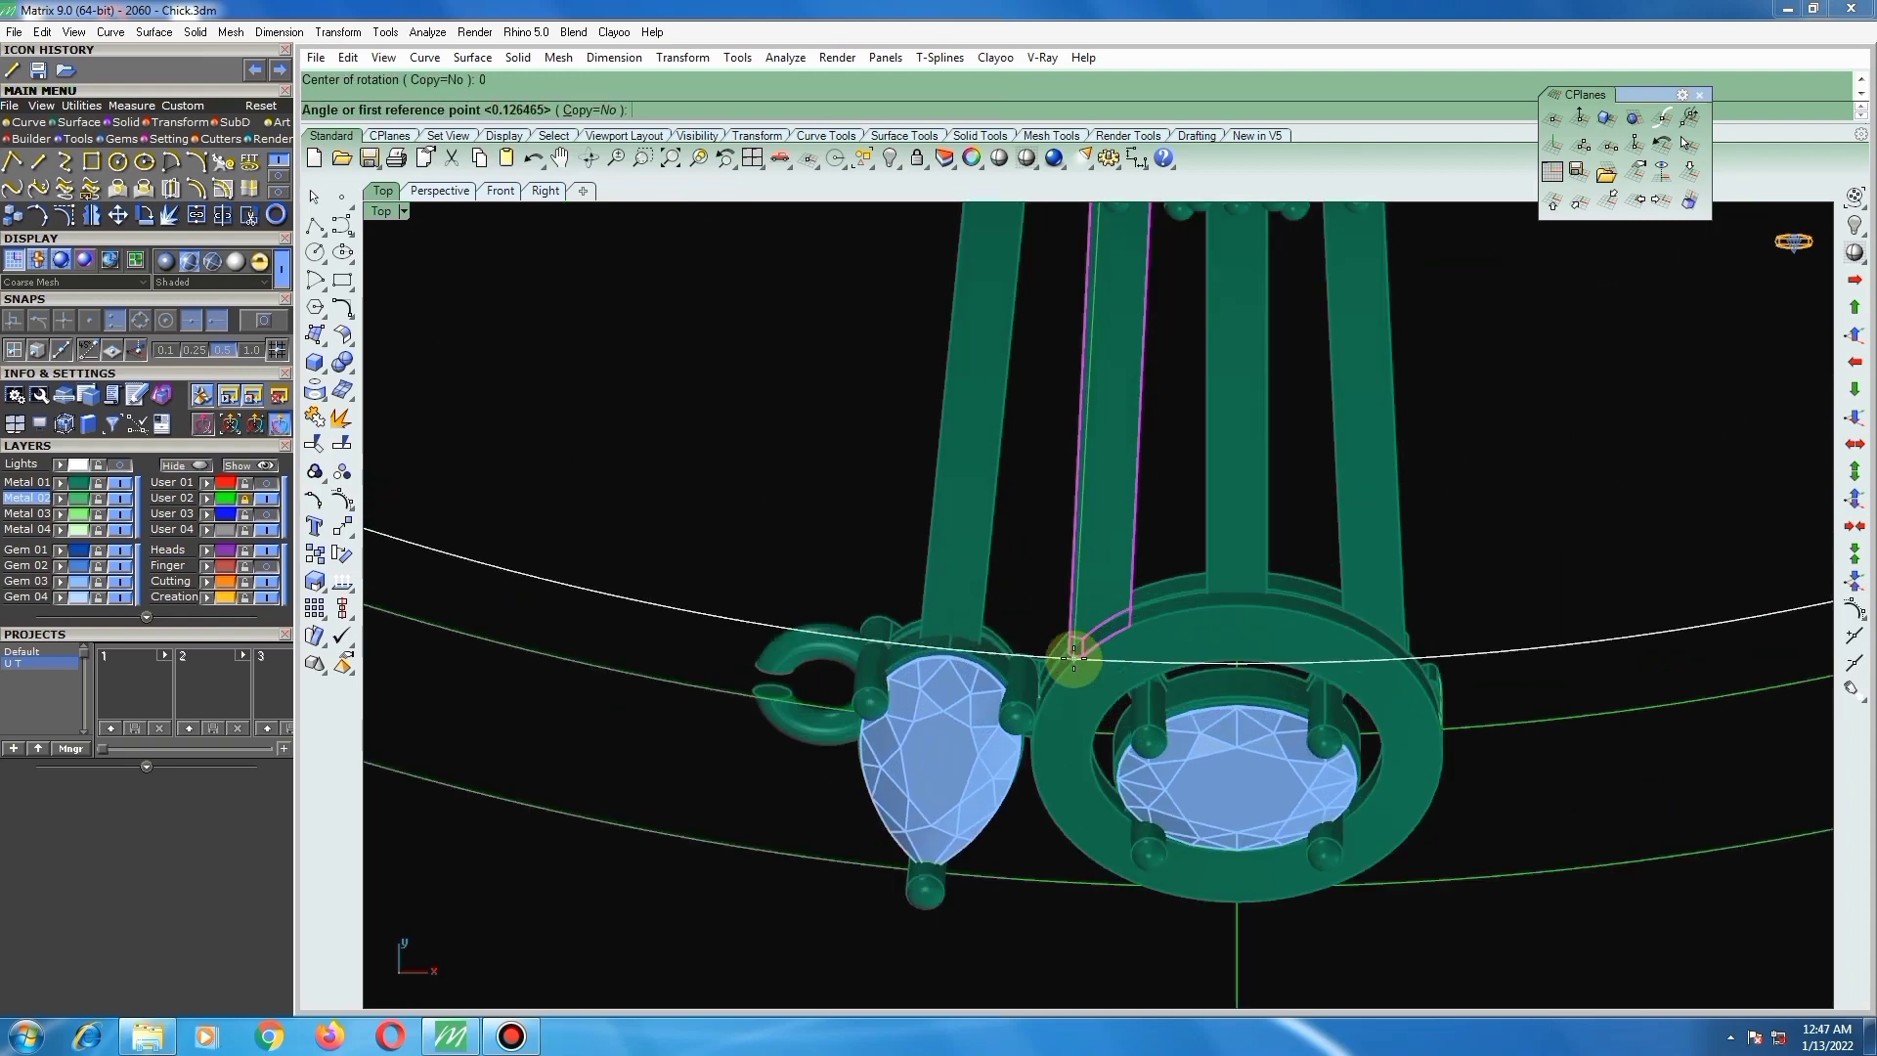
click(802, 735)
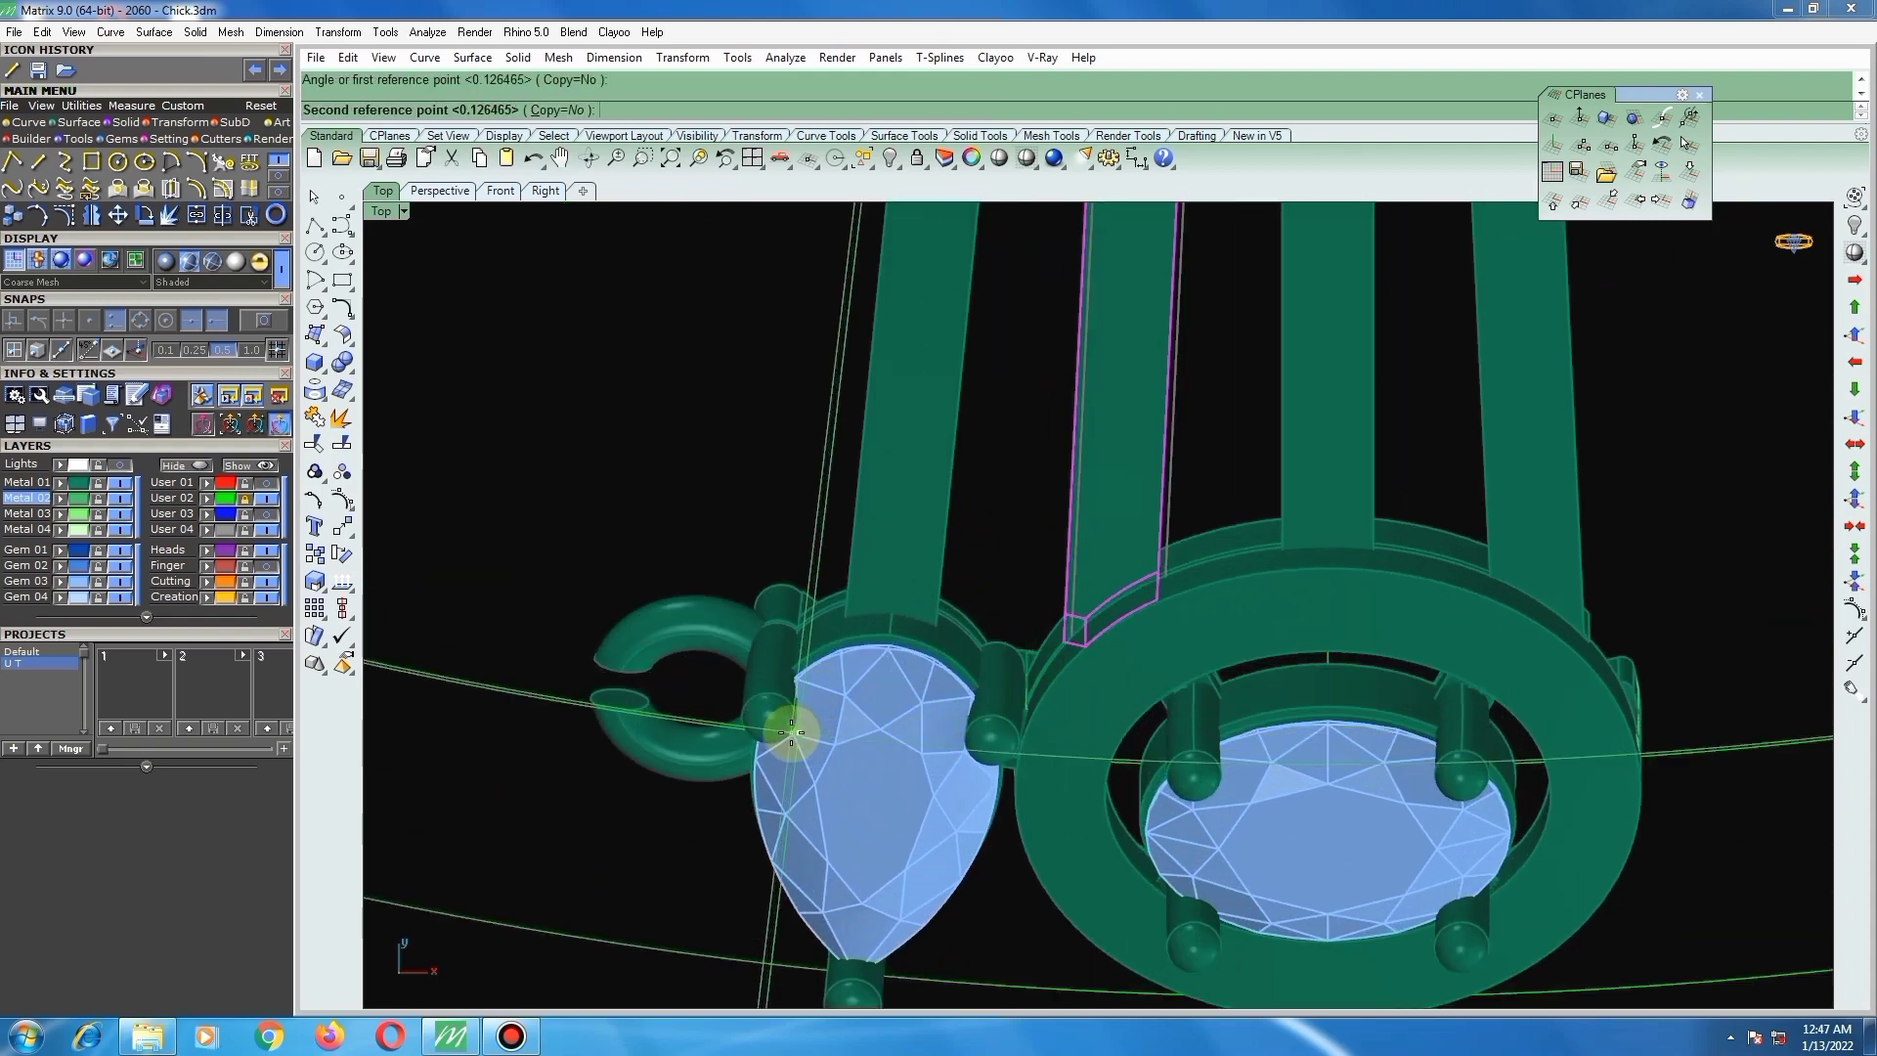
click(790, 735)
scroll(818, 671, down, 5)
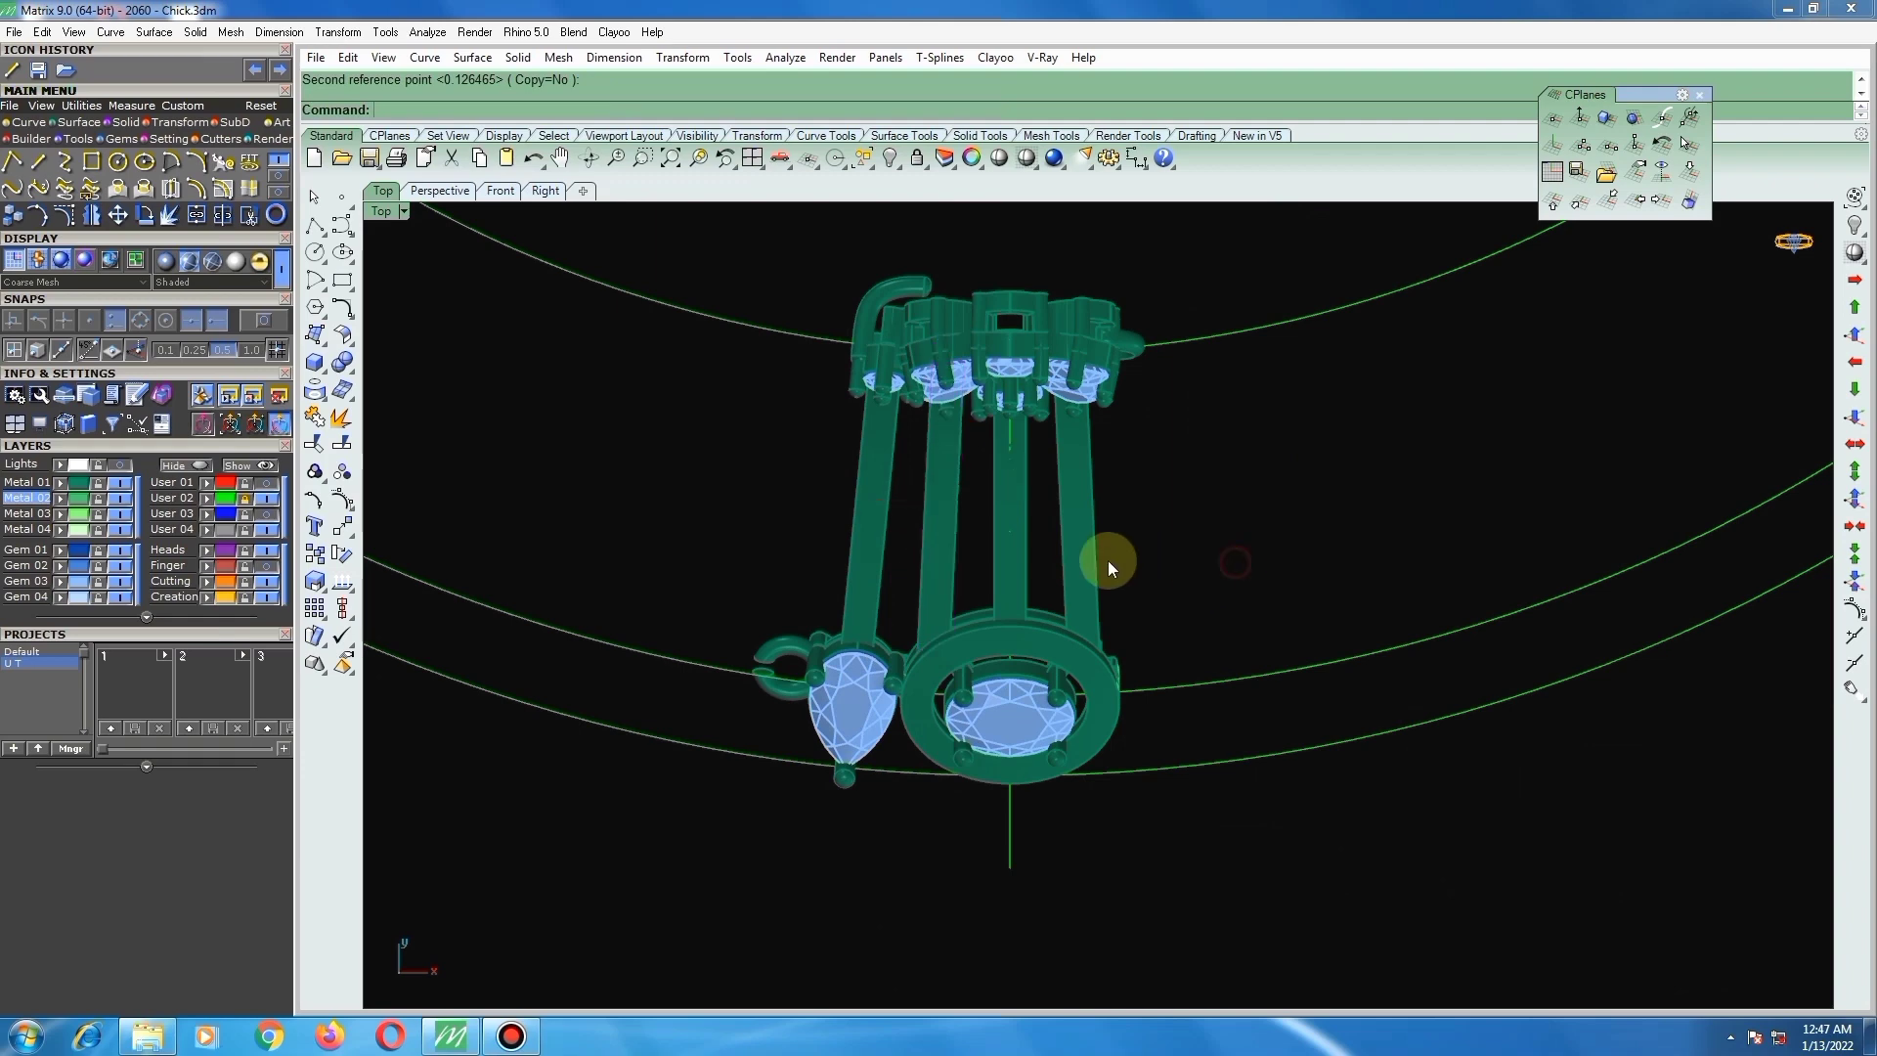
Step: Delete the outer strip on the side of the centre strip away from the pear setting
click(1082, 559)
drag(1099, 554, 953, 541)
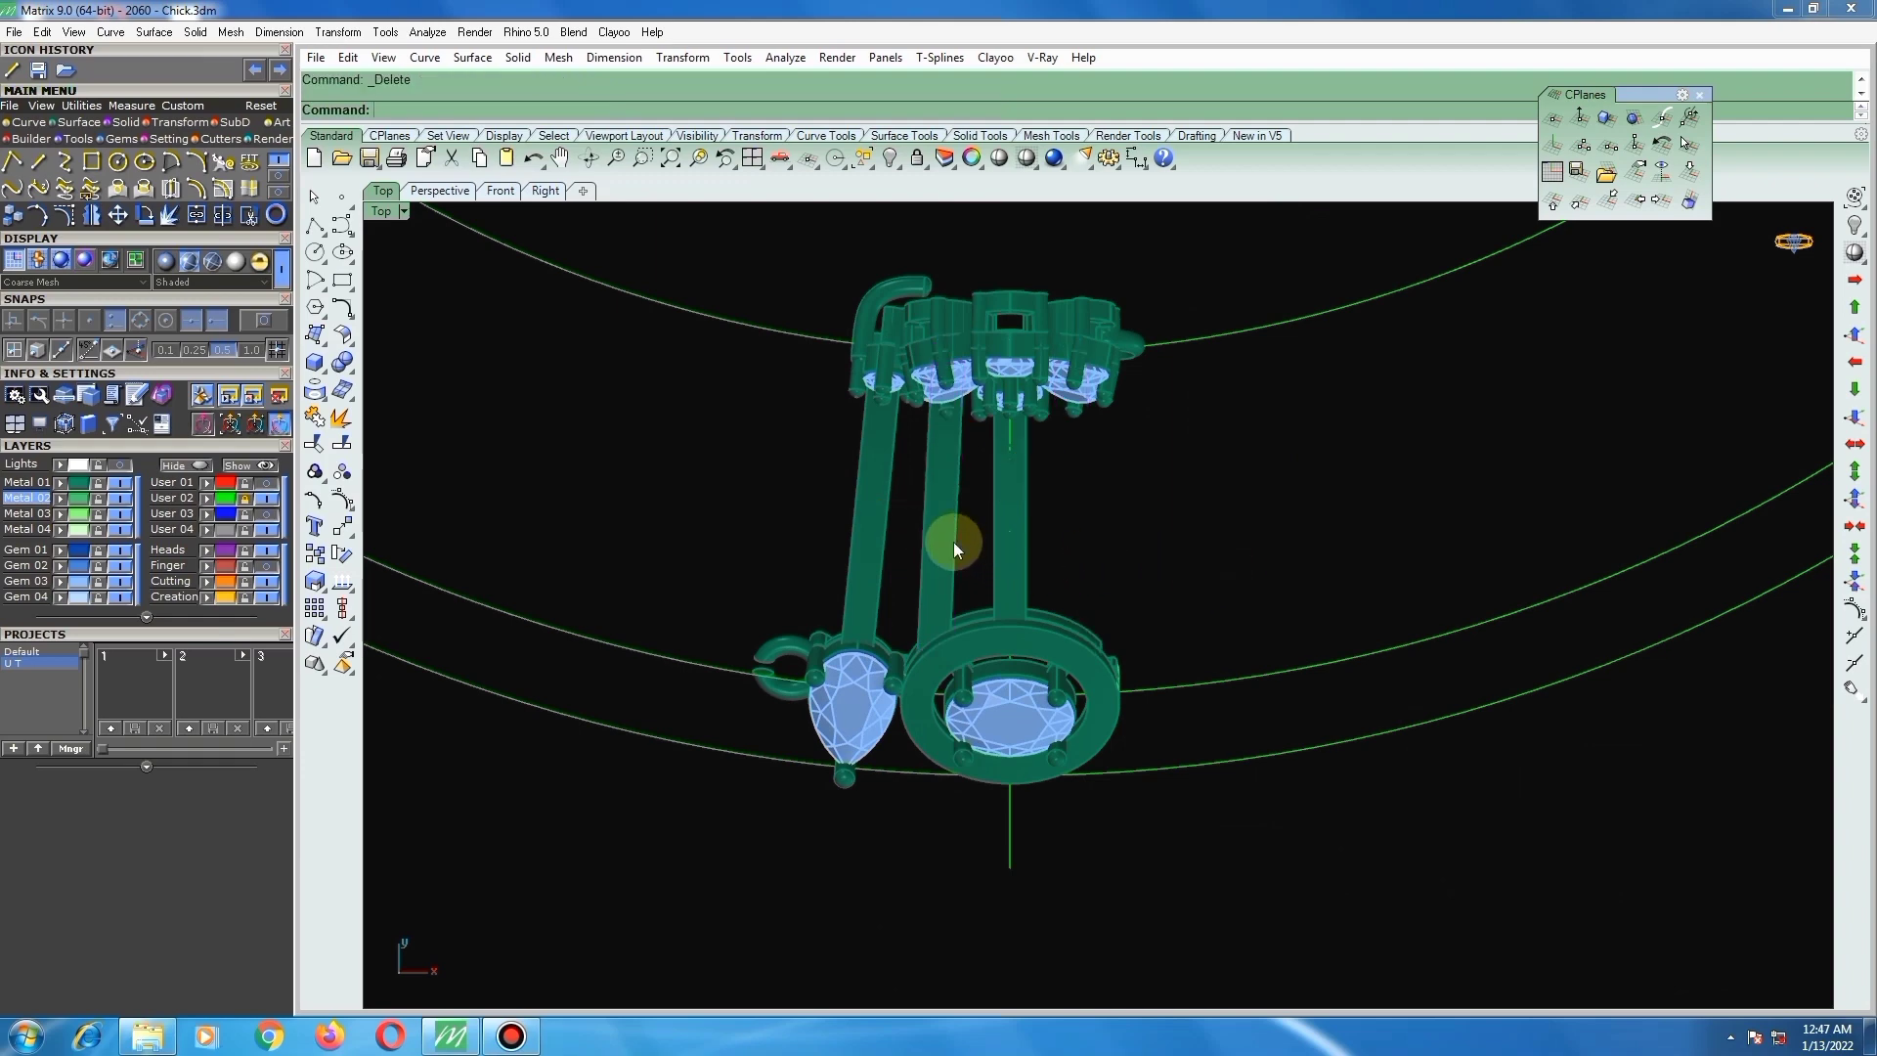
text(move)
key(Return)
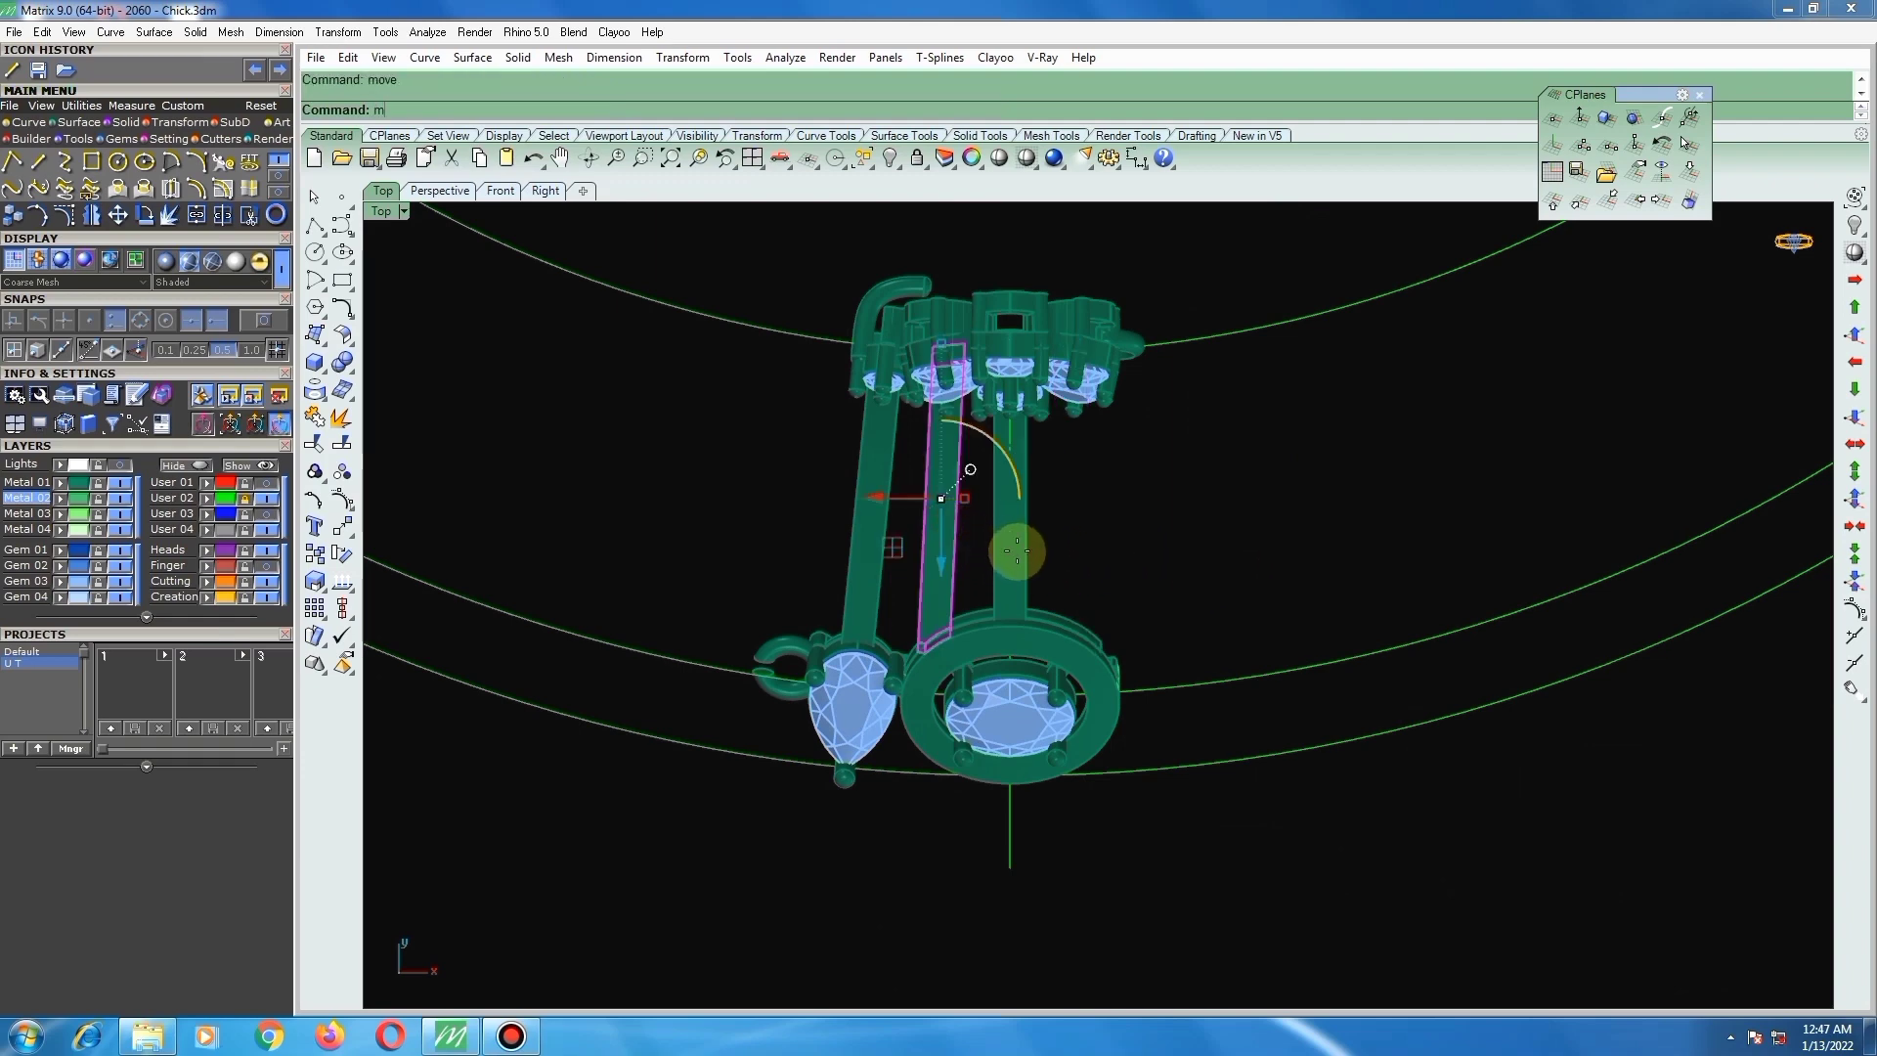
click(1024, 557)
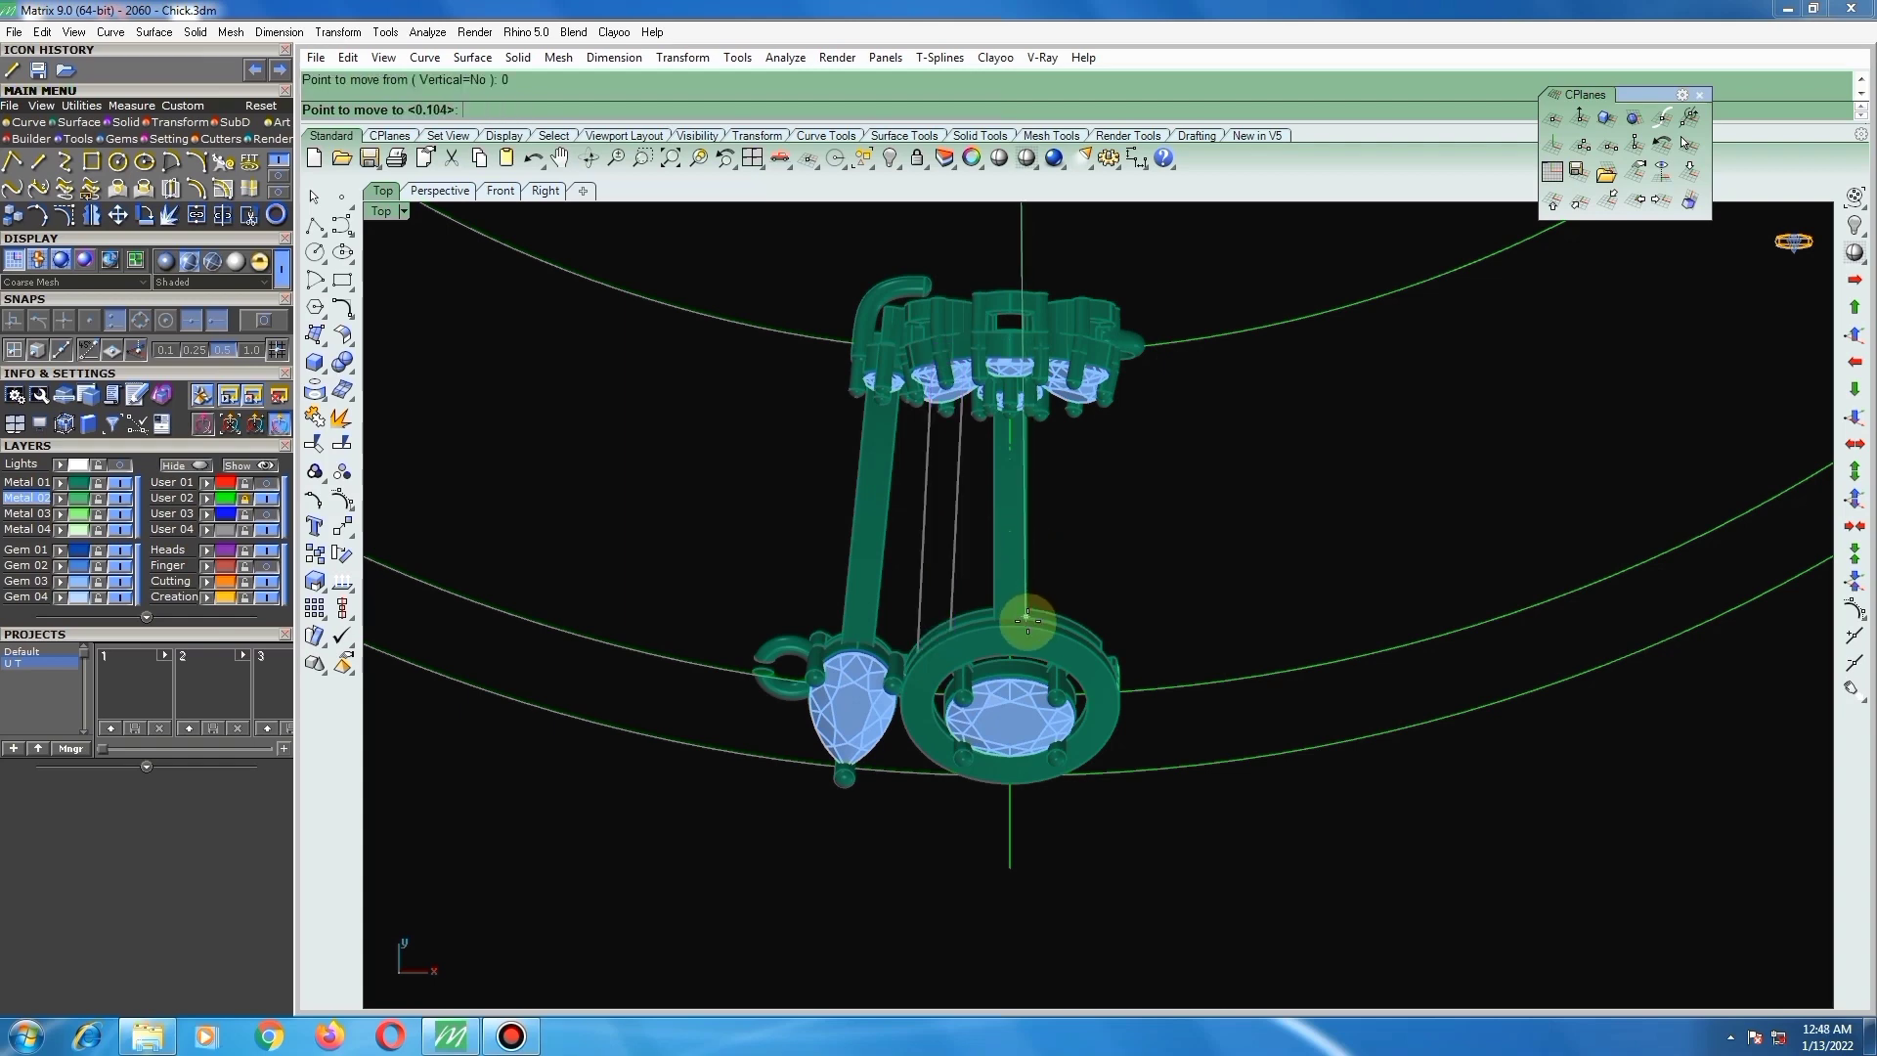
scroll(1027, 626, down, 2)
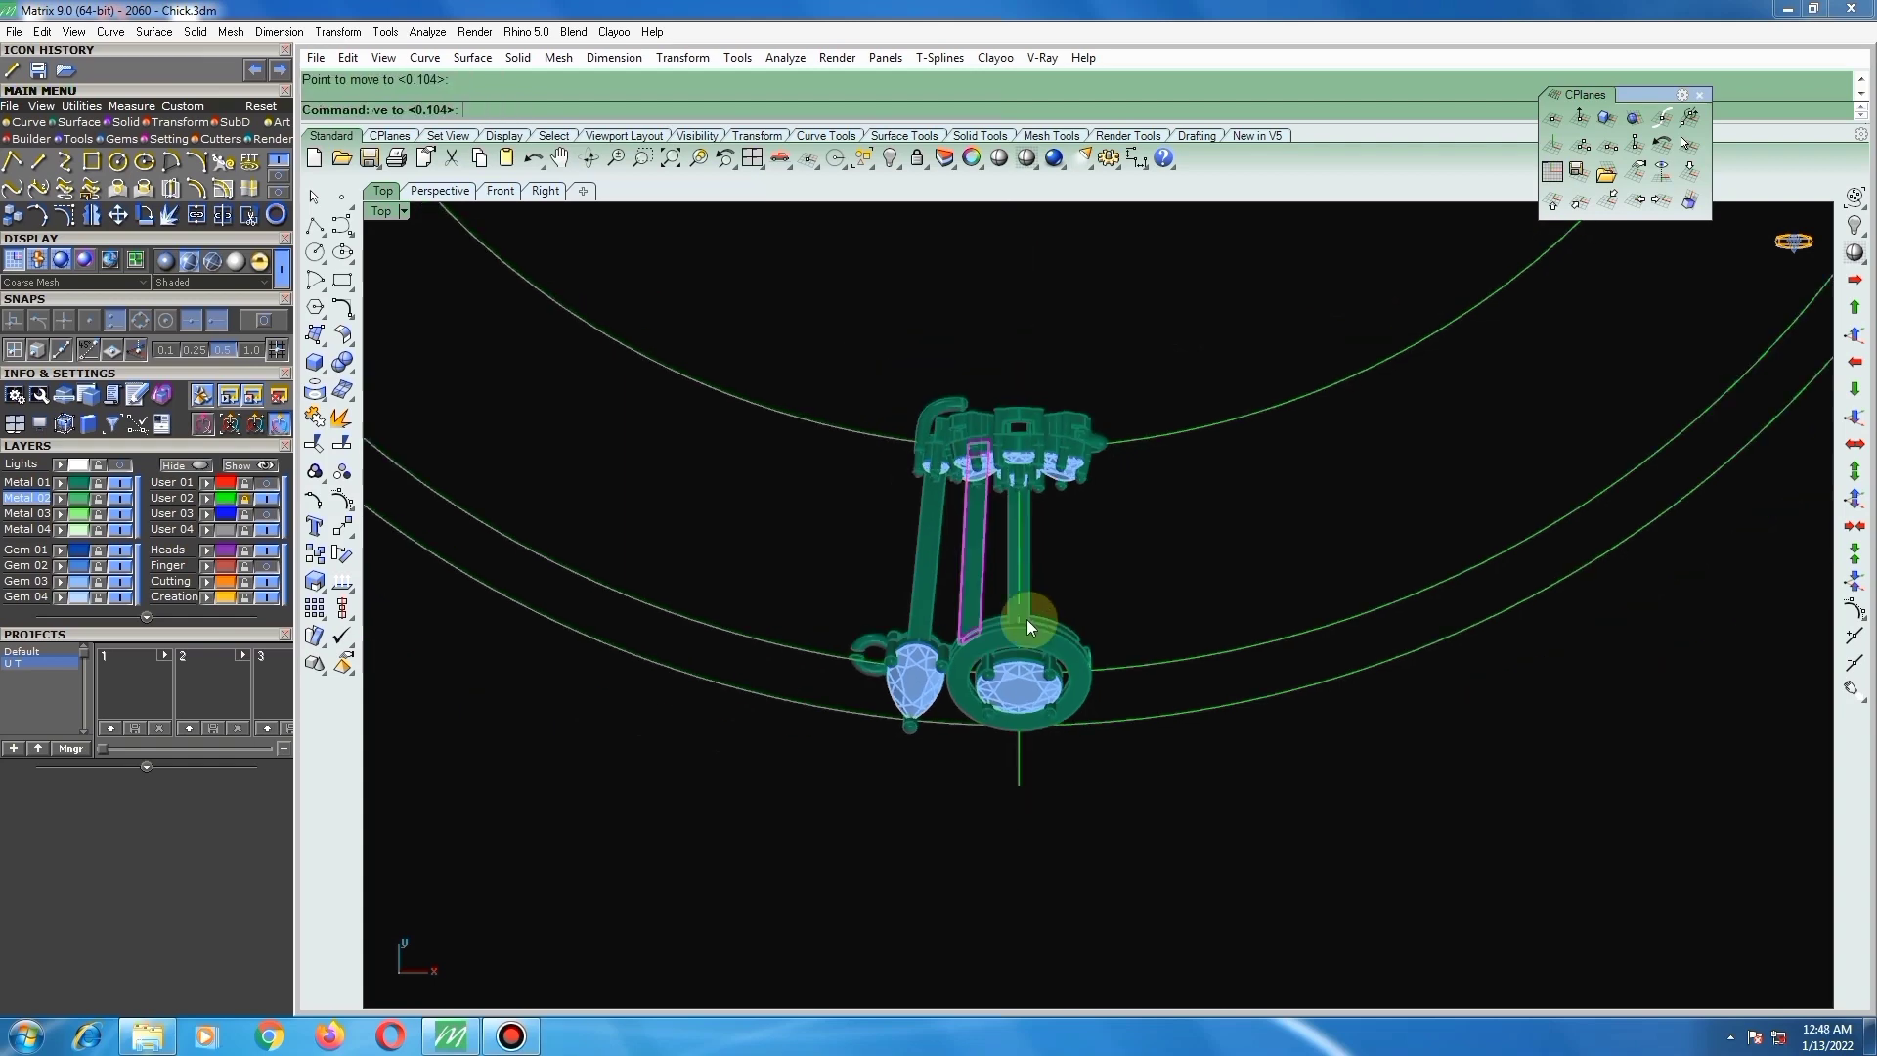
Step: Mirror the adjusted strip across the vertical centre line through the origin 0, keeping the original
text(mirror)
key(Return)
click(1018, 560)
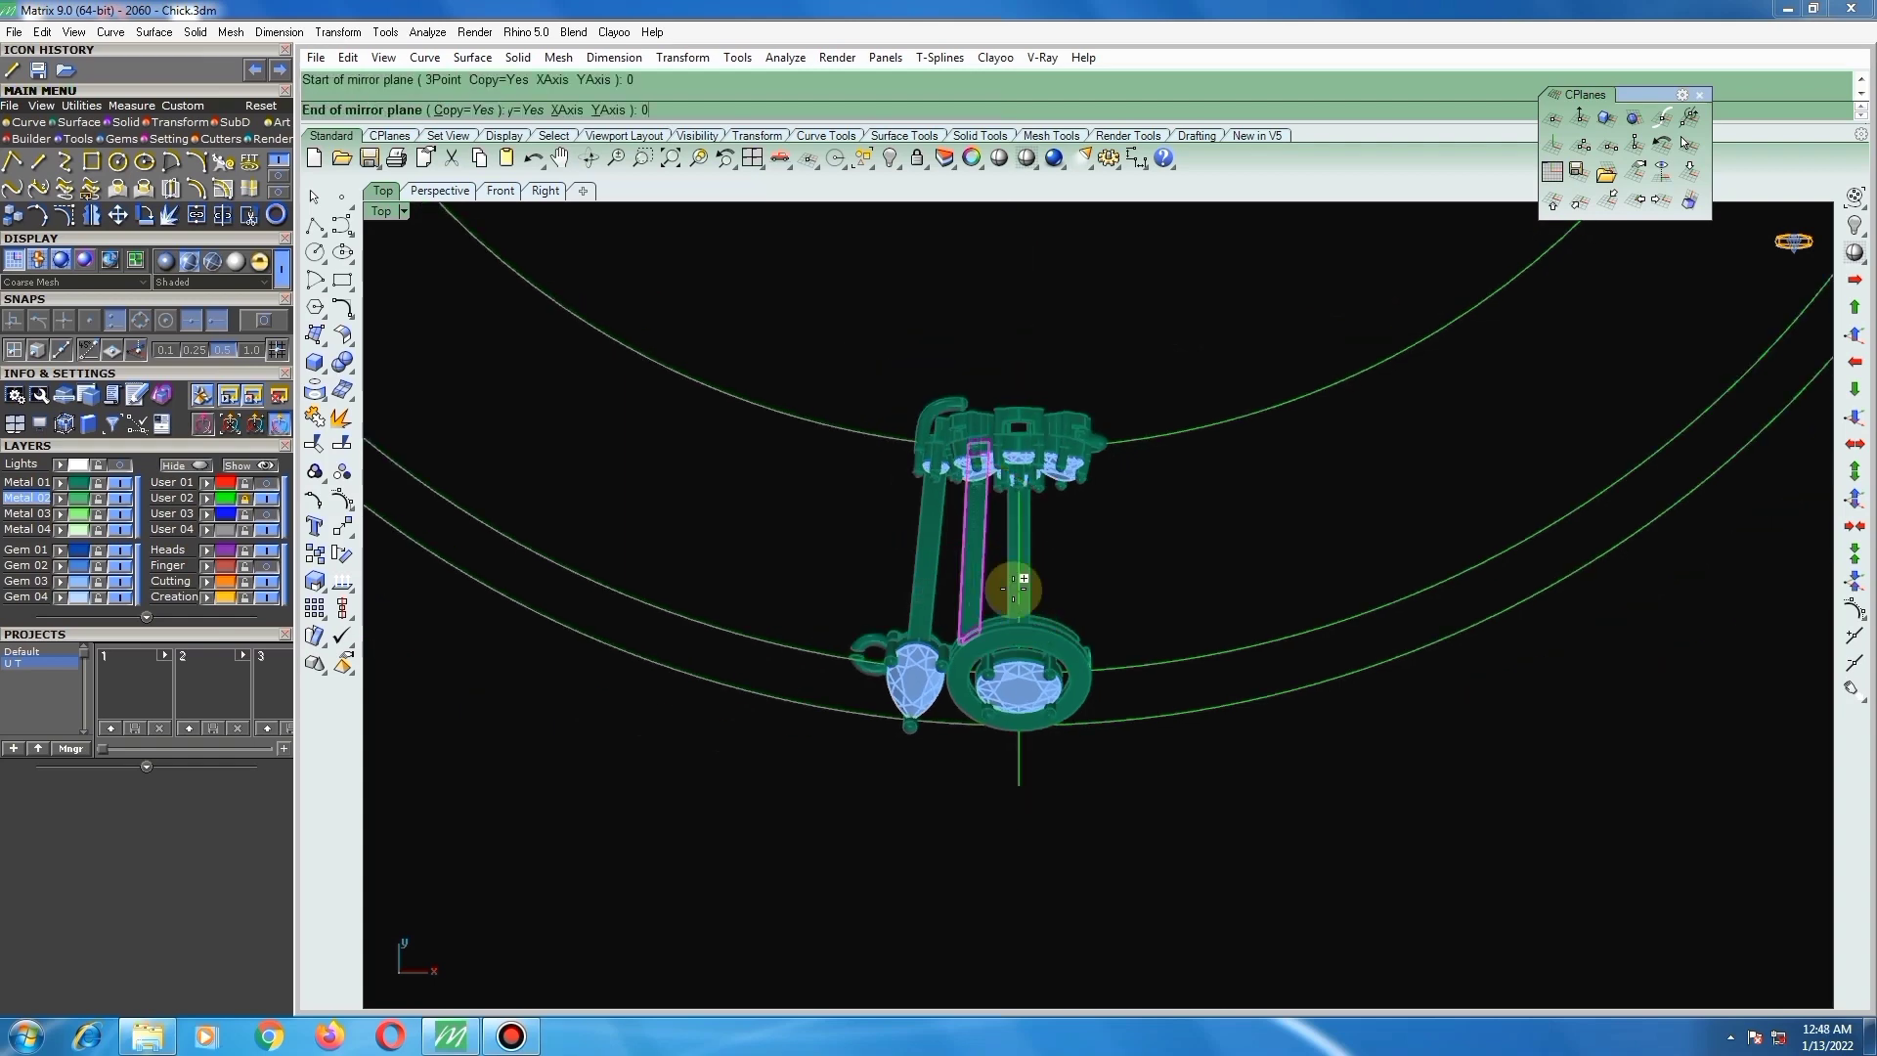
click(1019, 665)
click(1116, 606)
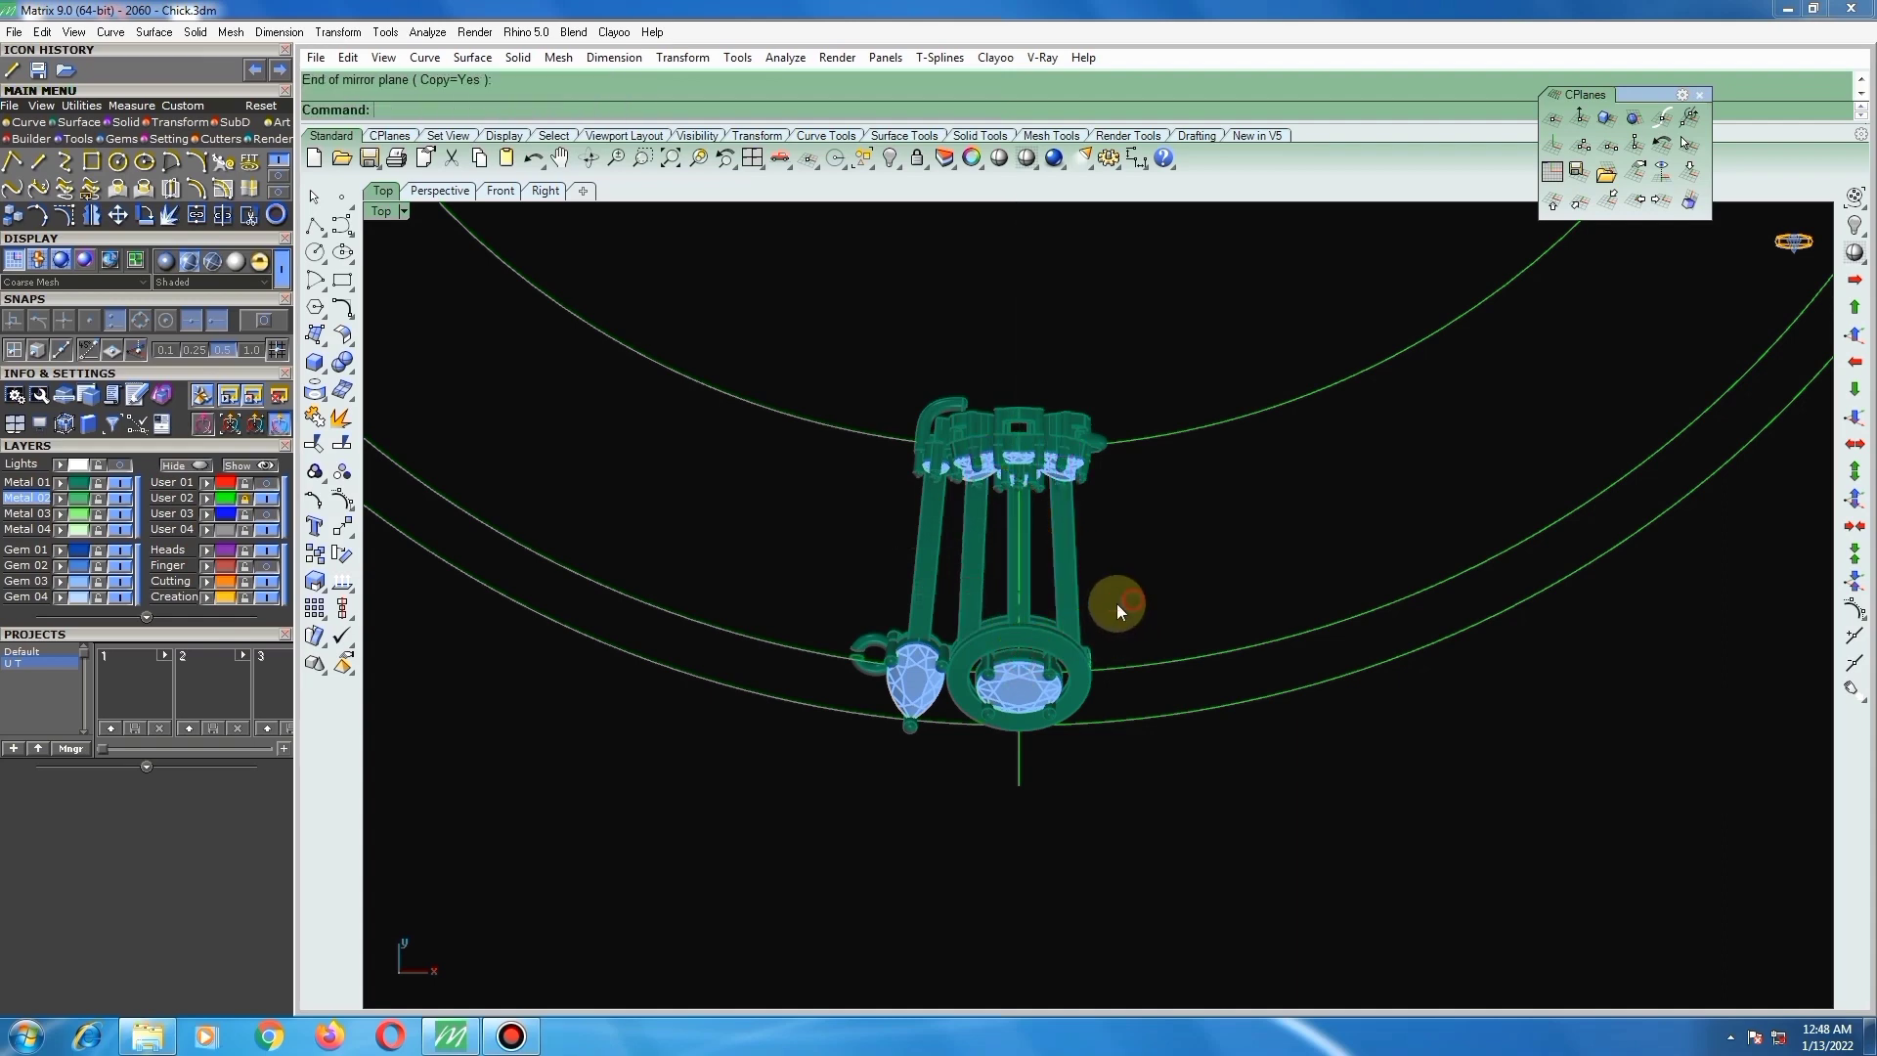
Step: Examine the small connector on the oval setting's outer edge and the overall link from several angles
scroll(1120, 614, up, 9)
ctrl+shift+right_drag(1161, 653, 1011, 475)
click(1005, 788)
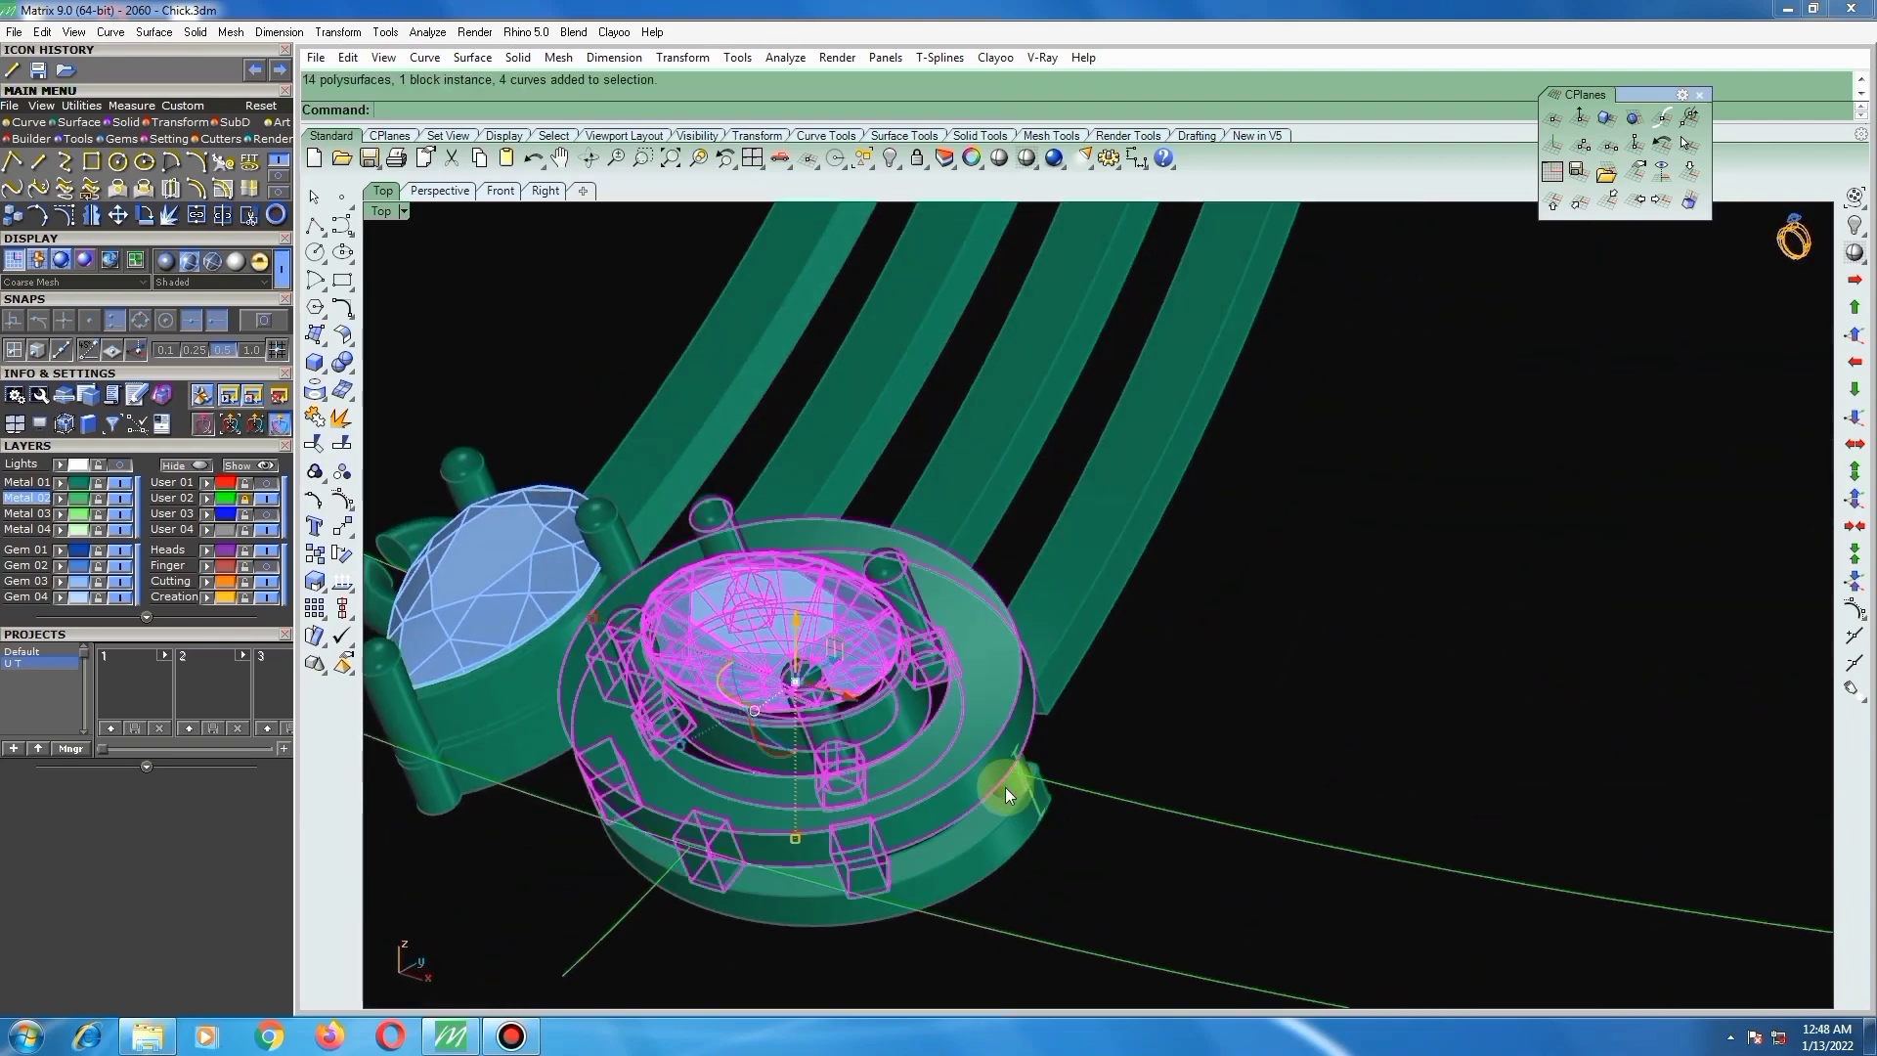
click(1016, 791)
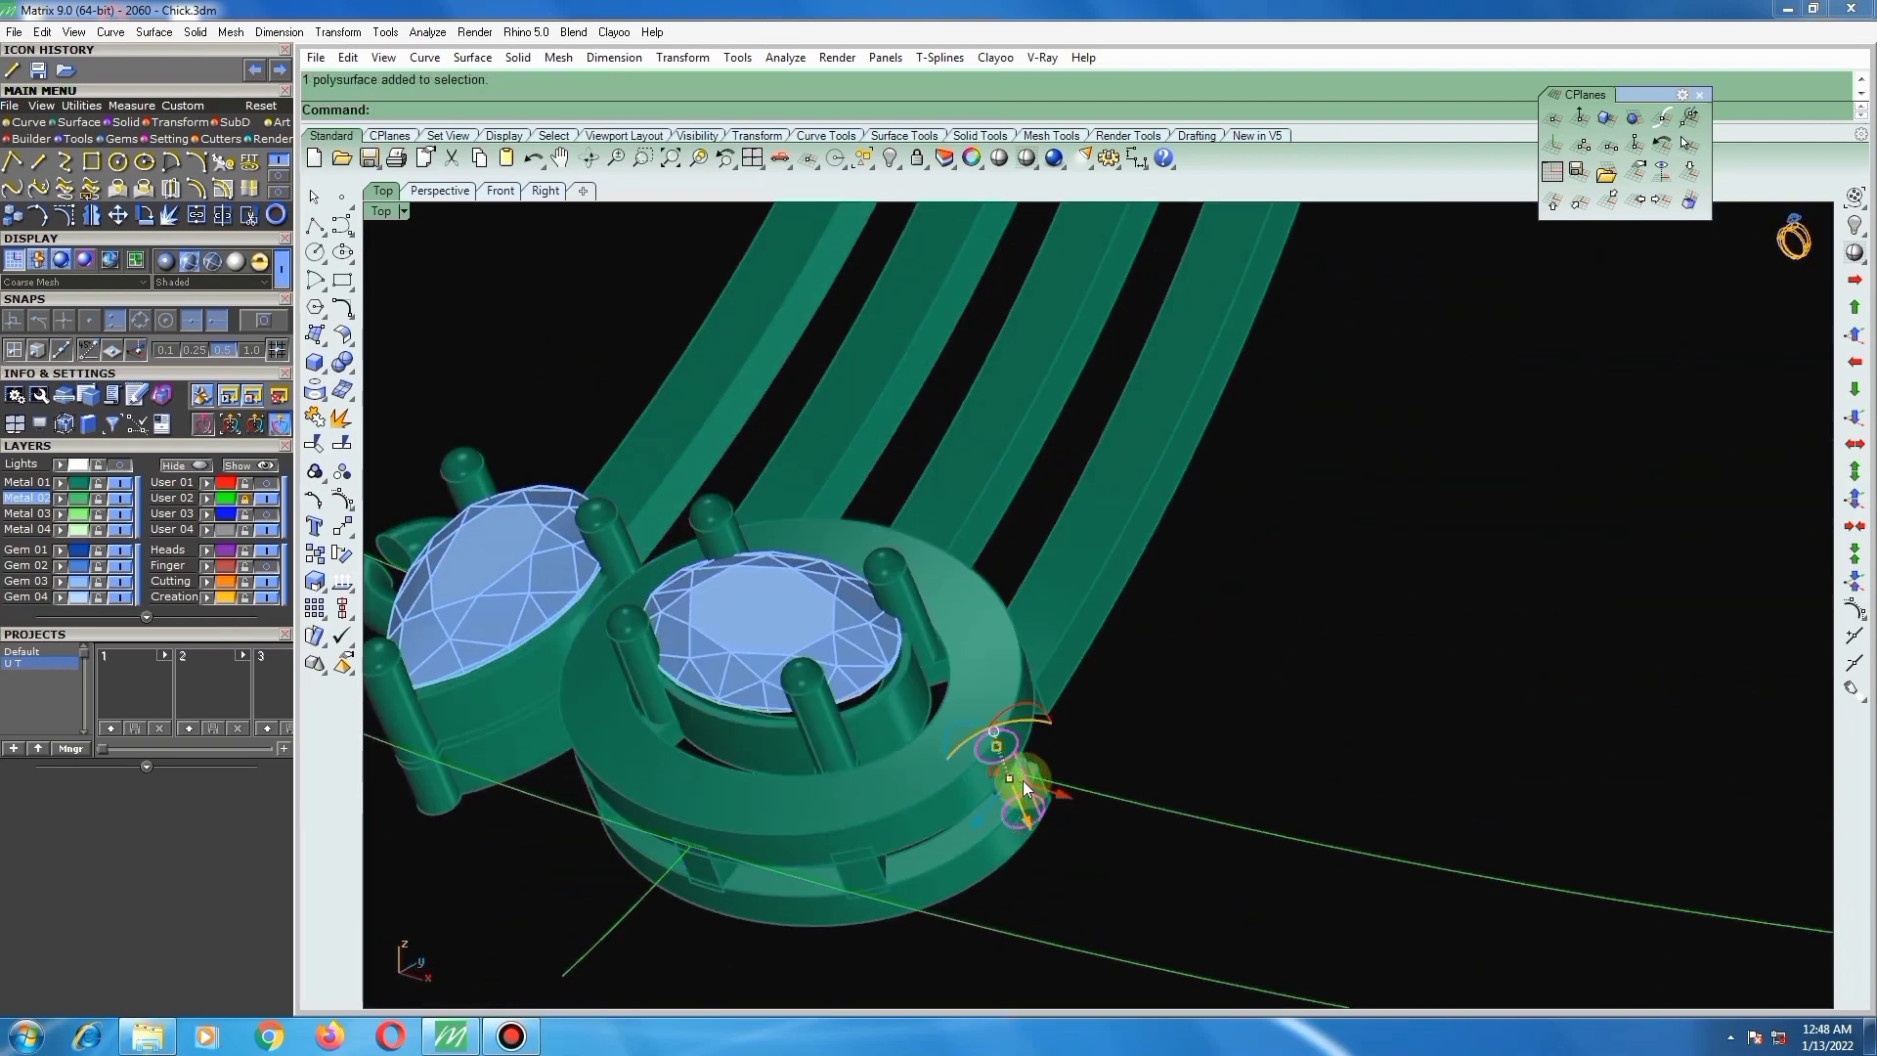
scroll(1032, 770, down, 2)
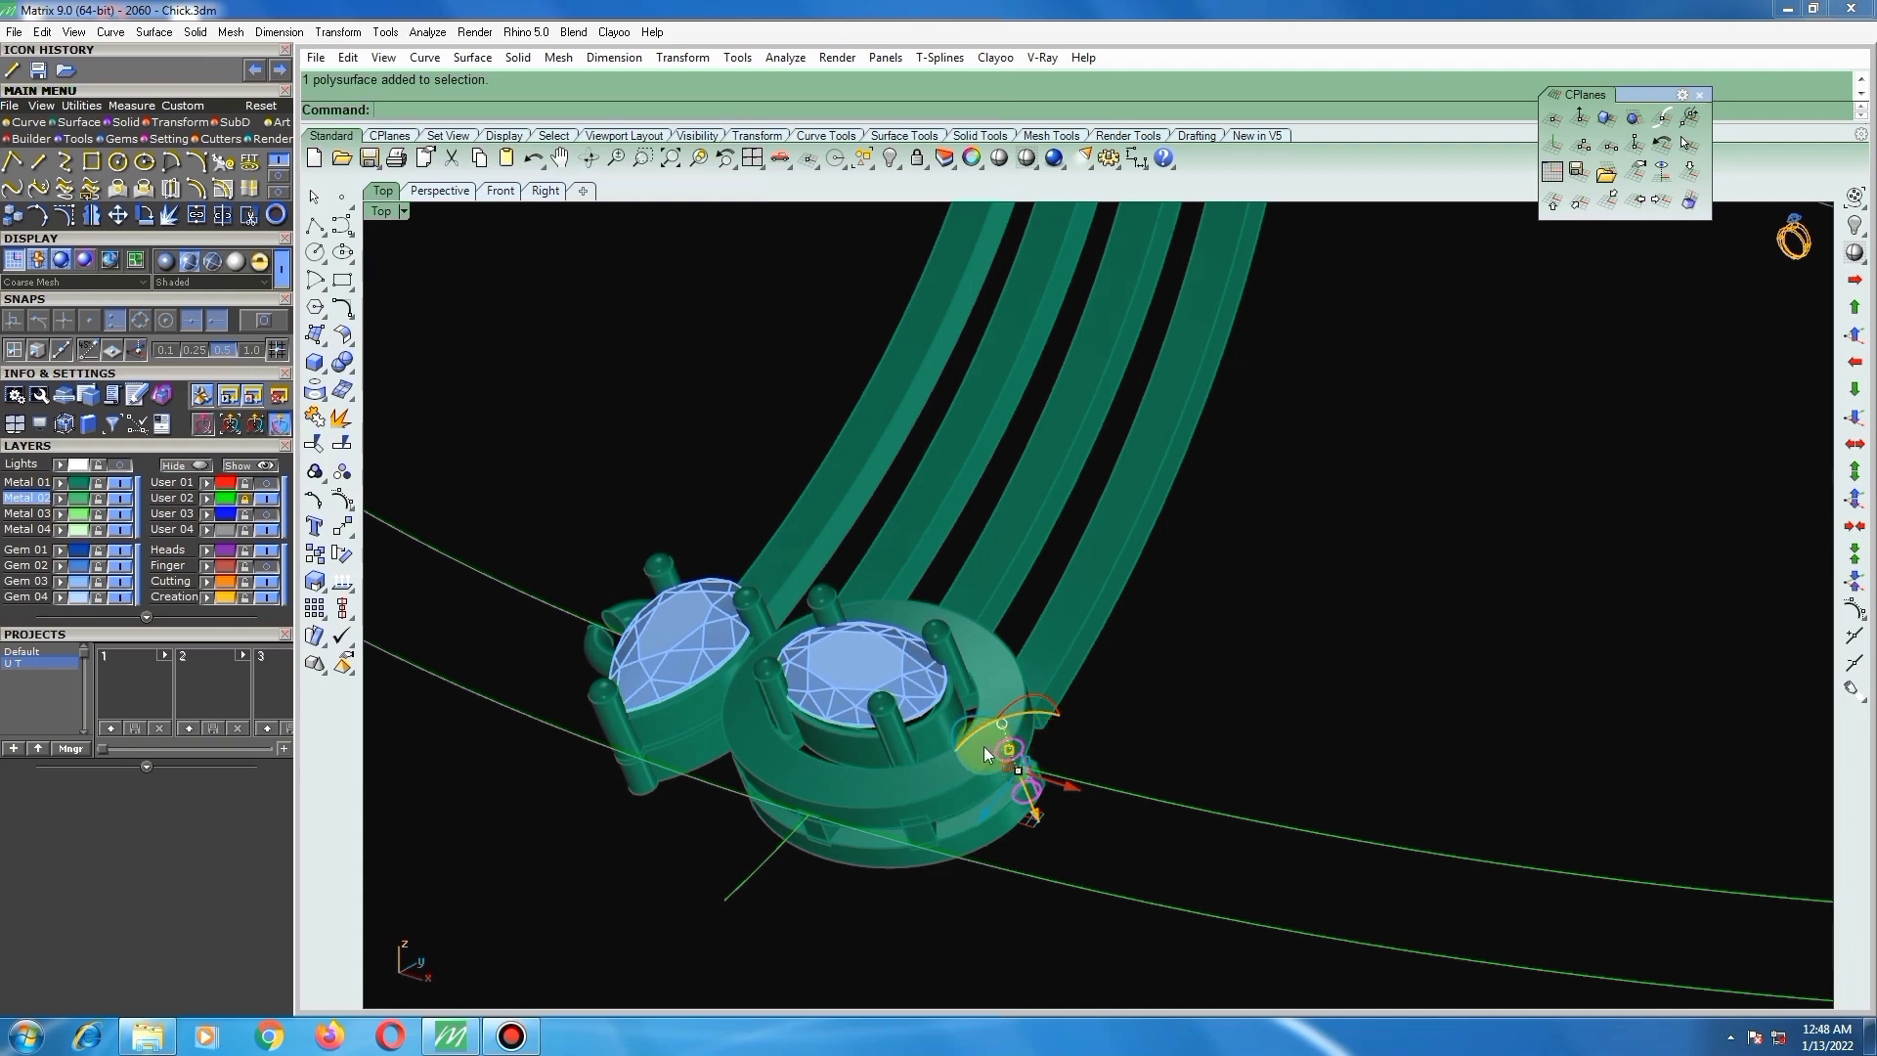
right_drag(998, 652, 1026, 786)
scroll(1024, 782, down, 4)
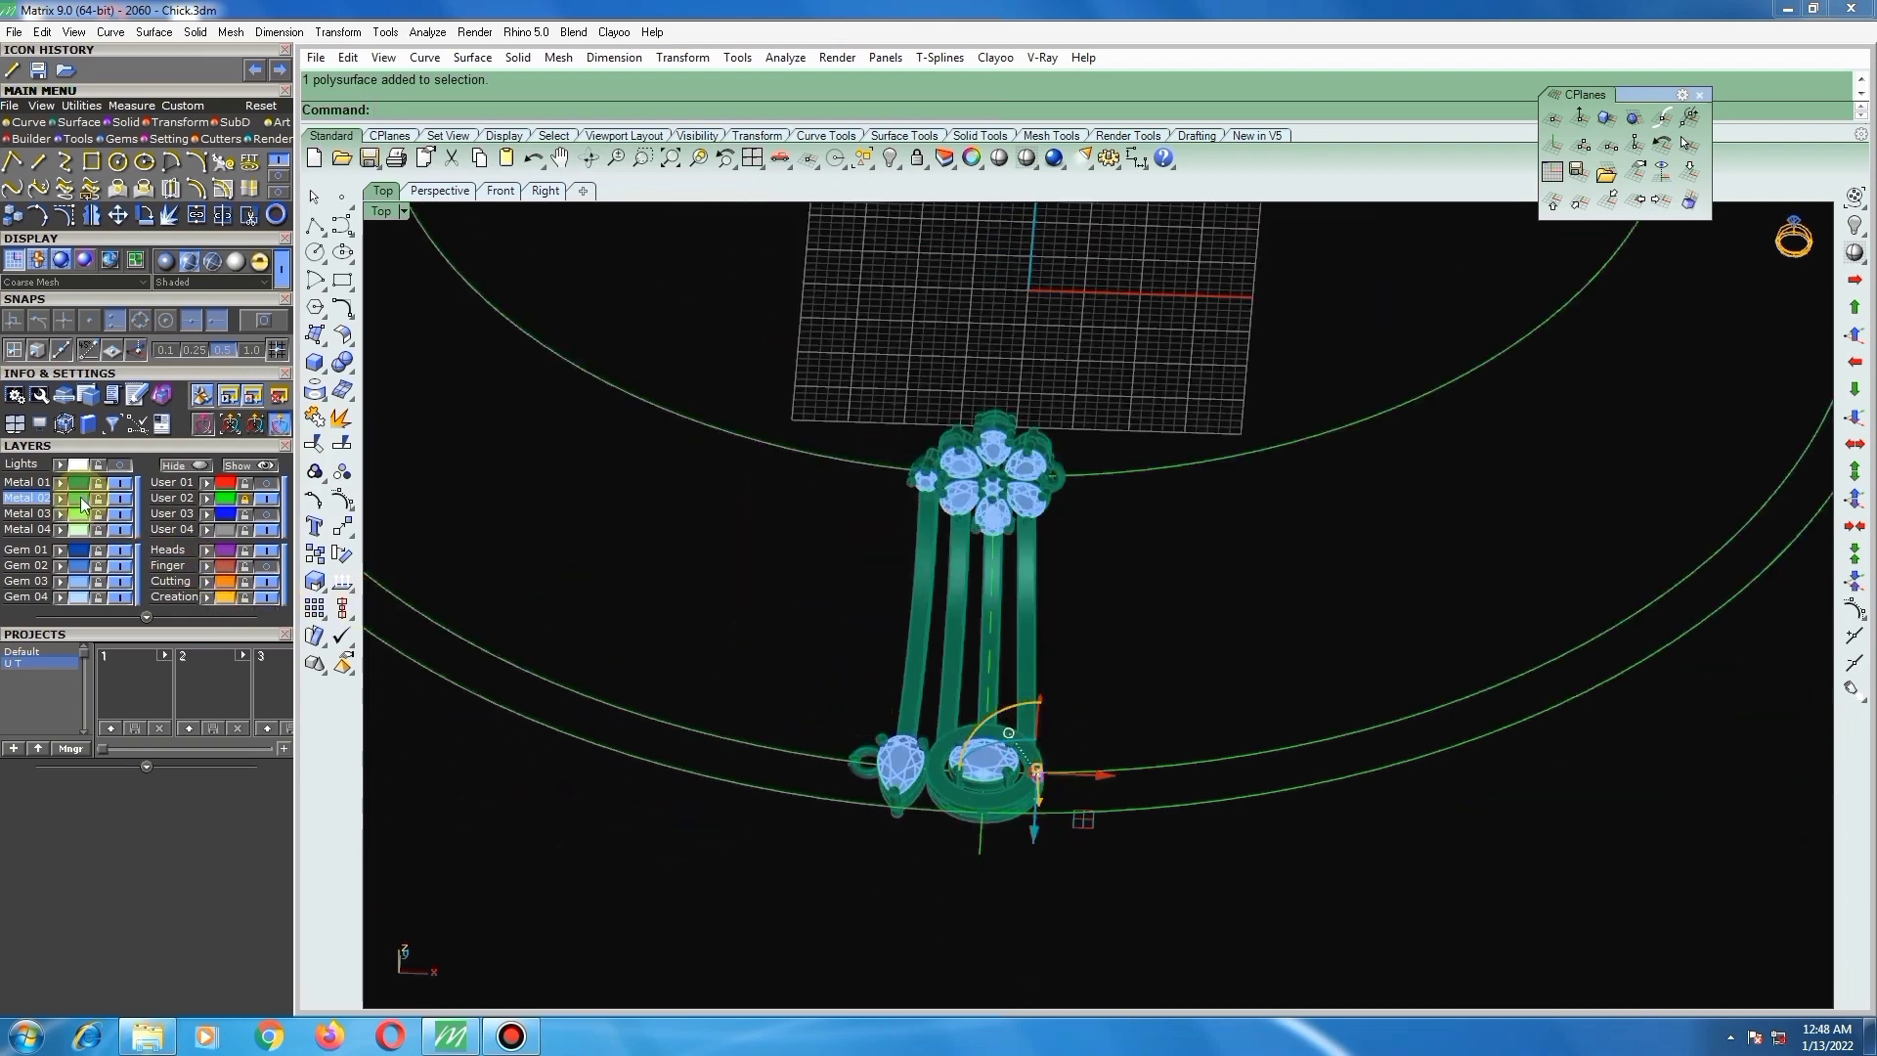
right_drag(684, 633, 926, 619)
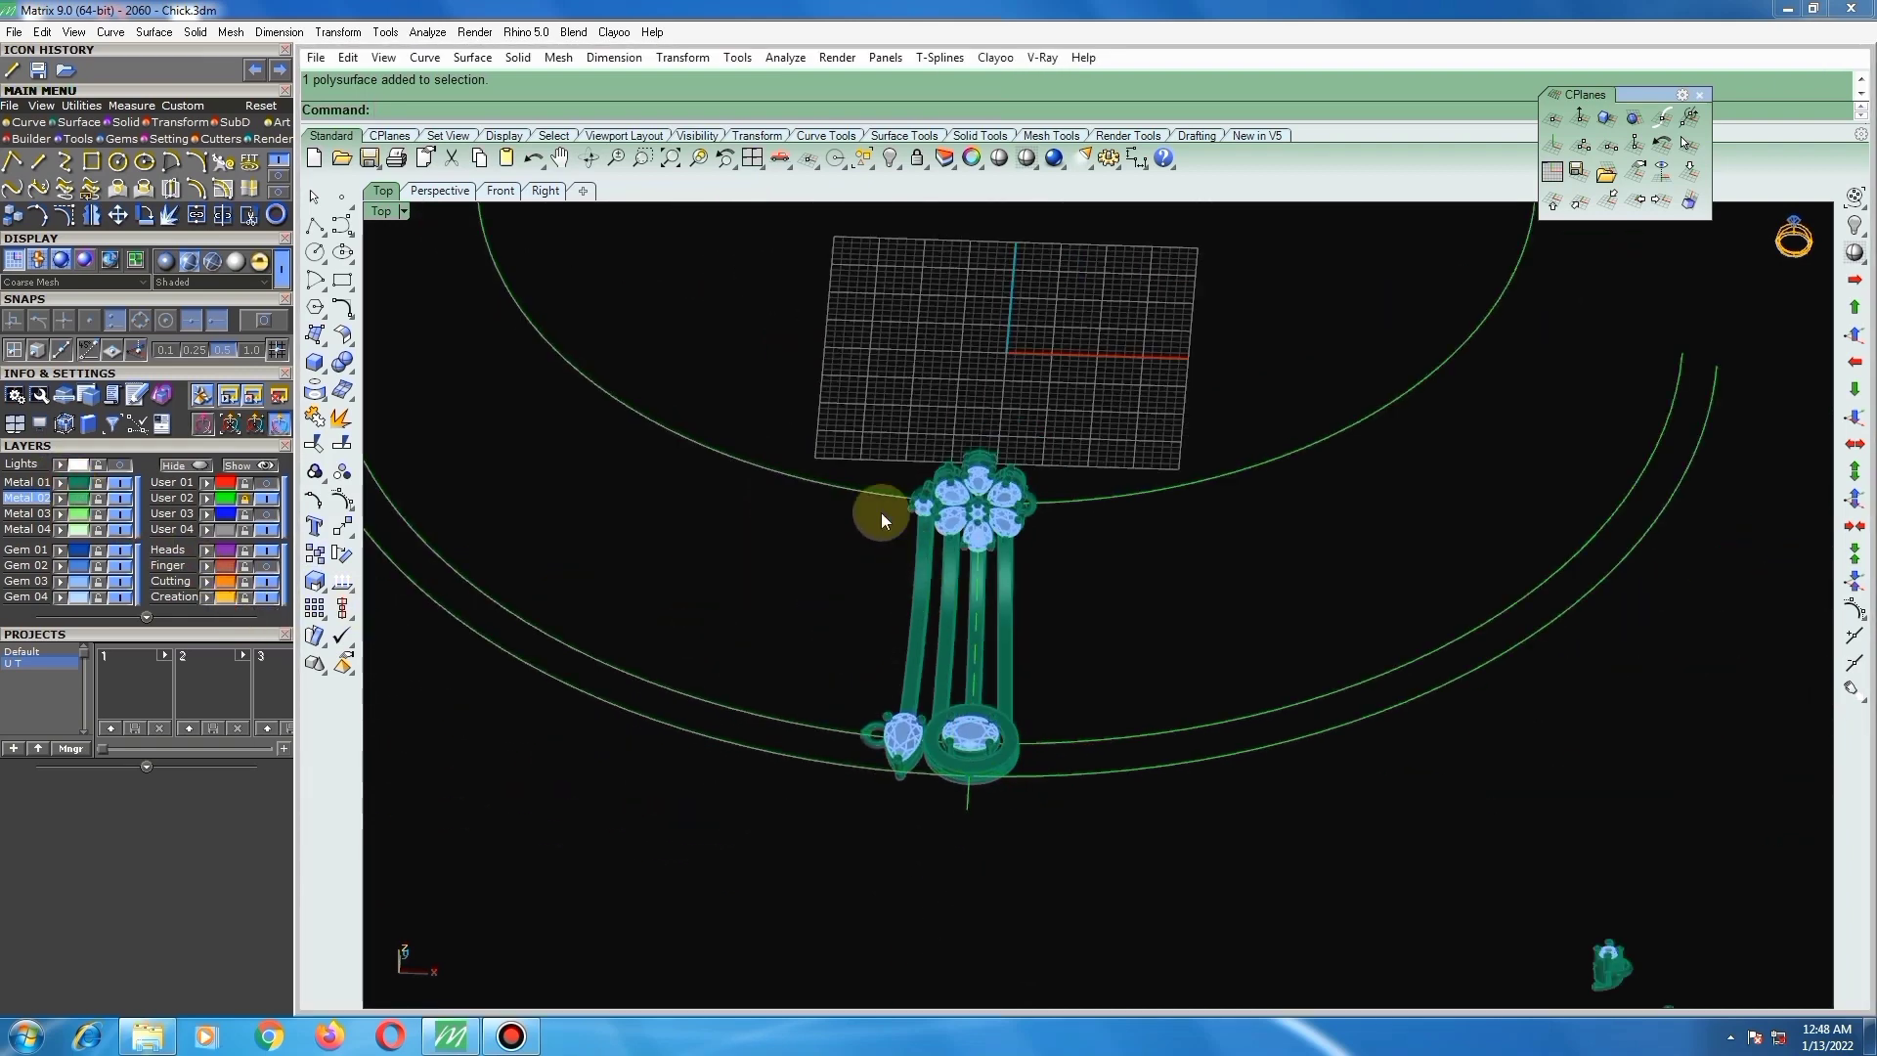
Step: Group the whole link, including the flower cluster, the strips, and the pear and oval settings
drag(813, 390, 1065, 758)
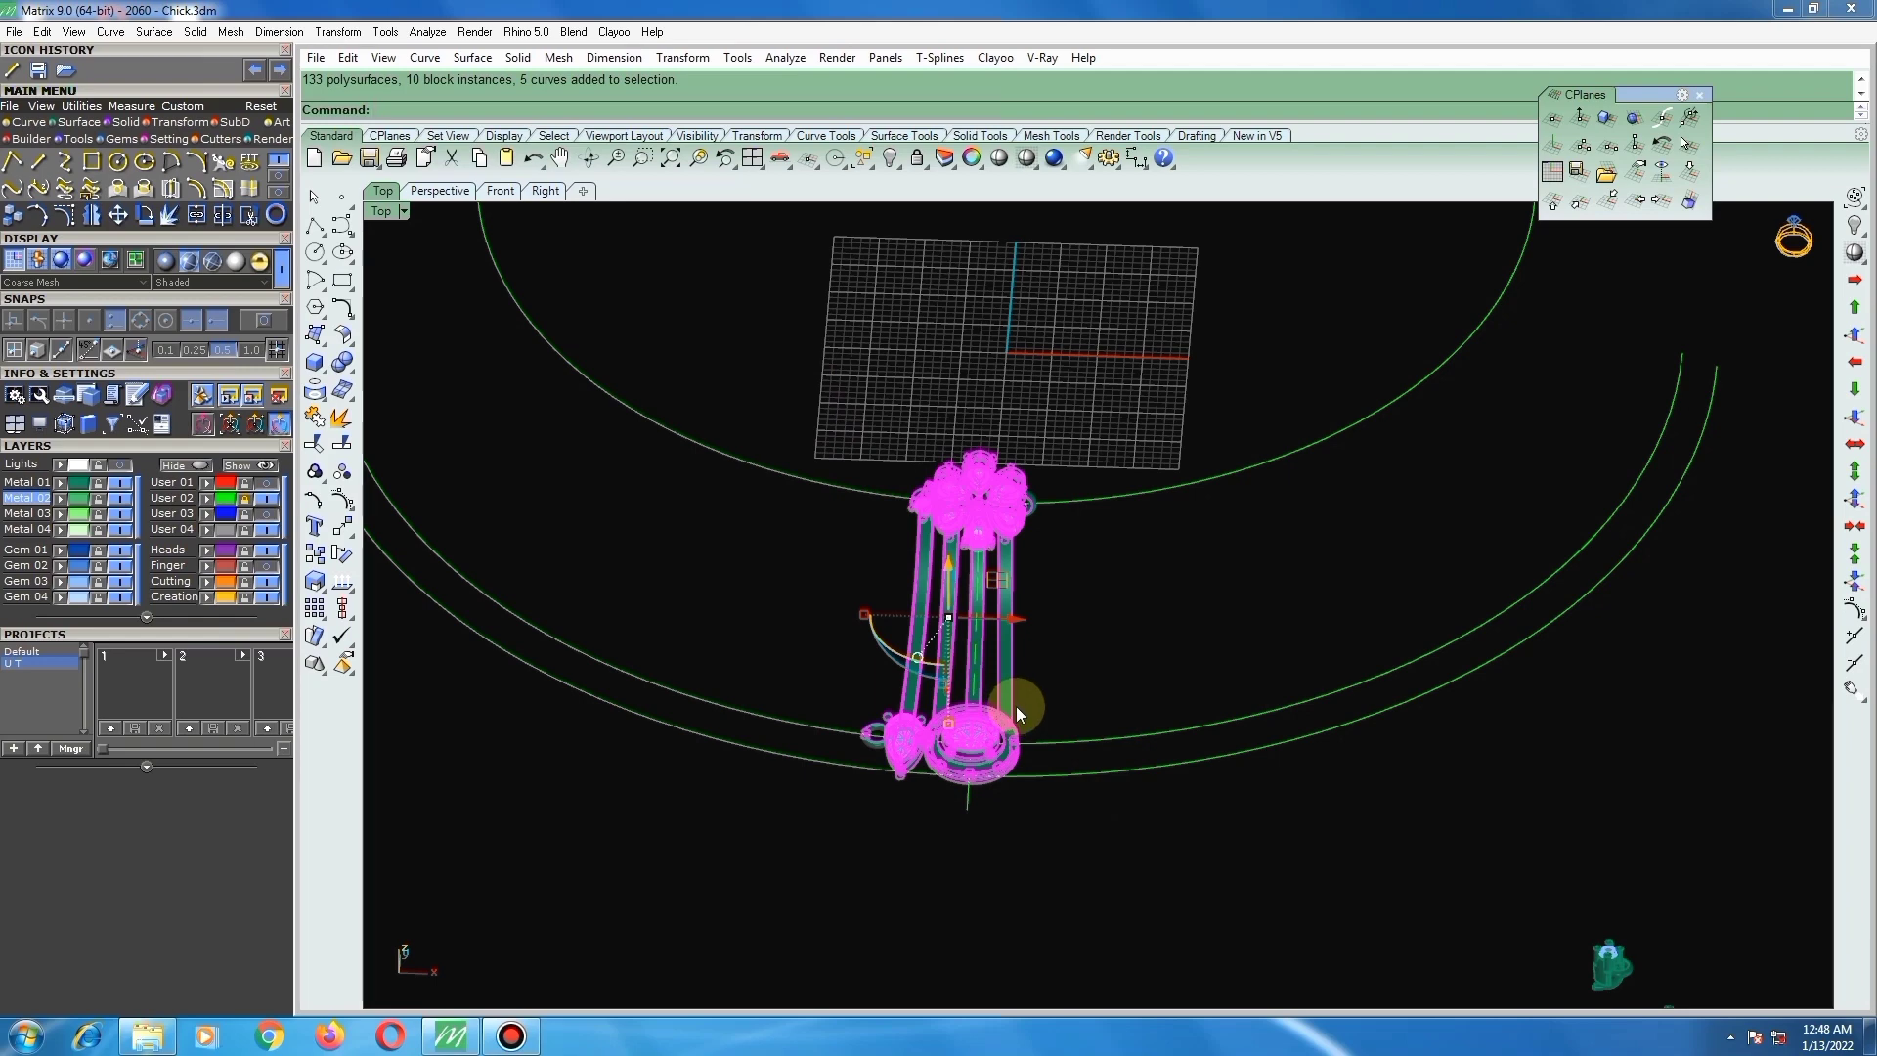
key(ctrl+g)
click(1085, 645)
Step: Rotate a copy of the grouped link about the origin 0, placing its pear setting beside the original's oval setting
click(991, 517)
key(ctrl+F1)
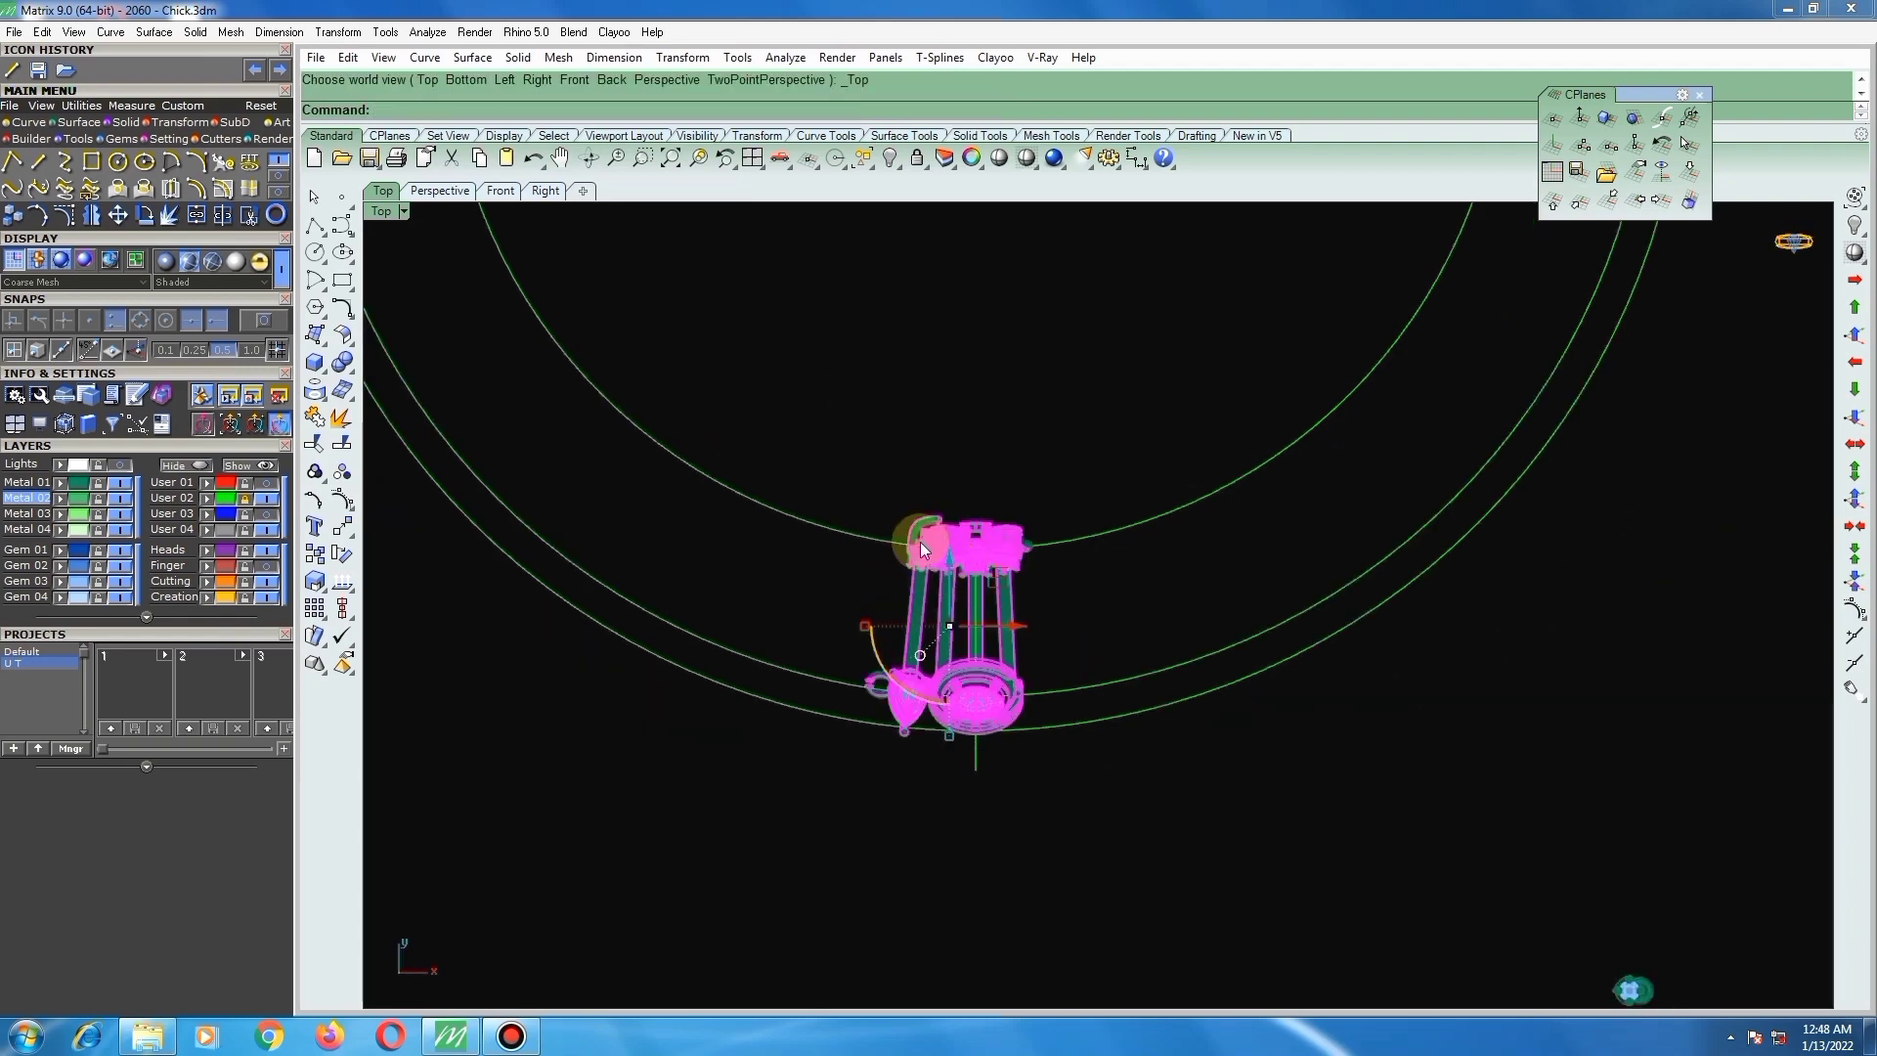
text(rotate)
key(Return)
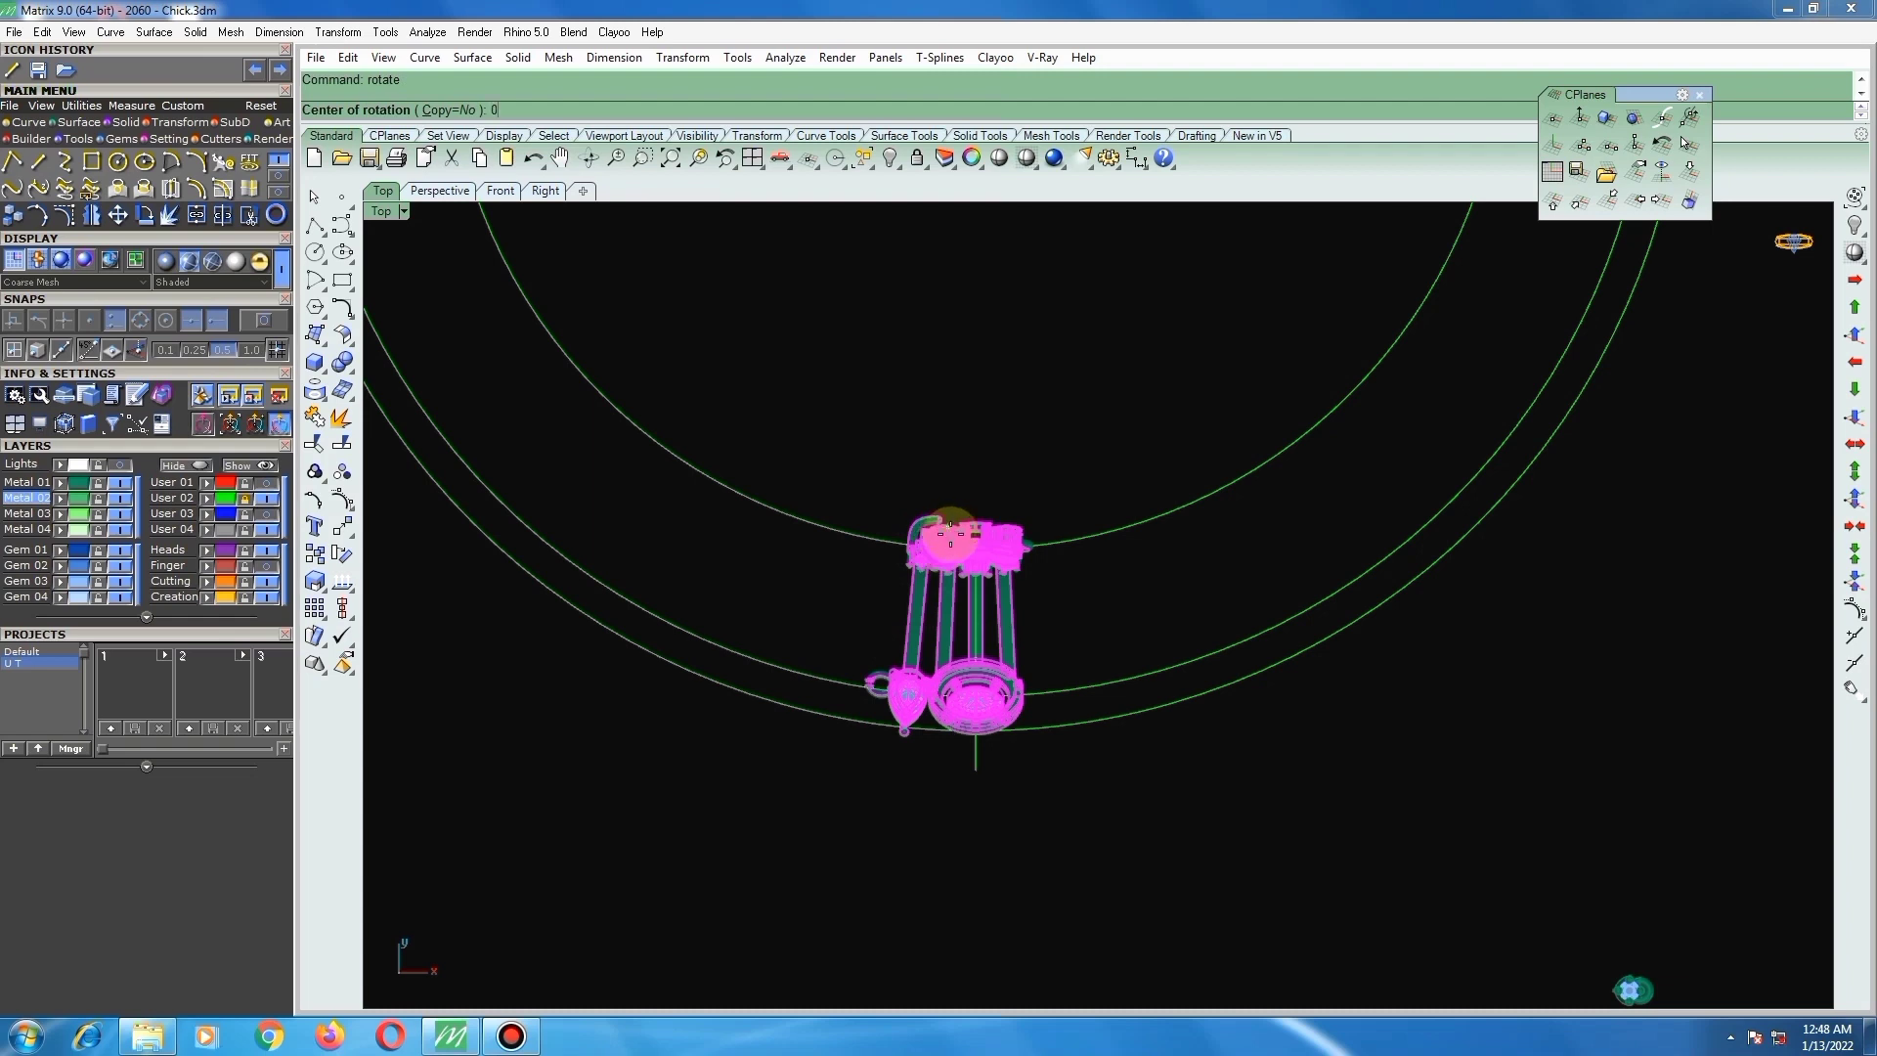
key(Return)
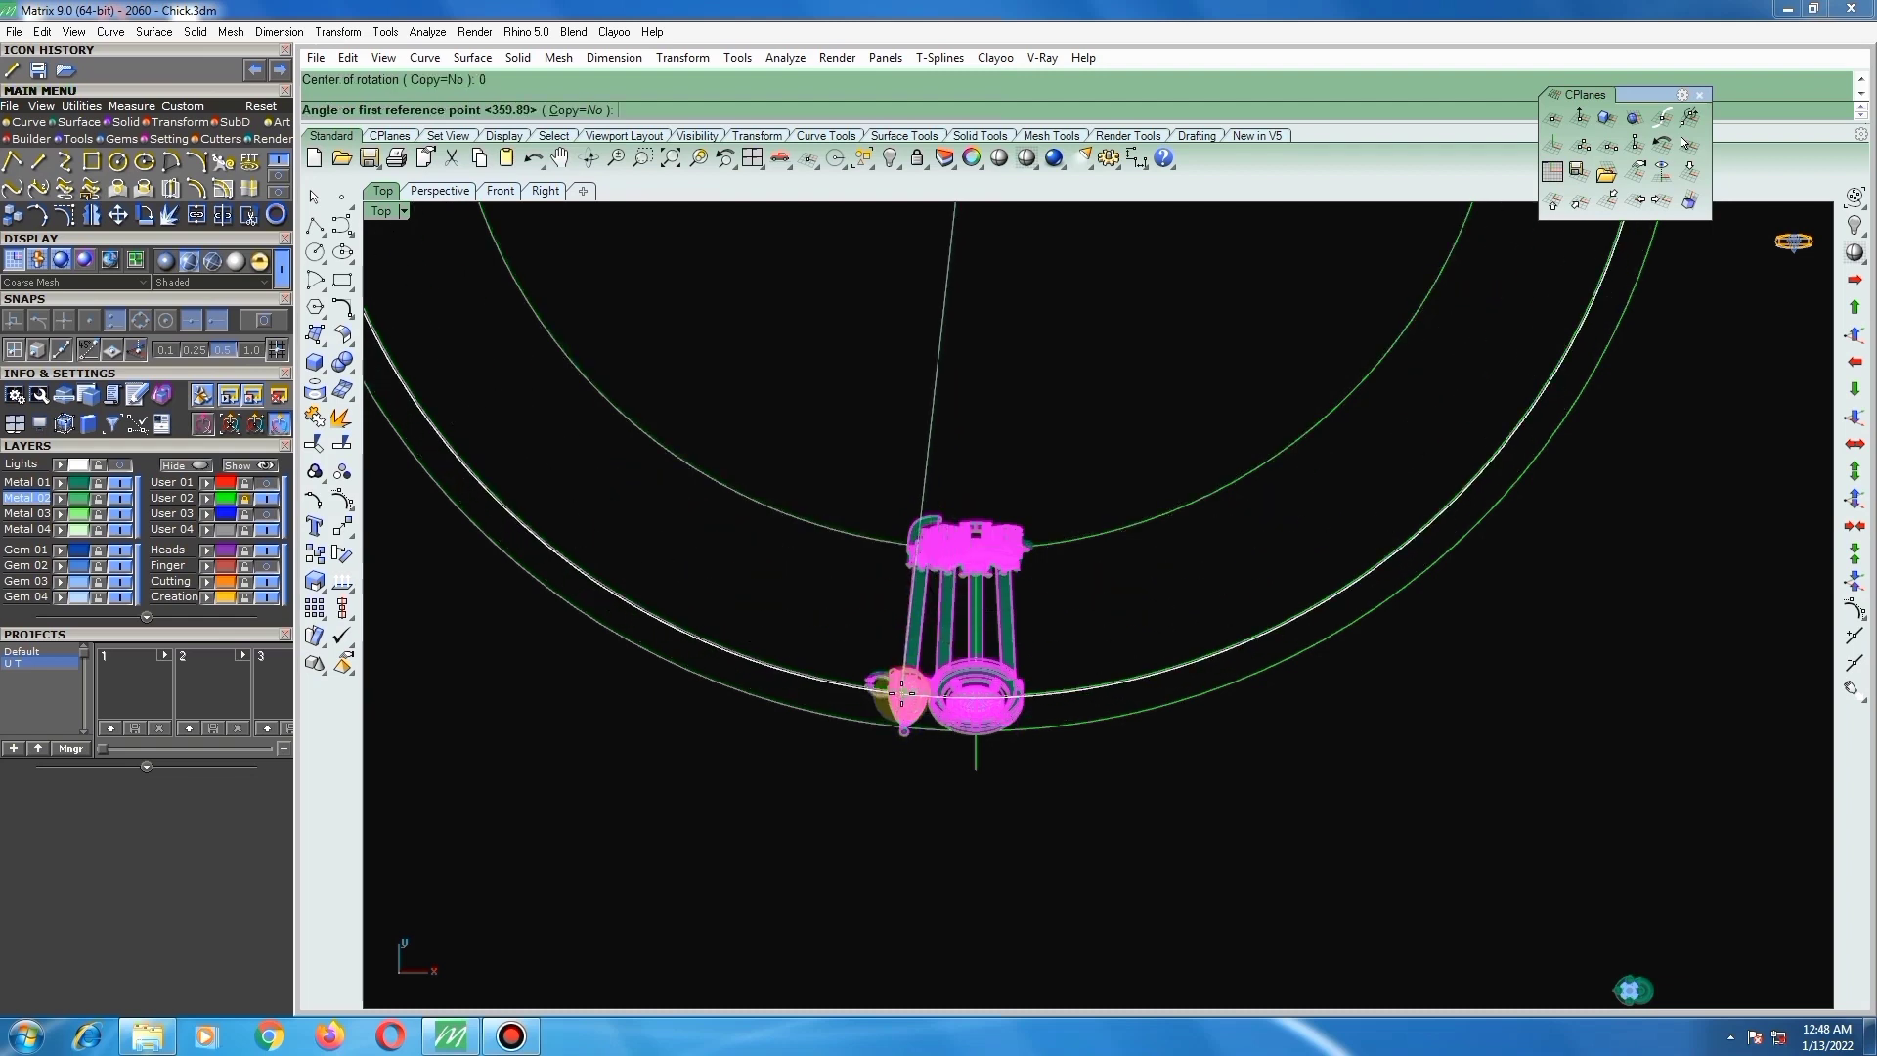
key(BackSpace)
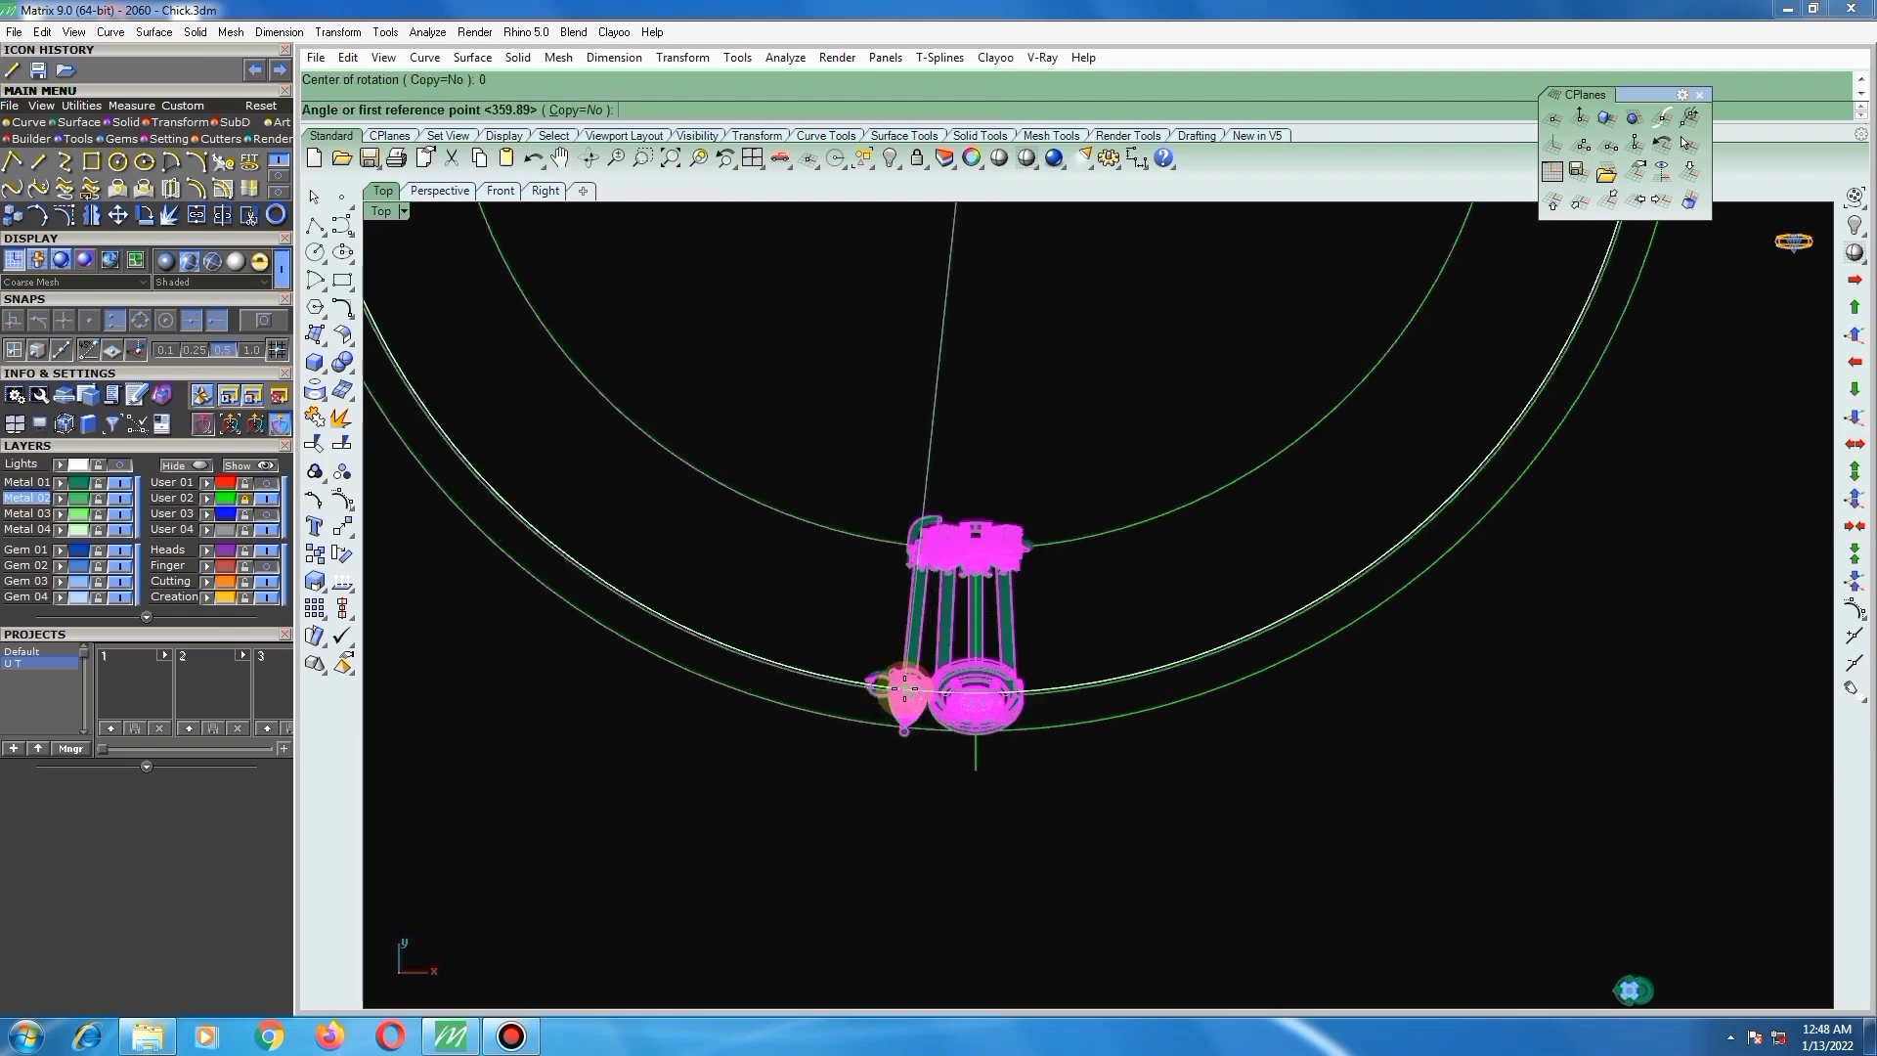
text(c)
key(Return)
scroll(911, 686, up, 2)
click(910, 687)
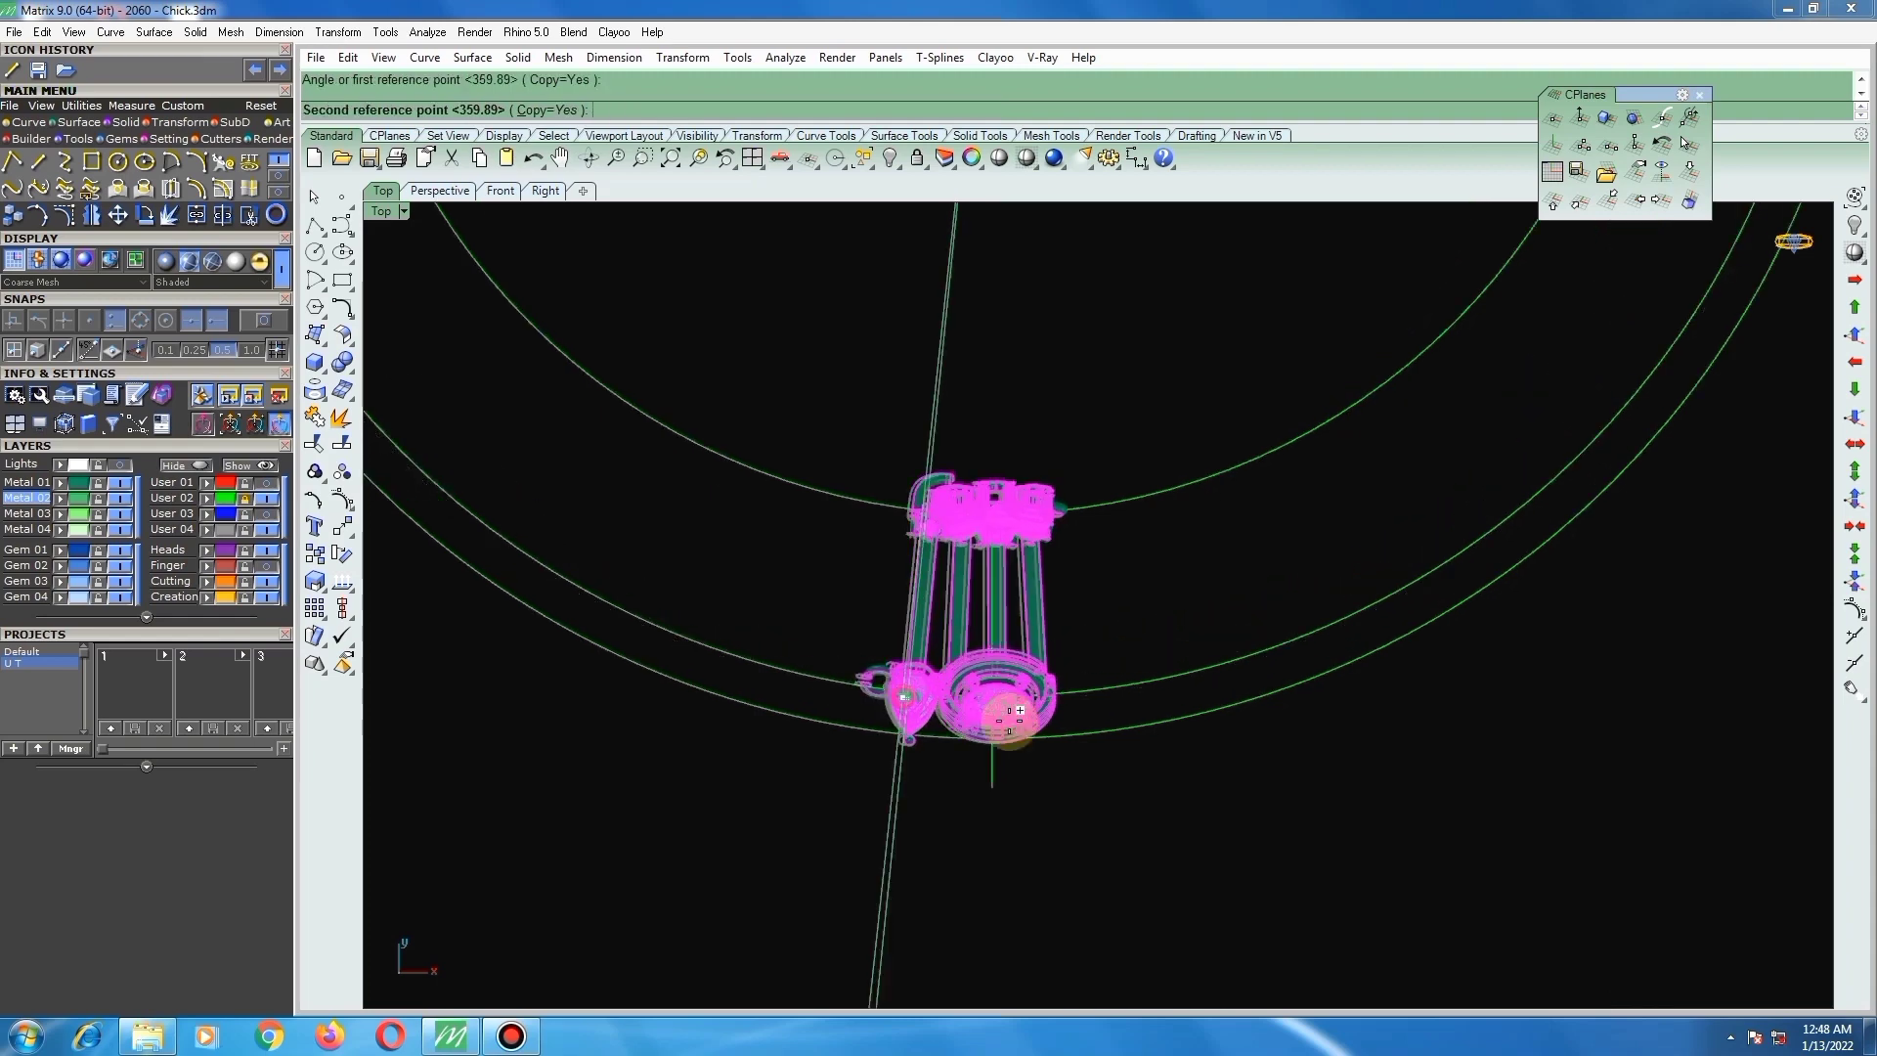
scroll(1086, 709, up, 4)
scroll(1095, 696, up, 3)
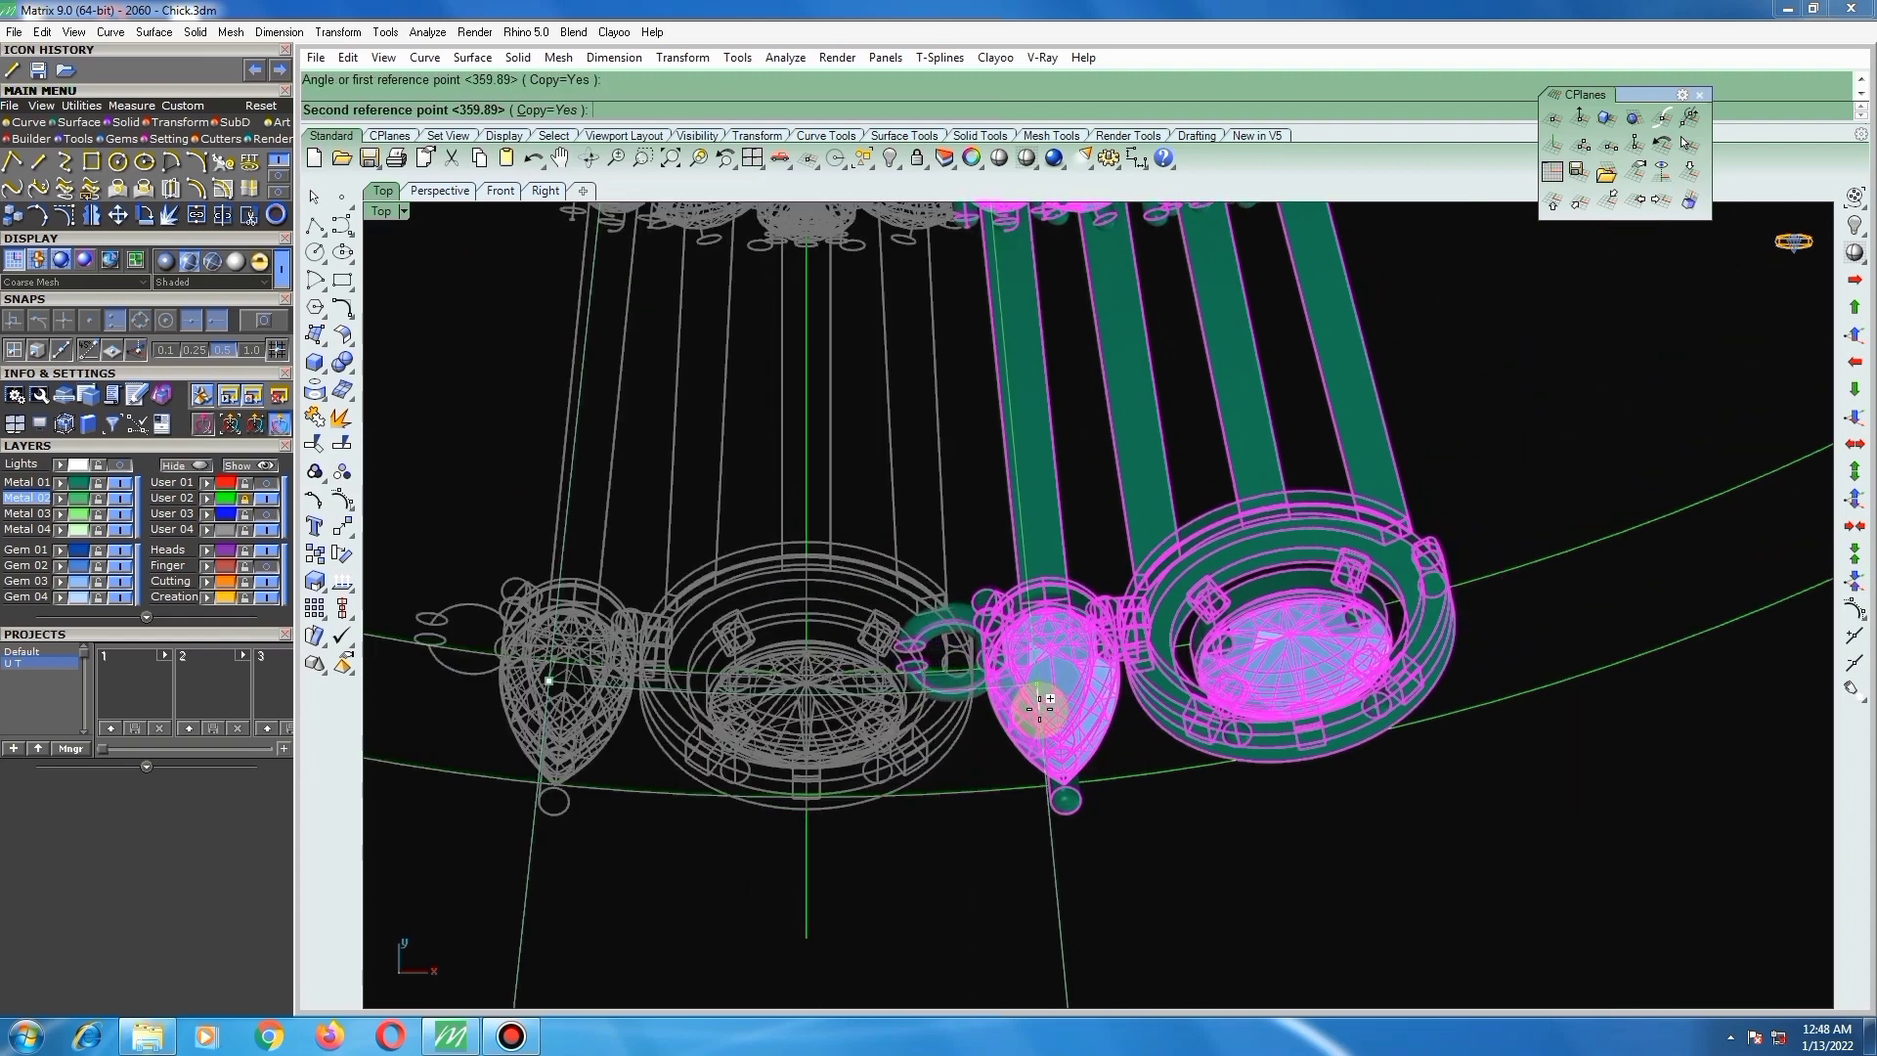
click(1034, 721)
scroll(1075, 699, down, 5)
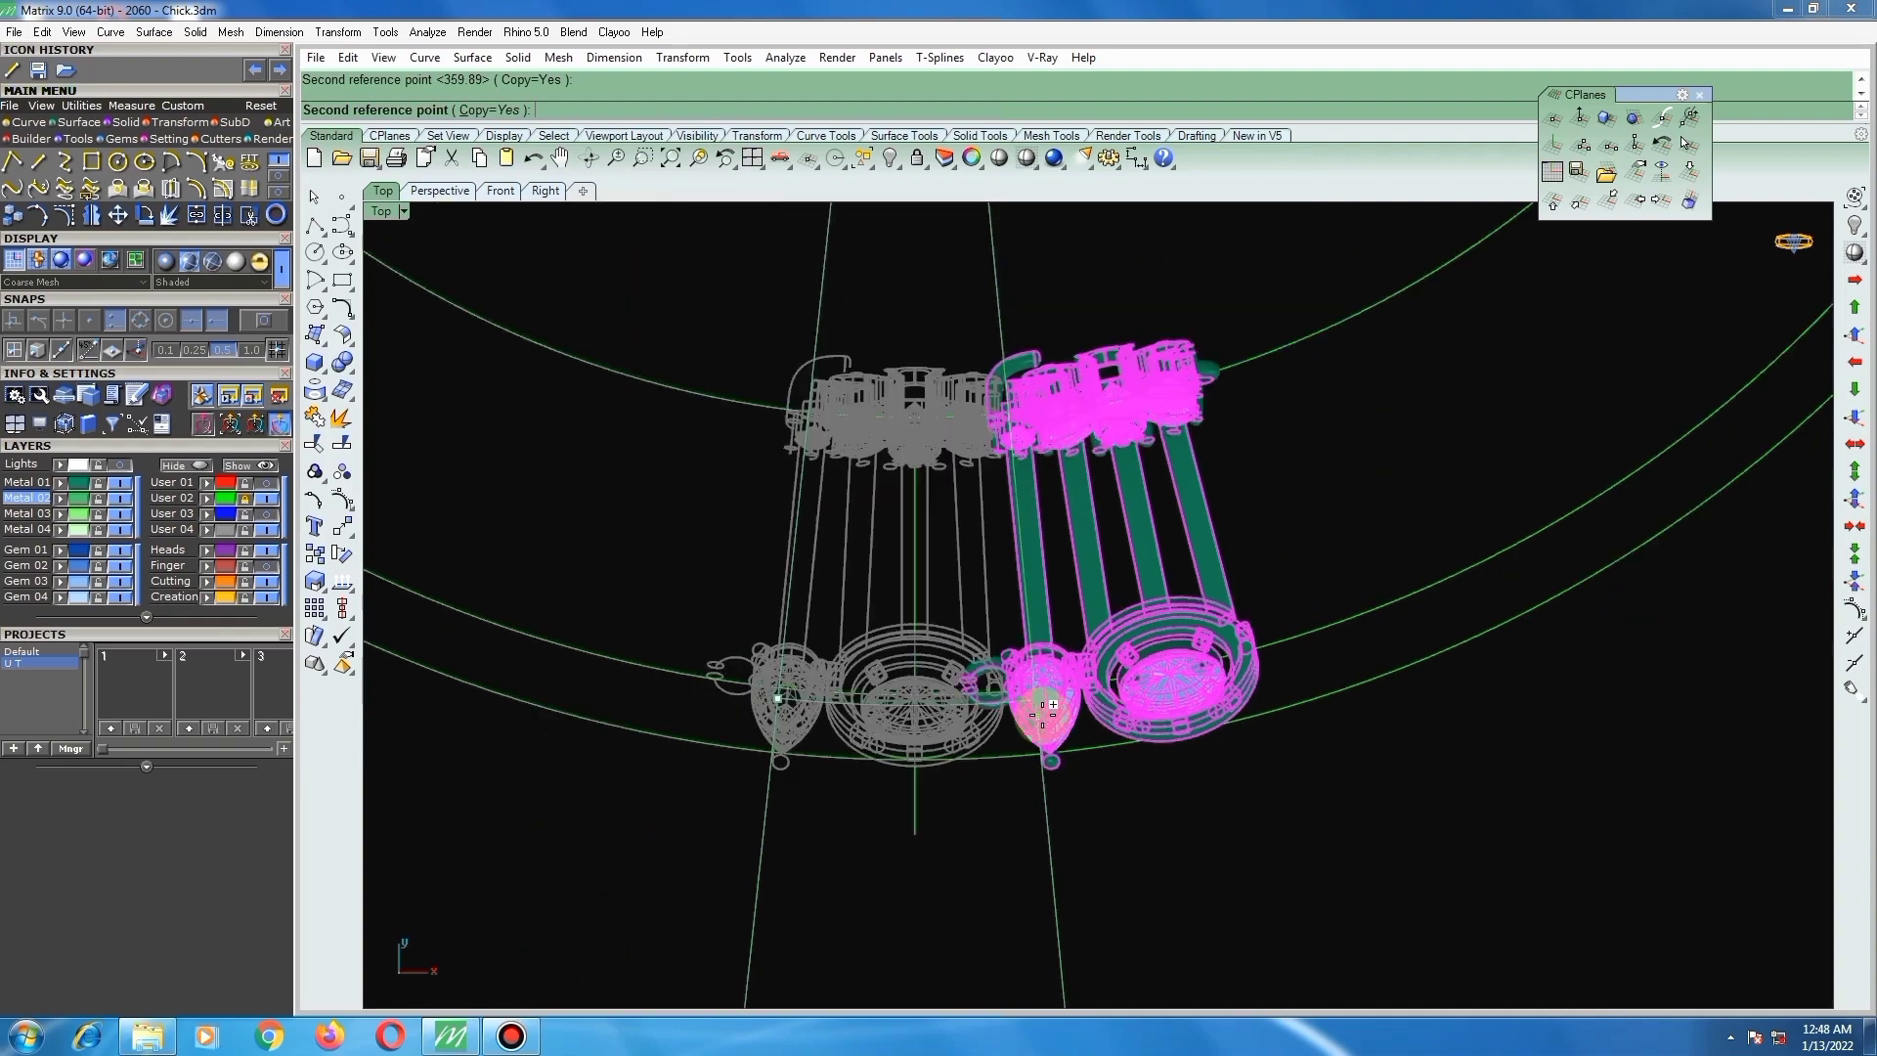
key(Return)
click(1193, 797)
Step: Remove the C-shaped connector between the two flower clusters from its group with Copy=No, and assign it to layer Metal 03
ctrl+shift+right_drag(1130, 786, 1123, 592)
scroll(1047, 618, down, 4)
scroll(1055, 469, up, 13)
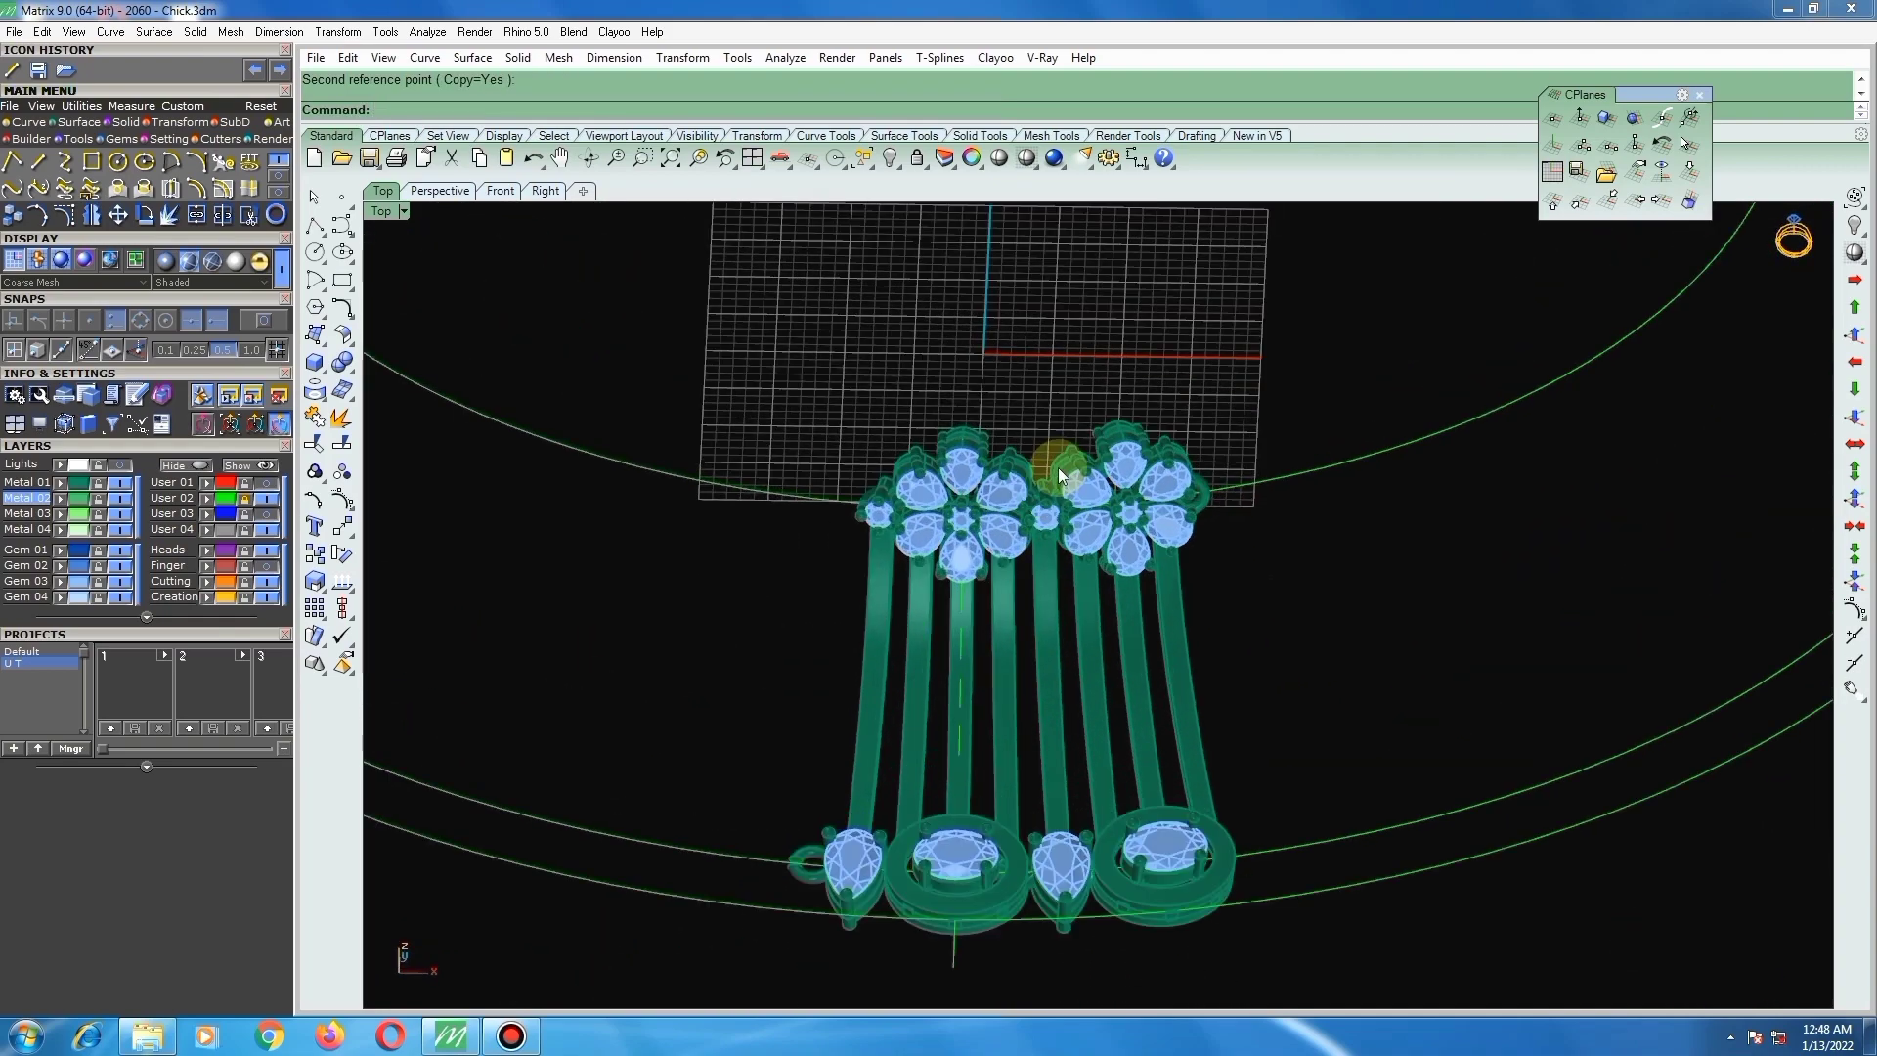
ctrl+shift+right_drag(1036, 533, 993, 821)
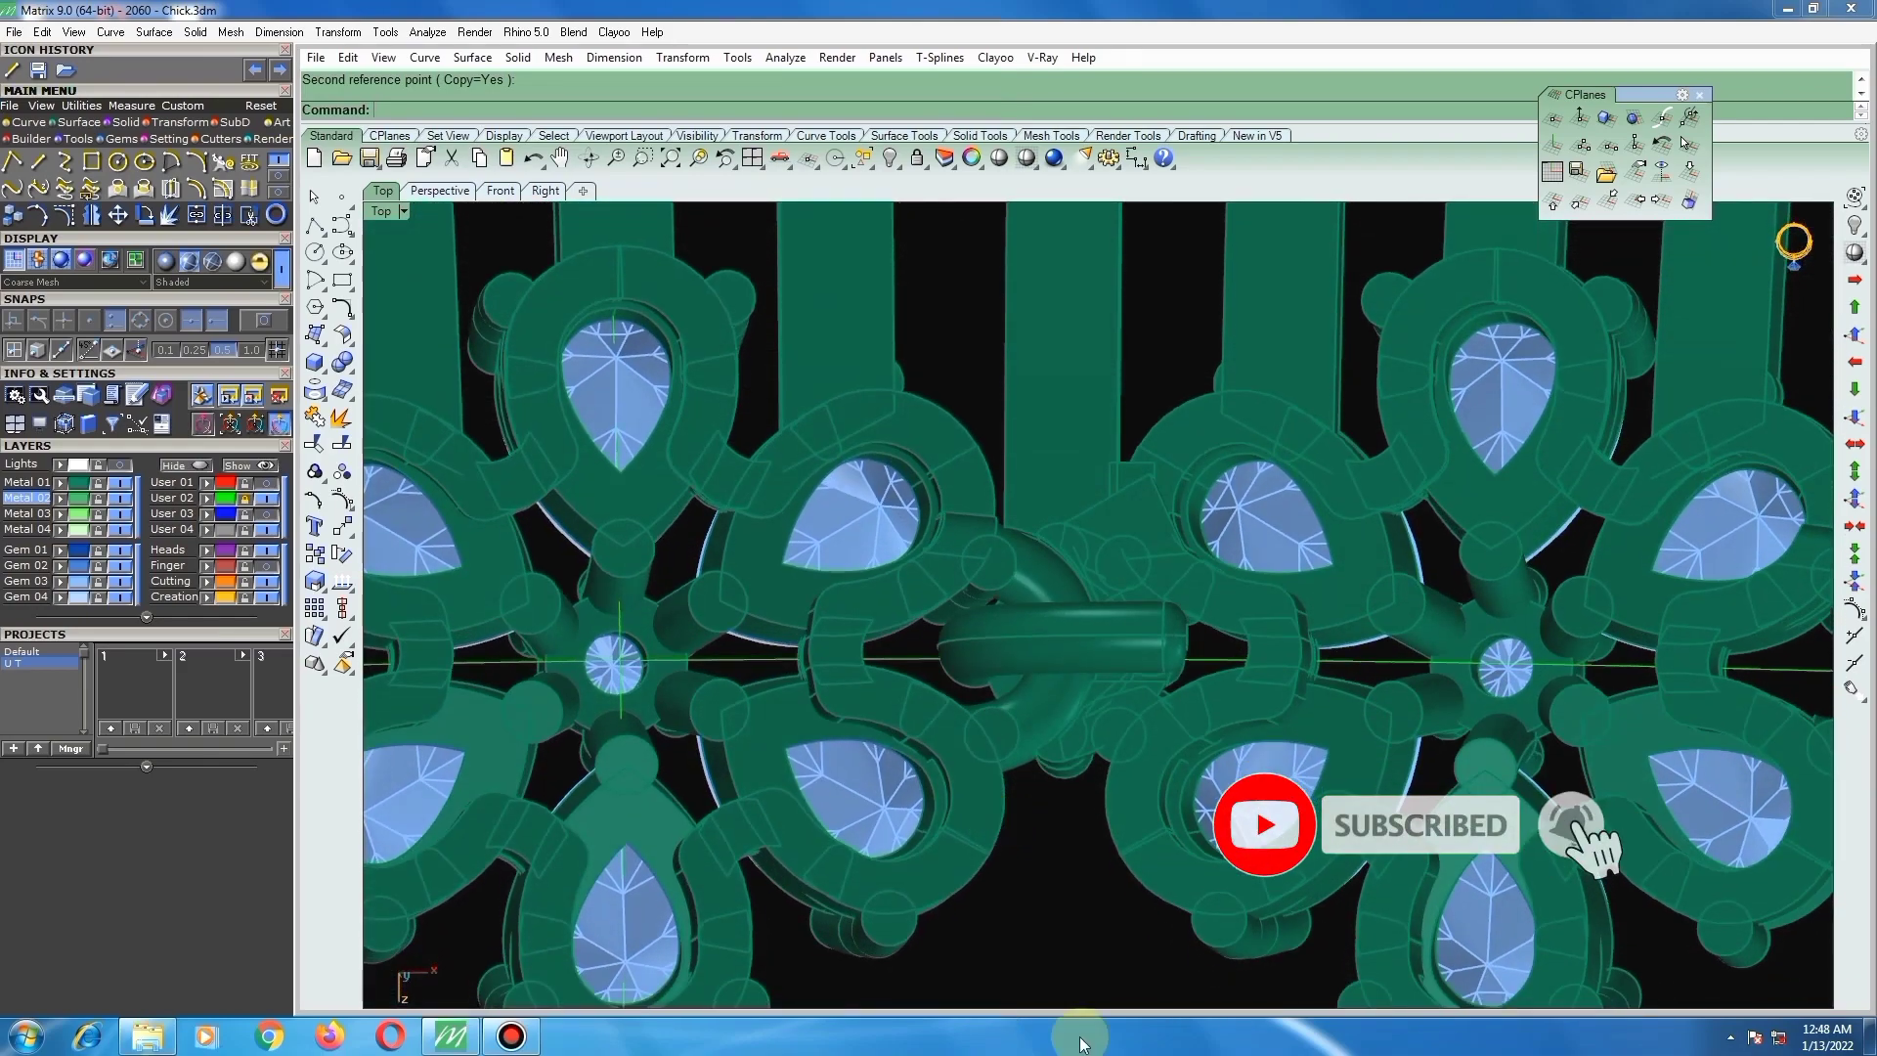
scroll(1139, 594, down, 8)
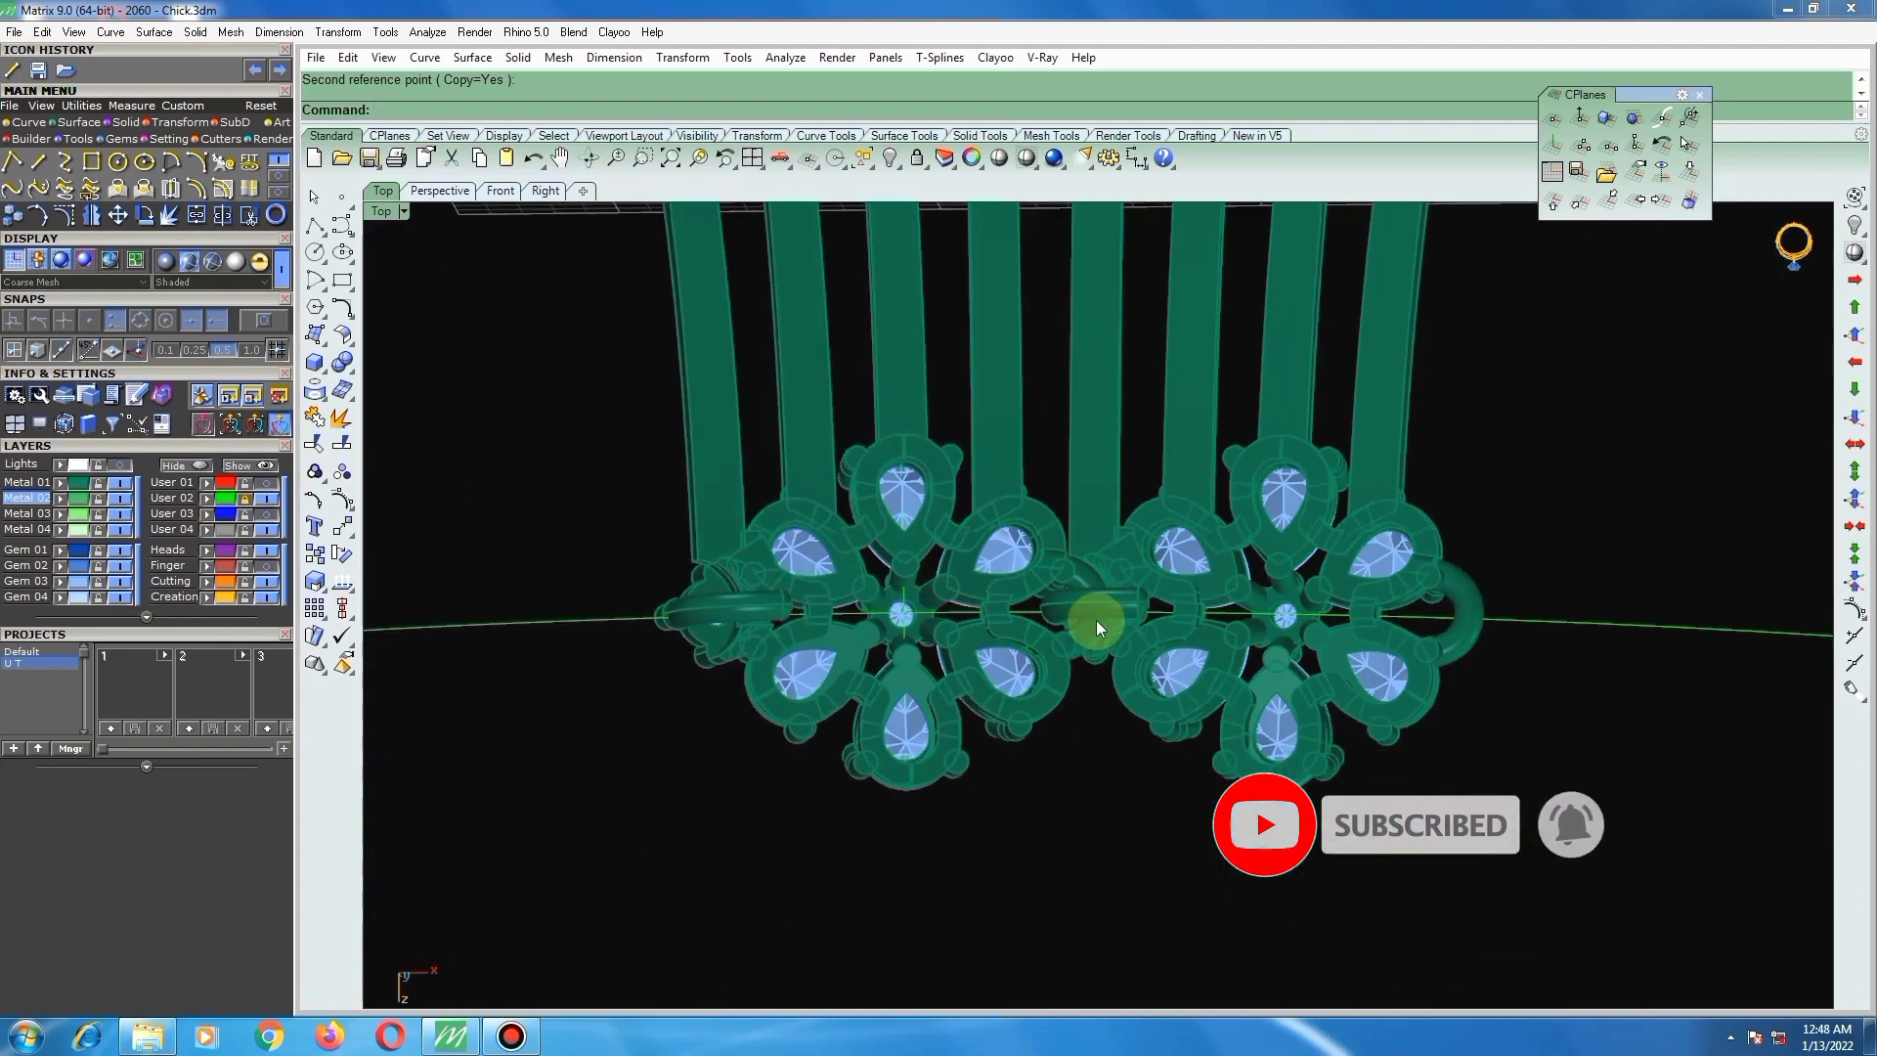
scroll(1095, 620, up, 4)
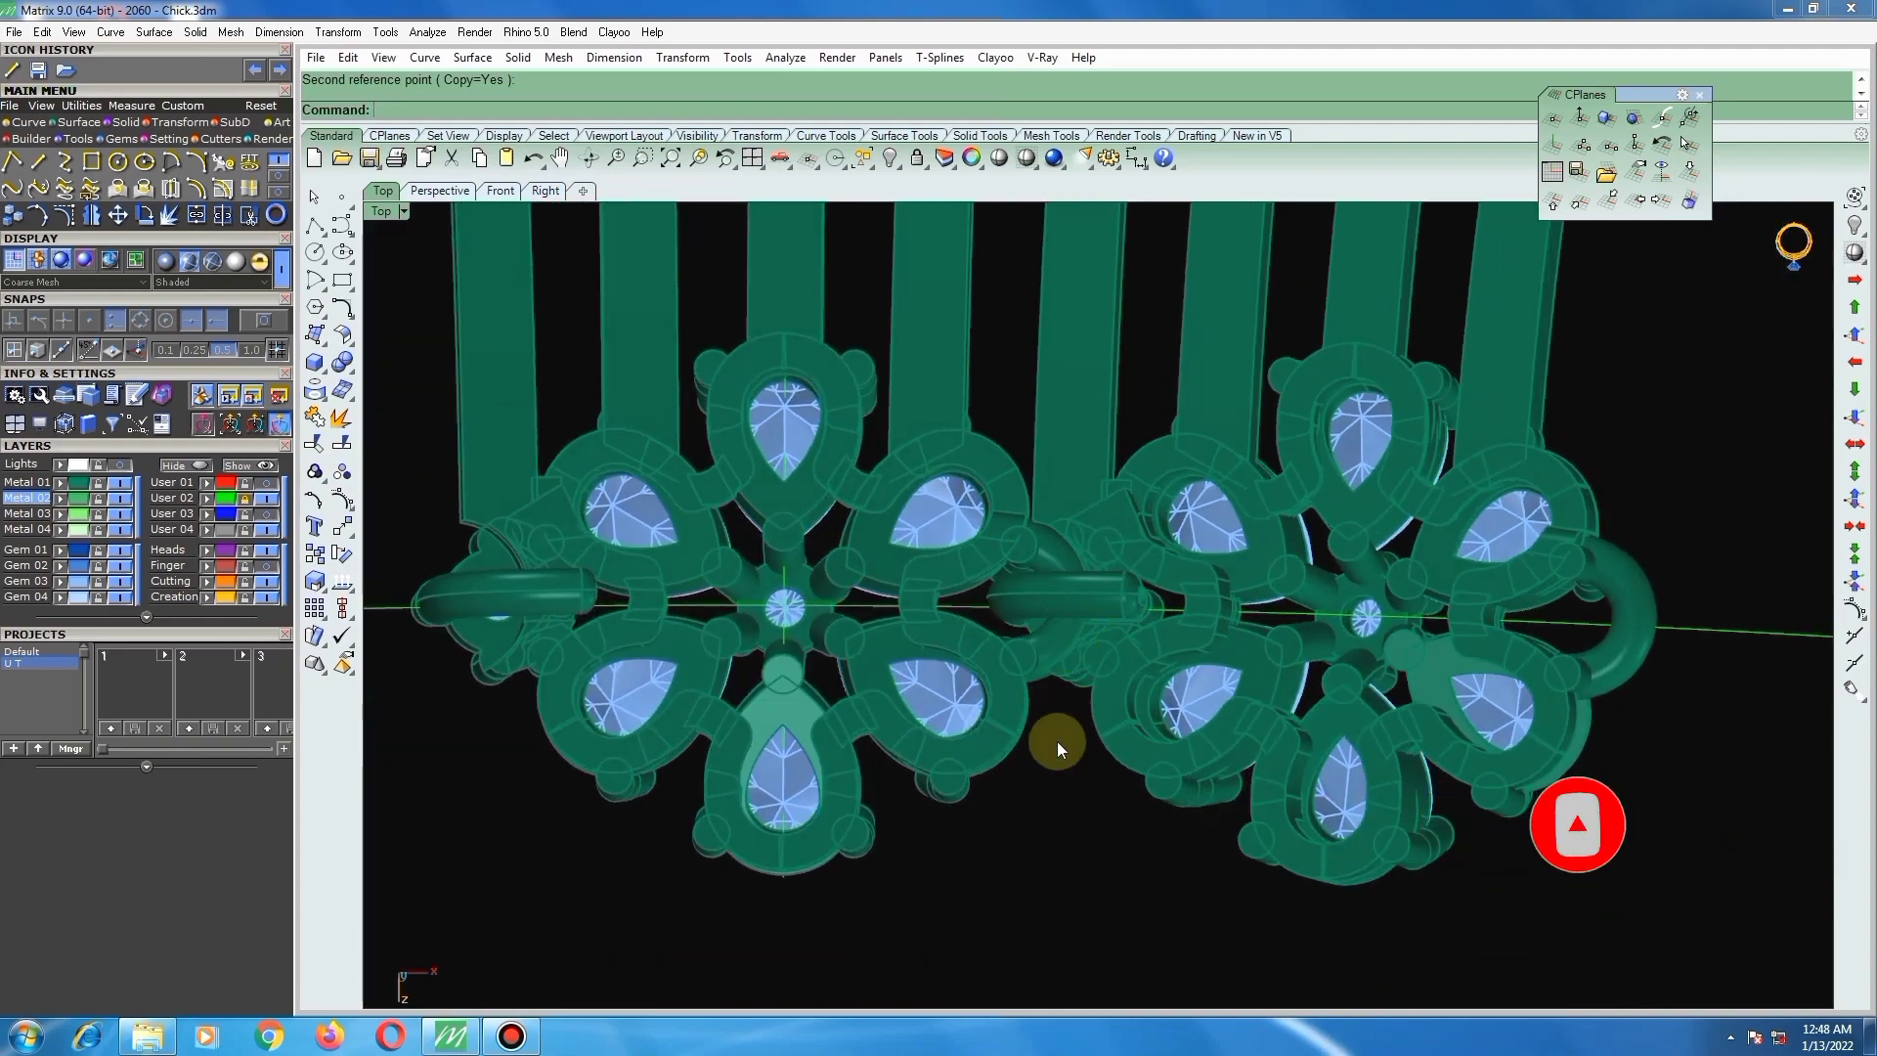
click(322, 473)
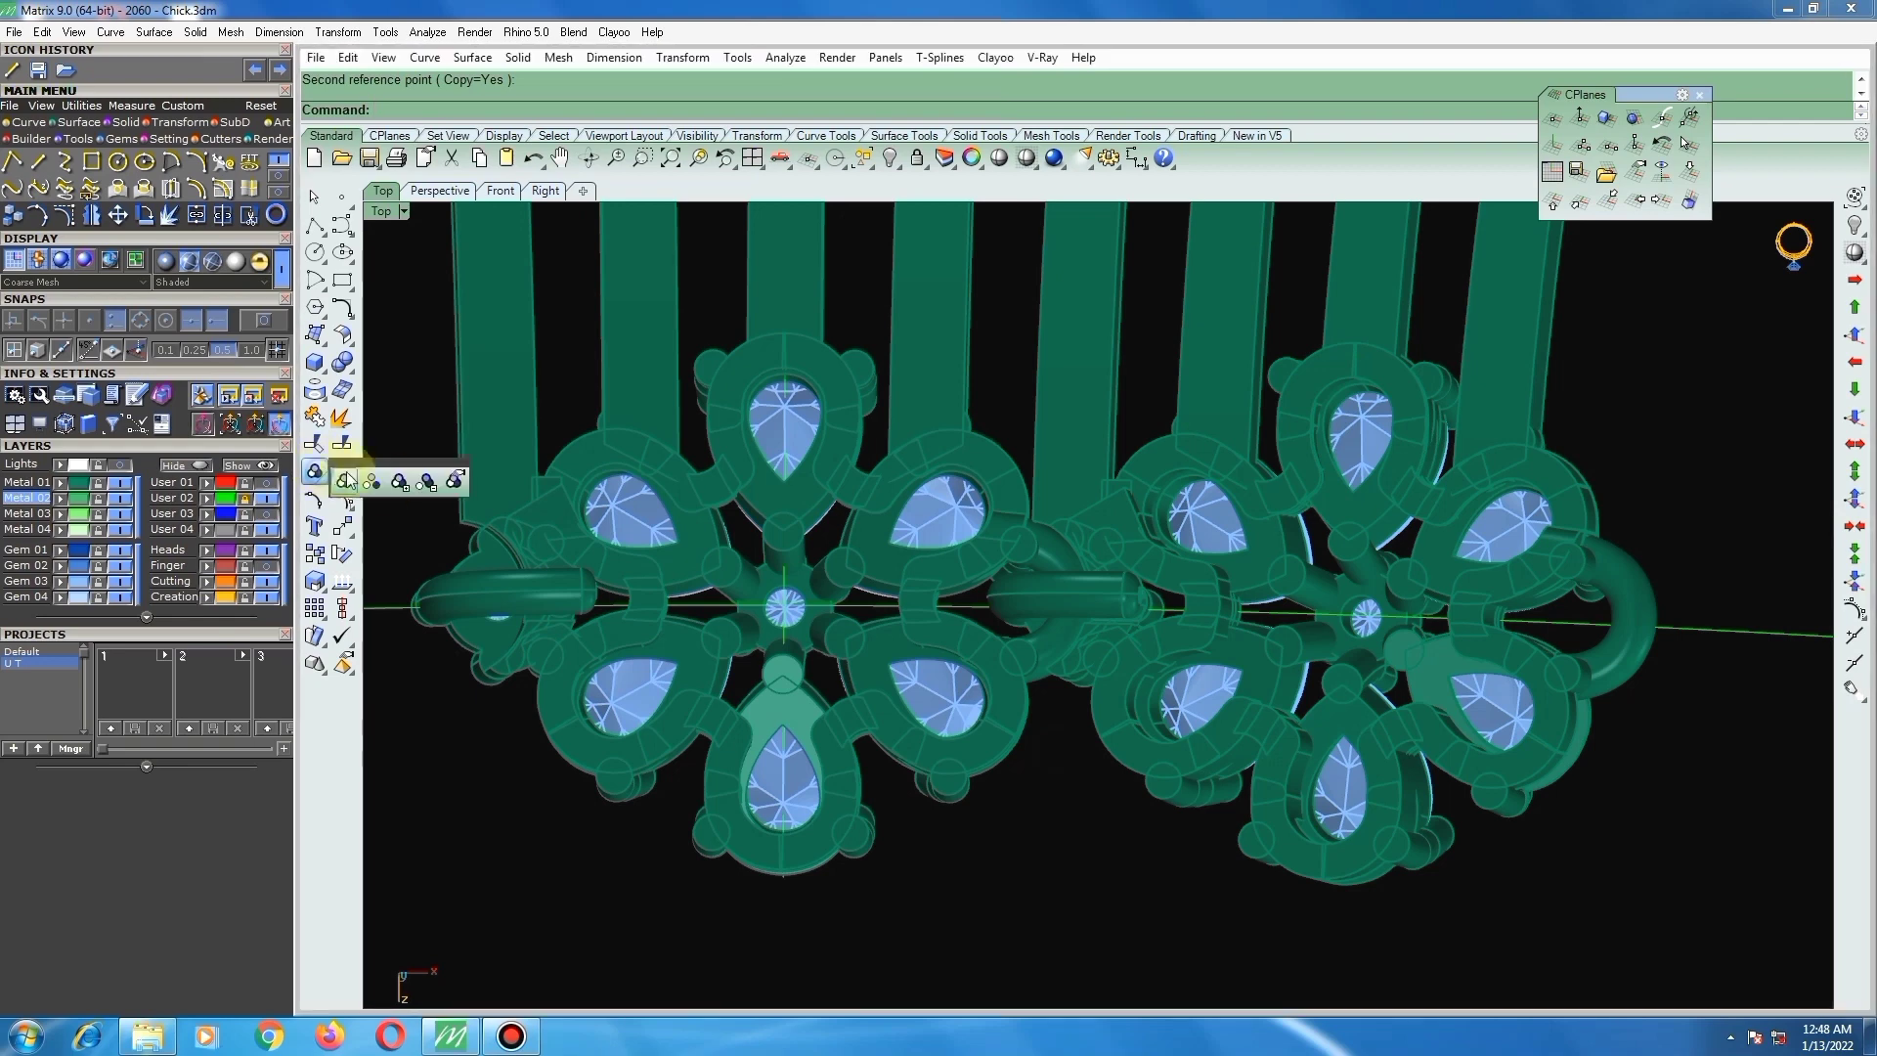
click(419, 482)
scroll(1042, 642, up, 2)
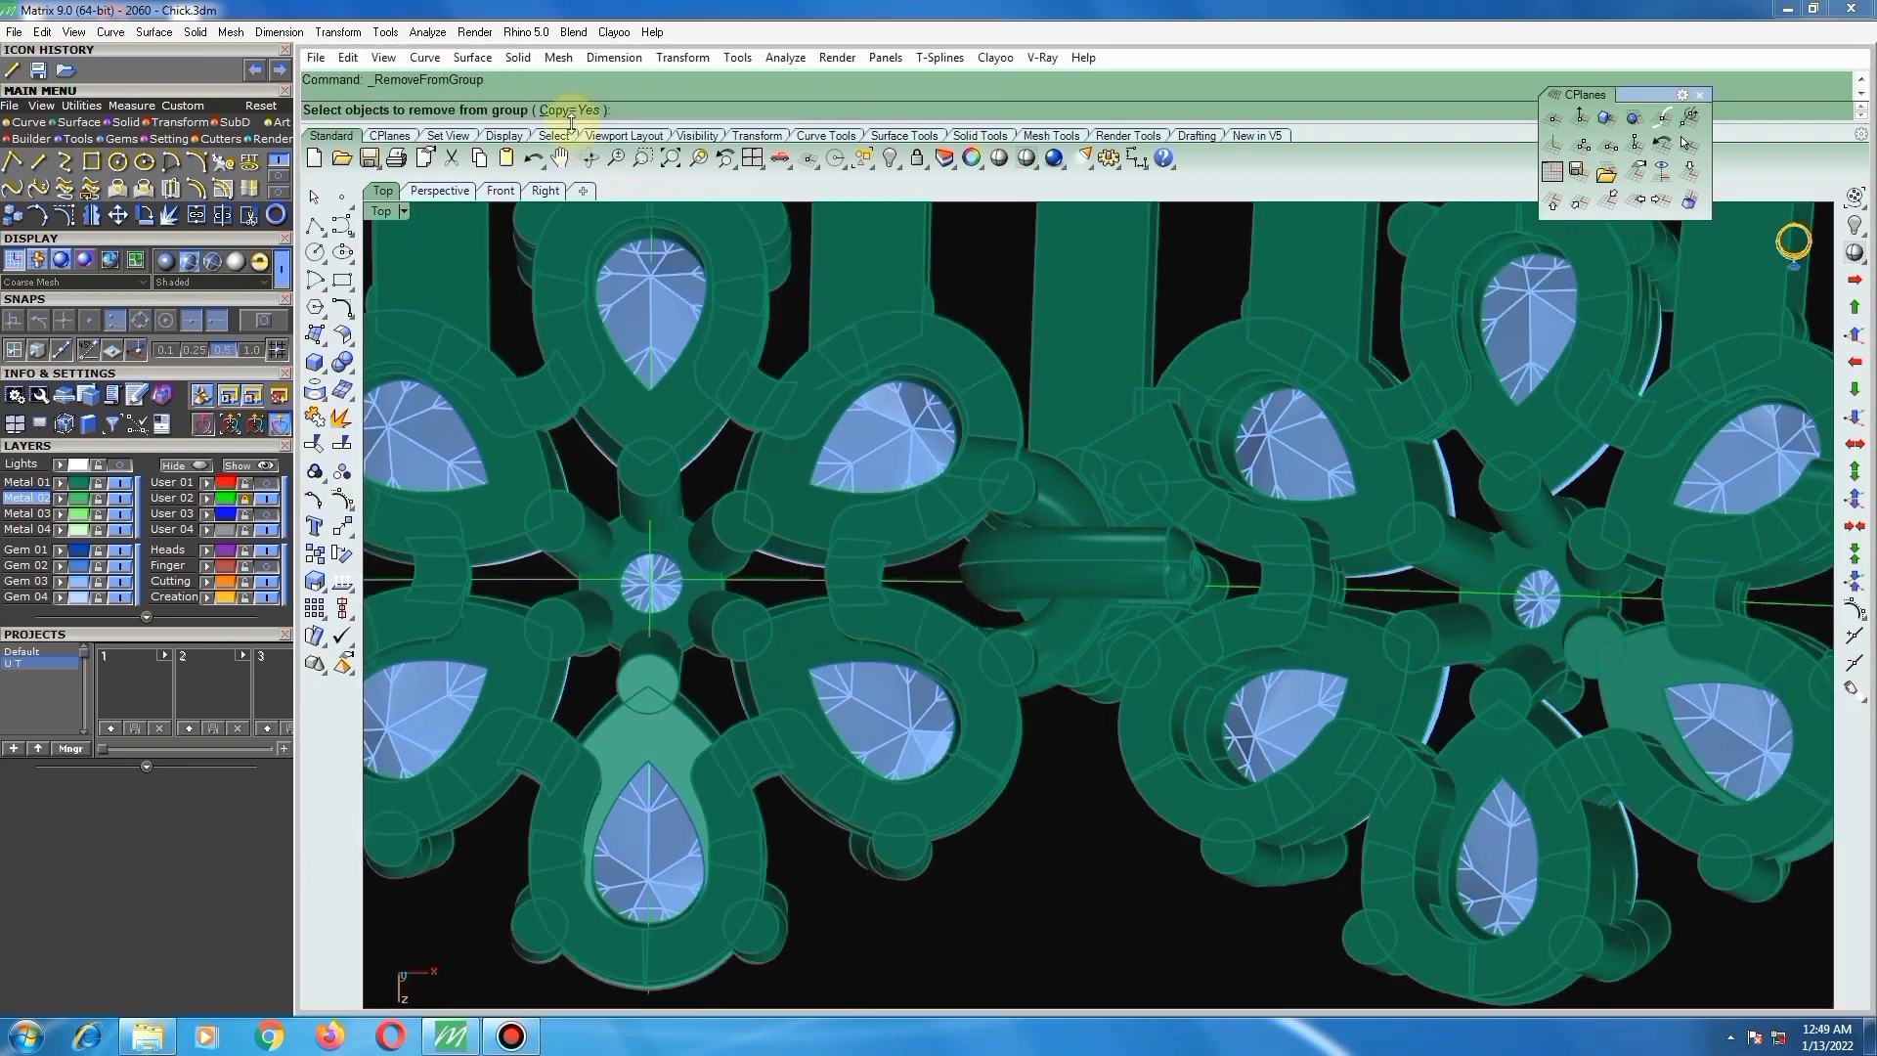
click(571, 111)
click(1067, 612)
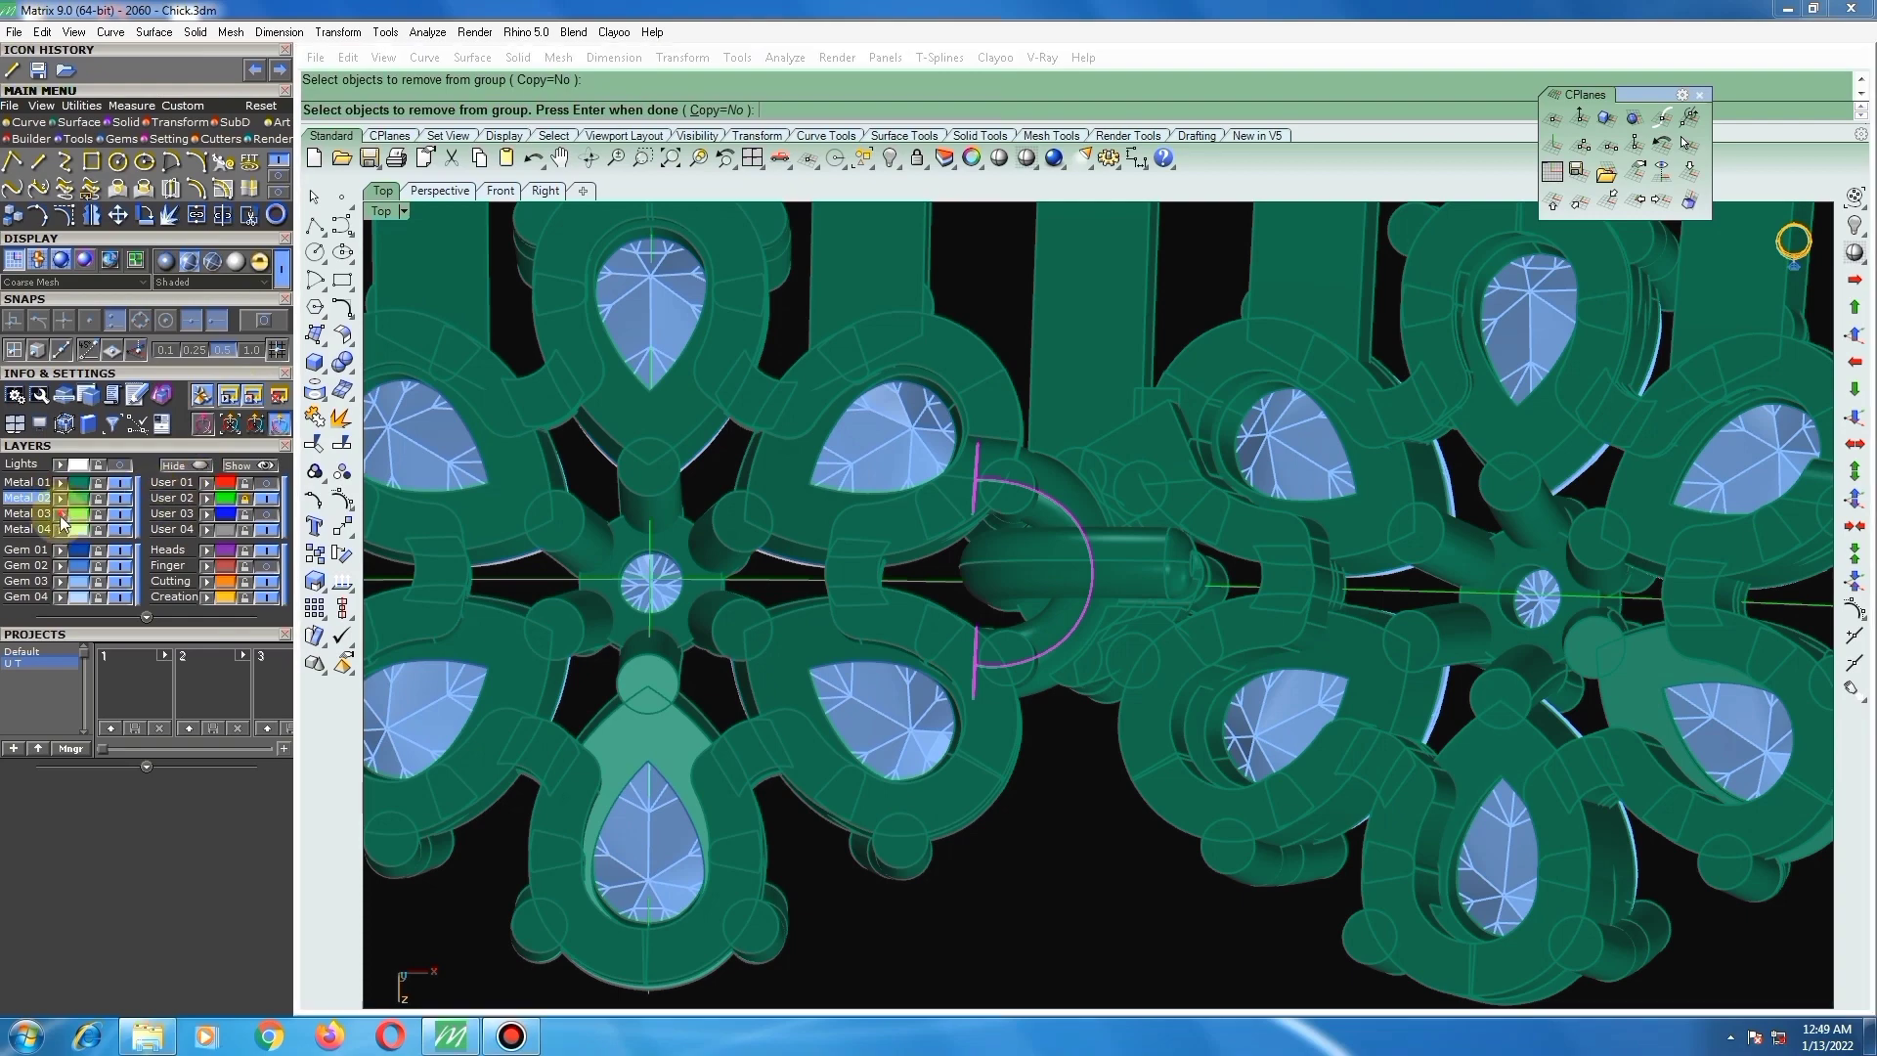
key(Return)
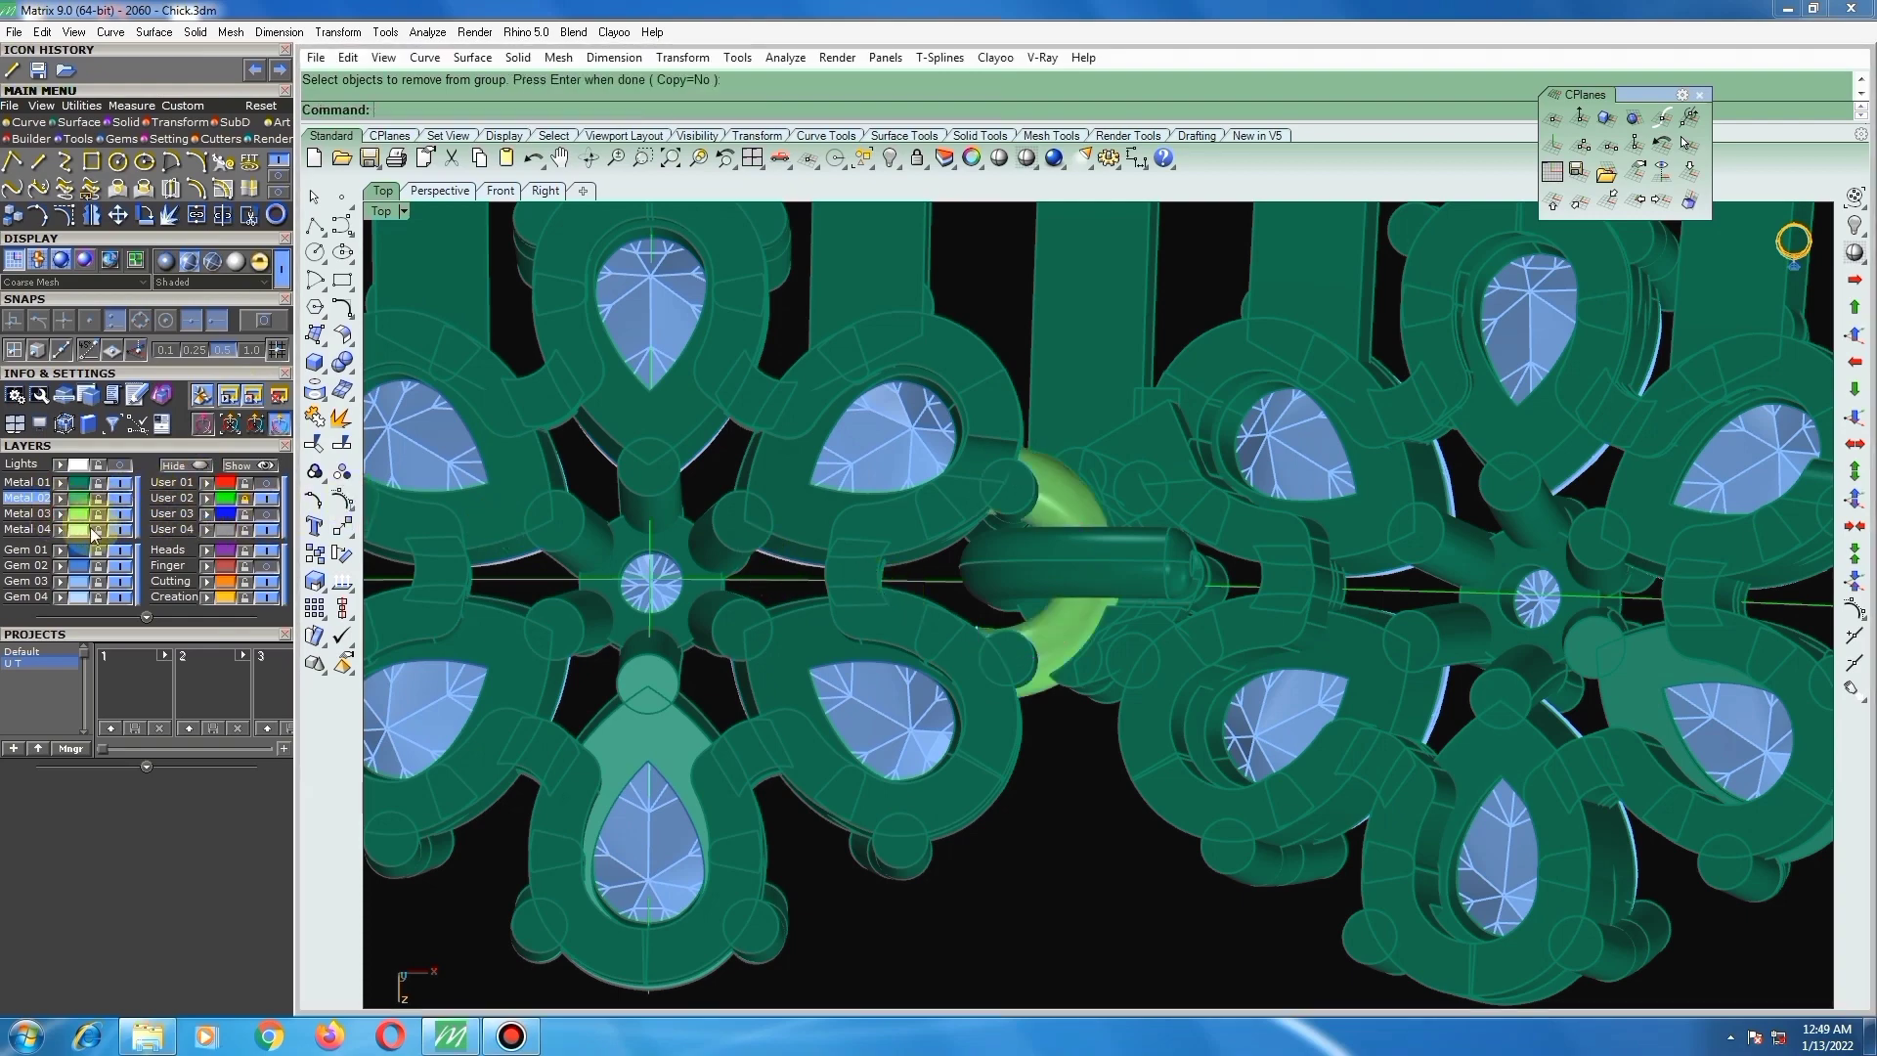
Step: Move the C-shaped connector slightly along X toward the original link's flower cluster
scroll(898, 570, up, 4)
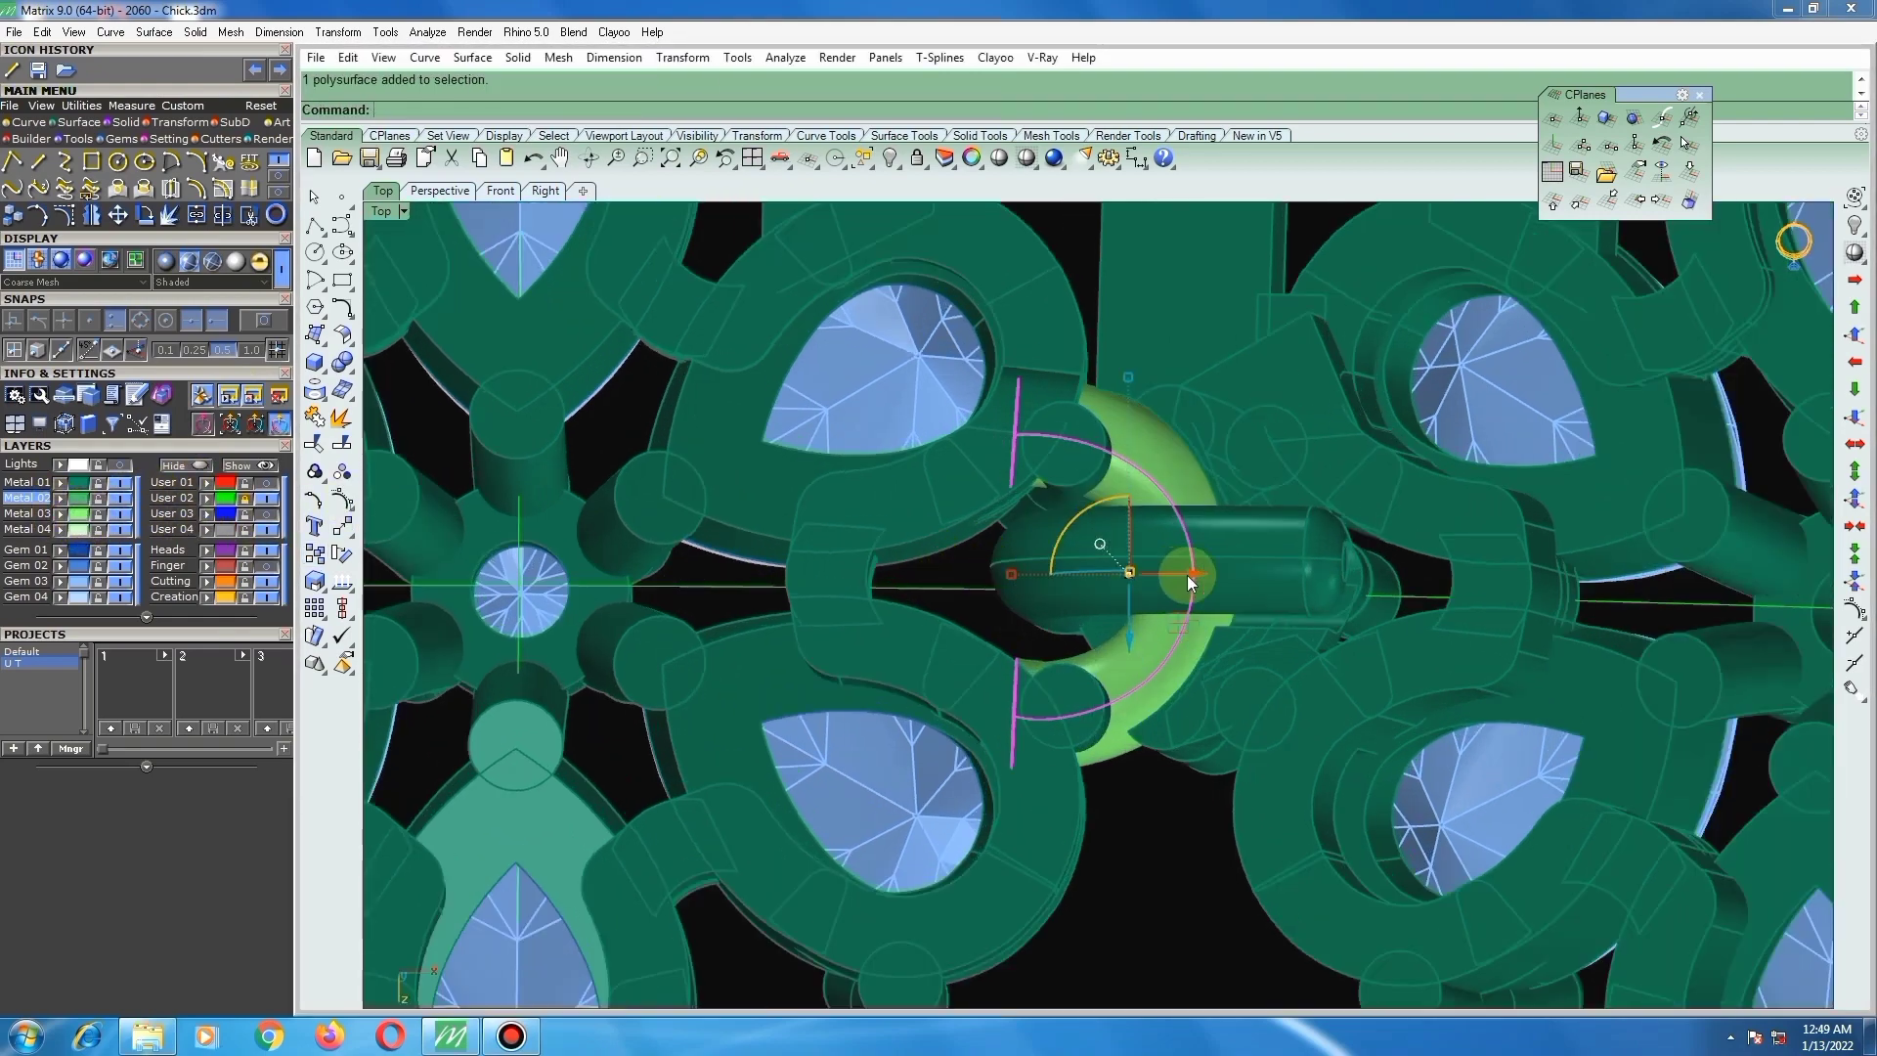
drag(1192, 573, 1173, 571)
scroll(1129, 581, down, 6)
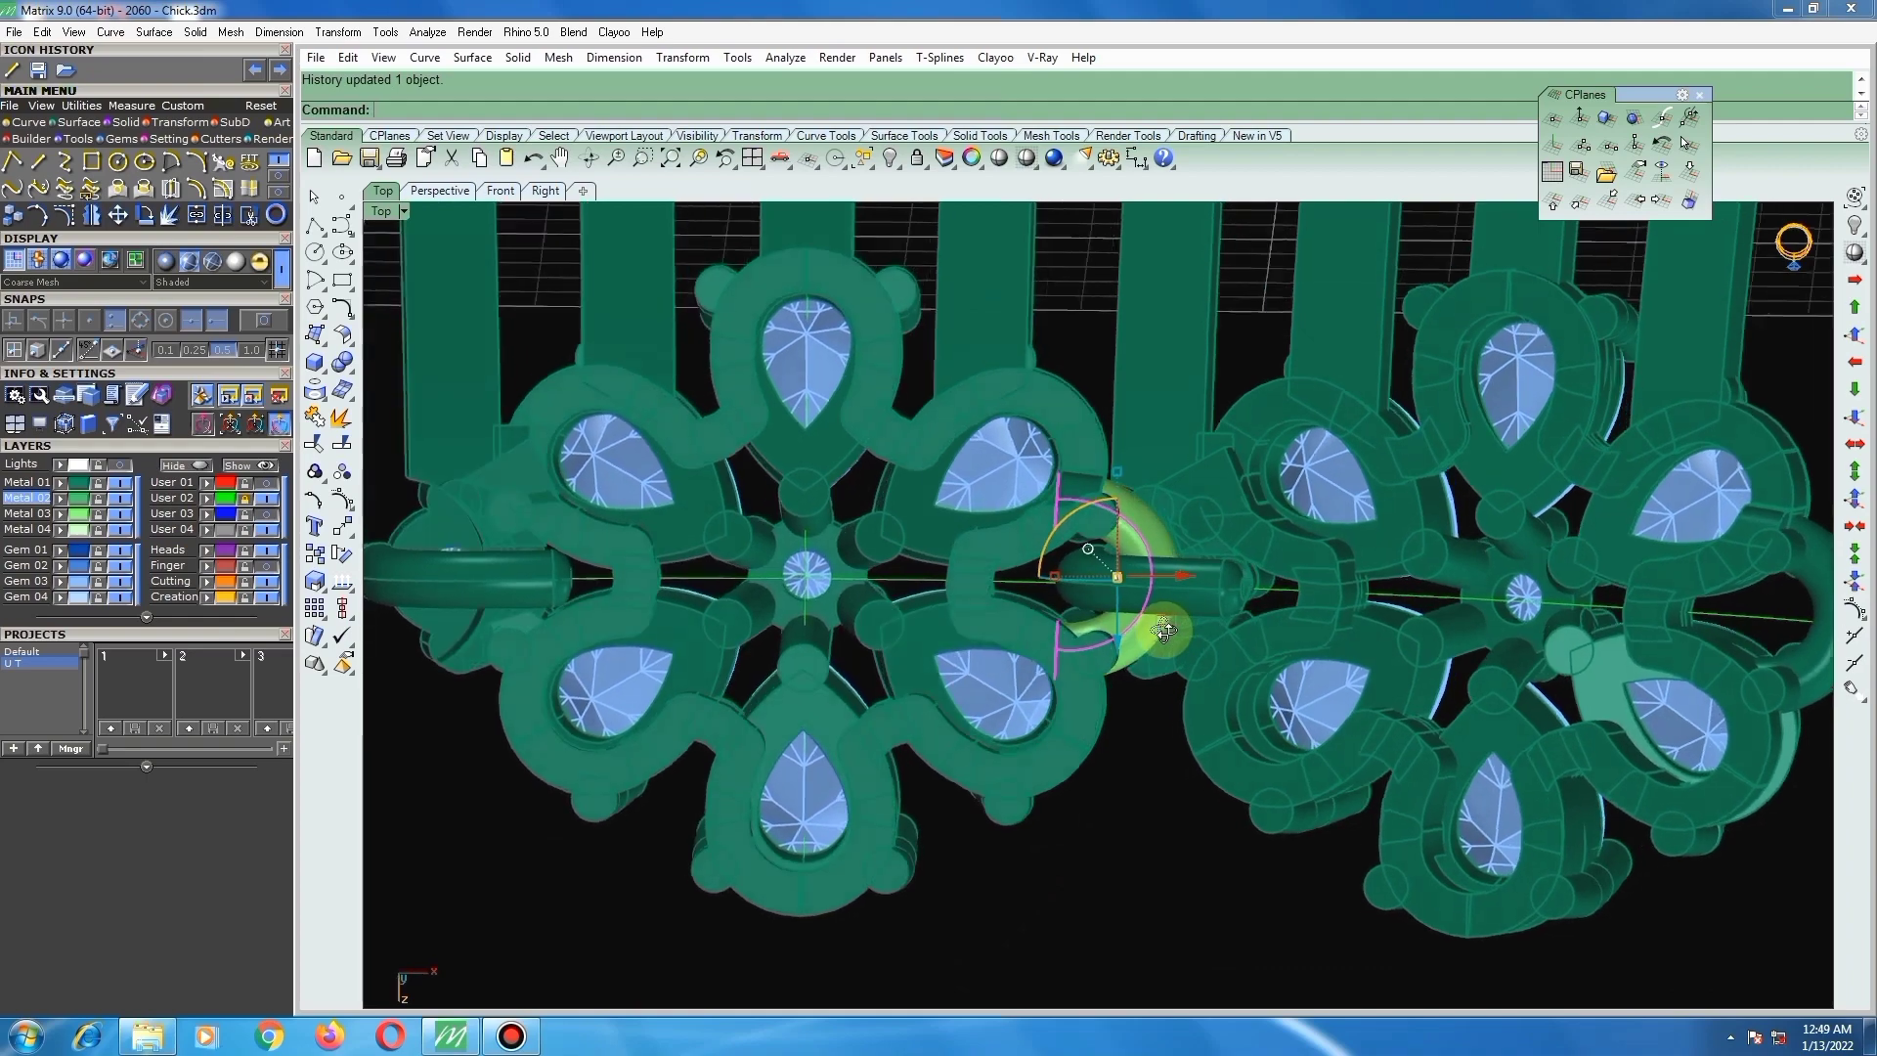
Step: Nudge the C-shaped connector between the two flower clusters a tiny bit further along positive X
scroll(1157, 613, up, 6)
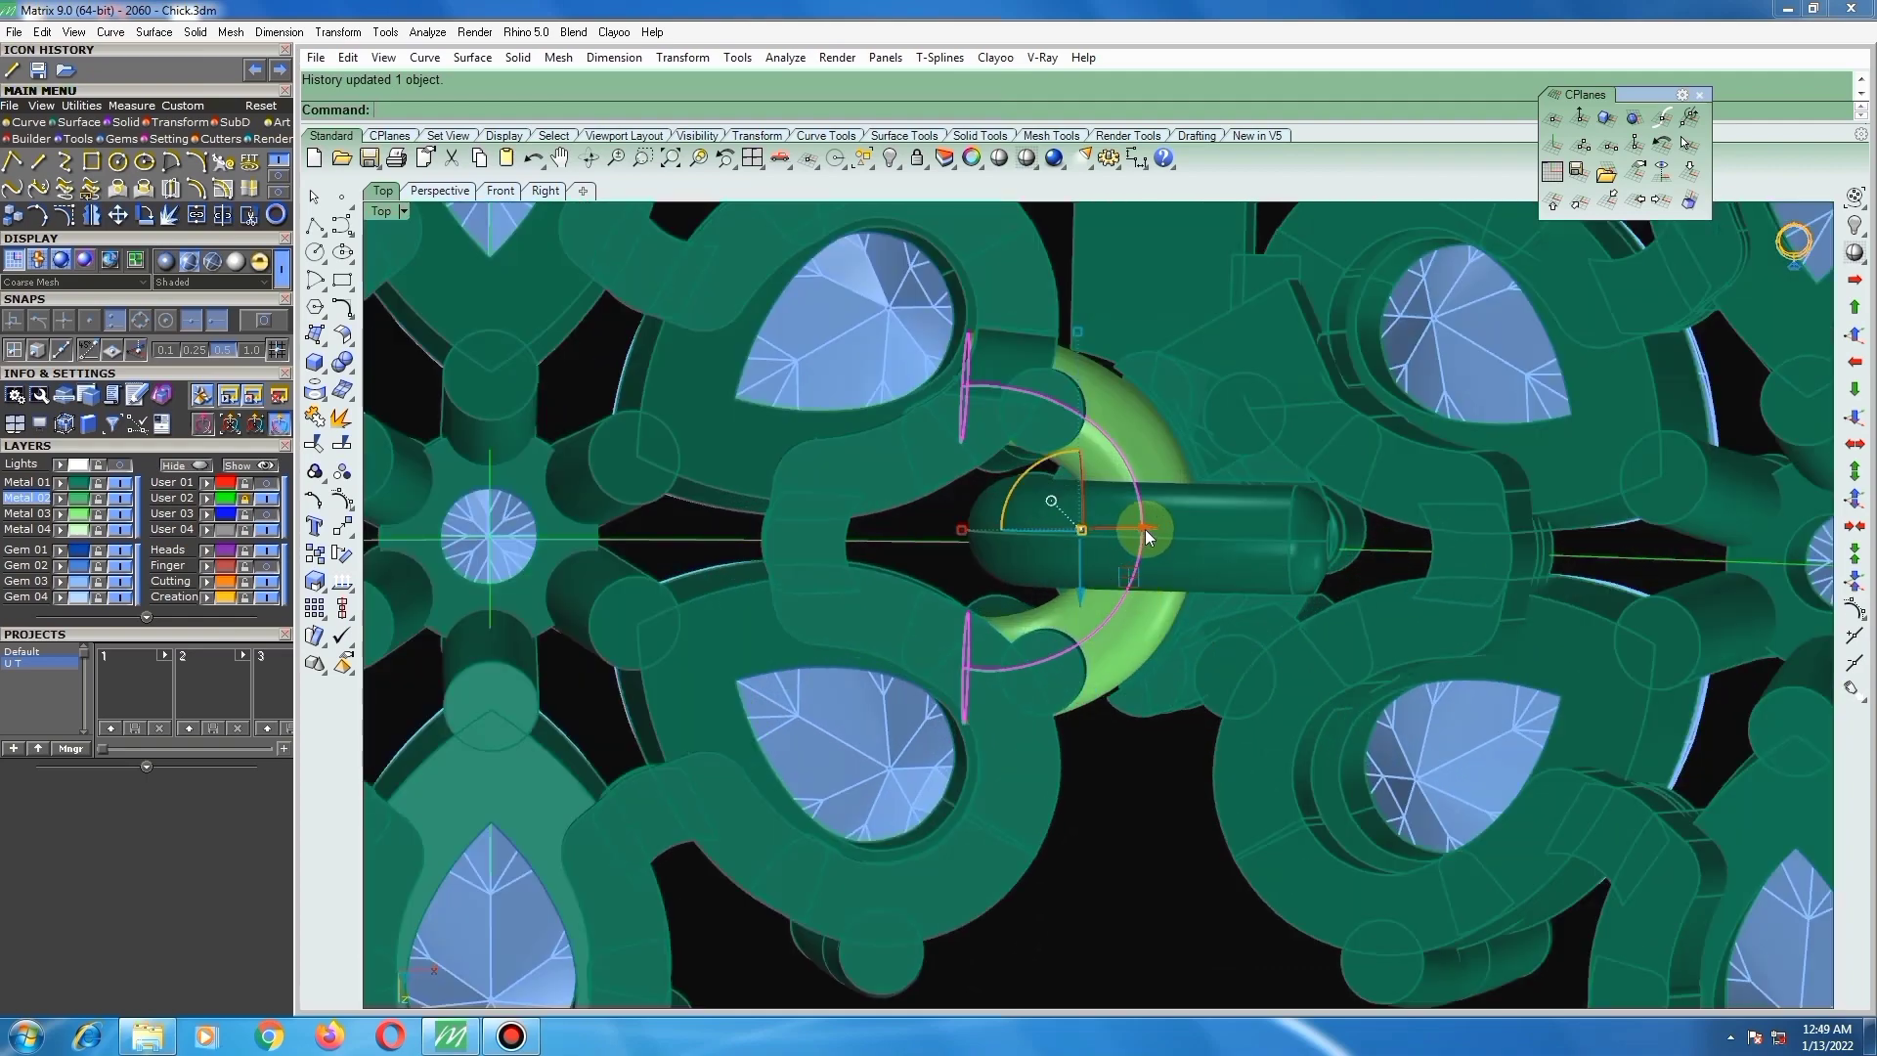
drag(1147, 530, 1149, 529)
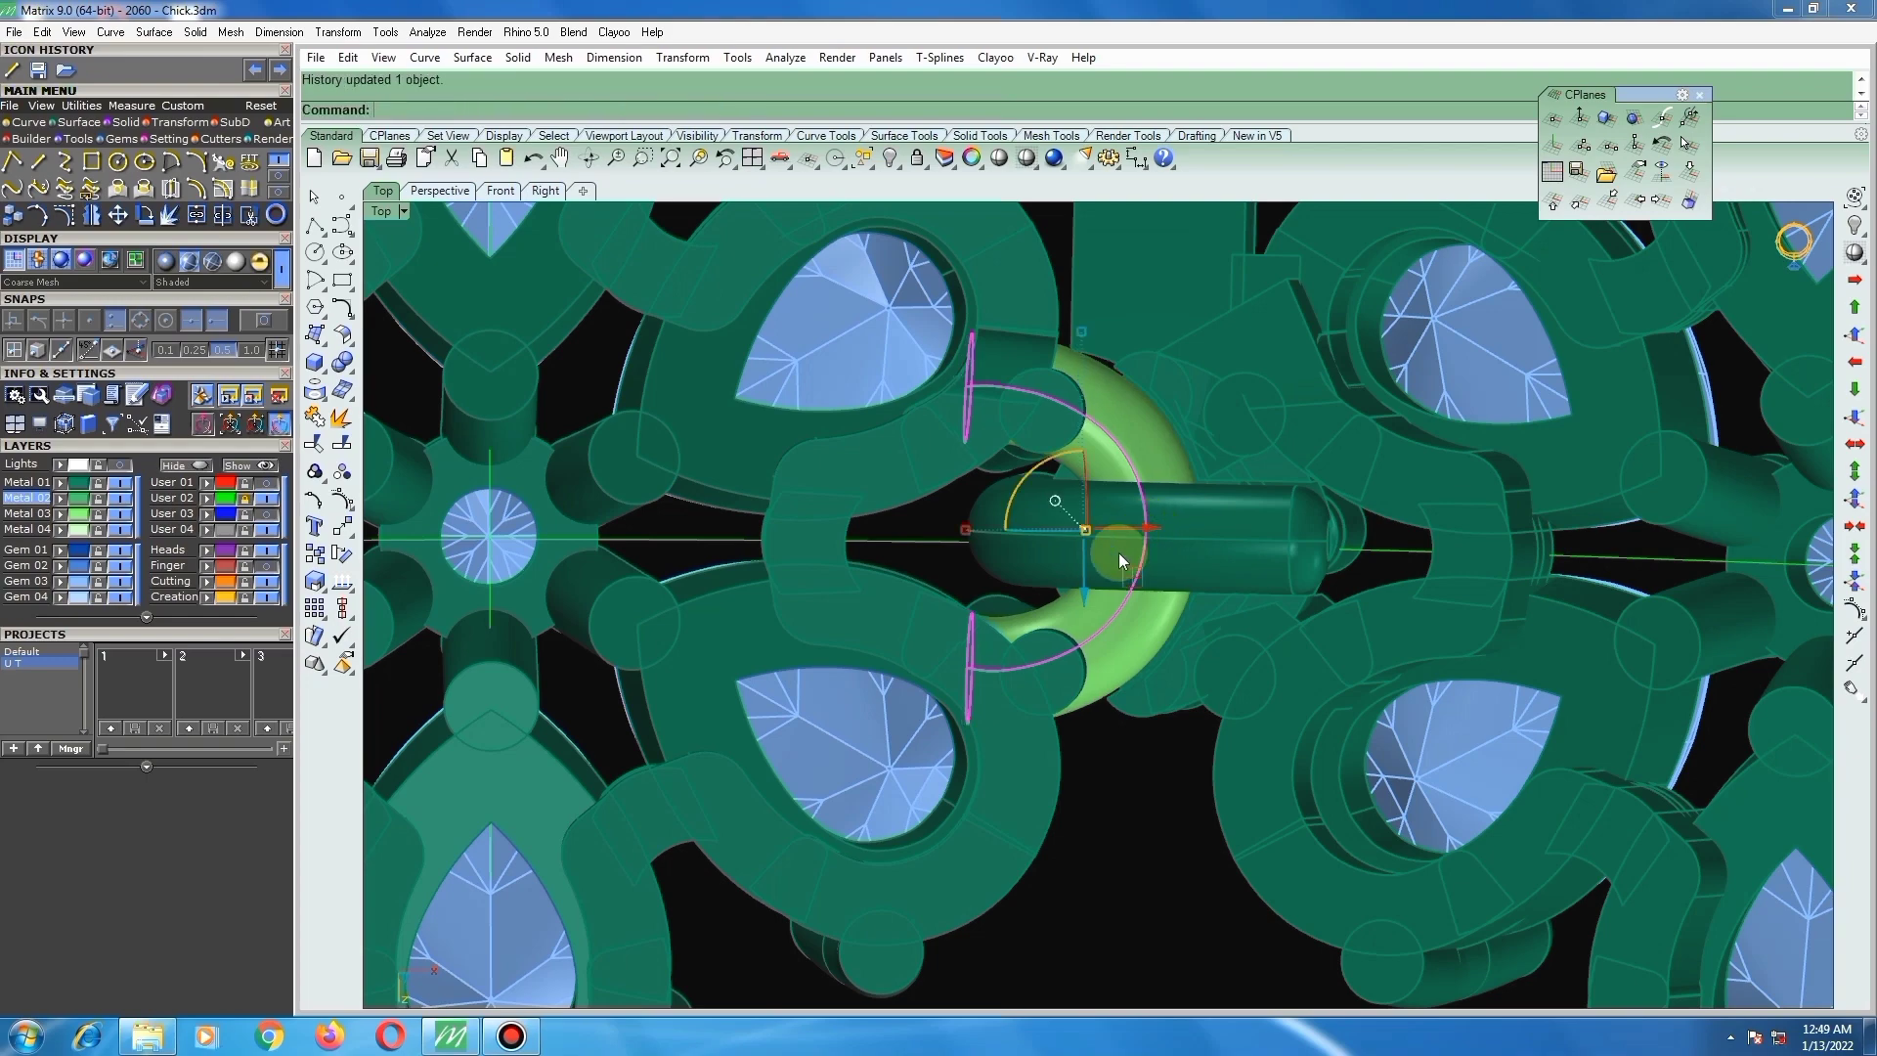
click(995, 511)
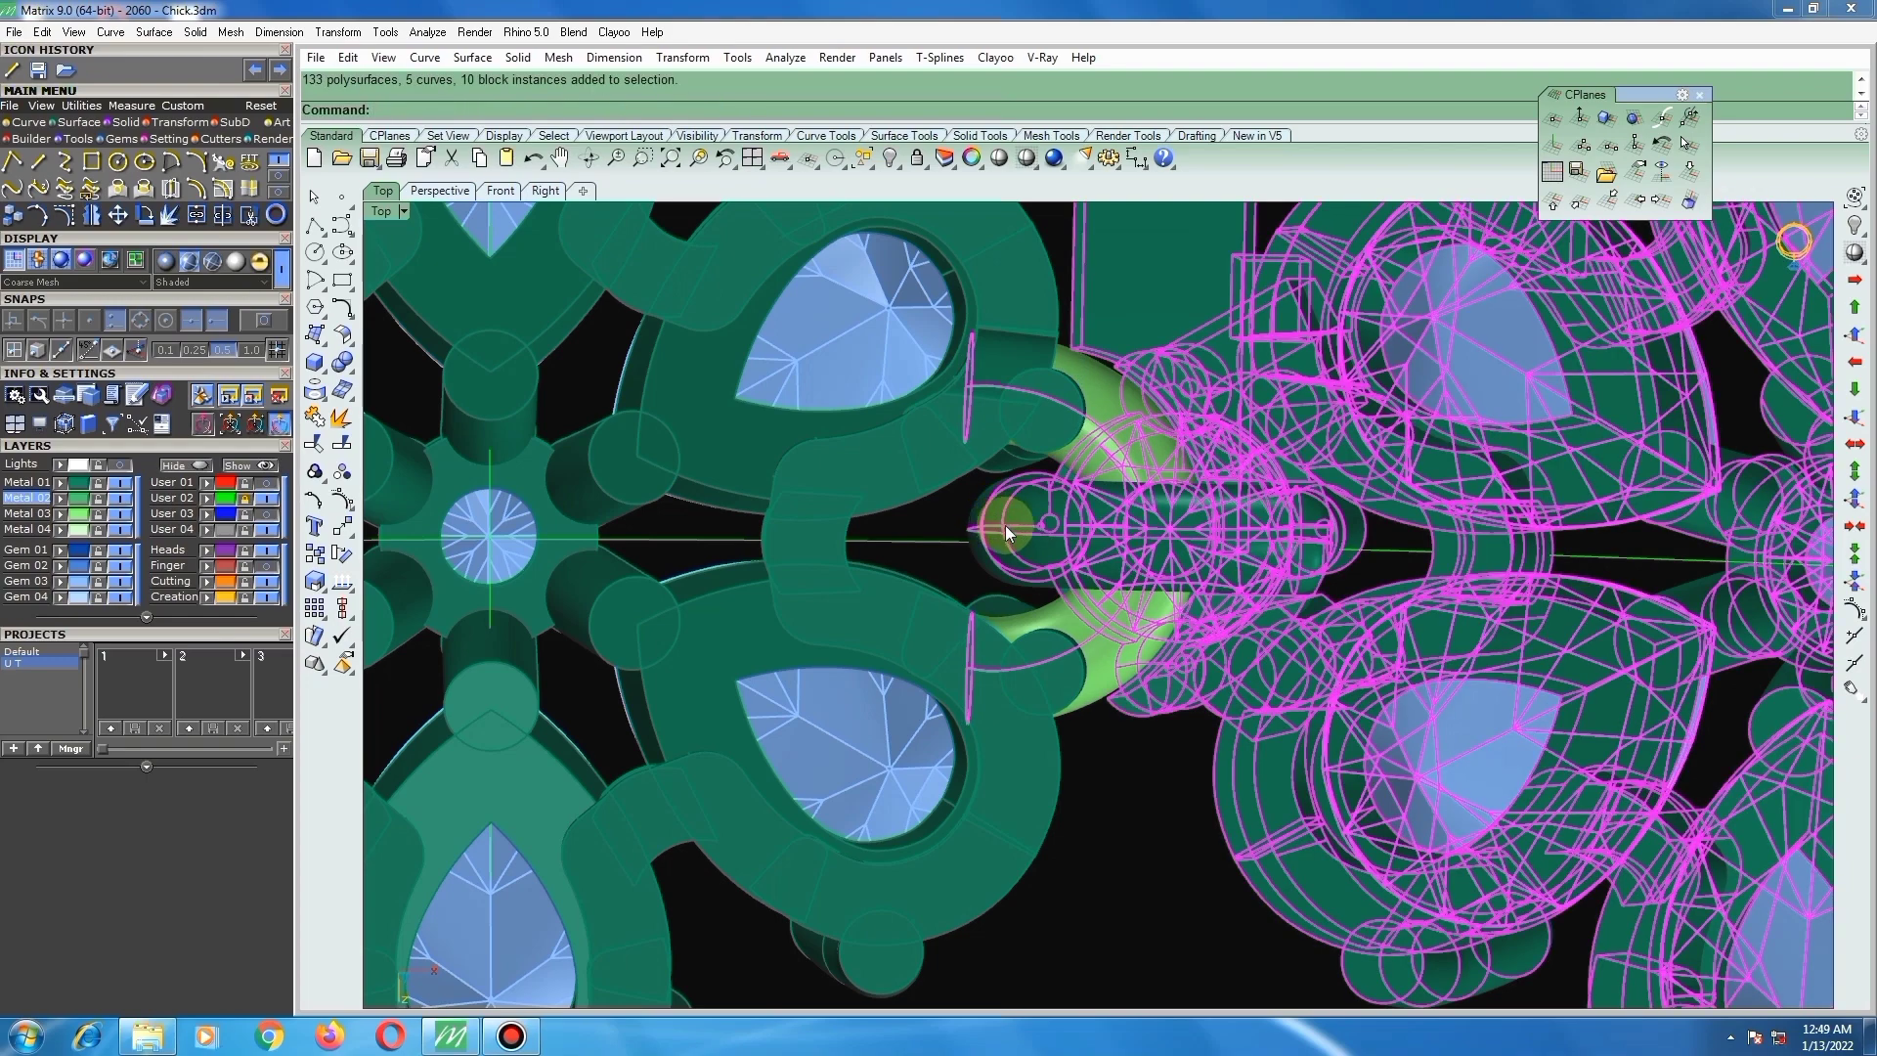
Step: Assign the C-shaped connectors of both links' flower clusters to layer Metal 01
scroll(1026, 538, down, 3)
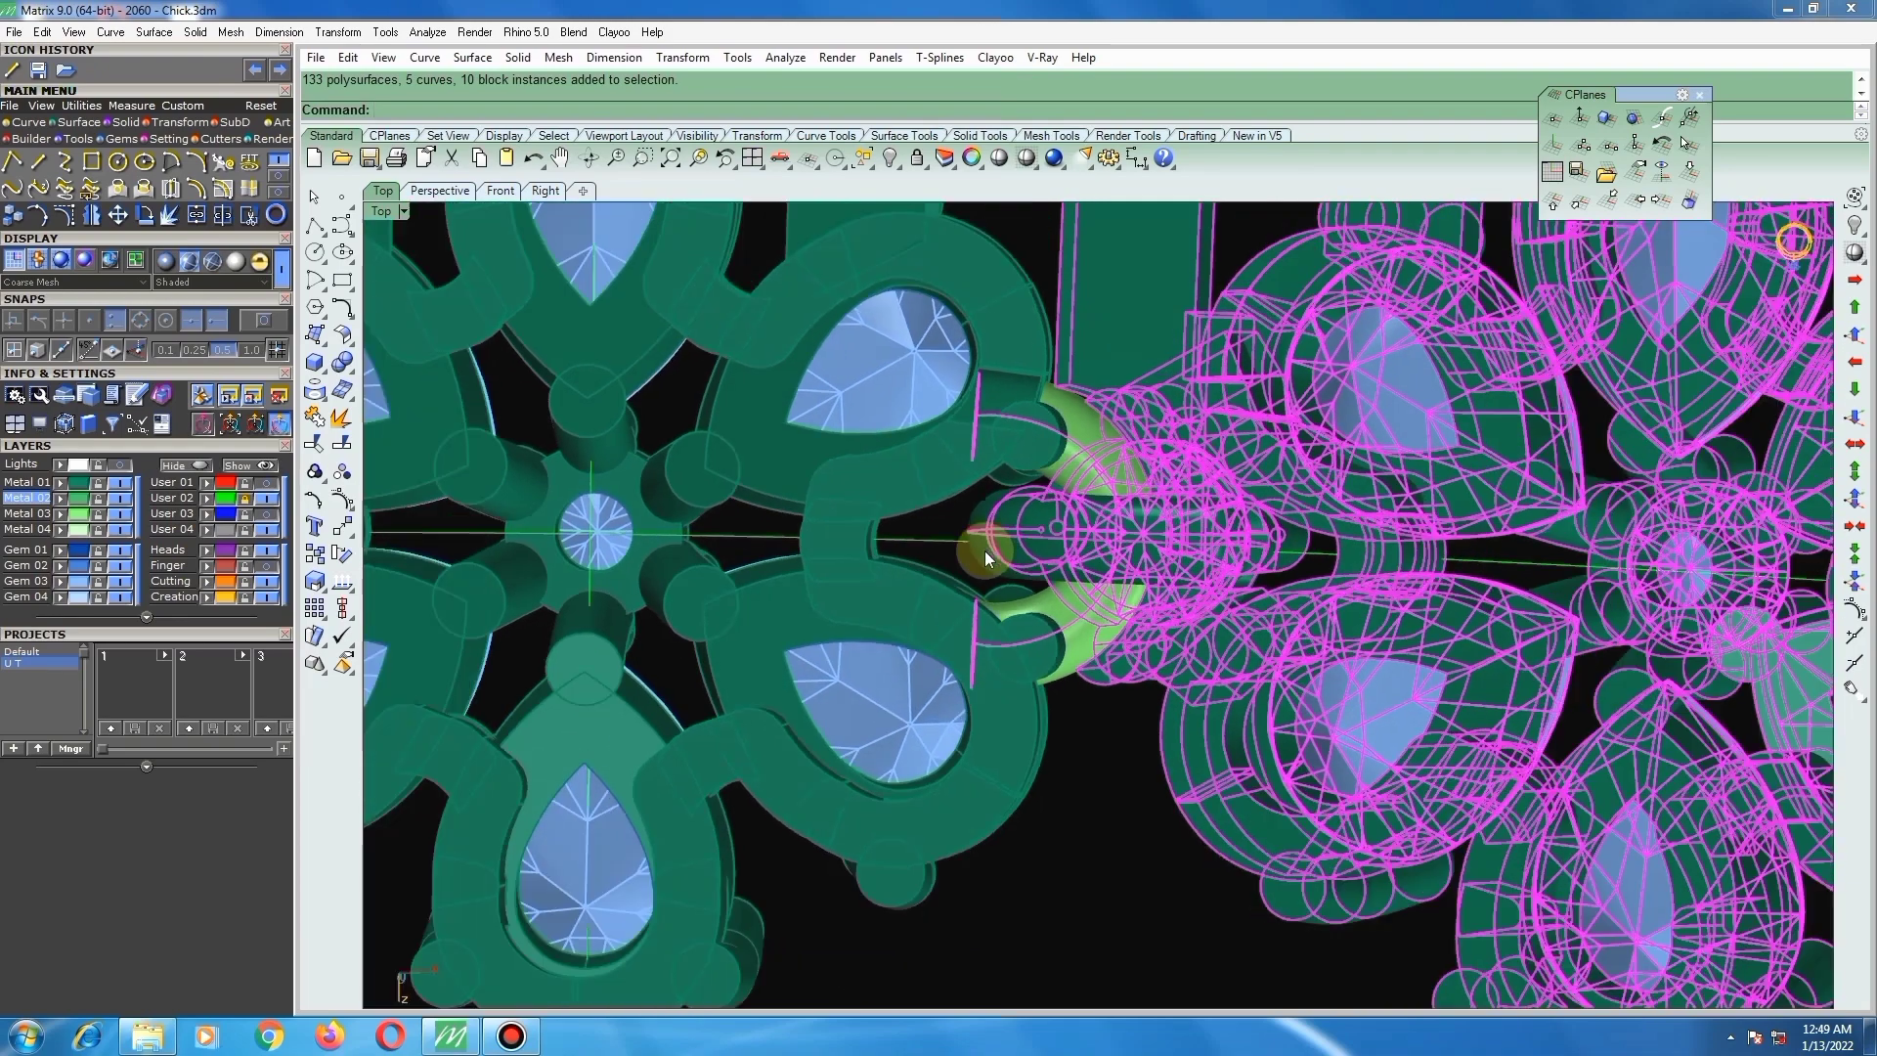
scroll(985, 552, down, 6)
click(1034, 721)
scroll(994, 630, down, 6)
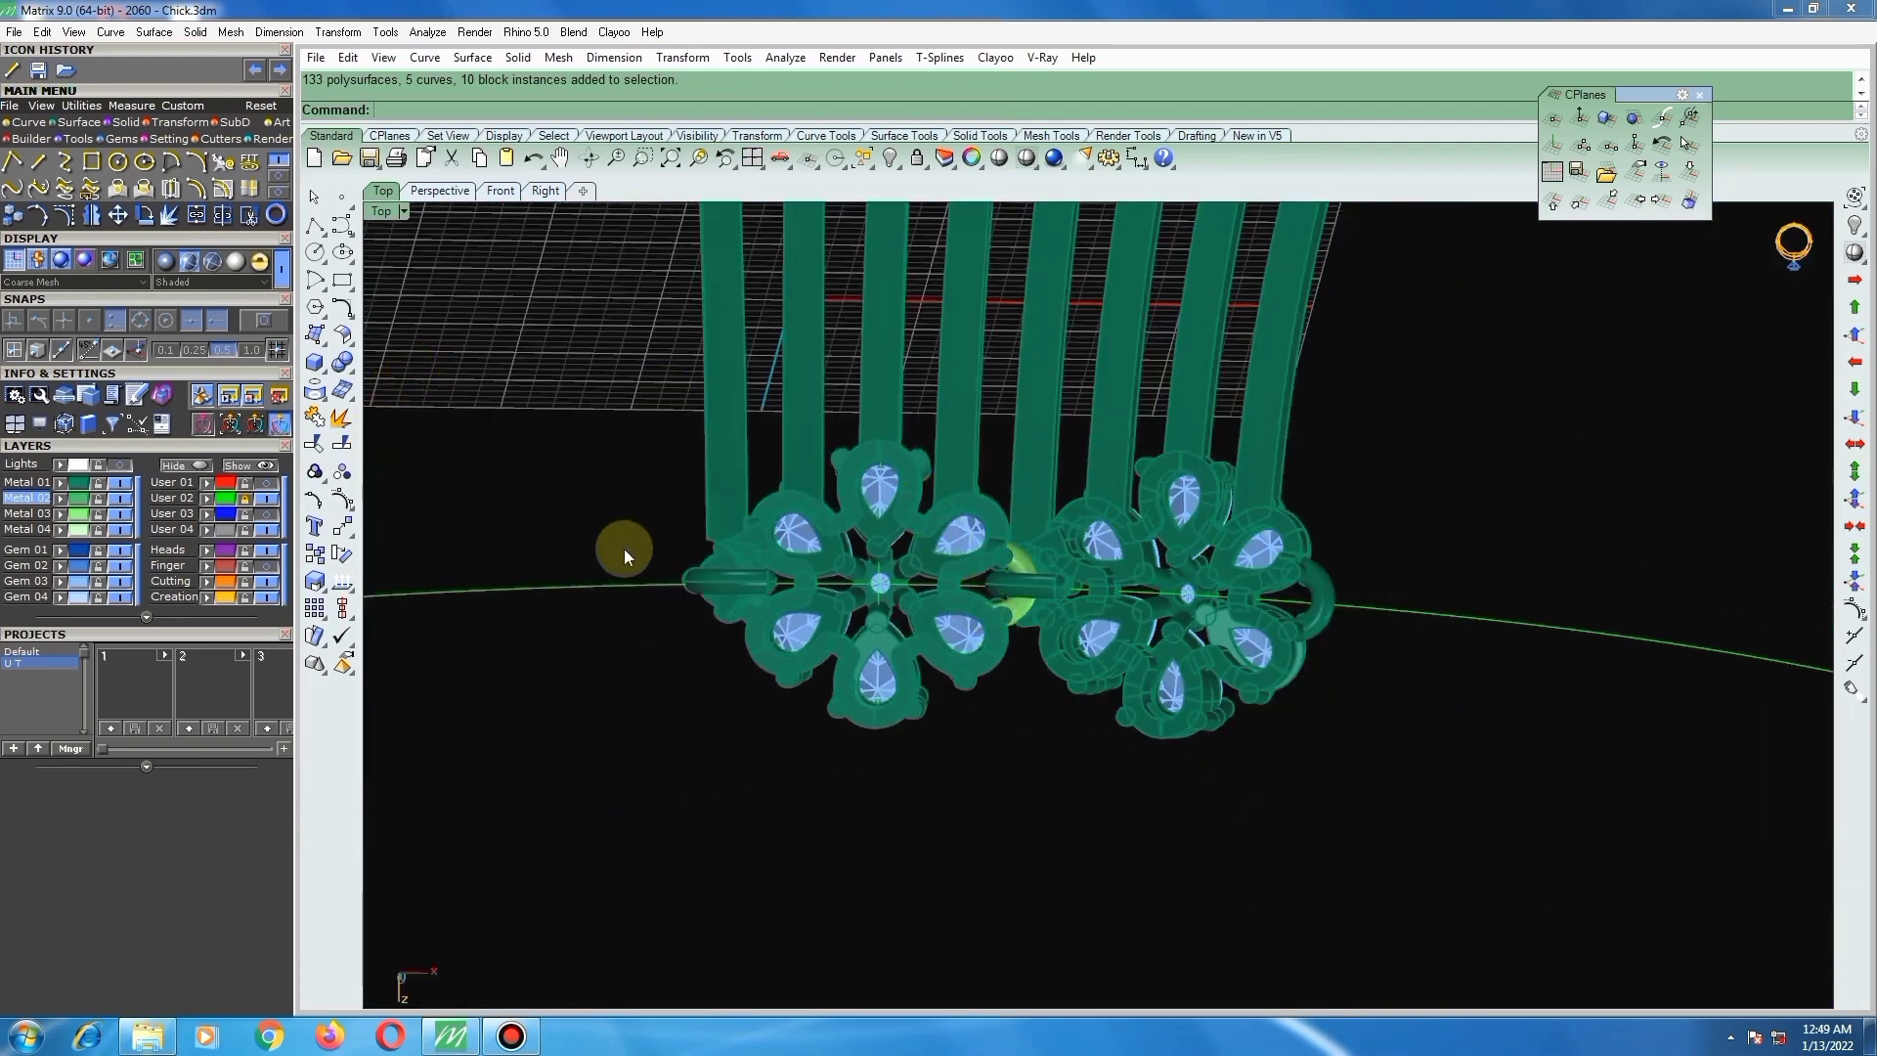
click(723, 583)
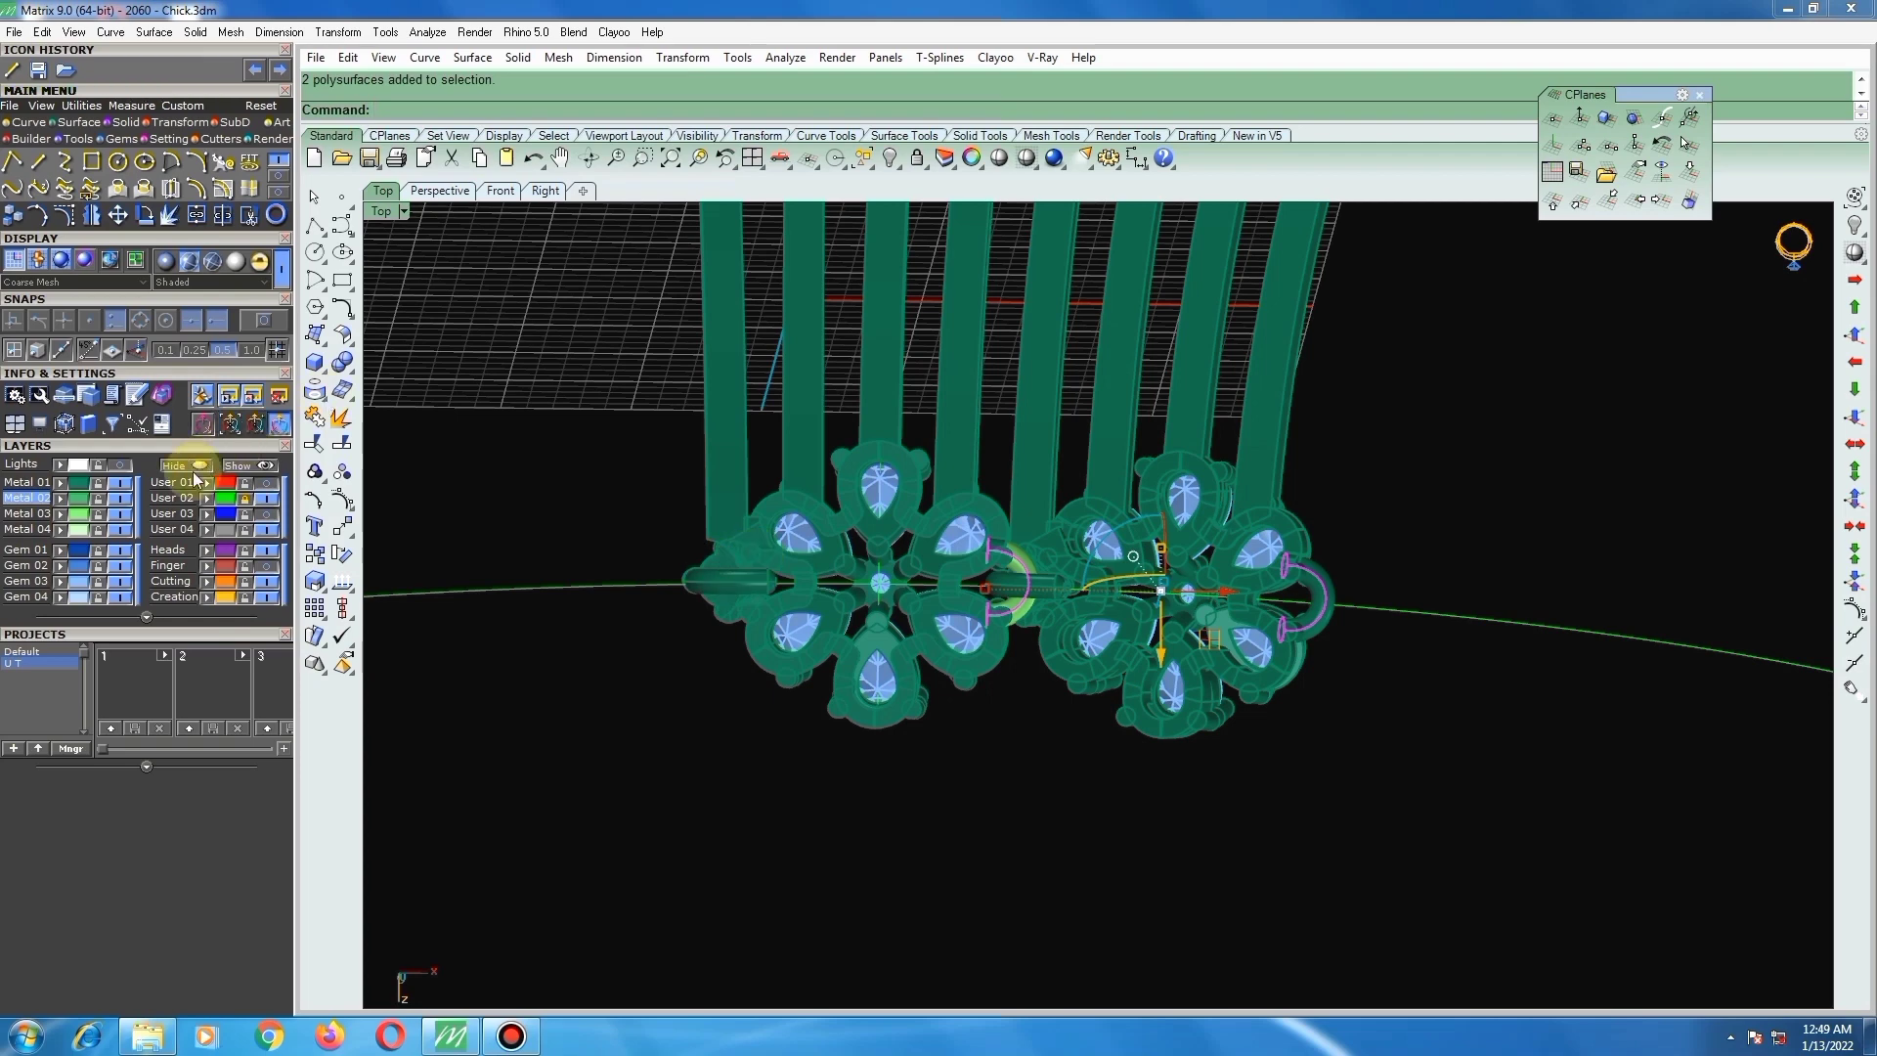
click(58, 484)
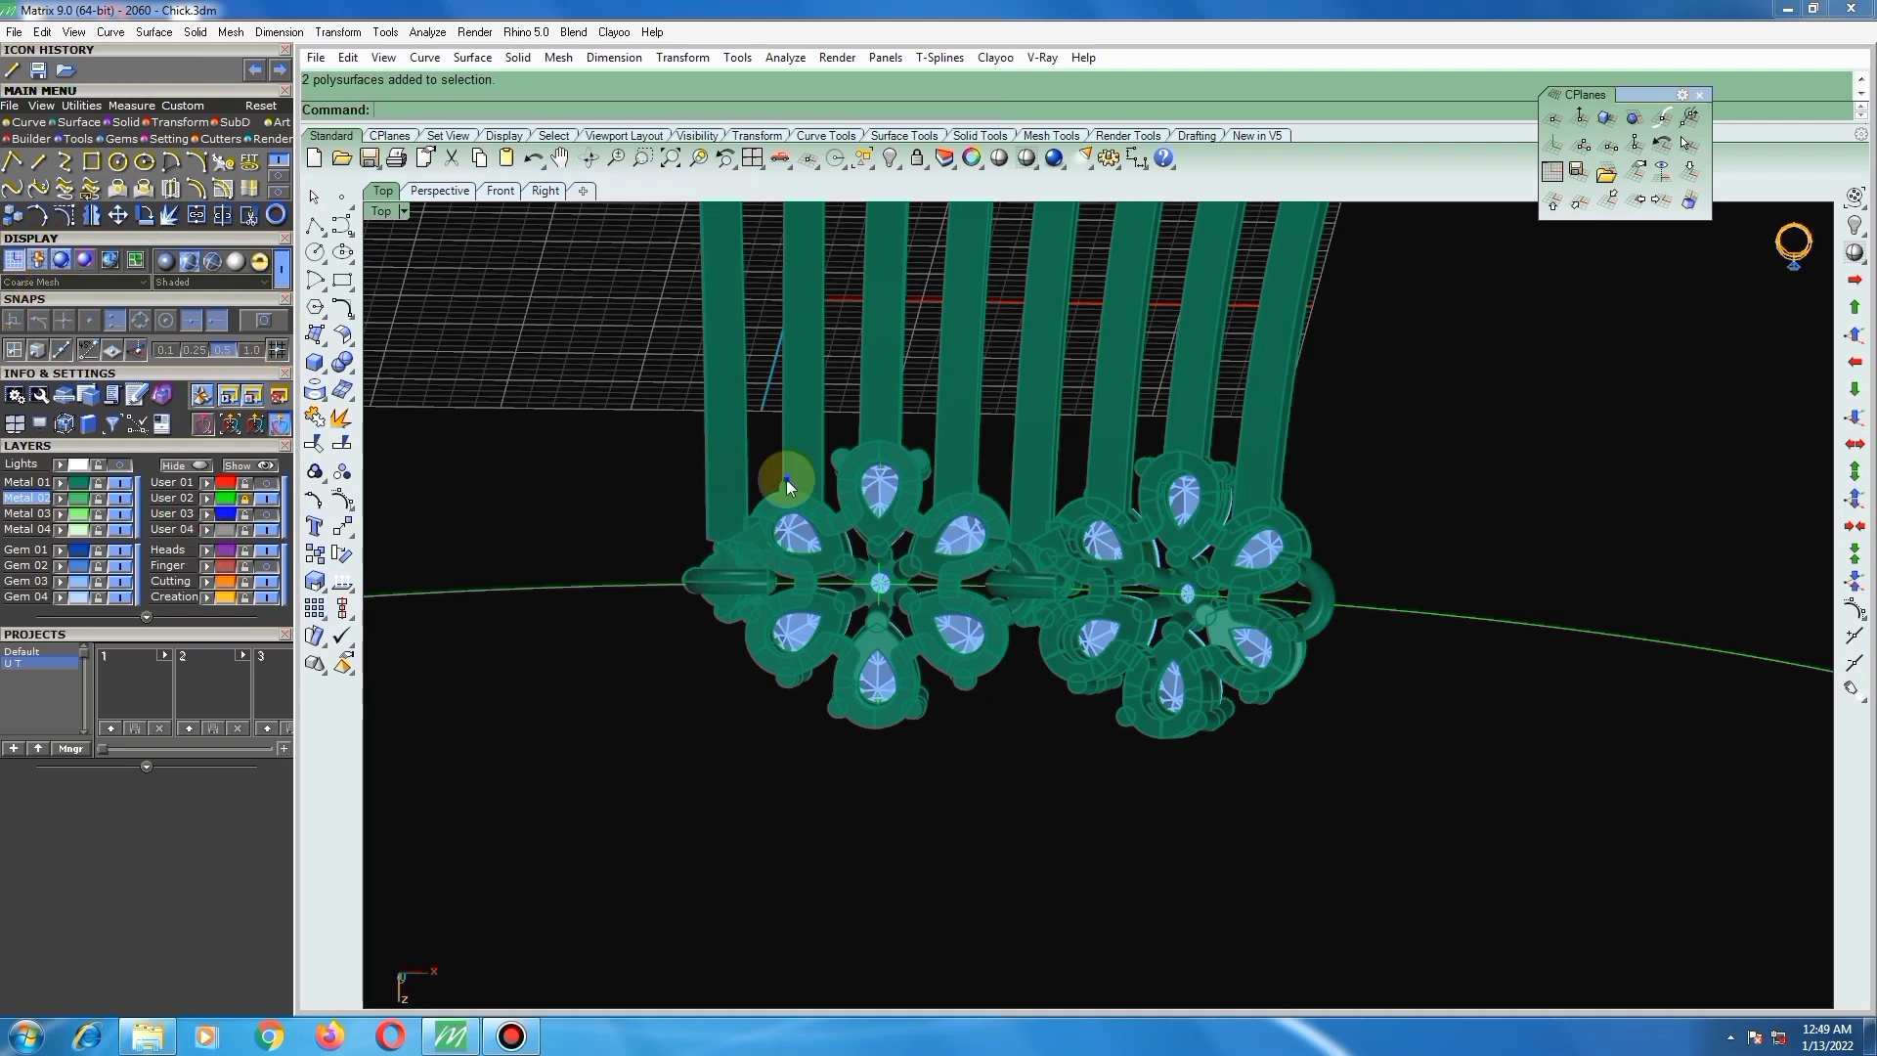
Step: Return to the world Top view and delete the rotated copy of the link, keeping only the original
right_drag(786, 479, 1061, 465)
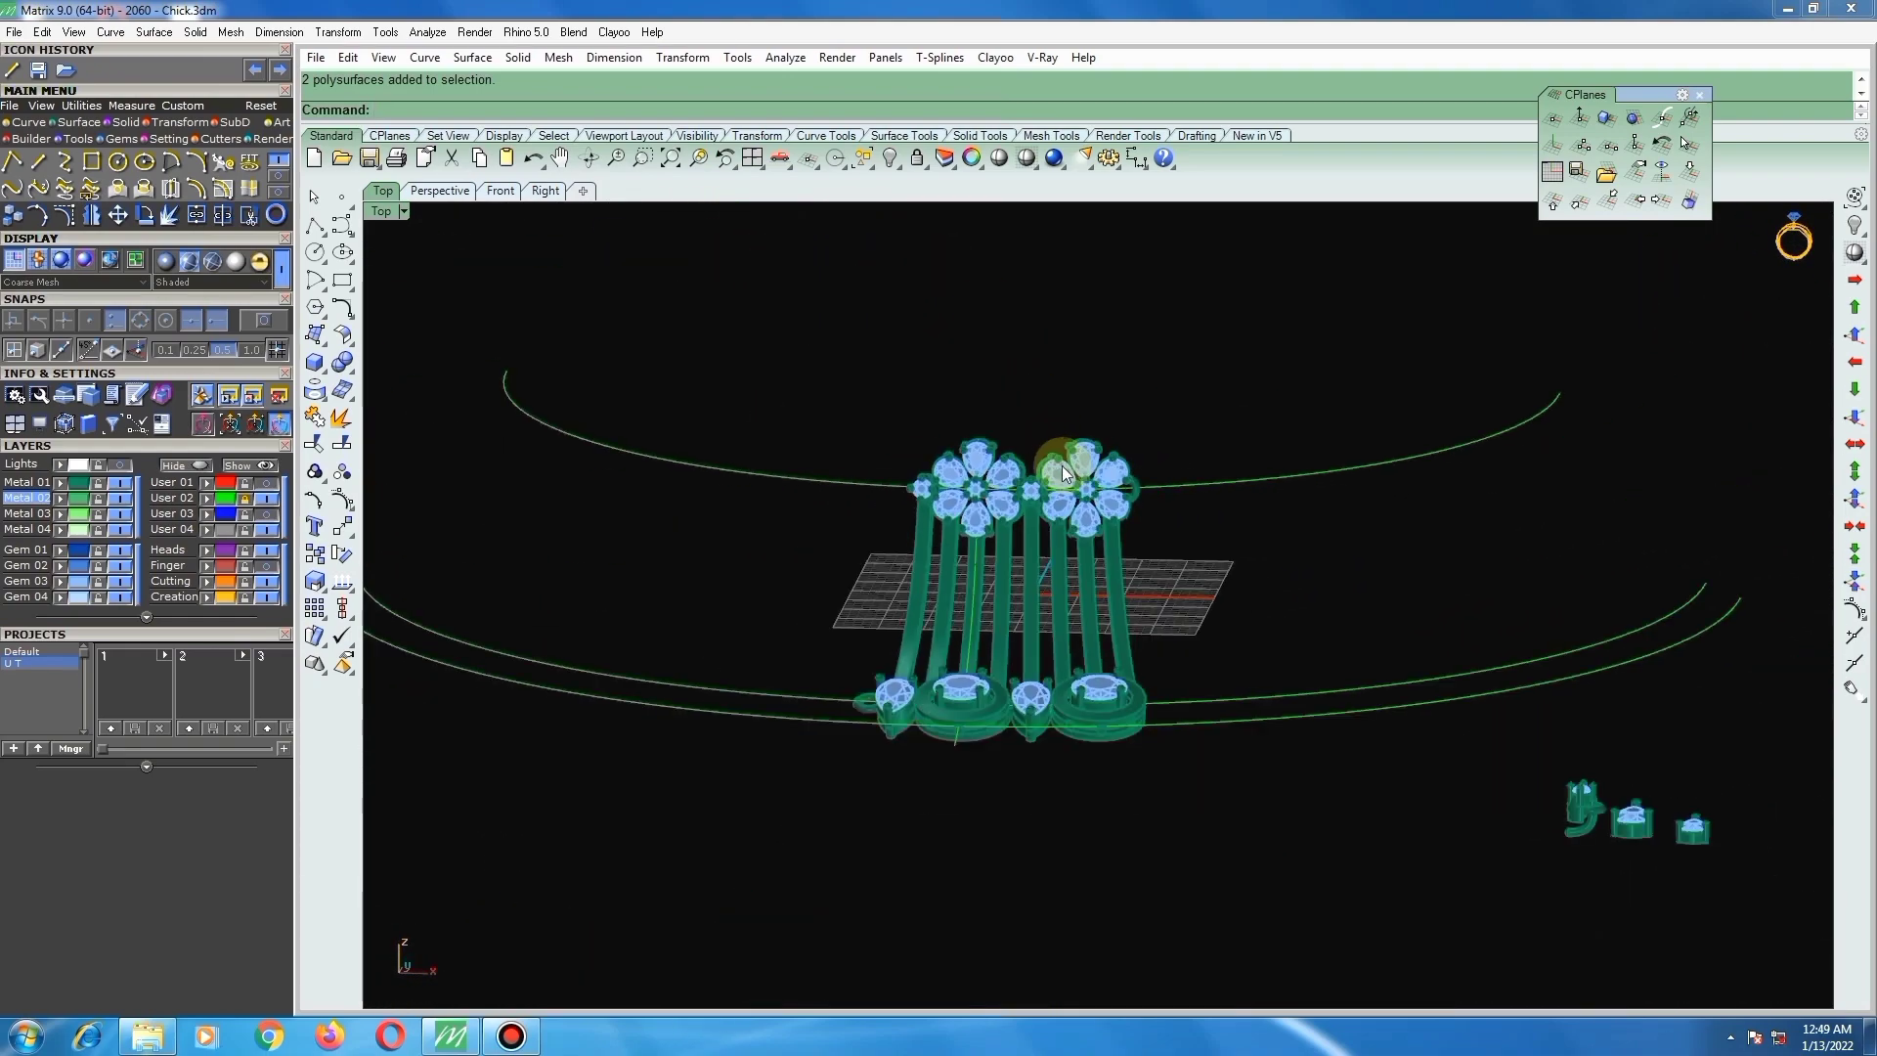
right_drag(1048, 555, 1122, 747)
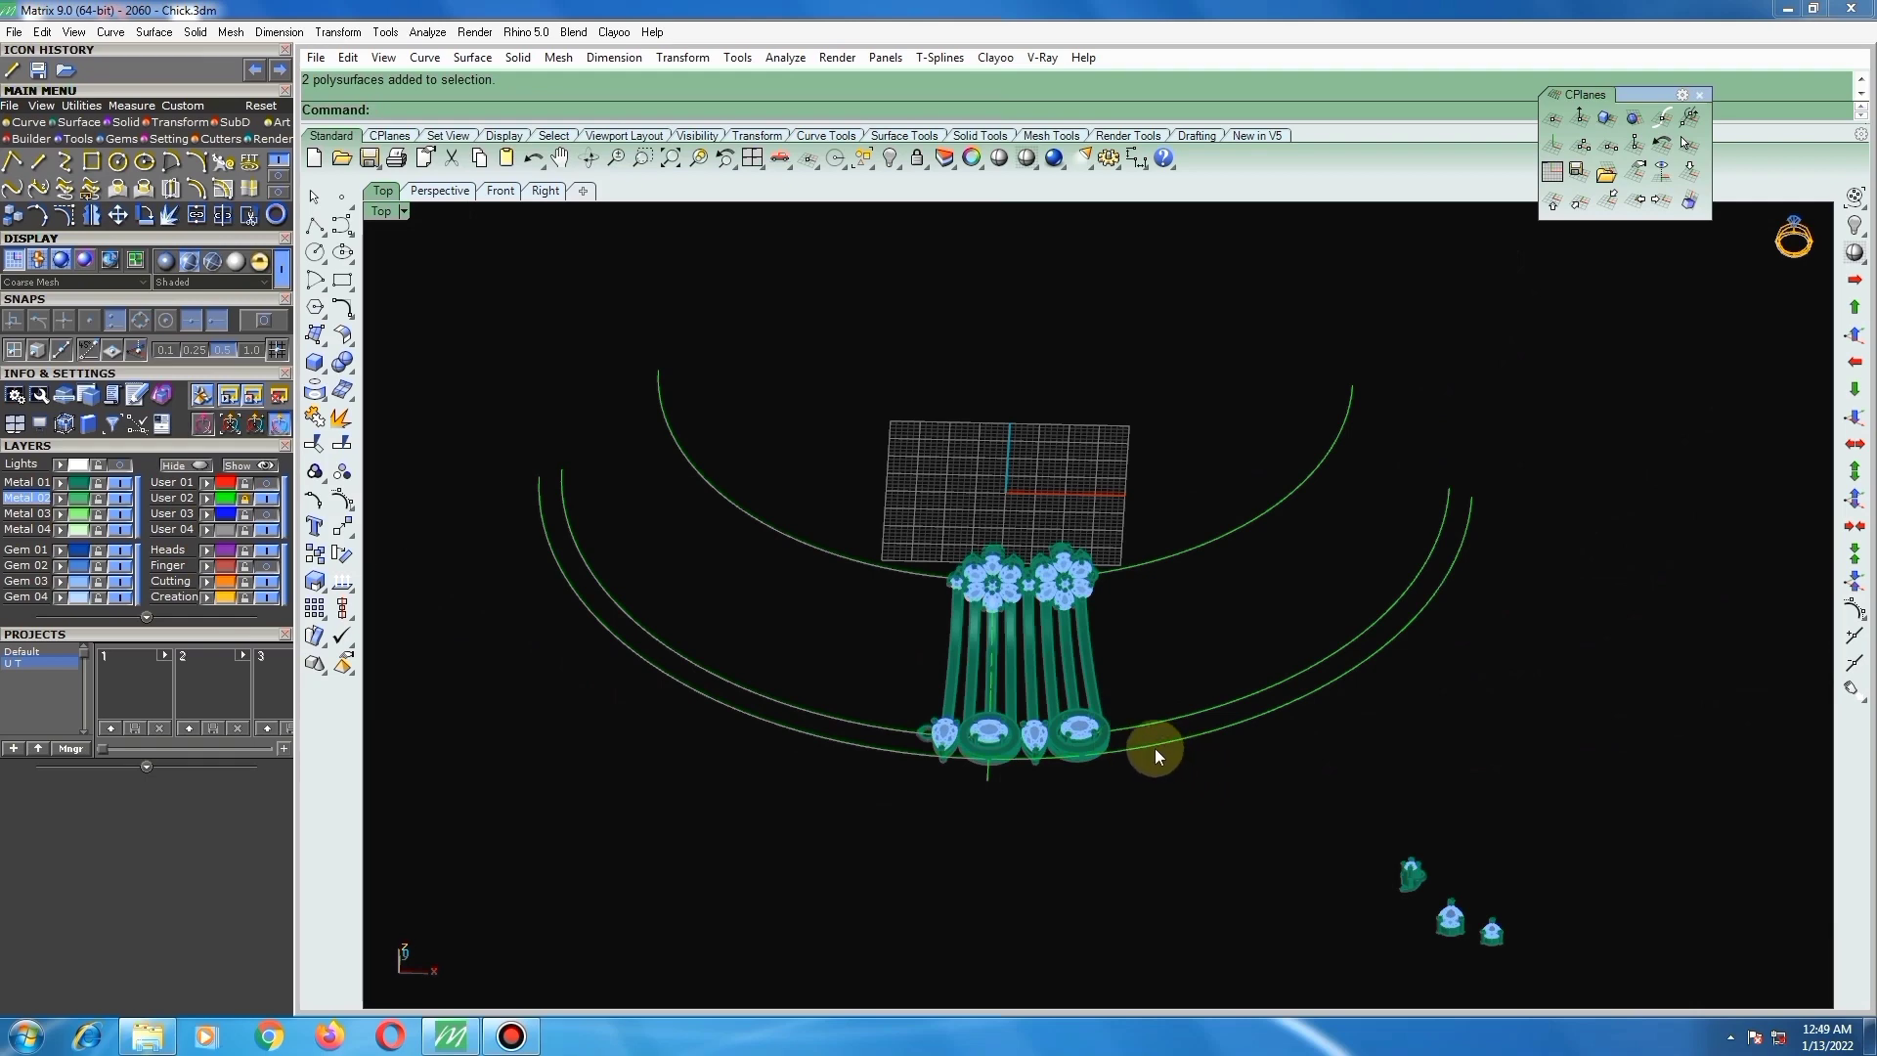
scroll(1150, 744, down, 2)
key(Return)
text(T)
key(Return)
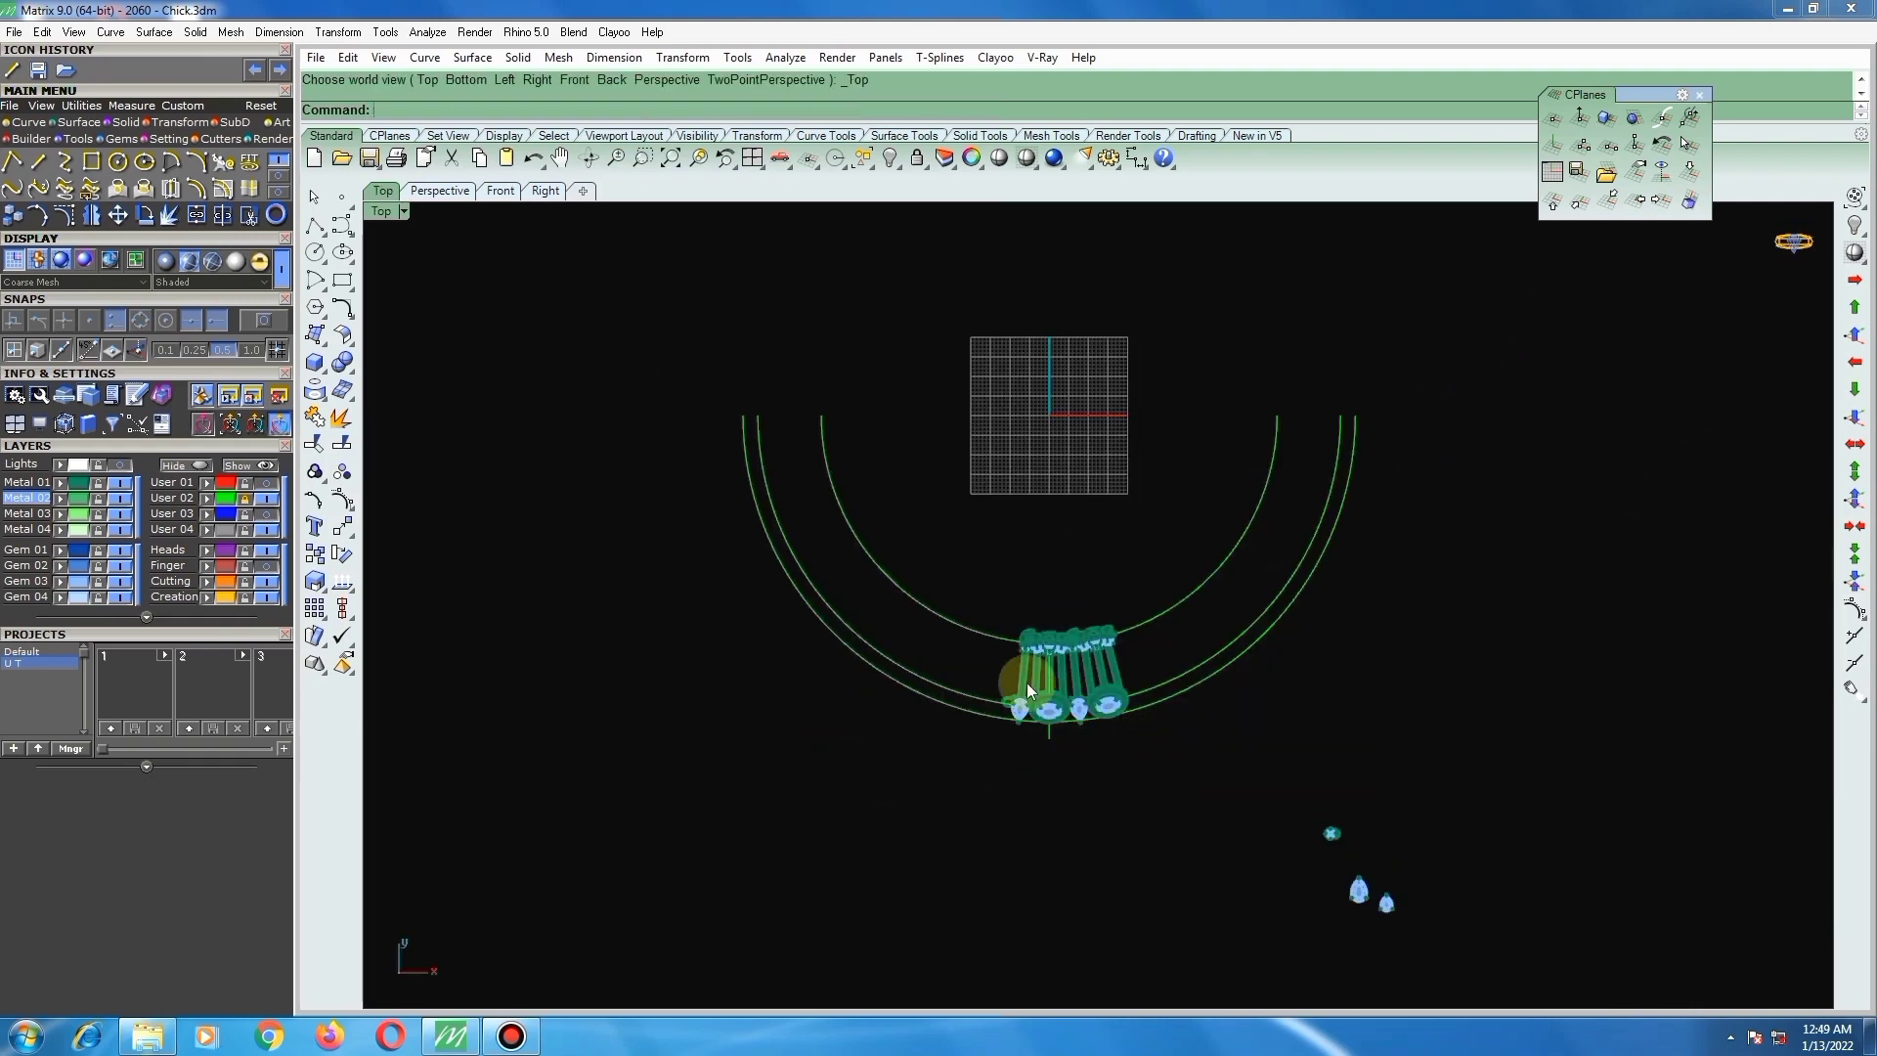
scroll(1027, 682, down, 2)
click(1151, 491)
scroll(1099, 680, up, 4)
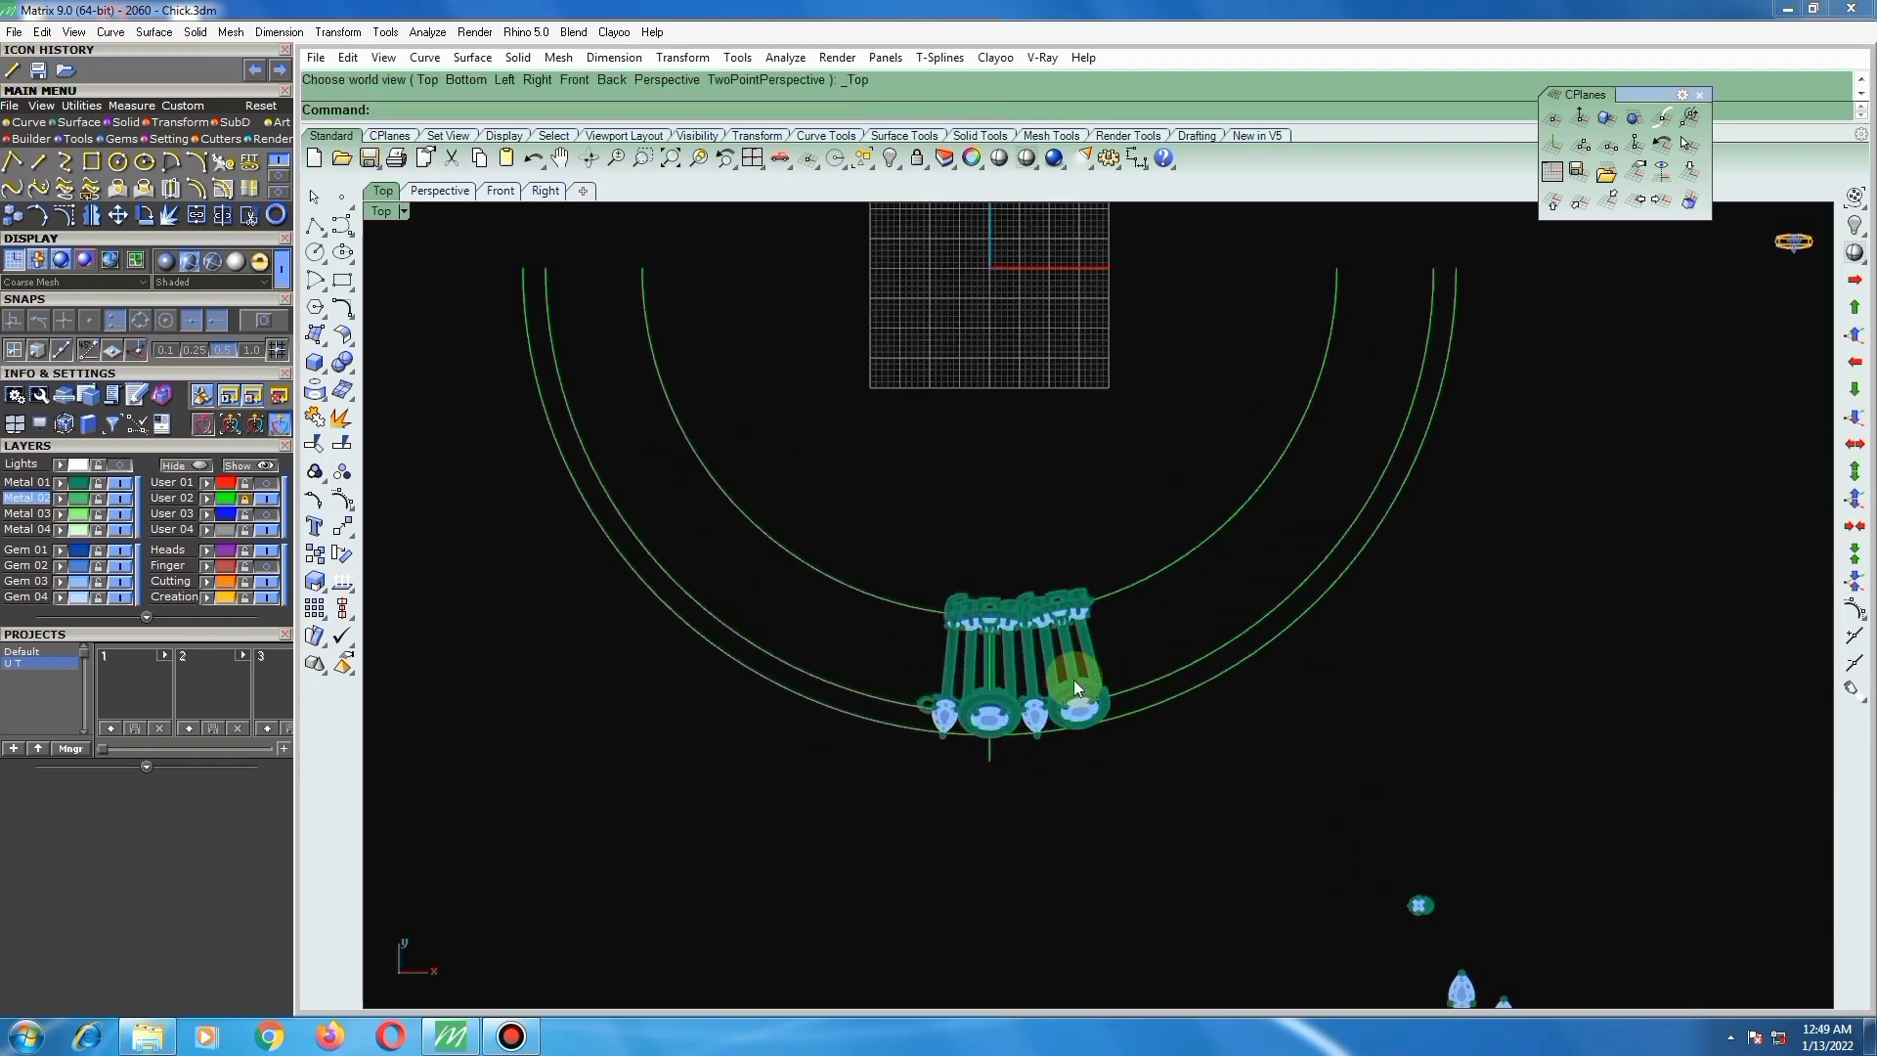
scroll(1067, 694, up, 4)
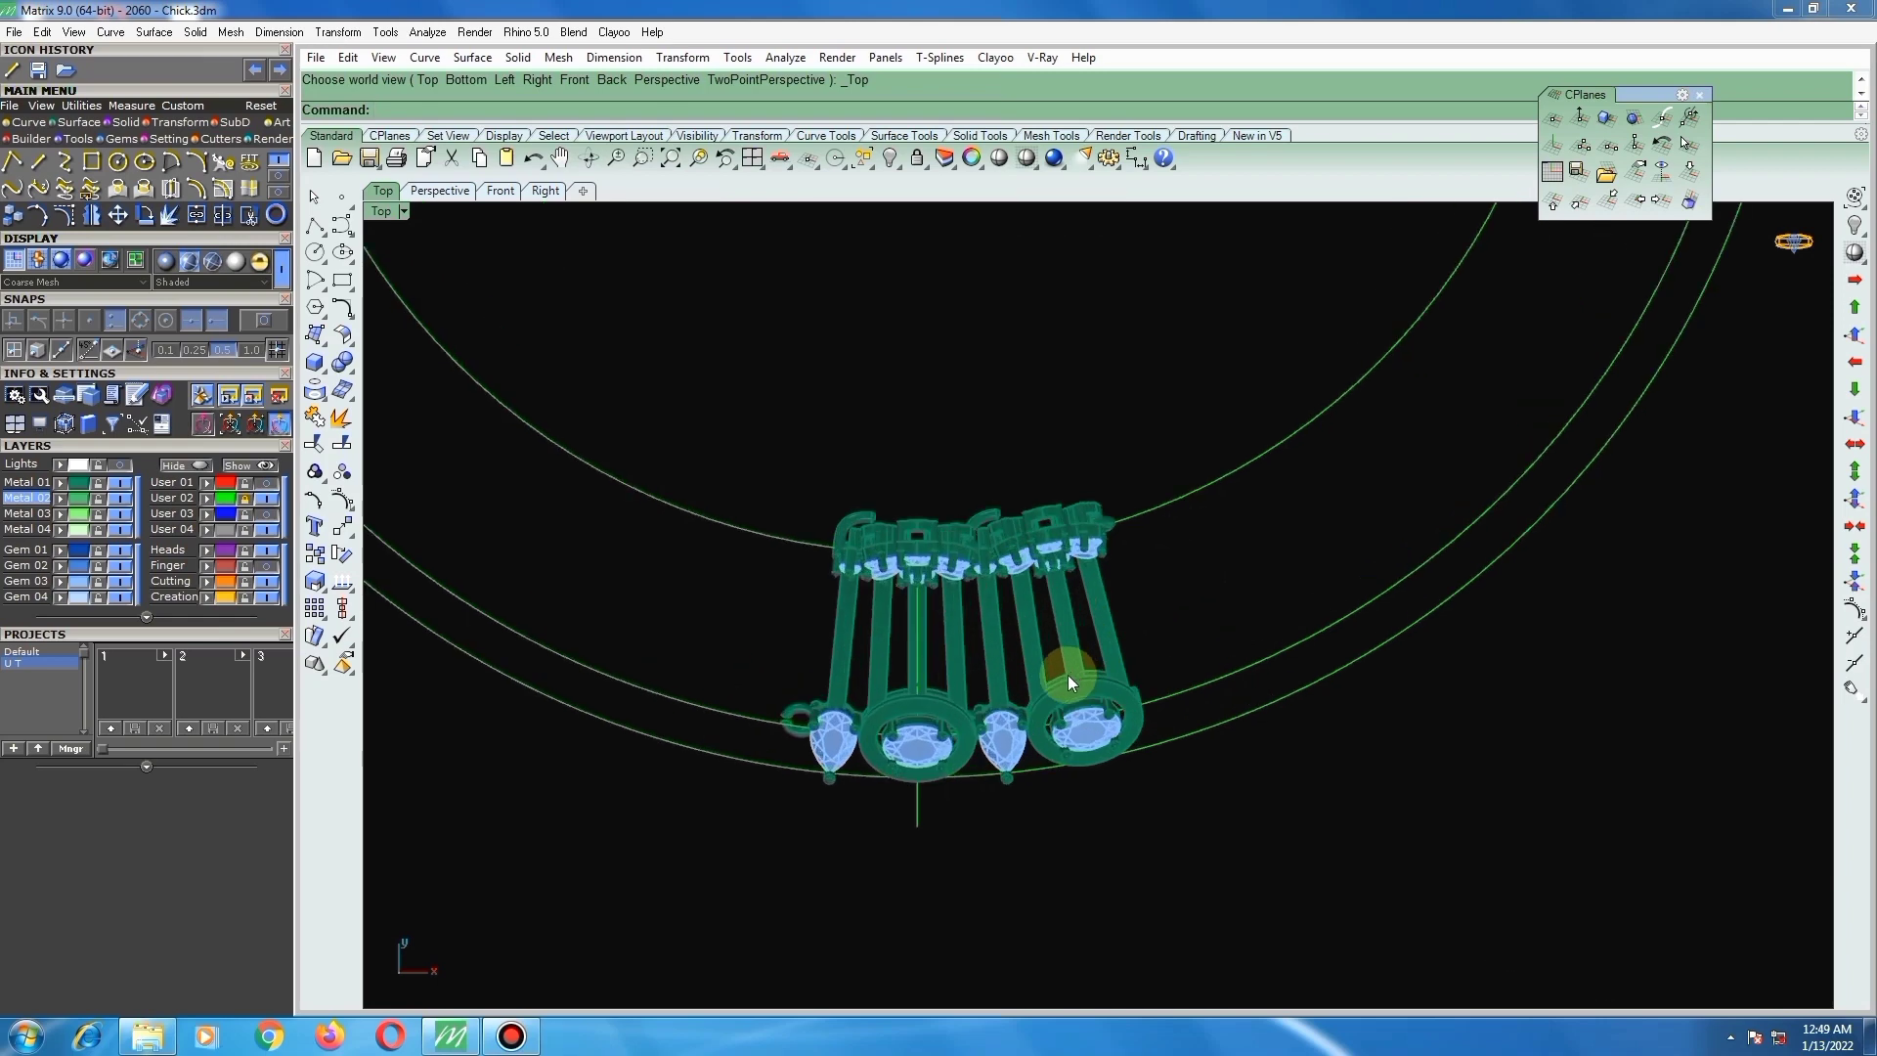
scroll(1067, 674, down, 2)
click(1062, 699)
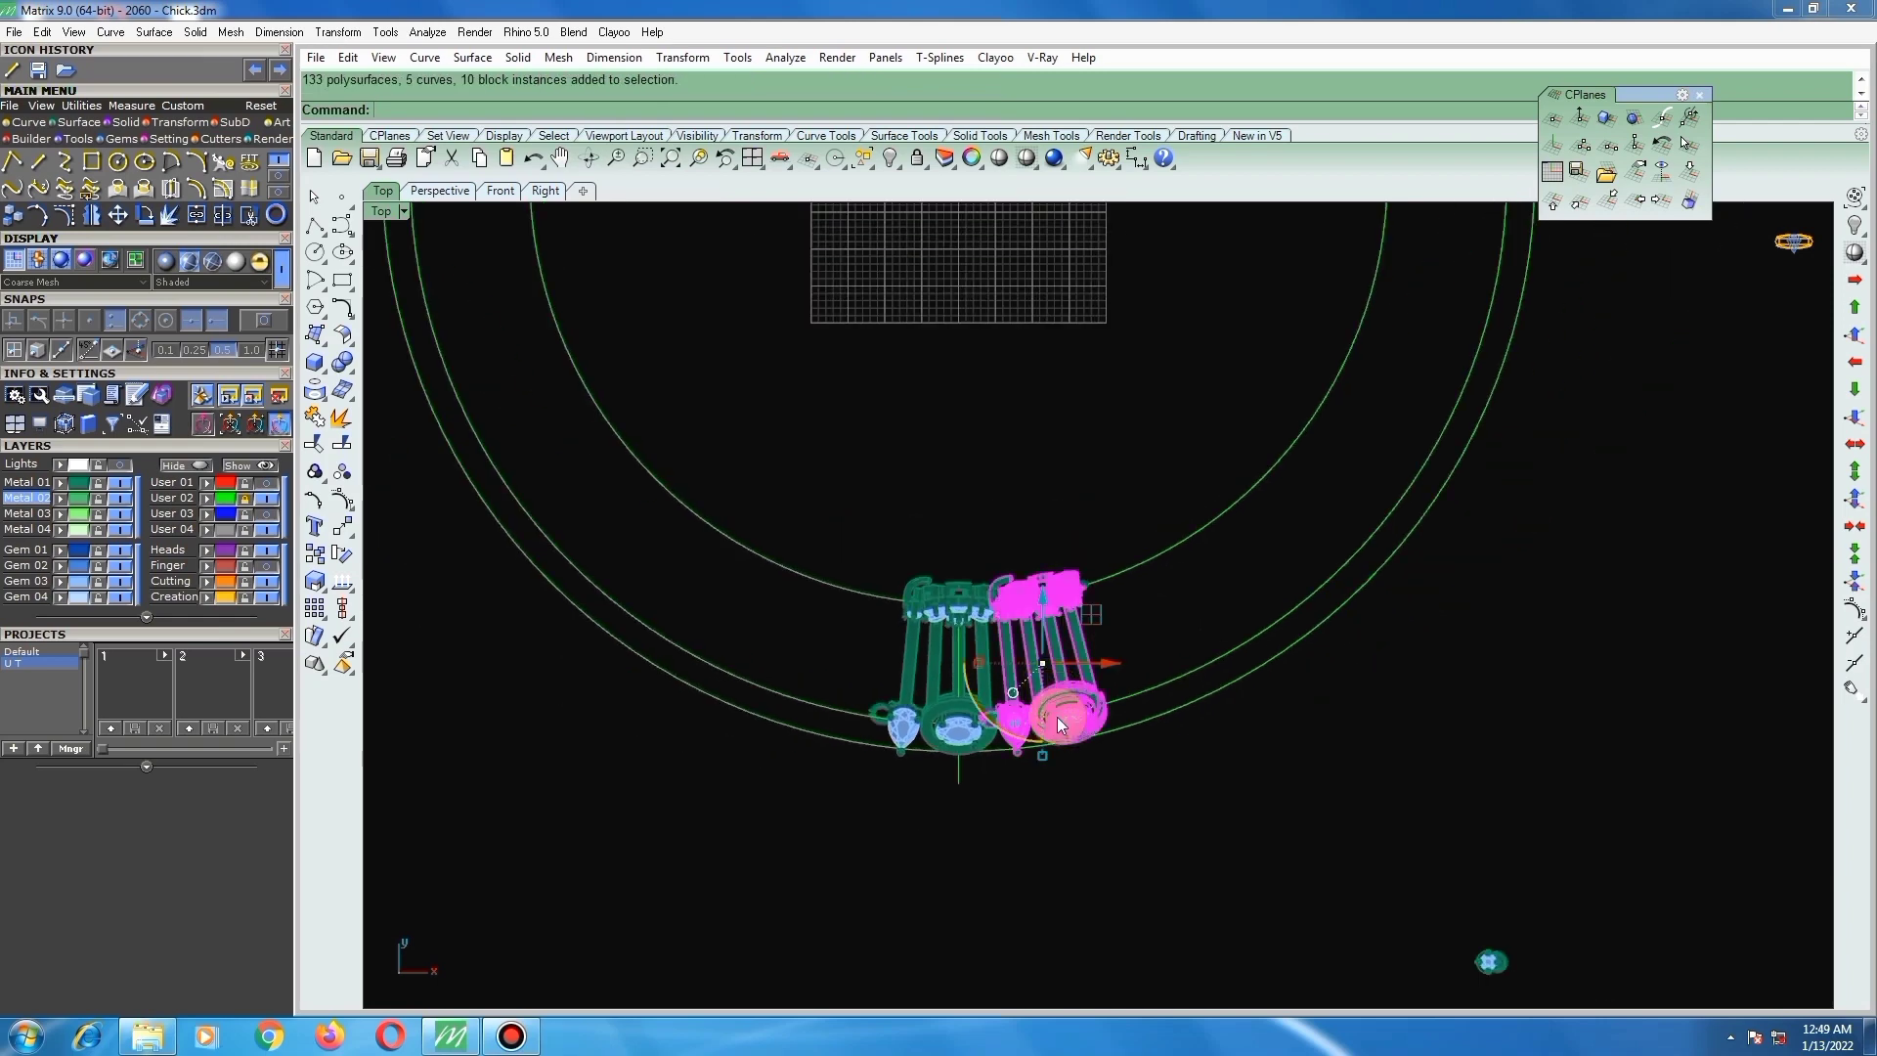
key(Delete)
scroll(1001, 780, down, 1)
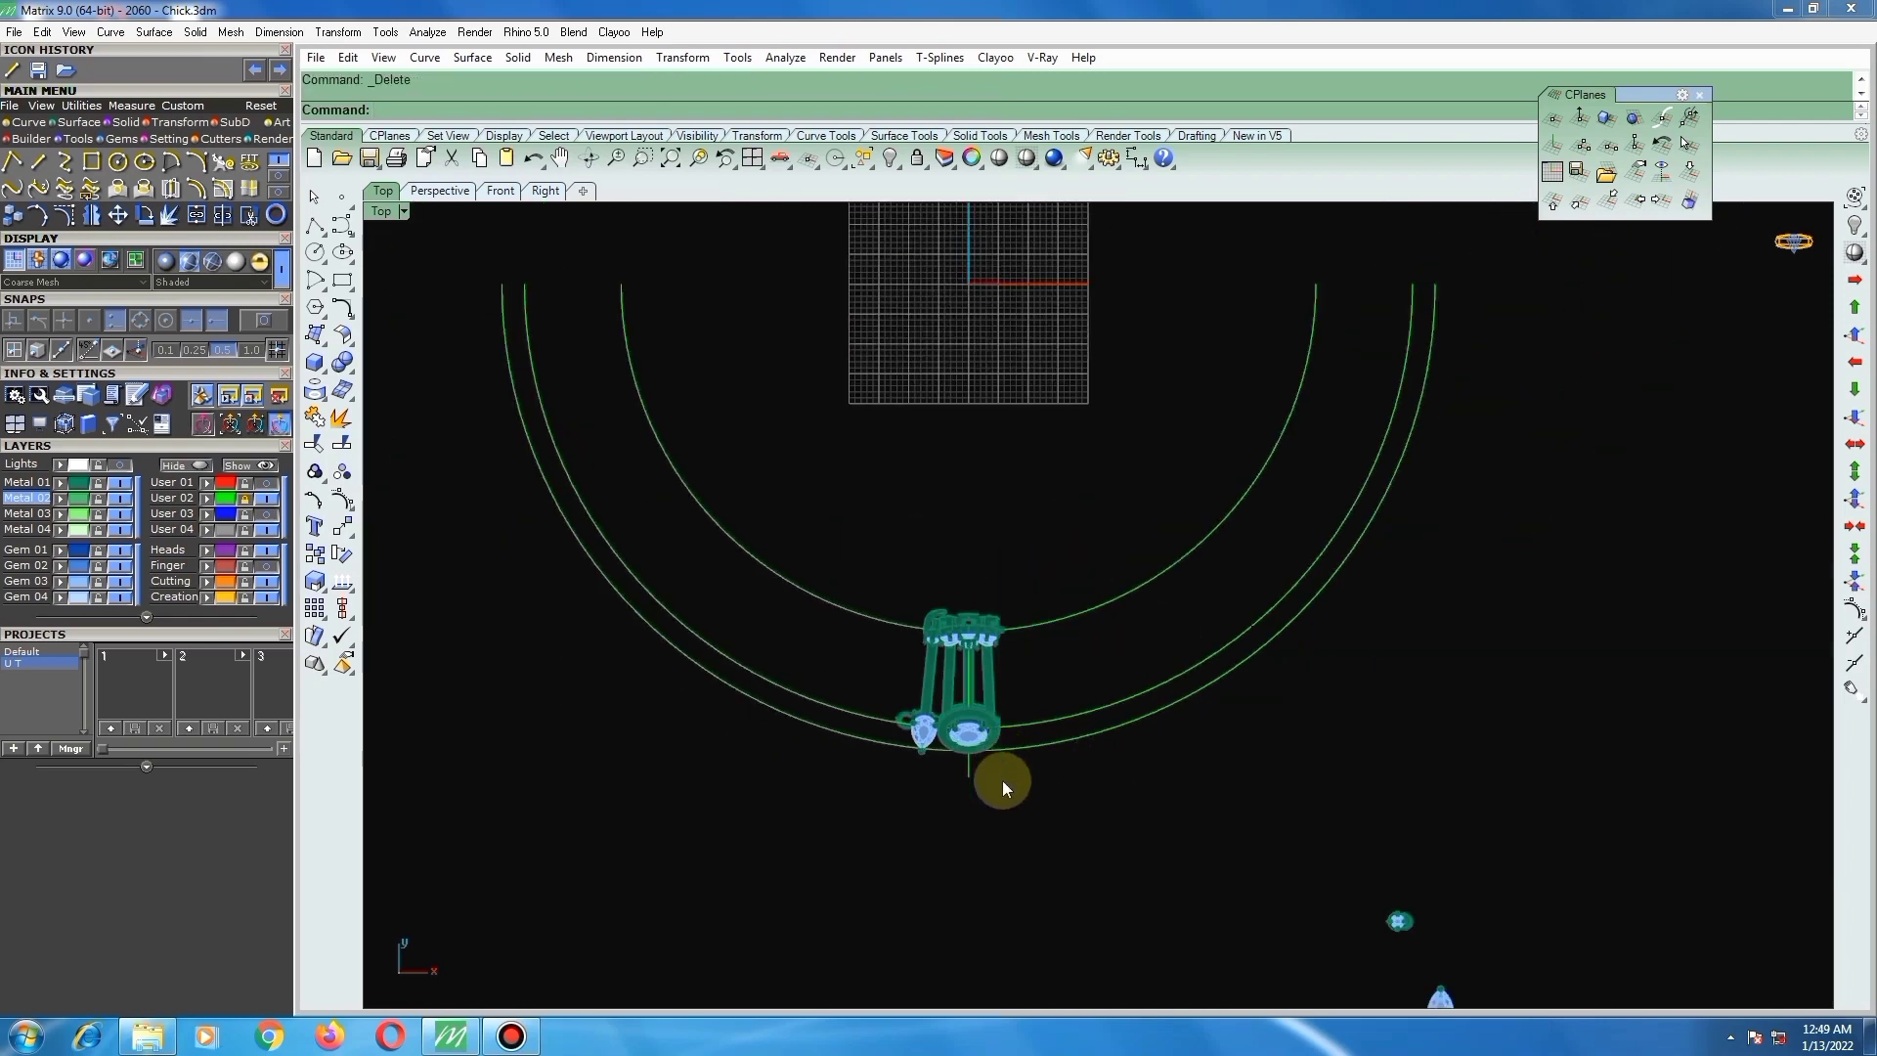
Step: Show the hidden oval halo setting and move it to just below the link's plain oval setting
key(ctrl+shift+h)
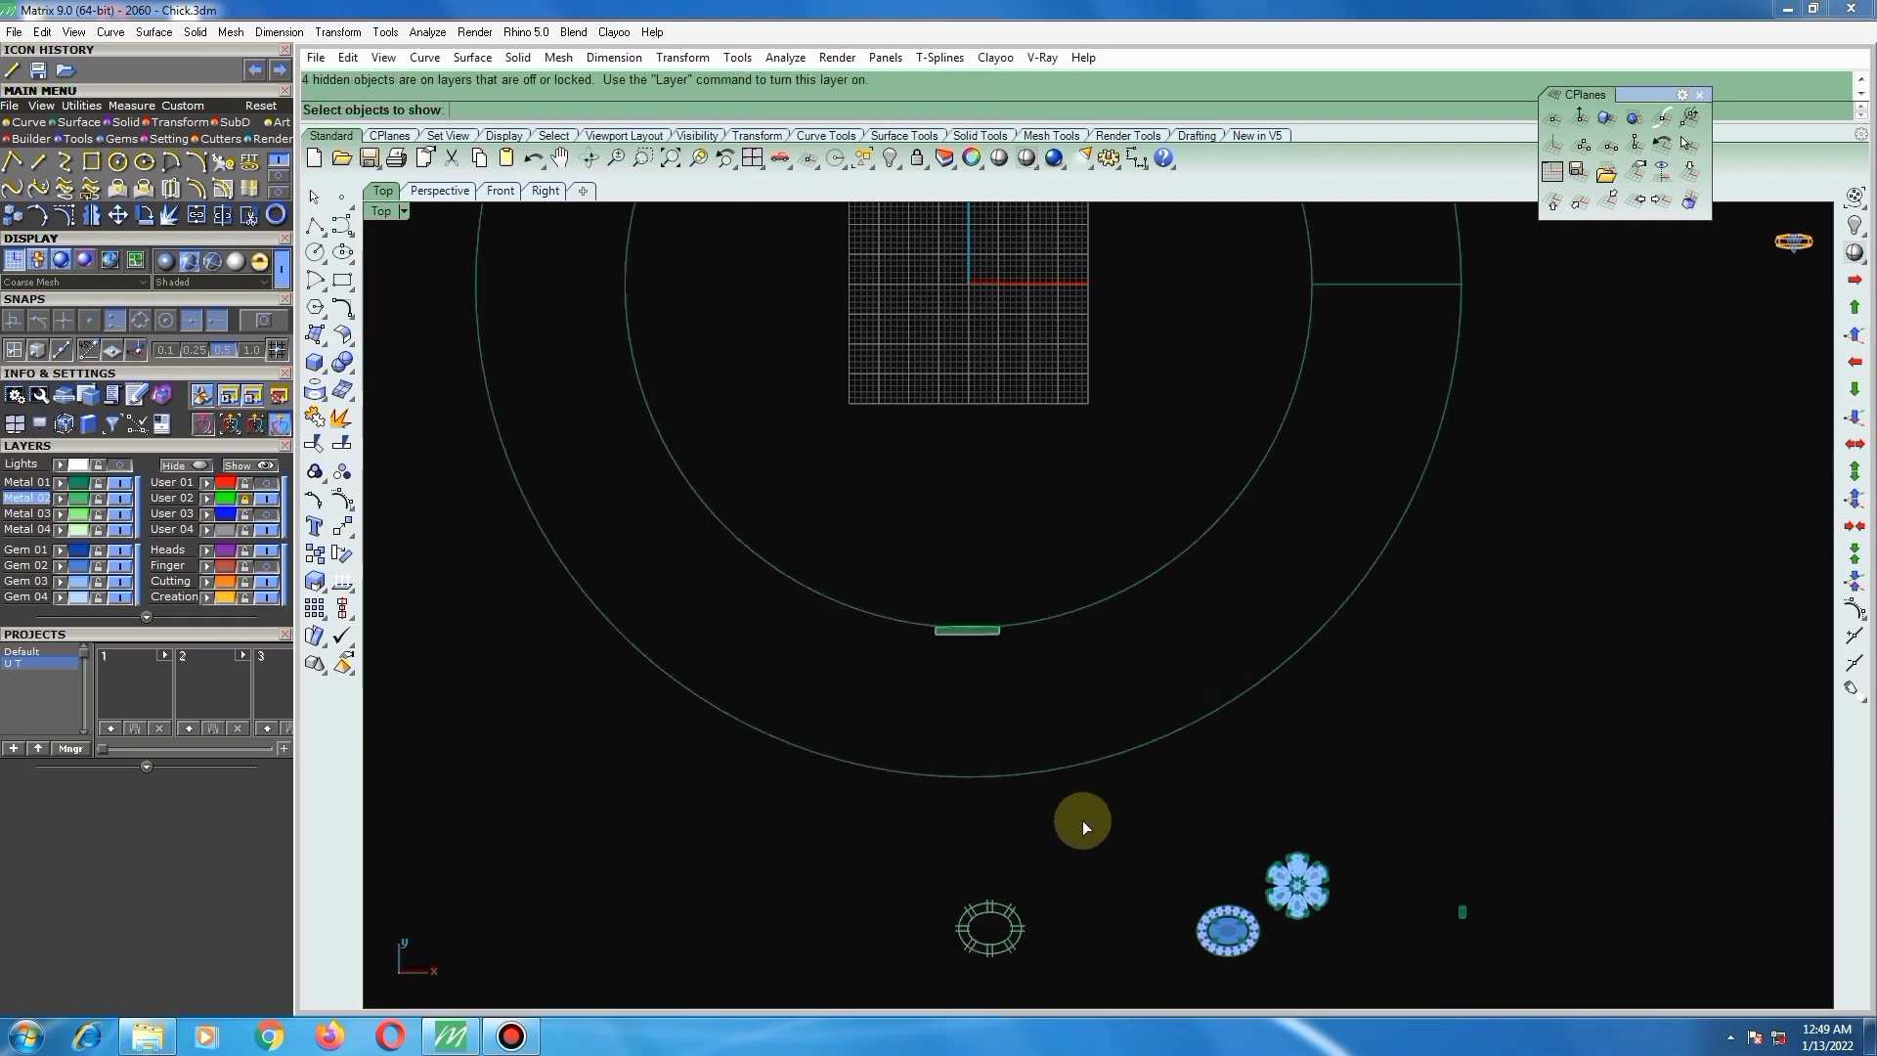
click(1232, 934)
key(Return)
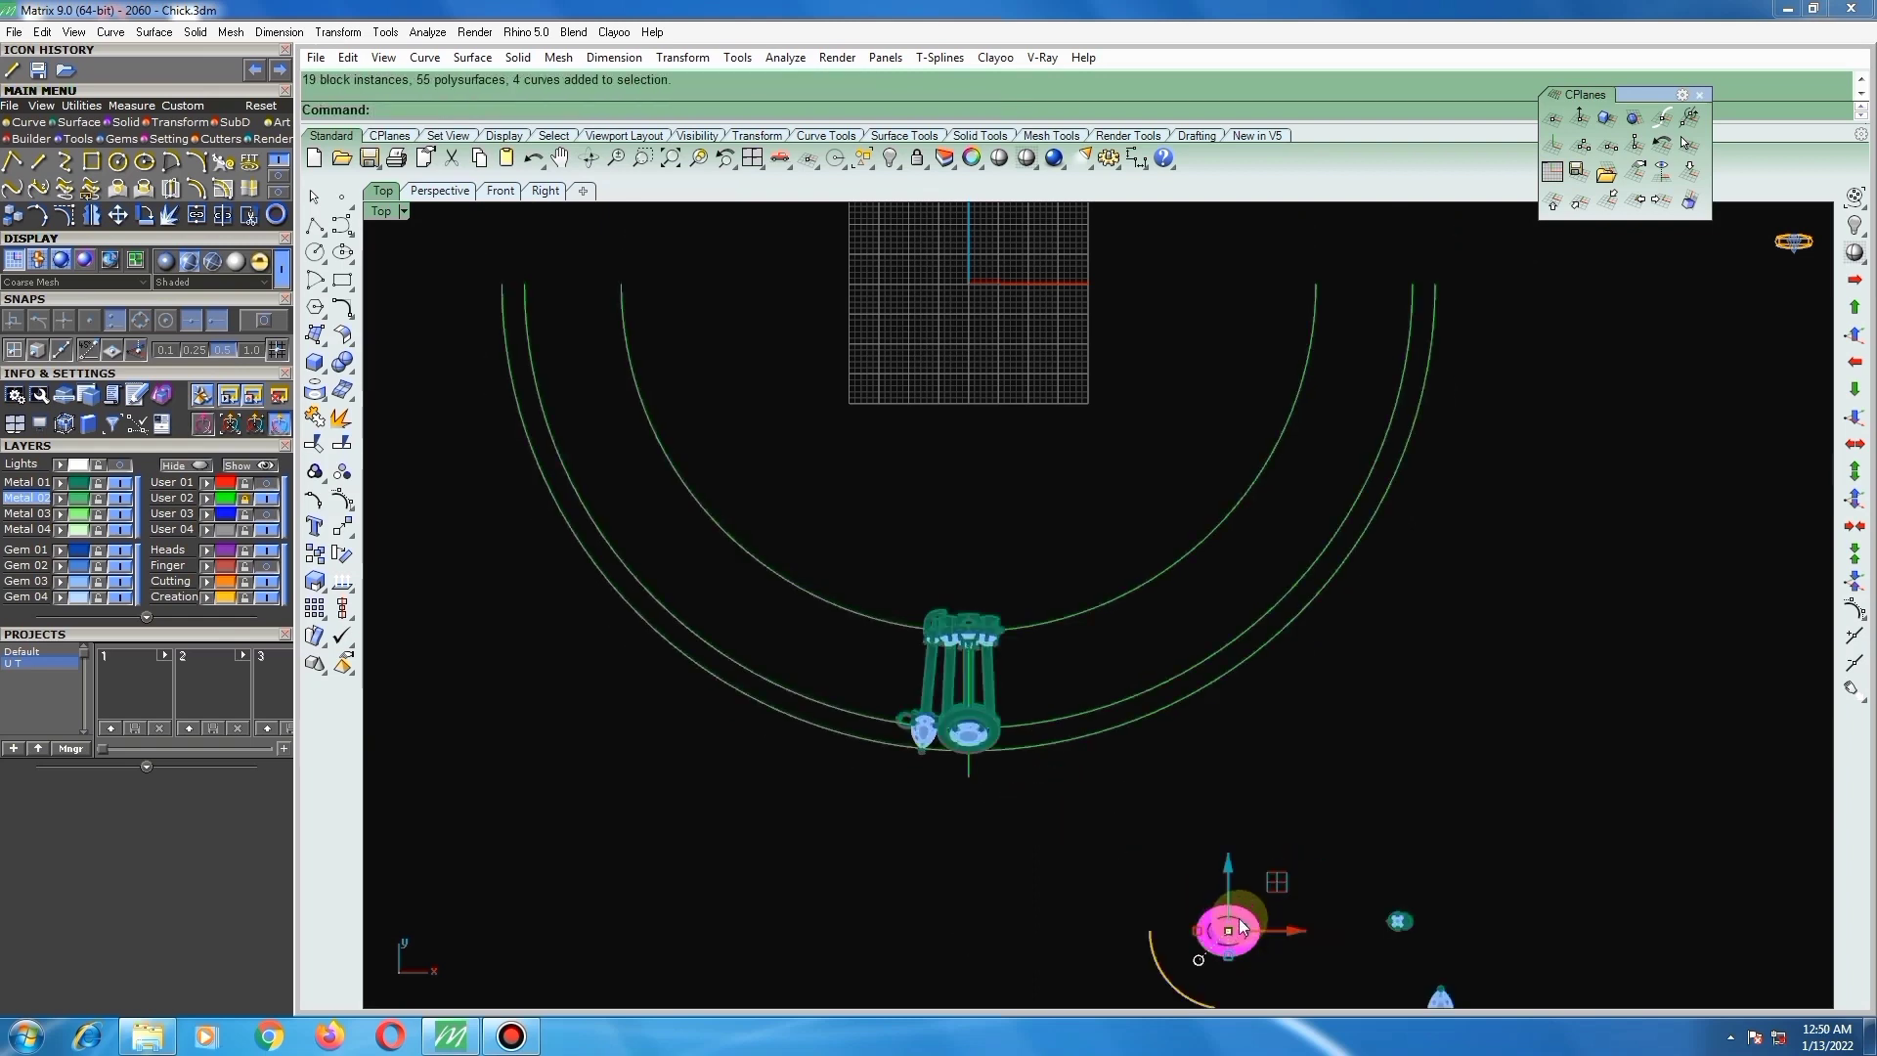
drag(1242, 909, 993, 795)
scroll(994, 797, up, 8)
click(1059, 788)
scroll(948, 847, up, 3)
click(947, 848)
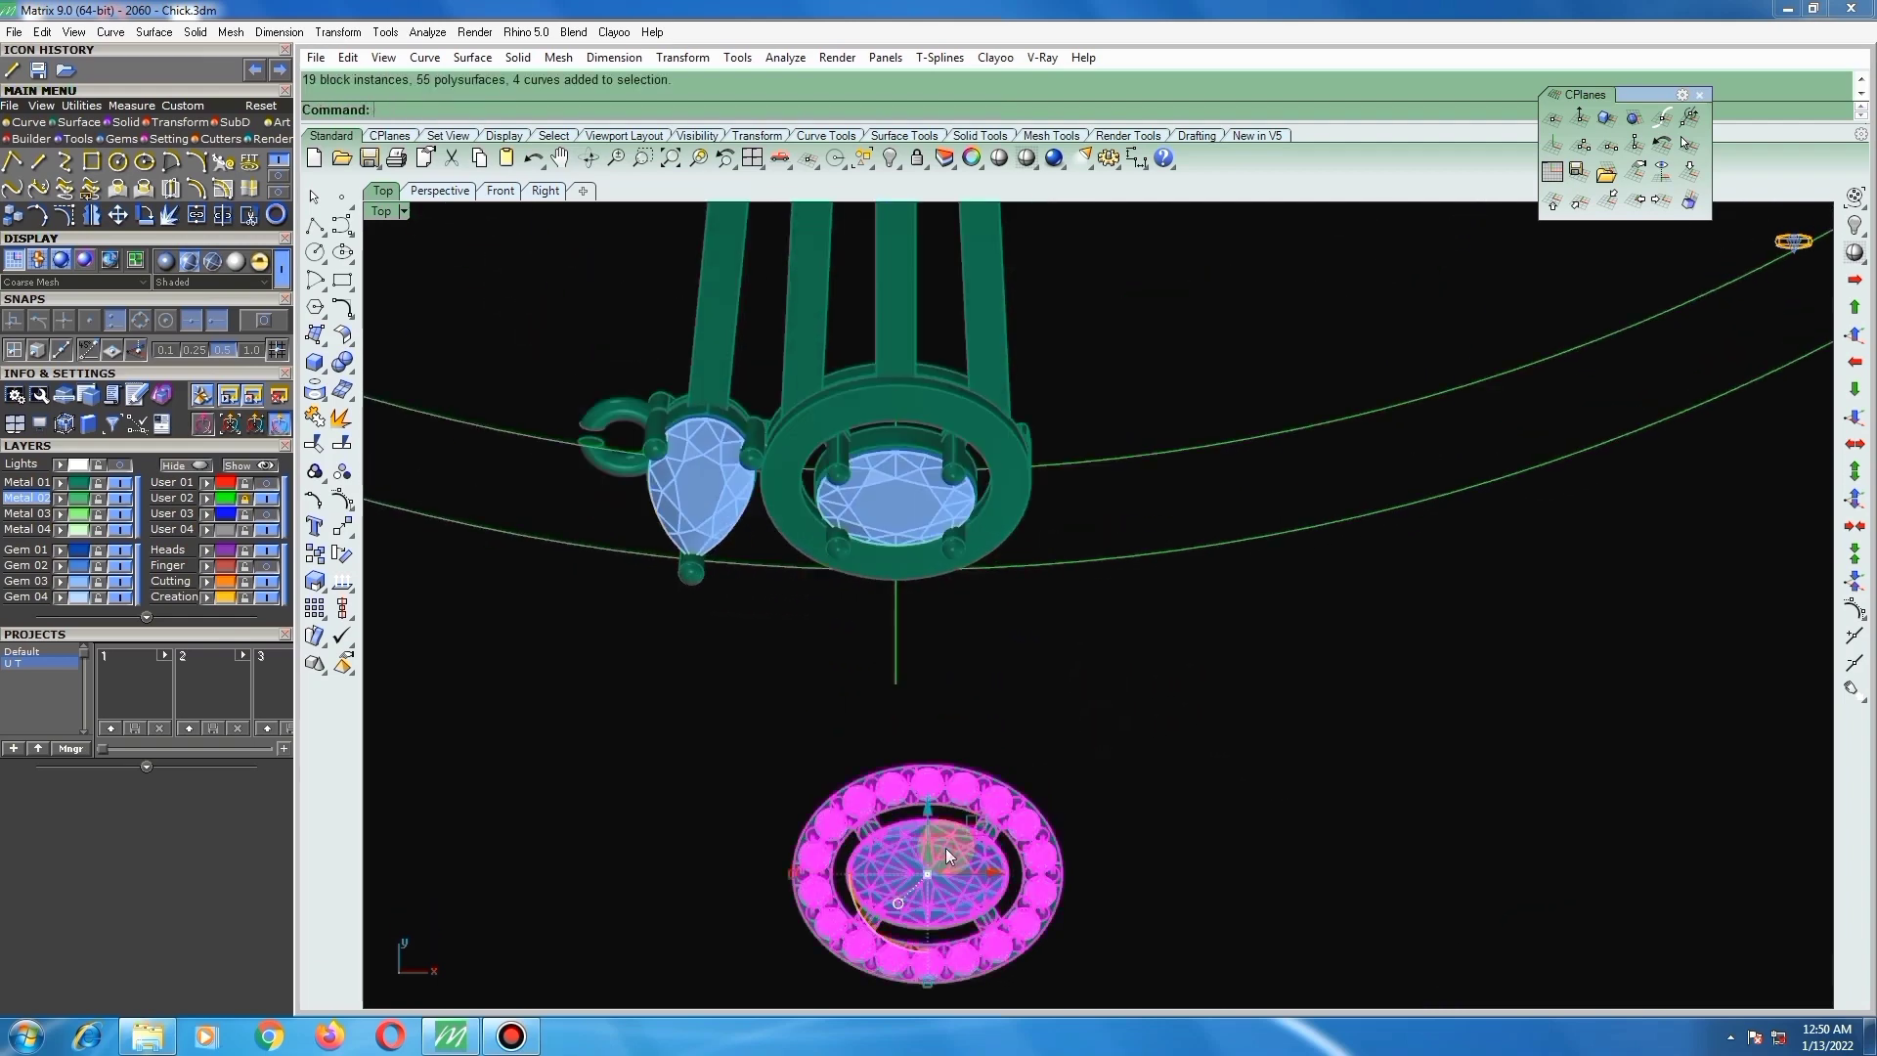
Step: Ungroup the oval halo setting and group its ring of small round gems with their prongs
key(ctrl+shift+g)
click(1093, 779)
click(958, 785)
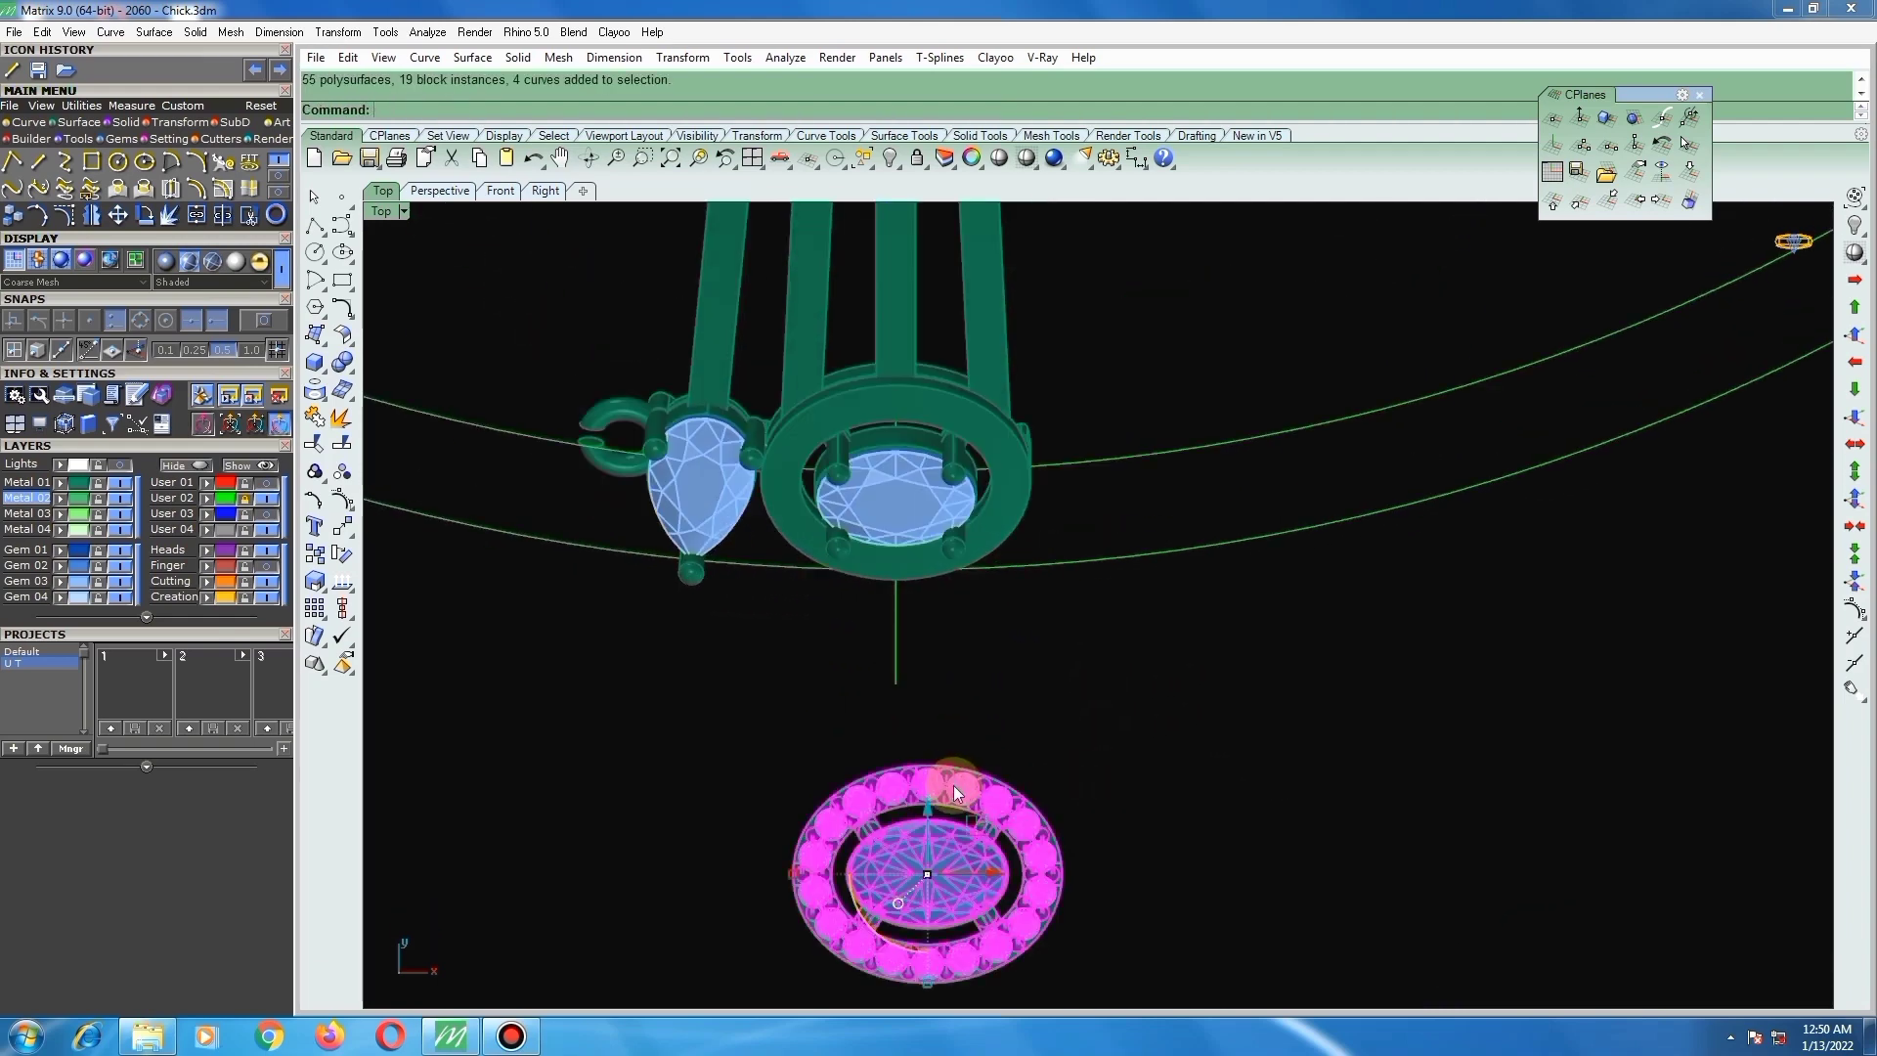
key(ctrl+shift+g)
click(958, 789)
scroll(960, 792, up, 2)
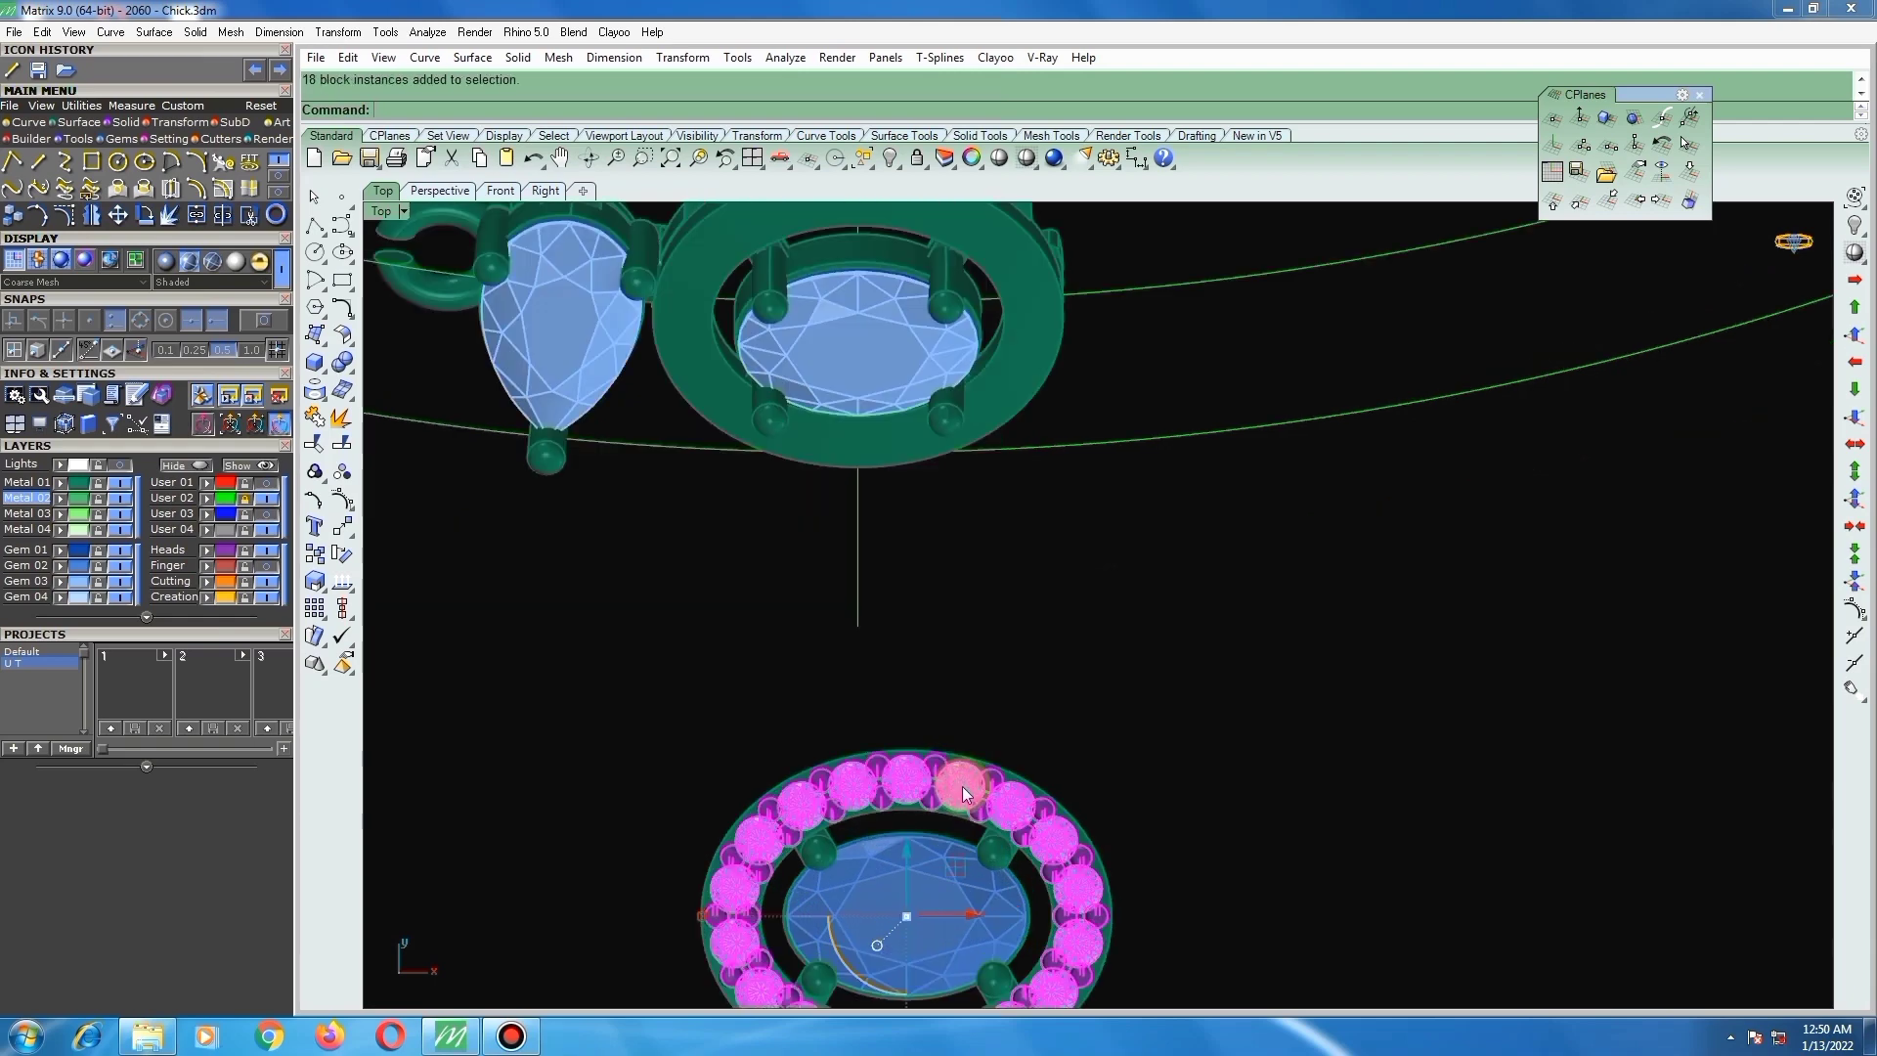
key(ctrl+g)
Step: Place the grouped round gems and prongs on the link's oval ring, and hide the spare halo setting
scroll(971, 802, down, 5)
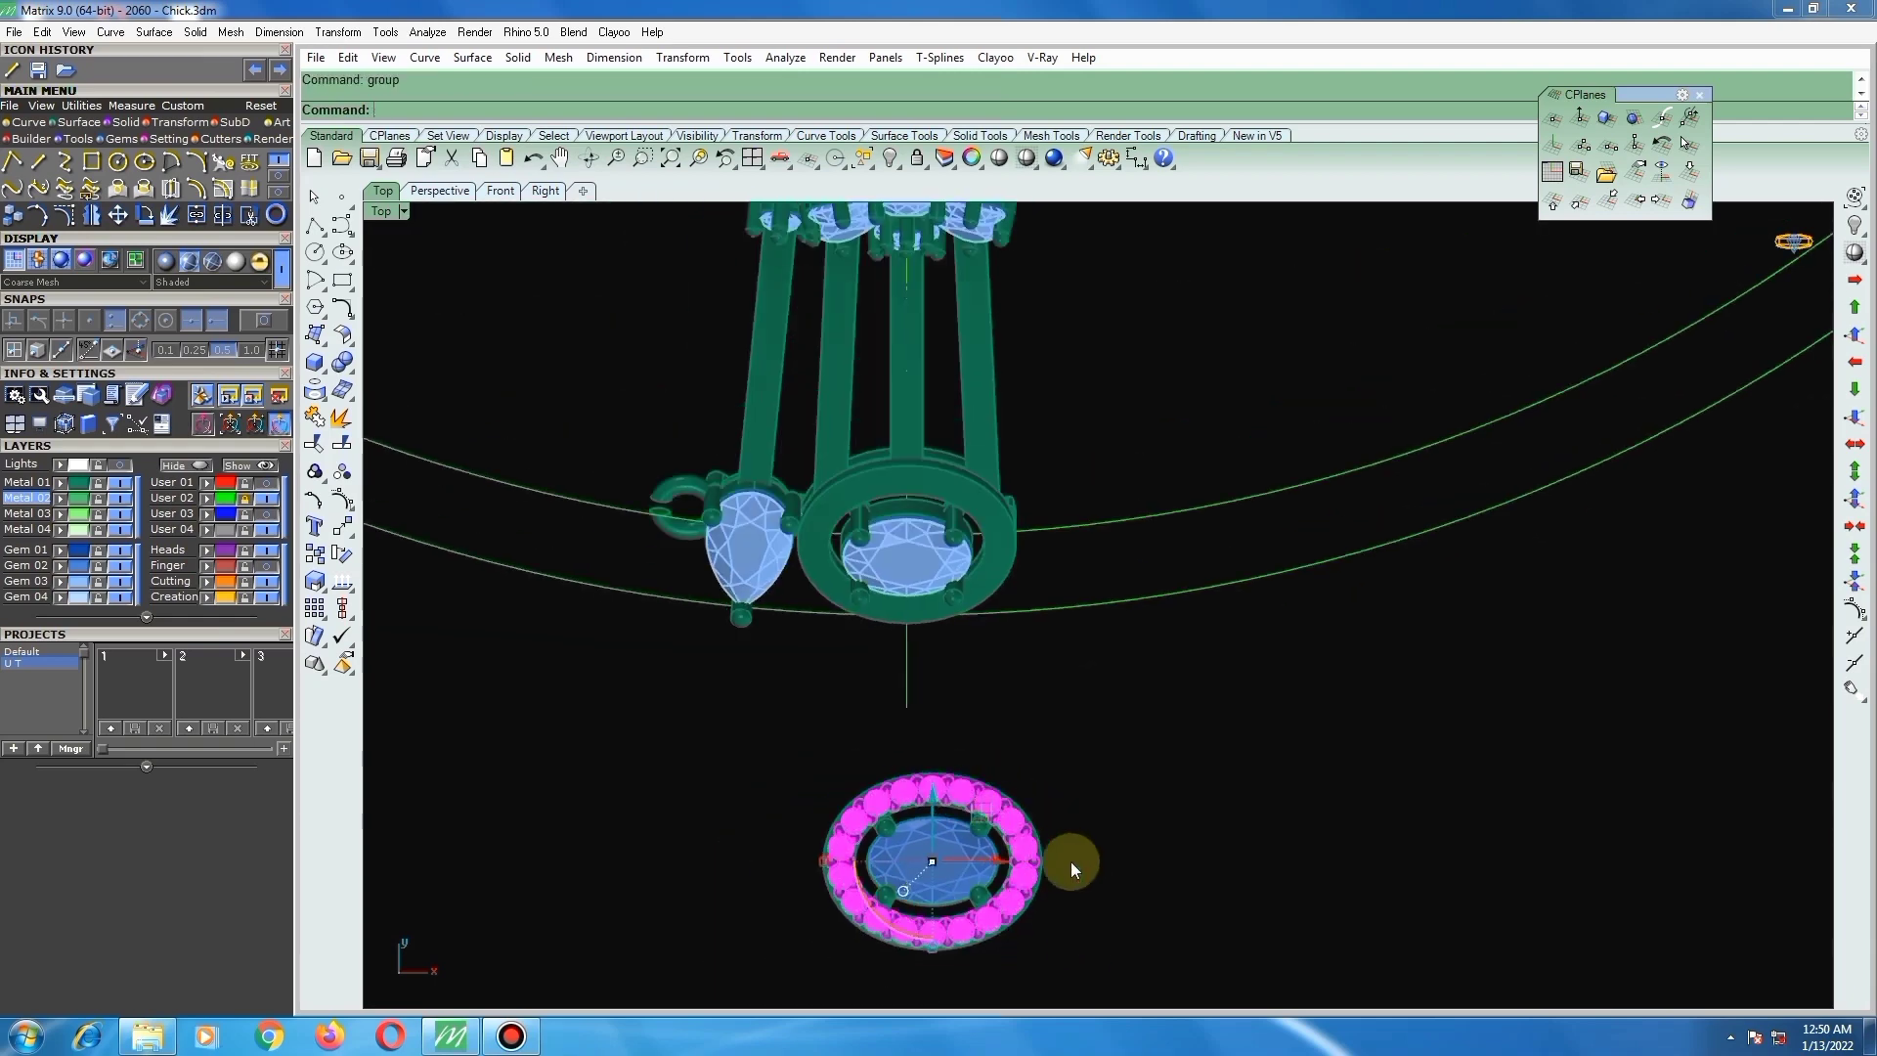
ctrl+shift+right_drag(1070, 860, 995, 524)
scroll(997, 498, up, 5)
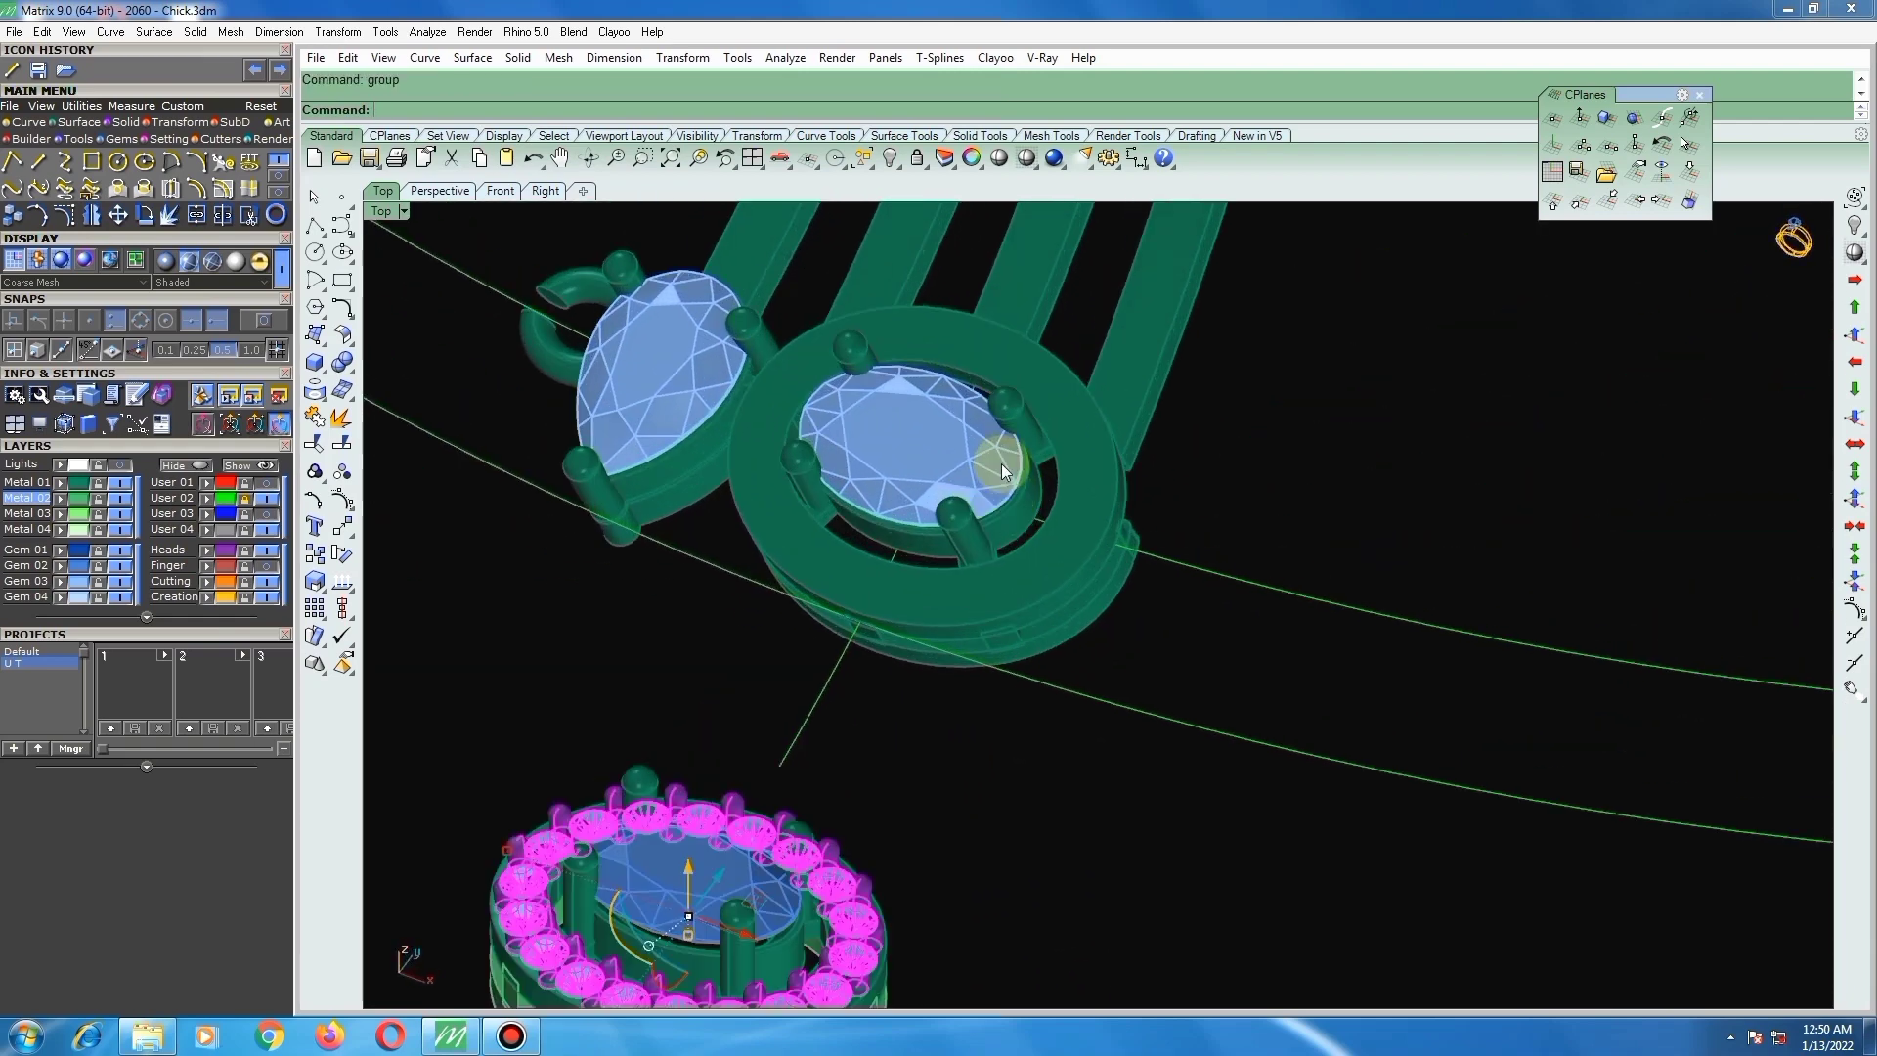
scroll(938, 567, down, 8)
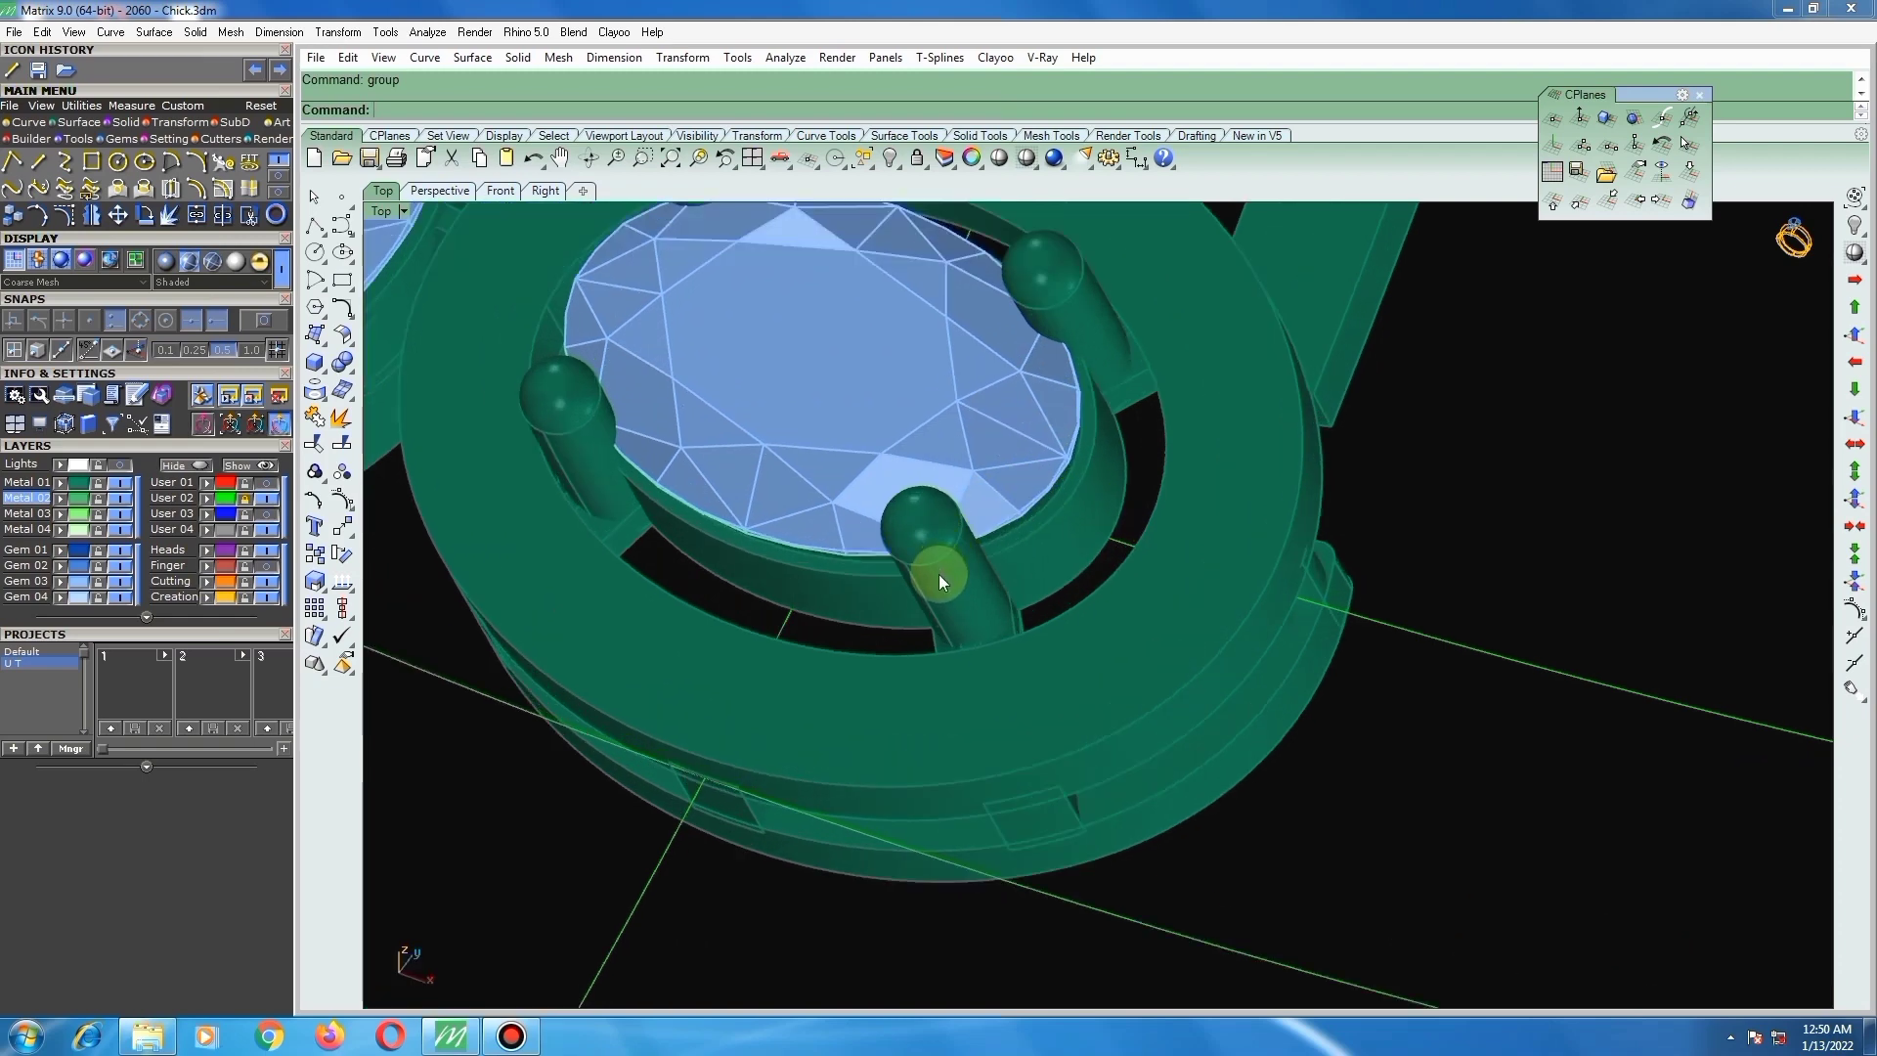
scroll(844, 809, up, 5)
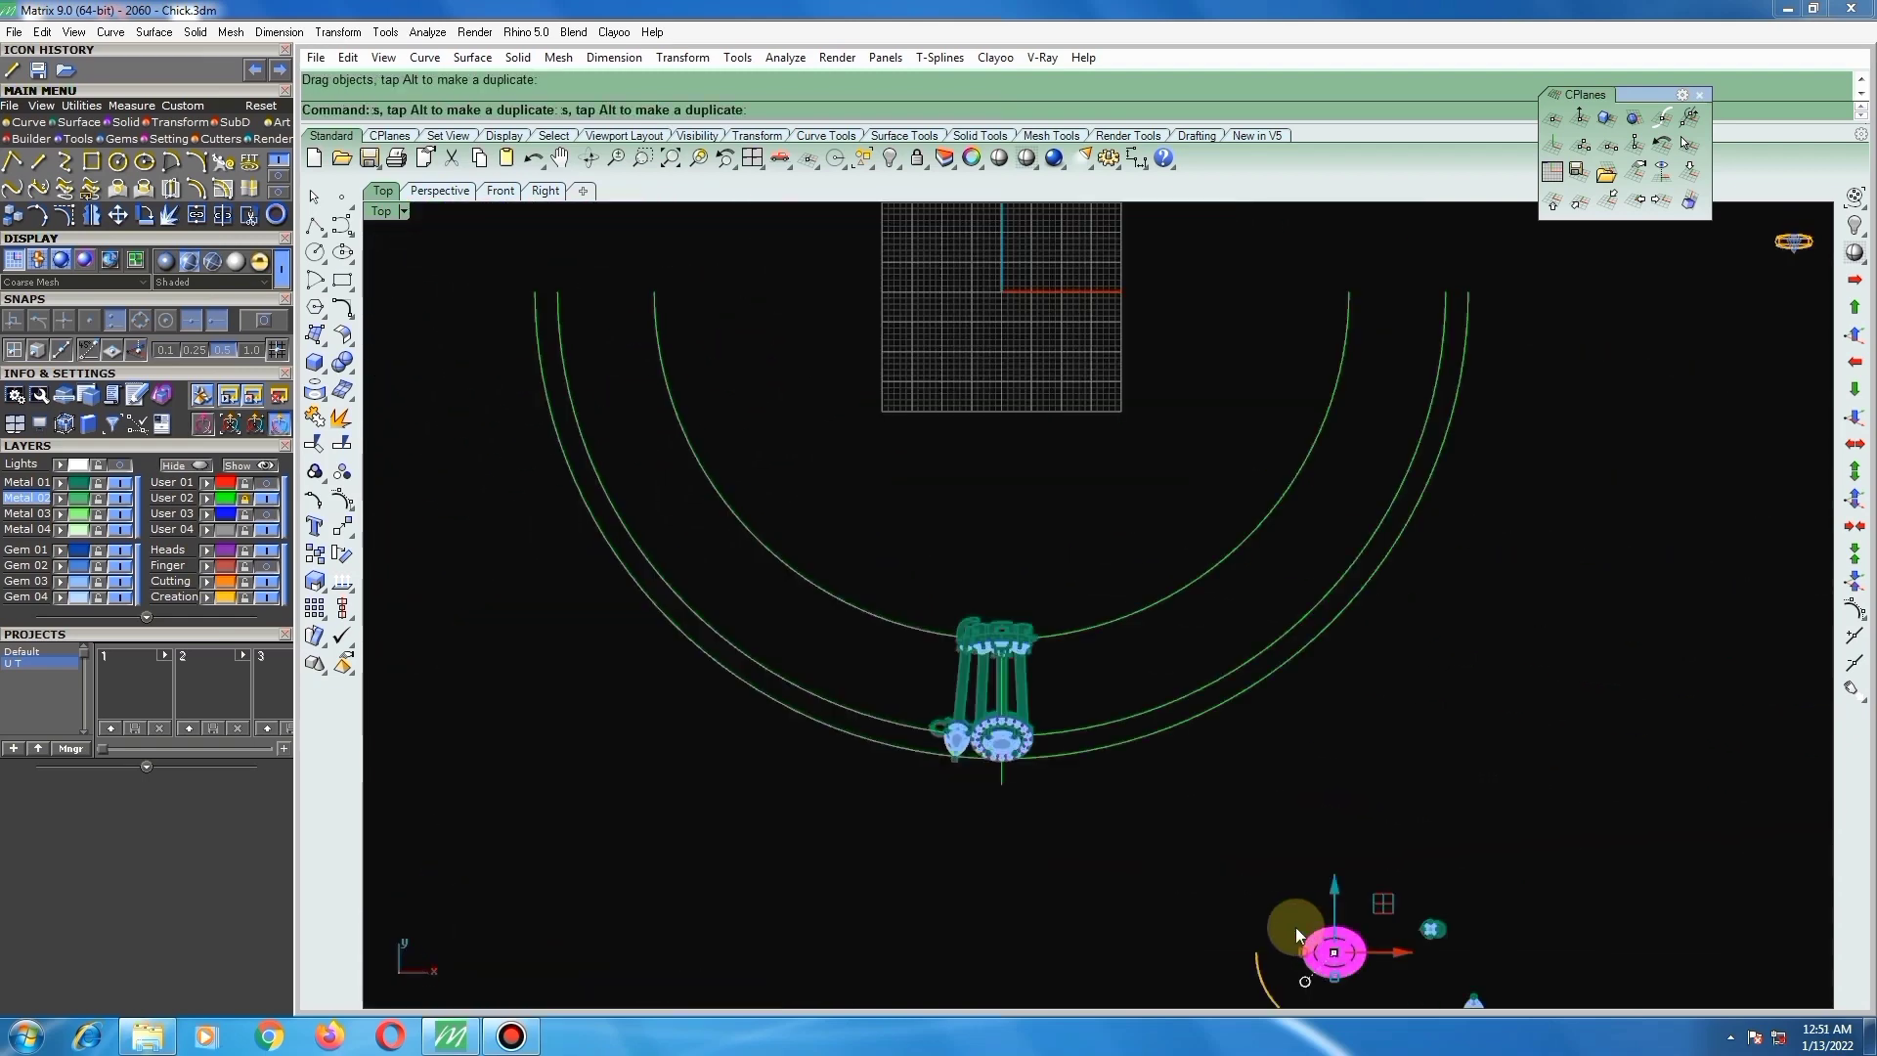
text(hide)
key(Return)
text(h)
scroll(1008, 745, up, 3)
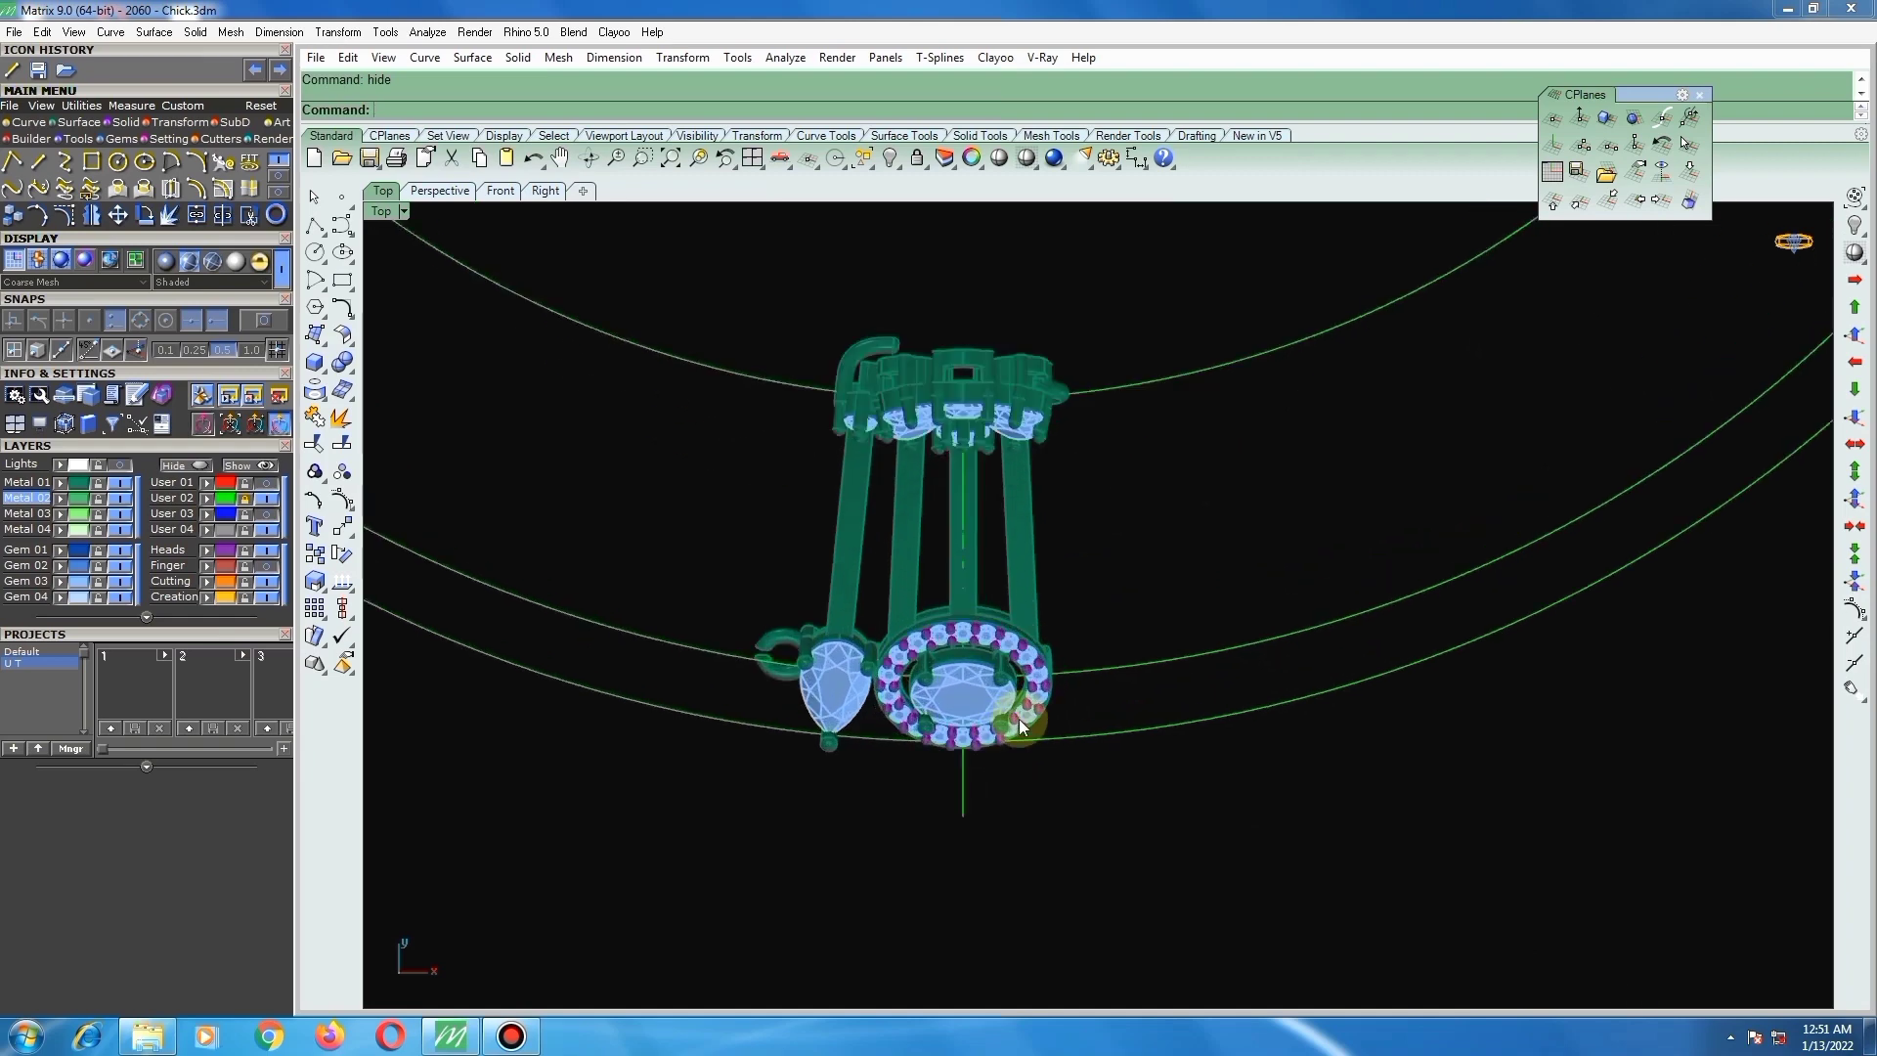
Step: Ungroup the ring of round gems and prongs on the link's oval setting
scroll(995, 706, up, 2)
right_drag(1044, 643, 1056, 527)
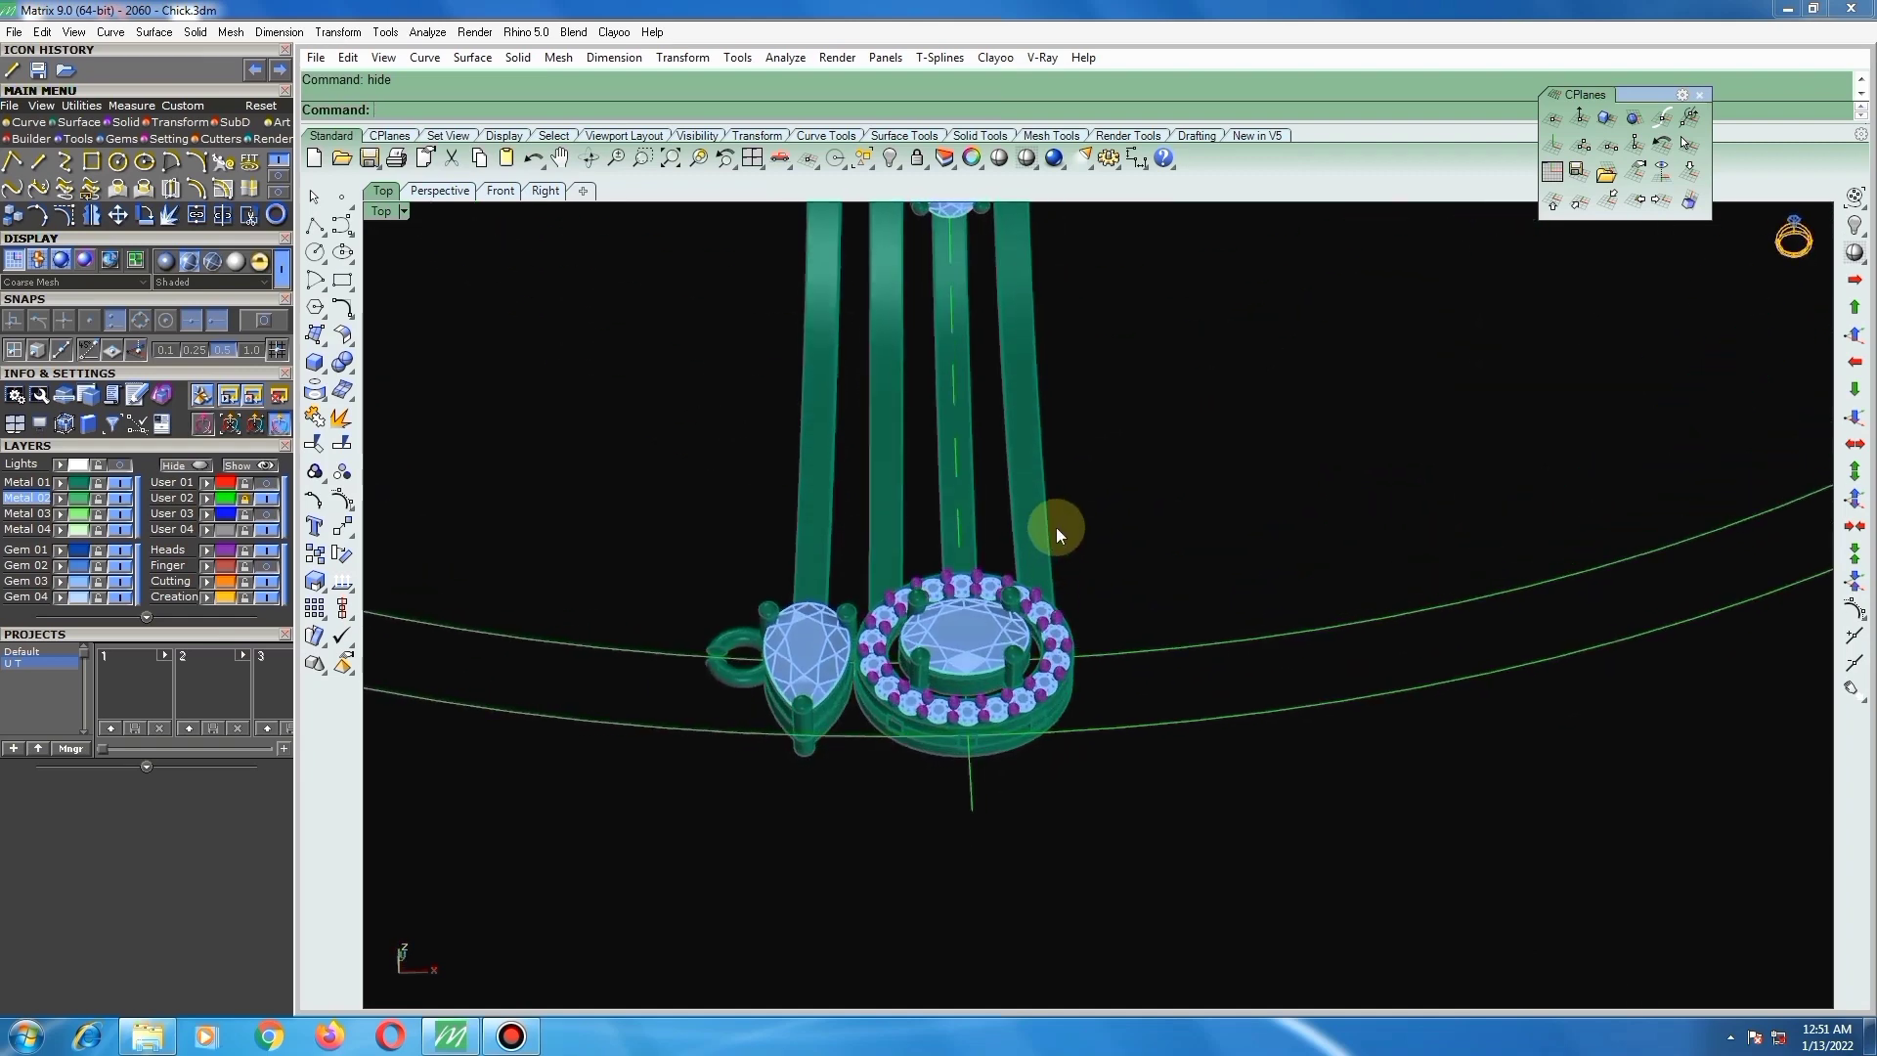
scroll(1027, 696, up, 8)
click(993, 649)
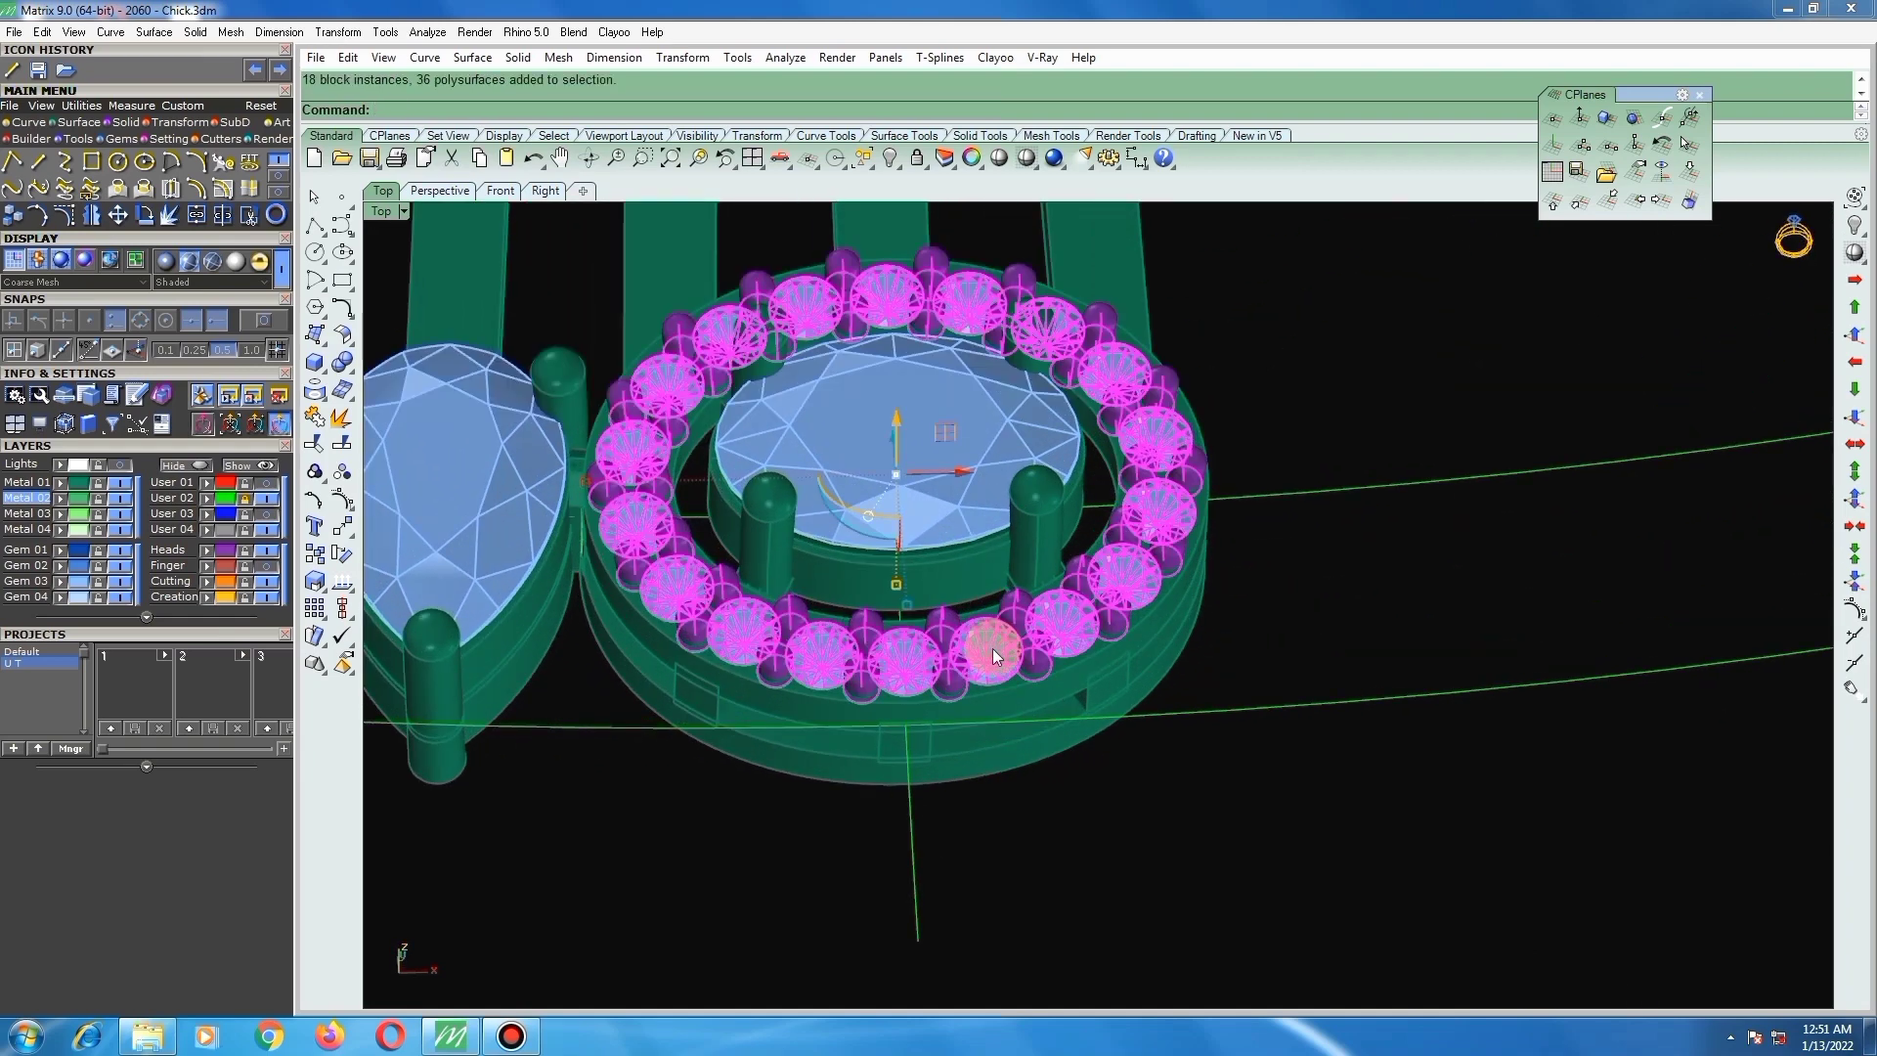
click(1151, 850)
click(976, 643)
click(1016, 680)
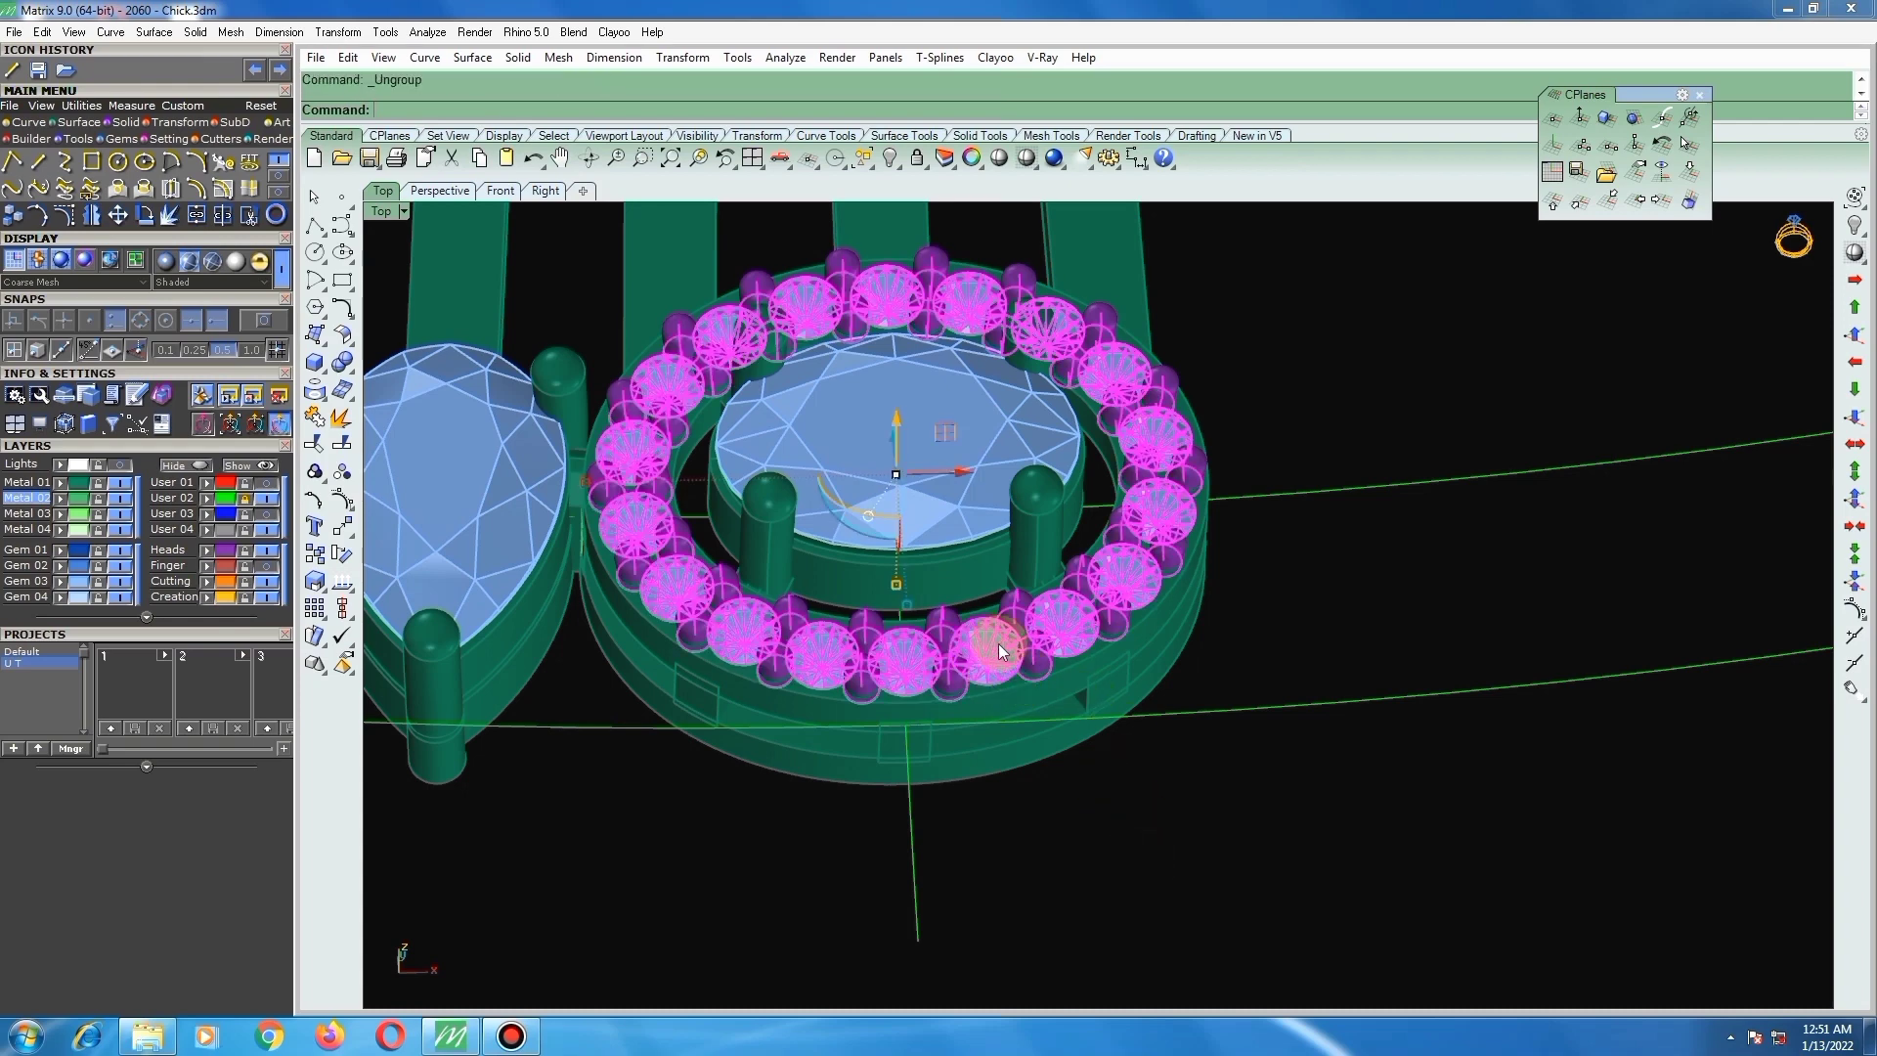
Step: Start Gem Cutter on the oval halo's round gems and set the cutters' lower depth to -223 %
click(997, 645)
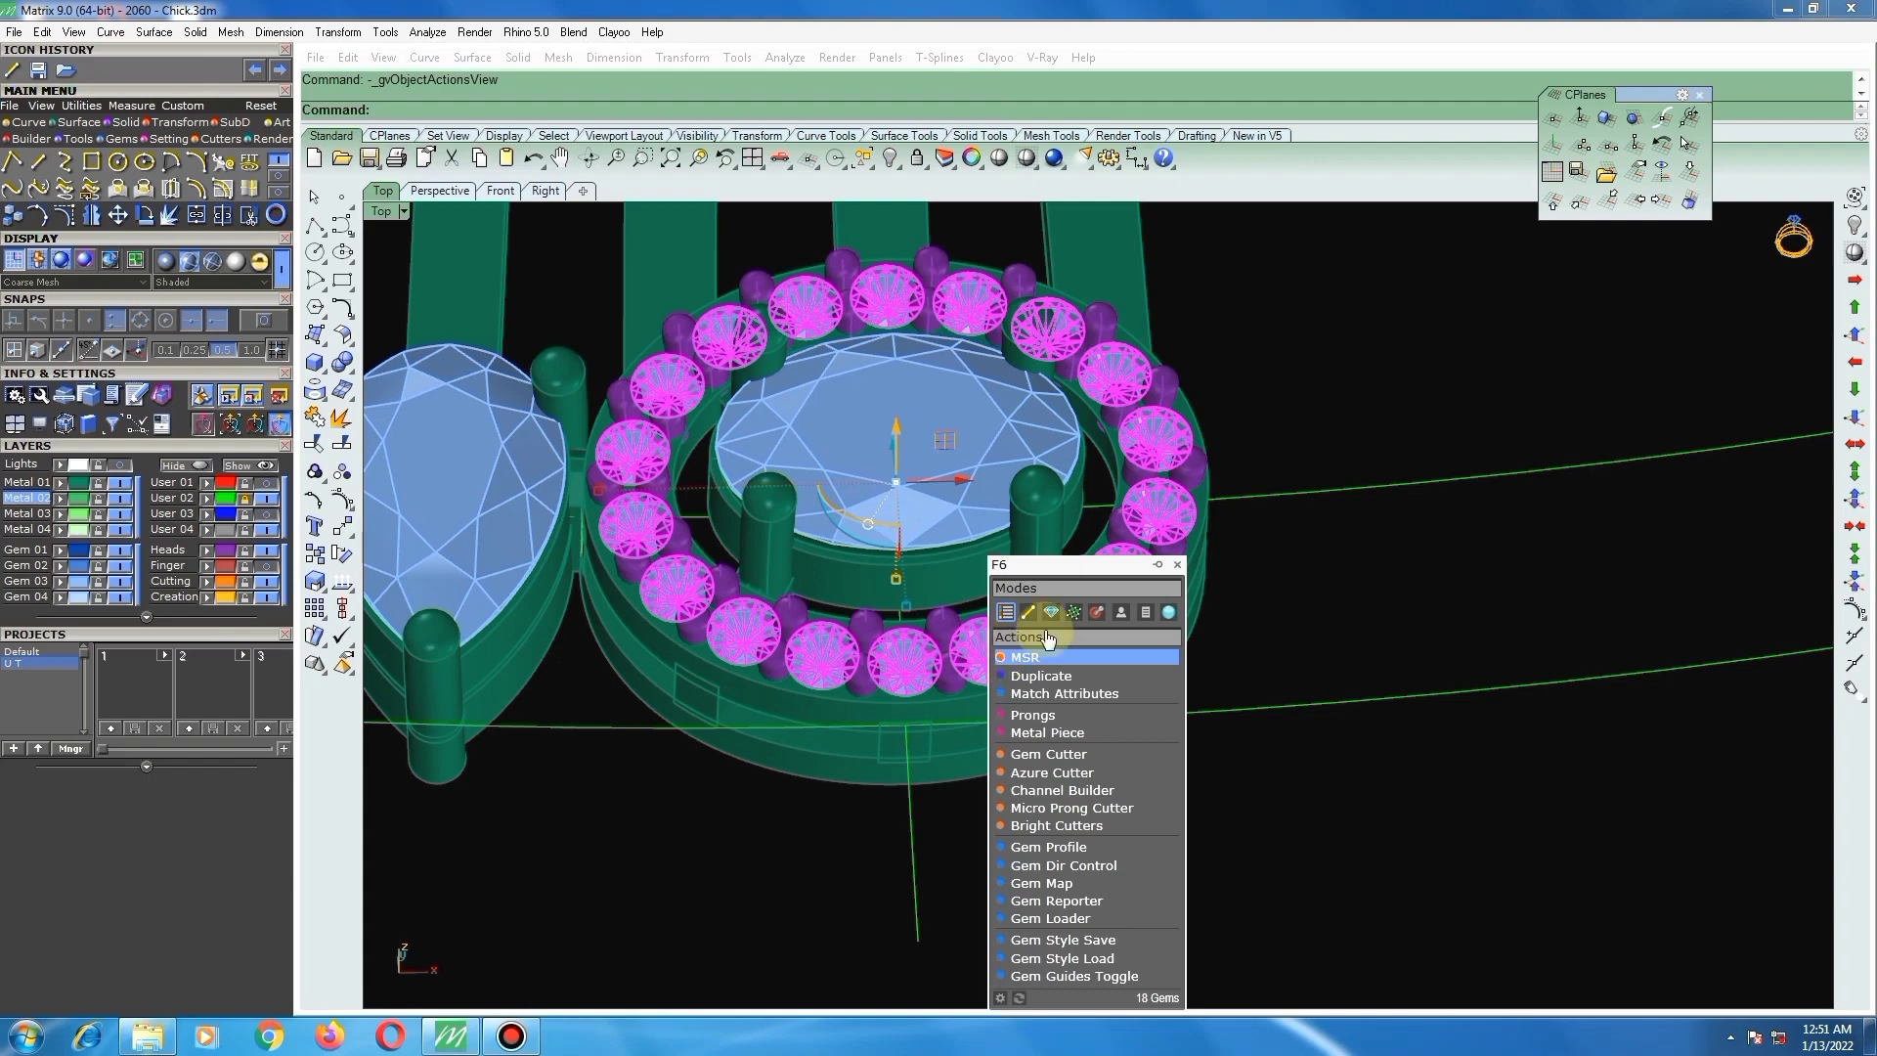
click(1068, 758)
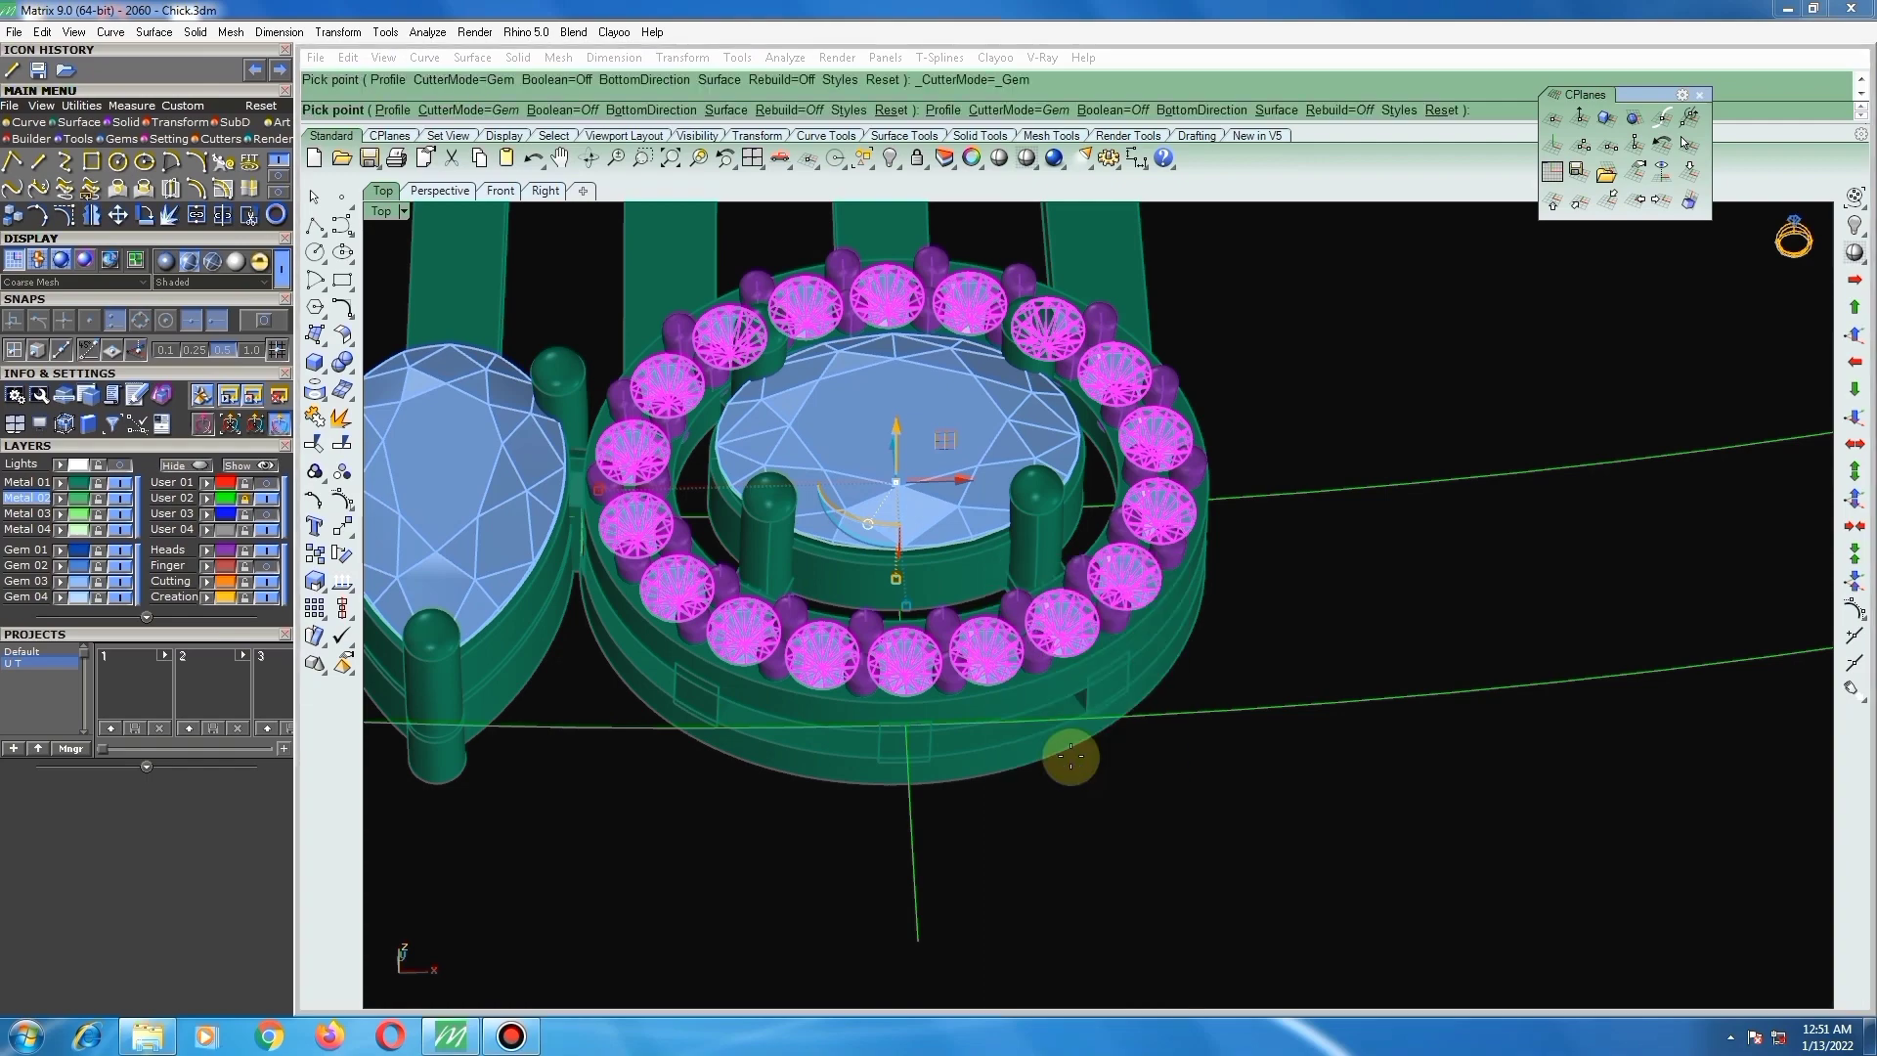
right_drag(1099, 630, 1090, 1021)
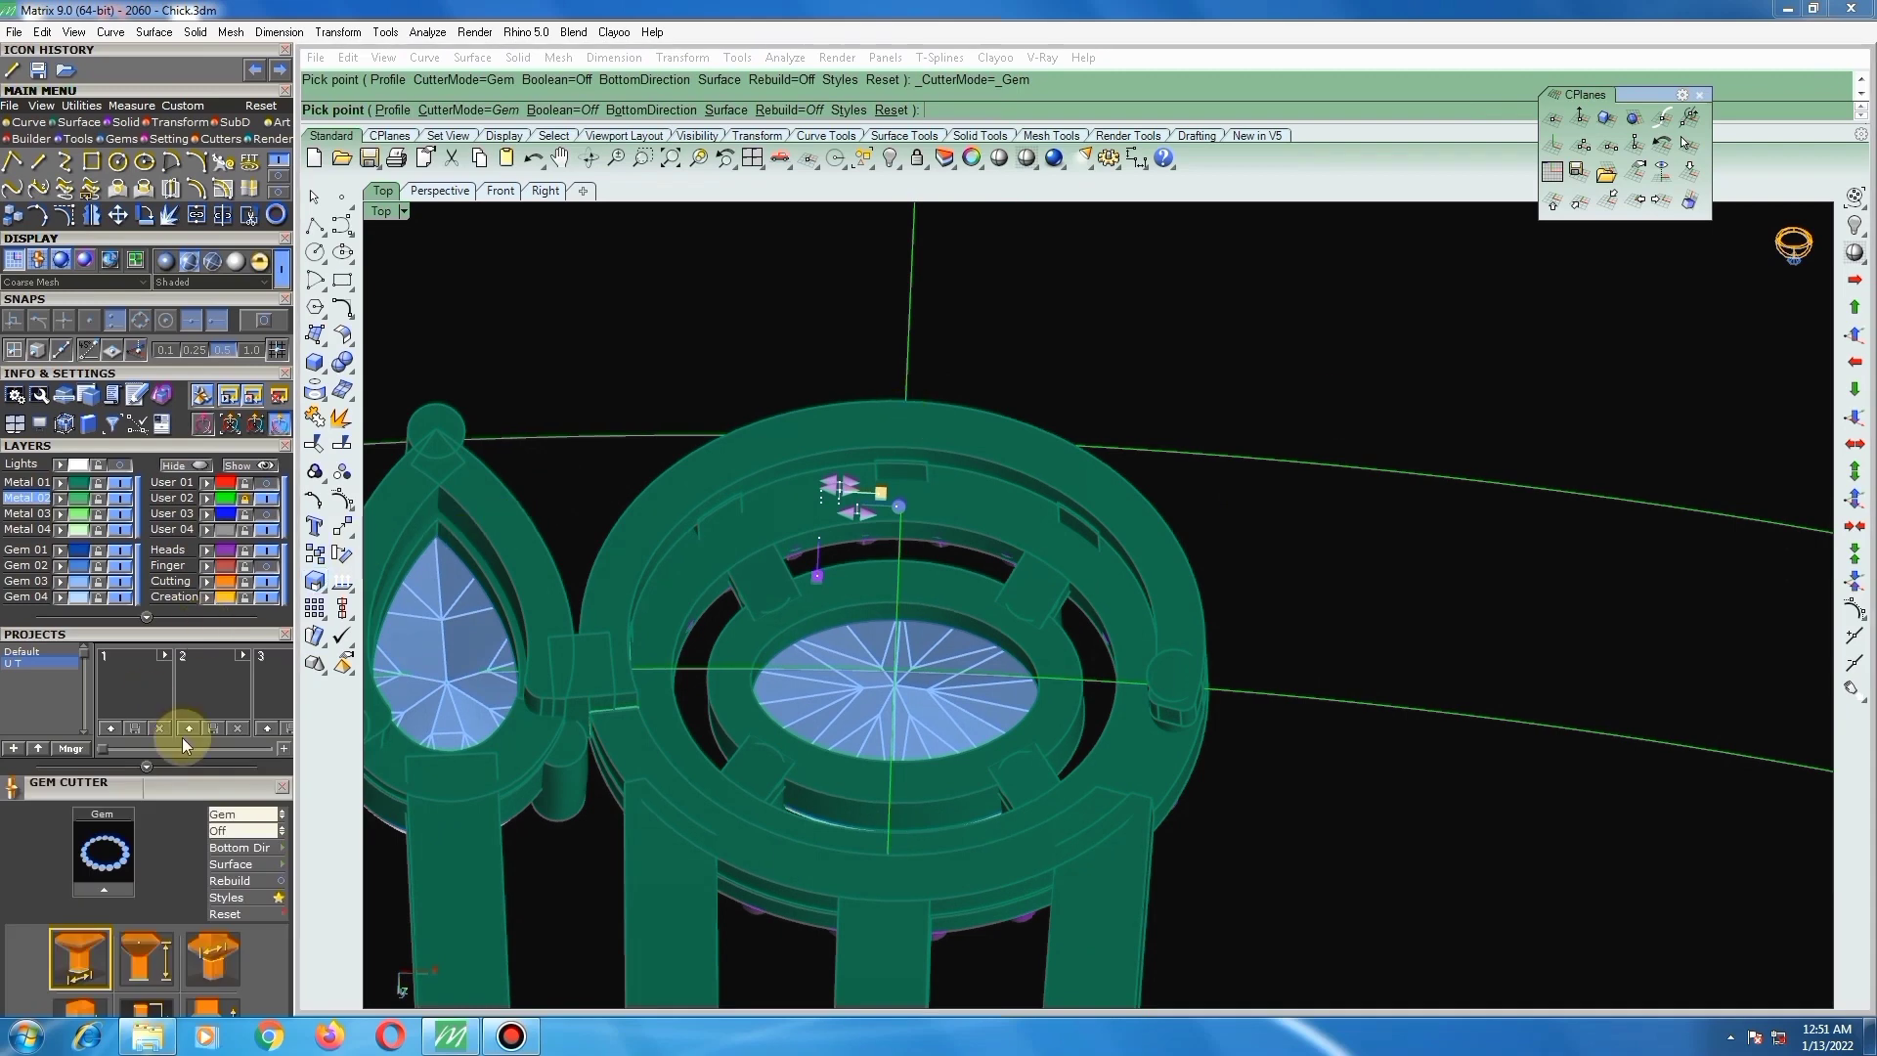
scroll(185, 780, down, 3)
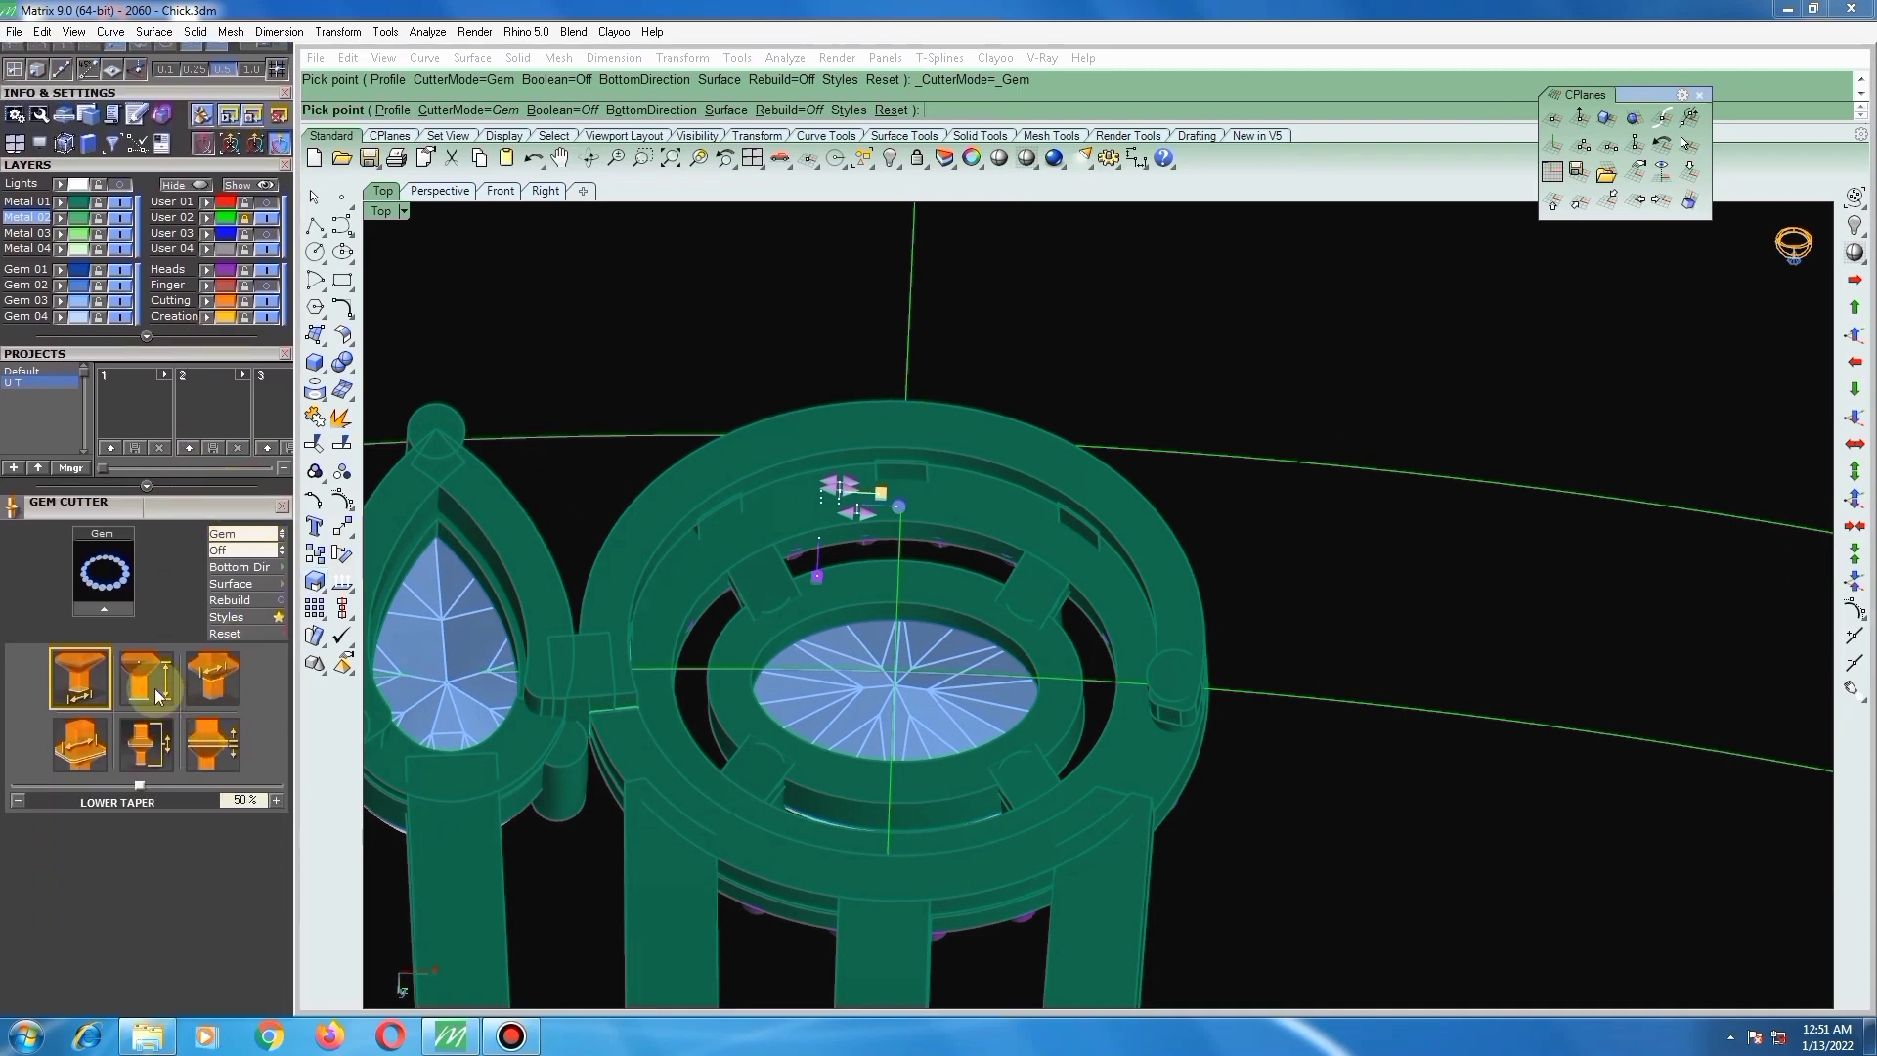
click(155, 688)
drag(196, 777, 162, 783)
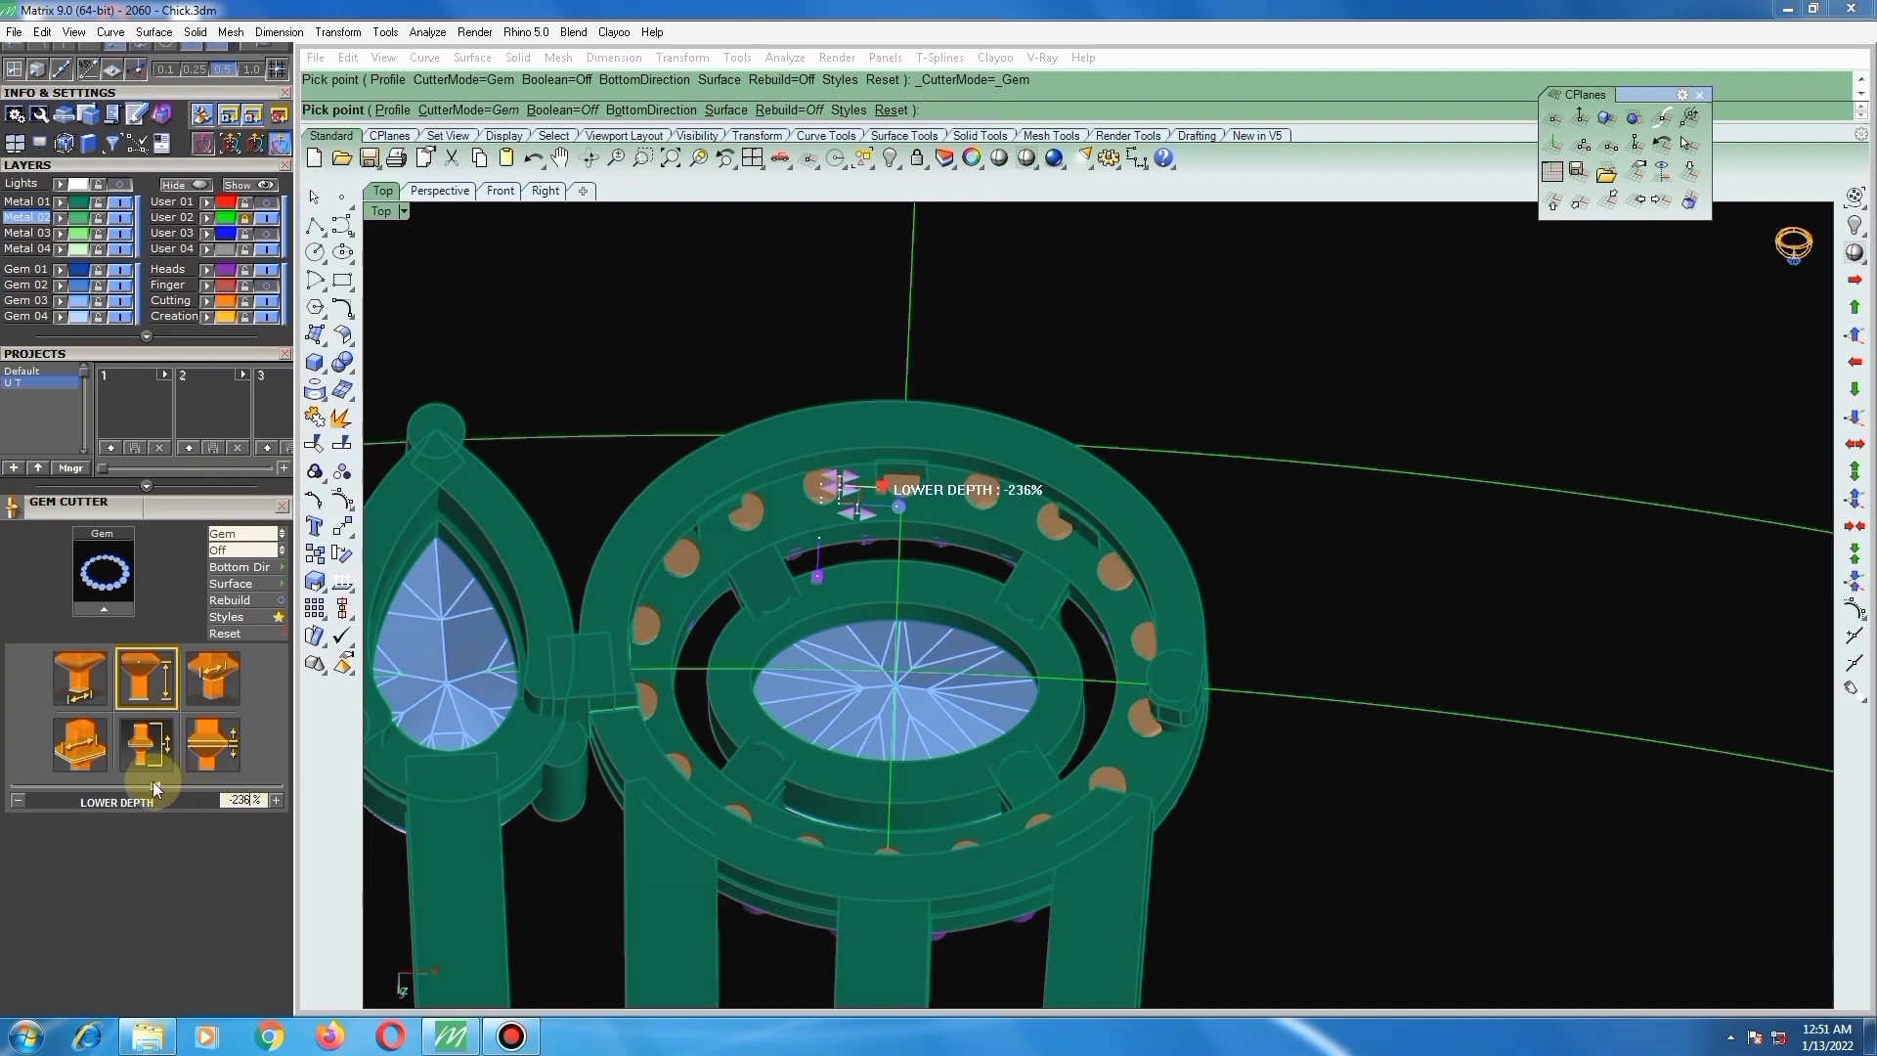
drag(147, 787, 137, 782)
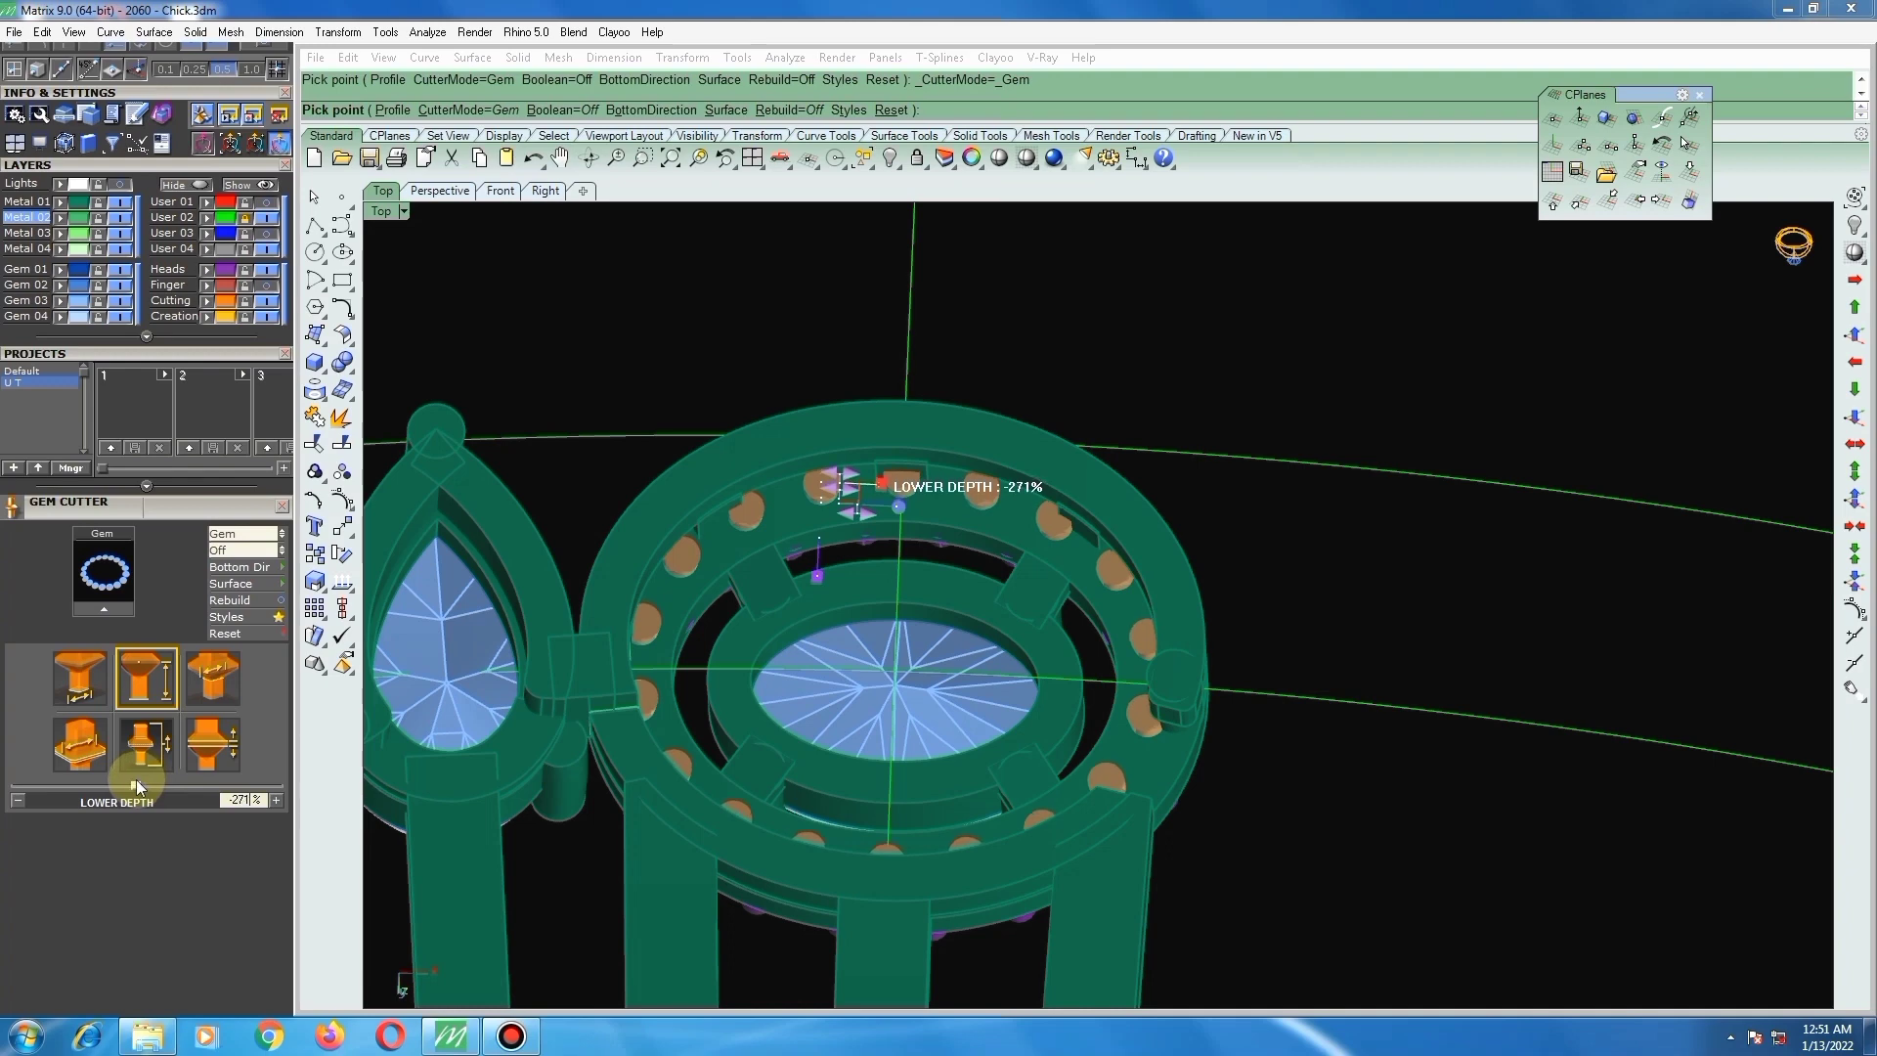
right_drag(741, 653, 735, 537)
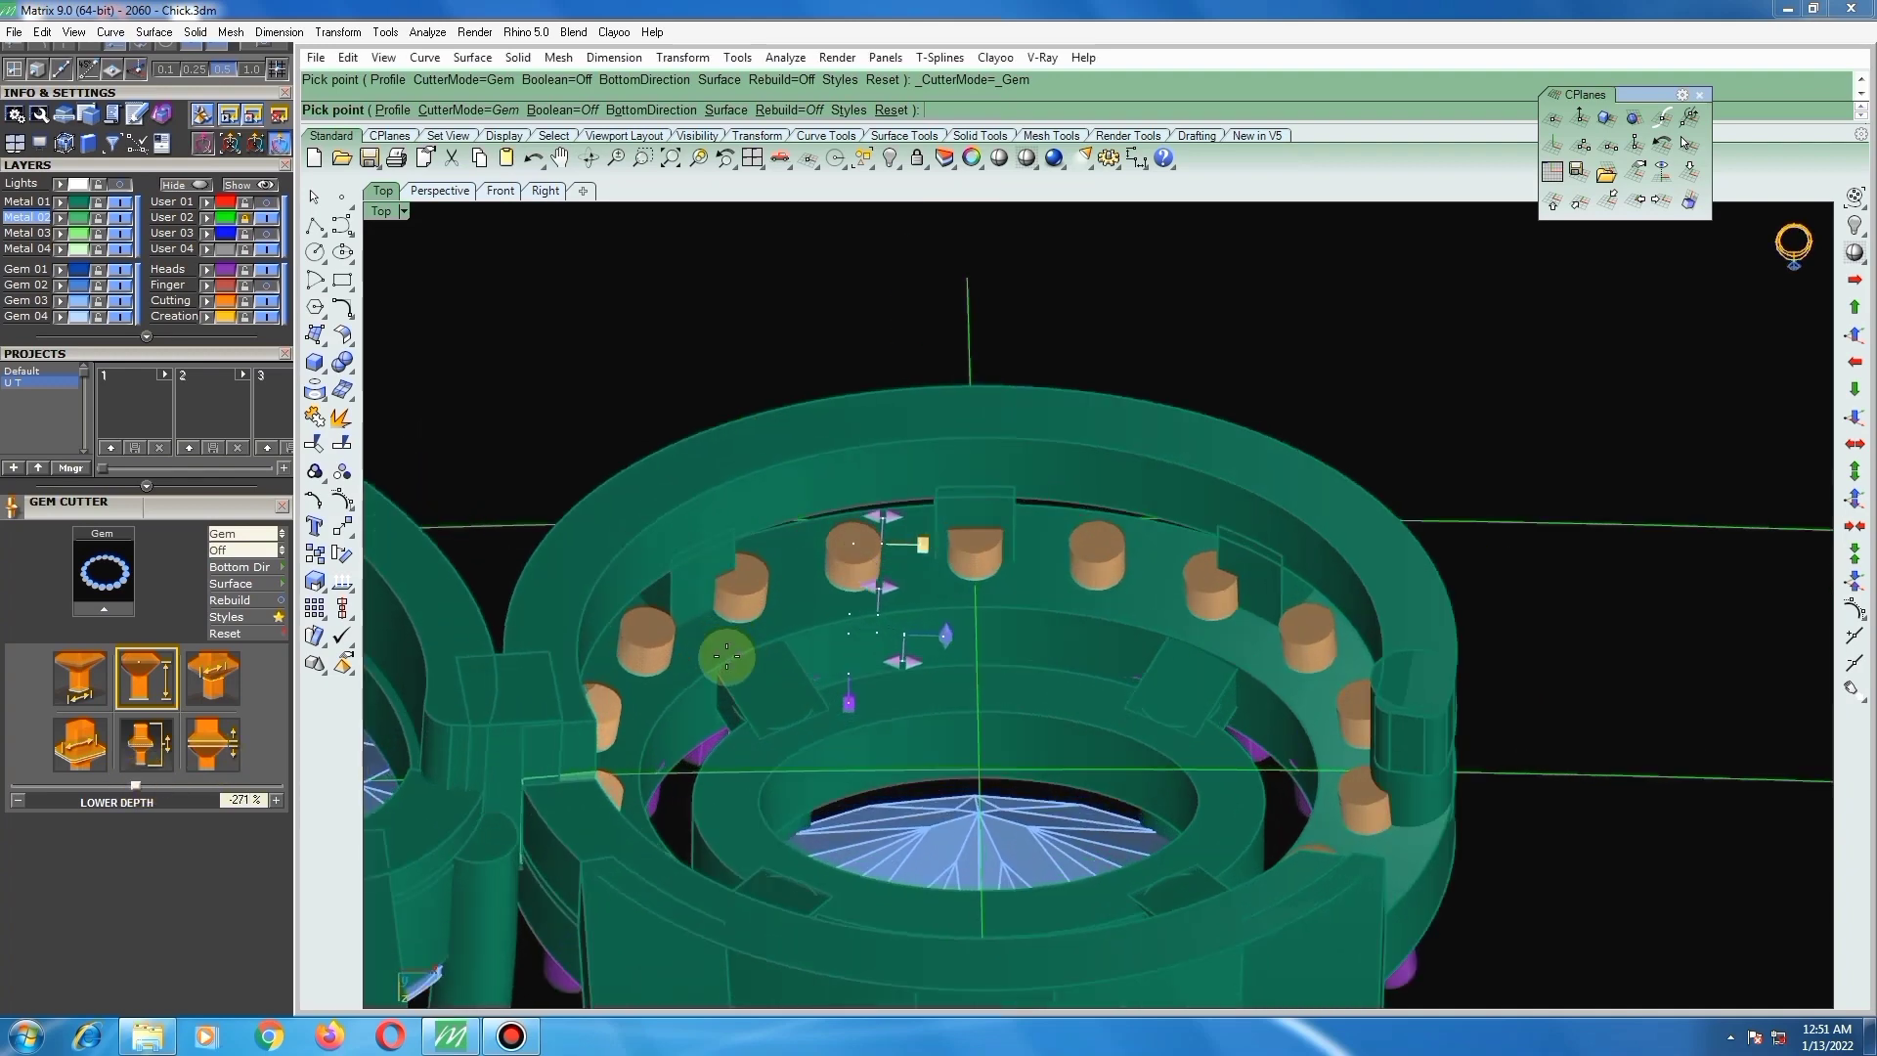
scroll(729, 654, up, 3)
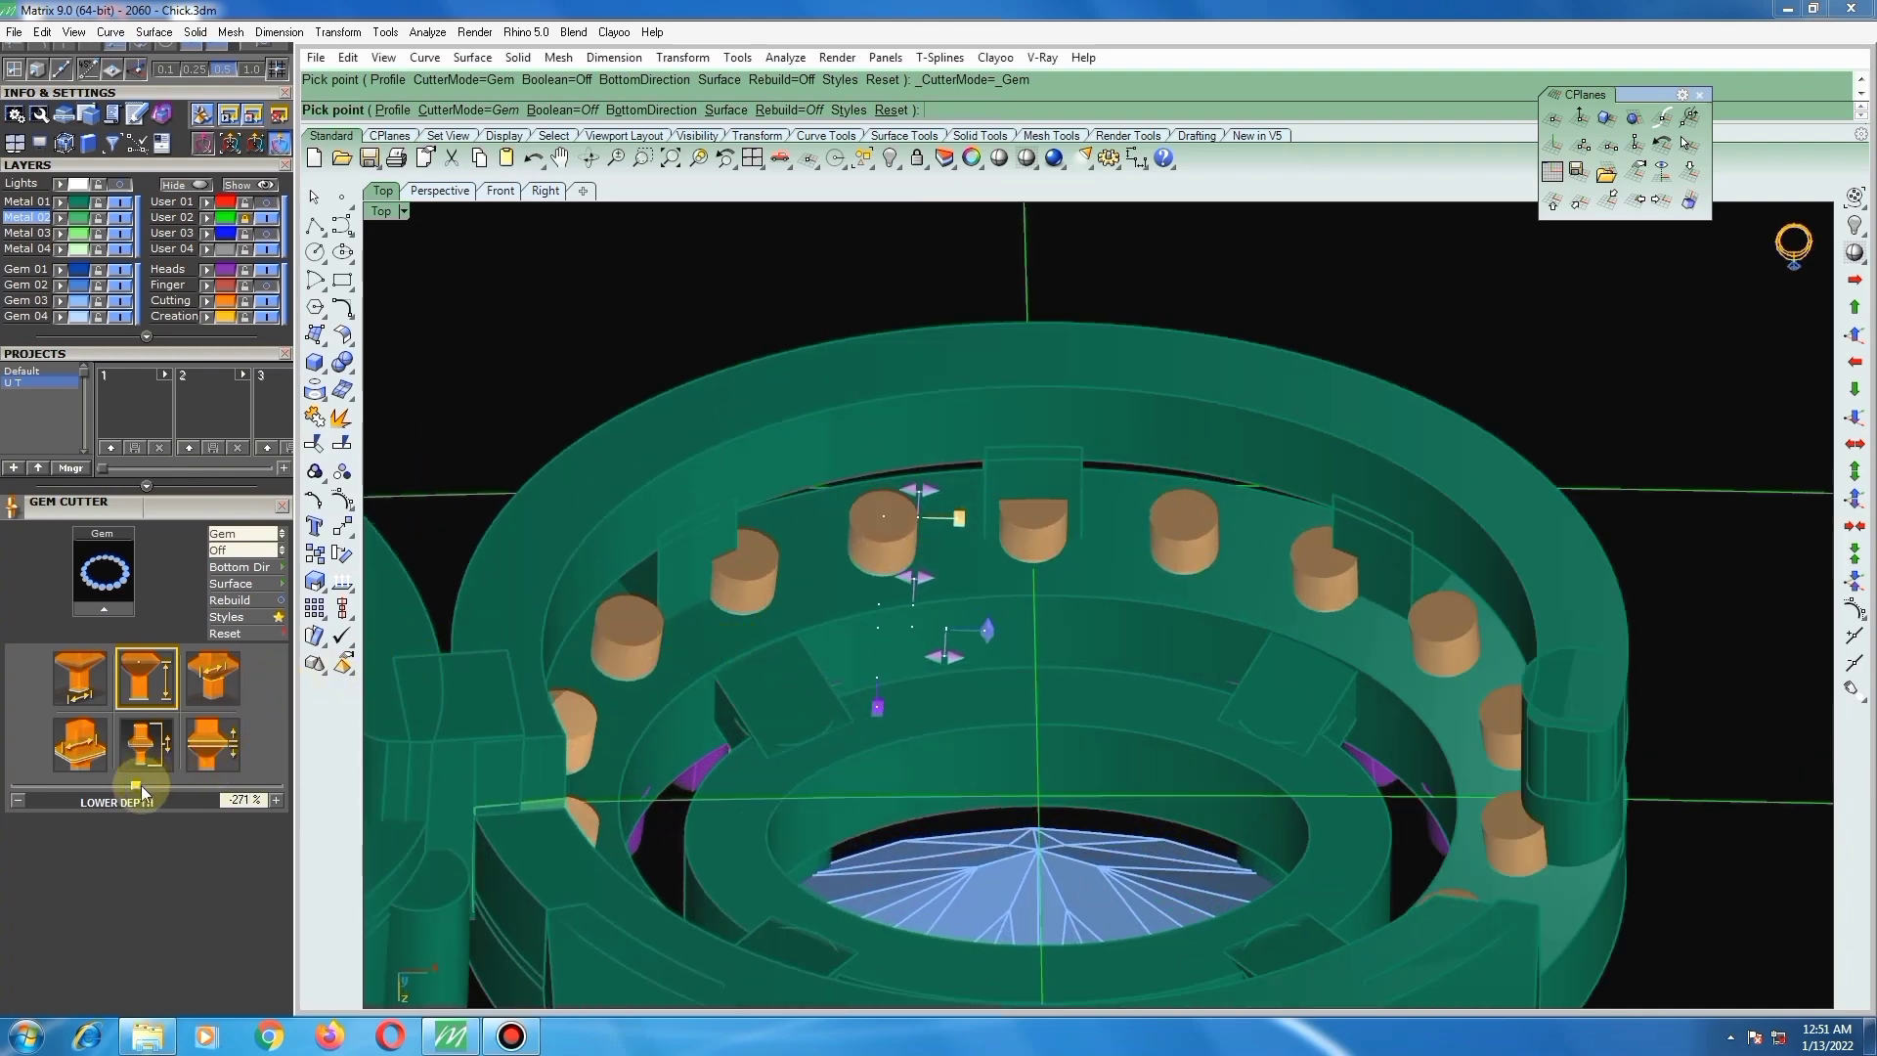
drag(141, 784, 162, 783)
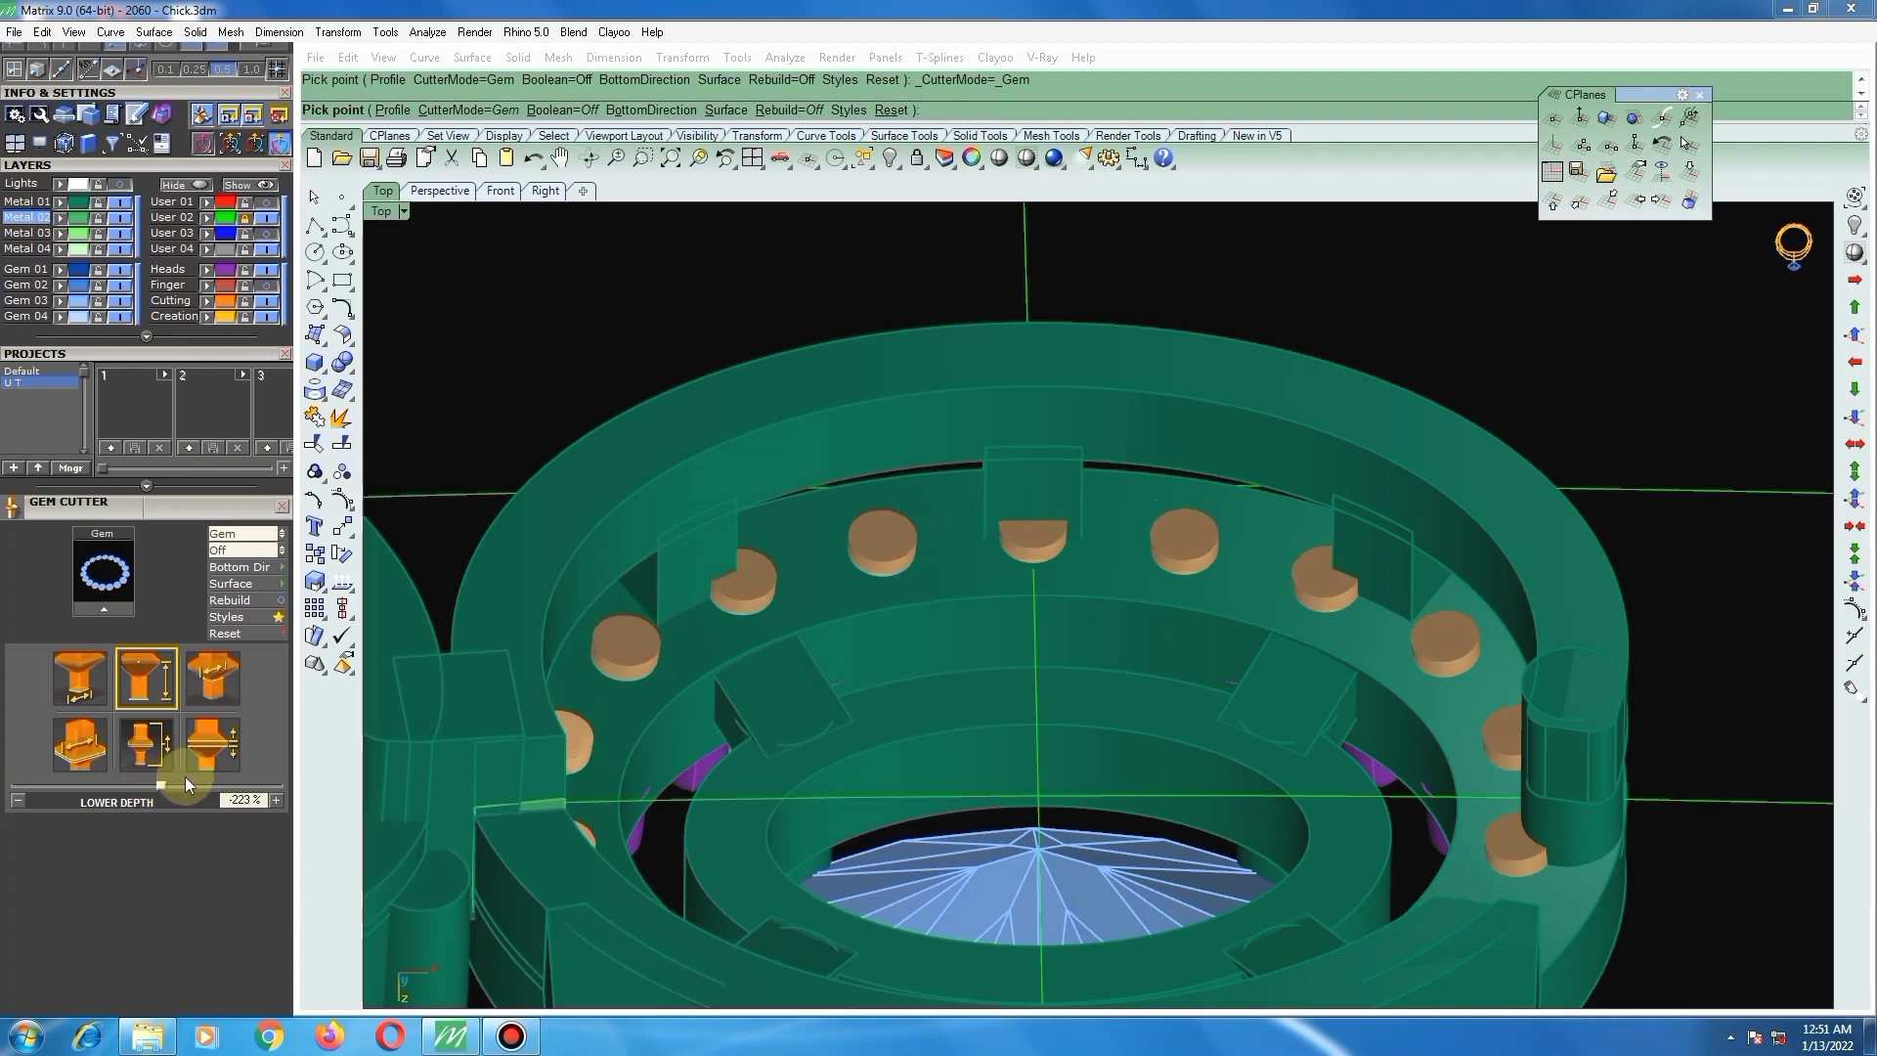
Step: Set the halo gem cutters' lower taper to 42 % and create the cutters
right_drag(529, 715, 522, 782)
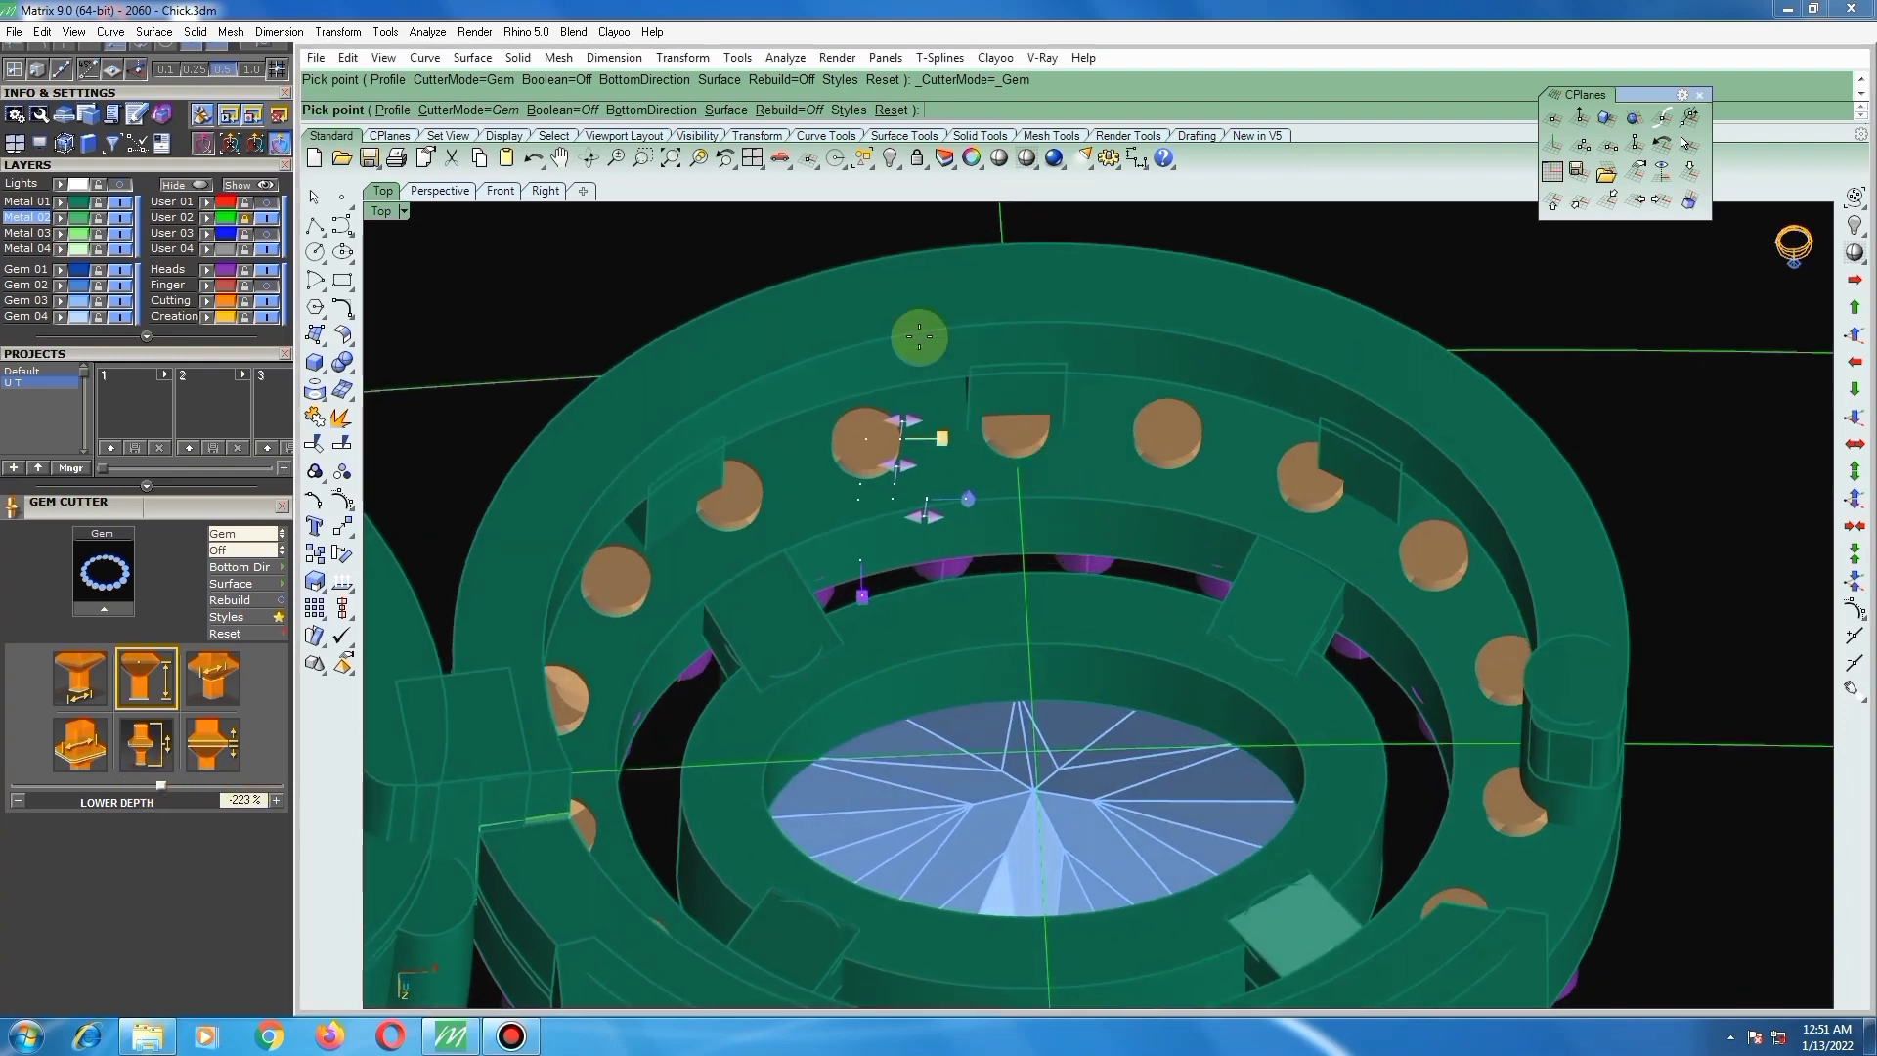
right_drag(804, 557, 944, 525)
scroll(943, 525, down, 1)
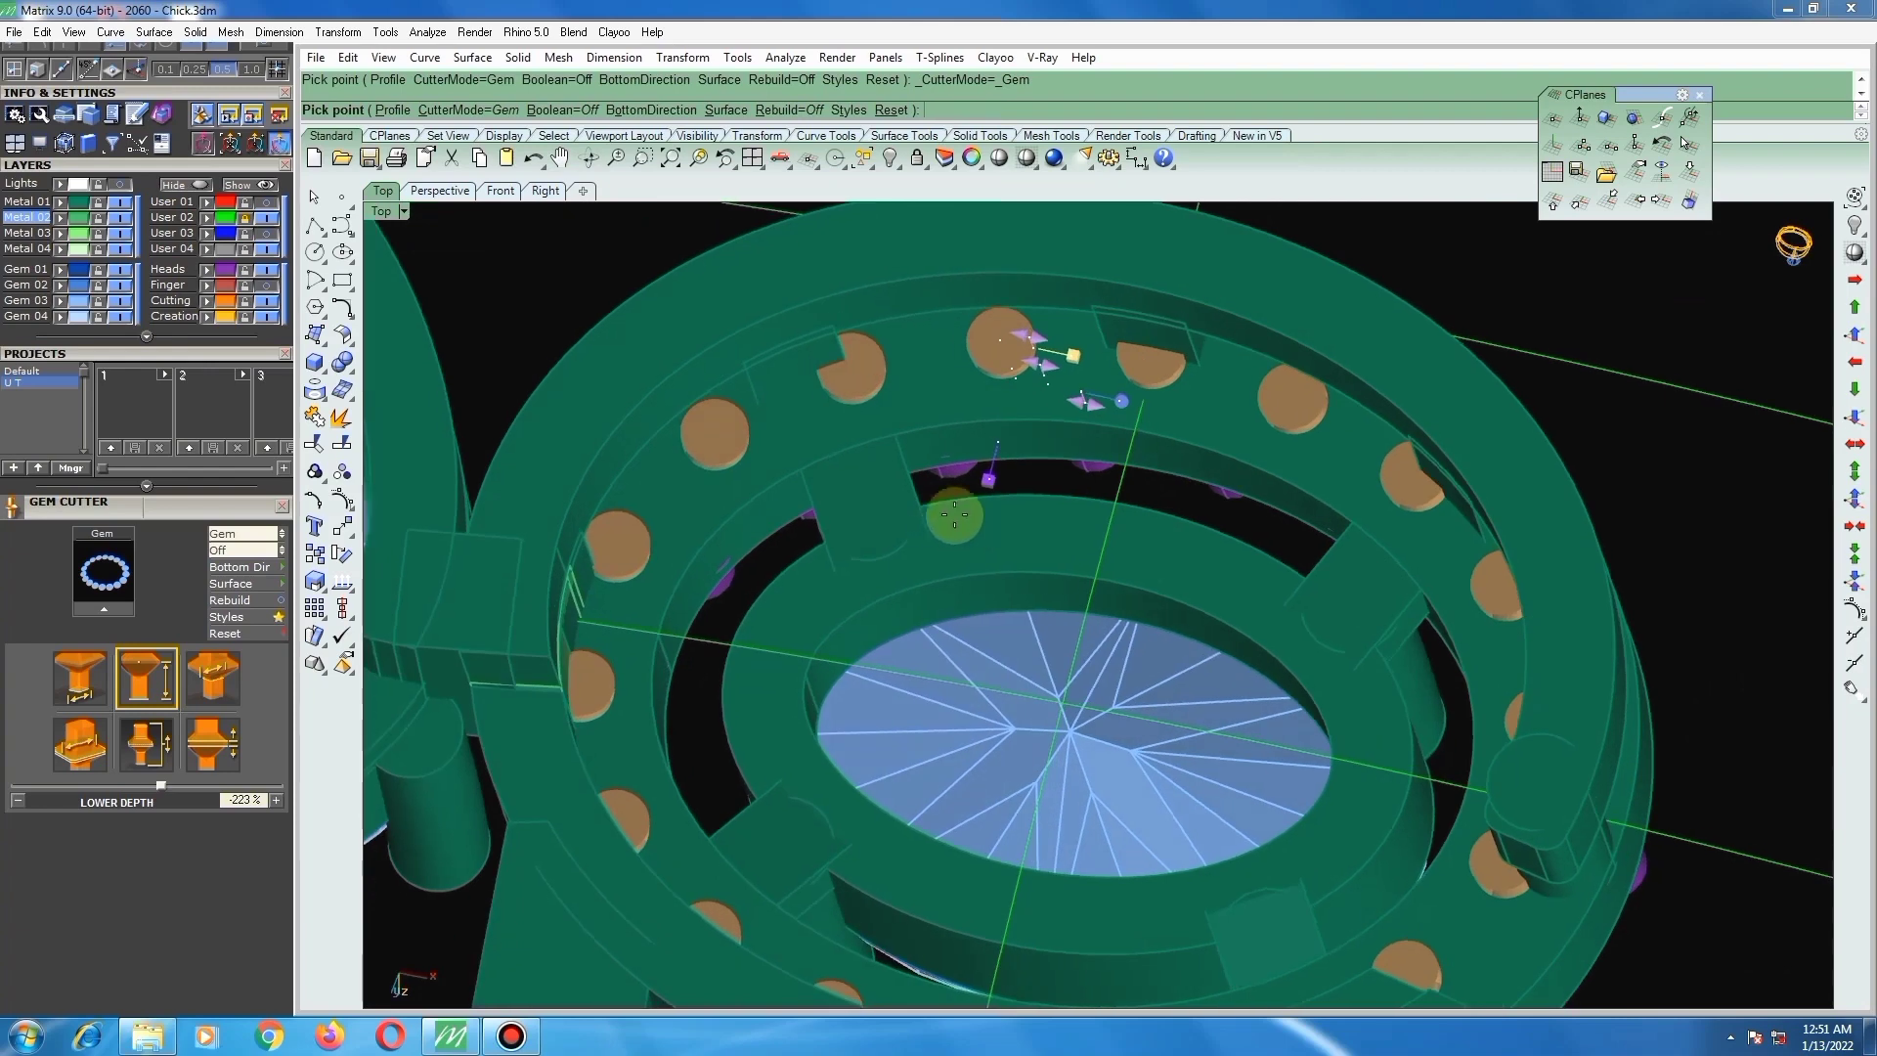
scroll(955, 515, down, 3)
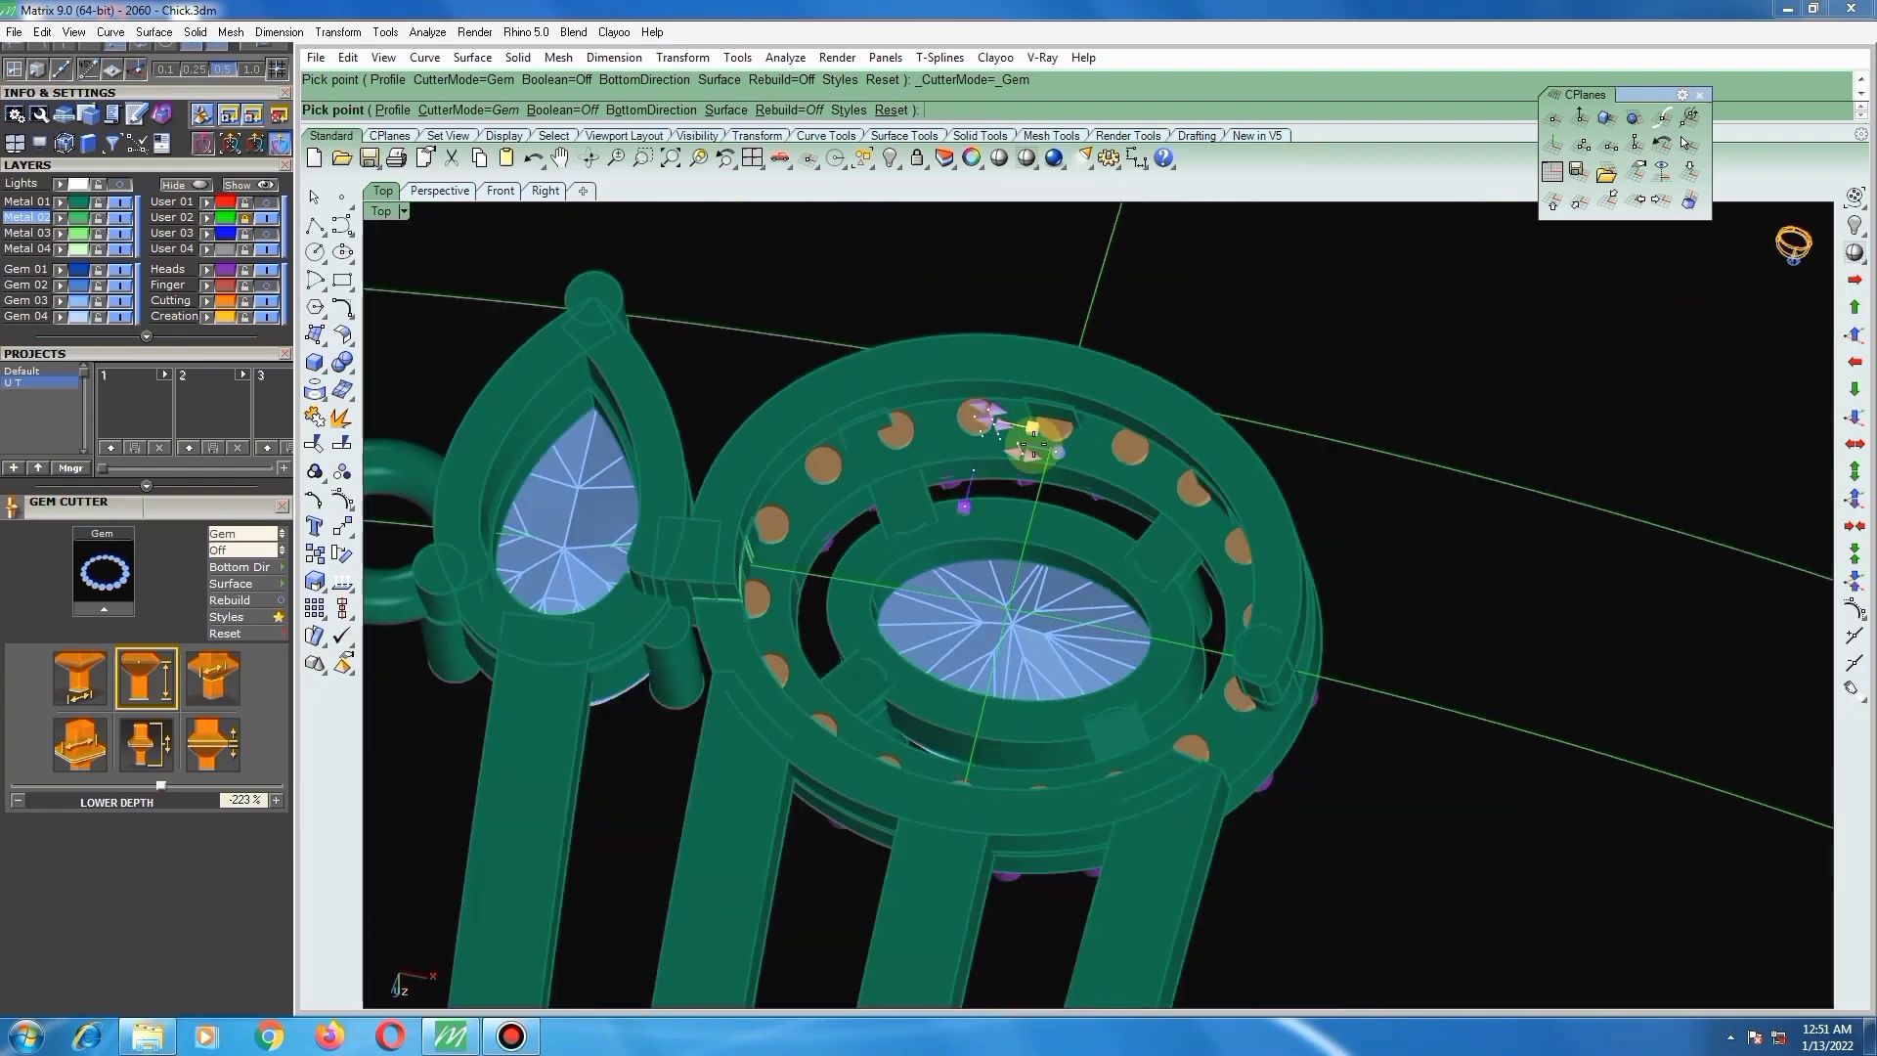
scroll(1002, 428, up, 3)
mouse_move(1002, 428)
right_down()
mouse_move(1101, 418)
mouse_move(1101, 442)
mouse_move(1056, 405)
mouse_move(993, 519)
right_up()
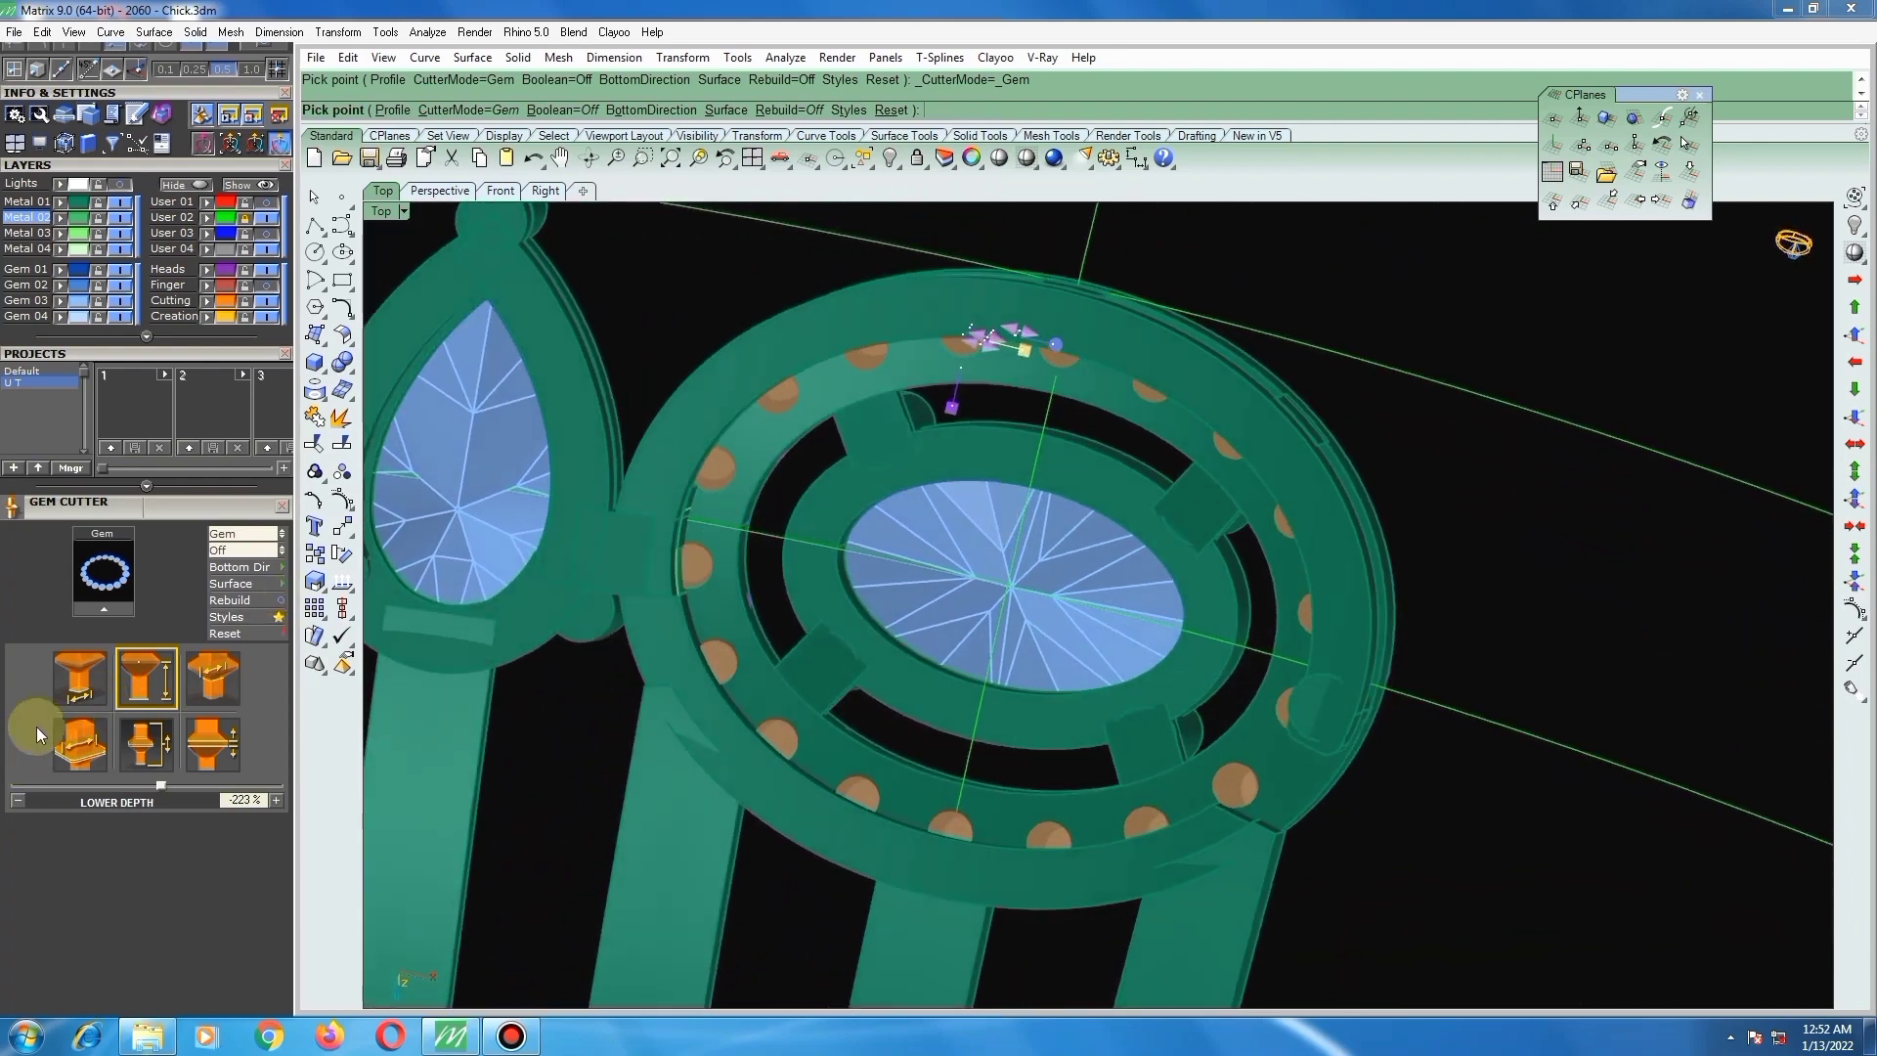
click(82, 686)
drag(146, 786, 115, 788)
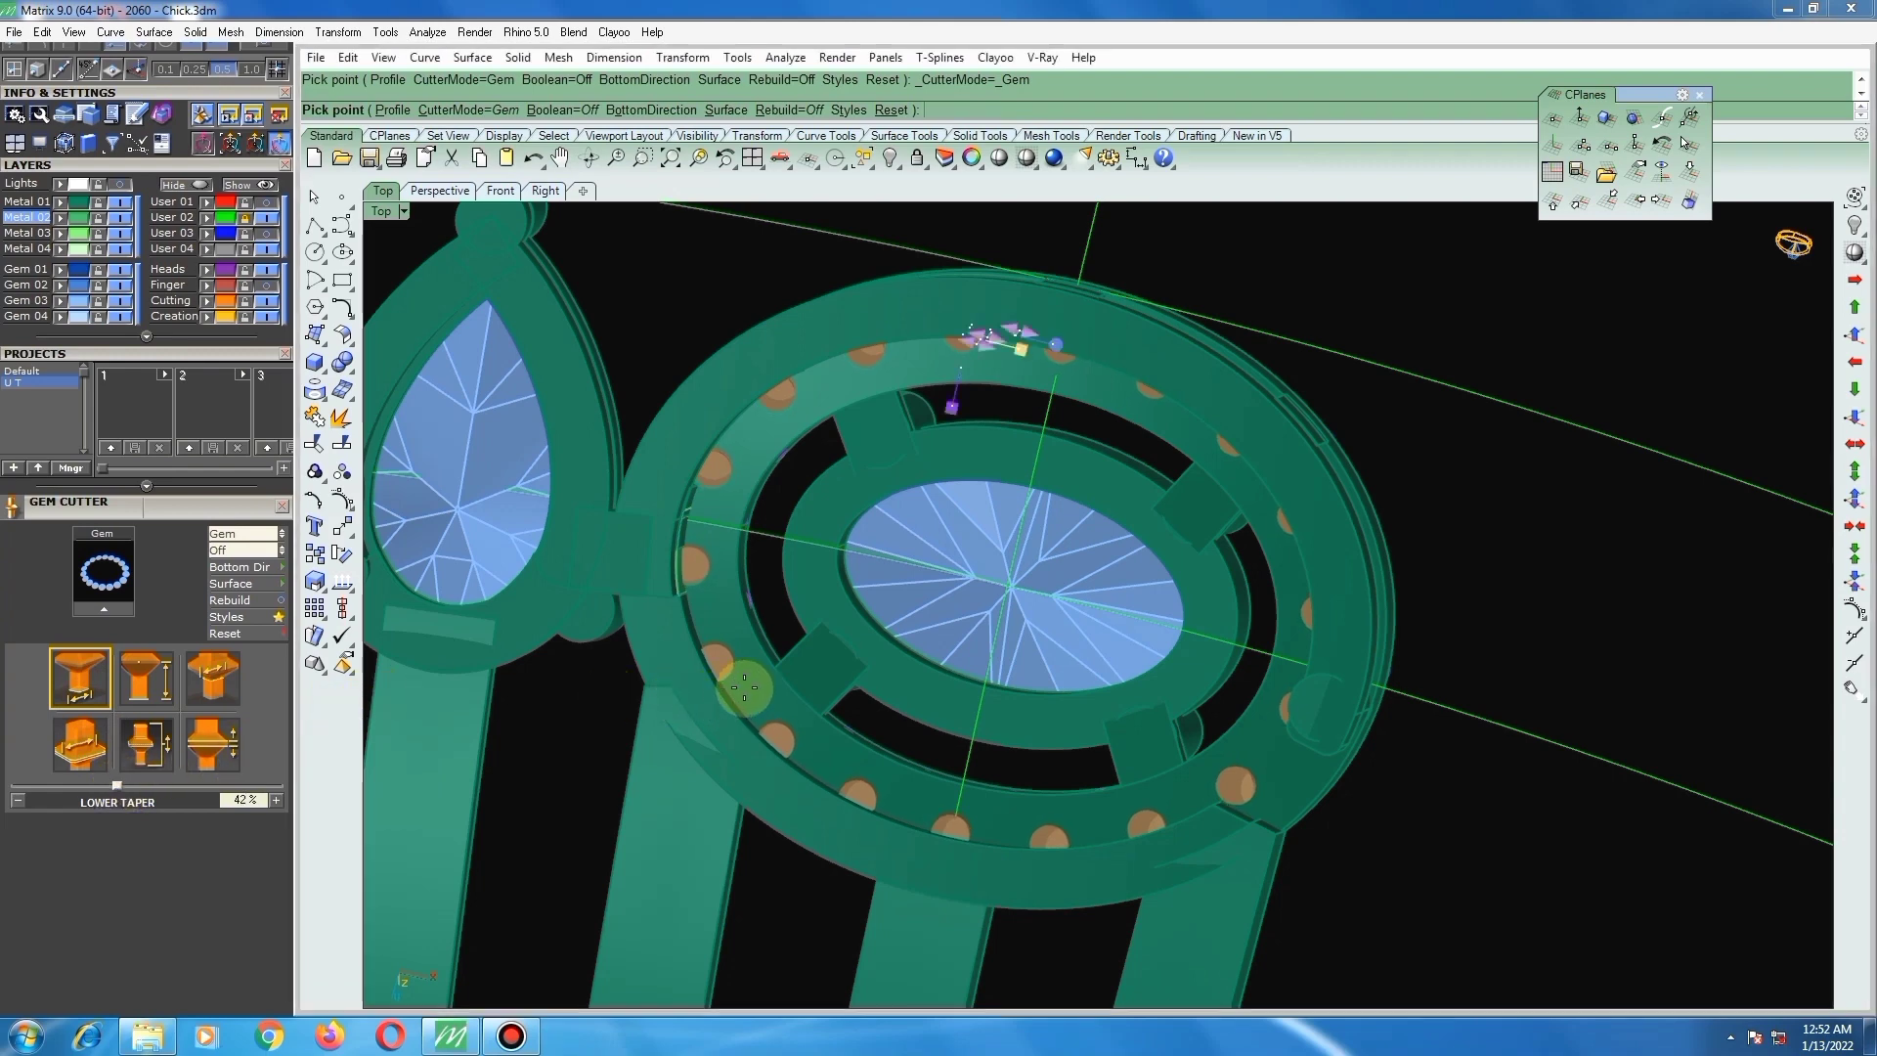
right_drag(946, 511, 883, 768)
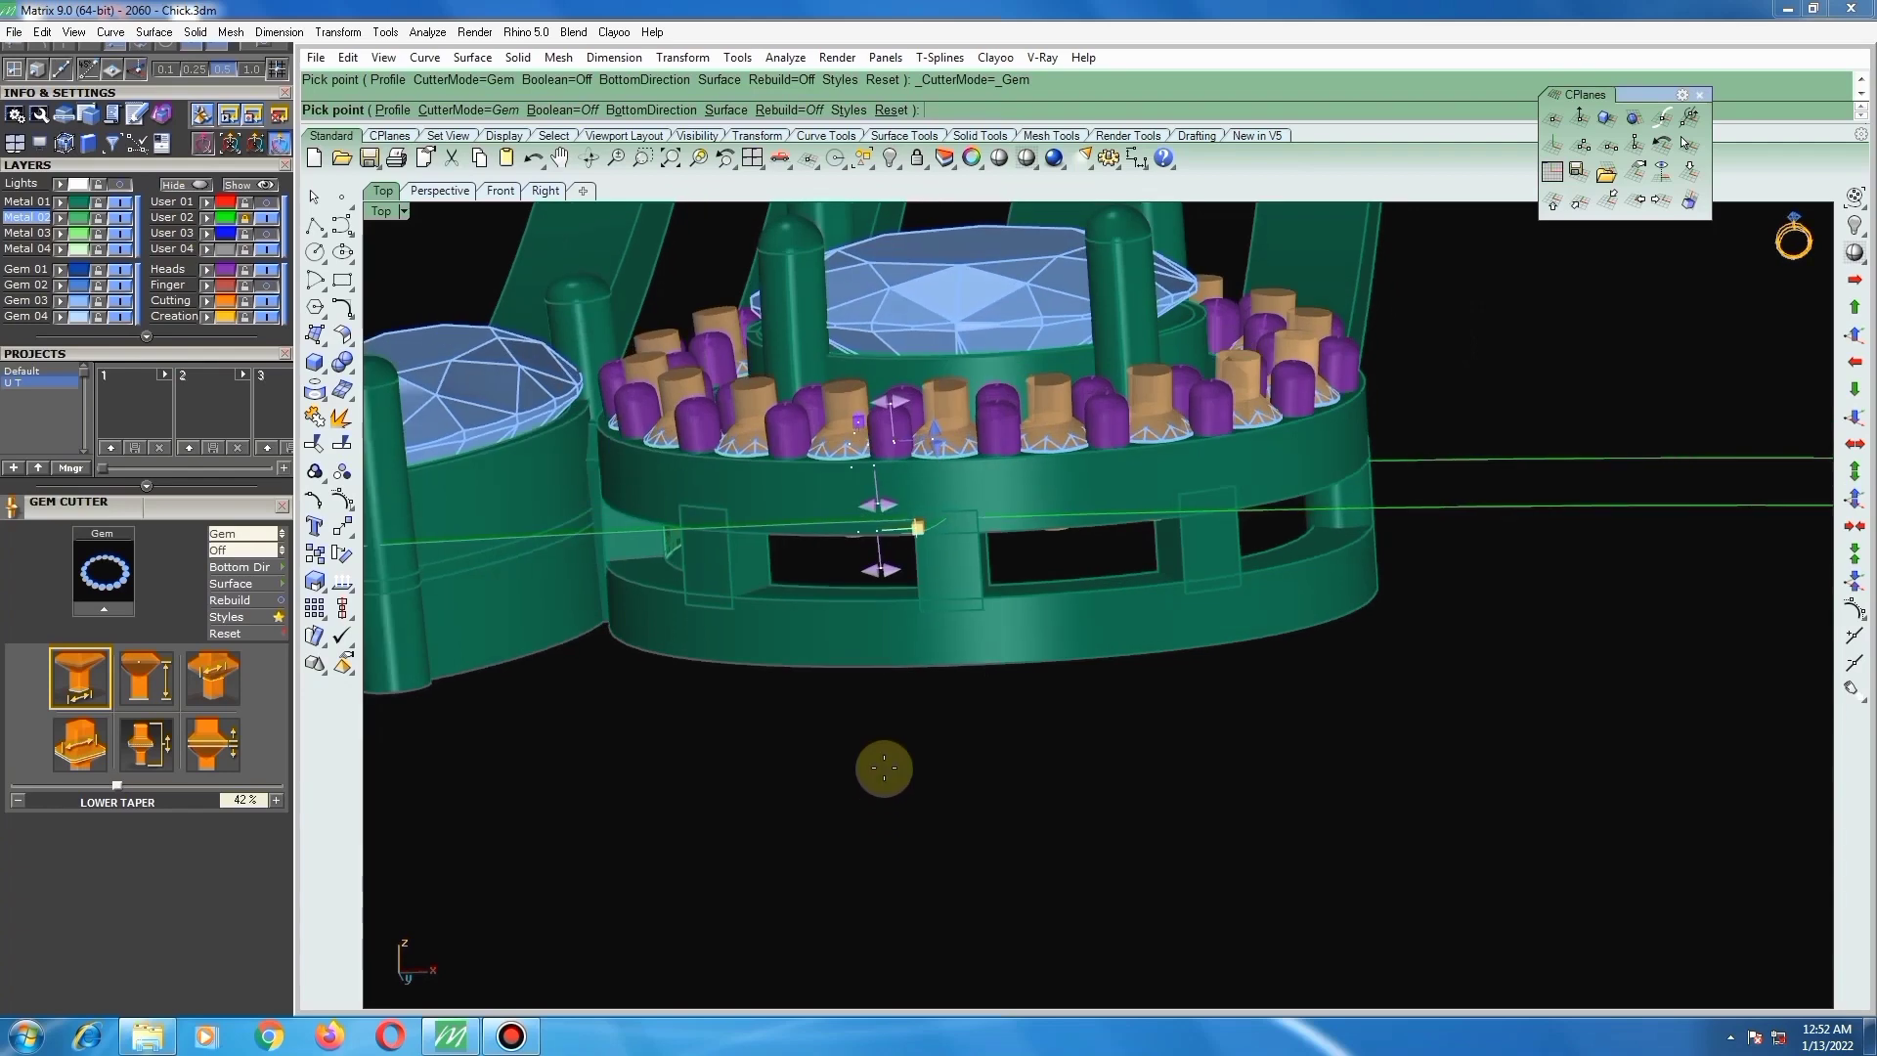
right_click(884, 708)
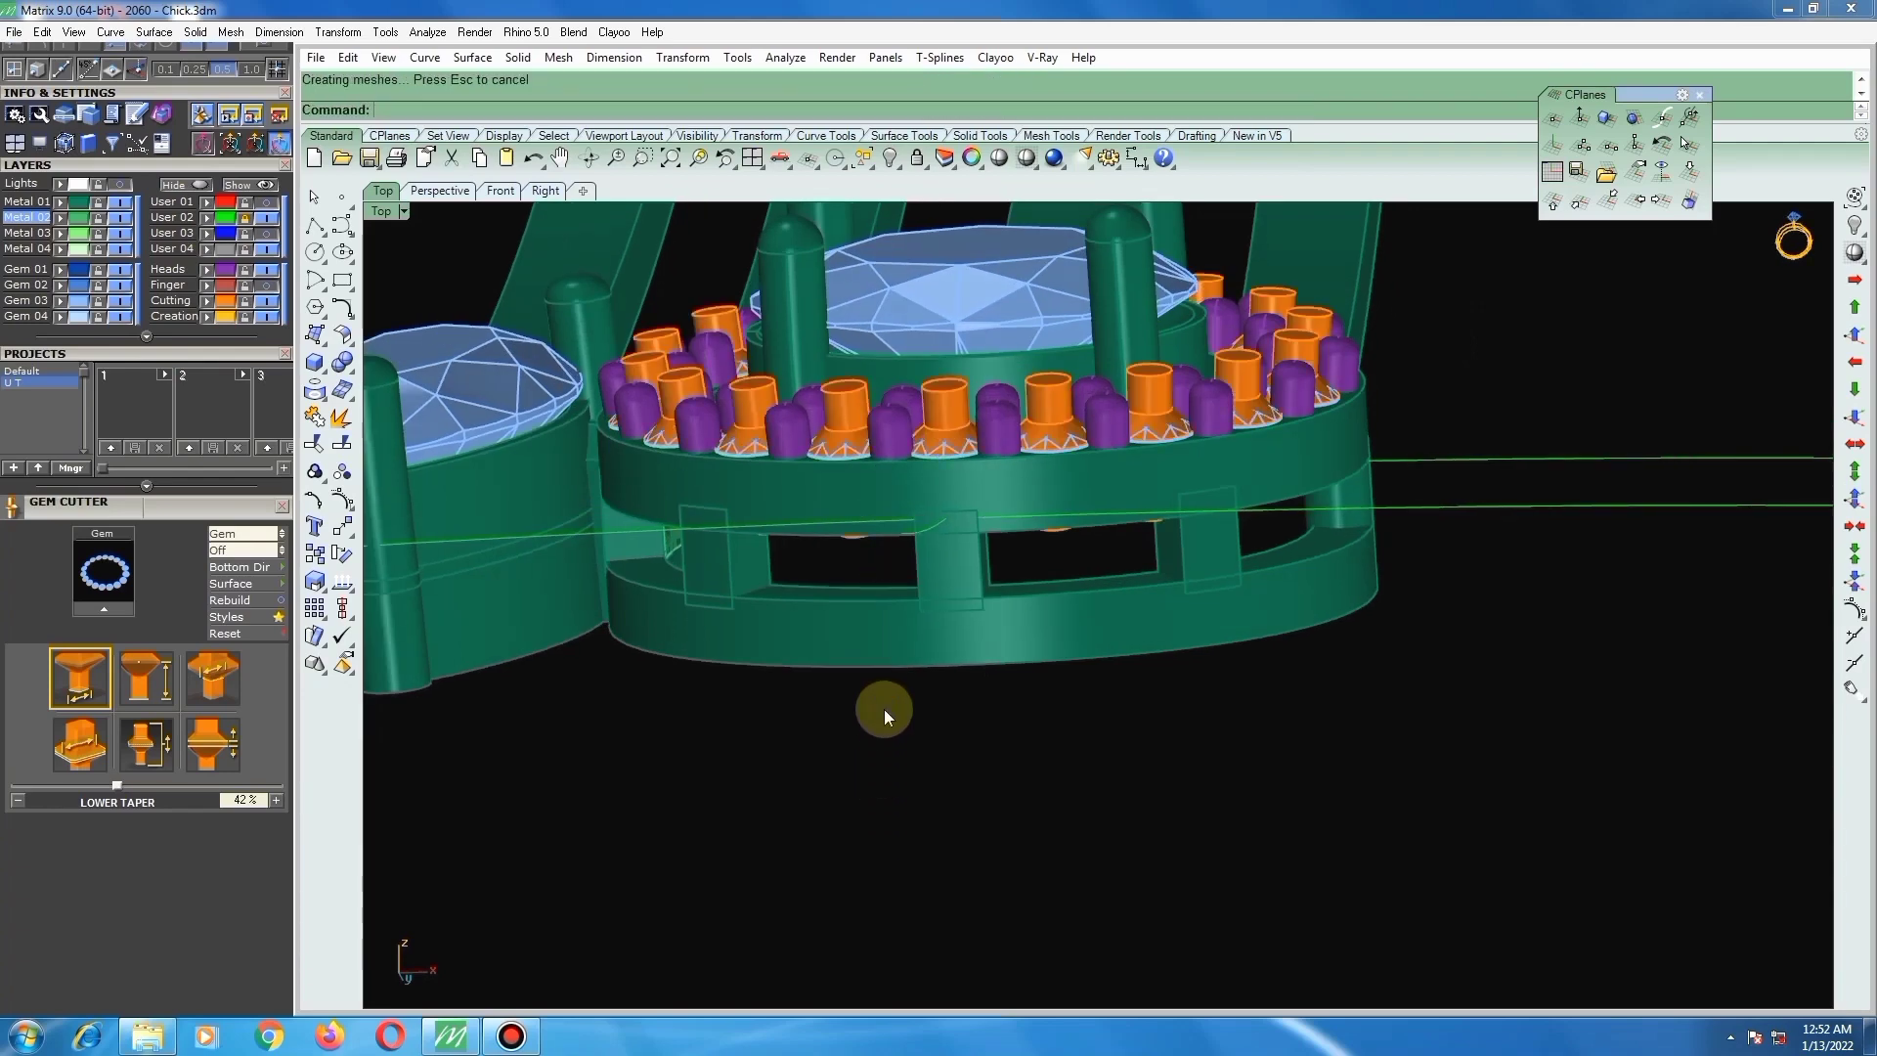
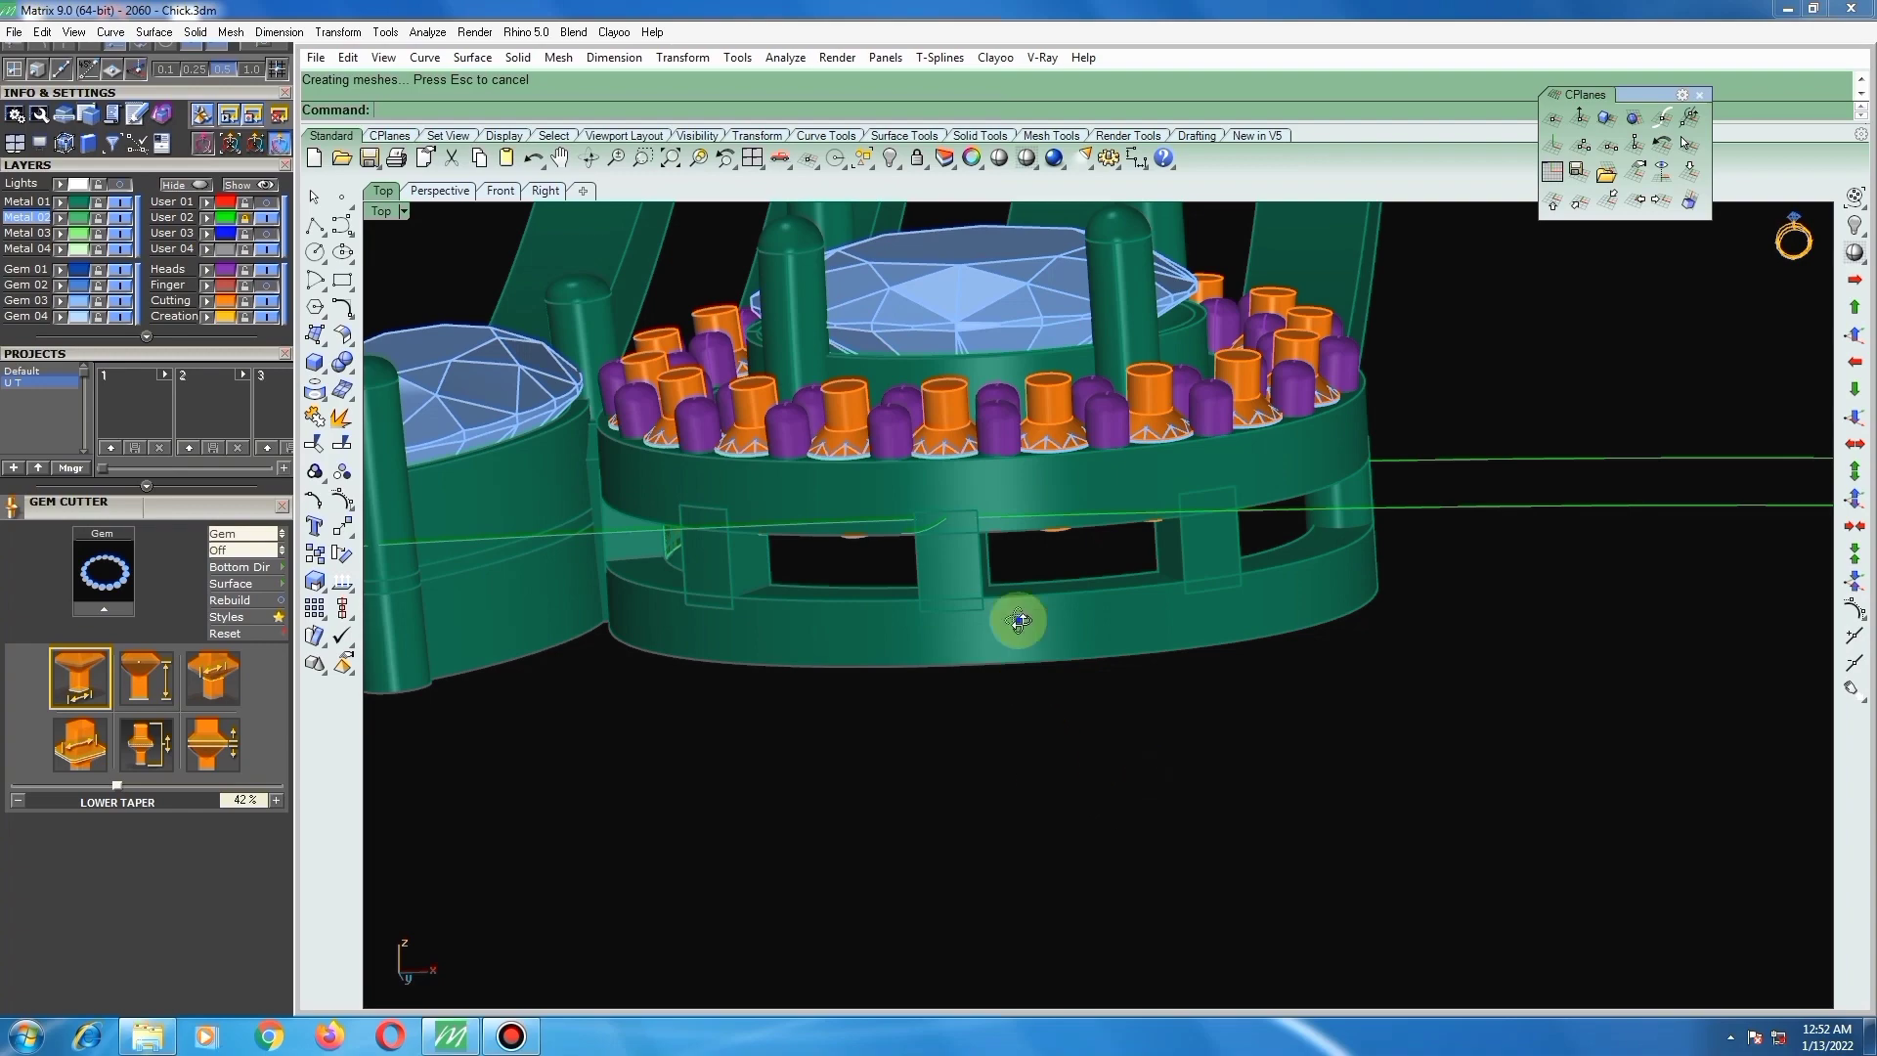
Step: Hide the Gem 03 layer and measure the width of the oval setting's lower rim from its outer to inner edge
mouse_move(1013, 620)
right_down()
mouse_move(1060, 284)
mouse_move(1073, 440)
mouse_move(1018, 616)
mouse_move(1013, 352)
mouse_move(1047, 302)
mouse_move(1049, 636)
mouse_move(1028, 666)
mouse_move(1017, 611)
right_up()
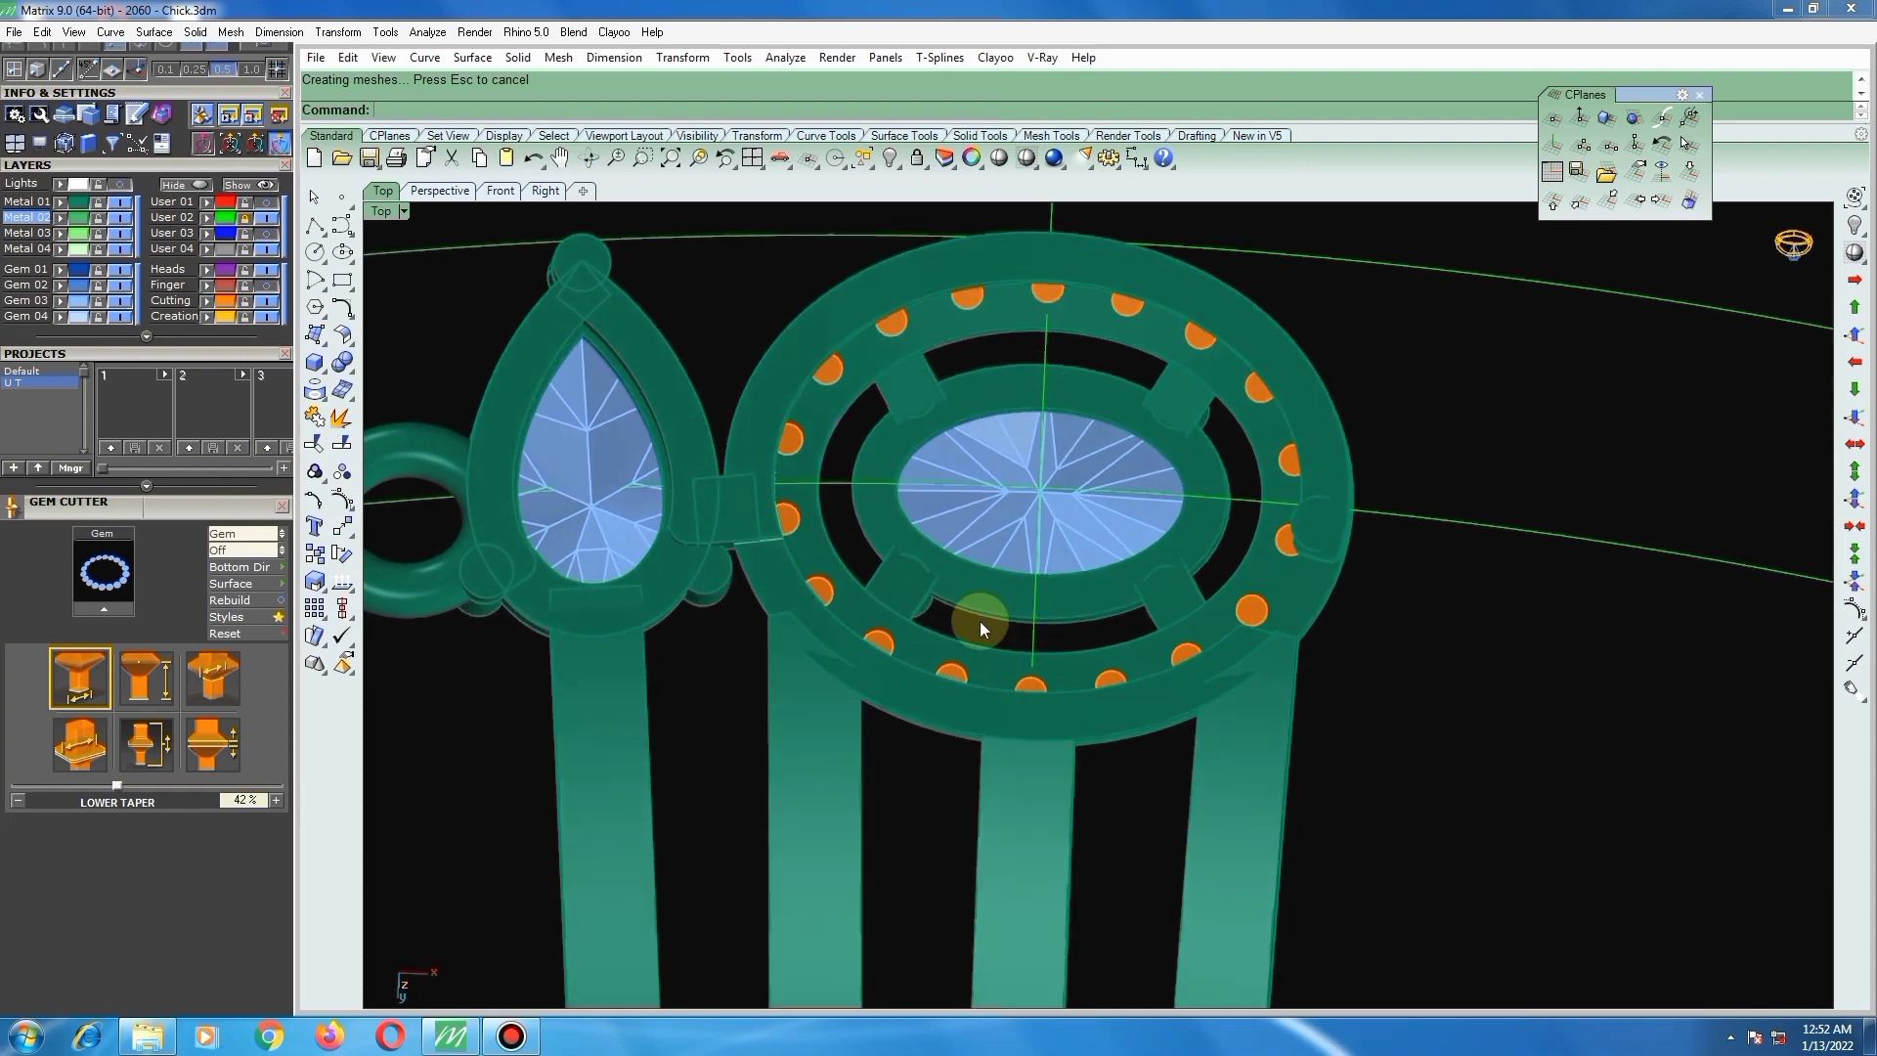
scroll(946, 680, up, 6)
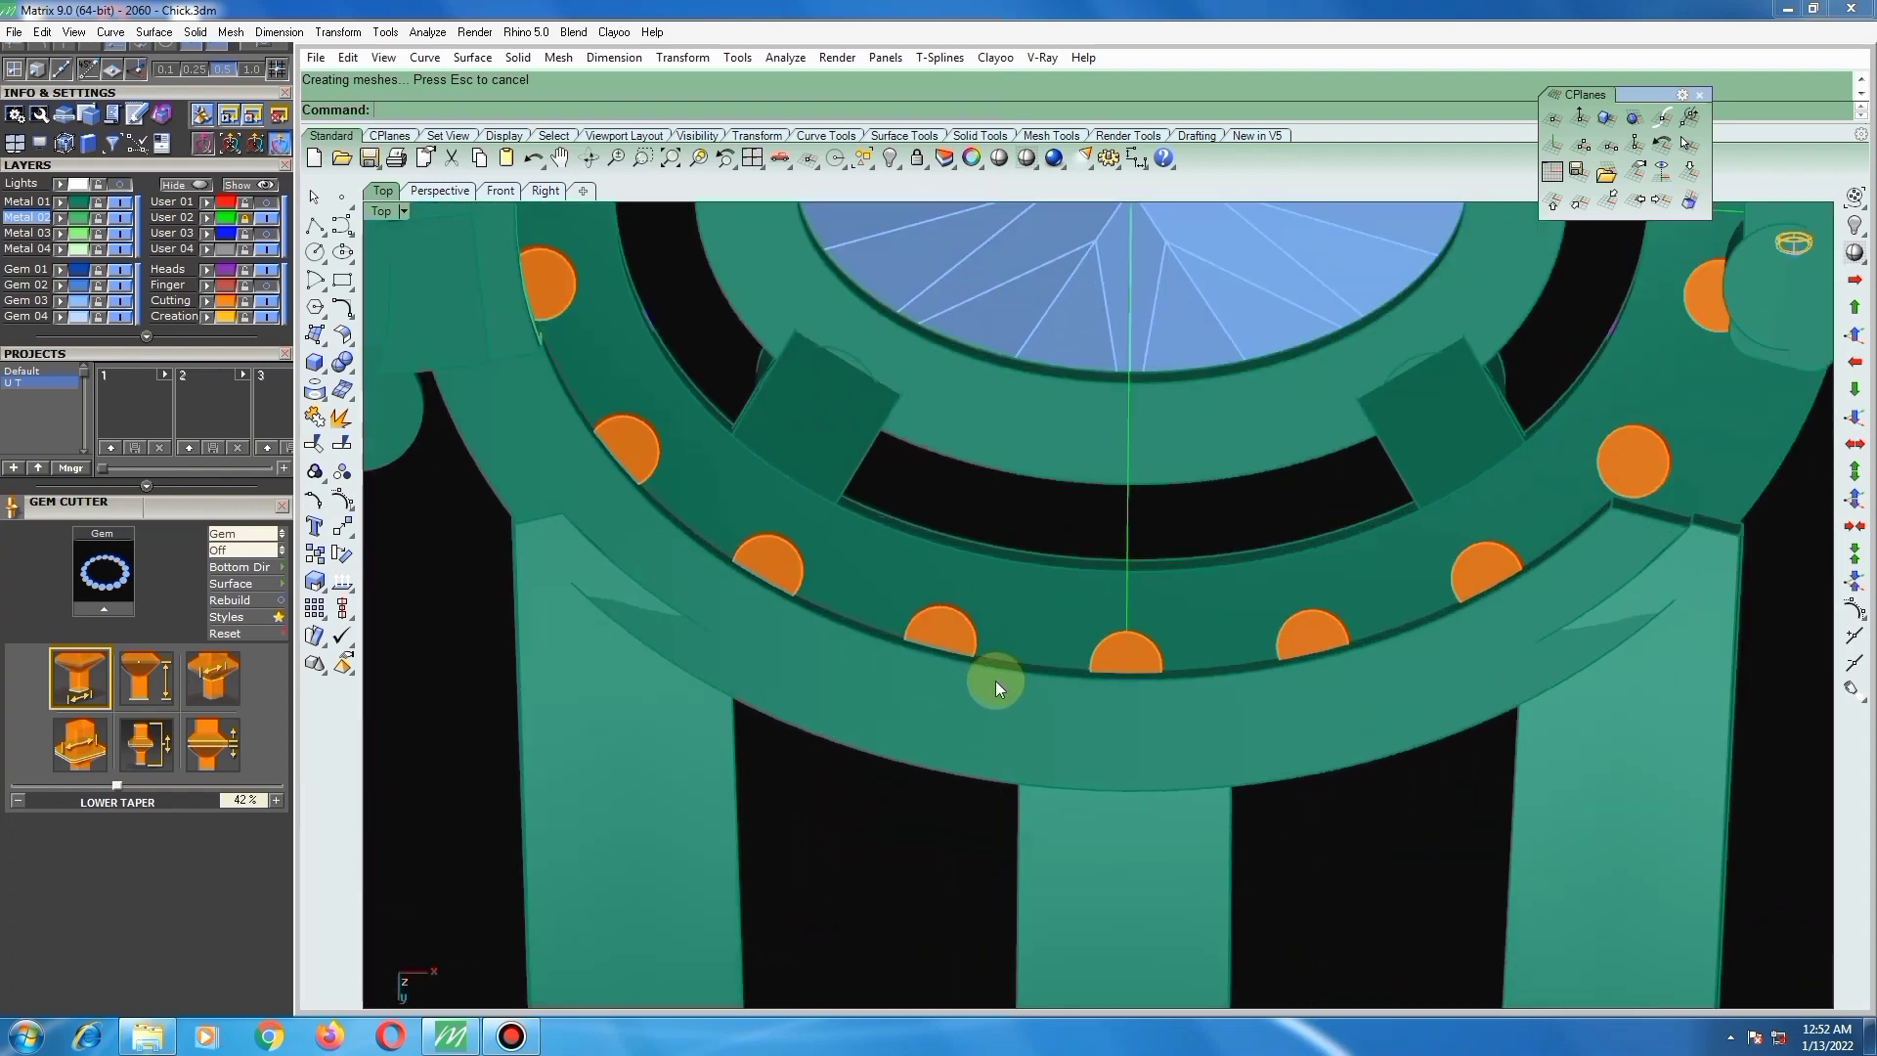
scroll(954, 823, up, 2)
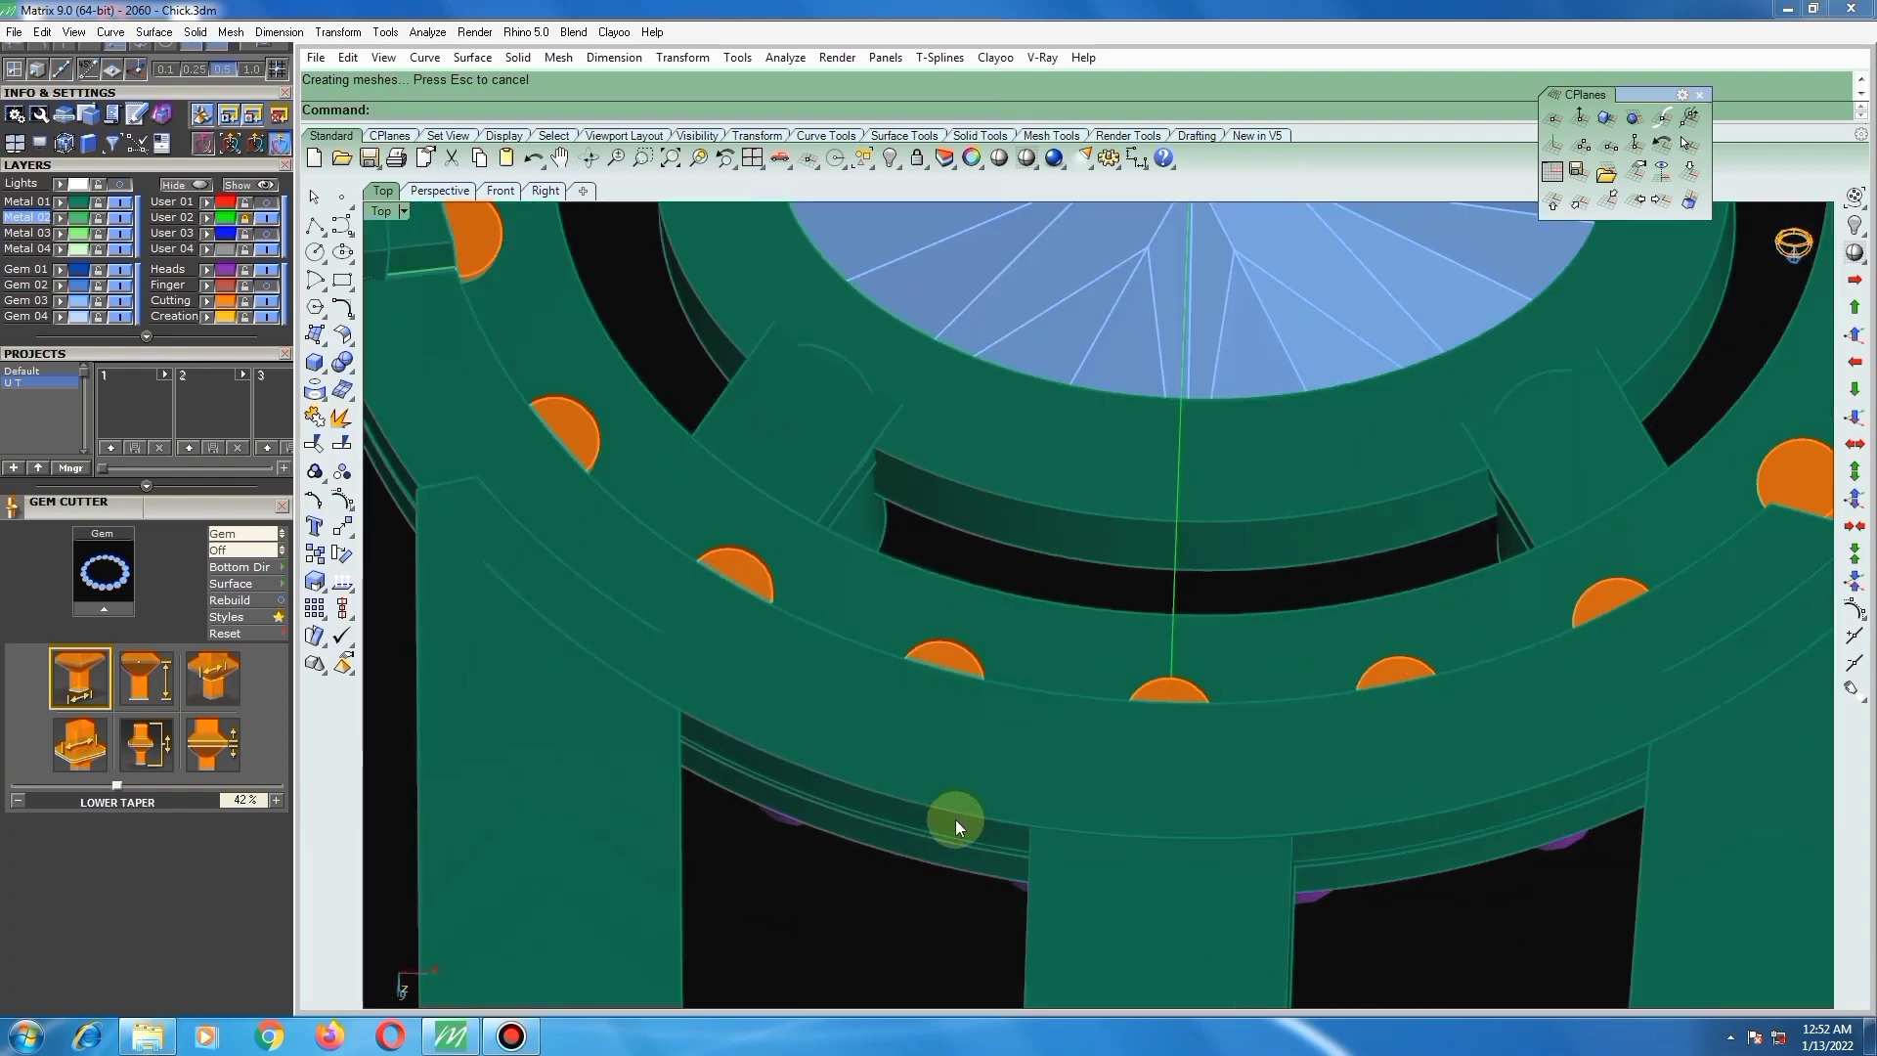
right_click(954, 819)
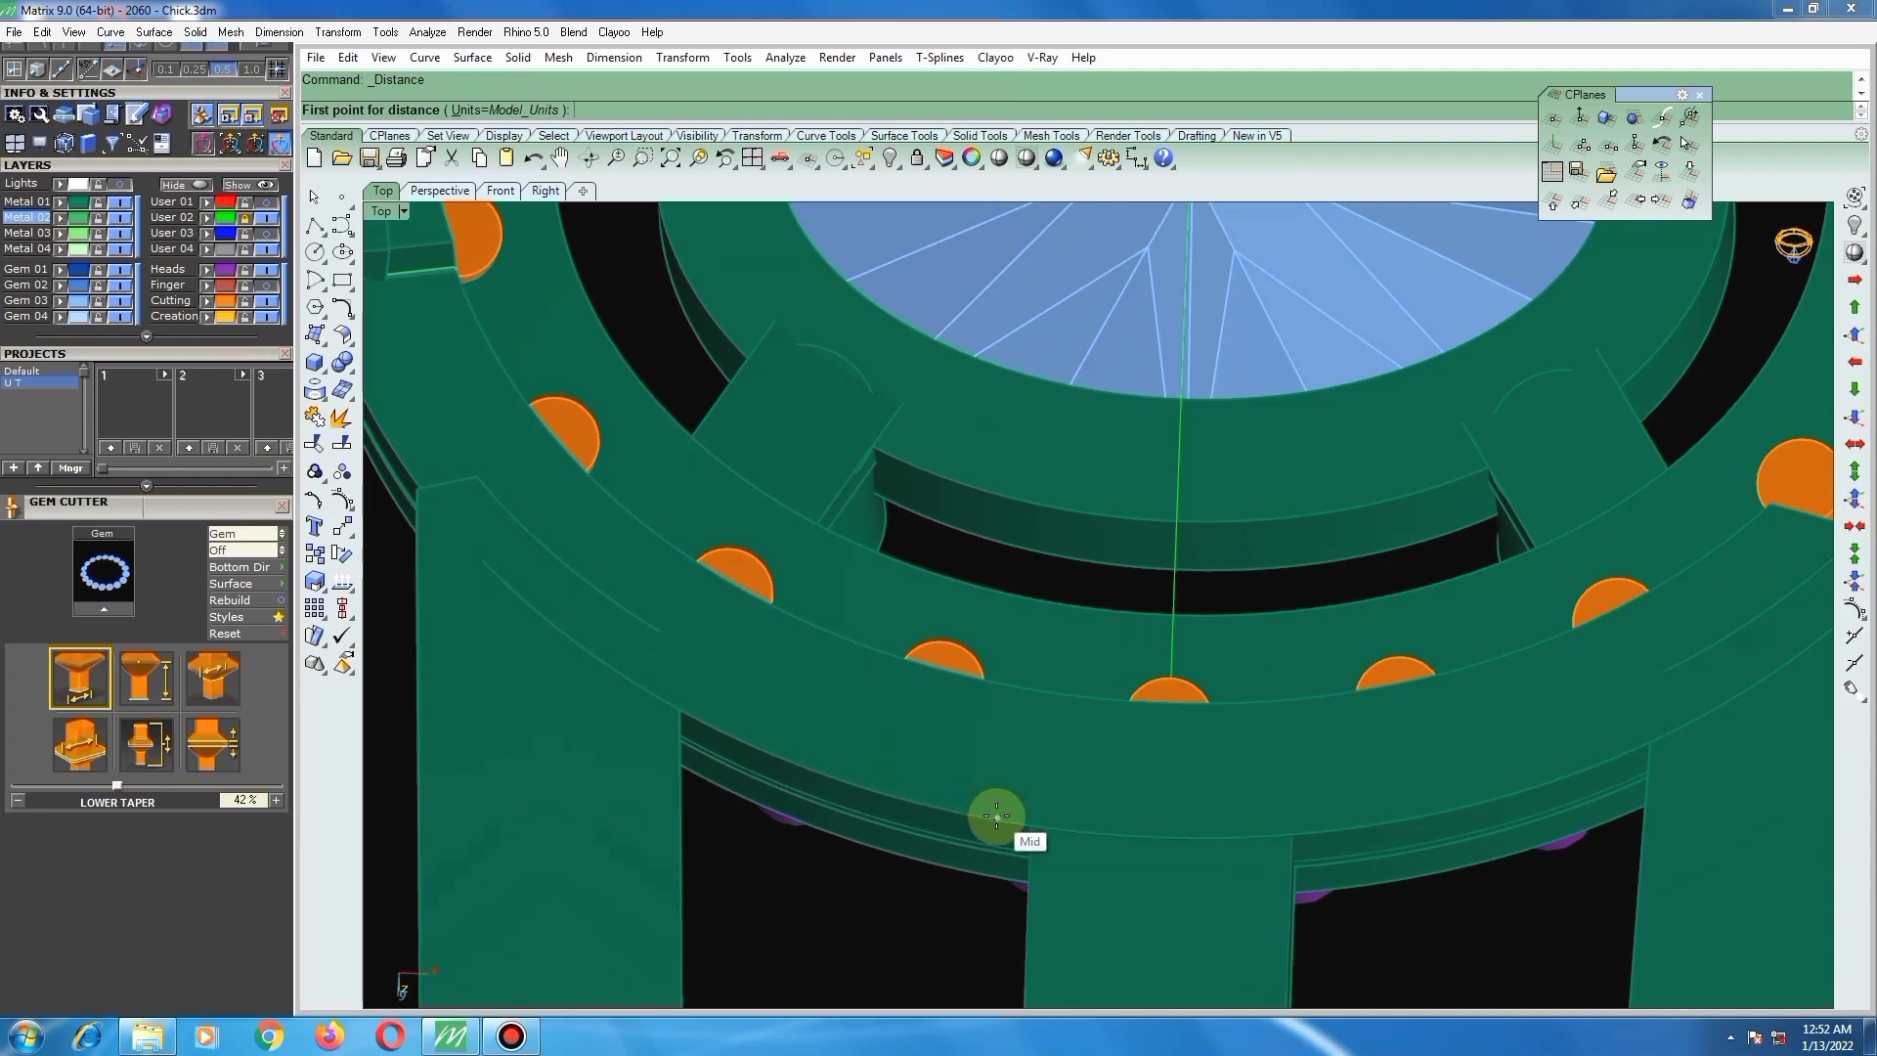
click(115, 303)
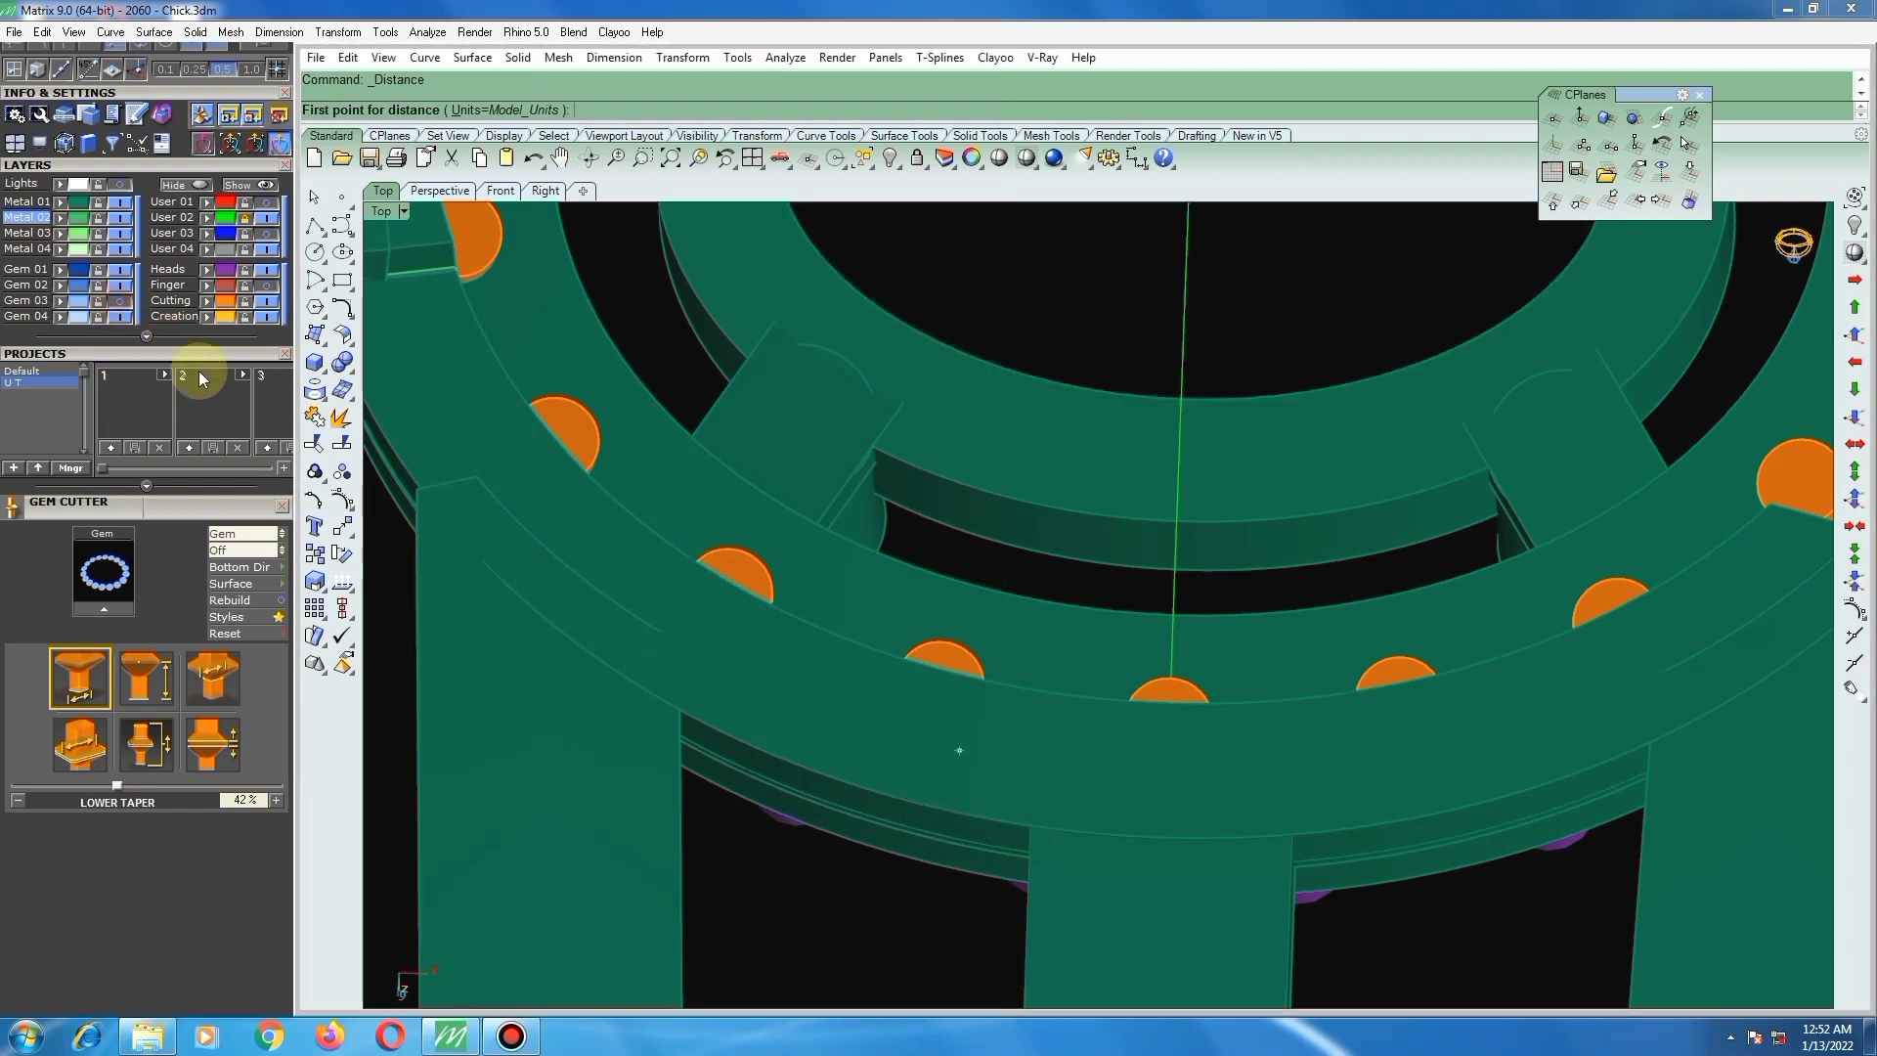
click(1008, 824)
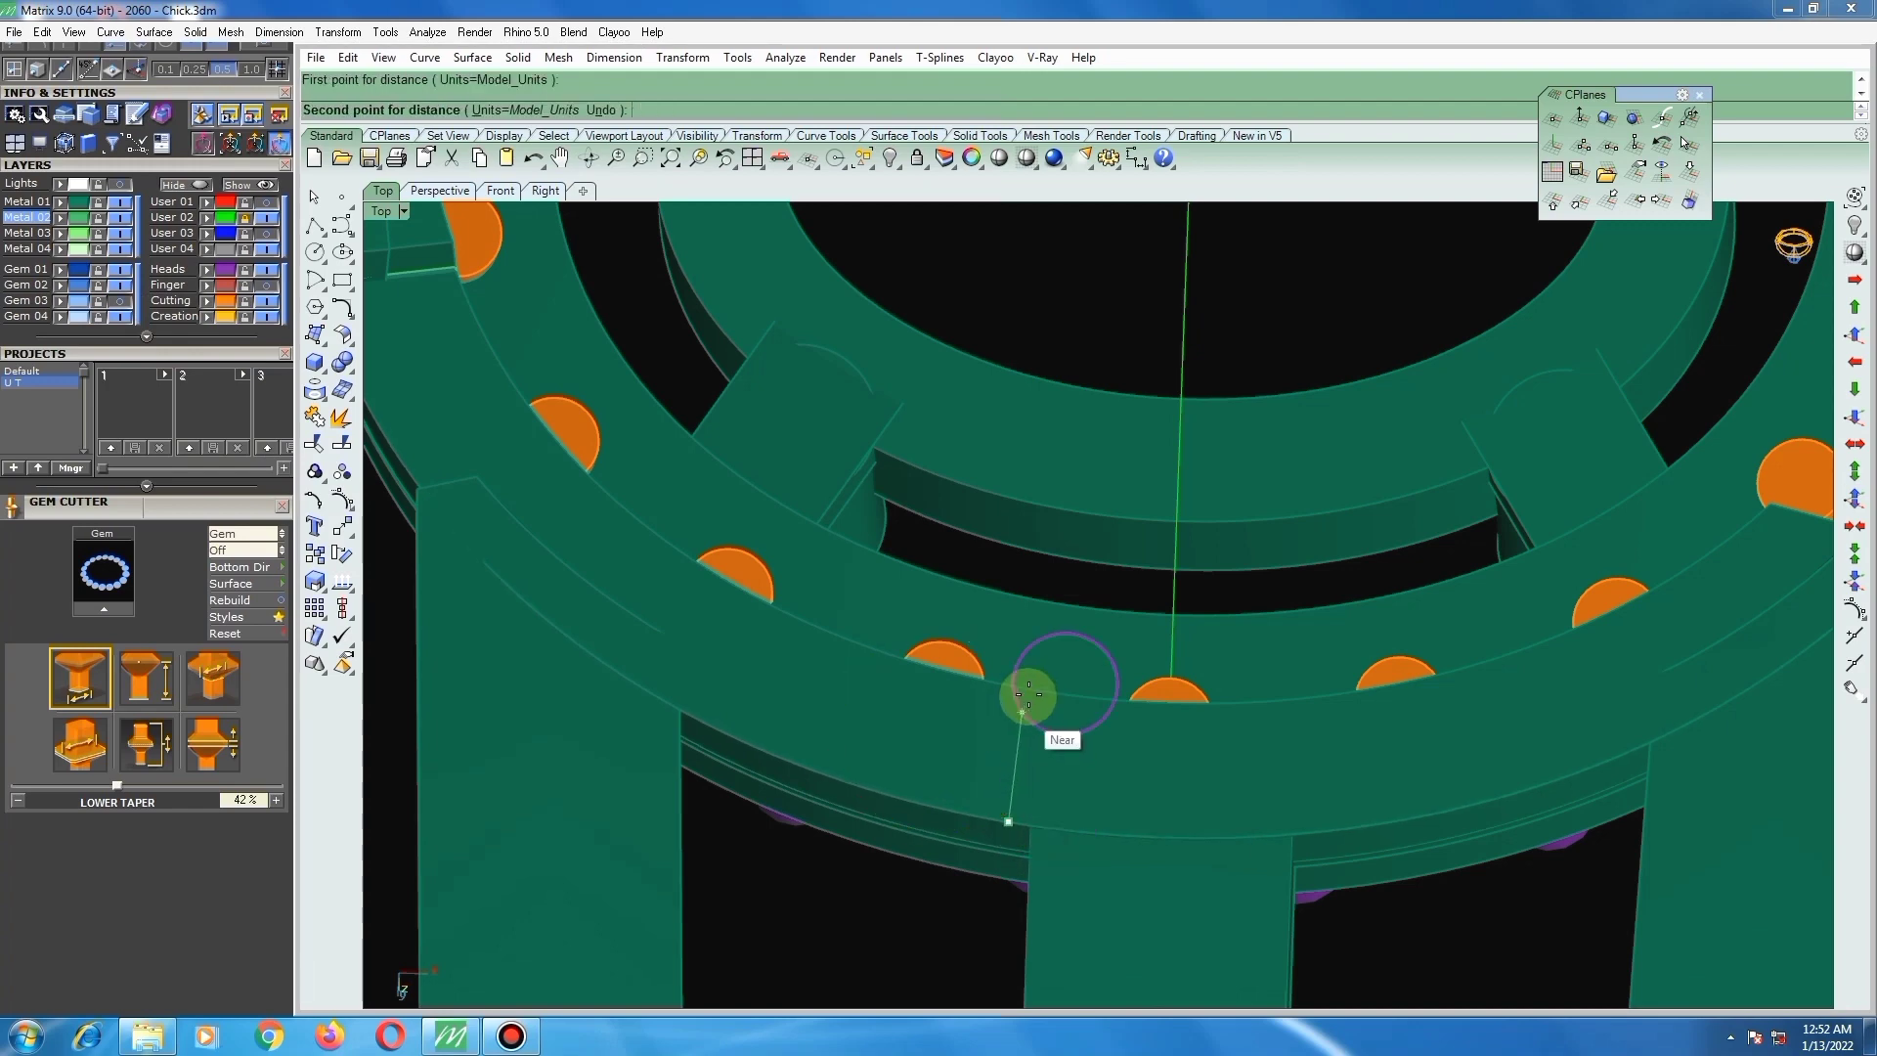
scroll(1022, 687, up, 2)
click(1022, 690)
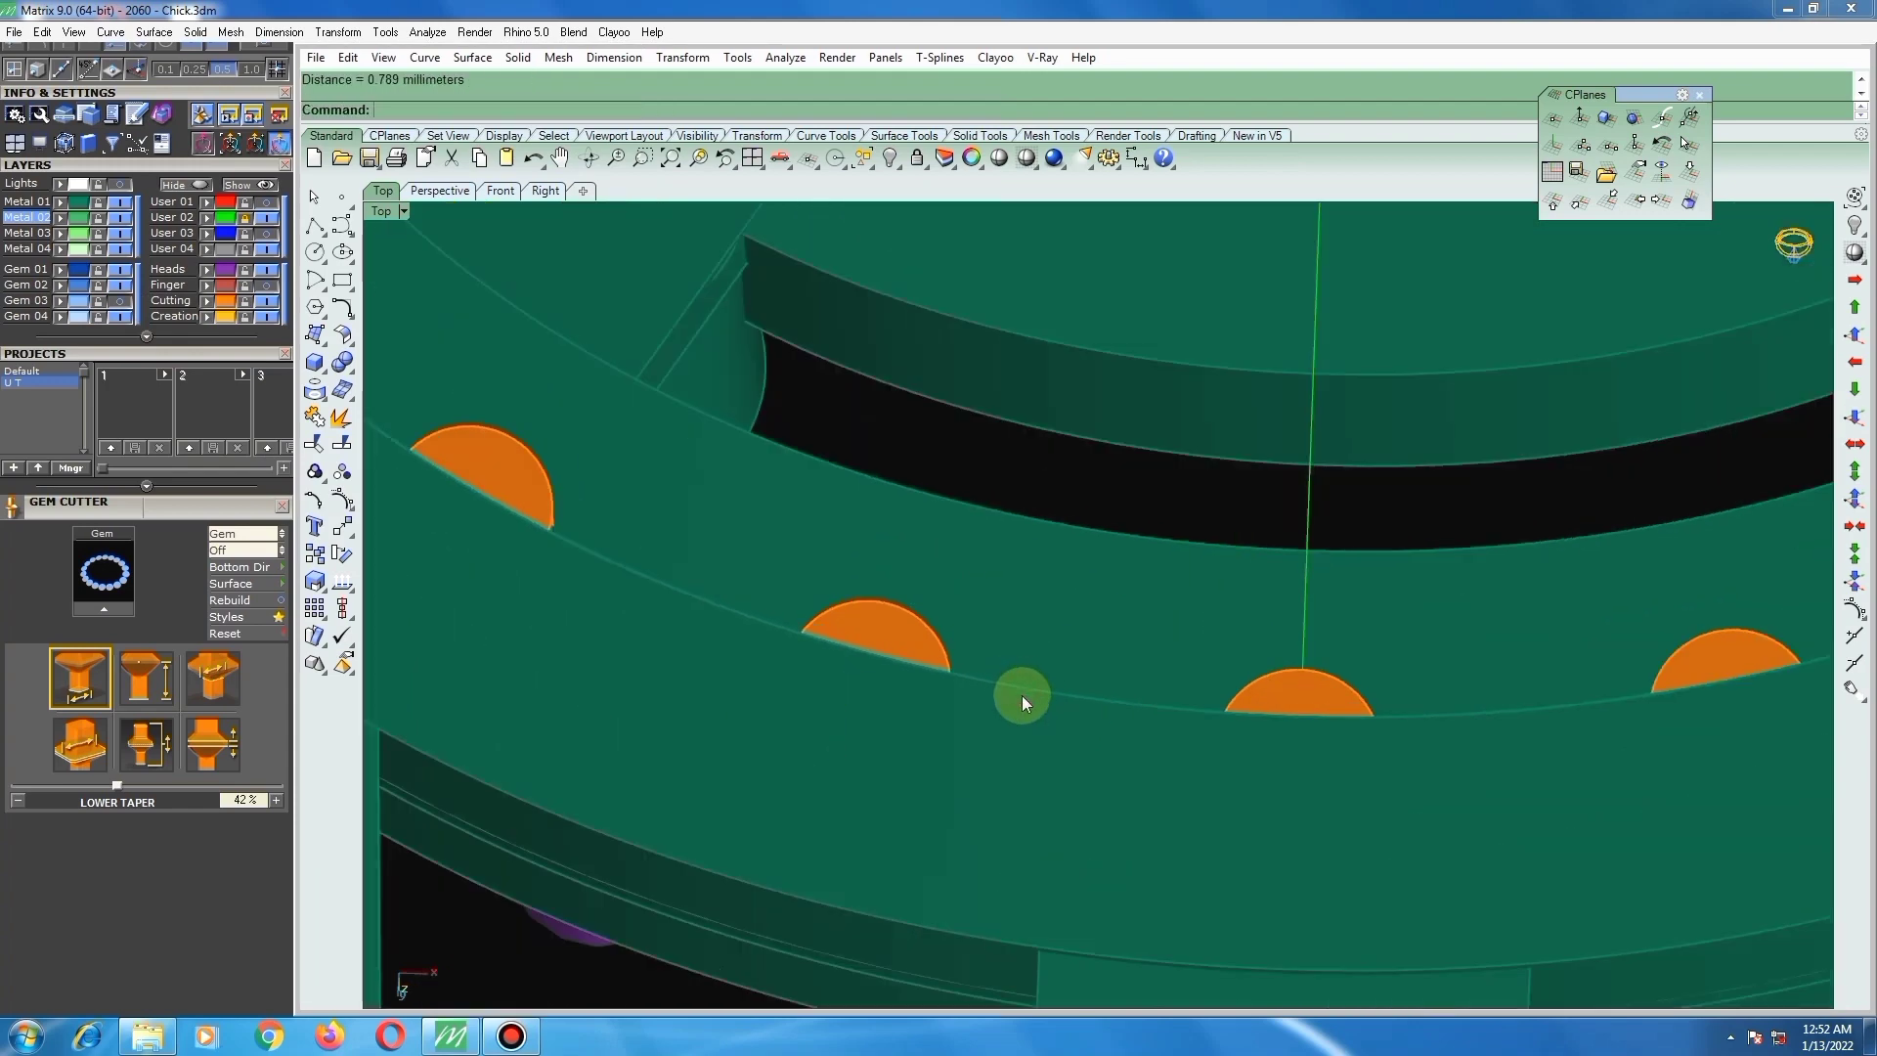
scroll(985, 699, down, 2)
key(ctrl+a)
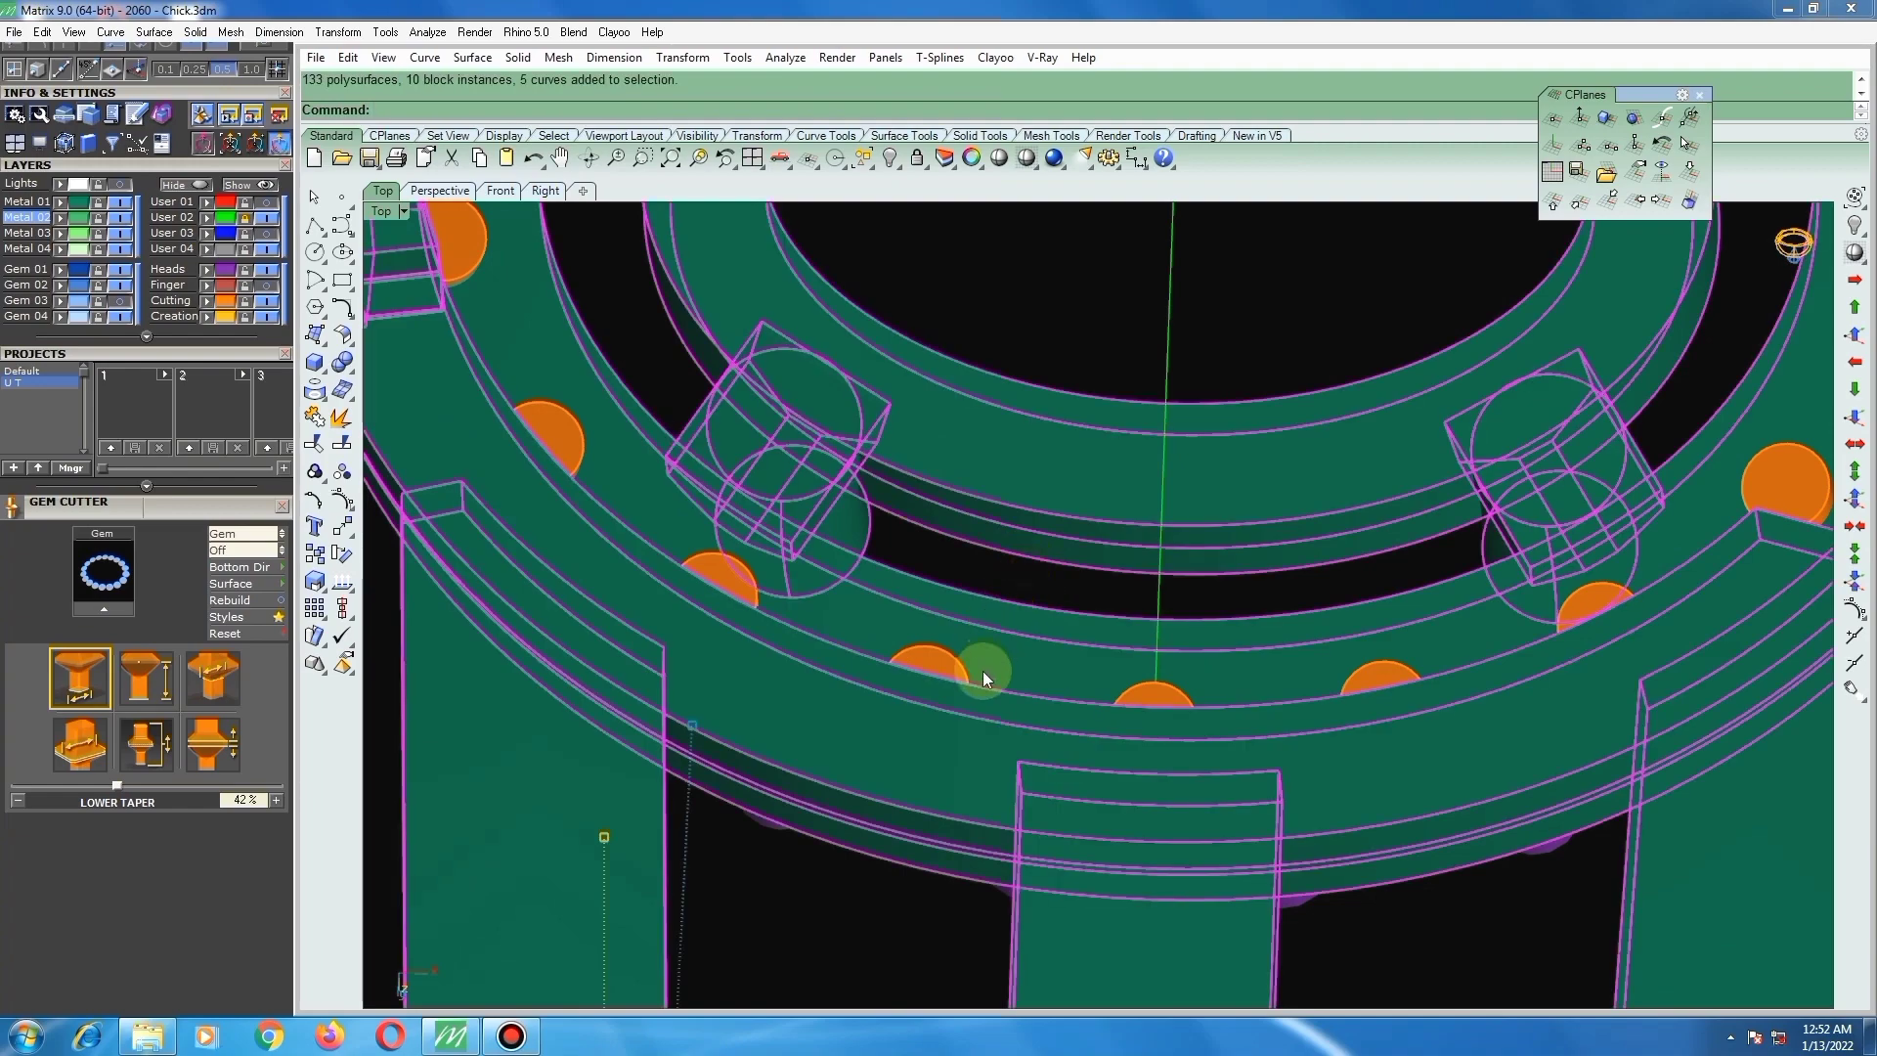
scroll(982, 670, down, 4)
right_drag(976, 716, 1038, 714)
ctrl+right_drag(916, 530, 870, 389)
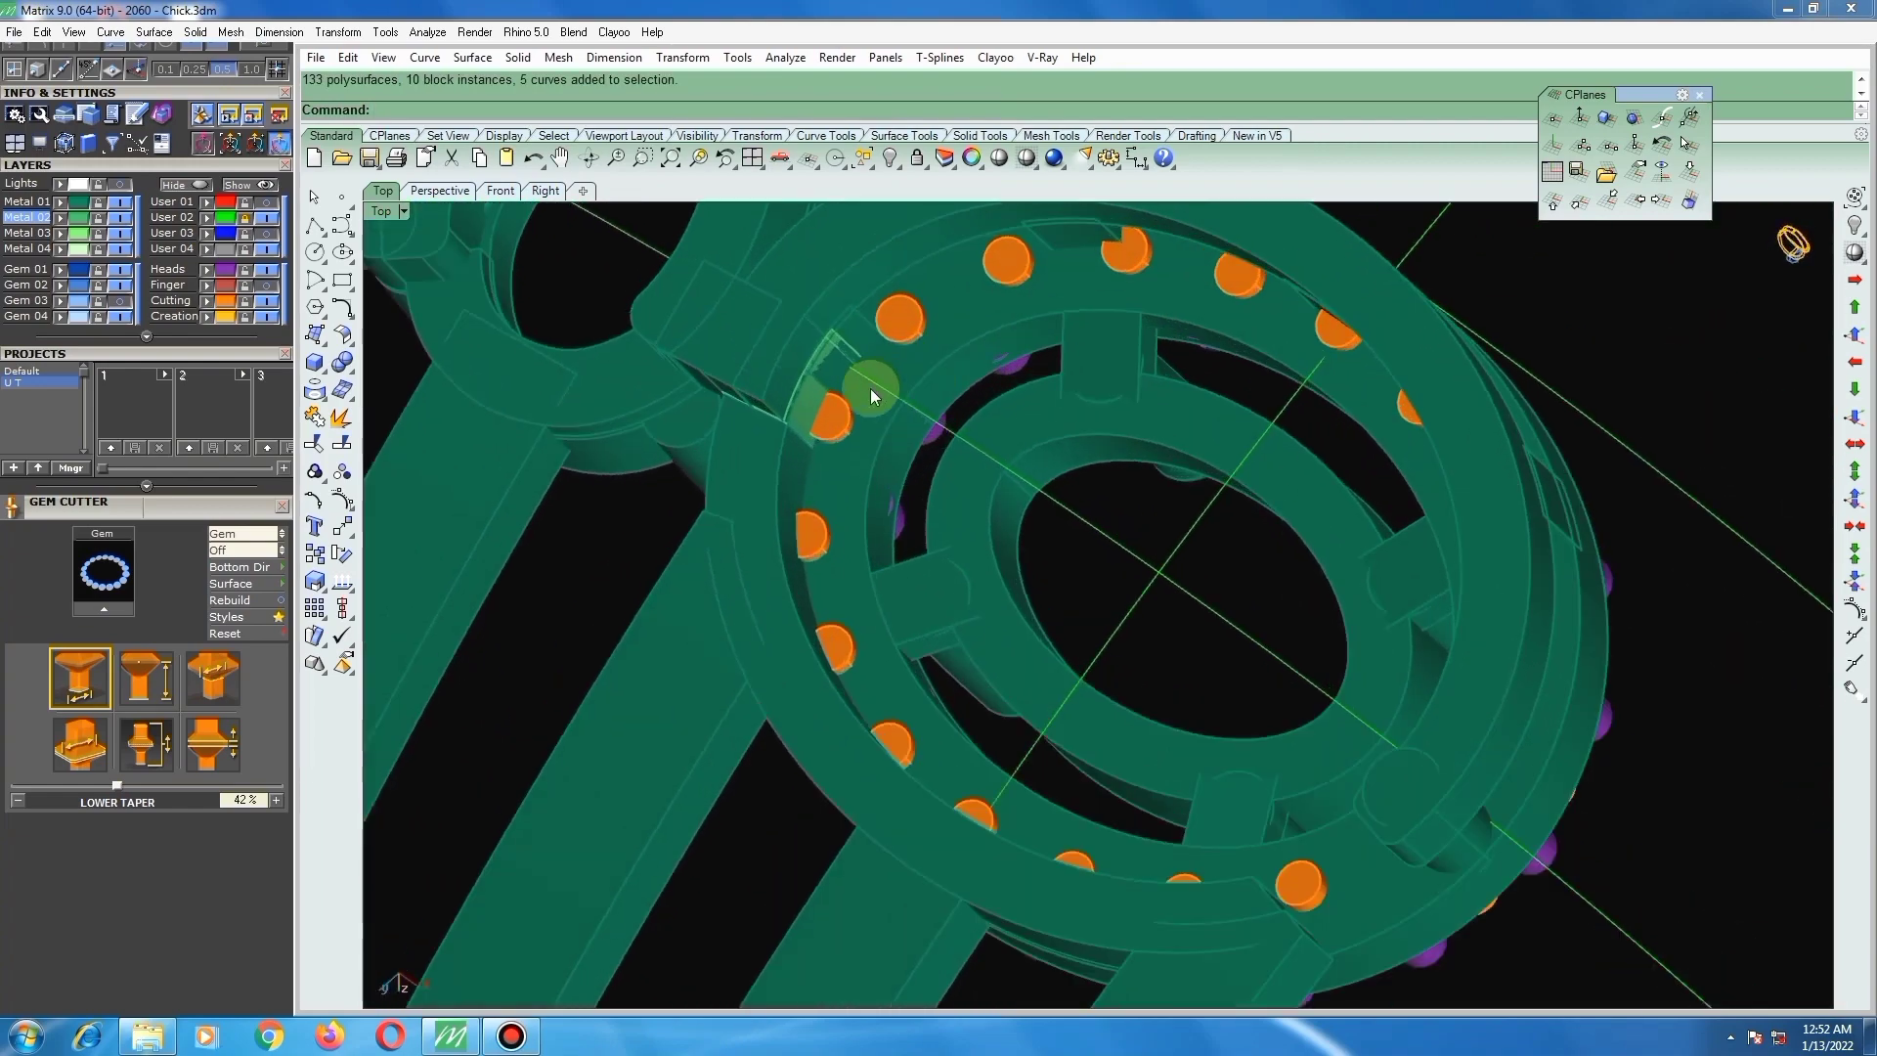
key(ctrl+a)
scroll(797, 486, down, 4)
click(645, 549)
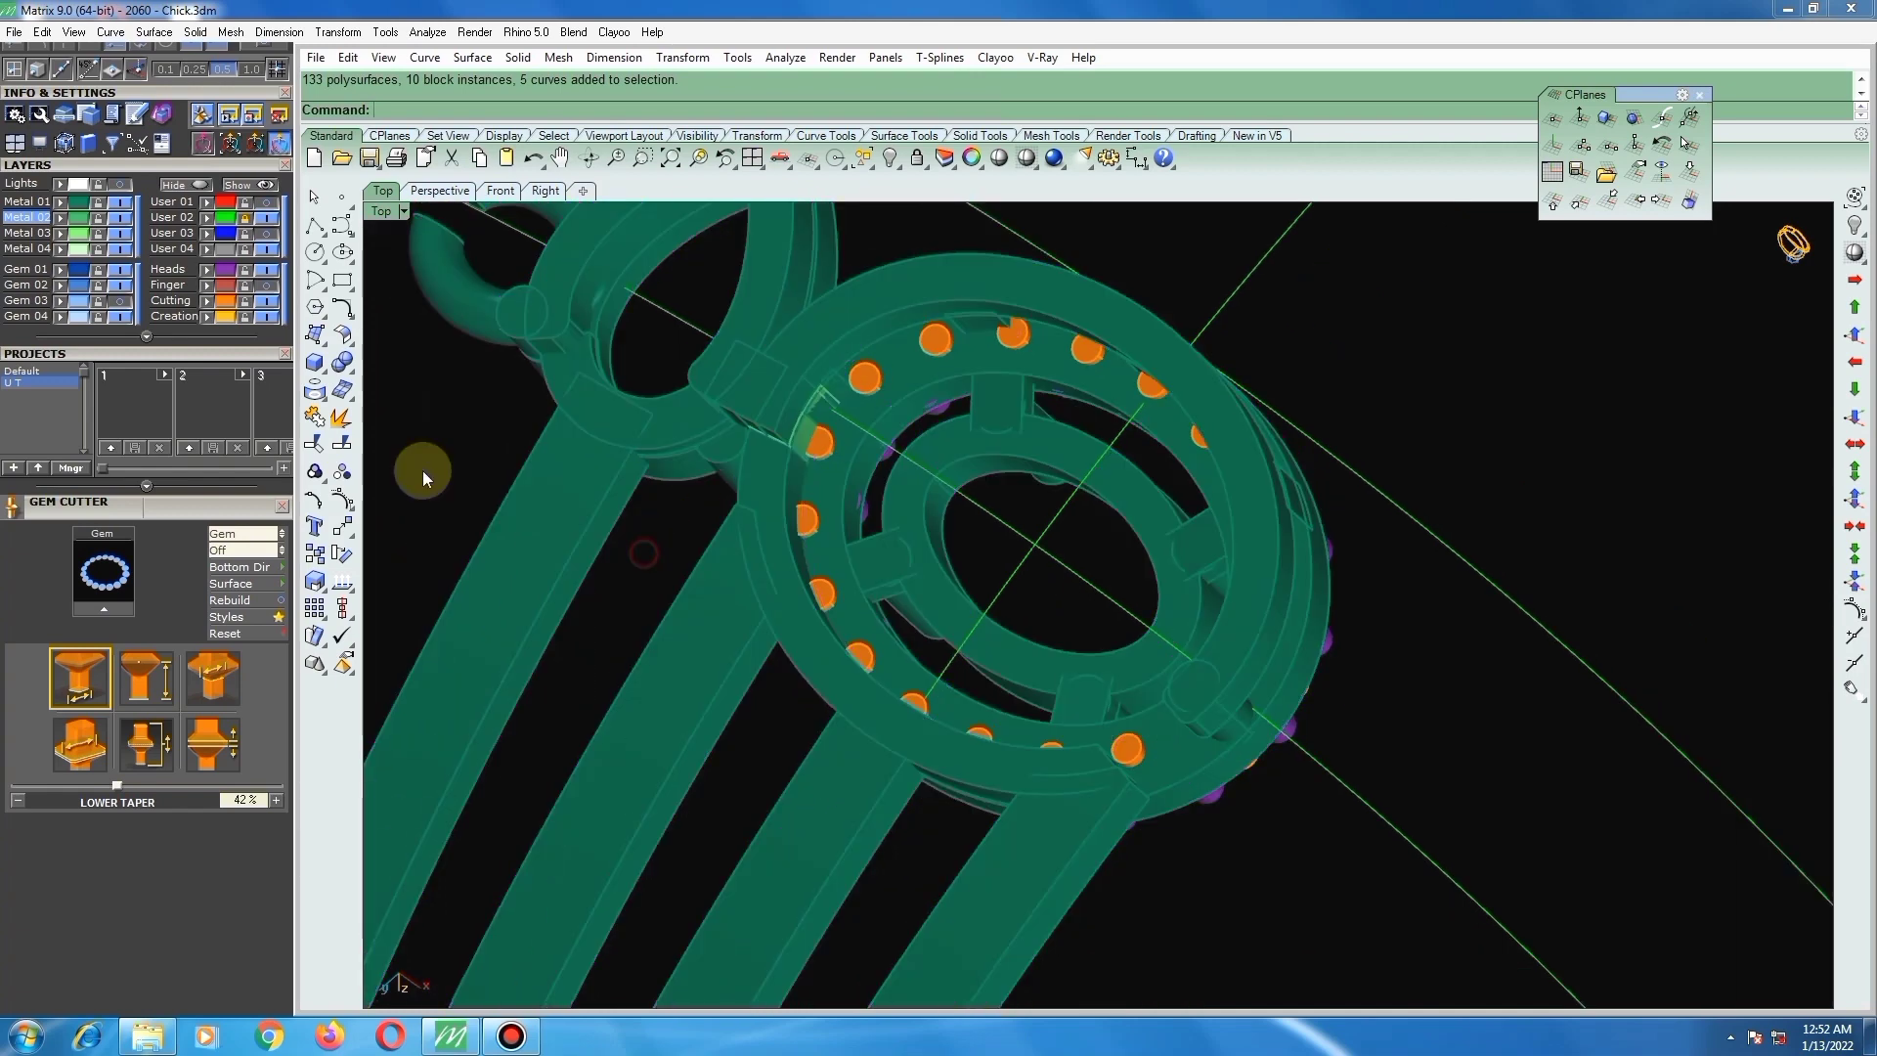
click(62, 218)
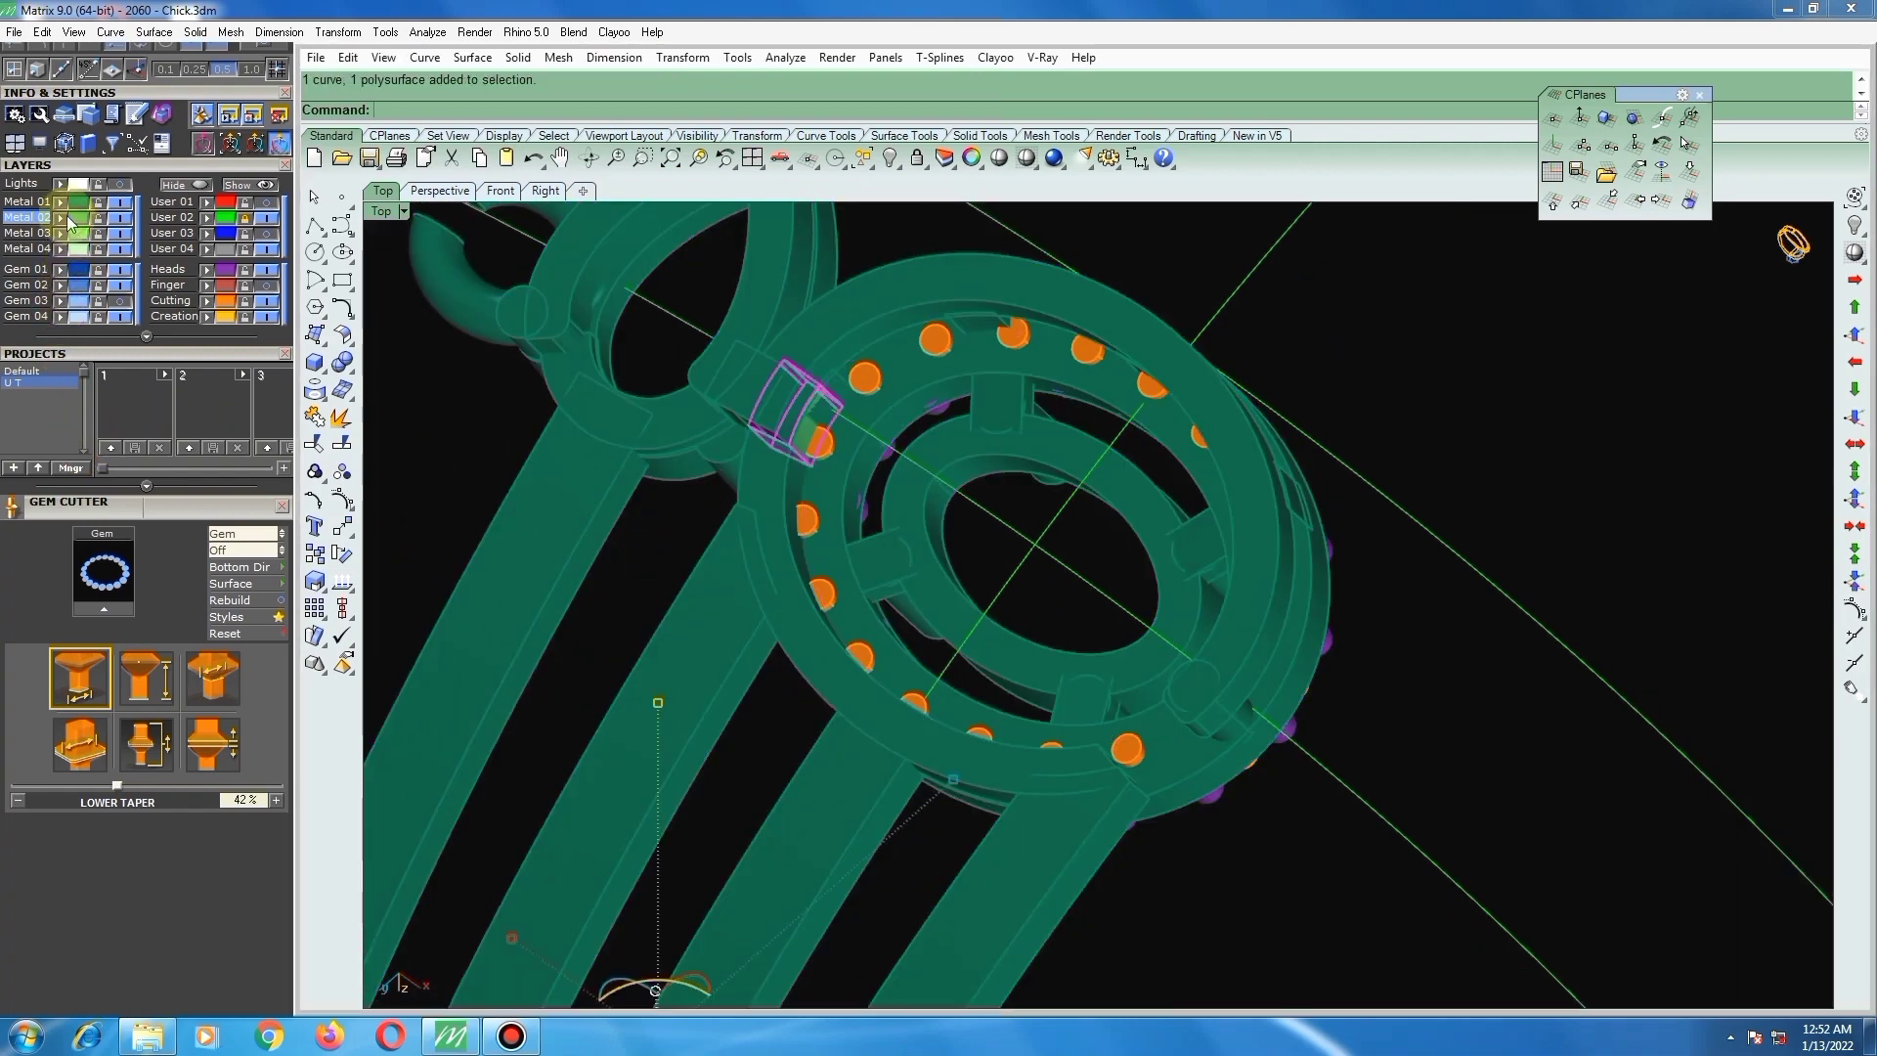
scroll(756, 463, down, 5)
click(1038, 293)
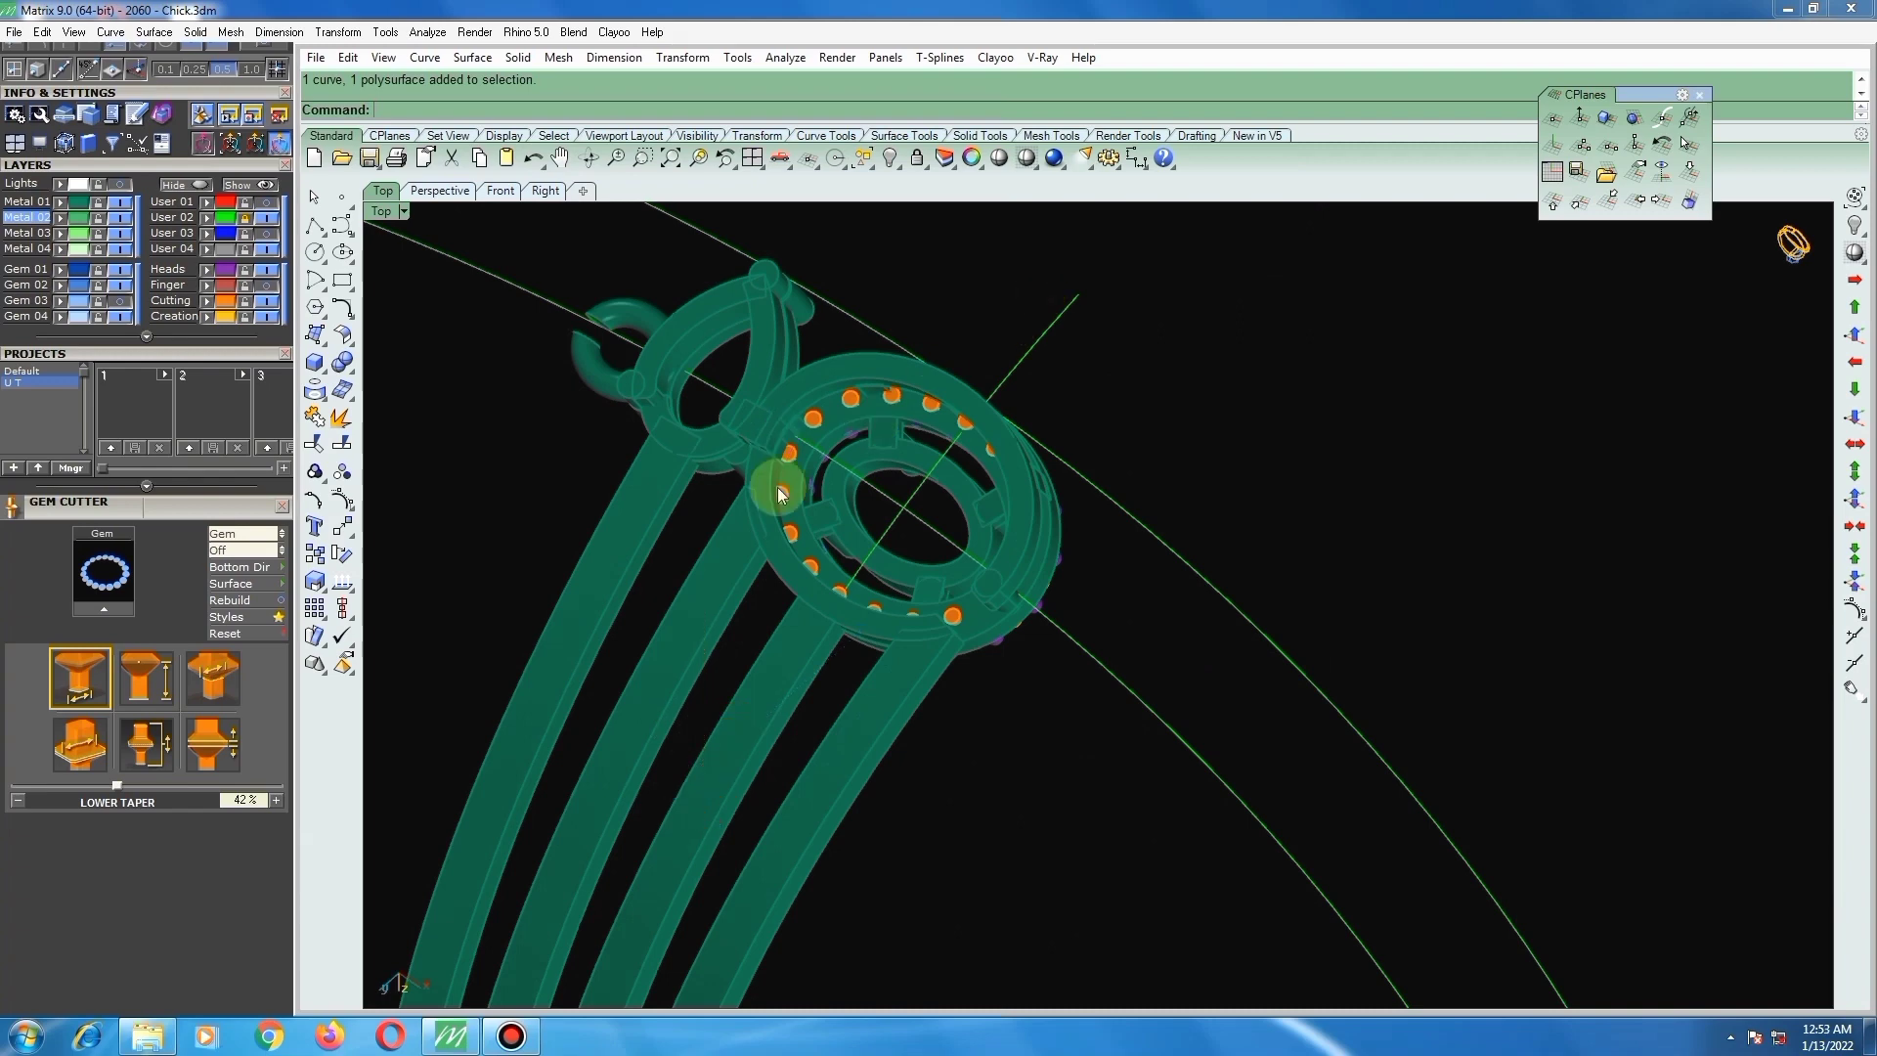
Step: Extract a copy of the inner wall surface of the oval setting's lower rim, keeping it on the input layer
scroll(774, 479, up, 5)
right_drag(770, 467, 830, 642)
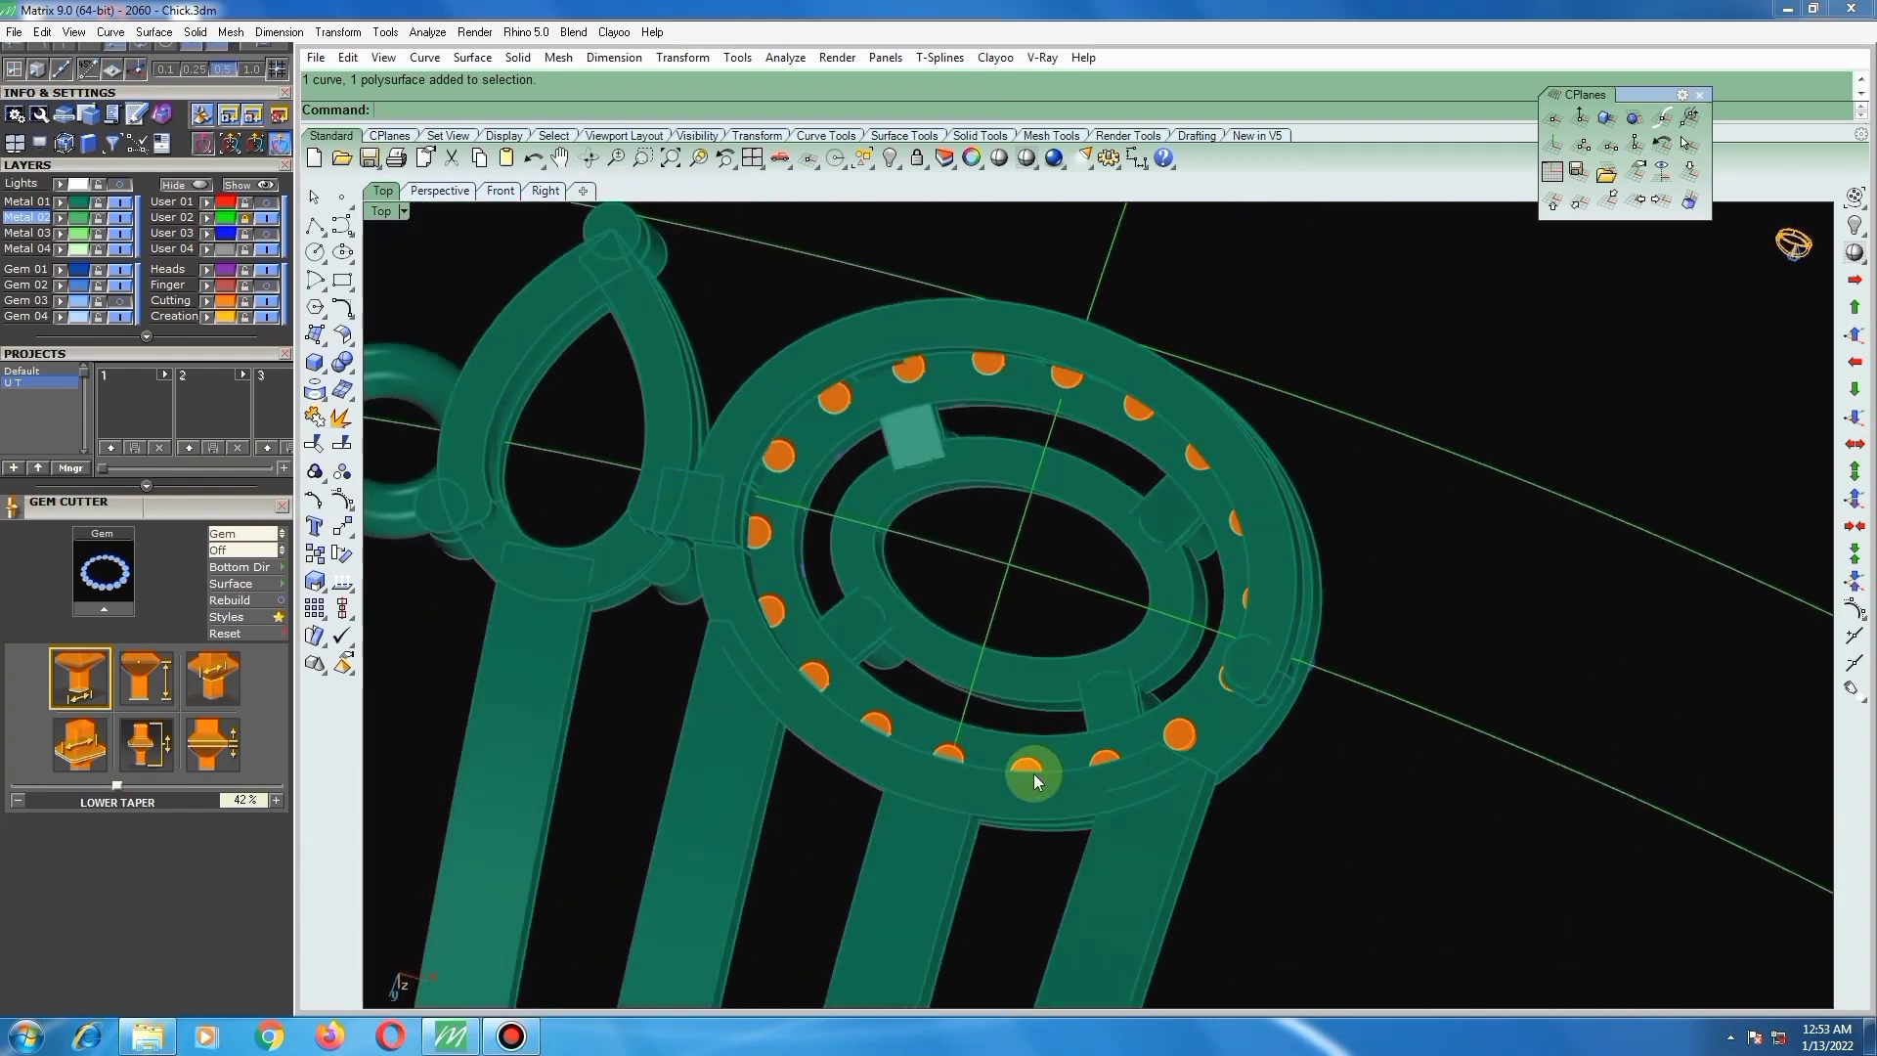
right_drag(1034, 772, 948, 794)
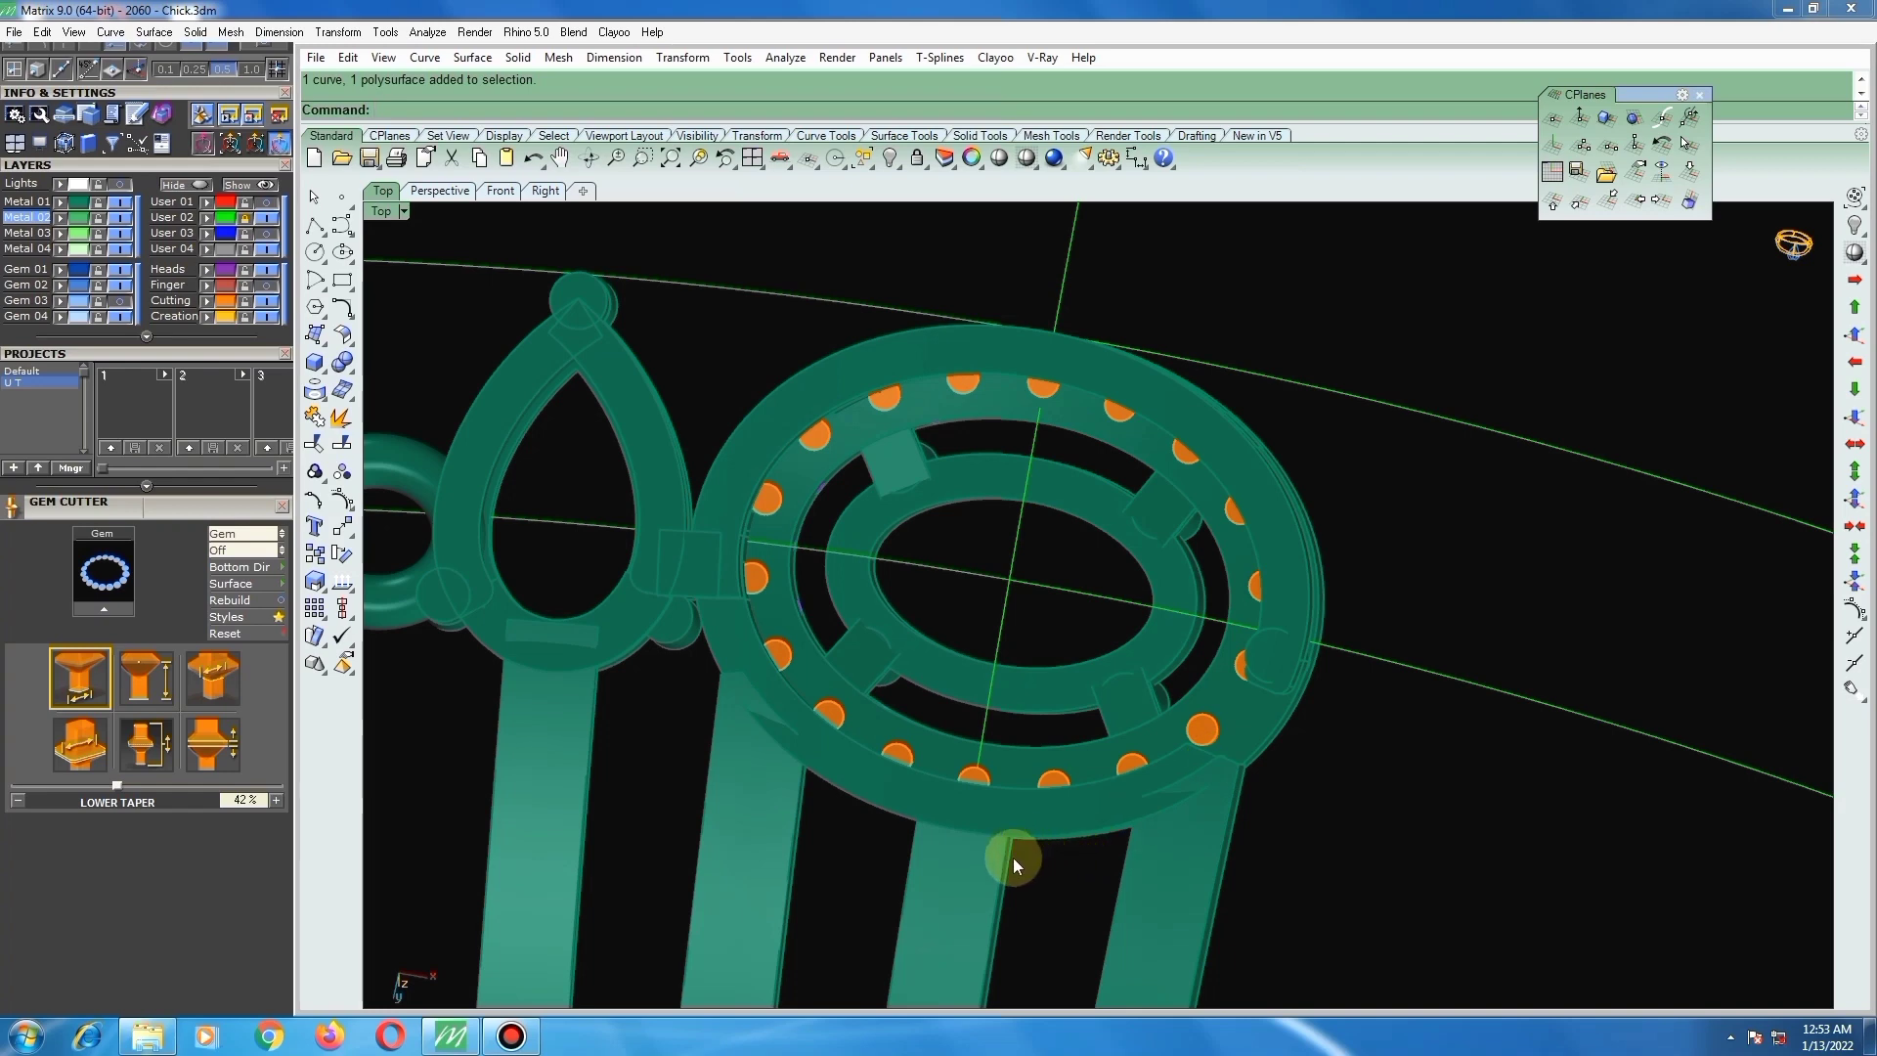
right_drag(1036, 806, 913, 436)
scroll(919, 410, up, 3)
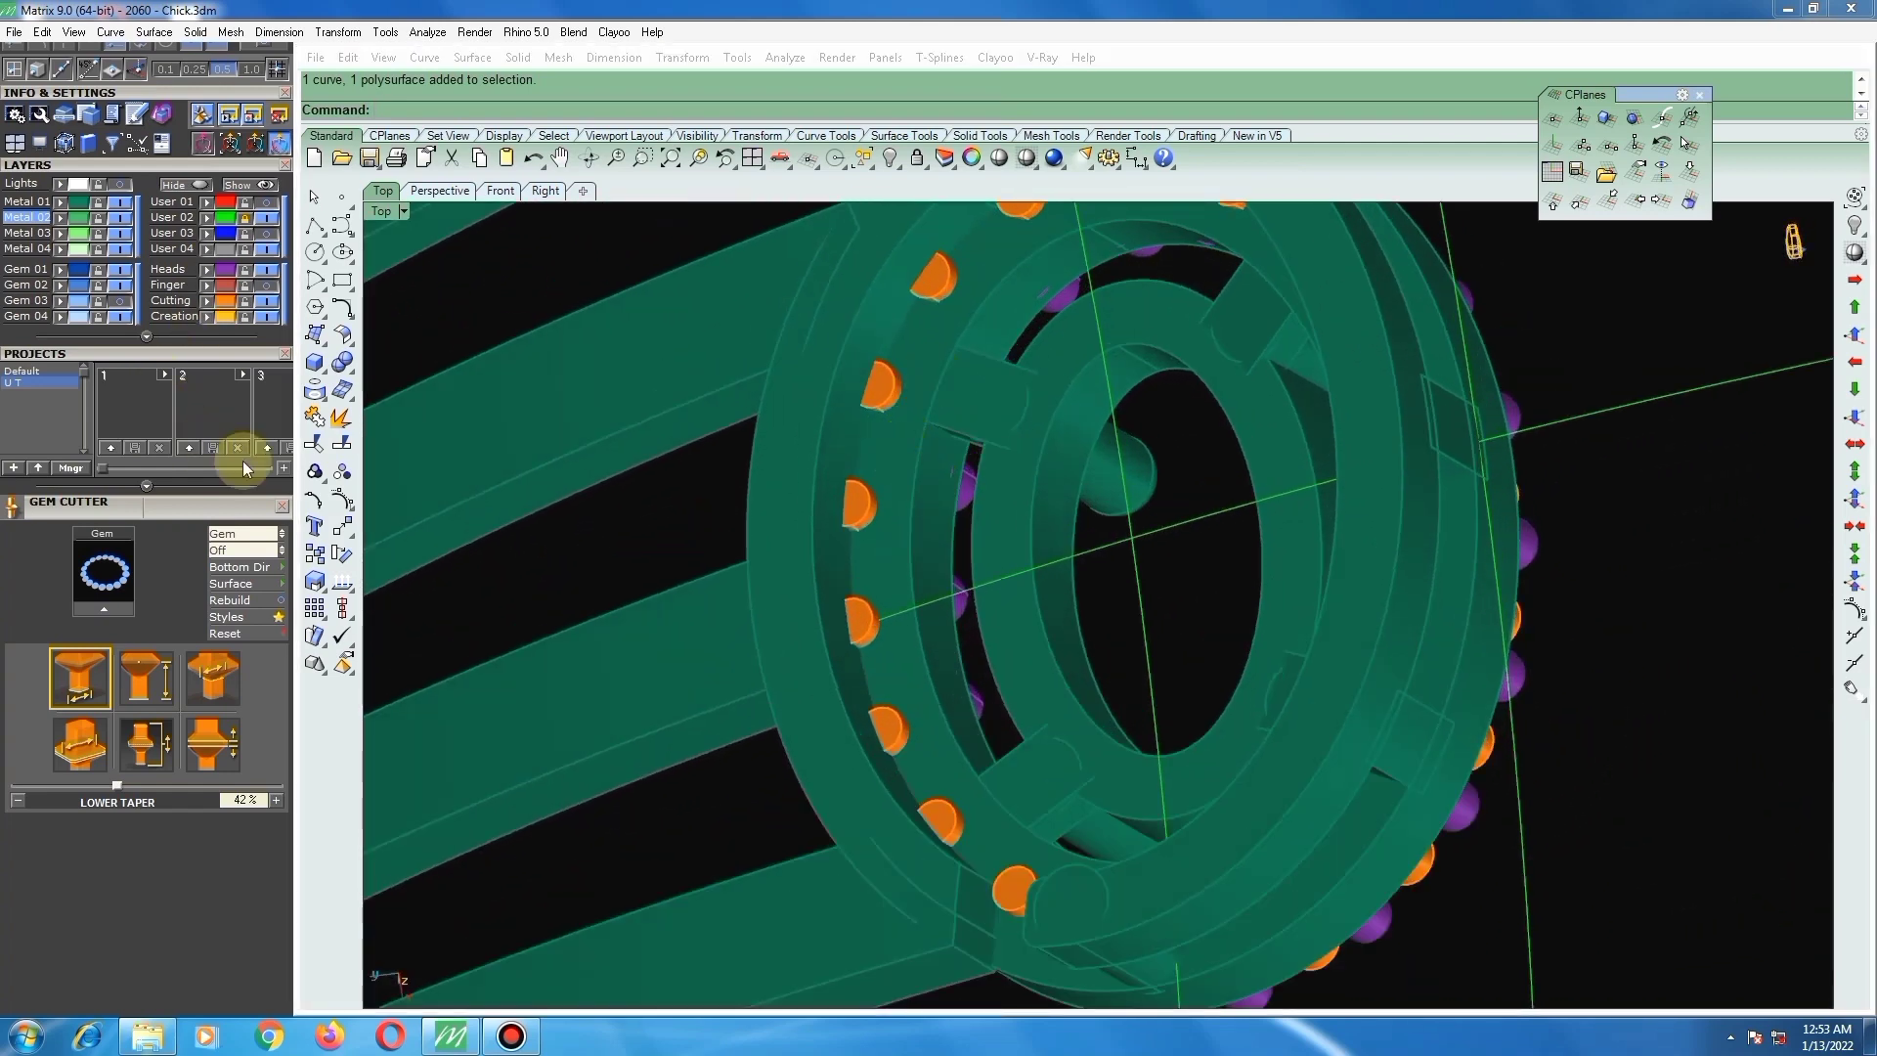
click(340, 419)
scroll(840, 459, up, 2)
click(825, 440)
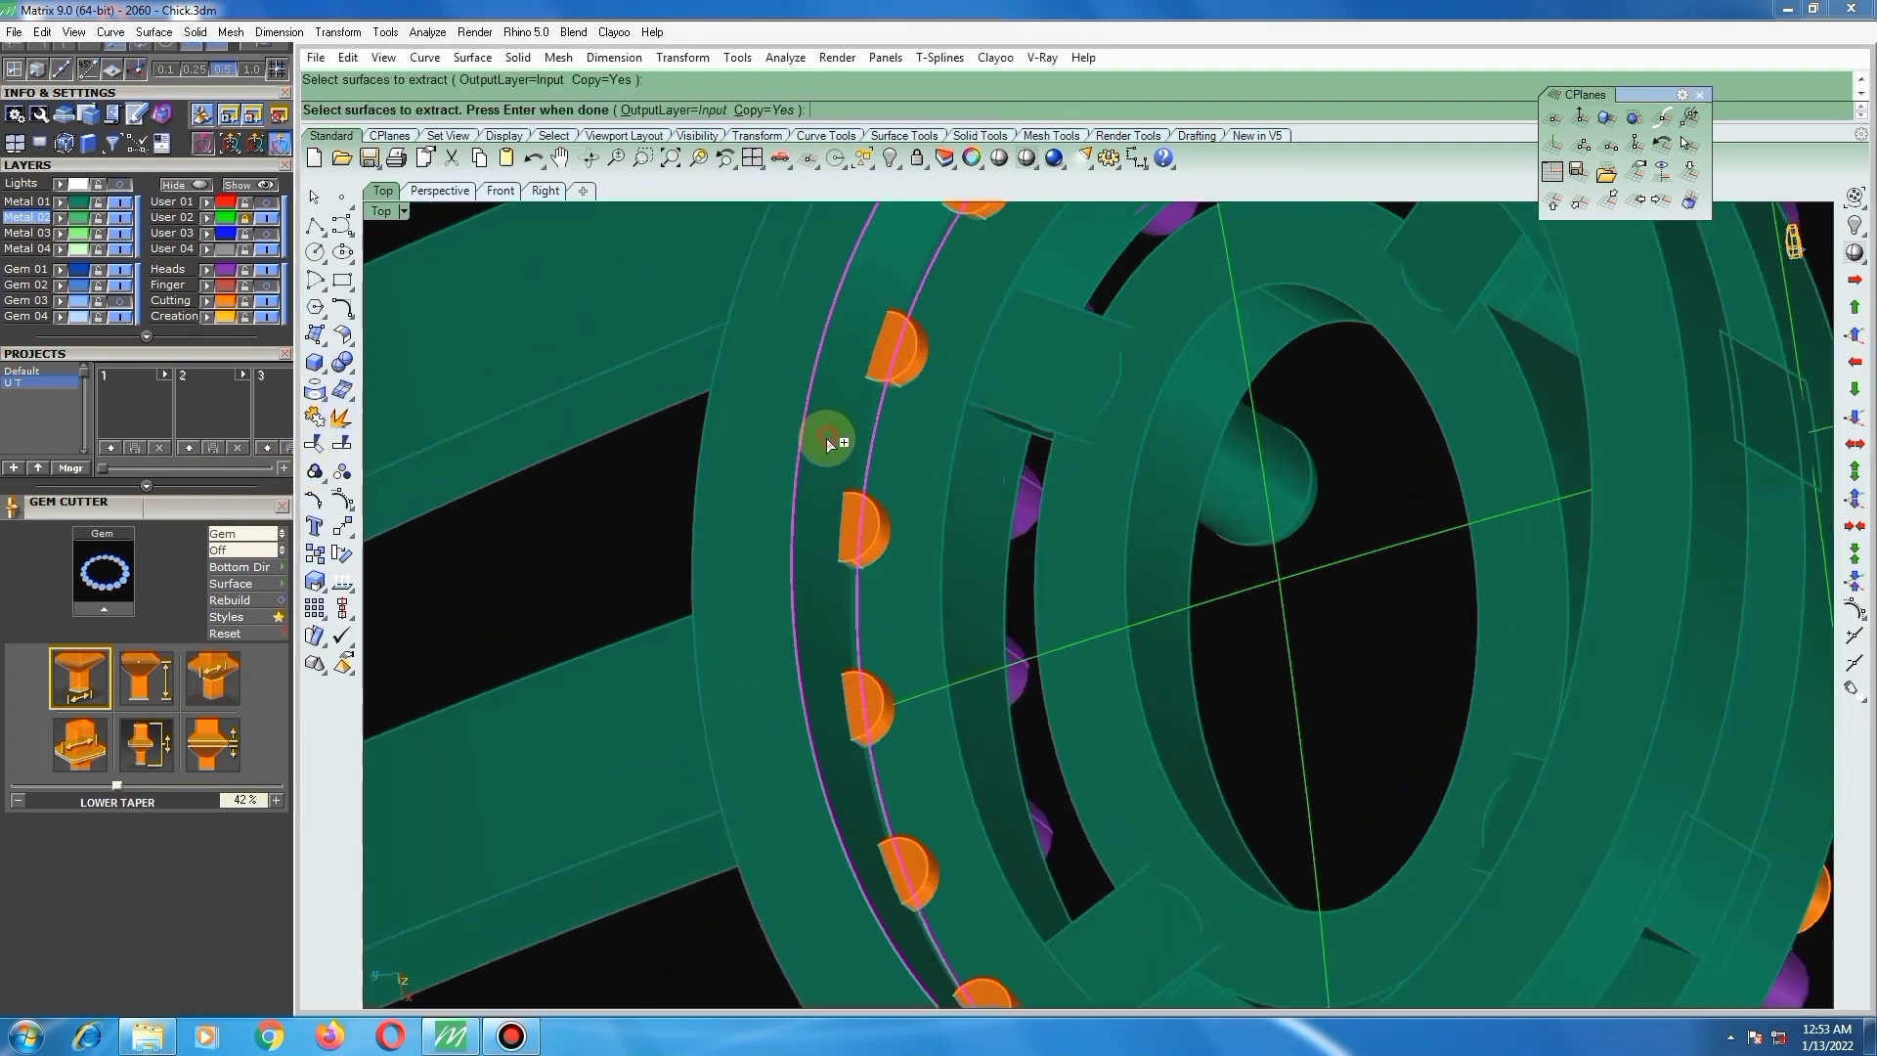
key(Return)
Step: Offset the extracted inner wall surface by 0.1 mm toward the rim's outer edge, with Solid set to No
right_drag(807, 452, 449, 361)
click(342, 347)
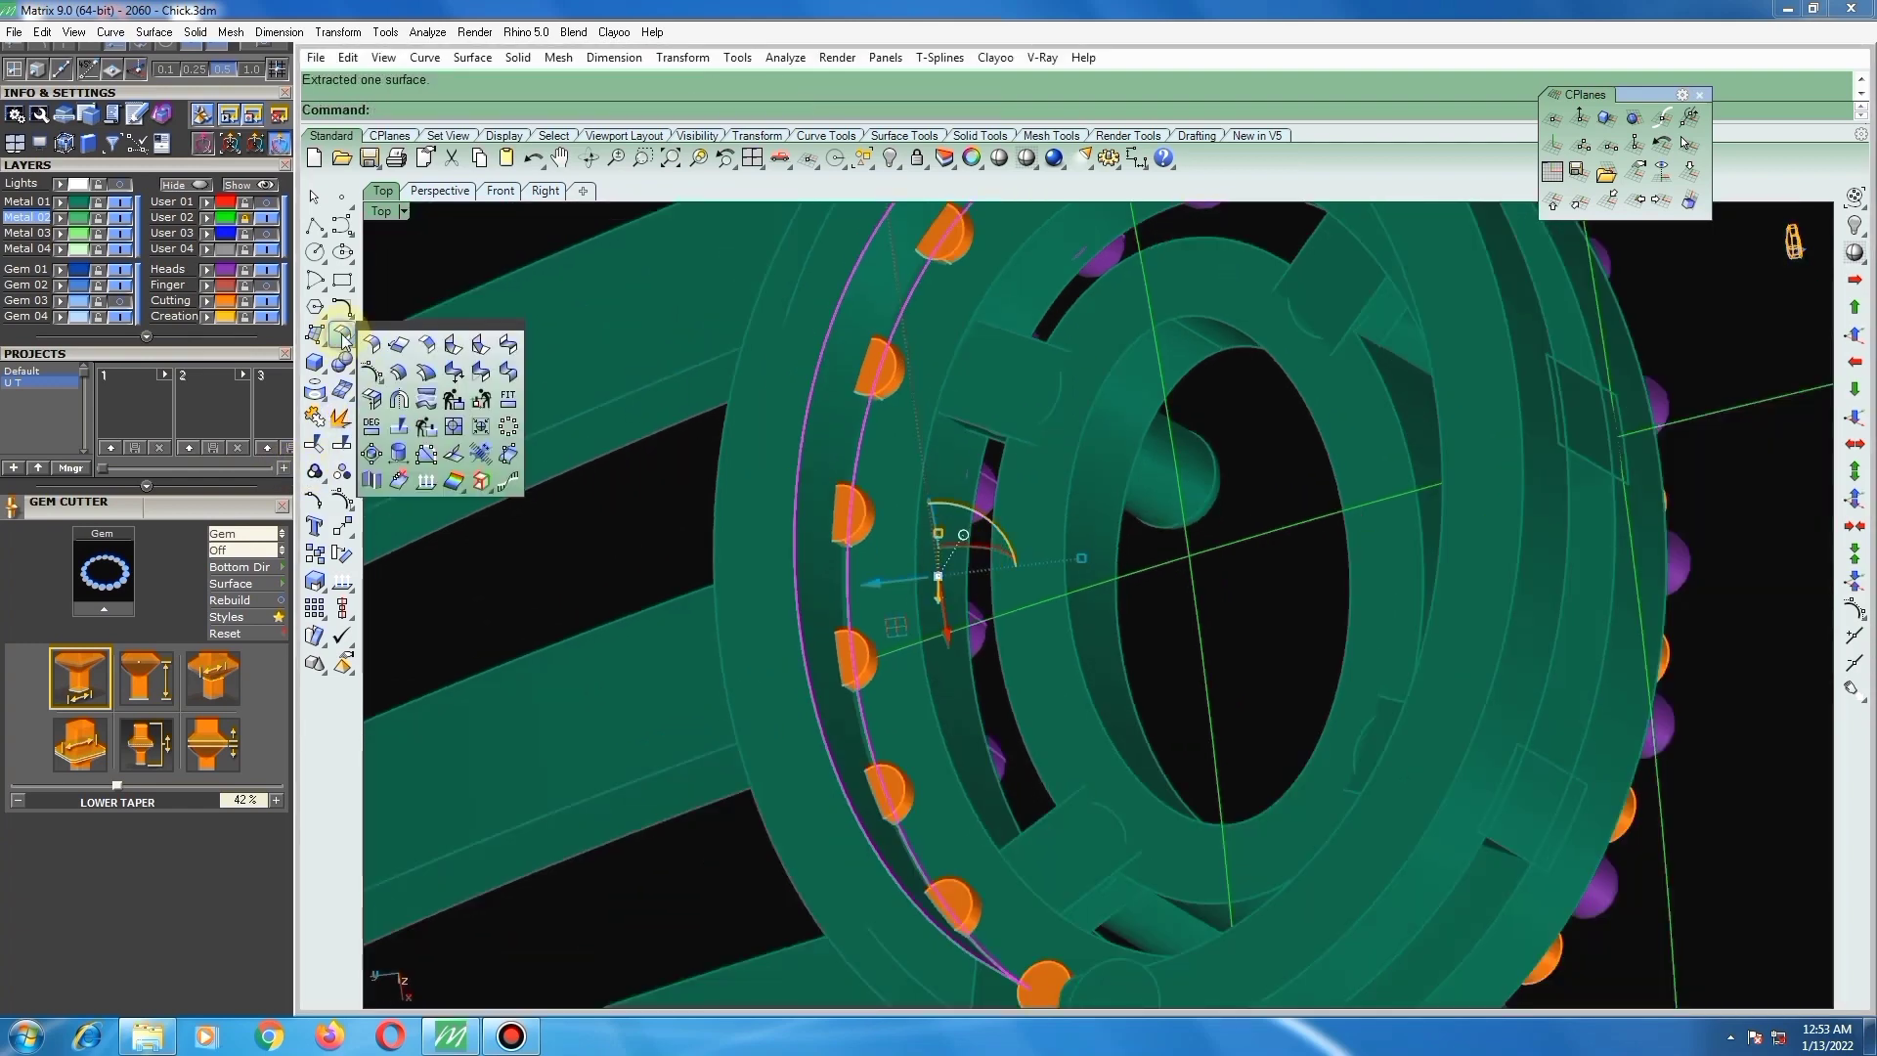
click(401, 378)
click(831, 450)
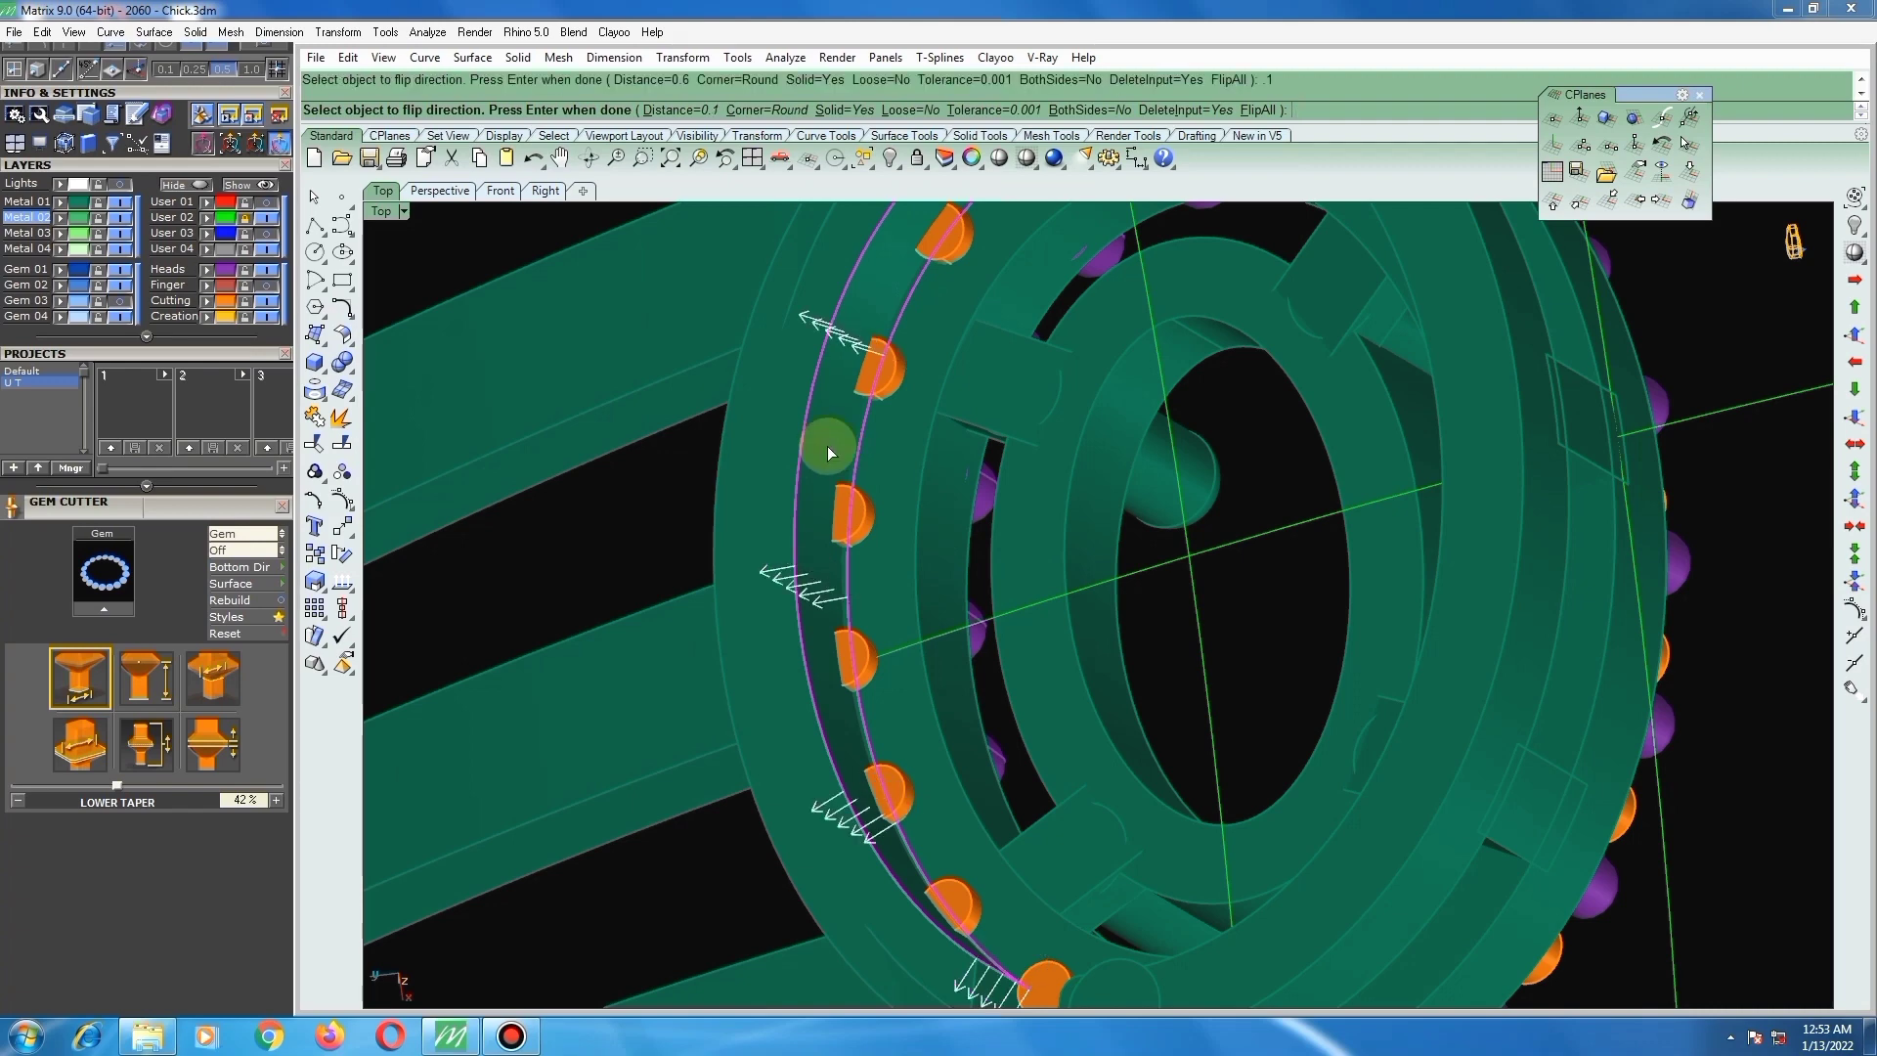
right_click(904, 486)
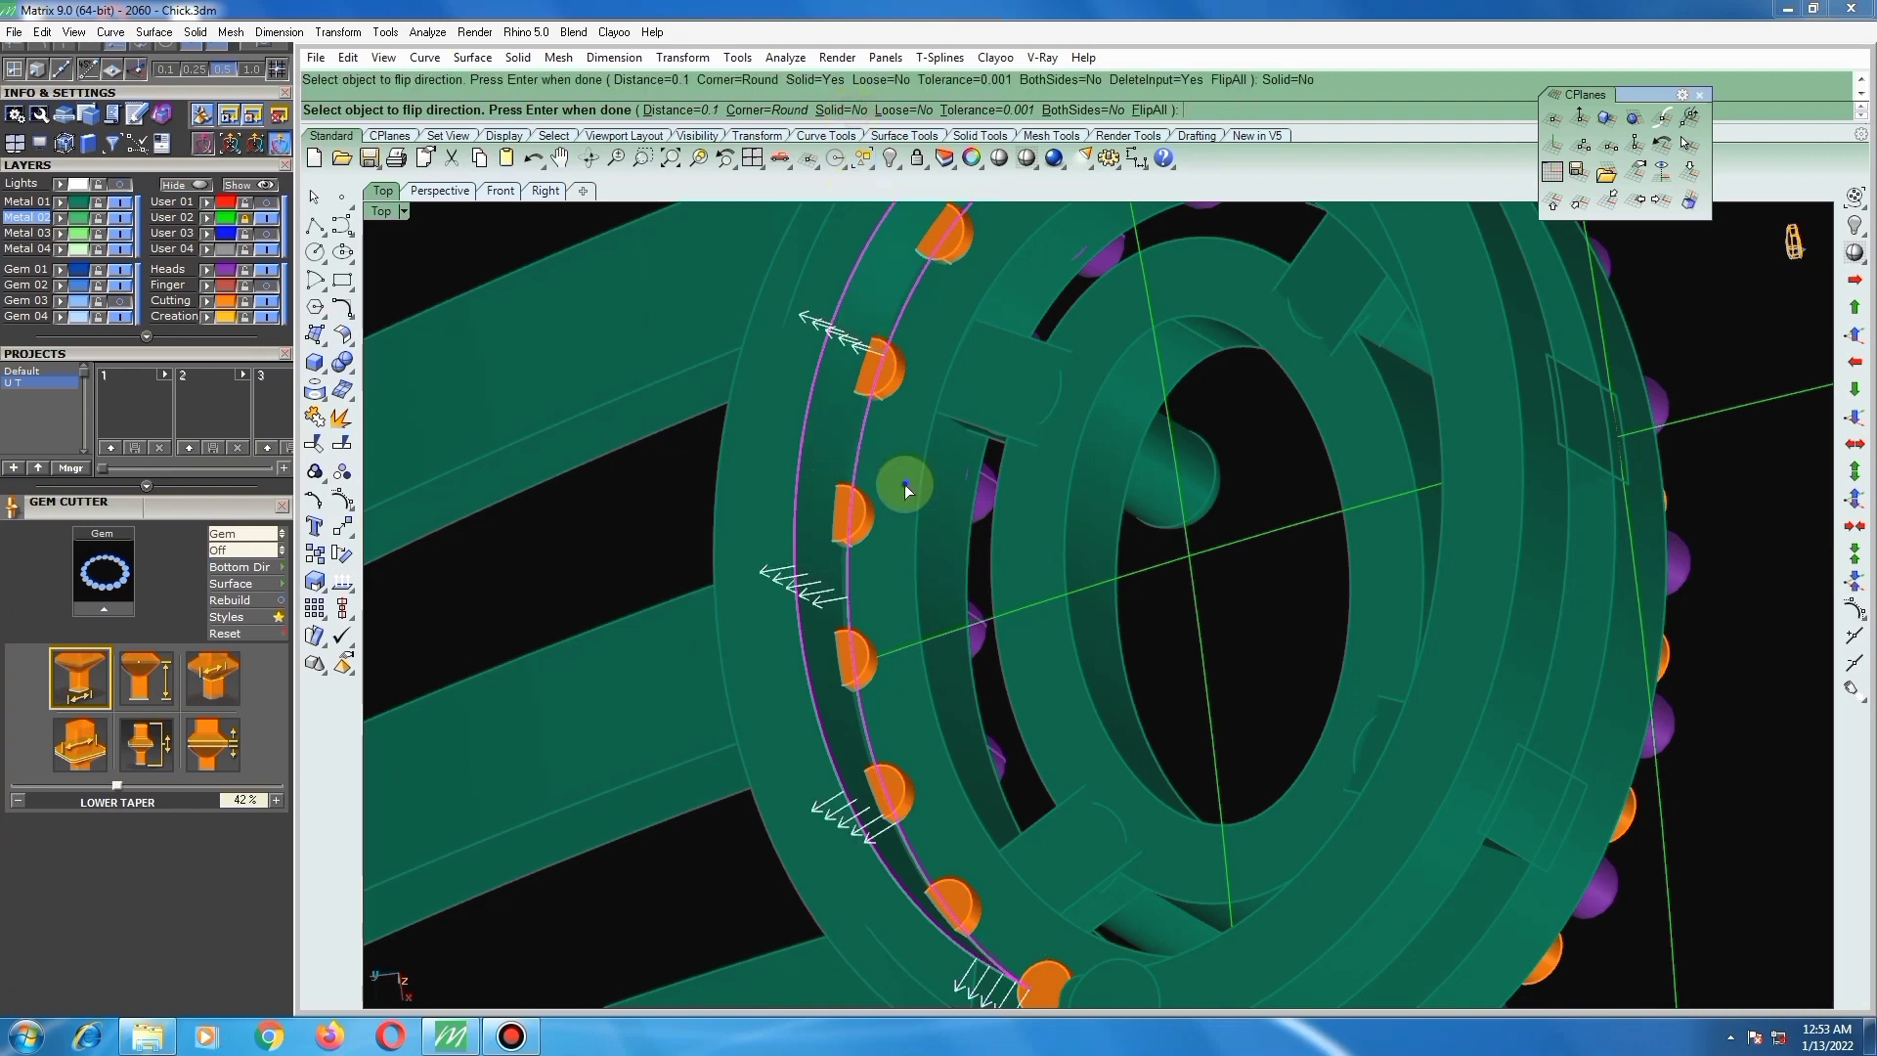
Step: Delete the original band surface and extend the outer long edge of the offset surface by a factor of 0.5
key(Delete)
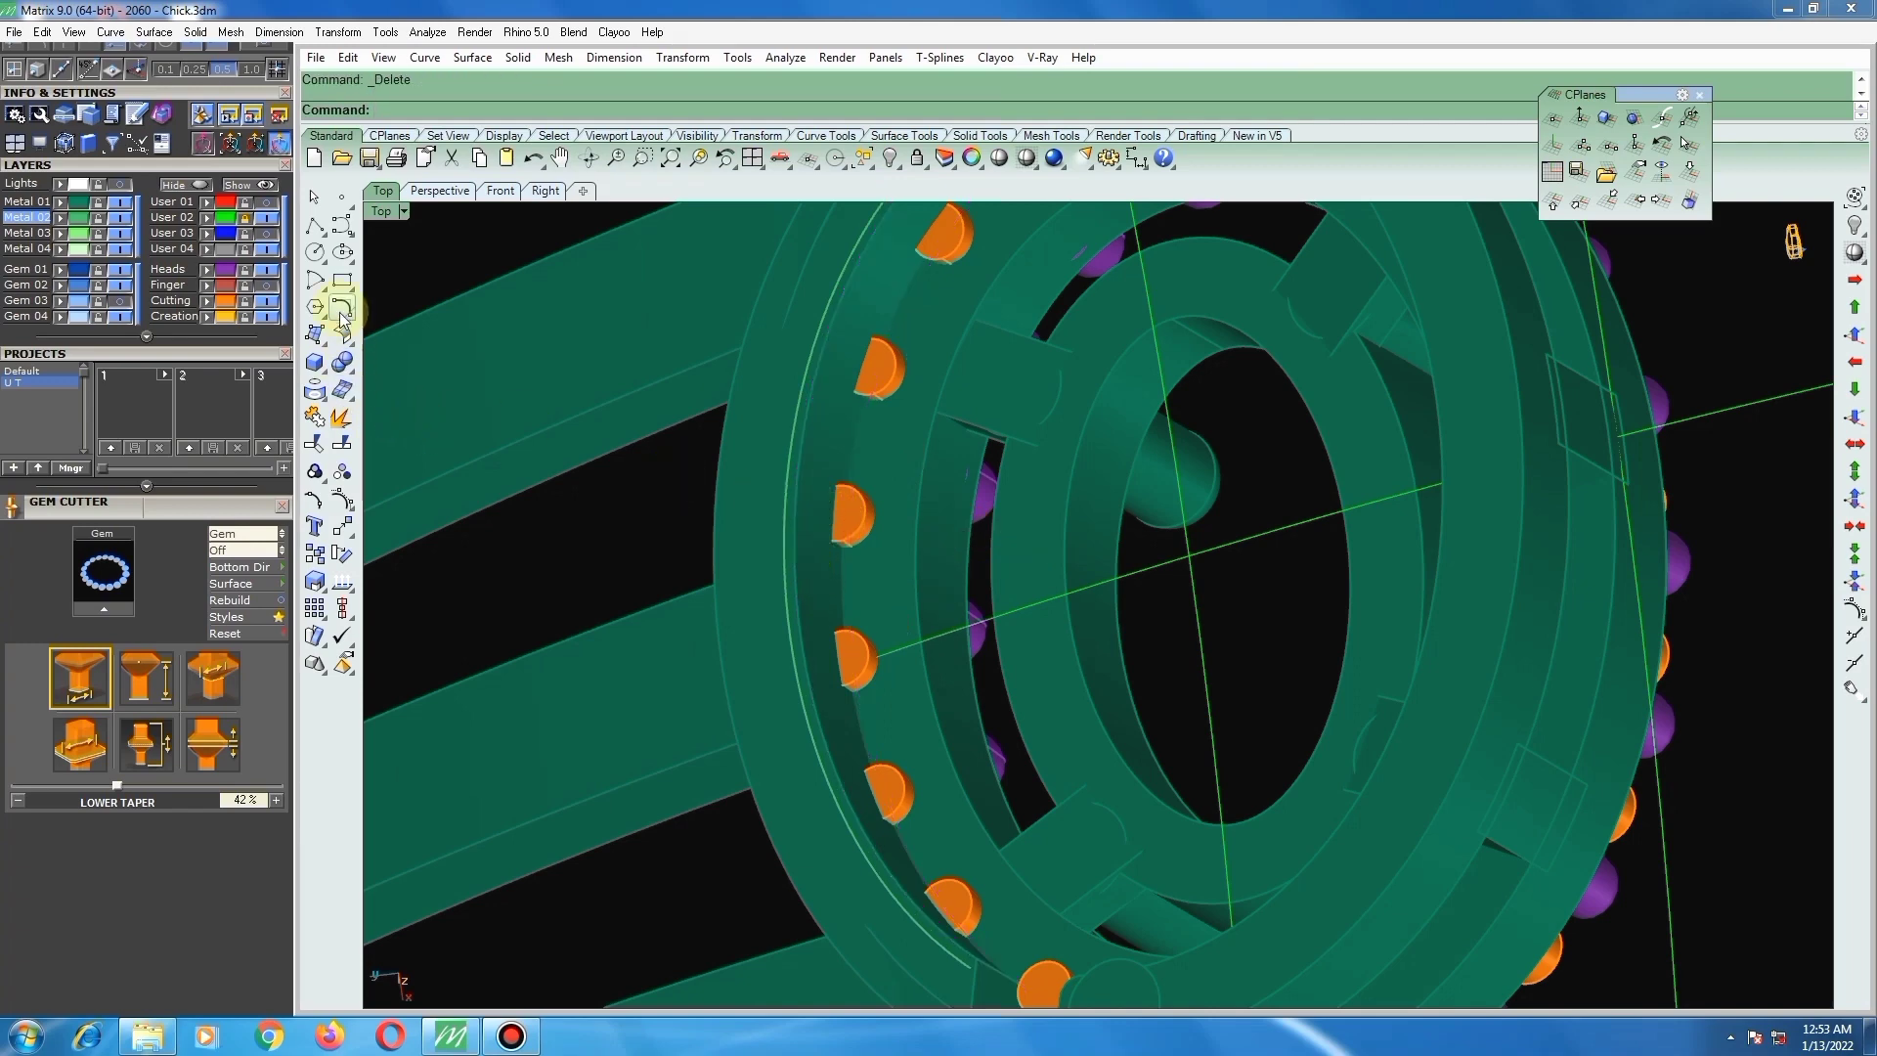
click(344, 389)
click(396, 342)
click(784, 465)
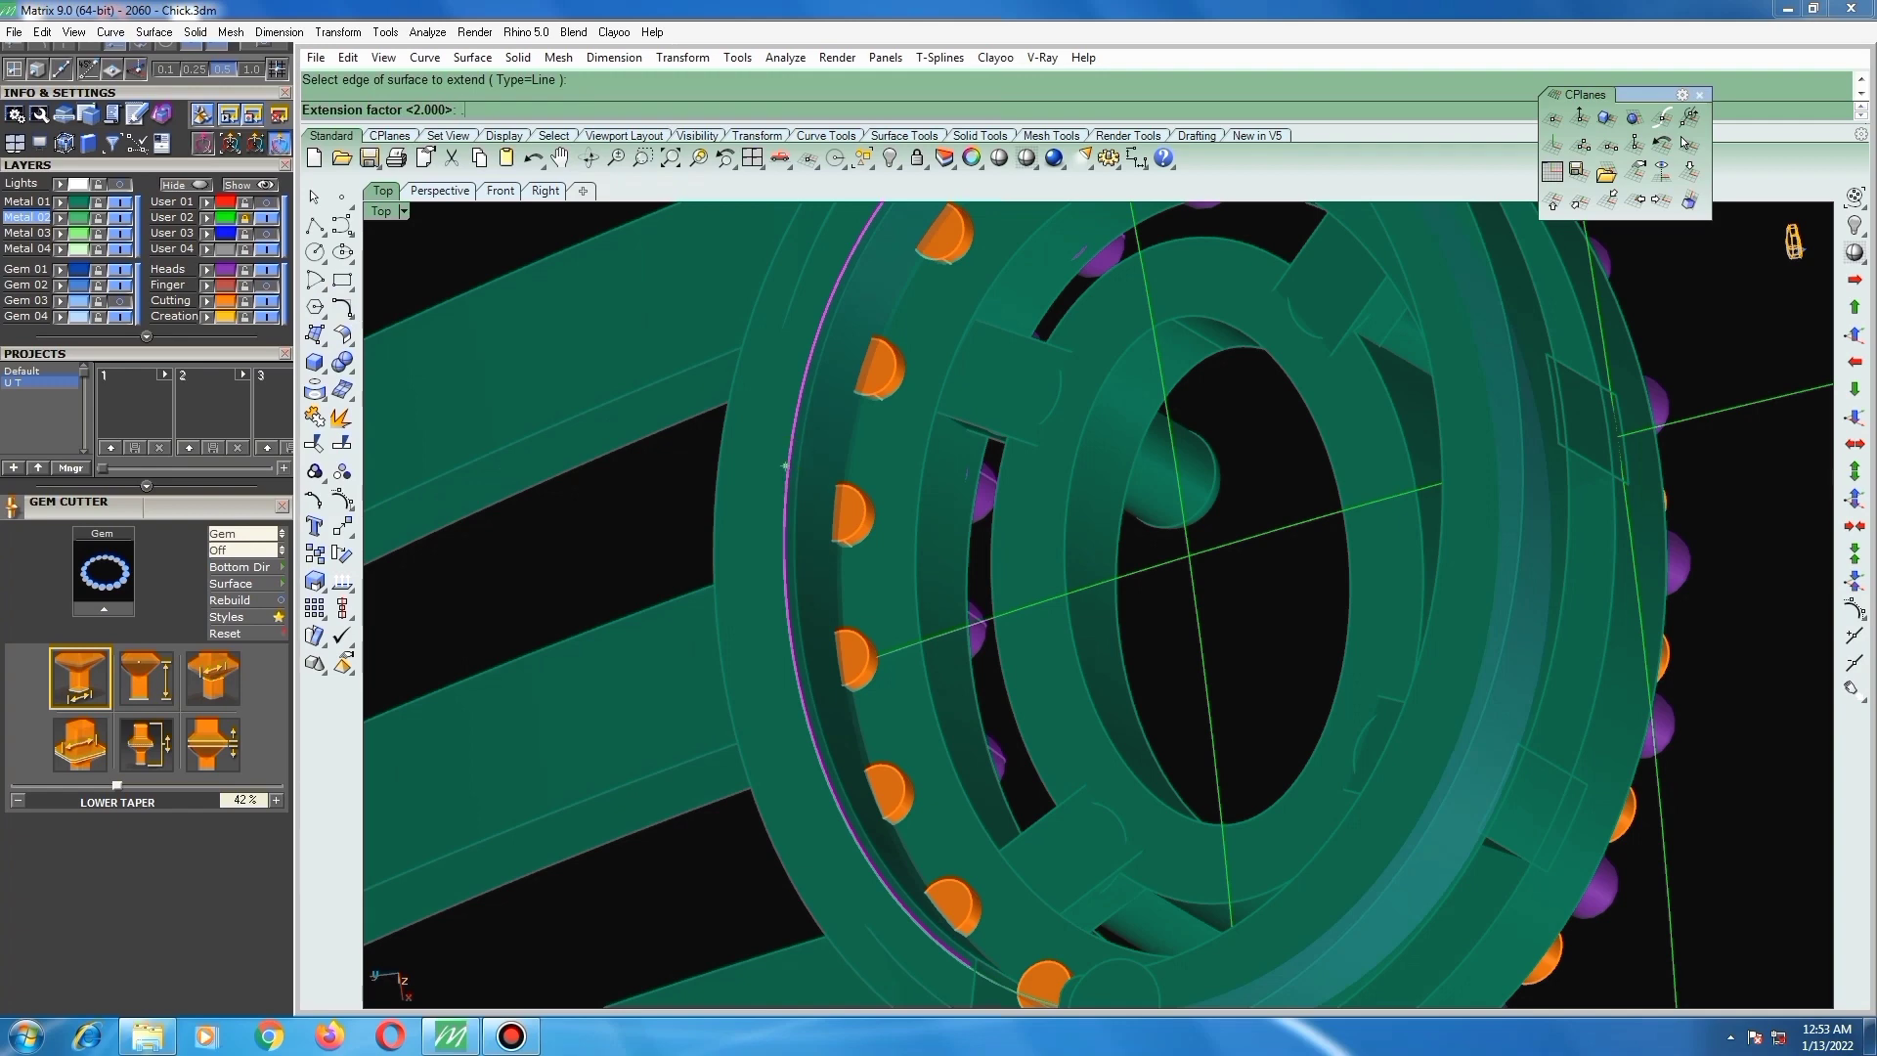
key(Return)
Step: Extend the inner long edge of the offset surface by a factor of 0.5, viewing the model in wireframe
right_drag(770, 459, 1067, 858)
right_click(956, 725)
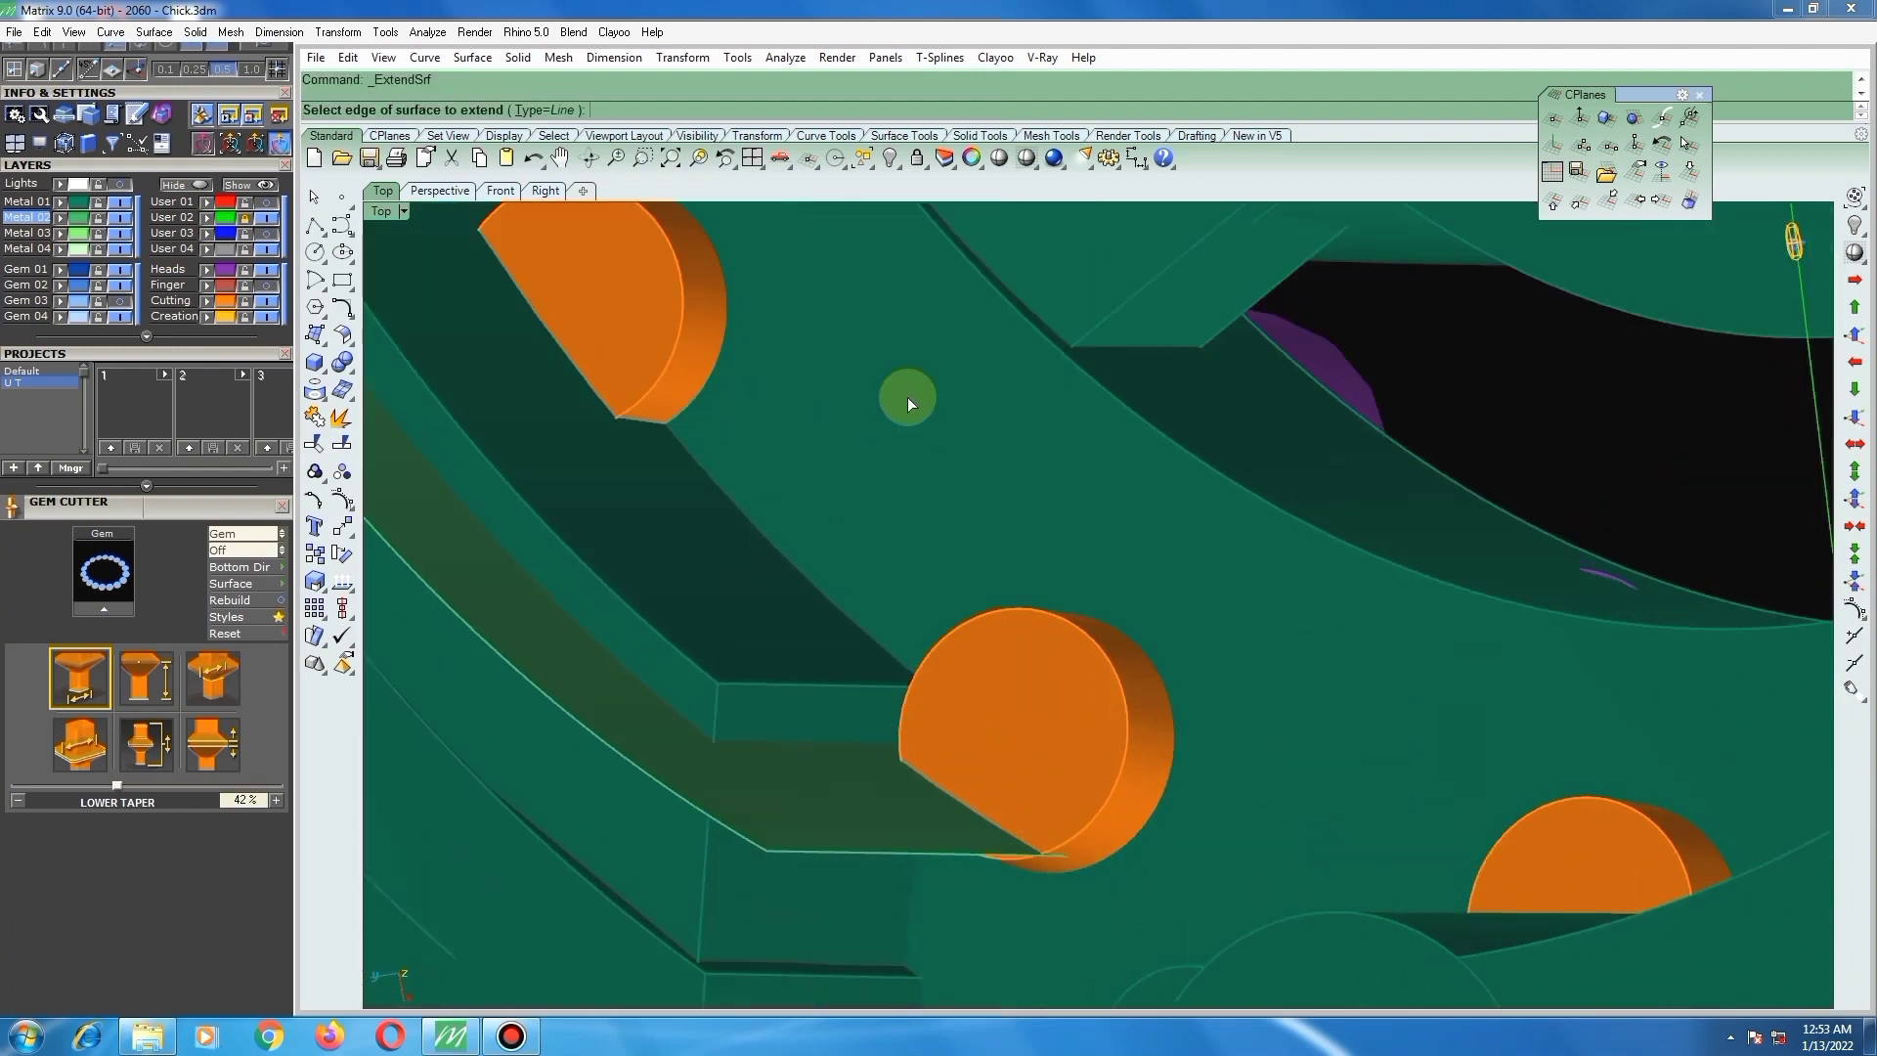
click(1025, 157)
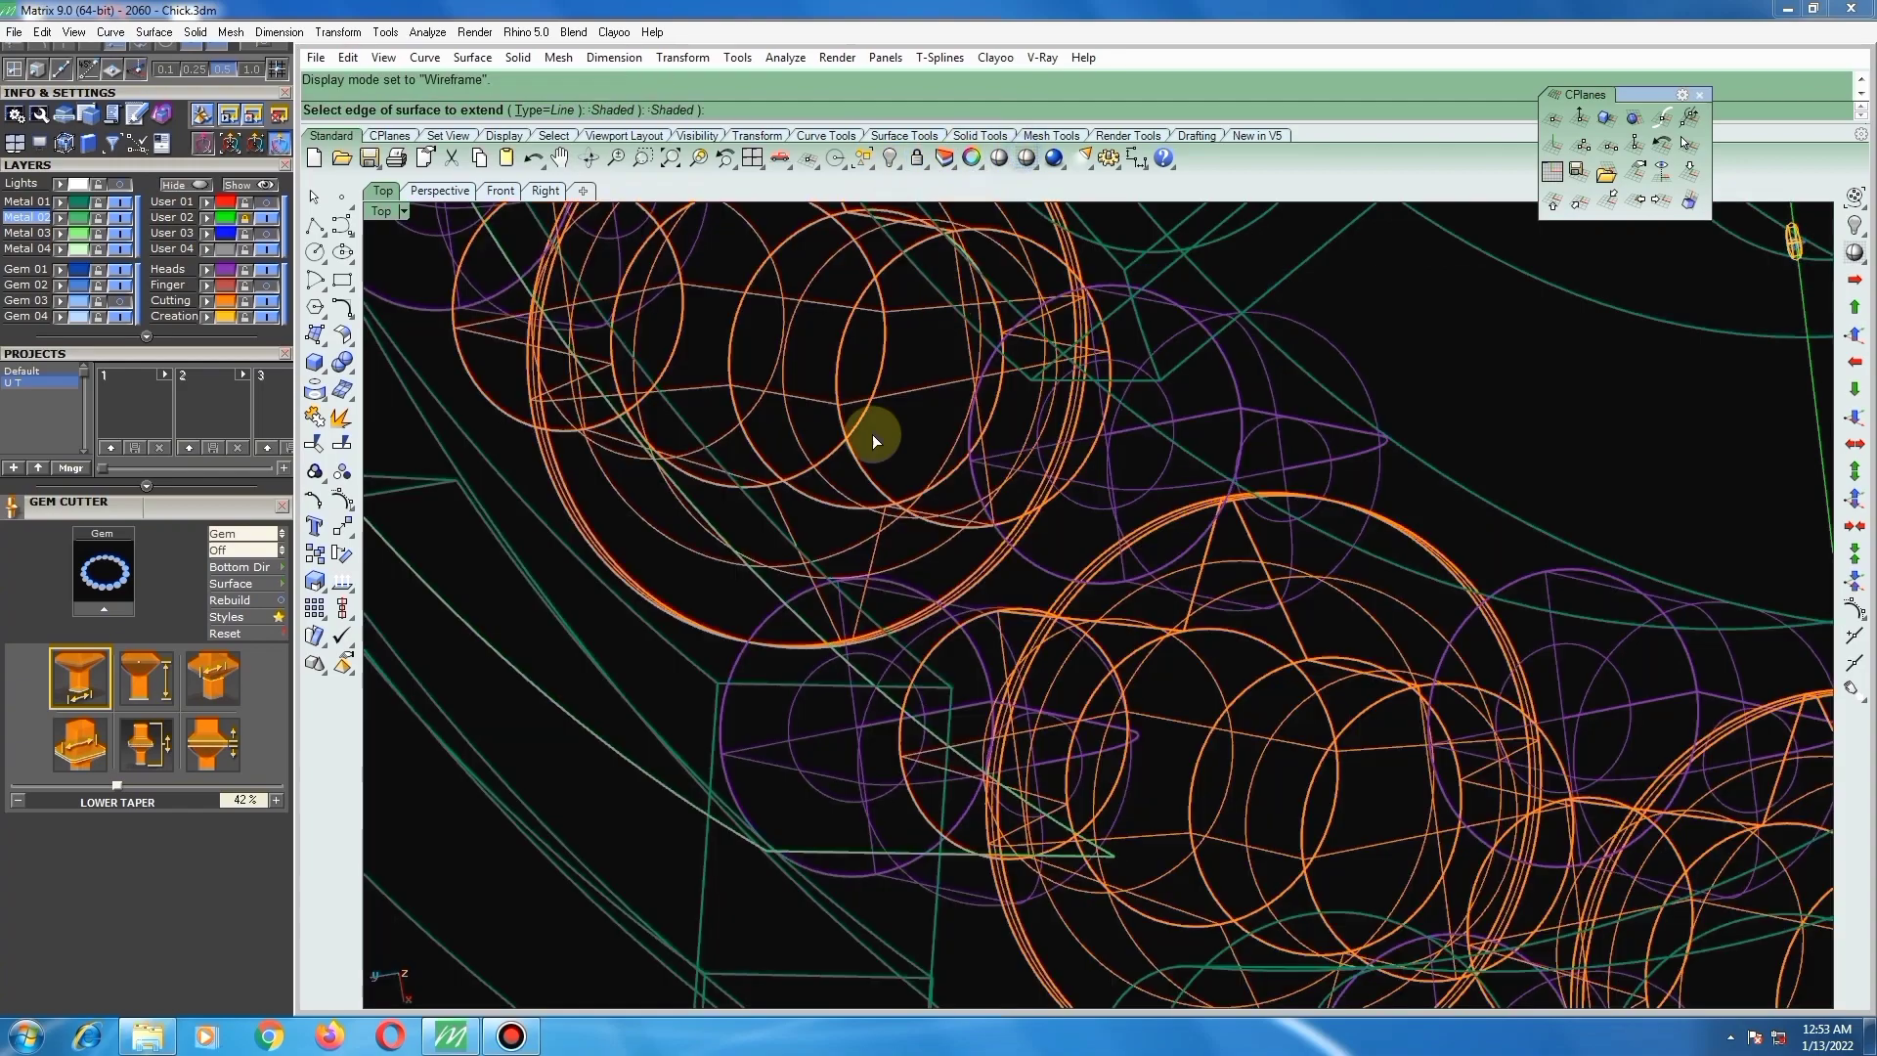
click(773, 587)
right_click(794, 589)
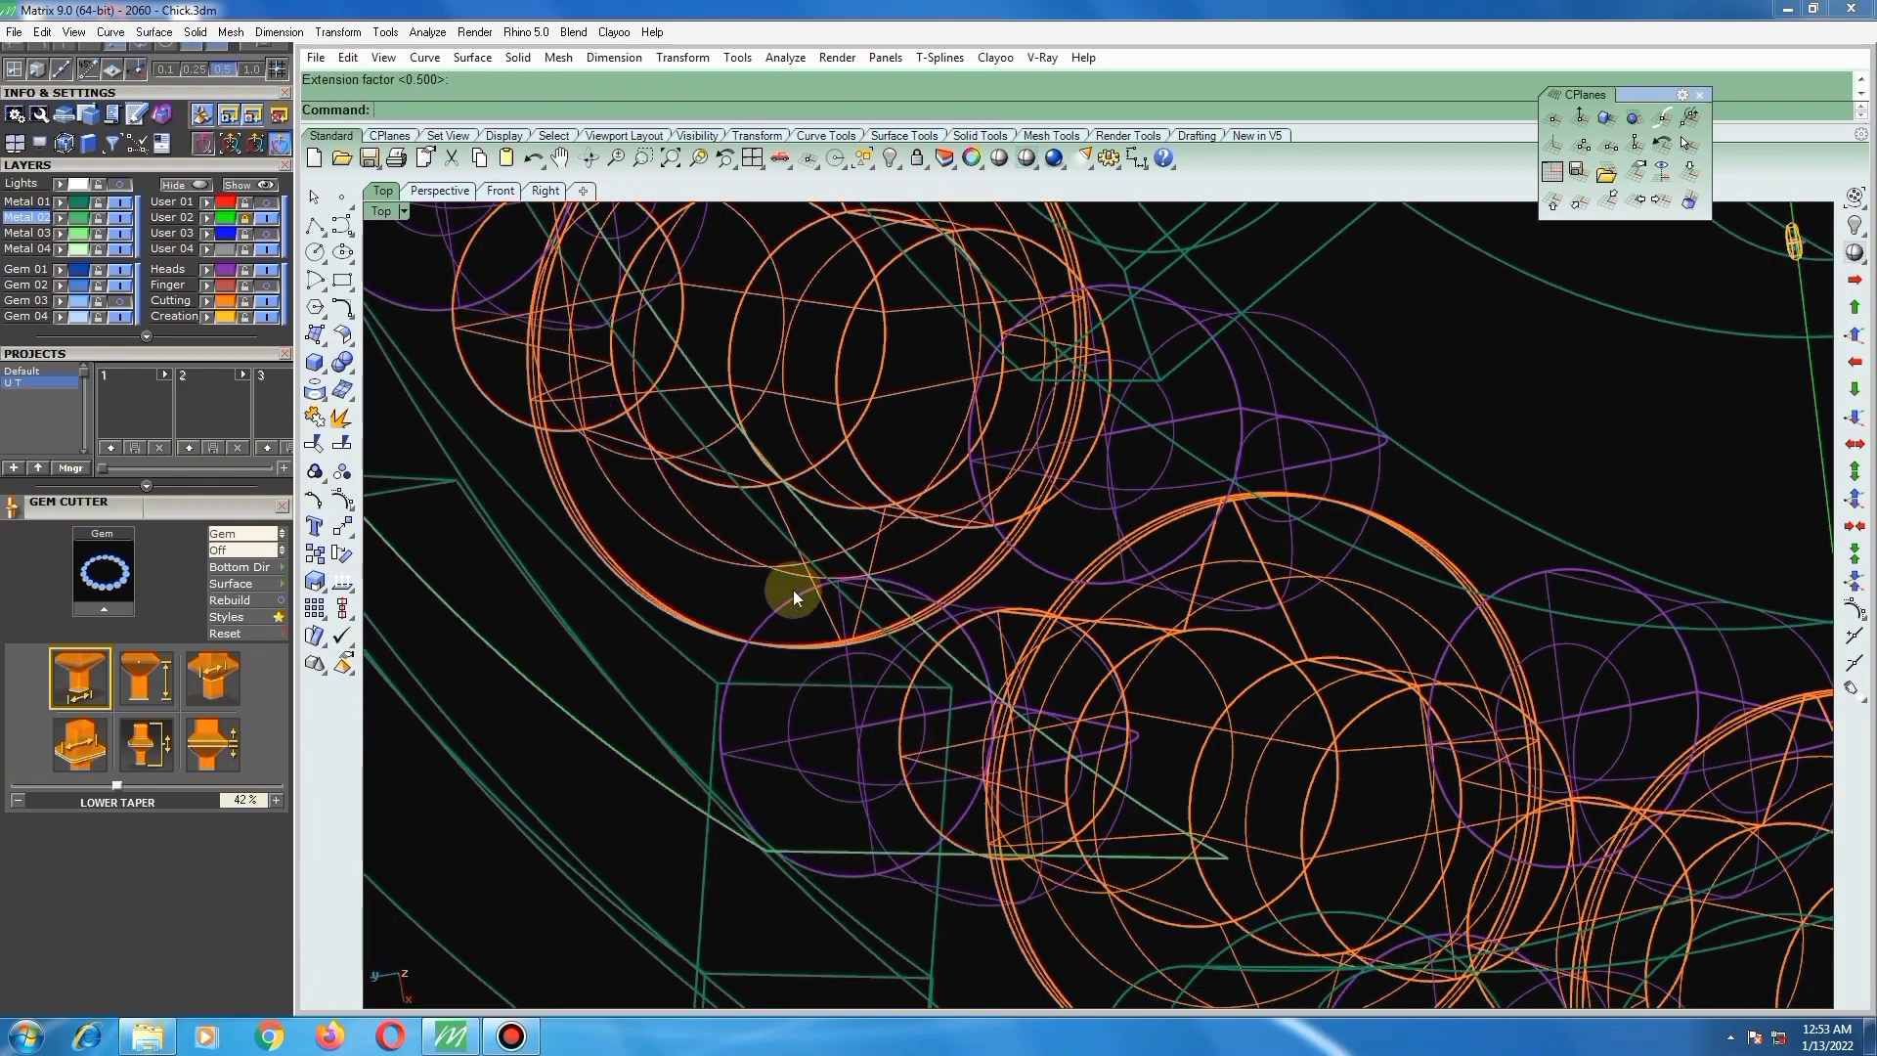
Step: Extend the upper short end of the offset surface by a factor of 0.5, near the pear-shaped setting
scroll(842, 577, down, 12)
scroll(843, 577, down, 5)
scroll(835, 547, up, 10)
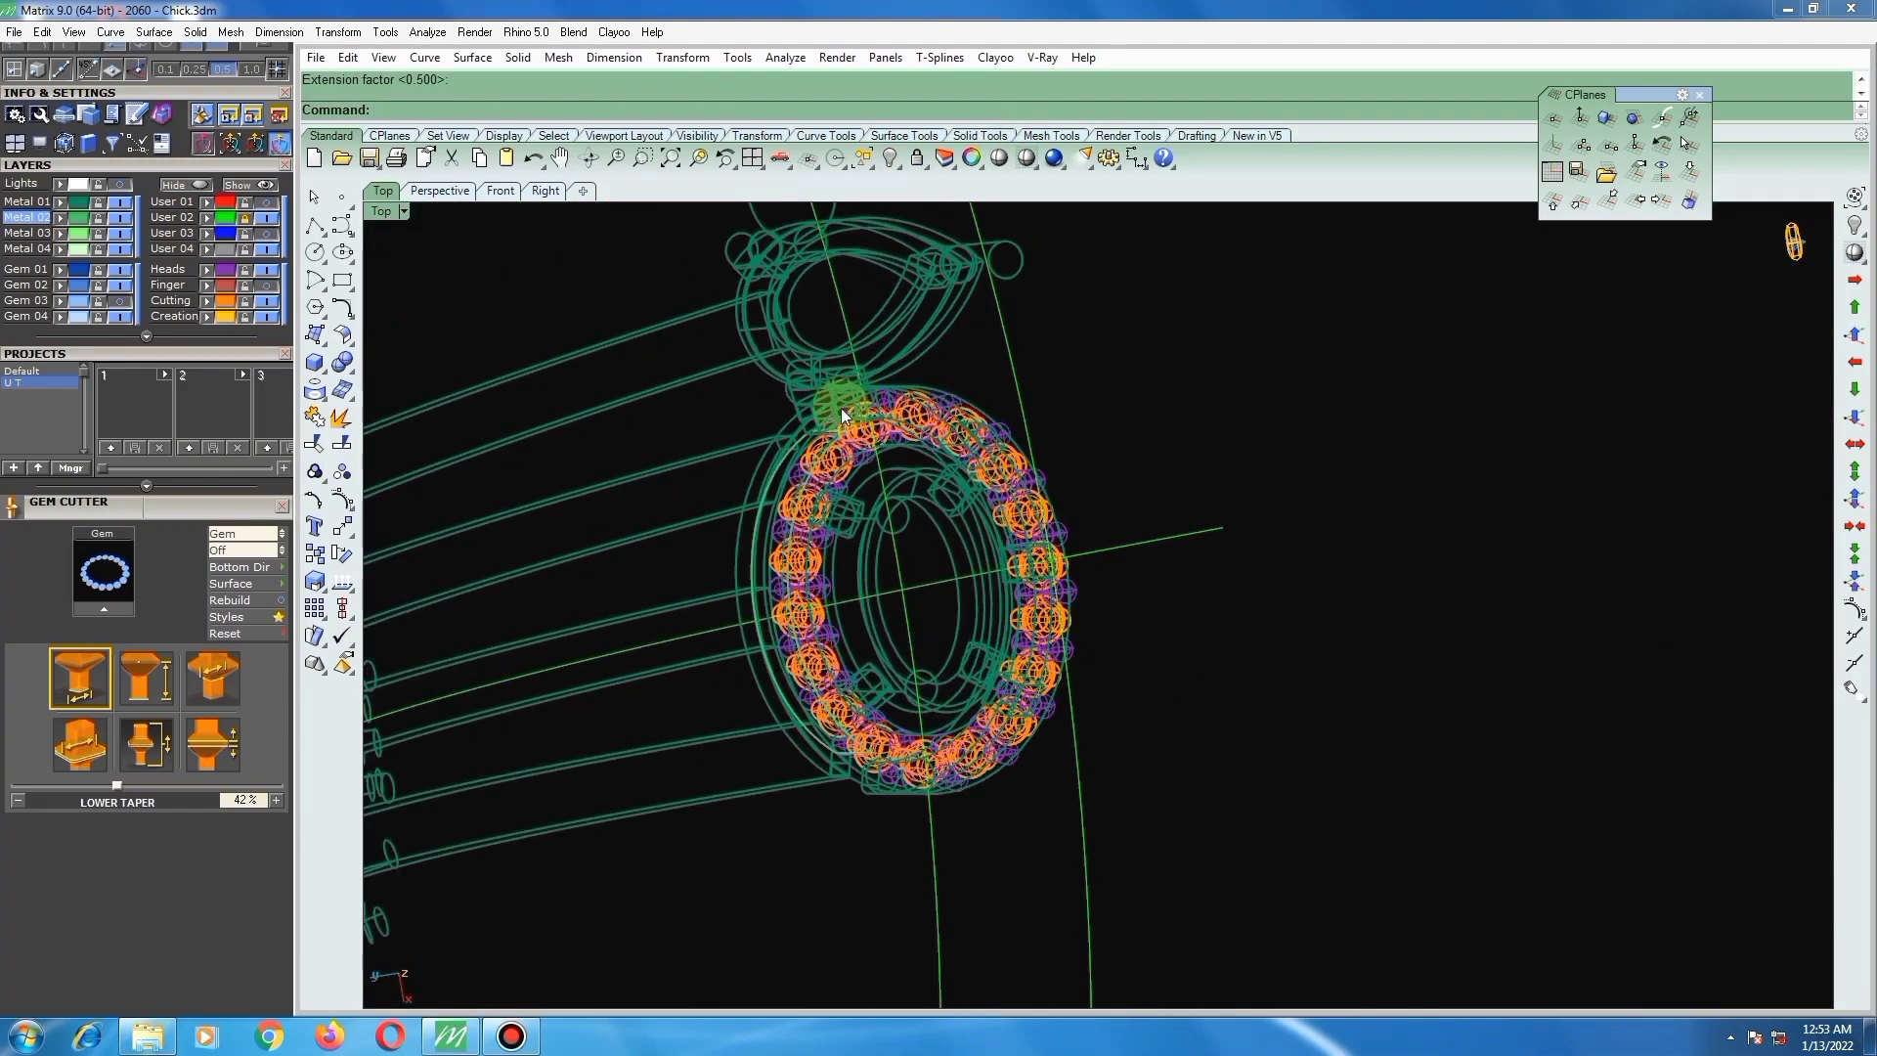
right_drag(835, 367, 841, 383)
scroll(842, 388, up, 12)
right_click(823, 437)
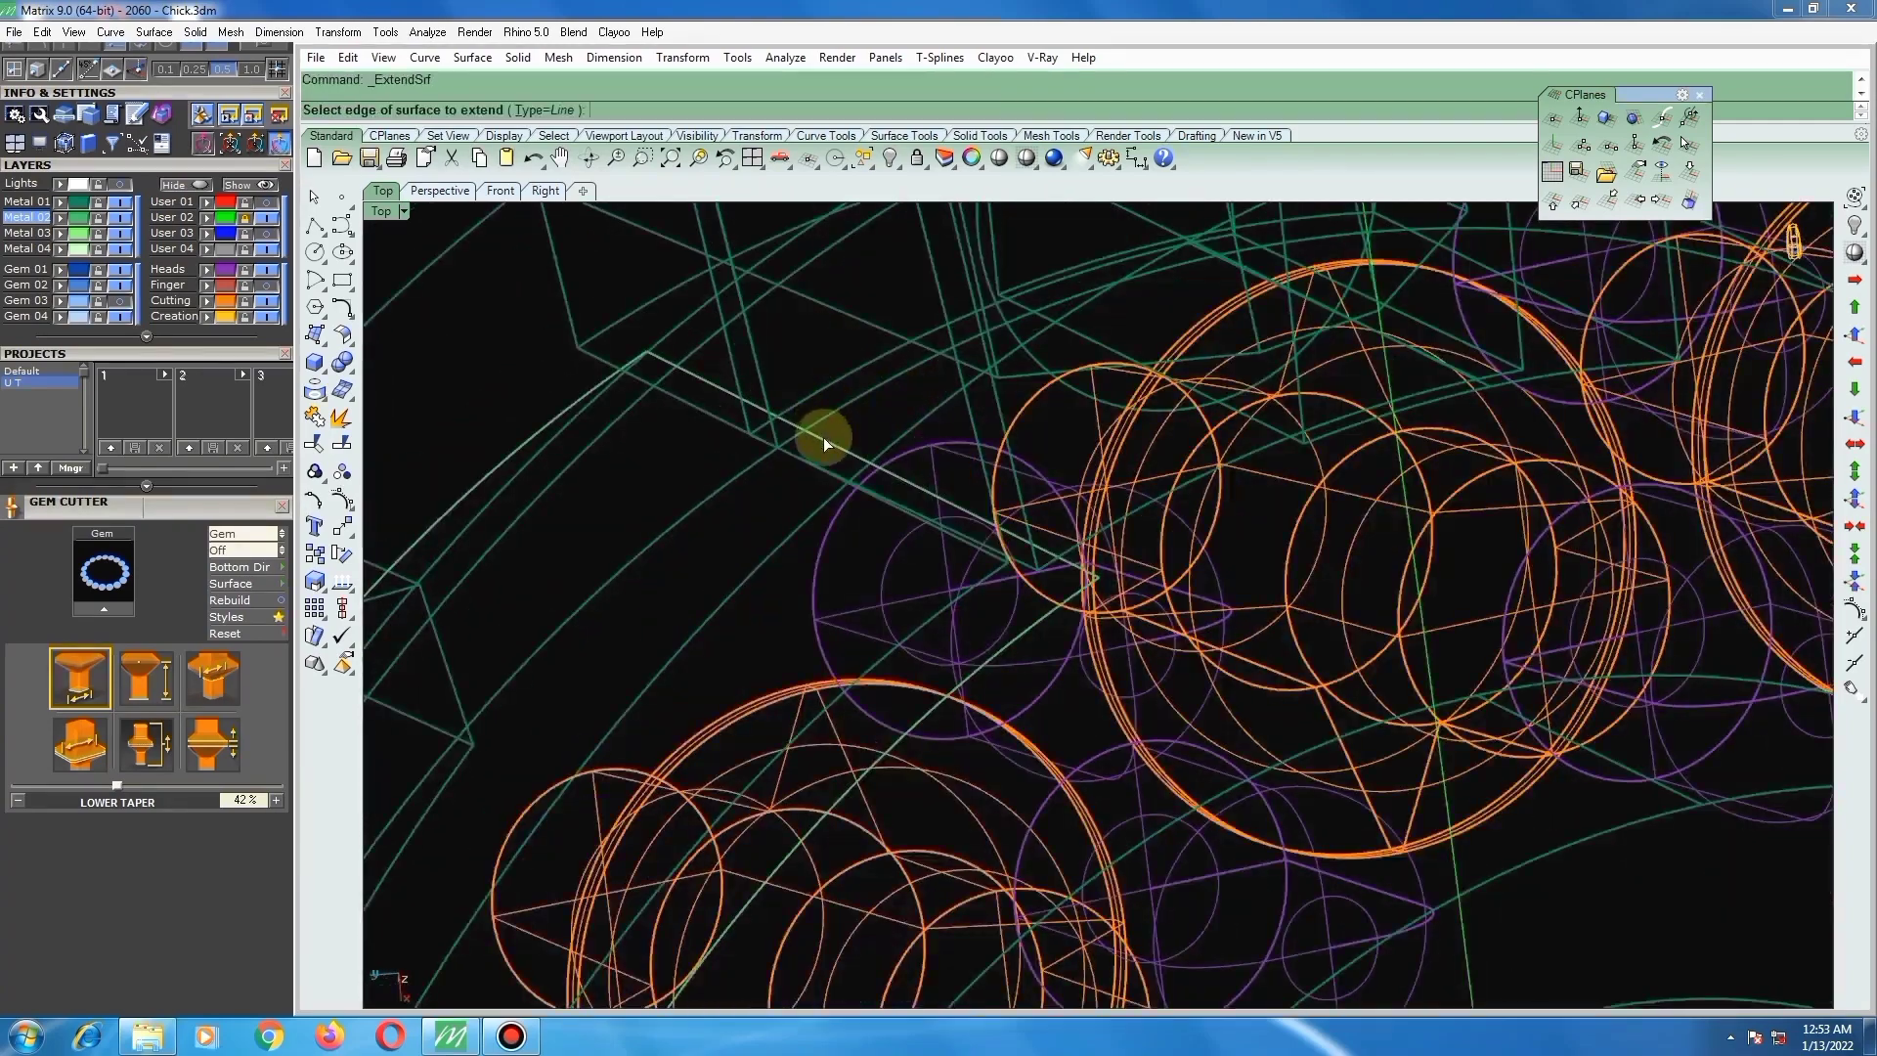
click(825, 439)
right_click(842, 453)
scroll(843, 467, down, 5)
scroll(843, 467, down, 3)
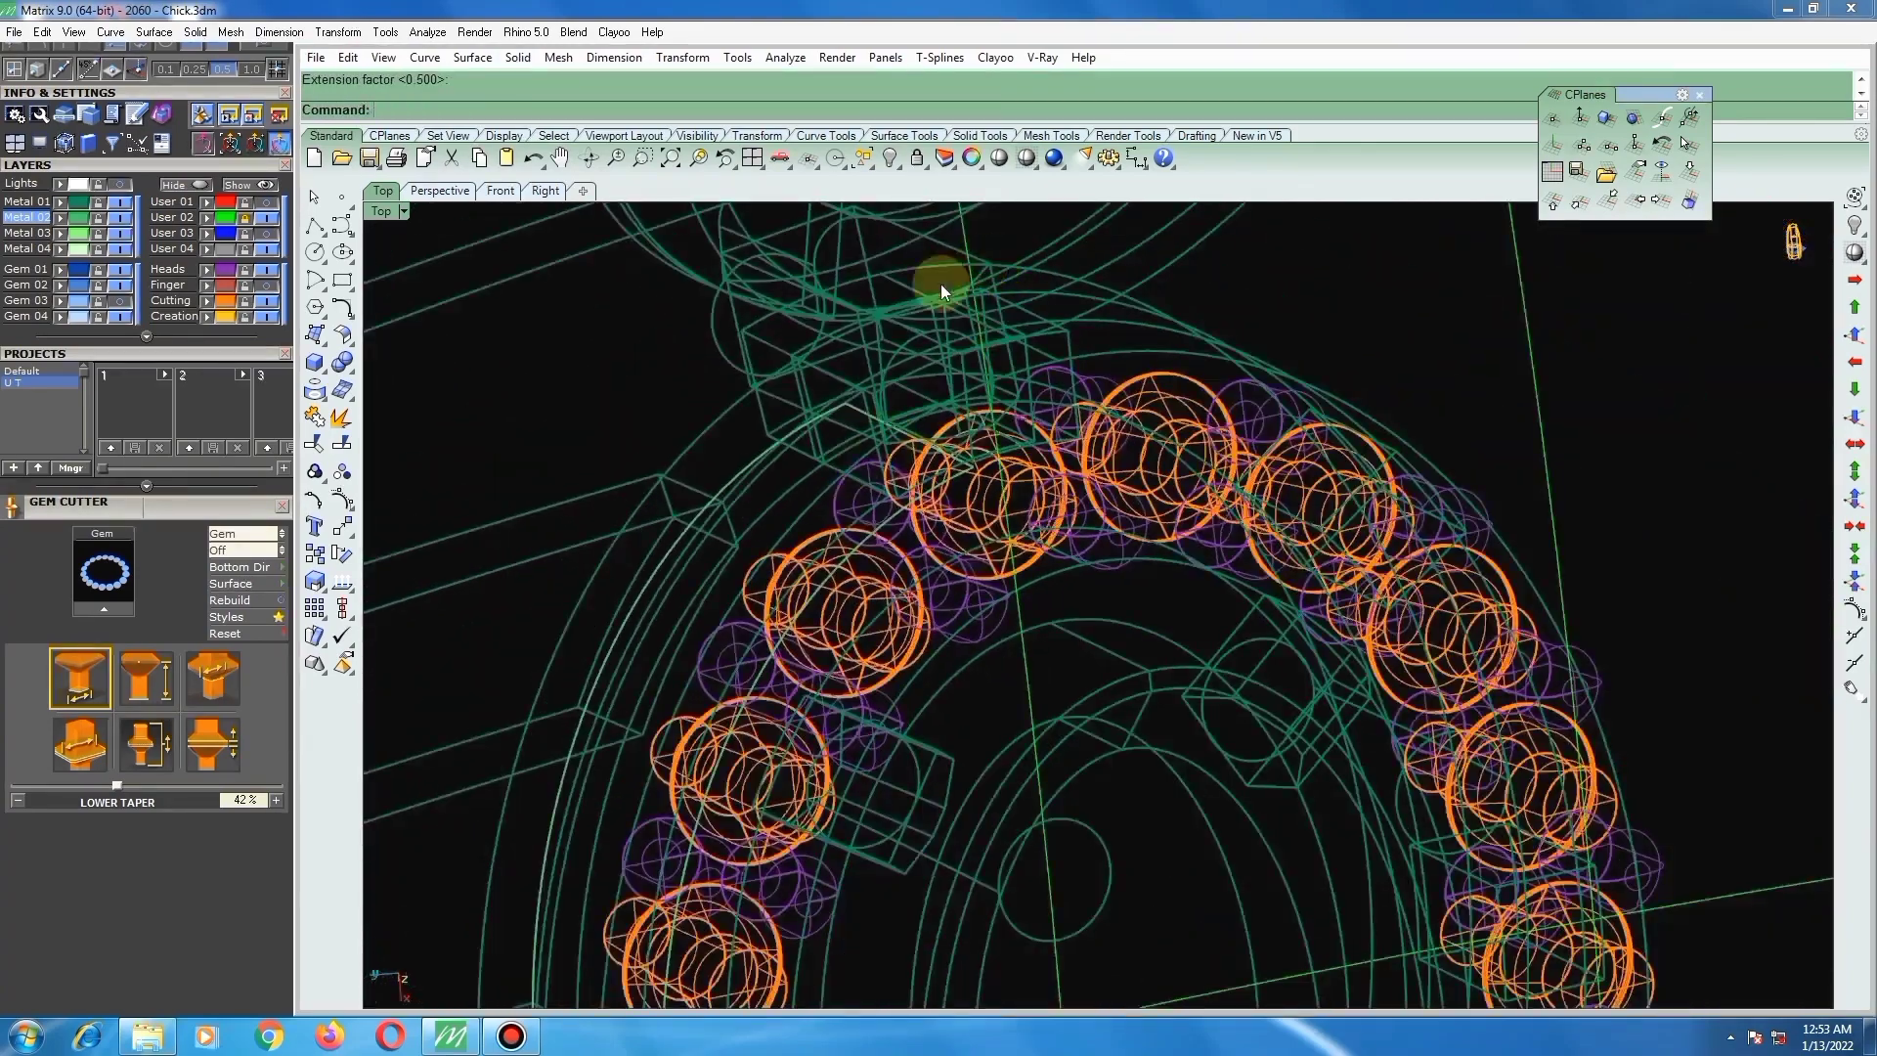
Step: Try to extend the same short end of the offset surface by another 0.5
scroll(860, 418, up, 3)
right_click(866, 385)
scroll(860, 391, up, 3)
click(870, 393)
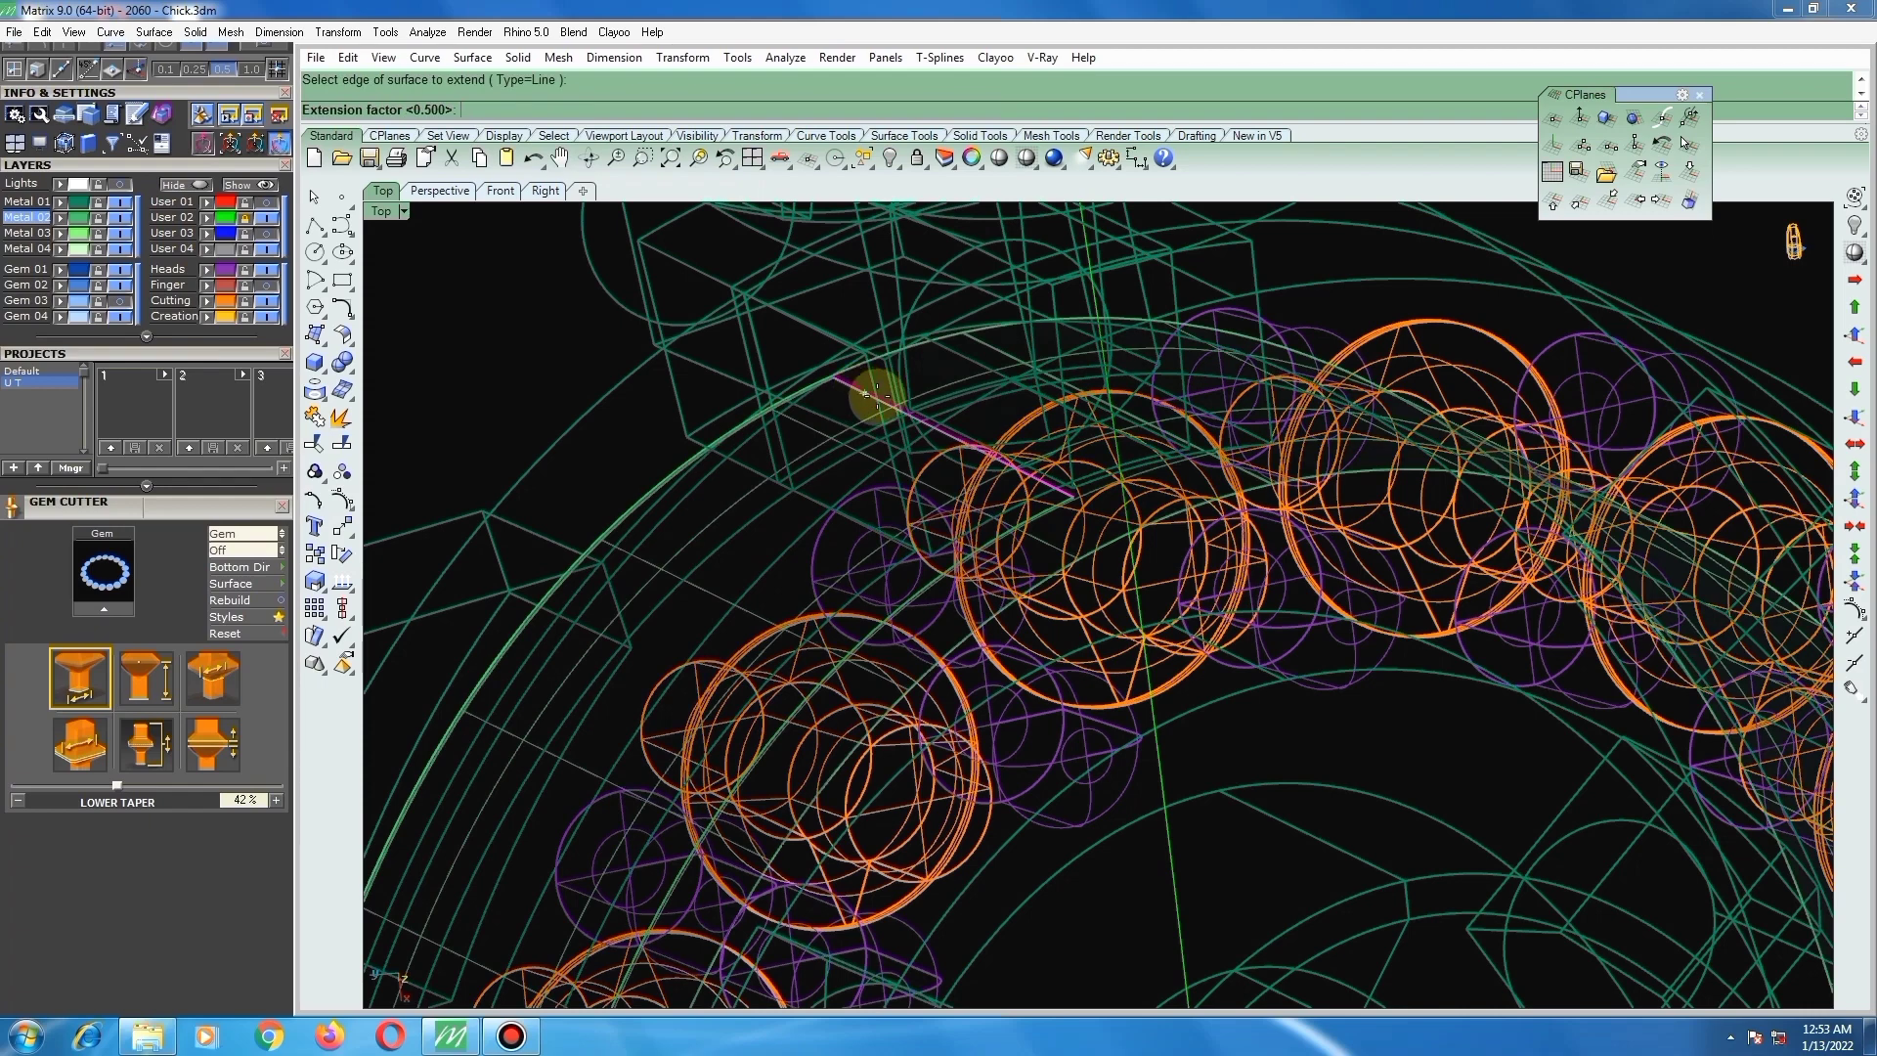
right_click(869, 393)
scroll(885, 387, down, 3)
scroll(928, 387, up, 5)
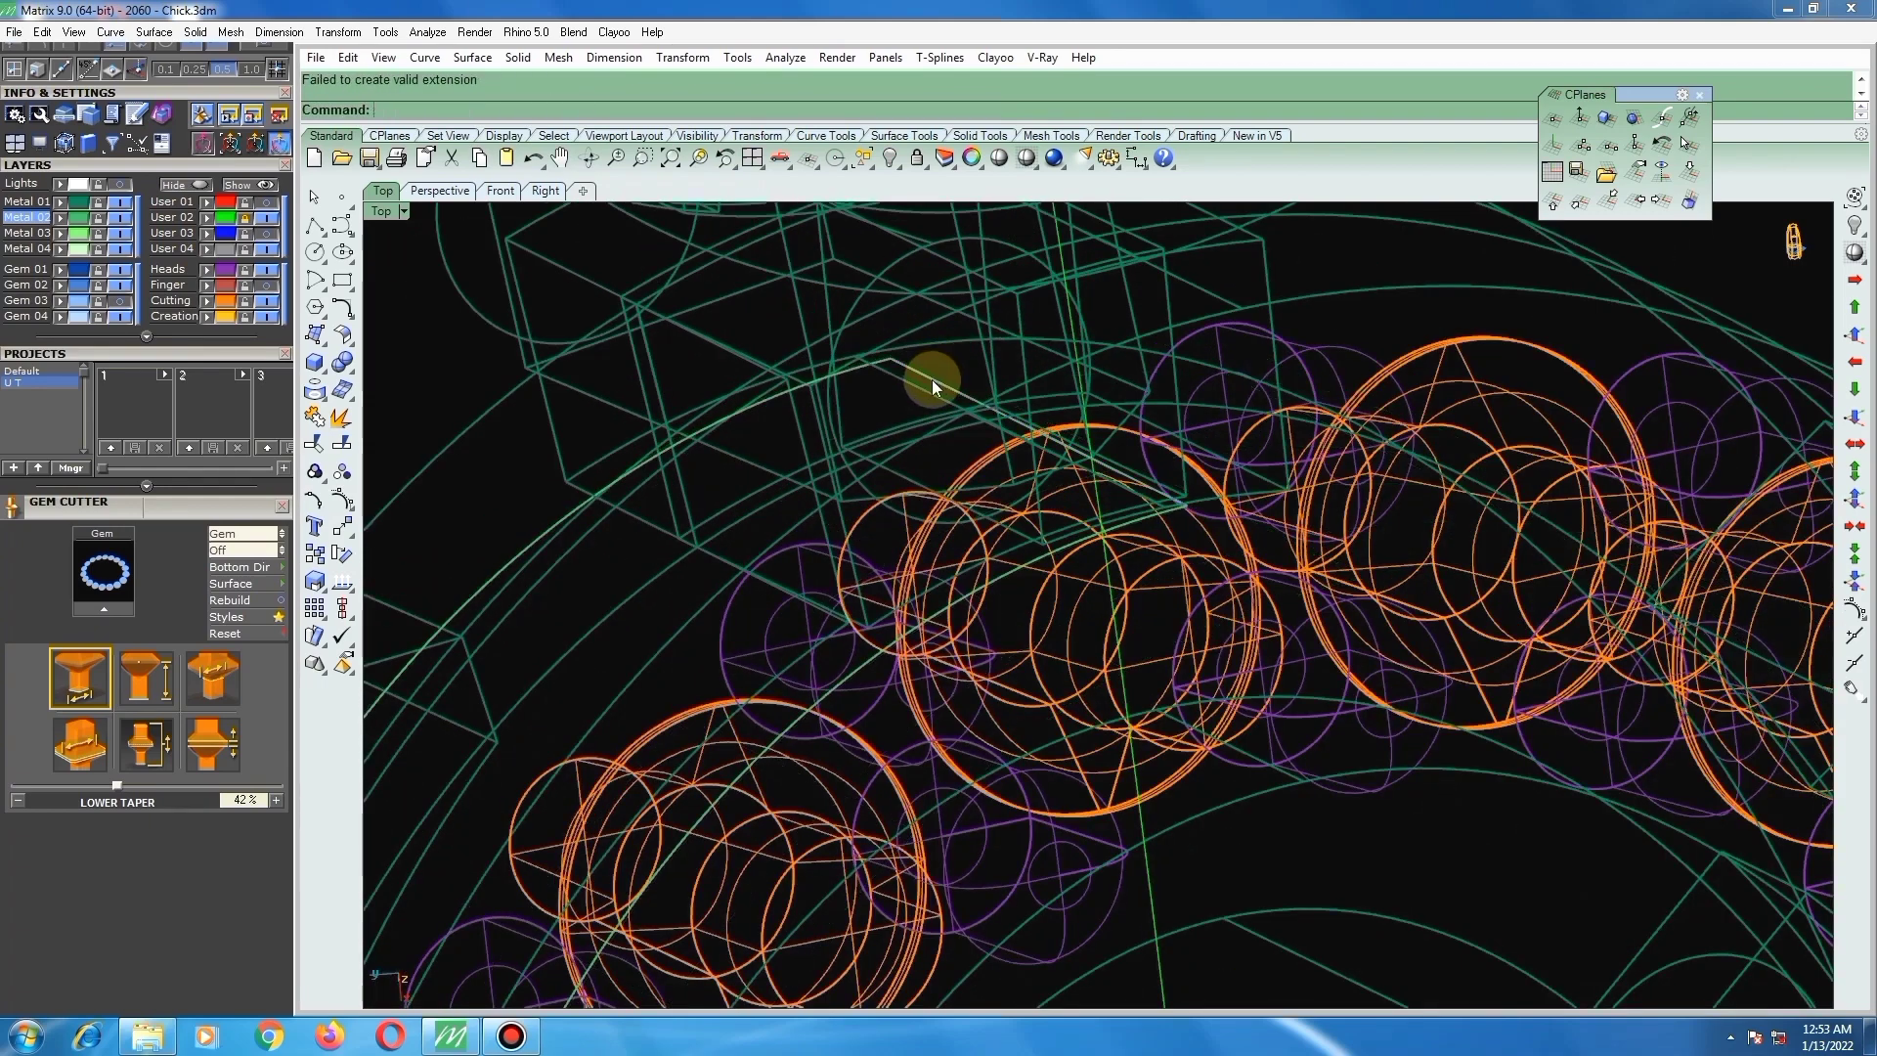
Step: Return to shaded display and split the oval halo ring's body with the extended surface as the cutting object
click(1025, 157)
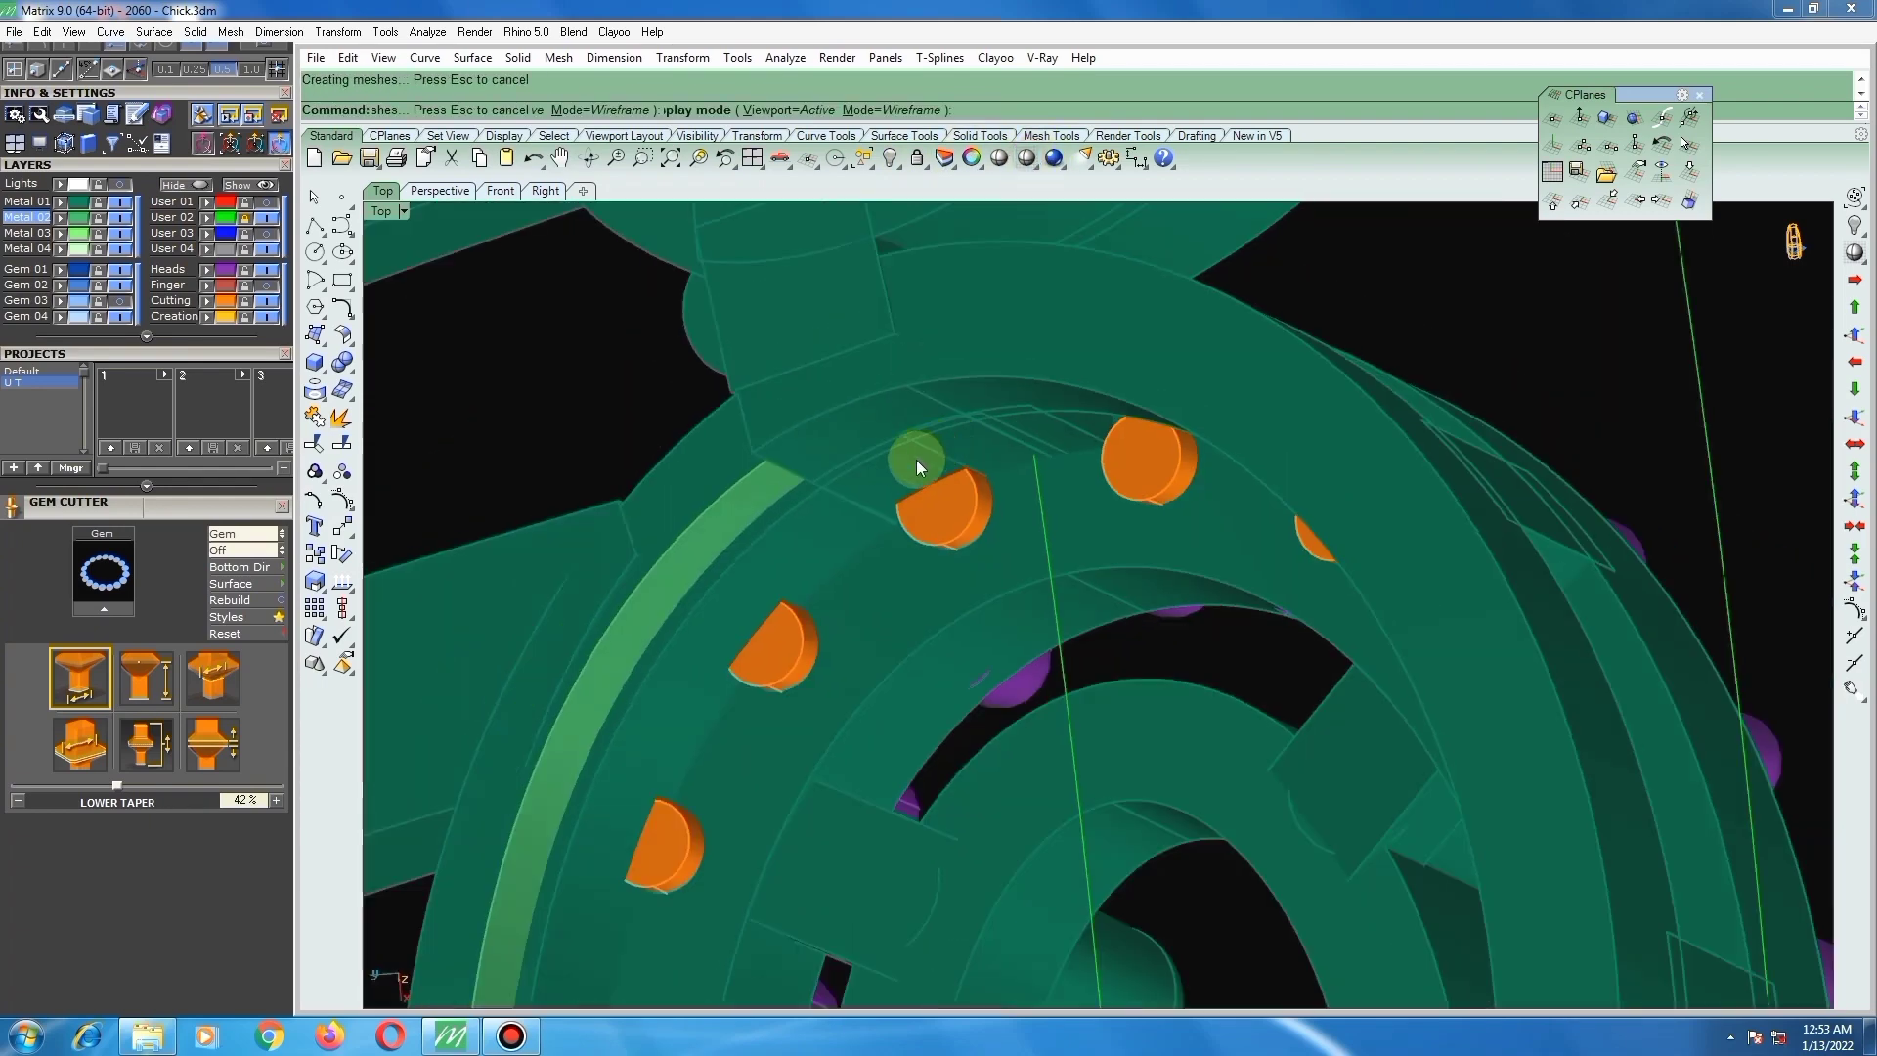
mouse_move(917, 459)
right_down()
mouse_move(857, 480)
mouse_move(745, 419)
mouse_move(776, 453)
right_up()
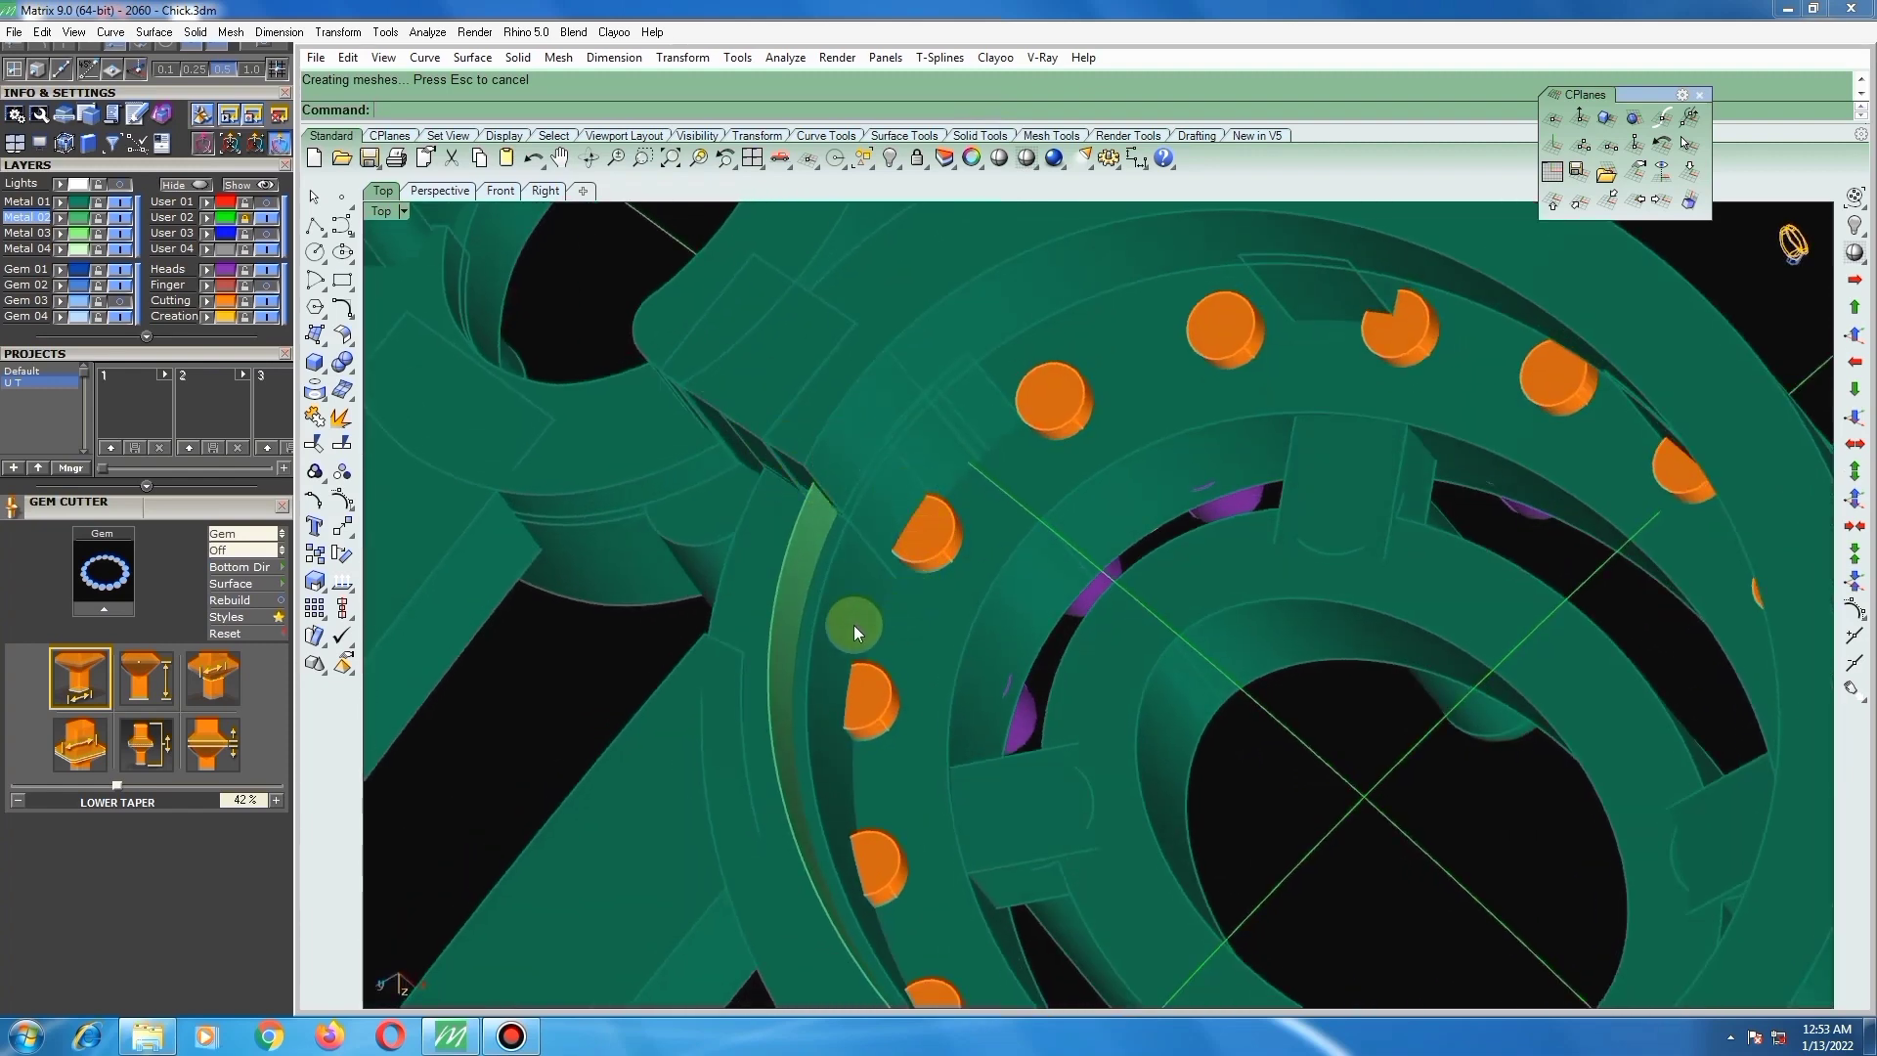
key(space)
click(848, 610)
right_click(821, 586)
click(804, 569)
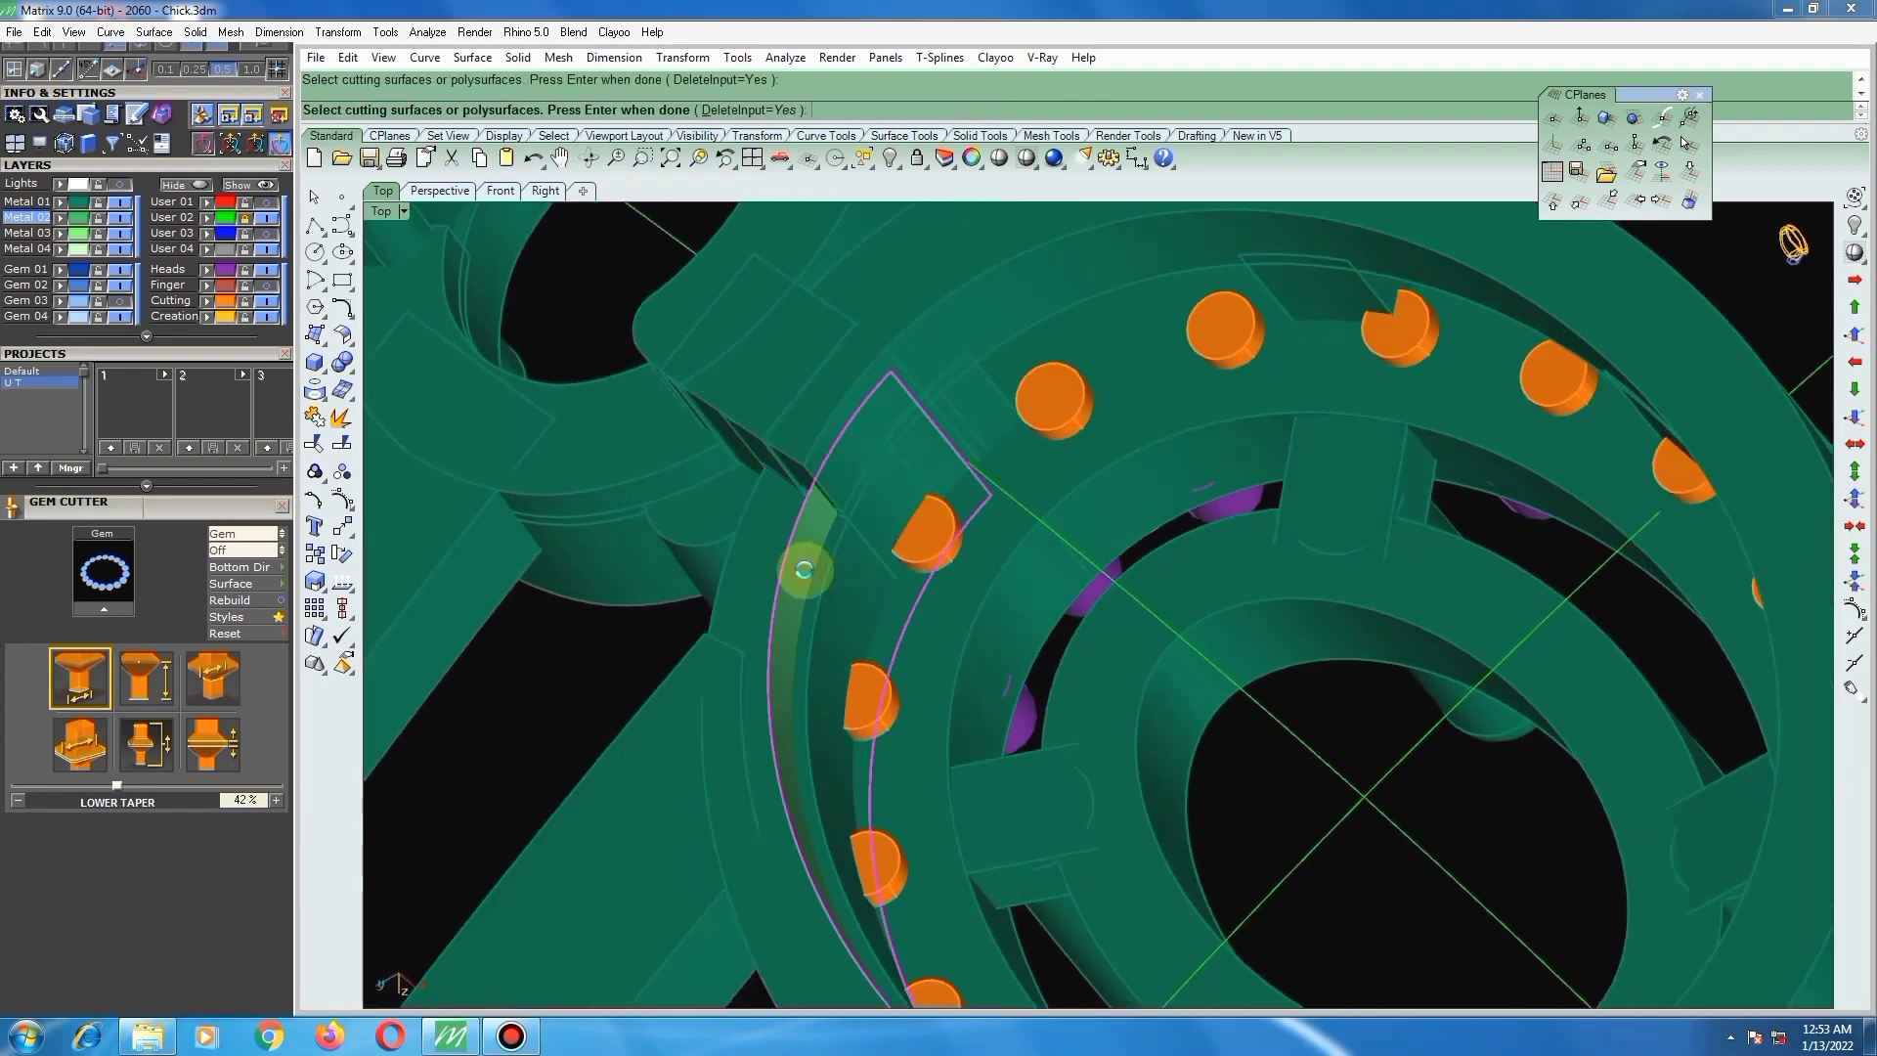
right_click(805, 570)
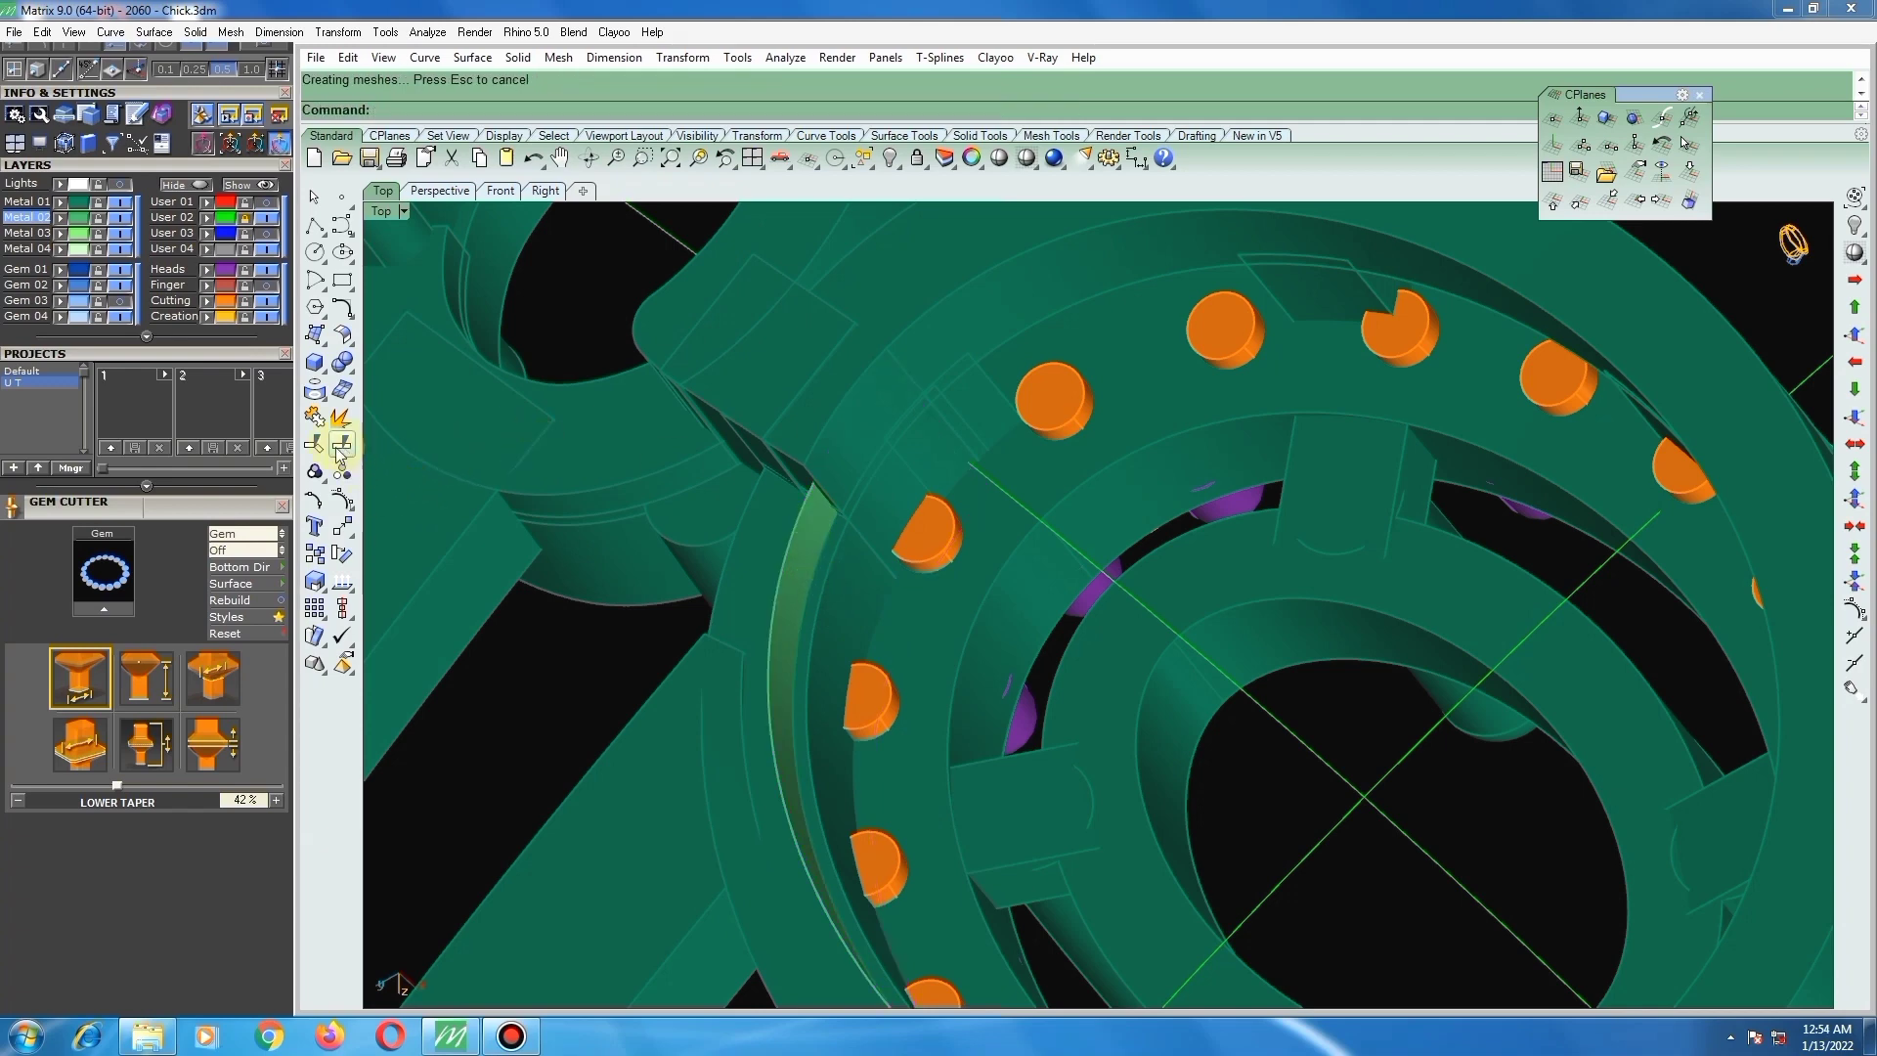
Step: Remove the split-off inner piece from its group, then delete that piece and the cutting surface
click(313, 471)
click(427, 483)
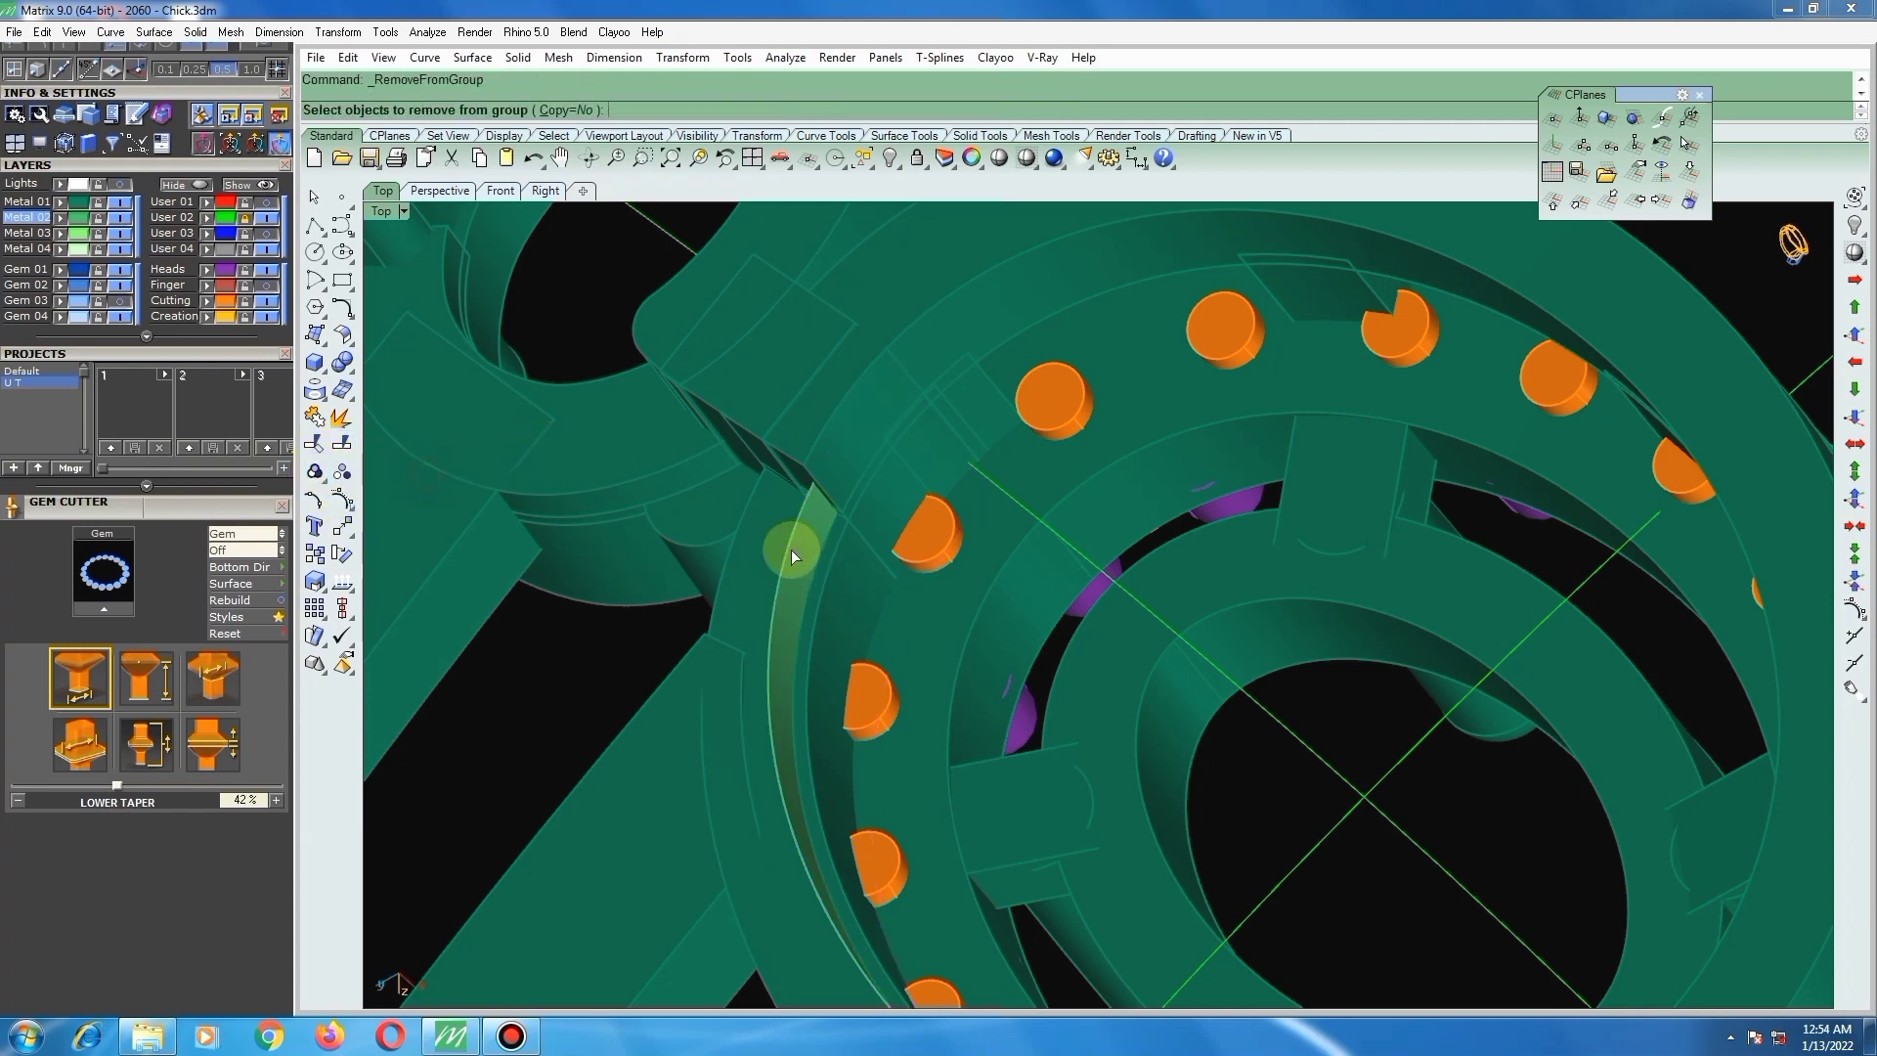
click(797, 555)
key(Delete)
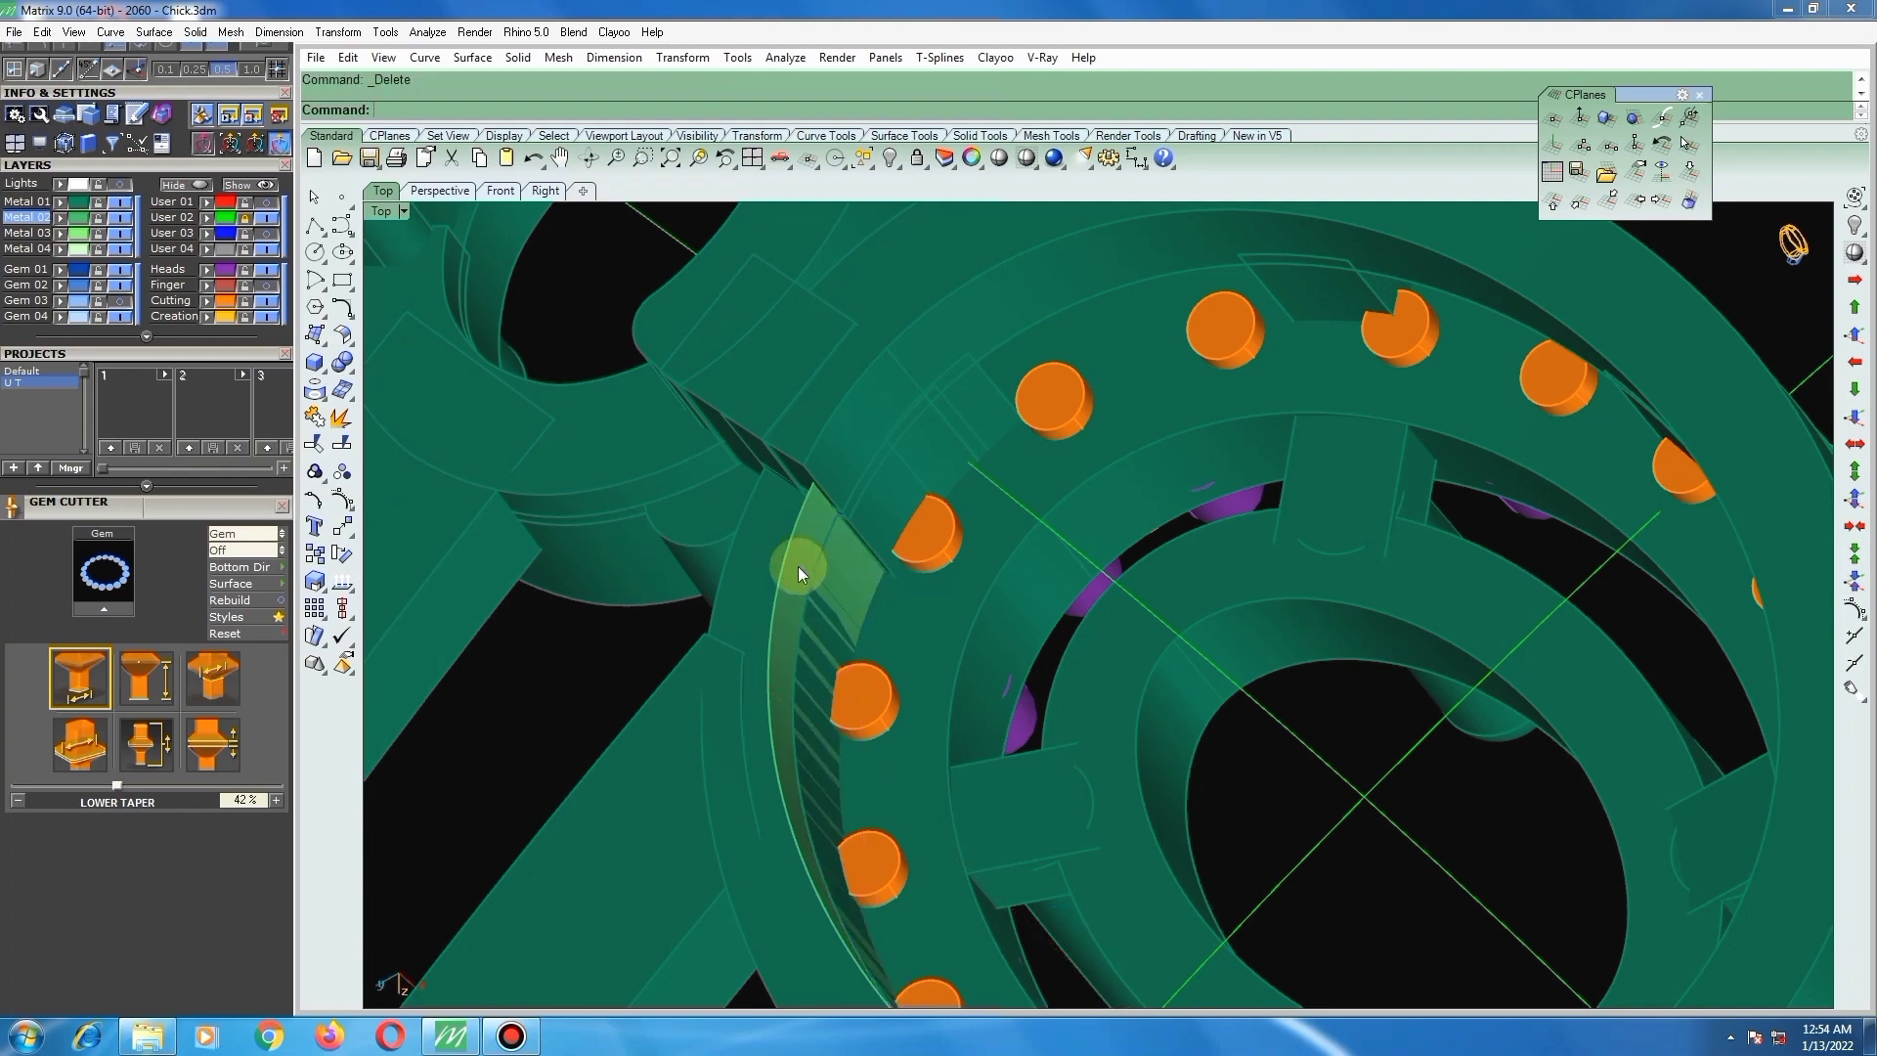
click(798, 566)
key(Delete)
Step: Inspect the trimmed oval halo ring and how its gem cutters clear the inner wall
scroll(870, 547, down, 6)
right_drag(917, 536, 802, 540)
scroll(802, 545, down, 4)
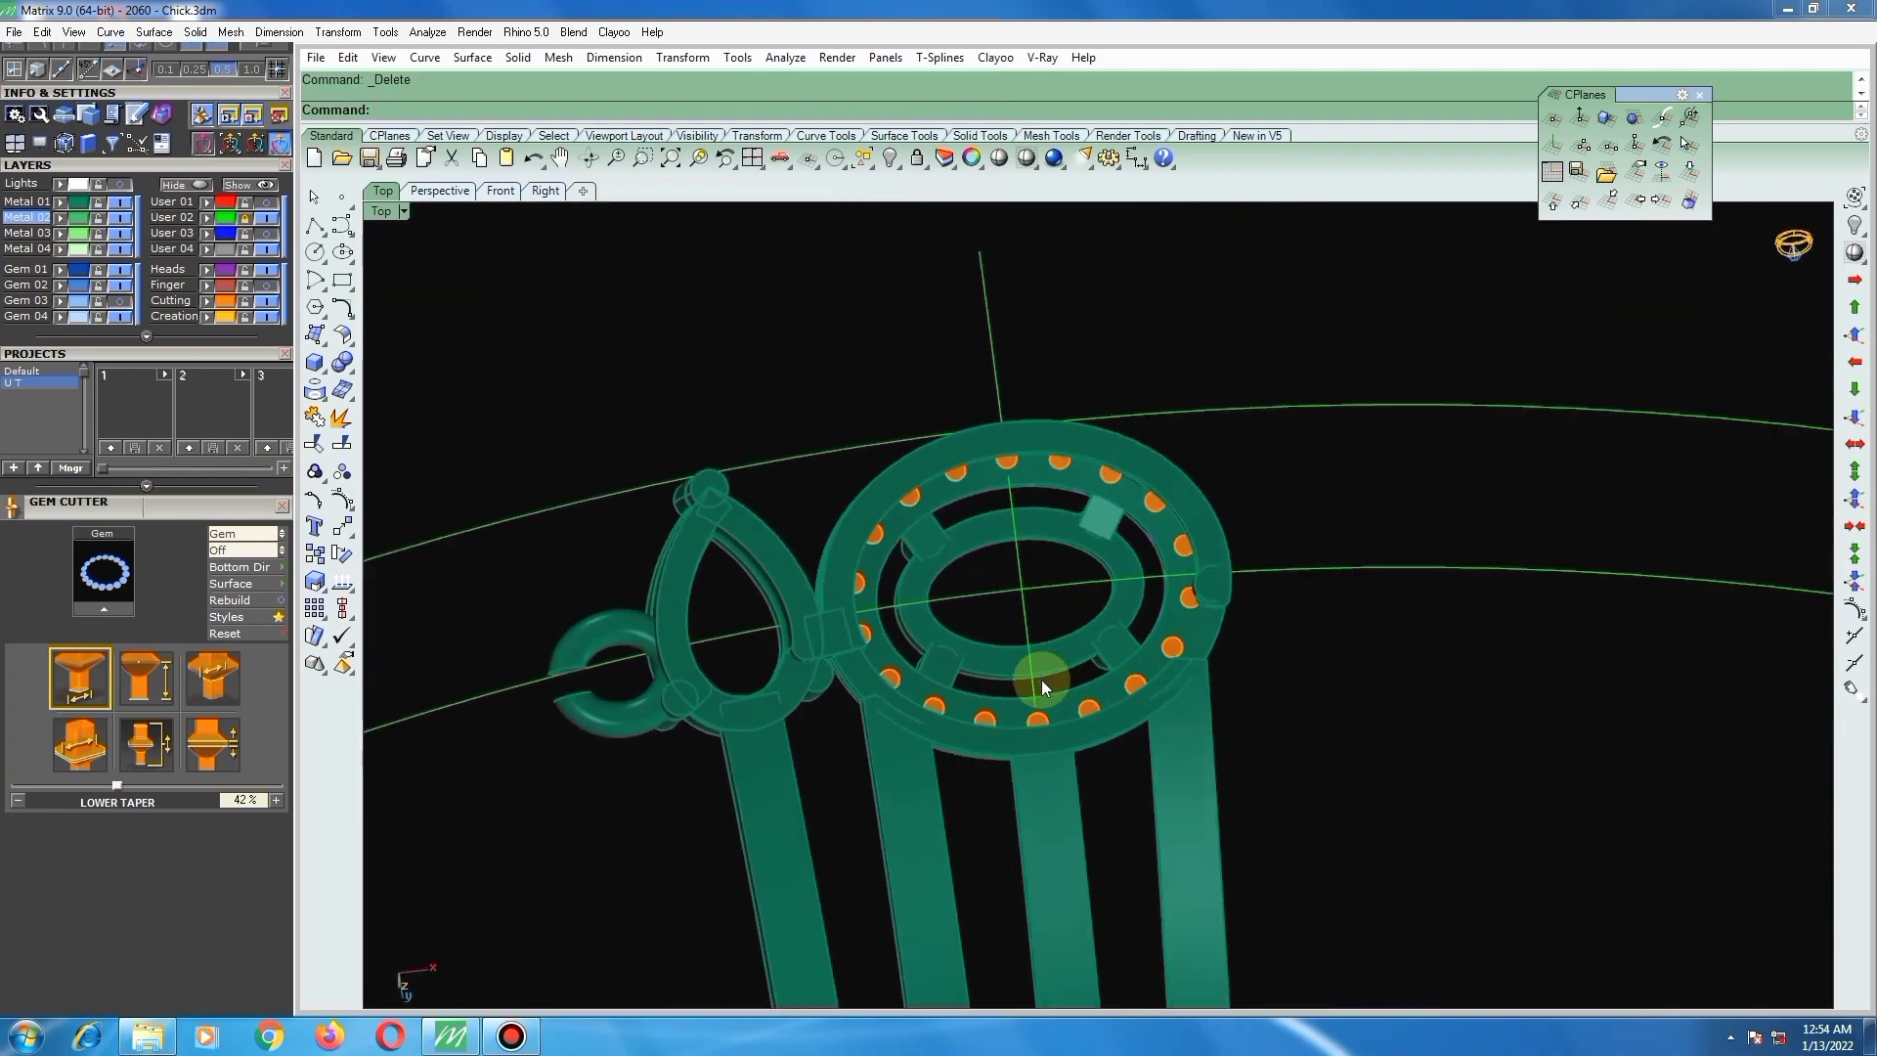
scroll(1042, 684, up, 6)
right_drag(1050, 708, 1094, 605)
scroll(1047, 666, down, 4)
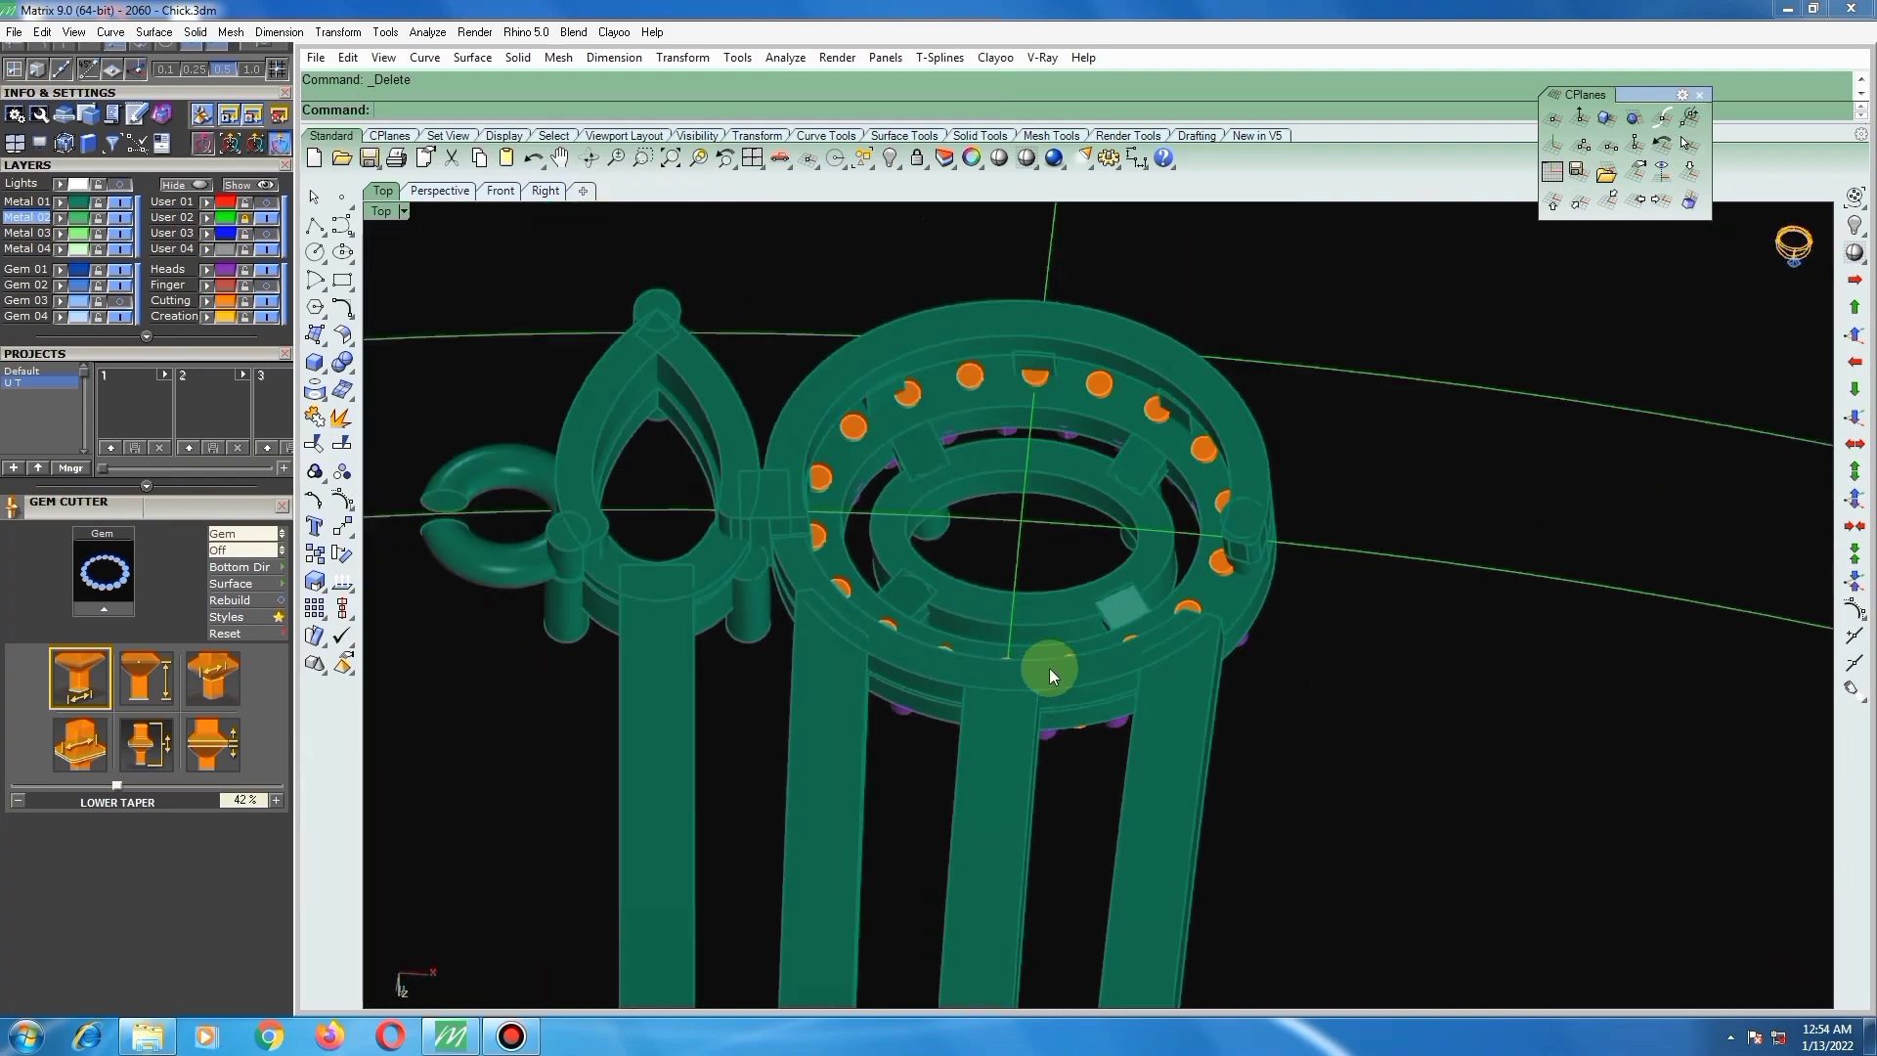
scroll(1030, 469, up, 5)
key(ctrl+a)
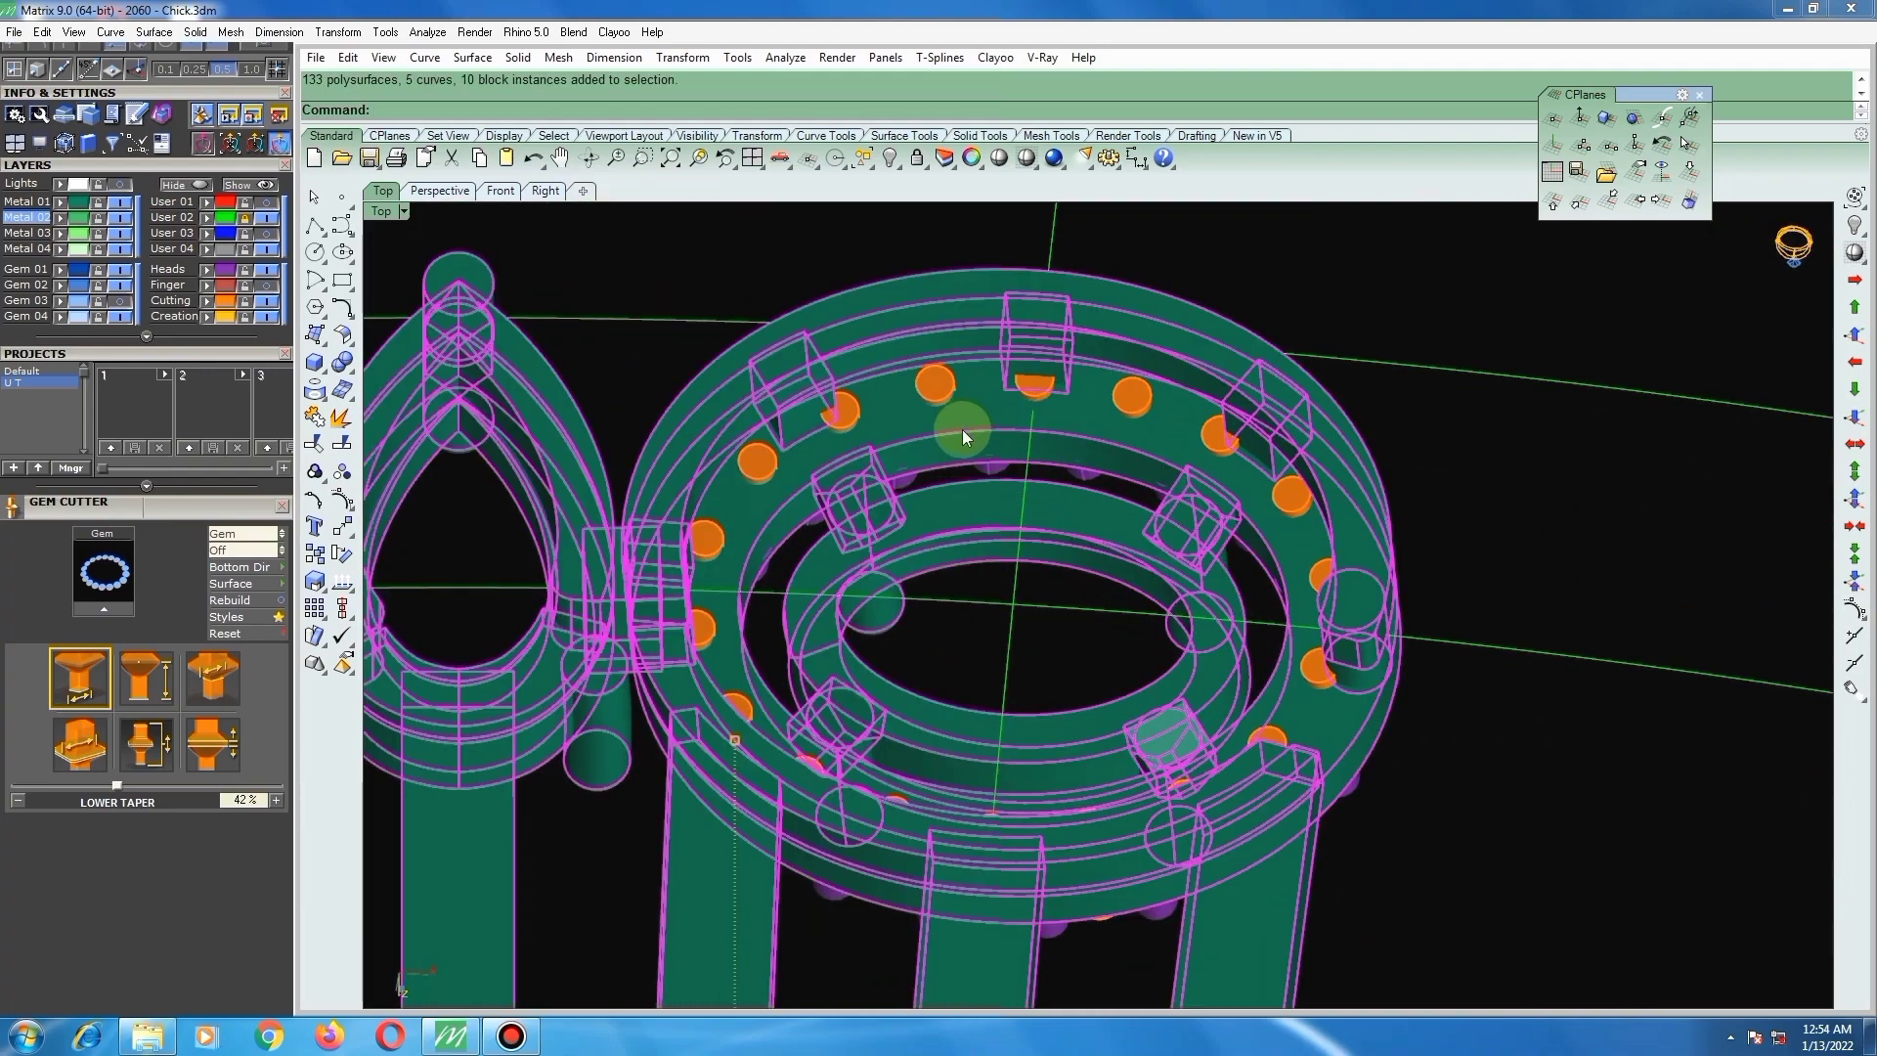
scroll(898, 376, down, 4)
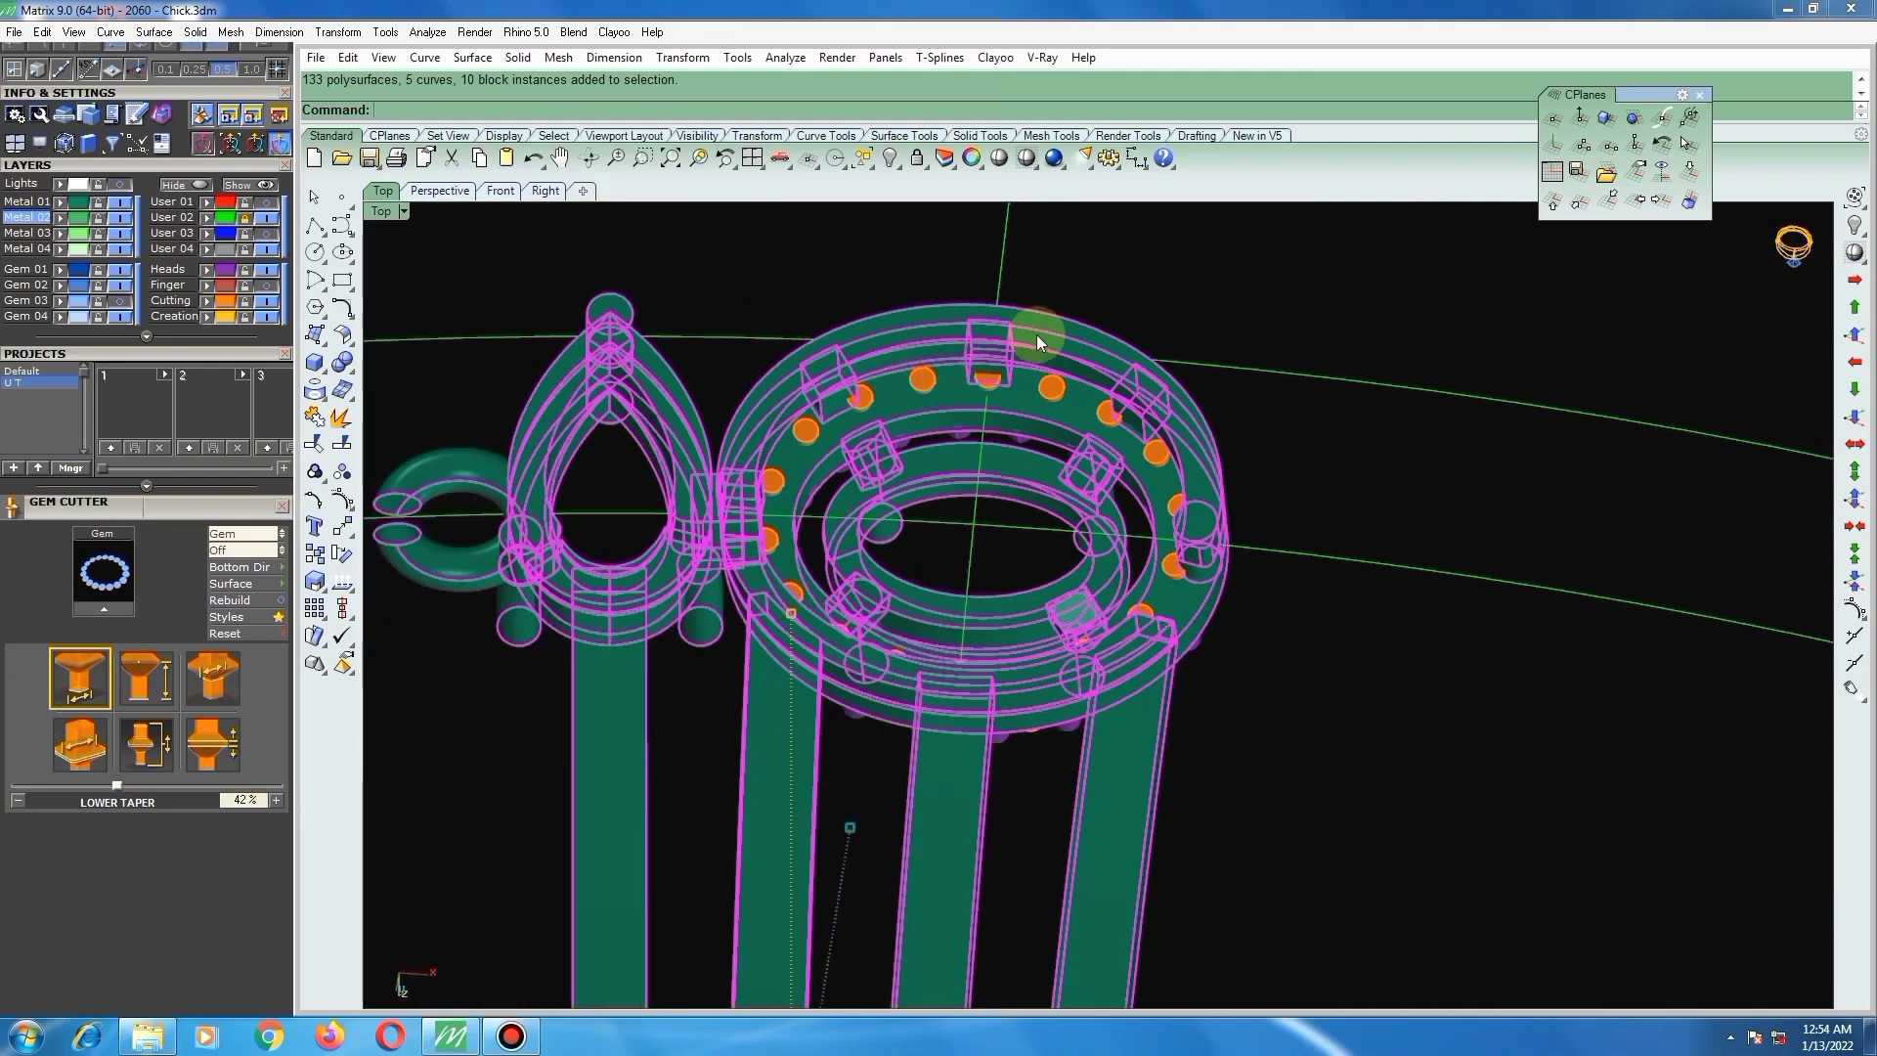
click(1123, 268)
right_drag(1013, 362, 1004, 398)
scroll(984, 381, up, 6)
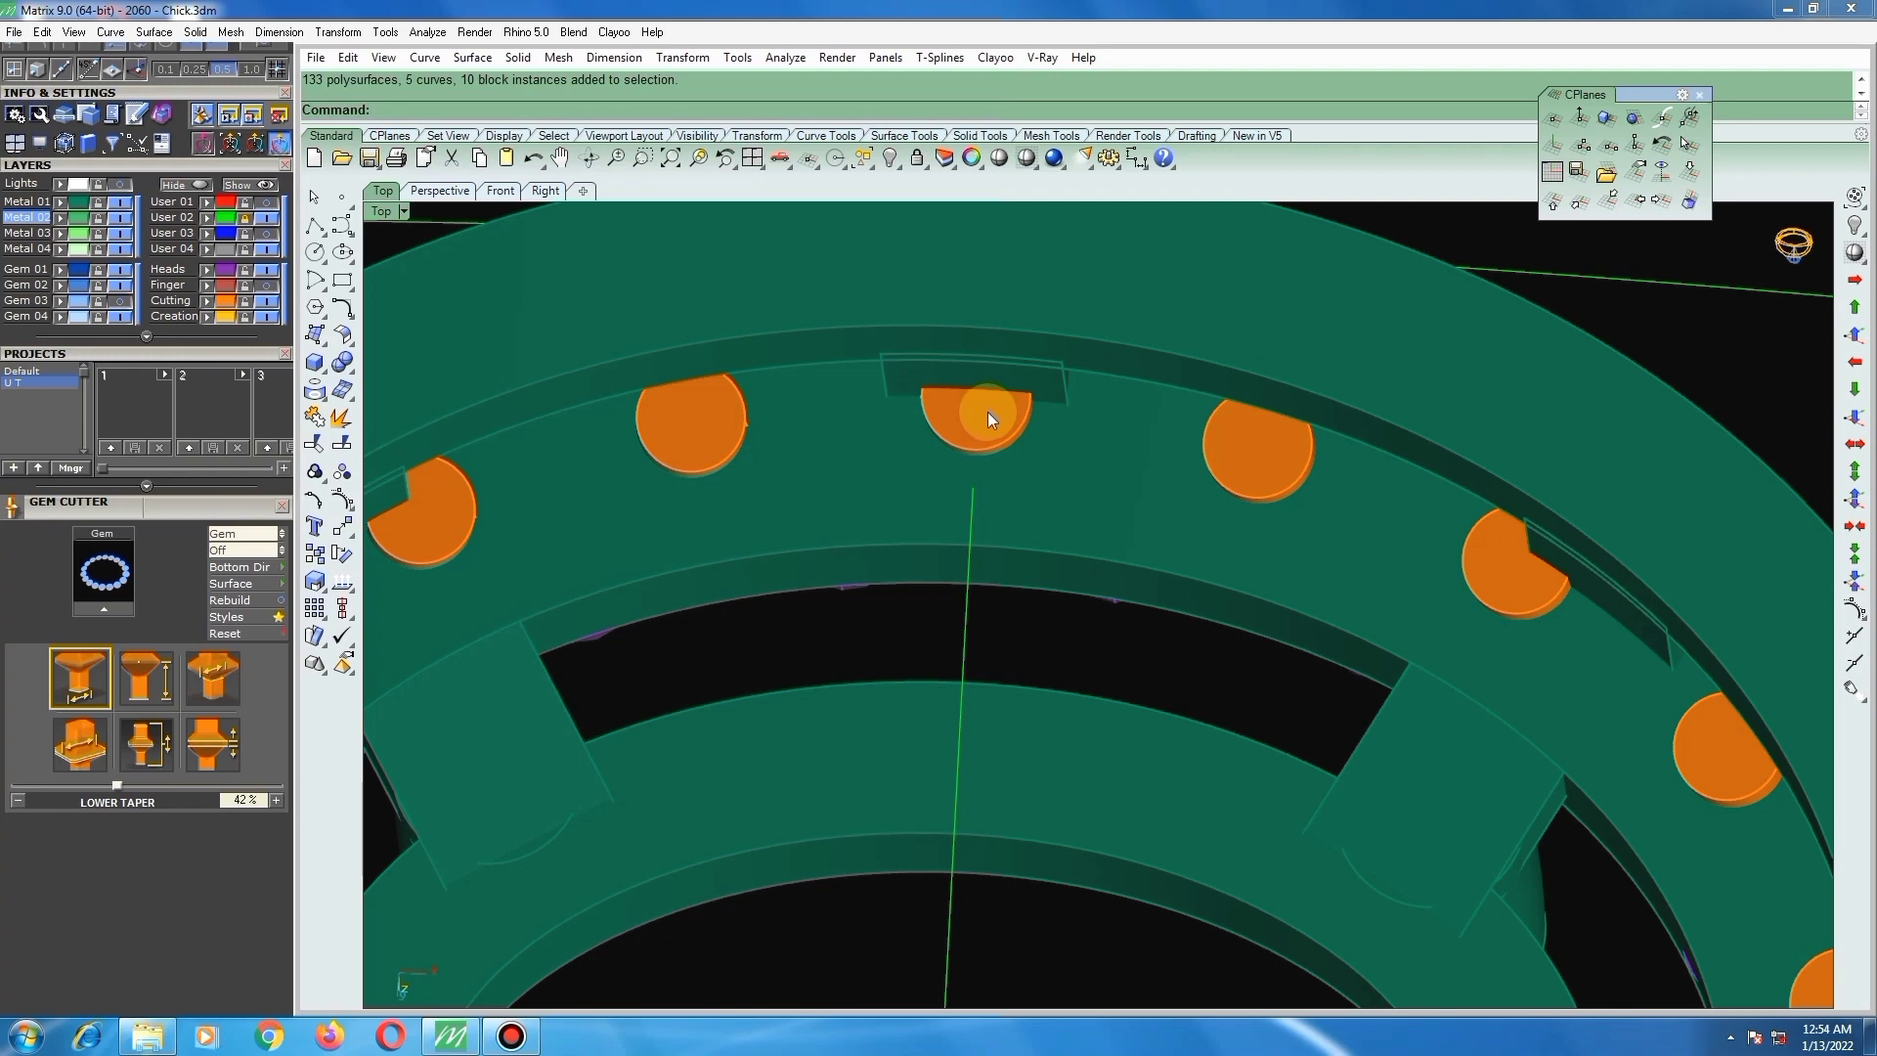
scroll(972, 455, down, 3)
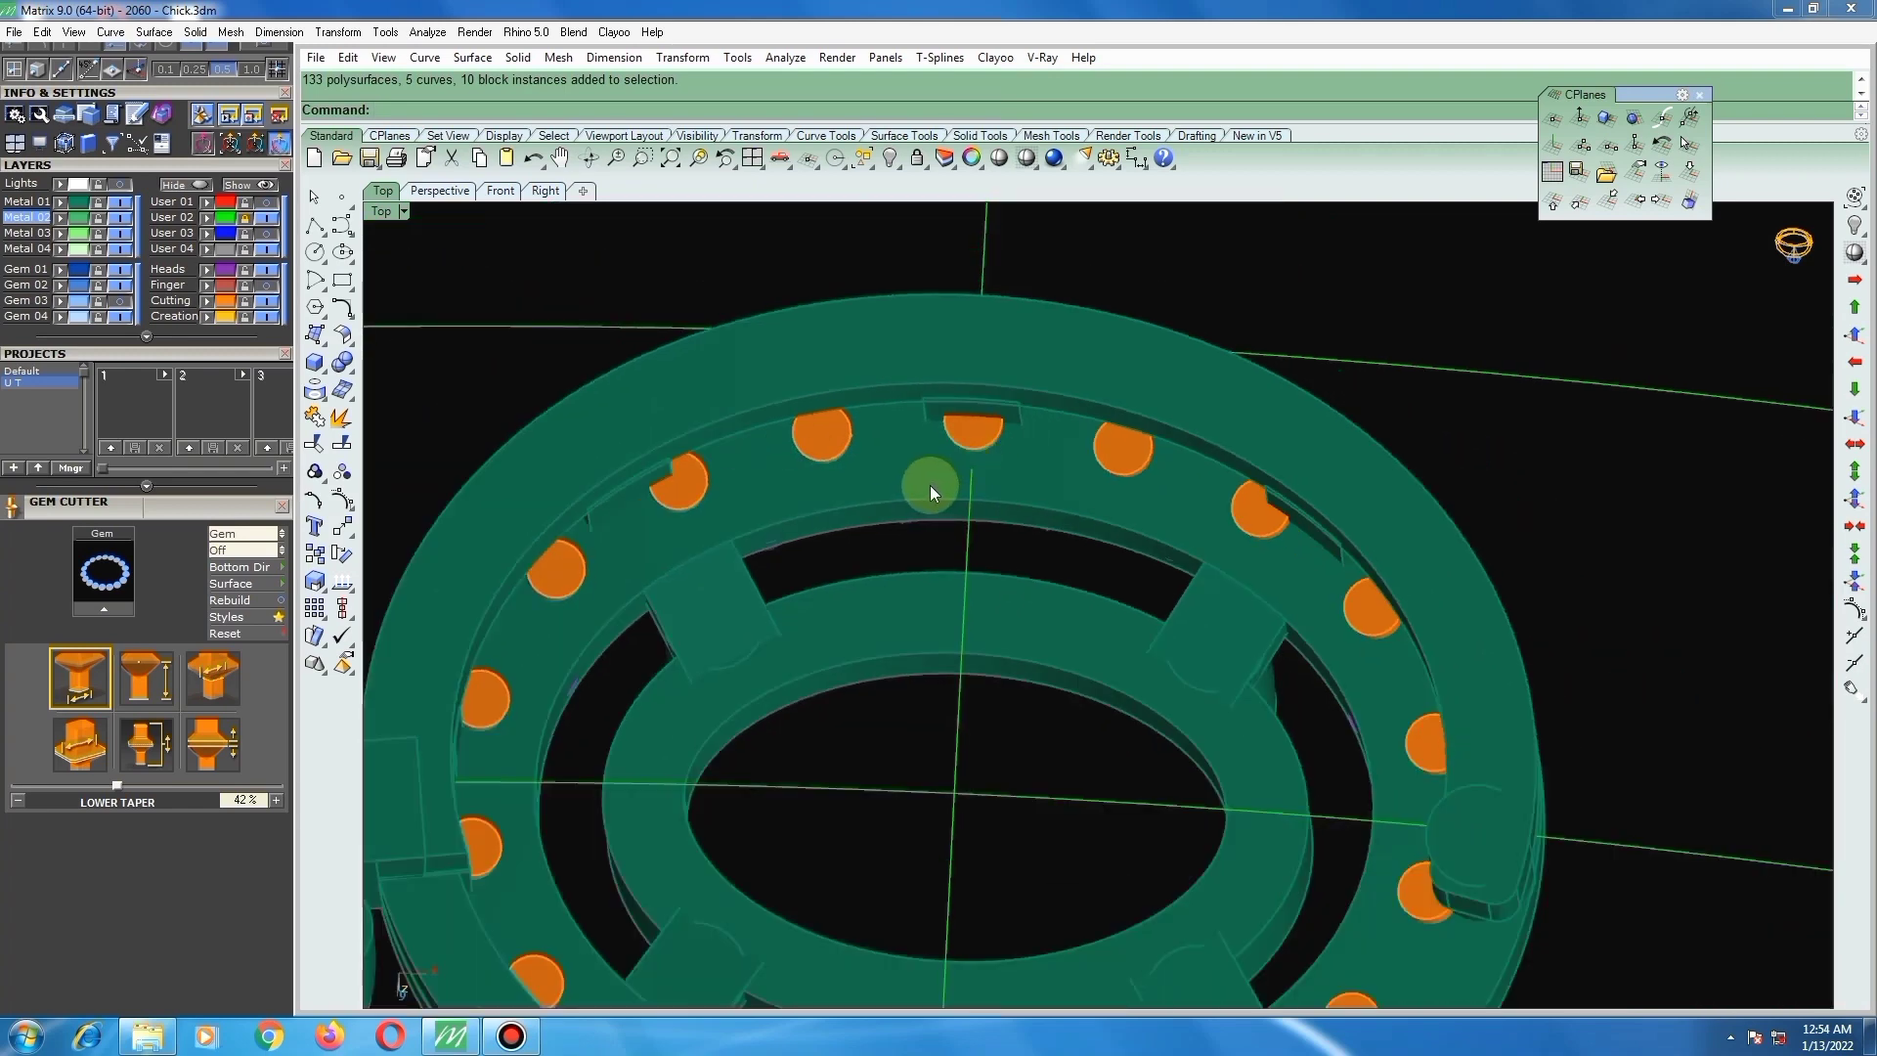
Step: Remove the halo's gem-seat ring from its group and subtract the gem cutters from it with a Boolean difference
click(313, 472)
click(427, 481)
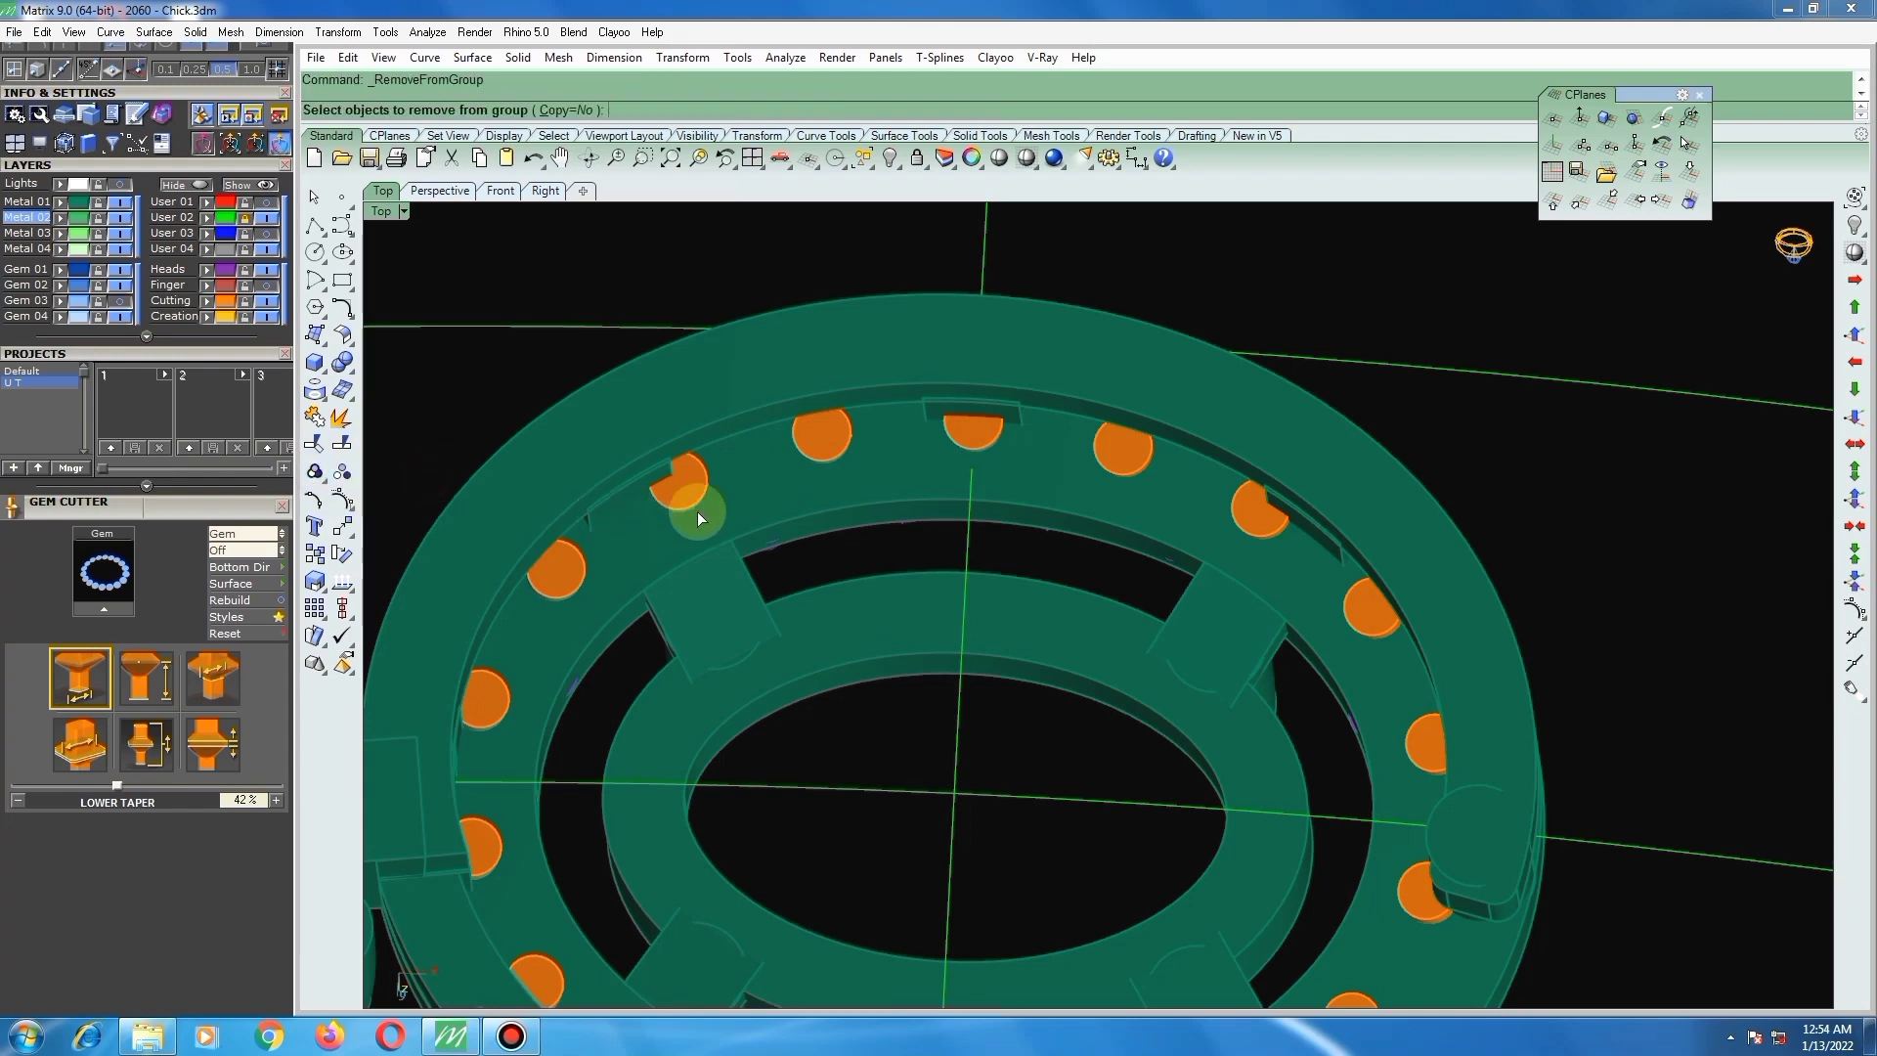
click(780, 516)
text(bd)
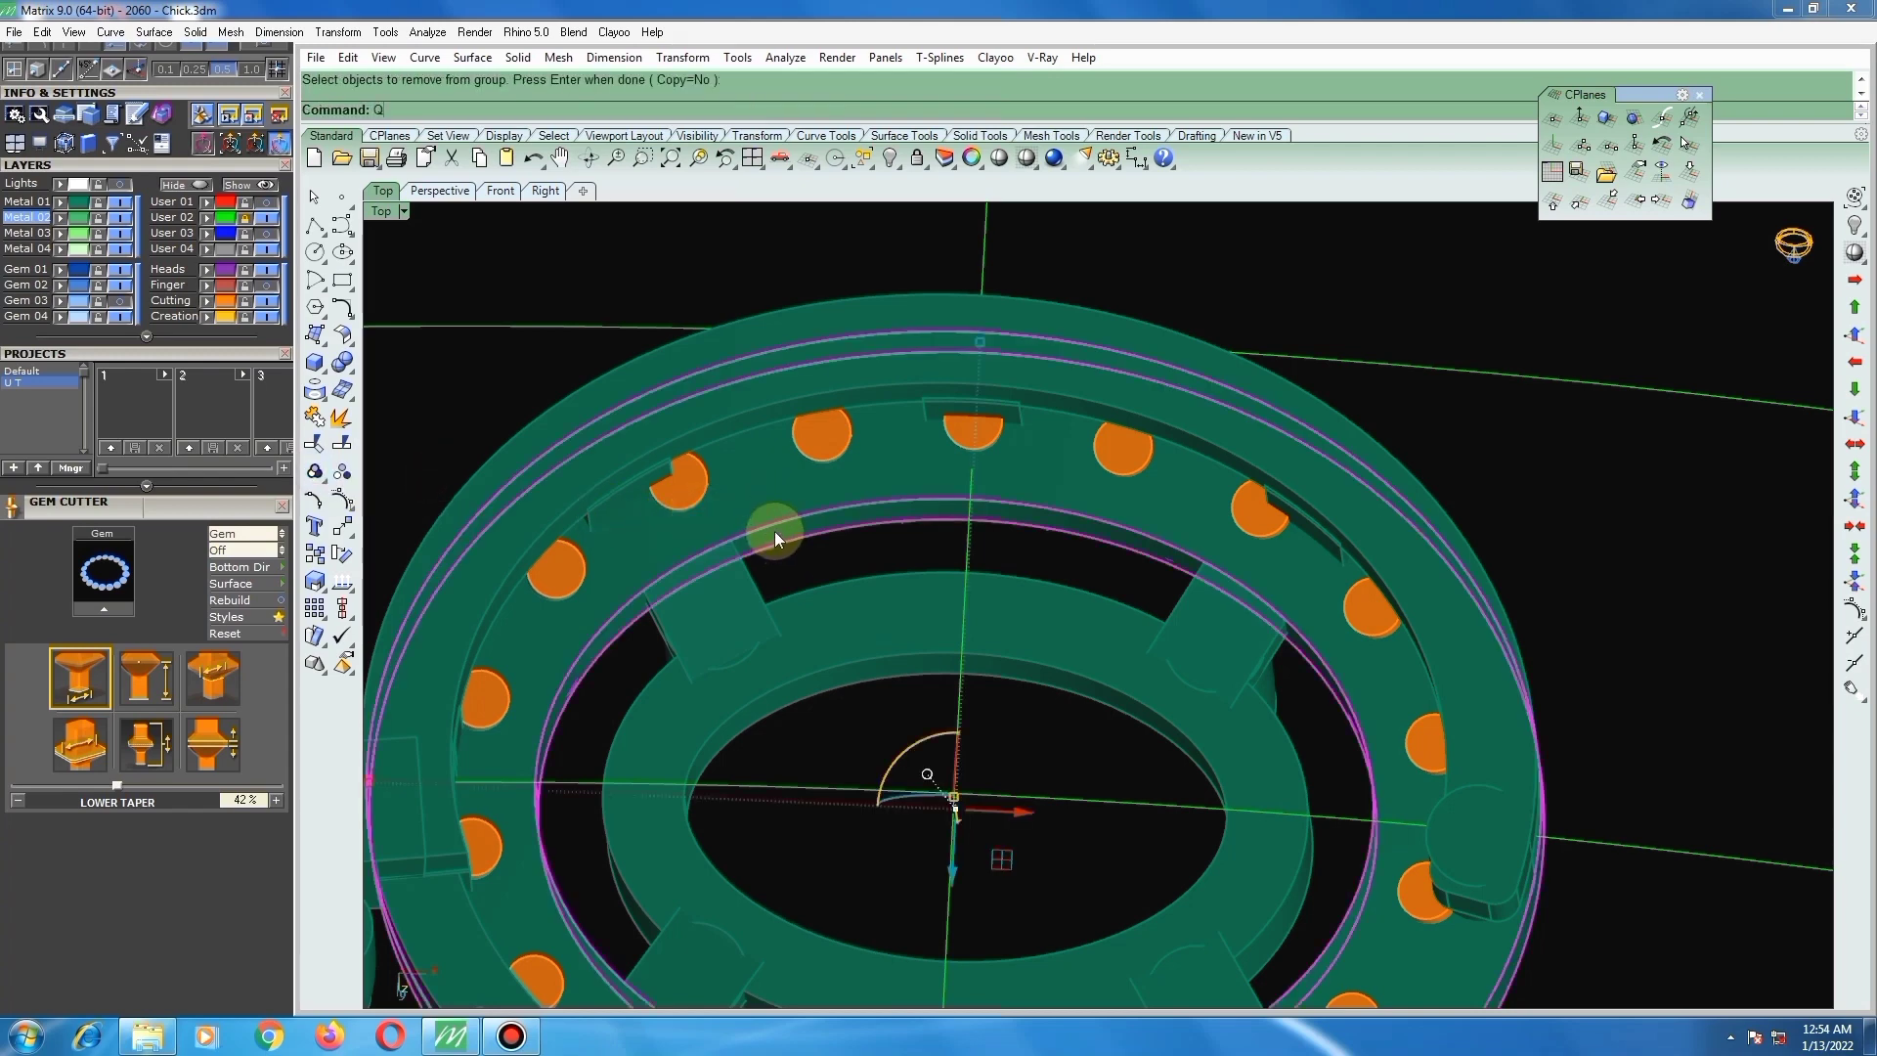
key(Return)
click(704, 483)
key(Return)
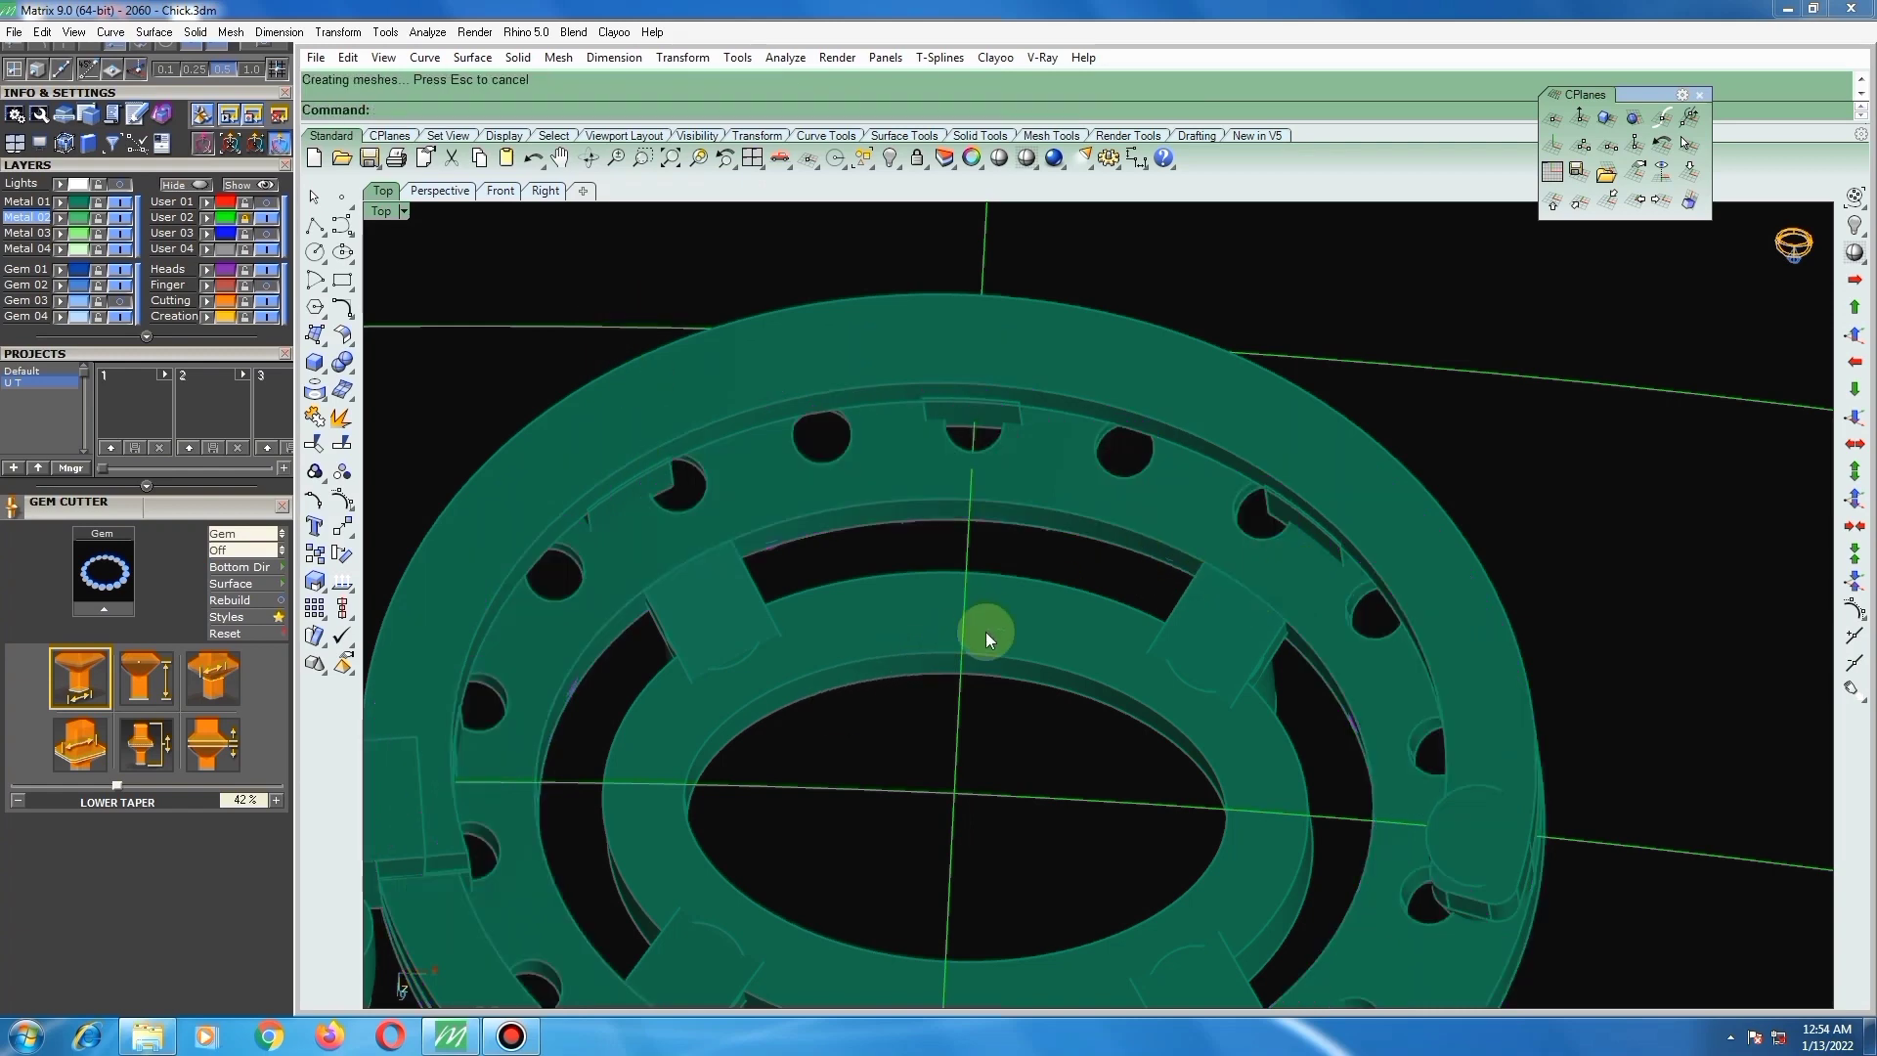
Step: Fillet the lower edge of the square block overlapping the gem hole at the oval's far centre, radius 0.3
scroll(993, 547, down, 2)
scroll(1050, 467, up, 6)
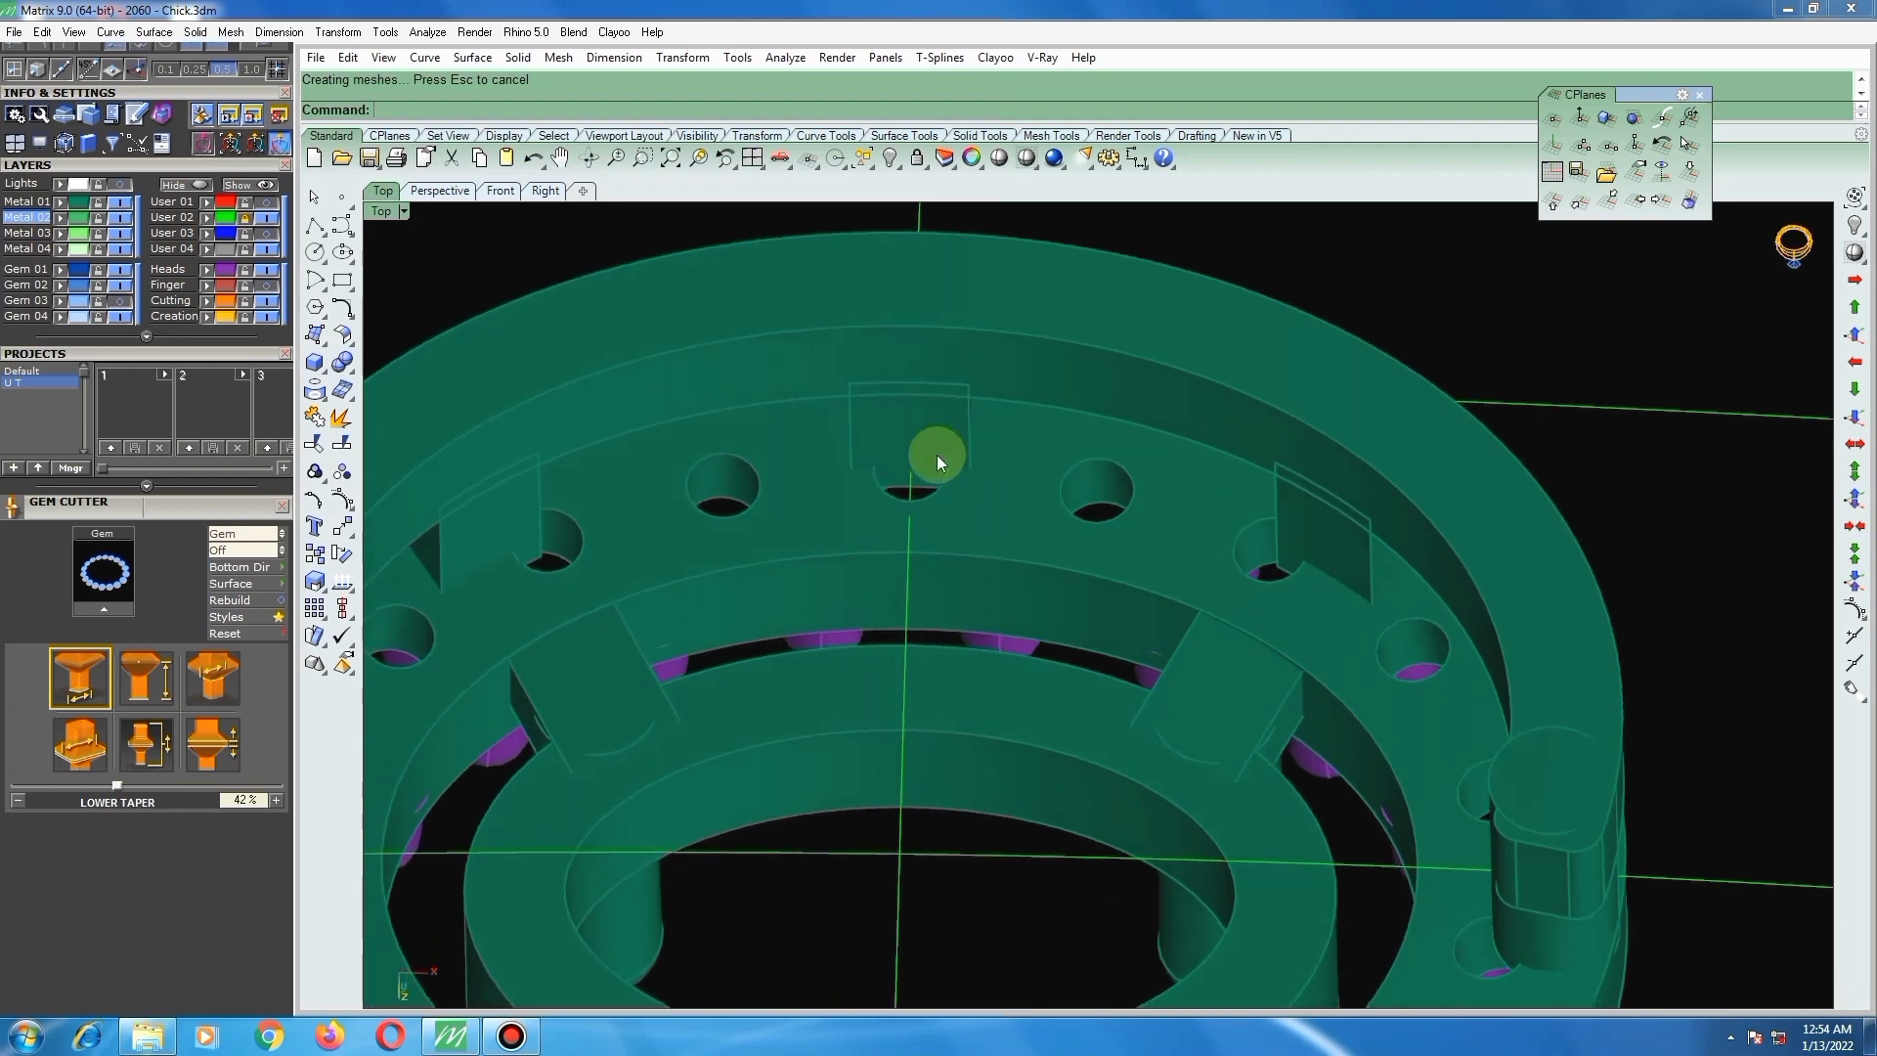
key(Return)
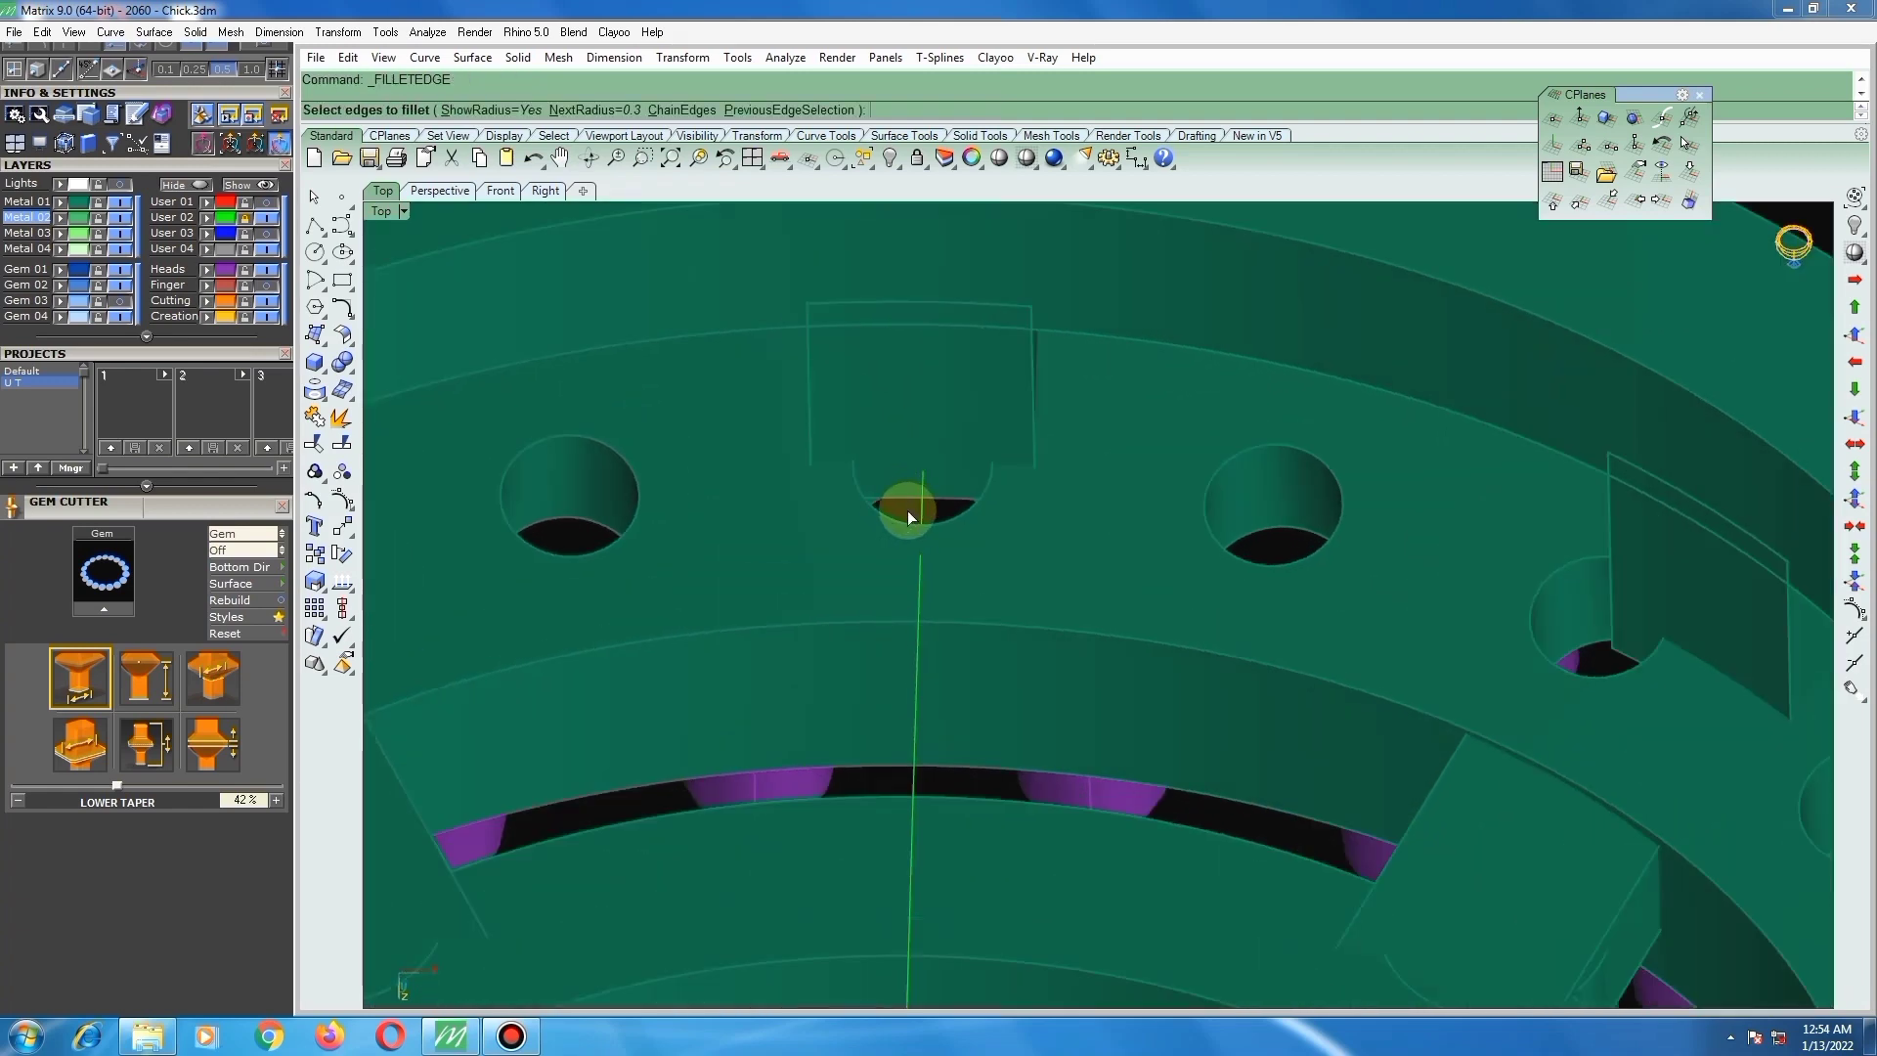
click(909, 508)
key(Return)
key(Return)
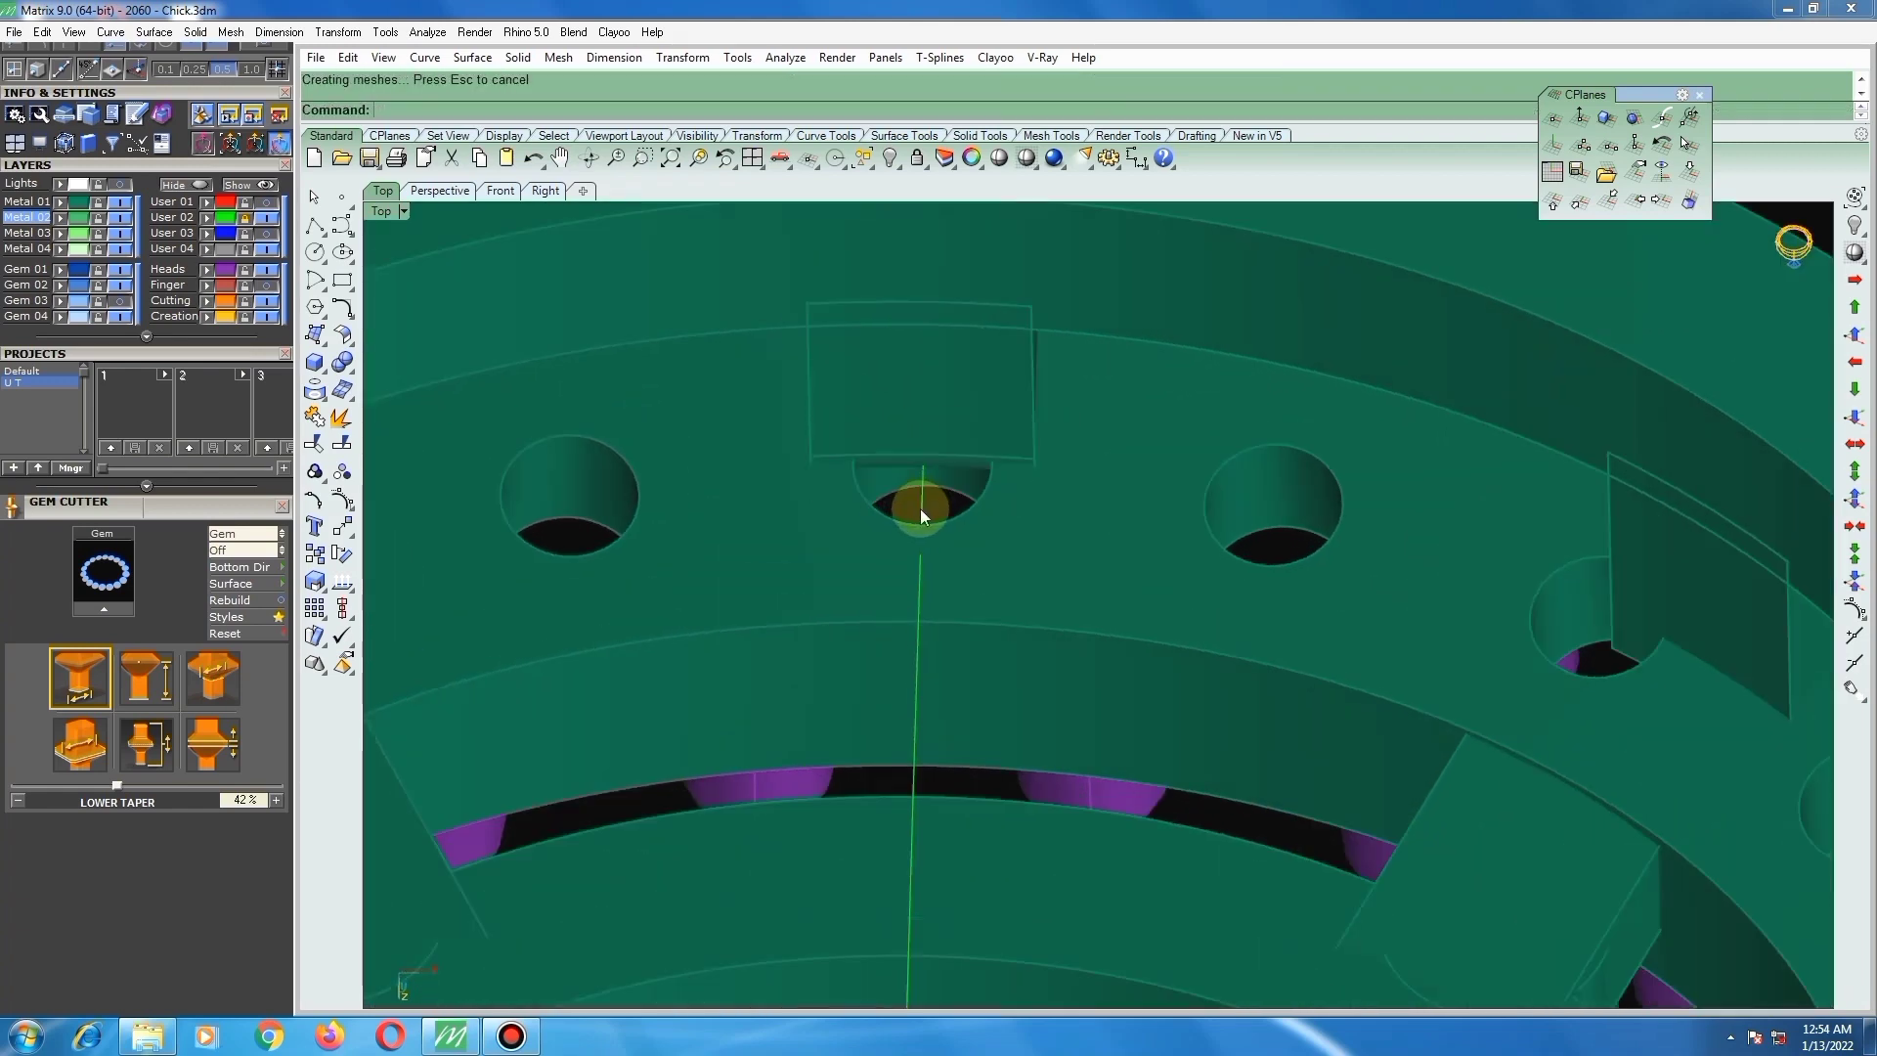
Step: Fillet the lower edge of the neighbouring block toward the round post with a 0.3 radius
scroll(919, 508, down, 2)
scroll(1323, 557, up, 3)
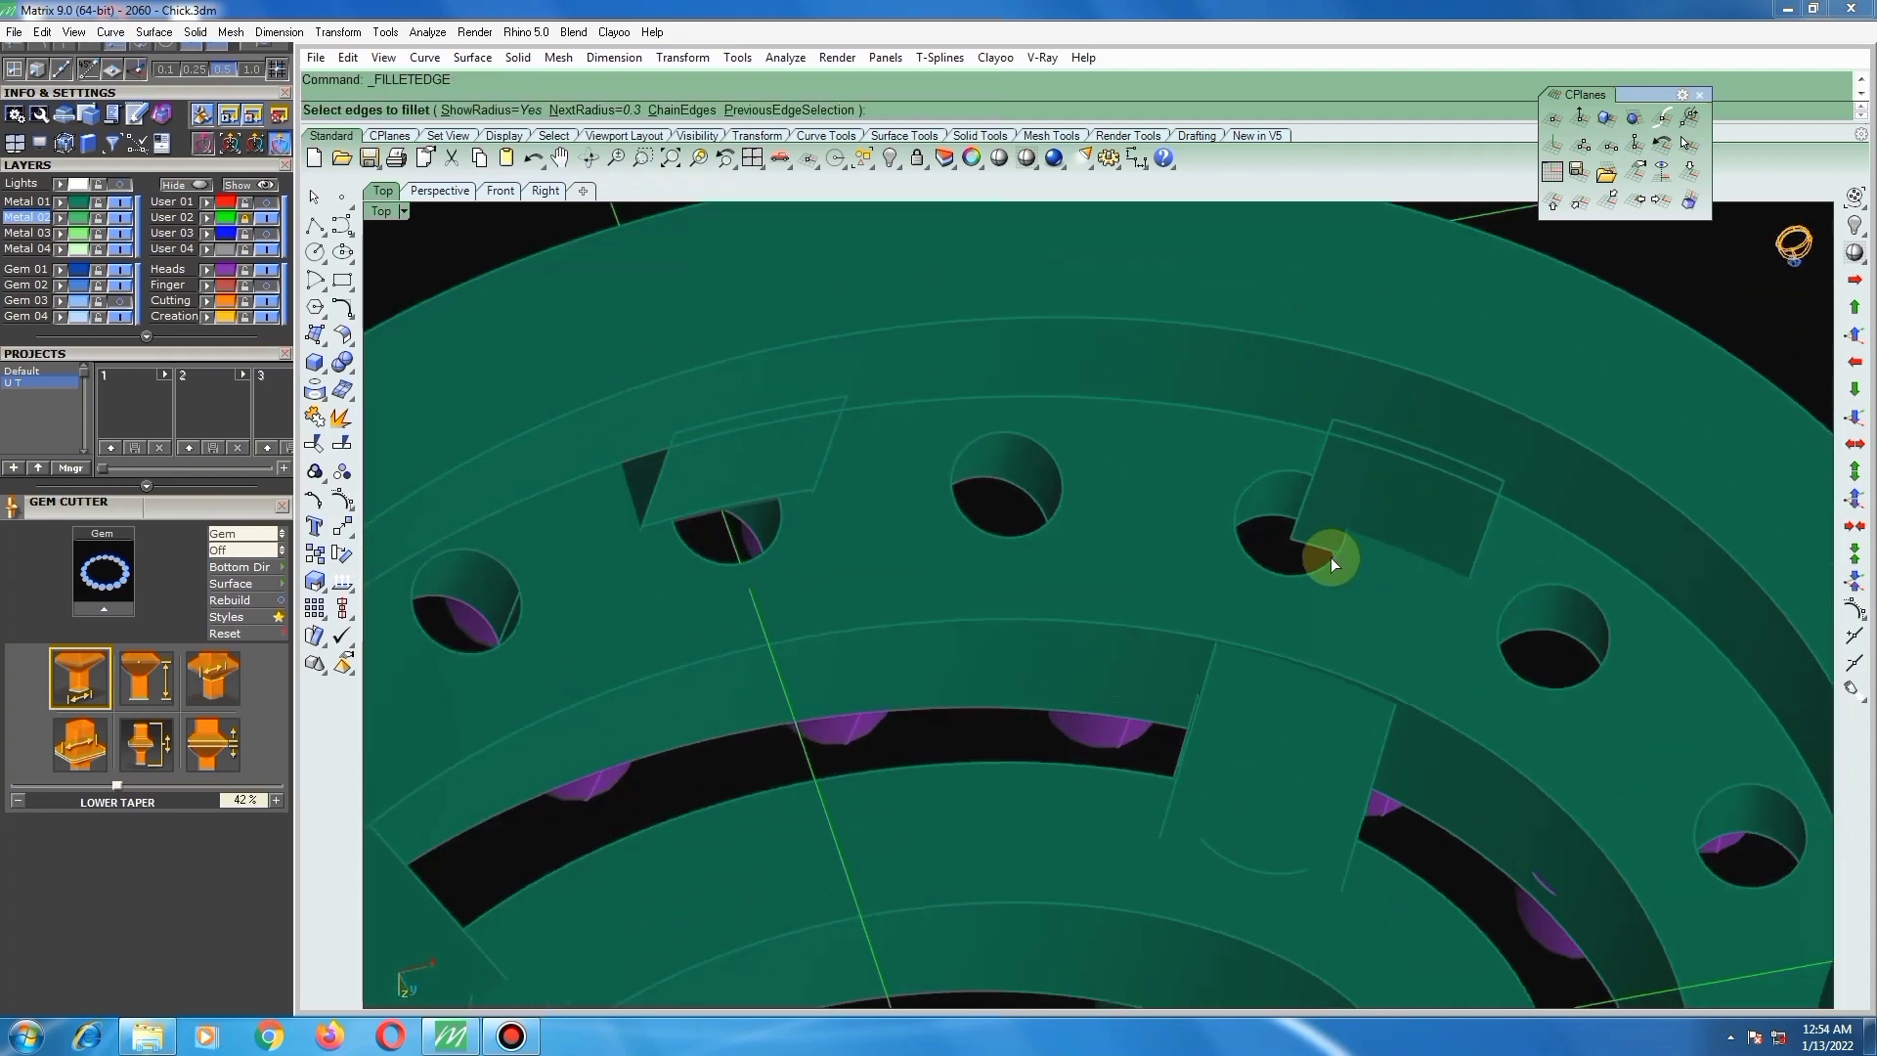
key(Return)
click(1314, 545)
key(Return)
Step: Fillet the lower edge of the block on the opposite side of the centre one with a 0.3 radius
scroll(1201, 543, down, 6)
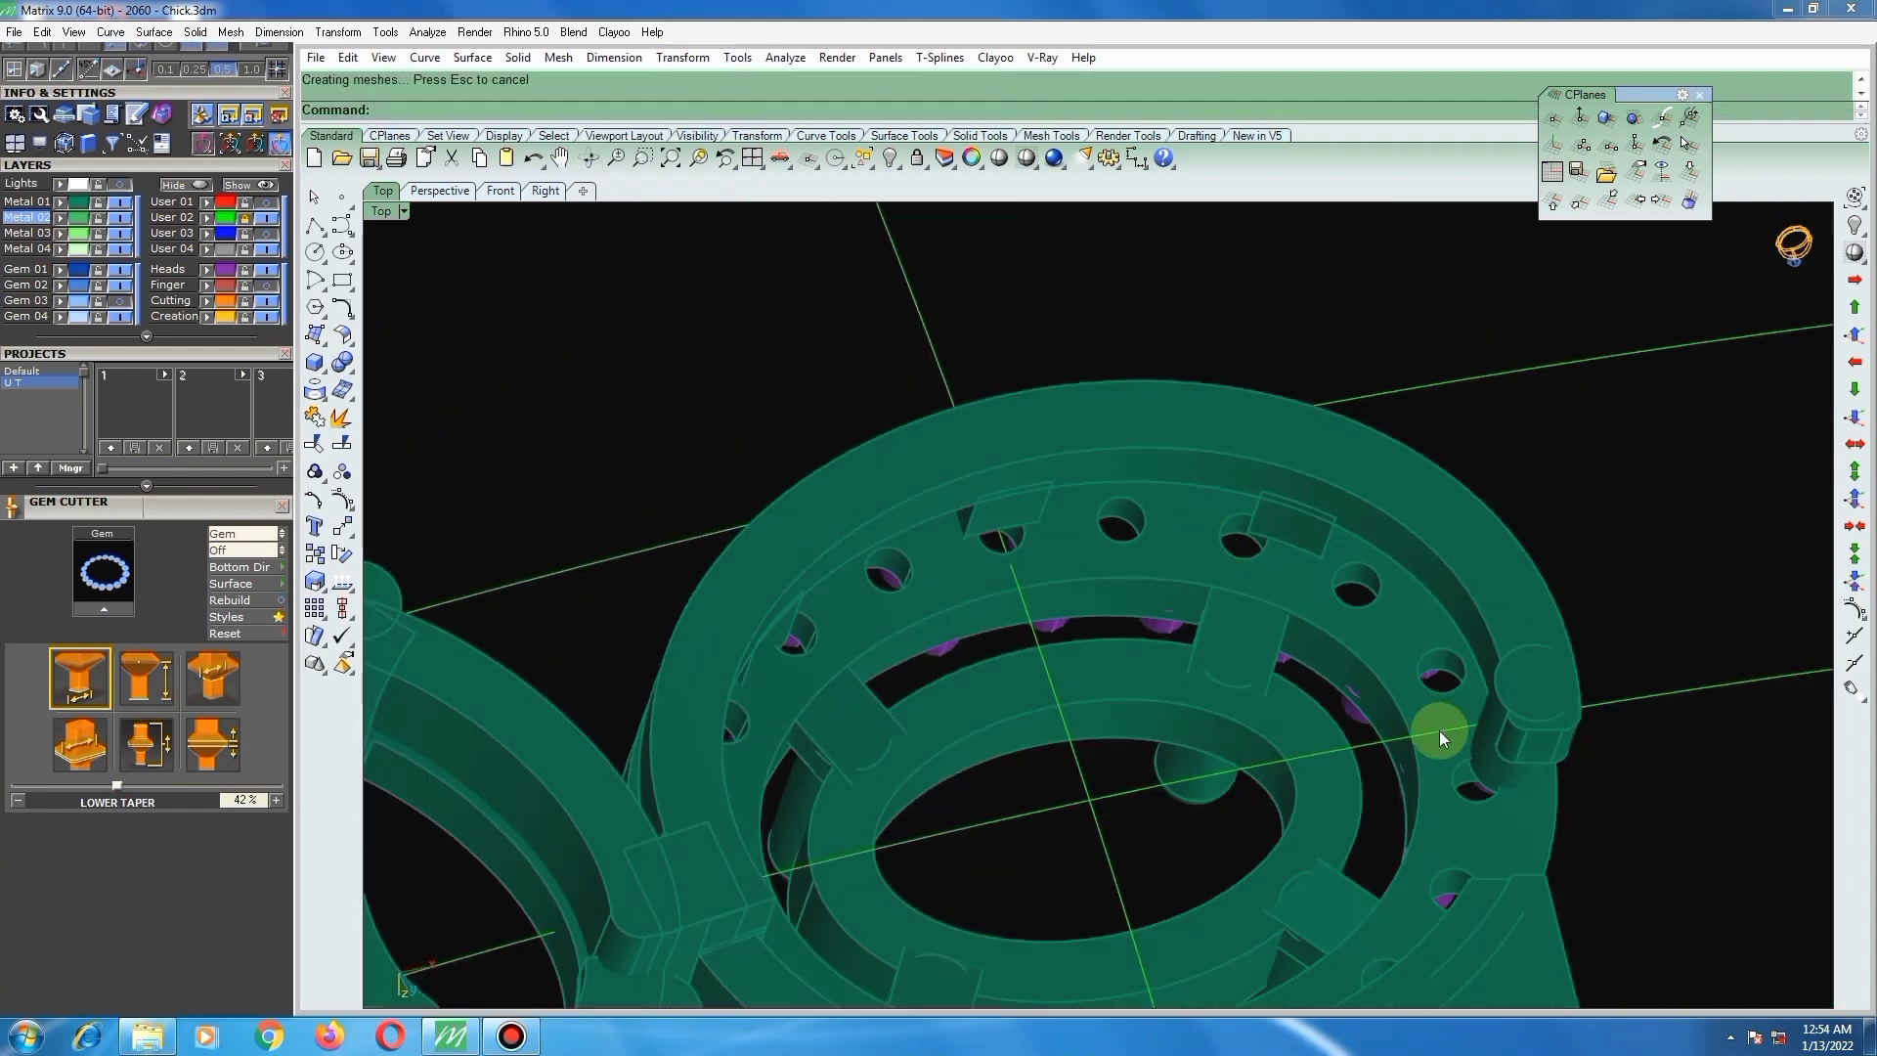
scroll(1439, 730, up, 3)
scroll(1271, 601, down, 3)
scroll(1173, 474, up, 3)
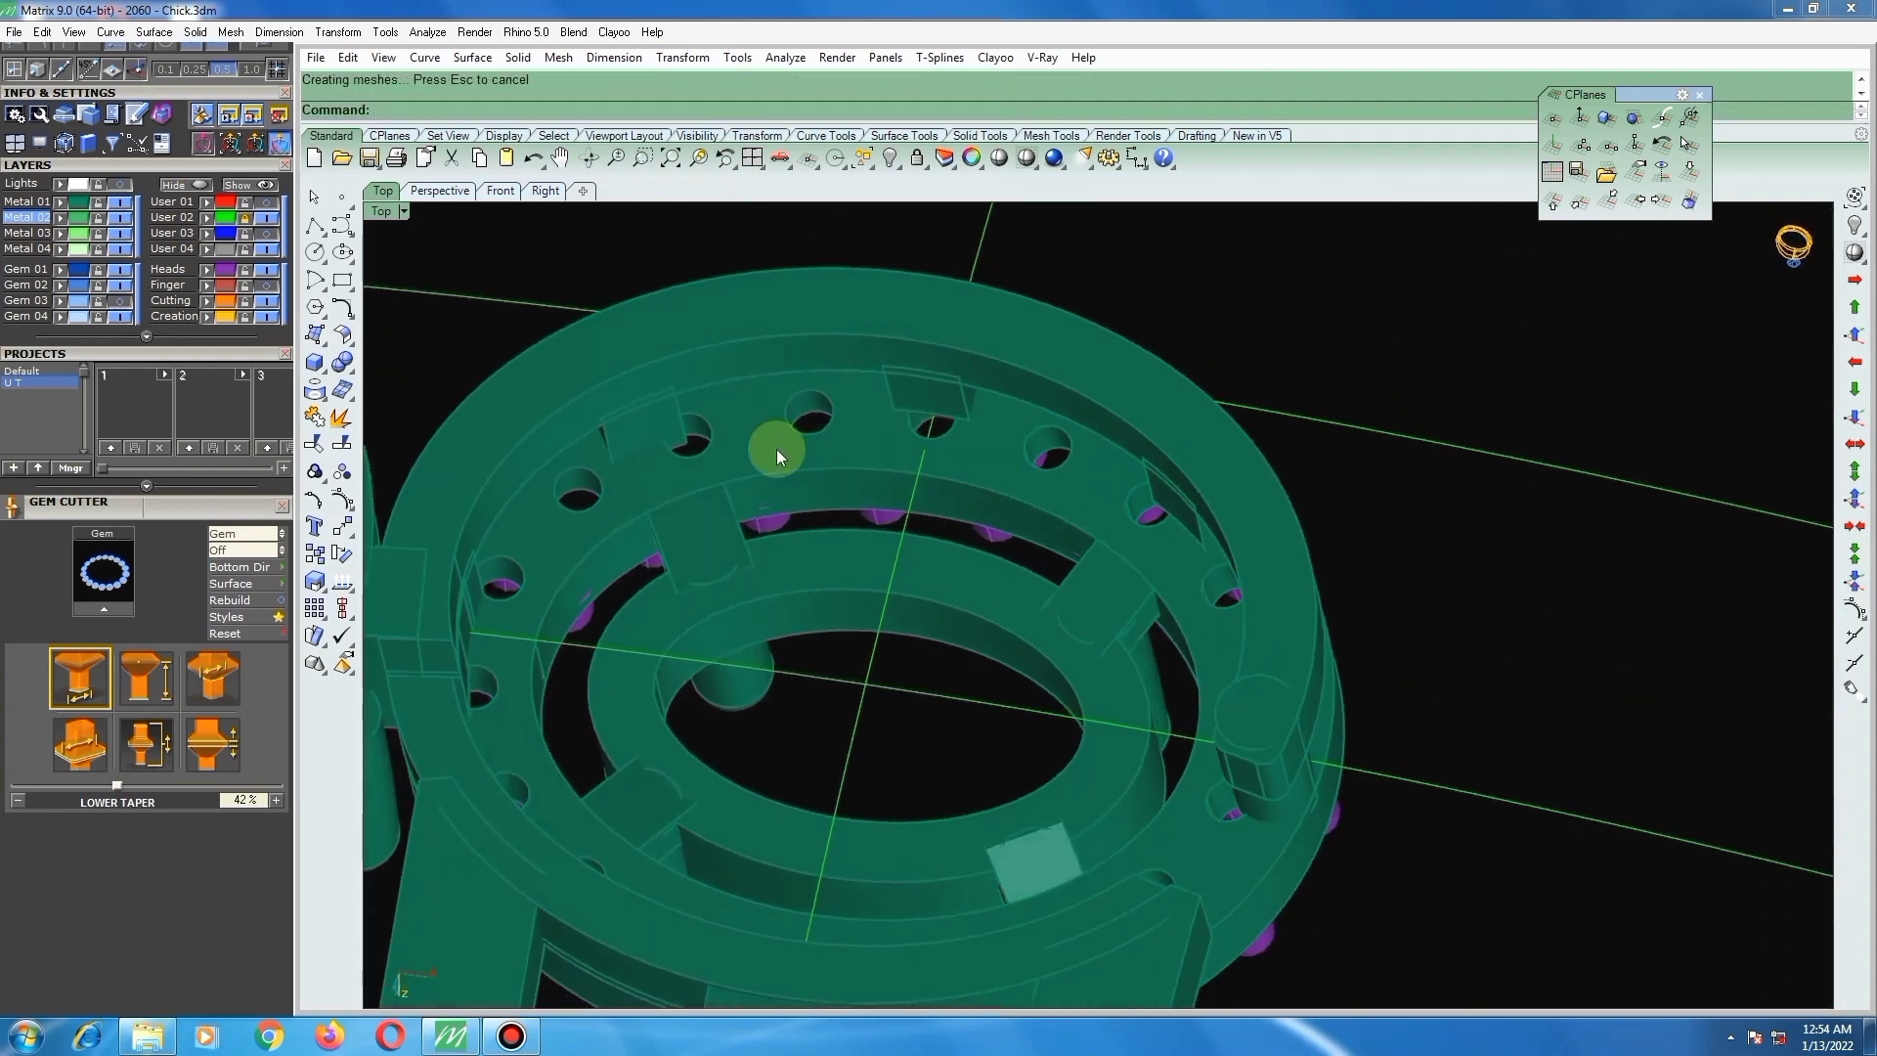
scroll(659, 450, up, 3)
key(Return)
click(657, 472)
key(Return)
key(Return)
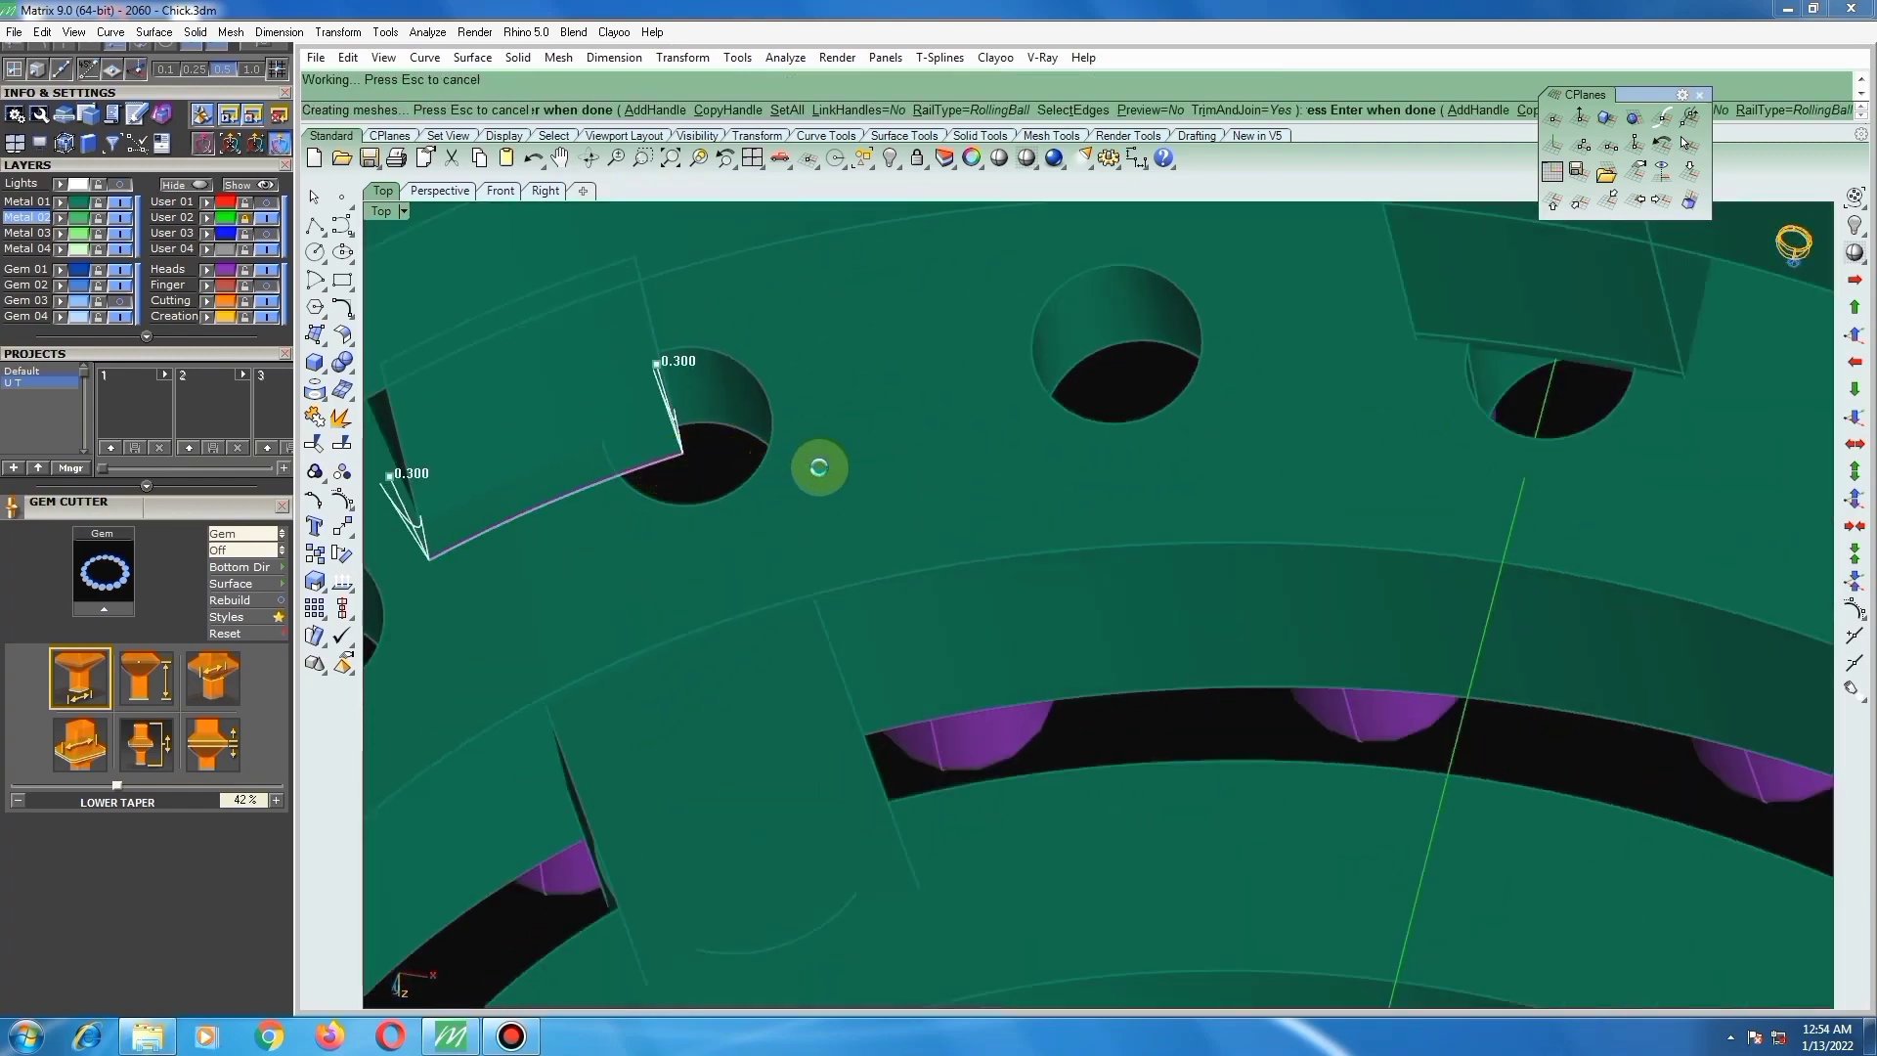
Step: Fillet the lower edge of the next block along the oval, where it overlaps the gem holes, with a 0.3 radius
scroll(801, 518, down, 6)
right_drag(621, 464, 978, 532)
scroll(601, 545, up, 5)
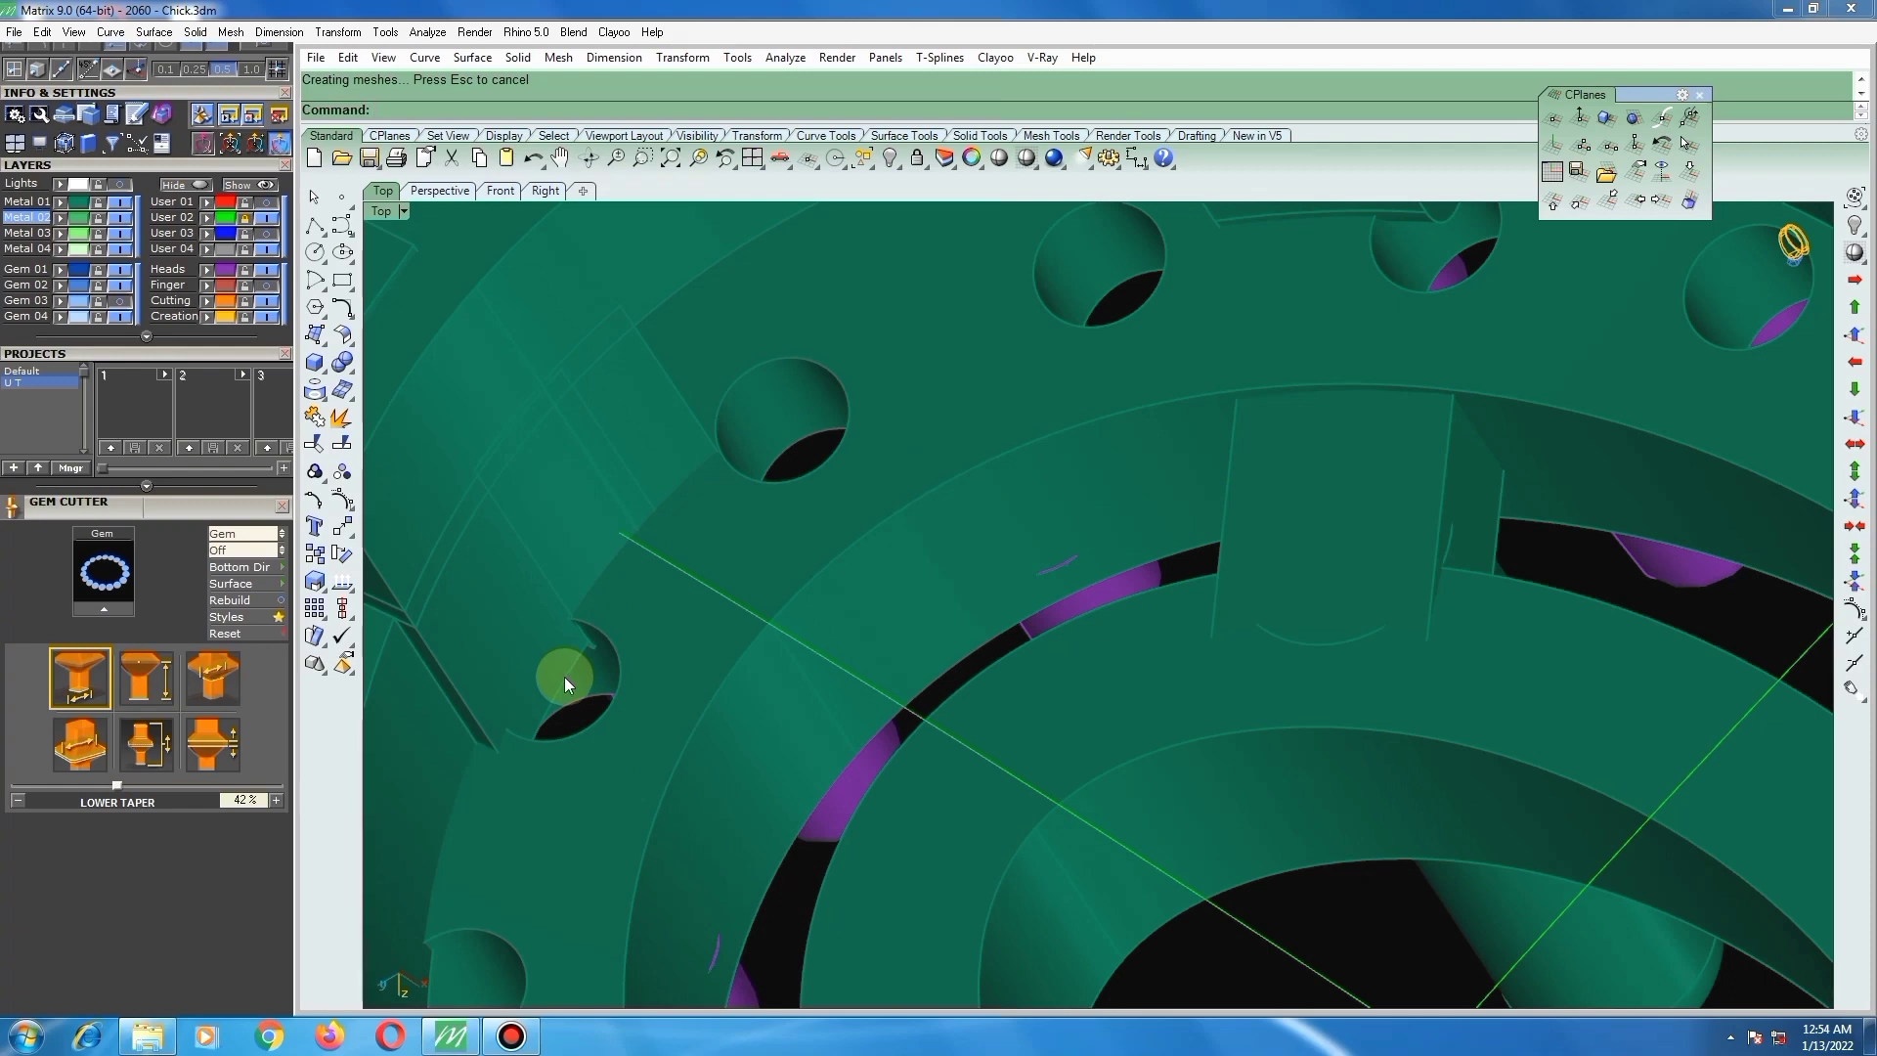
key(ctrl+a)
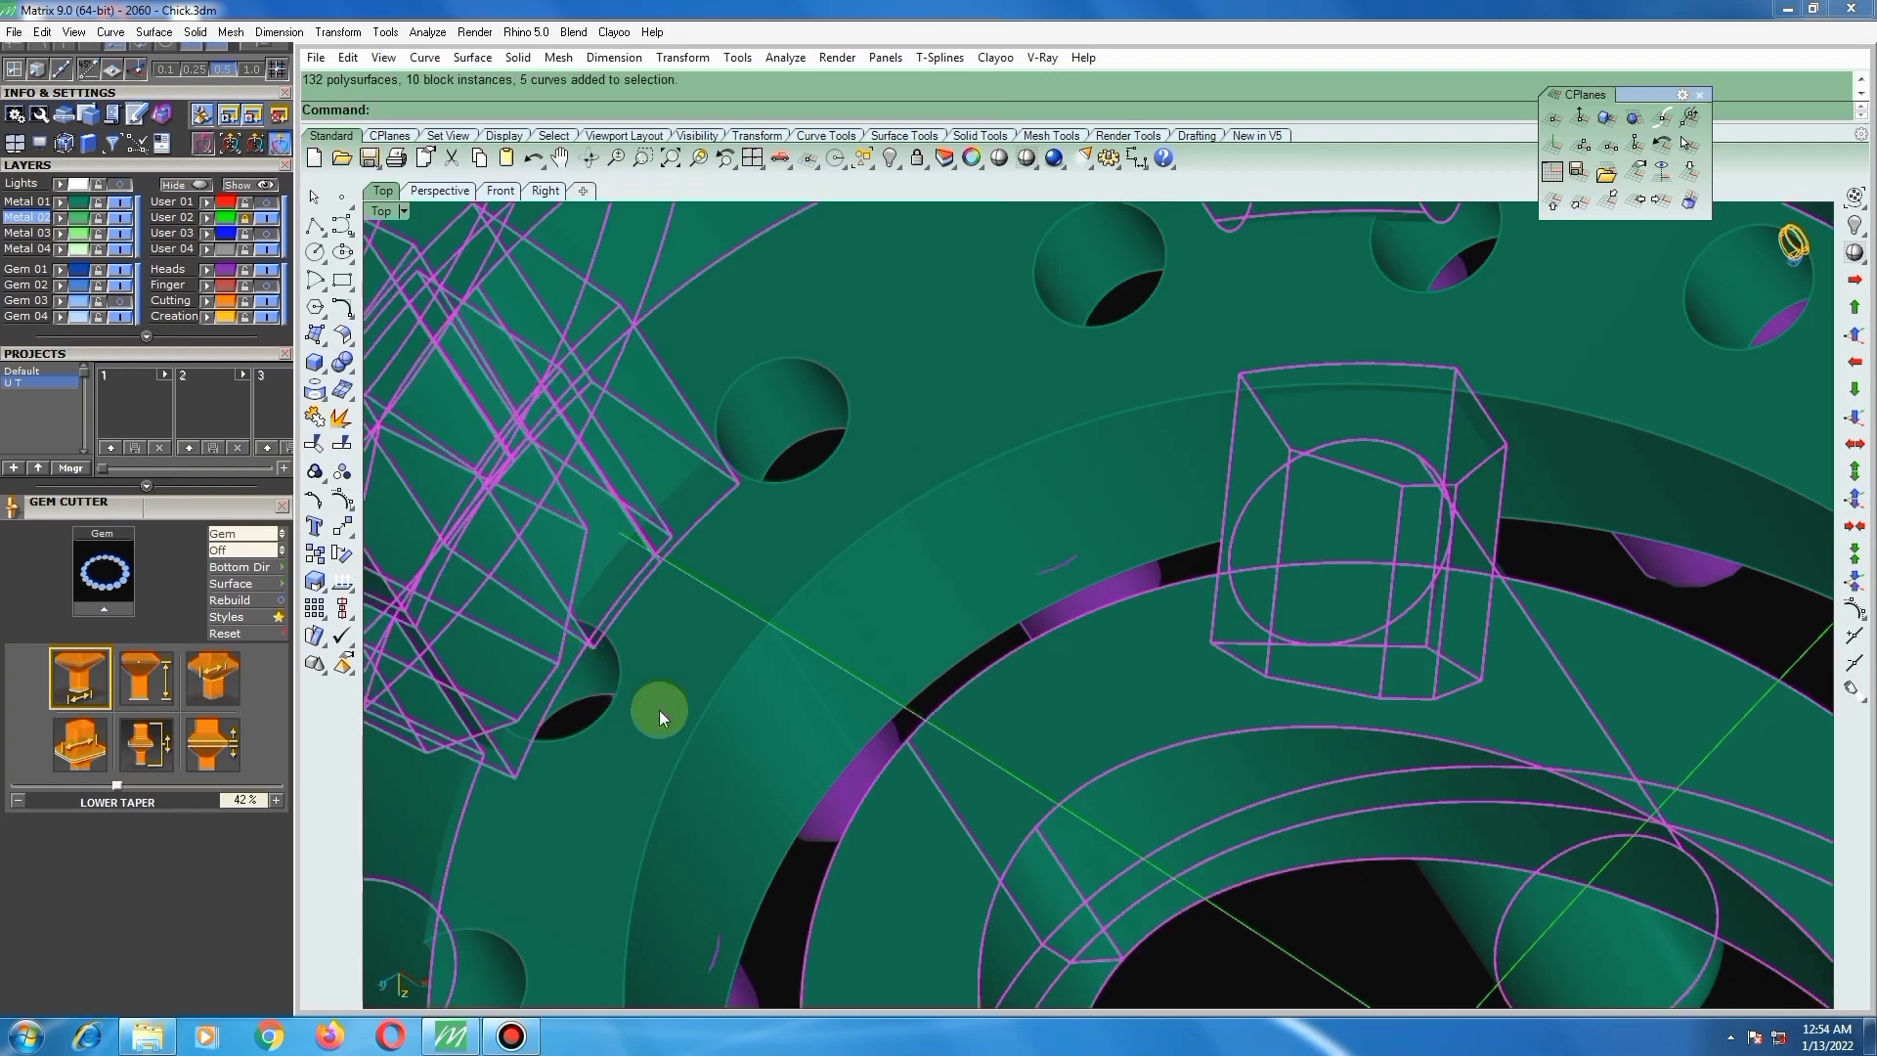
click(576, 709)
right_click(569, 704)
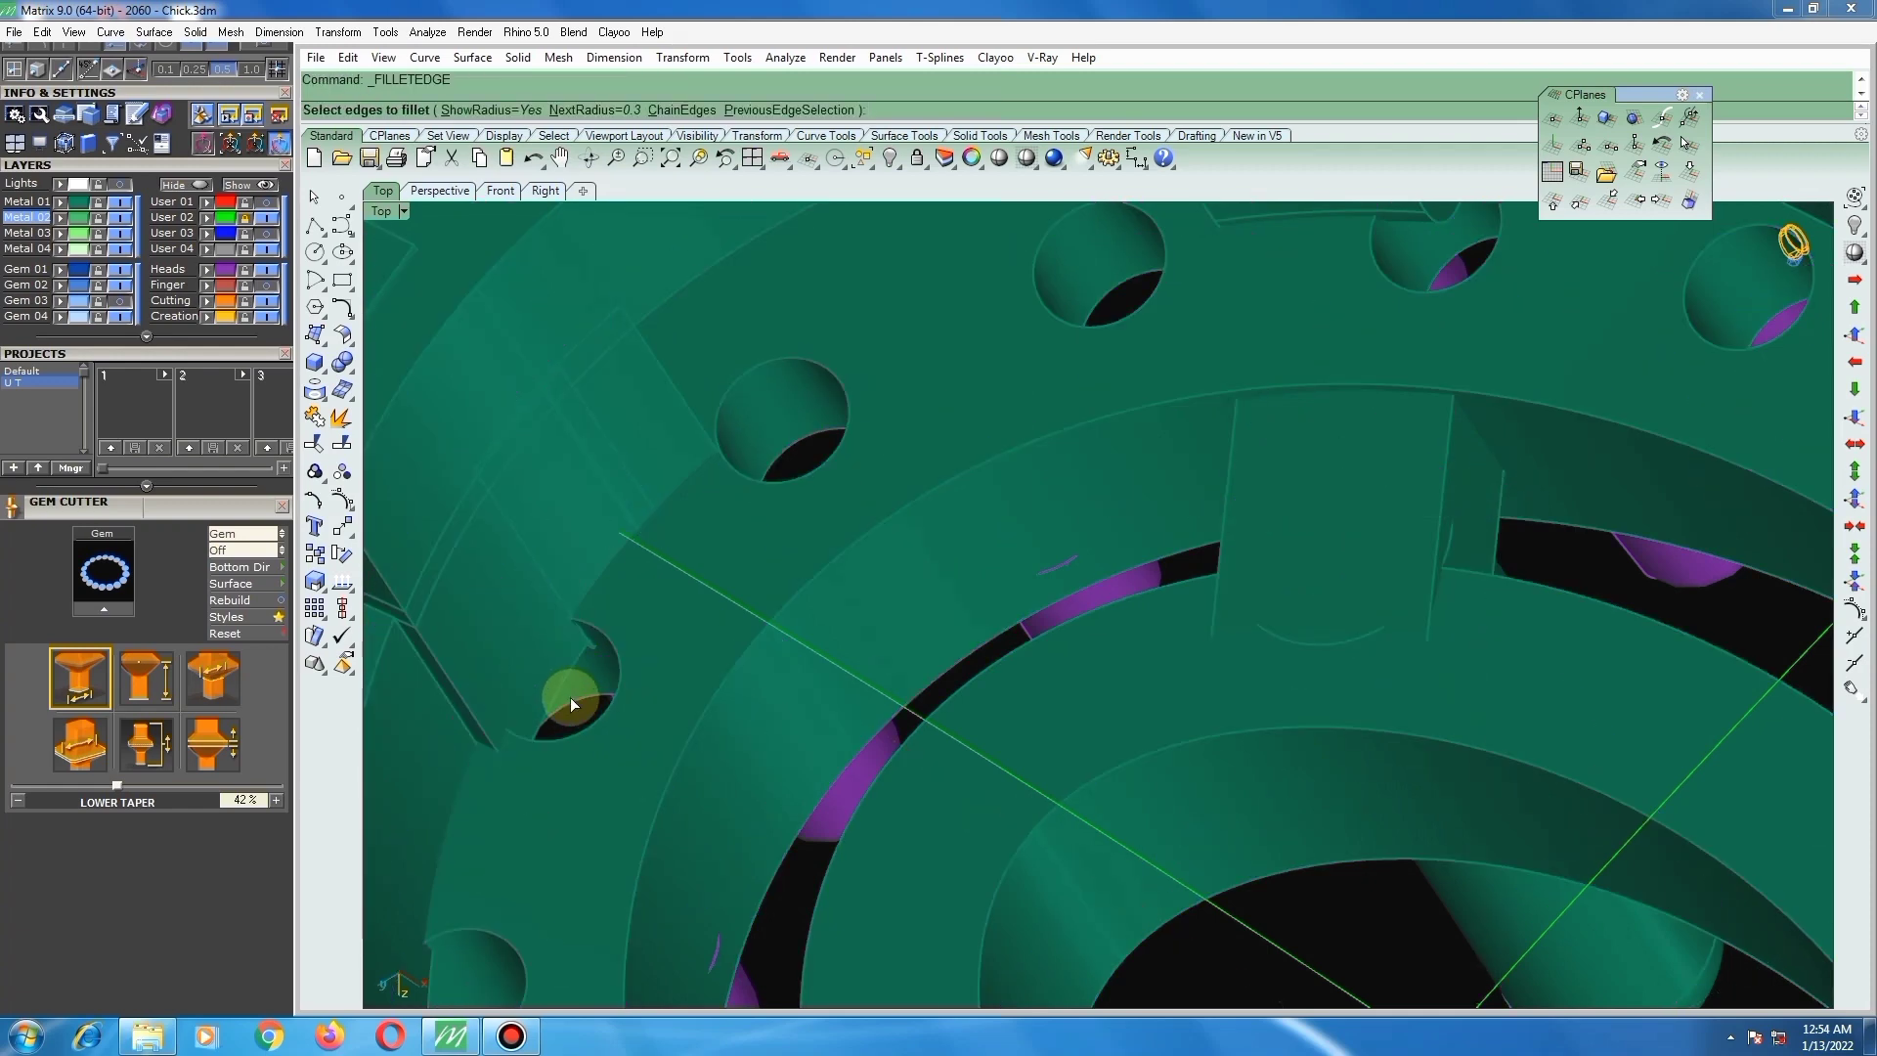
click(572, 686)
right_click(575, 678)
right_click(574, 677)
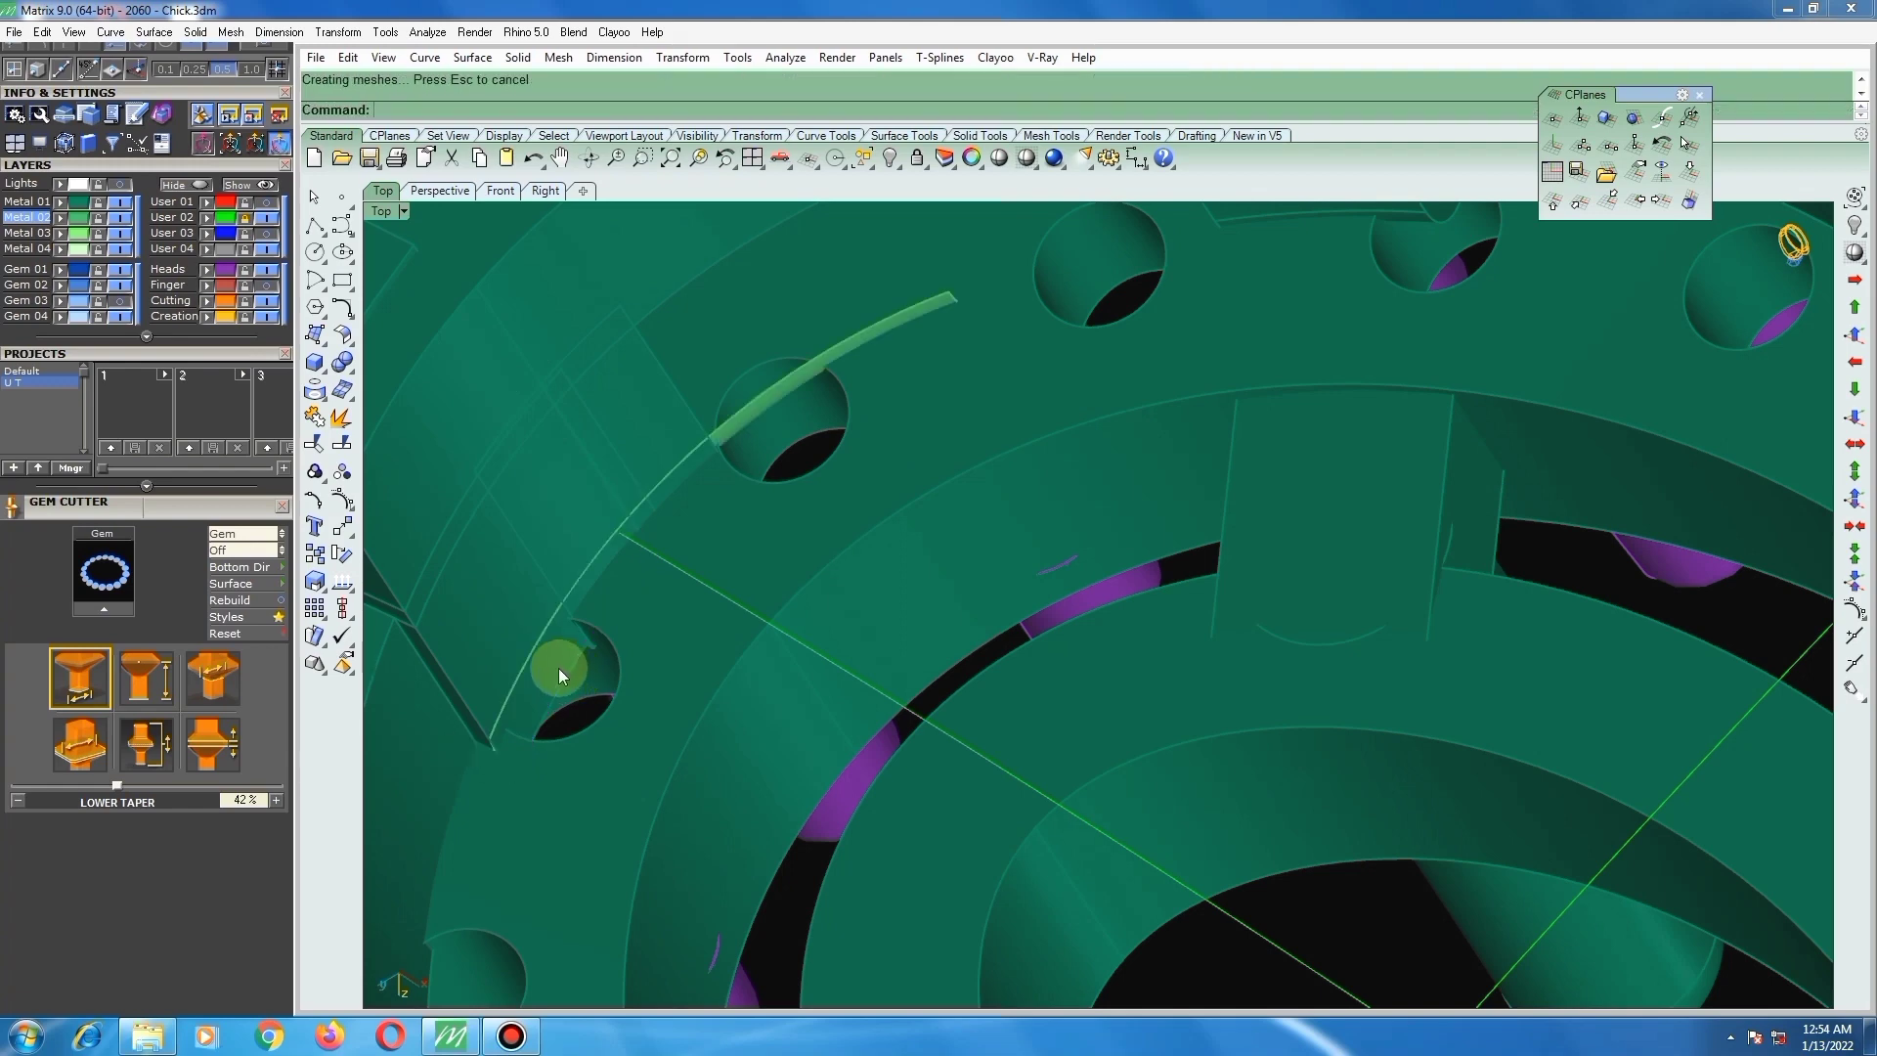
Step: Boolean-split the block at the gem hole using the detached fillet surface as the cutter
text(bs)
right_click(678, 556)
click(541, 705)
right_click(547, 698)
click(737, 422)
right_click(715, 473)
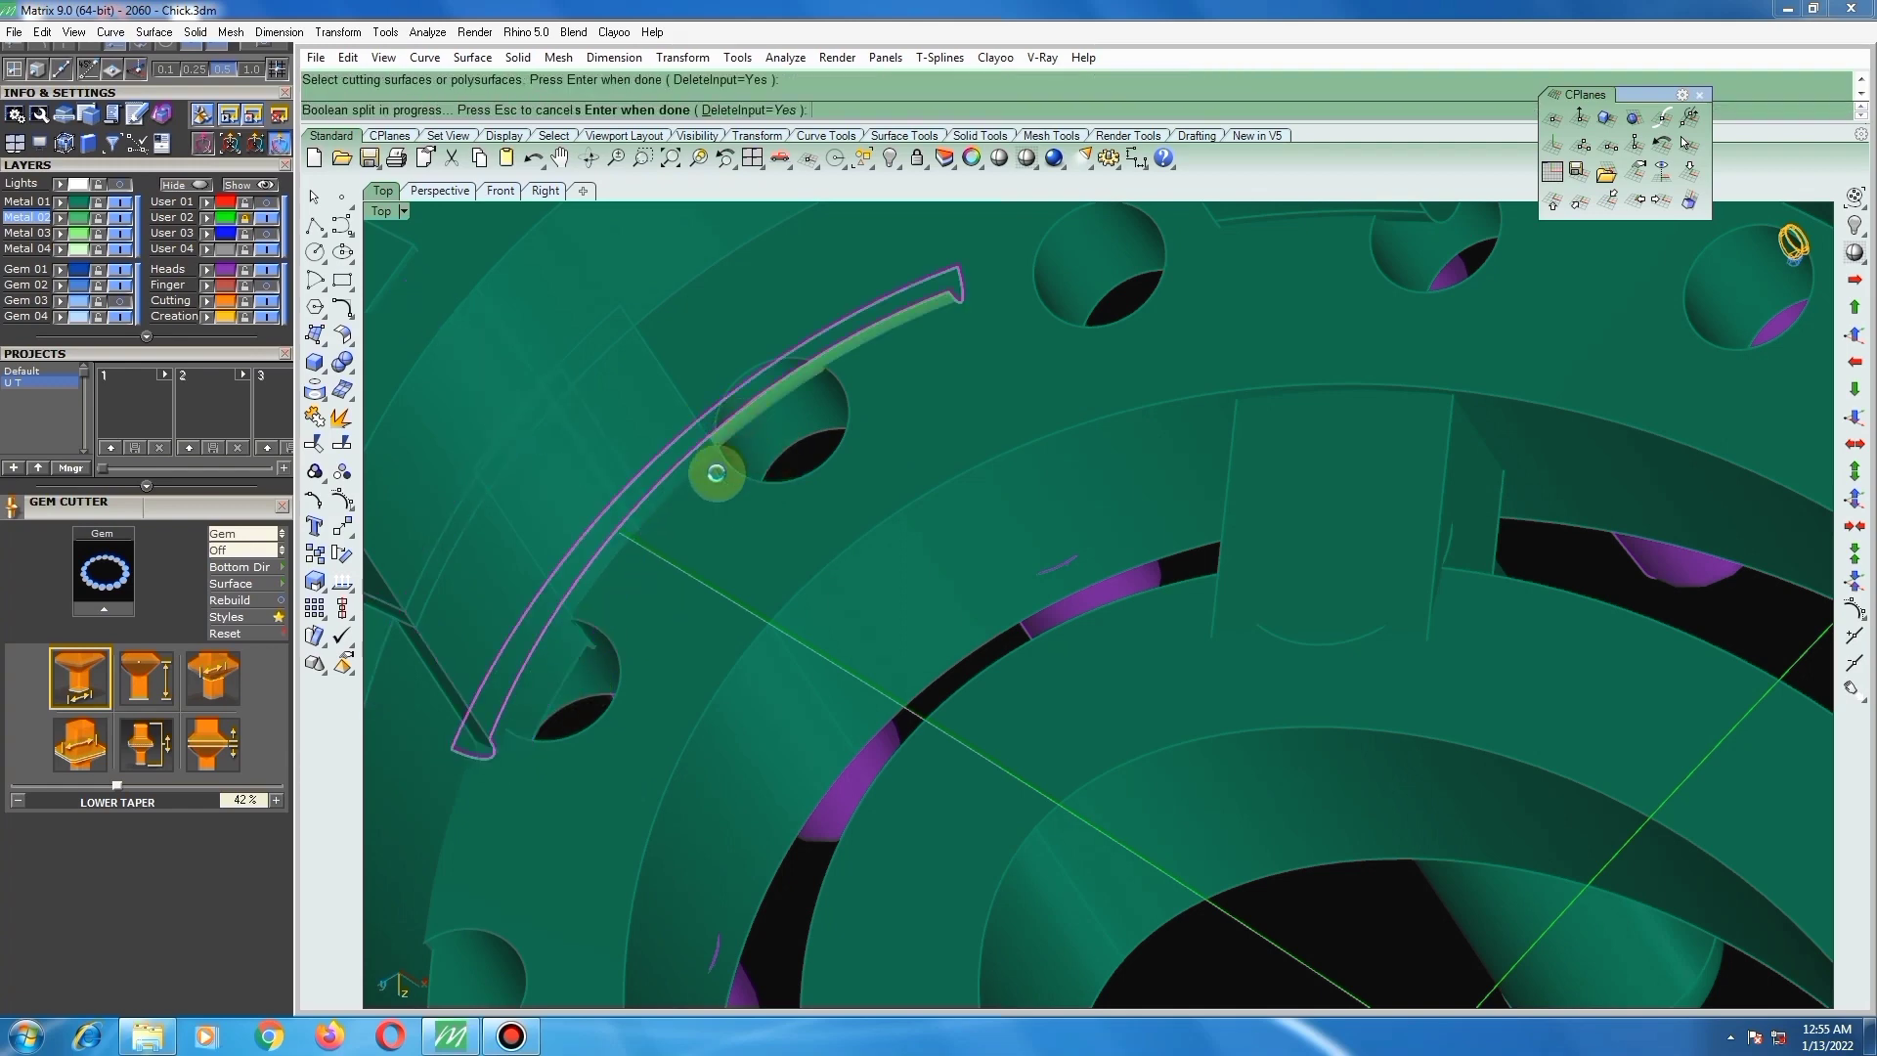
click(568, 690)
scroll(751, 673, down, 6)
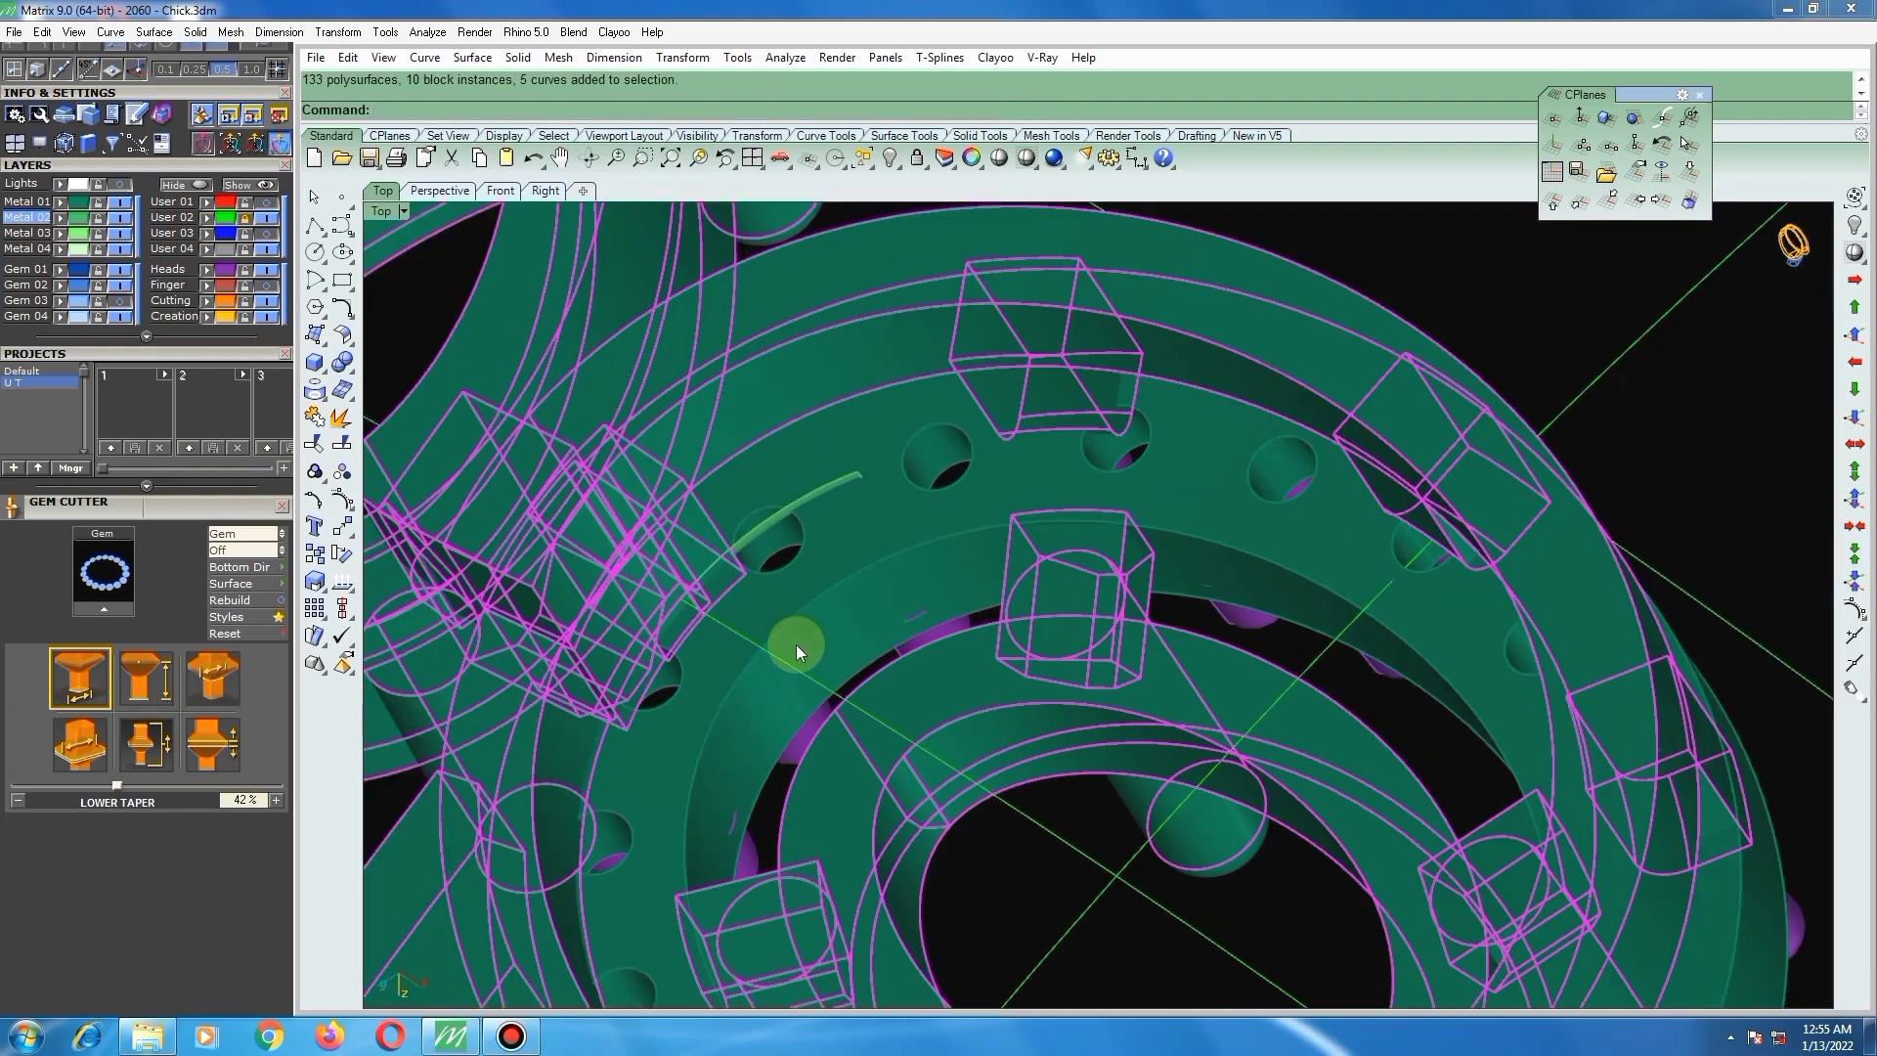
key(Escape)
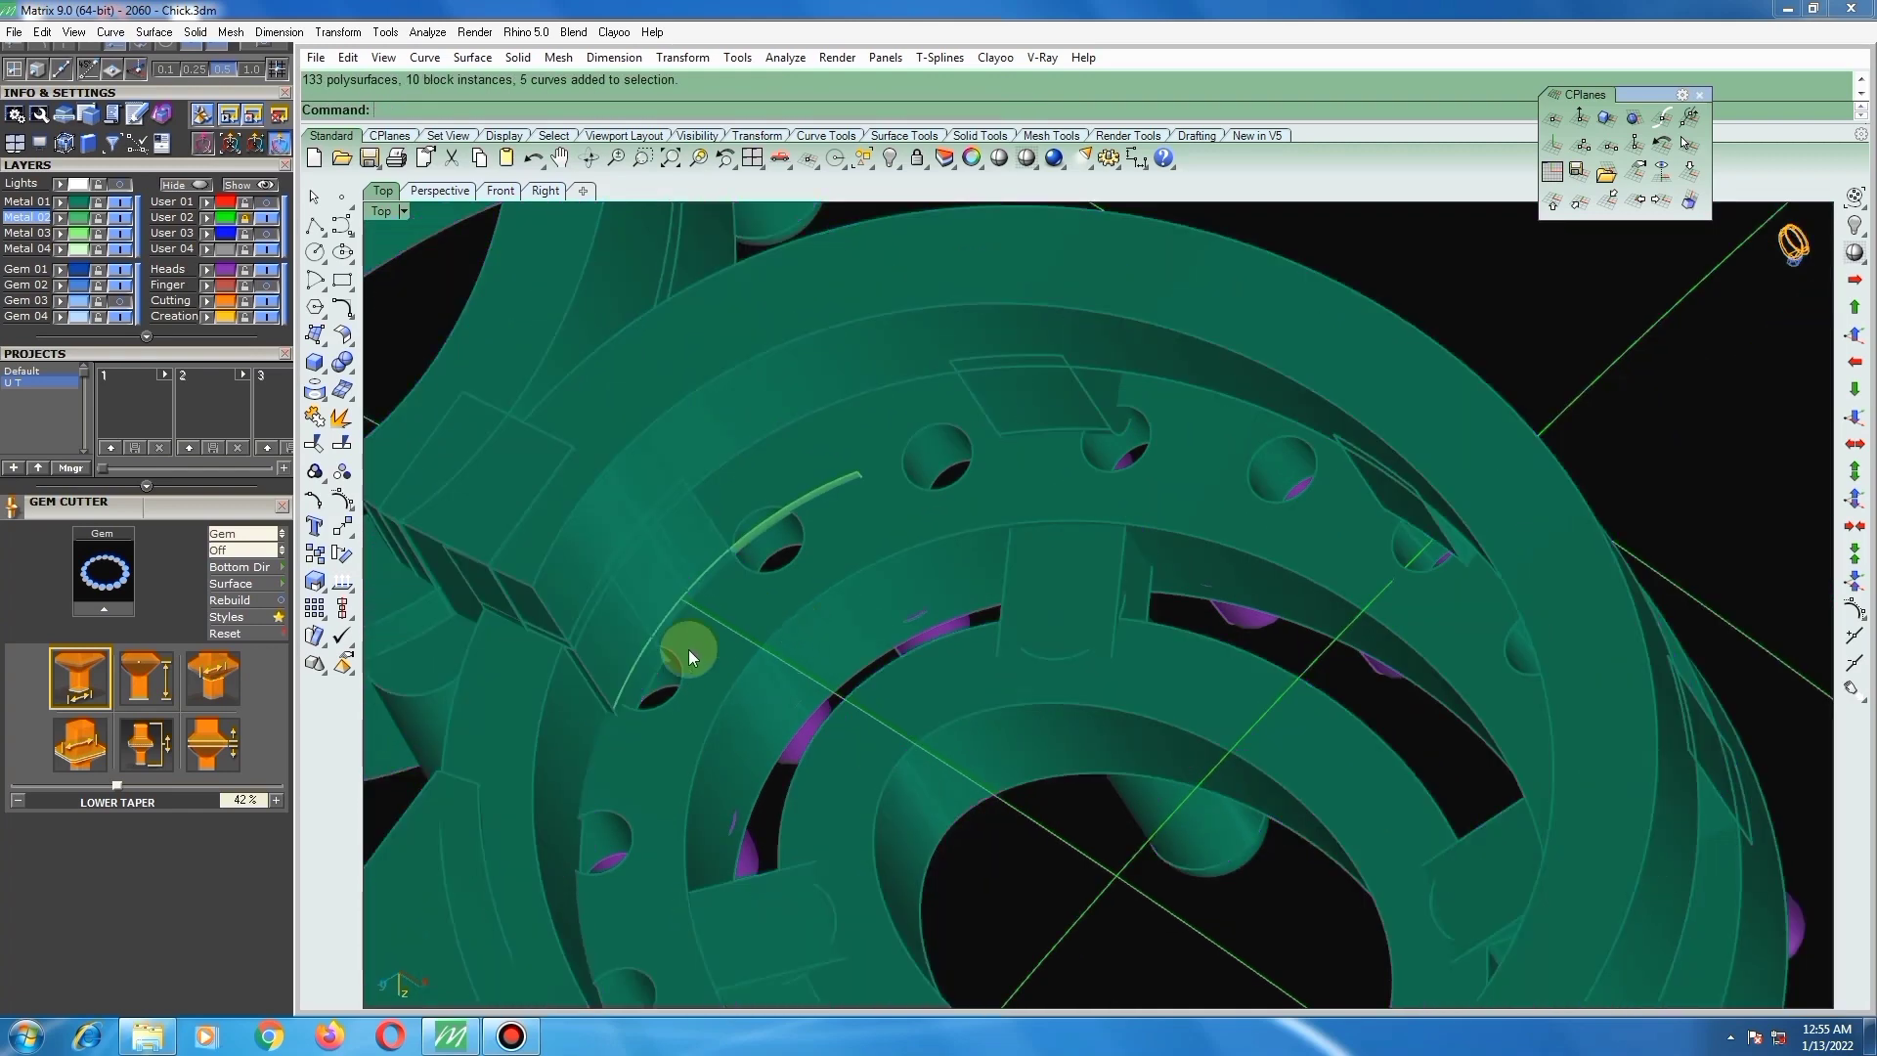
Step: Remove the cut-off edge sliver beside the gem hole from its group and delete it
click(312, 474)
click(431, 475)
click(655, 699)
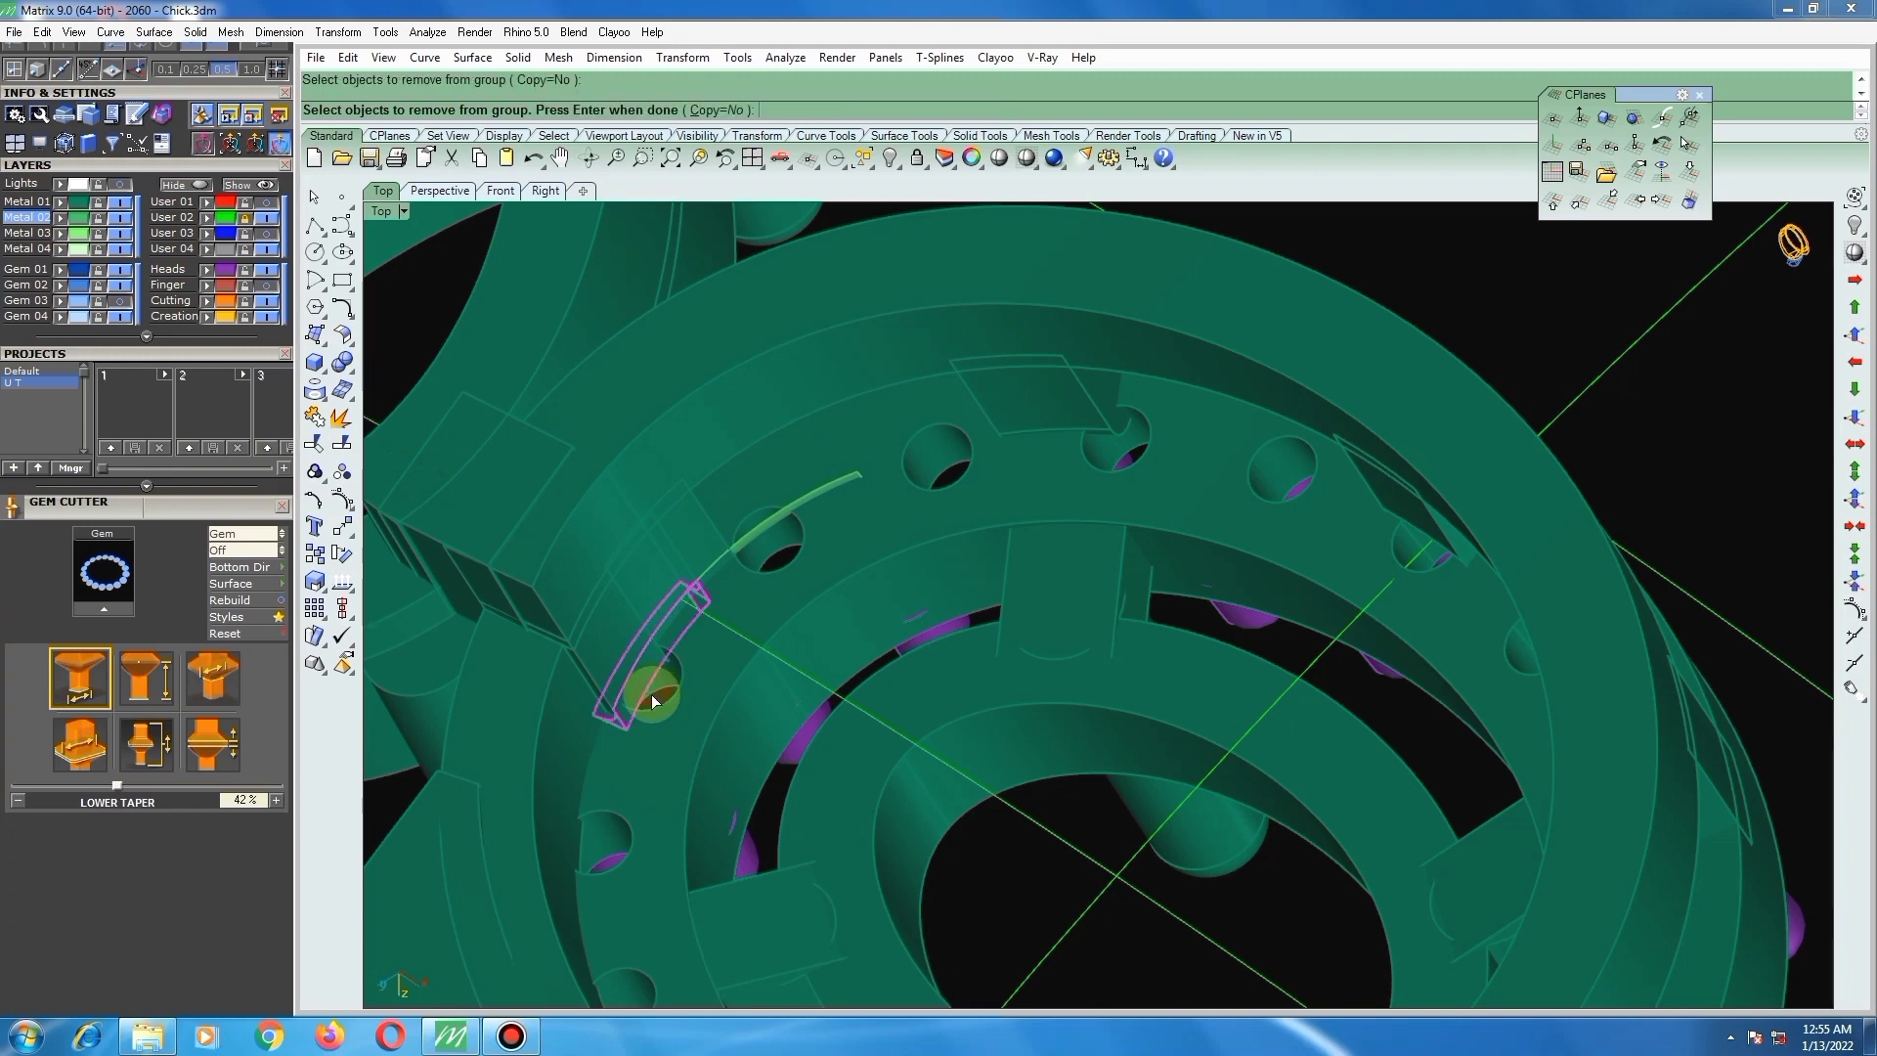
right_click(656, 698)
key(Delete)
scroll(711, 606, up, 3)
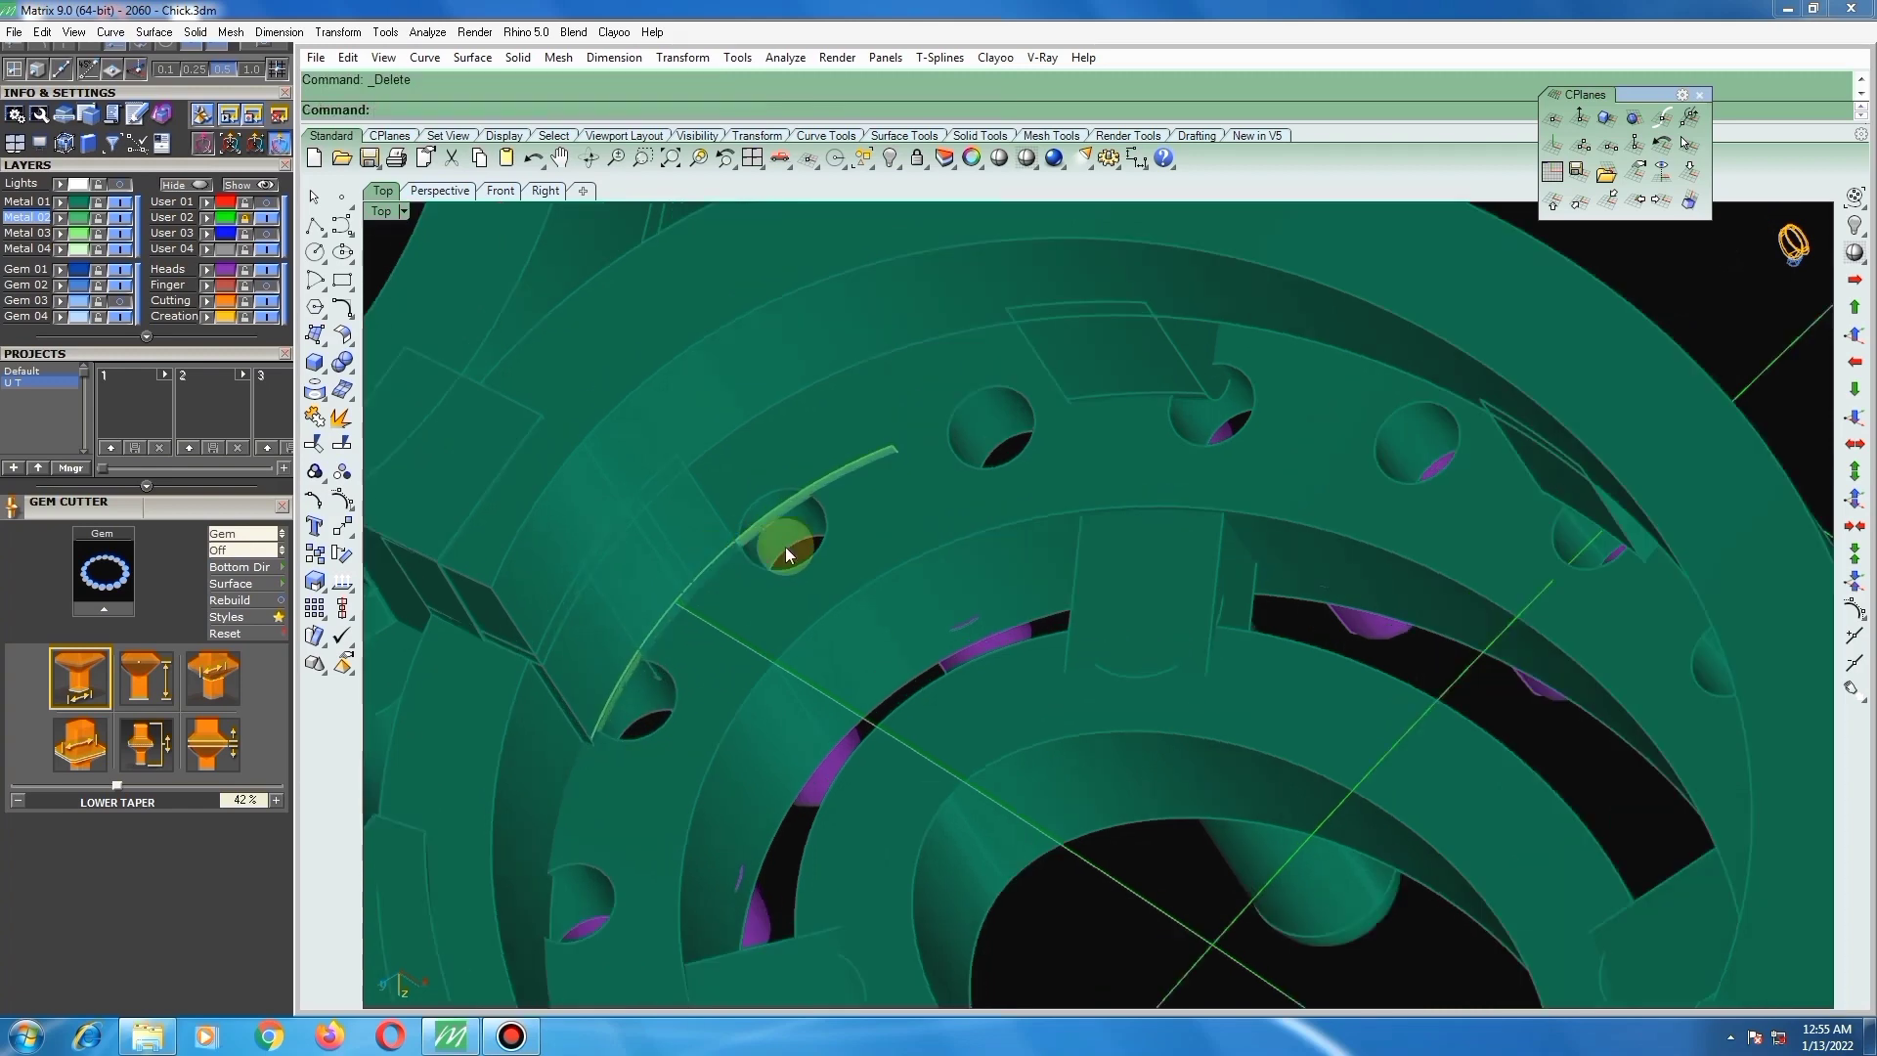
right_click(630, 671)
scroll(625, 716, up, 4)
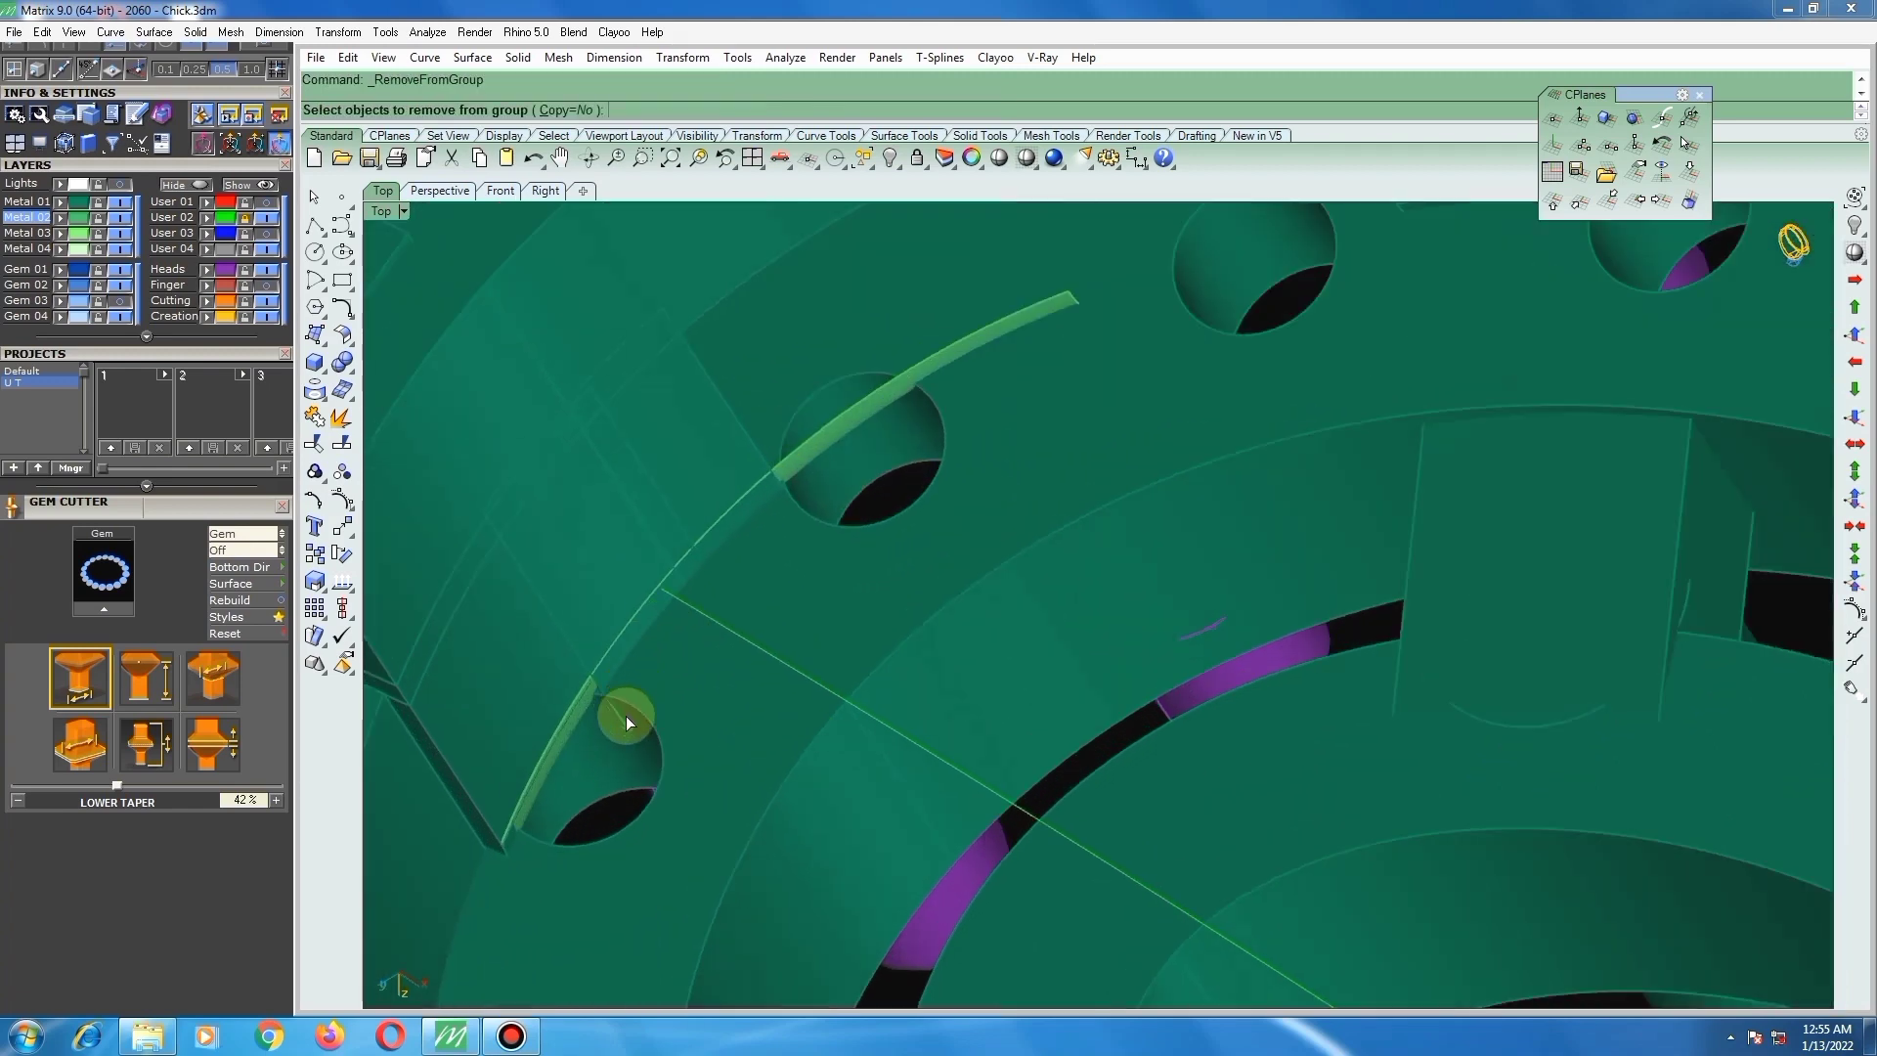
click(637, 700)
key(Escape)
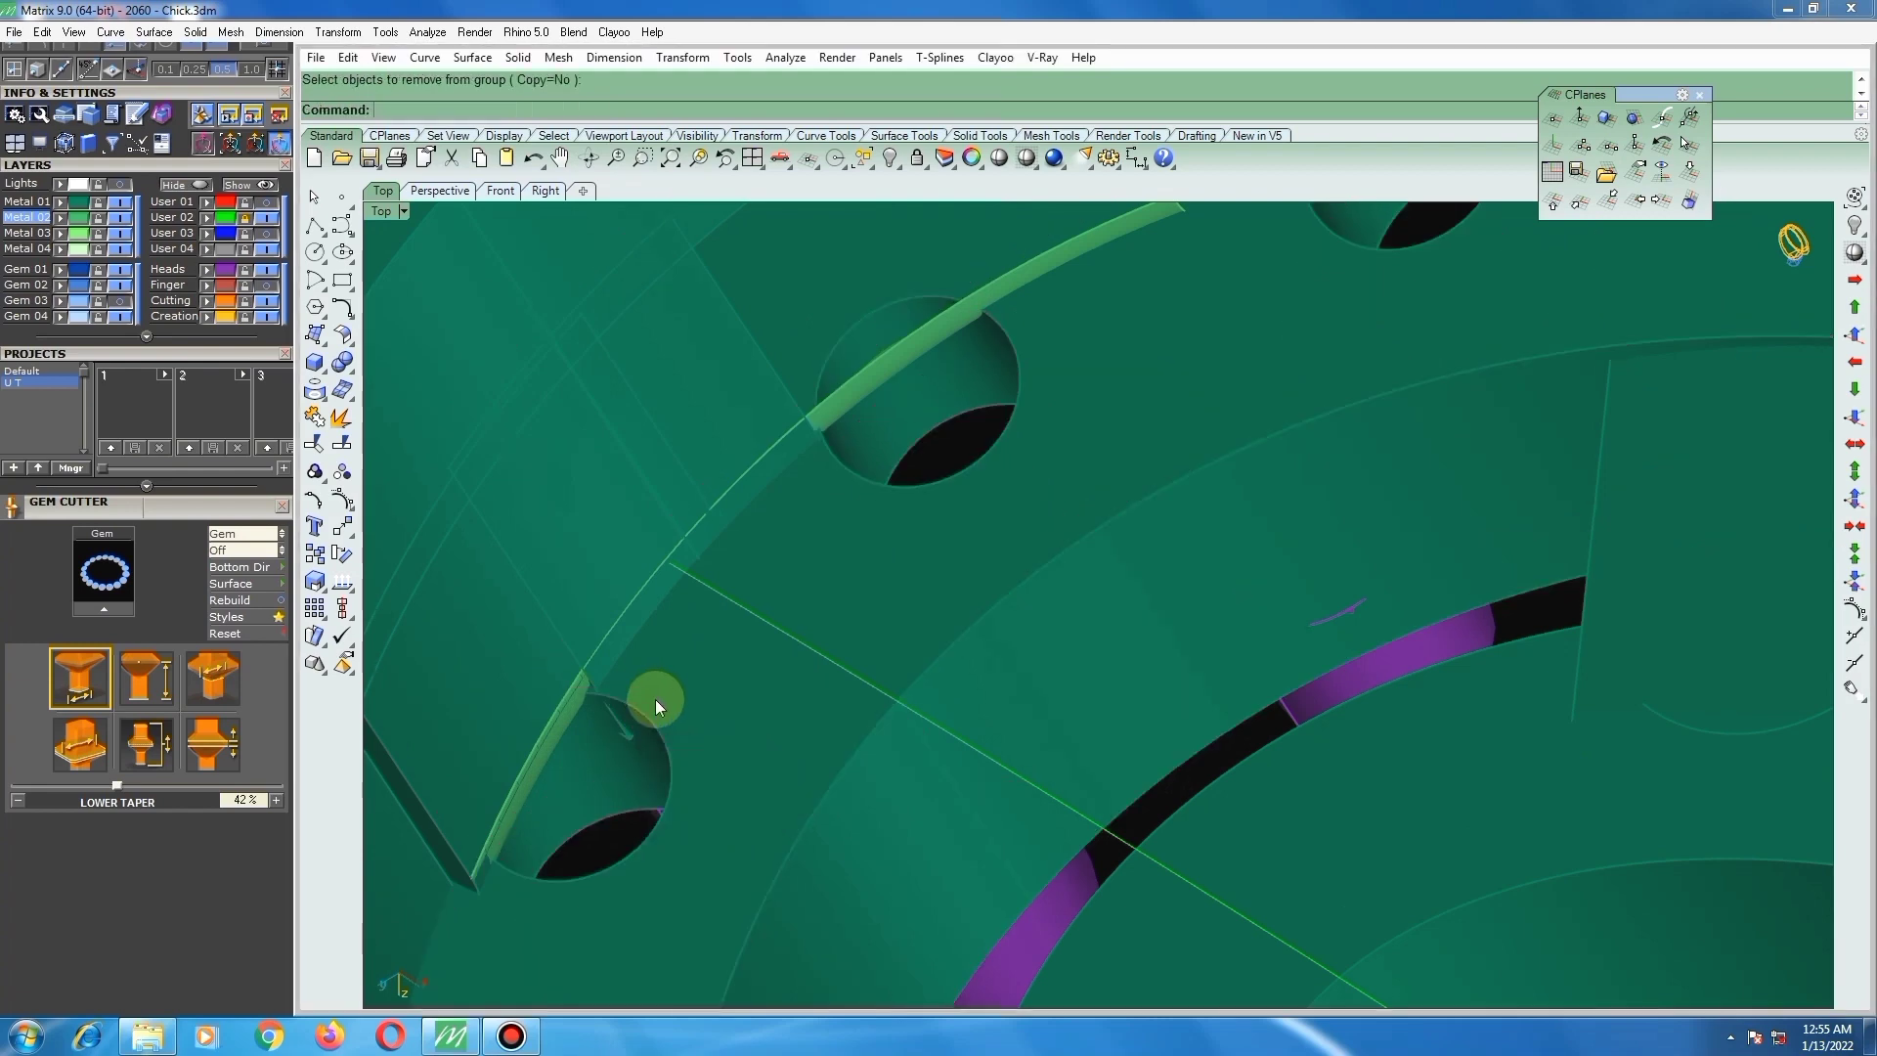
Step: Try to Boolean-split the adjoining block between the two gem holes with the same fillet surface
text(bs)
key(Return)
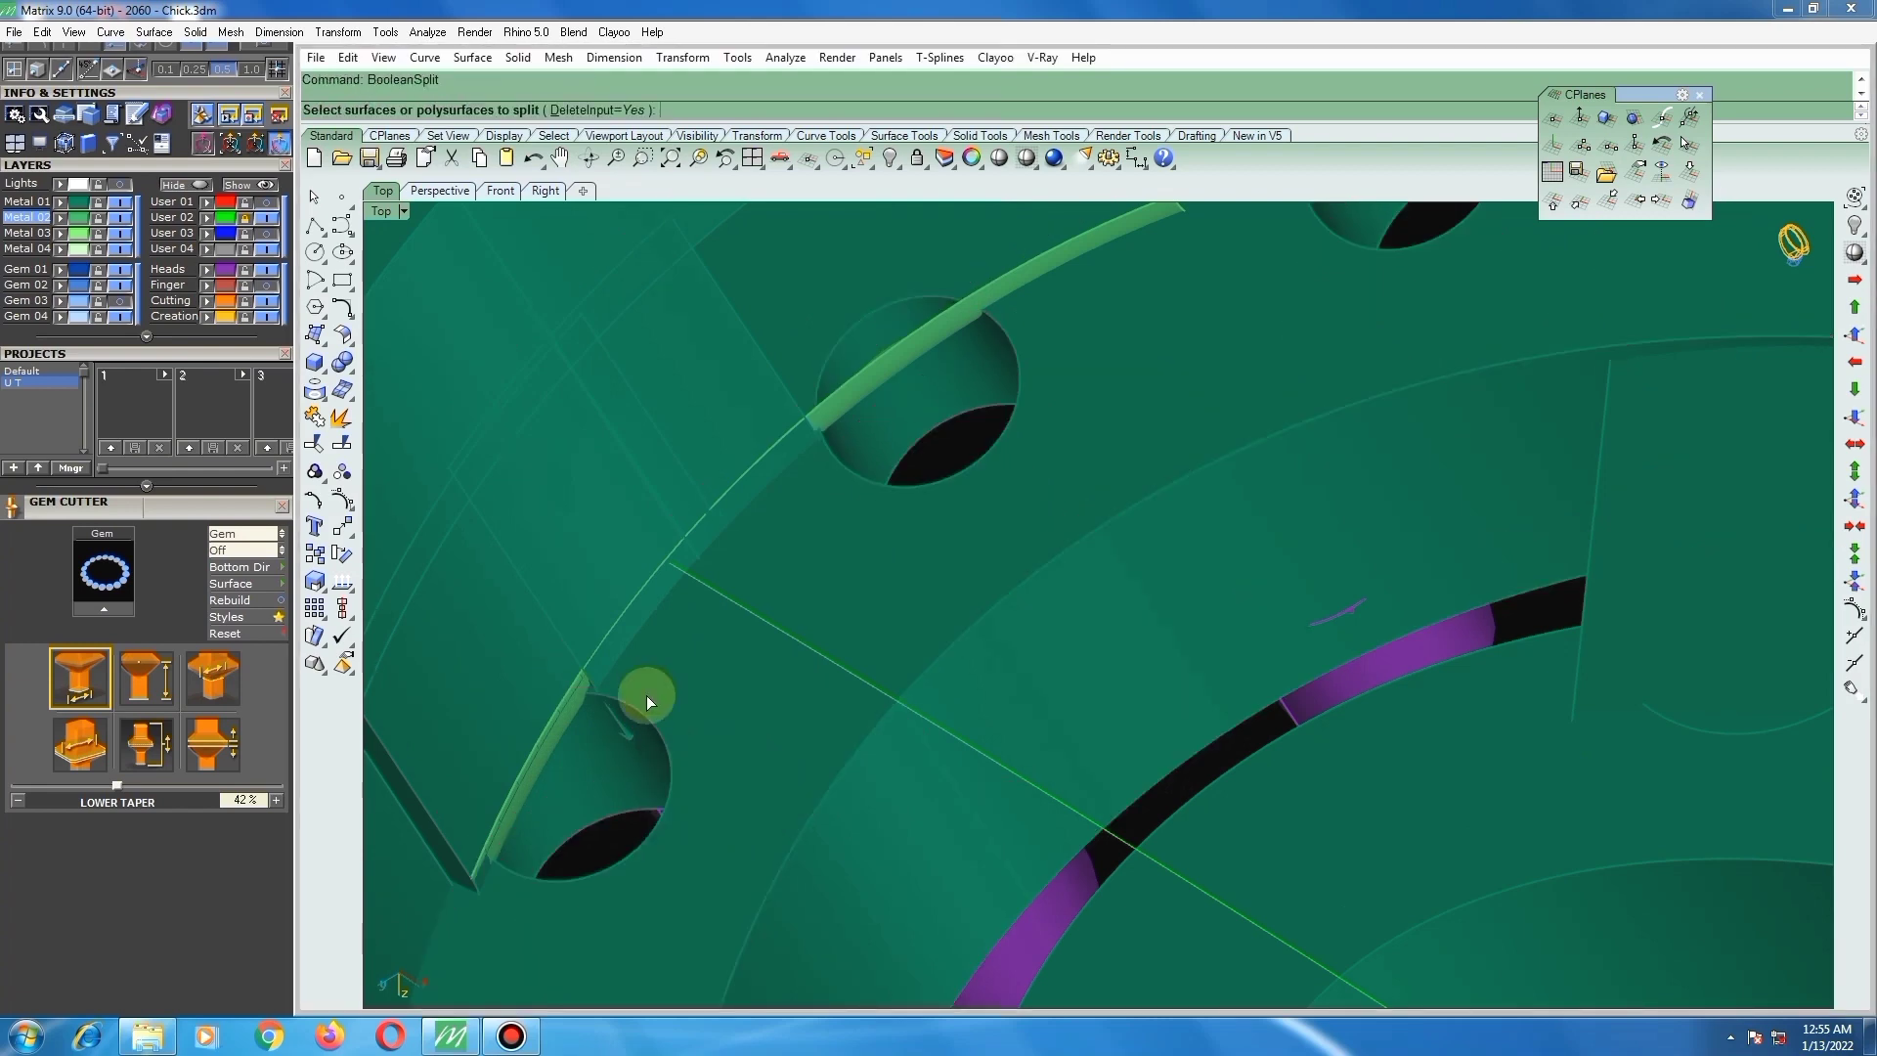
scroll(617, 684, up, 2)
click(606, 649)
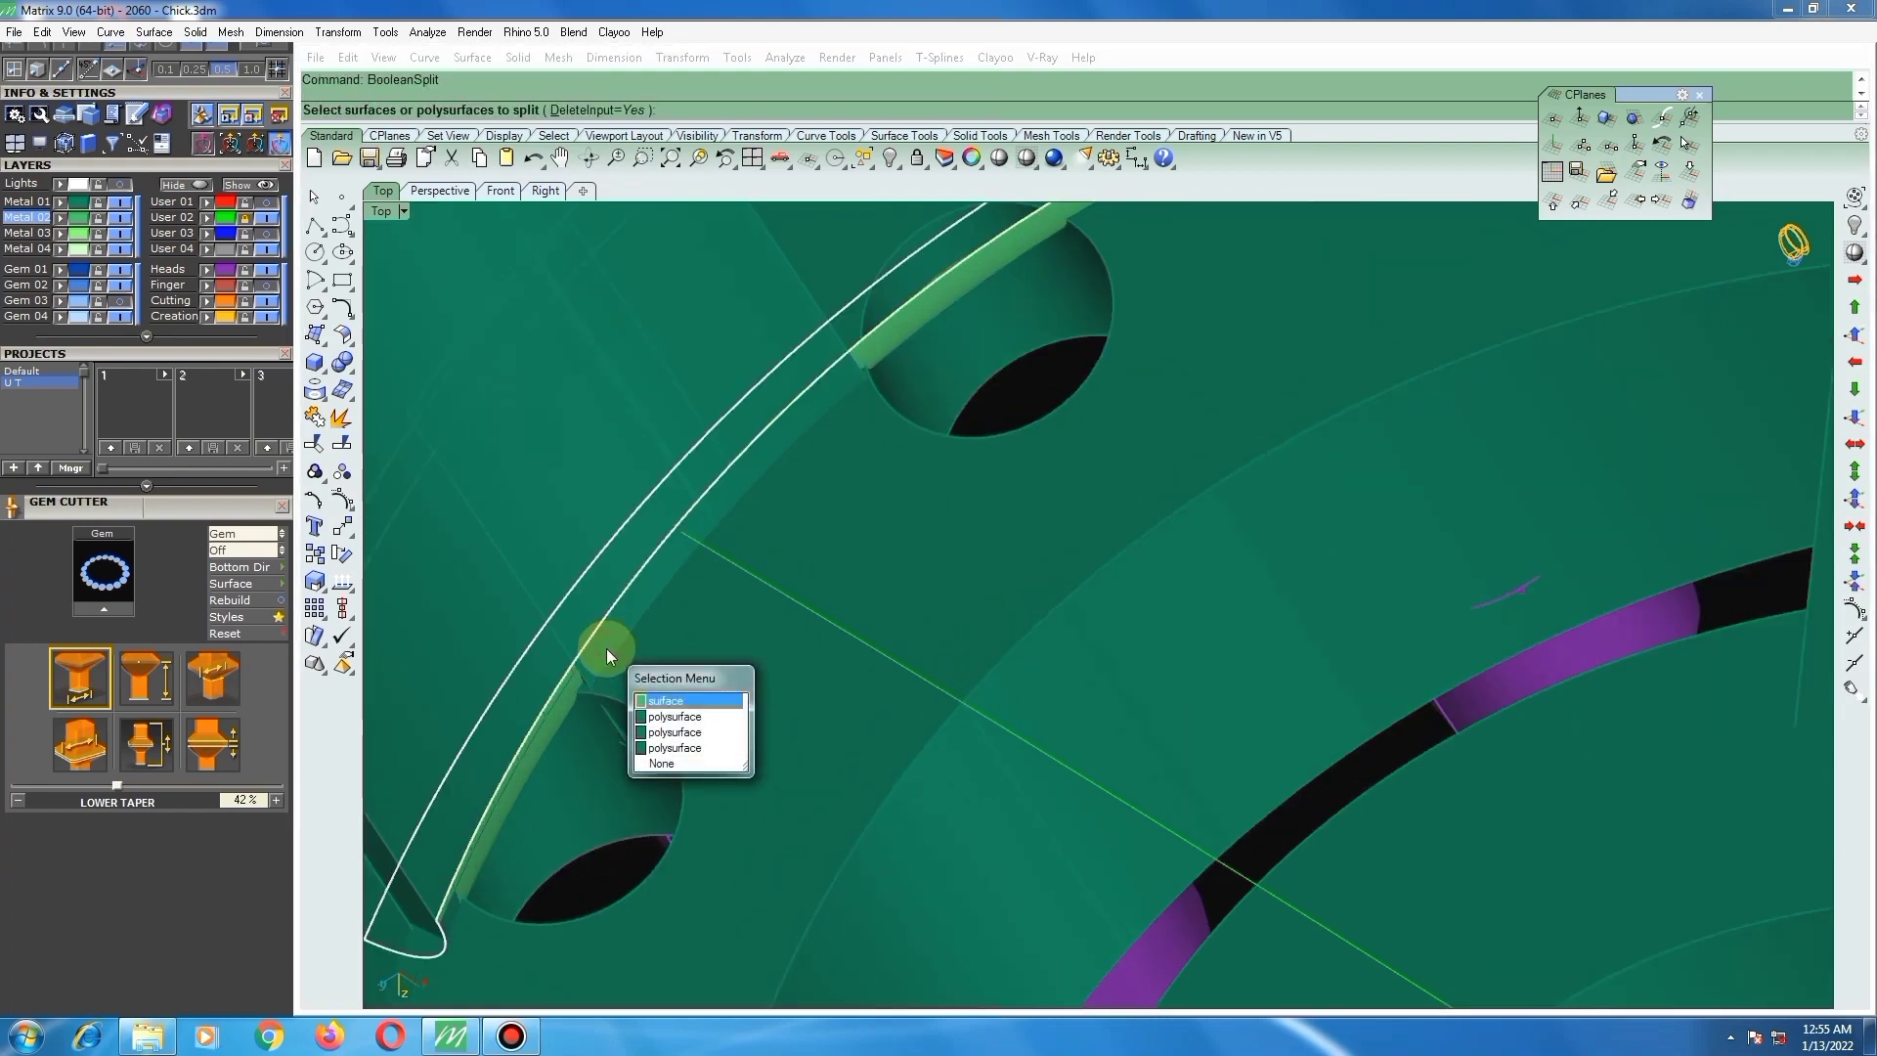
click(674, 717)
scroll(746, 672, down, 2)
scroll(747, 673, down, 4)
key(Return)
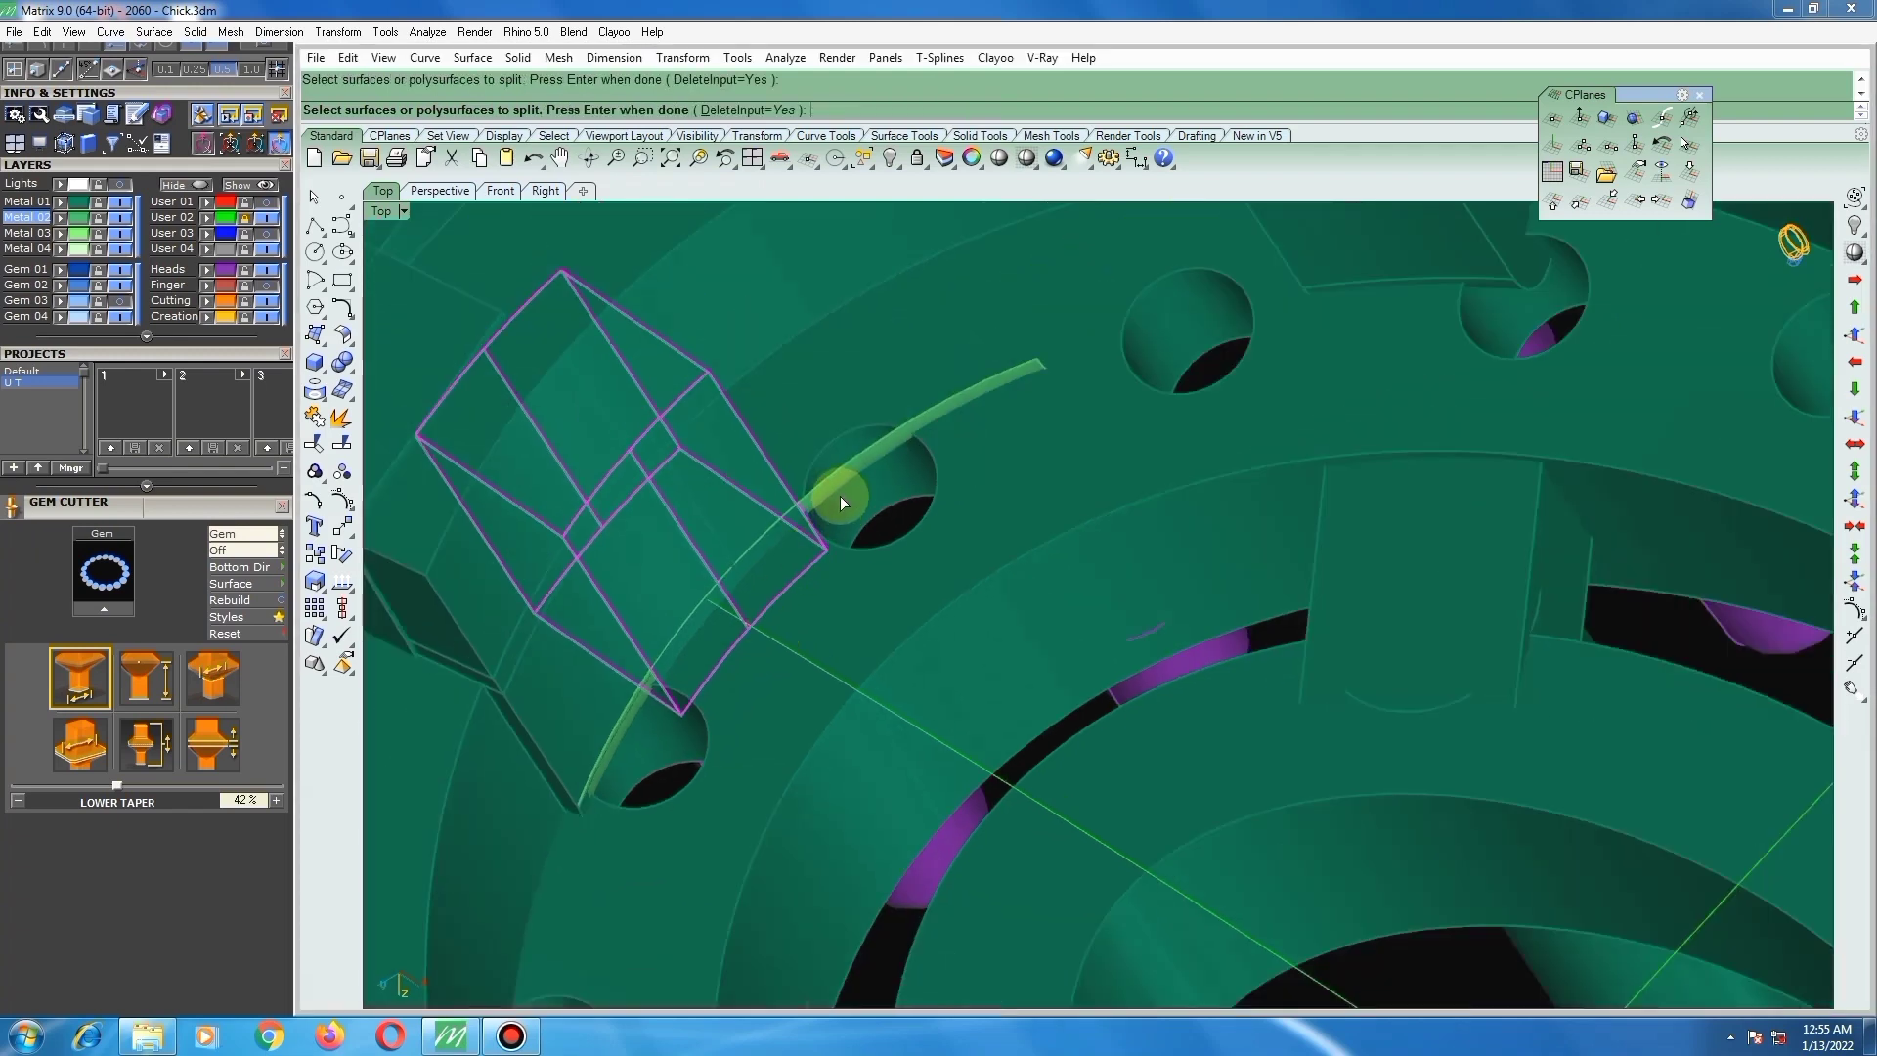
click(840, 483)
key(Return)
scroll(692, 647, up, 2)
scroll(690, 647, up, 1)
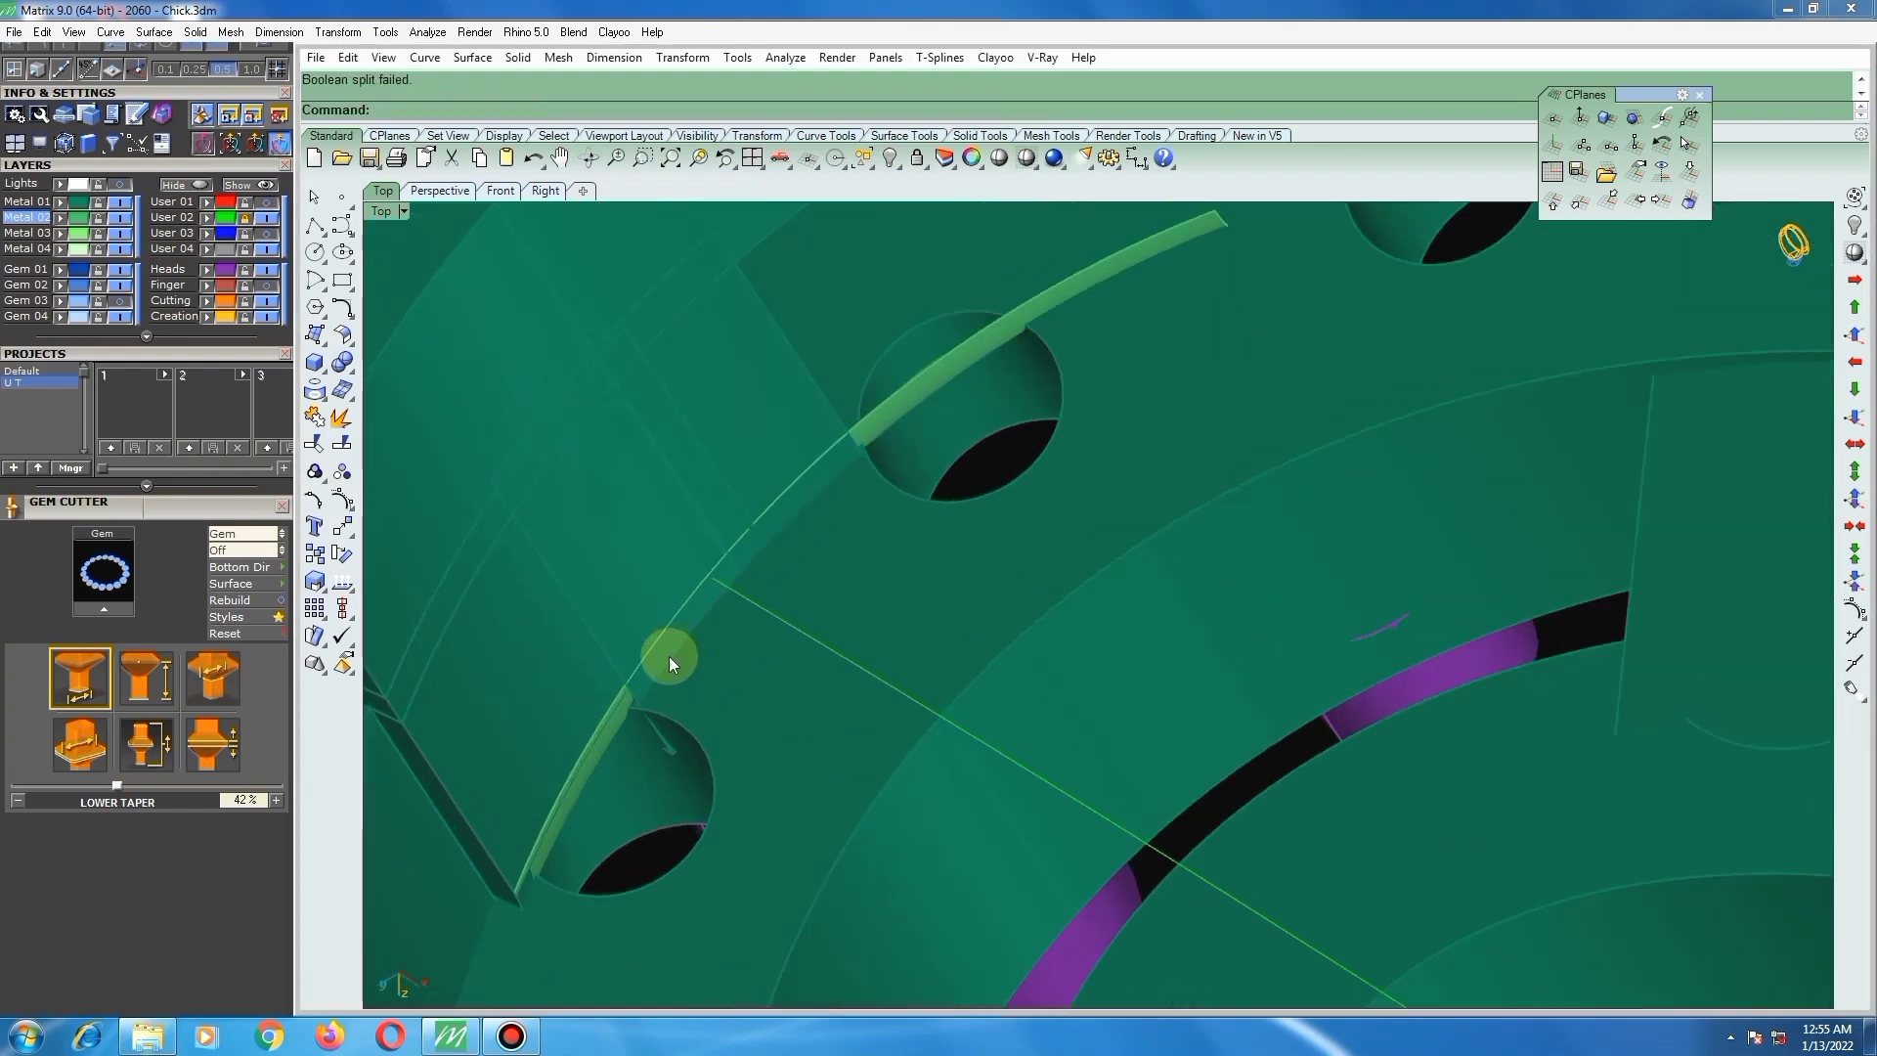
click(314, 472)
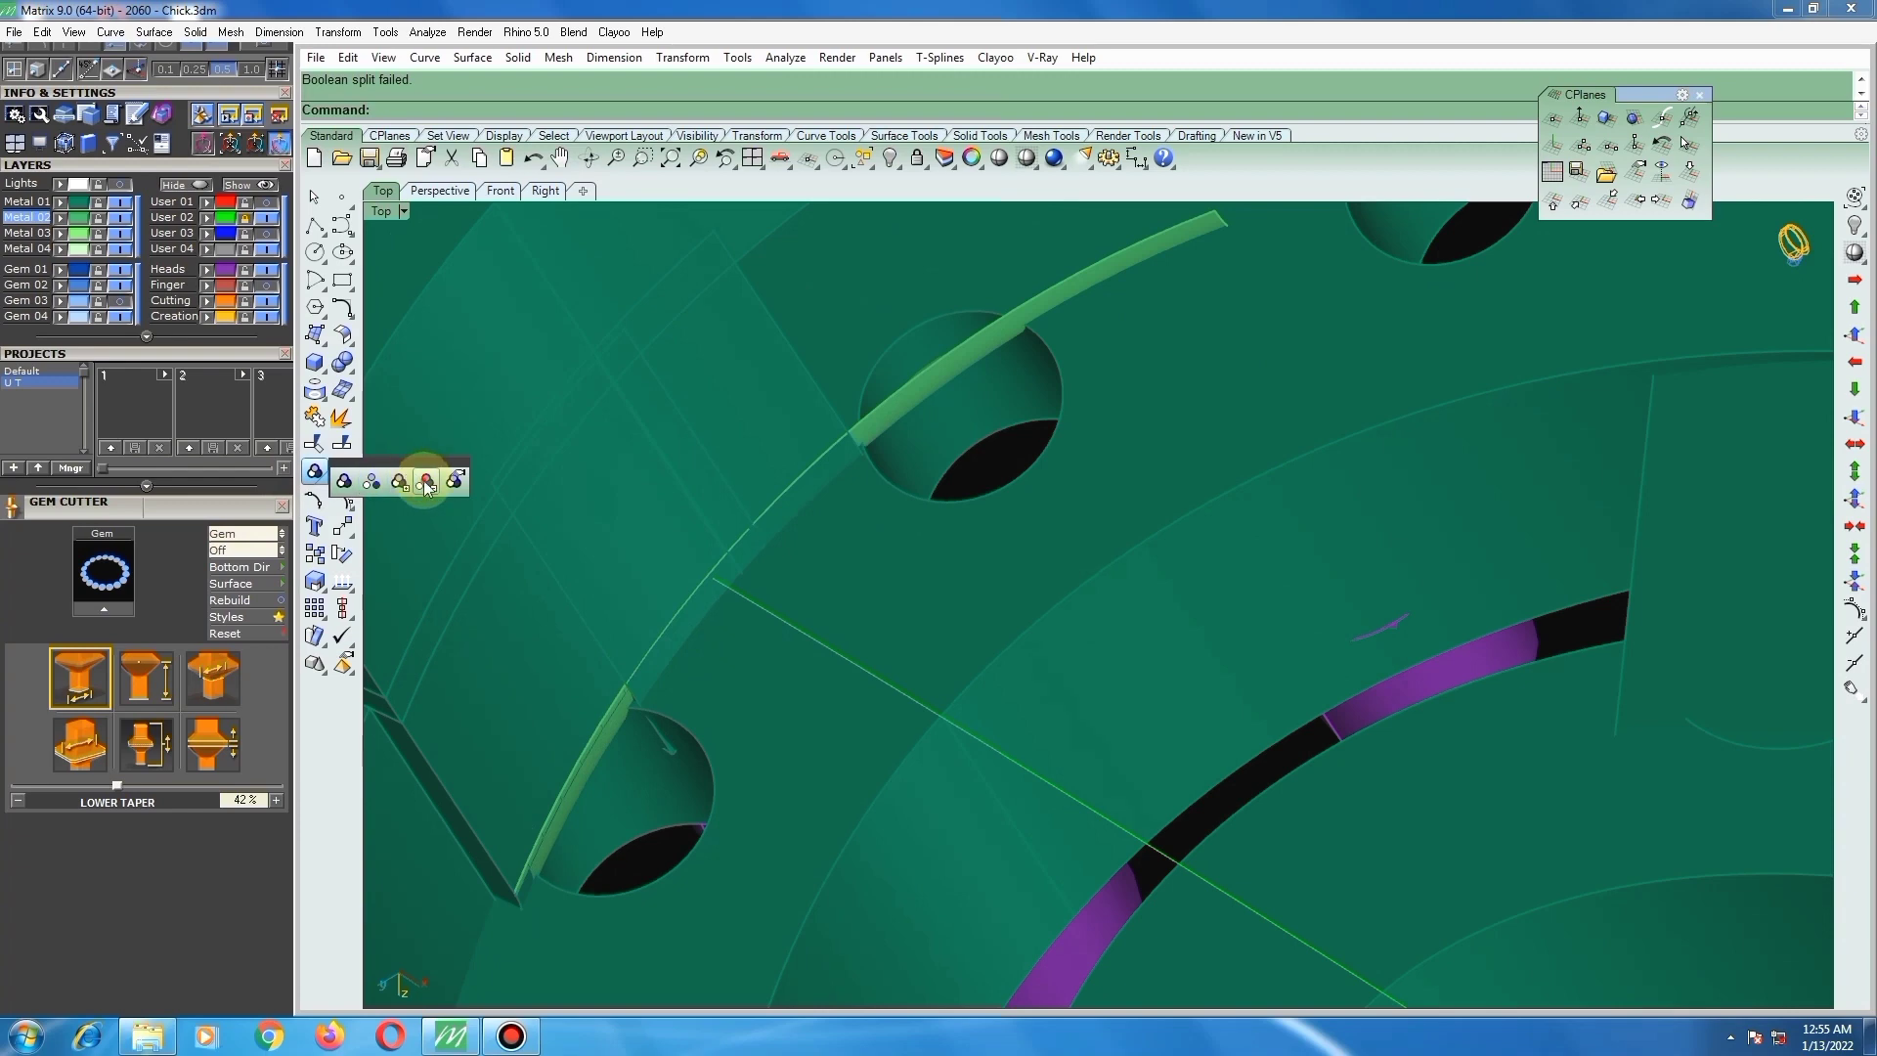
click(381, 479)
click(647, 674)
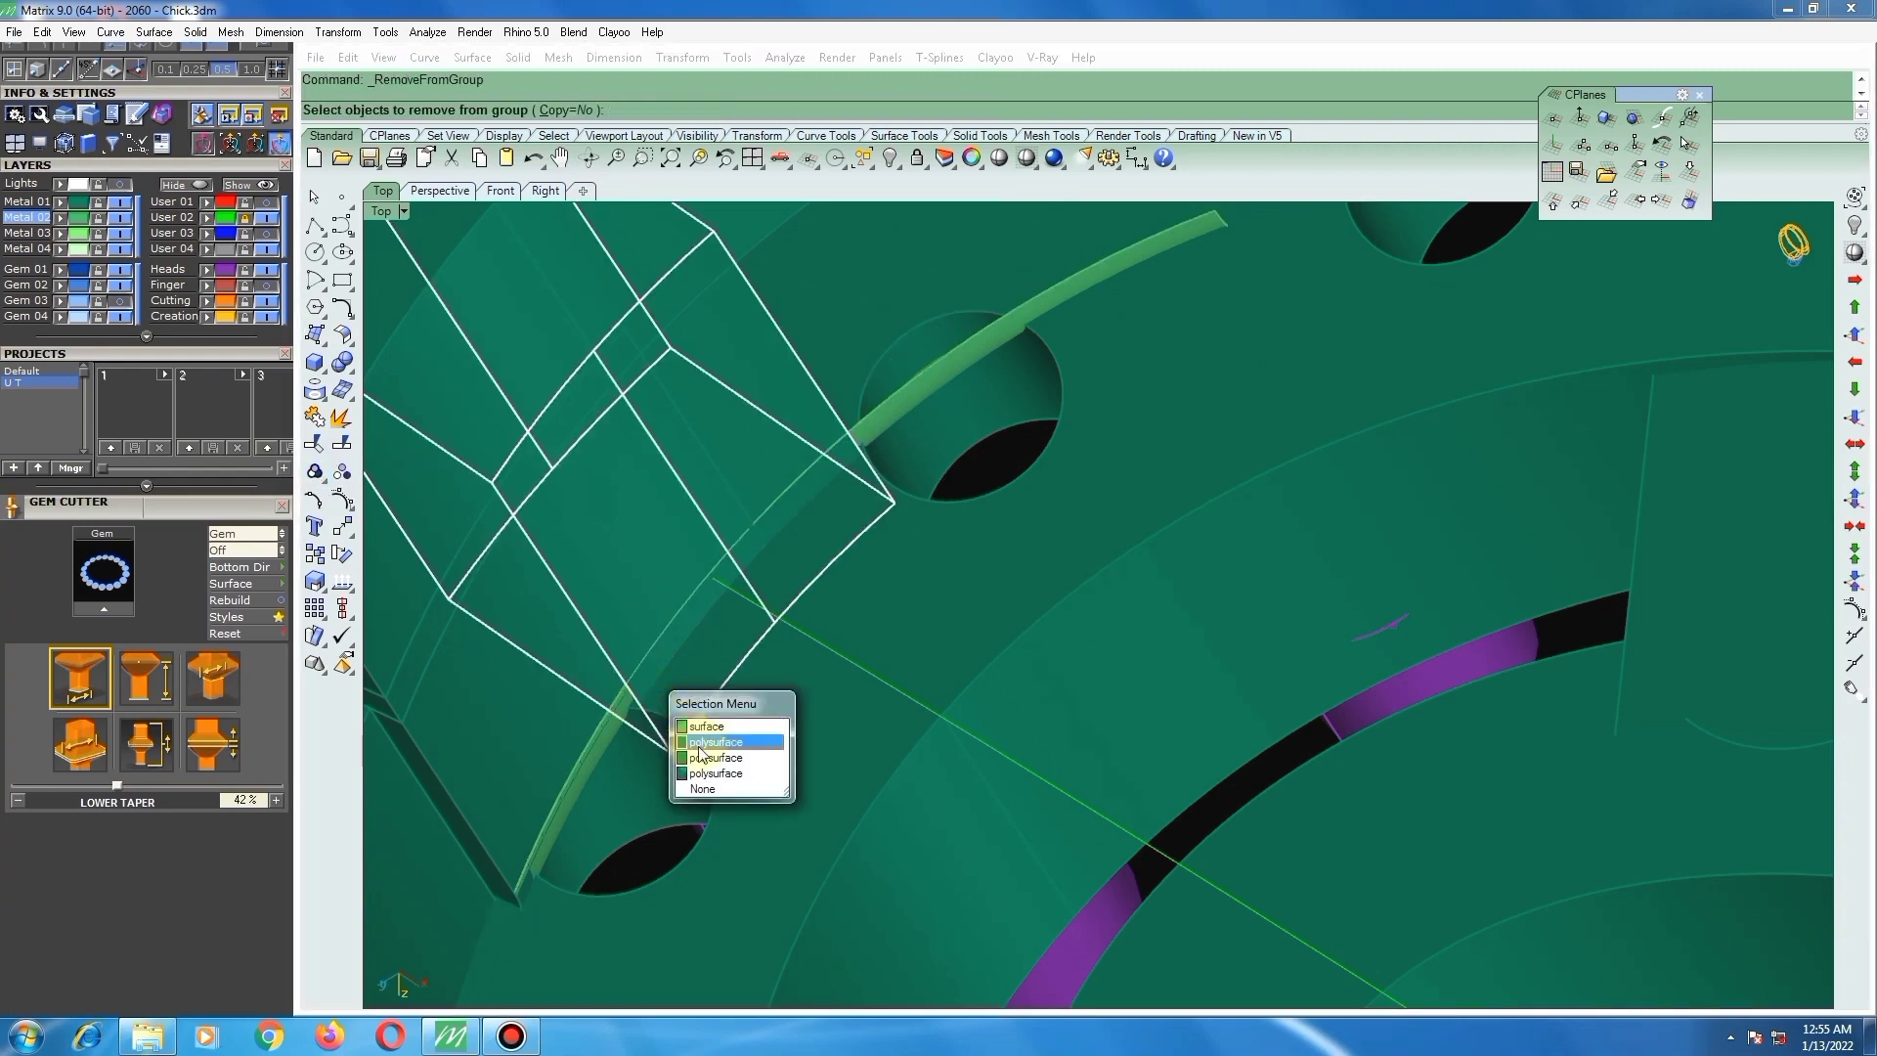
click(638, 859)
scroll(676, 731, up, 4)
click(630, 674)
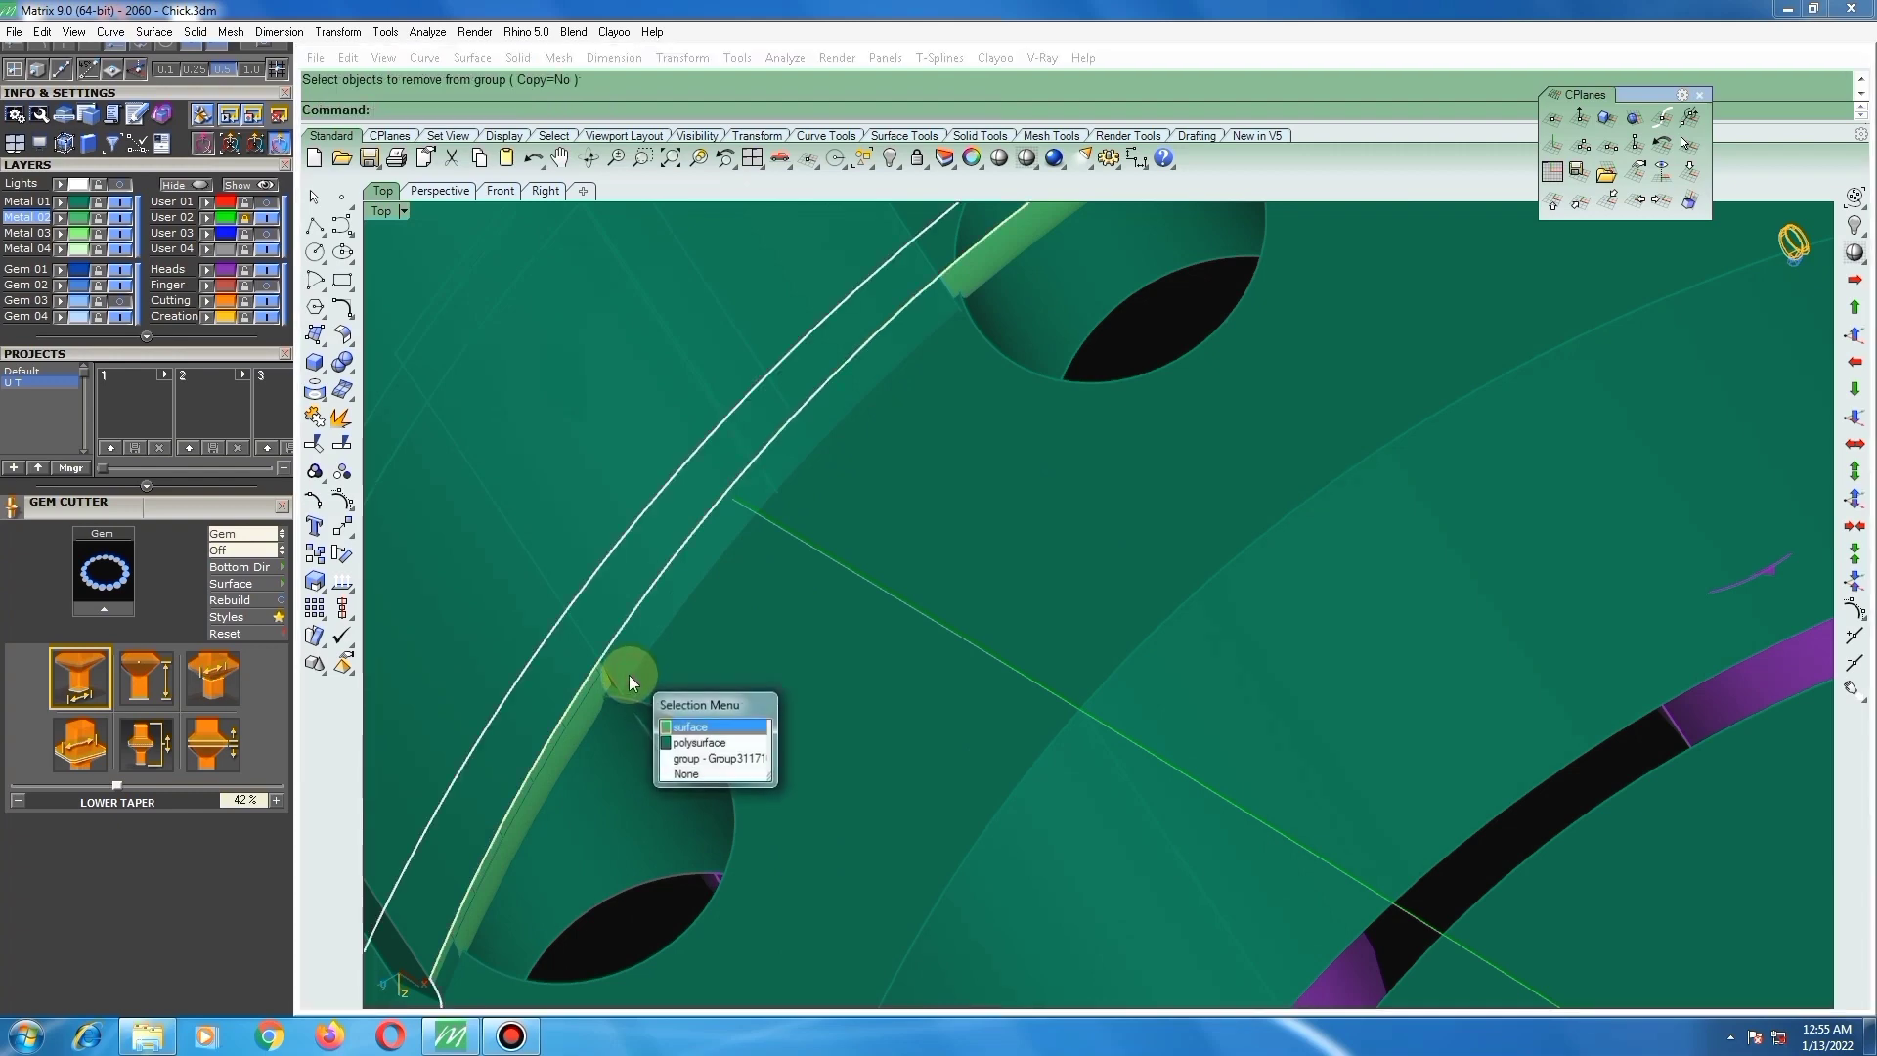
click(643, 705)
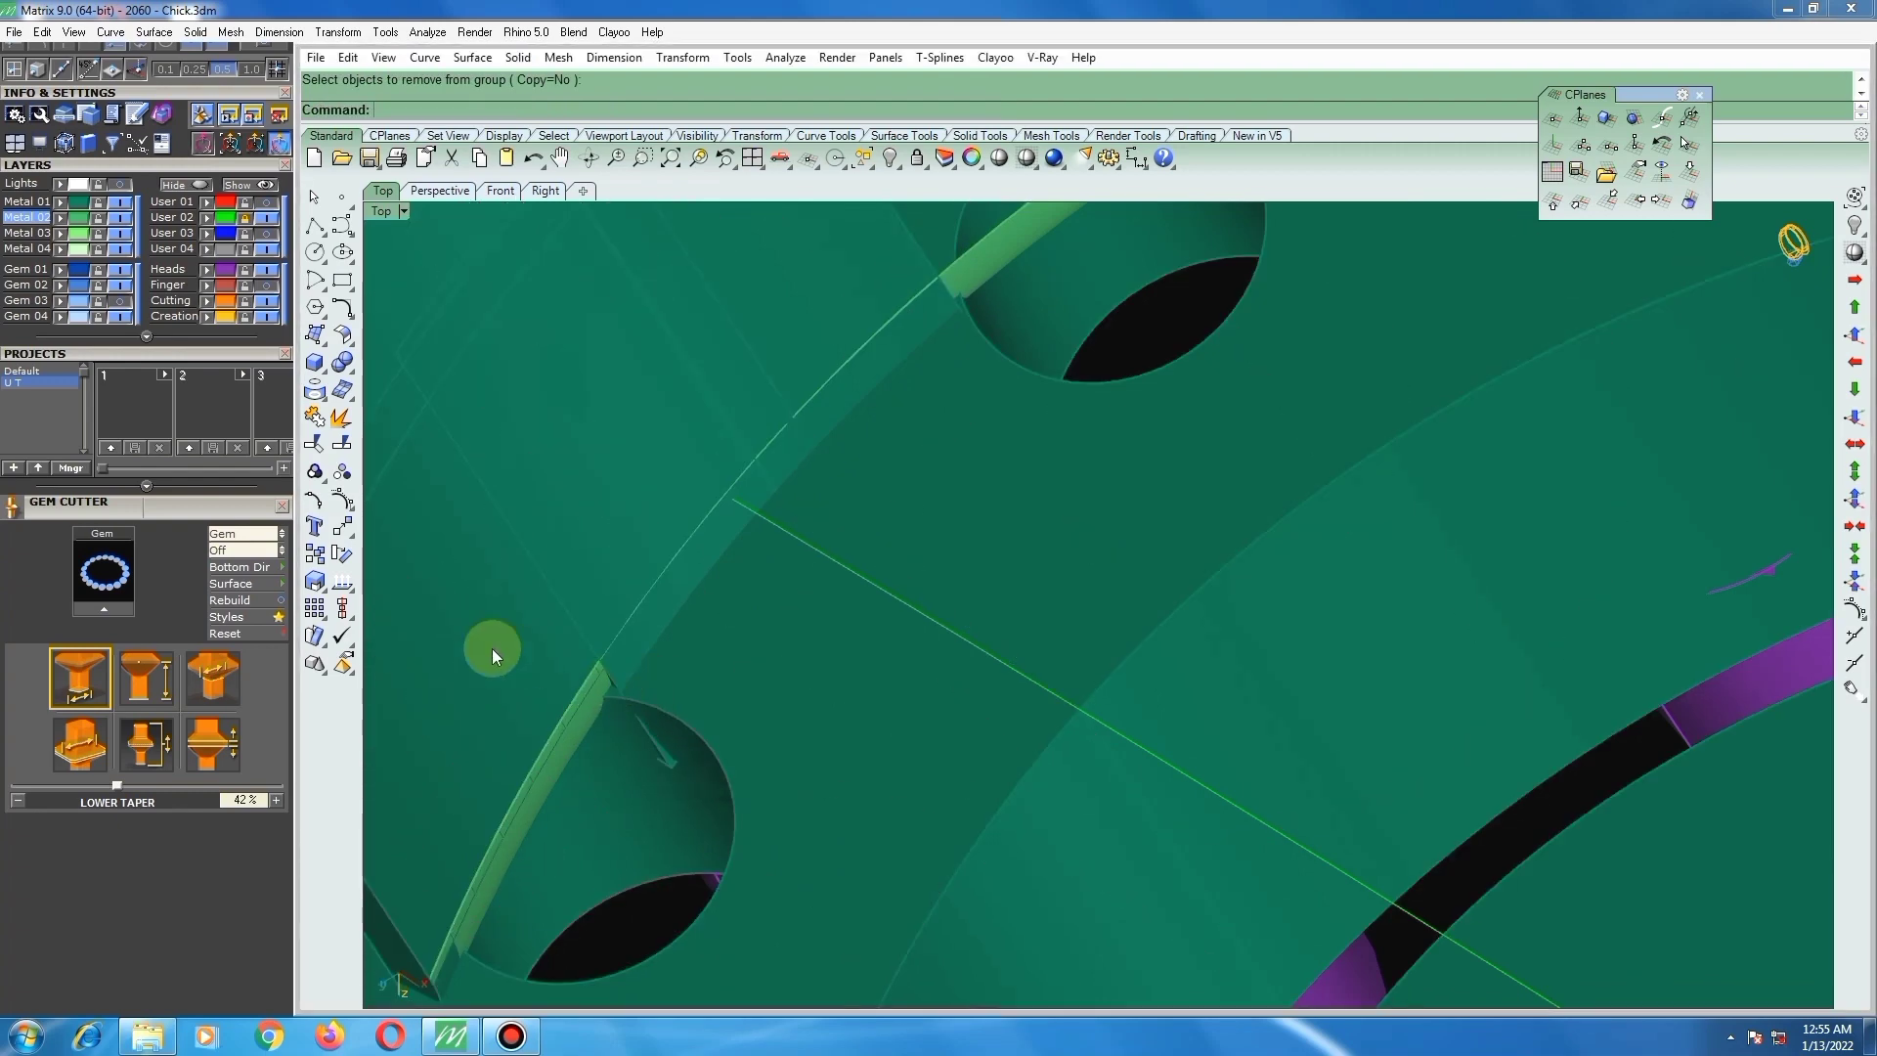
Step: Remove the block between the two gem holes from its group
click(313, 477)
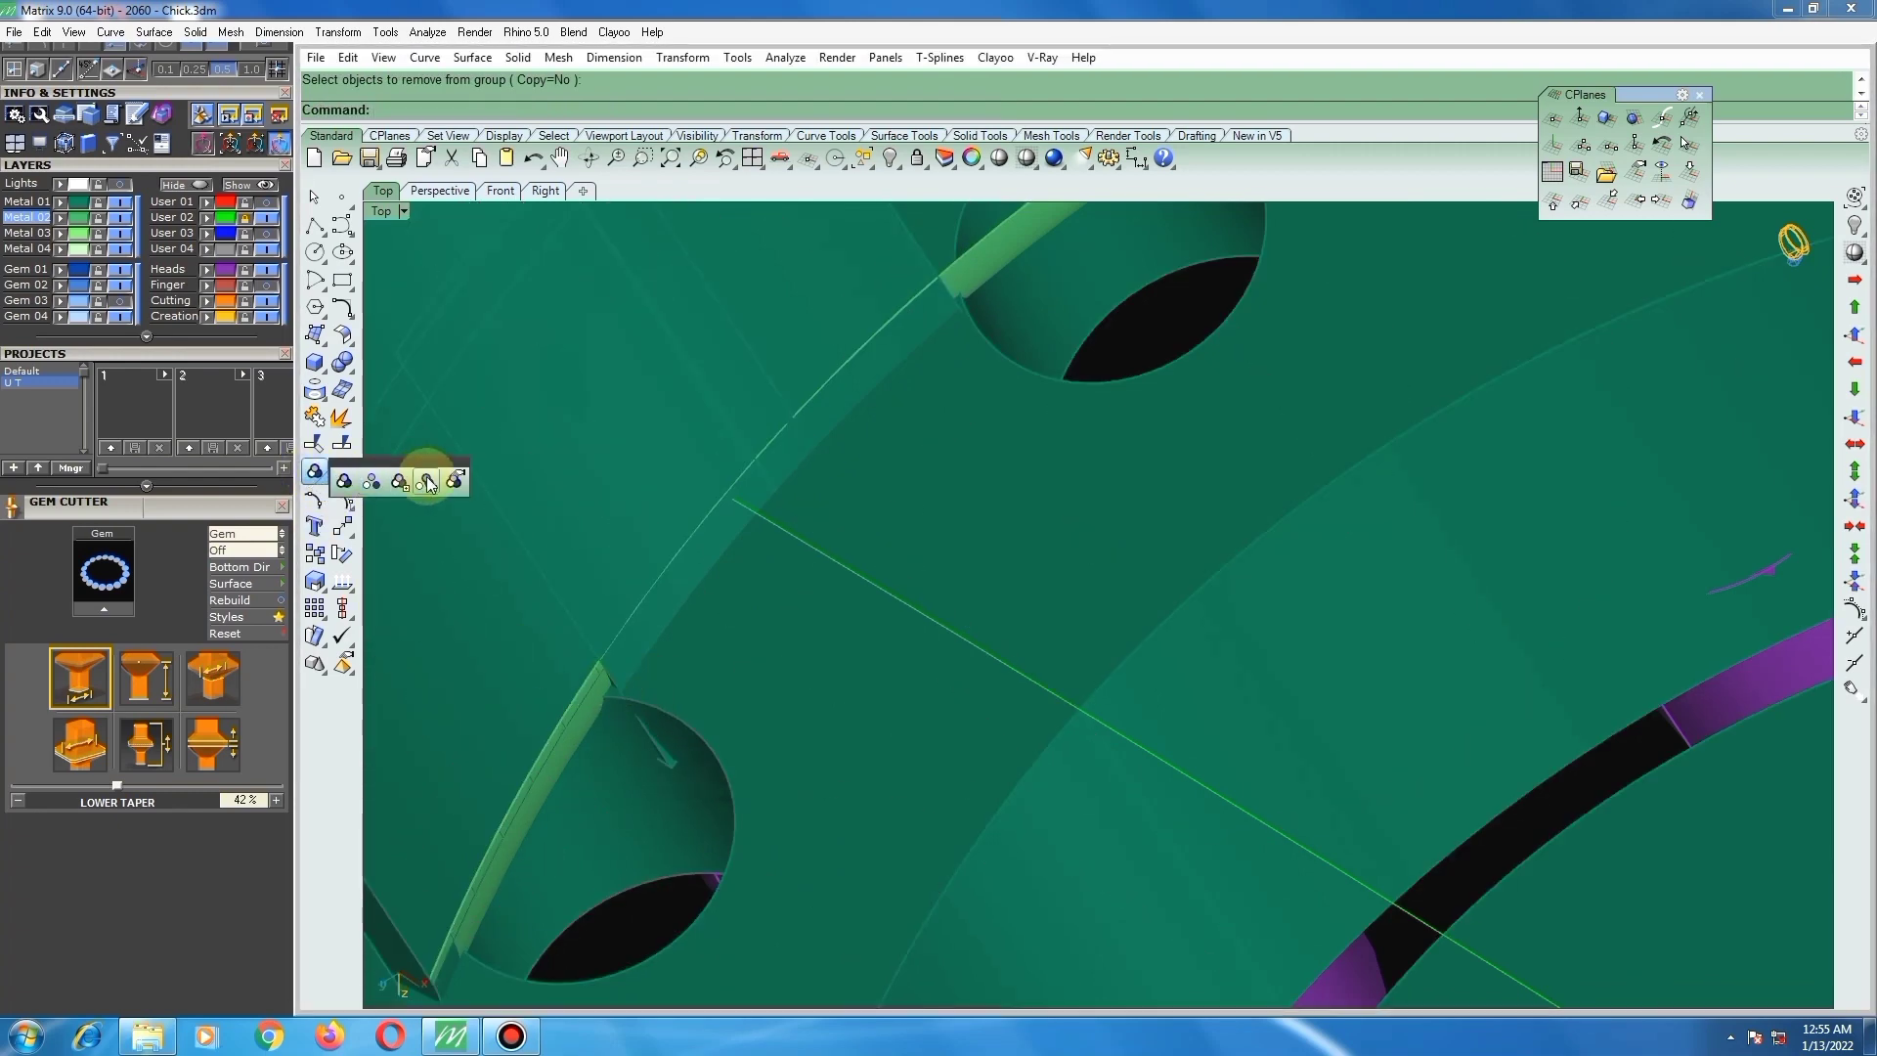
click(427, 477)
scroll(642, 699, up, 6)
click(598, 653)
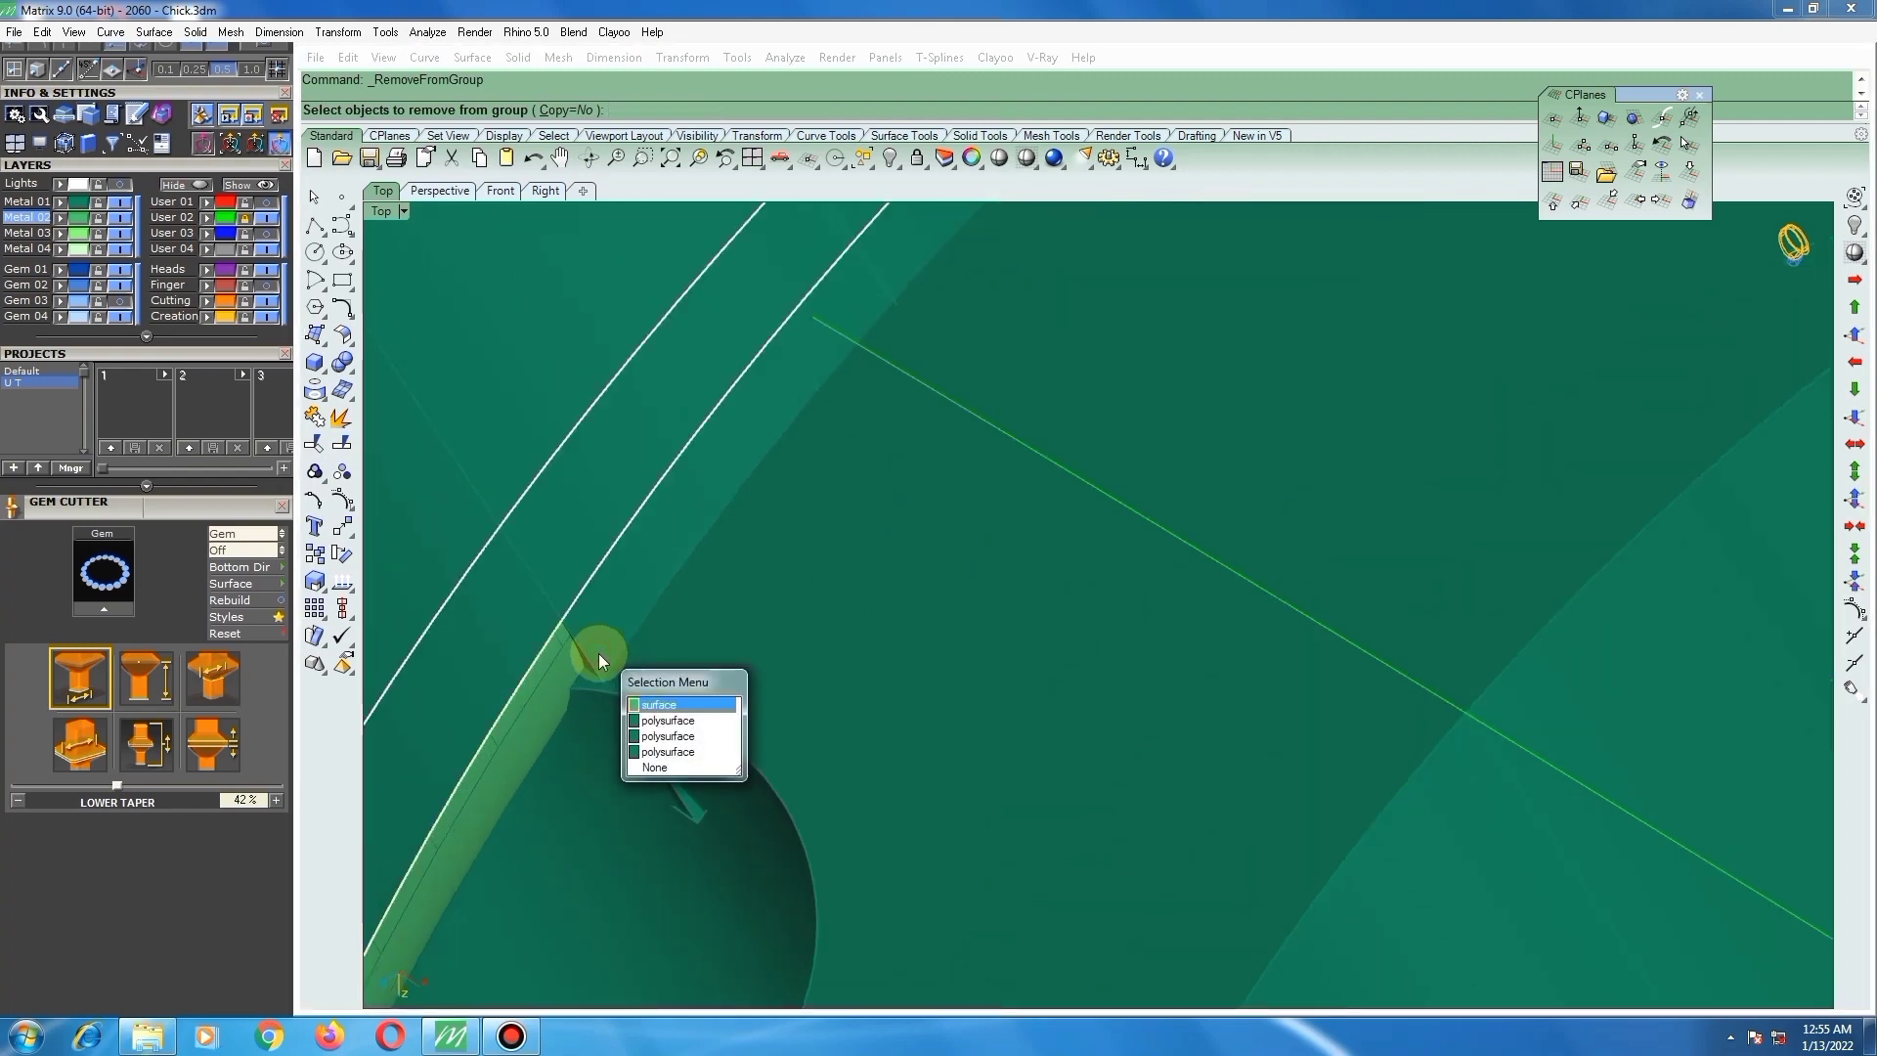
click(651, 723)
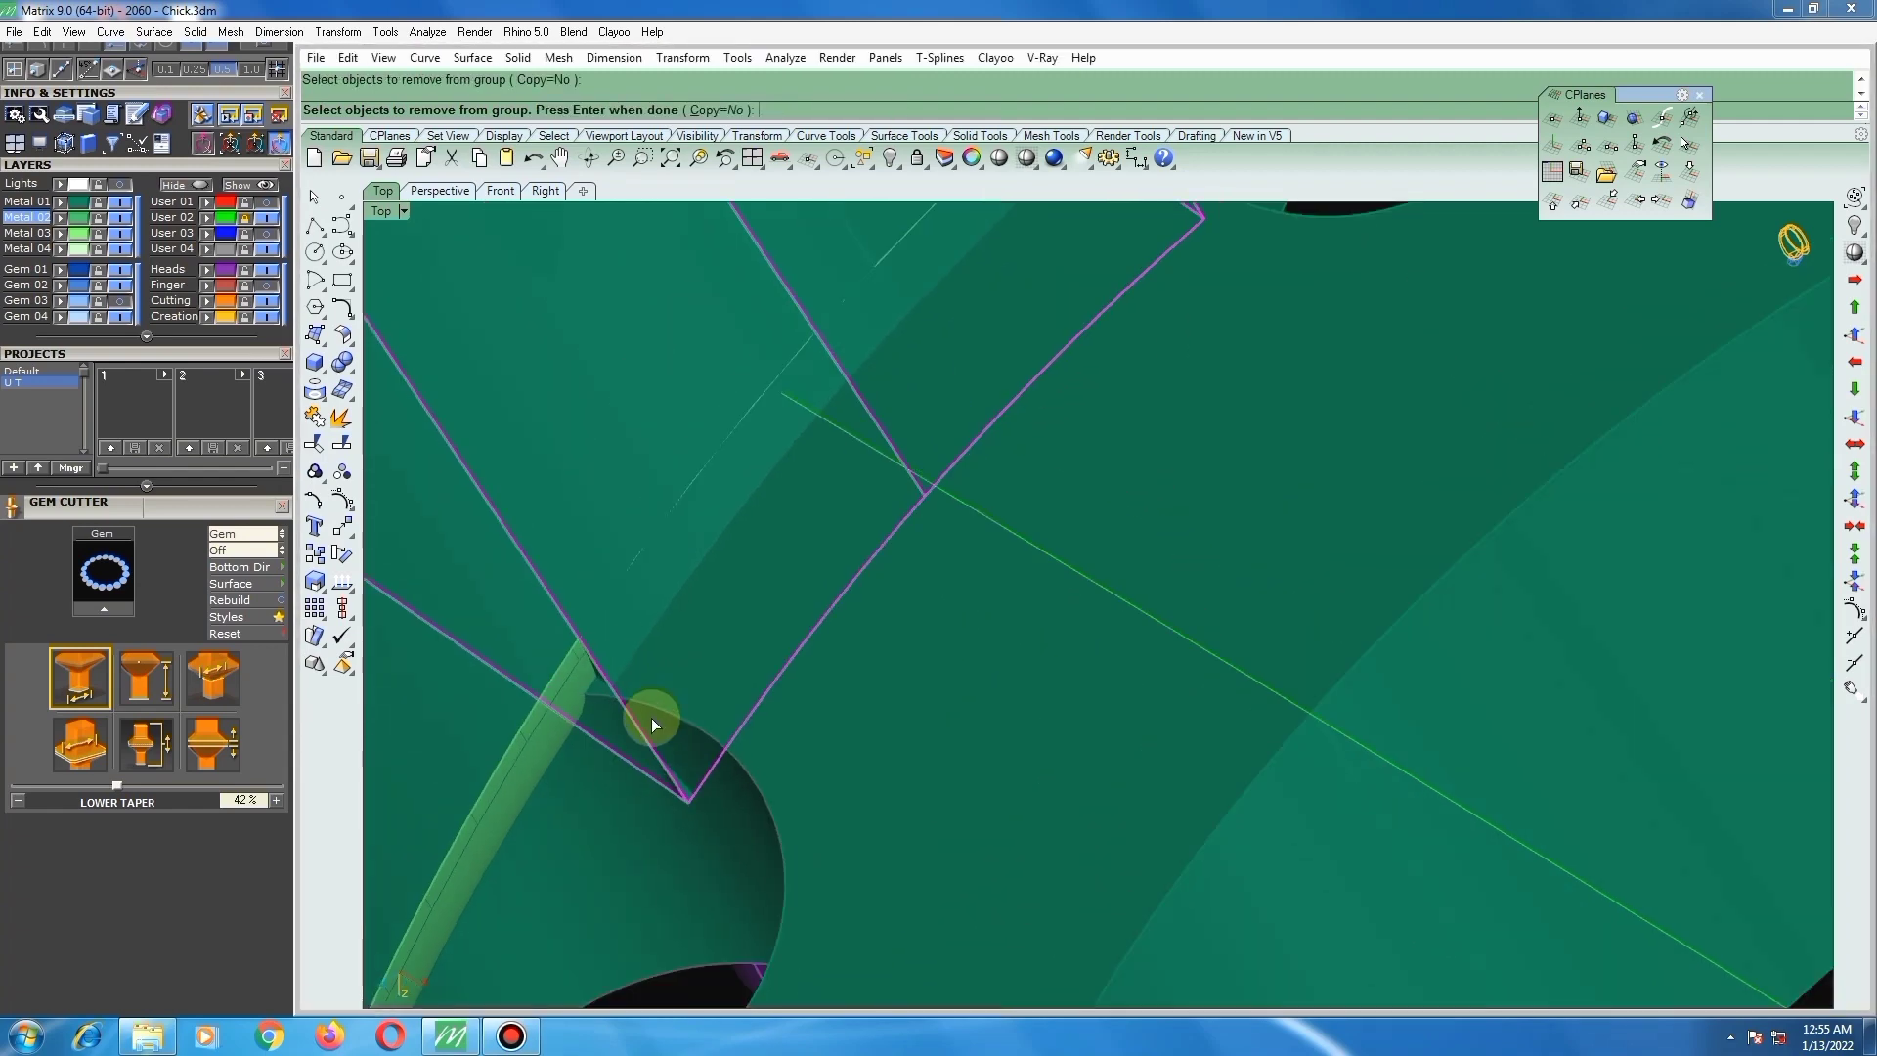
scroll(651, 717, down, 5)
key(Return)
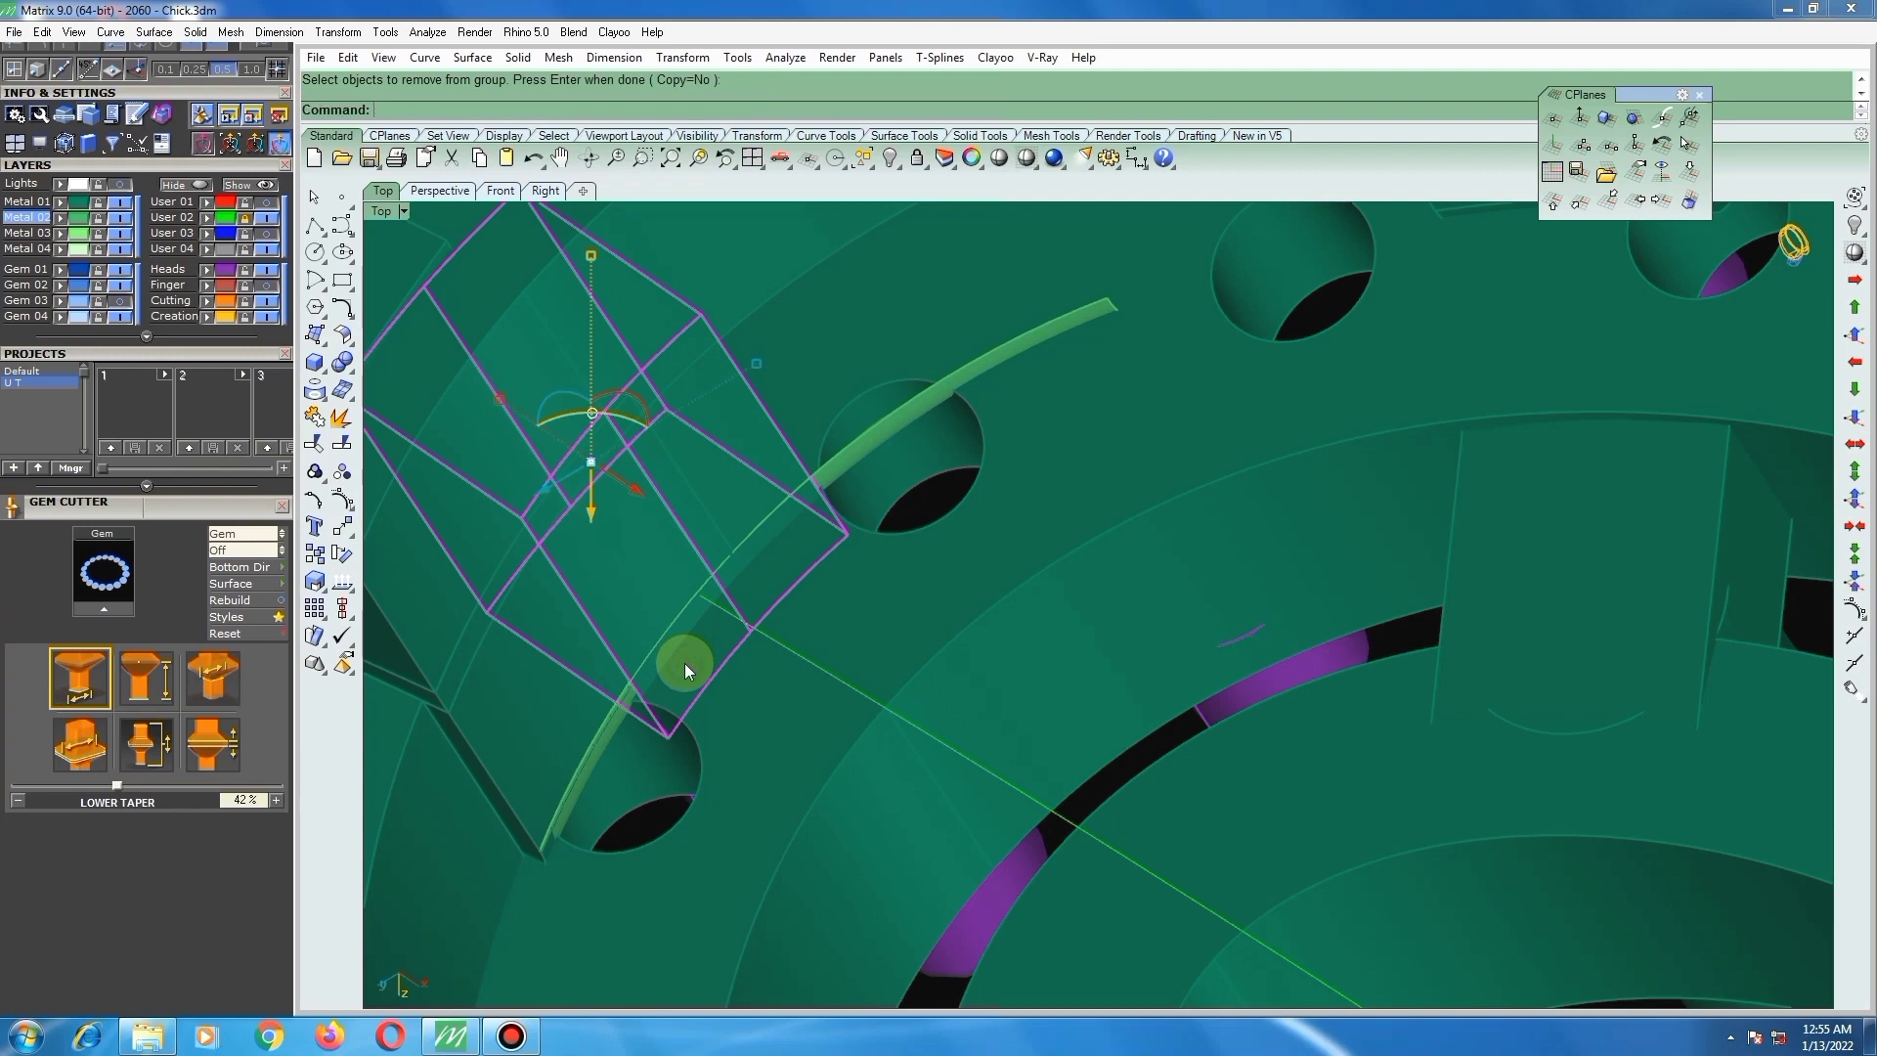
Step: Try the Boolean split again on the ungrouped block, with the fillet surface as the cutter
text(bs)
key(Return)
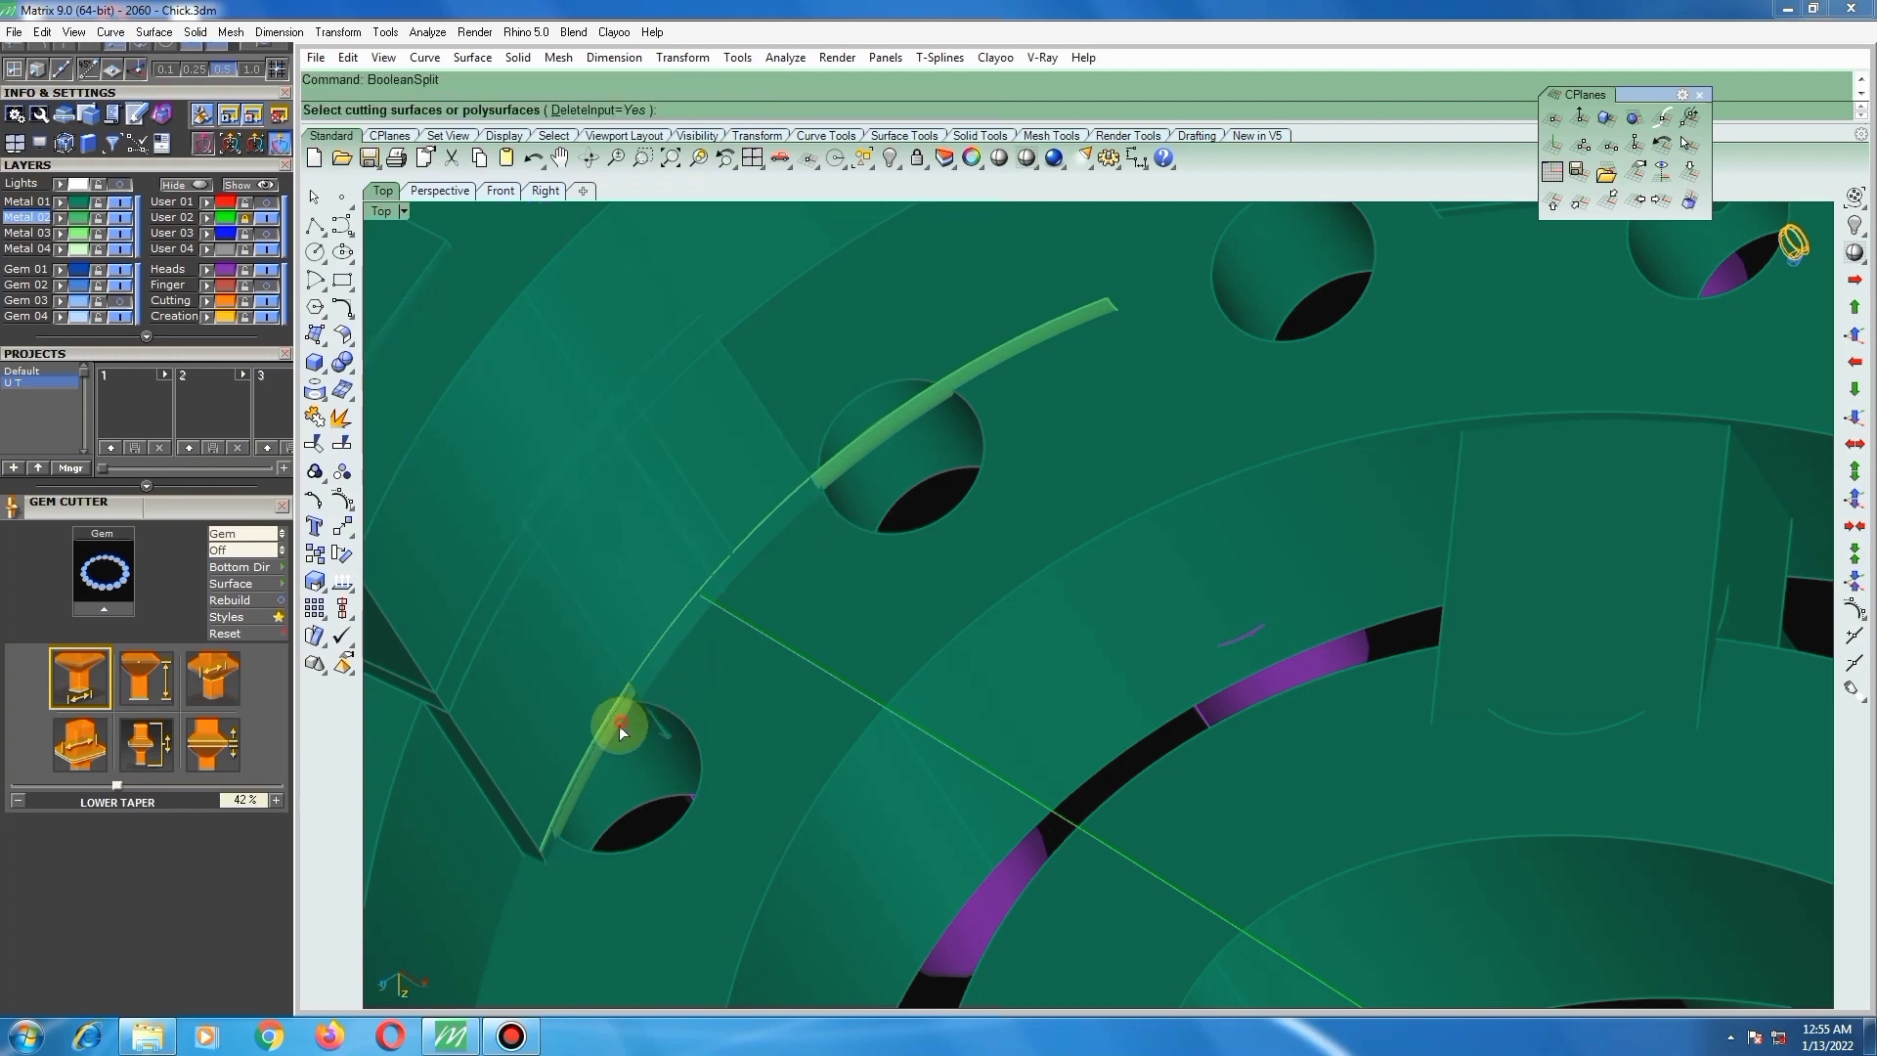
click(619, 726)
click(657, 775)
key(Return)
Step: Split the fillet surface along an isocurve inside the upper gem hole and delete the piece extending beyond the block
click(662, 659)
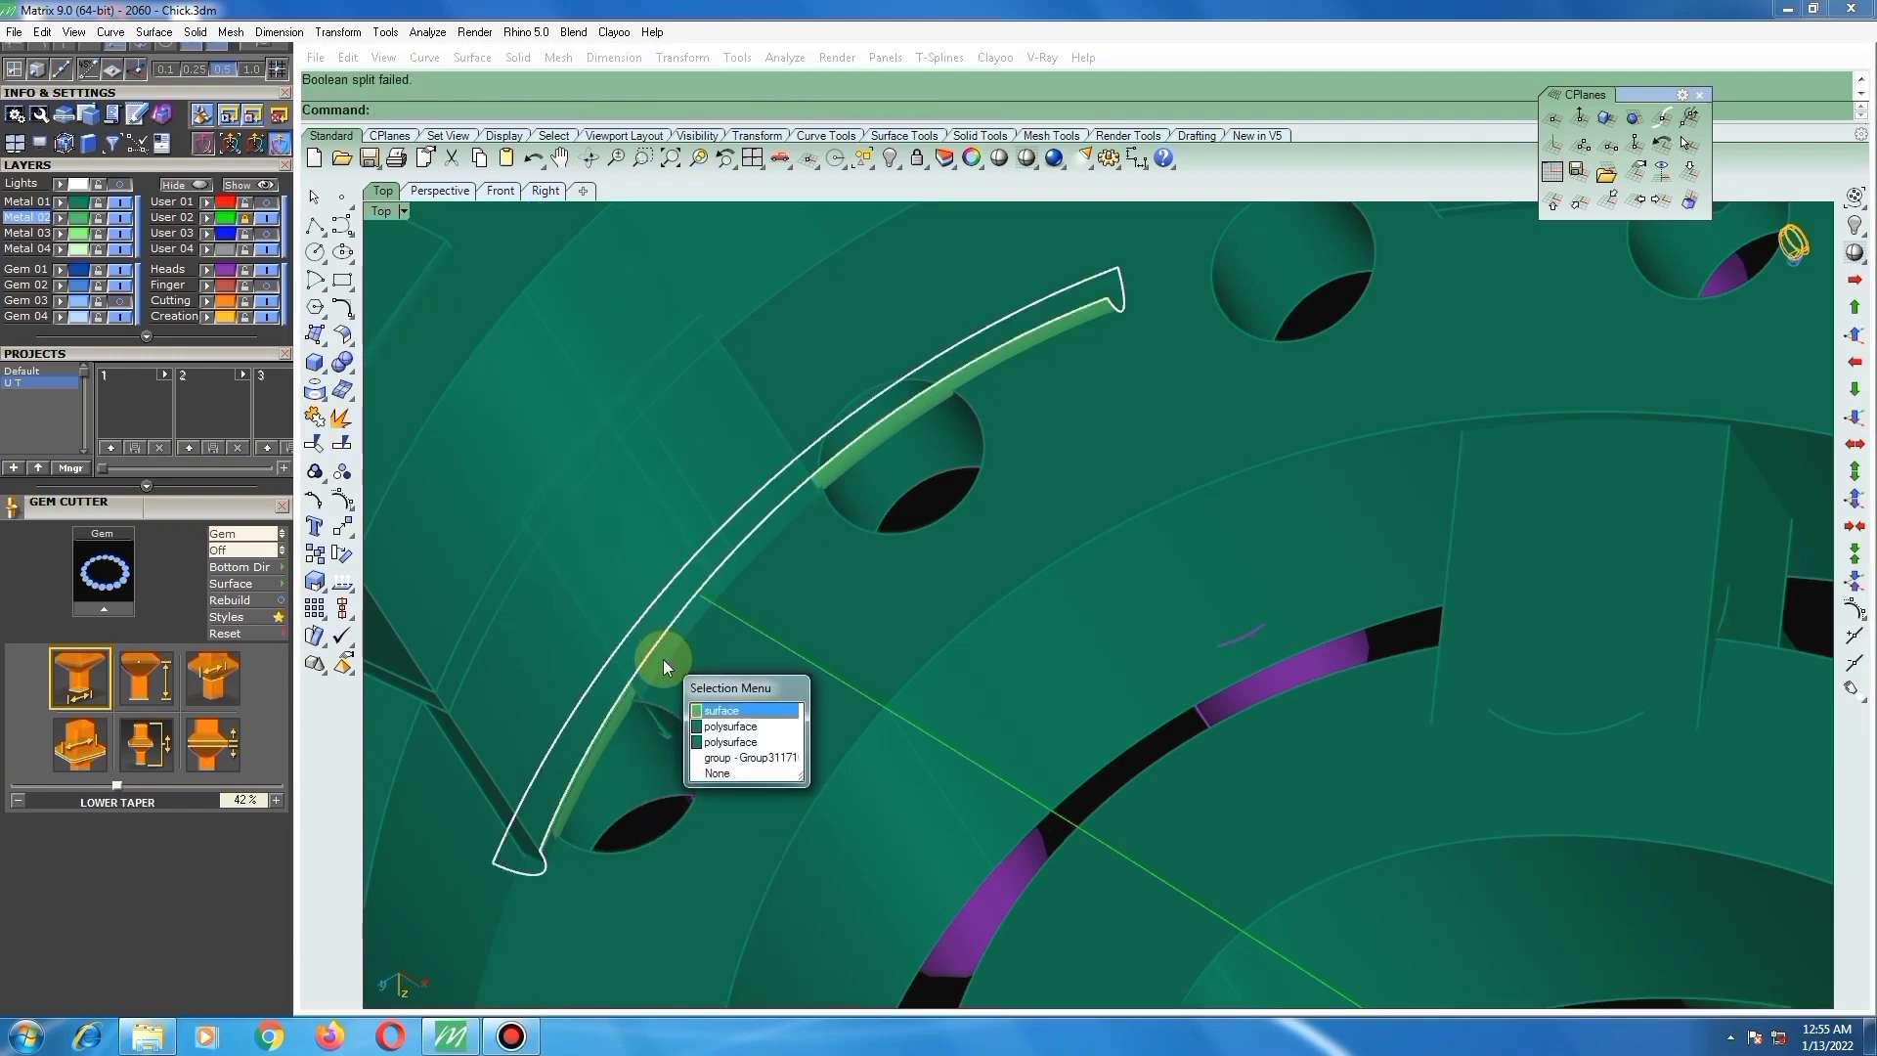
click(613, 733)
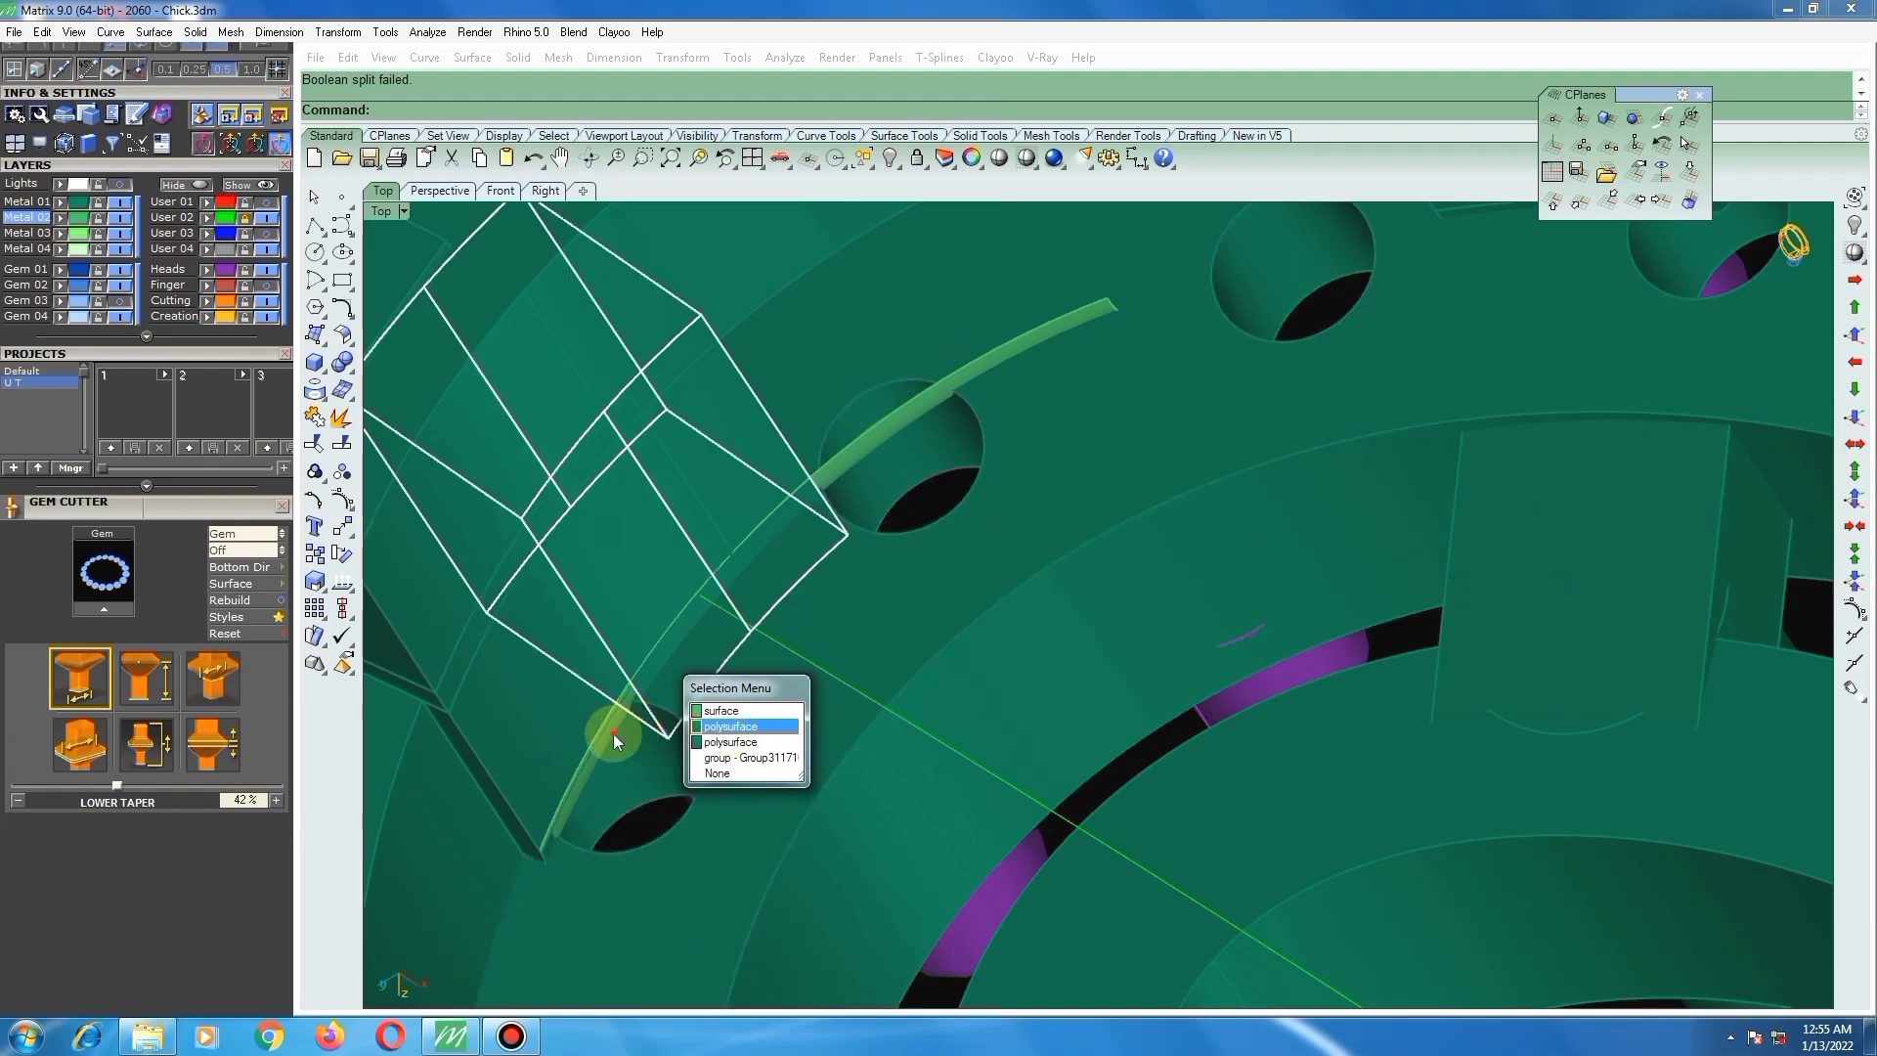
click(653, 783)
scroll(798, 597, down, 2)
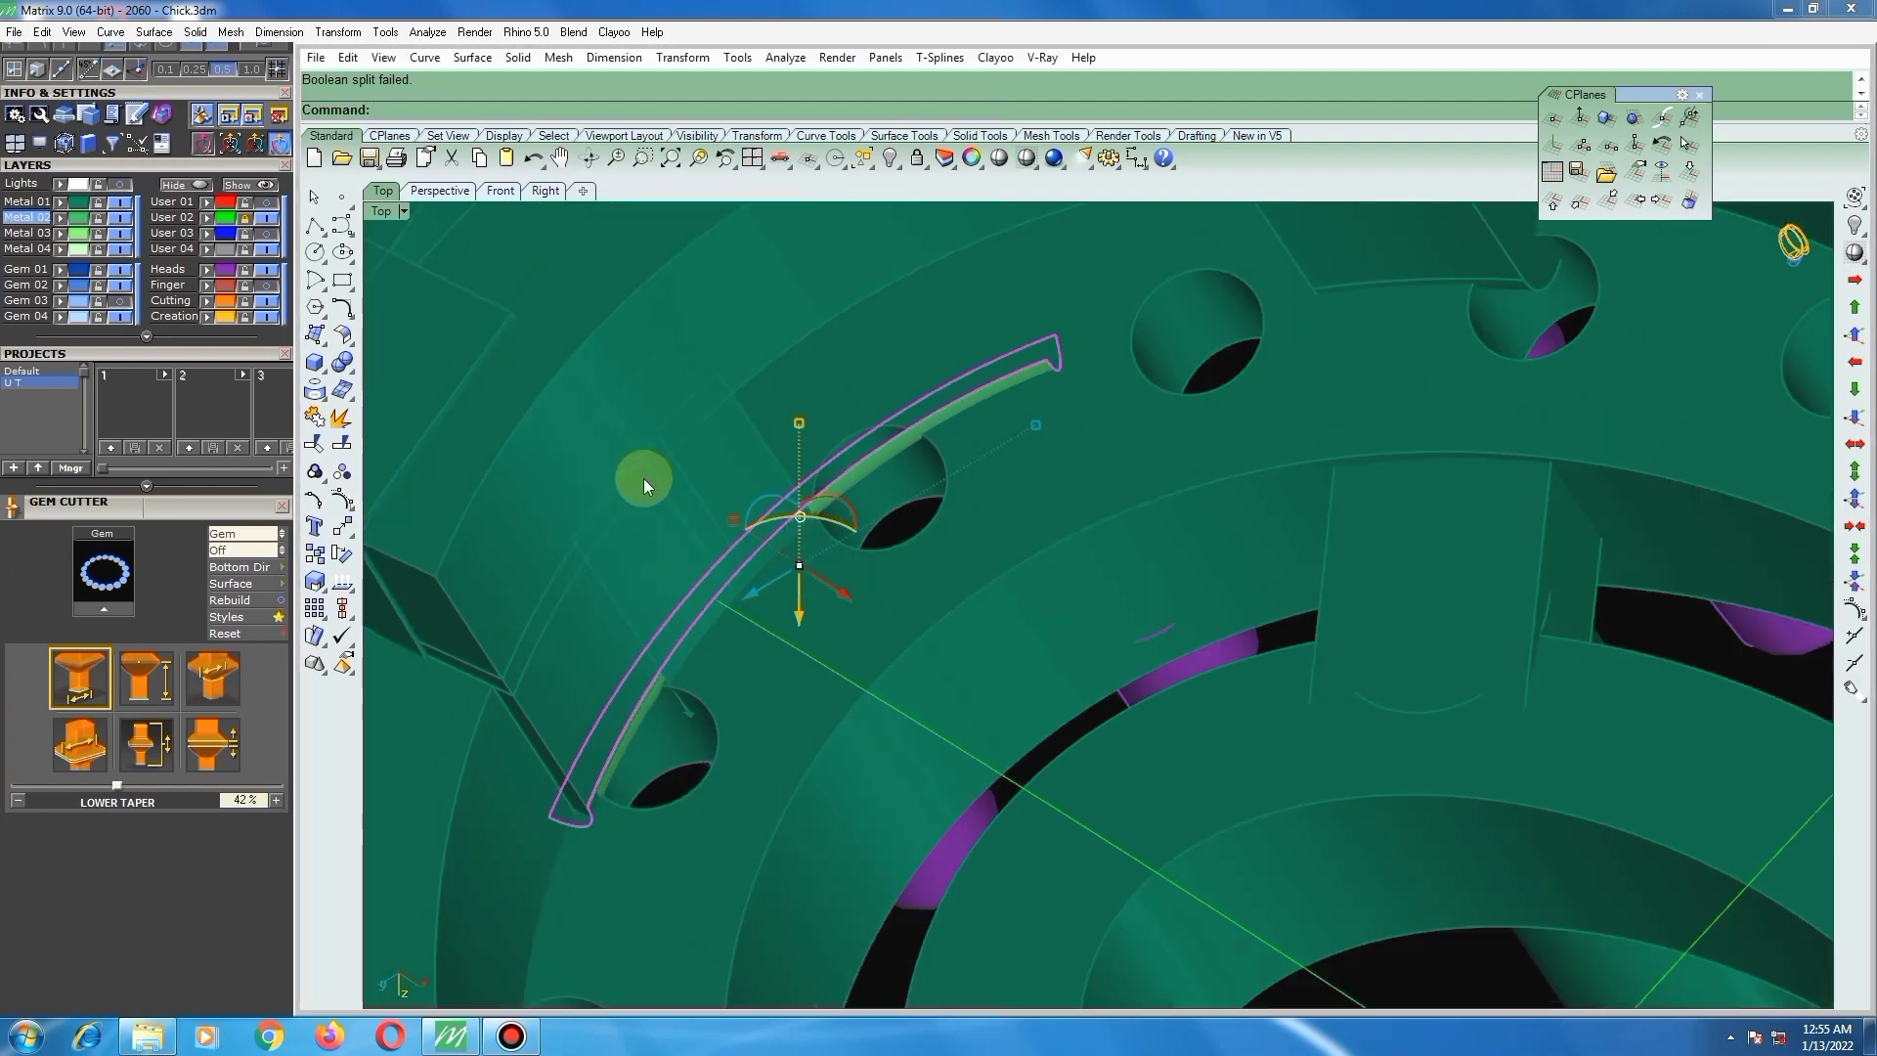
click(341, 443)
scroll(857, 467, up, 2)
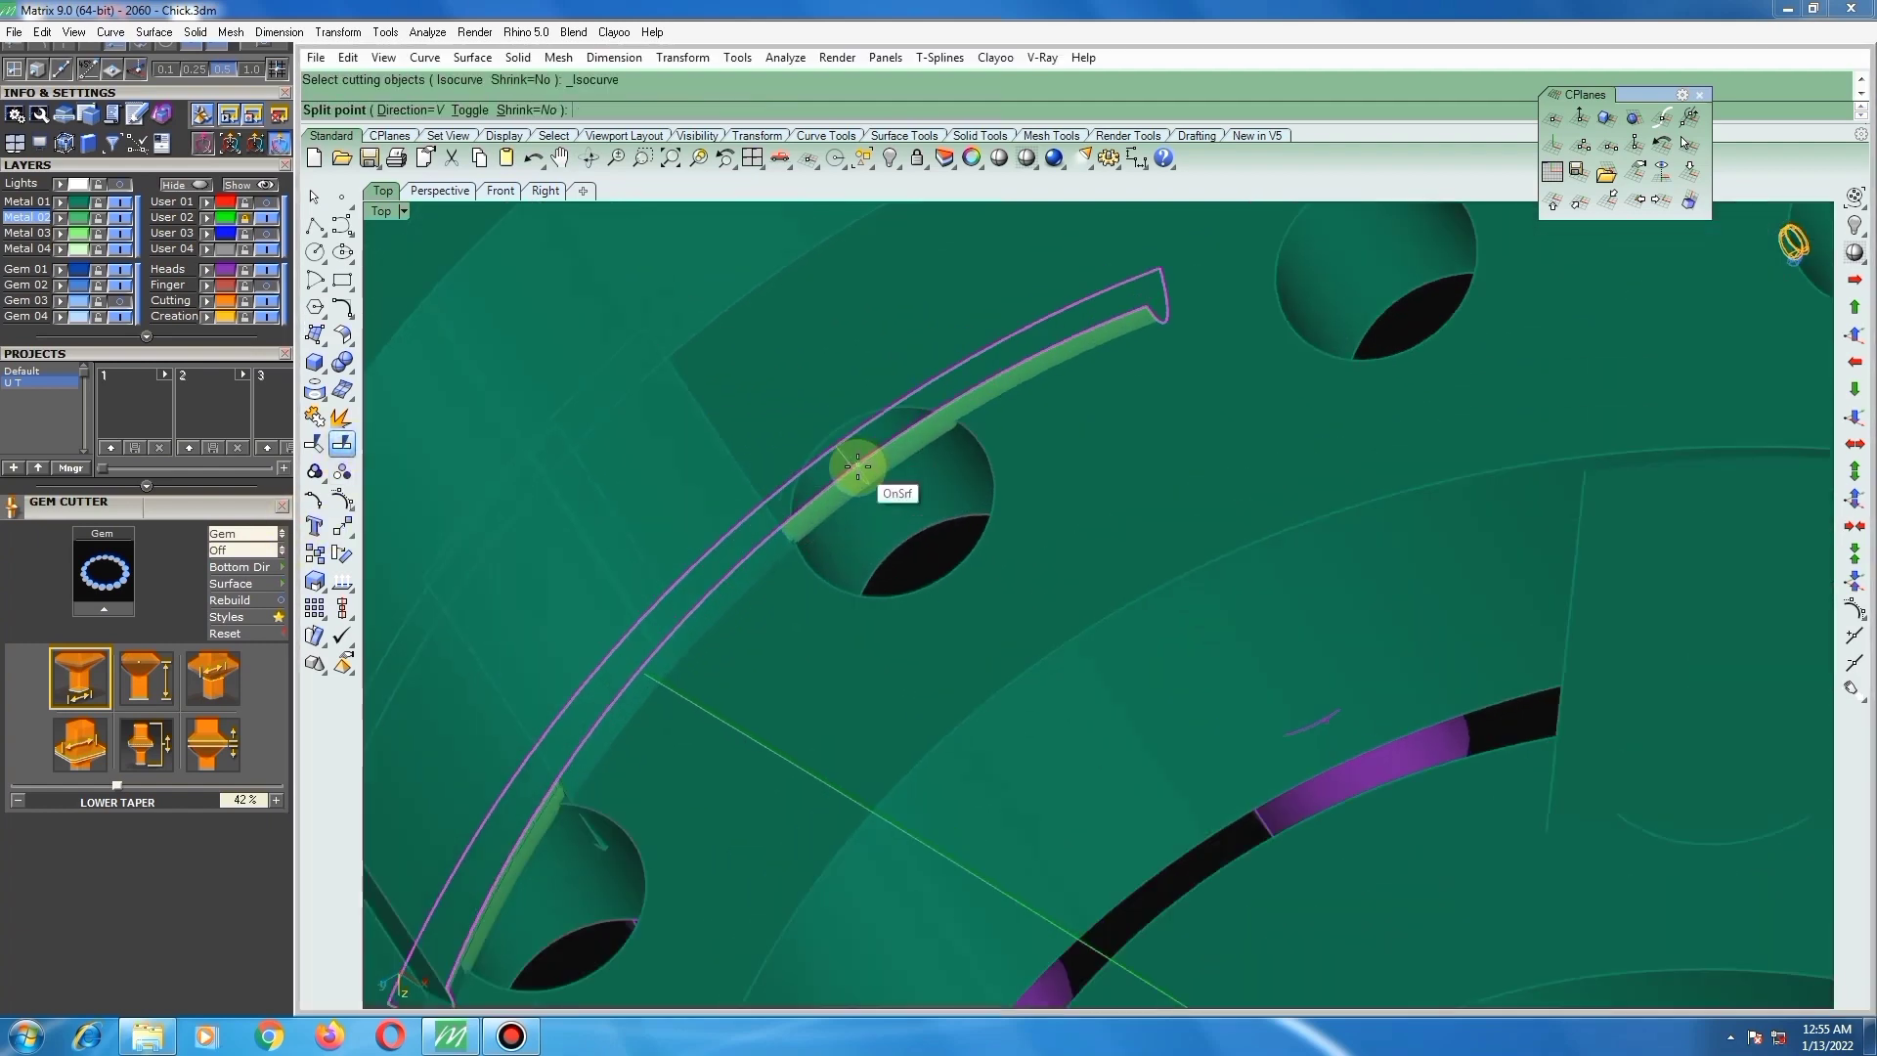
click(857, 466)
key(Return)
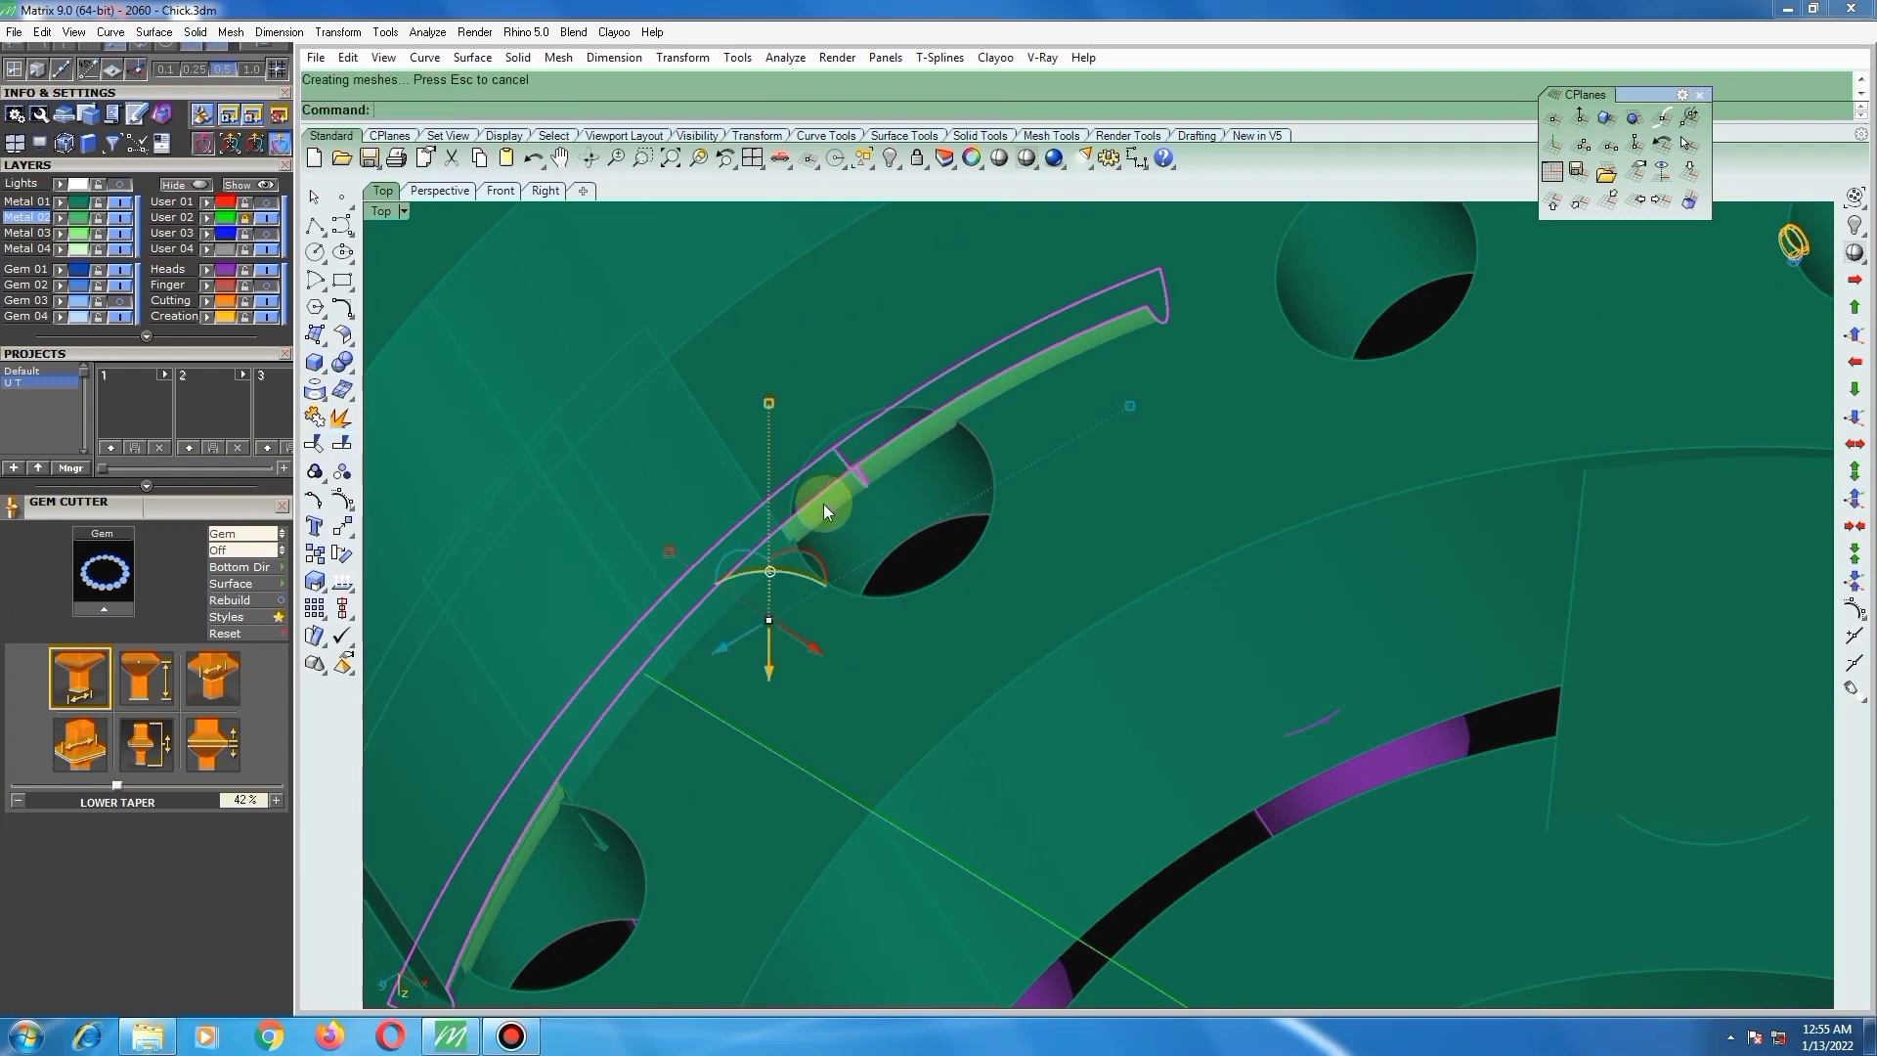
ctrl+click(823, 502)
key(Delete)
Step: Widen the remaining fillet strip with Scale1D from its outer end corner by a factor of about 1.24
click(831, 492)
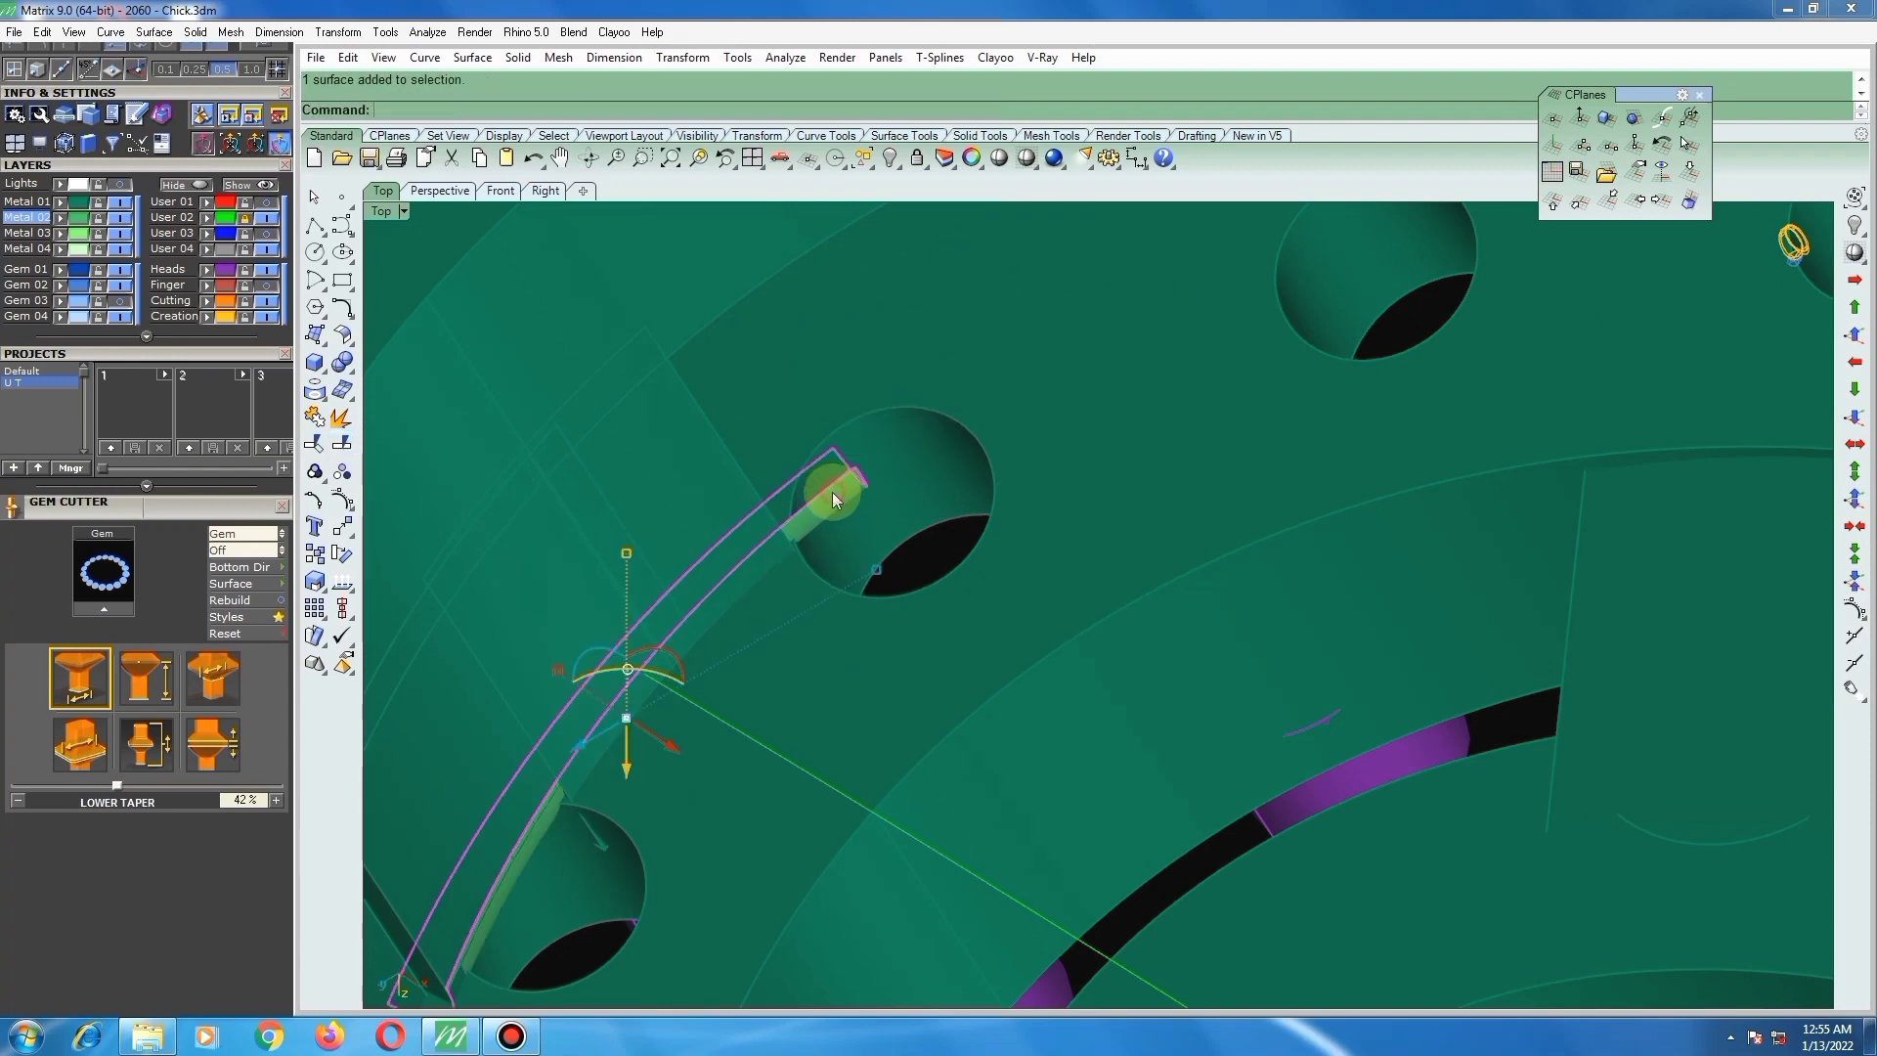
scroll(845, 470, up, 2)
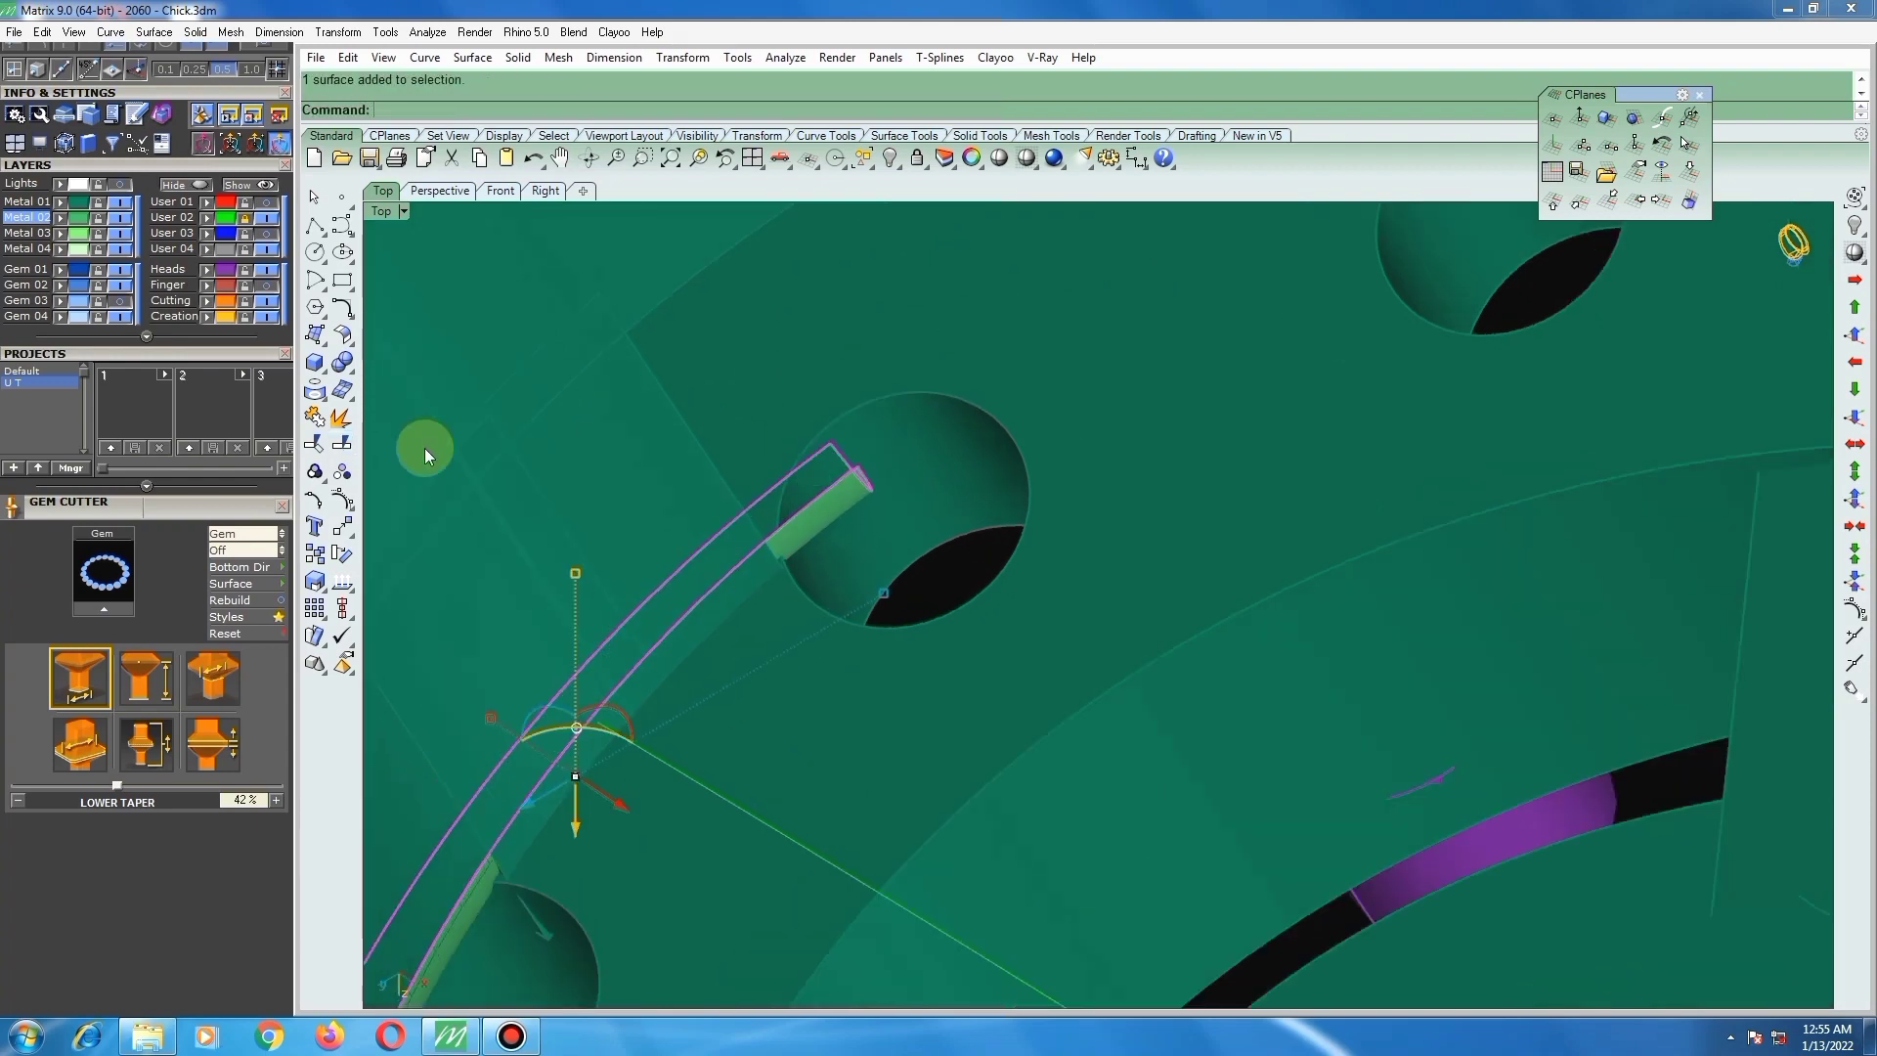
click(315, 581)
click(395, 596)
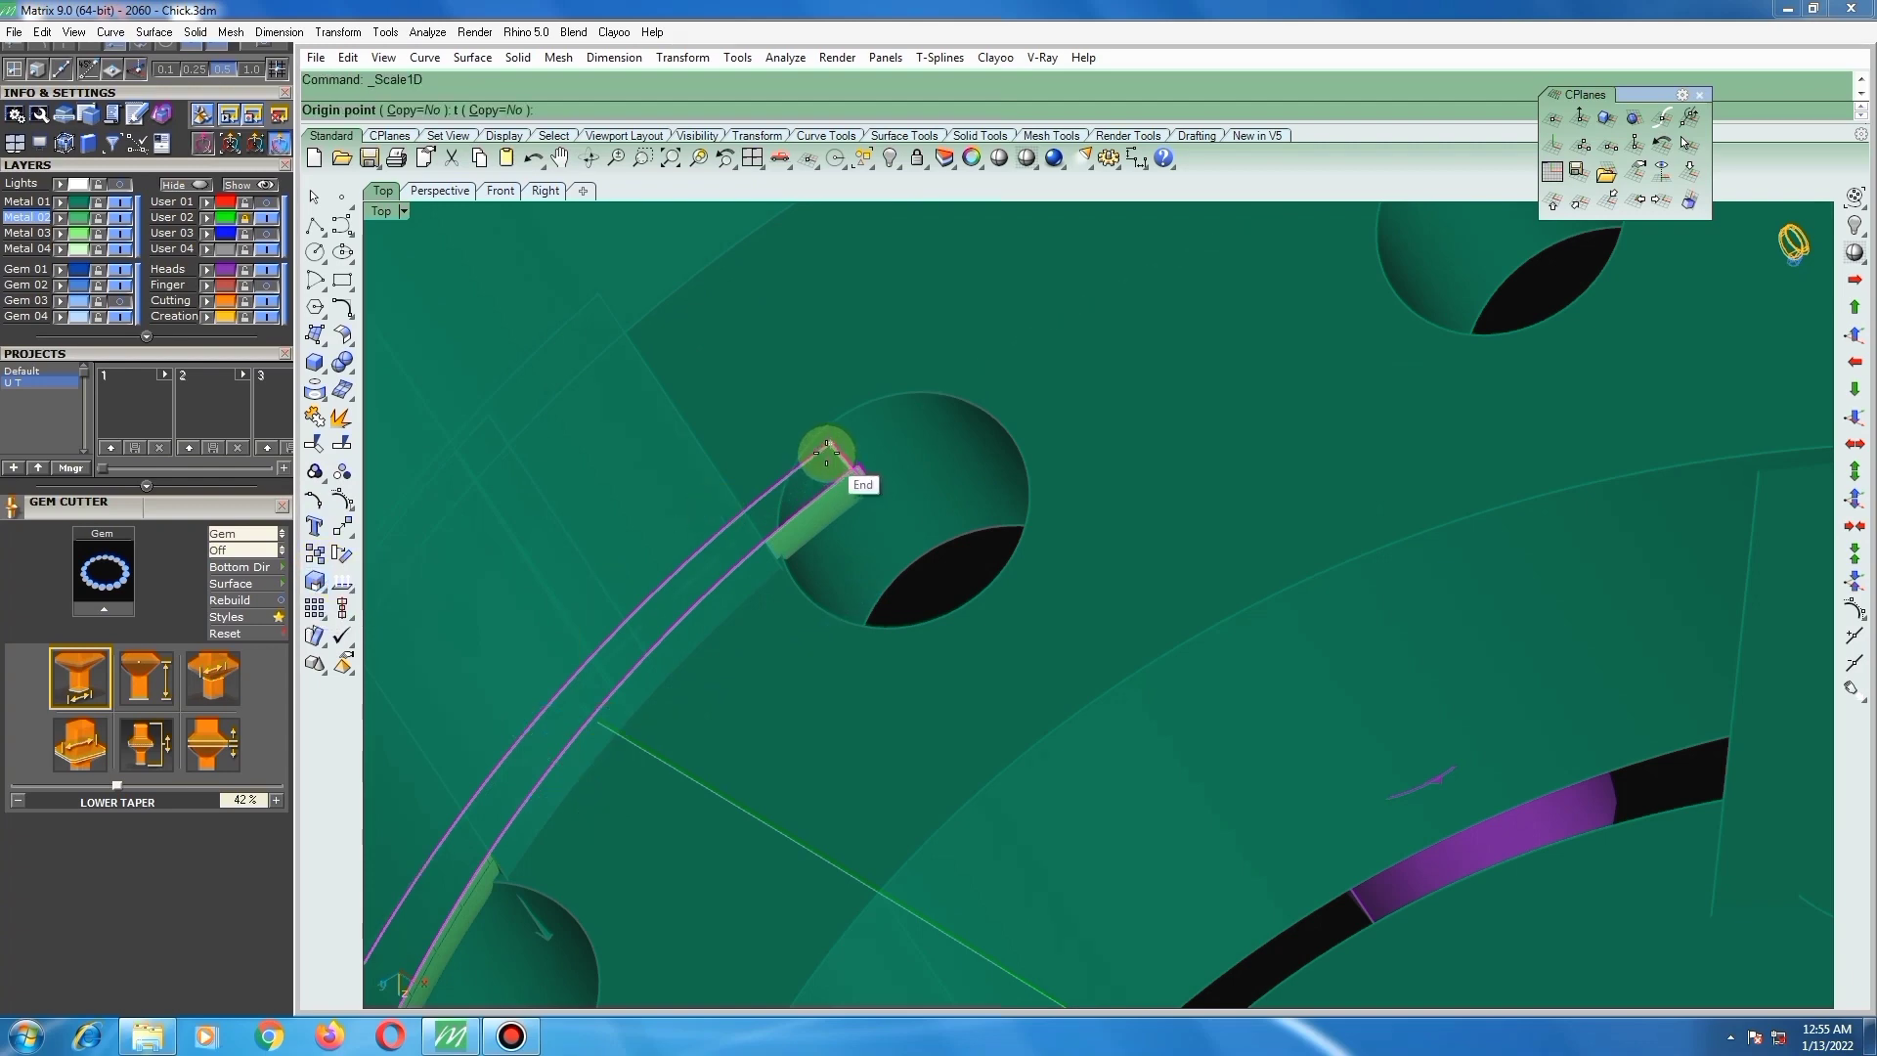
click(830, 443)
click(860, 475)
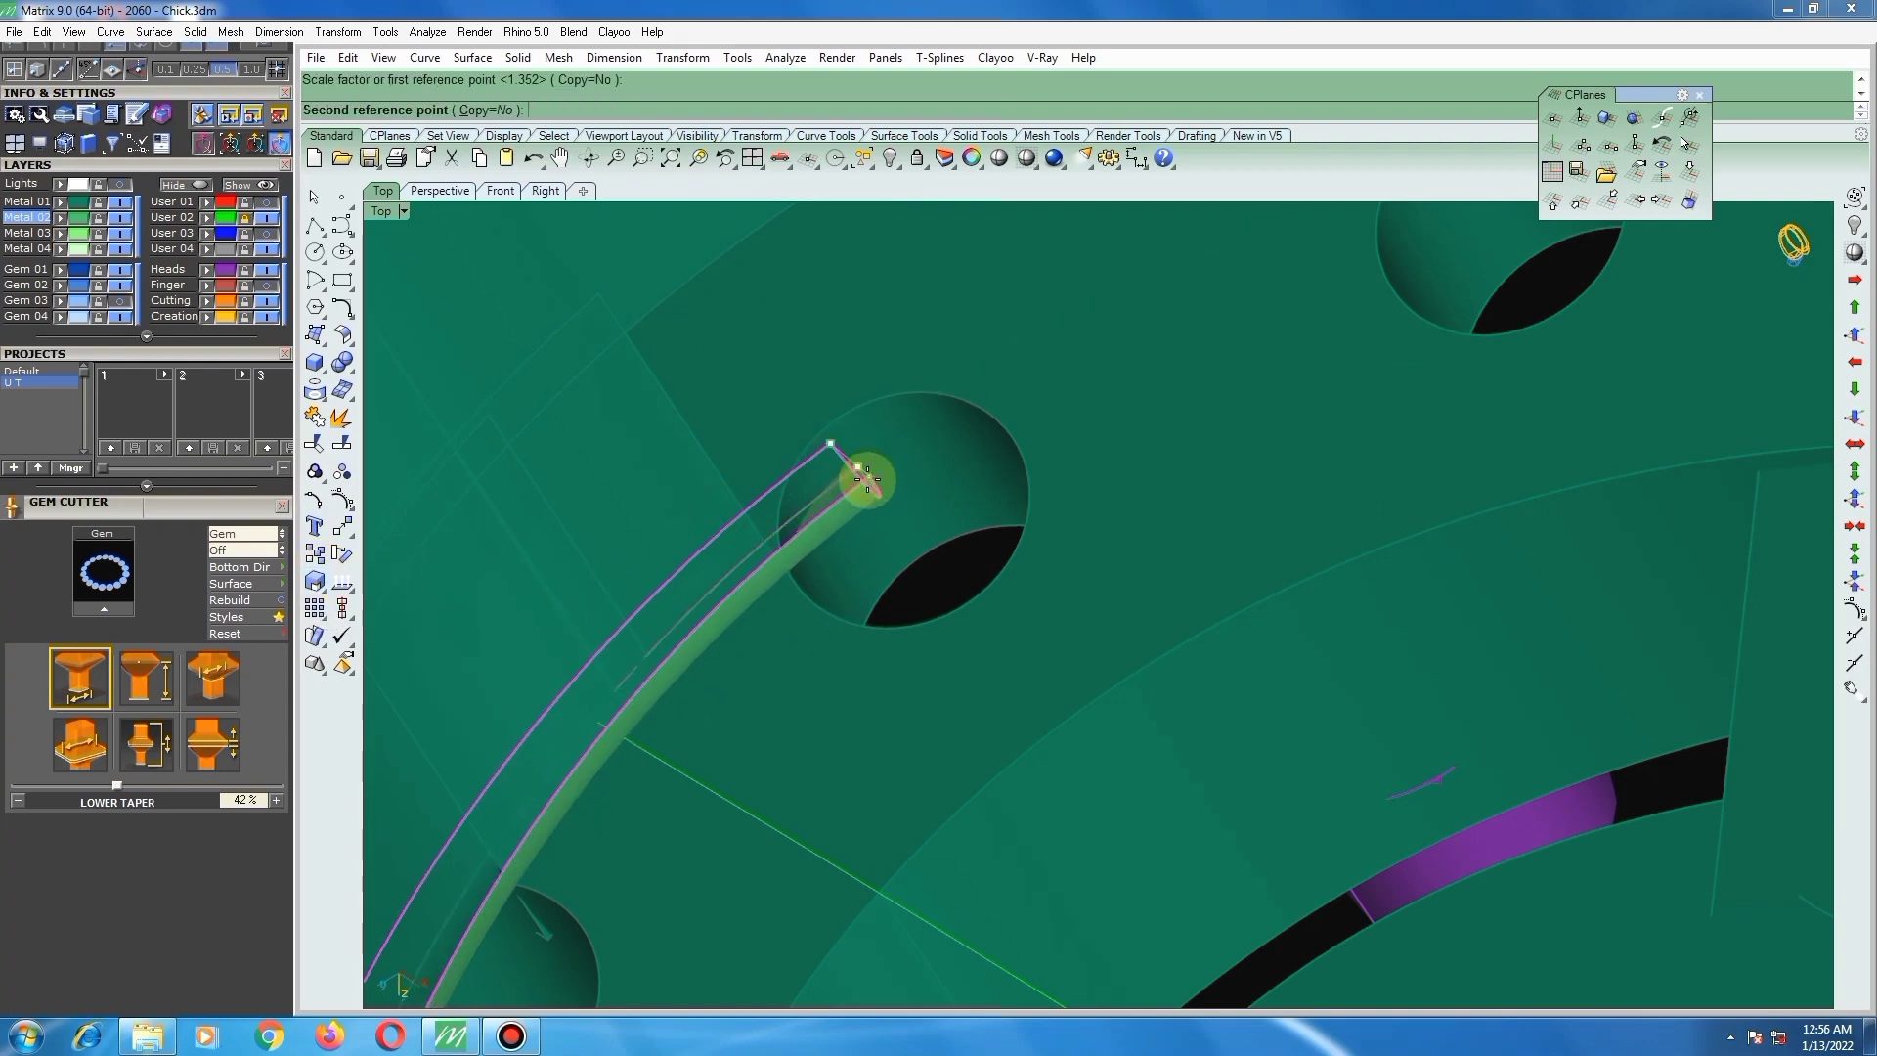
click(858, 477)
Step: Scale the fillet strip once more across its width with Scale1D, using its end corners inside the upper gem hole as references
scroll(817, 510, down, 2)
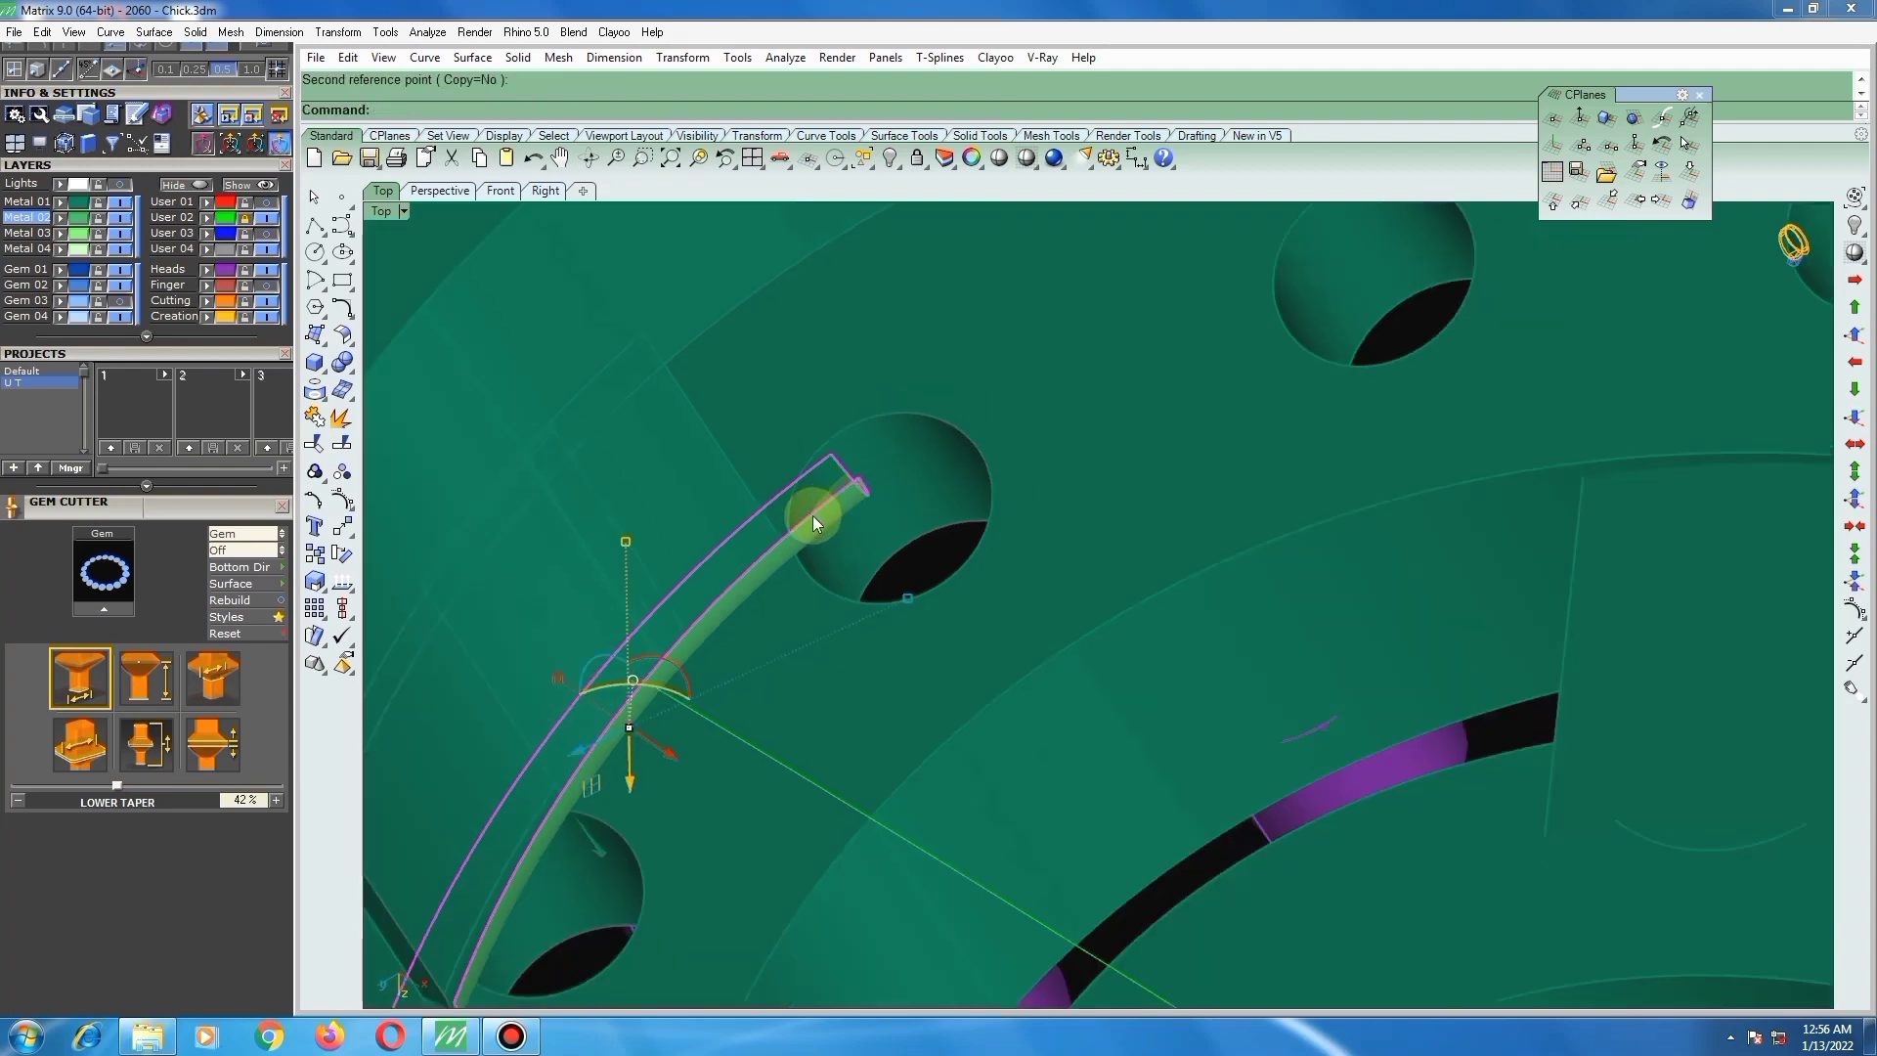
scroll(866, 479, up, 4)
right_click(864, 478)
click(861, 483)
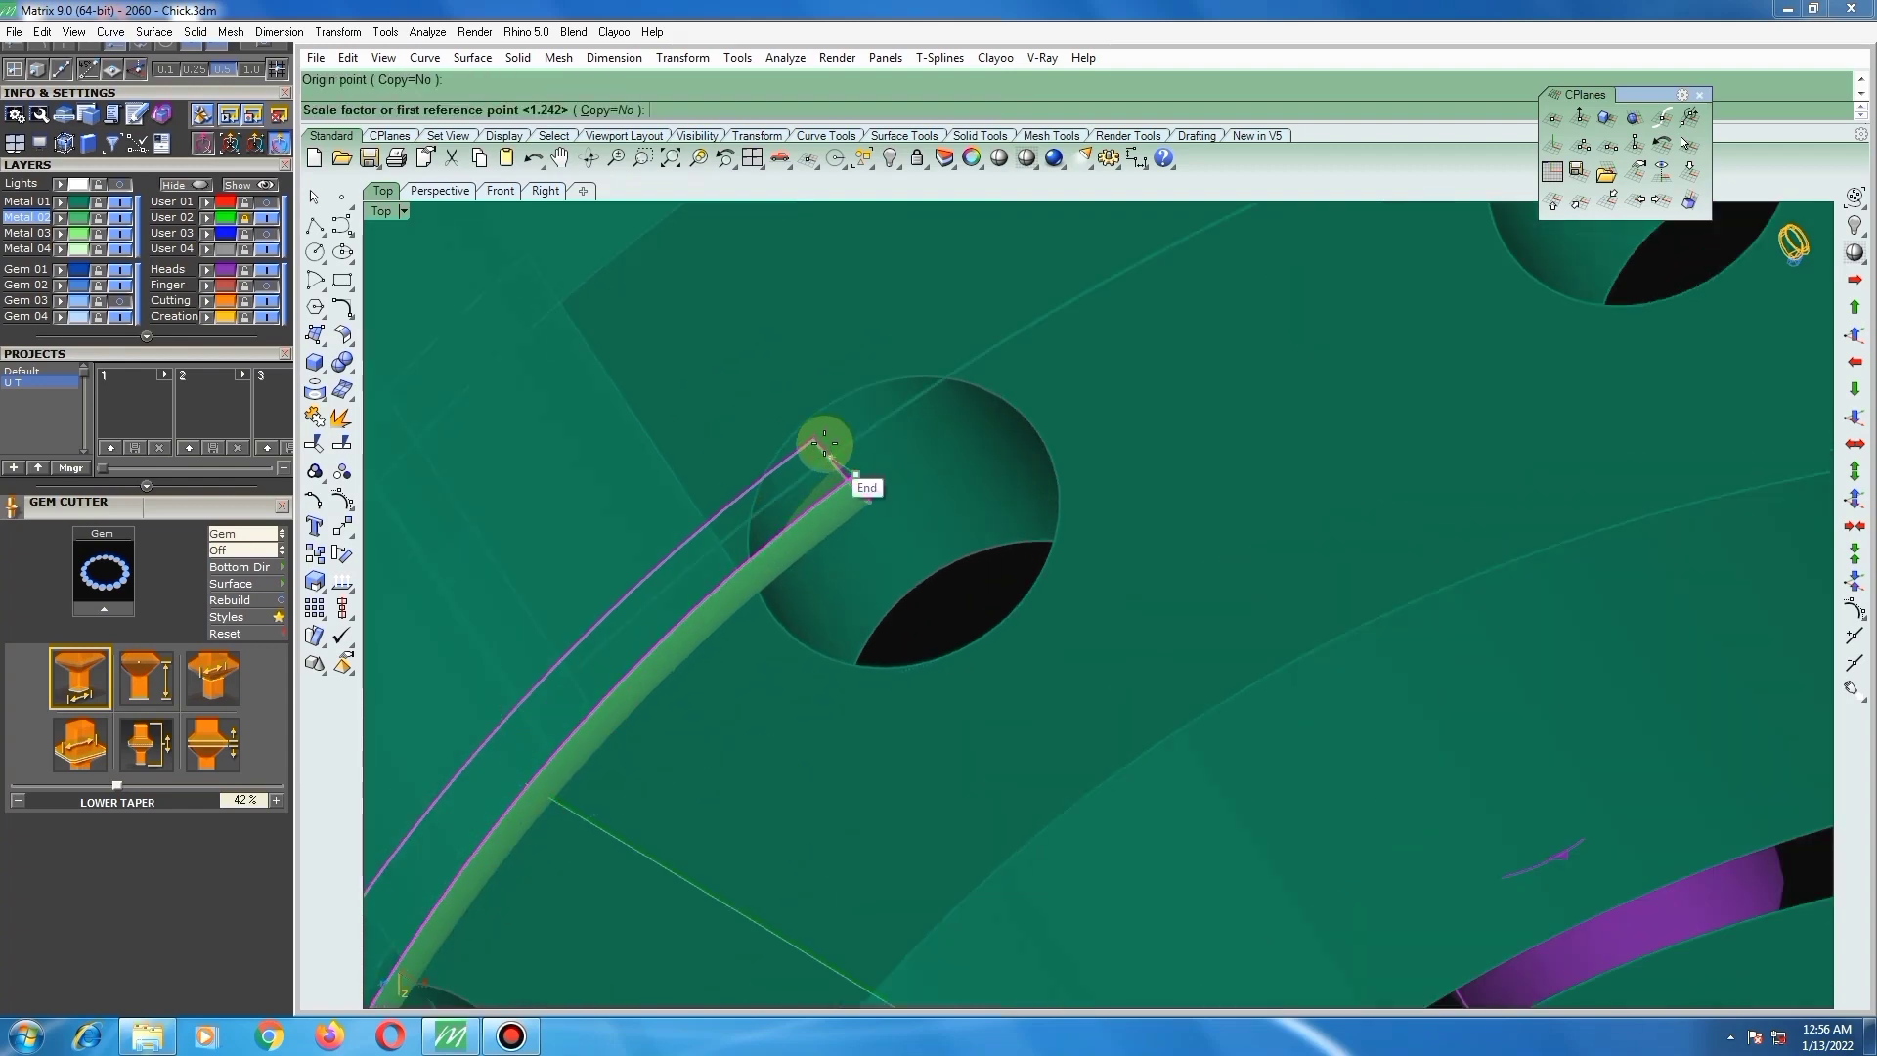
click(821, 440)
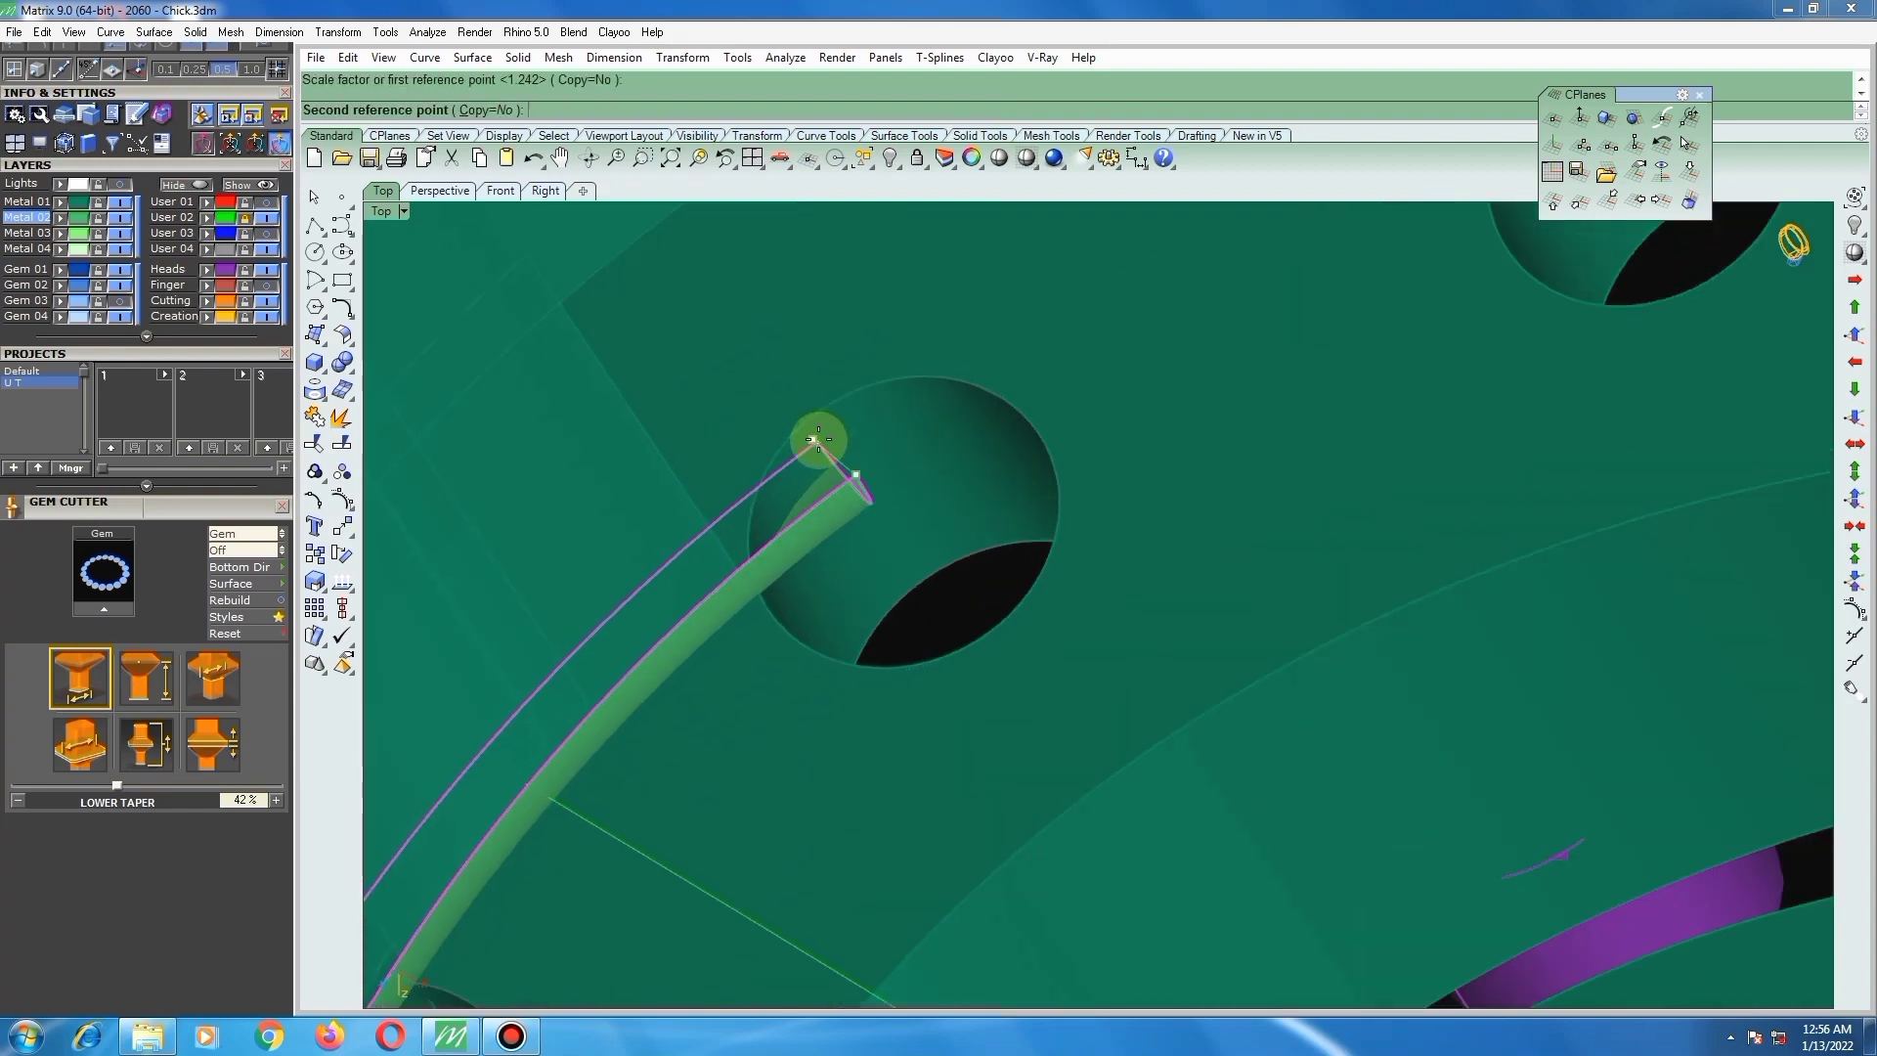
click(819, 440)
scroll(818, 440, down, 1)
scroll(709, 533, down, 1)
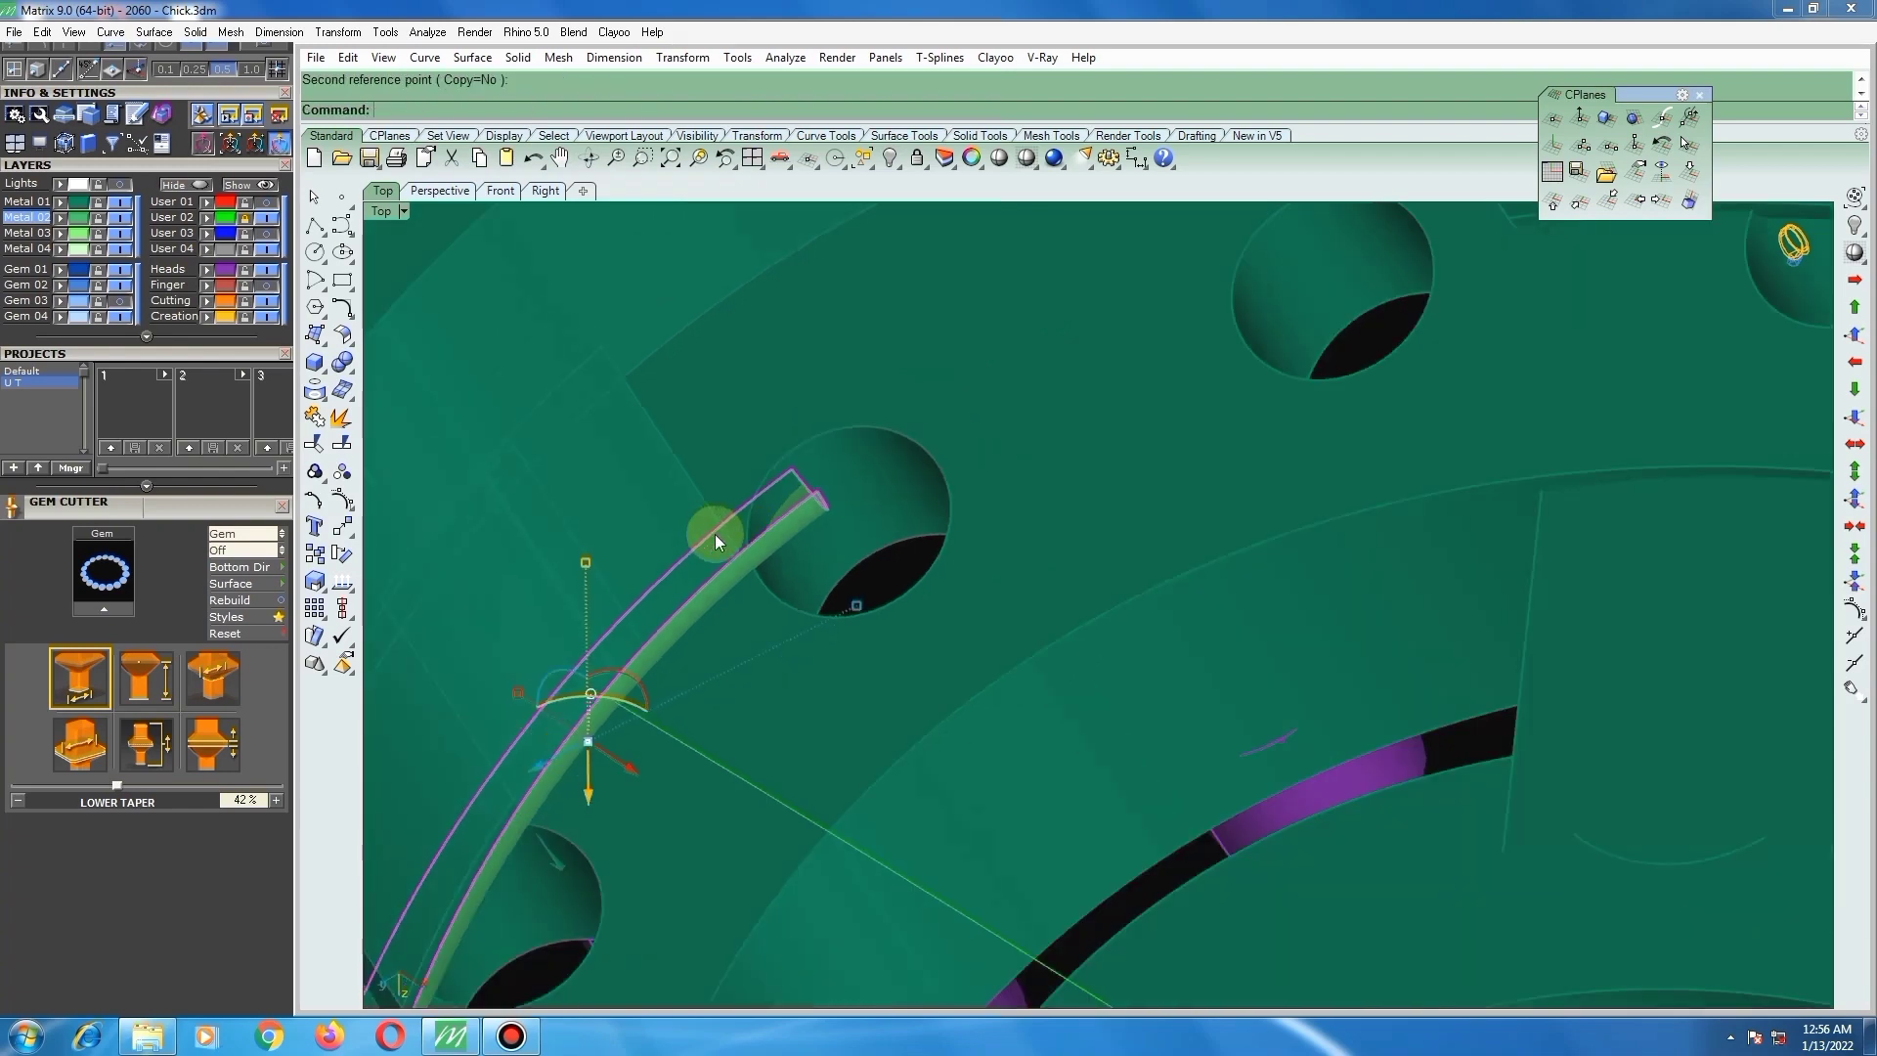
Step: Try the Boolean split on the block between the two gem holes, with the rescaled fillet strip as the cutter
text(bs)
key(Return)
click(686, 507)
right_click(803, 538)
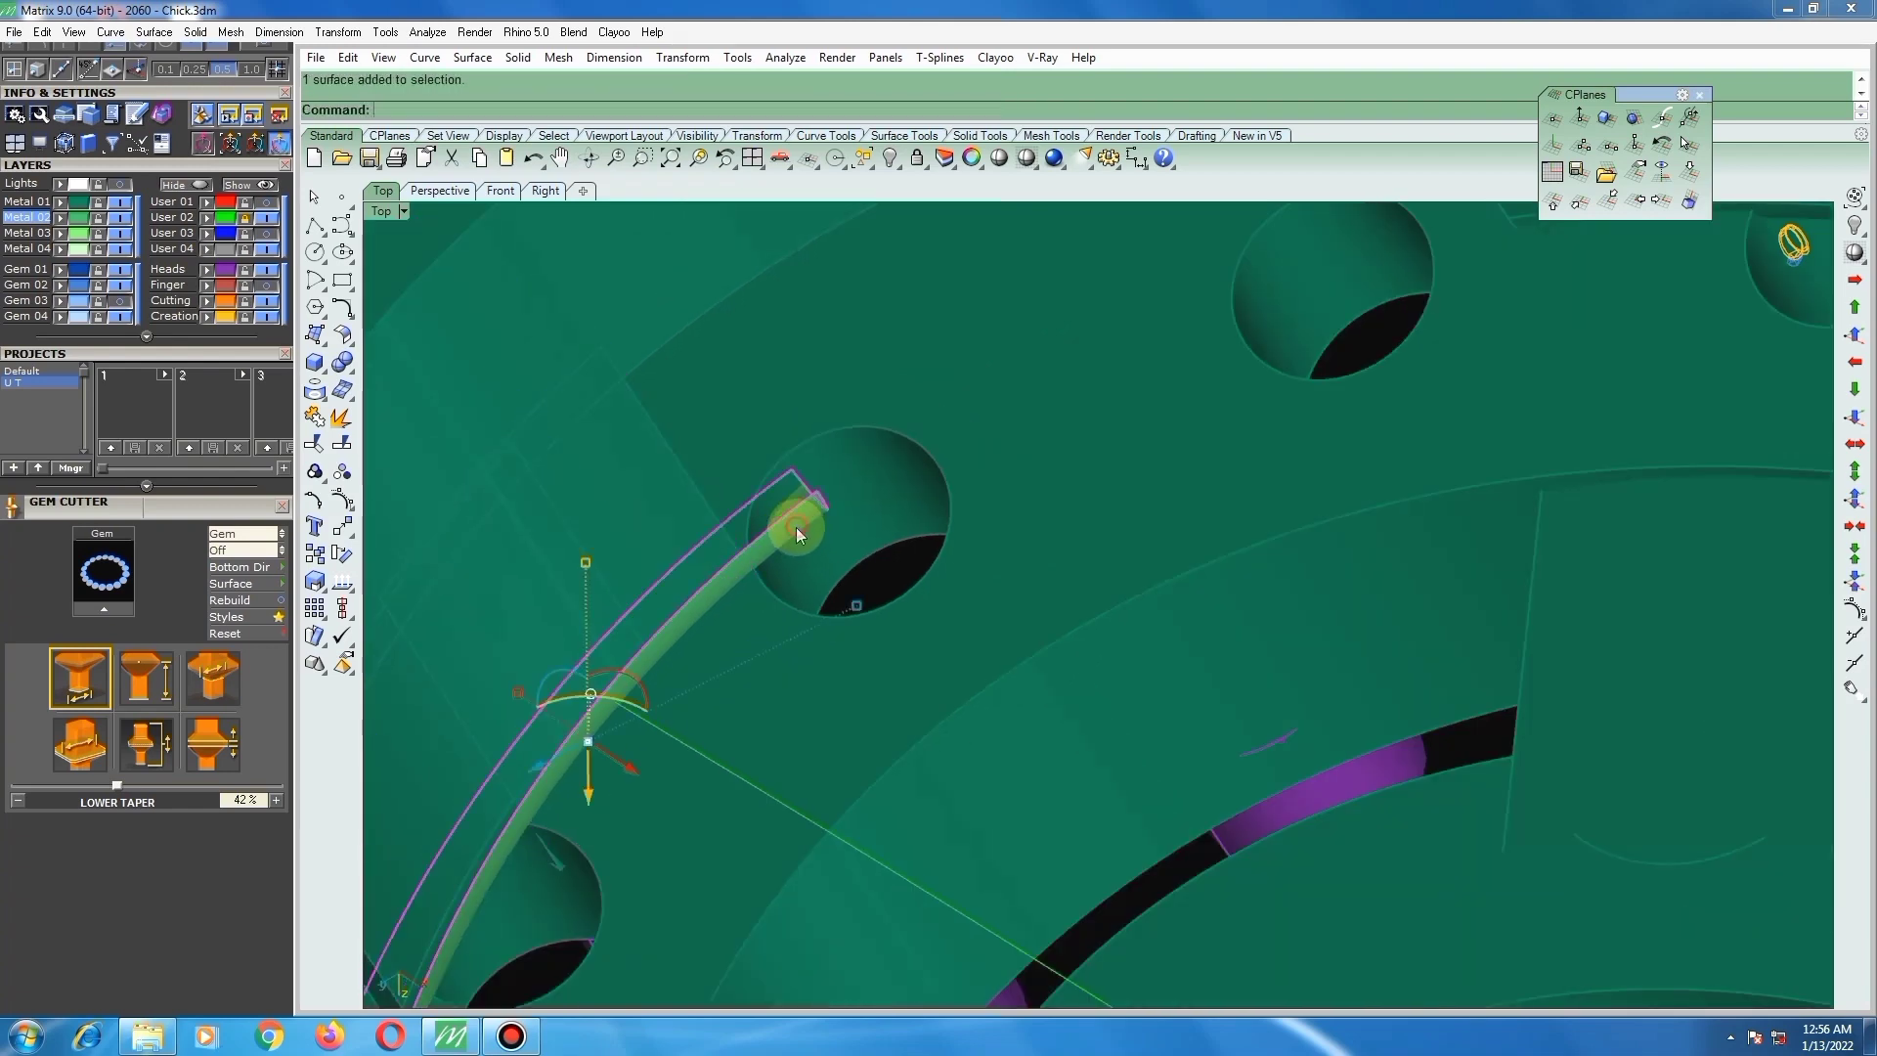
click(685, 523)
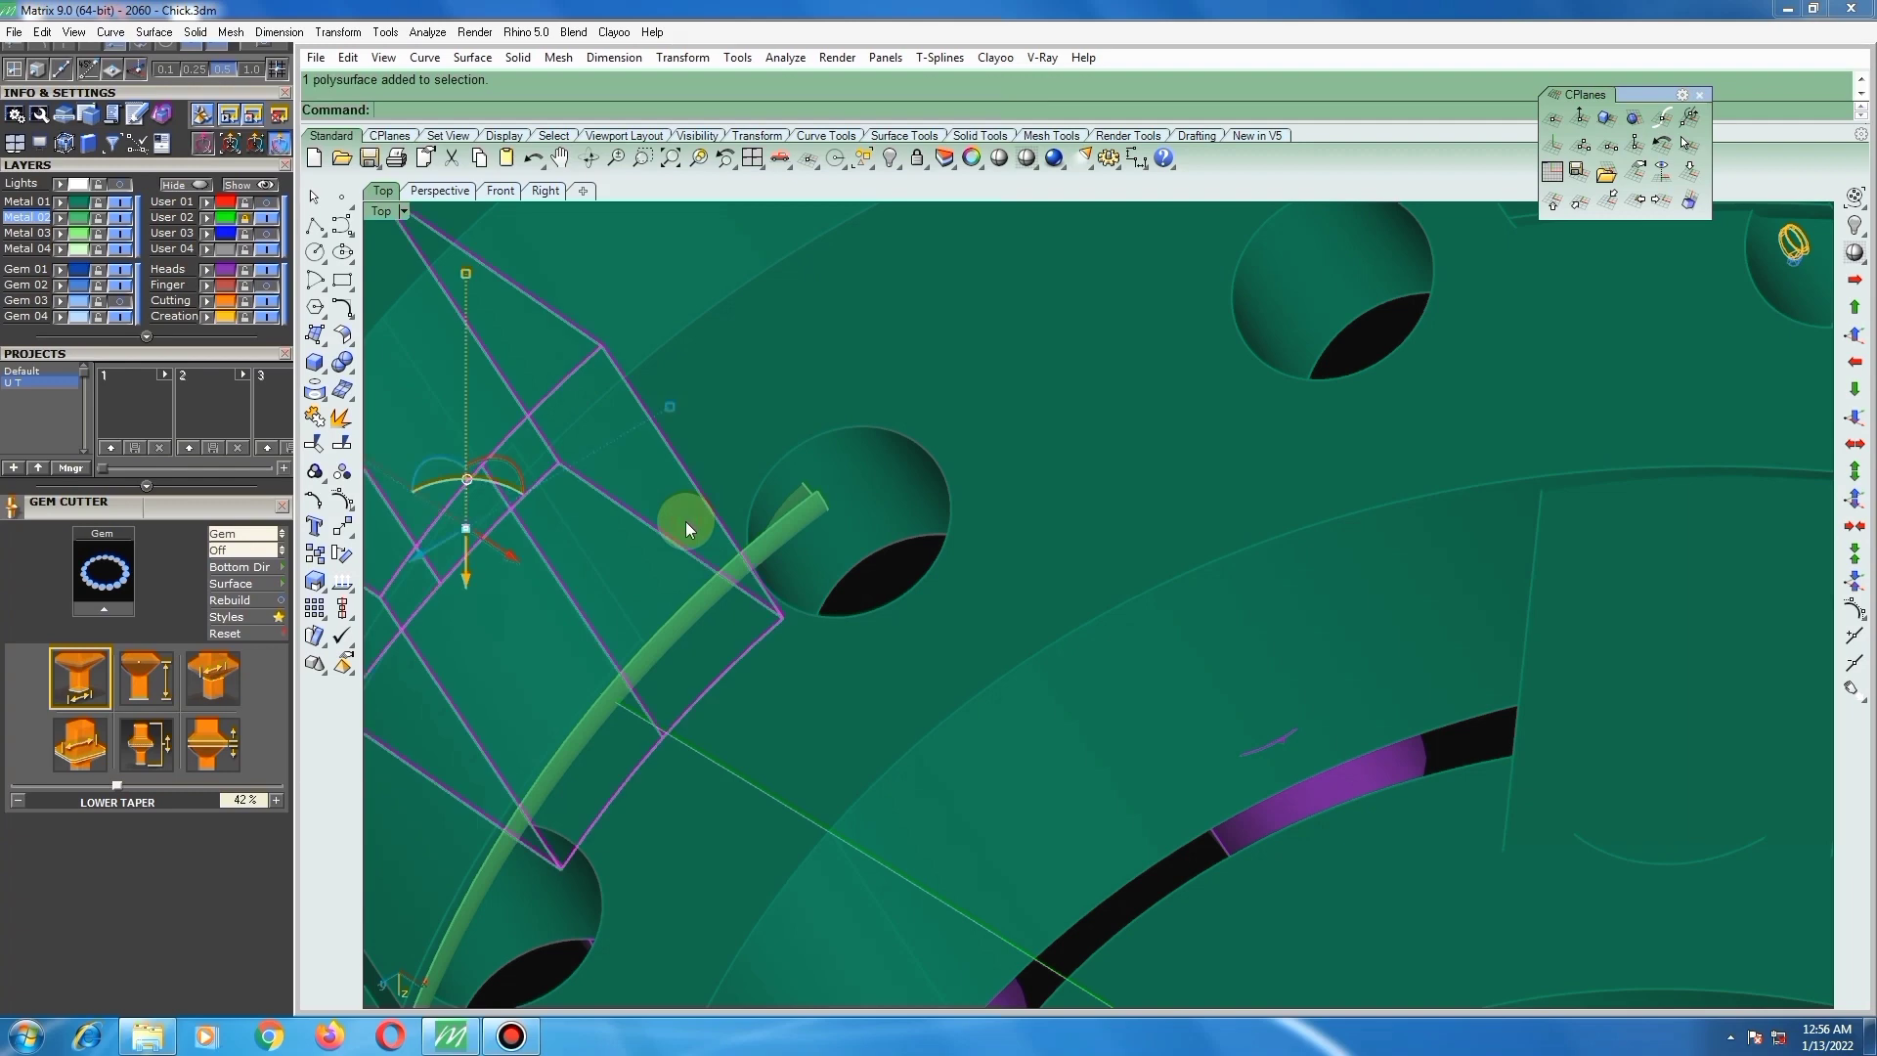
right_click(761, 540)
click(753, 546)
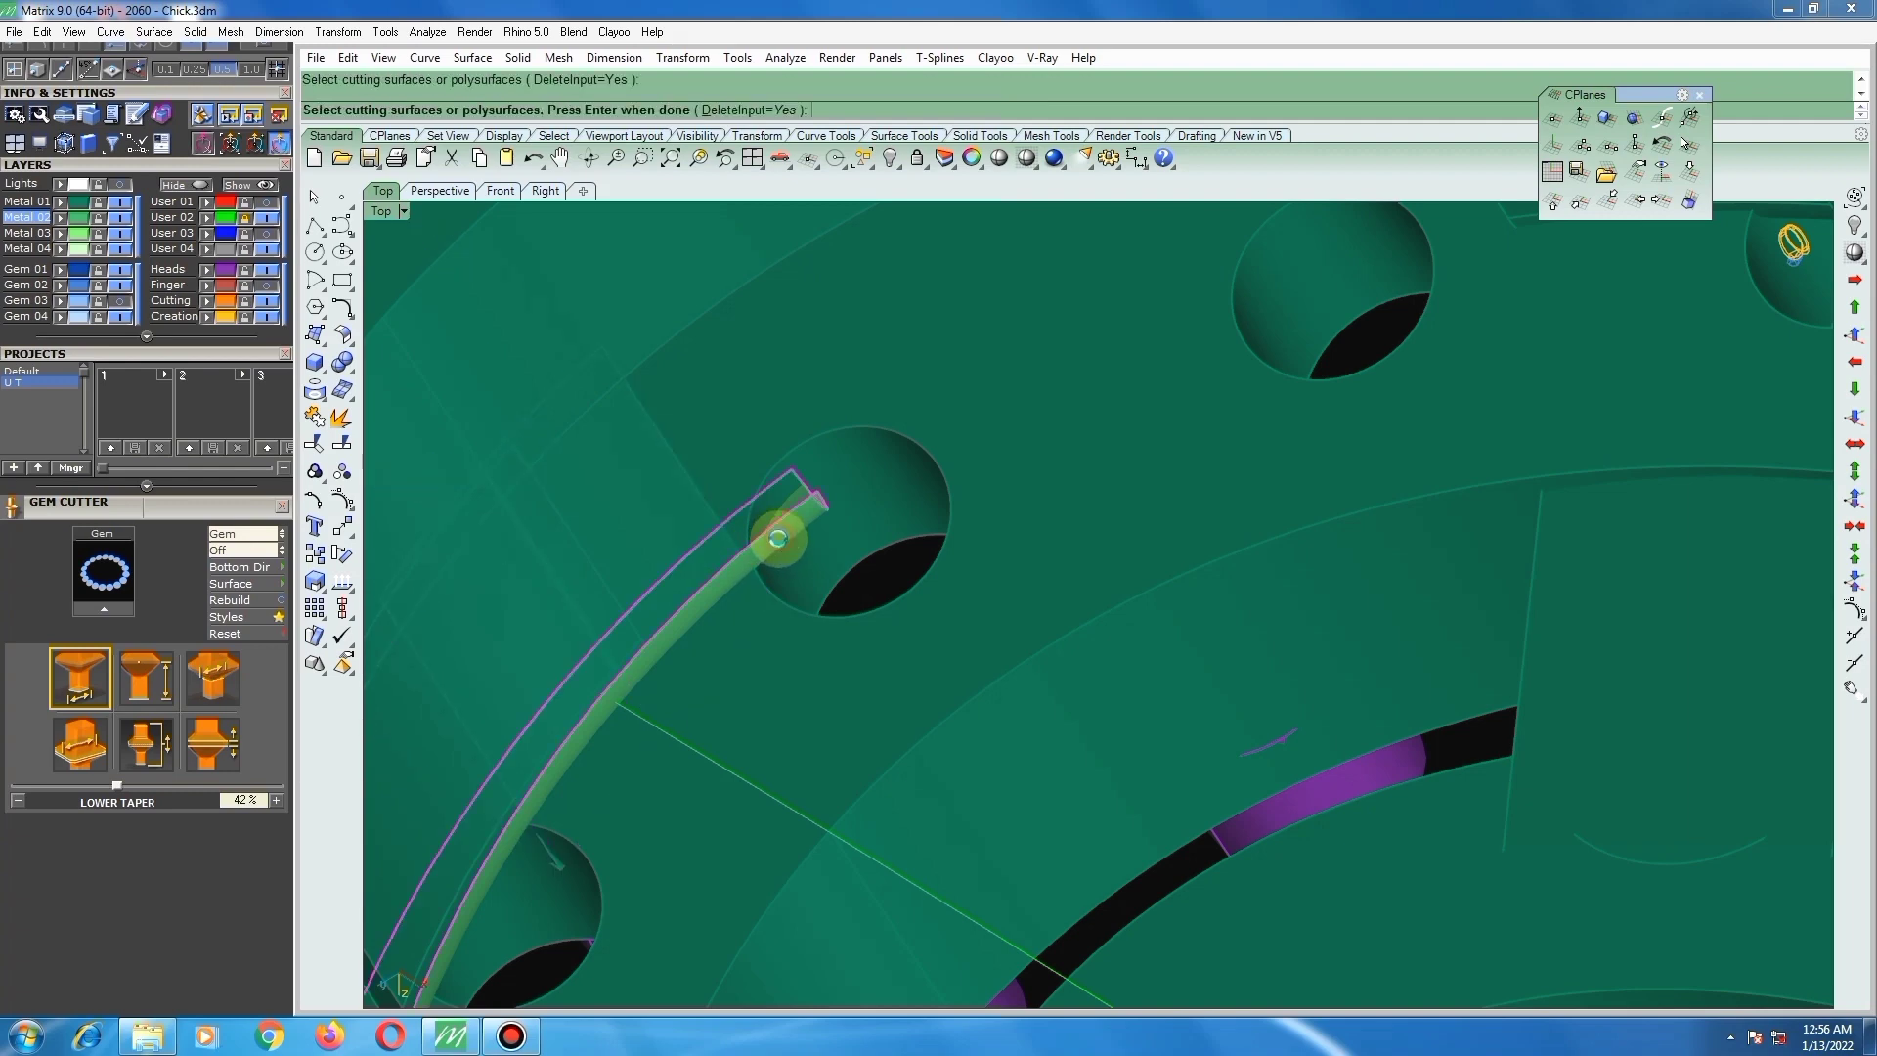
right_click(742, 557)
Step: Delete the fillet strip that crosses the block and the two gem holes
click(548, 864)
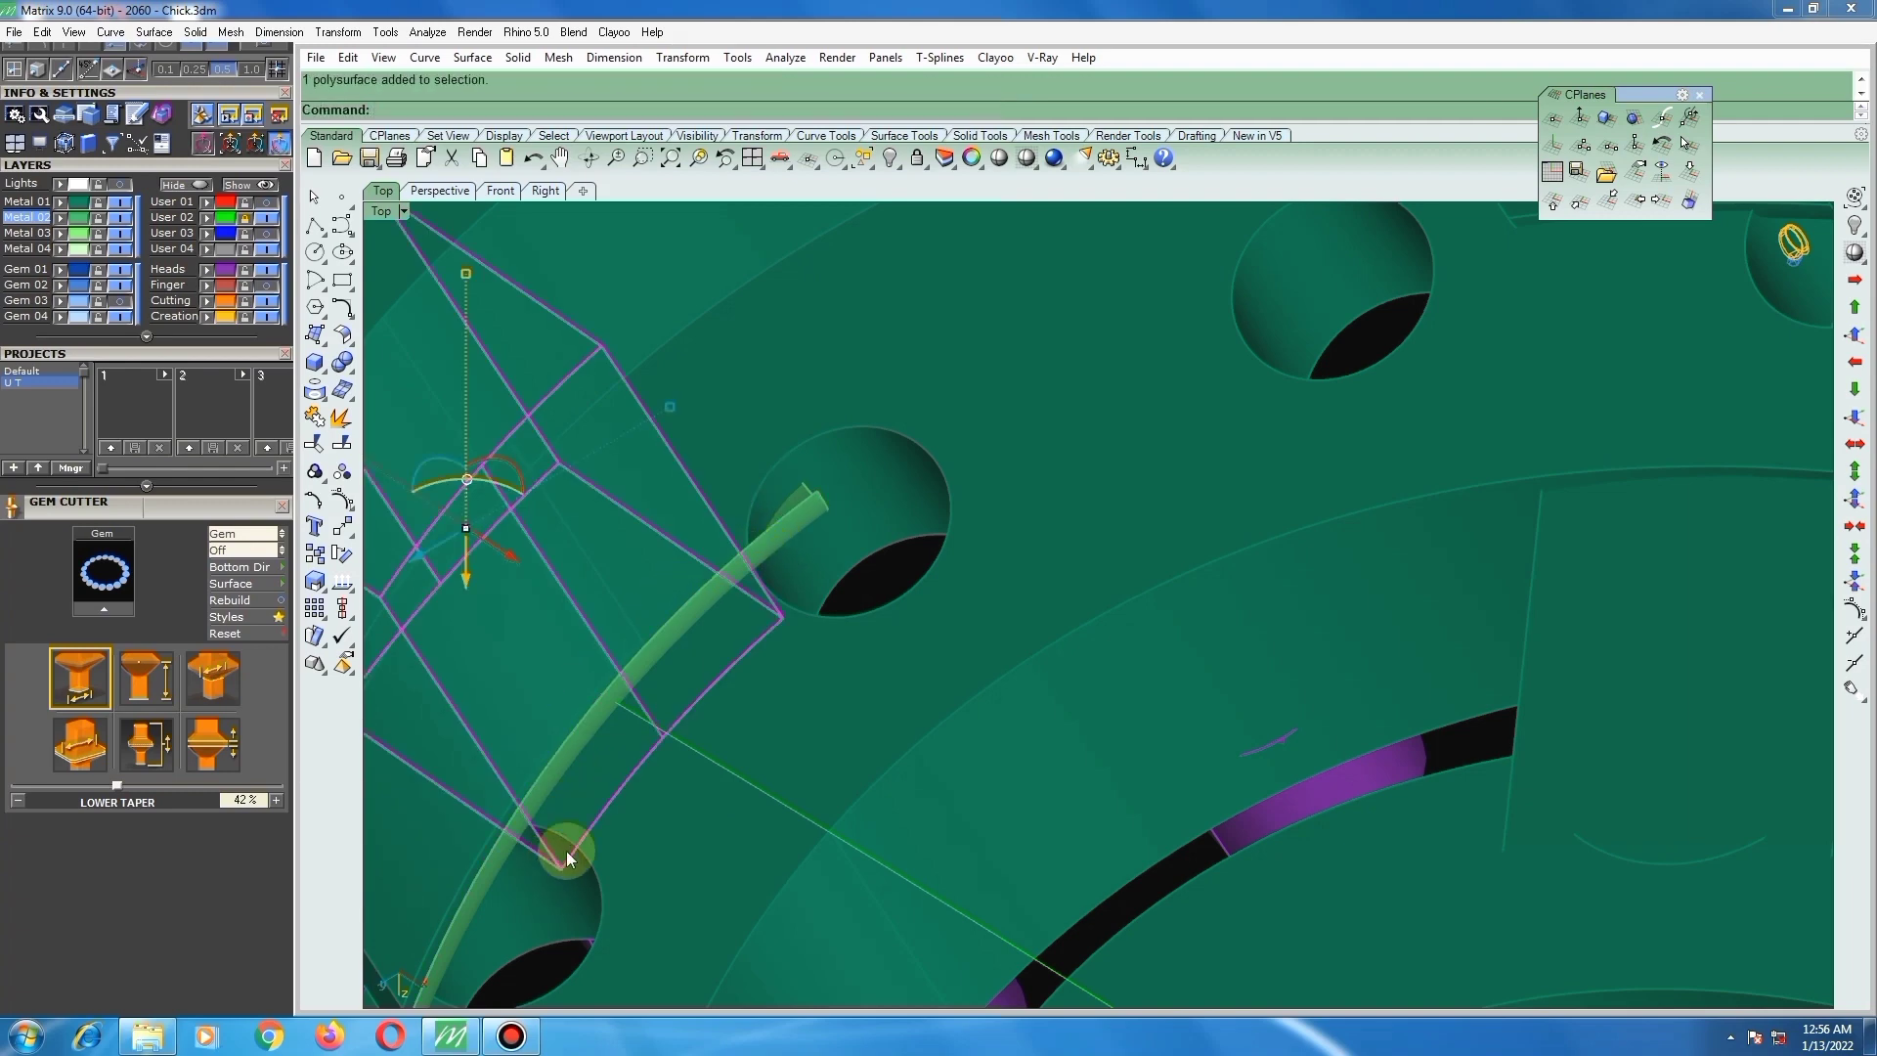
scroll(723, 714, down, 5)
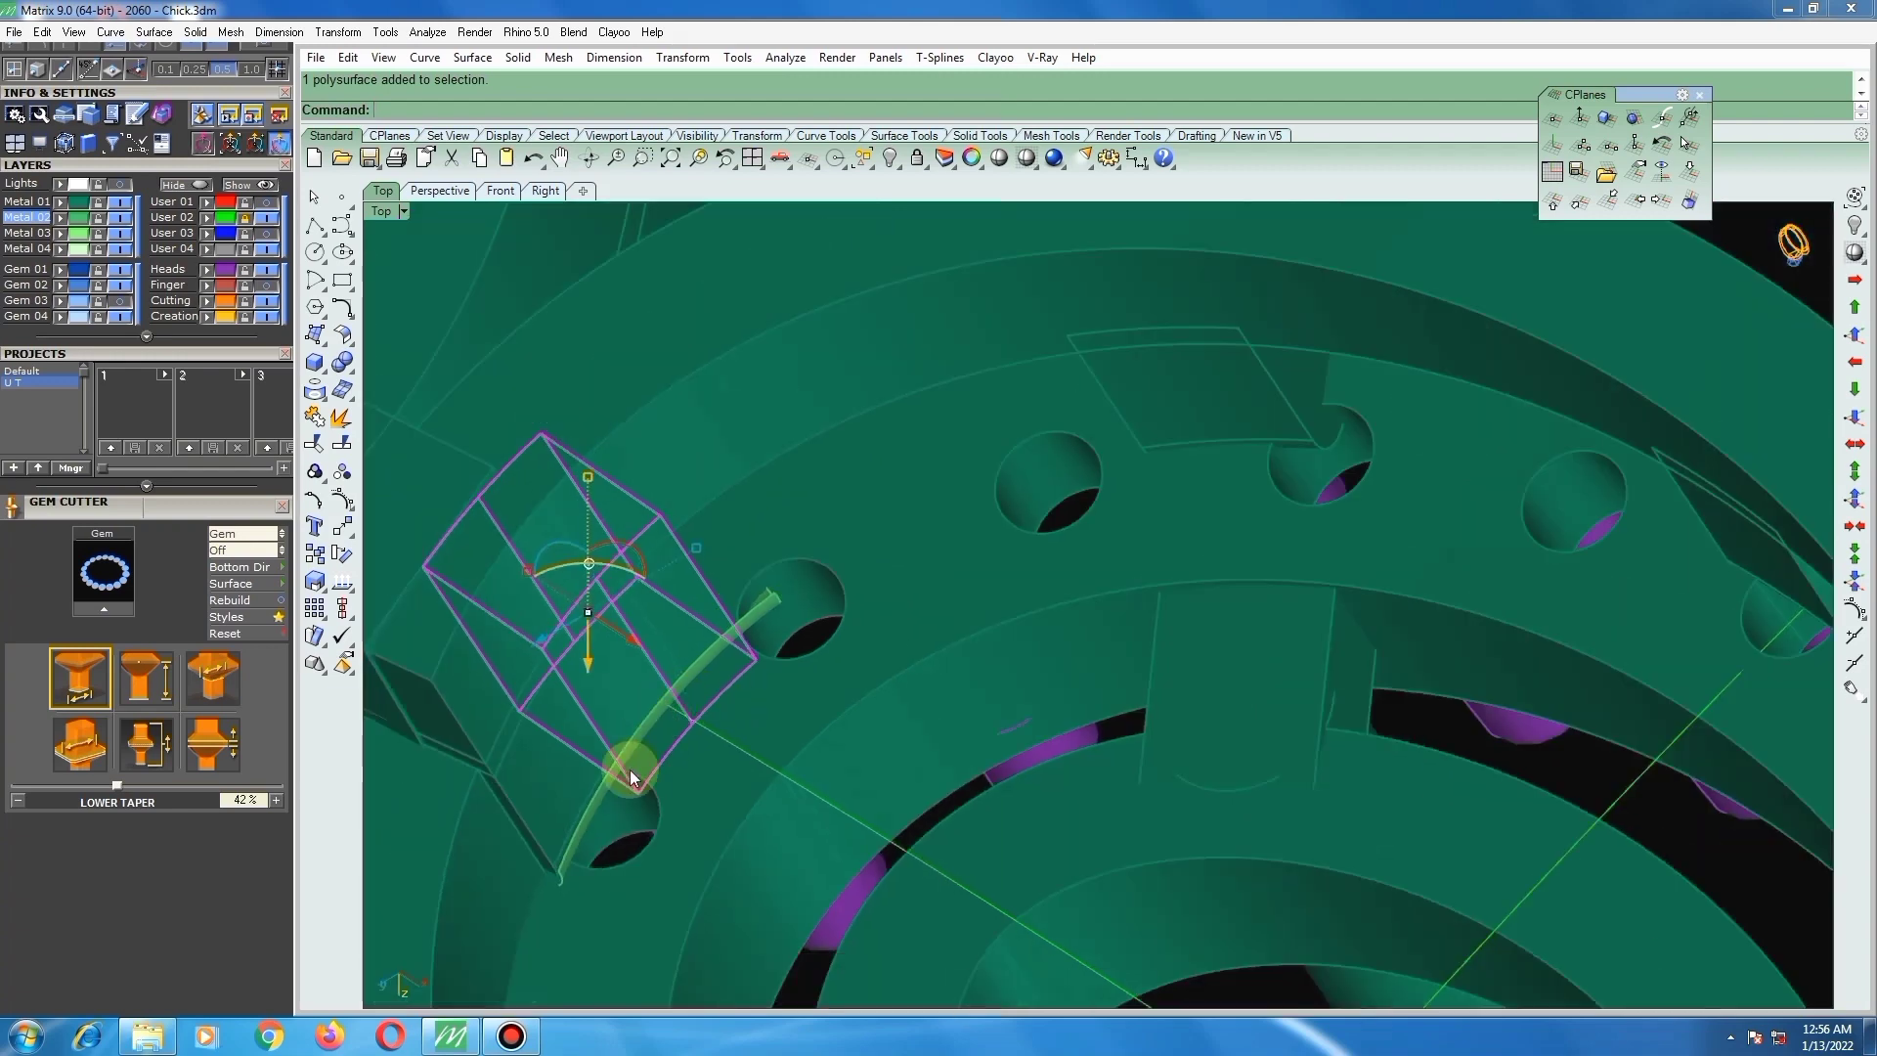
scroll(629, 770, up, 3)
click(598, 790)
right_drag(645, 688, 679, 637)
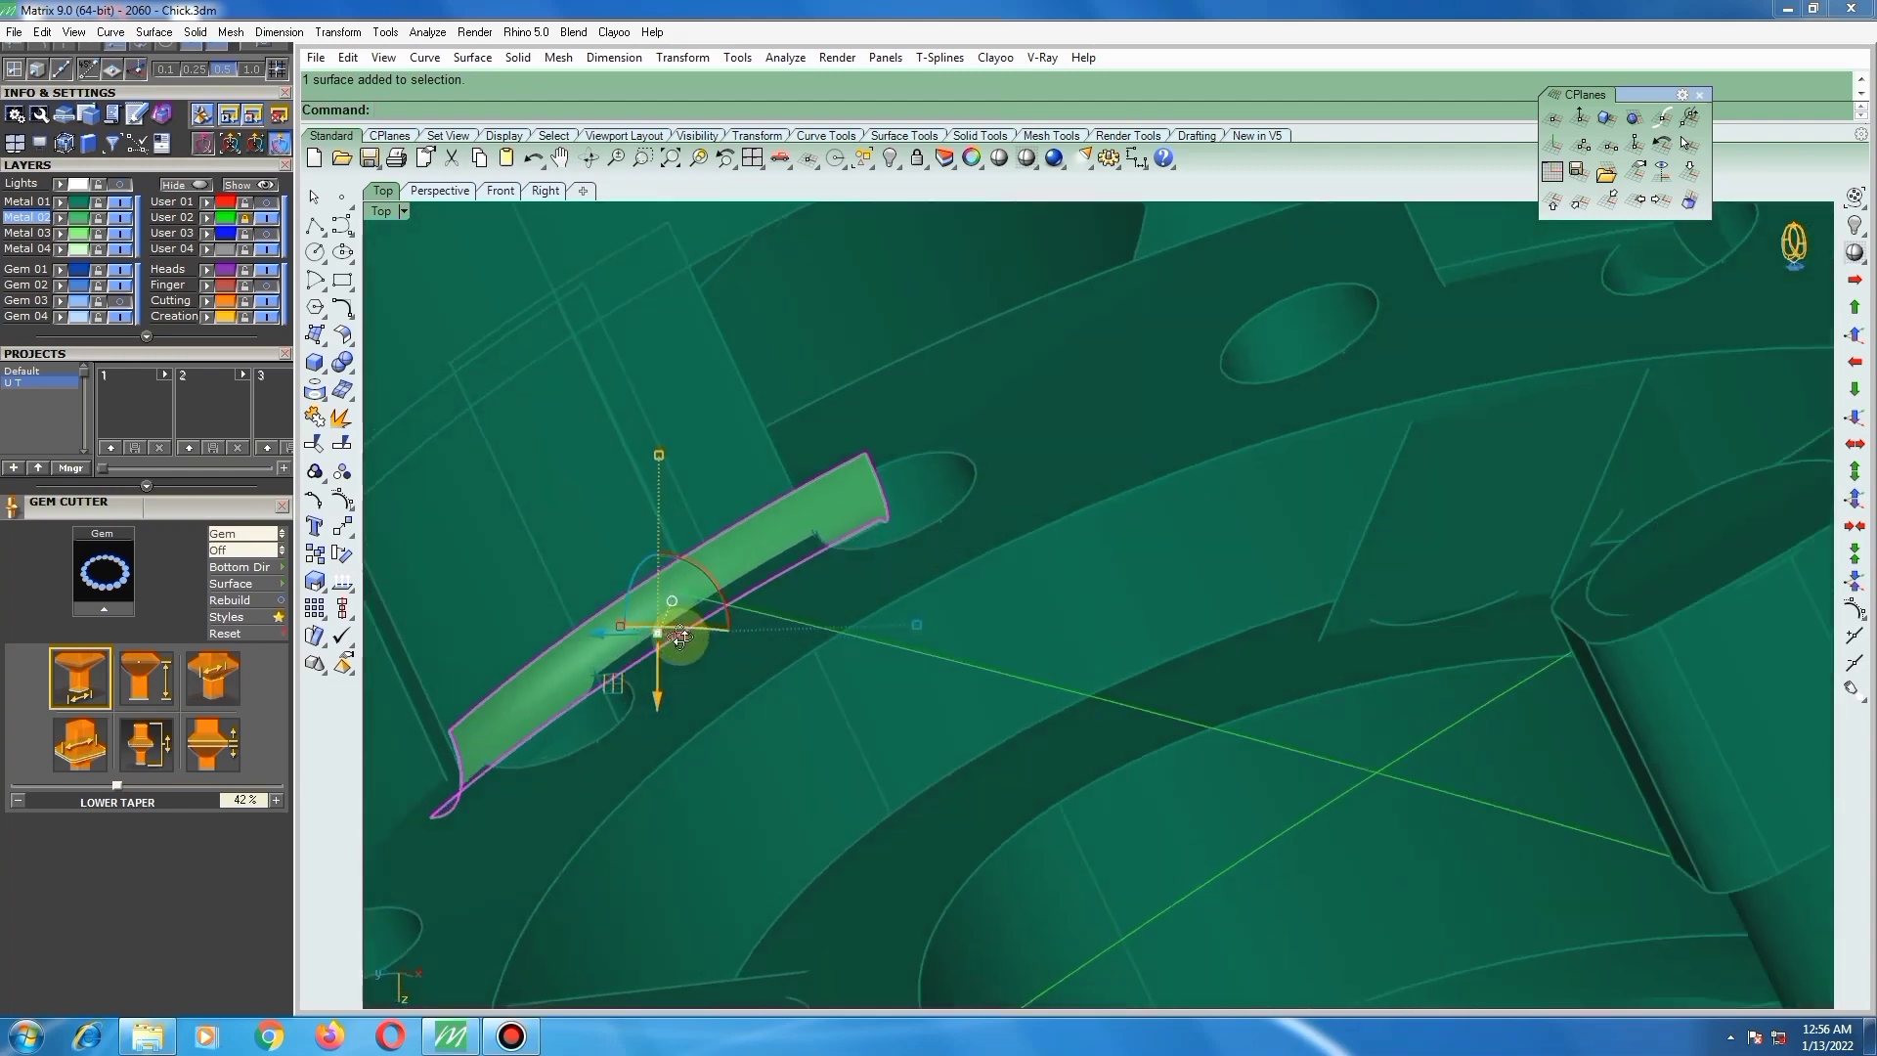
scroll(867, 489, up, 3)
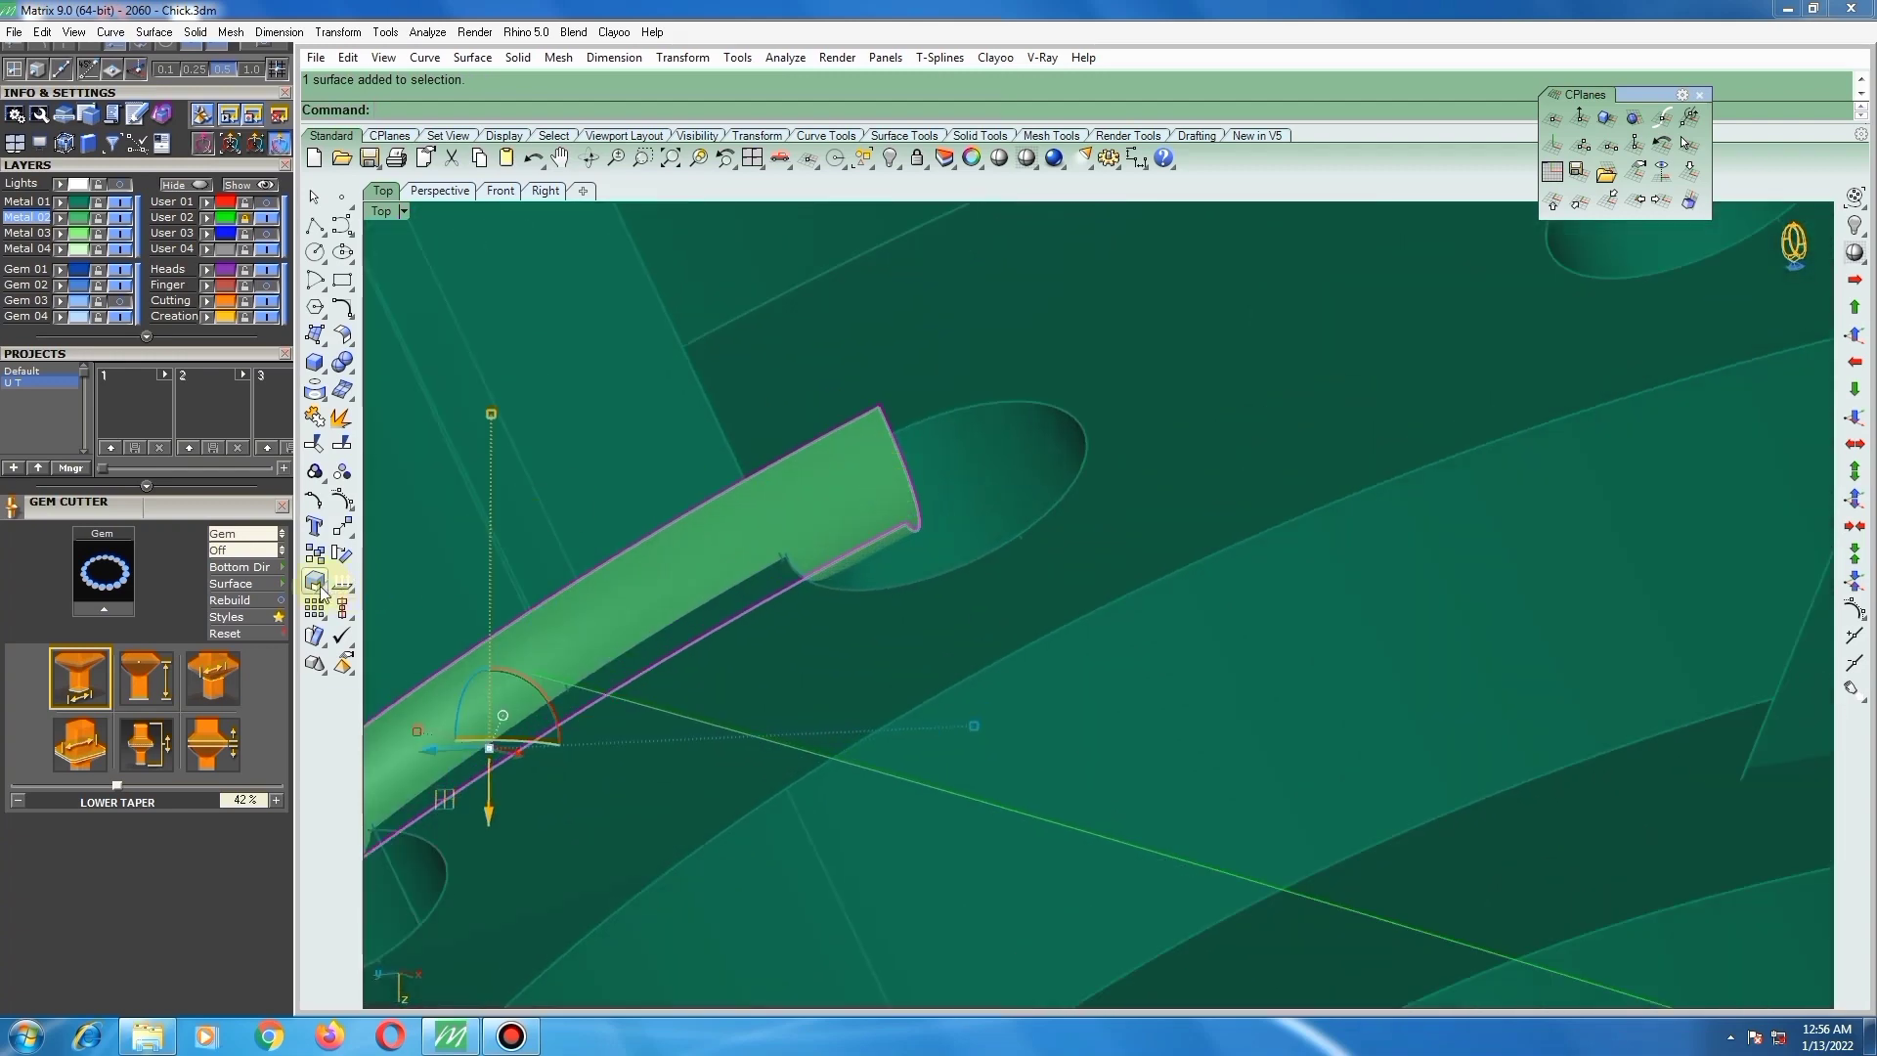
click(320, 587)
click(839, 491)
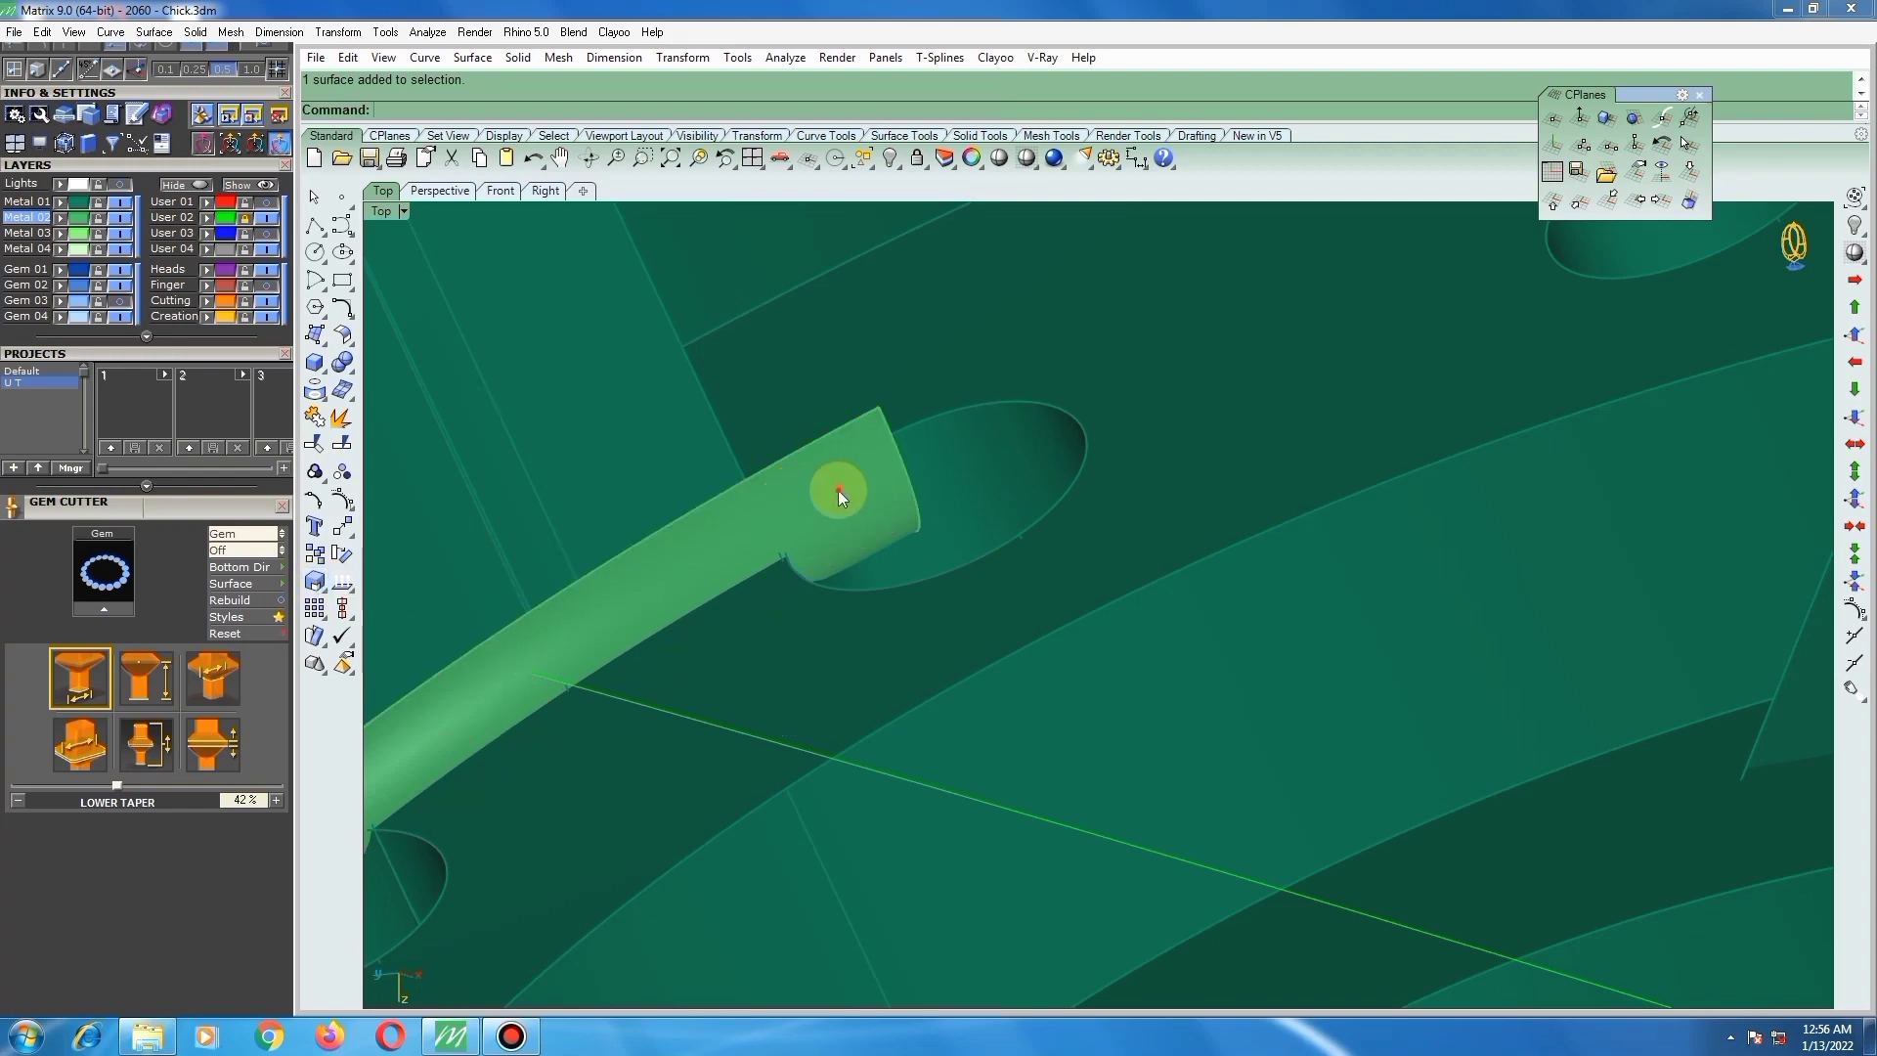
click(815, 528)
key(Delete)
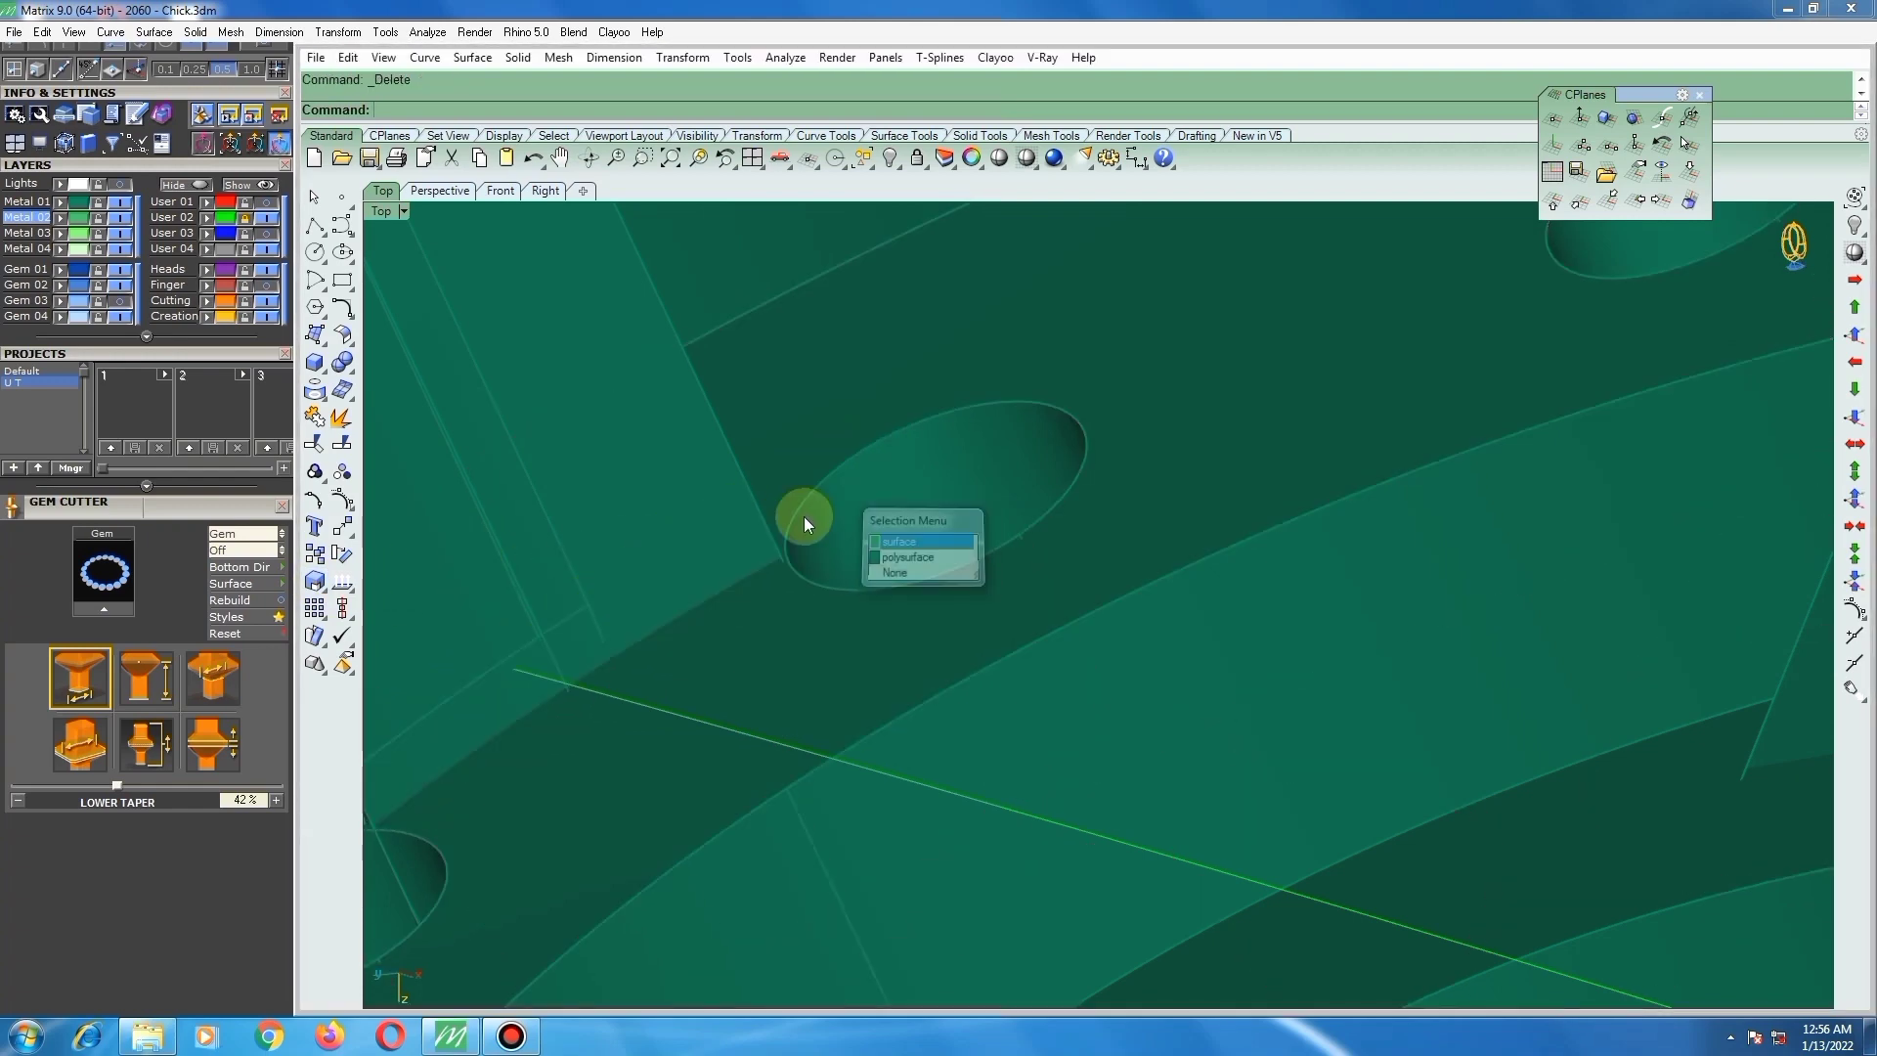
Step: Examine the whole piece from several angles, including the halo's gem holes and the four bands leading to the flower
scroll(821, 520, down, 7)
right_drag(833, 520, 731, 570)
scroll(731, 571, down, 5)
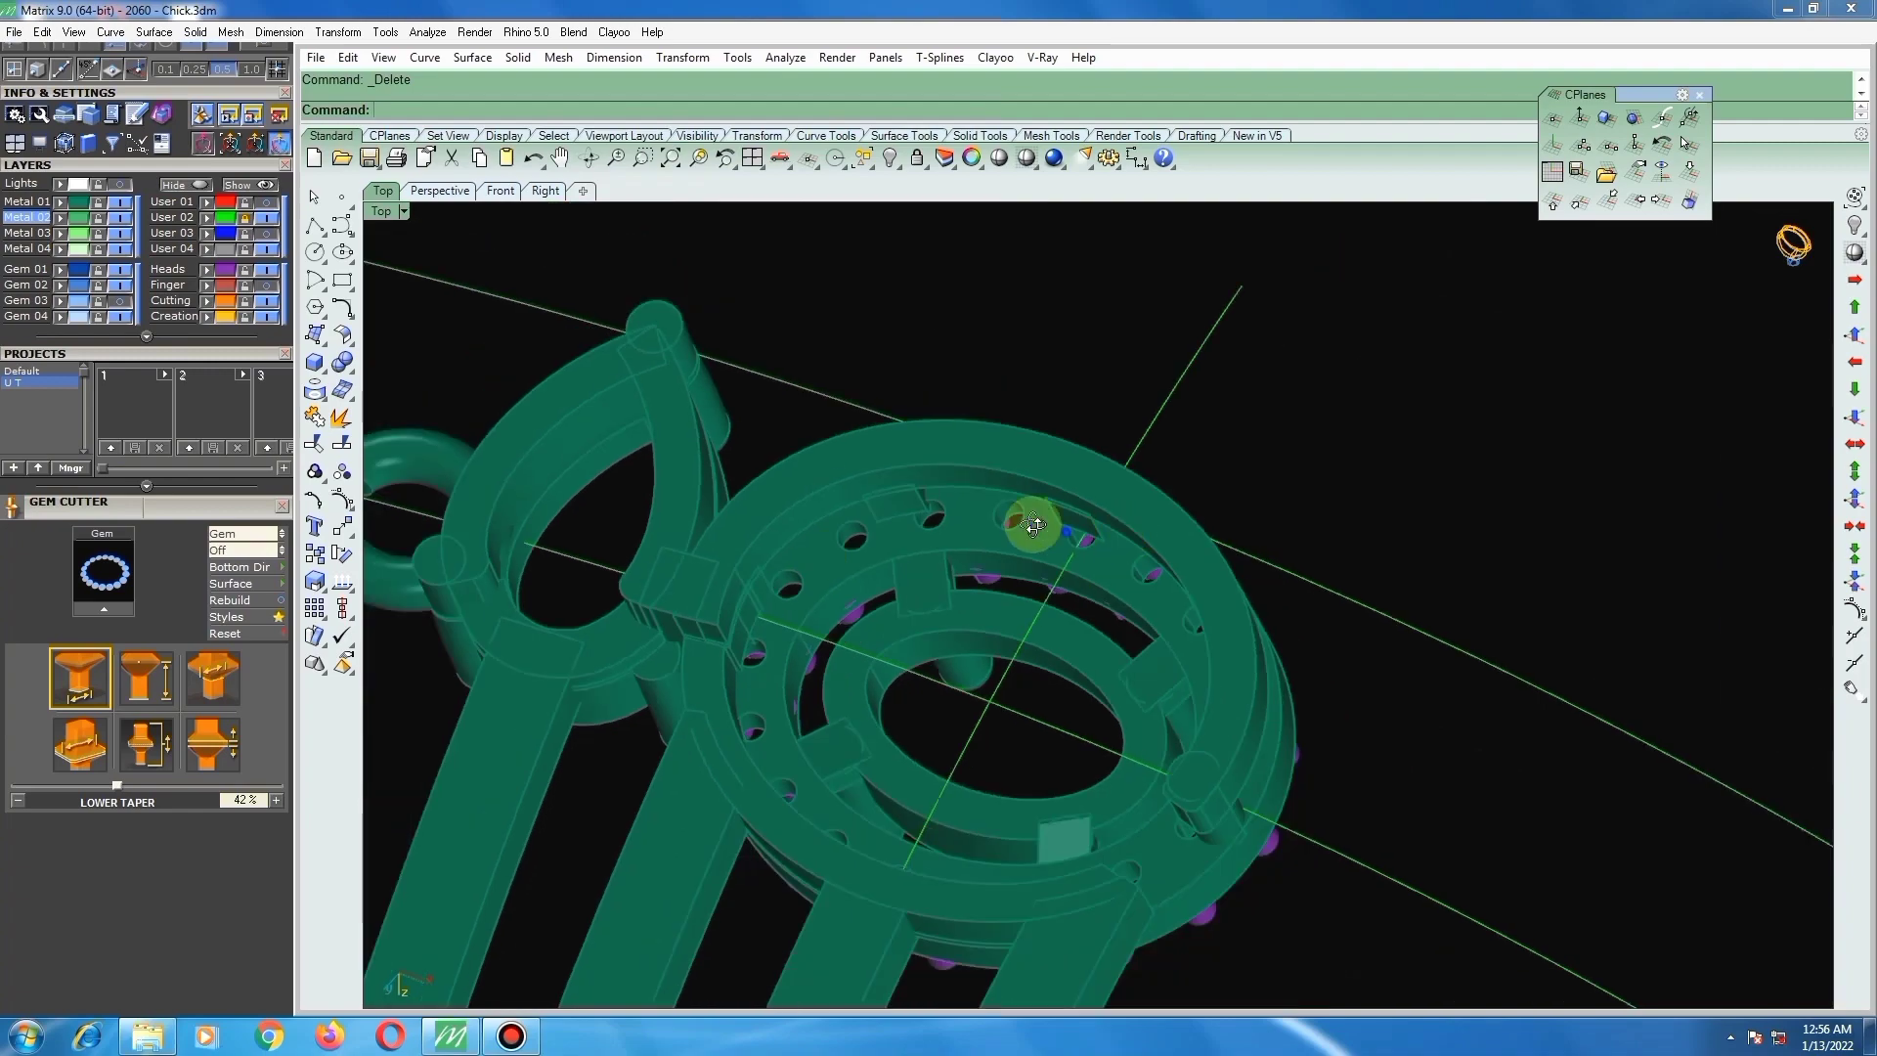
right_drag(1034, 526, 954, 369)
scroll(1013, 481, up, 3)
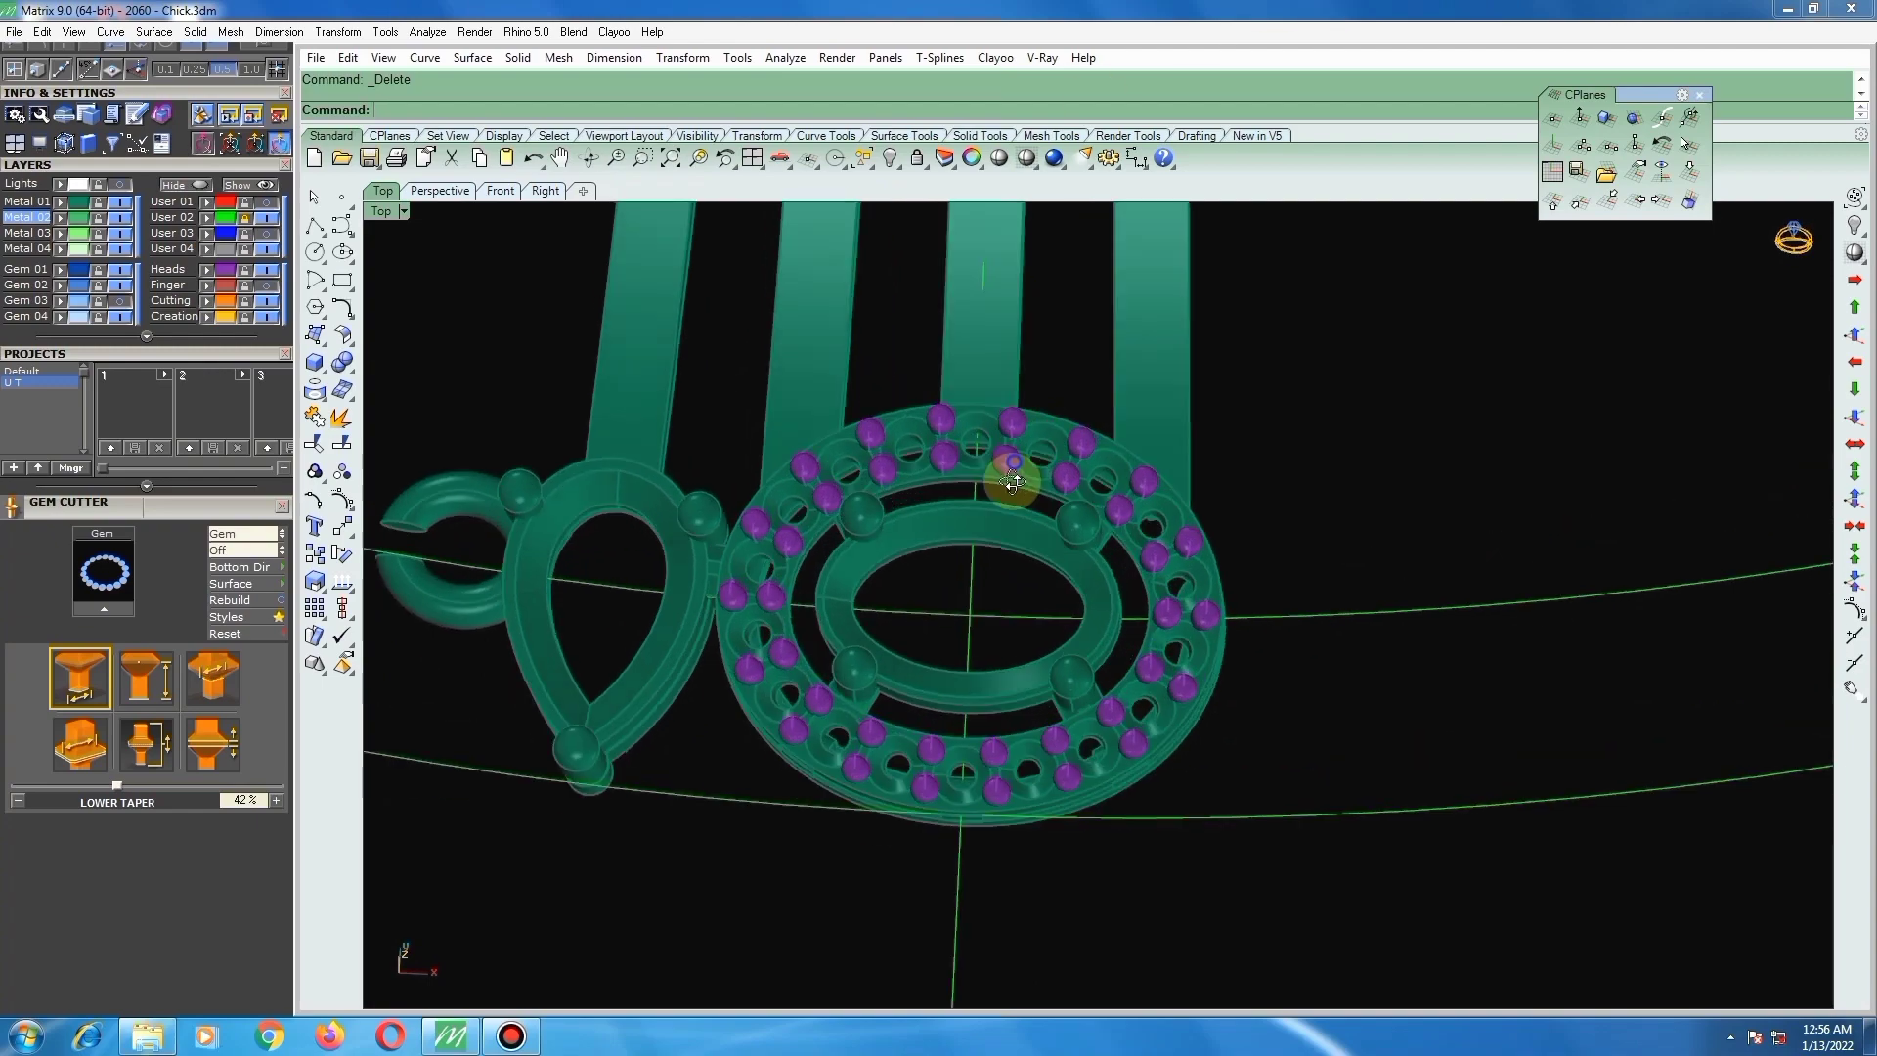
right_drag(1011, 481, 1194, 475)
scroll(1050, 436, up, 8)
scroll(1139, 509, down, 6)
right_drag(1019, 524, 972, 590)
scroll(979, 530, down, 5)
scroll(973, 523, down, 5)
right_drag(942, 402, 942, 542)
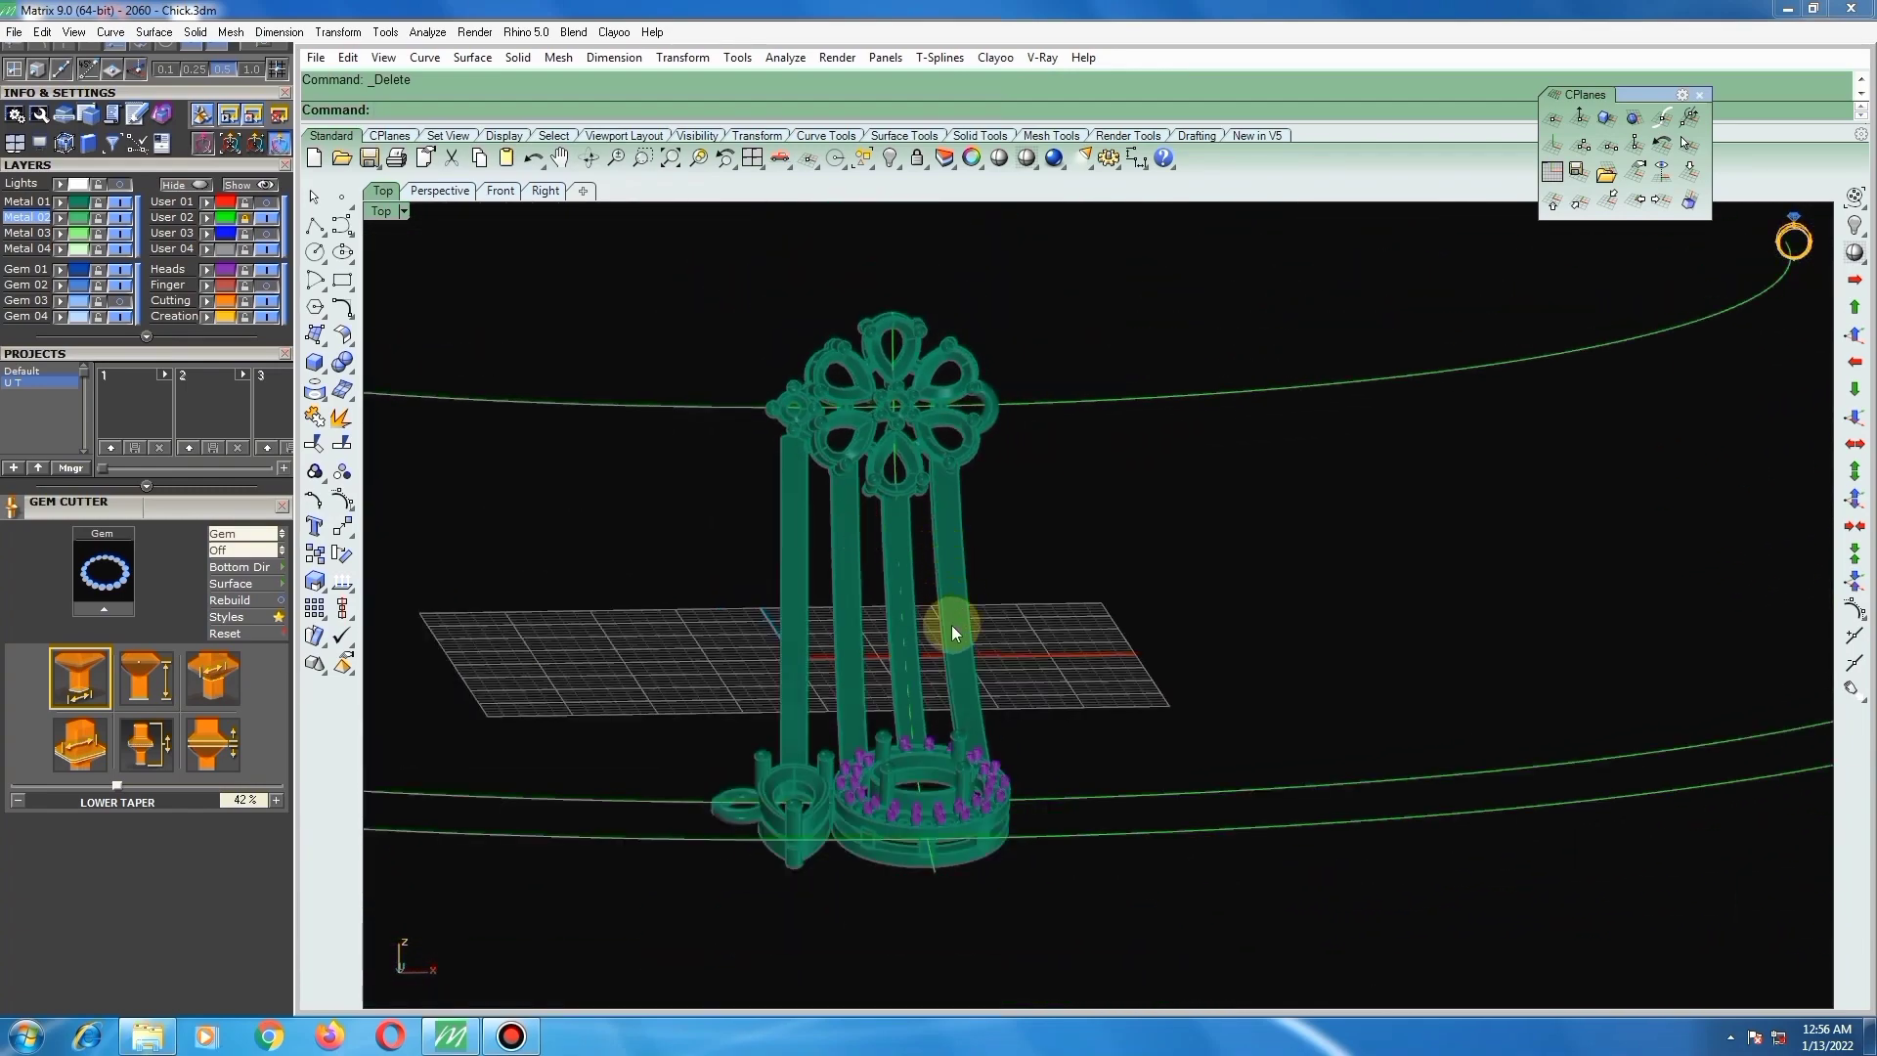
scroll(922, 598, up, 2)
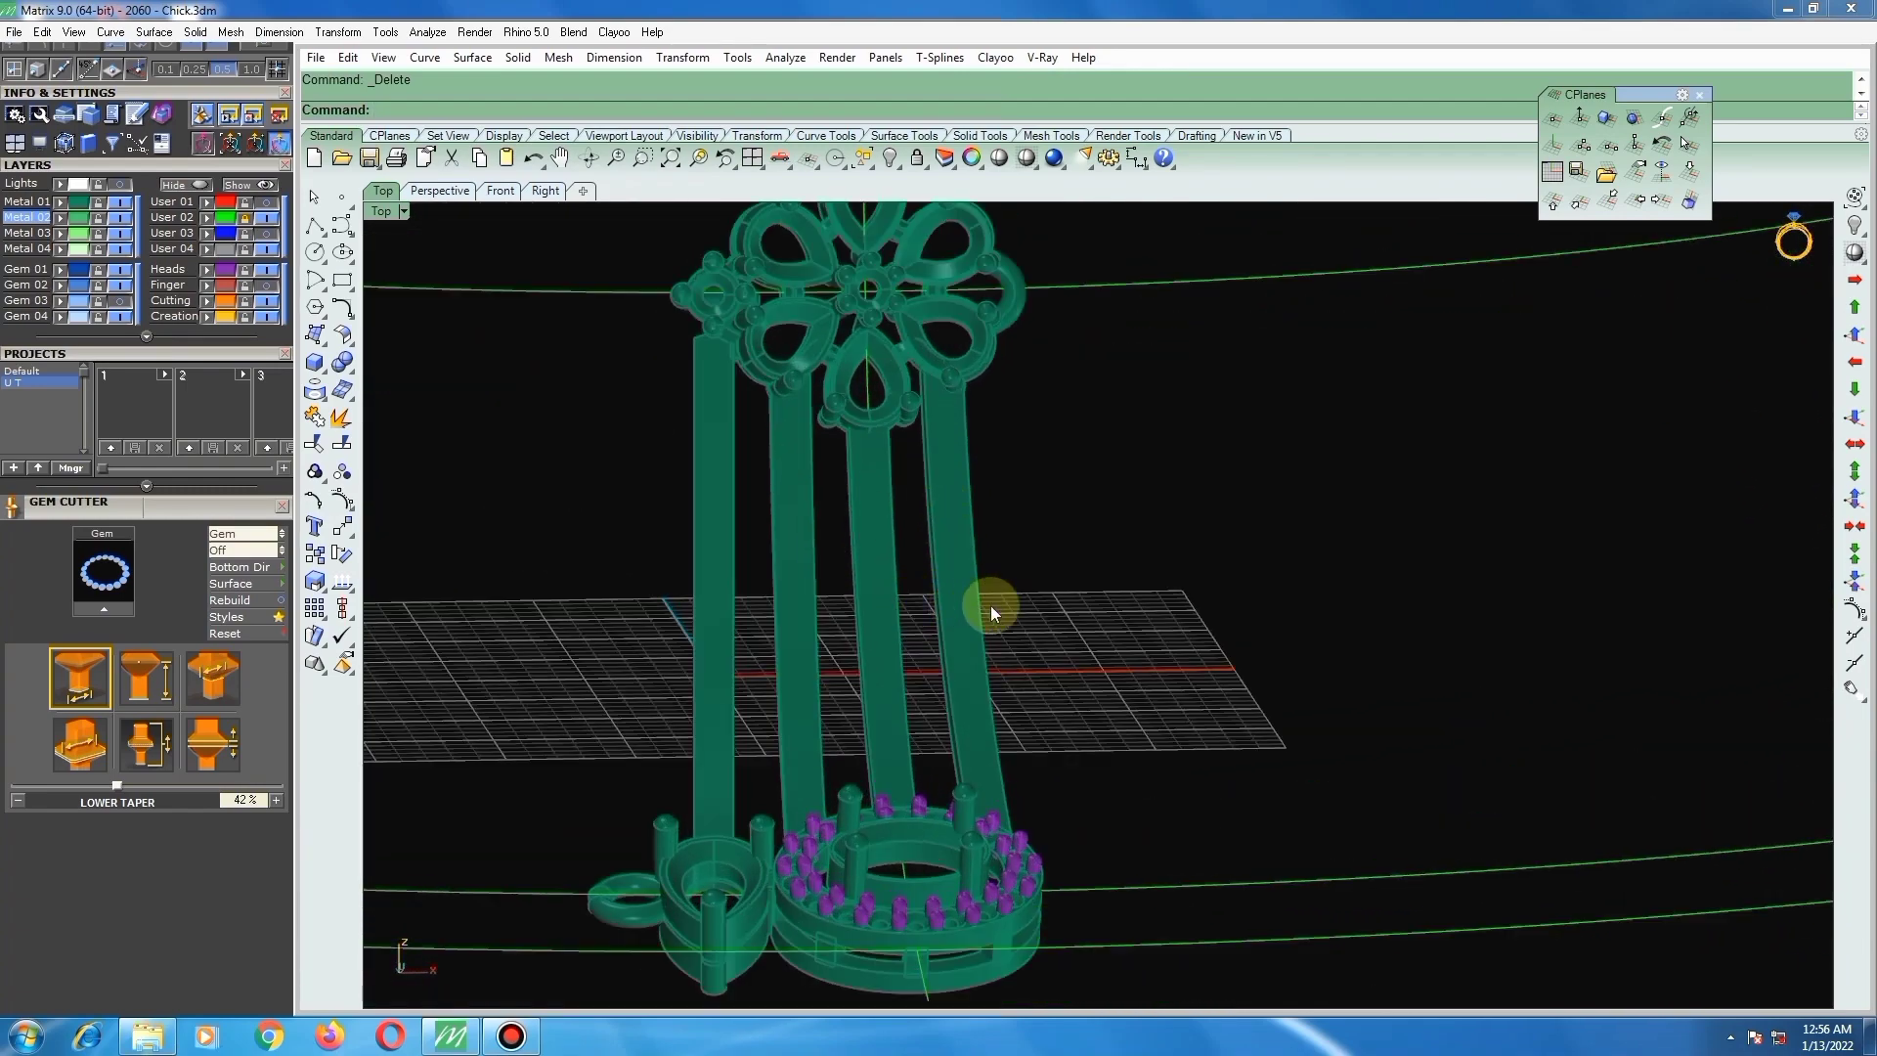
scroll(959, 614, up, 2)
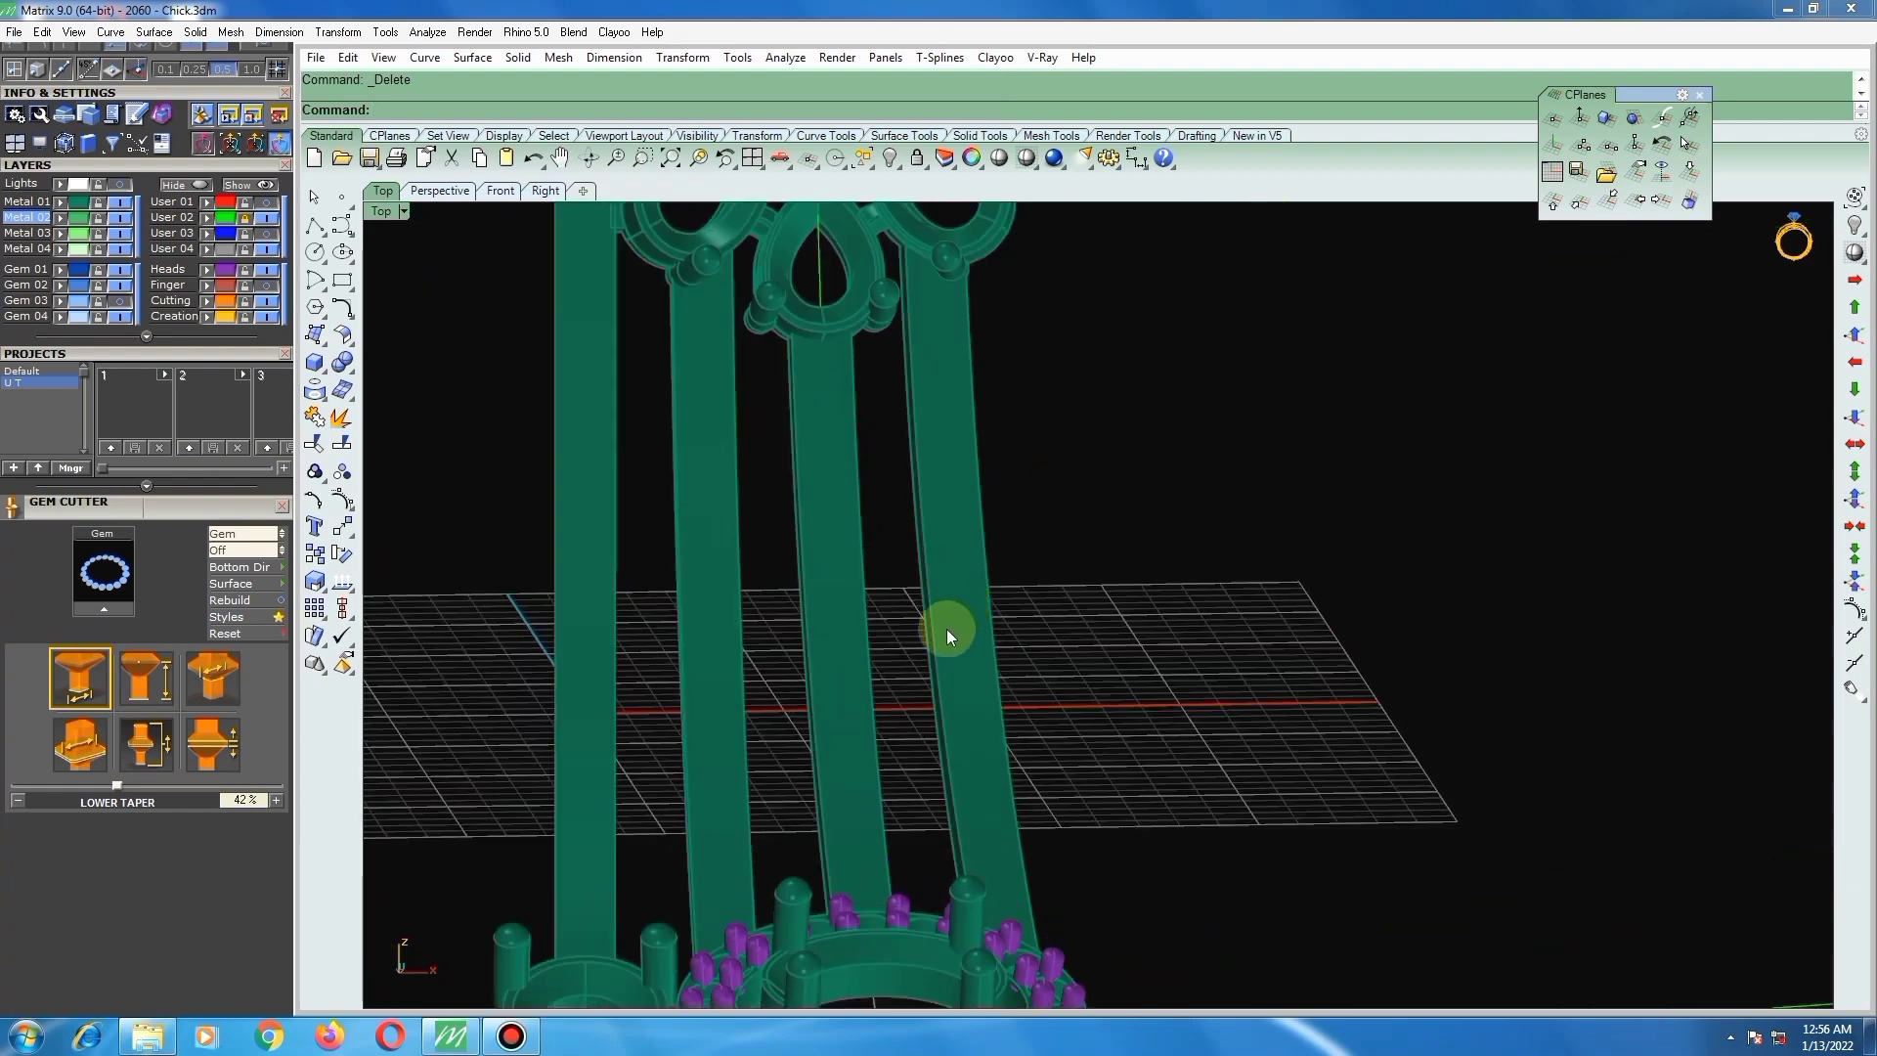
Step: Measure the width of the rightmost band between its two long edges
text(d)
key(Return)
scroll(939, 632, up, 2)
click(931, 632)
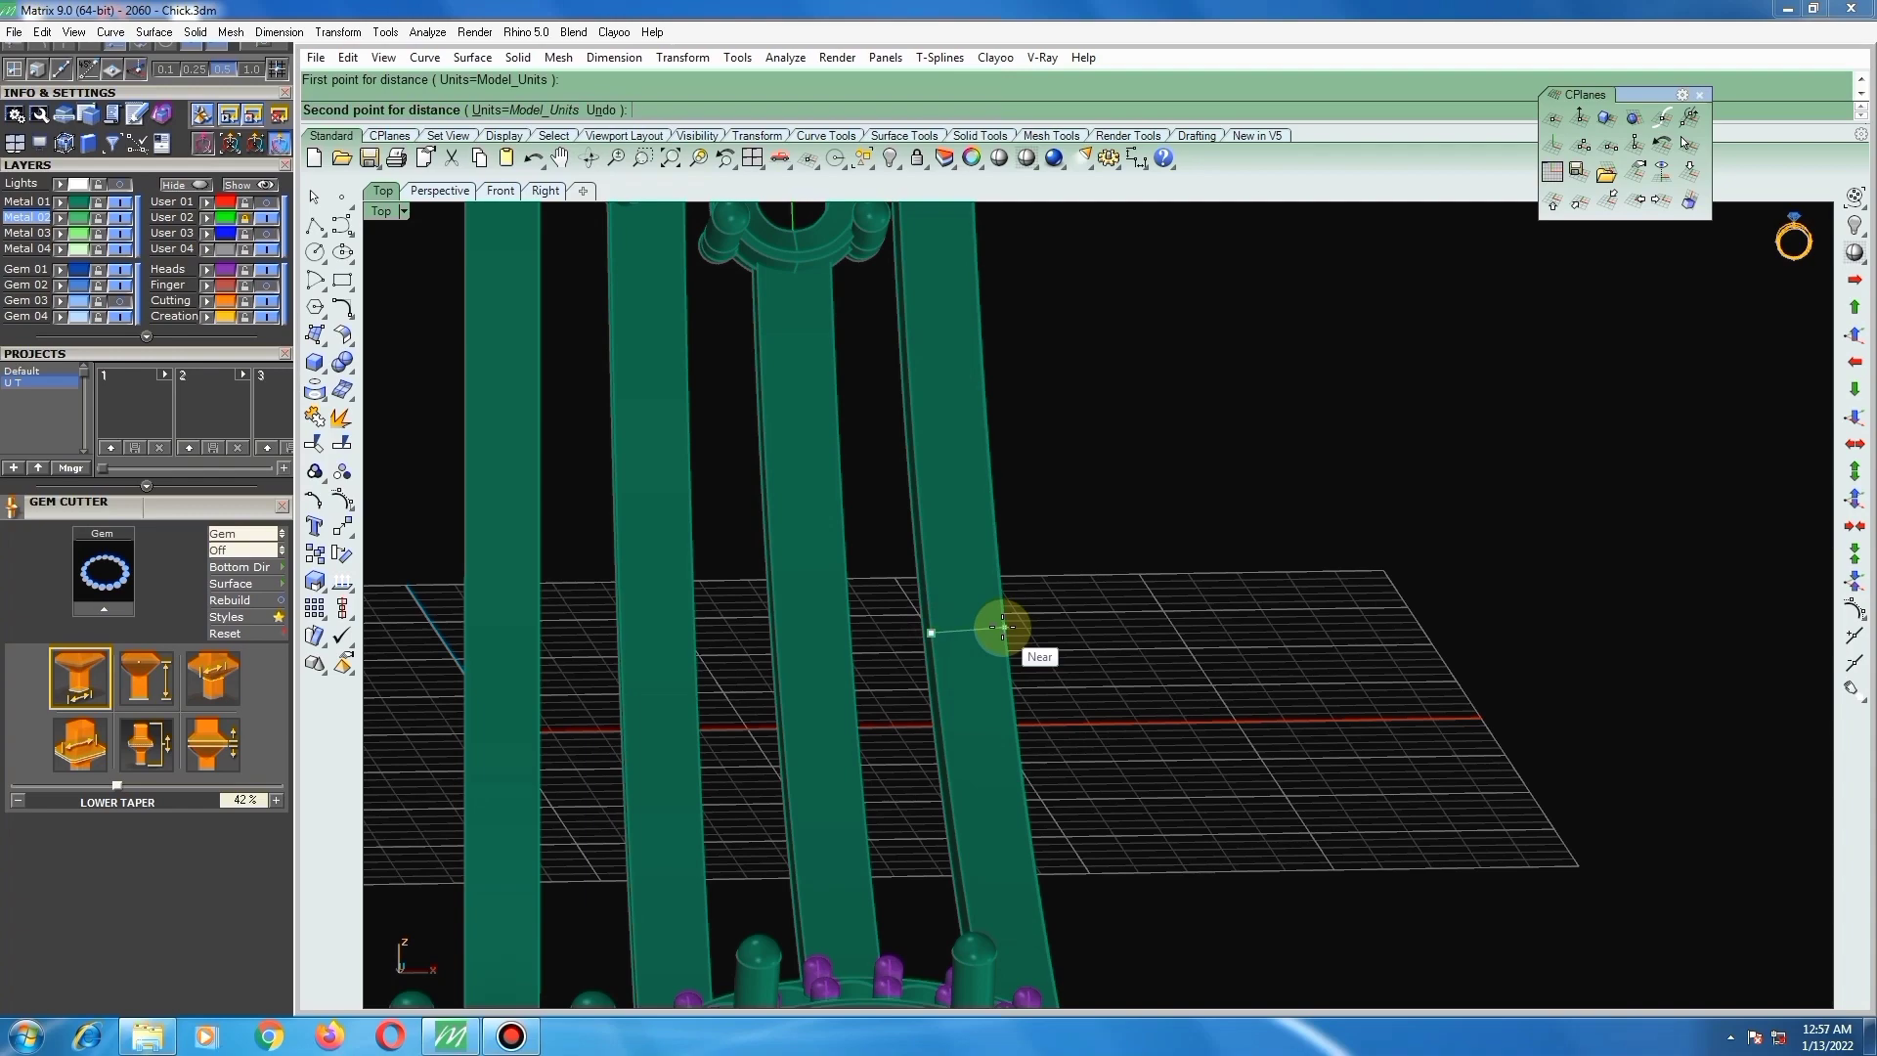
click(1000, 627)
Step: Offset the long inner edge of the rightmost band 0.75 mm on its surface, flipped towards the band's middle
scroll(940, 618, down, 4)
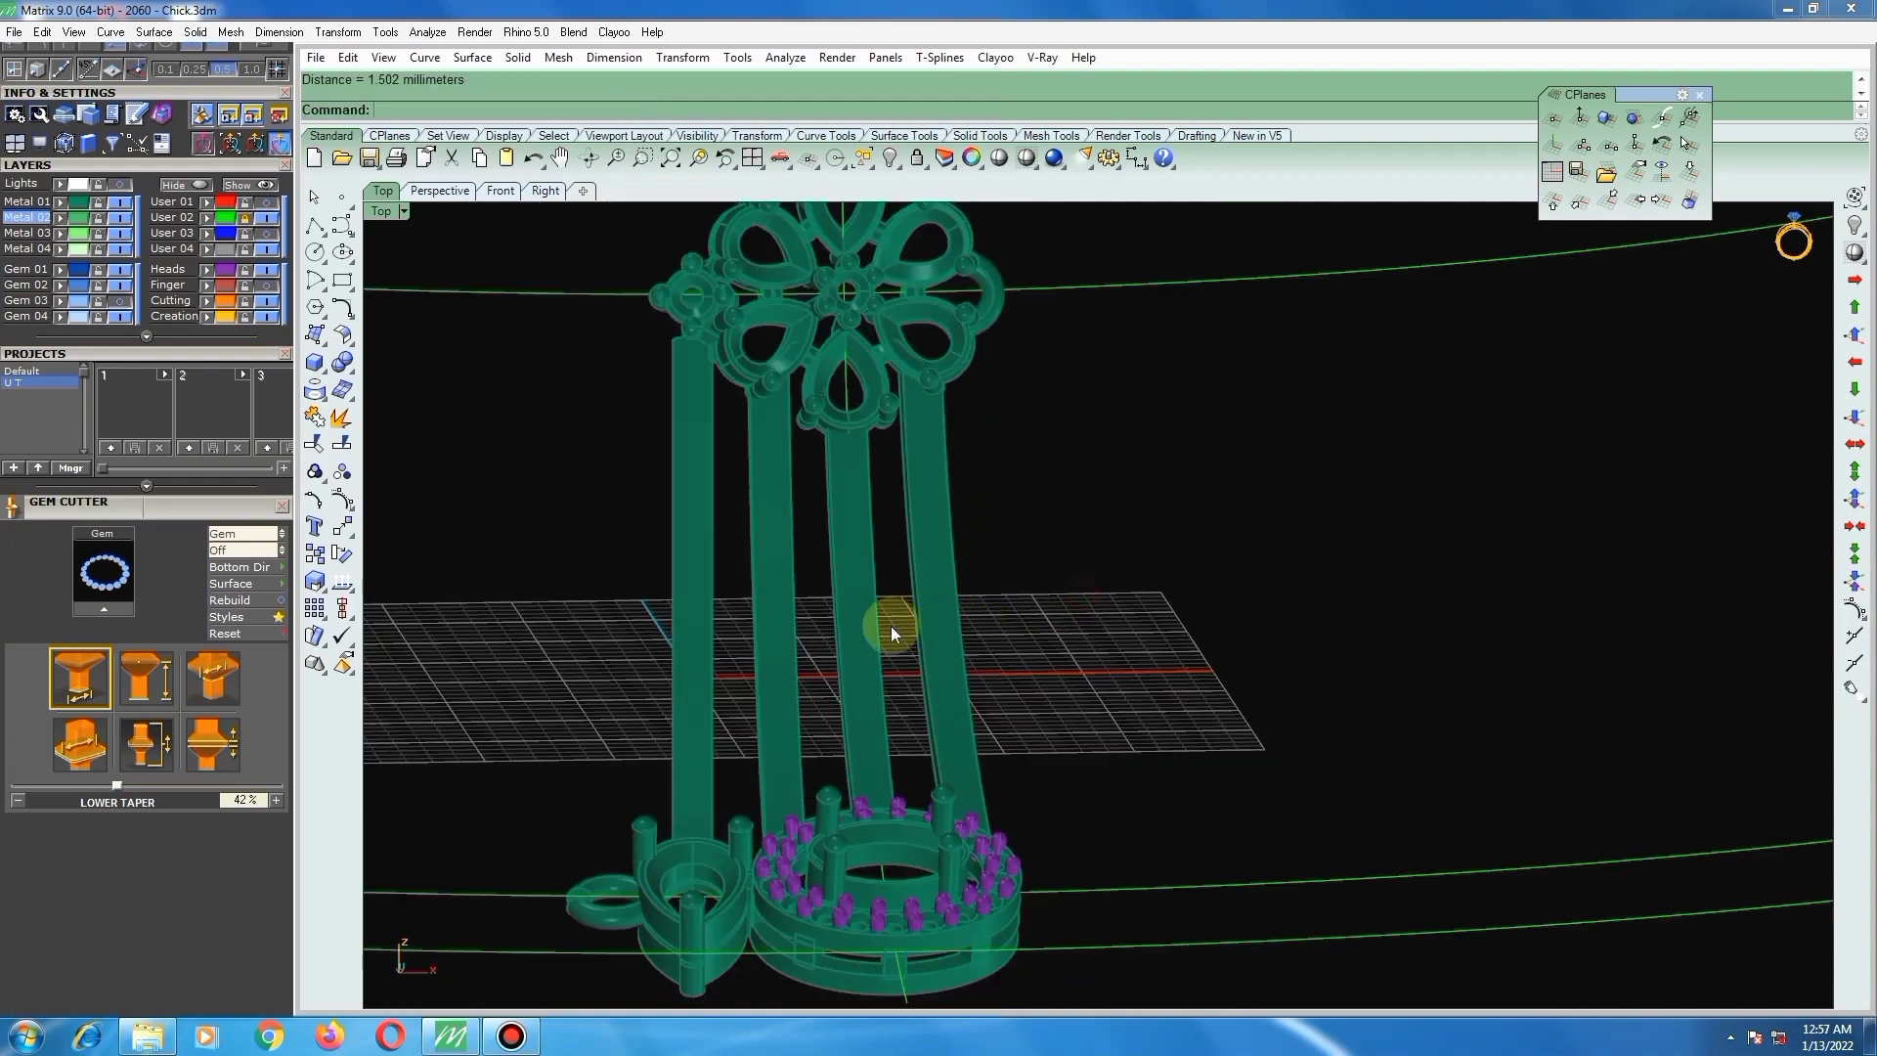
right_drag(889, 625, 987, 621)
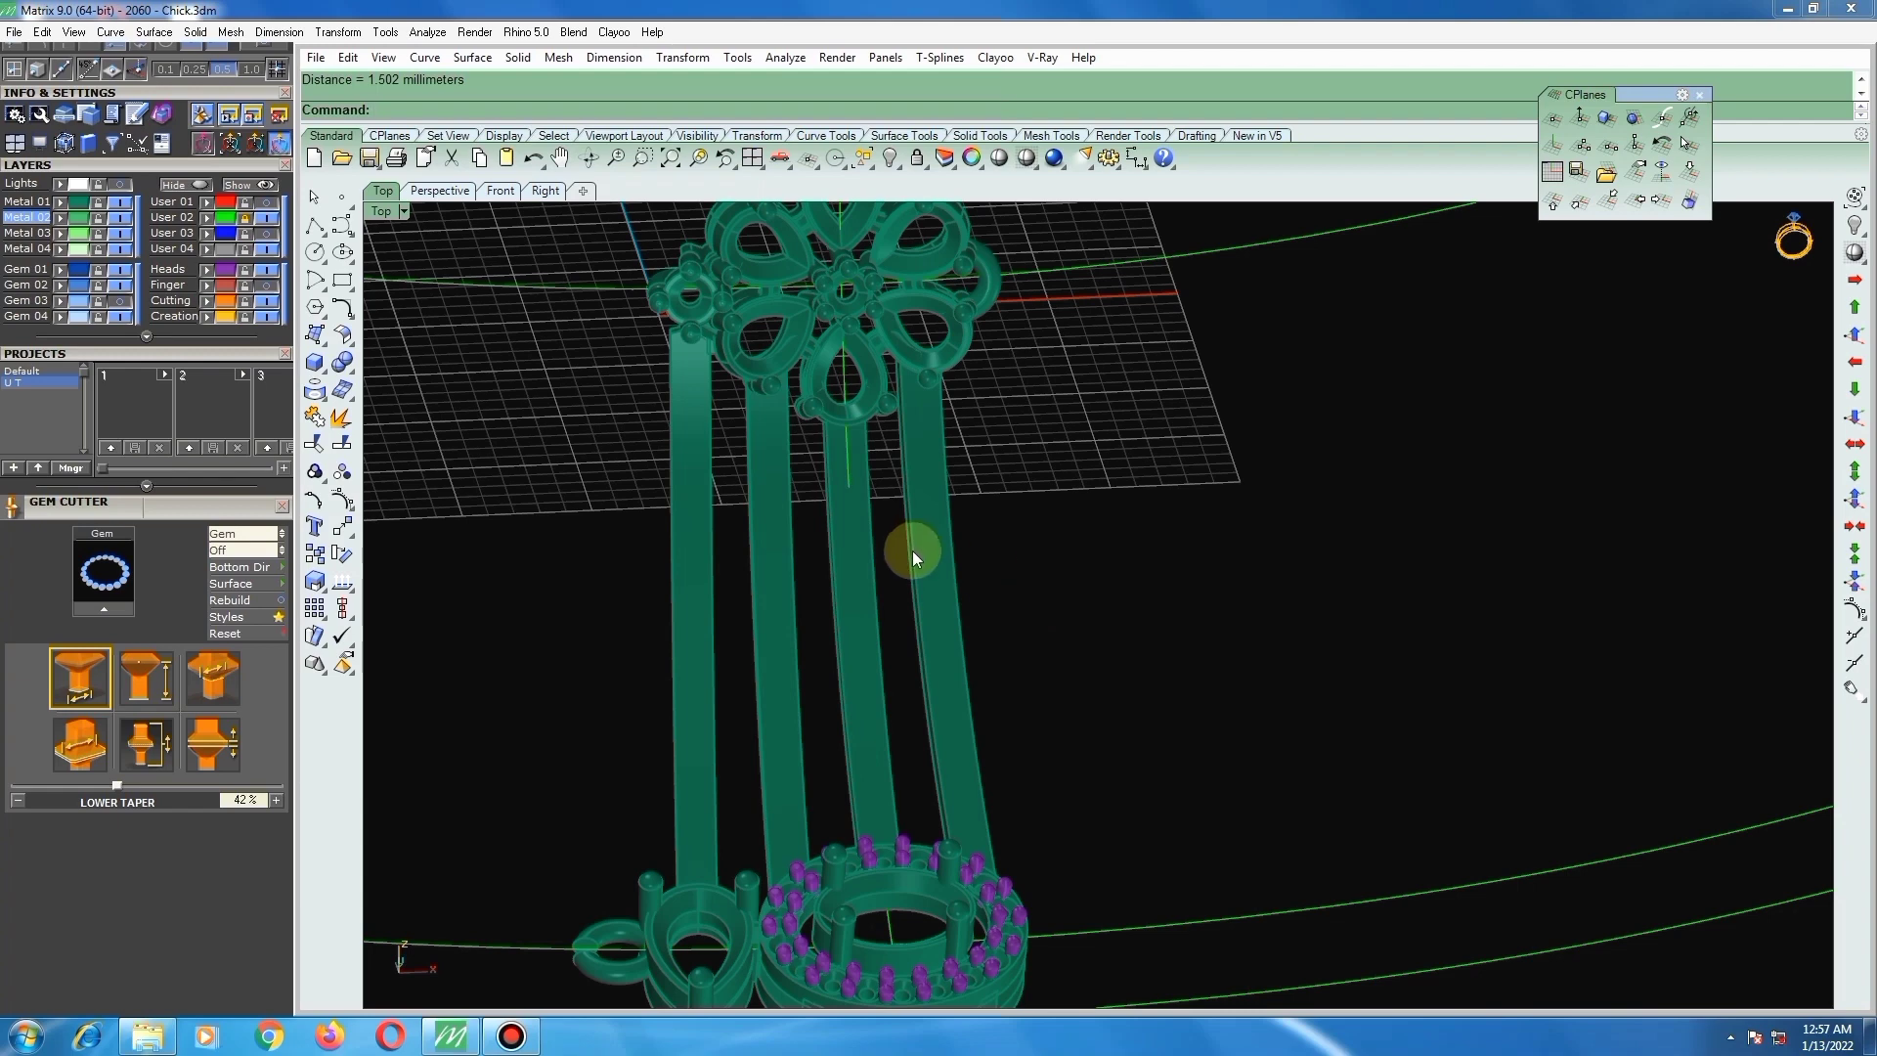
text(o)
key(Return)
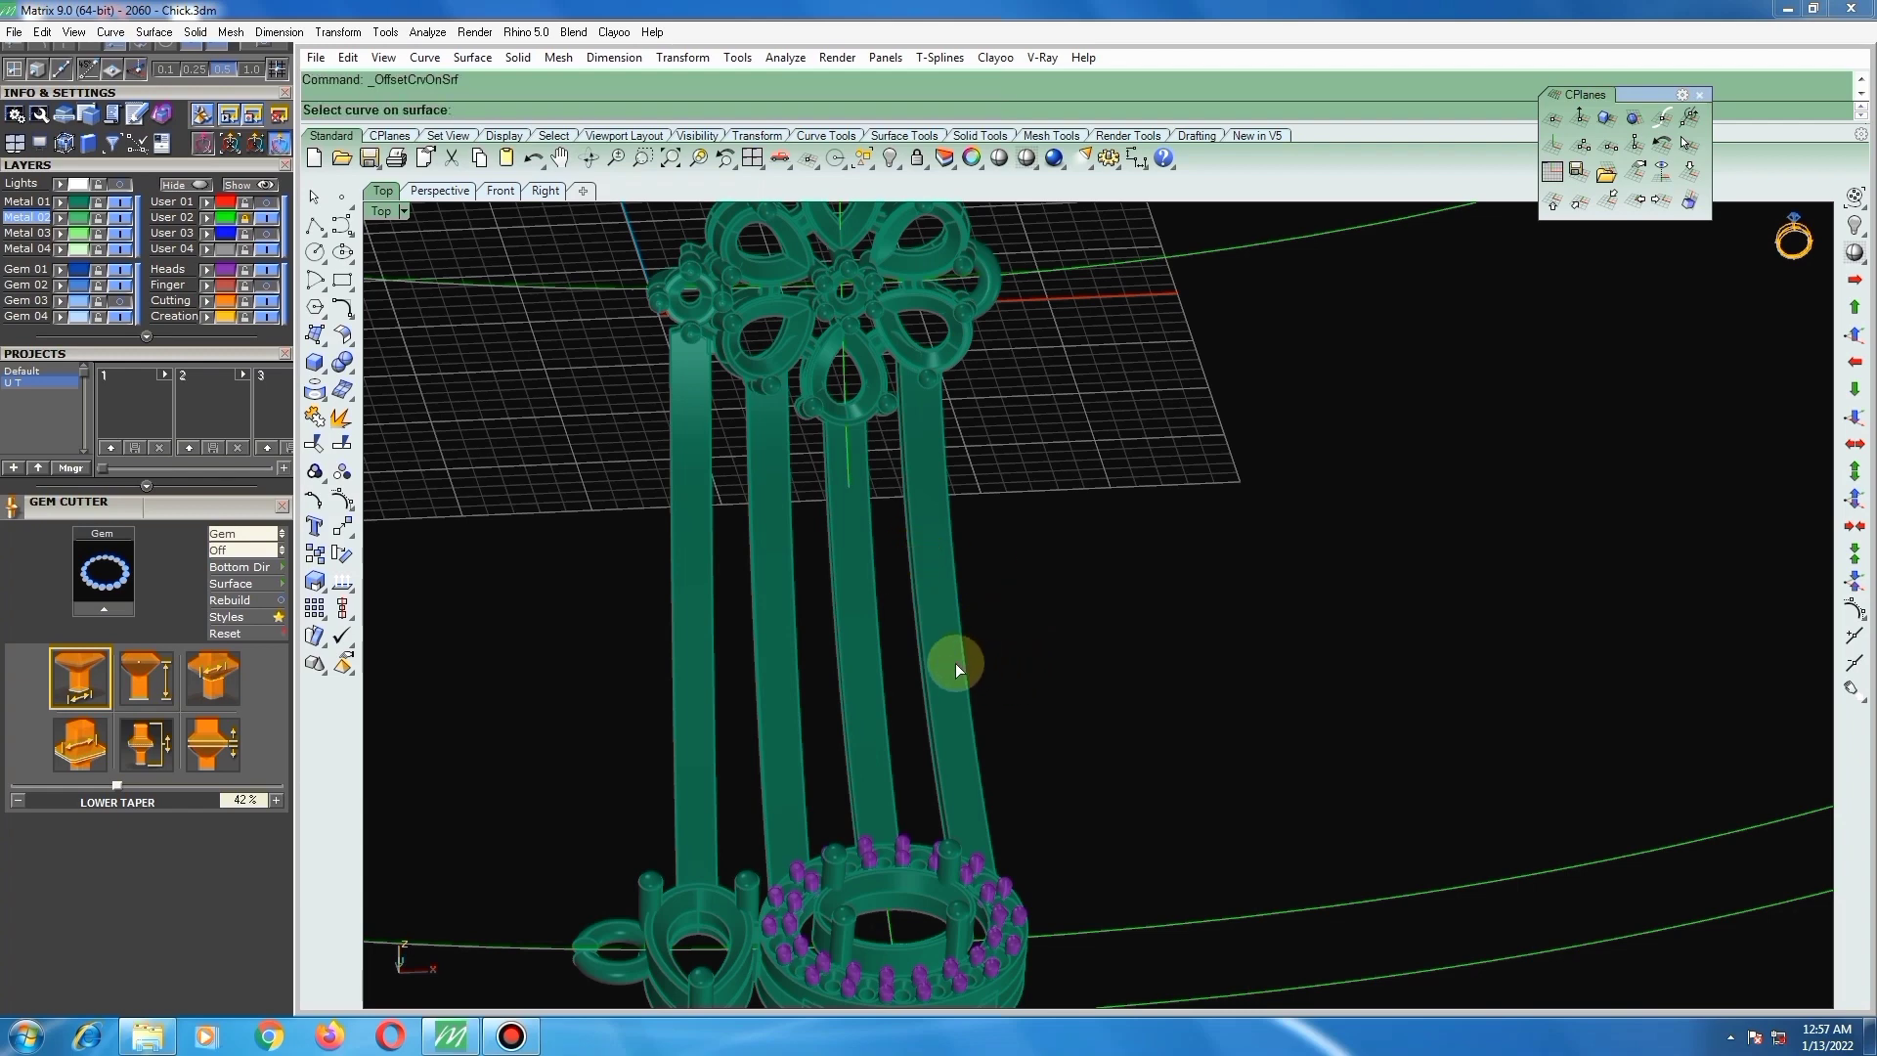
click(923, 653)
click(982, 723)
scroll(948, 651, up, 4)
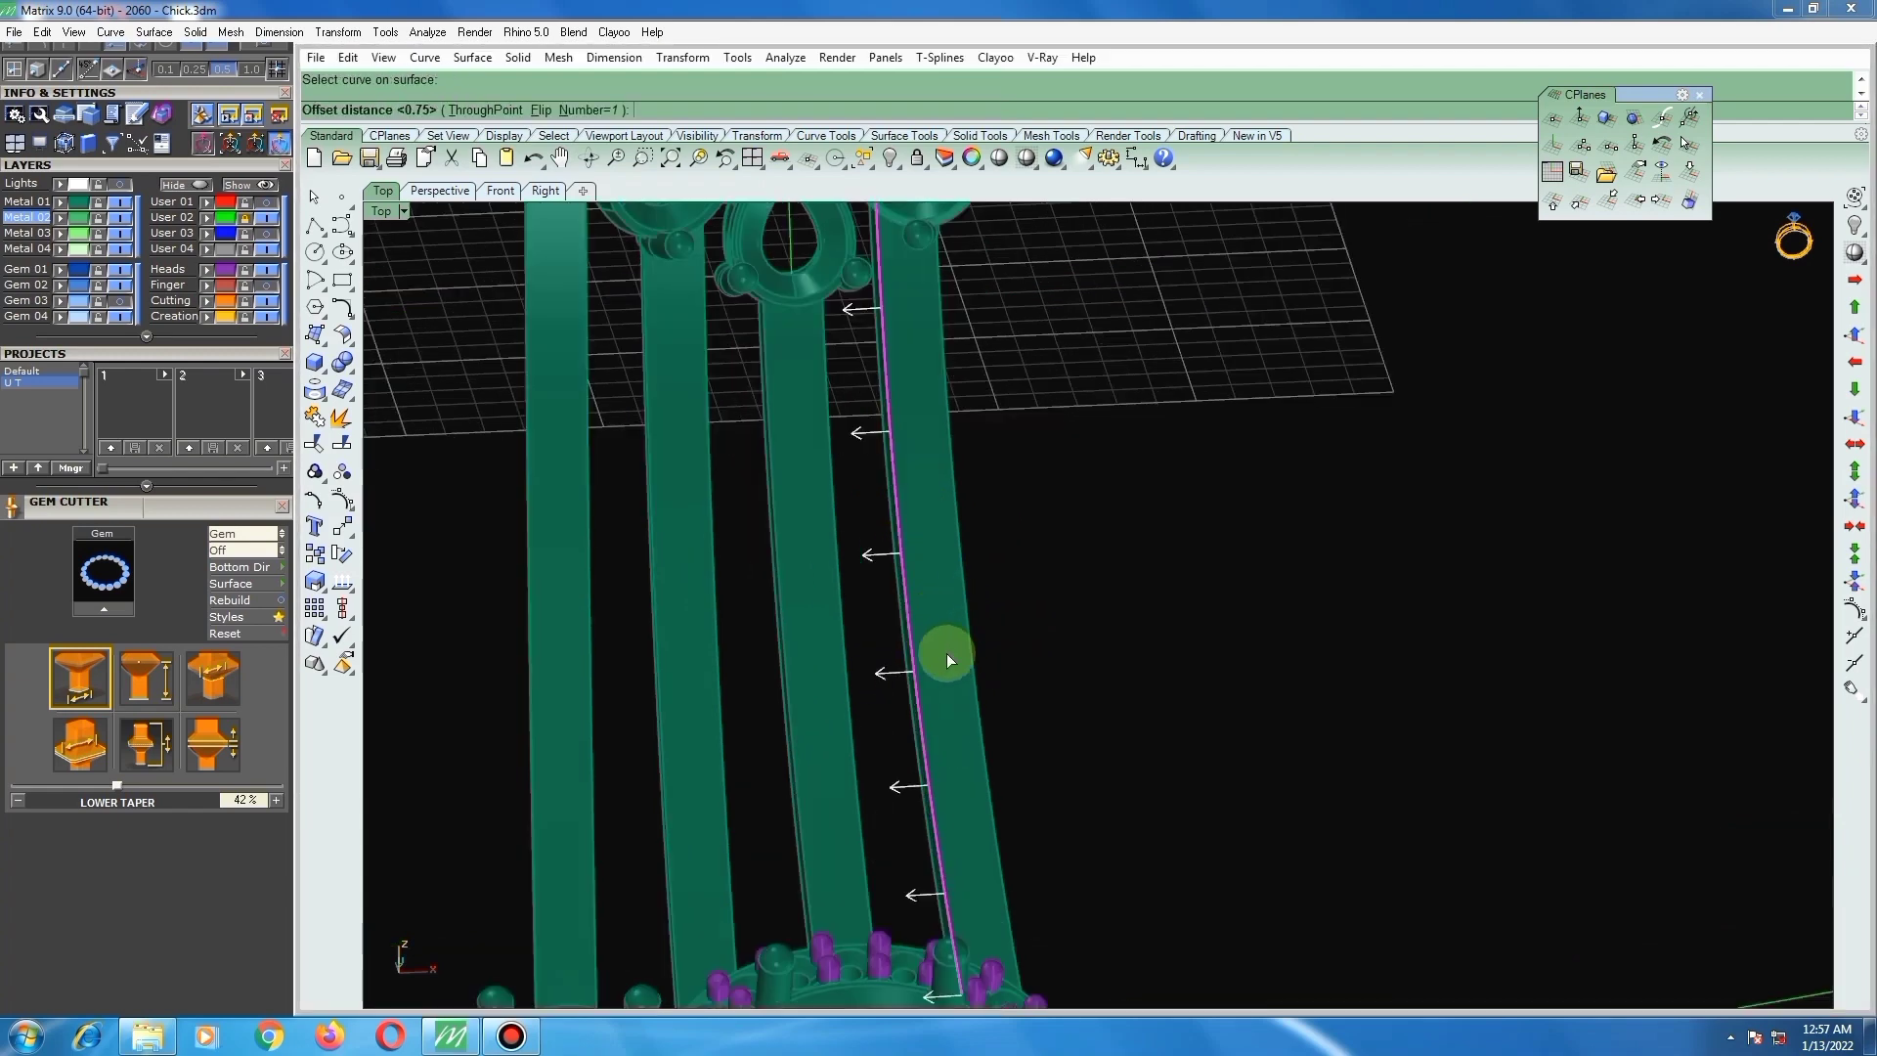
text(f)
key(Return)
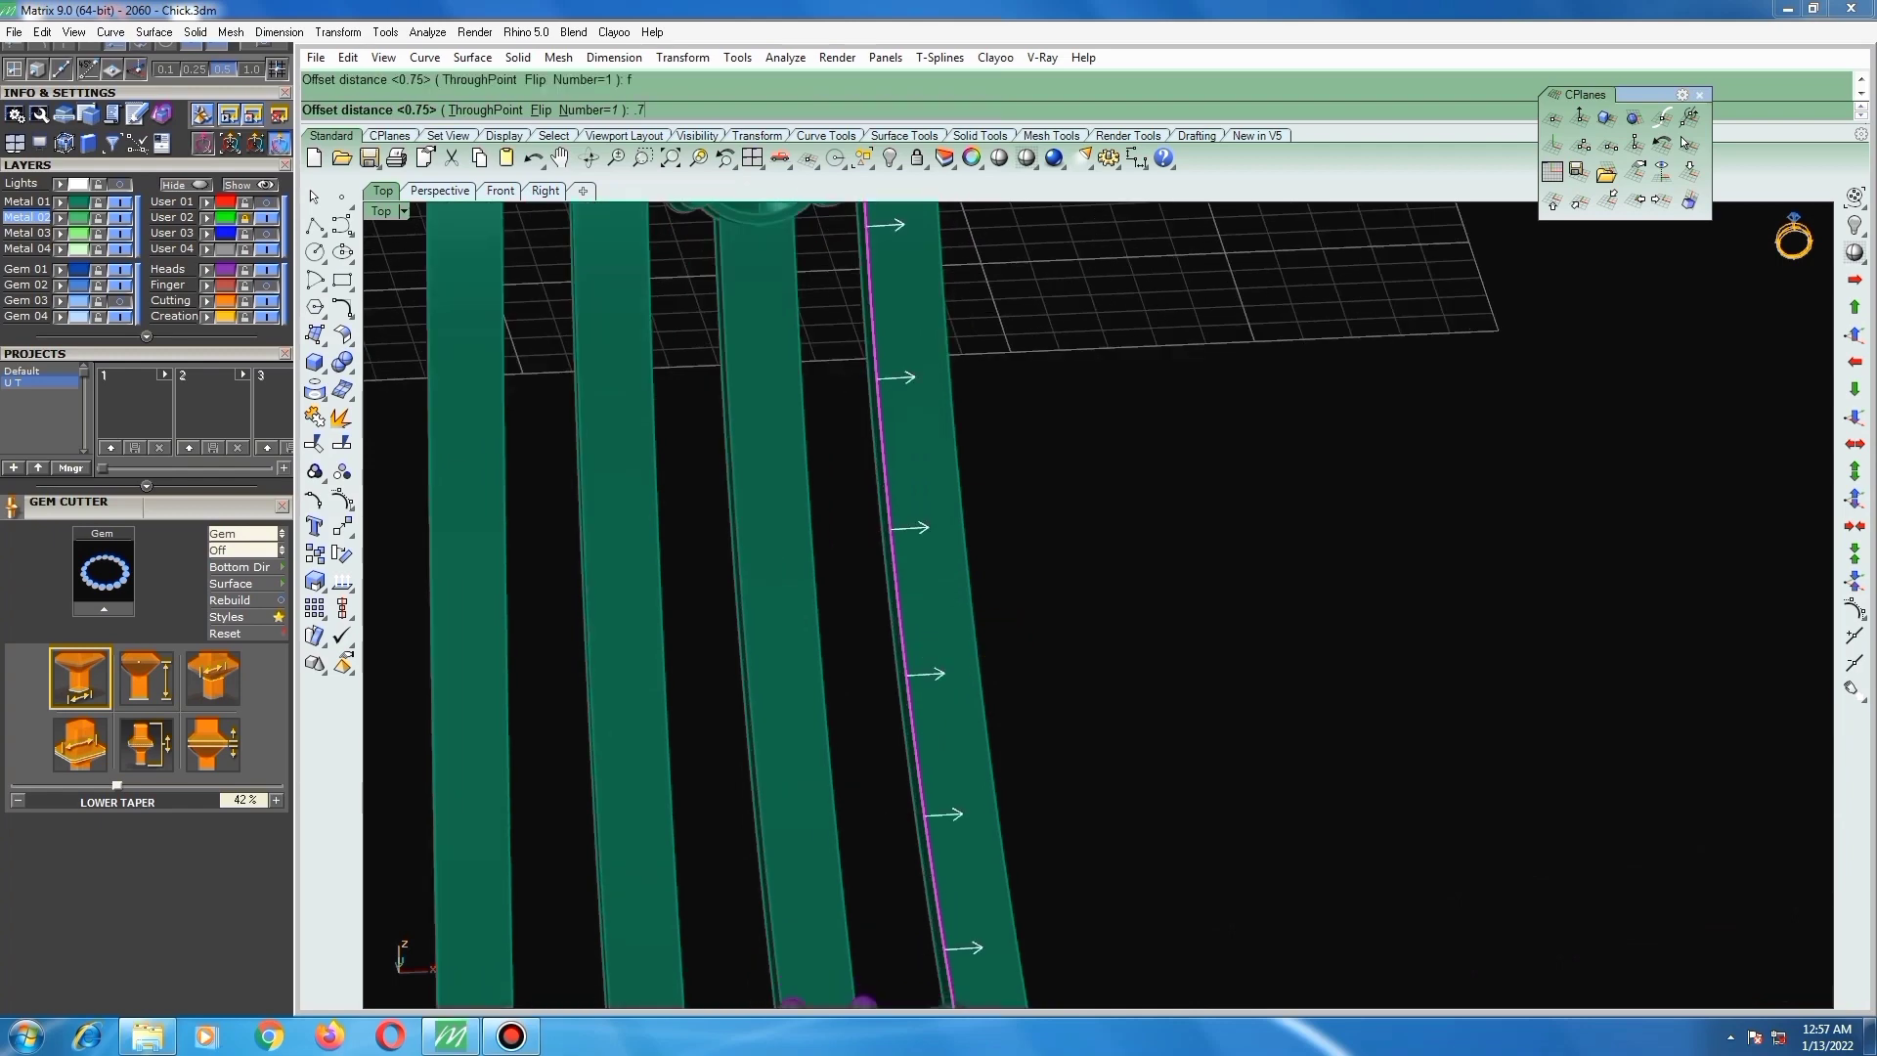
key(Return)
scroll(968, 621, down, 3)
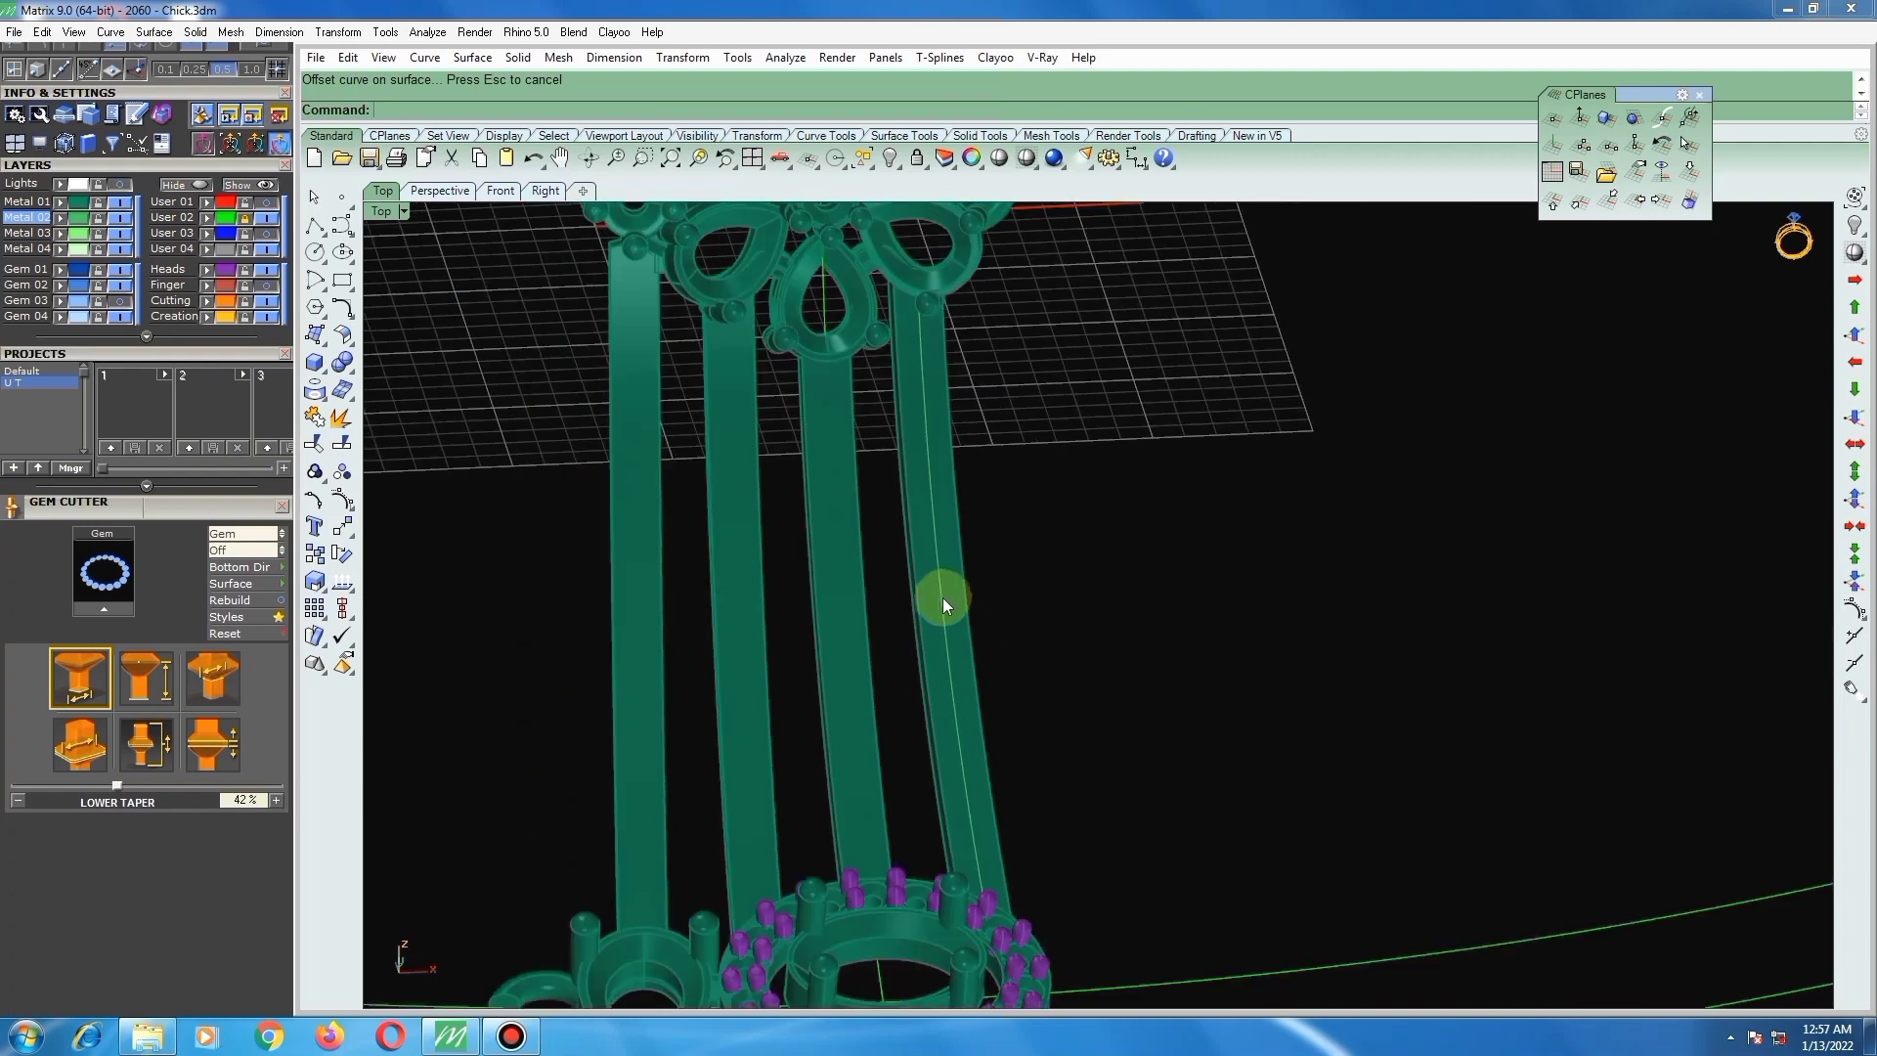
Step: Offset the long edge of the band below the flower's central petal 0.75 mm on its surface, flipped inwards
key(Return)
click(819, 607)
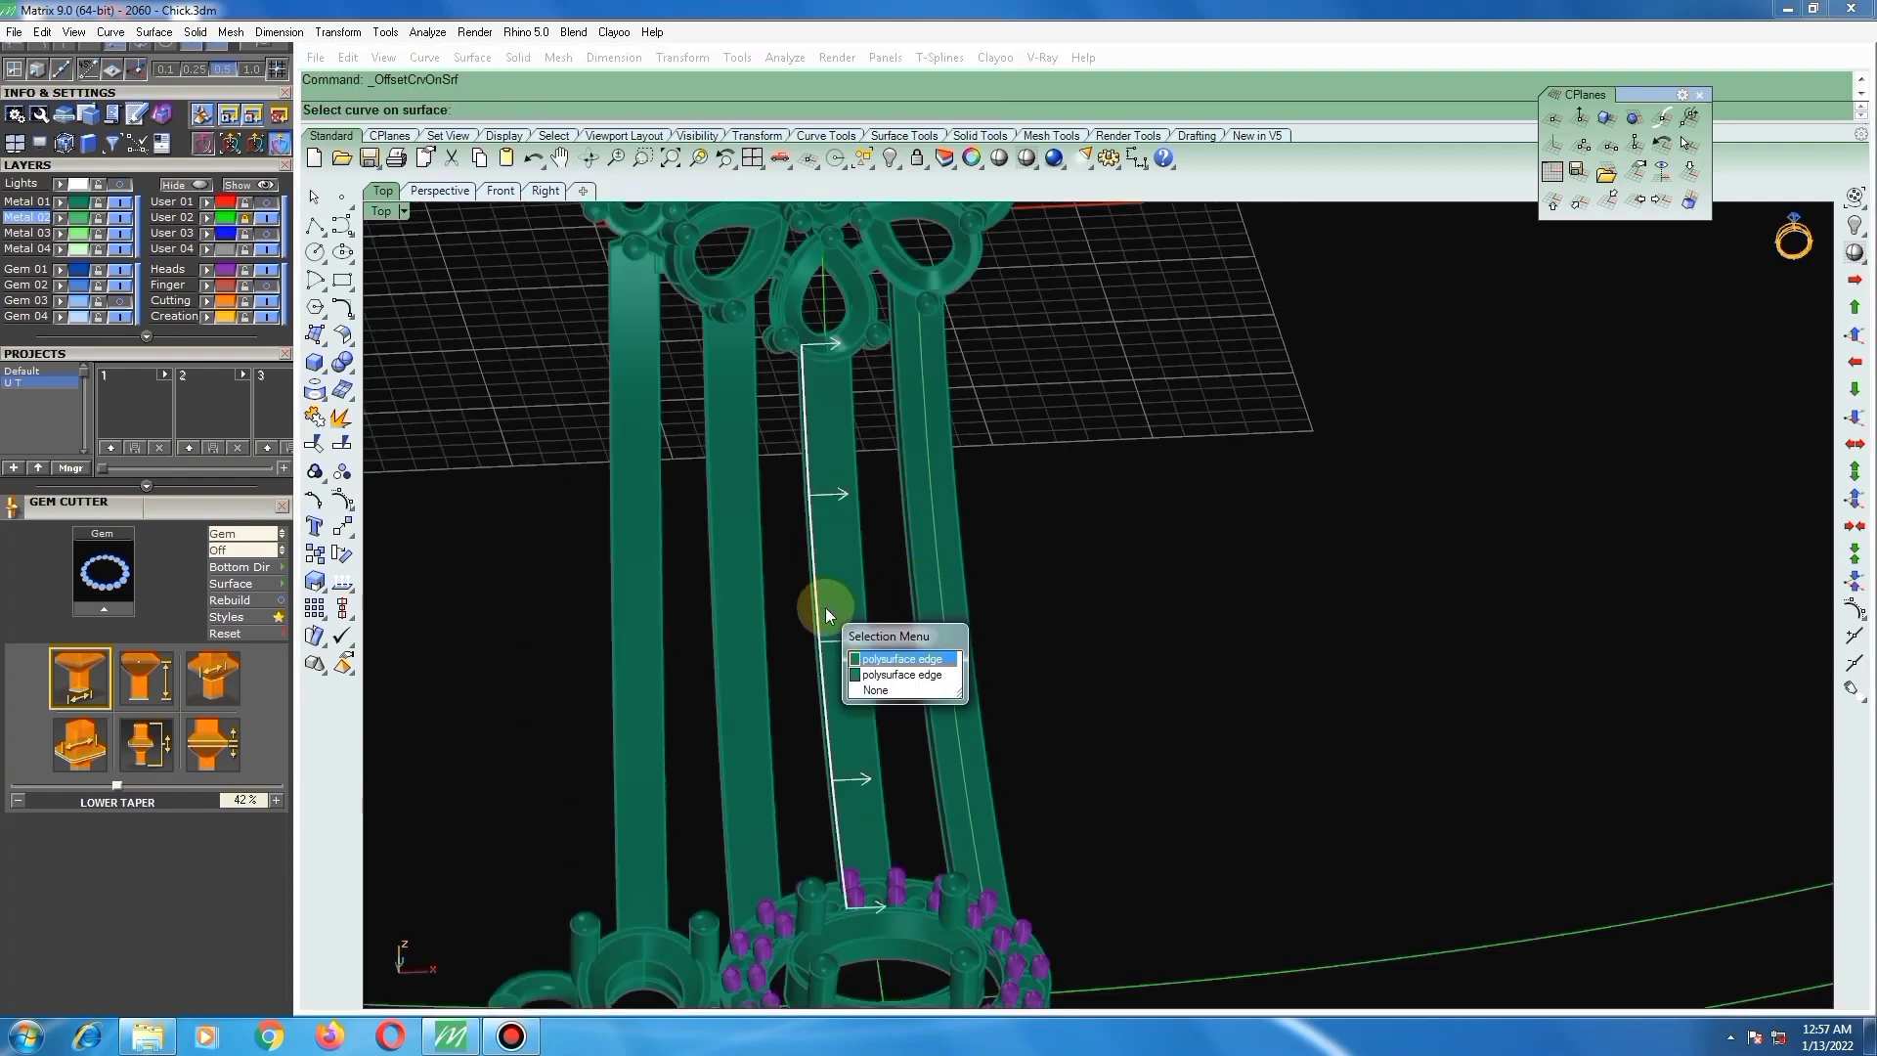
key(Return)
text(f)
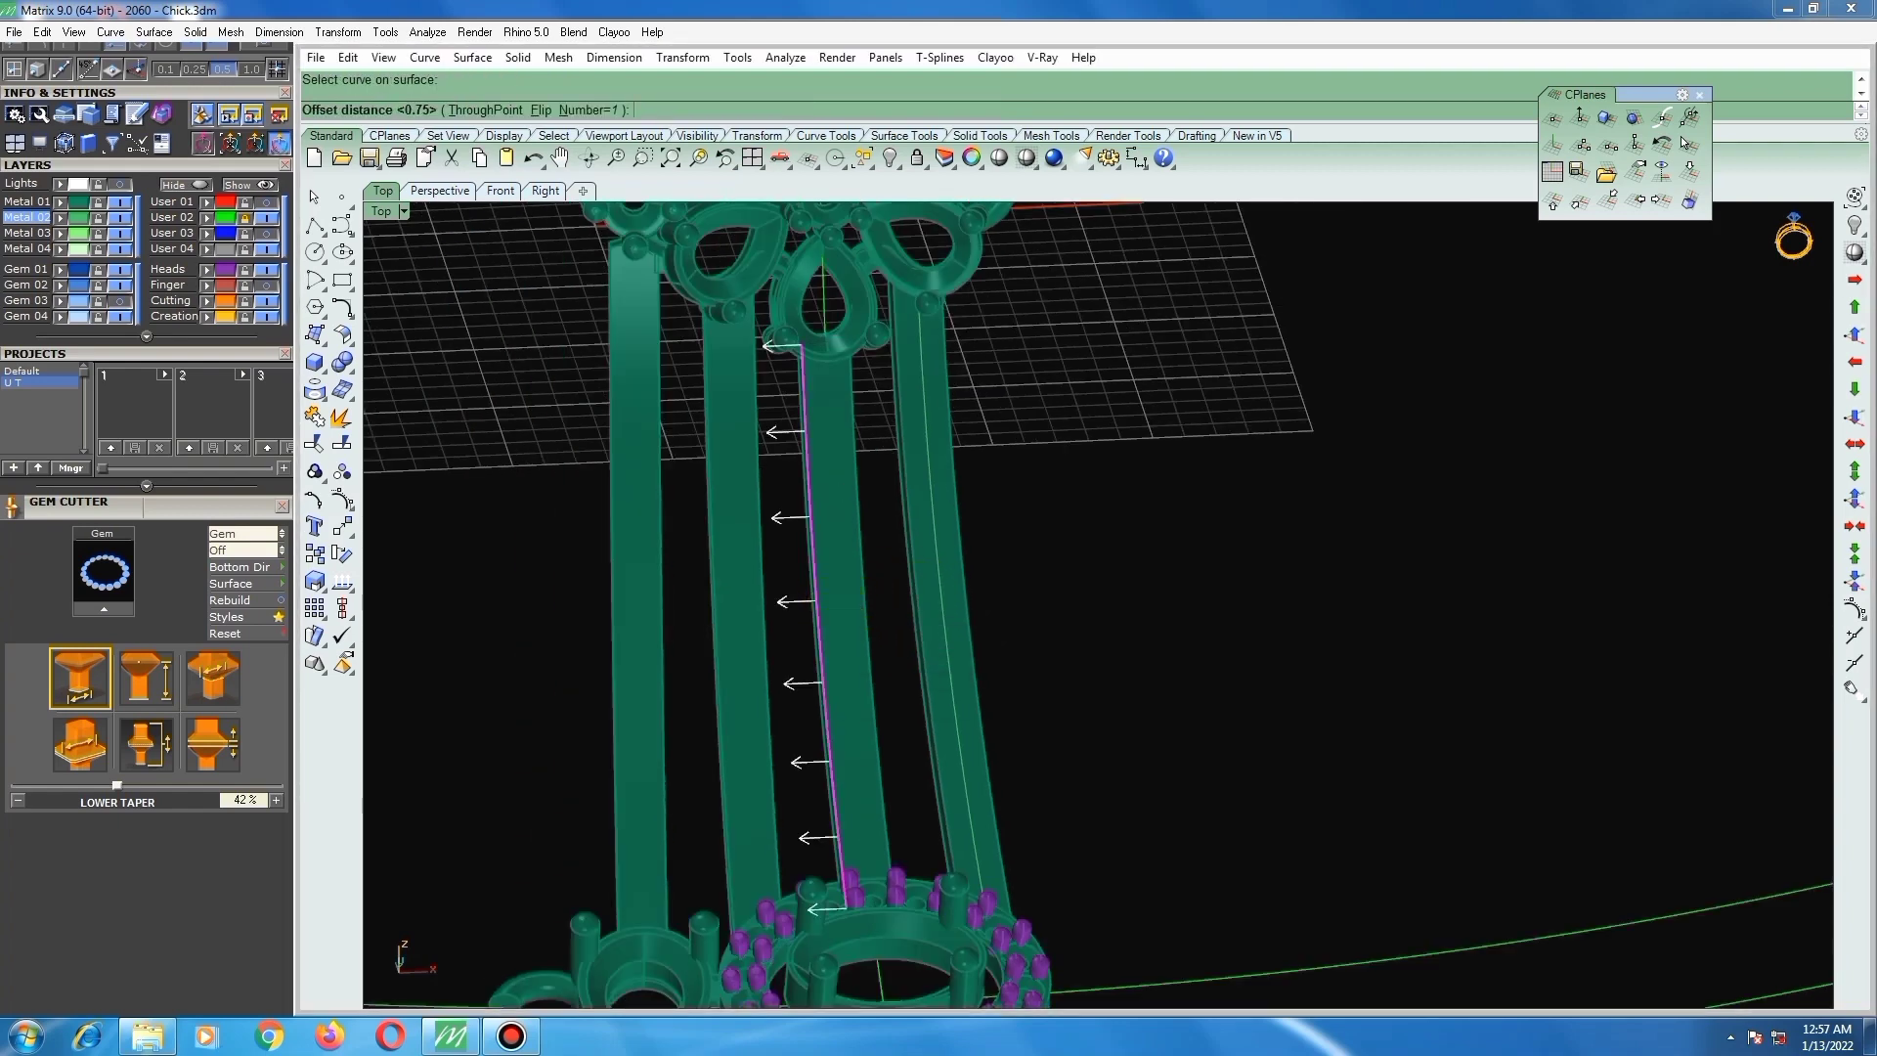
key(Return)
key(Return)
Step: Offset the long inner edge of the leftmost band, above the pear setting, 0.75 mm on its surface to create its centre curve
scroll(824, 604, down, 5)
right_drag(823, 602, 759, 607)
scroll(751, 605, up, 2)
scroll(743, 600, up, 5)
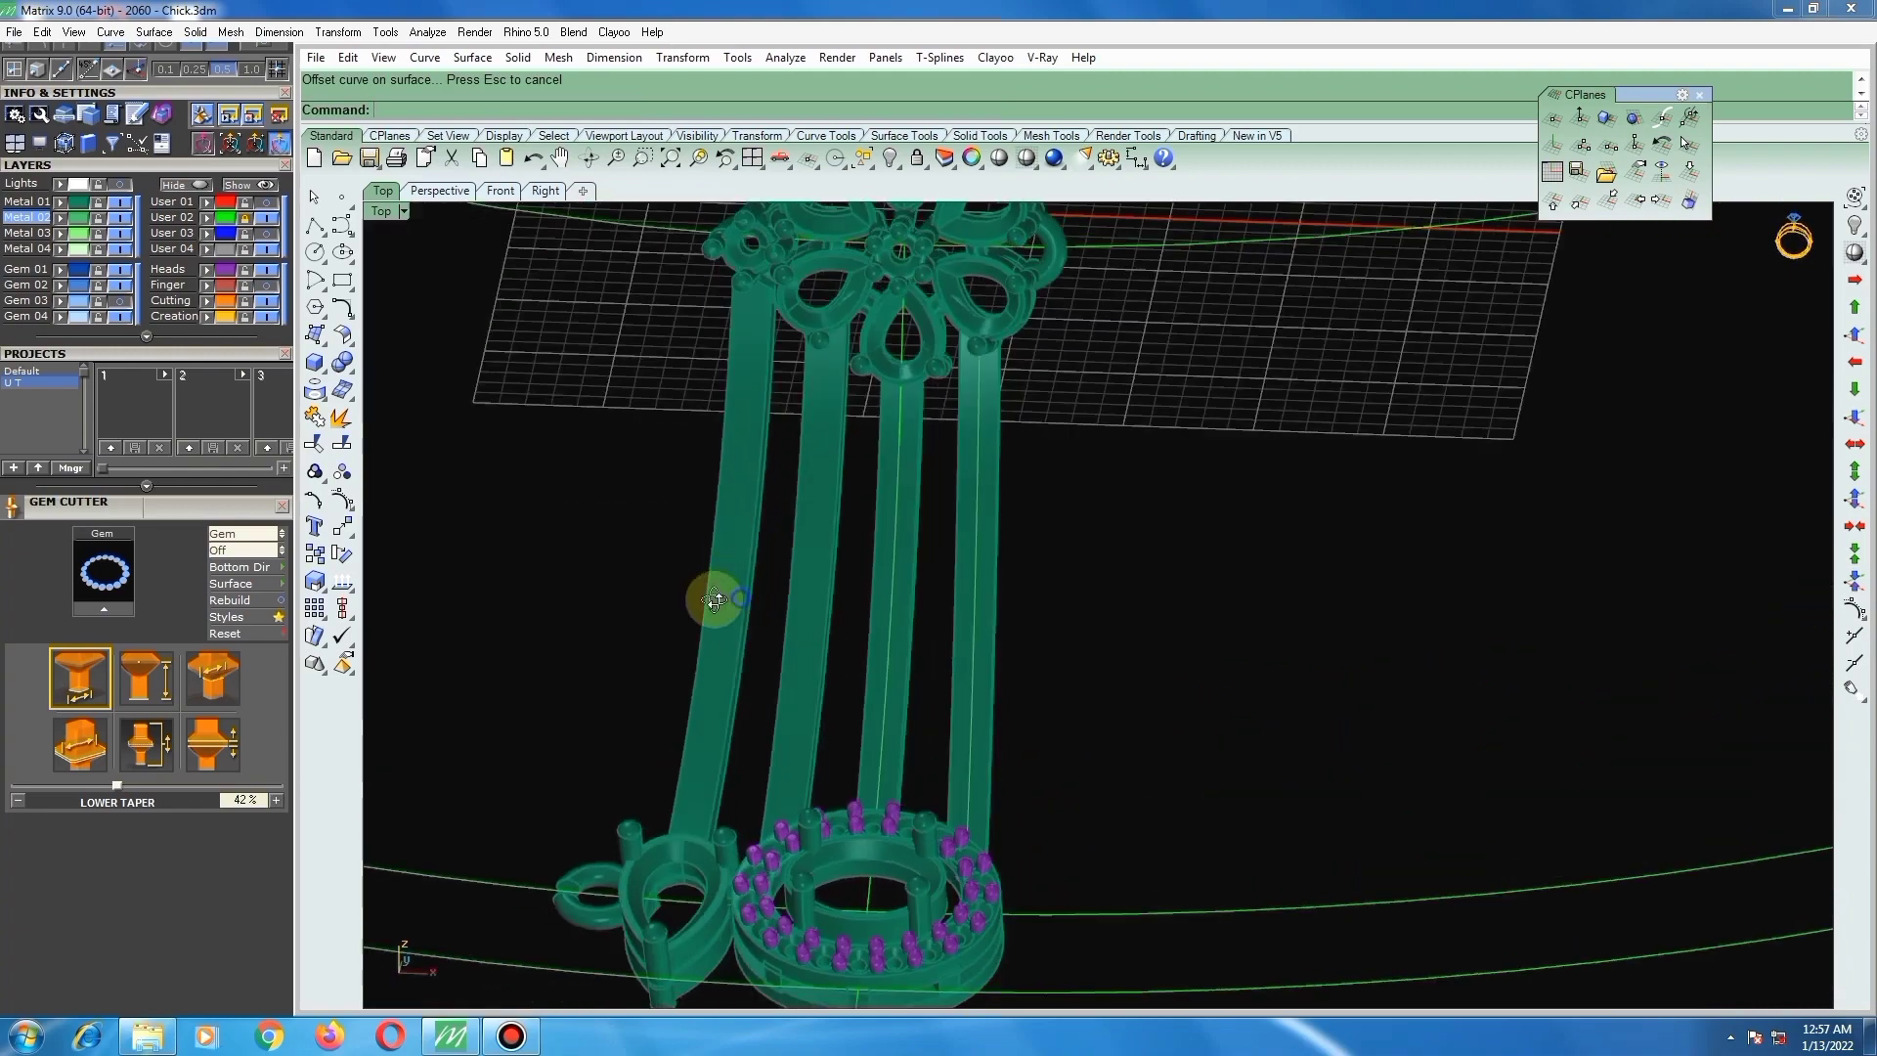
key(Return)
click(751, 588)
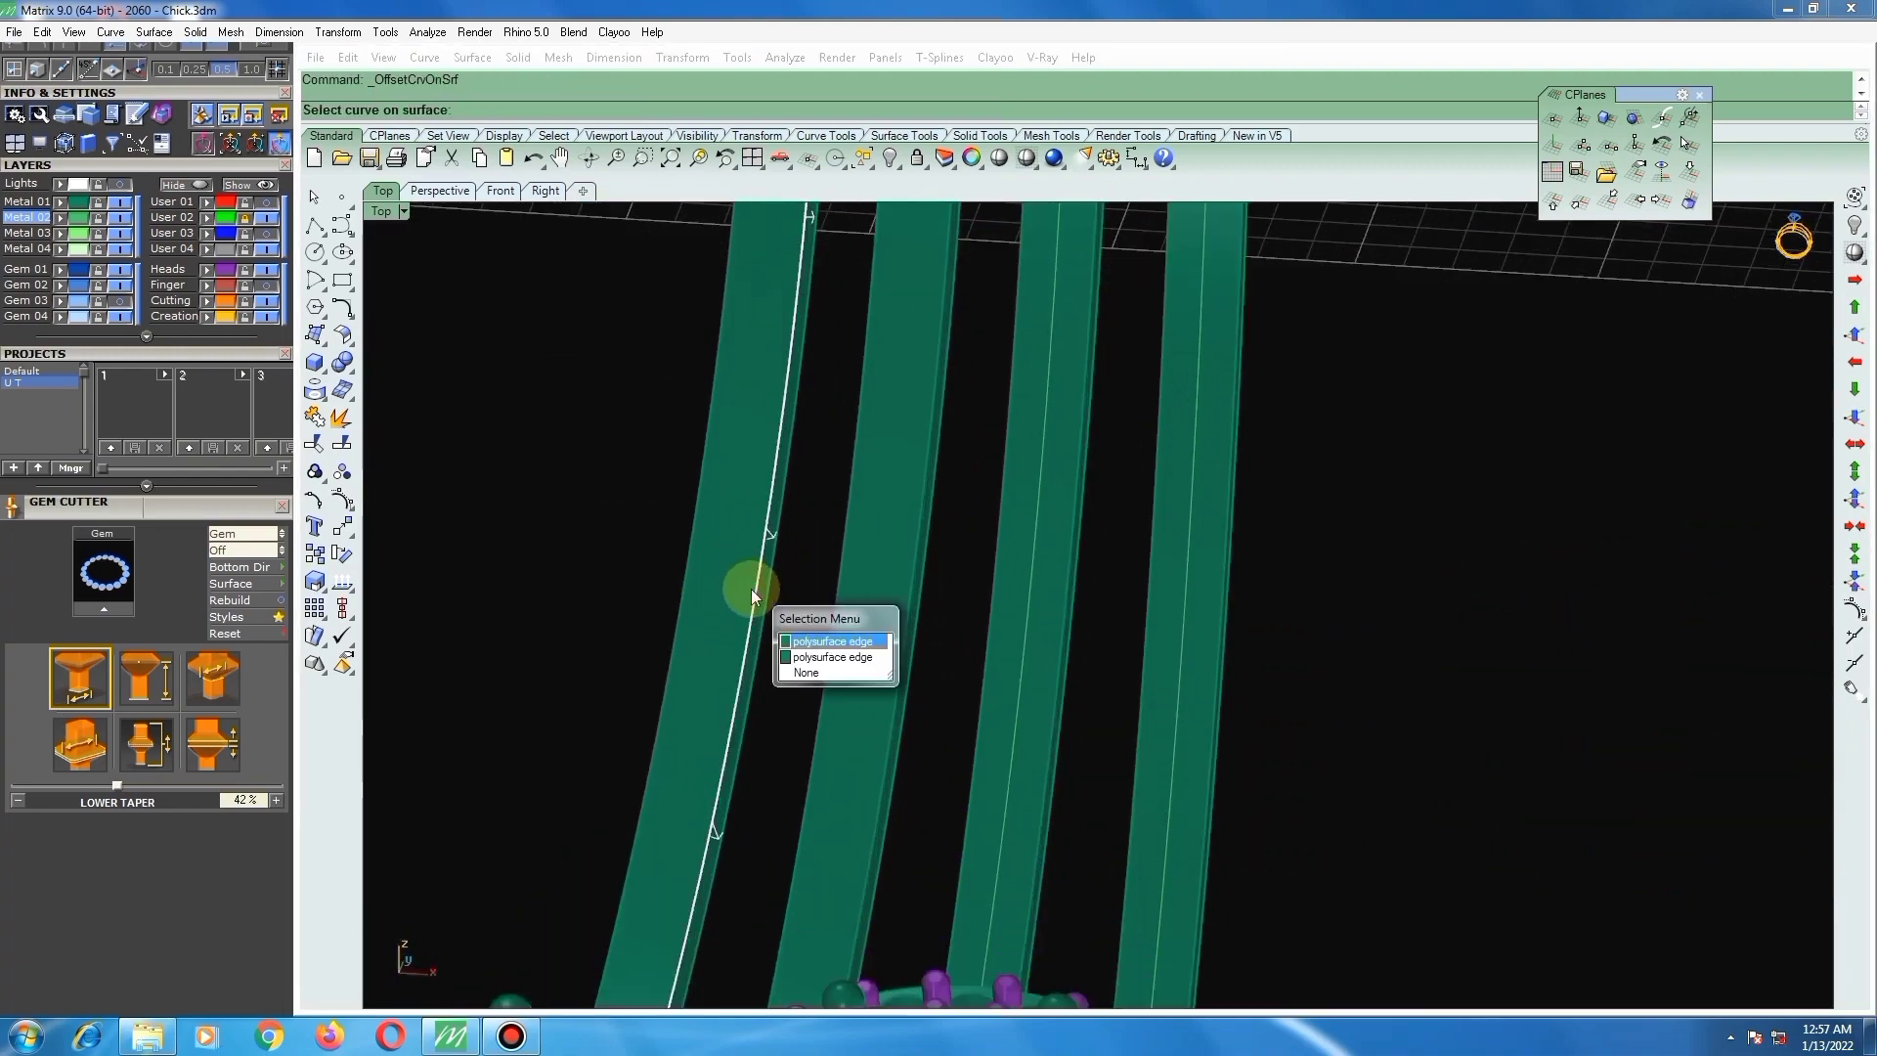
click(814, 655)
key(Return)
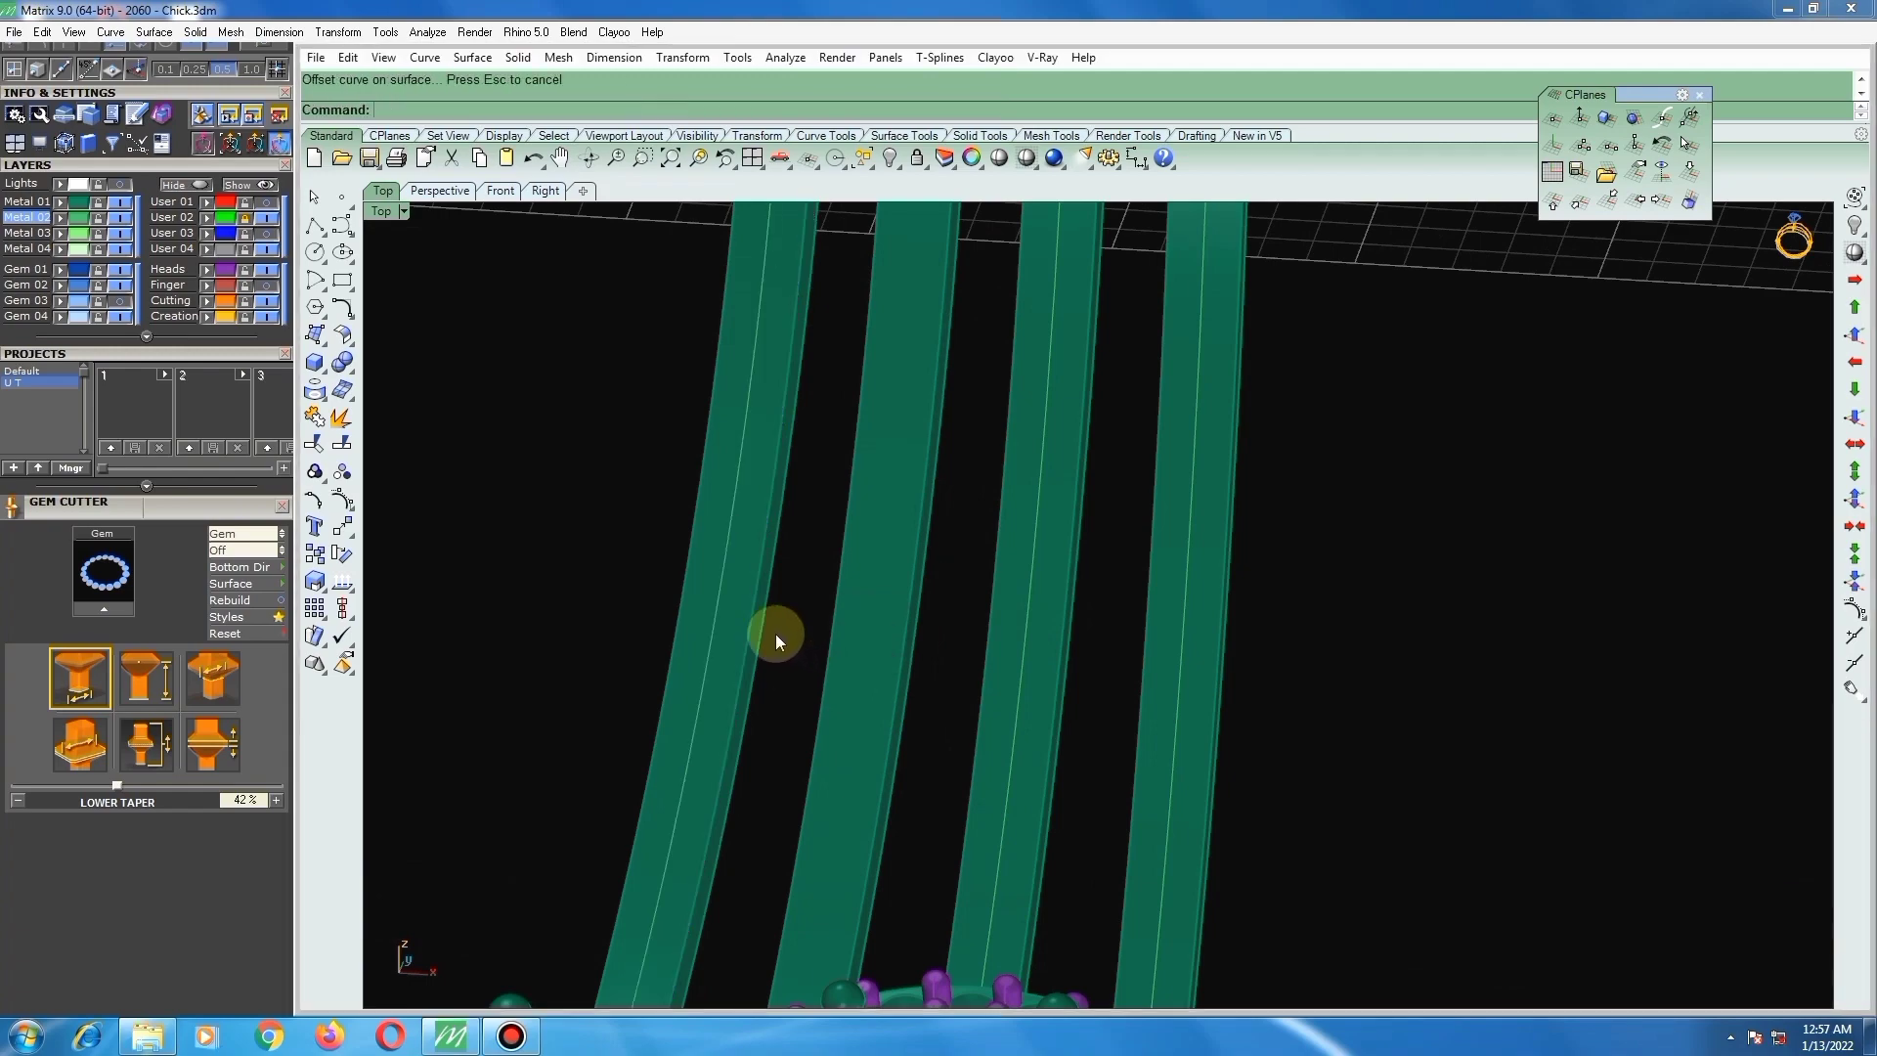
scroll(772, 630, down, 5)
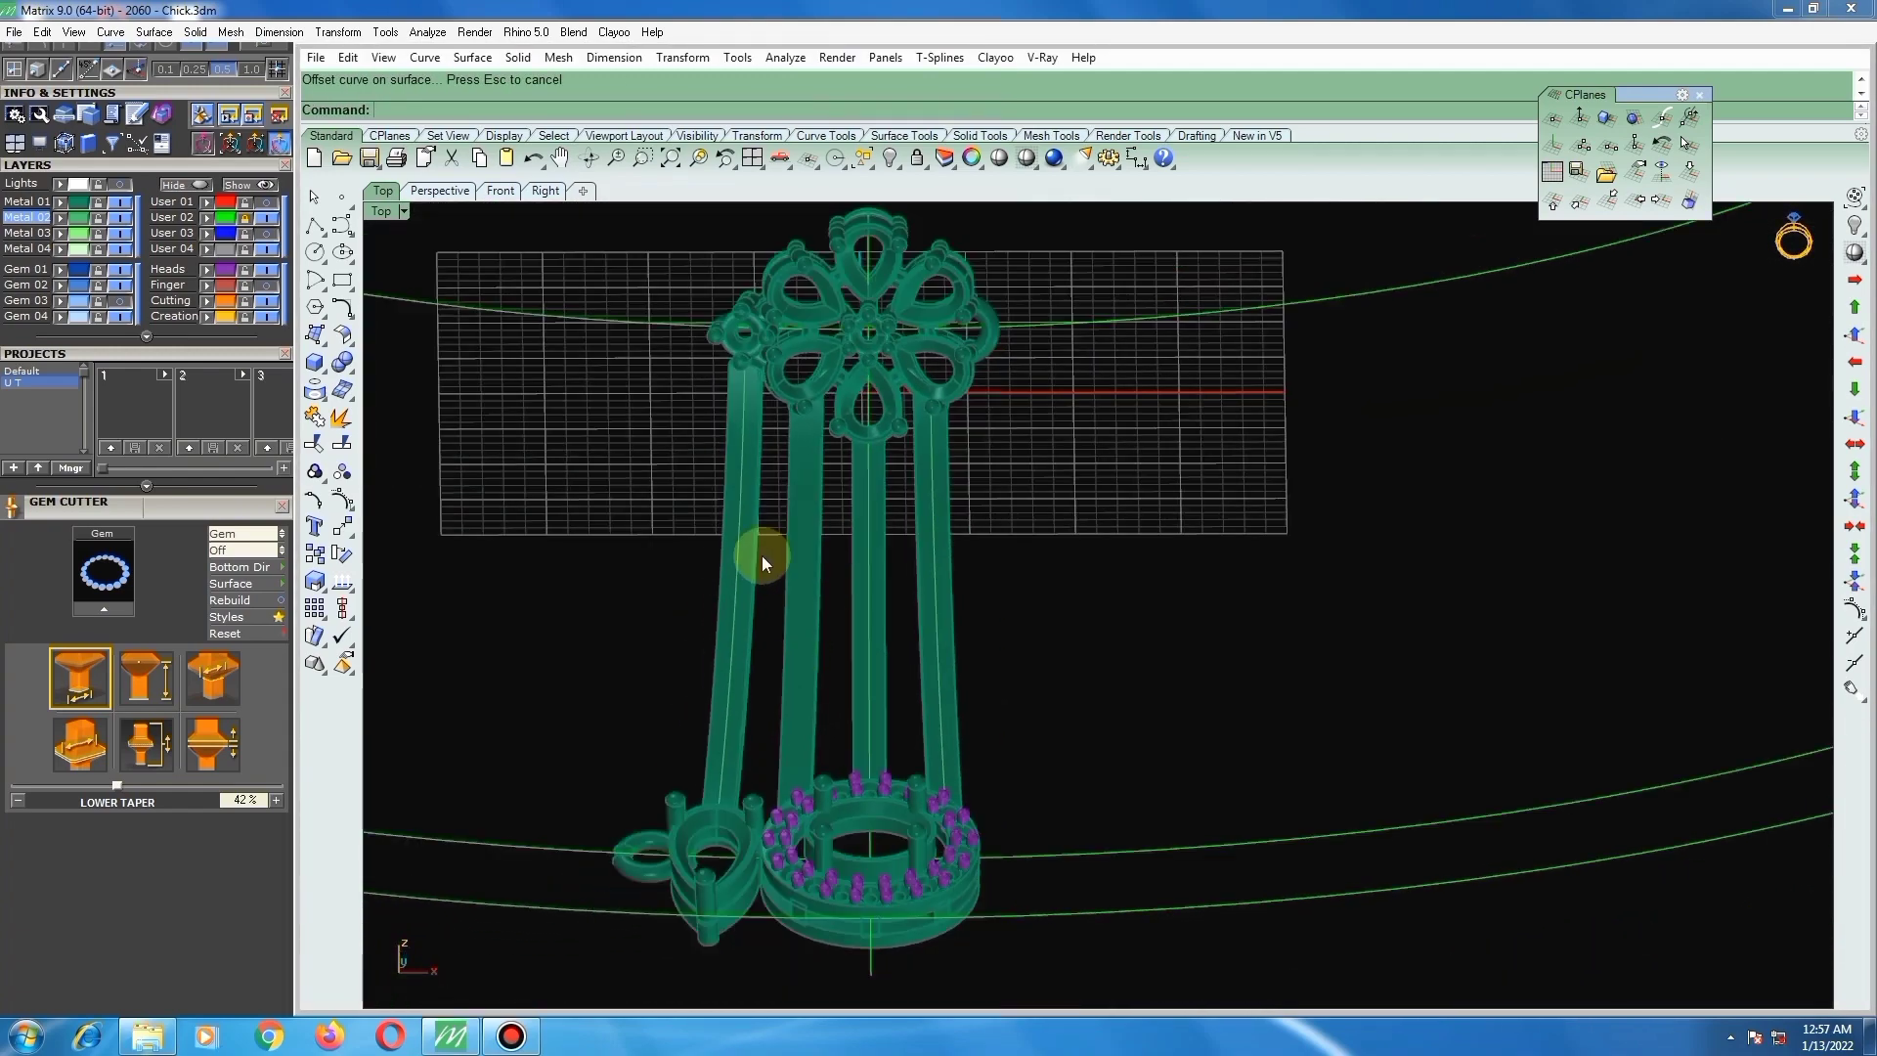
Step: Rebuild the centre curves of the rightmost, central-petal and leftmost bands with 20 points at degree 3, deleting the input curves
scroll(835, 528, up, 4)
click(829, 508)
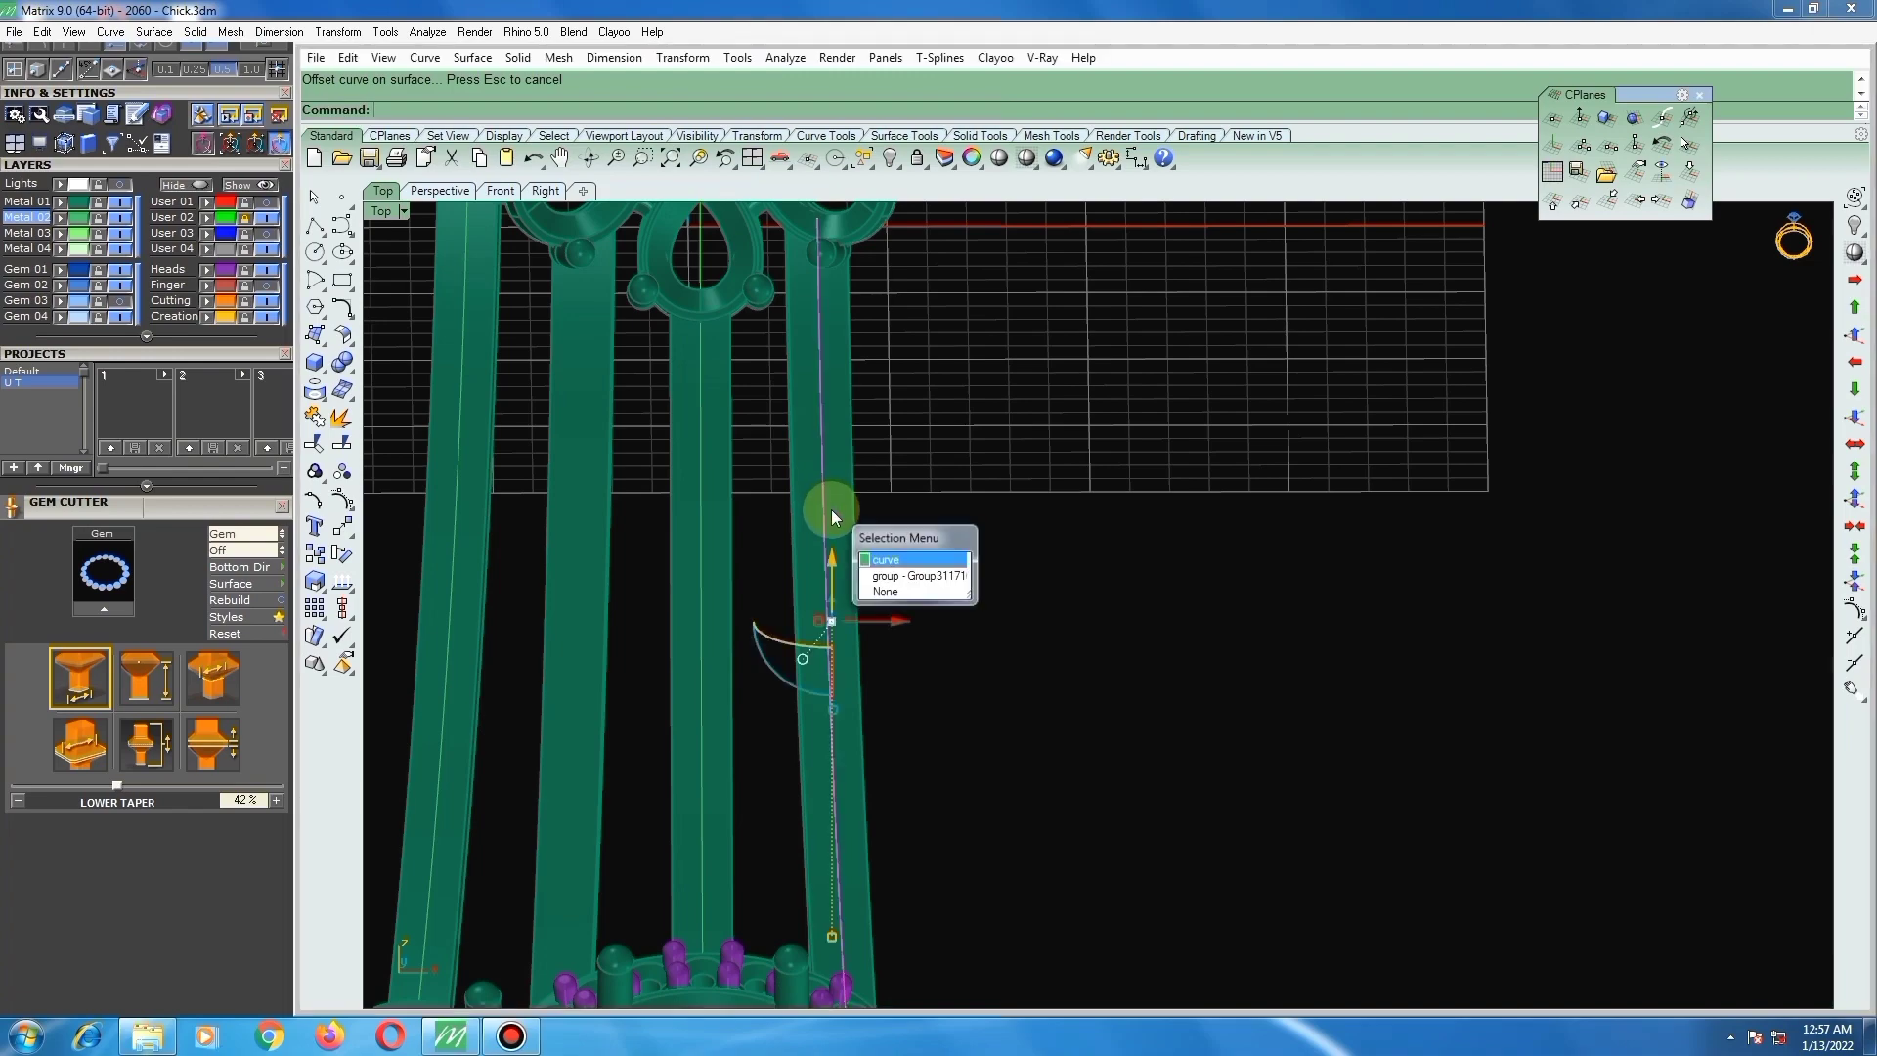
scroll(831, 510, down, 5)
right_drag(883, 614, 862, 676)
scroll(850, 677, up, 6)
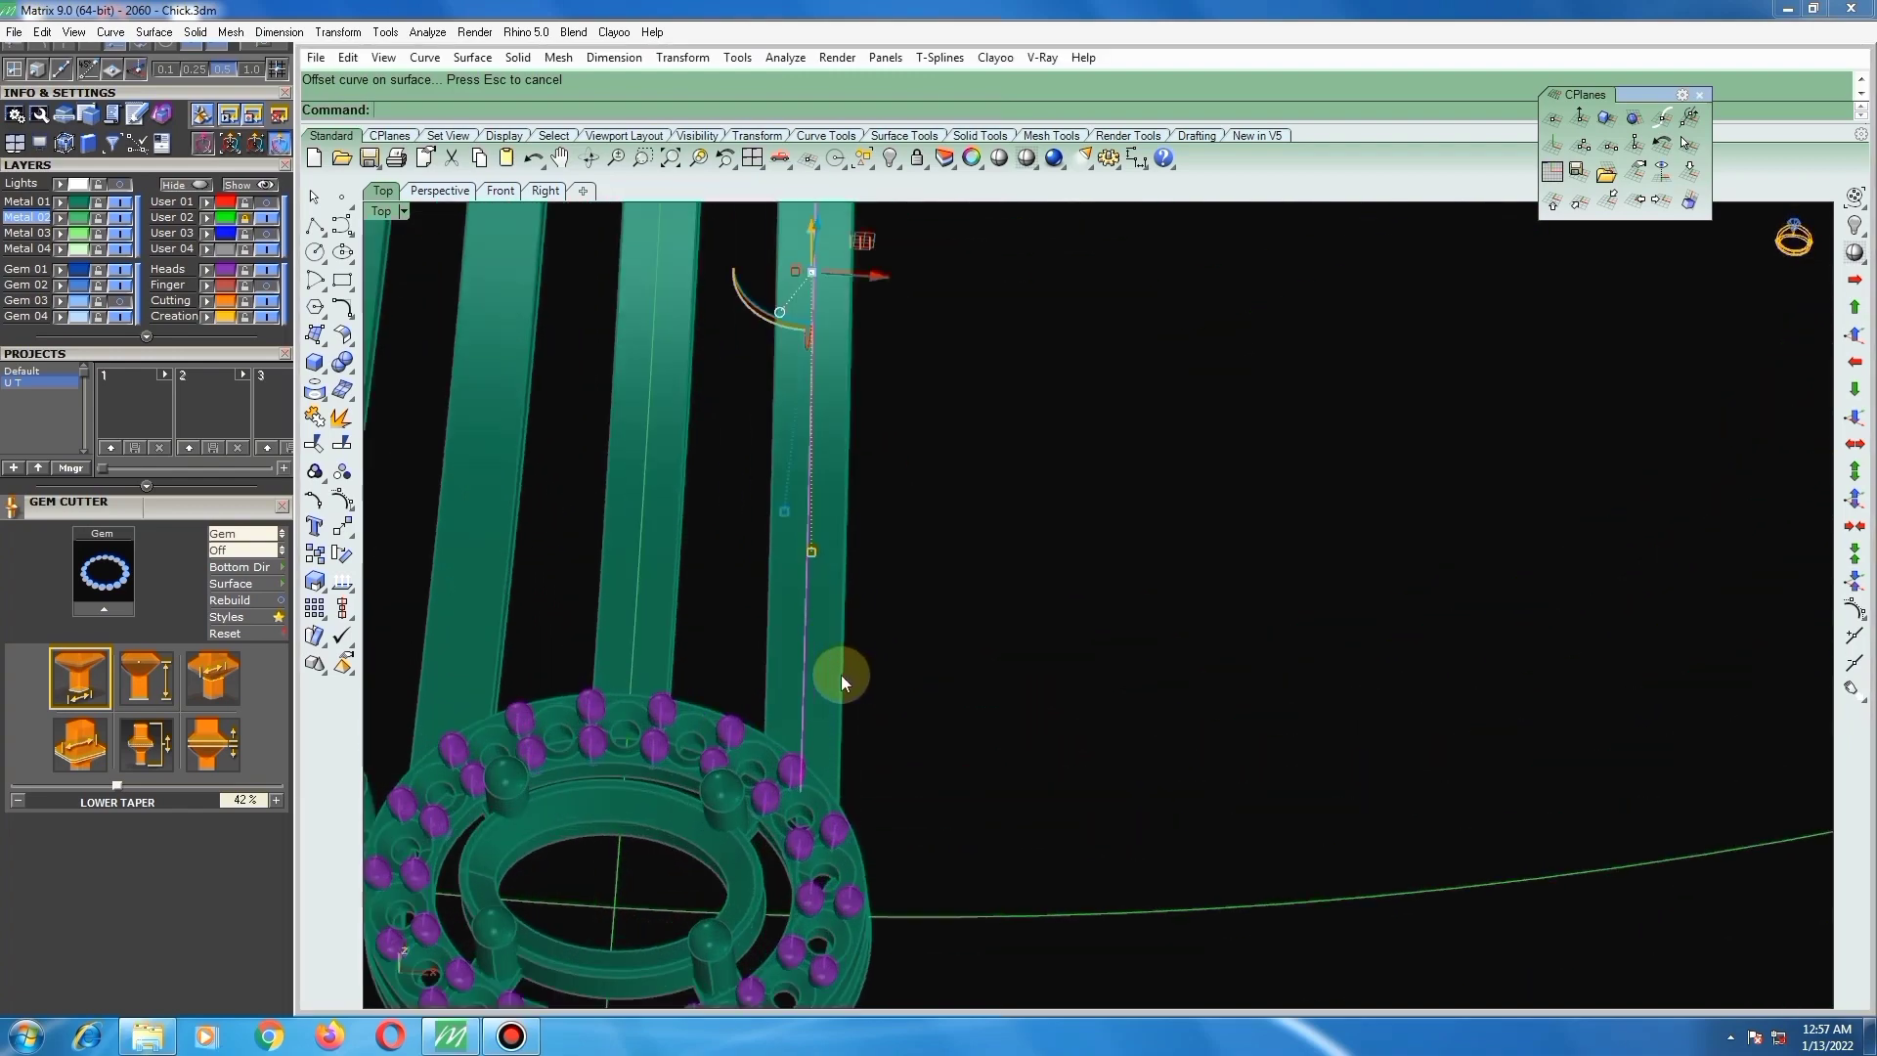
scroll(814, 762, down, 6)
scroll(836, 489, up, 4)
right_drag(836, 493, 832, 403)
scroll(780, 537, up, 4)
scroll(878, 544, down, 6)
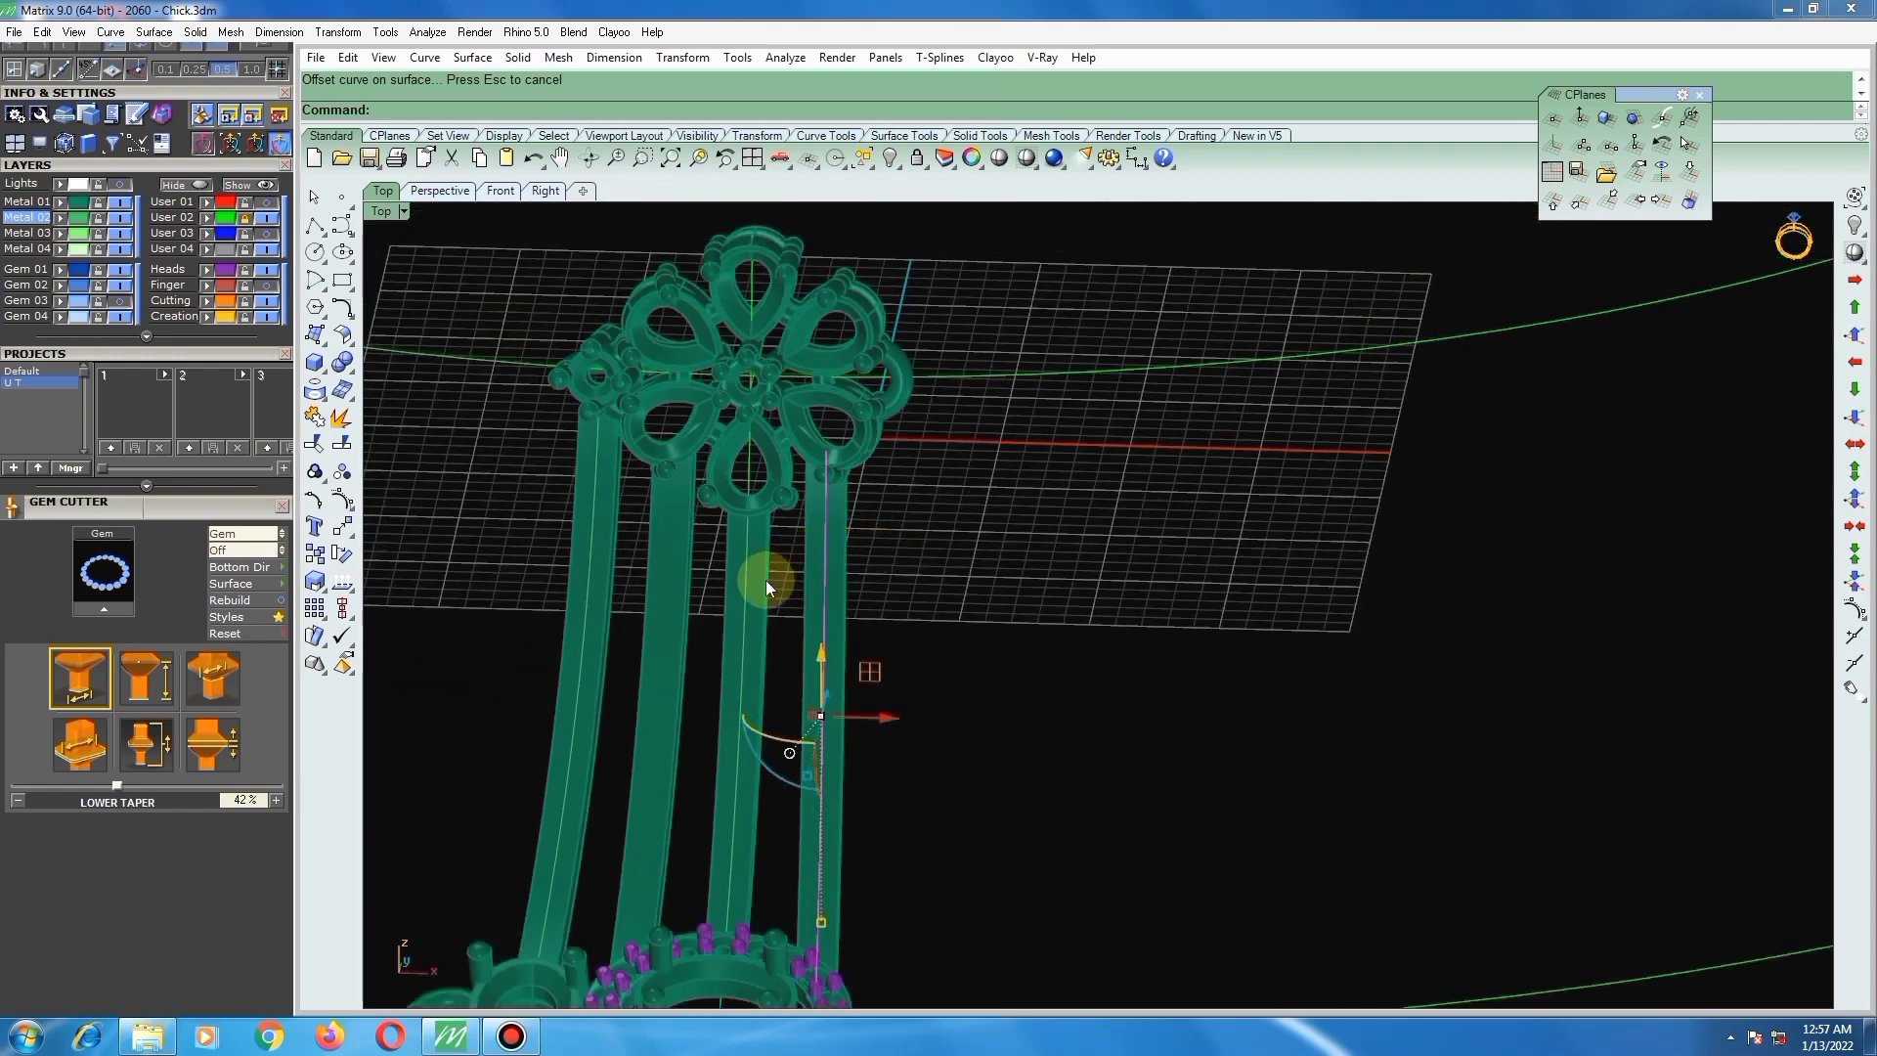
click(743, 594)
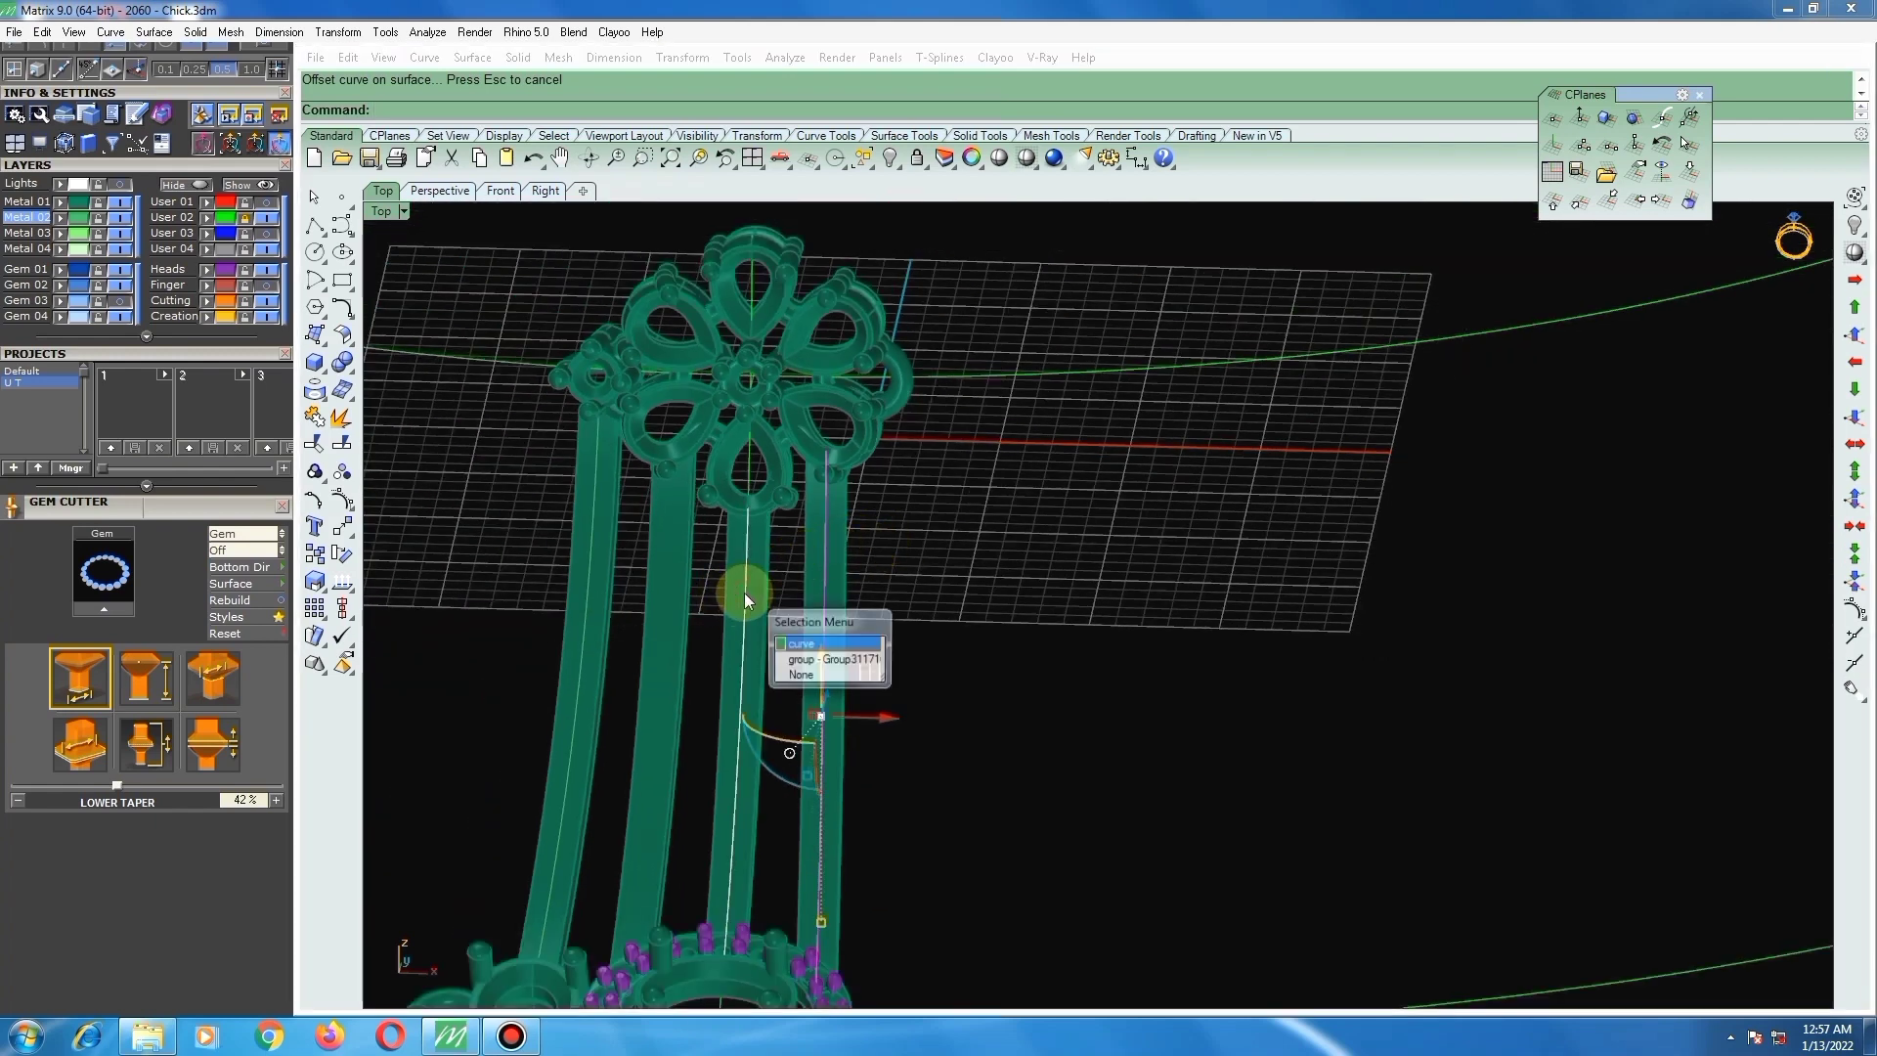
right_click(742, 593)
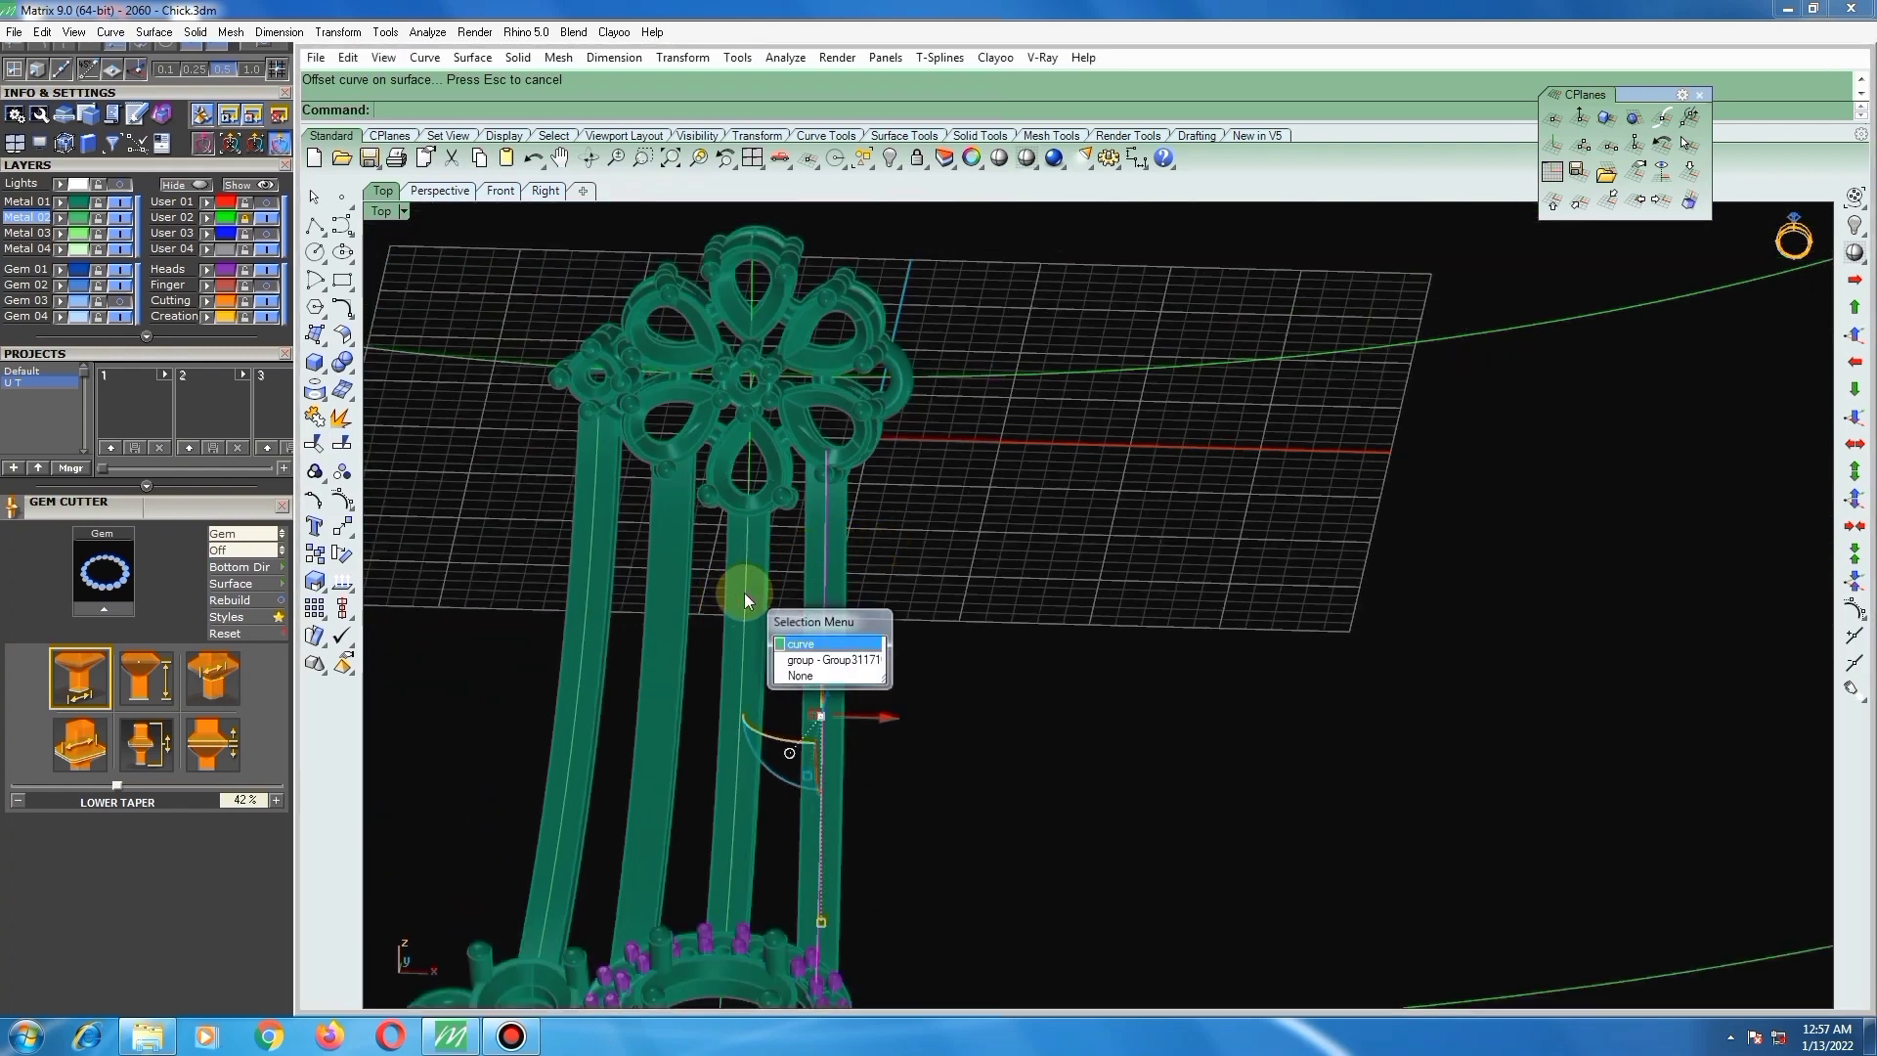
click(595, 569)
right_click(594, 568)
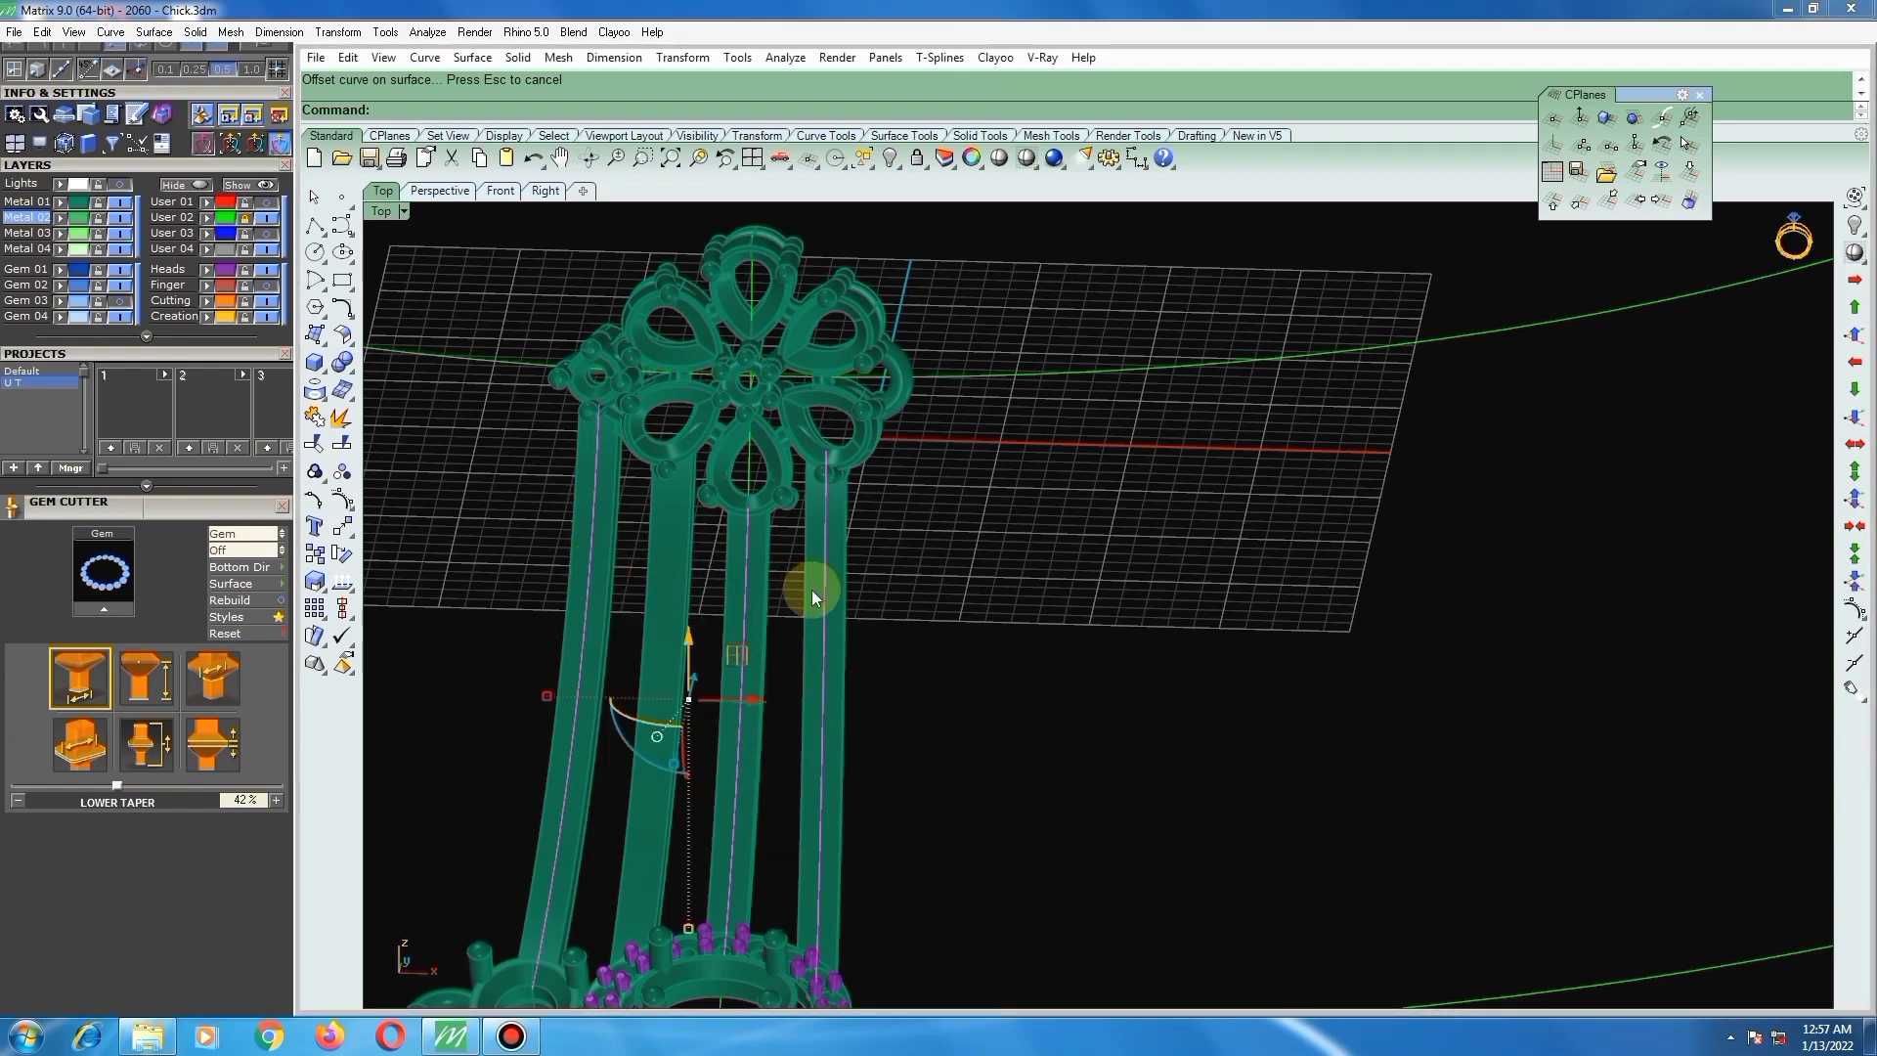
text(r)
key(Return)
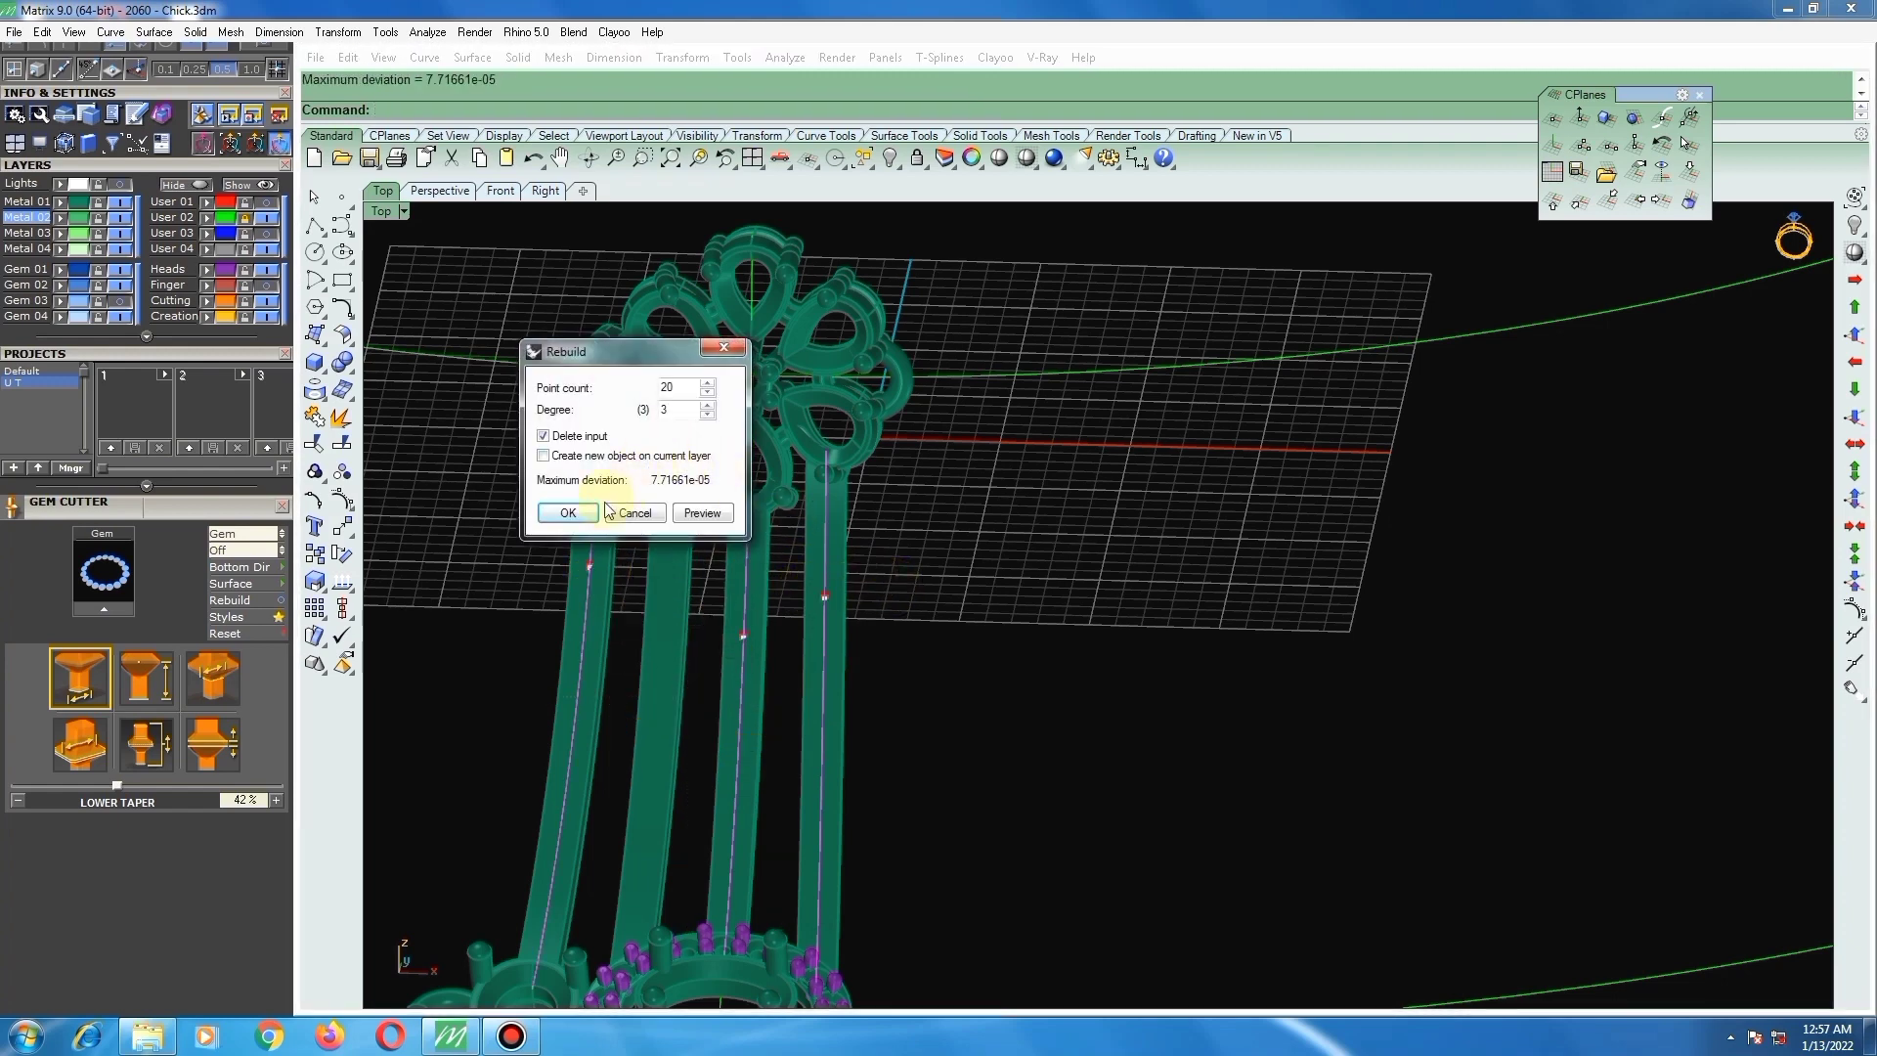
click(567, 513)
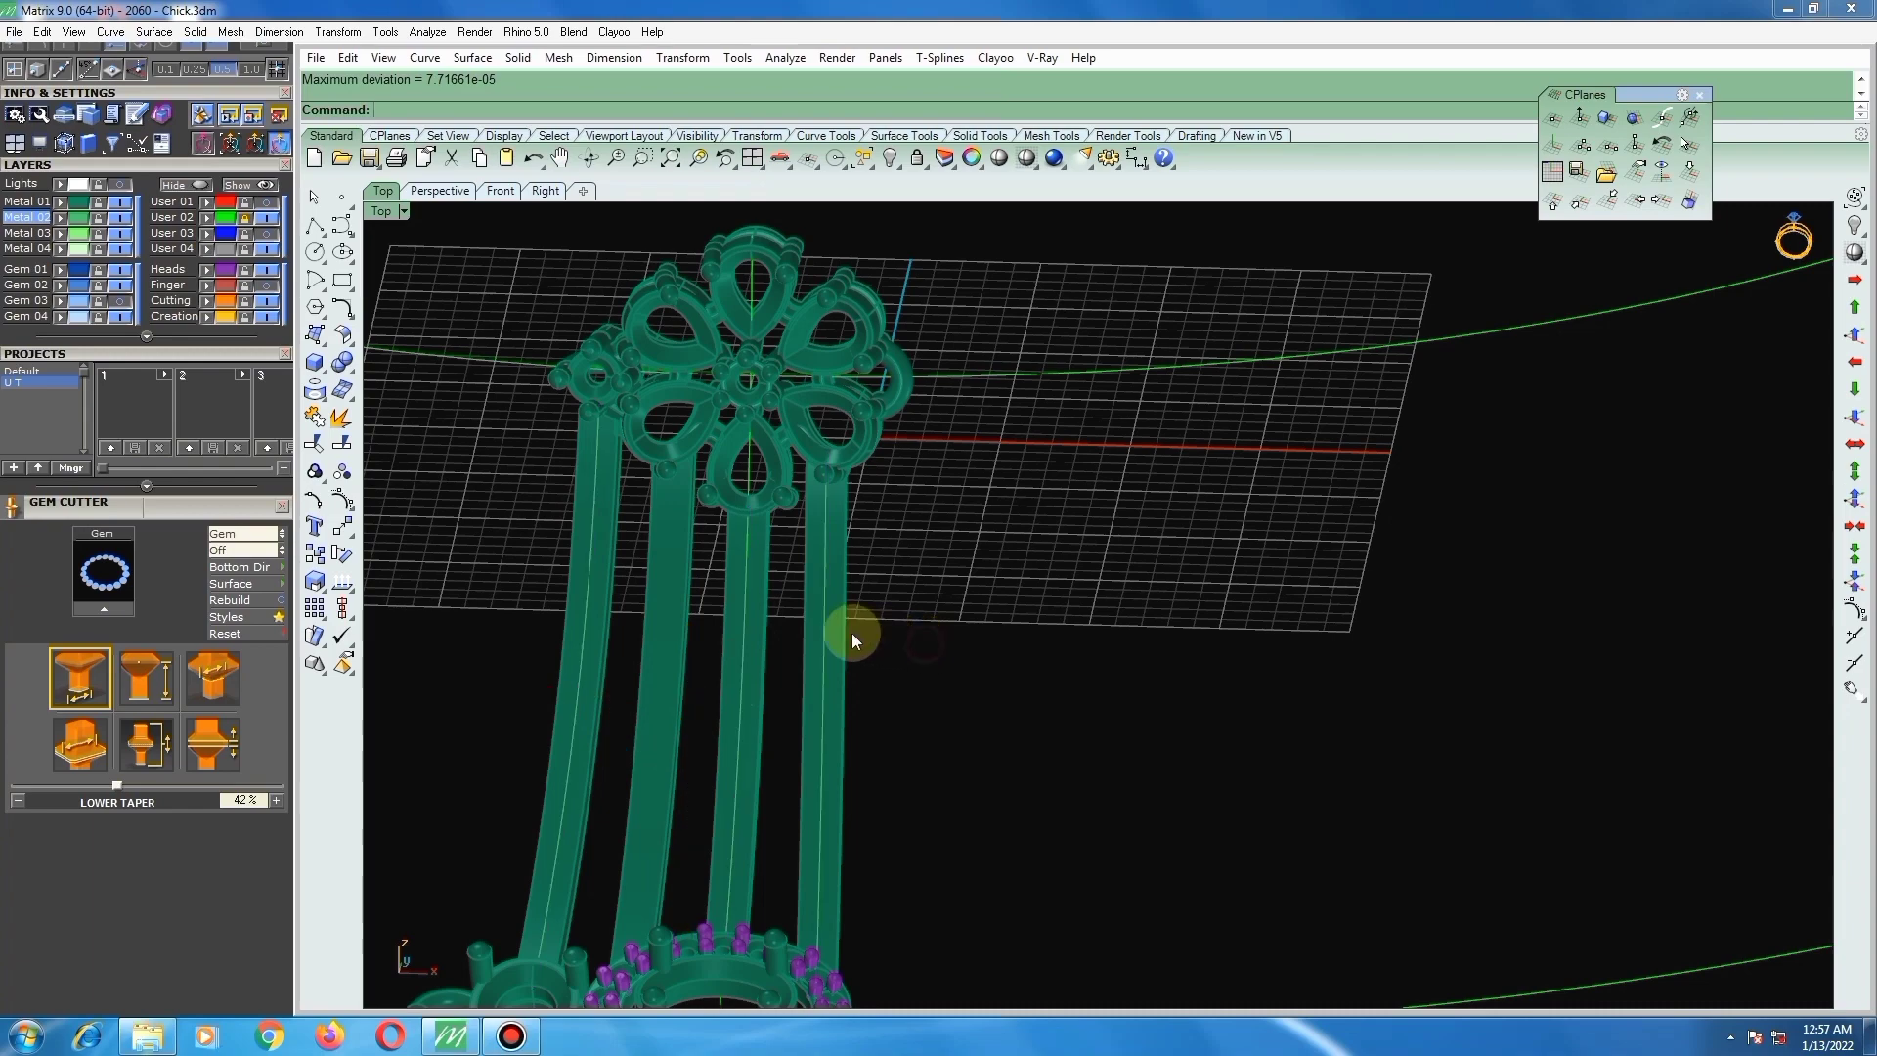
Step: Lay 2 mm round gems along the rightmost band's centre curve with Gem on Curve, with the end position at about 90% near the flower
click(827, 622)
click(880, 647)
scroll(870, 606, down, 2)
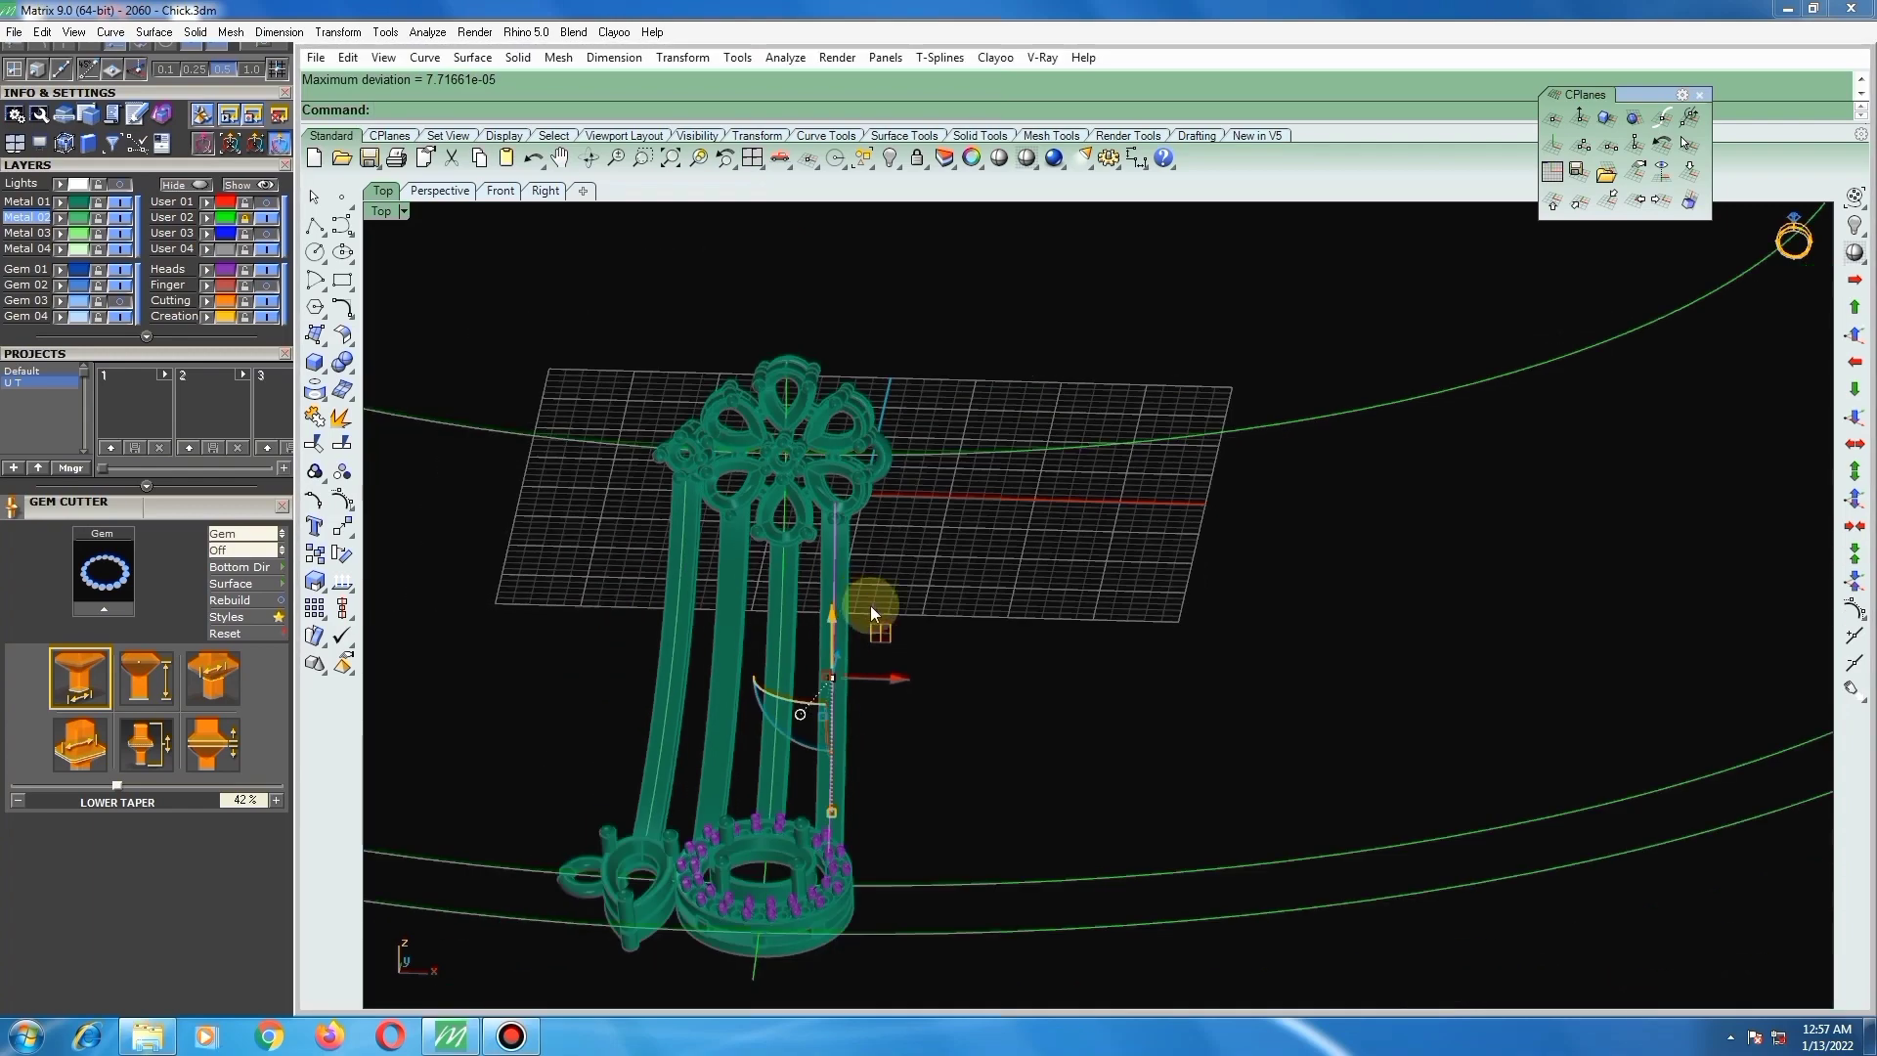
scroll(845, 710, up, 3)
scroll(864, 661, down, 2)
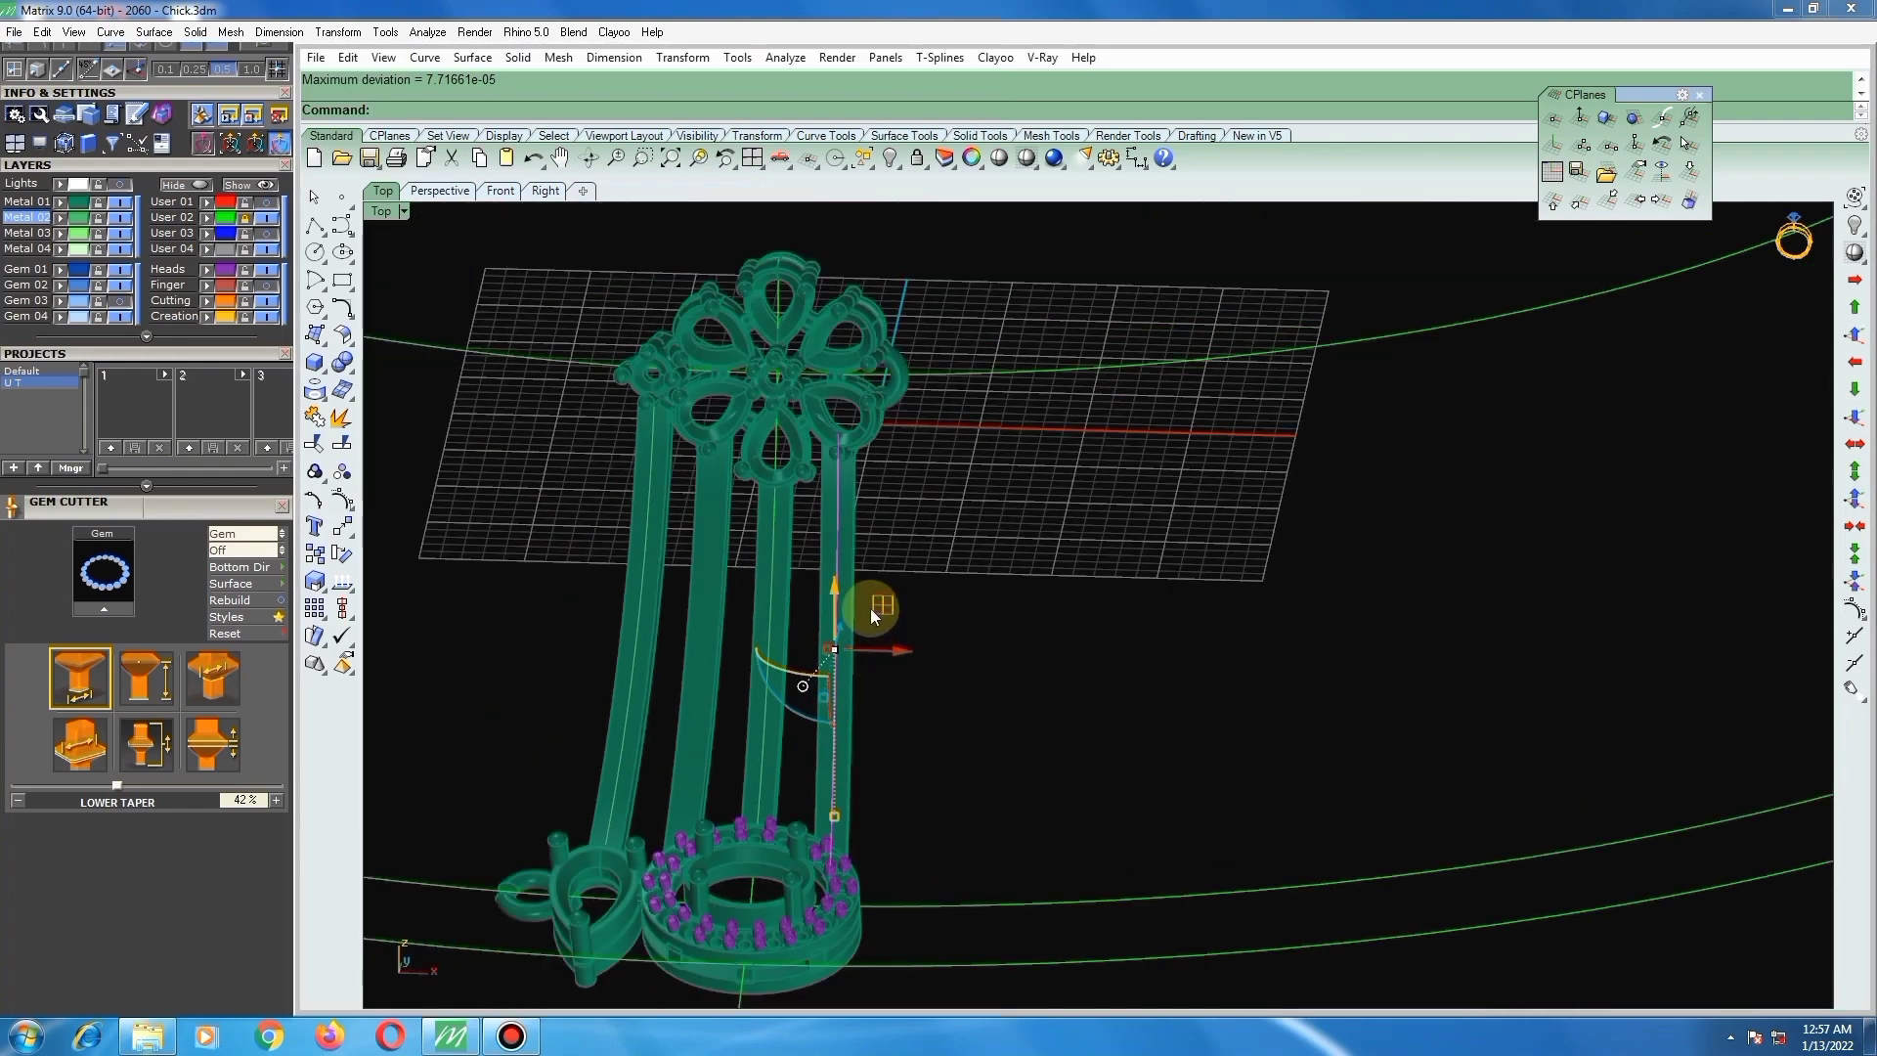
right_drag(855, 567, 668, 510)
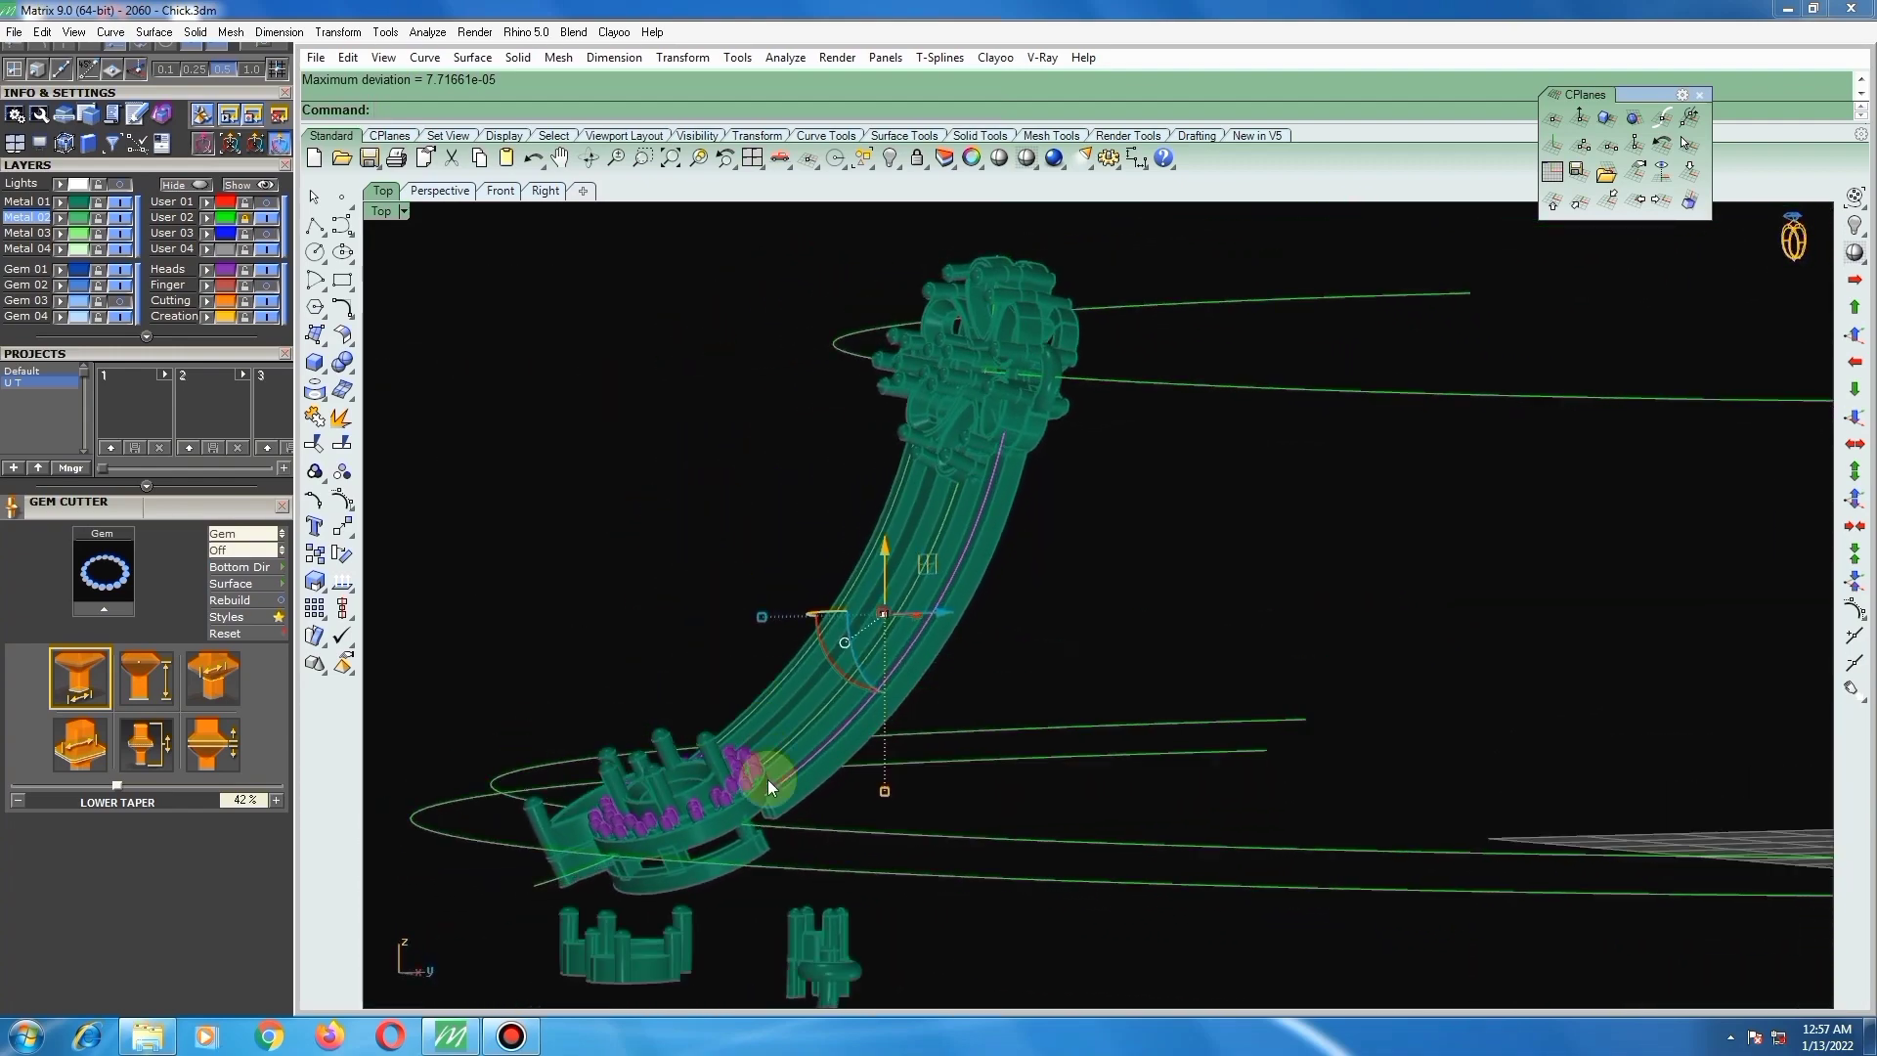
scroll(769, 787, up, 10)
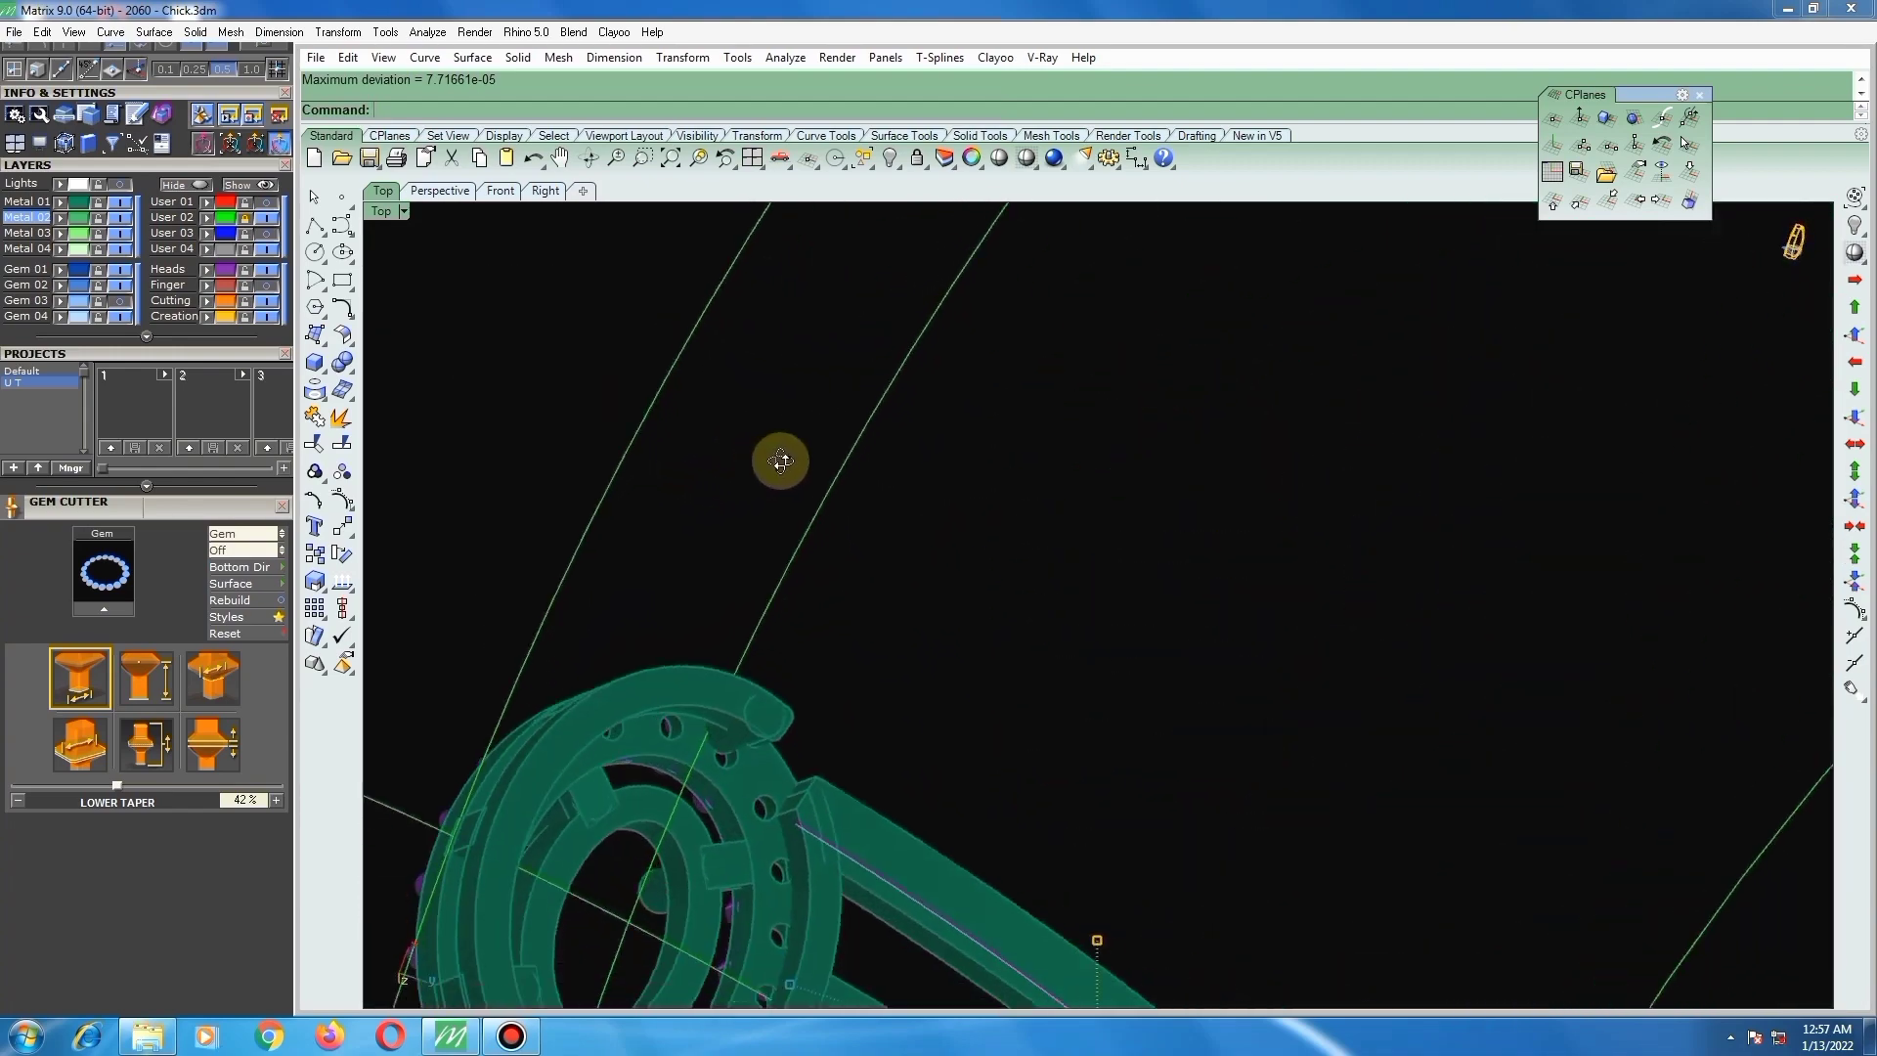
right_drag(781, 461, 936, 790)
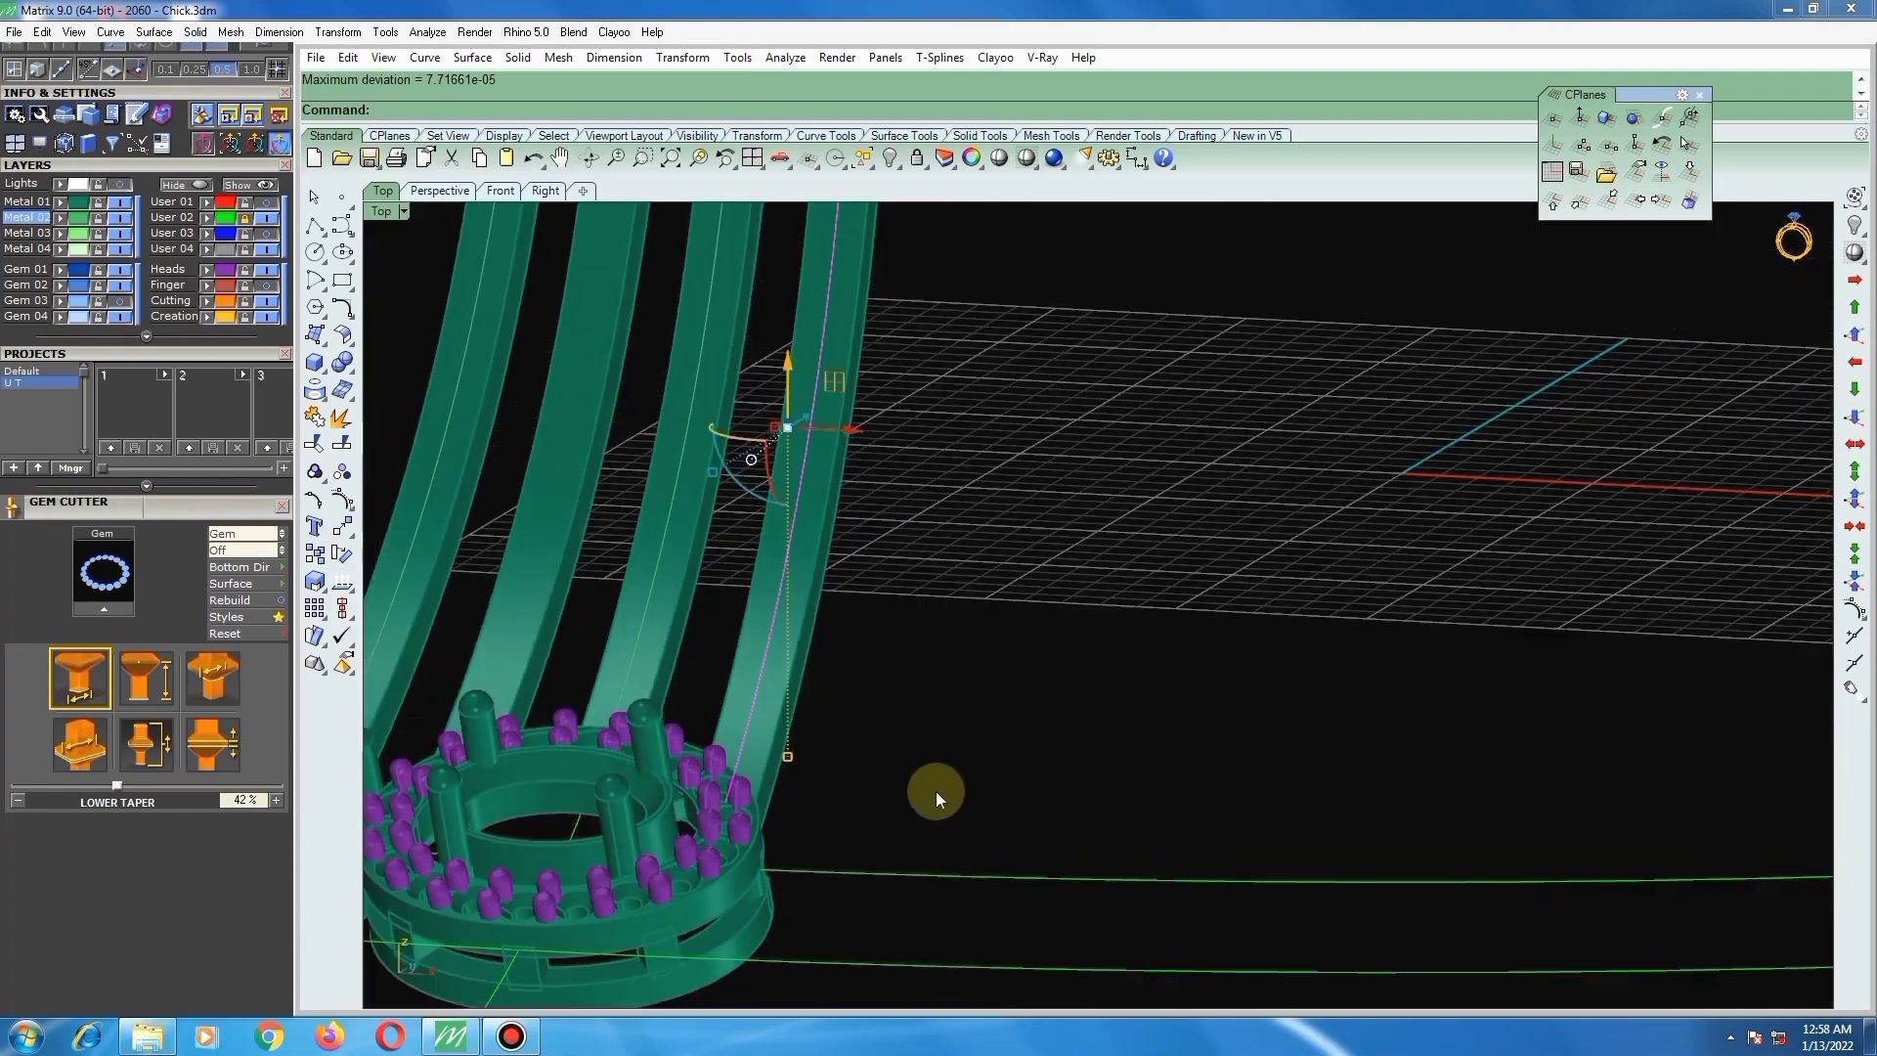
scroll(876, 531, down, 5)
scroll(892, 499, up, 6)
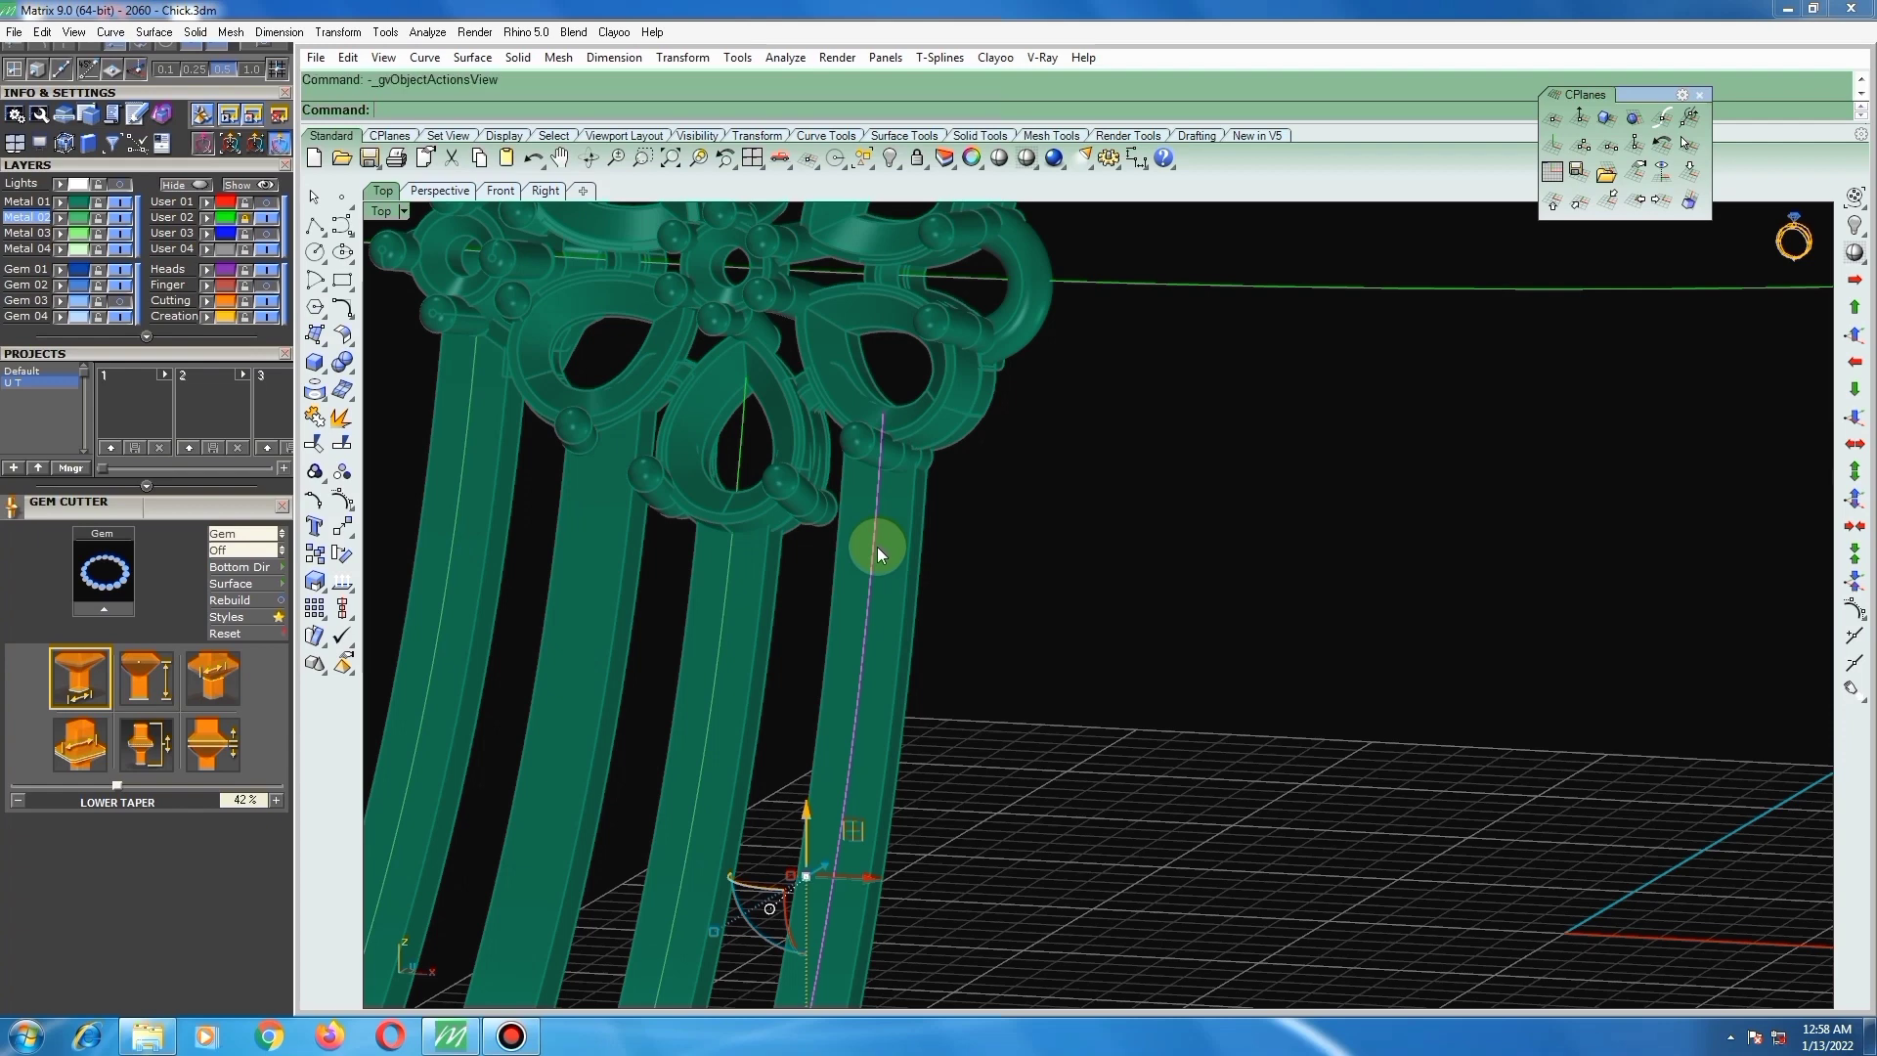
key(F6)
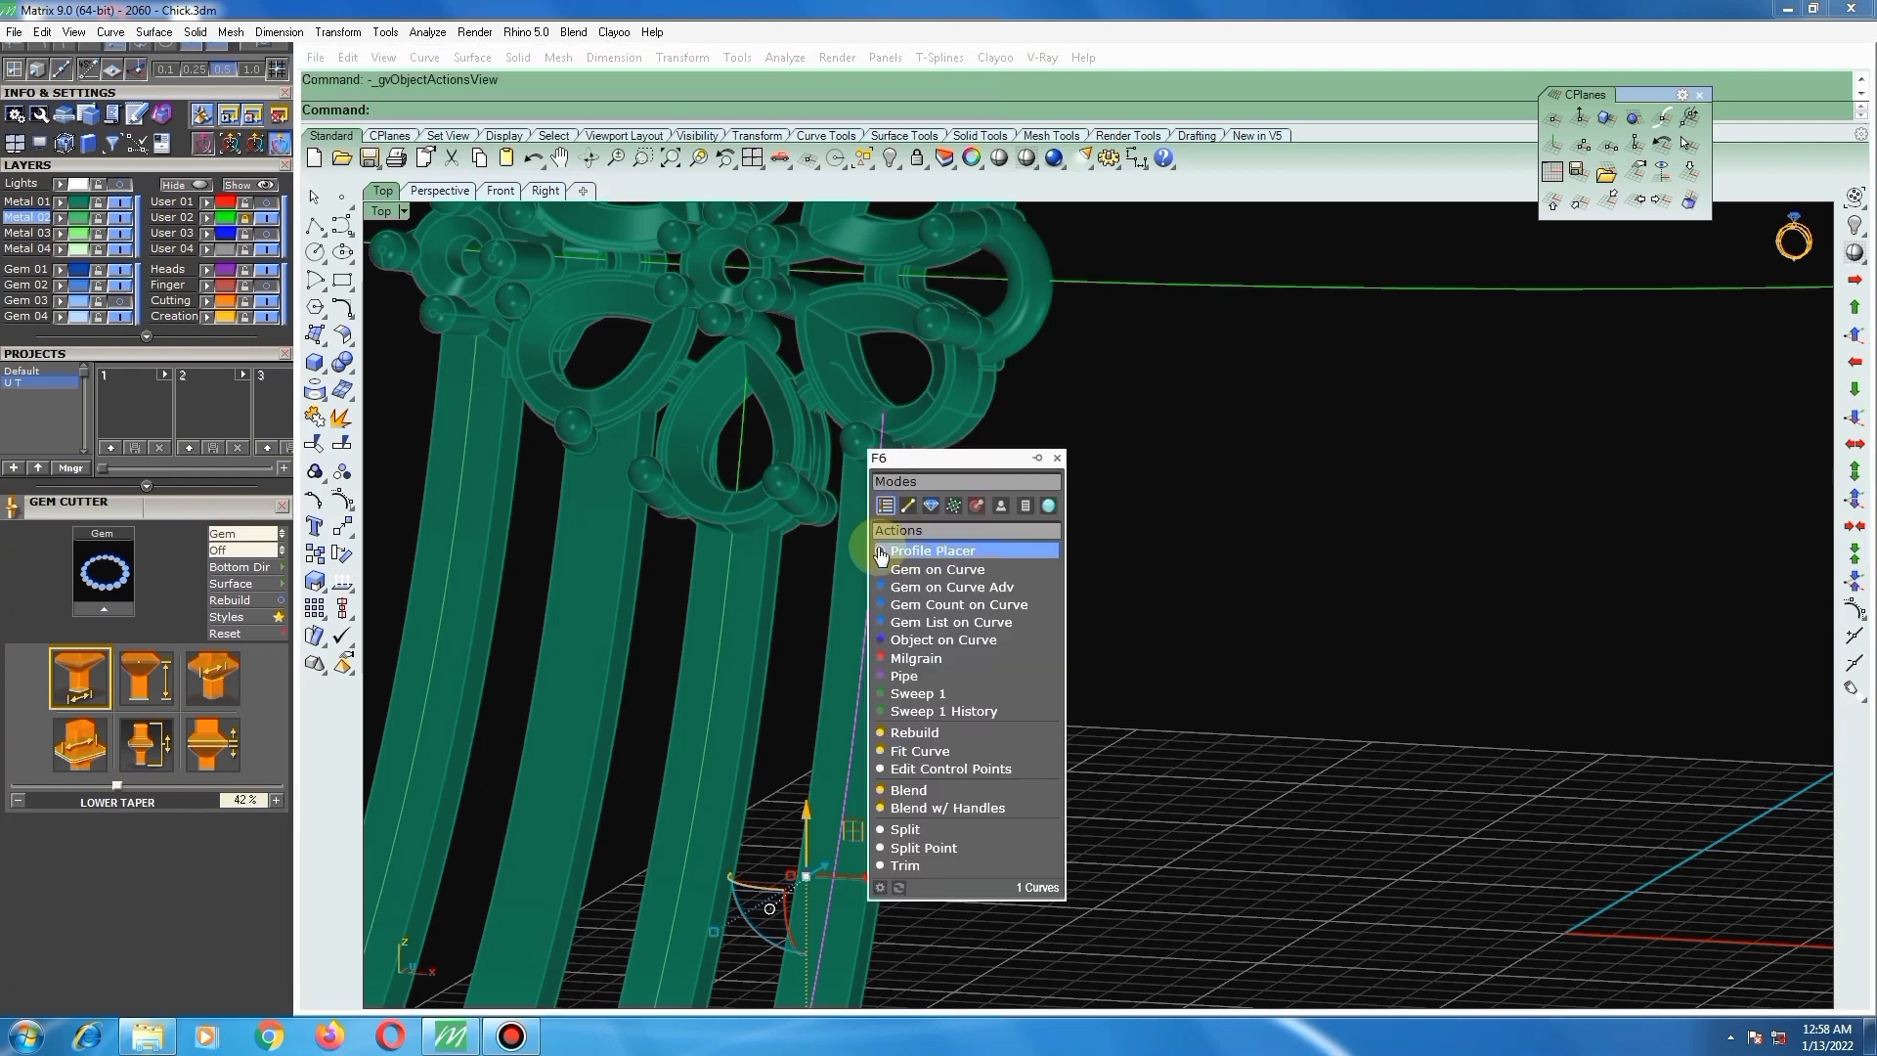
click(931, 570)
right_drag(891, 604, 917, 606)
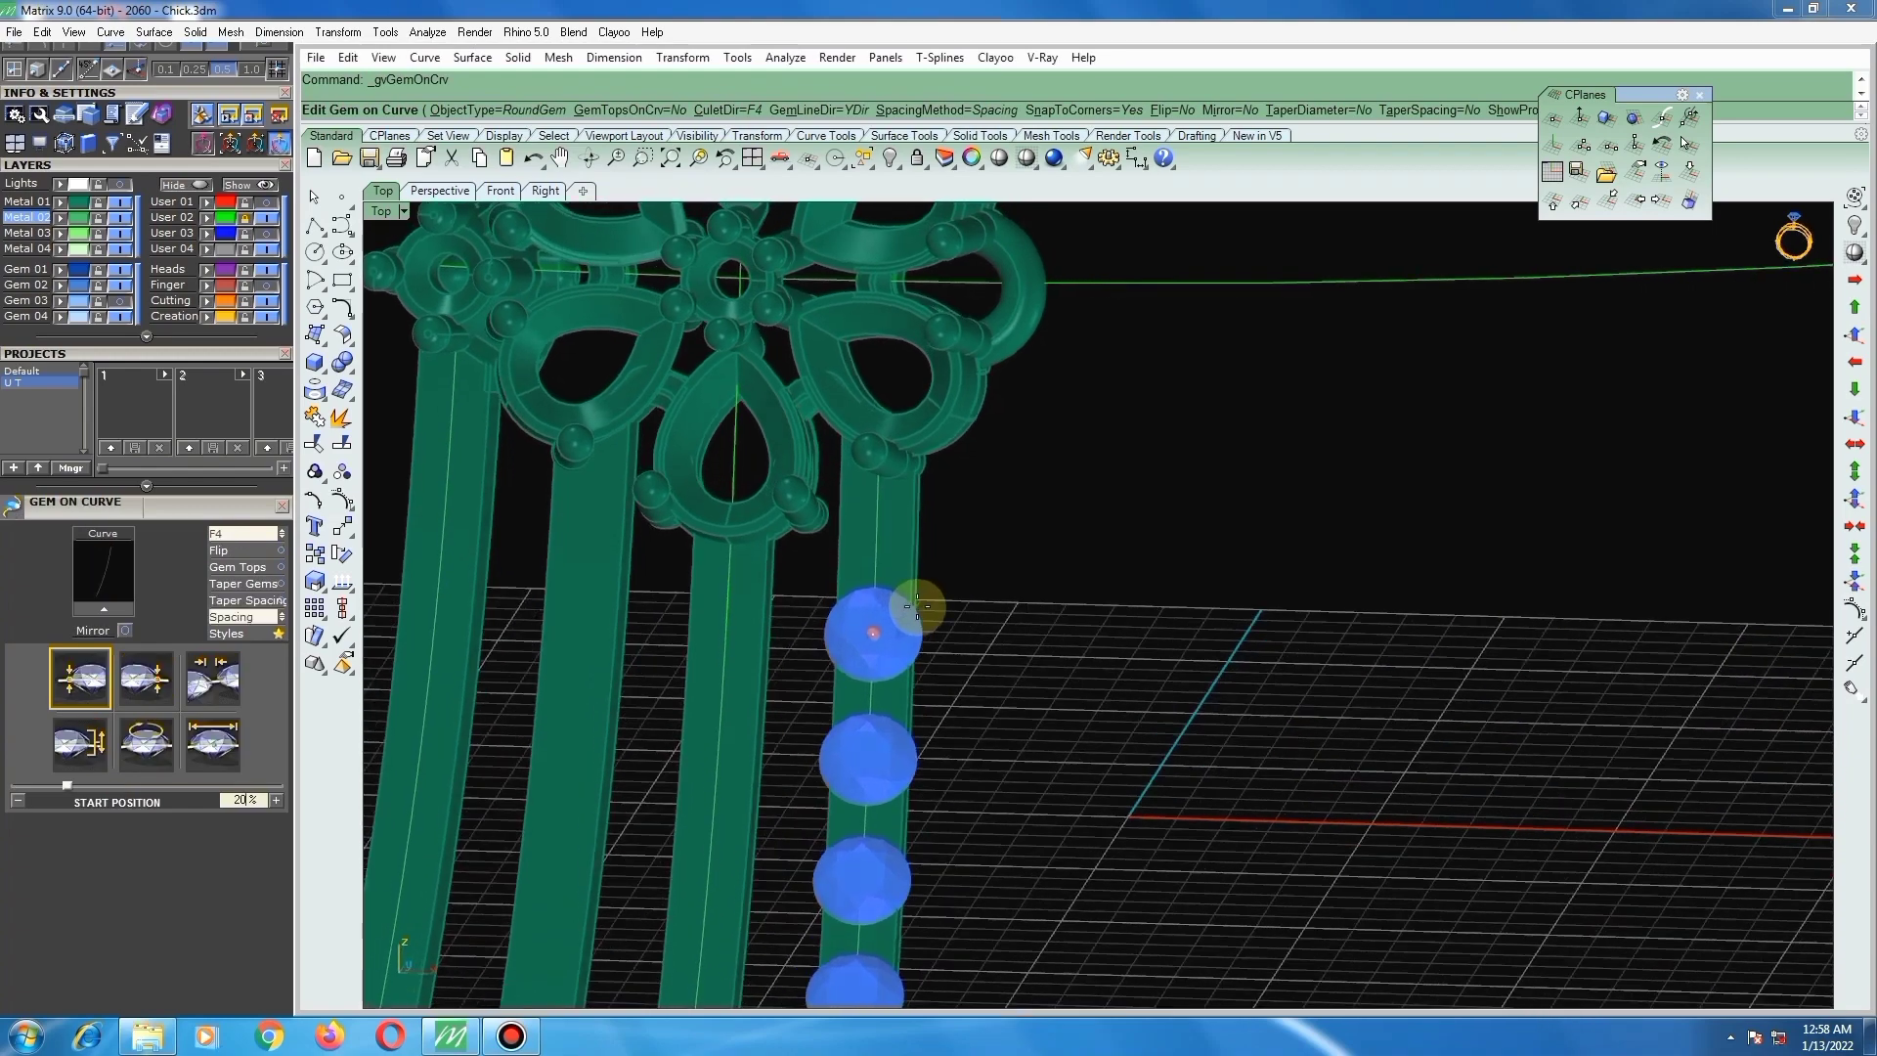
drag(876, 627, 891, 516)
scroll(891, 518, down, 10)
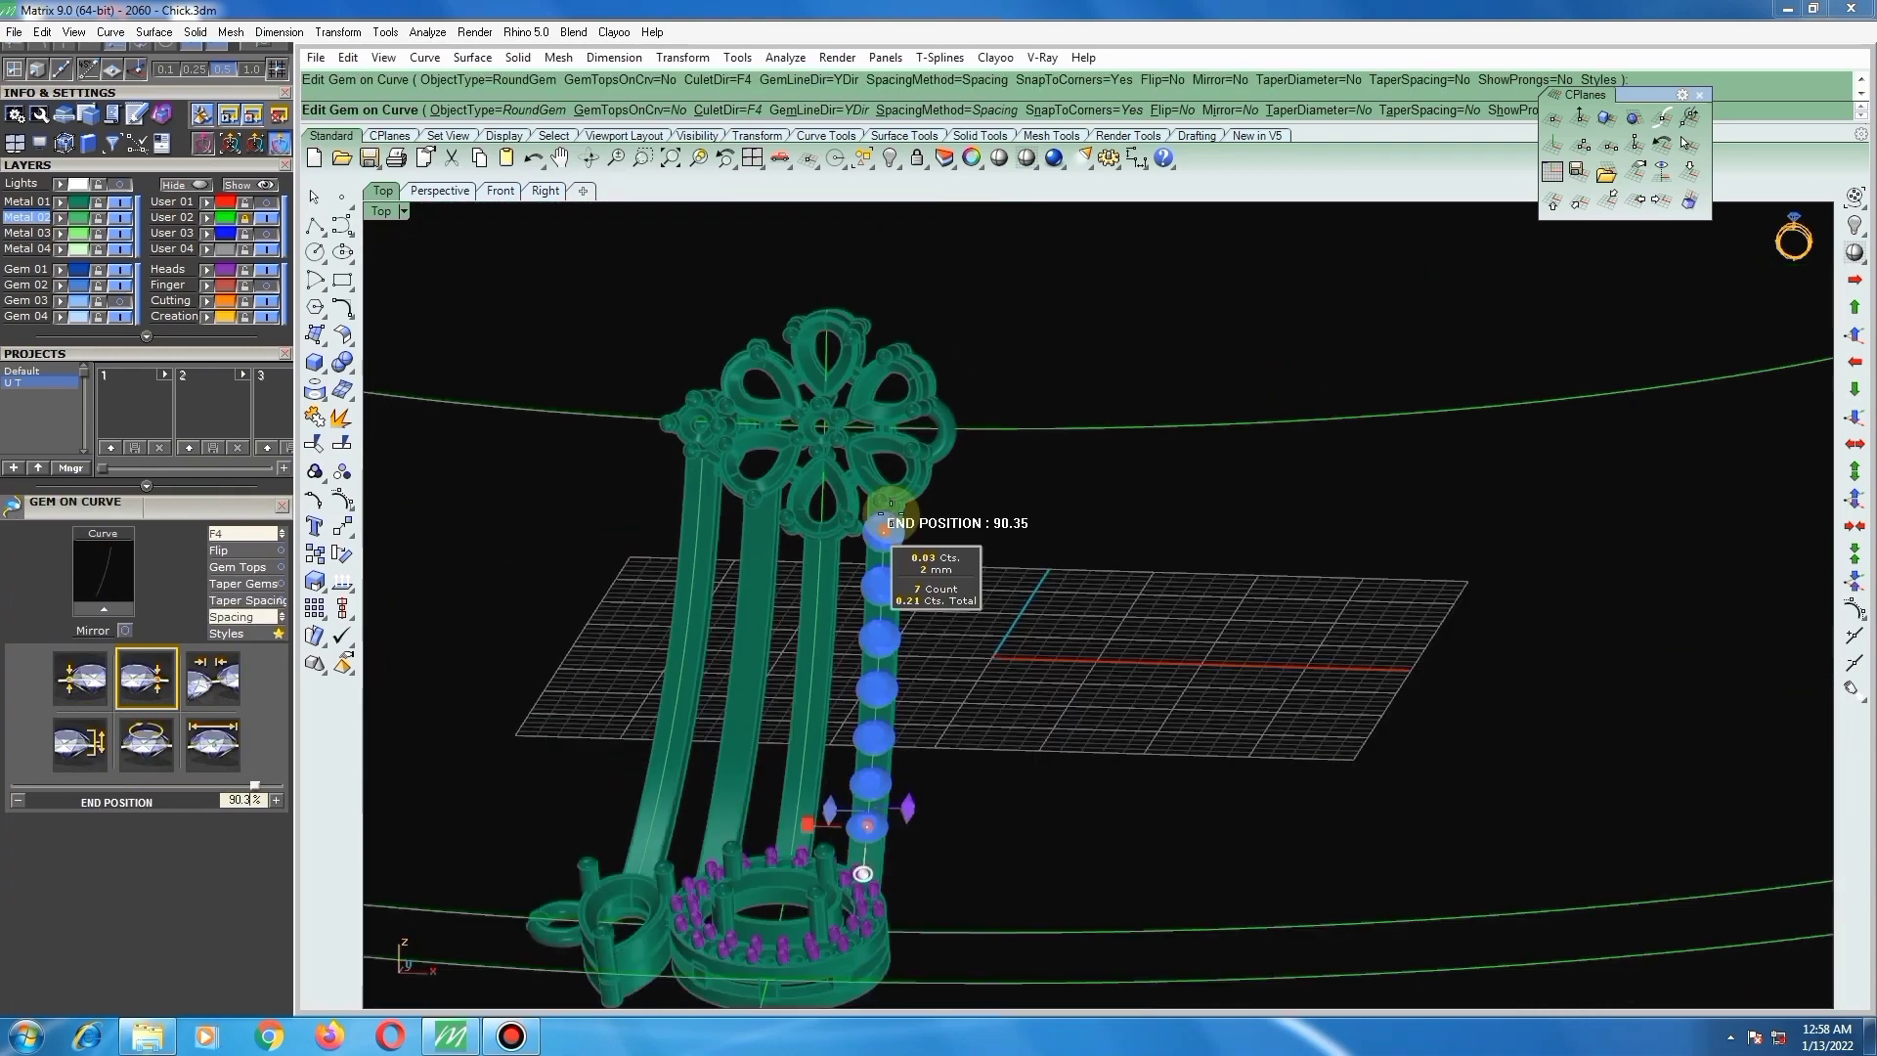
Step: Extend the rightmost band's gem row towards the oval halo with a start position of about 8.7%
right_drag(854, 674, 857, 794)
scroll(883, 773, up, 5)
scroll(855, 745, up, 2)
drag(853, 725, 843, 797)
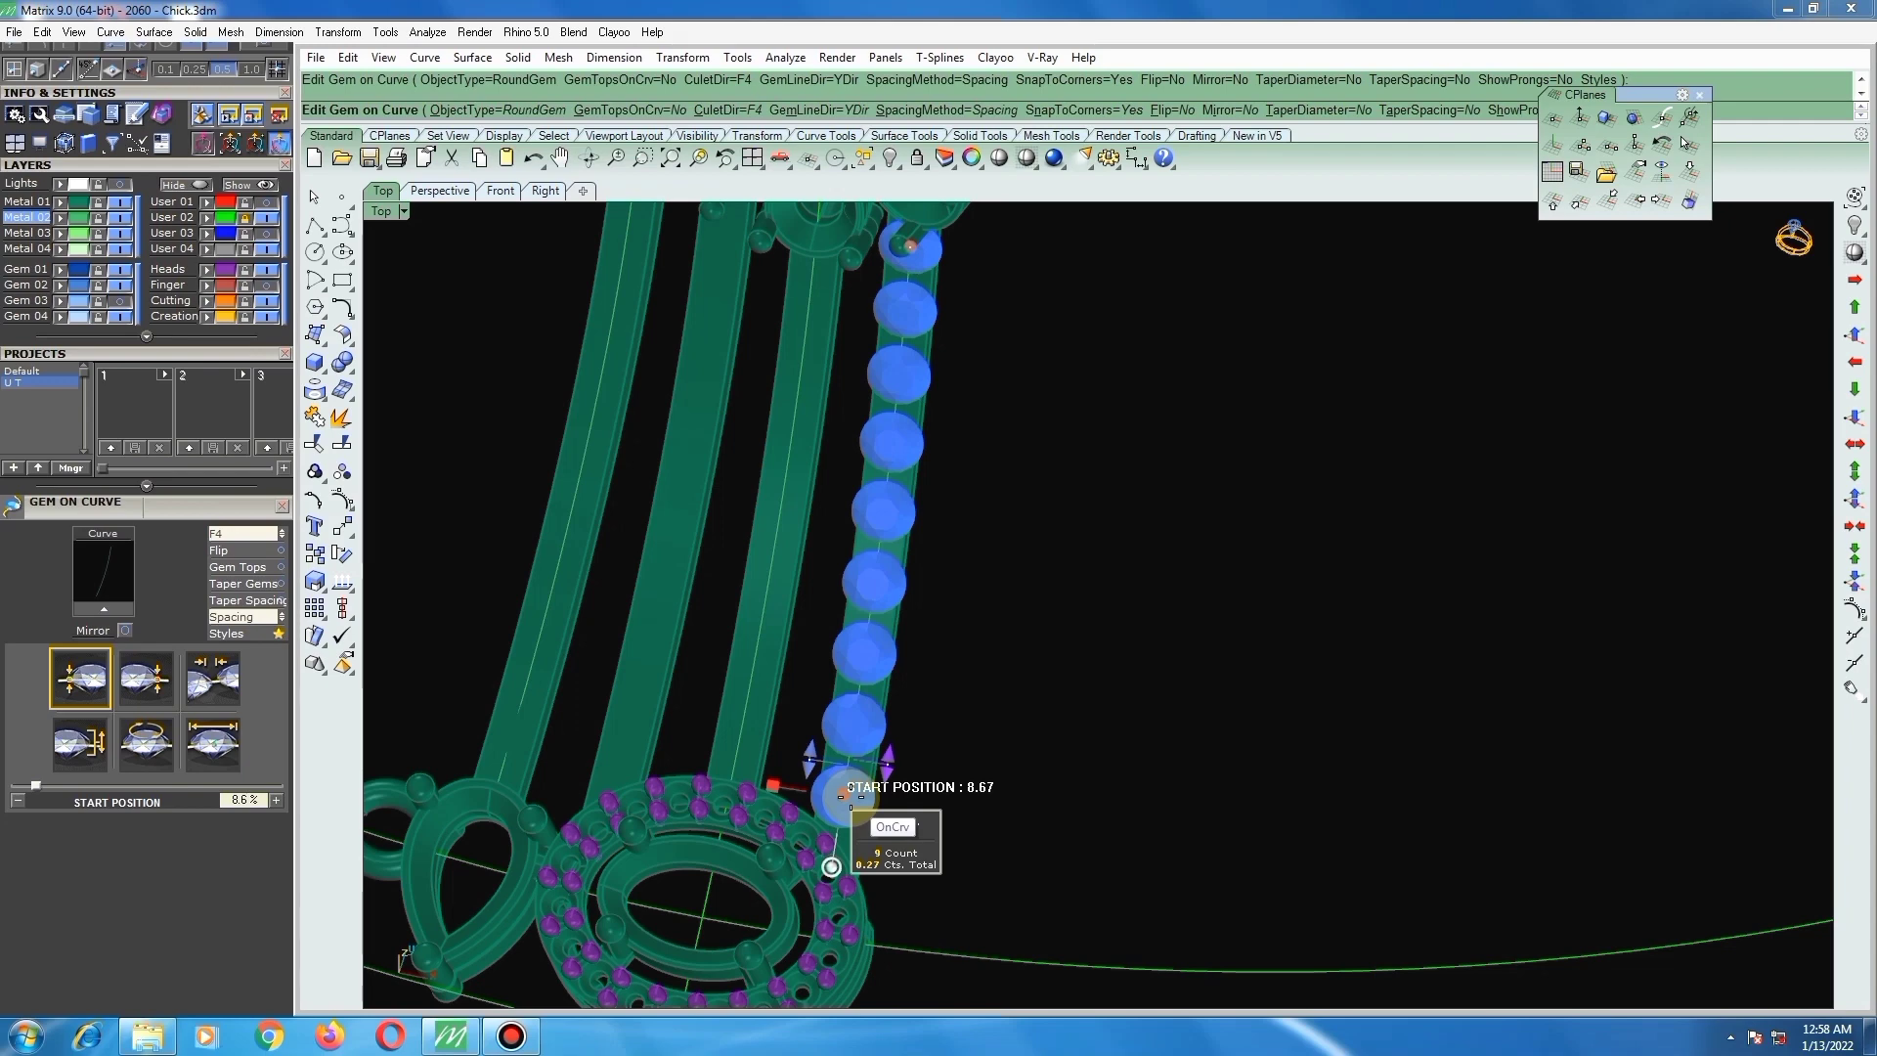
click(207, 740)
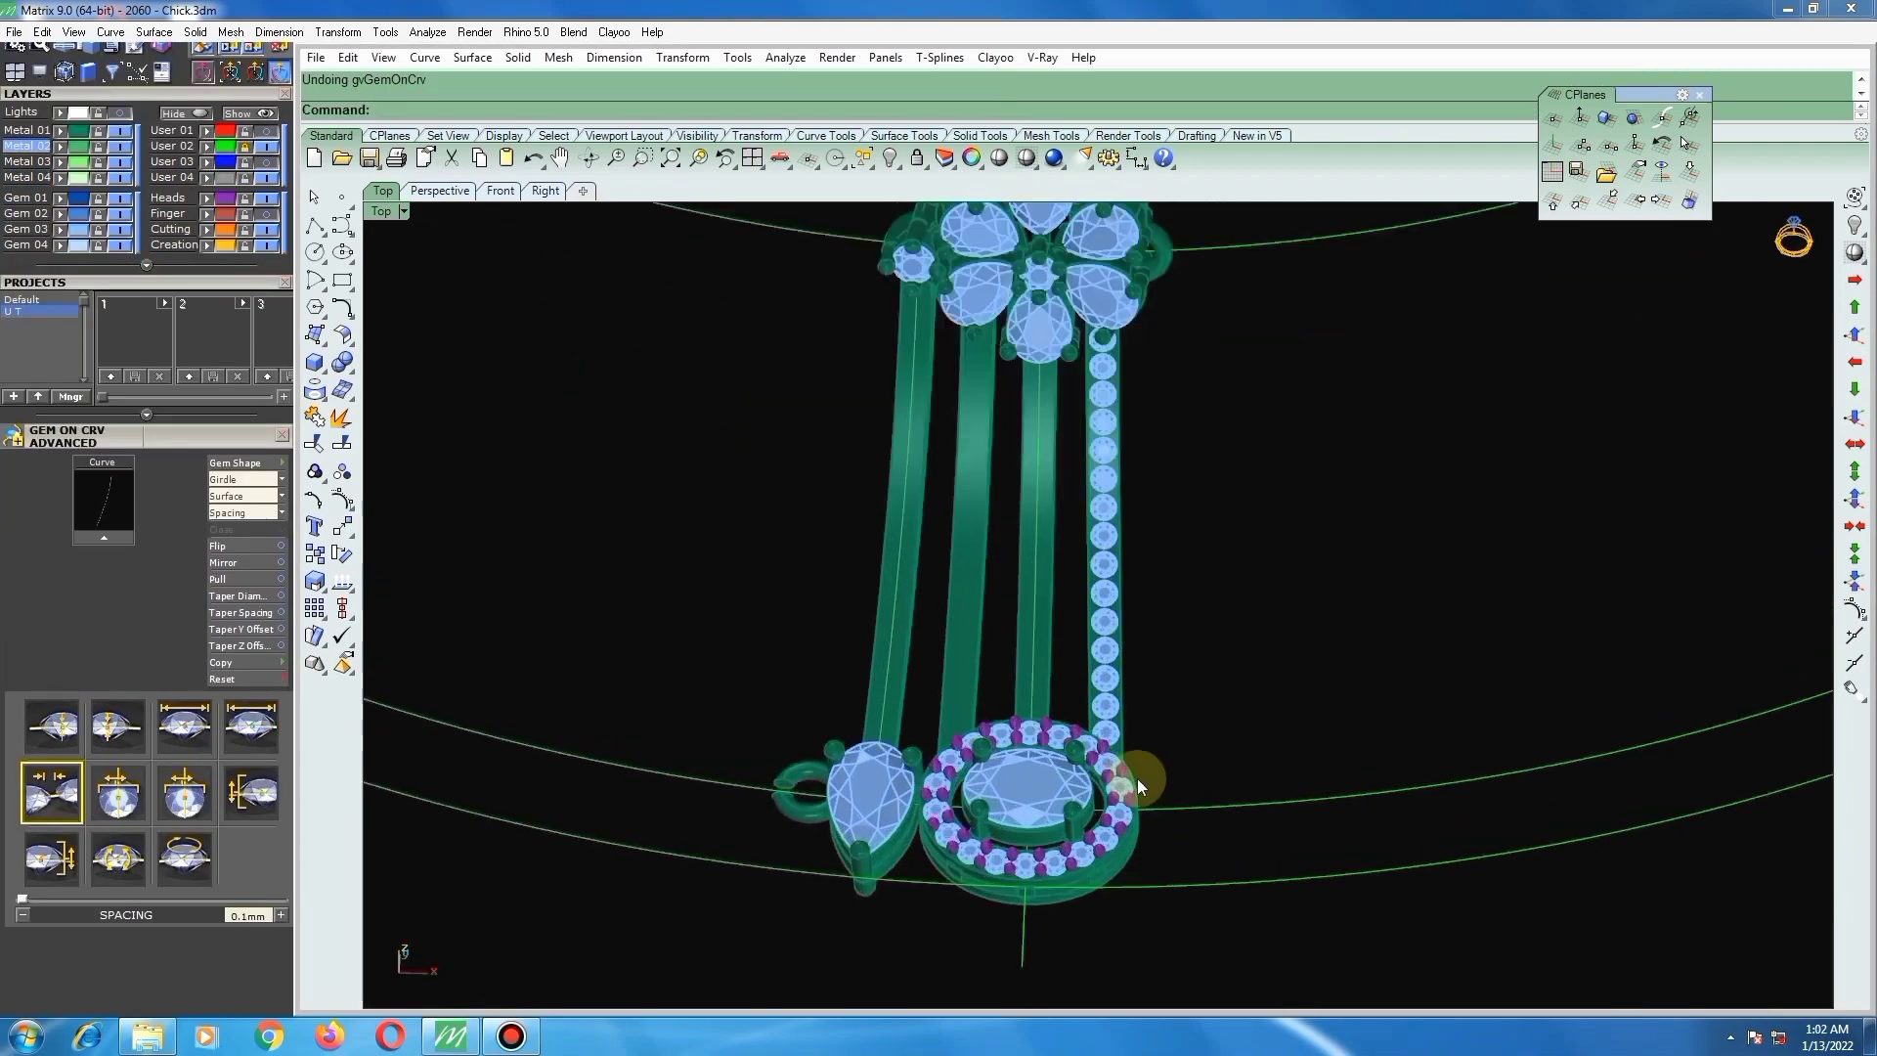
Step: Place a row of round gems spaced 0.1 mm along the centre curve of the band below the flower's central petal, reaching the oval halo
scroll(1118, 831, up, 4)
scroll(1120, 837, up, 6)
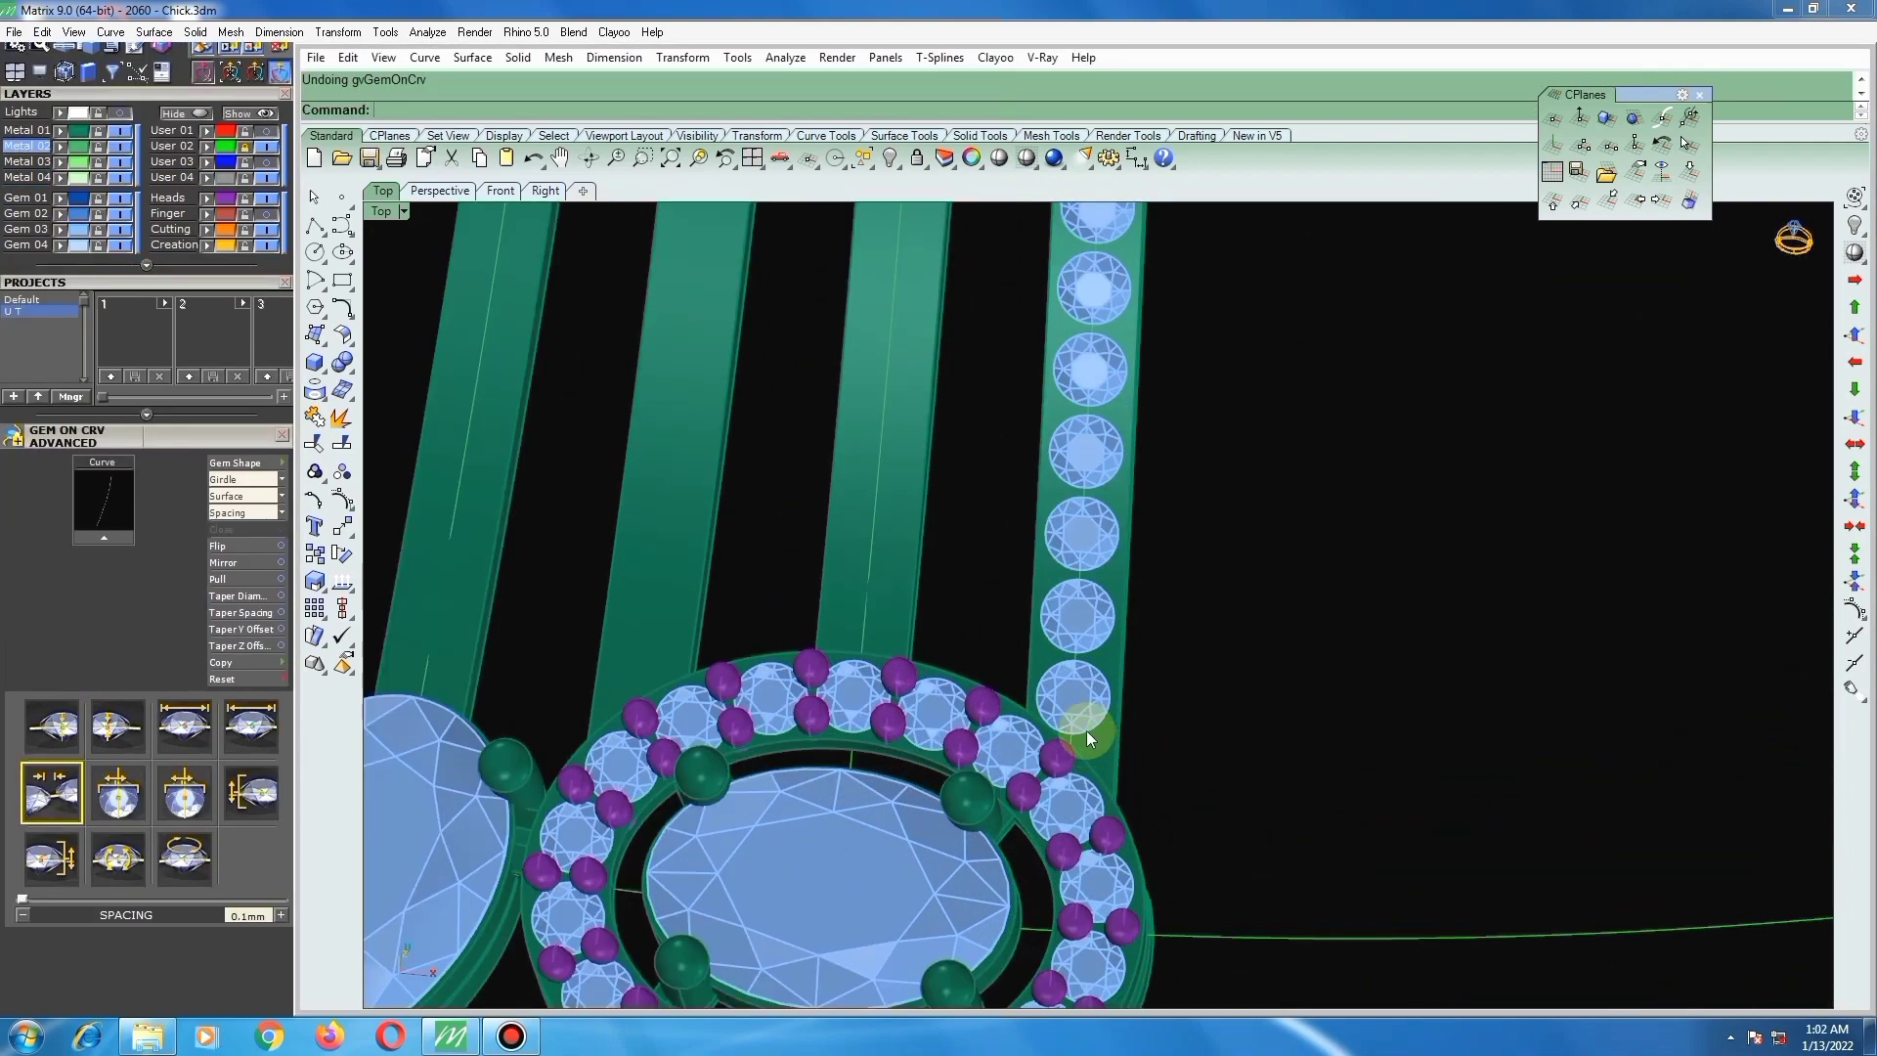
scroll(1080, 748, down, 5)
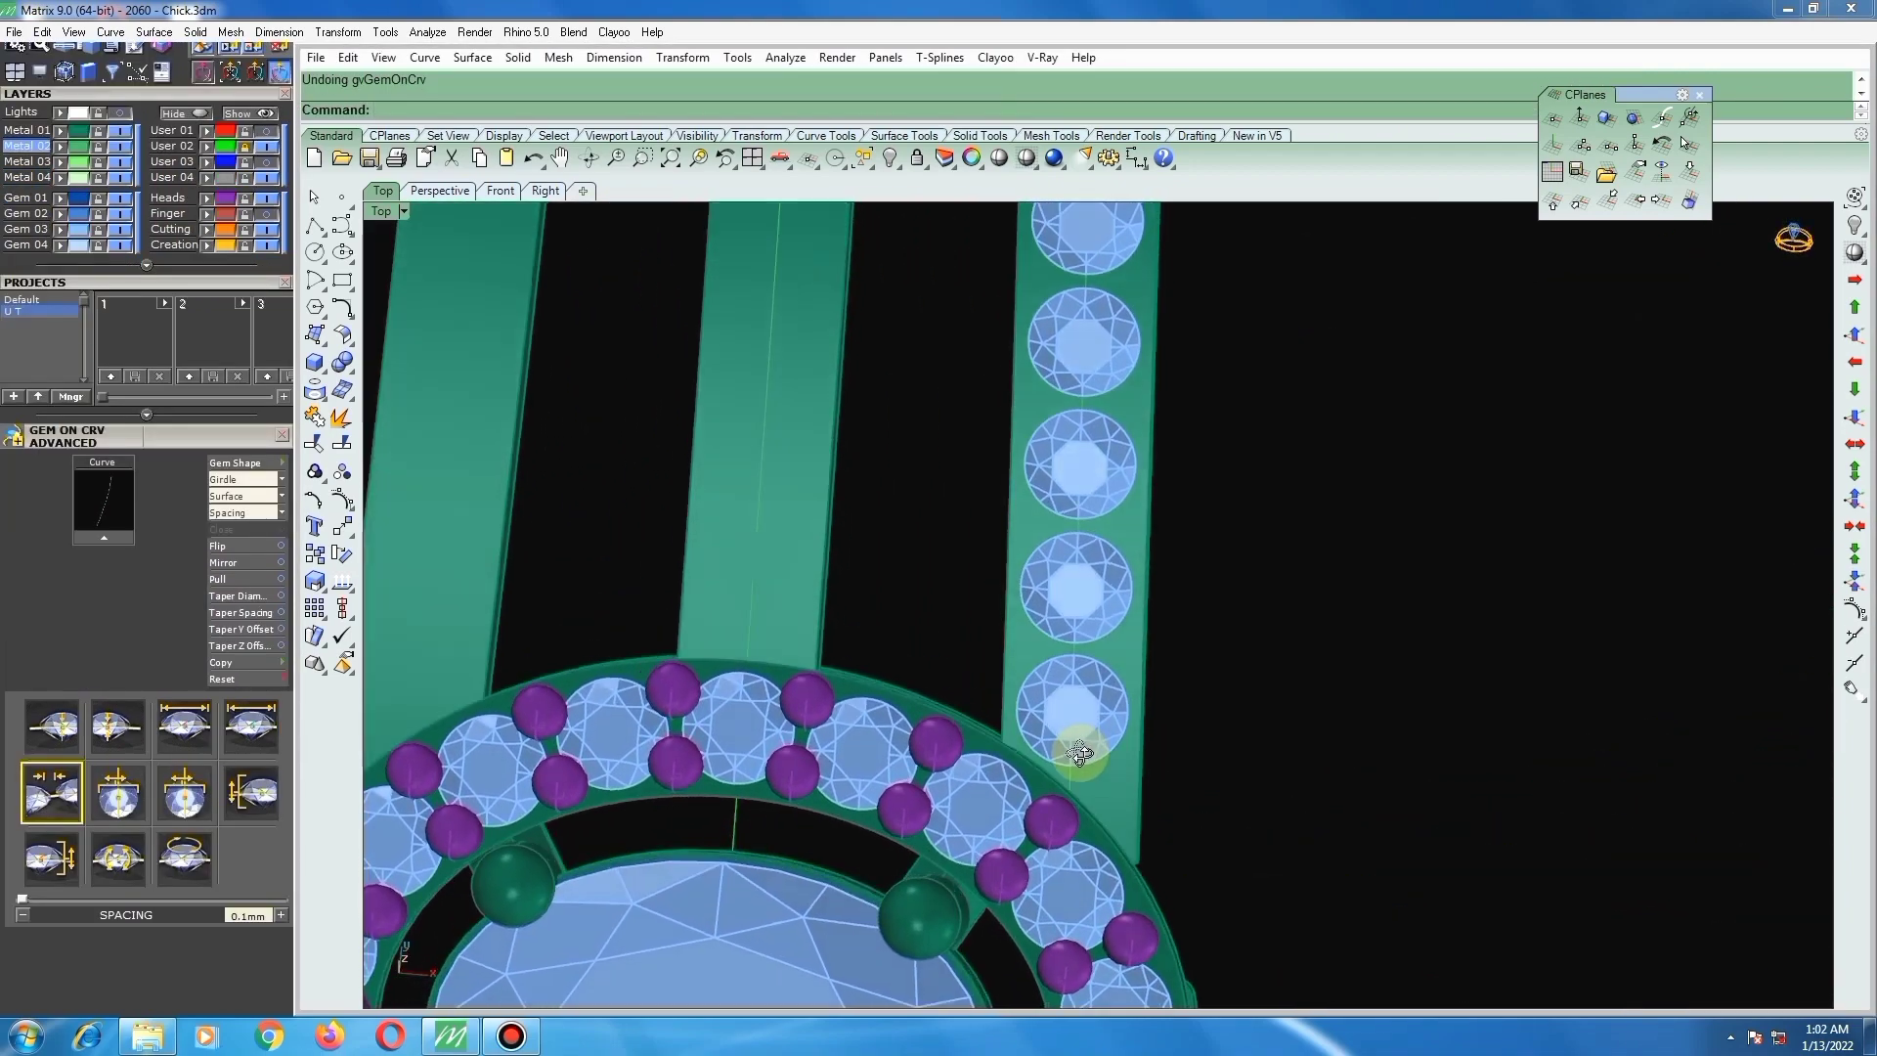
scroll(1013, 587, up, 1)
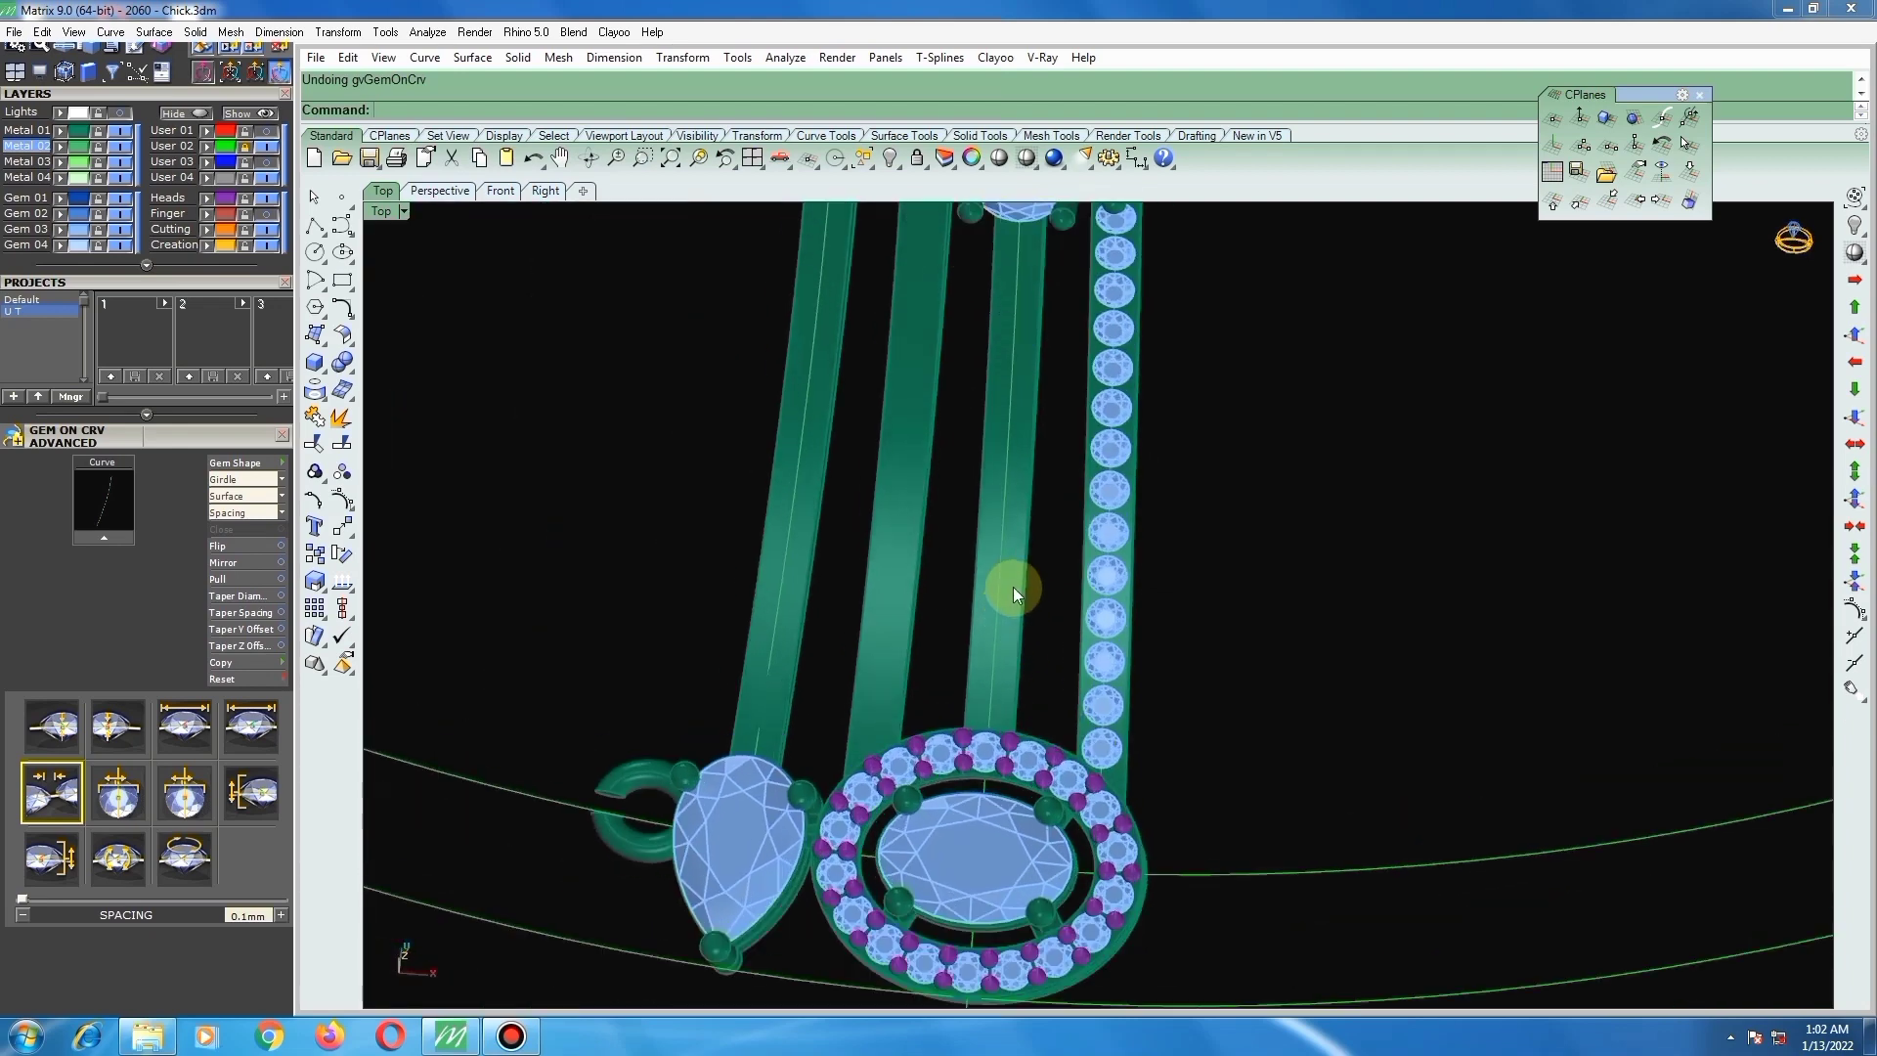
click(1000, 573)
key(Return)
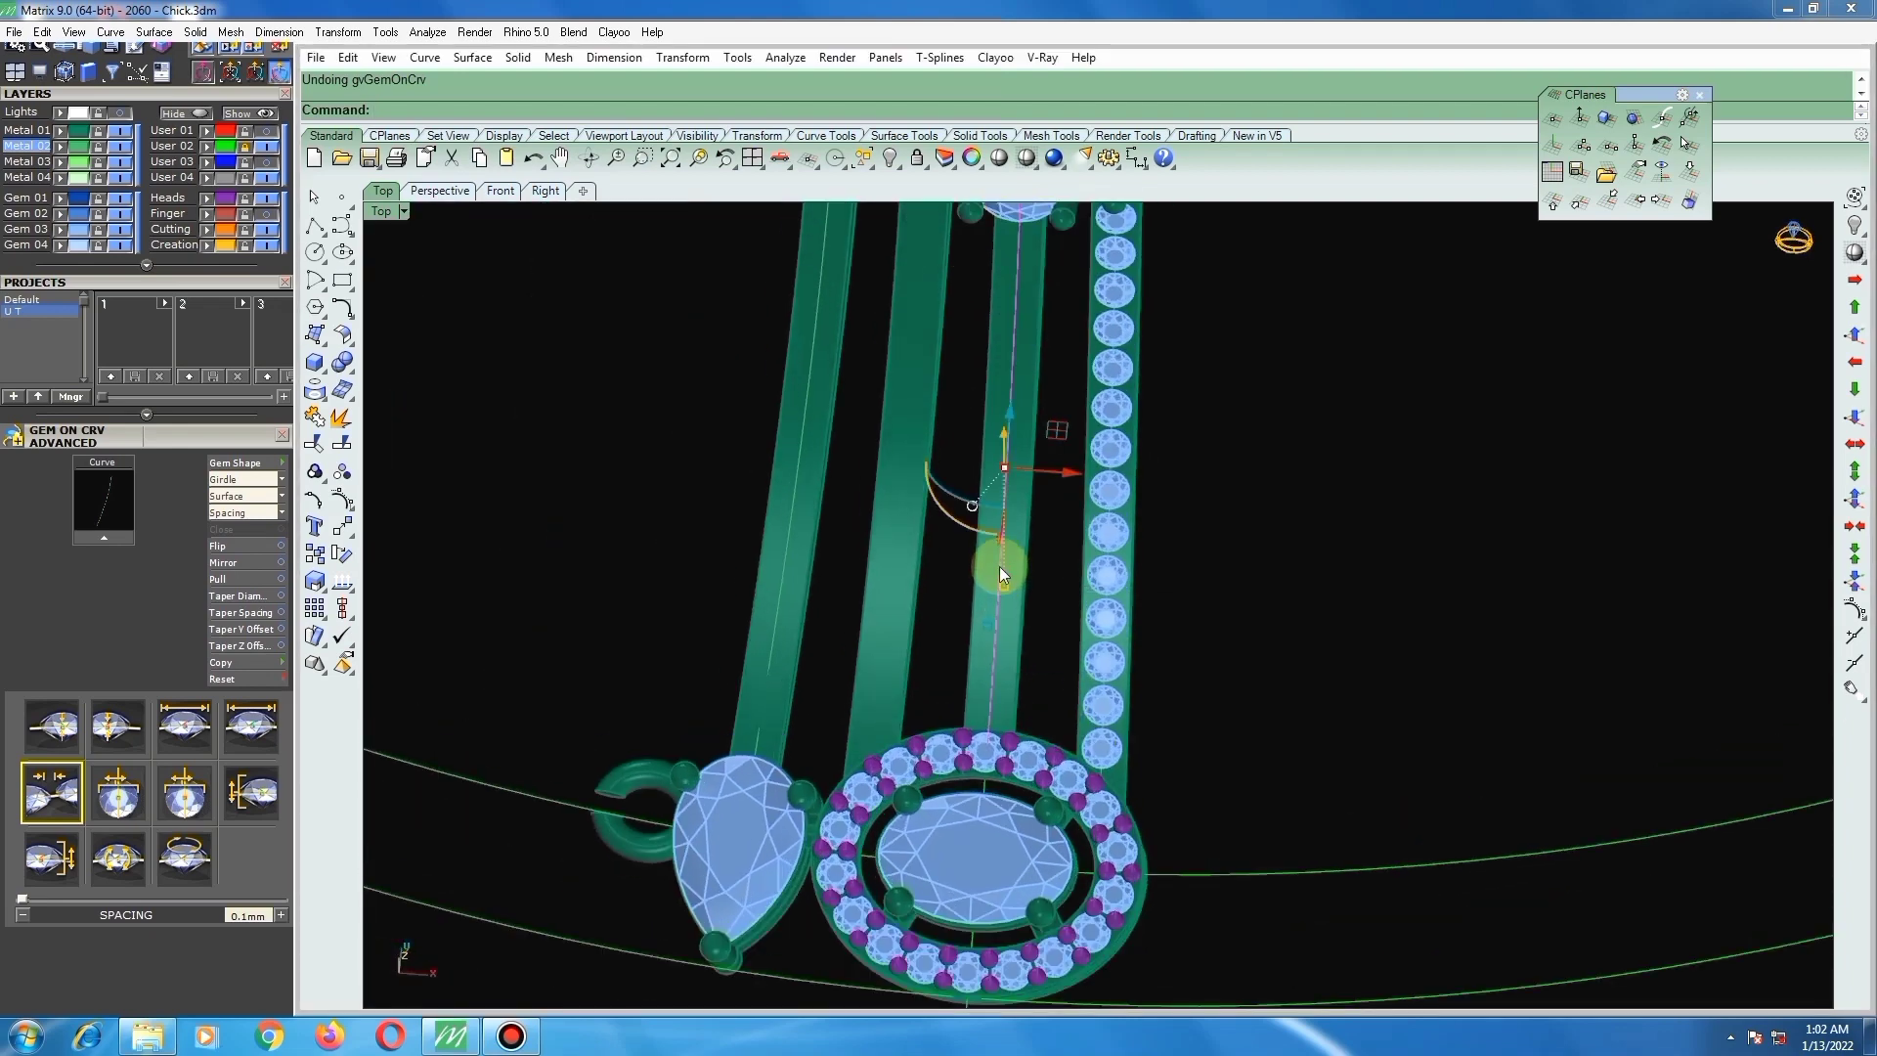
key(F6)
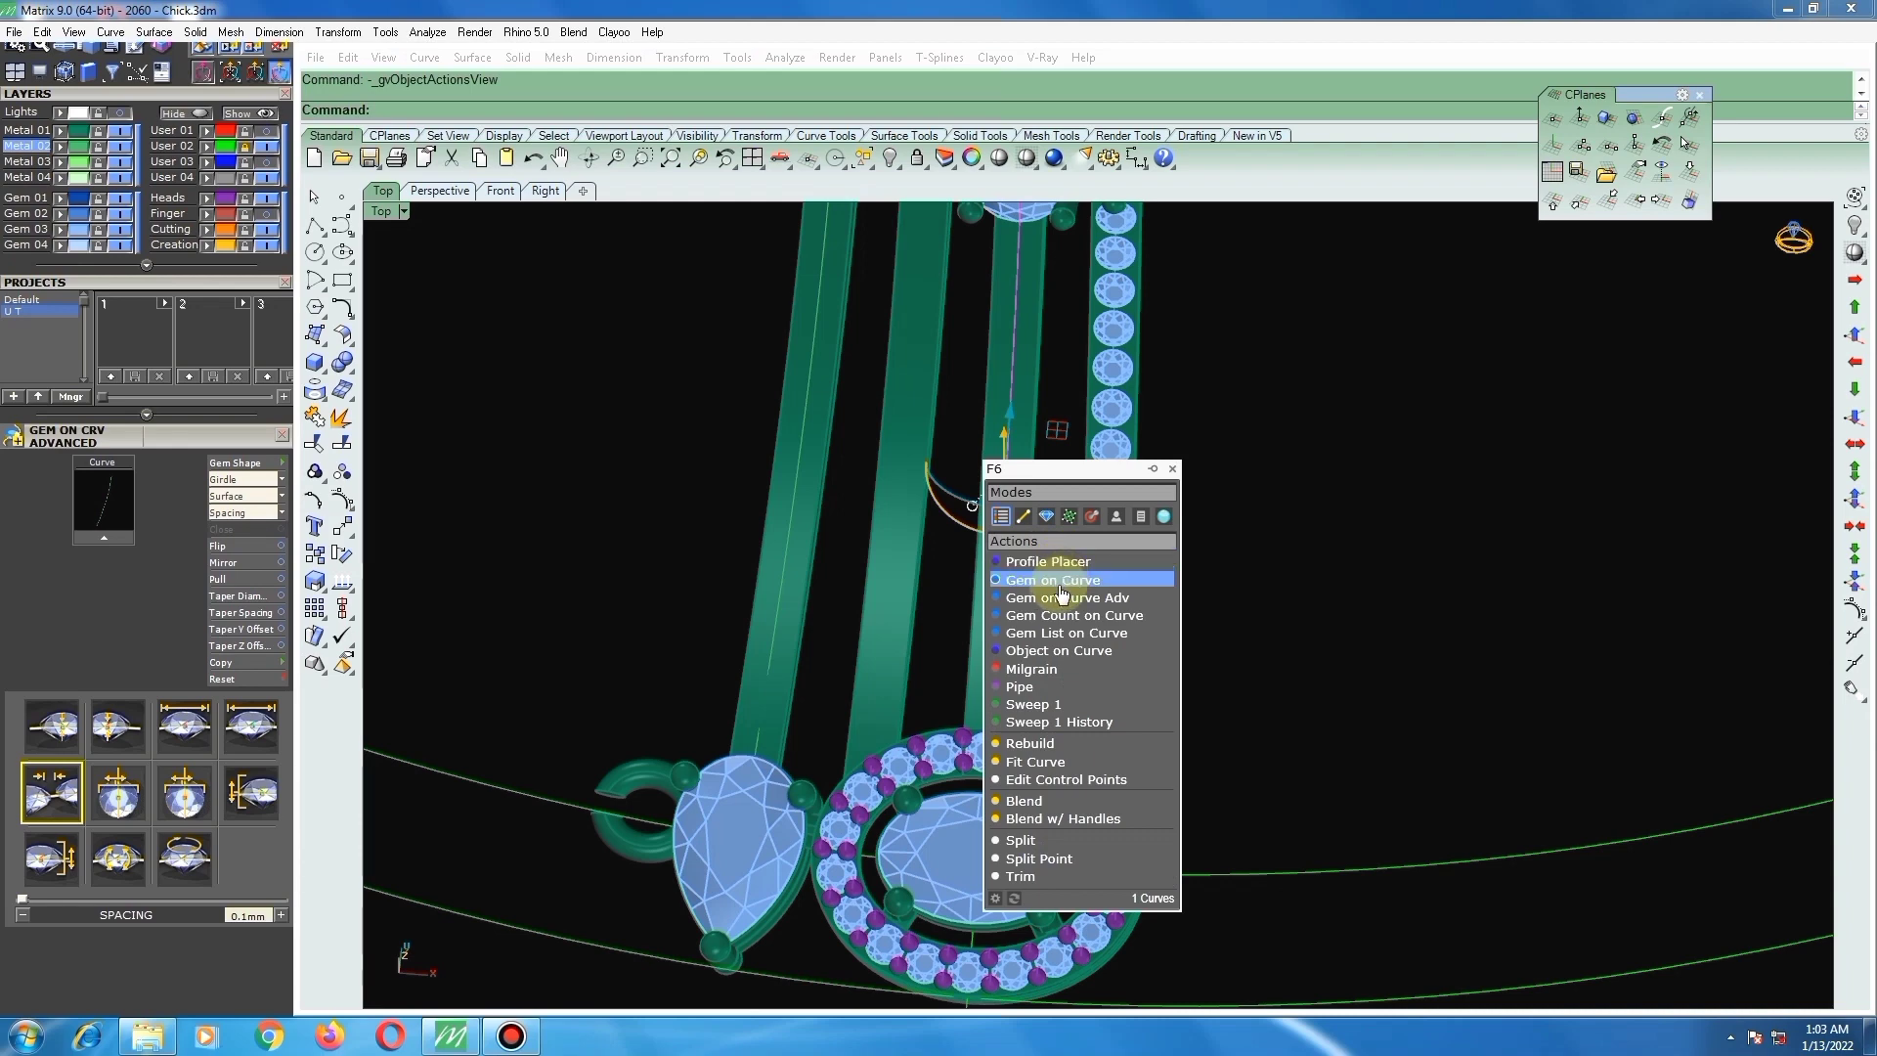
click(1045, 581)
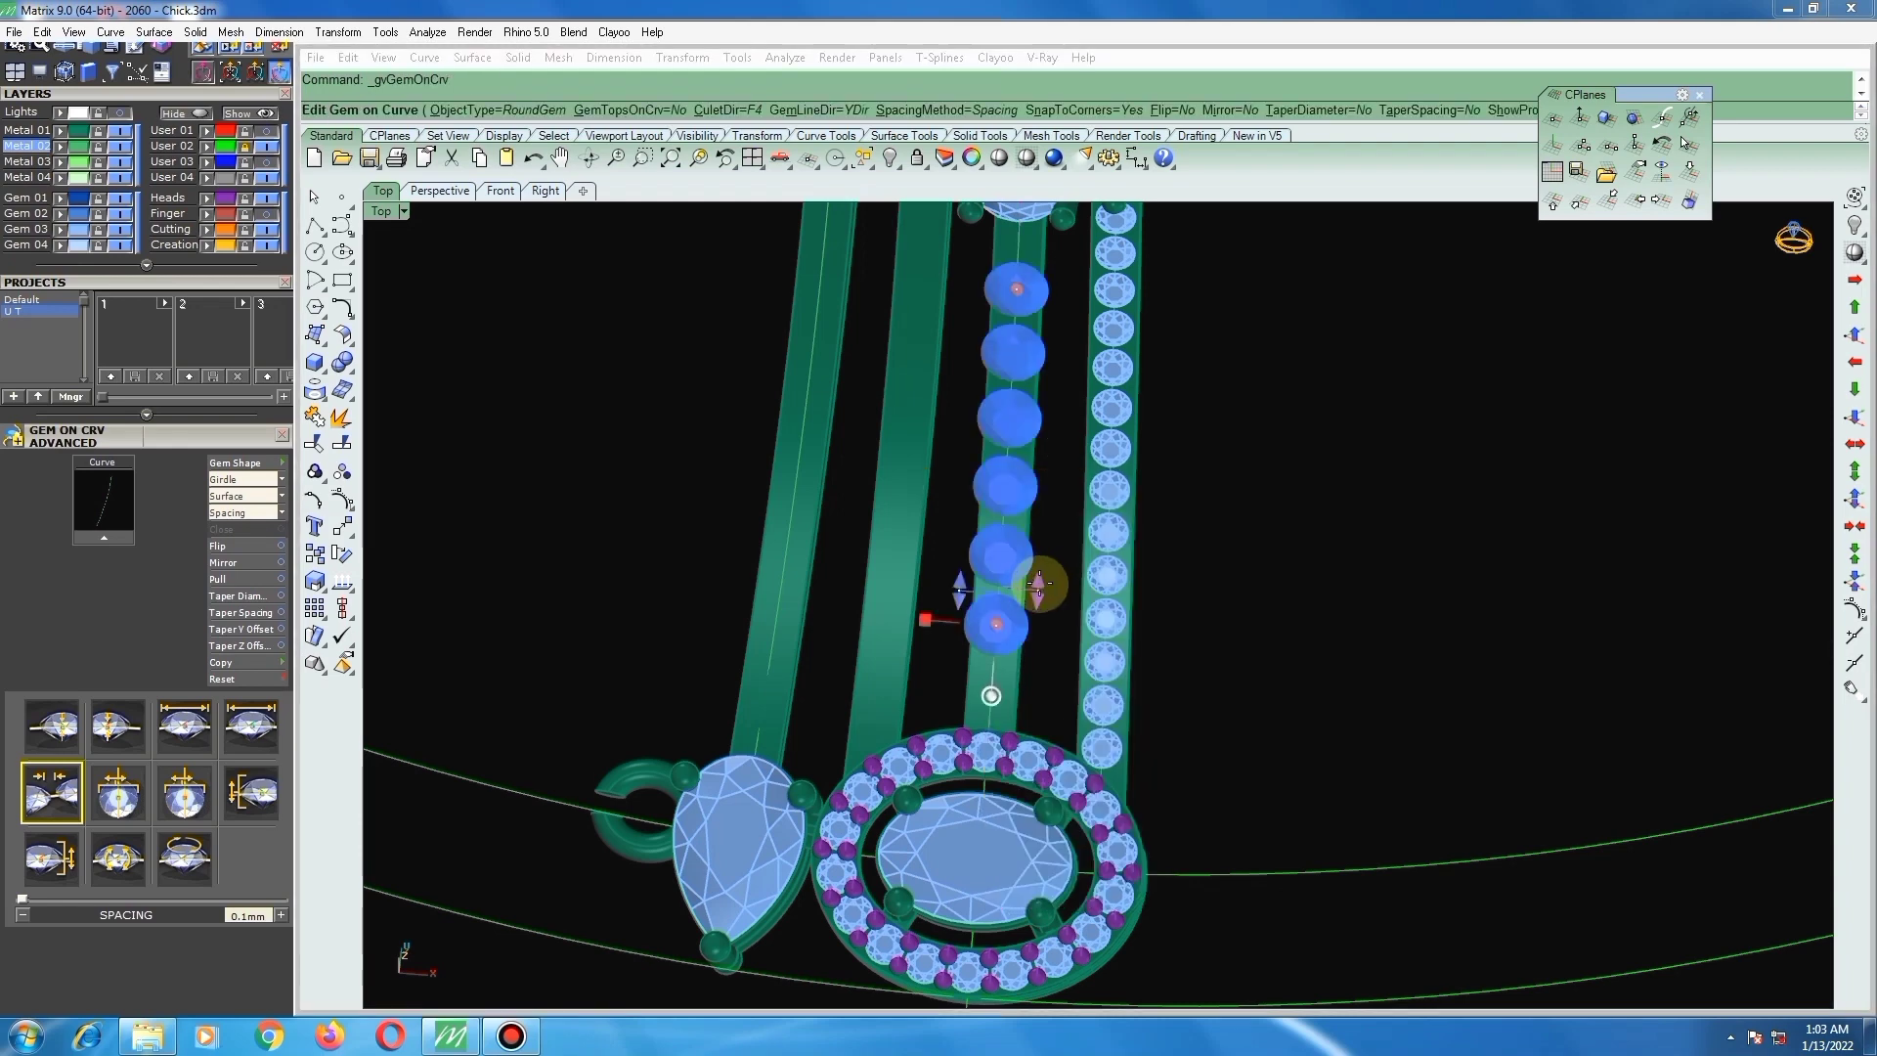
drag(1010, 611, 994, 689)
scroll(994, 689, down, 3)
right_drag(1027, 449, 1030, 328)
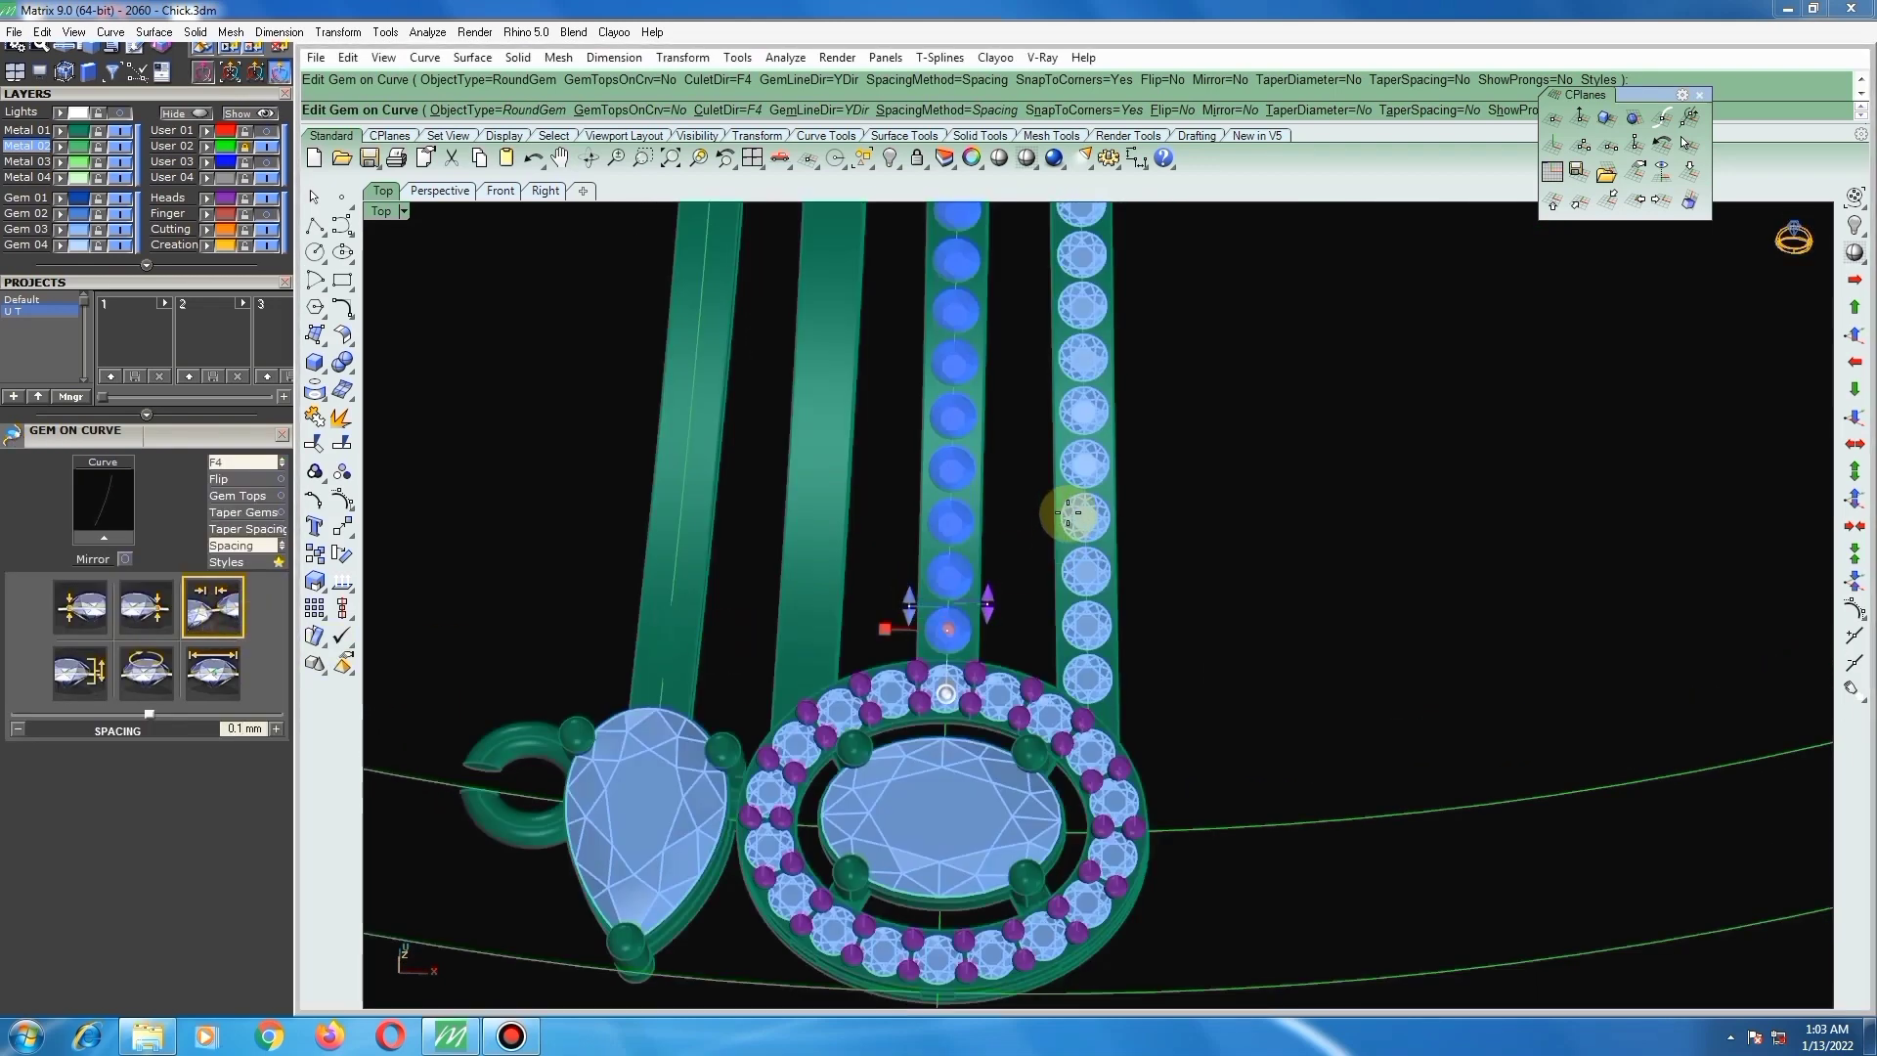
right_click(1040, 509)
Step: Measure the gaps between neighbouring gems at two places on the band below the flower's central petal
scroll(989, 489, up, 6)
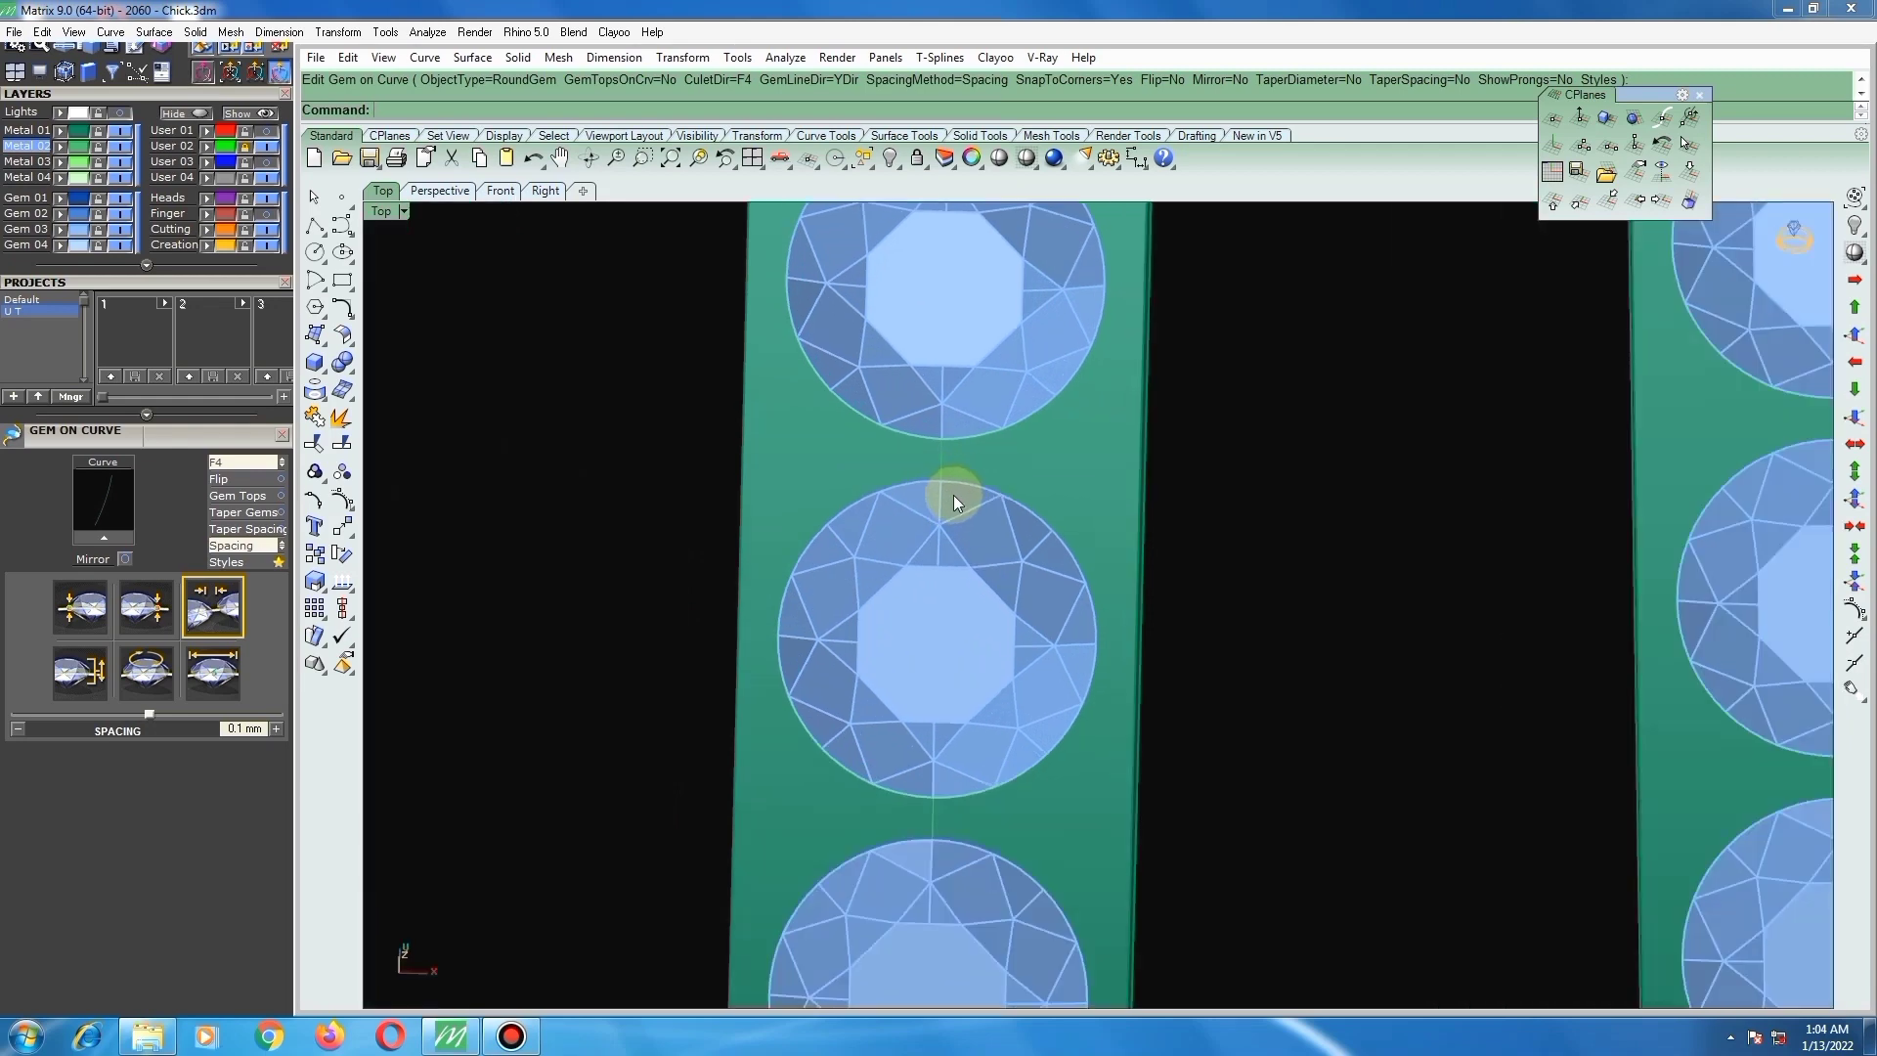
right_click(954, 495)
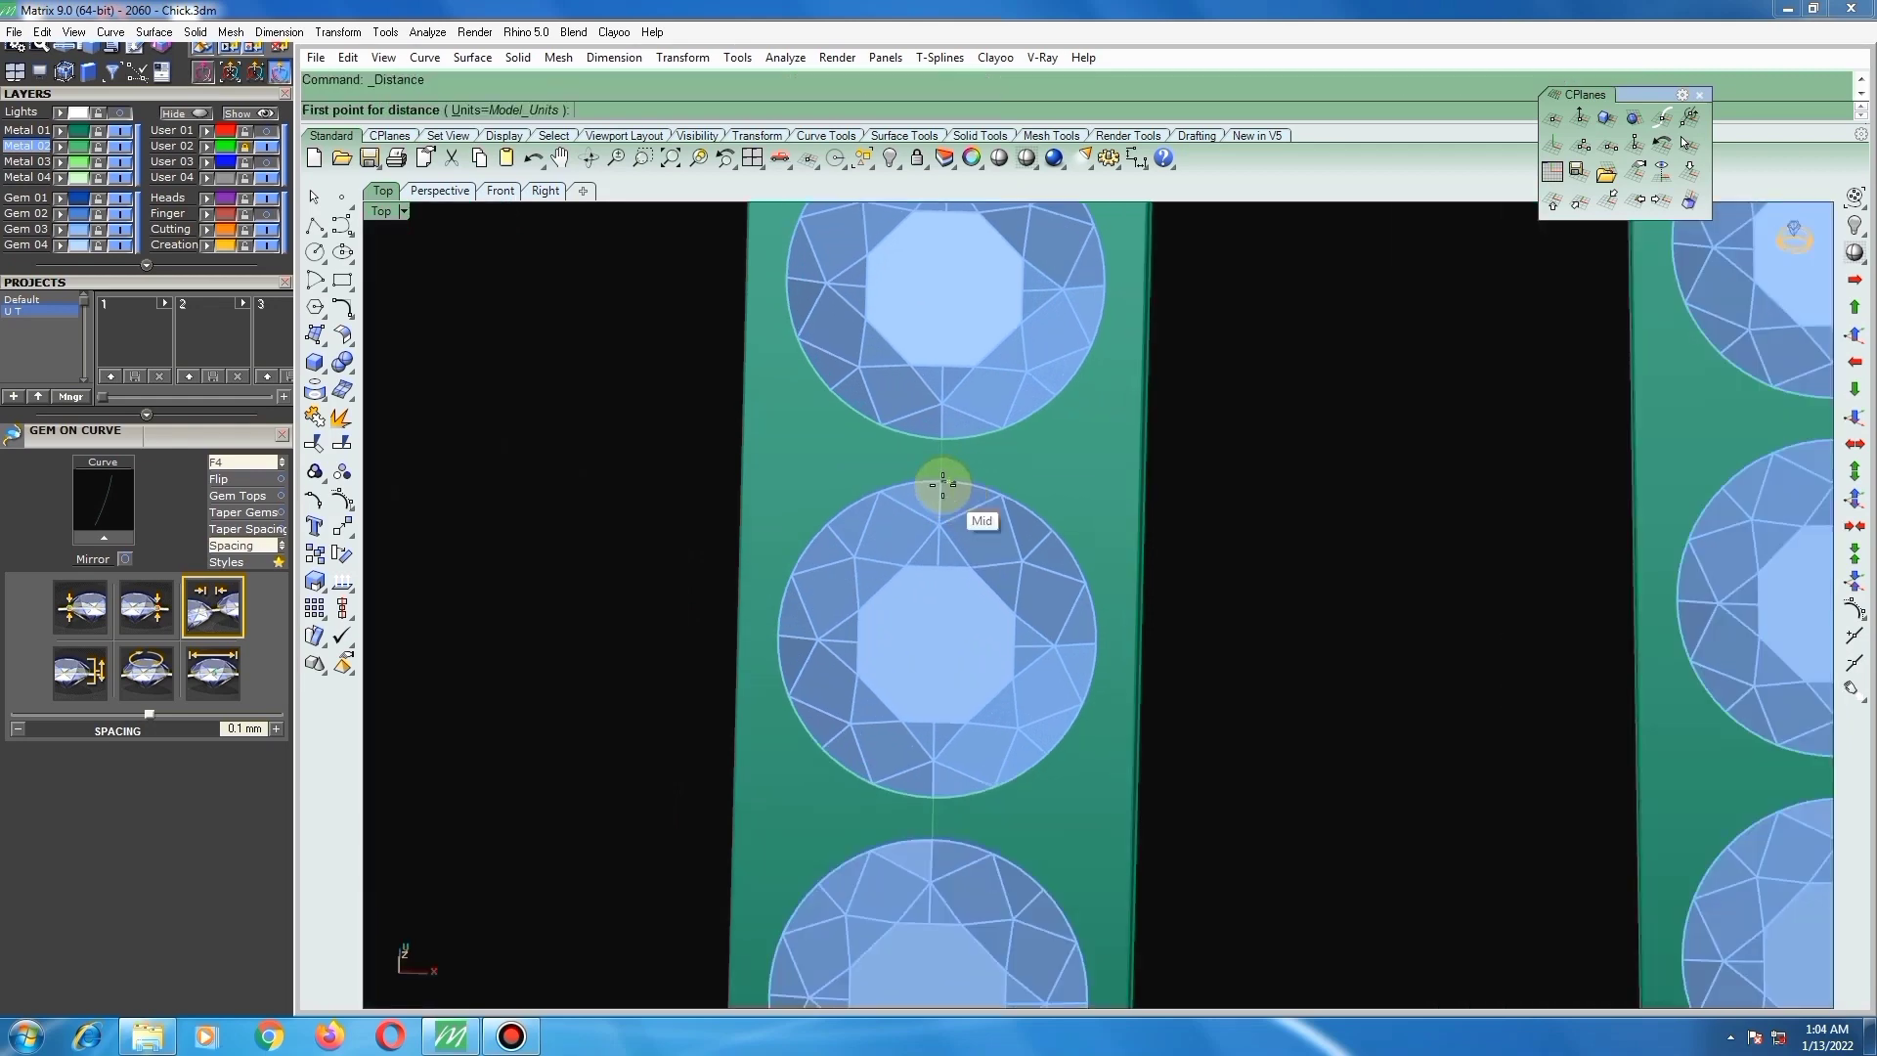
click(944, 442)
right_click(944, 440)
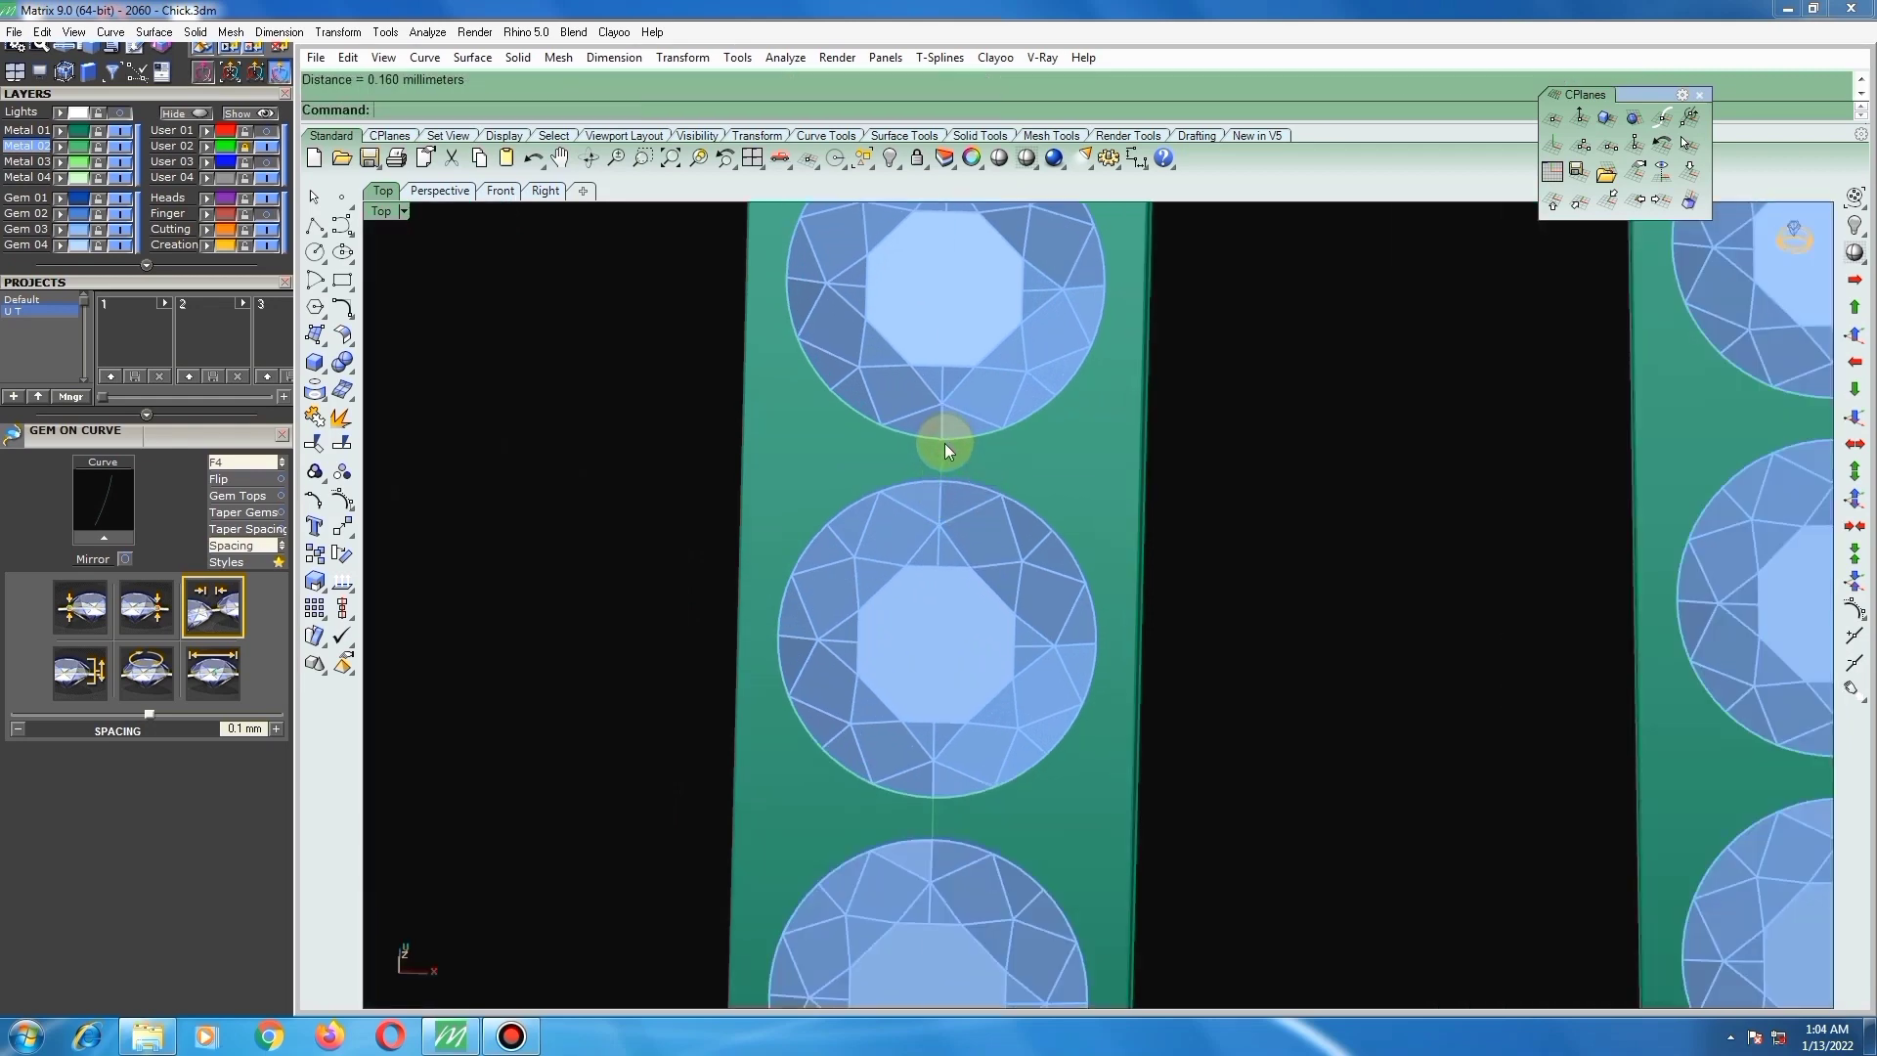
scroll(947, 436, down, 3)
scroll(964, 658, up, 4)
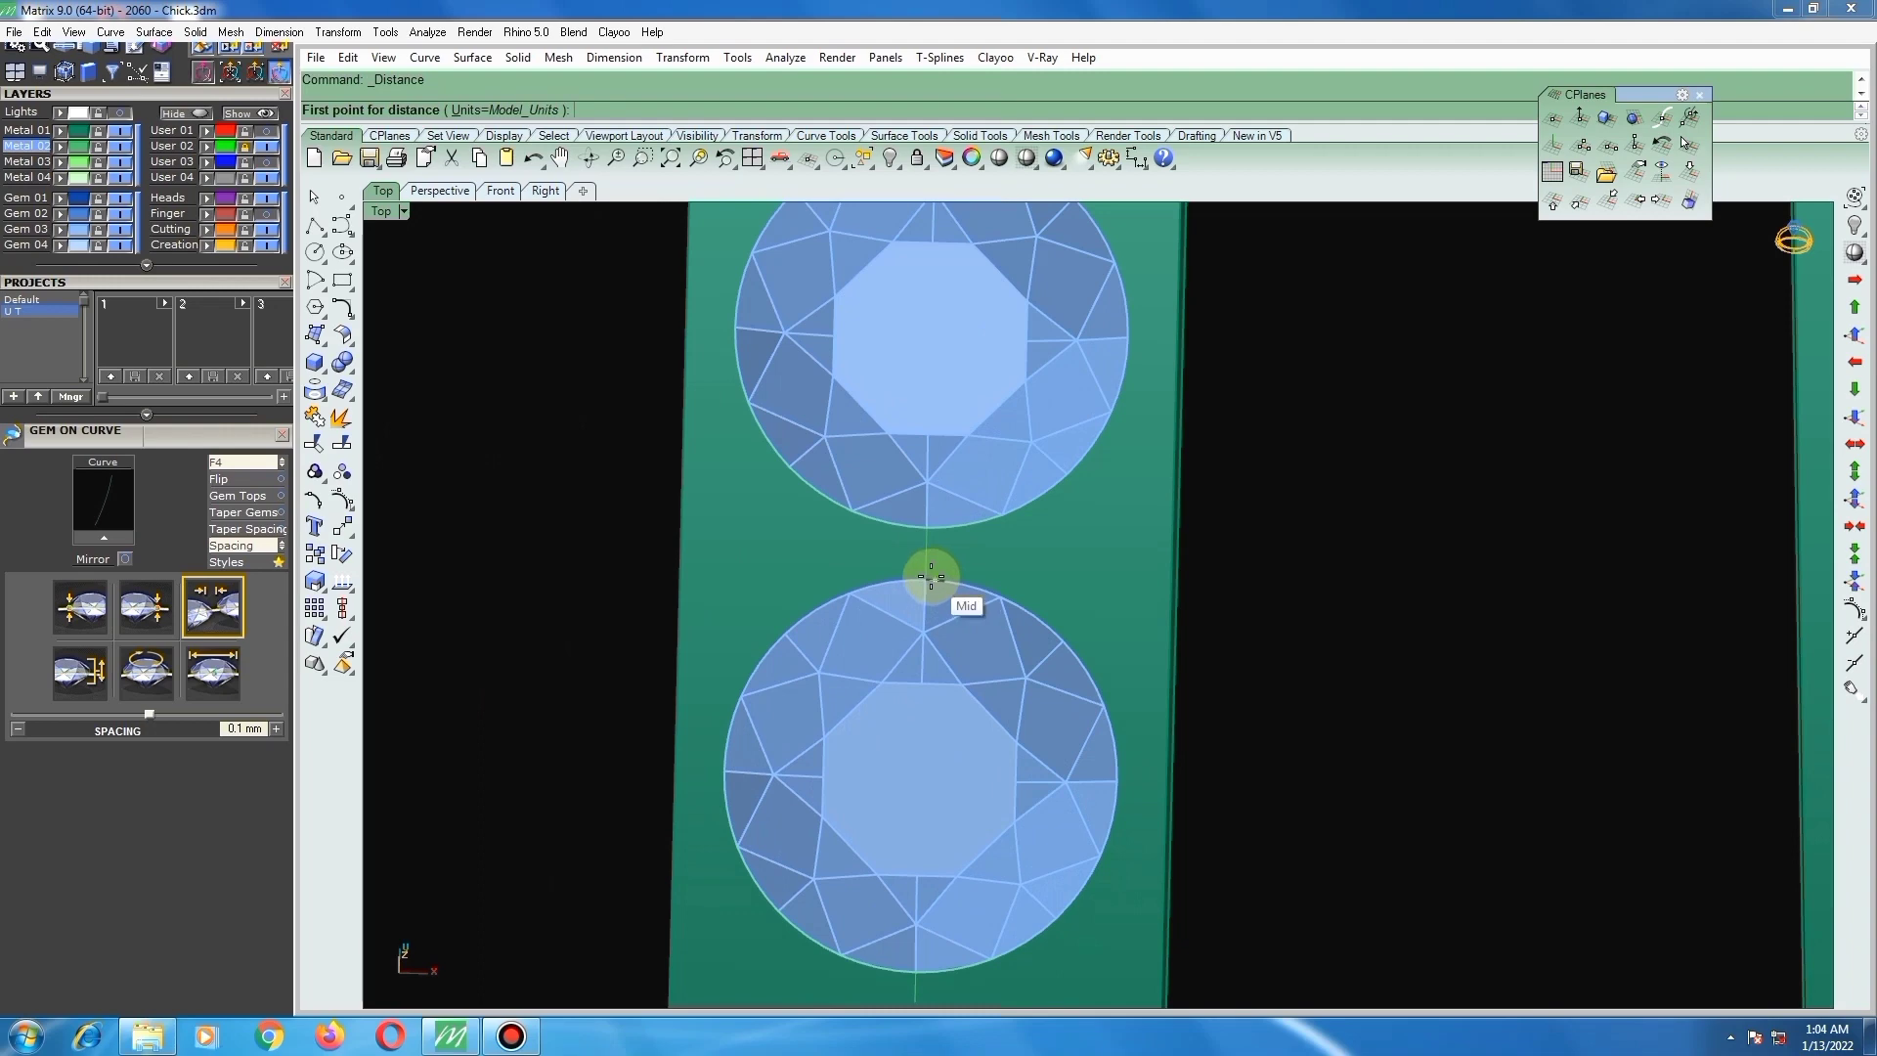
click(926, 576)
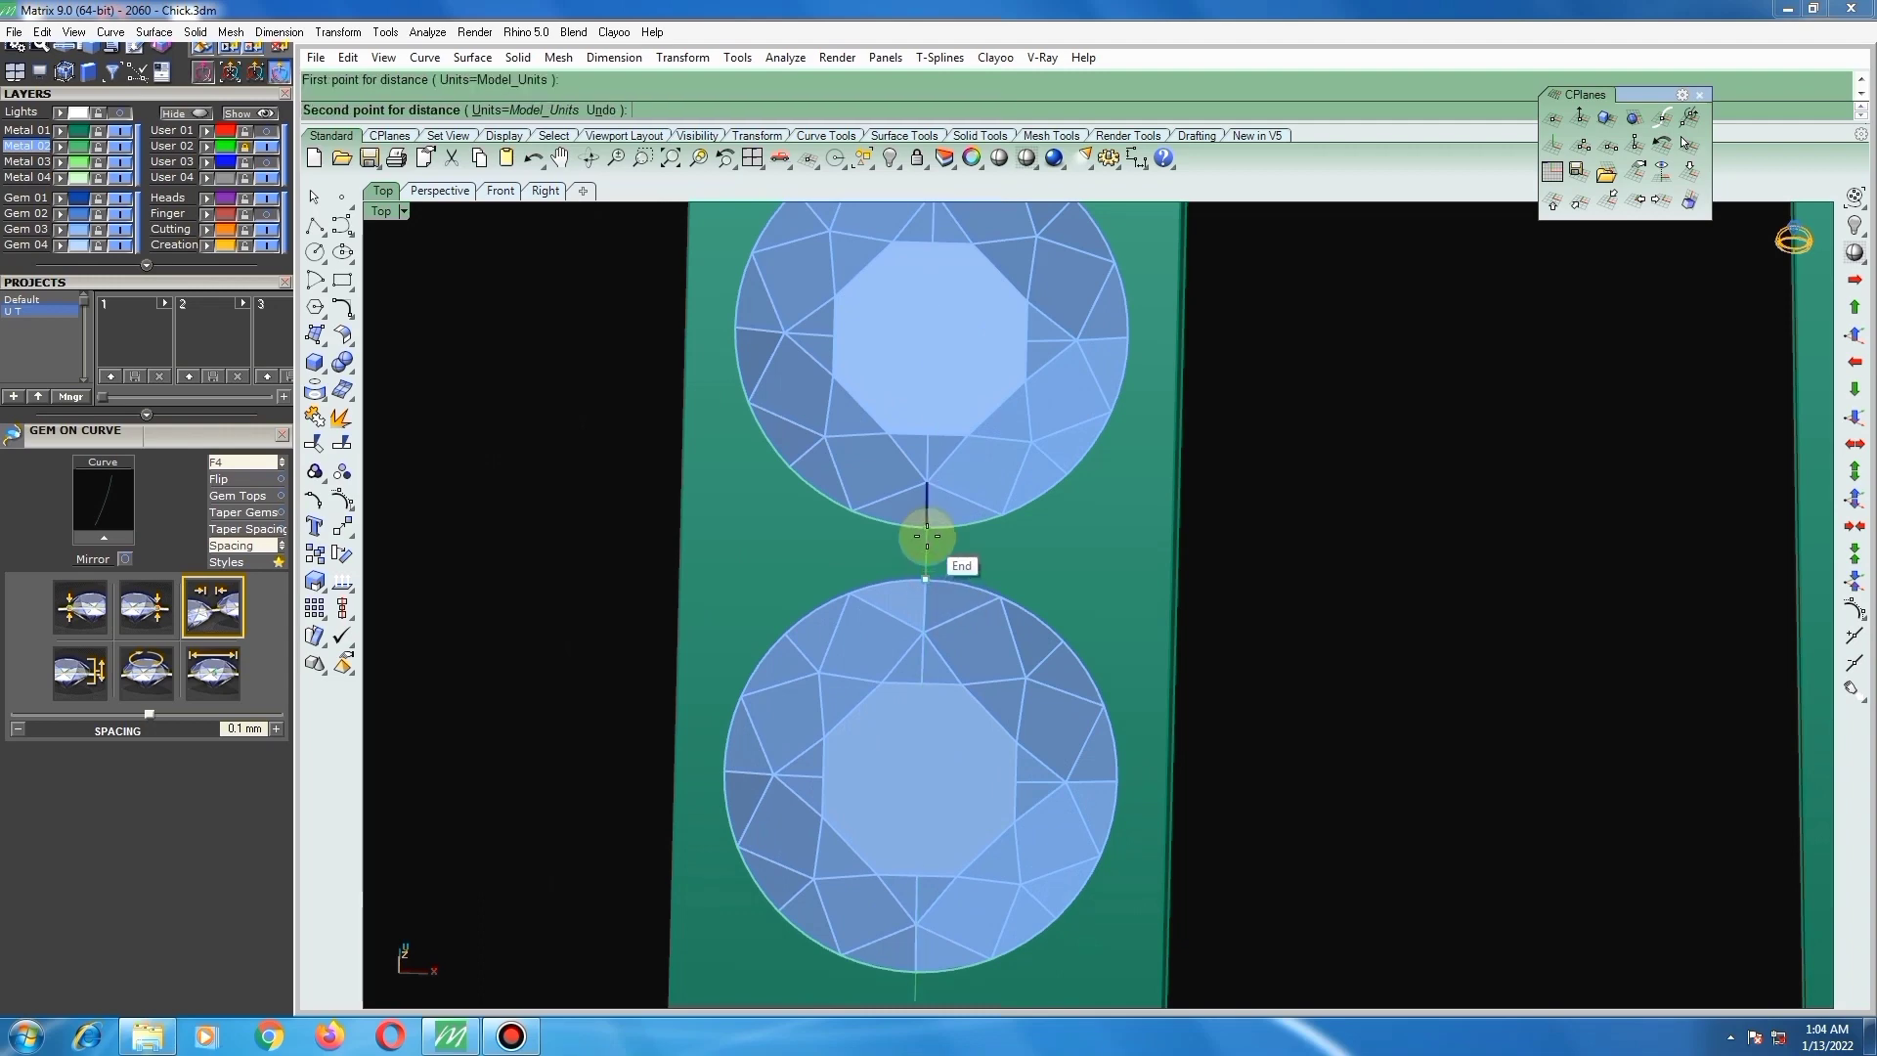
click(926, 535)
right_click(930, 535)
Step: Measure the gaps between neighbouring gems at two places on the rightmost band
scroll(930, 536, down, 3)
scroll(1186, 493, up, 4)
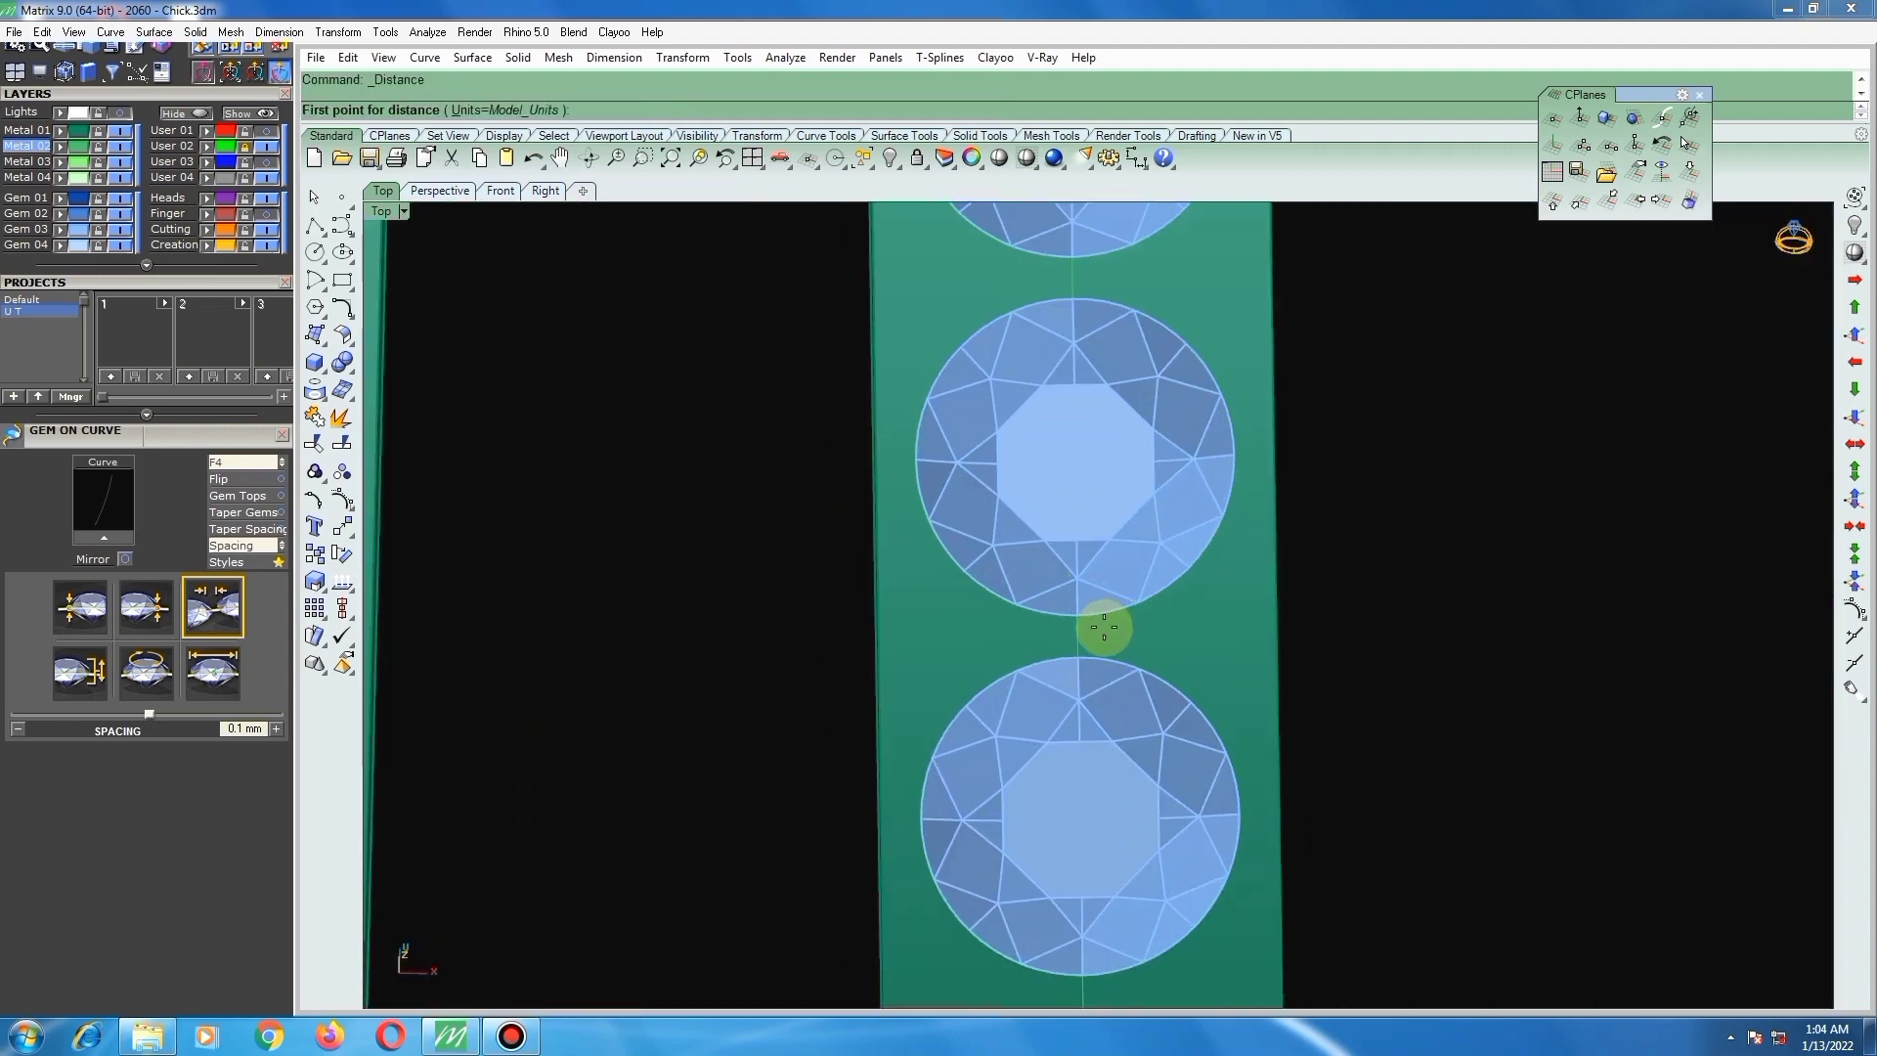
scroll(1104, 627, up, 2)
click(1065, 670)
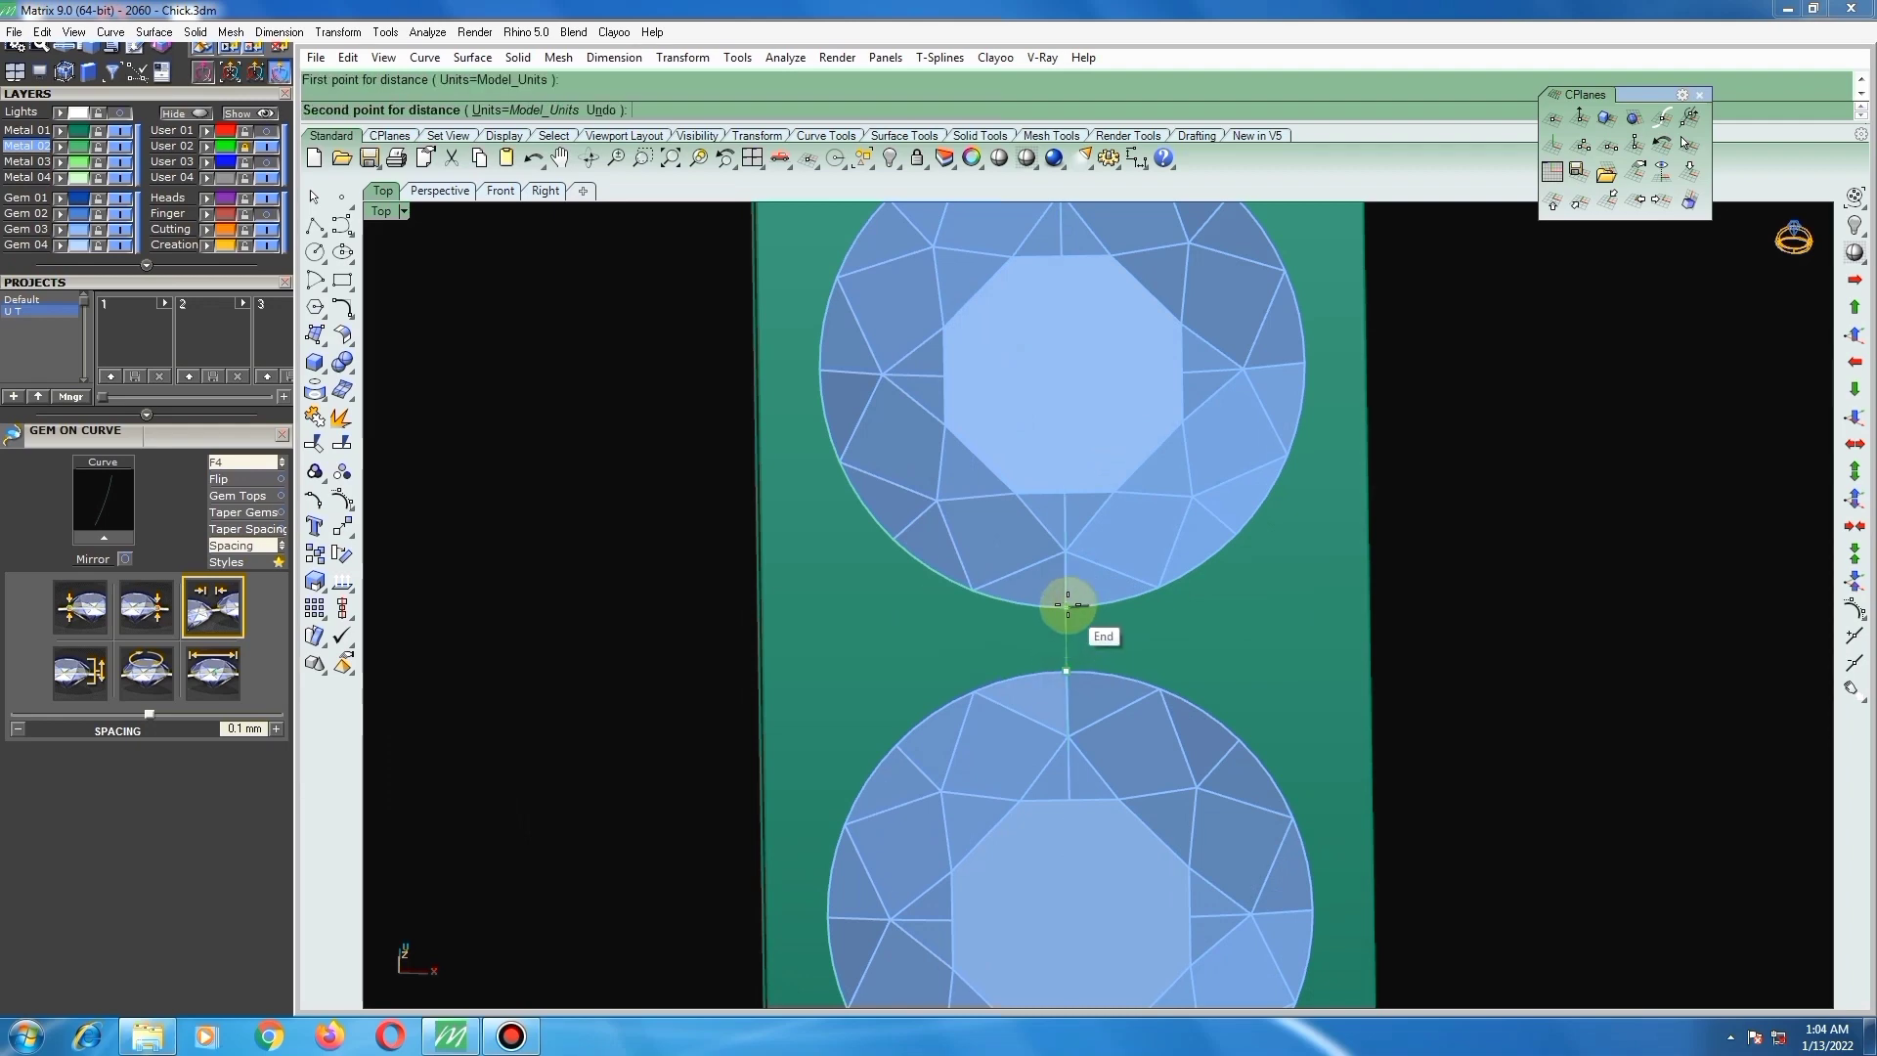
right_click(1068, 614)
scroll(1046, 557, down, 3)
scroll(1060, 488, up, 4)
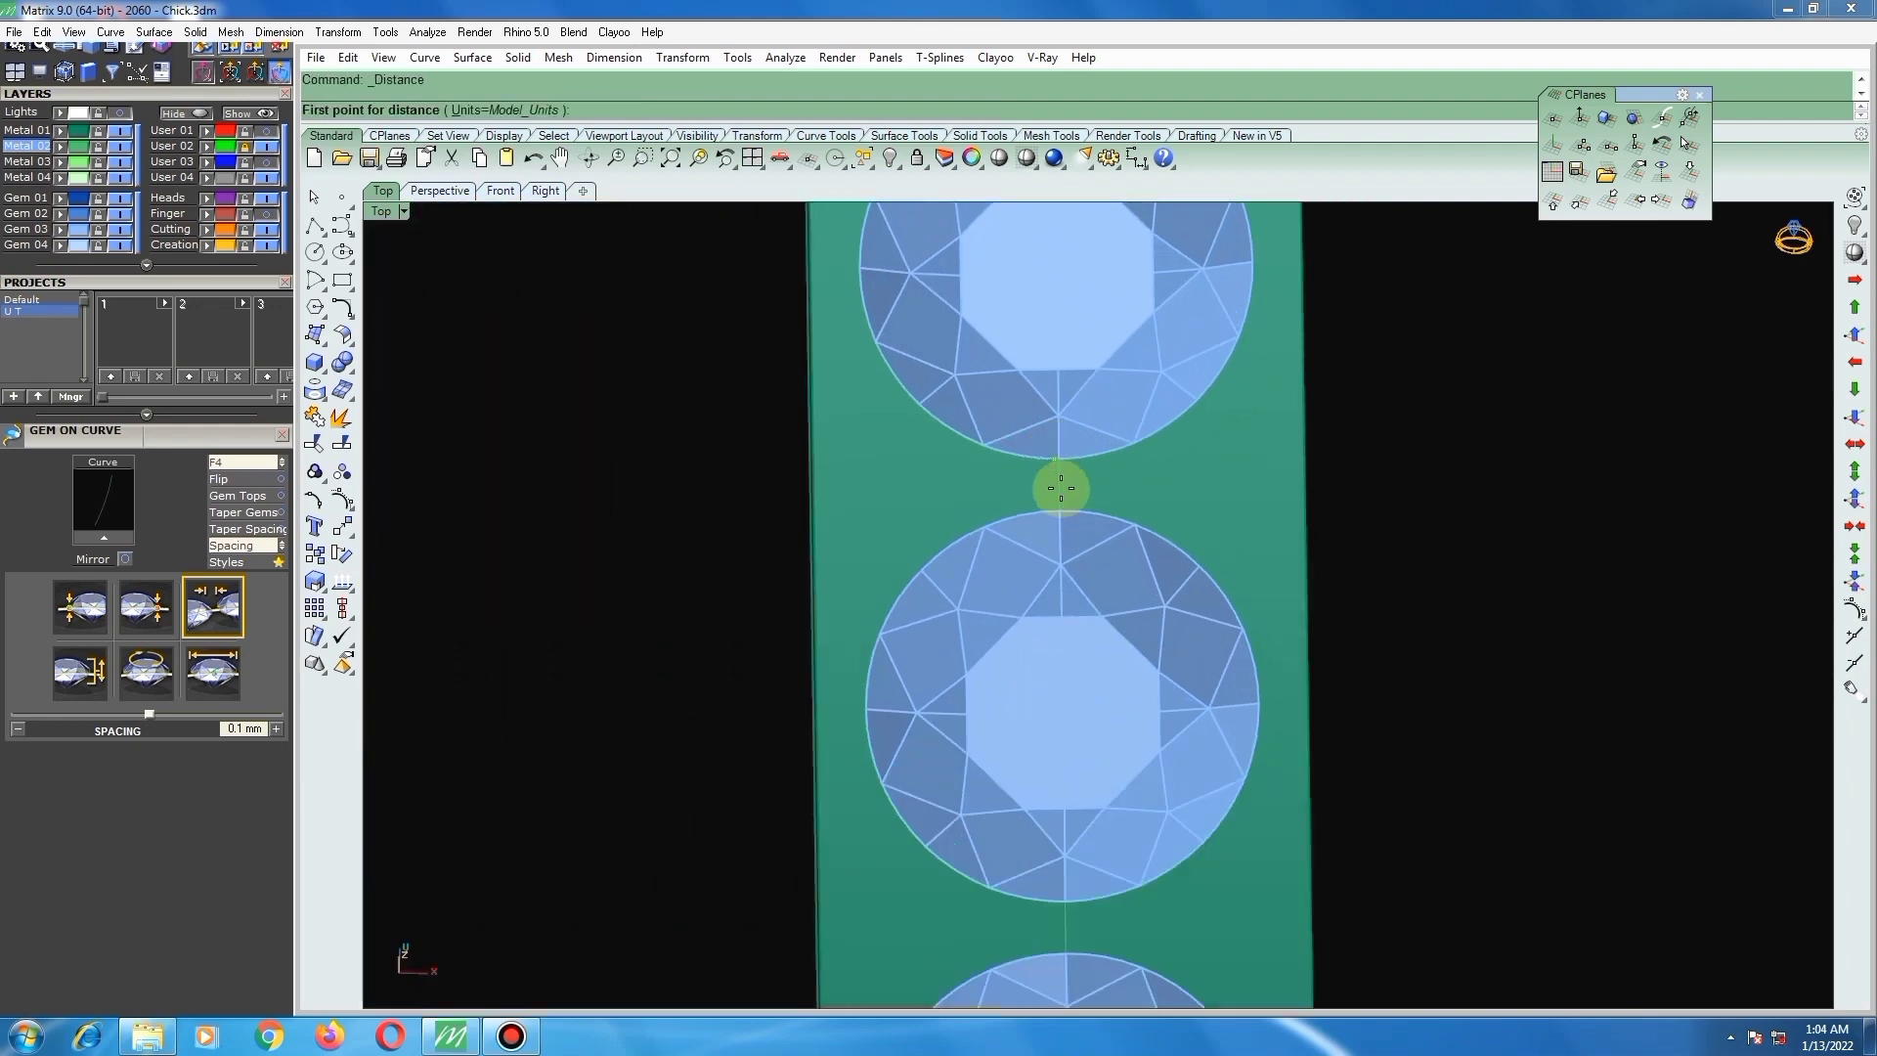
click(1058, 507)
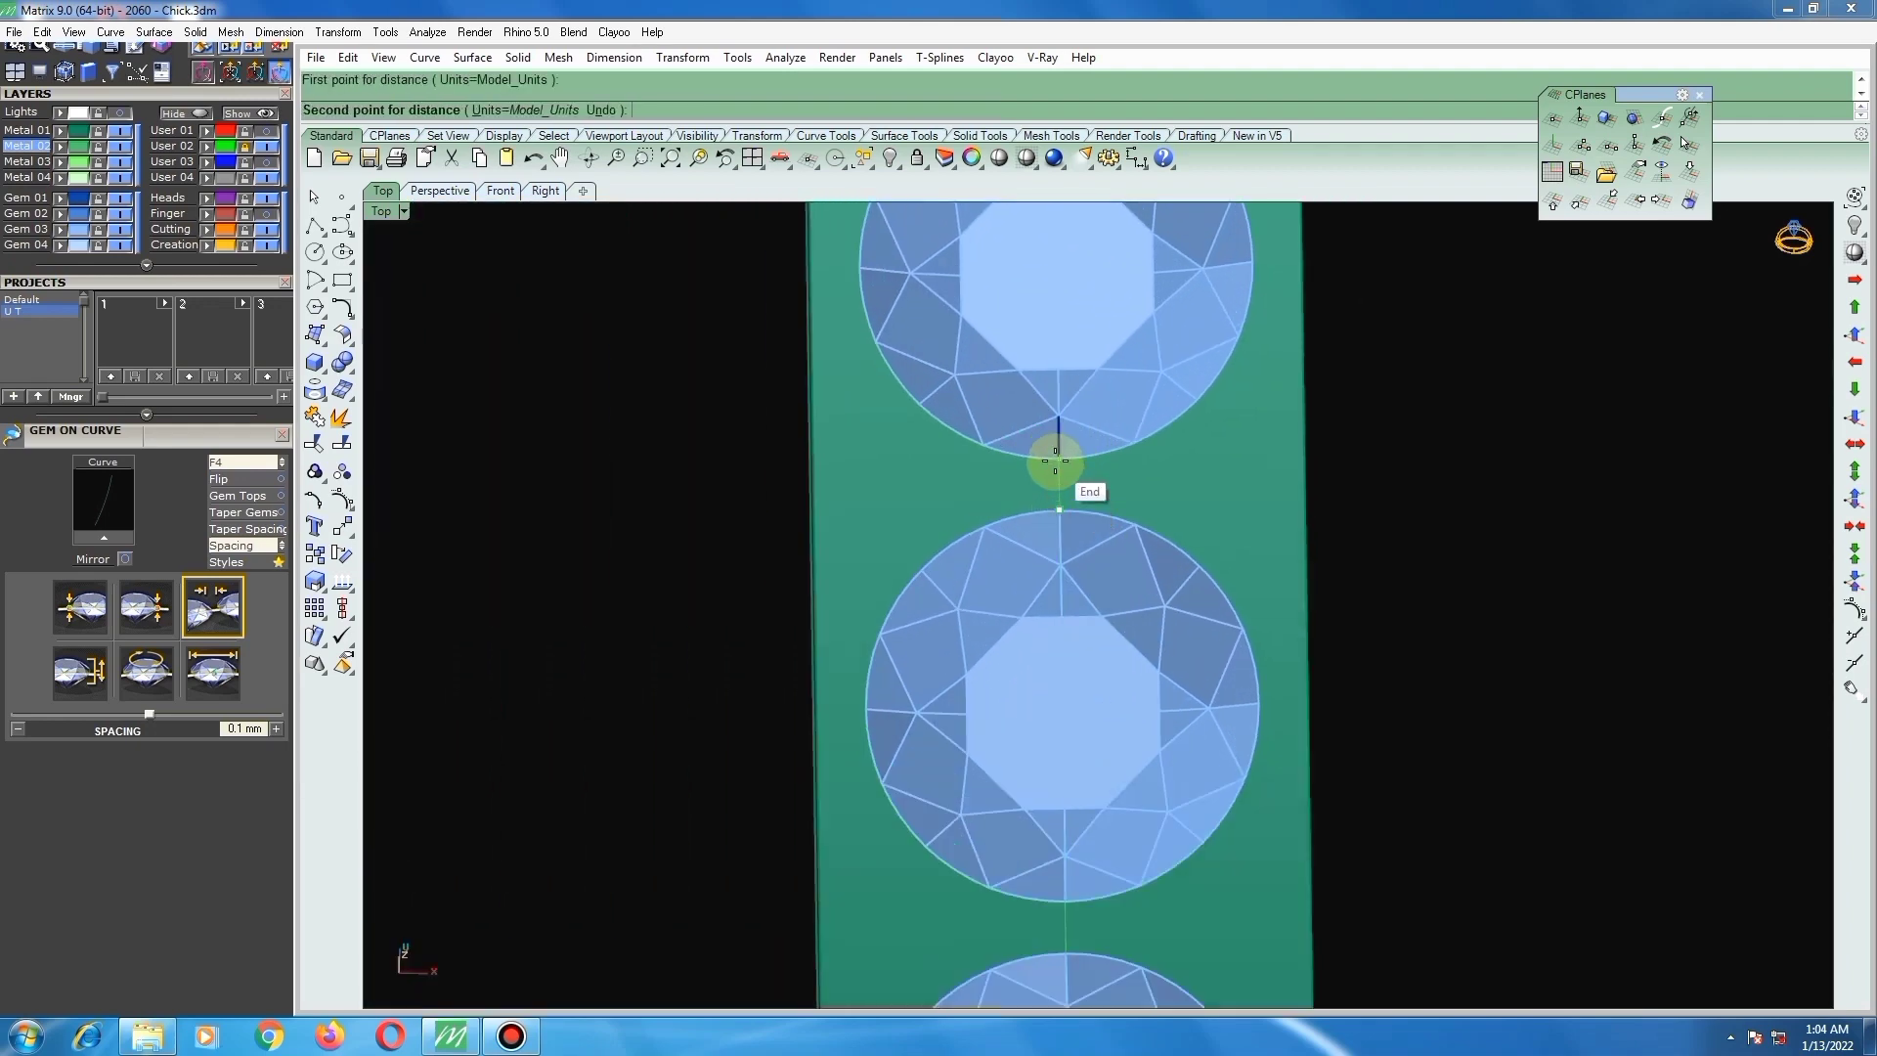
scroll(1054, 461, down, 8)
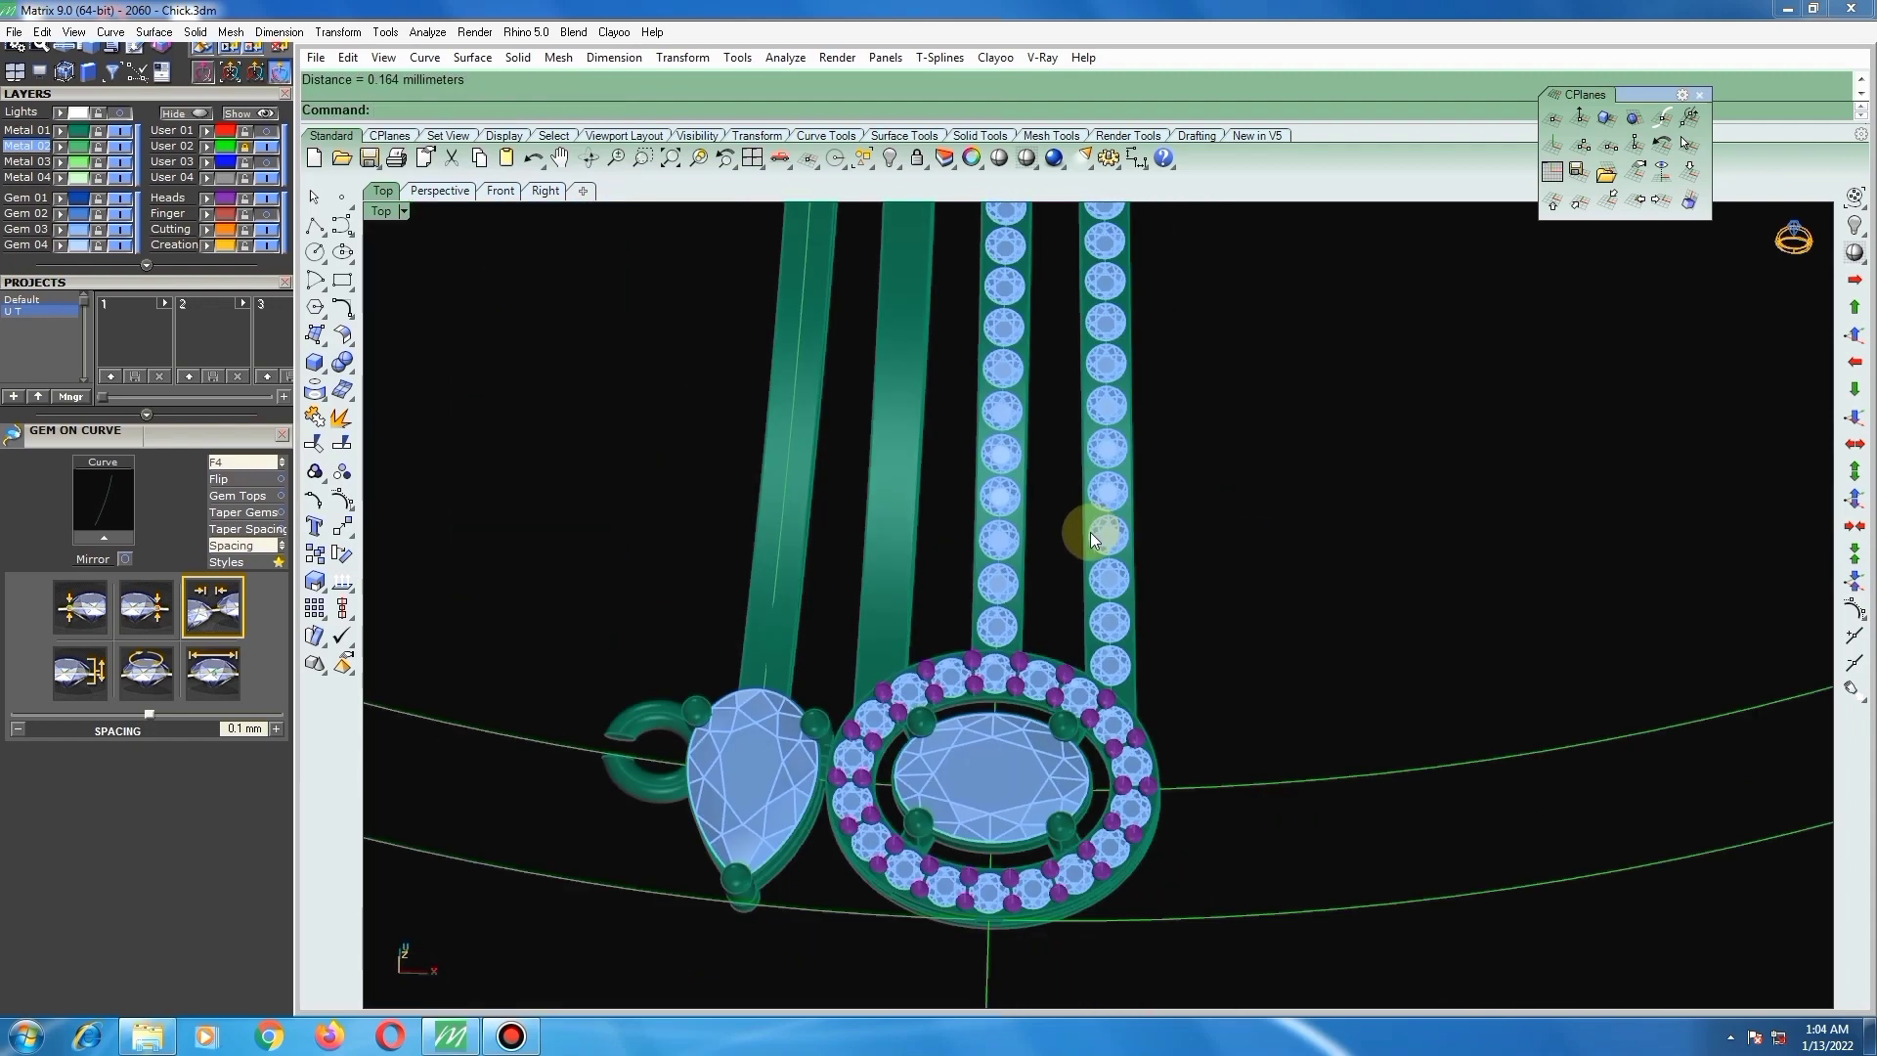
Step: Lay 1.2 mm round gems spaced 0.1 mm along the leftmost band's centre curve with Gem on Curve
scroll(1070, 497, up, 2)
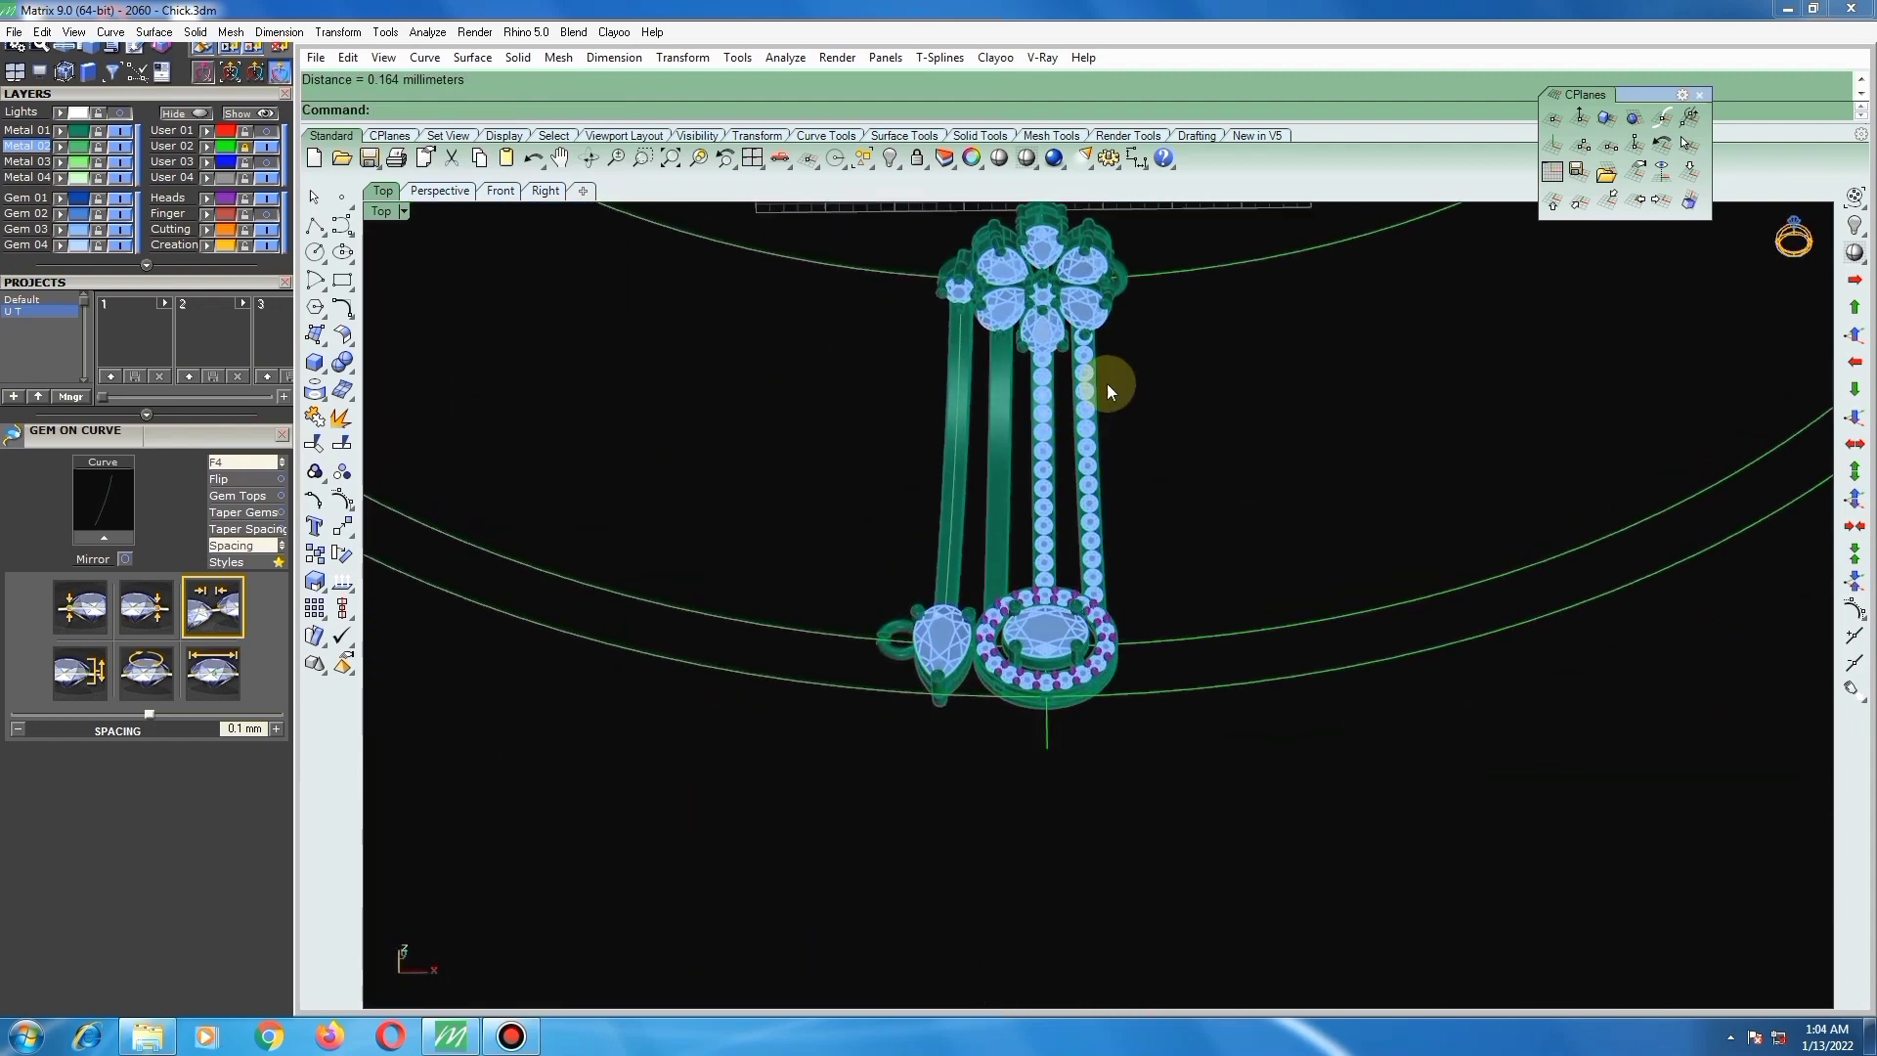
scroll(950, 434, up, 4)
click(960, 422)
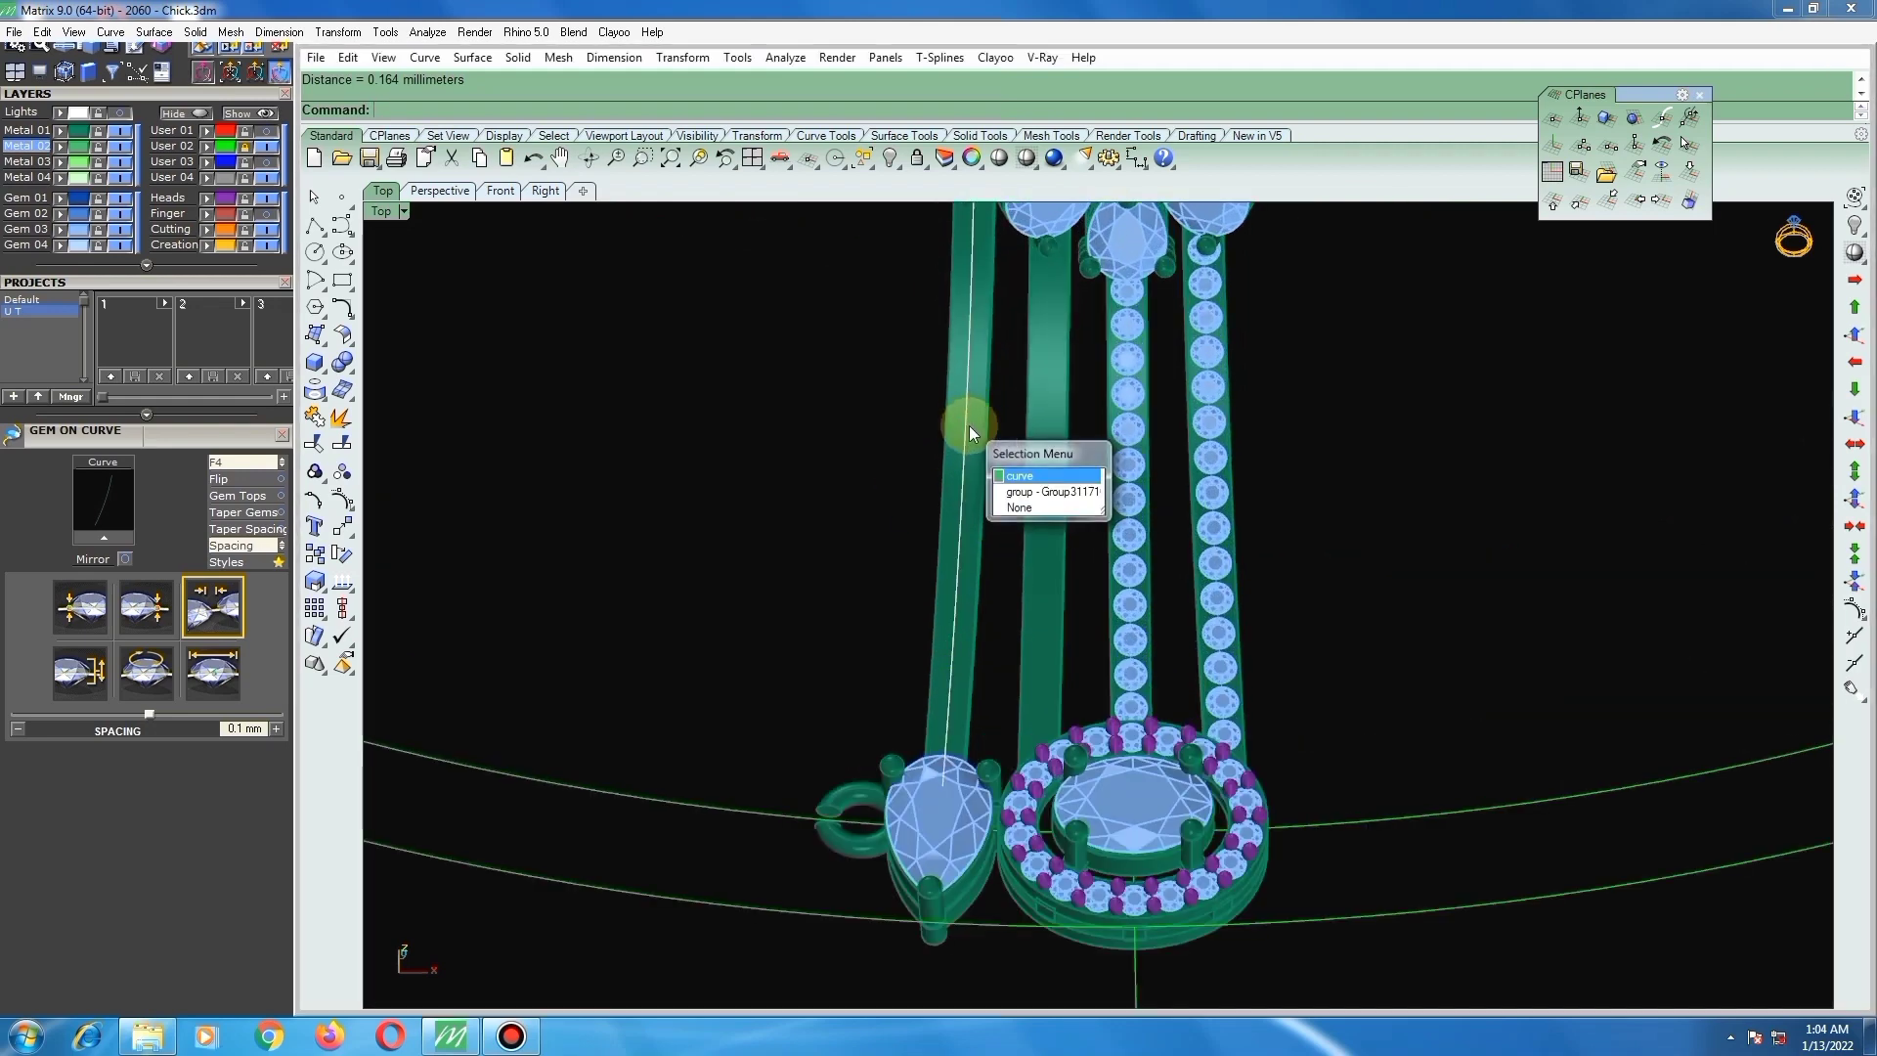
key(F6)
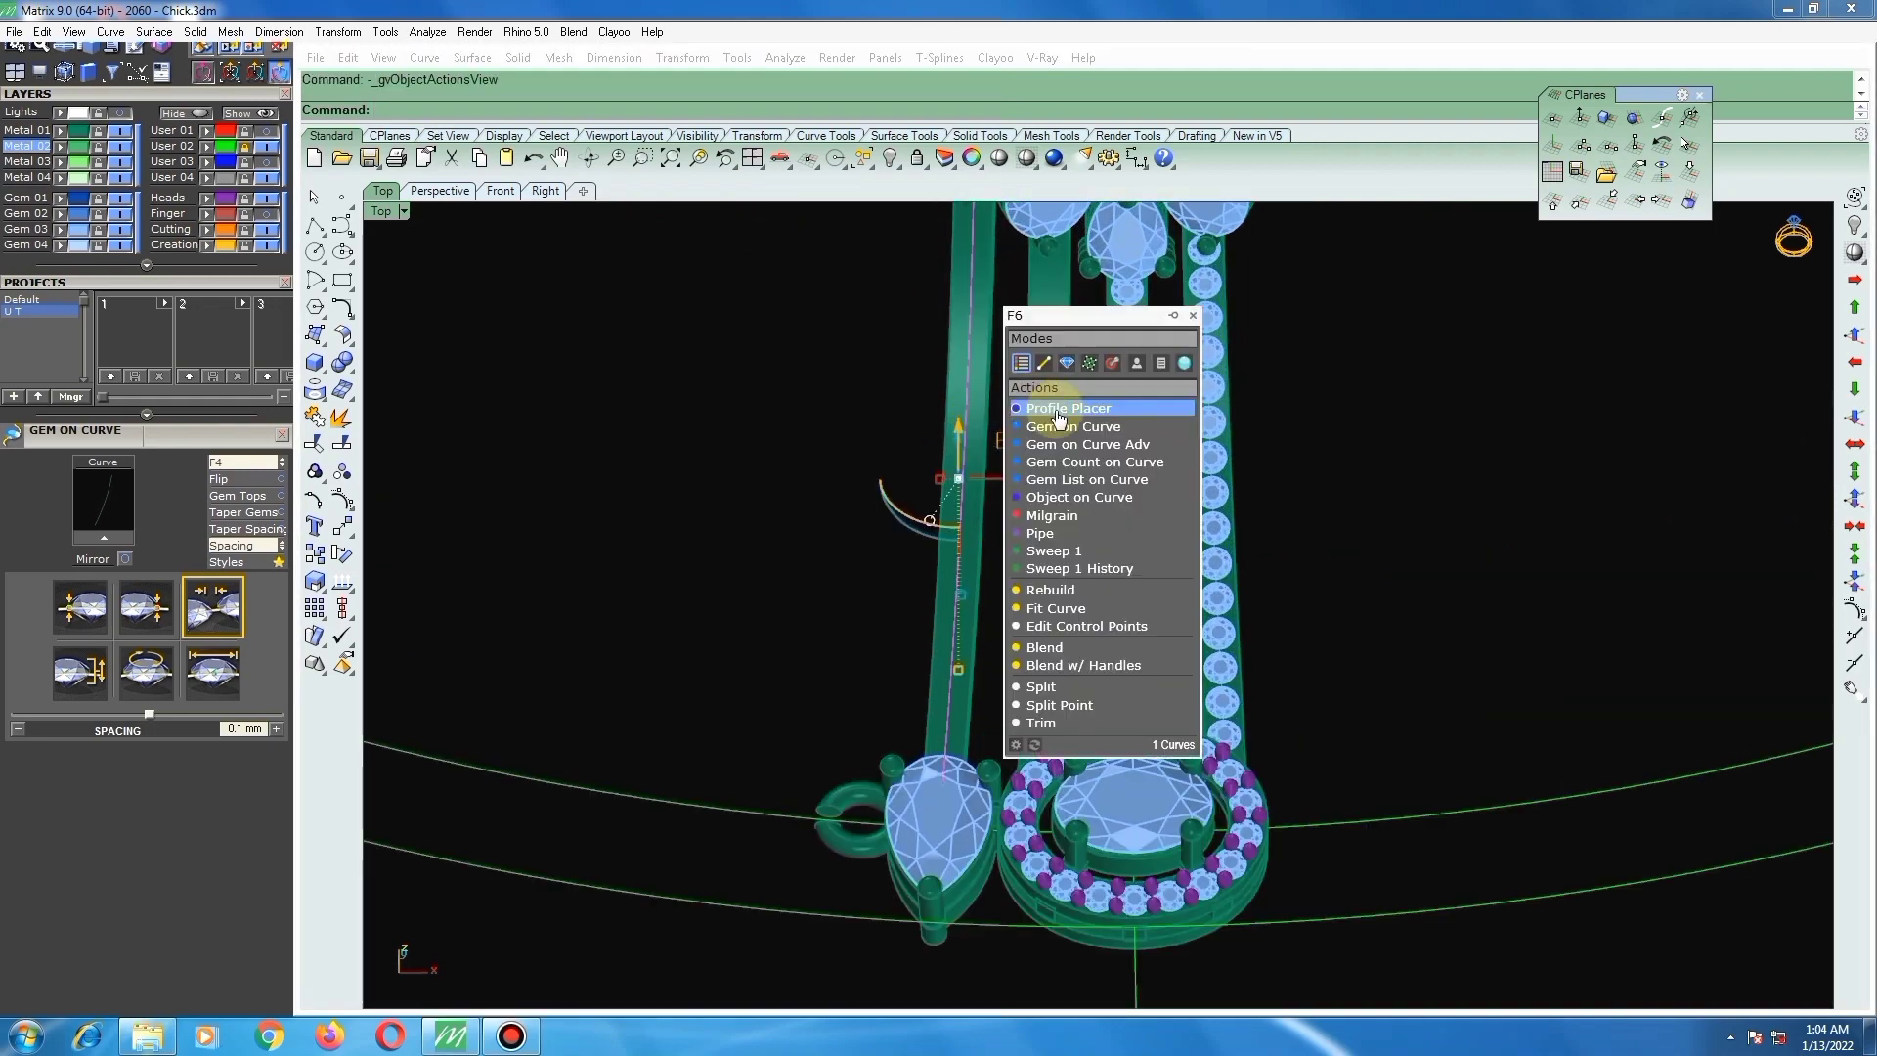
click(1063, 444)
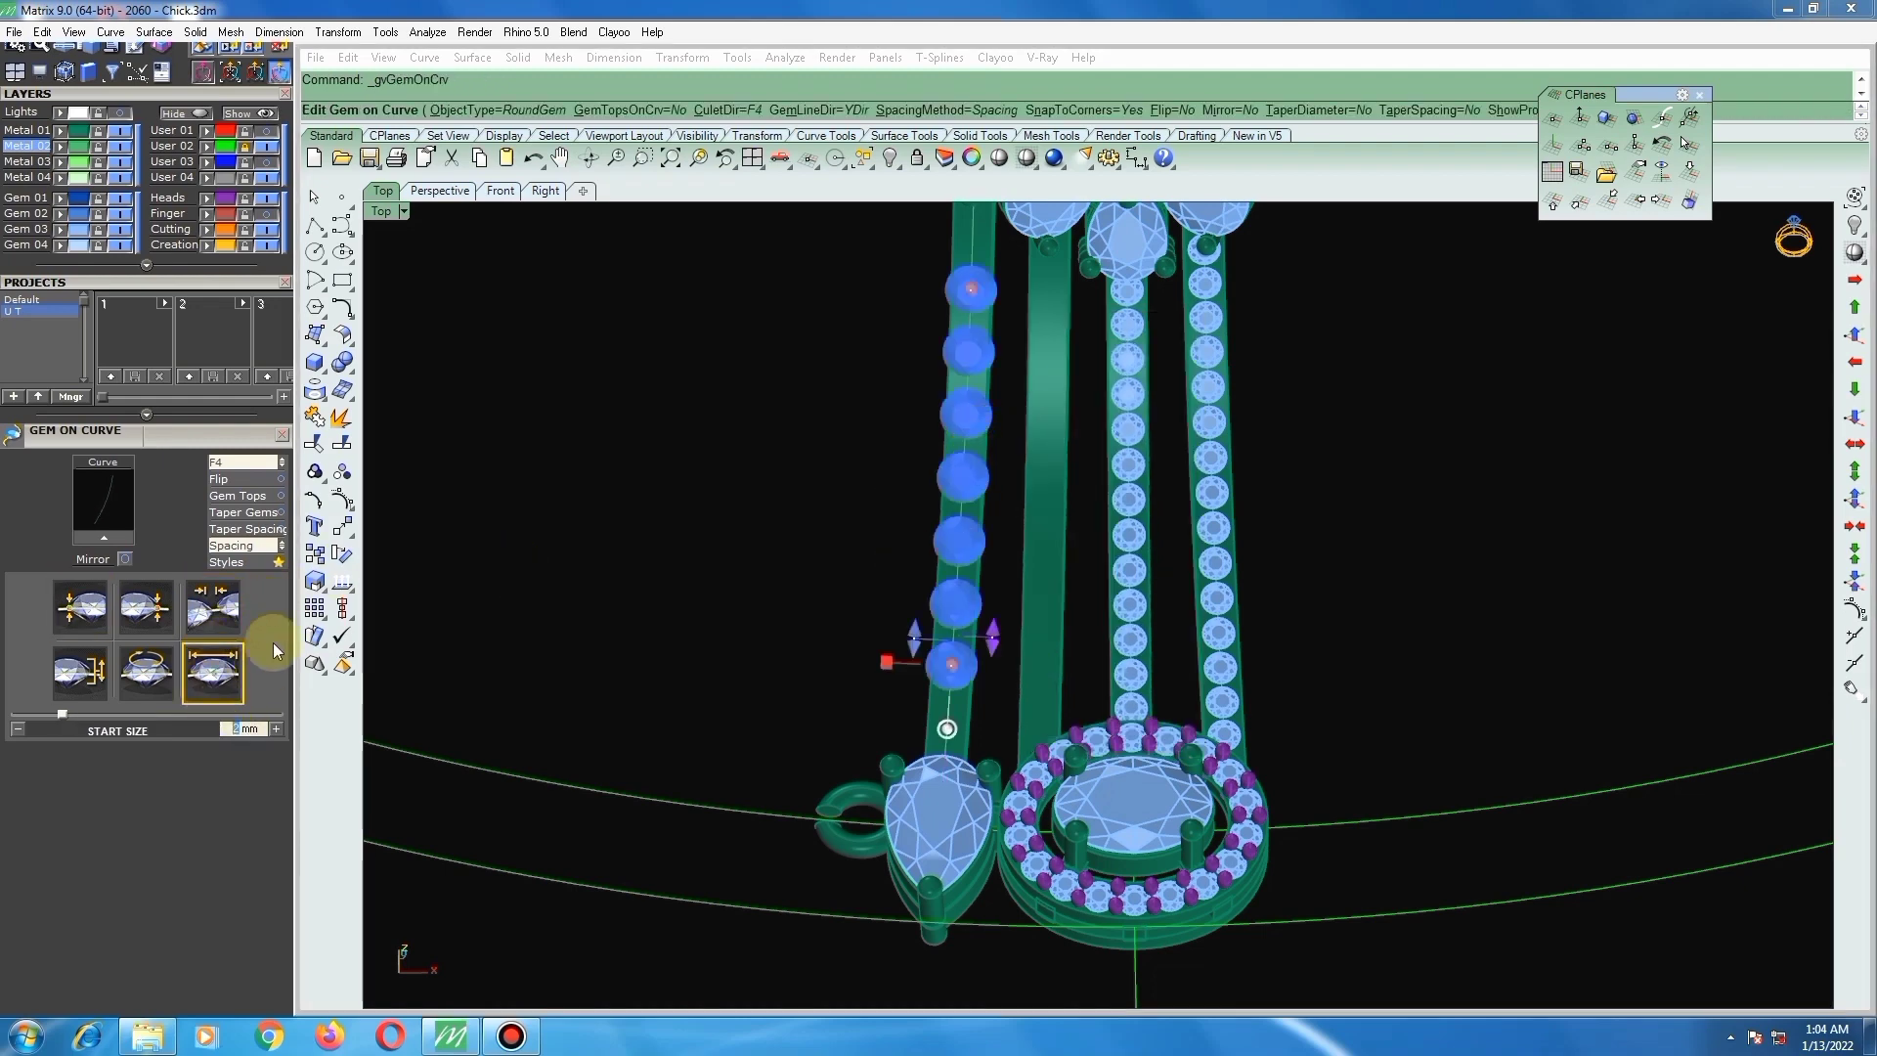
text(1)
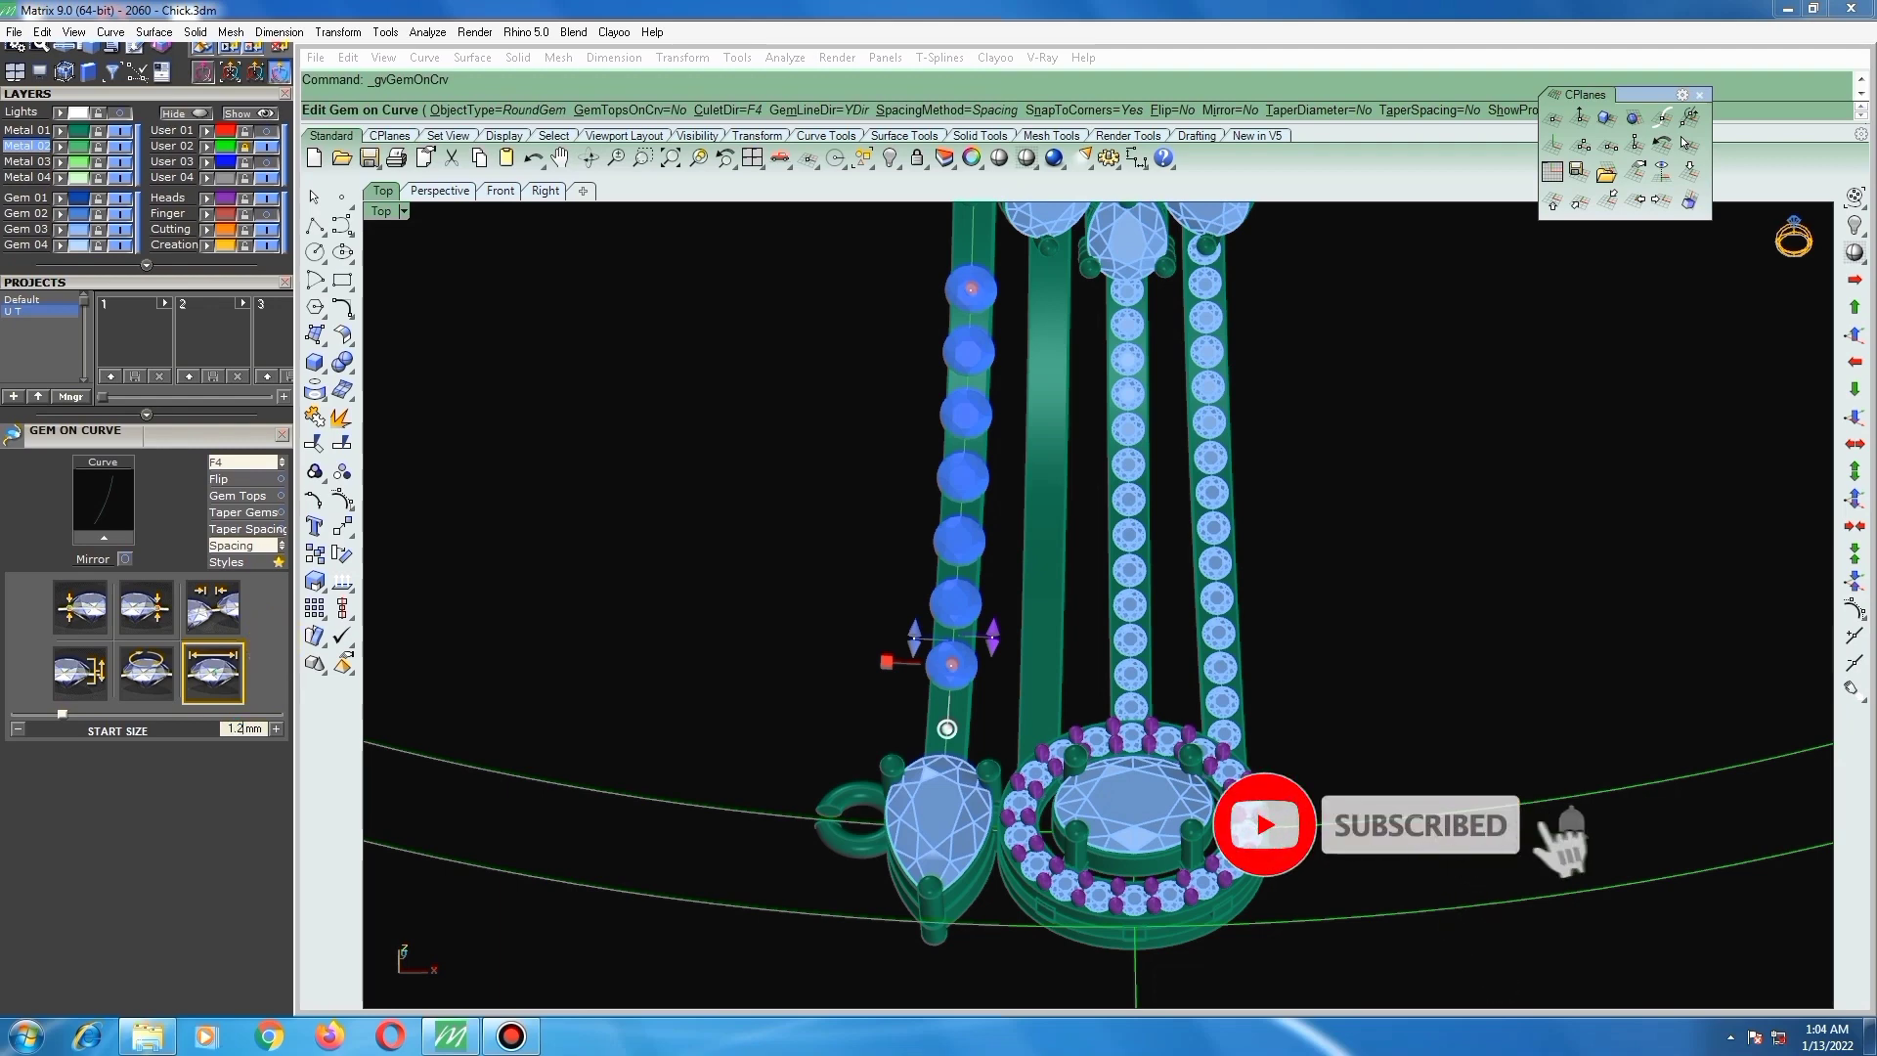
text(.2)
key(Return)
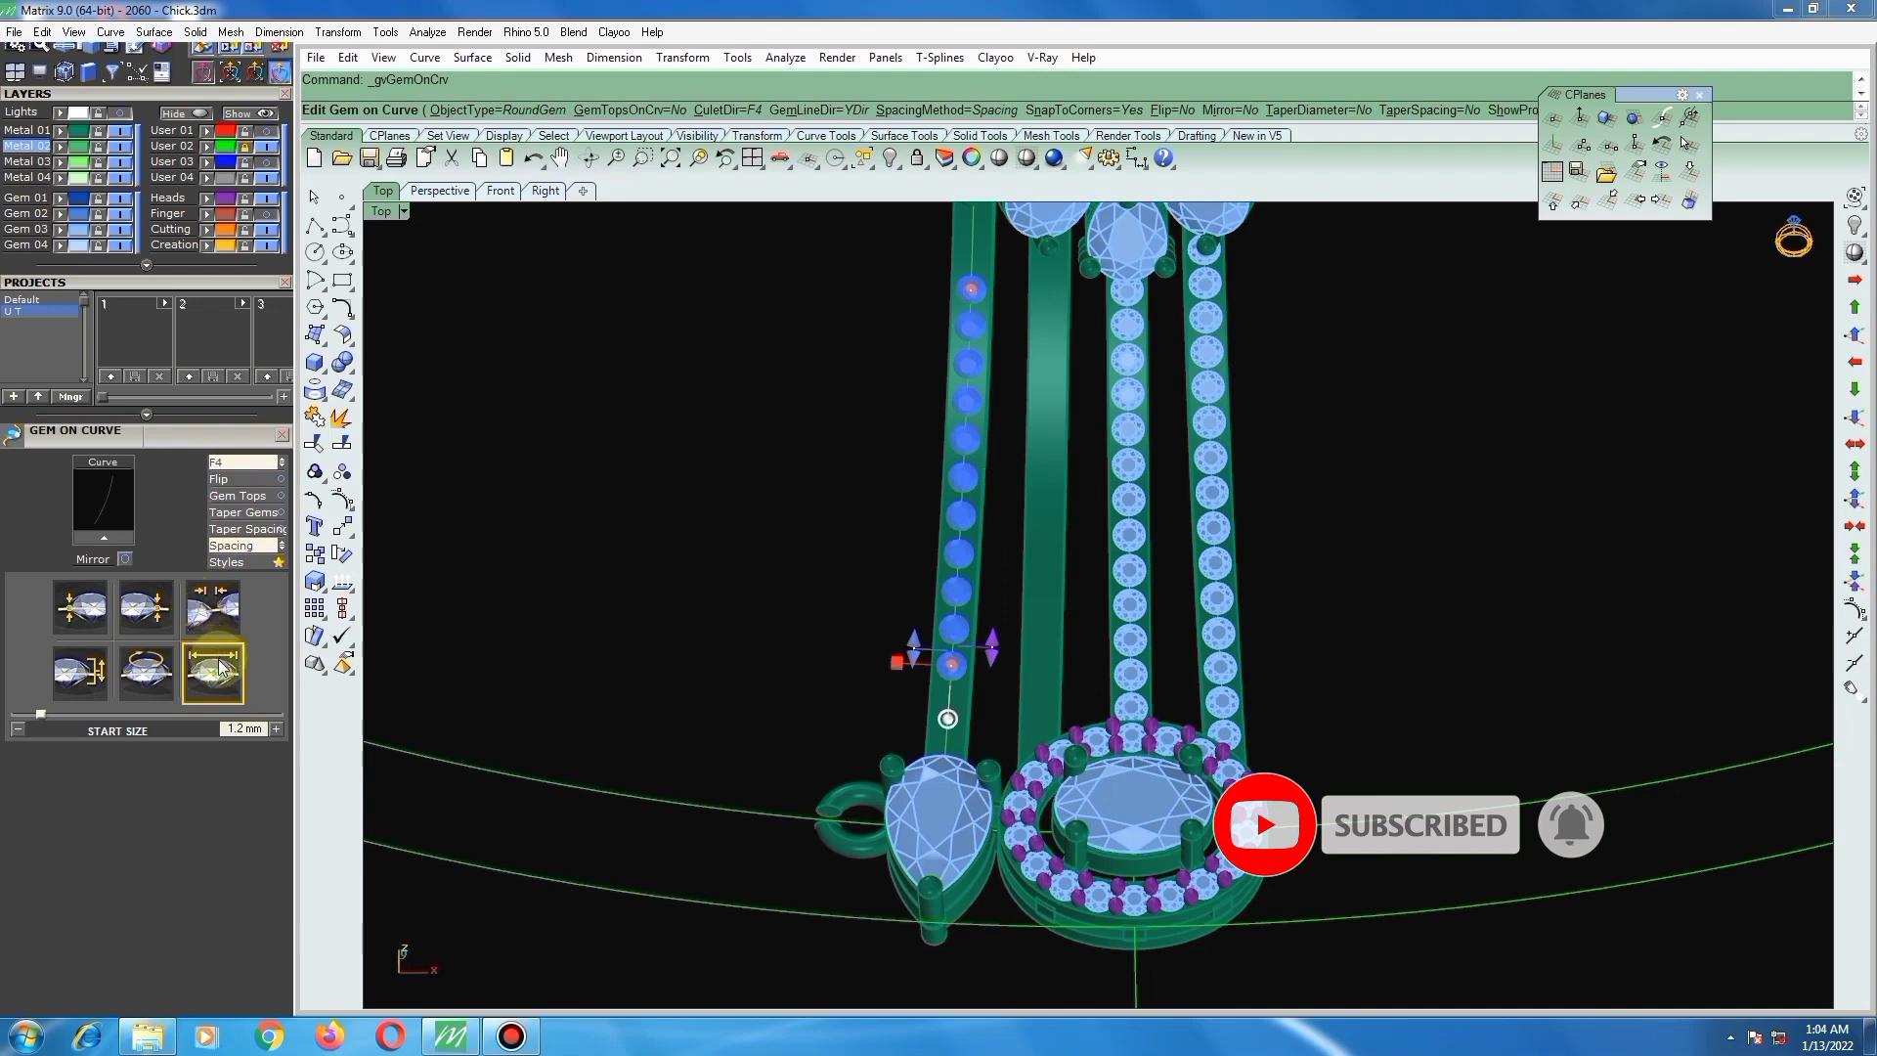
click(220, 604)
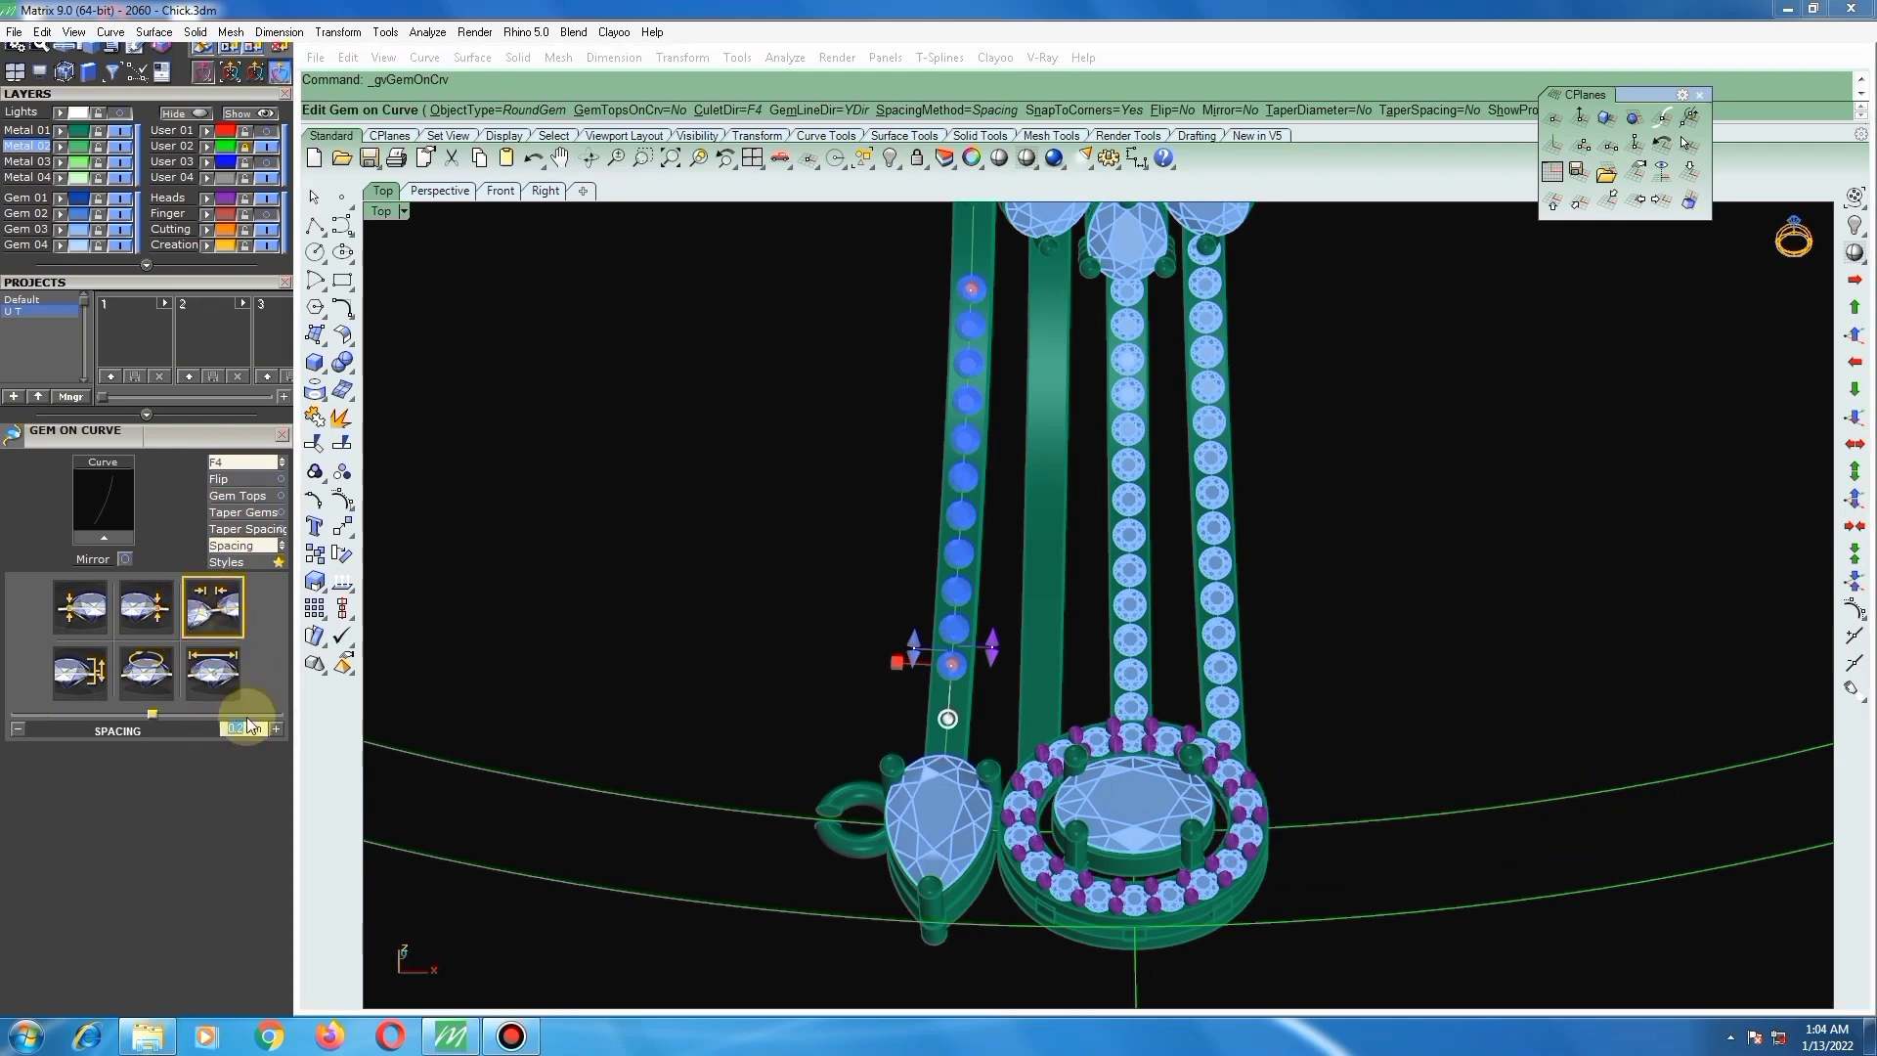
key(Return)
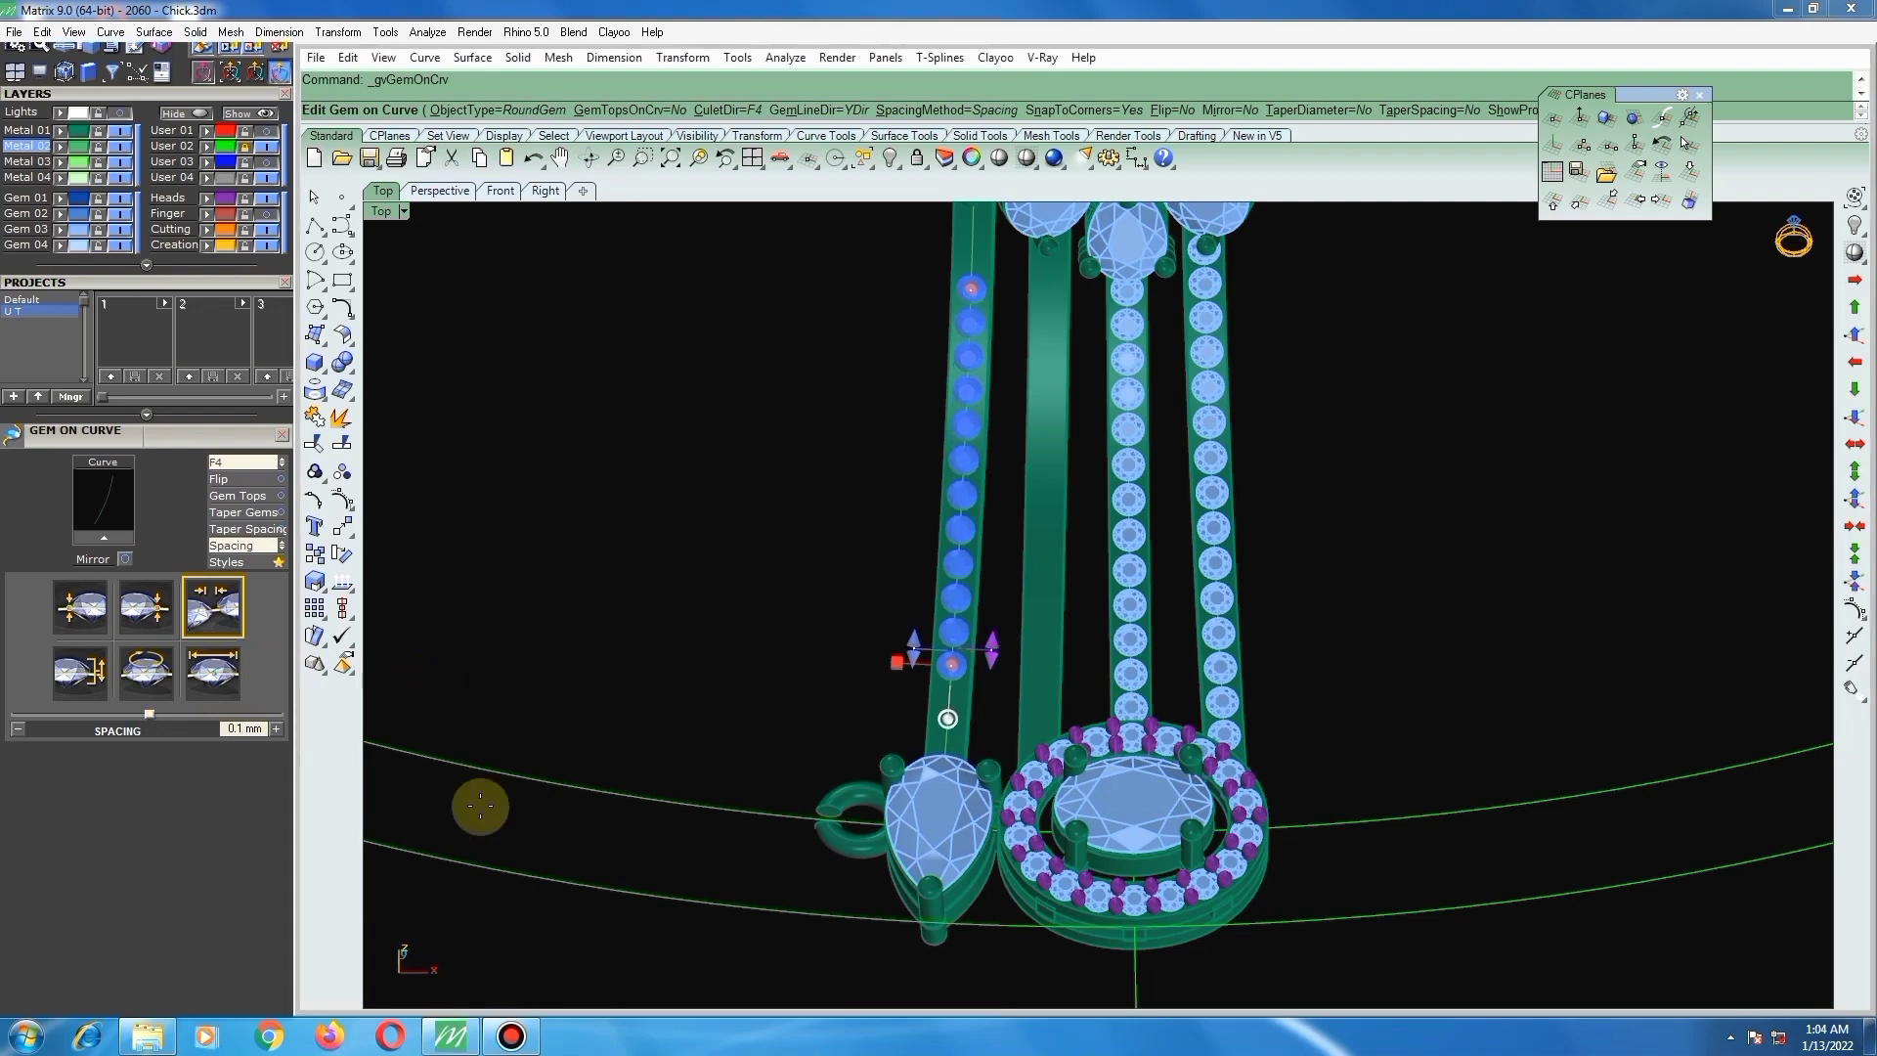
Step: Extend the leftmost band's gem row to the small setting beside the flower and towards the pear setting with a 7% start position
scroll(684, 733, down, 3)
scroll(906, 476, up, 6)
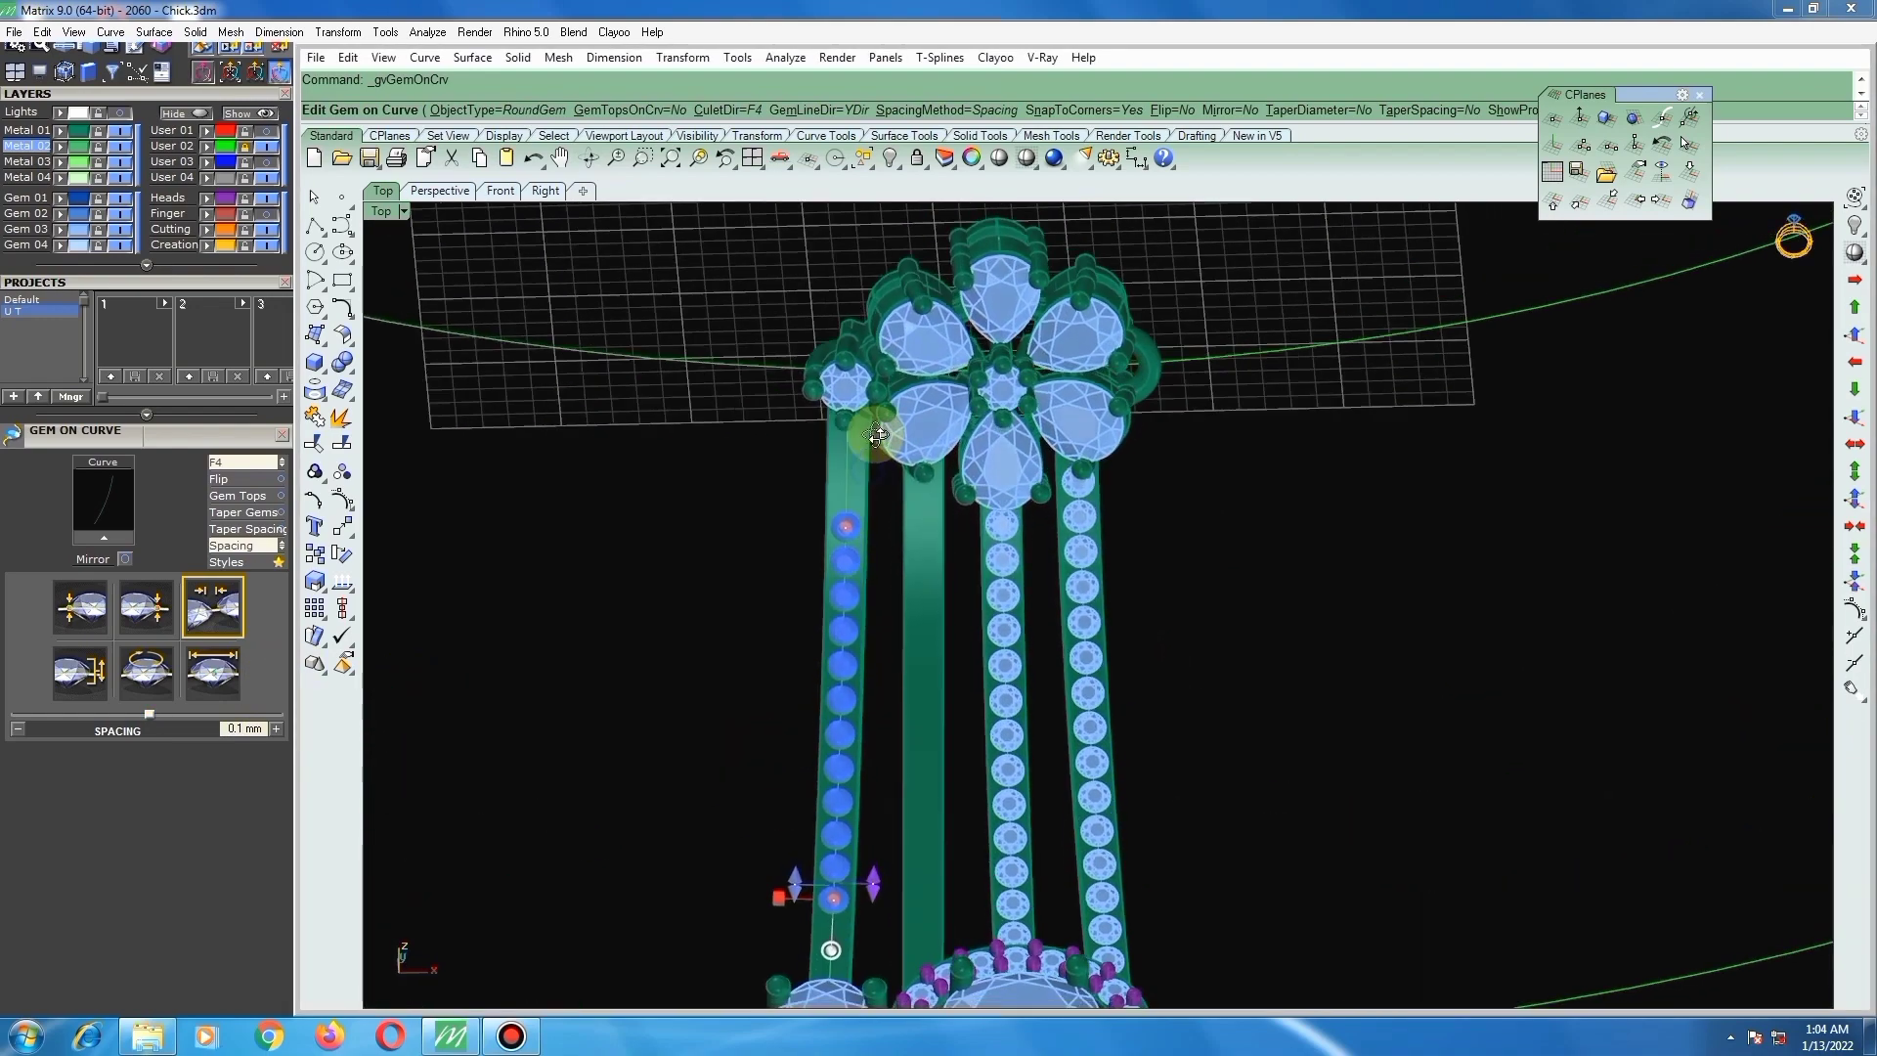
drag(845, 526, 838, 363)
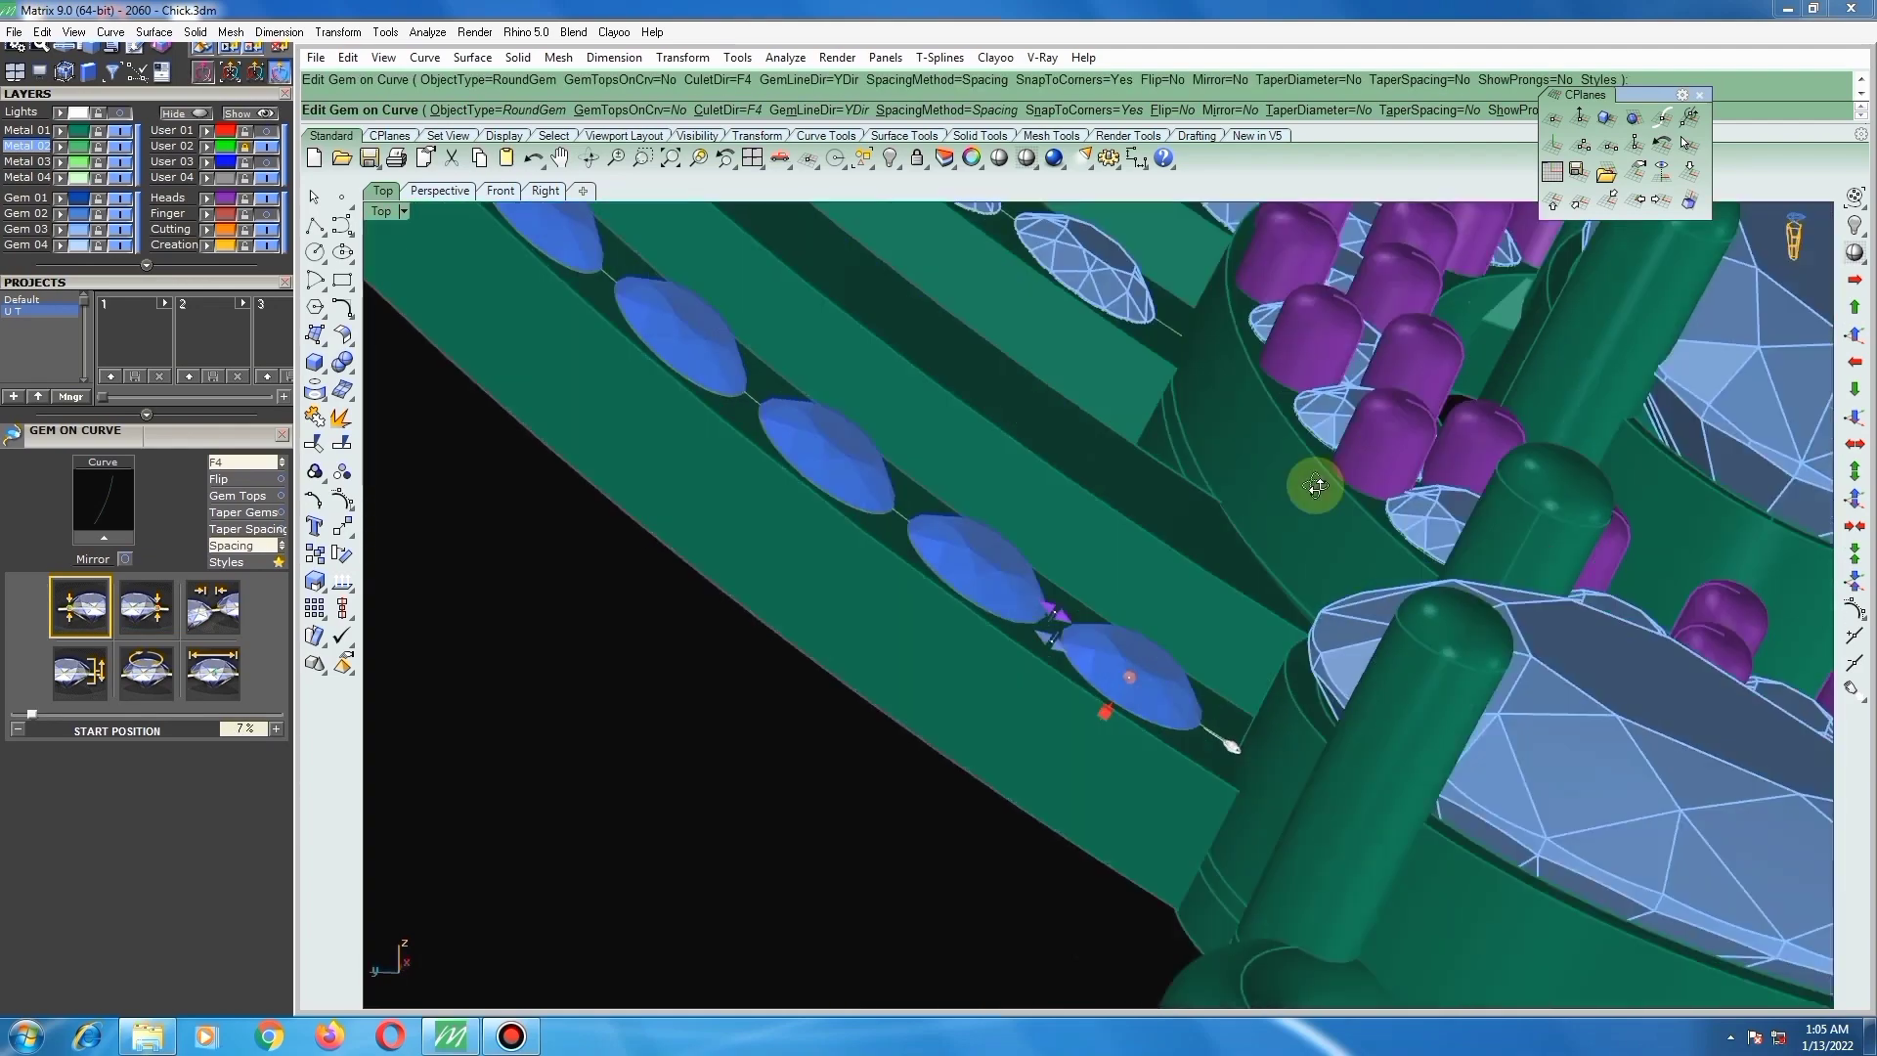
right_drag(1310, 486, 1193, 524)
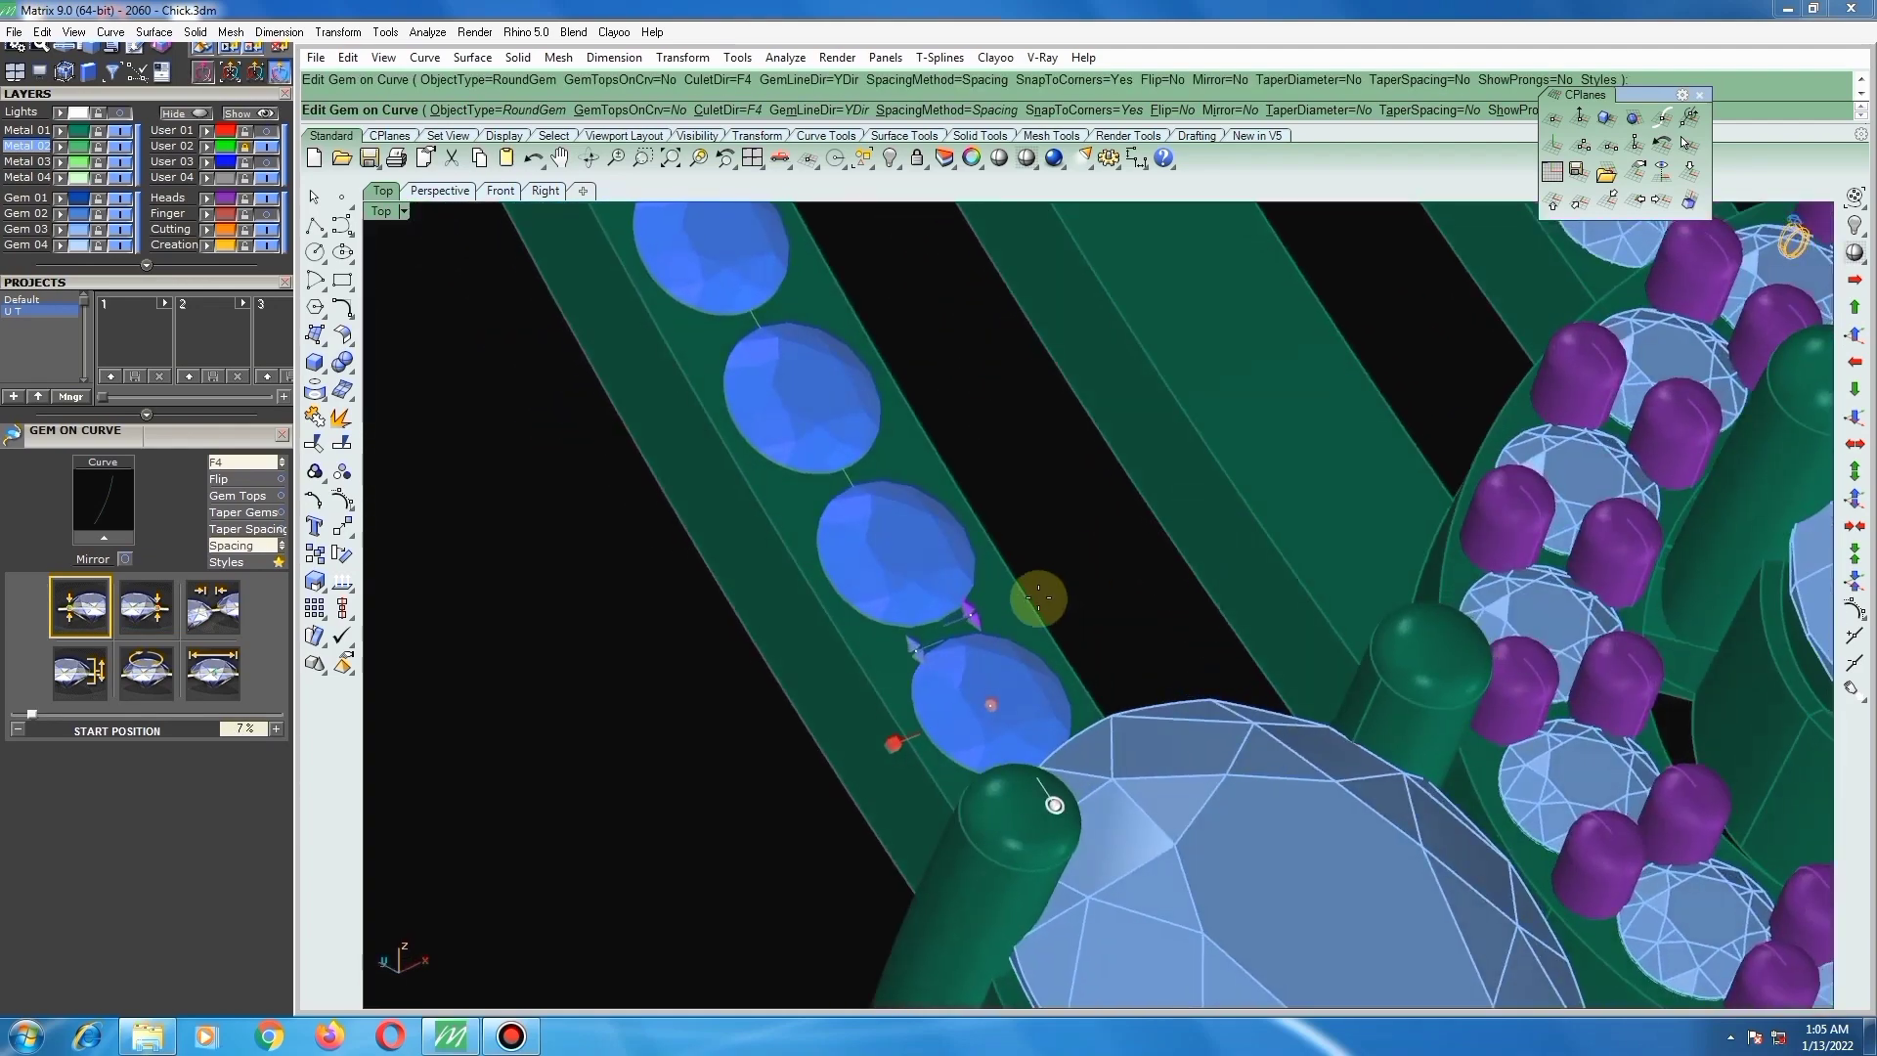
scroll(1038, 601, down, 7)
right_drag(1030, 531, 1001, 481)
right_click(958, 543)
Step: Measure the gaps between neighbouring gems at two places on the leftmost band
scroll(1034, 536, down, 4)
scroll(1007, 518, up, 7)
scroll(1011, 411, up, 8)
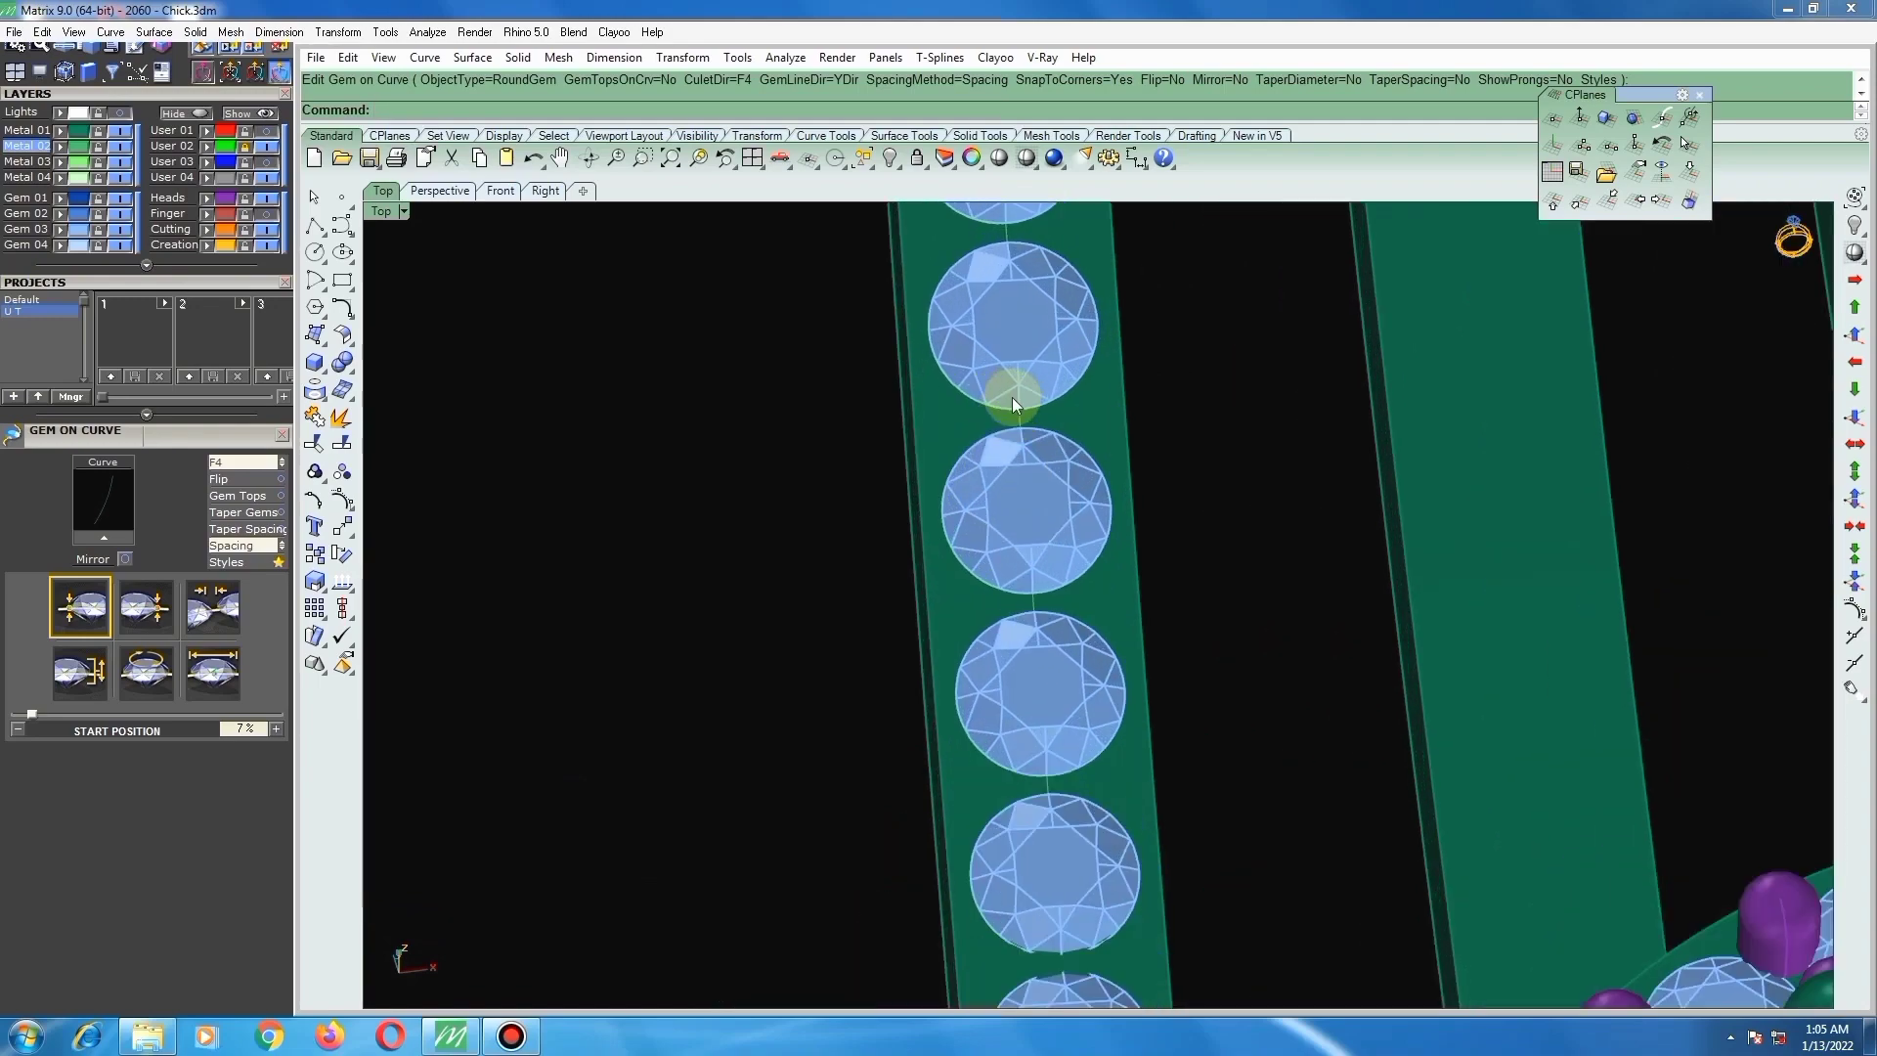
right_click(1034, 450)
scroll(1037, 473, up, 4)
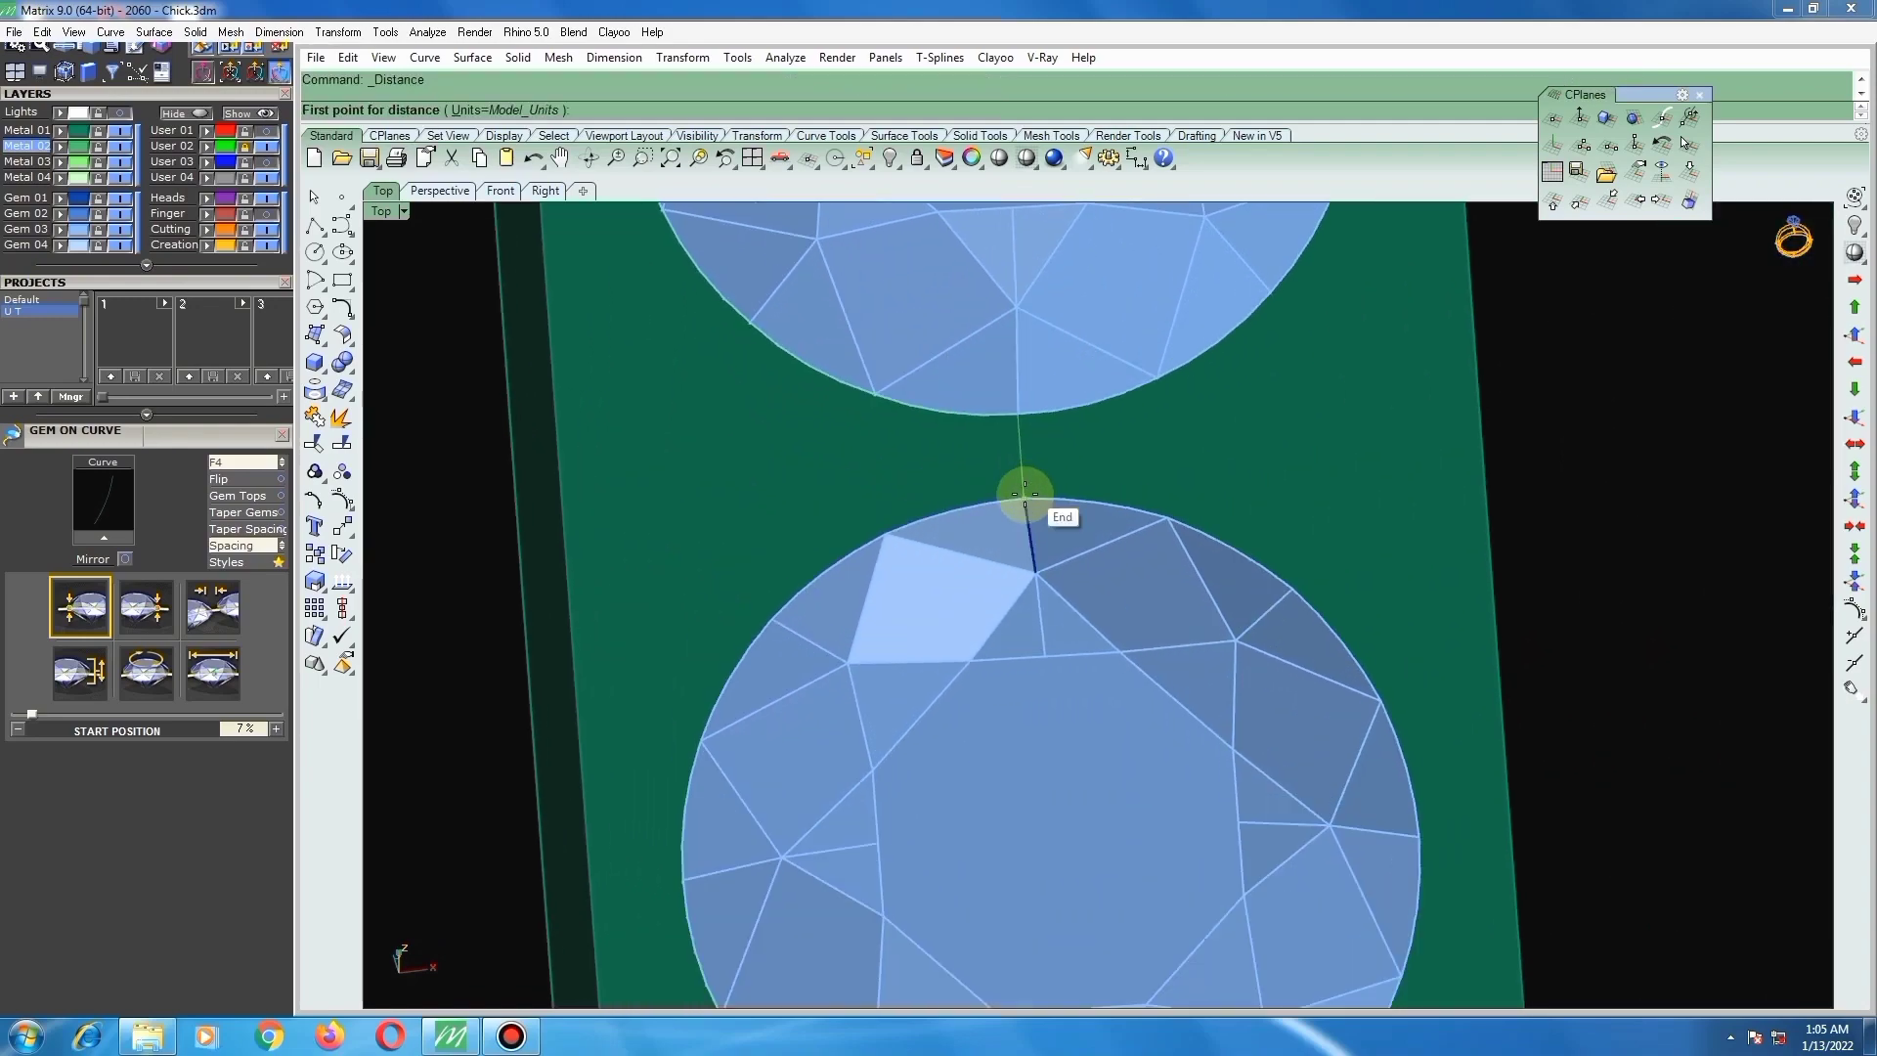
click(1024, 498)
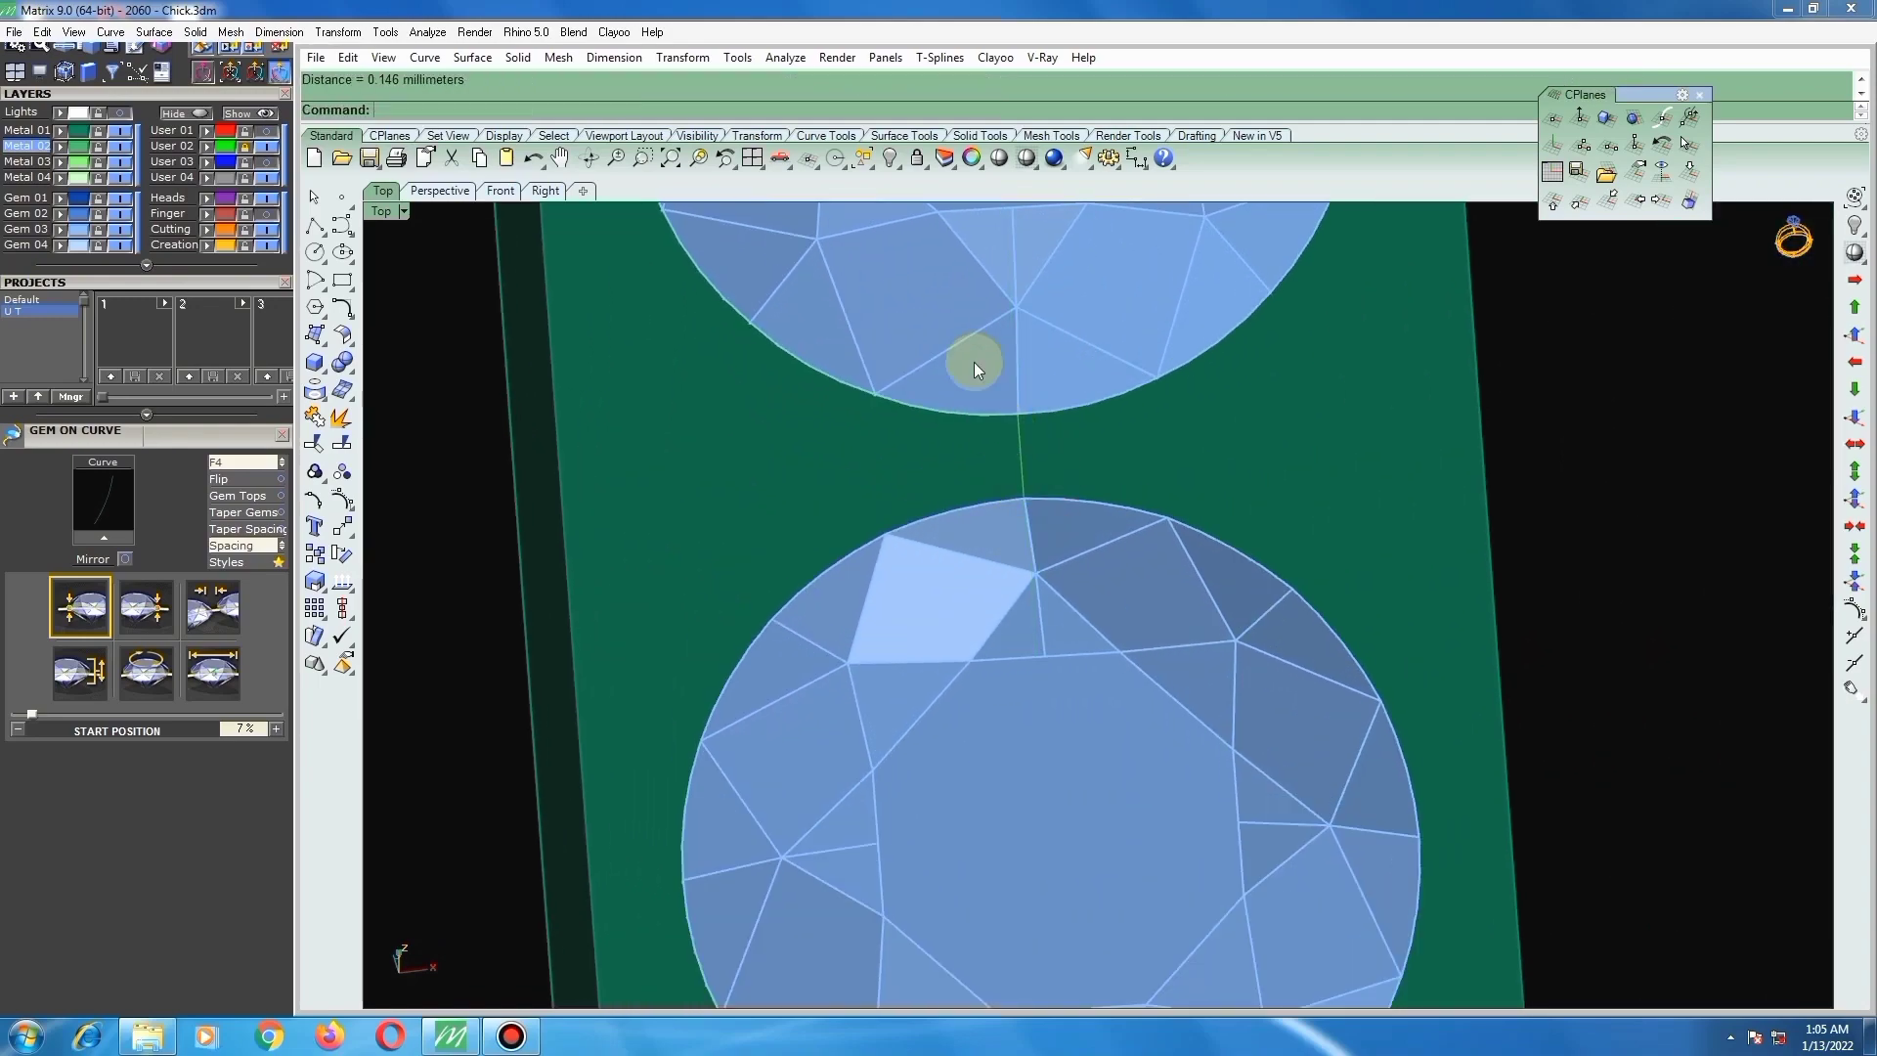
scroll(974, 362, down, 4)
scroll(1065, 475, up, 6)
right_click(1033, 591)
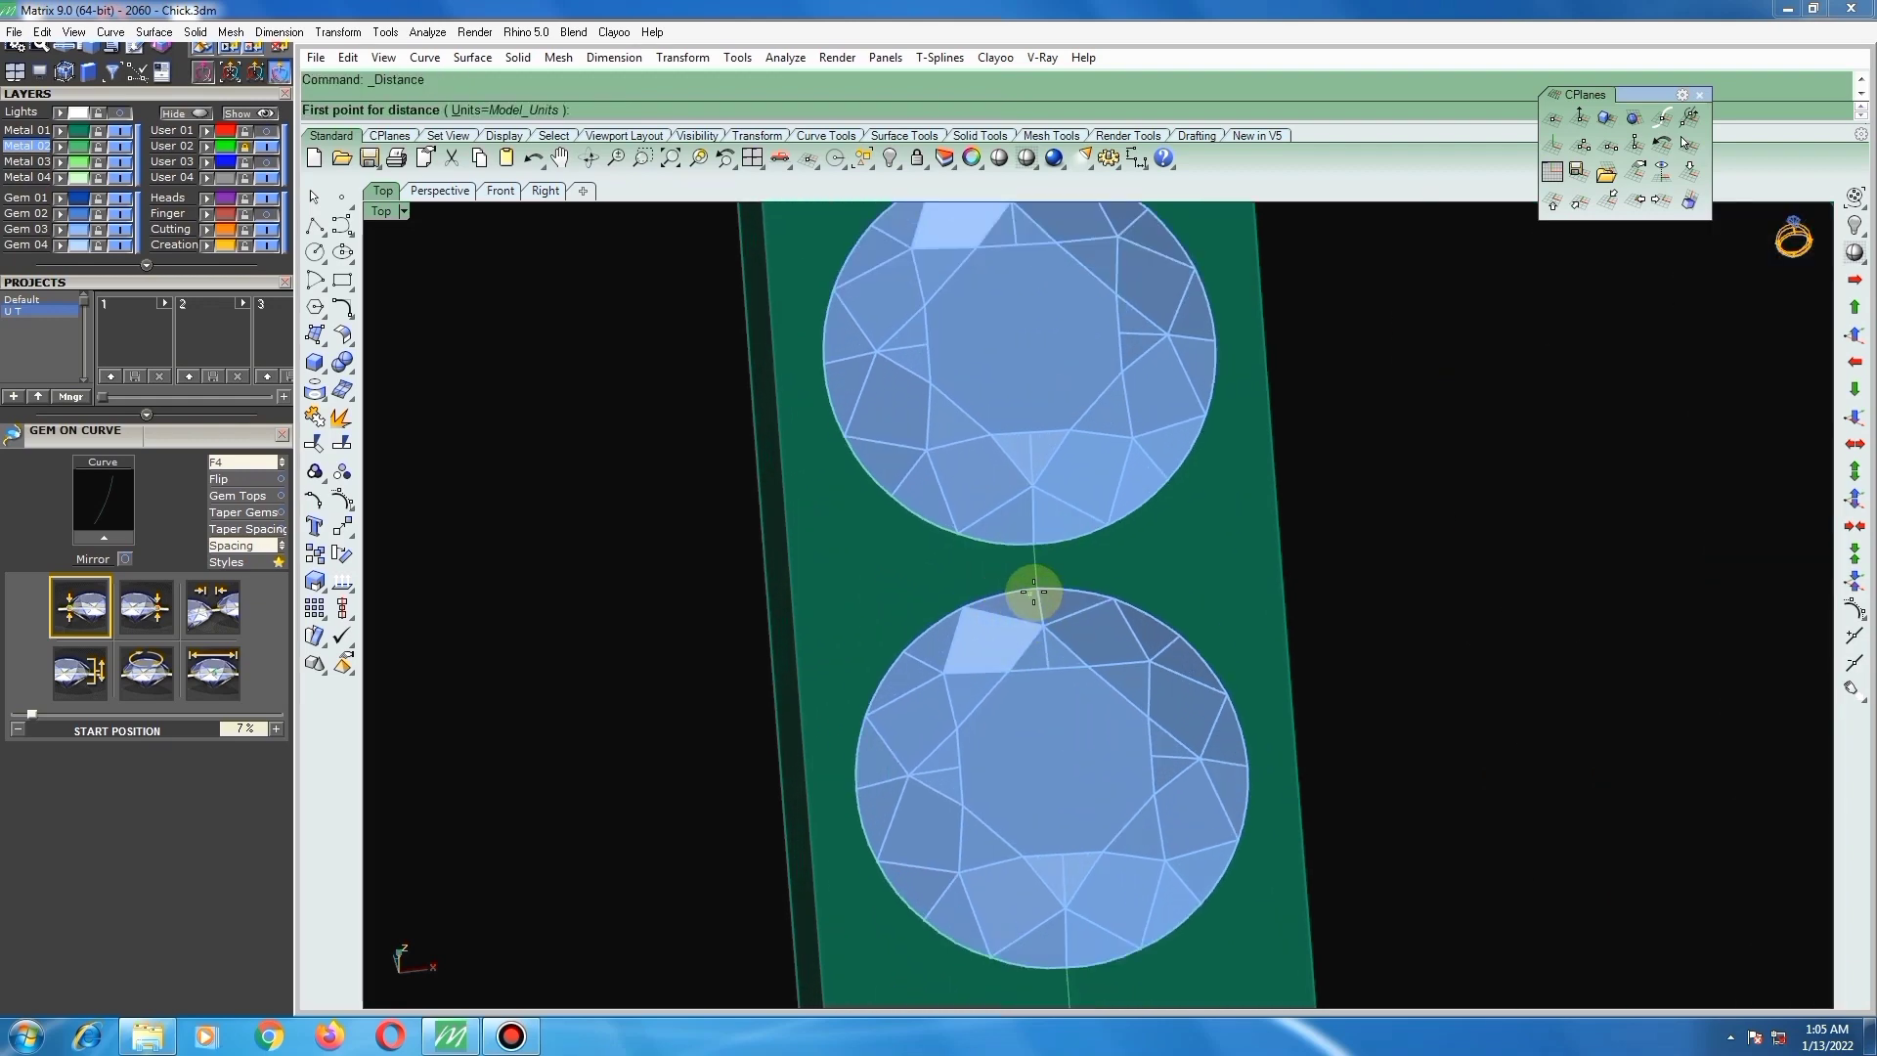
scroll(1035, 589, up, 5)
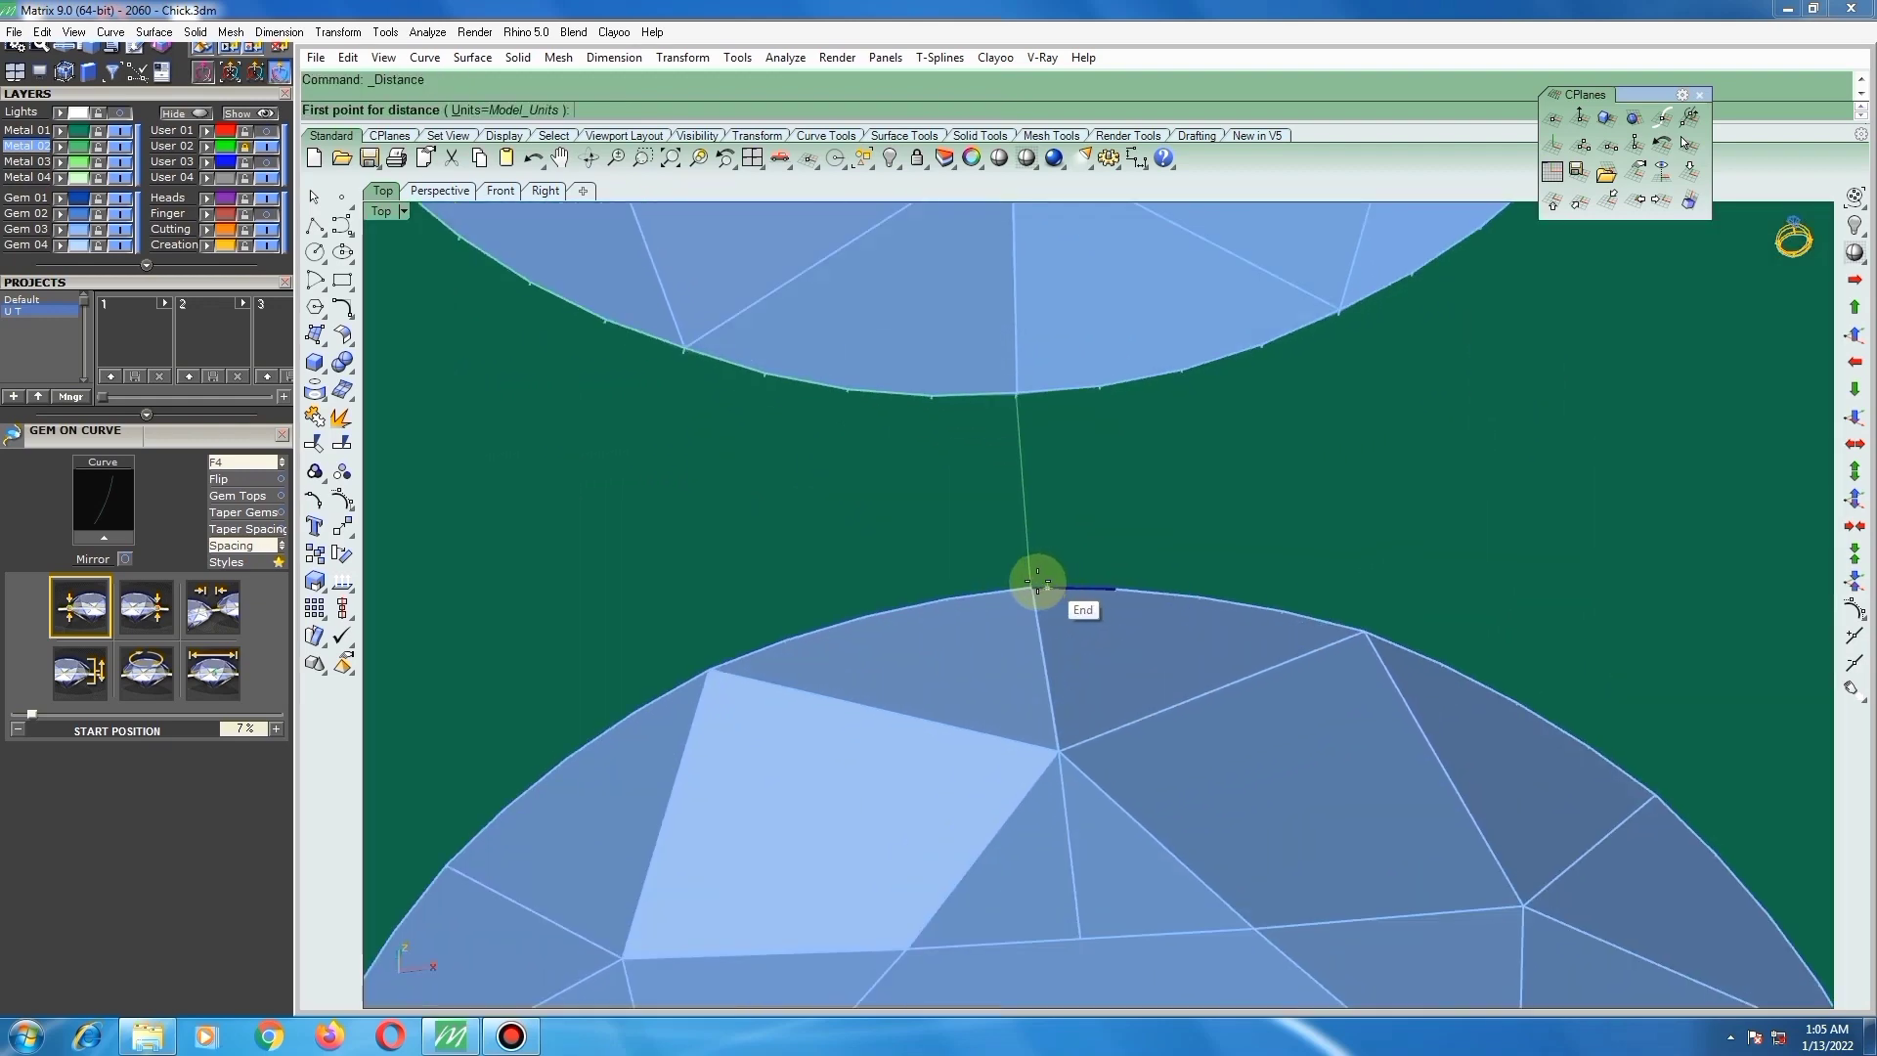
click(1034, 584)
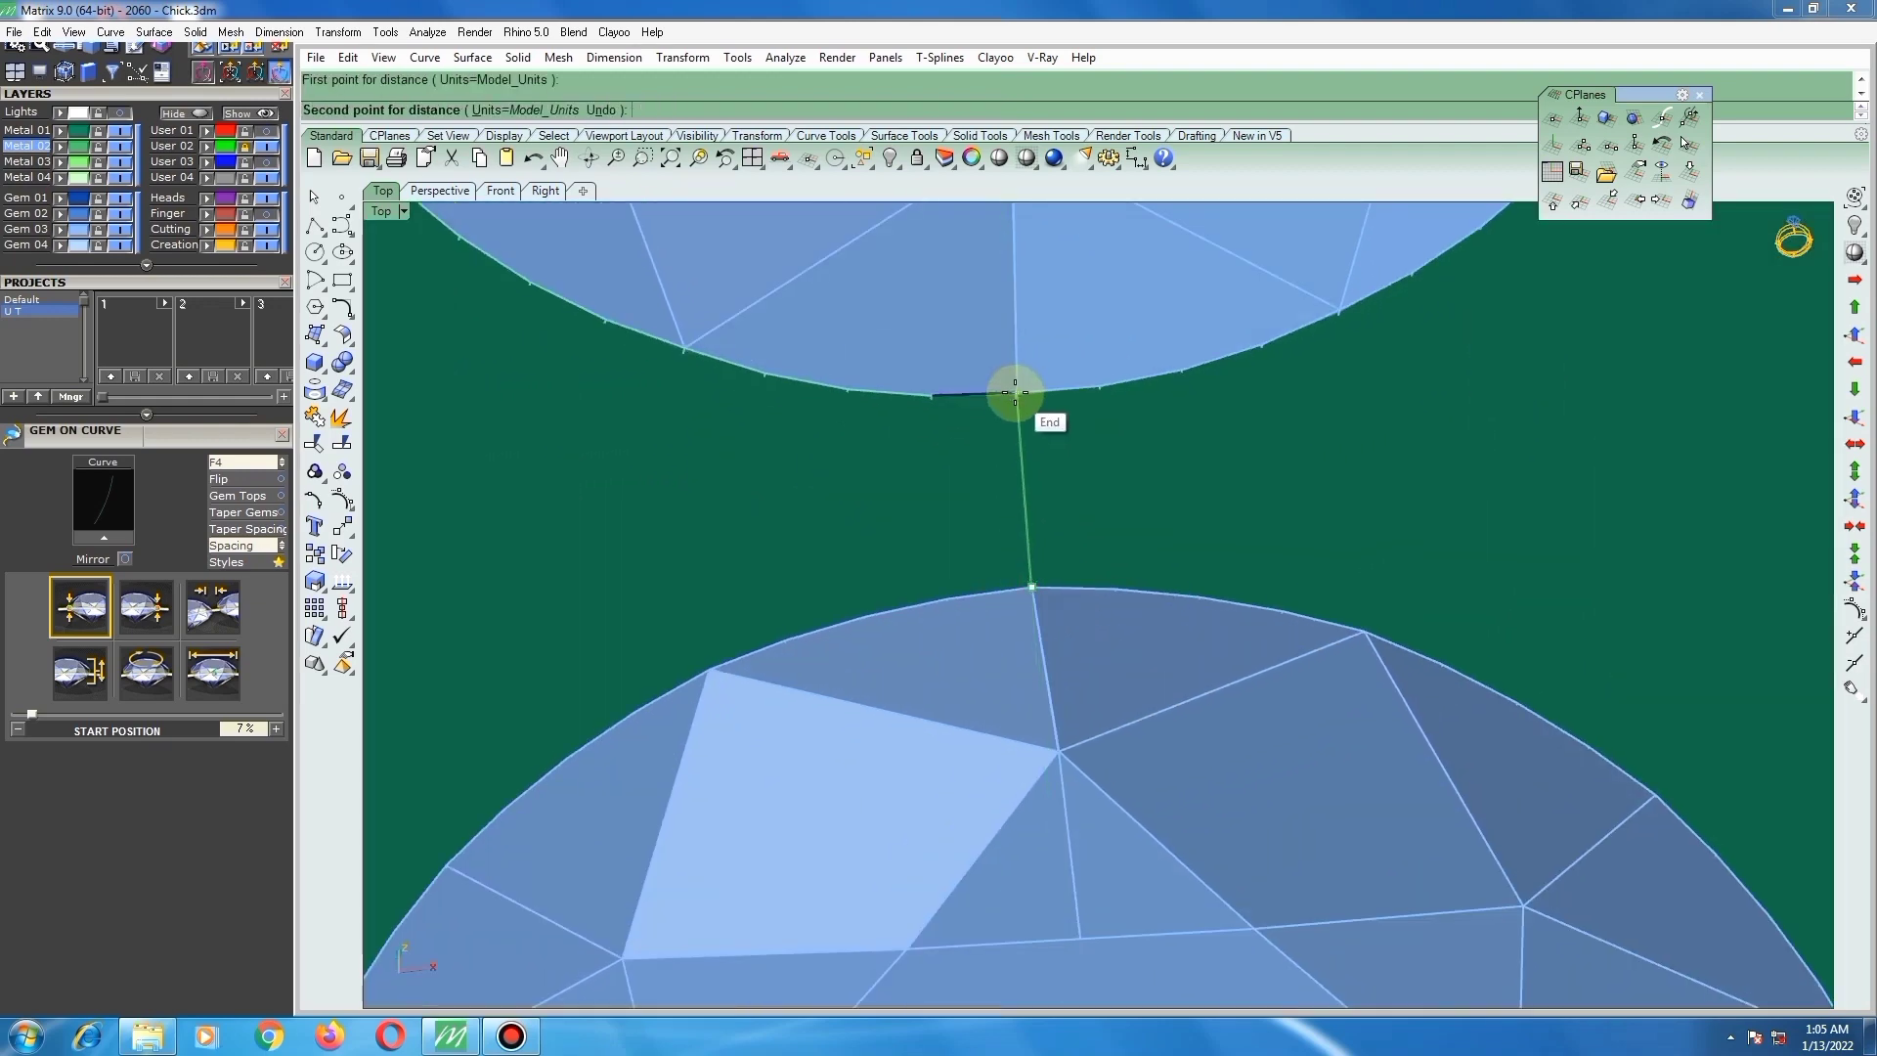
click(1015, 393)
scroll(958, 463, down, 5)
scroll(1030, 506, down, 8)
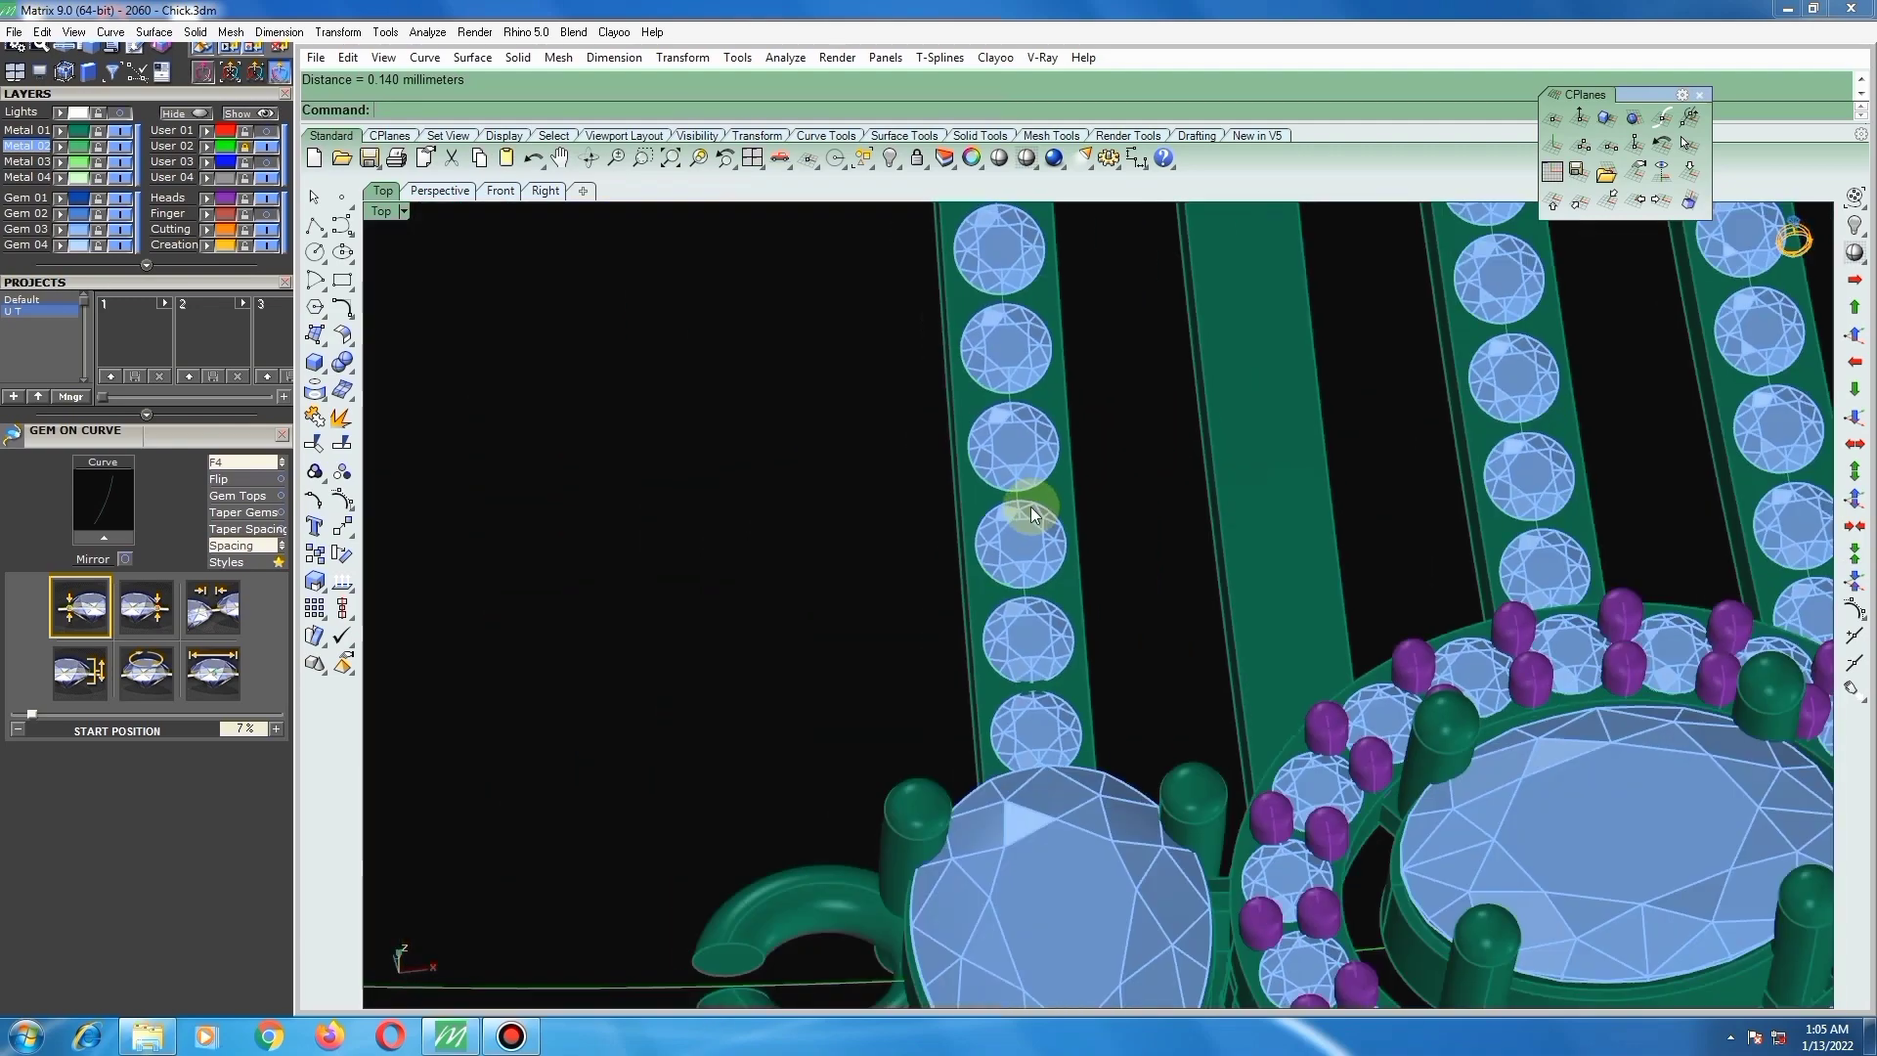
Step: Ungroup the leftmost band's row of gems so that each gem can be selected on its own
scroll(1031, 616, up, 8)
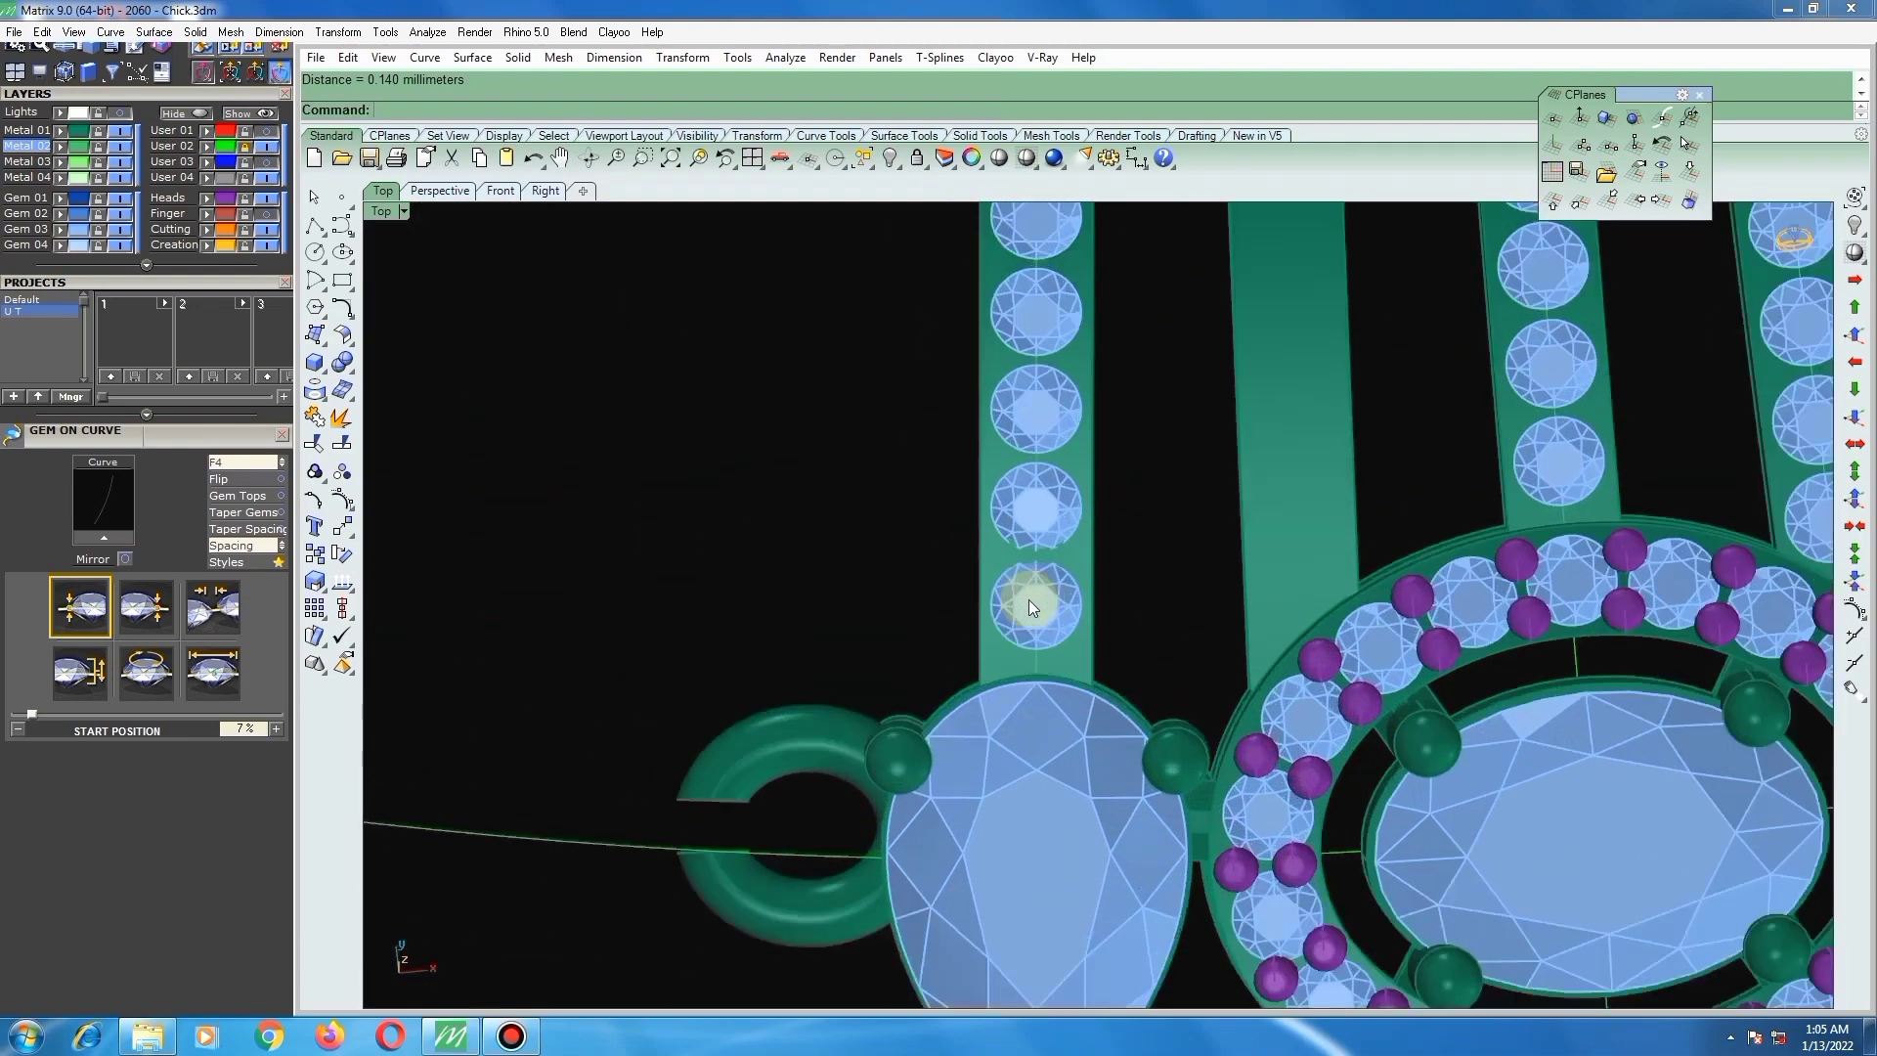
ctrl+shift+right_drag(1017, 573, 1124, 451)
scroll(1028, 503, up, 4)
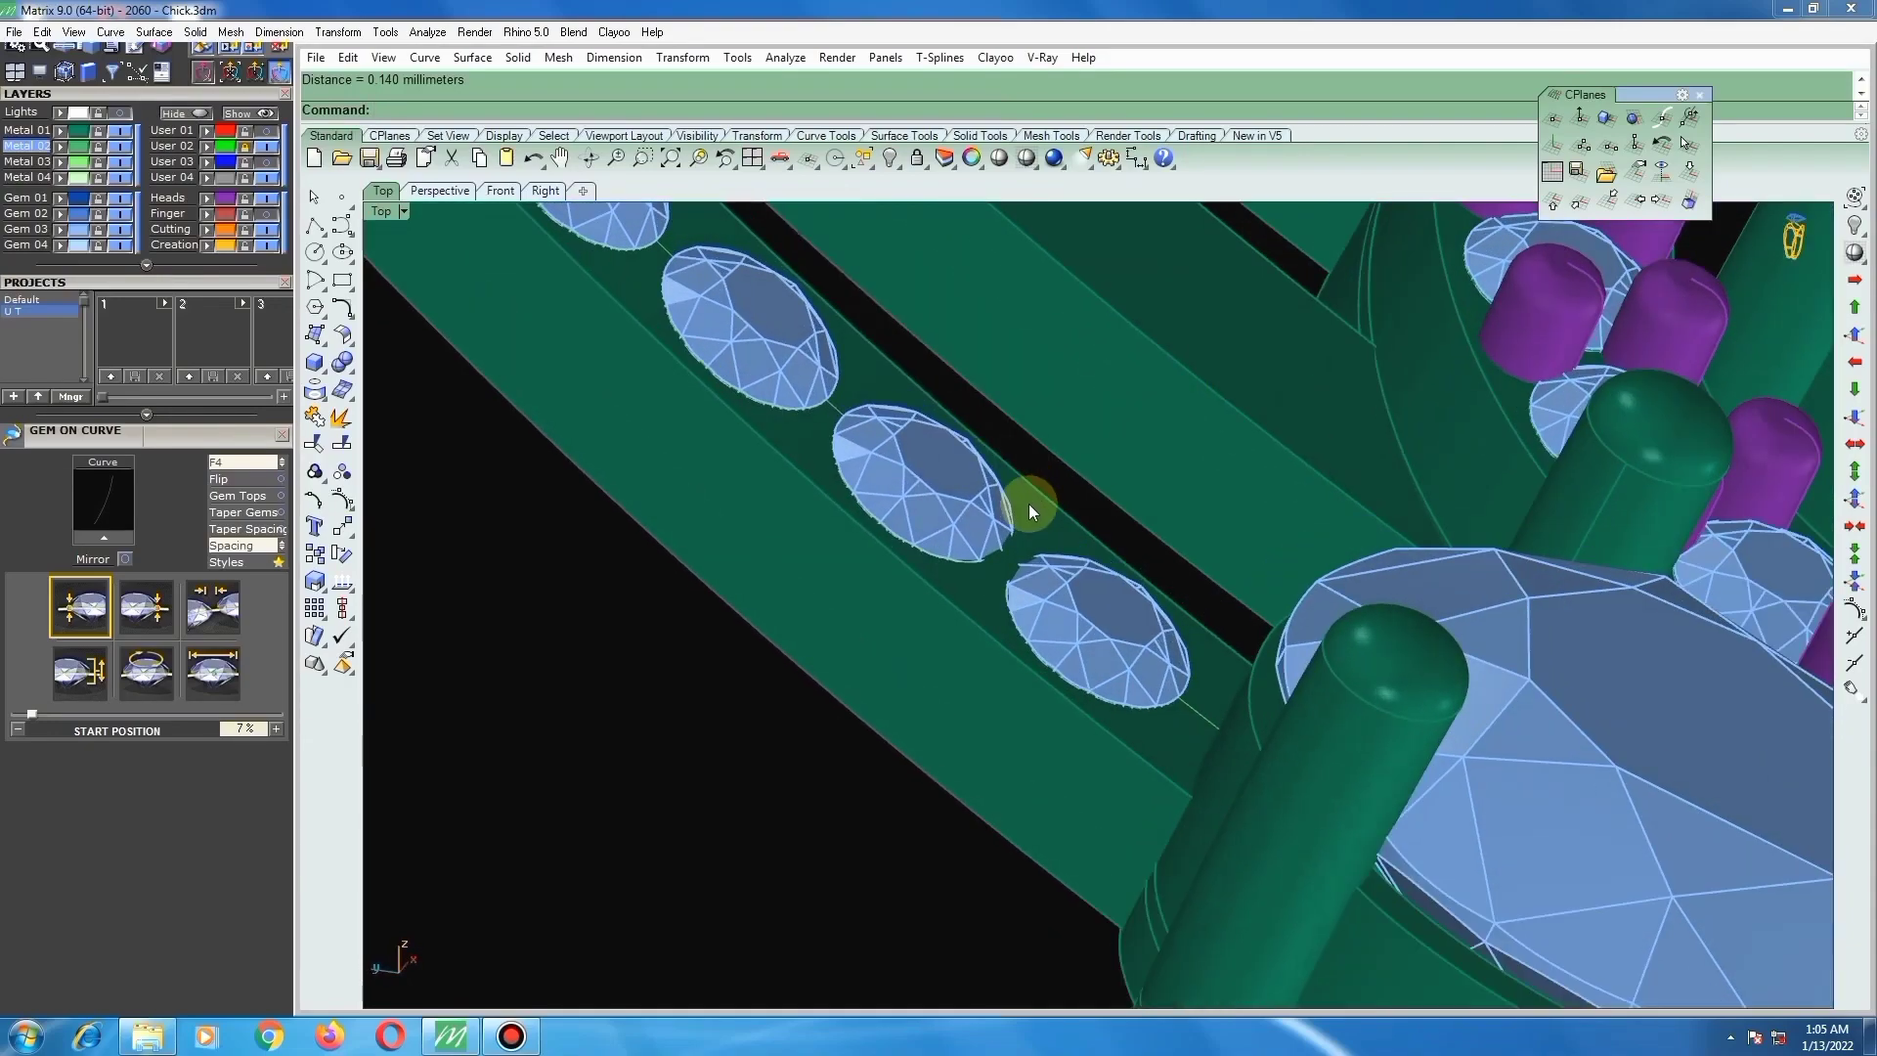
click(929, 509)
scroll(930, 508, down, 8)
click(855, 770)
scroll(934, 708, down, 3)
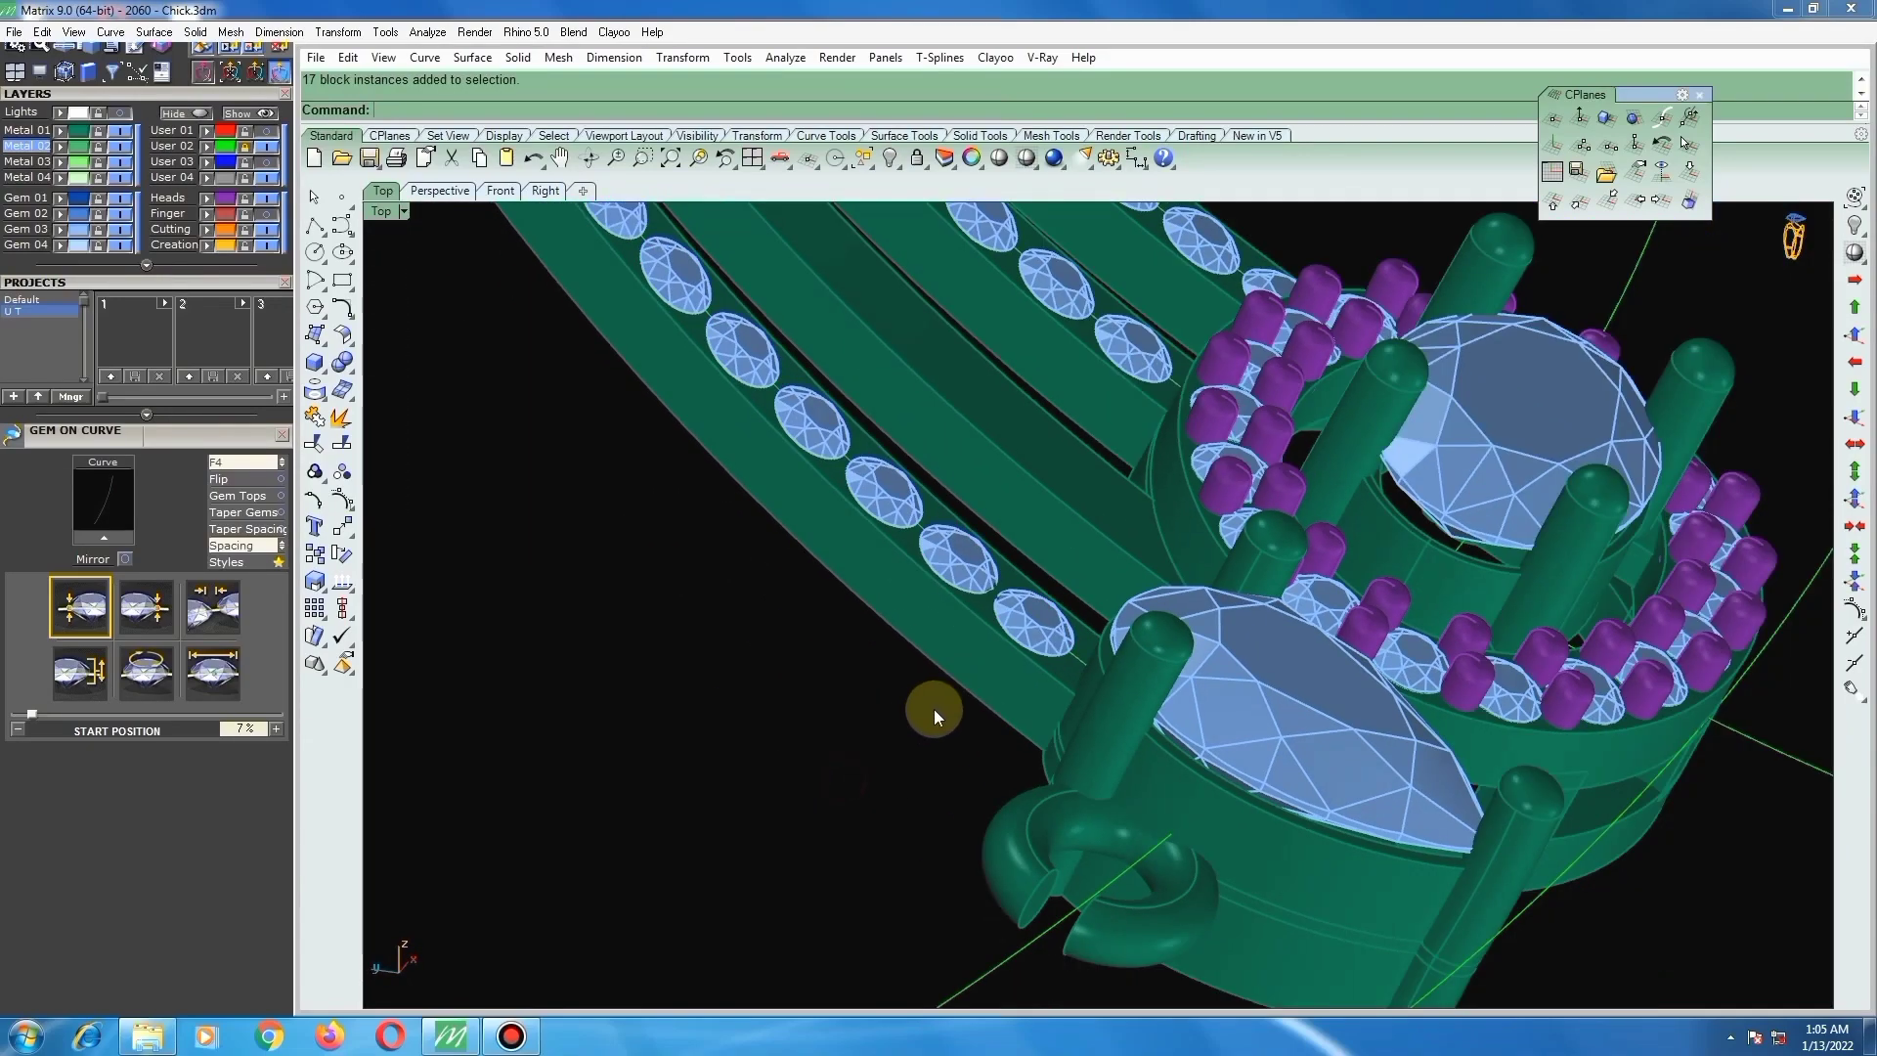
scroll(983, 585, down, 3)
scroll(1001, 657, up, 10)
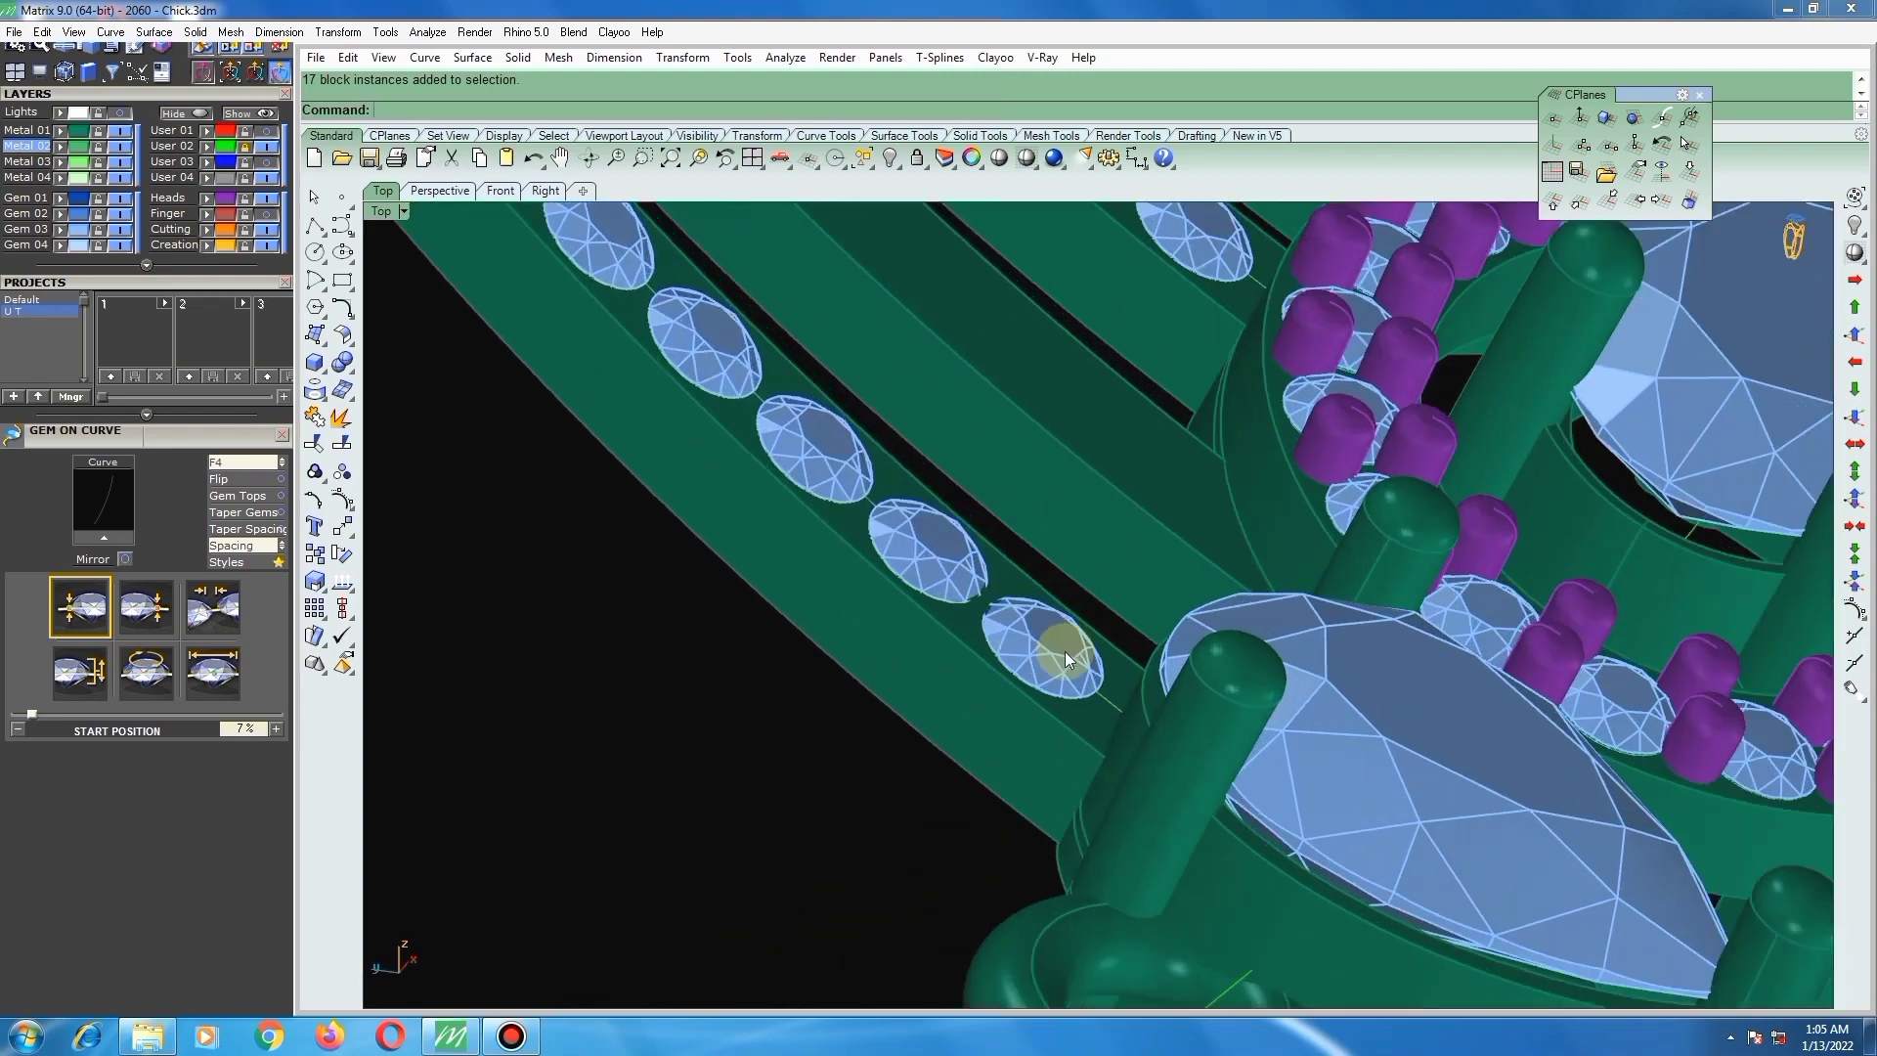
scroll(1024, 631, down, 3)
scroll(938, 557, up, 3)
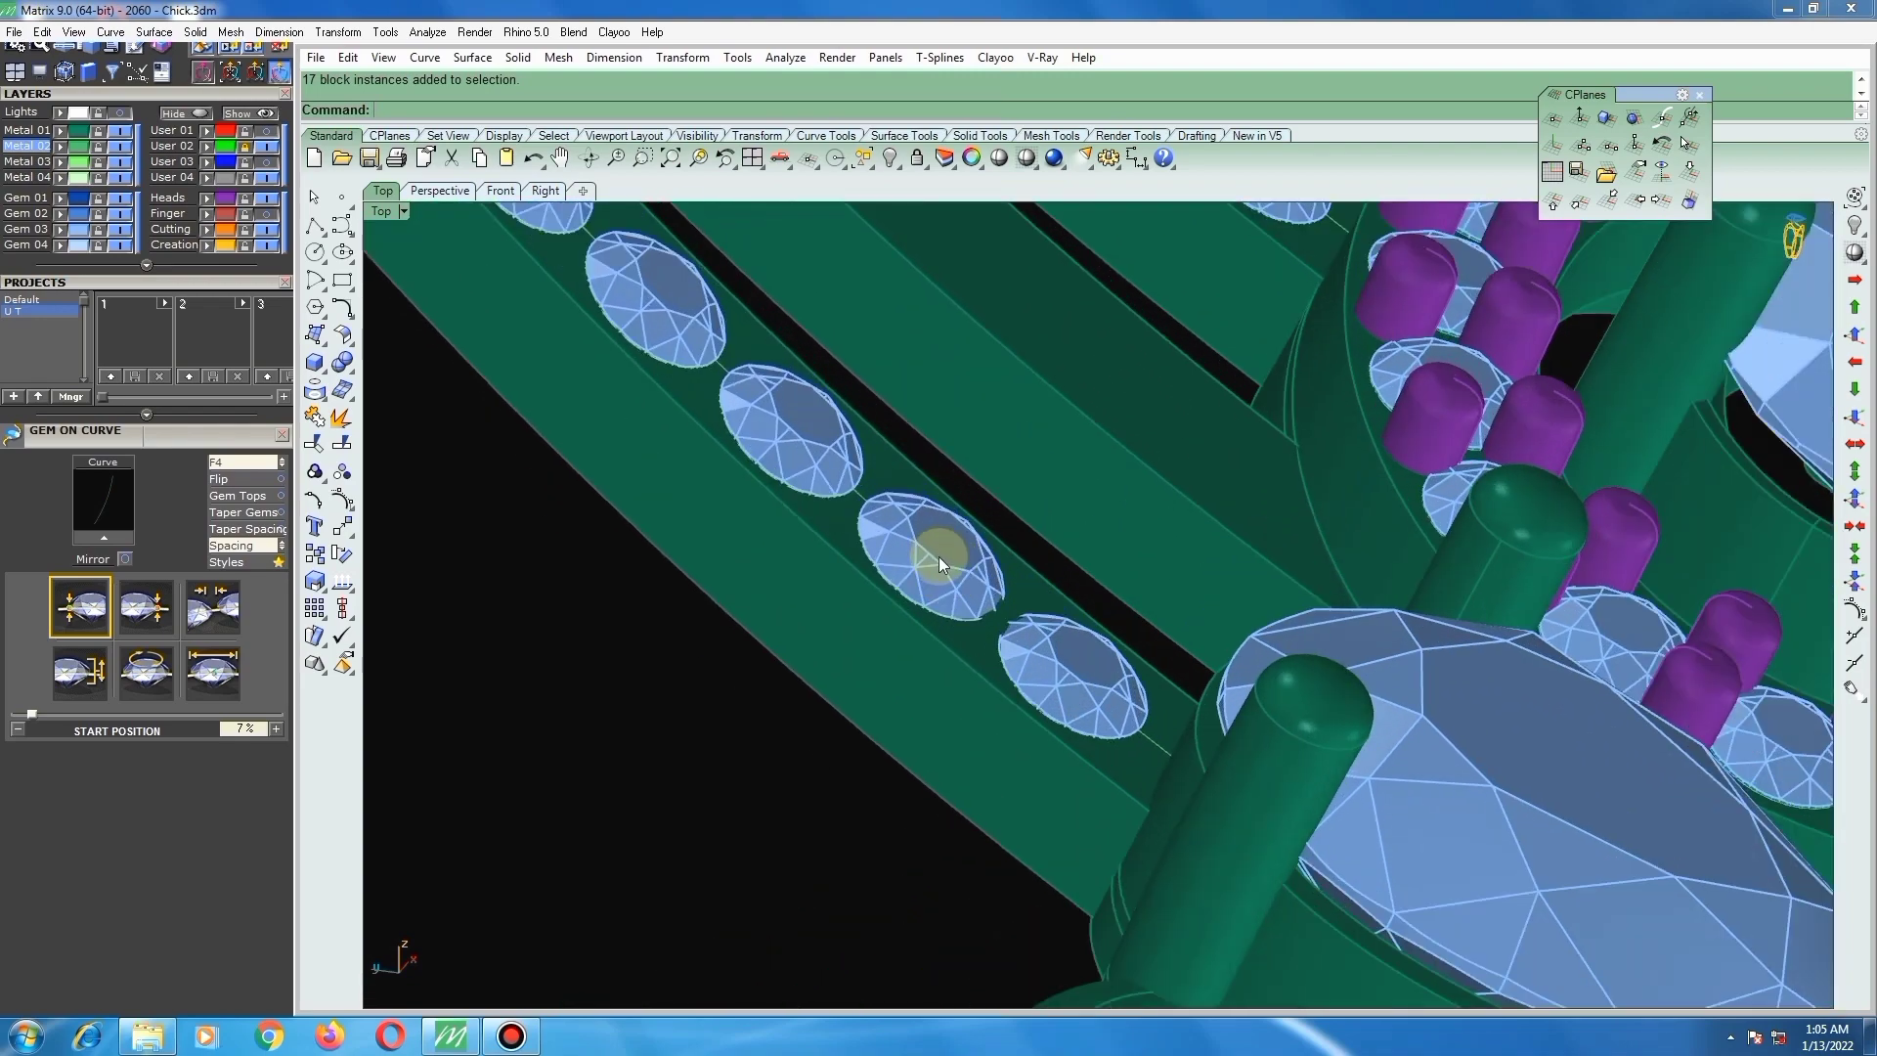
click(943, 561)
key(ctrl+shift+g)
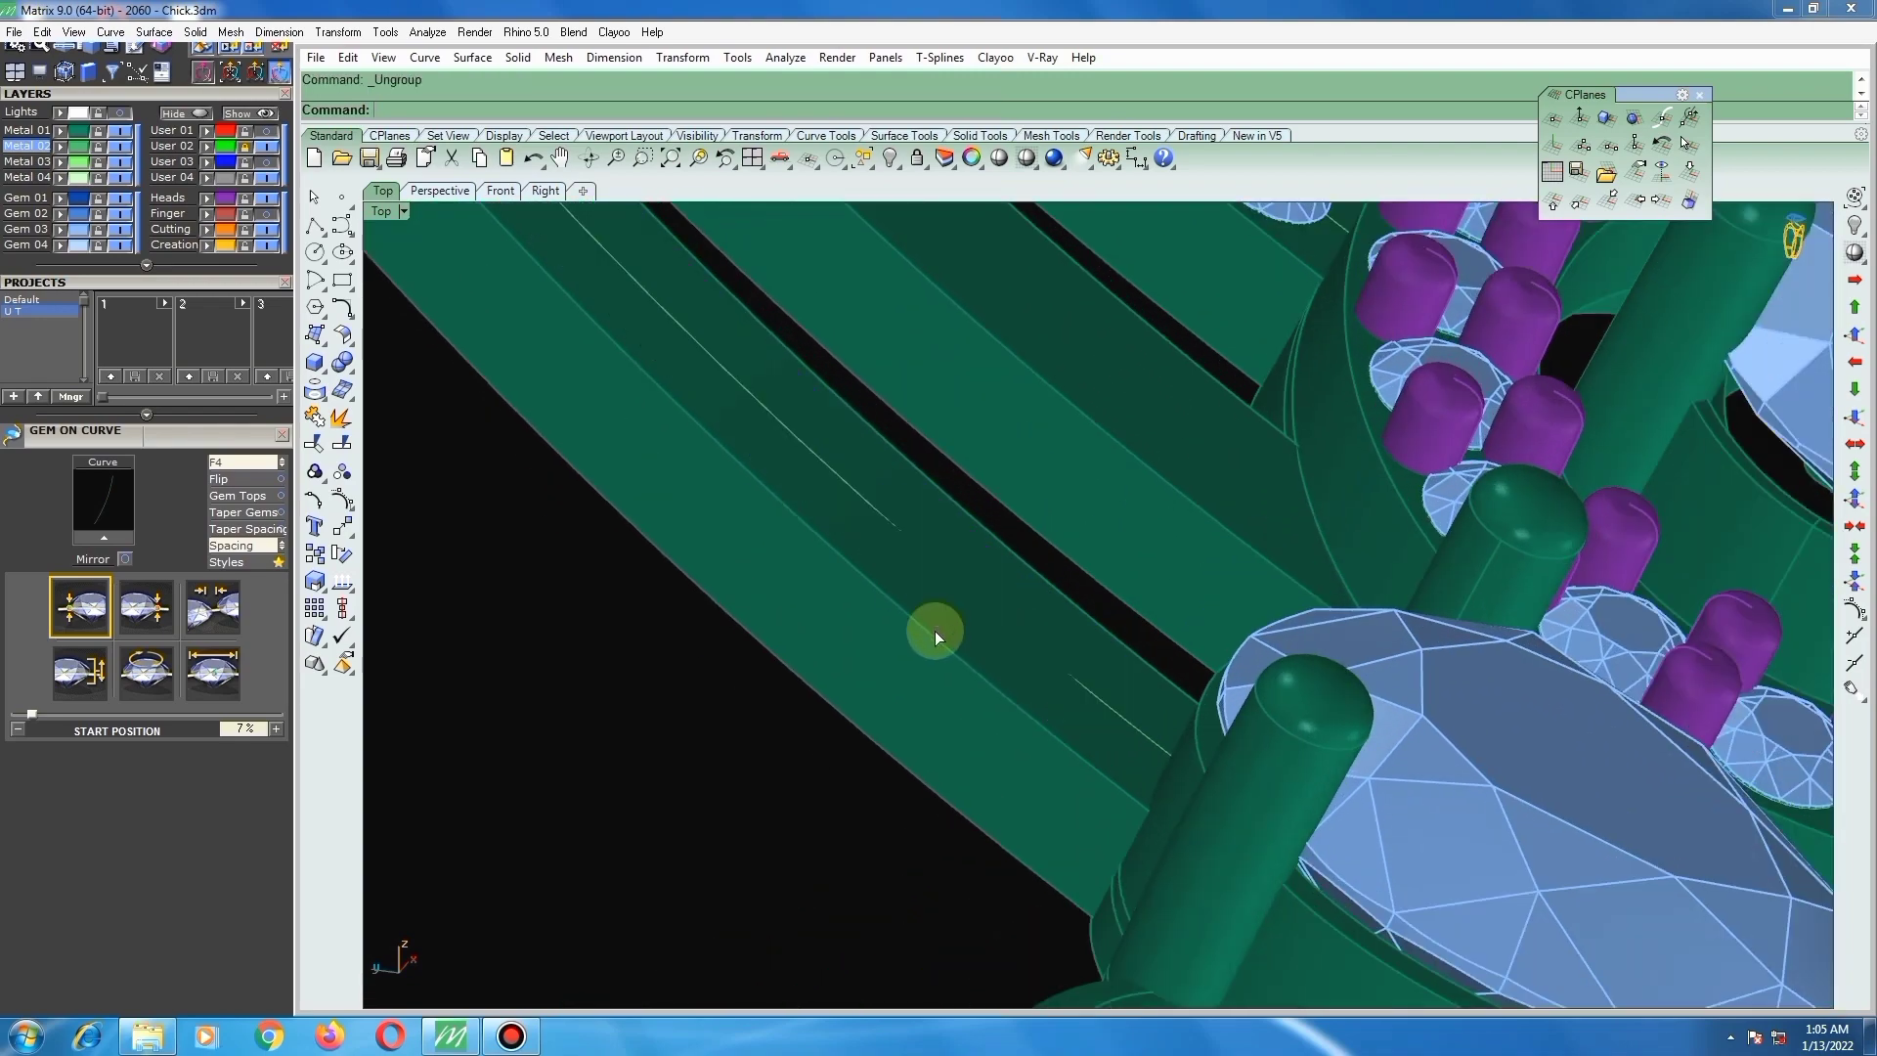
ctrl+click(1051, 669)
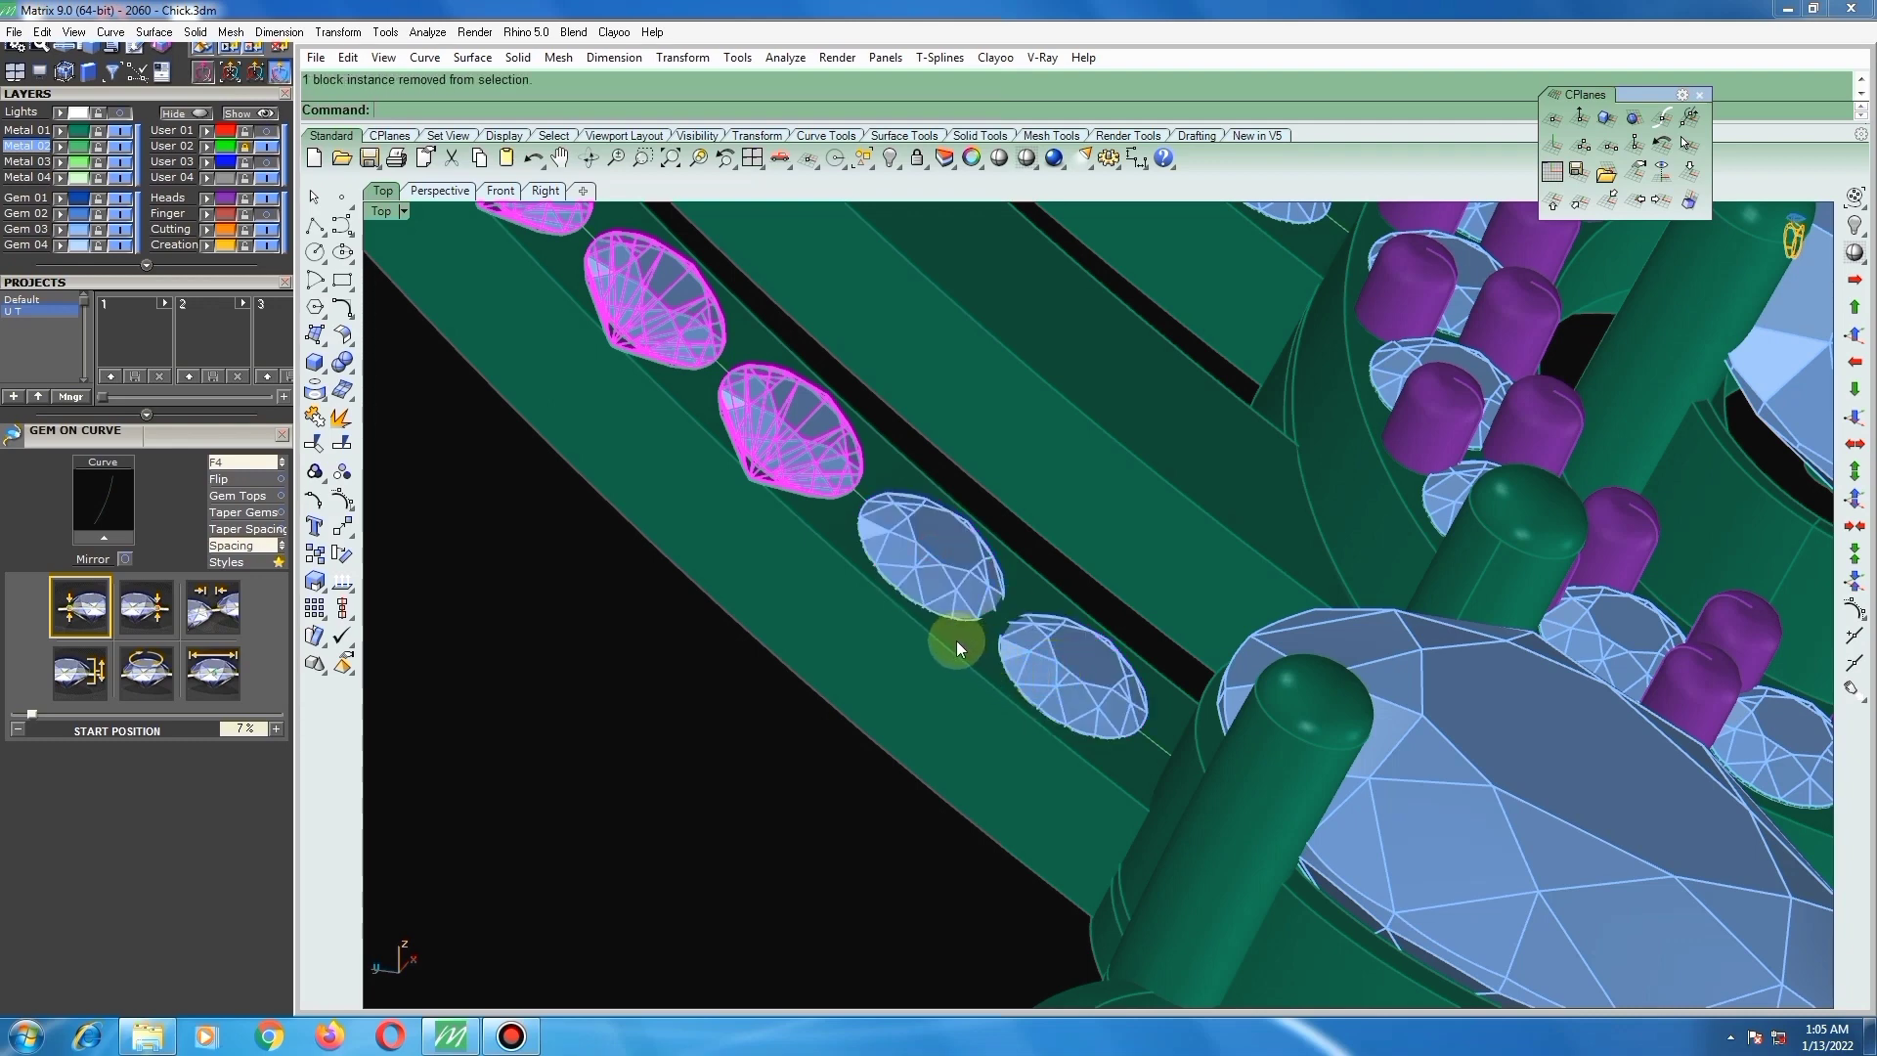
Step: Rotate the second-to-last gem near the pear setting on the leftmost band slightly in 3D about an axis across its upper girdle edge
click(945, 550)
scroll(941, 548, up, 3)
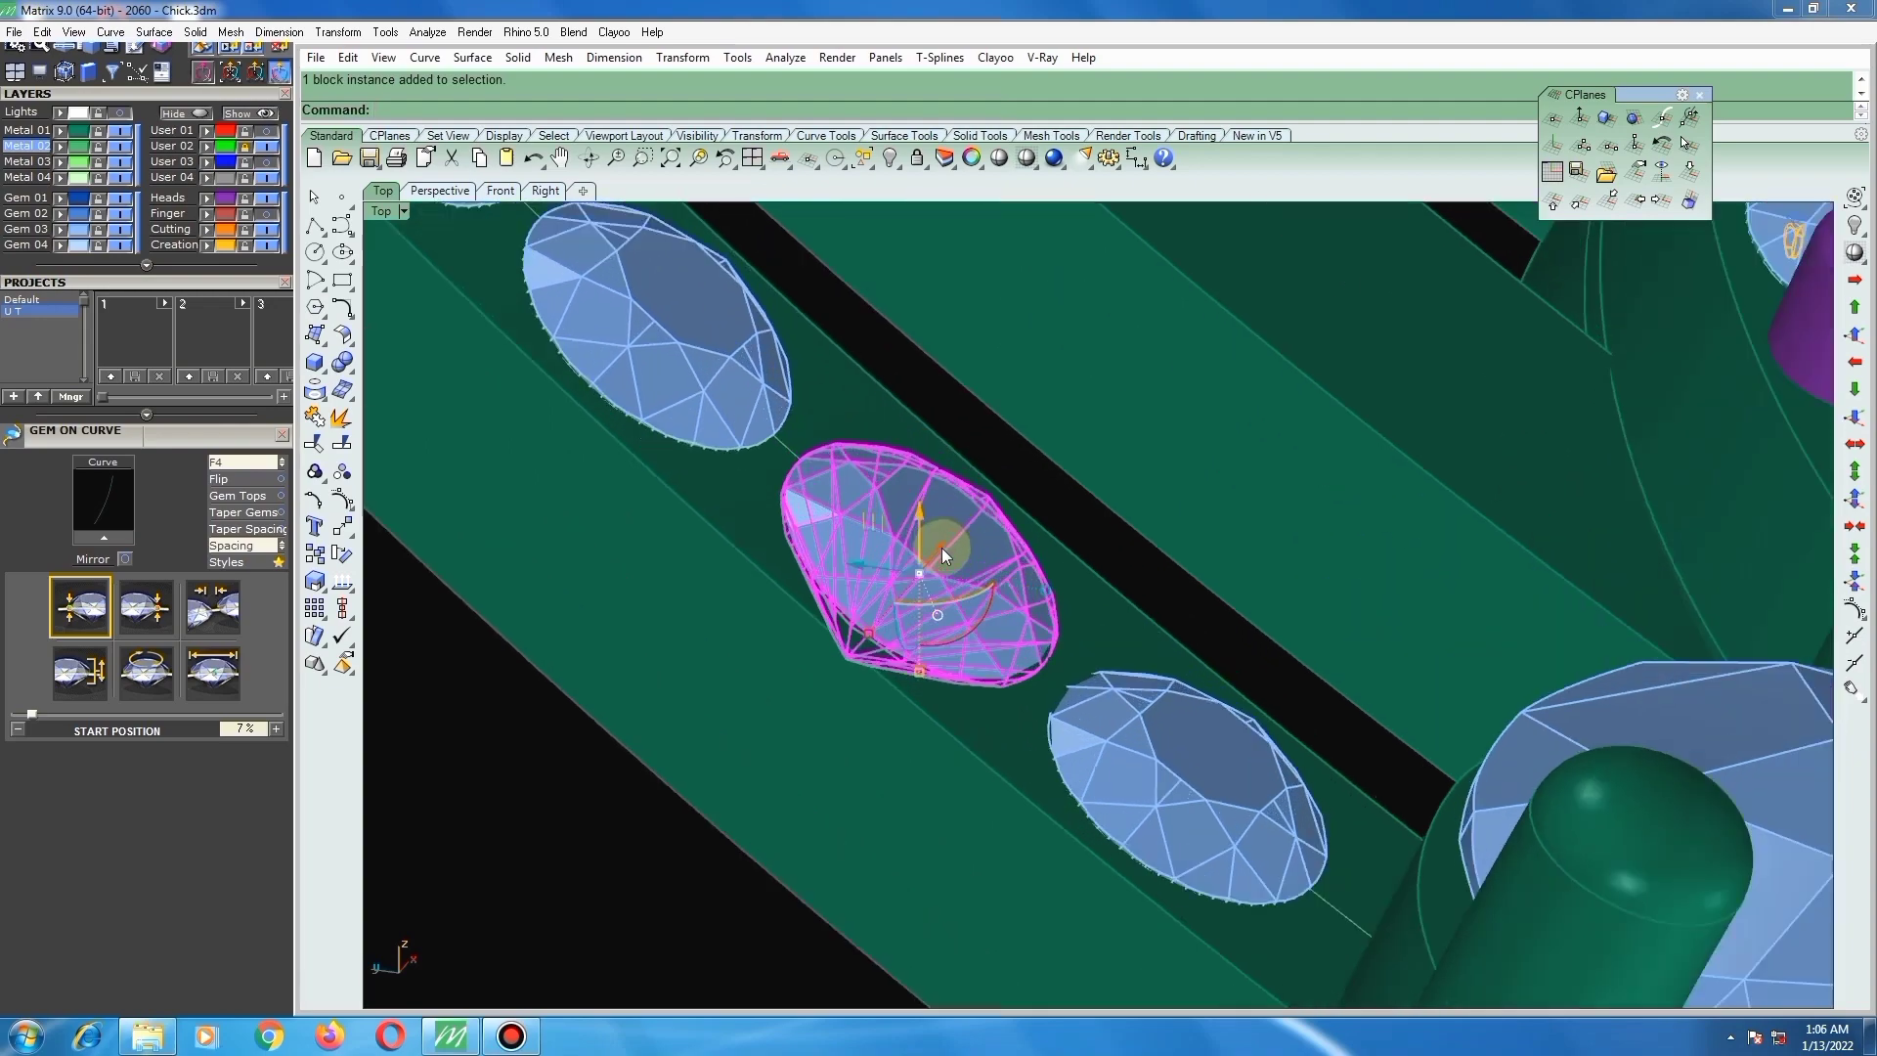
right_drag(941, 548, 985, 569)
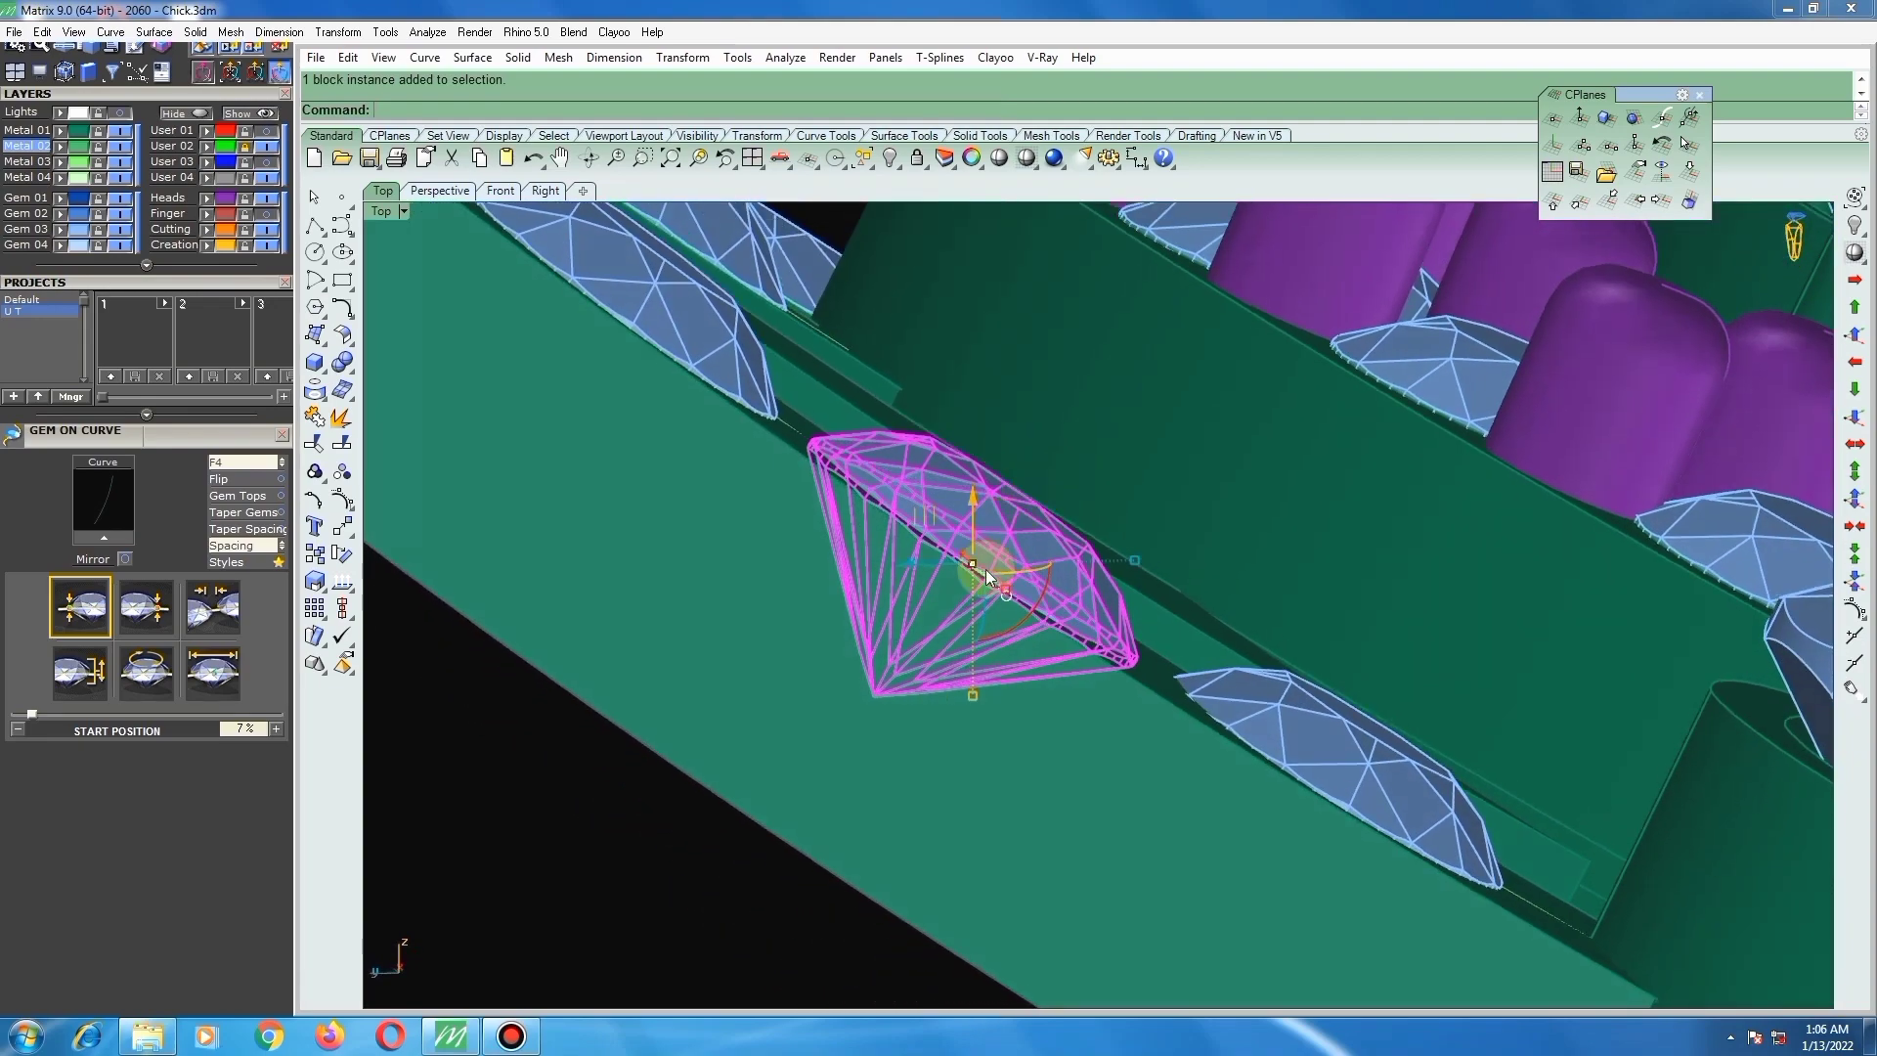
right_drag(871, 518, 743, 576)
scroll(809, 447, up, 6)
right_drag(809, 448, 681, 501)
scroll(681, 501, up, 5)
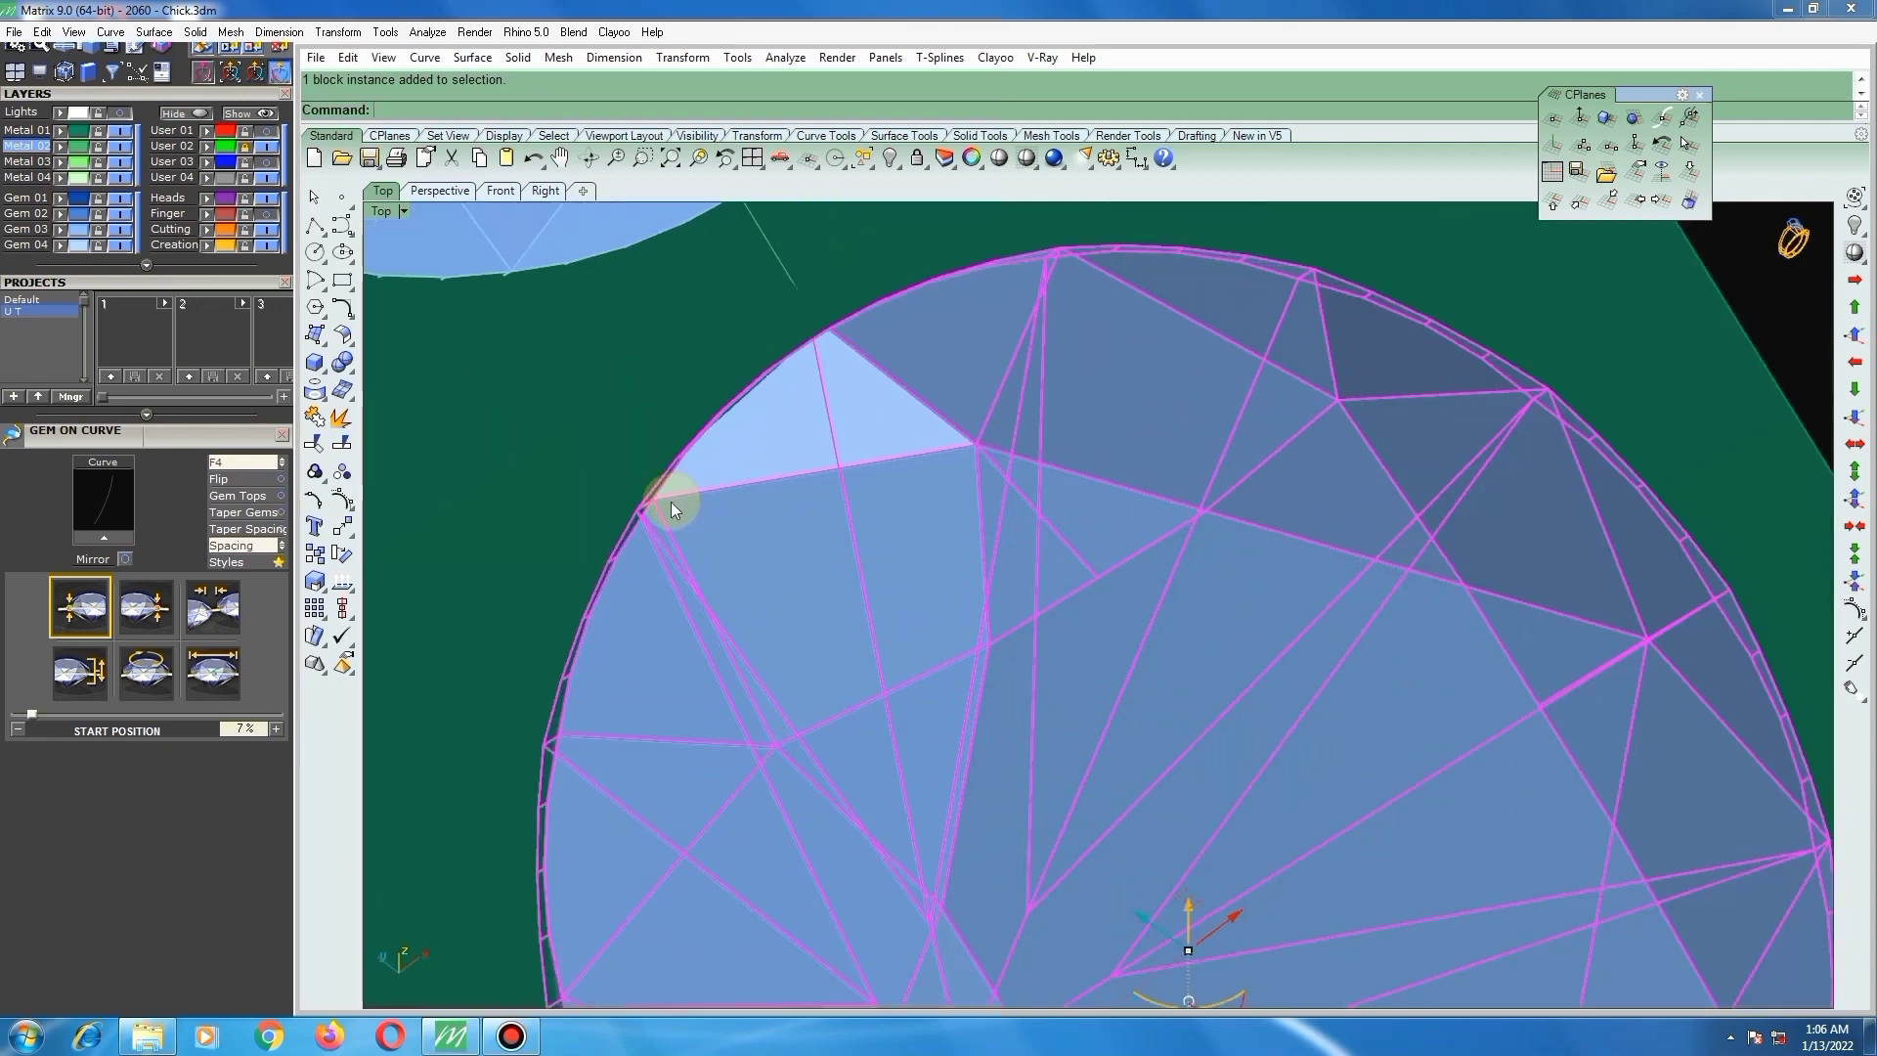
text(R)
key(Return)
click(652, 500)
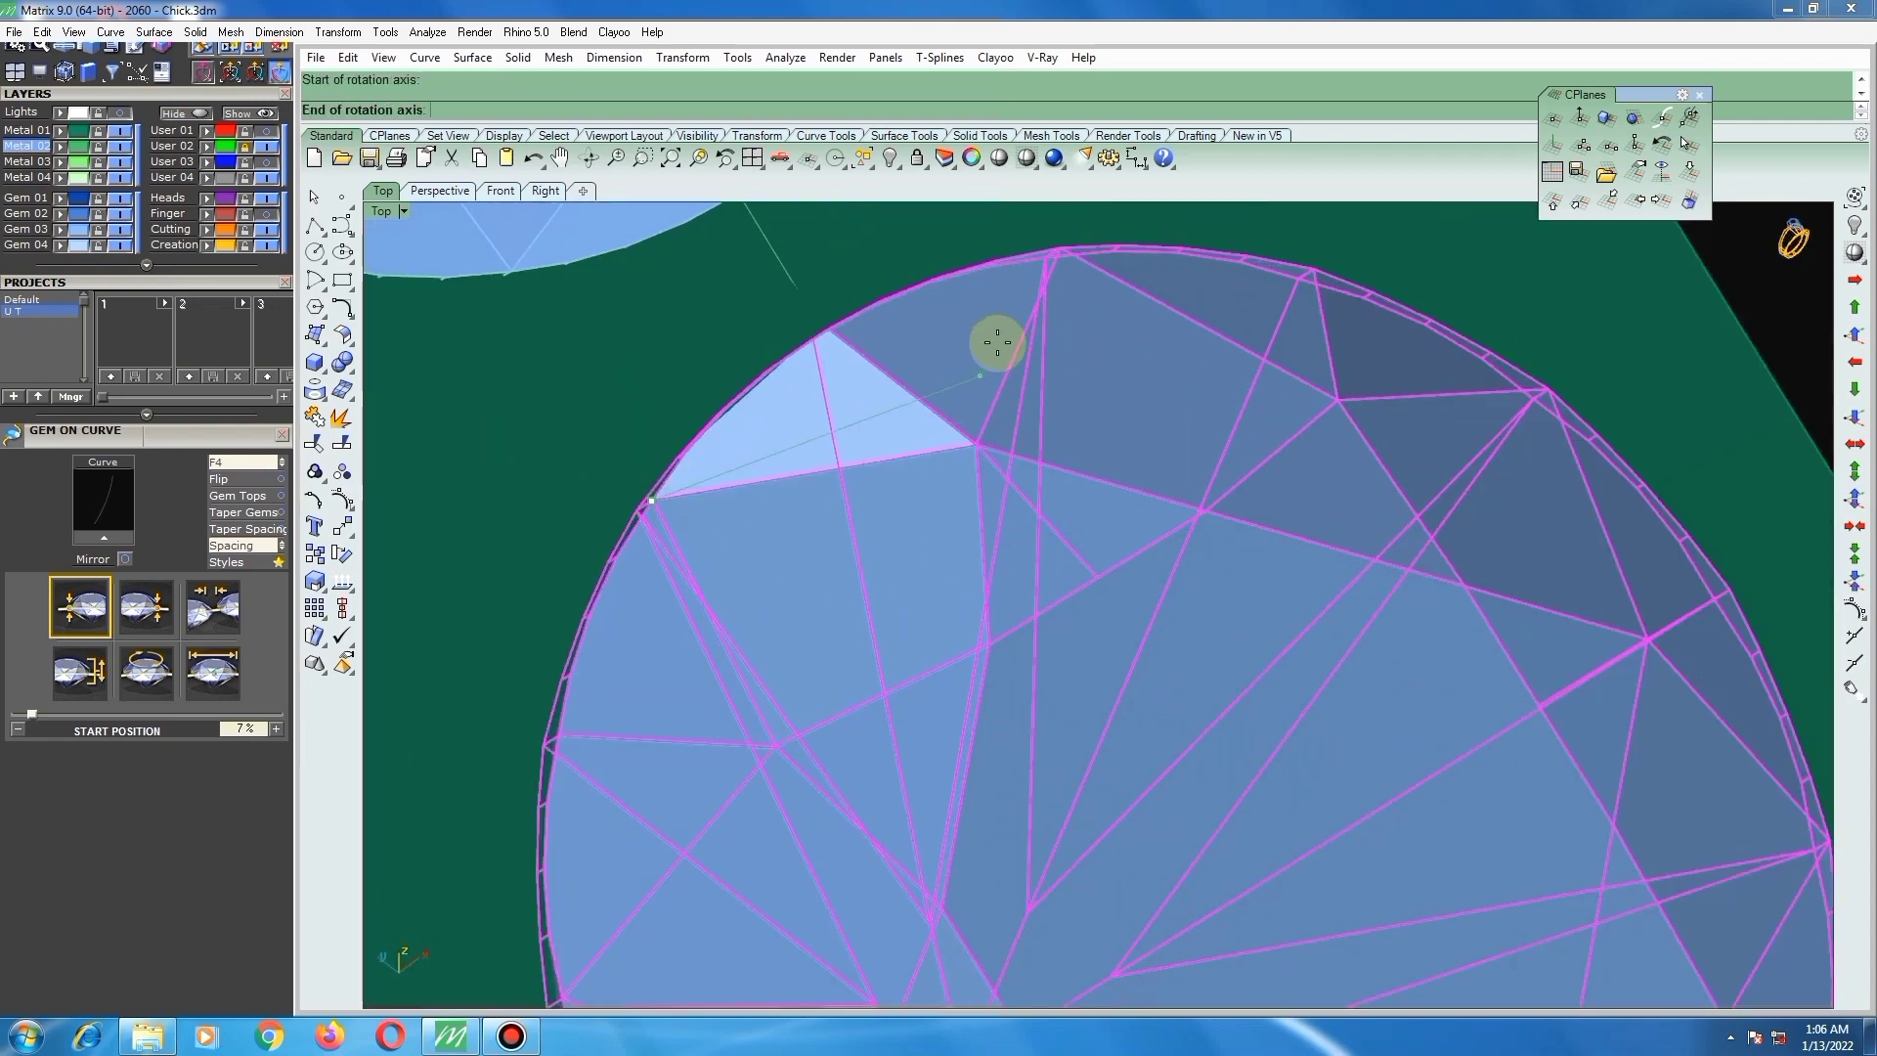
click(1065, 254)
scroll(1039, 277, down, 8)
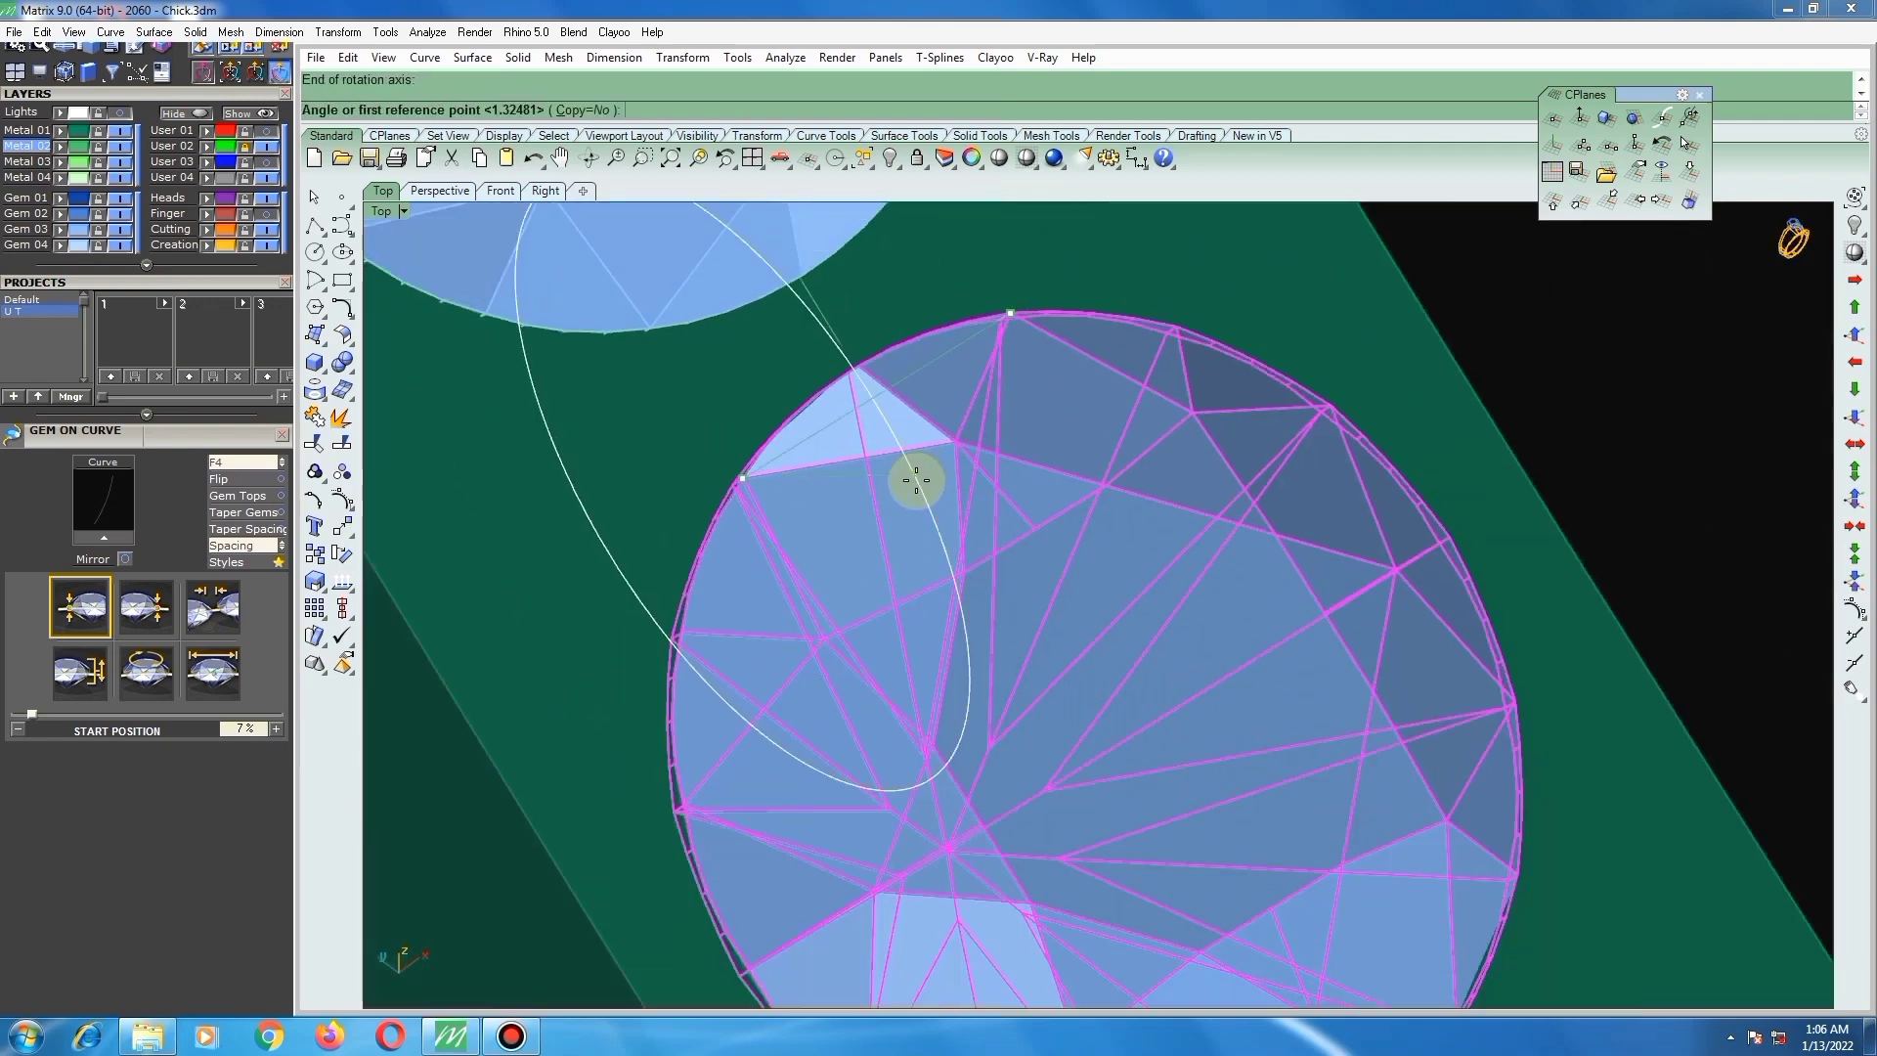
scroll(1162, 671, up, 5)
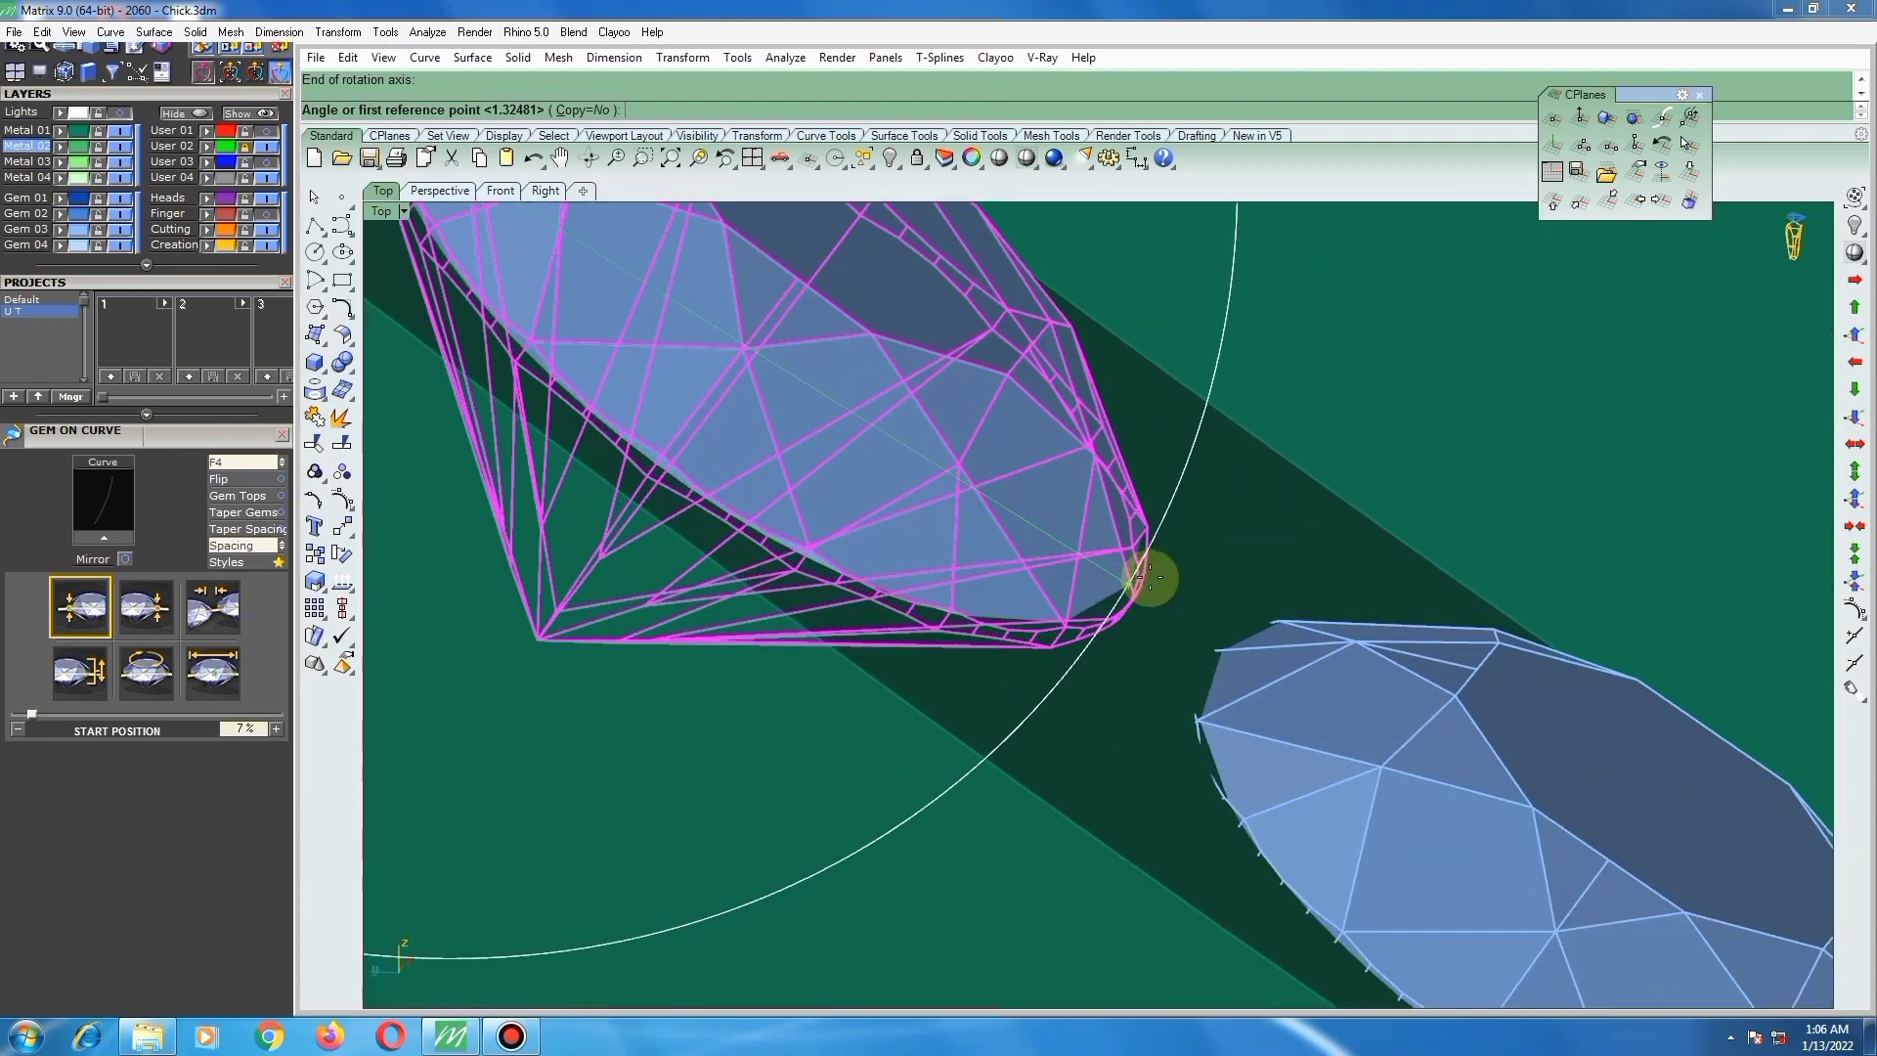
click(1165, 570)
click(1169, 571)
scroll(1058, 592, down, 6)
Step: Tilt the last gem beside the pear setting slightly with a 3D rotation about an axis through two points on its lower girdle
click(1304, 733)
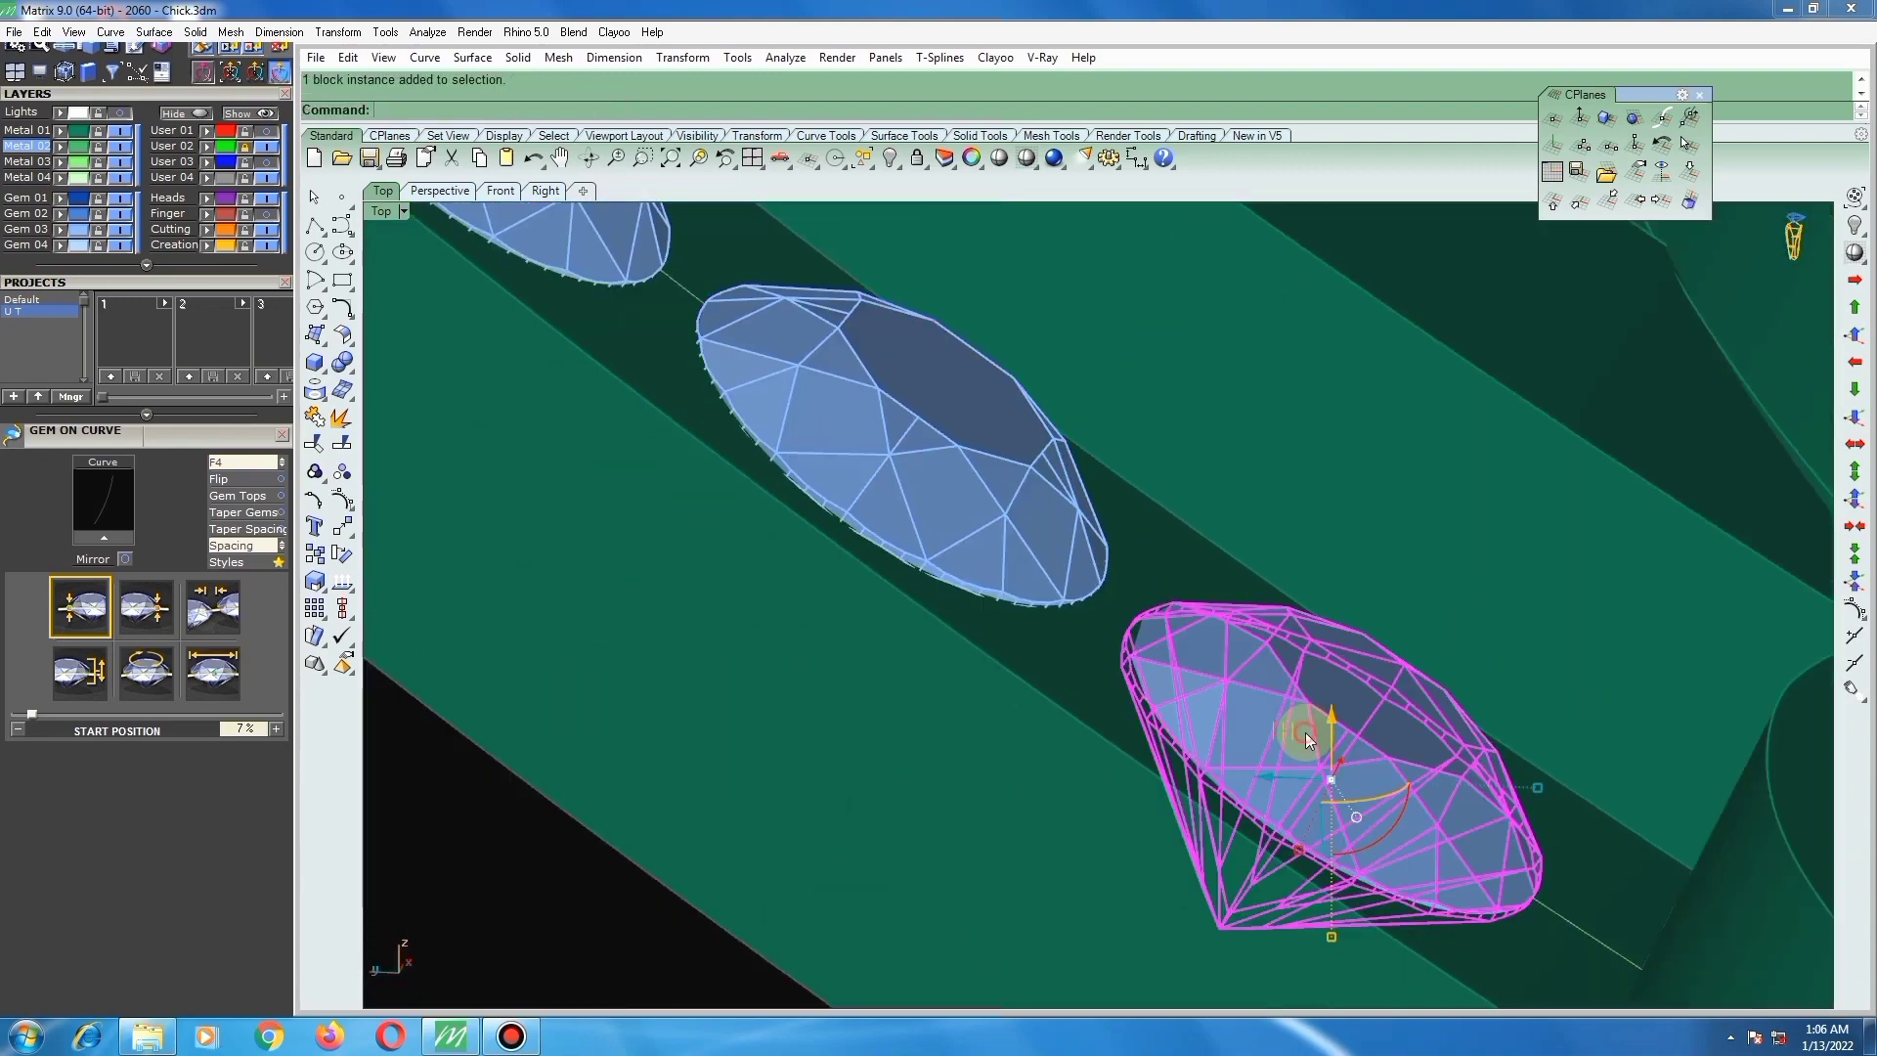
scroll(1190, 663, down, 6)
scroll(1369, 817, up, 4)
right_drag(1357, 818, 1235, 888)
scroll(1014, 780, up, 4)
scroll(1012, 764, up, 7)
right_click(1001, 747)
scroll(995, 741, up, 2)
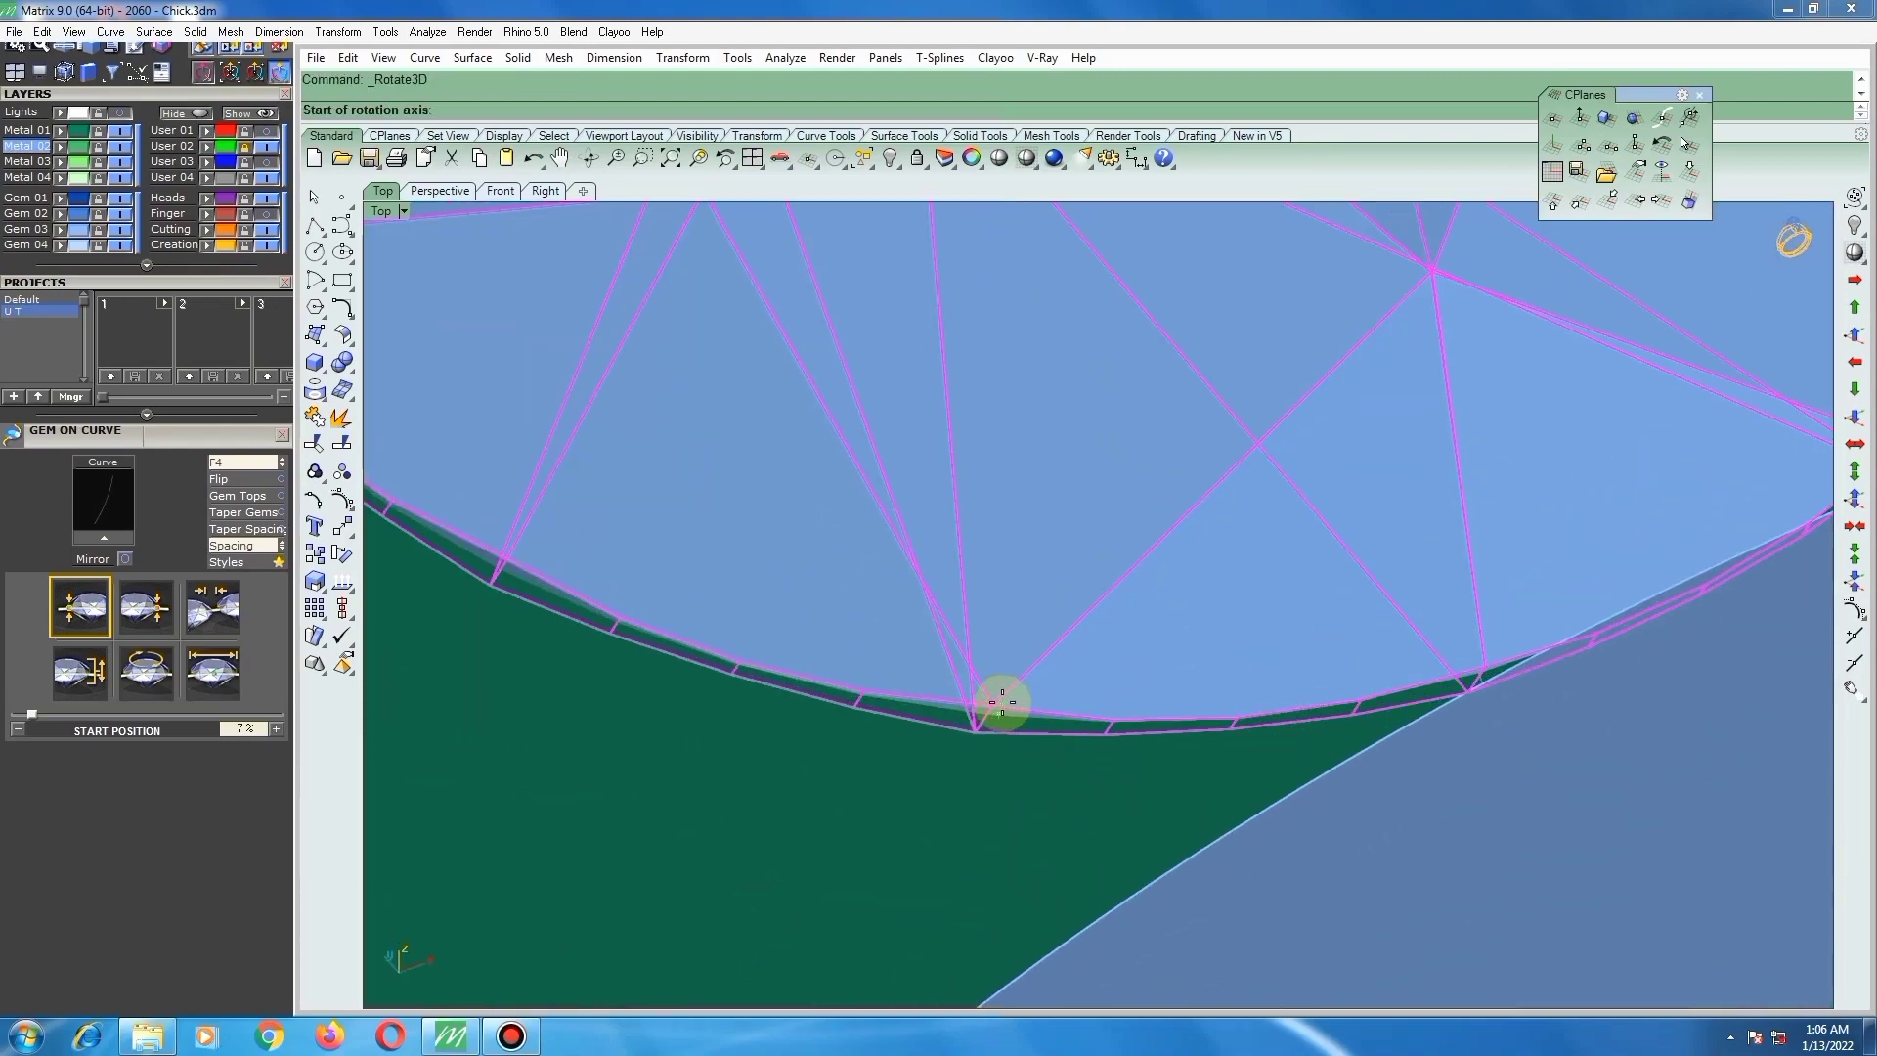
click(1002, 704)
scroll(783, 721, down, 2)
scroll(1339, 704, down, 3)
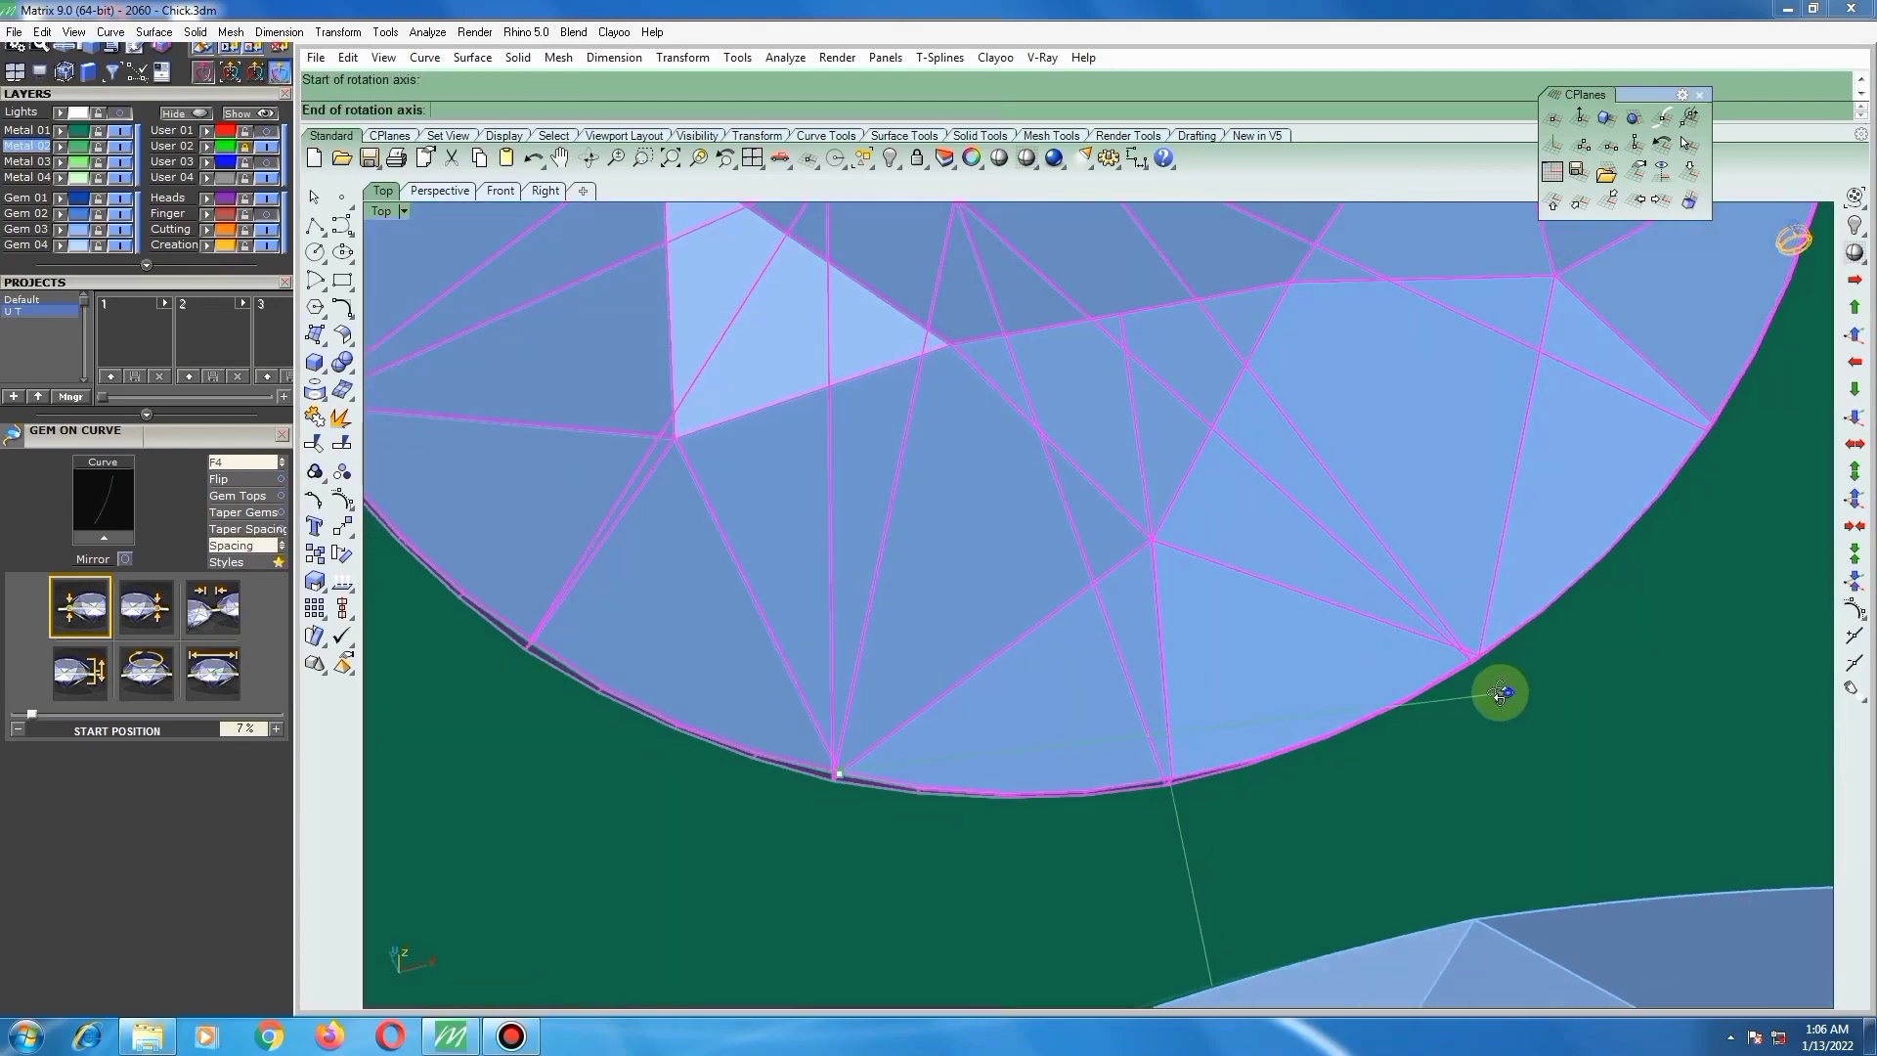
scroll(1424, 671, up, 5)
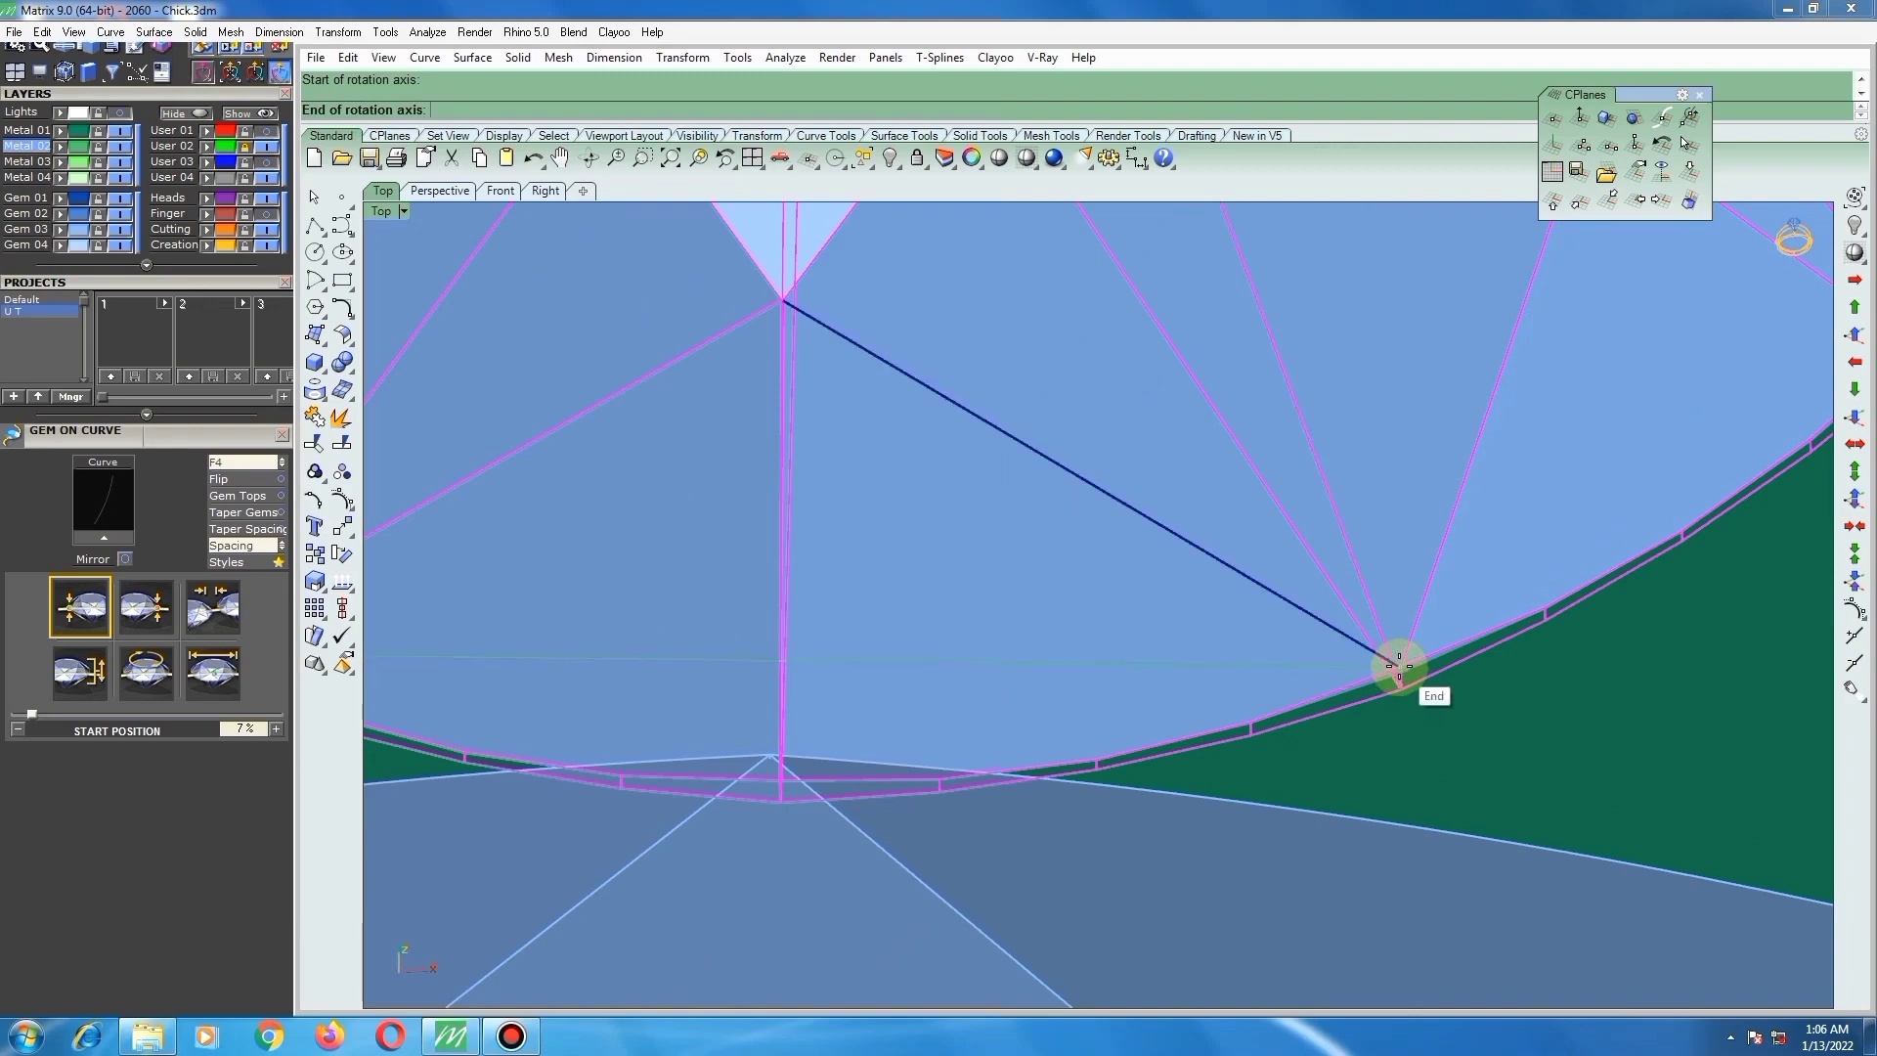
click(1396, 669)
scroll(1261, 733, down, 3)
scroll(1129, 689, up, 5)
scroll(1075, 682, down, 4)
right_drag(966, 698, 1234, 630)
scroll(858, 471, up, 6)
scroll(895, 574, down, 3)
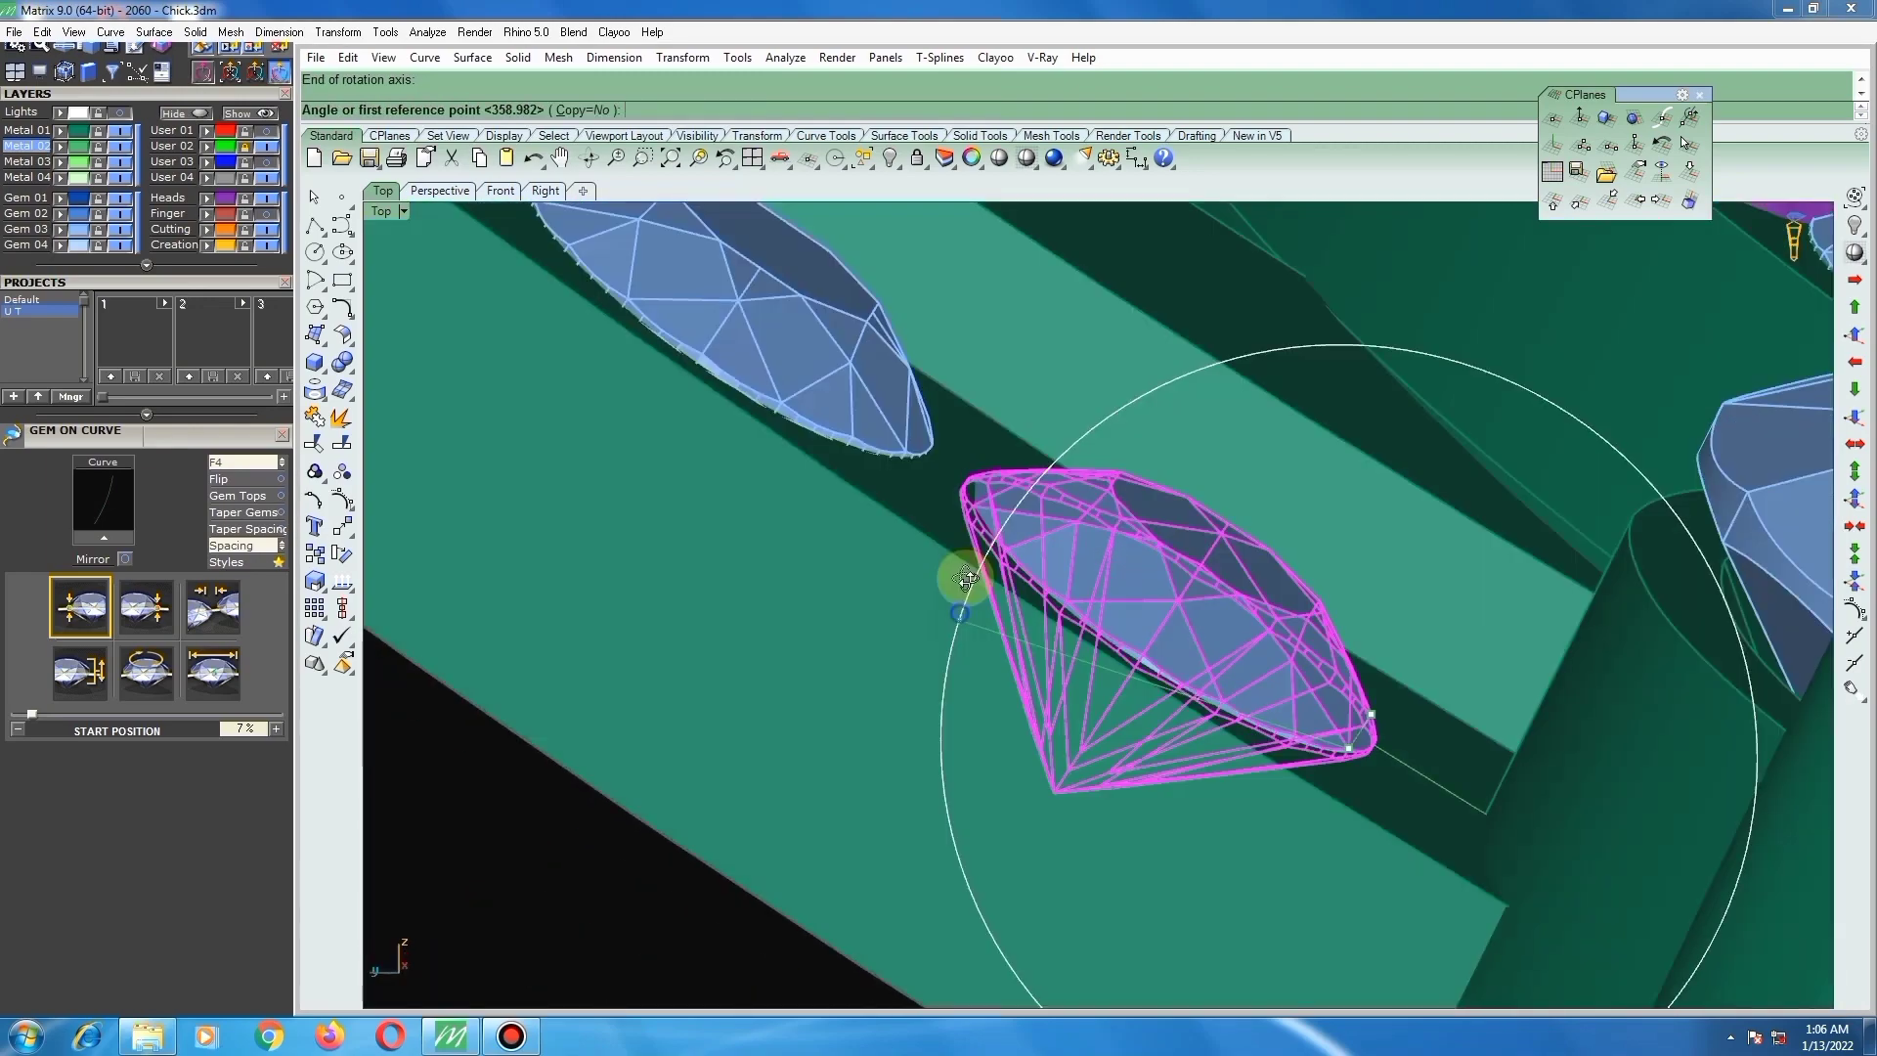
scroll(985, 502, up, 6)
click(985, 459)
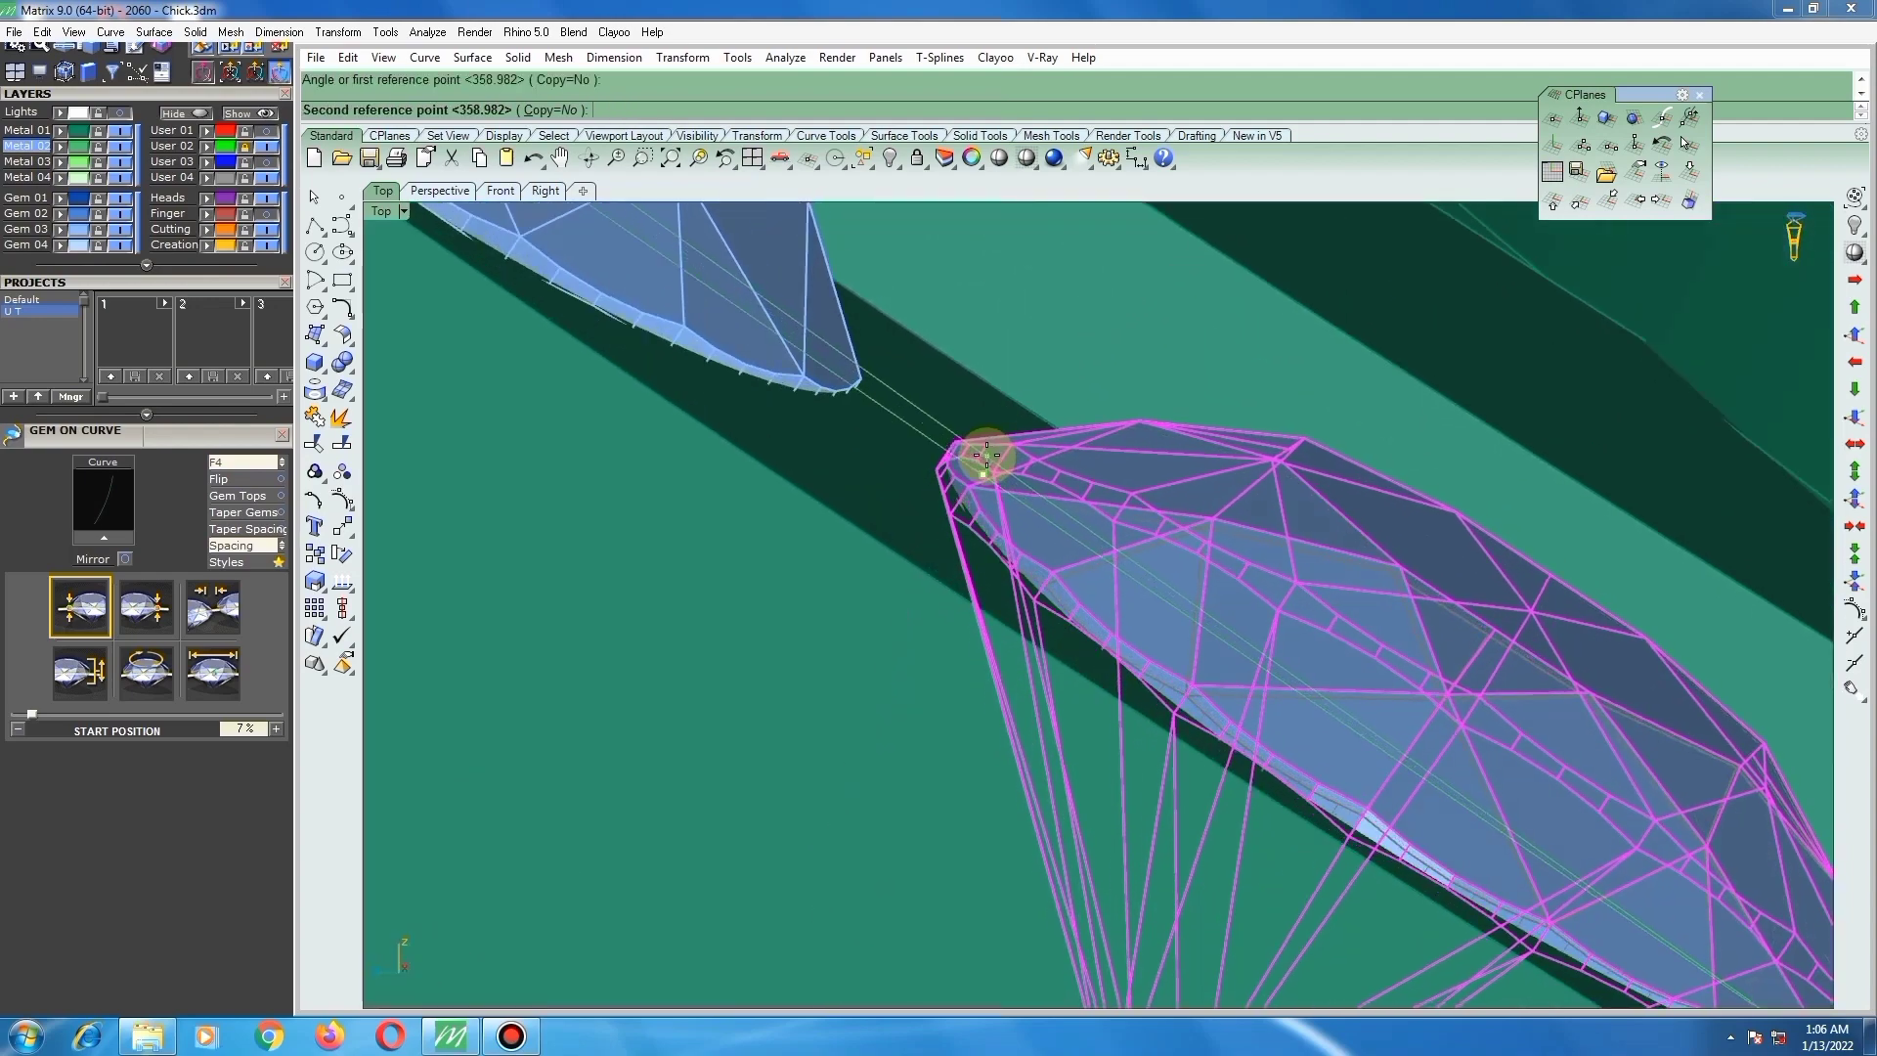
click(987, 452)
scroll(971, 495, down, 5)
scroll(1040, 628, down, 7)
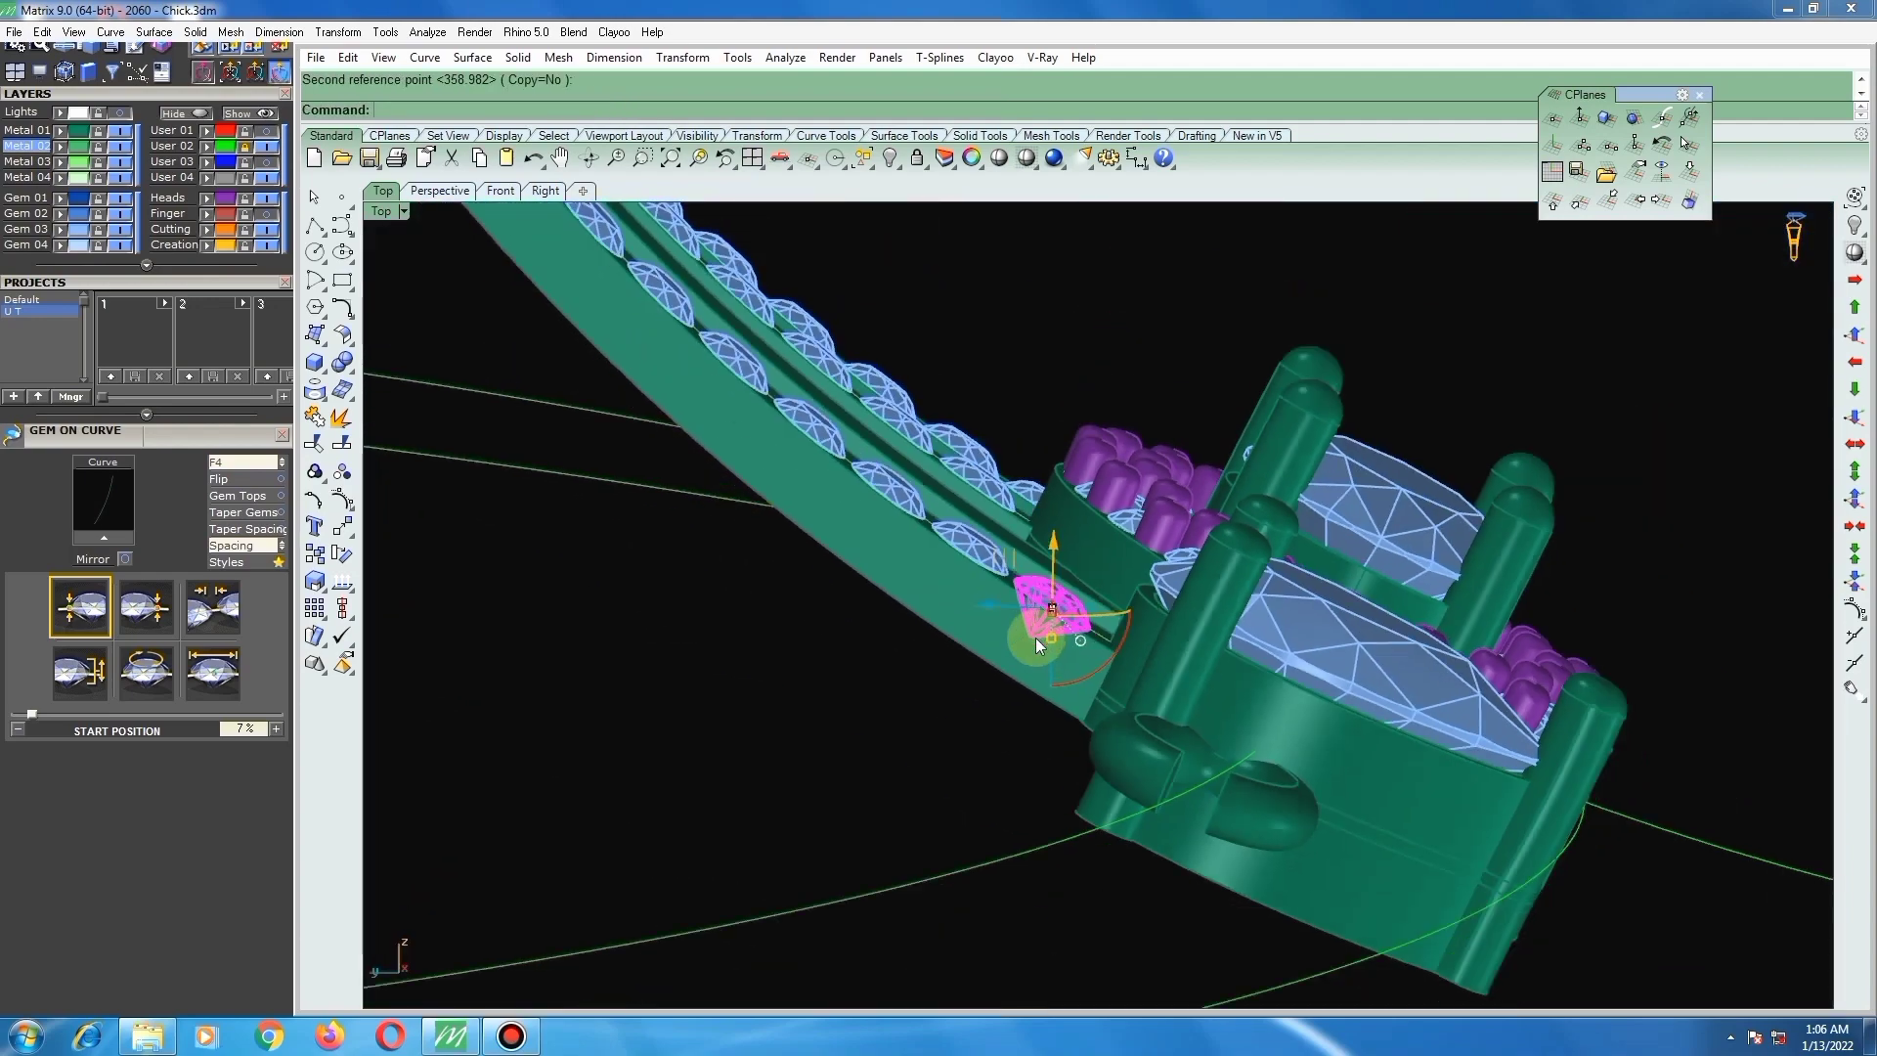
Step: Select all the gems along the leftmost band and group them as one row
right_drag(1035, 637, 841, 865)
scroll(976, 518, up, 3)
shift+click(1063, 461)
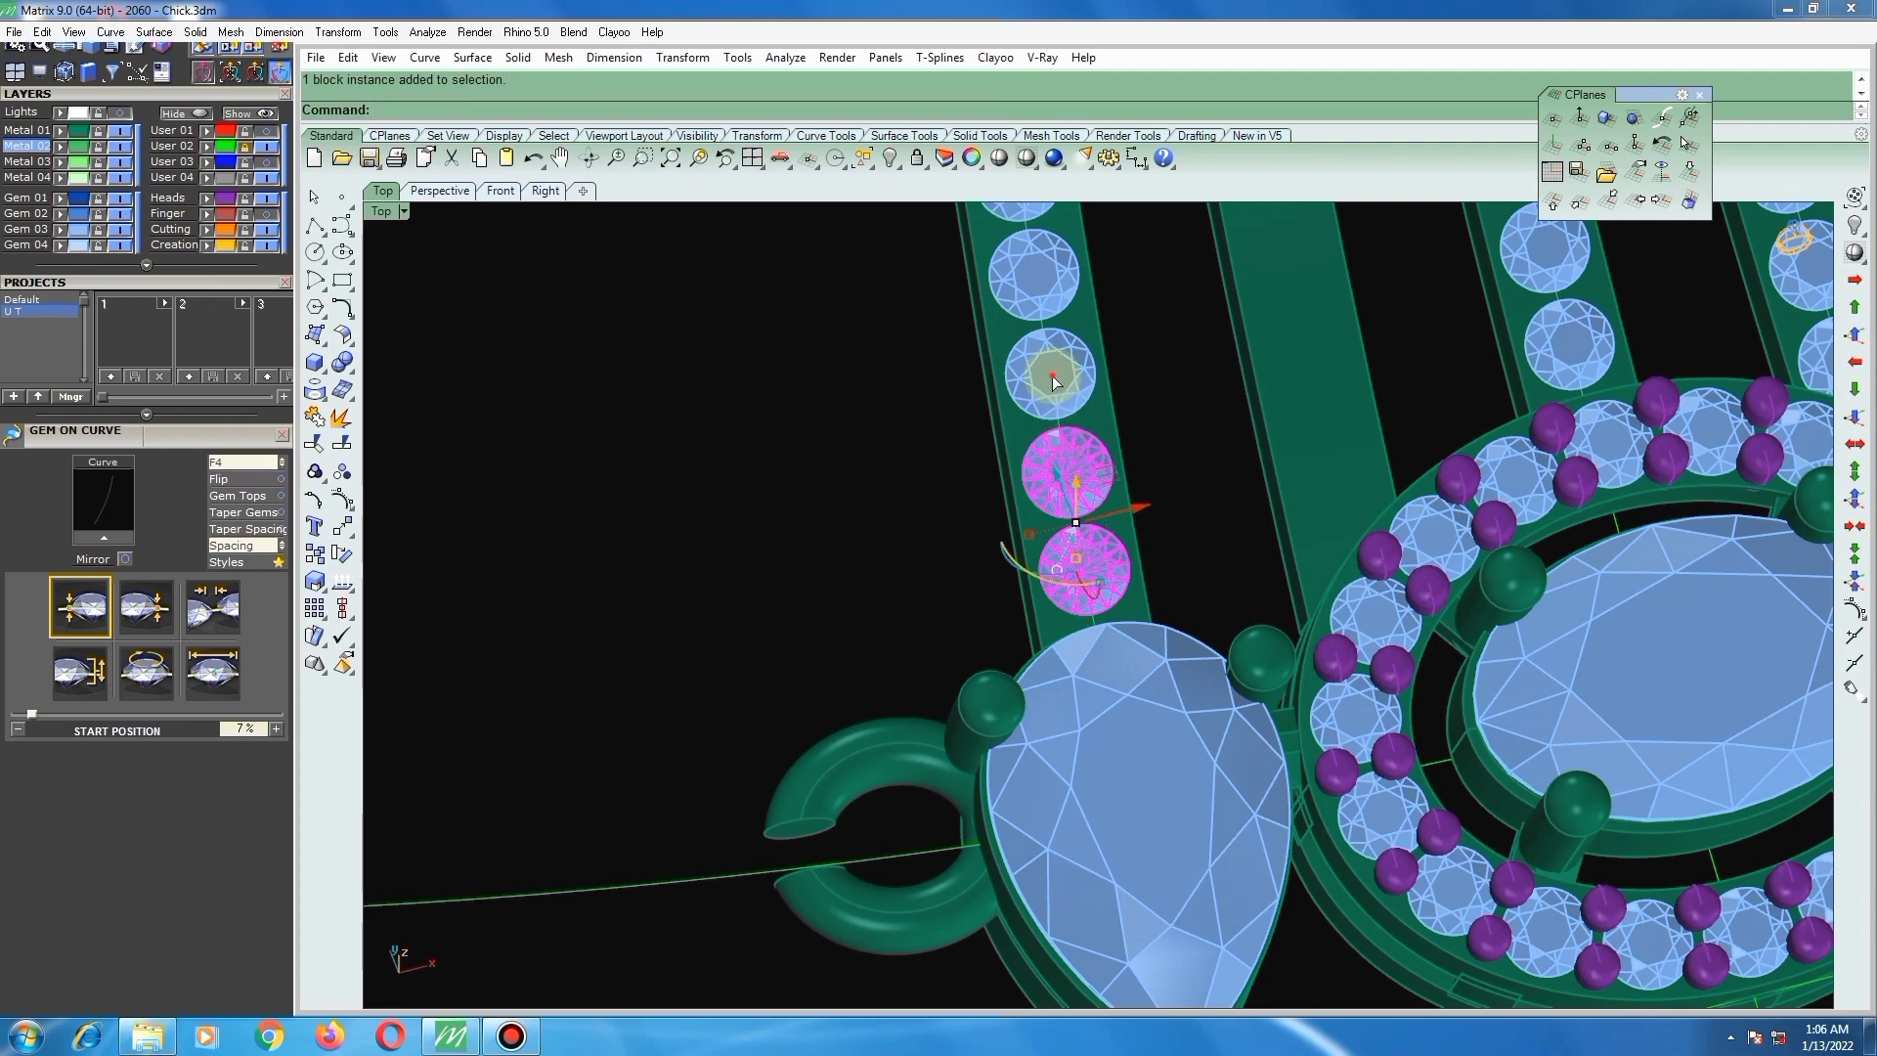
shift+click(1051, 371)
scroll(1060, 616, down, 4)
click(1172, 539)
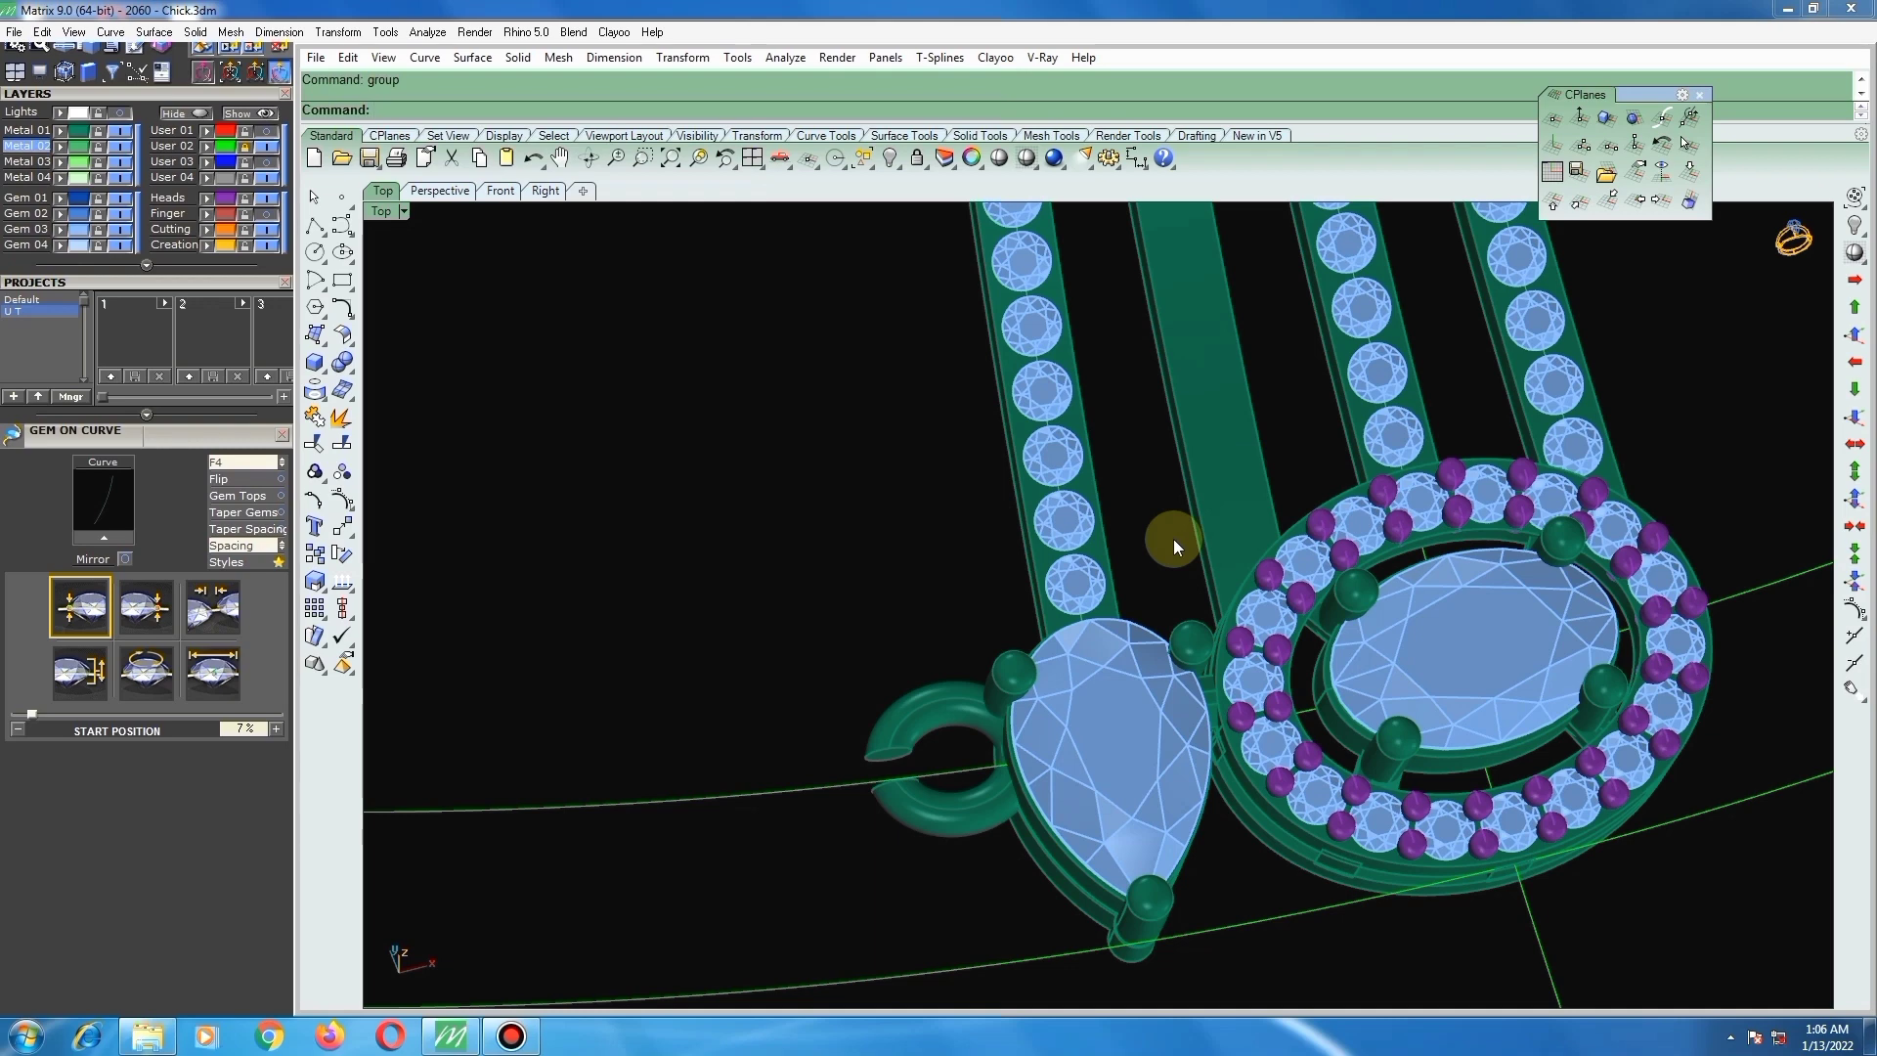
Step: Inspect the gem rows on the connecting bands from above and from the front, checking that the leftmost row selects as one group
scroll(1018, 547, down, 5)
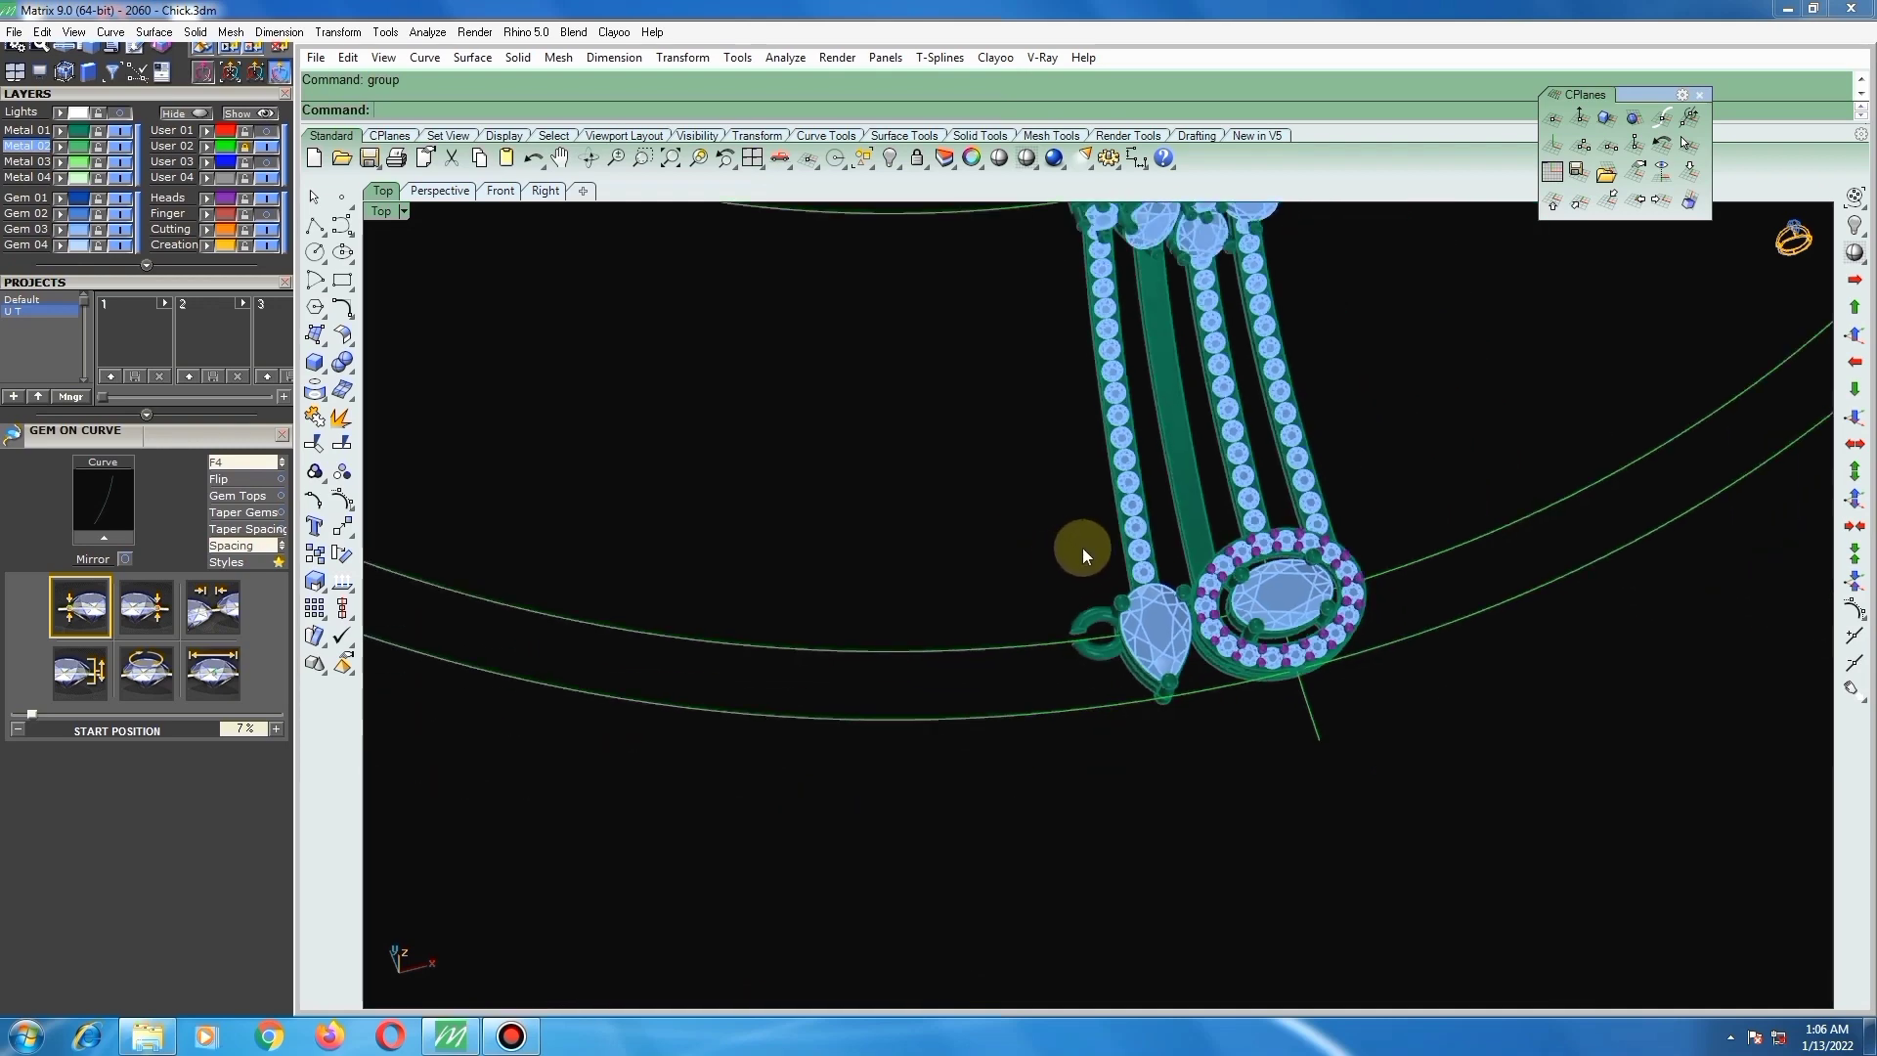
key(ctrl+F1)
scroll(1218, 465, up, 8)
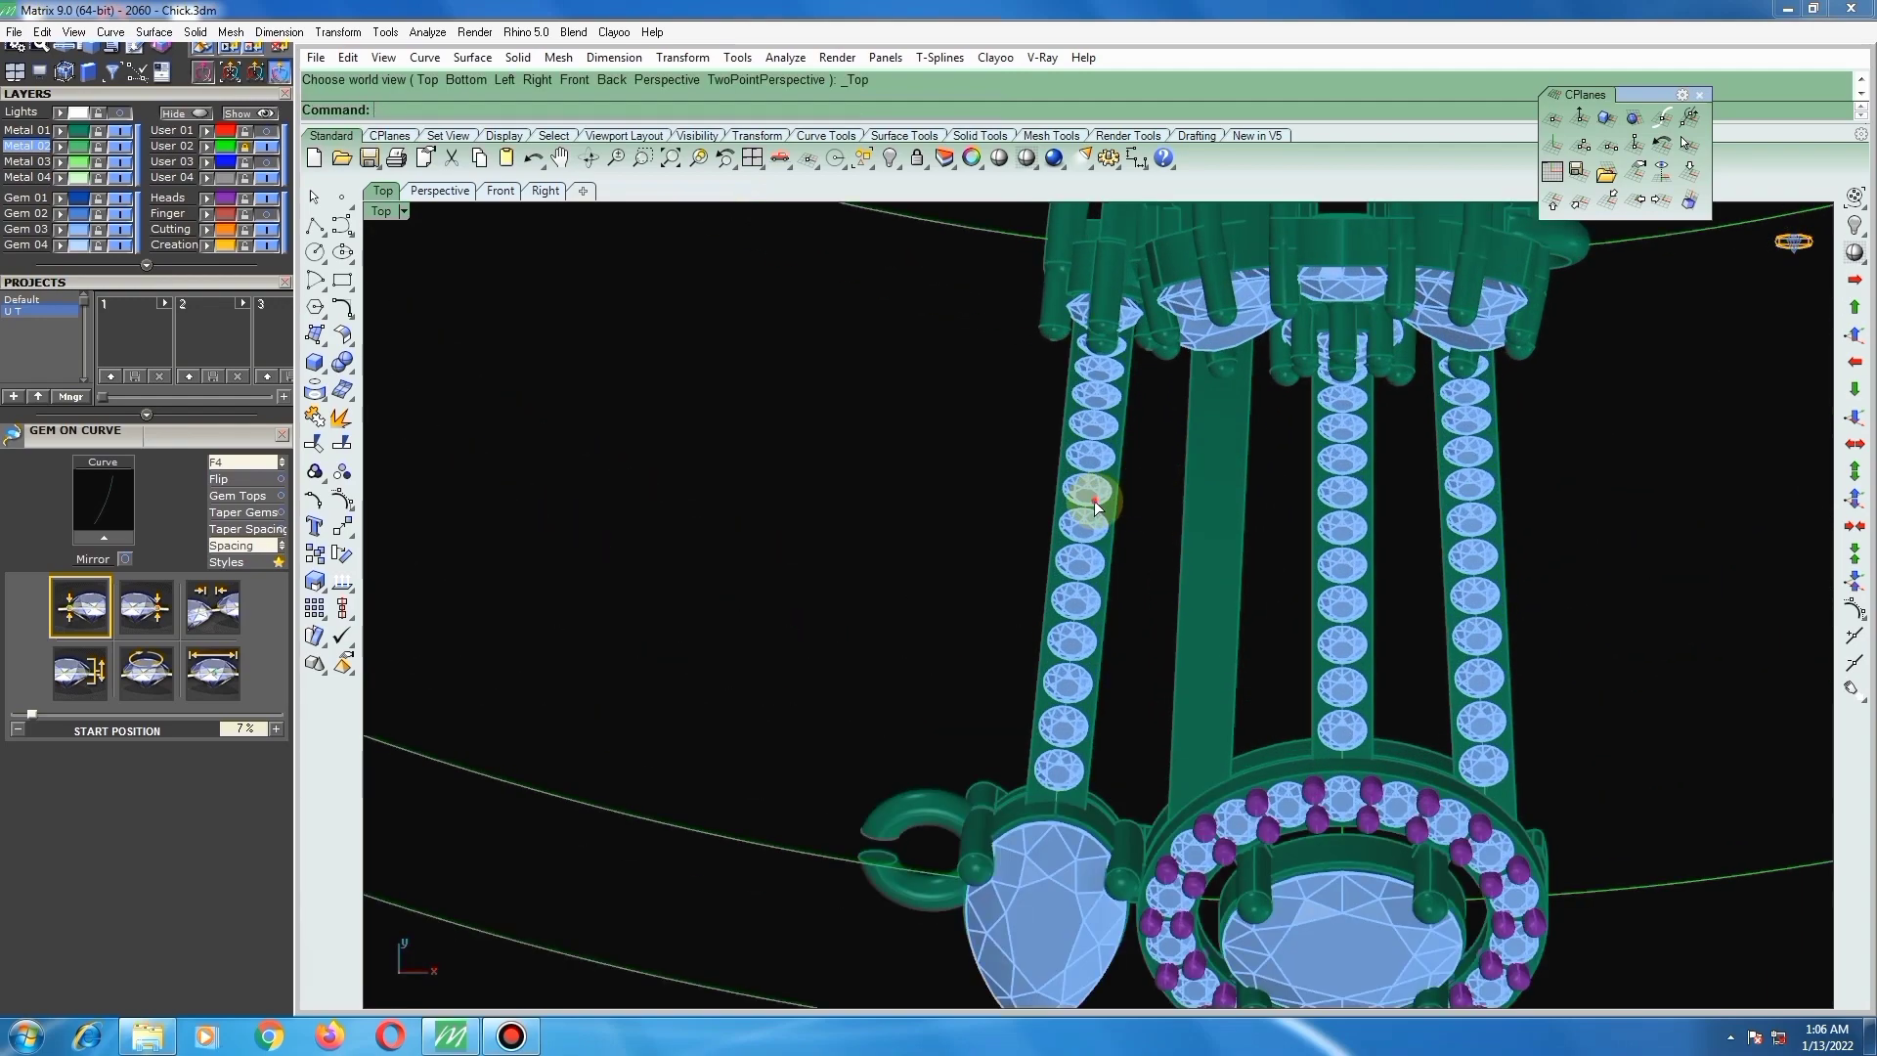
click(1100, 518)
click(1134, 584)
ctrl+shift+right_drag(1156, 598, 1167, 471)
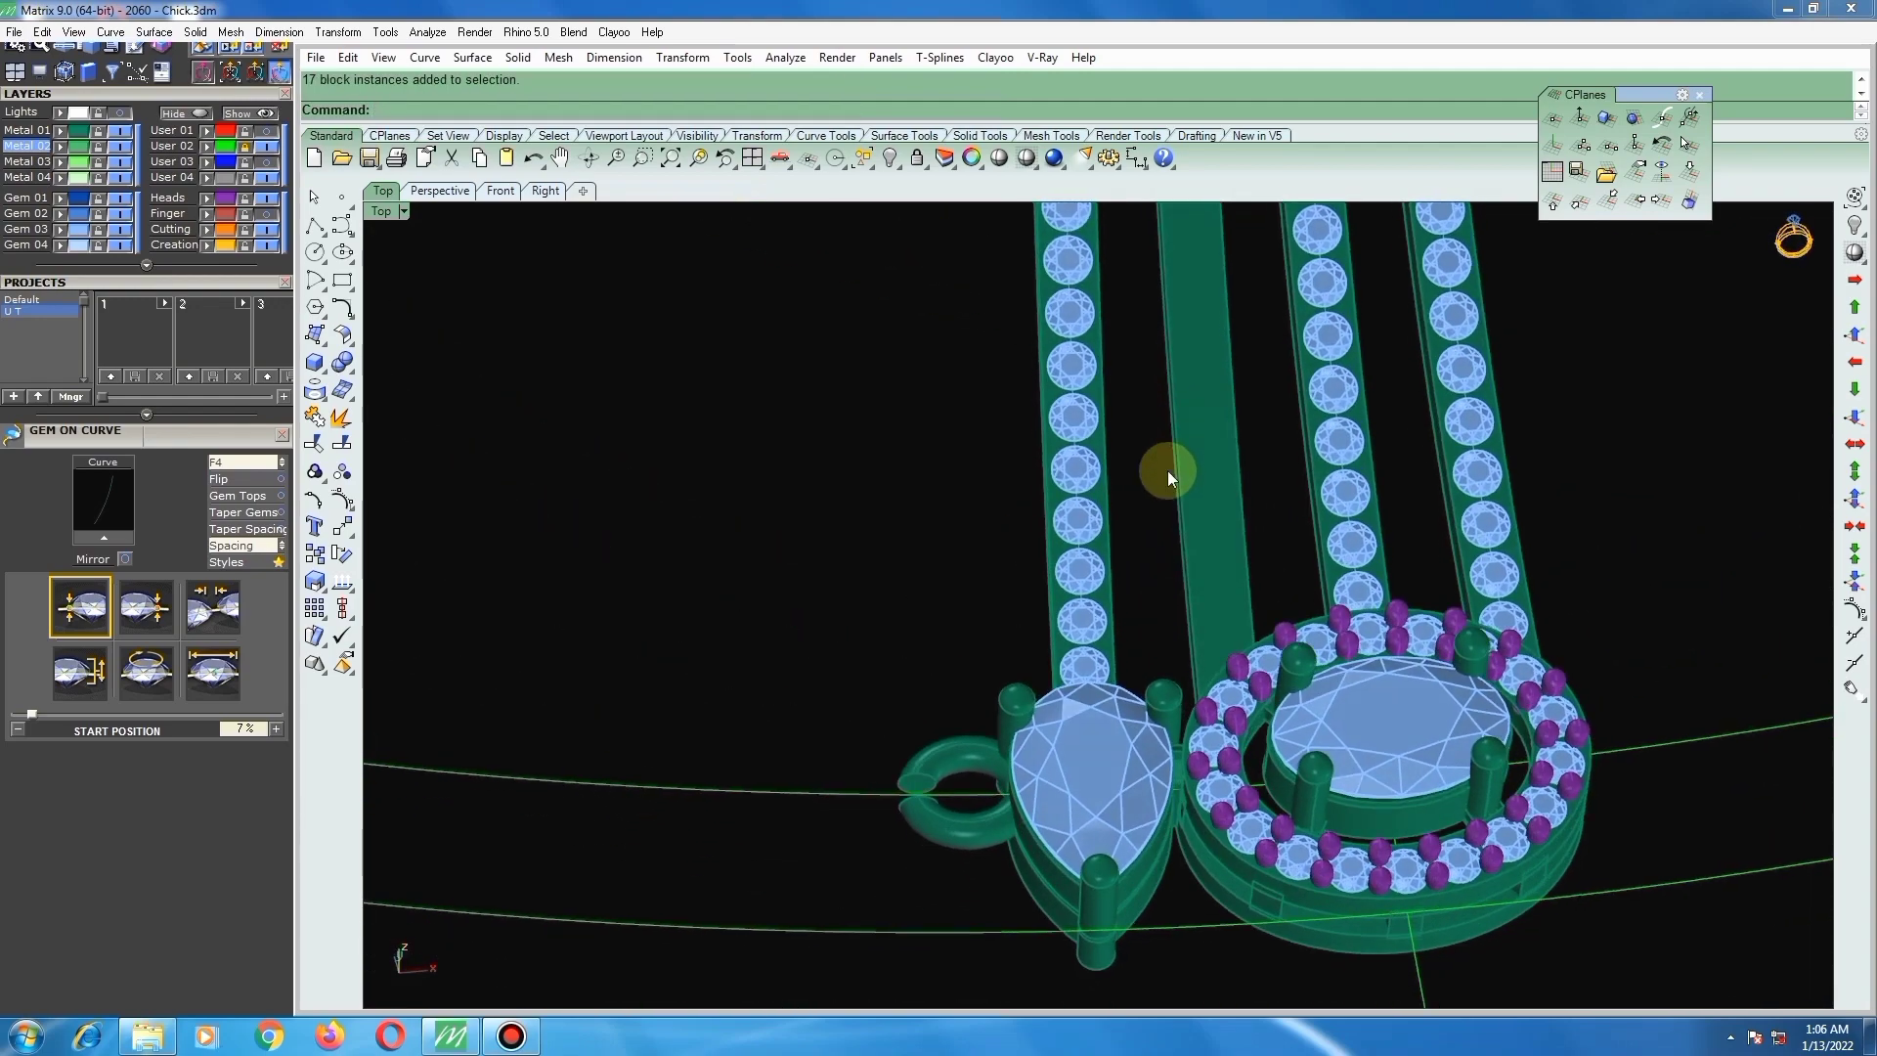
scroll(1144, 458, down, 8)
scroll(1082, 349, up, 9)
scroll(1082, 348, down, 8)
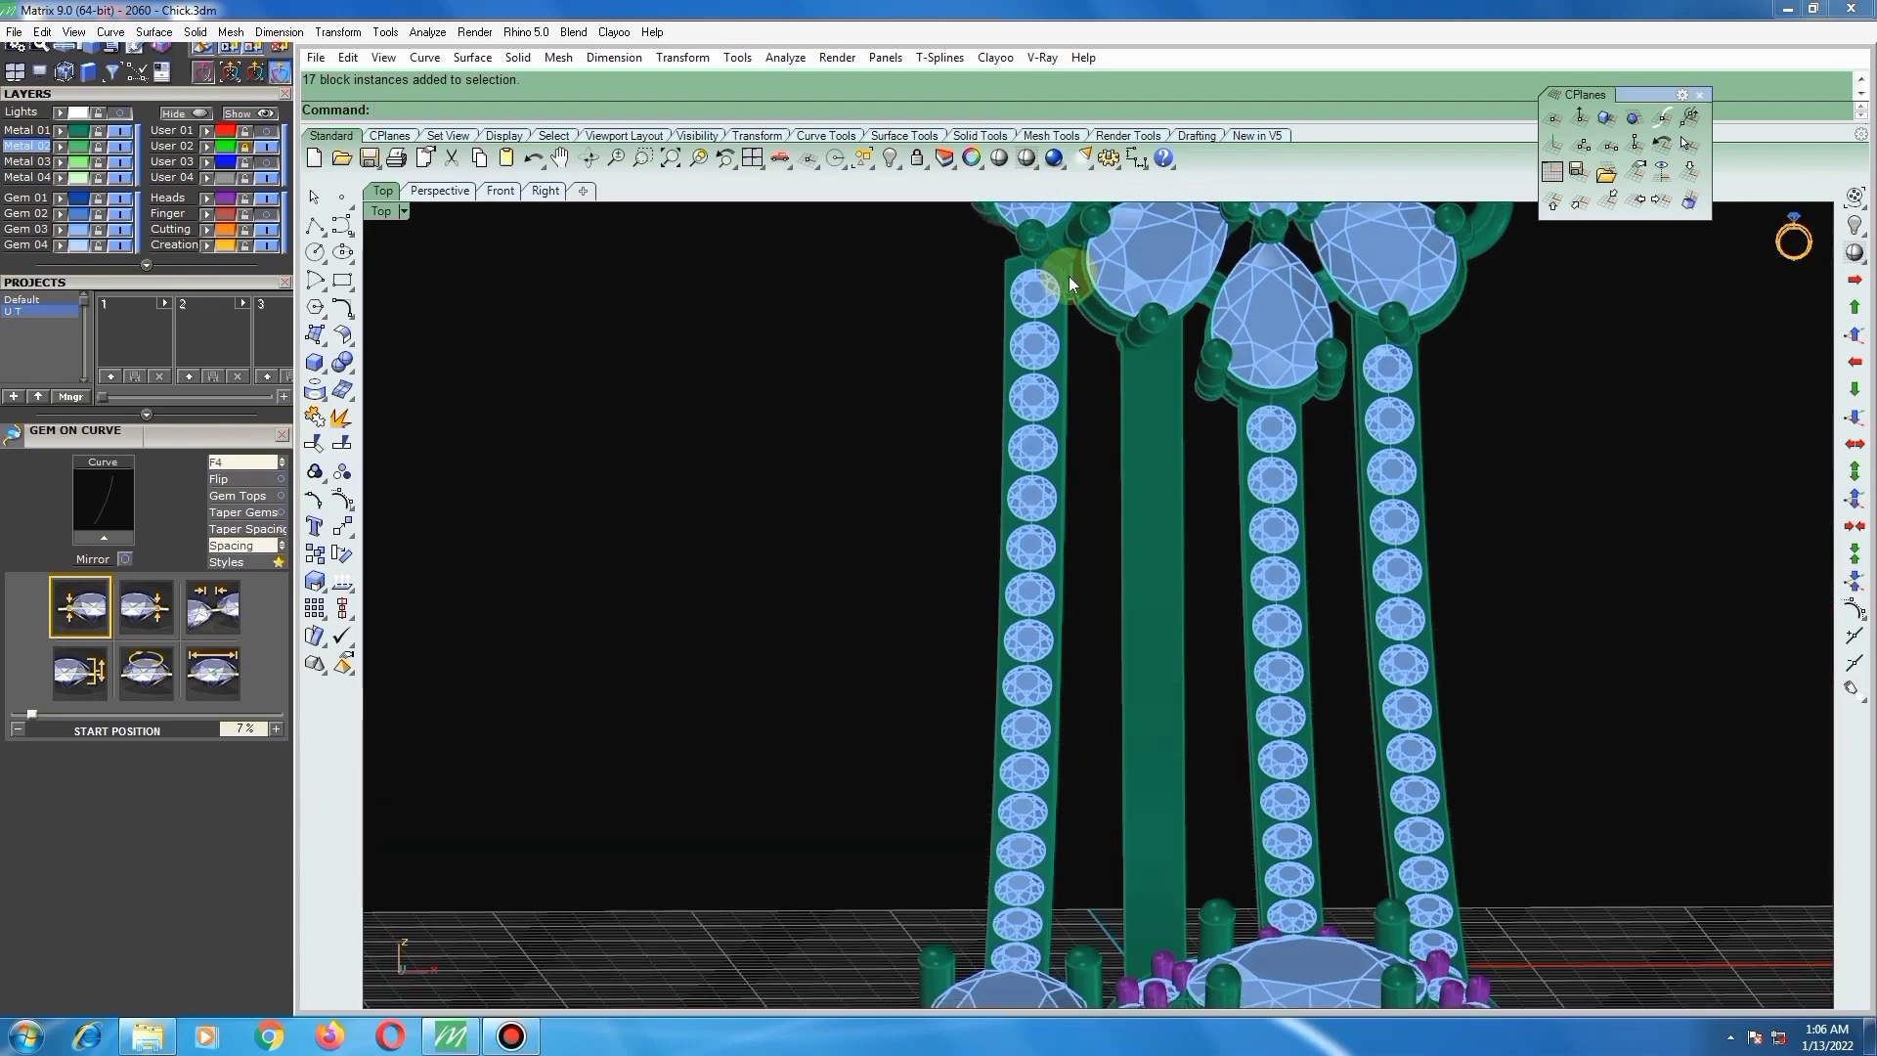
scroll(1222, 485, up, 6)
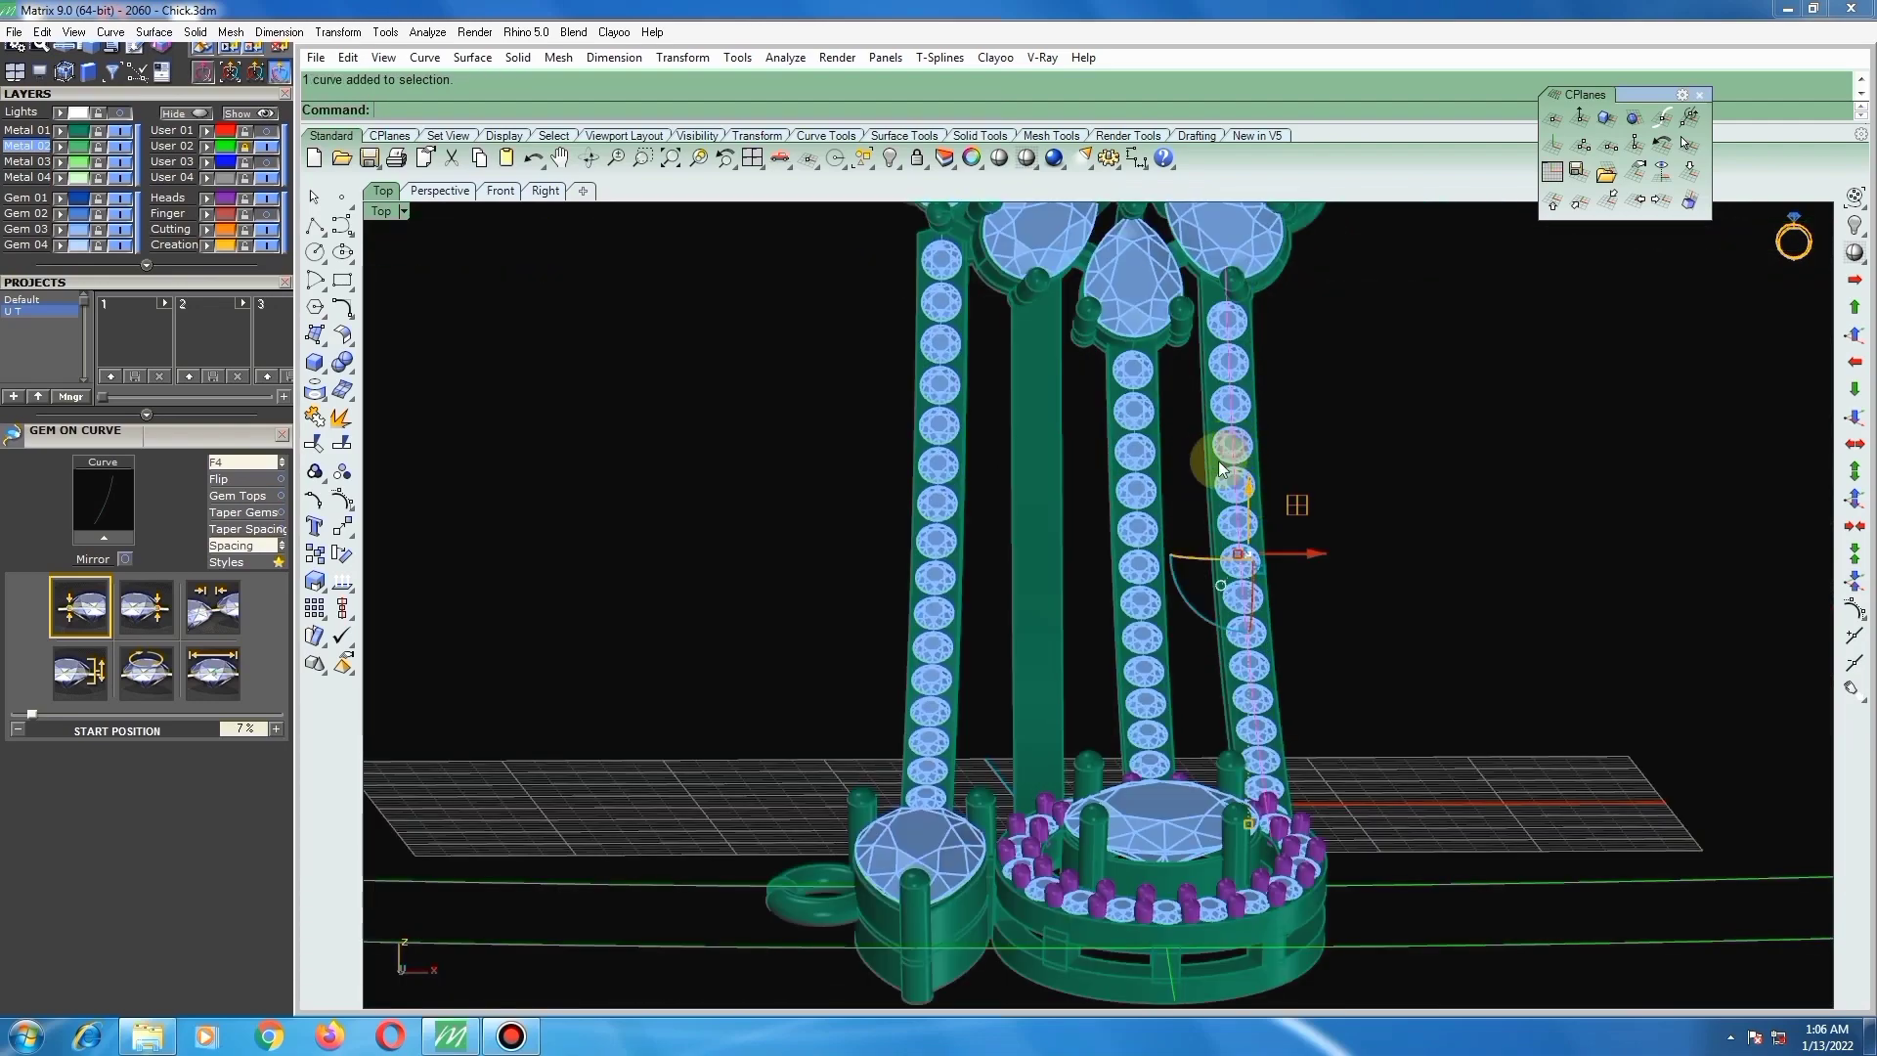
Step: Mirror a copy of the rightmost band's gem row across the vertical centre line through the origin onto the empty second band
click(1244, 442)
click(1224, 454)
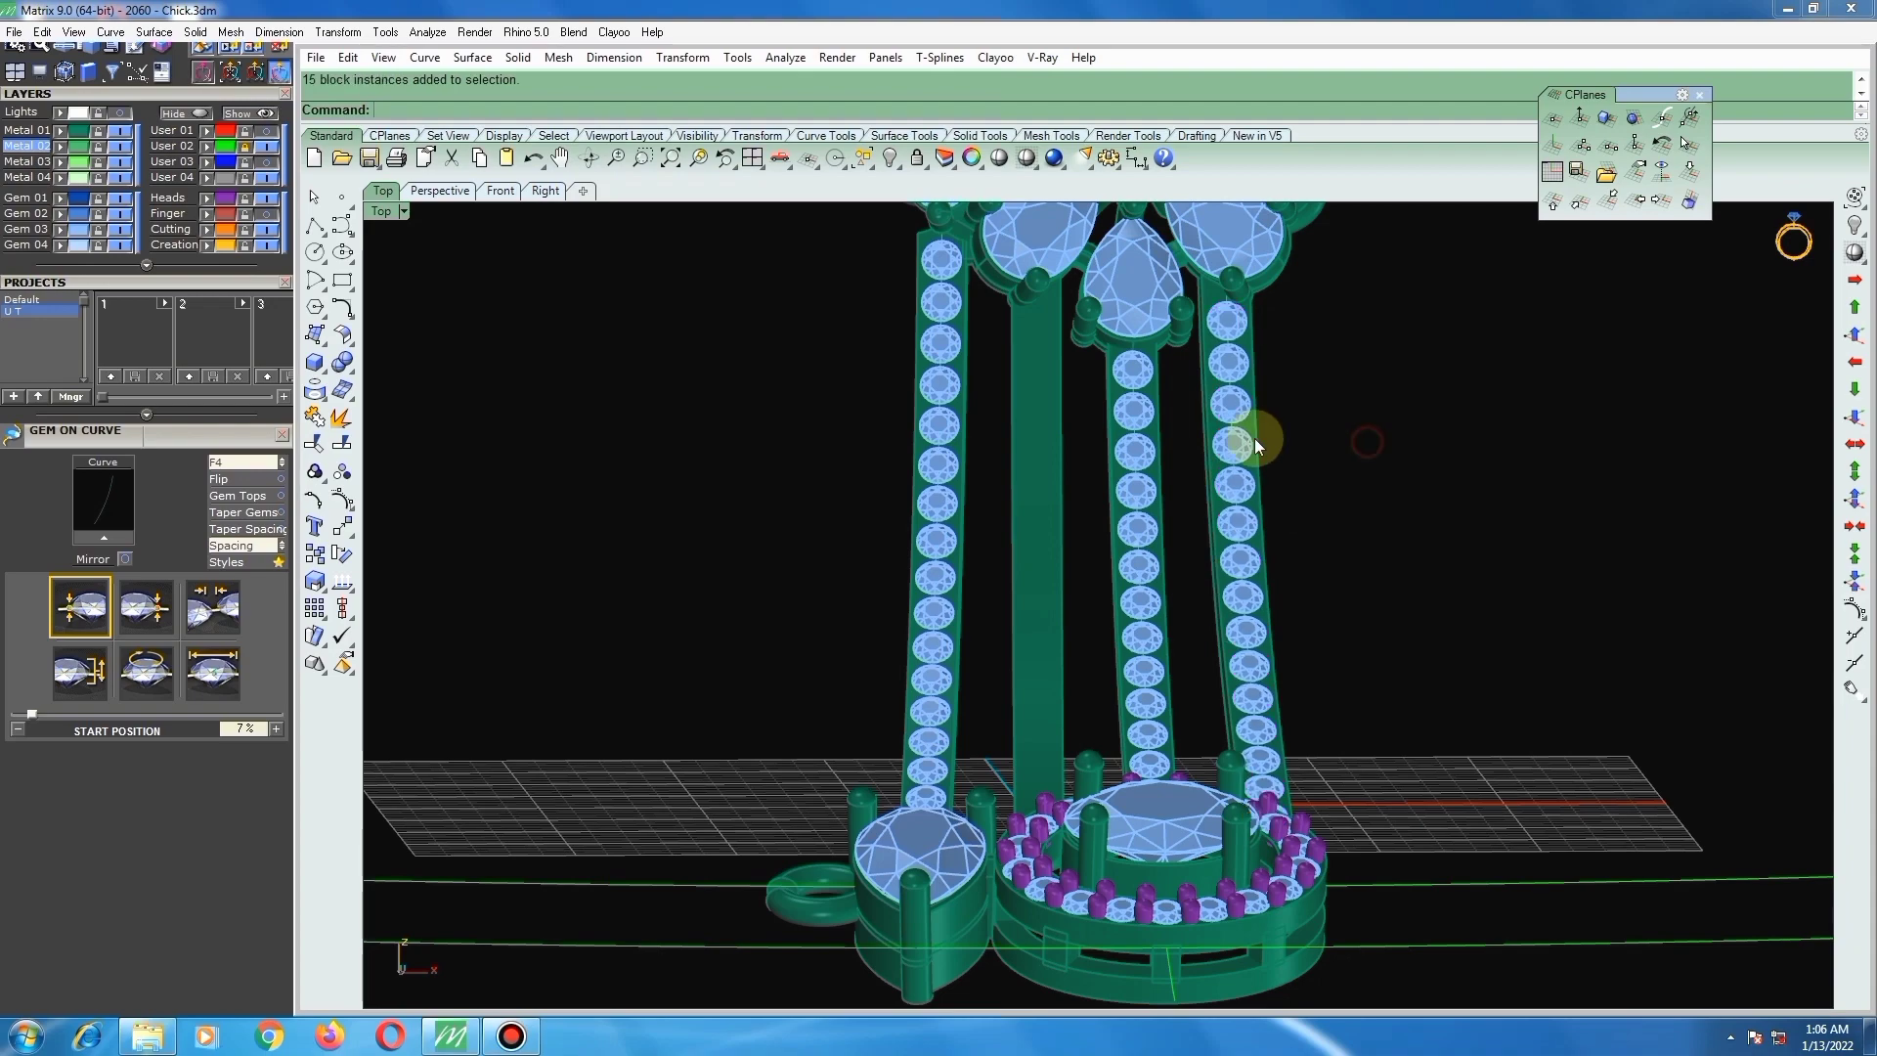
scroll(1253, 437, up, 6)
scroll(1192, 512, down, 7)
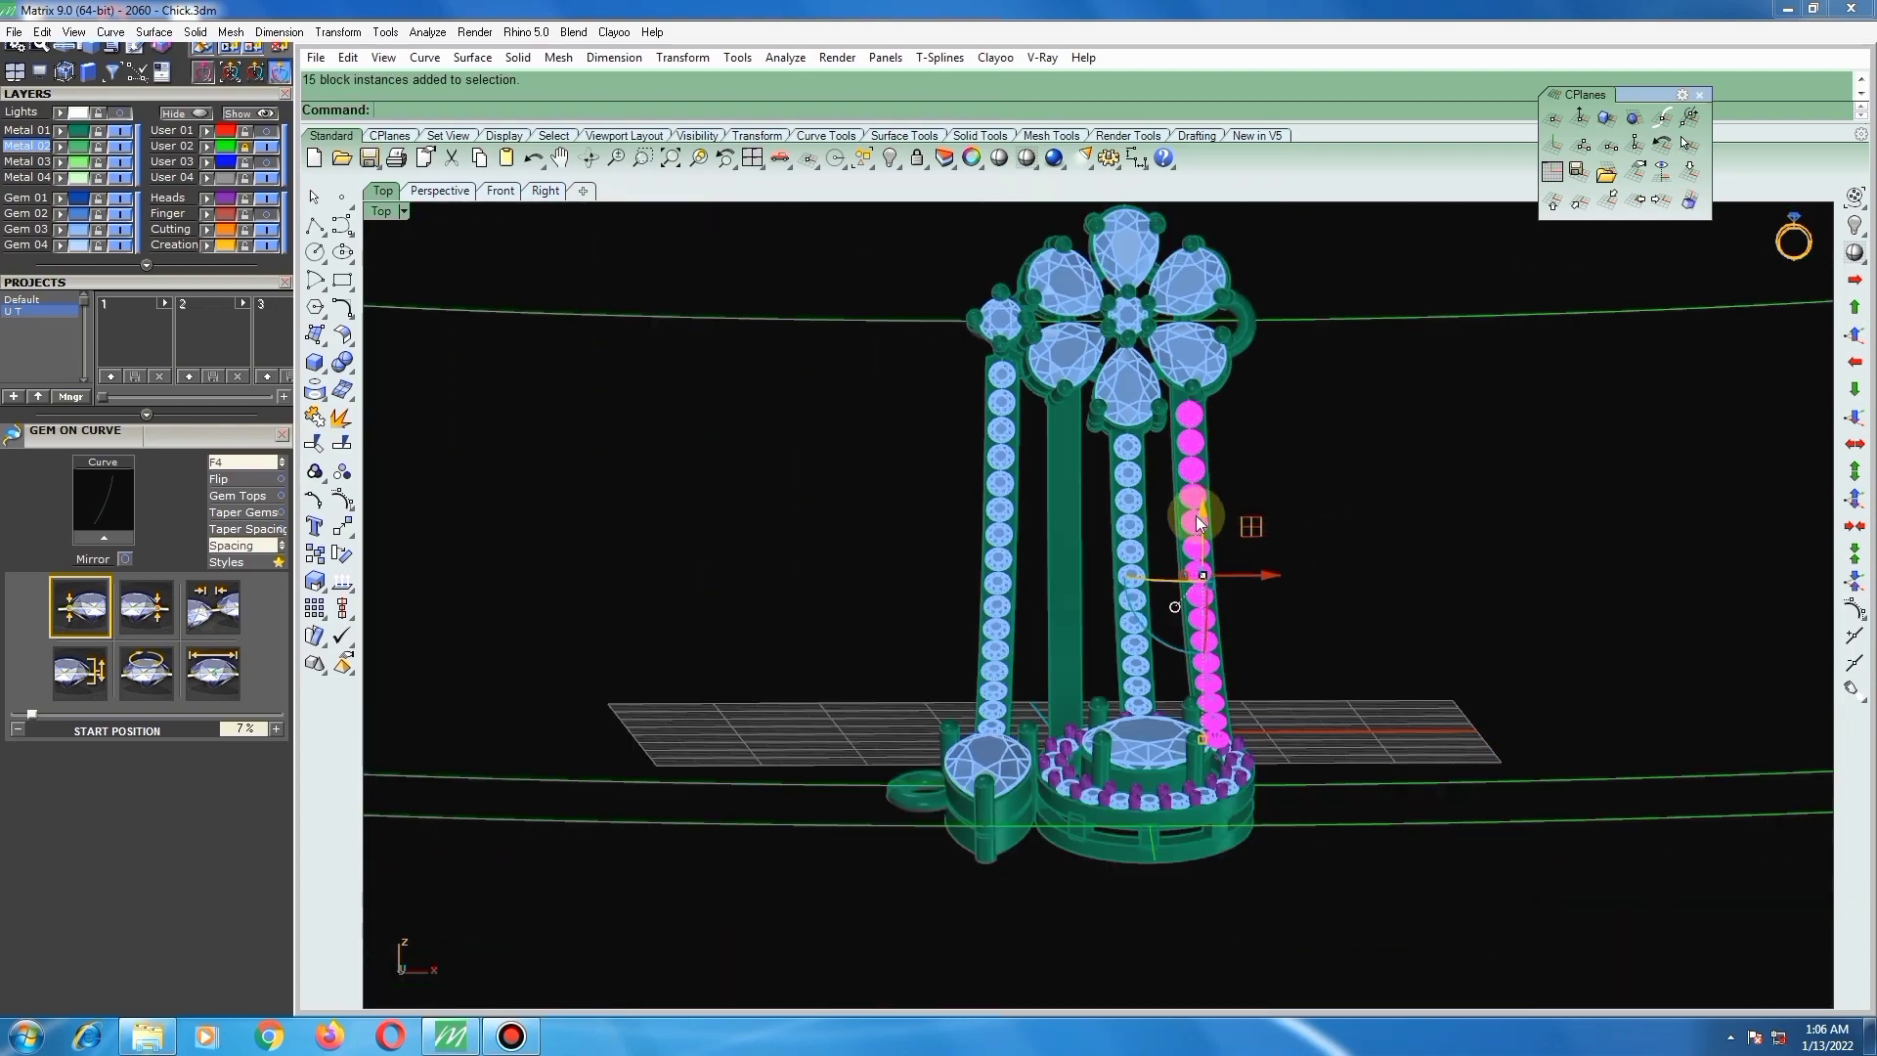
key(ctrl+F1)
text(m)
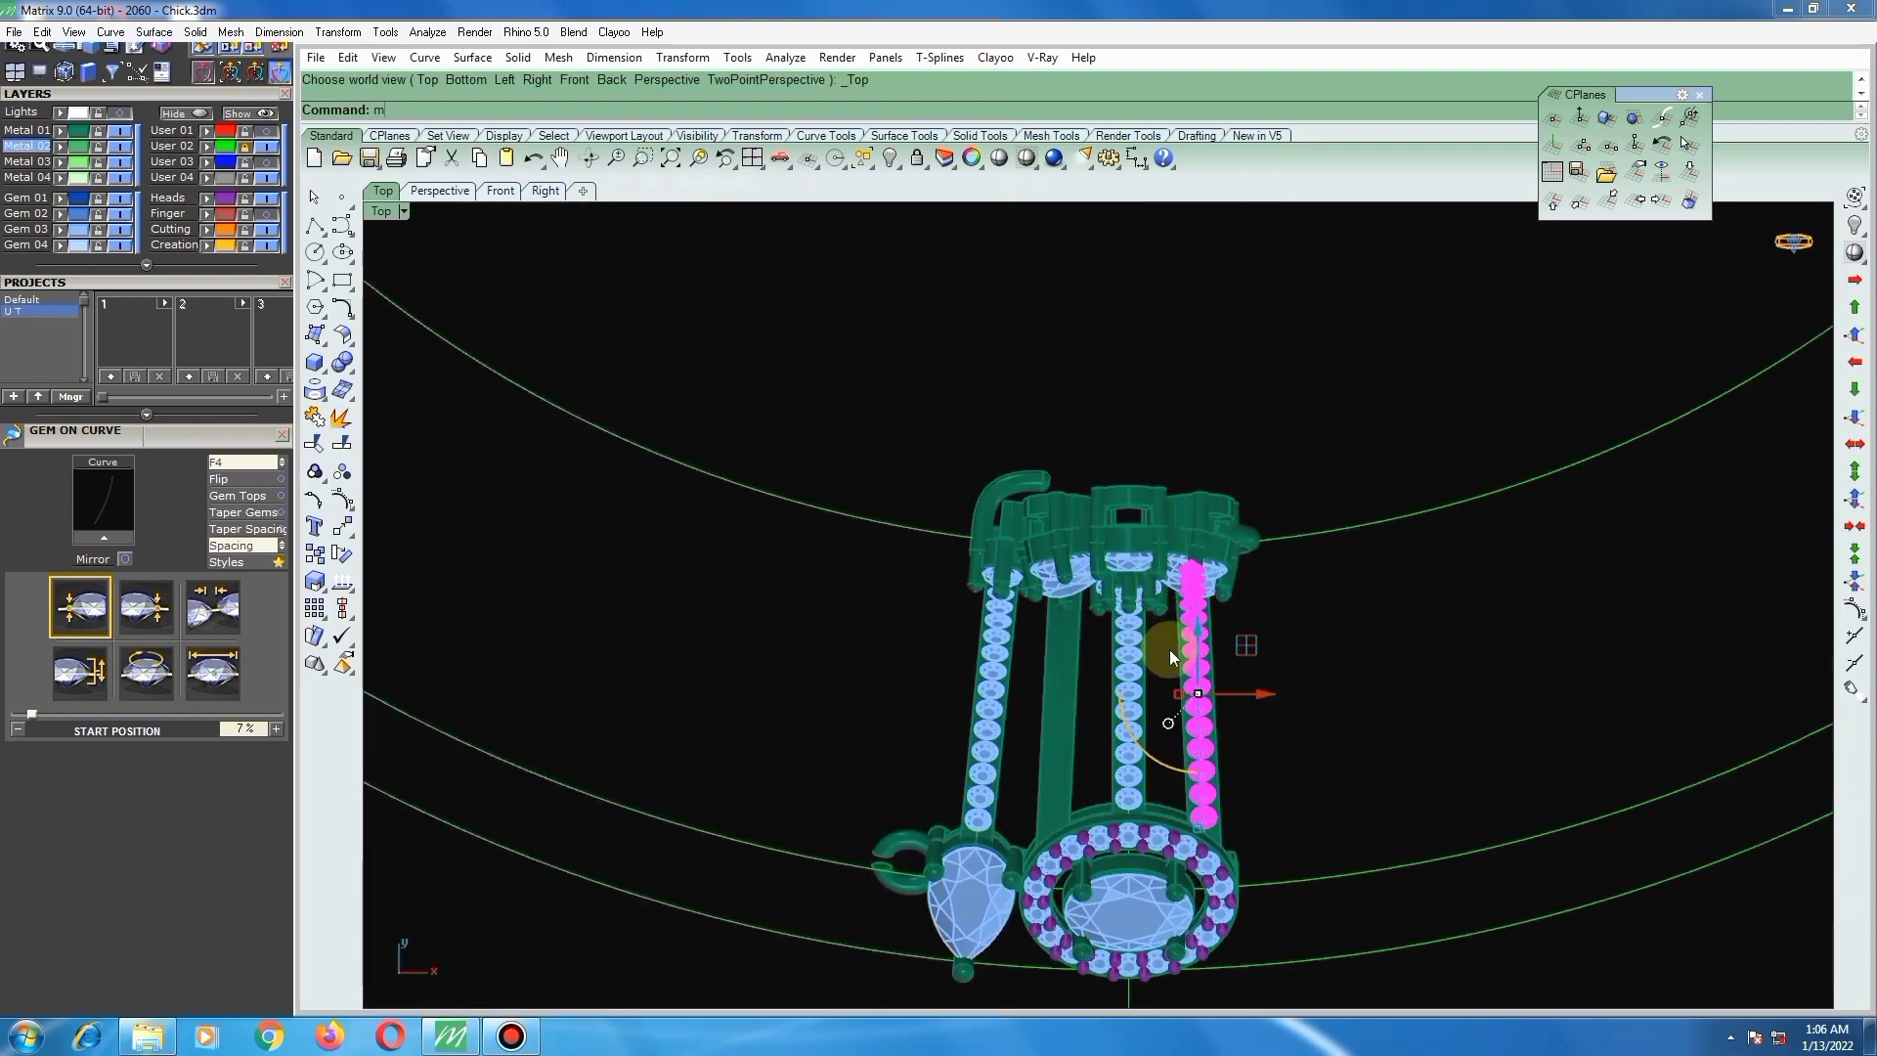
text(irror)
key(Return)
text(0)
key(Return)
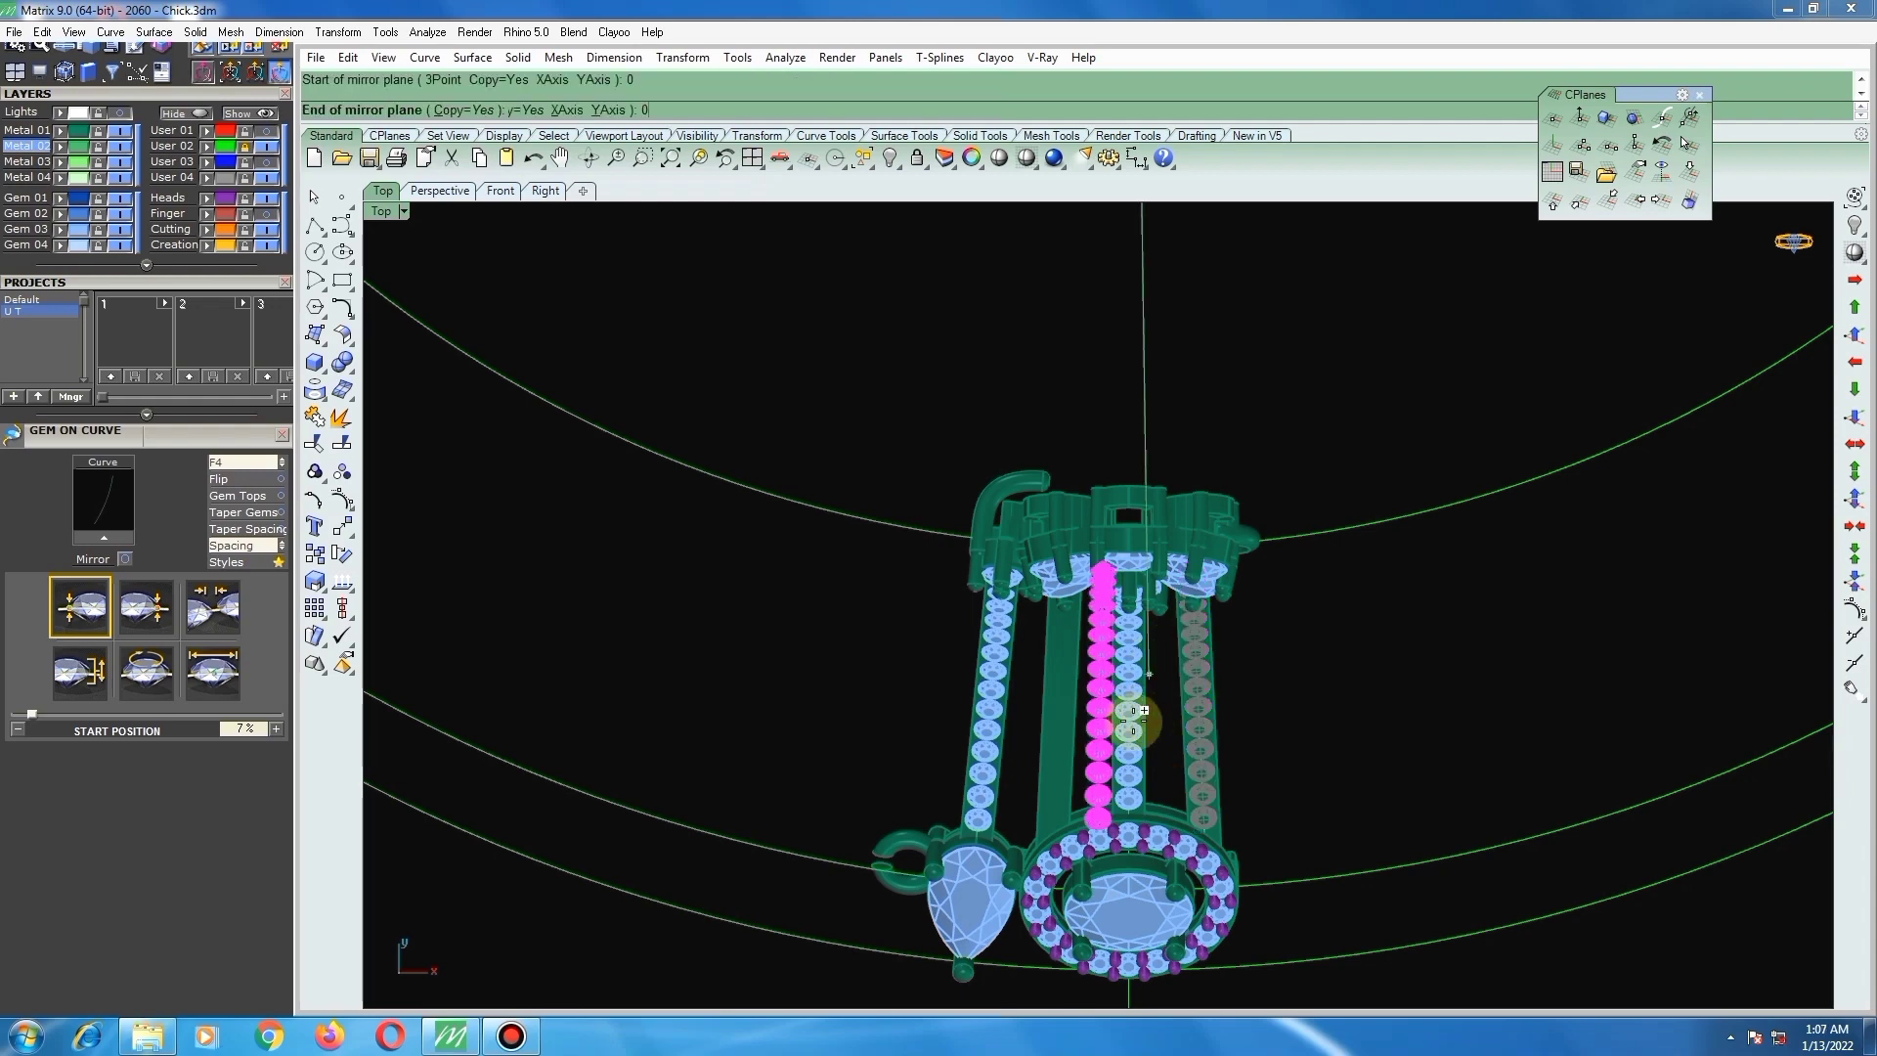
click(1270, 702)
click(1271, 702)
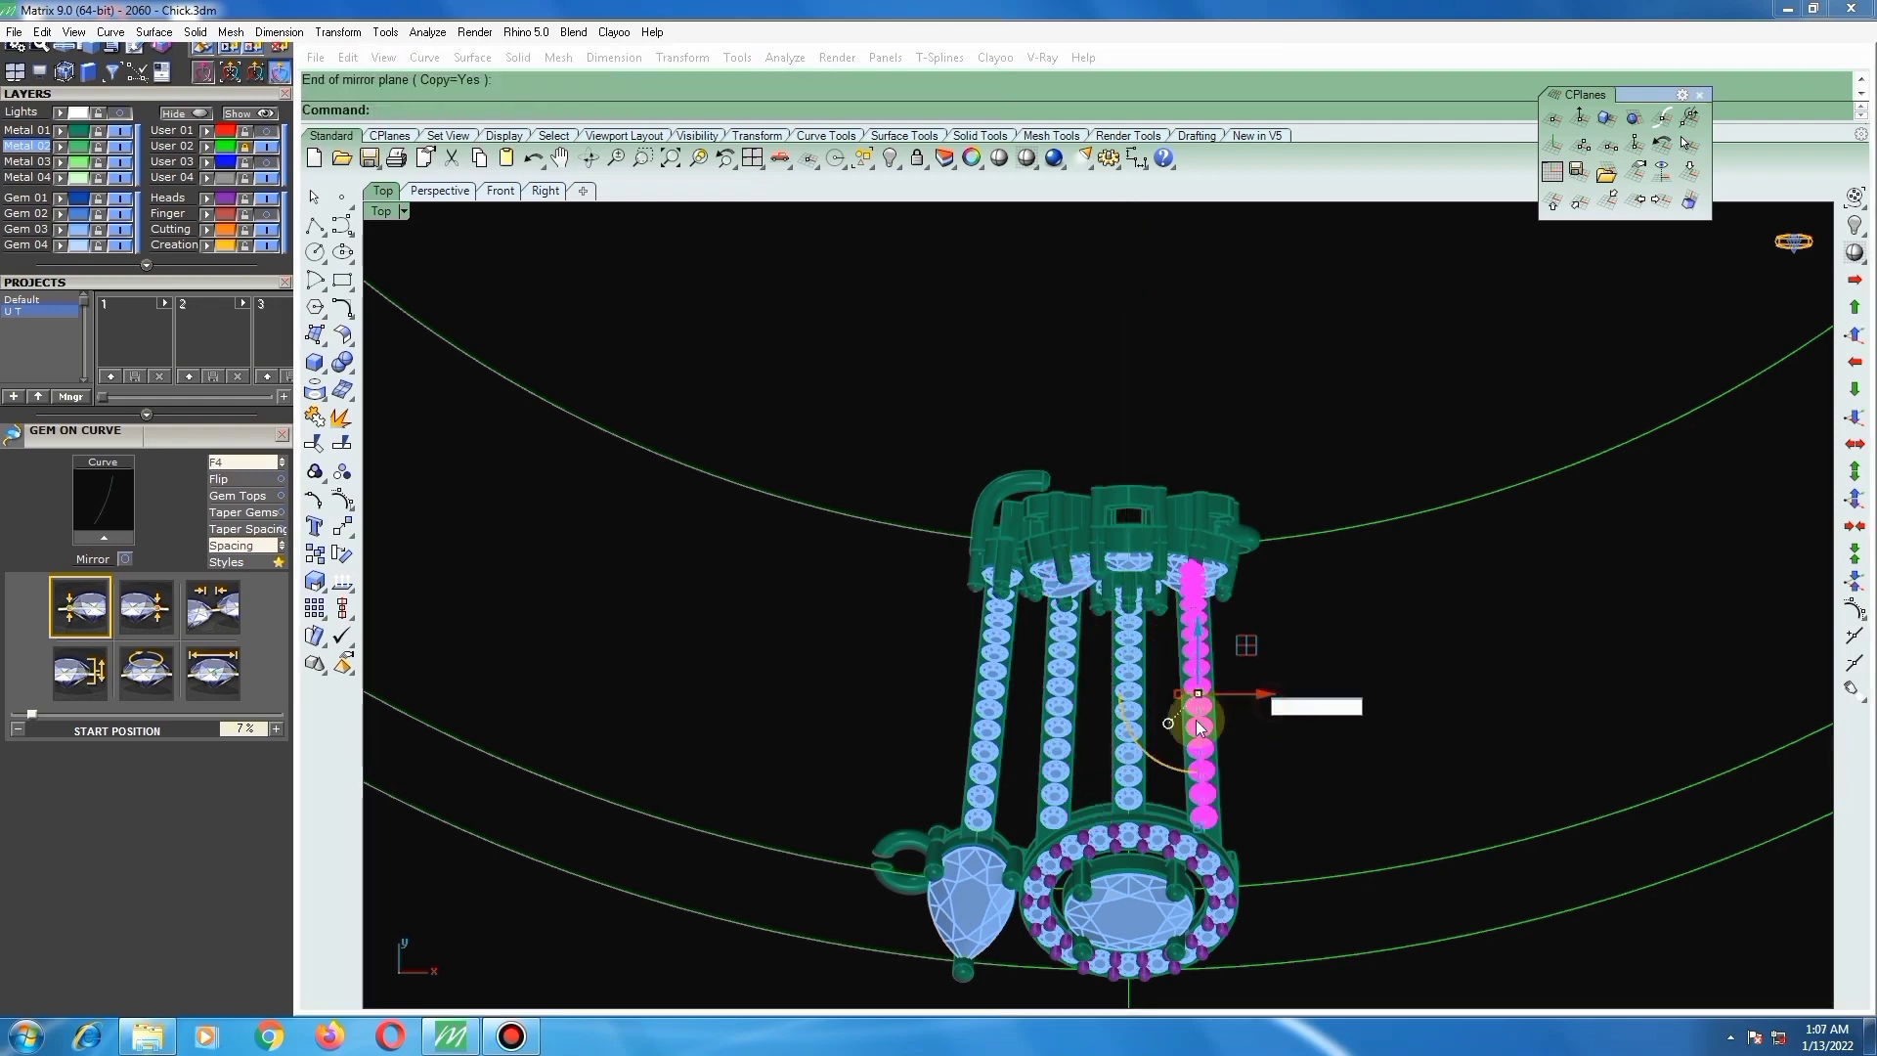
ctrl+shift+right_drag(1194, 716, 1202, 516)
click(1300, 499)
Step: Select the spare settings lying apart from the bracelet piece and hide them
scroll(1261, 628, up, 5)
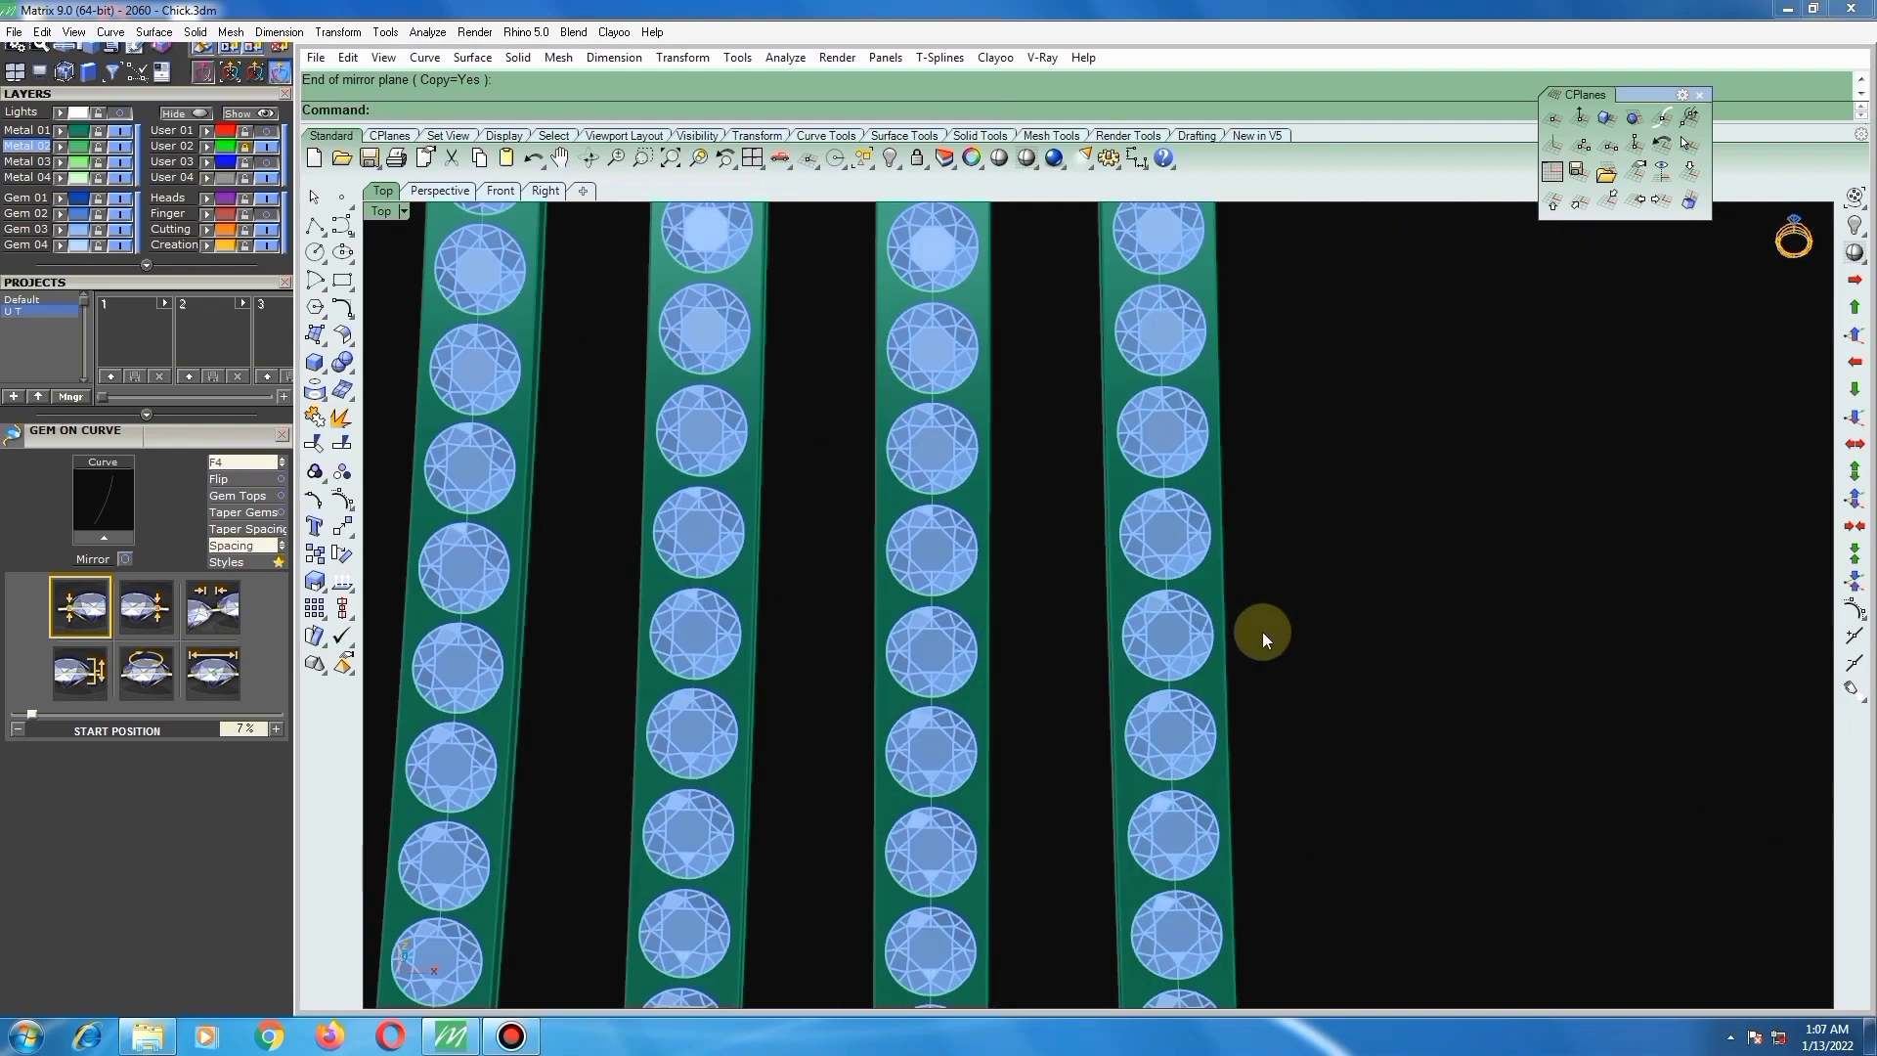
scroll(1271, 616, down, 6)
ctrl+shift+right_drag(1233, 581, 1000, 594)
scroll(1083, 671, down, 4)
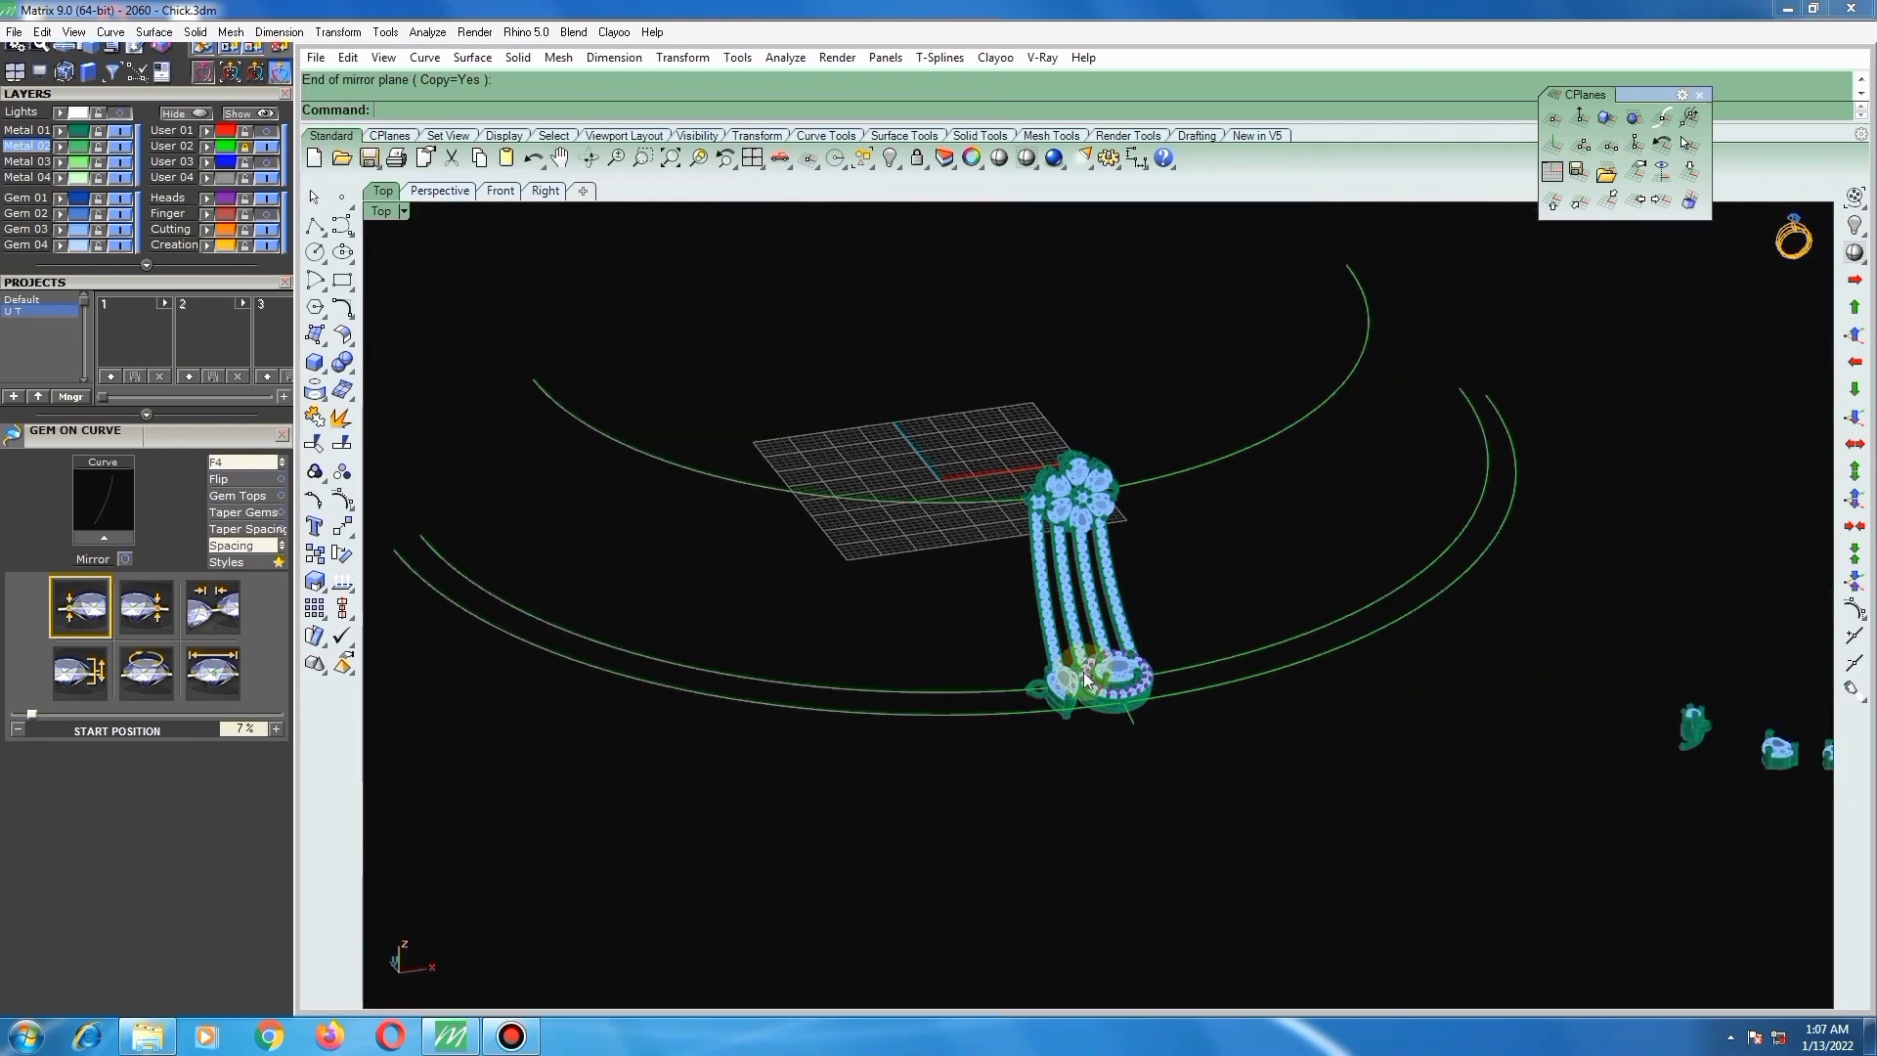
drag(1626, 850, 1620, 841)
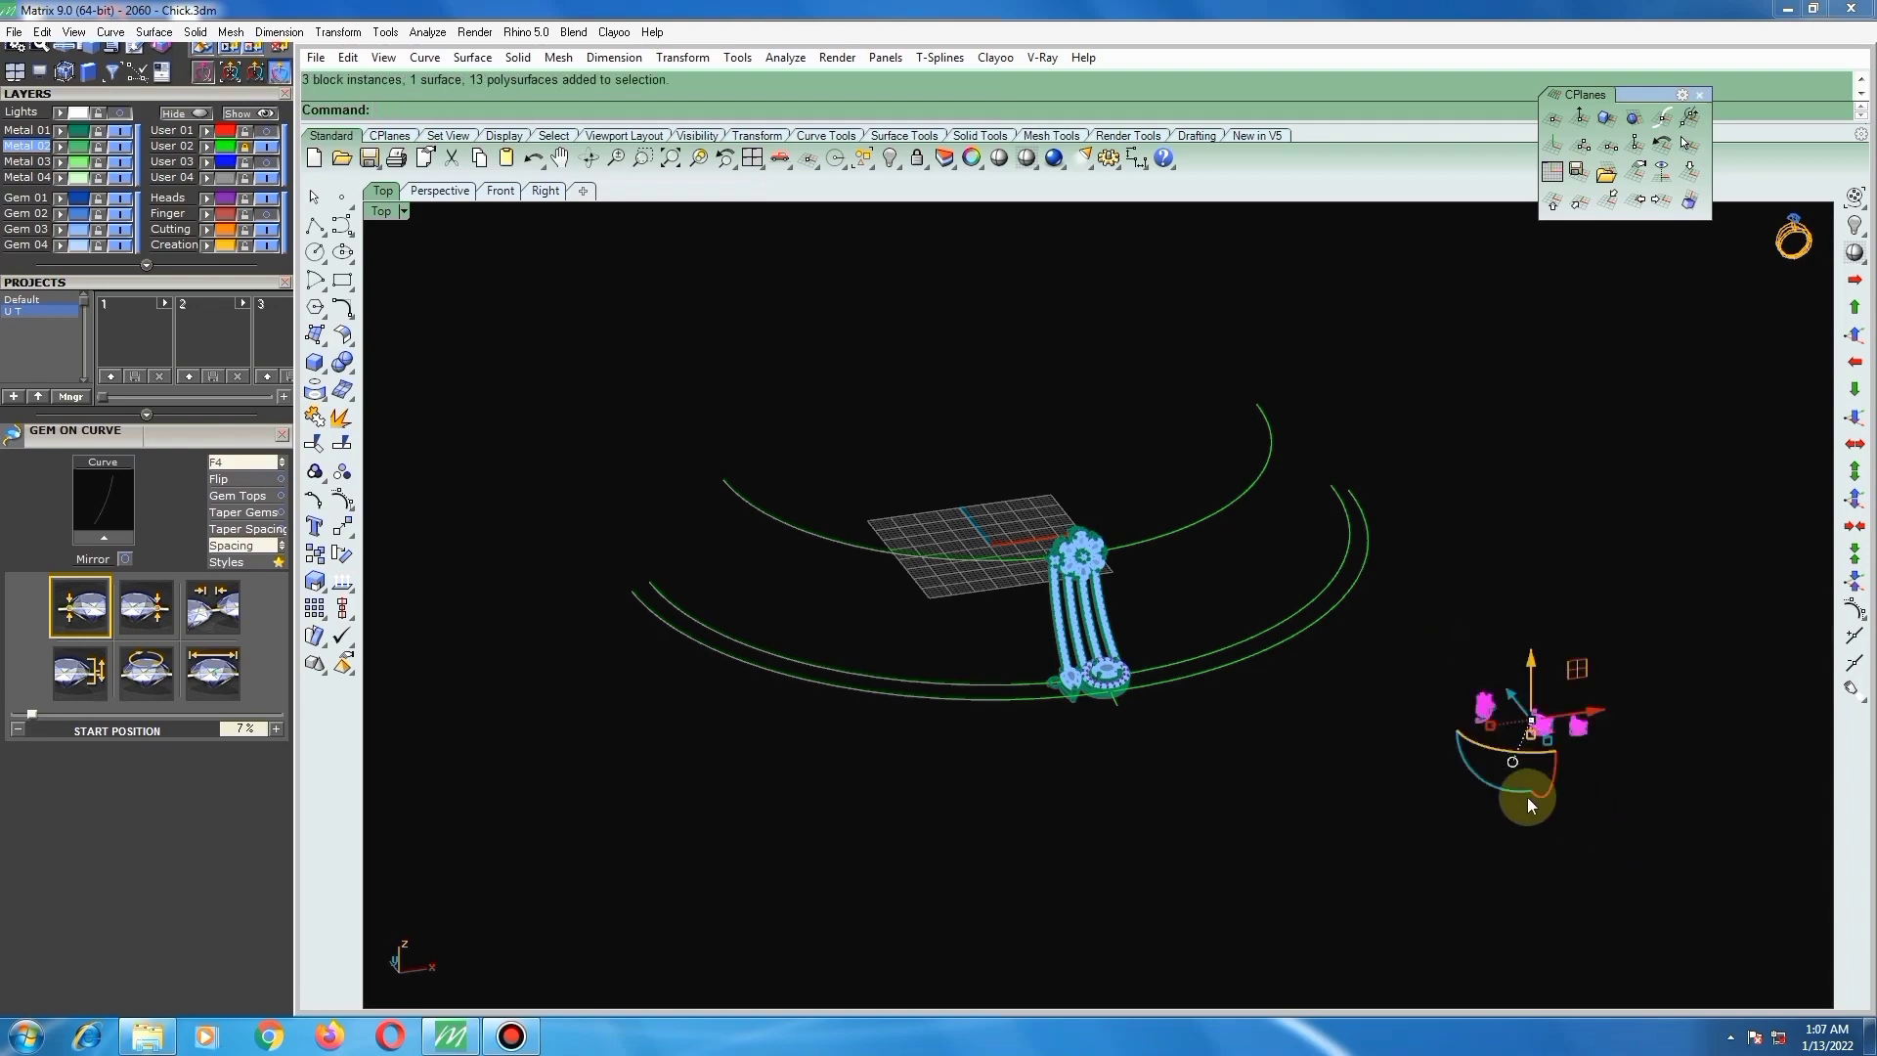
Step: Select the rightmost band's gem row and start adding prongs to it with Prong Adder
scroll(1080, 630, up, 9)
mouse_move(1124, 533)
ctrl+shift+right_down()
mouse_move(1085, 531)
mouse_move(1150, 528)
ctrl+shift+right_up()
click(1151, 535)
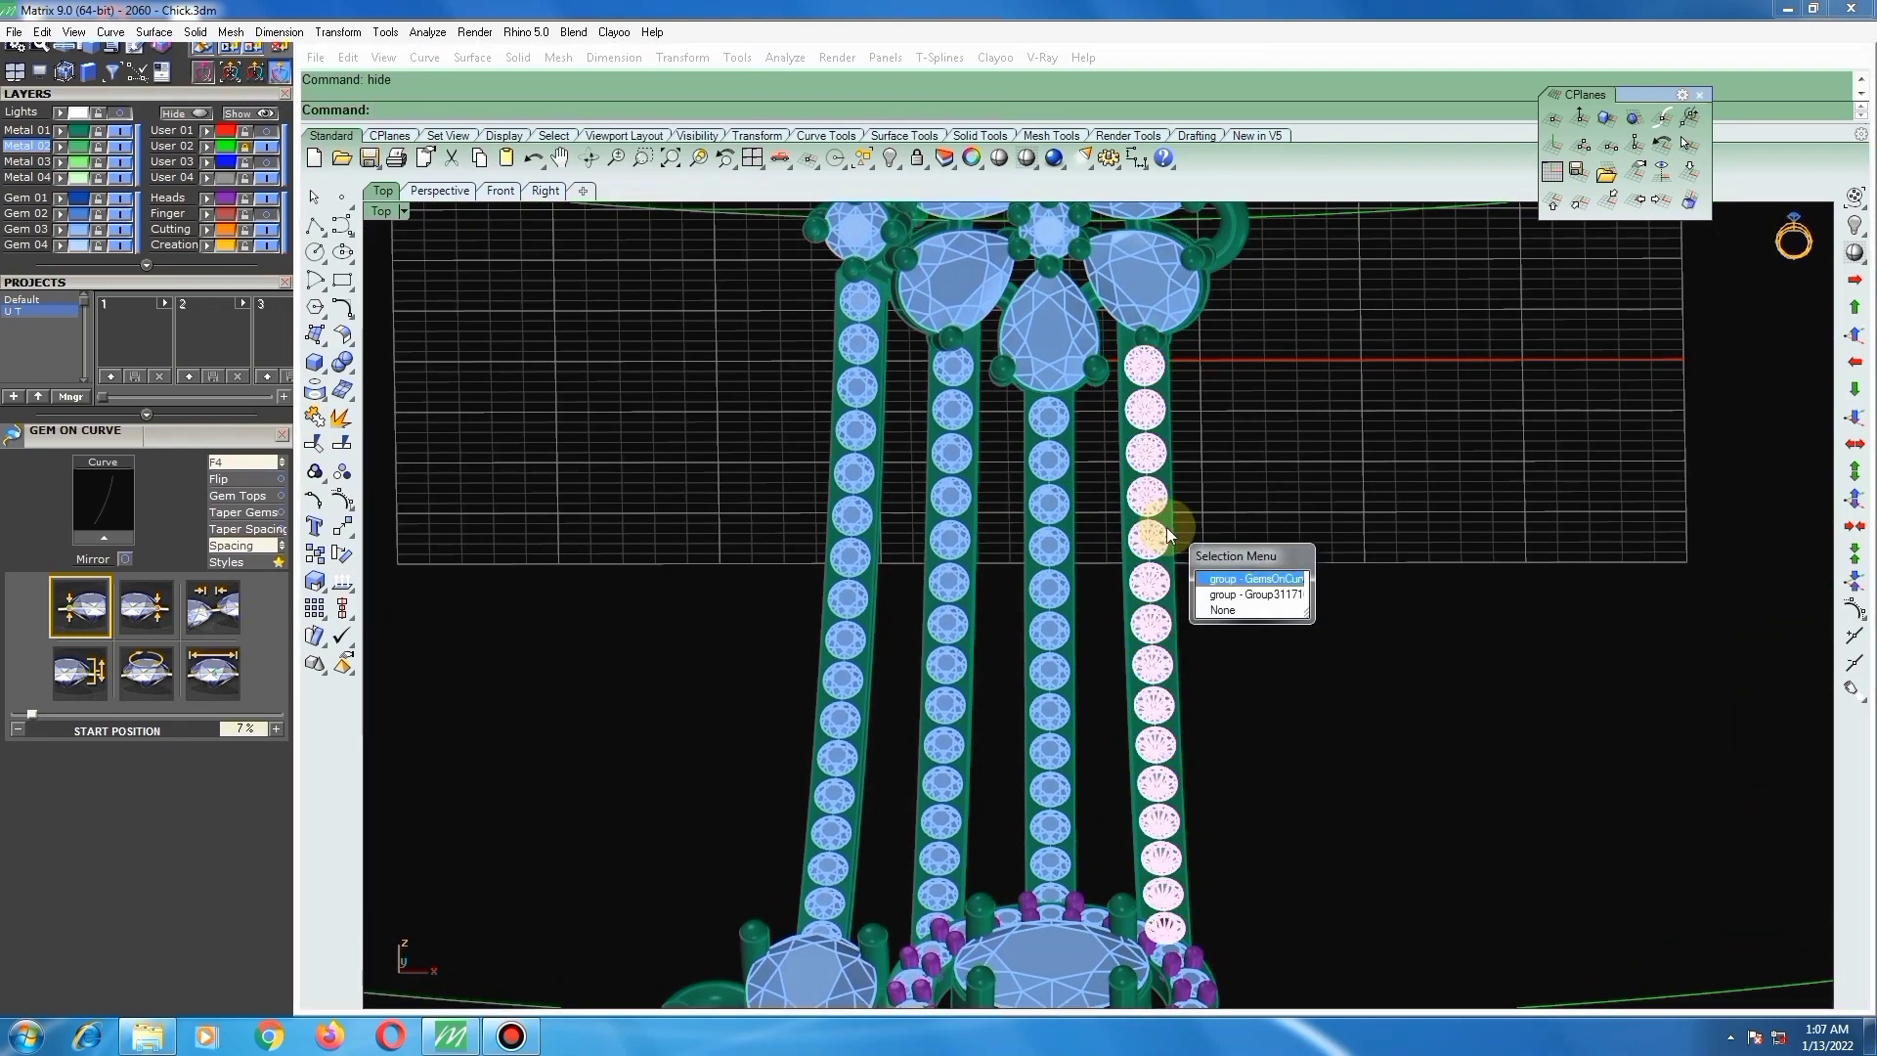
right_click(1166, 536)
scroll(1158, 471, up, 6)
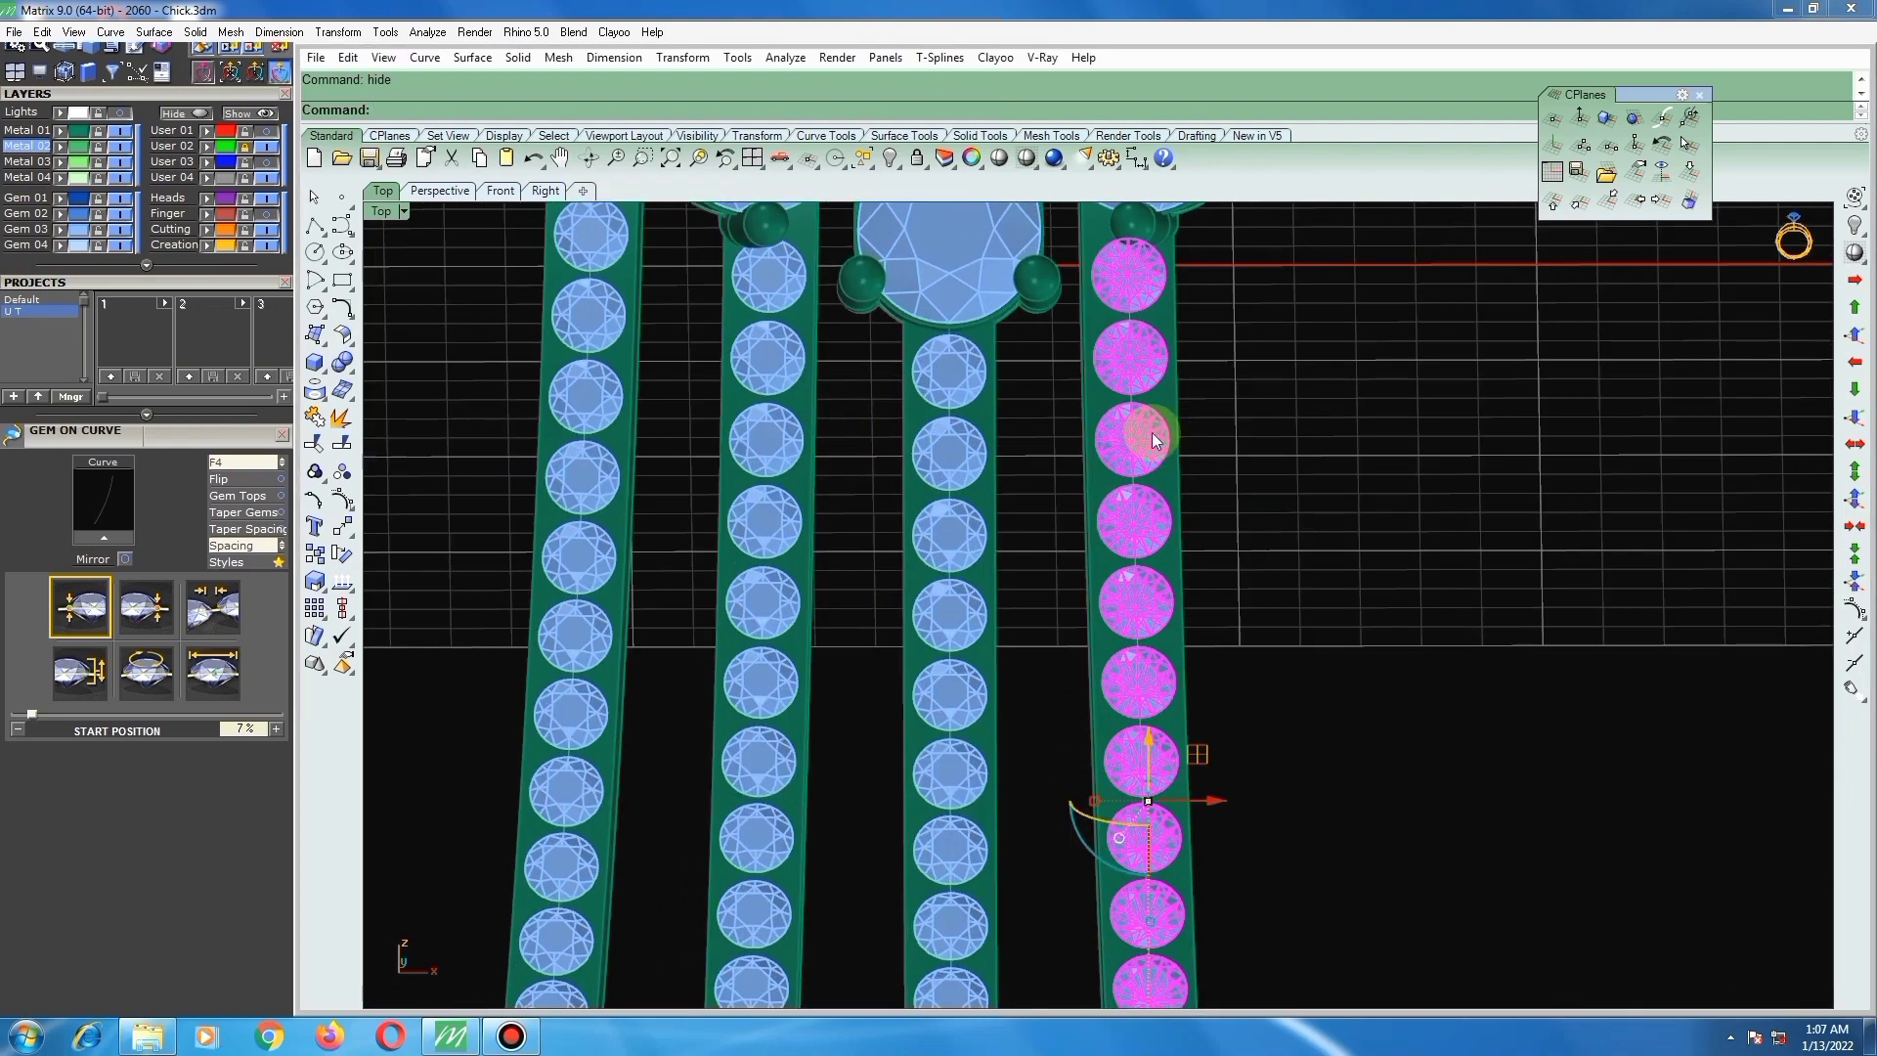
scroll(1134, 532, down, 6)
right_drag(1131, 540, 1102, 583)
scroll(1122, 443, up, 3)
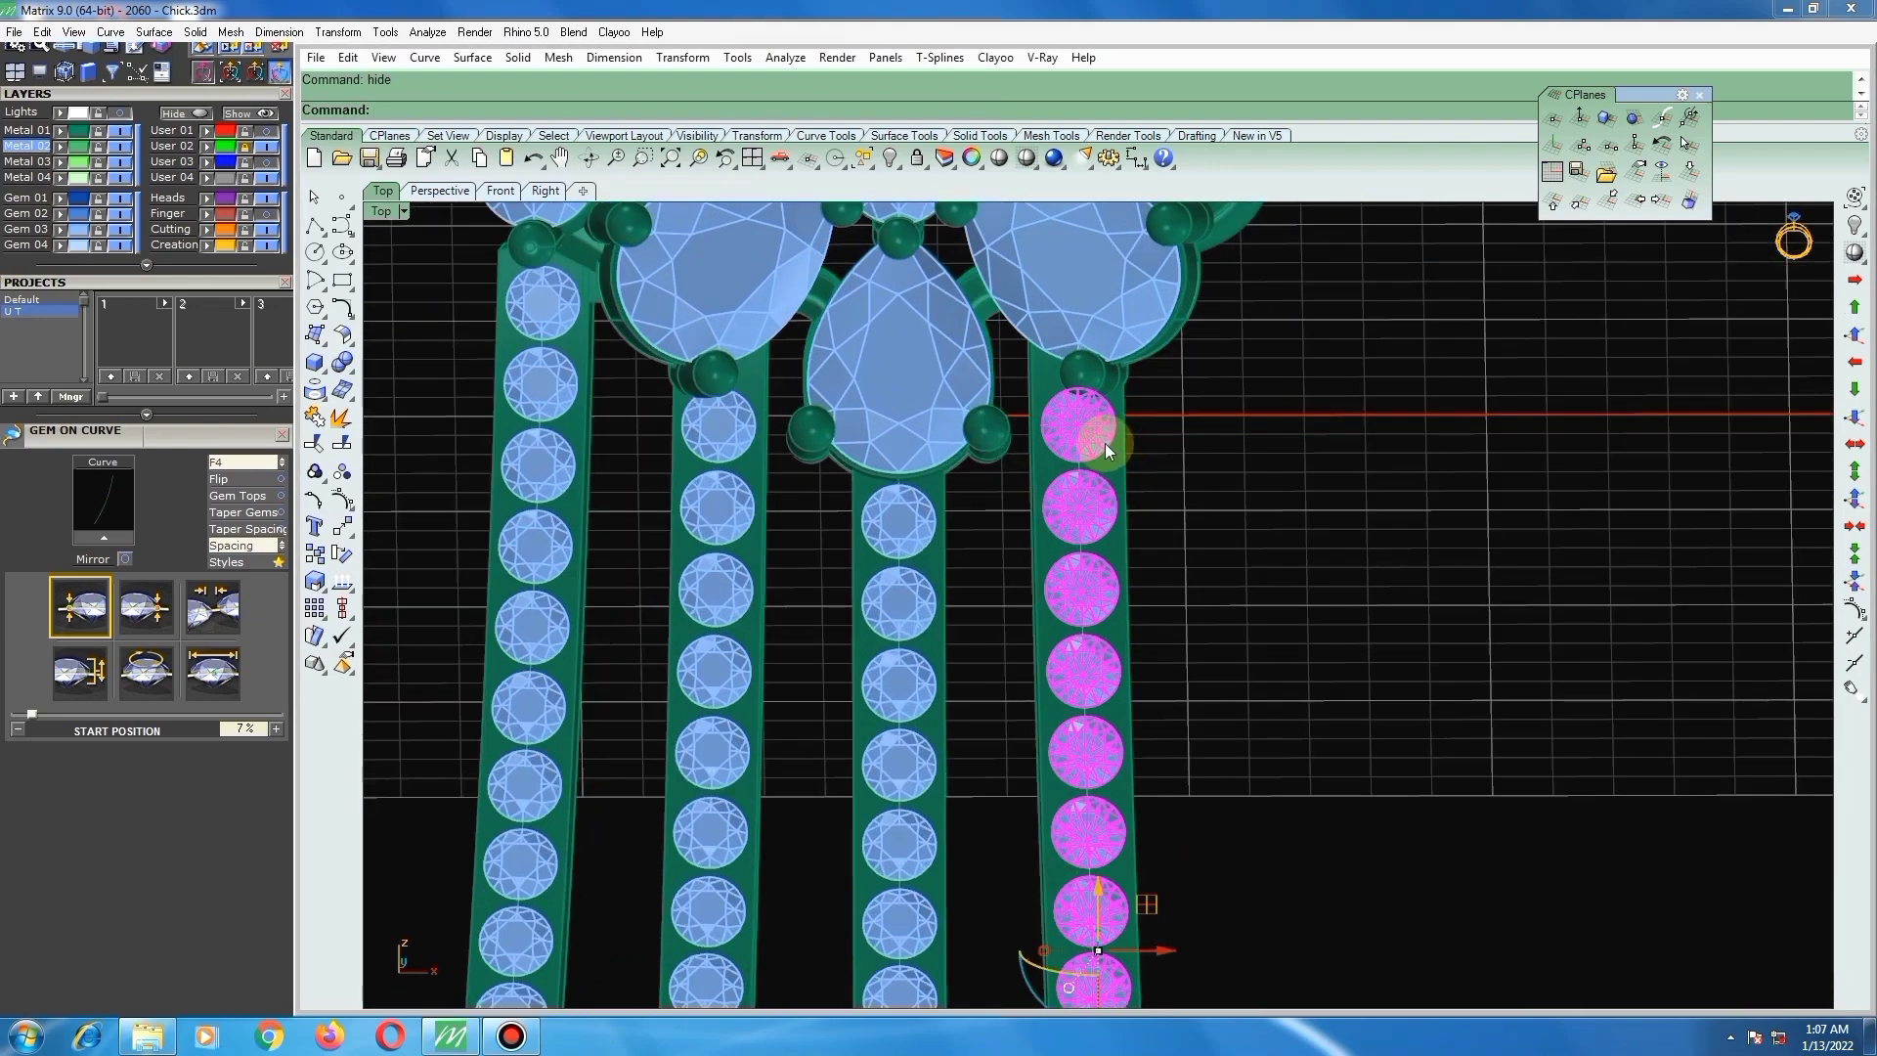
key(F6)
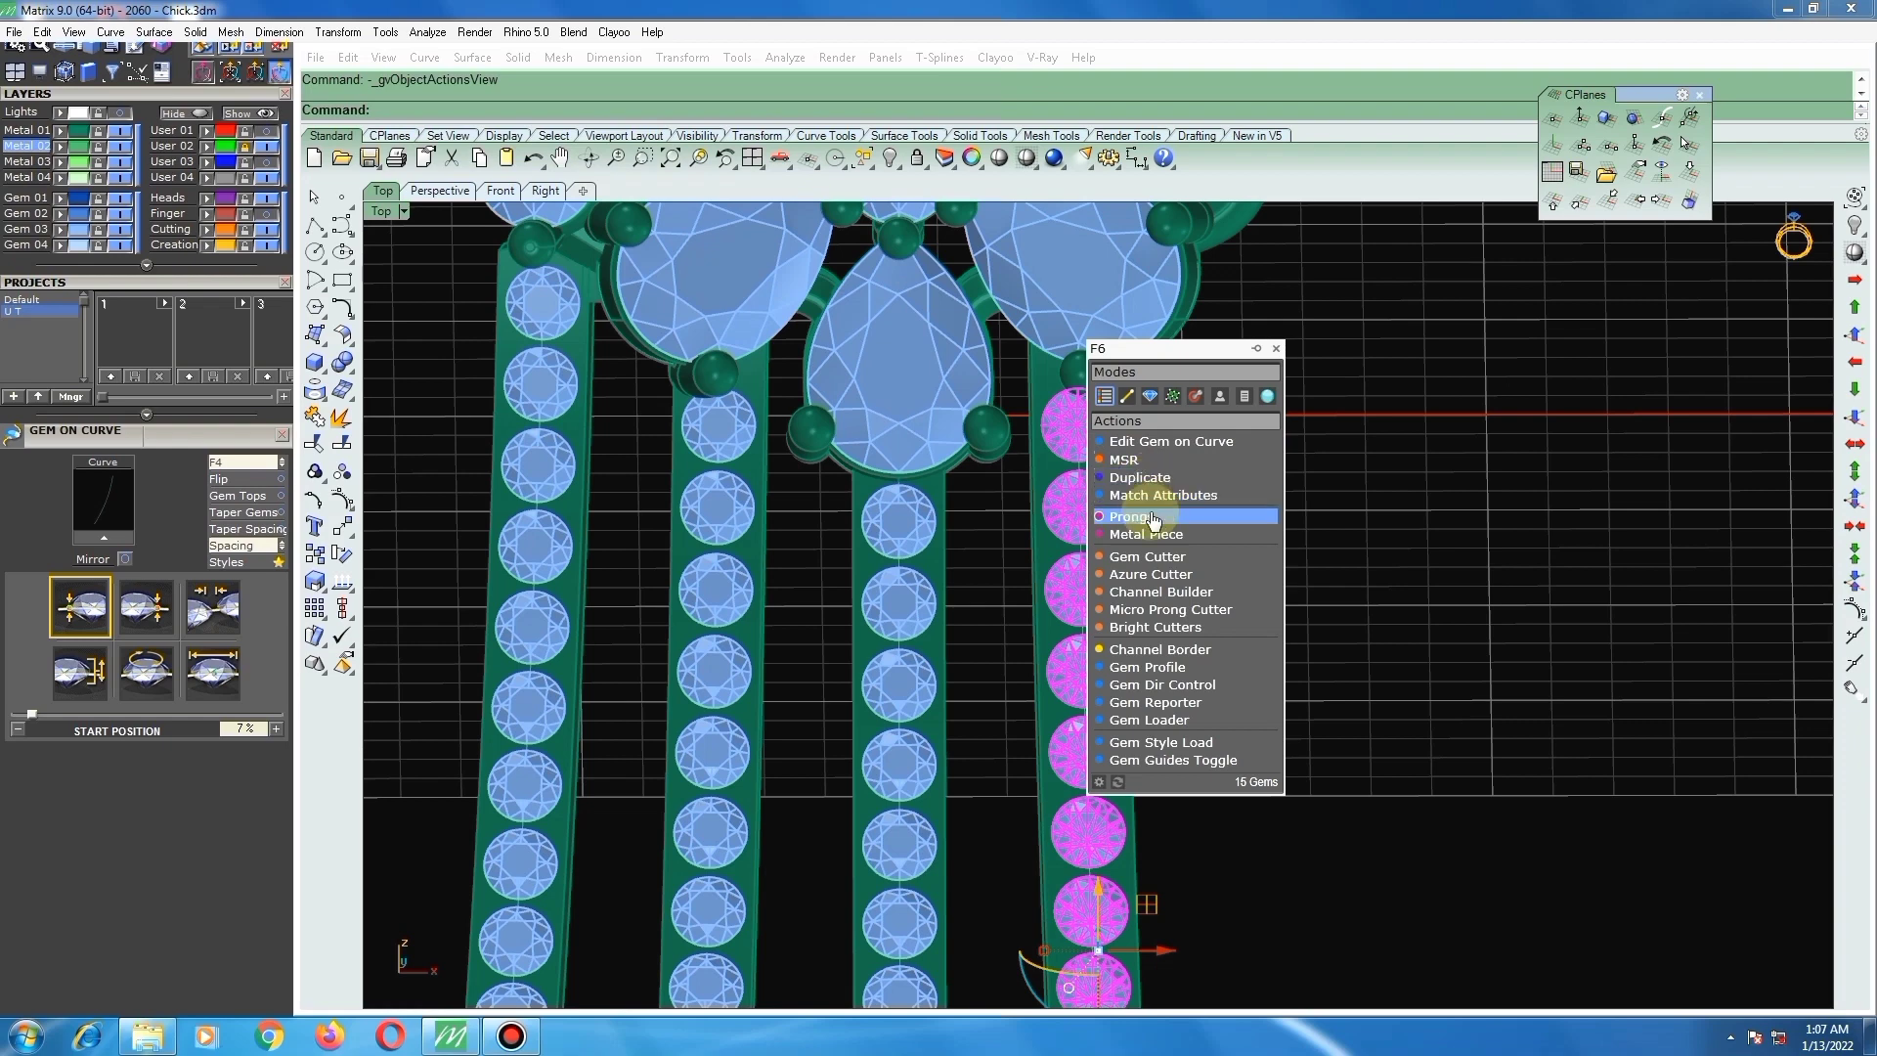
click(1149, 518)
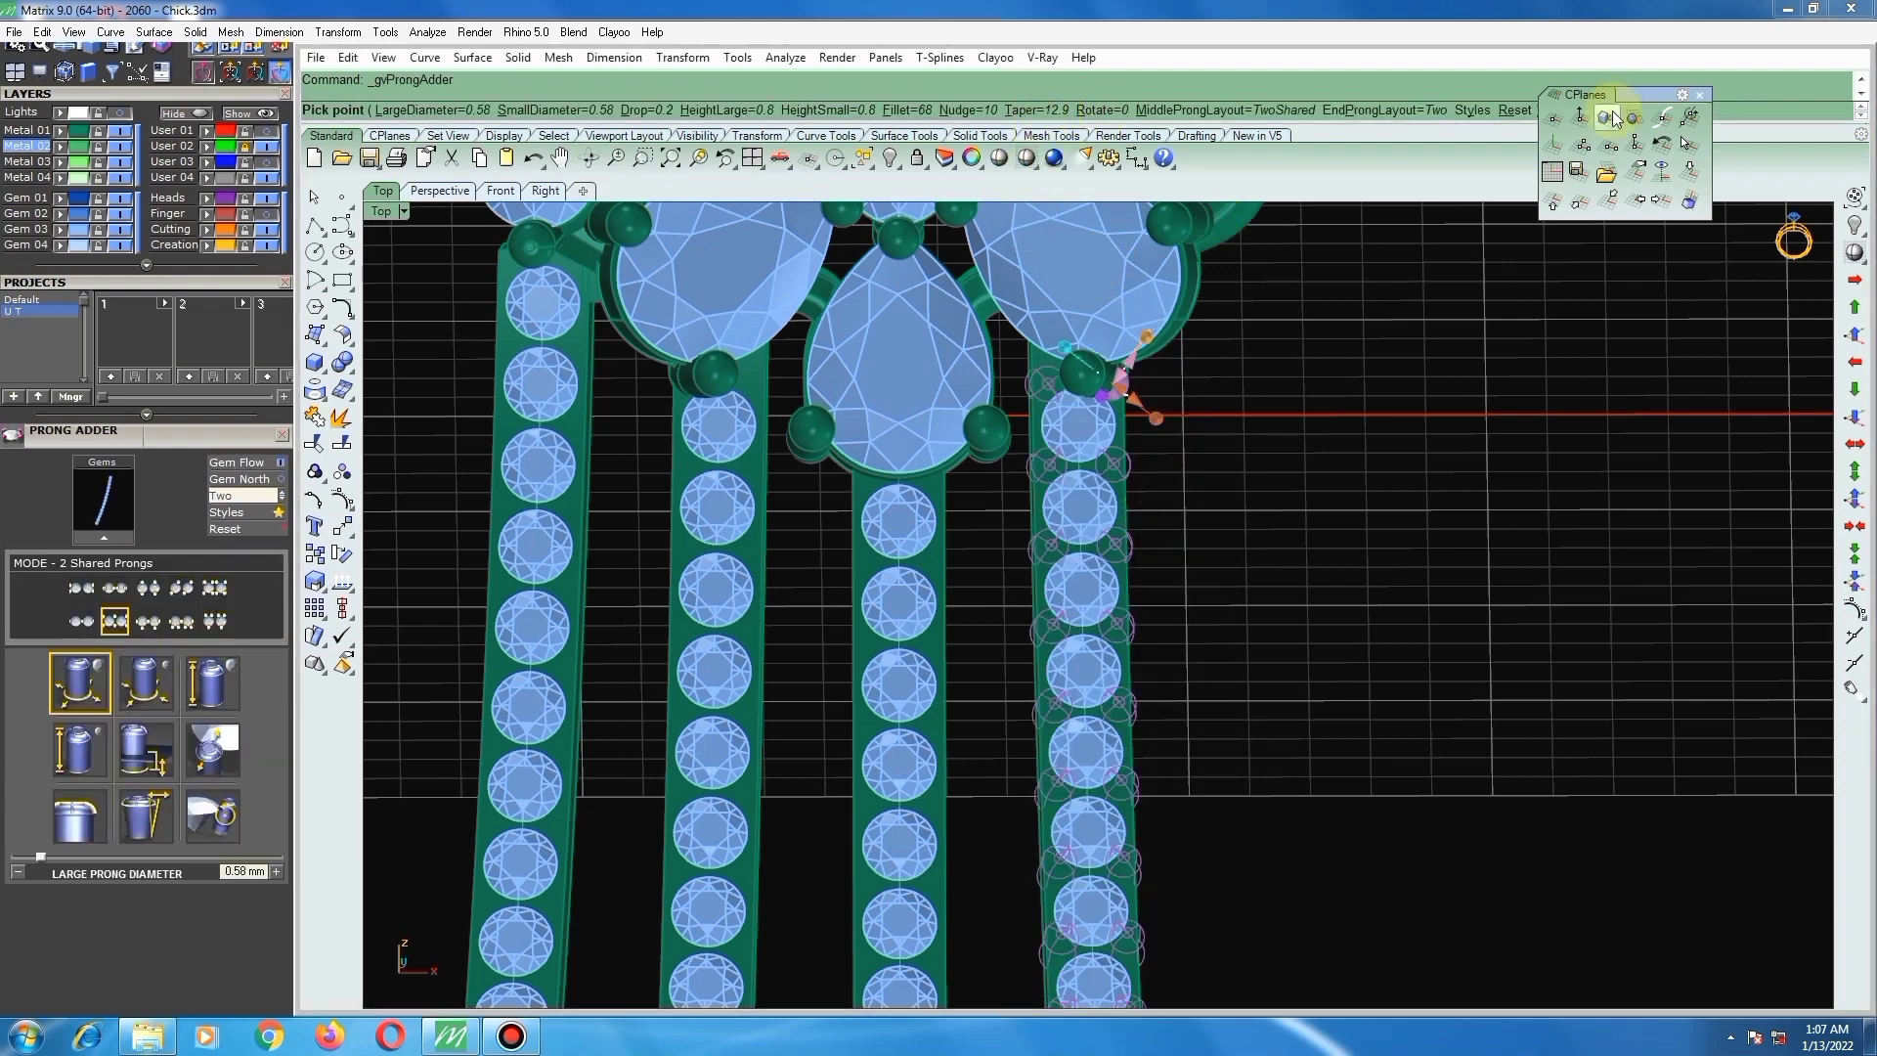
Step: Set the prongs' taper to 0, nudge to 40 and both heights to 0.7, and create them on the rightmost band's gem row
drag(1642, 92, 1699, 255)
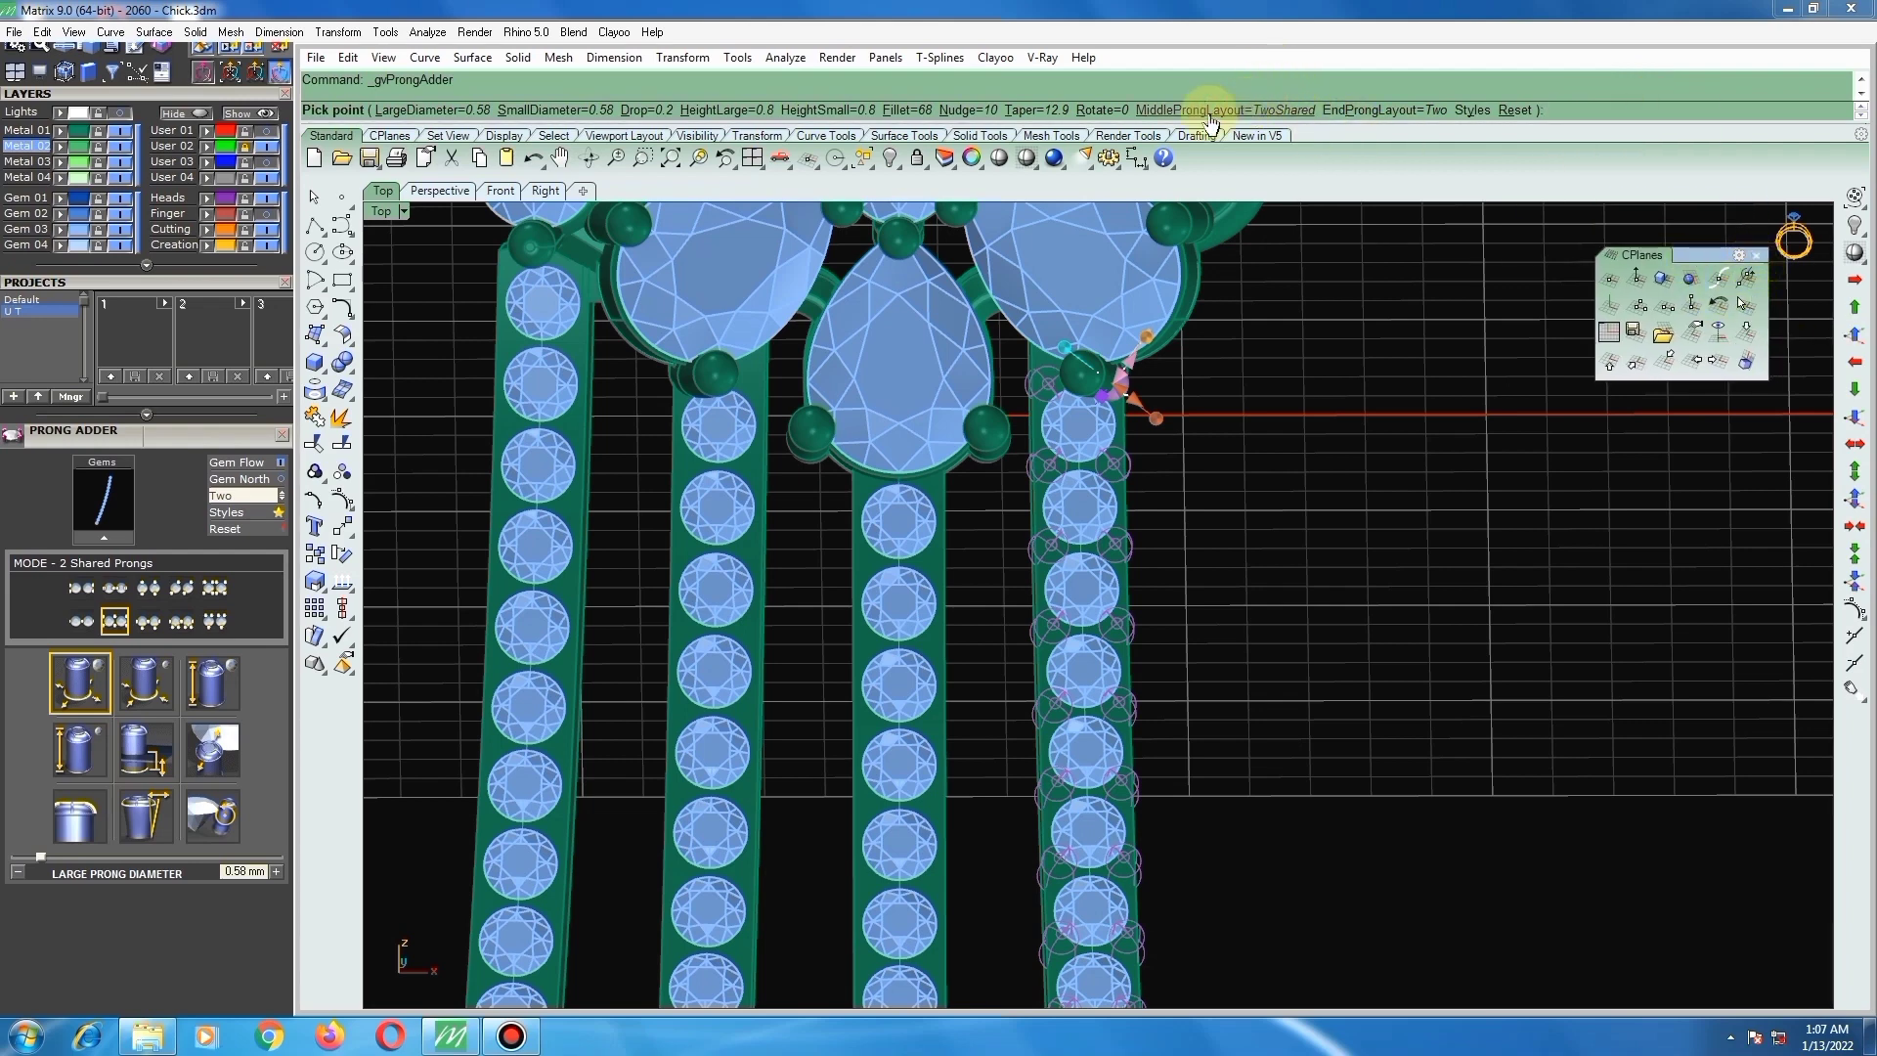
click(1042, 110)
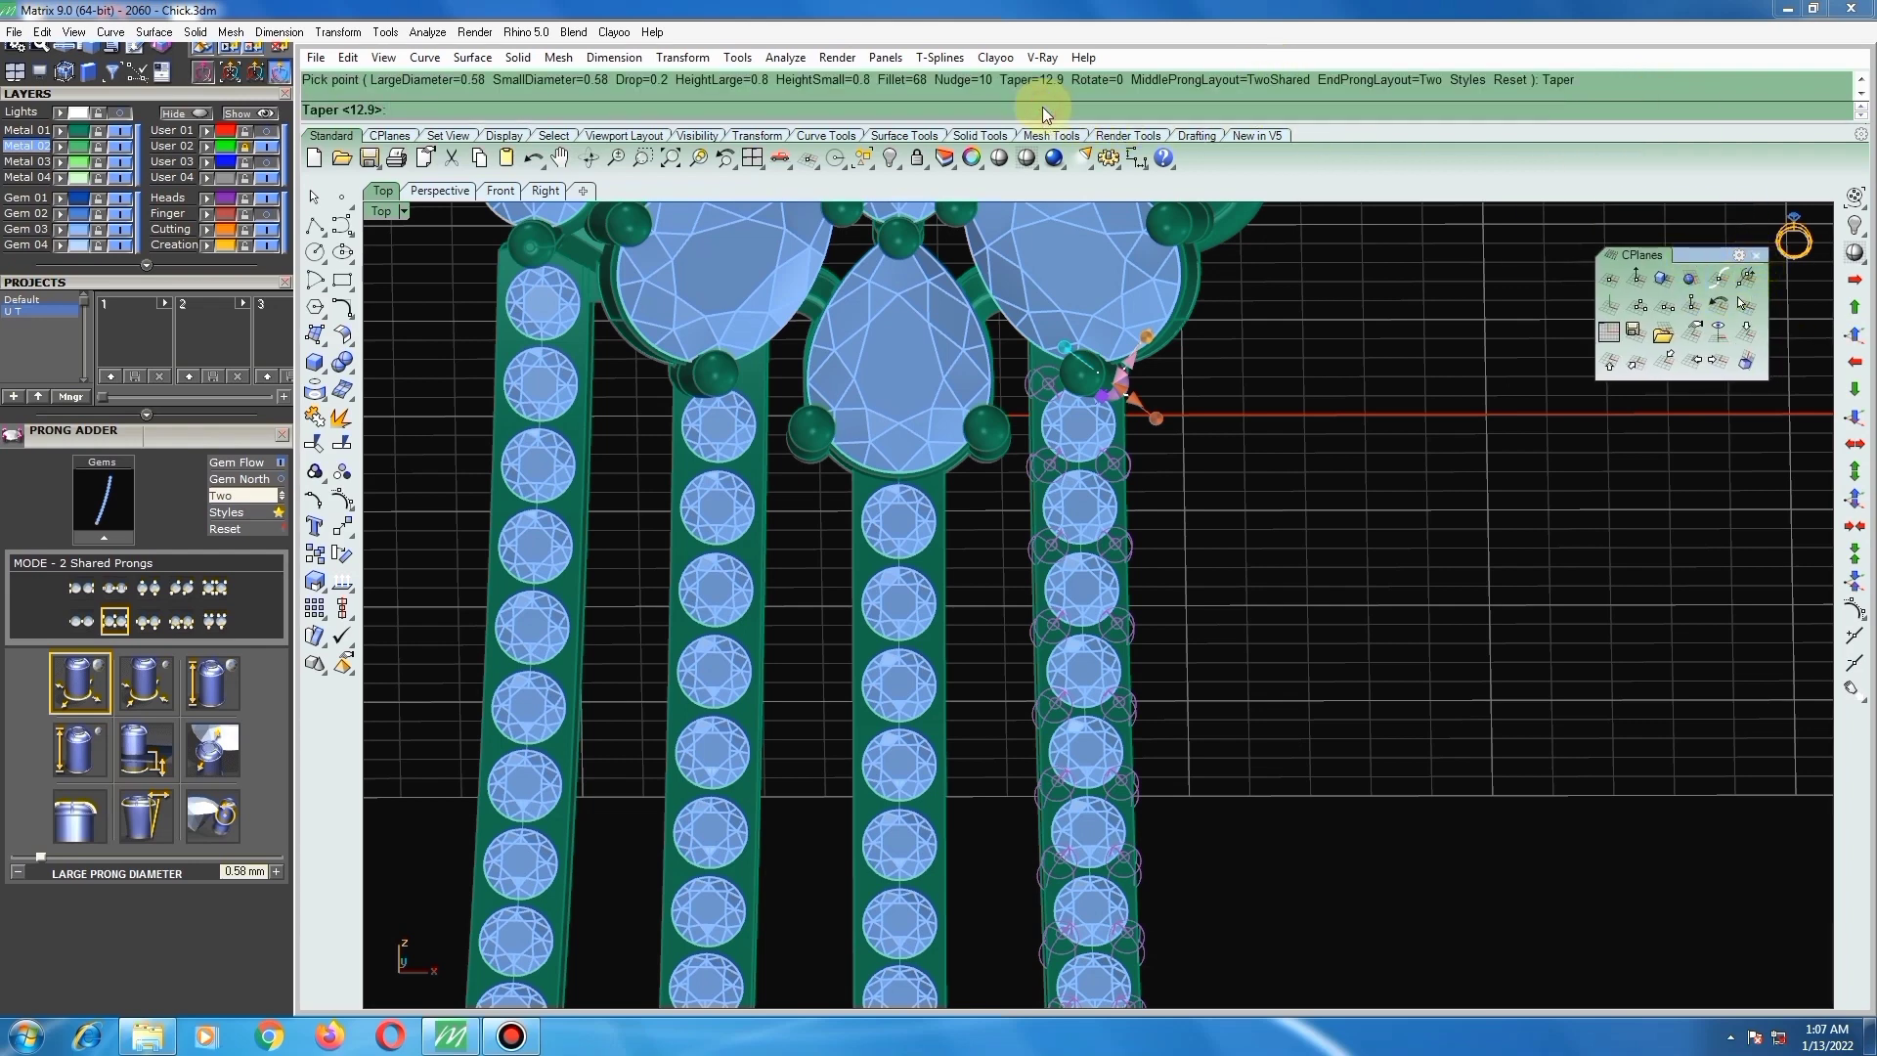
text(0)
key(Return)
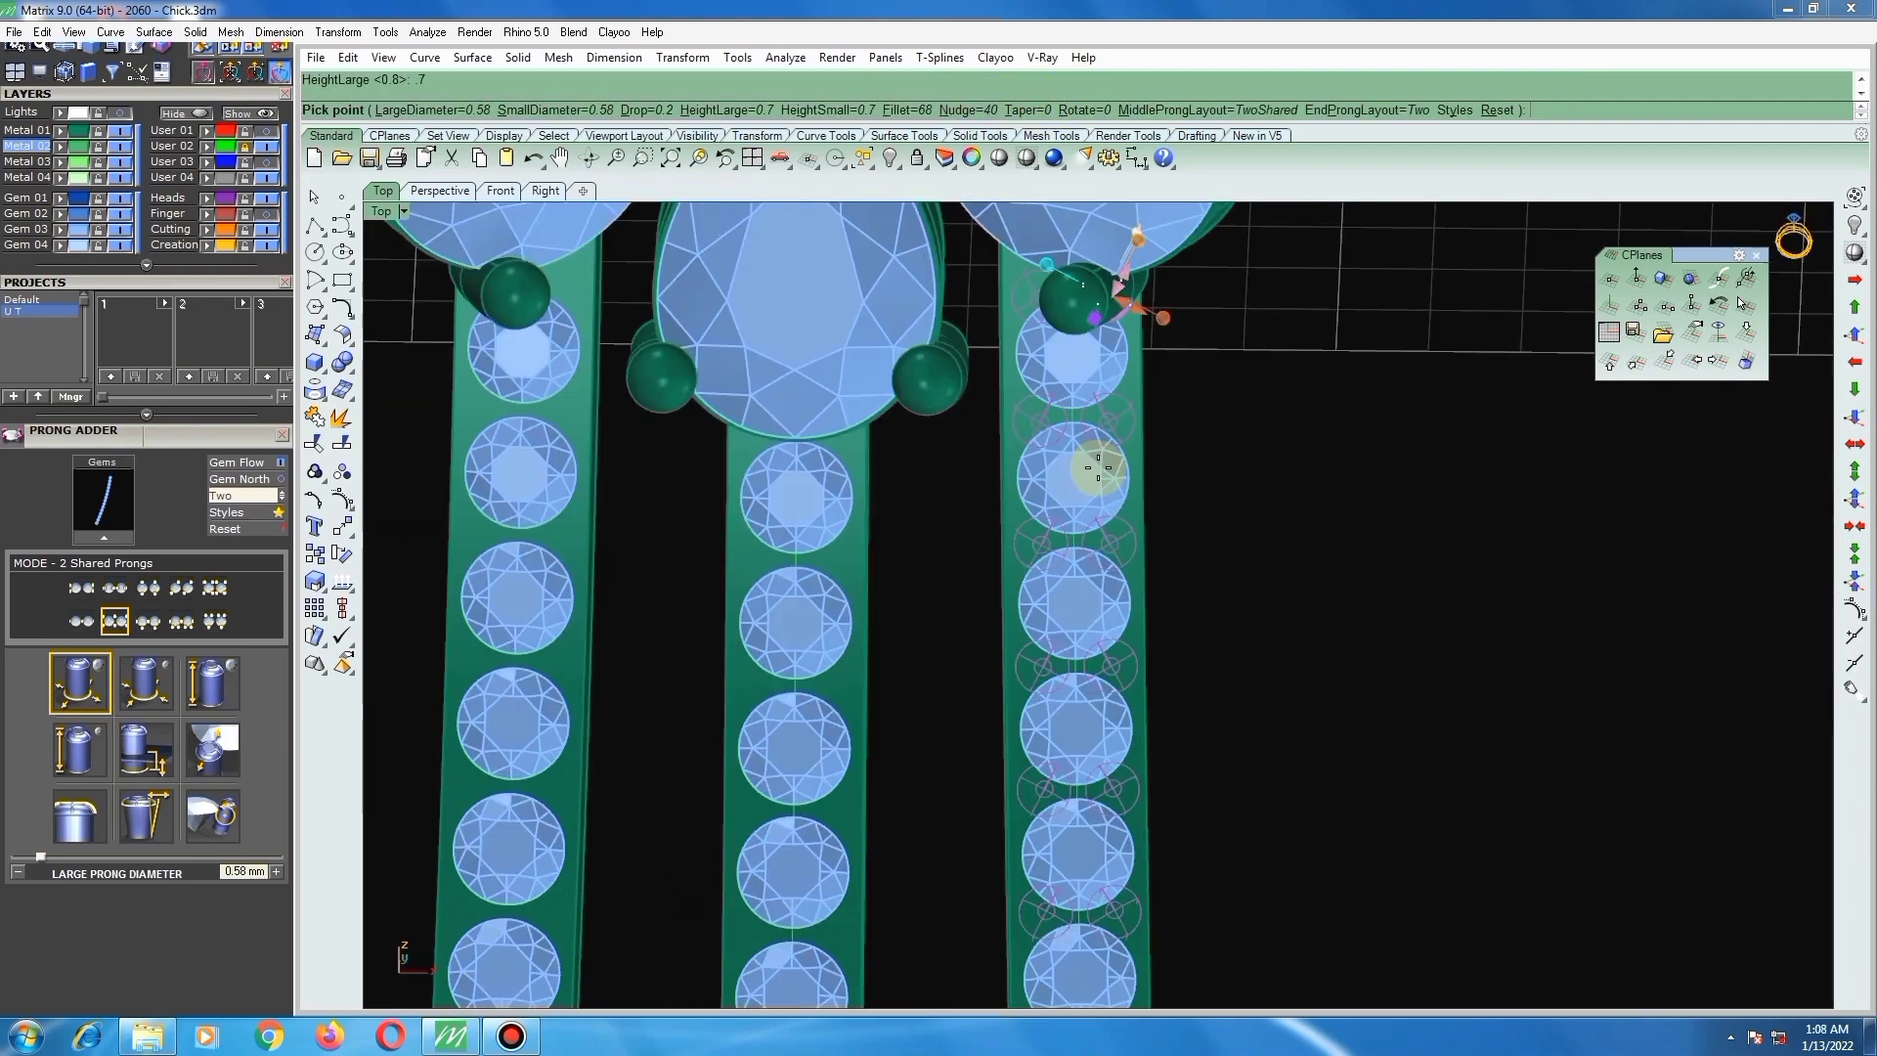
right_click(1097, 468)
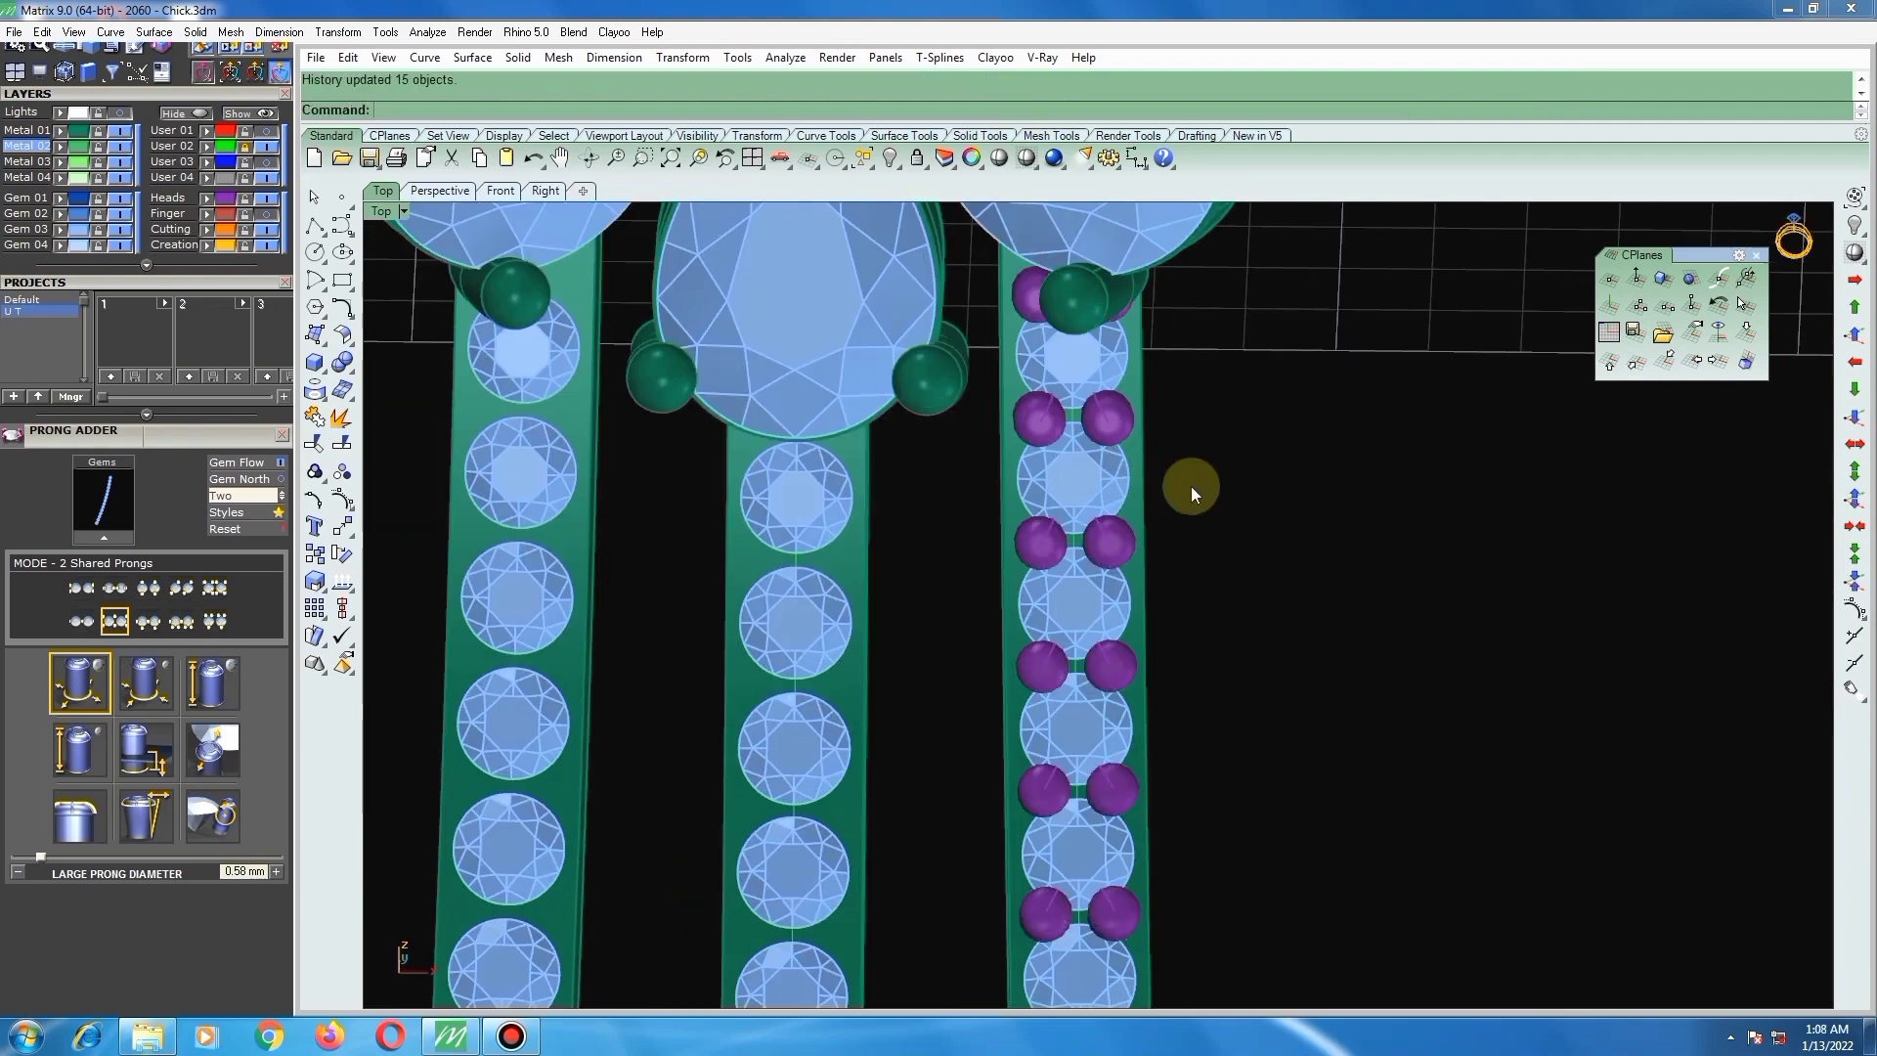
Step: Add two-shared prongs with the same Prong Adder settings to the gem row on the second band from the right
scroll(1191, 489, down, 4)
right_drag(1183, 499, 1155, 563)
scroll(1165, 533, down, 4)
scroll(1156, 563, down, 3)
scroll(1118, 735, up, 6)
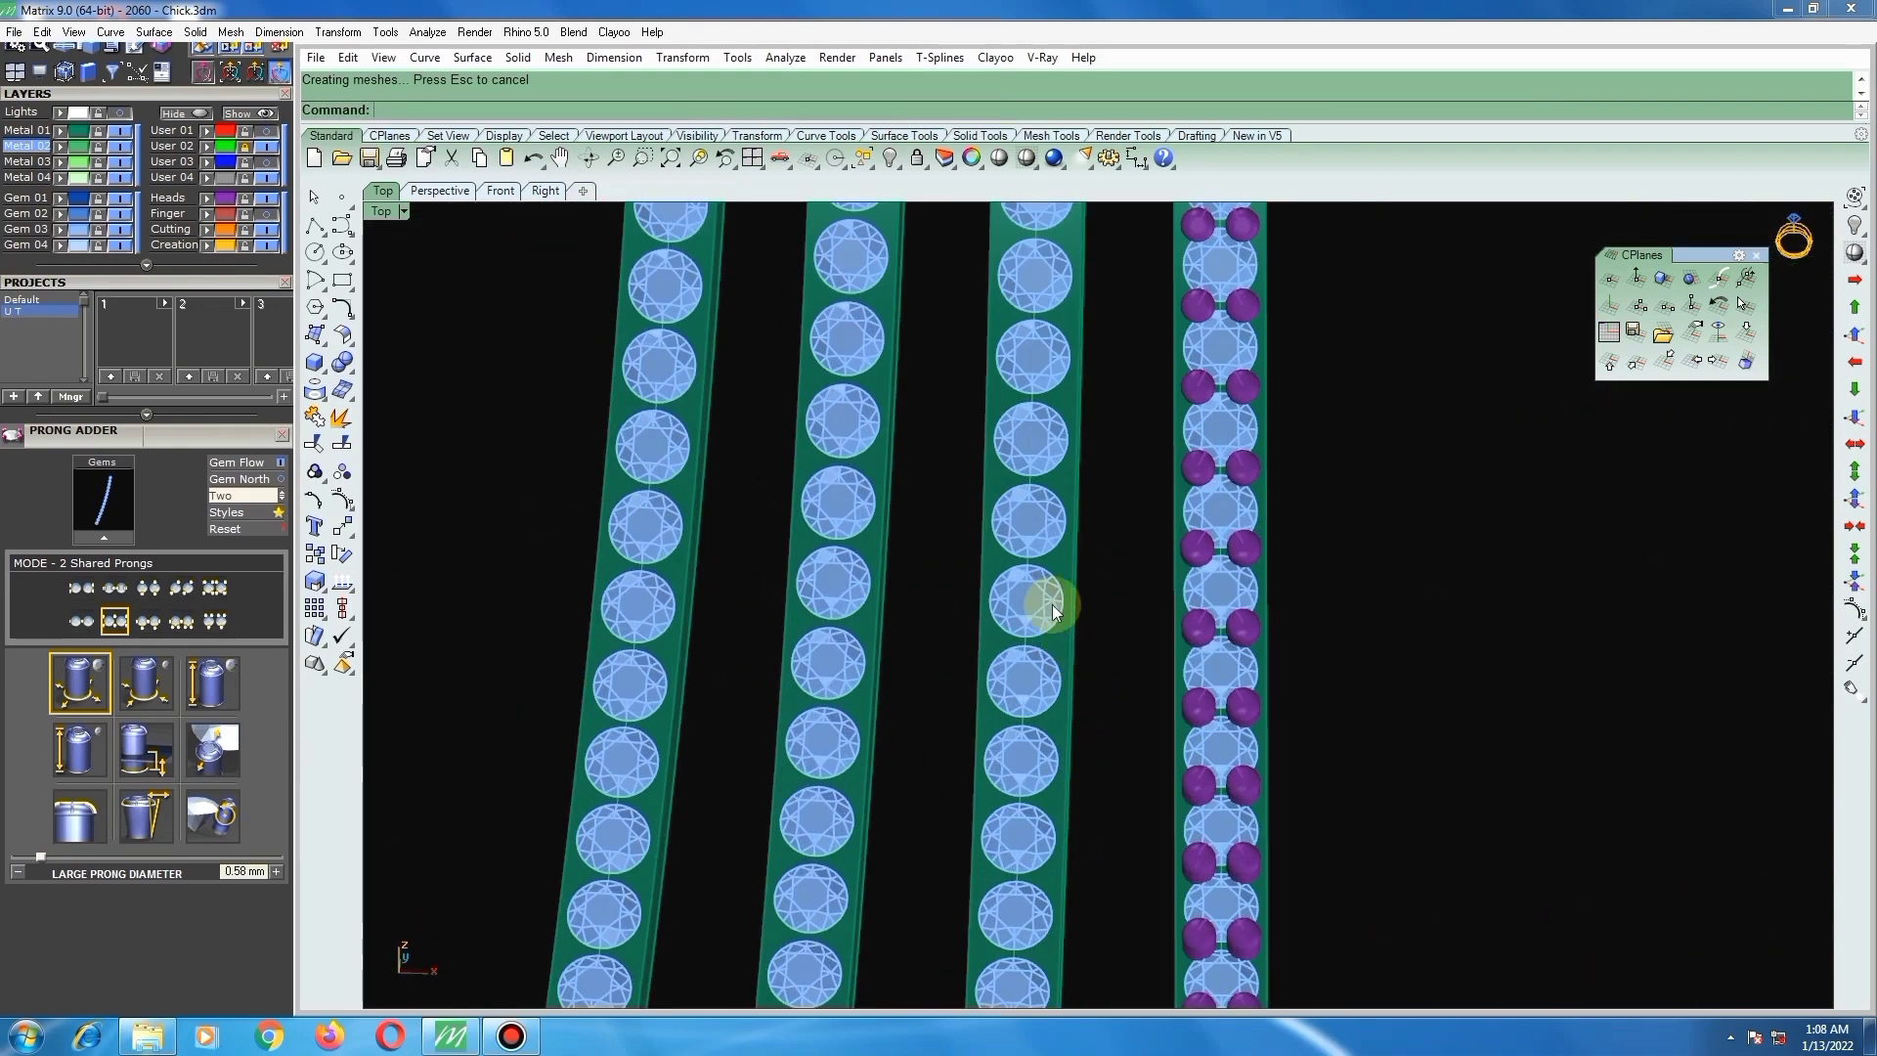
right_click(1014, 600)
right_click(1111, 589)
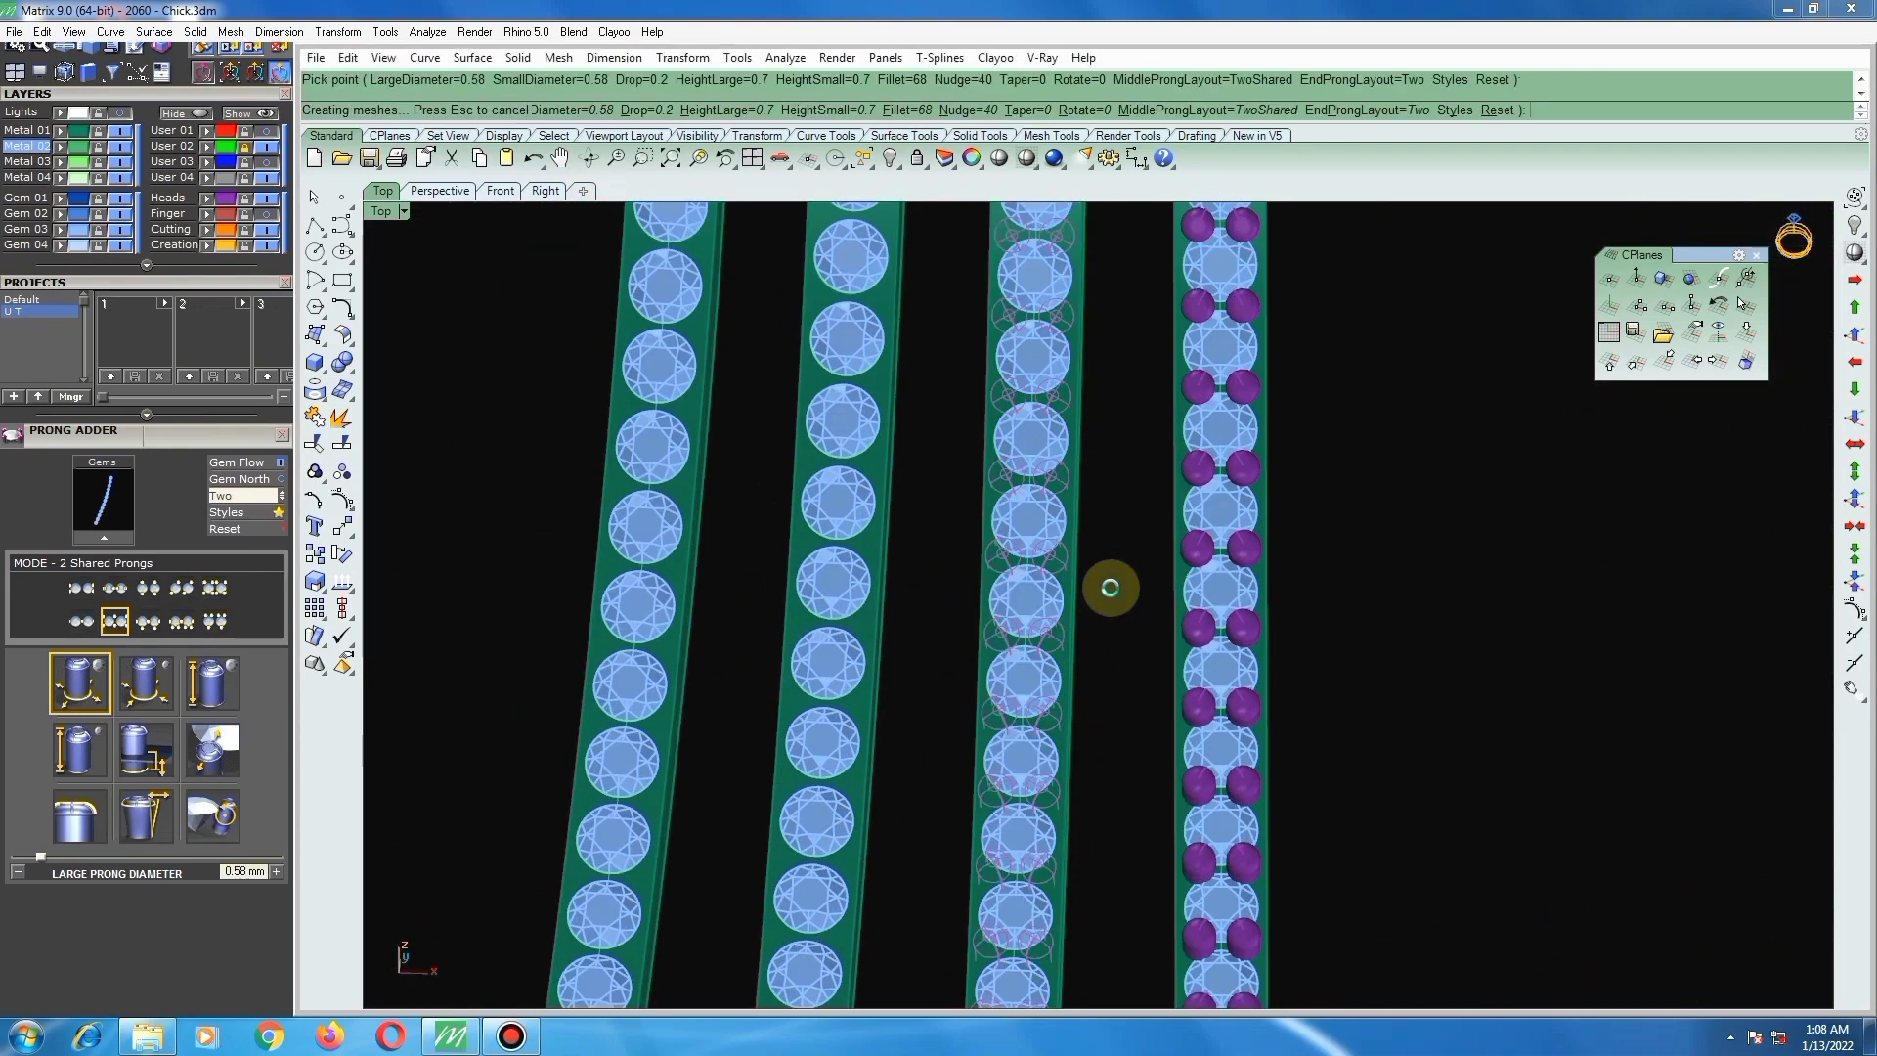
Step: Add the same shared prongs to the gem row on the second band from the left
scroll(1111, 589, down, 4)
scroll(953, 552, up, 4)
click(924, 530)
right_click(948, 533)
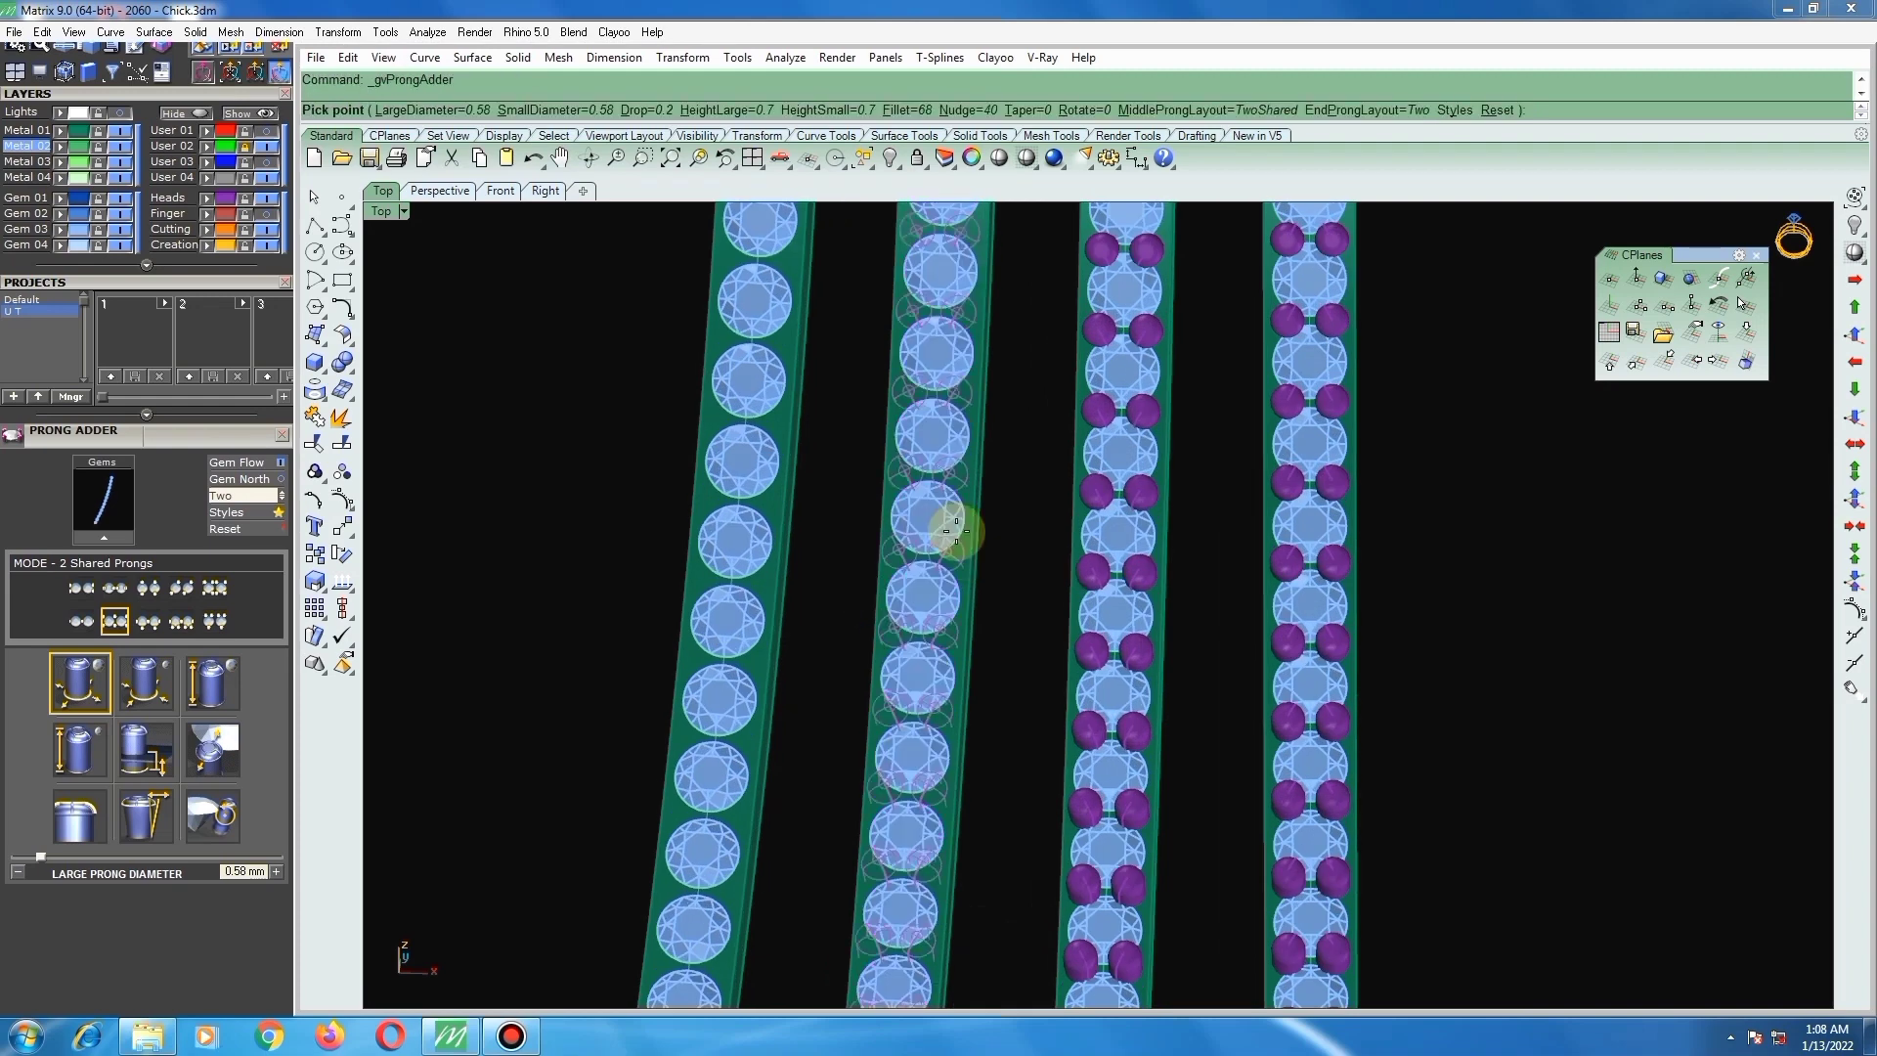
right_click(1005, 534)
Step: Add the same shared prongs to the leftmost band's gem row
scroll(927, 542, down, 1)
click(811, 484)
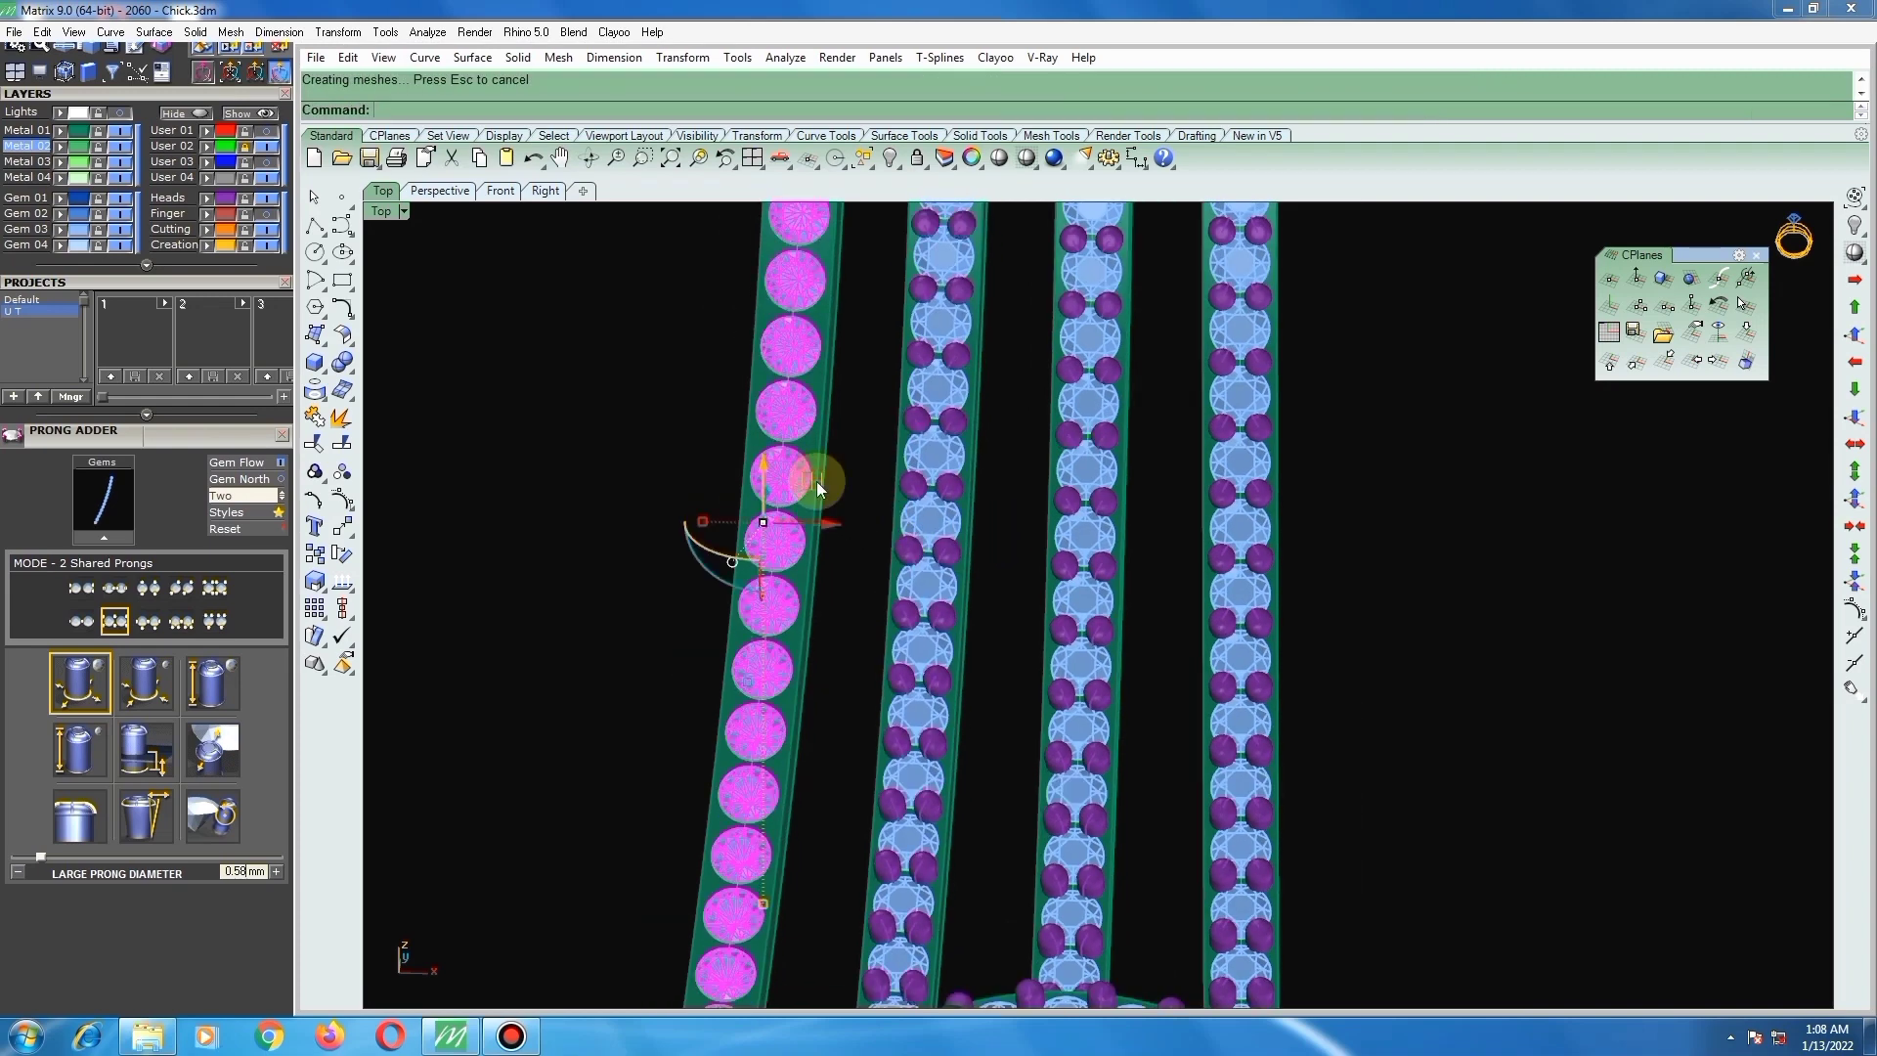
right_click(839, 488)
right_click(847, 498)
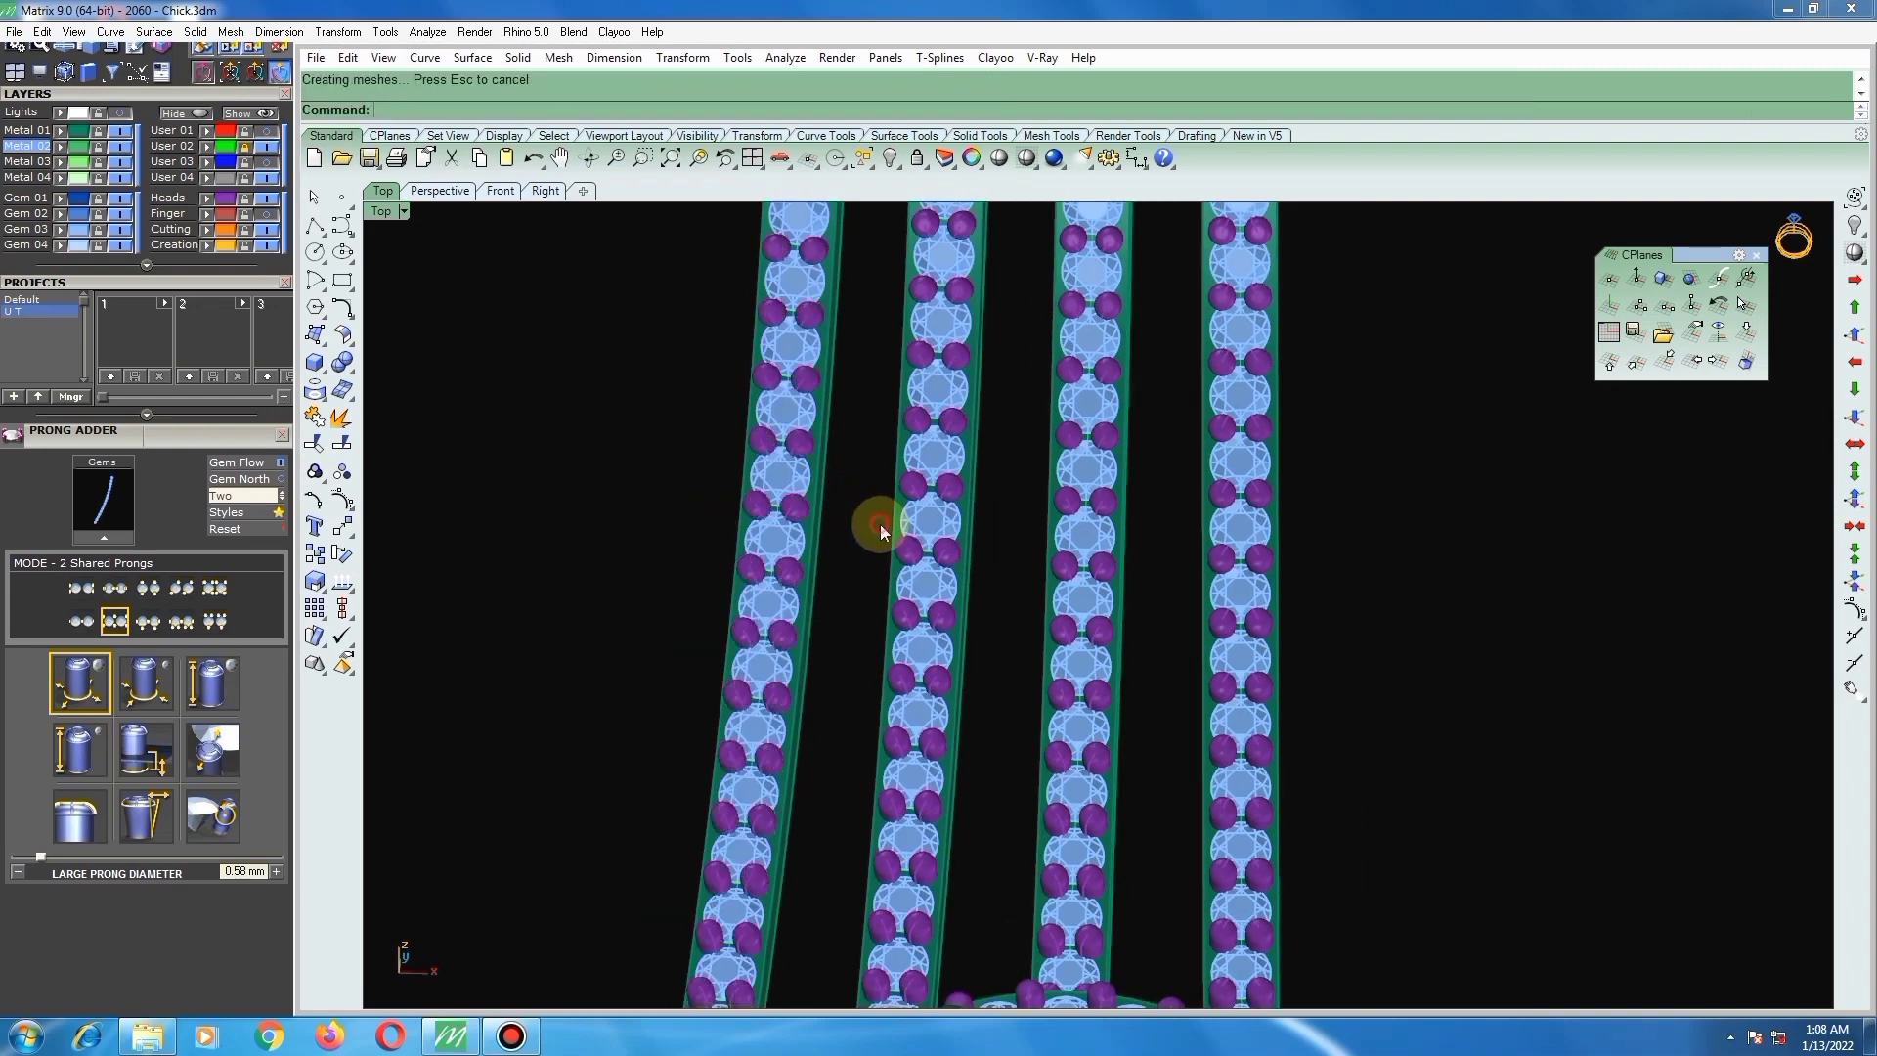
Step: Examine the shared prongs along all four bands from several angles, up to the flower and down to the lower settings
right_drag(879, 524, 913, 544)
scroll(918, 544, down, 2)
scroll(978, 586, down, 4)
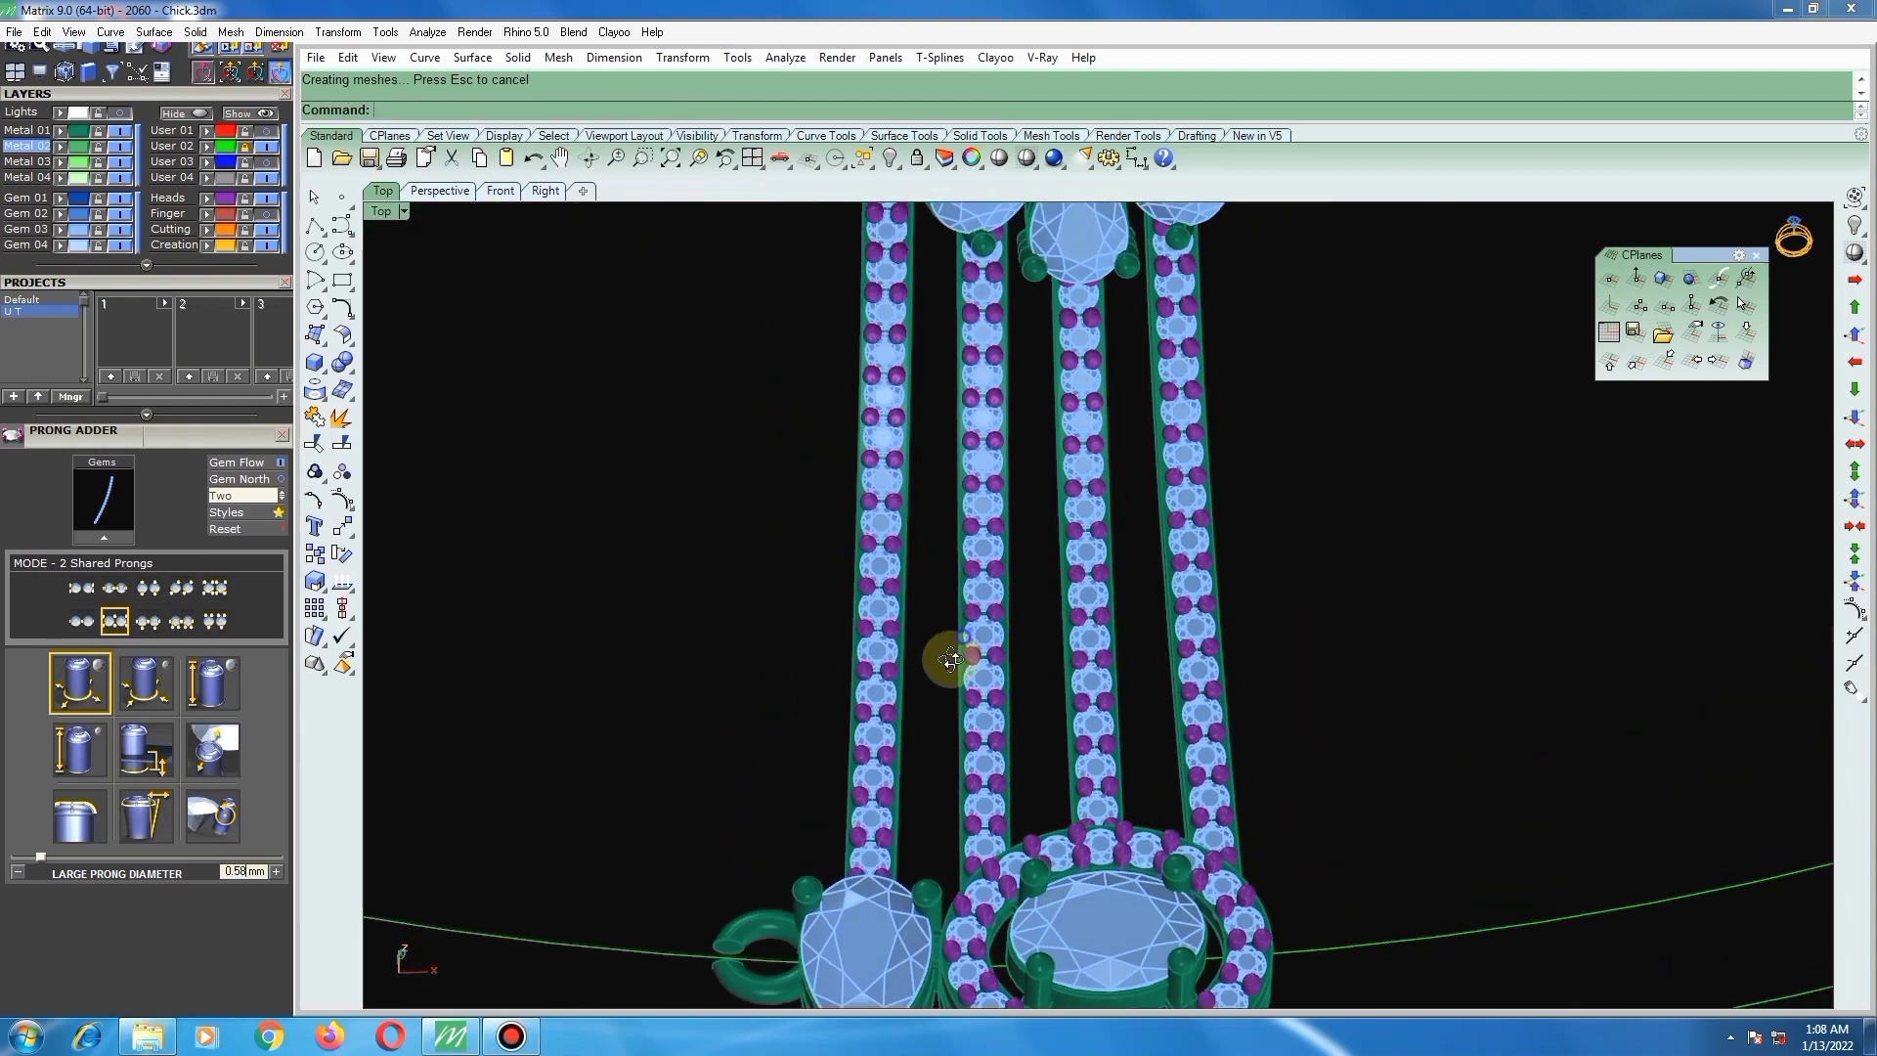
right_drag(1081, 629, 1011, 629)
scroll(1013, 626, up, 9)
right_drag(1035, 492, 1010, 527)
scroll(987, 493, up, 8)
scroll(989, 491, down, 6)
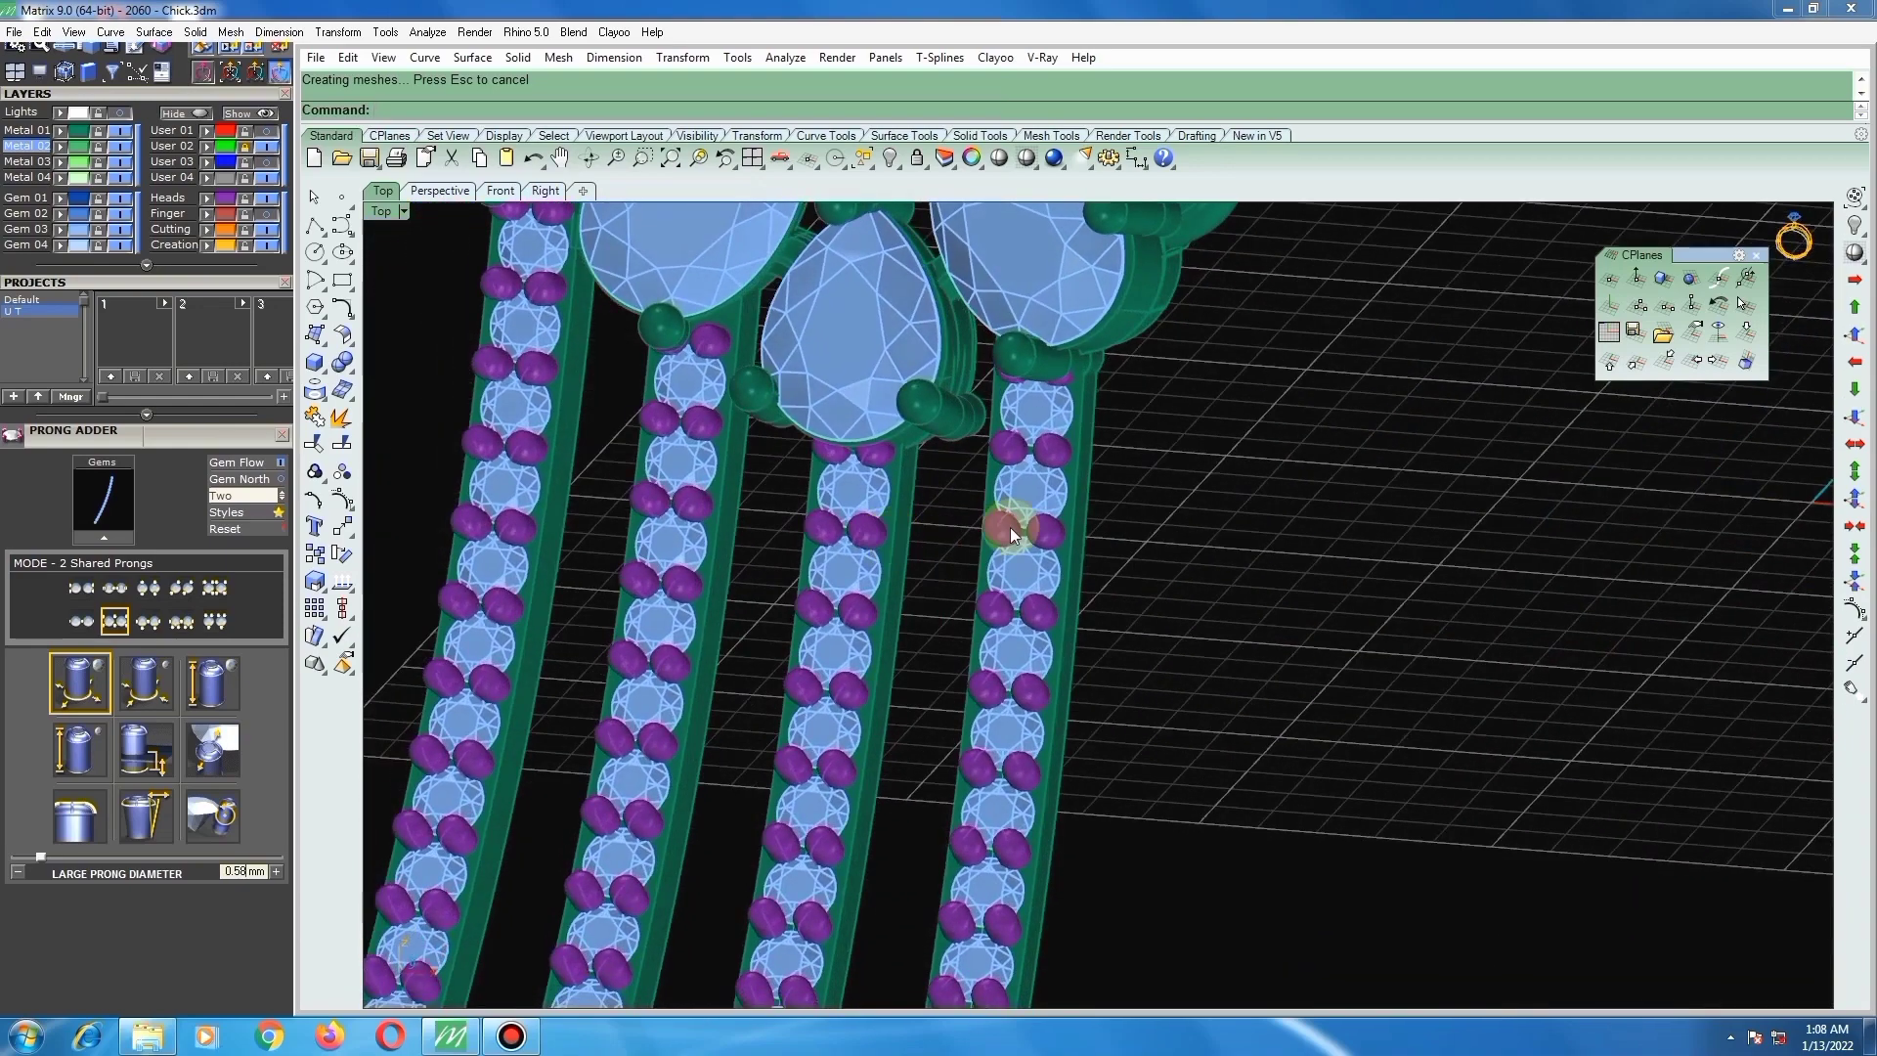
Step: Delete the guide curve along the rightmost band and start Gem Cutter on its gem row
click(1031, 494)
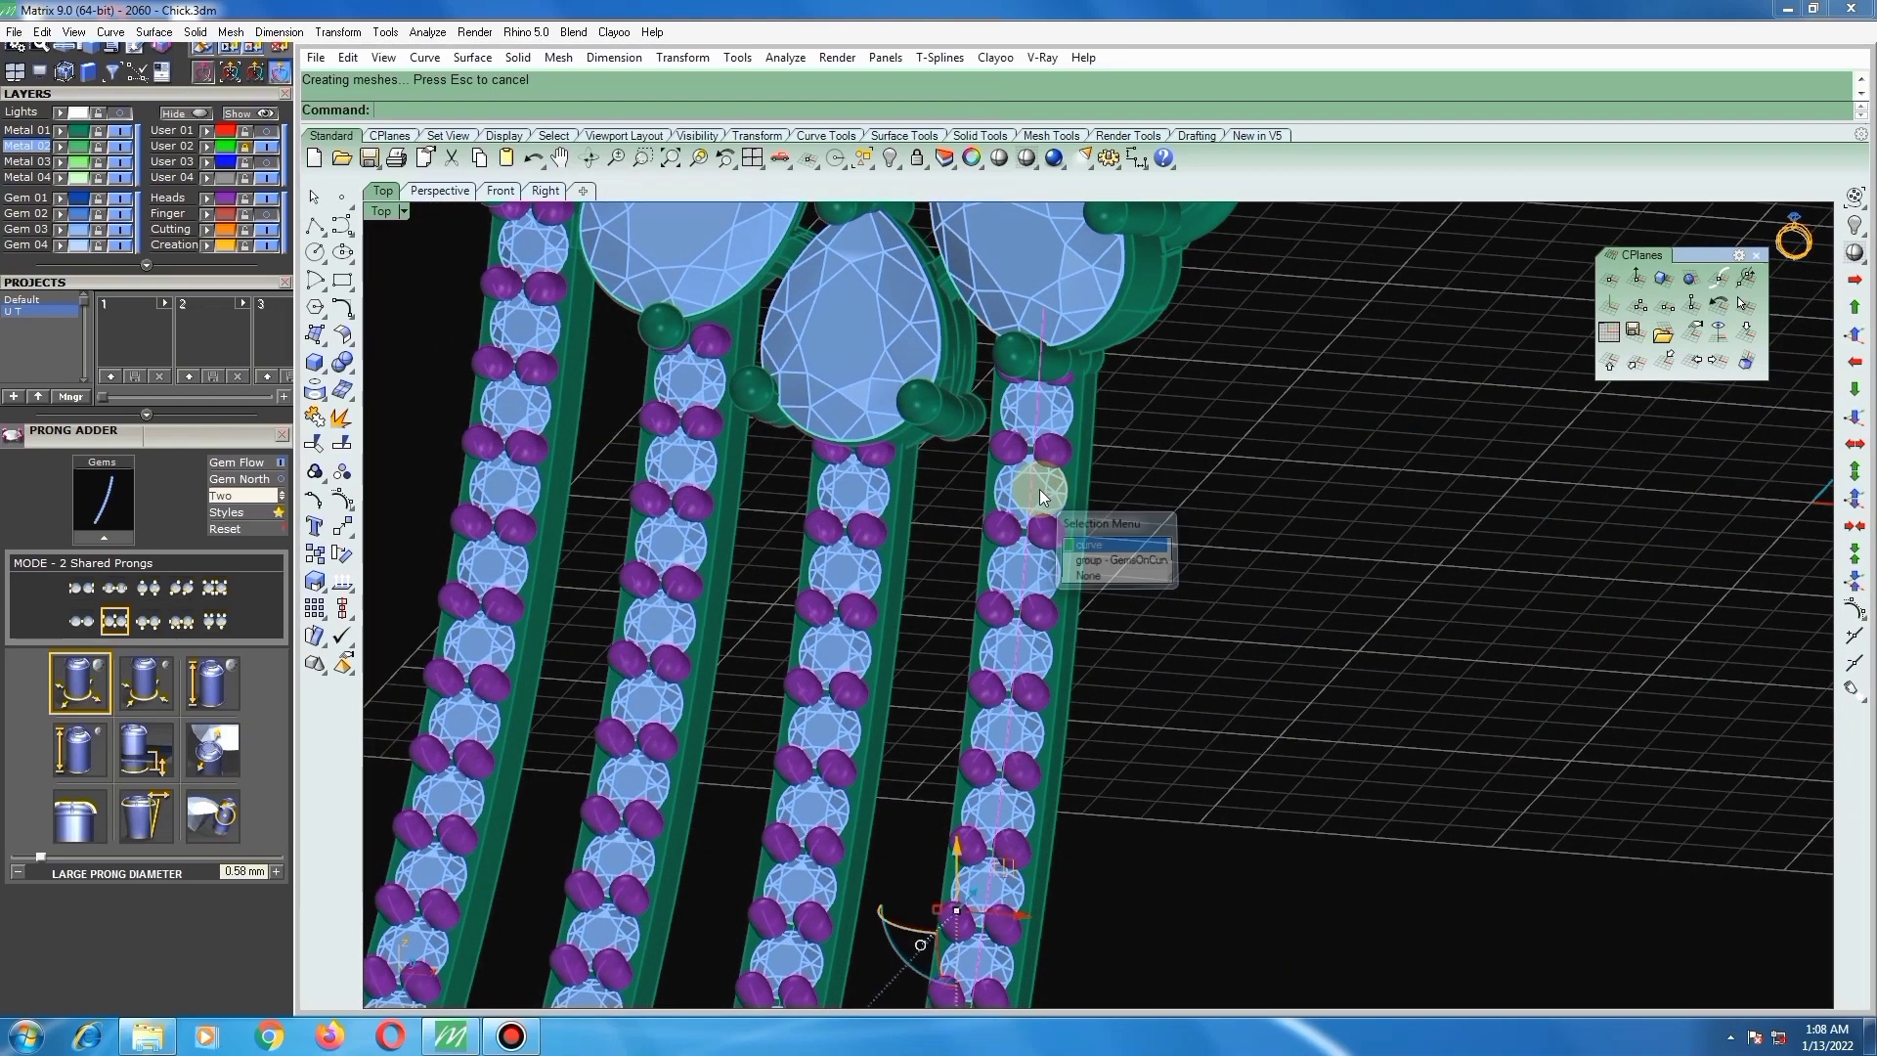
key(Delete)
click(1040, 486)
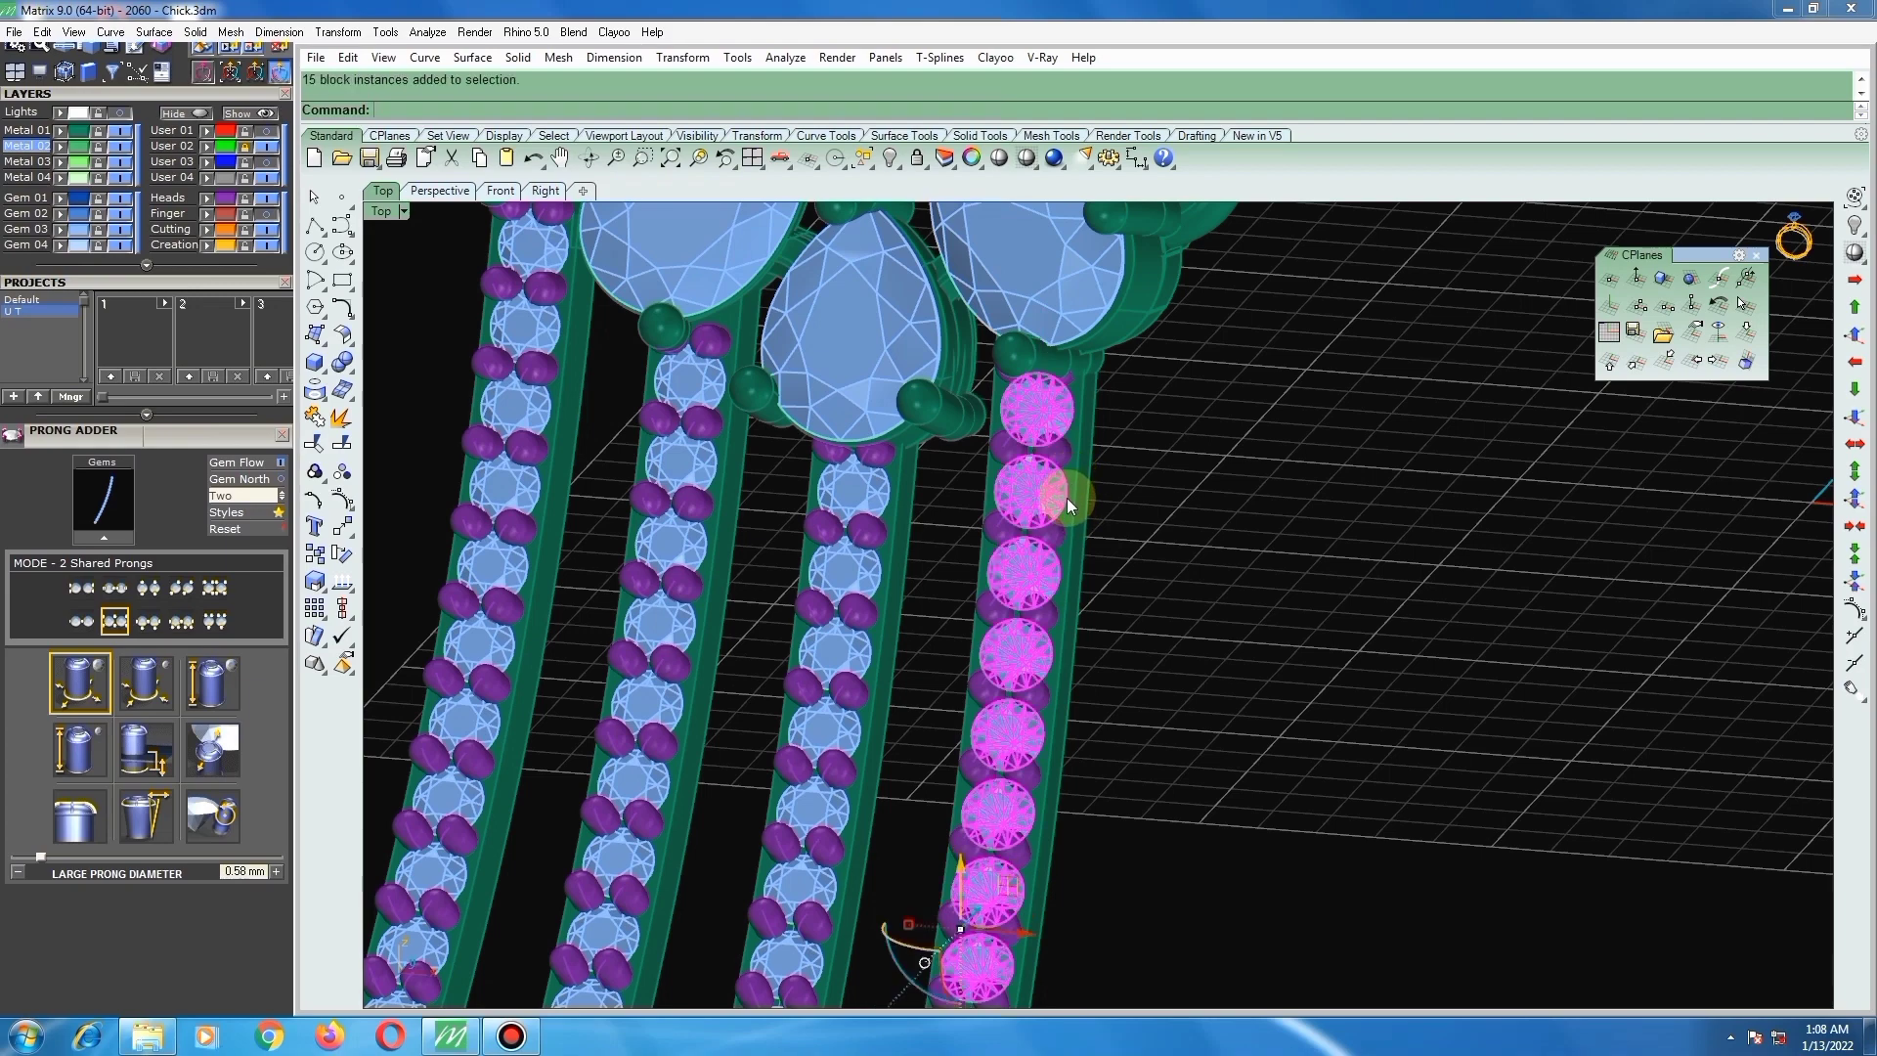
key(F6)
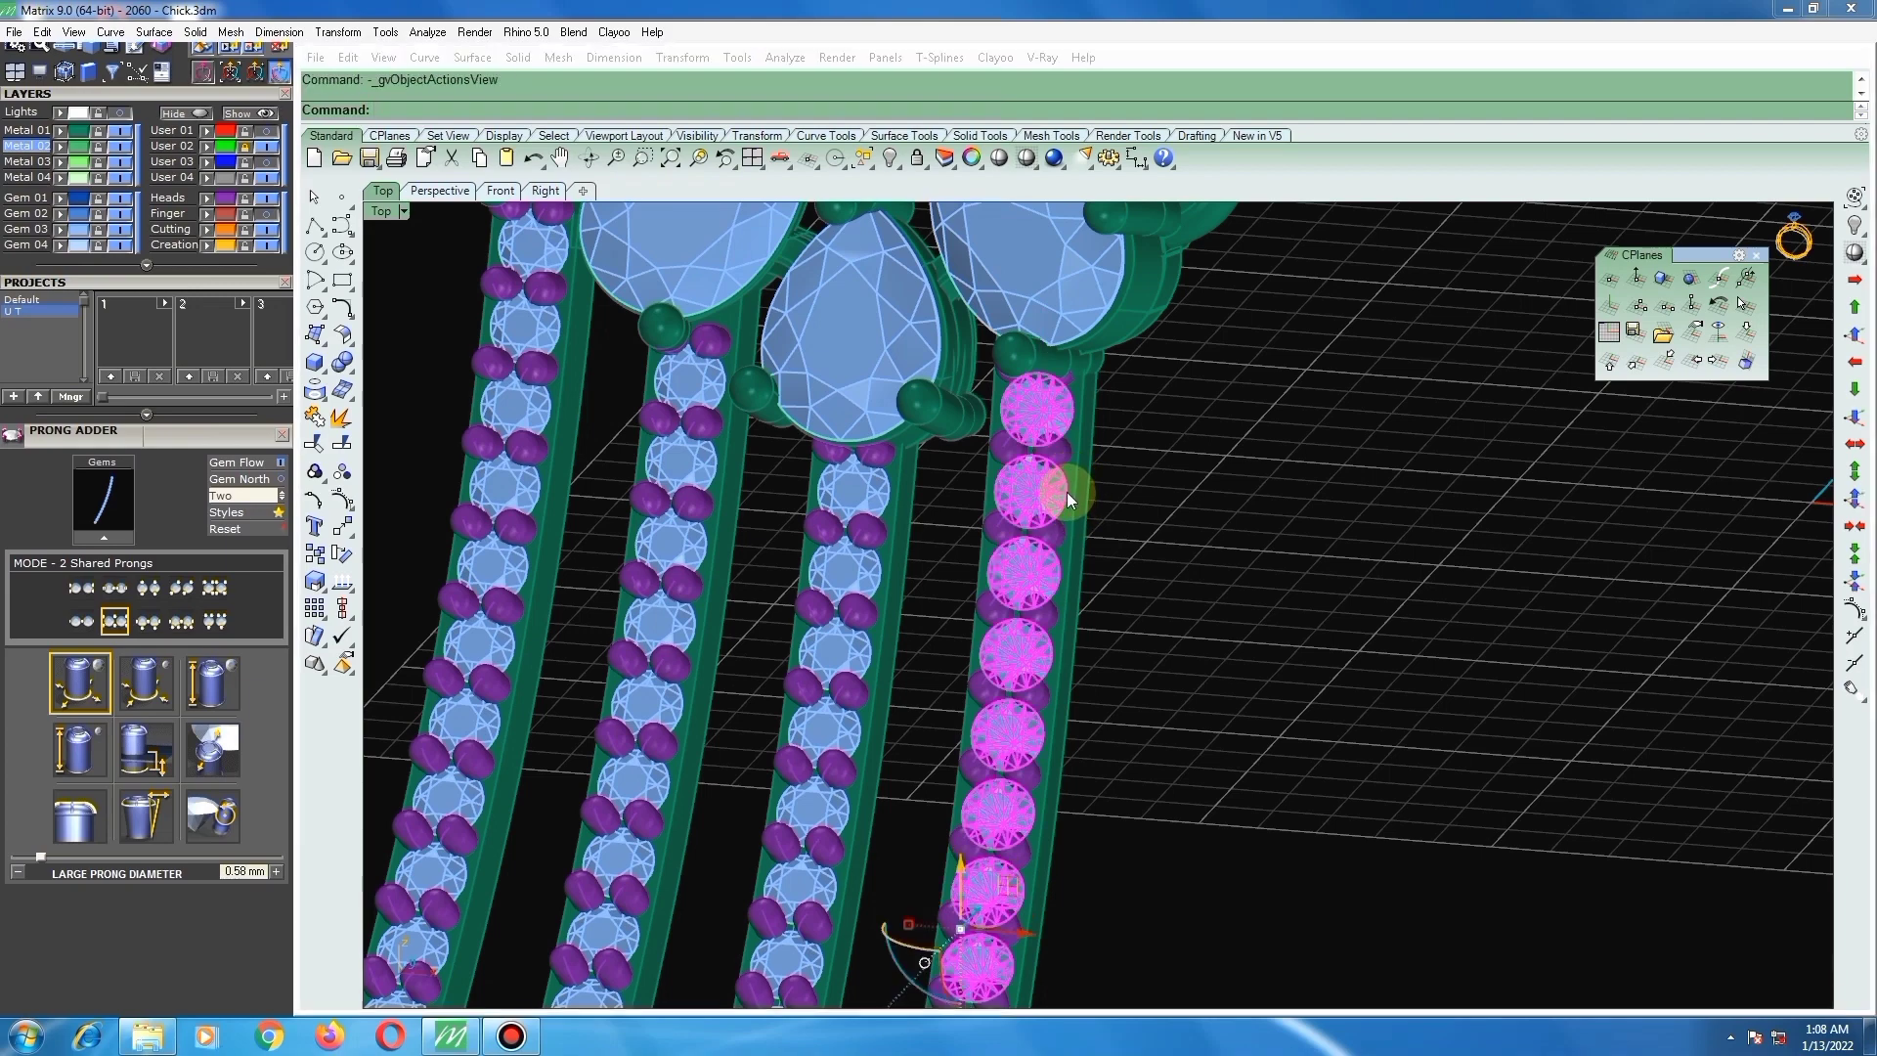
click(1103, 613)
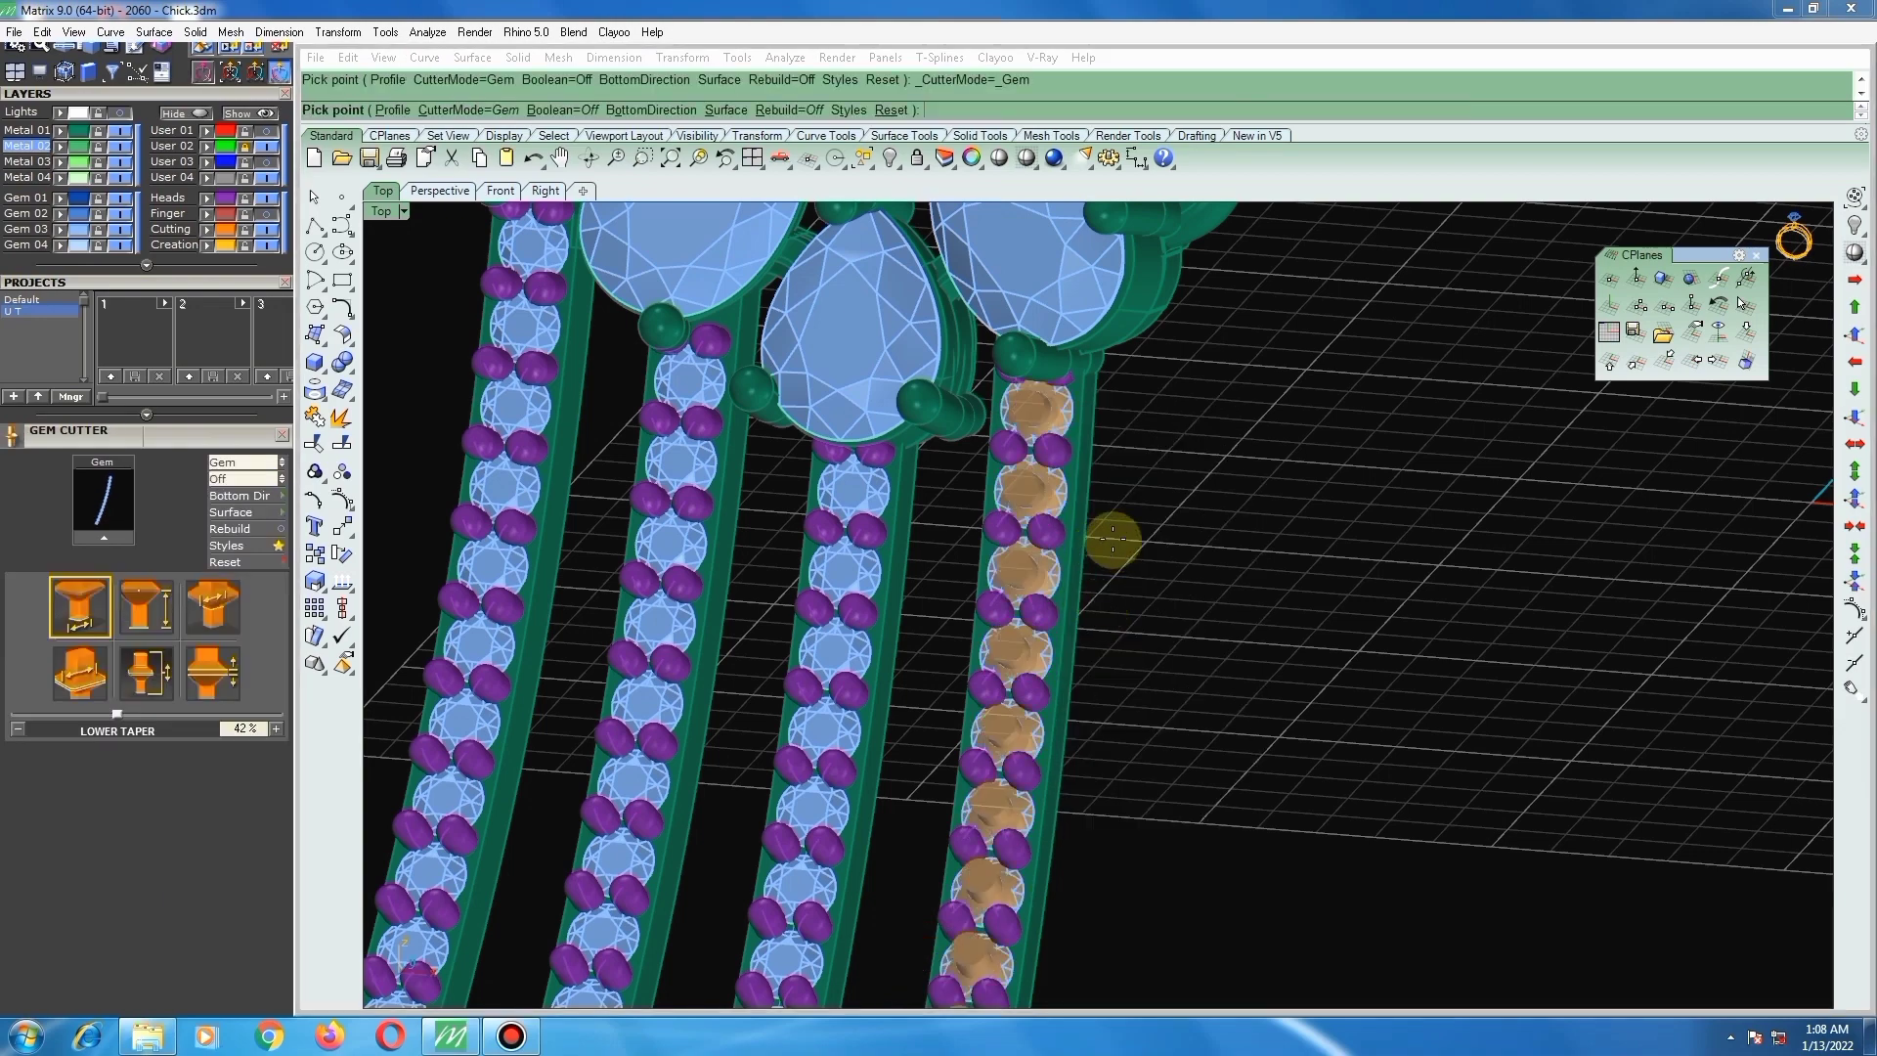
Step: Set the cutters' lower taper to 45% and create them for the rightmost band's gem row
right_drag(1081, 528, 557, 337)
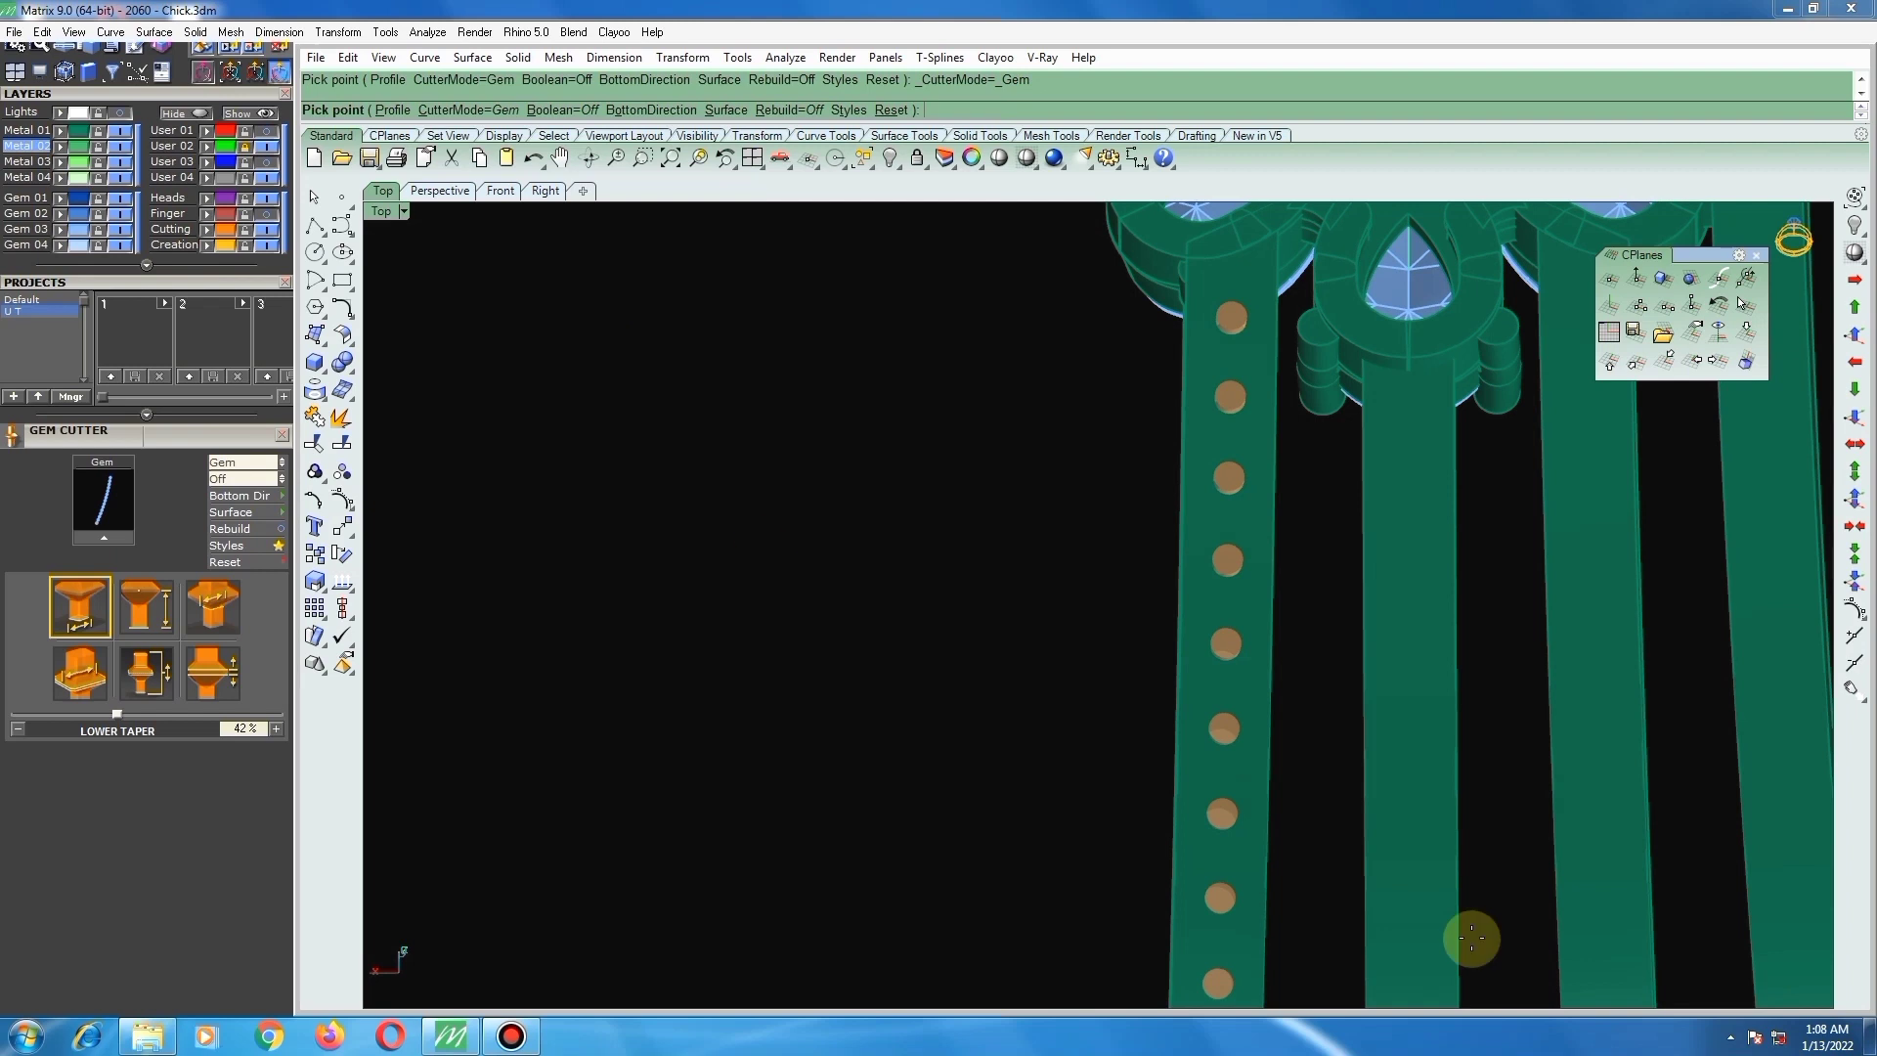
click(90, 597)
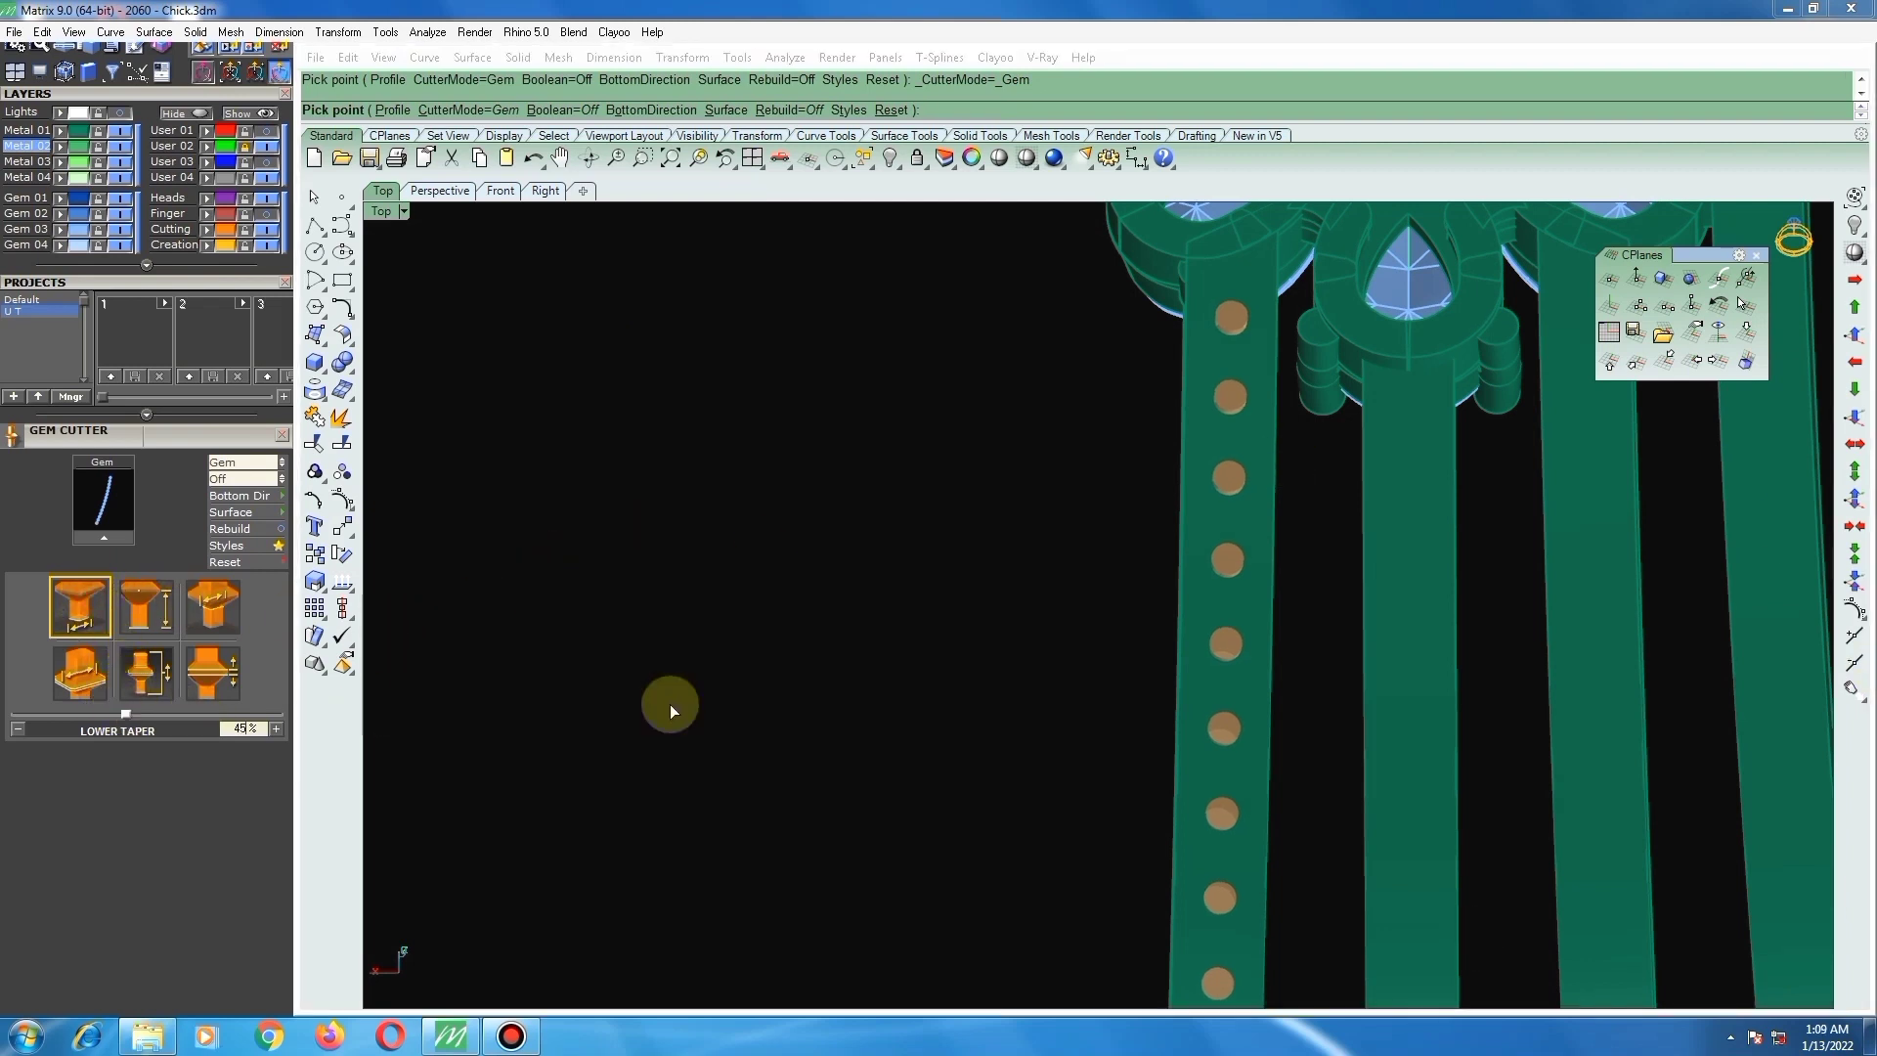
right_drag(1010, 619, 1613, 728)
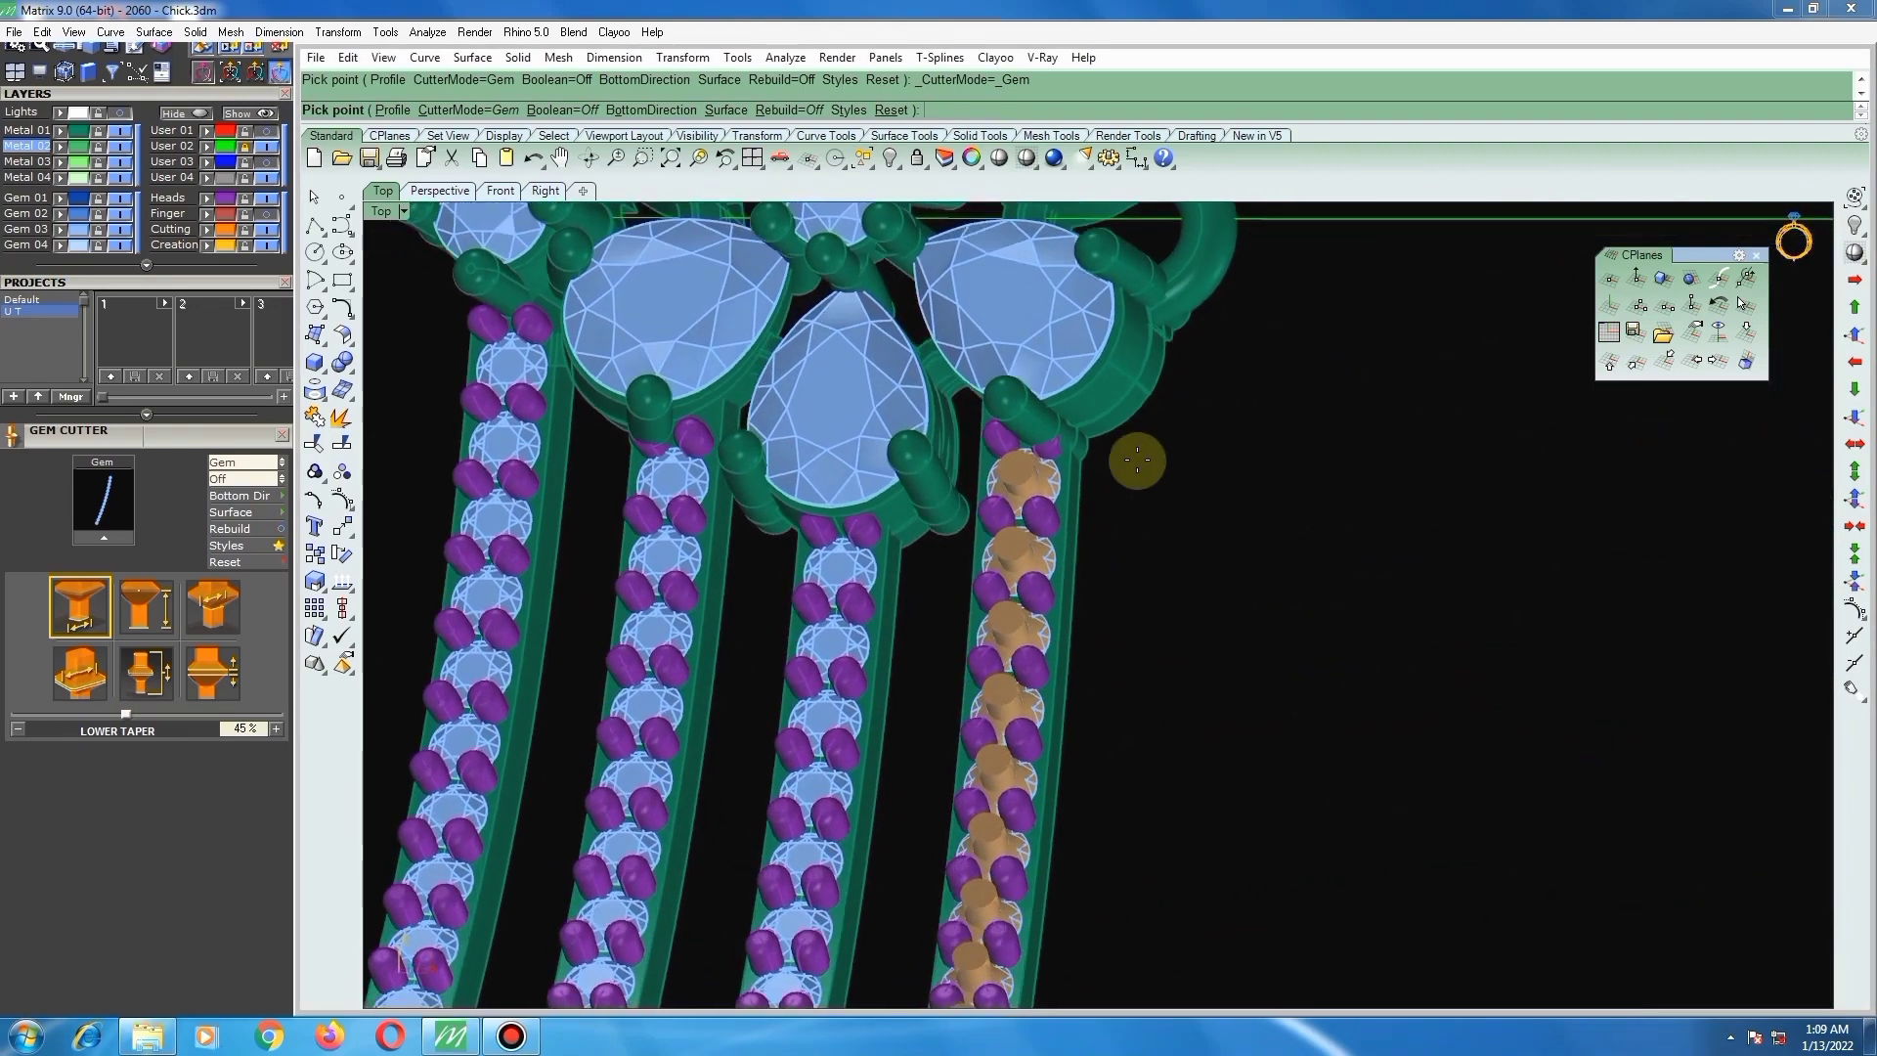
scroll(1114, 538, down, 5)
scroll(1097, 615, up, 6)
scroll(1150, 574, up, 3)
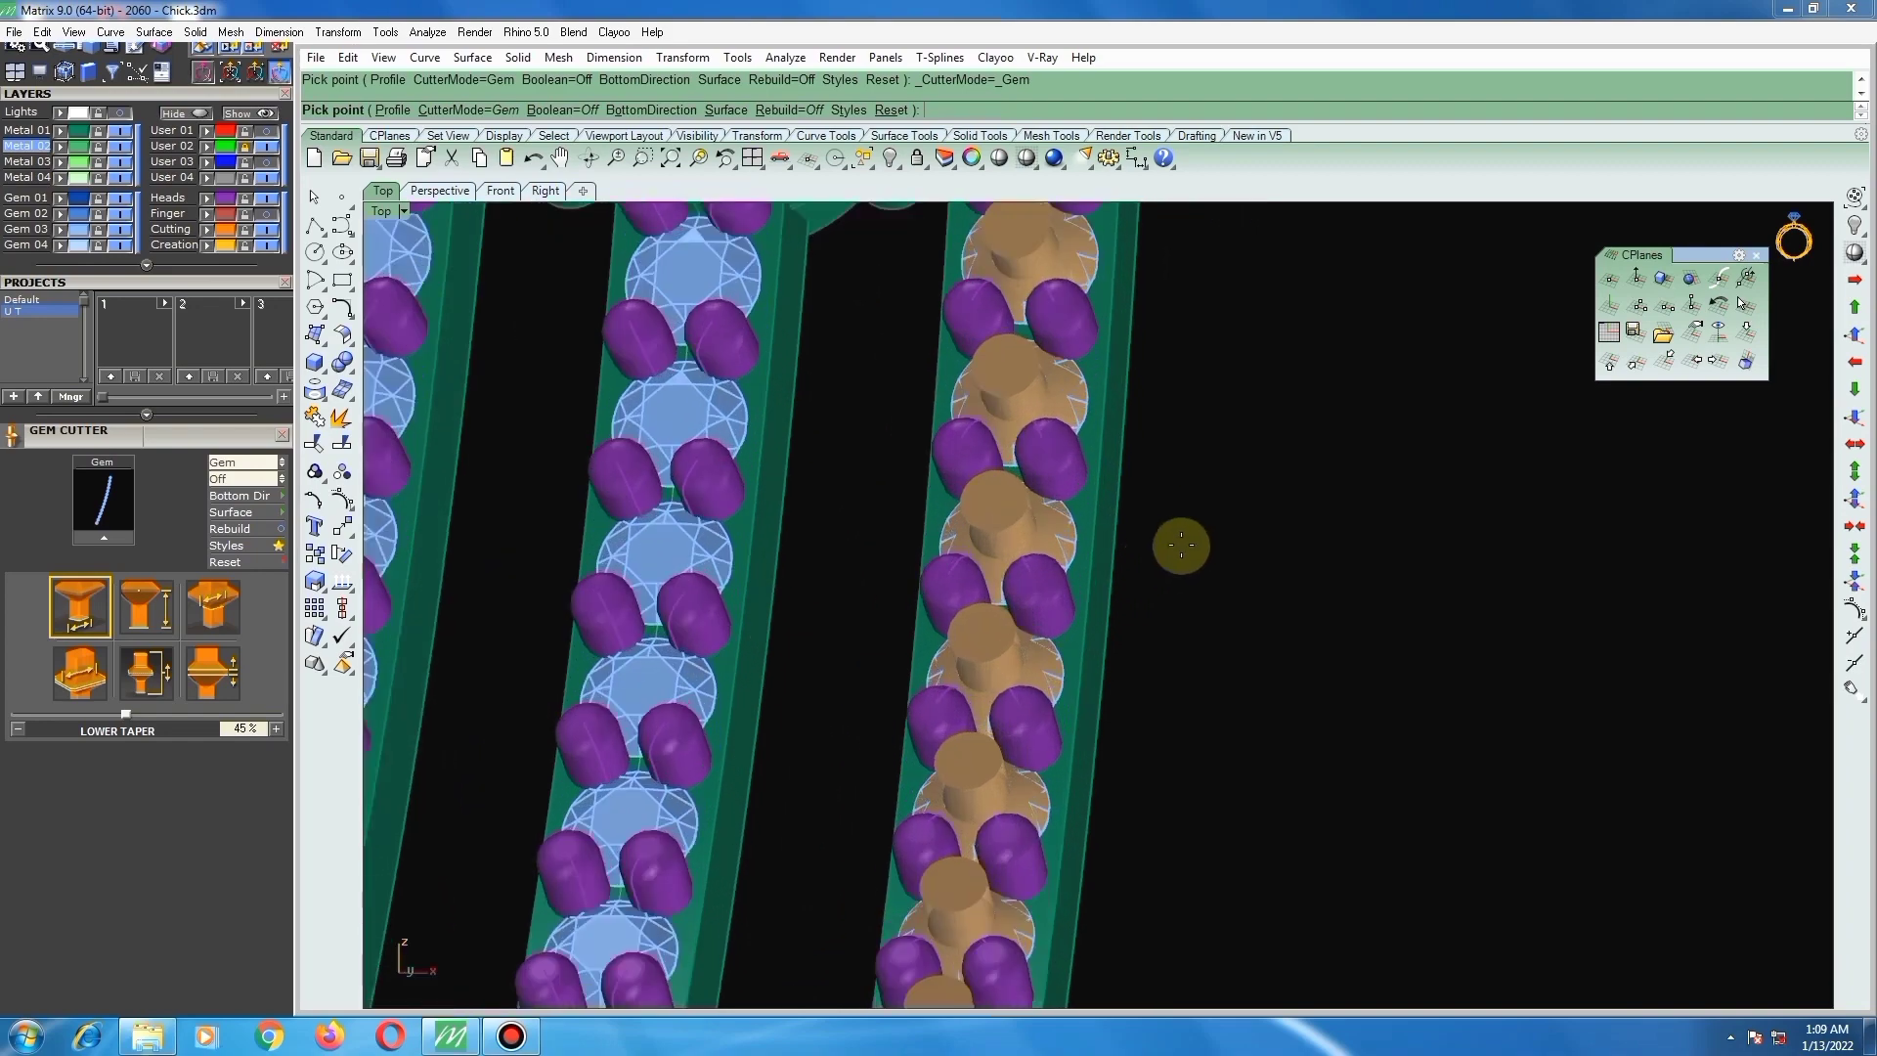
scroll(1231, 555, down, 4)
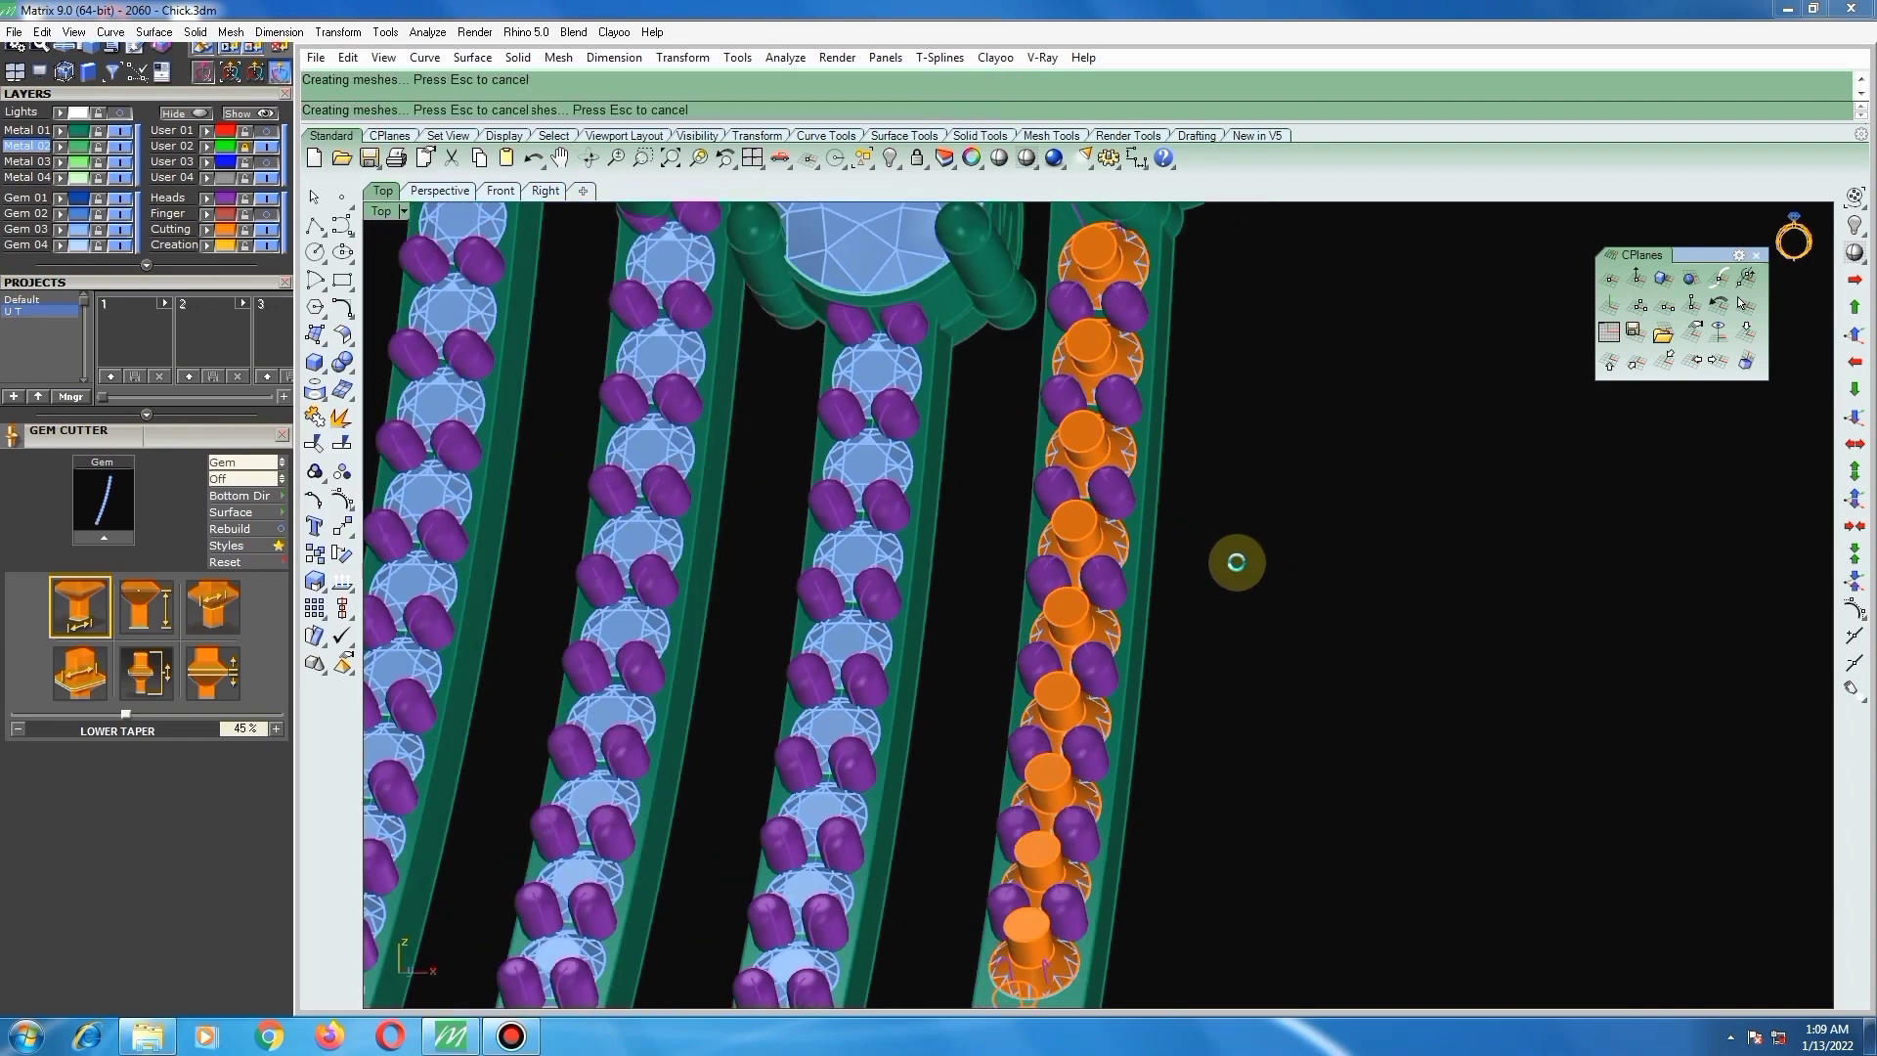
Step: Close the floating CPlanes toolbar and save the file
right_drag(1229, 577, 1328, 602)
scroll(1236, 648, down, 6)
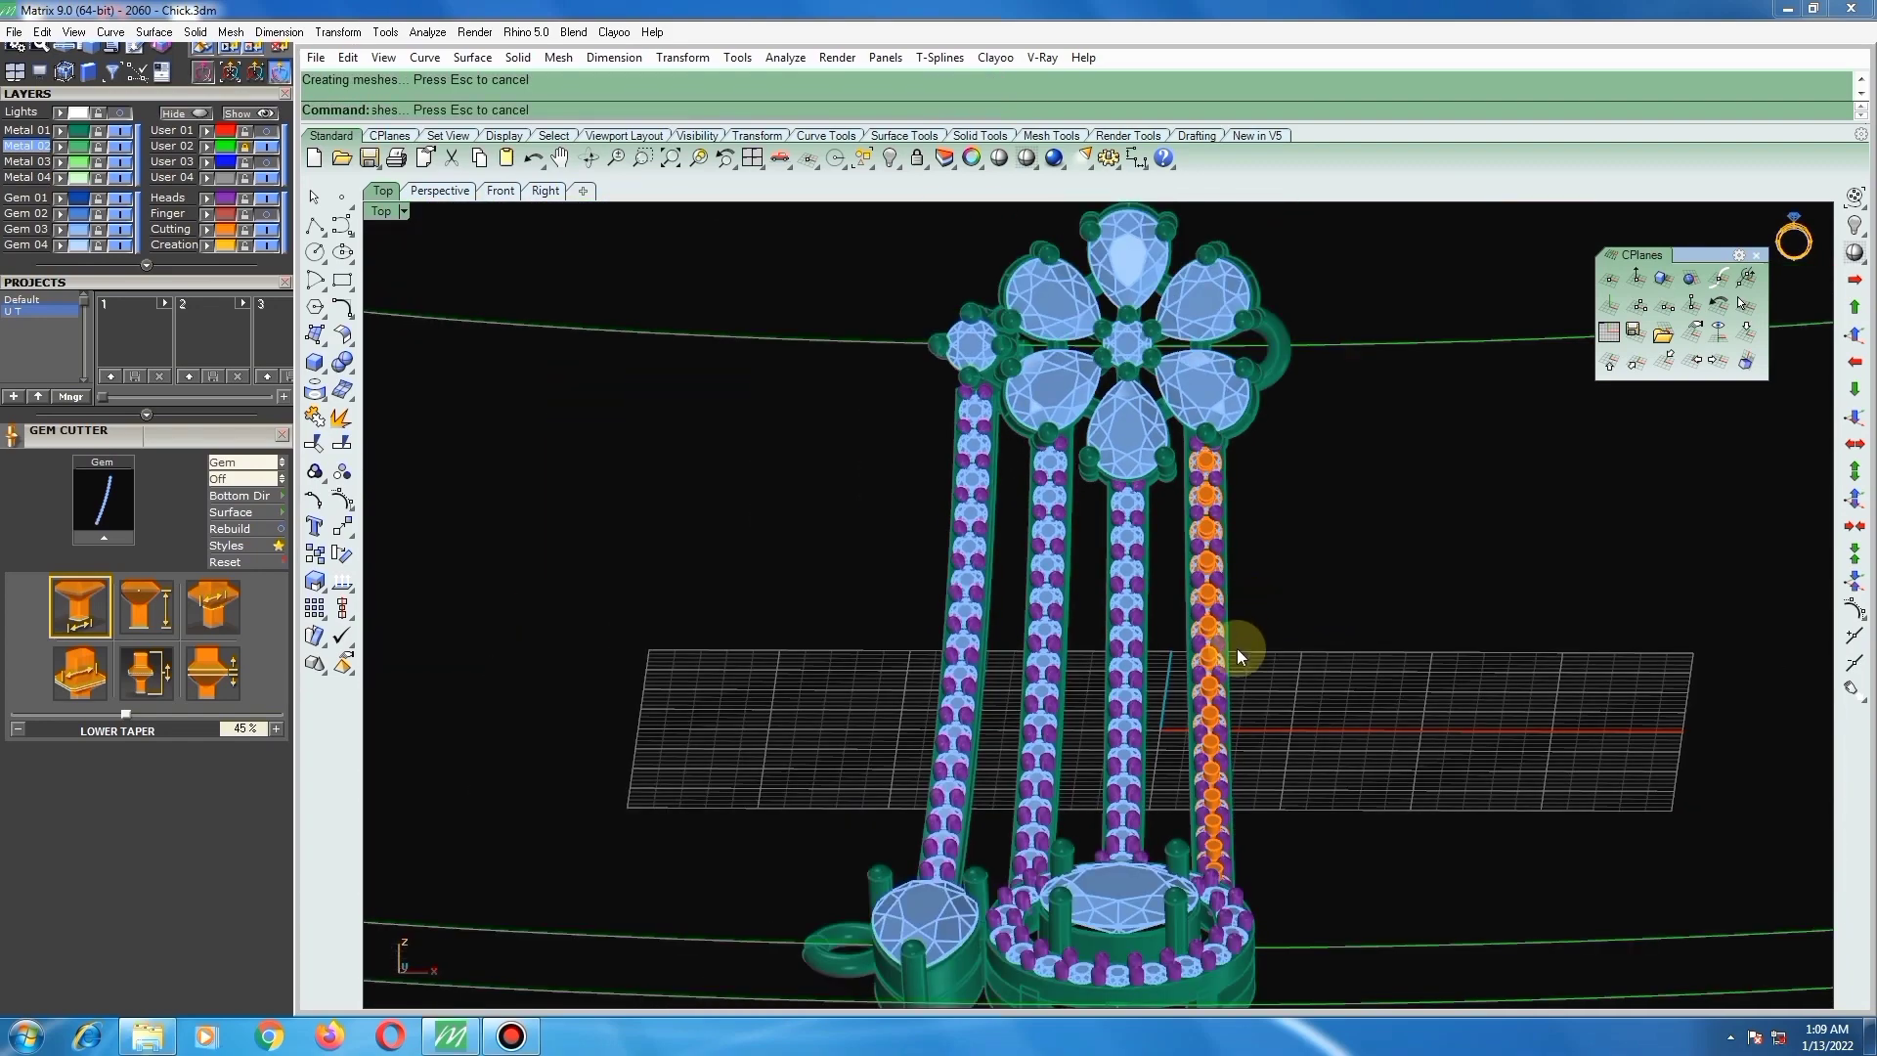
scroll(1241, 596, up, 2)
scroll(1257, 616, up, 1)
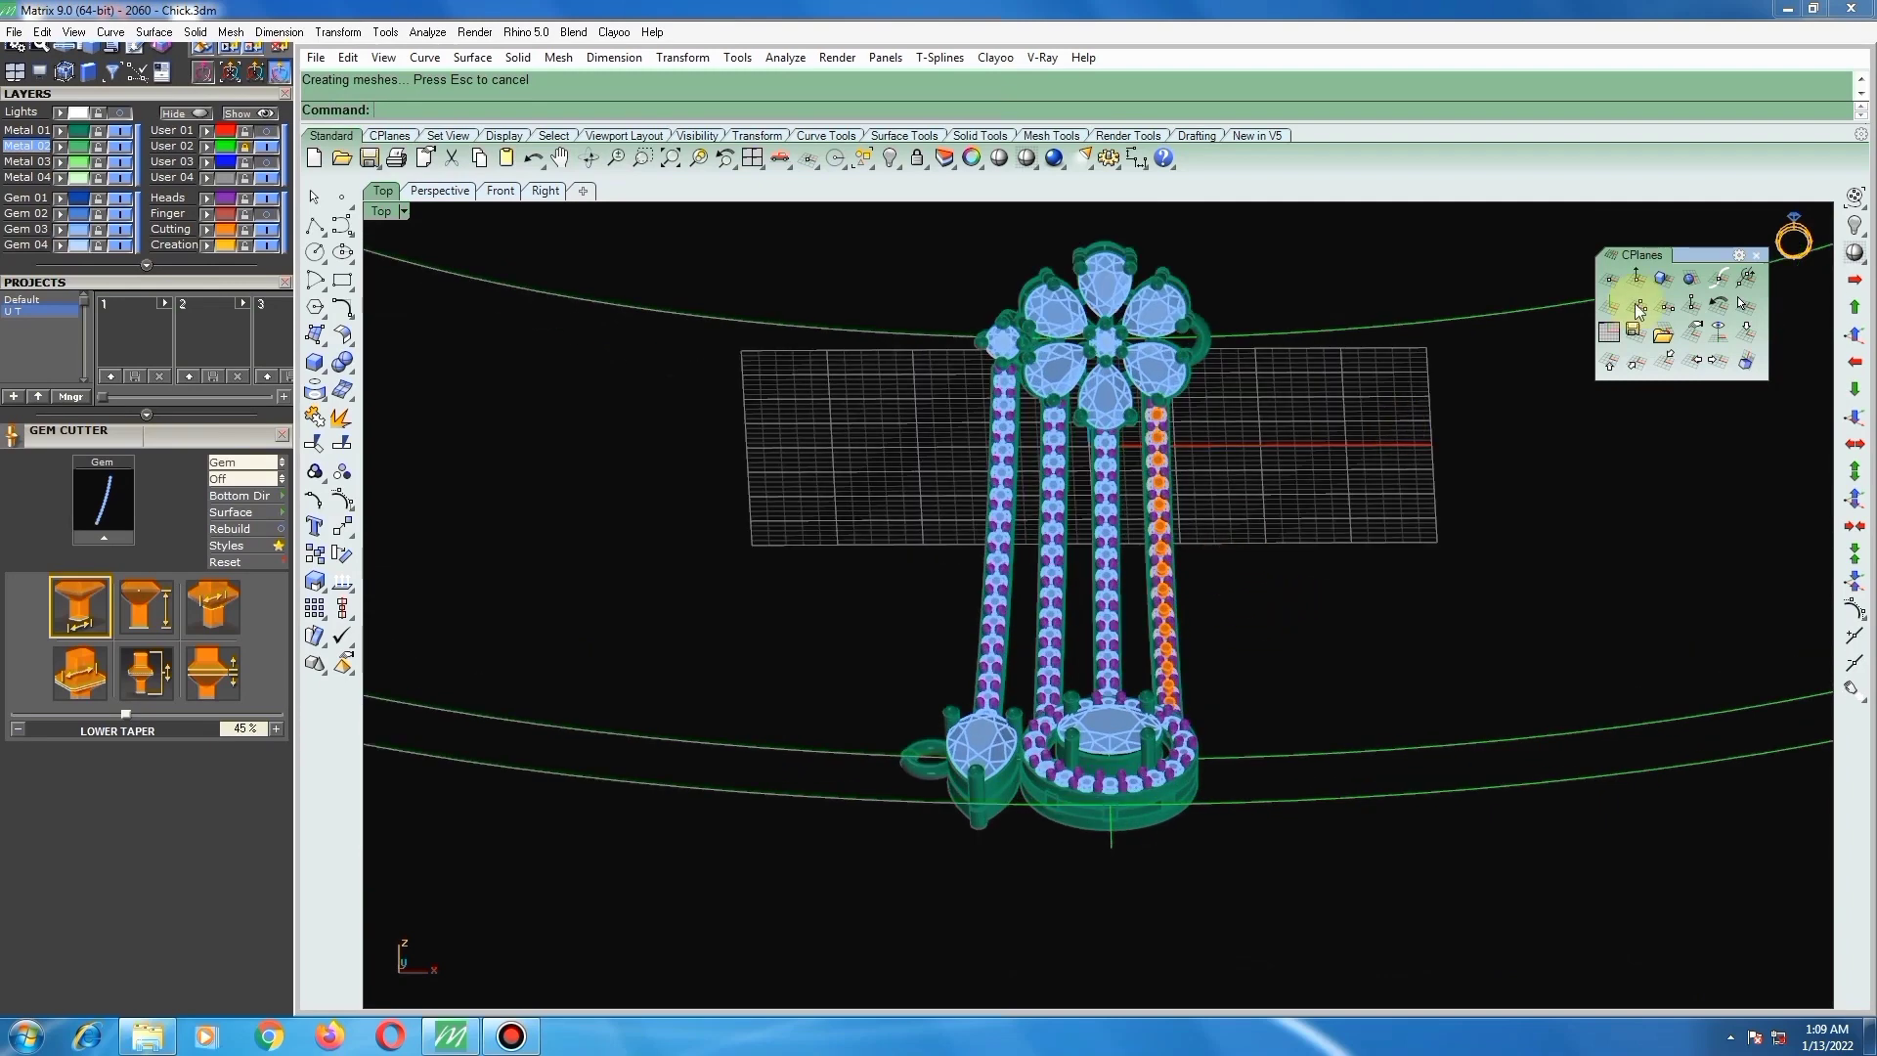
click(1756, 256)
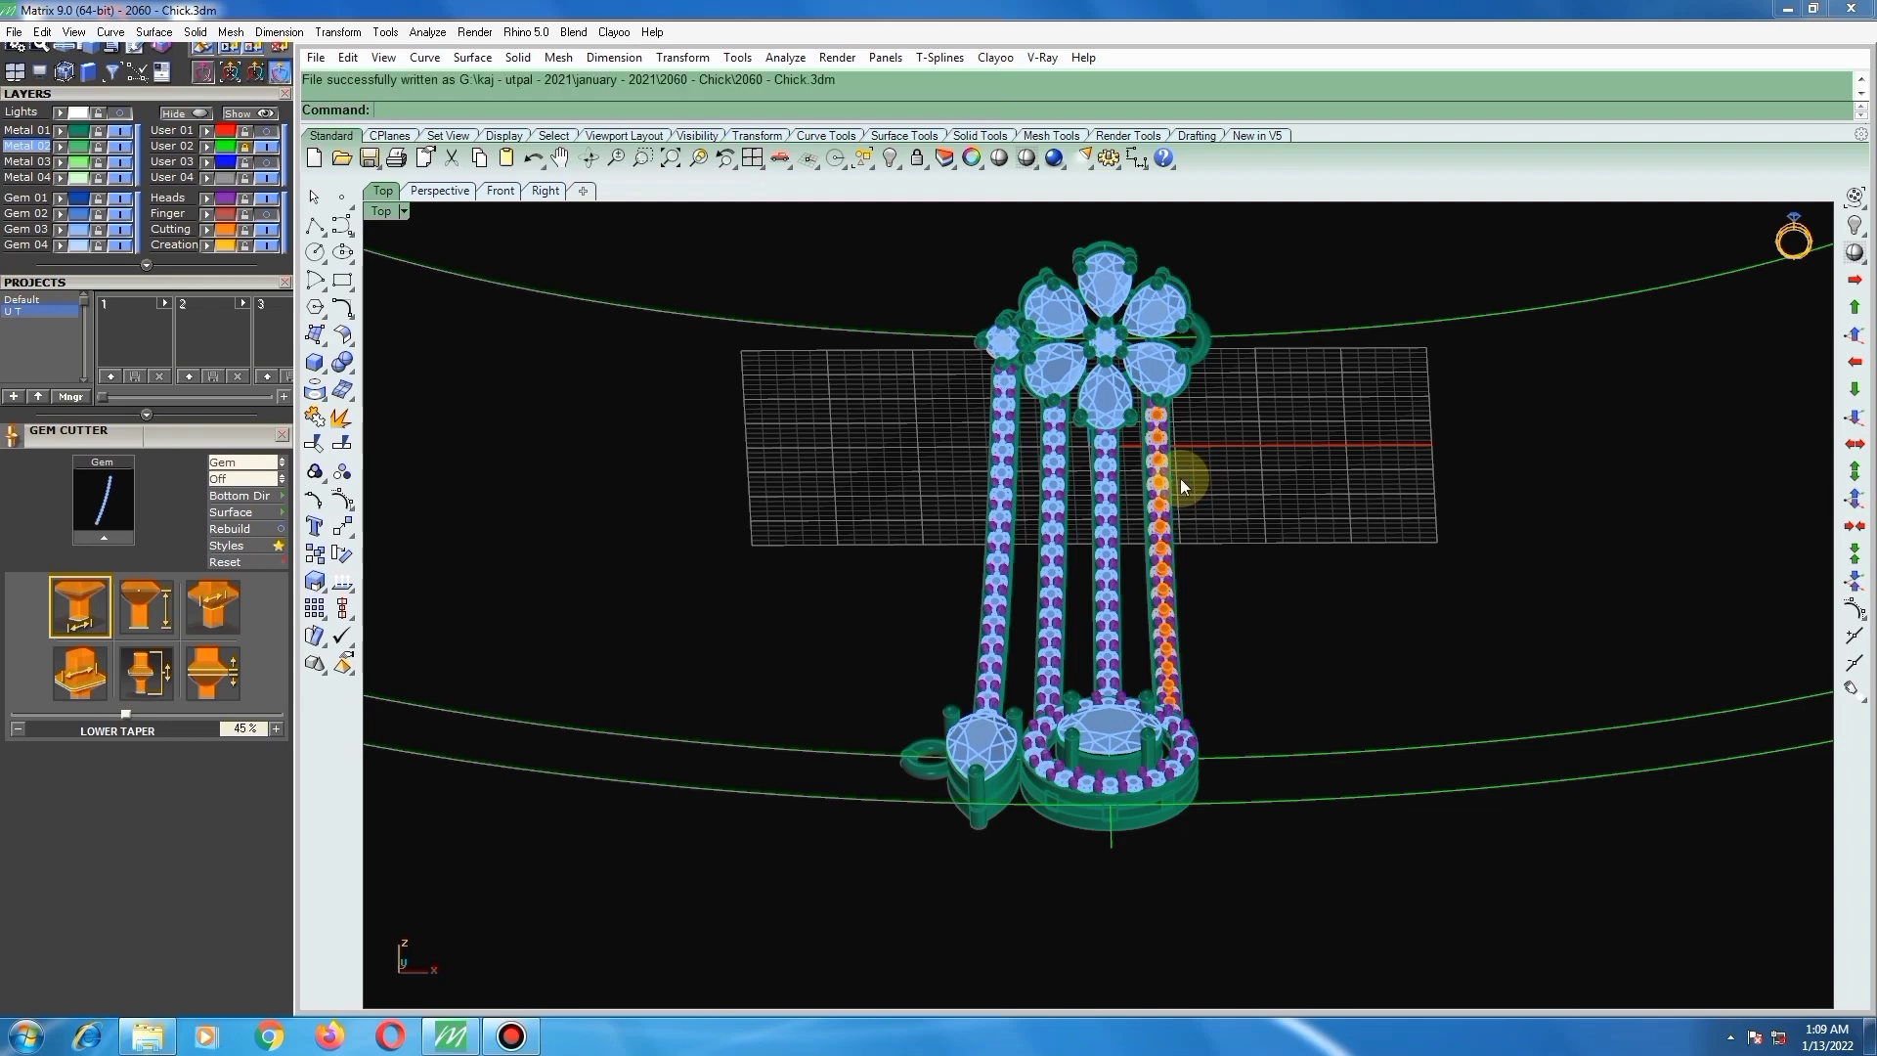
Step: Create gem cutters for the gem row on the second band from the right, keeping the 45% lower taper
scroll(1082, 477, up, 3)
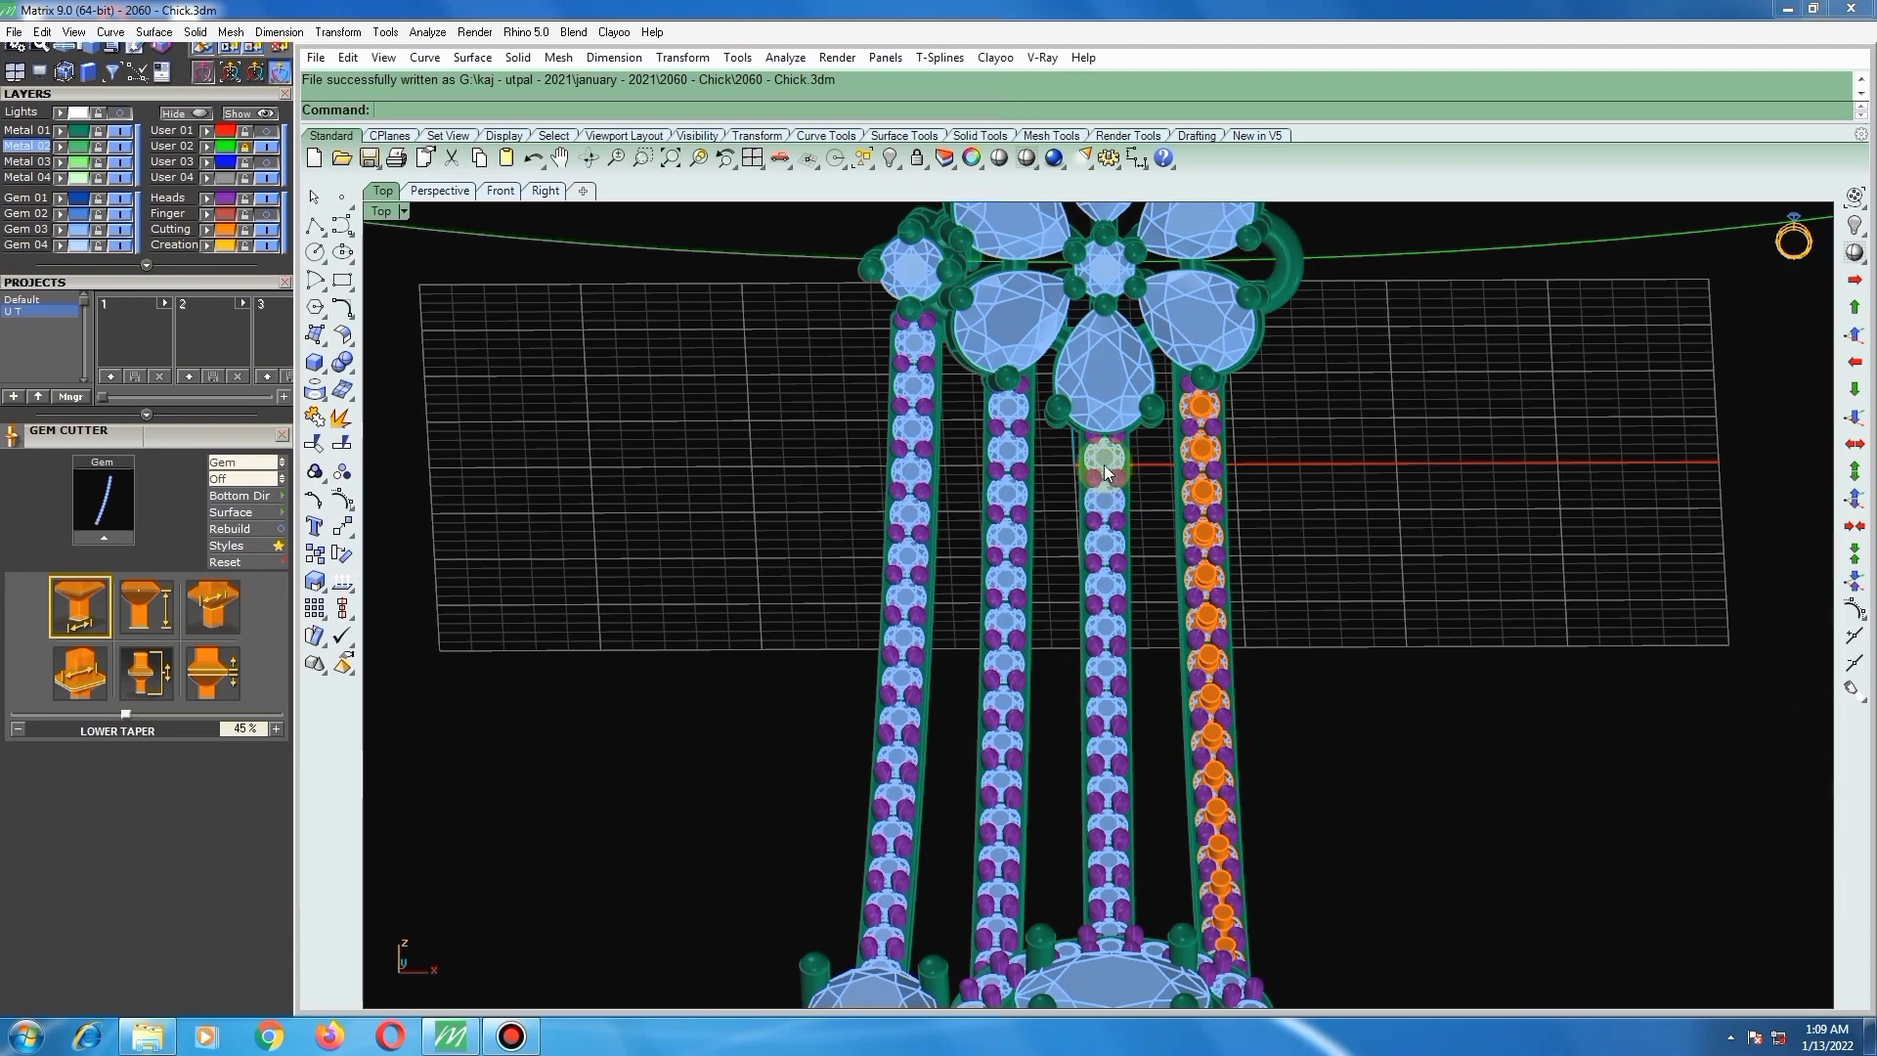
click(1105, 462)
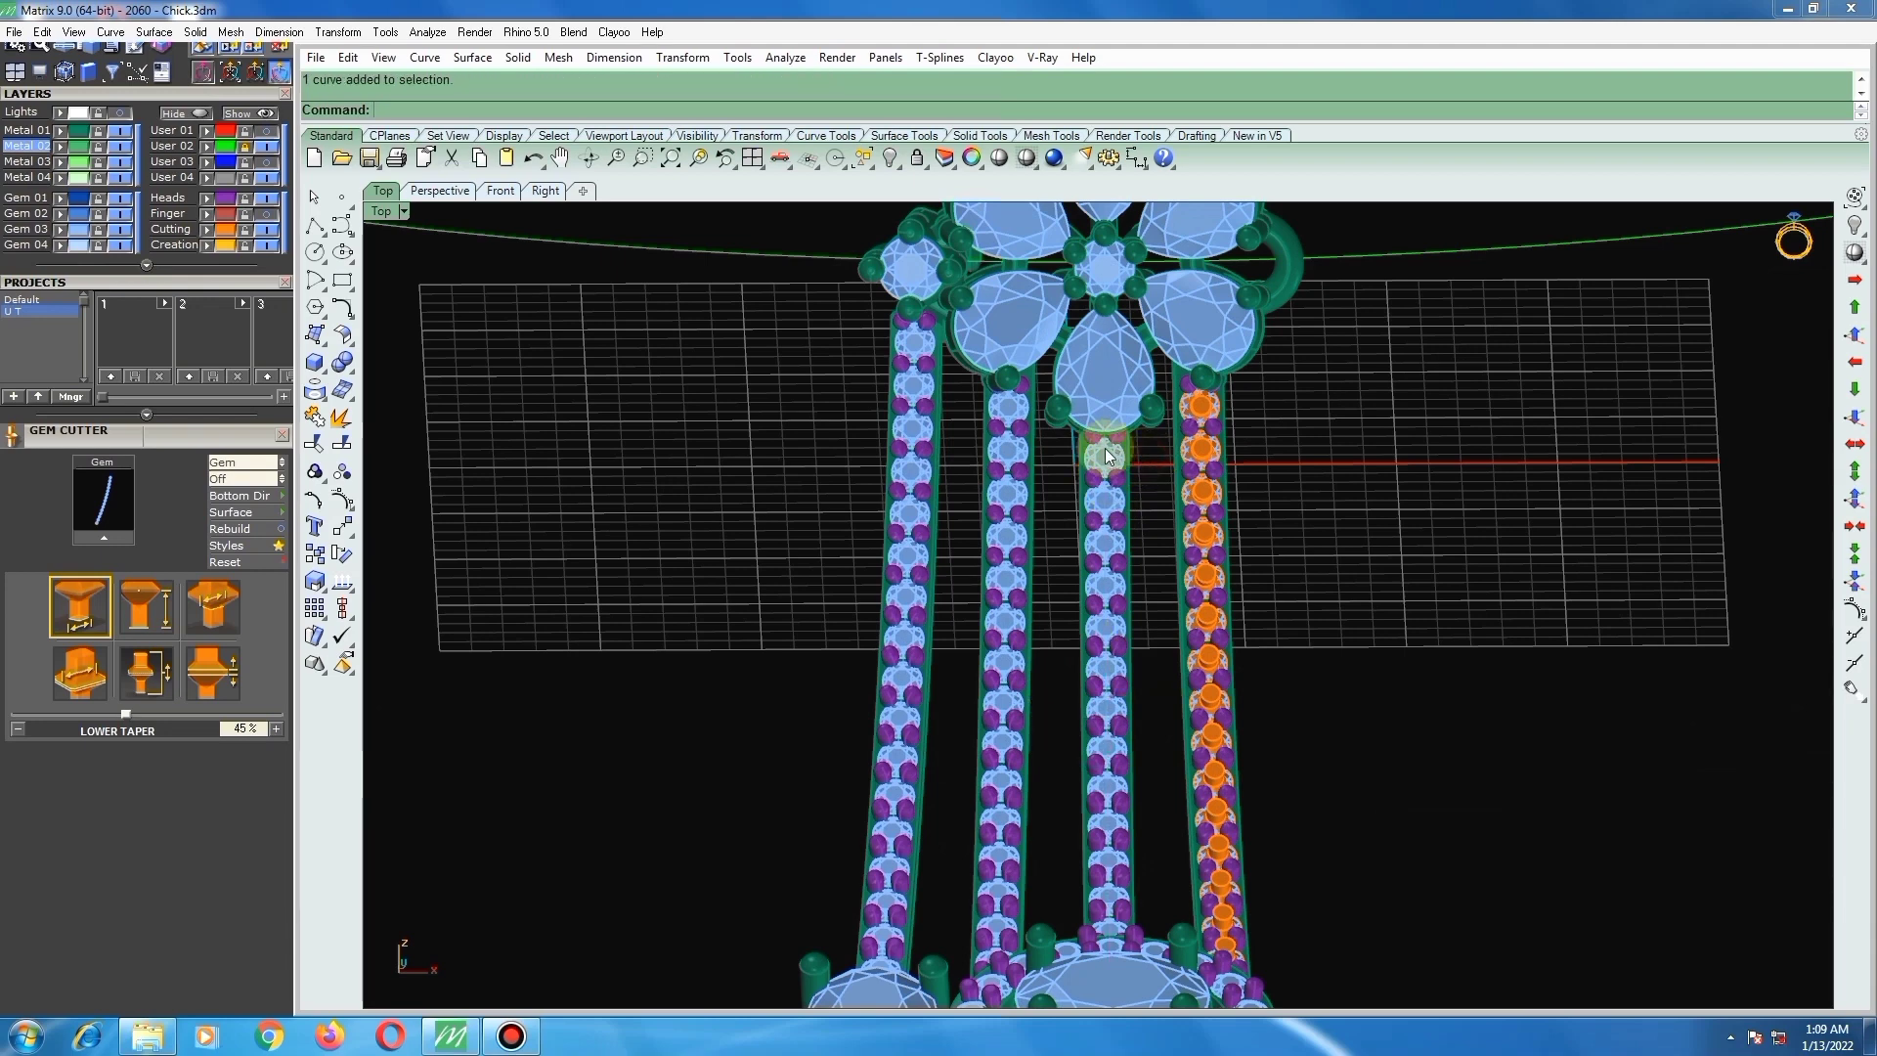
scroll(1109, 451, up, 1)
click(1114, 462)
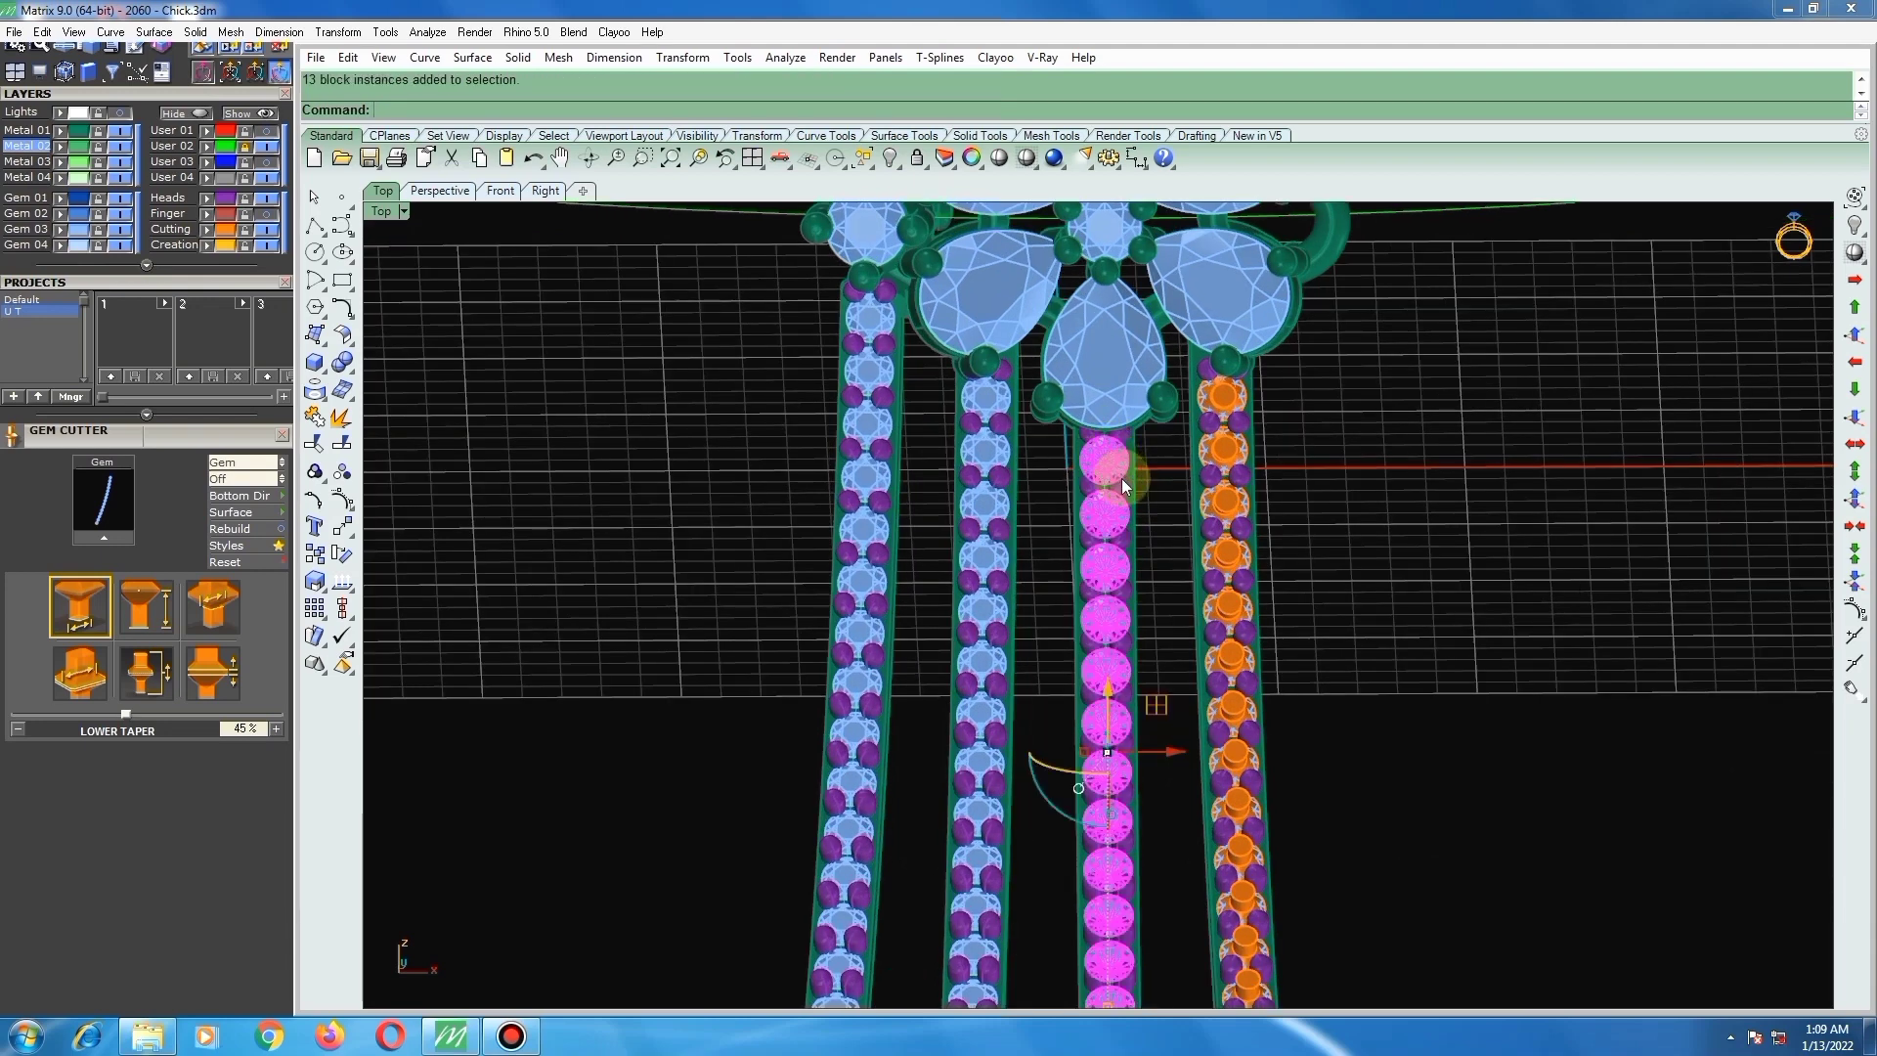
key(F6)
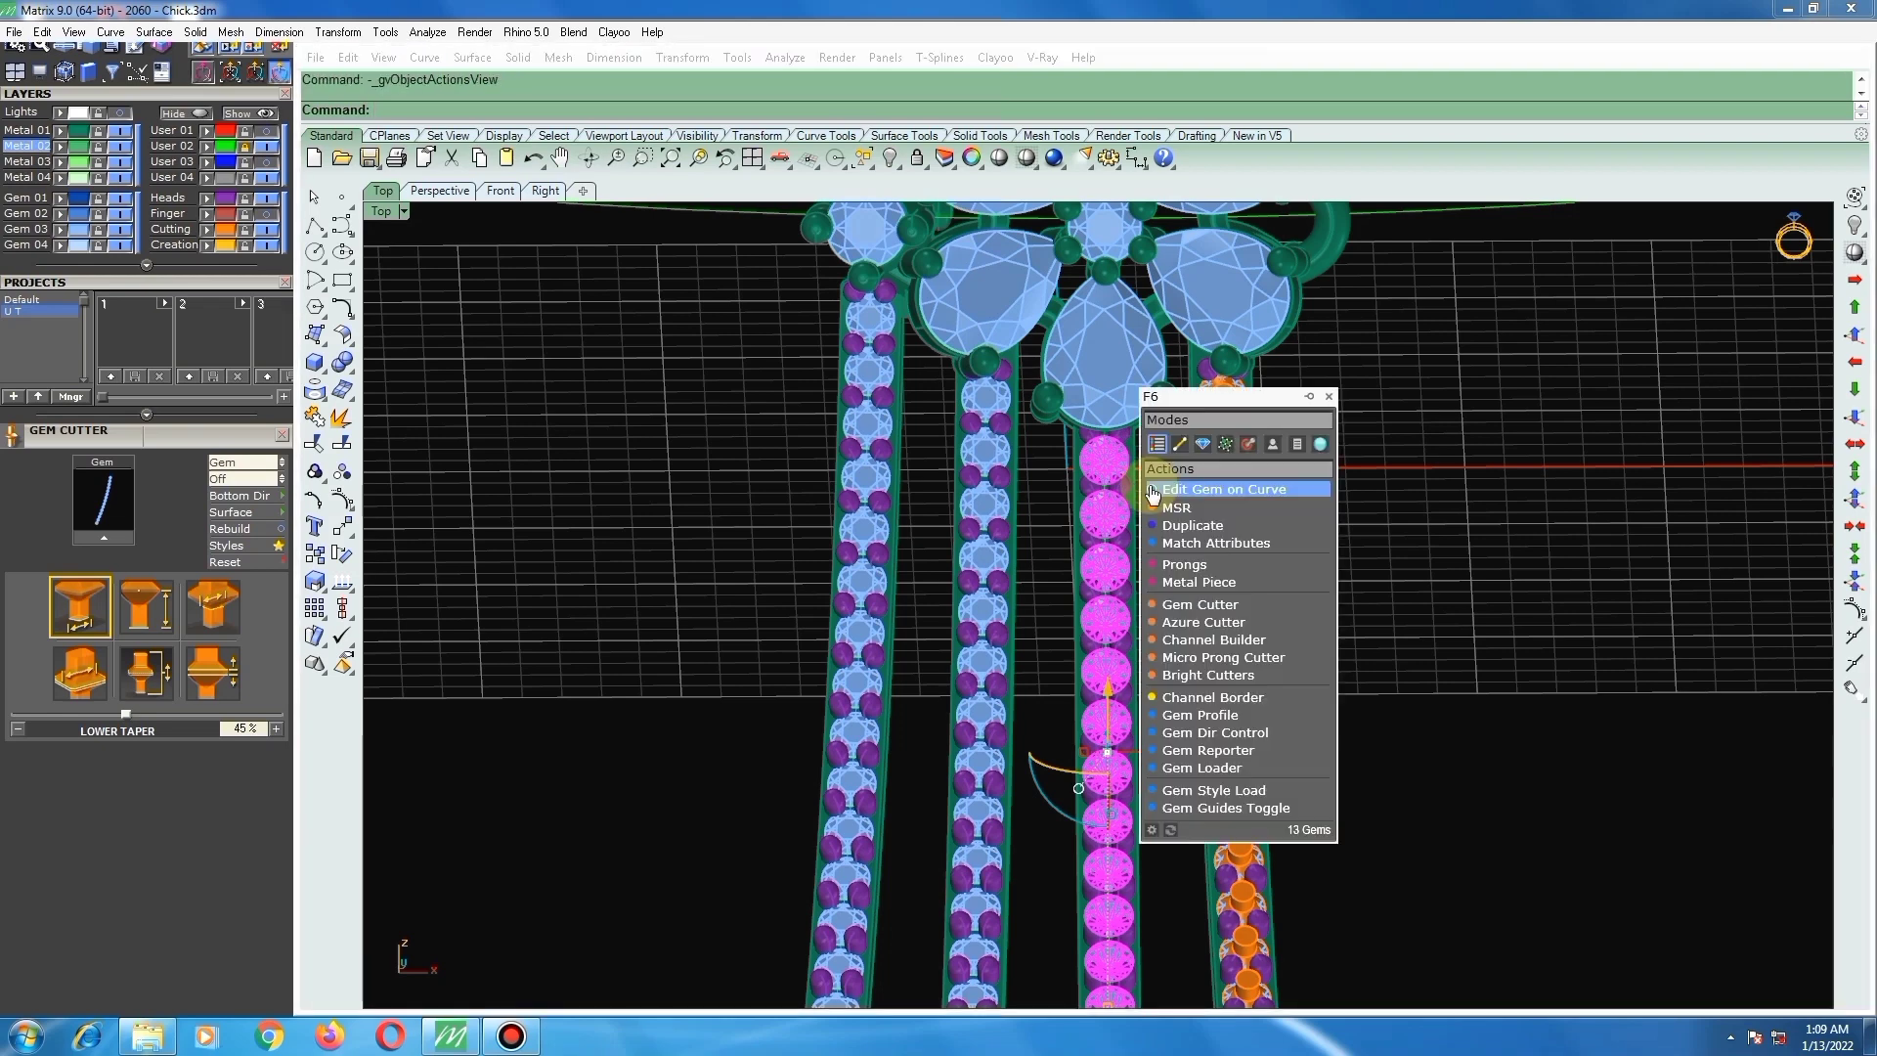
click(1192, 604)
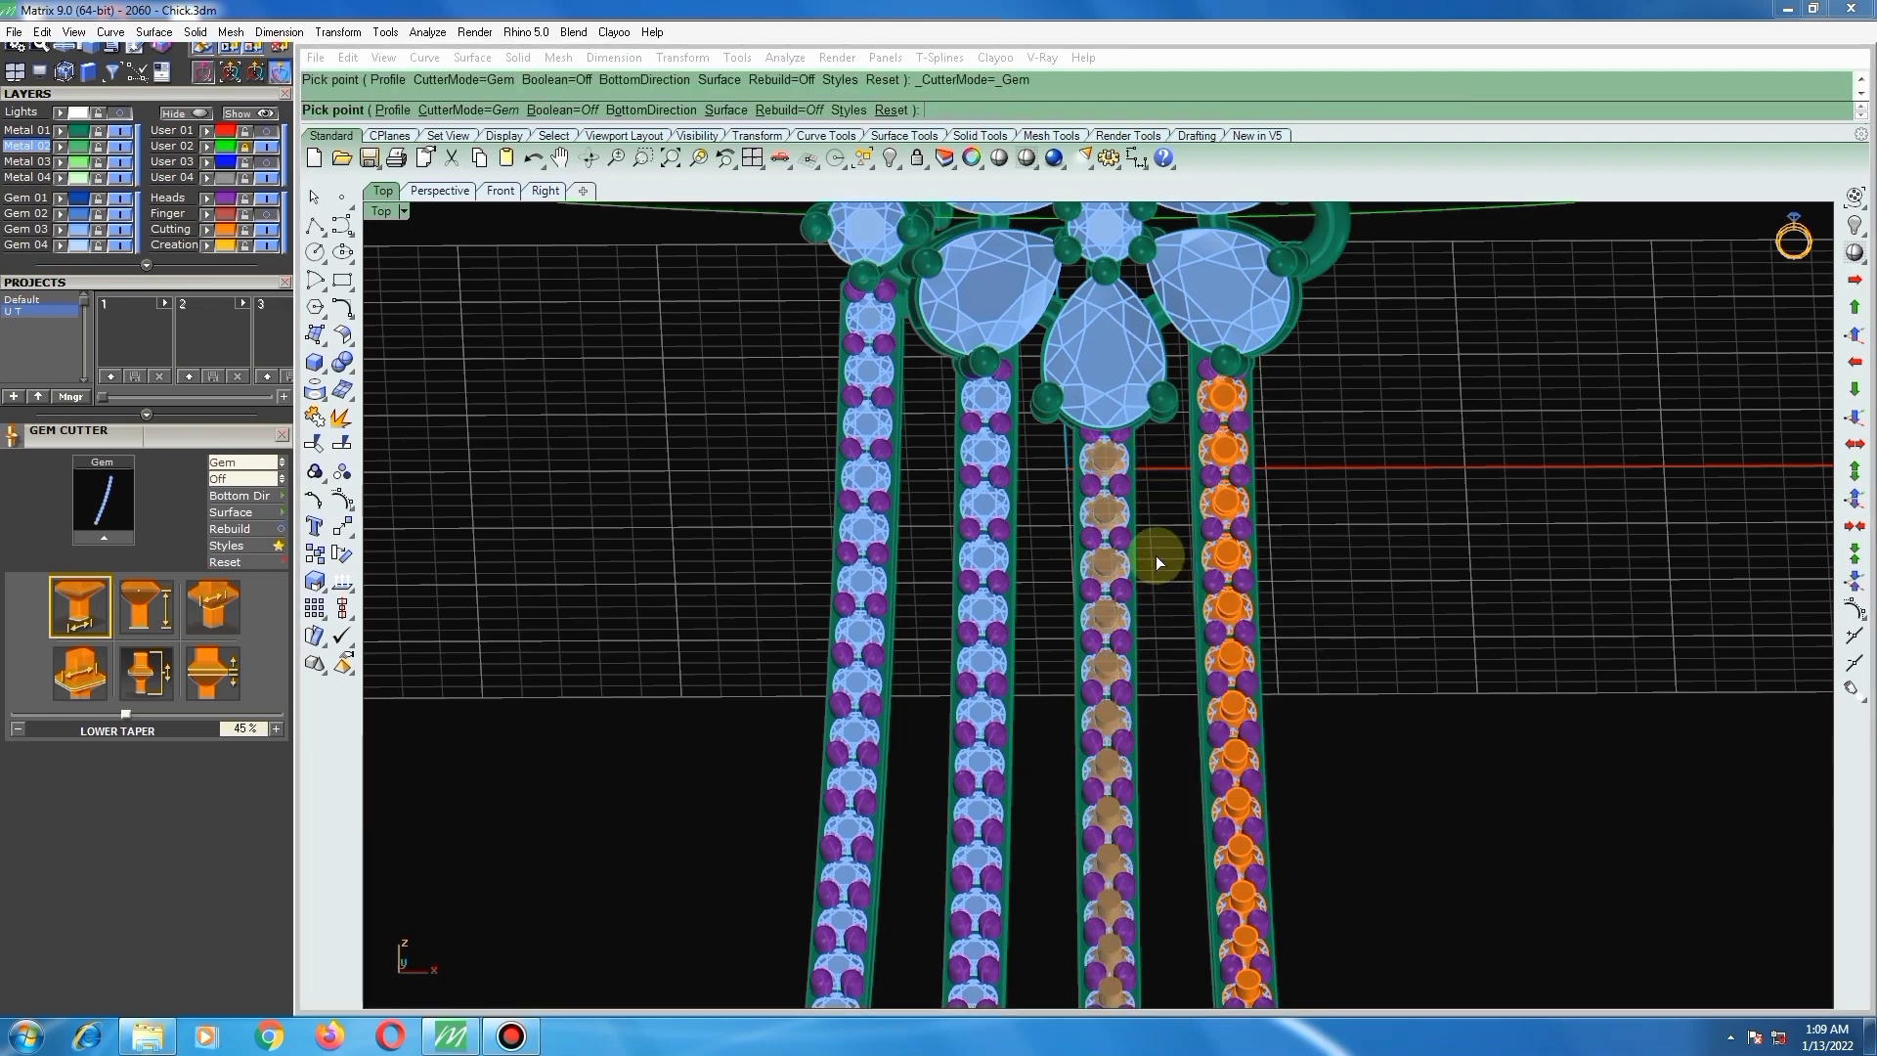
right_click(1157, 557)
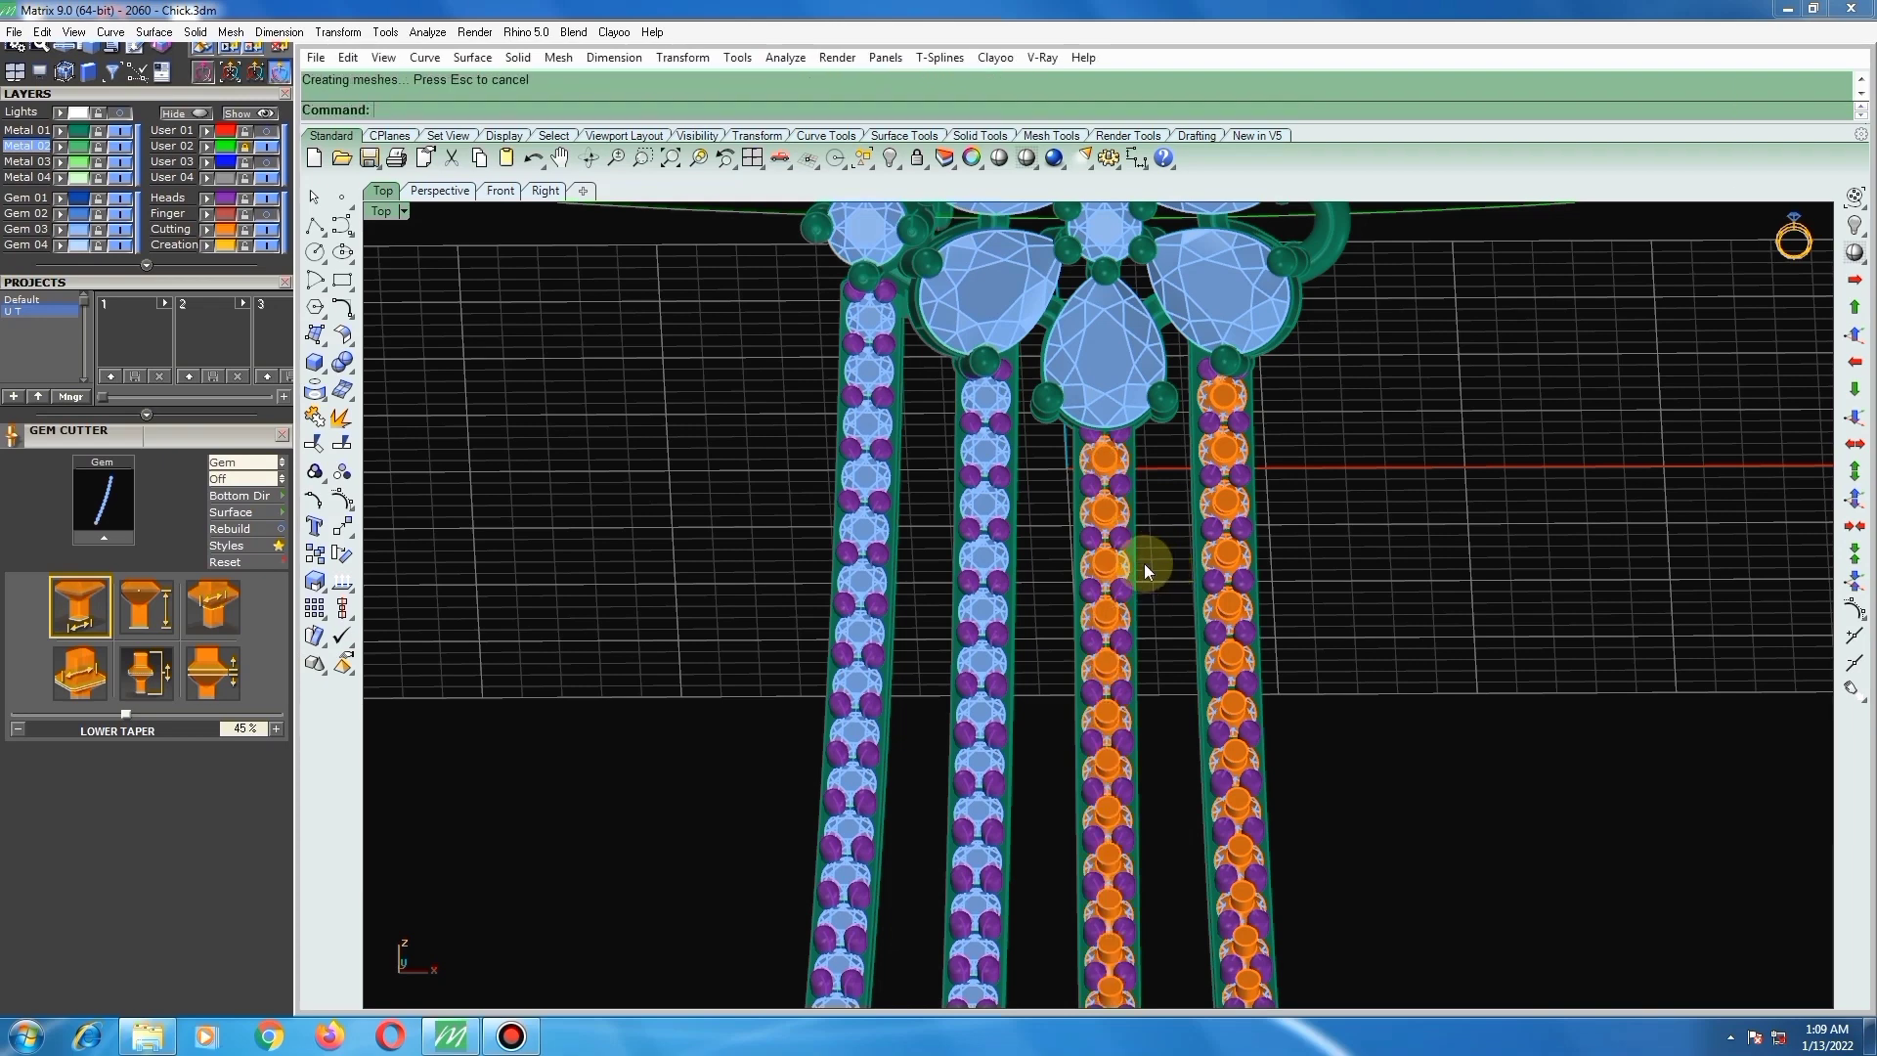
Step: Create gem cutters with the same settings for the gem row on the second band from the left
scroll(987, 507, up, 2)
click(987, 502)
key(F6)
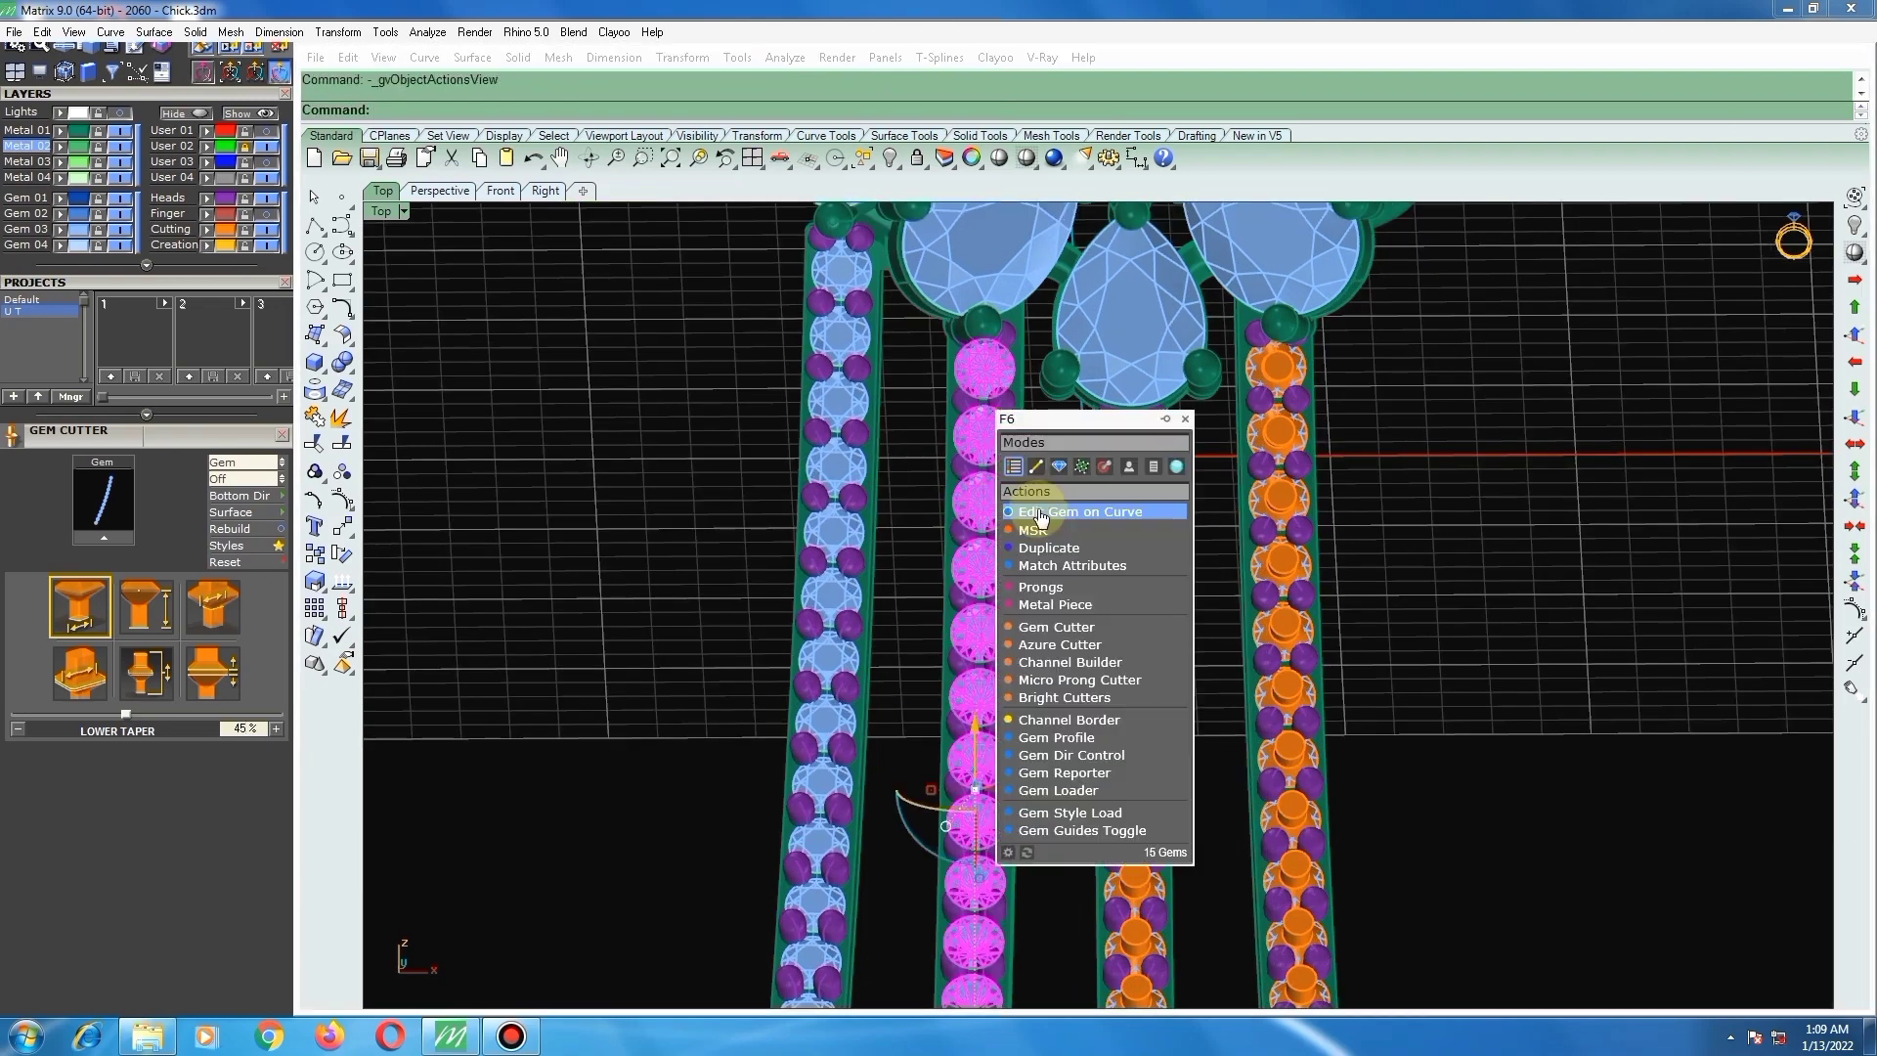
click(1034, 642)
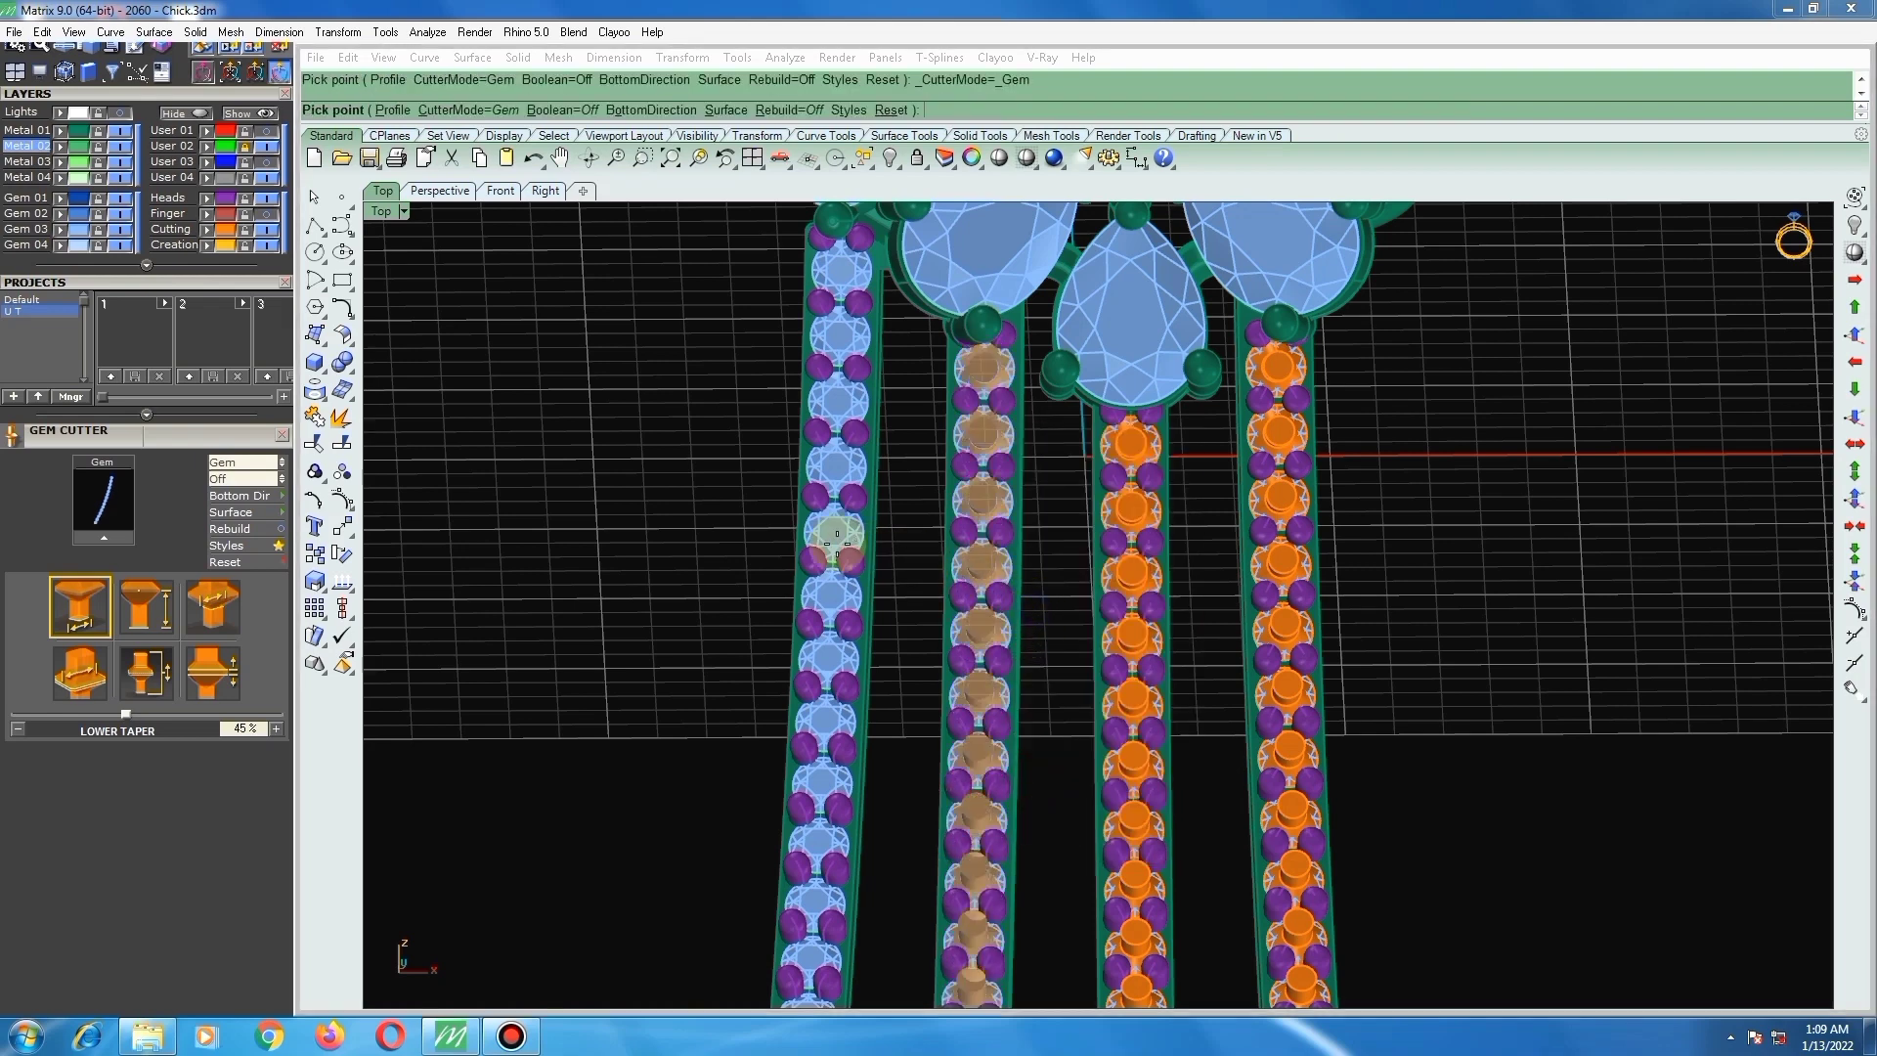
key(Return)
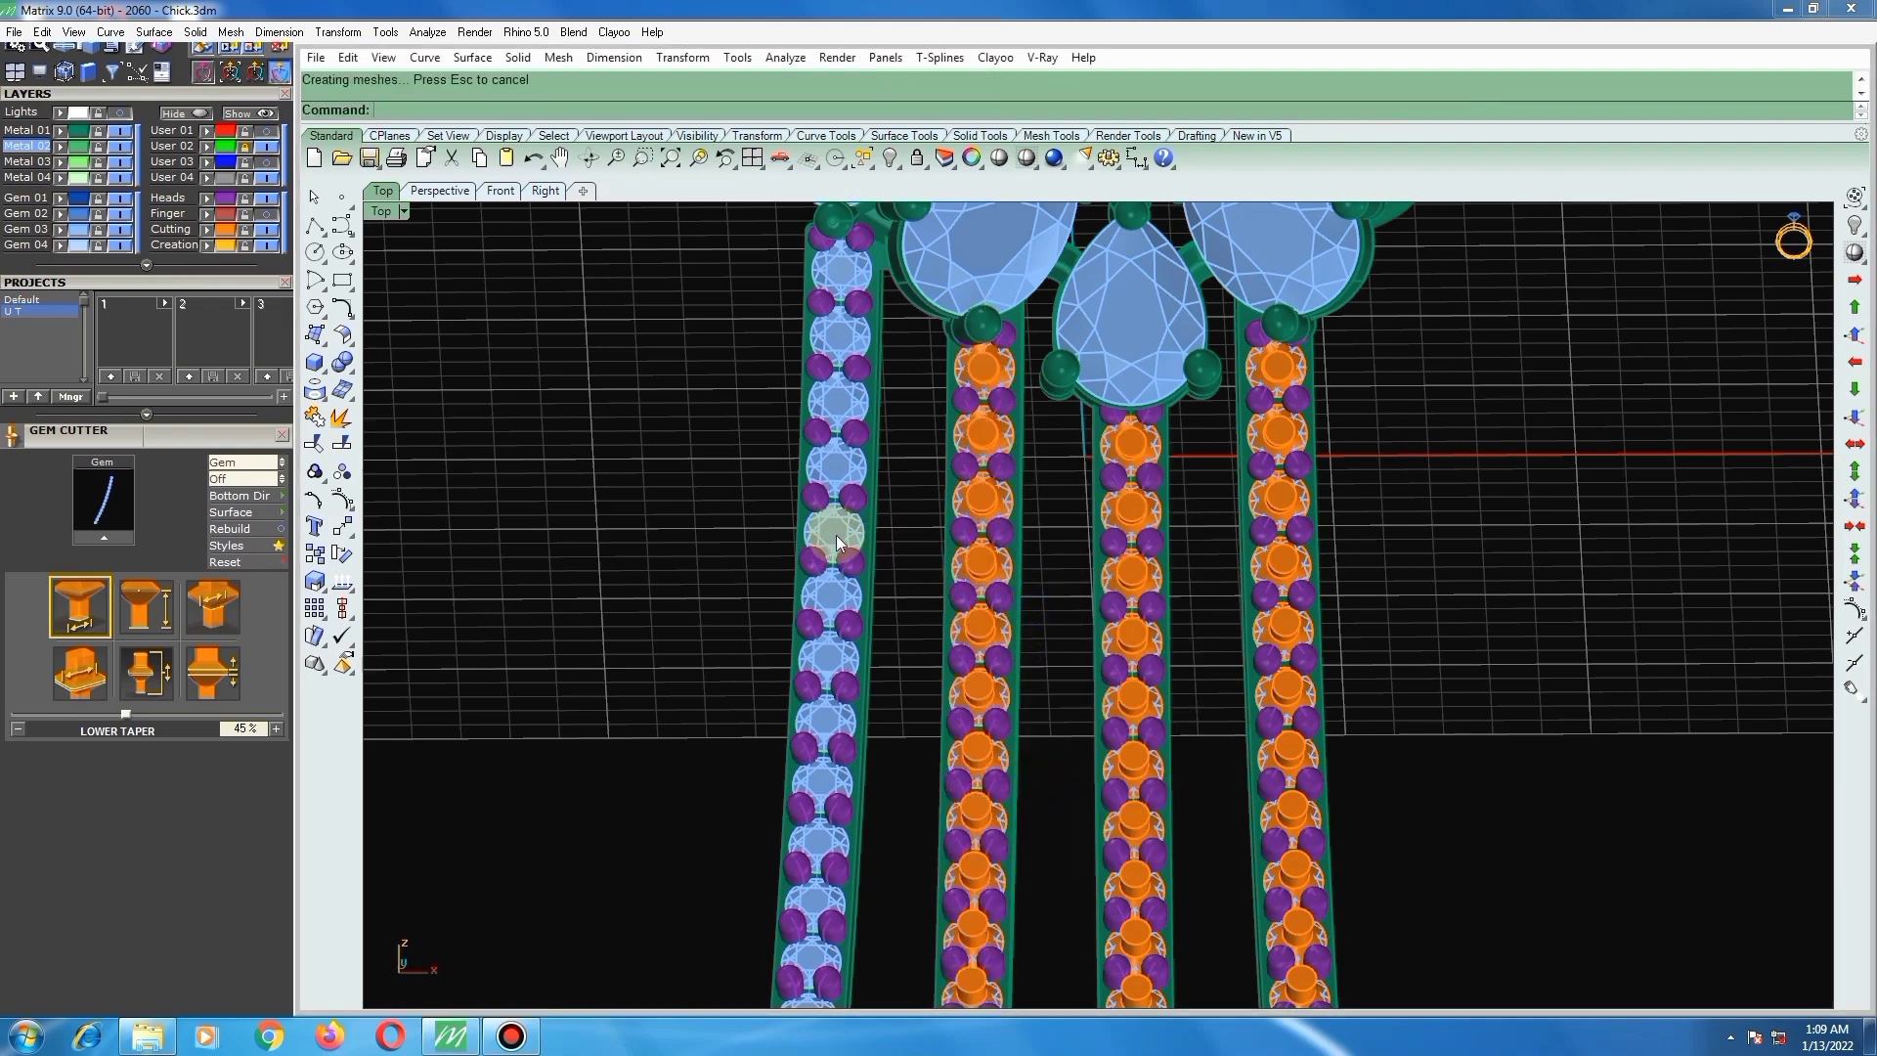
Step: Create gem cutters for the gem row on the leftmost band, keeping the 45% lower taper
click(838, 532)
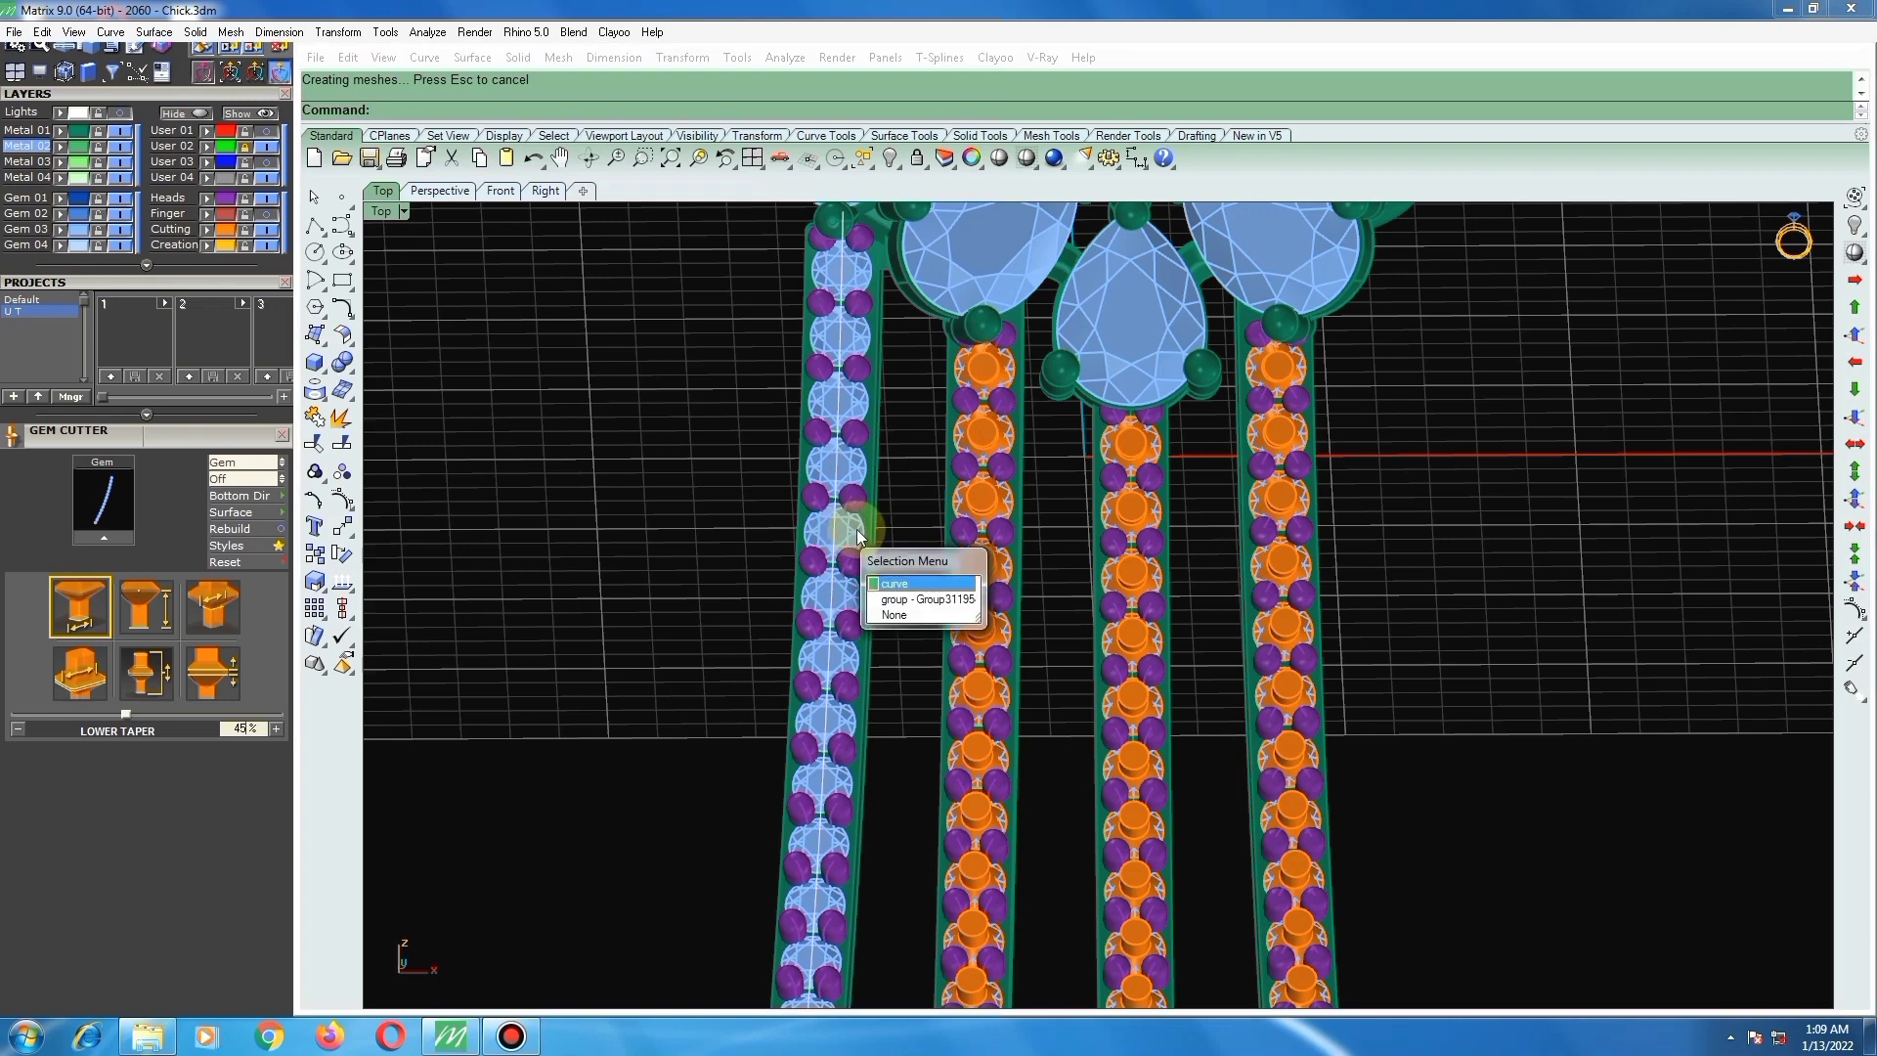
right_click(856, 530)
key(Delete)
click(829, 529)
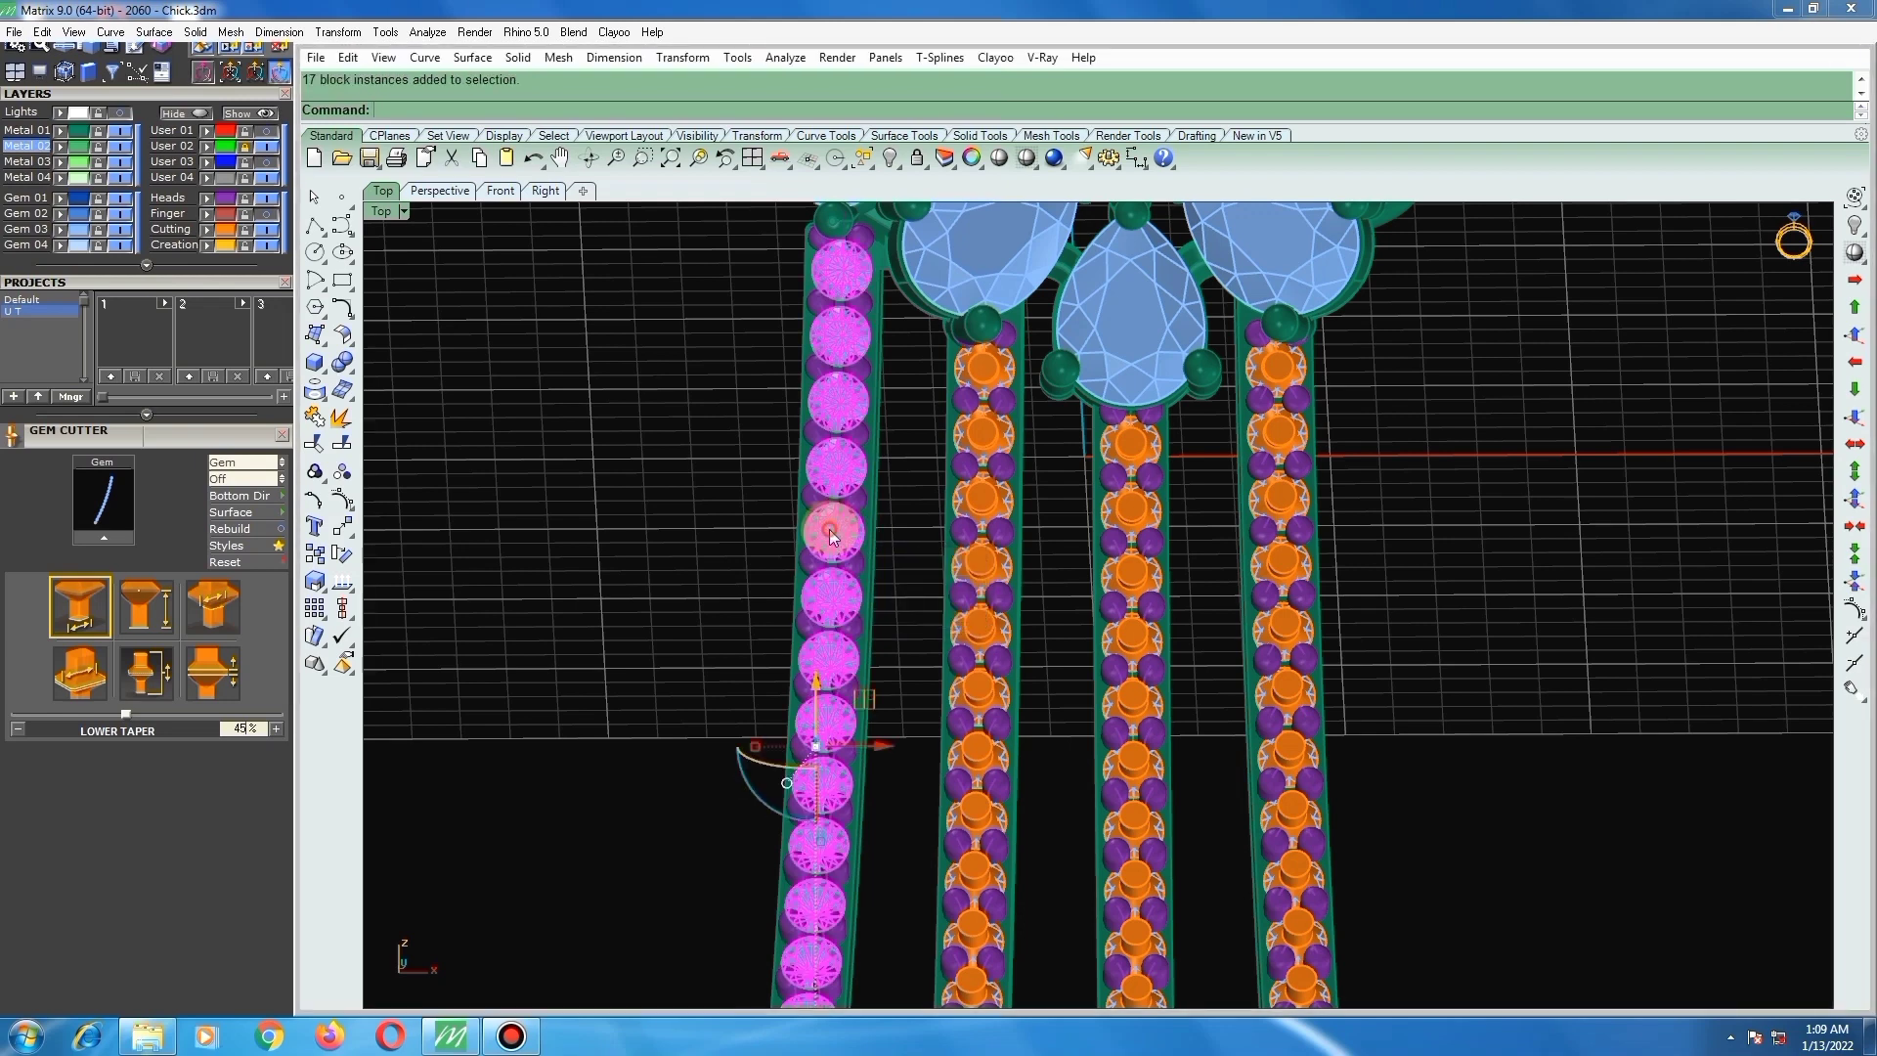
right_click(925, 507)
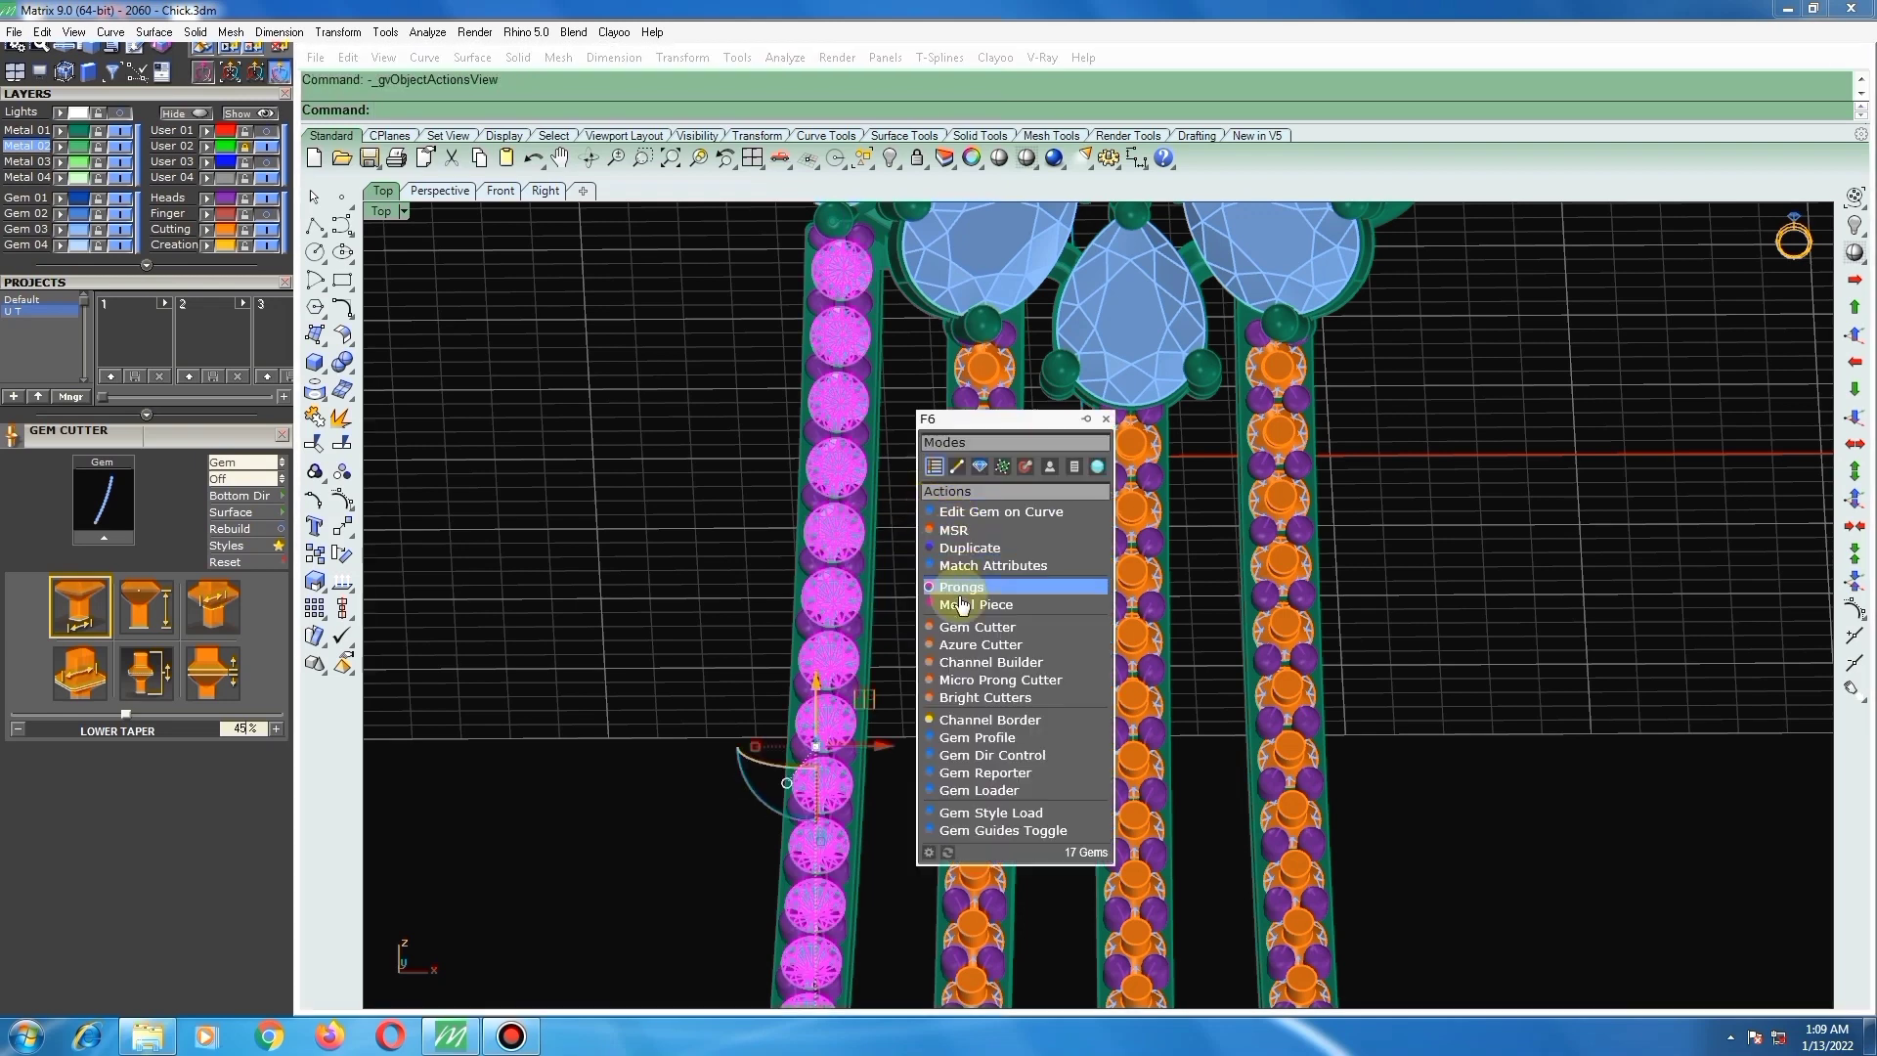
click(967, 631)
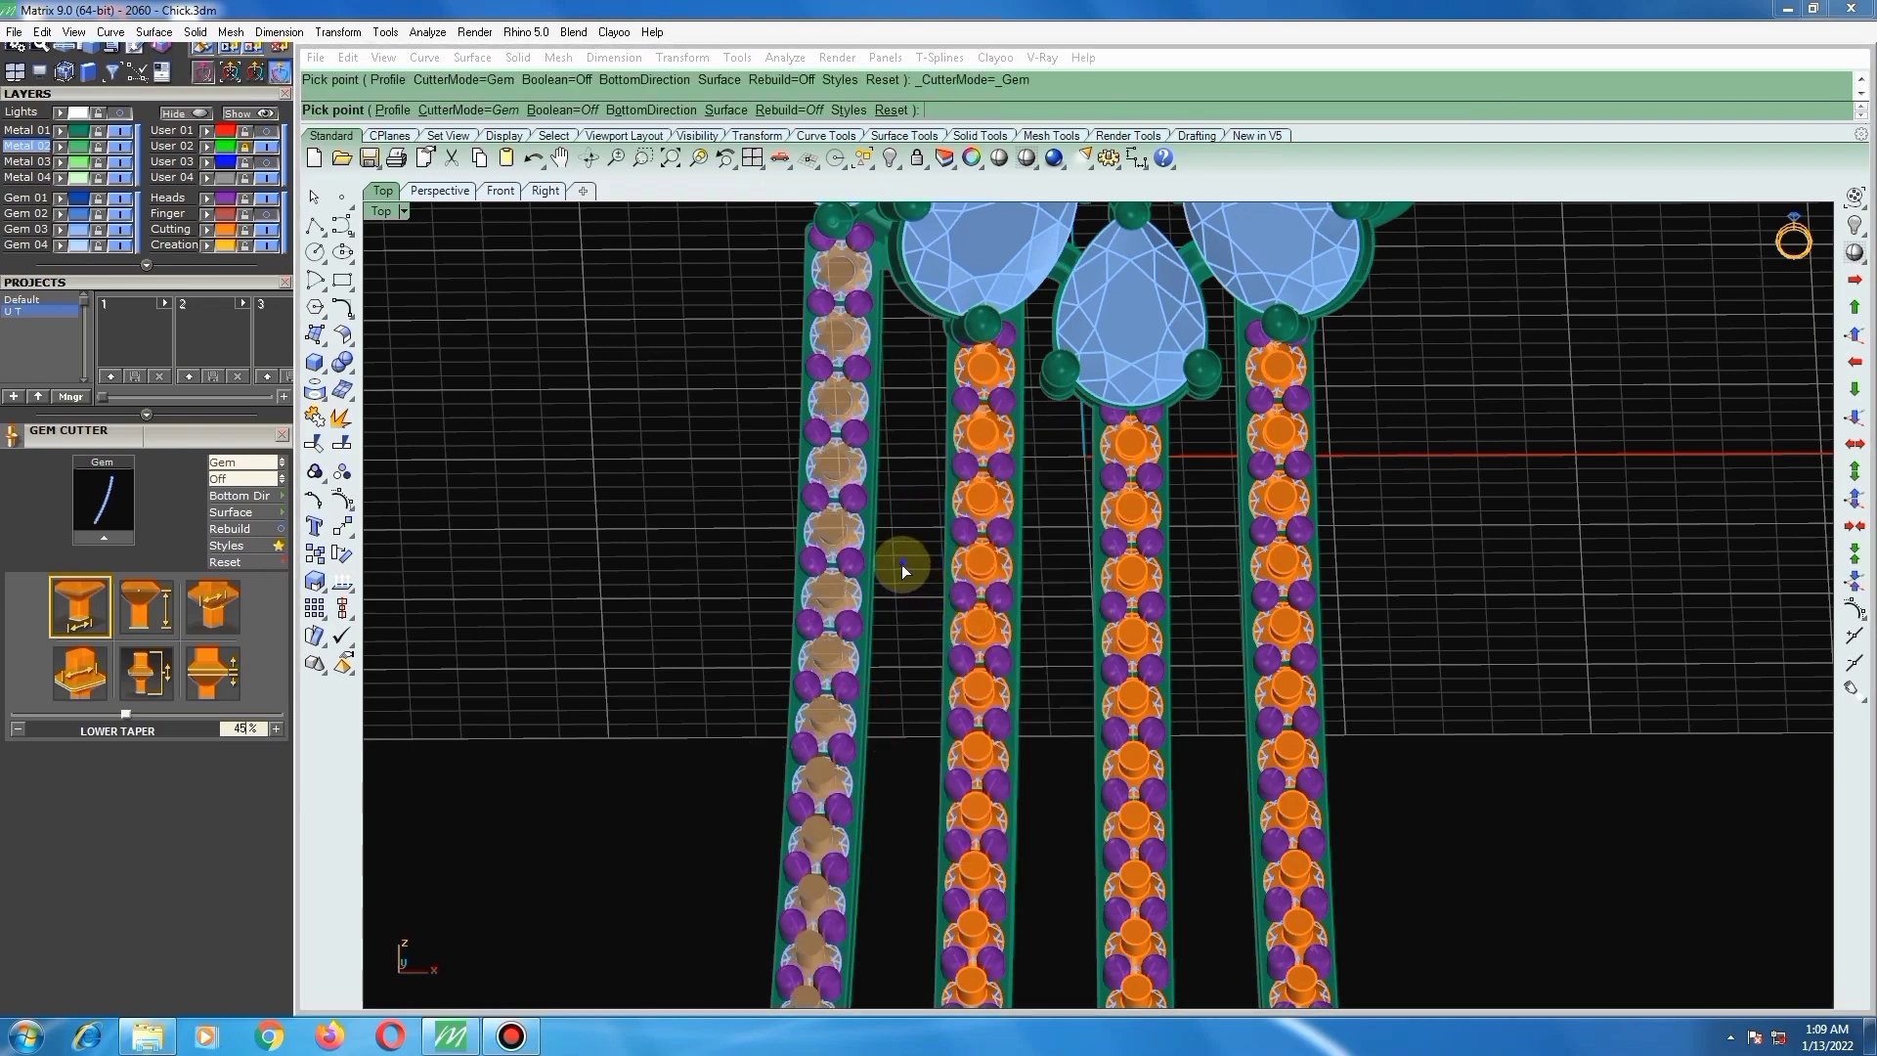
key(Return)
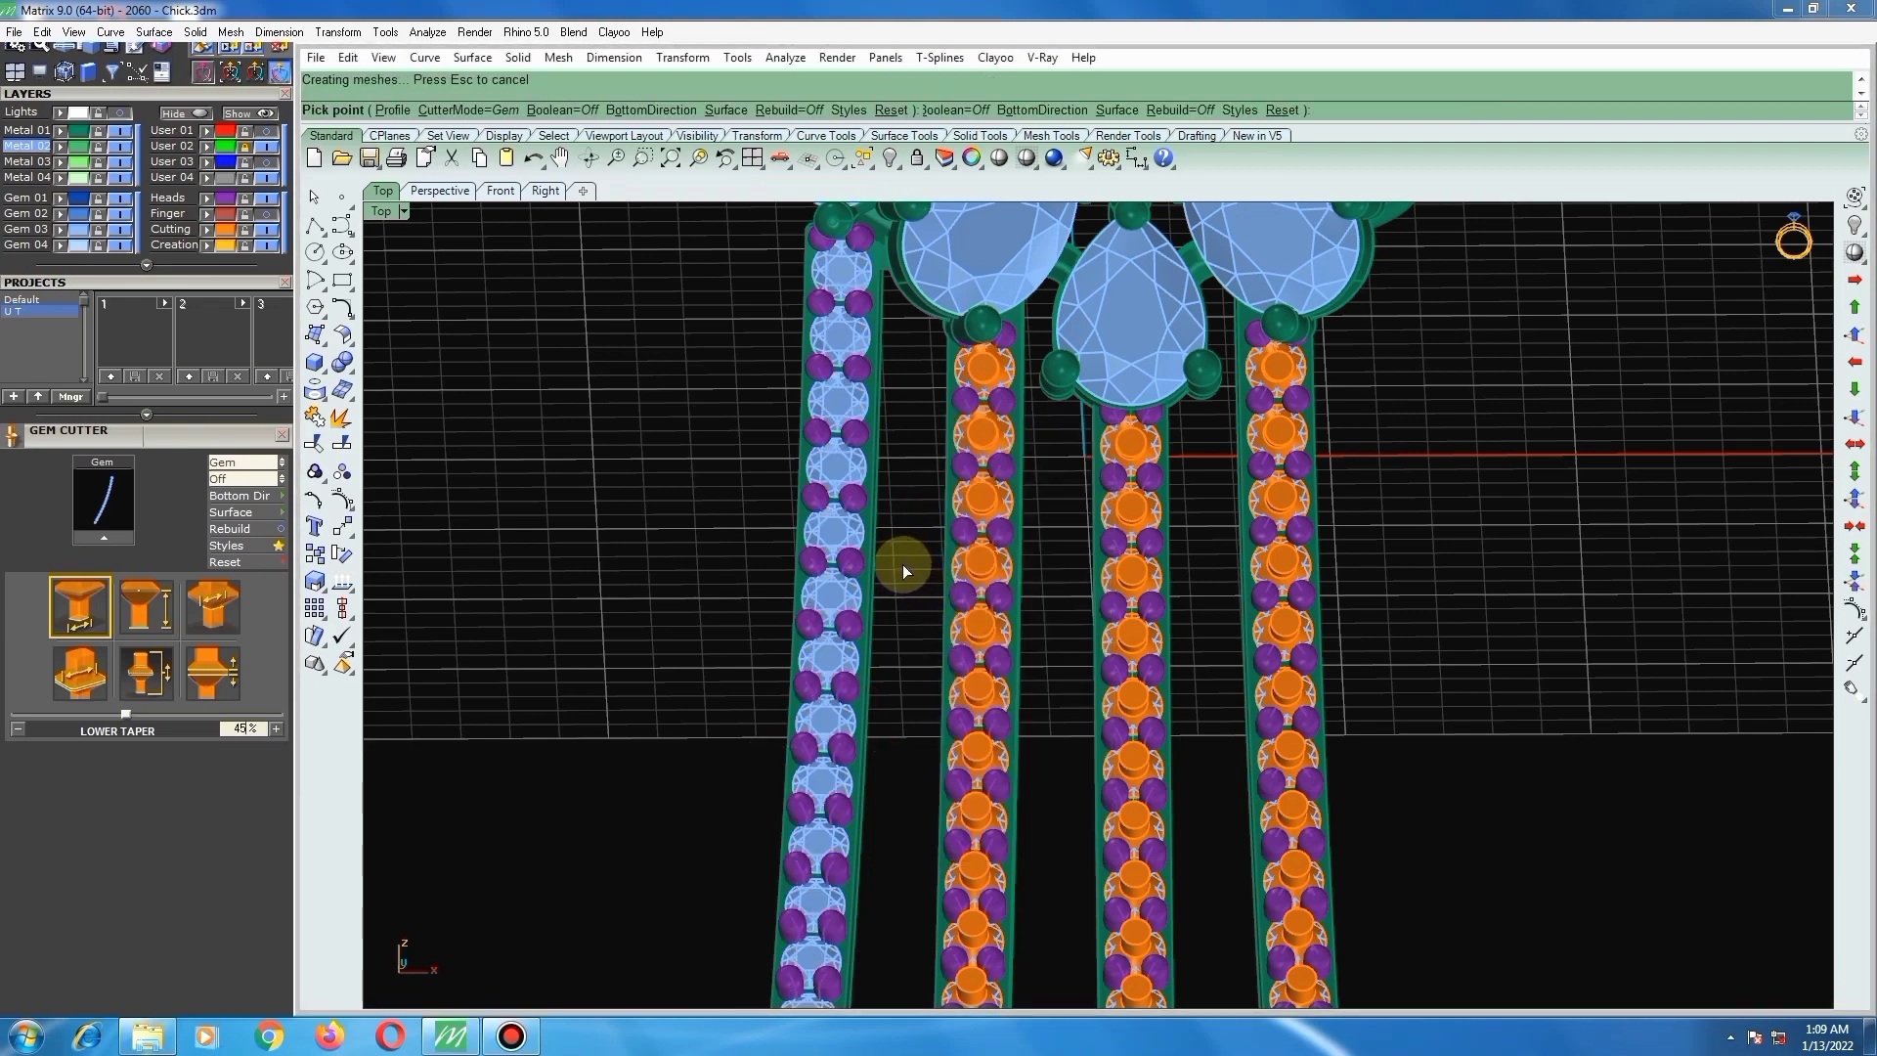
Step: From the back of the piece, remove the outer band beside the curved tube from its group
right_drag(866, 565, 1306, 442)
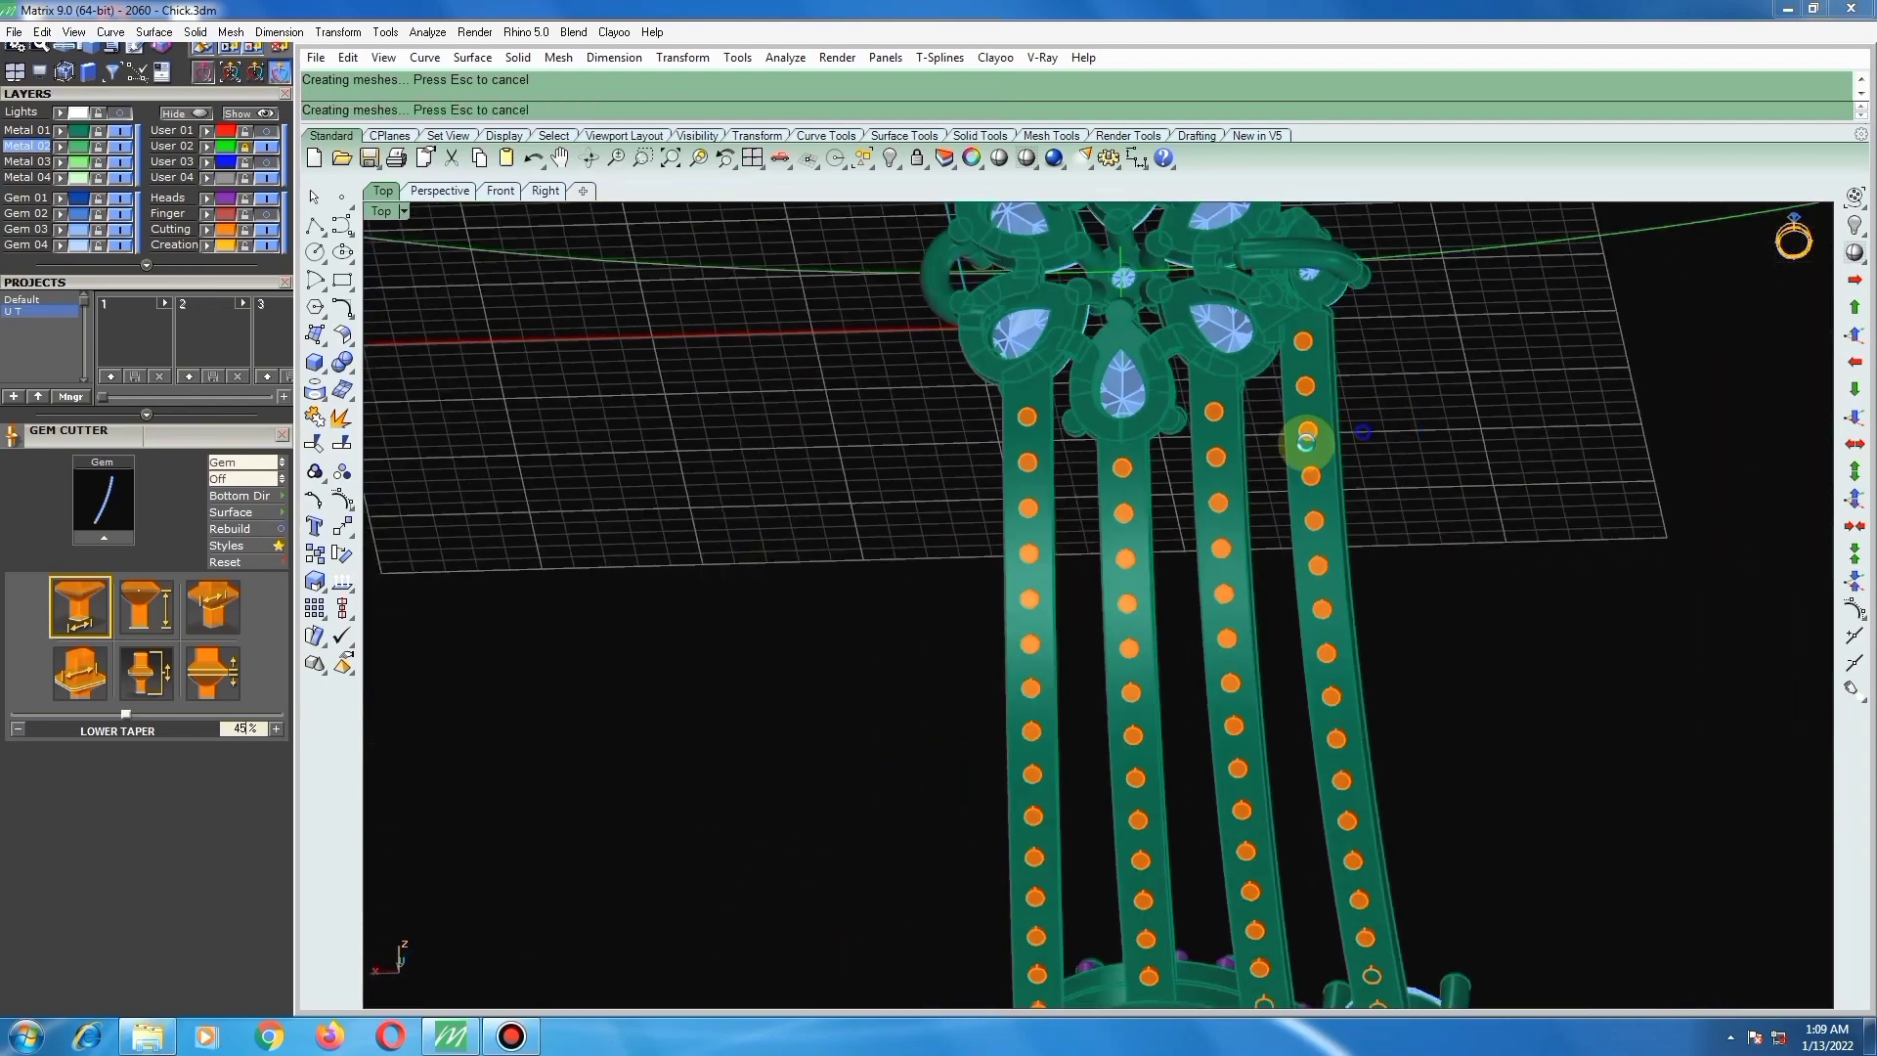
scroll(1378, 278, up, 6)
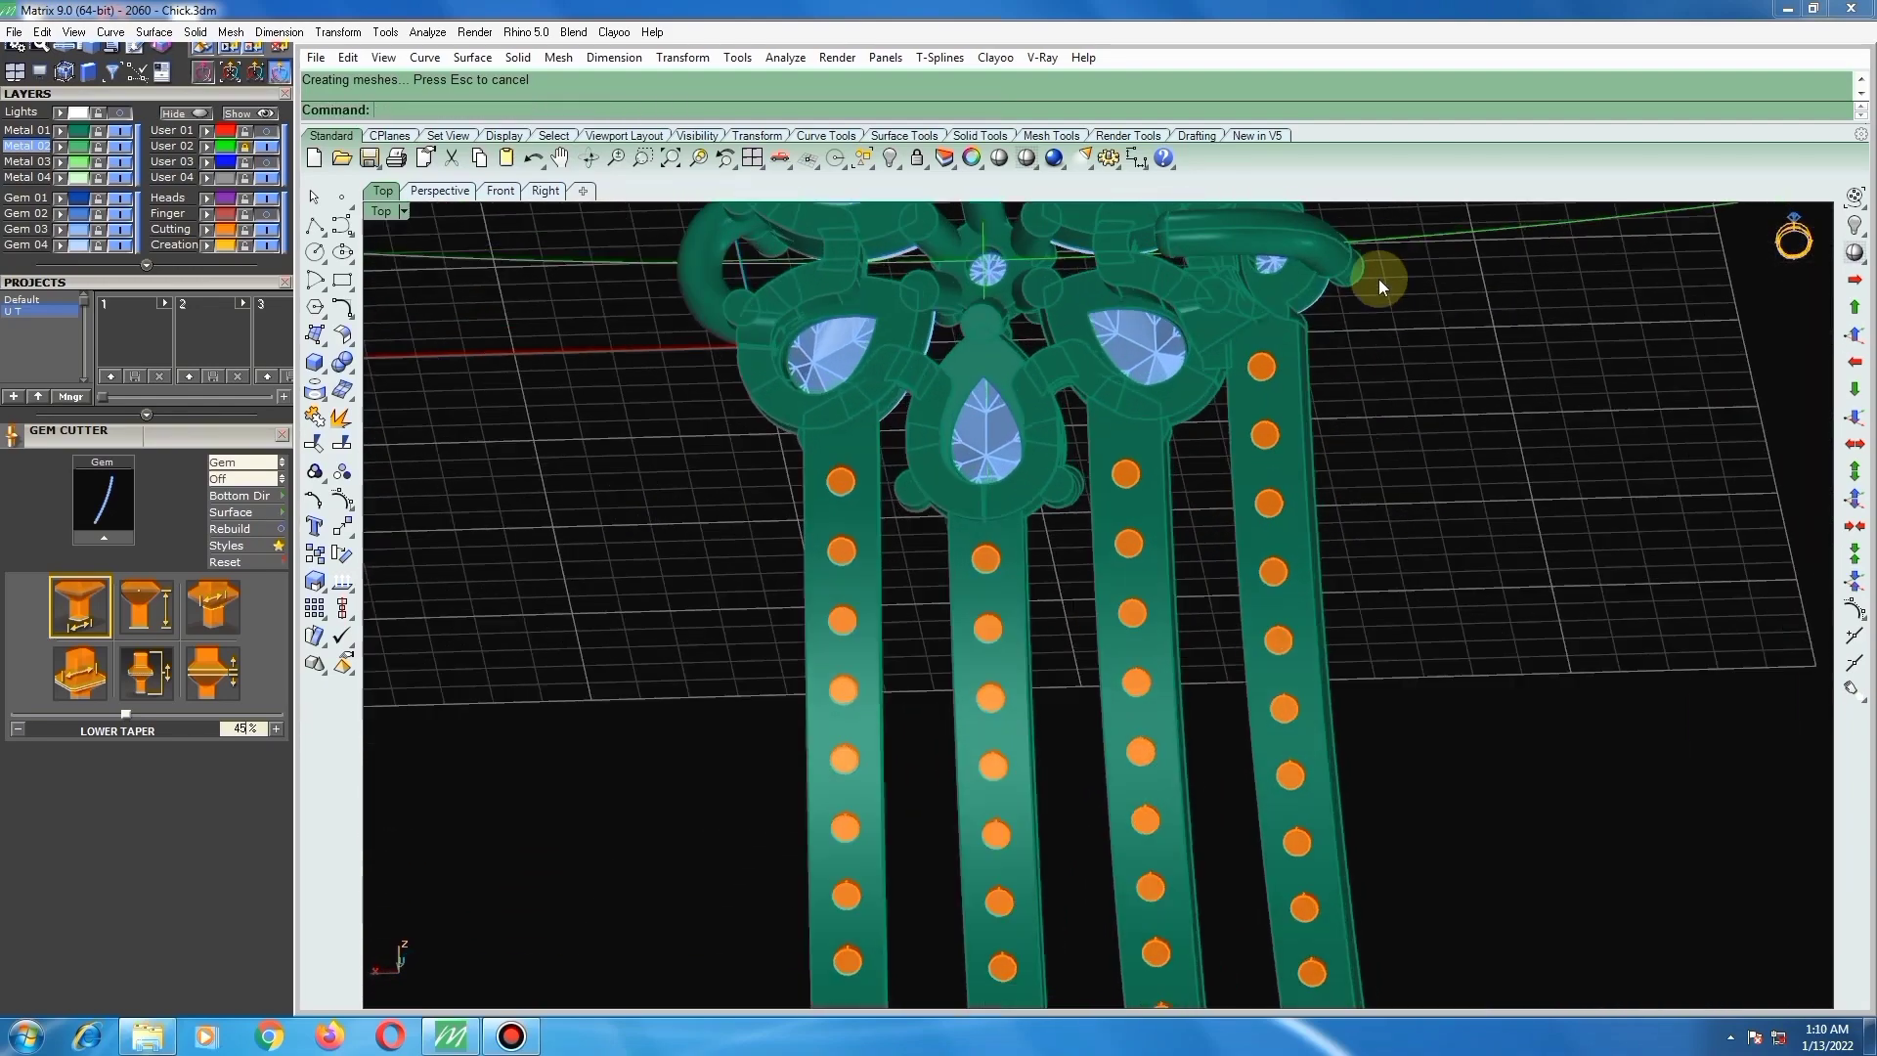
right_drag(1186, 398, 1334, 477)
right_drag(1124, 401, 1331, 501)
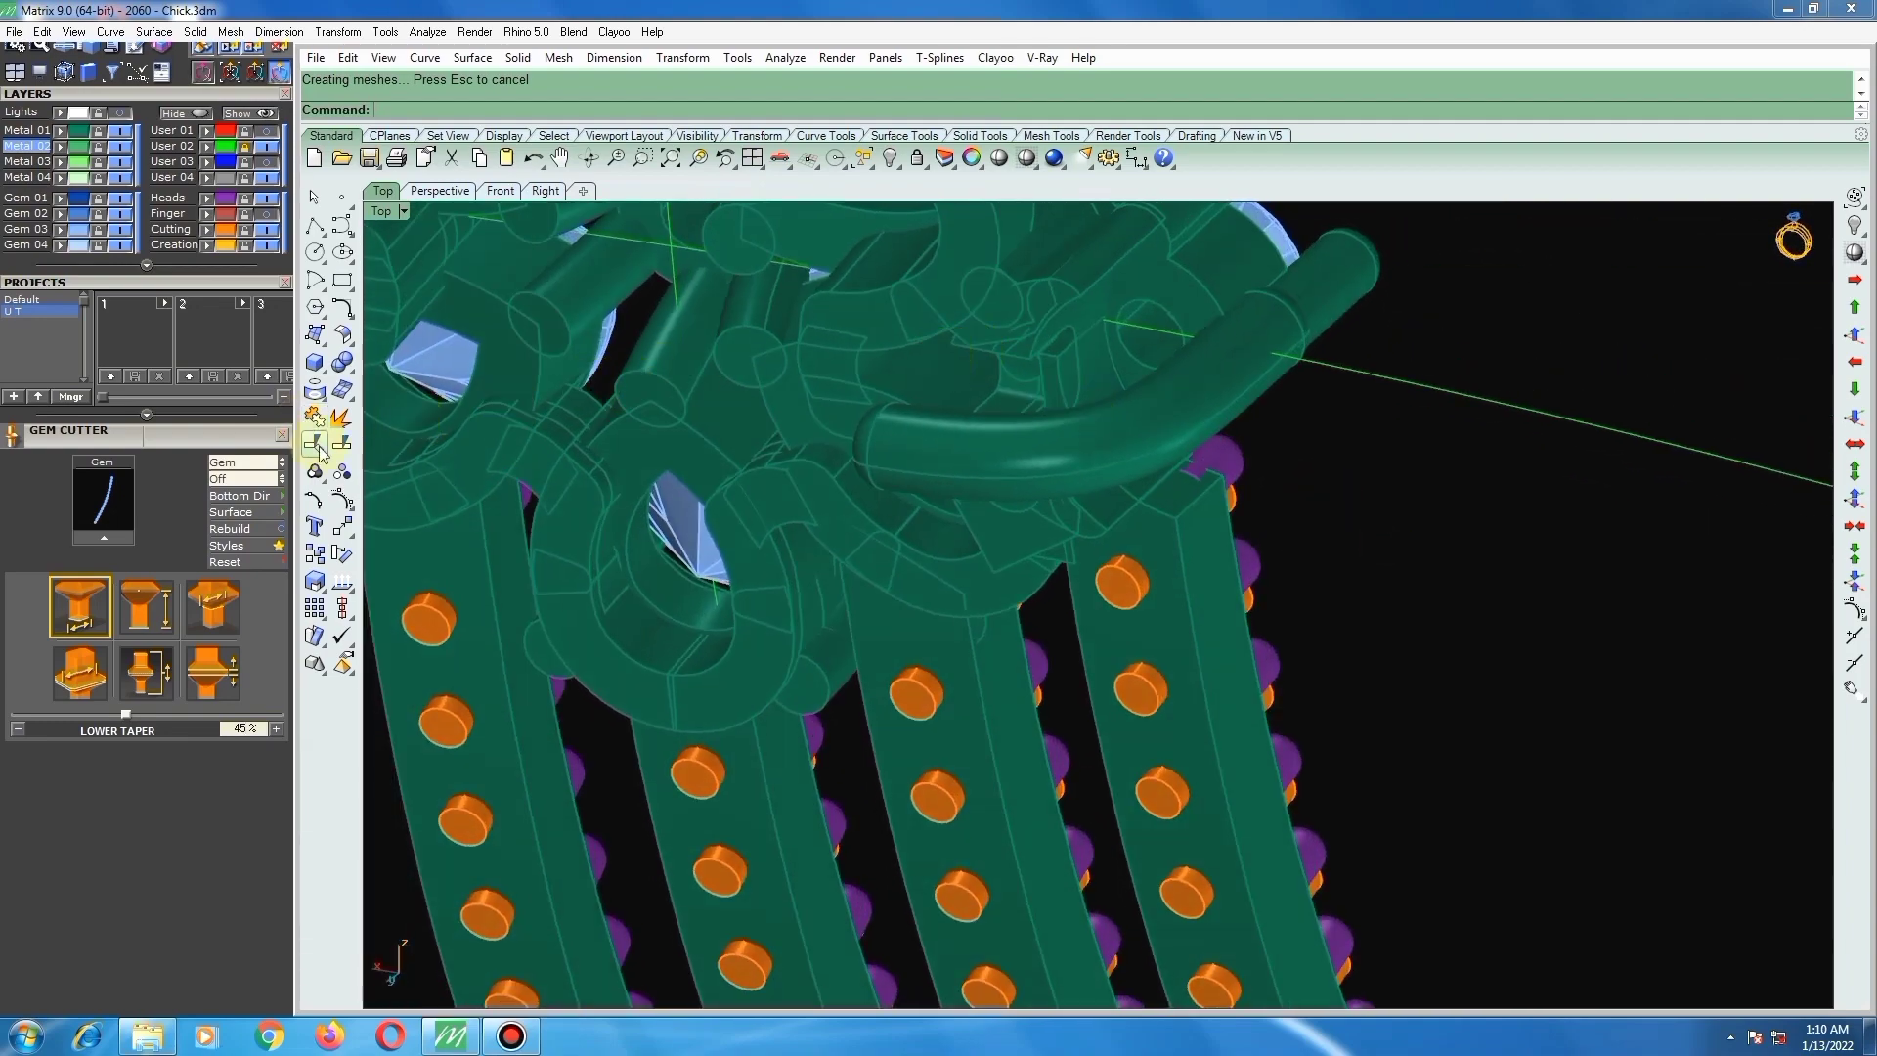
click(322, 476)
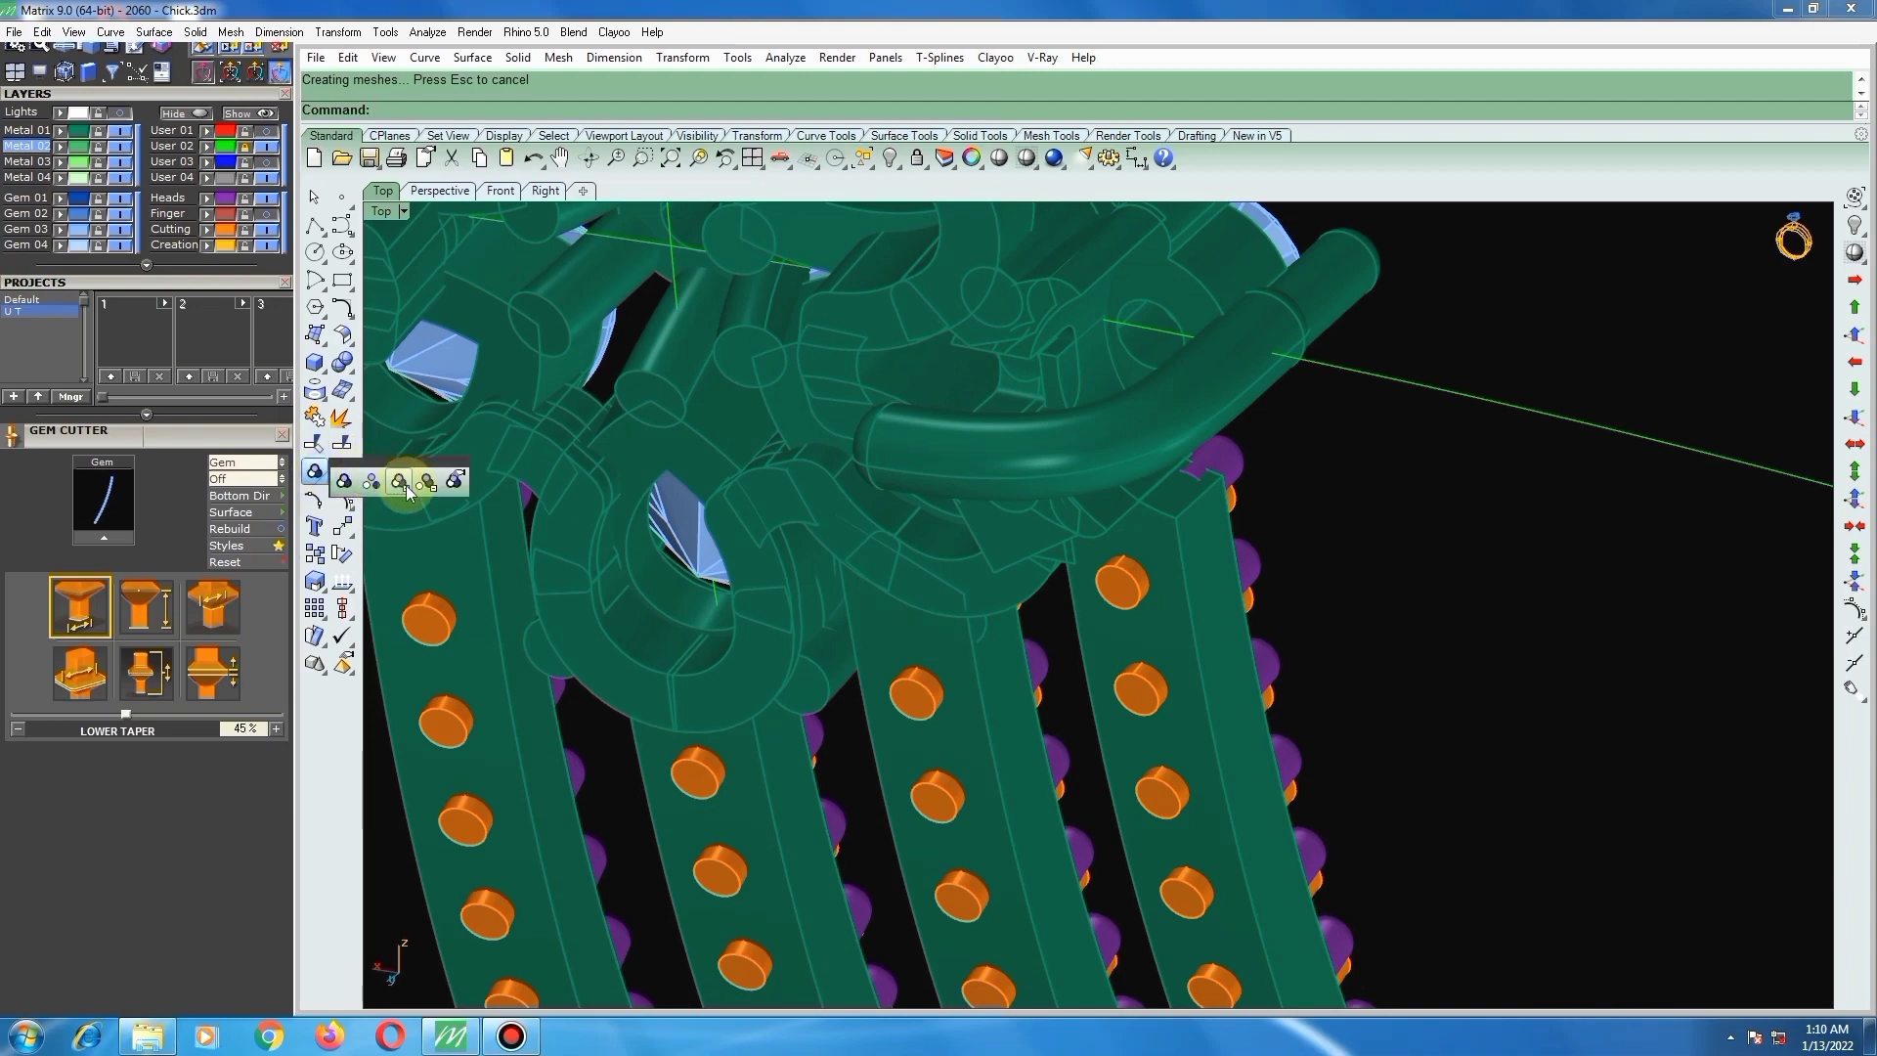
click(1059, 366)
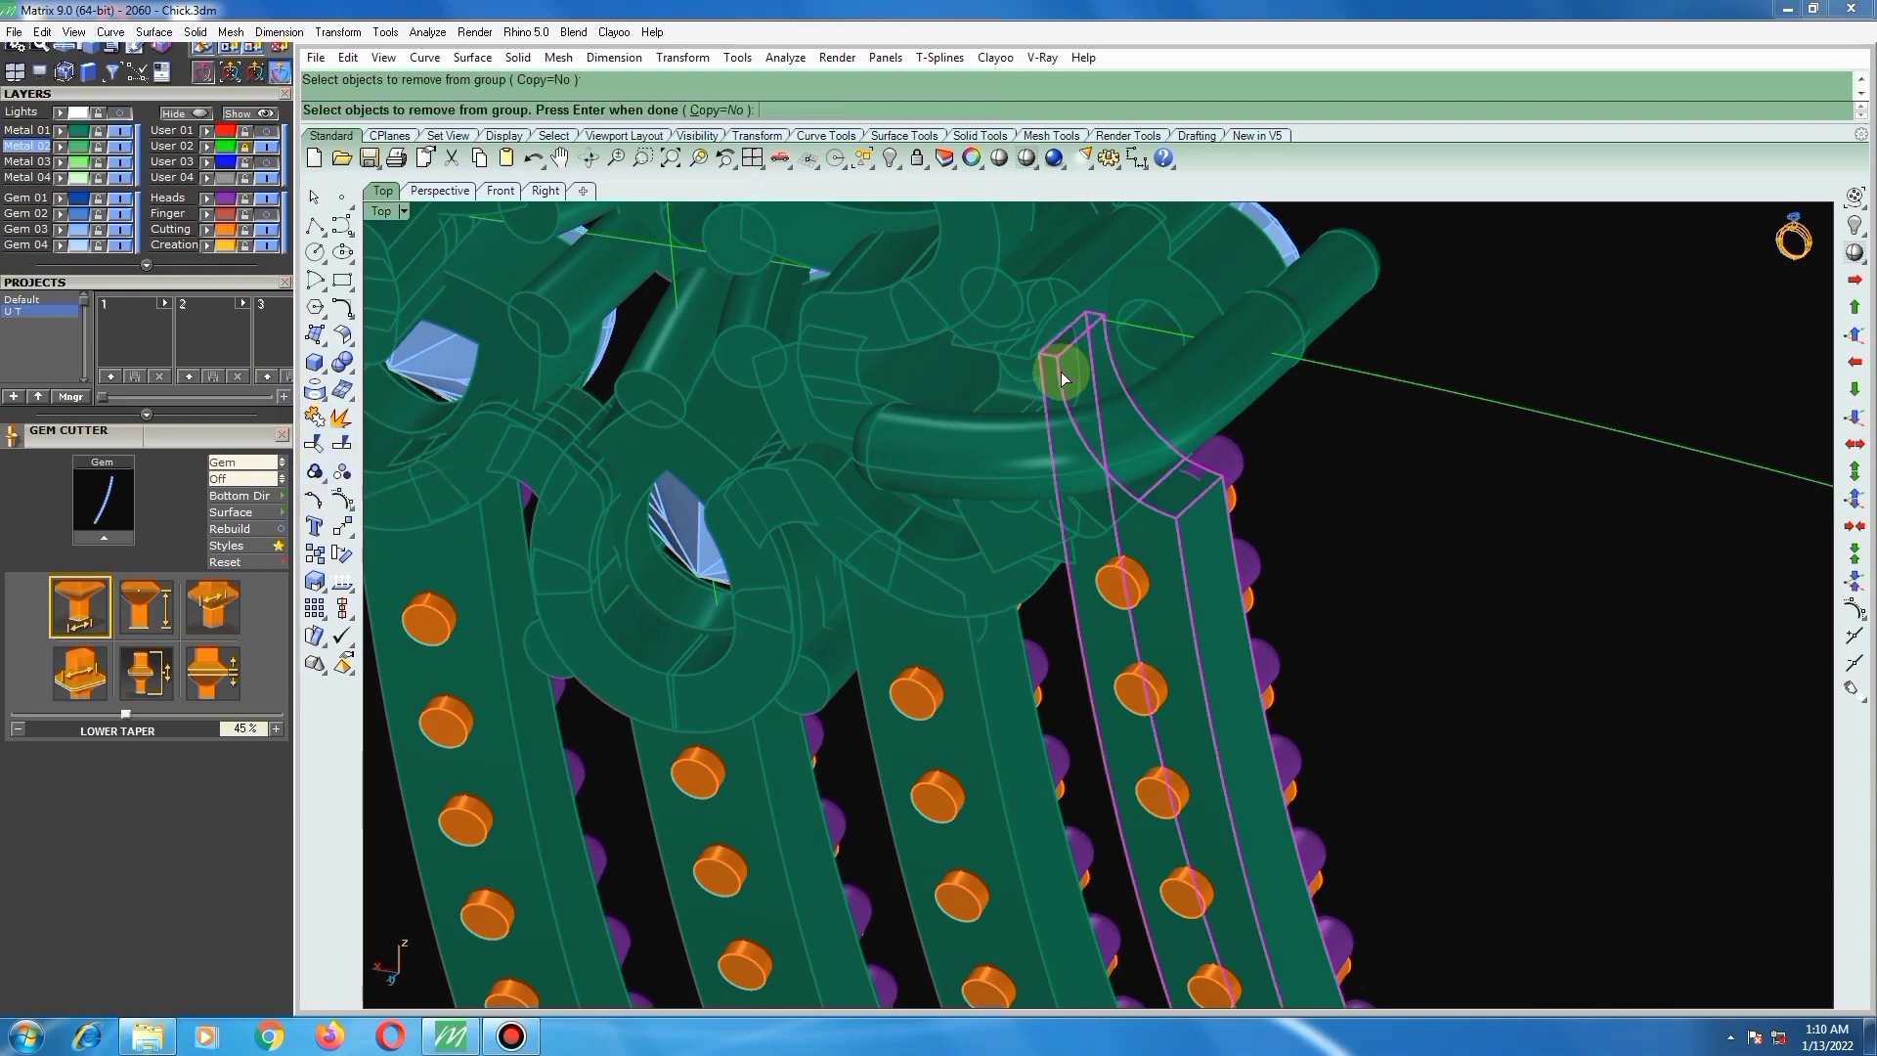
right_drag(1059, 373, 1127, 349)
scroll(1139, 311, up, 6)
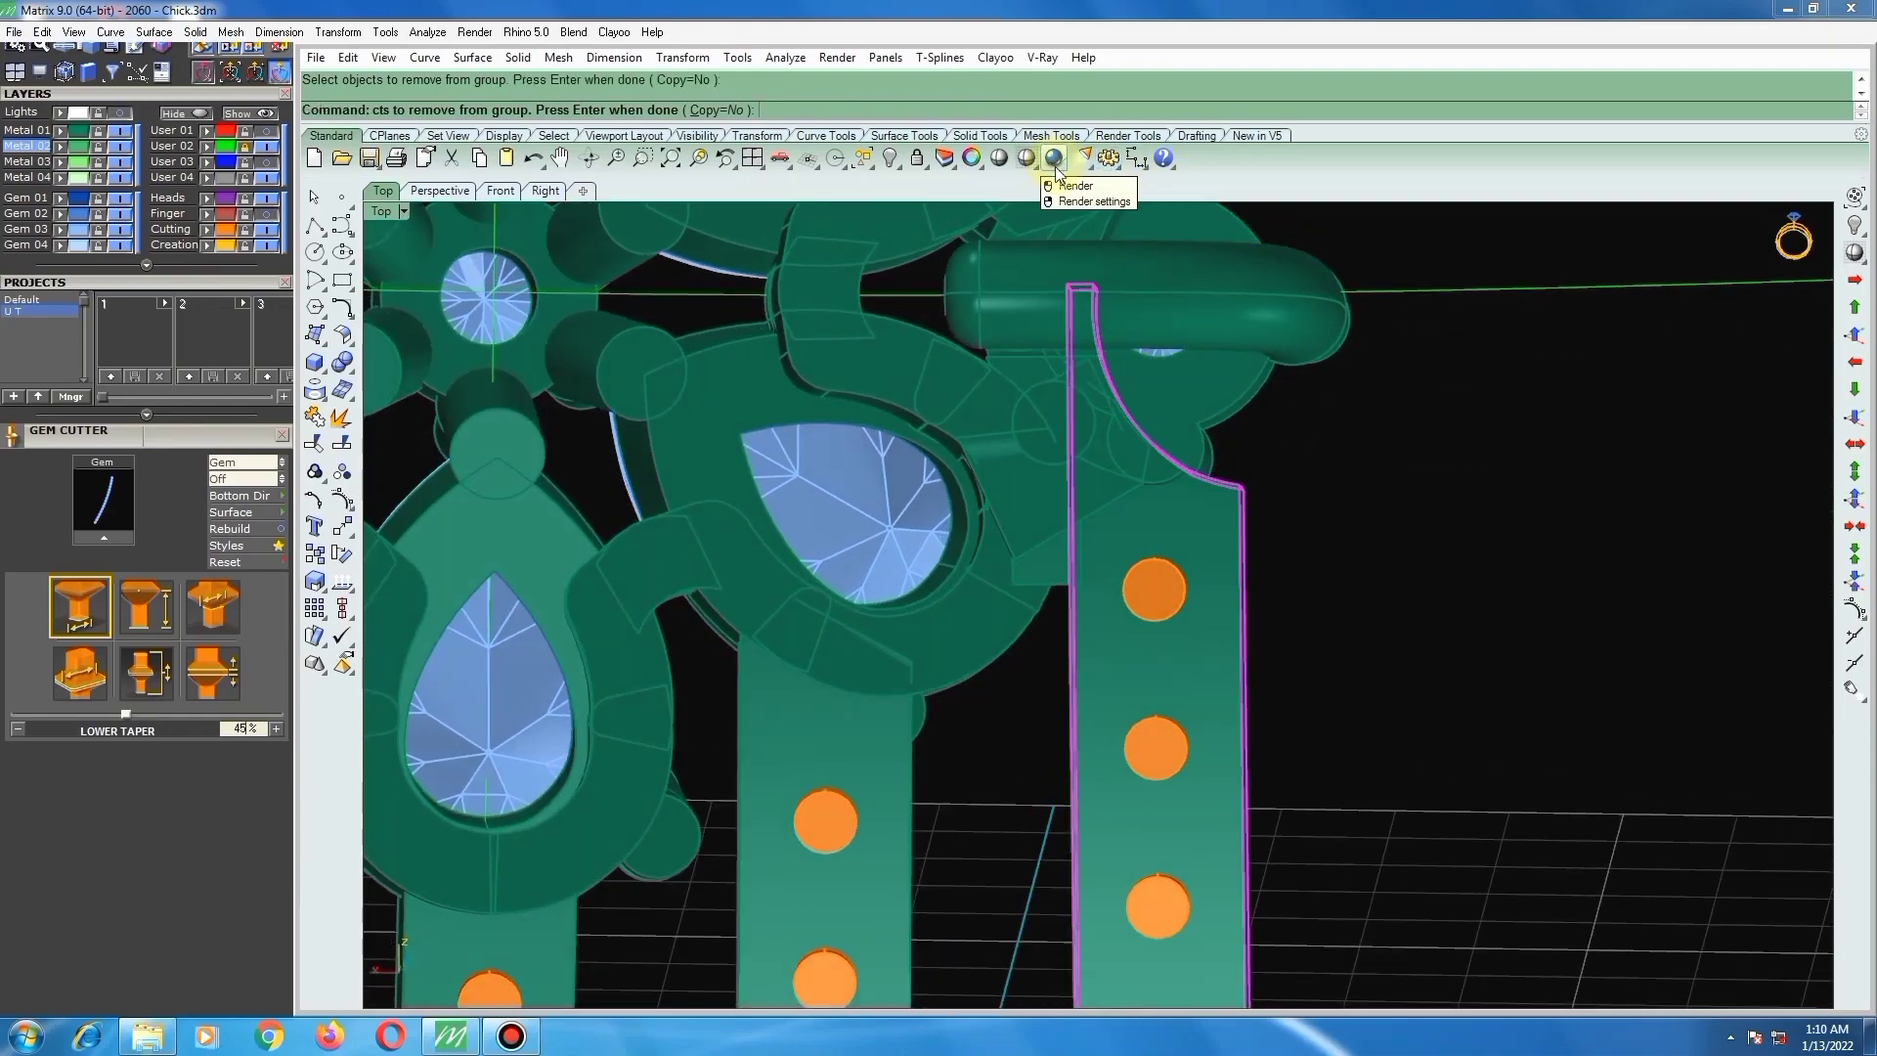
right_click(1122, 307)
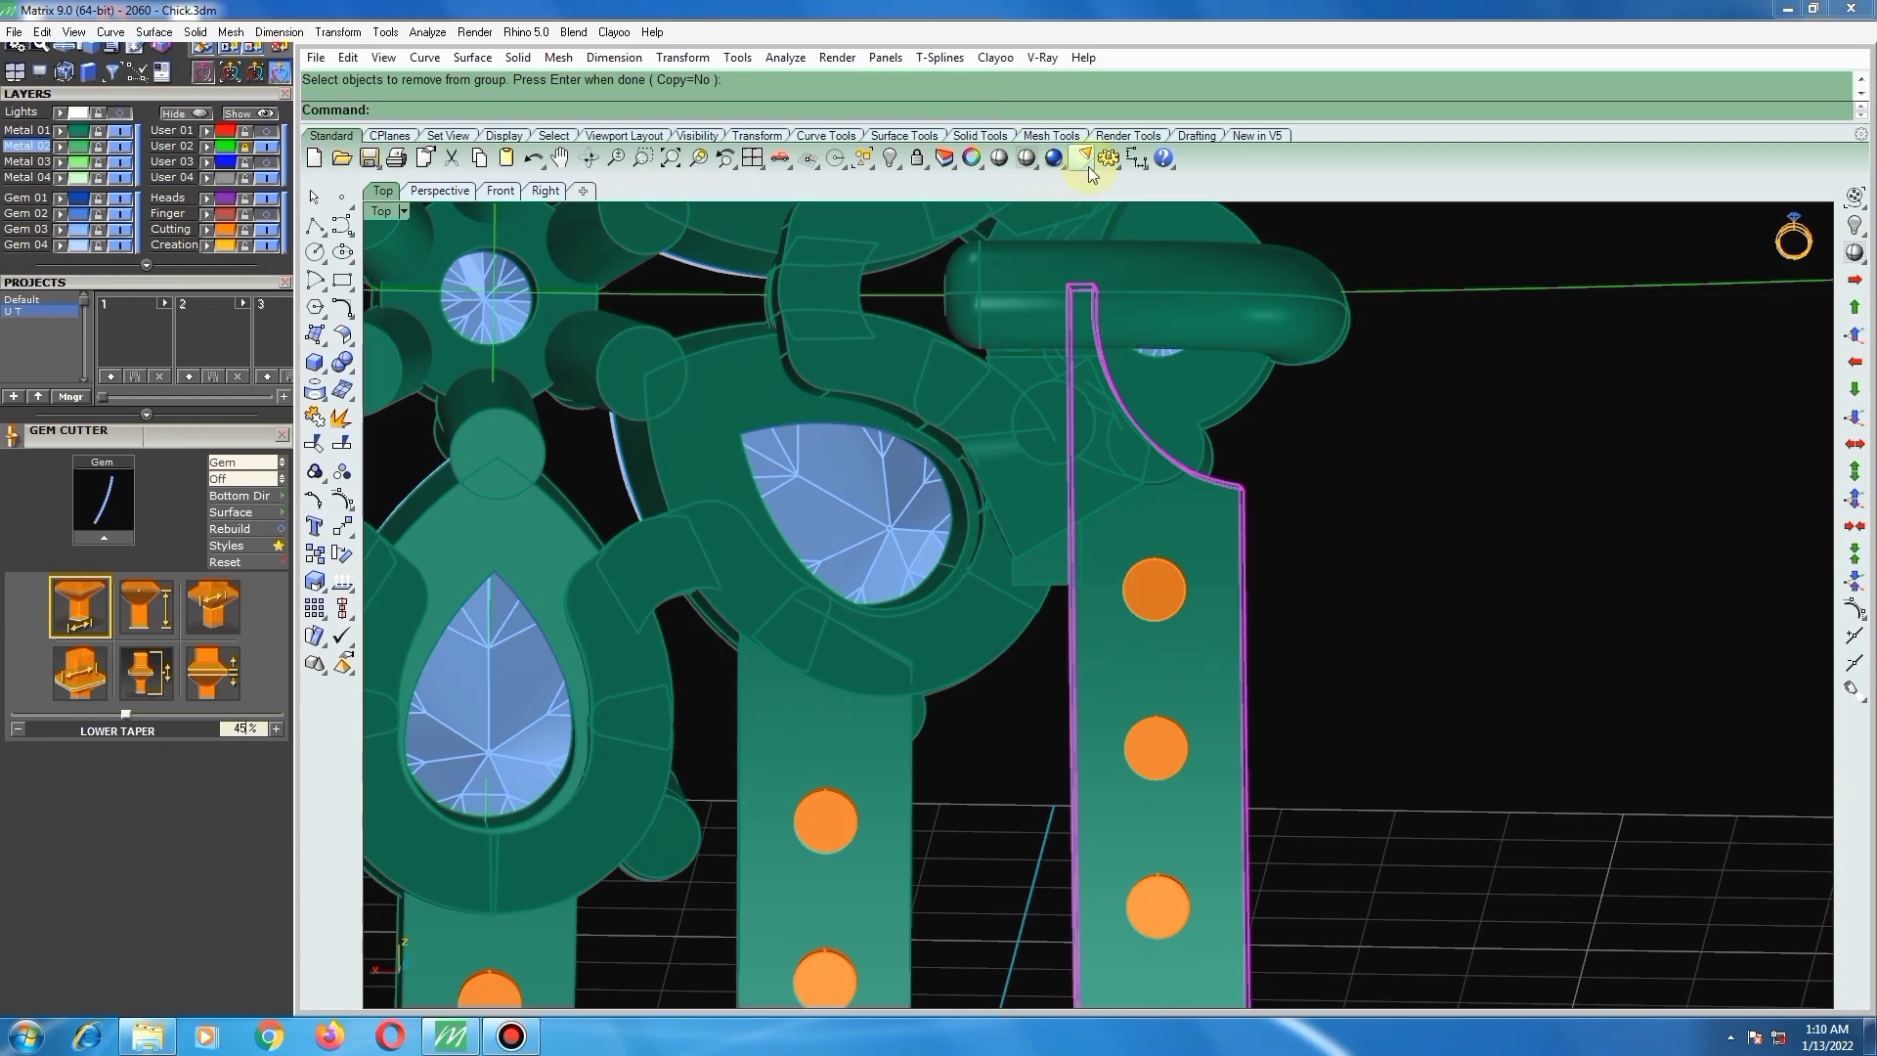
Step: Align the construction plane to the current view and draw a straight polyline across the outer band's narrow upper end
right_drag(1094, 325, 1105, 344)
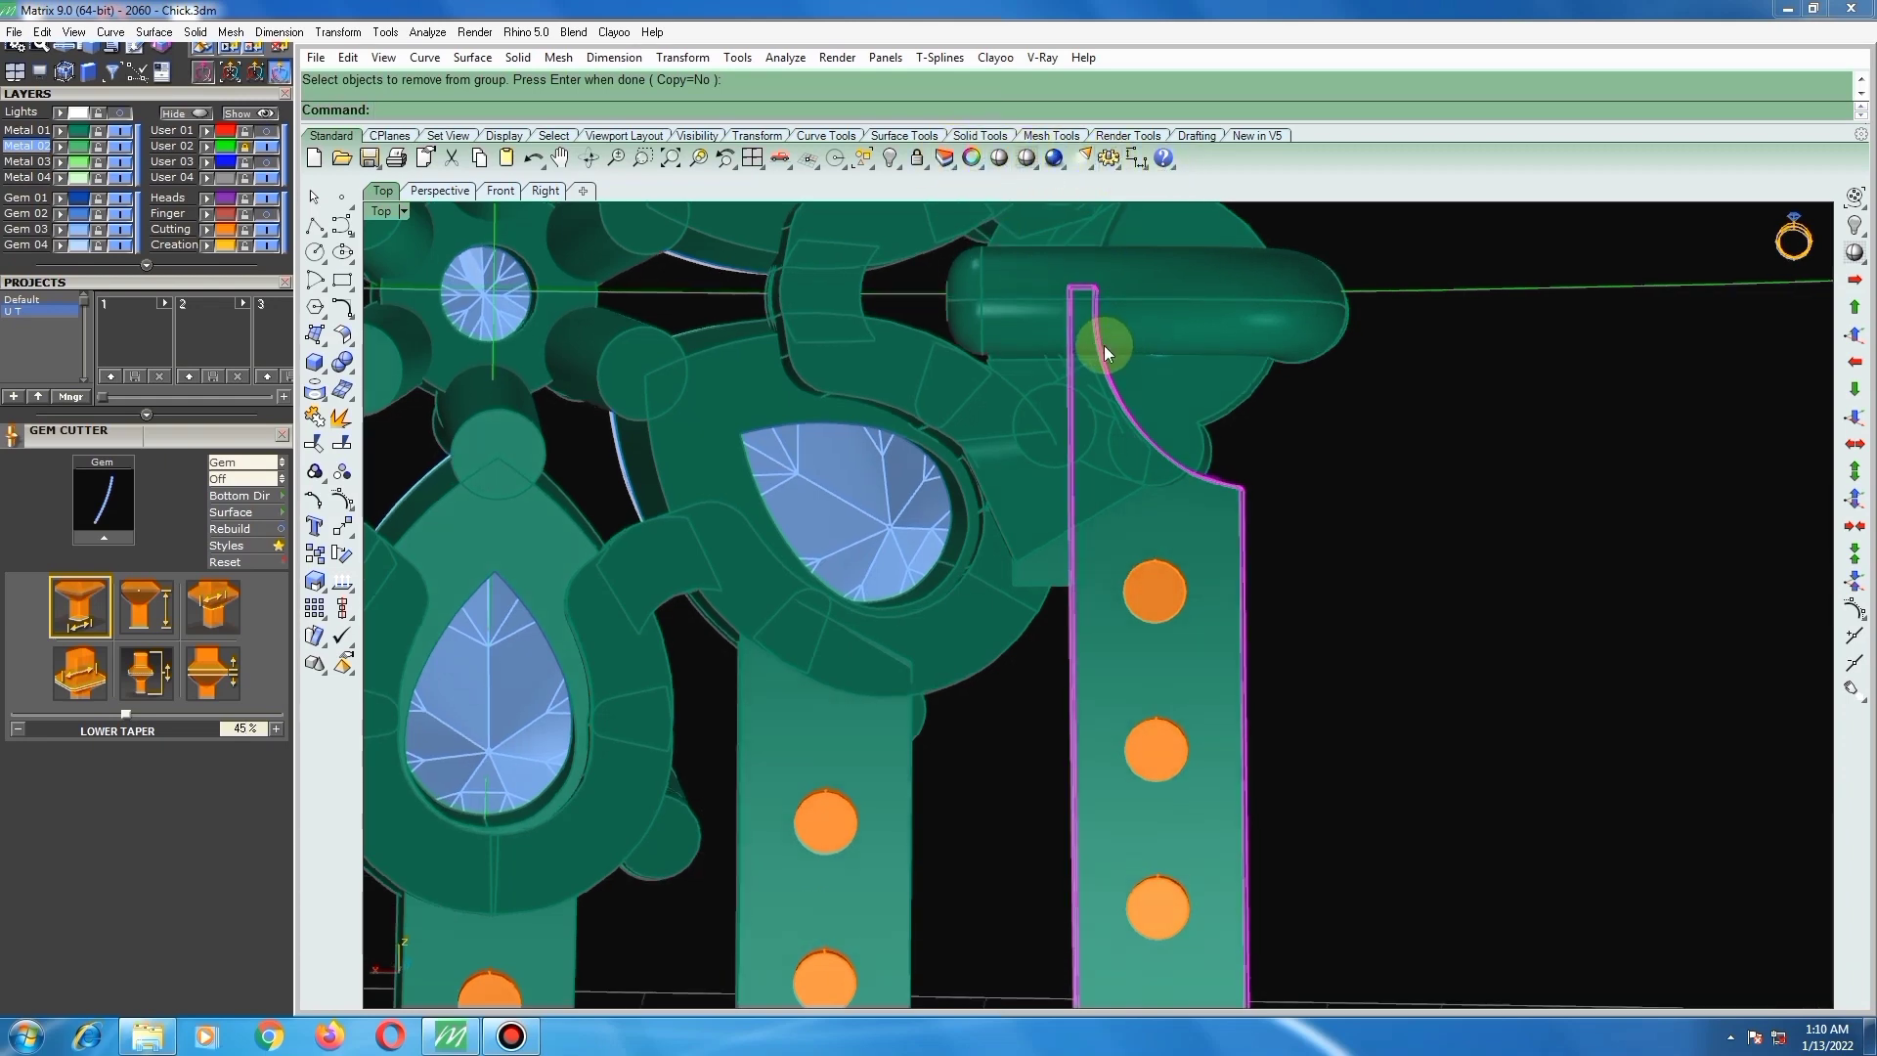
click(861, 162)
click(809, 161)
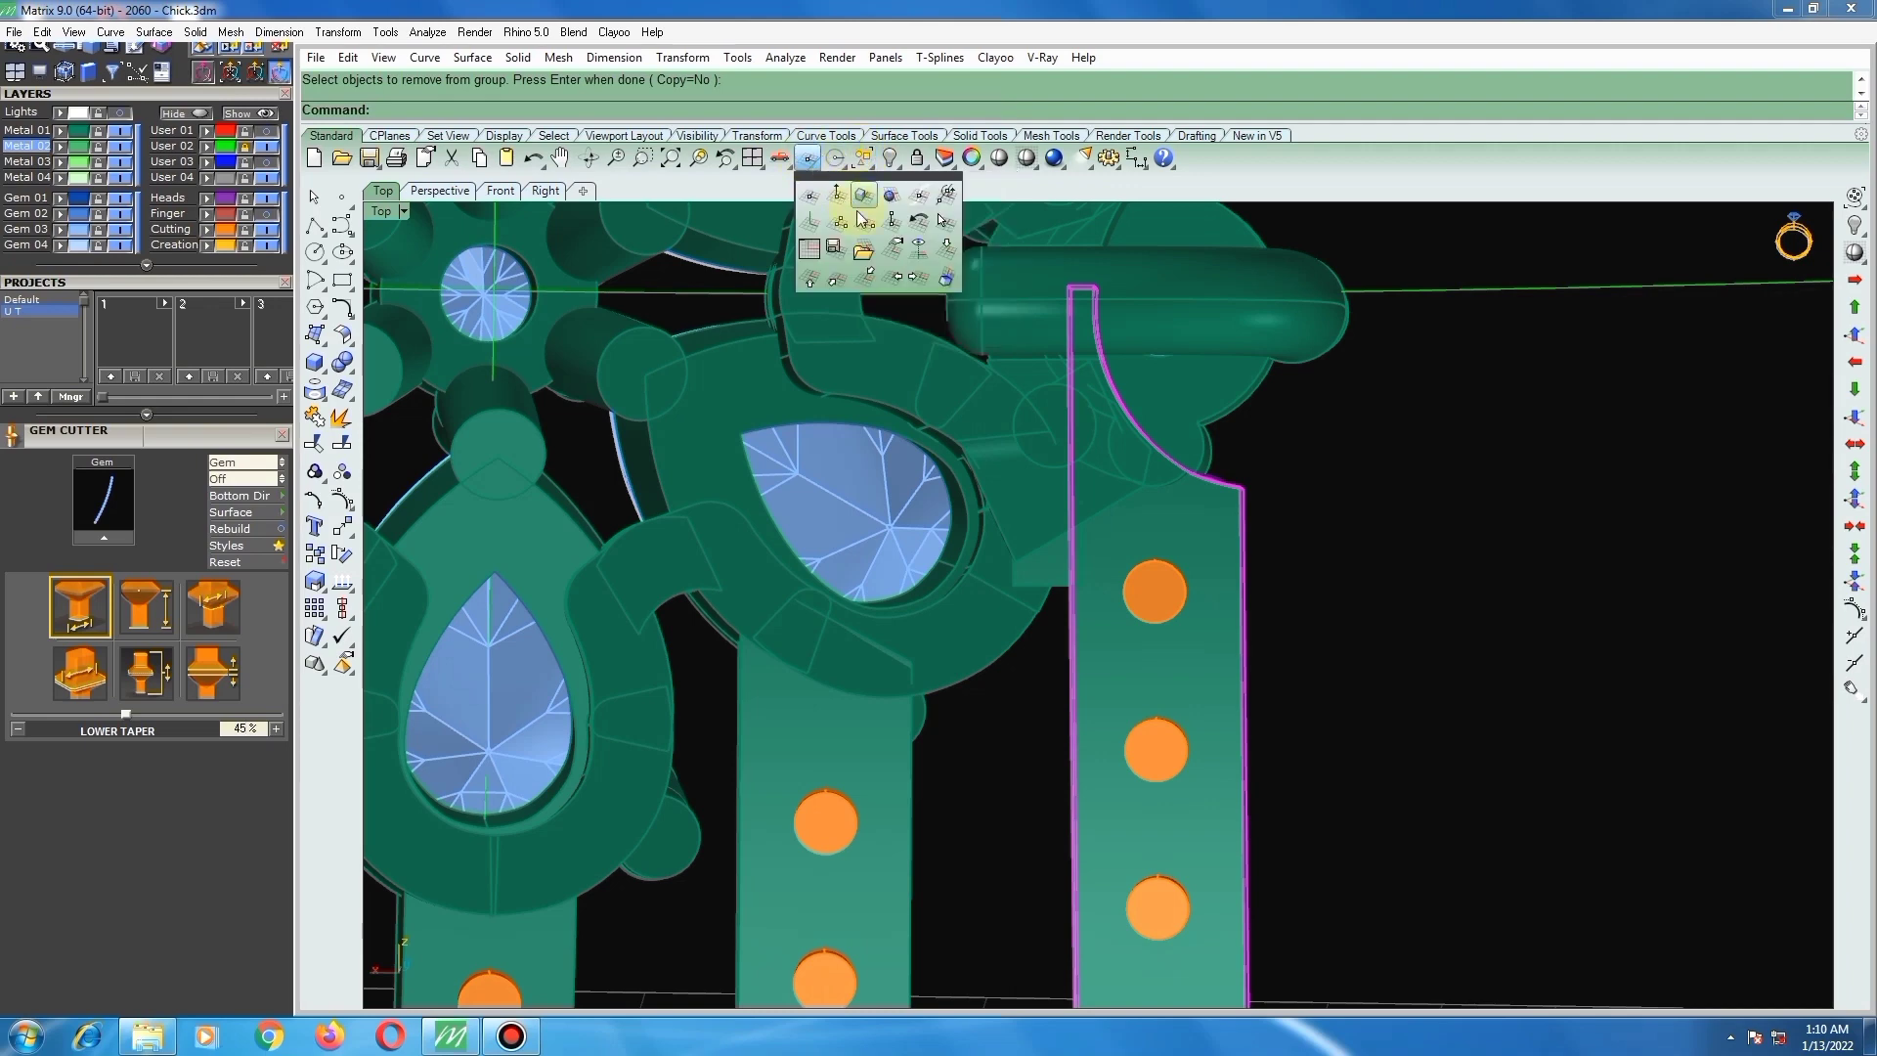
click(920, 250)
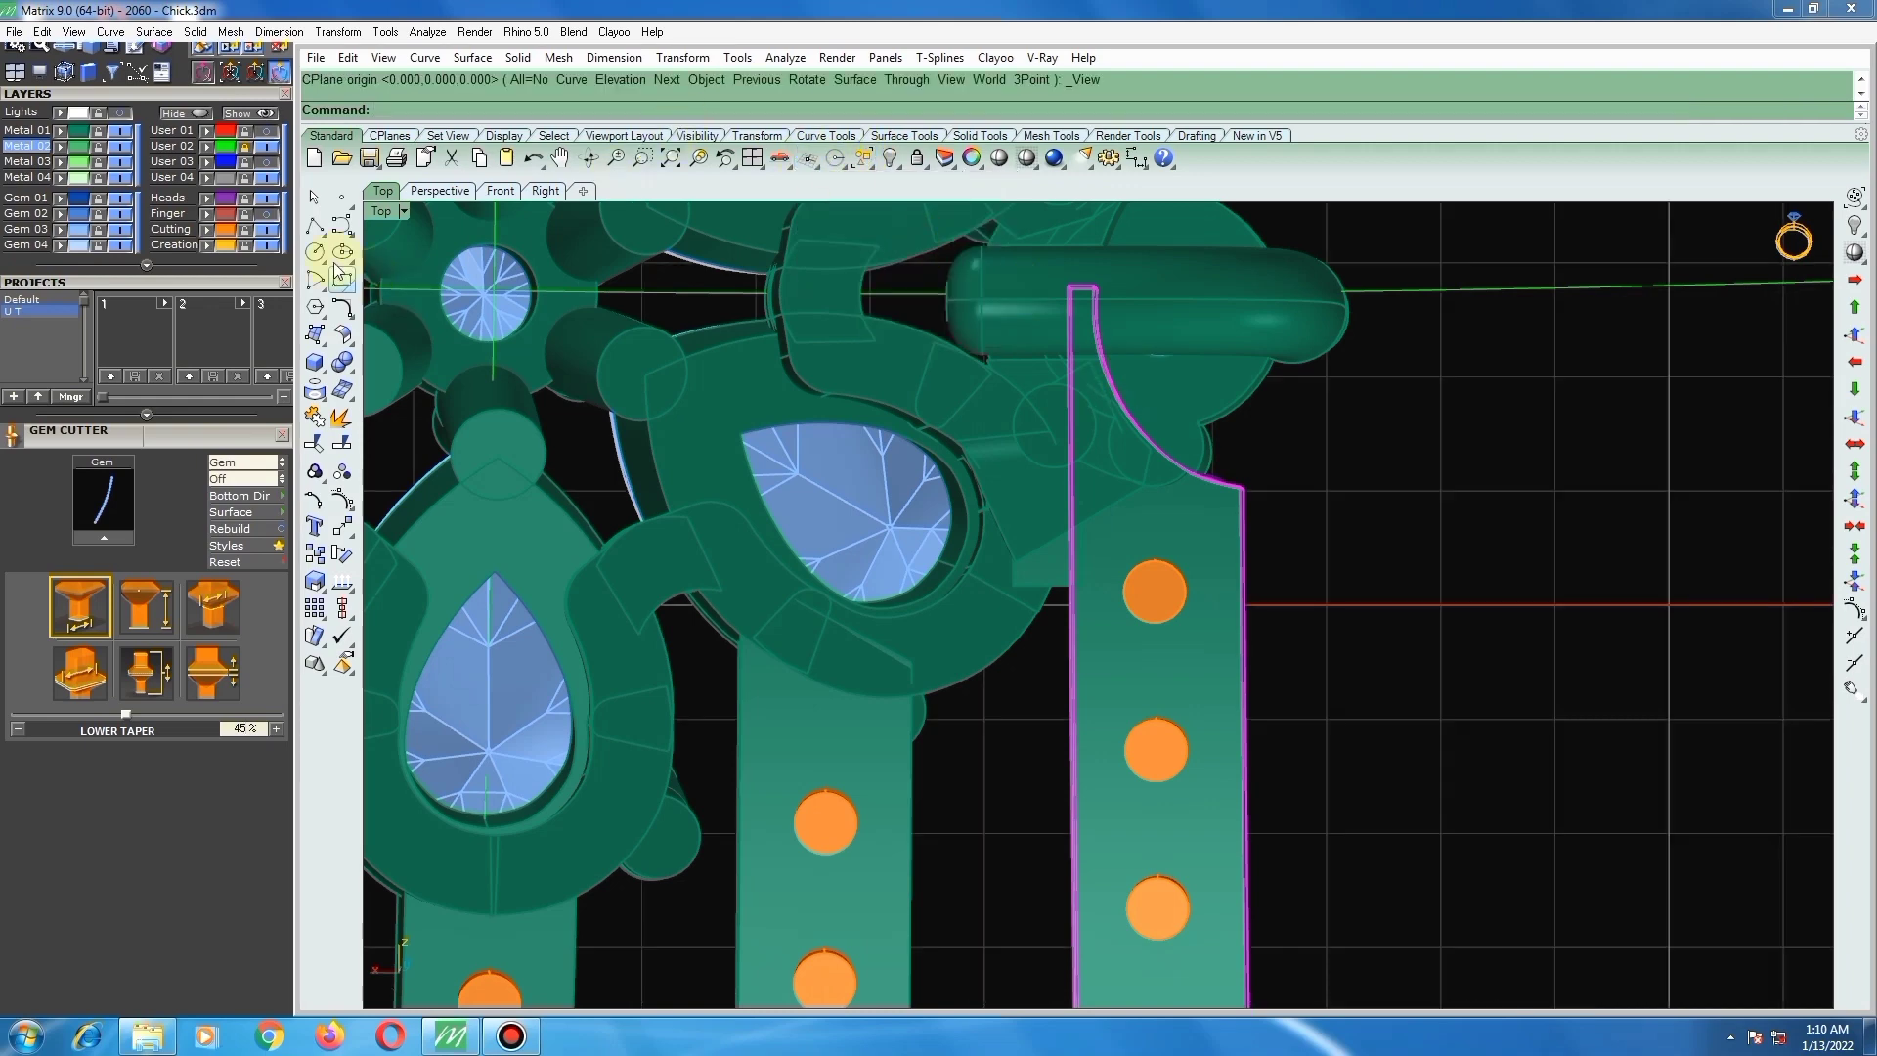
click(314, 228)
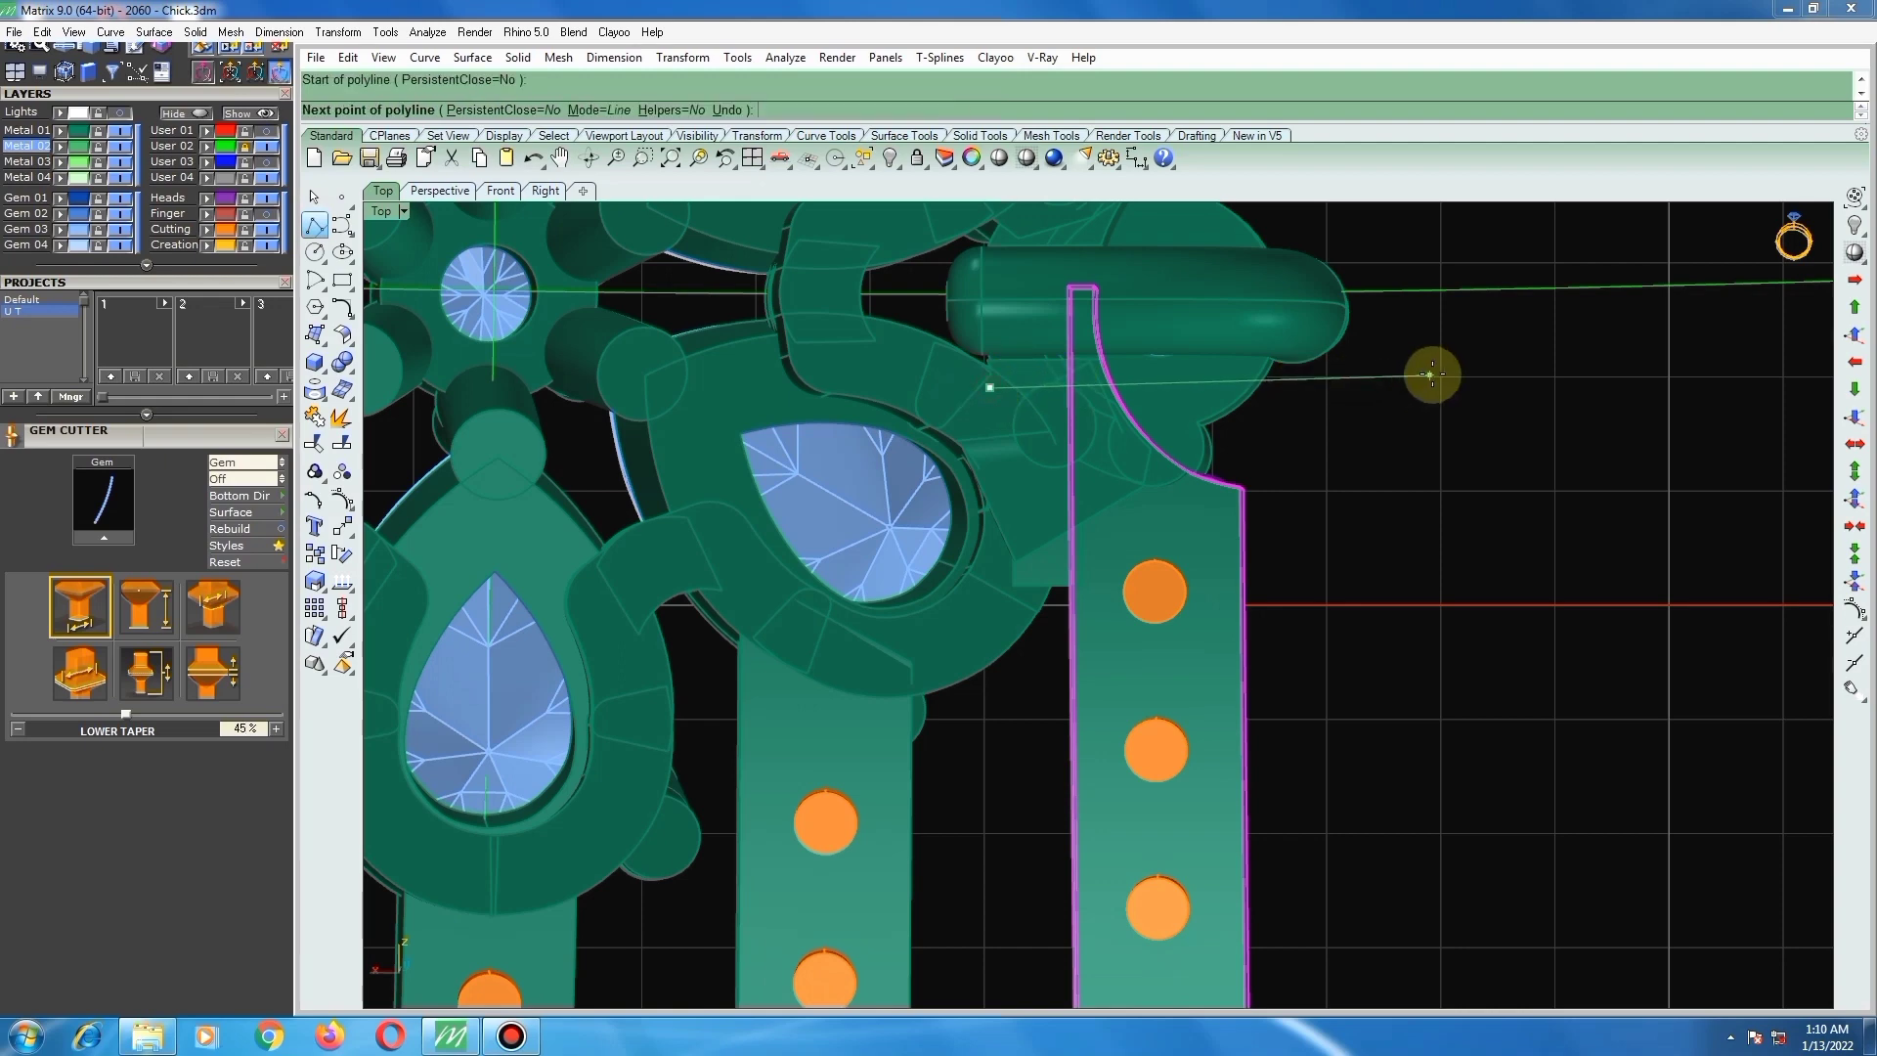
click(1431, 373)
key(Return)
Step: WireCut the outer band through its full depth along the line with Invert=No, cutting away its narrow upper tip
scroll(1323, 384, up, 2)
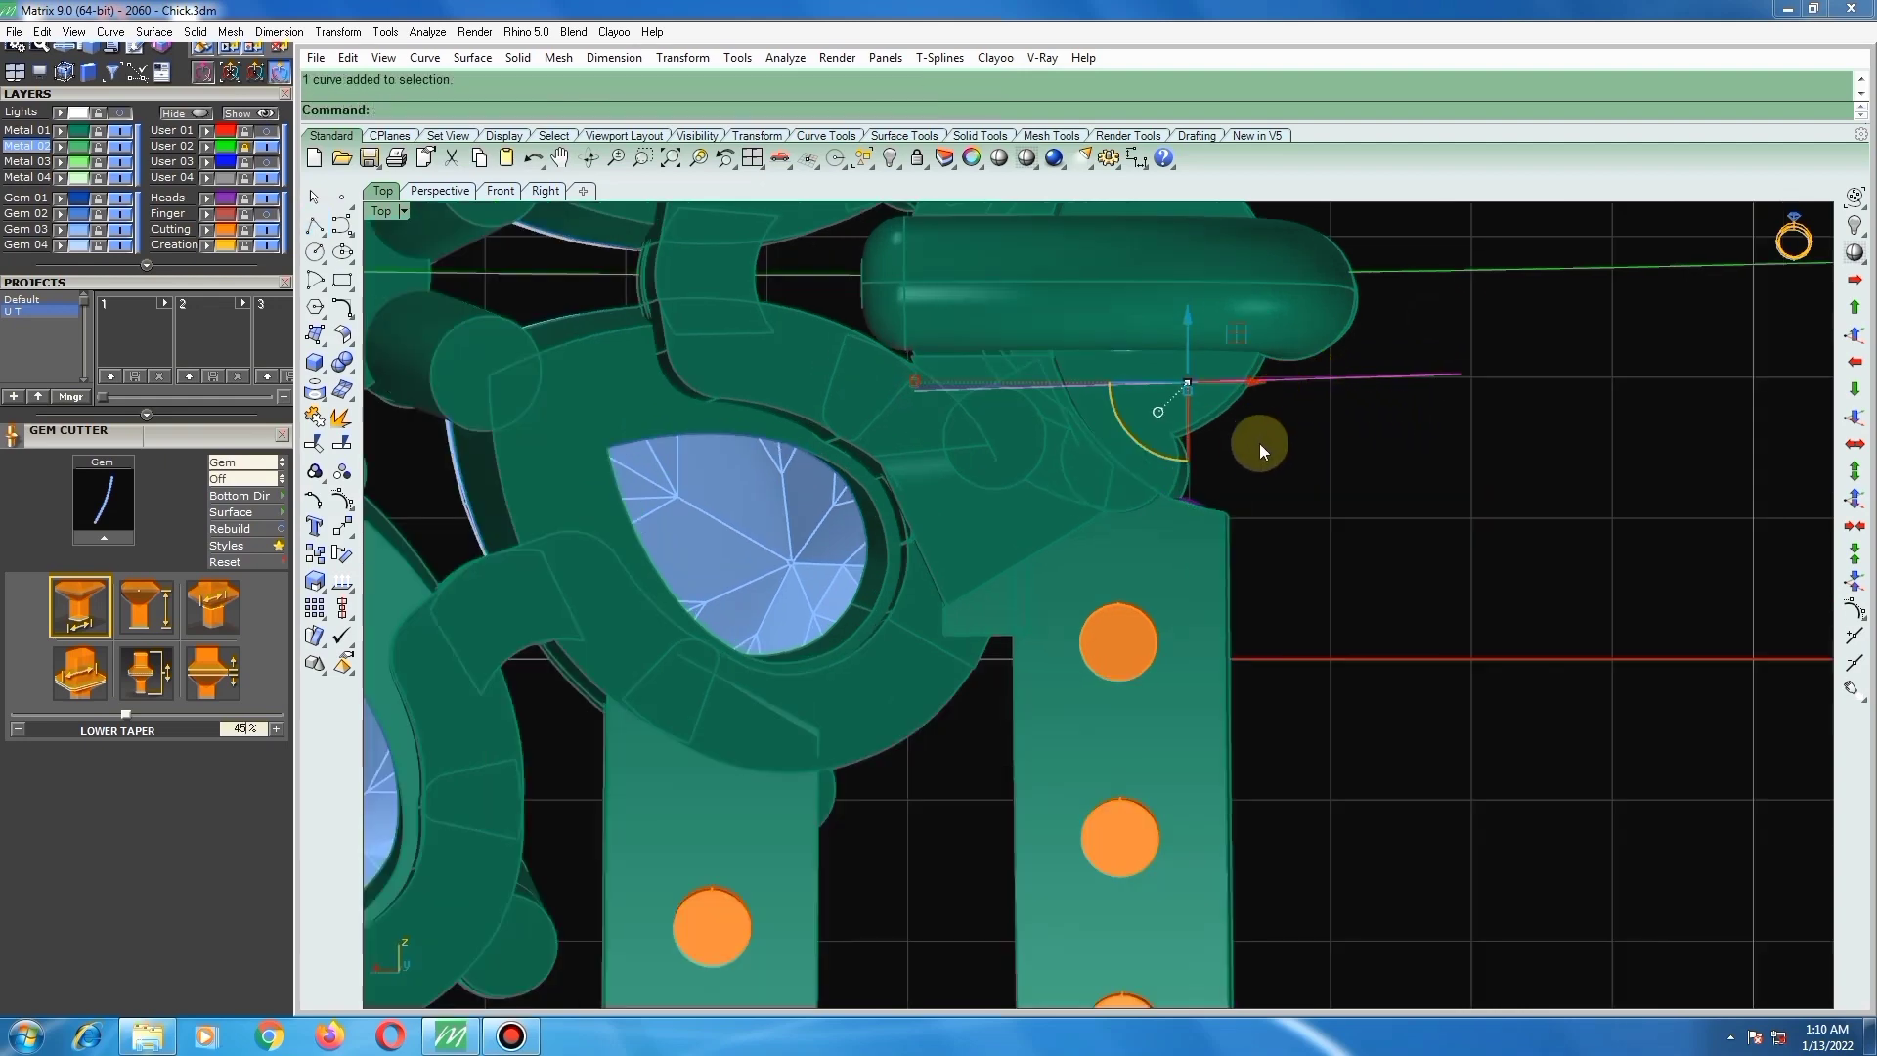
text(WireCut)
key(Return)
click(1208, 519)
key(Return)
key(Return)
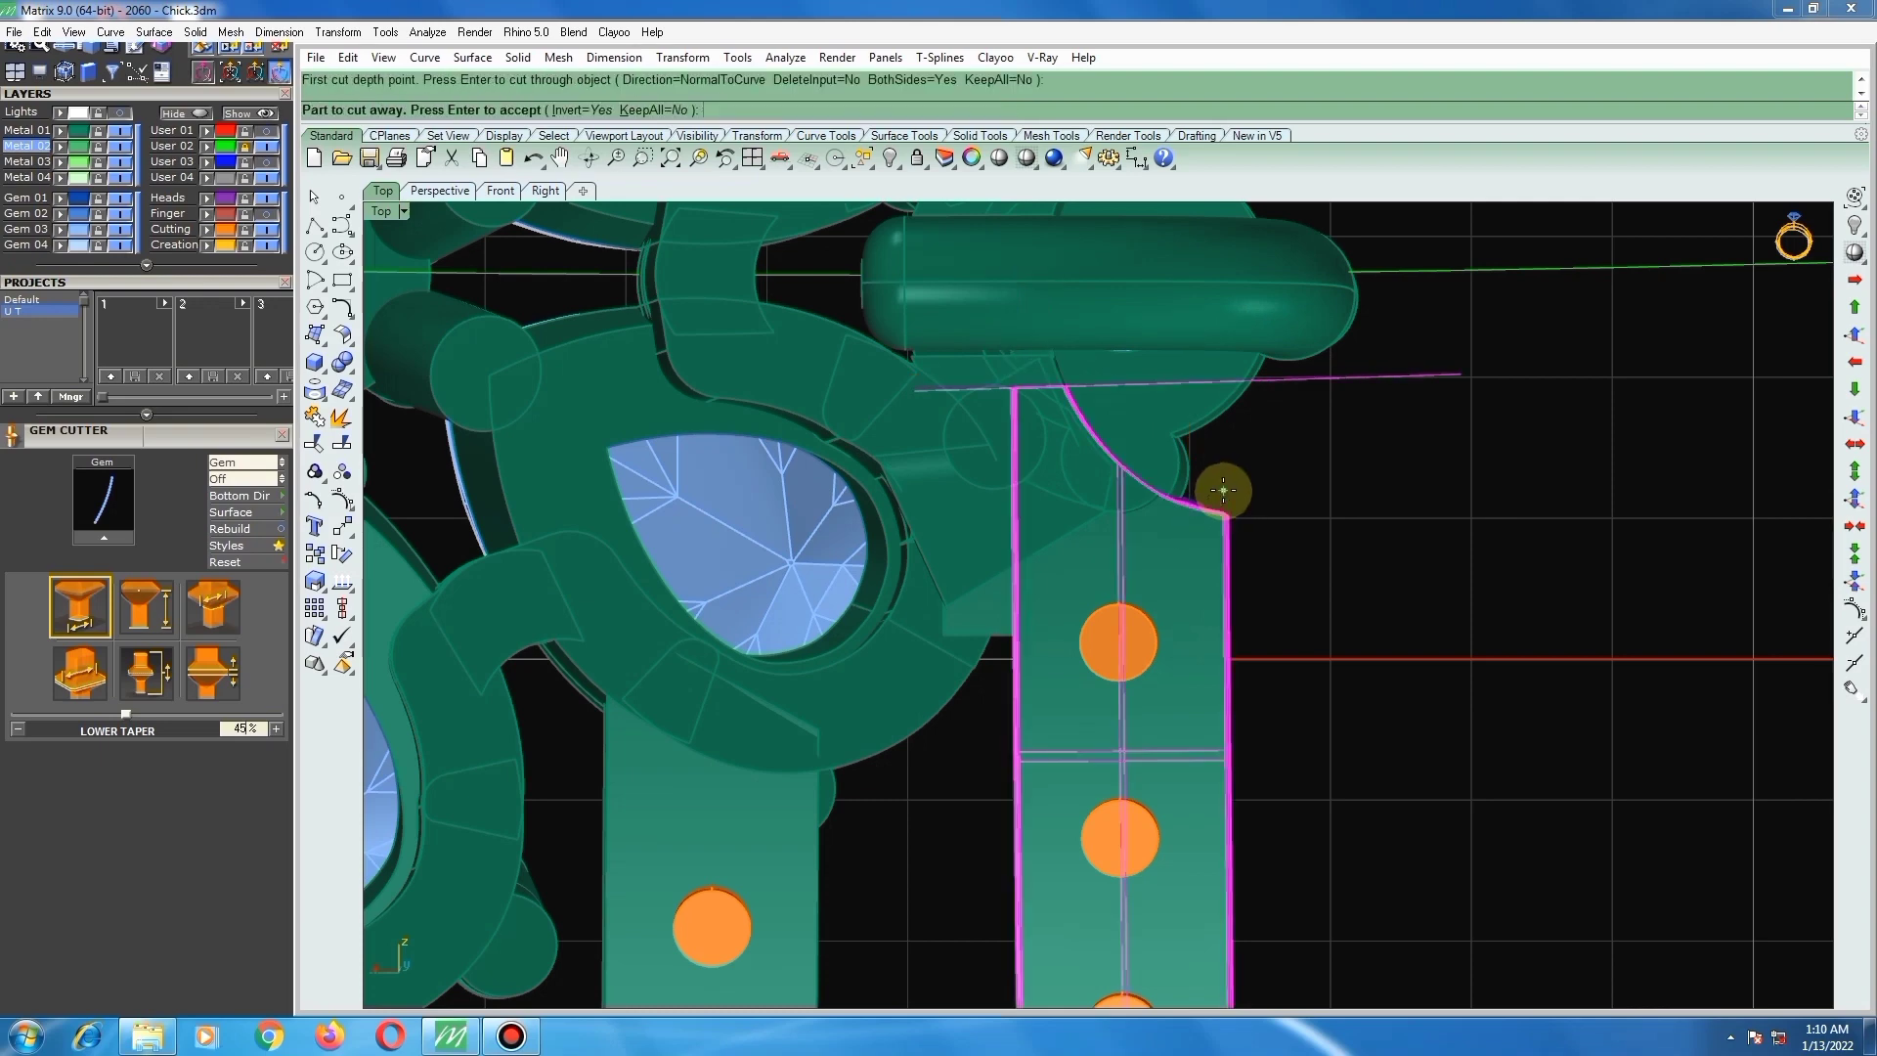
click(601, 110)
key(Return)
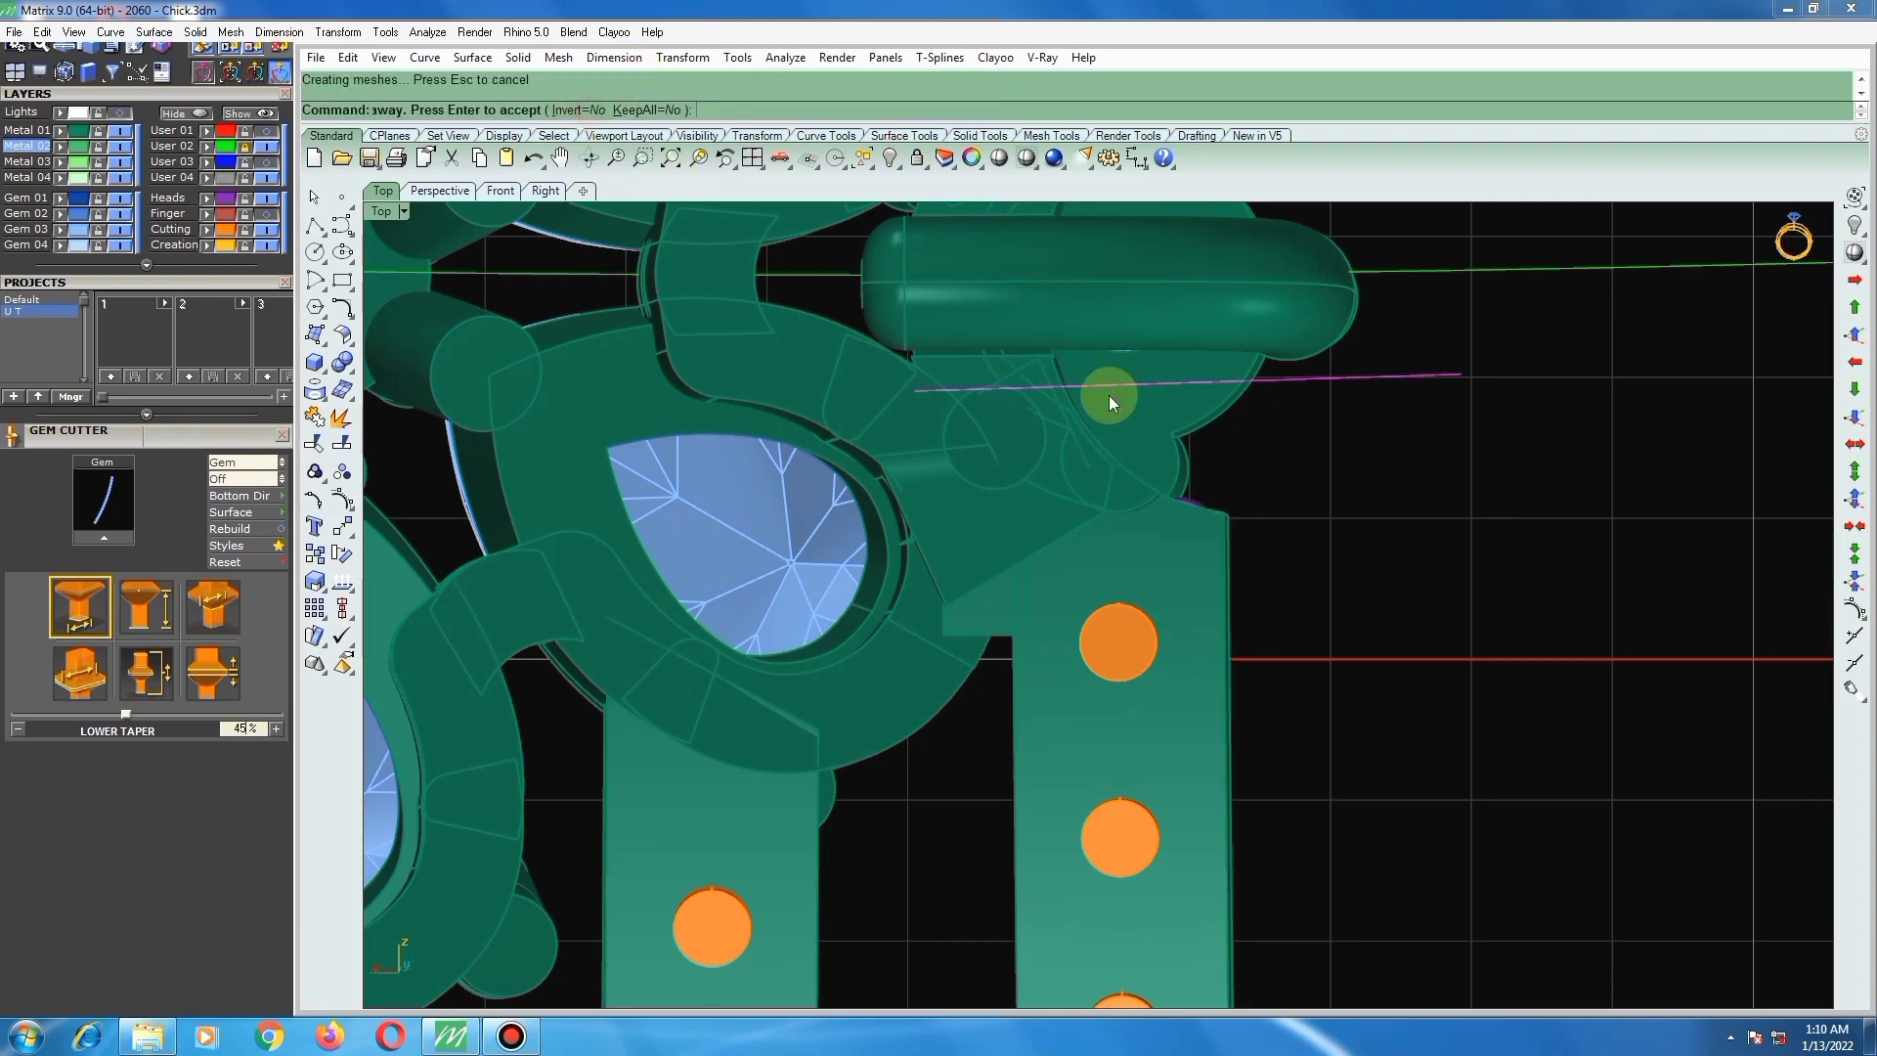
Step: Delete the cutting line and restore the construction plane to World Top
scroll(1217, 471, down, 5)
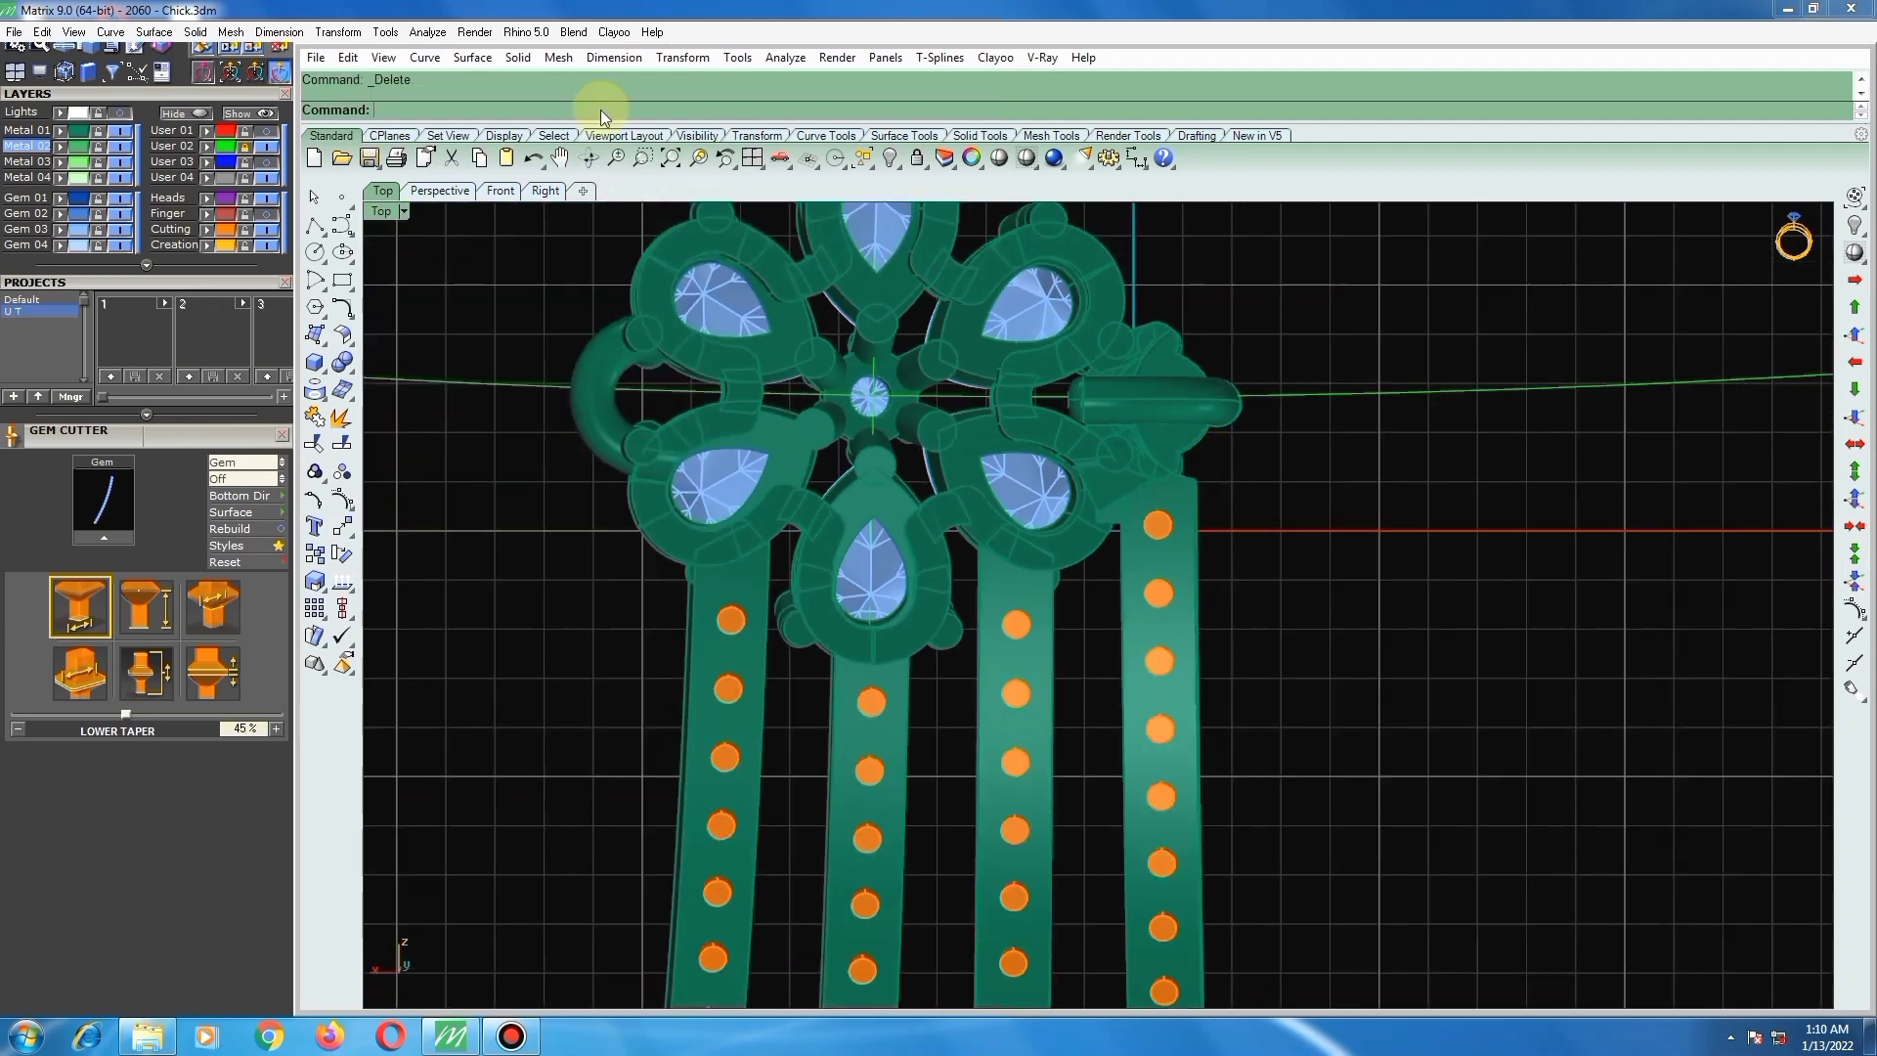
click(810, 162)
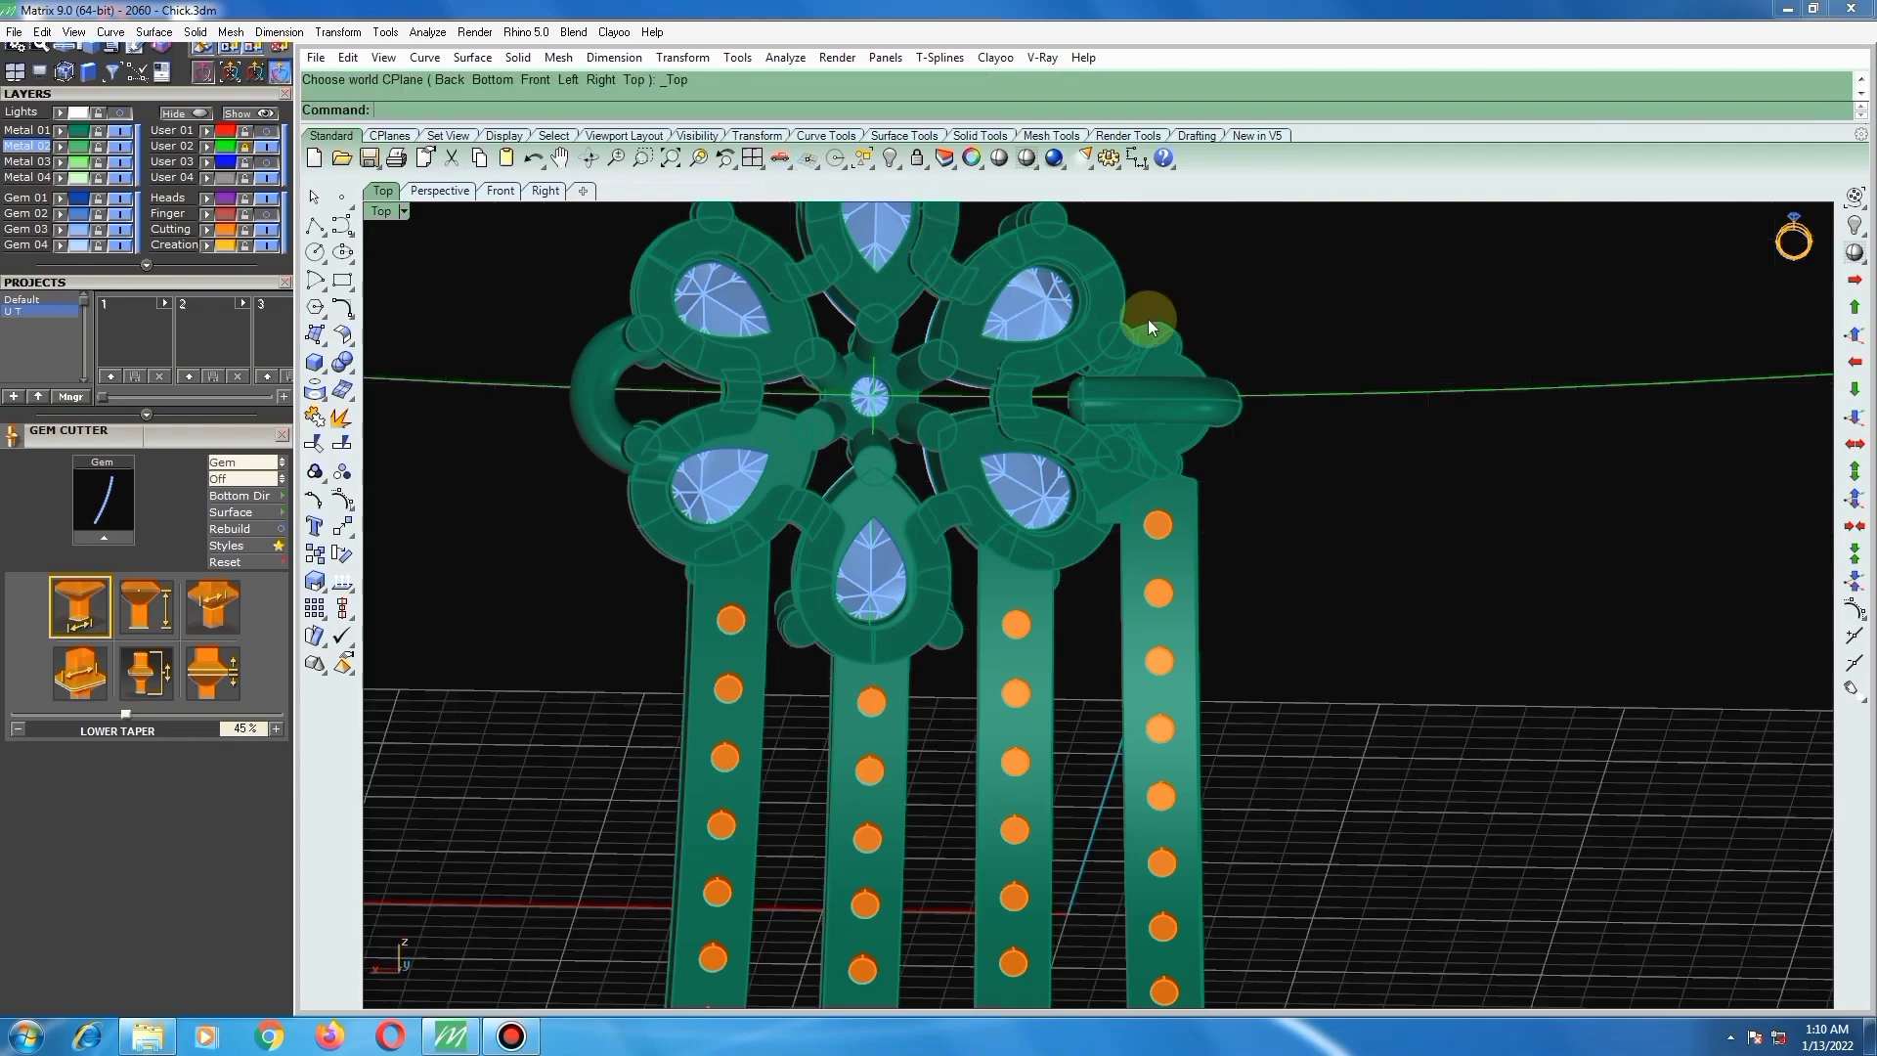
scroll(1228, 342, down, 8)
scroll(1186, 520, up, 6)
right_drag(1187, 520, 1089, 413)
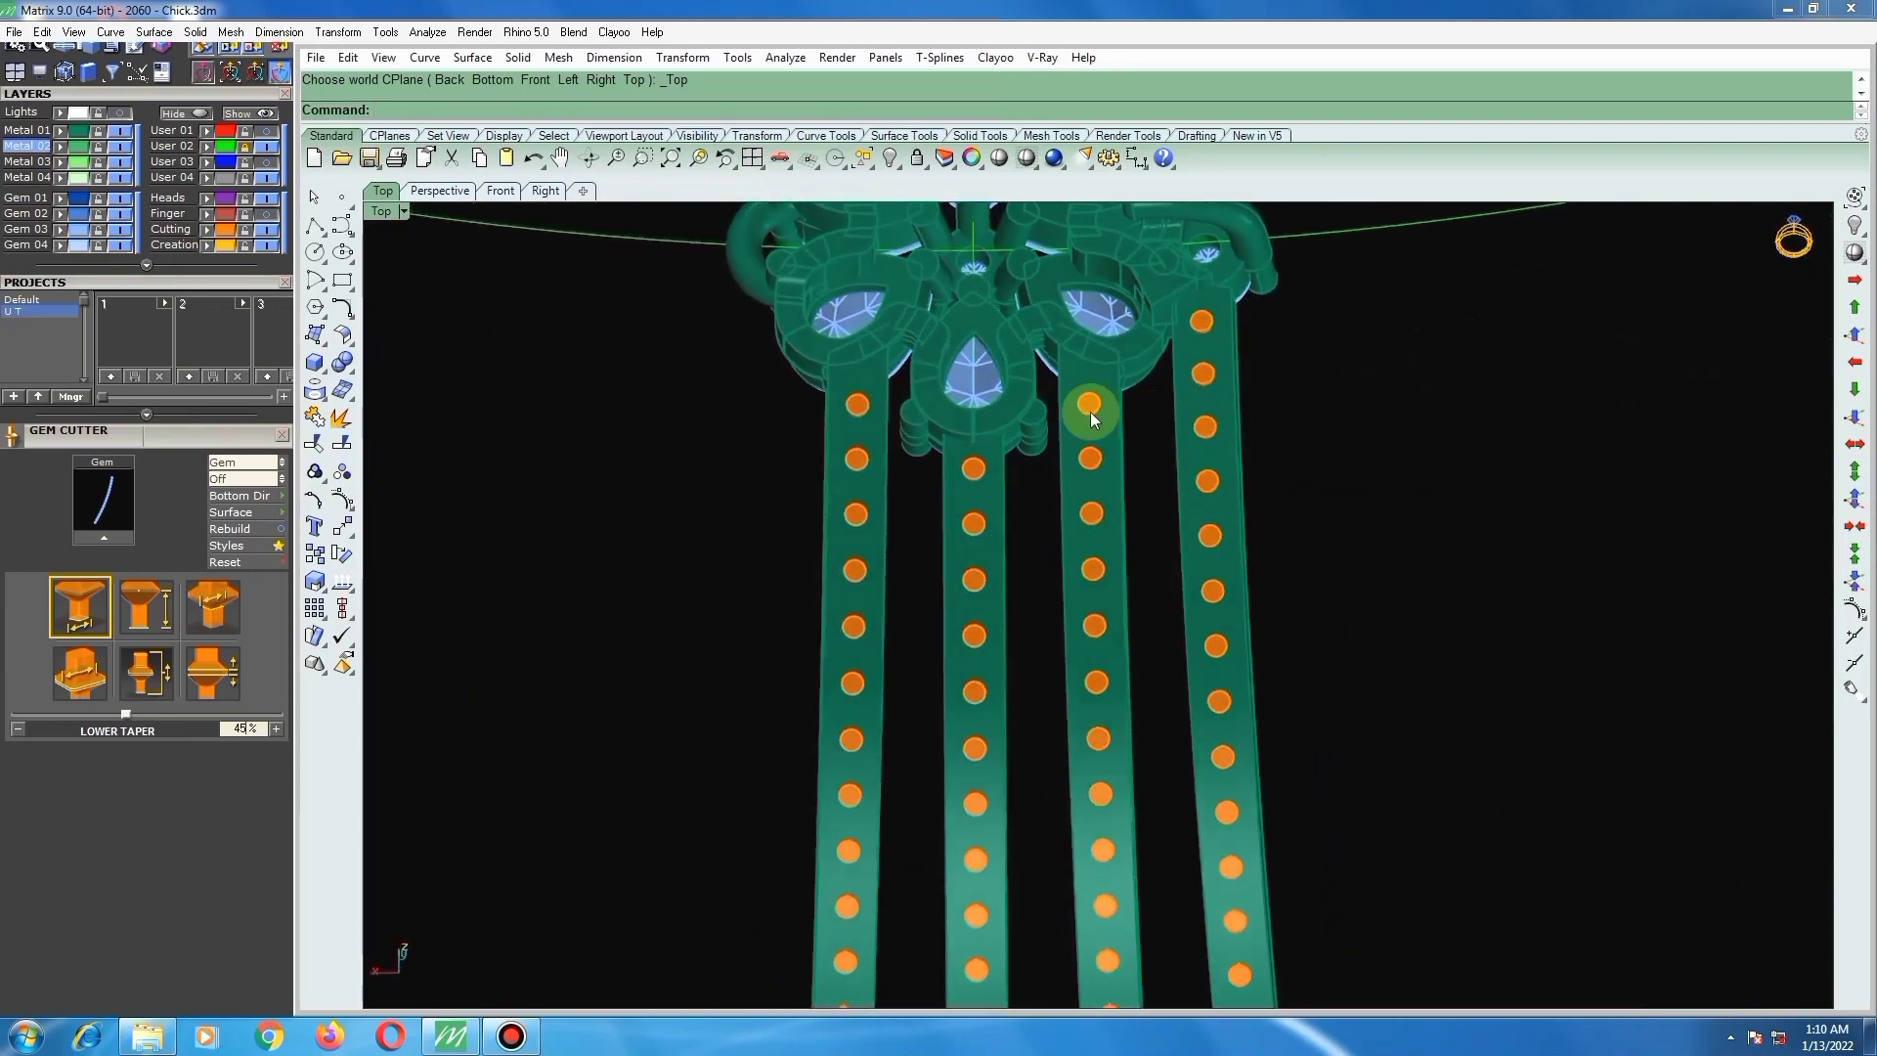
Step: Remove the four segments around the lower half of the bottom pear setting's back rim from their group
scroll(947, 425, up, 4)
right_drag(948, 425, 1071, 529)
scroll(1046, 407, up, 4)
key(ctrl+a)
scroll(1067, 418, down, 6)
click(1042, 561)
scroll(987, 455, up, 4)
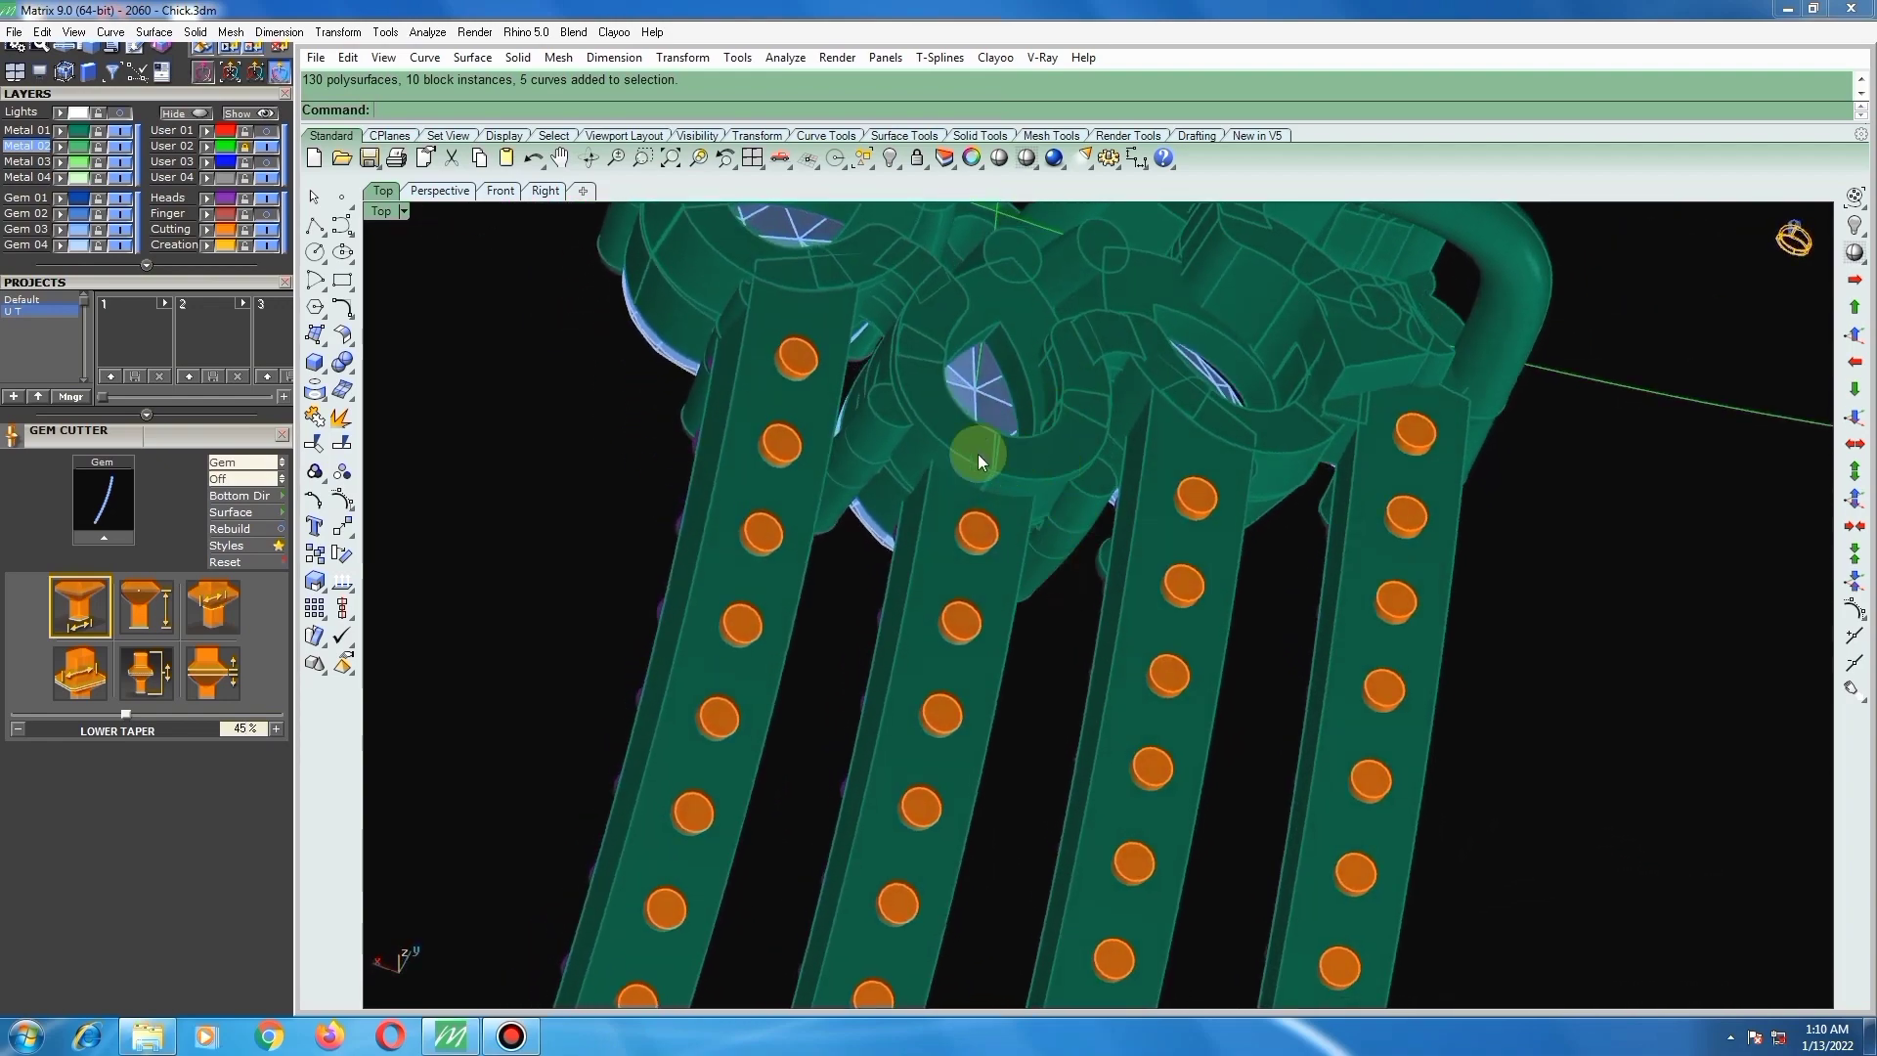
right_drag(978, 454, 1075, 595)
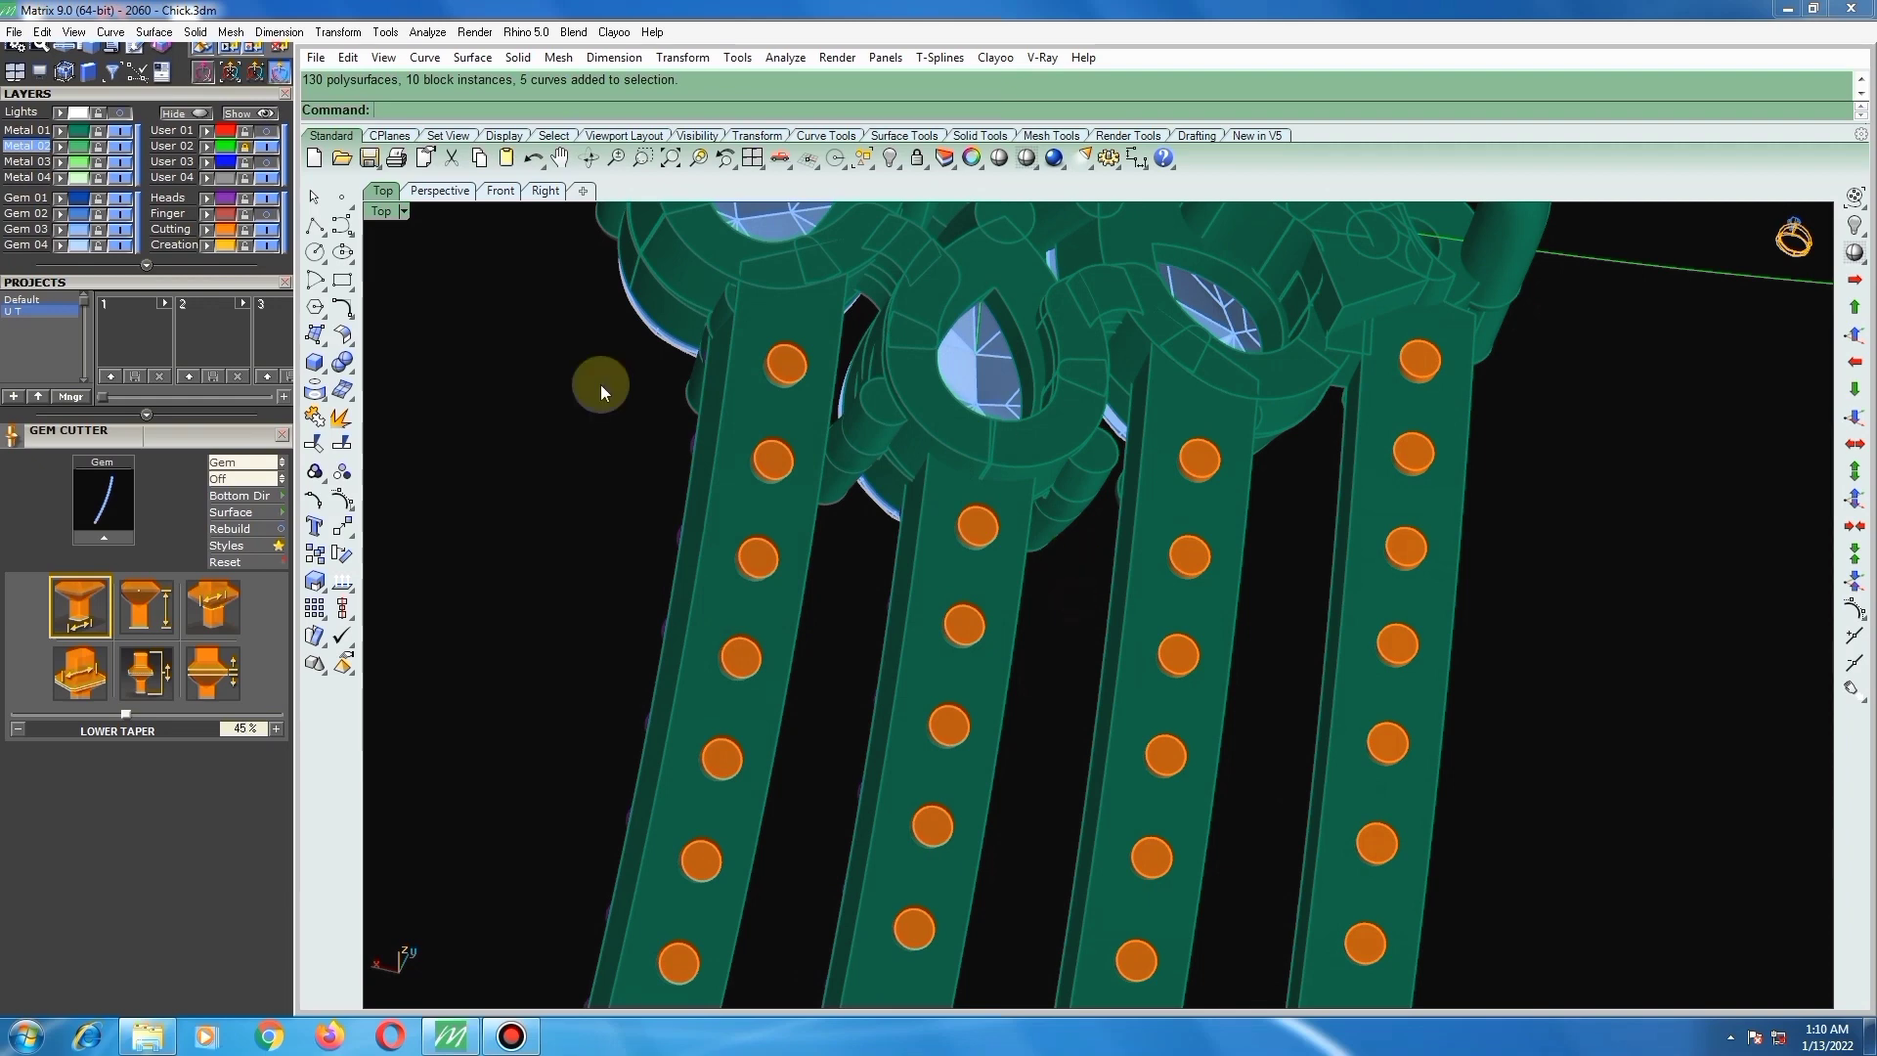
click(317, 474)
click(428, 482)
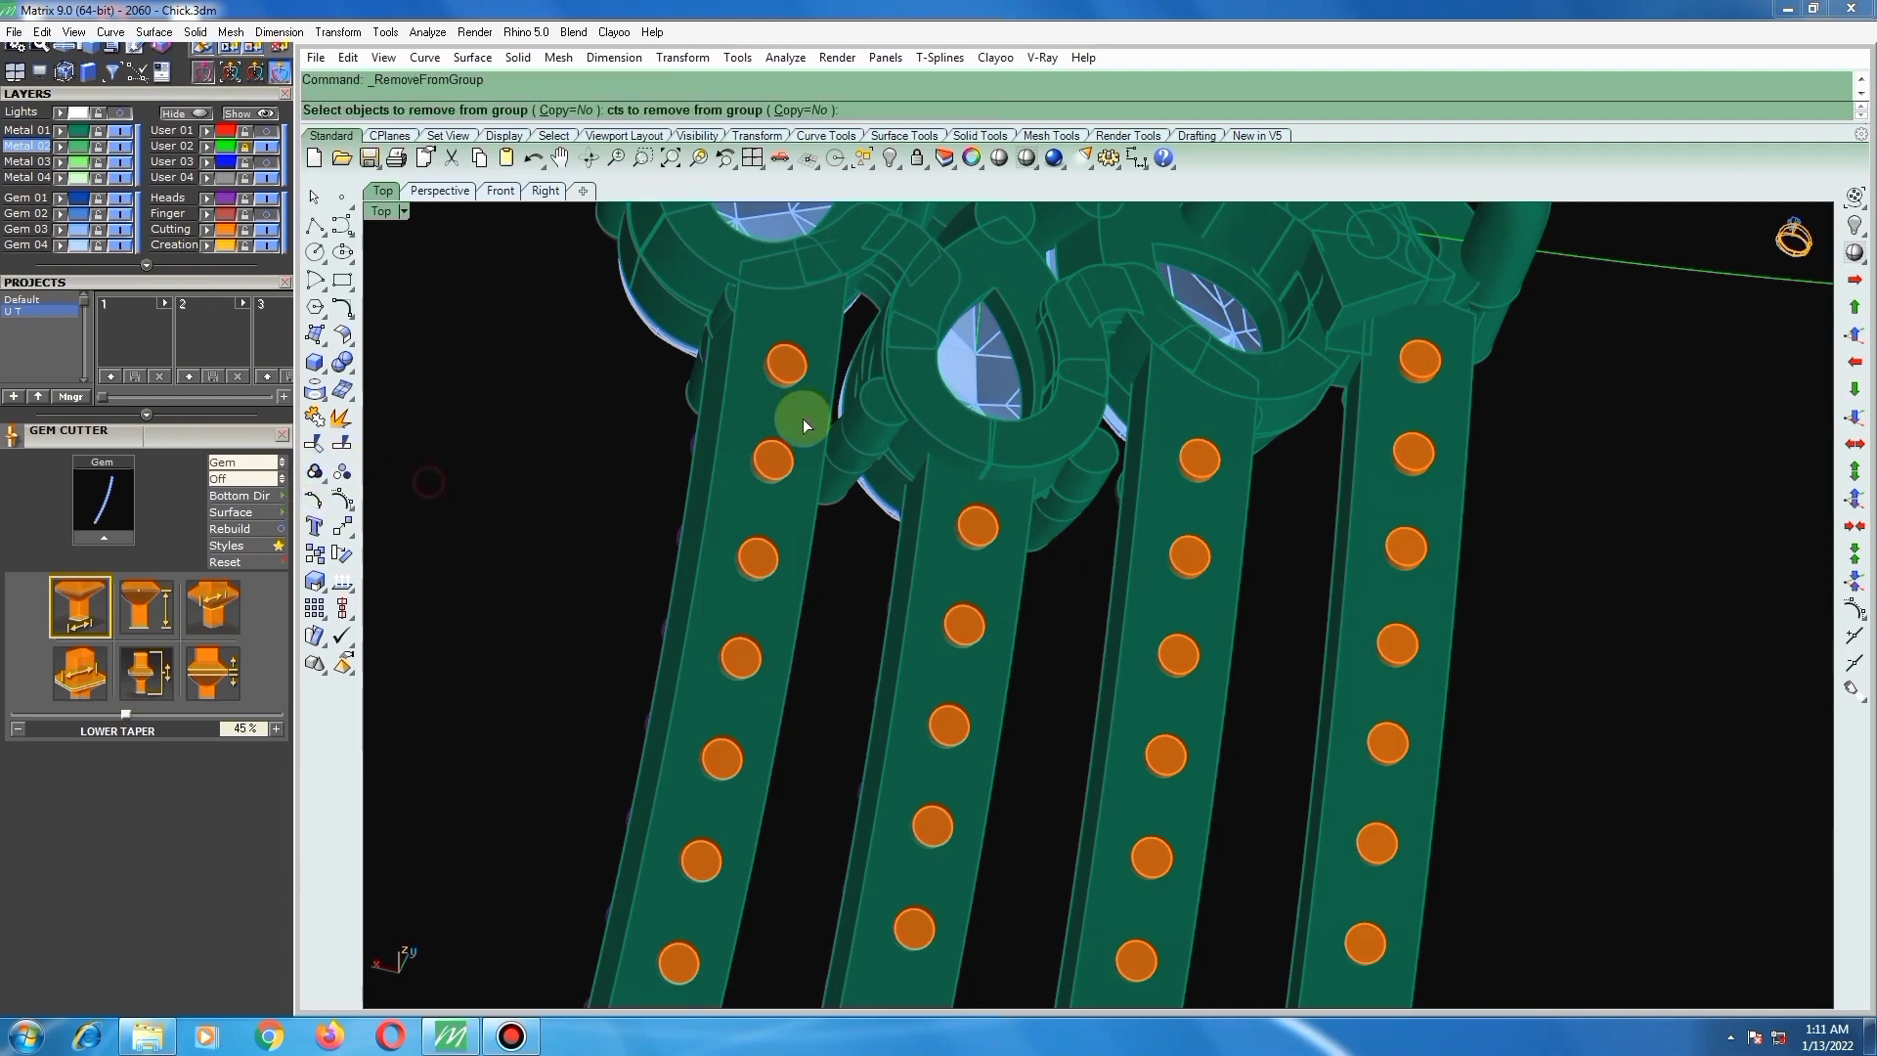
click(923, 378)
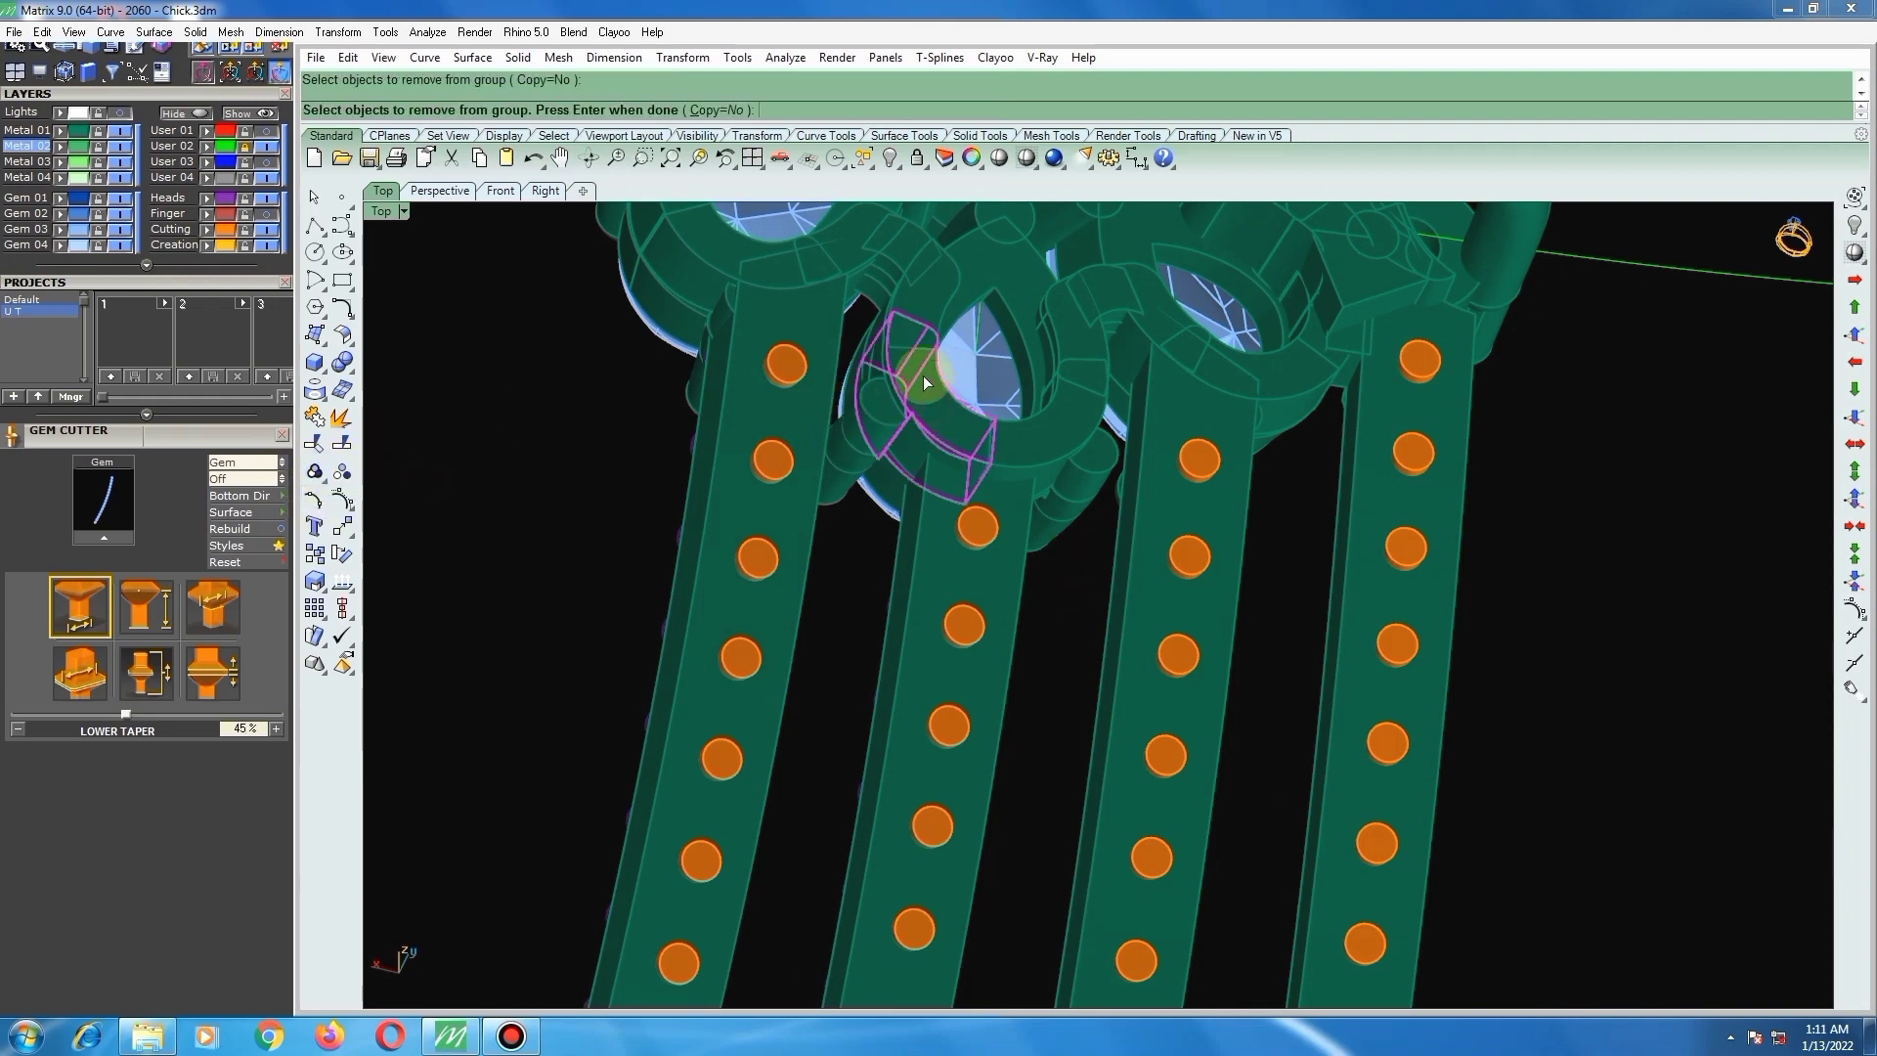
click(919, 310)
click(1023, 450)
click(1077, 352)
key(Return)
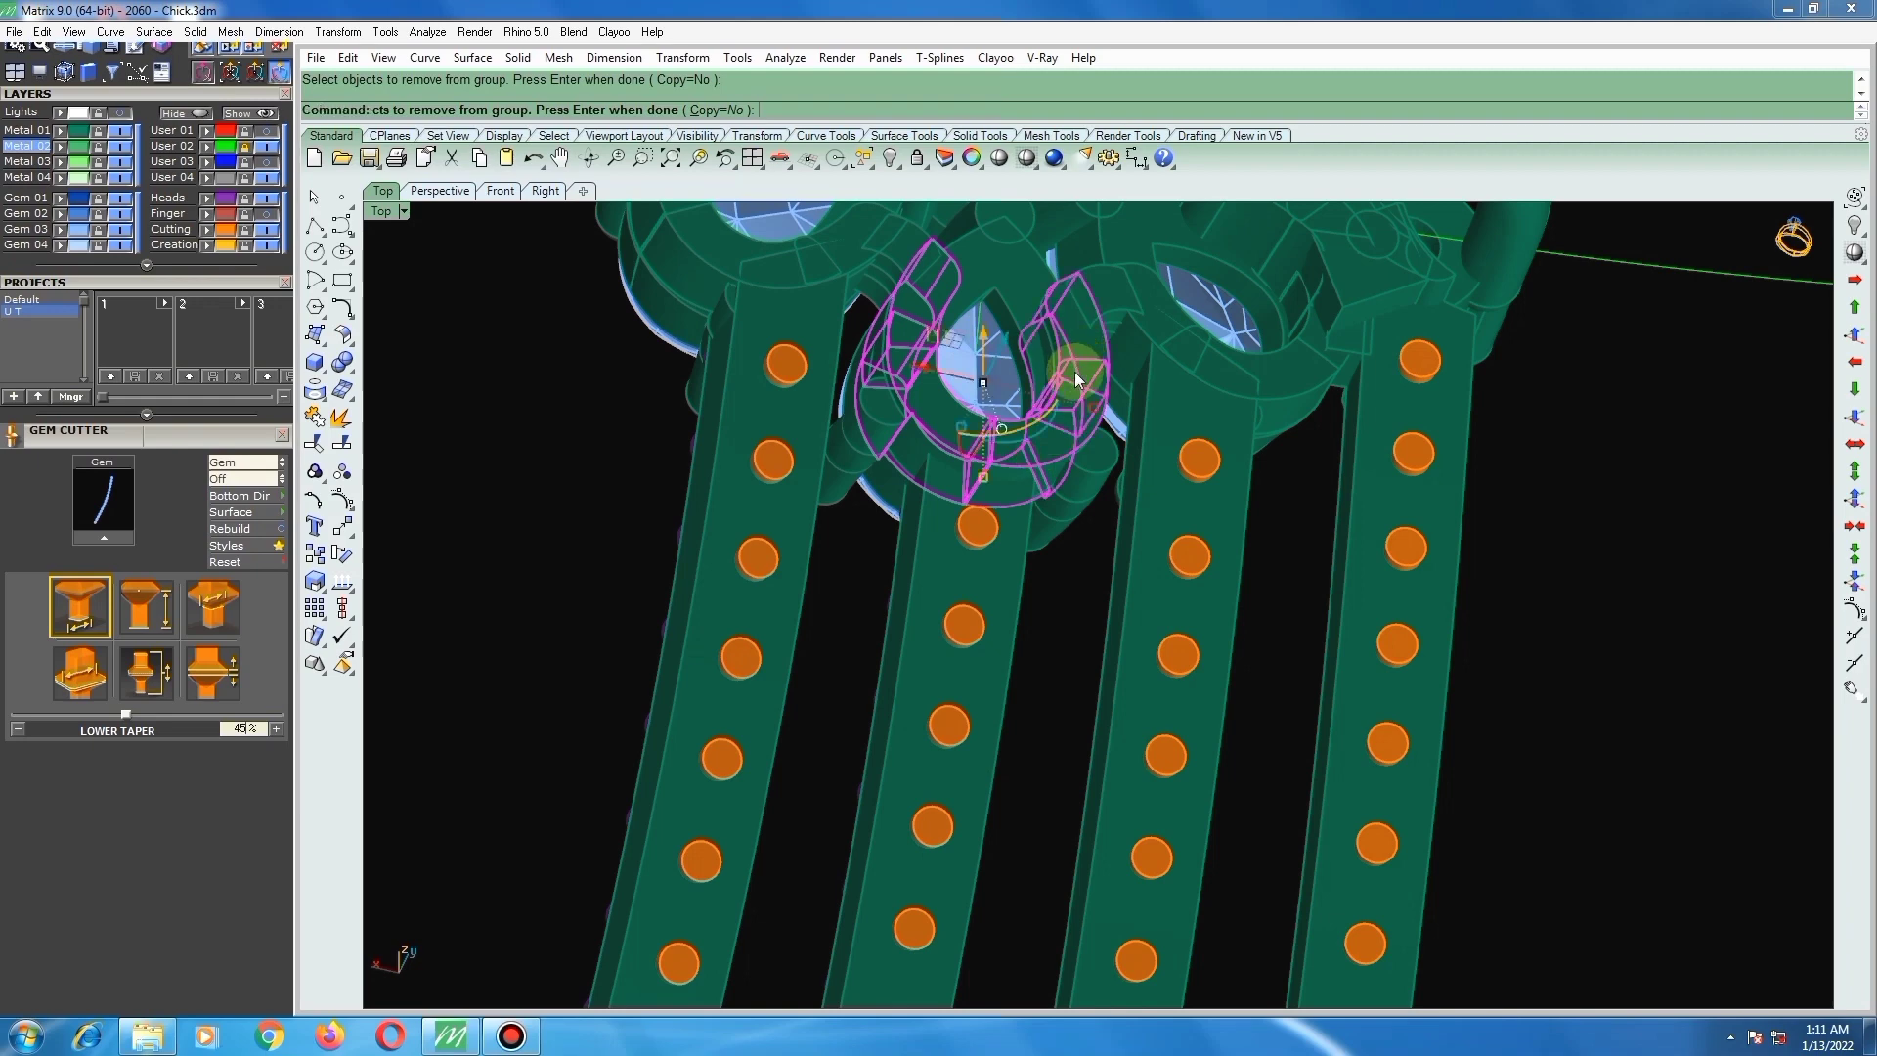
Step: Bend the four back-rim segments of the bottom pear setting slightly toward the band's curve, with the spine running down their height in Right view
scroll(943, 285, up, 2)
scroll(891, 401, down, 3)
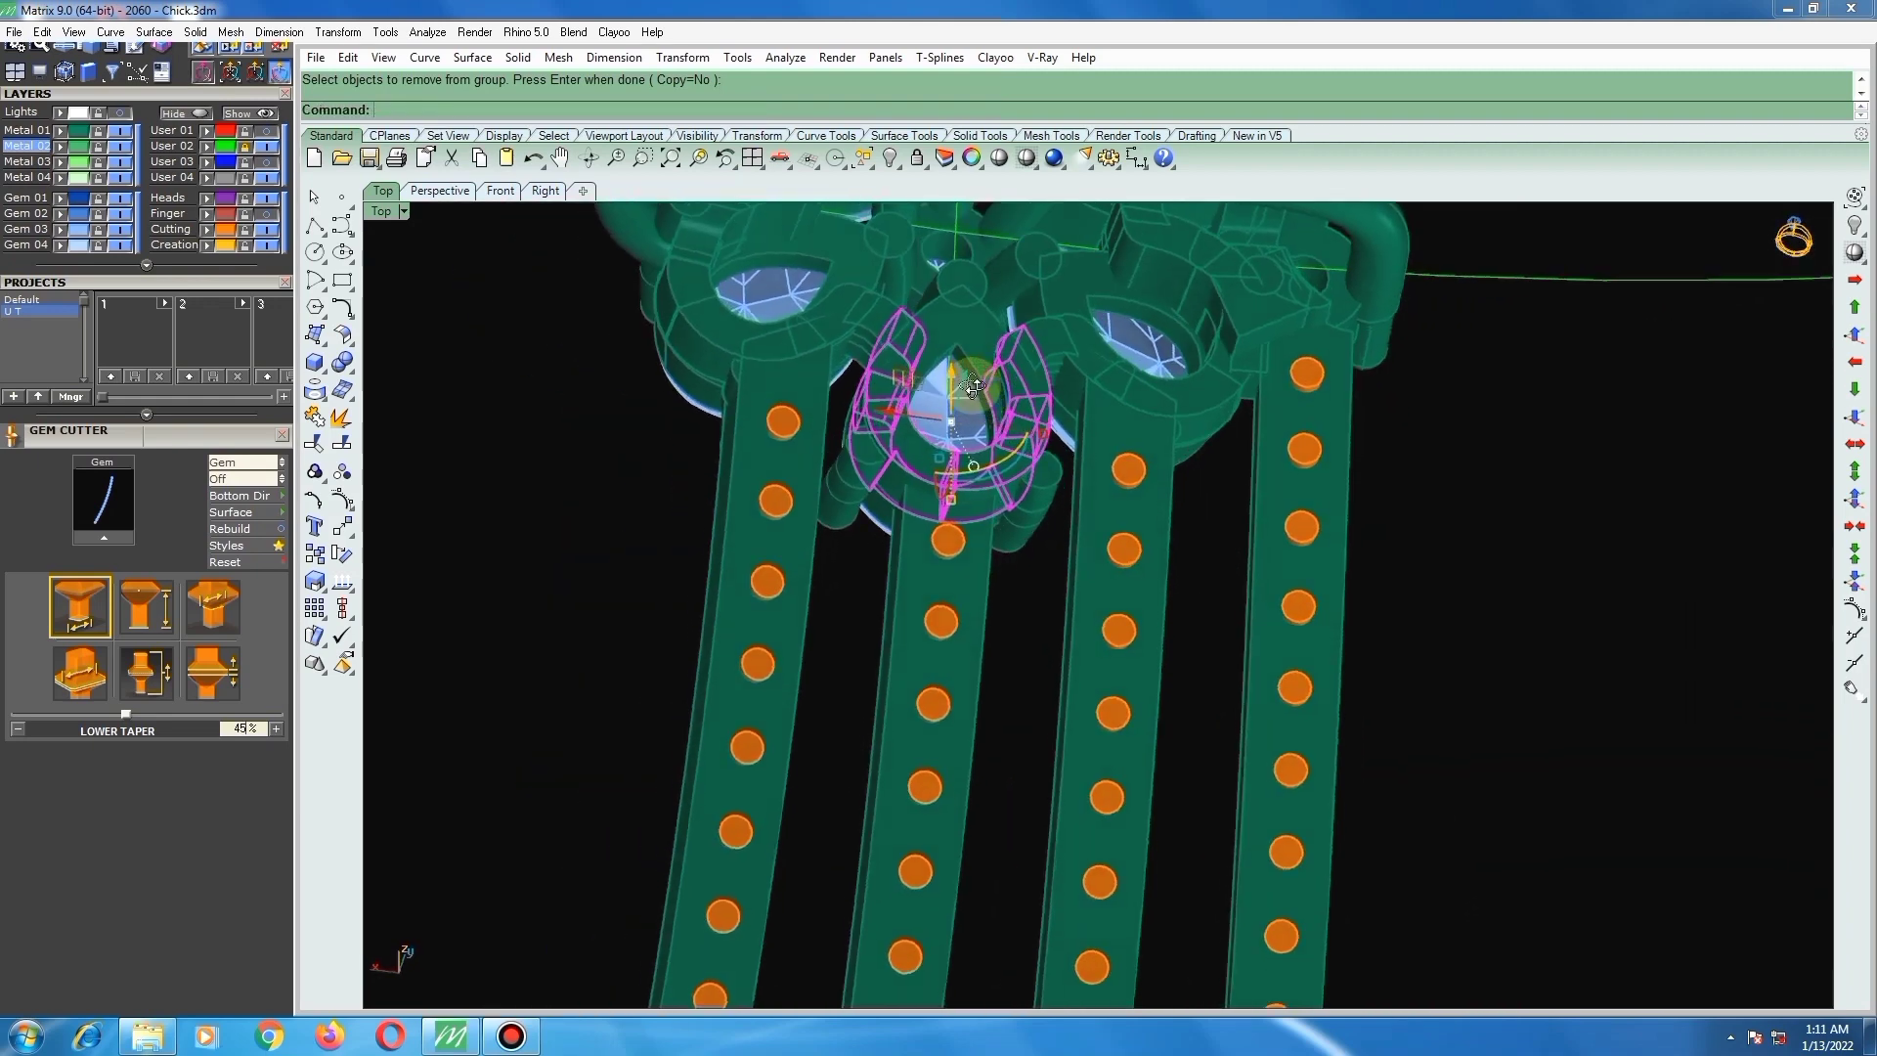
scroll(888, 317, up, 6)
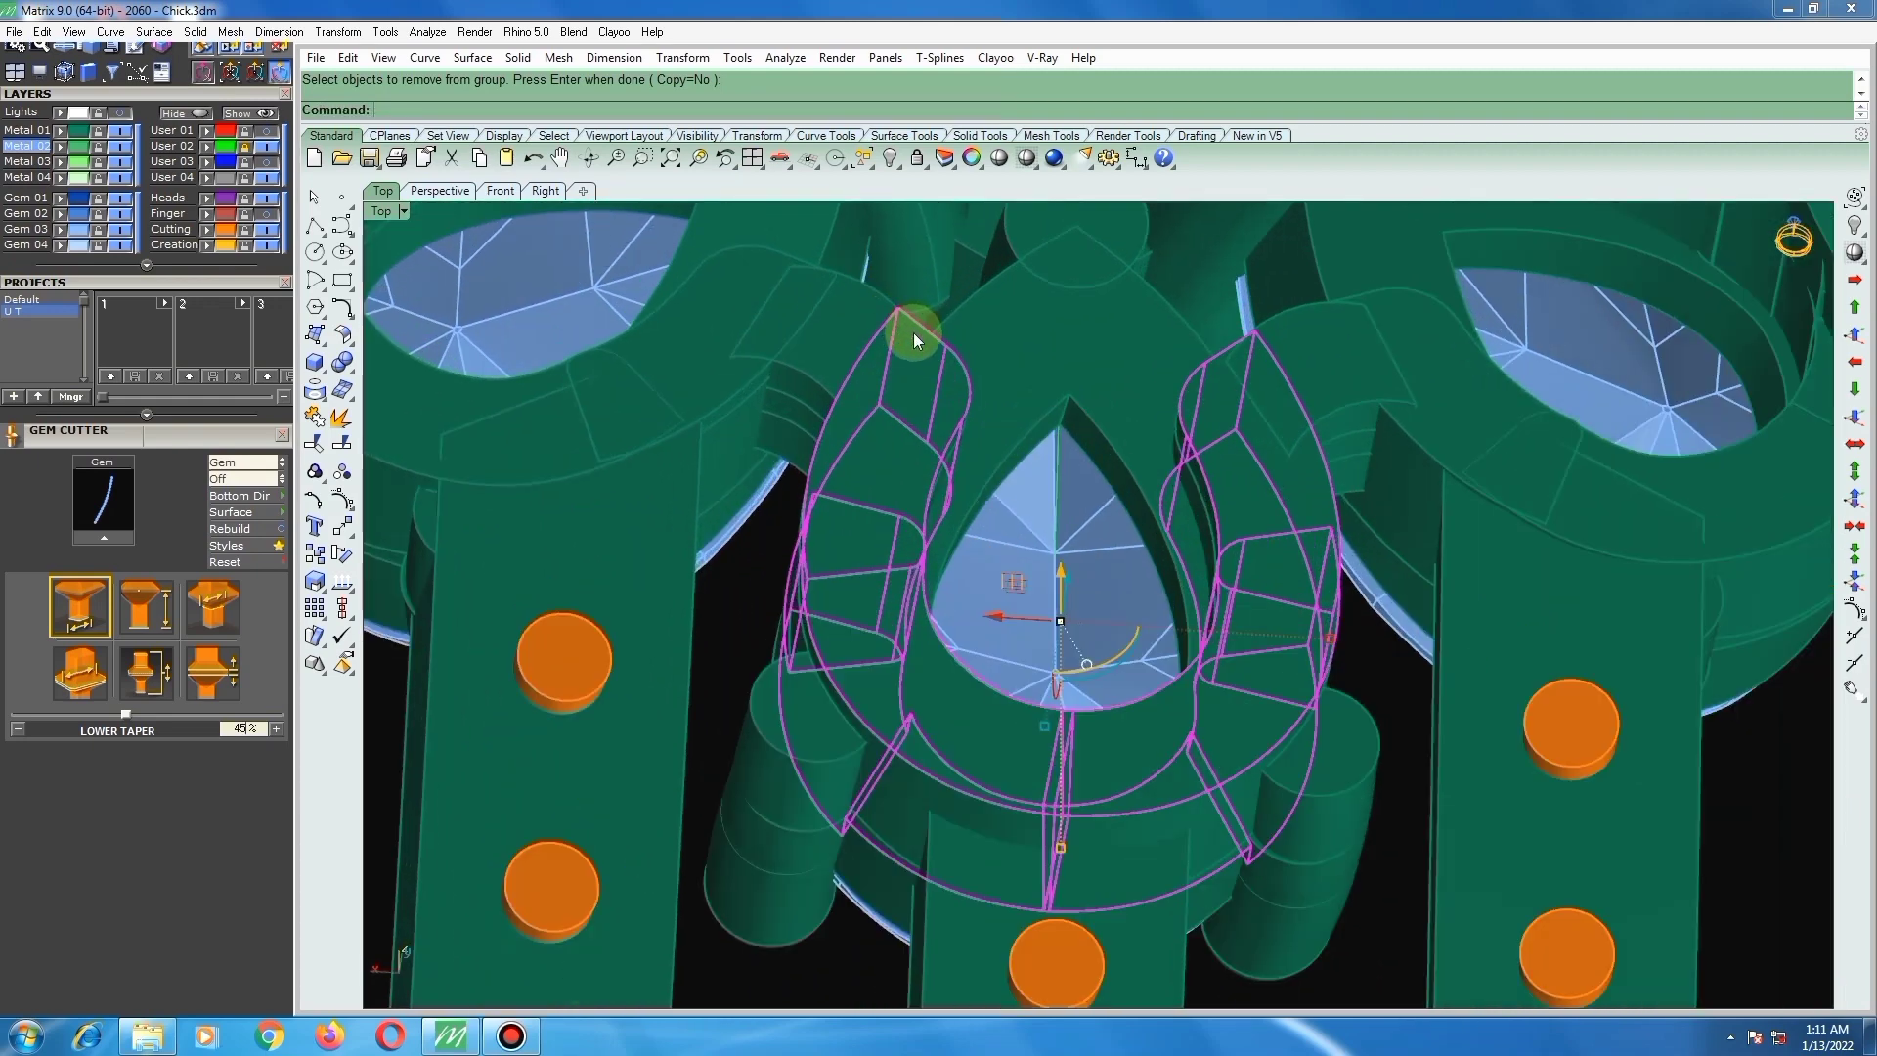
key(F7)
scroll(1028, 468, down, 6)
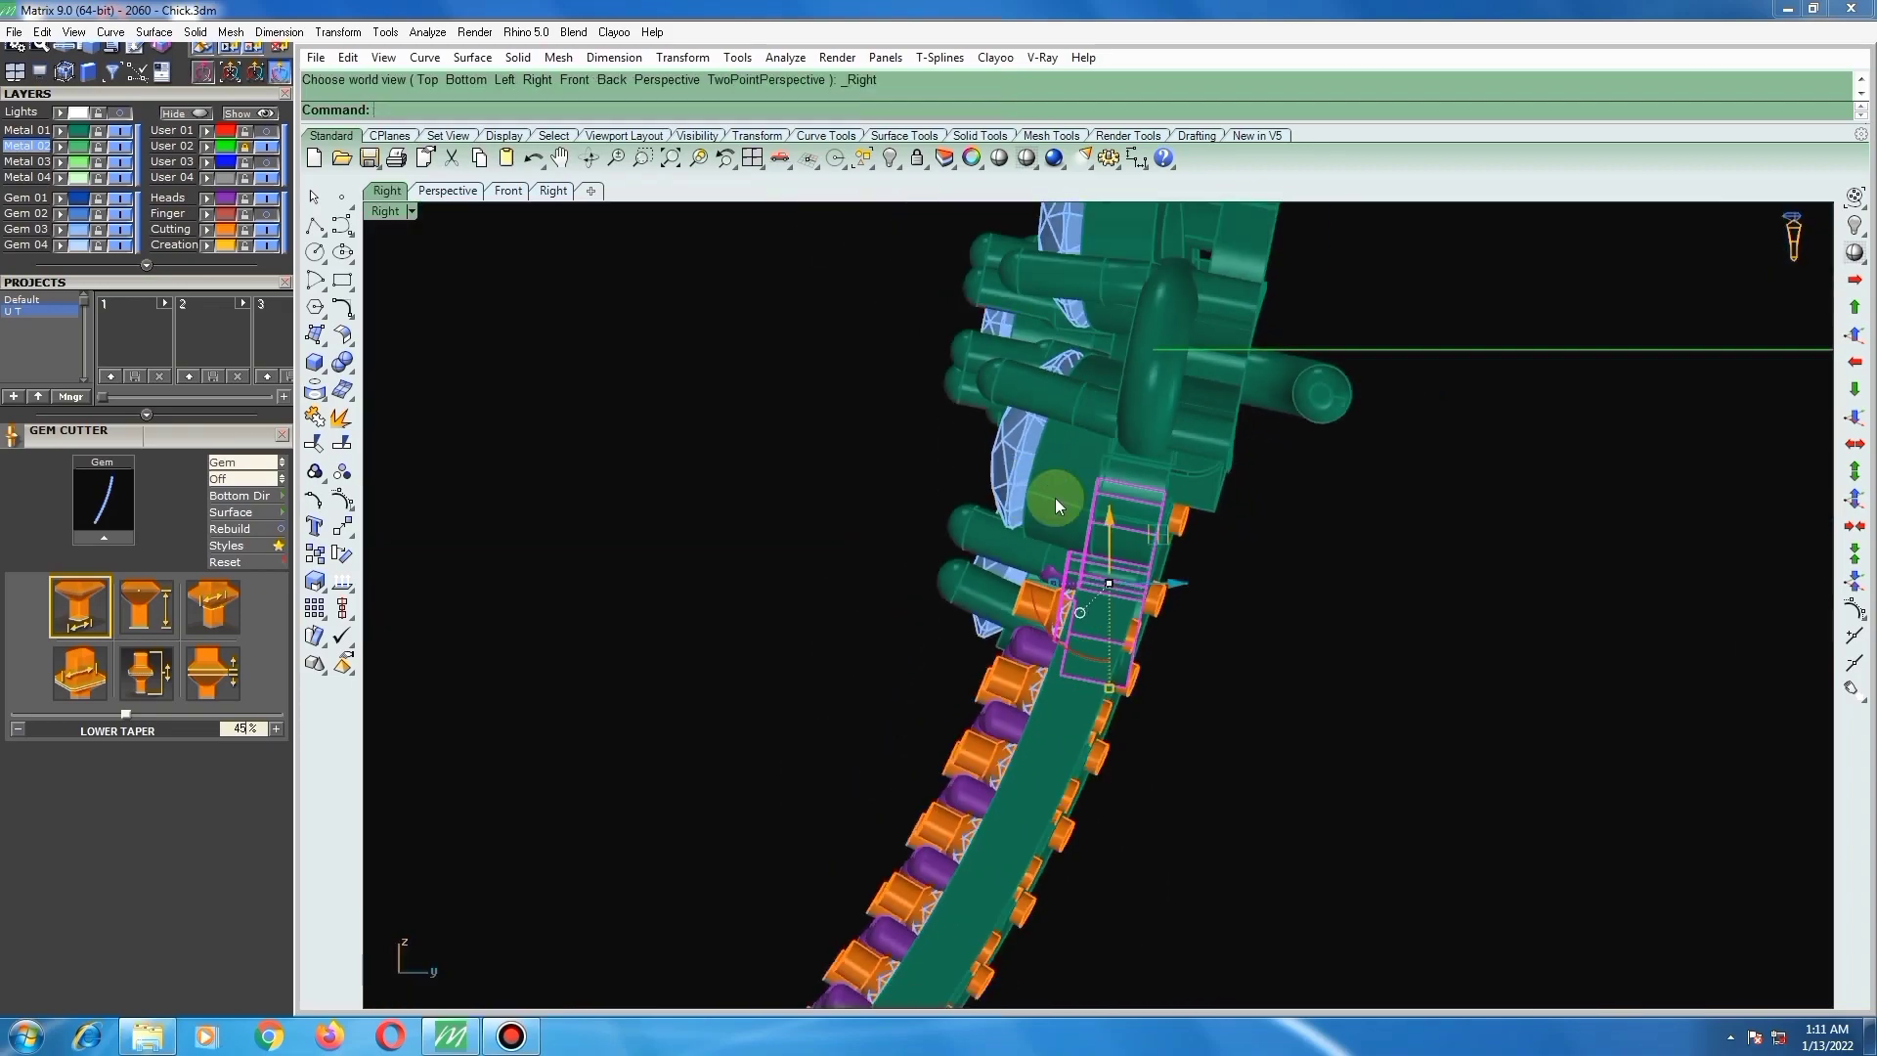
scroll(1126, 518, up, 2)
right_drag(1128, 516, 1173, 489)
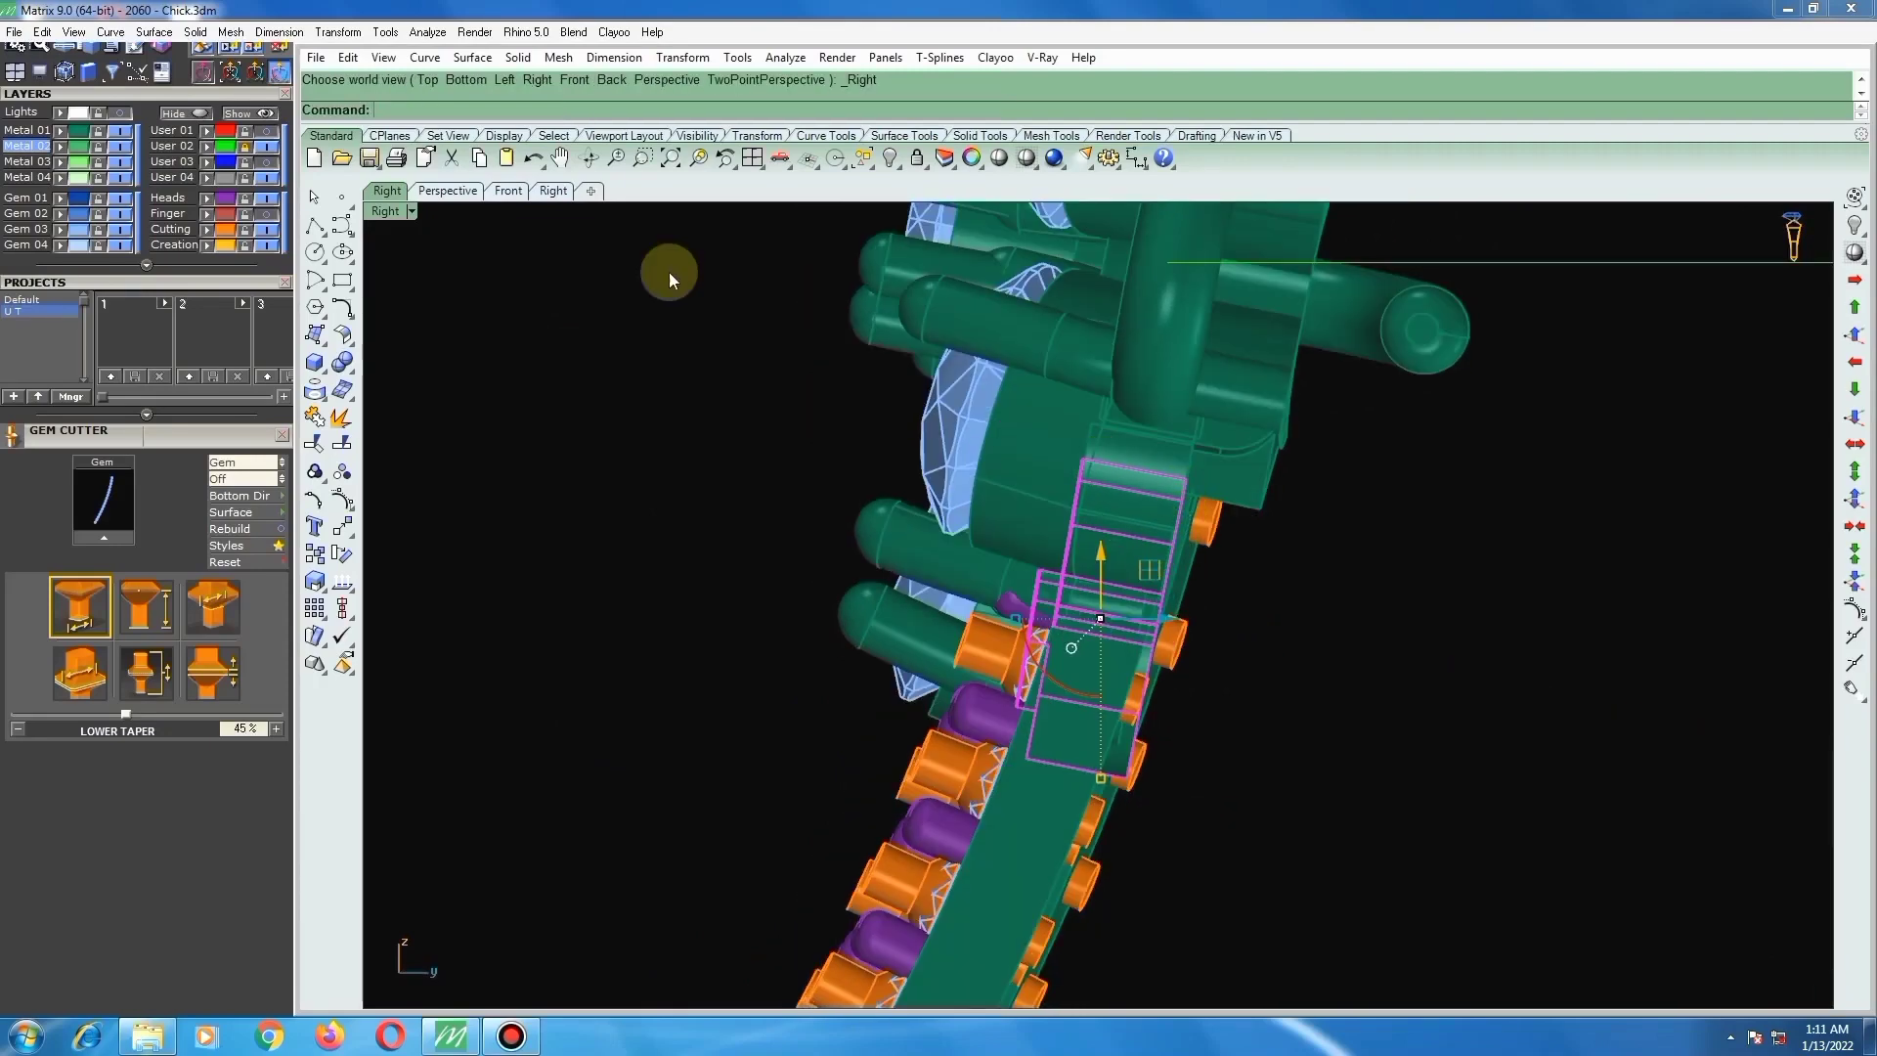
click(344, 531)
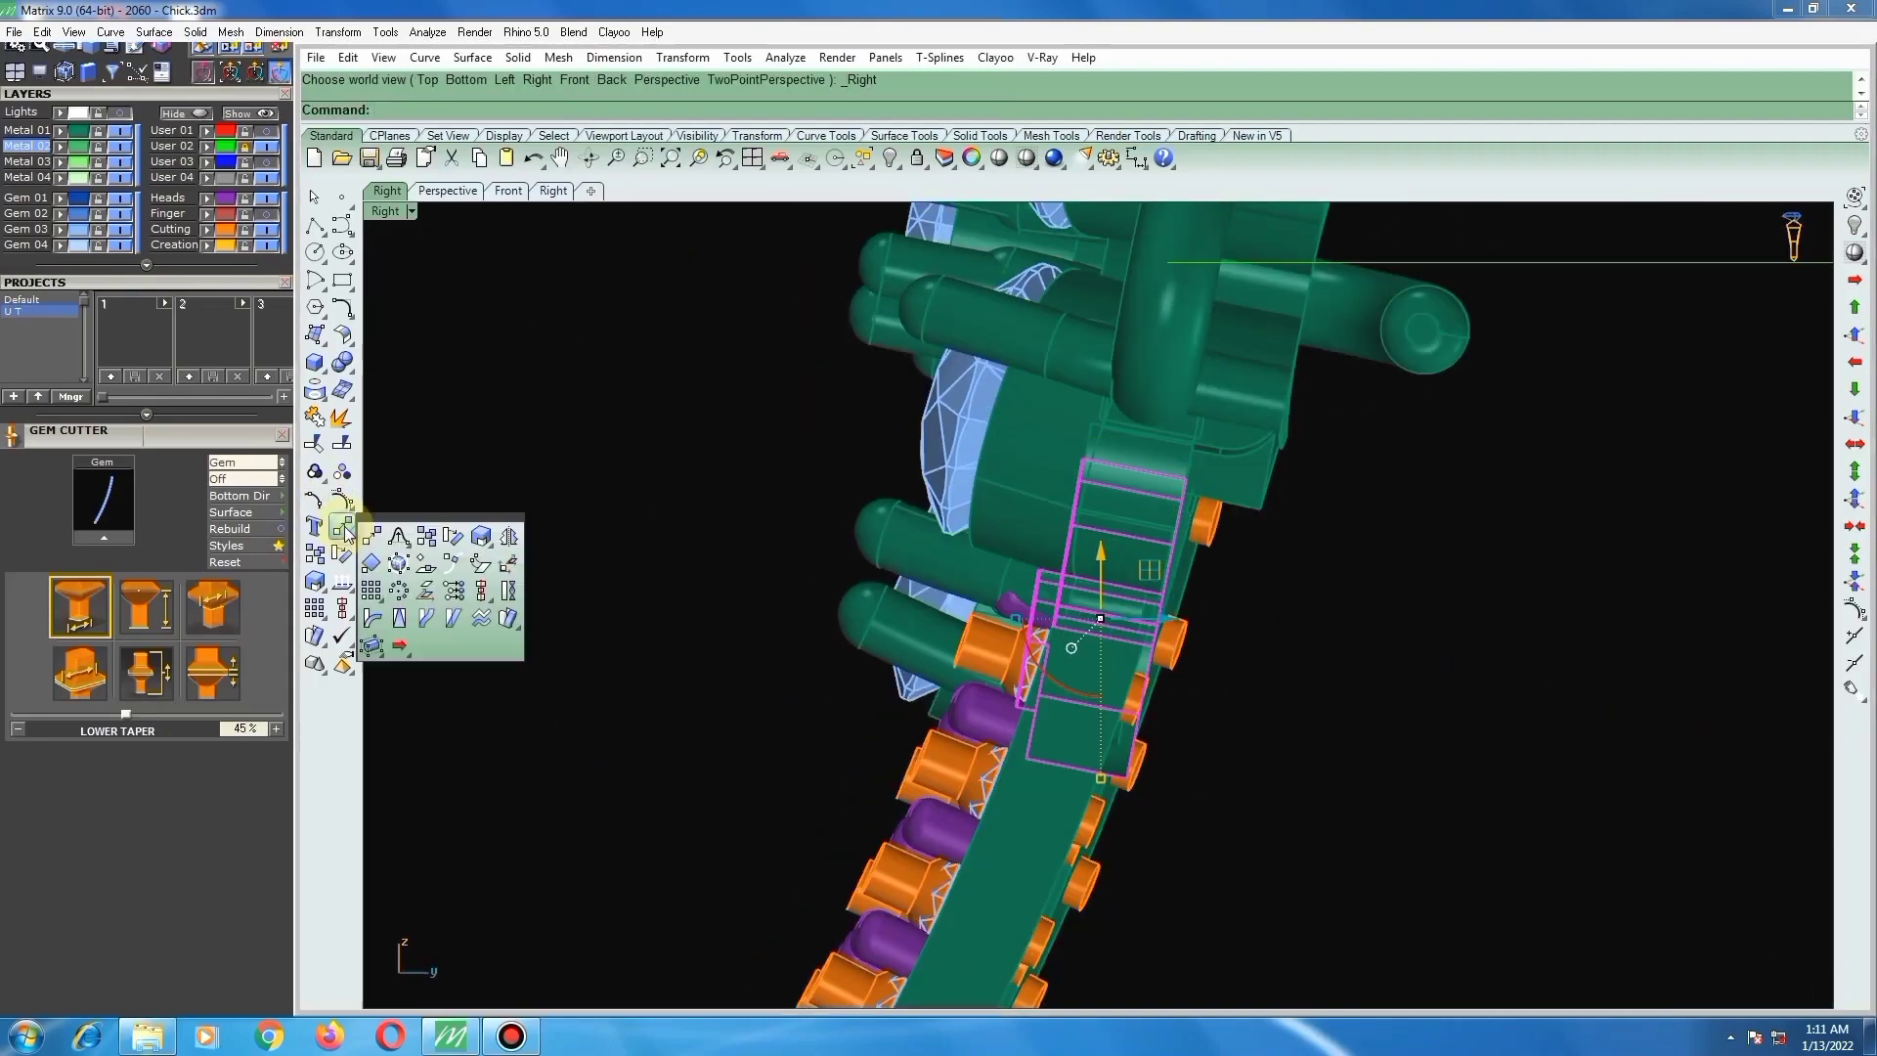
click(371, 617)
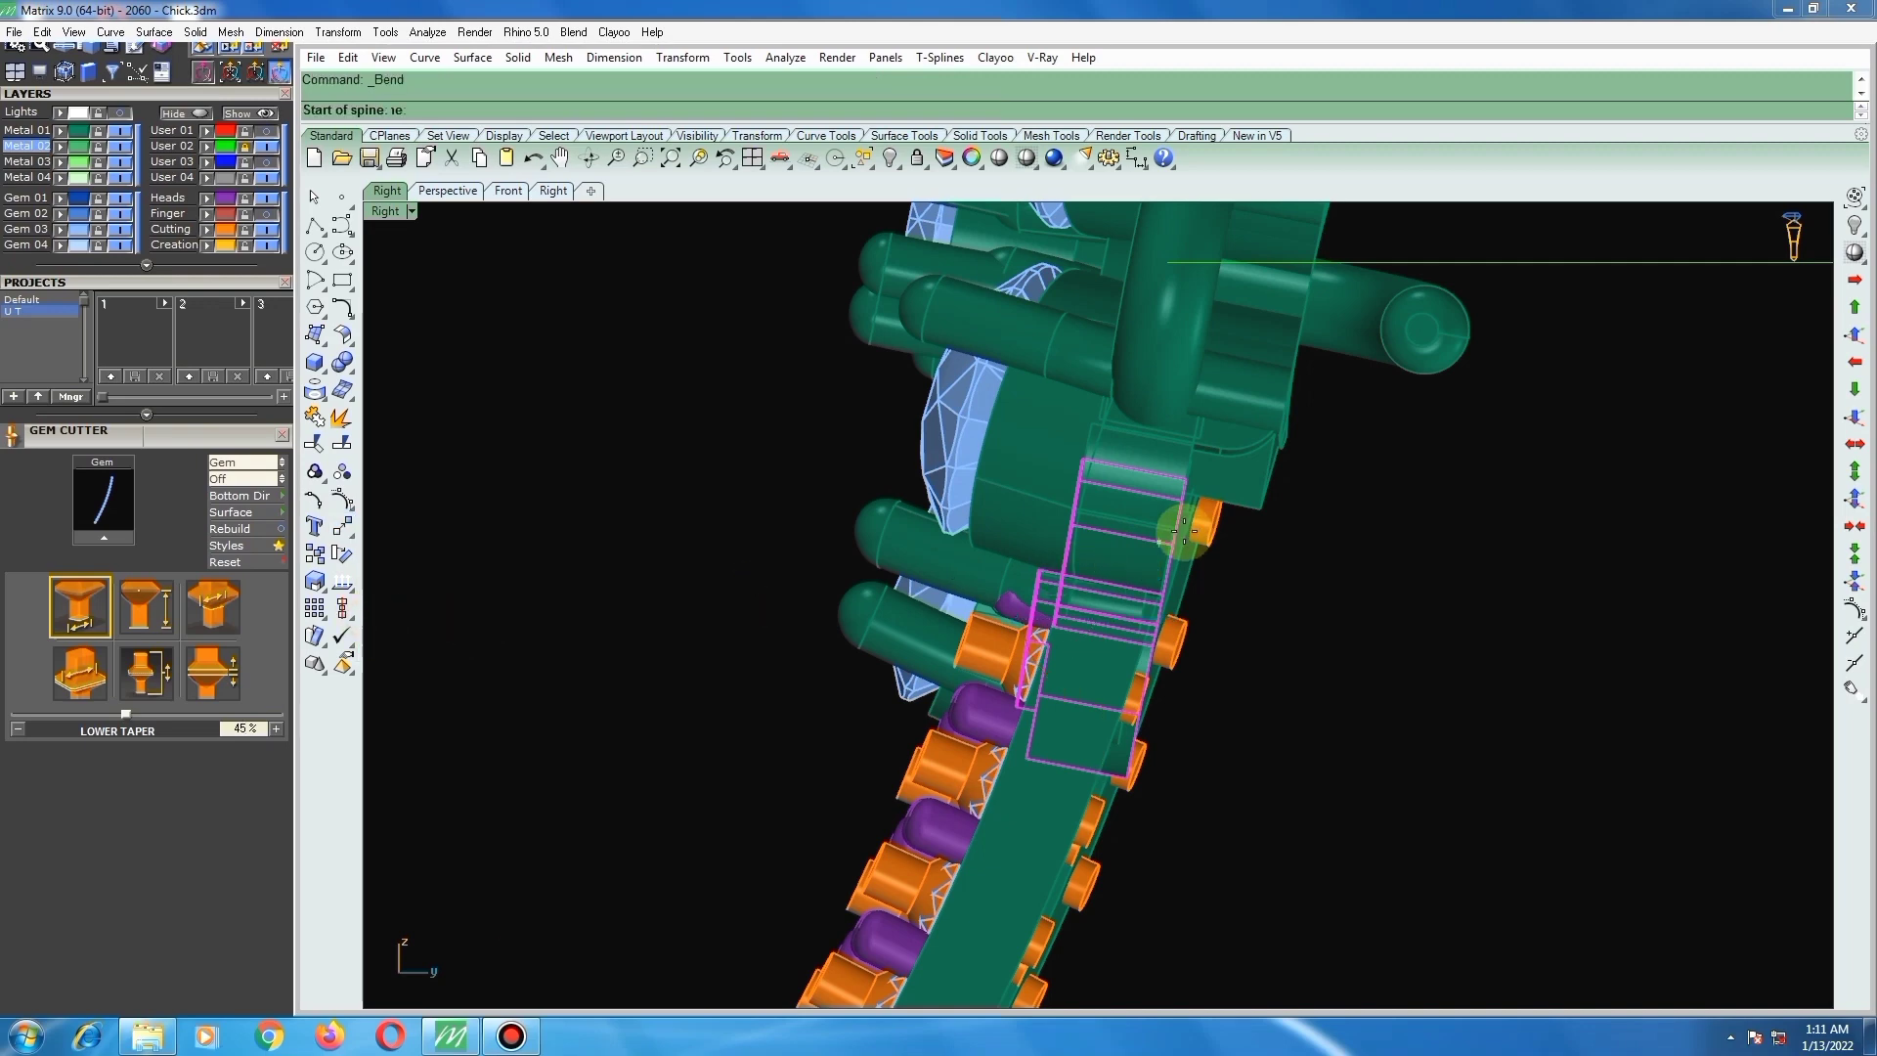
click(1138, 473)
scroll(1105, 723, up, 3)
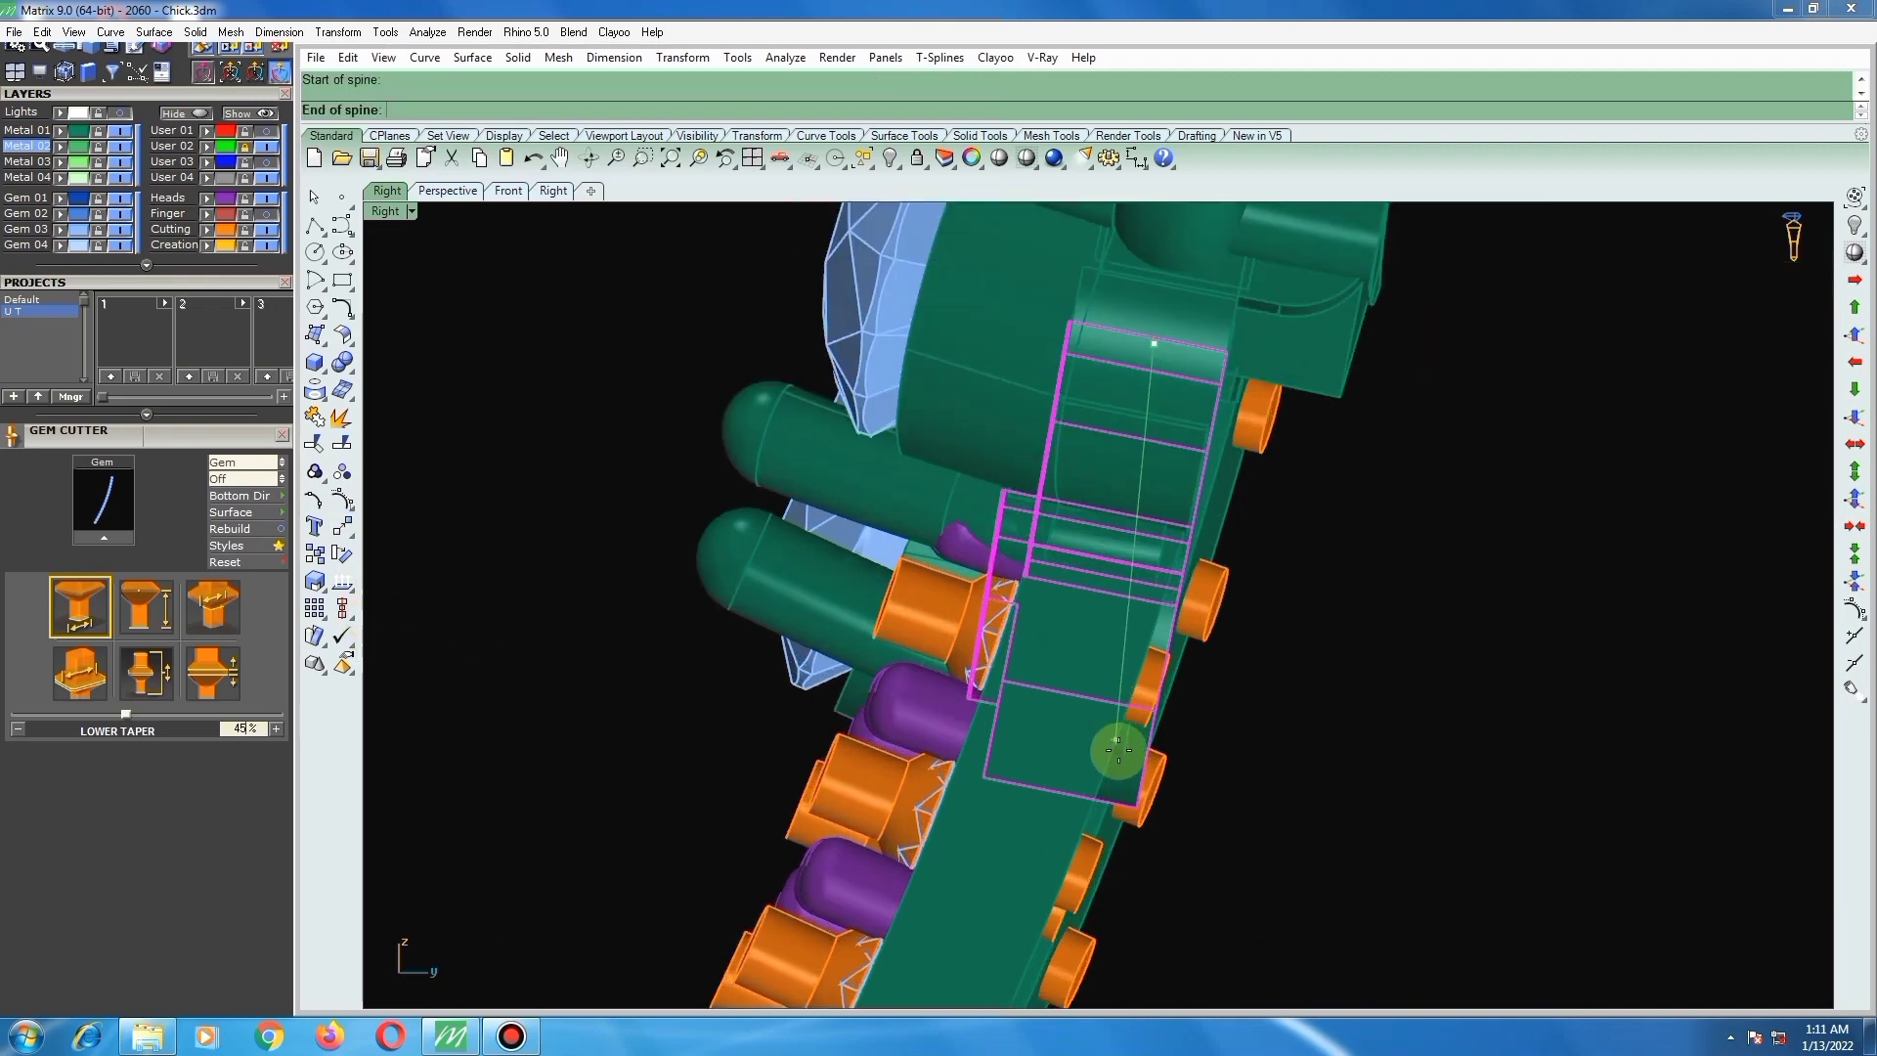
click(1114, 752)
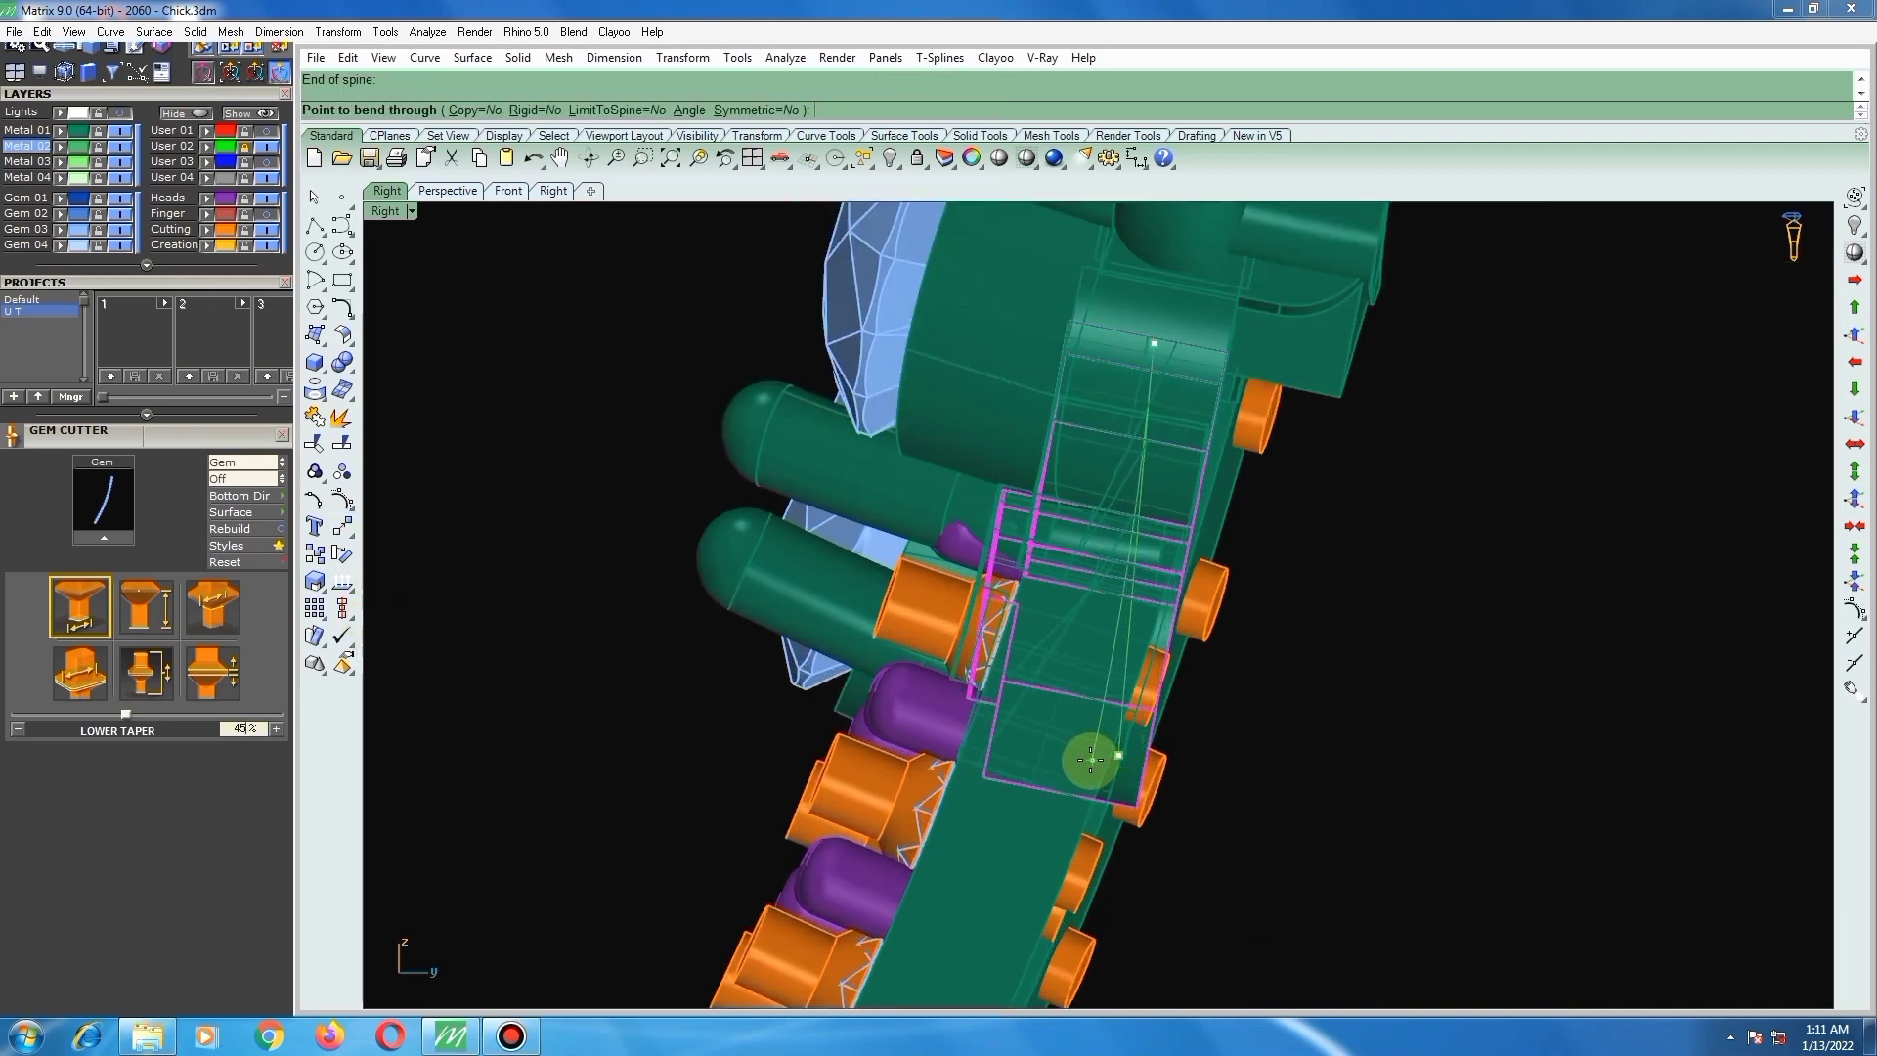
click(1089, 761)
right_drag(1099, 747, 1482, 745)
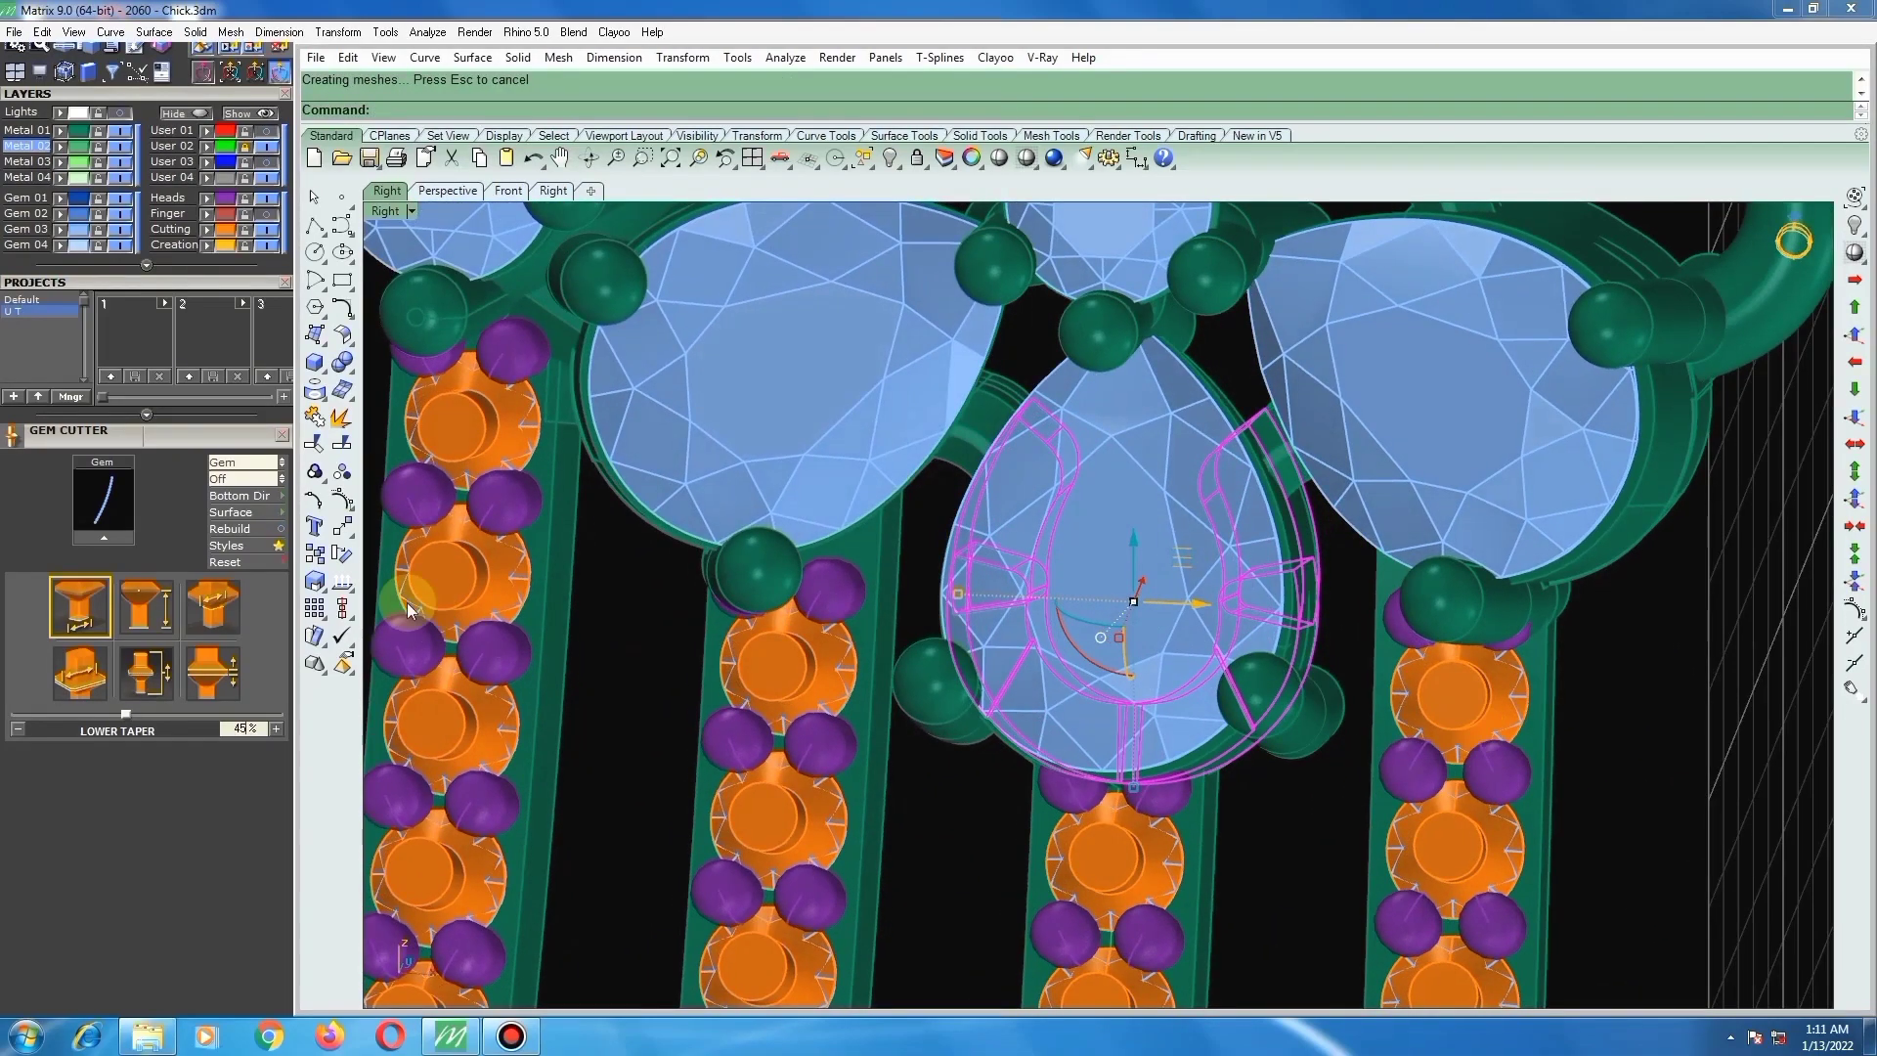
Step: Hide the gems and select the two segments around the lower end of the bottom pear setting's back rim
click(127, 215)
scroll(1075, 577, up, 4)
click(1117, 536)
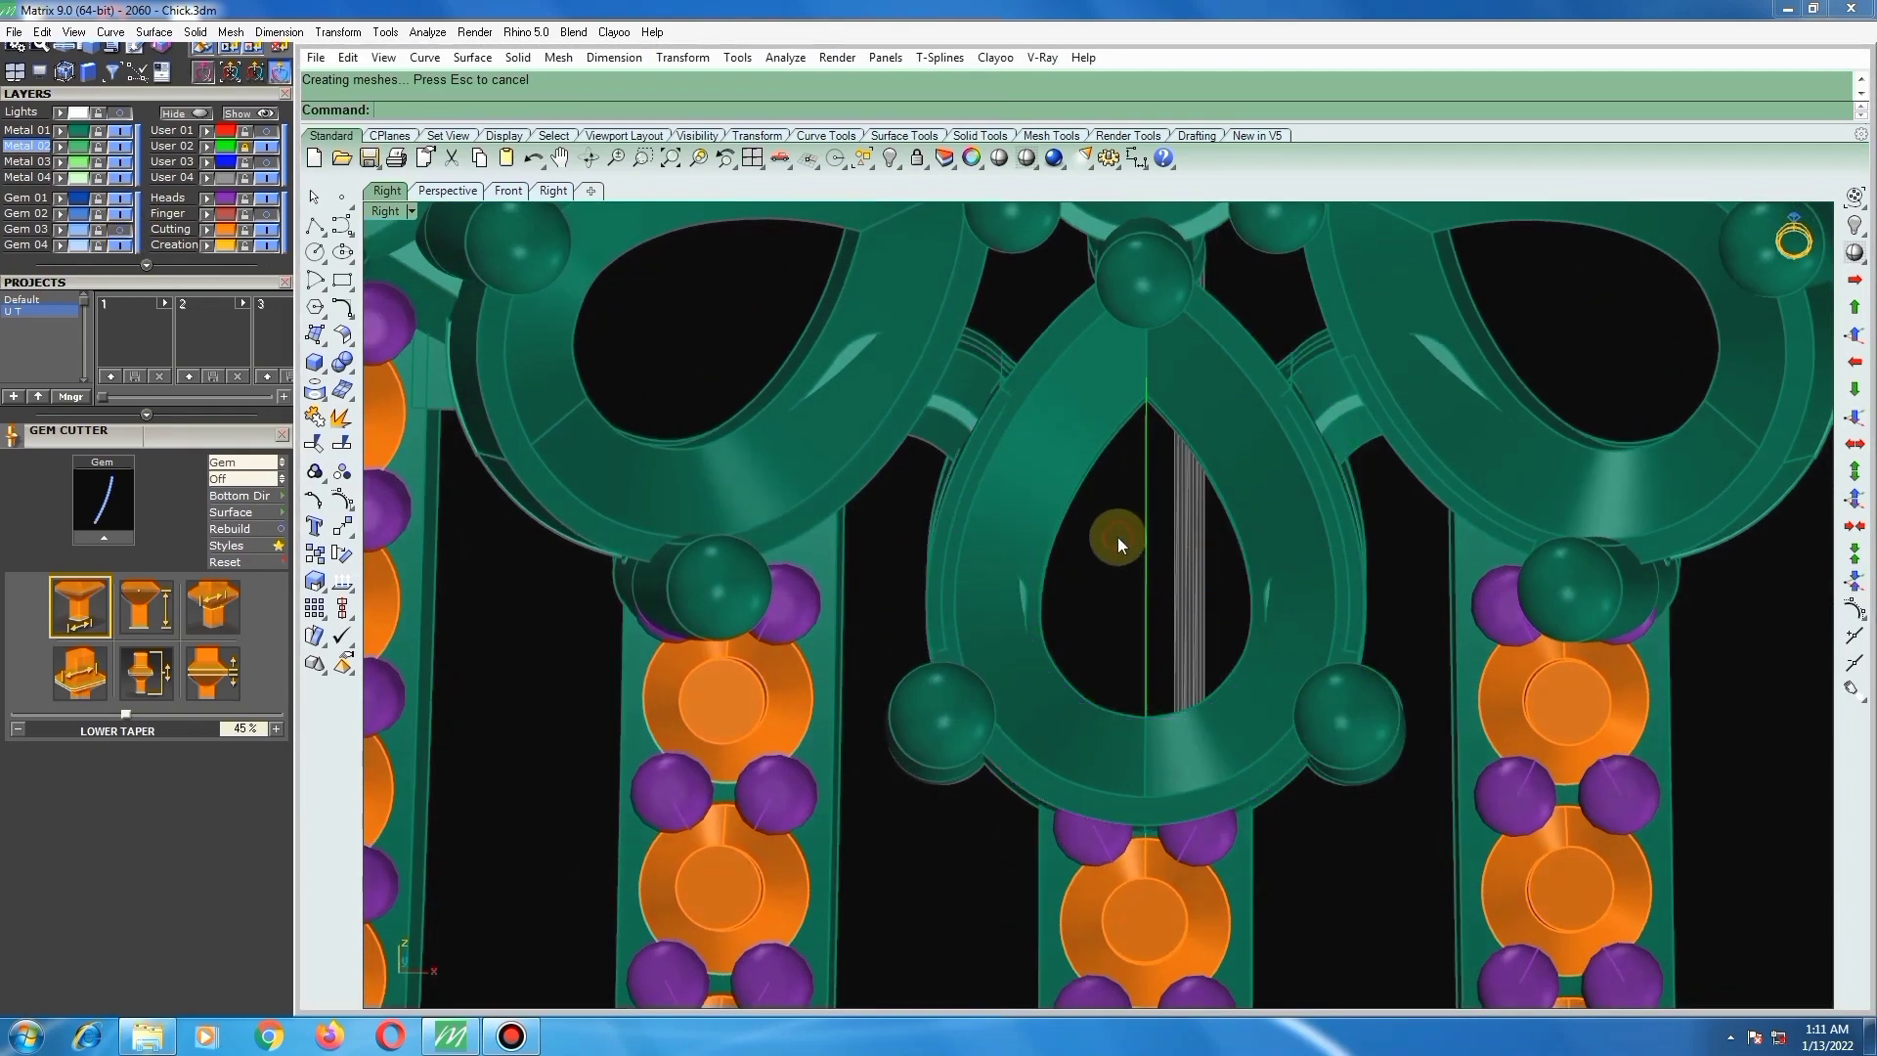
right_drag(1112, 598, 971, 557)
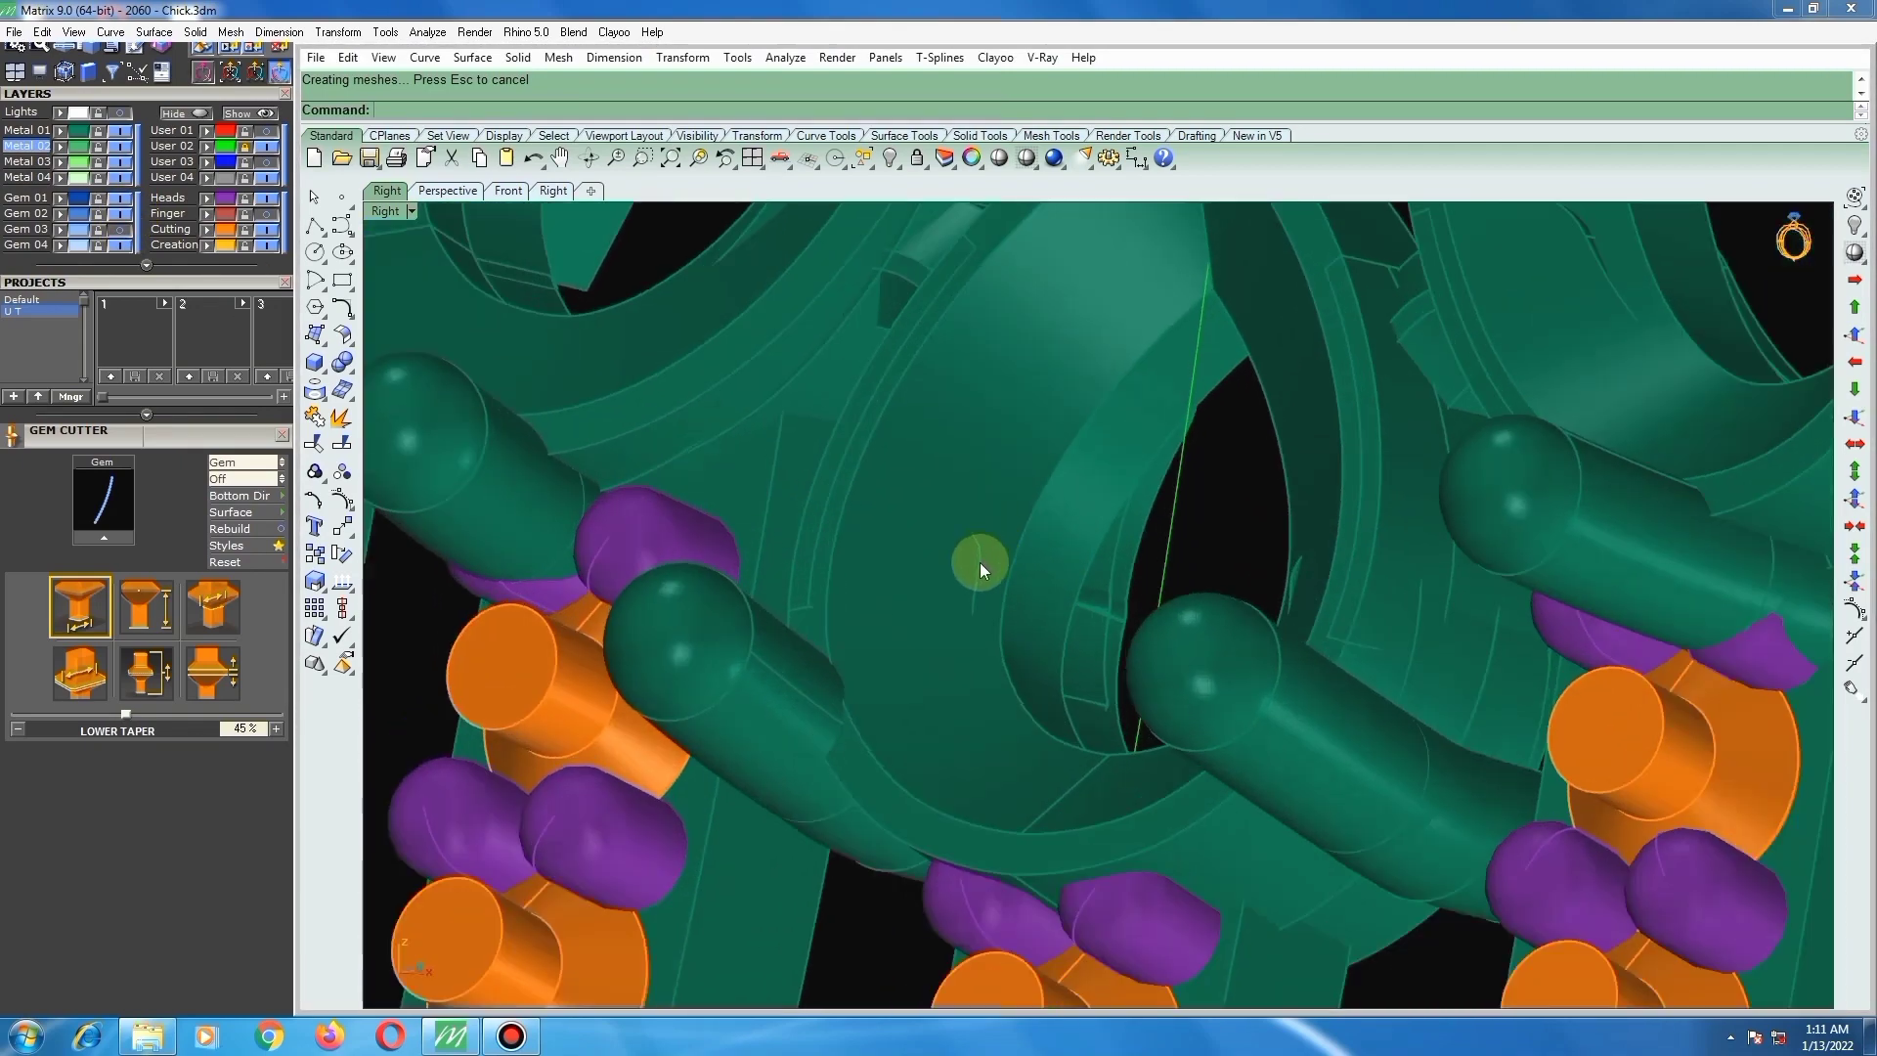
click(979, 565)
click(980, 565)
right_drag(1147, 573, 1435, 592)
shift+click(1433, 561)
click(1433, 561)
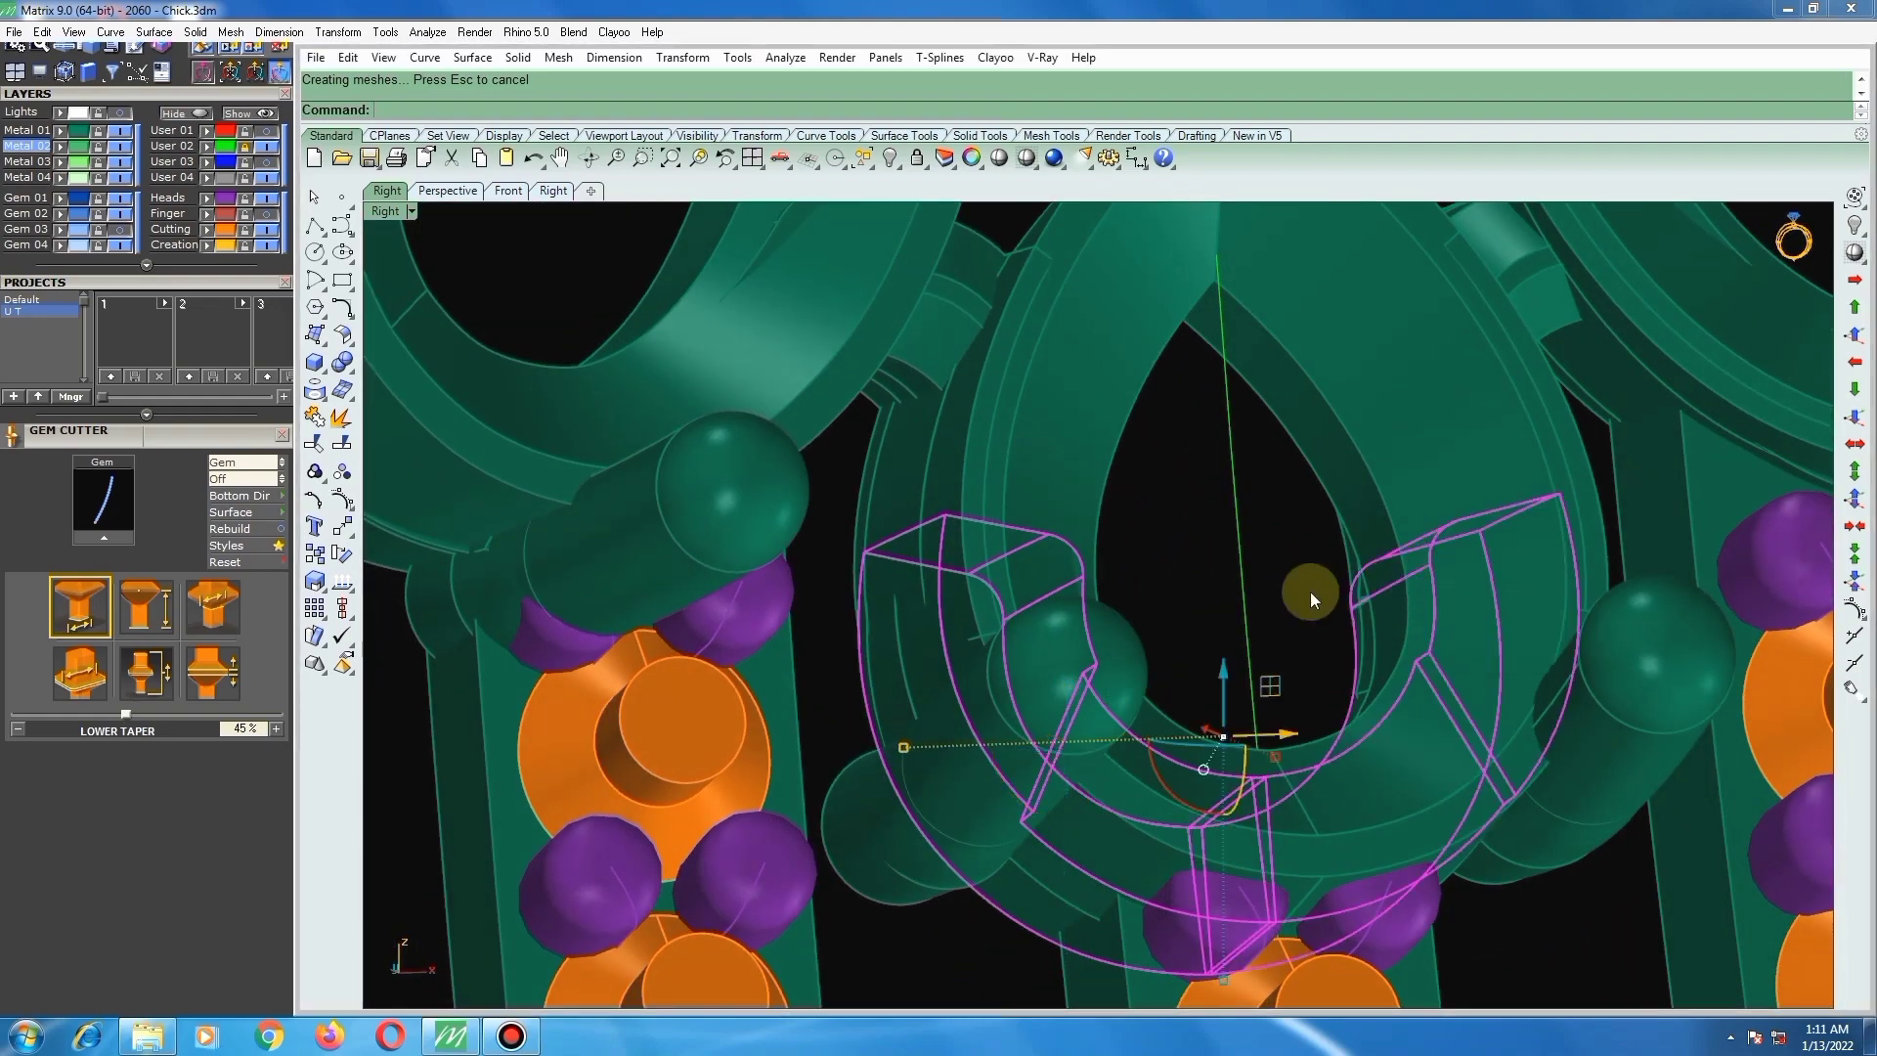
Step: Reduce the two lower rim segments' depth in Right view with Scale1D, keeping their back face fixed and pulling the front face inward
scroll(1193, 607, down, 6)
right_drag(1184, 608, 1341, 601)
text(r)
key(Return)
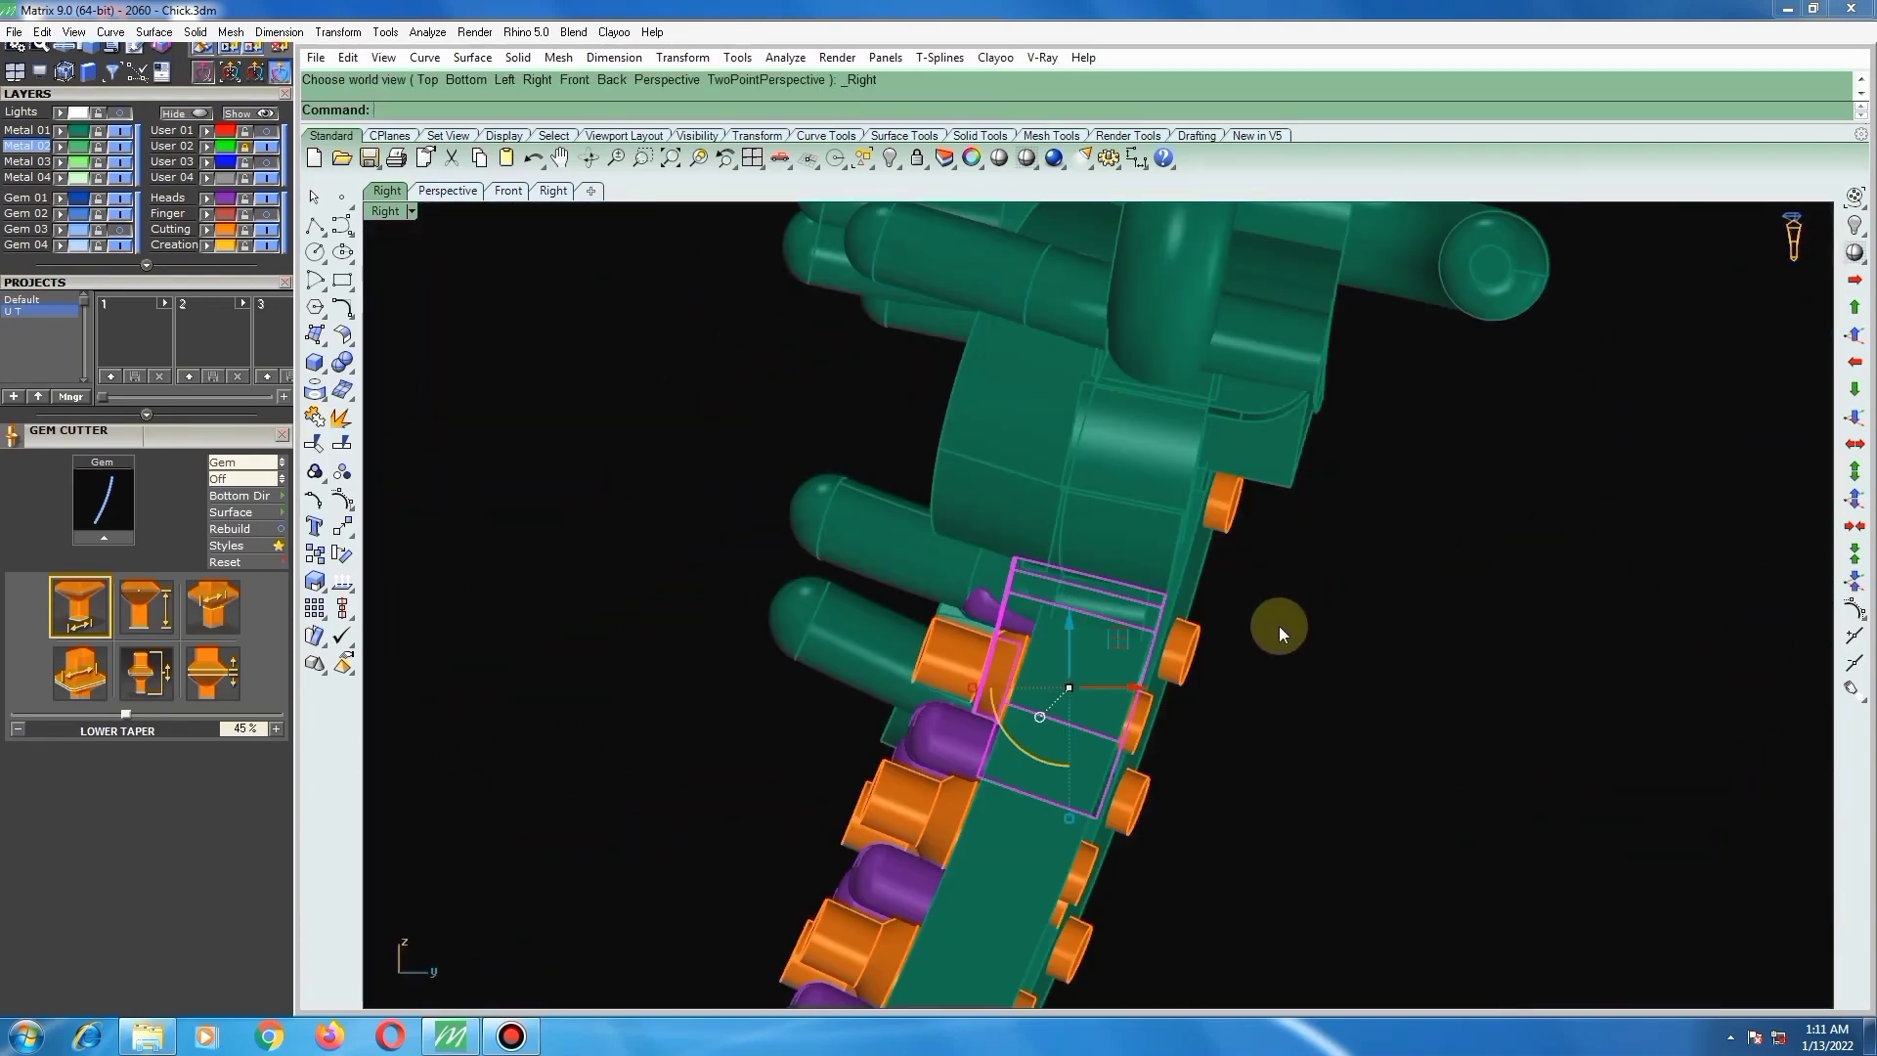
scroll(1112, 674, up, 4)
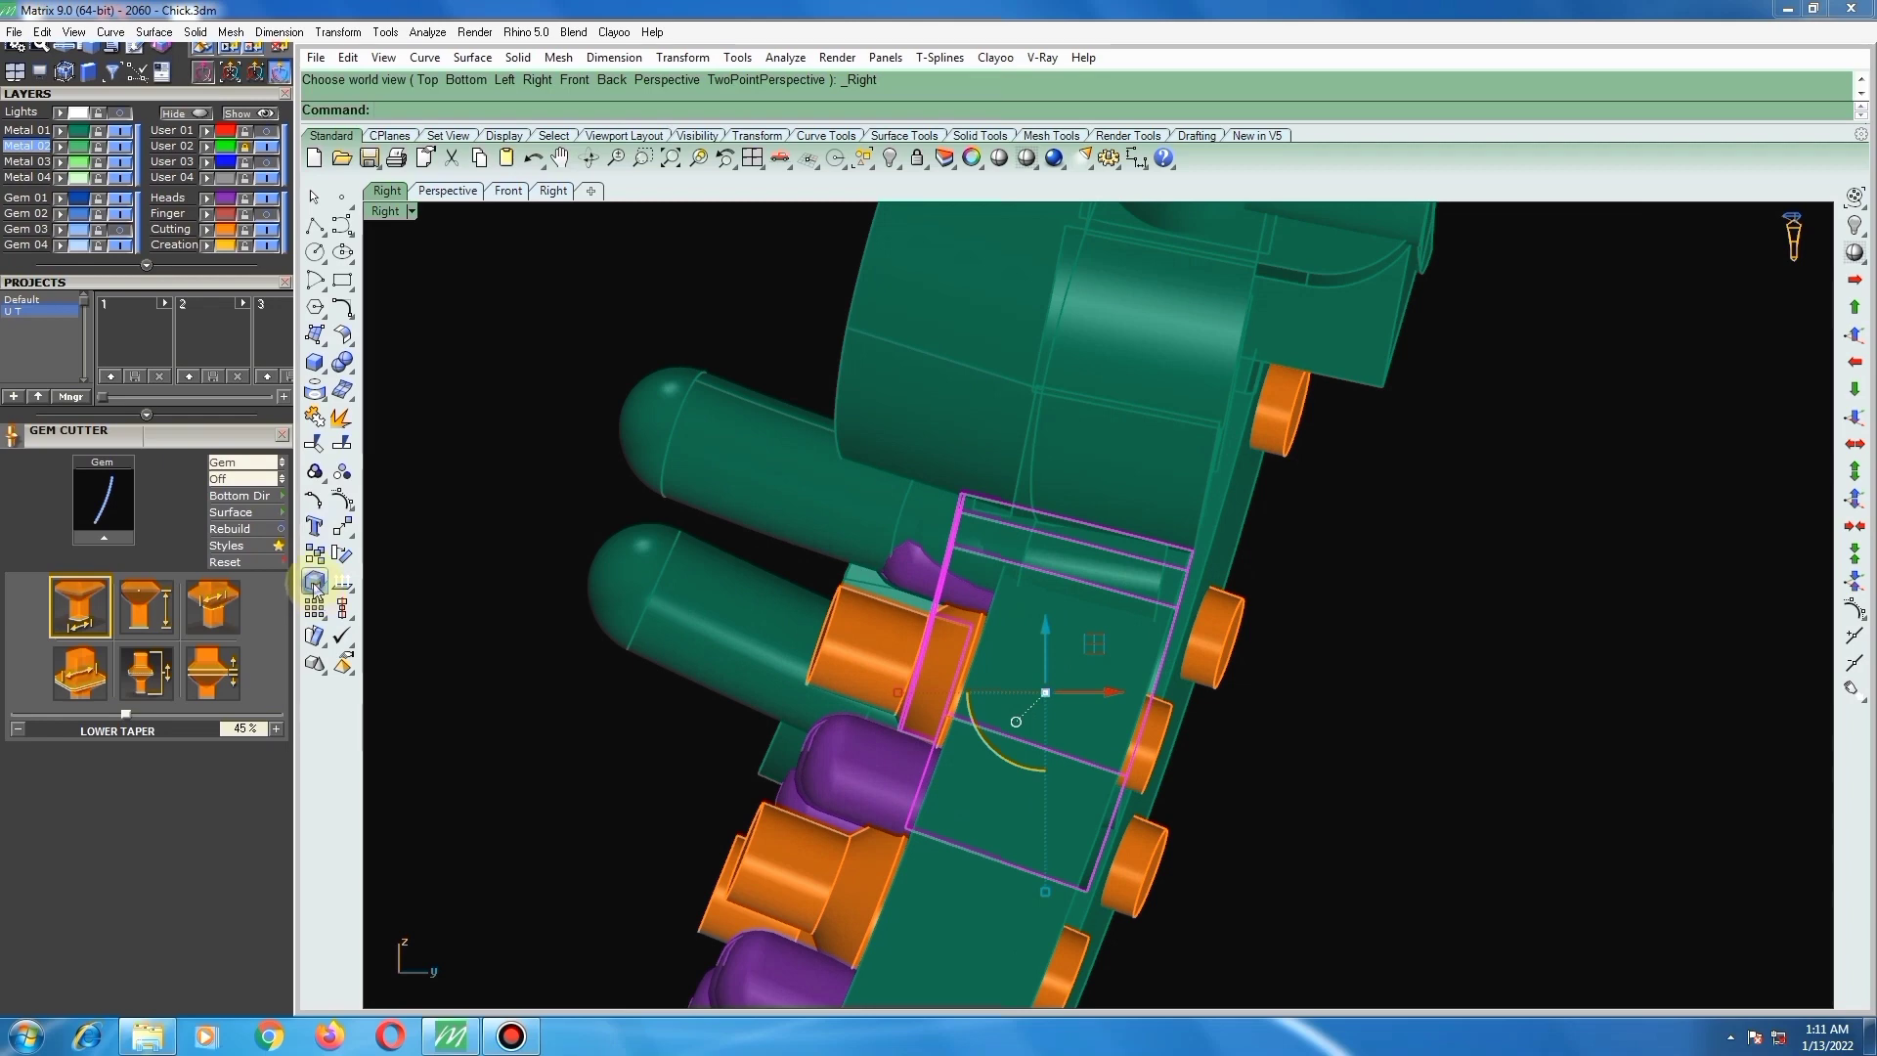
click(315, 584)
click(397, 587)
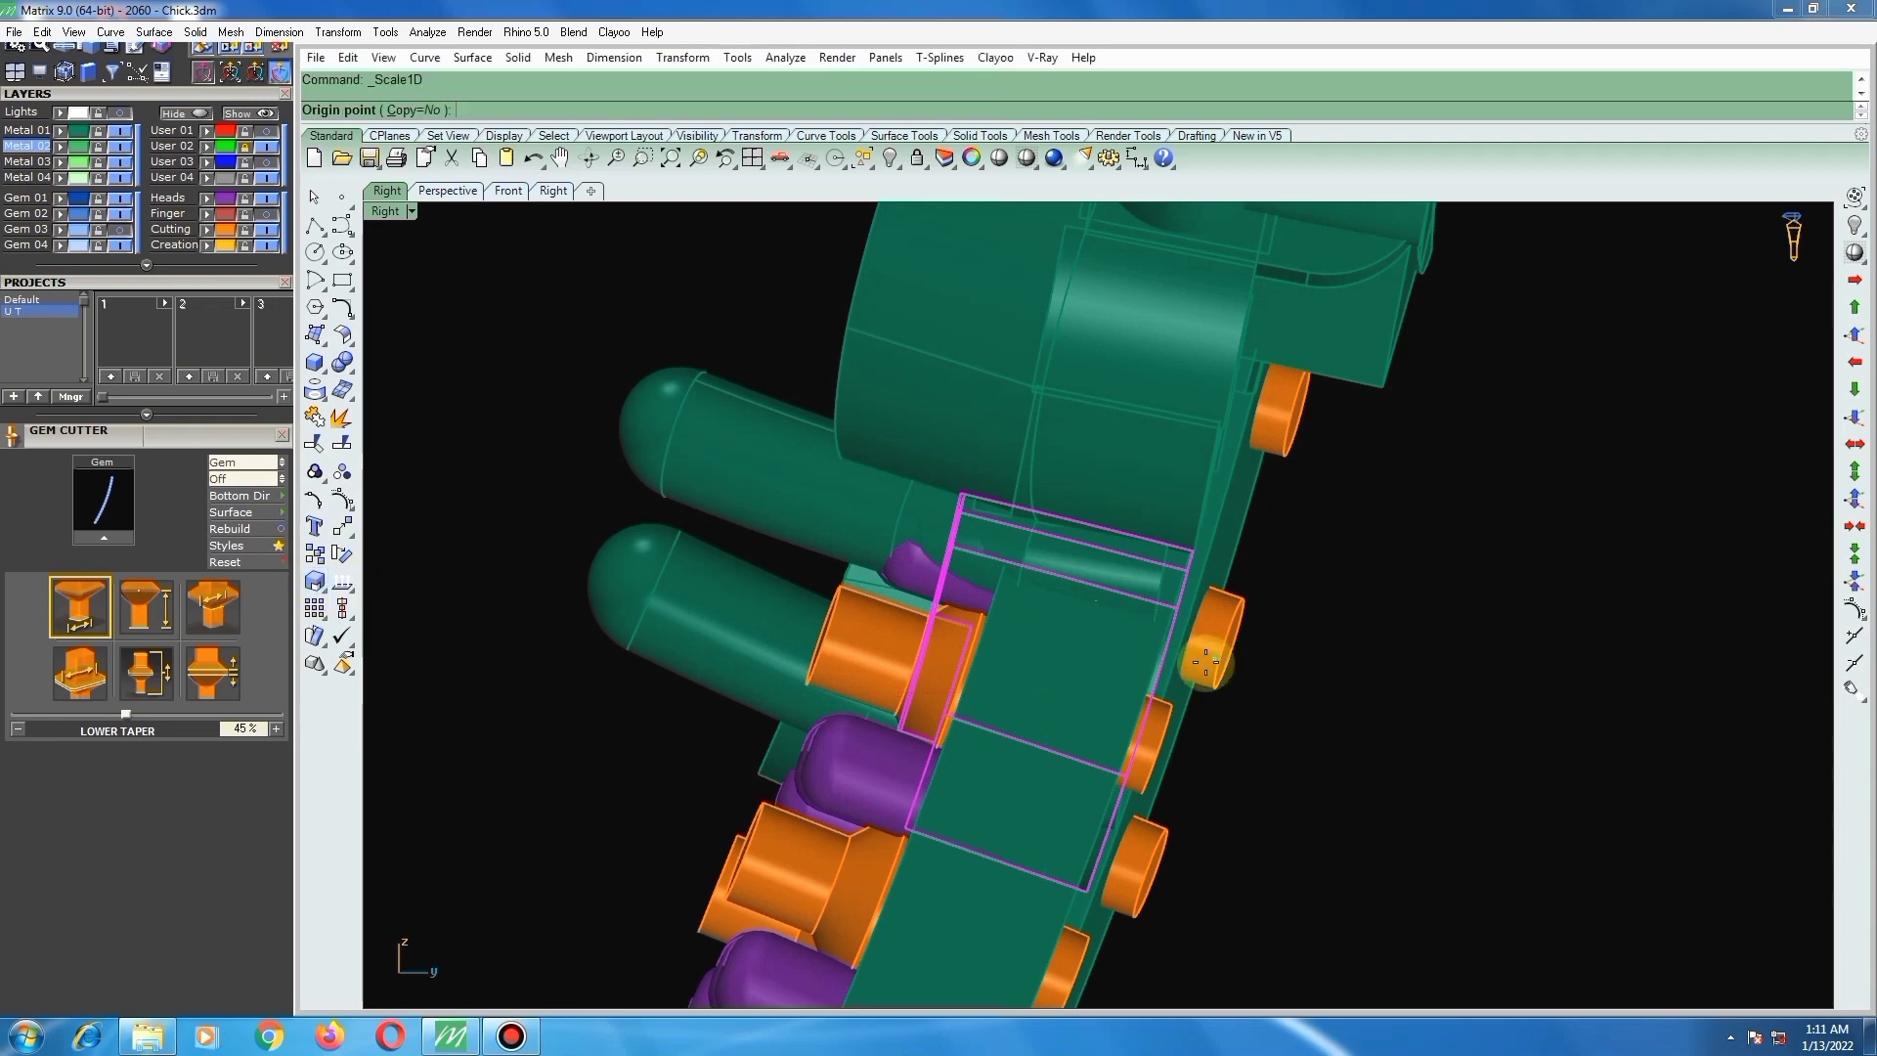
click(1160, 662)
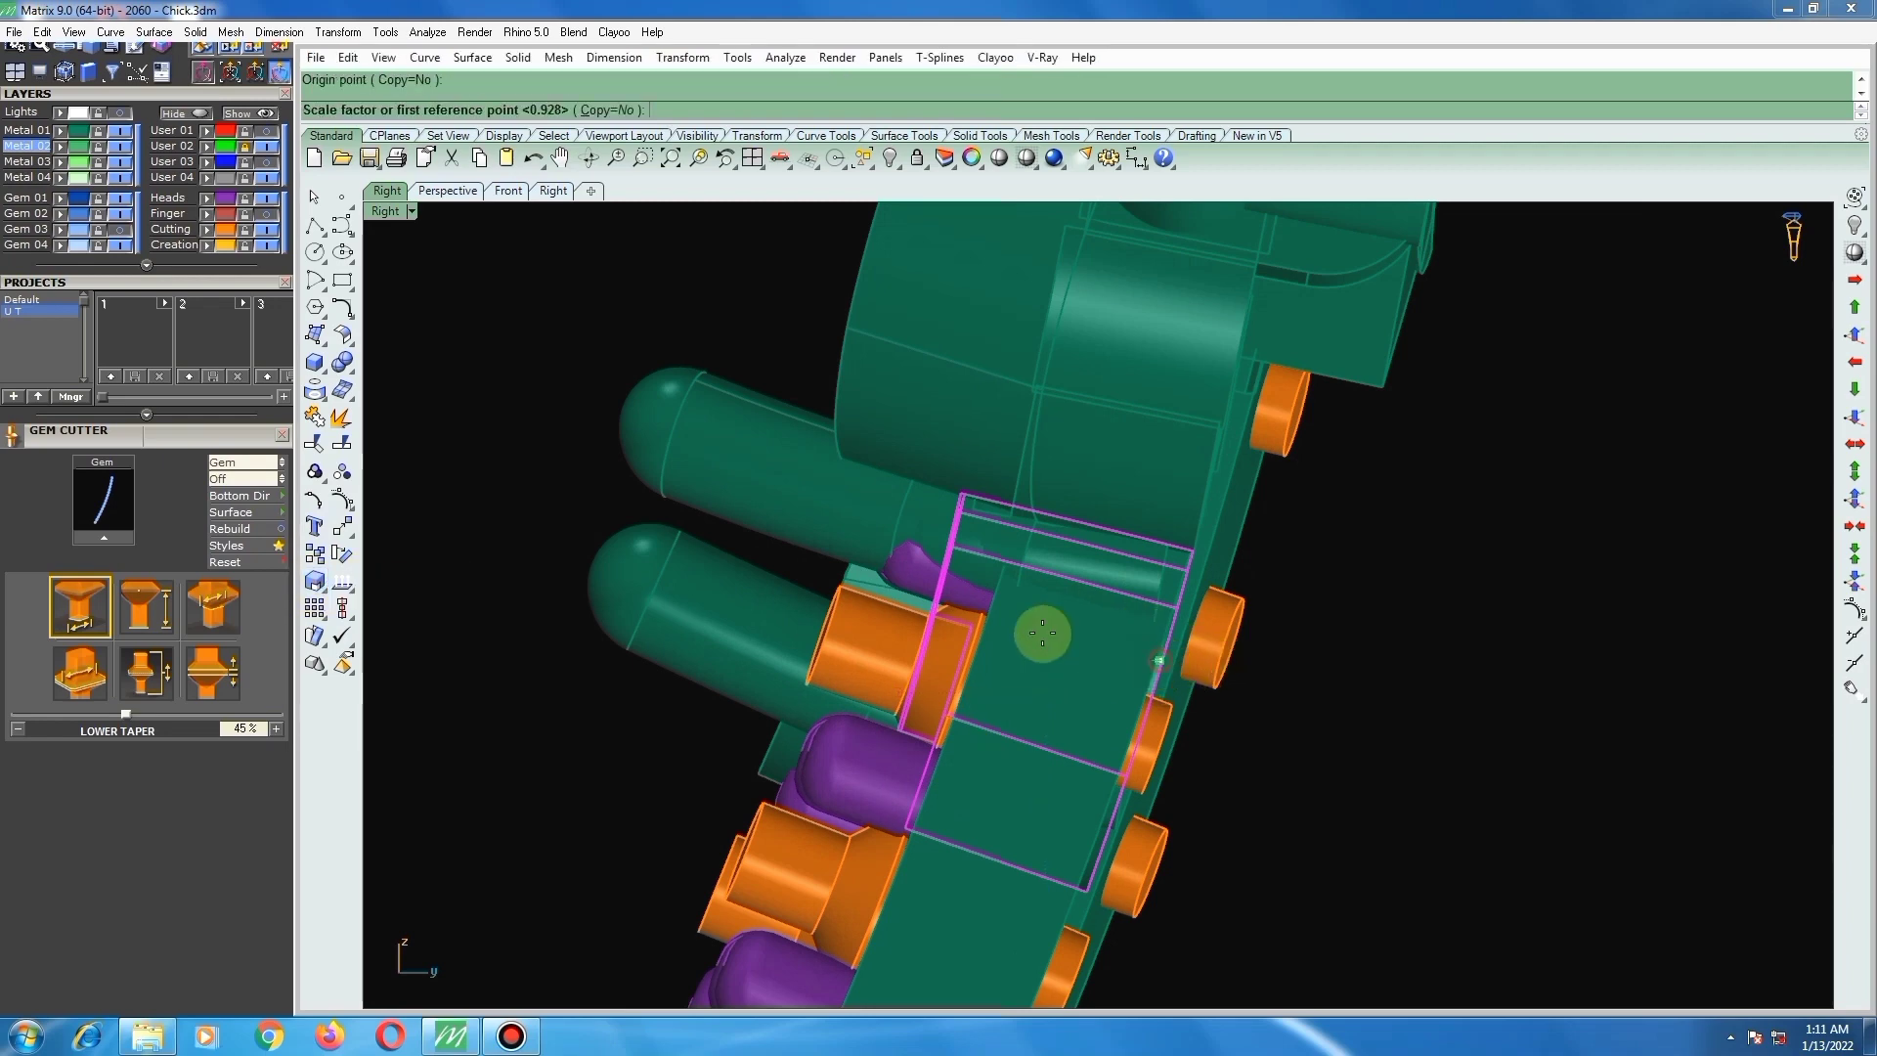
click(936, 598)
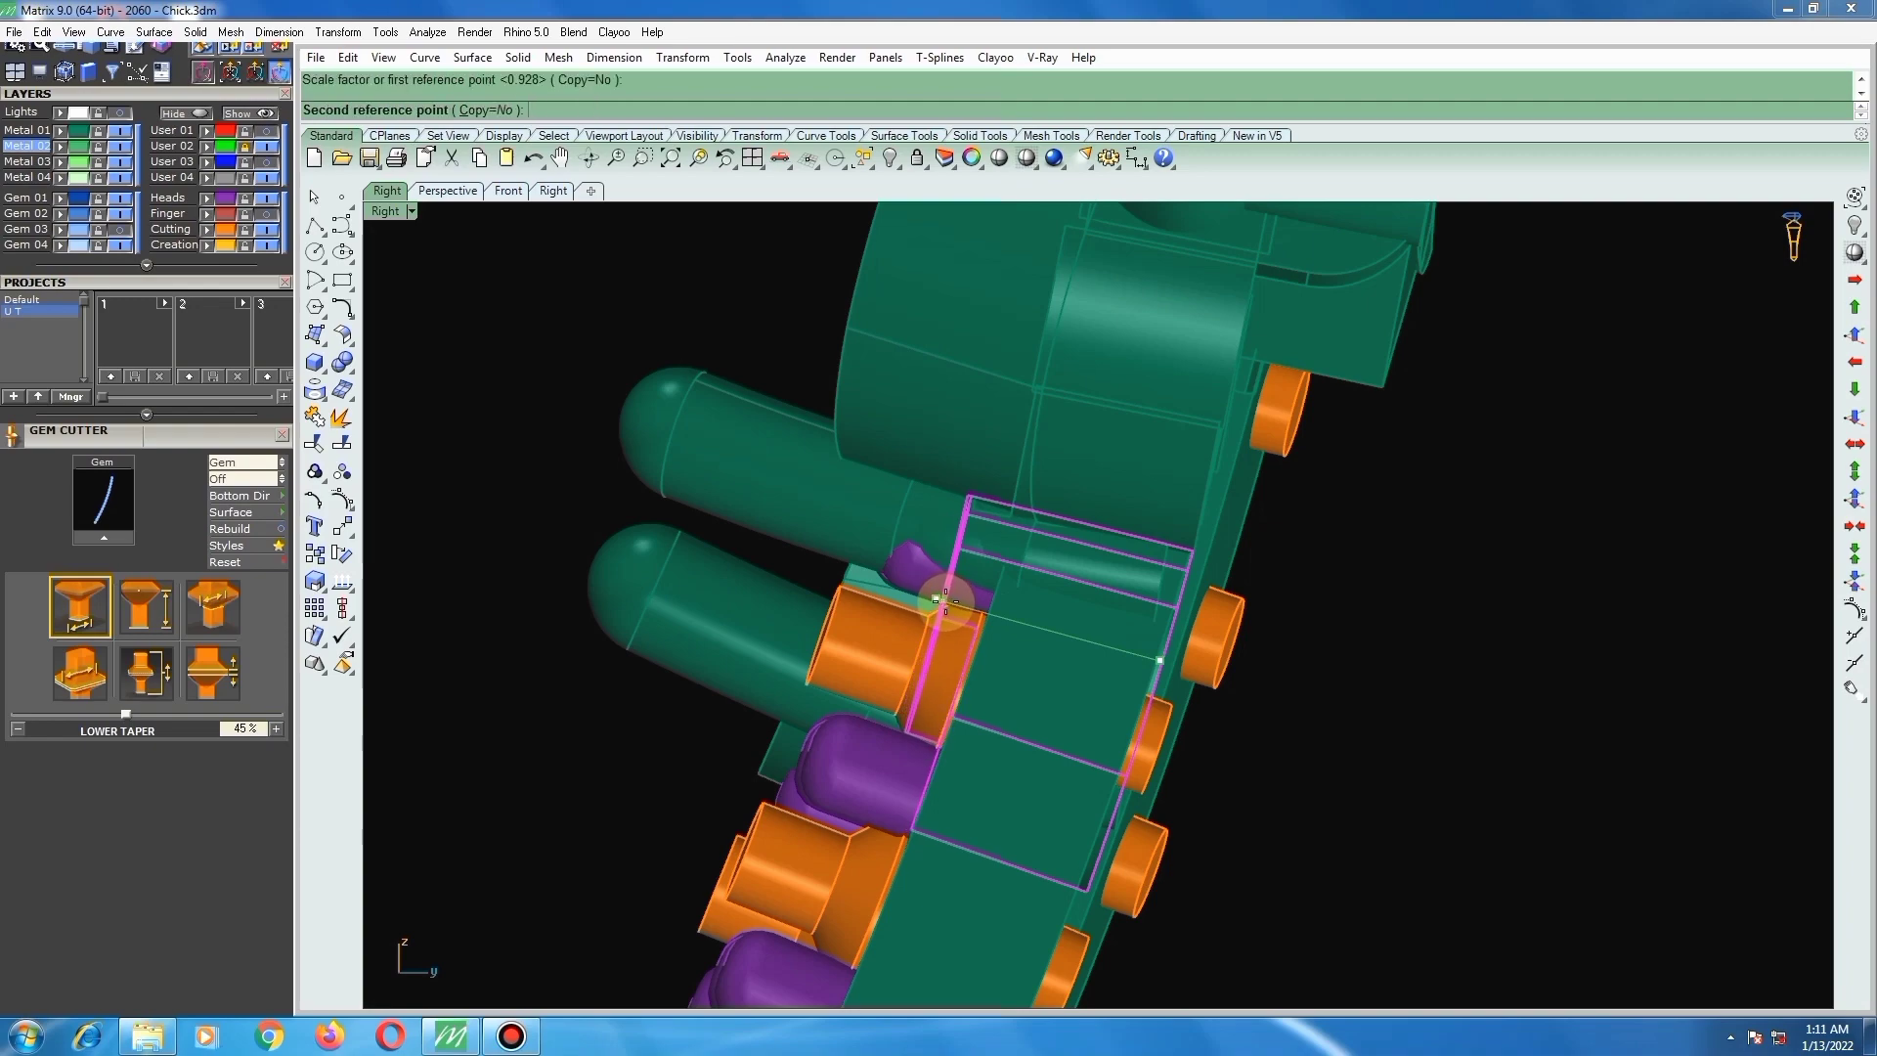
click(957, 606)
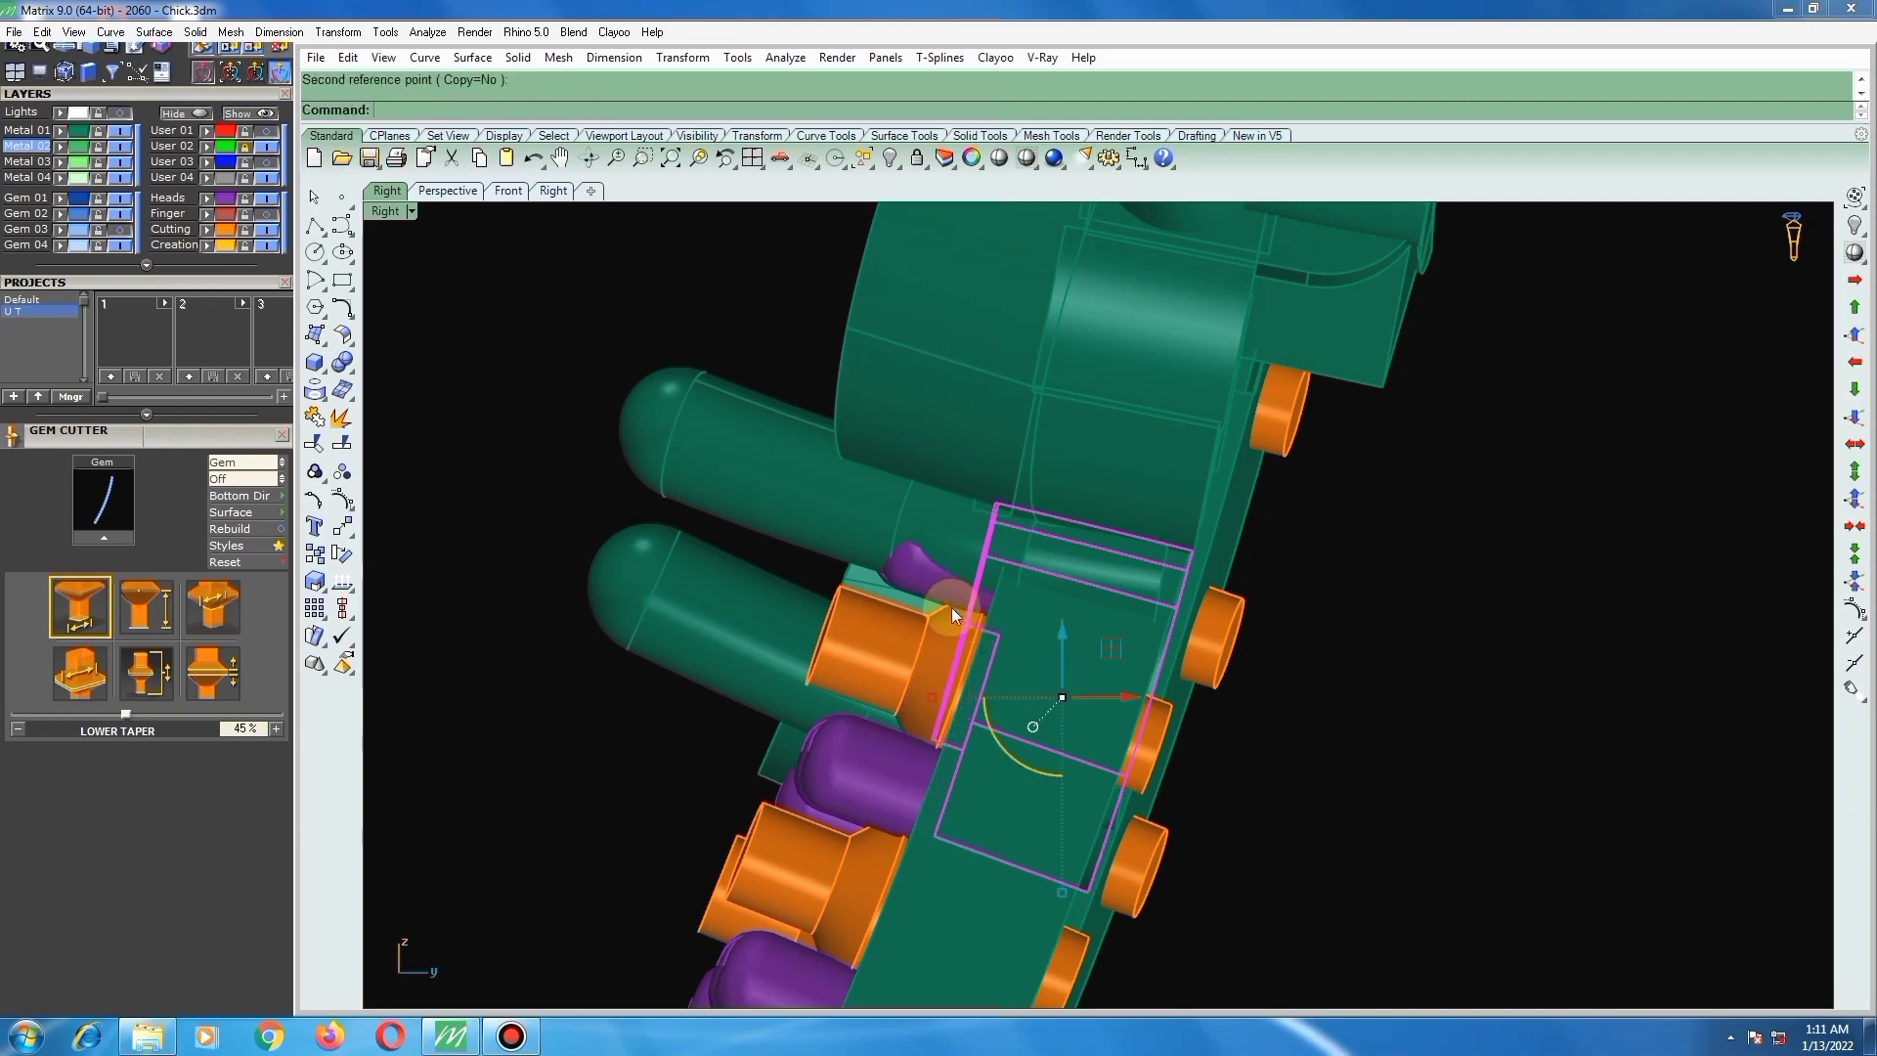
Step: Group the two lower rim segments of the bottom pear setting together
right_drag(953, 608, 1120, 576)
scroll(1118, 571, down, 5)
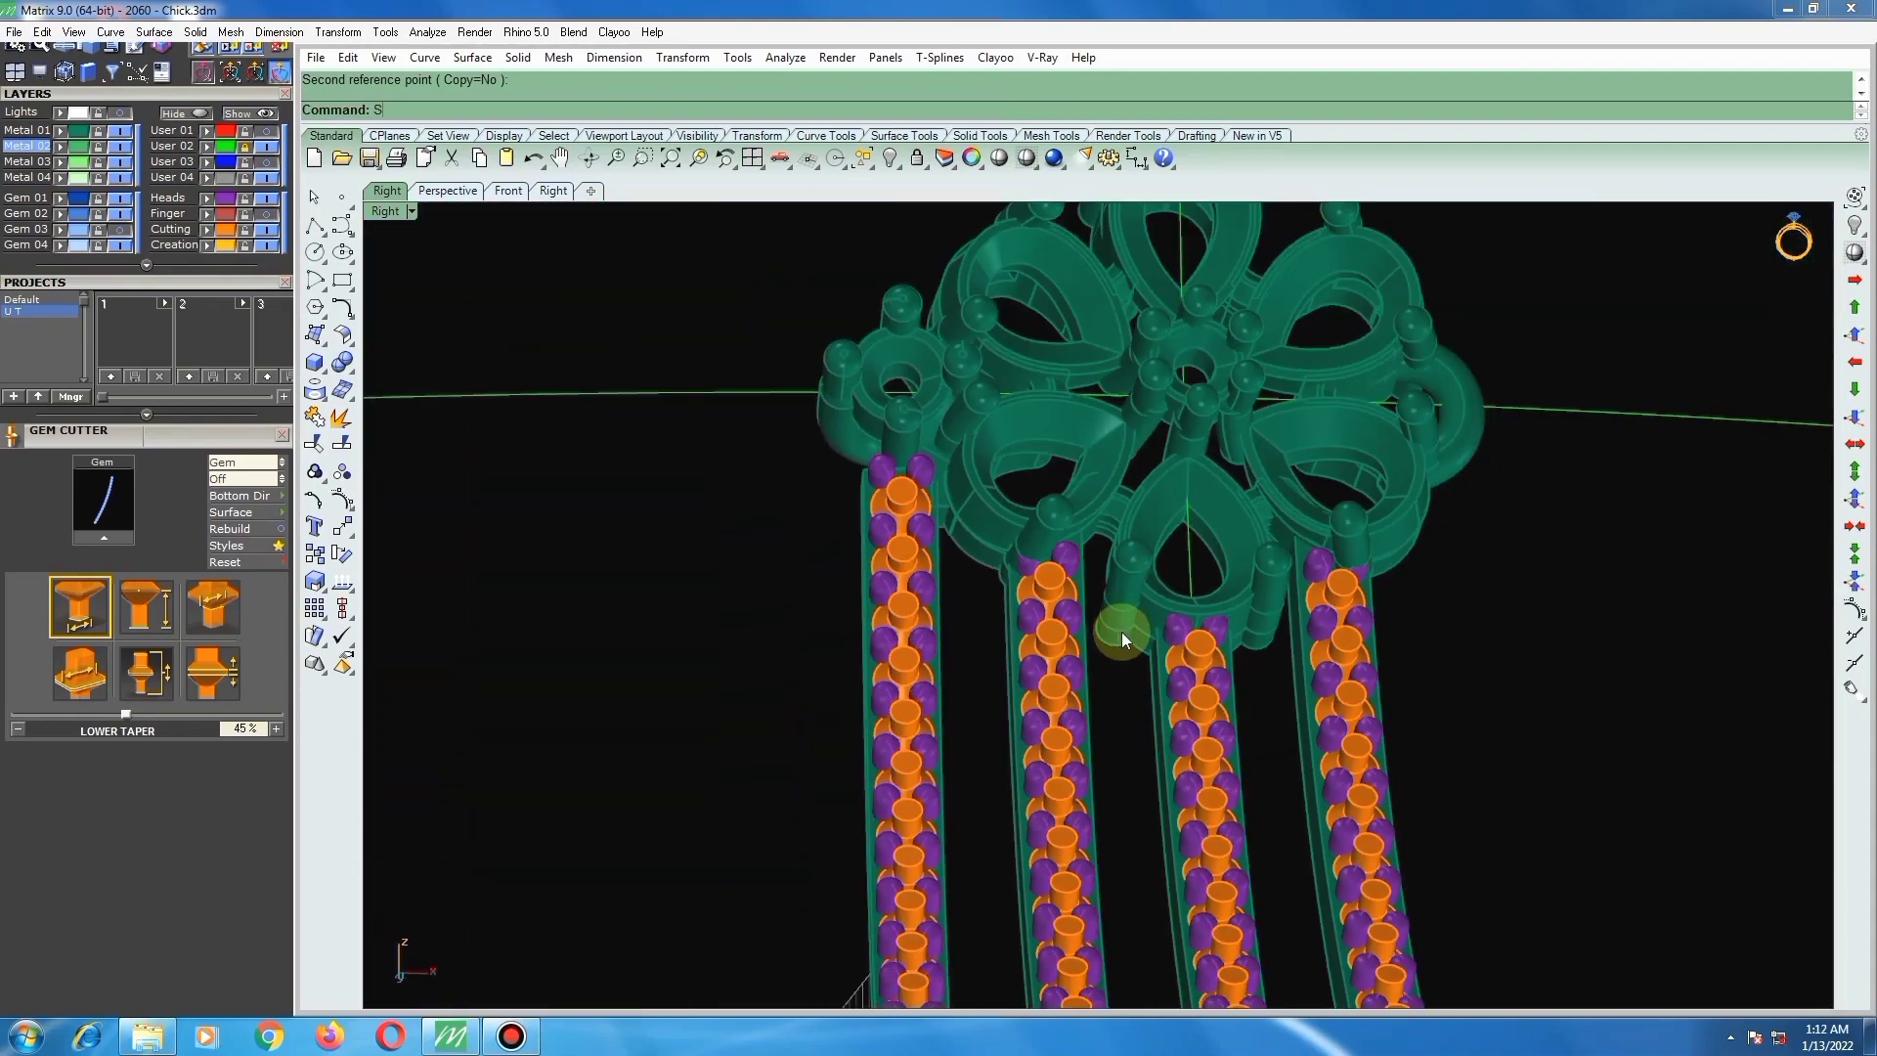
key(BackSpace)
click(1122, 631)
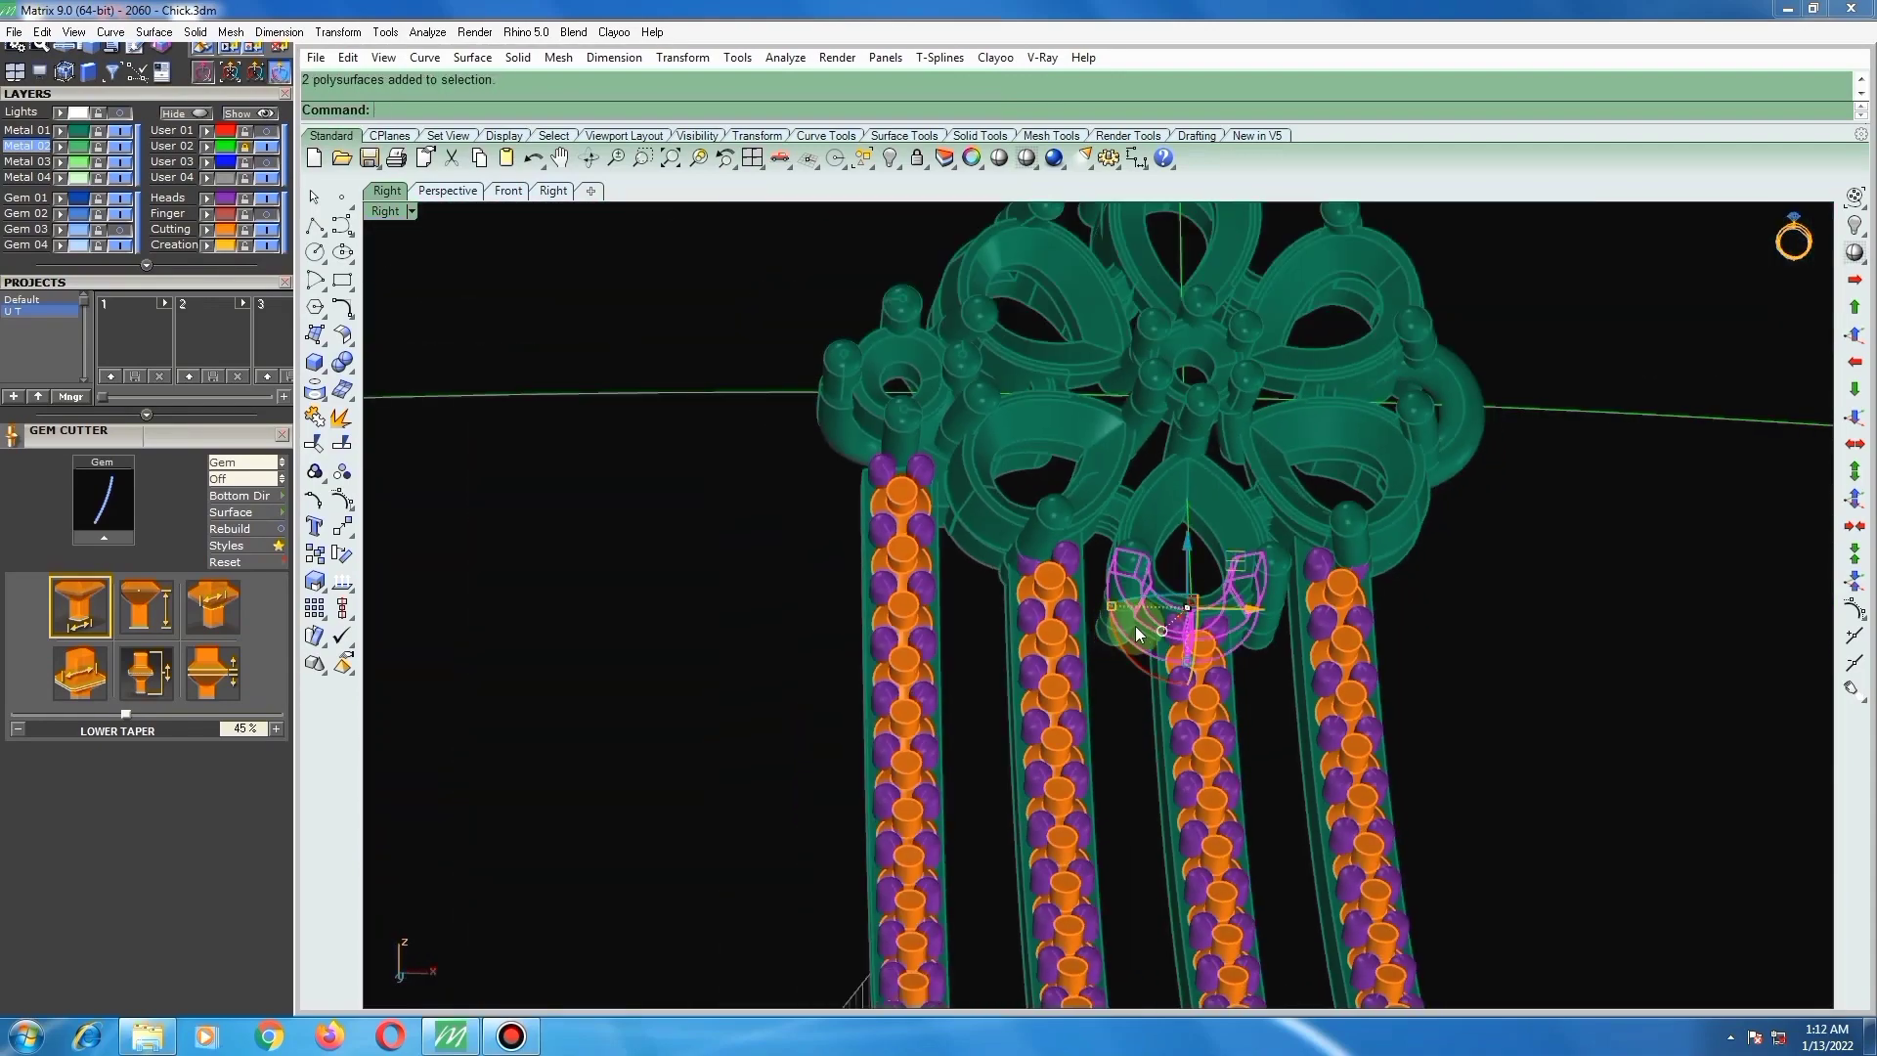
text(group)
key(Return)
click(1124, 692)
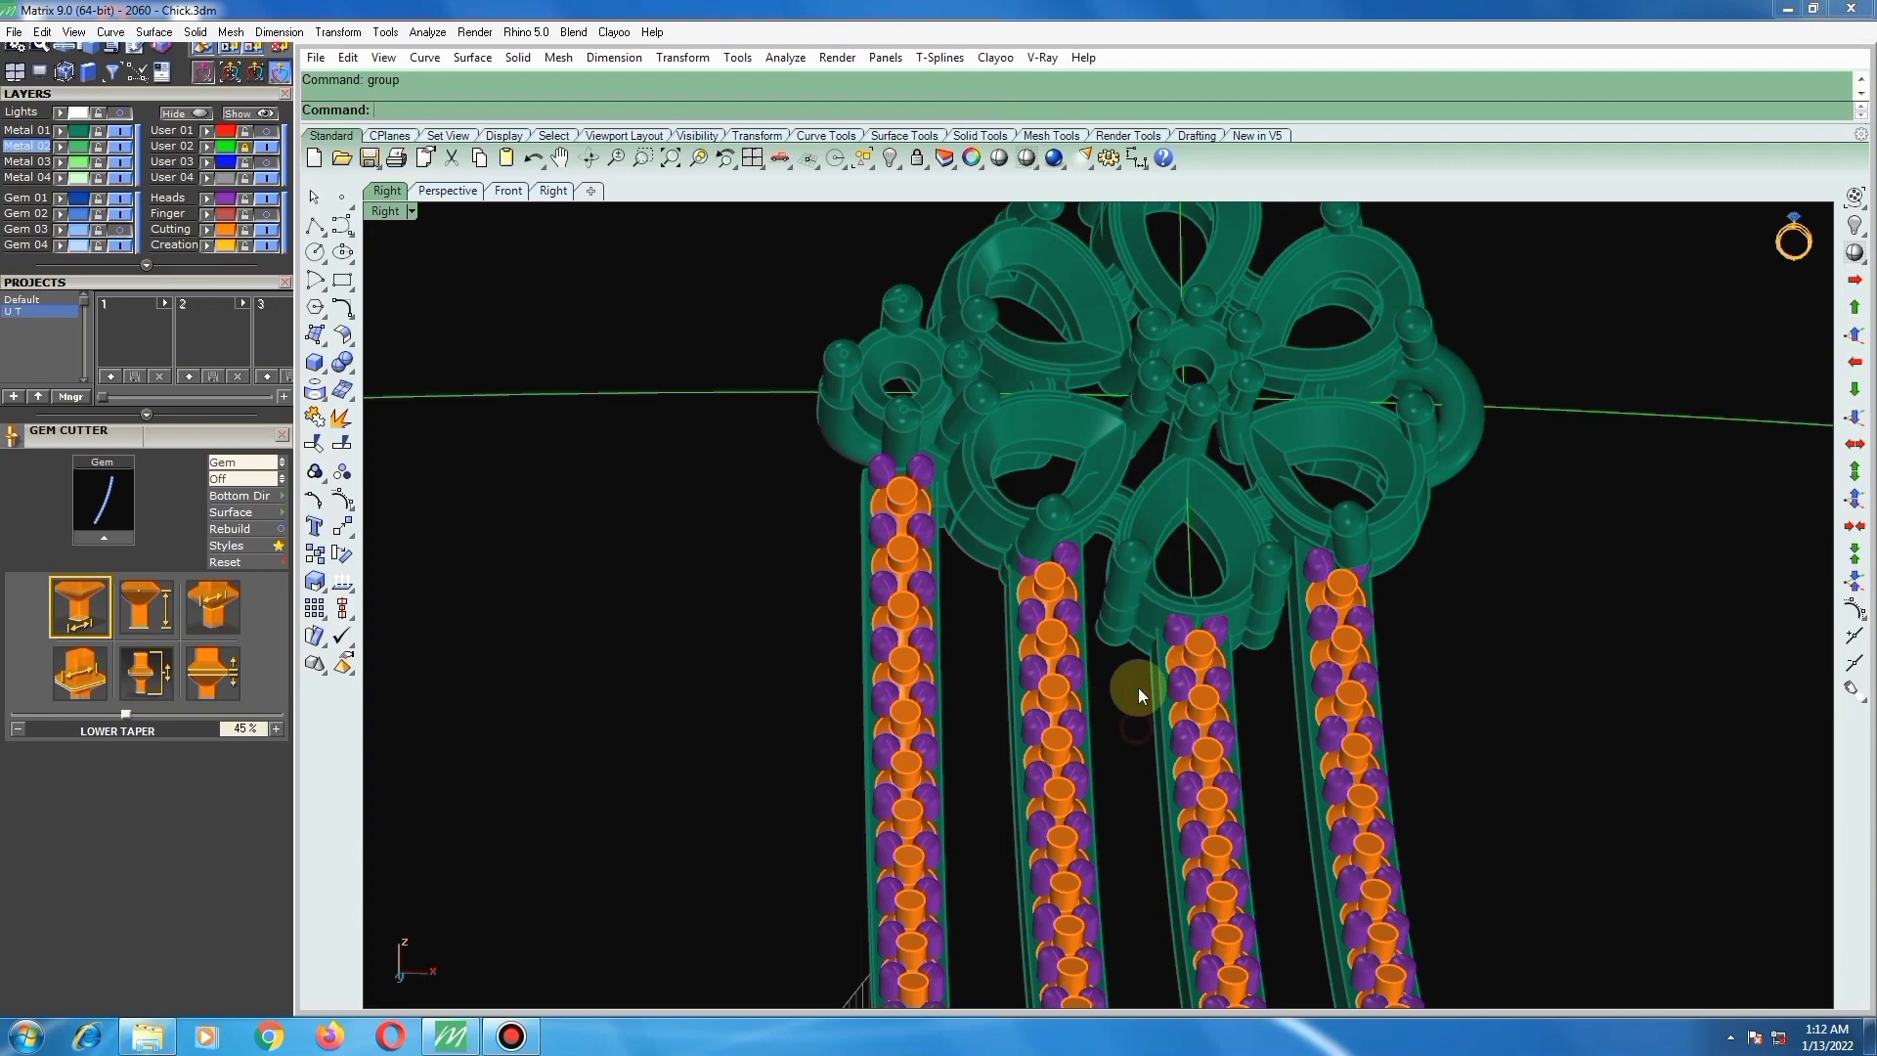
Step: Boolean-subtract the gem cutters of all four bands from the Metal 02 parts with DeleteInput=Yes
scroll(1163, 378, down, 3)
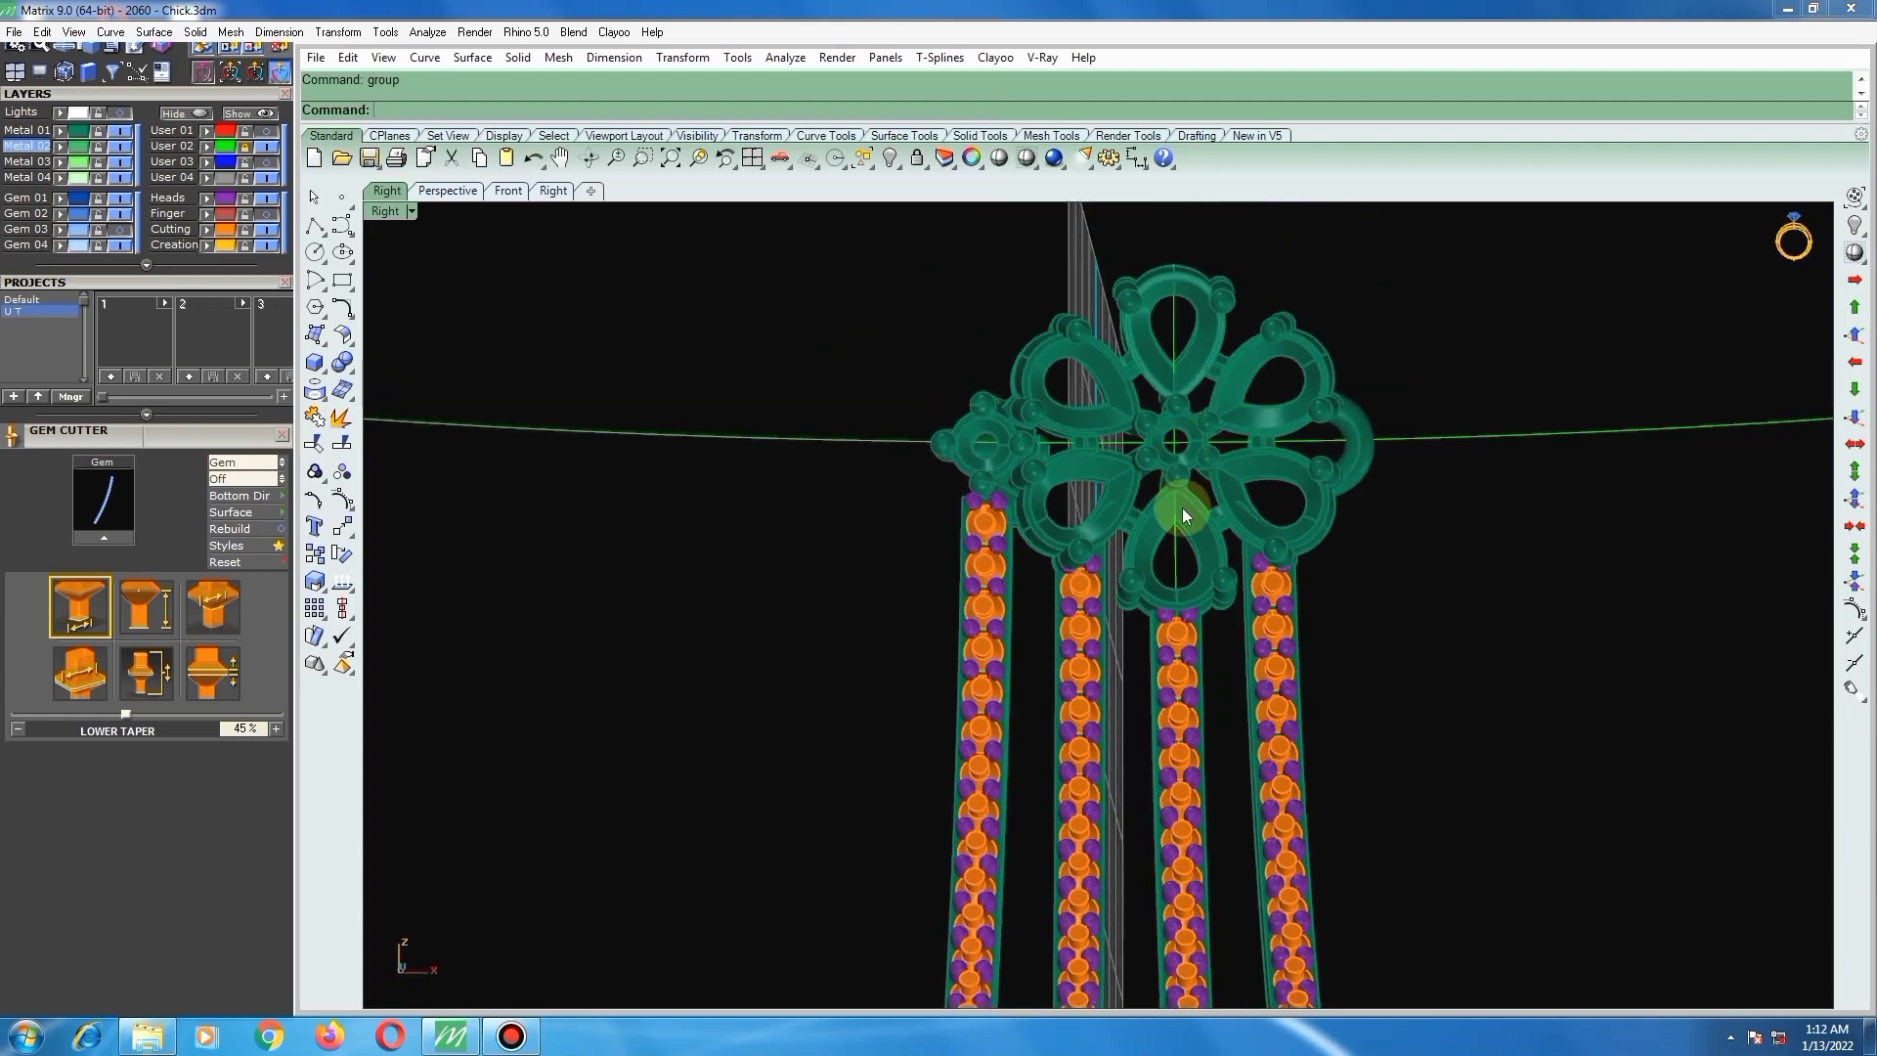
scroll(1093, 510, down, 5)
scroll(1227, 690, up, 6)
right_drag(1228, 690, 1085, 687)
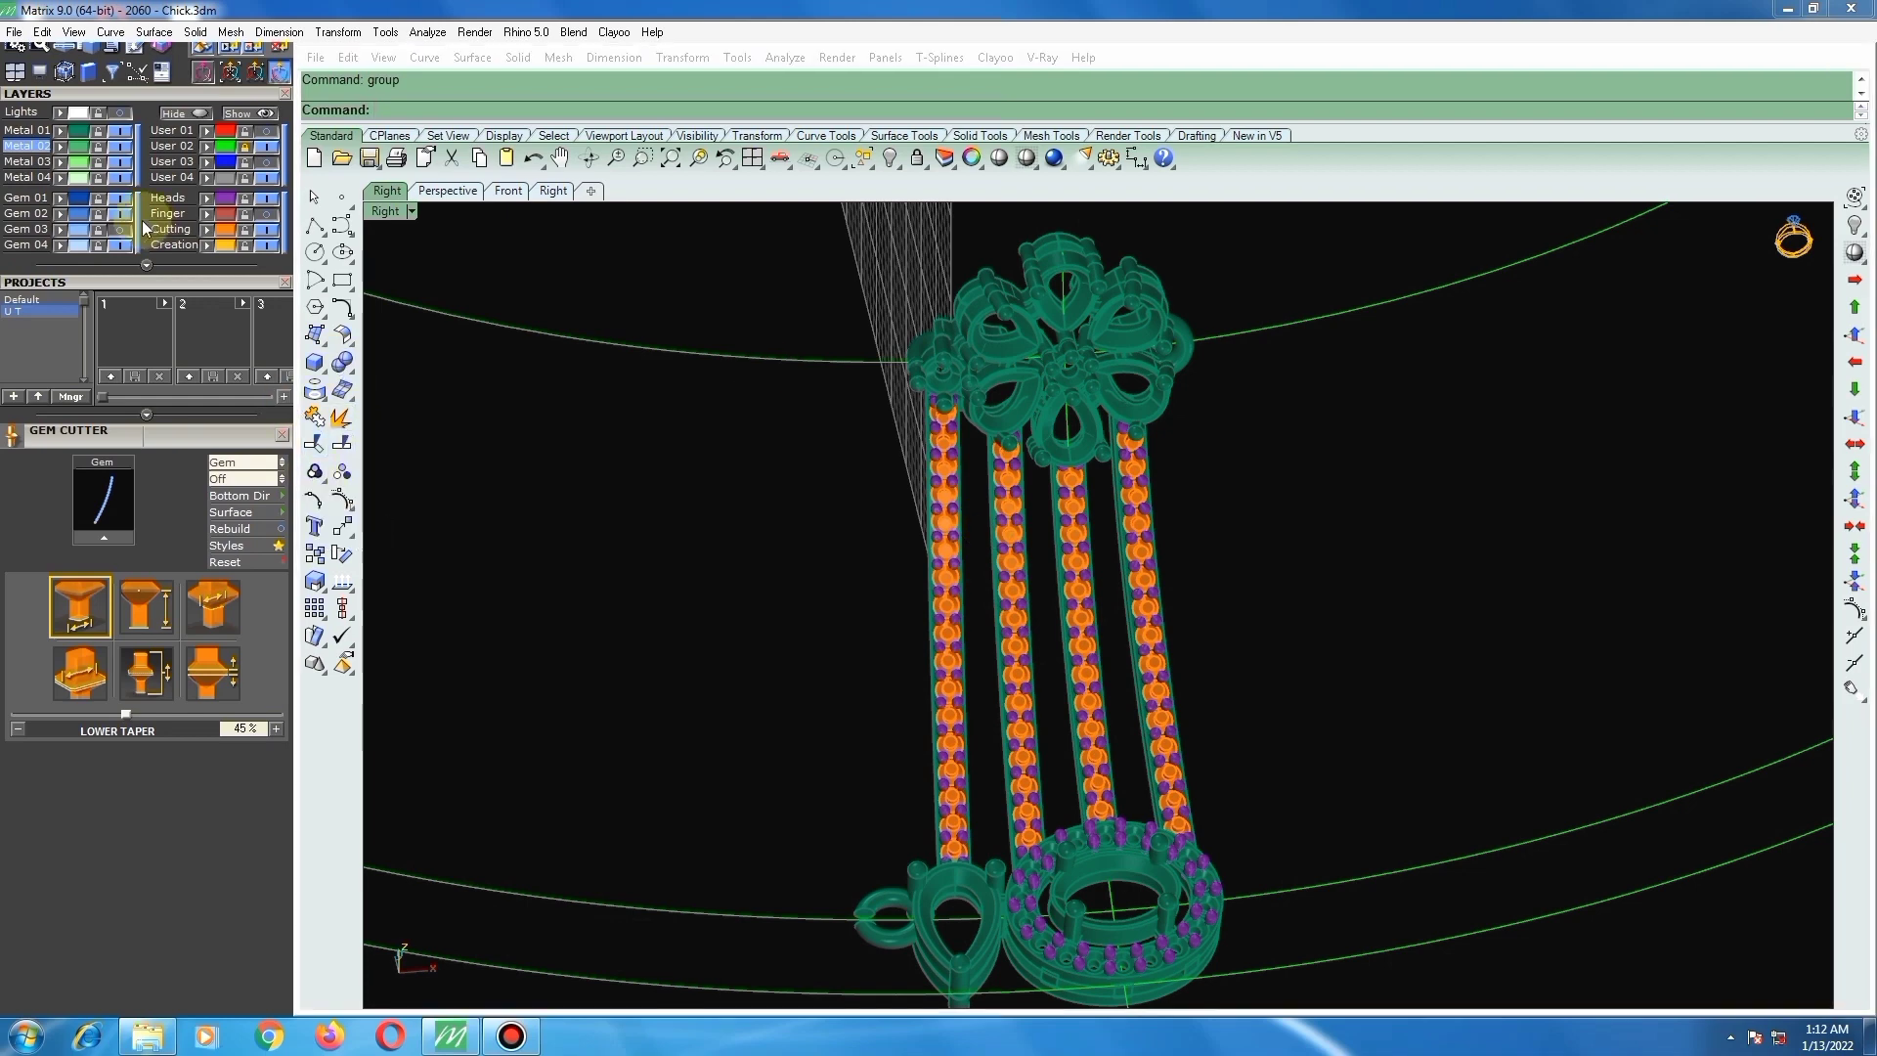
key(ctrl+a)
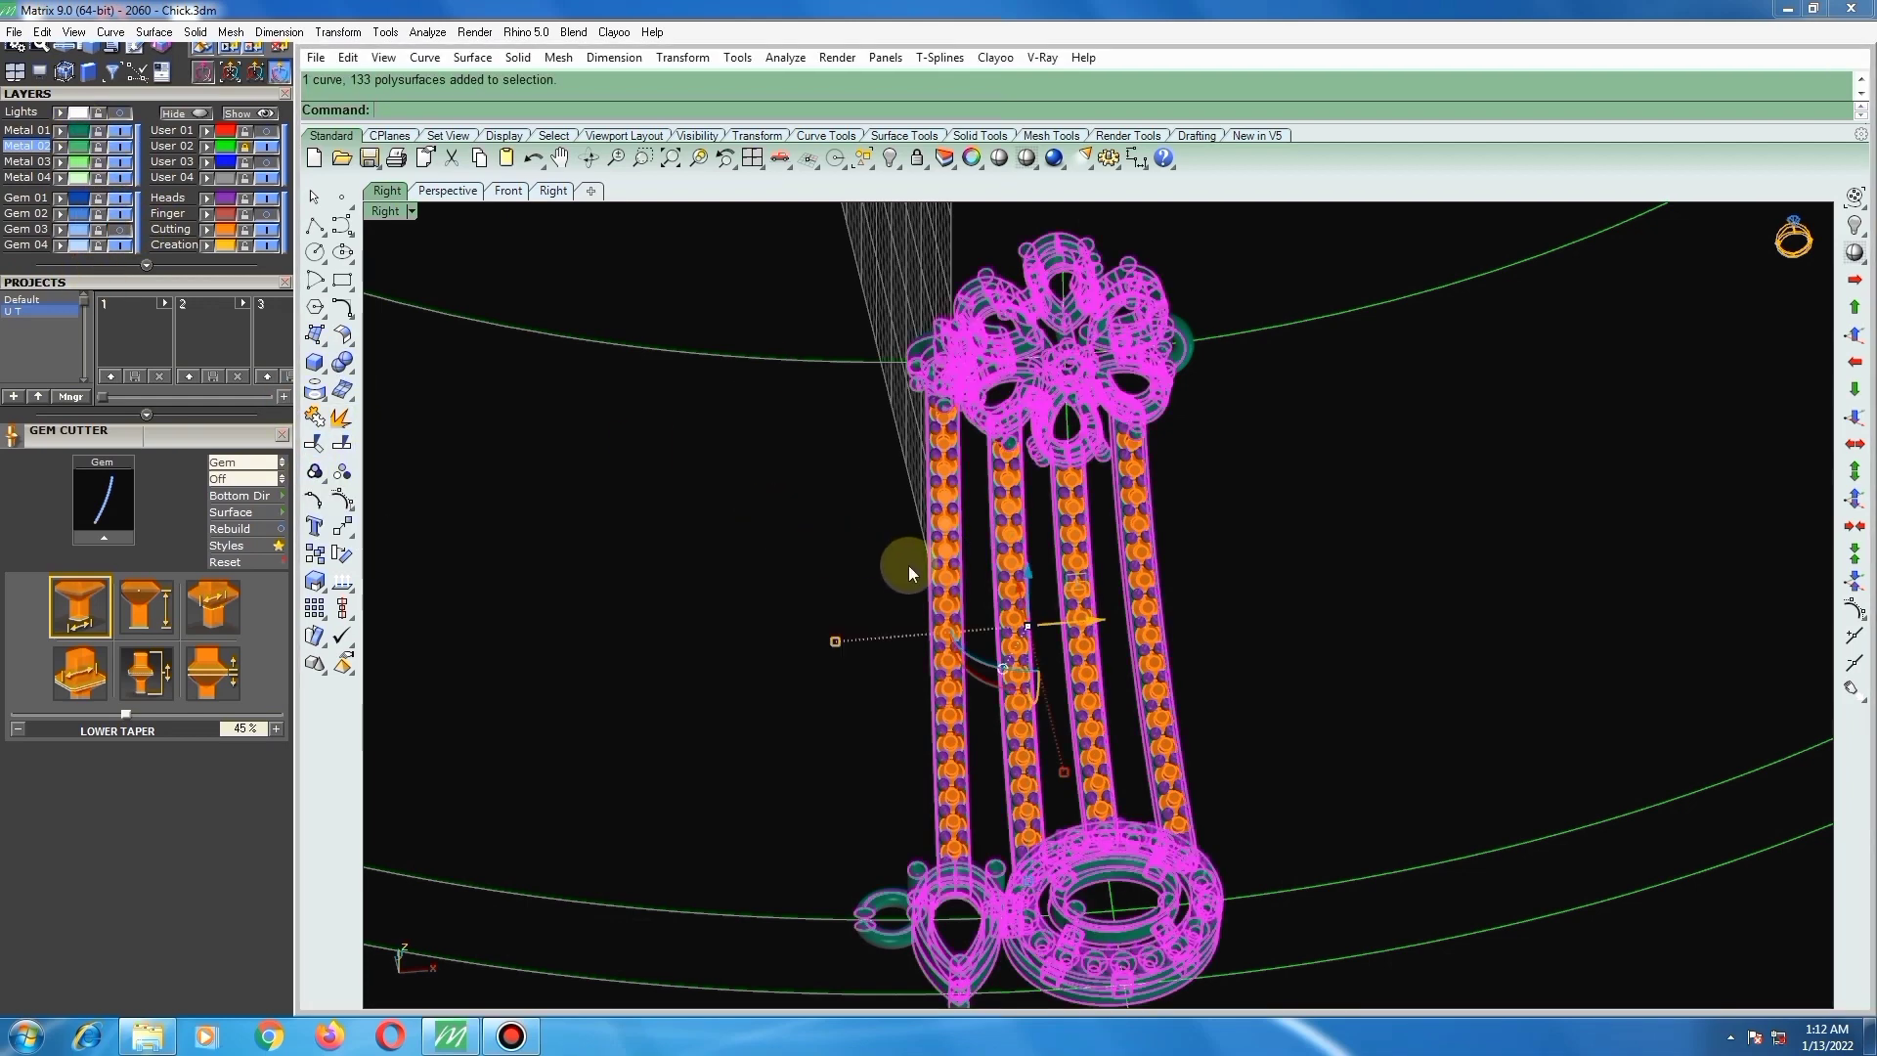
text(bd)
key(Return)
scroll(940, 534, up, 6)
click(941, 512)
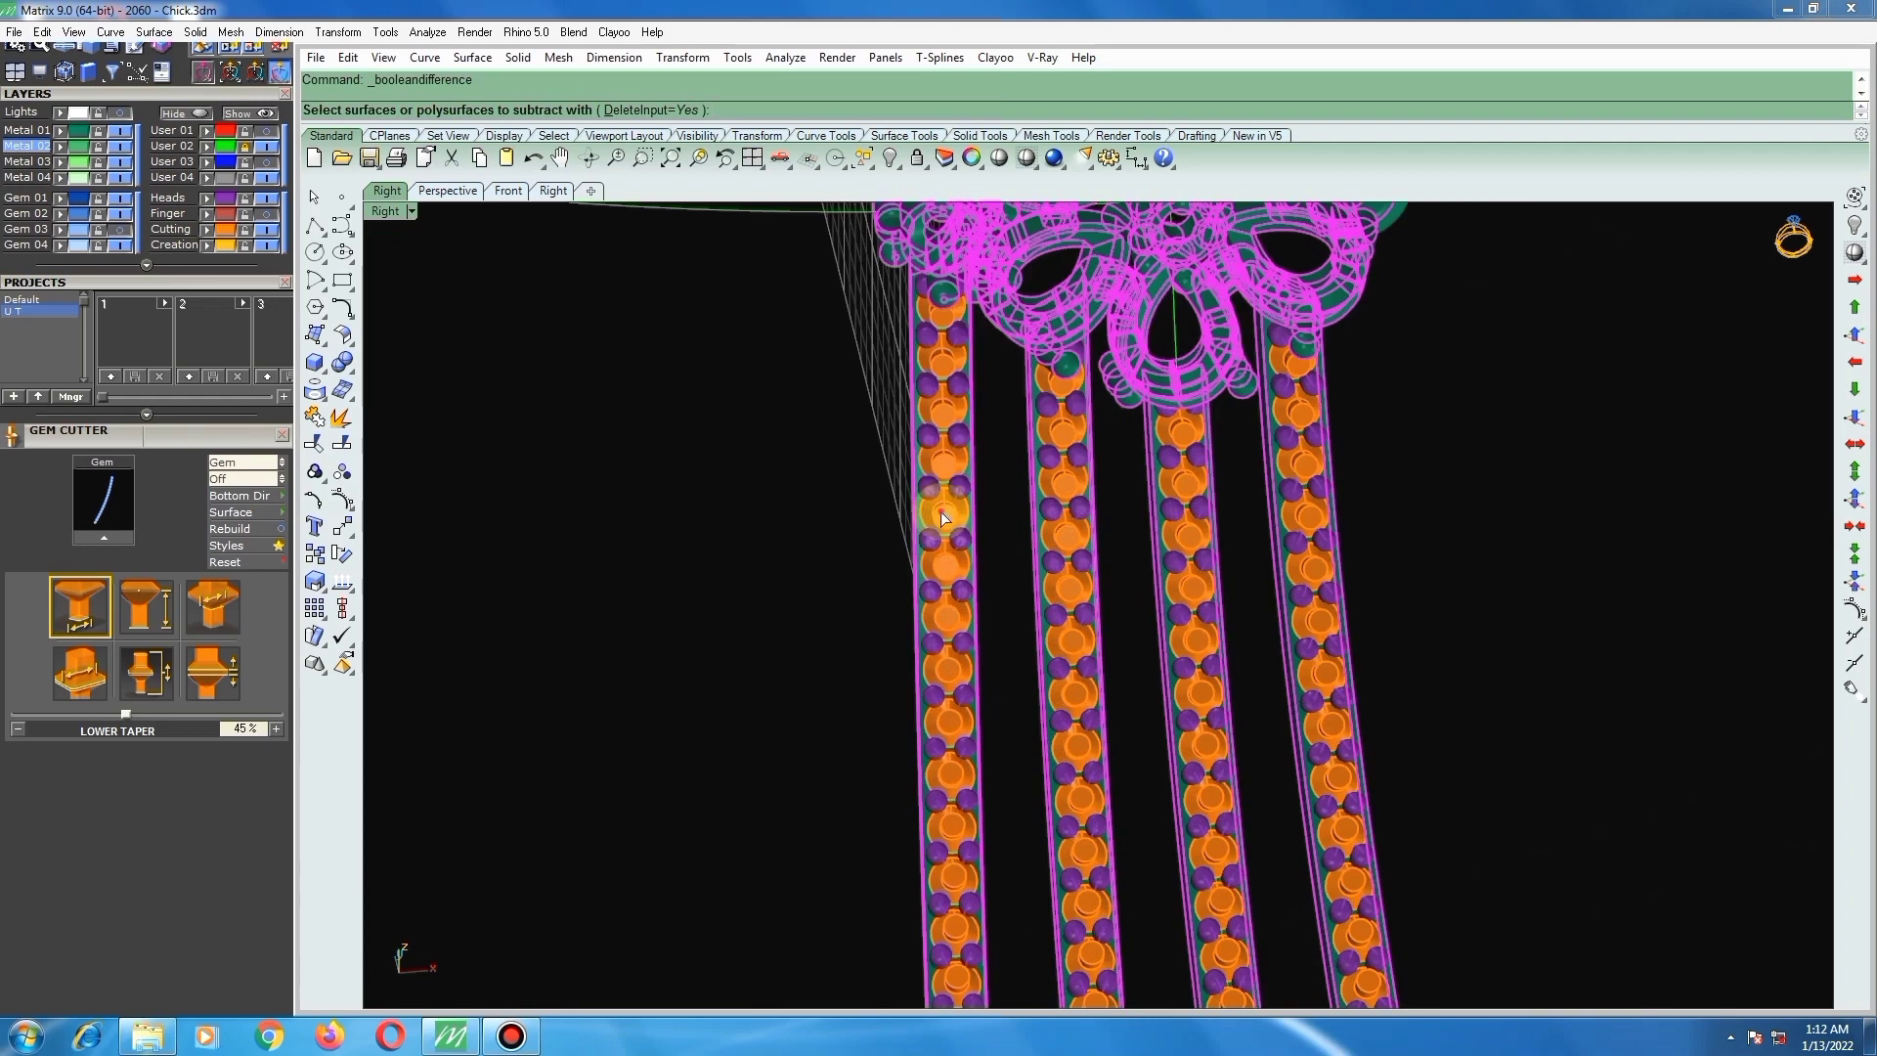
click(1087, 537)
click(1194, 532)
click(1292, 524)
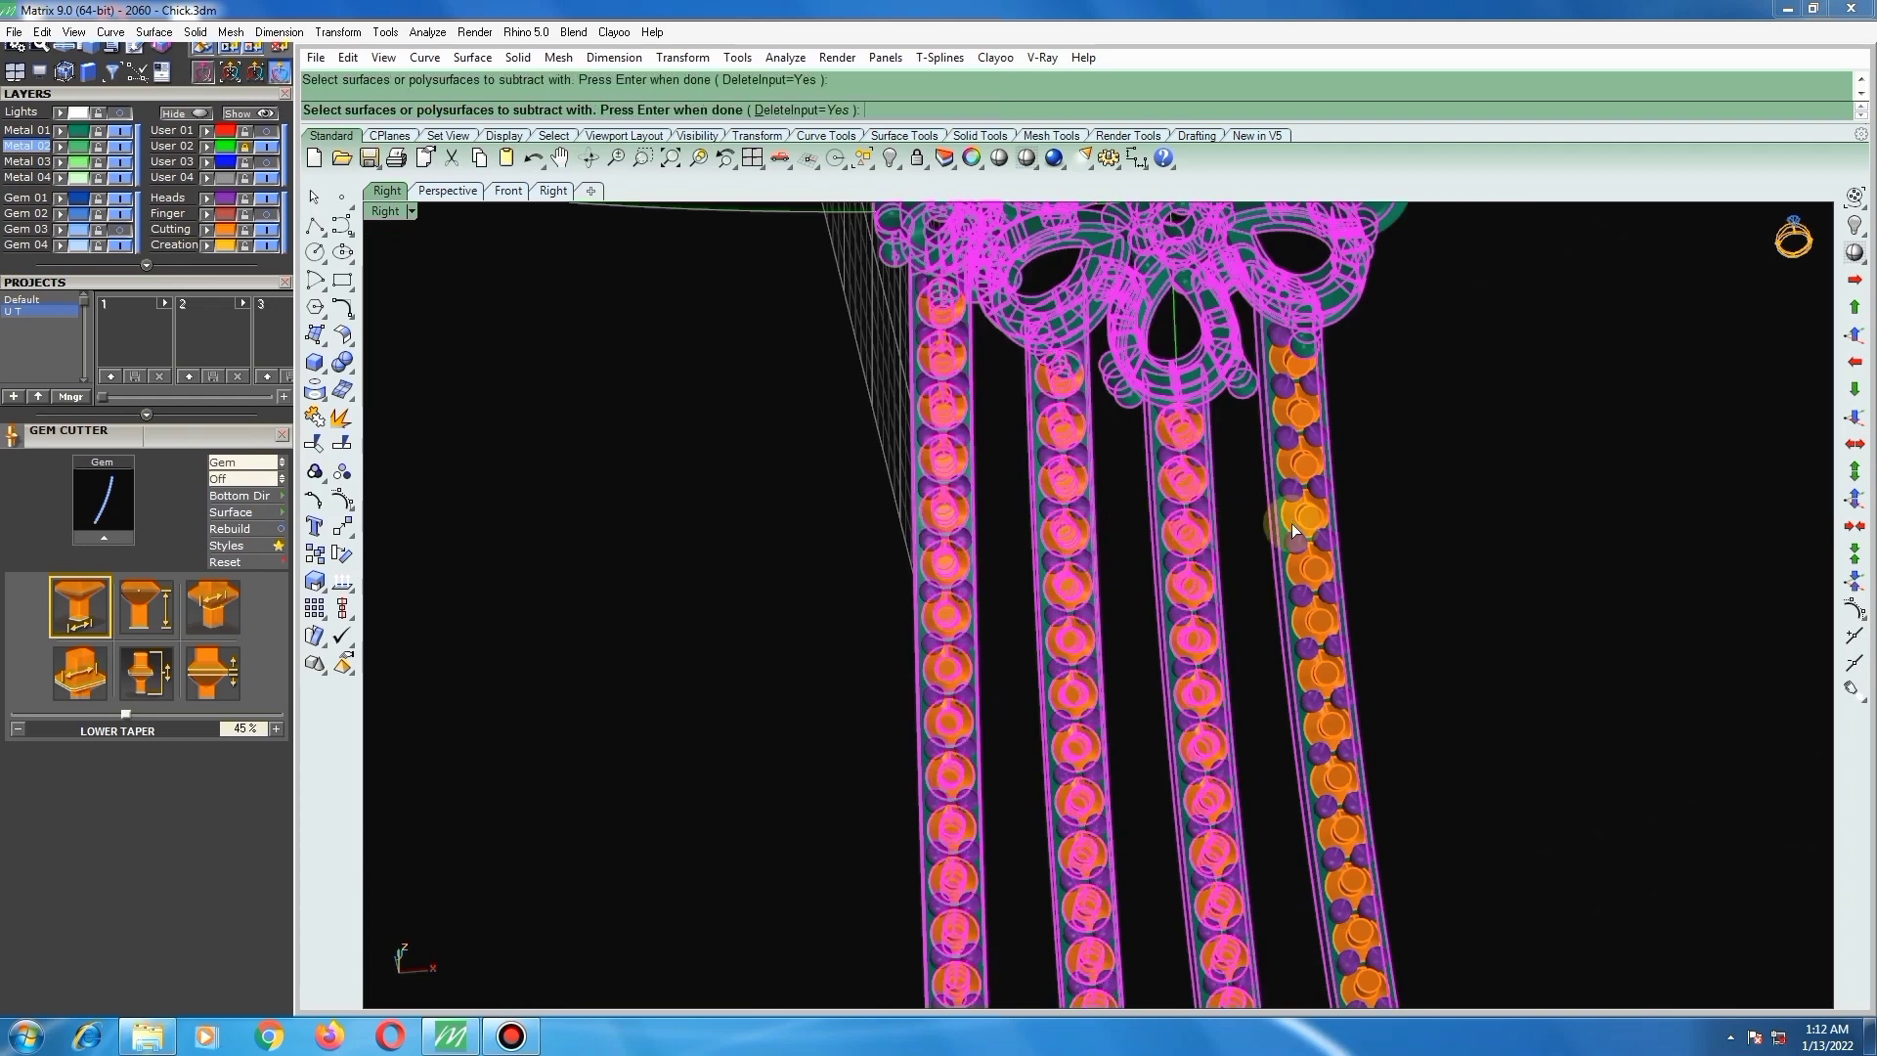
right_click(1359, 514)
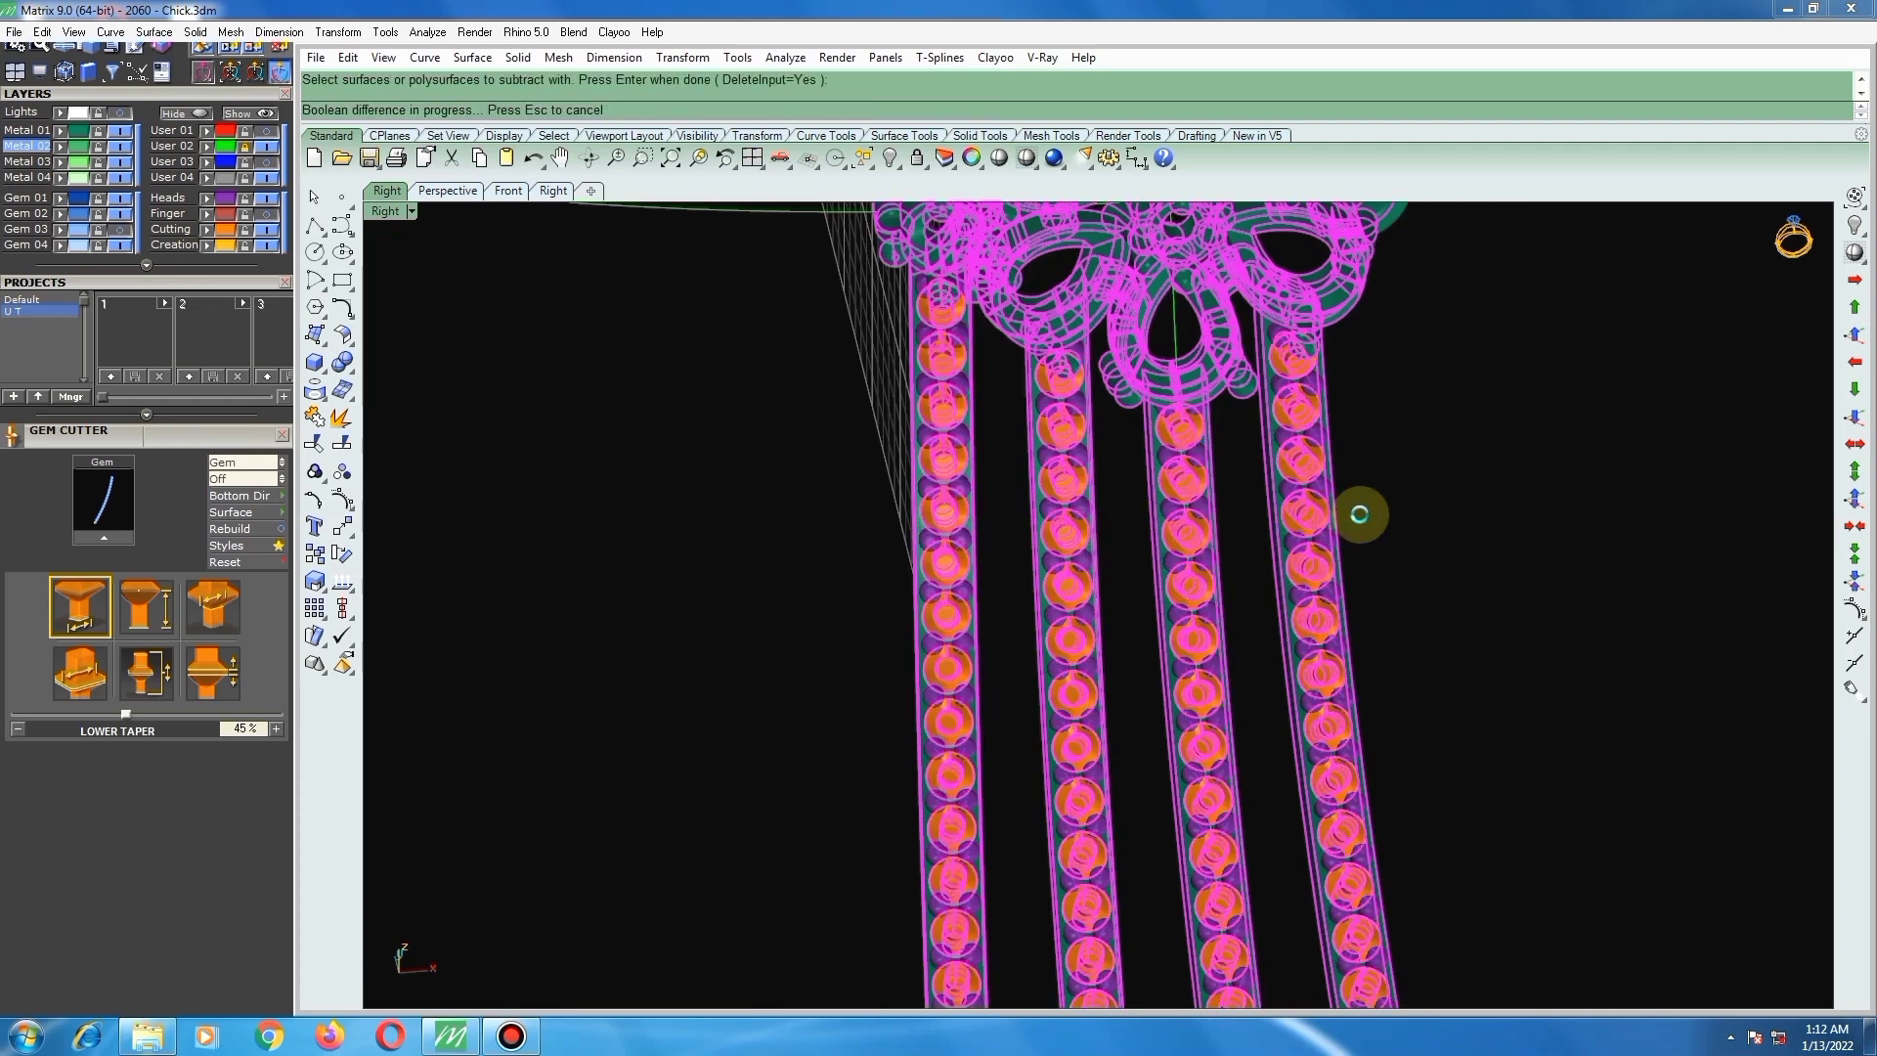
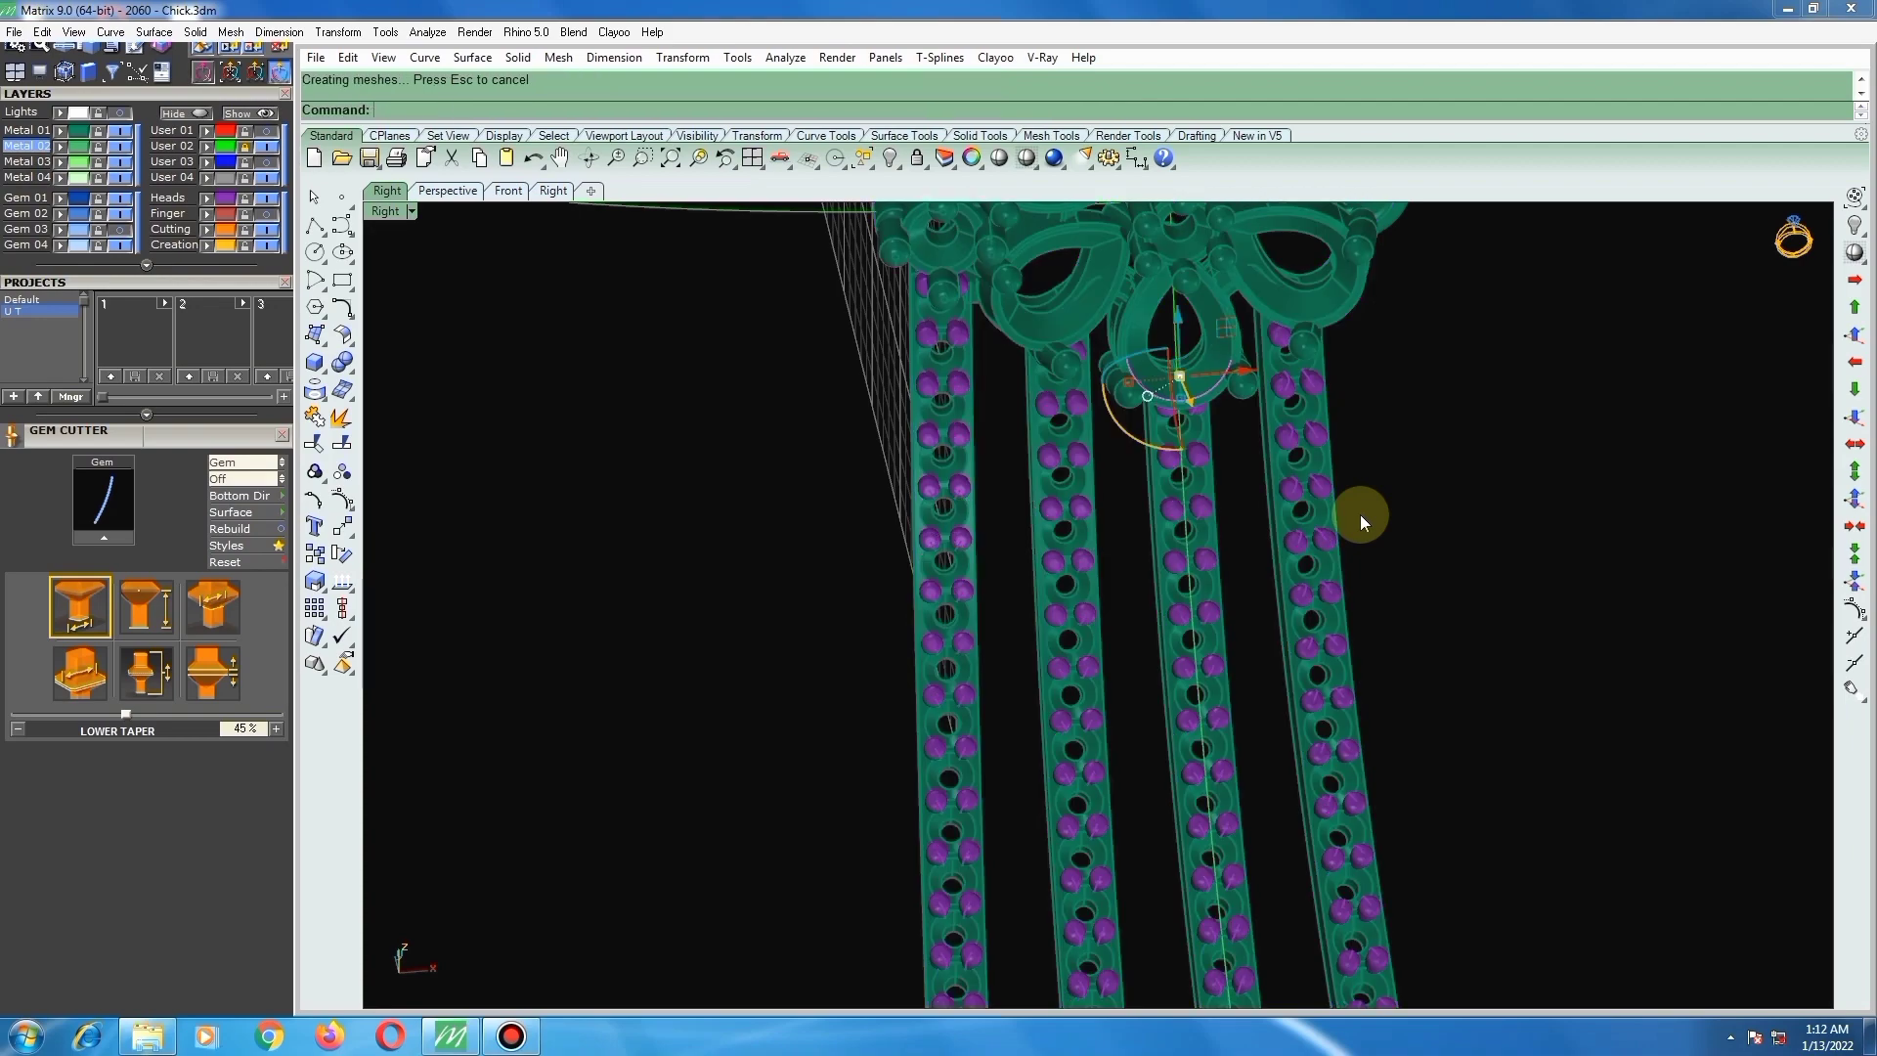
Step: Delete the object left selected by the Boolean and the leftover curve along the band below the bottom pear setting
key(Delete)
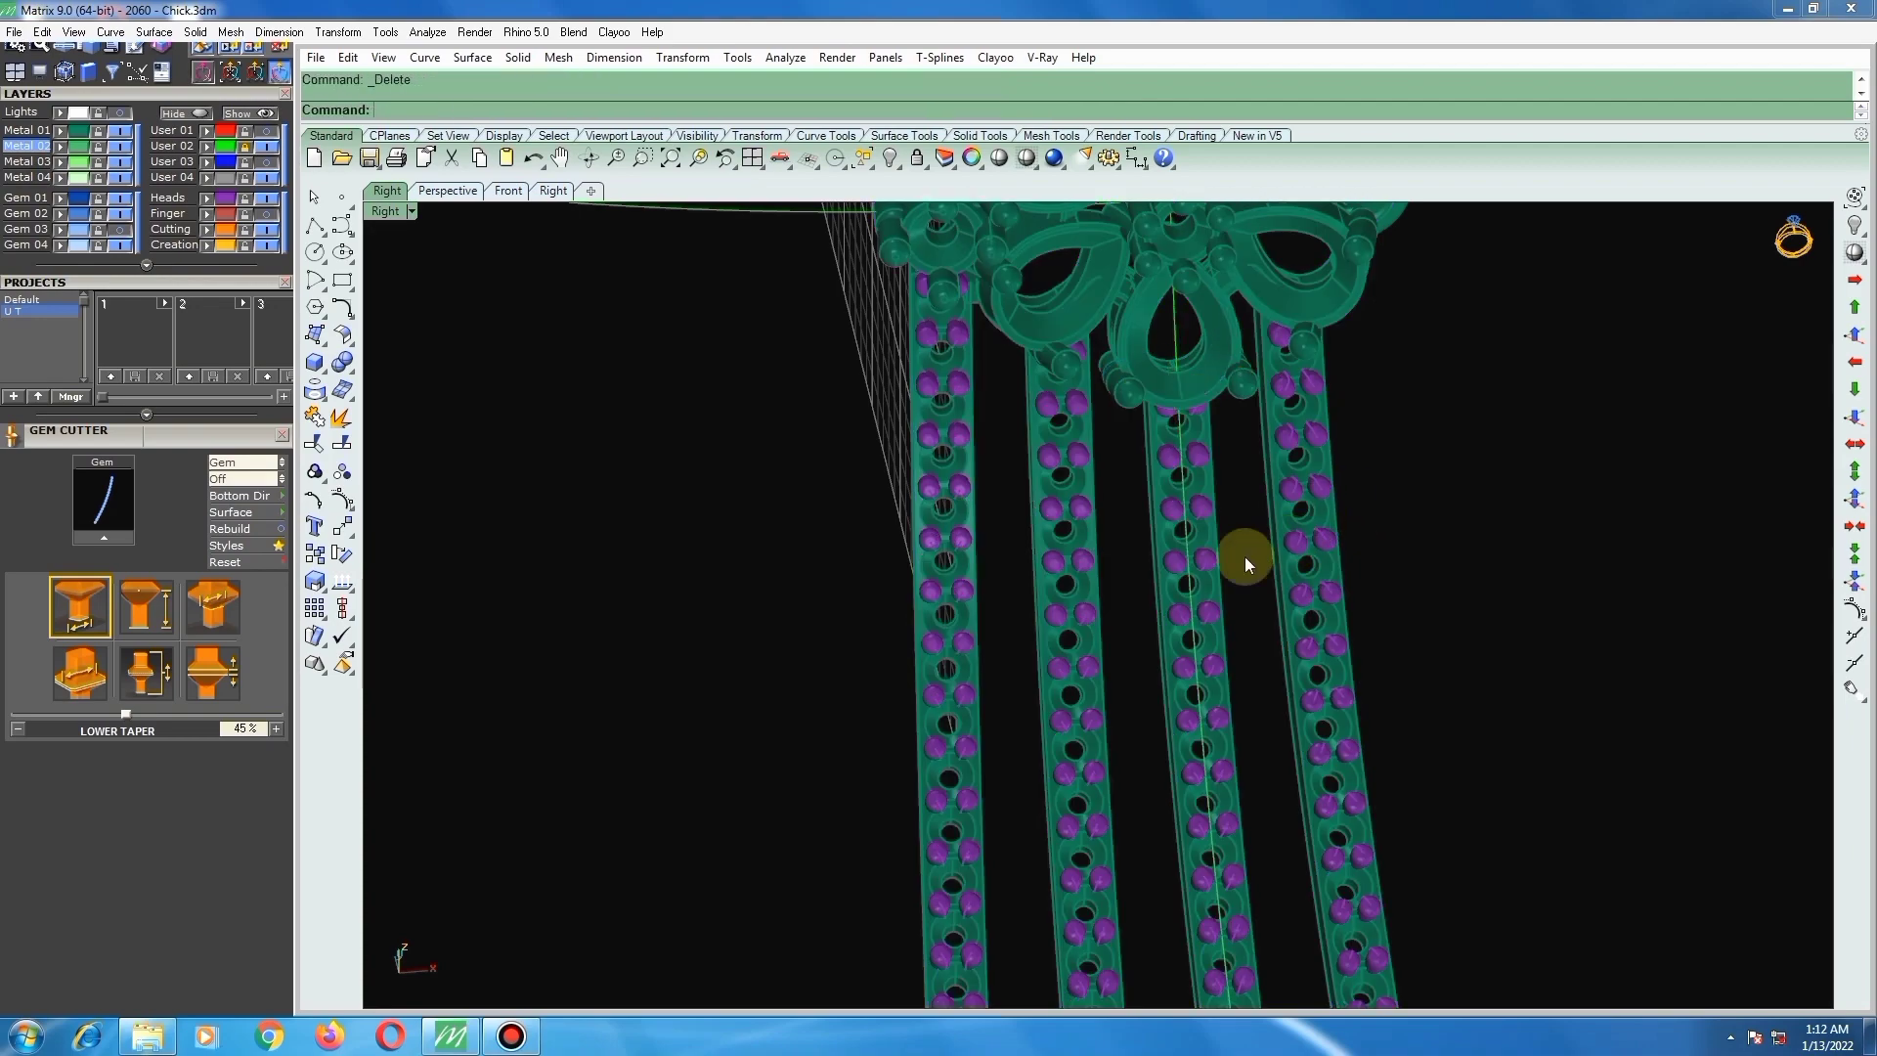
scroll(1245, 555, down, 5)
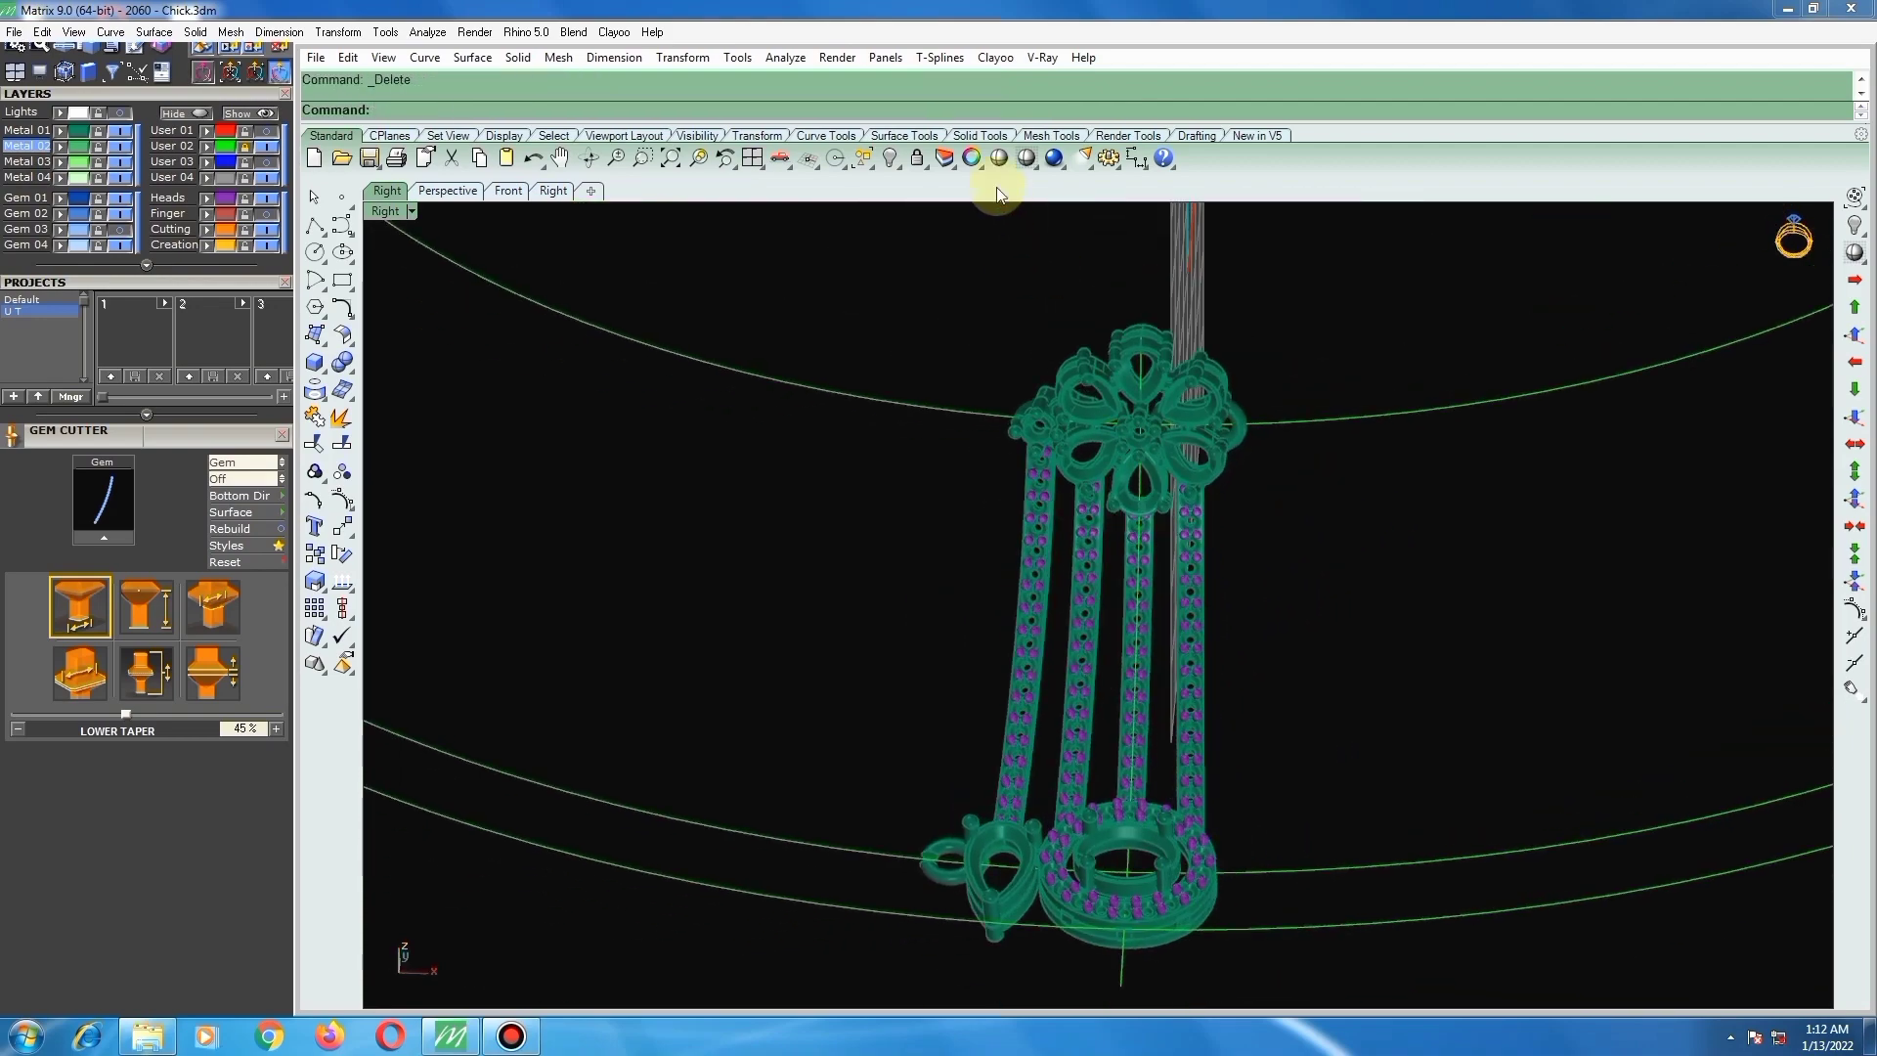
click(860, 164)
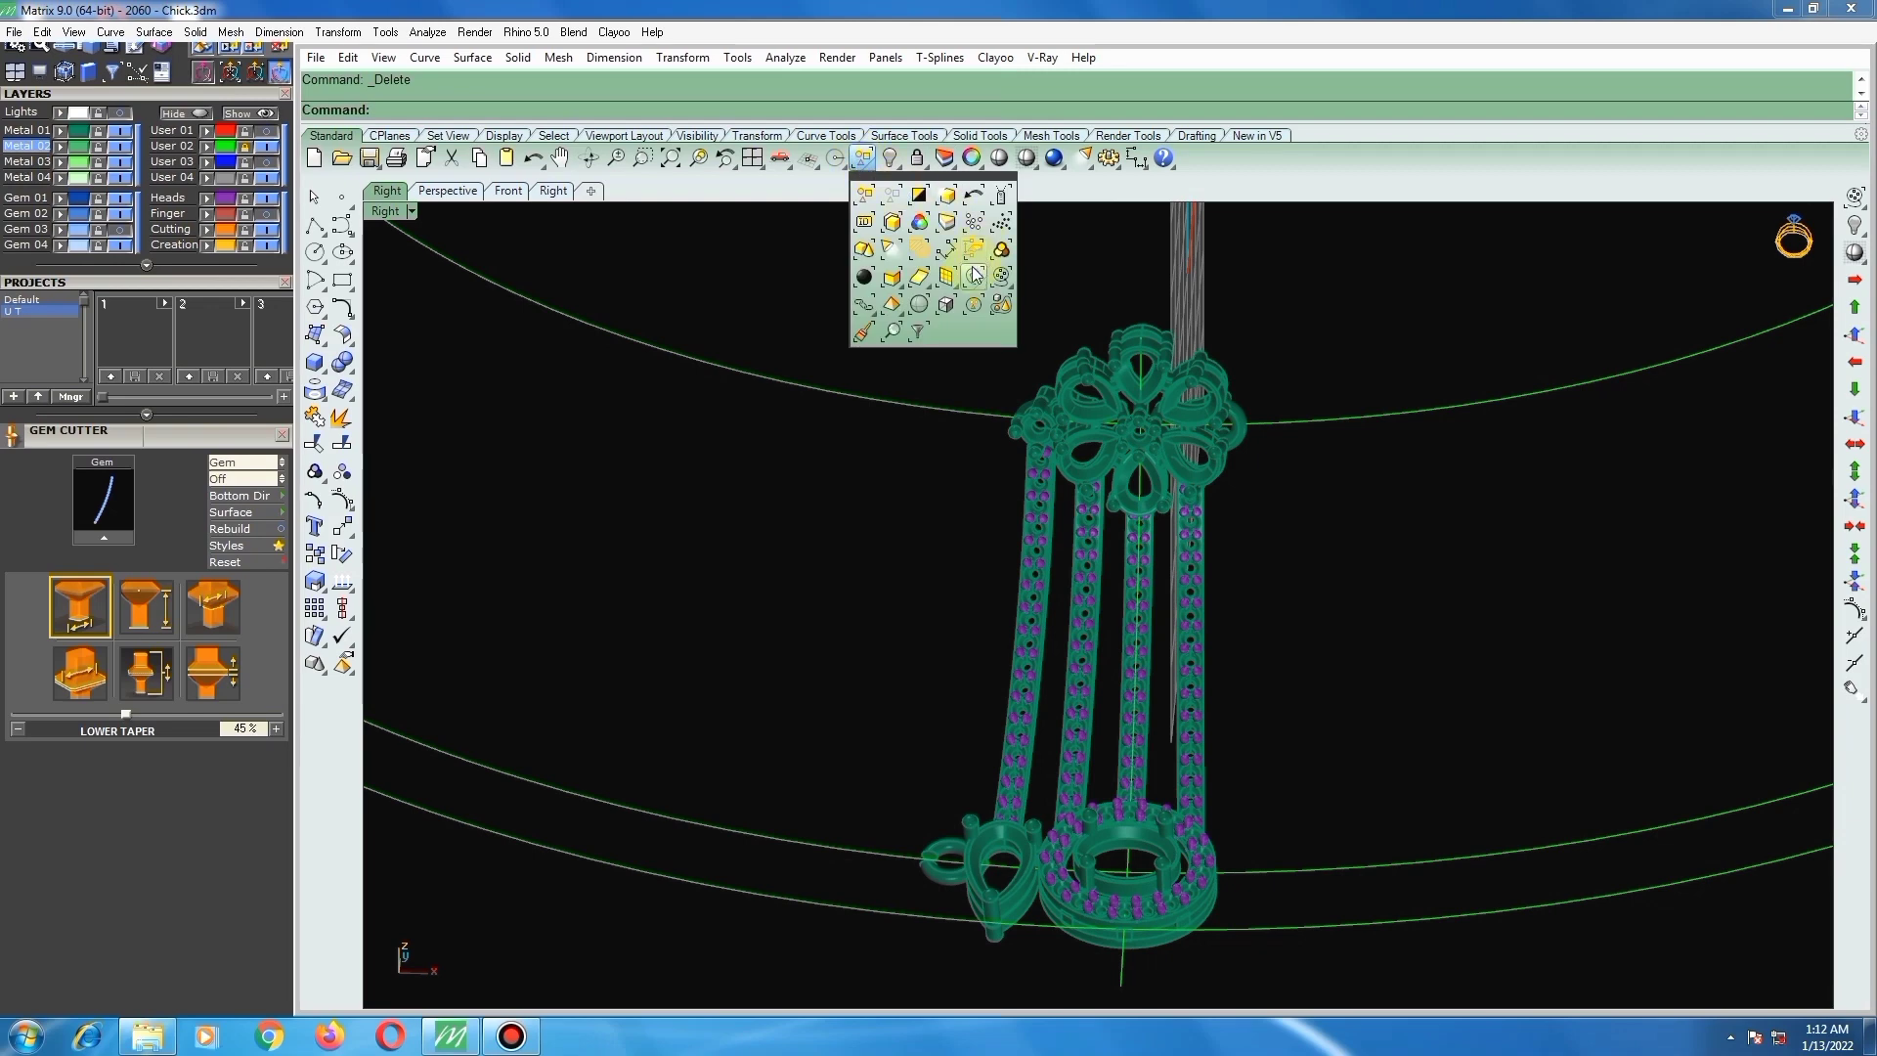
click(947, 249)
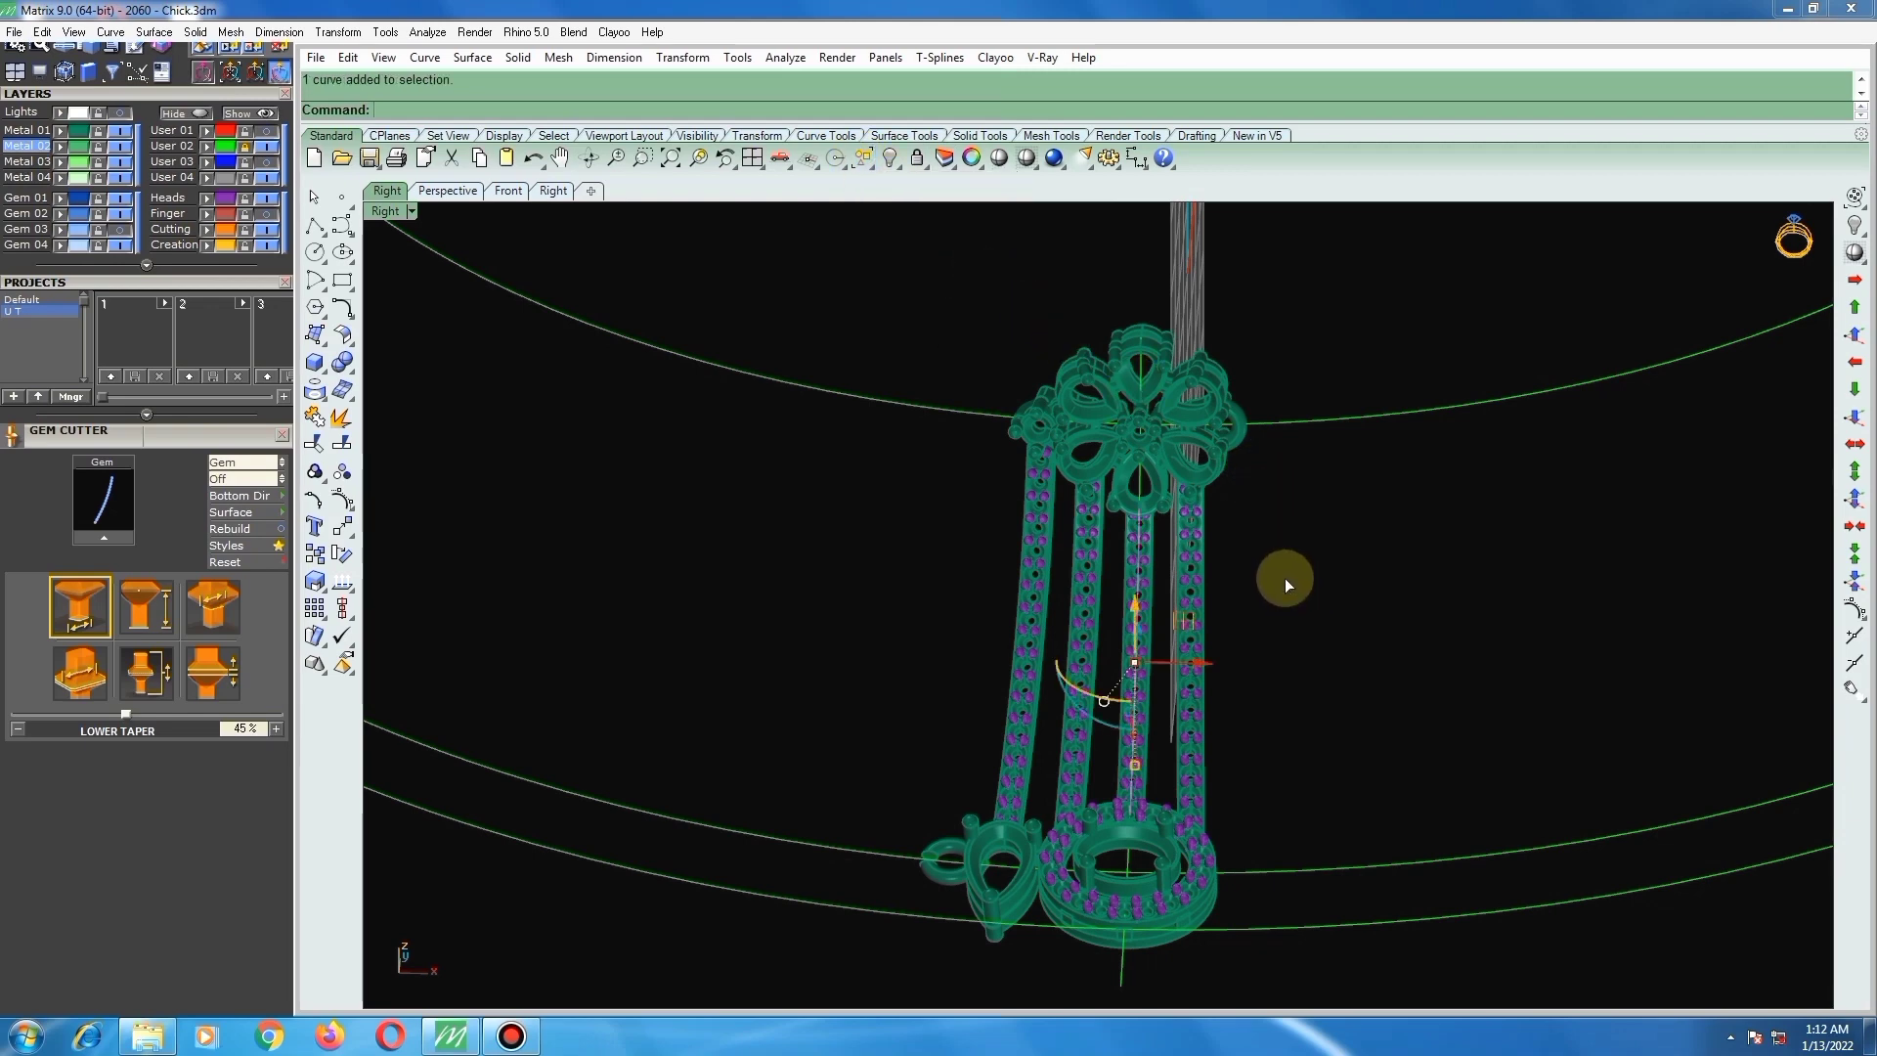
key(Delete)
Step: Show the Gem 03 layer so the stones appear in the flower, bands and lower settings
scroll(1238, 606, up, 2)
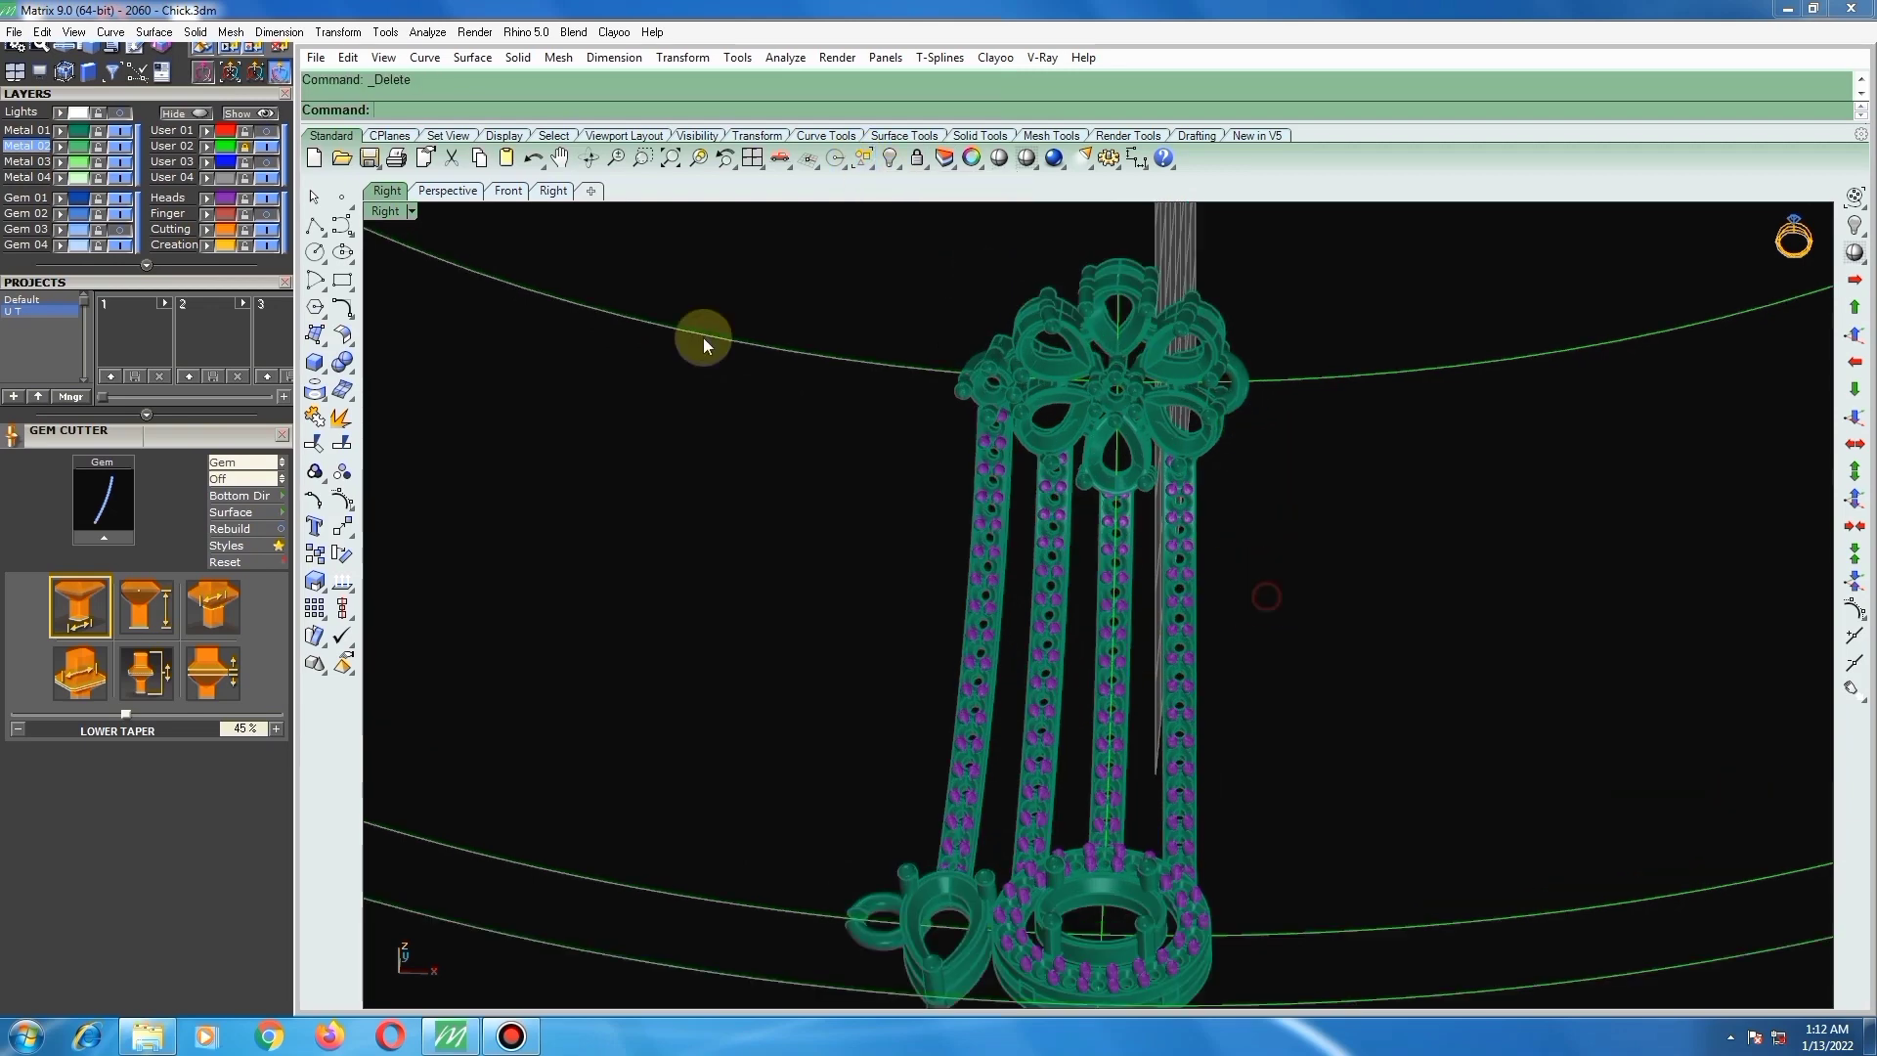
click(121, 230)
scroll(1191, 536, down, 4)
mouse_move(1207, 583)
right_down()
mouse_move(1260, 577)
mouse_move(1238, 583)
right_up()
scroll(1152, 548, up, 2)
scroll(1259, 607, down, 8)
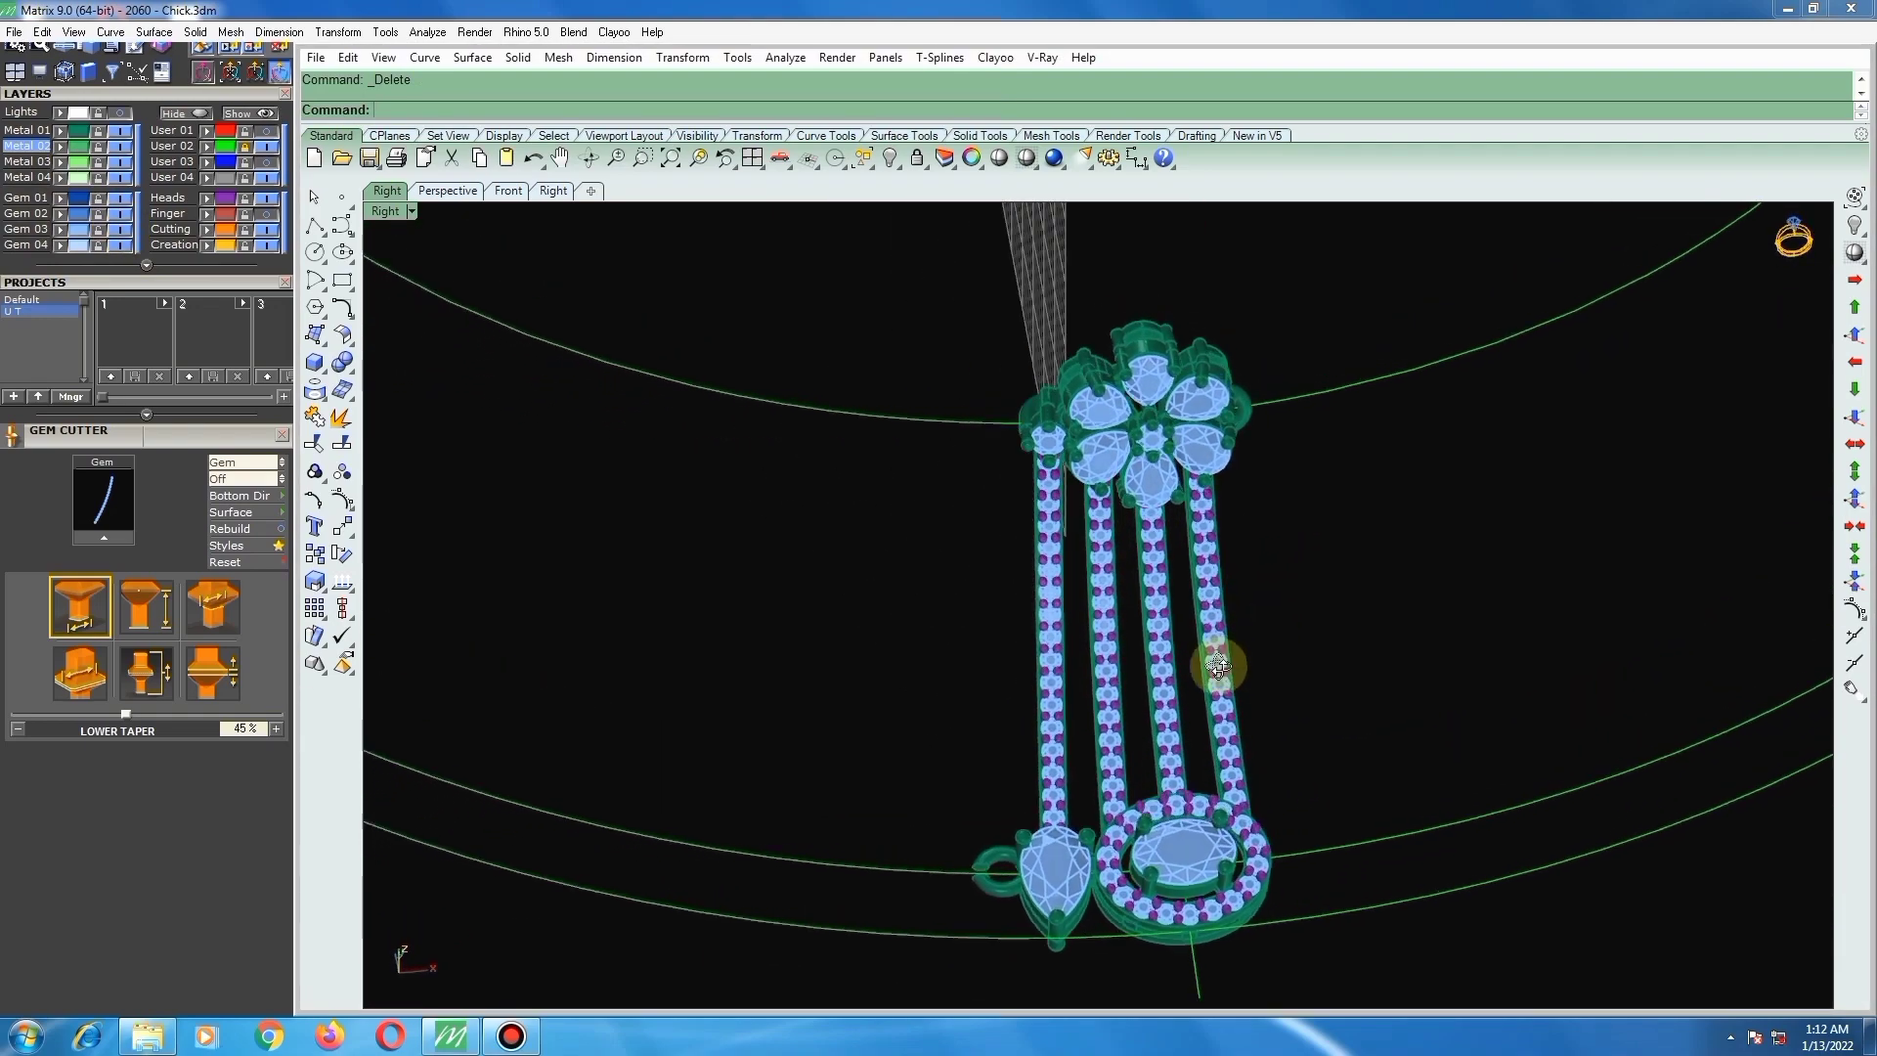
Step: Group the complete flower-and-band assembly with its gems, prongs and lower settings into one unit
drag(1196, 566, 1376, 817)
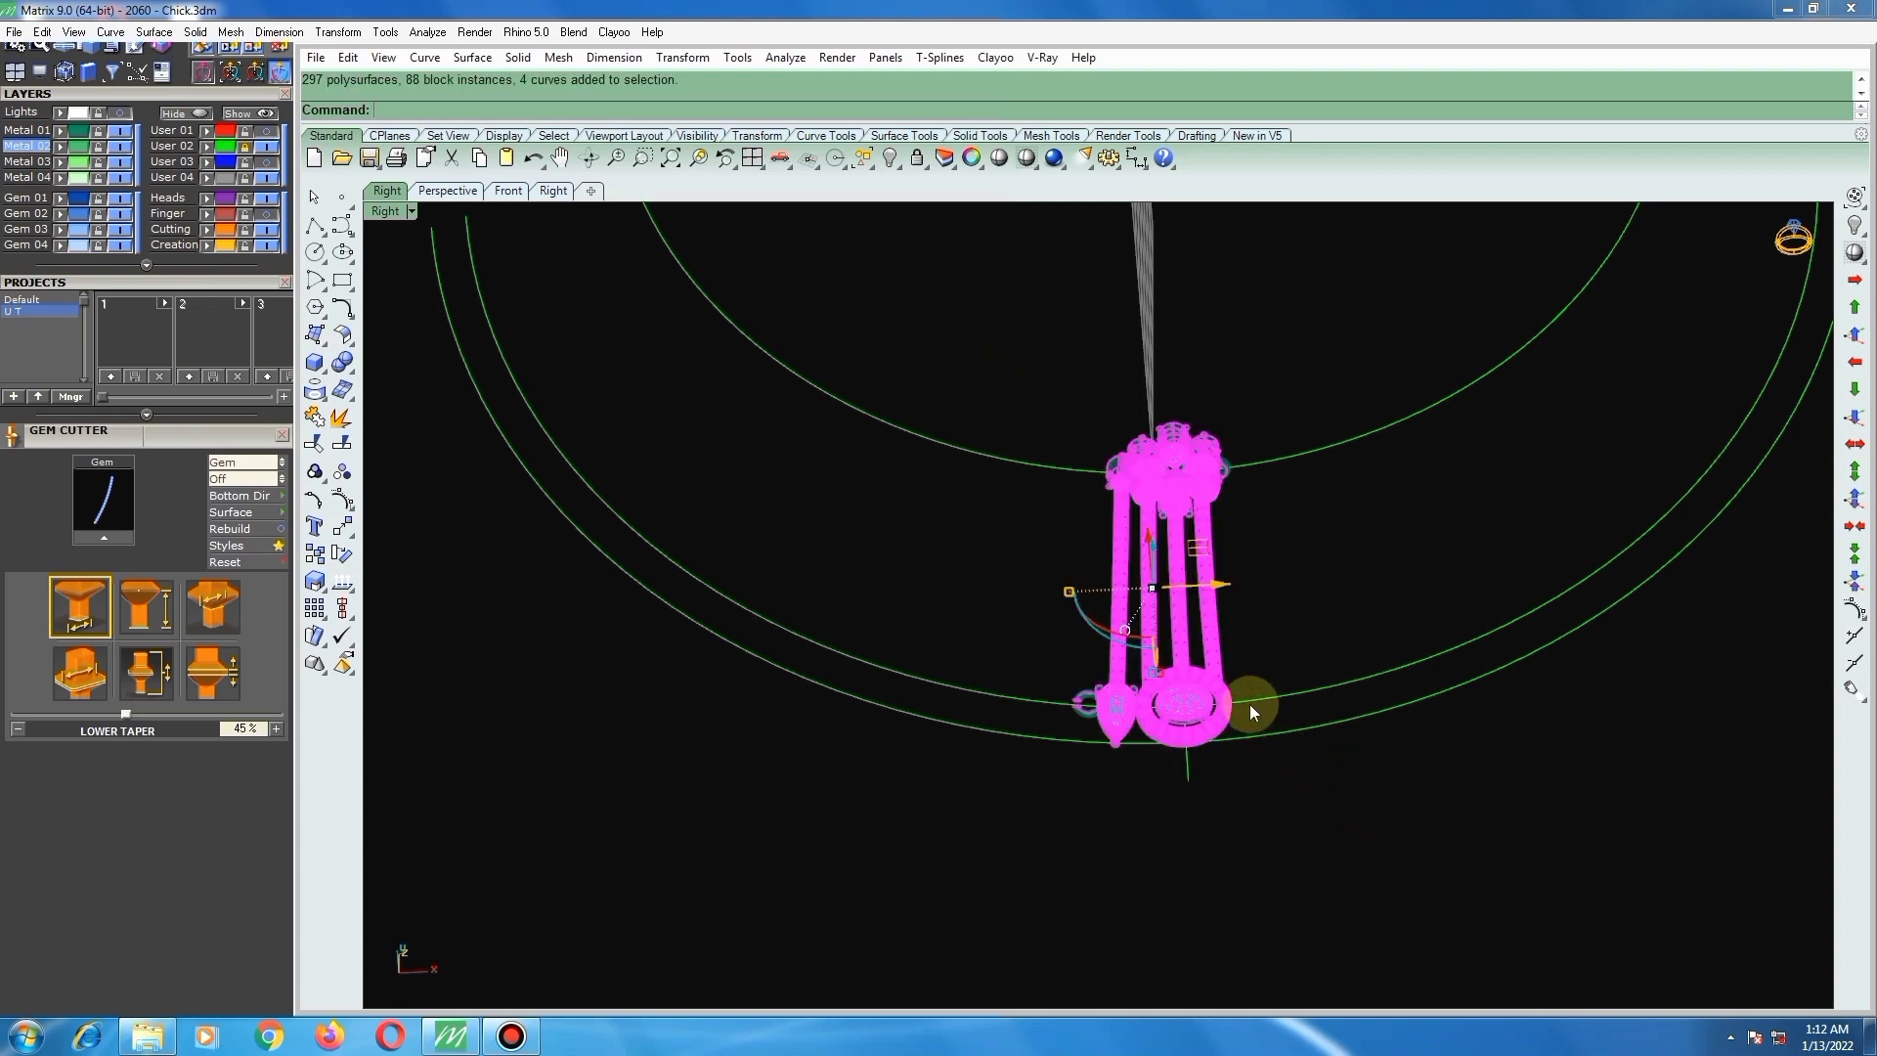
click(1267, 600)
click(1167, 546)
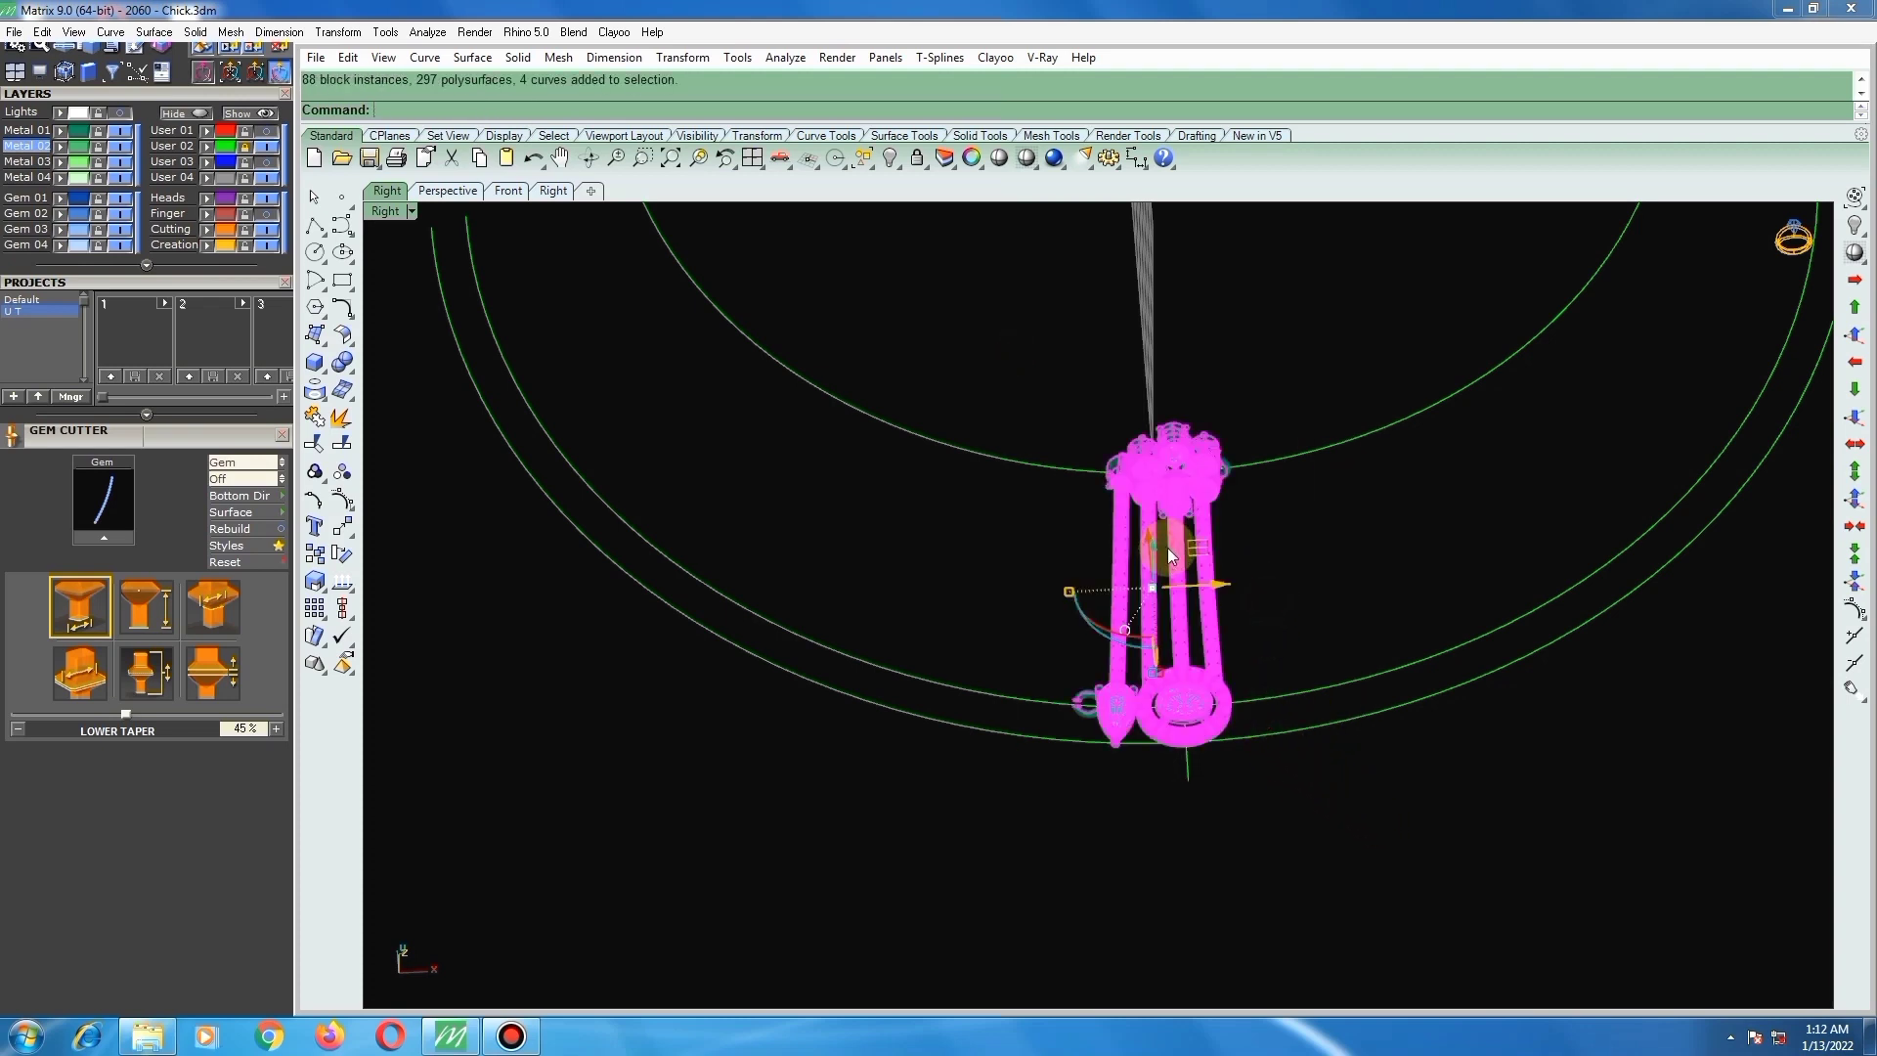
Step: Check the whole assembly from the Top and tilted views and save the file
scroll(1168, 550, down, 4)
key(ctrl+F1)
scroll(1155, 508, up, 4)
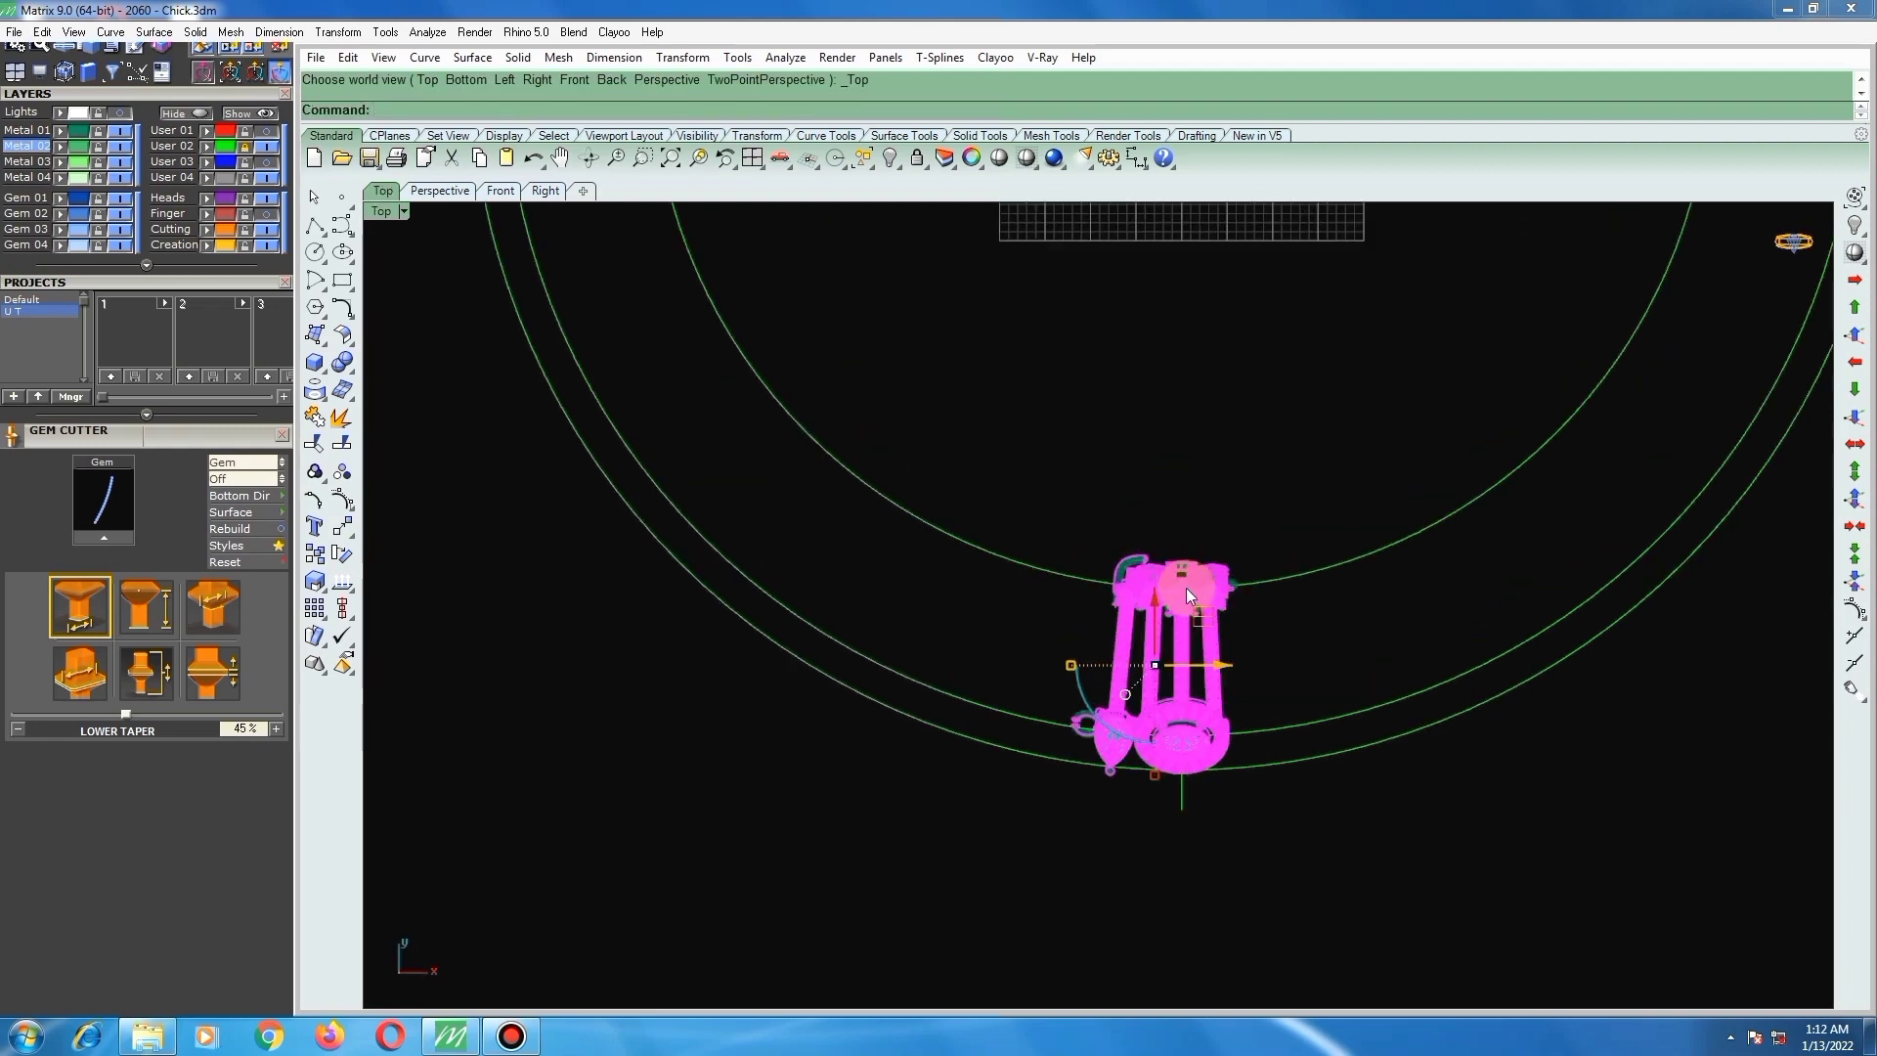
click(1207, 498)
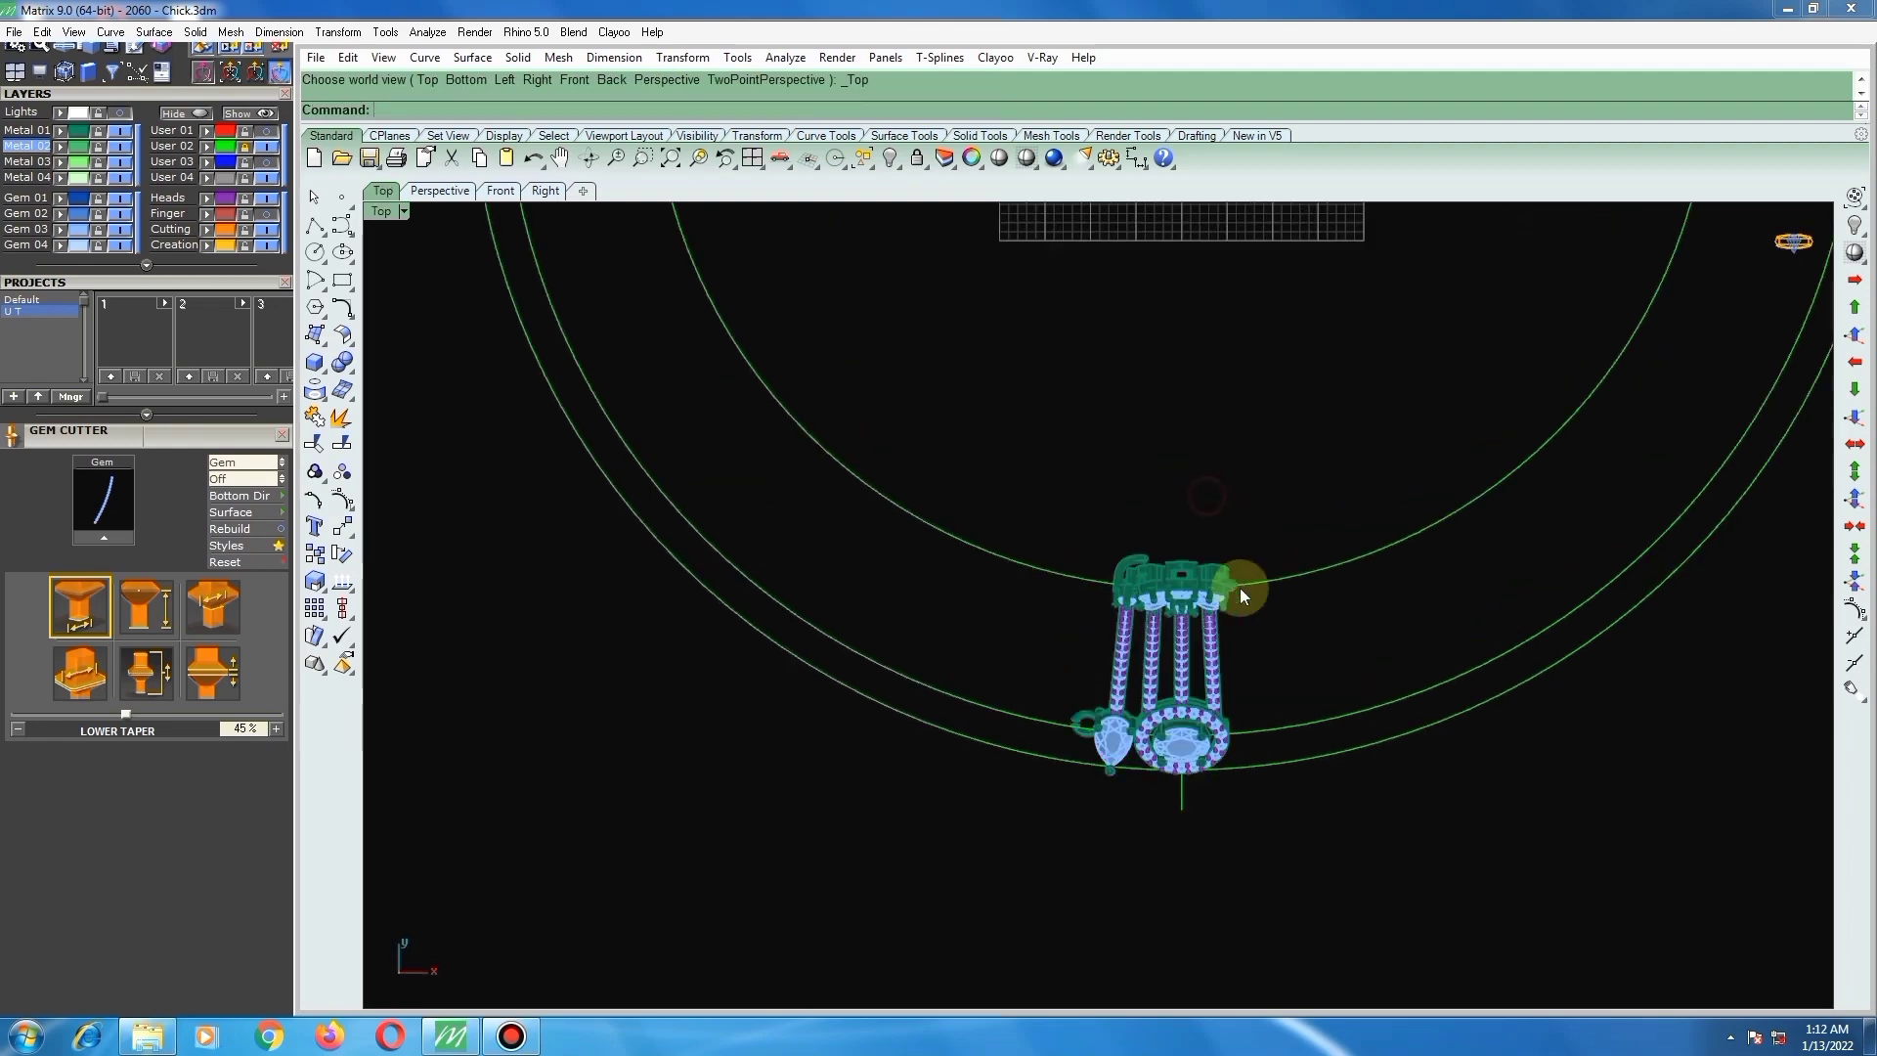
right_drag(1220, 649, 1248, 547)
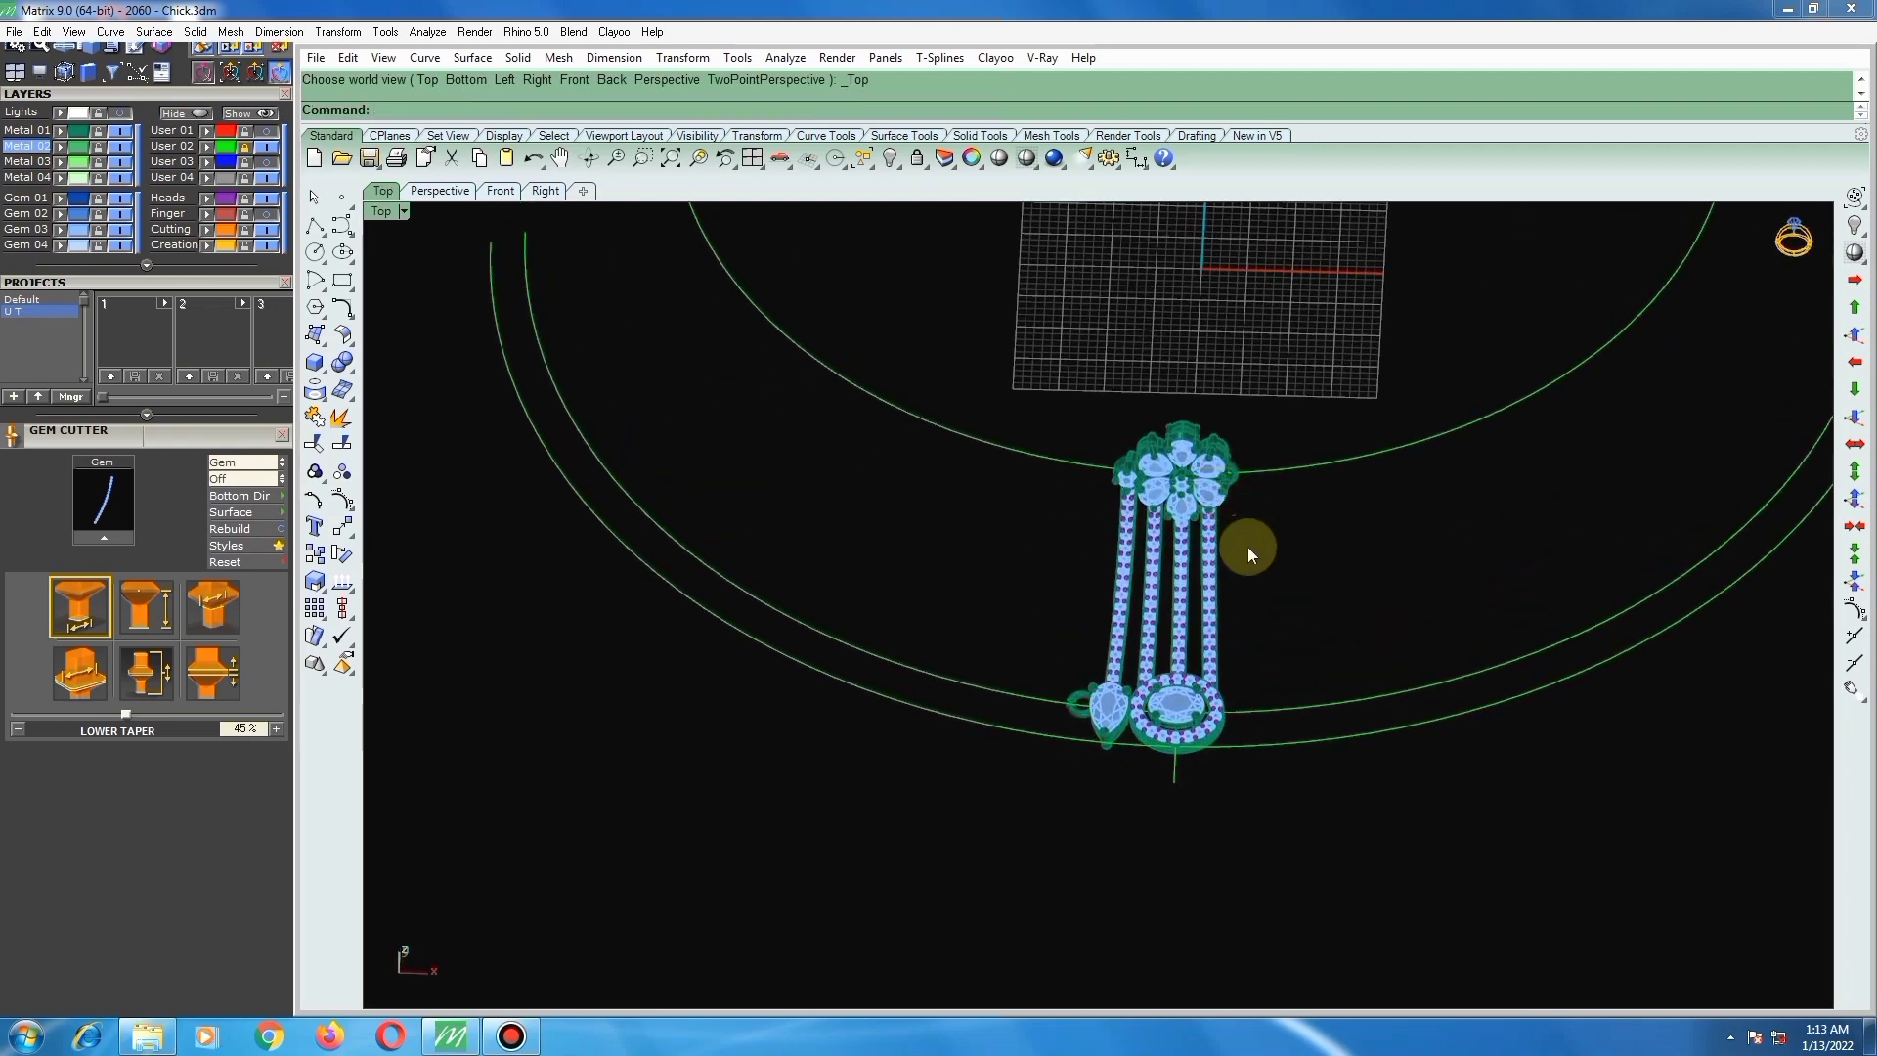
scroll(1263, 558, up, 2)
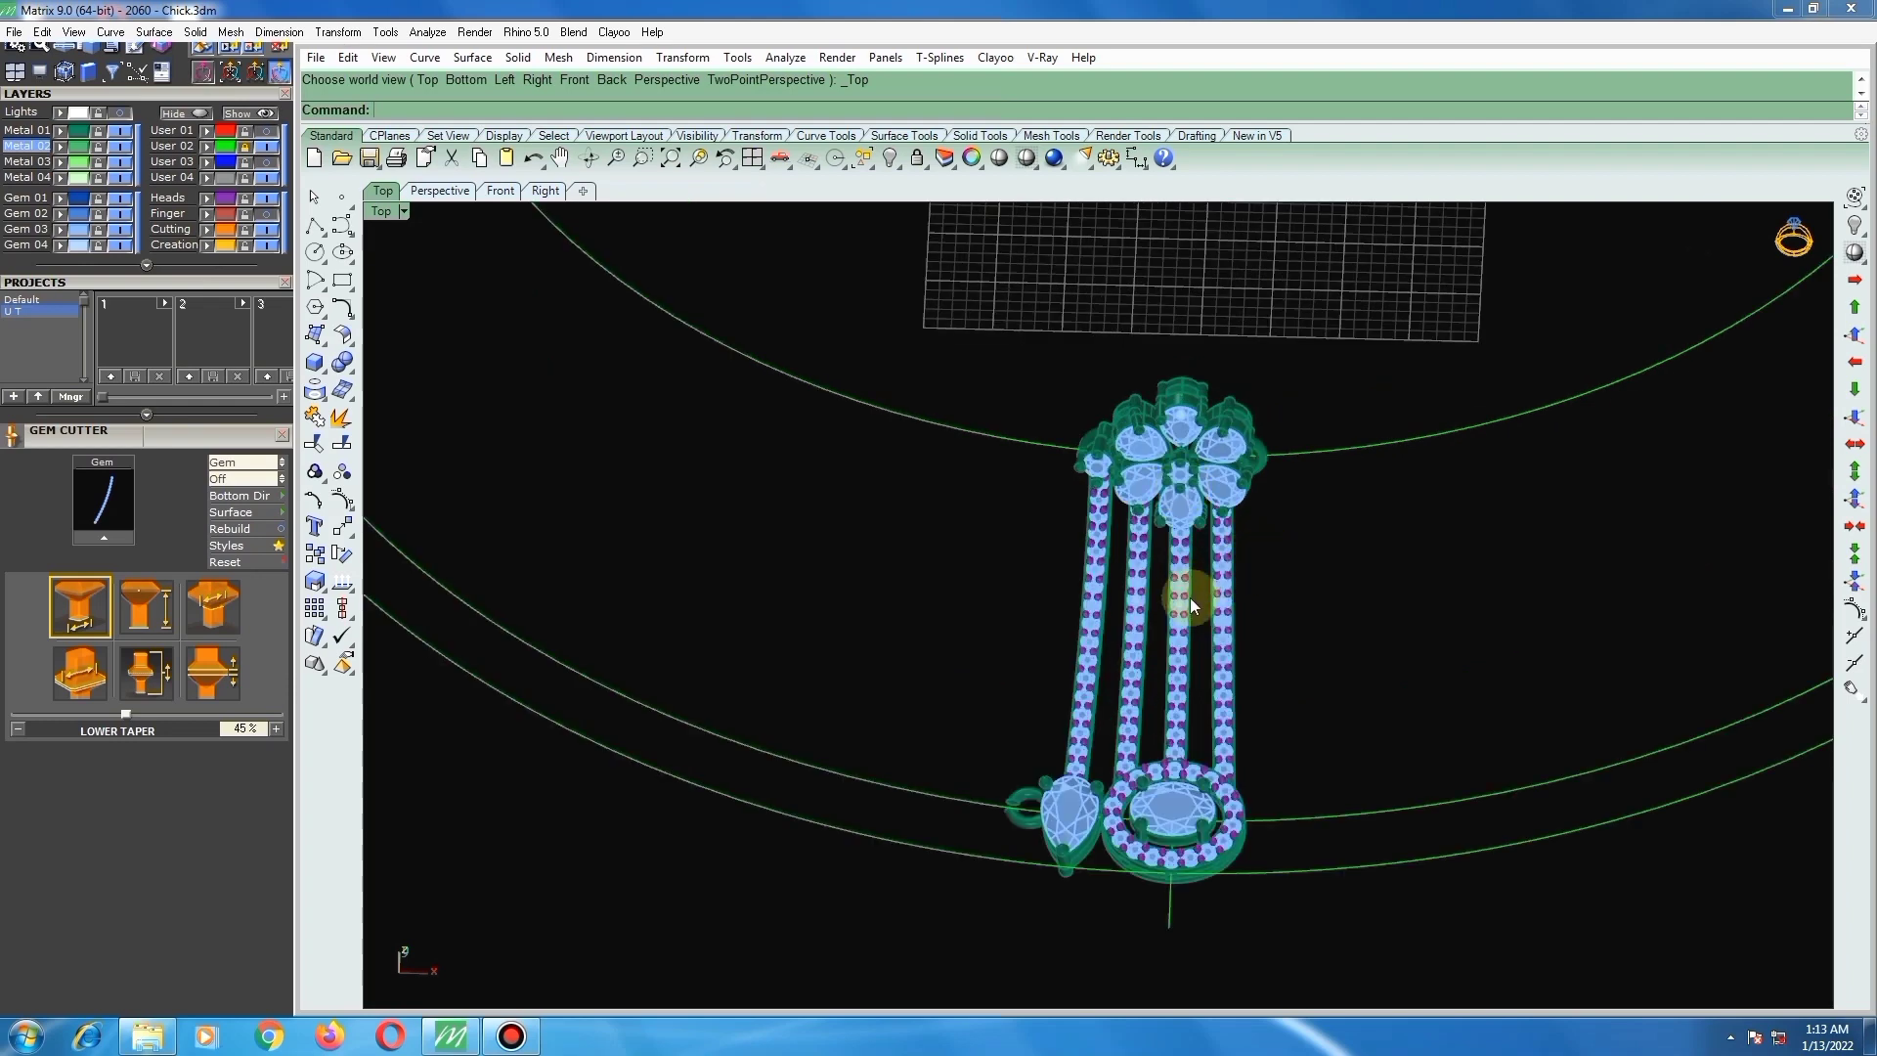
scroll(1213, 592, up, 2)
key(ctrl+s)
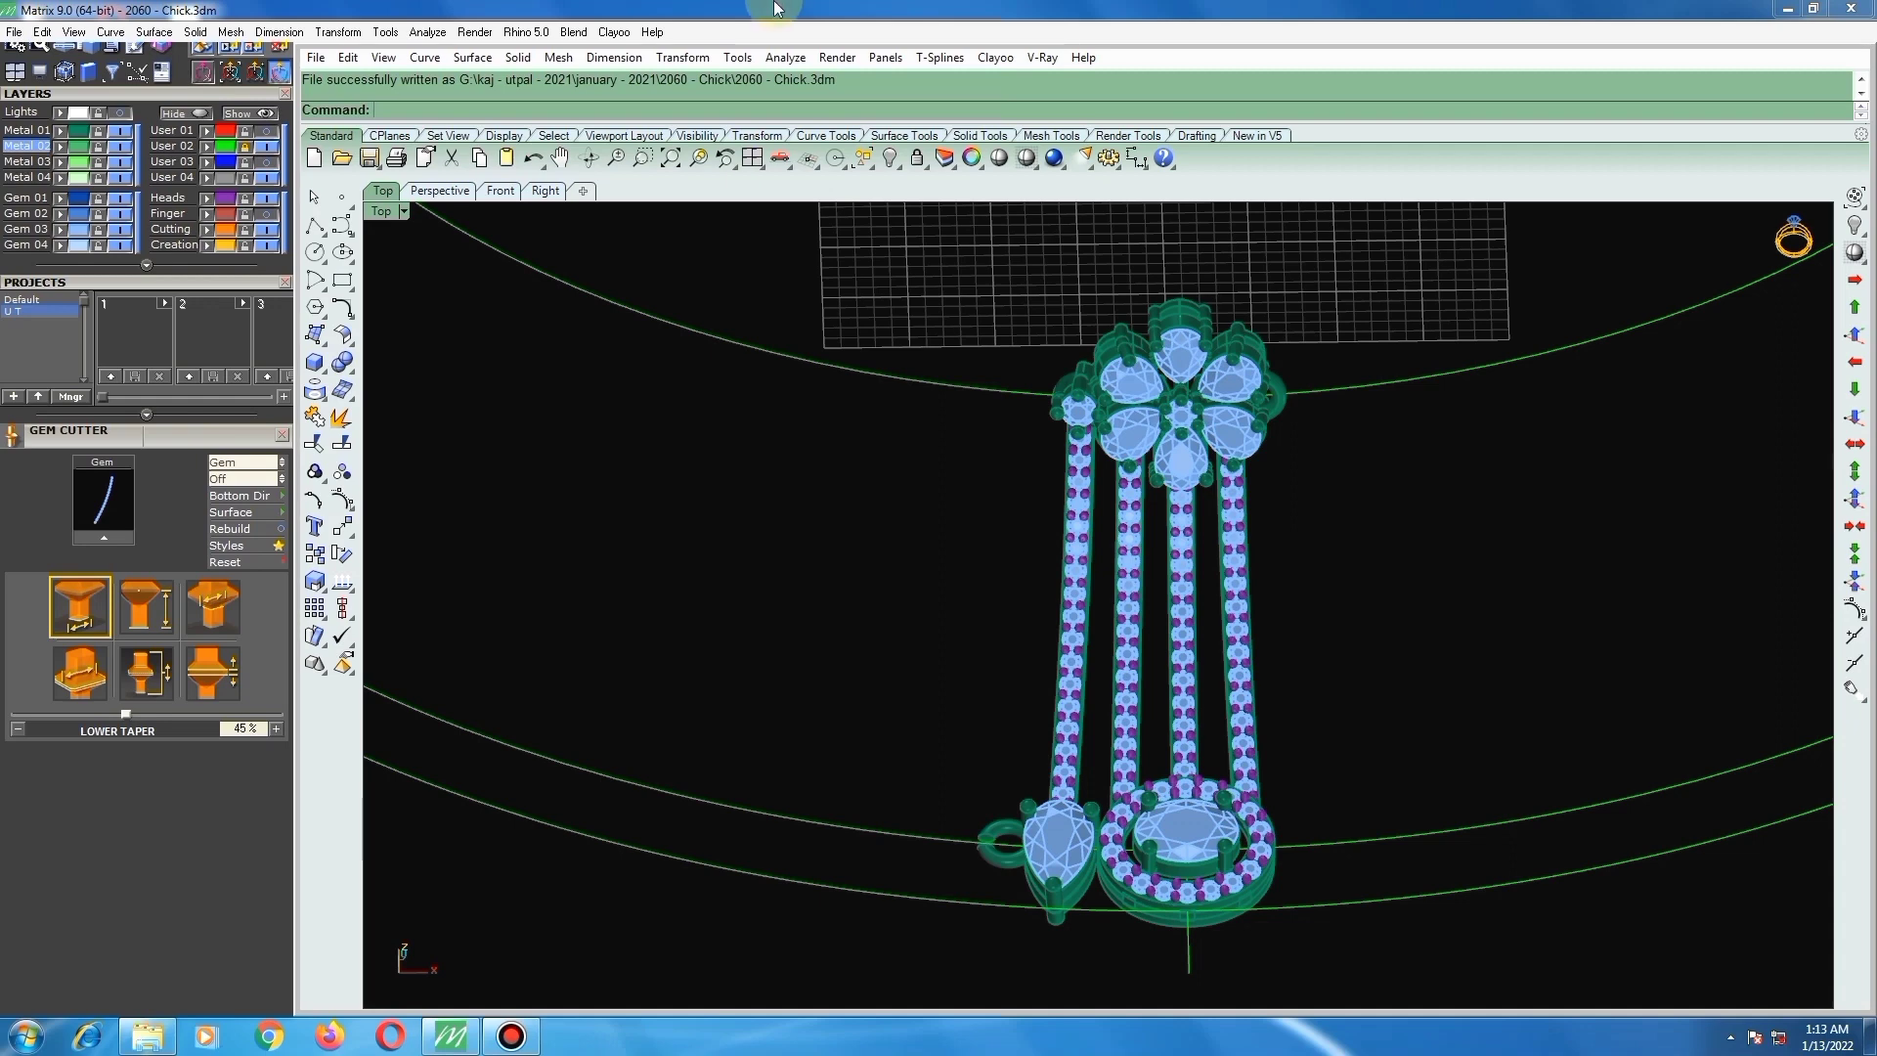
click(1137, 471)
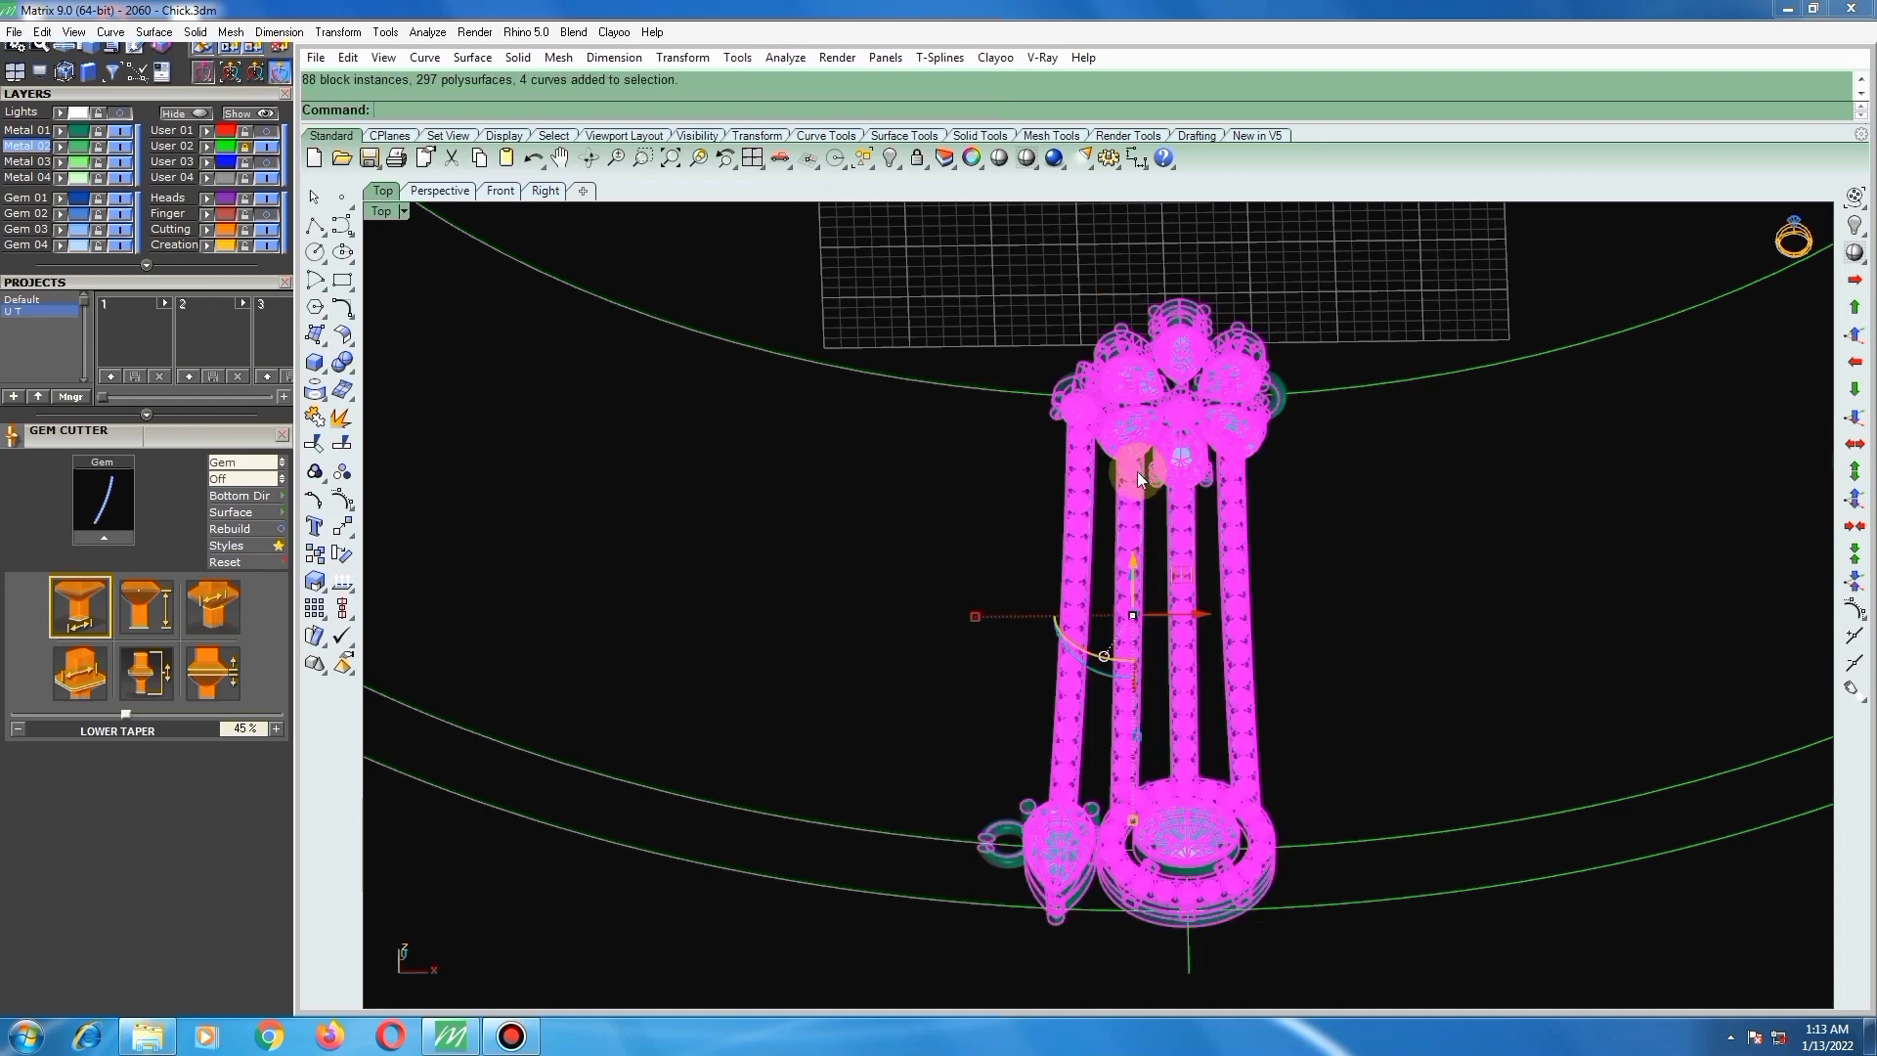
scroll(1136, 470, down, 2)
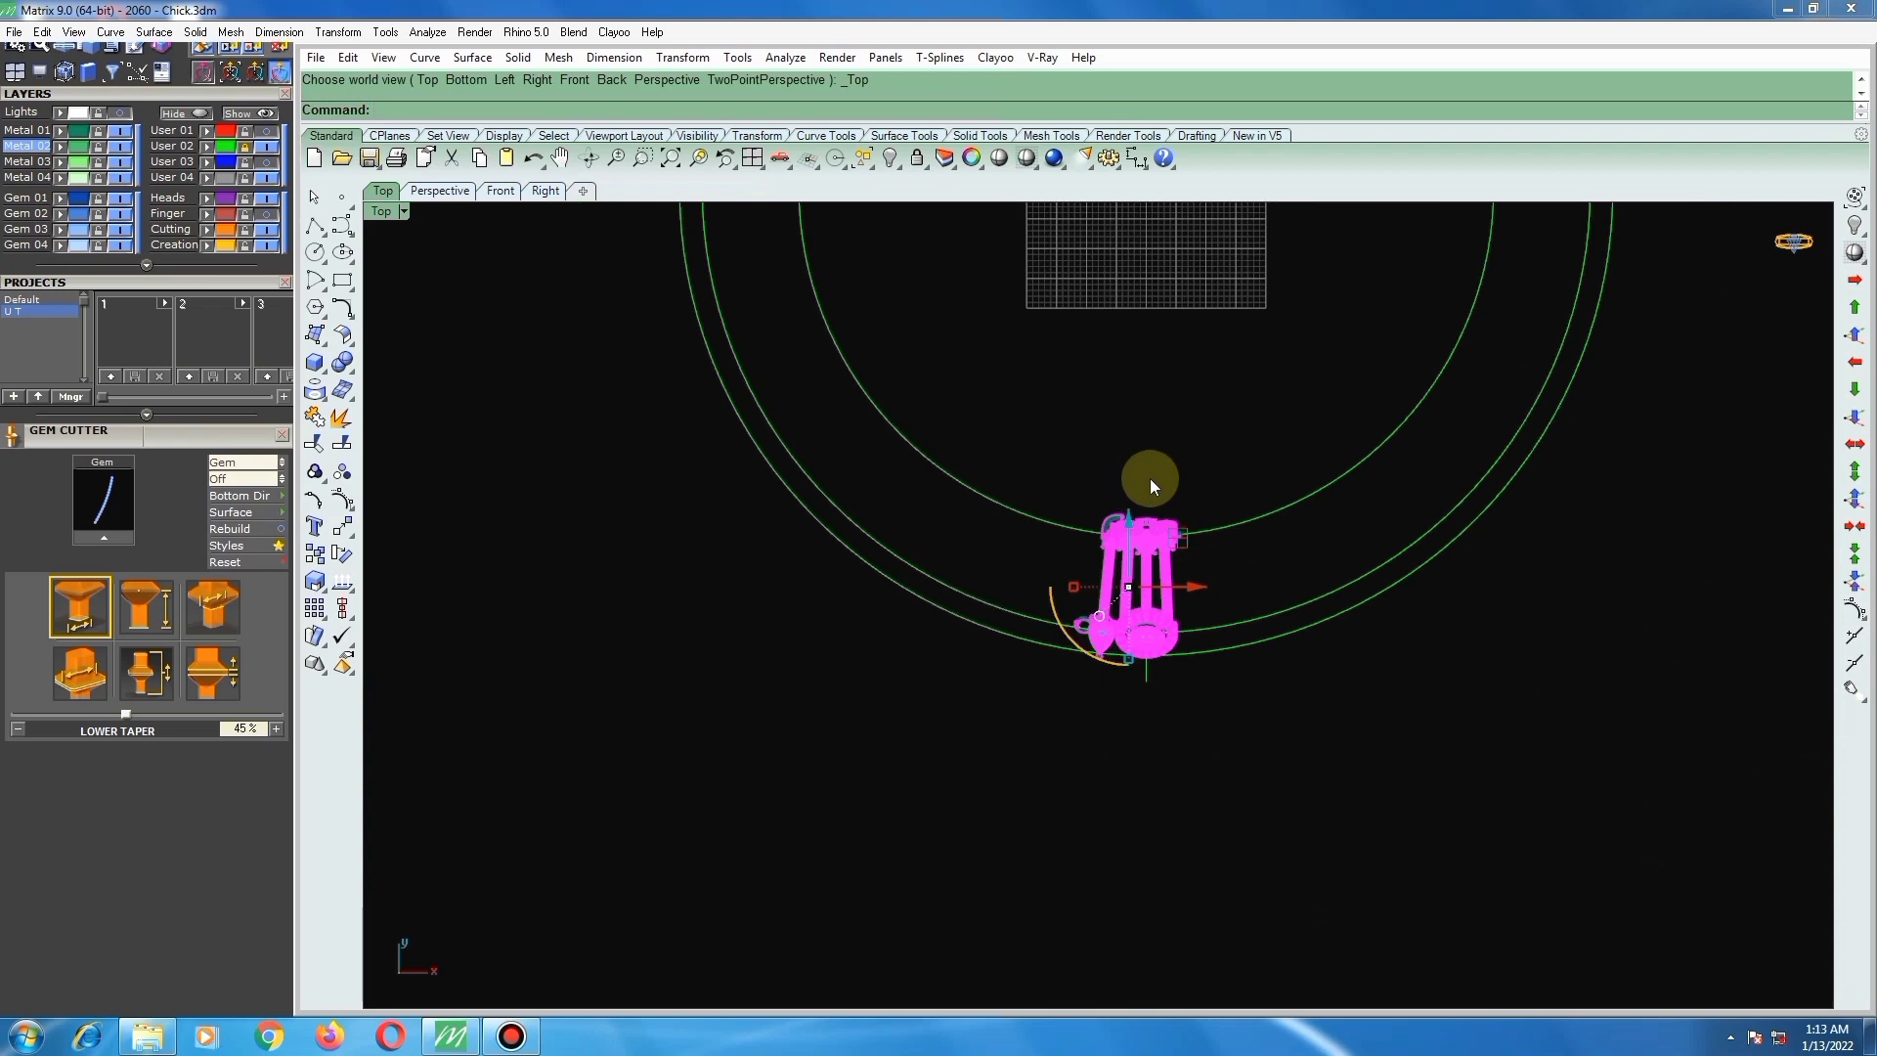
text(ty)
key(Return)
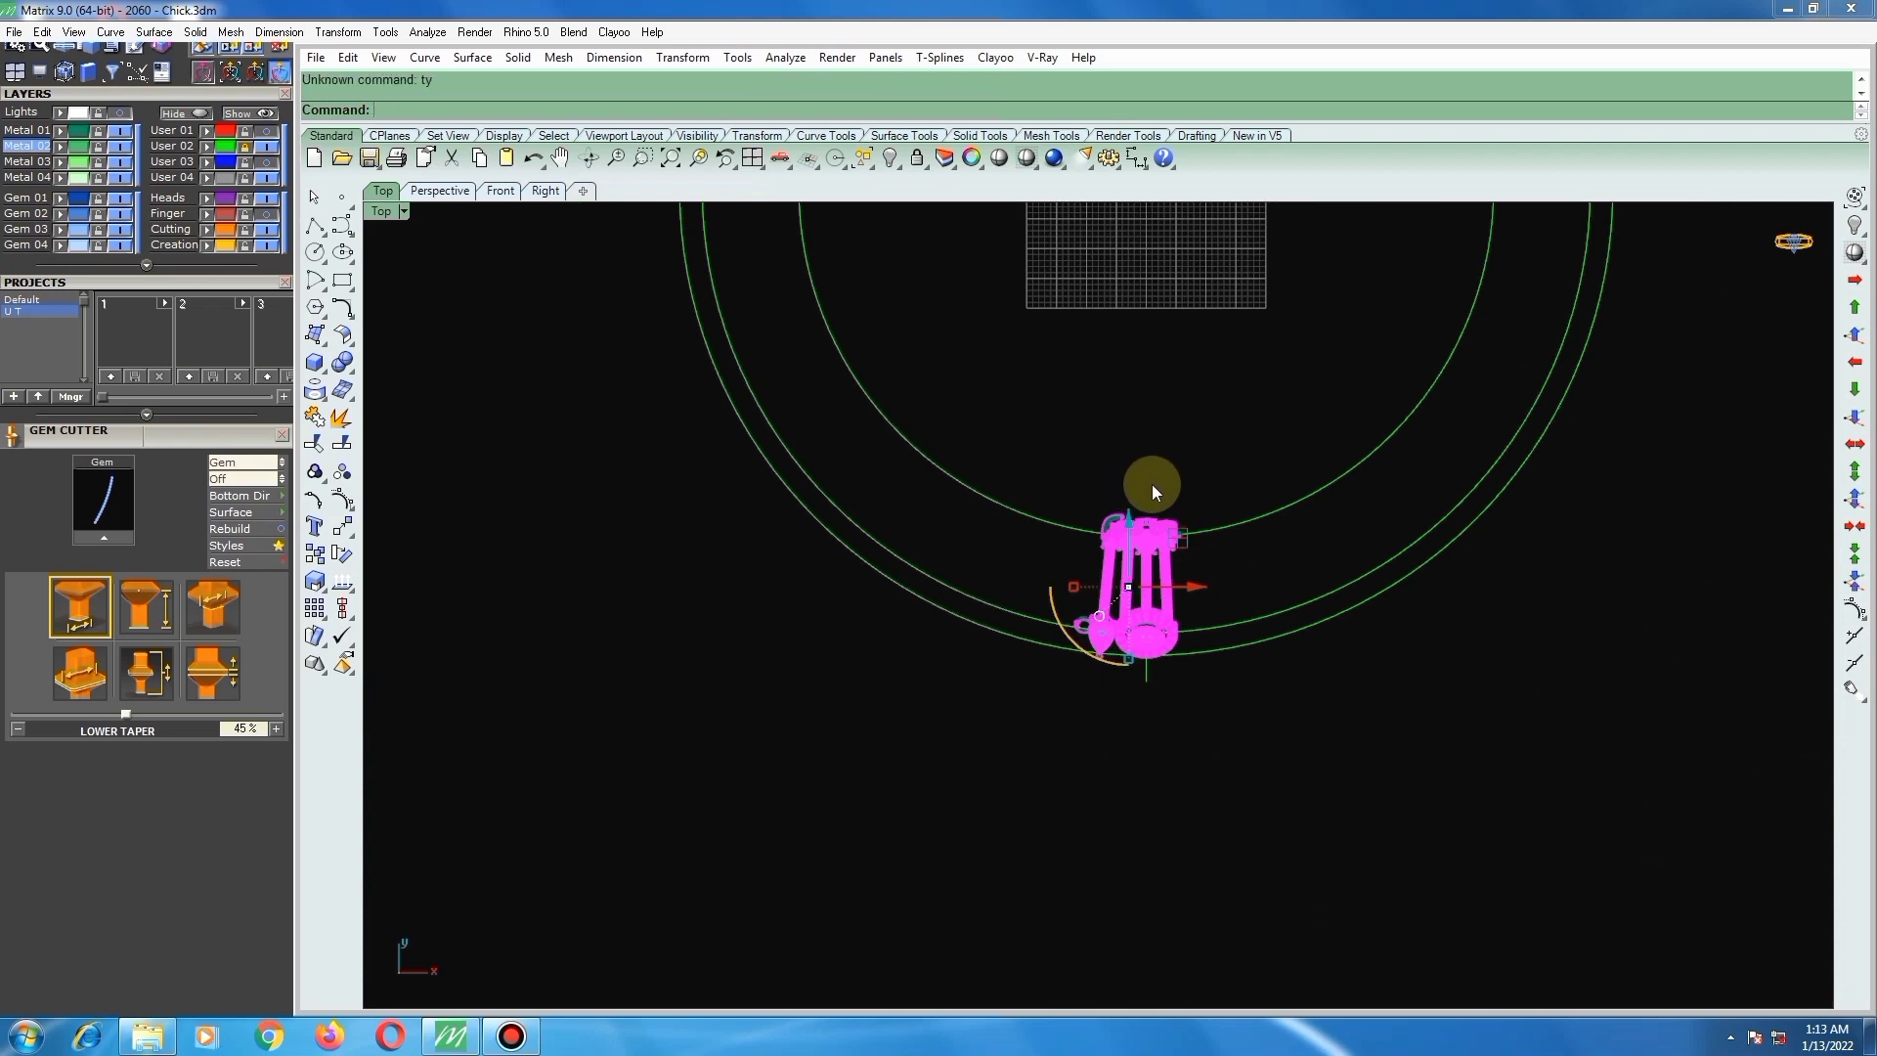
click(1224, 569)
scroll(1138, 566, up, 2)
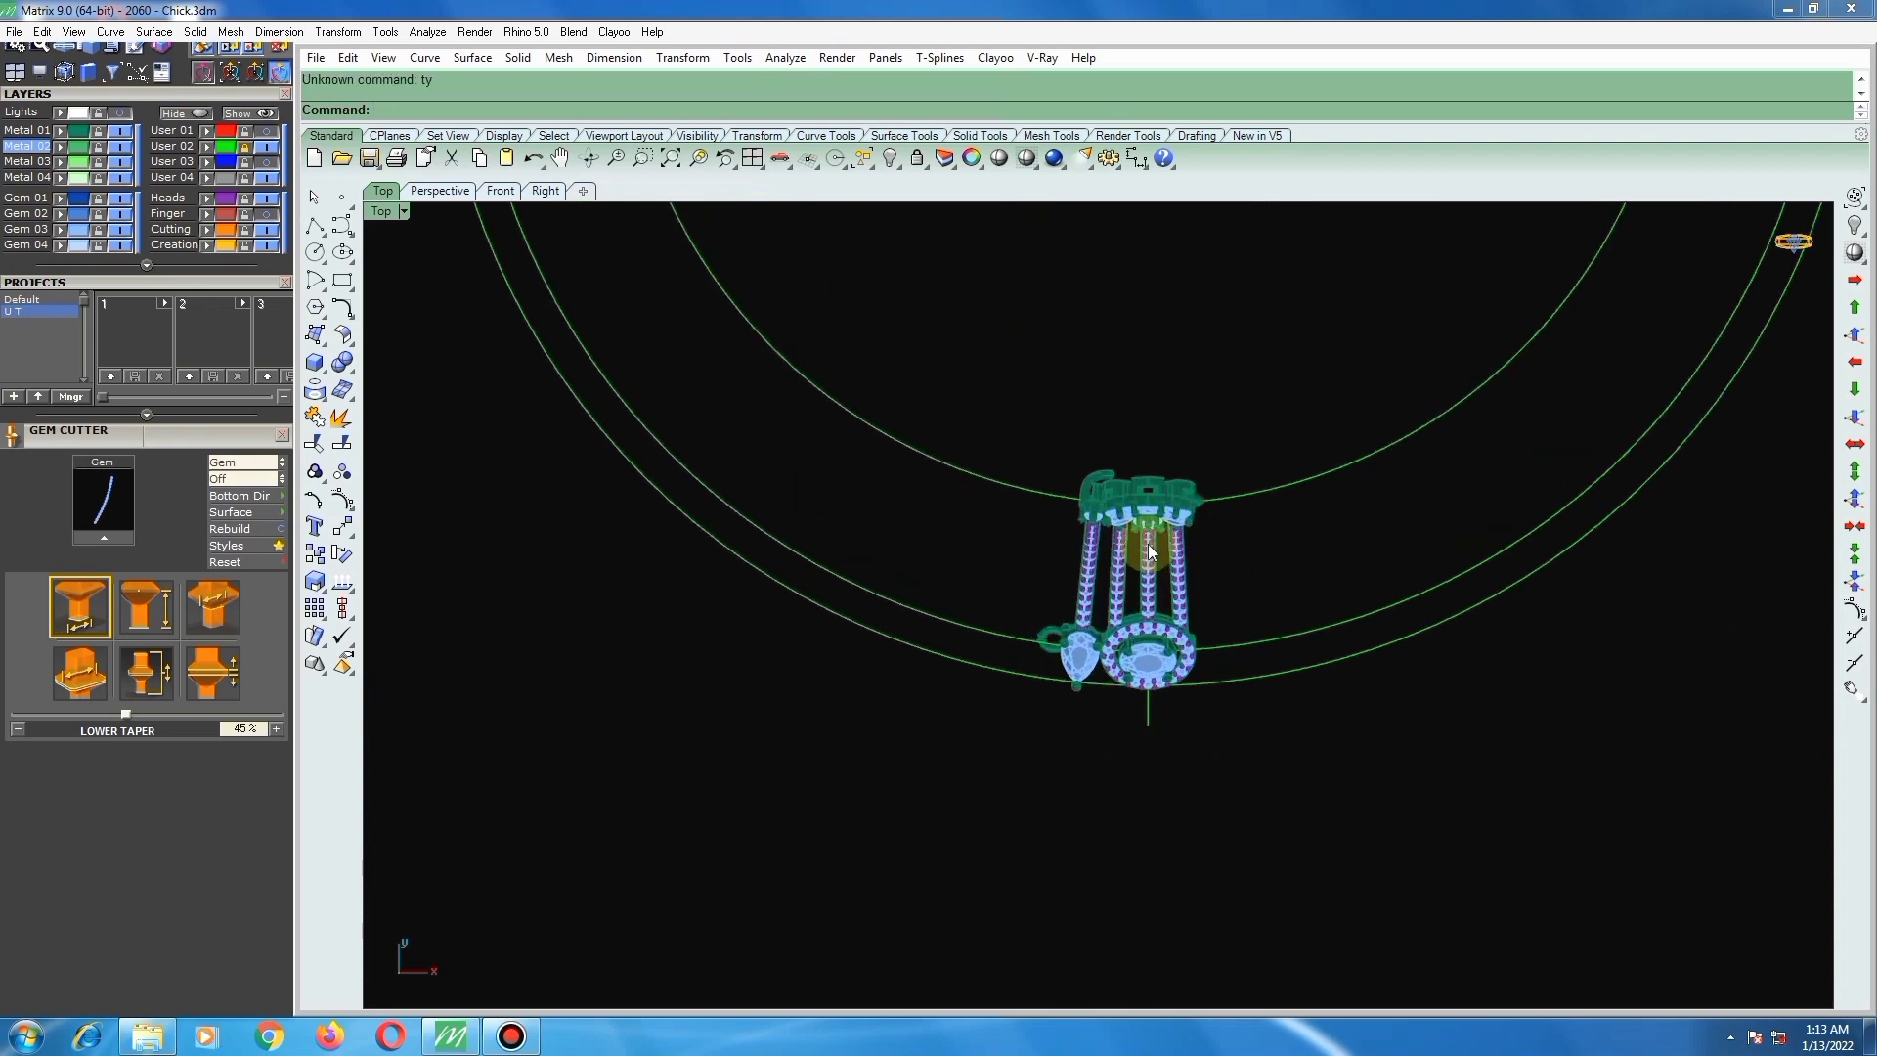
Step: Rotate the assembly about 0 in Top view with Copy=Yes, placing a copy beside the original along the guide circles
click(1149, 547)
scroll(1202, 562, up, 2)
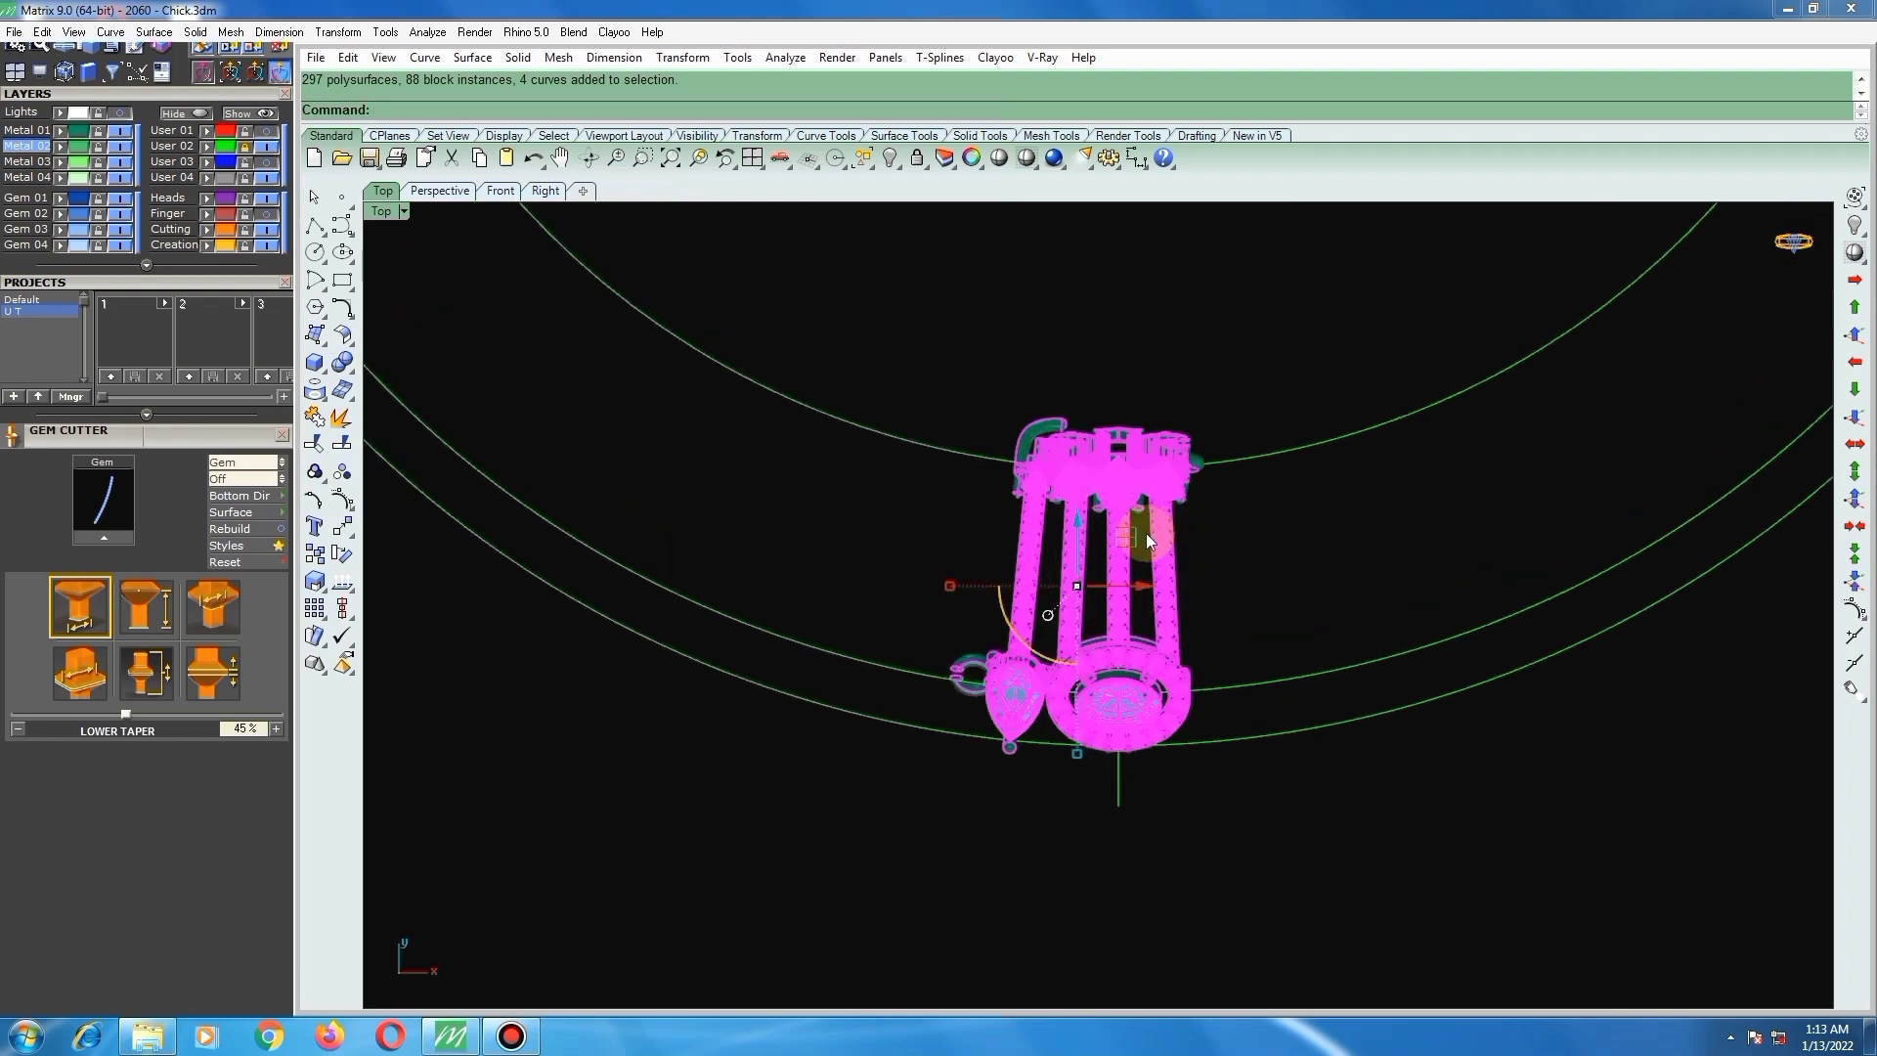
text(rotate)
key(Return)
text(0)
key(Return)
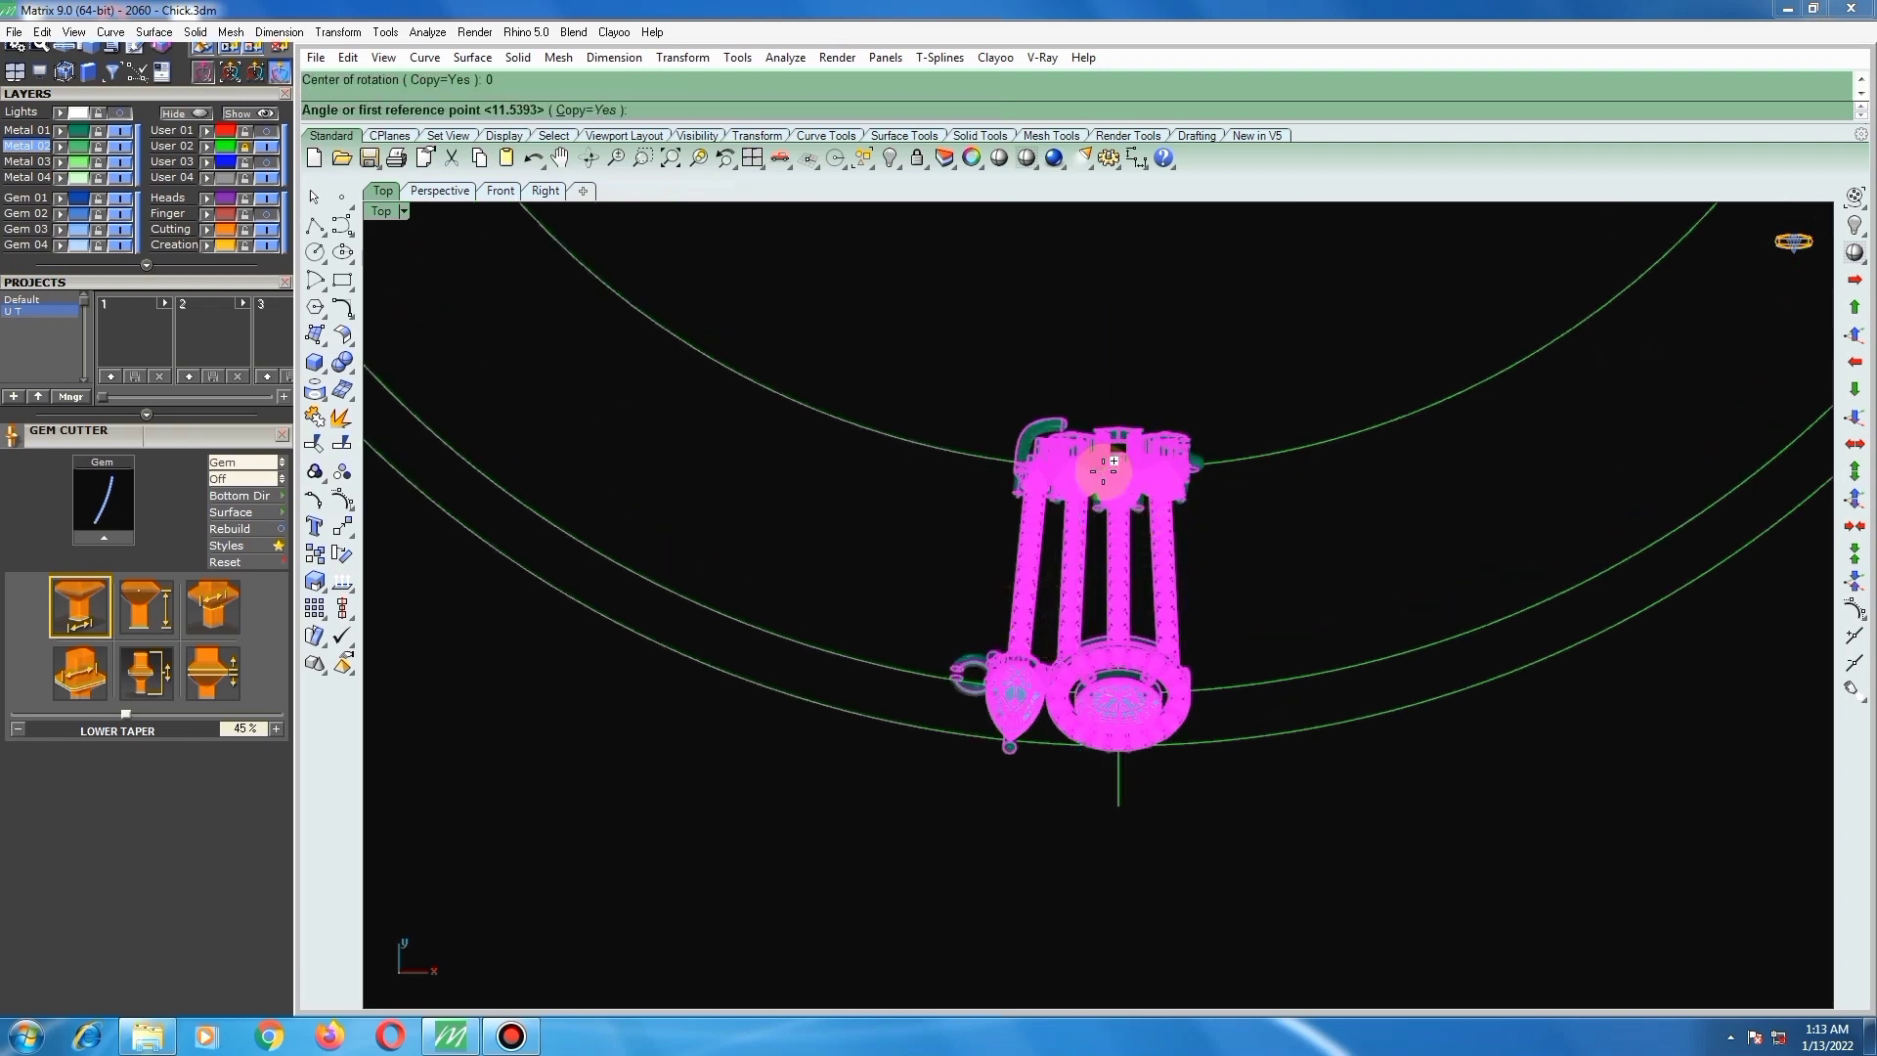
scroll(995, 675, up, 4)
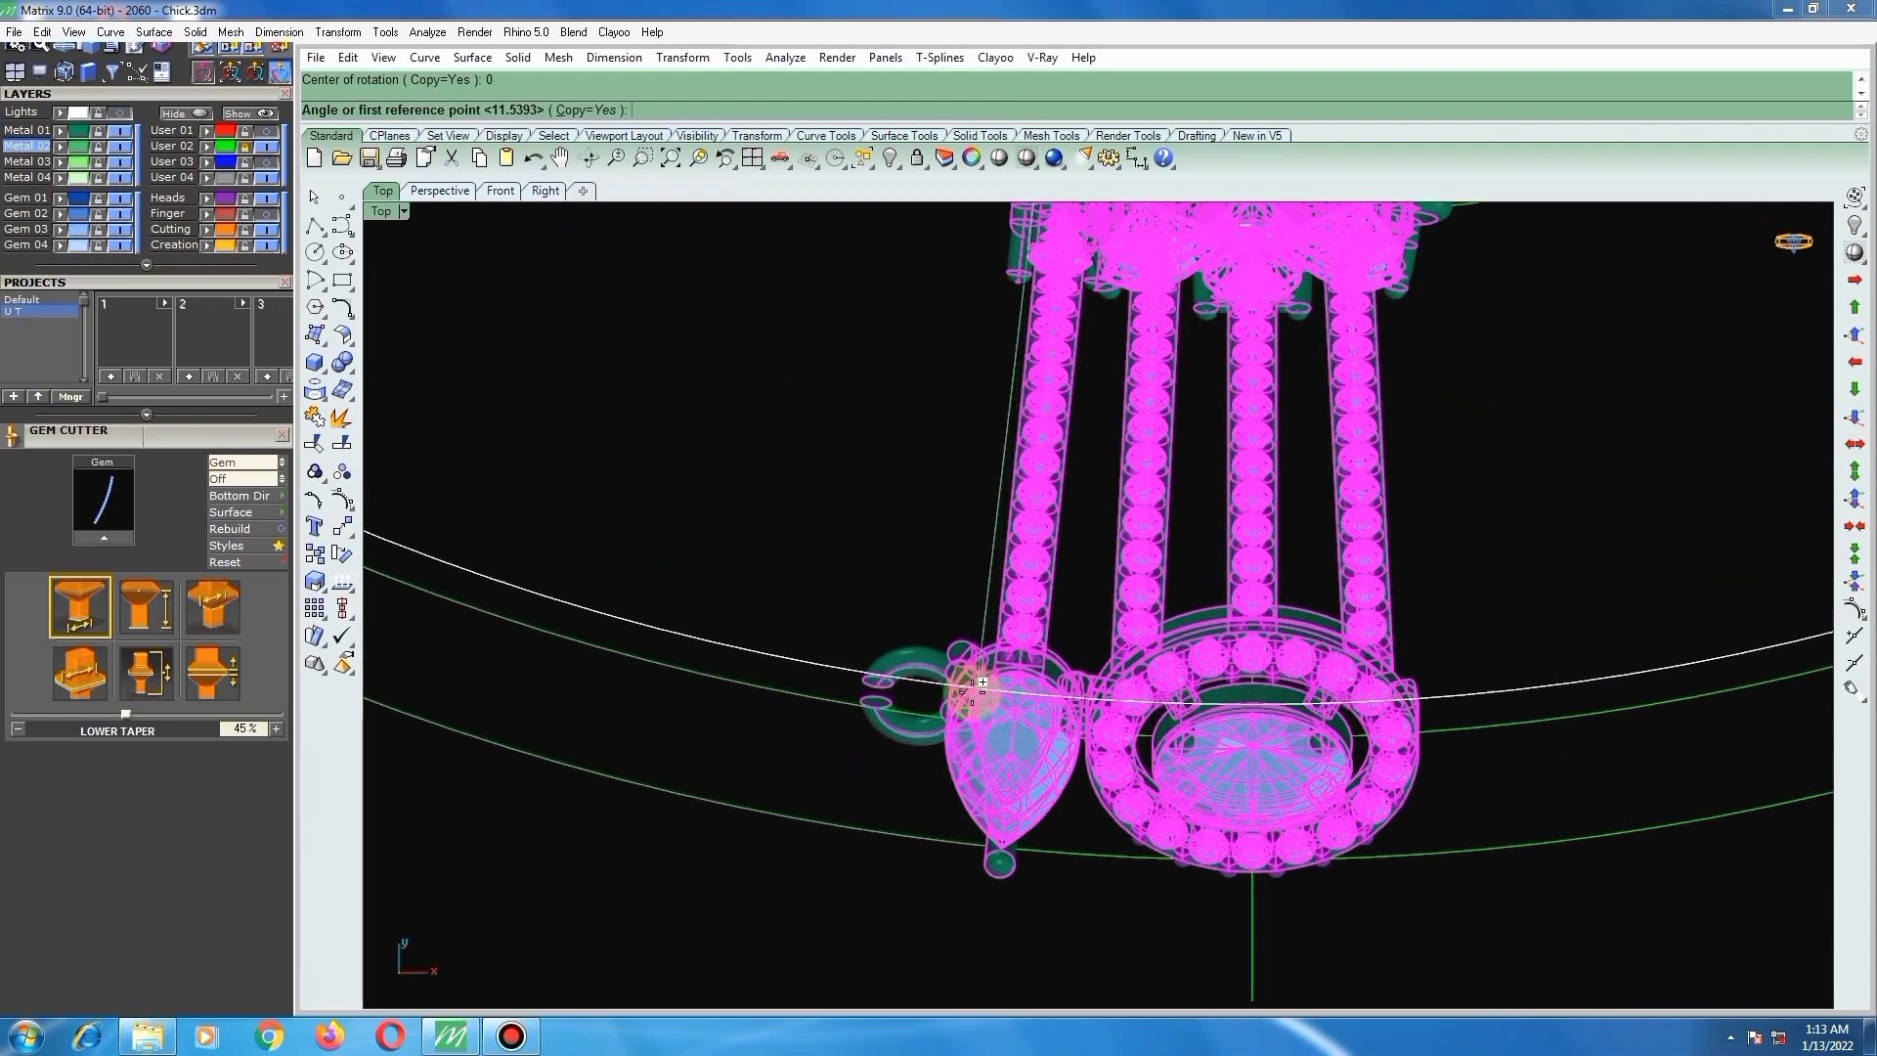
click(953, 689)
scroll(1443, 714, up, 3)
scroll(1433, 724, up, 4)
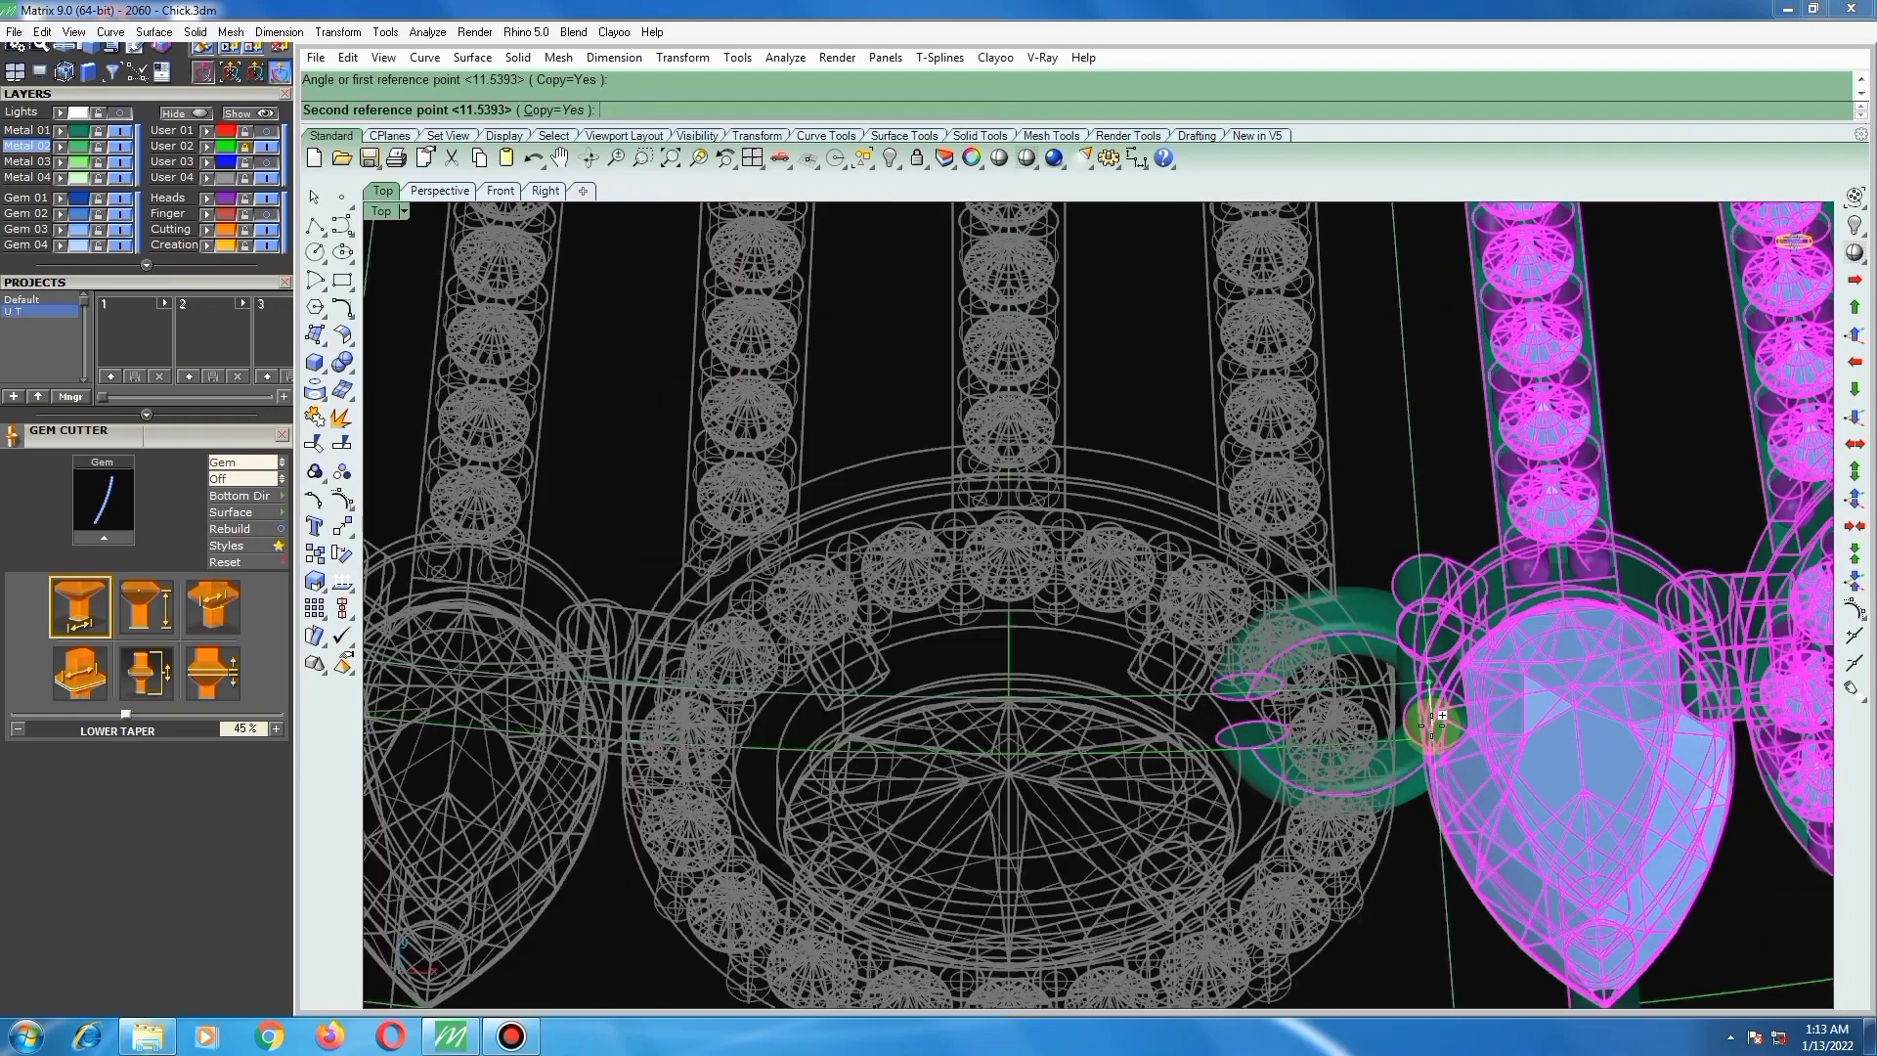
click(1428, 722)
Step: Place a second rotated copy directly beyond the first along the guide circles and end the rotation
scroll(1278, 727, down, 2)
scroll(1204, 692, down, 4)
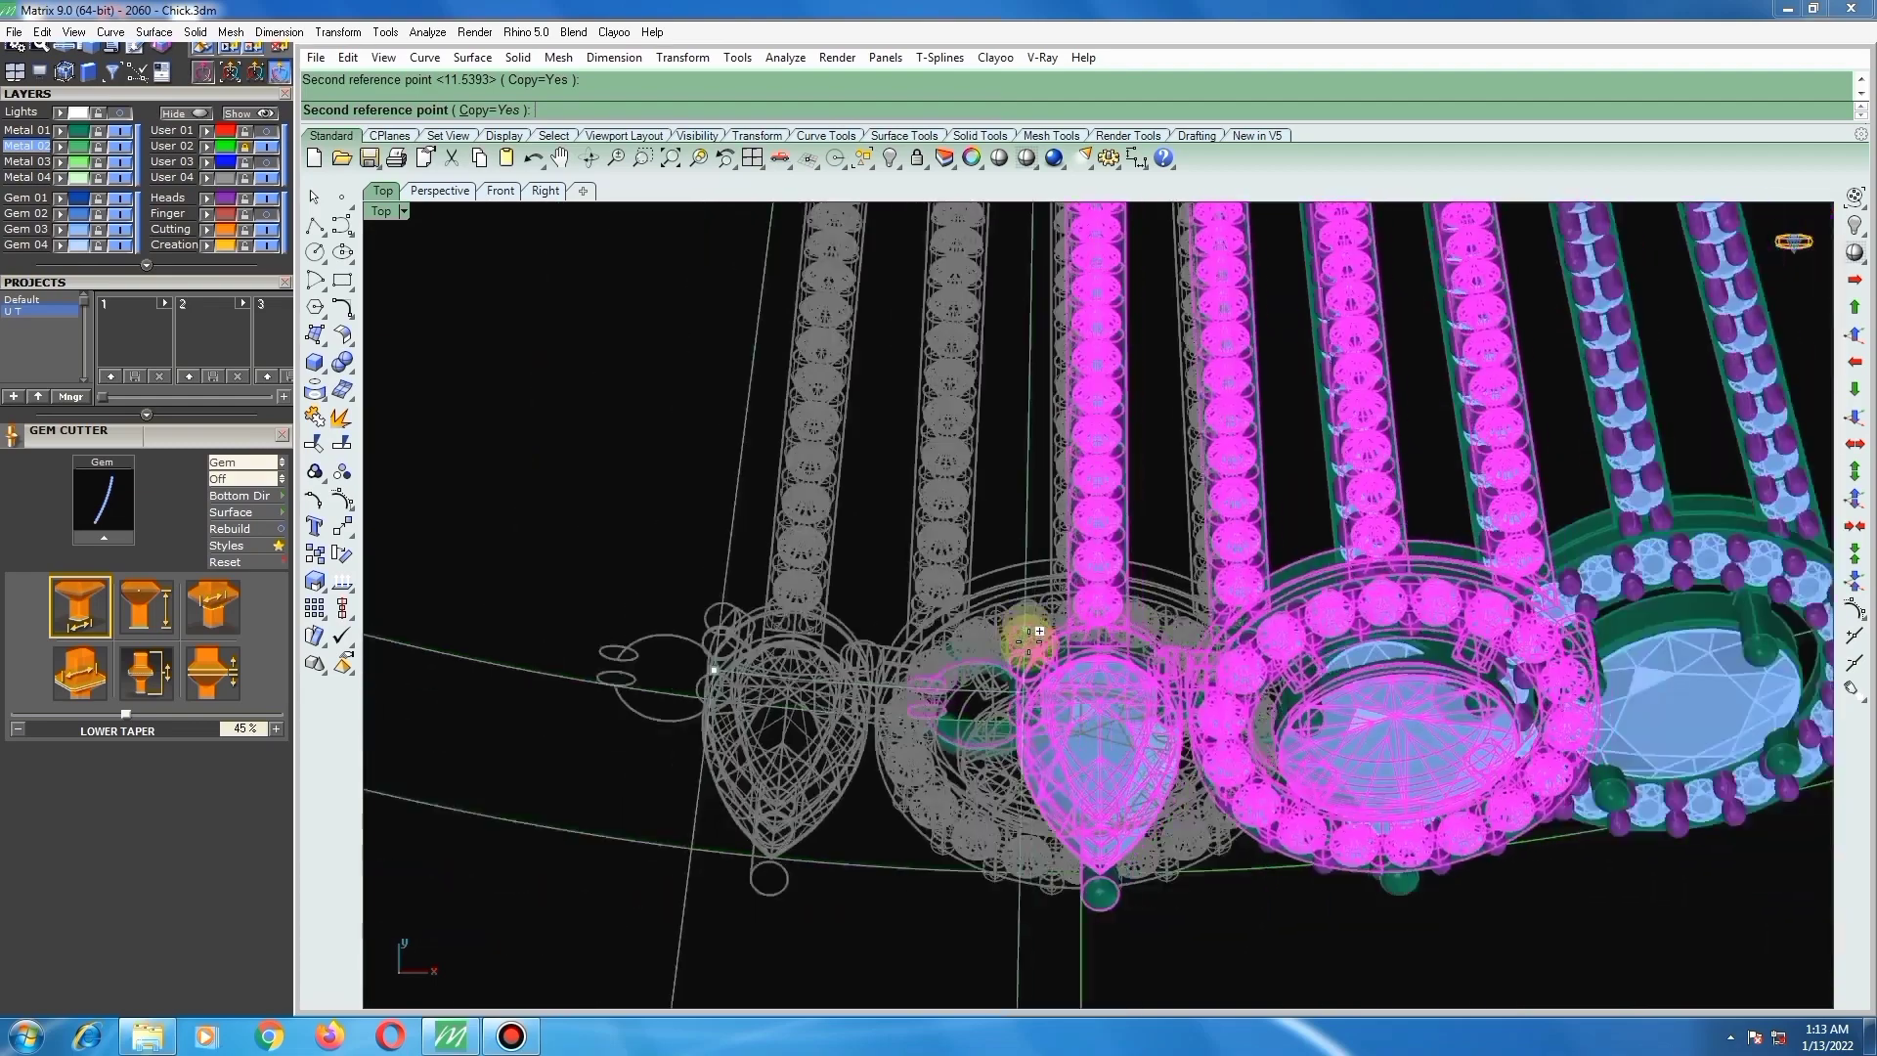
scroll(1466, 597, up, 3)
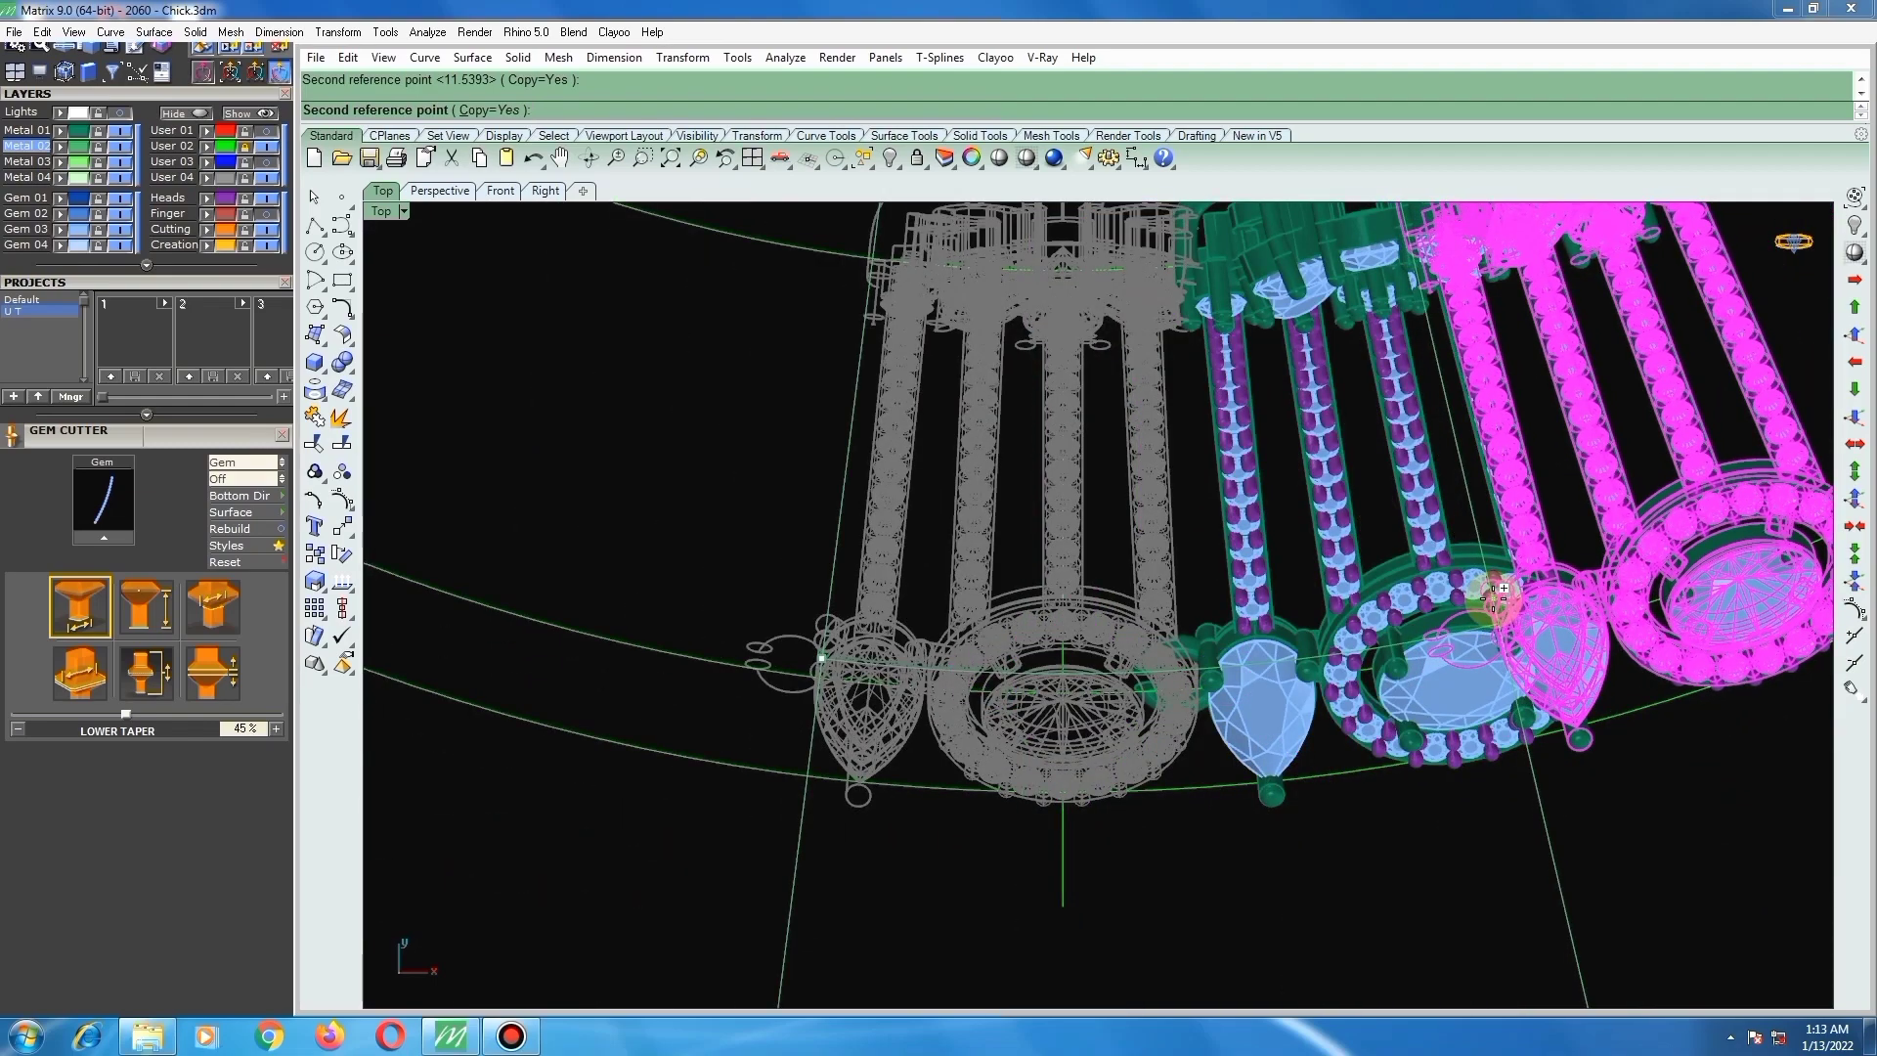
scroll(1525, 589, up, 2)
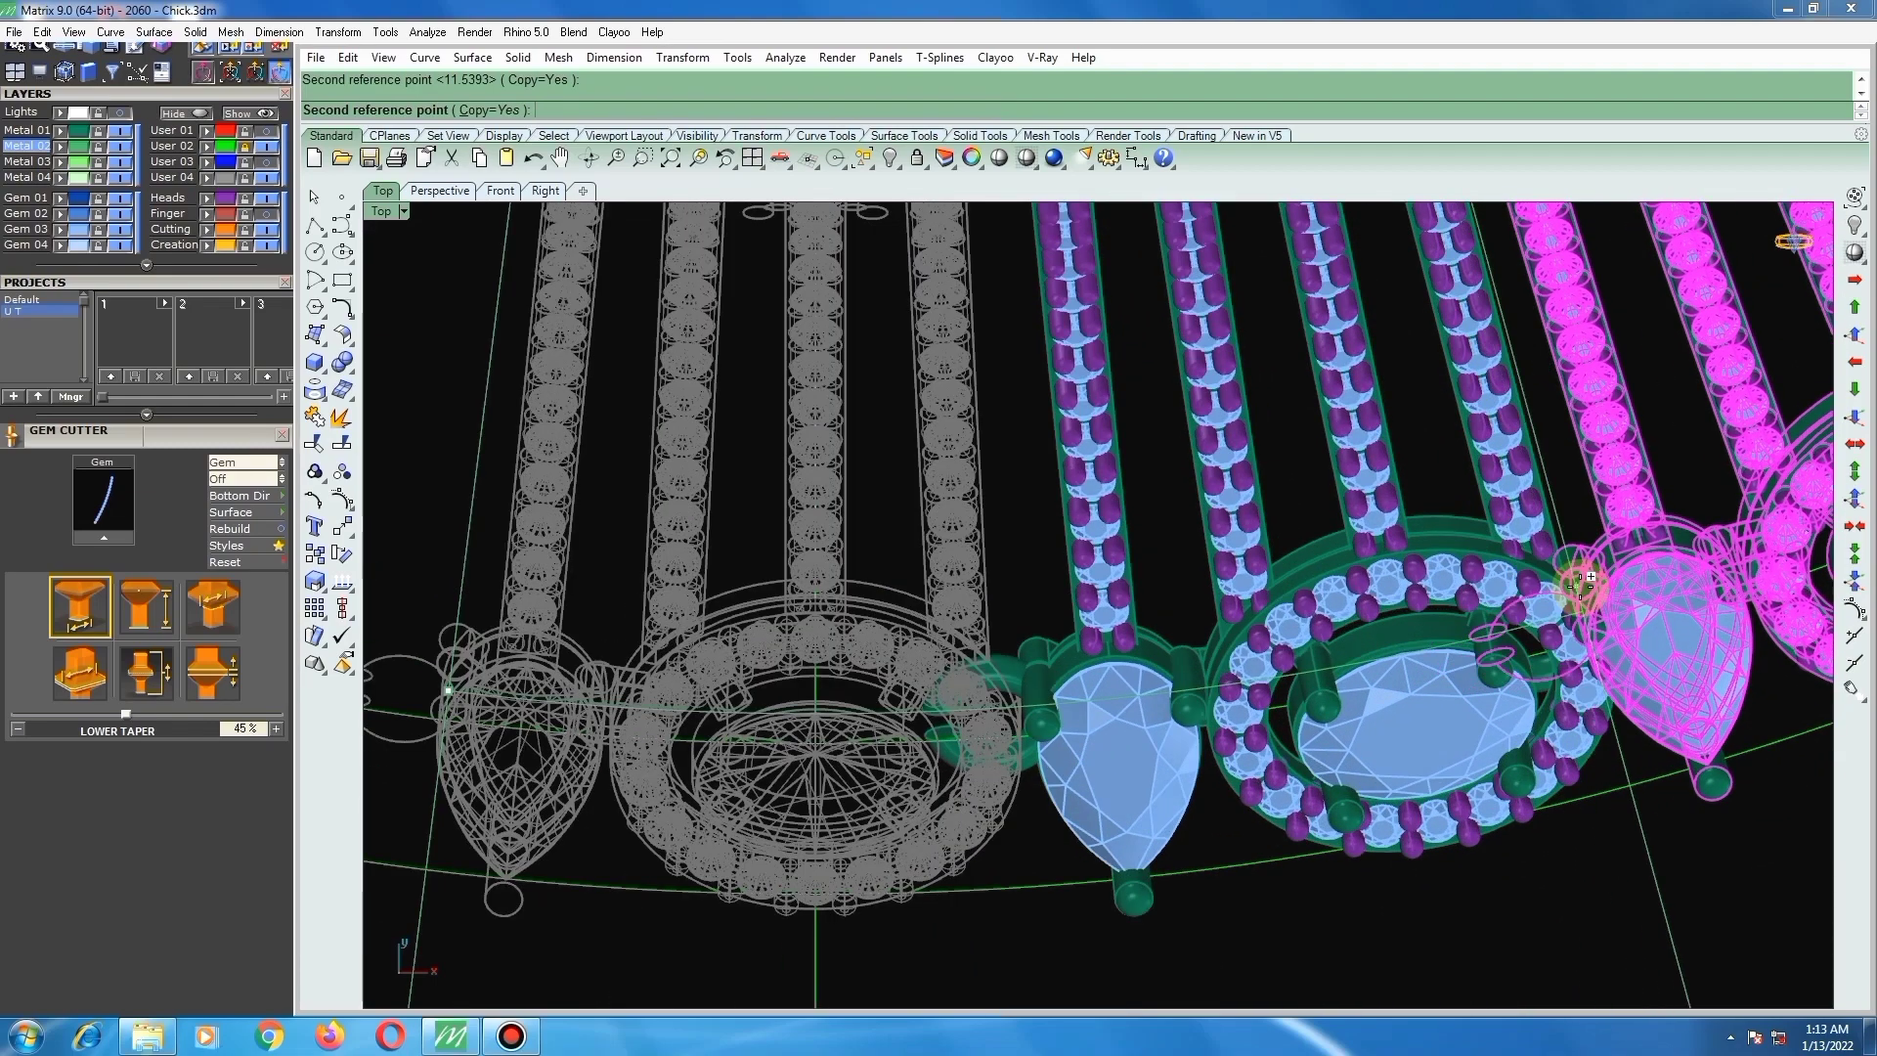
scroll(1612, 587, up, 3)
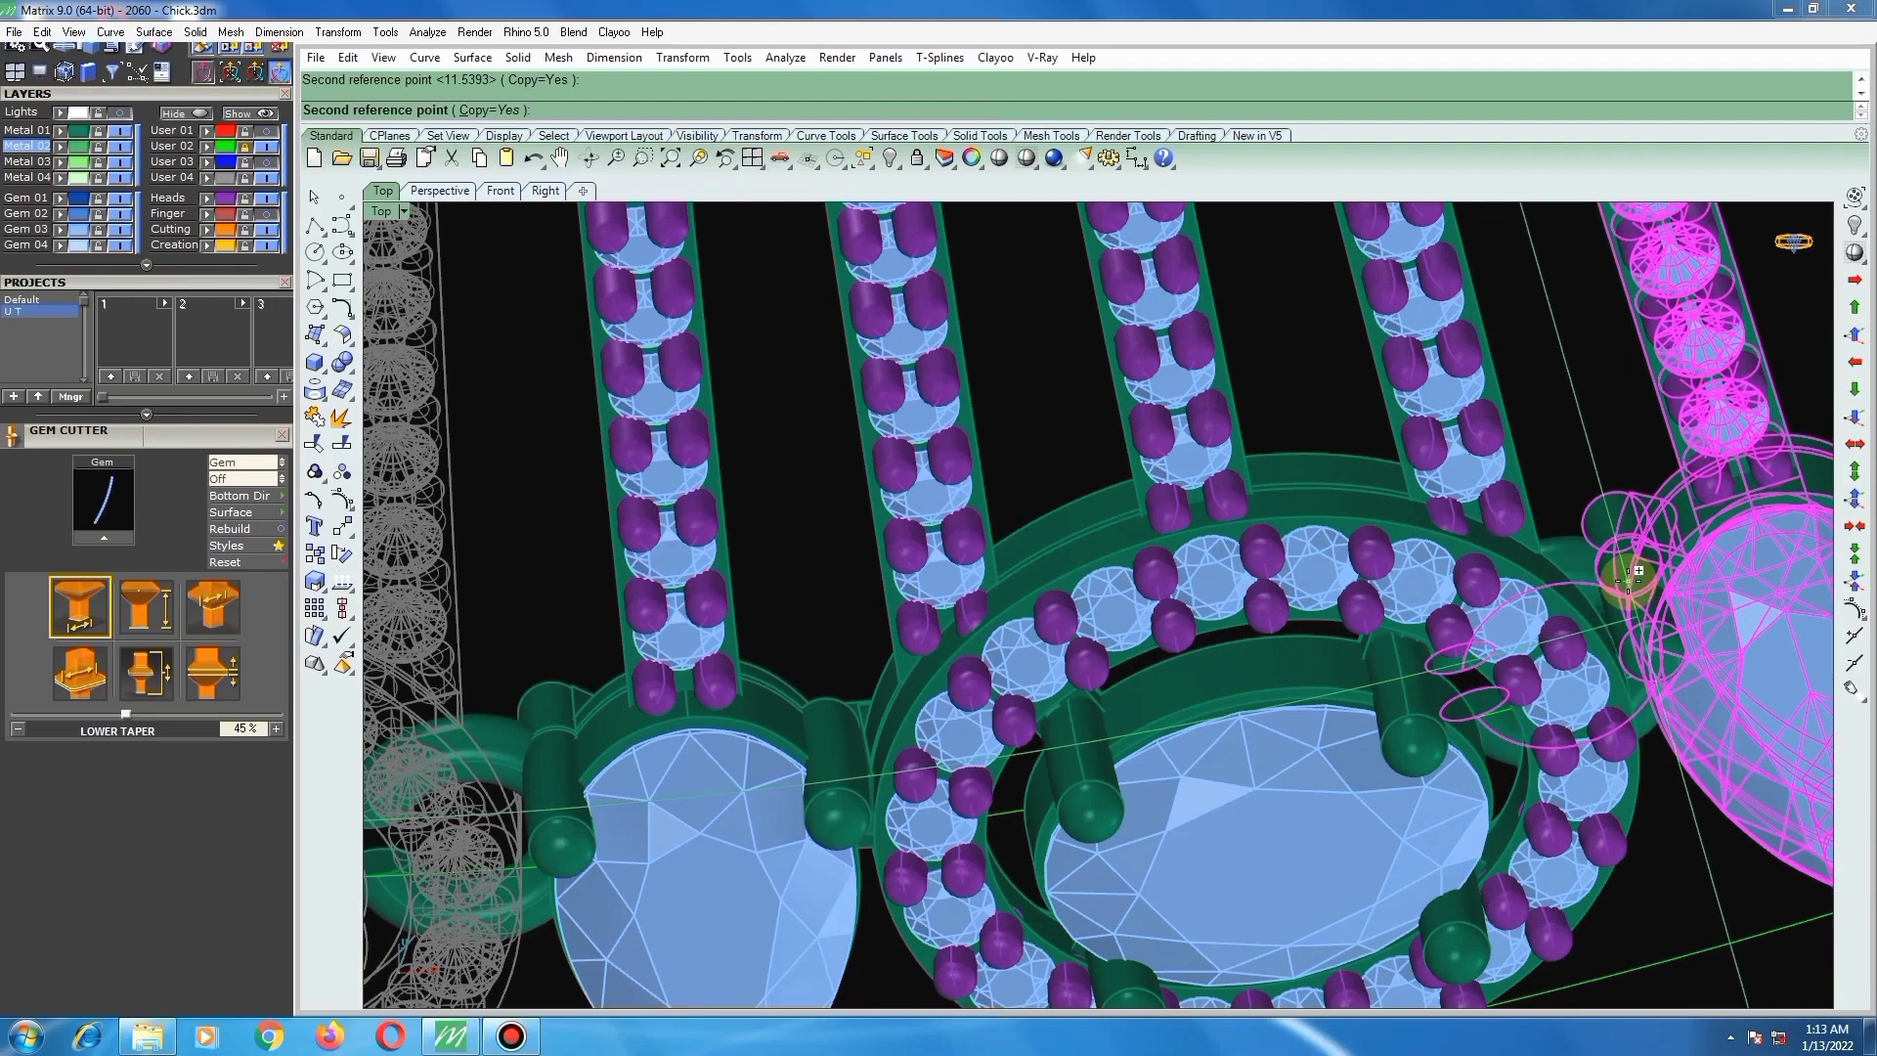
click(1628, 582)
scroll(1181, 628, down, 7)
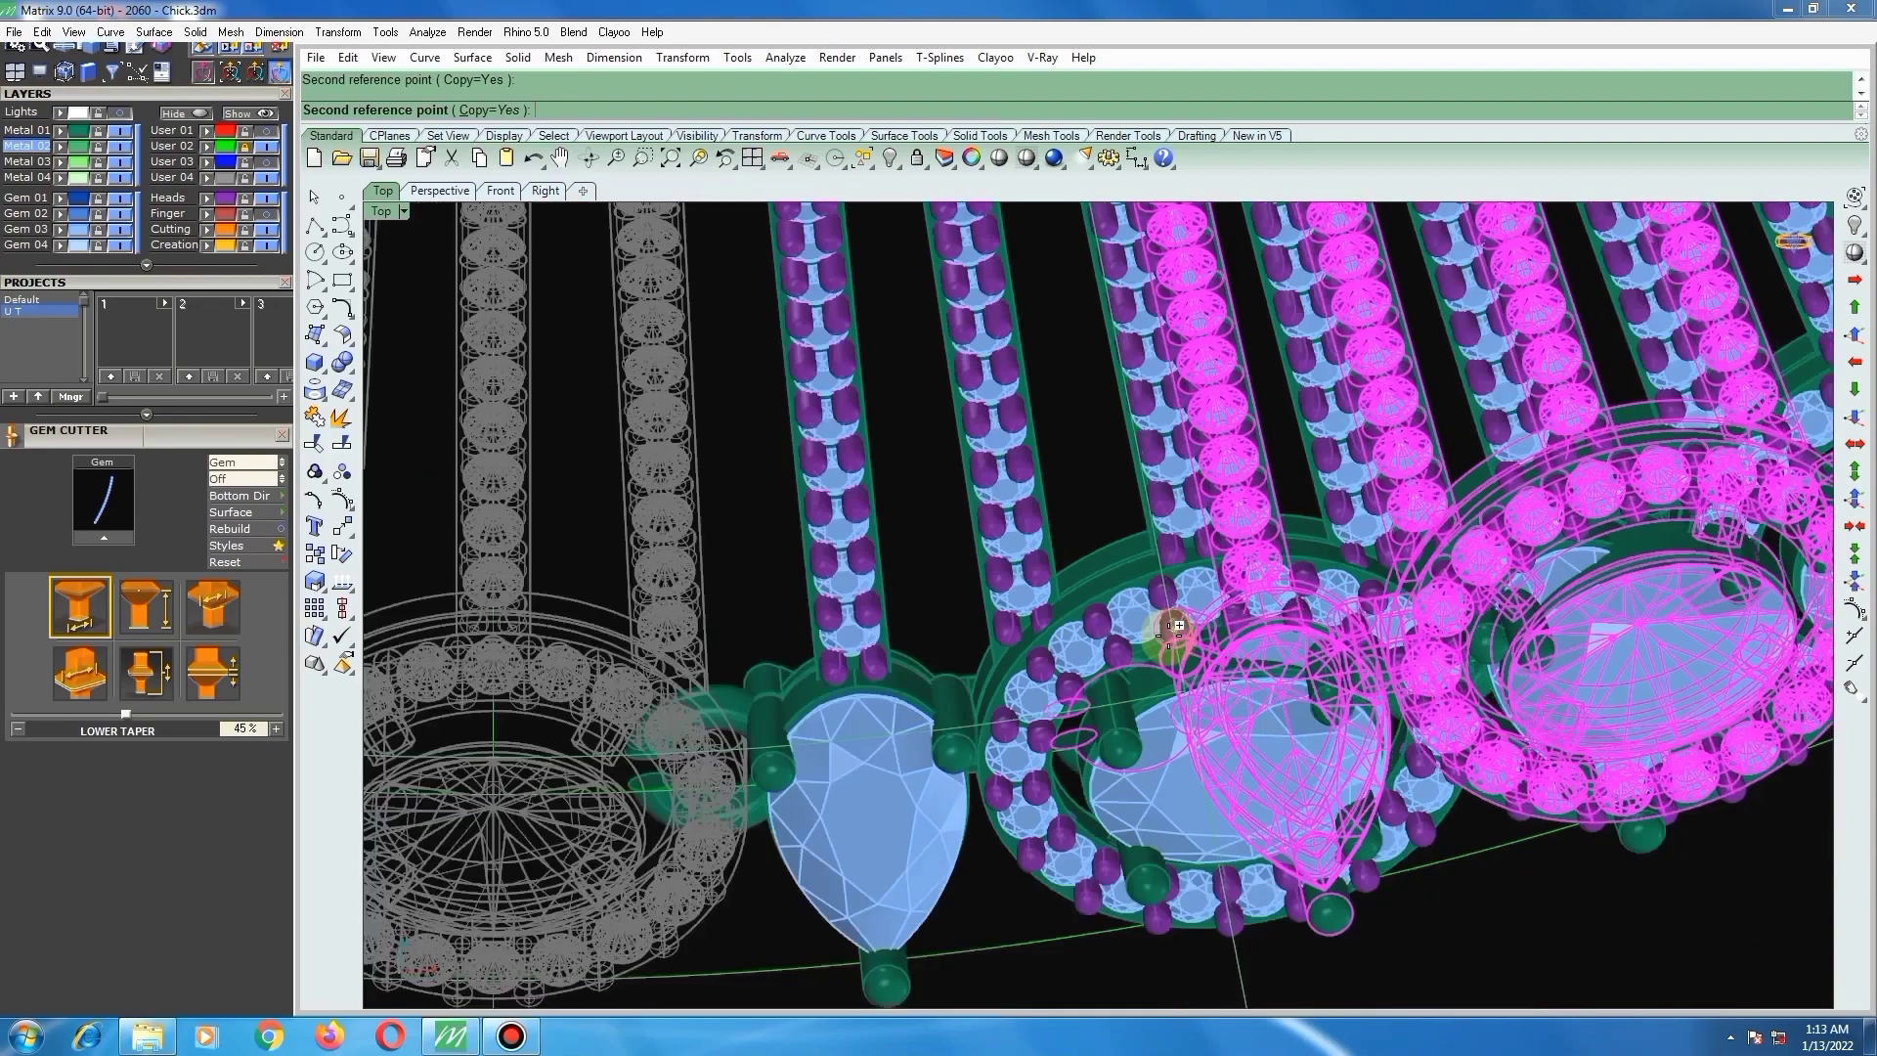
right_click(1220, 648)
scroll(1220, 649, down, 2)
key(Escape)
scroll(1286, 717, down, 5)
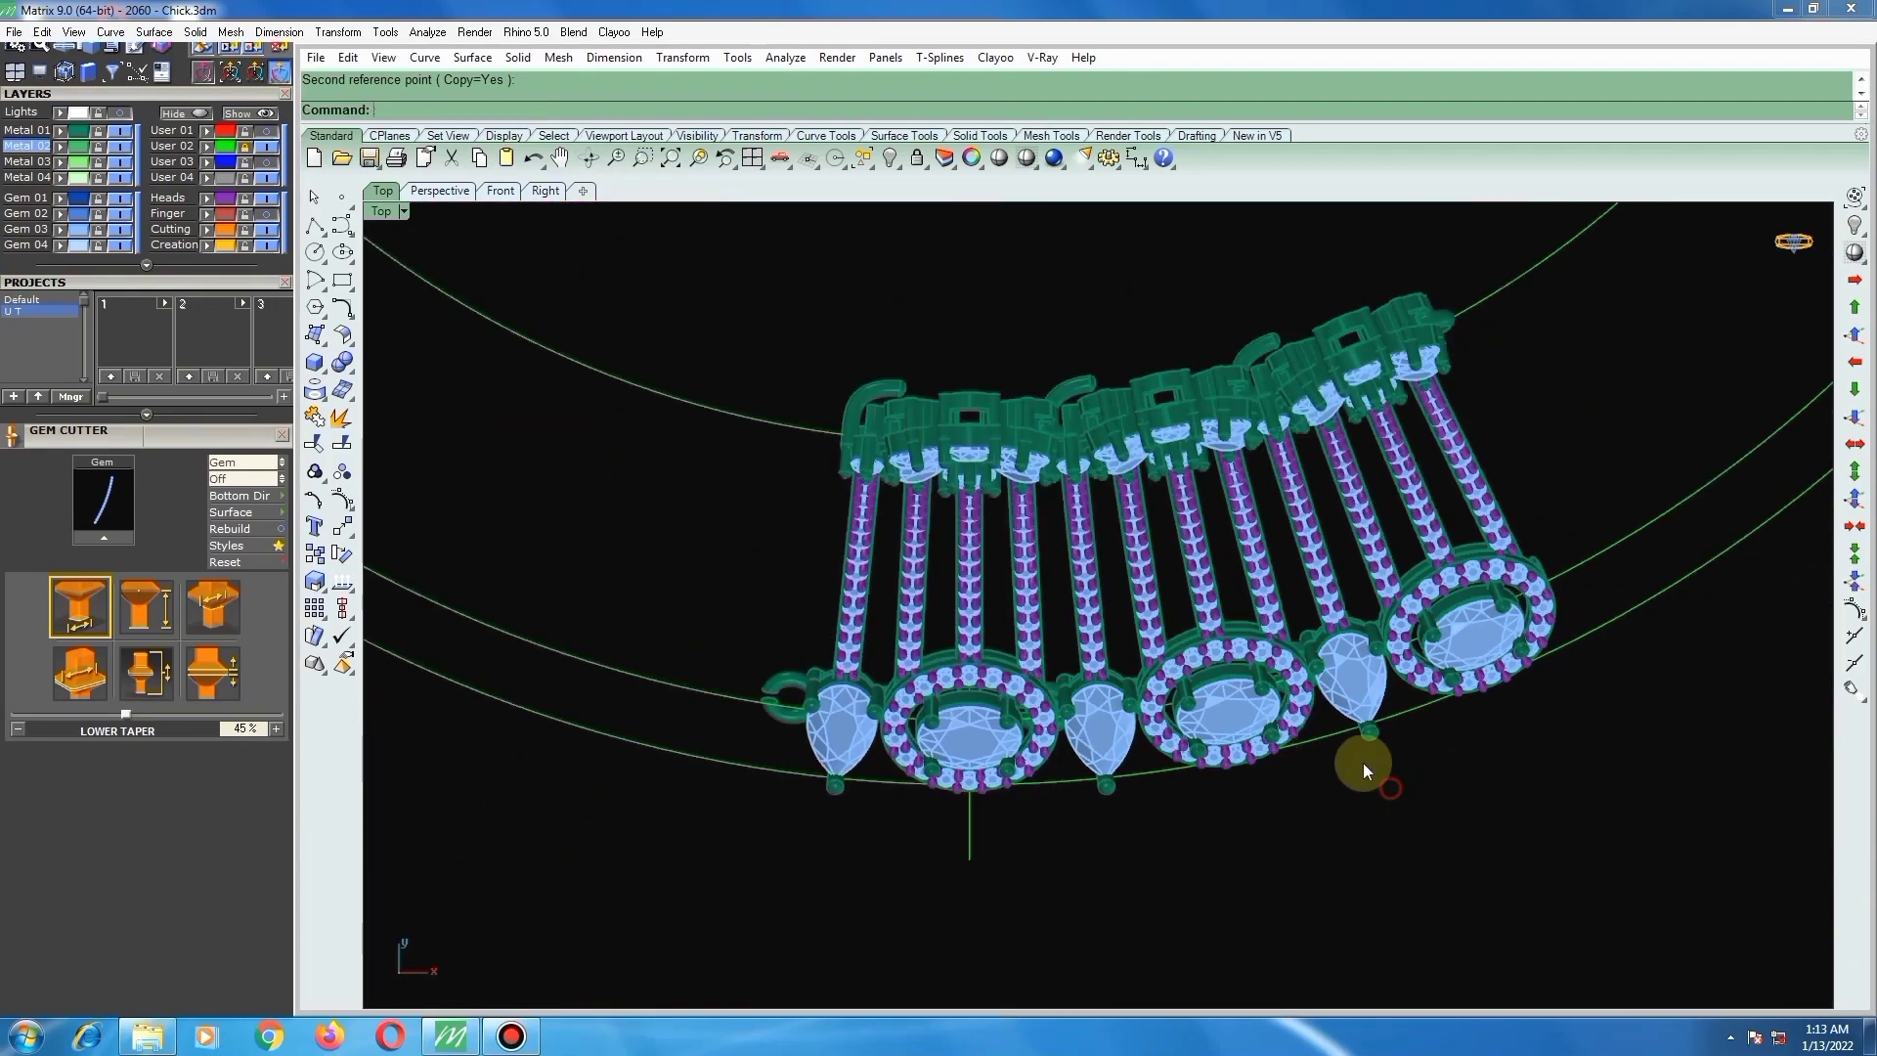
Step: Rotate both copies slightly about 0 with Copy=No, moving them closer to the original assembly
click(1386, 531)
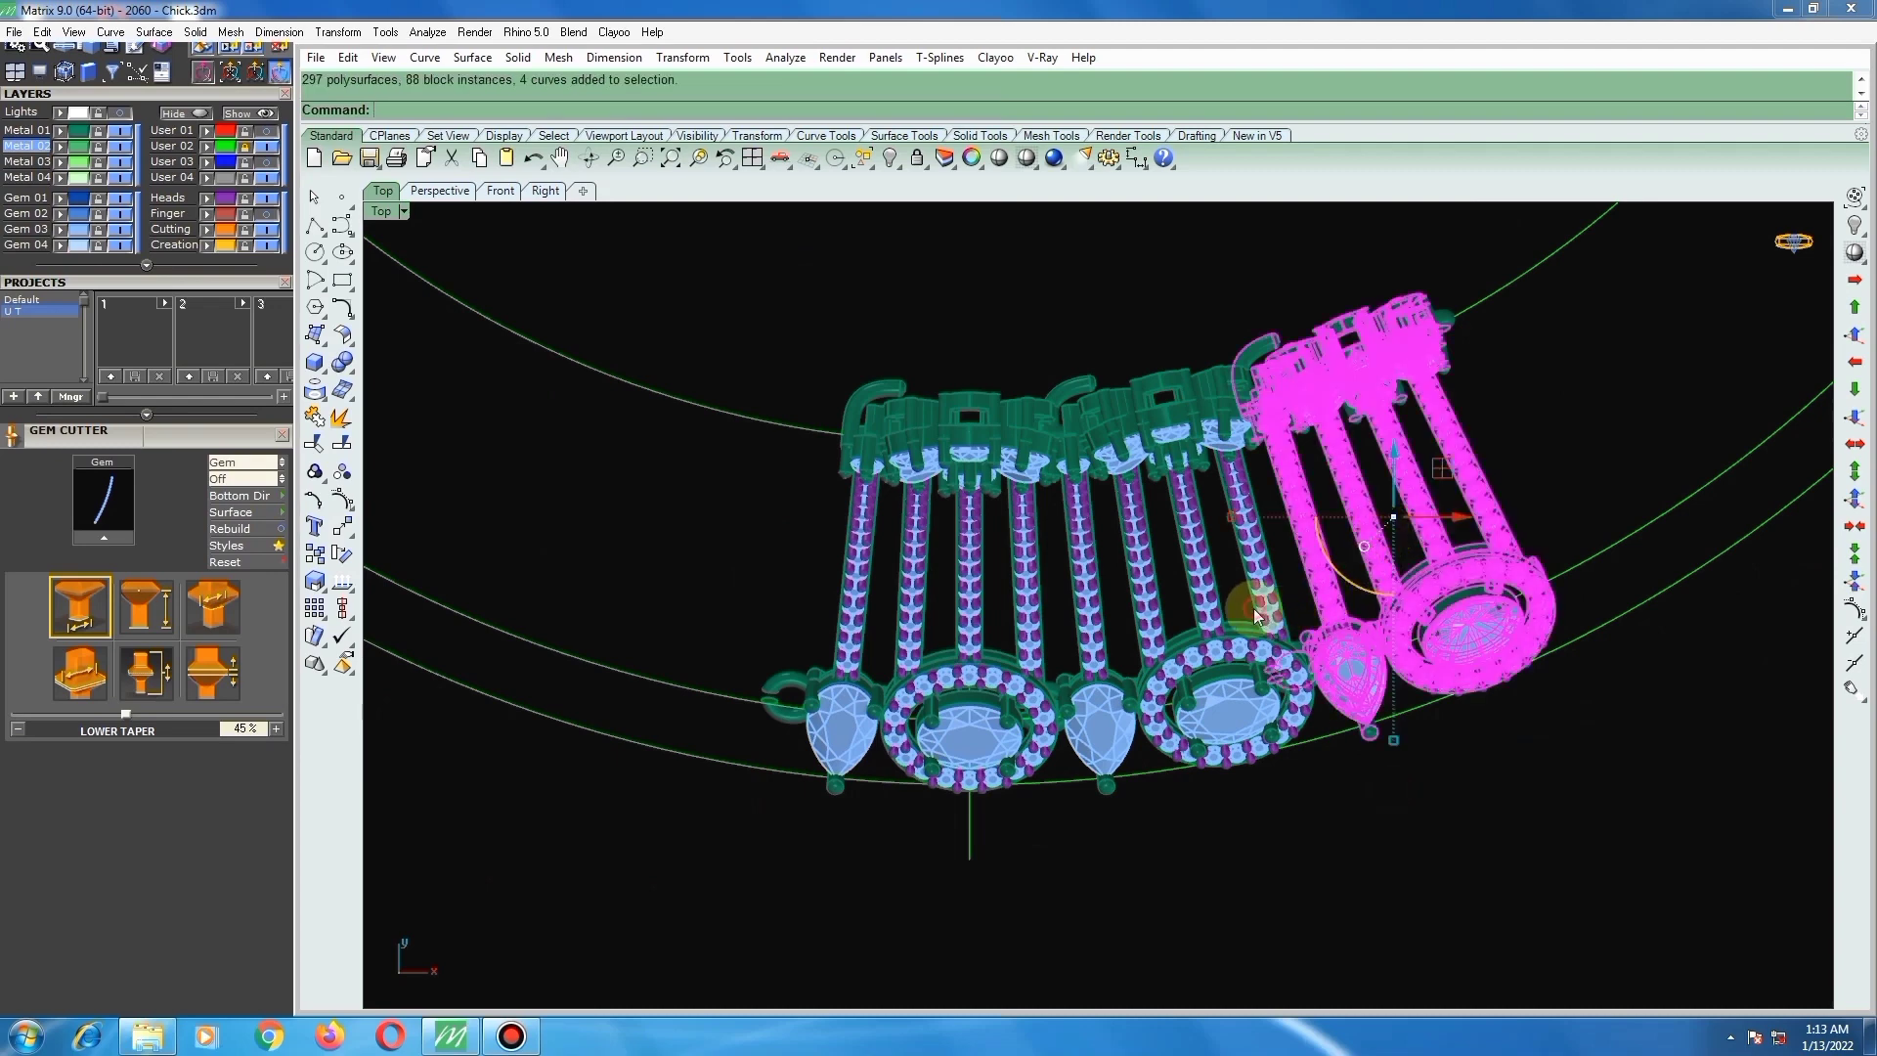
shift+click(1253, 608)
text(ro)
key(Return)
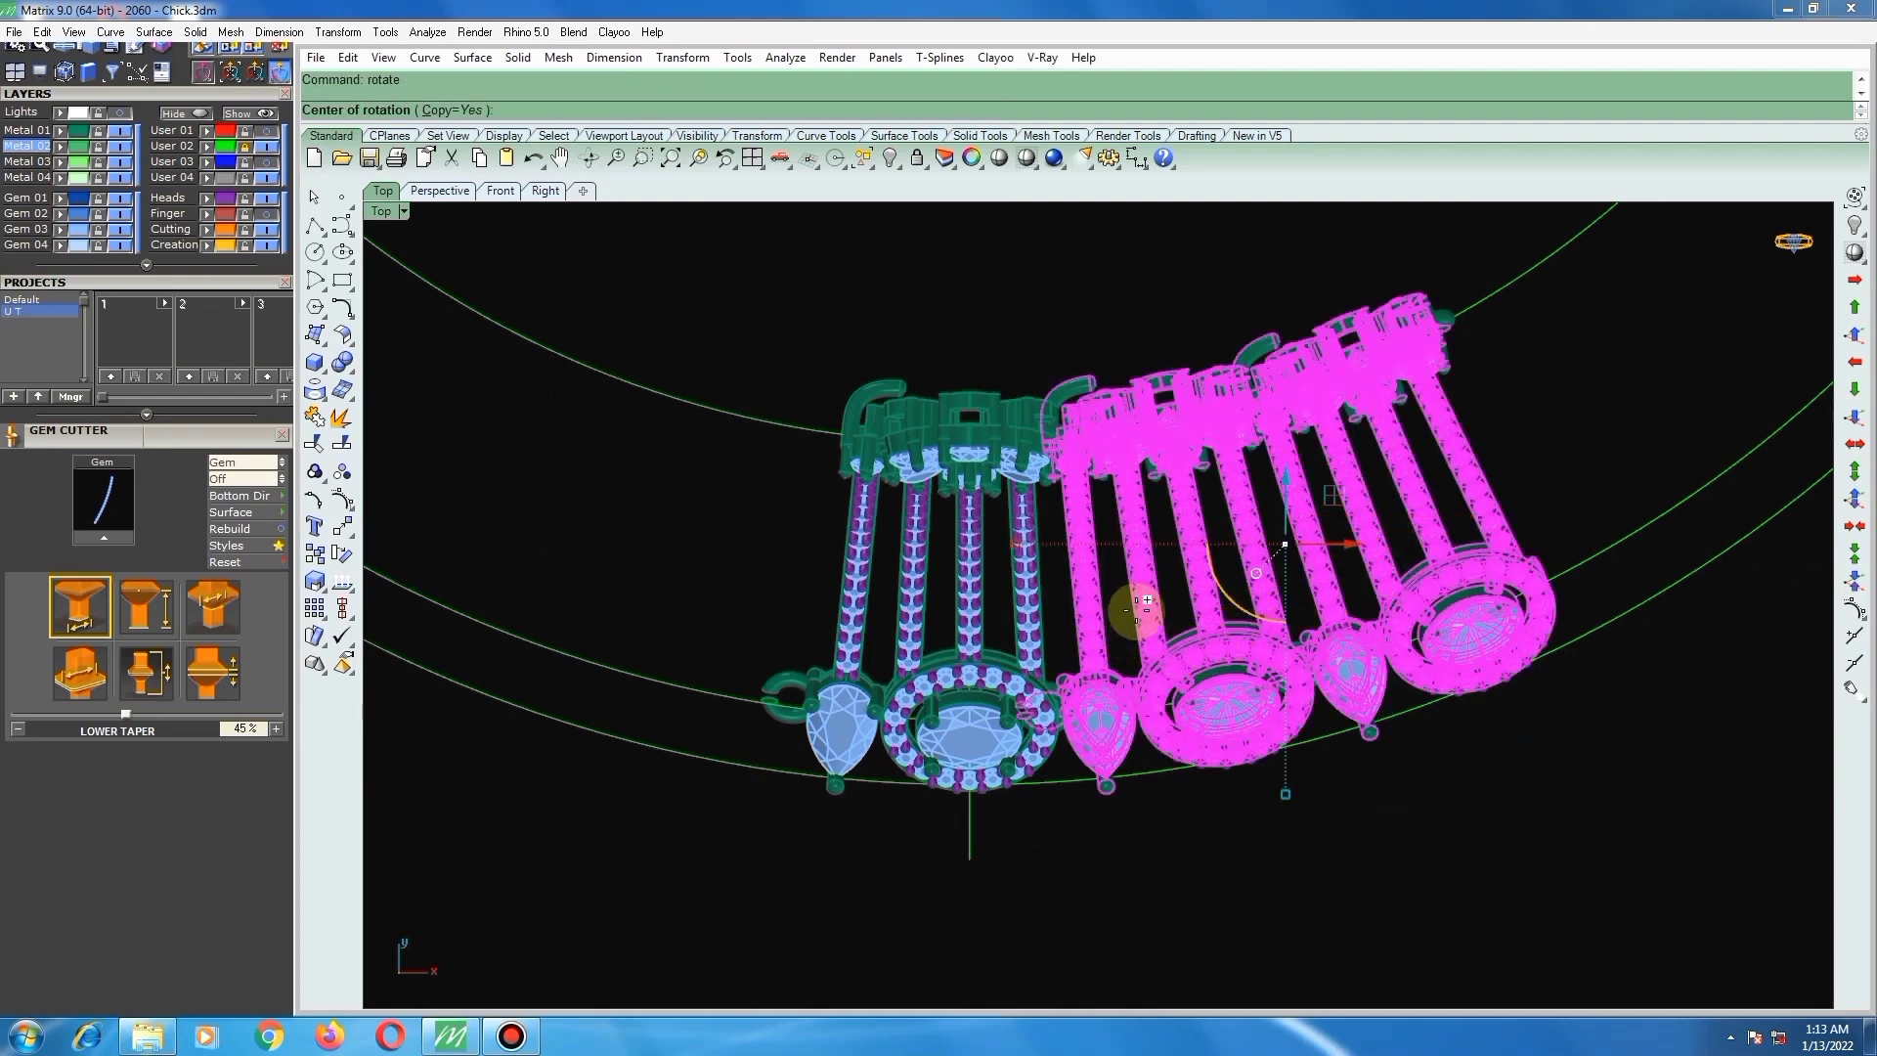
text(0)
key(Return)
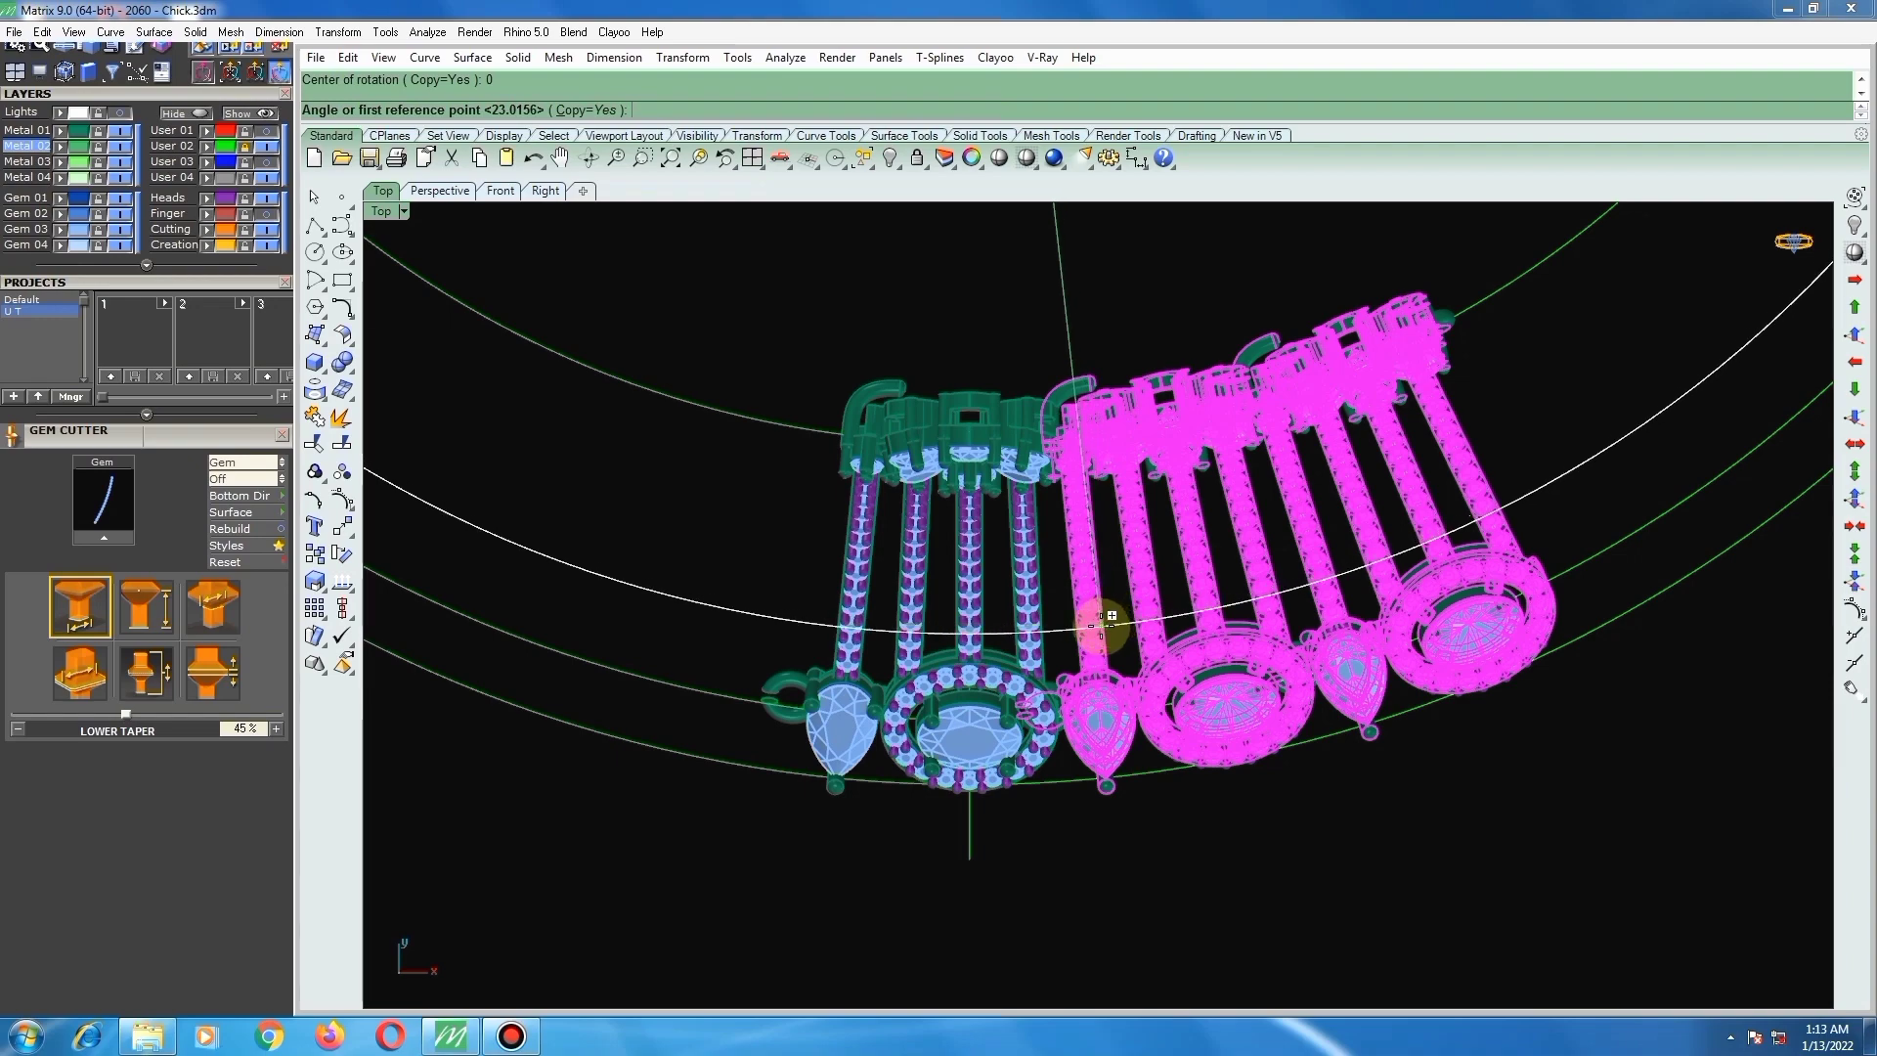
text(c)
key(Return)
scroll(1097, 704, up, 10)
text(c)
scroll(1047, 745, up, 4)
click(1049, 744)
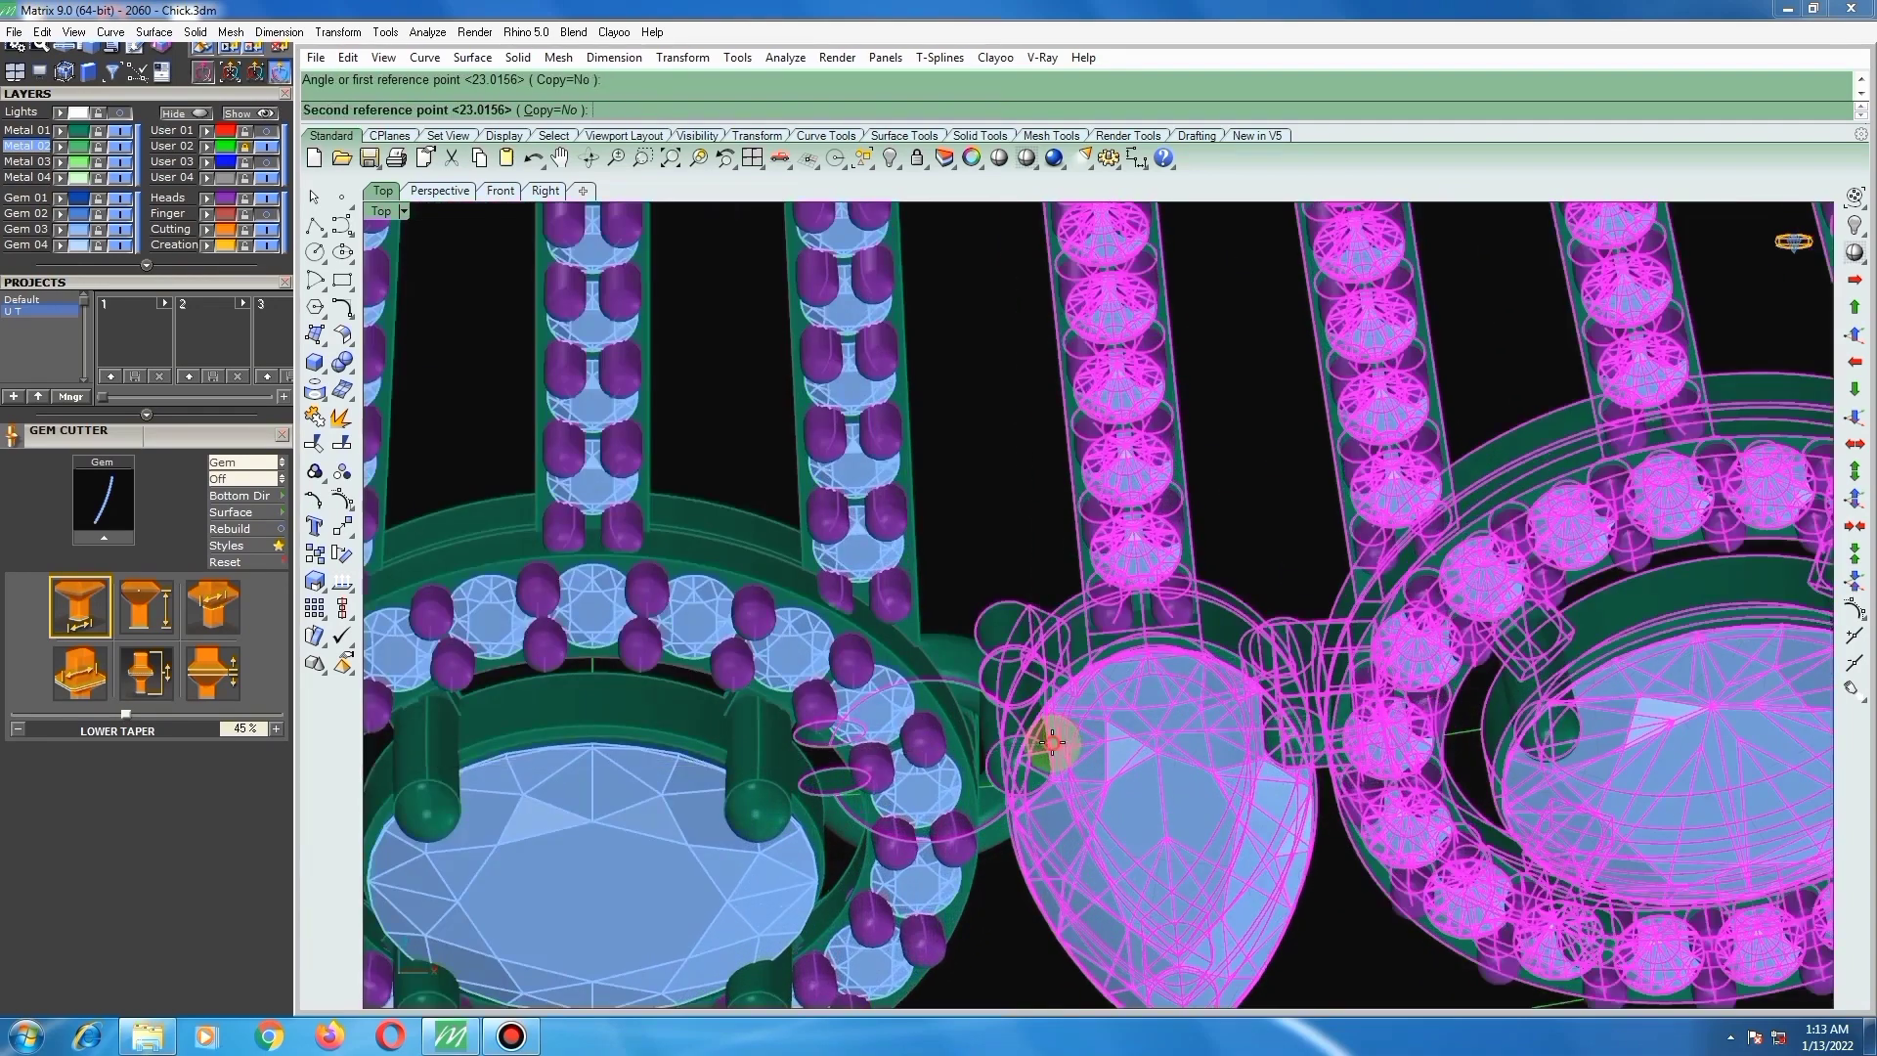
click(1048, 755)
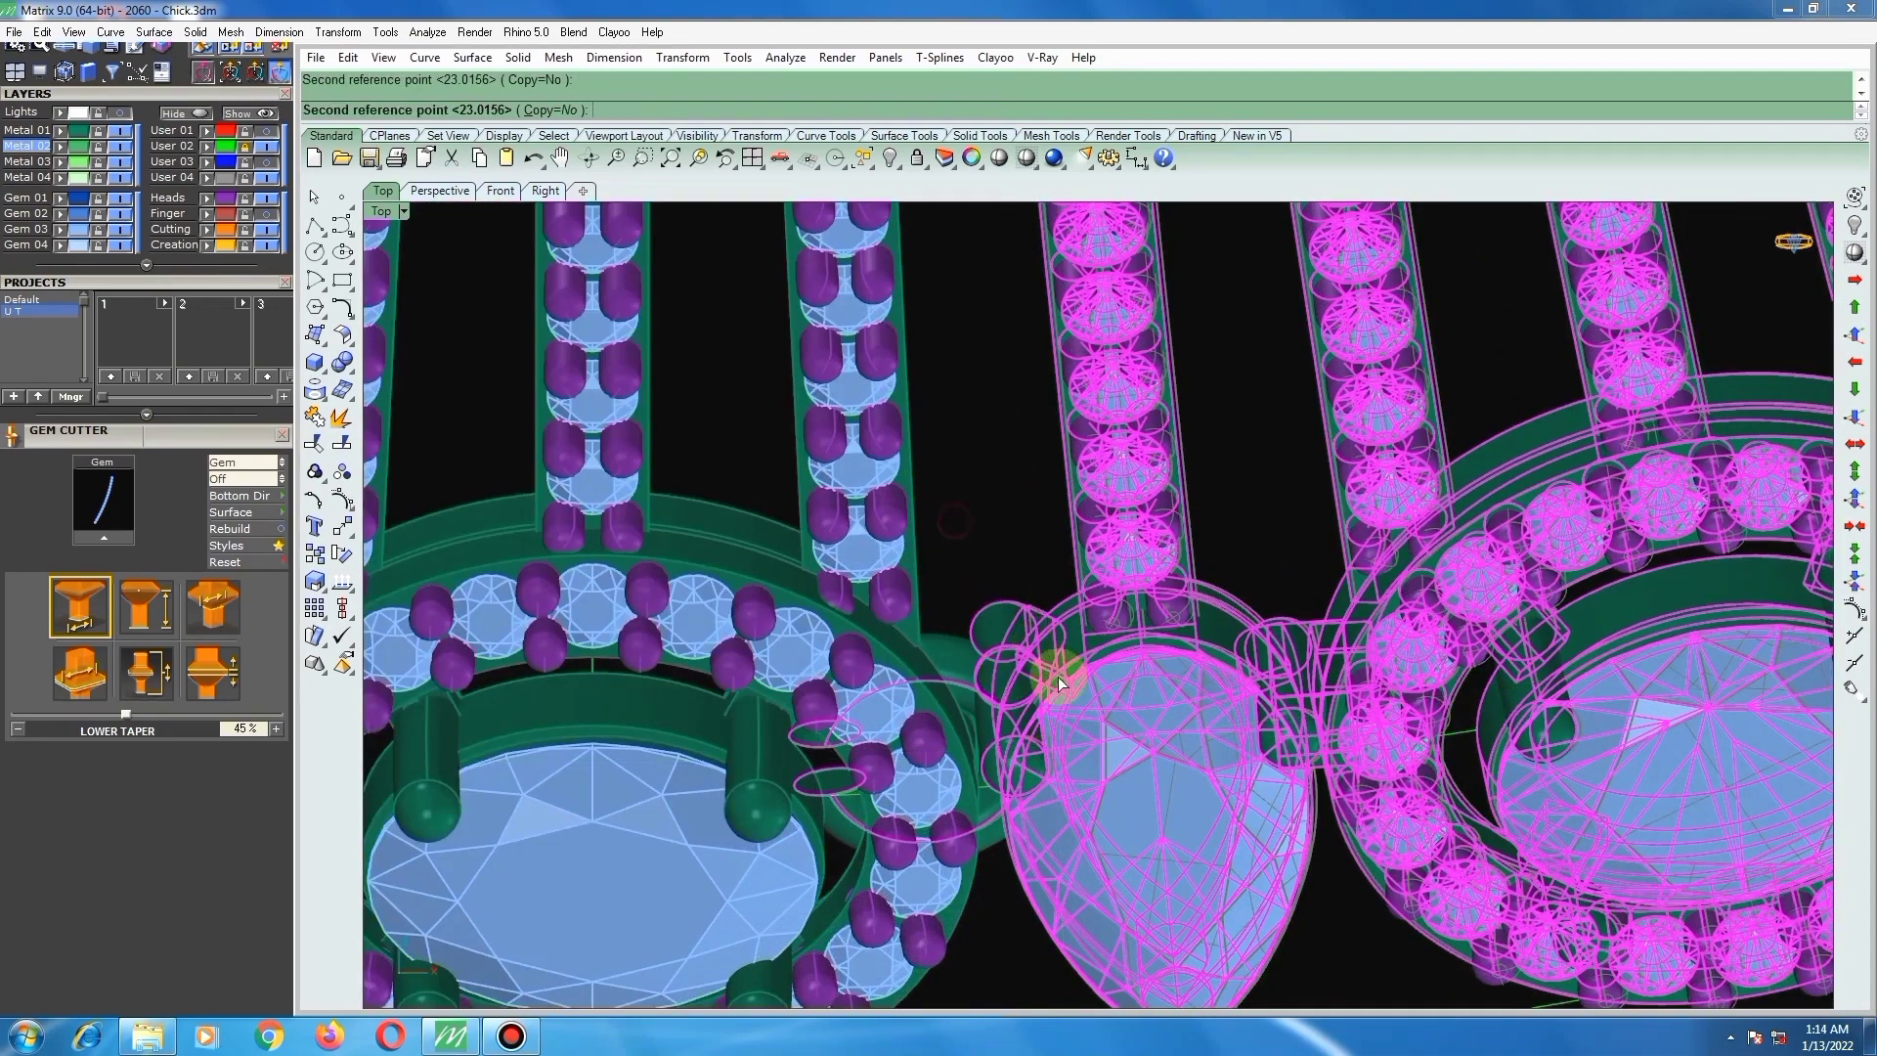
click(996, 535)
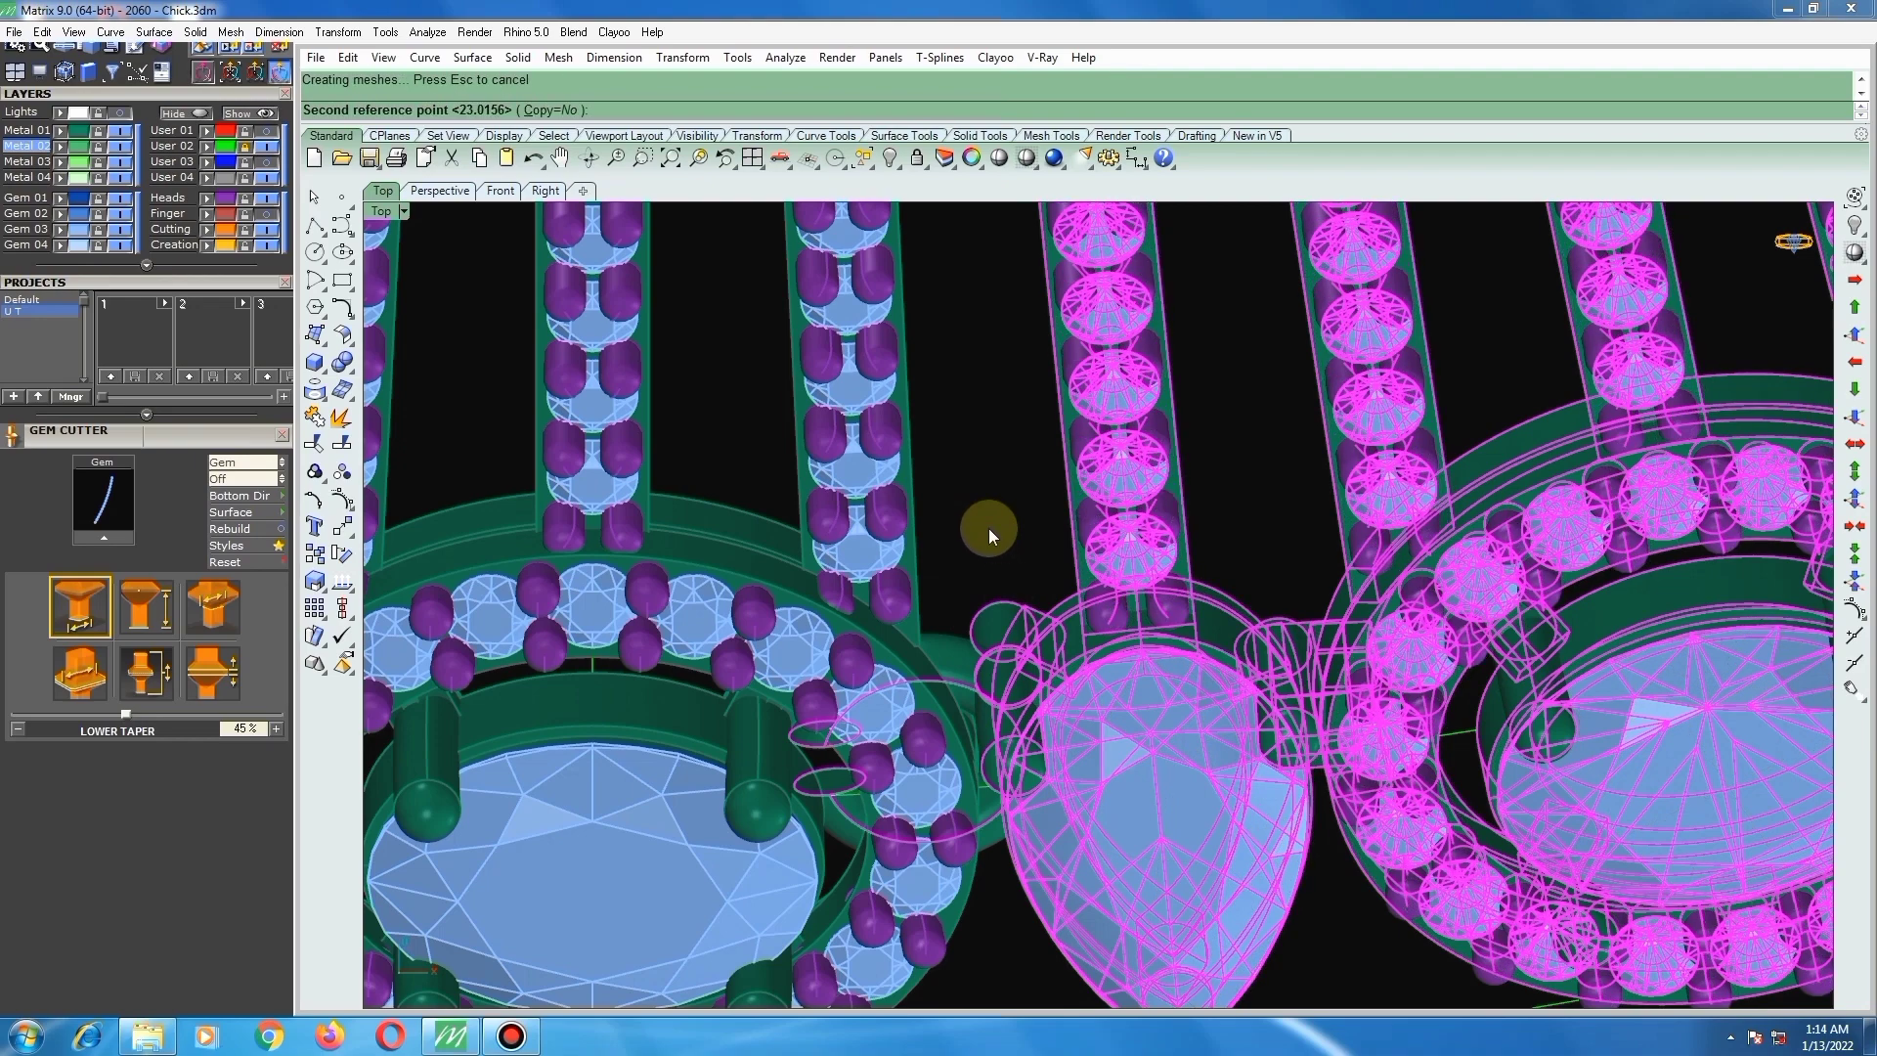
scroll(1022, 655, down, 10)
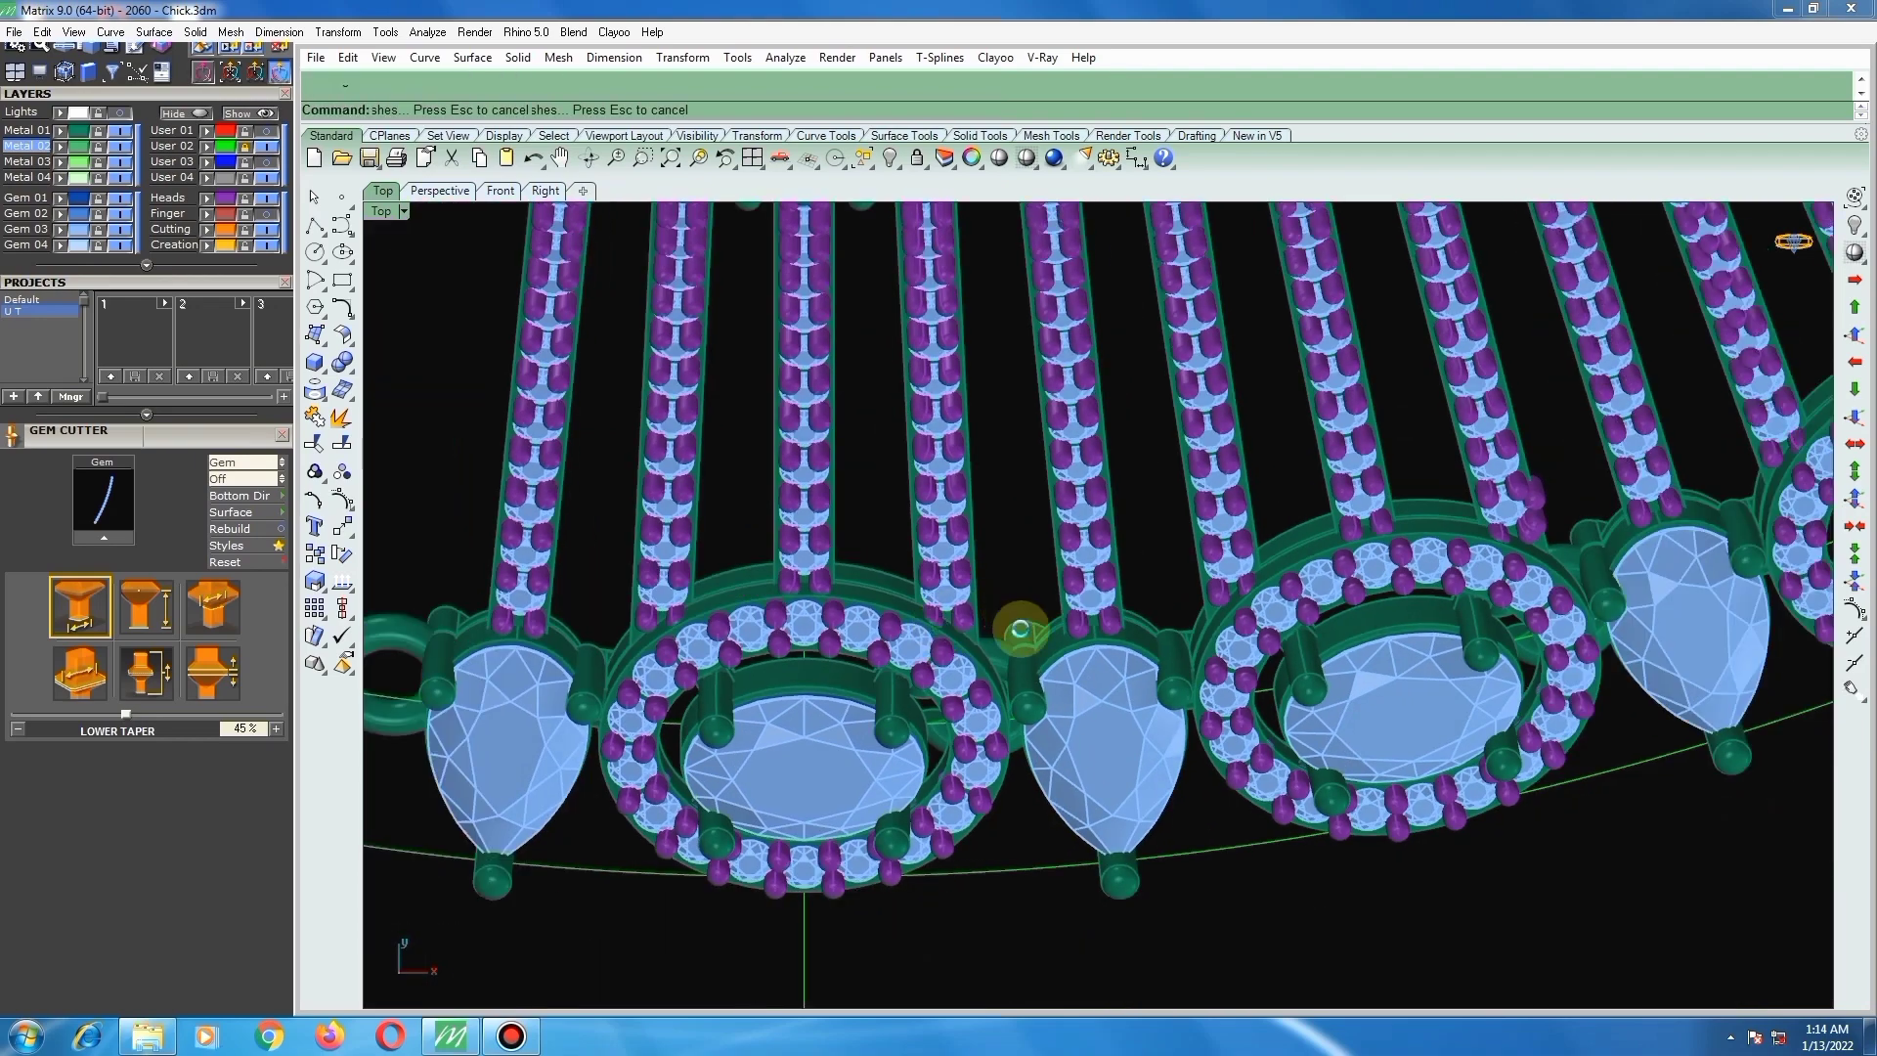
Step: Delete the outermost rotated copy, leaving the original and the adjacent copy
right_drag(1087, 556, 1265, 327)
scroll(1179, 506, up, 5)
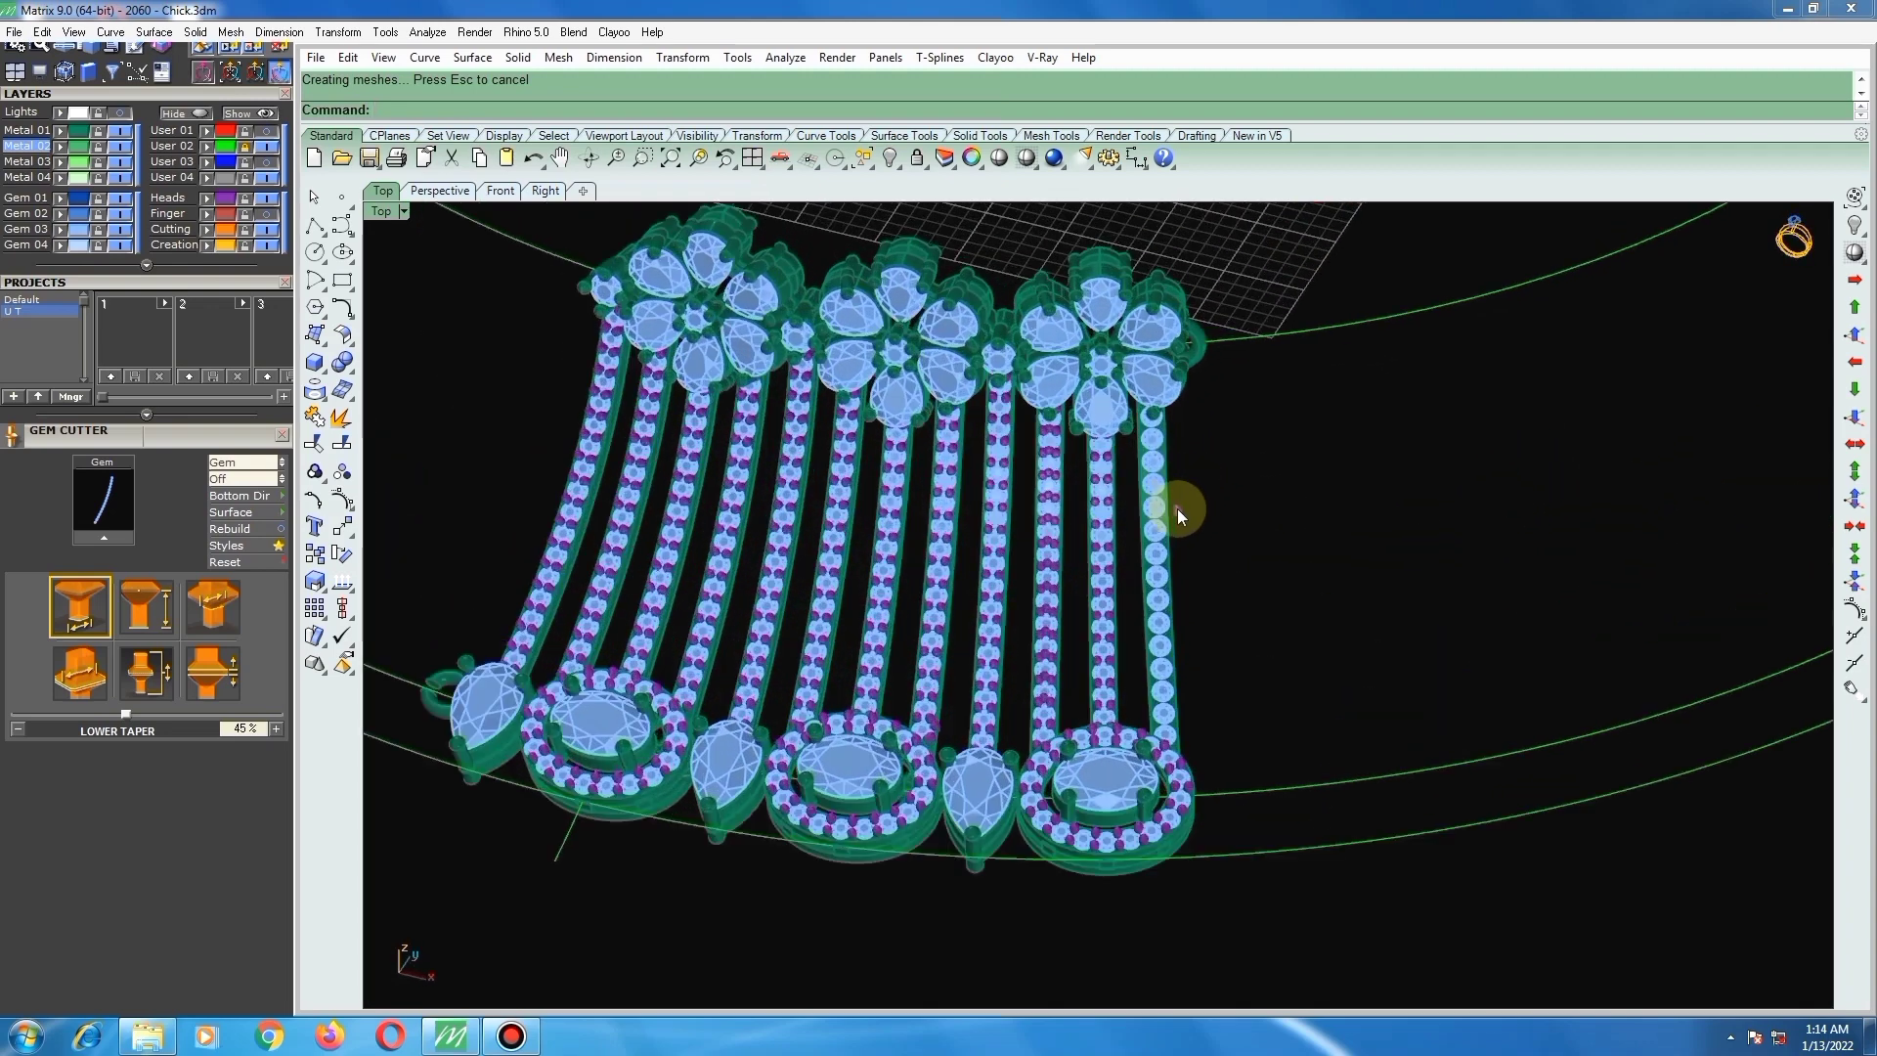
scroll(1157, 503, down, 3)
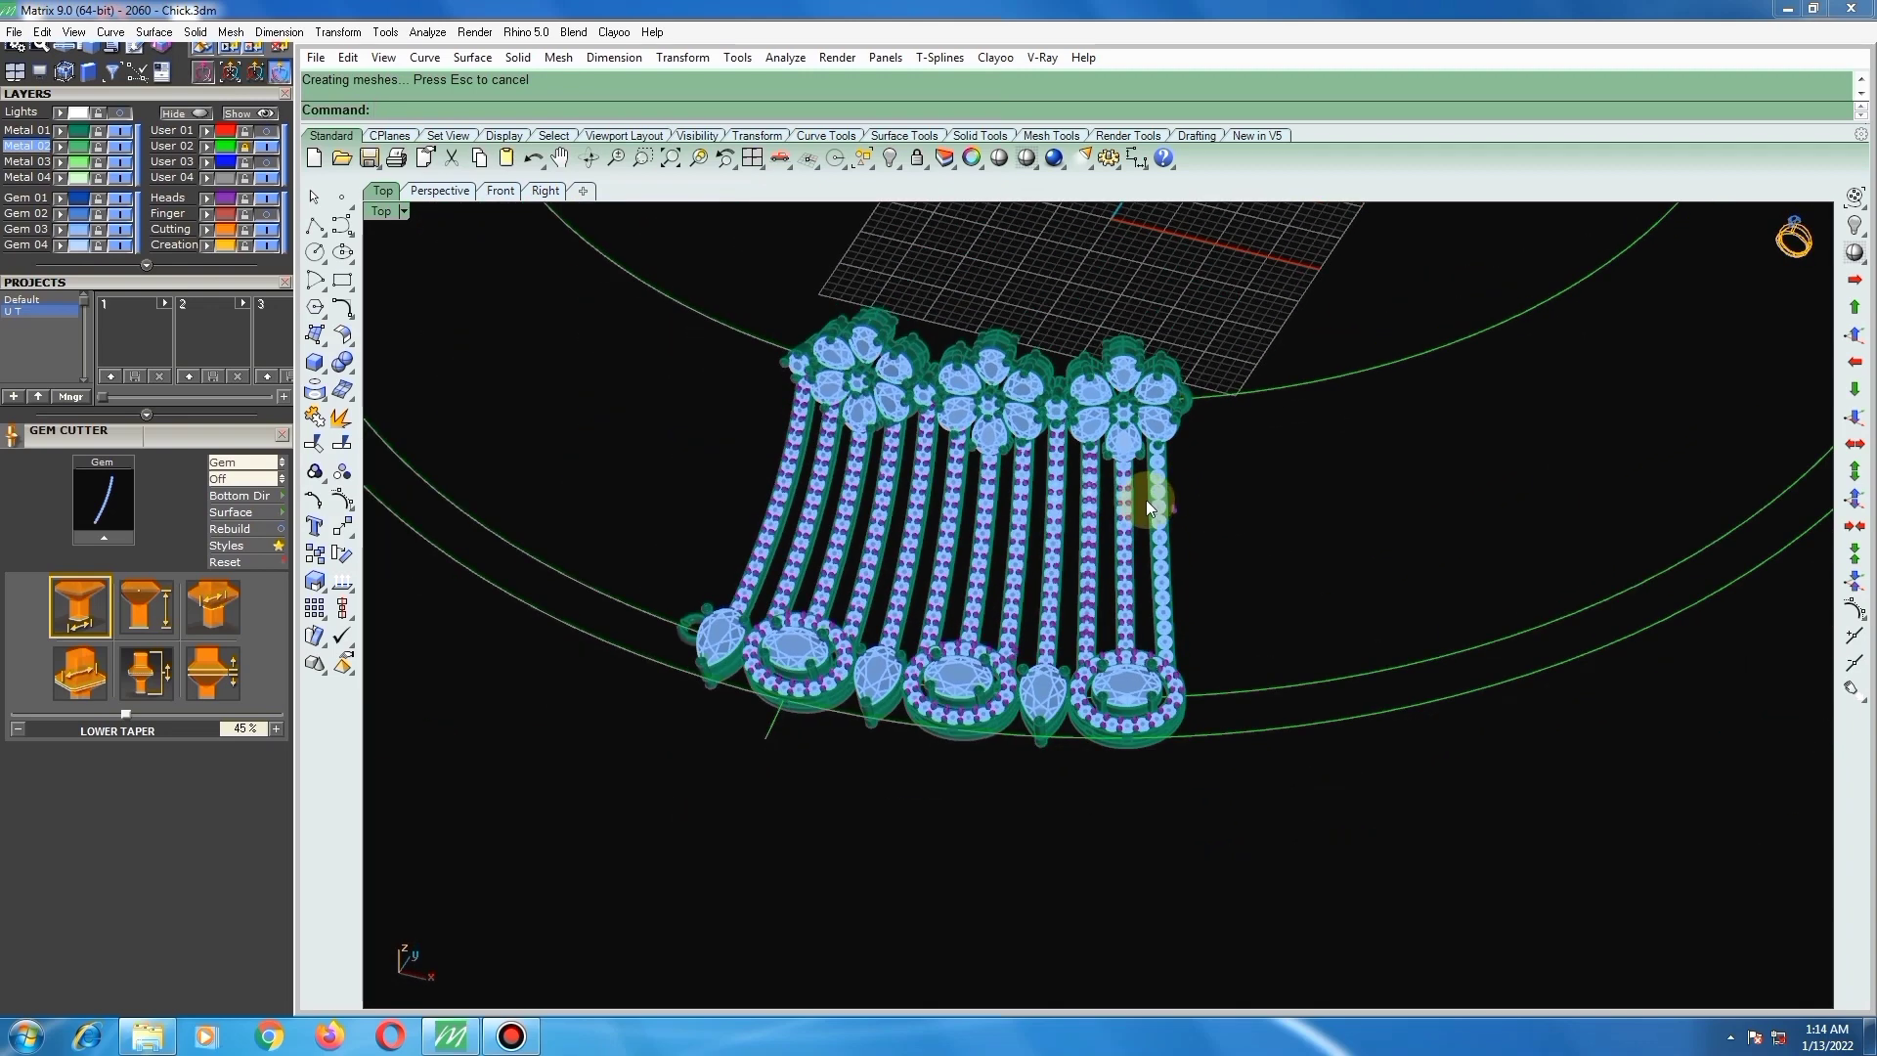
scroll(1144, 501, up, 2)
click(1166, 497)
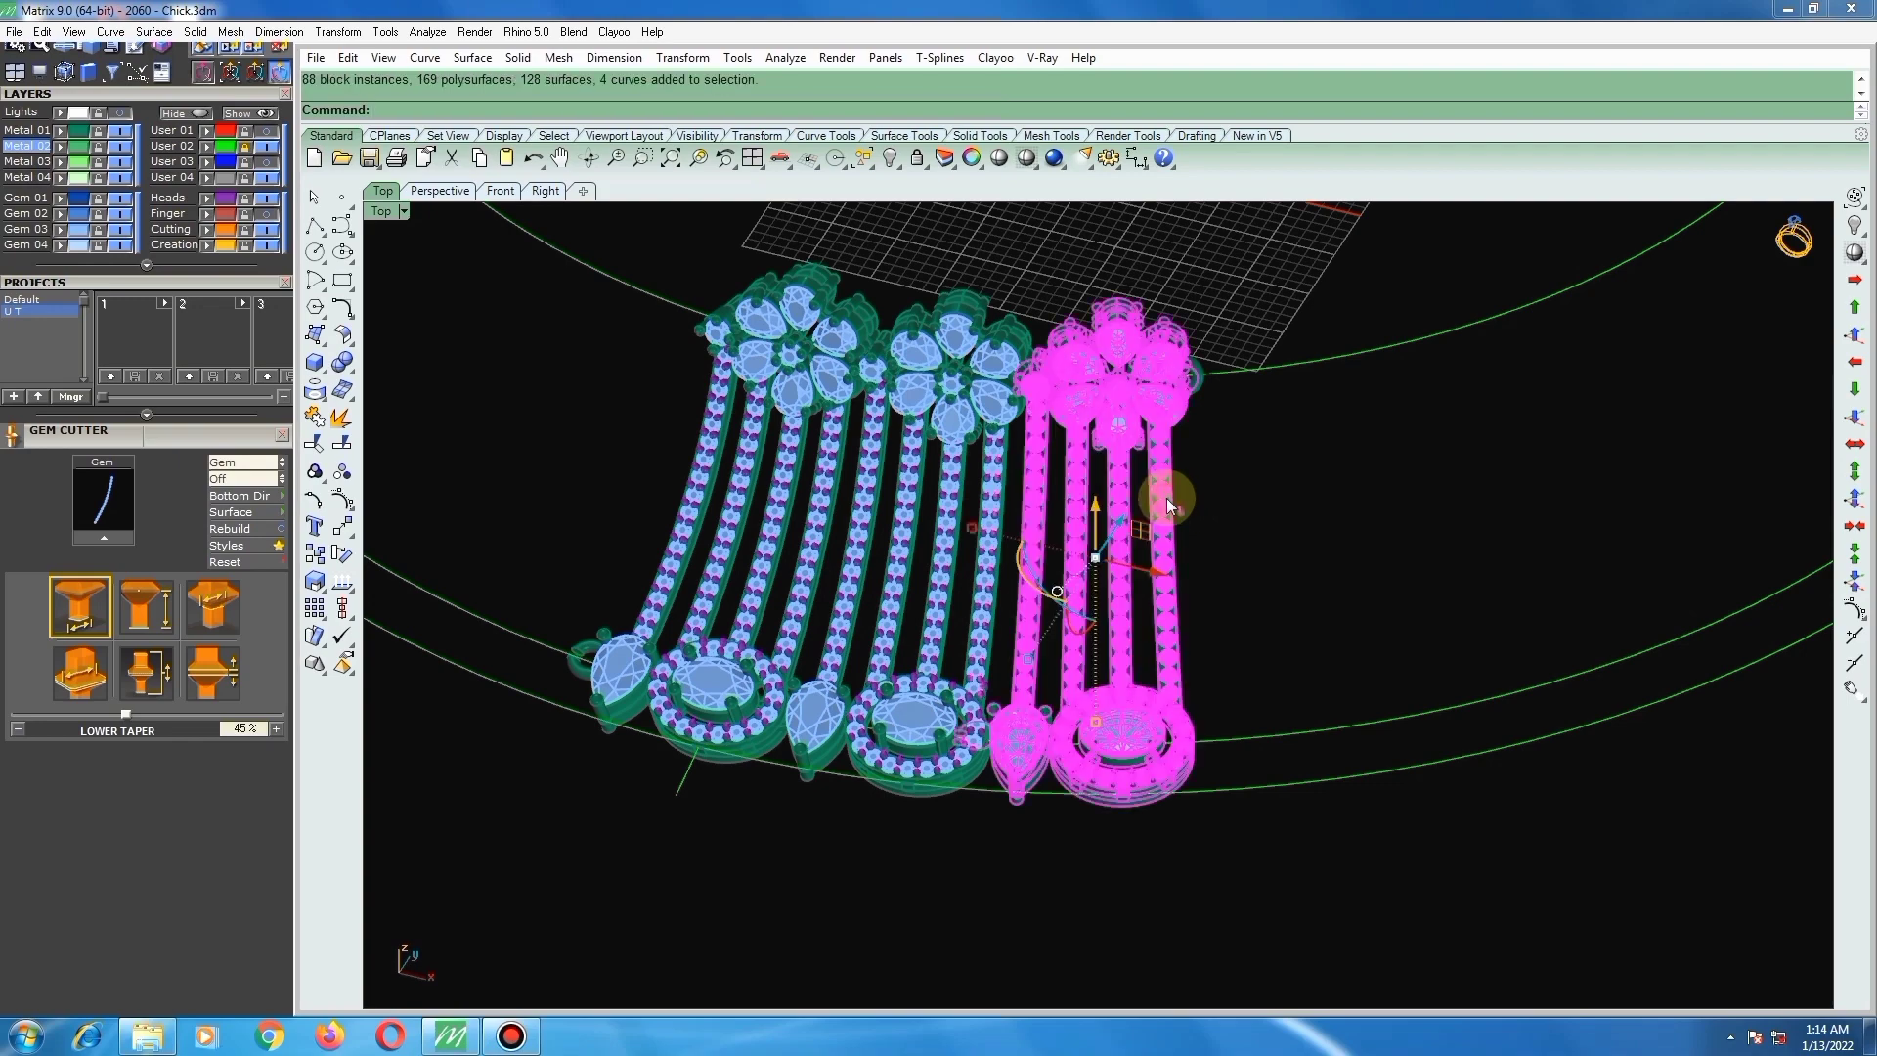
key(Delete)
Step: Rotate the adjacent assembly copy about 0 in Top view with Copy=Yes, placing a copy farther along the guide circles on its outer side
scroll(1095, 528, down, 2)
right_drag(1096, 528, 1096, 555)
scroll(1008, 586, up, 4)
click(1013, 571)
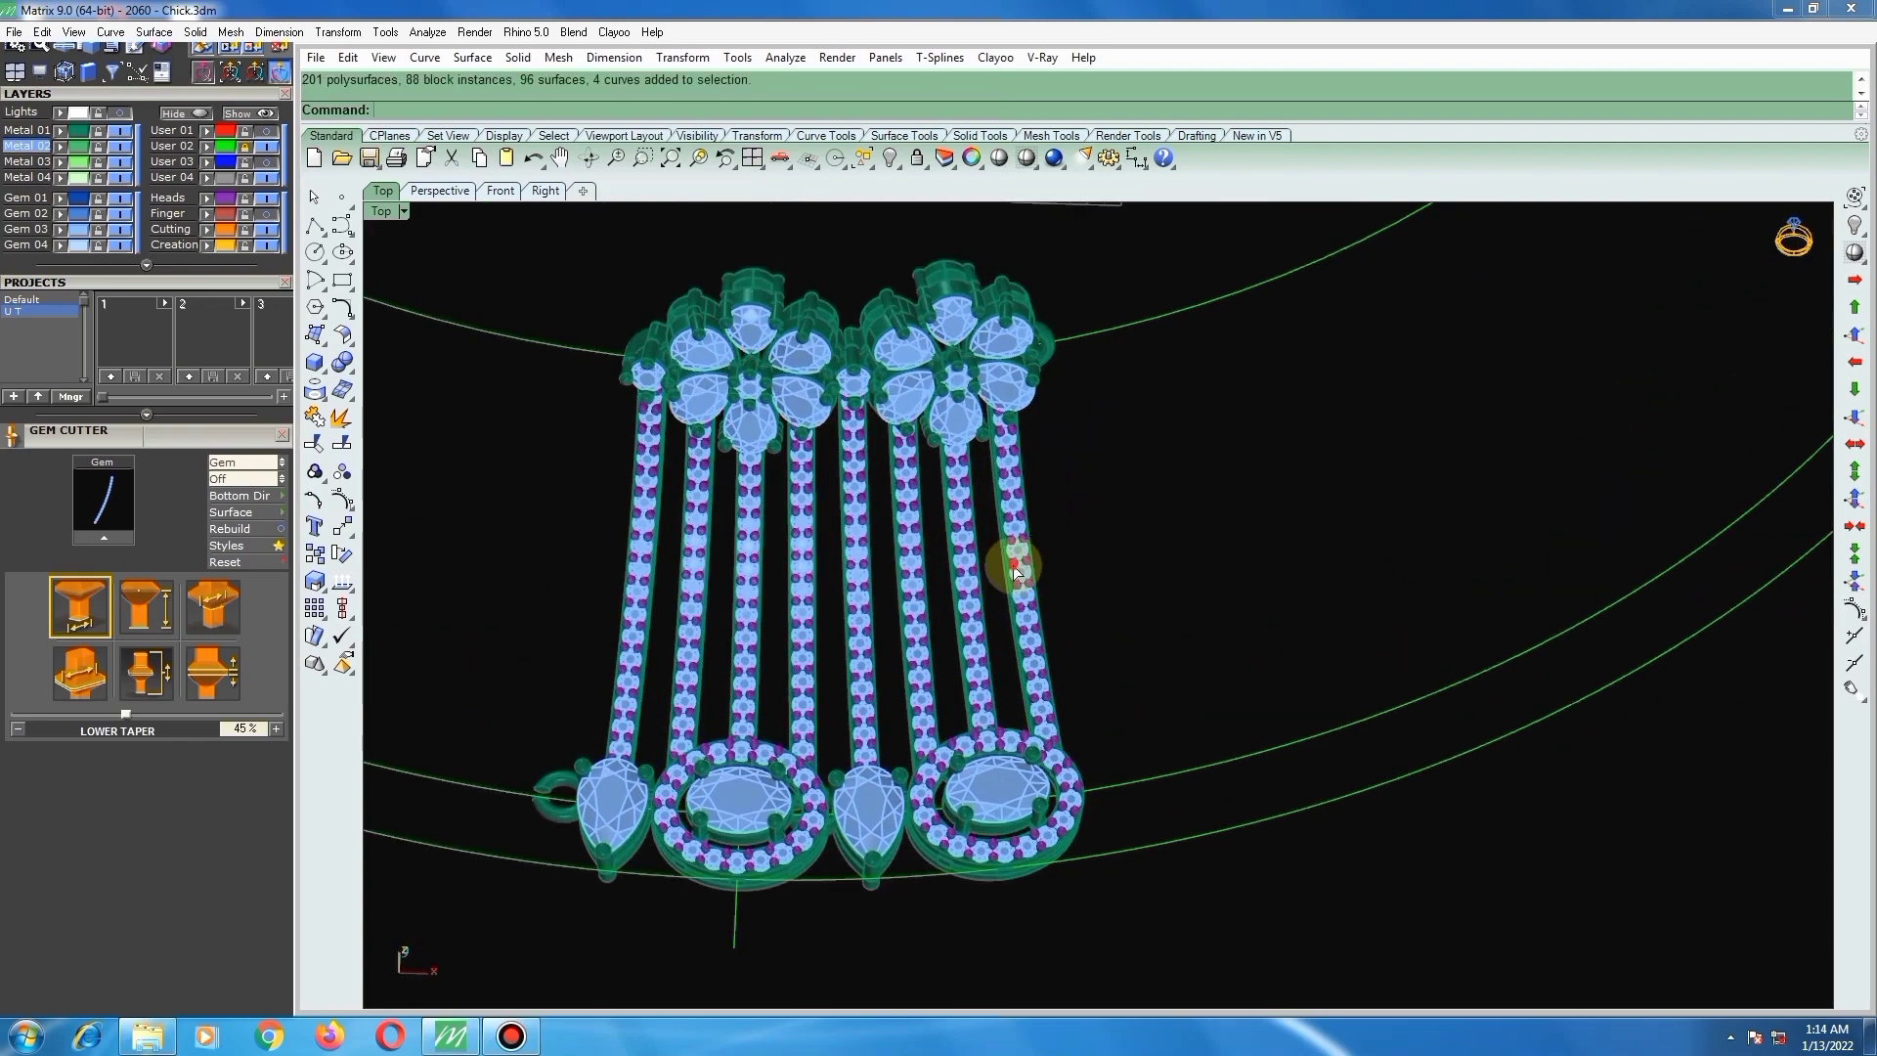
scroll(1013, 569, down, 6)
key(ctrl+F1)
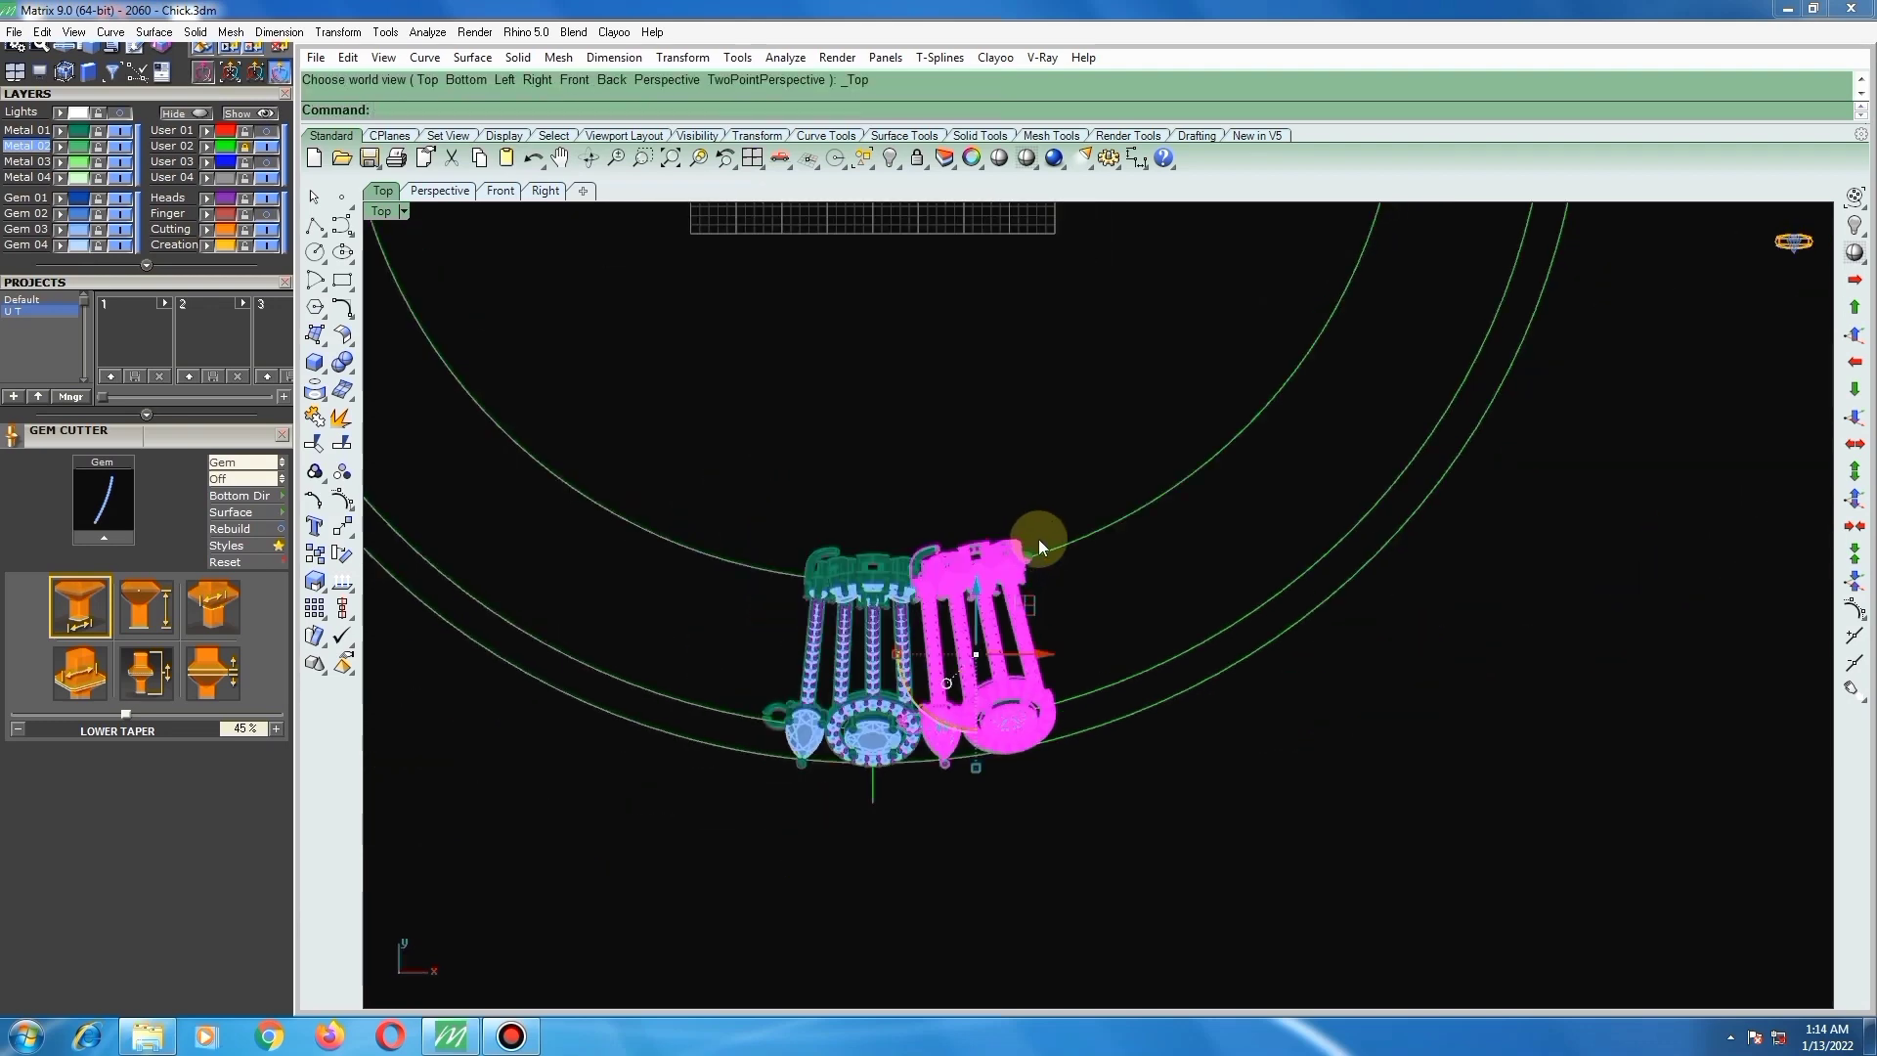
text(rotate)
key(Return)
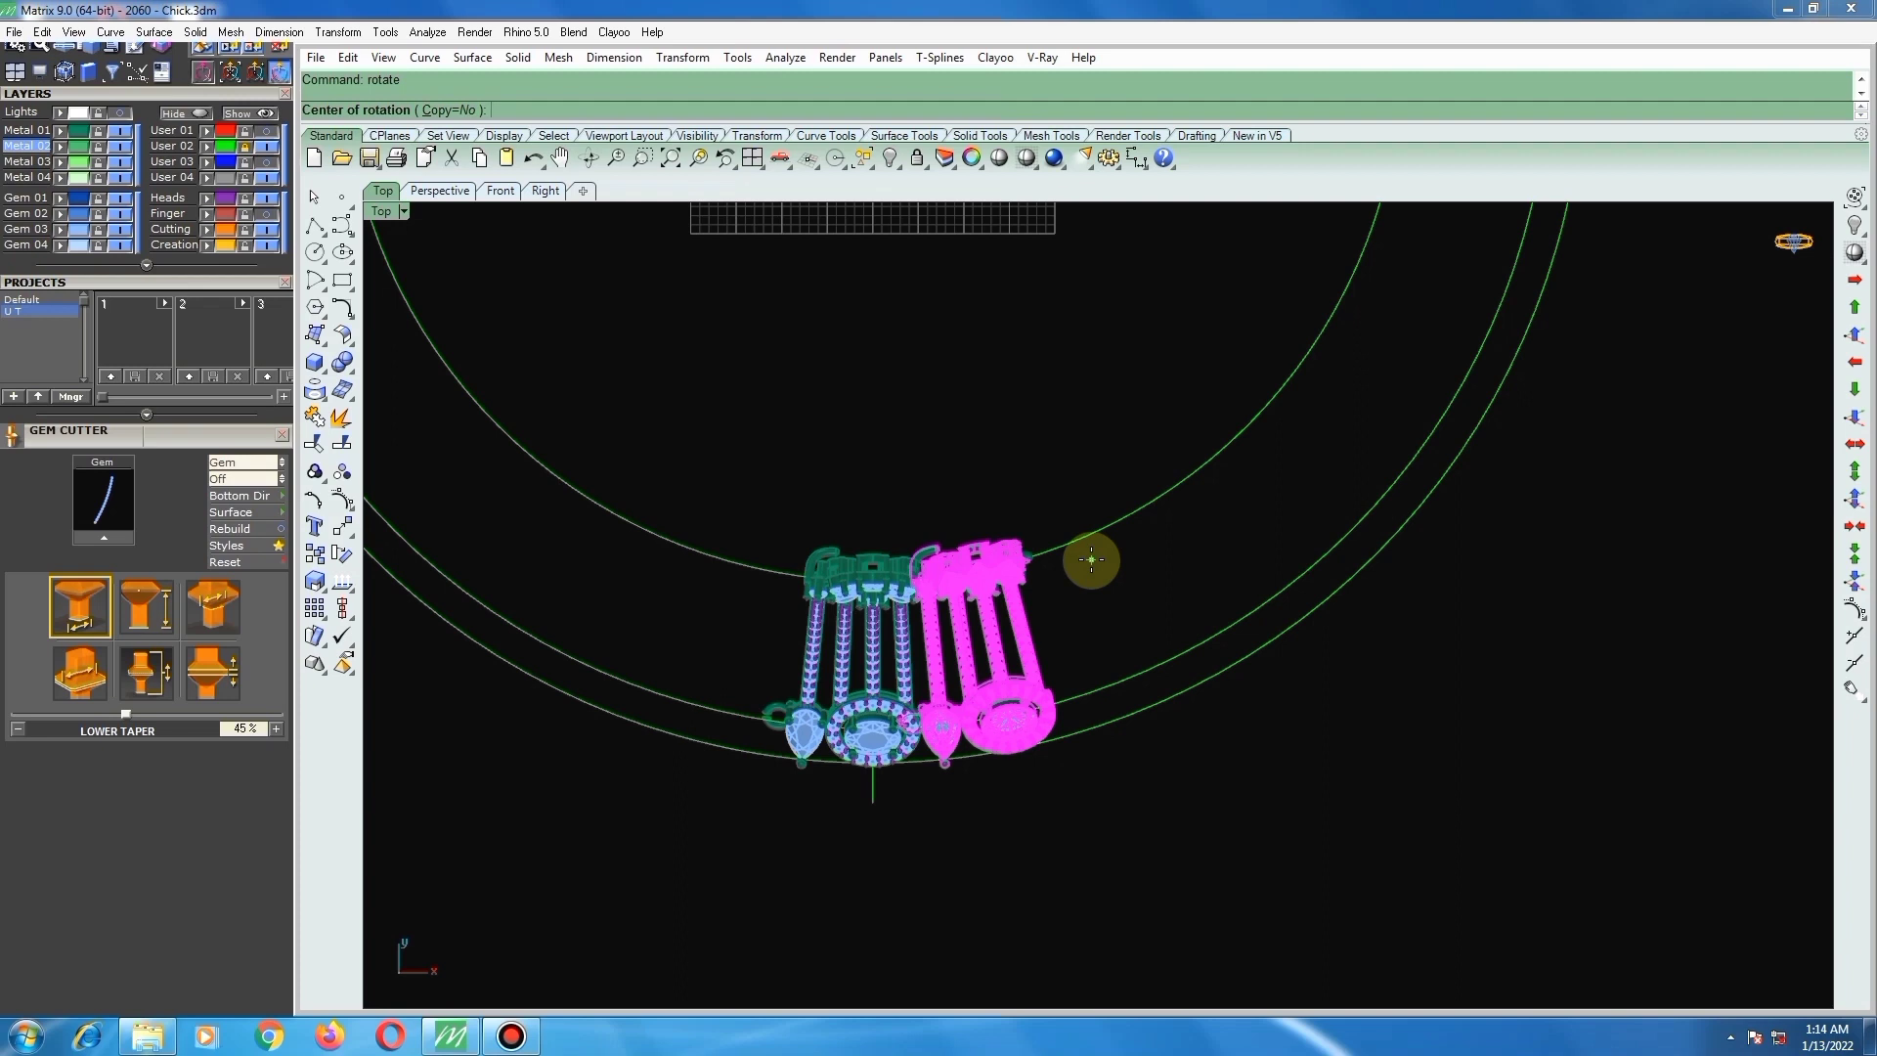
text(c)
key(Return)
text(0)
key(Return)
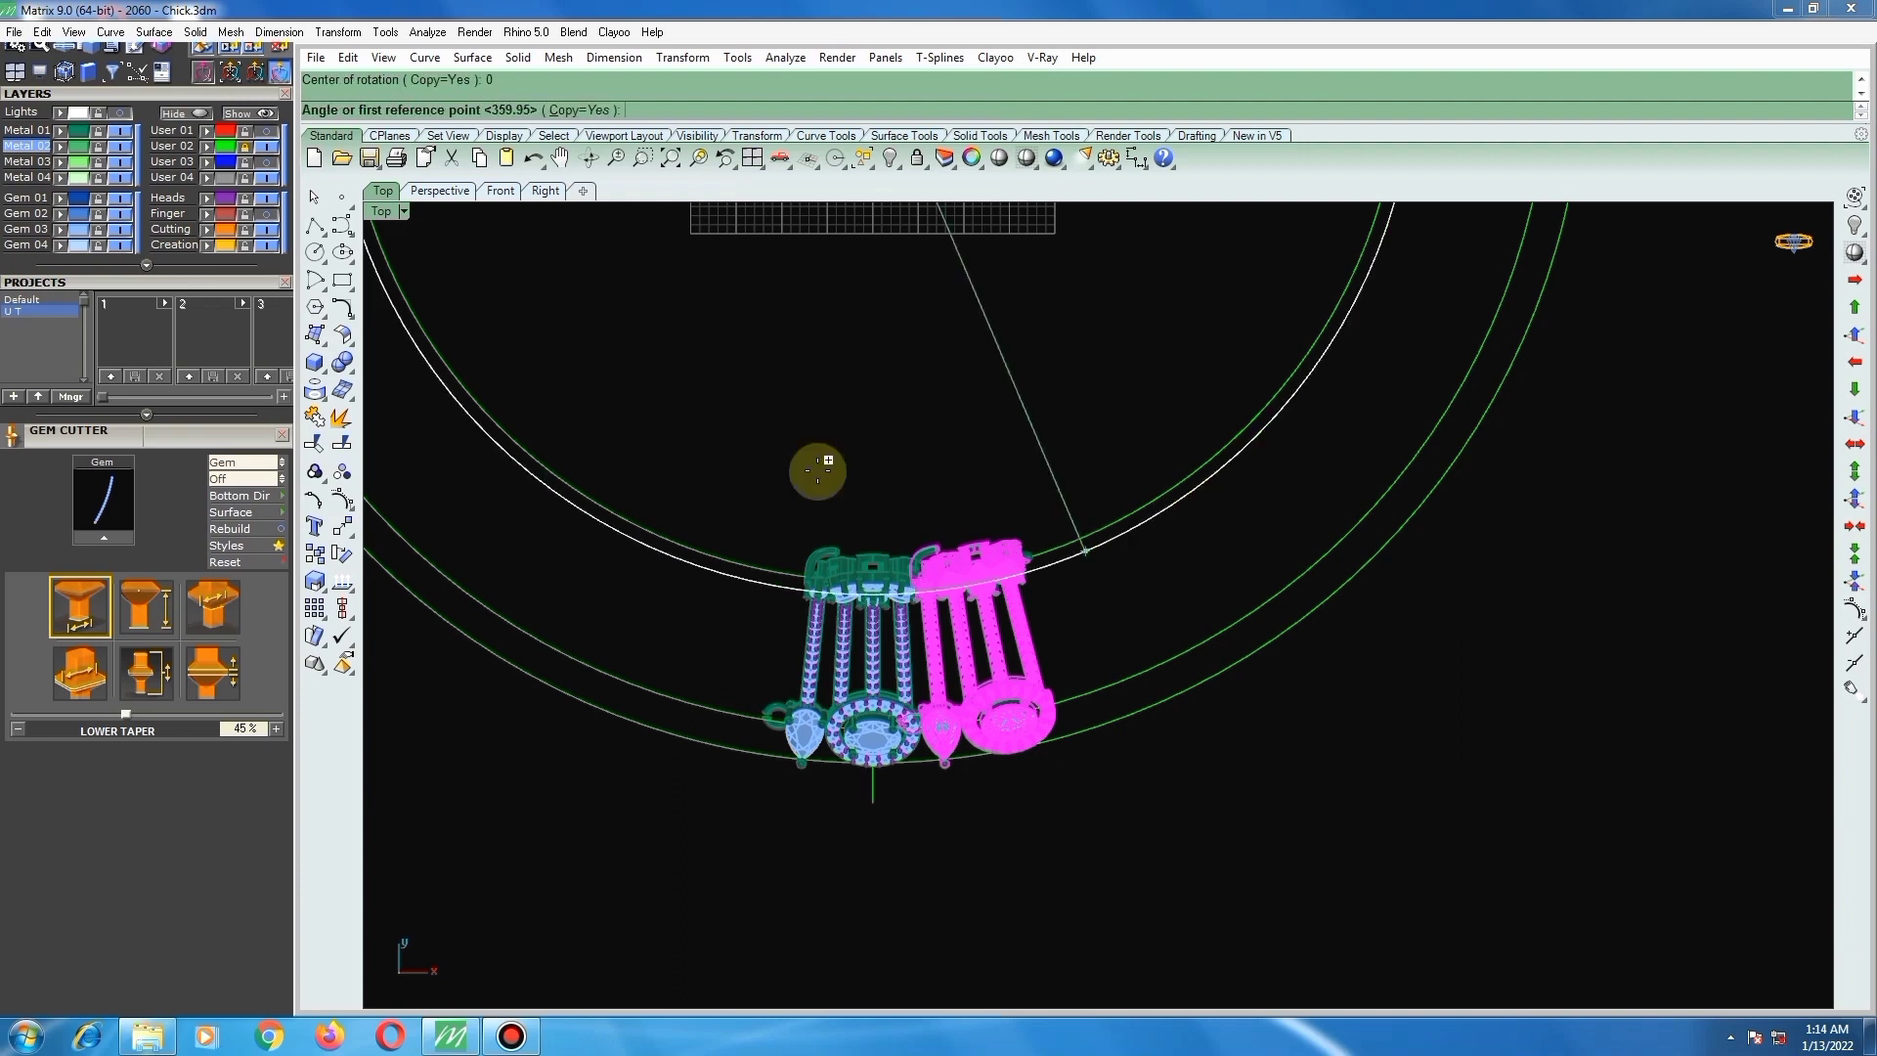
click(972, 612)
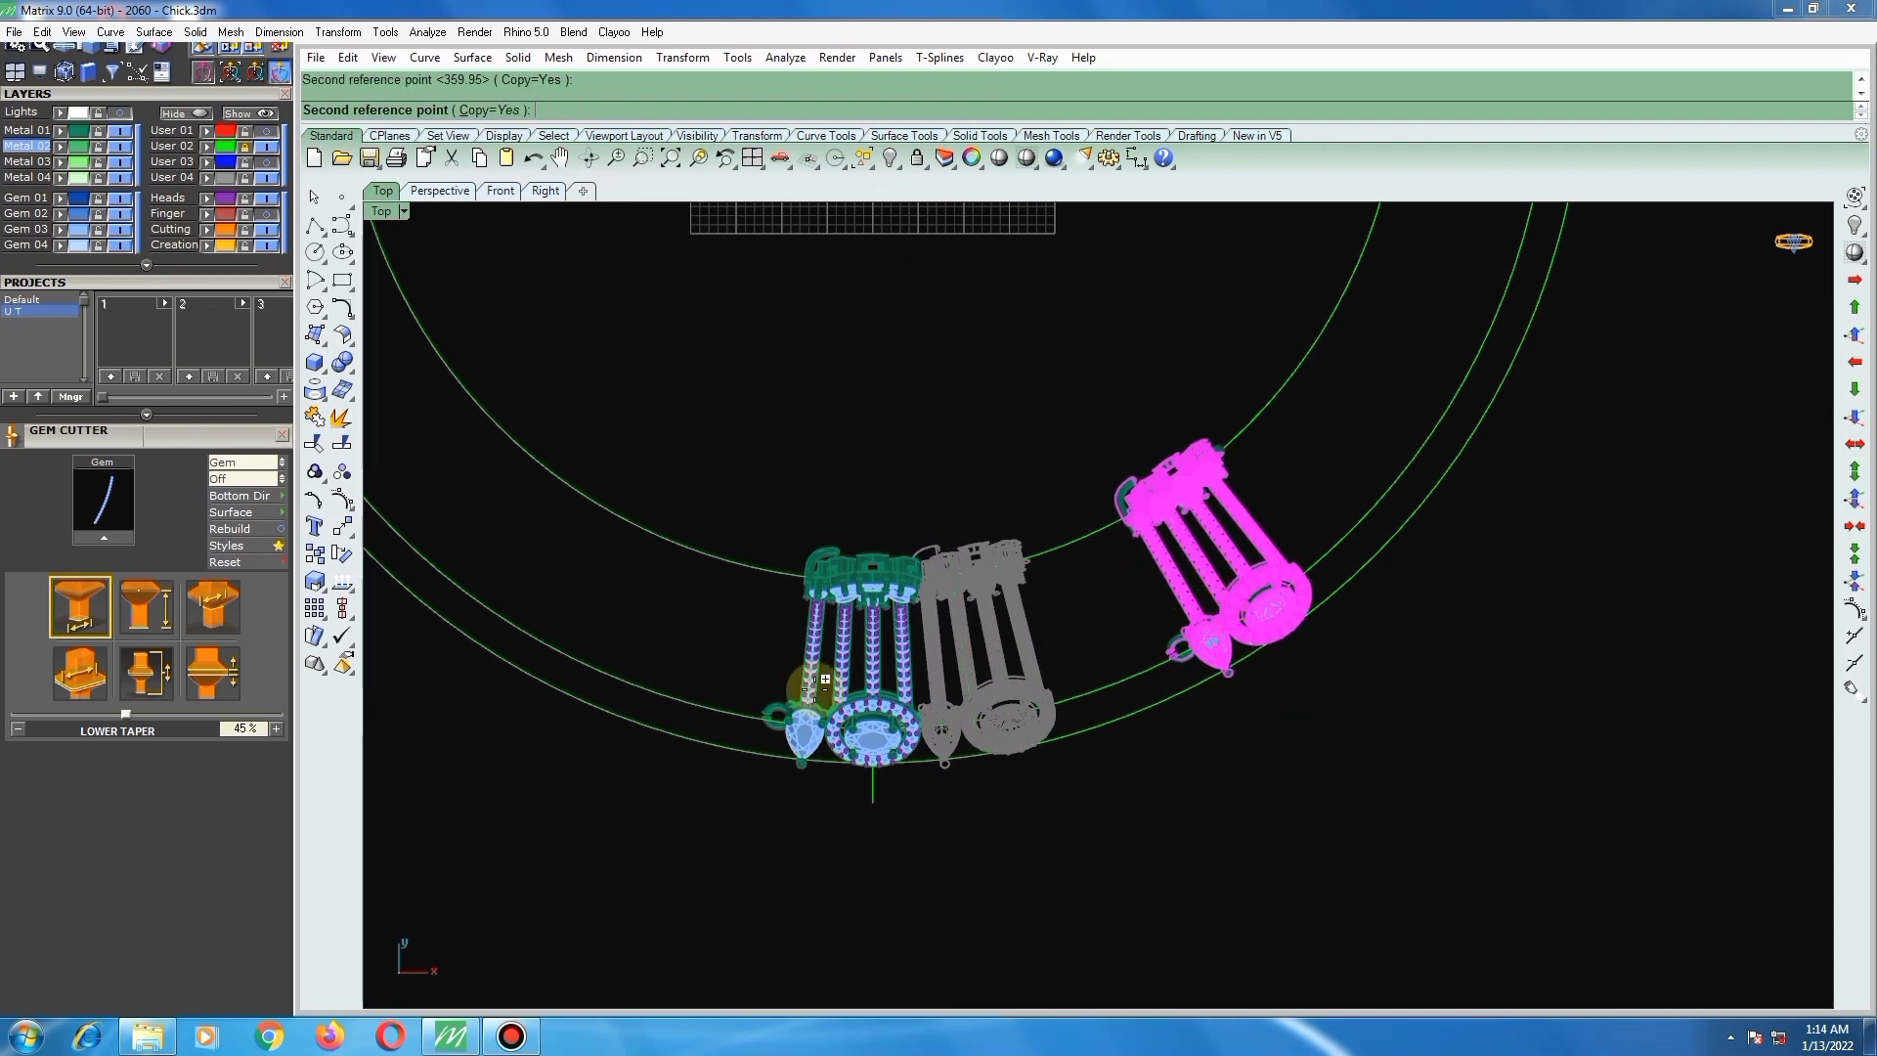
Step: Place another rotated copy on the opposite side of the original along the guide circles and end the rotation
click(585, 621)
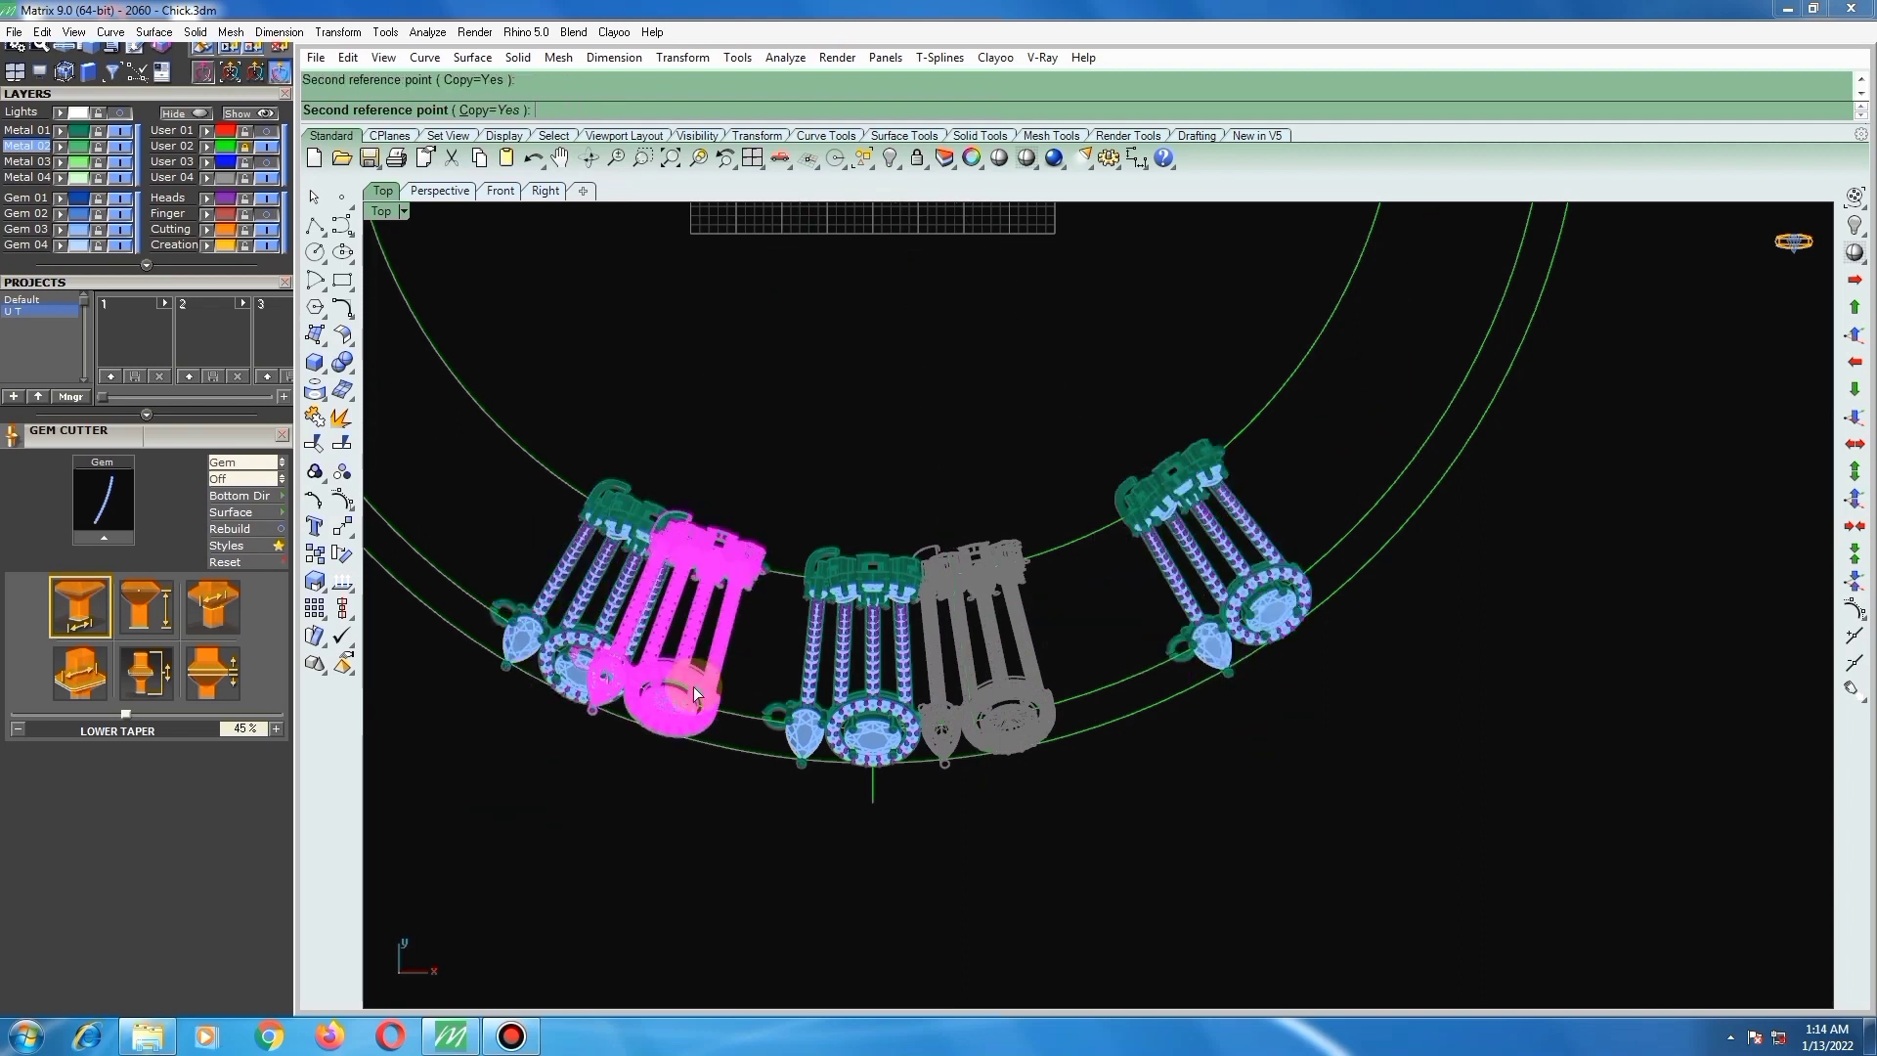
click(964, 579)
key(Return)
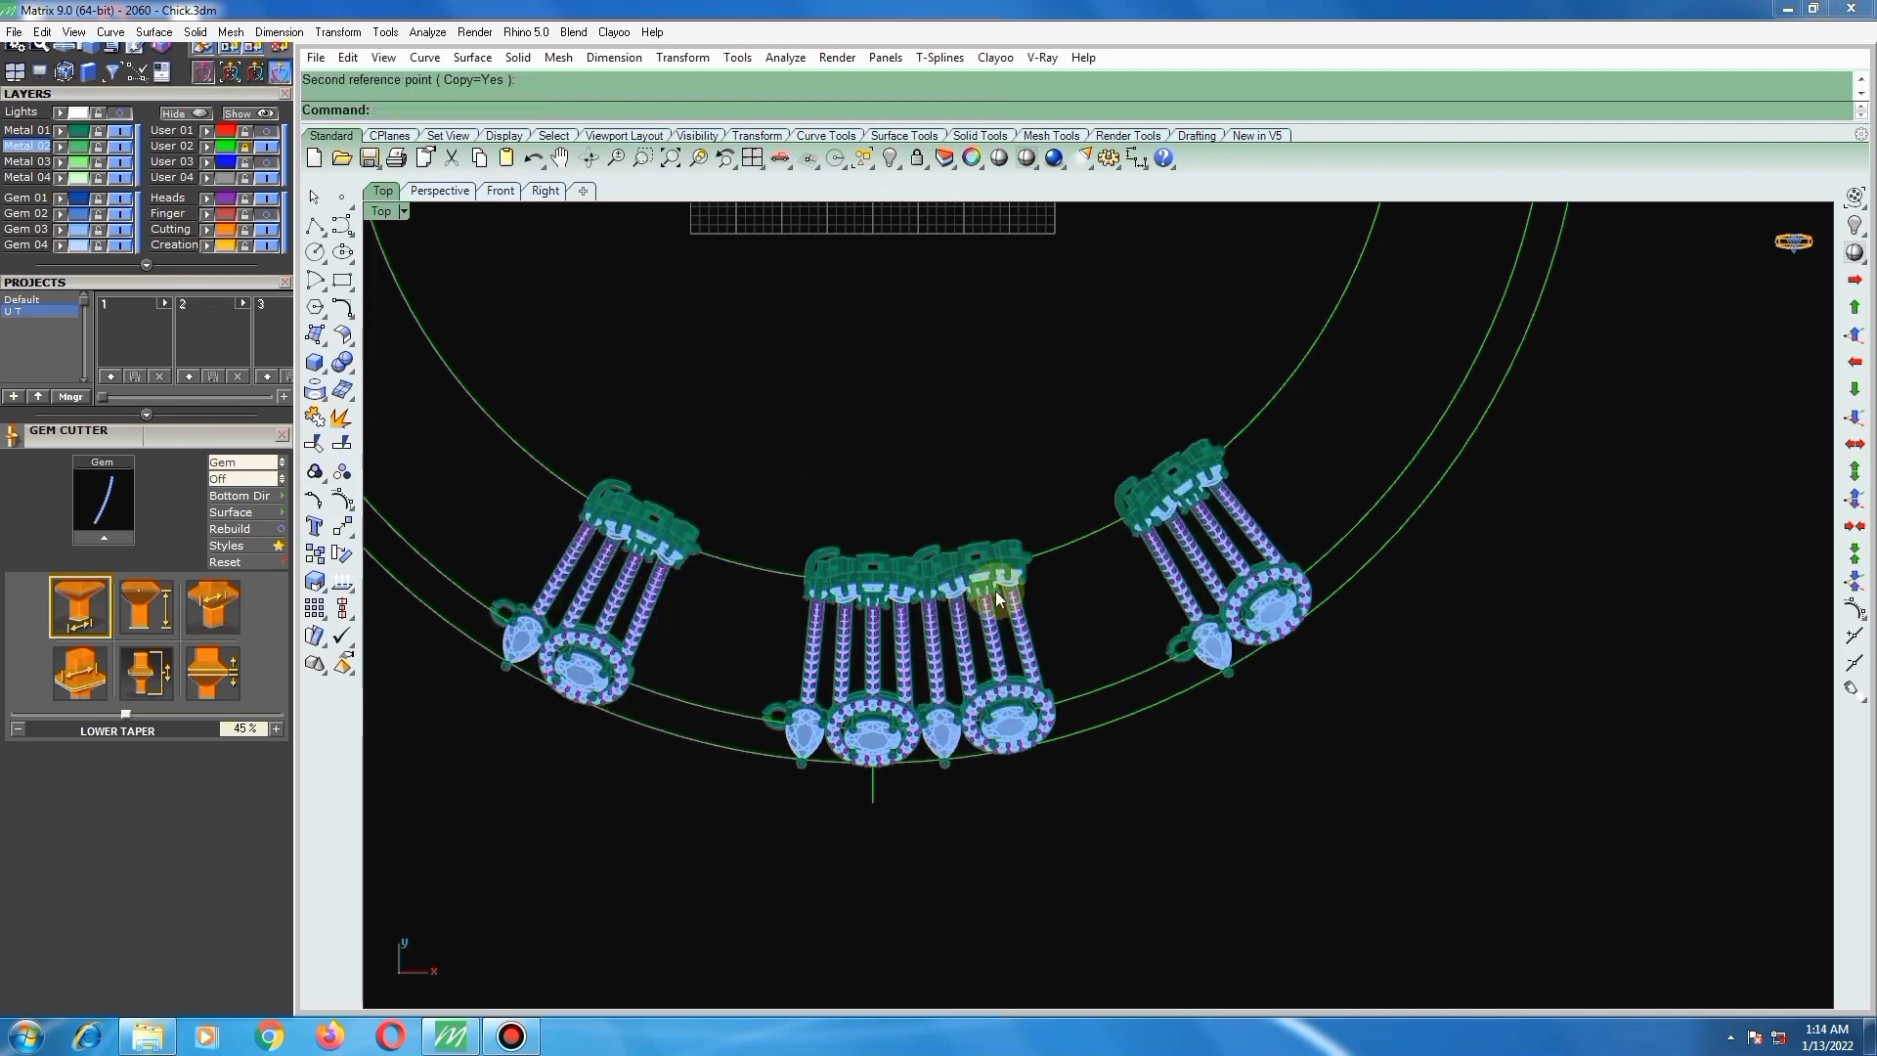
Step: Hide the two neighbouring central assemblies, keeping only the two outer copies and the guide curves in view
click(998, 597)
shift+click(883, 577)
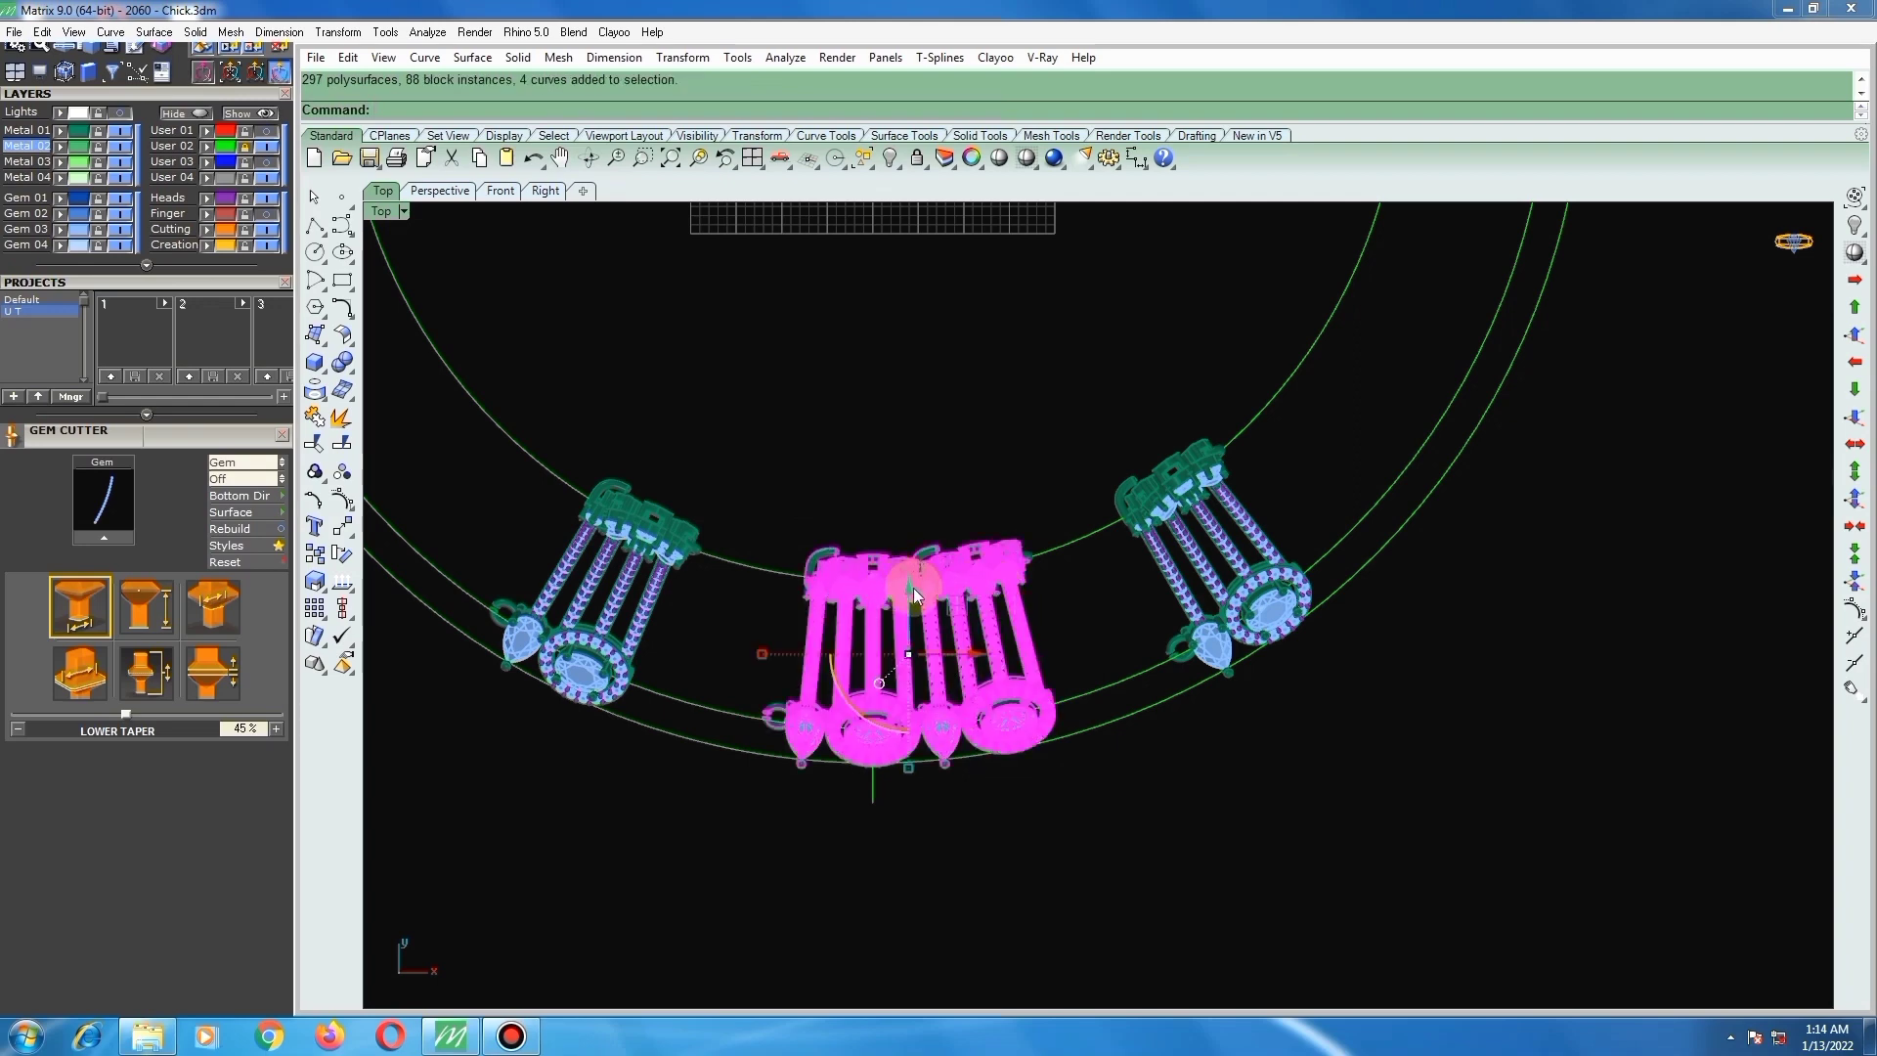
key(ctrl+h)
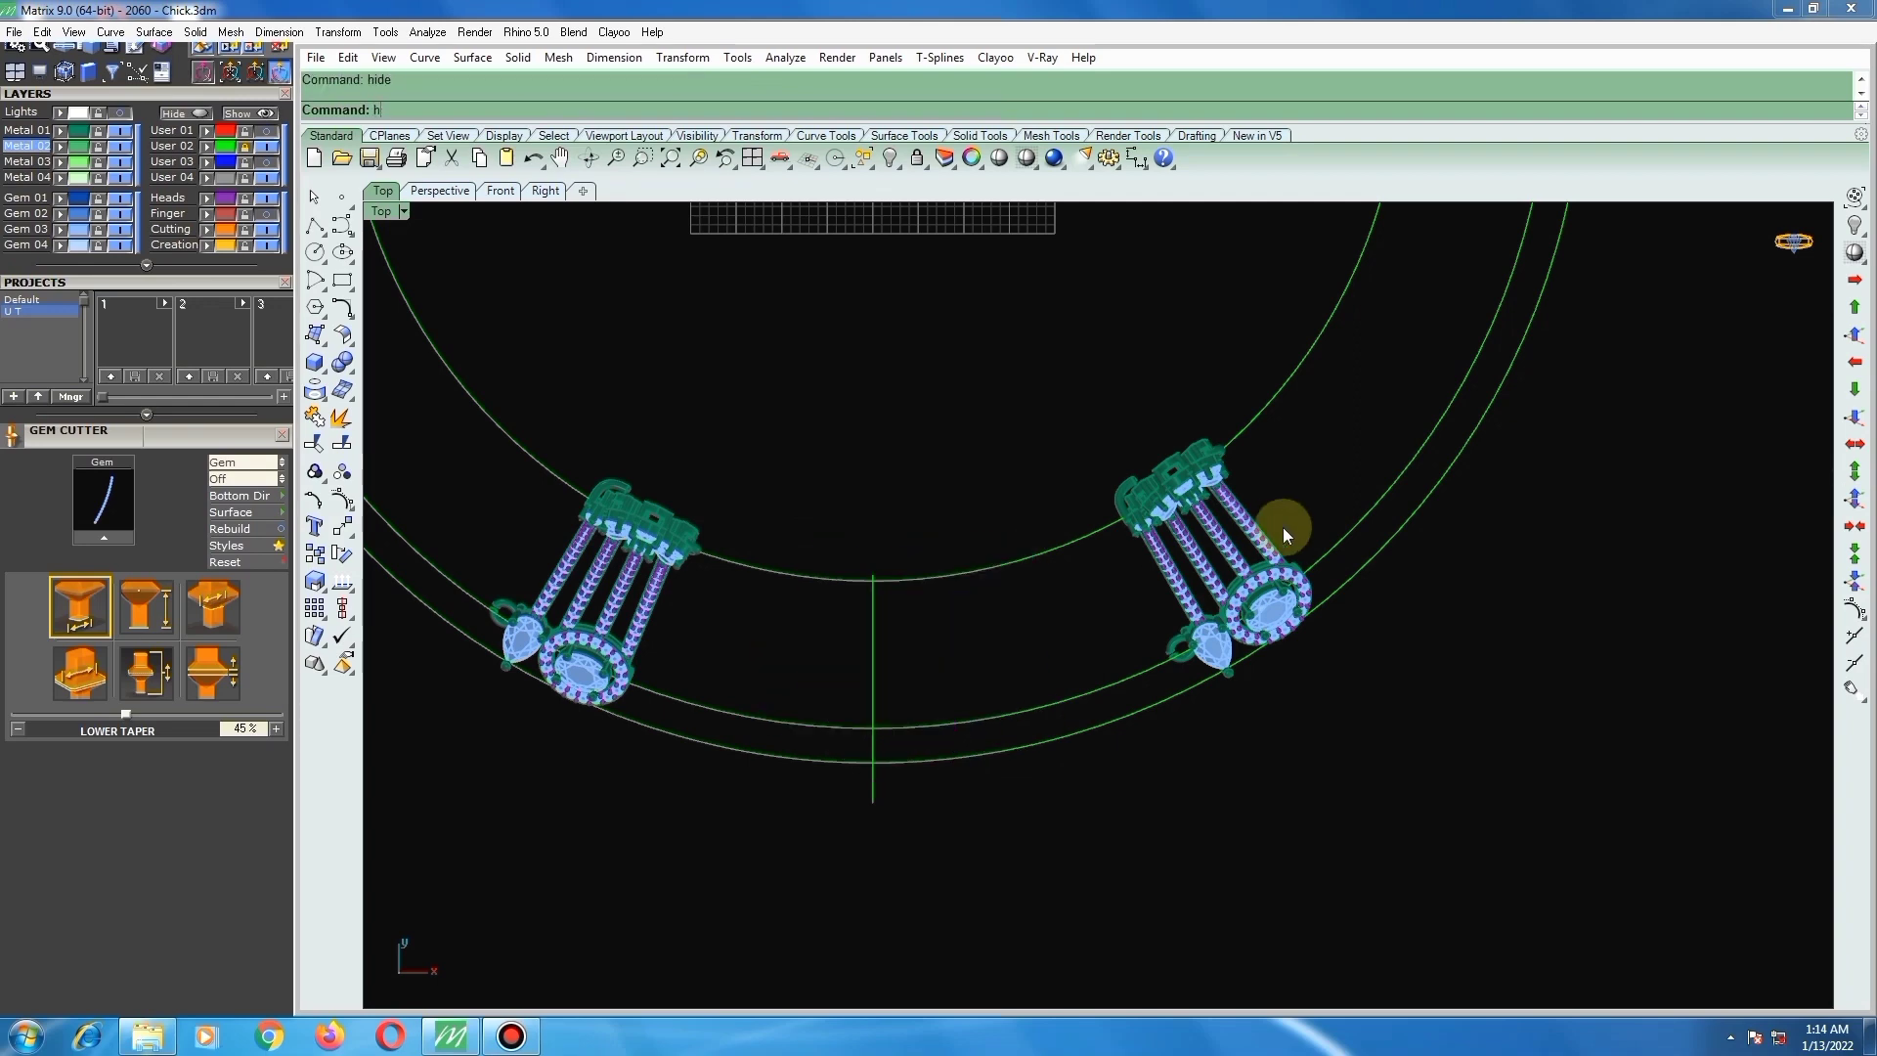
Step: Rotate the two outer assembly copies together slightly about 0 with Copy=No, shifting them along the guide circles
scroll(1262, 524, up, 2)
click(1236, 522)
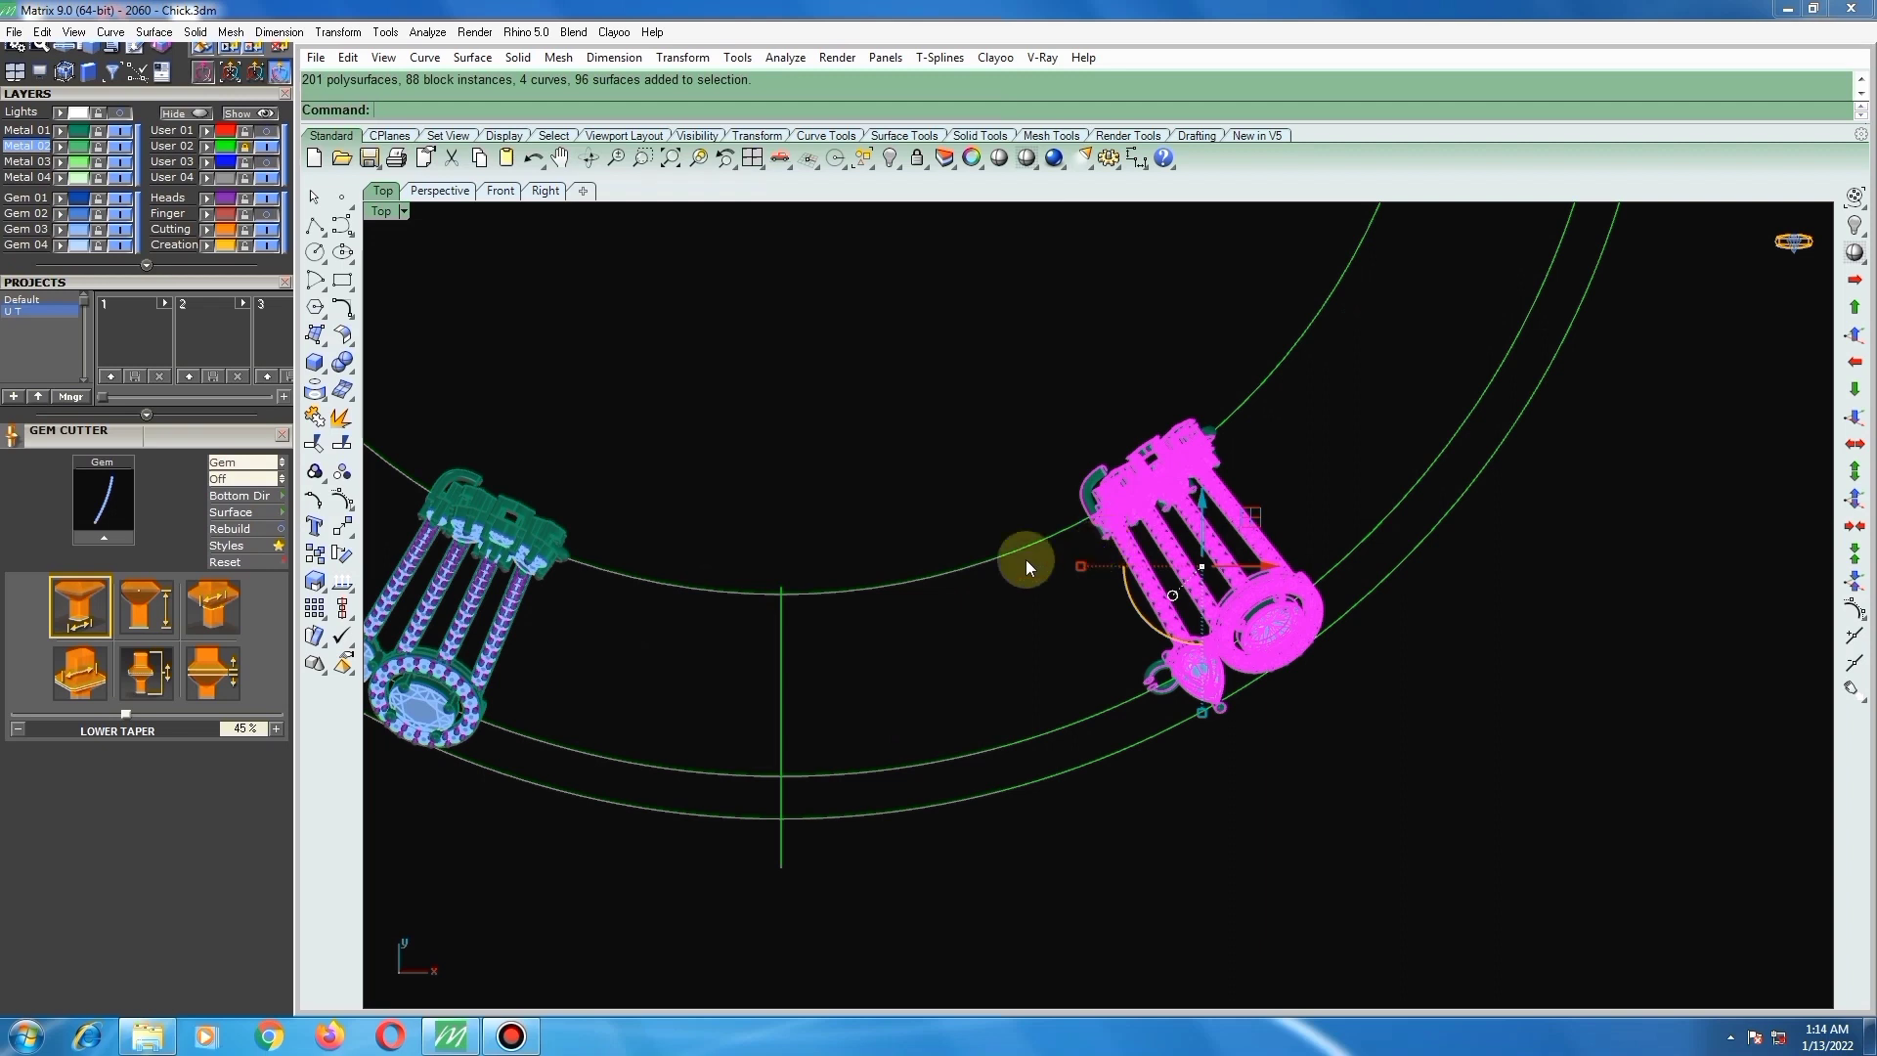
shift+click(485, 554)
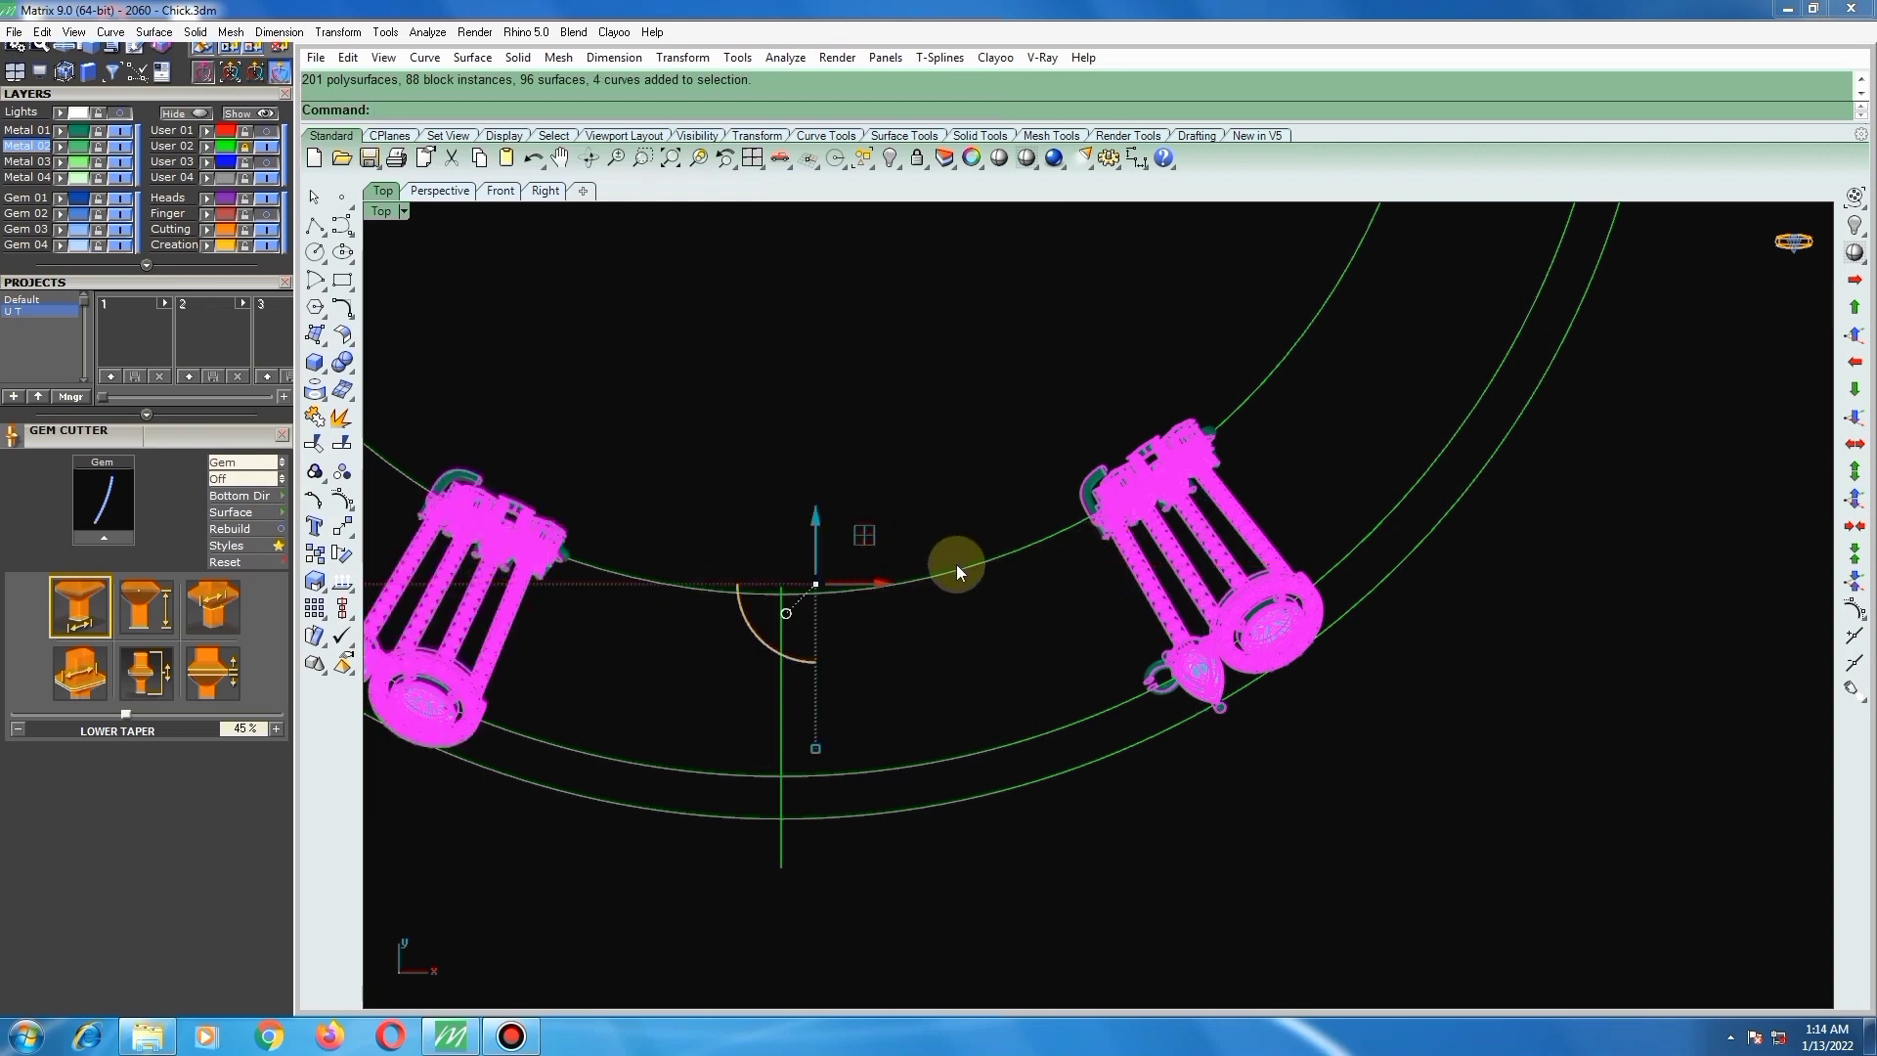
text(rotate)
key(Return)
text(c)
key(Return)
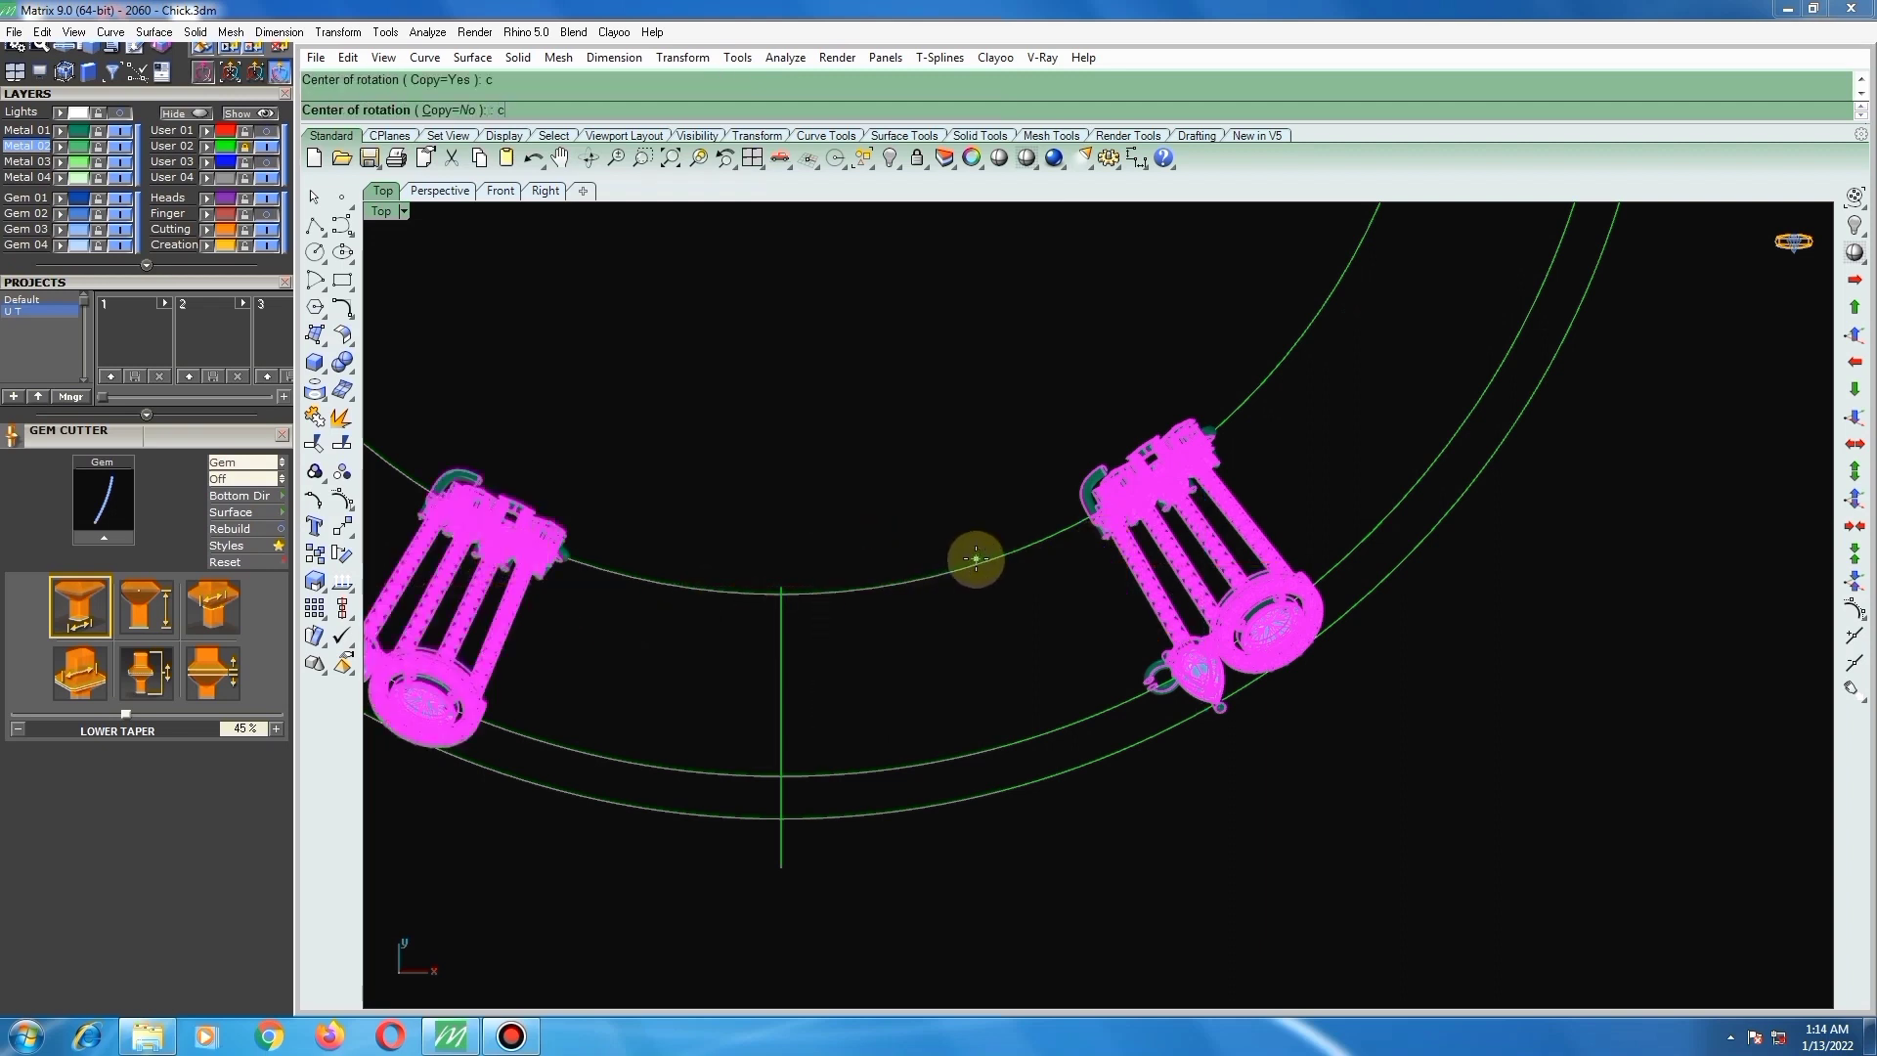
text(0)
key(Return)
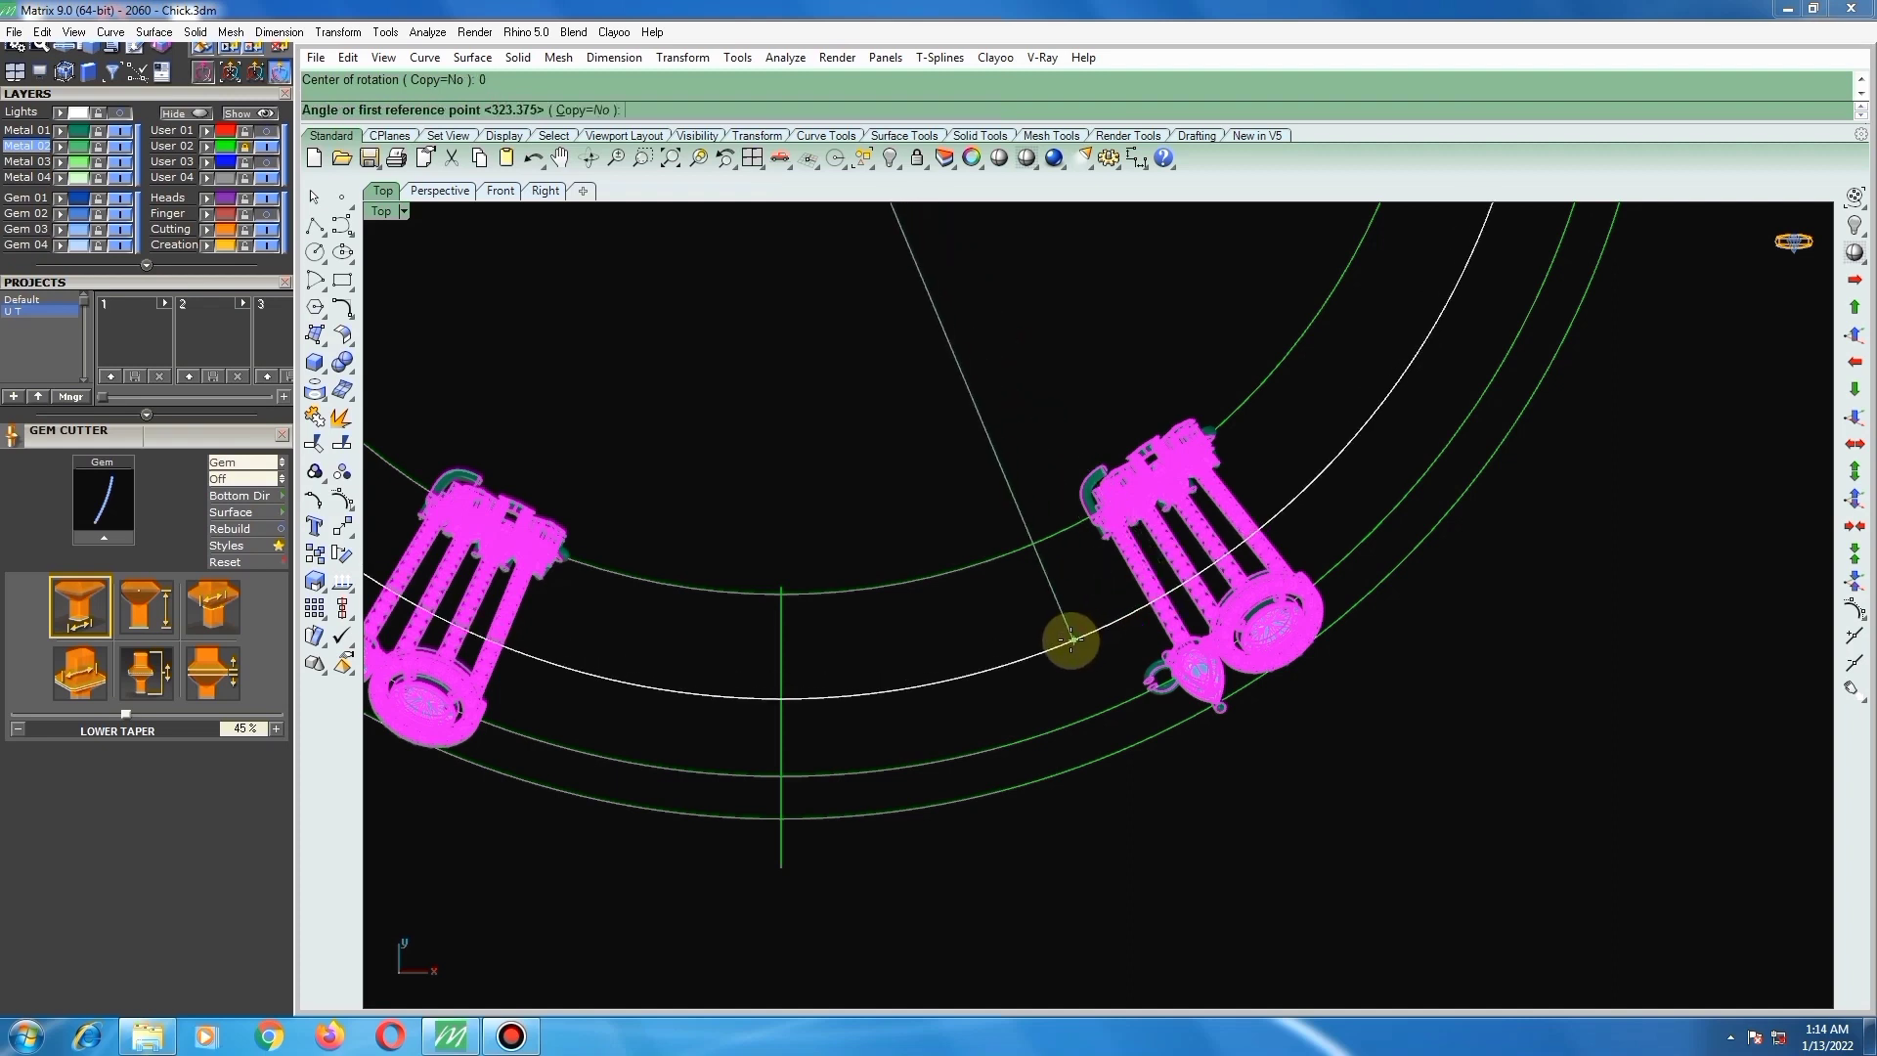
click(1067, 649)
click(983, 392)
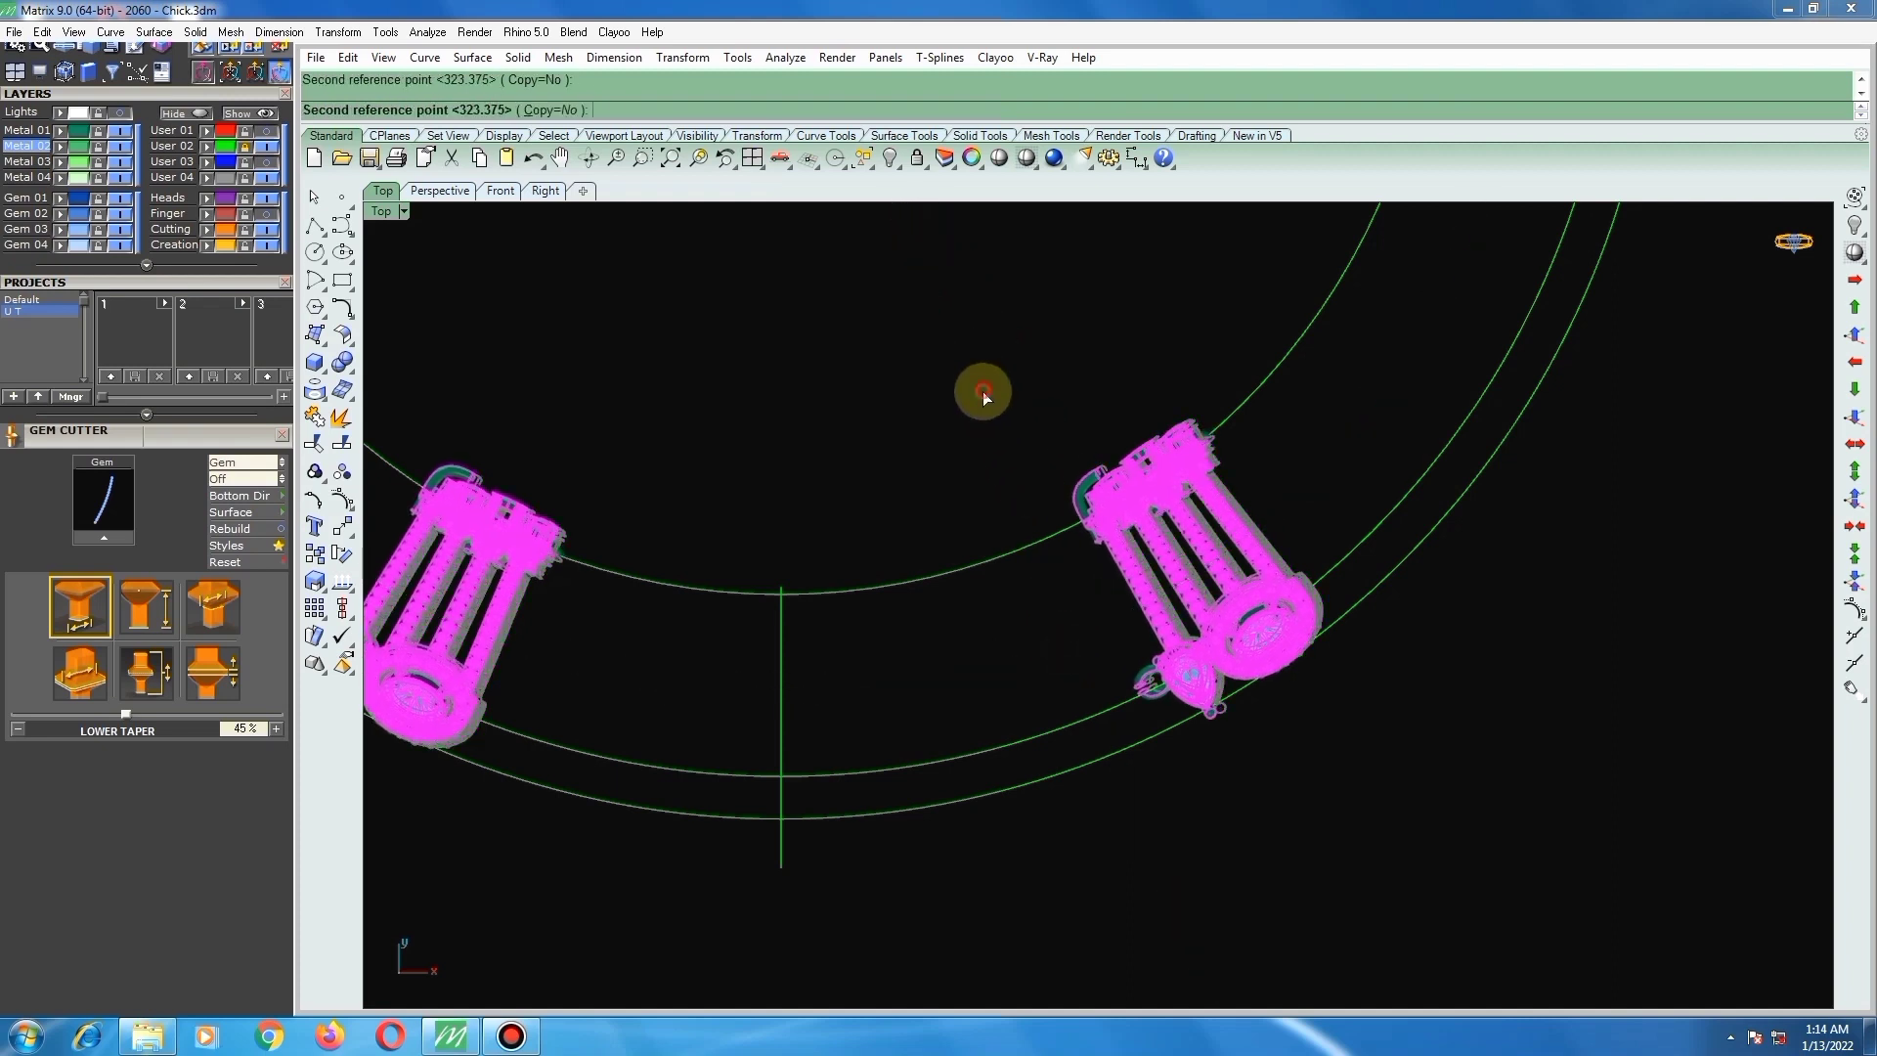
click(1280, 745)
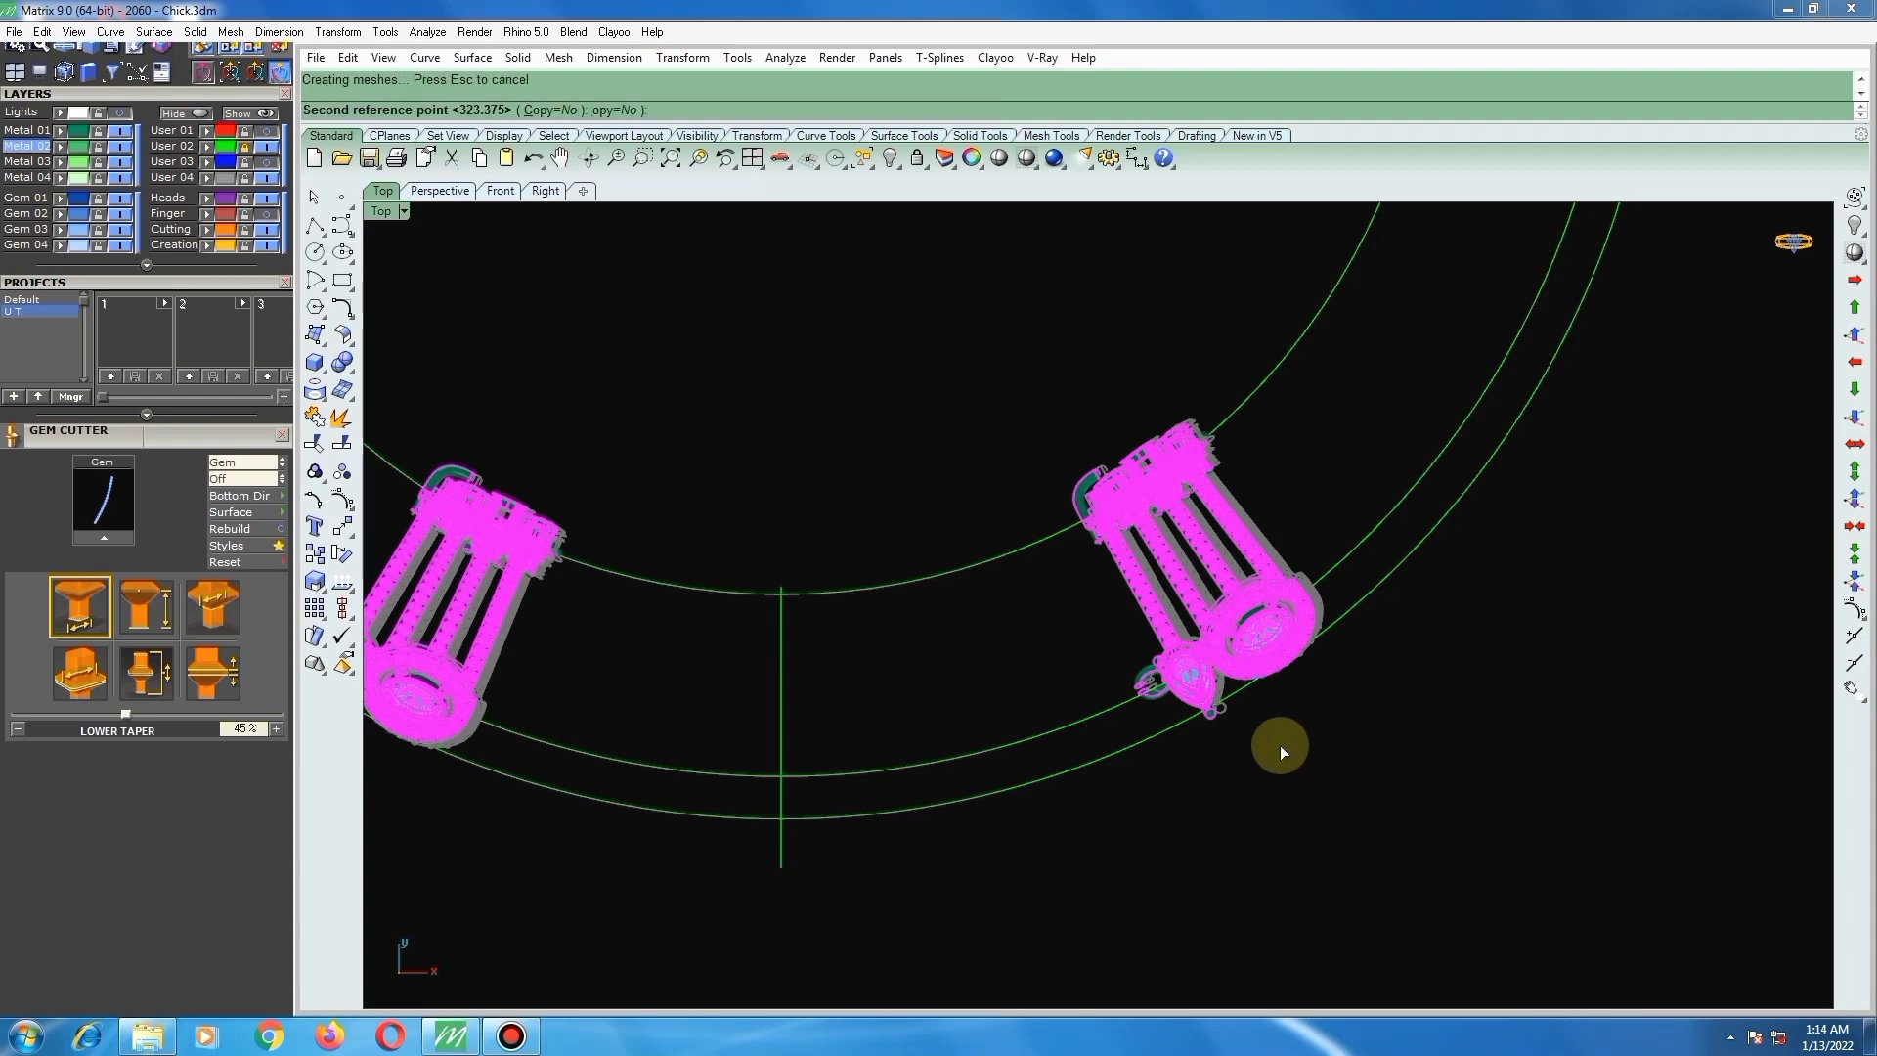
Step: Examine the two outer assemblies up close and from several angles, checking how they sit on the guide curves
scroll(1260, 603, up, 10)
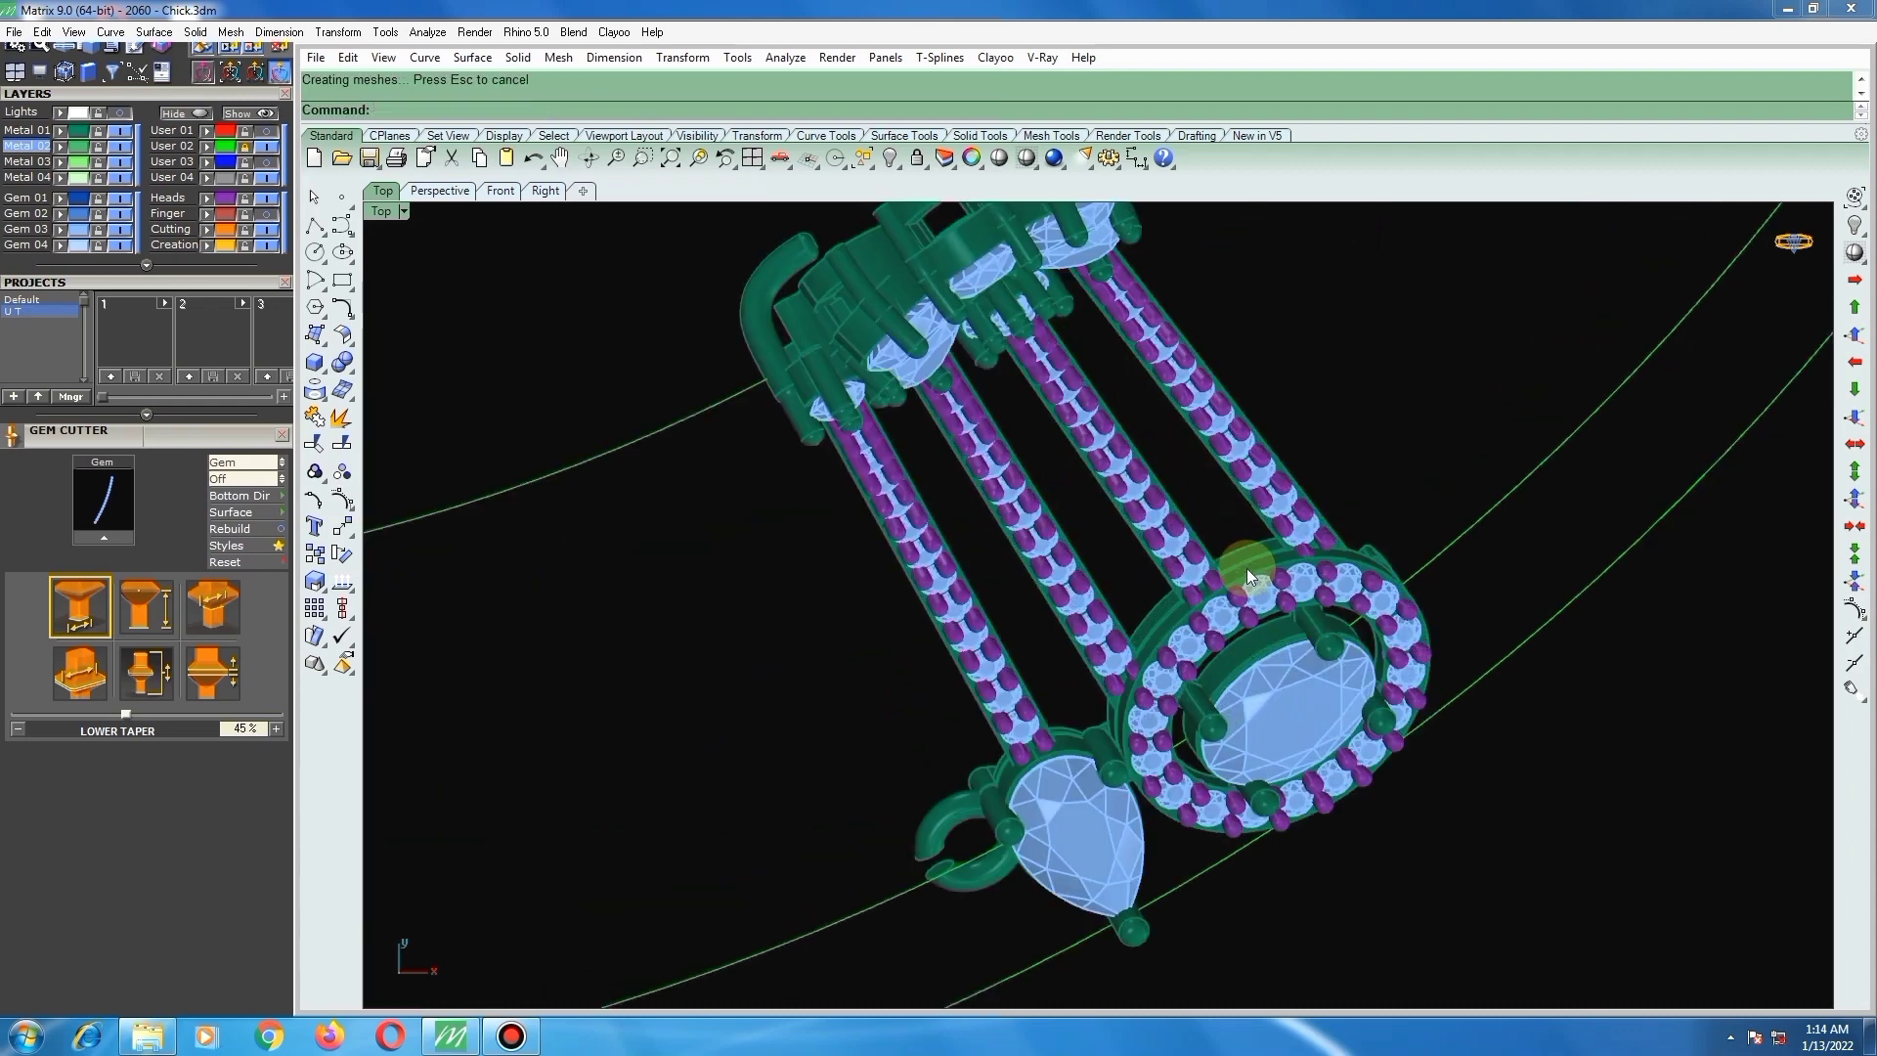
ctrl+shift+right_drag(1248, 570, 1220, 486)
scroll(1184, 621, down, 6)
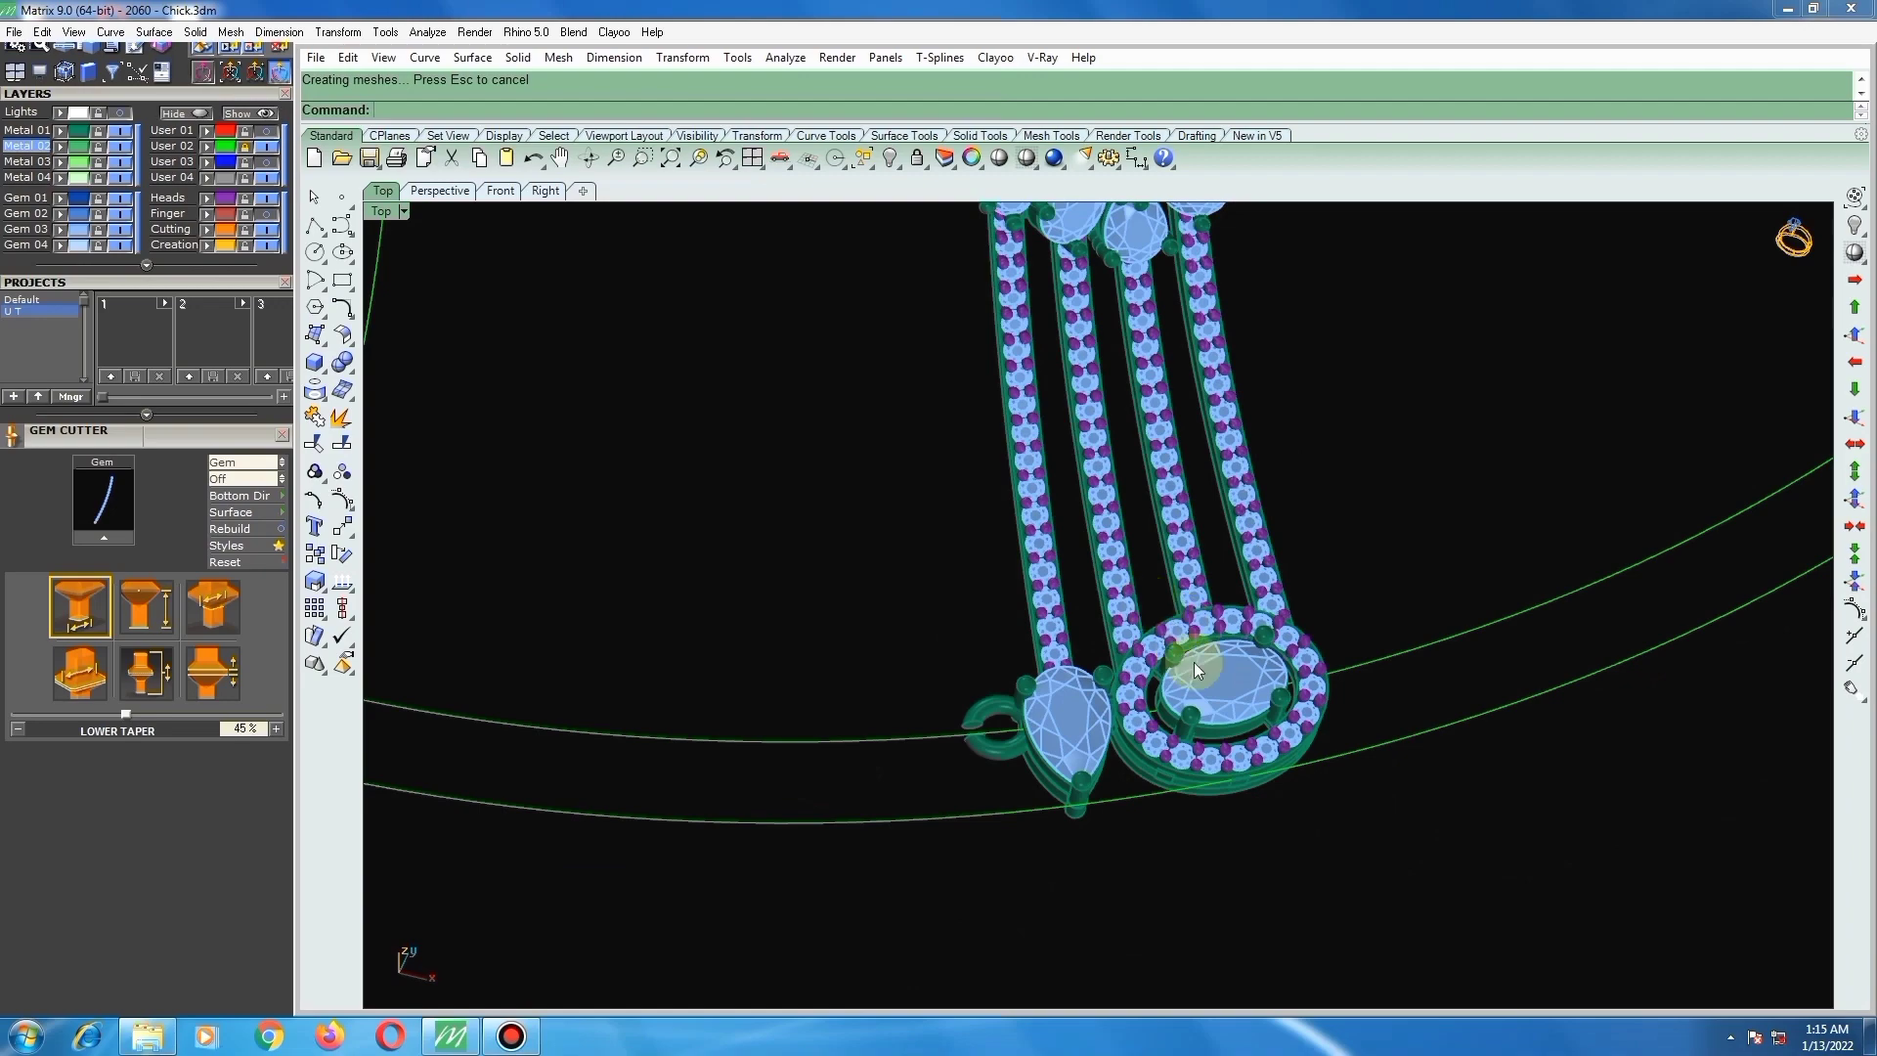
scroll(1200, 667, down, 8)
scroll(1080, 580, down, 4)
scroll(733, 515, up, 6)
ctrl+shift+right_drag(930, 554, 1103, 582)
scroll(921, 518, down, 4)
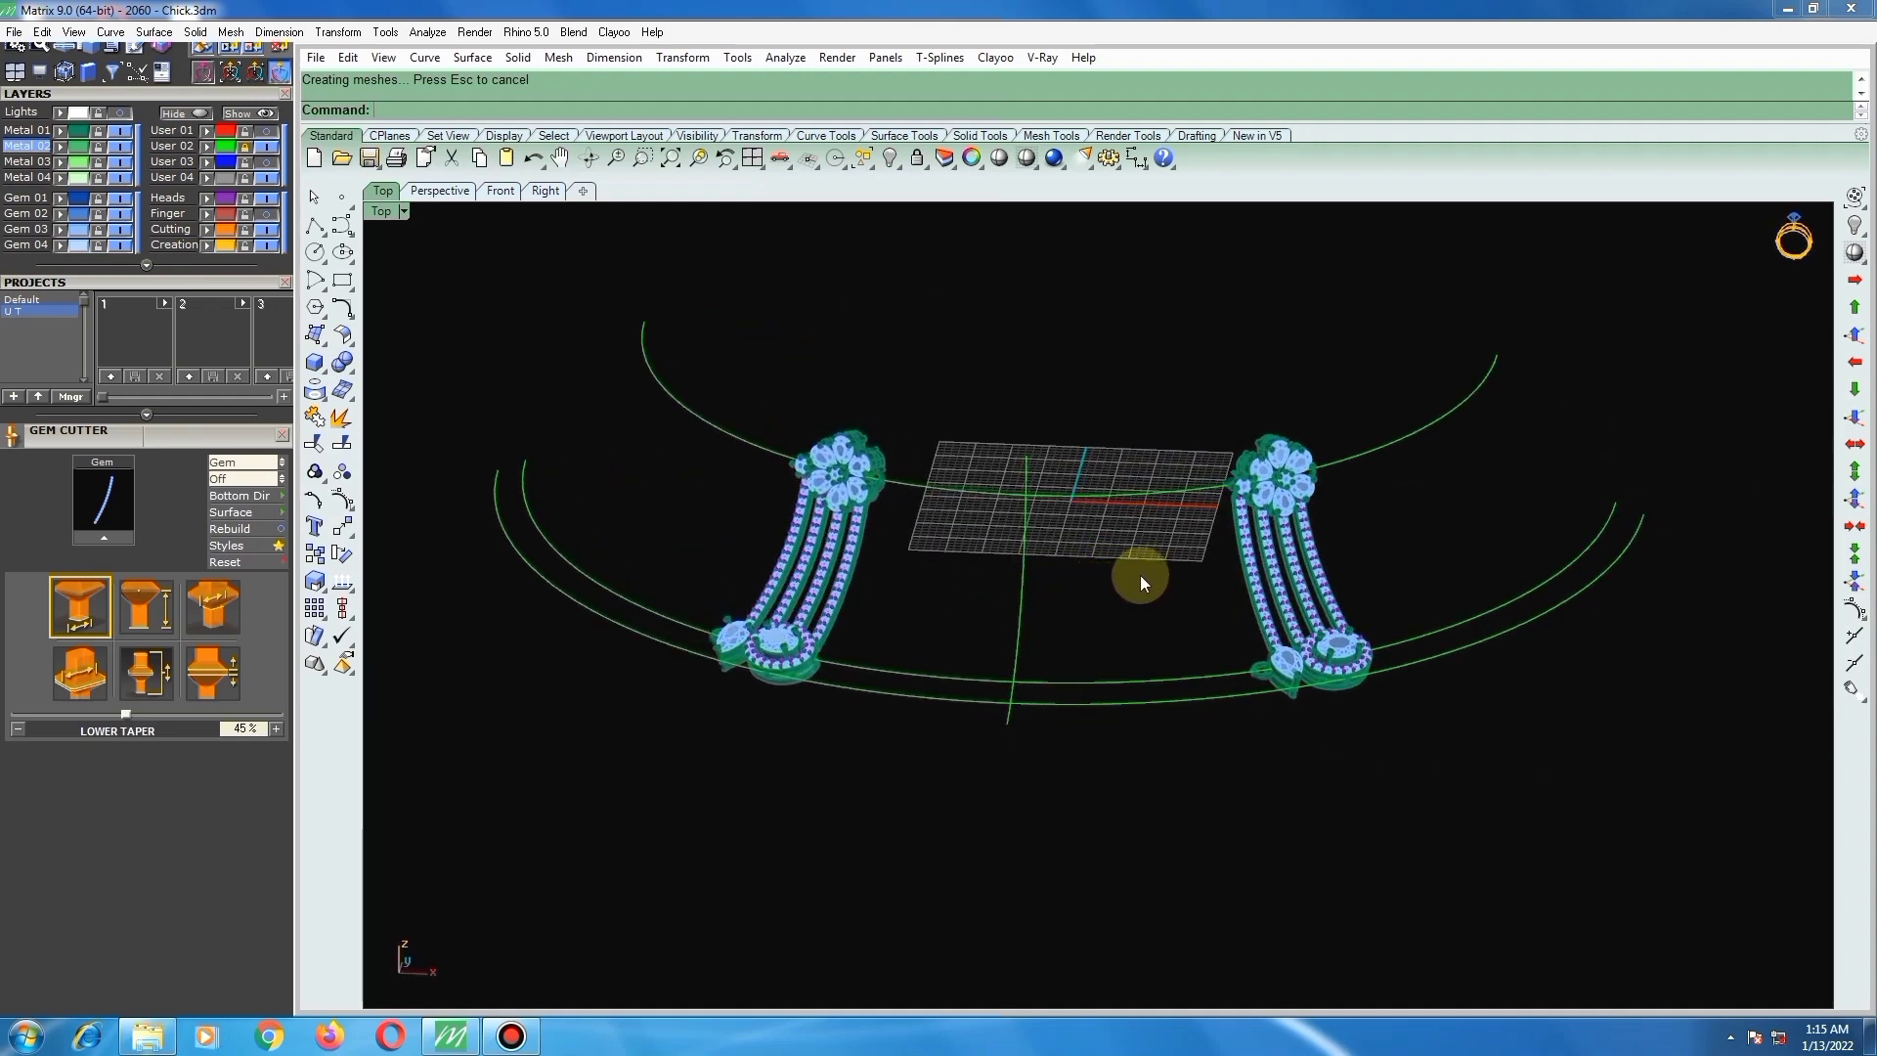
ctrl+shift+right_drag(1195, 562, 1114, 529)
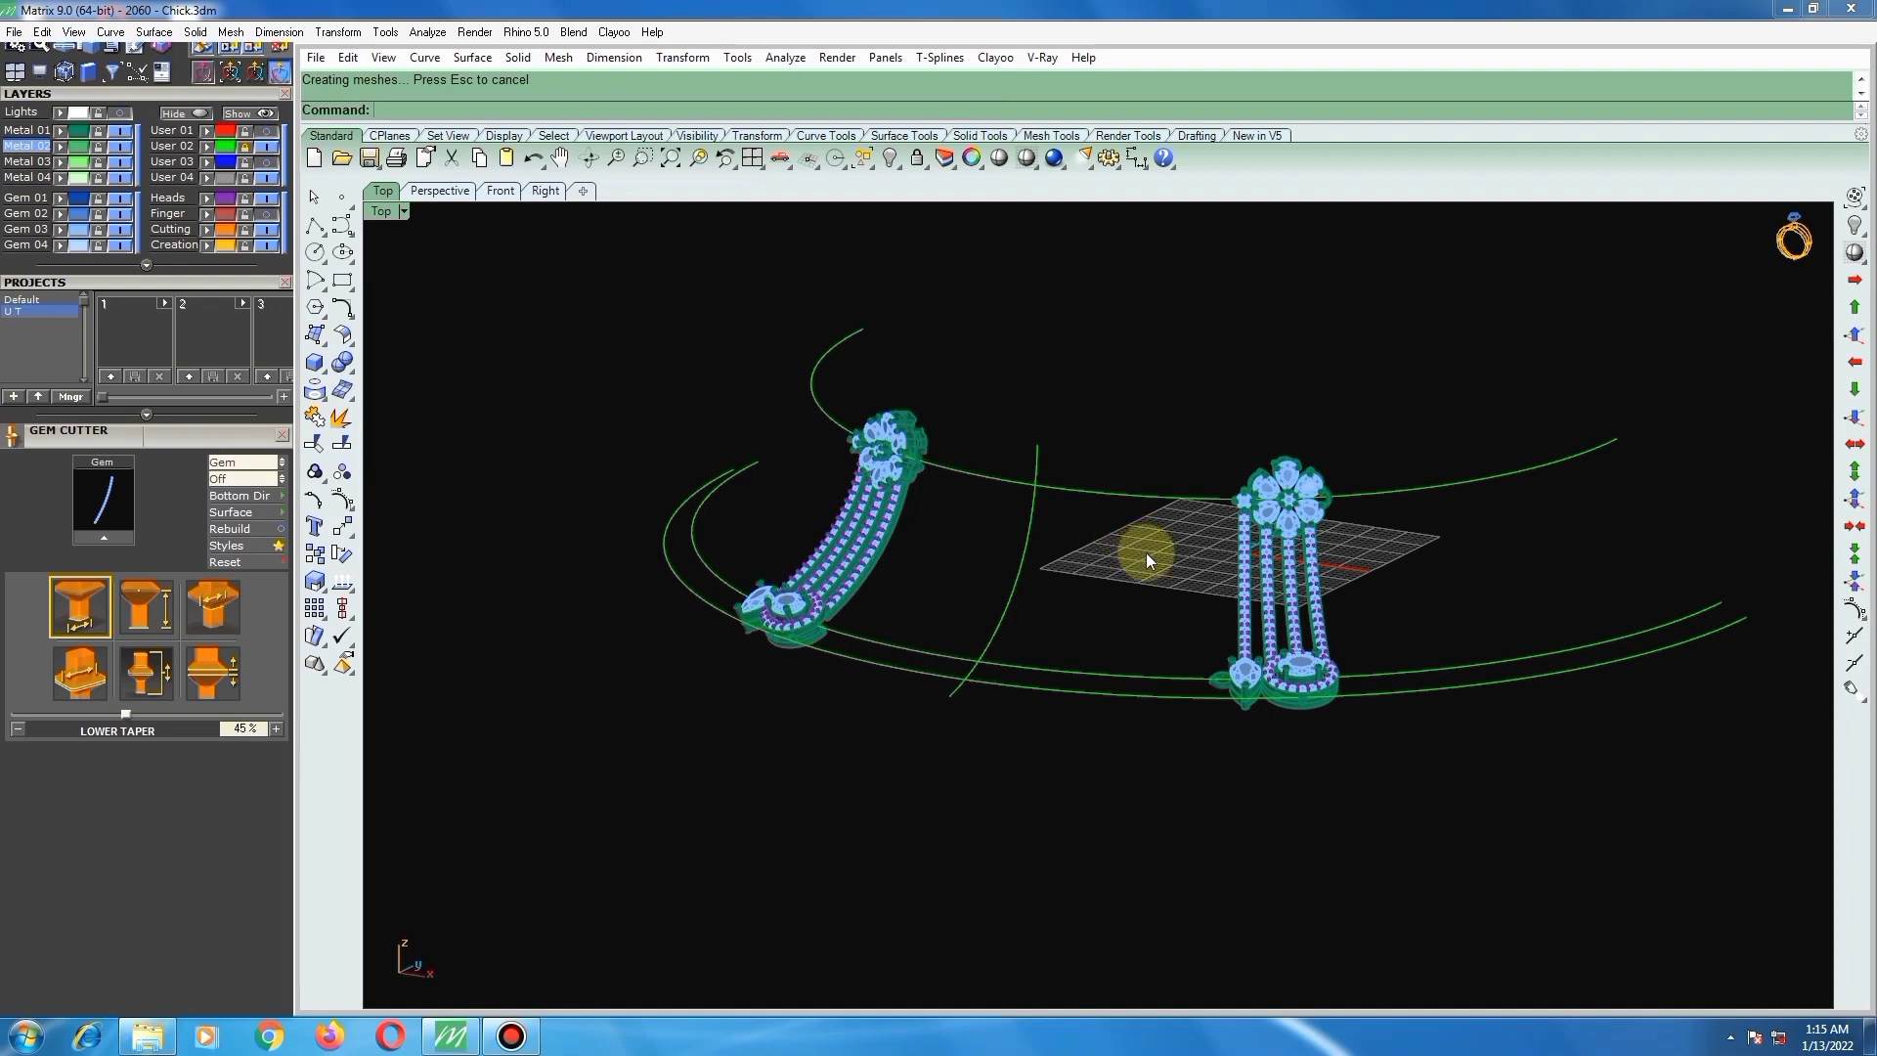
right_drag(1279, 595, 1378, 639)
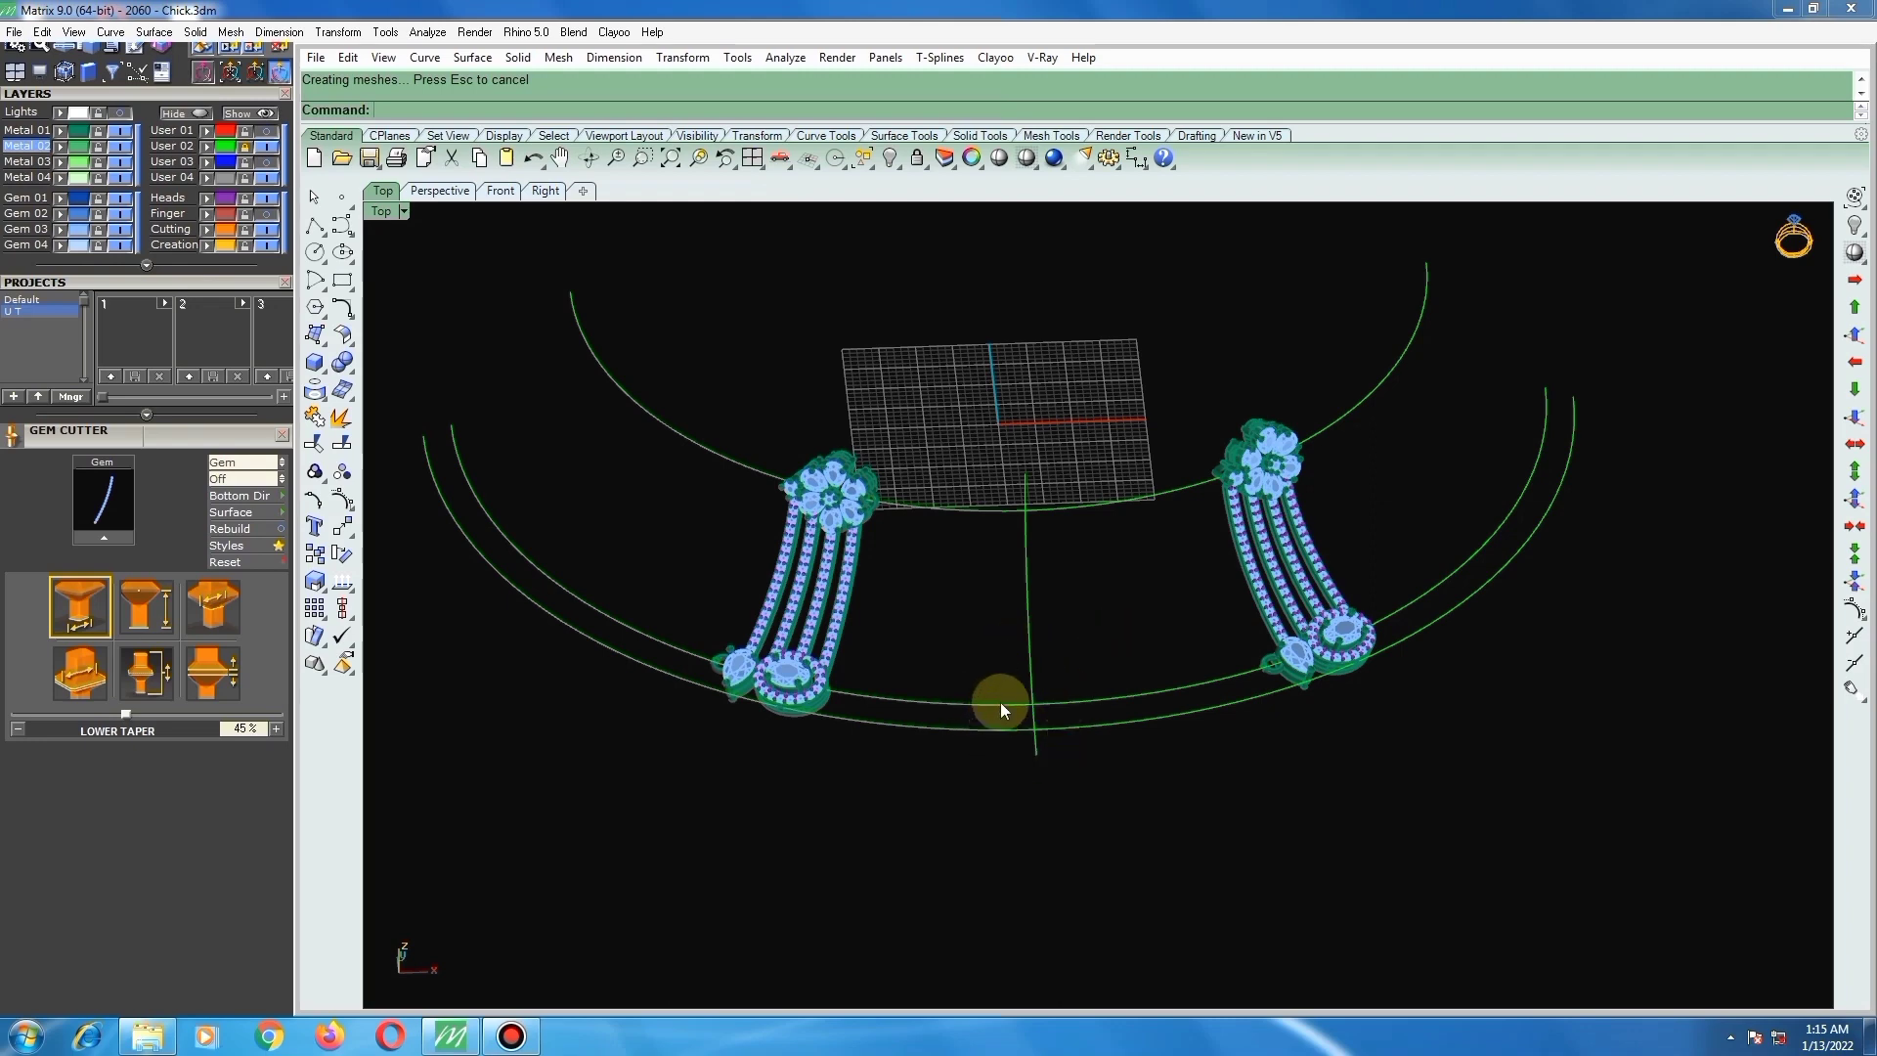
text(de)
key(Return)
key(Escape)
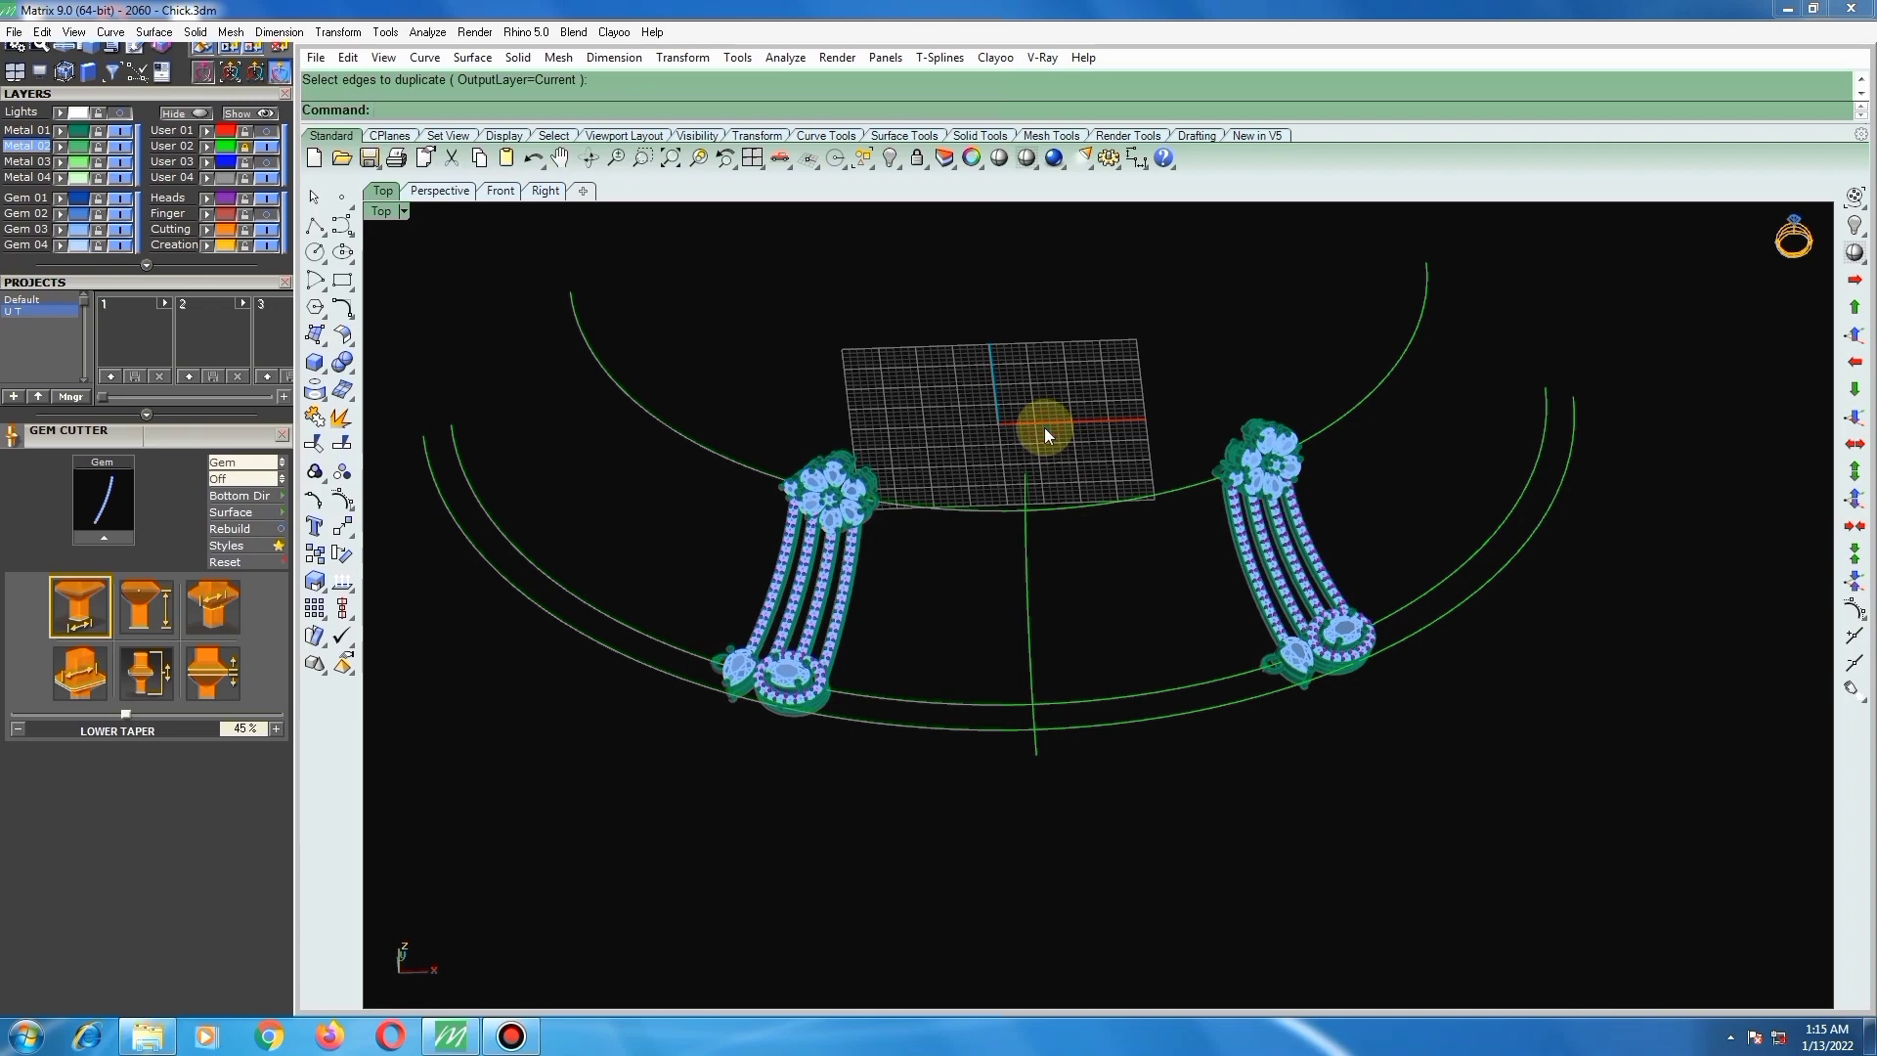
Step: Show only the two central assemblies again from the hidden objects, between the outer copies
key(ctrl+shift+h)
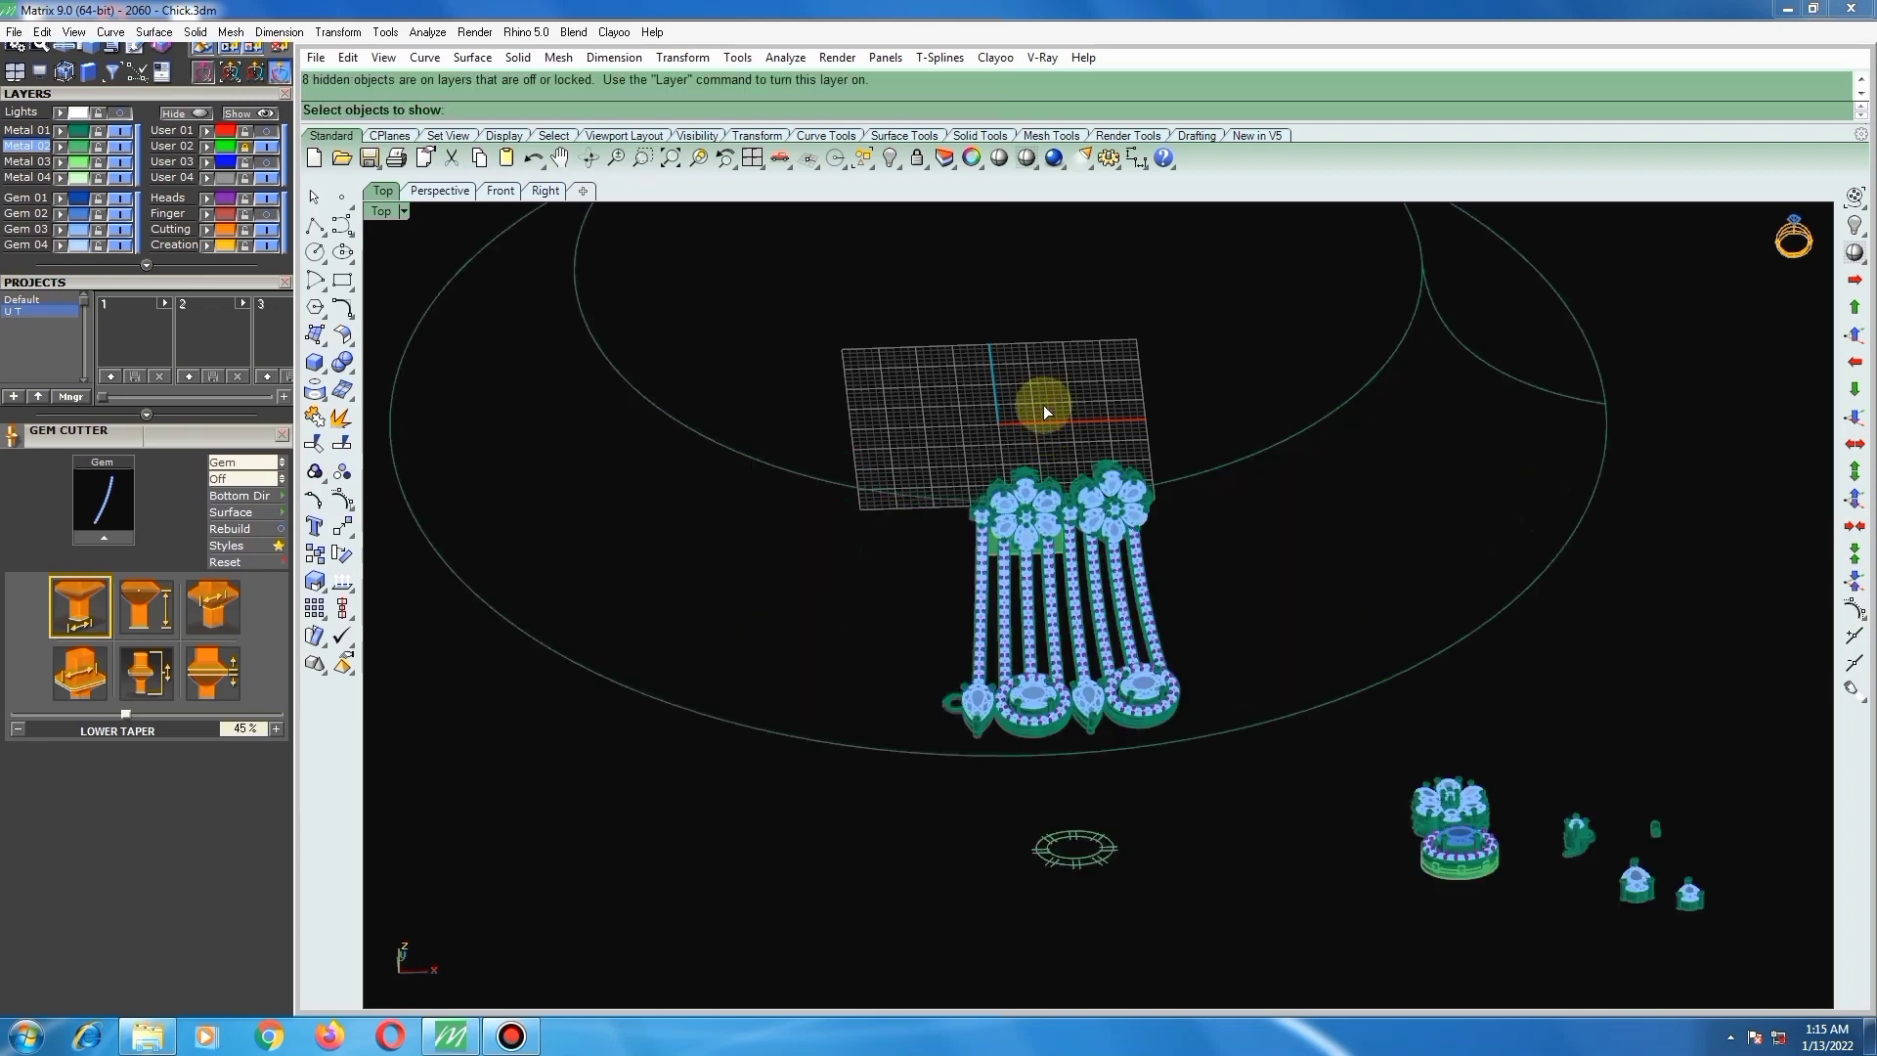
click(1062, 630)
right_click(1152, 578)
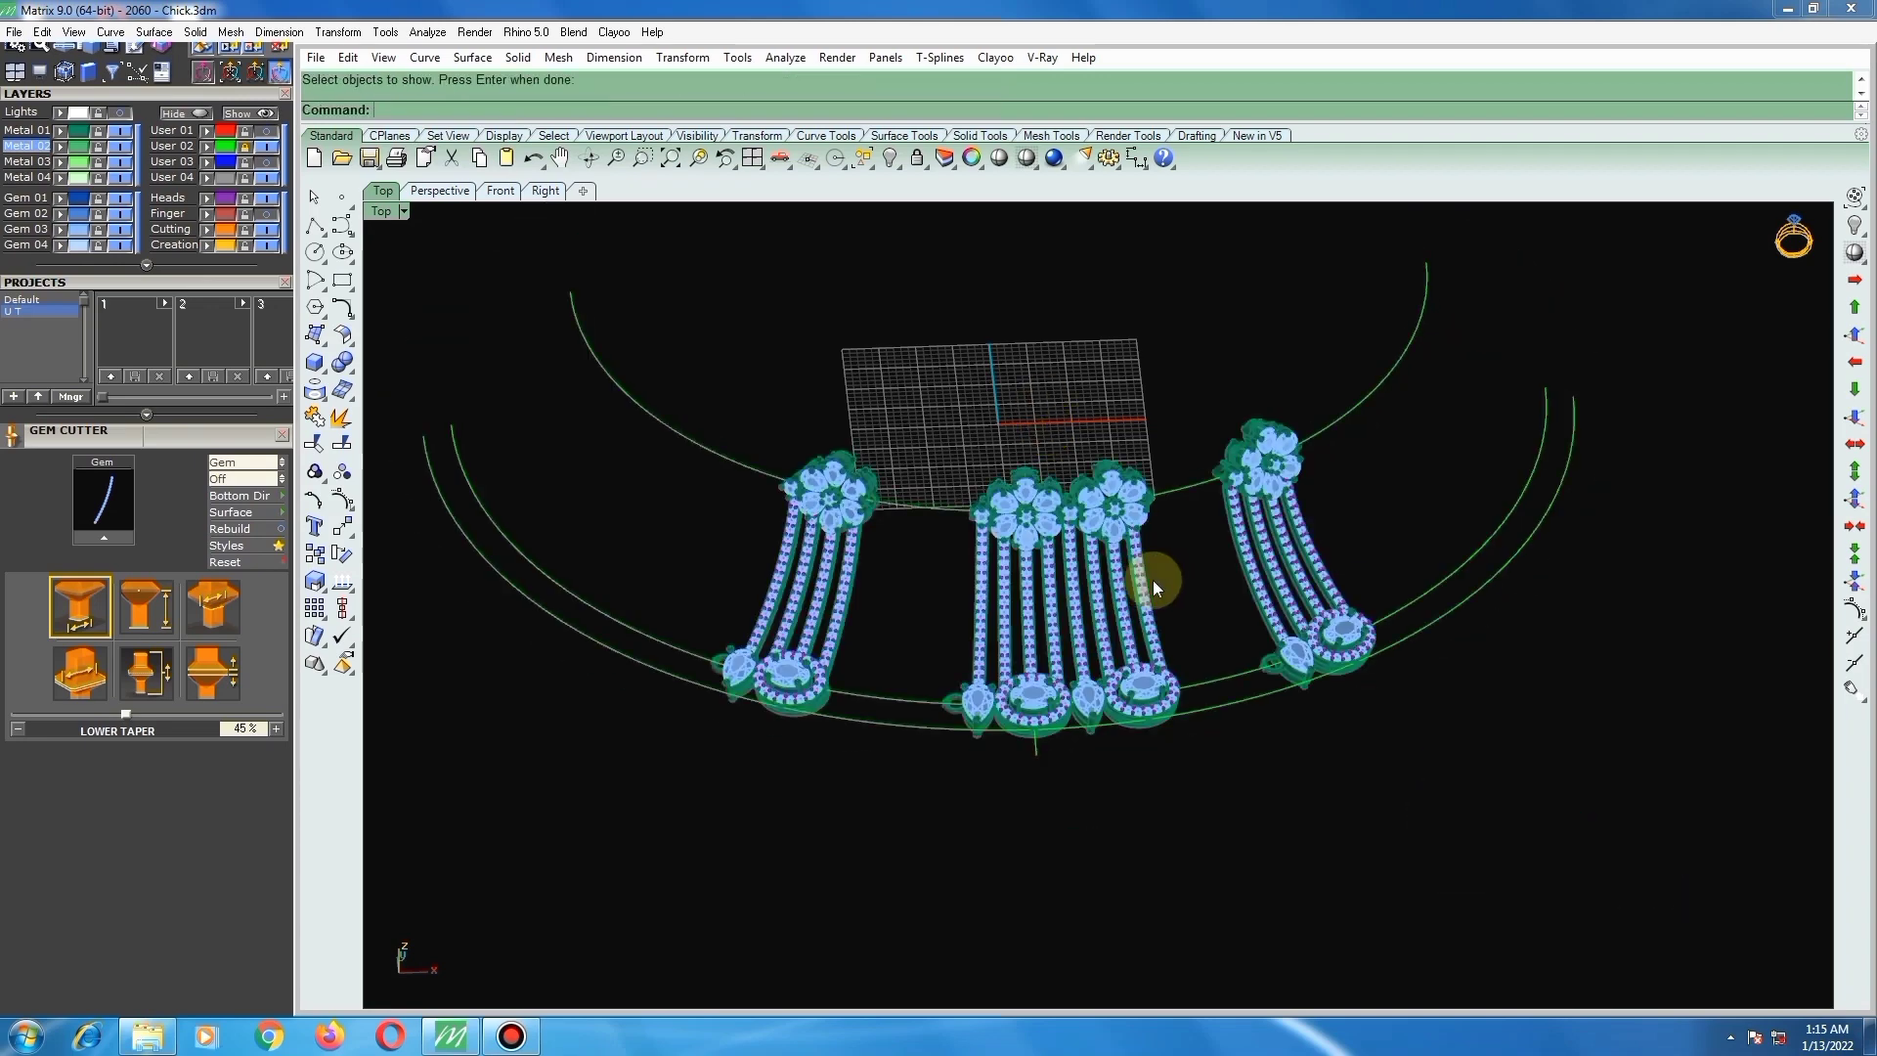
scroll(1143, 577, down, 2)
right_drag(1163, 581, 1156, 586)
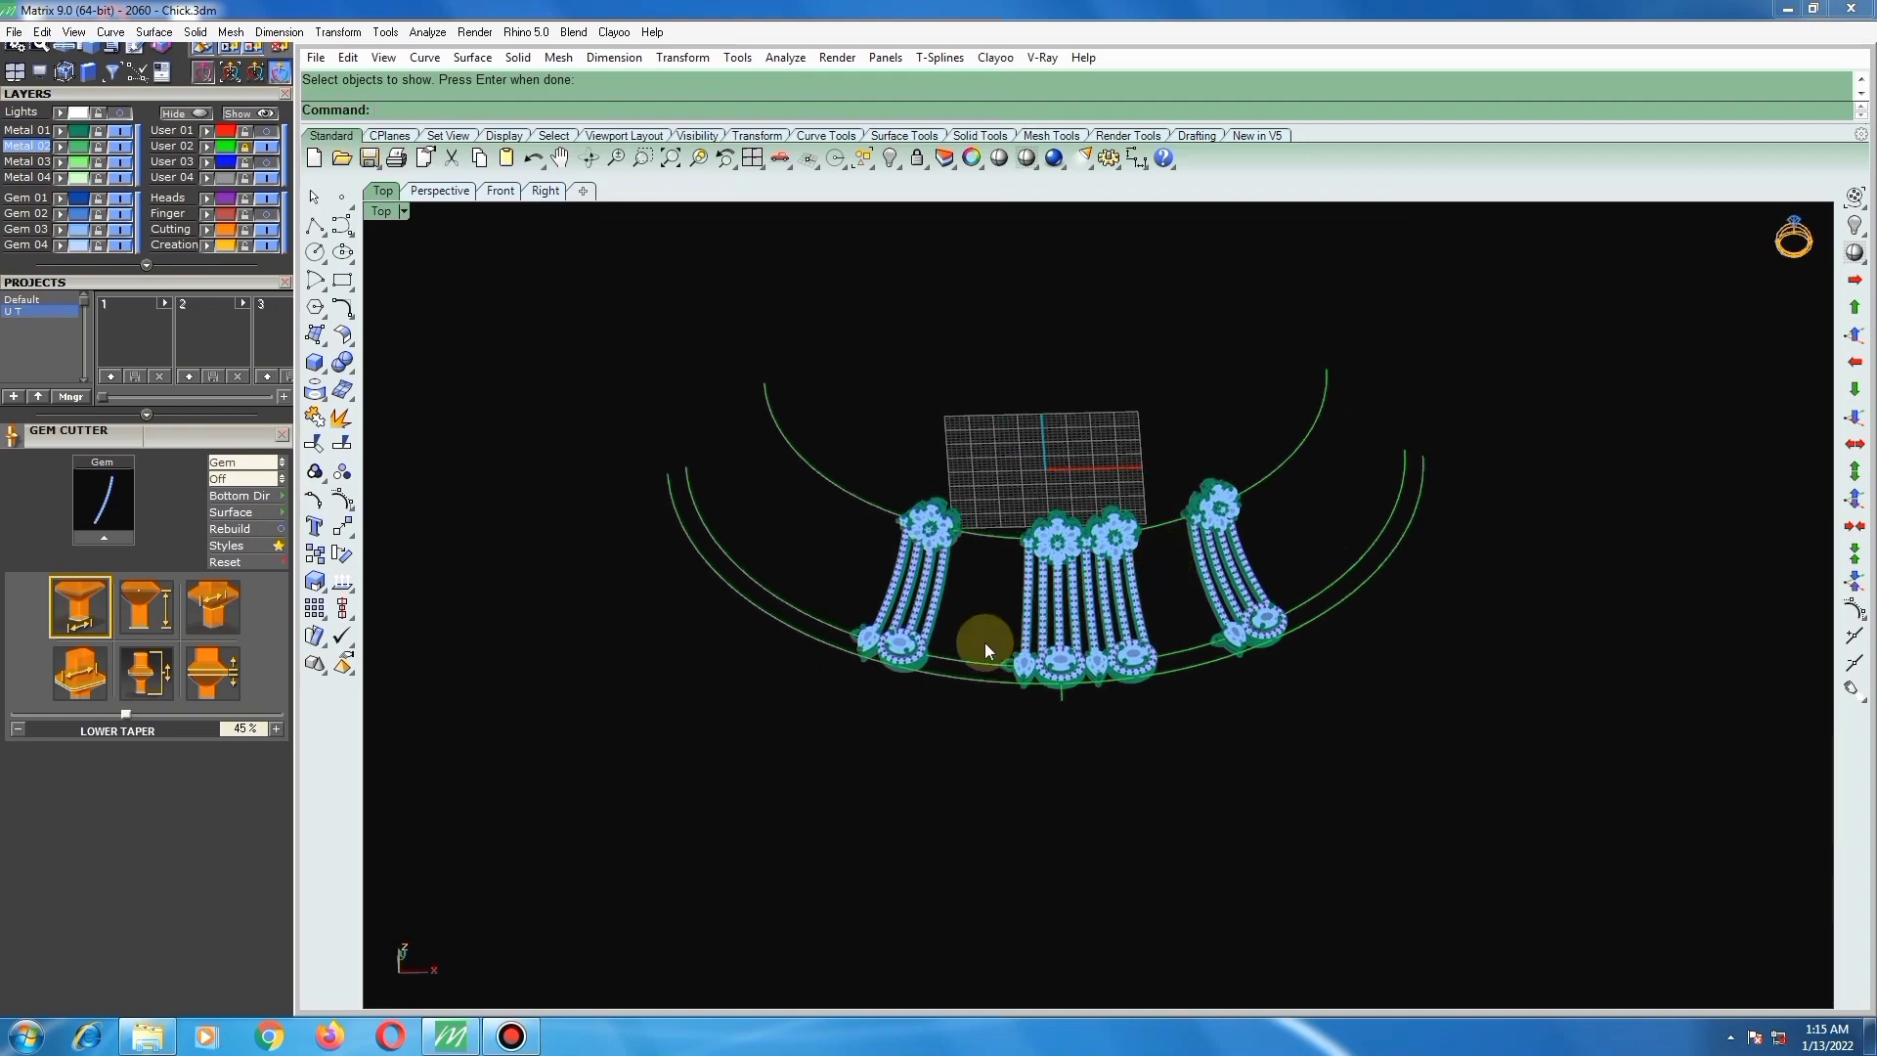